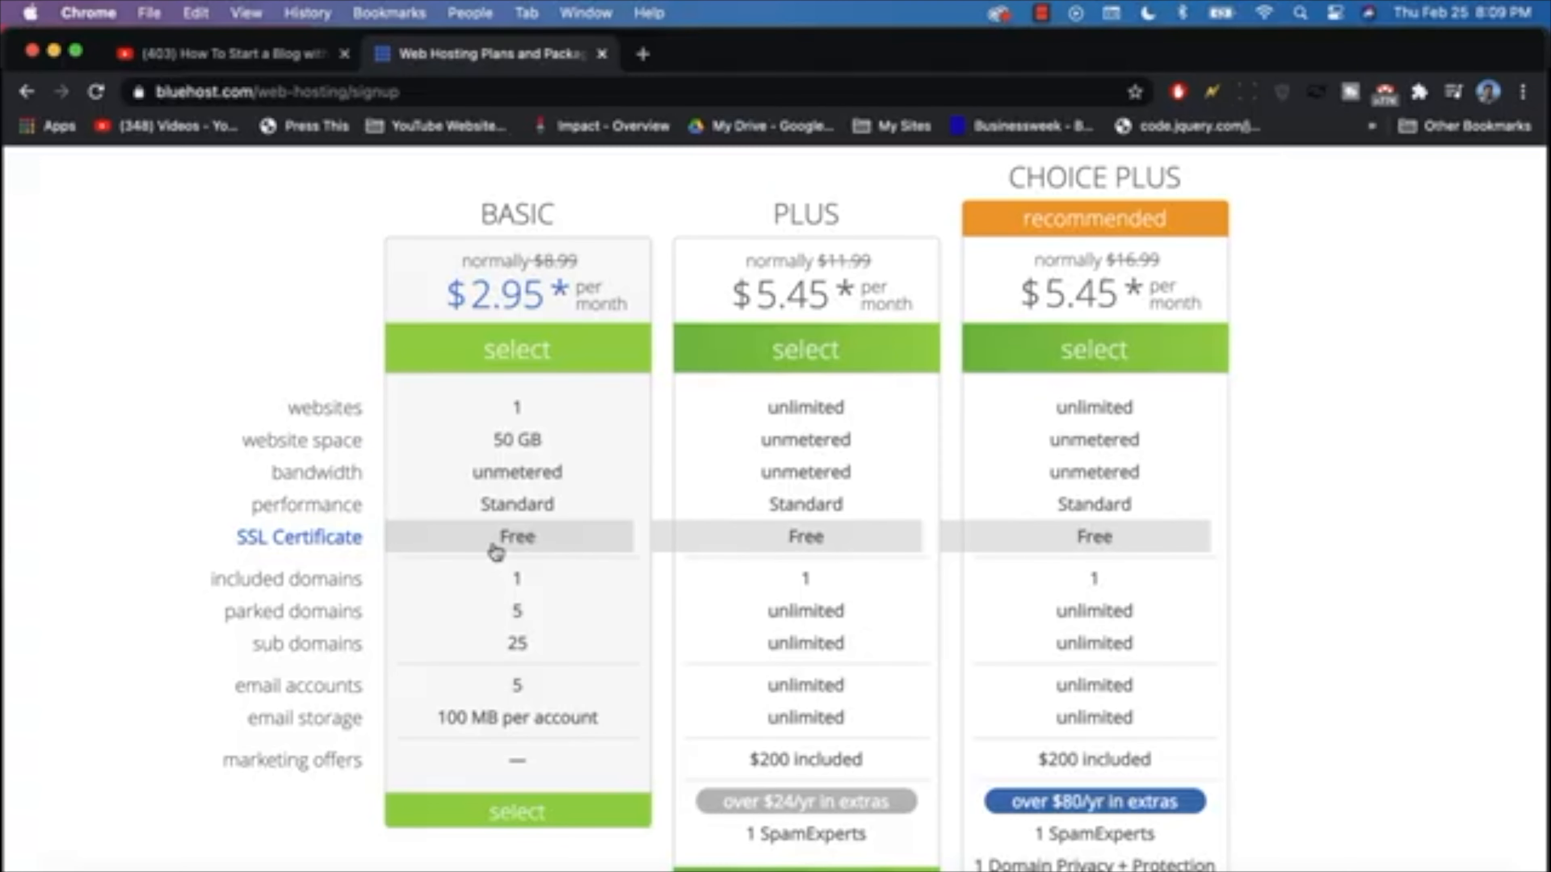
Check the site's connection security, compare the hosting plans, and select the Basic plan.
click(136, 93)
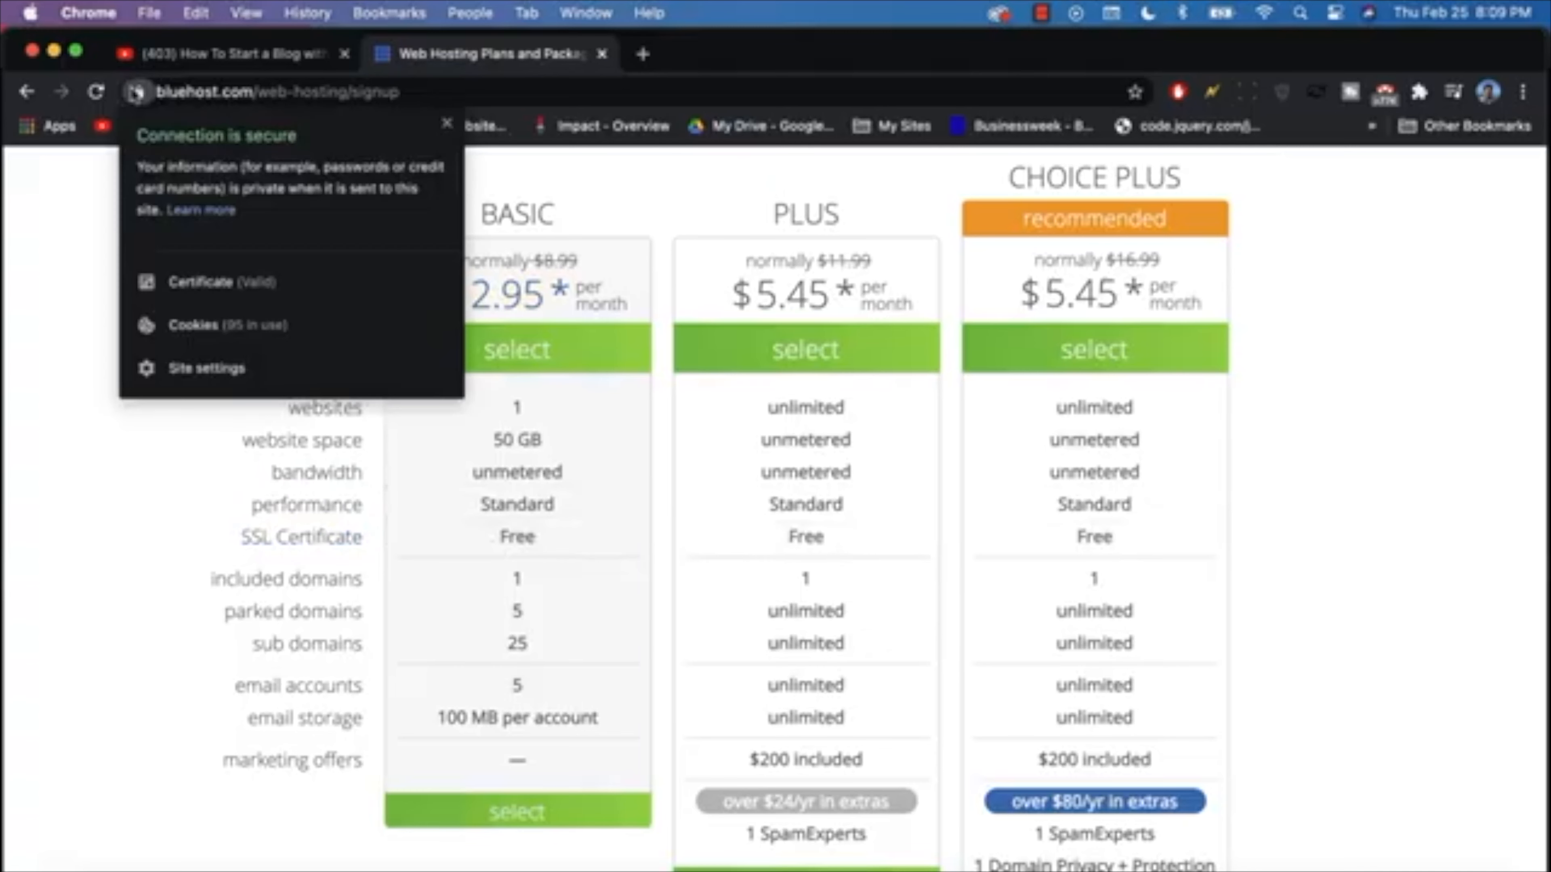
click(49, 345)
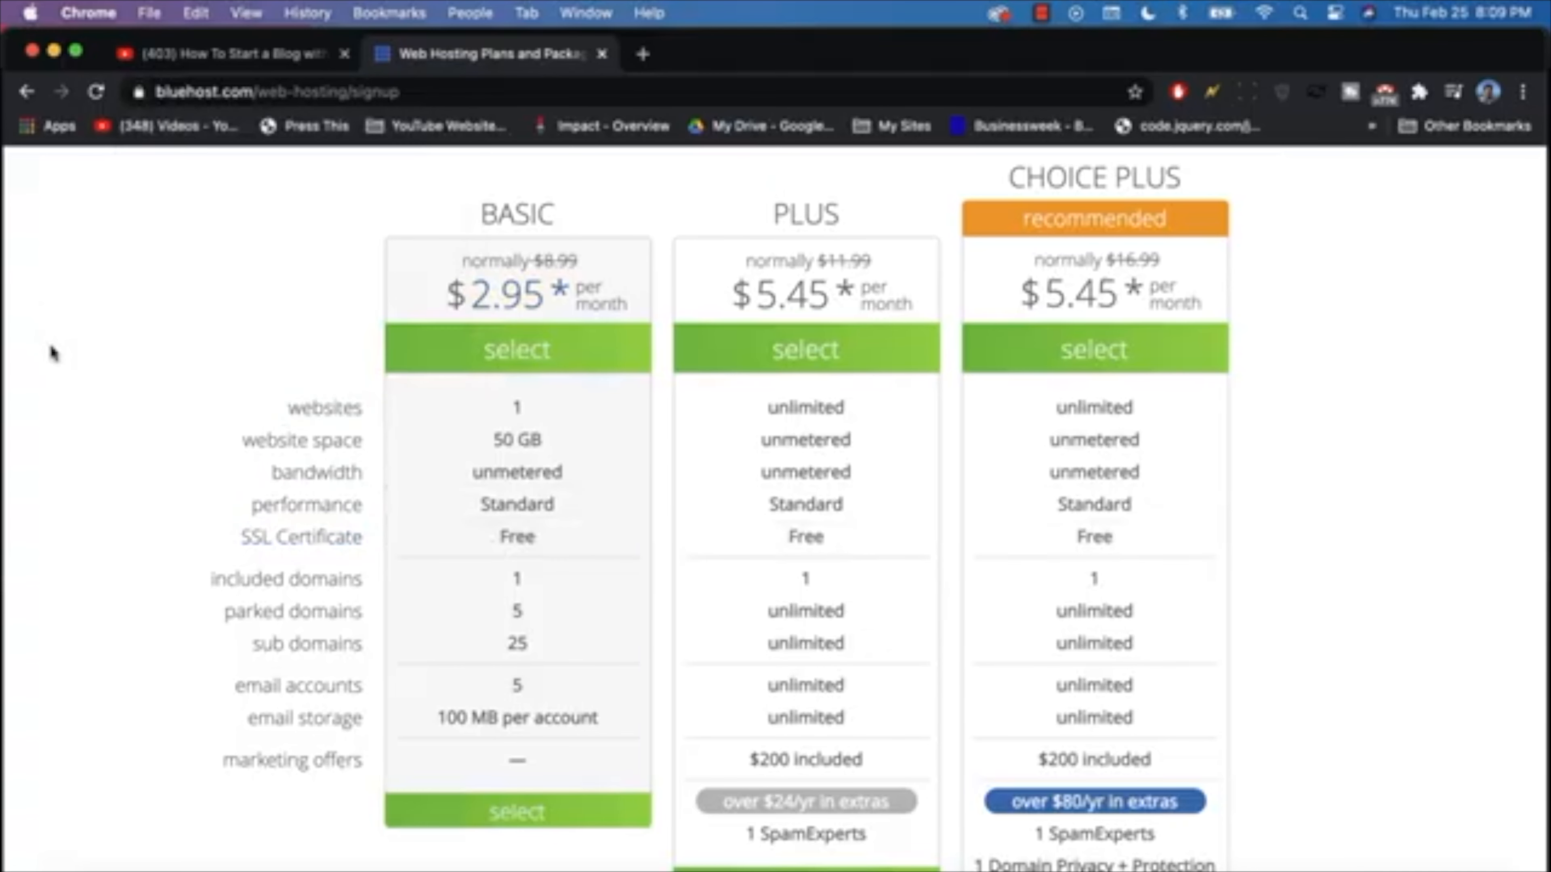
scroll(263, 561, down, 1)
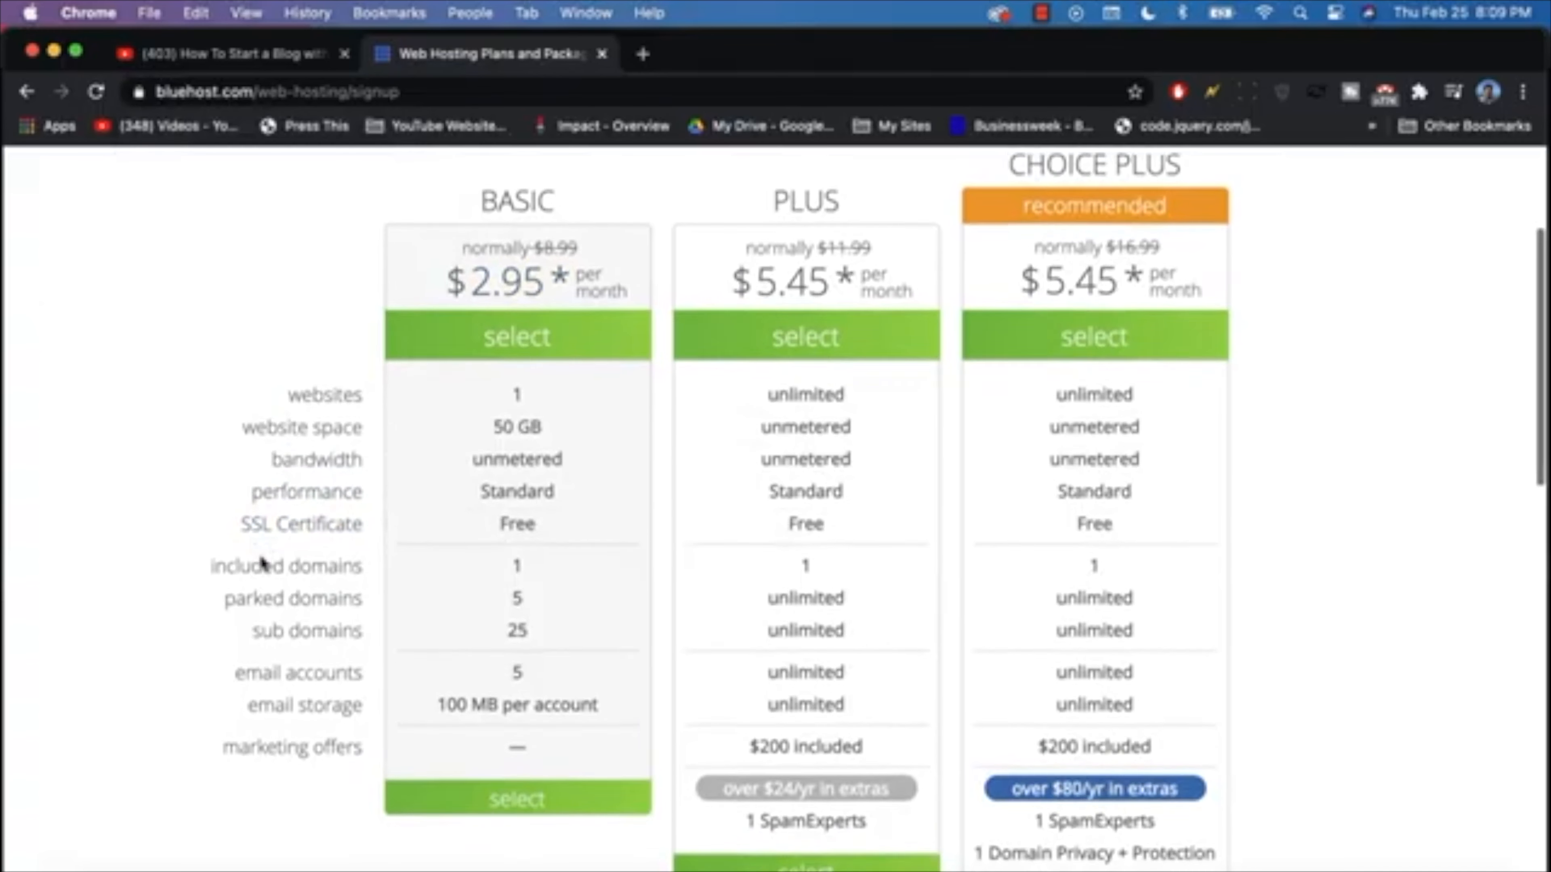
scroll(312, 555, down, 2)
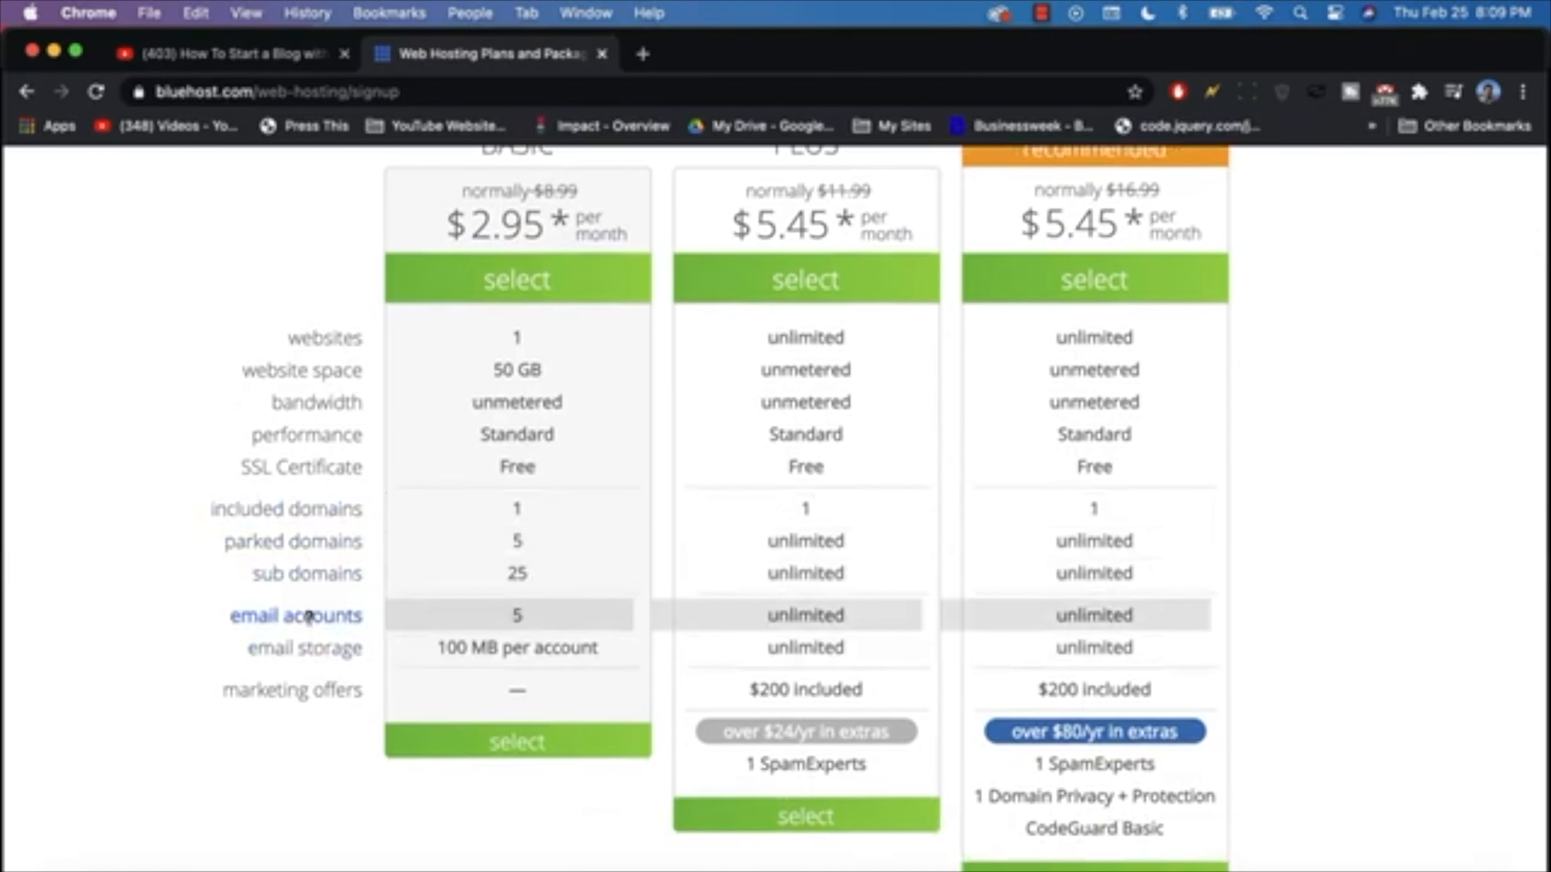
scroll(309, 611, down, 2)
scroll(309, 617, up, 9)
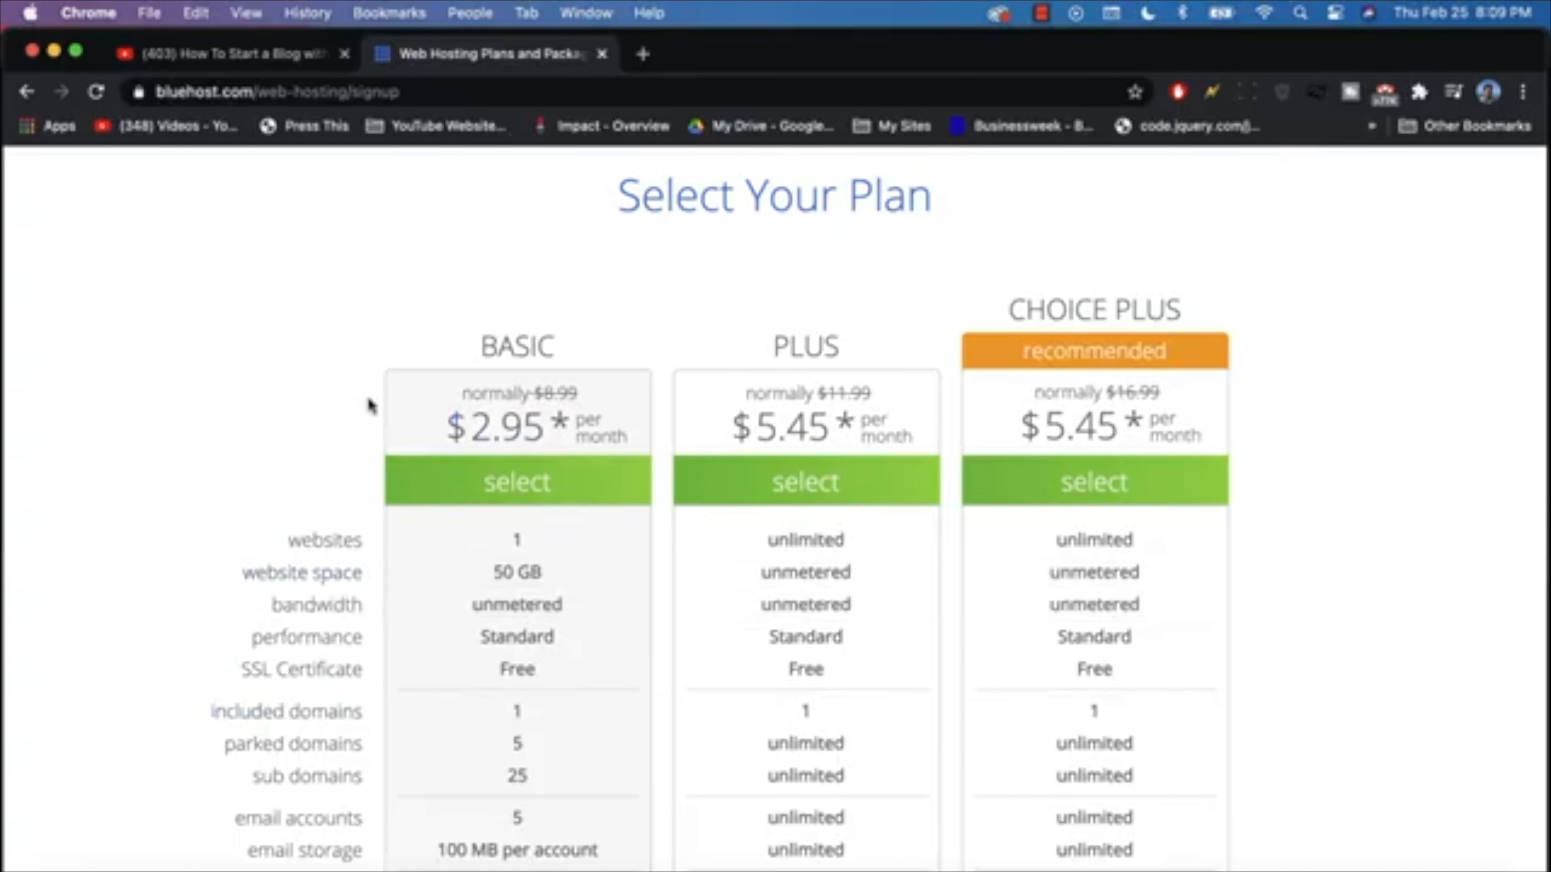
scroll(512, 520, down, 5)
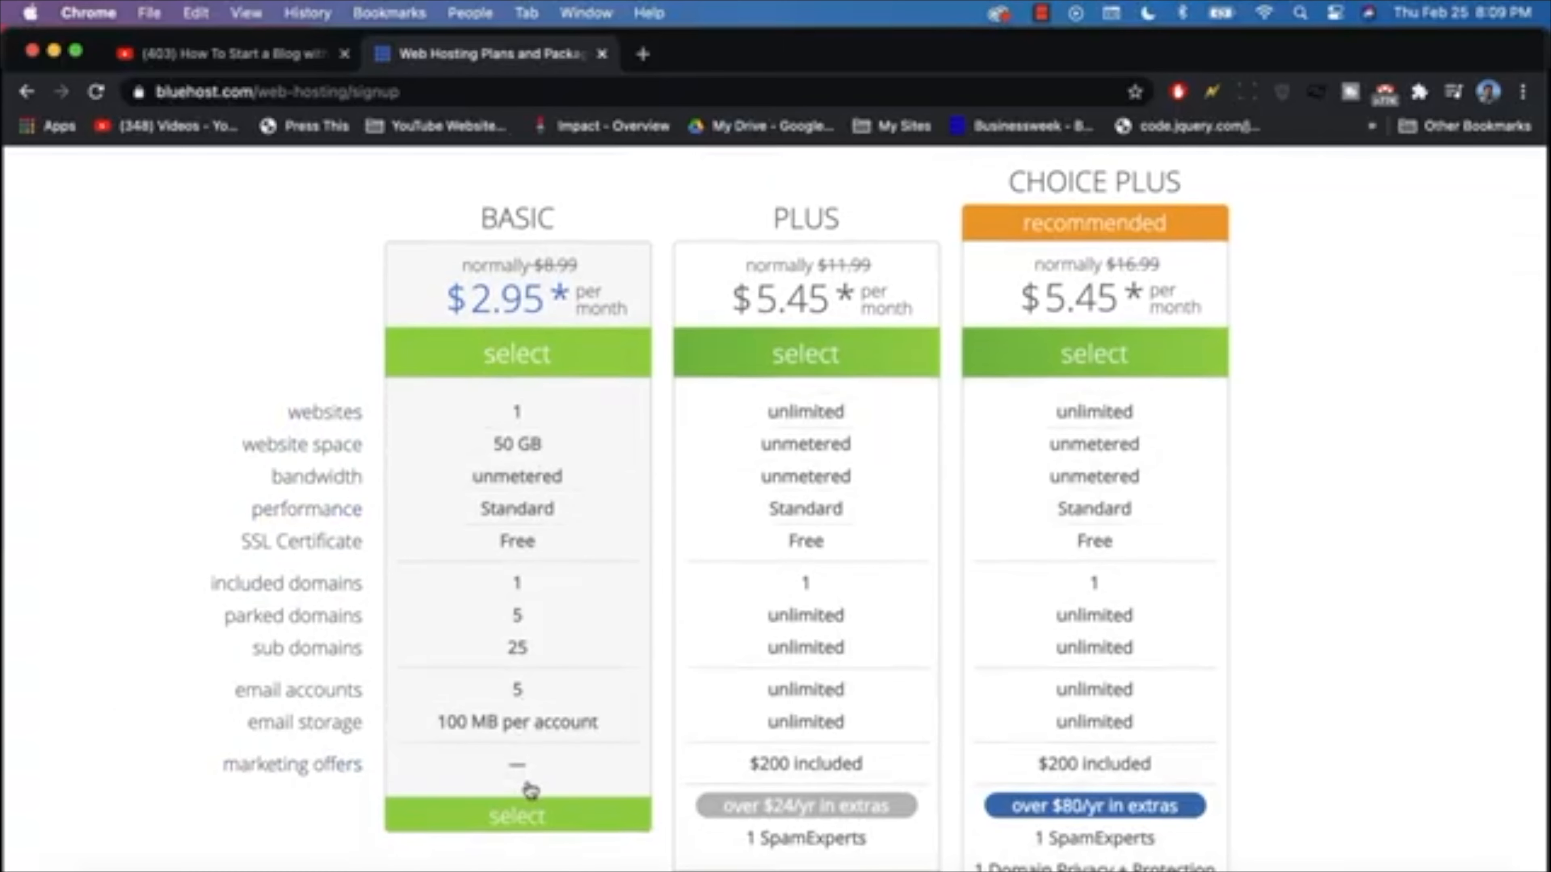
click(515, 368)
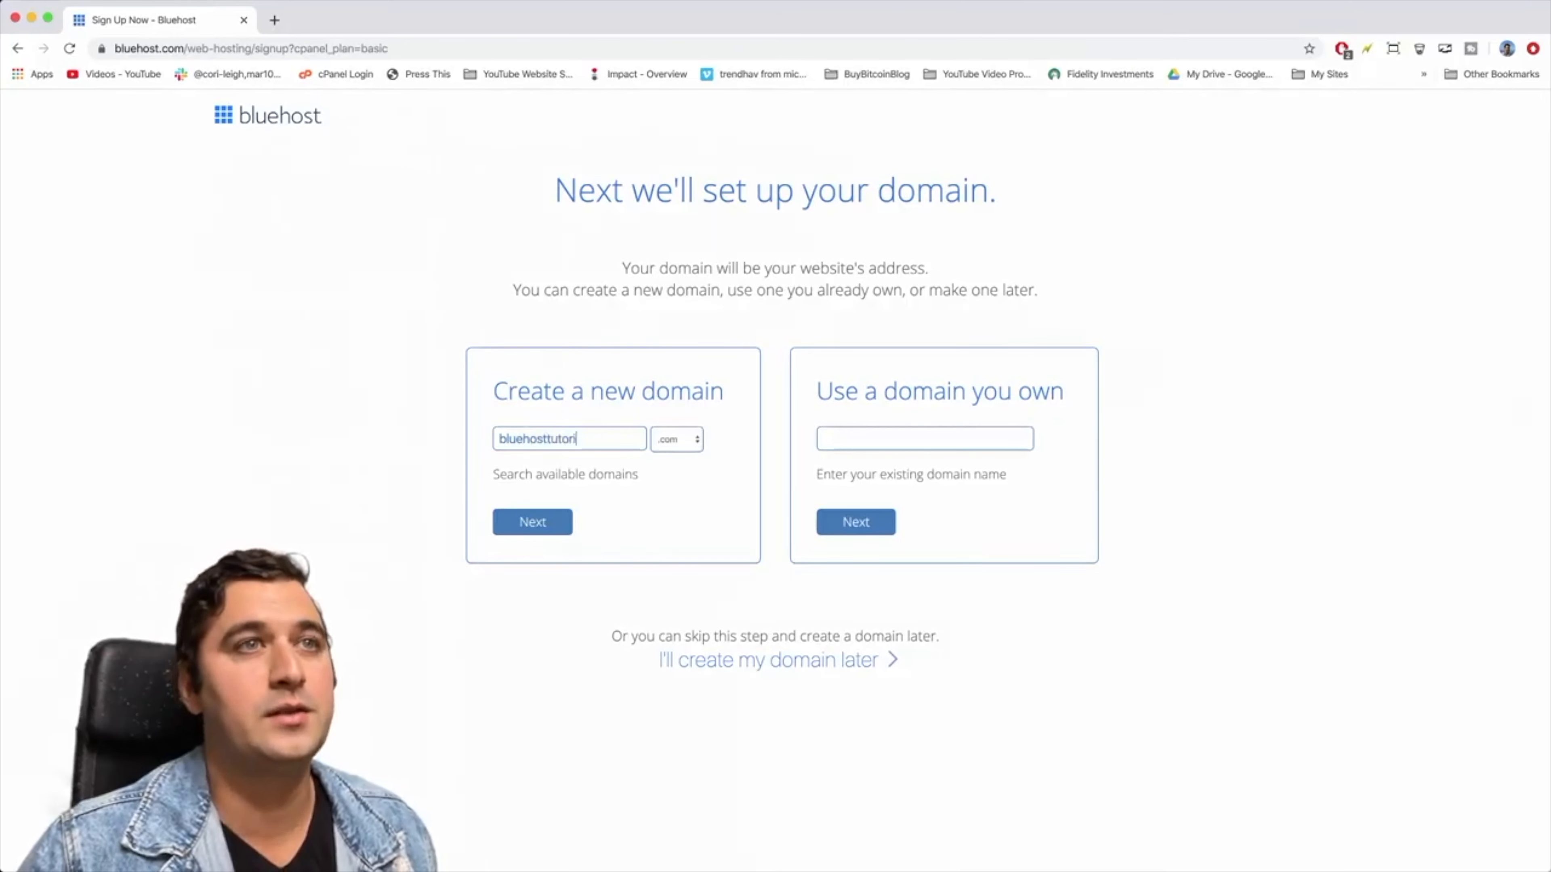
Search for a new .com domain and continue once bluehostsetup.com shows as available.
text(al)
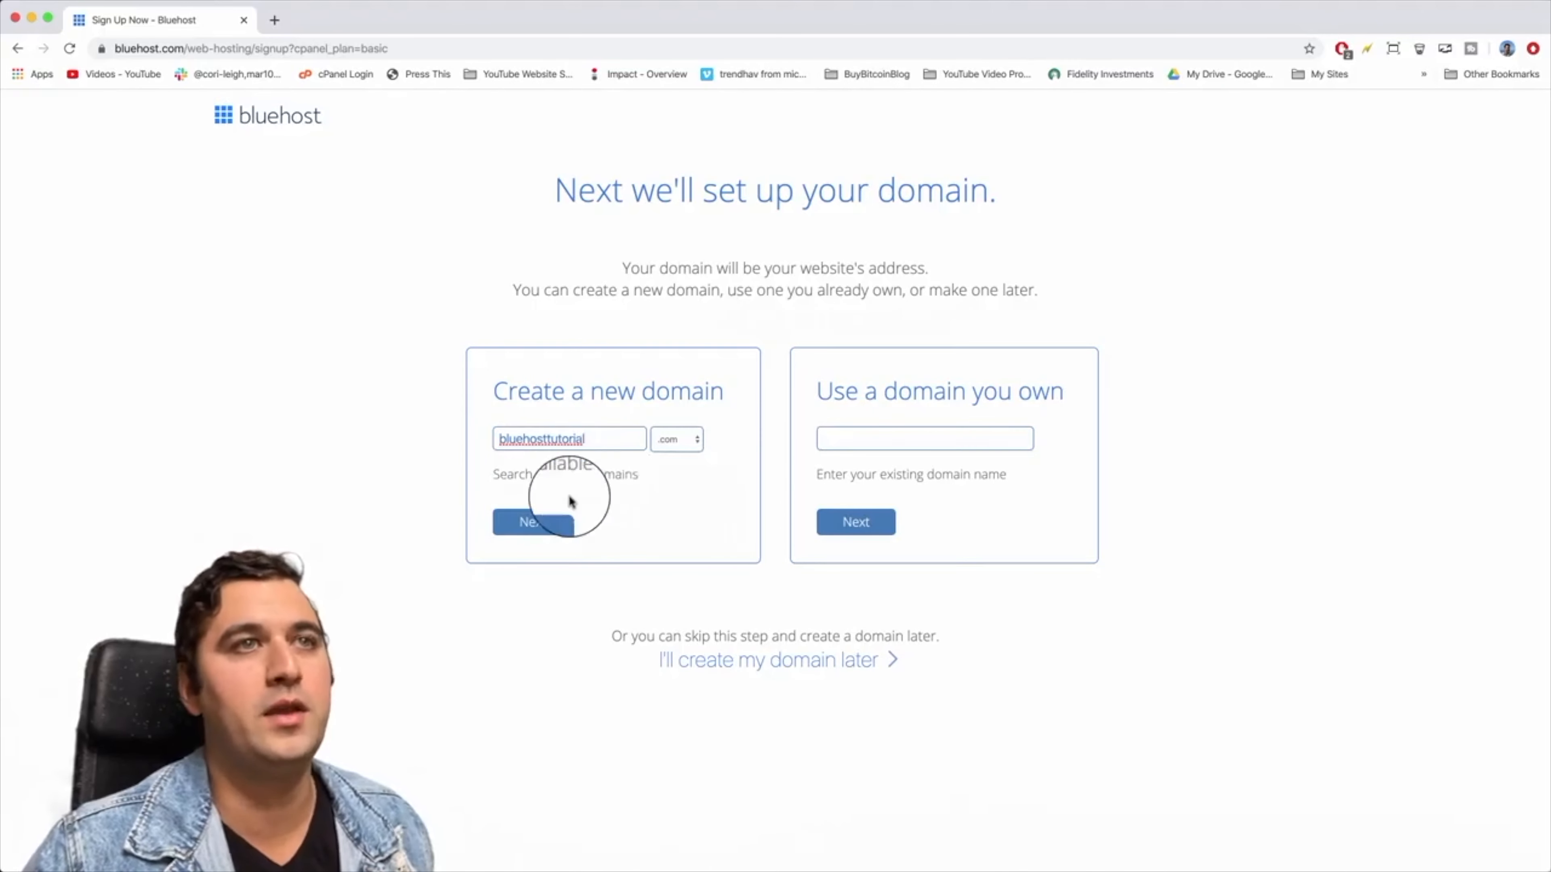
click(683, 445)
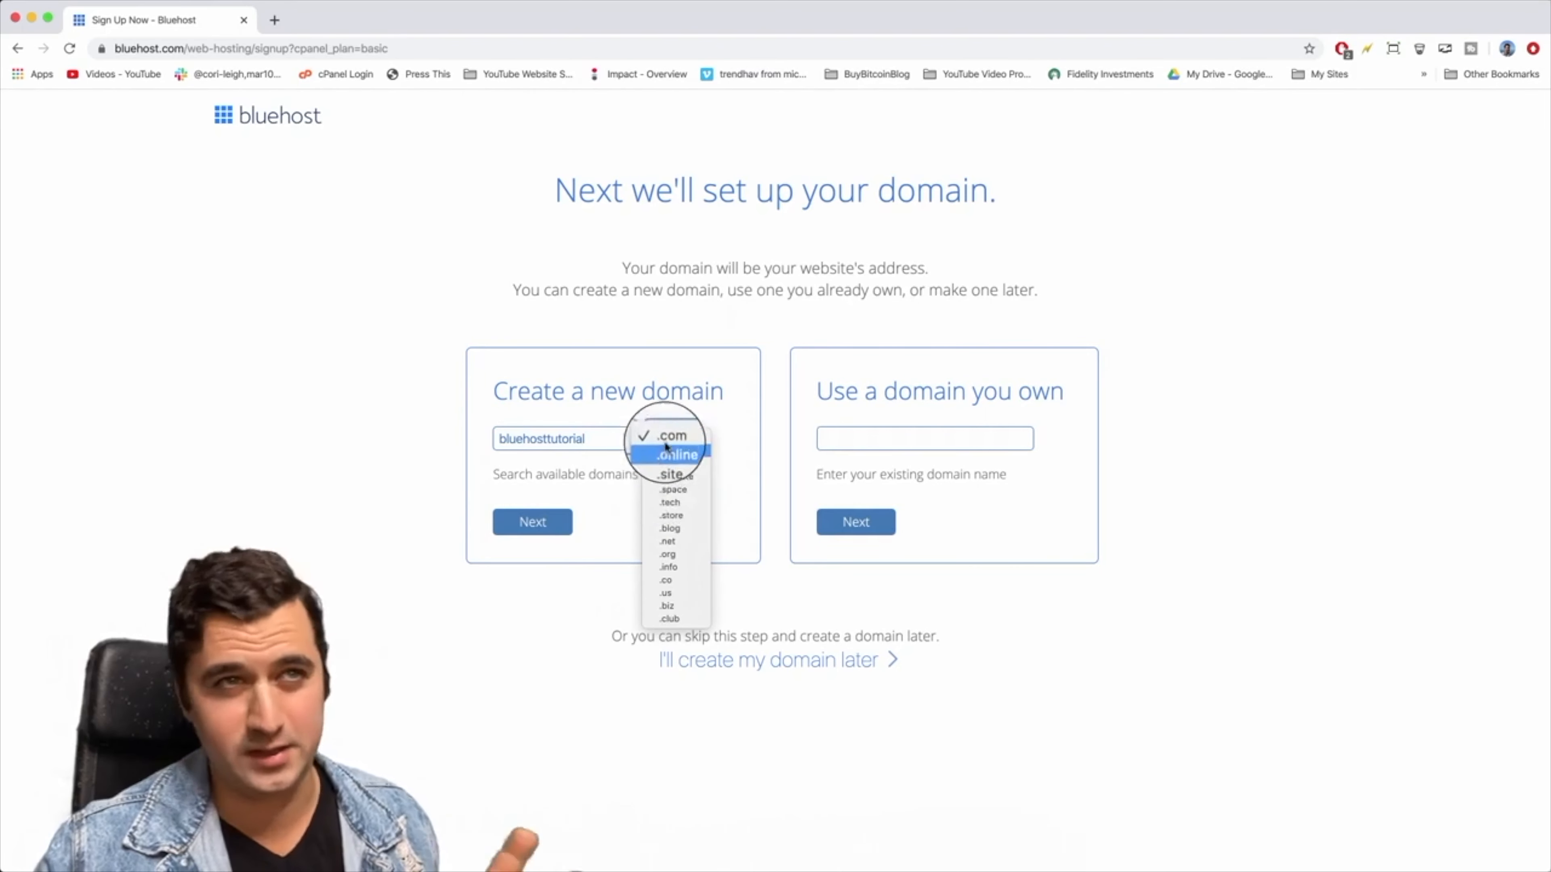
click(743, 403)
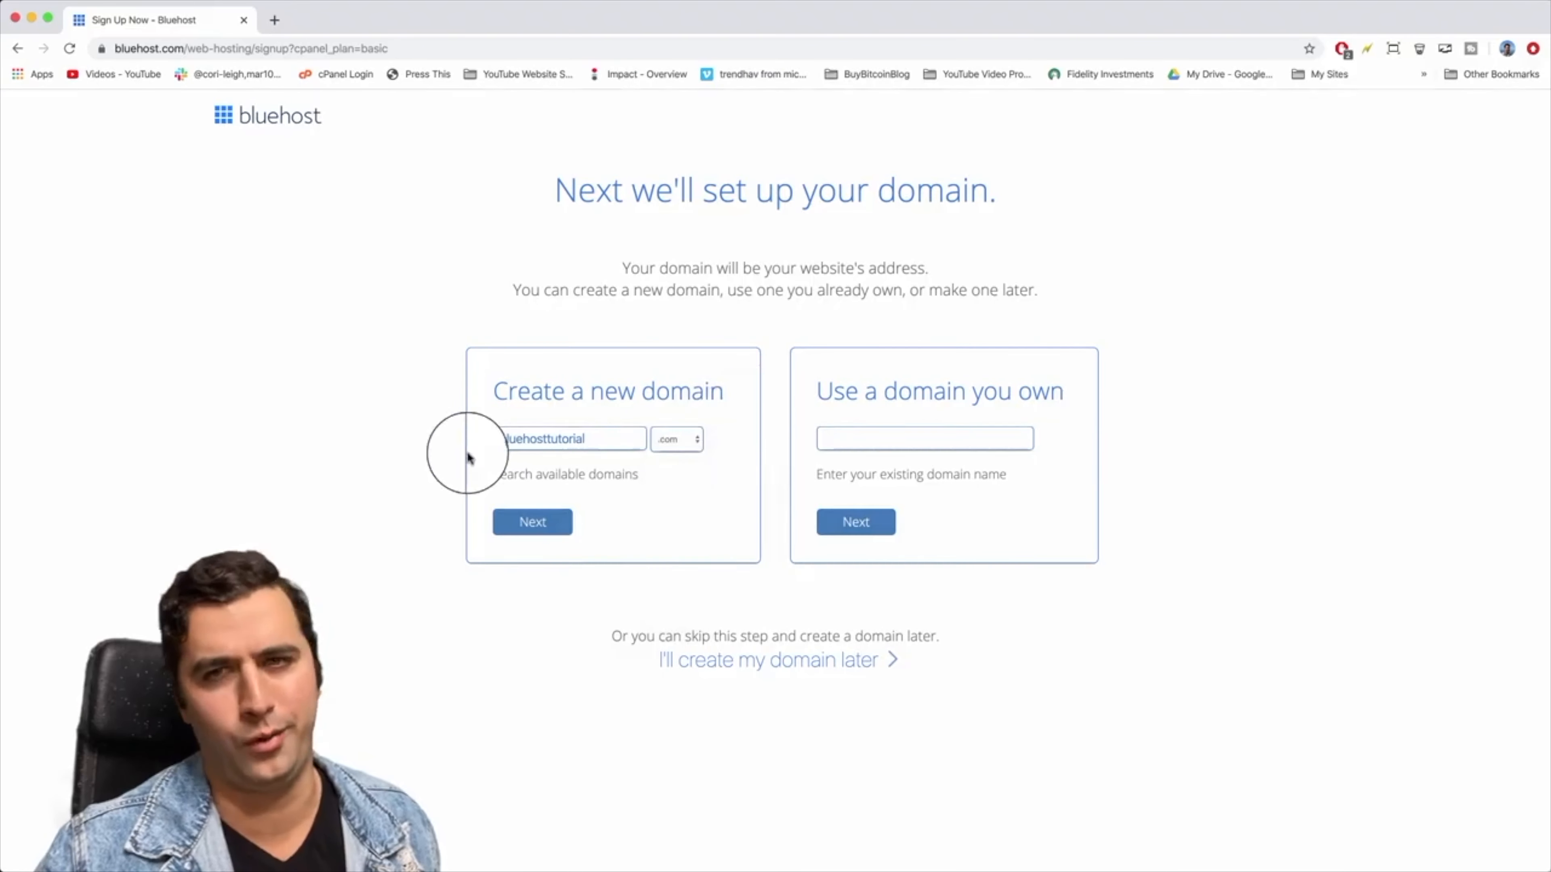
click(535, 528)
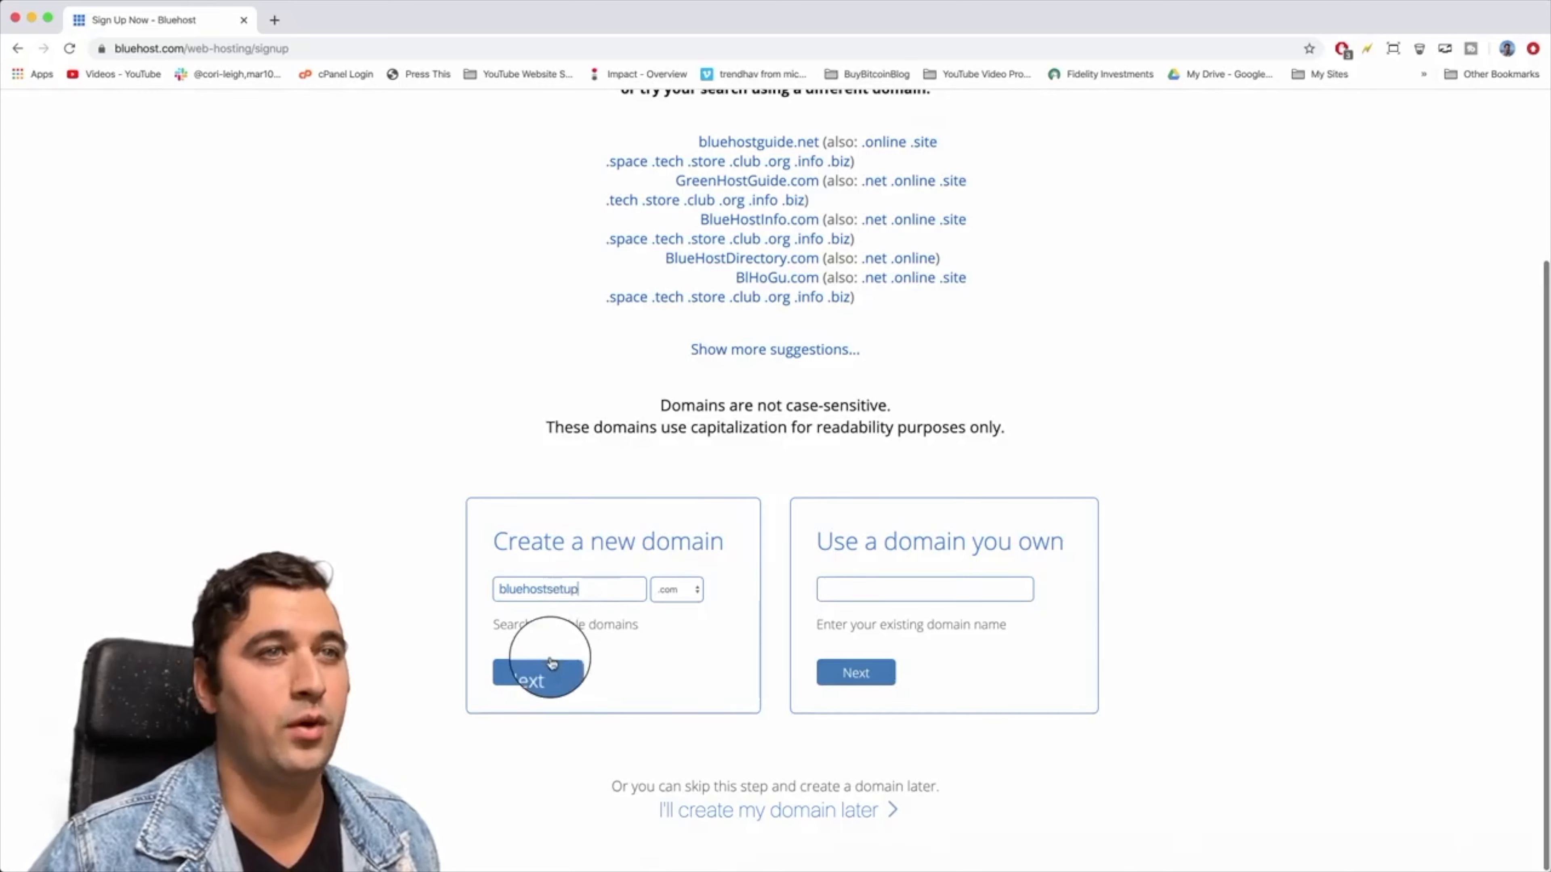
click(537, 672)
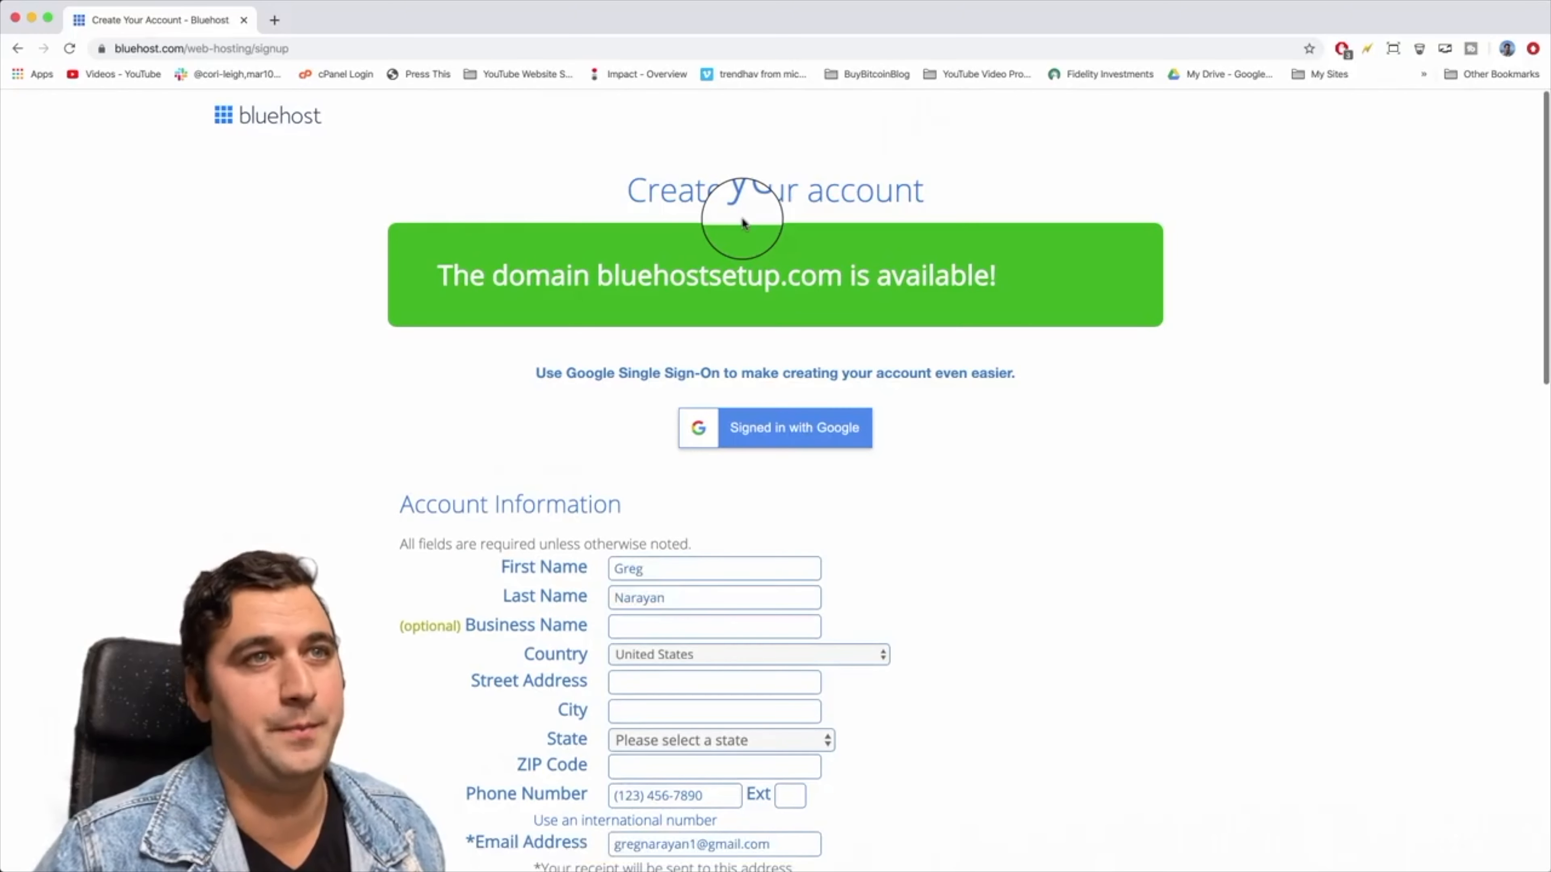
Enter 'DearBlogger Inc.' as the business name.
scroll(818, 478, down, 5)
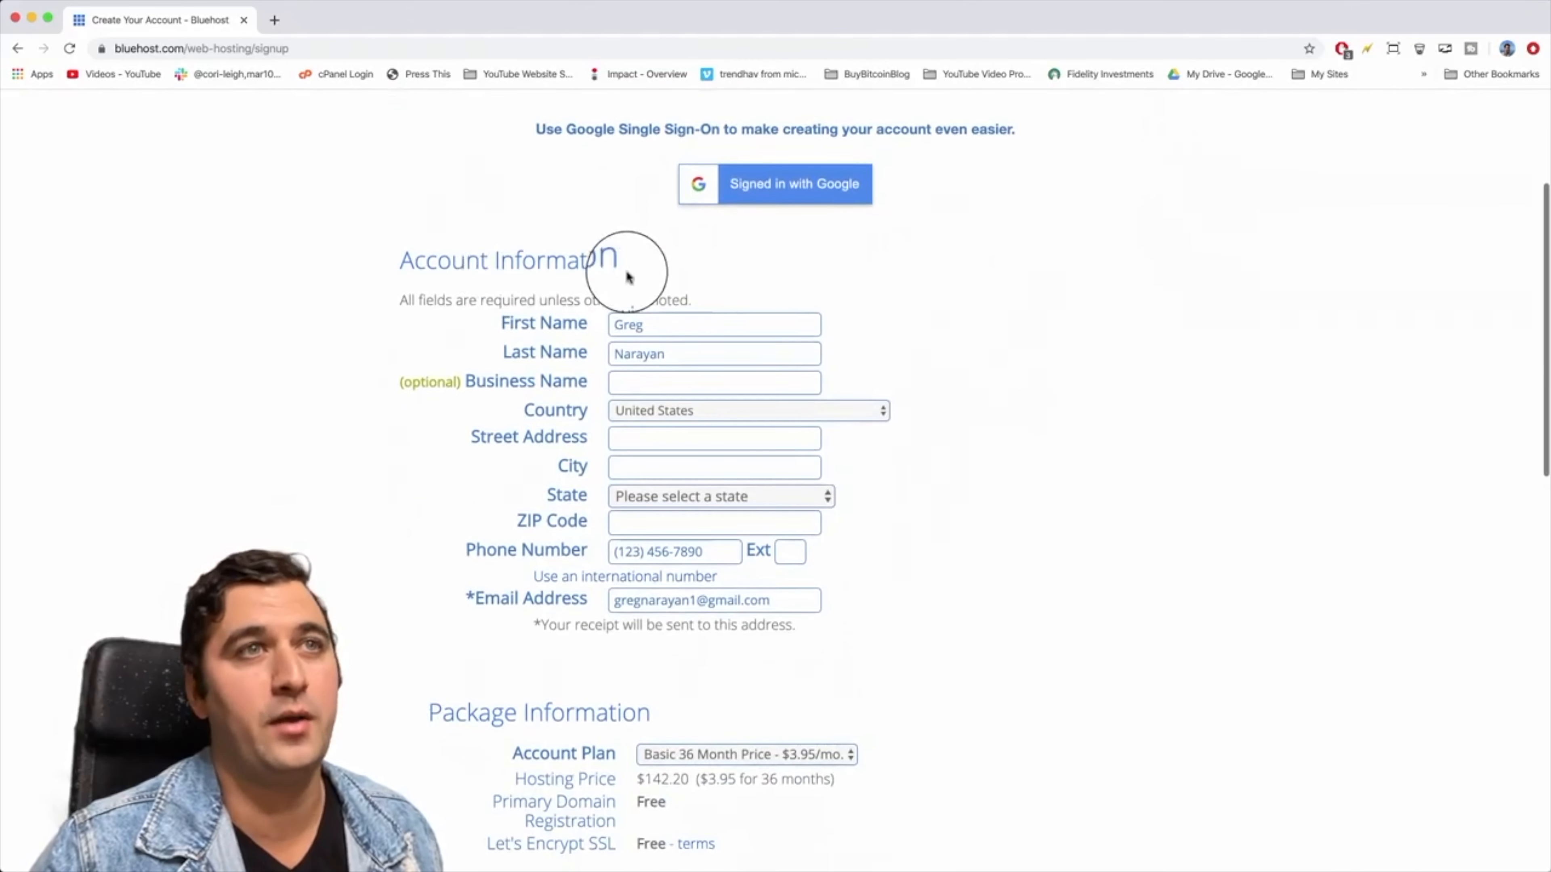
click(648, 374)
text(DearBlo)
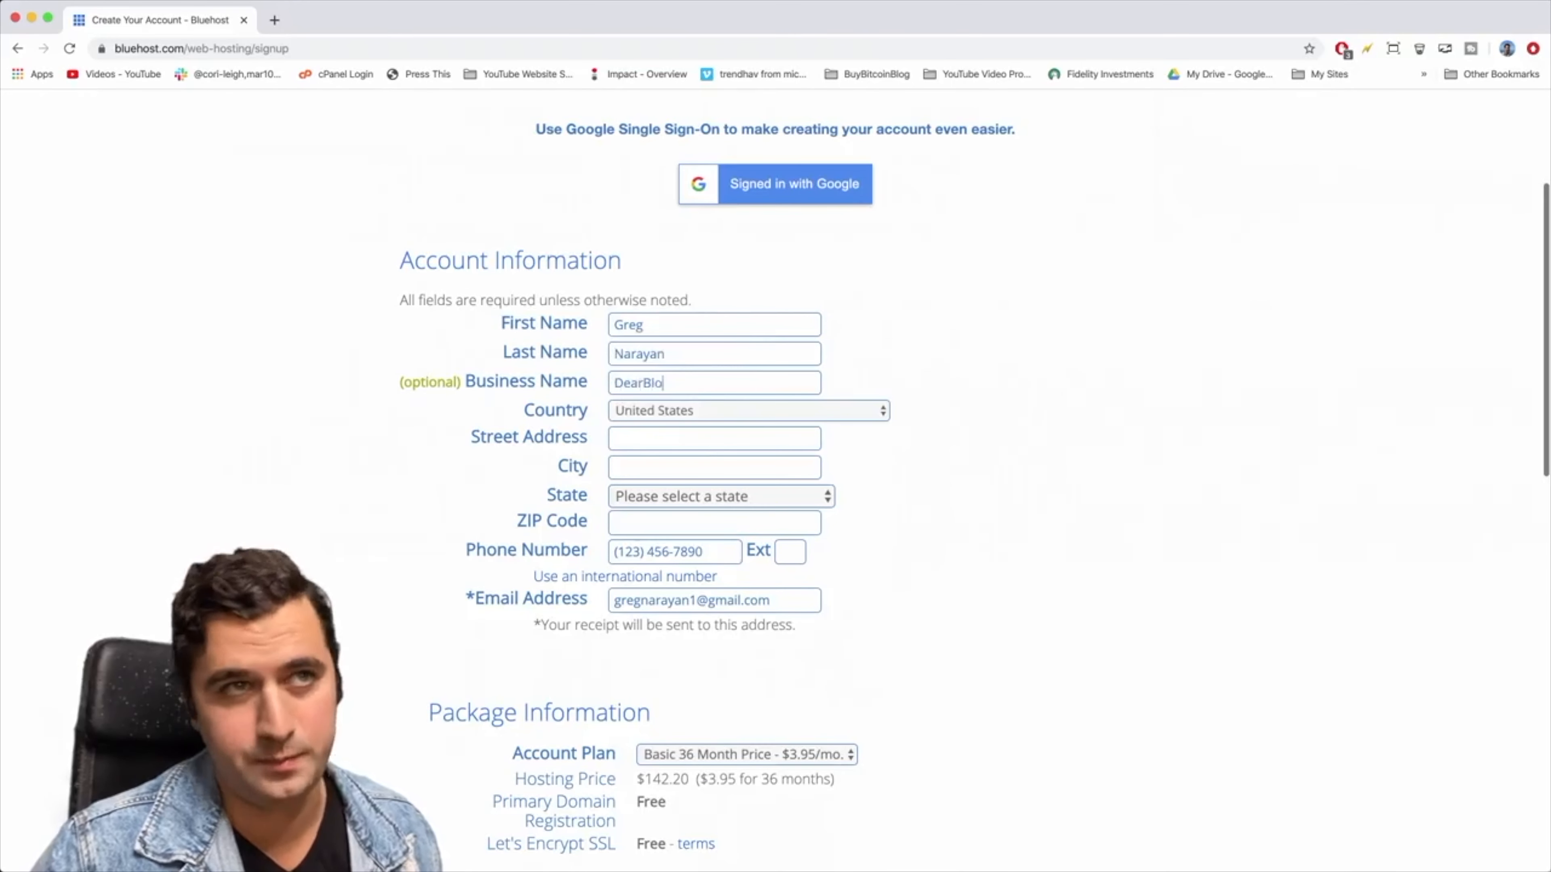
text(gger Inc.)
Keep the account plan at Basic 36 Month for $3.95/mo and review the order.
scroll(644, 432, down, 2)
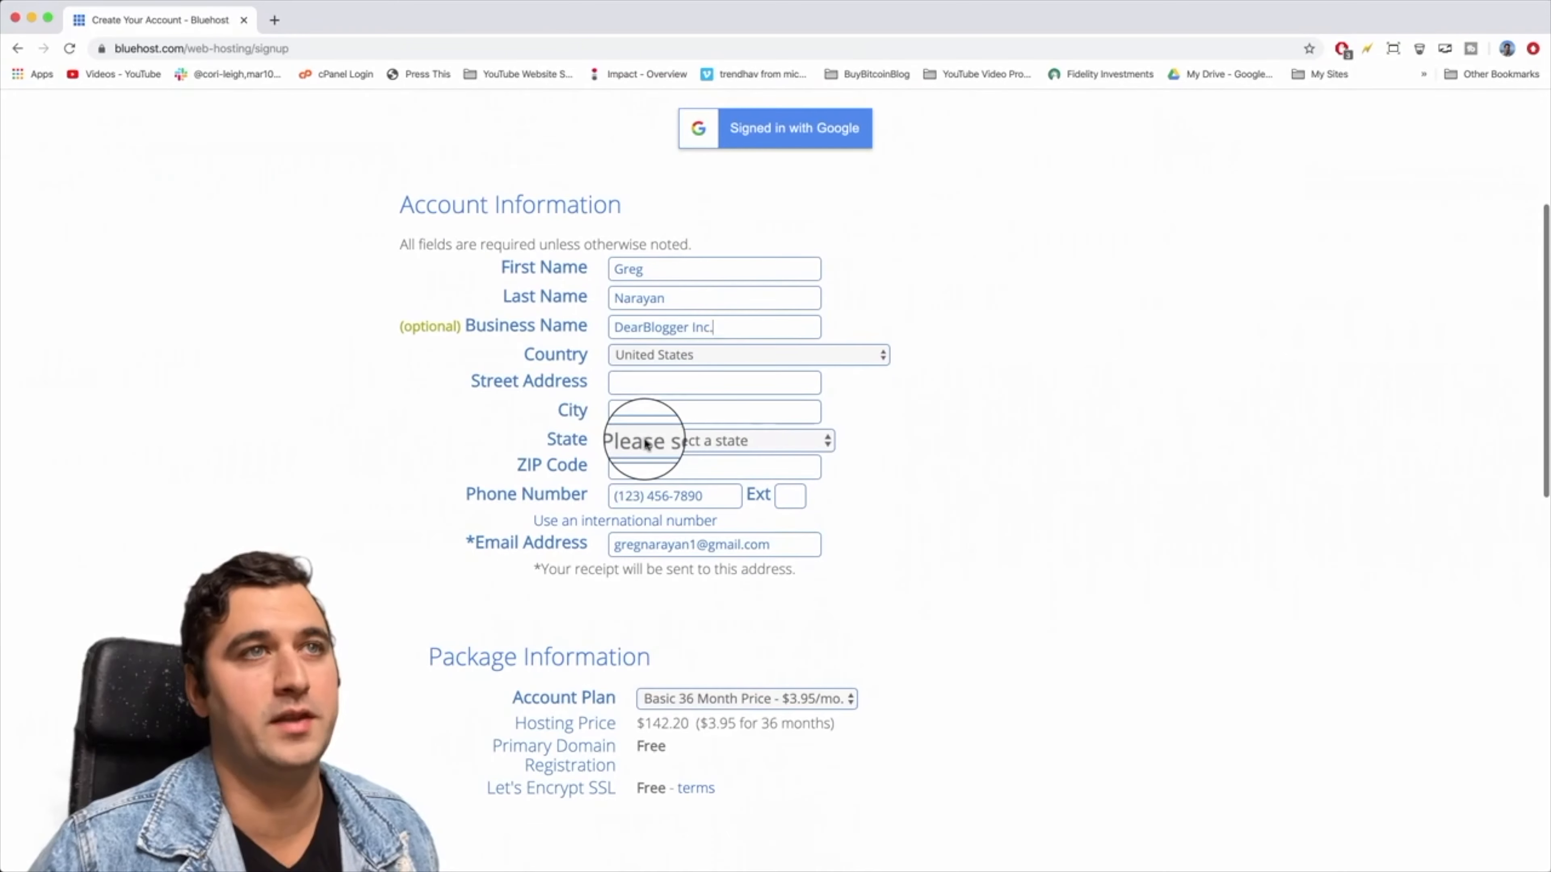
scroll(646, 442, down, 10)
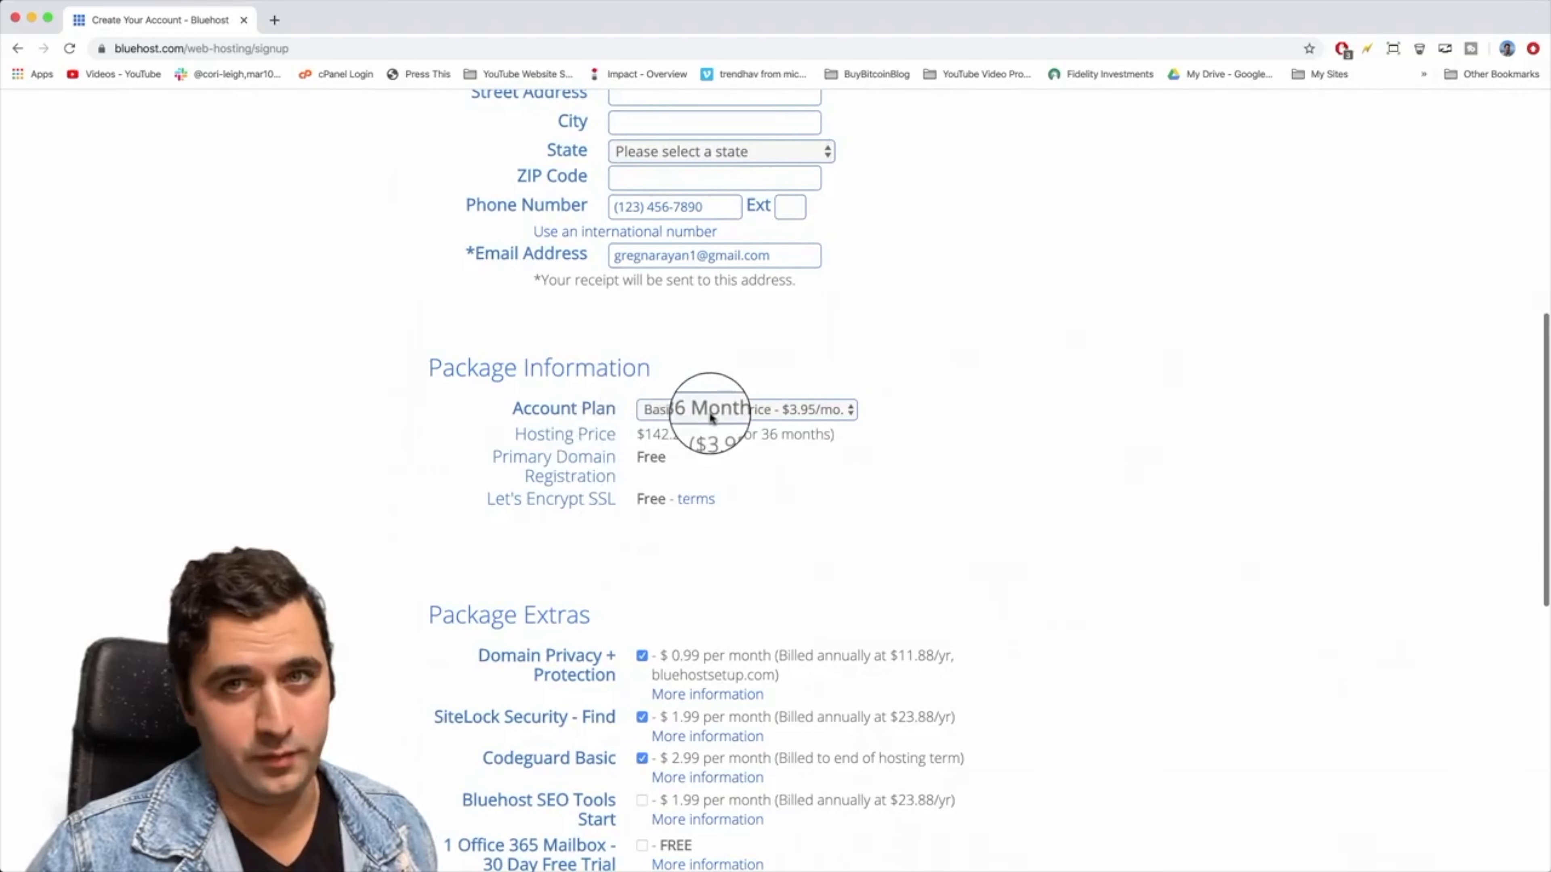
click(721, 411)
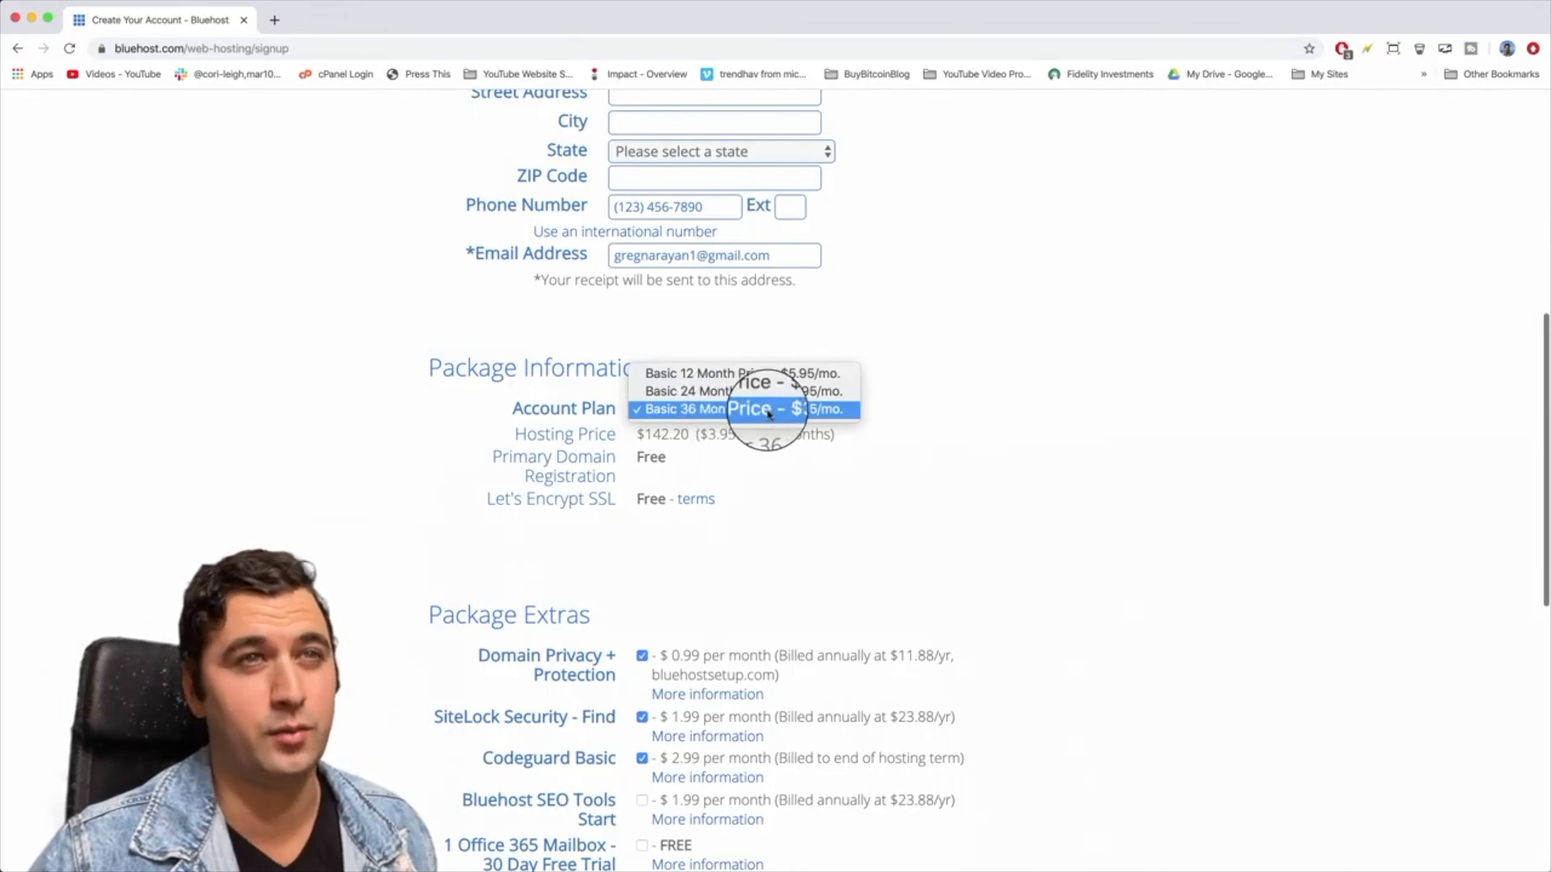
click(801, 409)
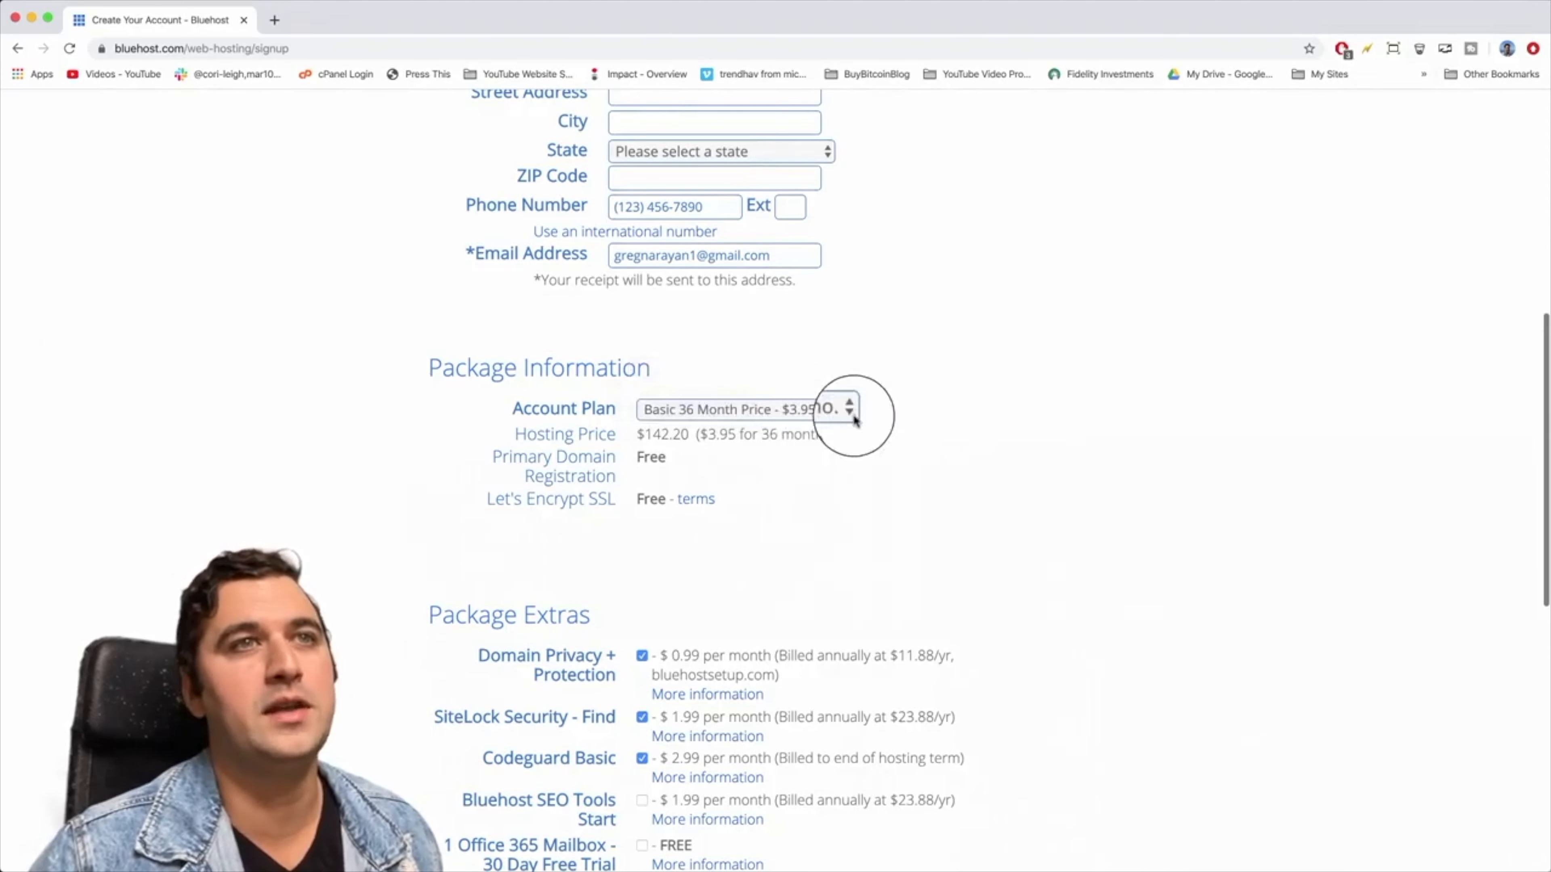
scroll(928, 492, down, 2)
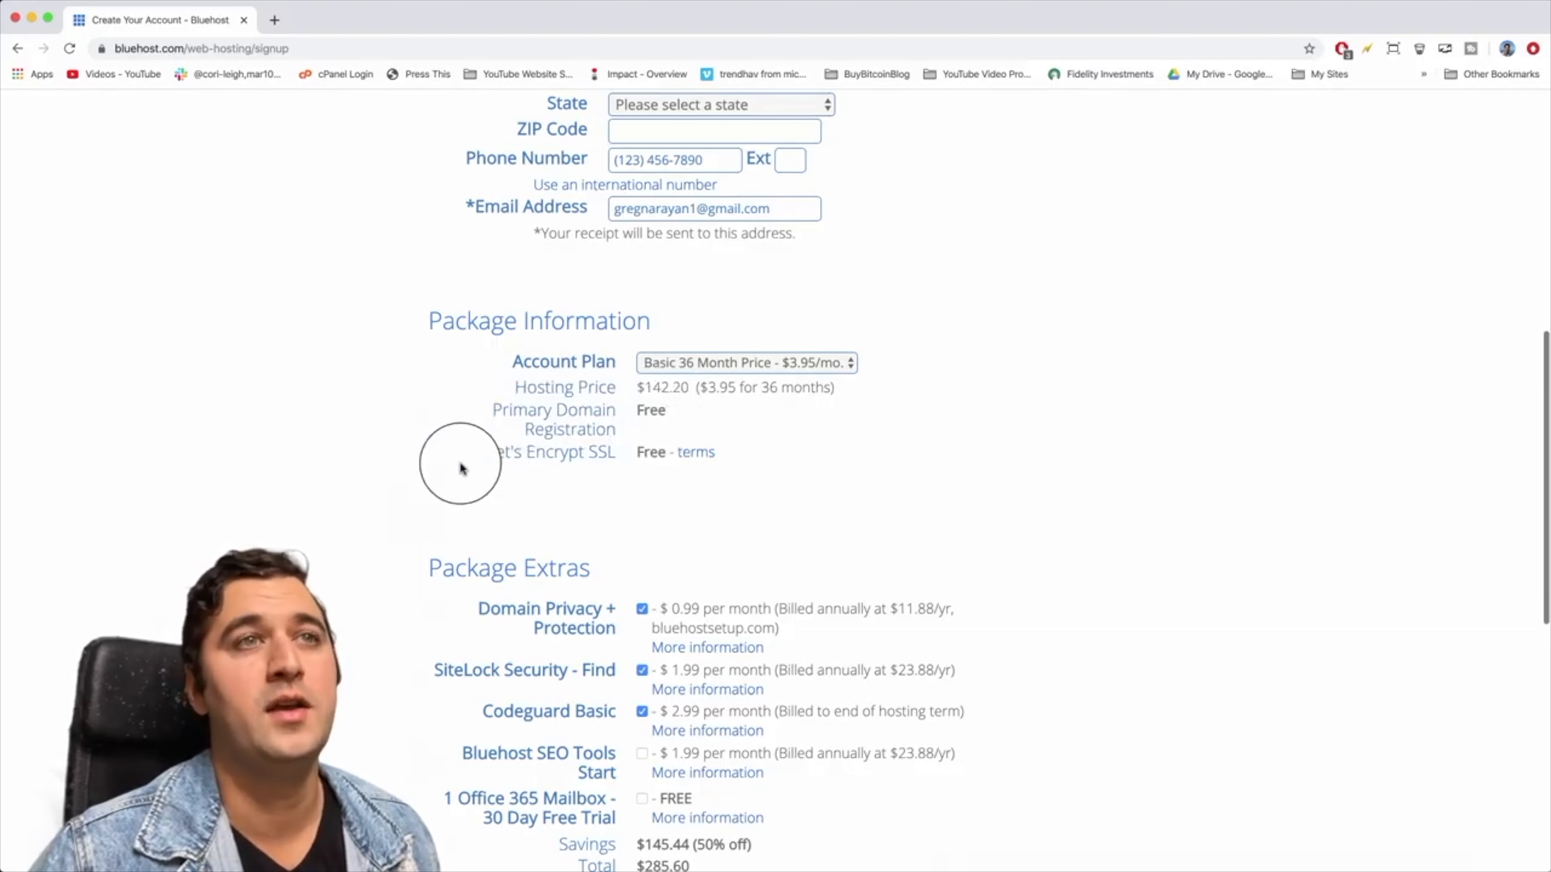
scroll(611, 449, down, 5)
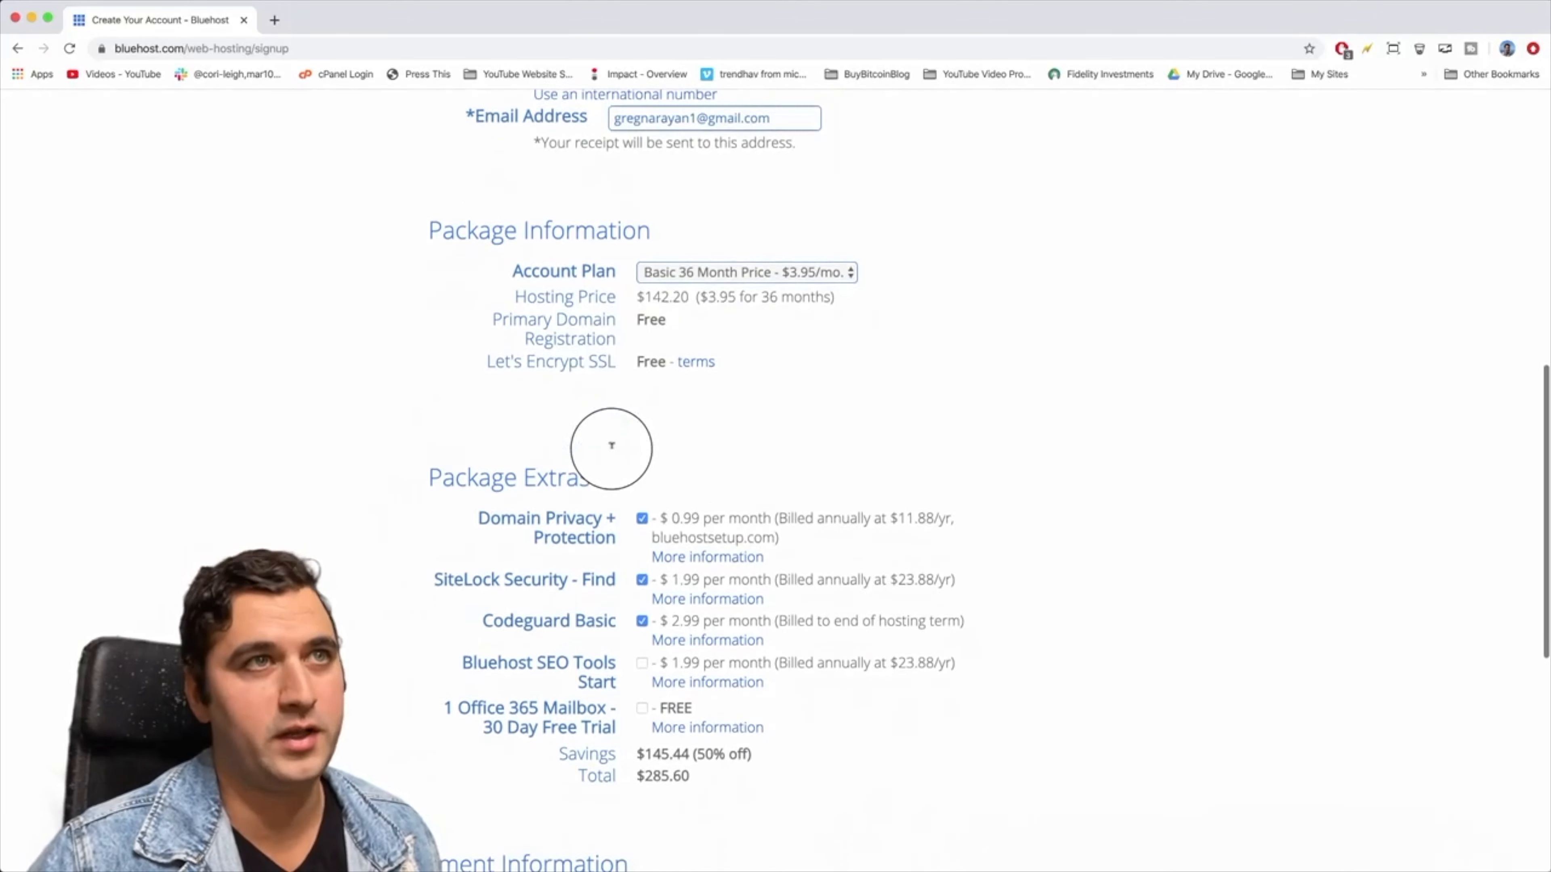
scroll(611, 453, down, 2)
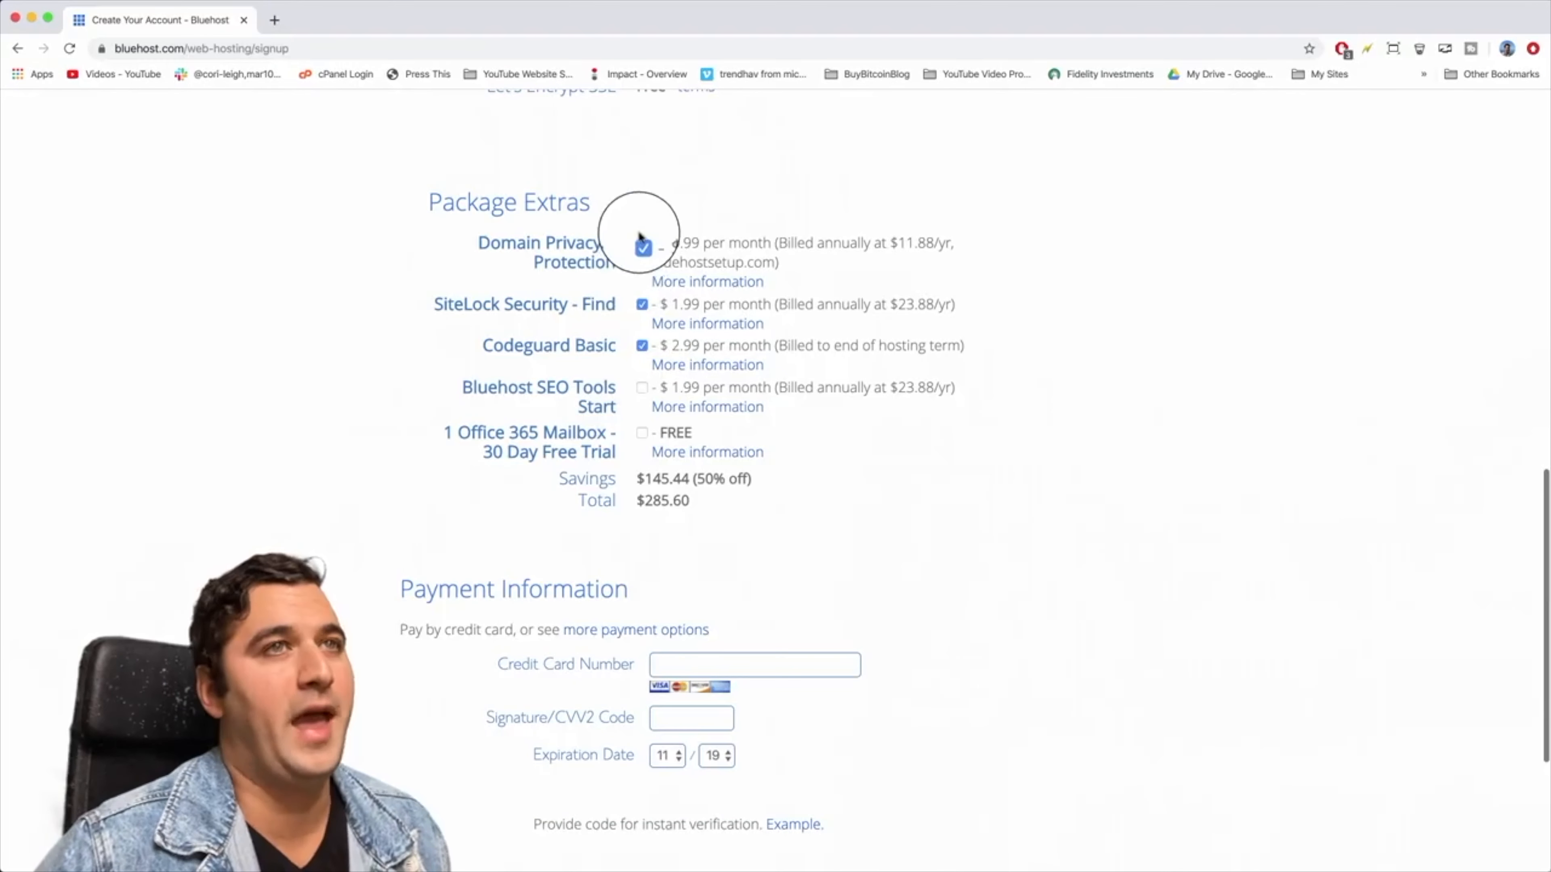
Turn off Domain Privacy + Protection and uncheck SiteLock Security, dropping the total to $142.20.
click(642, 244)
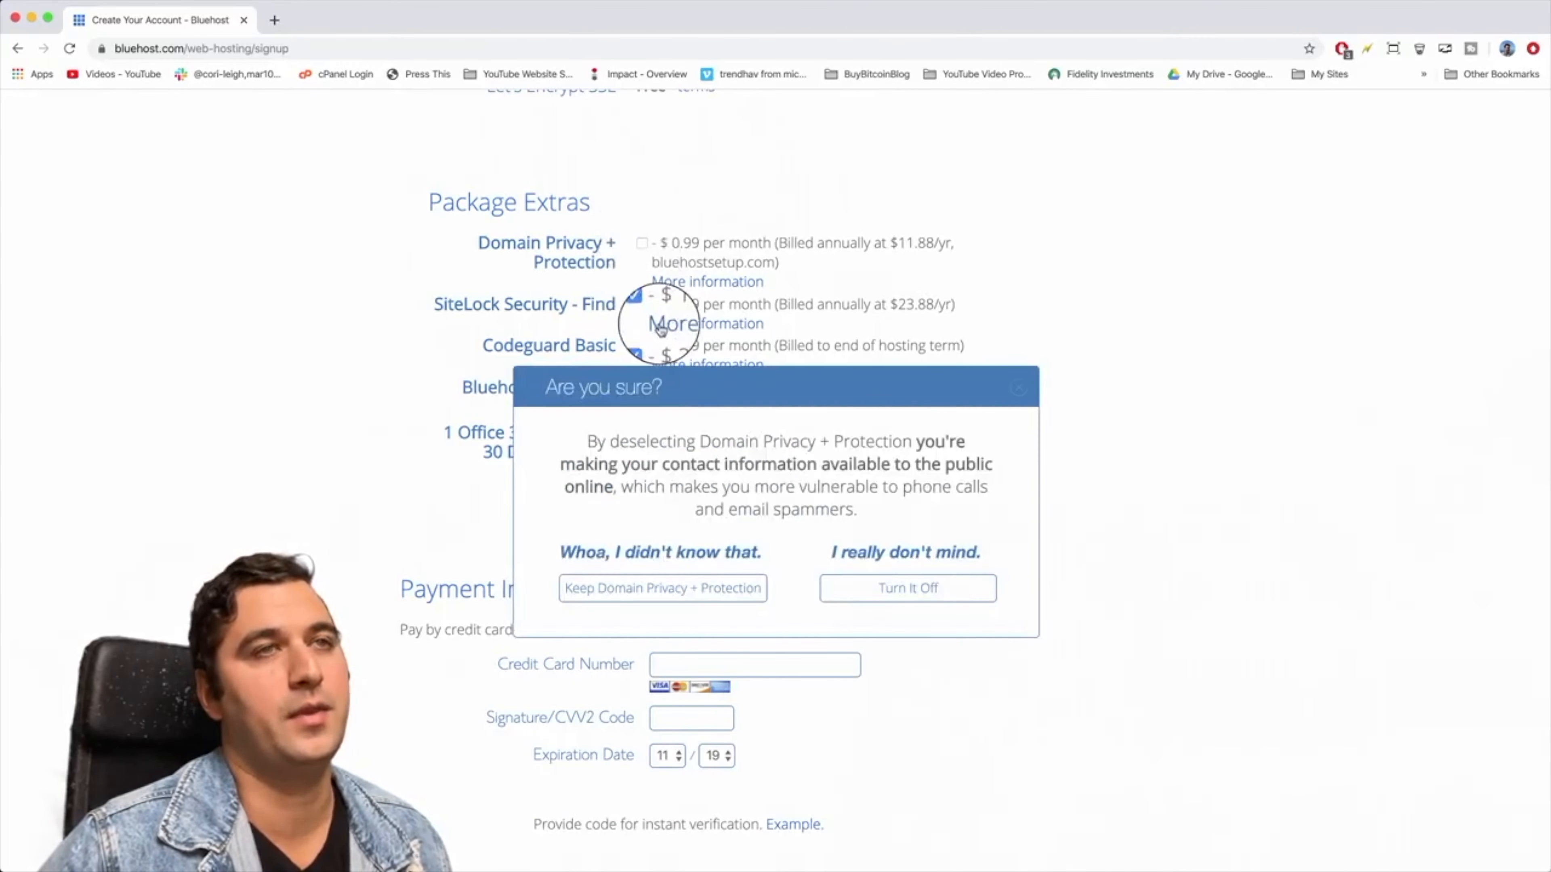
click(871, 586)
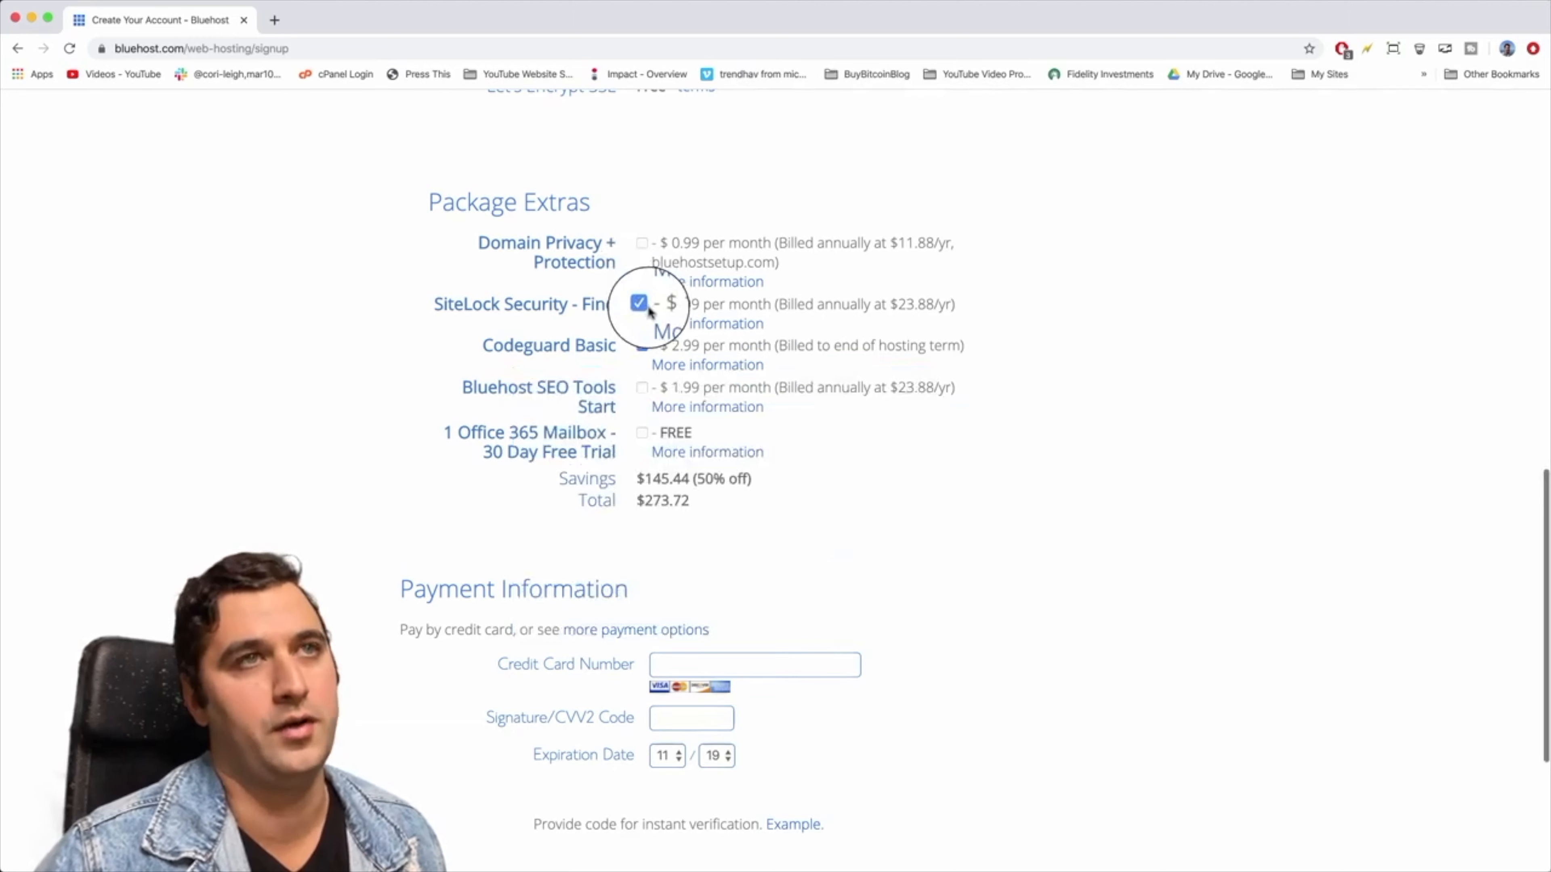
click(639, 304)
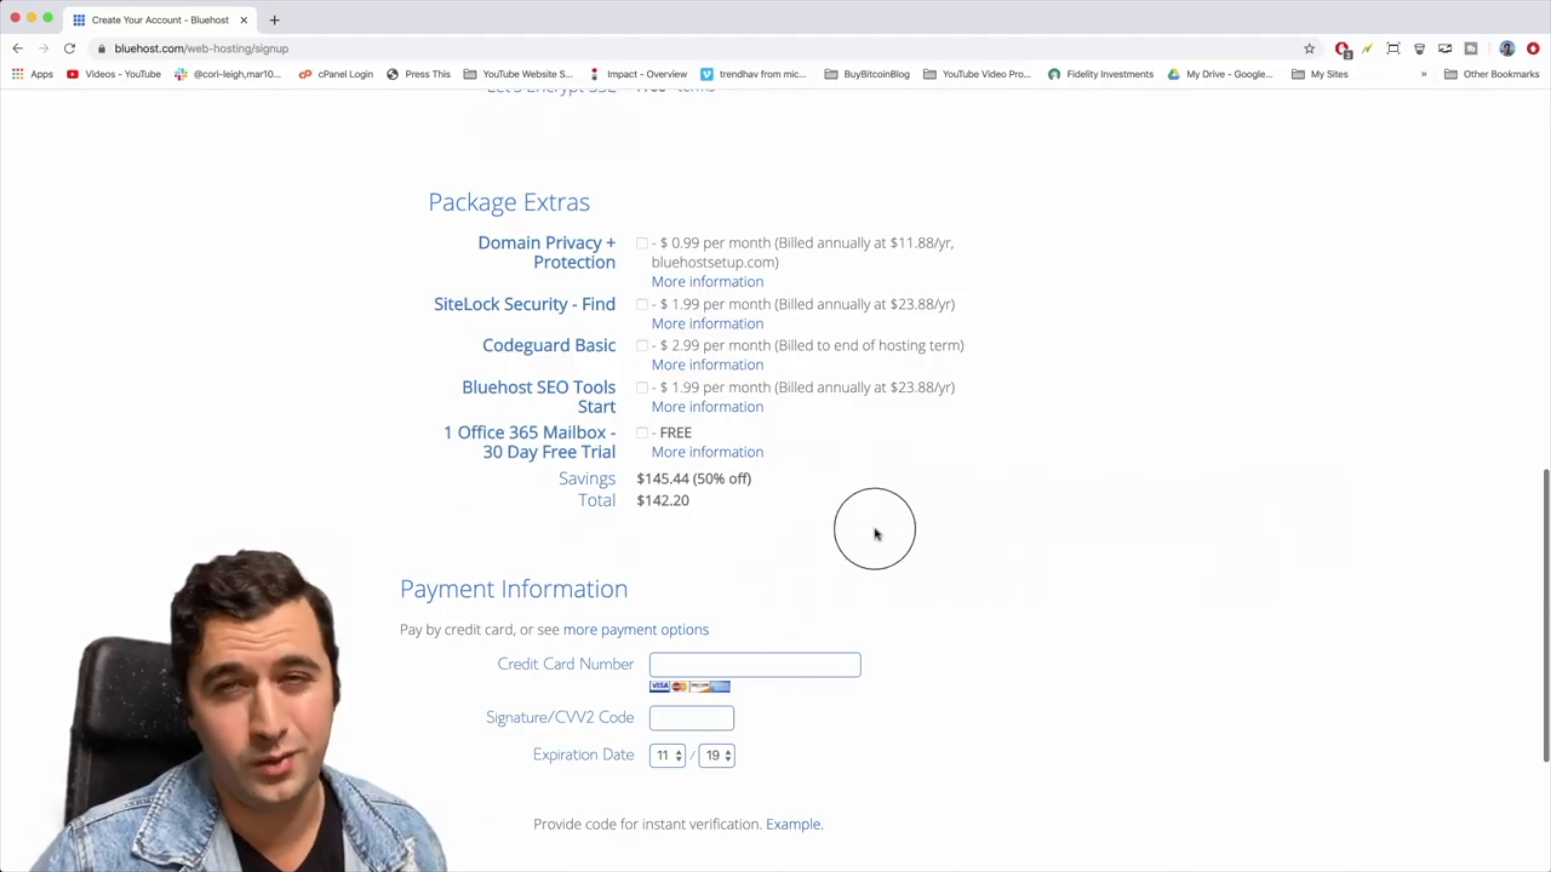
scroll(1074, 526, down, 3)
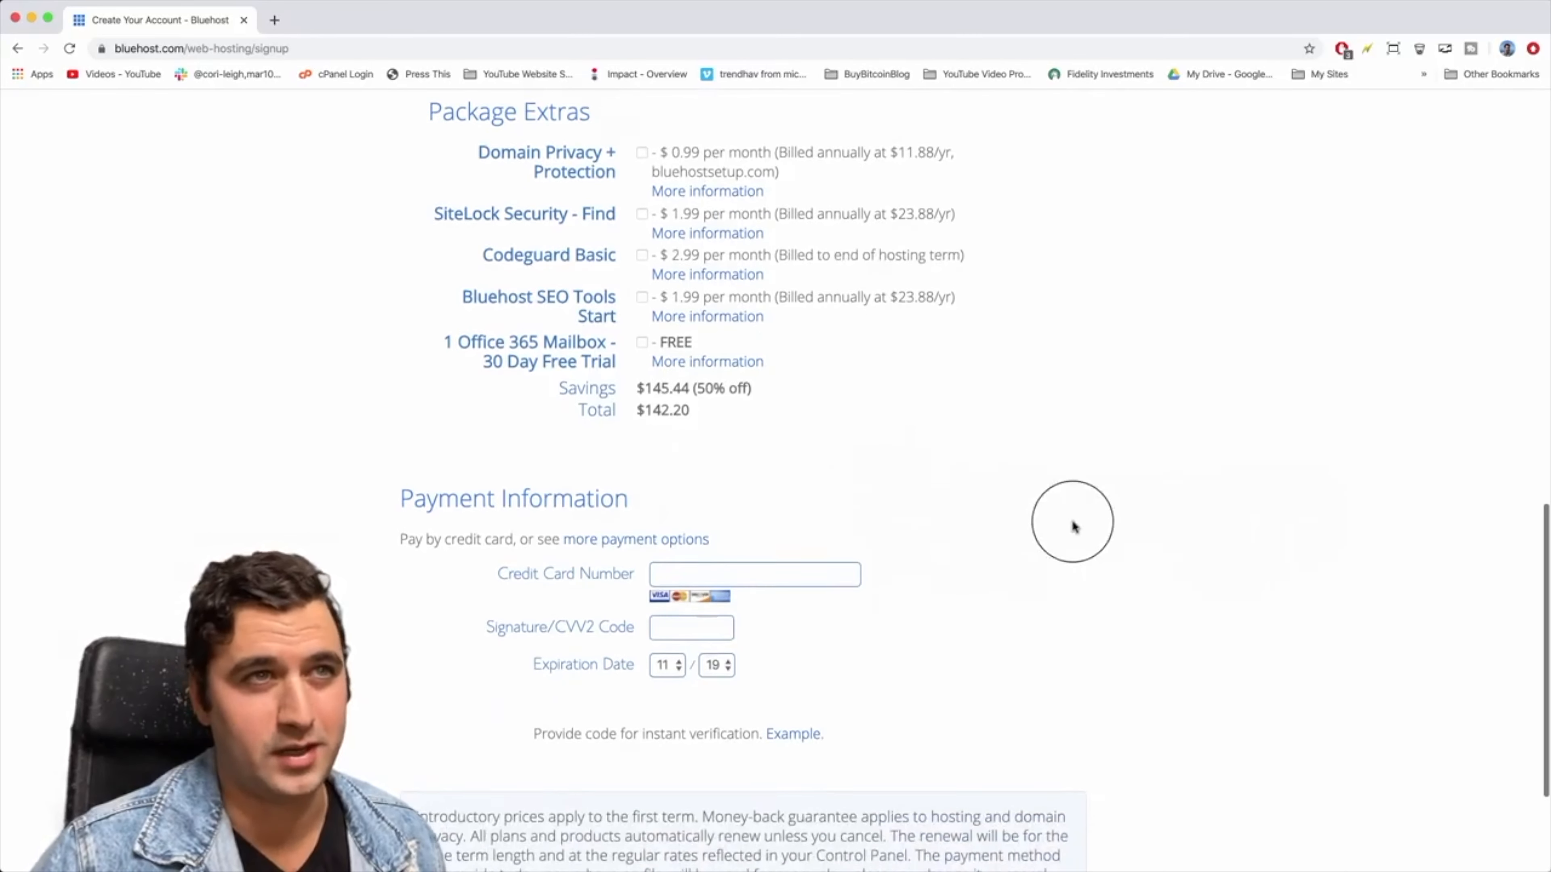
scroll(1074, 526, down, 3)
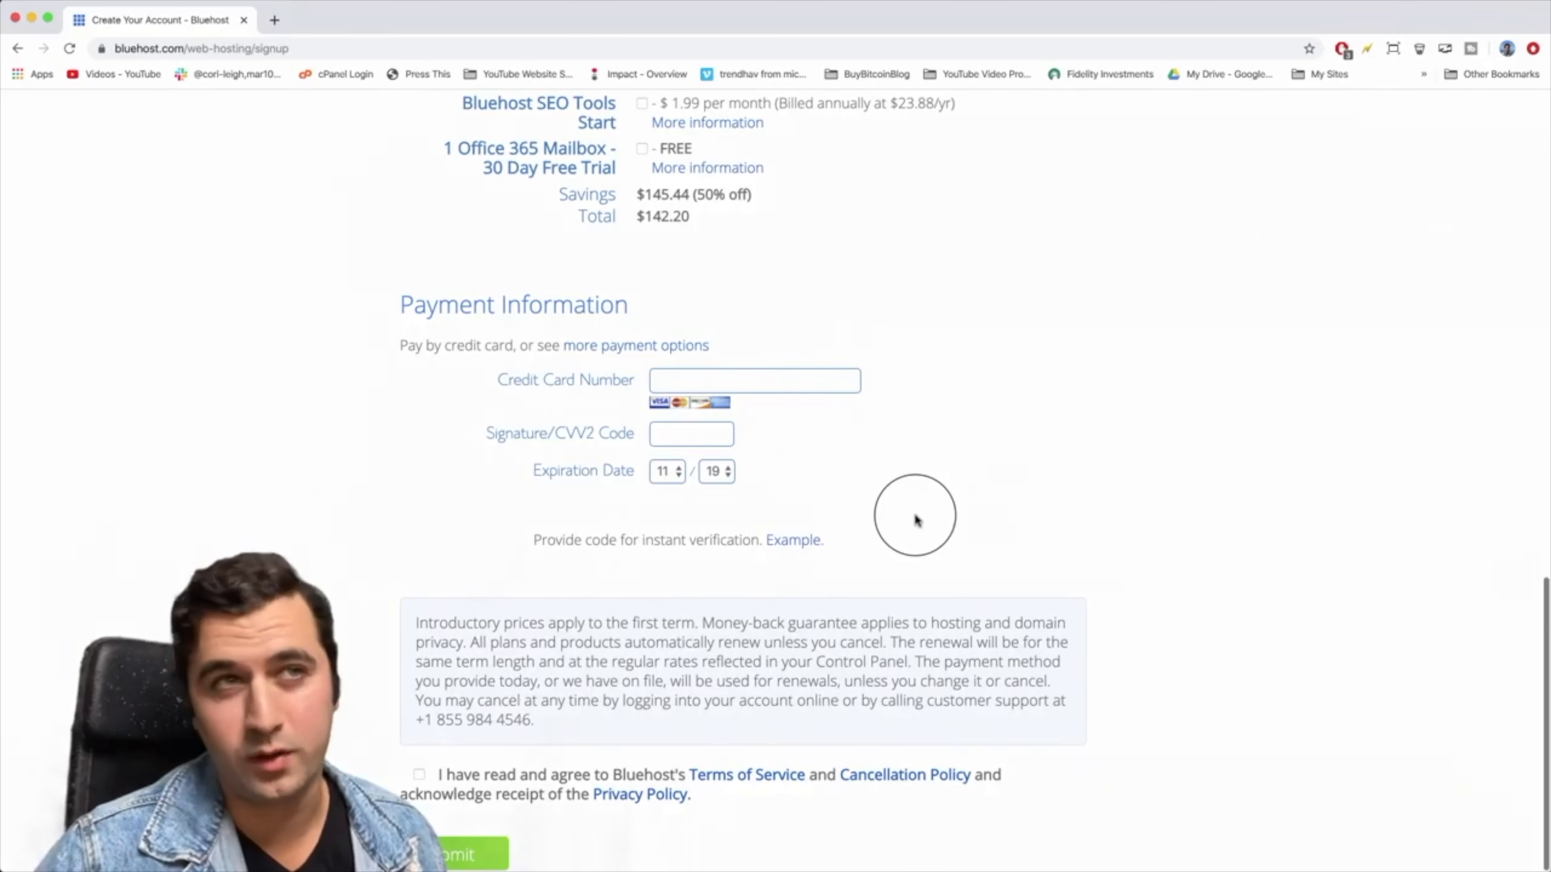
Enter the credit card payment details and submit the hosting order.
click(745, 375)
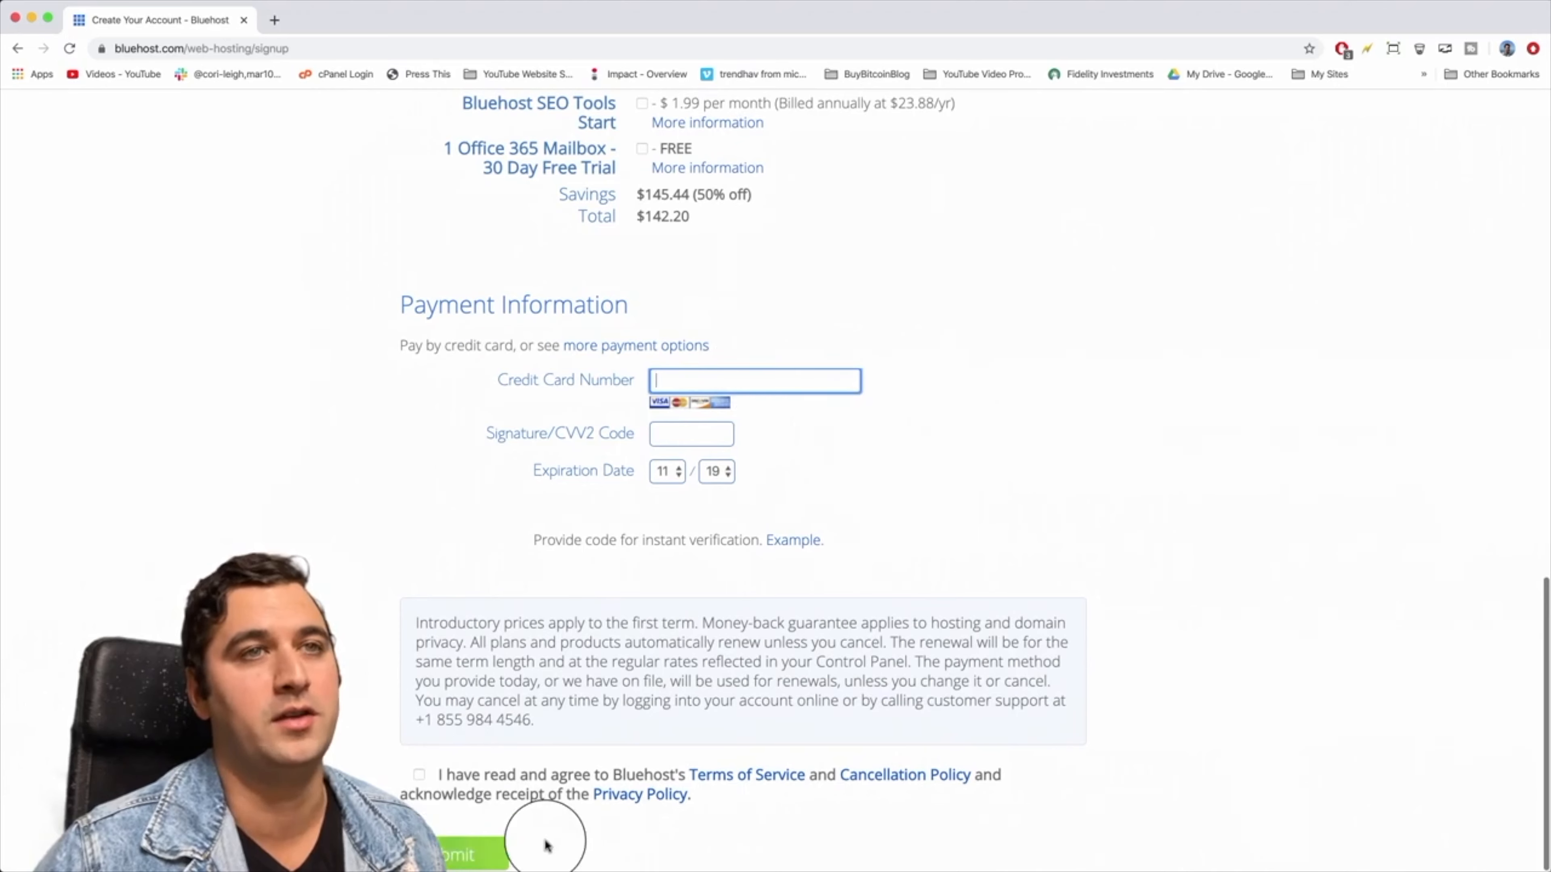
click(986, 430)
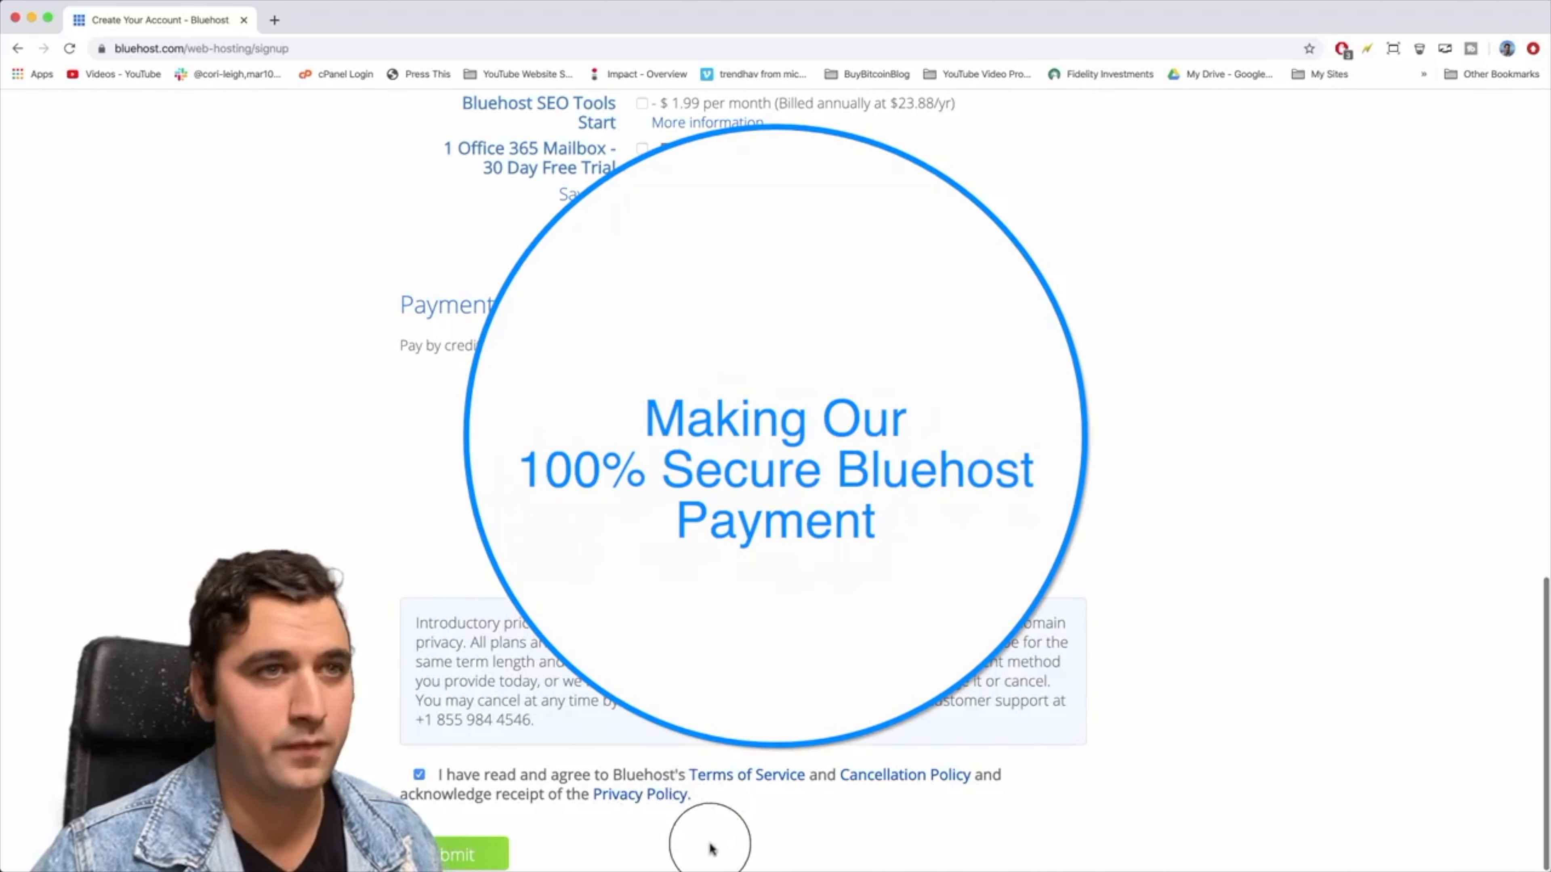
click(459, 855)
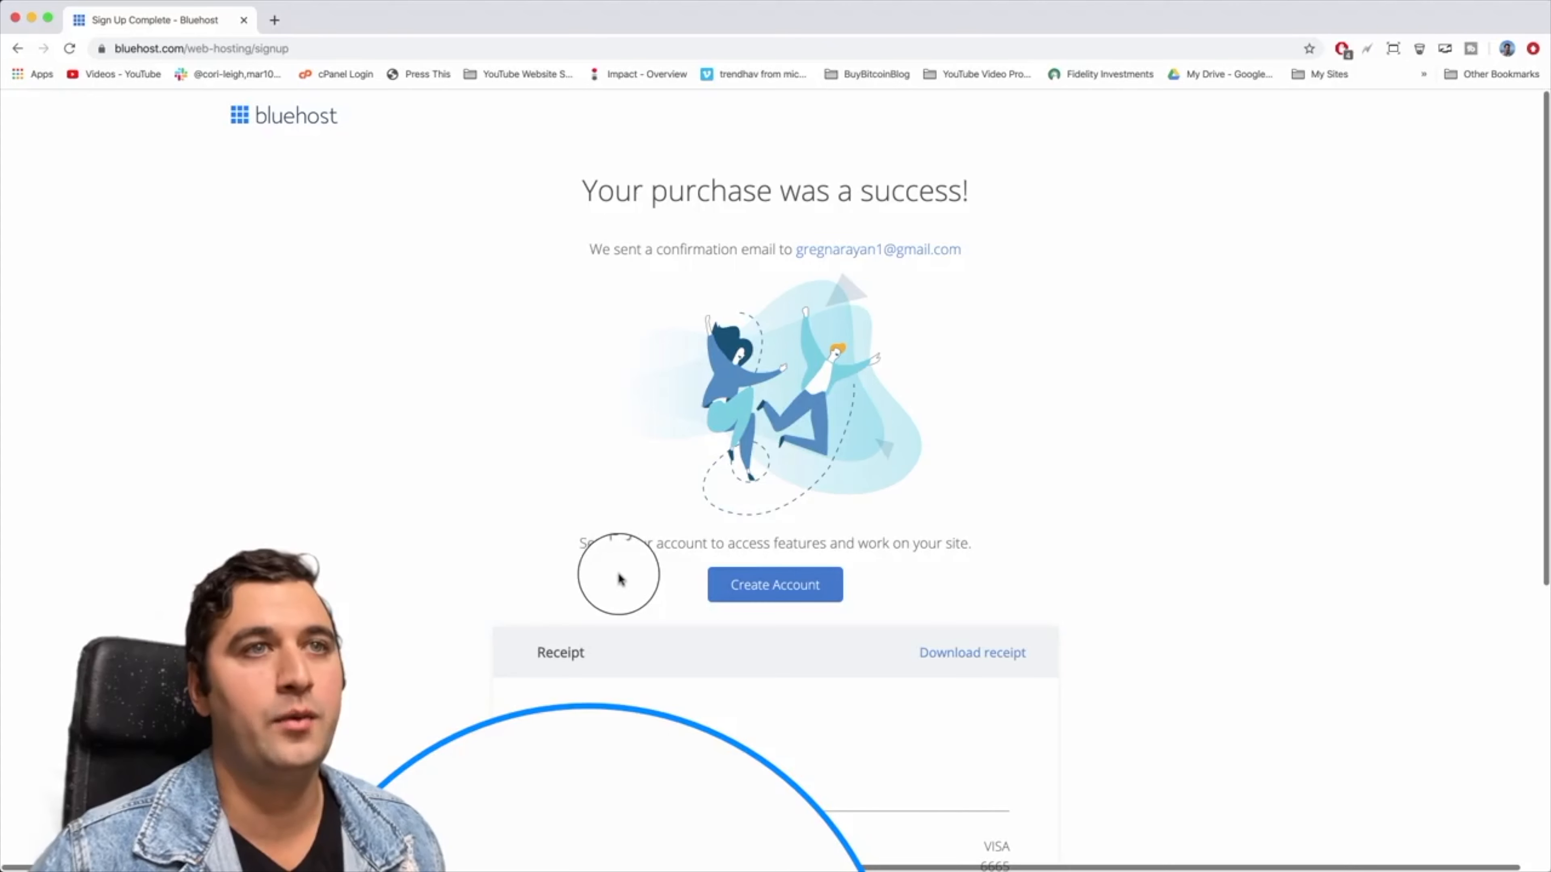
Set a new account password, agree to the privacy policy and terms, and create the account.
click(791, 578)
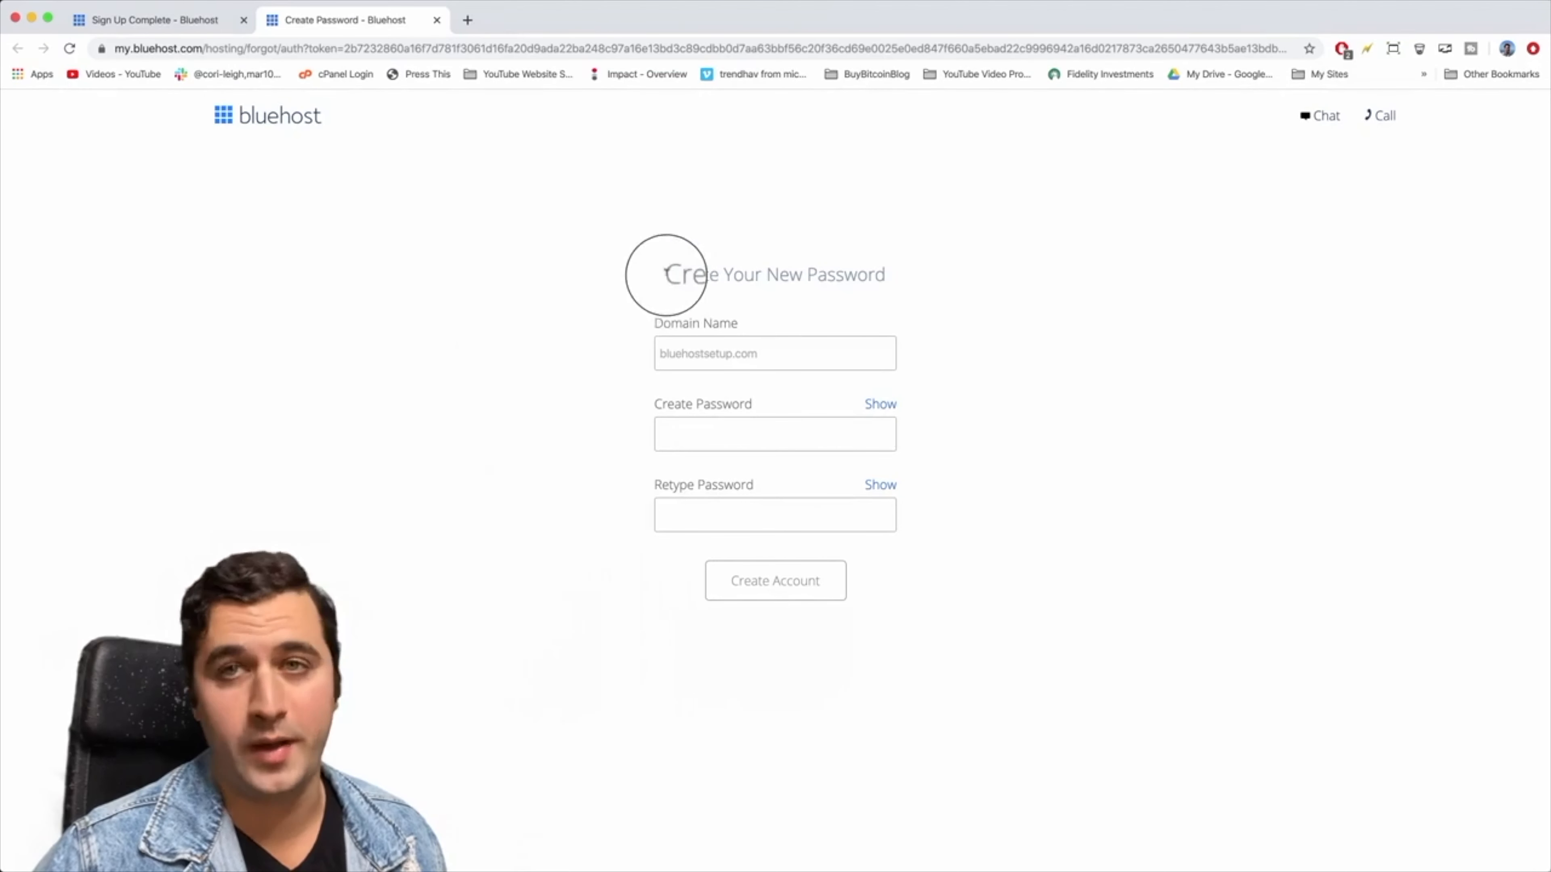
click(769, 354)
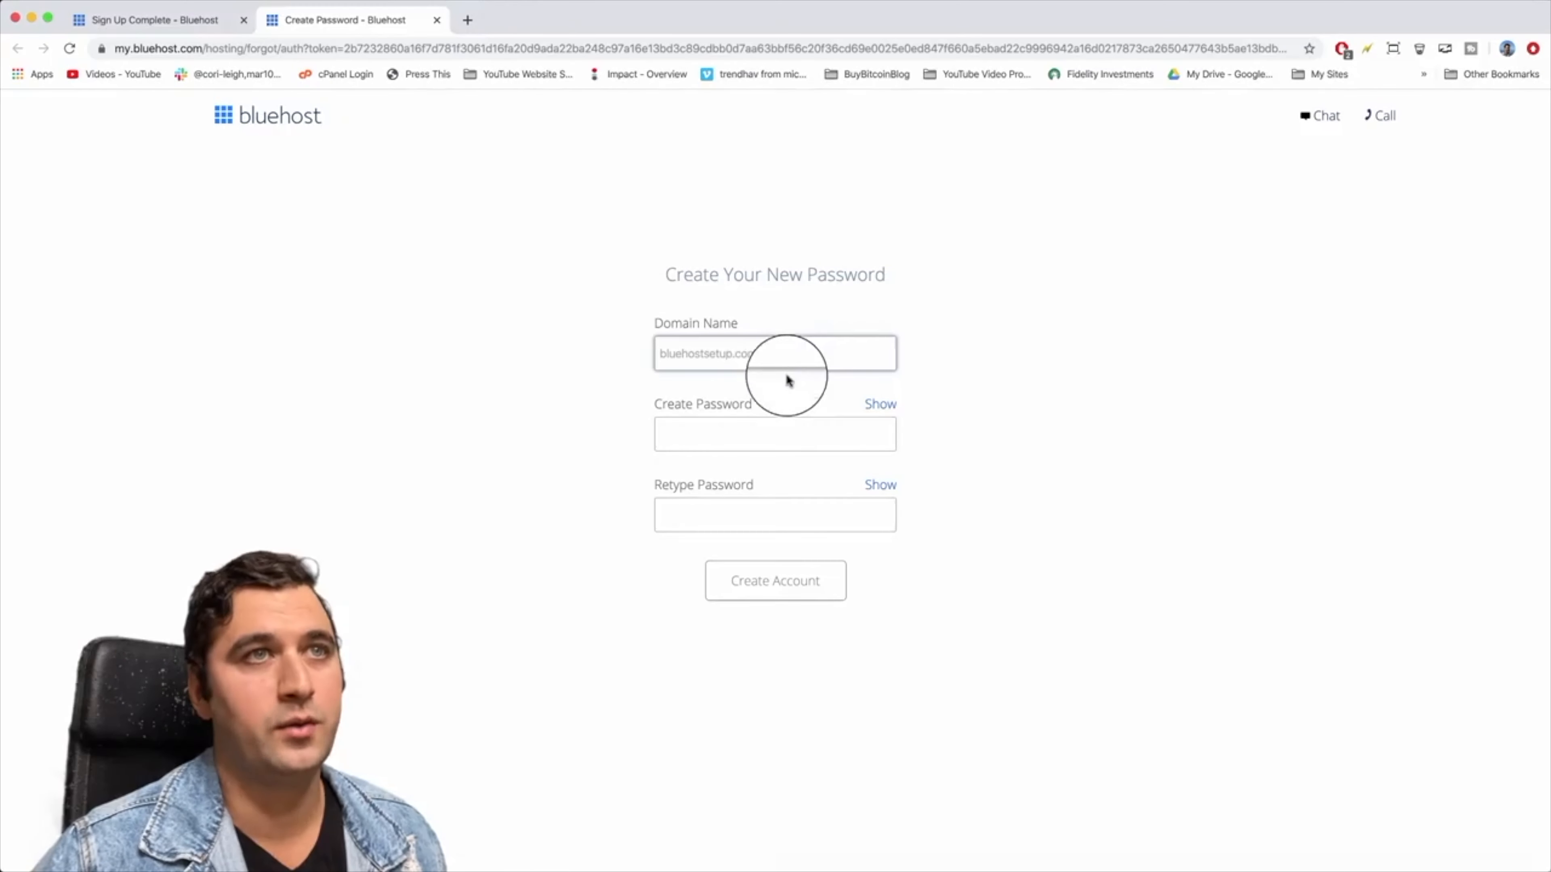
click(757, 432)
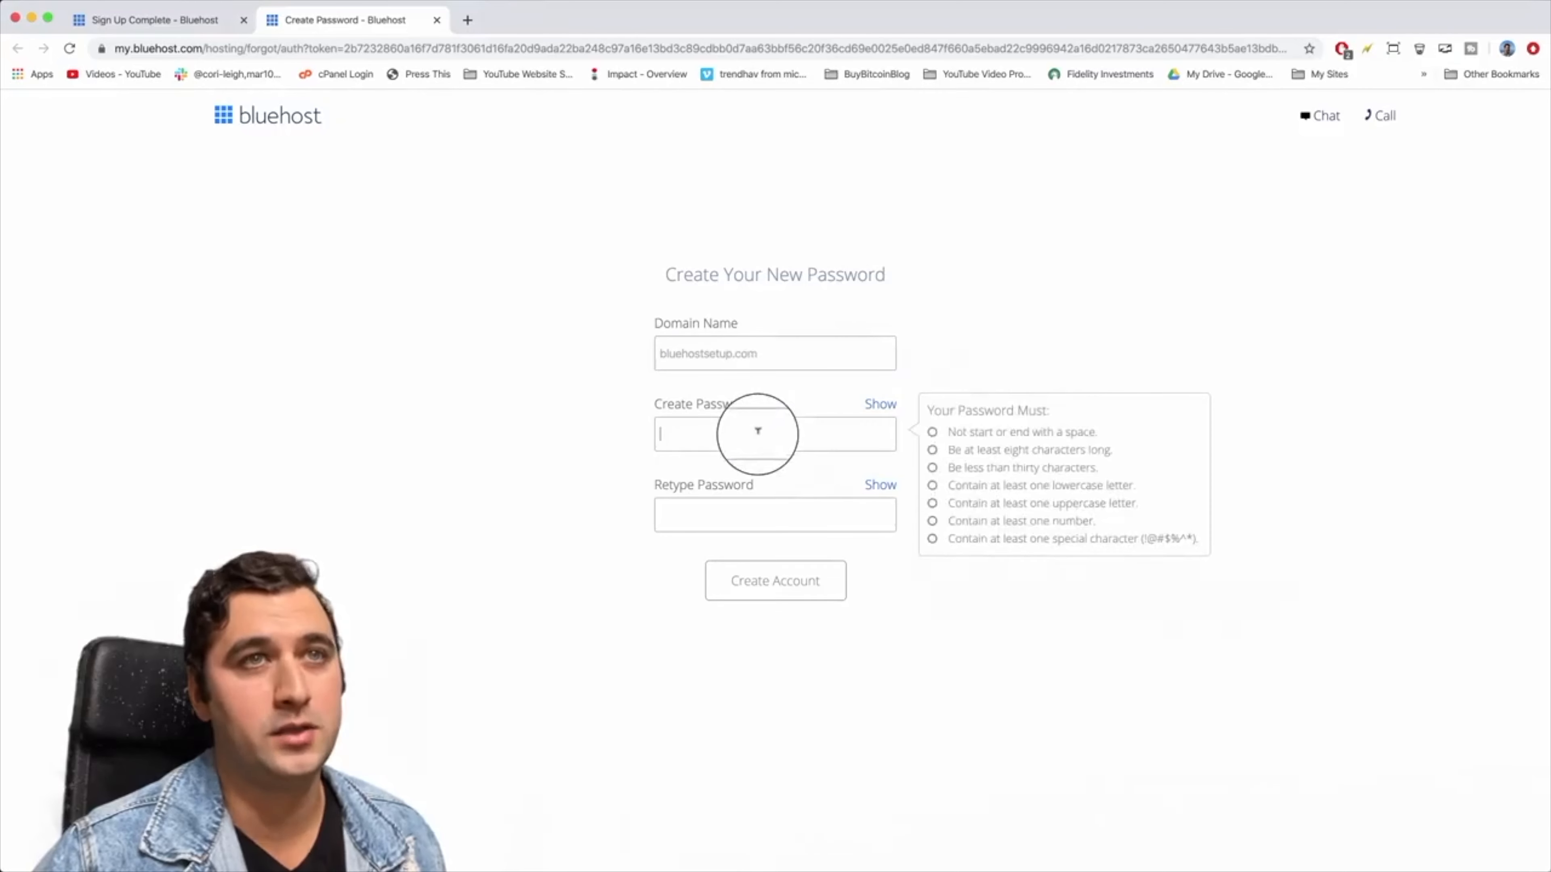
text(••••••••)
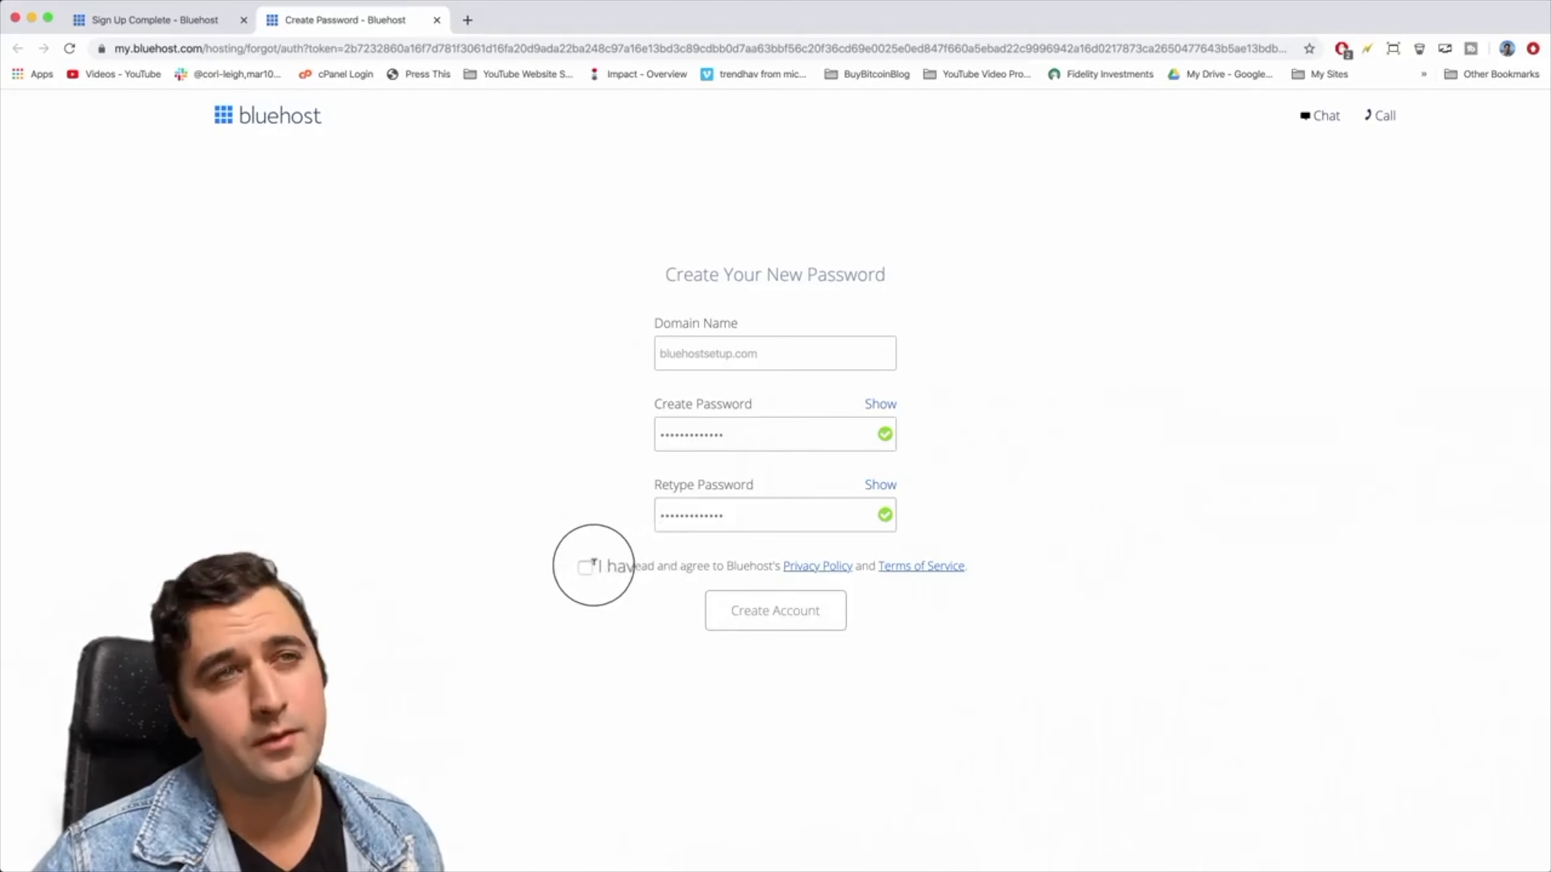
click(585, 566)
click(757, 606)
click(787, 609)
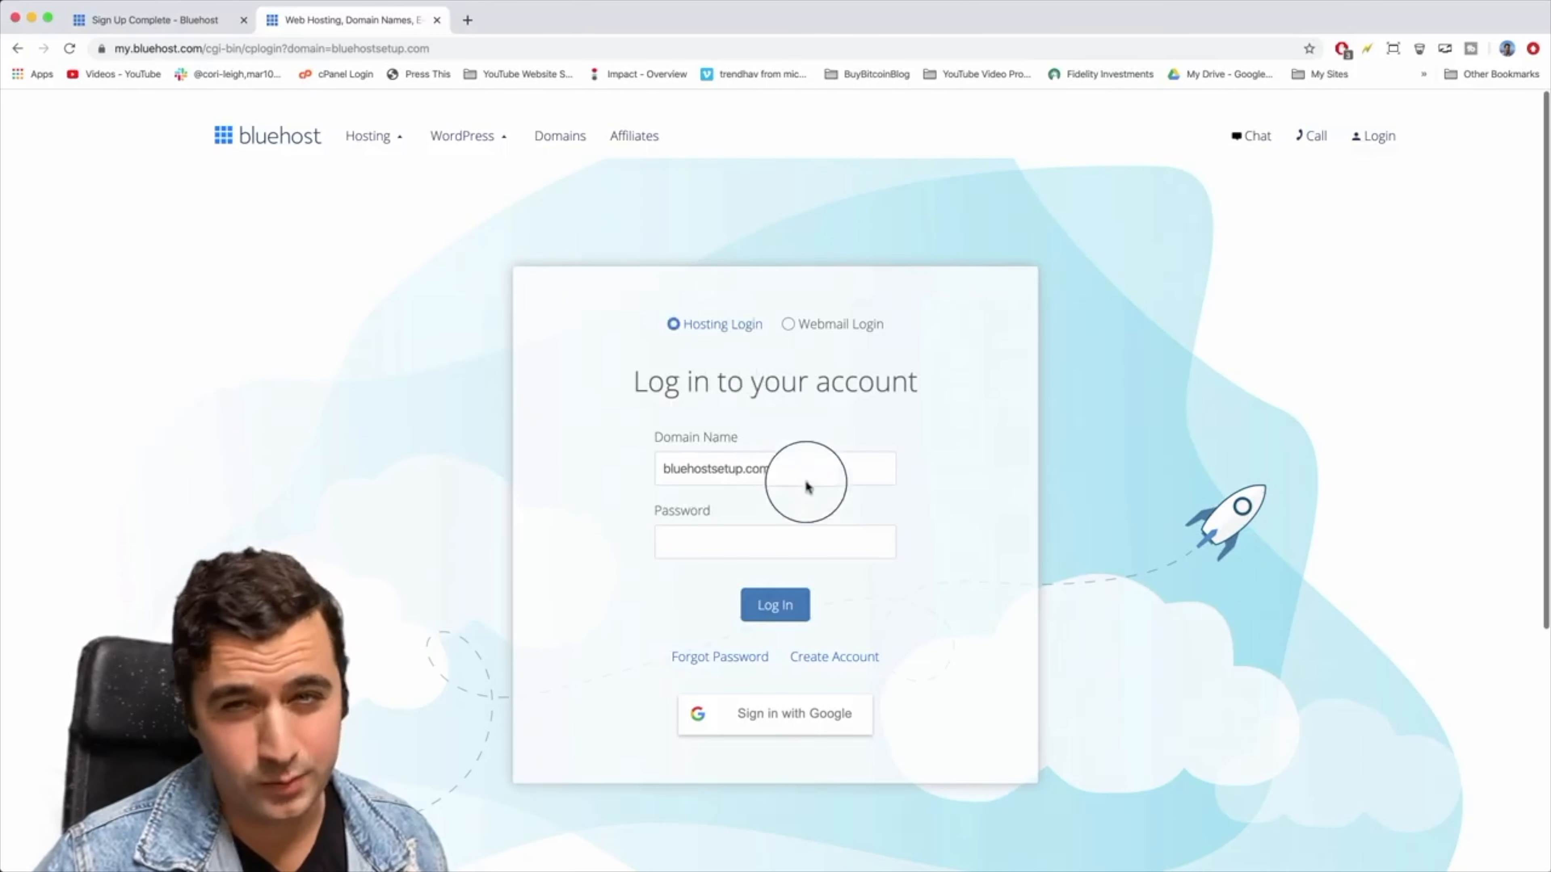
Log in to bluehostsetup.com's hosting account with the account password.
click(761, 537)
text(••)
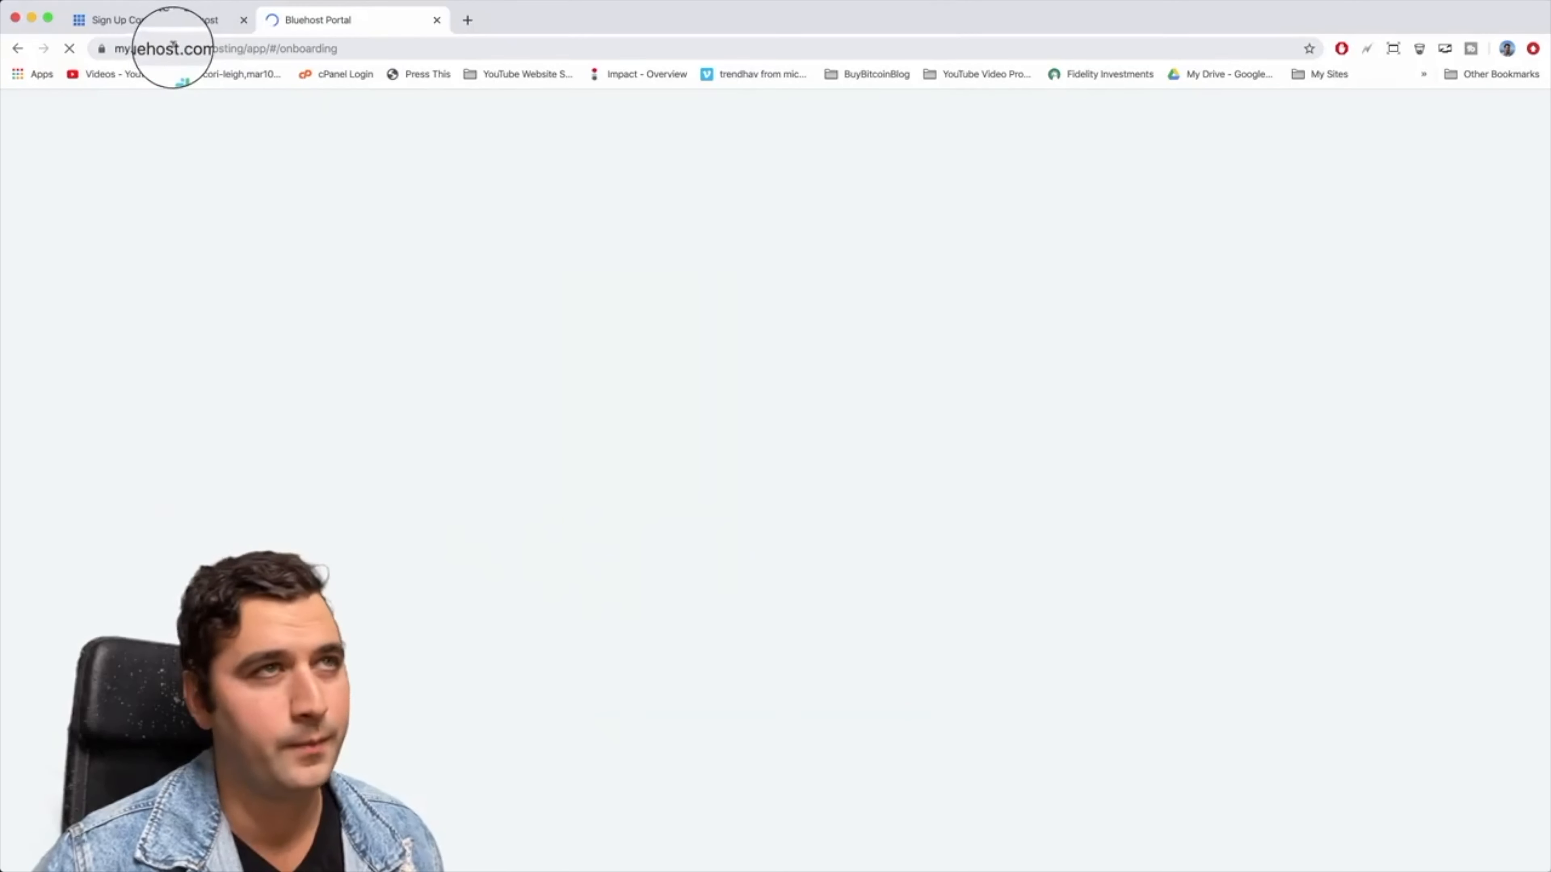
drag(202, 48, 113, 48)
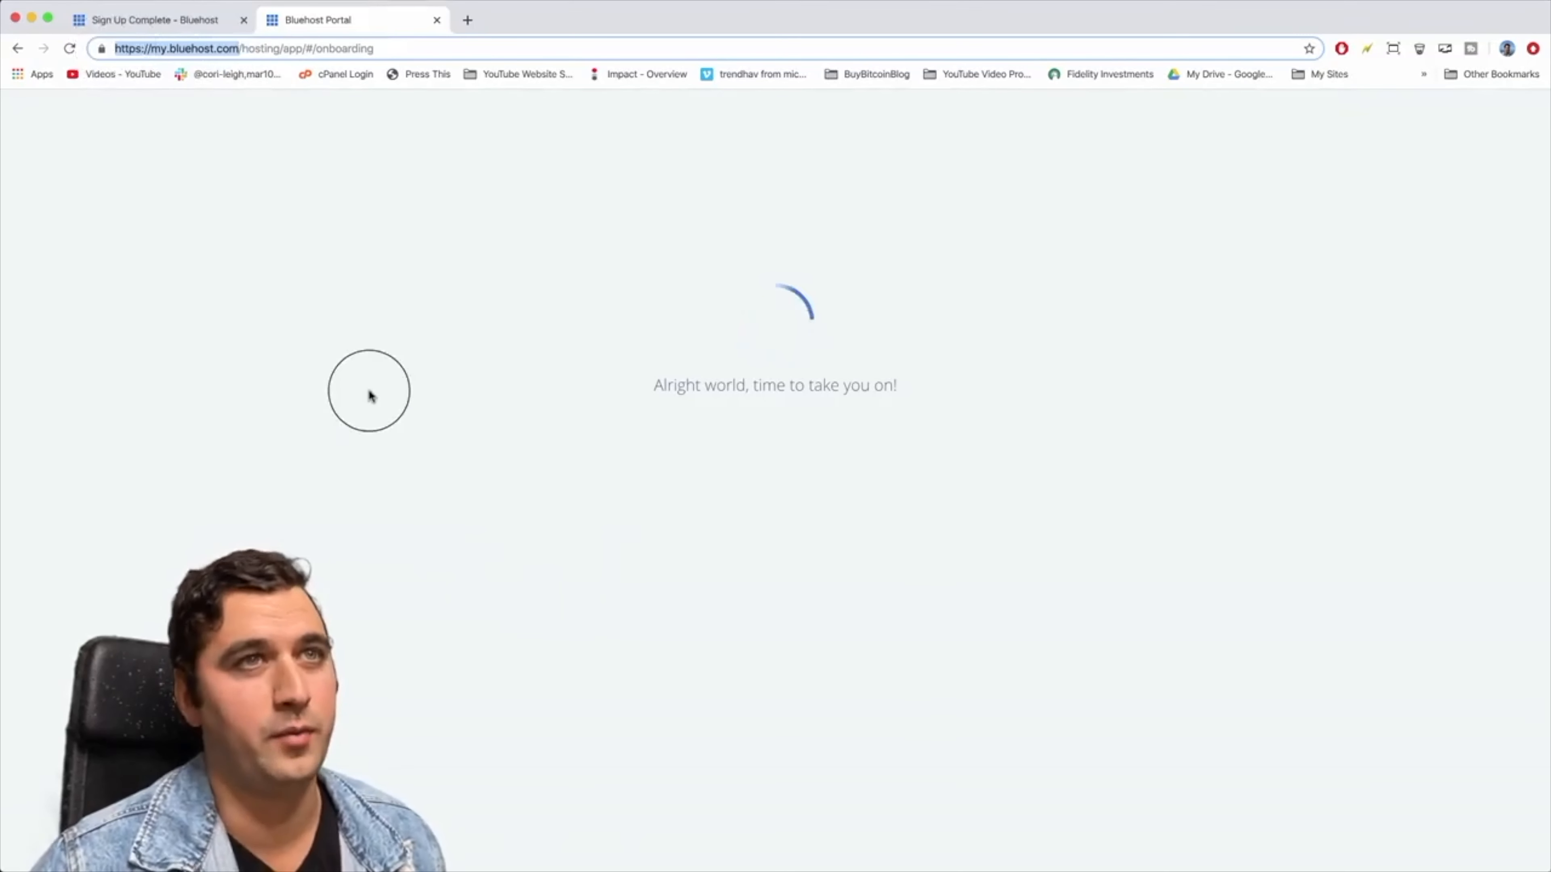
click(370, 396)
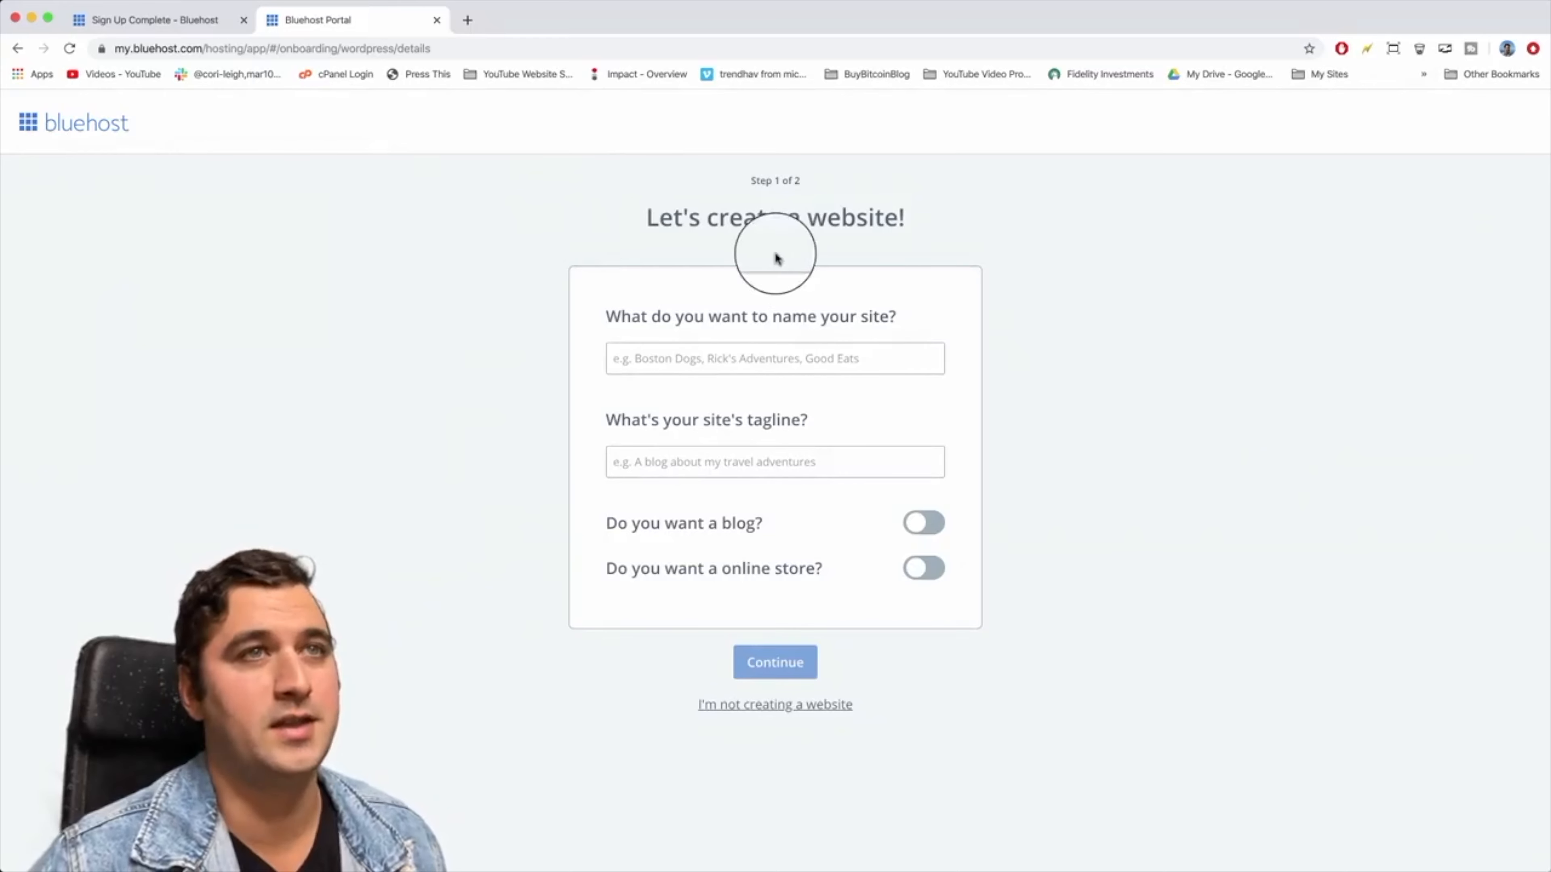
Name the site Bluehost Setup and enter a beginners'-guide tagline.
drag(647, 216, 956, 222)
click(977, 220)
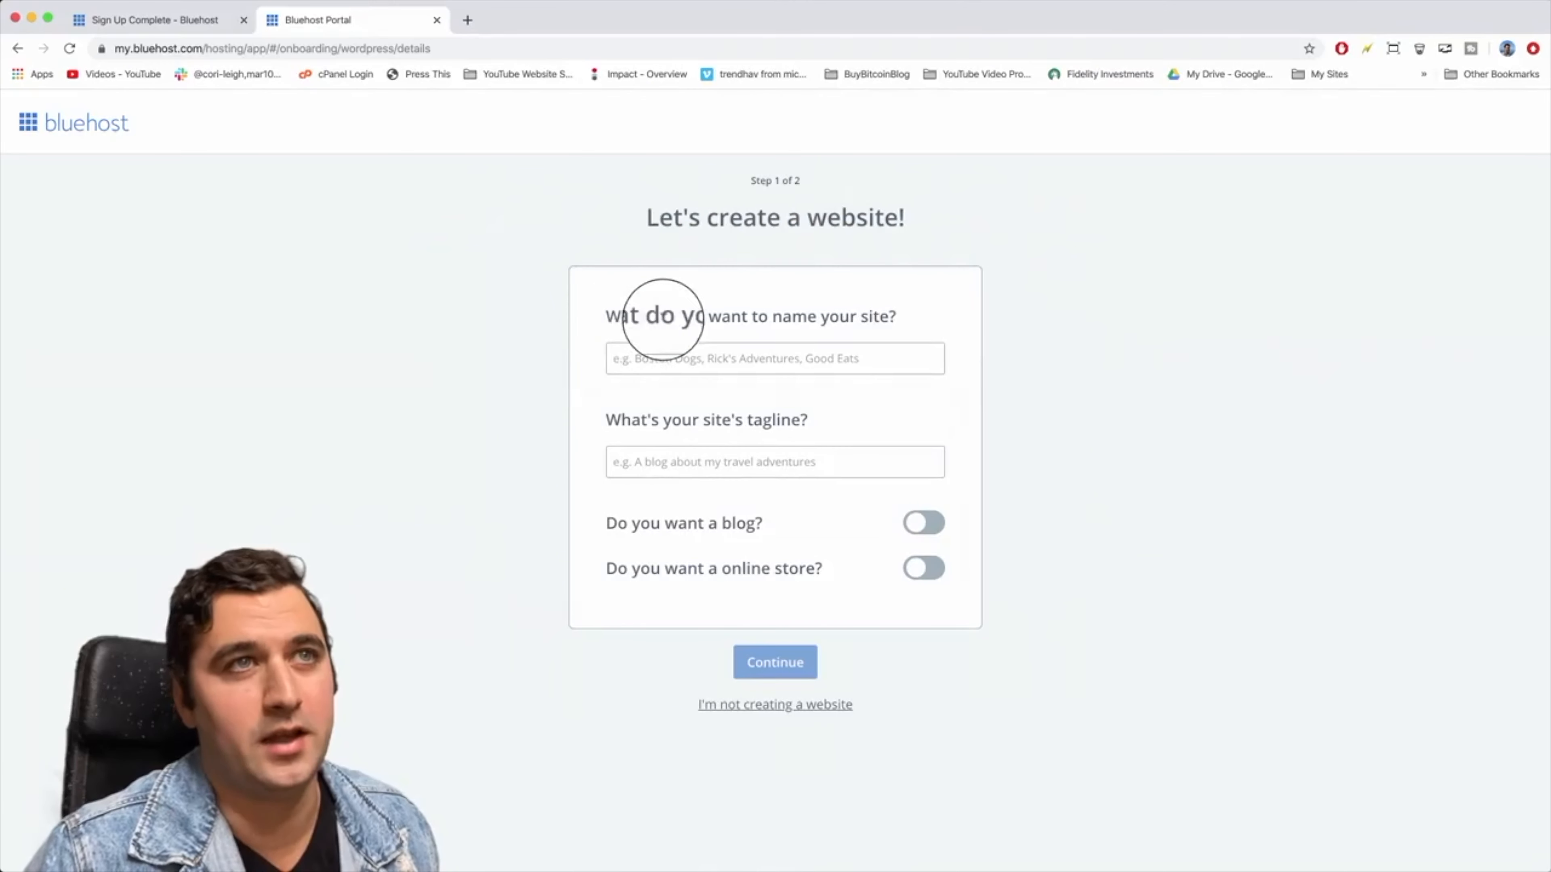
click(819, 356)
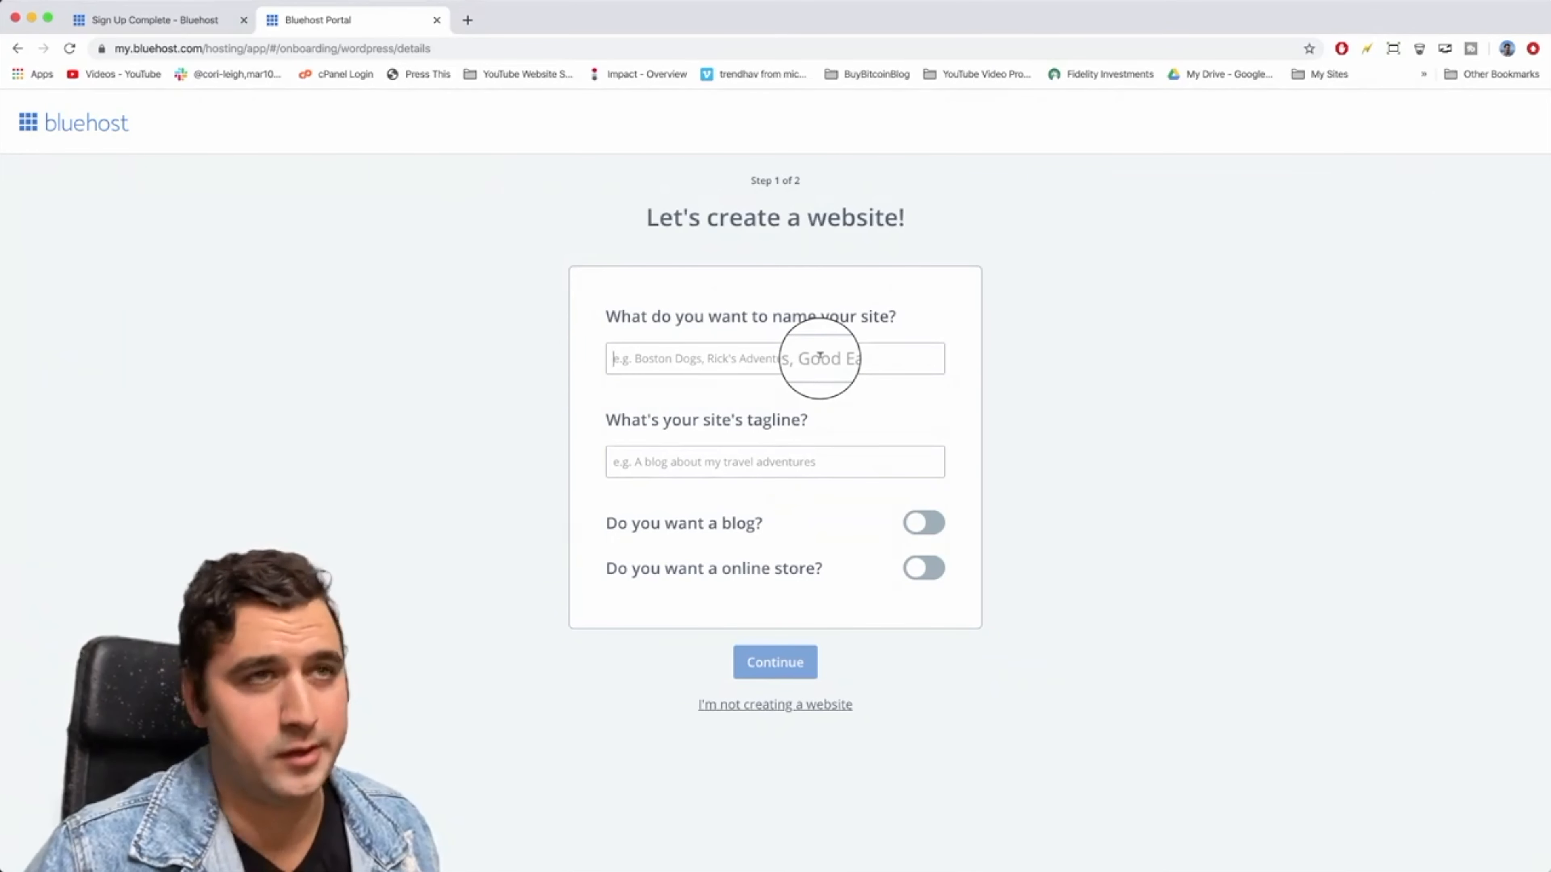
text(Bluehost Setup)
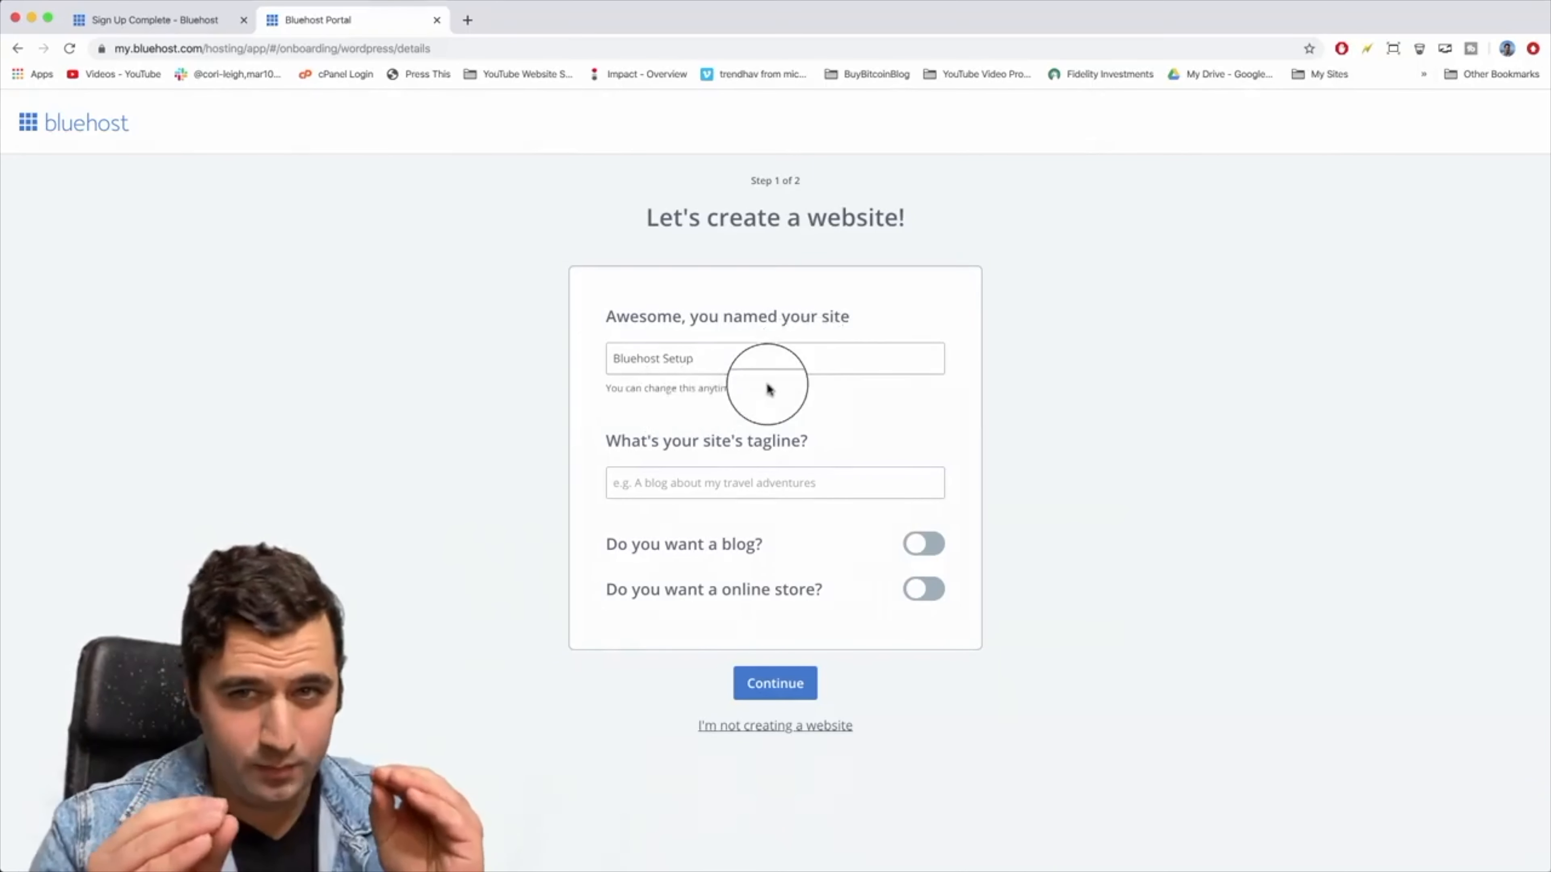
click(656, 482)
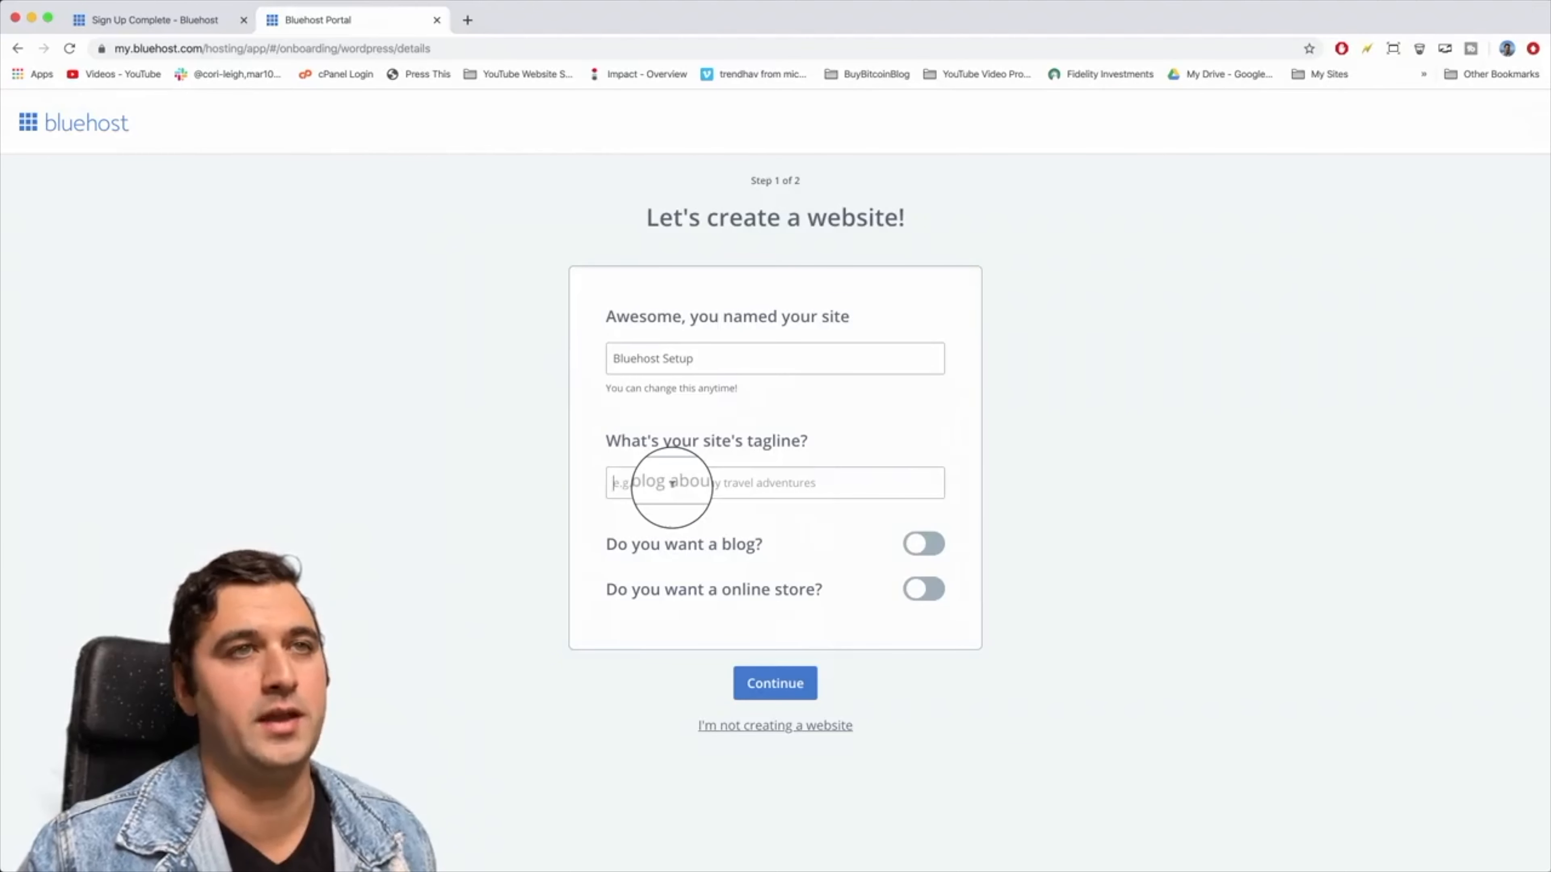
text(T)
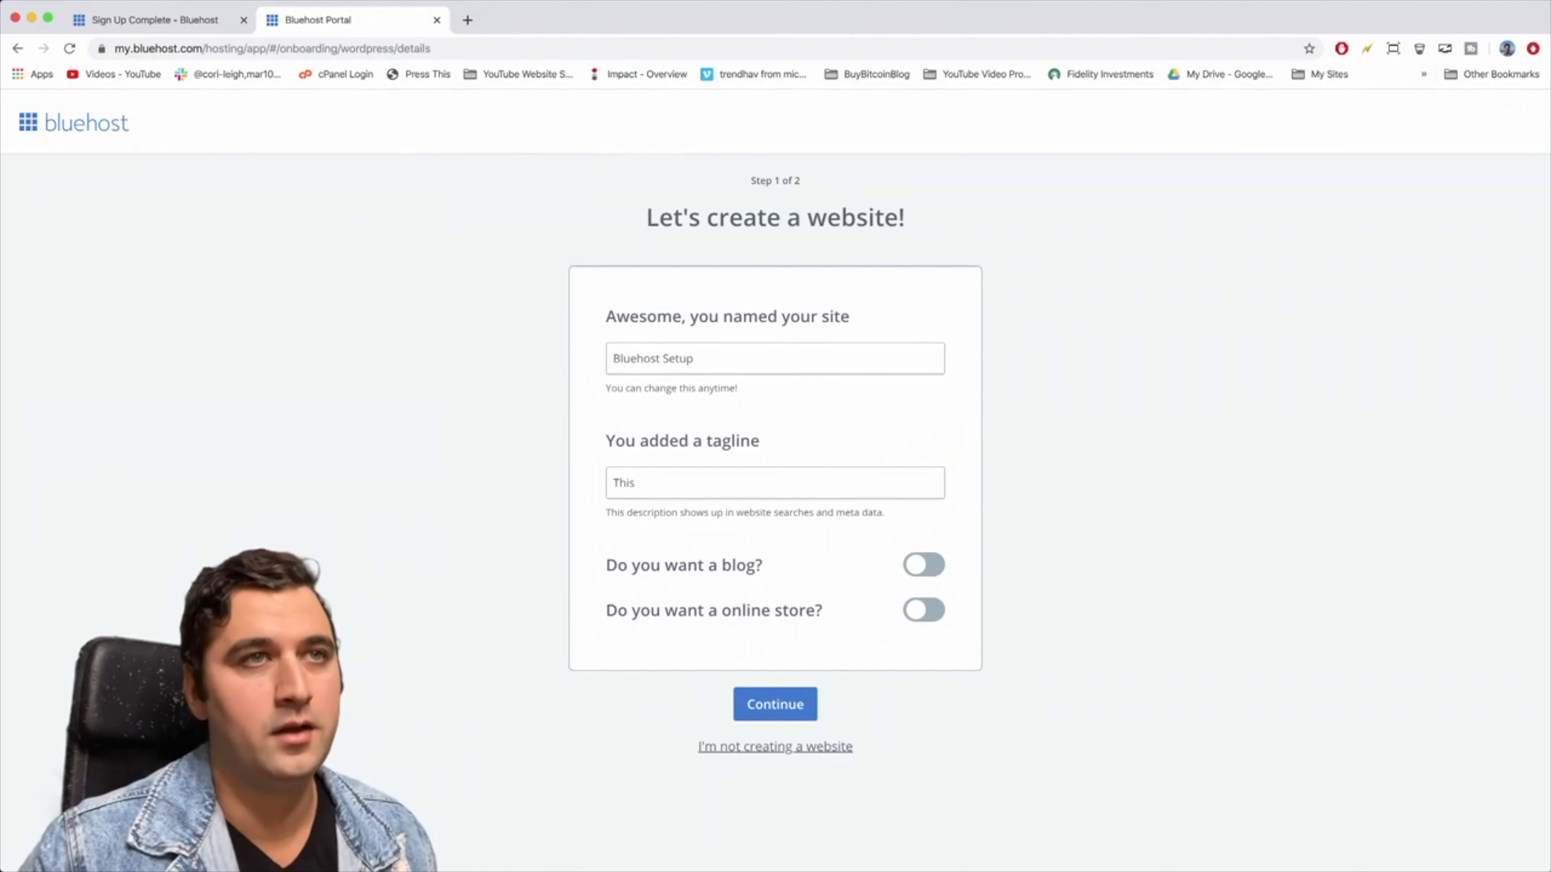
text(hi)
key(BackSpace)
key(BackSpace)
key(BackSpace)
text(Awesome Bluehost Setup Guide Made)
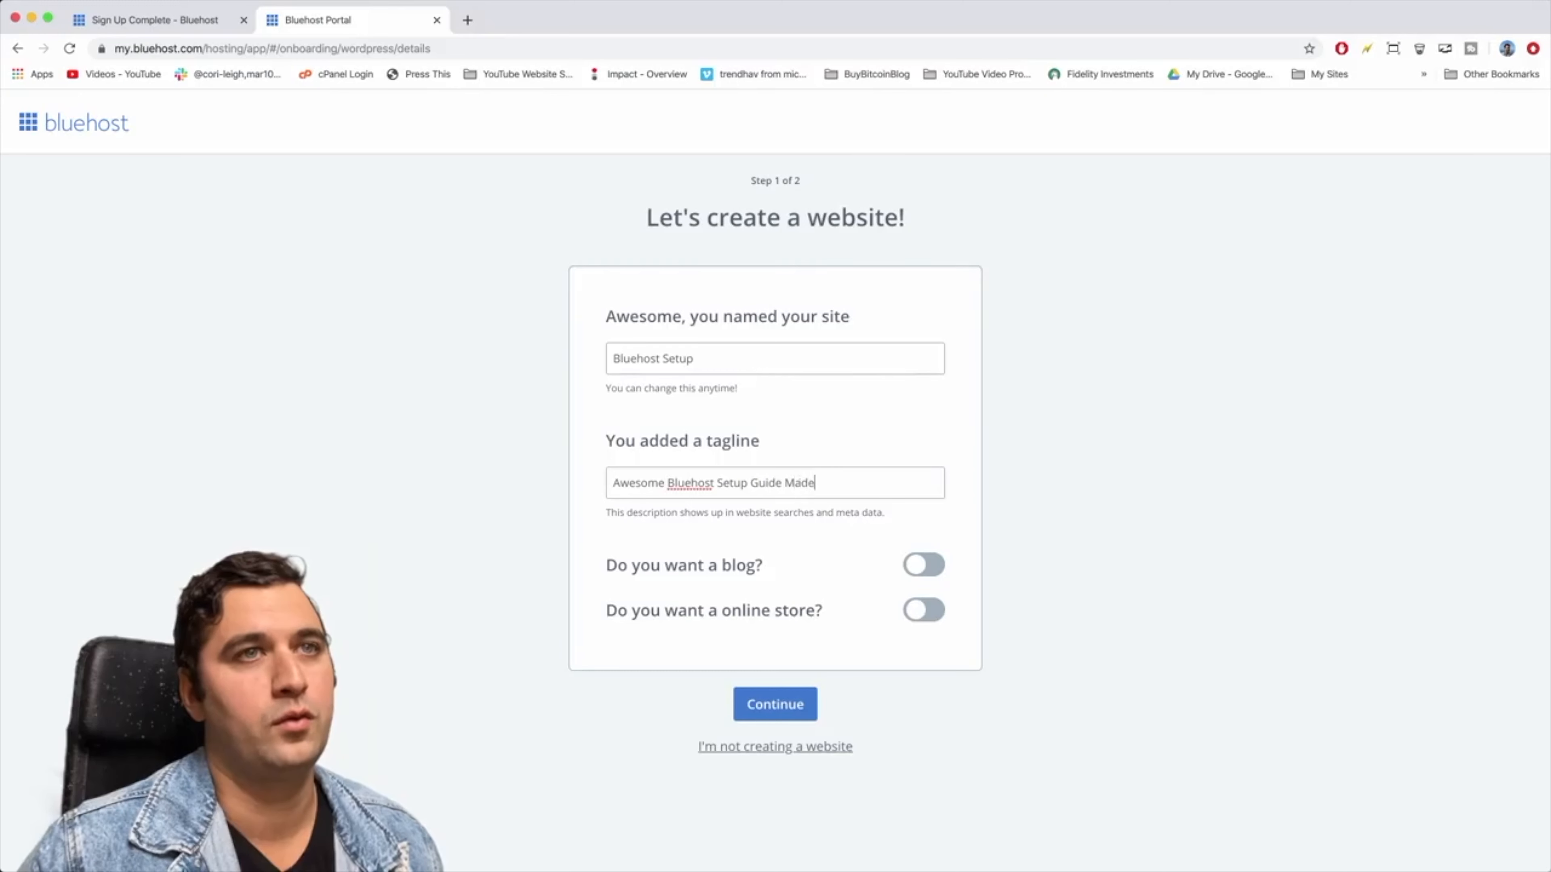
text(r for Beginners)
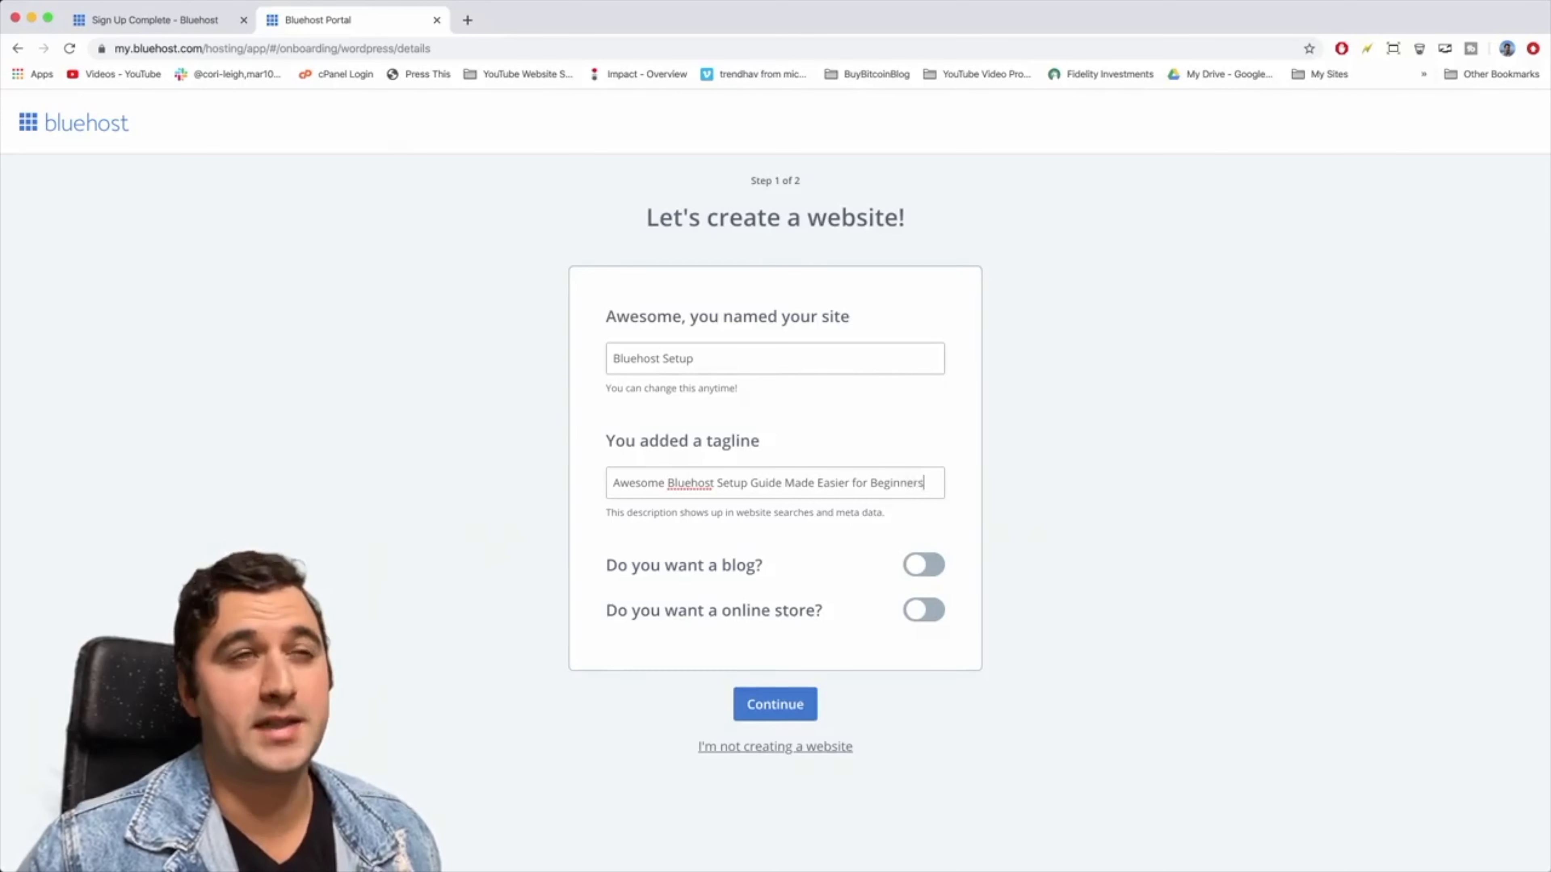
double_click(895, 482)
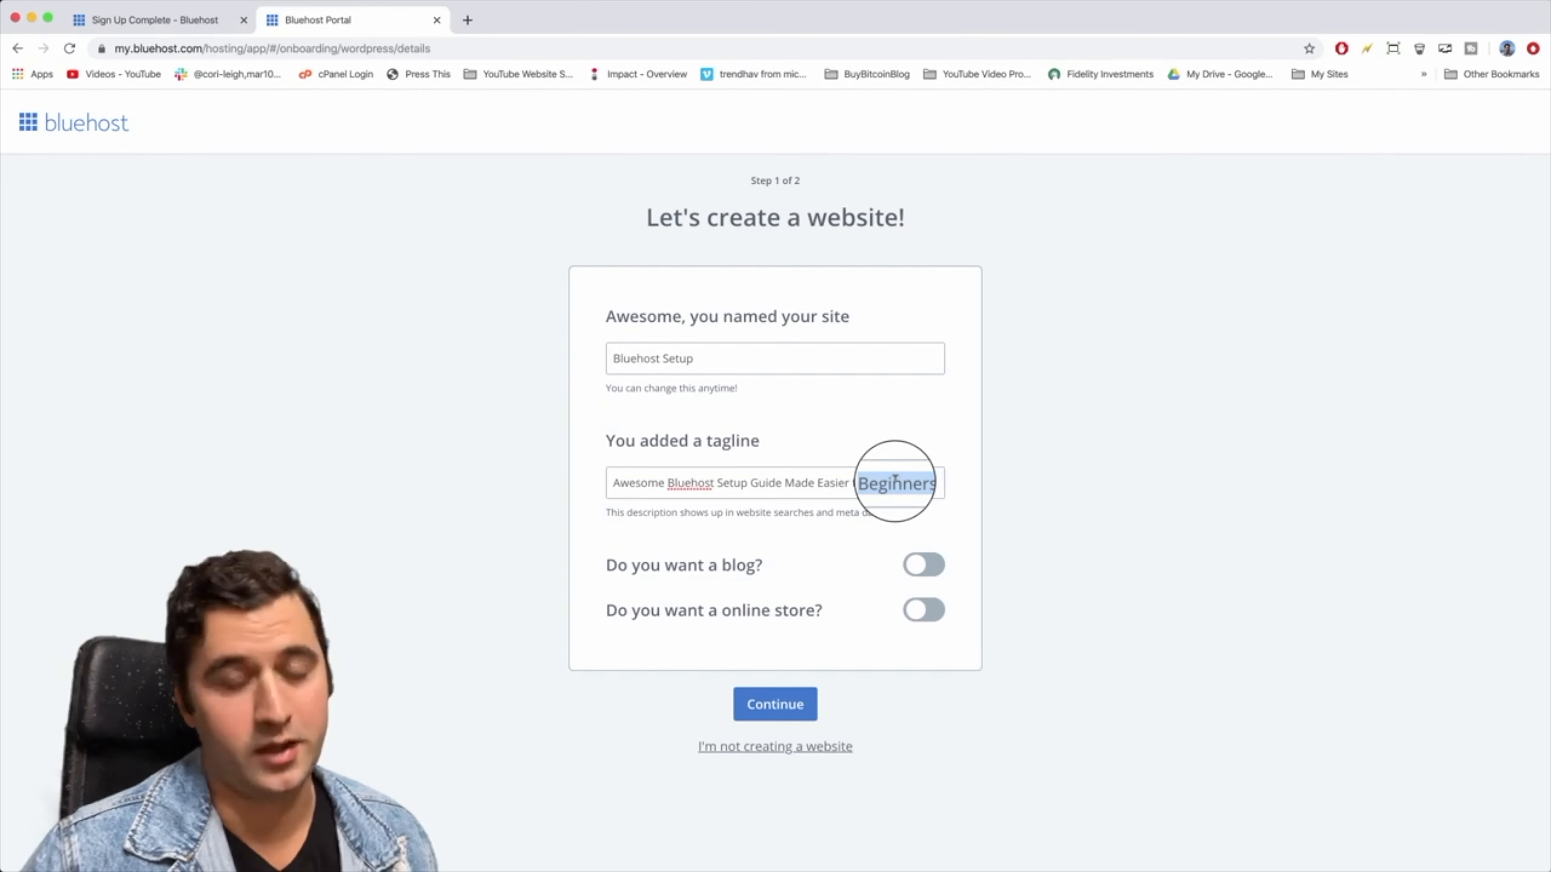
click(934, 481)
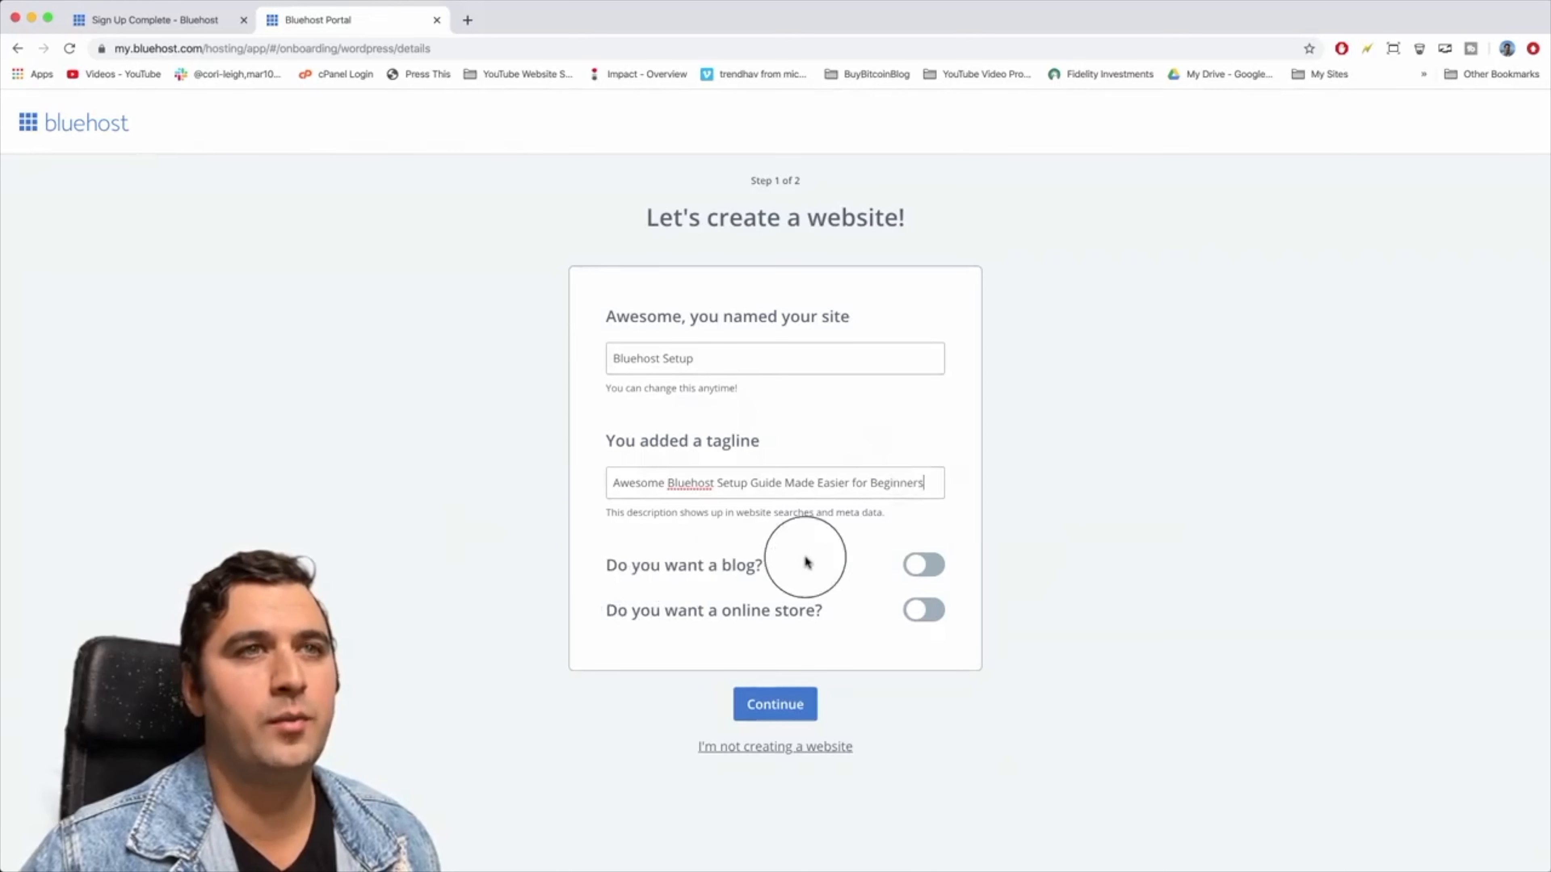
Turn on the blog with posts on My home page and add a WooCommerce store.
click(923, 565)
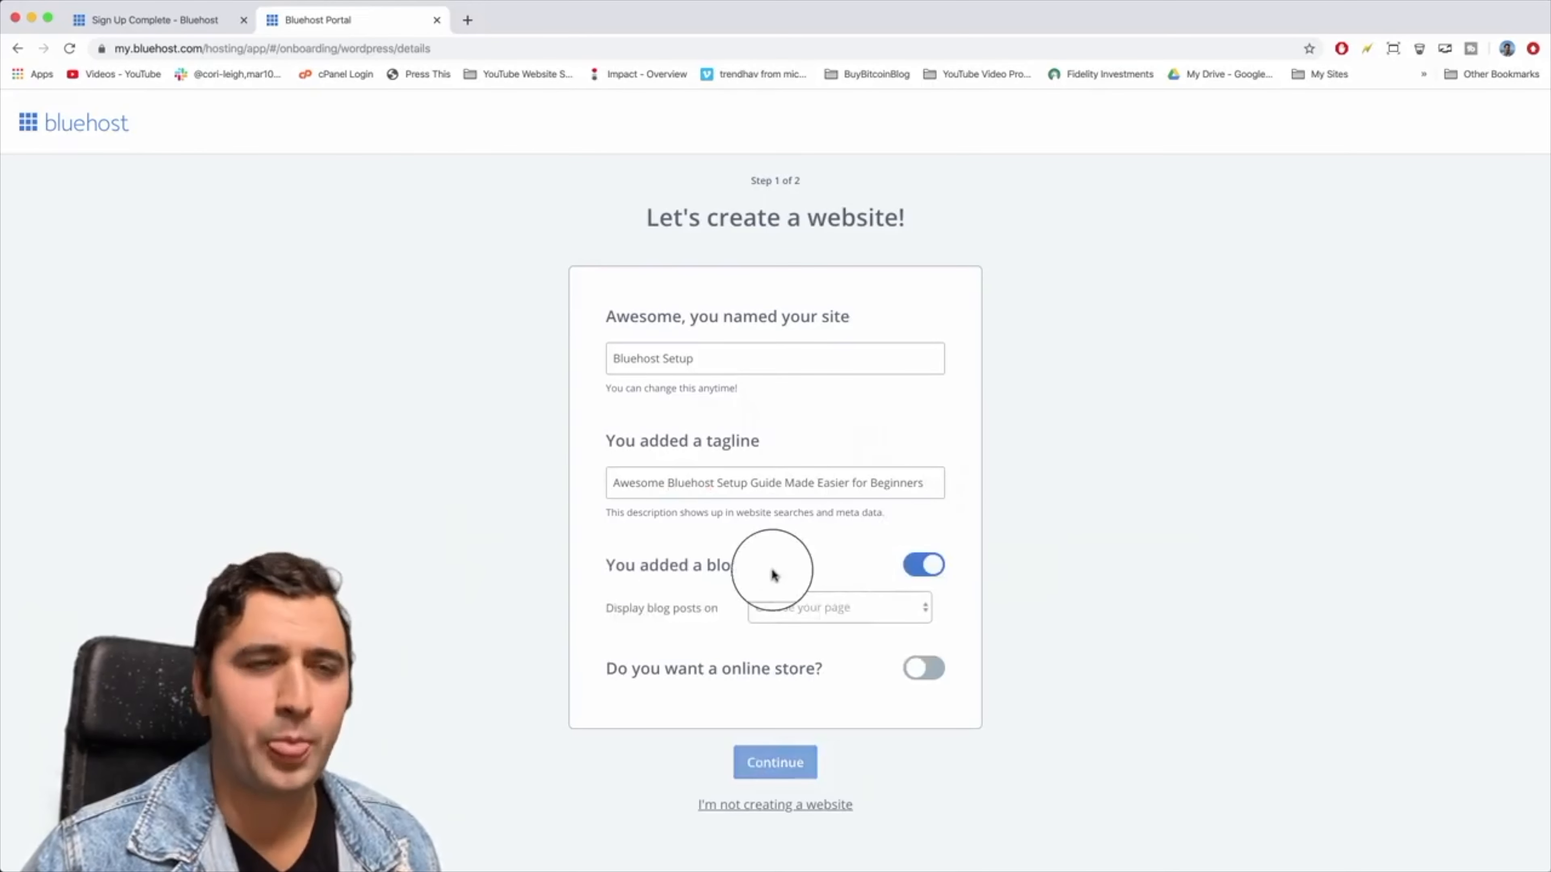
click(886, 607)
click(852, 633)
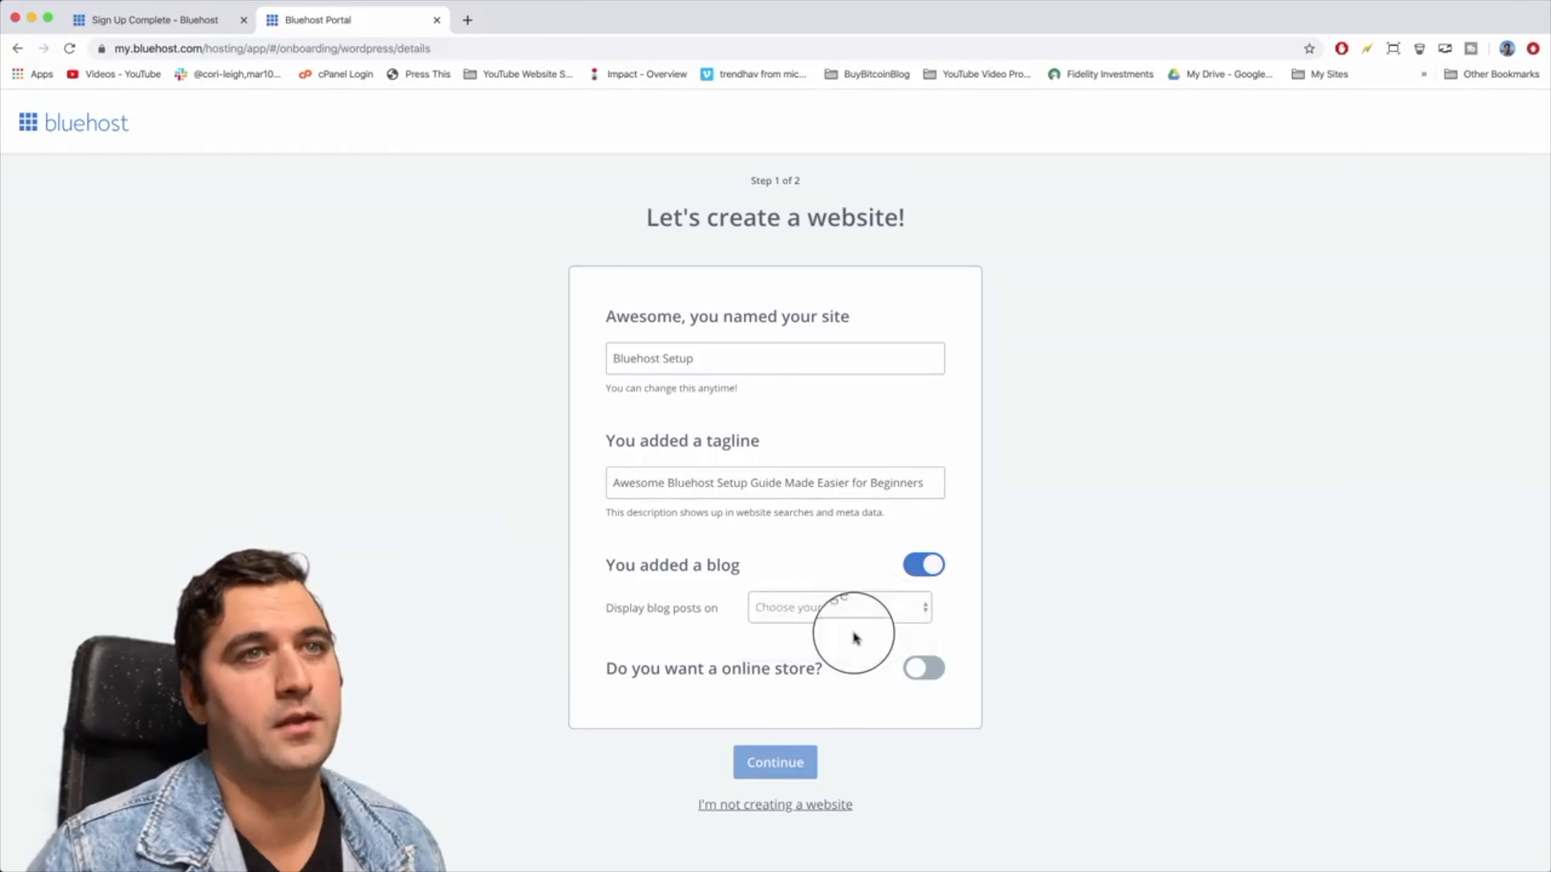
click(825, 608)
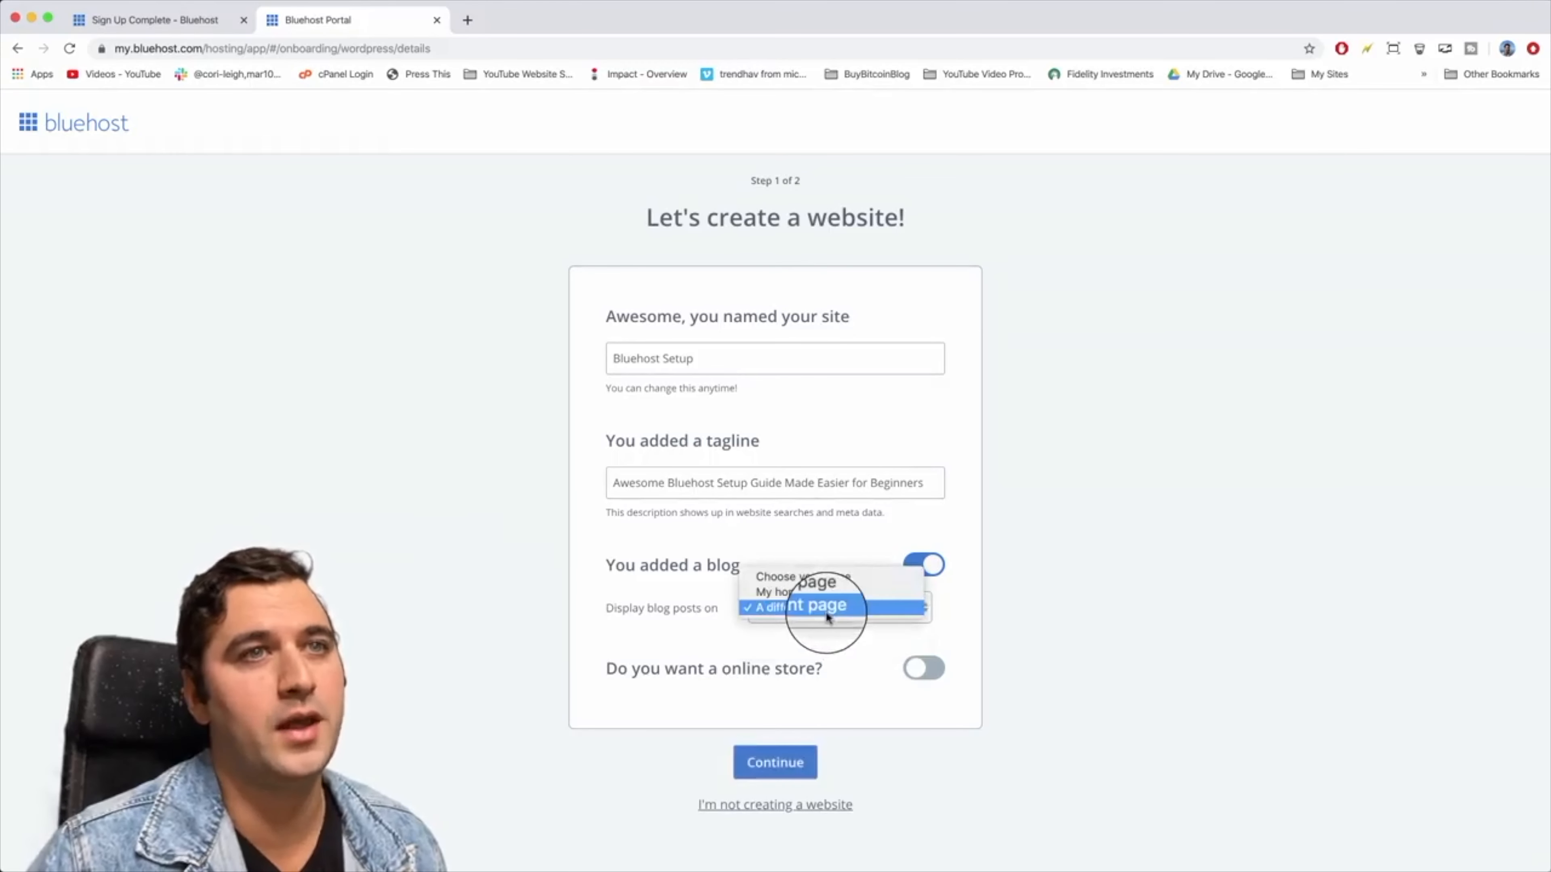
click(809, 596)
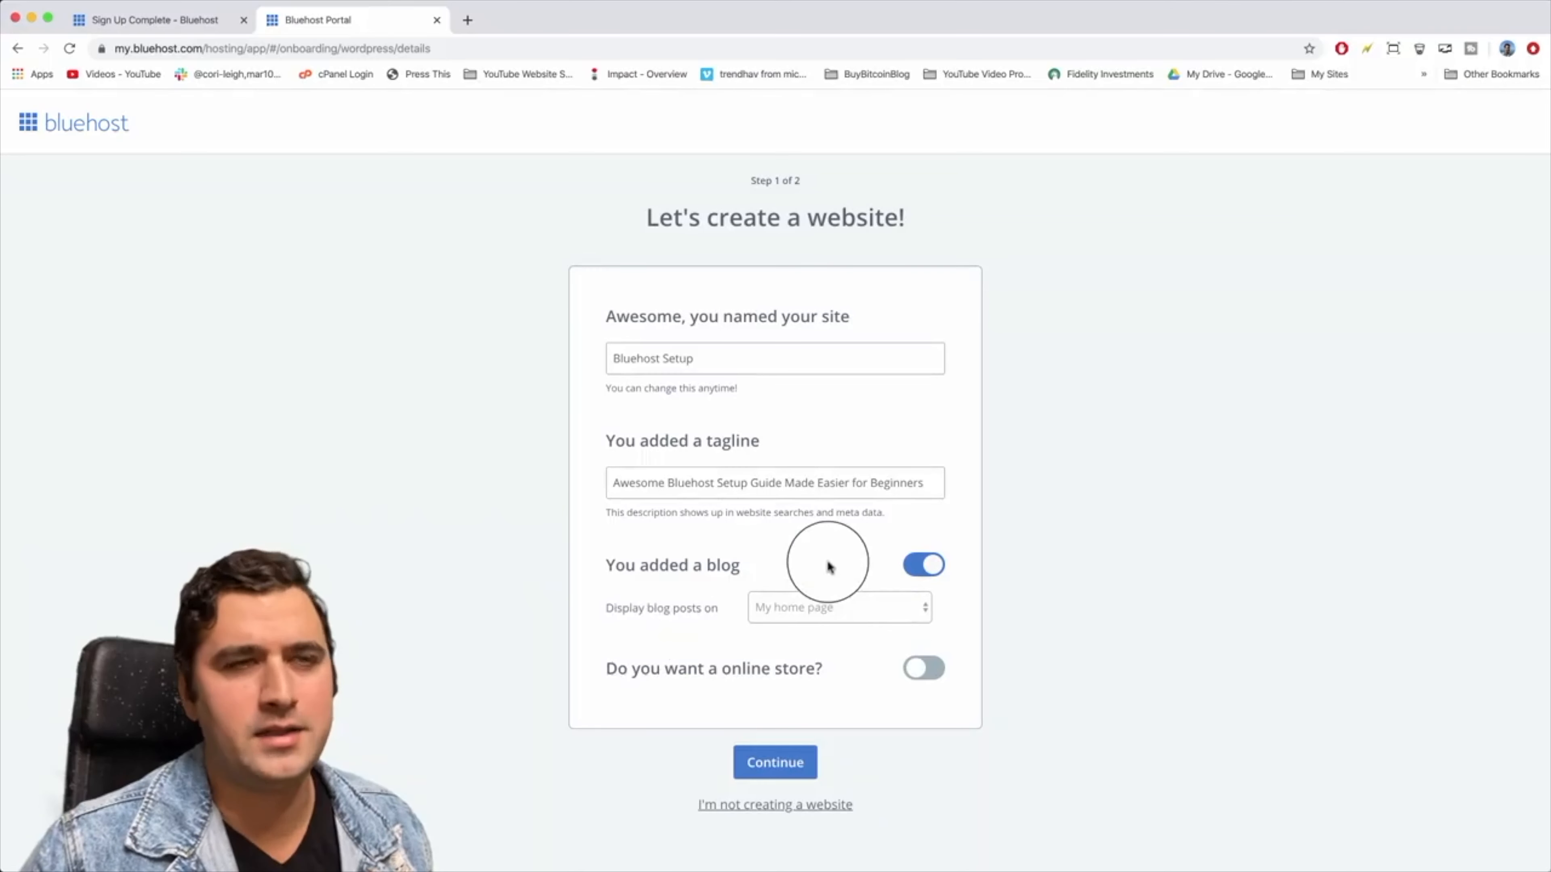
click(916, 668)
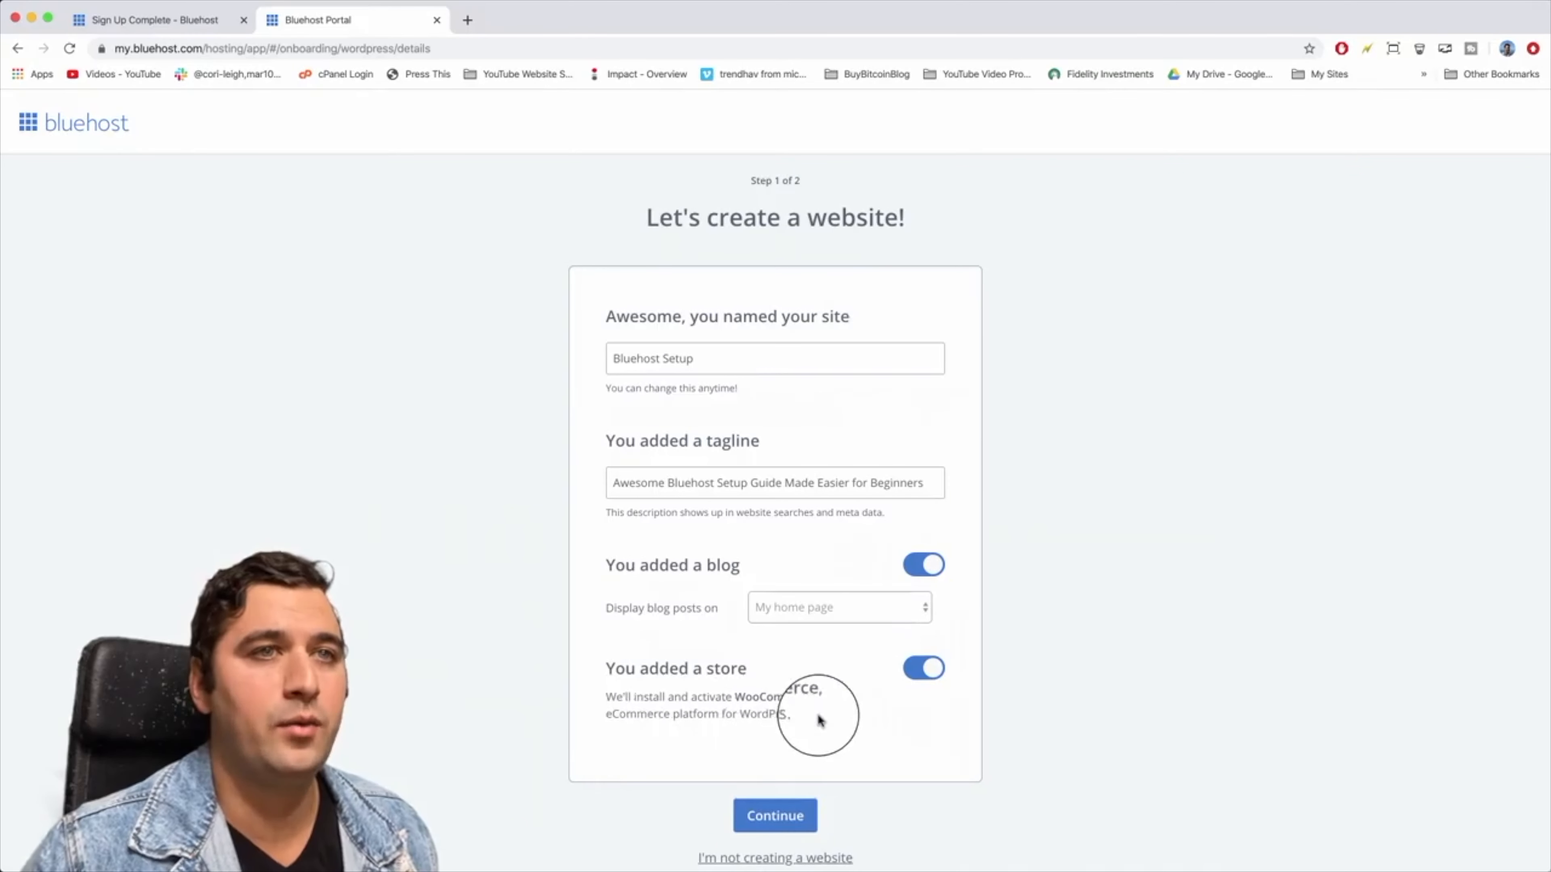
drag(735, 697, 836, 701)
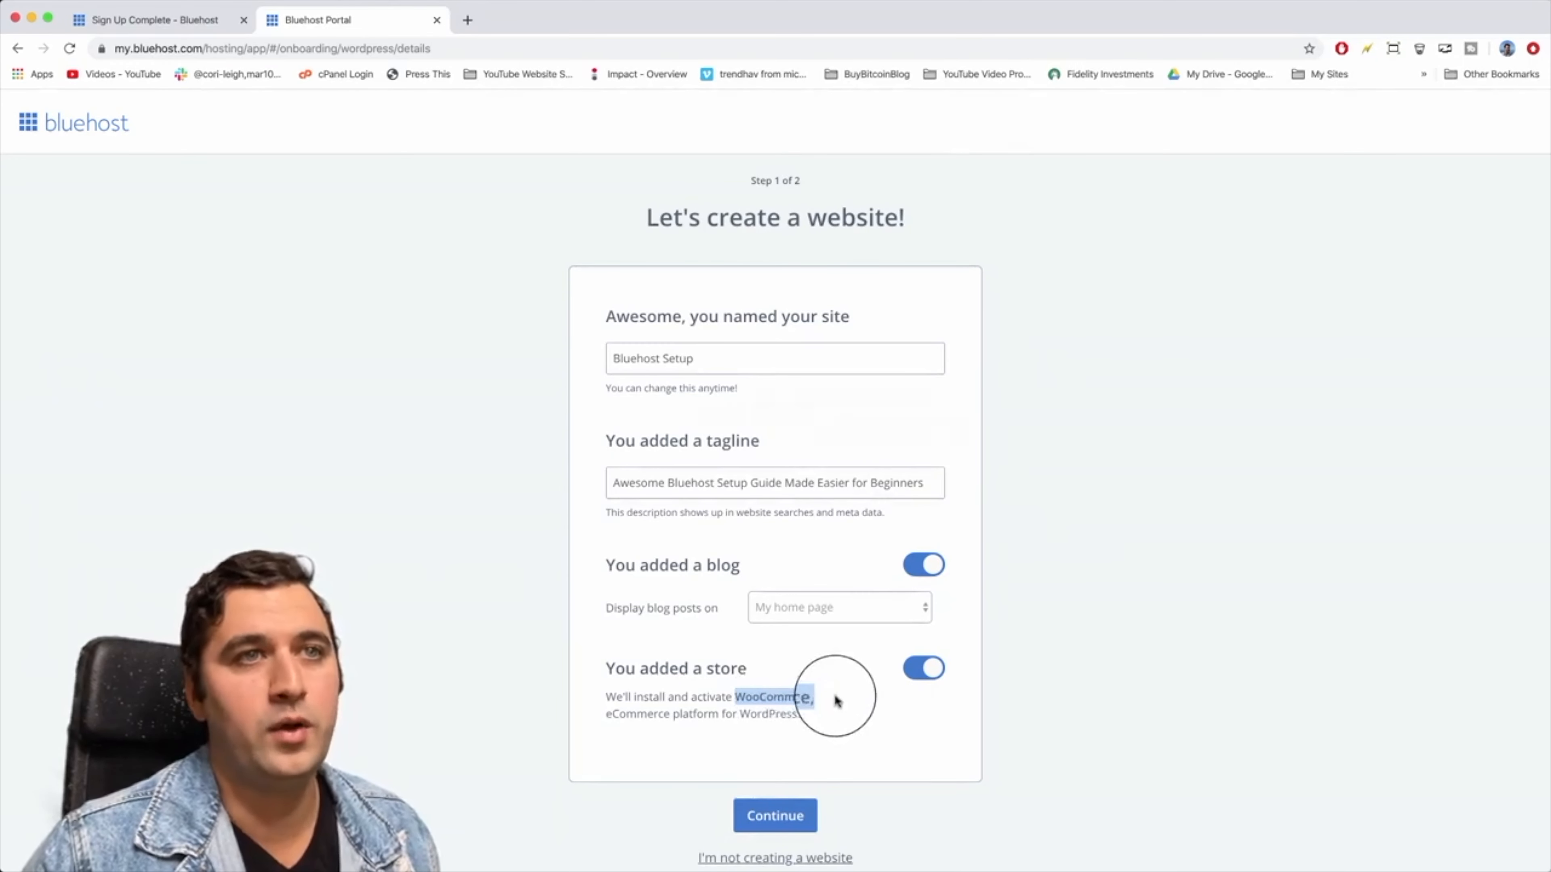
click(836, 701)
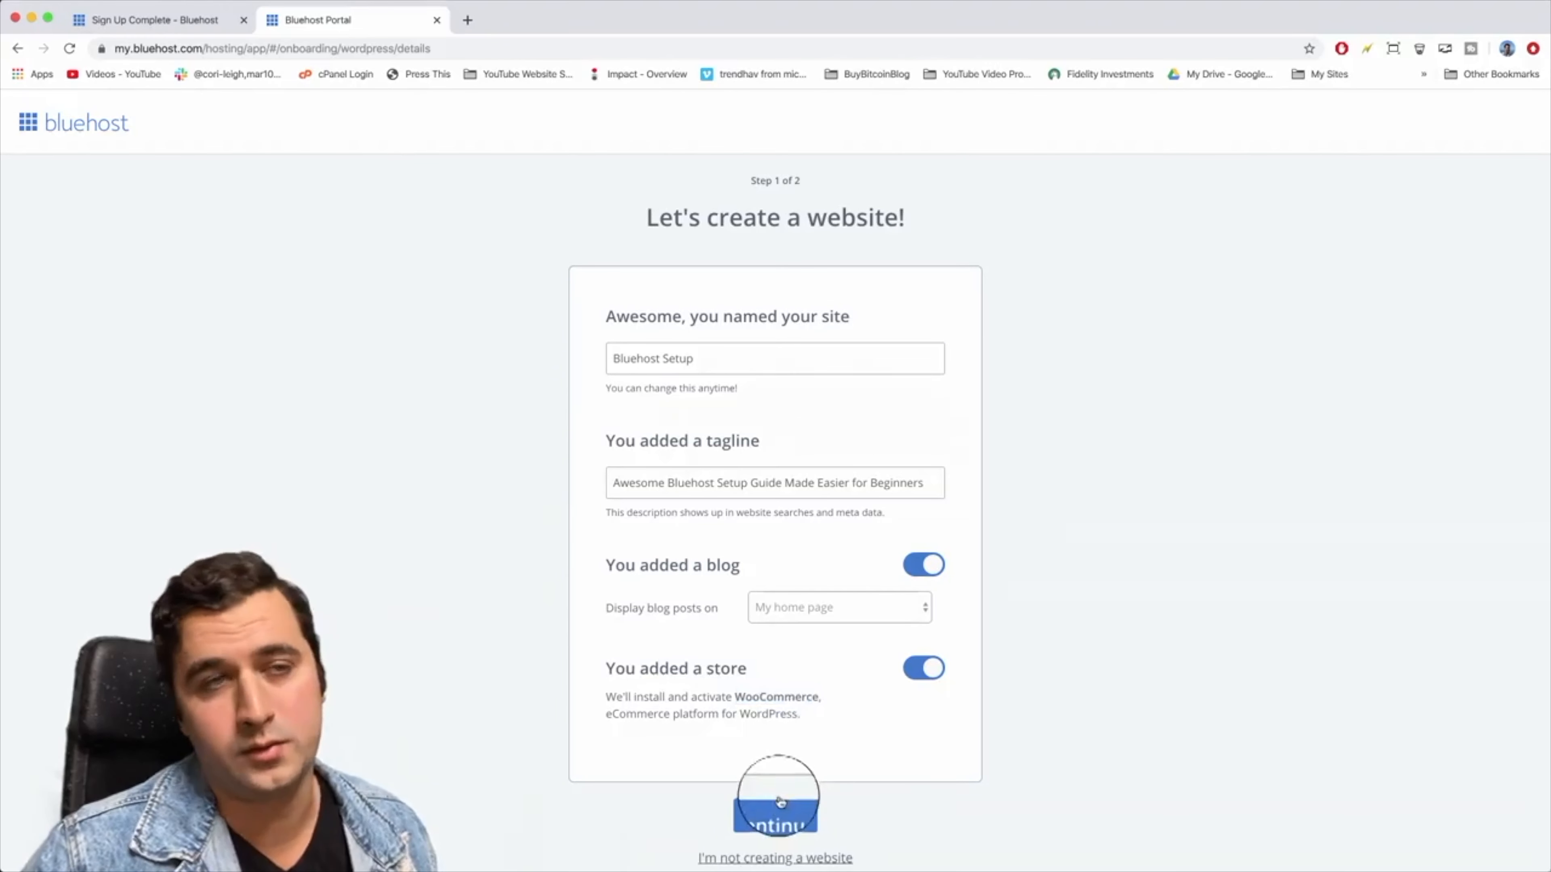
click(787, 821)
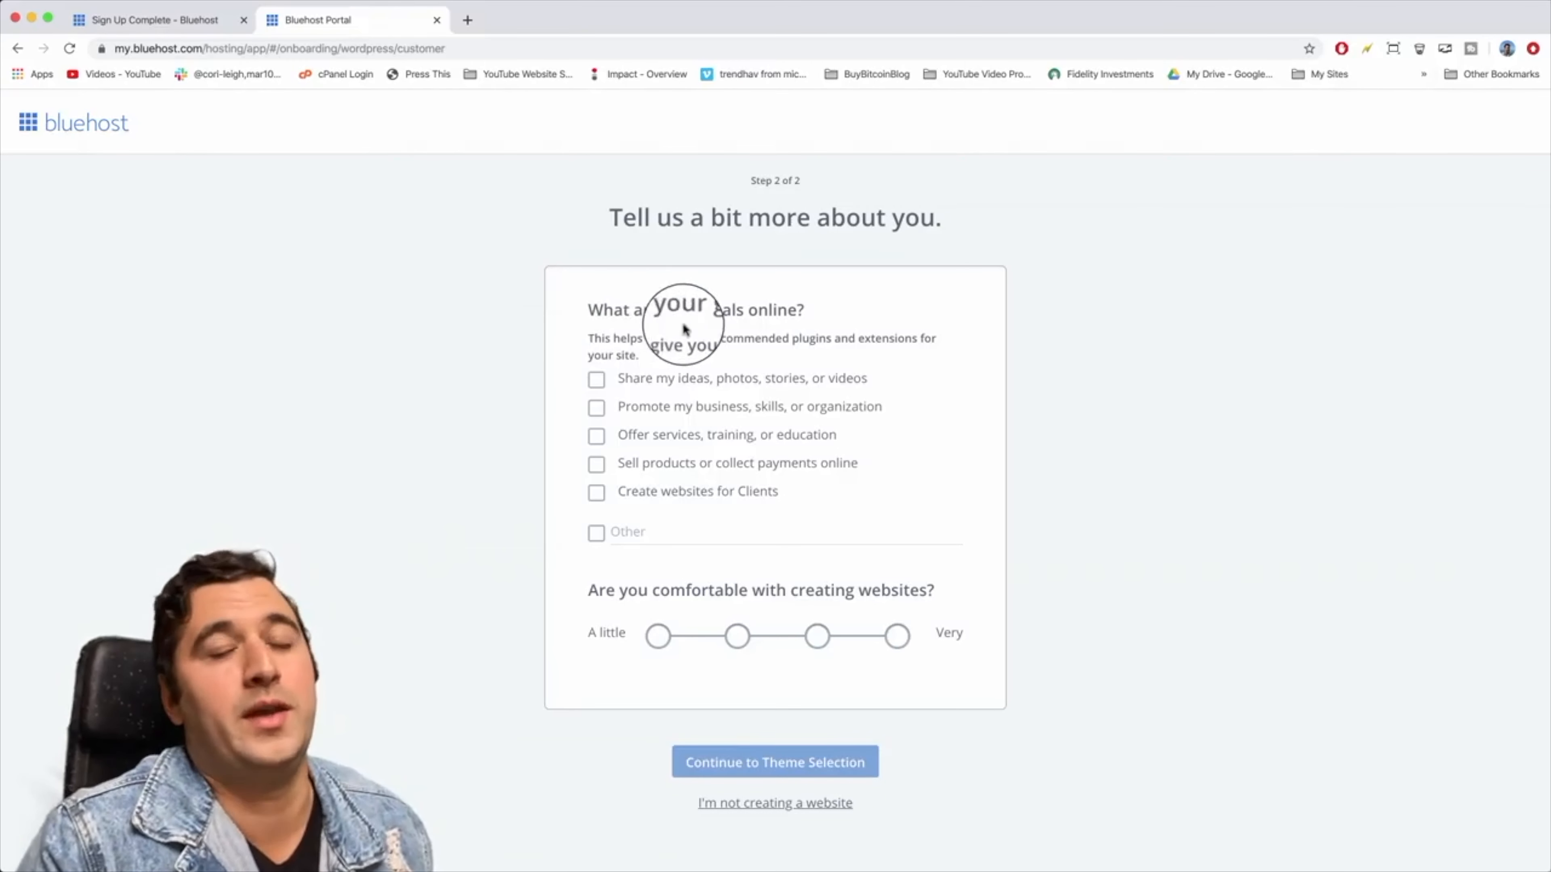
Tick all five online goals, from sharing ideas and photos to creating websites for clients.
drag(710, 338, 830, 338)
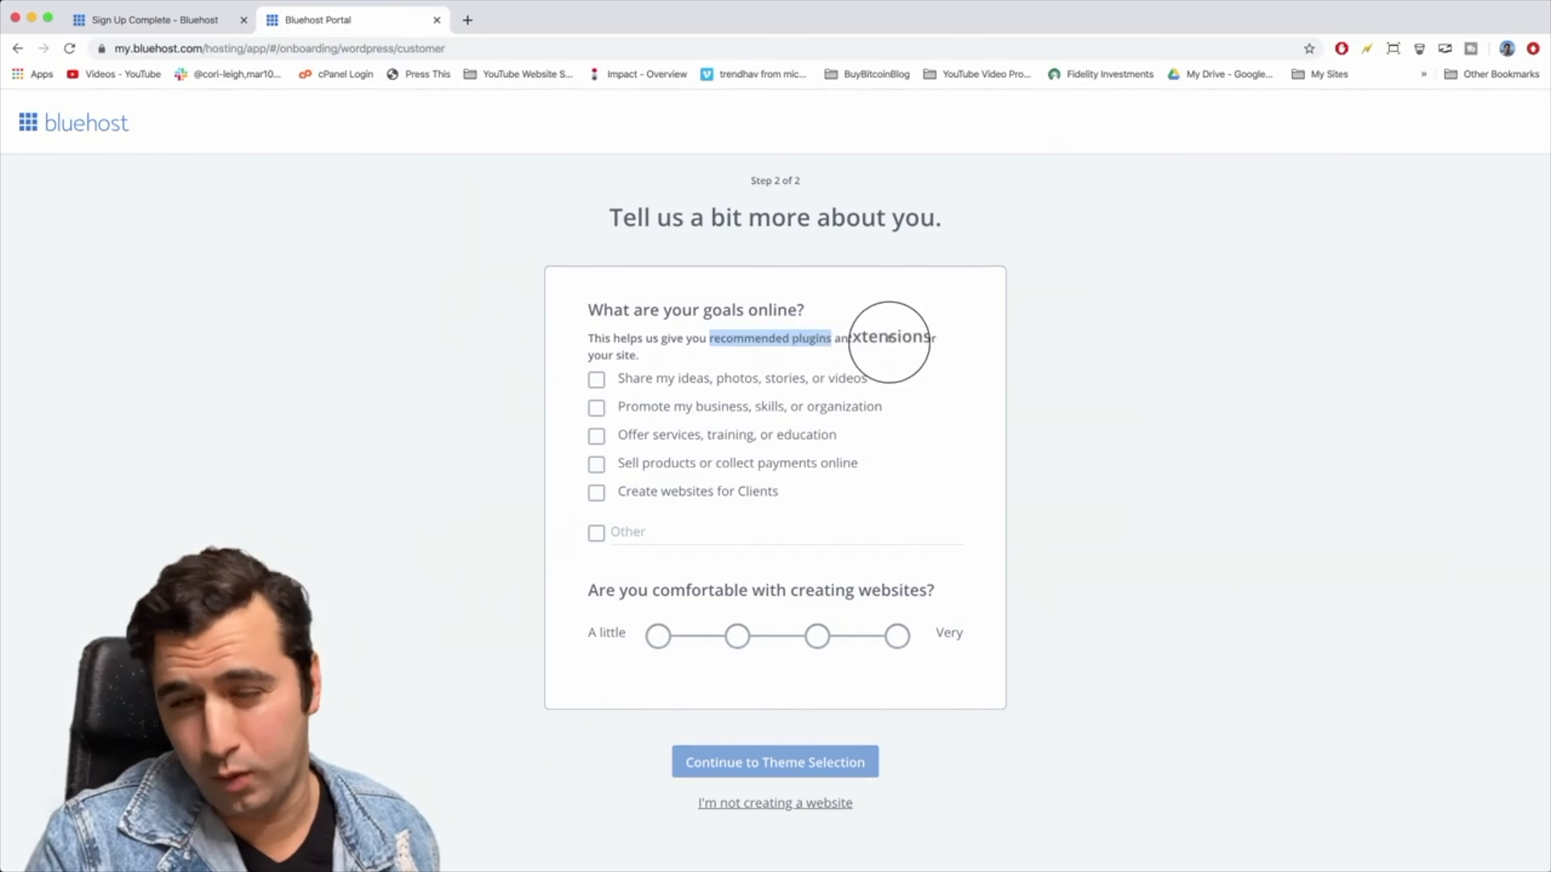
click(889, 342)
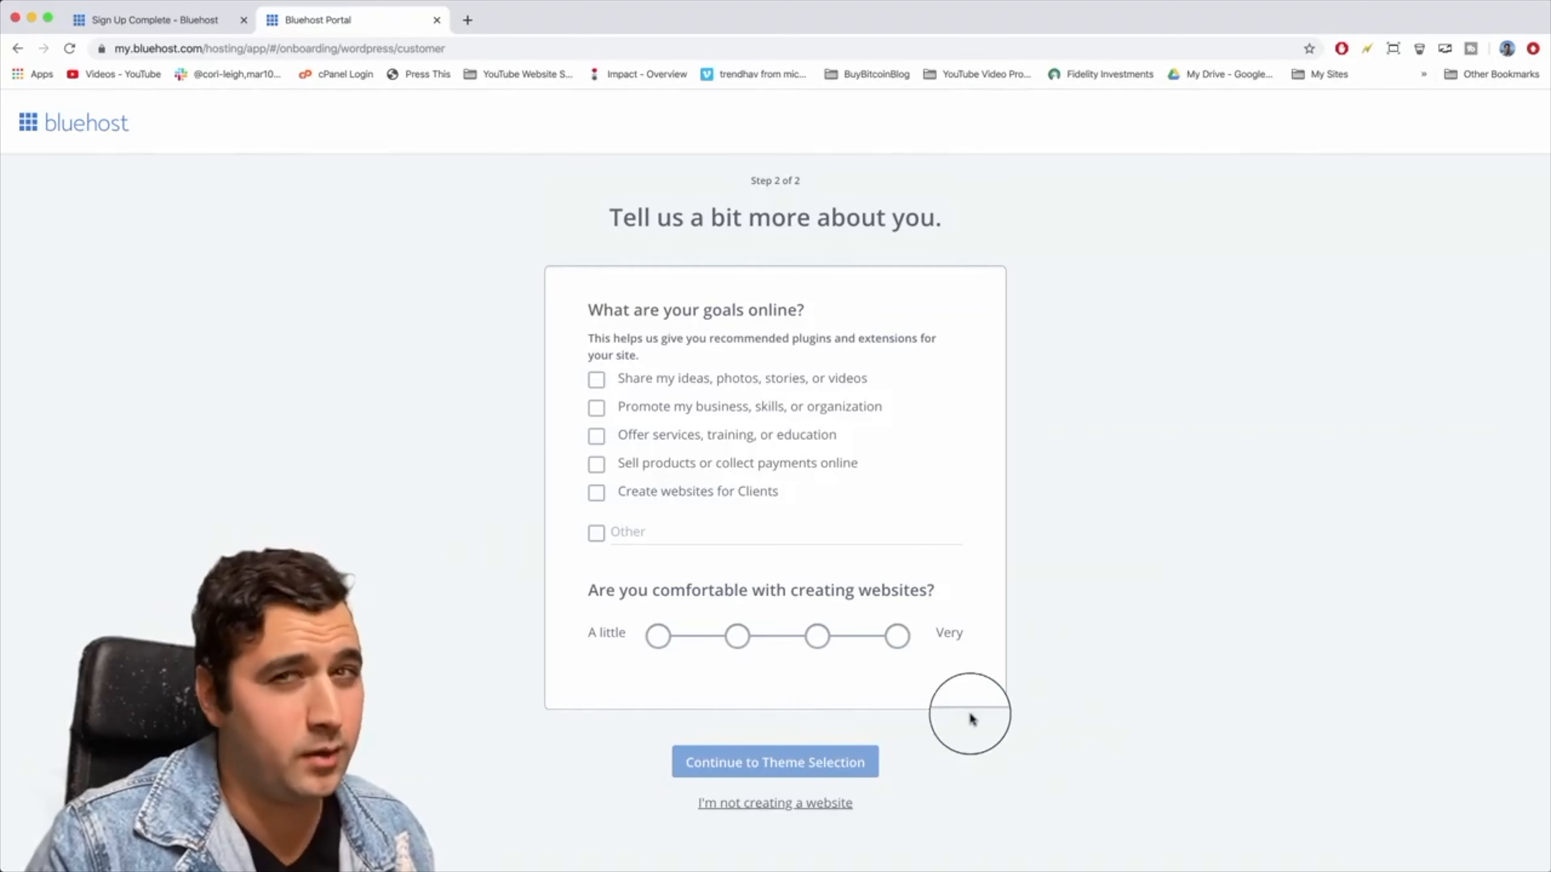
click(596, 380)
click(596, 408)
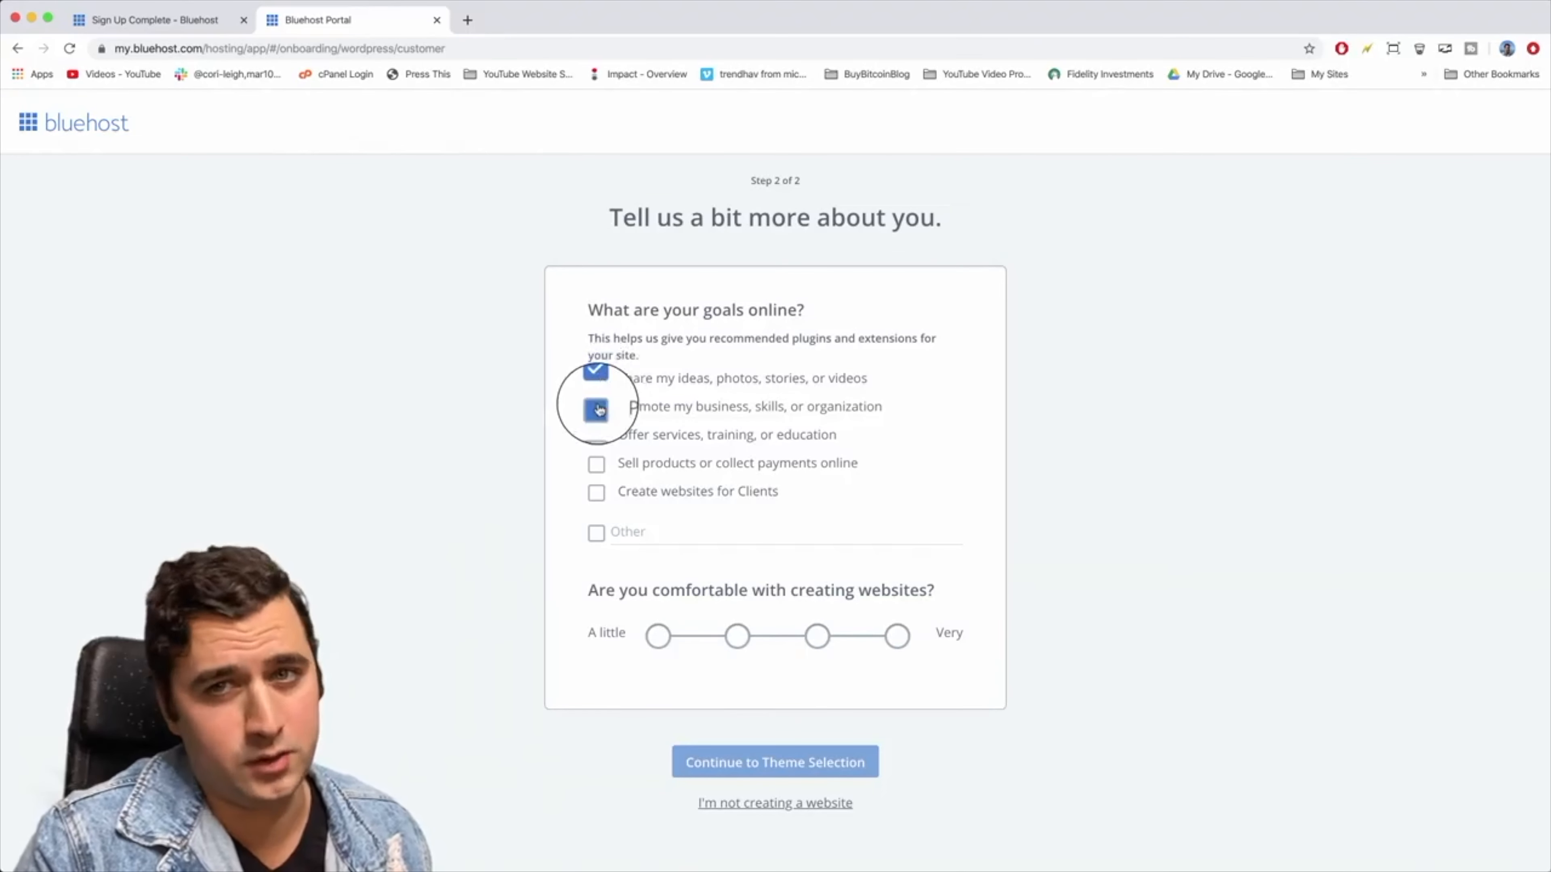
click(596, 435)
click(597, 466)
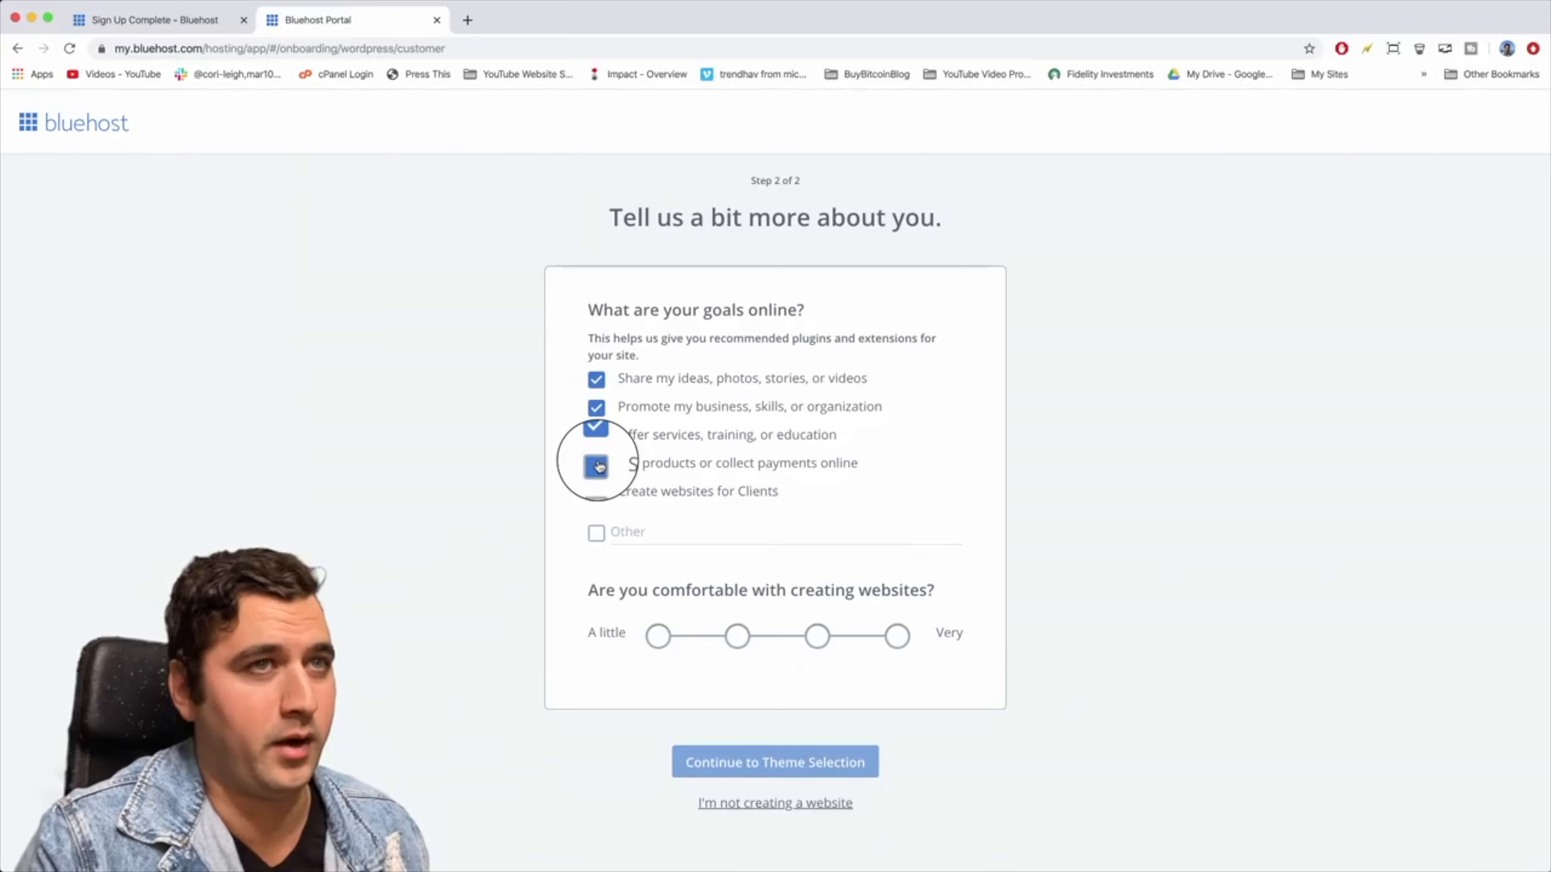
click(596, 492)
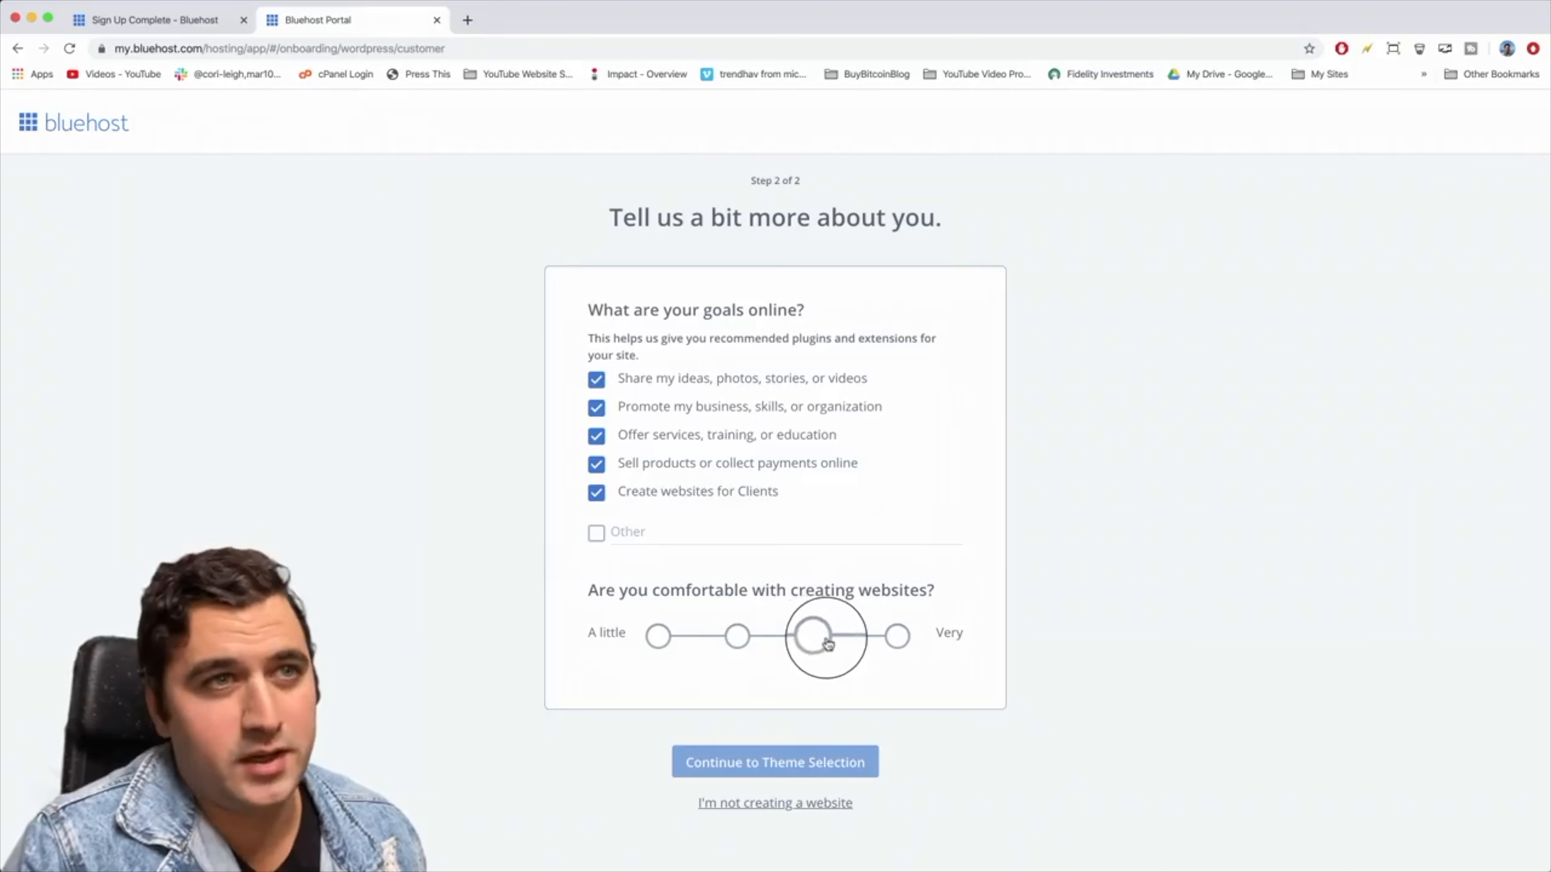
Rate website comfort as 'A little' and continue to theme selection.
click(811, 640)
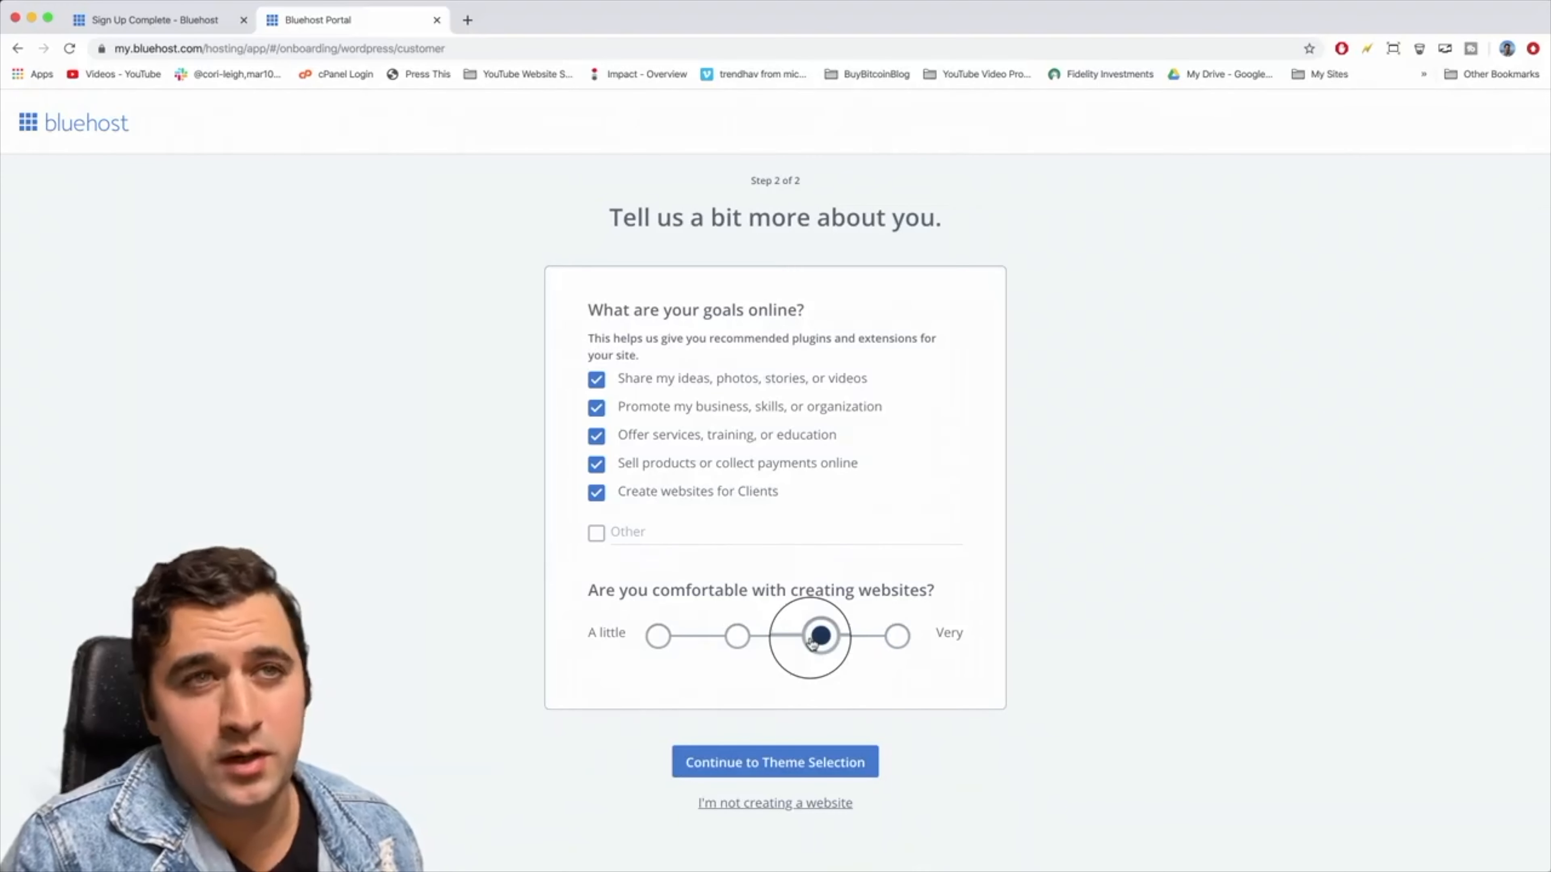
click(896, 637)
click(819, 637)
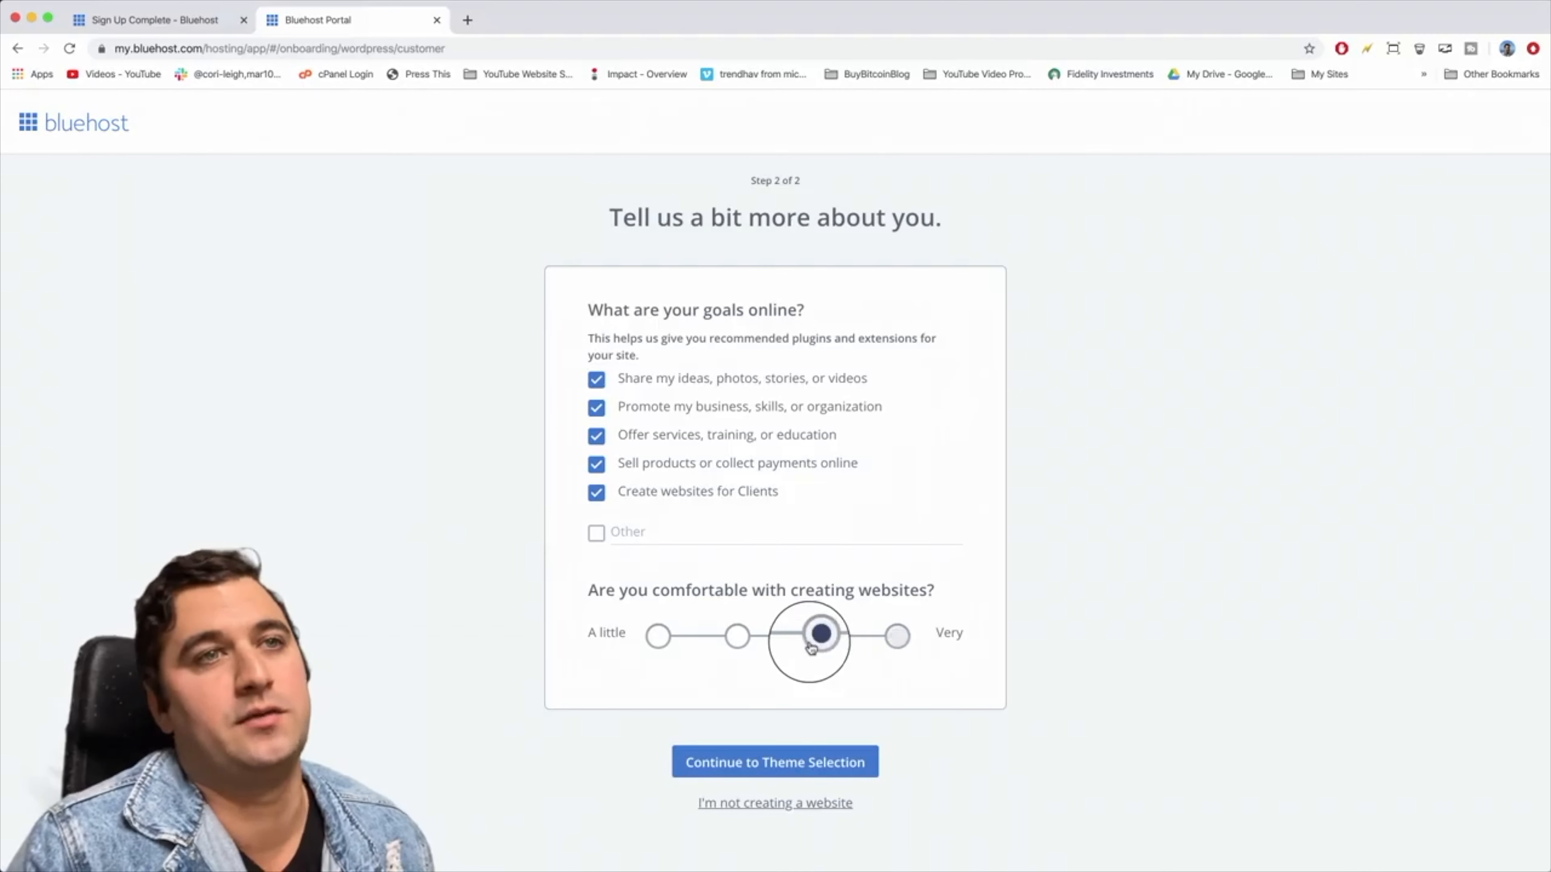
click(737, 639)
click(658, 637)
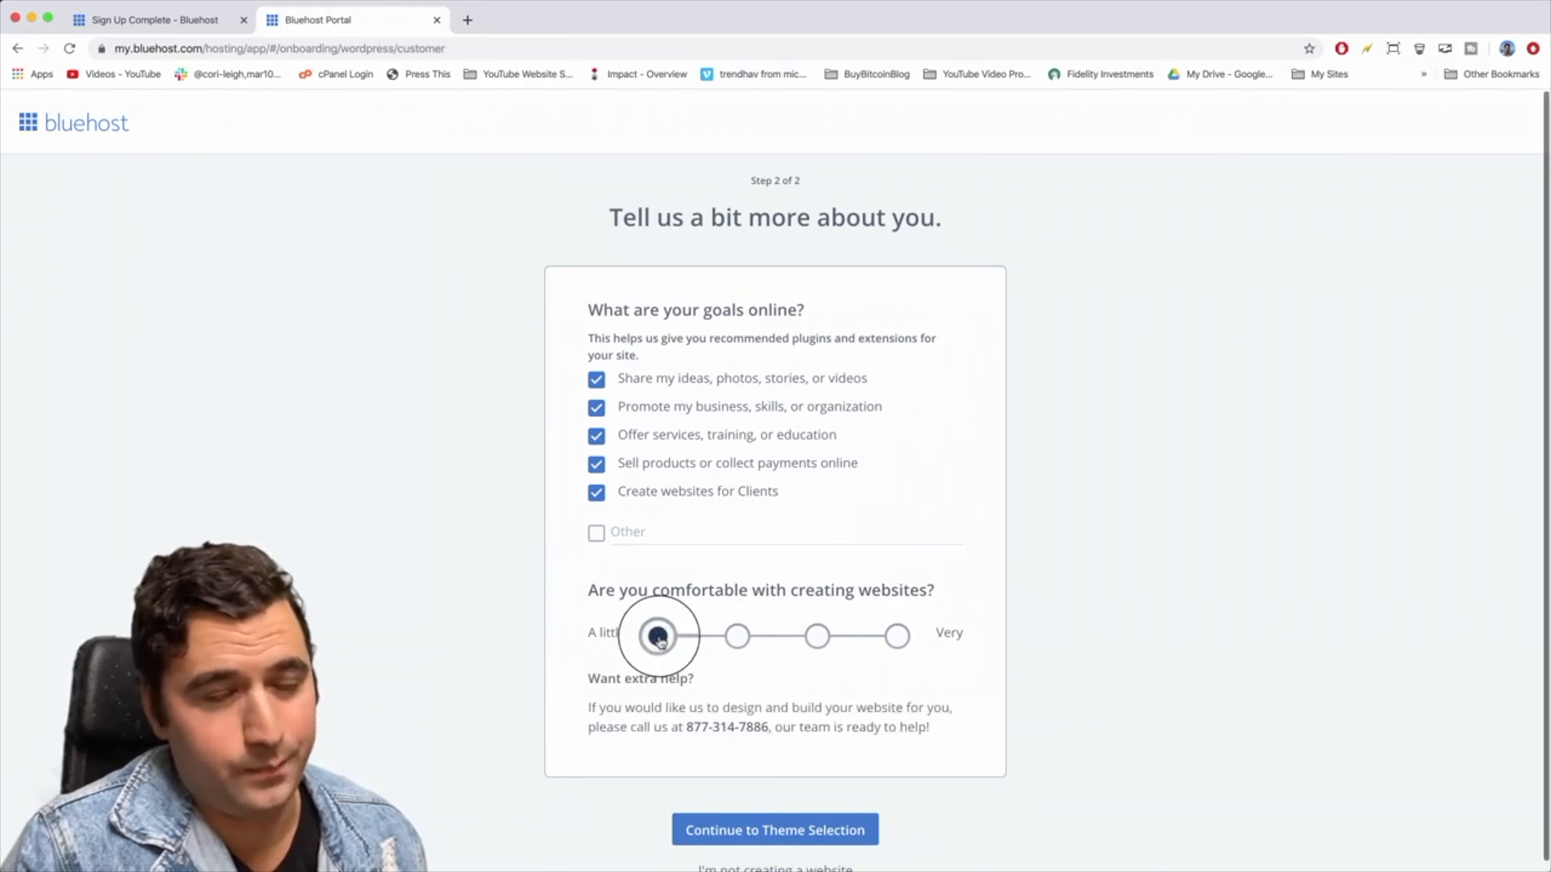
scroll(720, 660, down, 1)
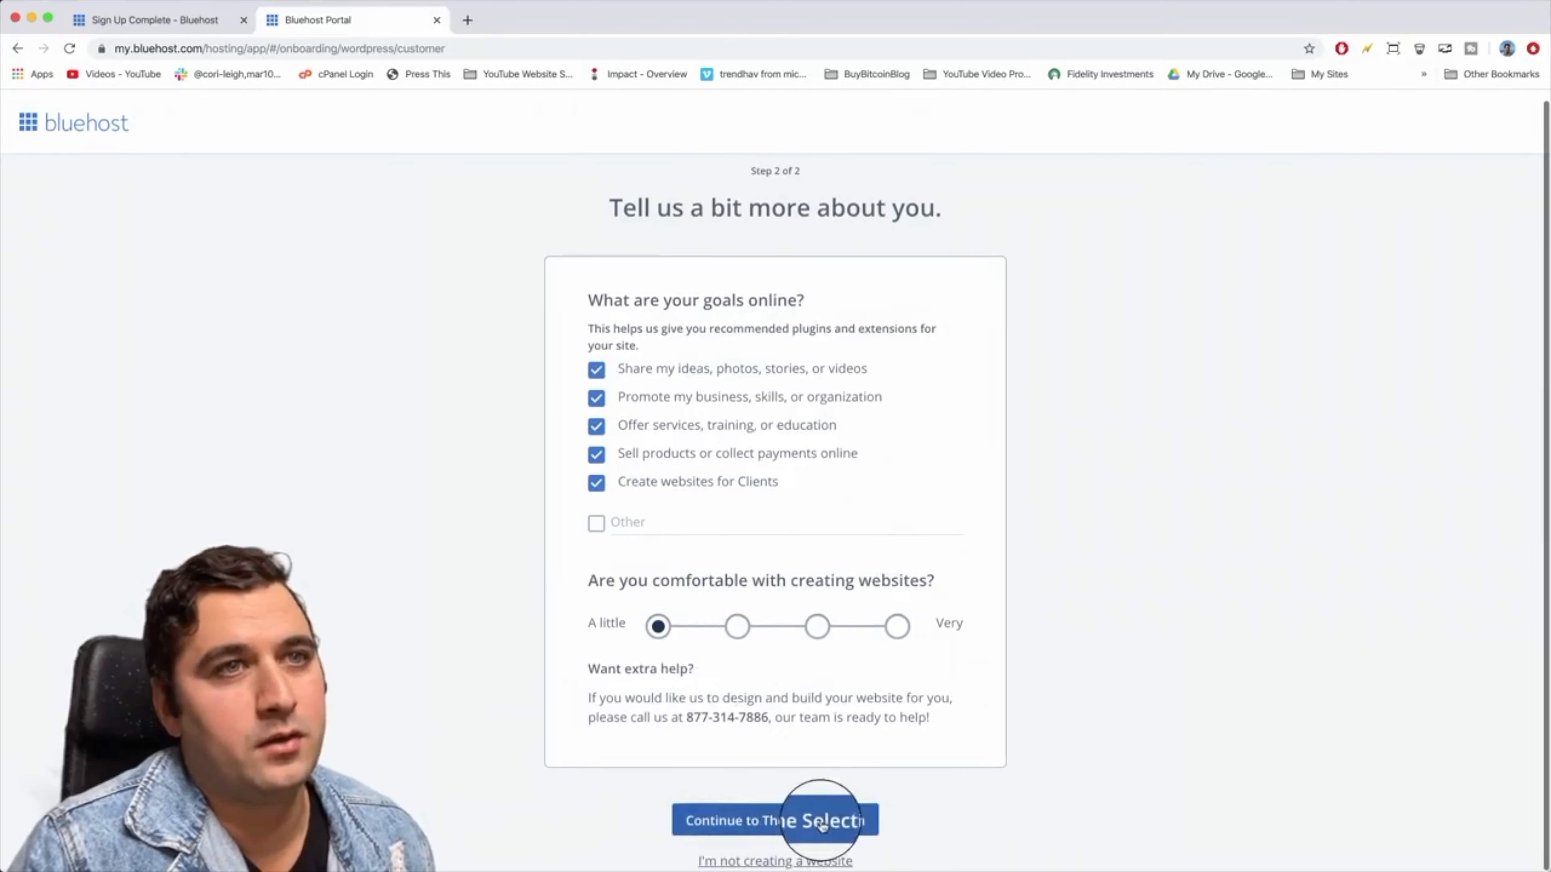
click(834, 820)
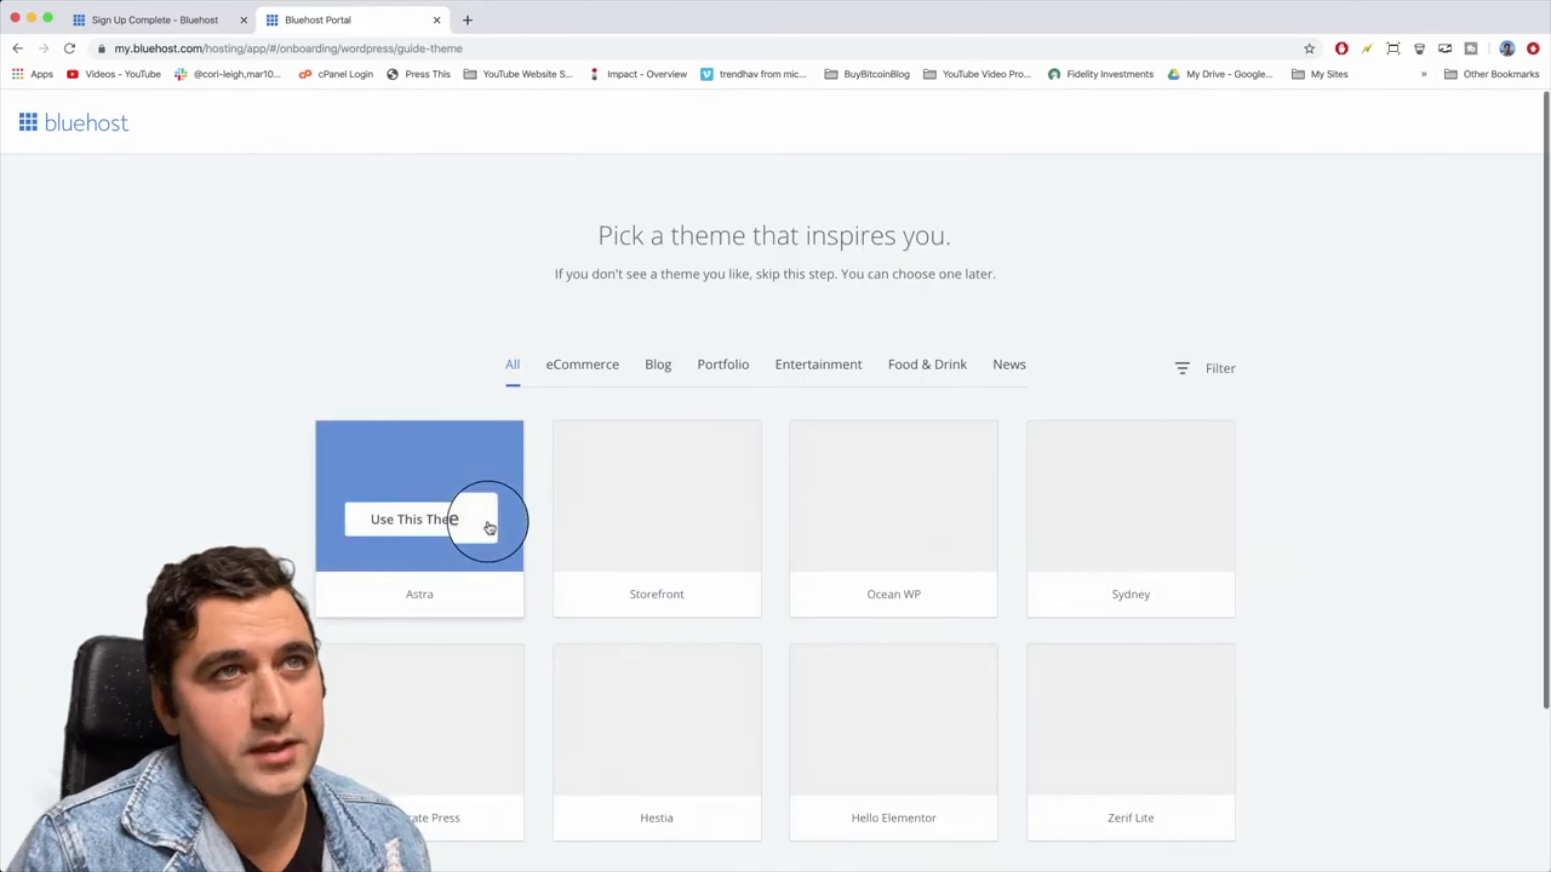
Zoom out to browse theme pages 559 and 1, then skip choosing a theme.
key(super+minus)
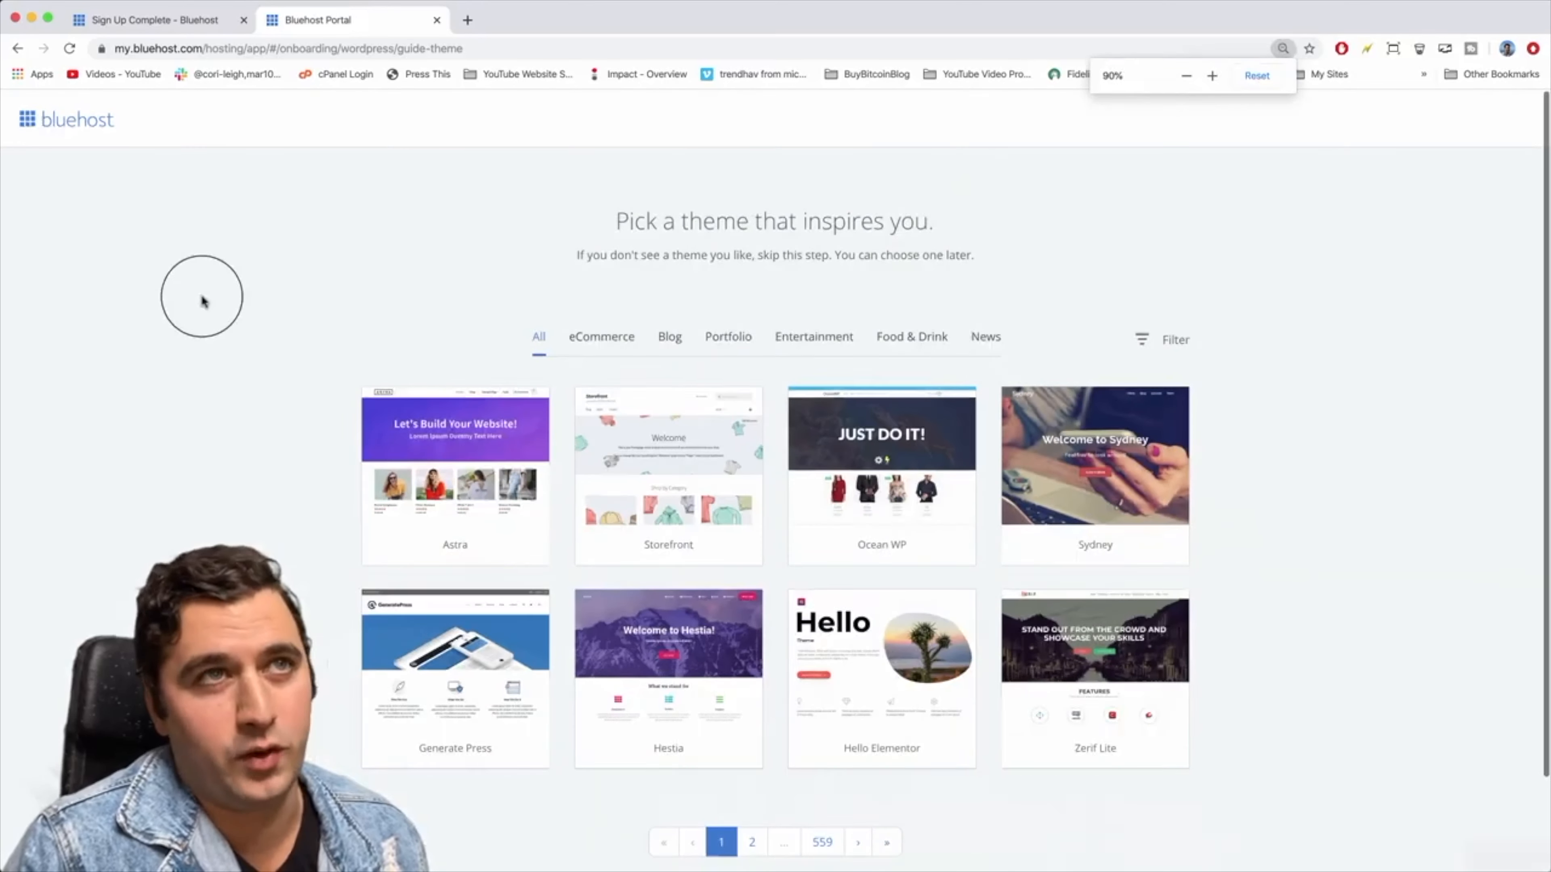
key(super+minus)
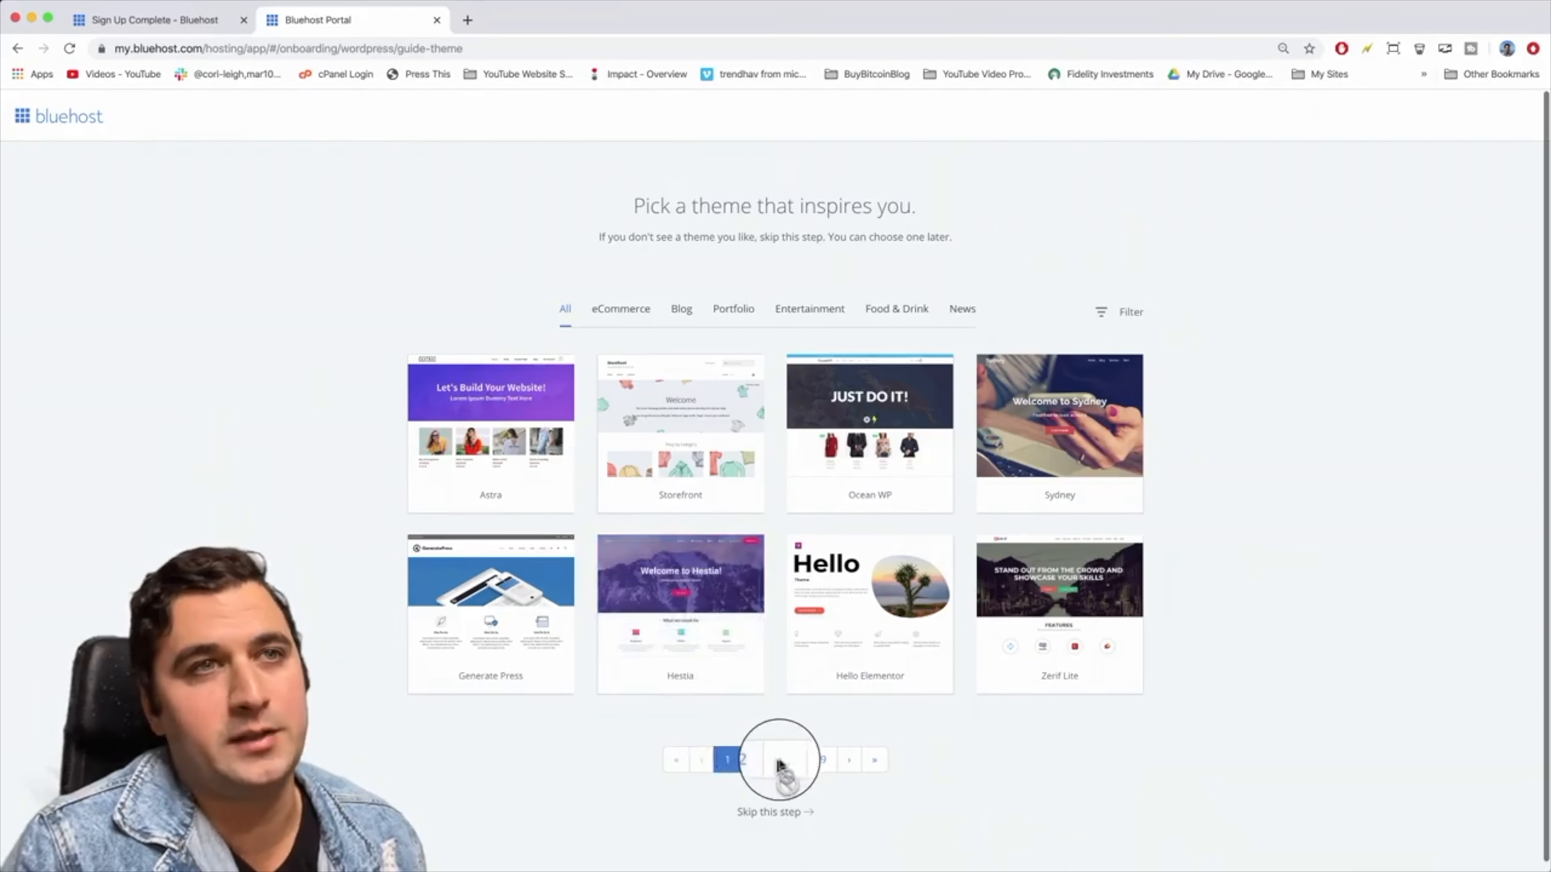
click(823, 762)
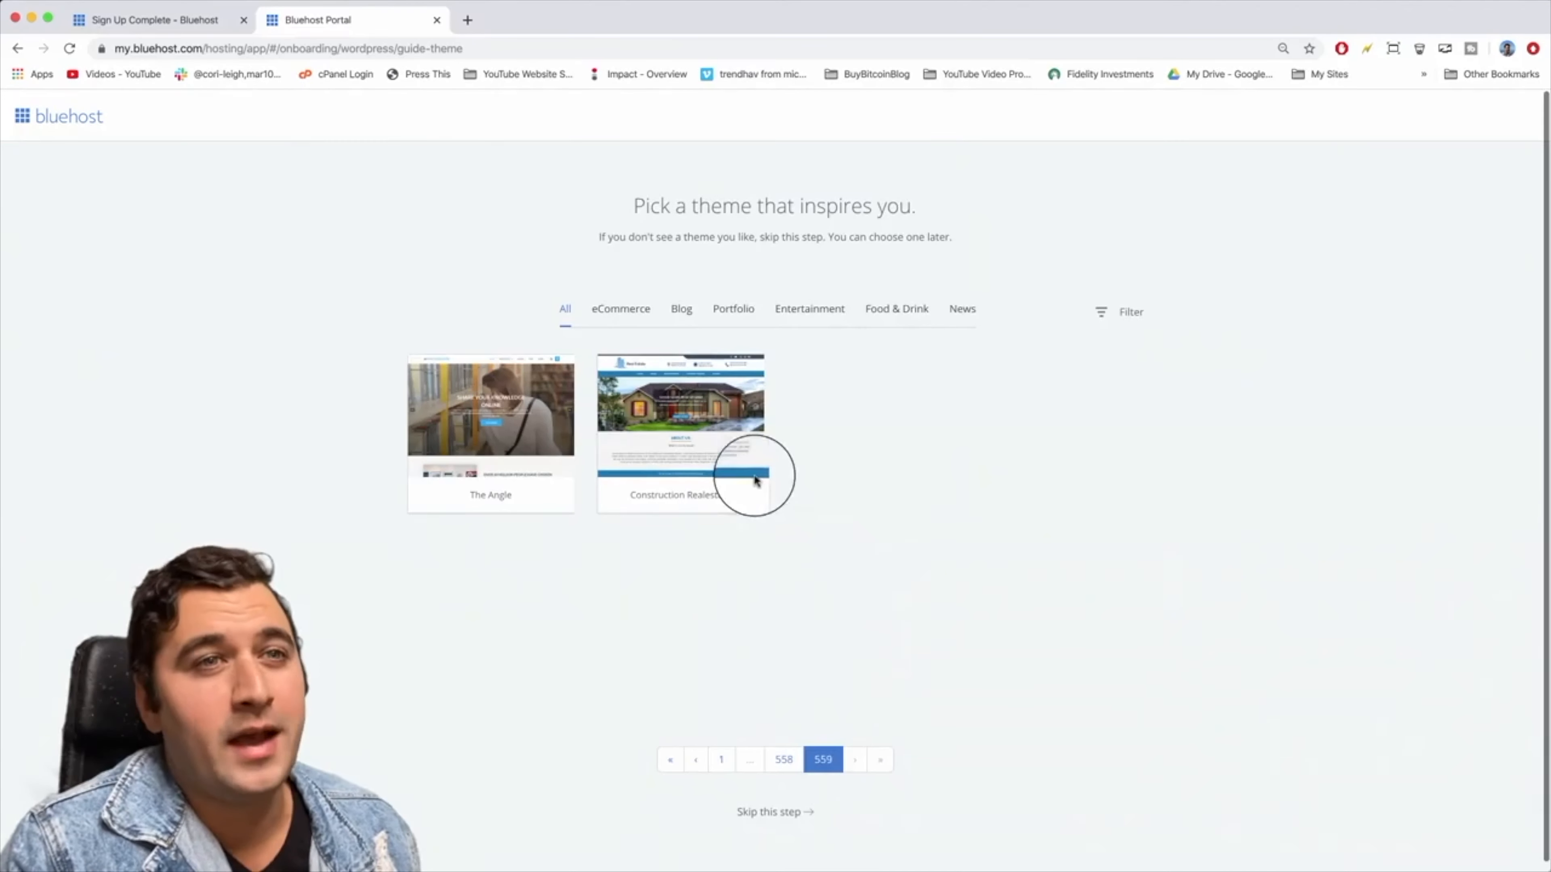
mouse_move(692, 433)
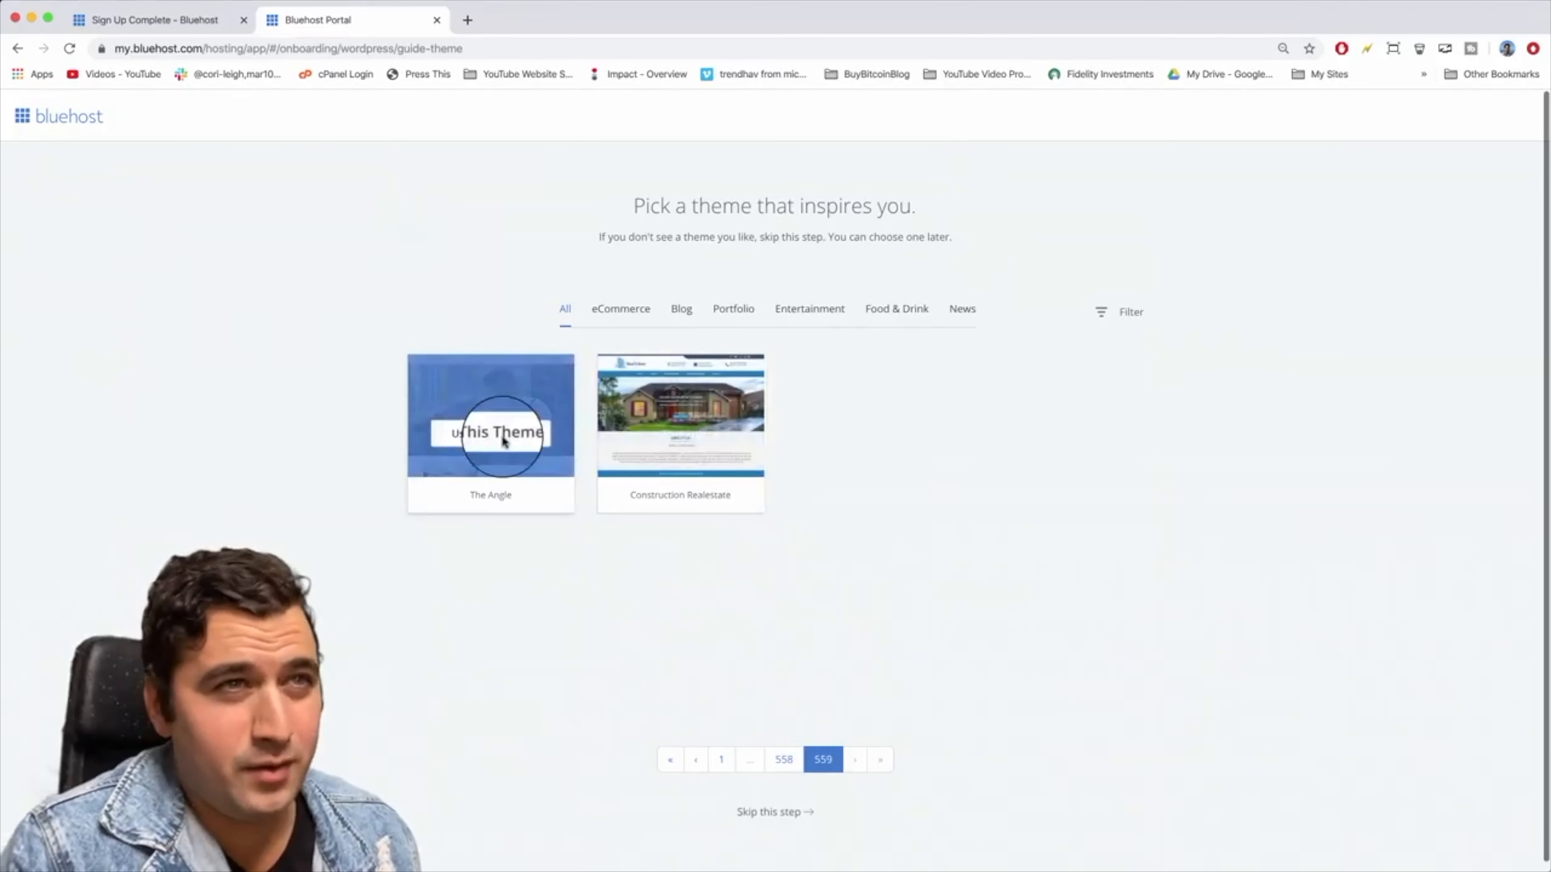
click(716, 769)
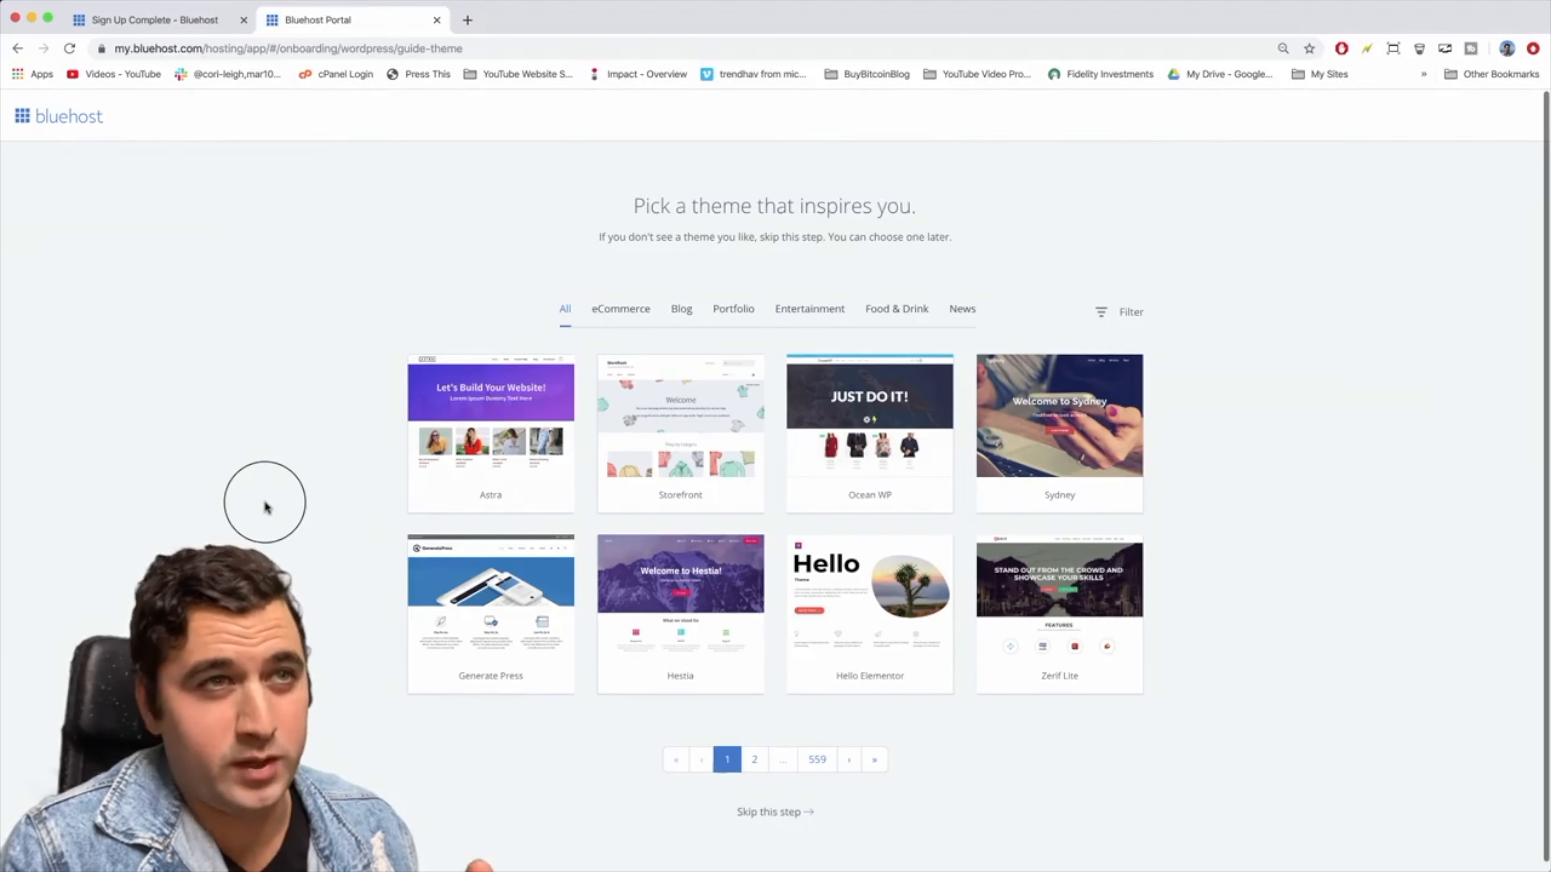
mouse_move(1040, 407)
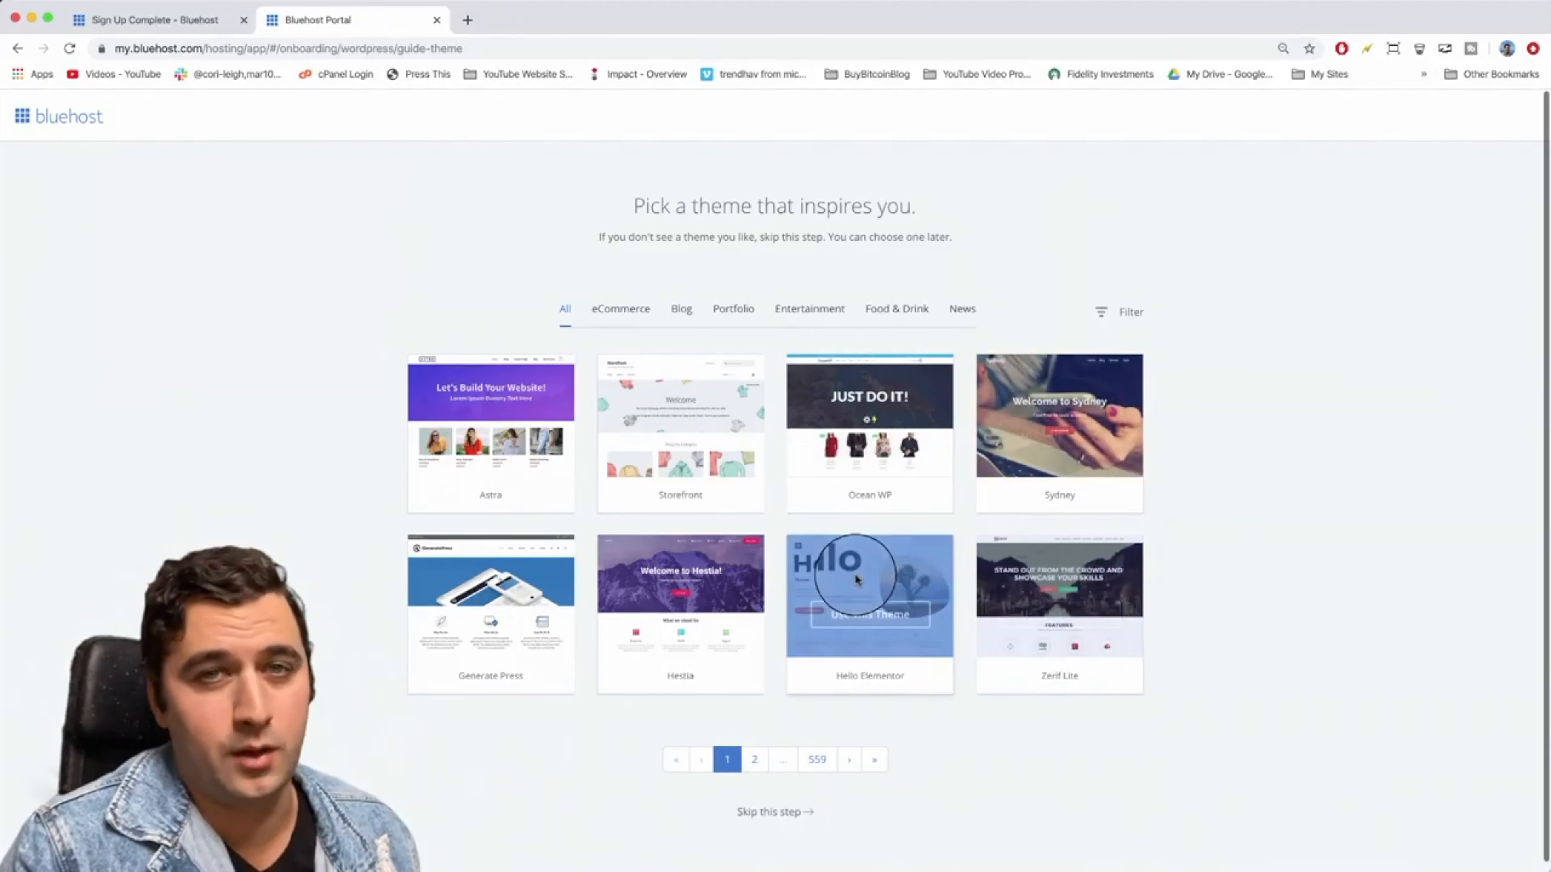
click(774, 812)
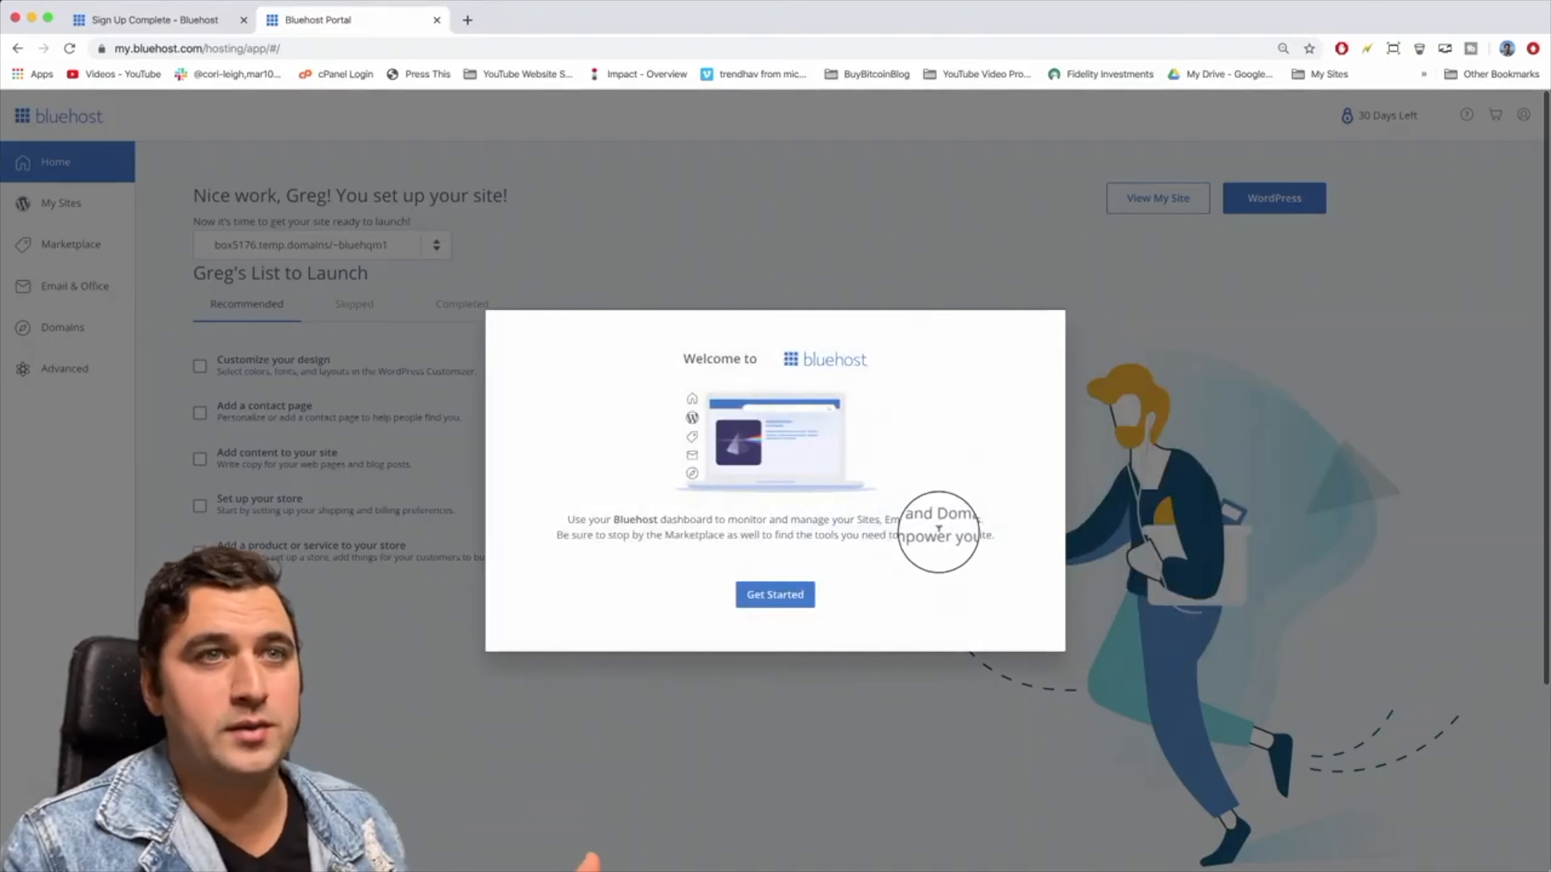
Turn off Domain Privacy + Protection, confirming twice to decline the free trial.
click(793, 597)
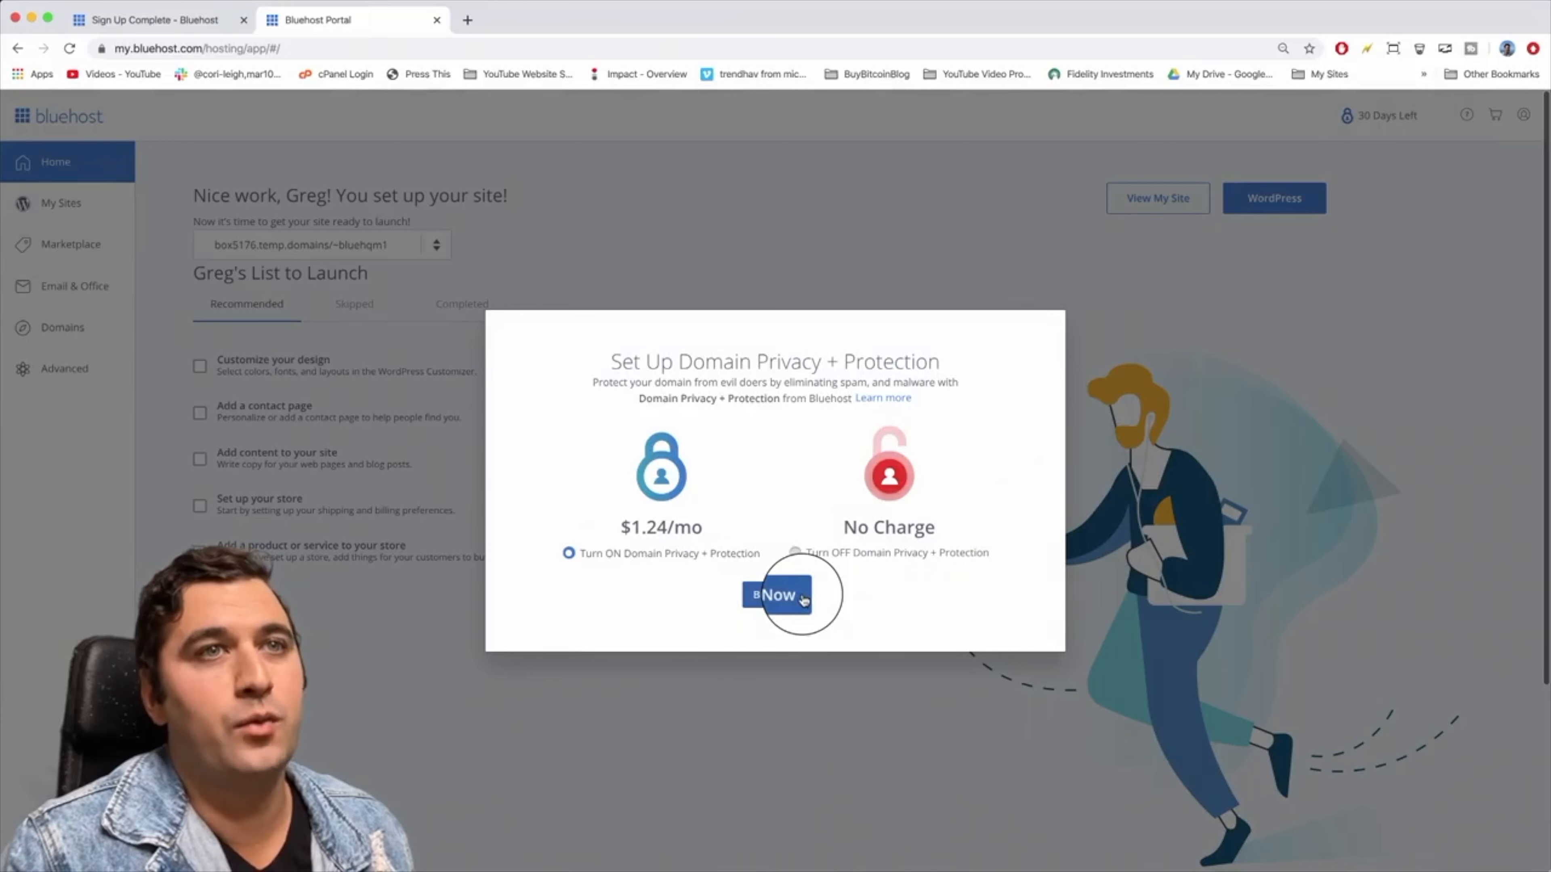
click(794, 552)
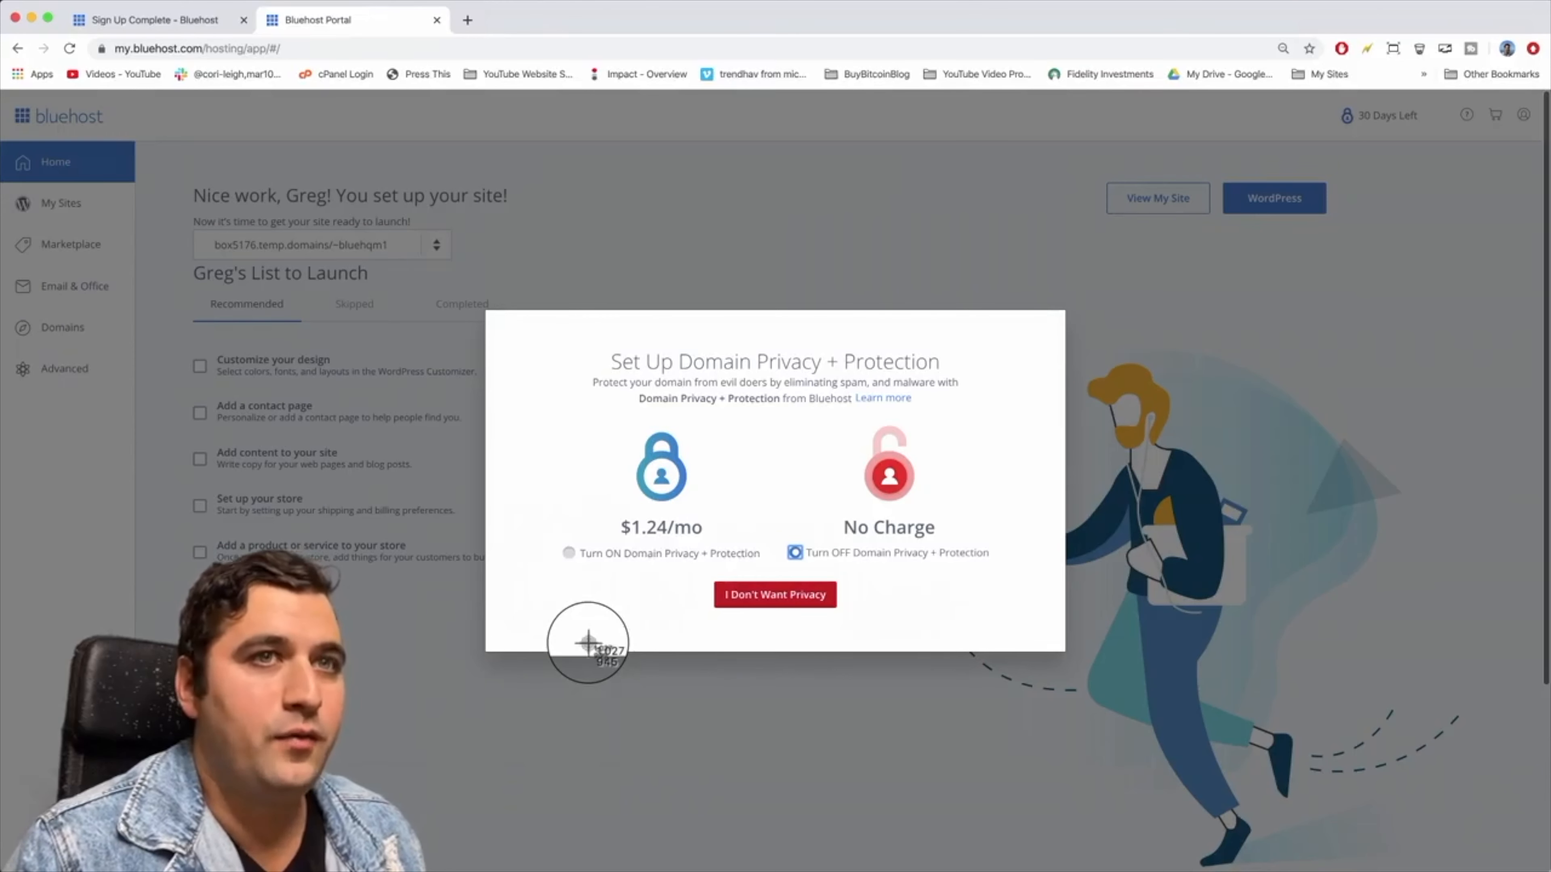
click(743, 594)
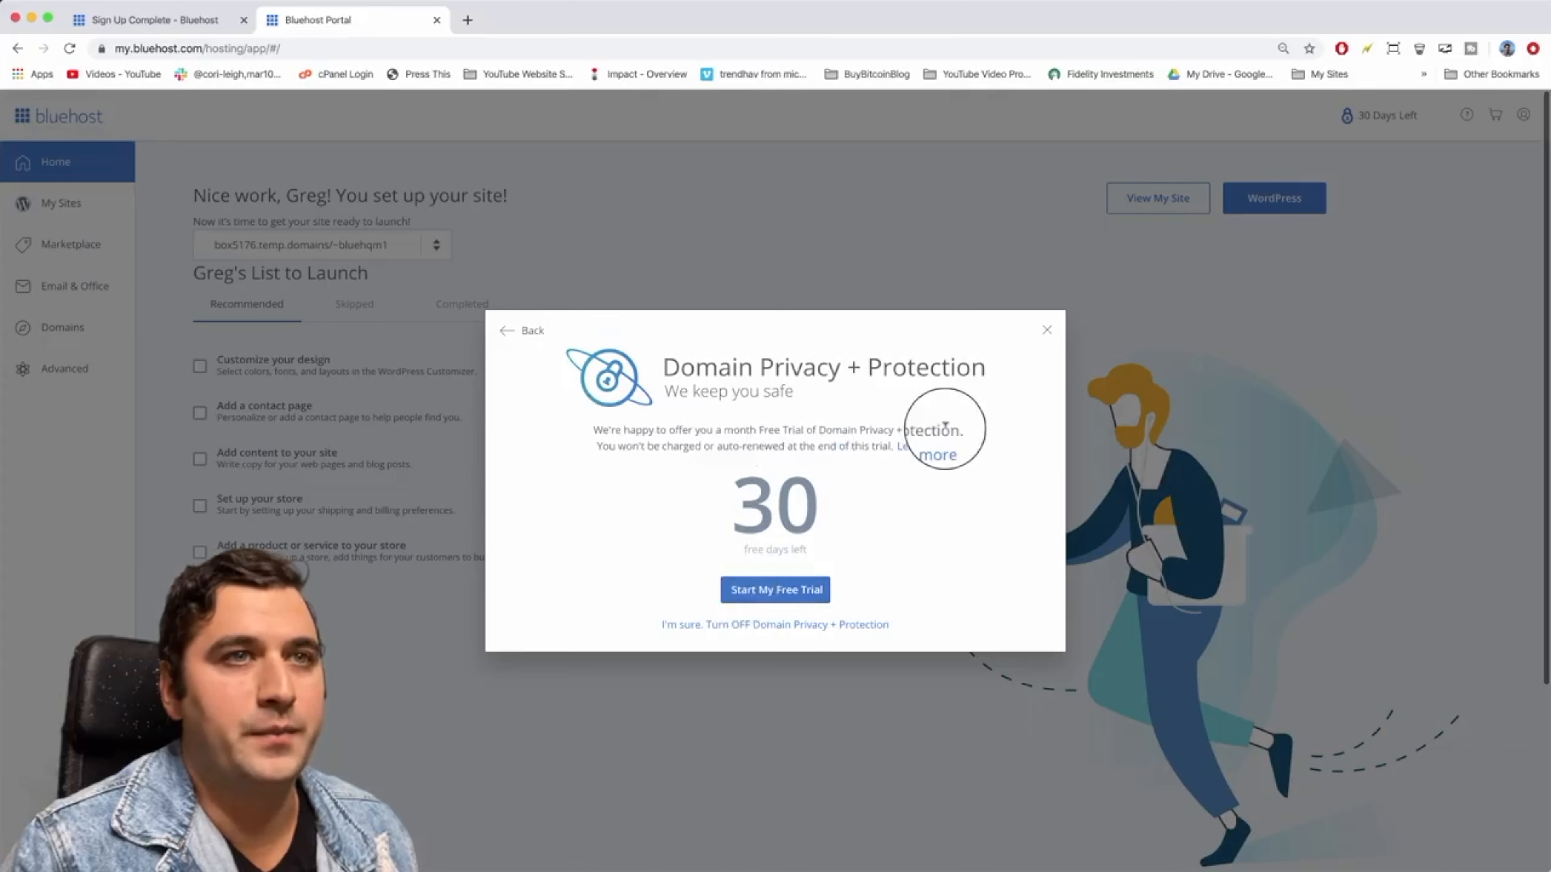
click(795, 624)
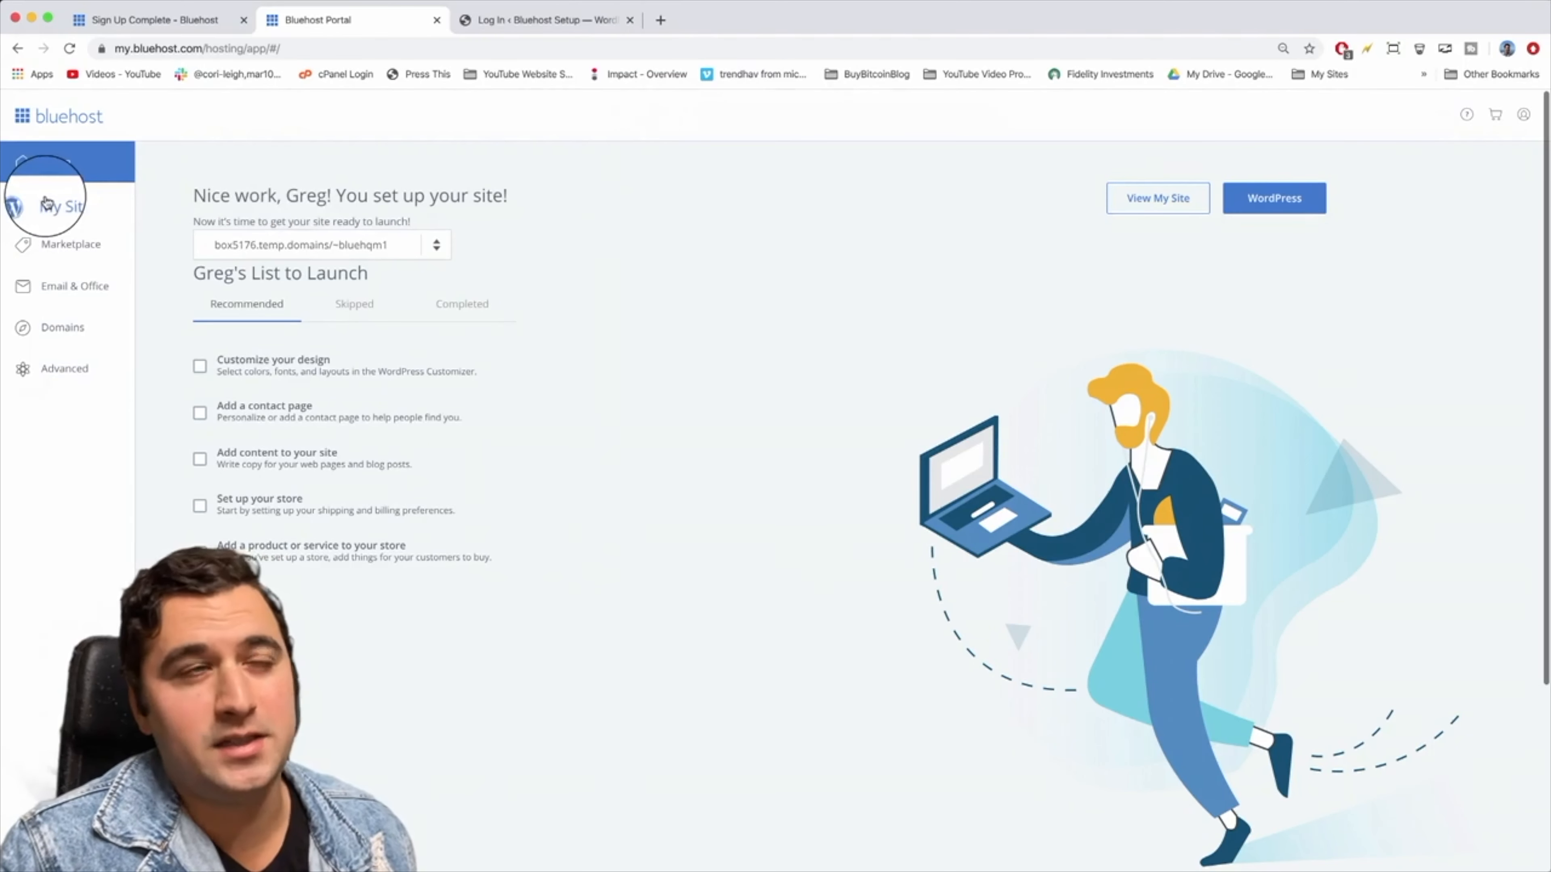
Open site management for Bluehost Setup from My Sites.
click(45, 202)
mouse_move(571, 295)
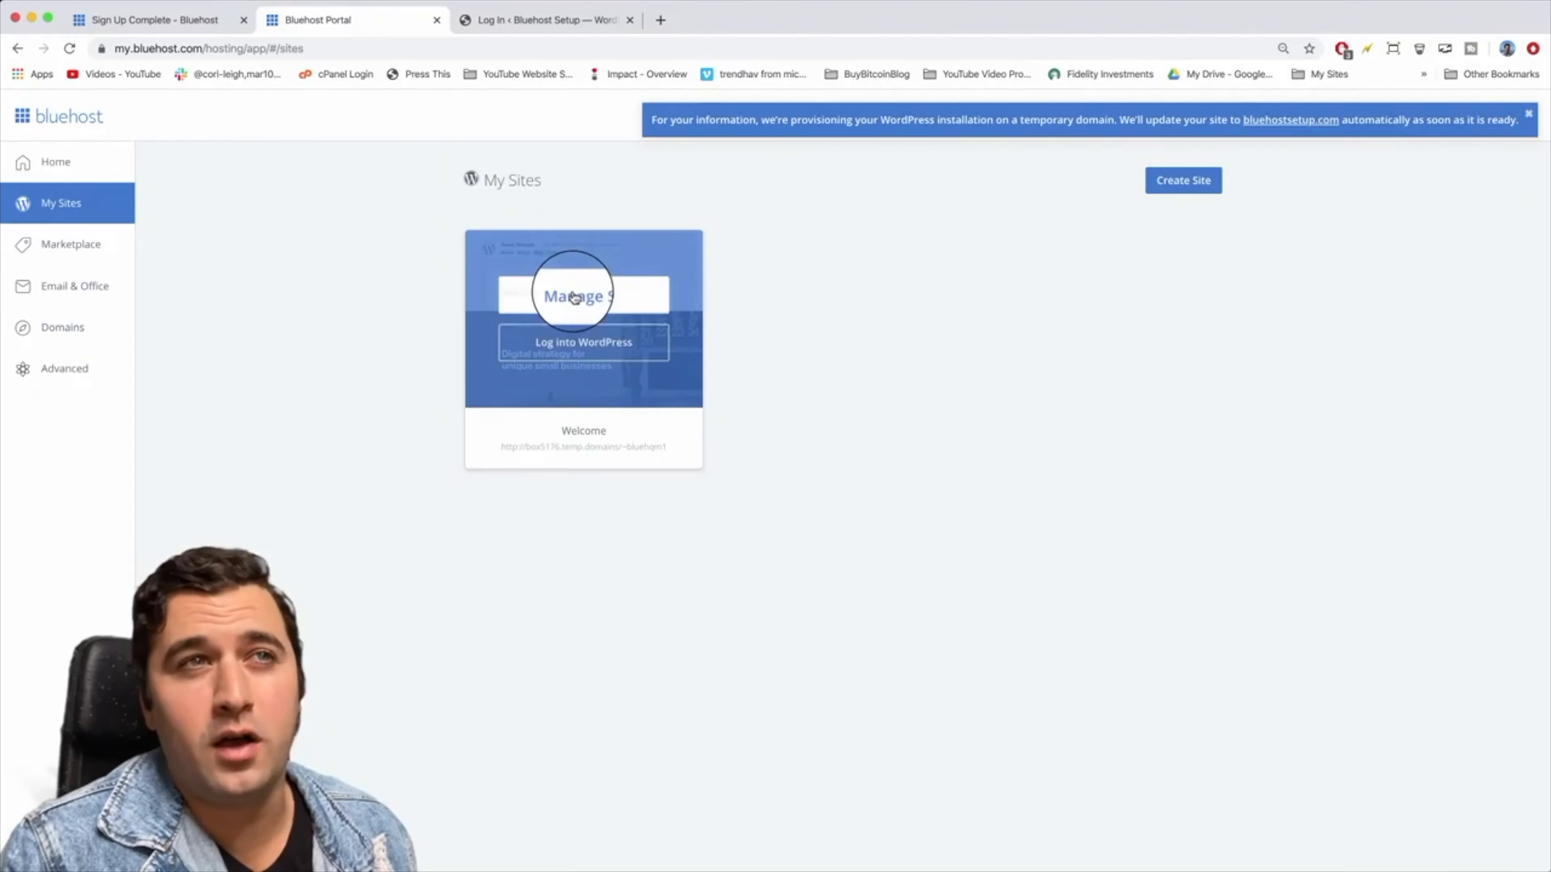
click(597, 298)
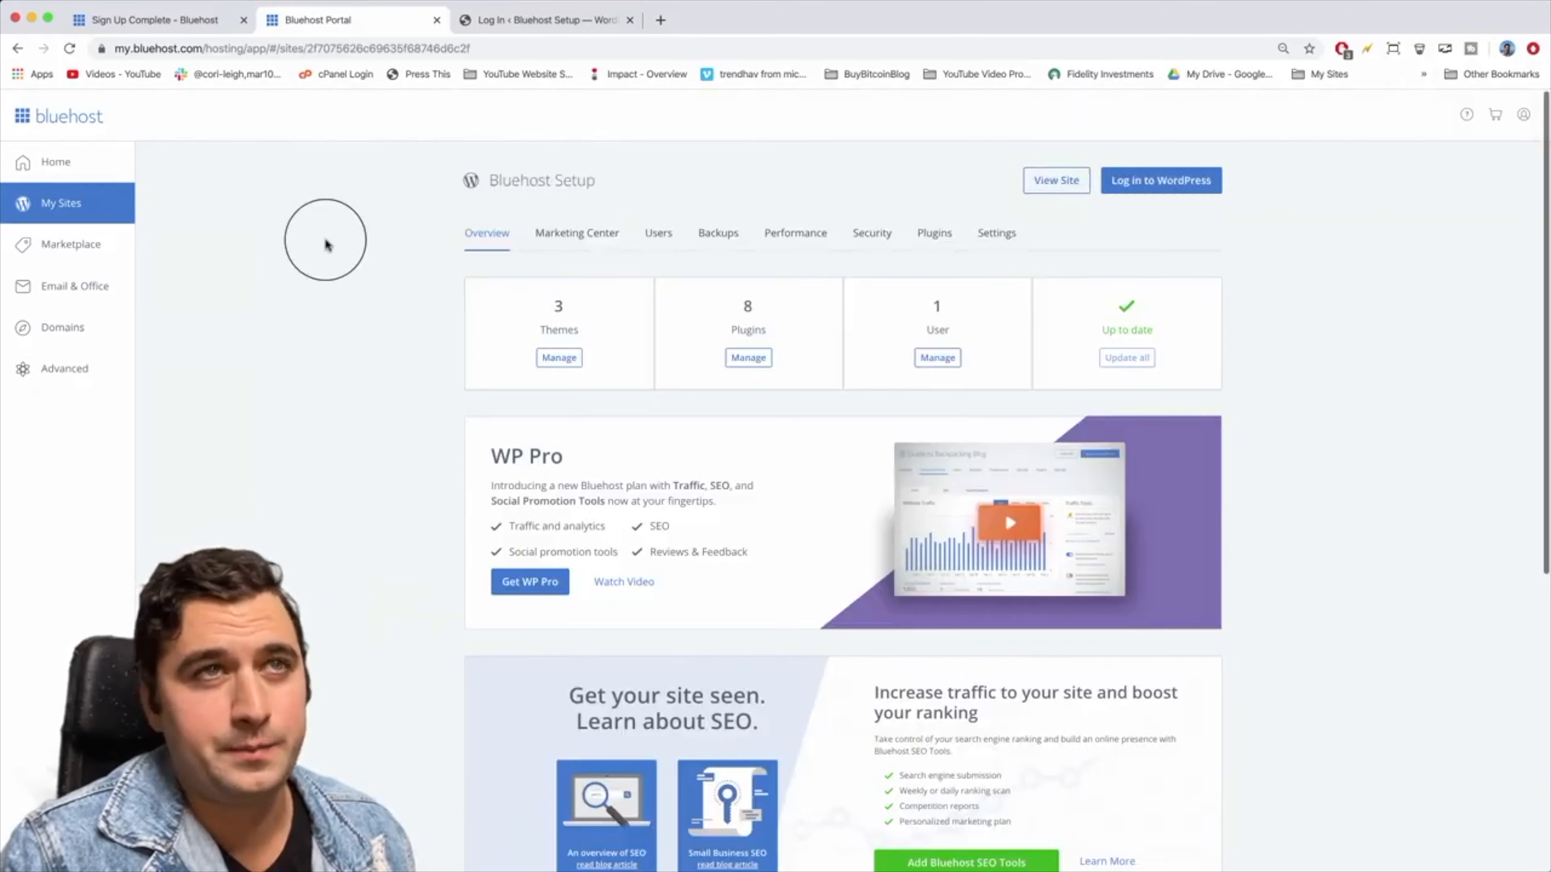
scroll(390, 366, down, 8)
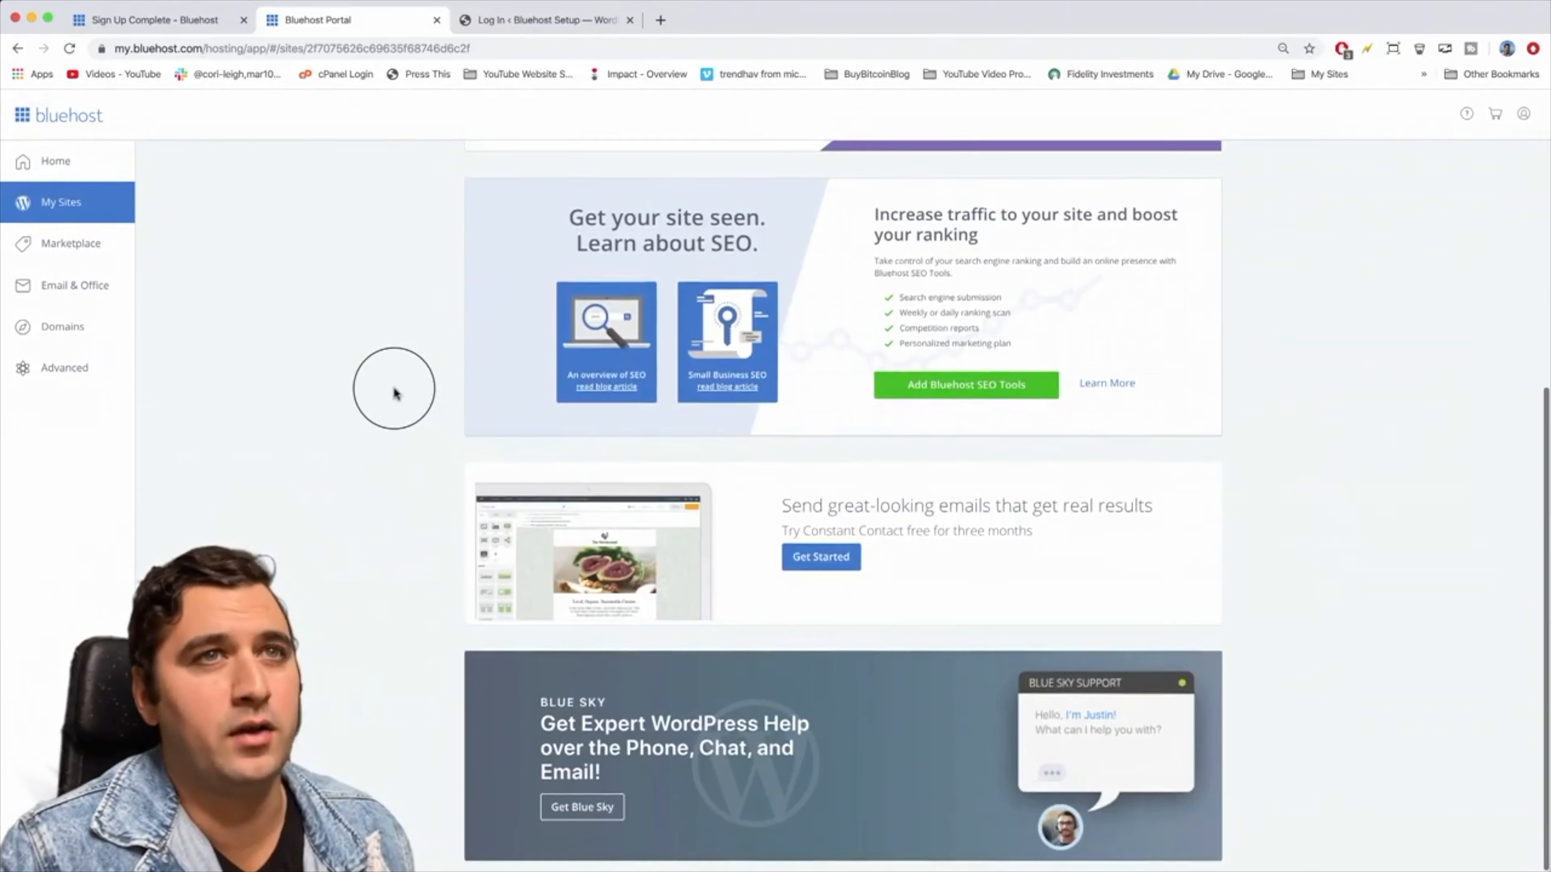
scroll(393, 391, up, 8)
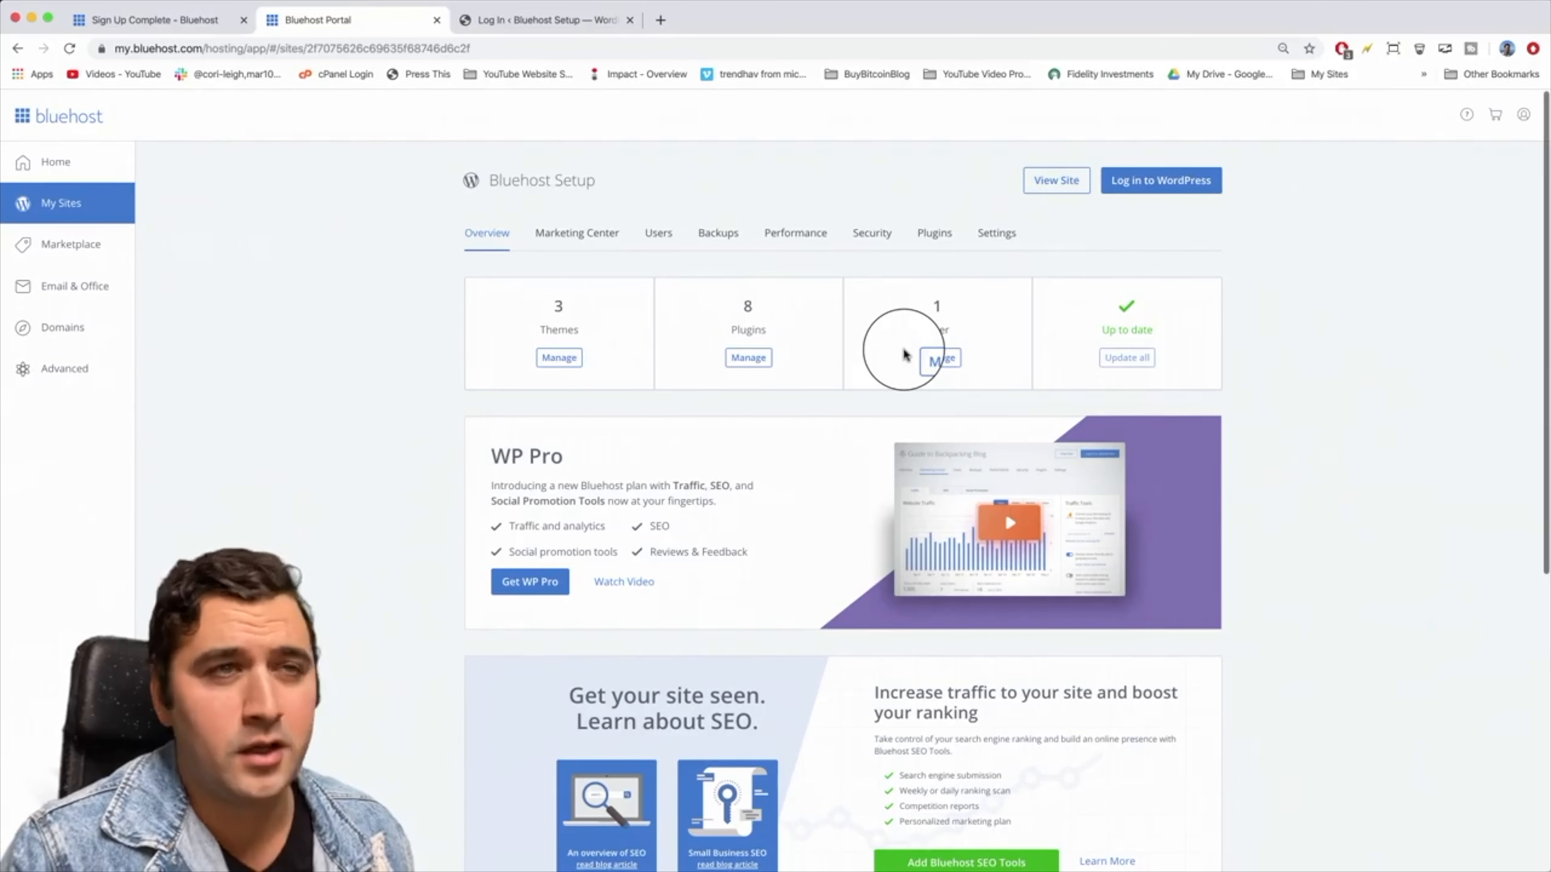
Log into WordPress as the single user listed on the site's Users tab.
click(939, 358)
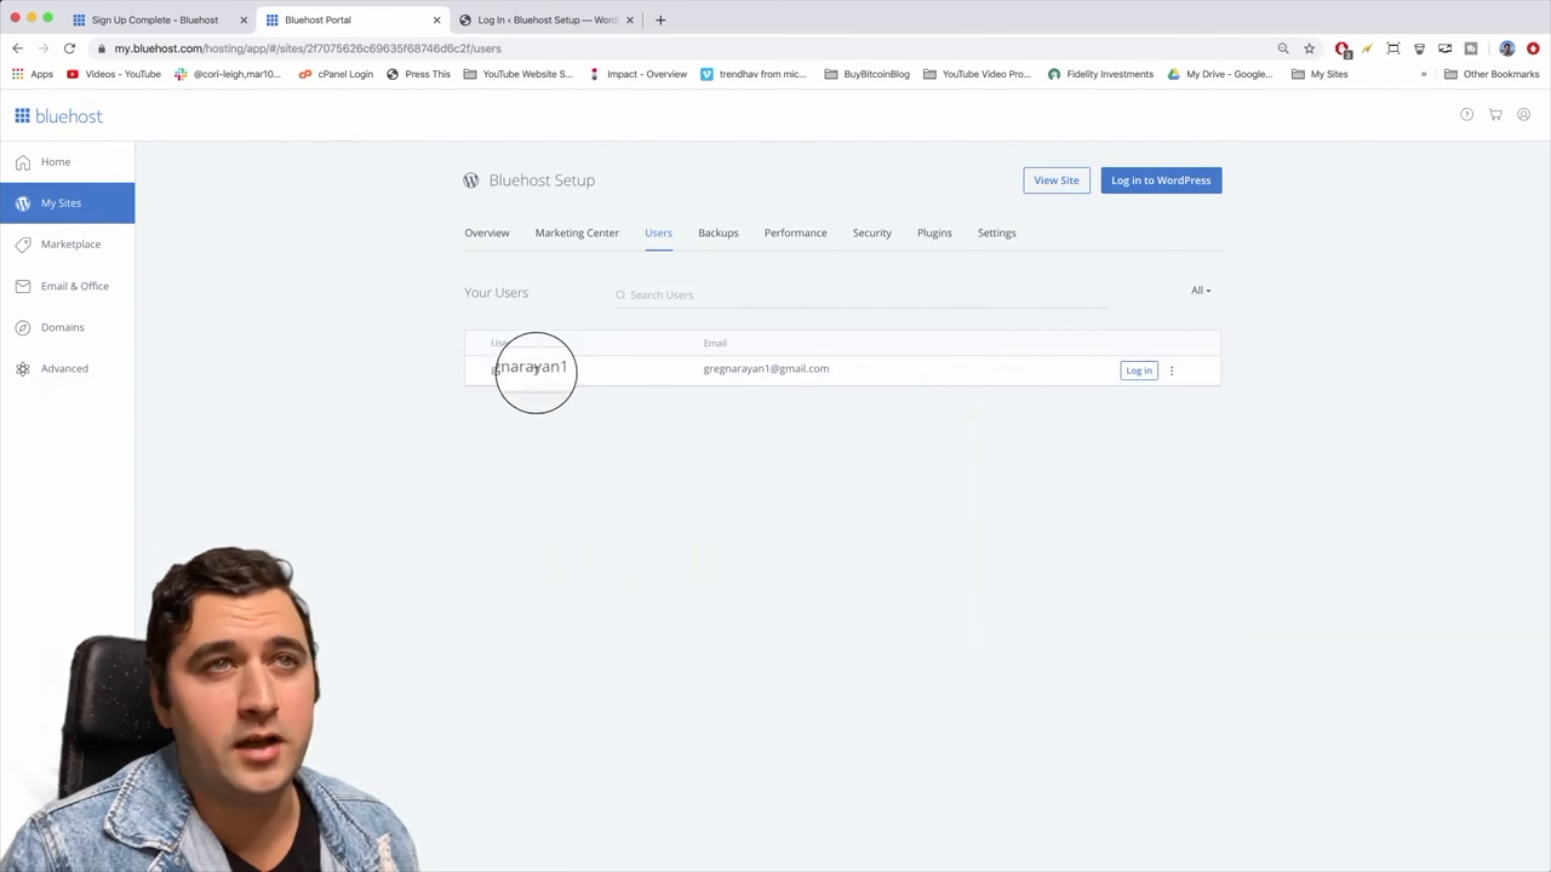
double_click(536, 371)
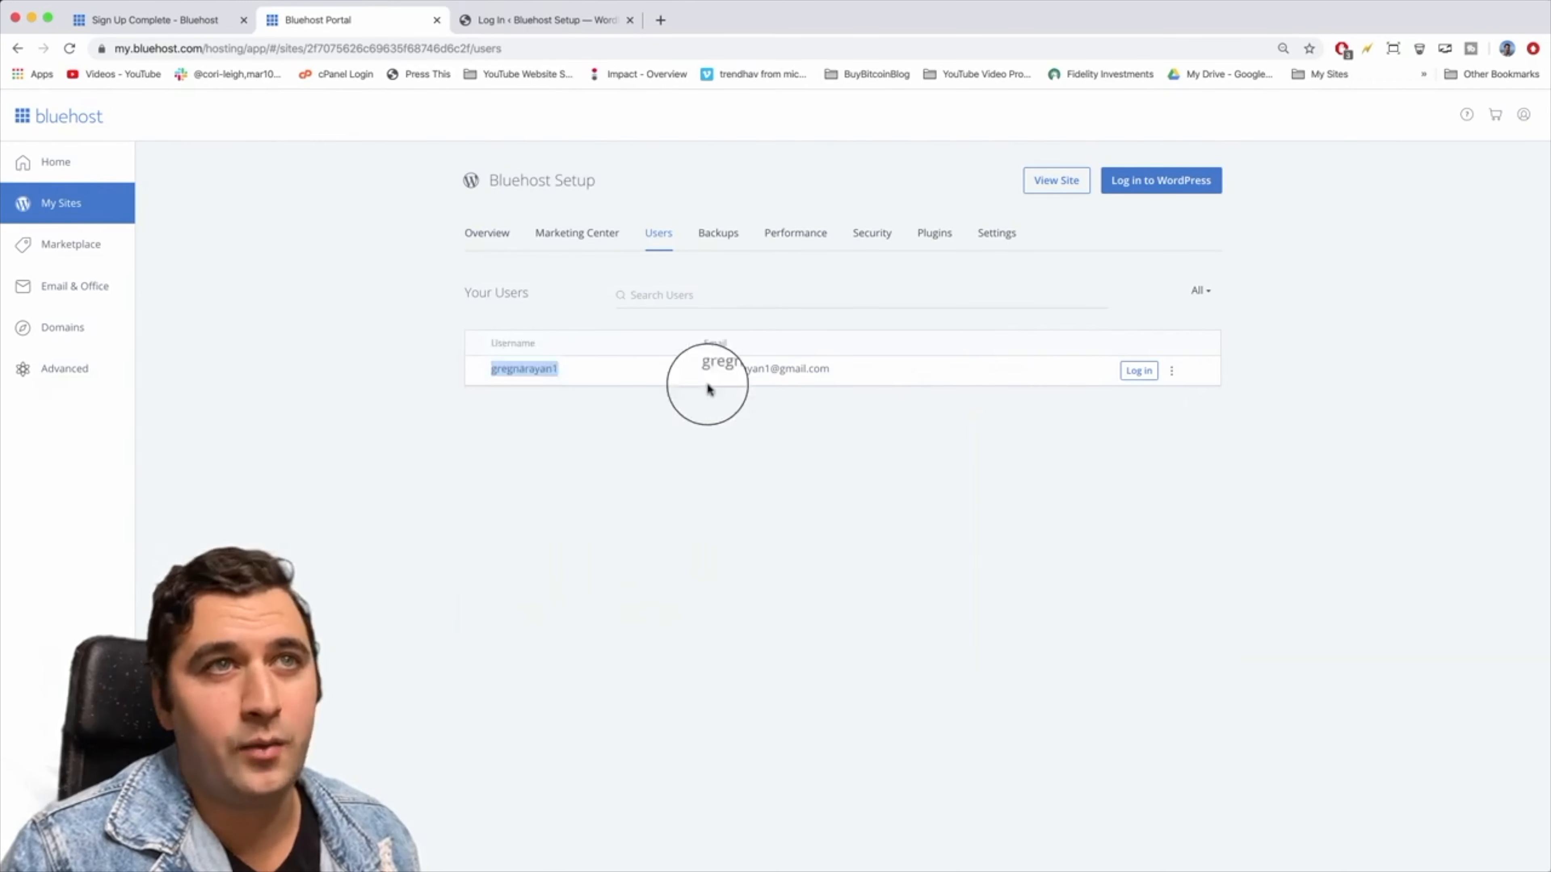
click(1133, 377)
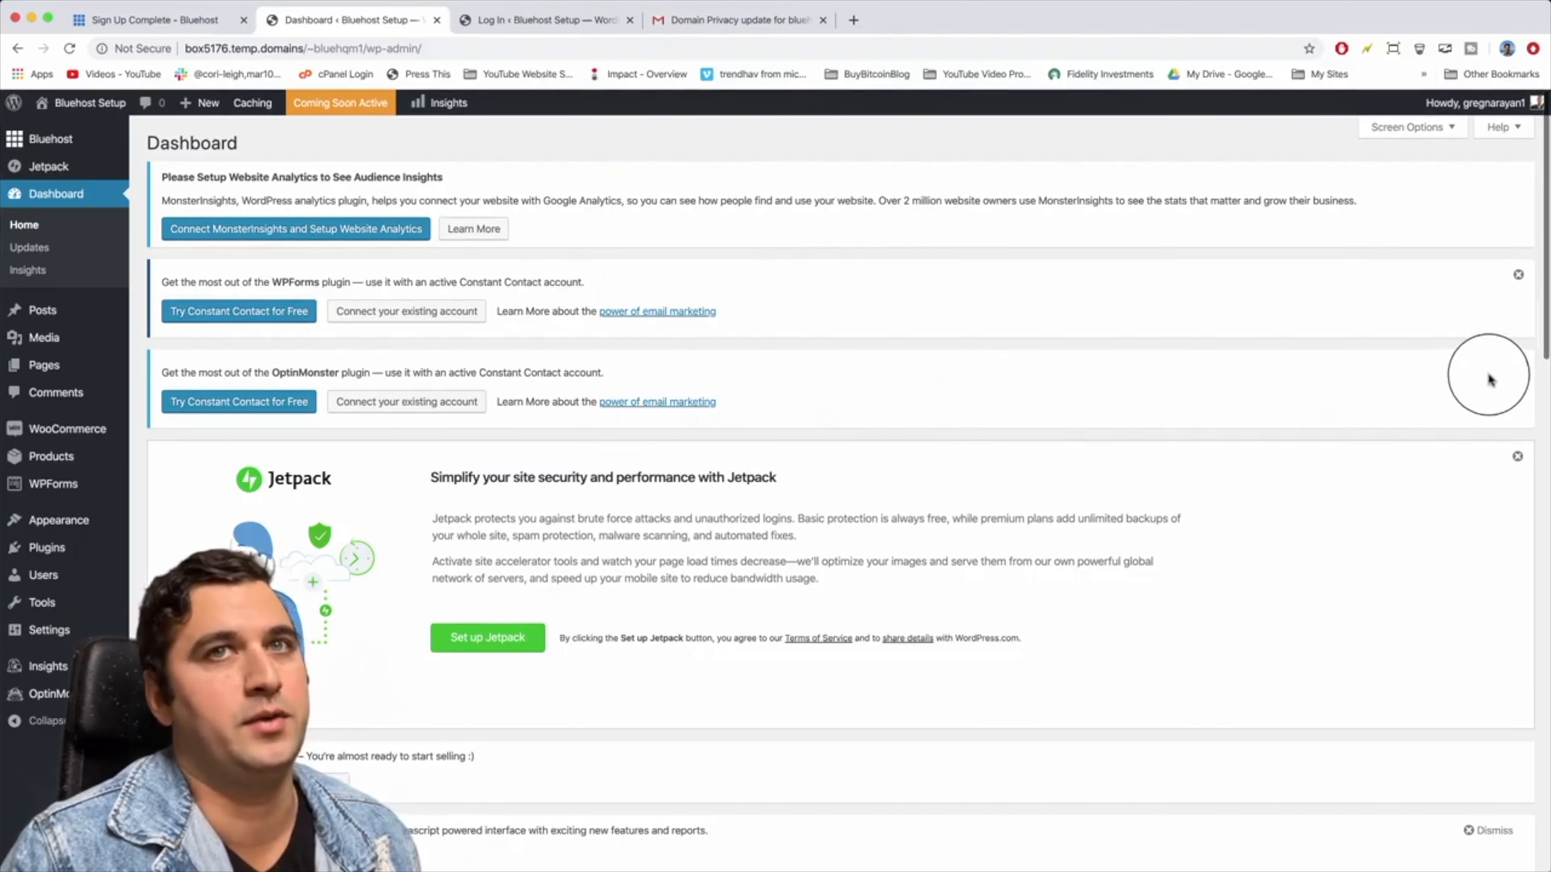
Dismiss the OptinMonster and WPForms Constant Contact notices.
click(1519, 366)
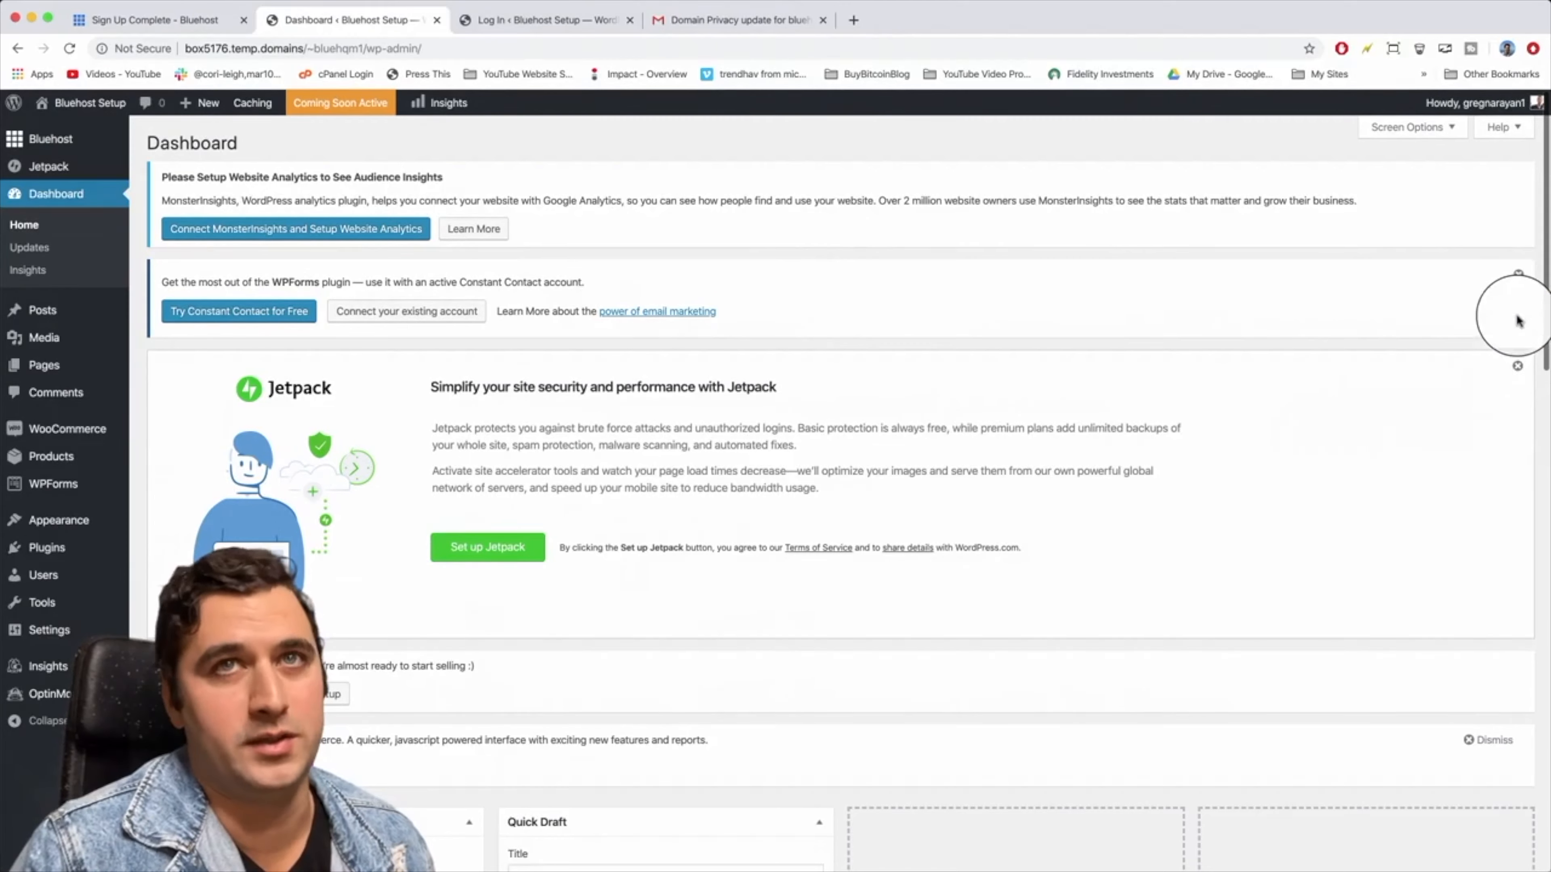
click(1518, 276)
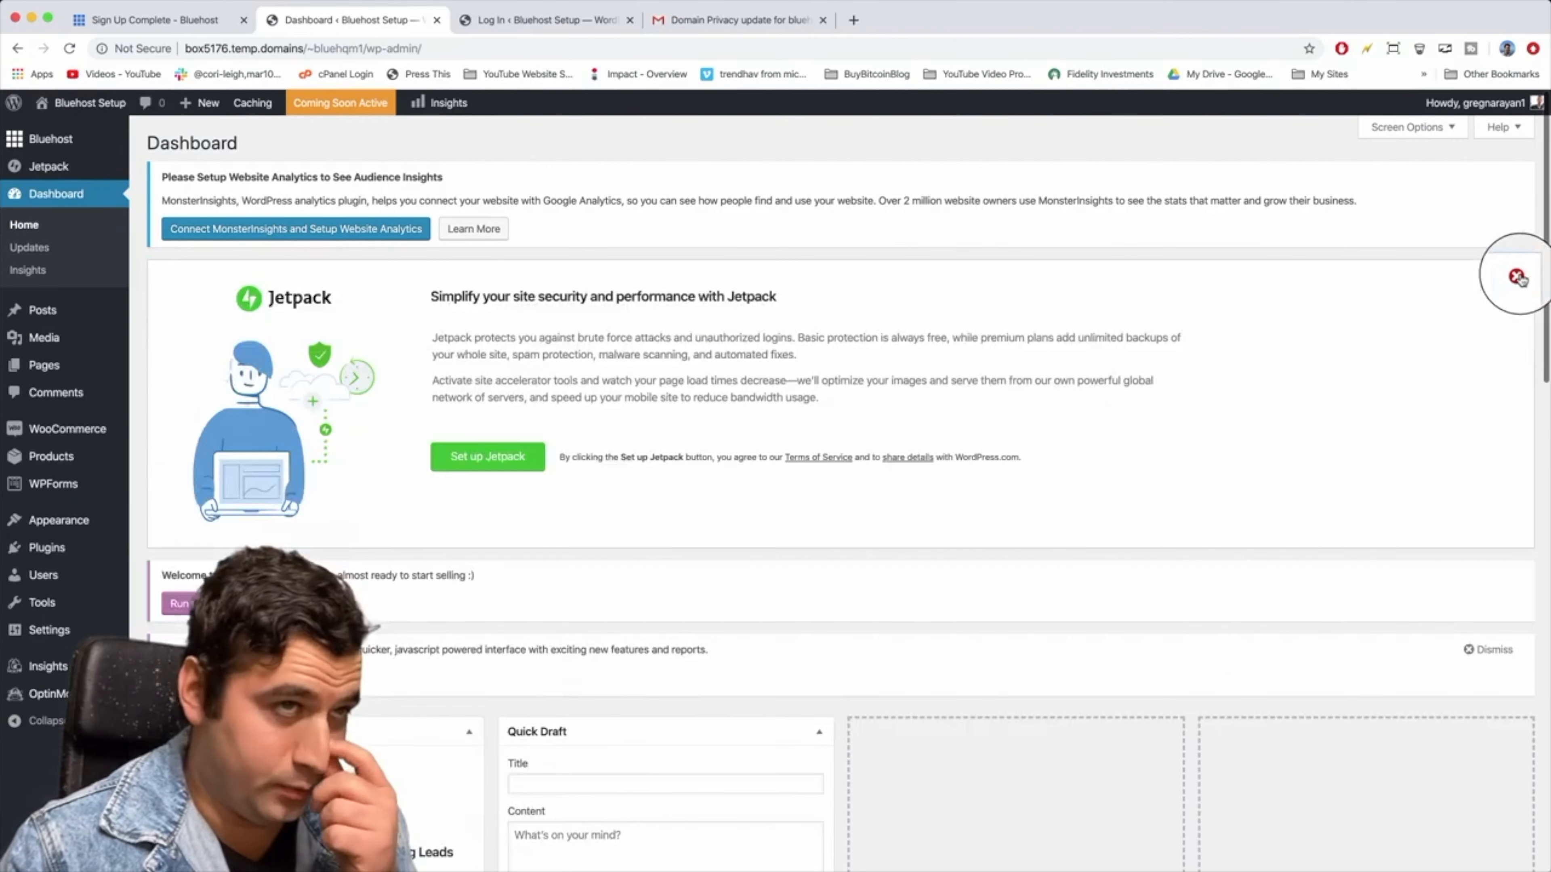
scroll(1500, 245, down, 3)
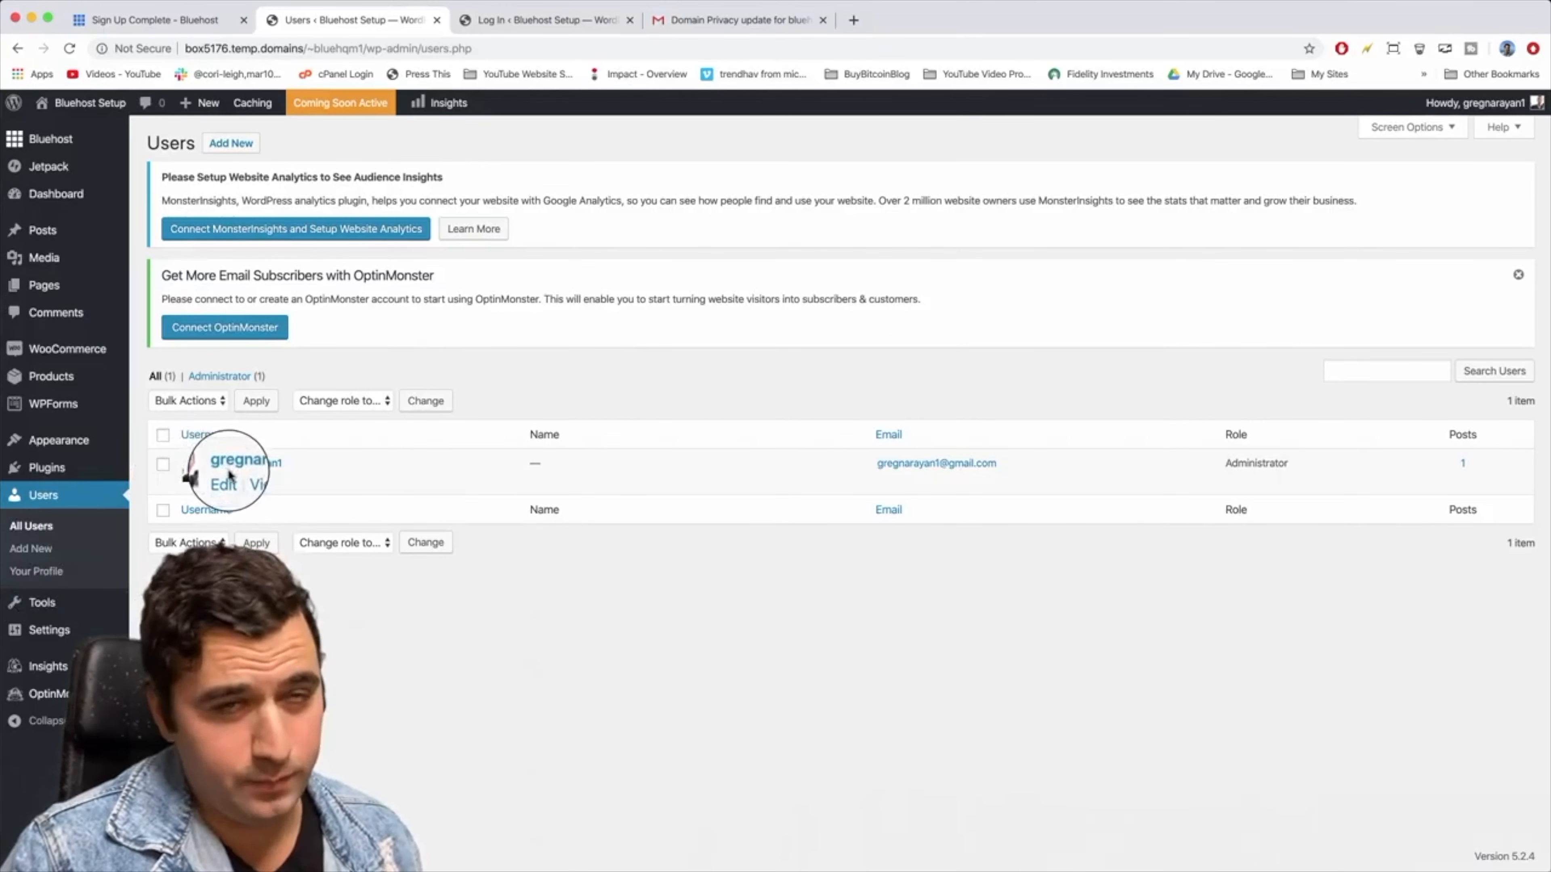
Generate a new strong password on the admin profile, hide it, and update the profile.
click(224, 481)
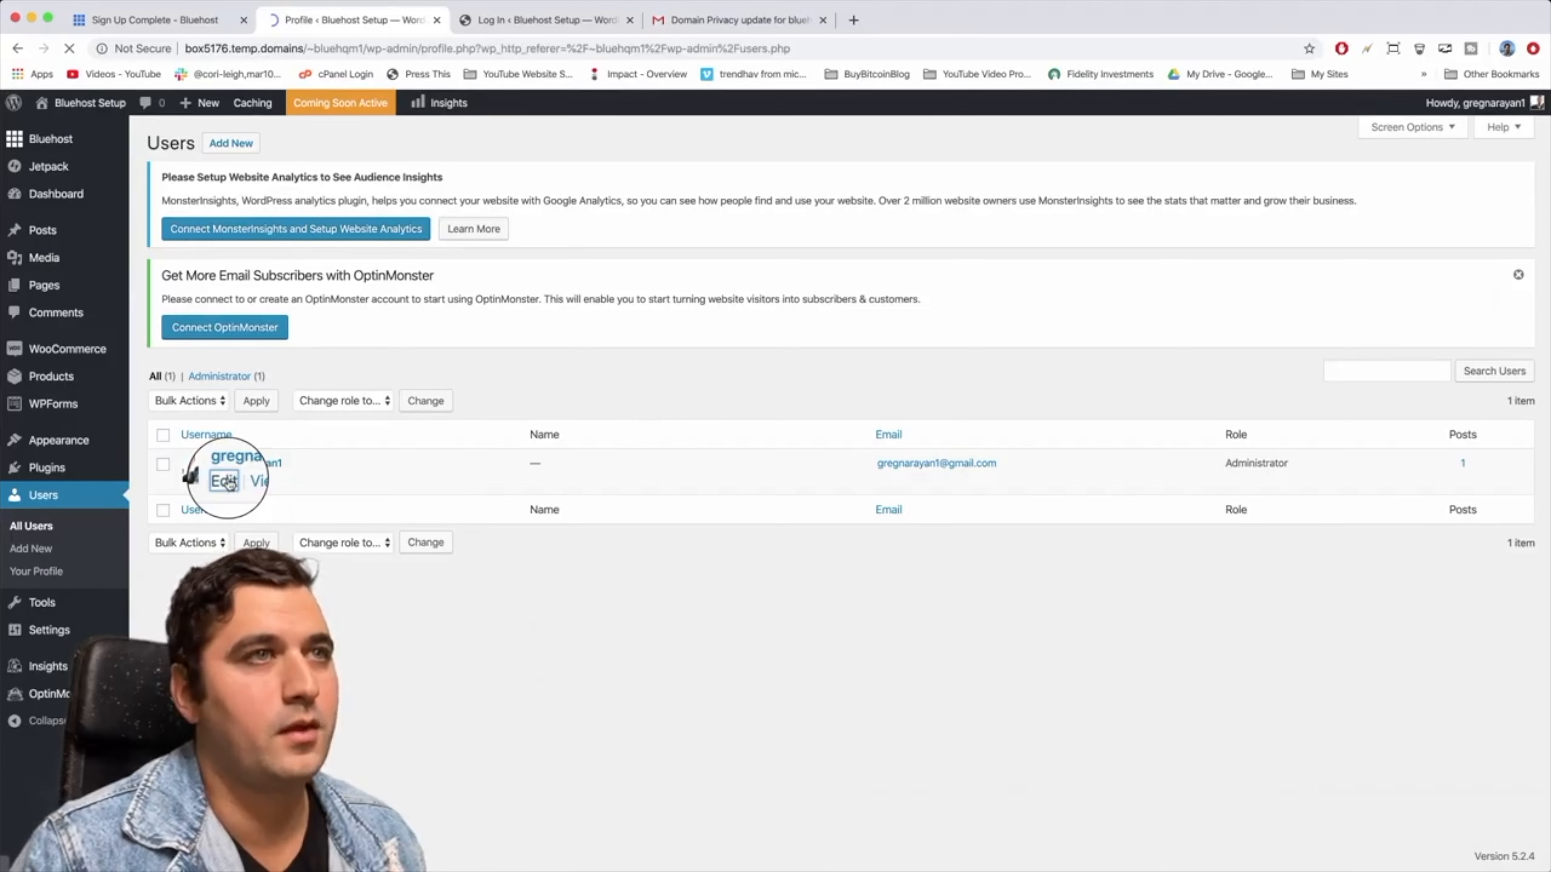
scroll(517, 474, down, 10)
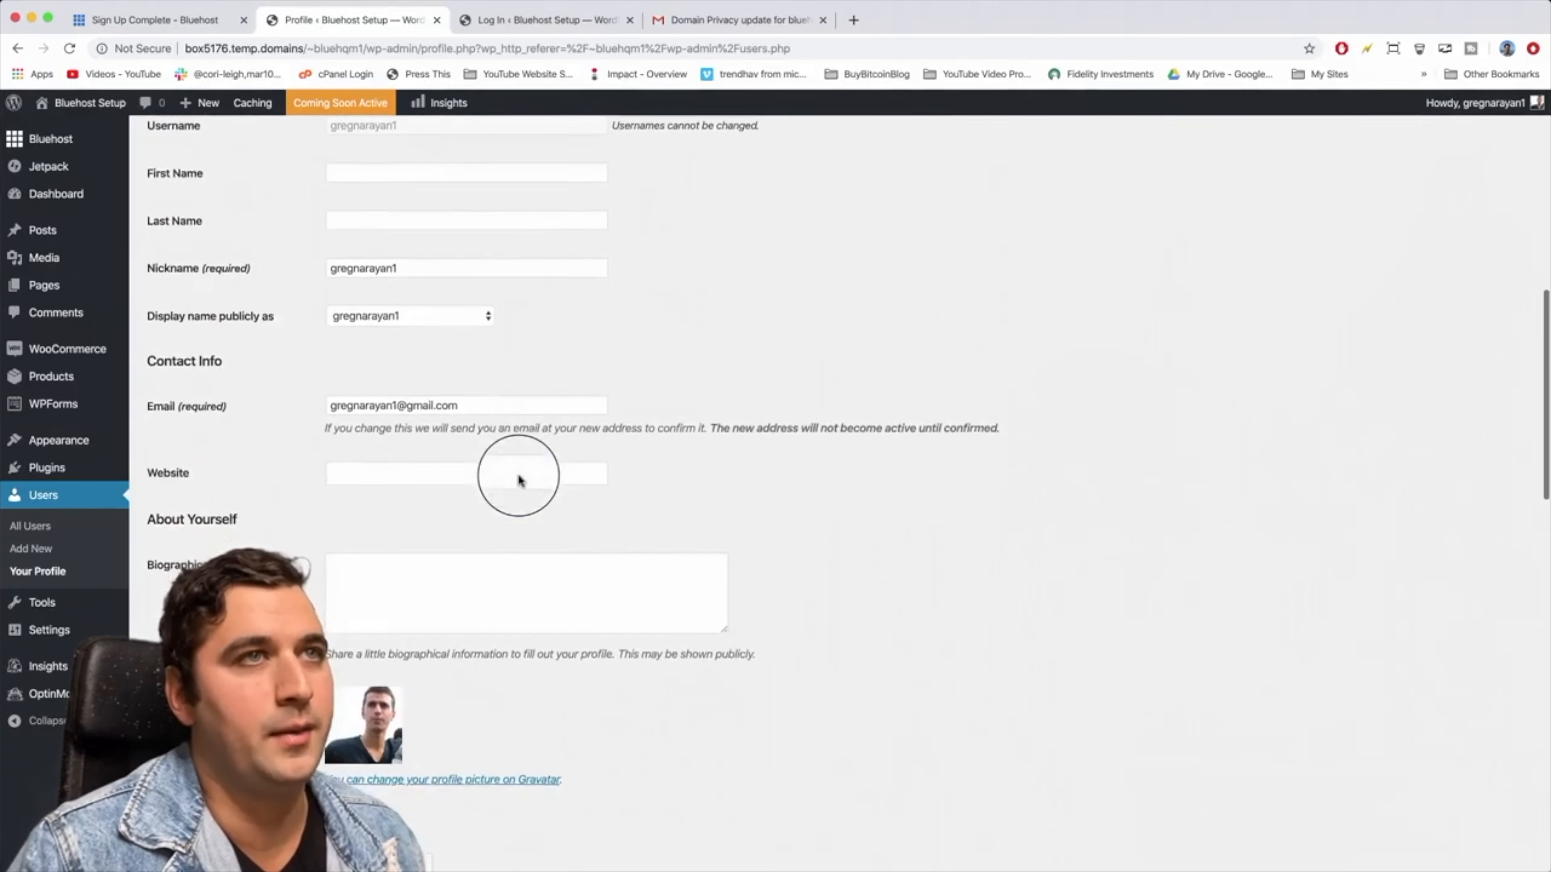
scroll(517, 480, down, 7)
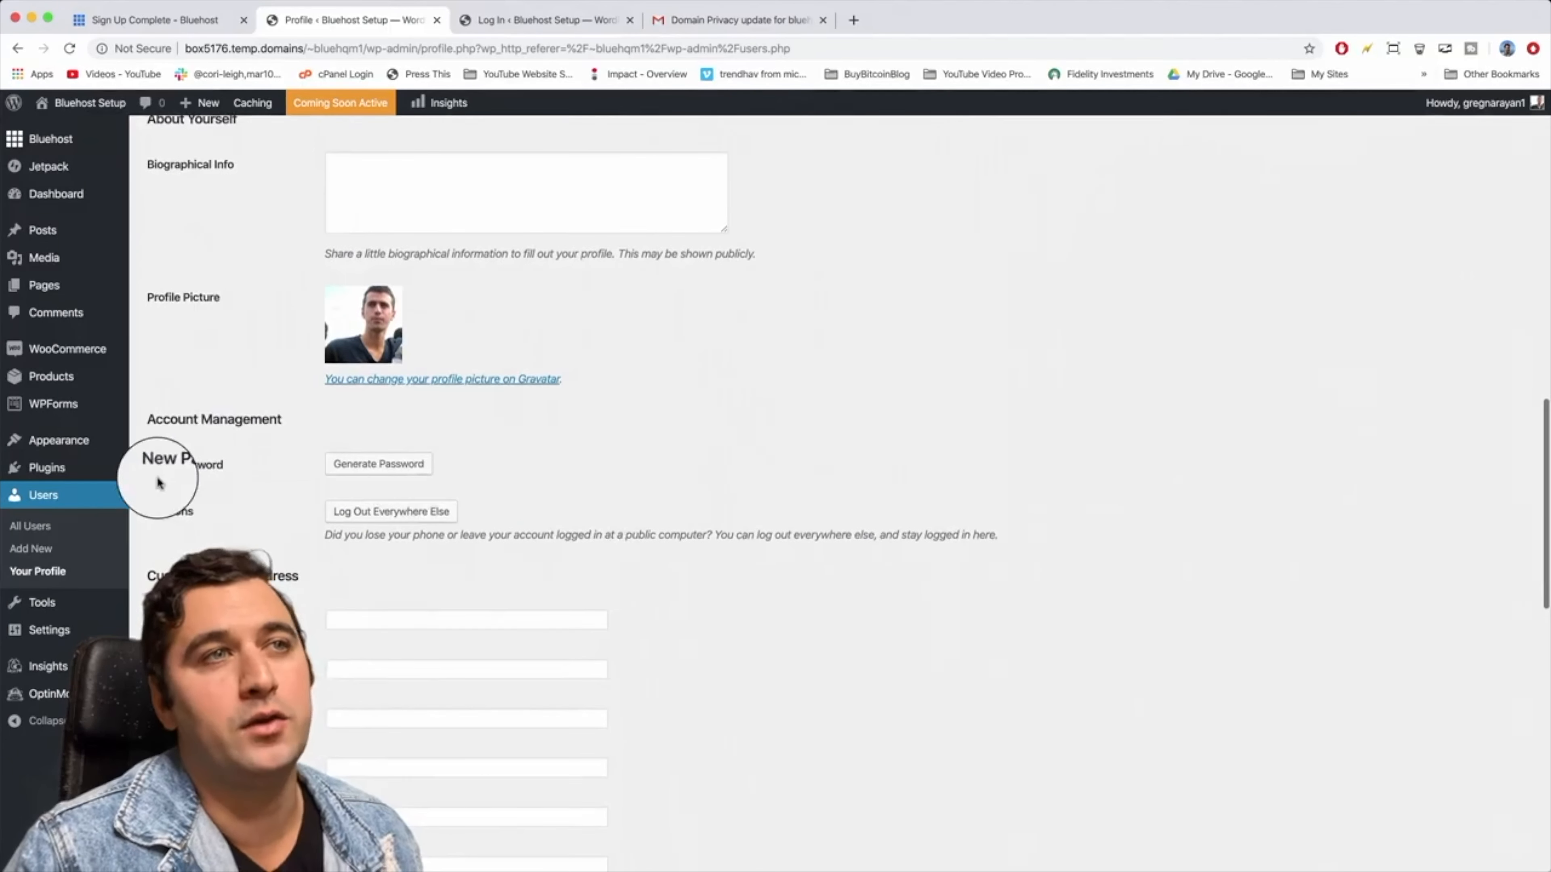
click(398, 468)
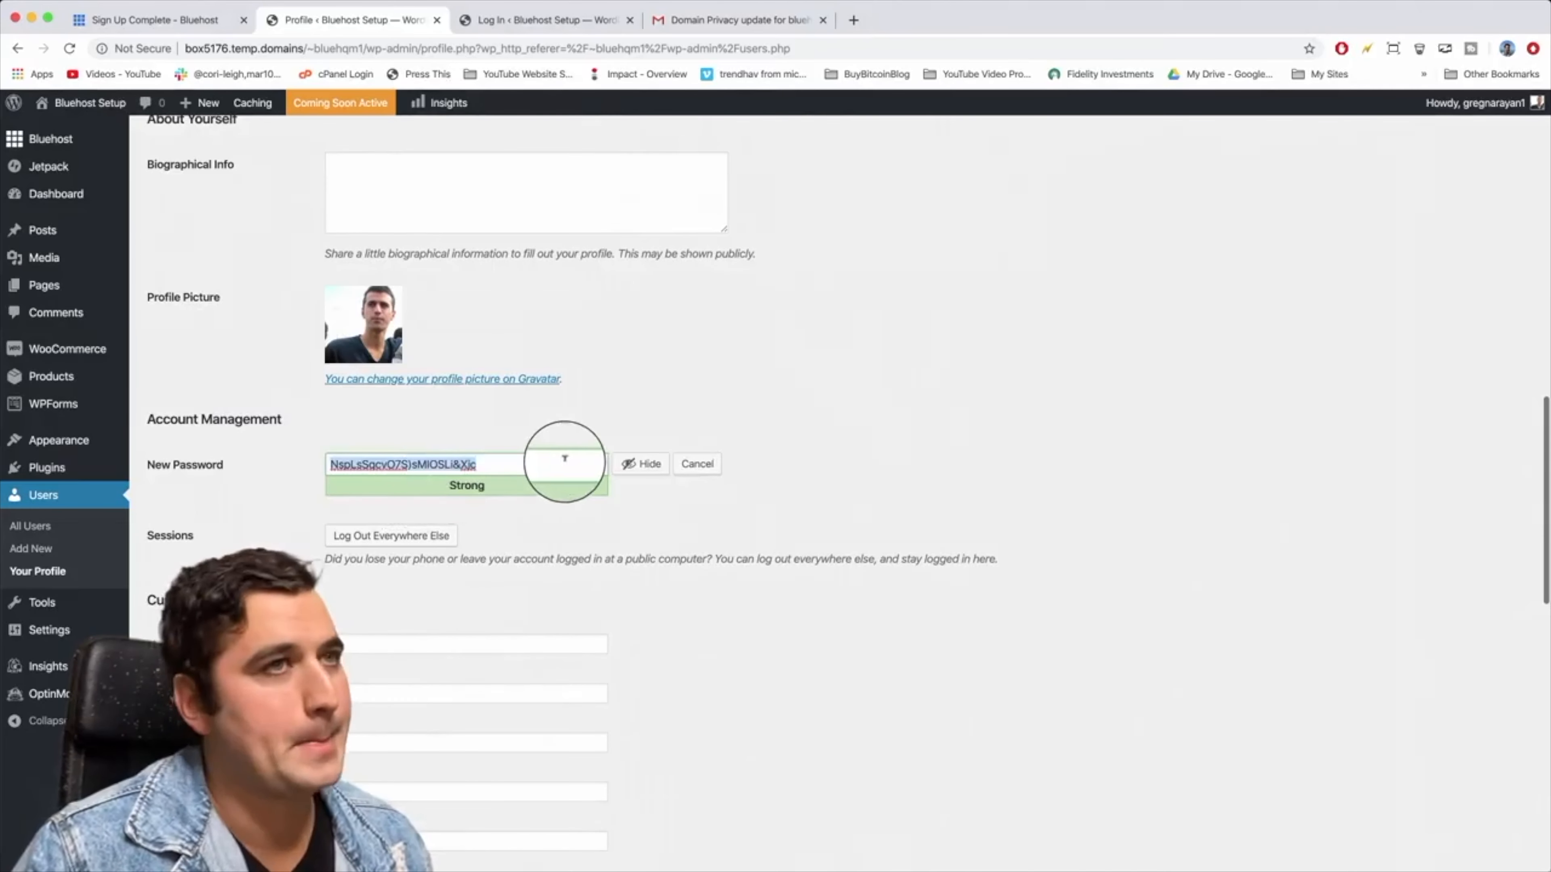
click(634, 463)
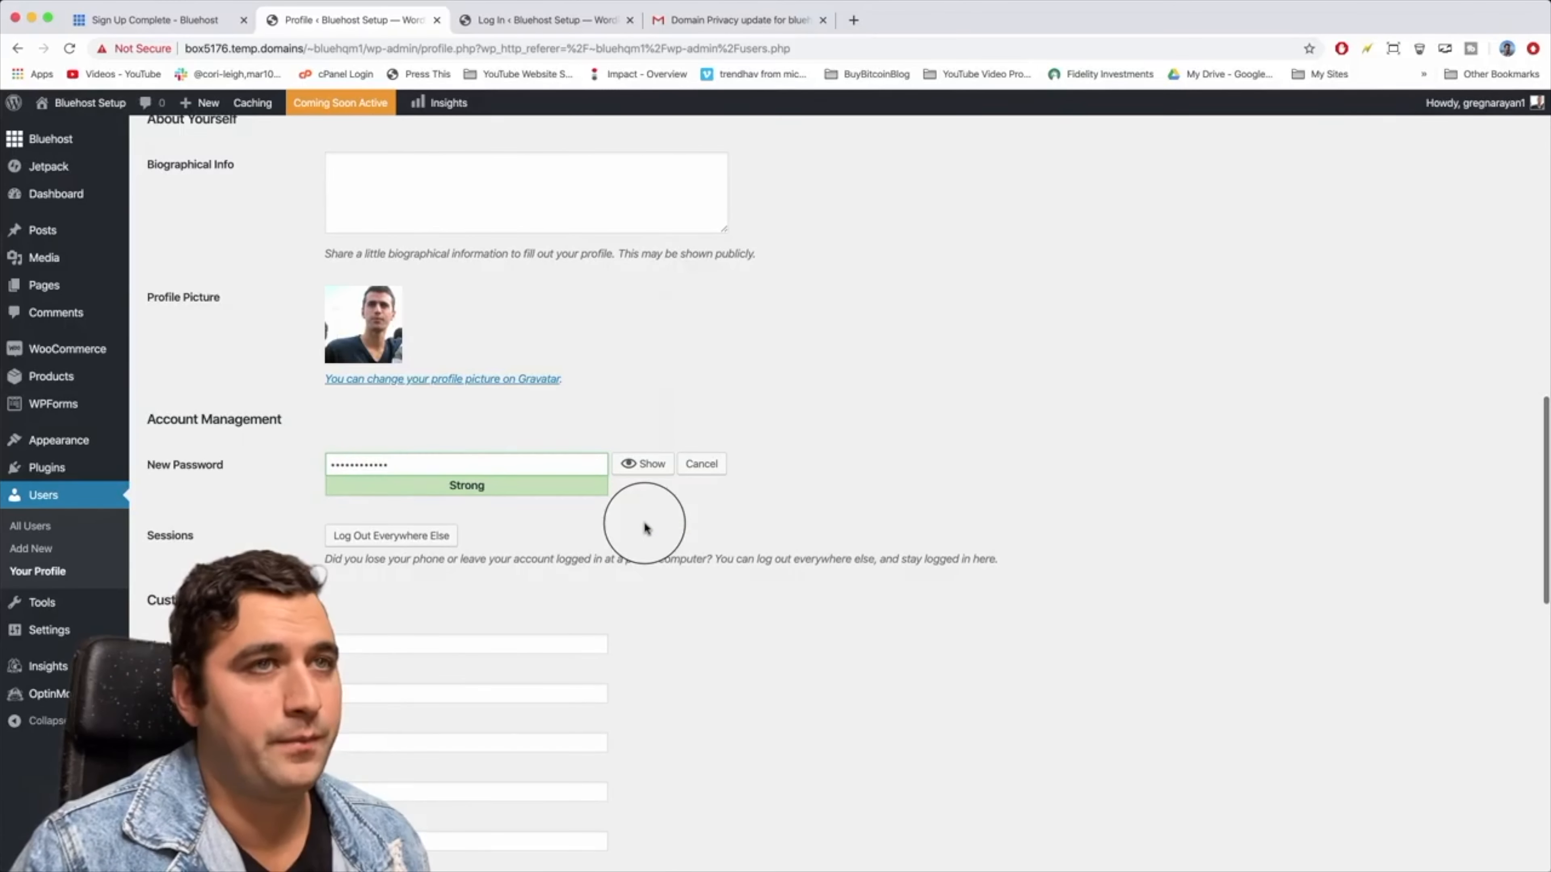
scroll(641, 523, down, 10)
scroll(645, 526, down, 5)
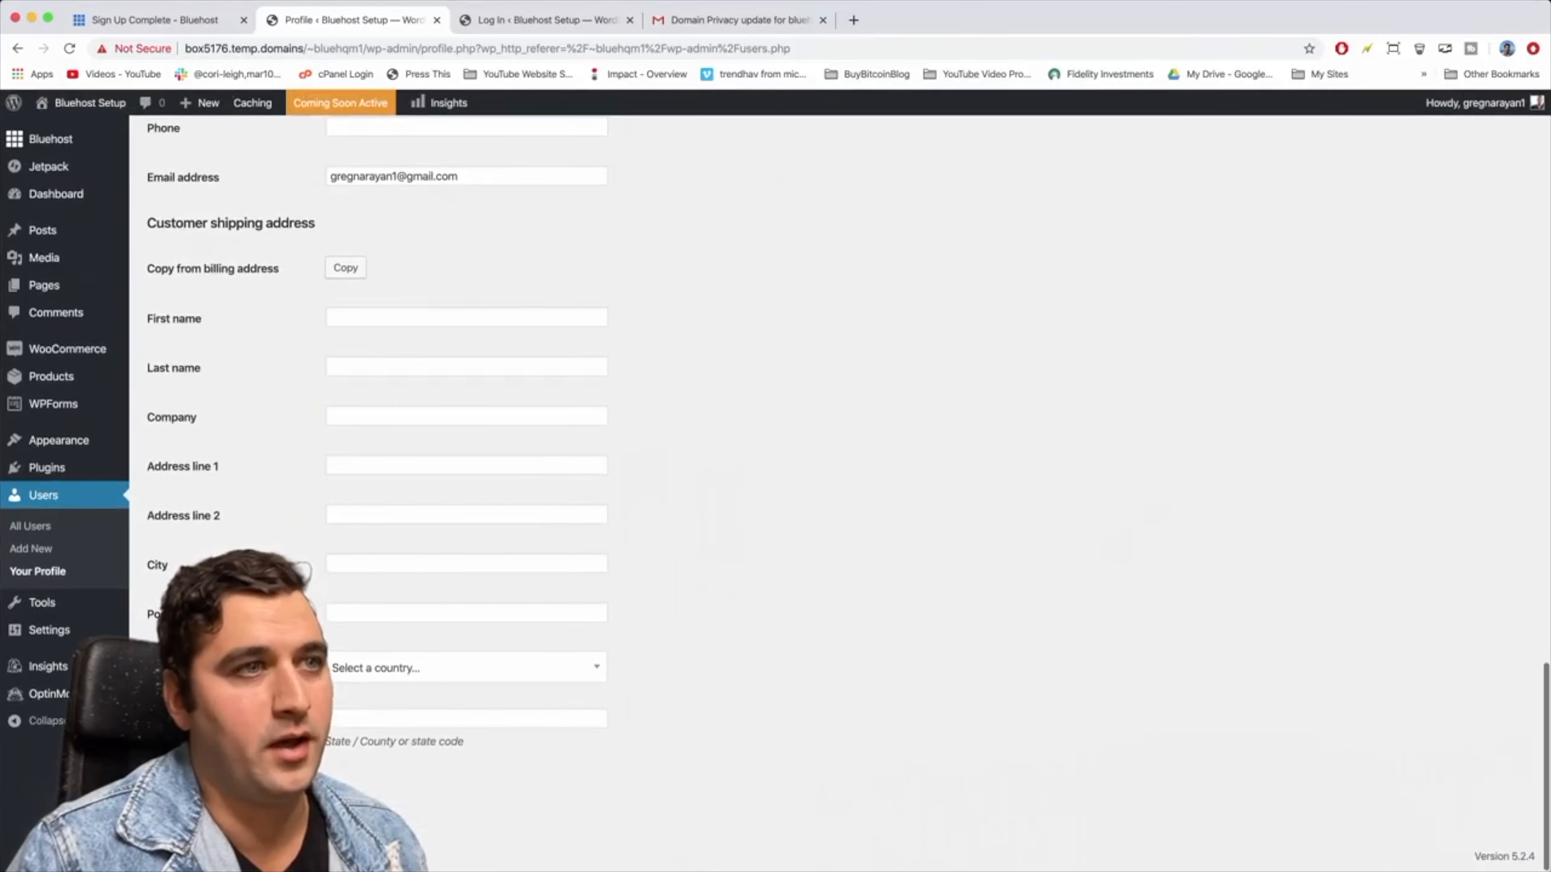
scroll(873, 595, up, 15)
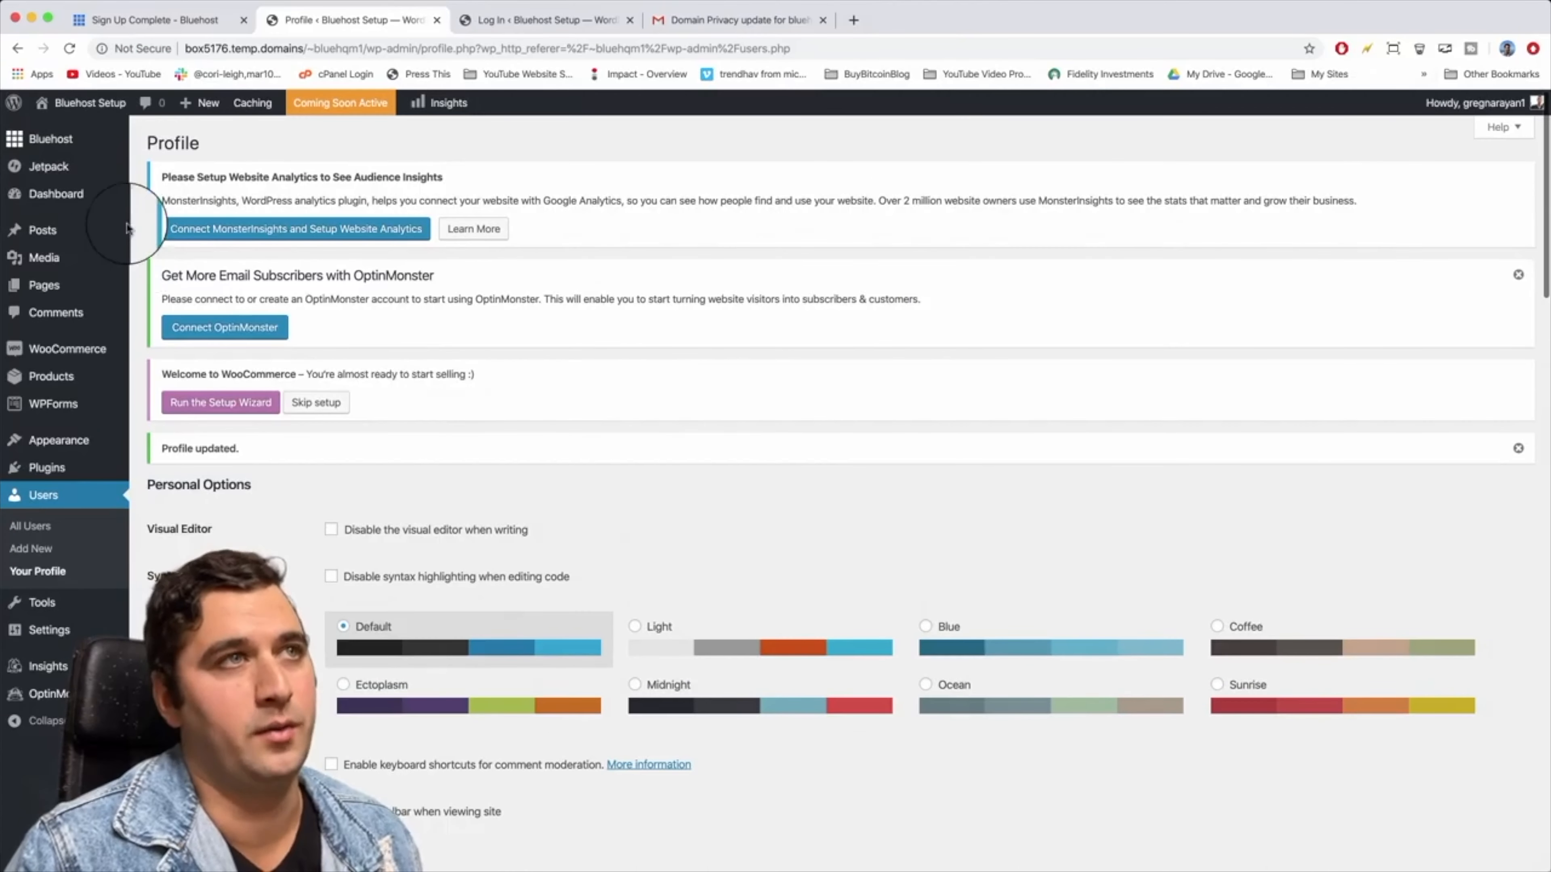
Visit the Bluehost Setup front page, scroll through the Hello world post, then return to the Dashboard.
mouse_move(100, 152)
mouse_move(53, 107)
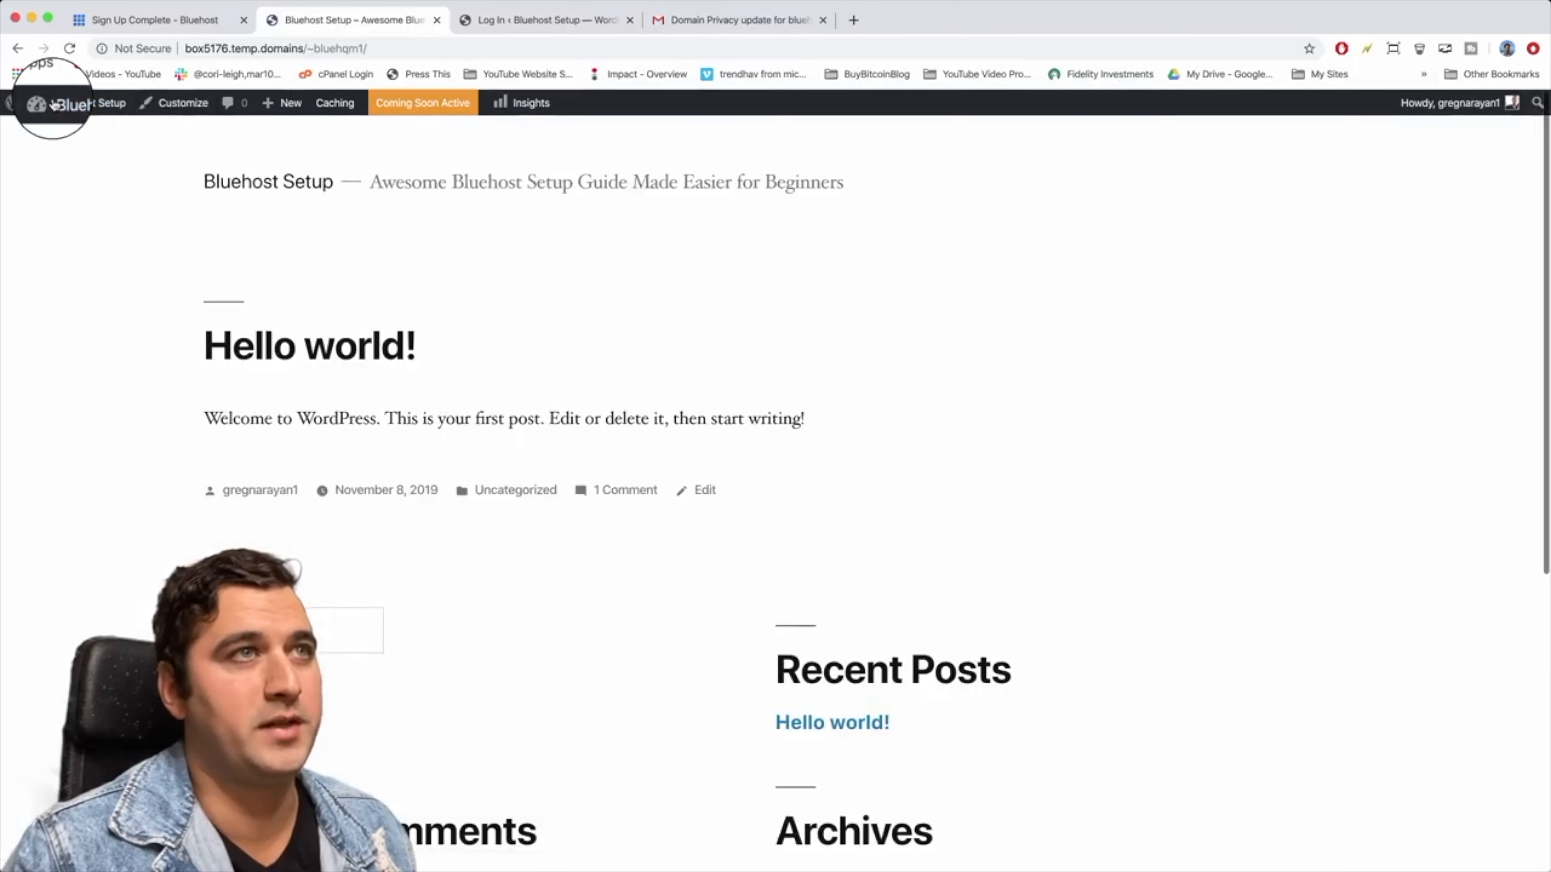
scroll(537, 366, down, 5)
scroll(538, 360, down, 3)
scroll(554, 488, up, 8)
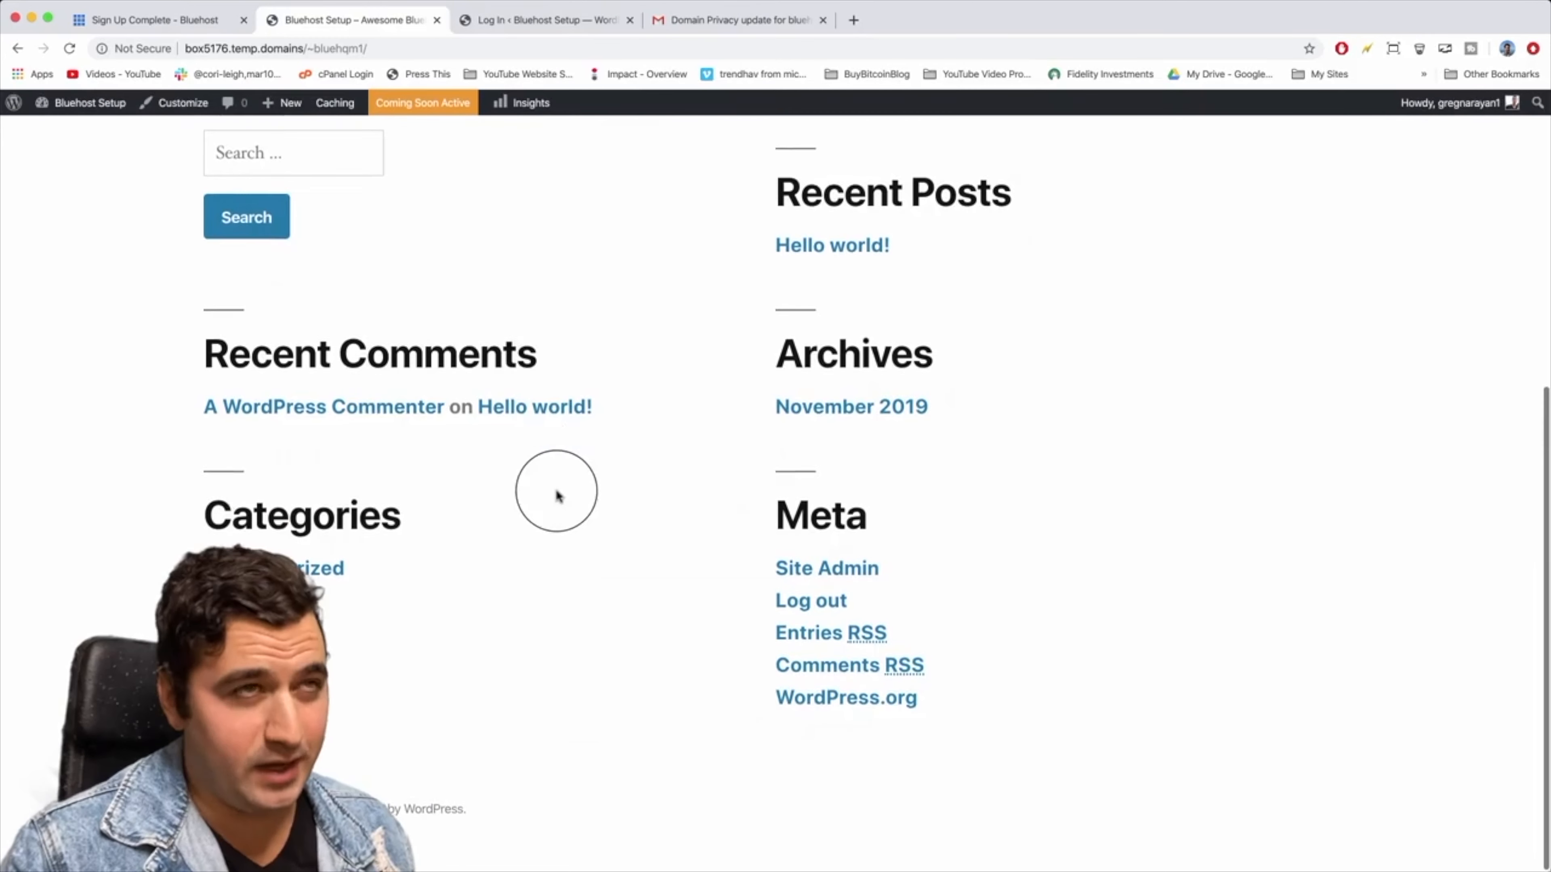
scroll(622, 337, down, 8)
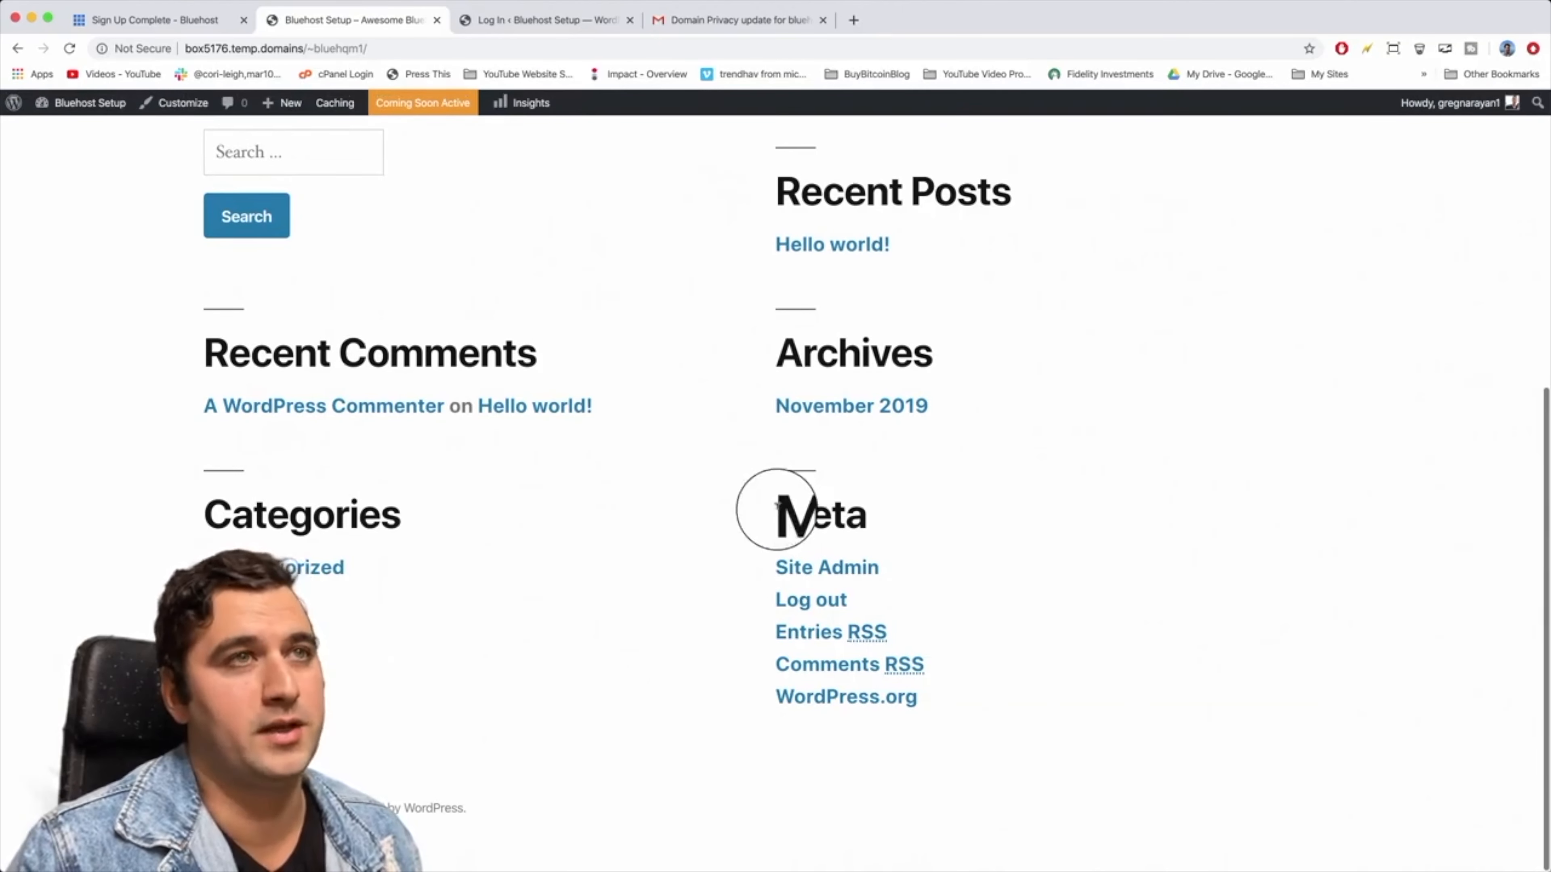
scroll(768, 537, up, 8)
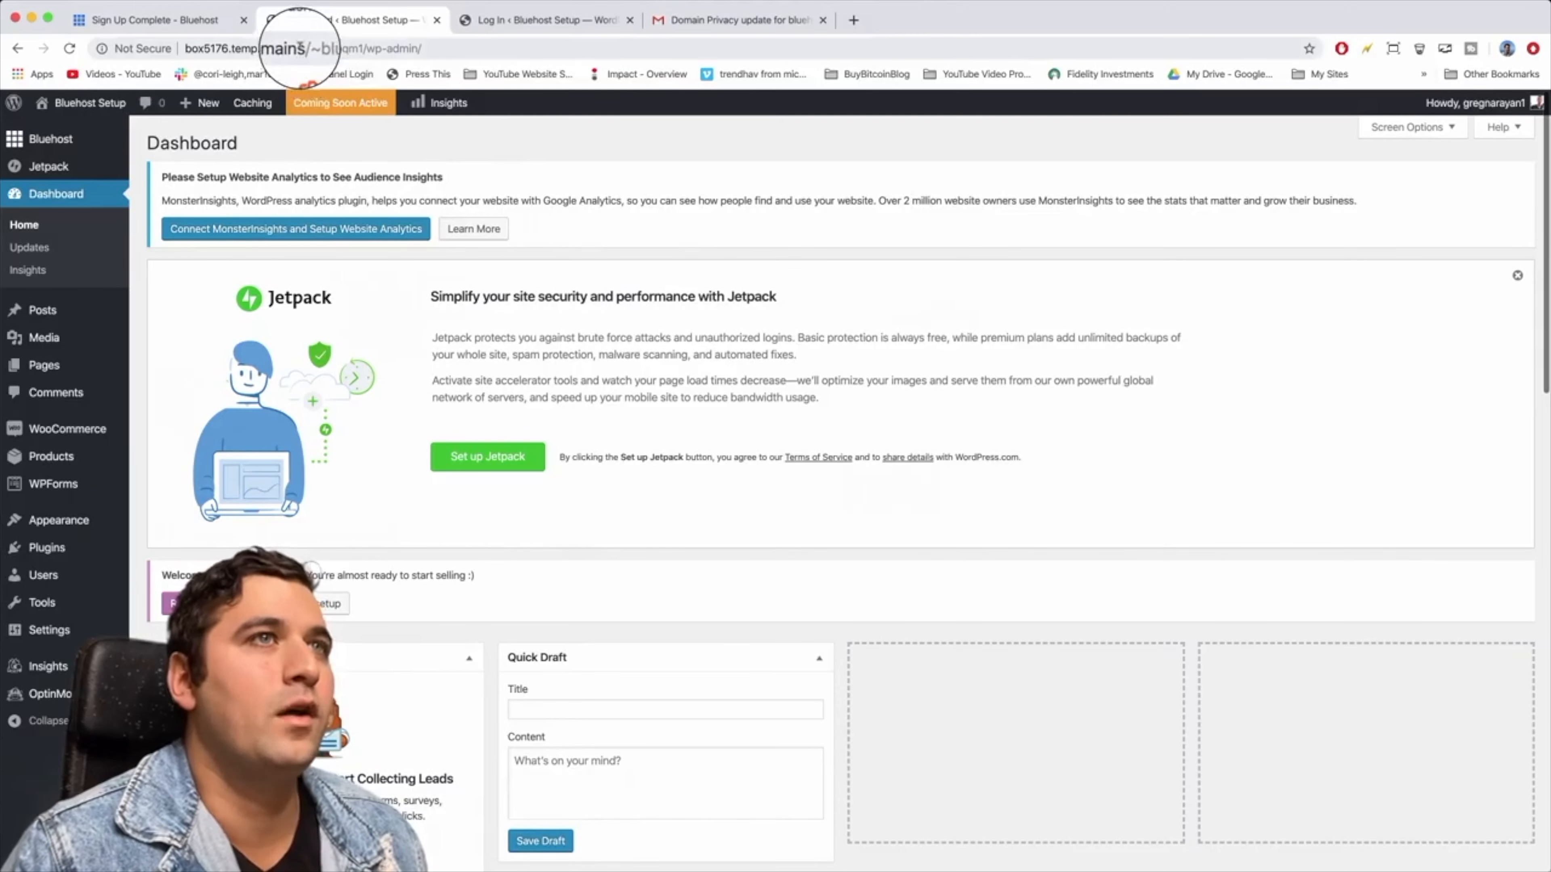
Examine the temporary domain in the dashboard's web address.
click(300, 48)
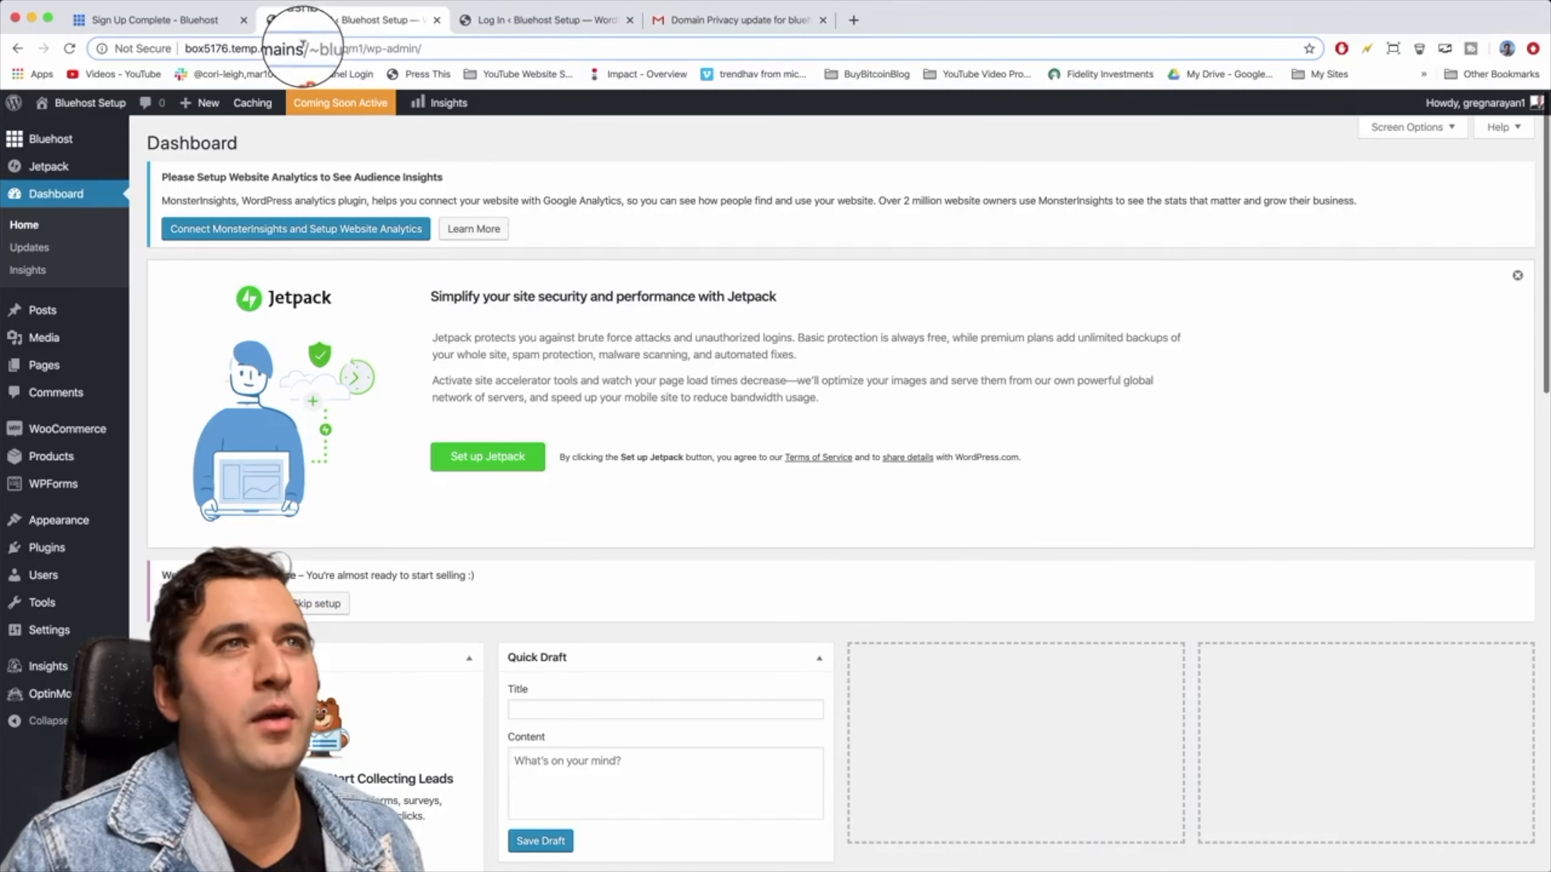
drag(305, 48, 184, 48)
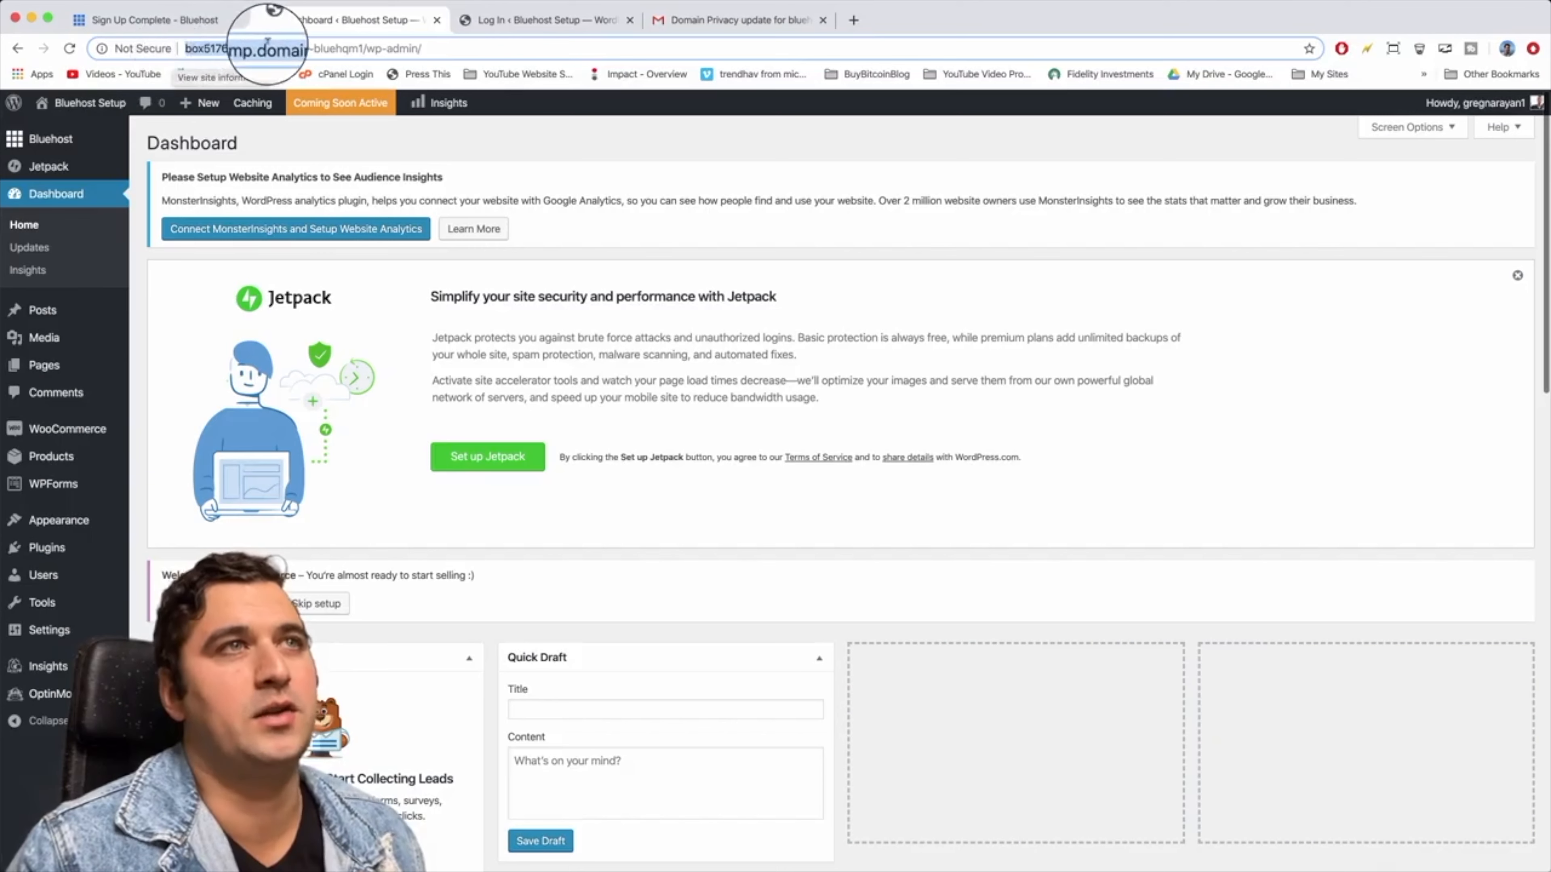
click(276, 49)
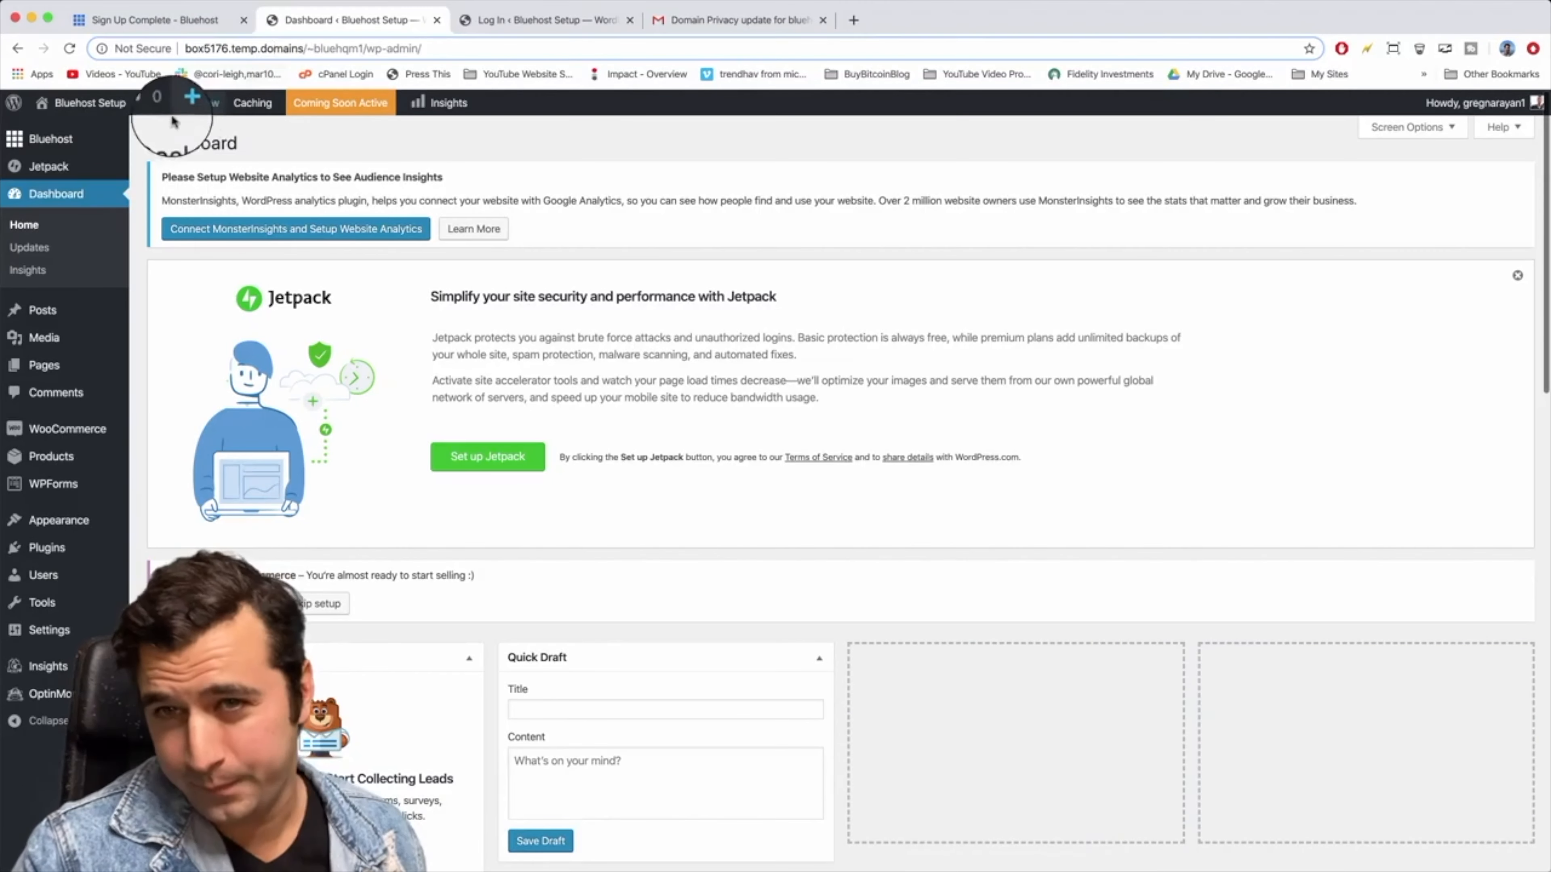
Open the Bluehost portal for Bluehost Setup via Bluehost > Hosting > Manage.
mouse_move(37, 145)
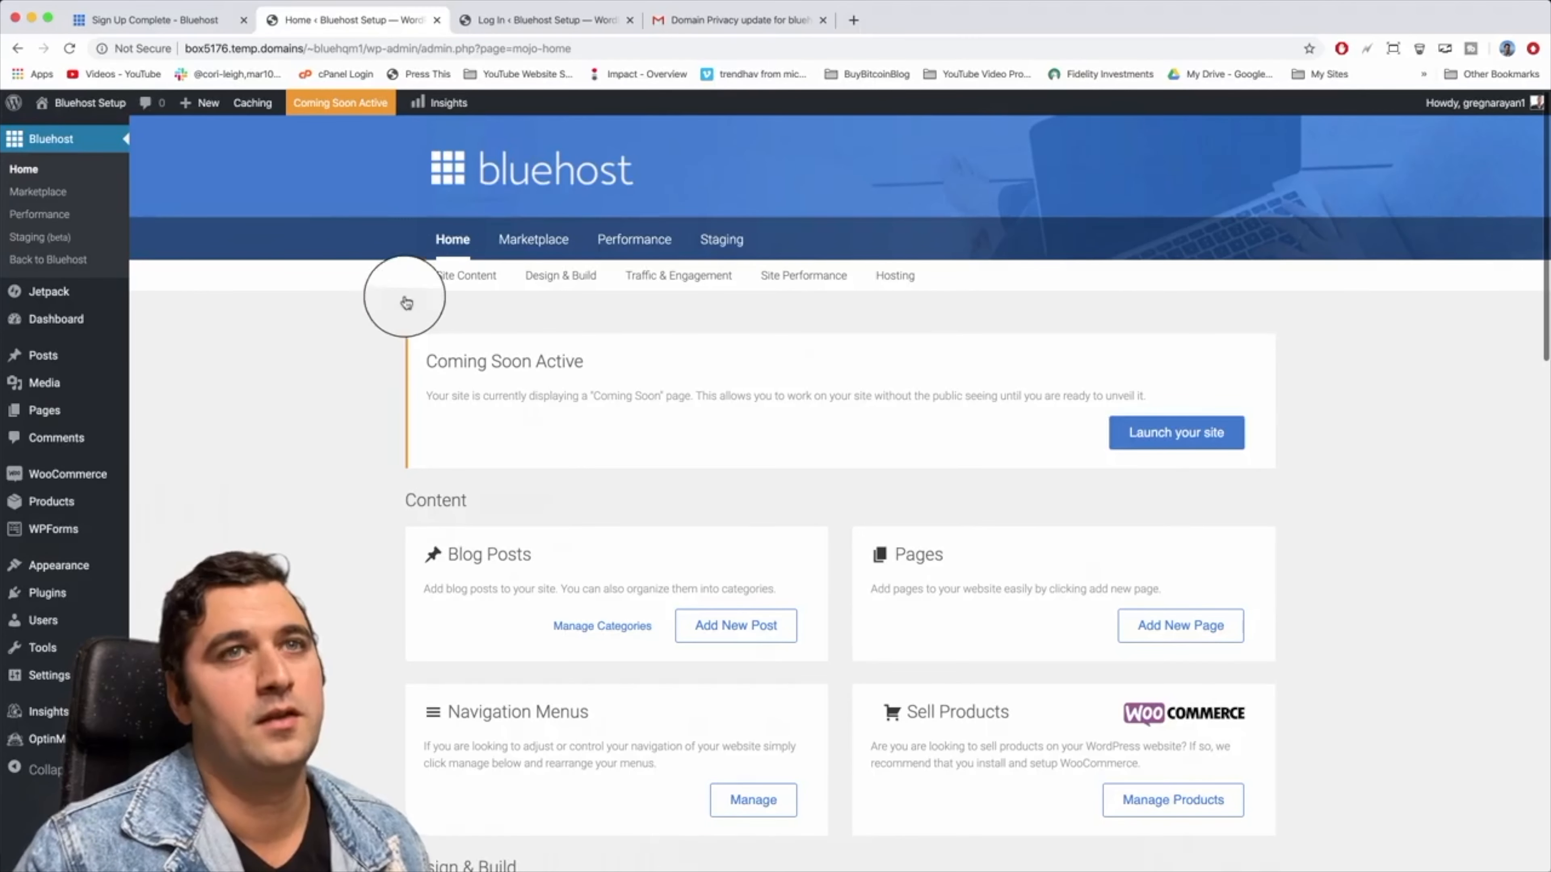
click(896, 276)
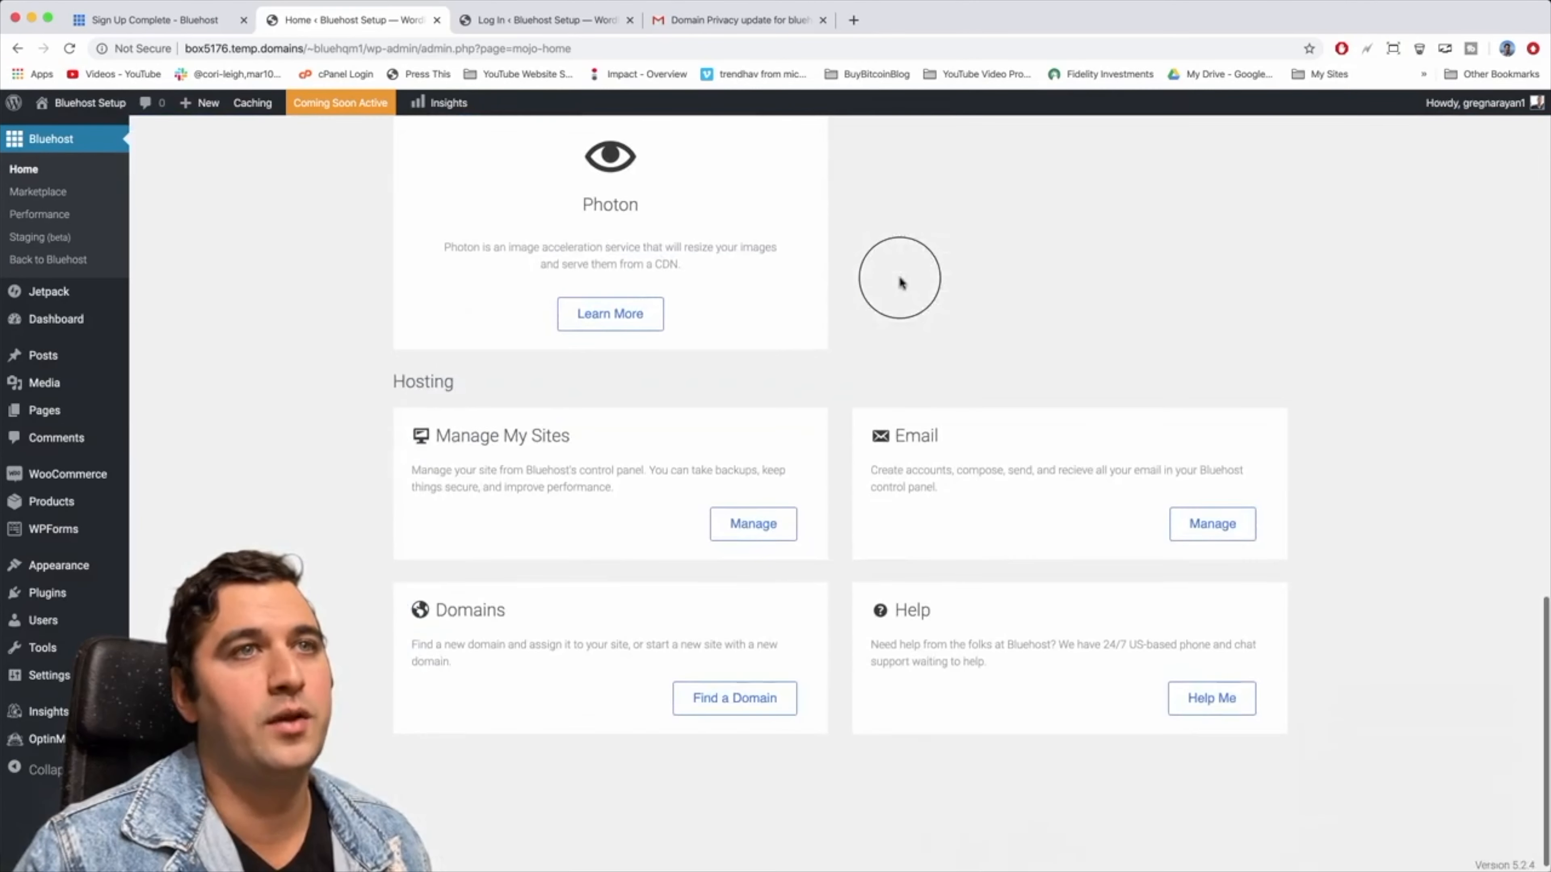
click(757, 512)
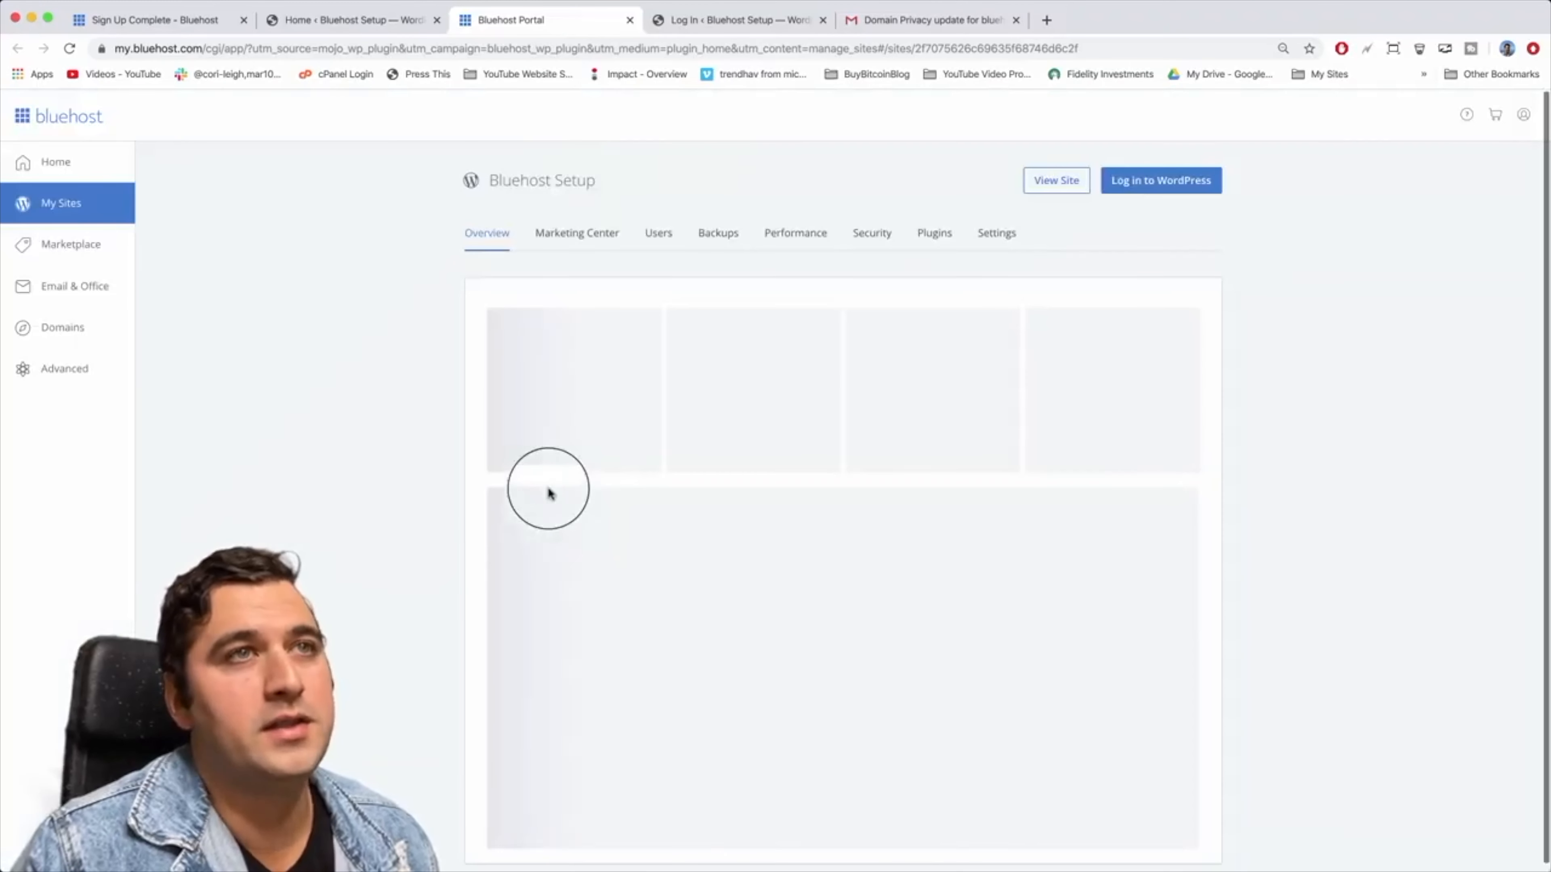
click(45, 166)
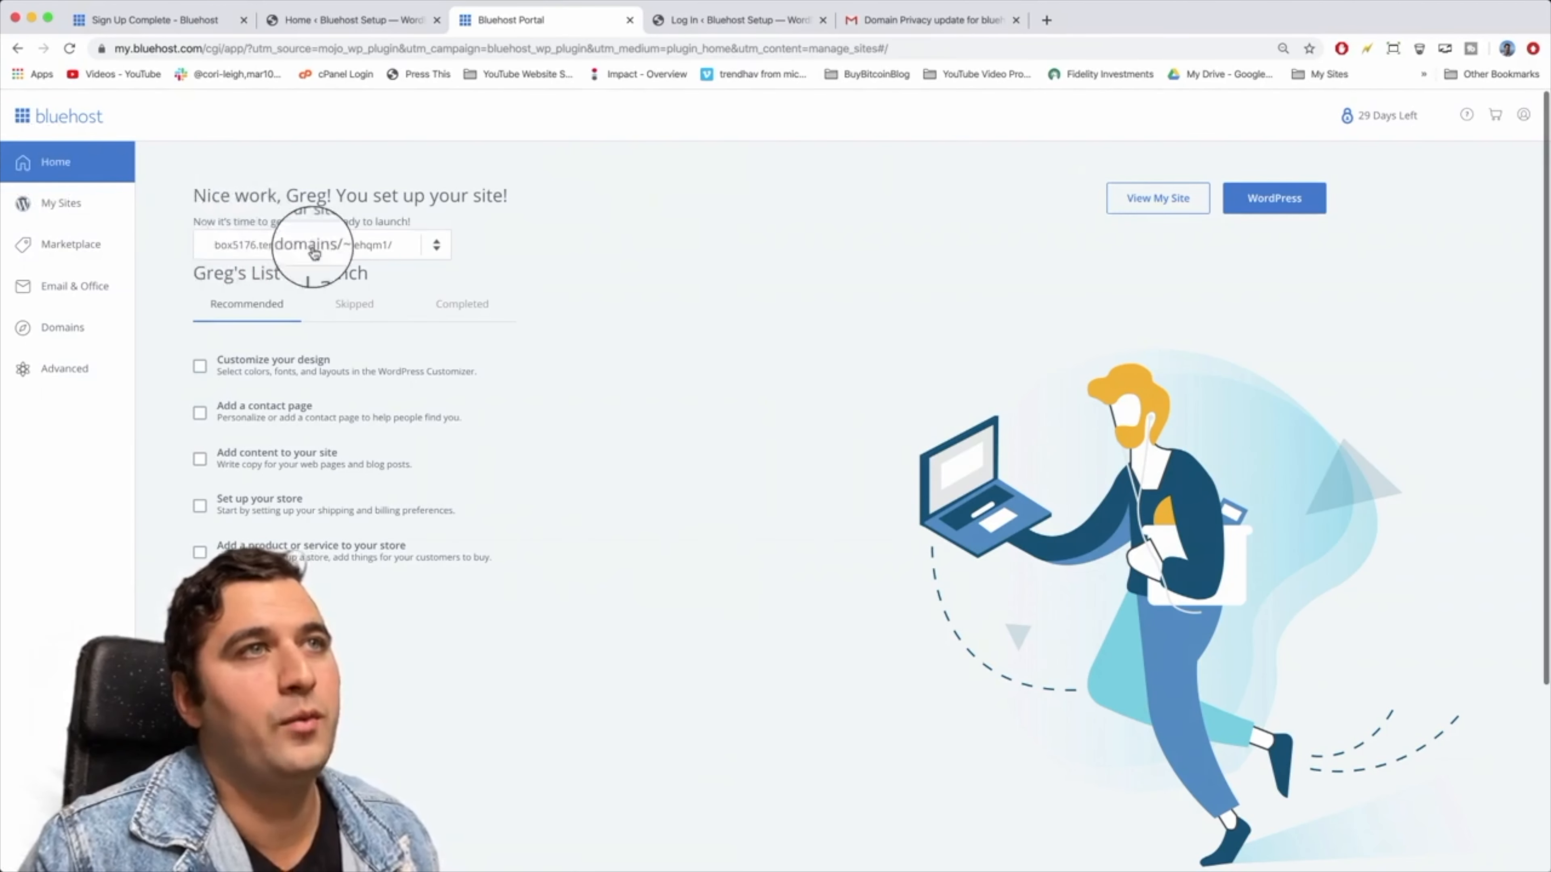
click(437, 245)
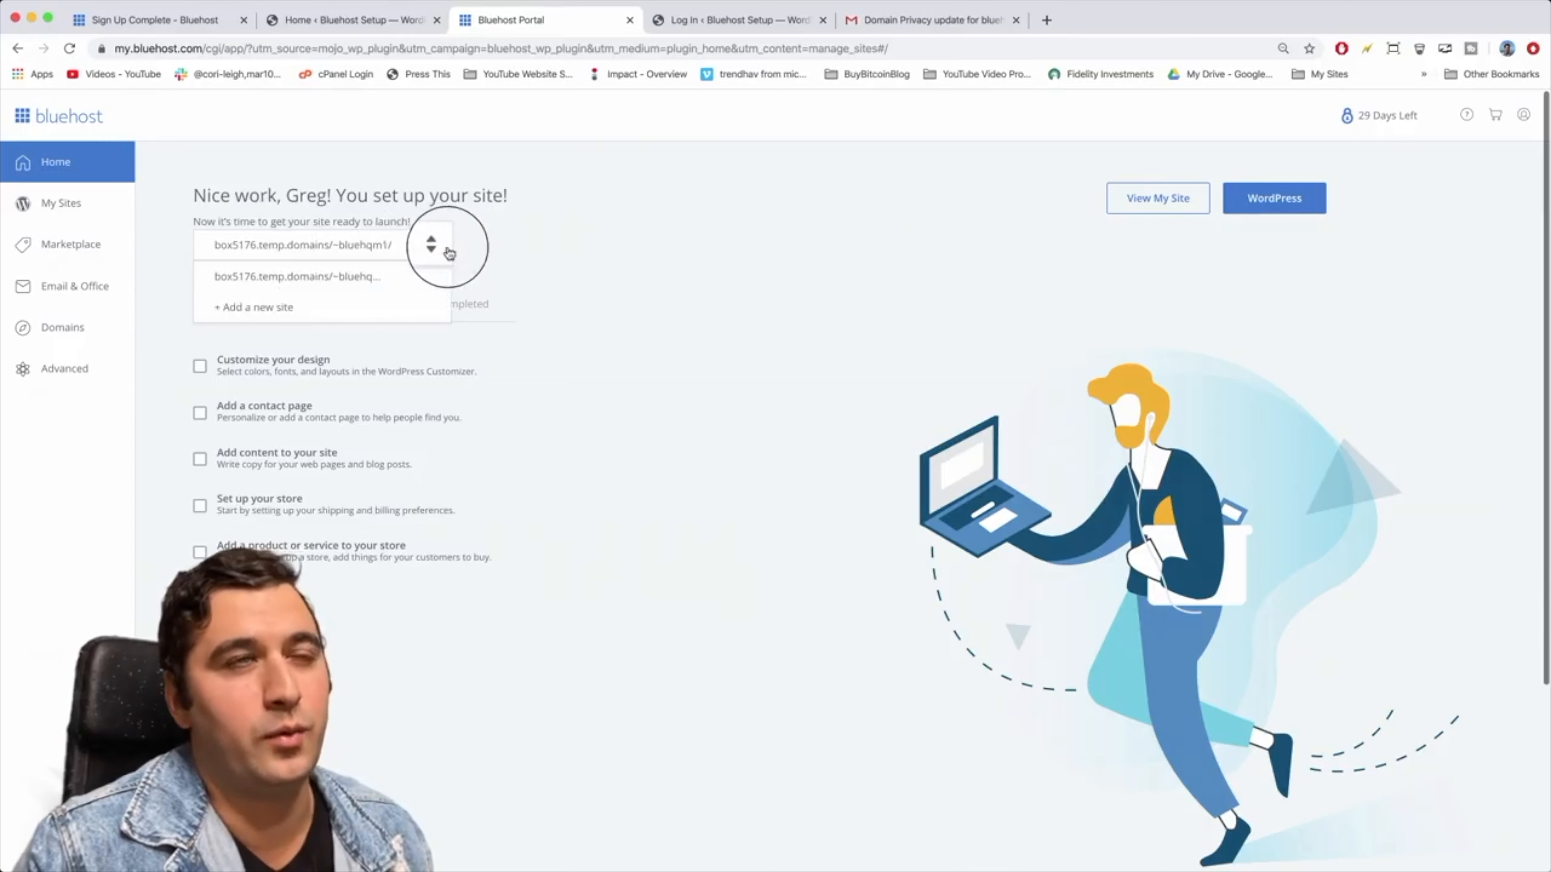
click(543, 244)
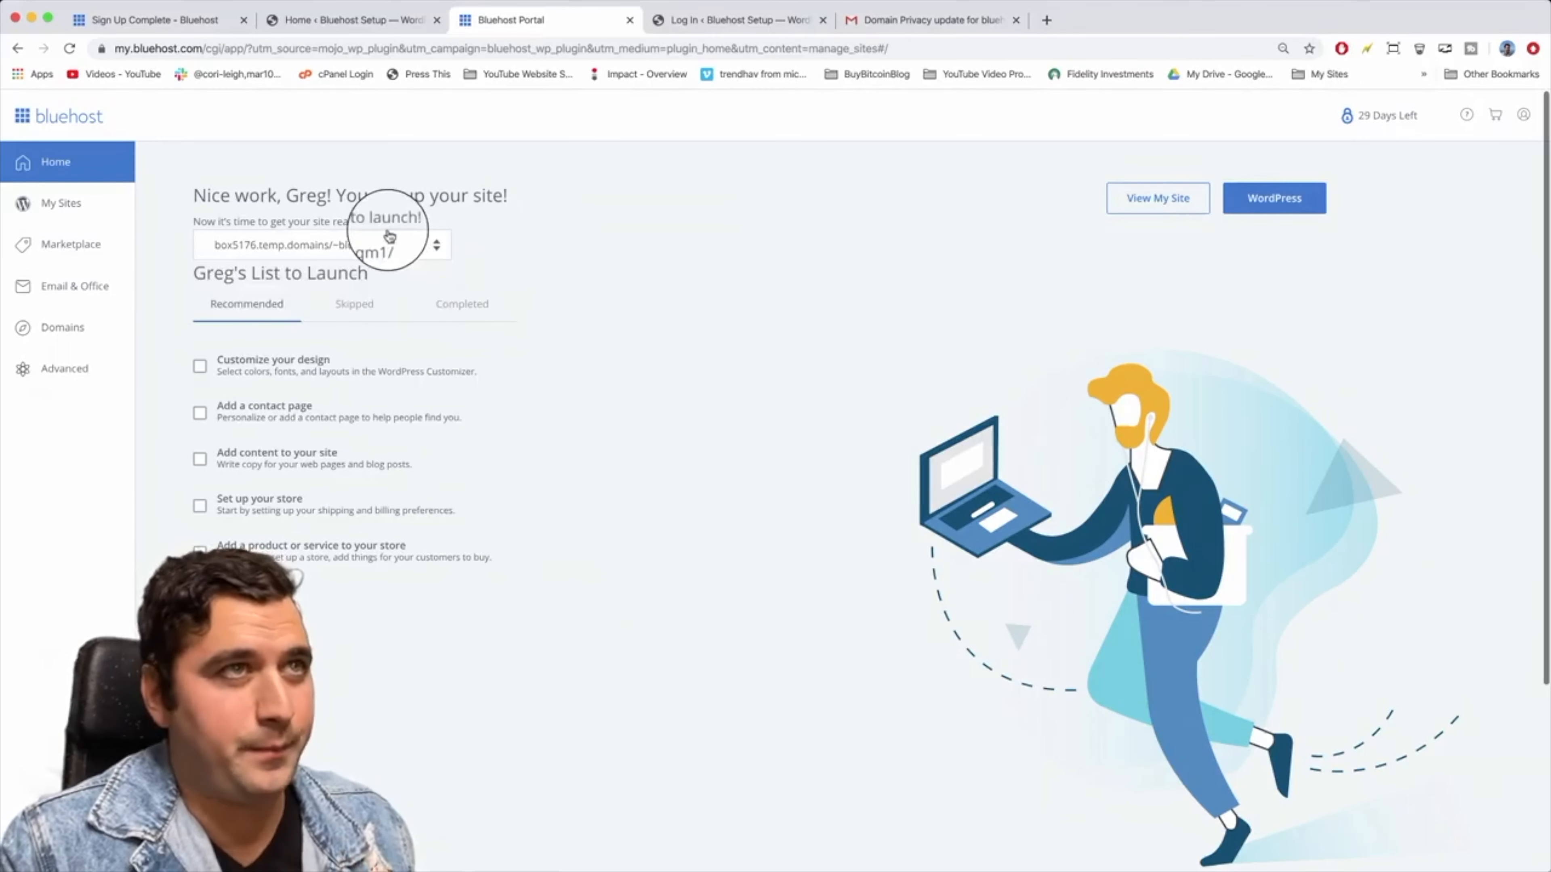
click(63, 199)
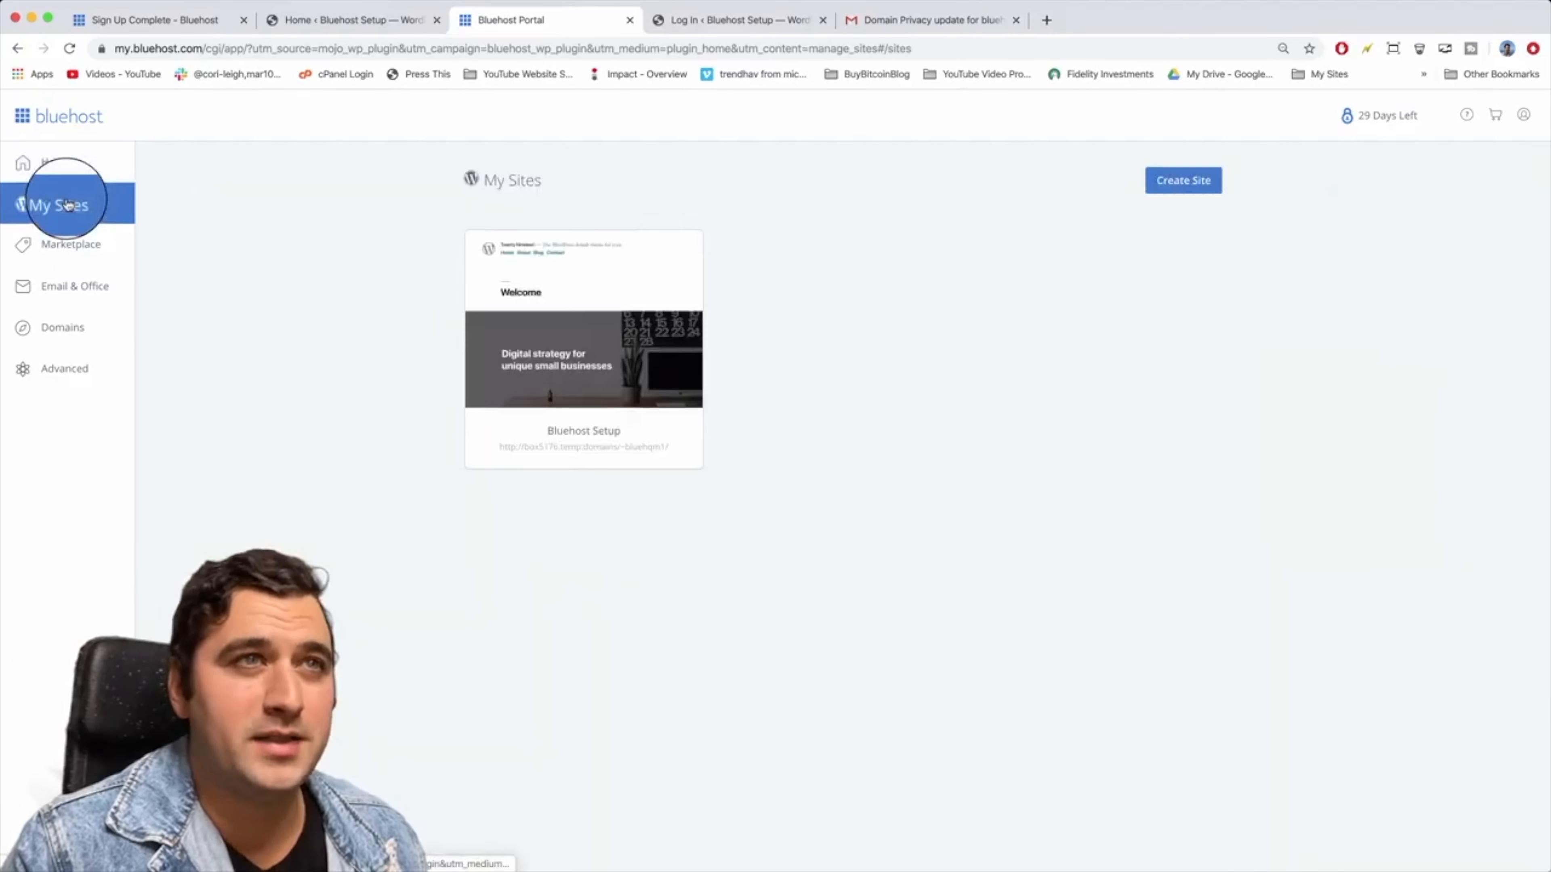
mouse_move(599, 259)
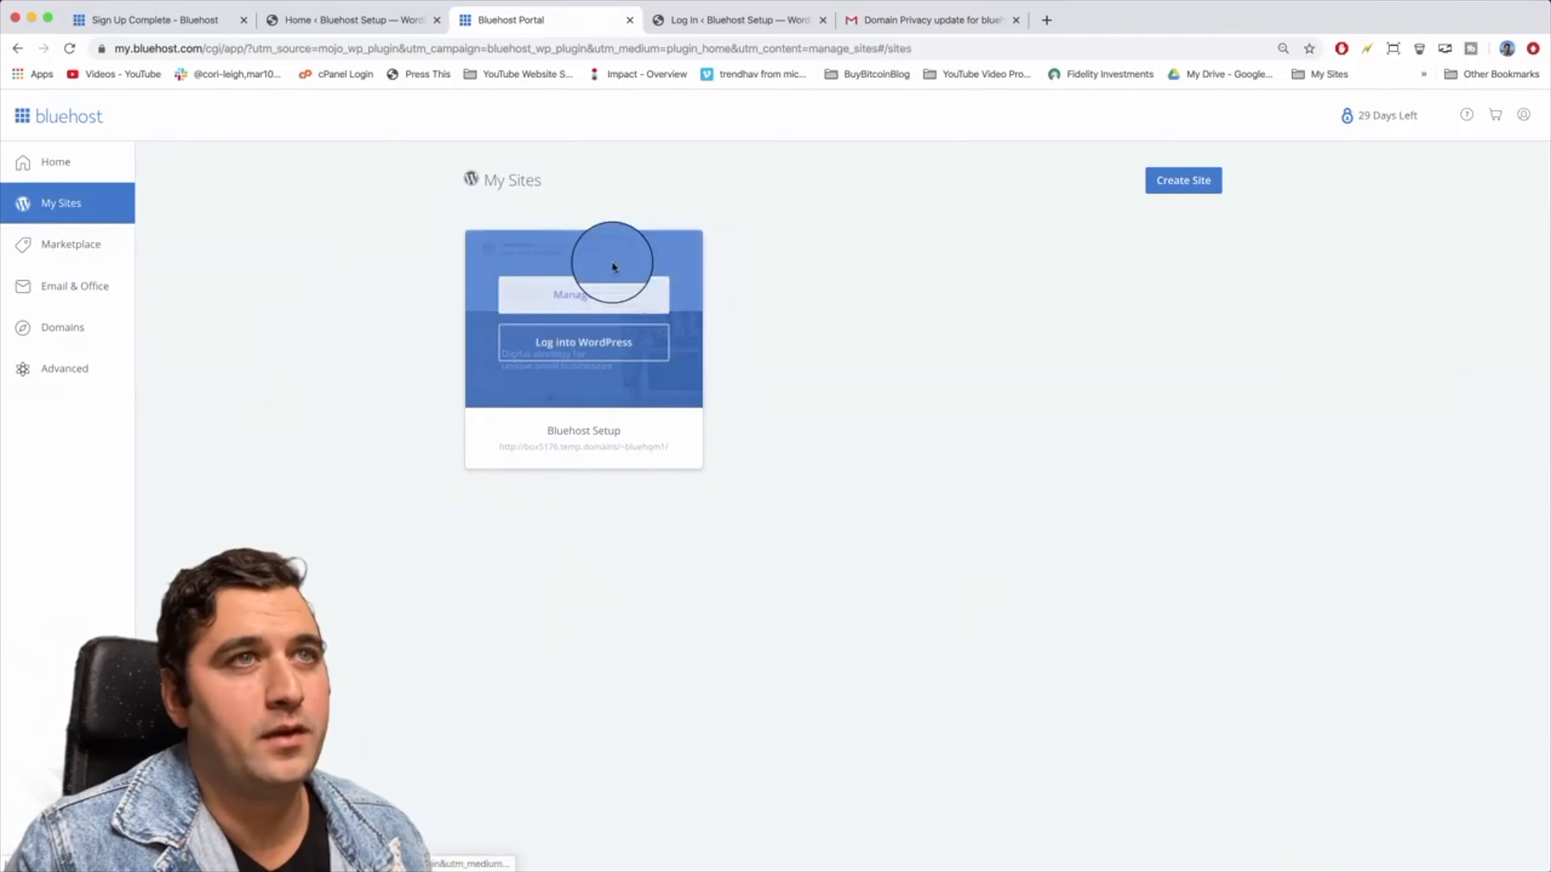
click(583, 309)
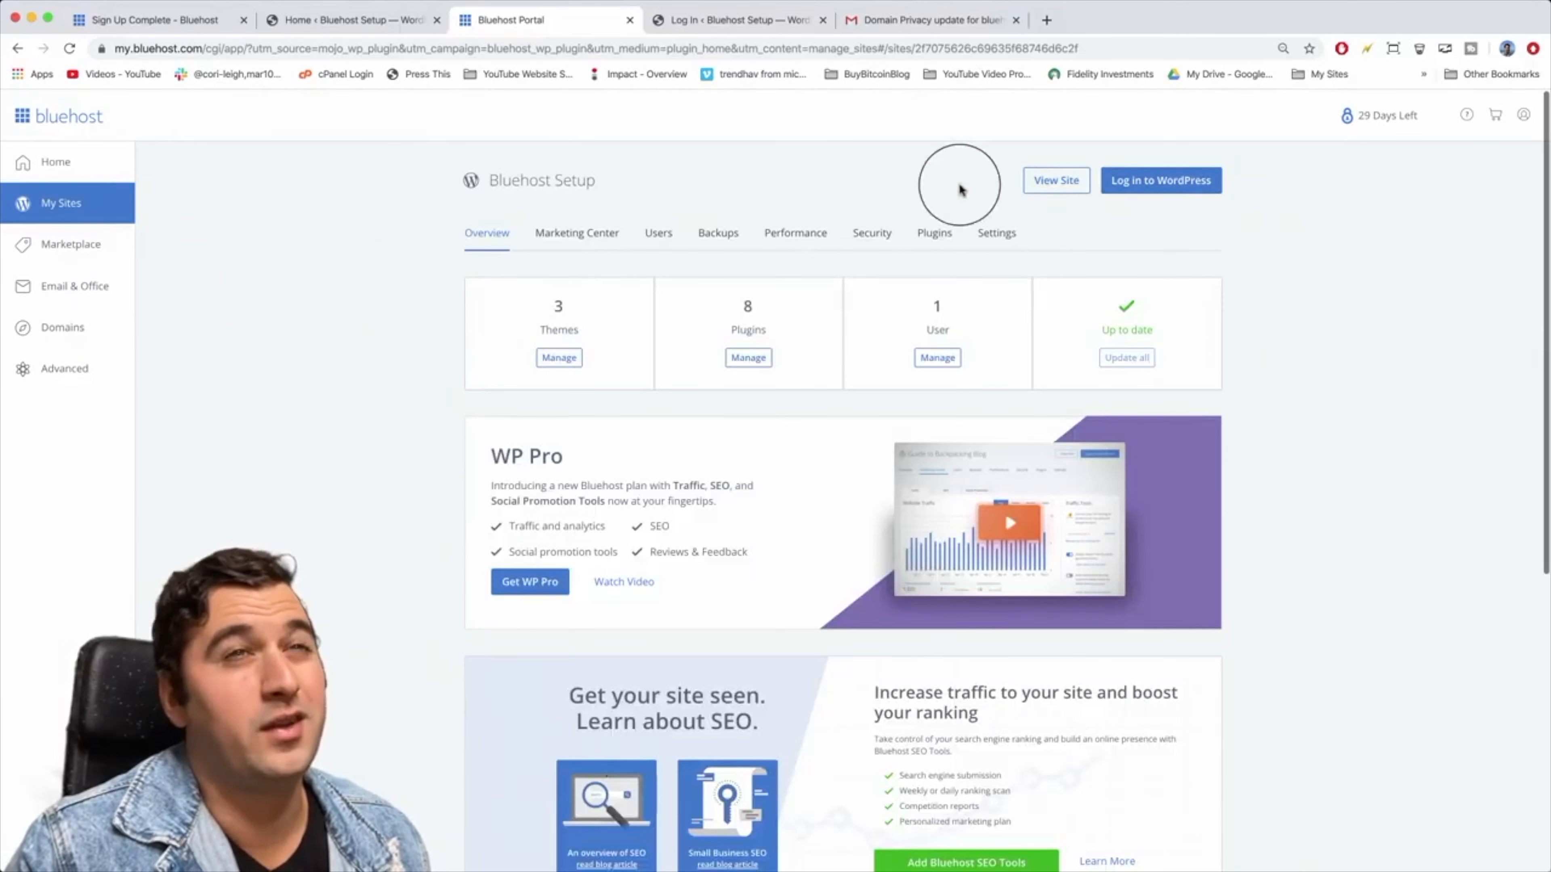
click(998, 238)
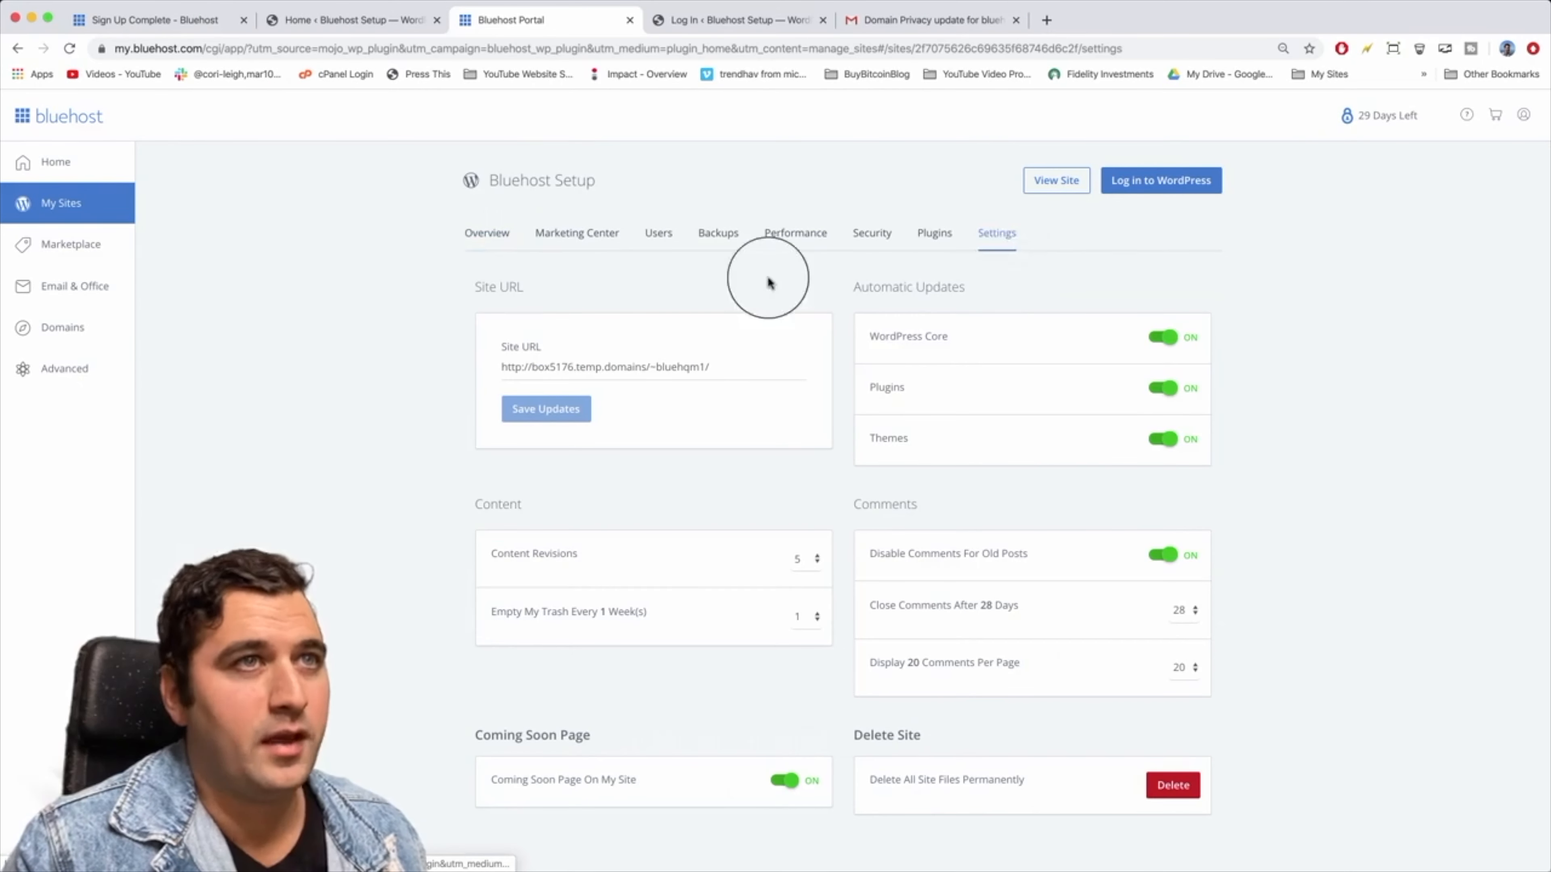
triple_click(586, 366)
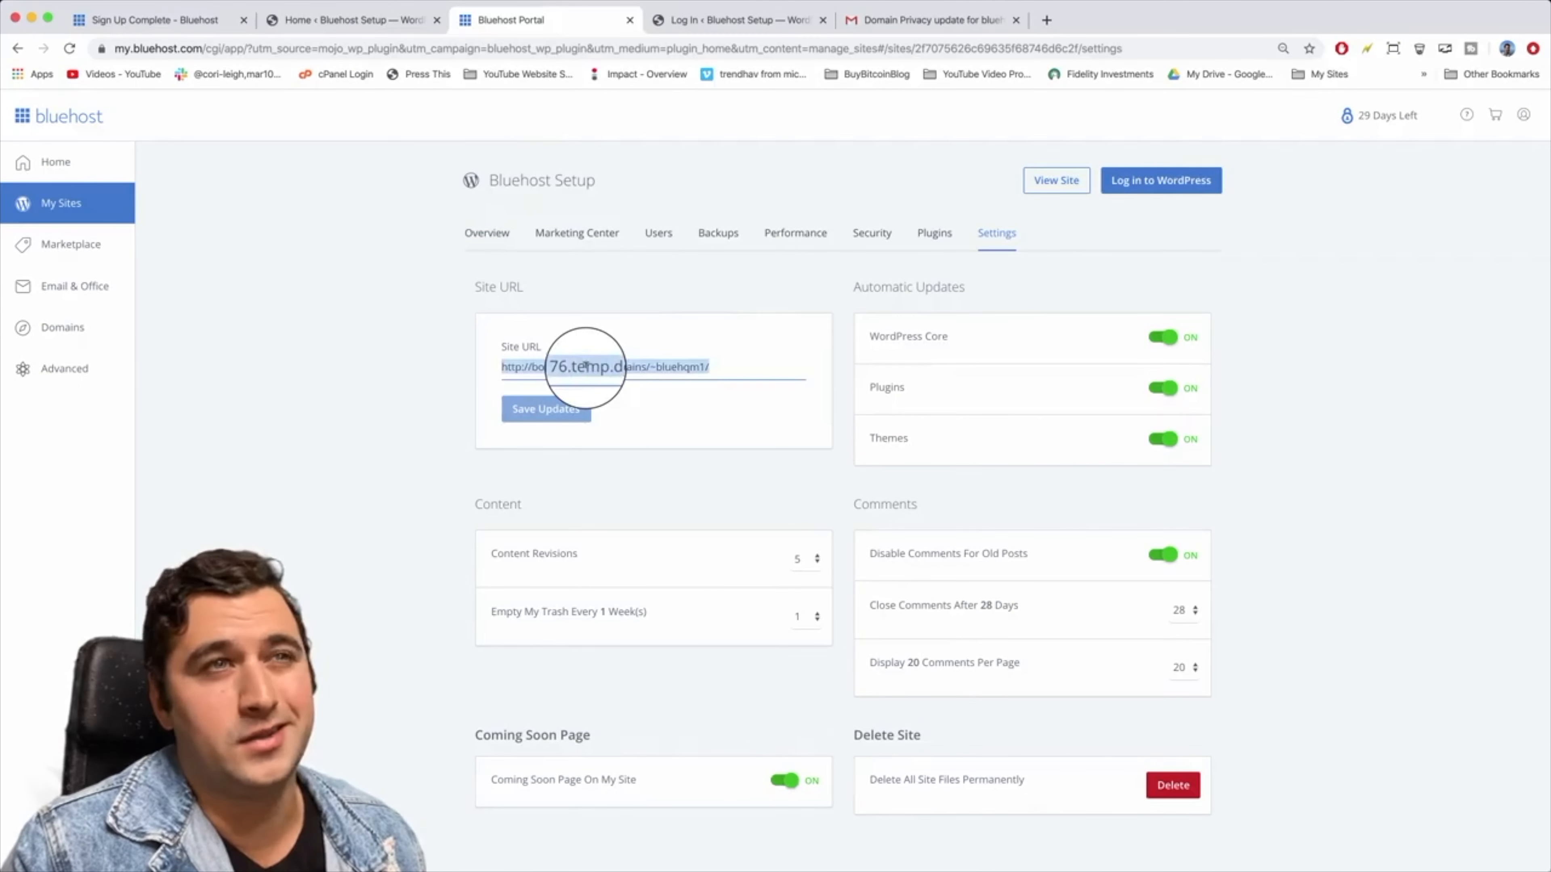
key(BackSpace)
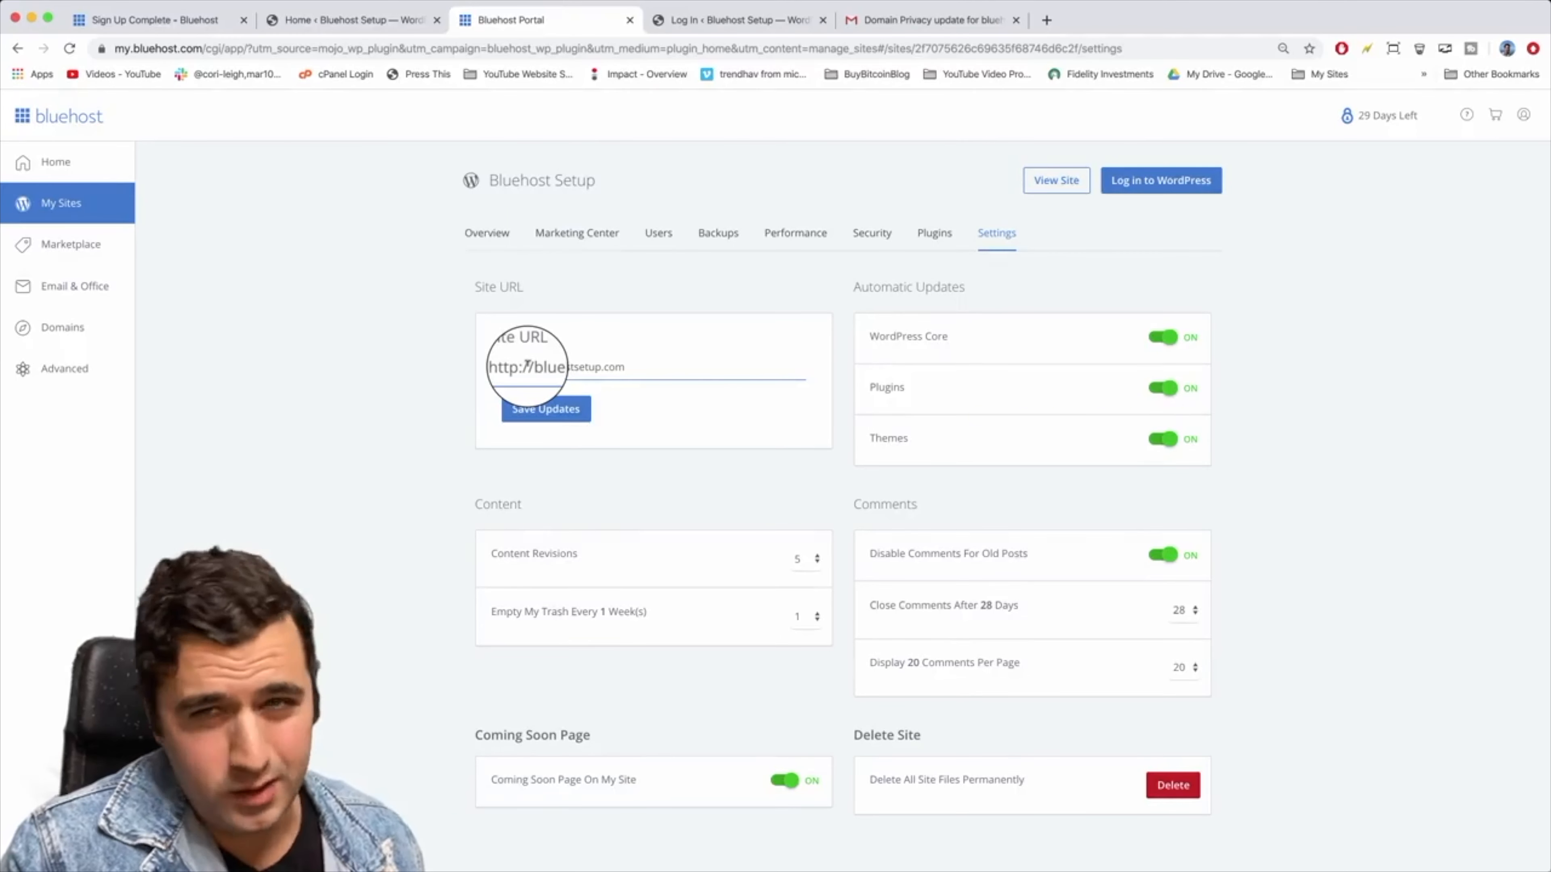
drag(626, 367, 600, 365)
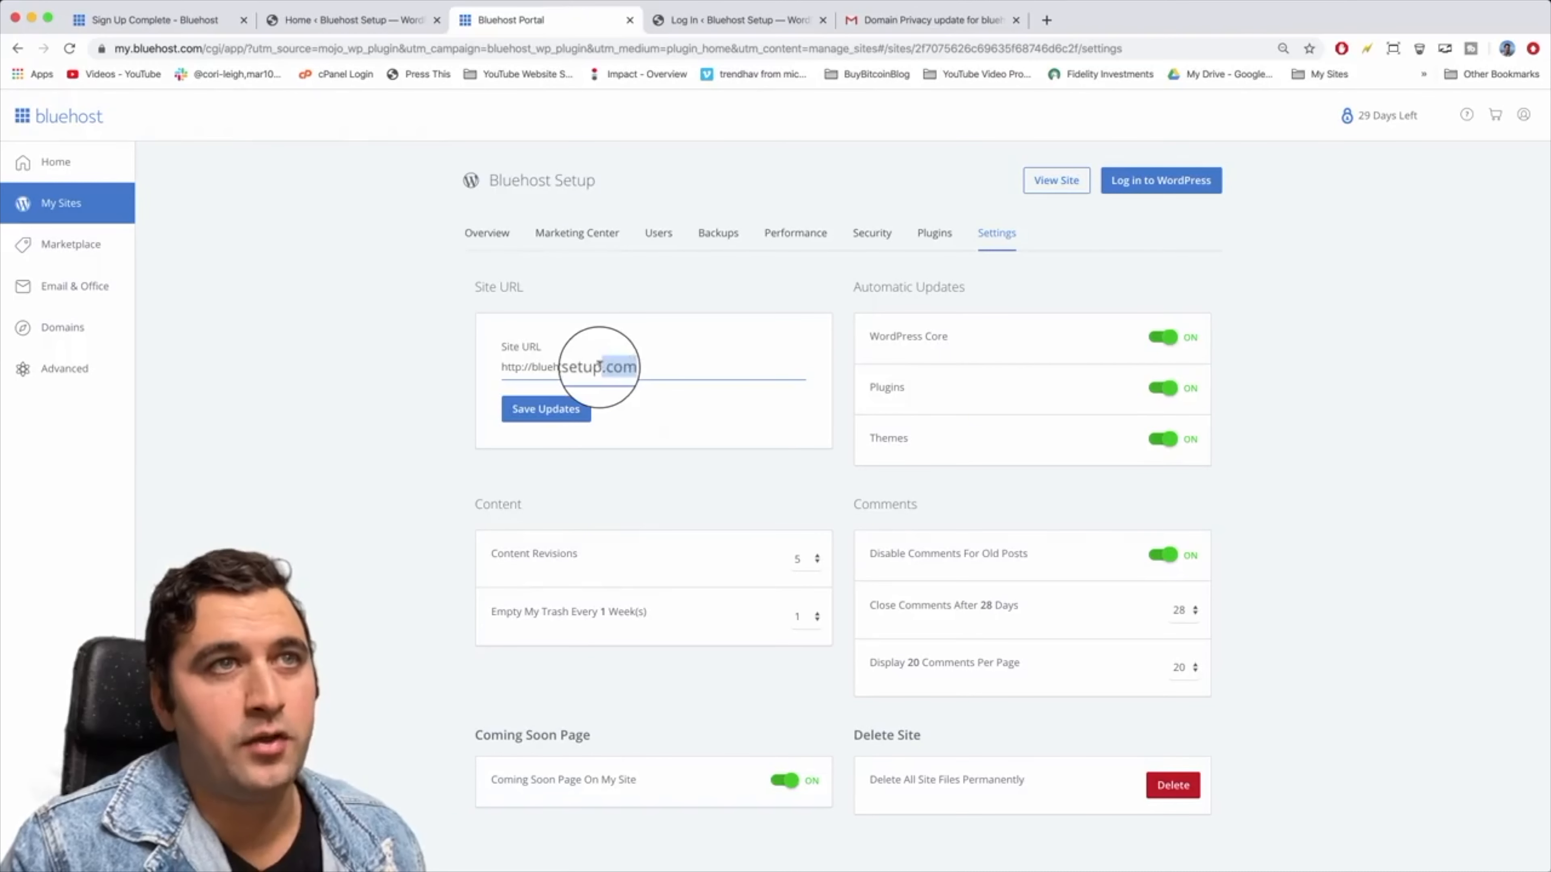
click(552, 410)
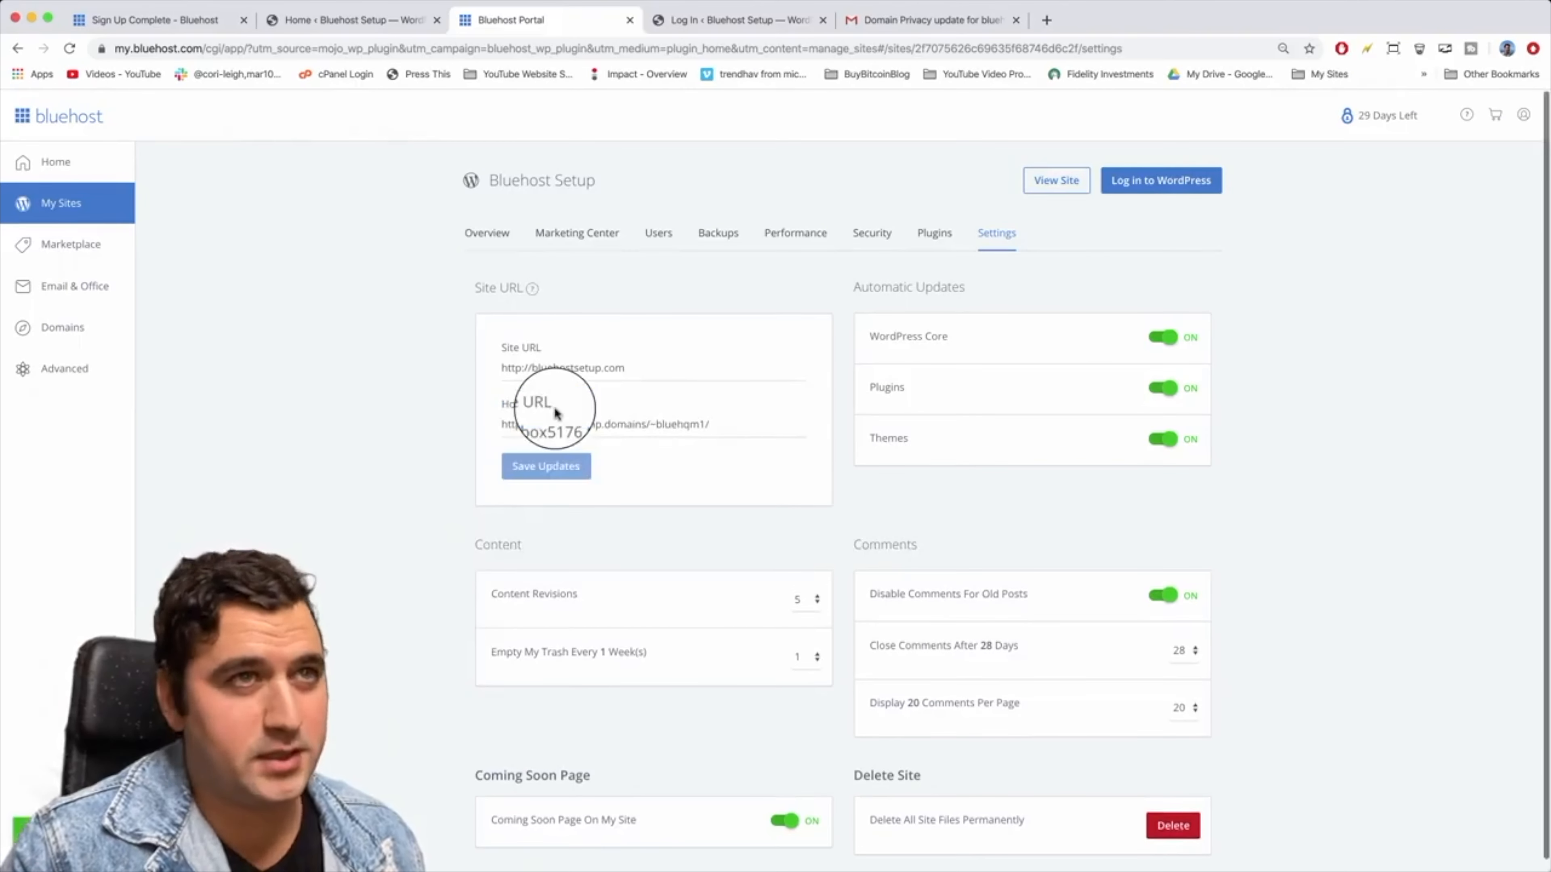
click(1046, 19)
Go to bluehostsetup.com/wp-admin in the new tab.
text(blue)
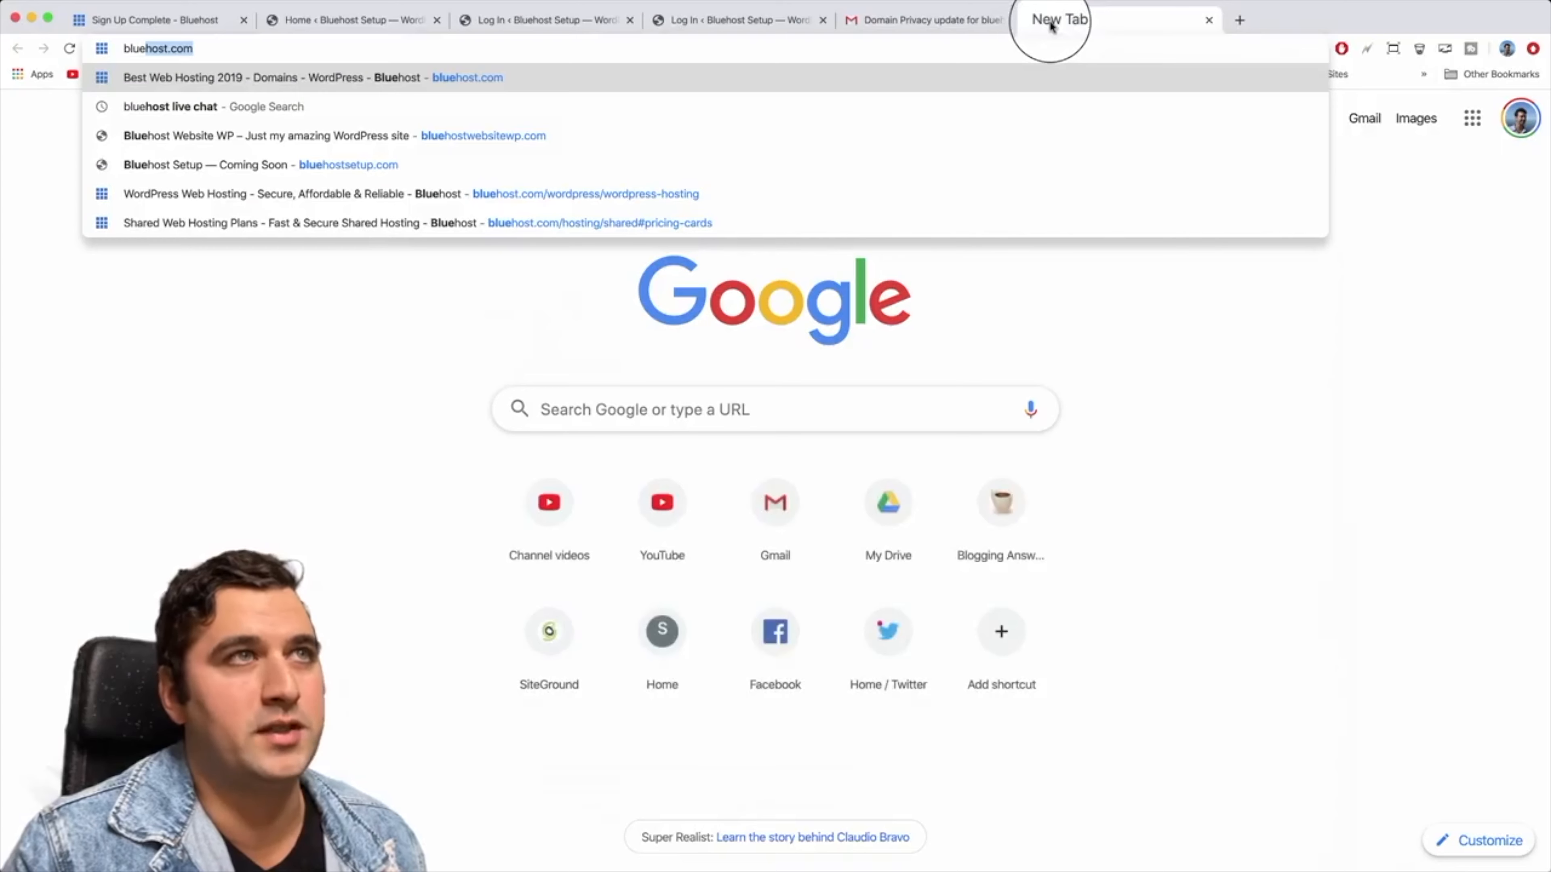
text(hostweb)
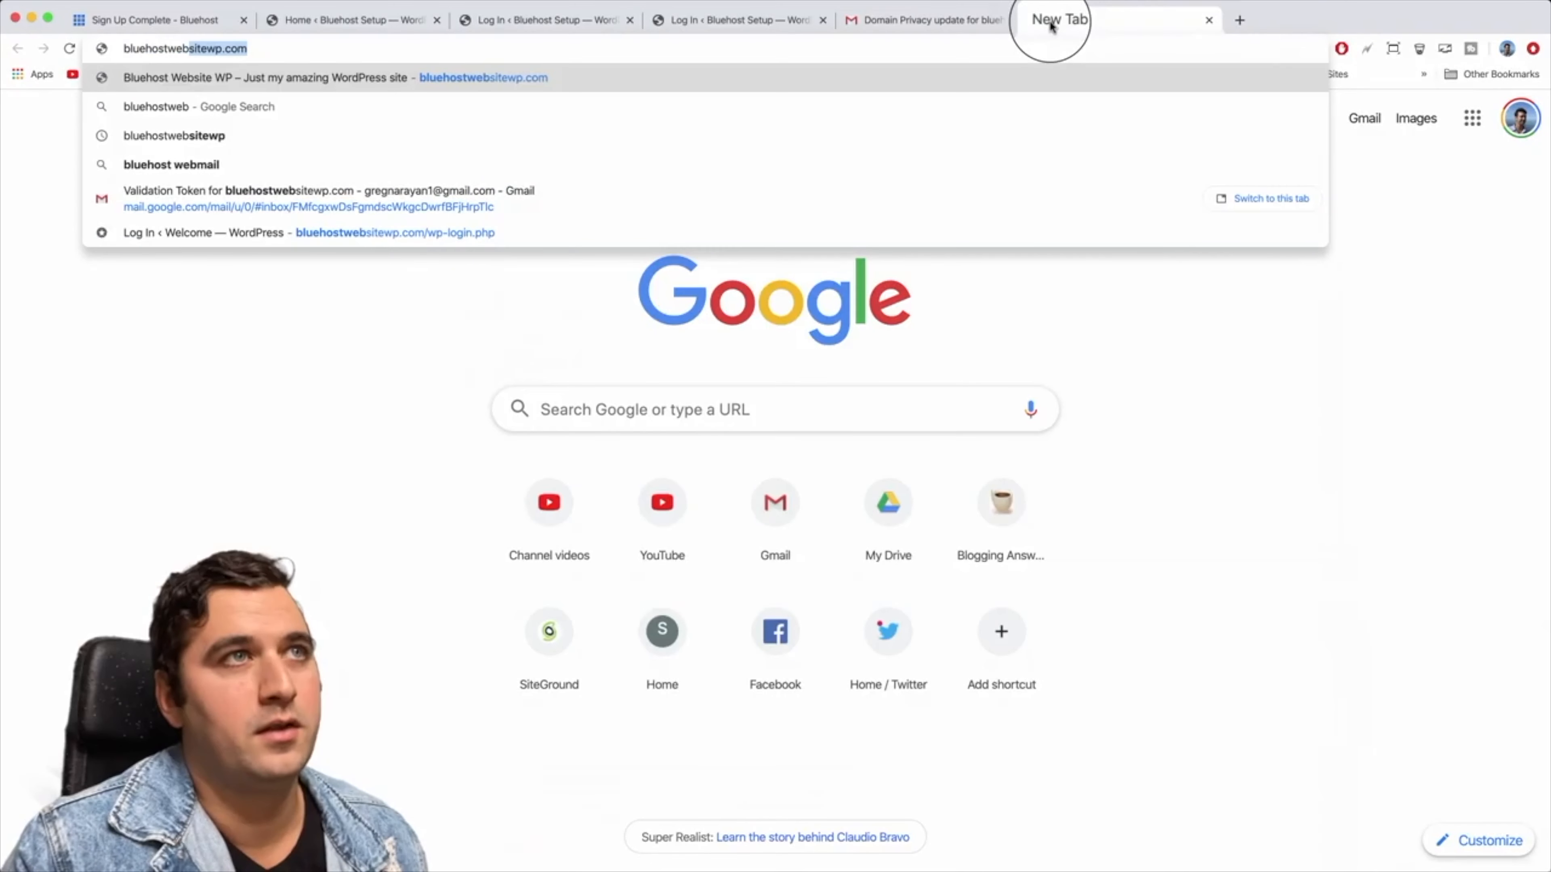
key(BackSpace)
key(BackSpace)
key(BackSpace)
key(BackSpace)
text(setup.)
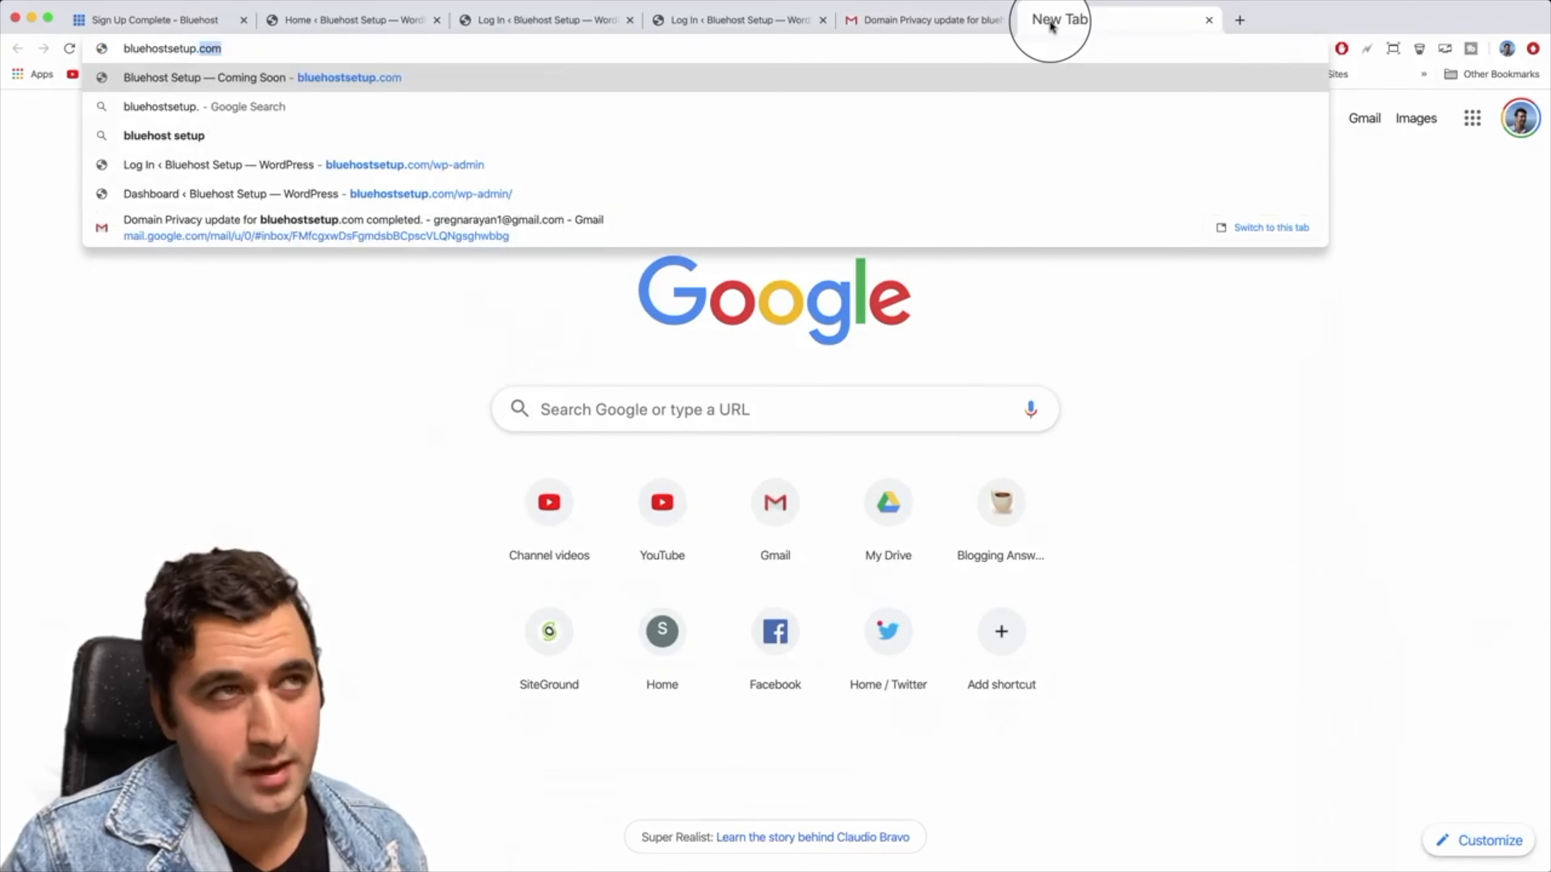
text(com/)
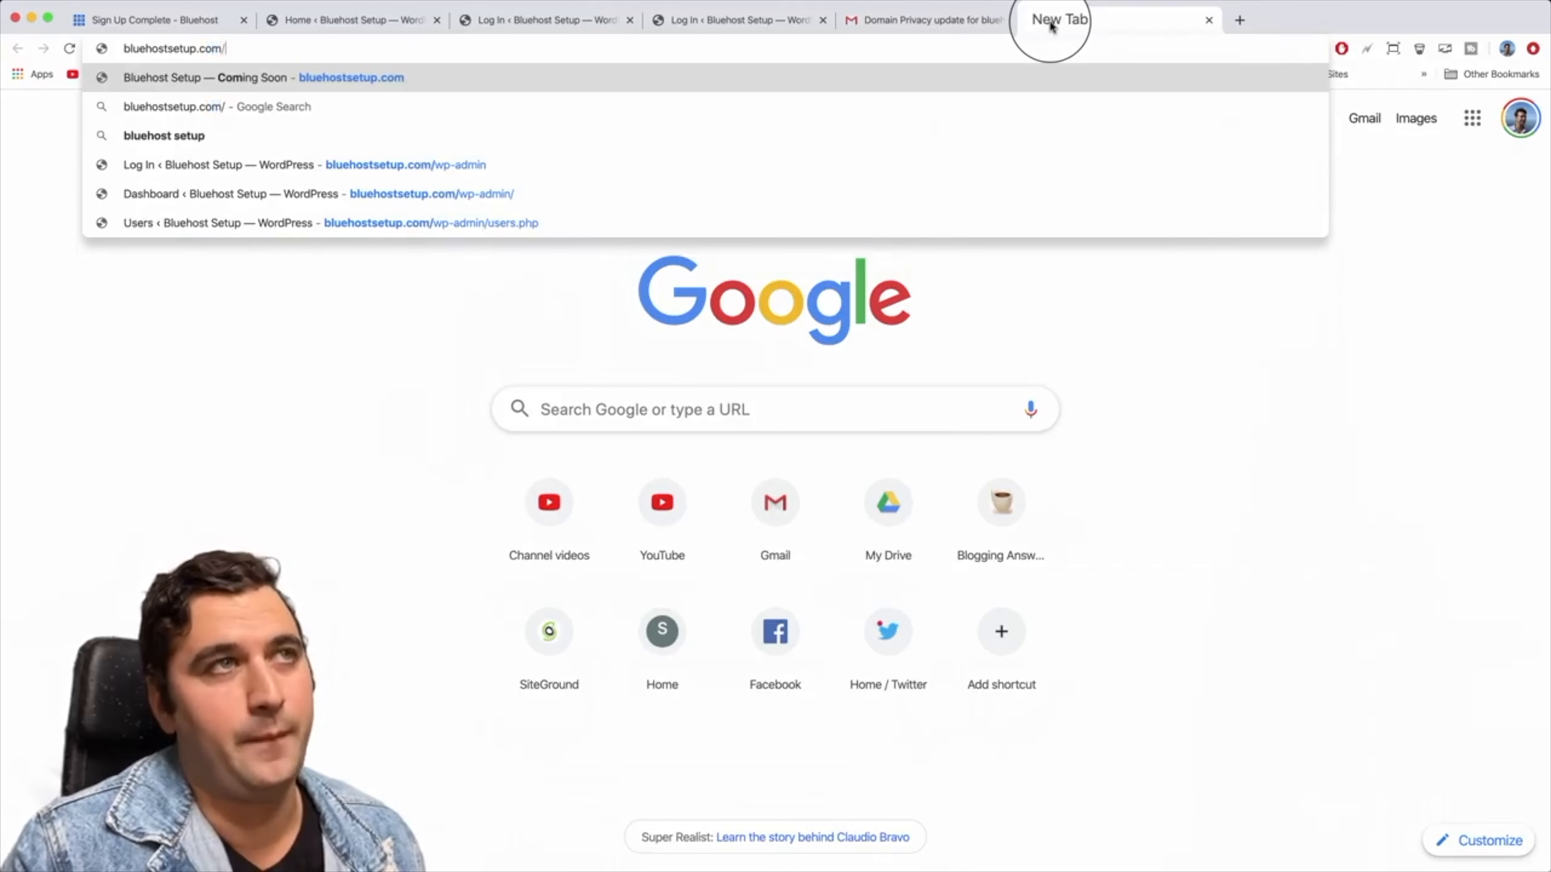
text(wp-)
text(admin)
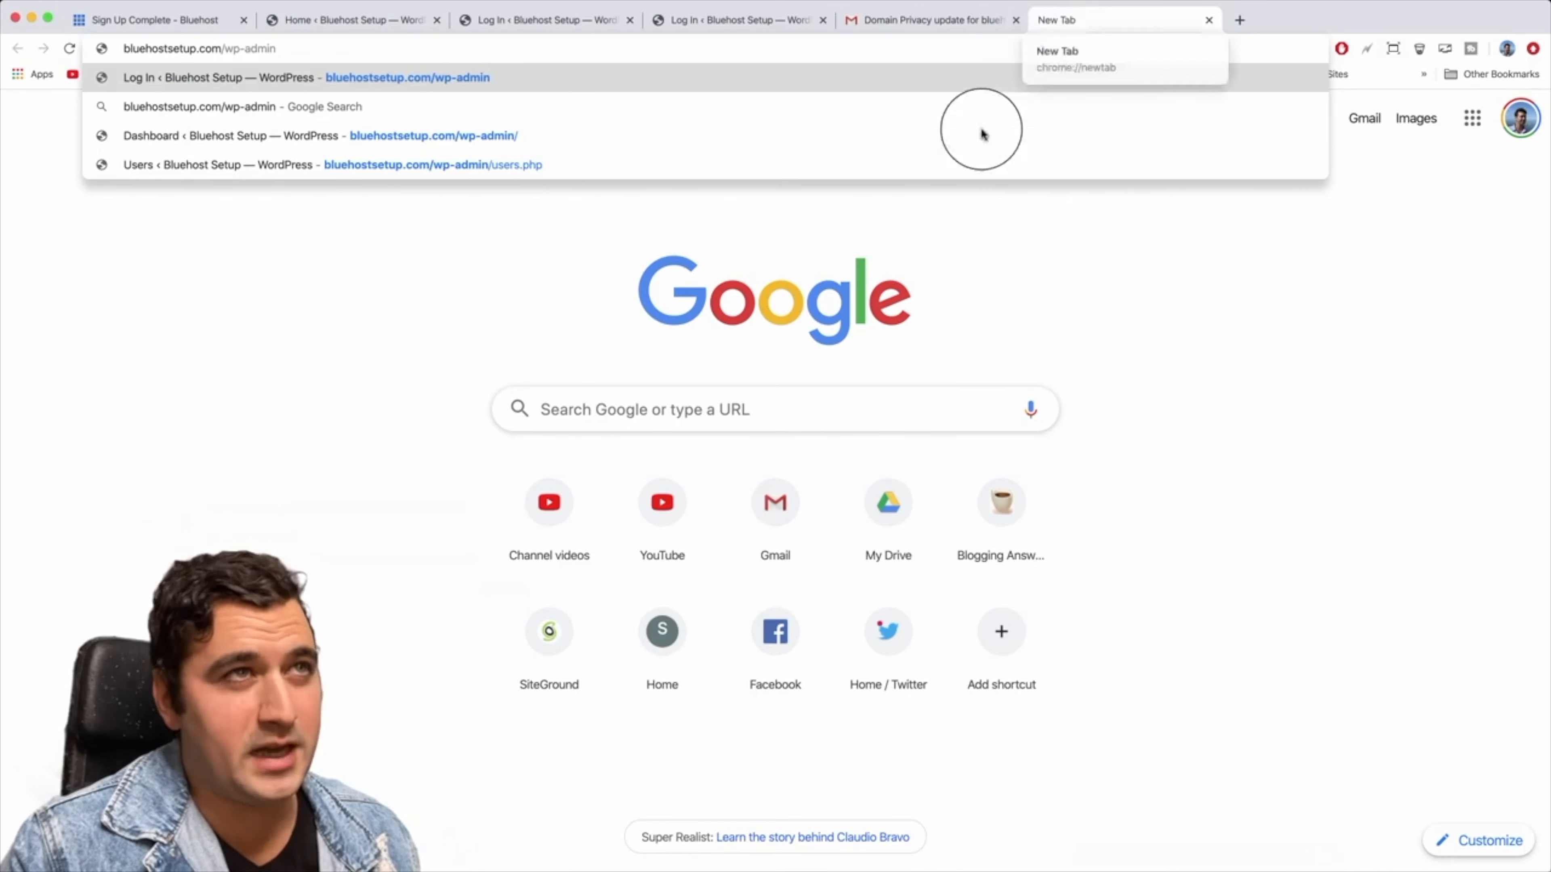
key(Return)
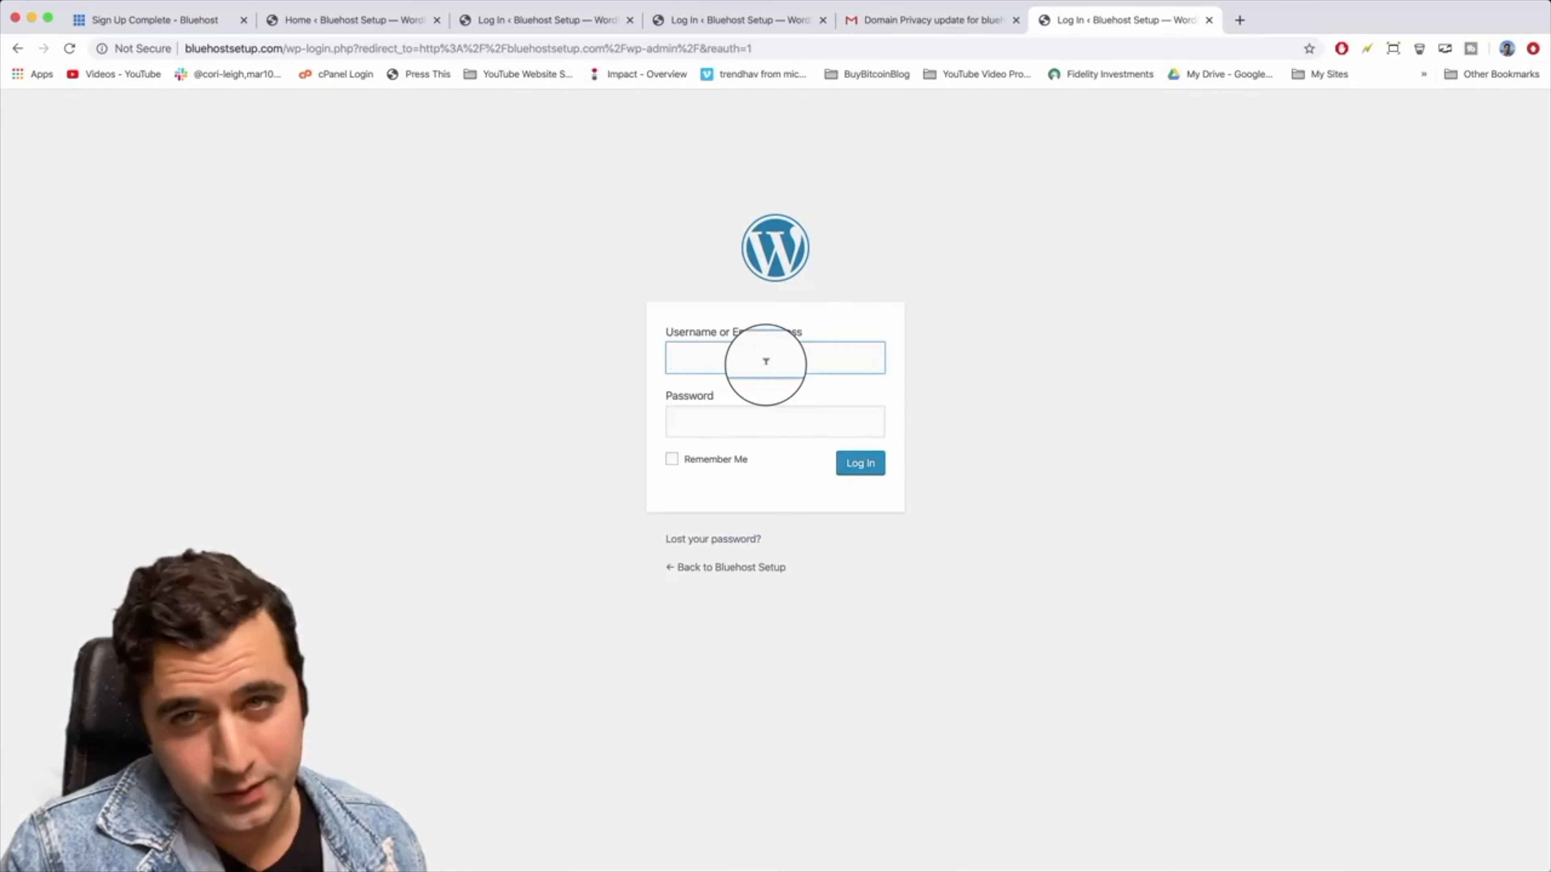
Sign in with the admin username and password, ticking Remember Me, after bookmarking the login page.
text(gregnarayan1)
key(Tab)
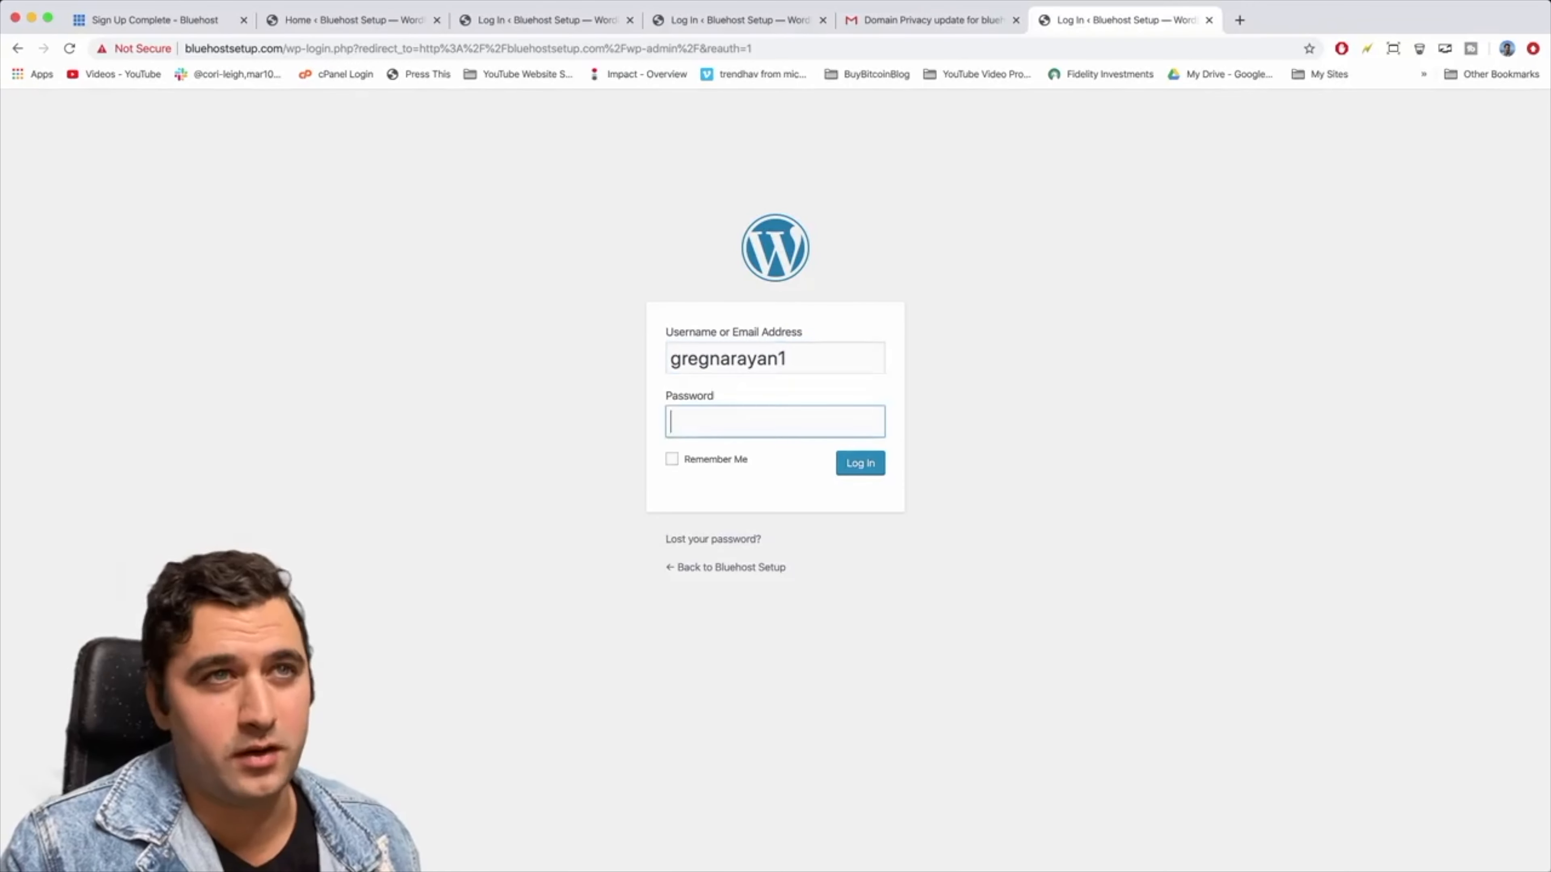
text(••••••••••)
click(726, 465)
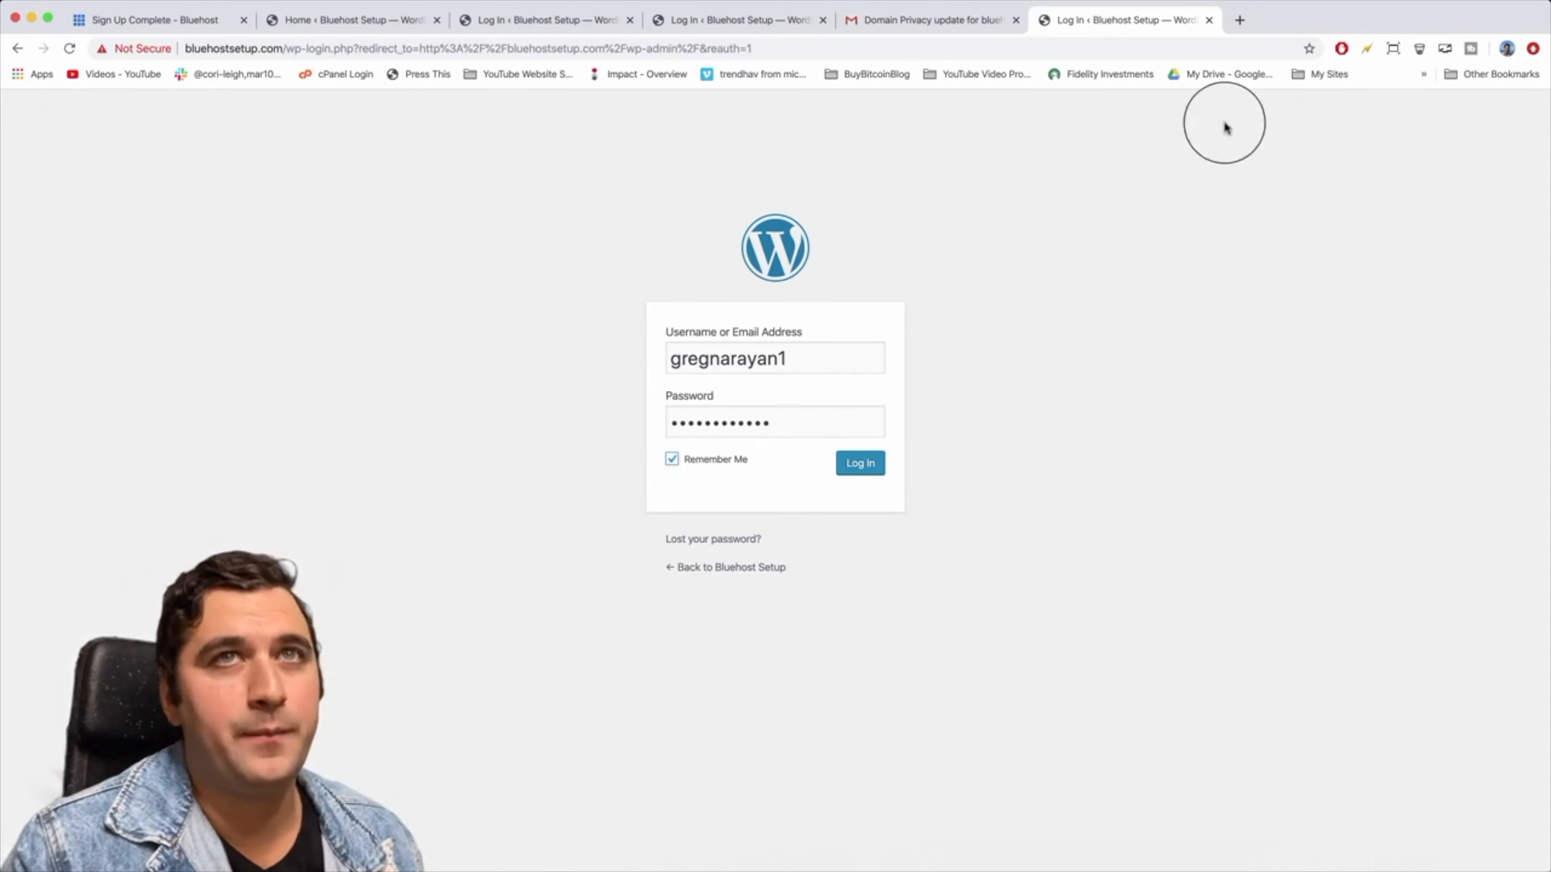
click(1308, 54)
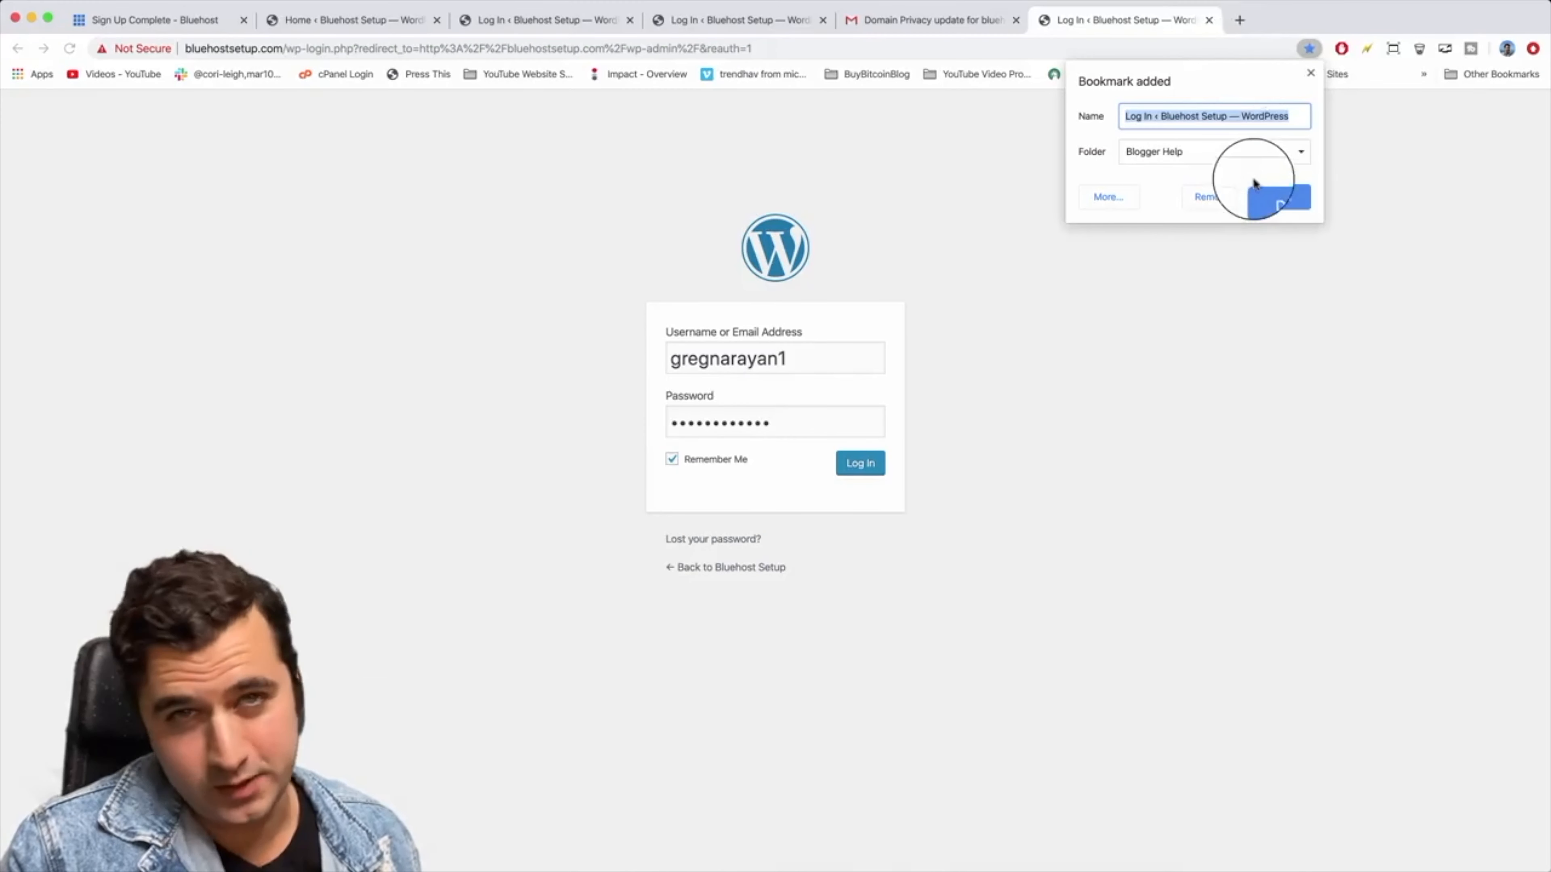
click(1278, 196)
click(873, 466)
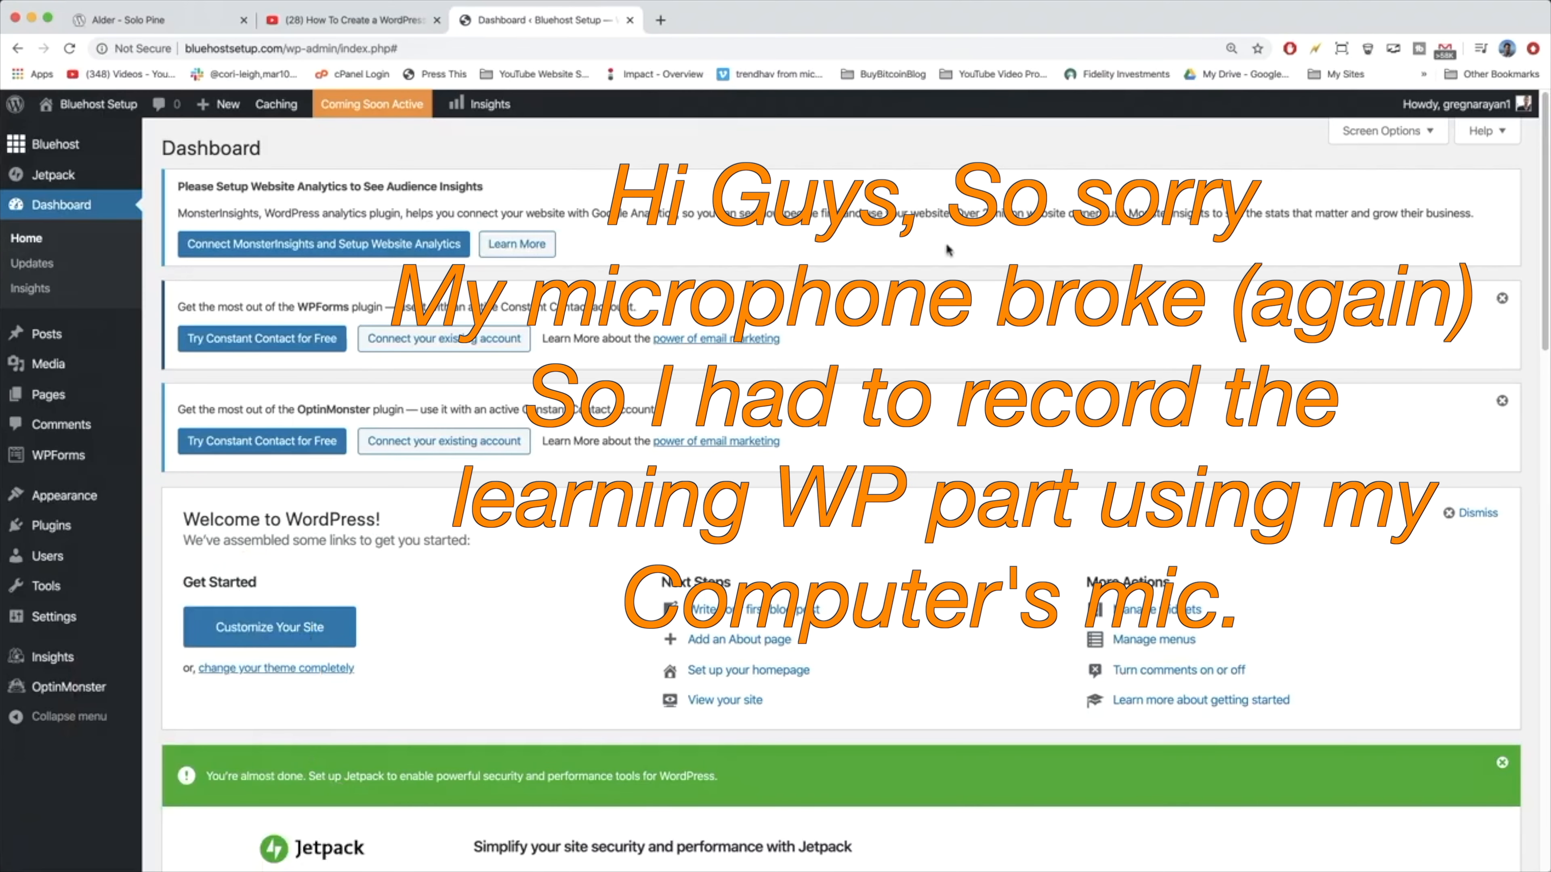
Close the WPForms and OptinMonster Constant Contact notices and the Jetpack setup banner.
click(1502, 298)
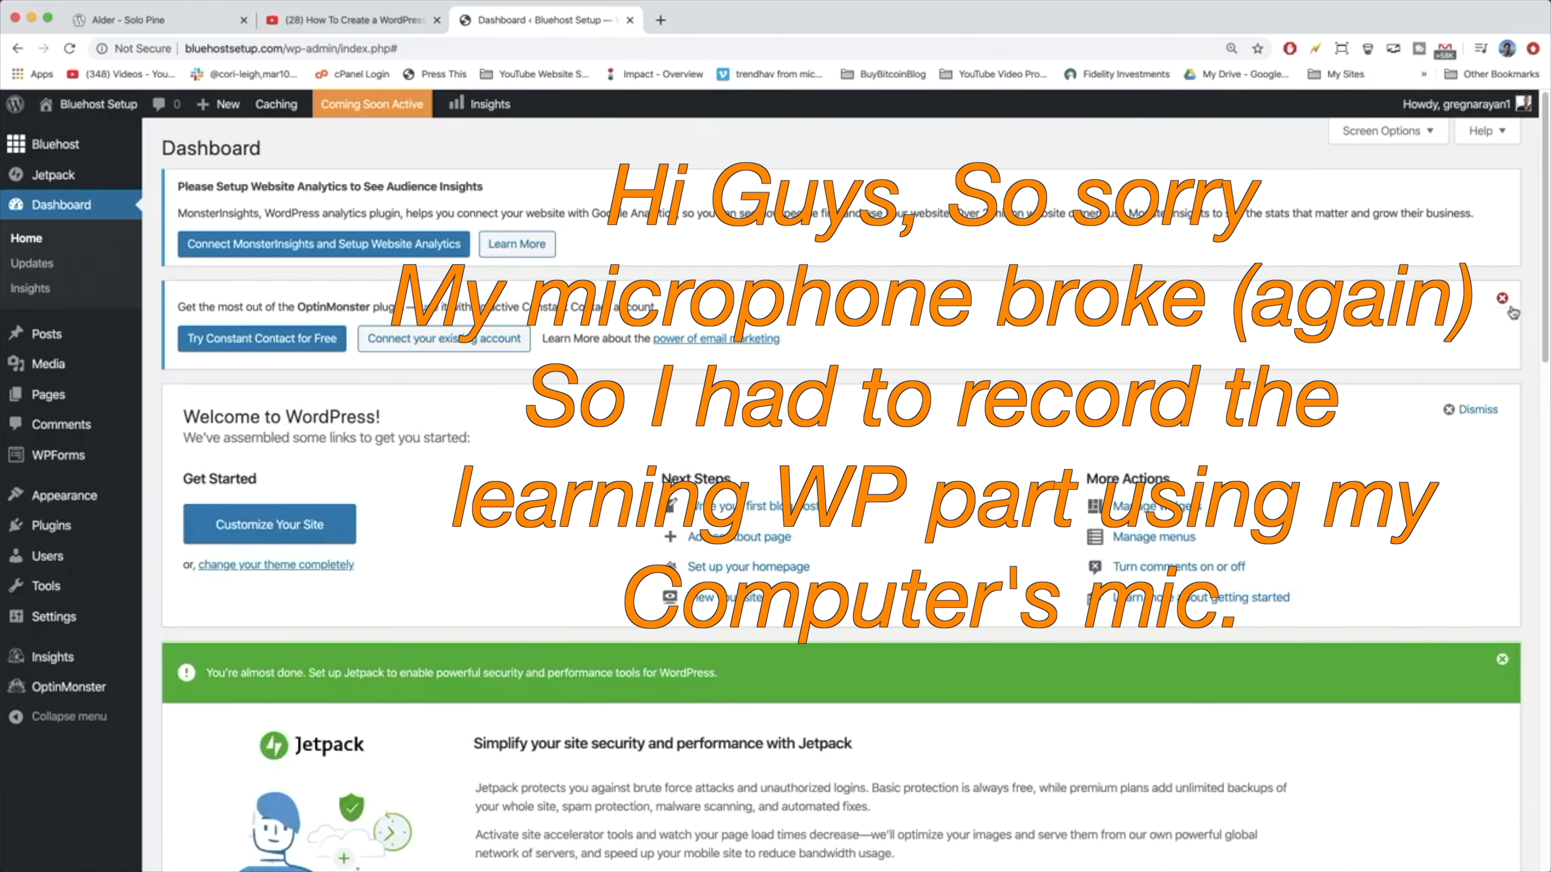
click(1503, 300)
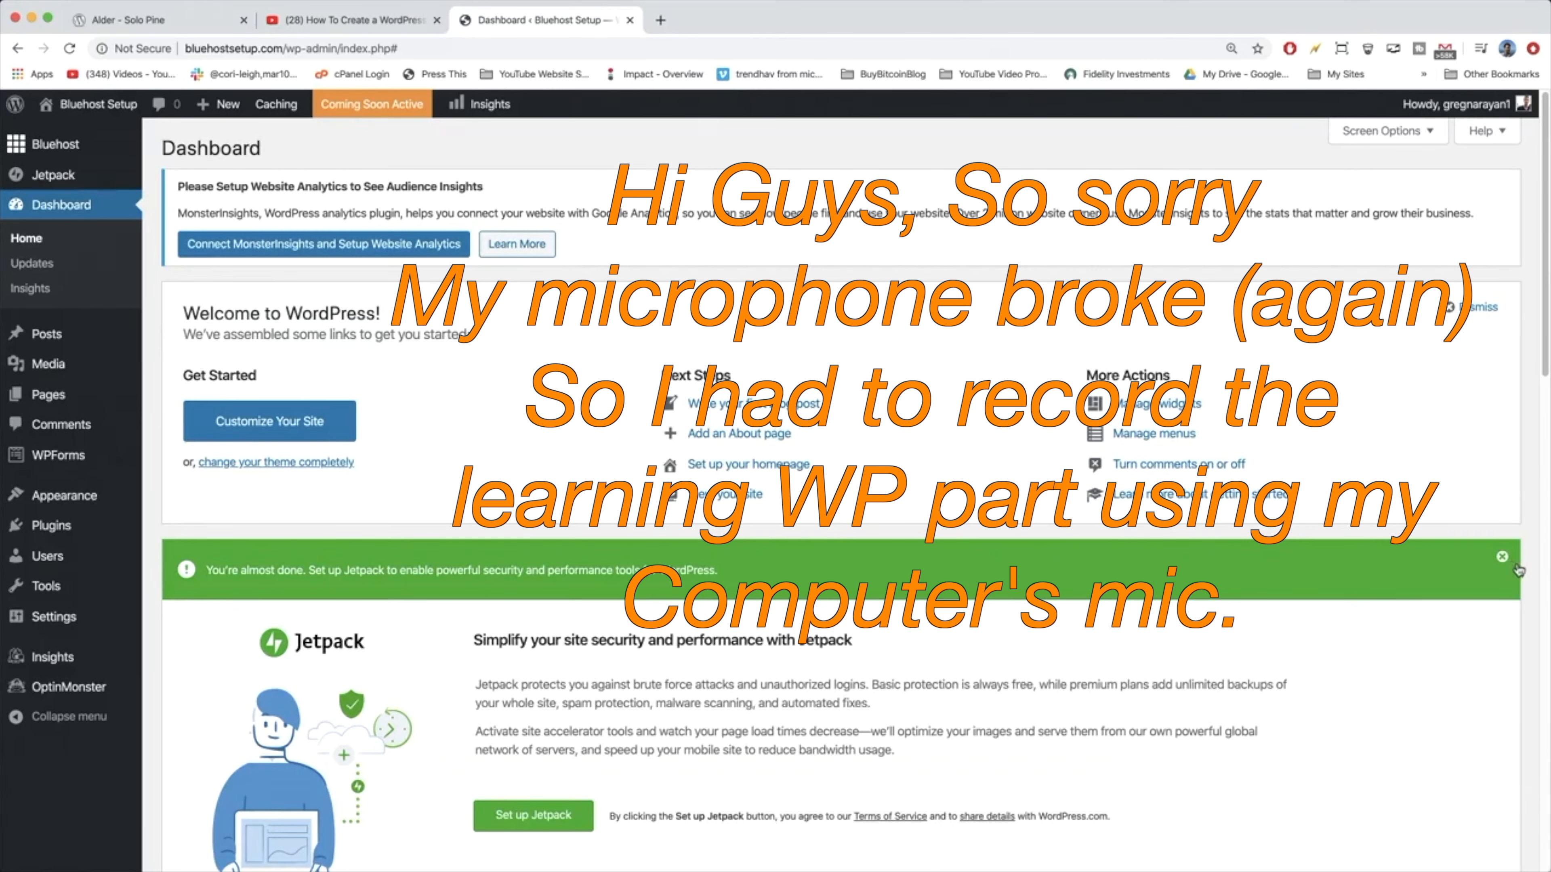
click(1502, 557)
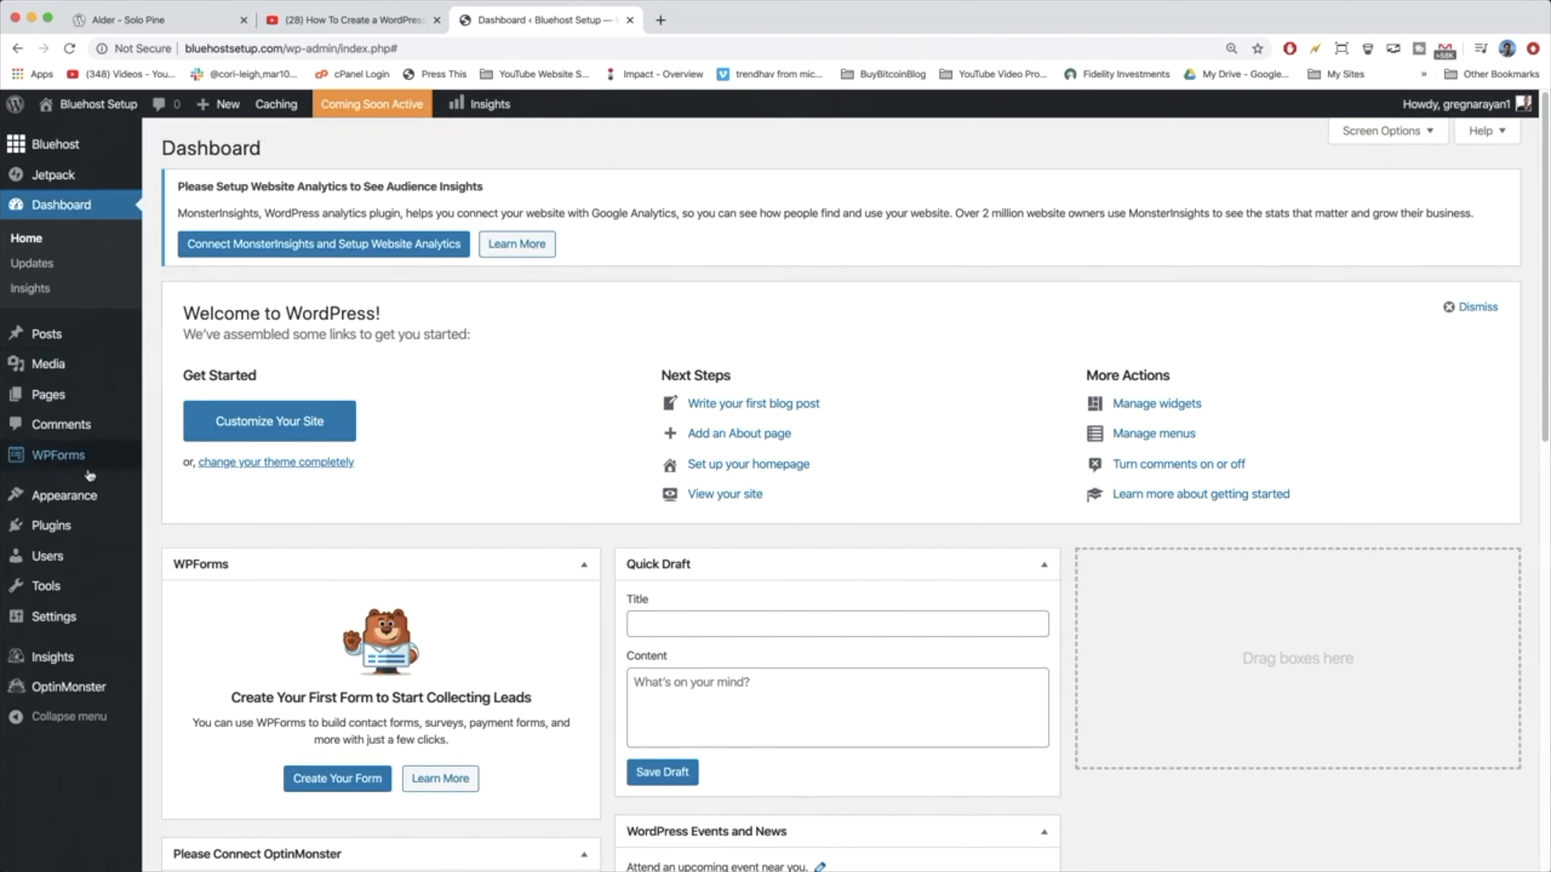
mouse_move(79, 499)
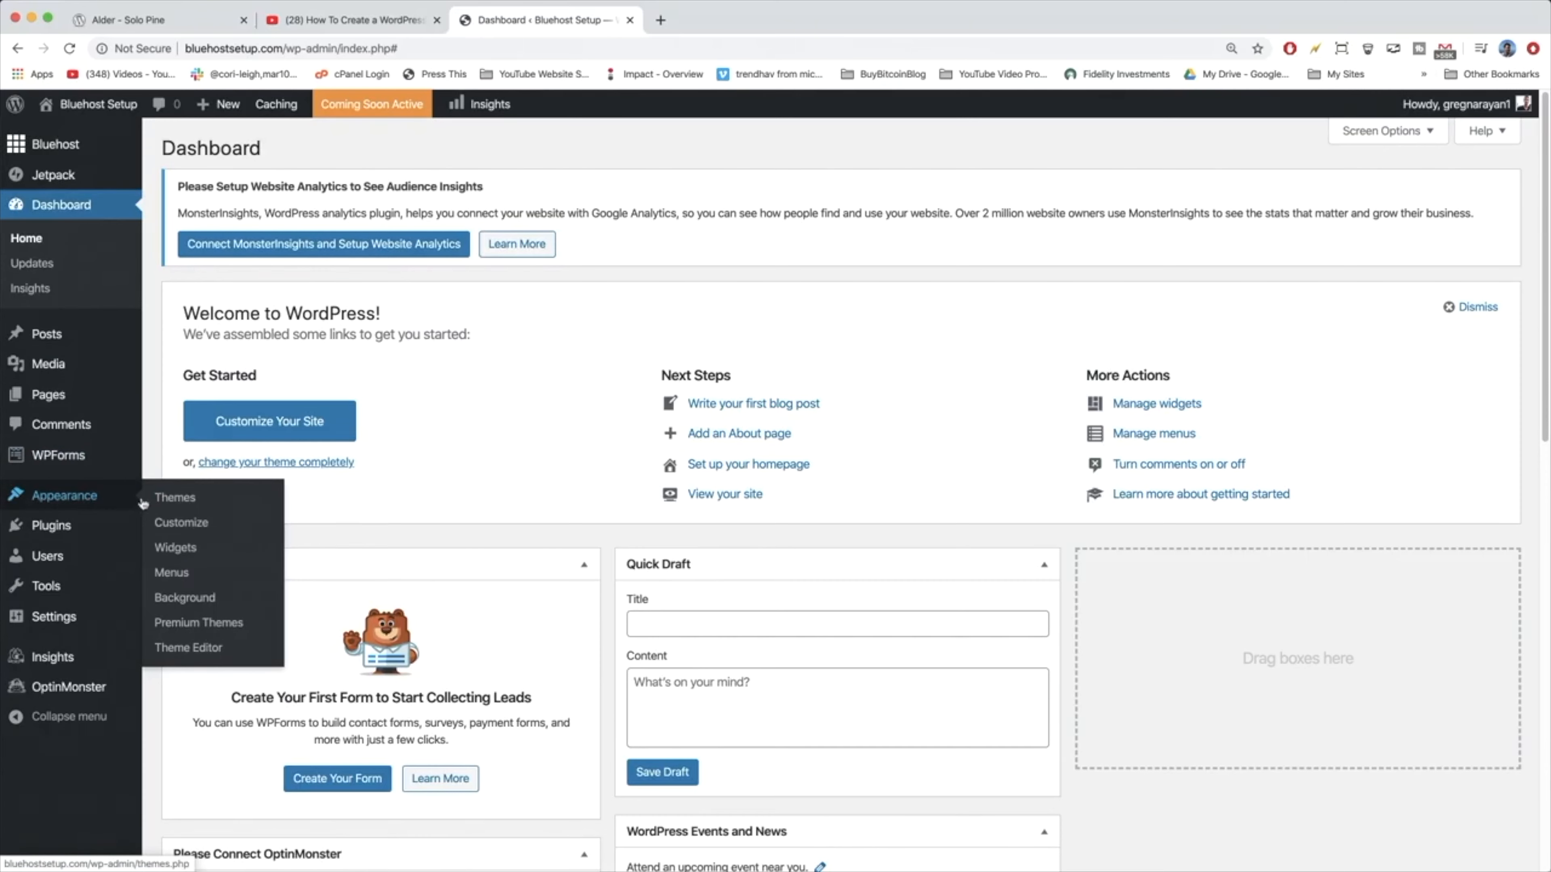
click(168, 498)
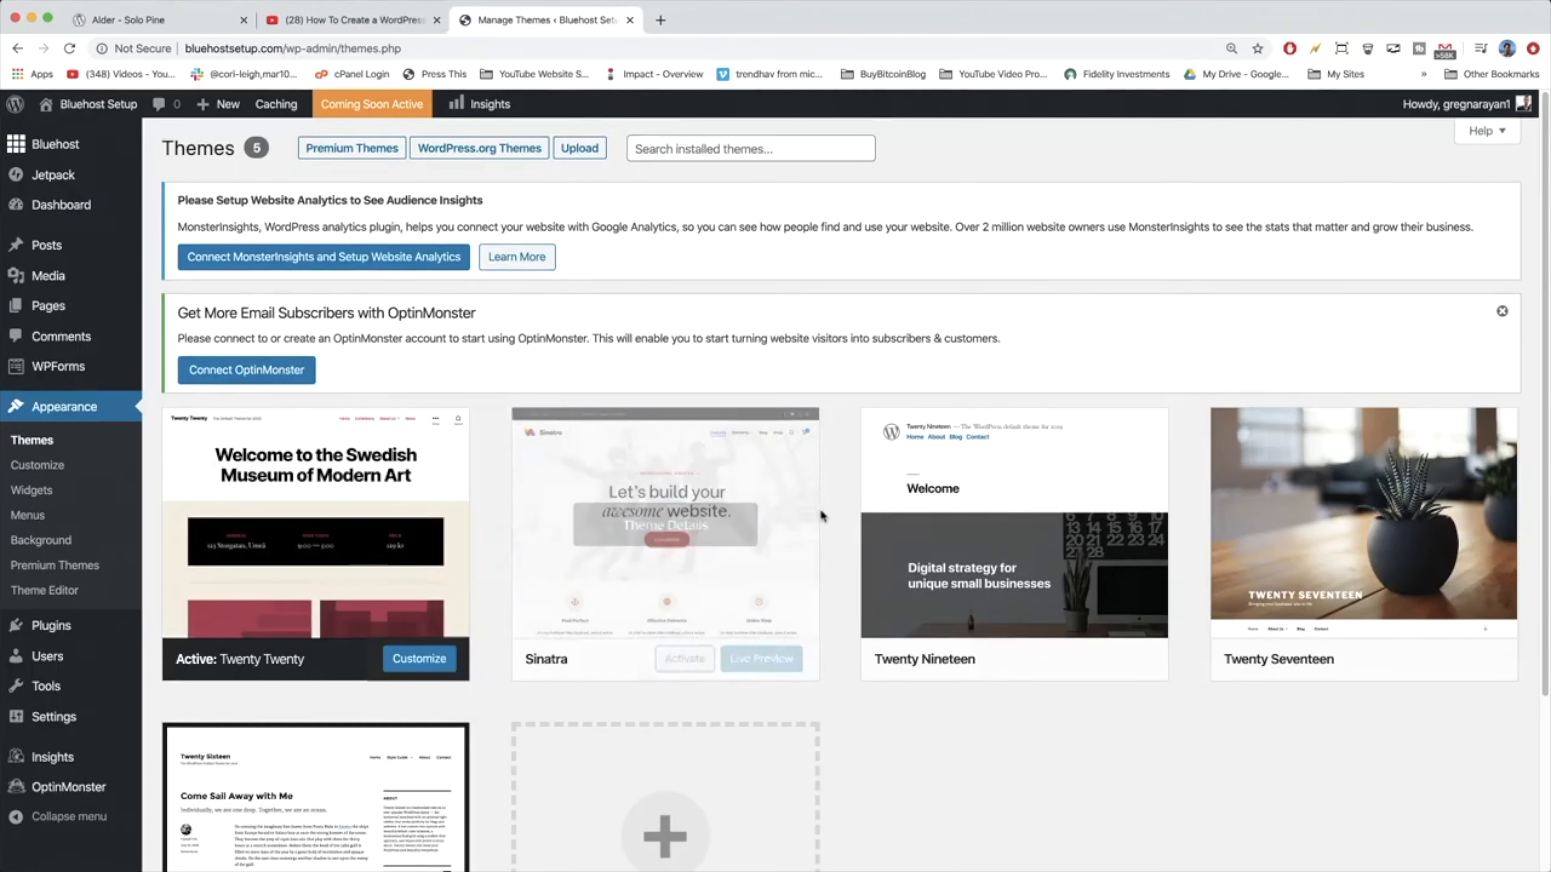
scroll(1250, 583, down, 4)
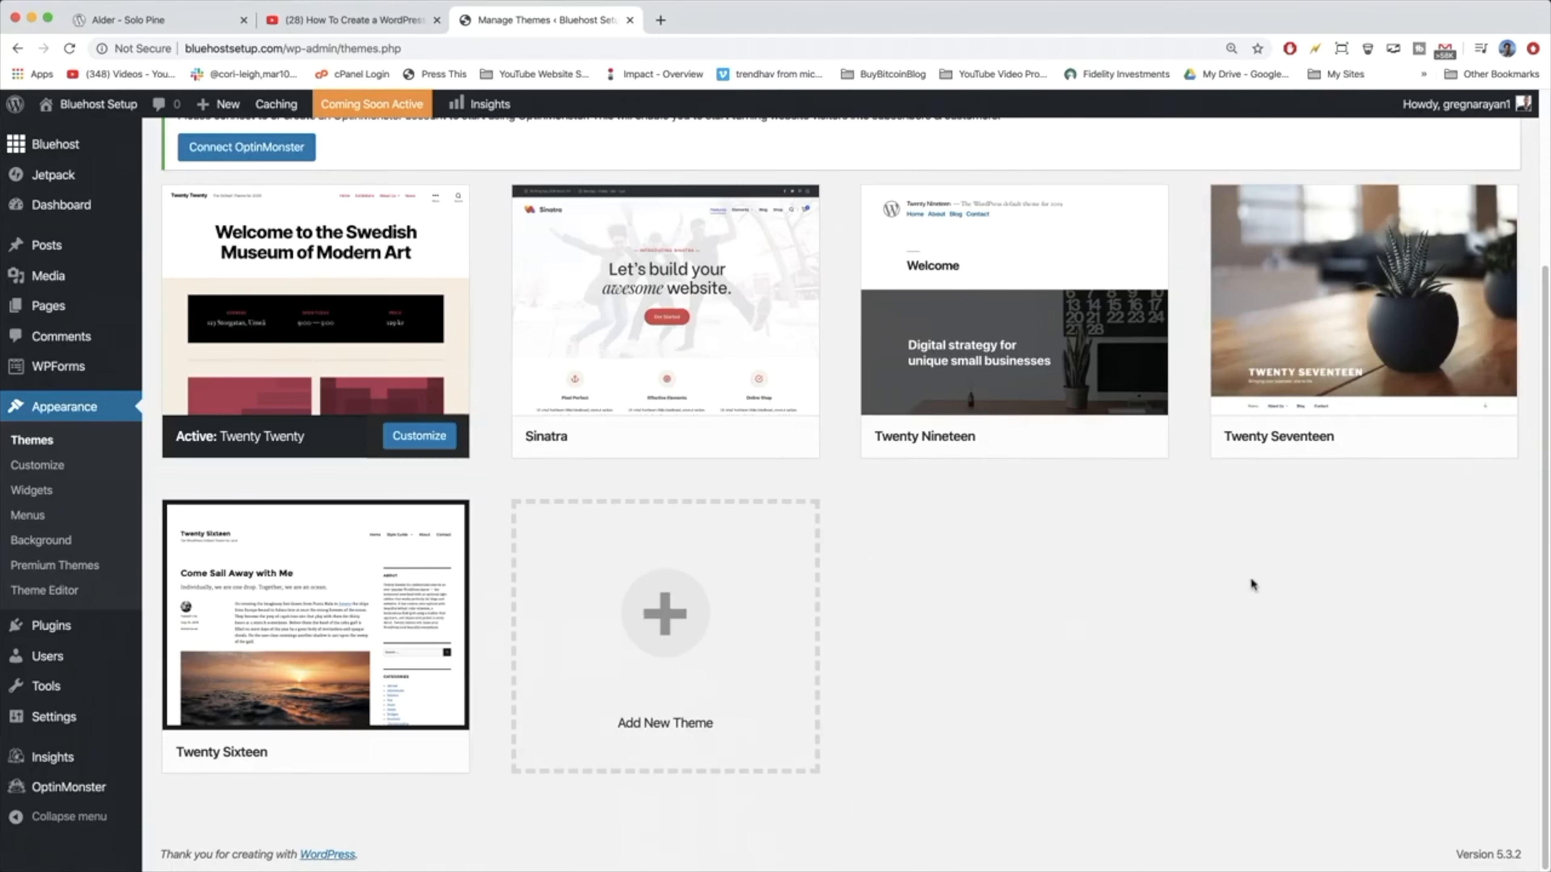
scroll(383, 610, up, 1)
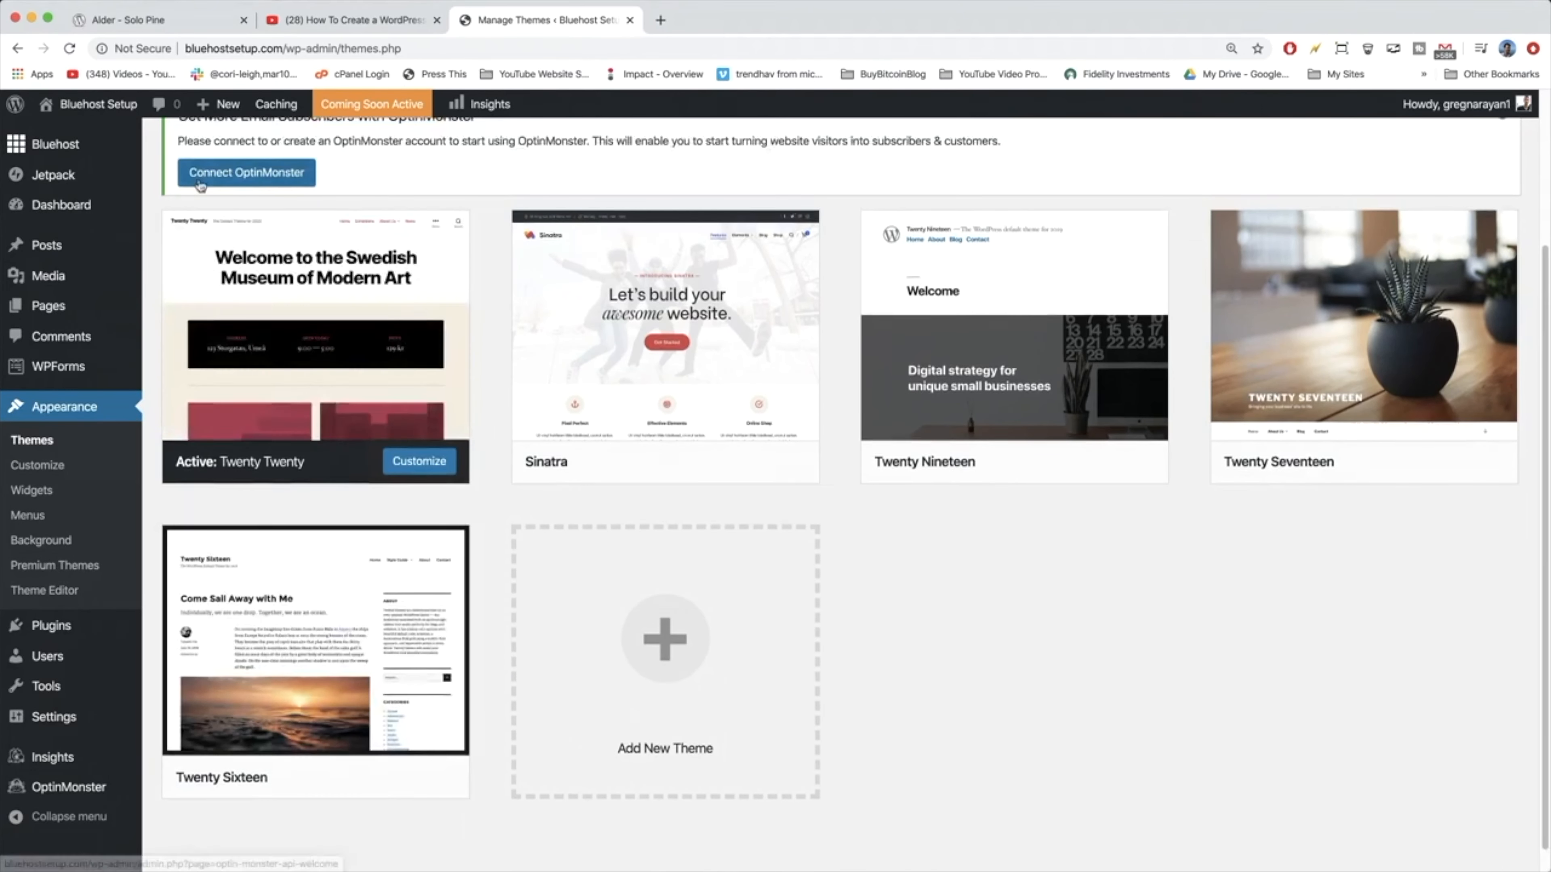
double_click(228, 49)
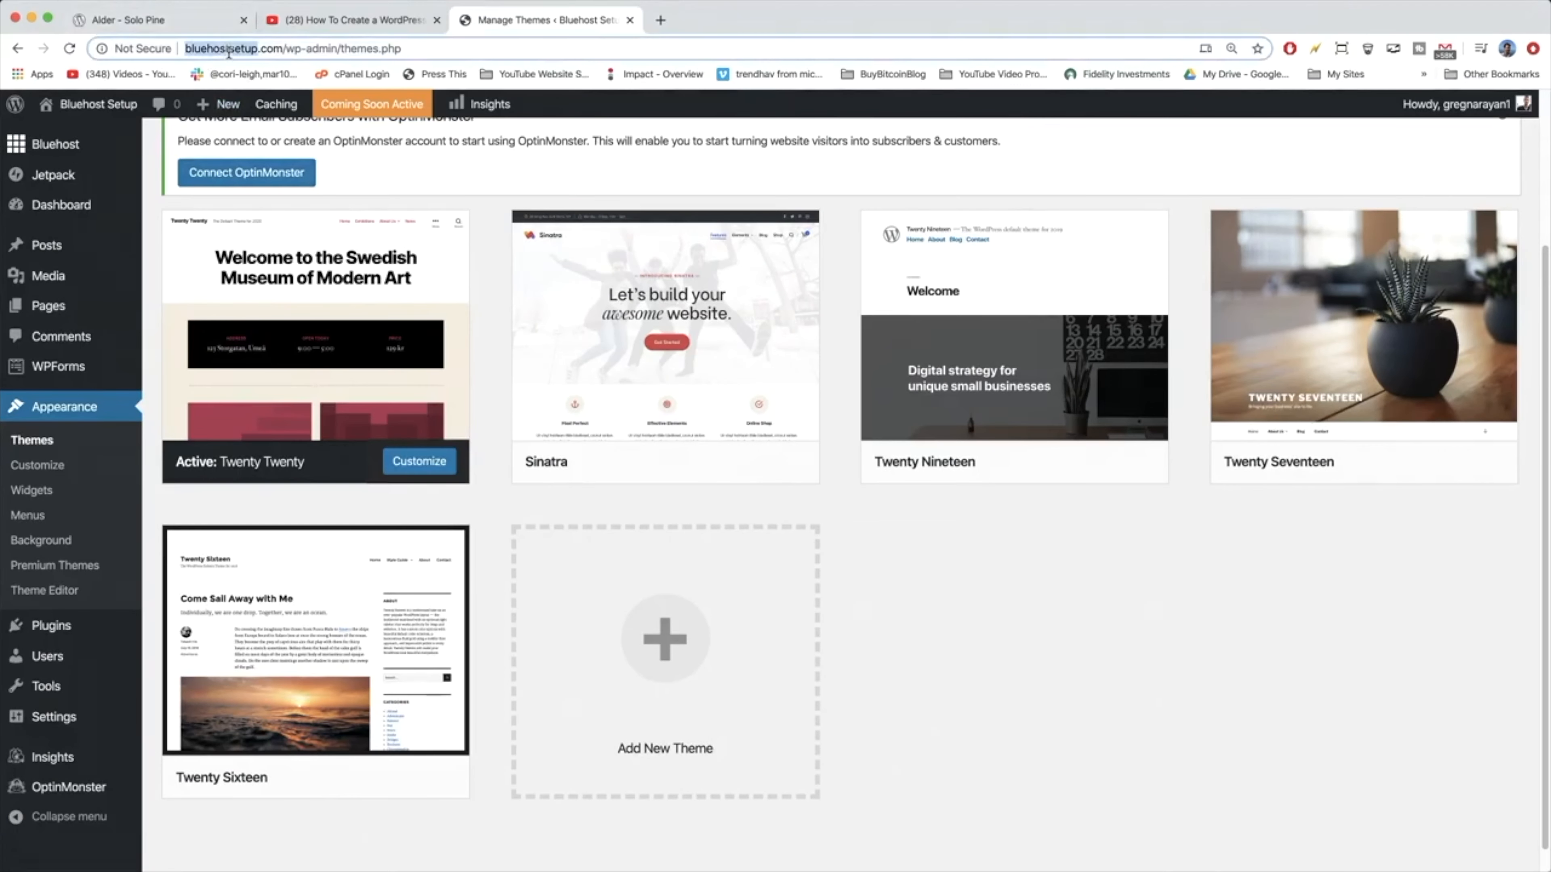
click(985, 598)
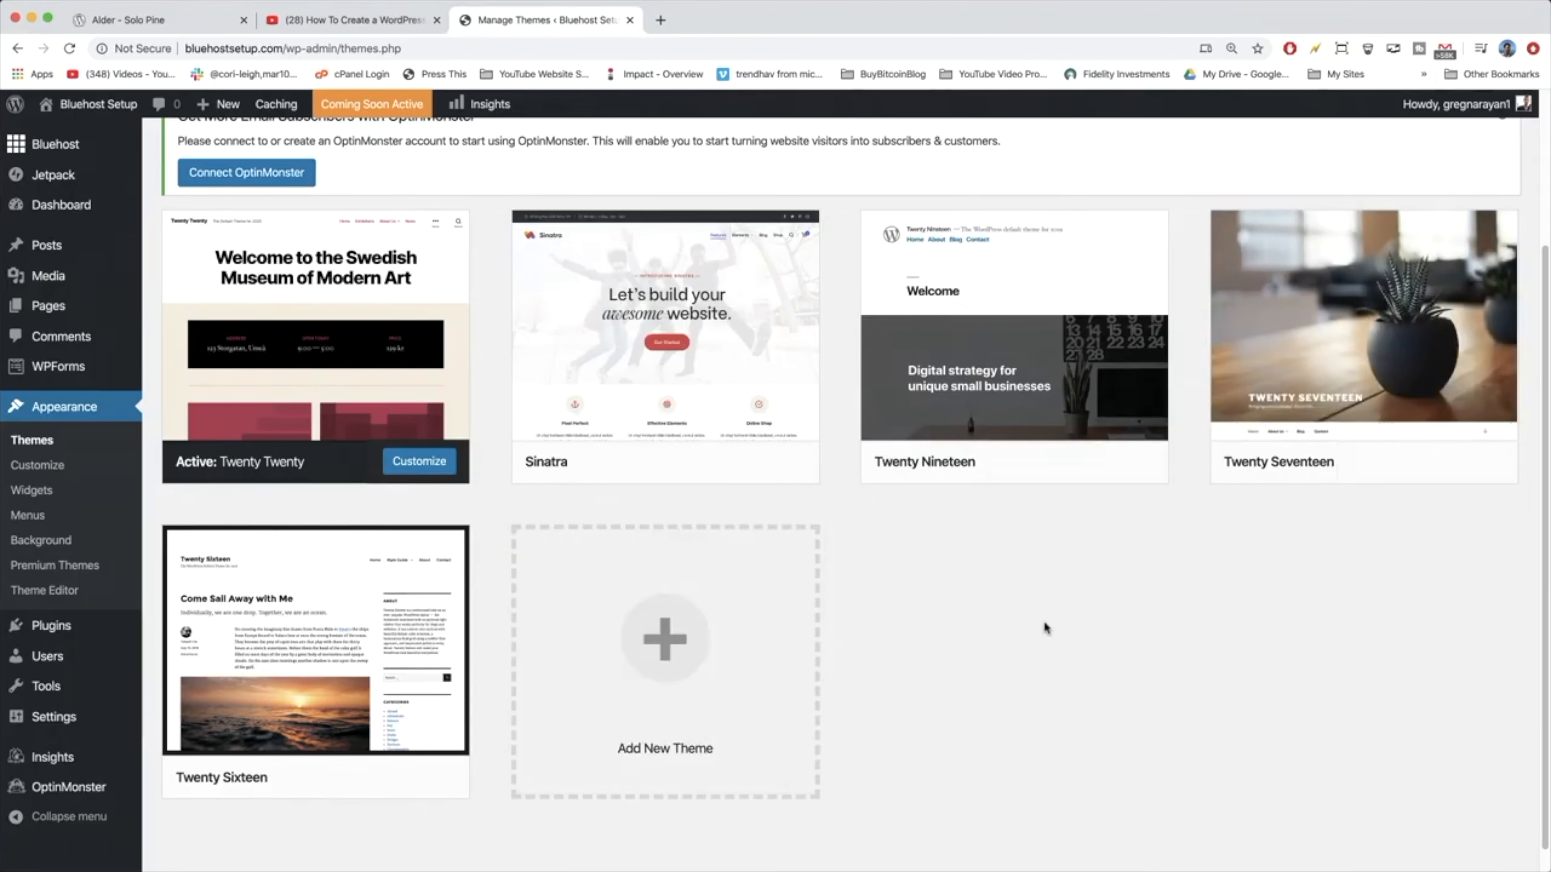
scroll(1044, 635, up, 3)
scroll(1099, 611, down, 4)
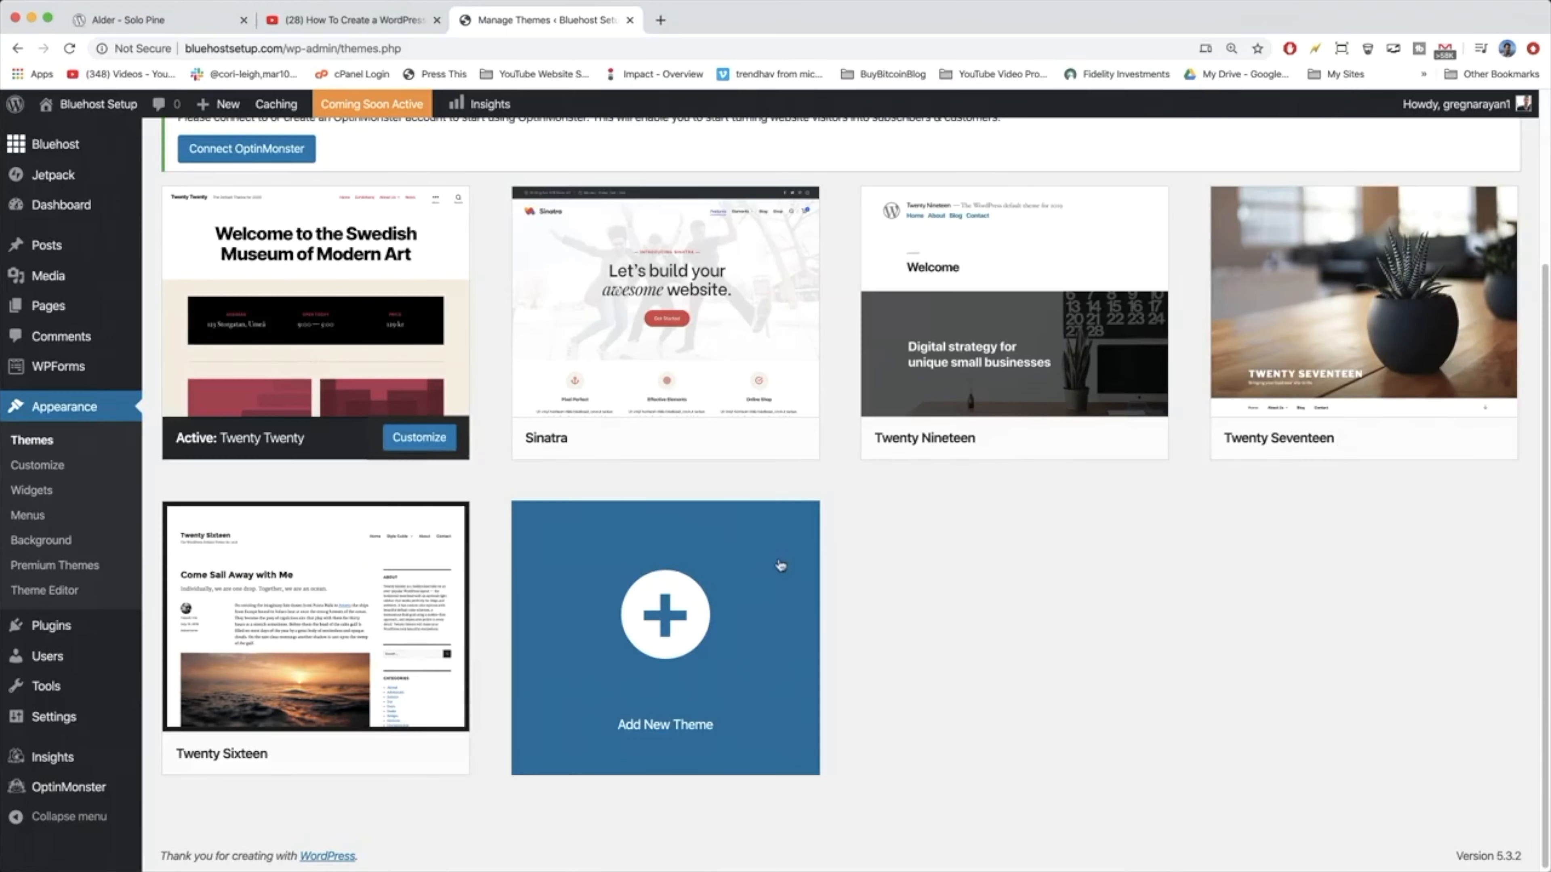
Open Add New Theme, browse the Popular, Latest and Favorites tabs, settling on Latest.
click(678, 673)
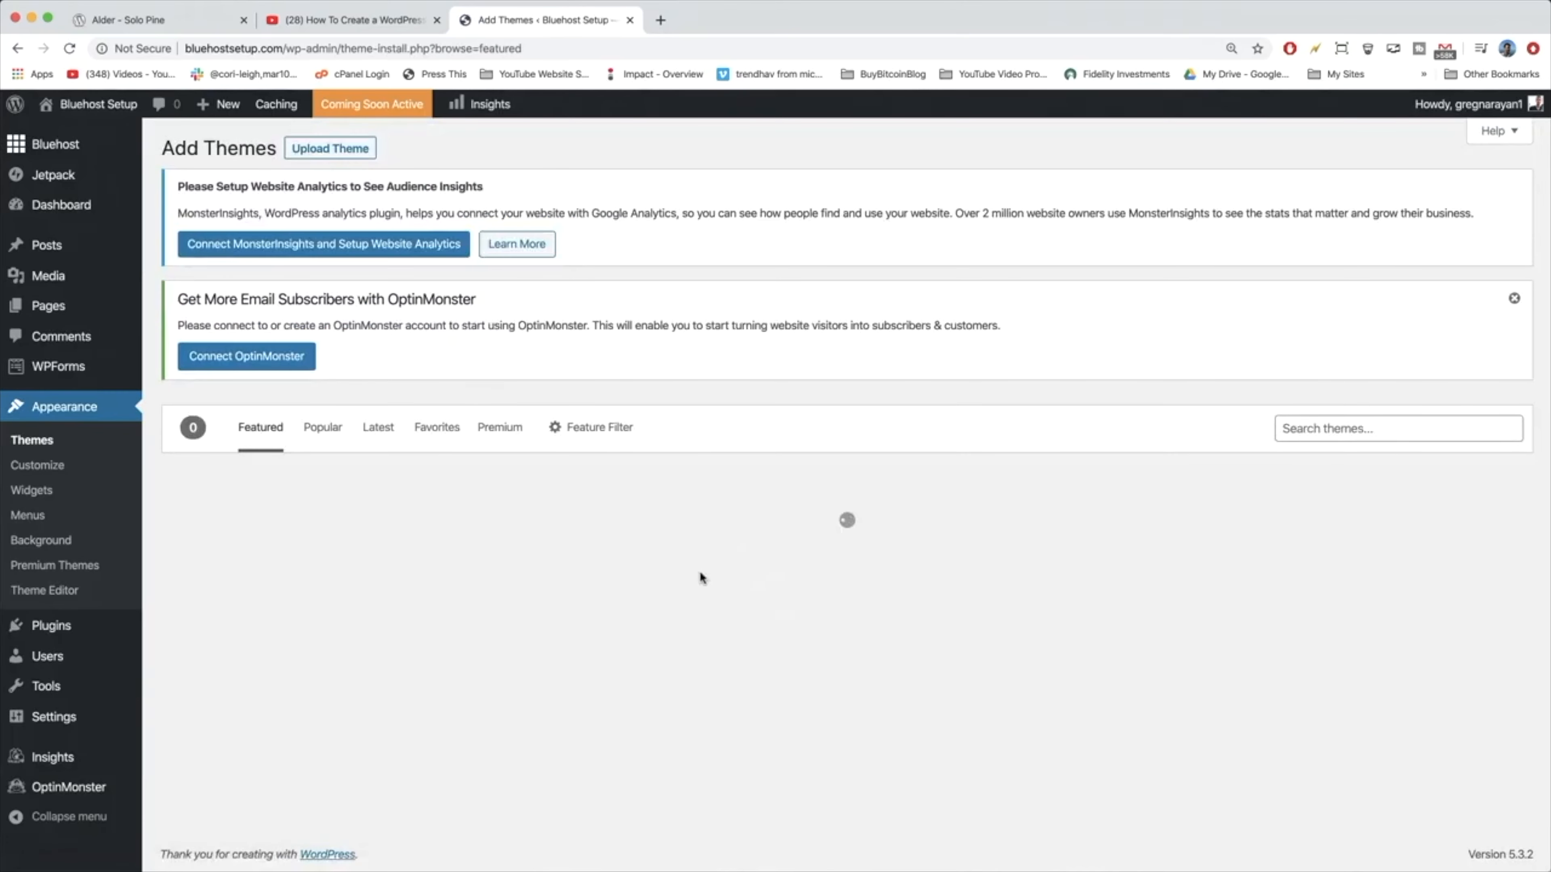
scroll(439, 527, down, 3)
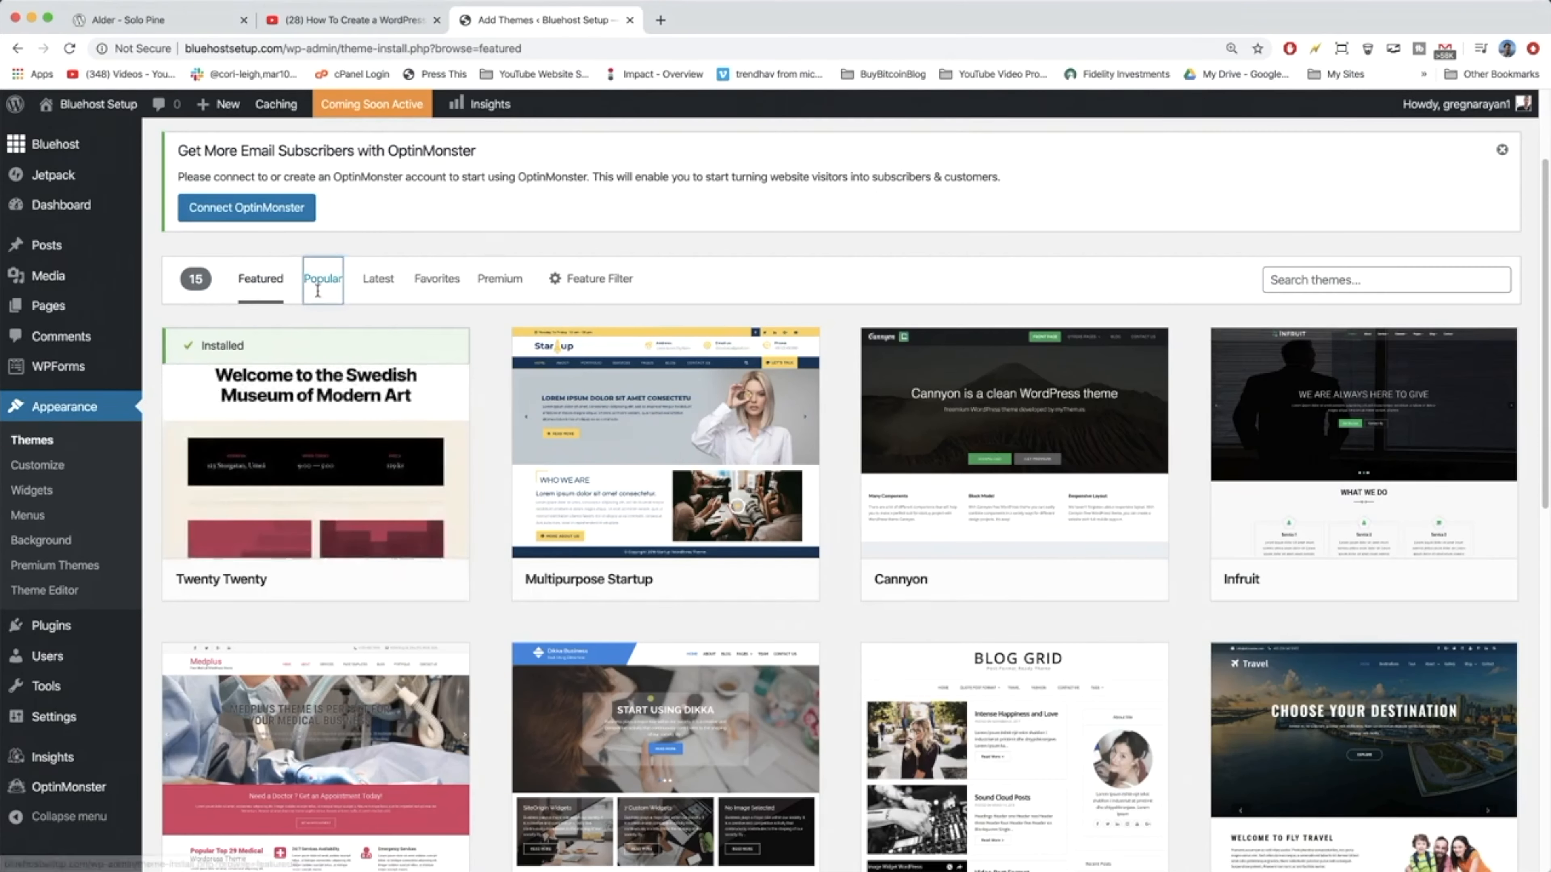
click(323, 275)
click(376, 429)
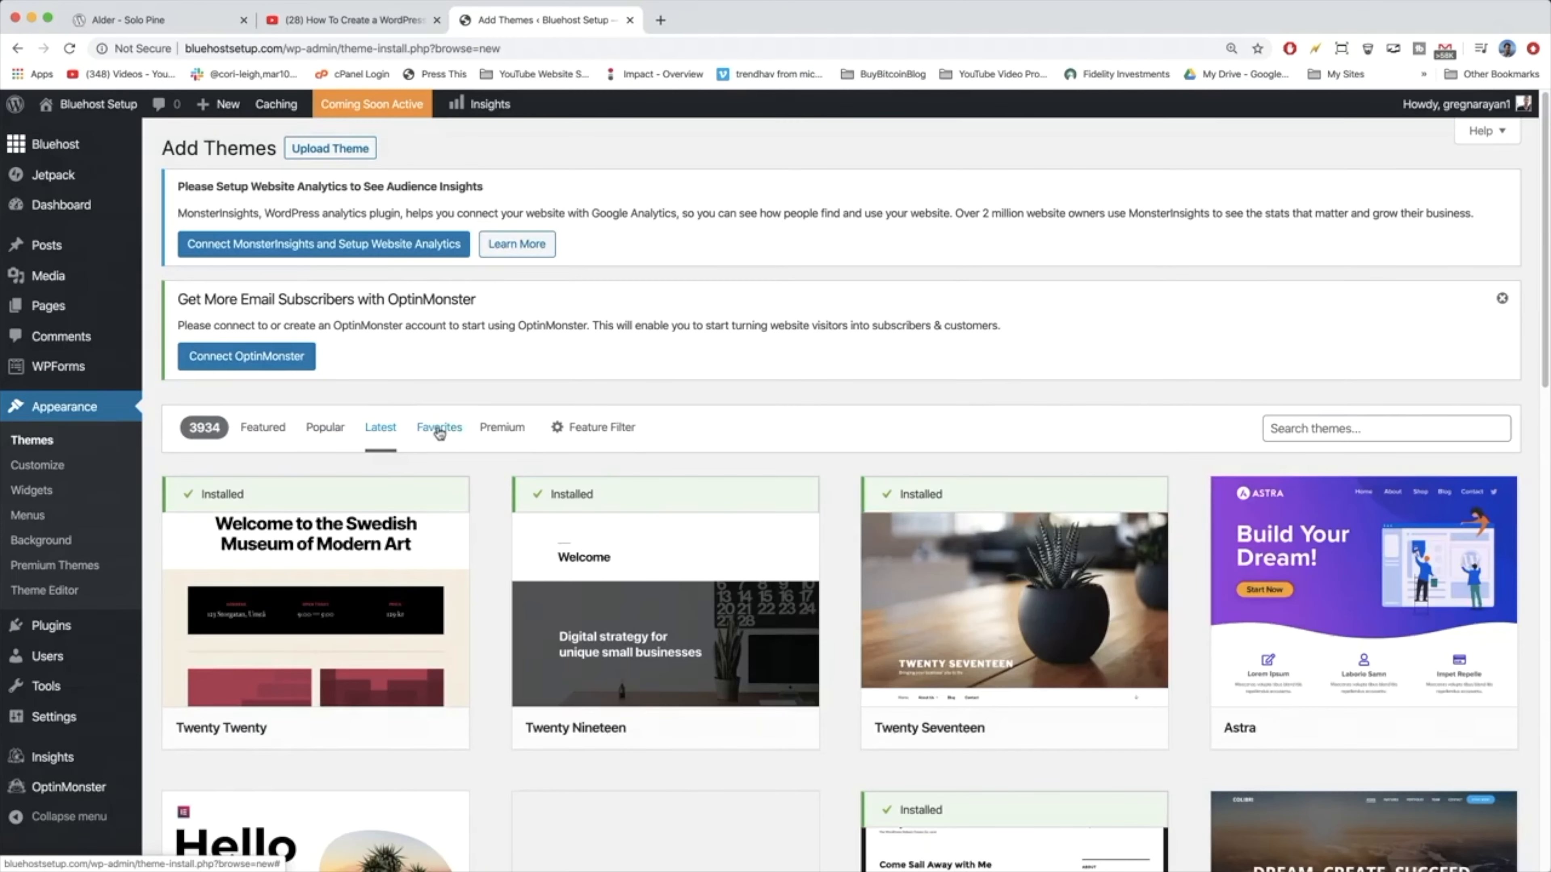
click(439, 428)
scroll(592, 514, down, 5)
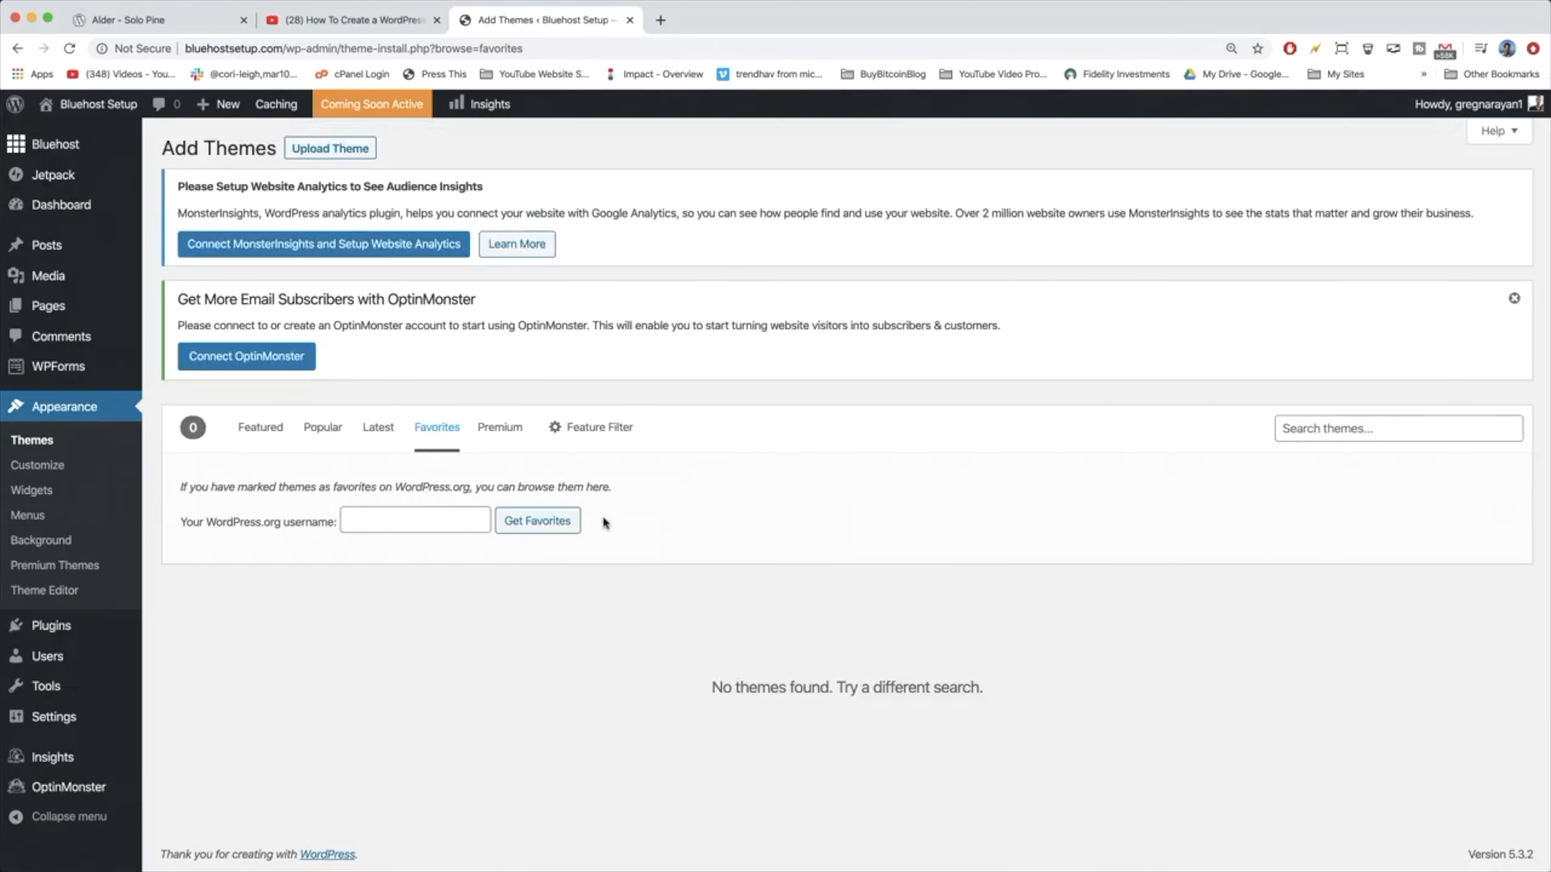
click(375, 432)
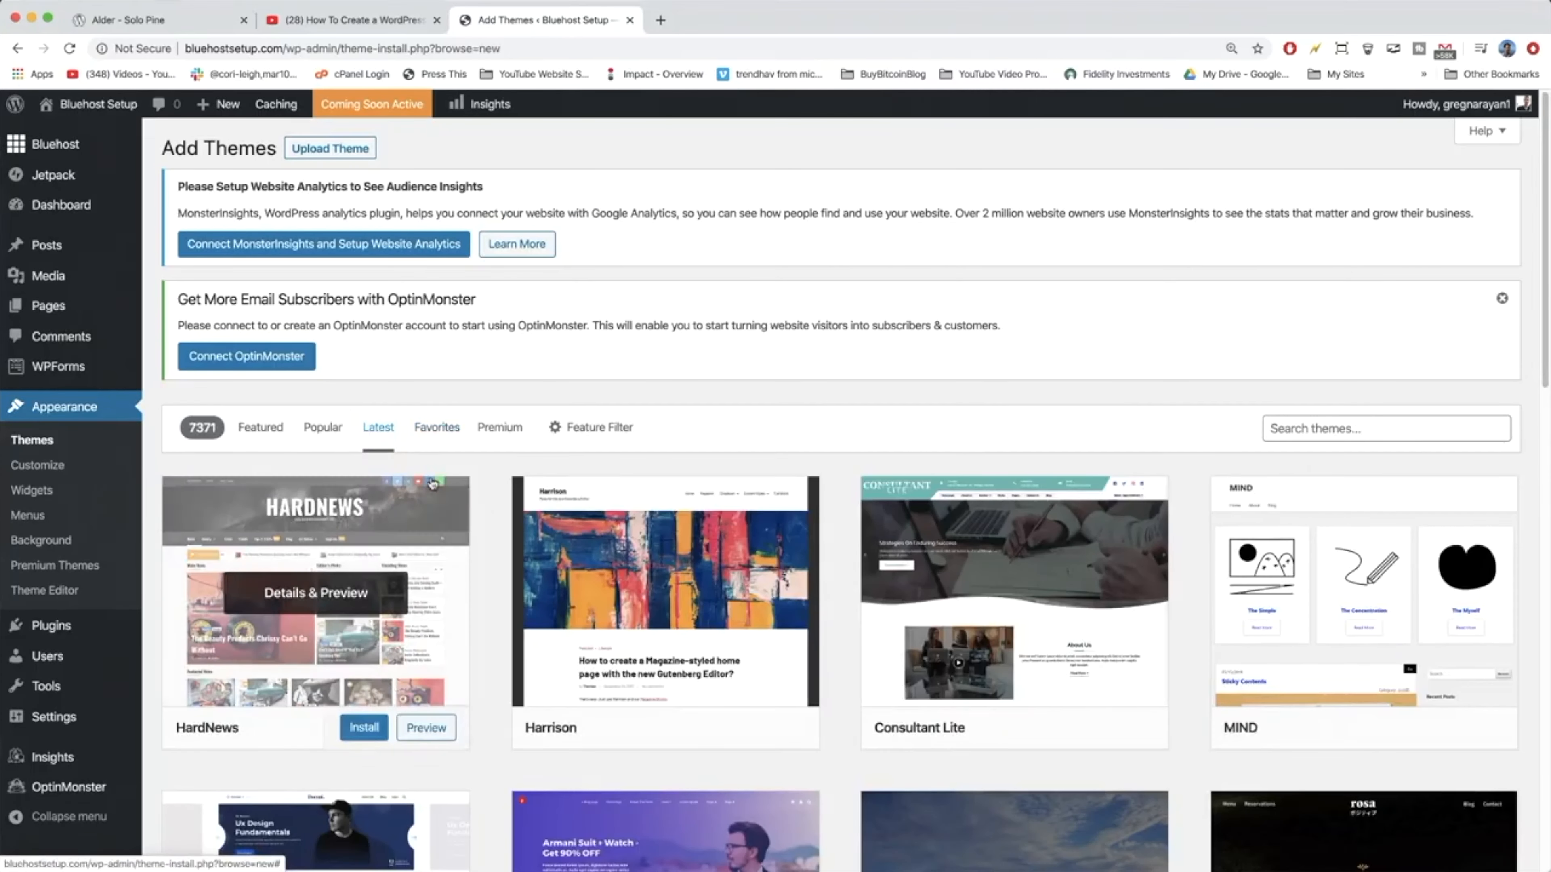
scroll(488, 518, down, 5)
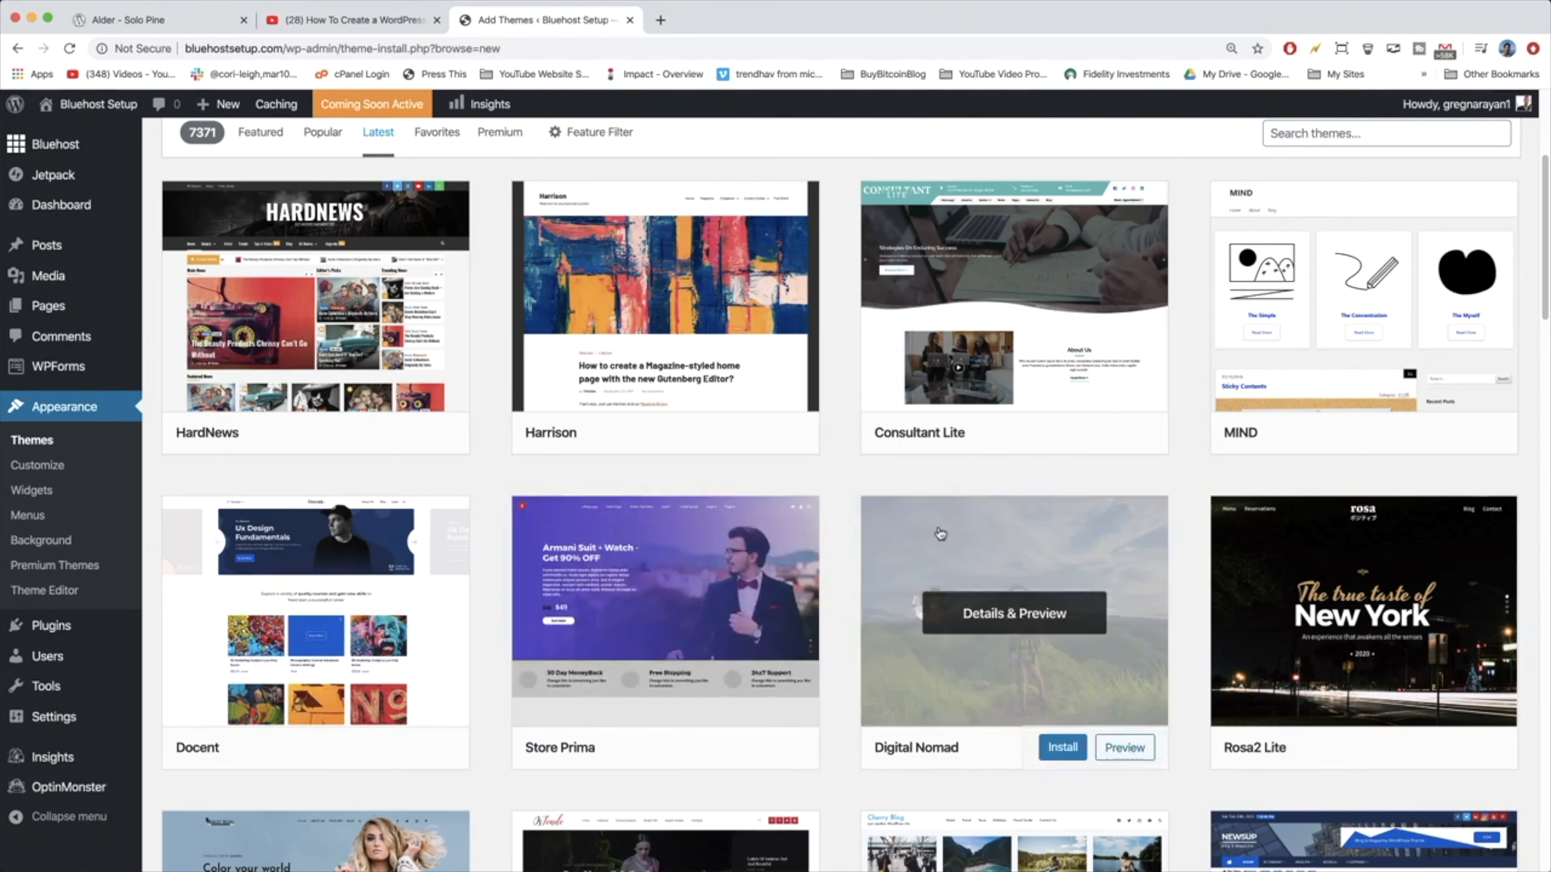
scroll(1012, 537, down, 5)
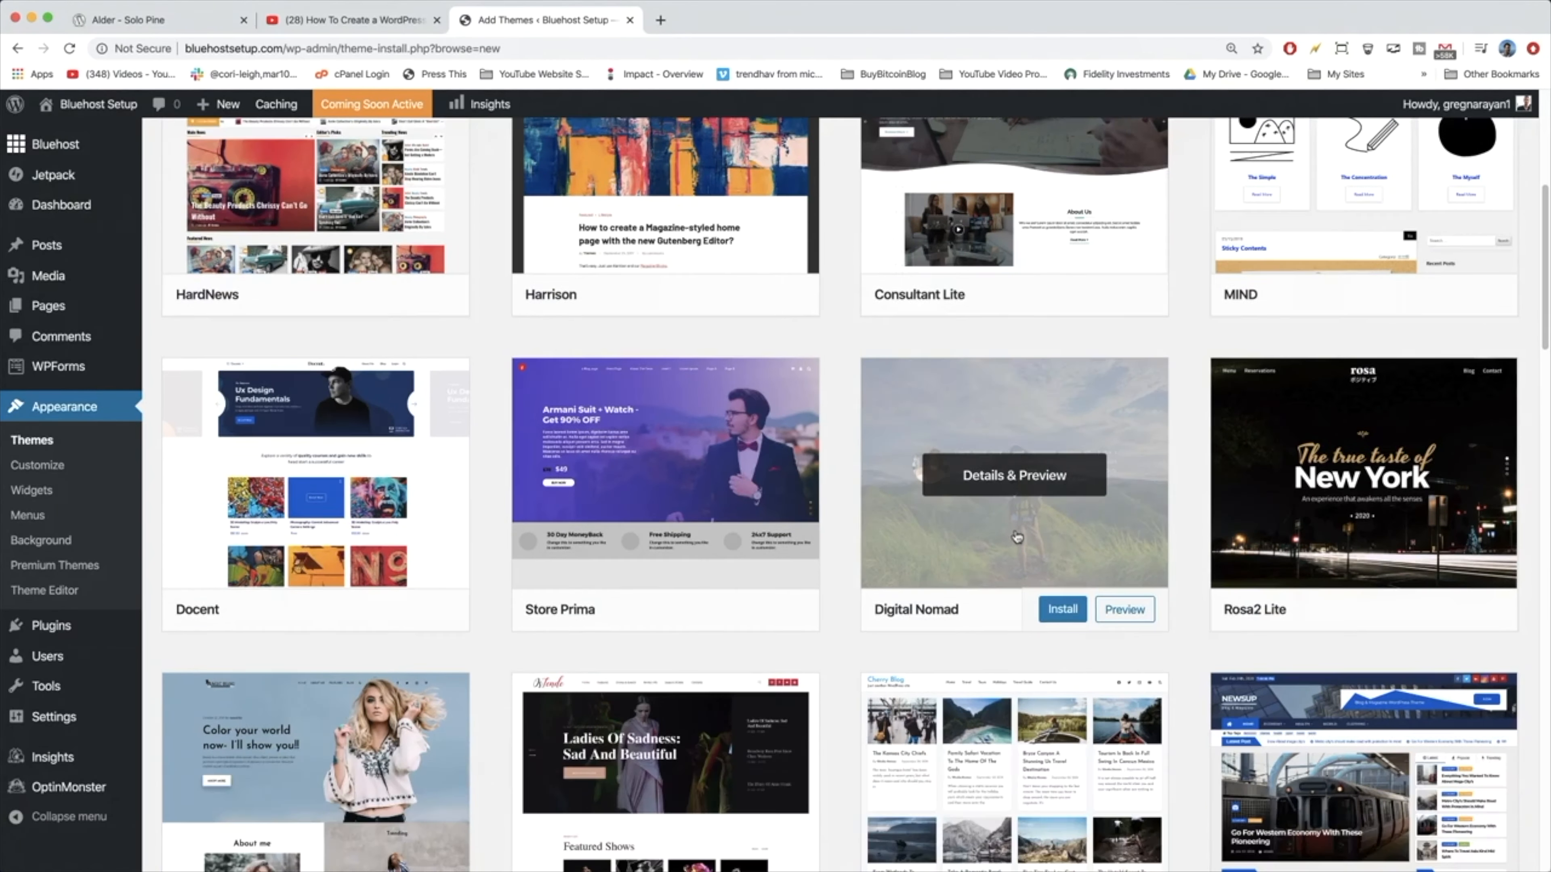
scroll(1010, 534, down, 10)
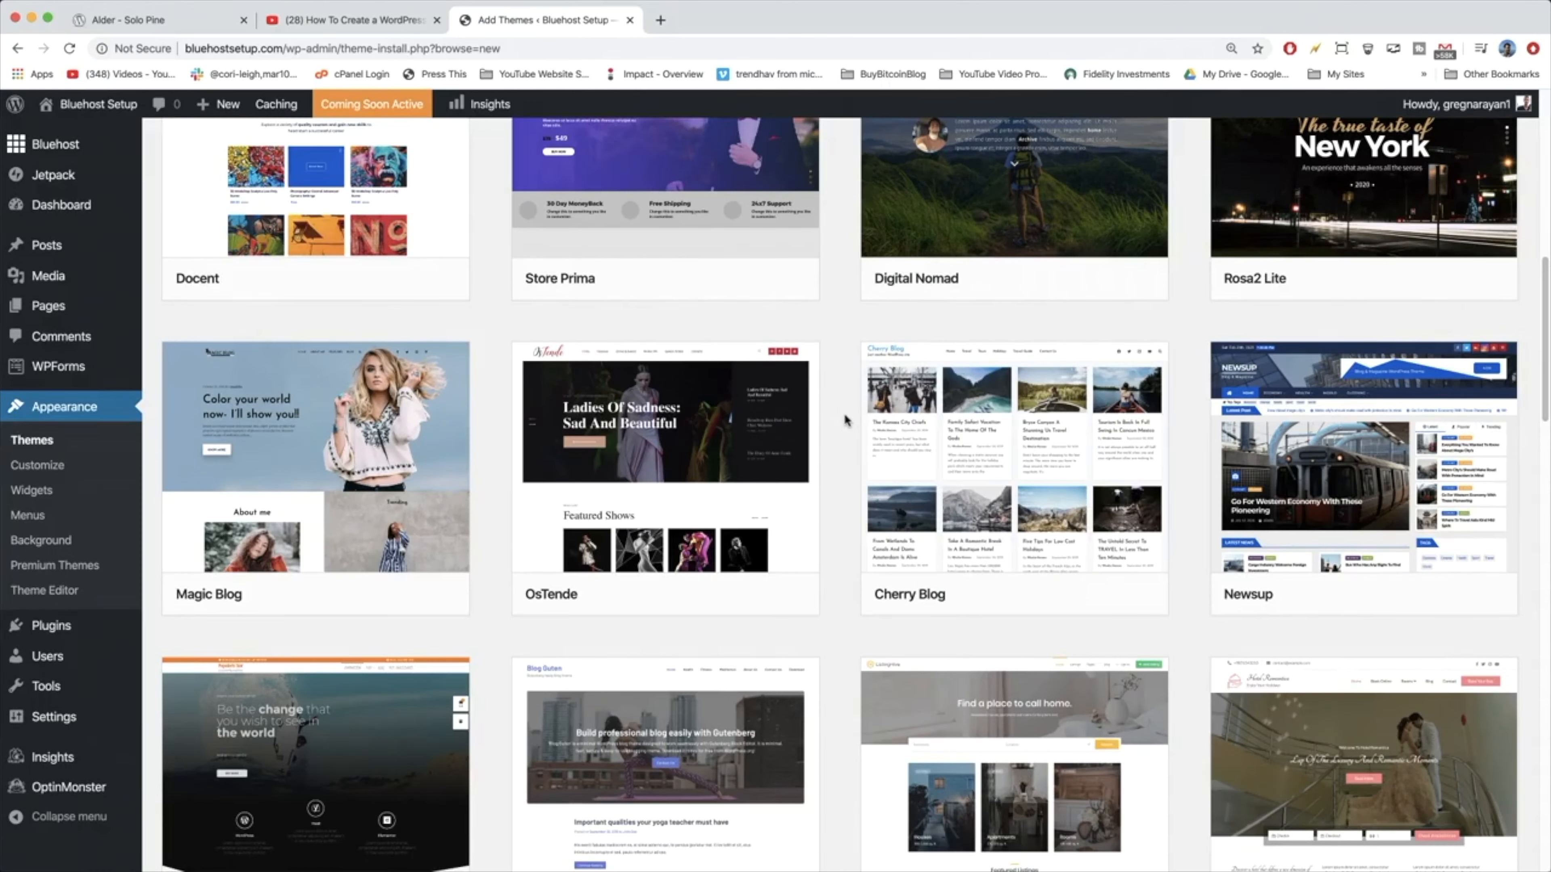
scroll(844, 419, up, 20)
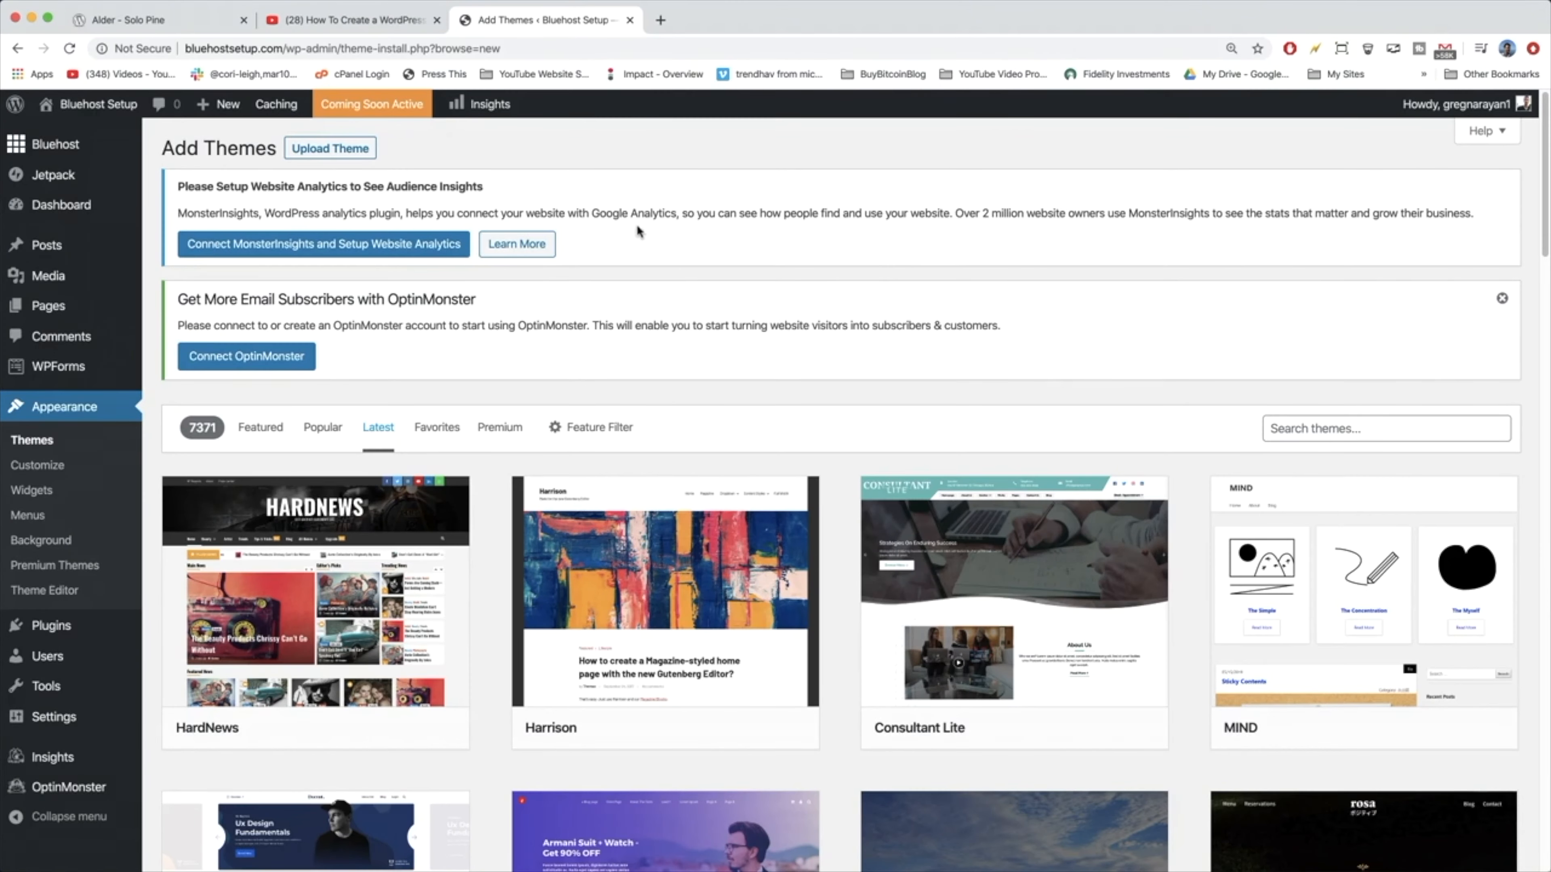
Switch to the WordPress blog tutorial video and expand its description.
click(393, 22)
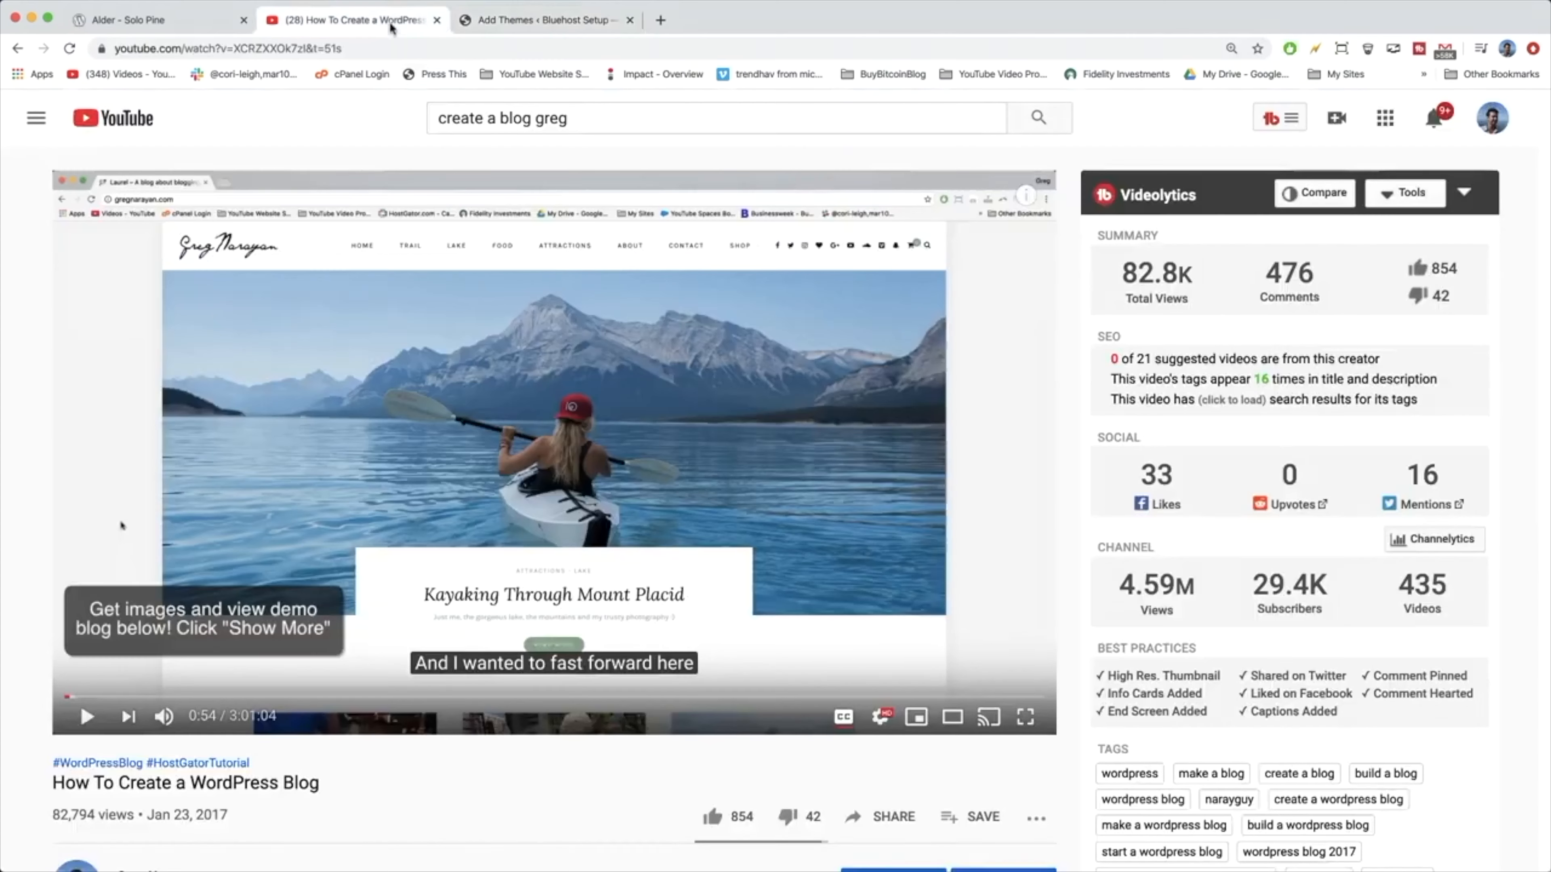
scroll(591, 412, down, 5)
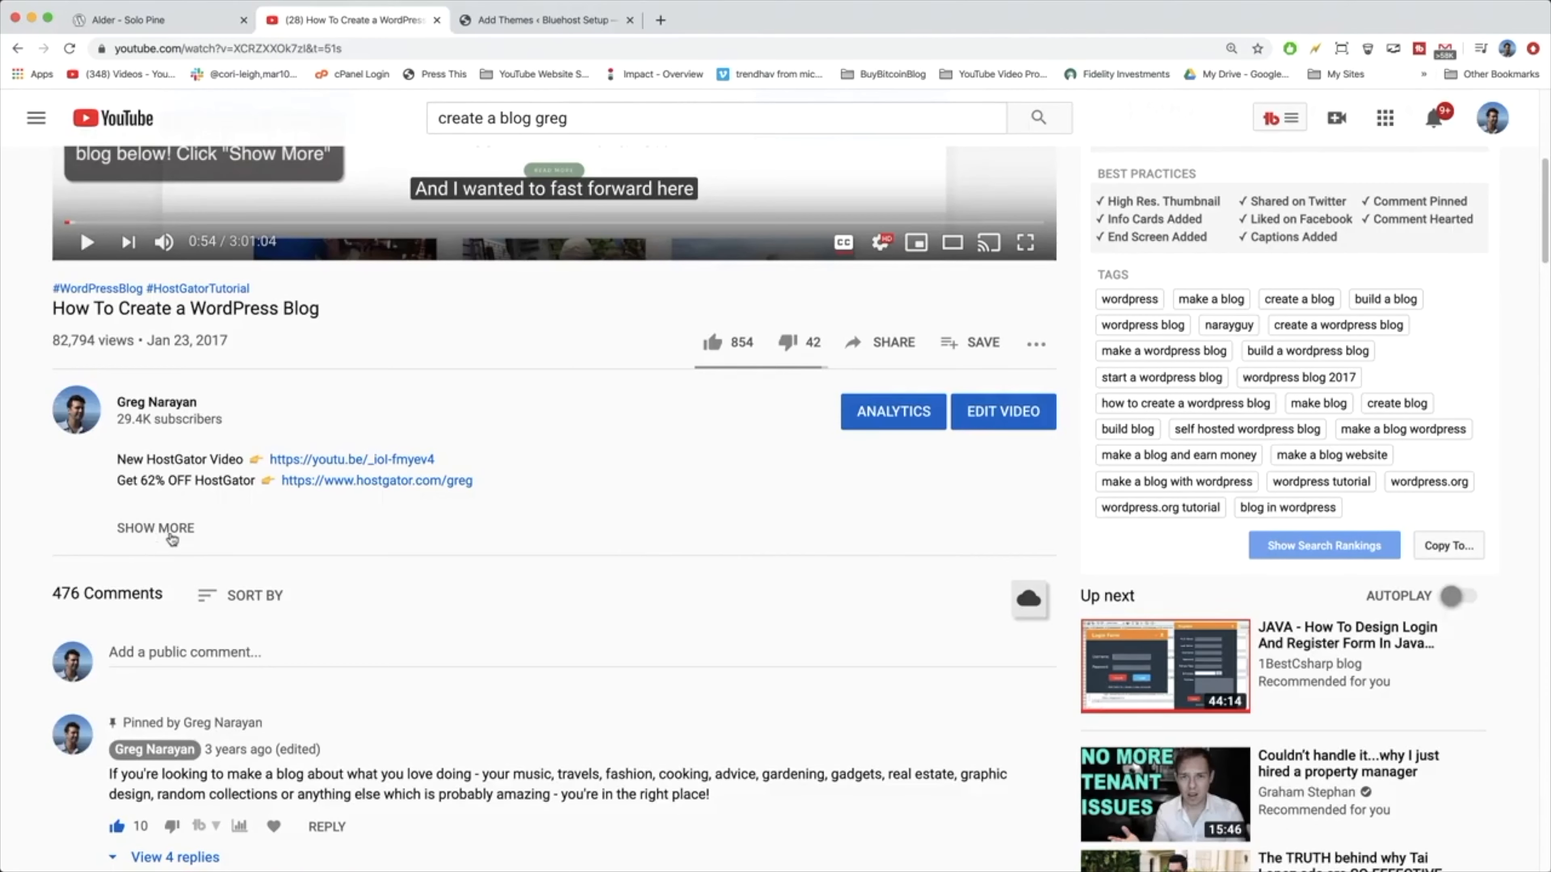
click(157, 528)
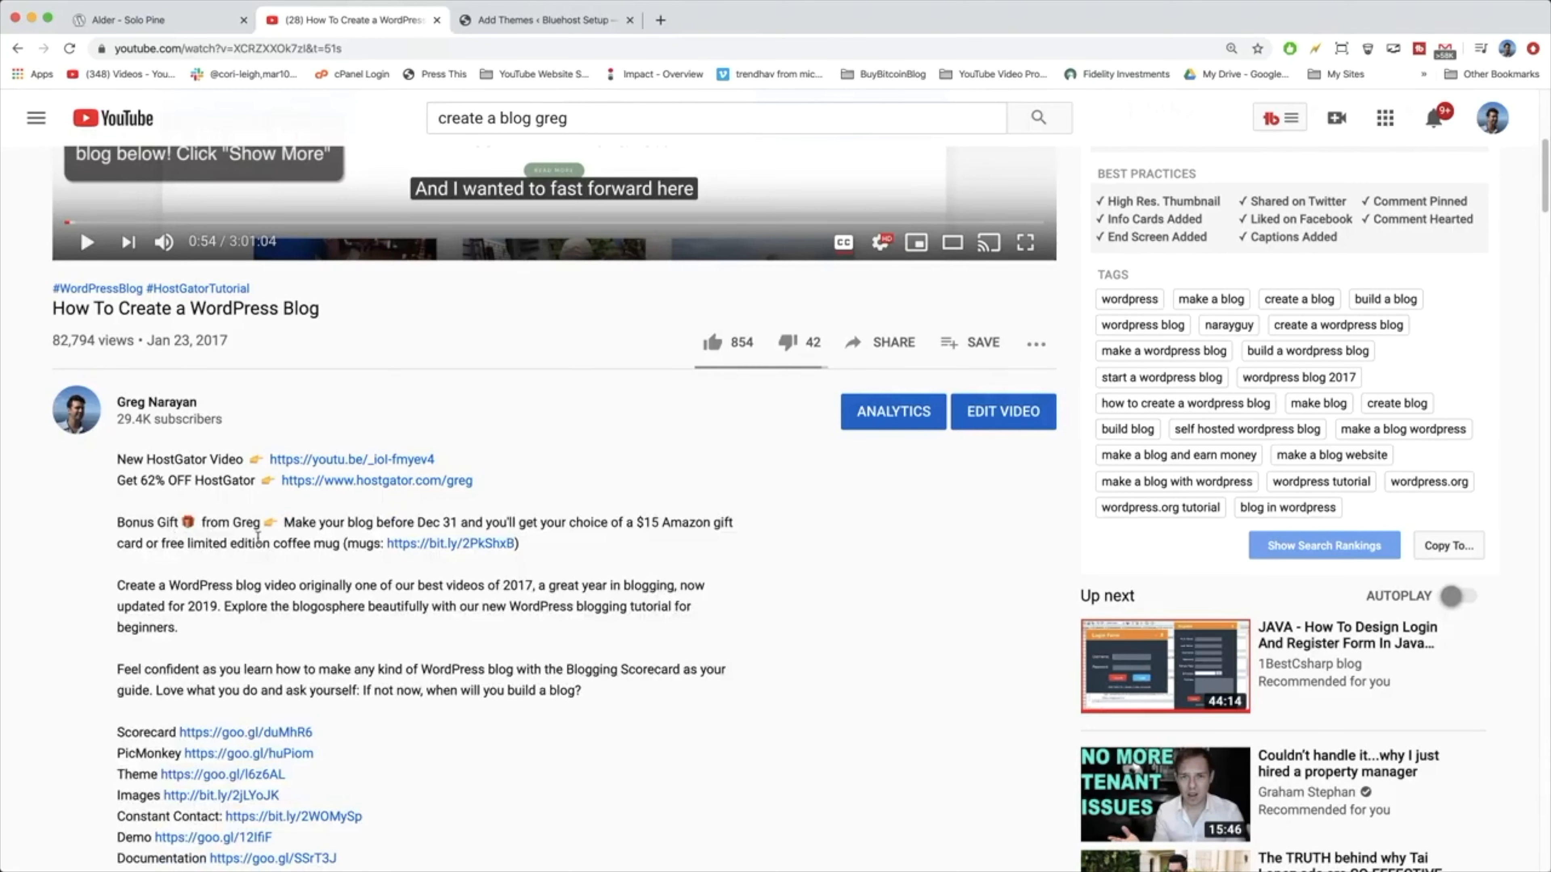
scroll(259, 535, down, 5)
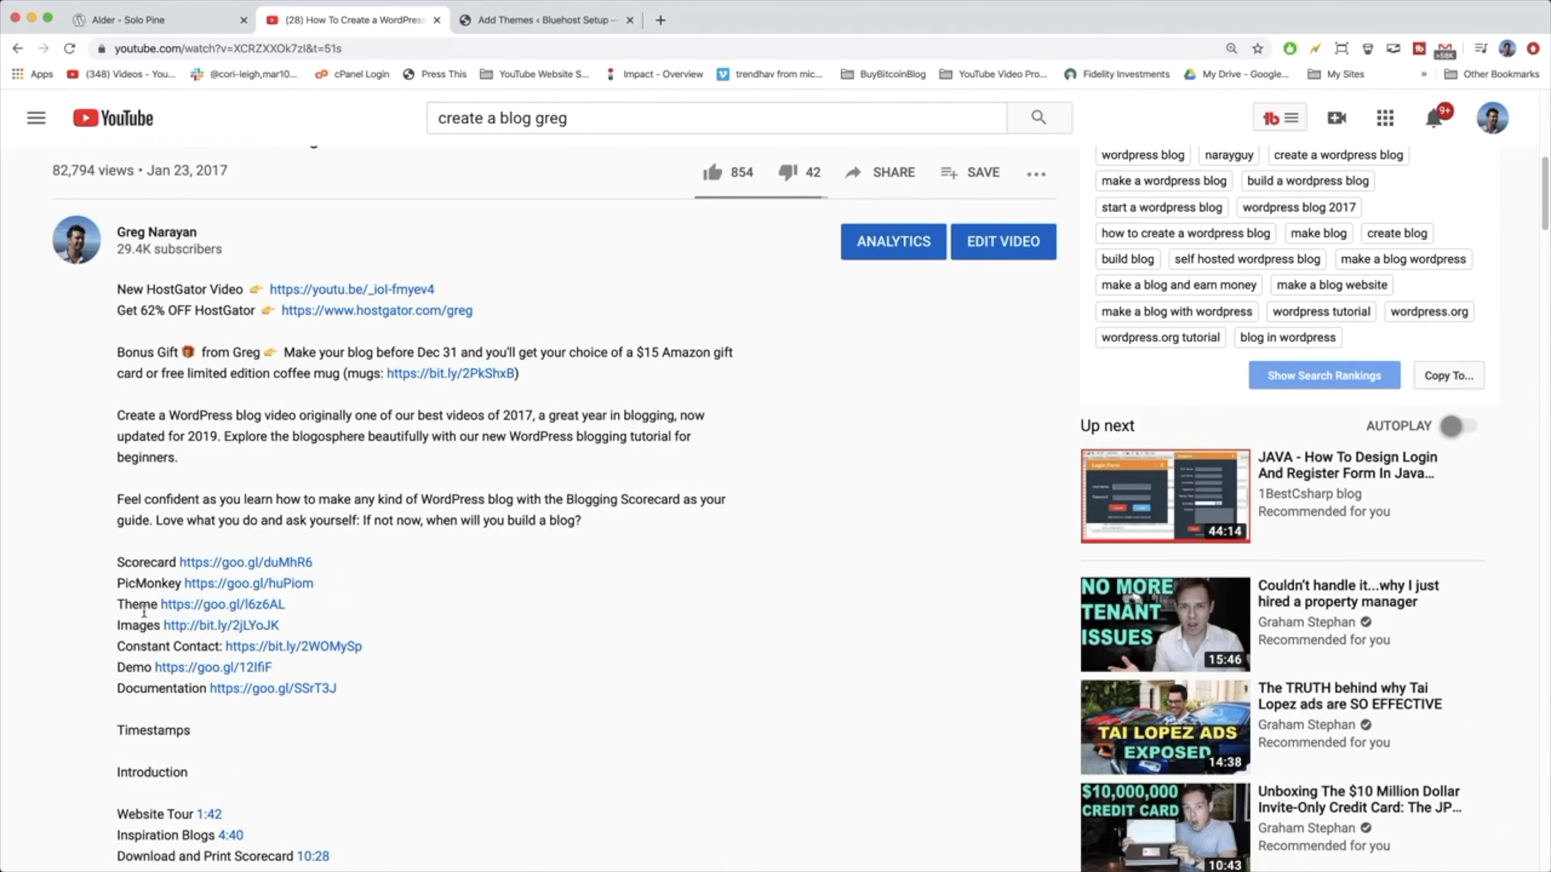
Open the goo.gl Theme link from the description in a new tab.
double_click(132, 605)
click(129, 602)
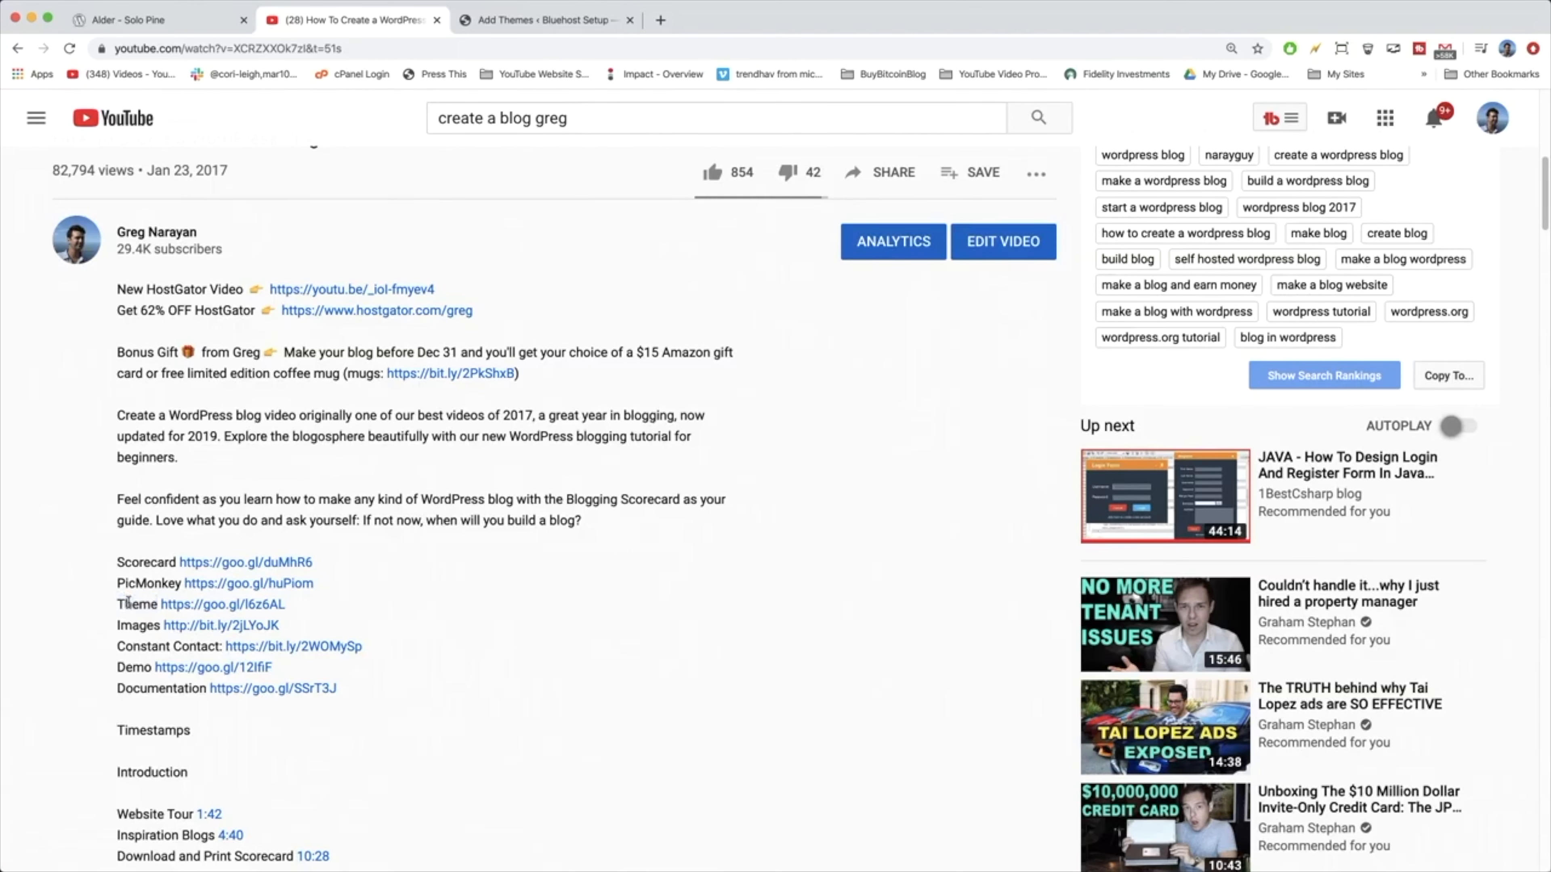
click(234, 607)
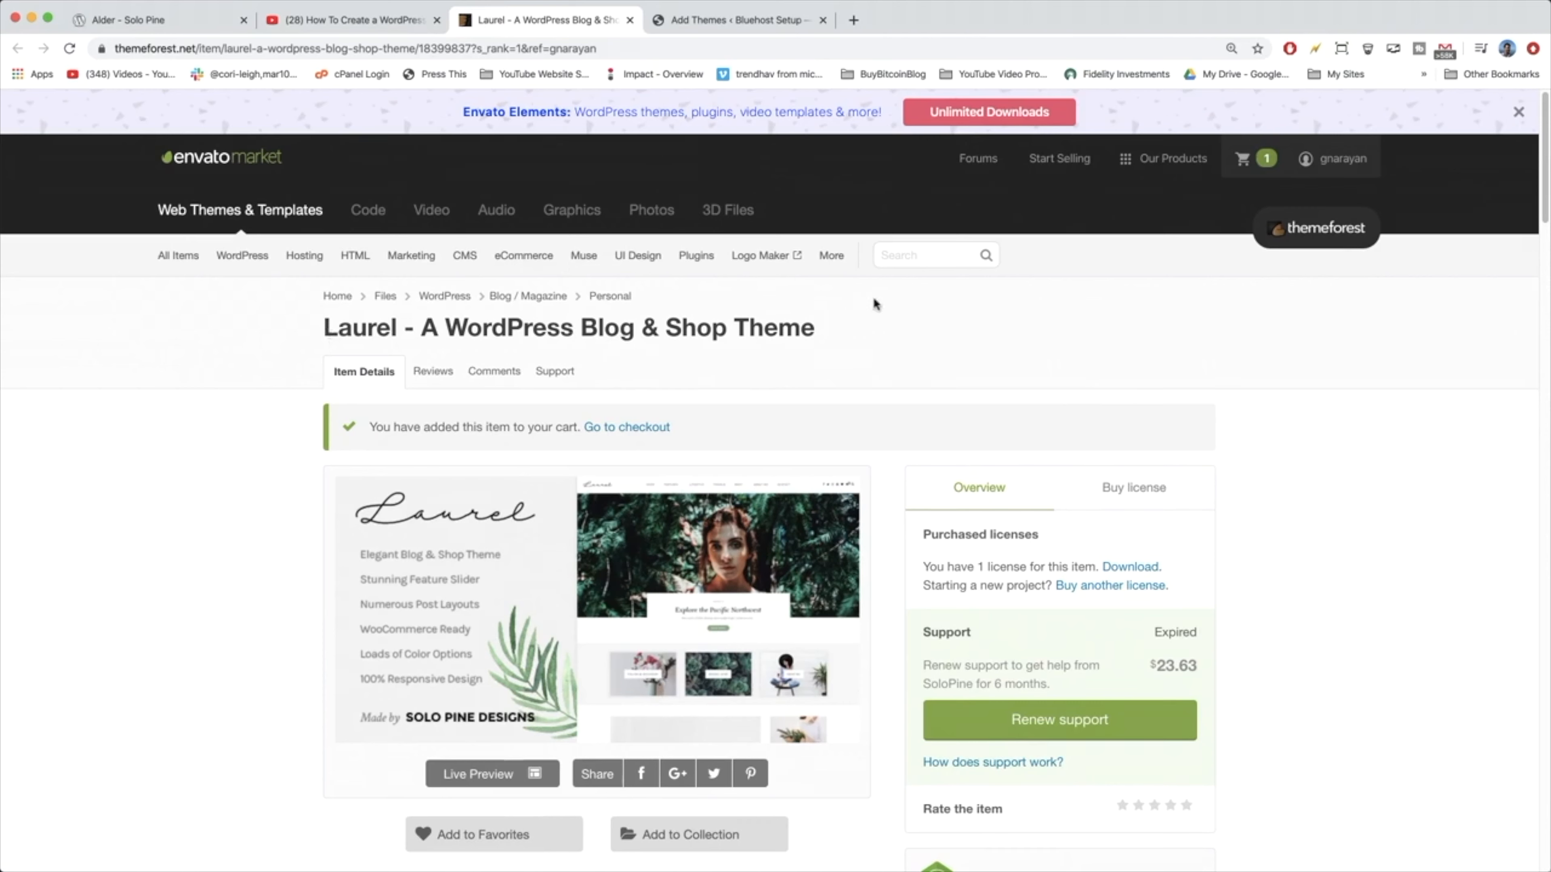
Search ThemeForest for 'Alder', open the Alder Responsive WordPress Blog Theme page, and add a blank tab.
click(915, 255)
text(Alder)
click(985, 256)
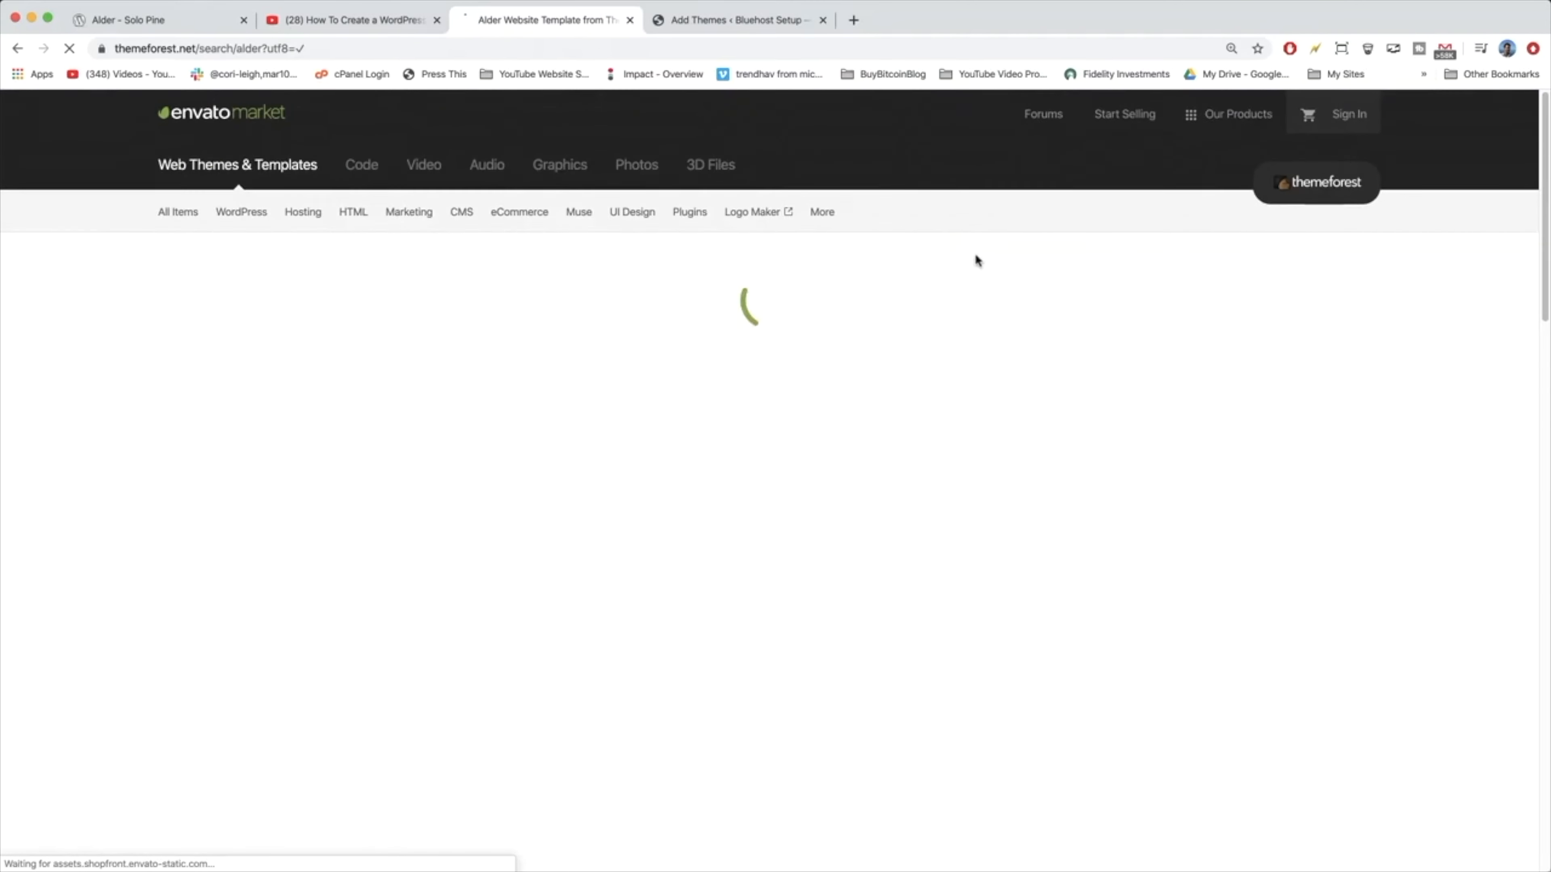
scroll(703, 430, down, 3)
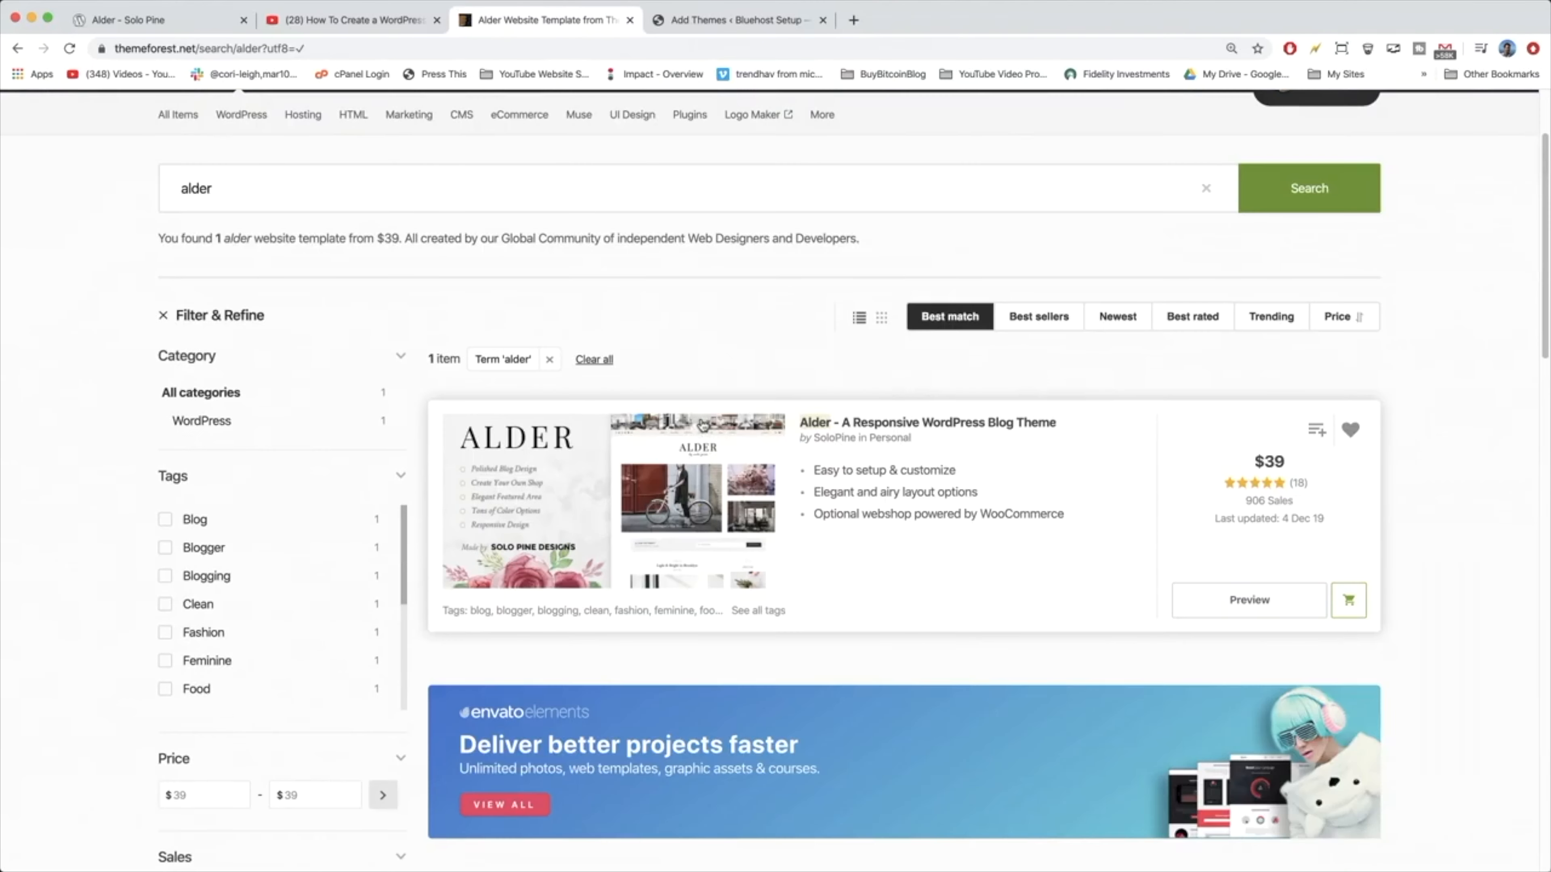
click(562, 488)
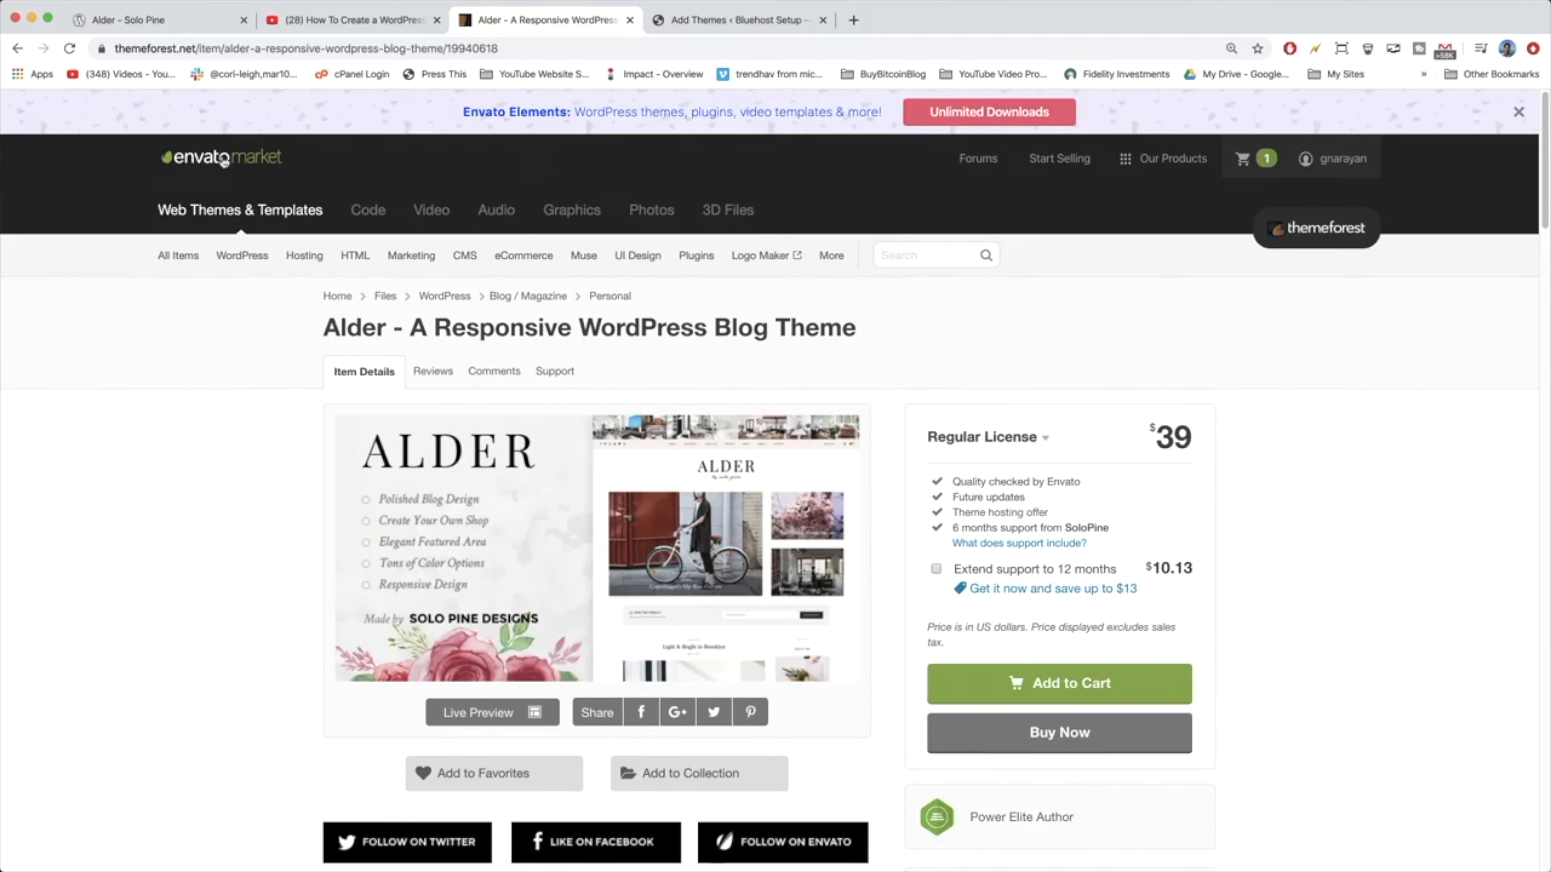
click(854, 20)
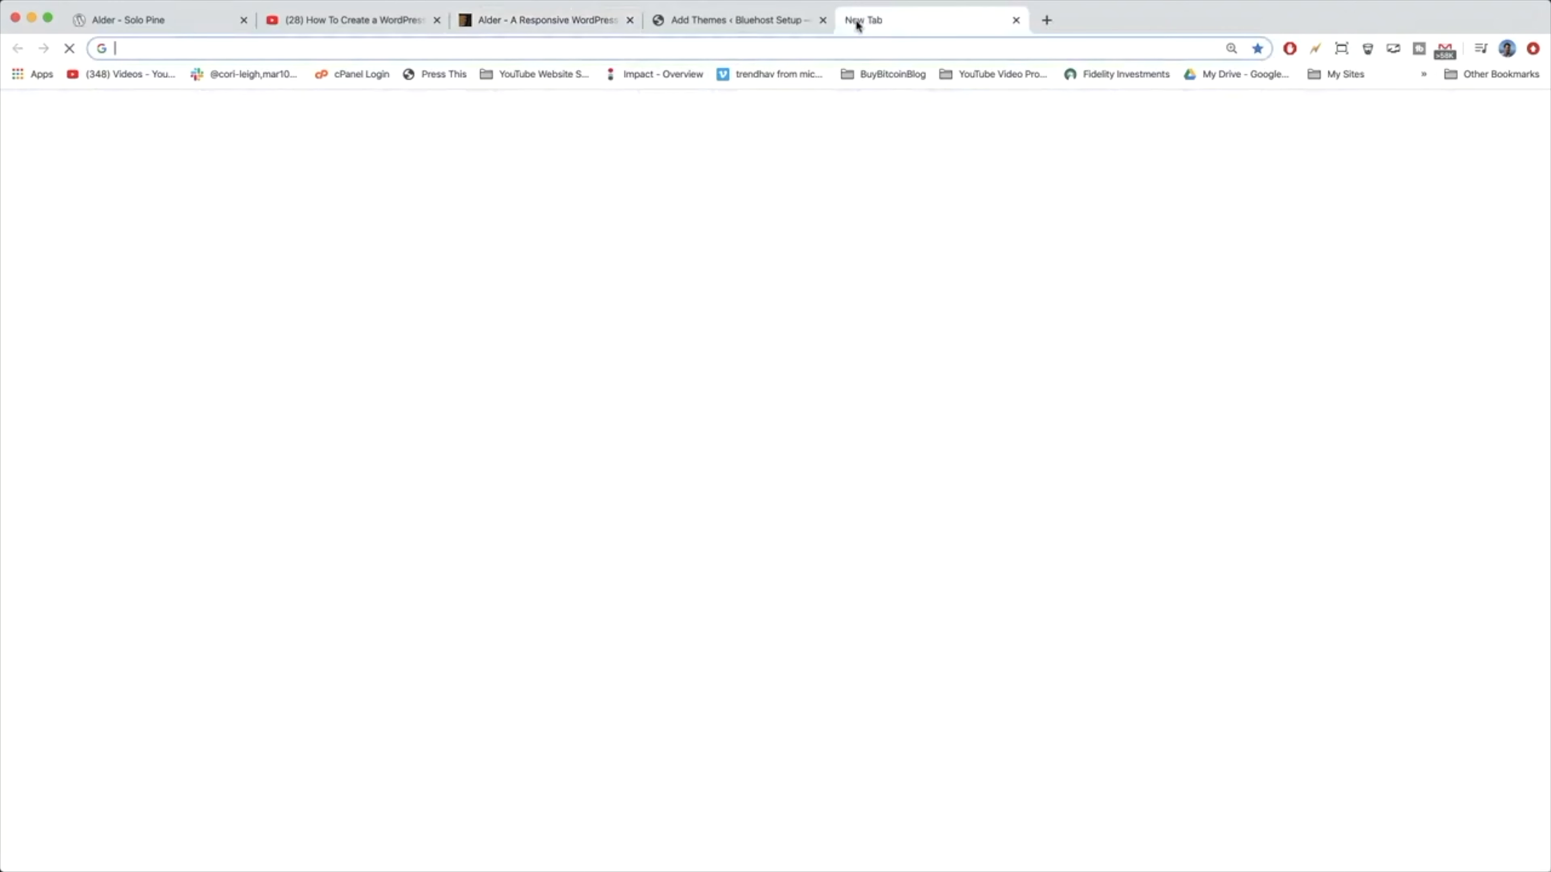
Load solopine.com and open Solo Pine's Alder - A Blog & Shop Theme page.
text(solopine)
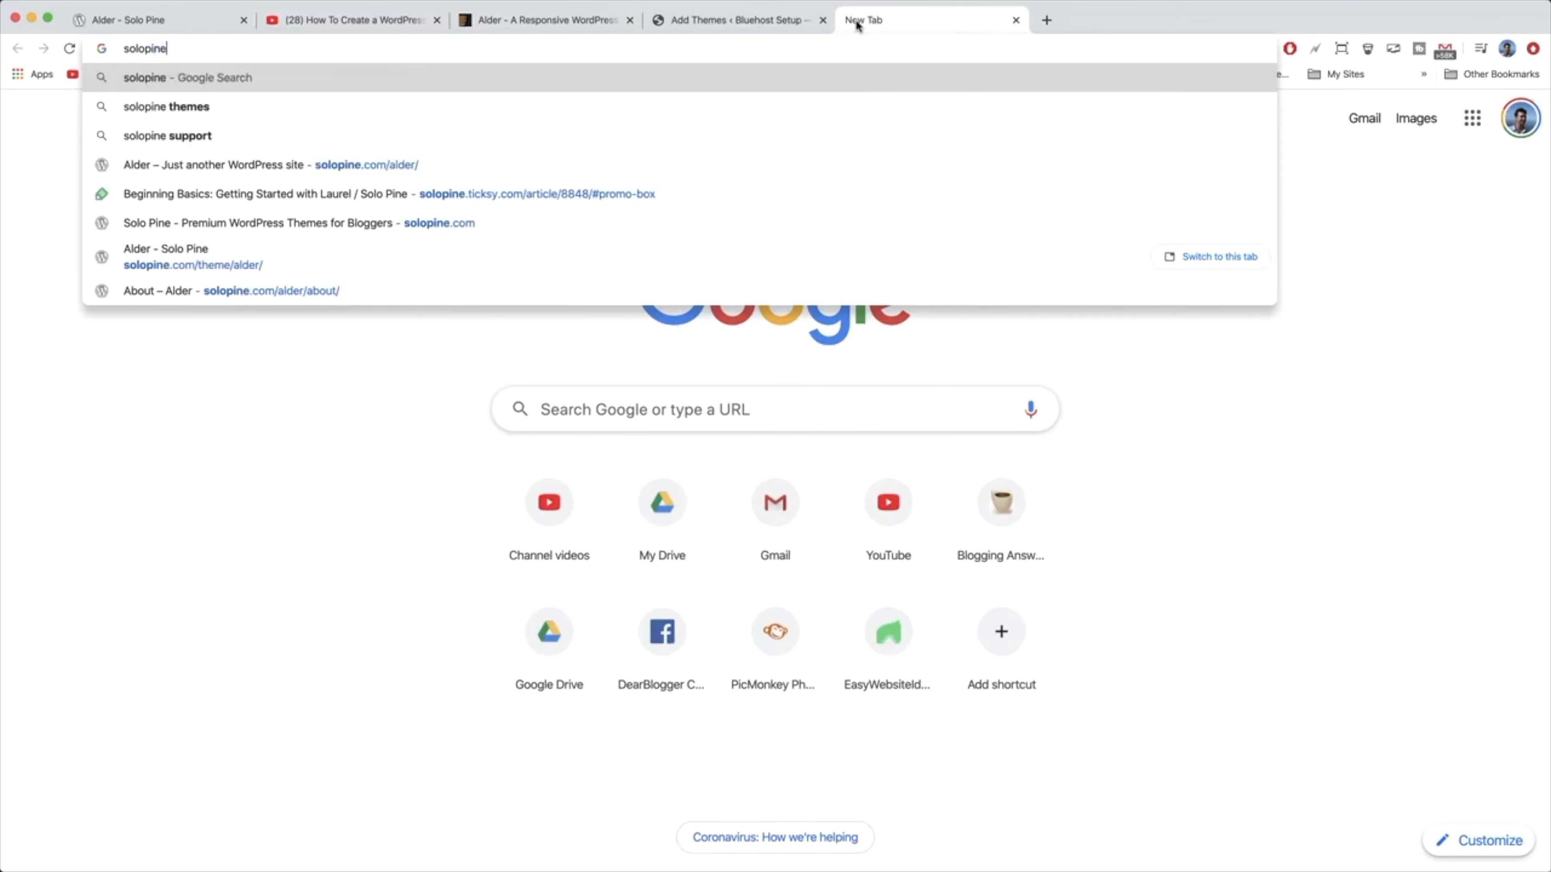
text(.com)
key(Return)
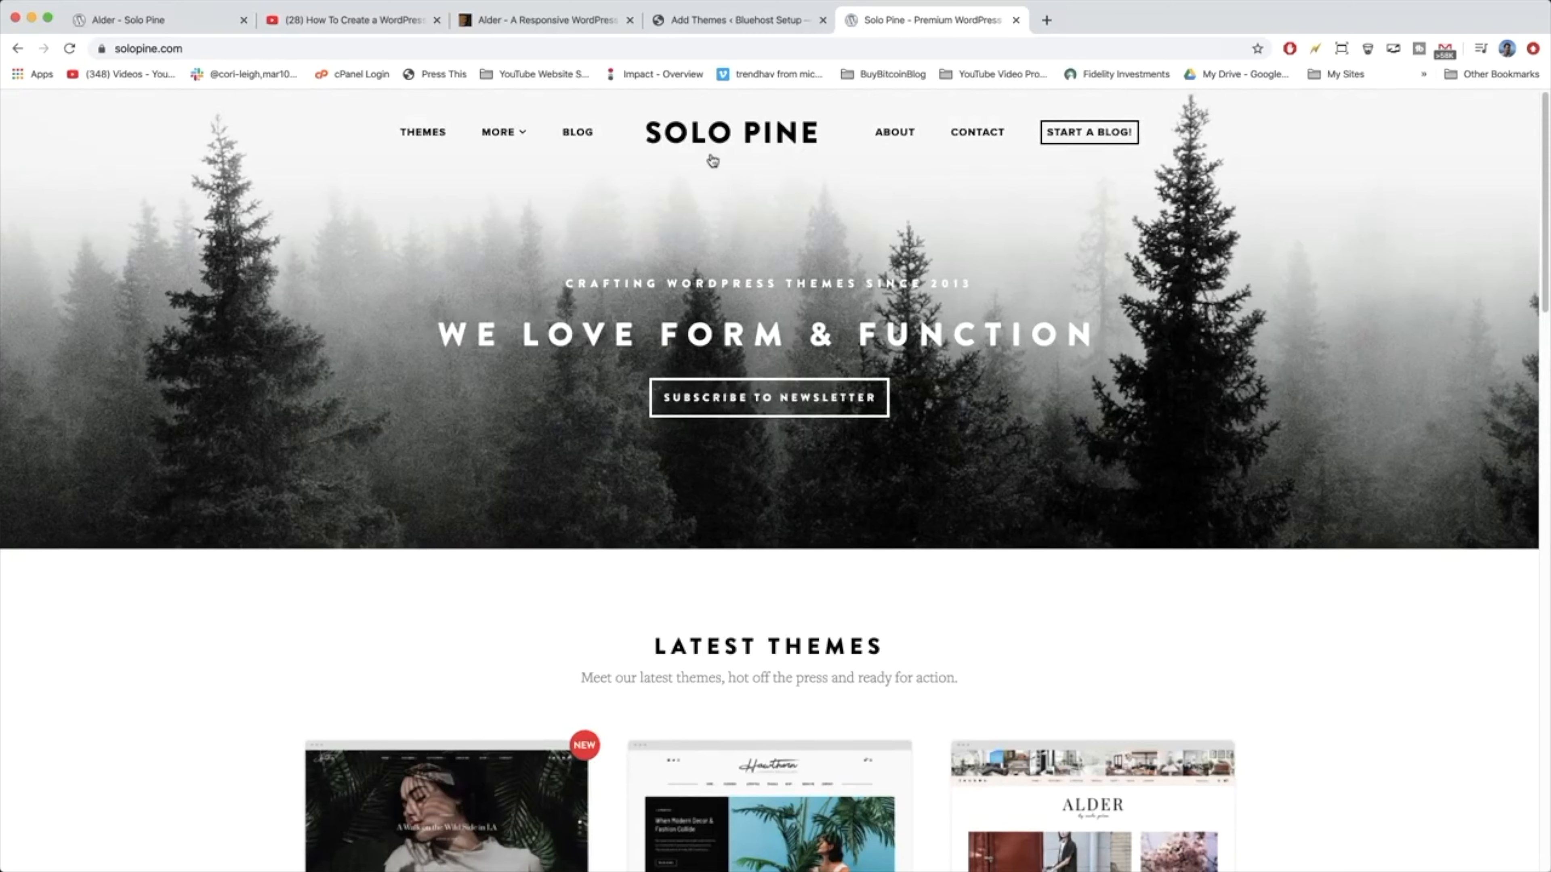
scroll(818, 279, down, 7)
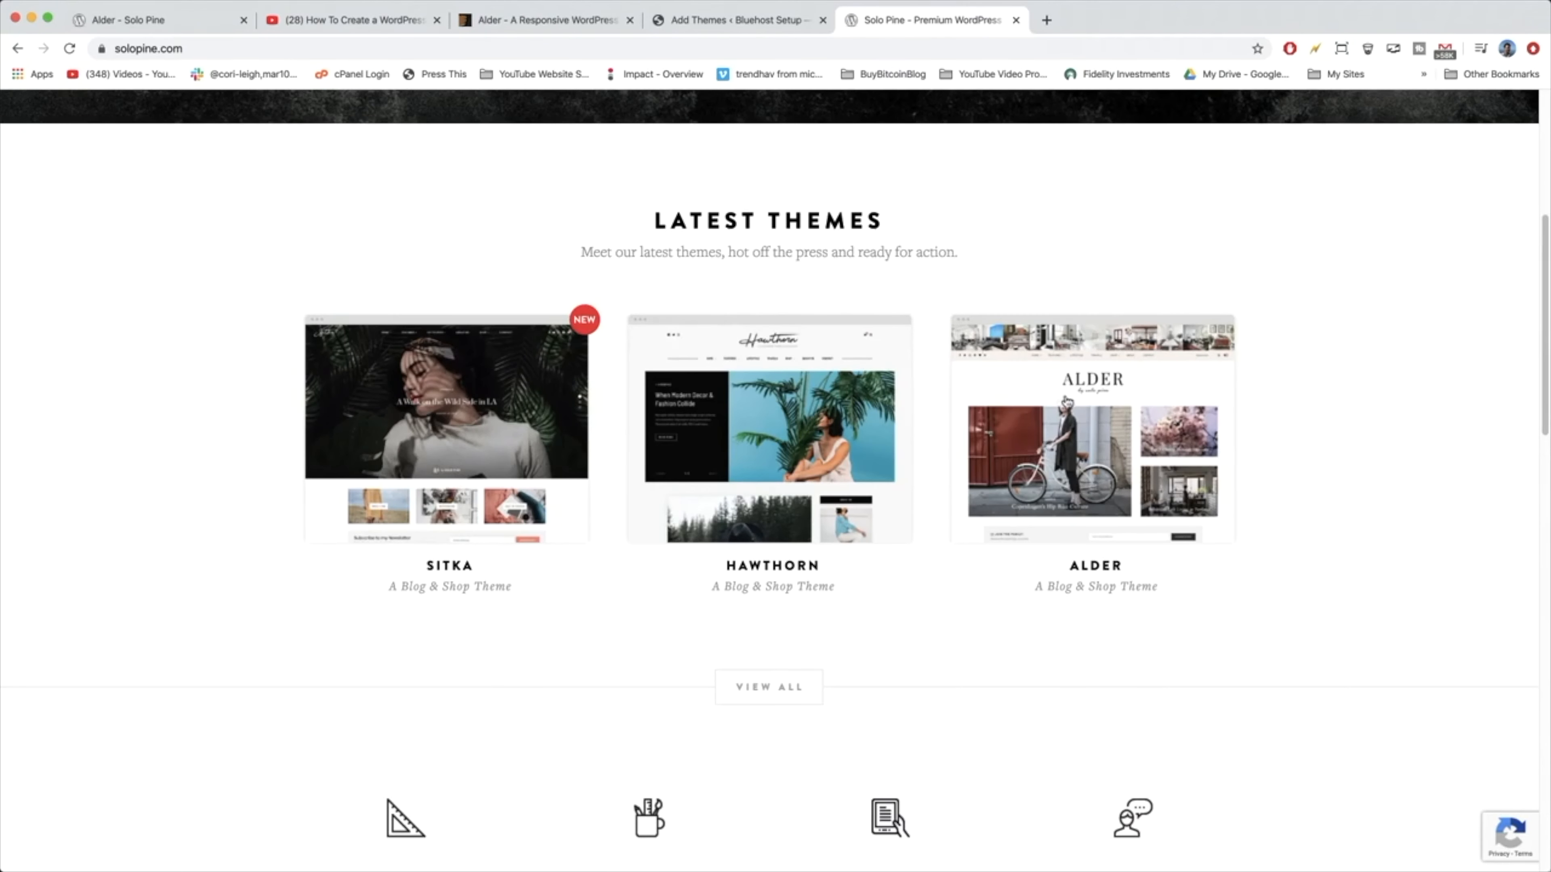
click(1071, 406)
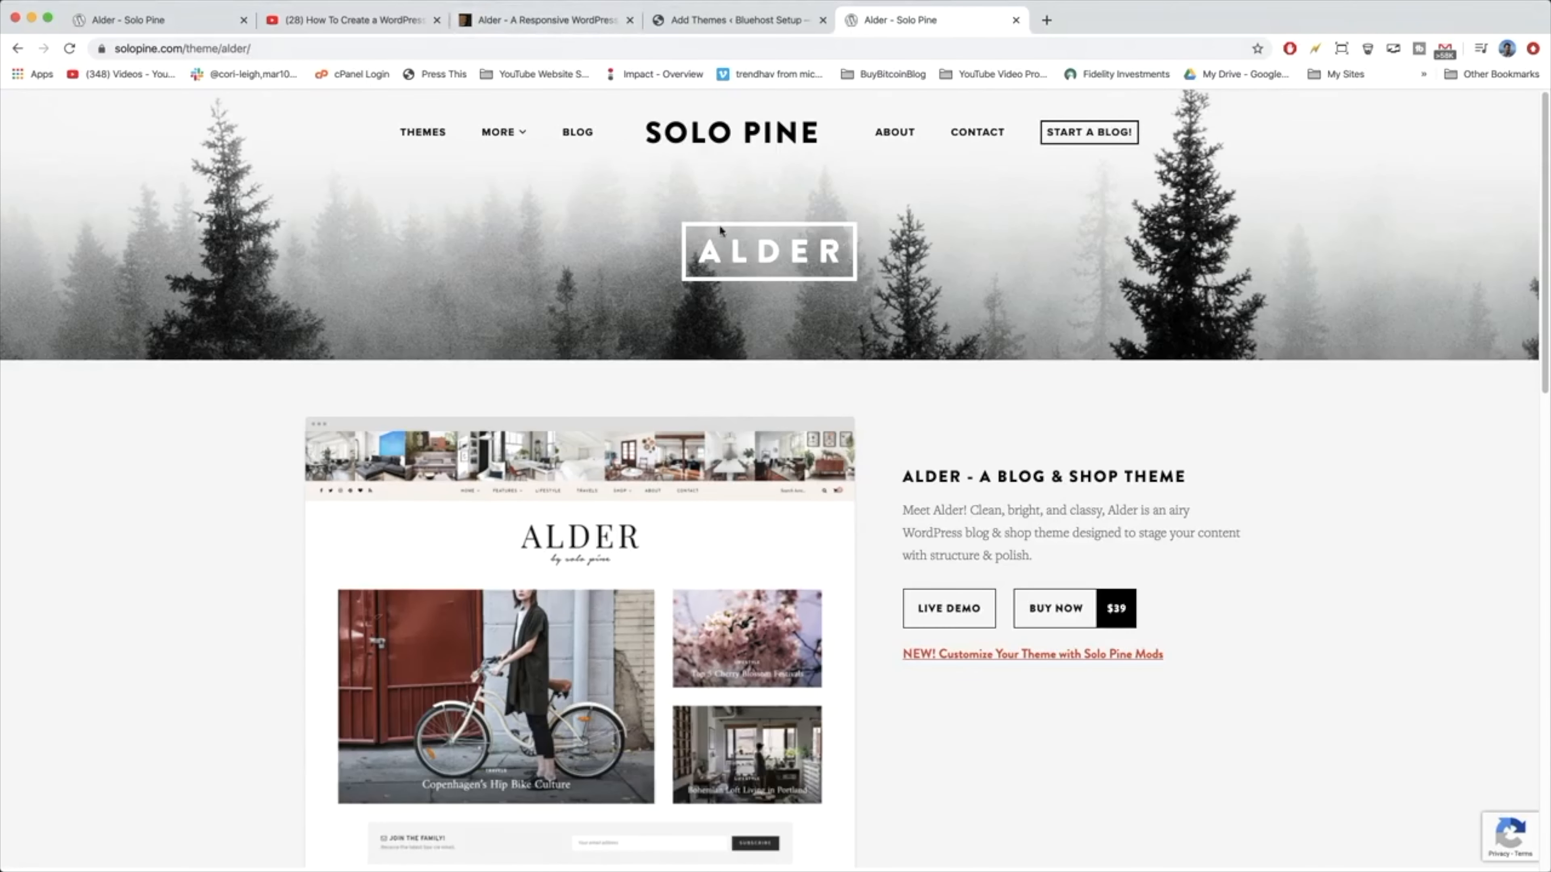
Compare the Solo Pine and ThemeForest Alder pages, ending on the ThemeForest listing.
click(556, 22)
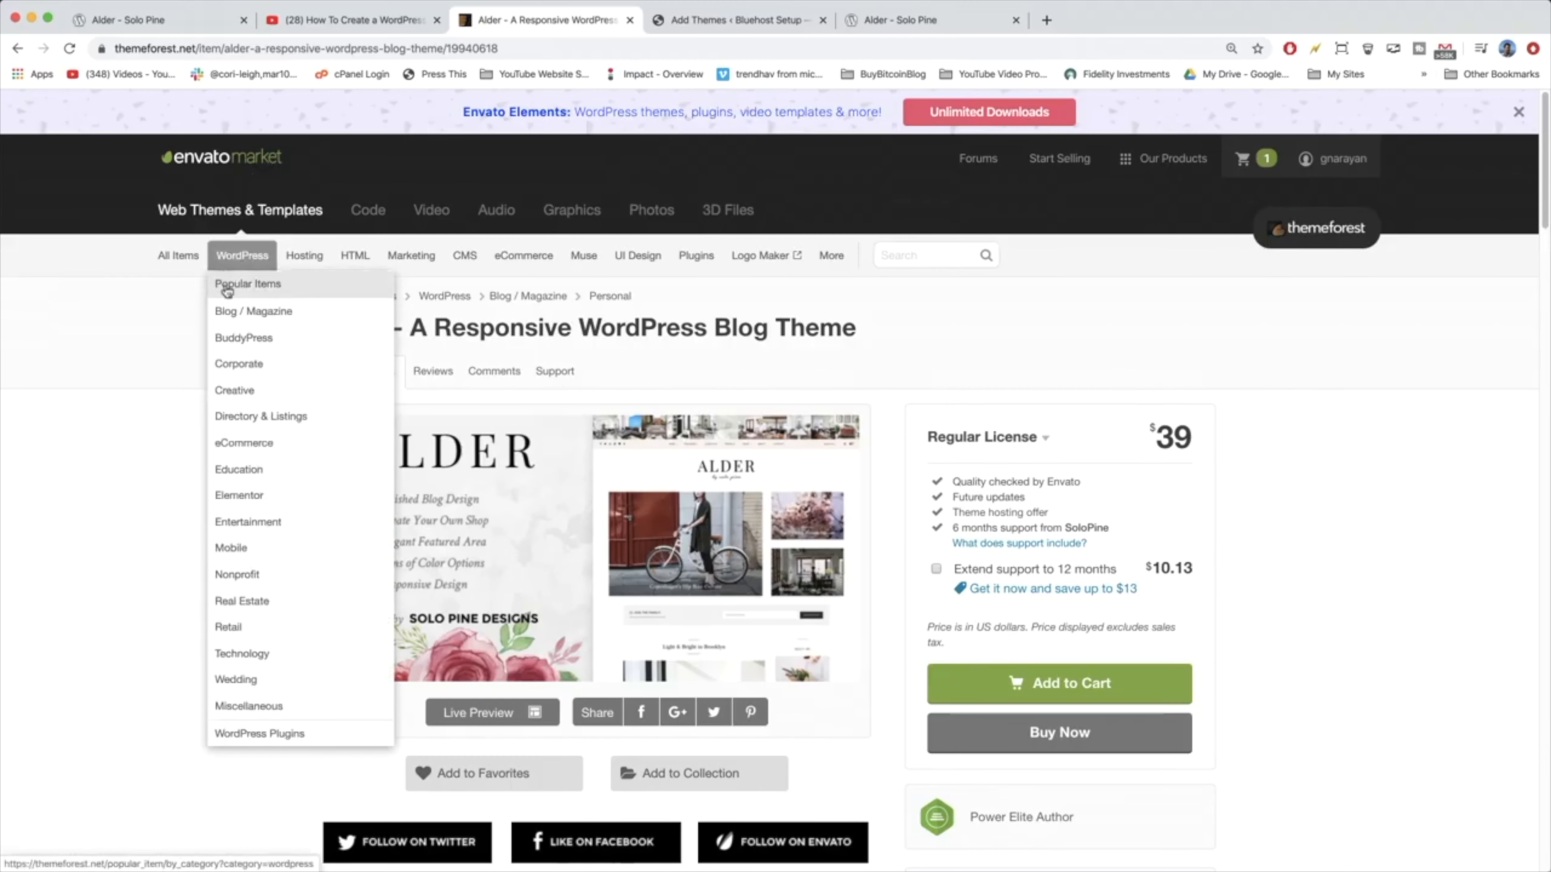
click(919, 20)
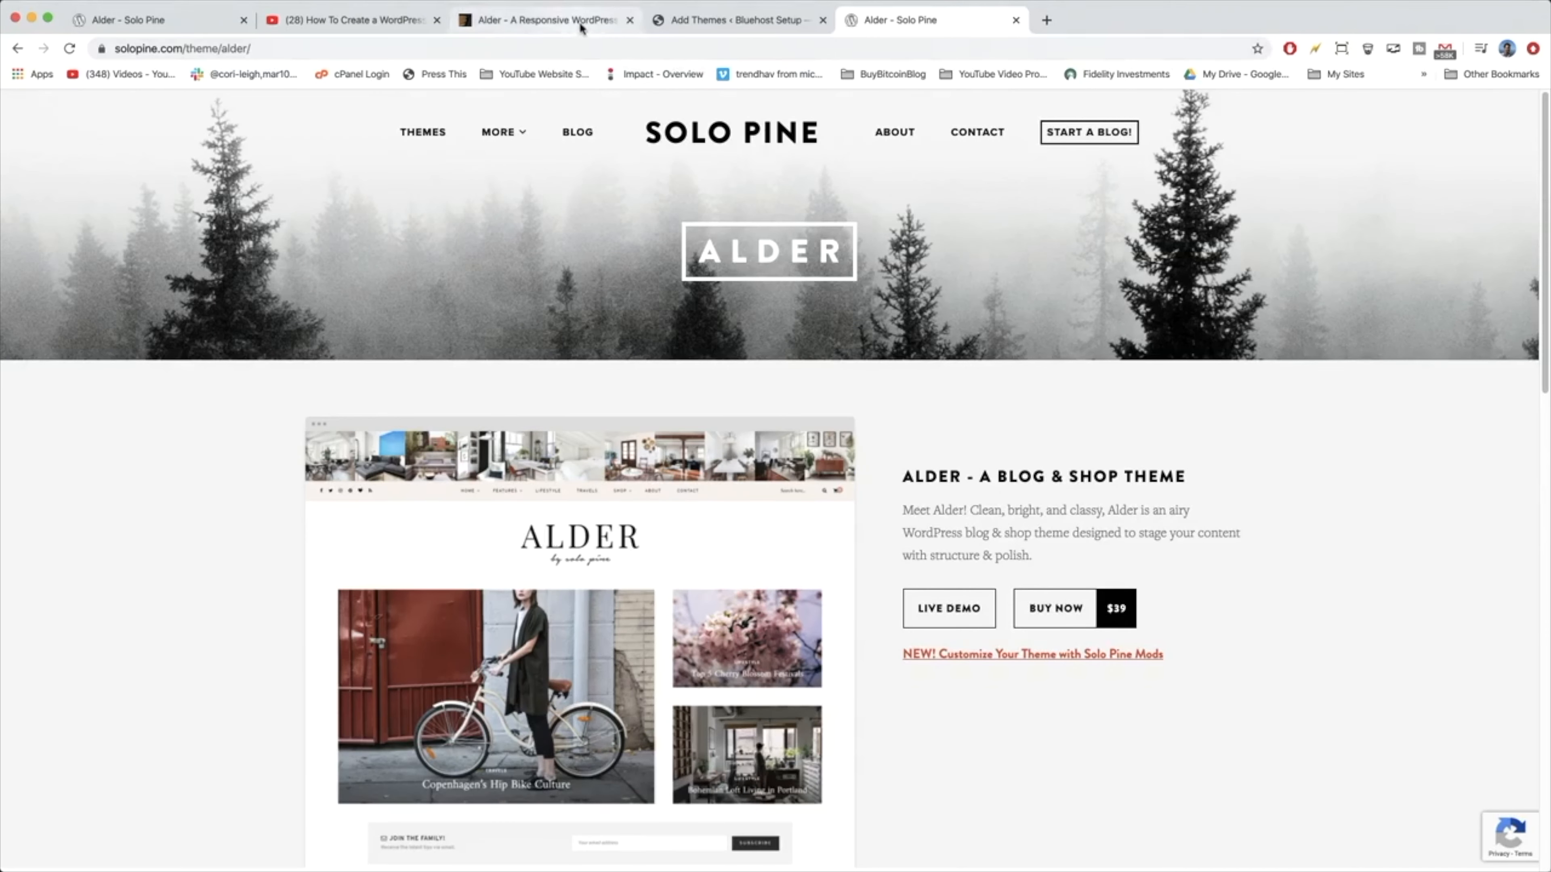
click(519, 27)
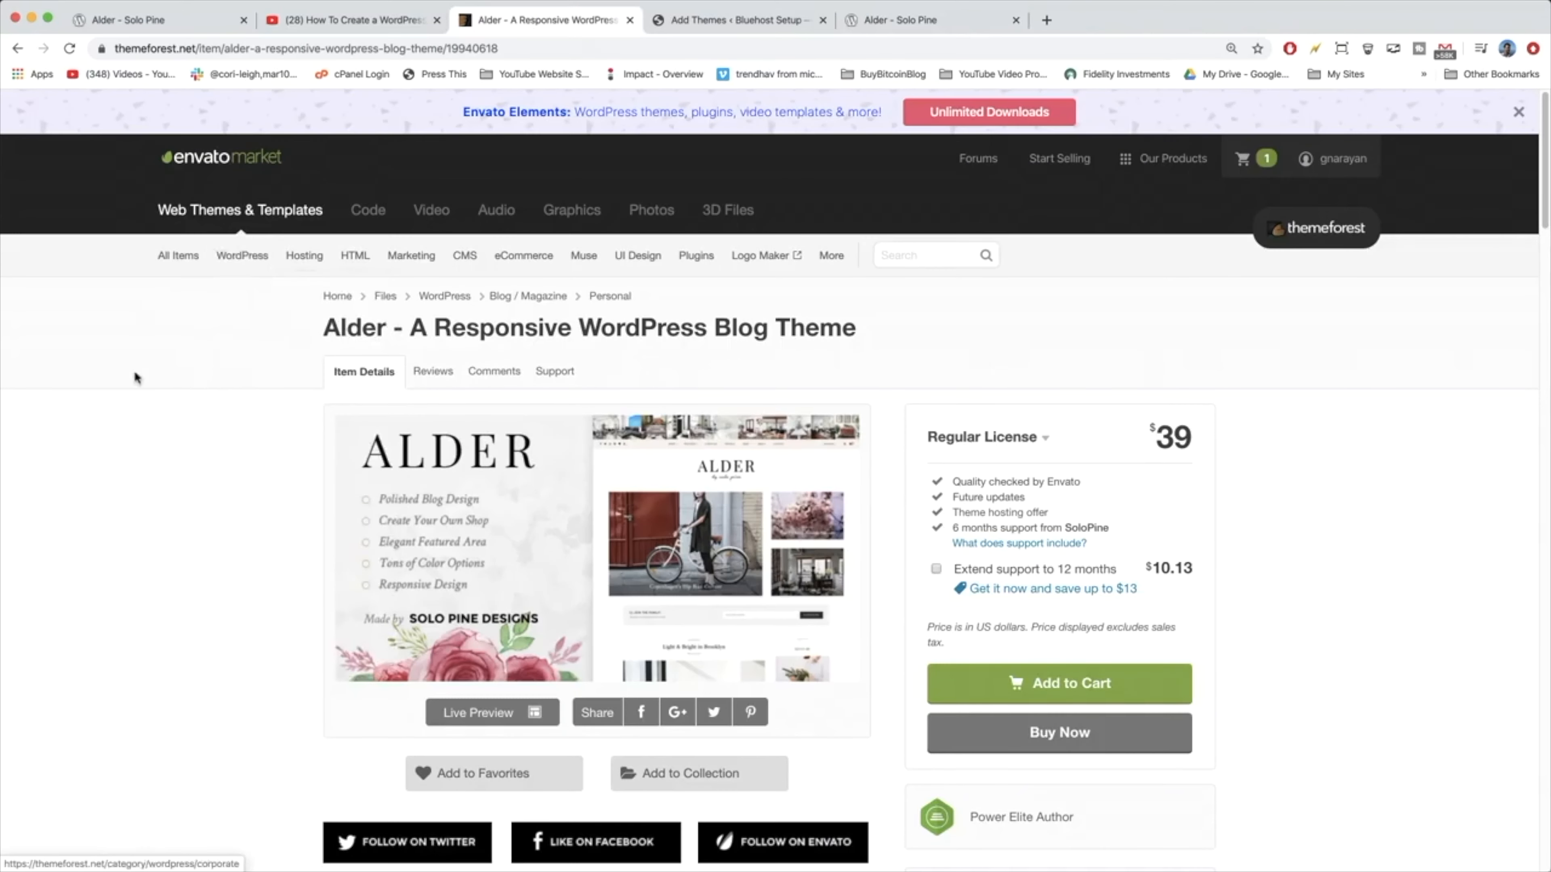
scroll(202, 428, down, 10)
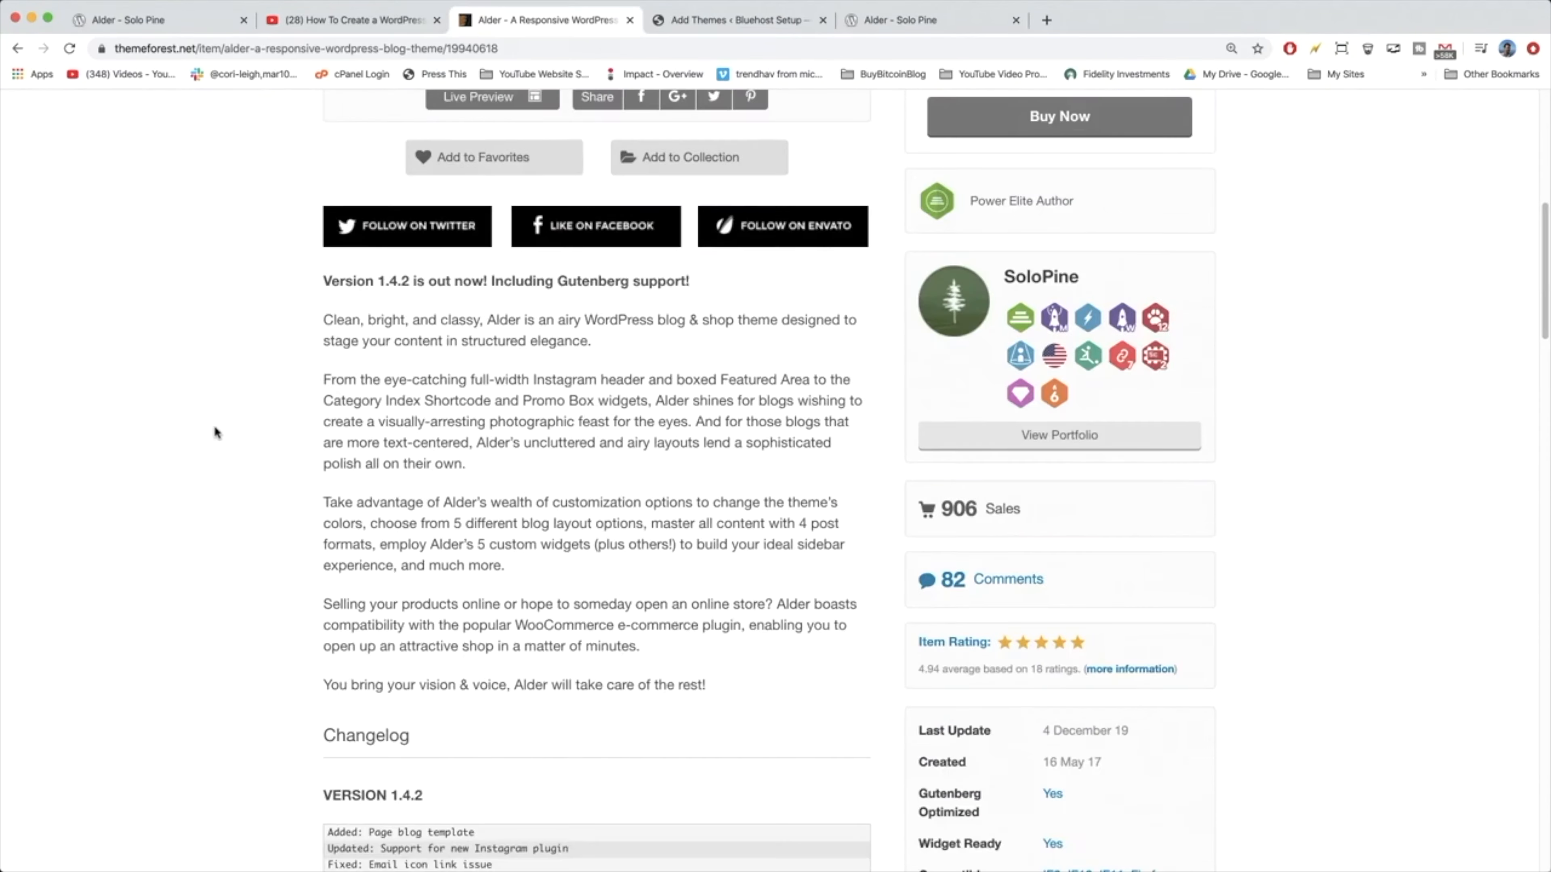
scroll(213, 426, up, 9)
scroll(215, 432, up, 1)
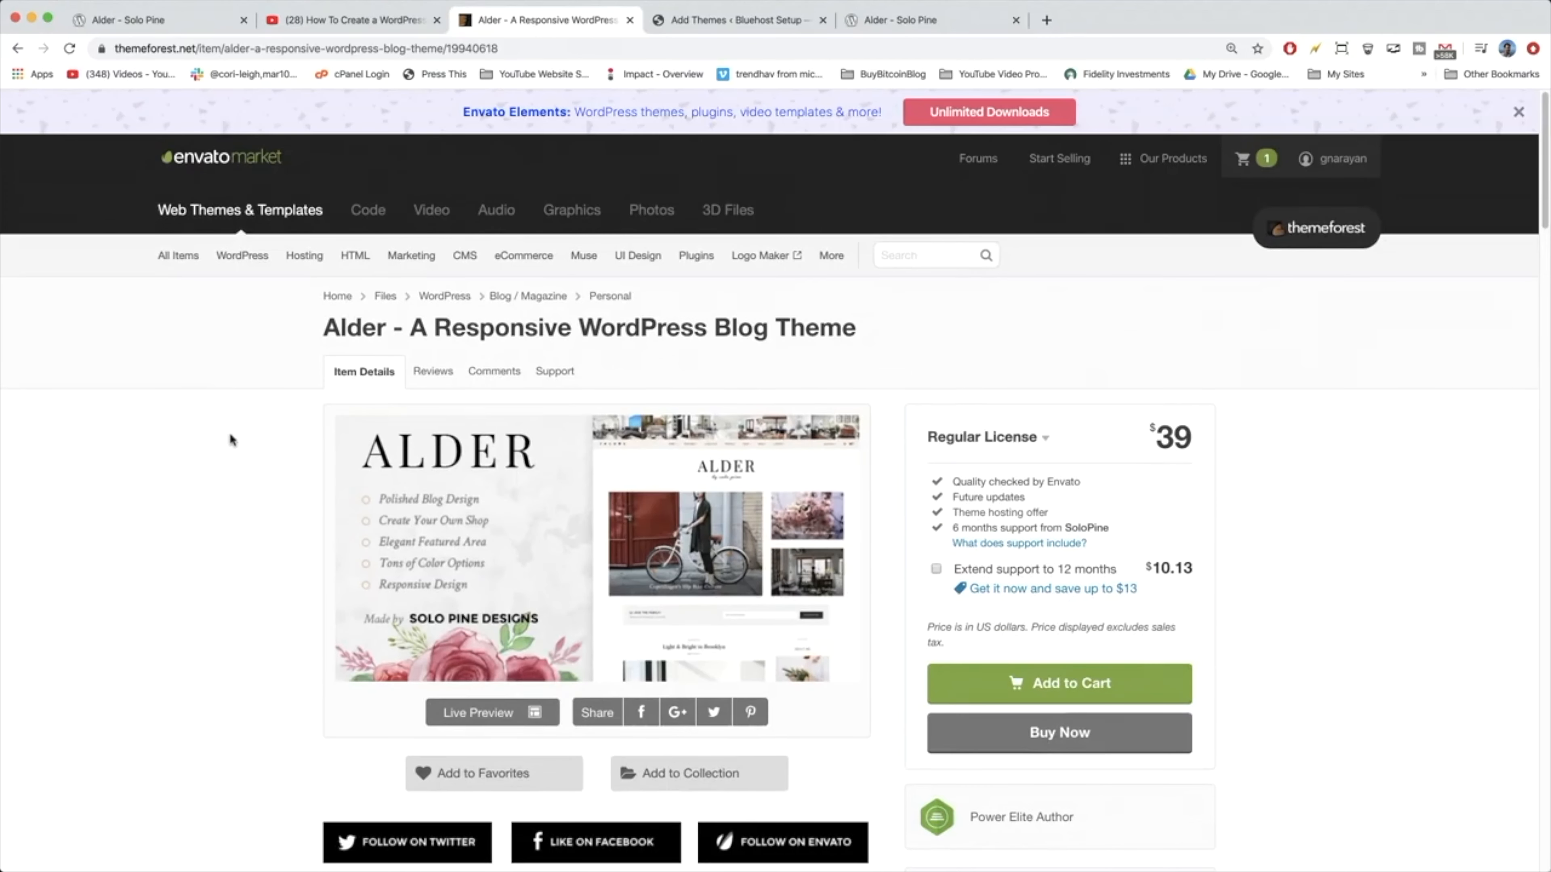
scroll(292, 408, down, 10)
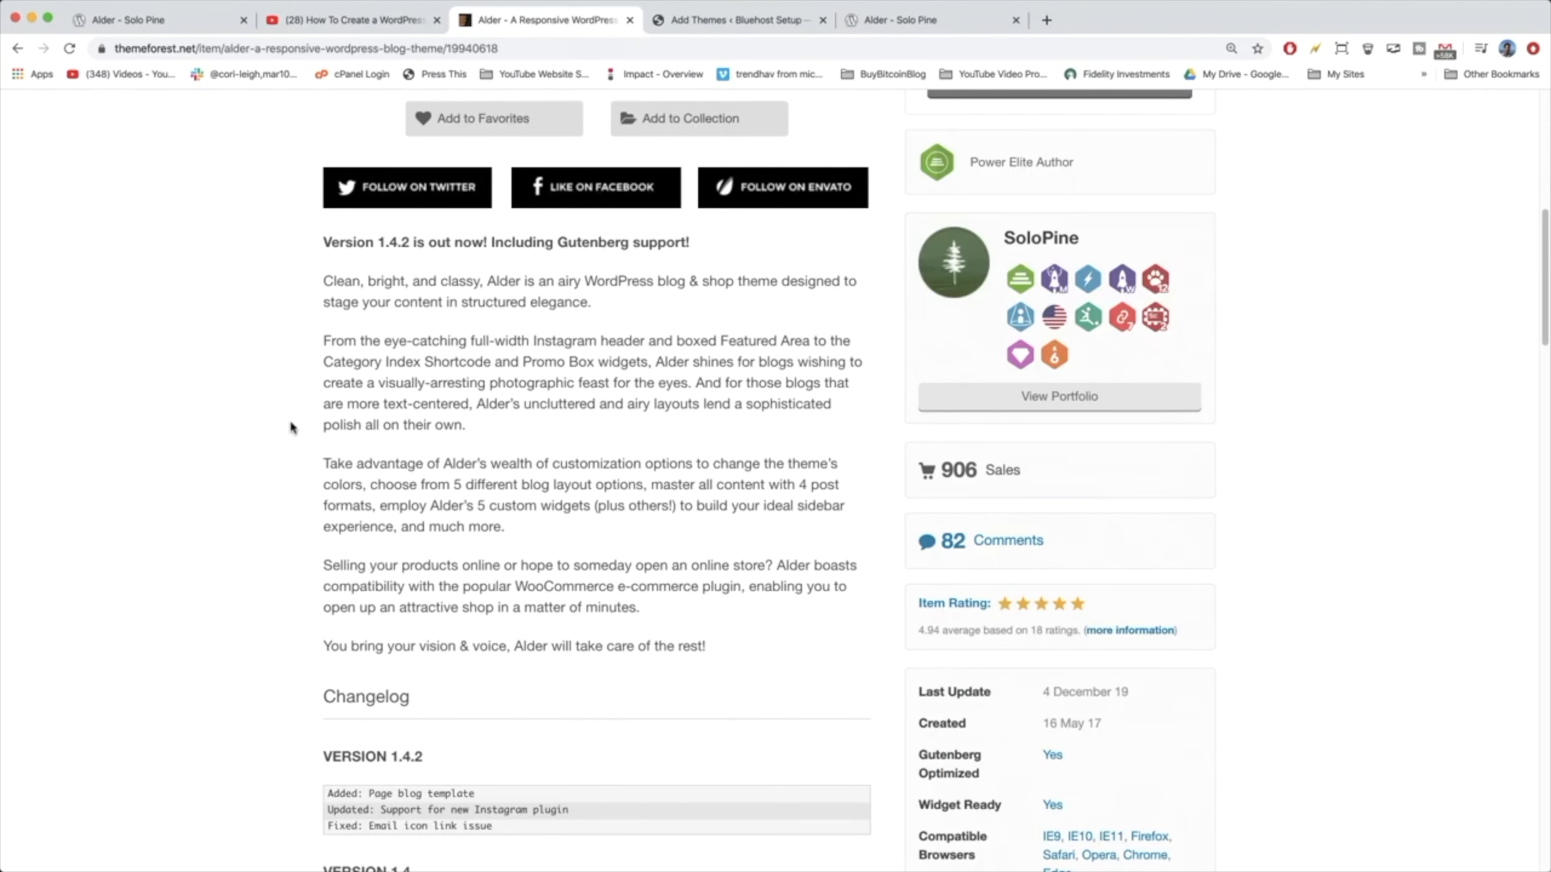
drag(1029, 474, 919, 476)
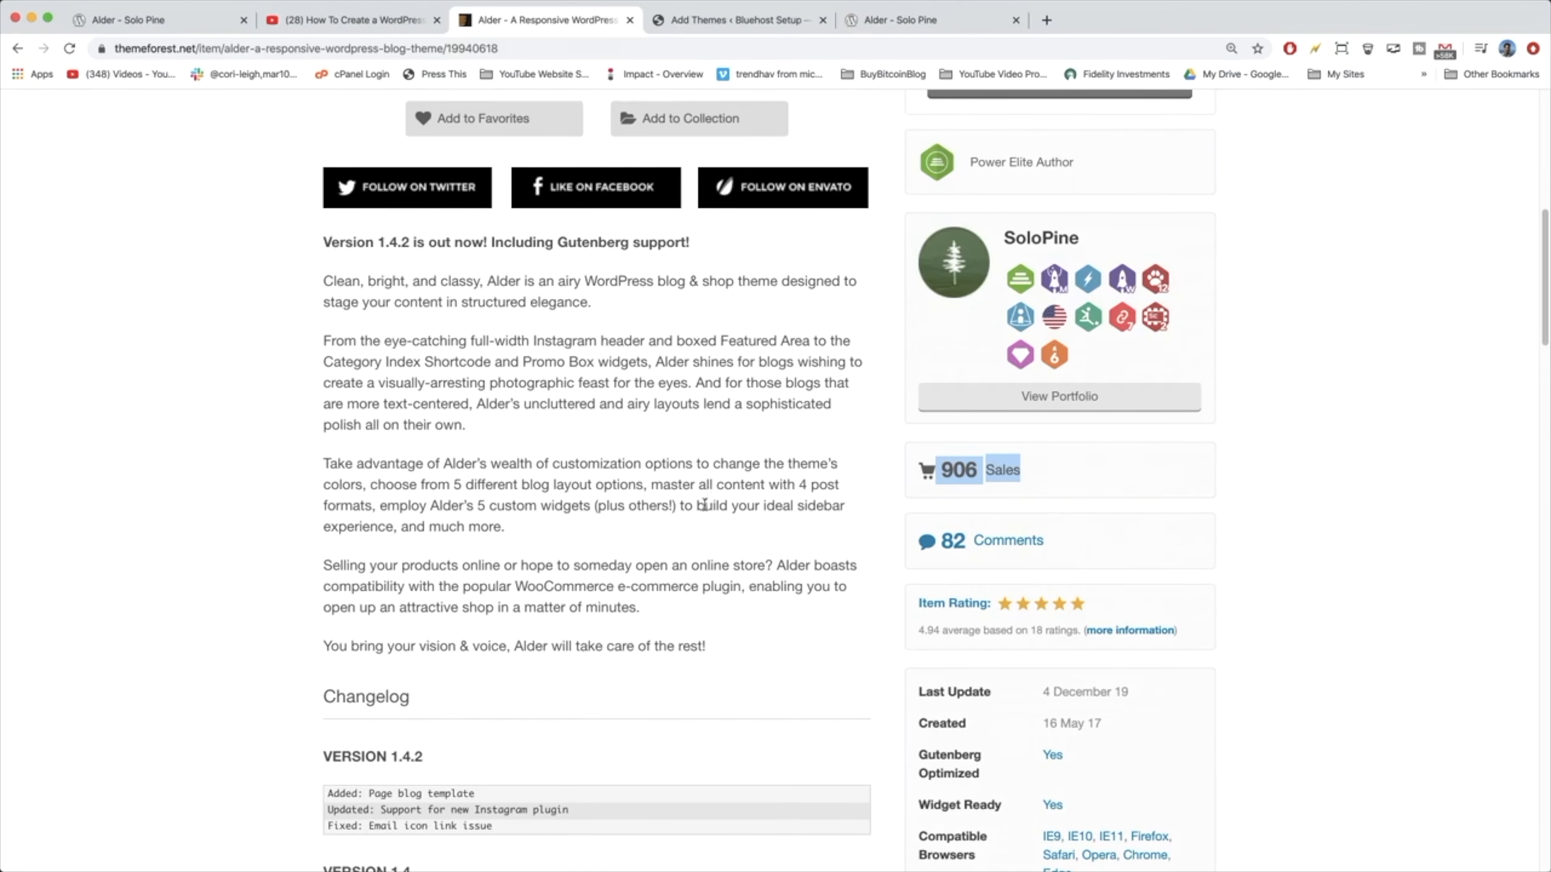
scroll(704, 505, up, 10)
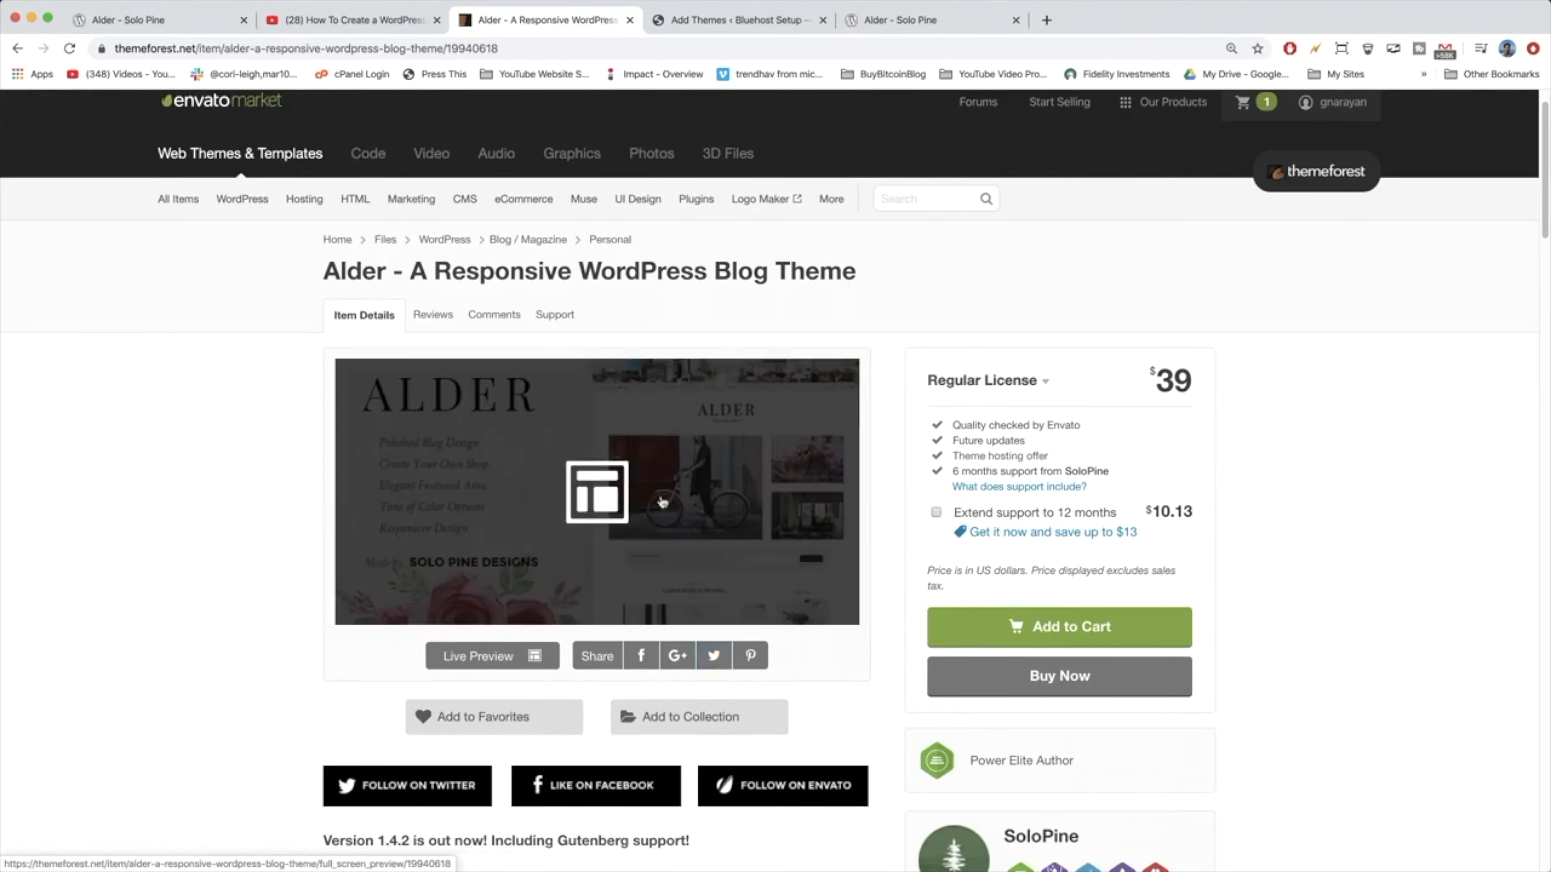
scroll(269, 374, up, 1)
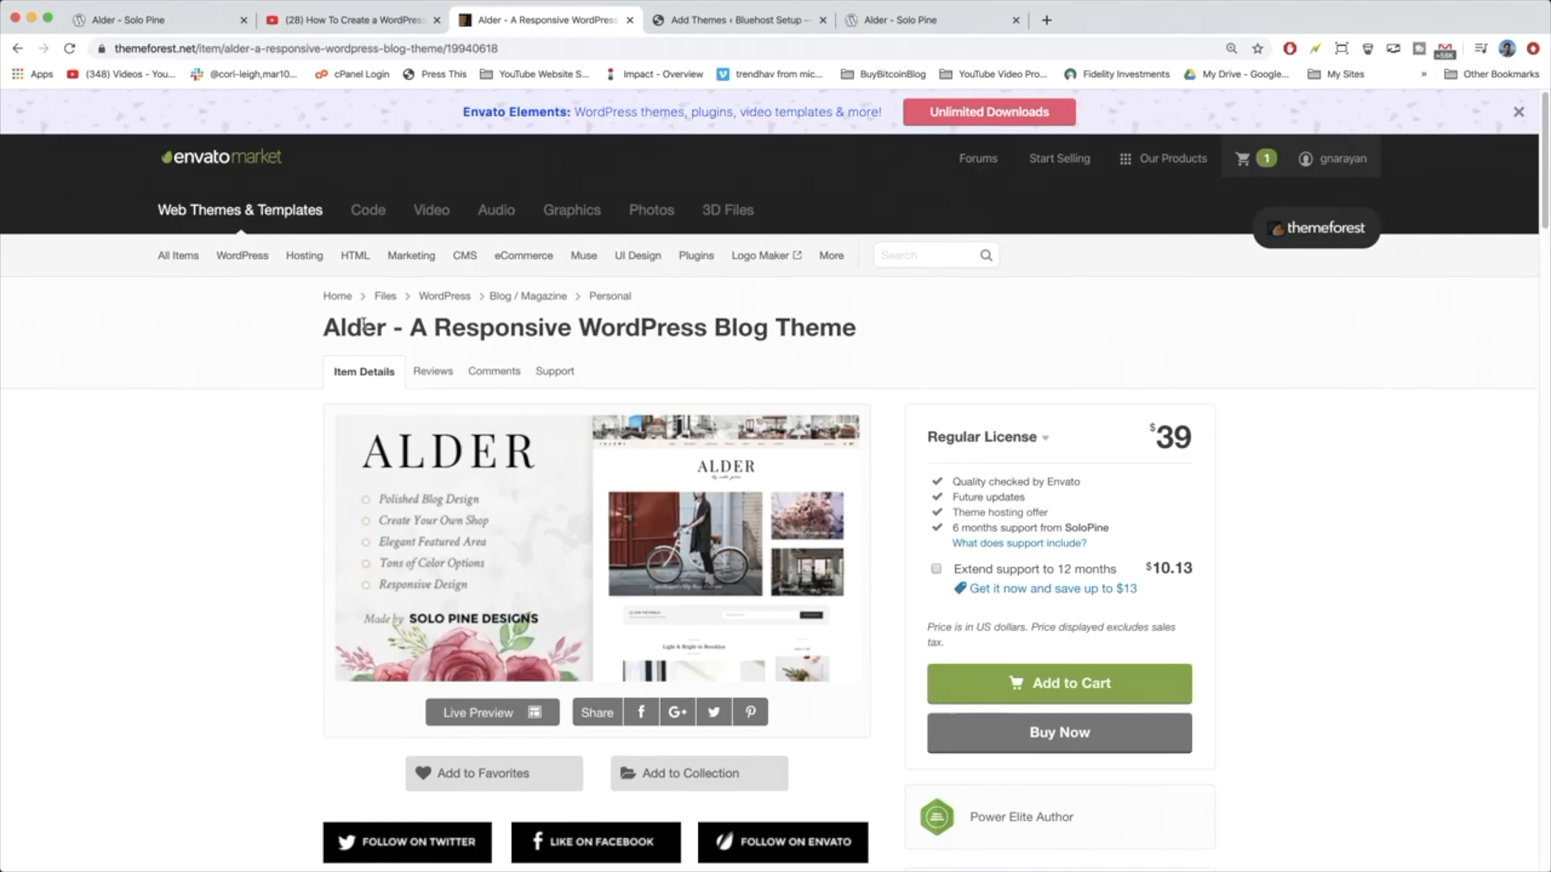
drag(329, 328, 873, 342)
click(877, 337)
double_click(247, 48)
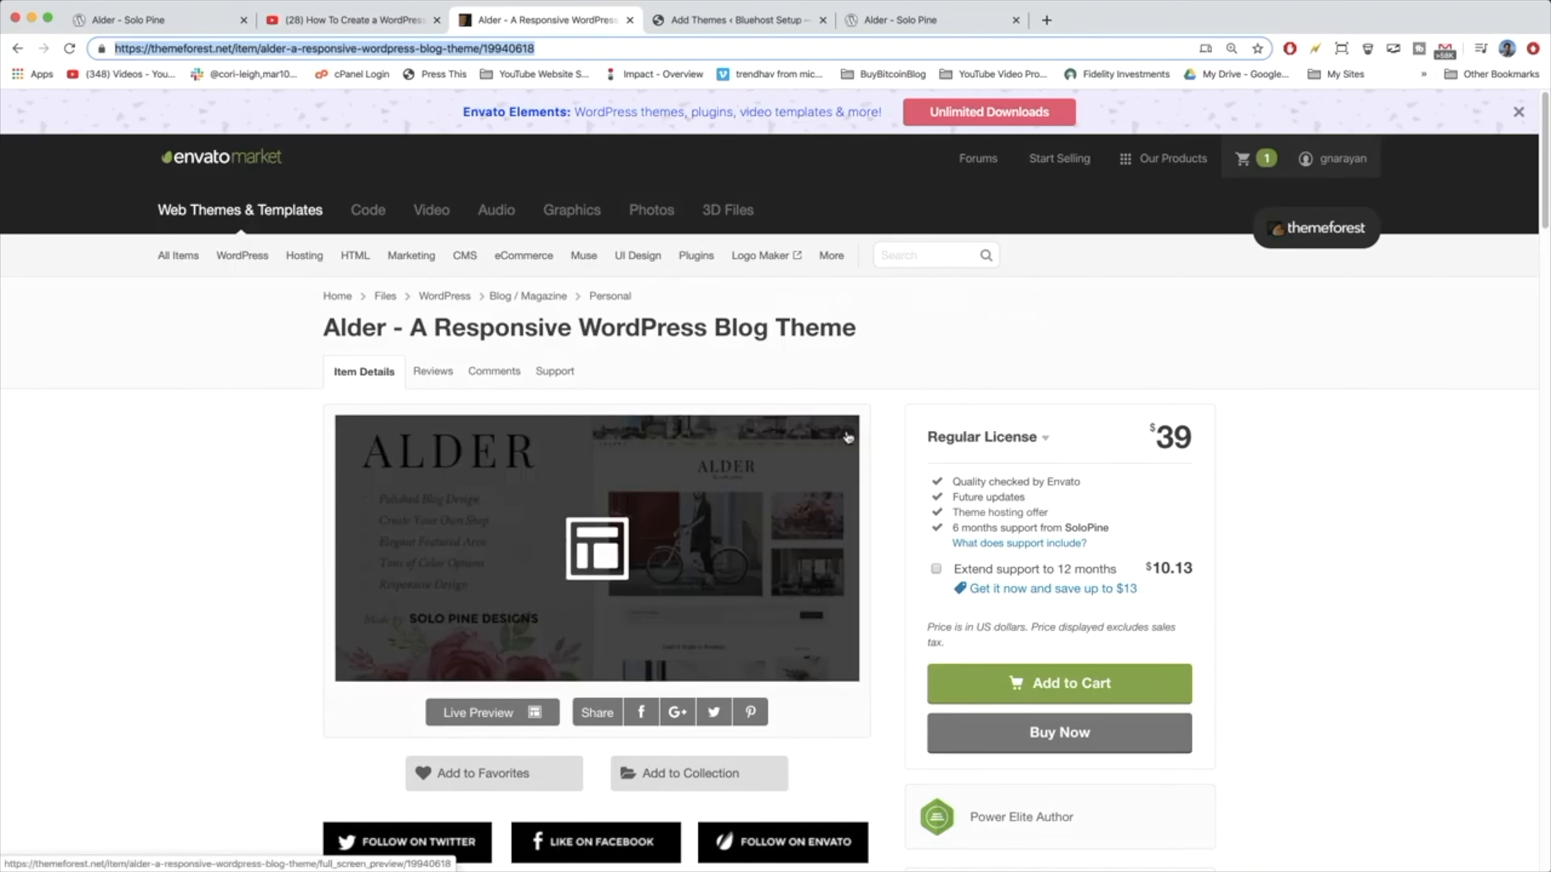
triple_click(888, 328)
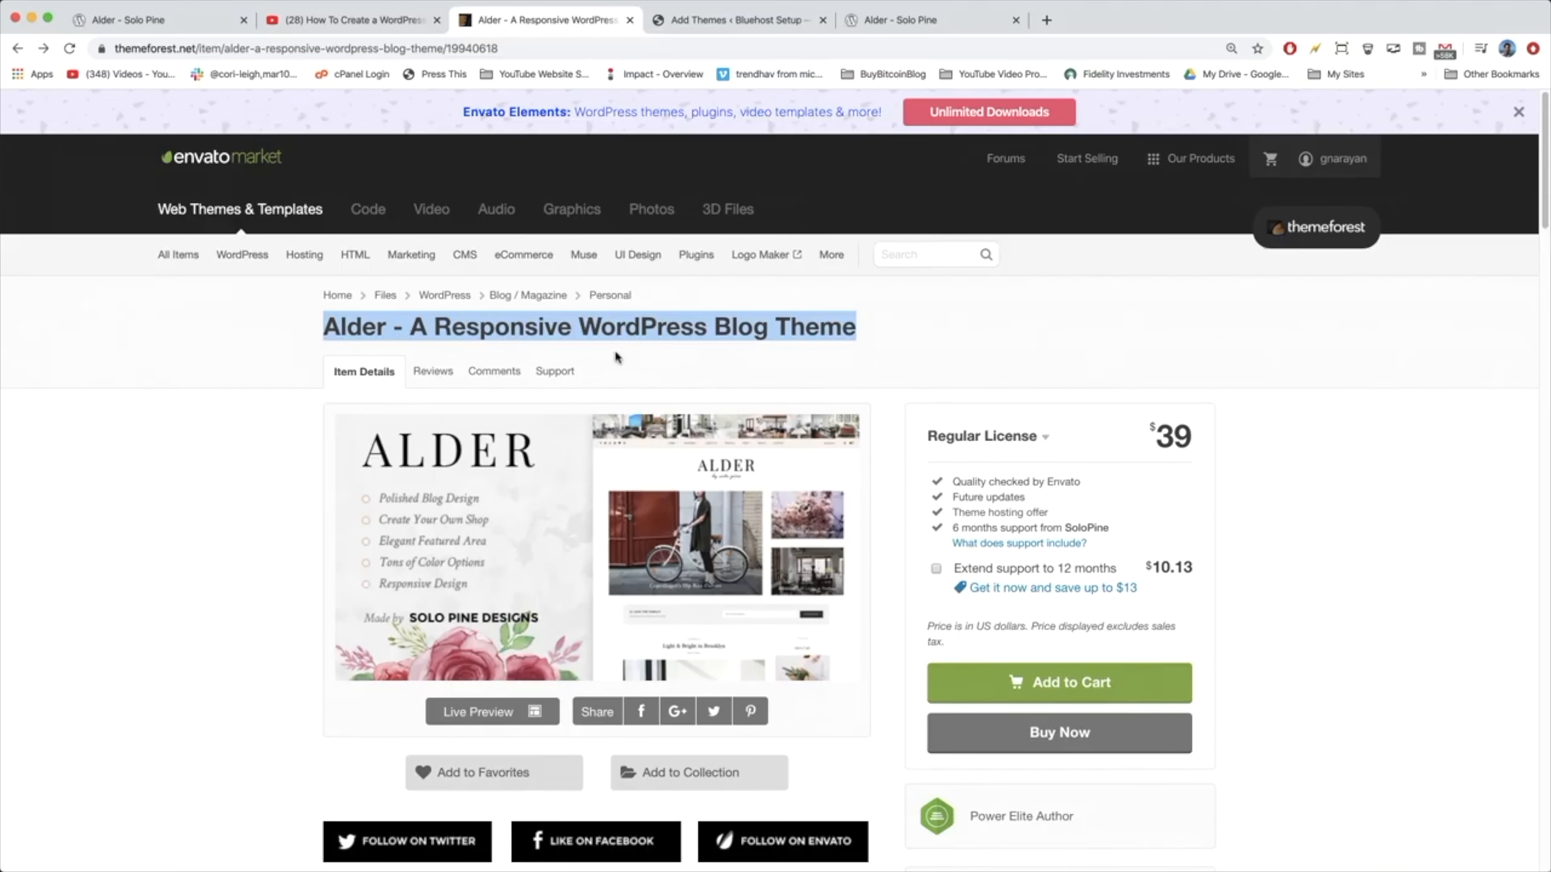
click(916, 319)
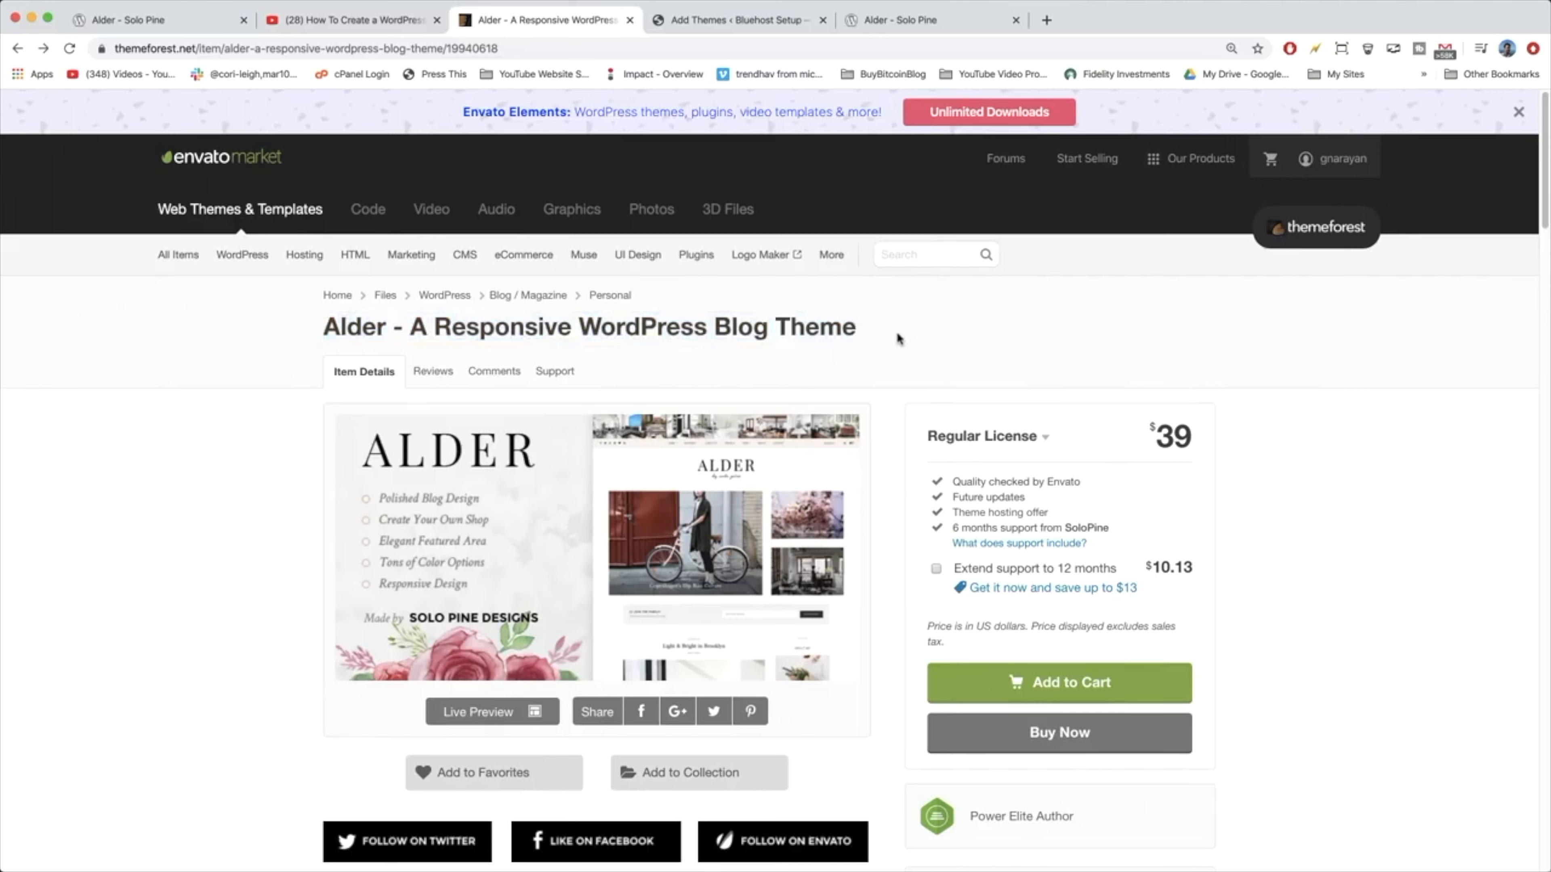
Add Alder to the cart, review its $39 Regular license with 6 months support, and check out.
click(1086, 688)
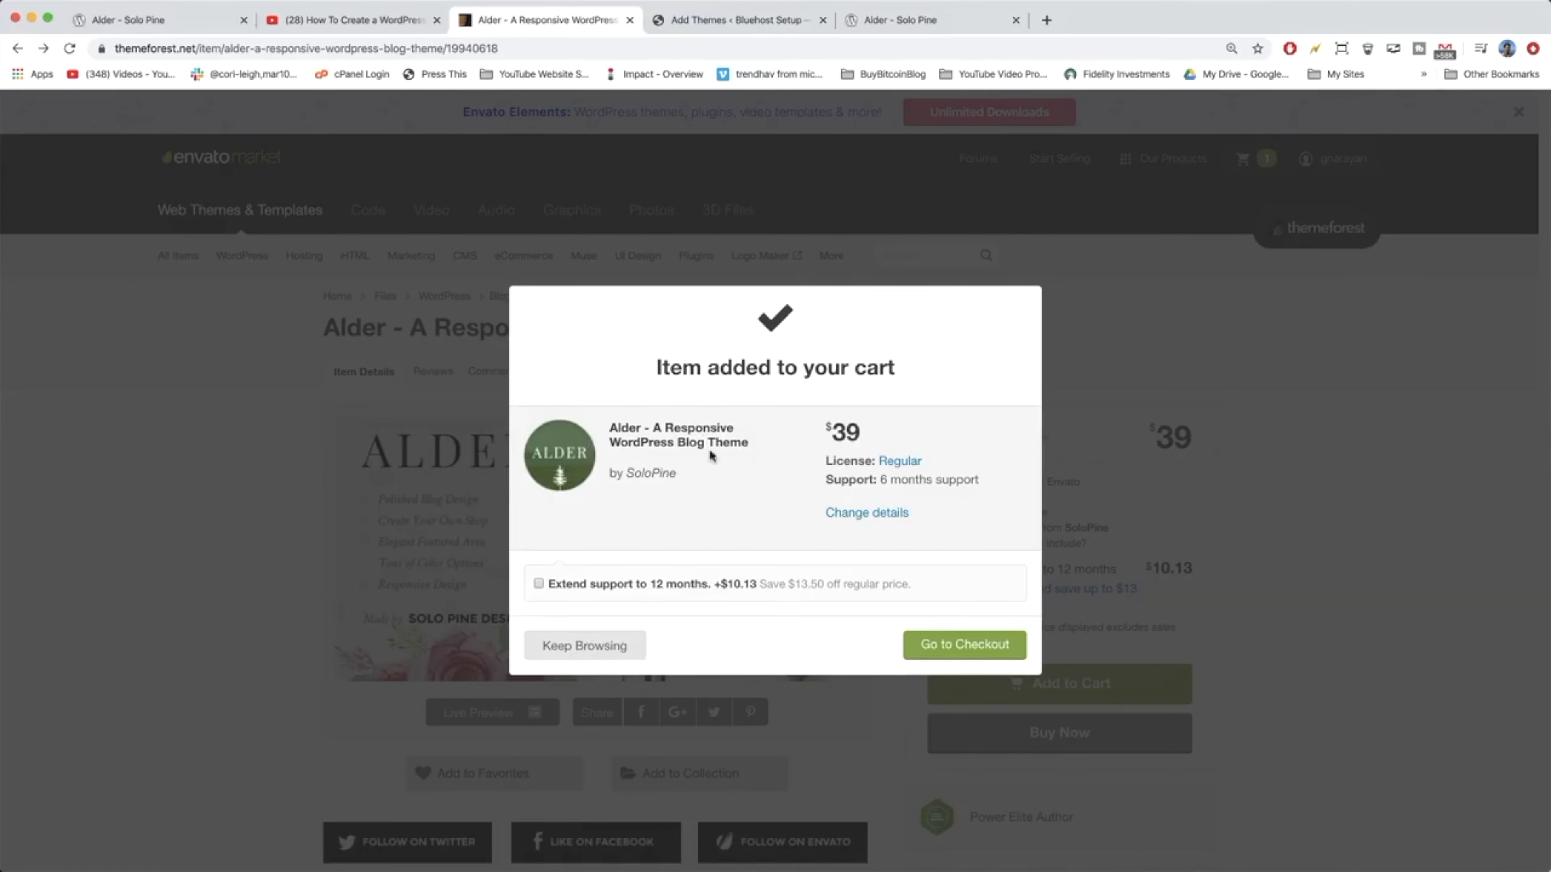
drag(830, 479, 994, 486)
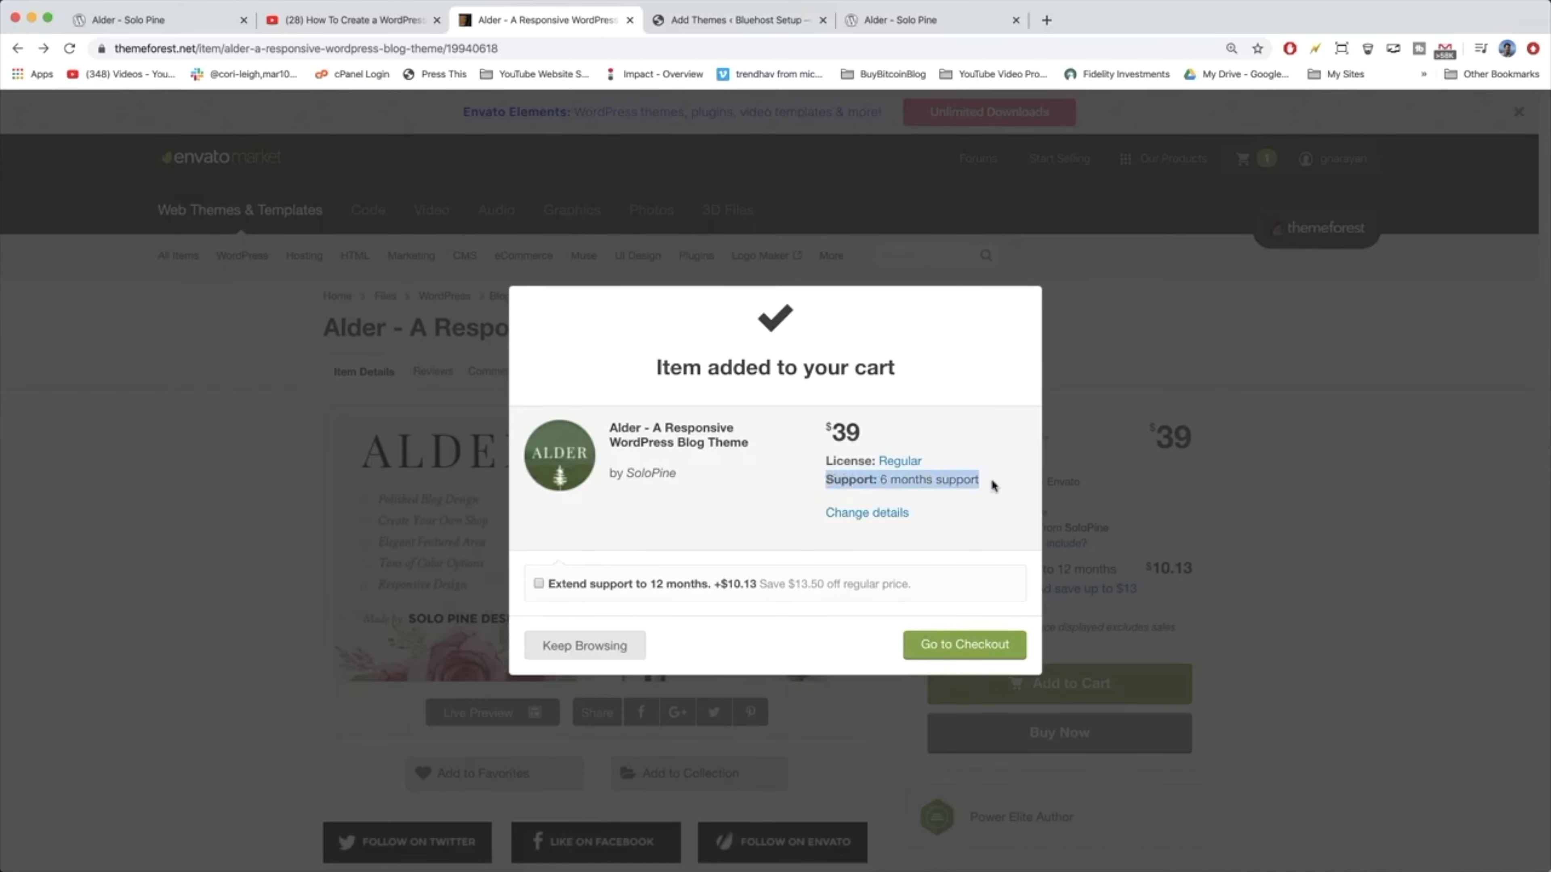
click(993, 488)
drag(865, 435, 819, 436)
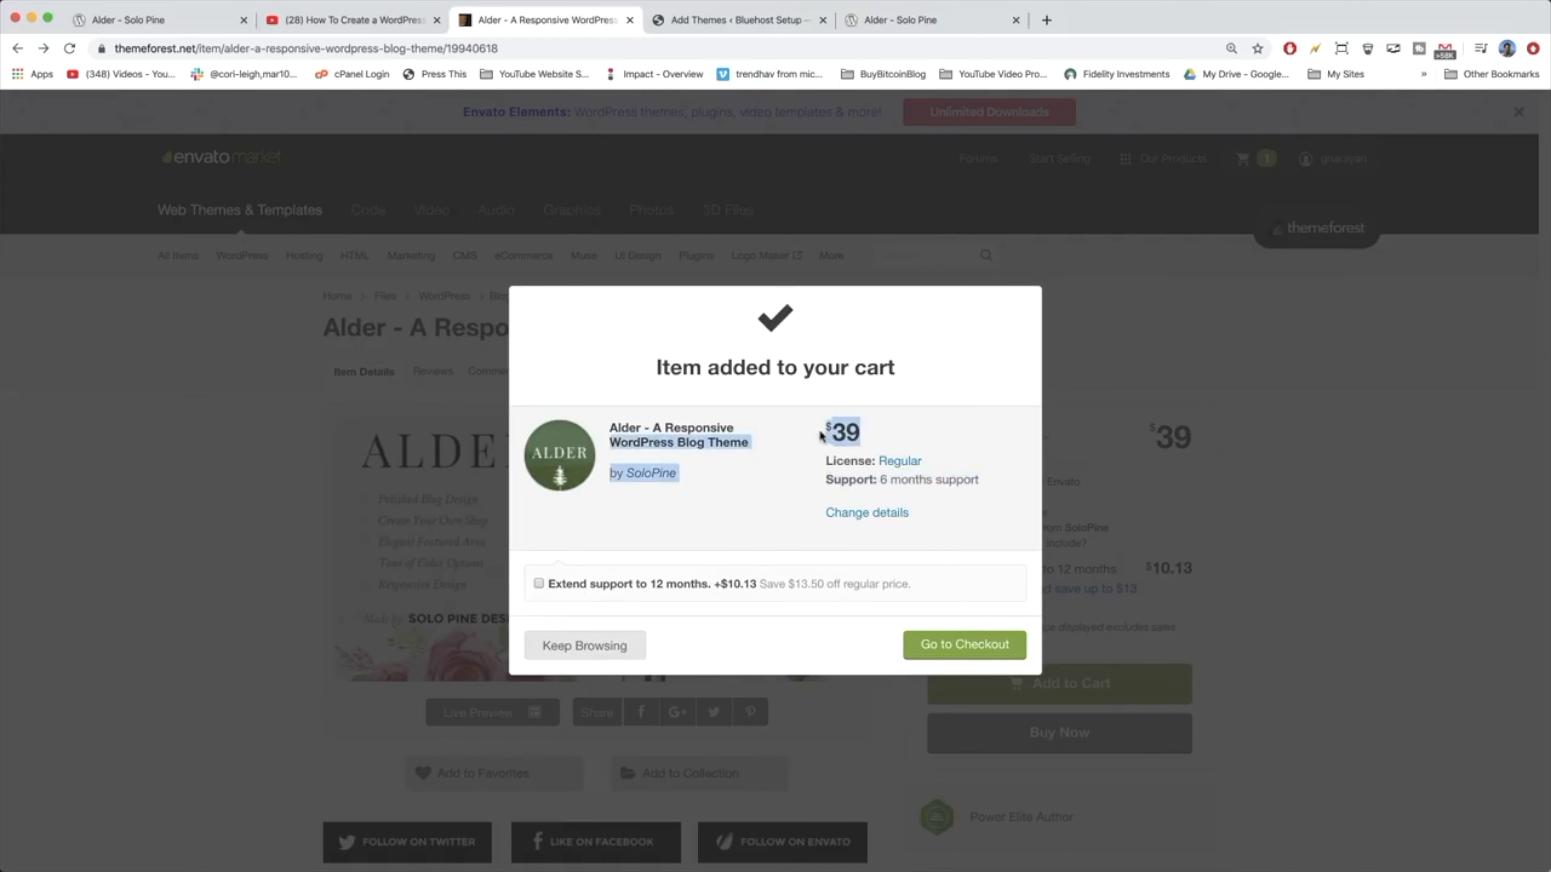
click(874, 433)
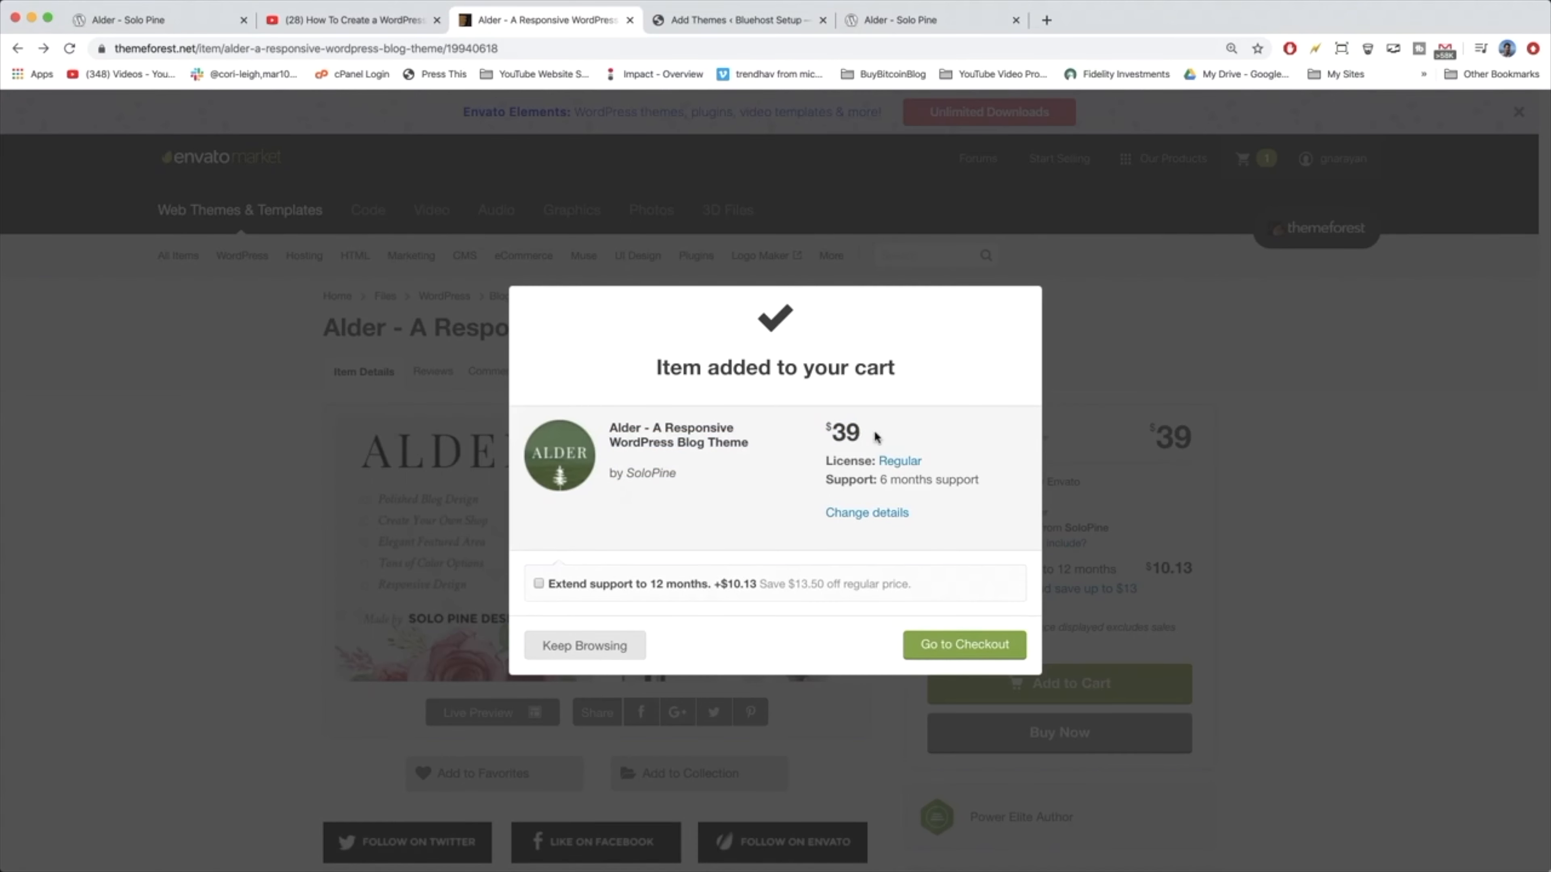
drag(874, 435, 820, 436)
click(869, 435)
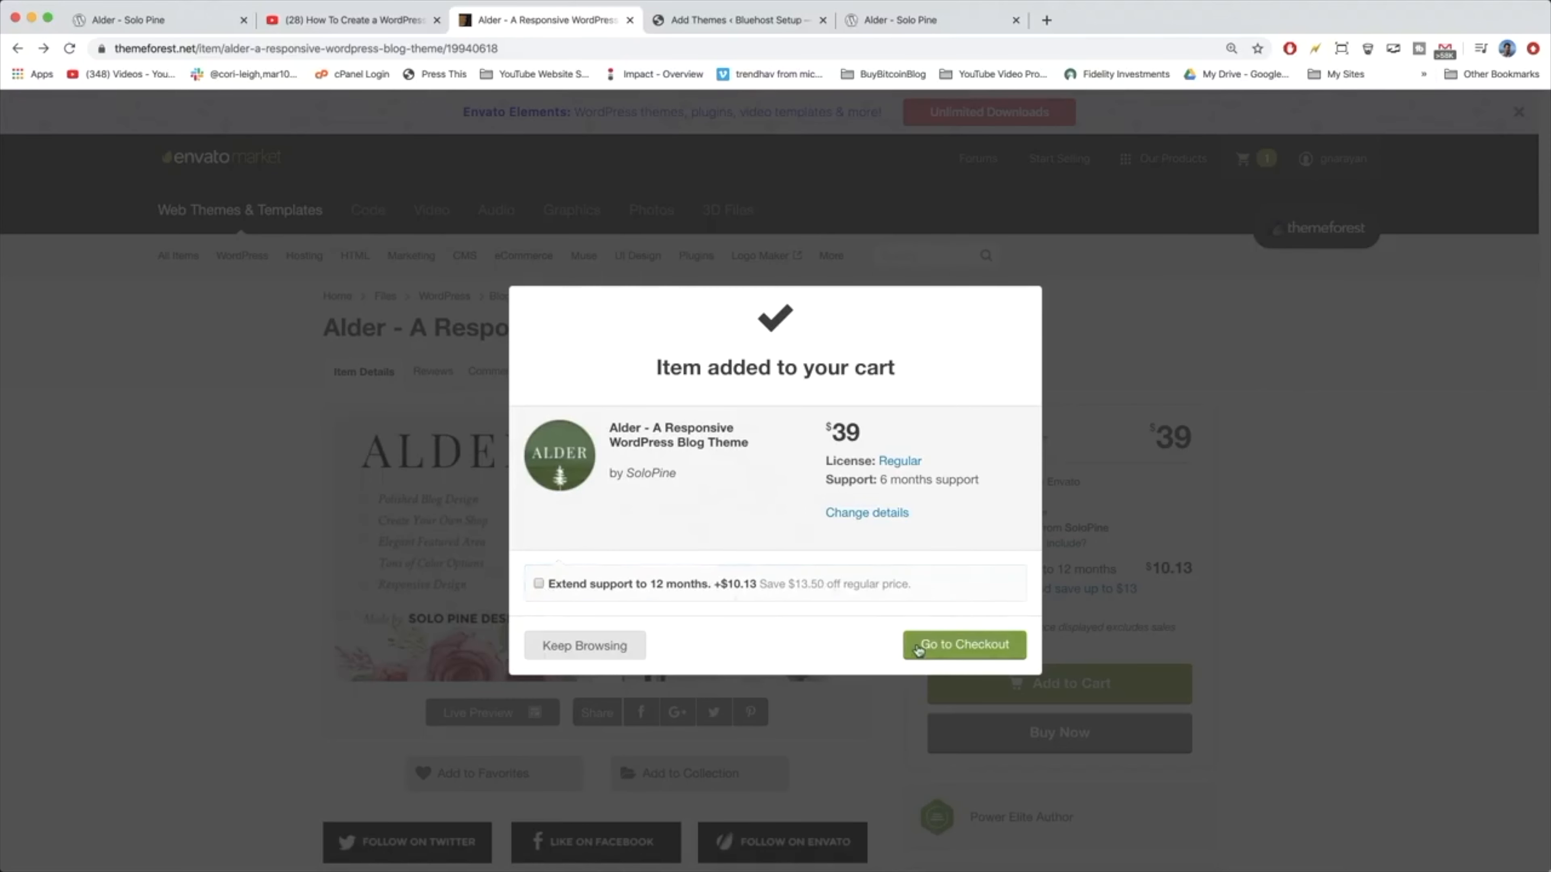
click(1002, 650)
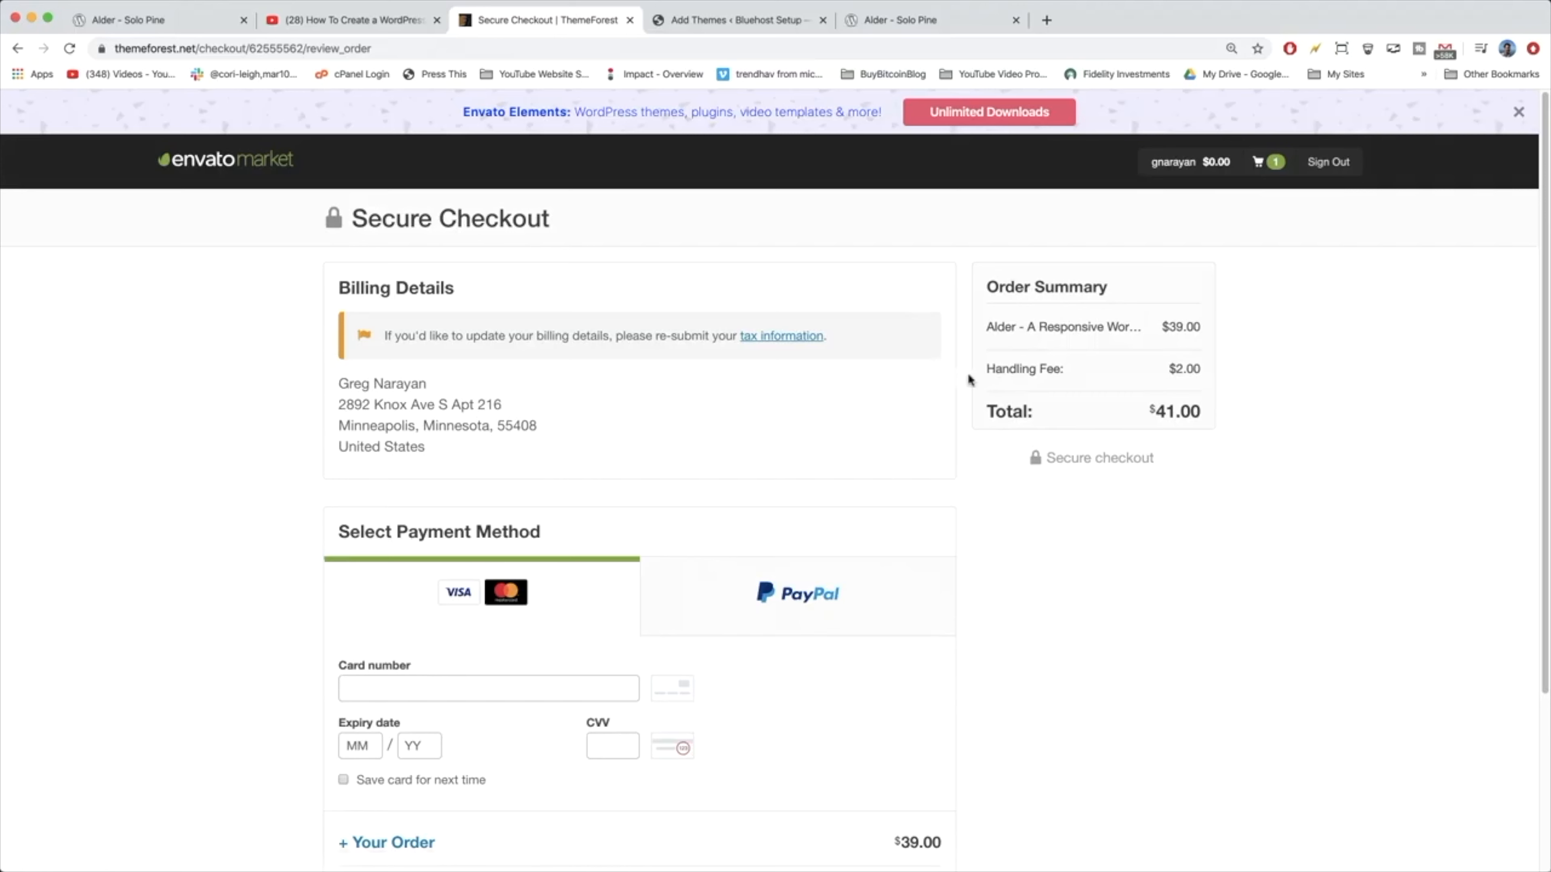
Note the $2.00 handling fee, enter the card details, and pay the $41.00 Alder order.
drag(1169, 369, 1201, 367)
click(261, 304)
scroll(275, 455, down, 5)
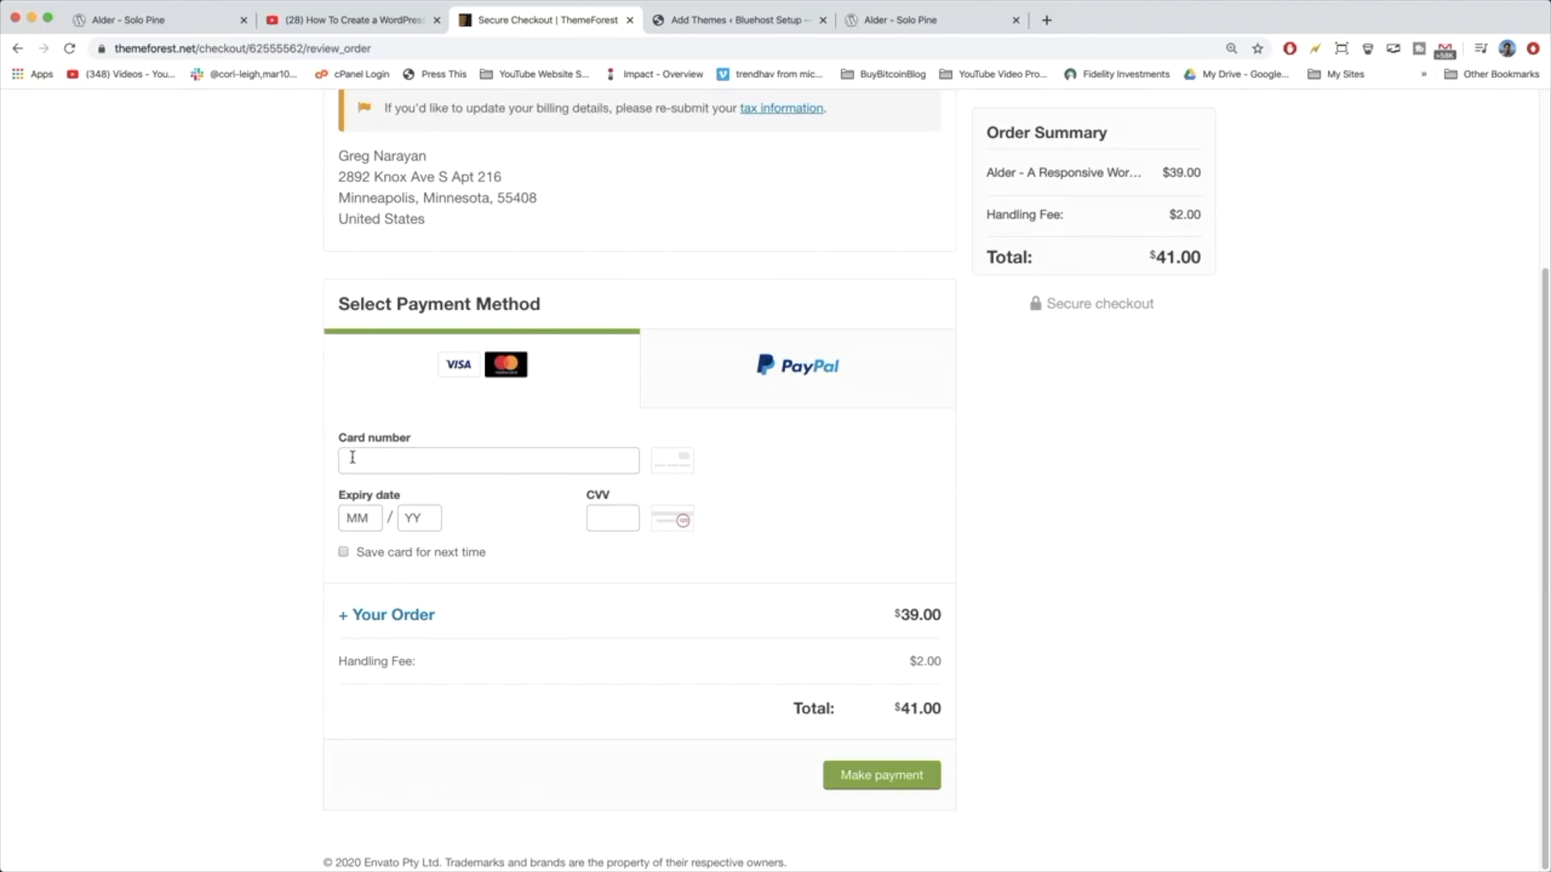
click(488, 461)
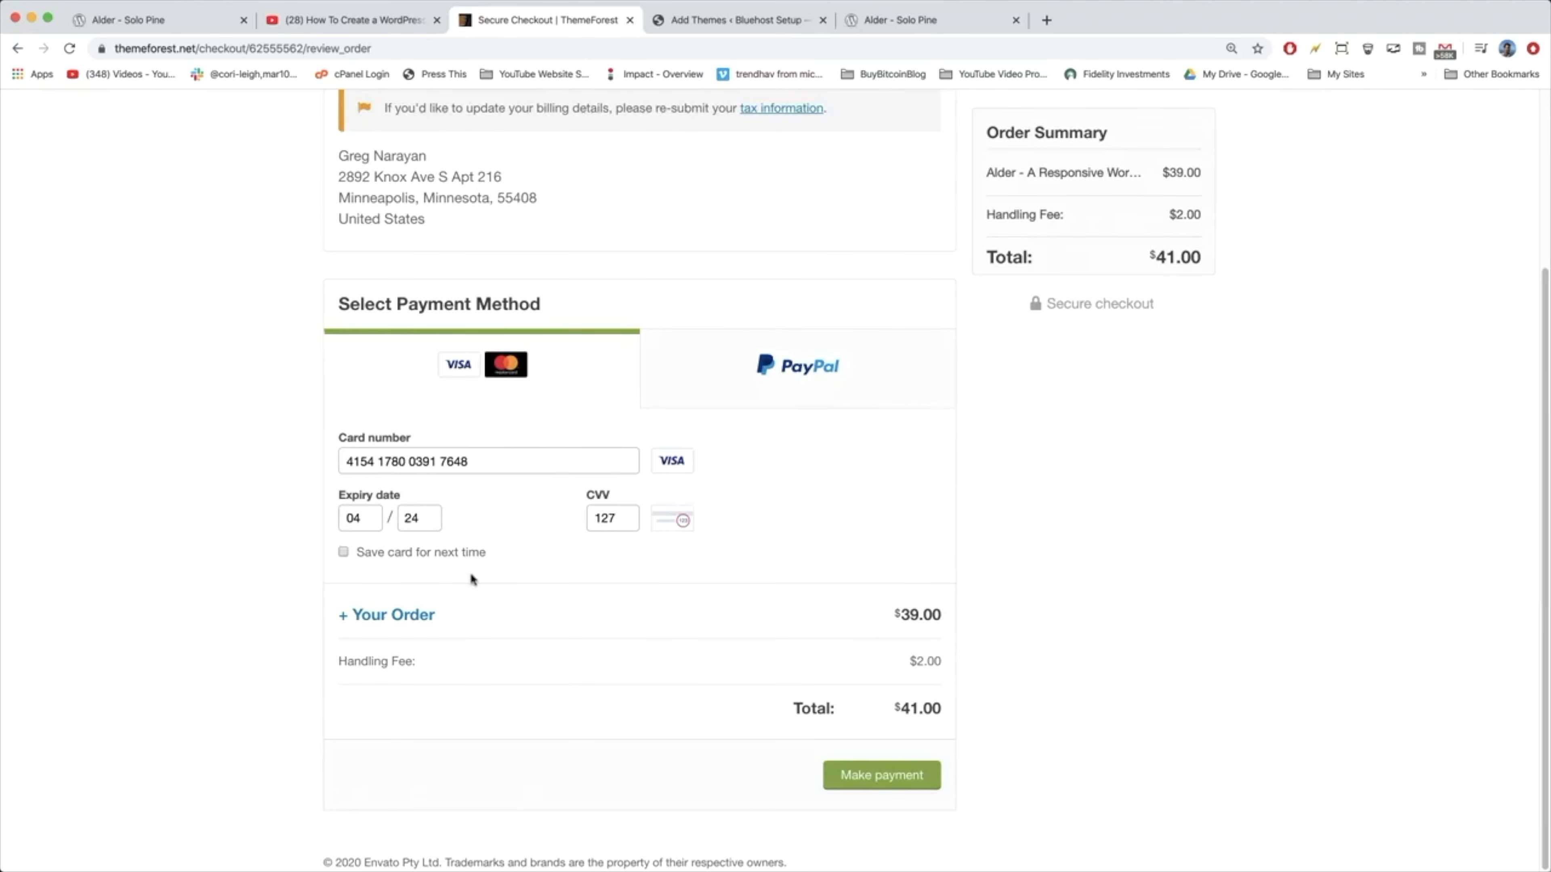
click(414, 613)
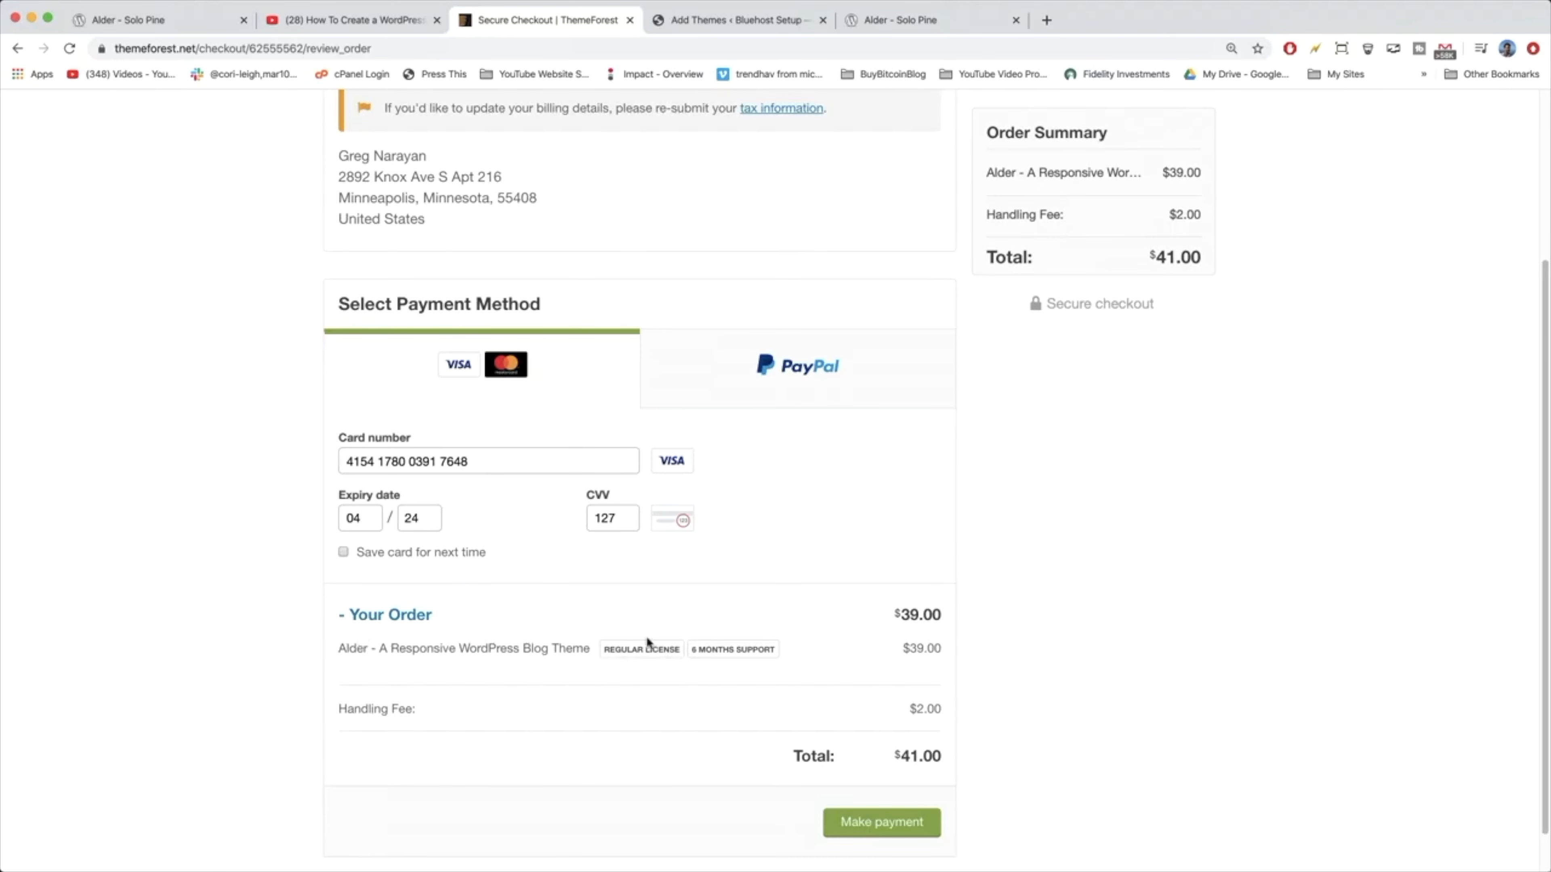
click(415, 616)
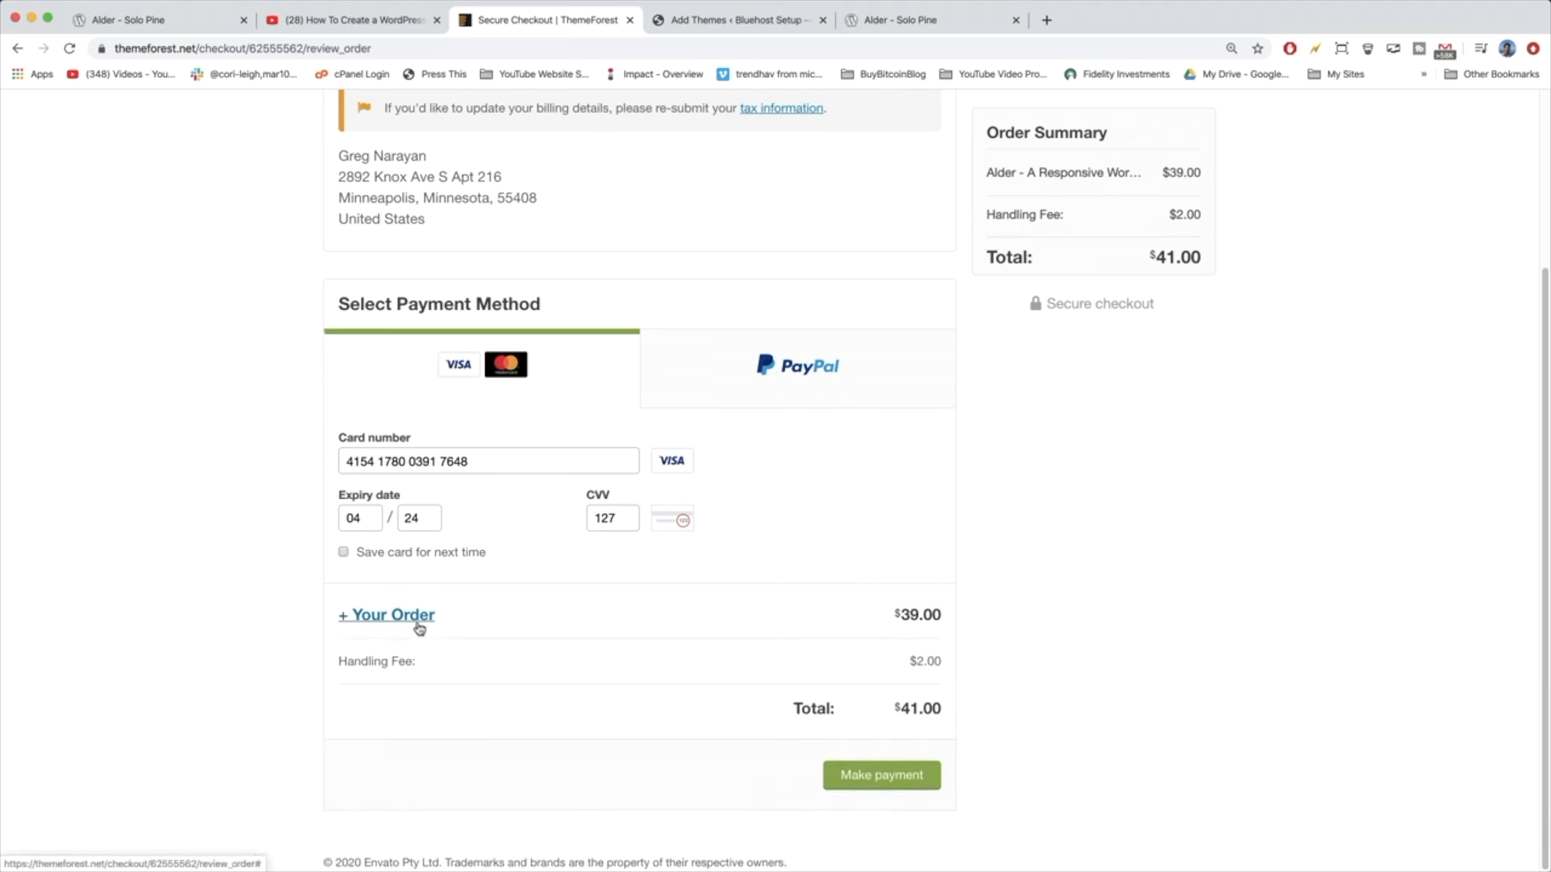
click(932, 780)
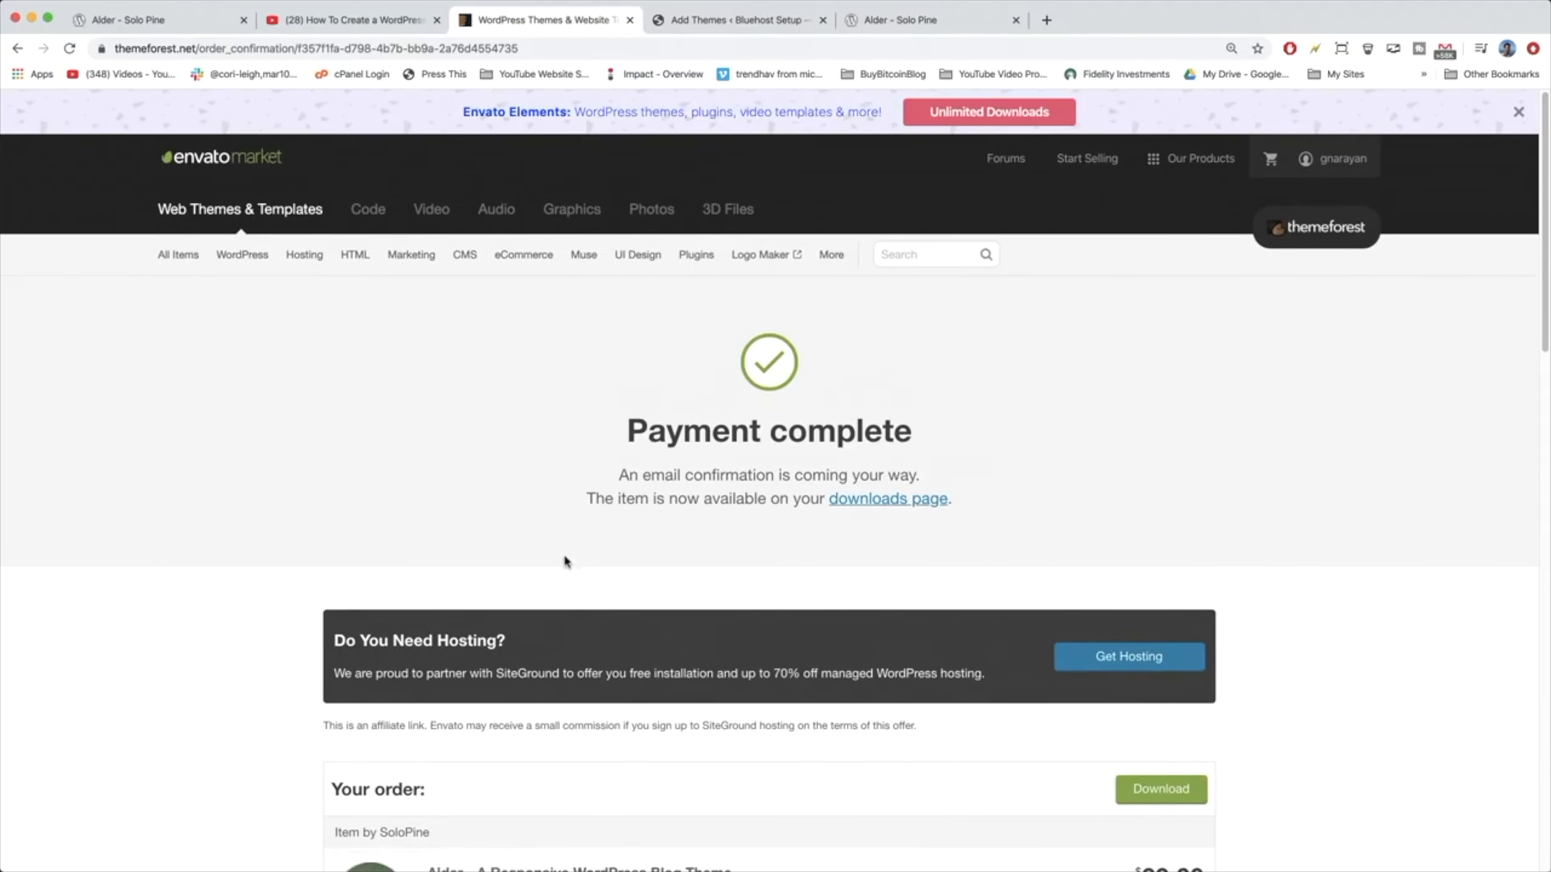
Open the Downloads page, scroll the purchases list, and expand Alder's Download options.
click(926, 508)
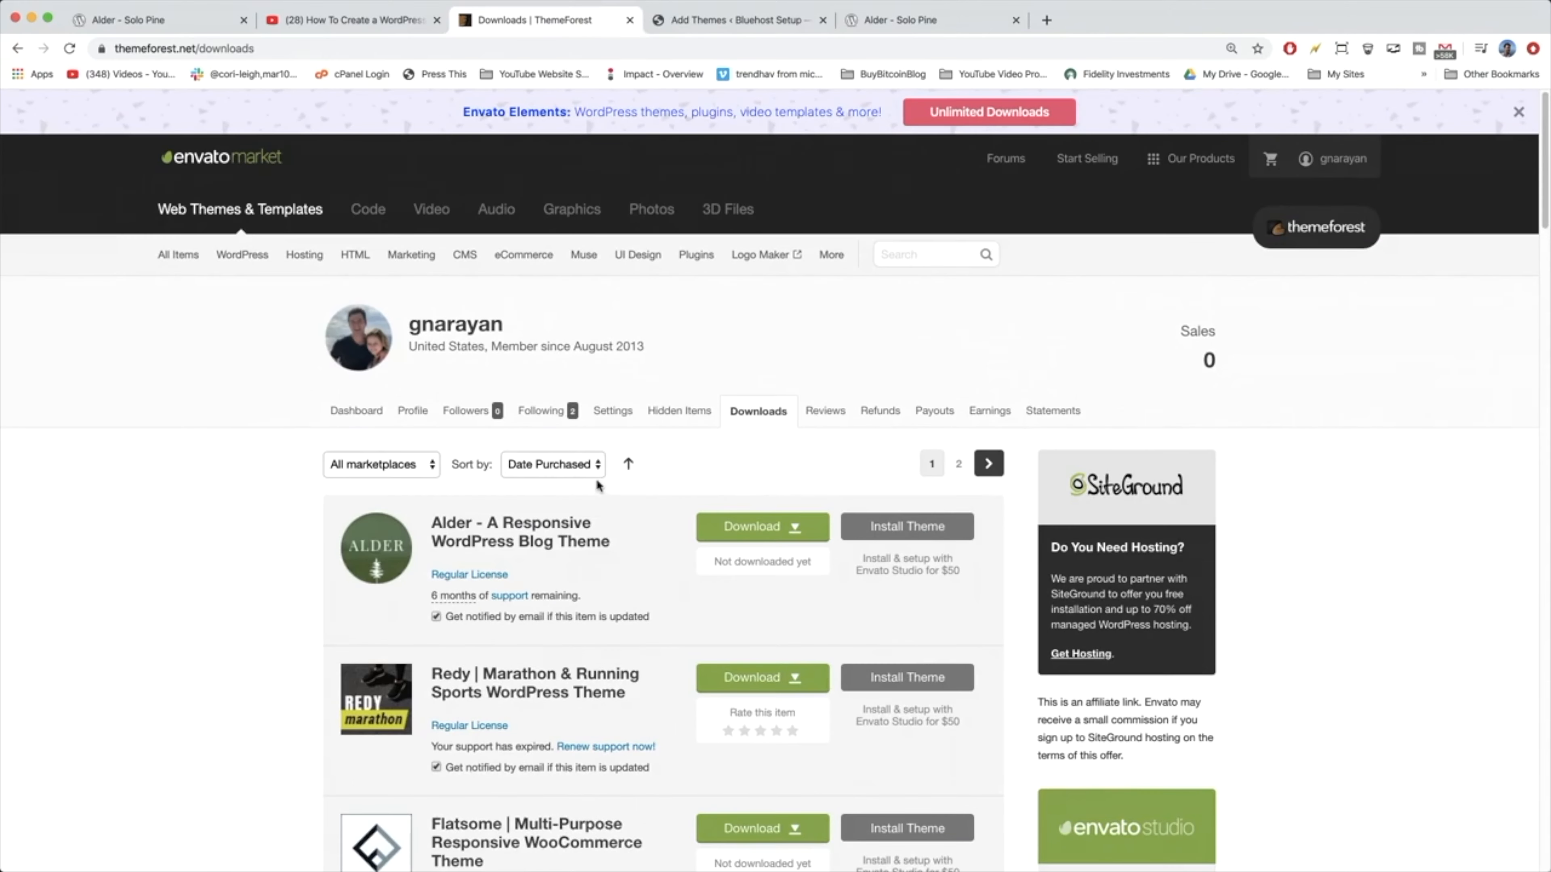
scroll(623, 492, down, 7)
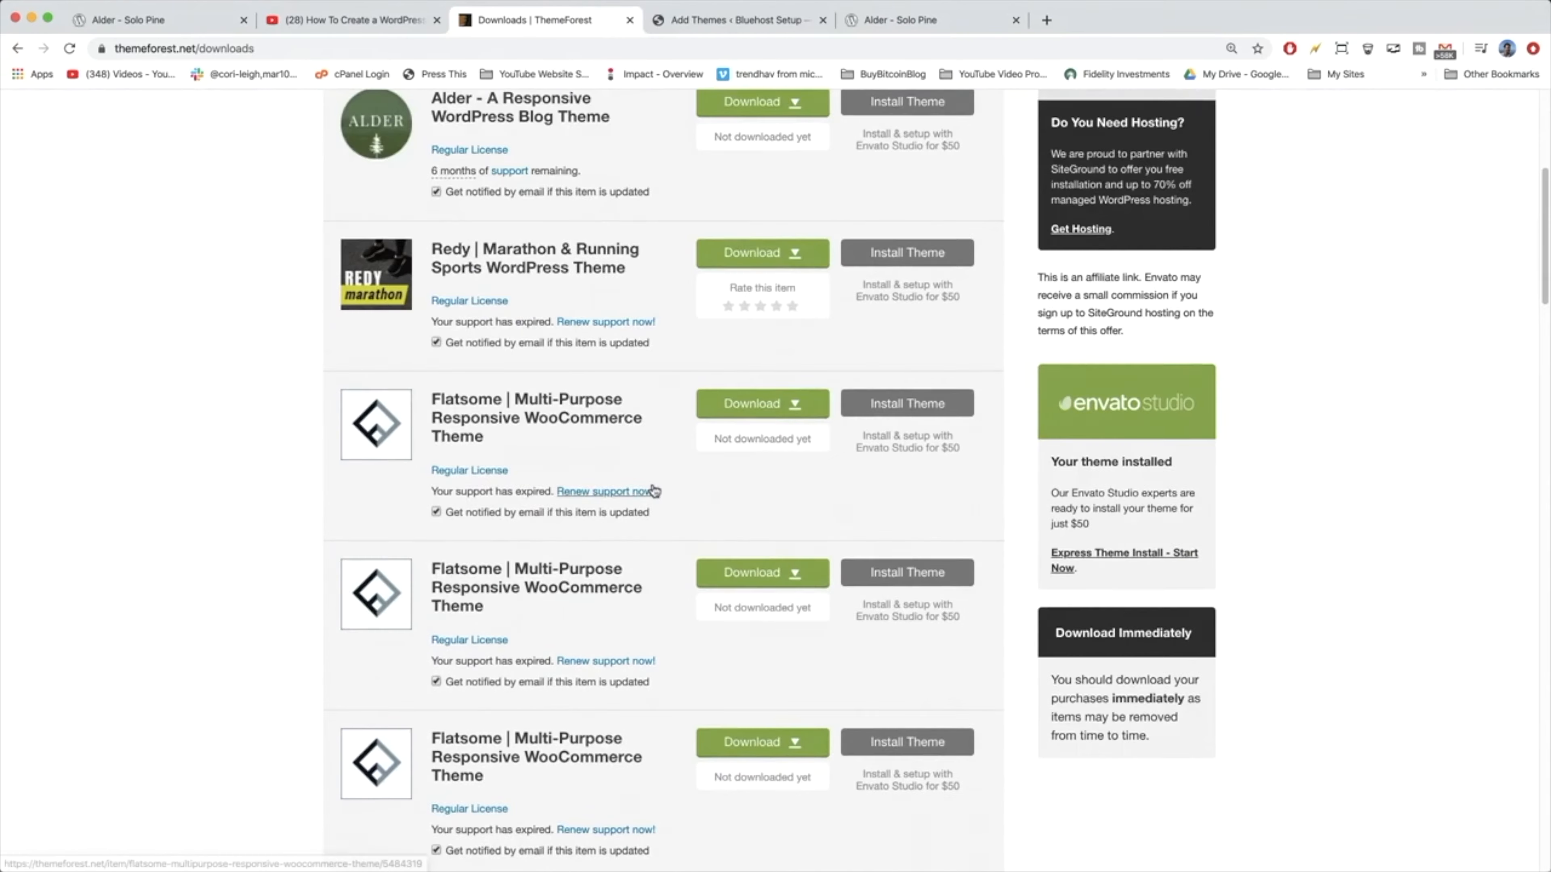
scroll(653, 490, down, 6)
scroll(653, 490, up, 9)
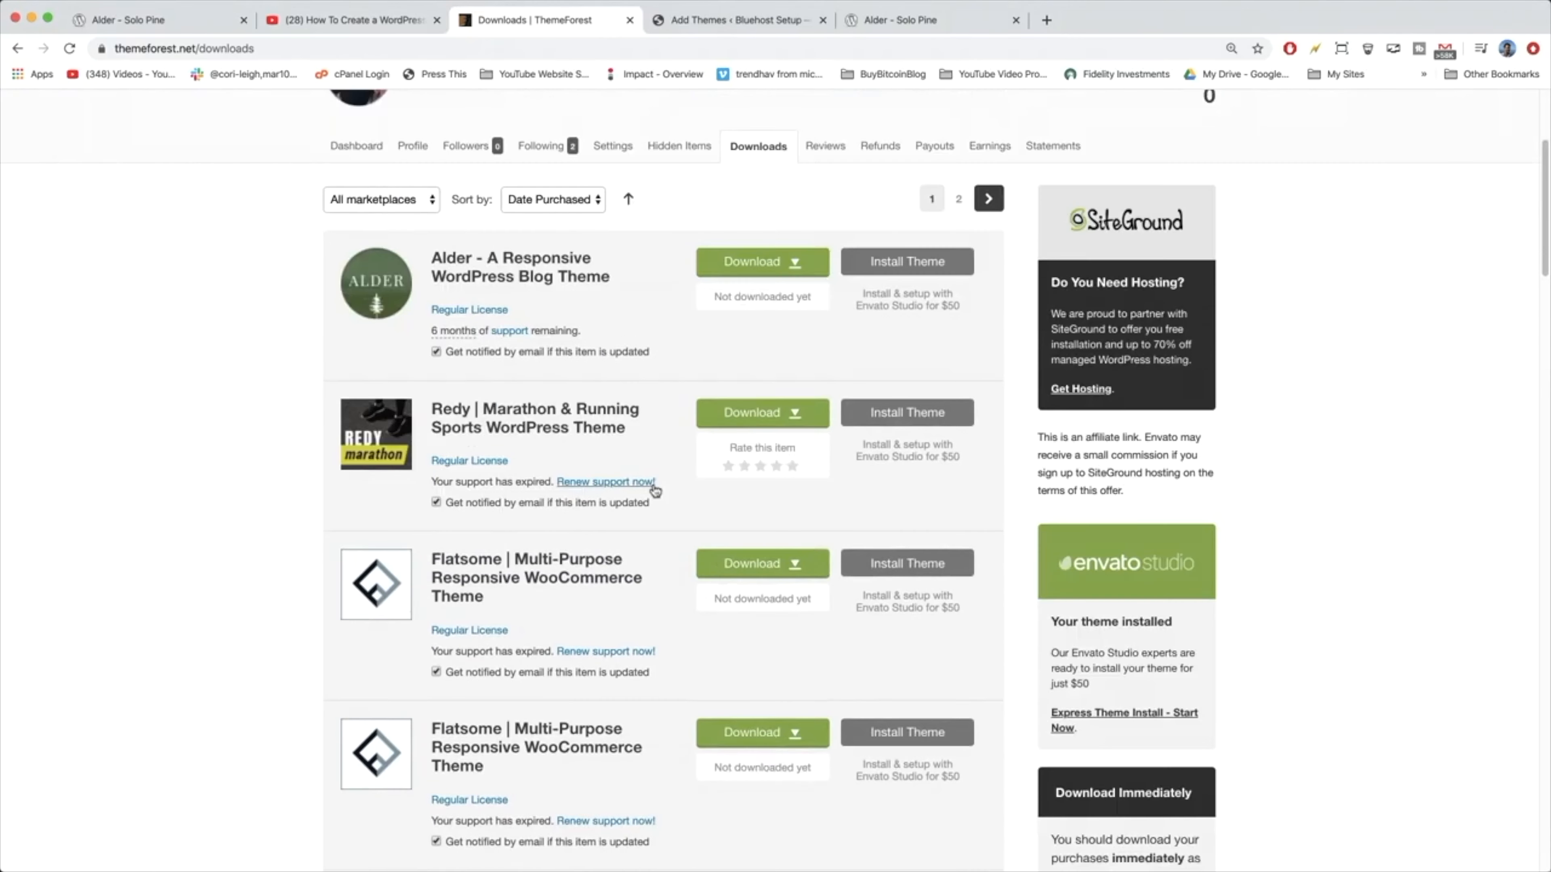
scroll(654, 488, up, 3)
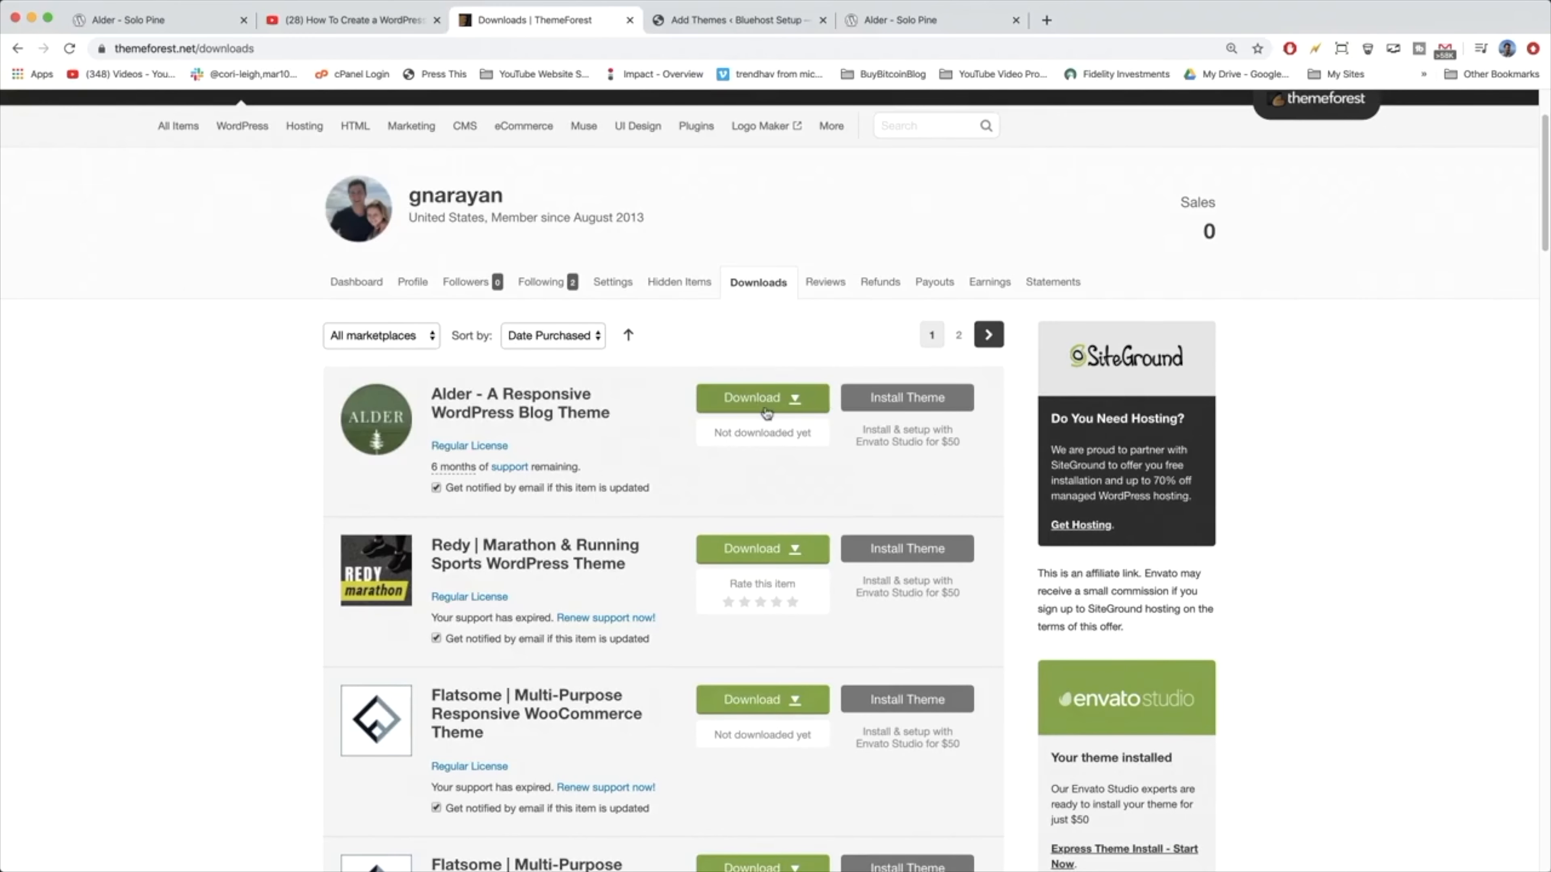
click(795, 400)
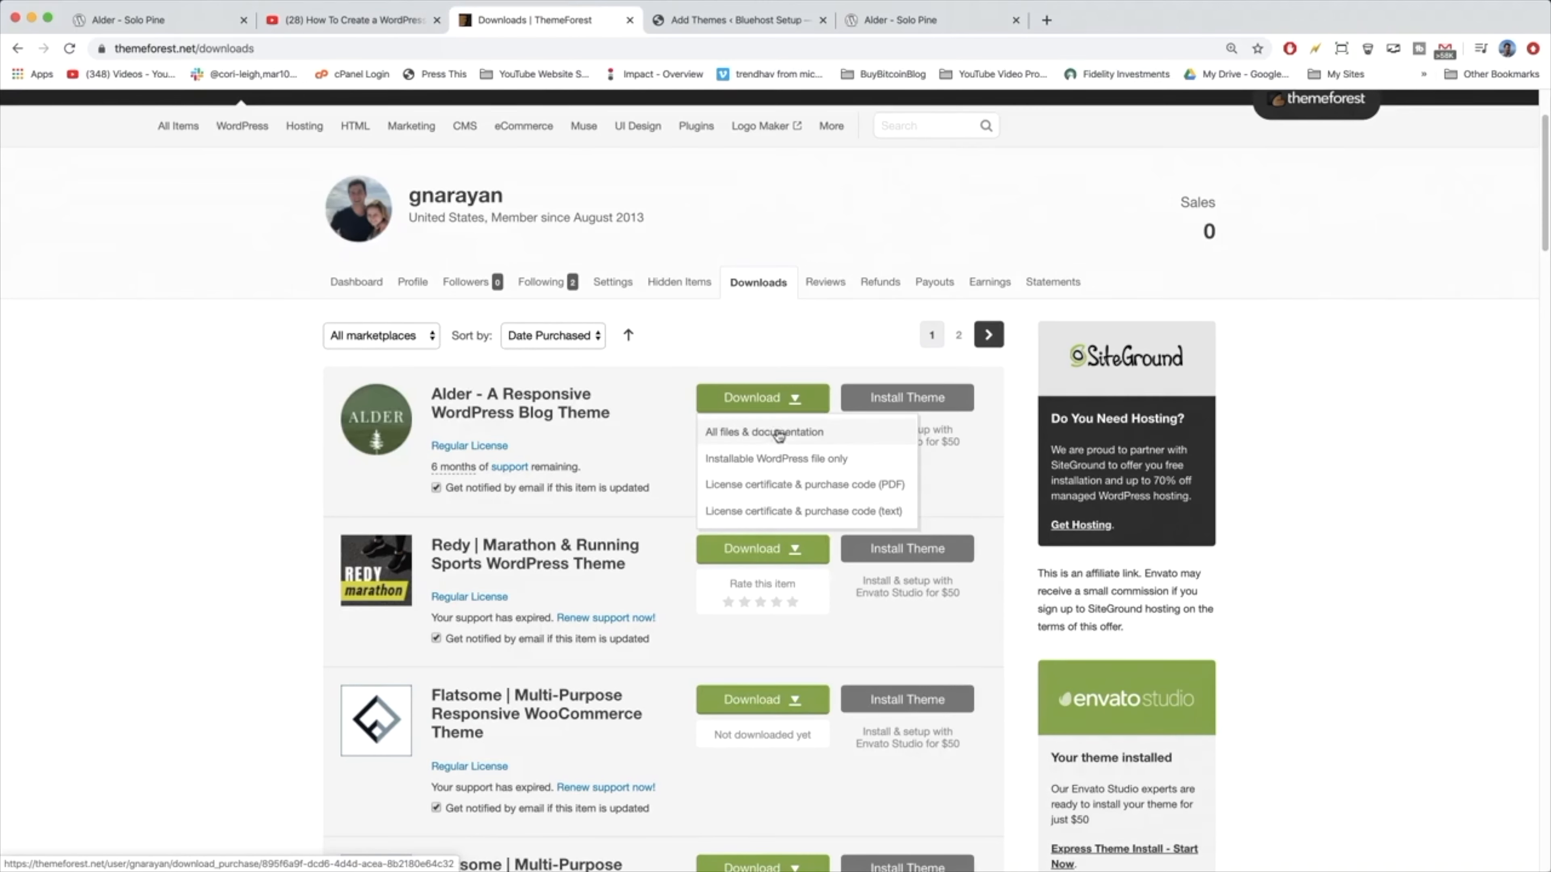
Download Alder's installable WordPress file only, saving the zip to the 3TB drive.
click(781, 403)
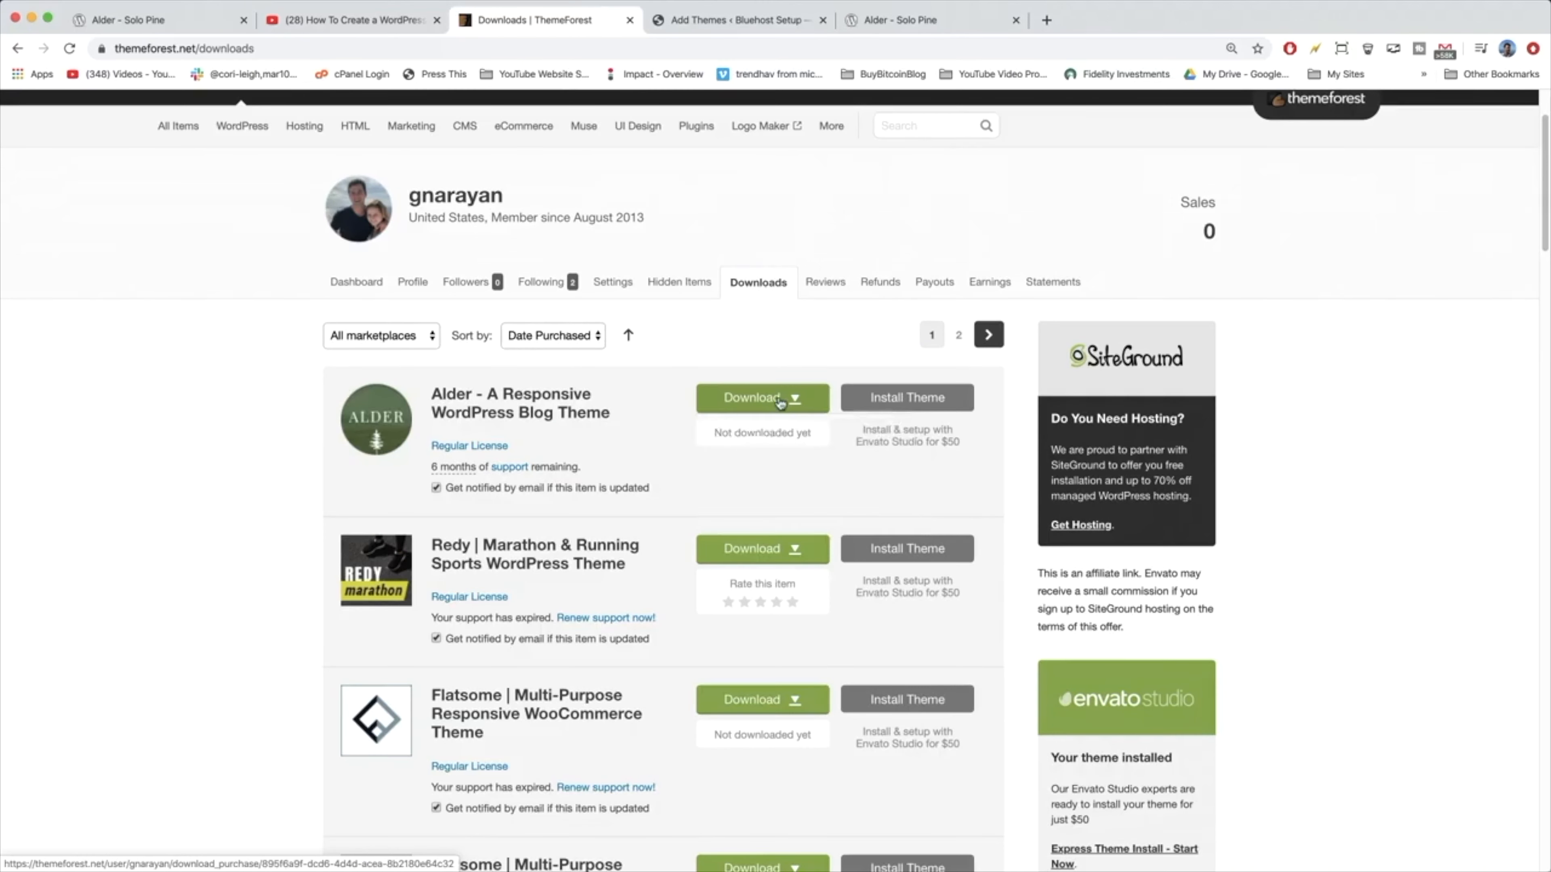
click(779, 402)
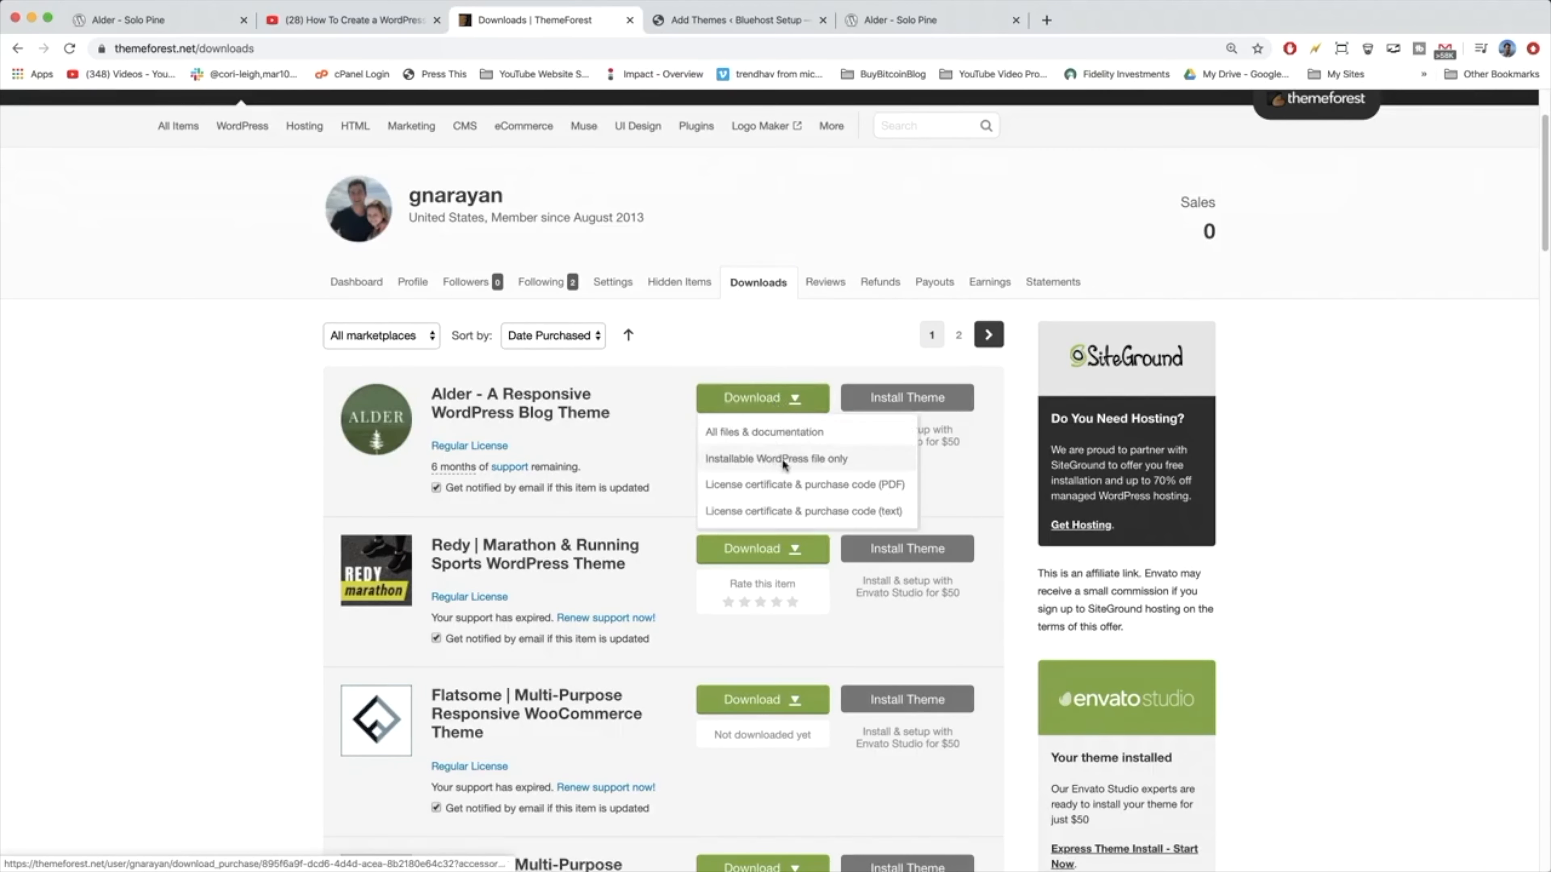
click(800, 456)
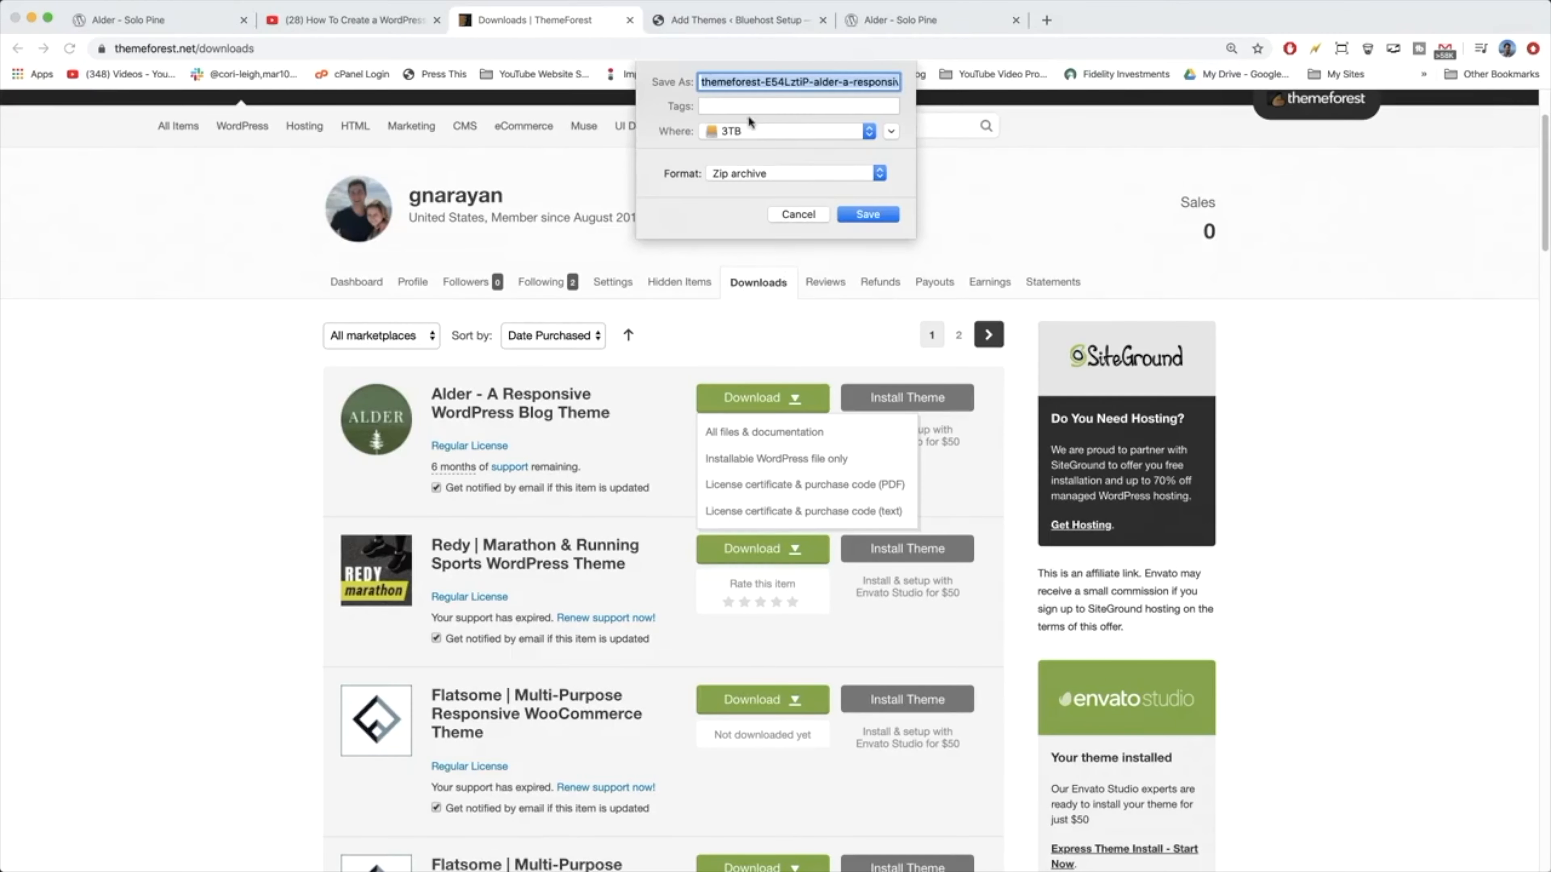
click(759, 132)
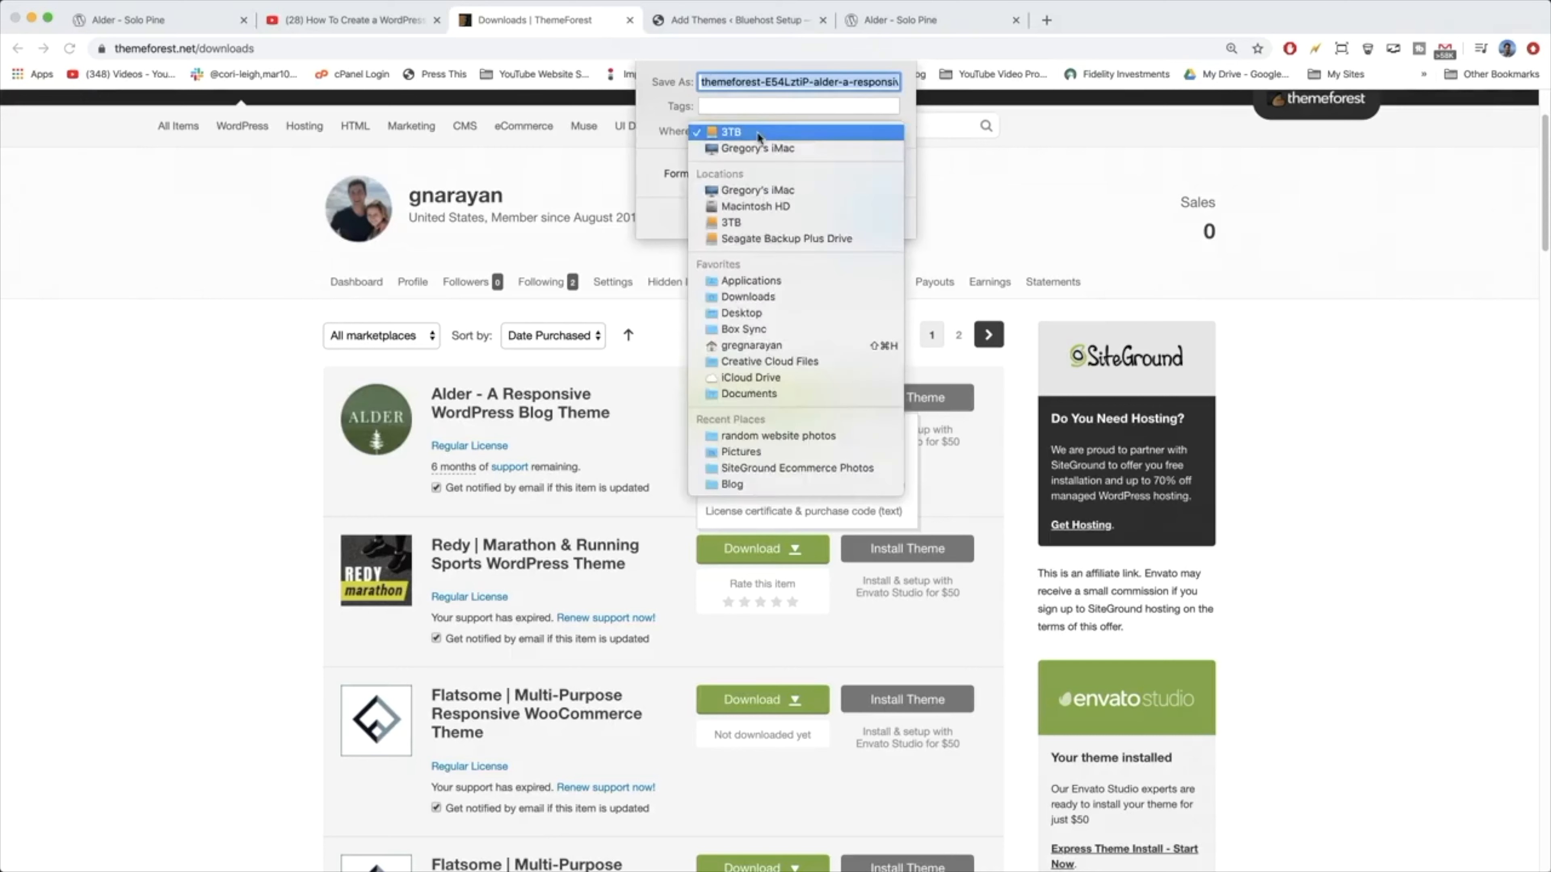
click(758, 134)
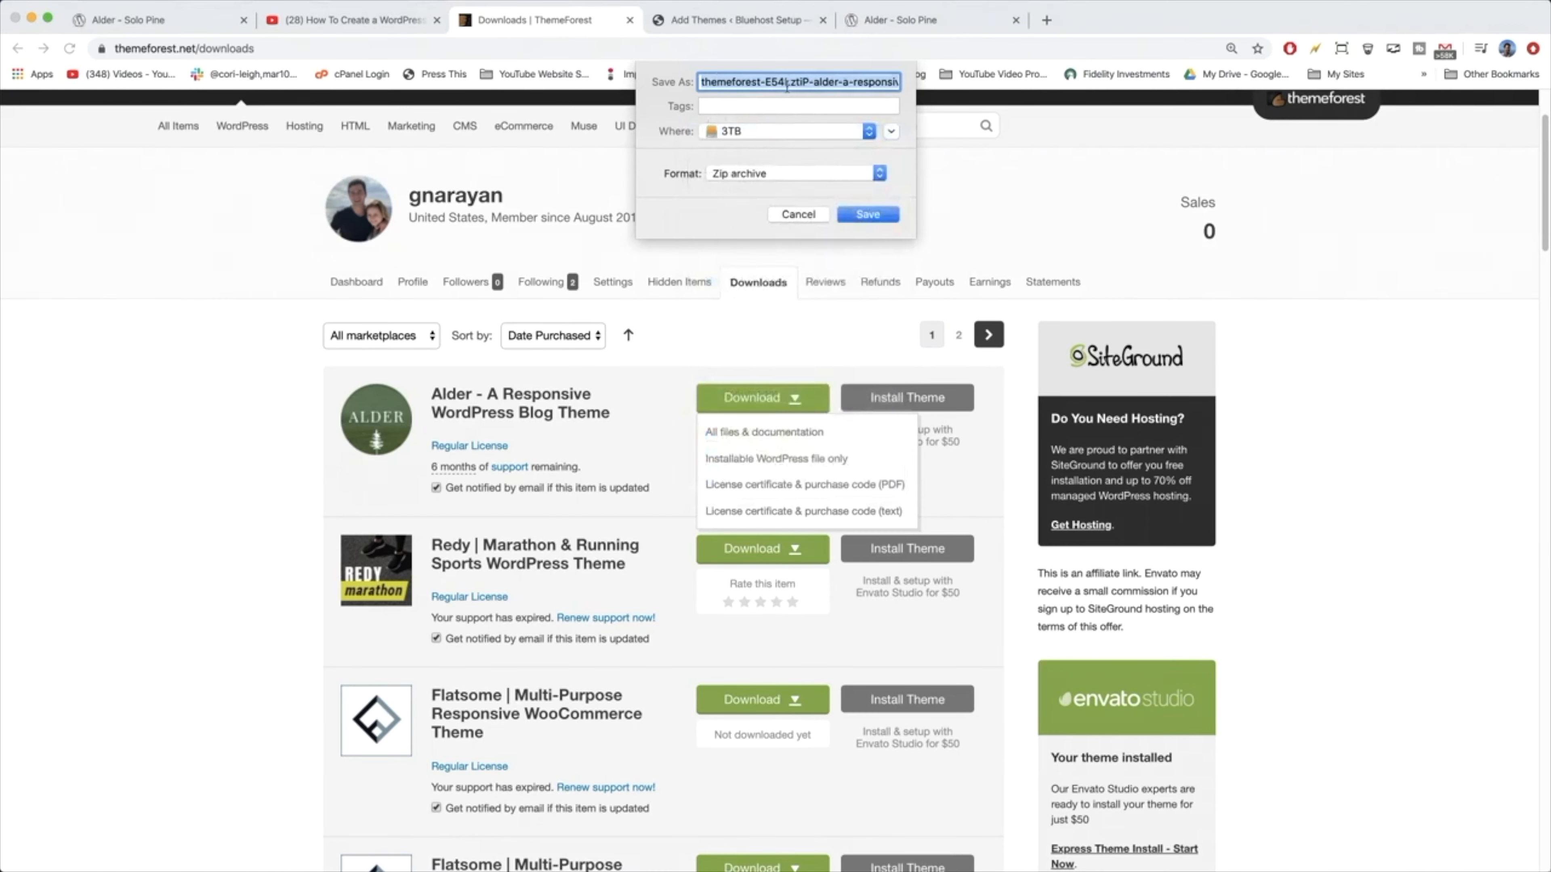
click(882, 214)
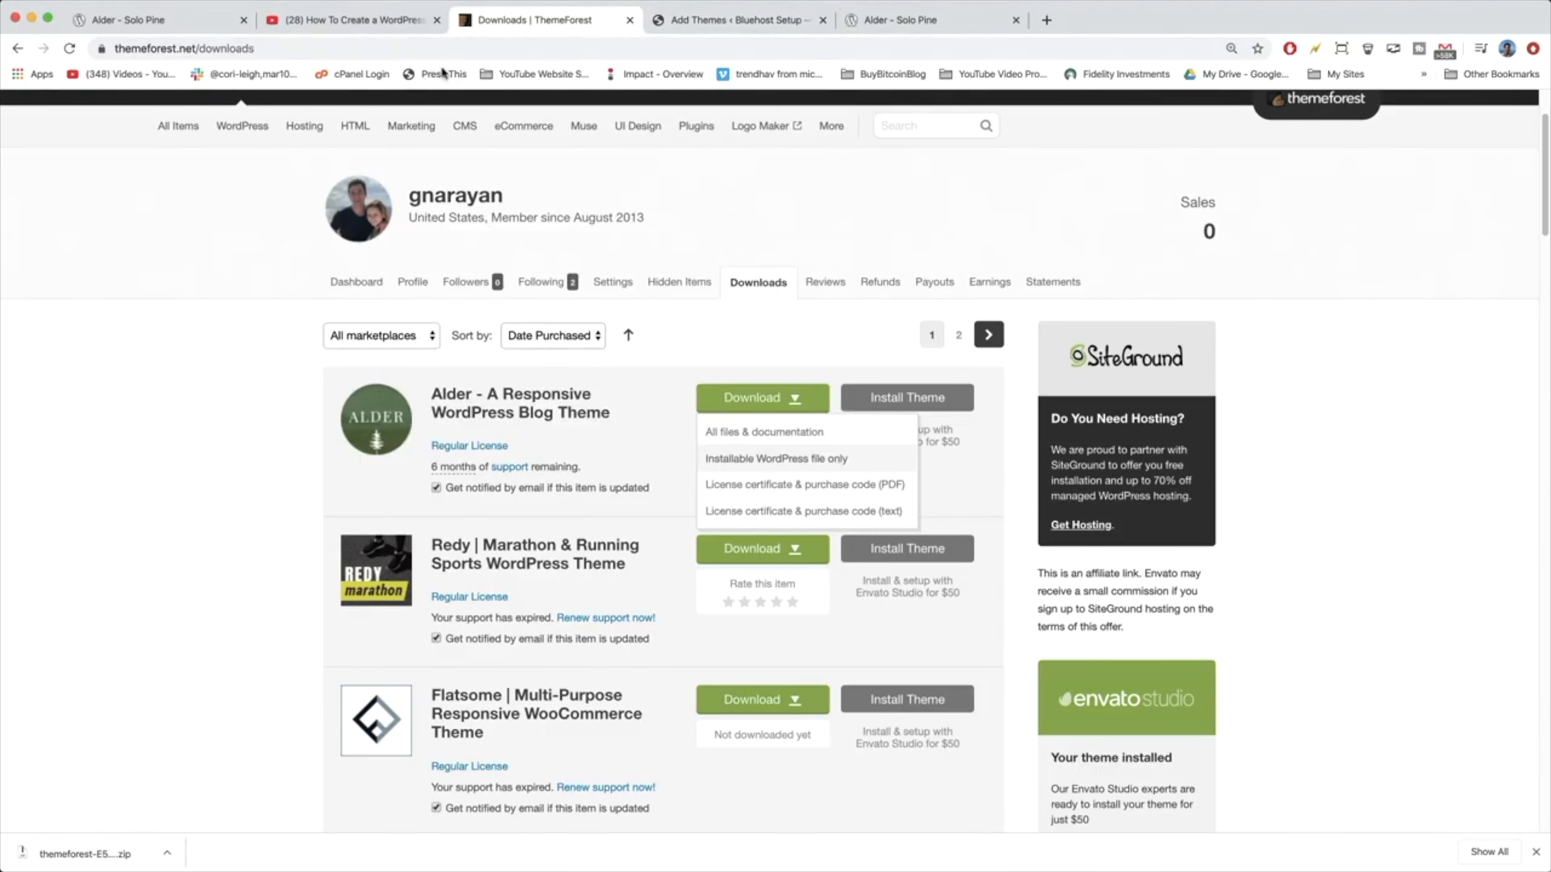
click(692, 22)
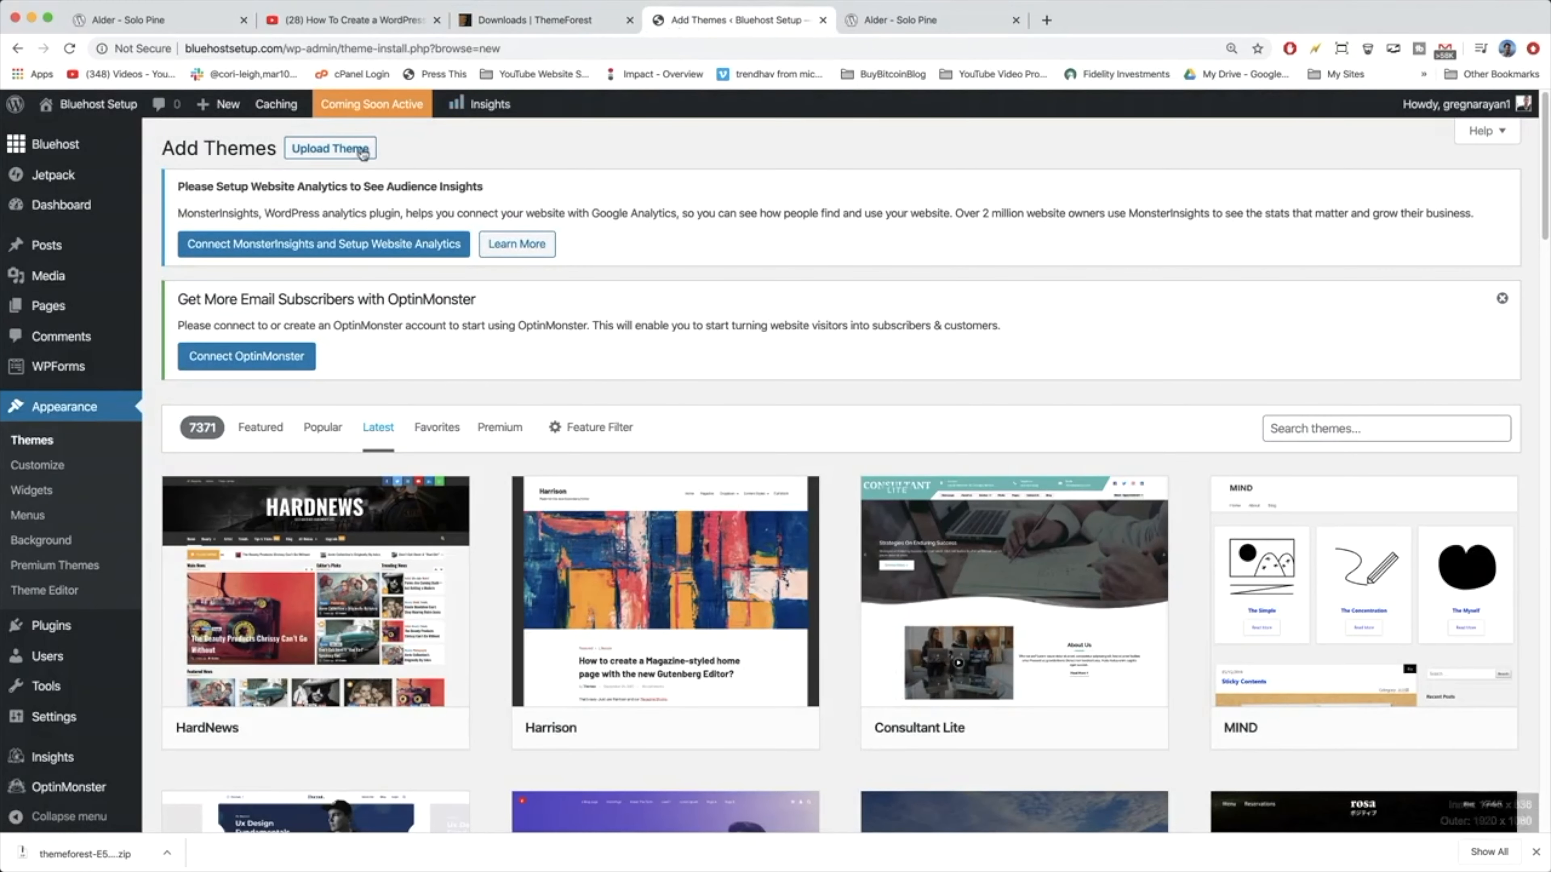
Upload the Alder theme zip through Upload Theme and install it successfully.
click(336, 149)
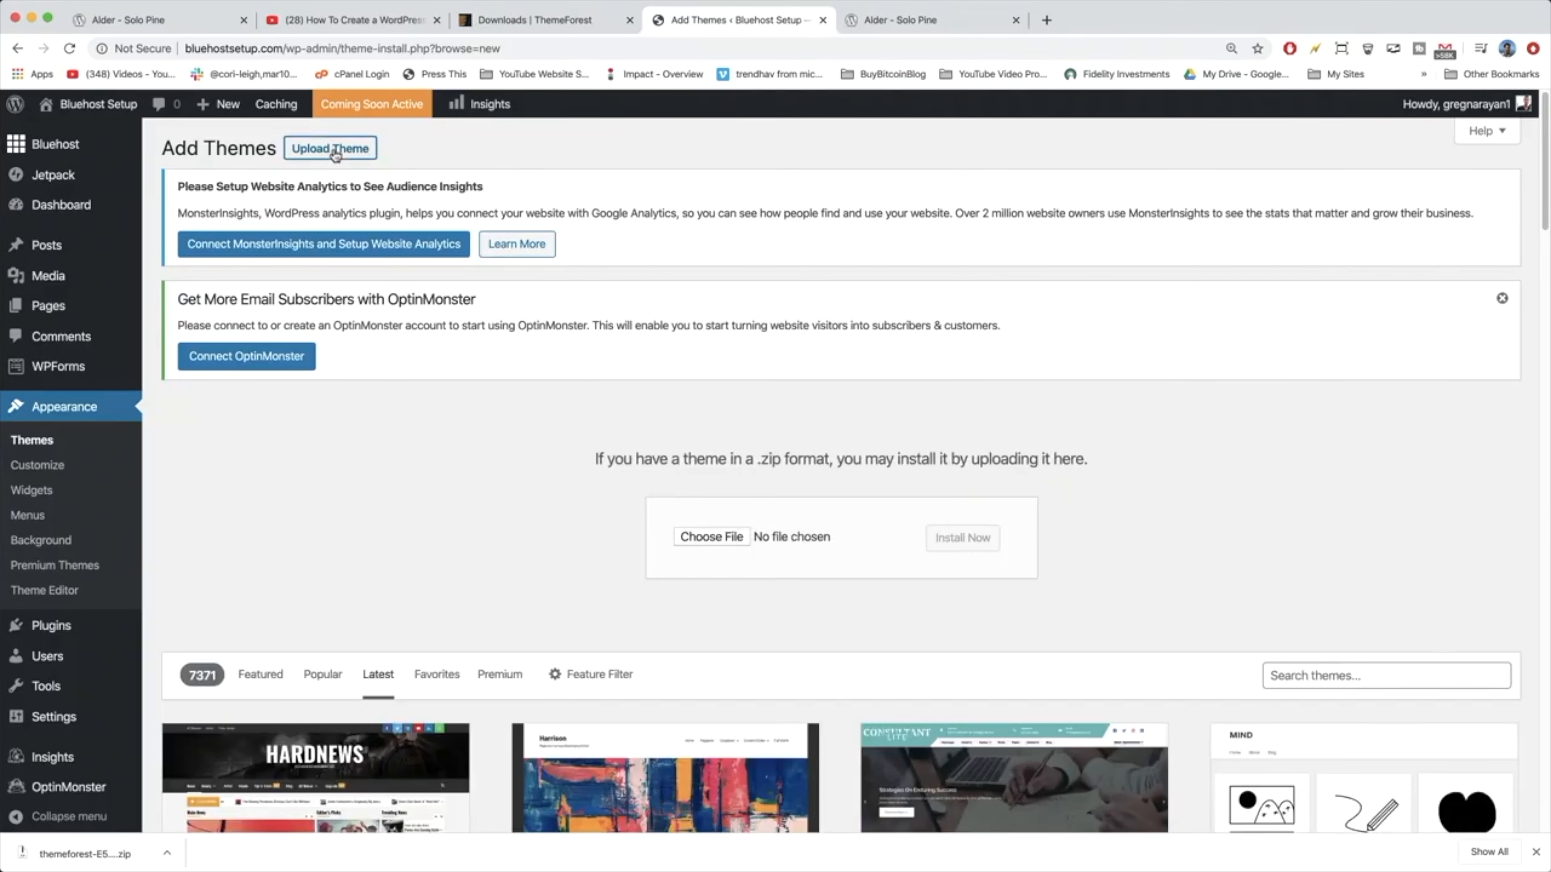
click(706, 539)
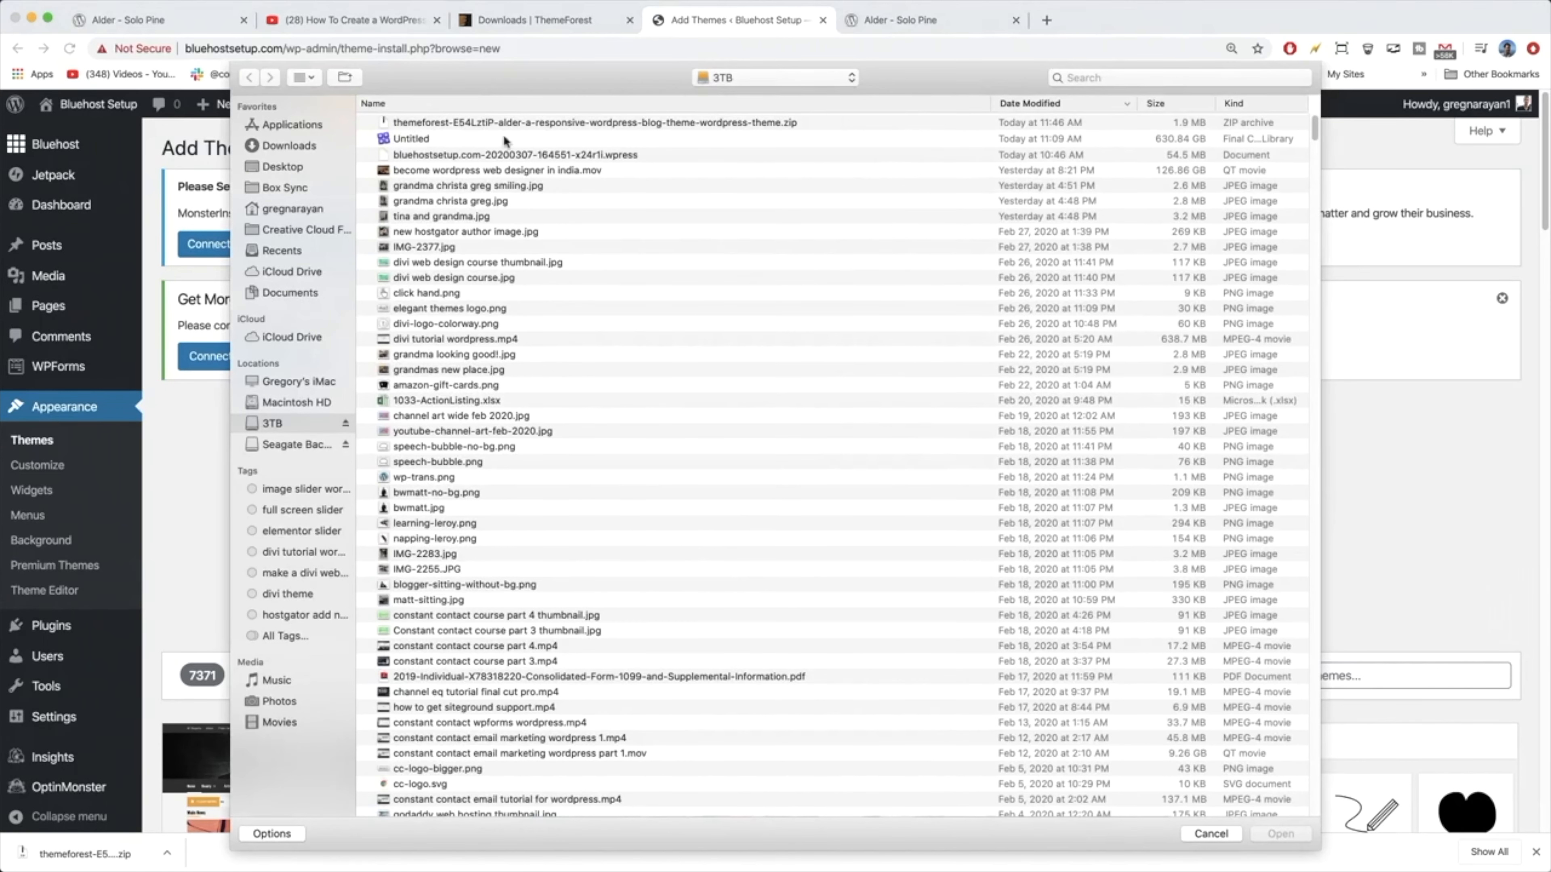
click(528, 122)
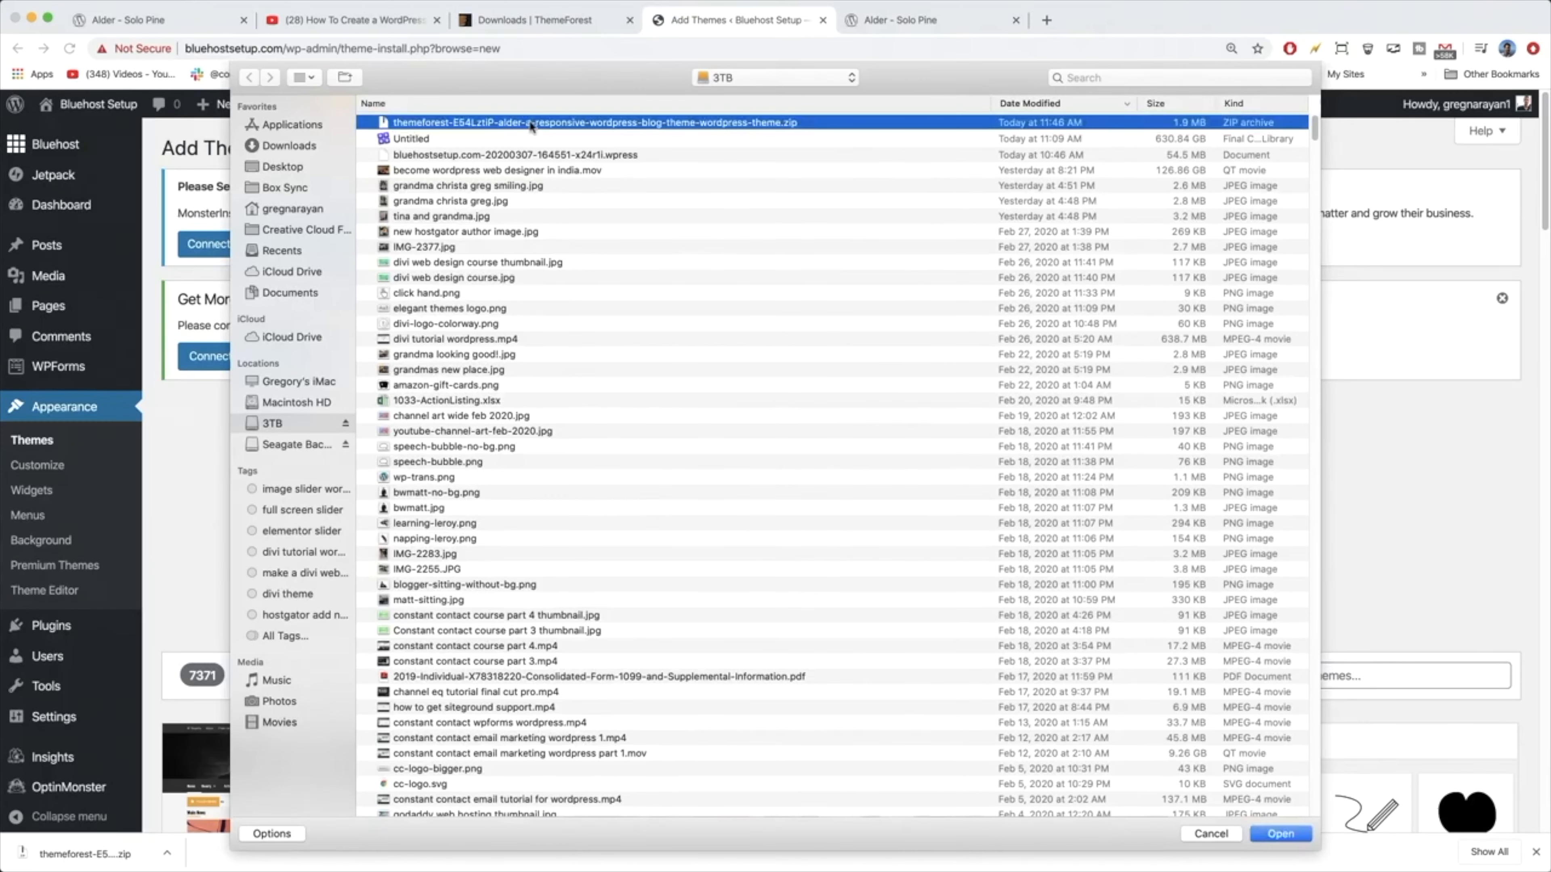
click(1290, 838)
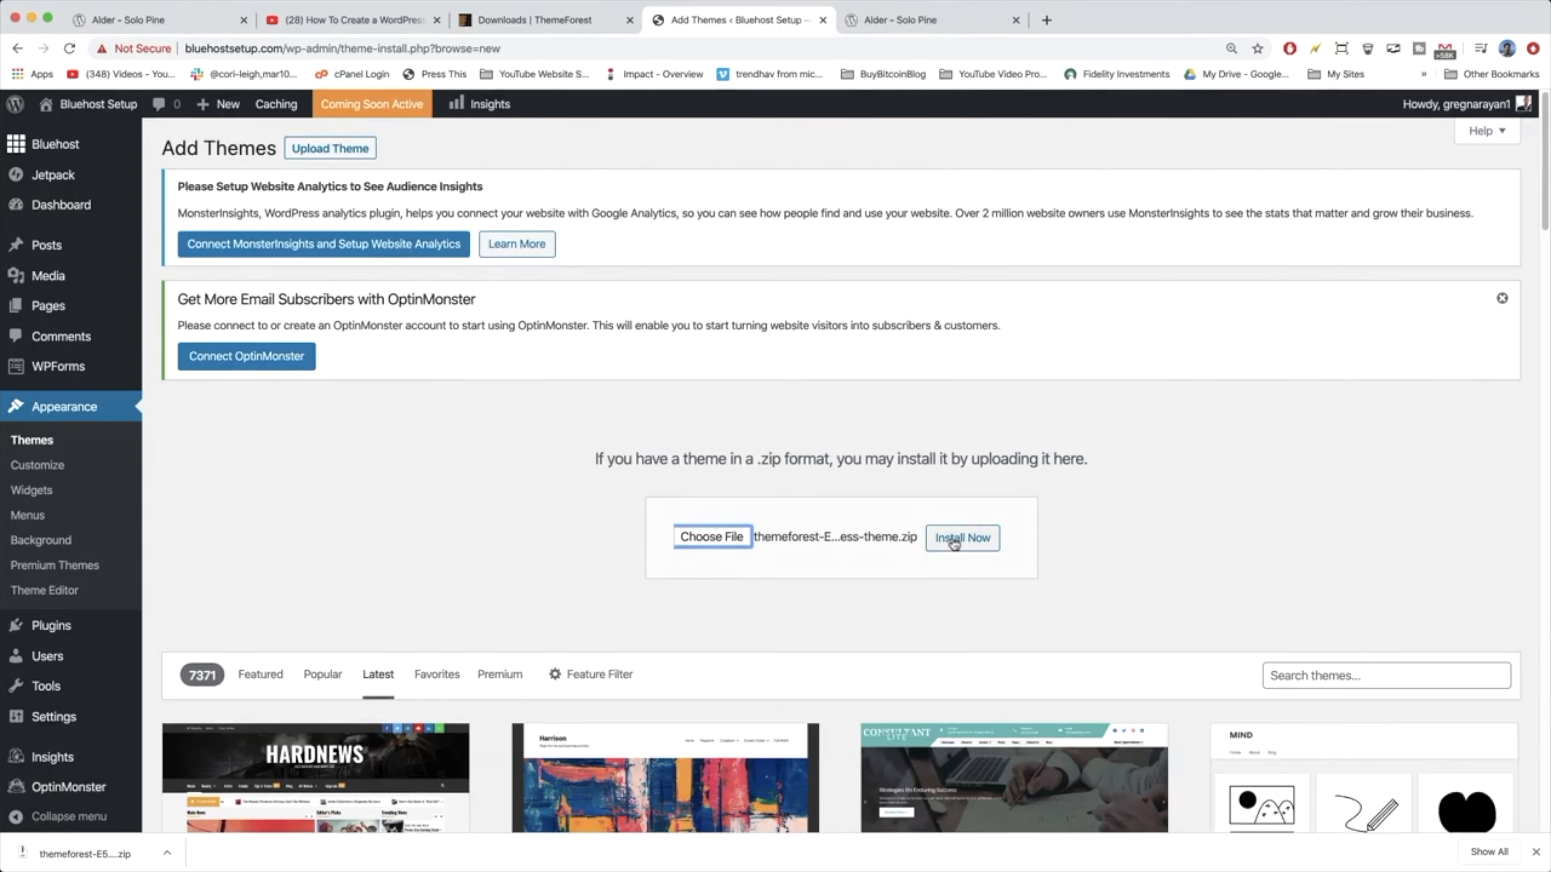
click(954, 543)
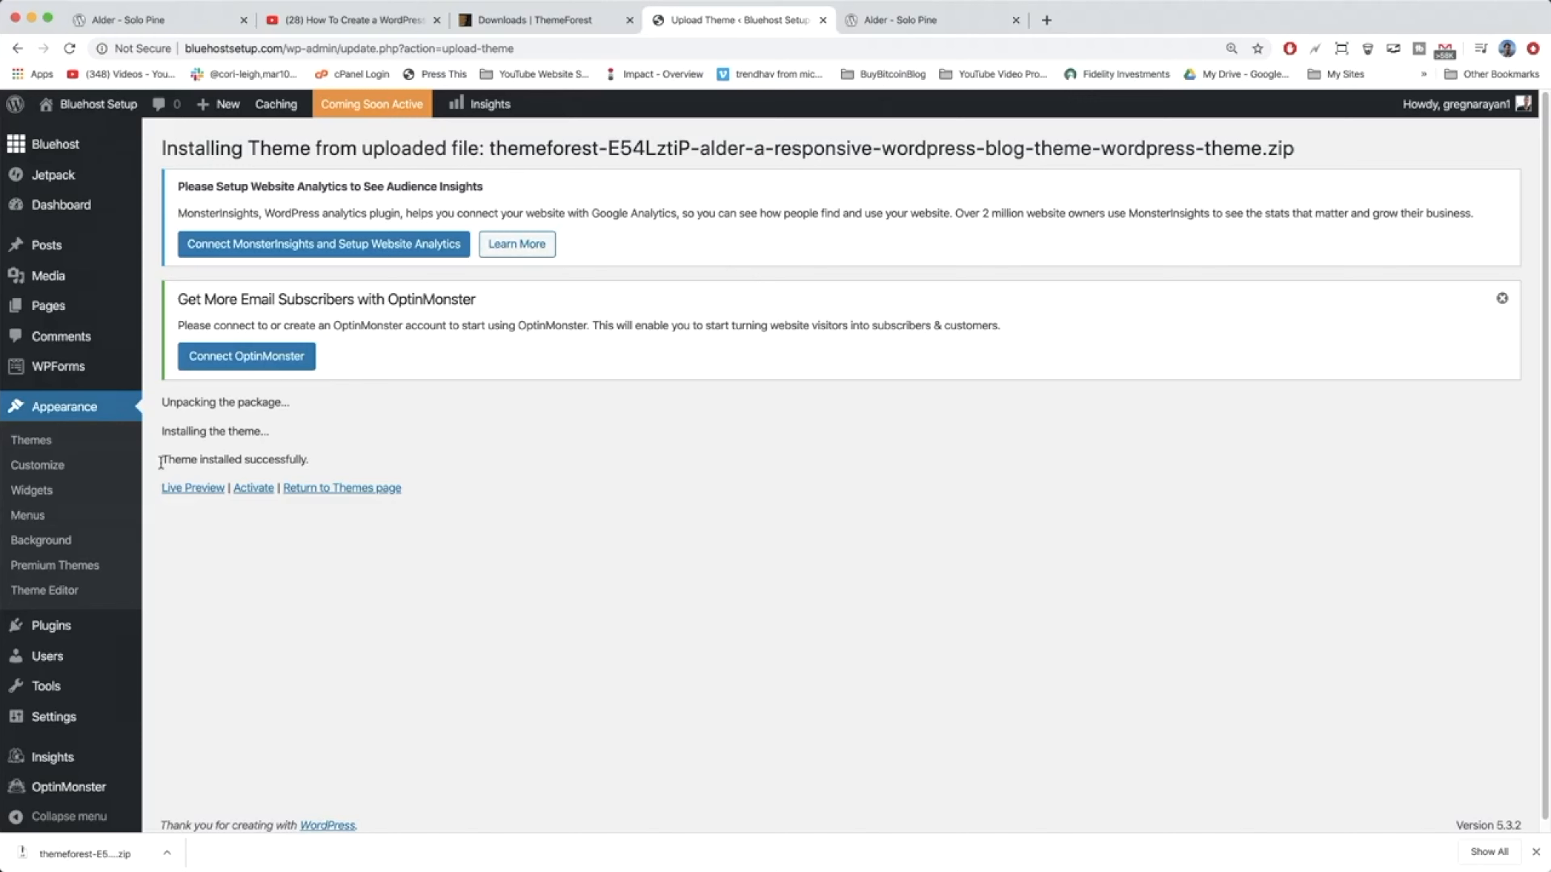
drag(161, 462, 333, 461)
Activate Alder and view the live front page with the ALDER header and Hello world! post.
click(333, 461)
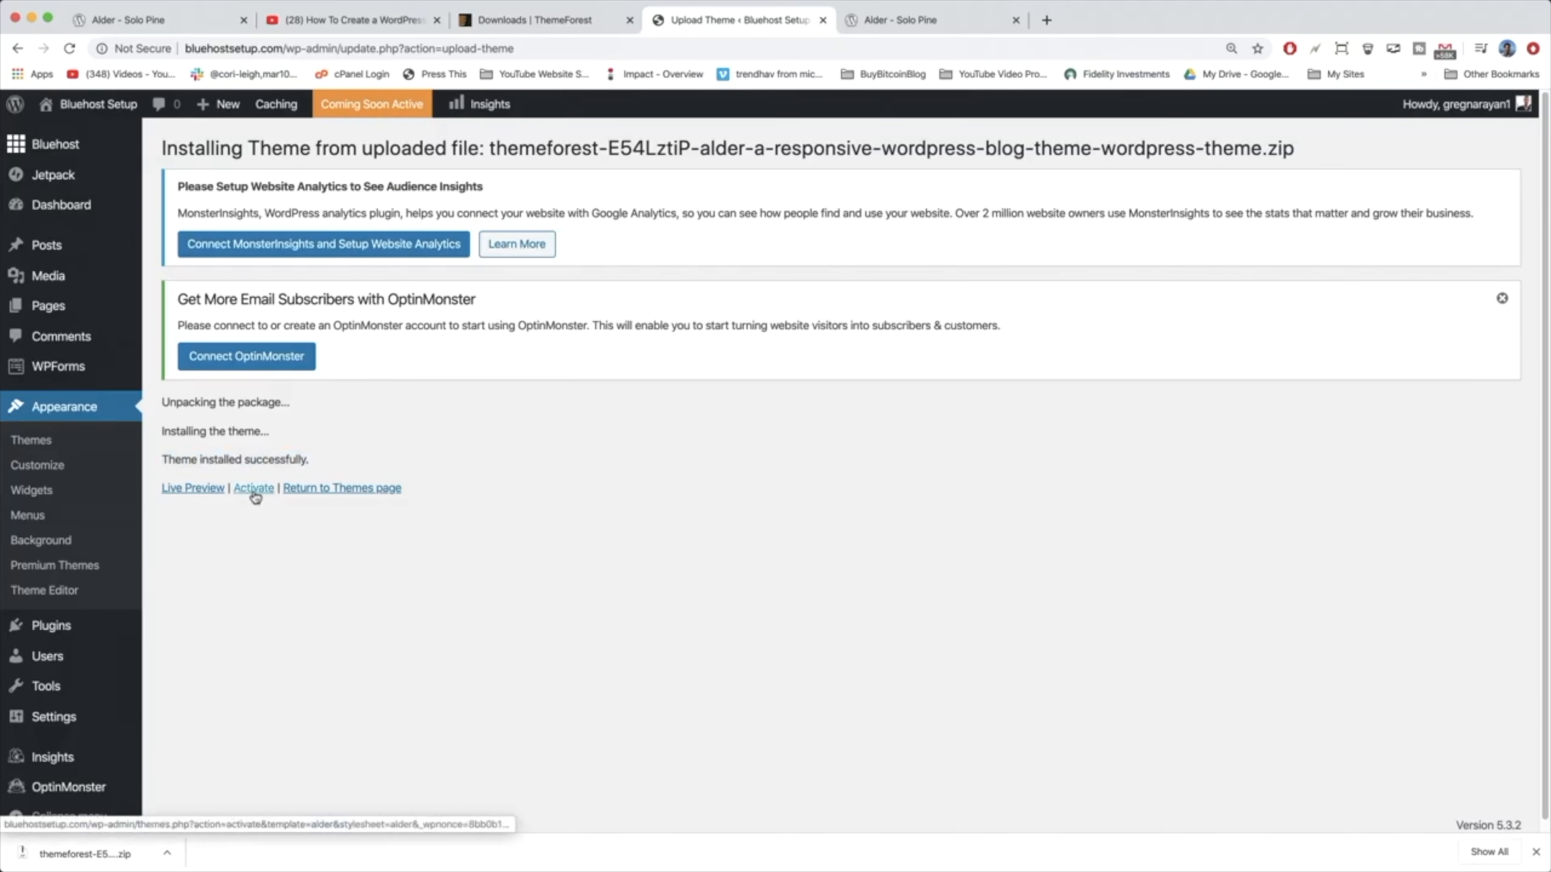
click(254, 489)
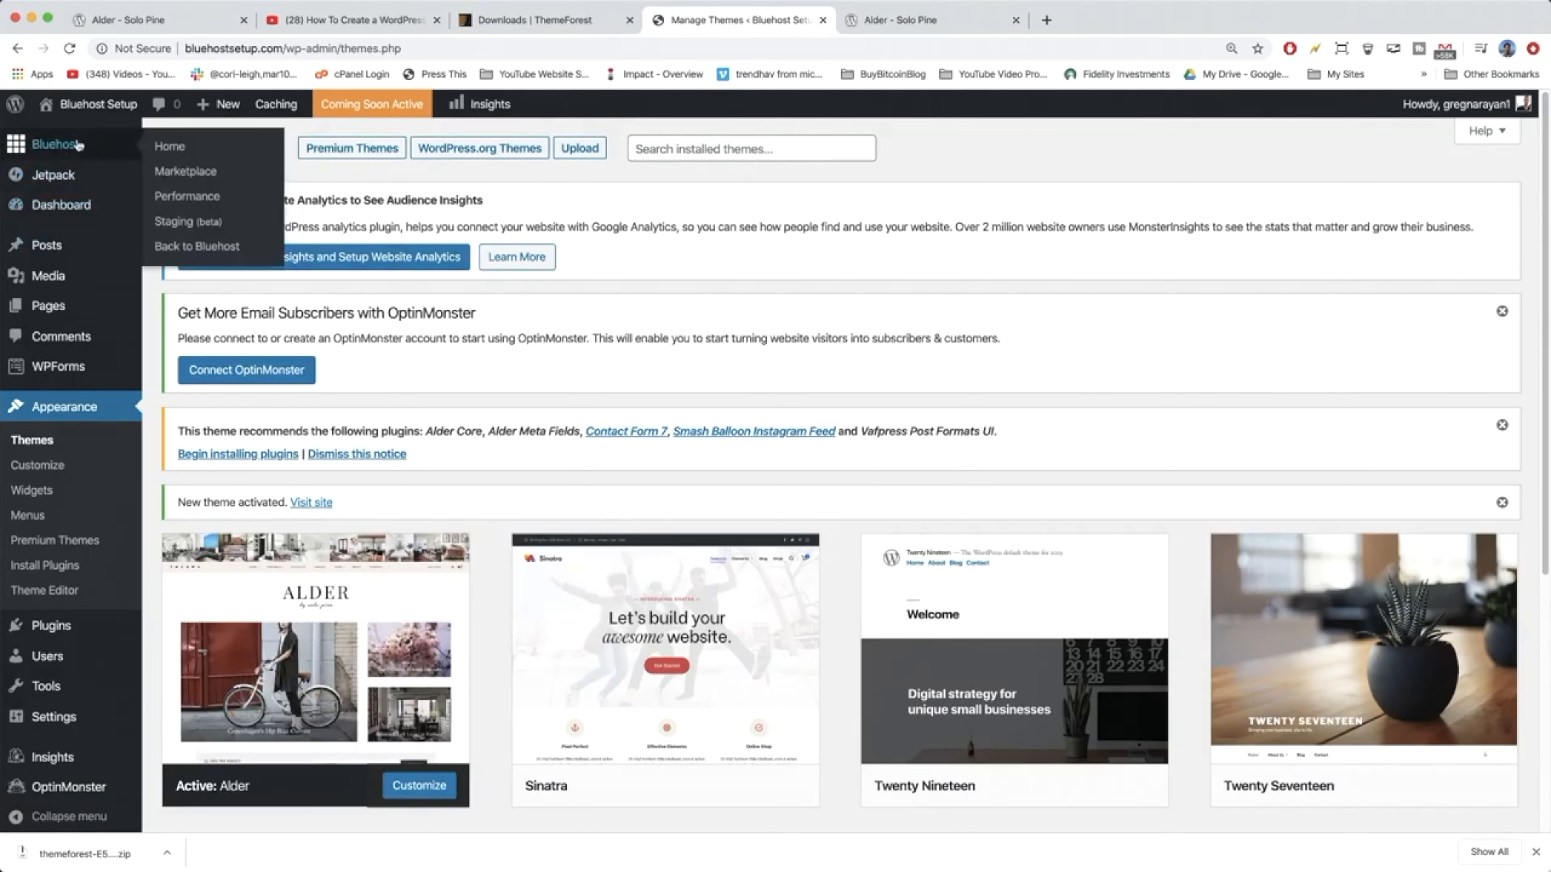
click(101, 107)
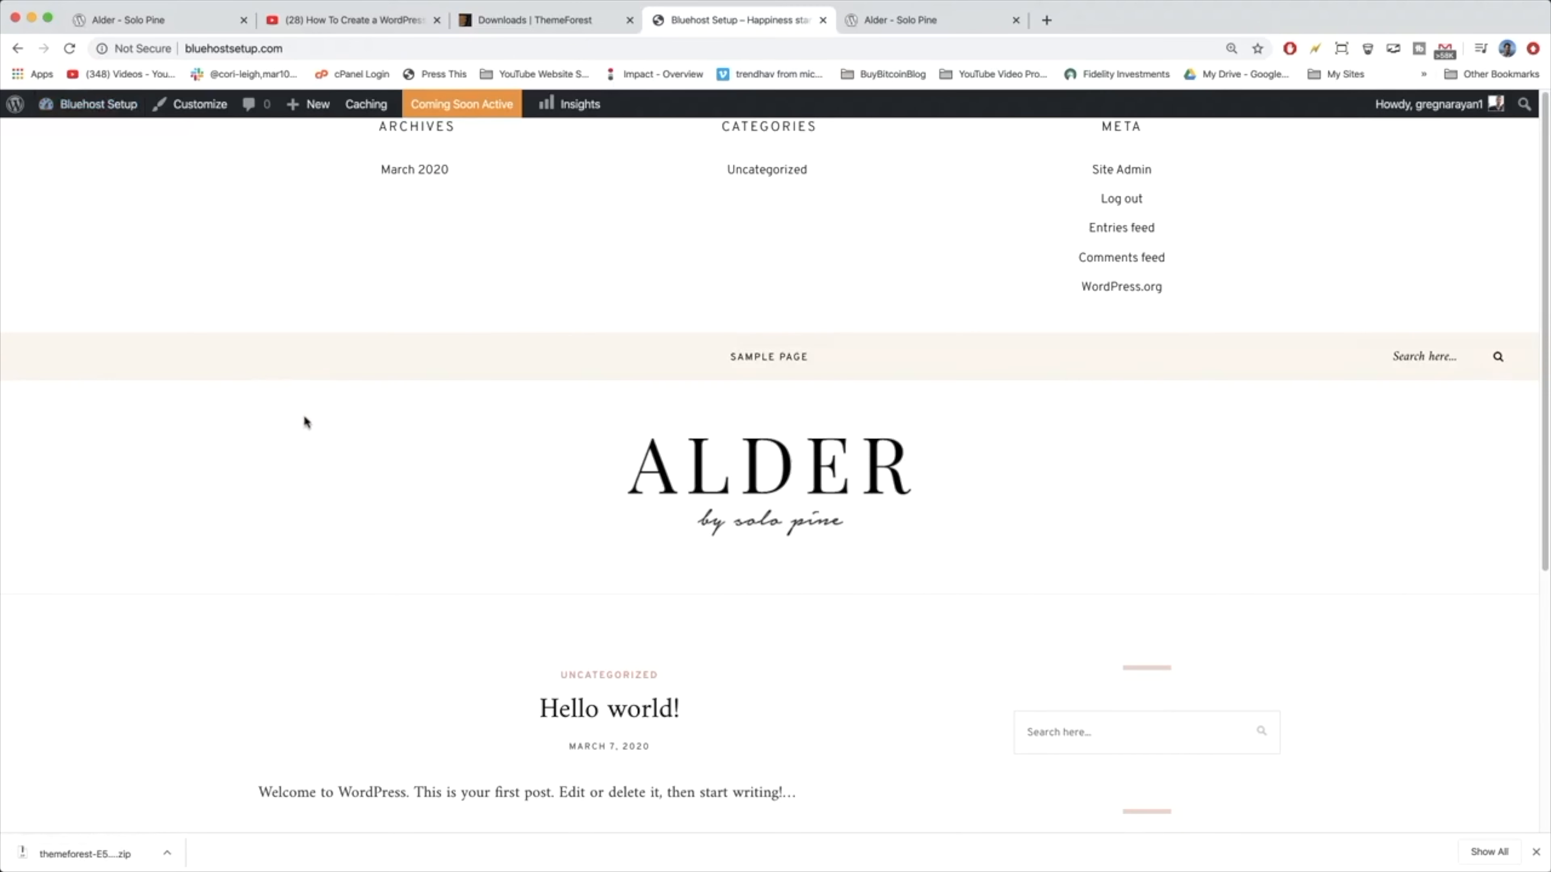
scroll(305, 421, down, 6)
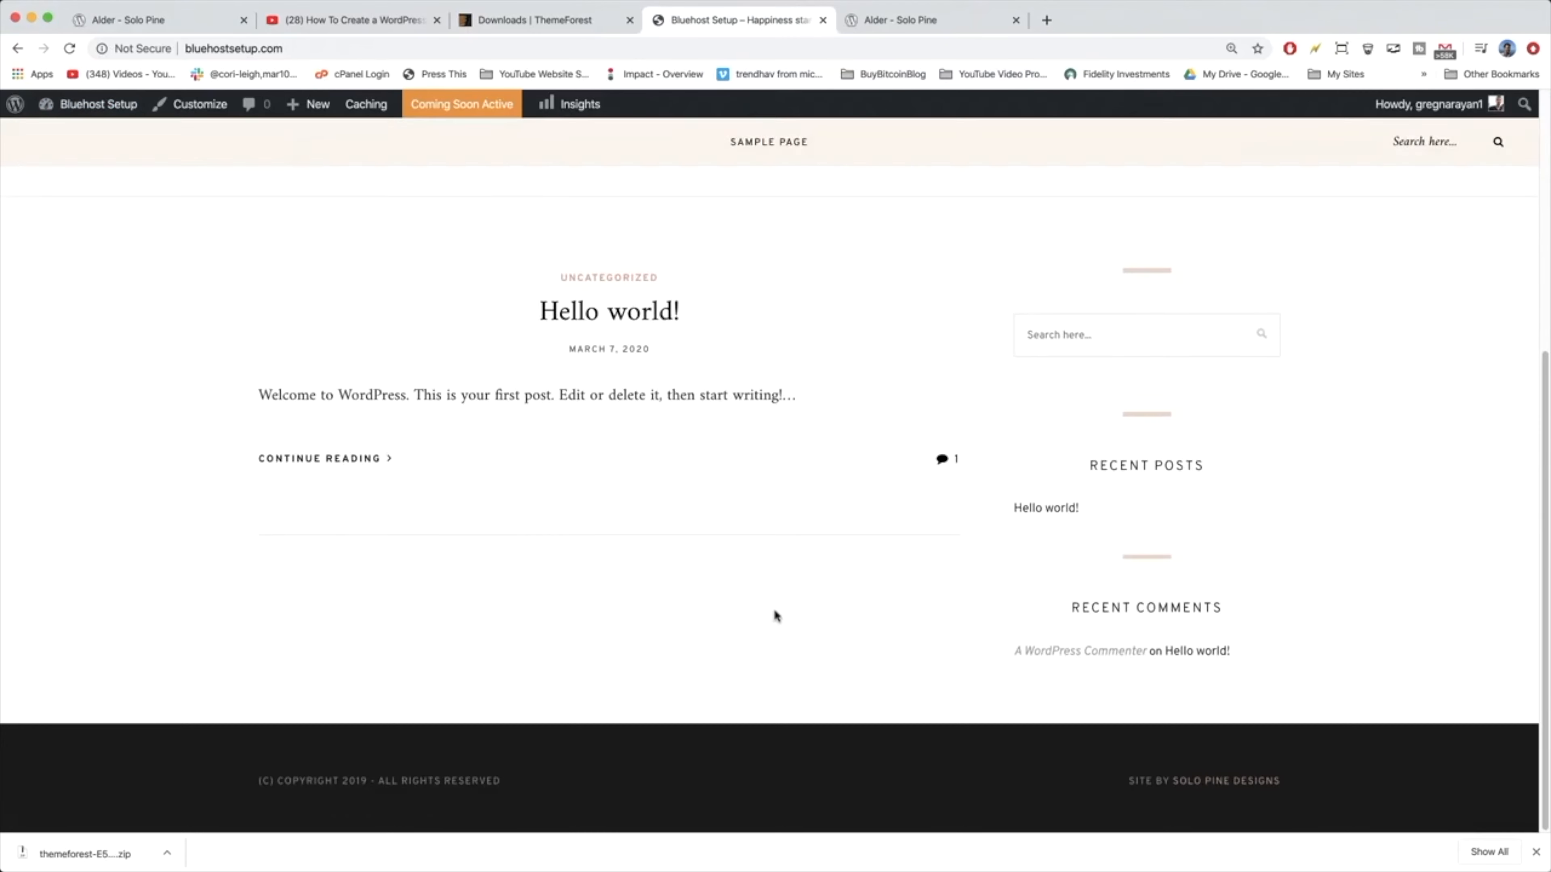
scroll(773, 613, up, 6)
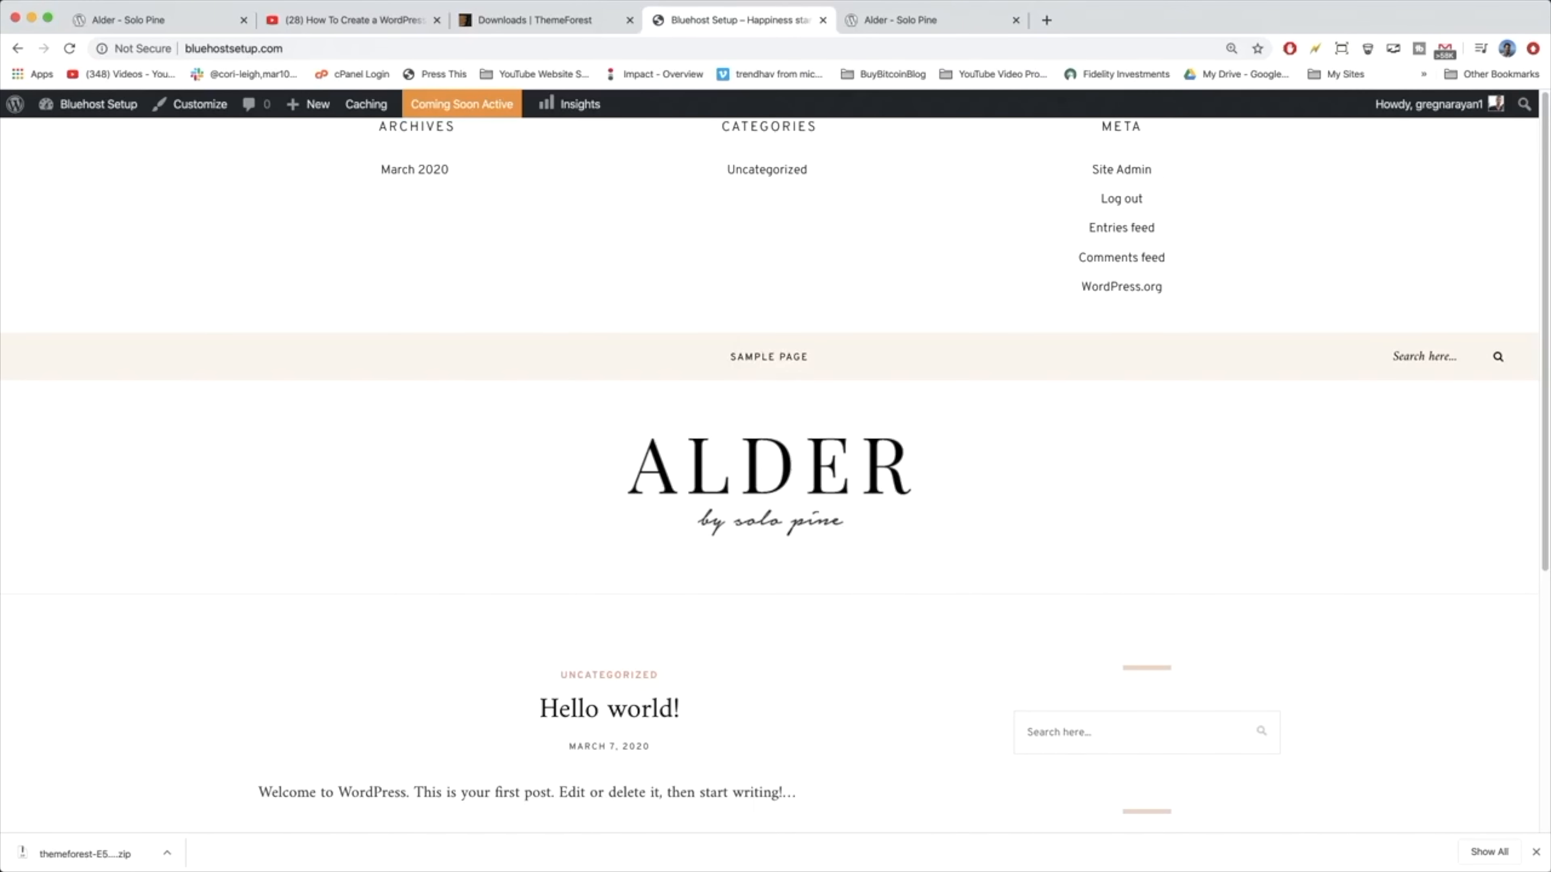
scroll(228, 336, down, 3)
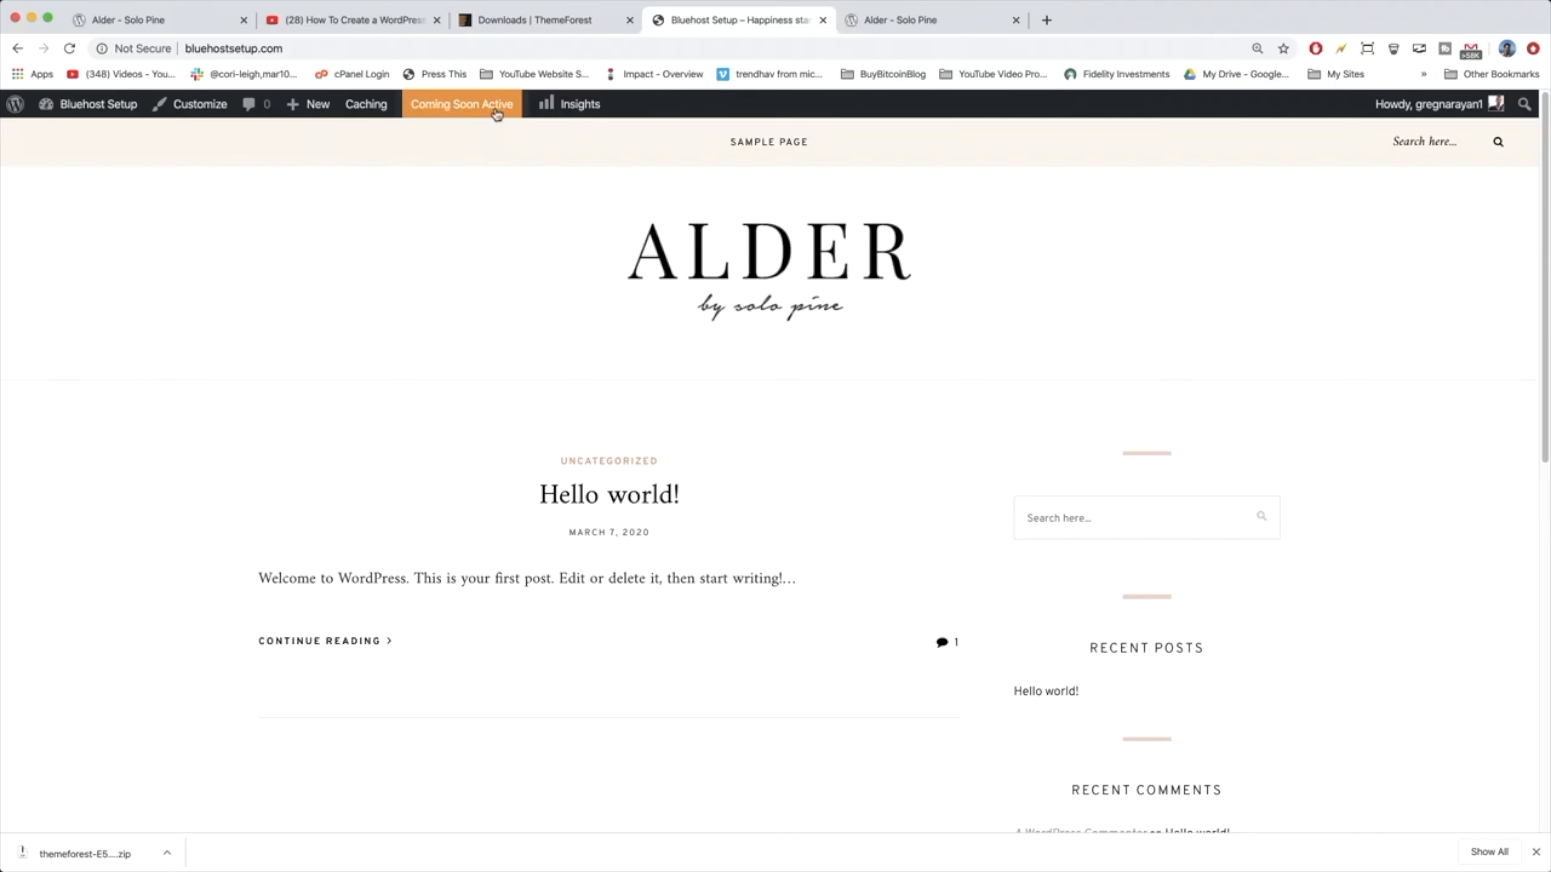
click(287, 48)
key(super+c)
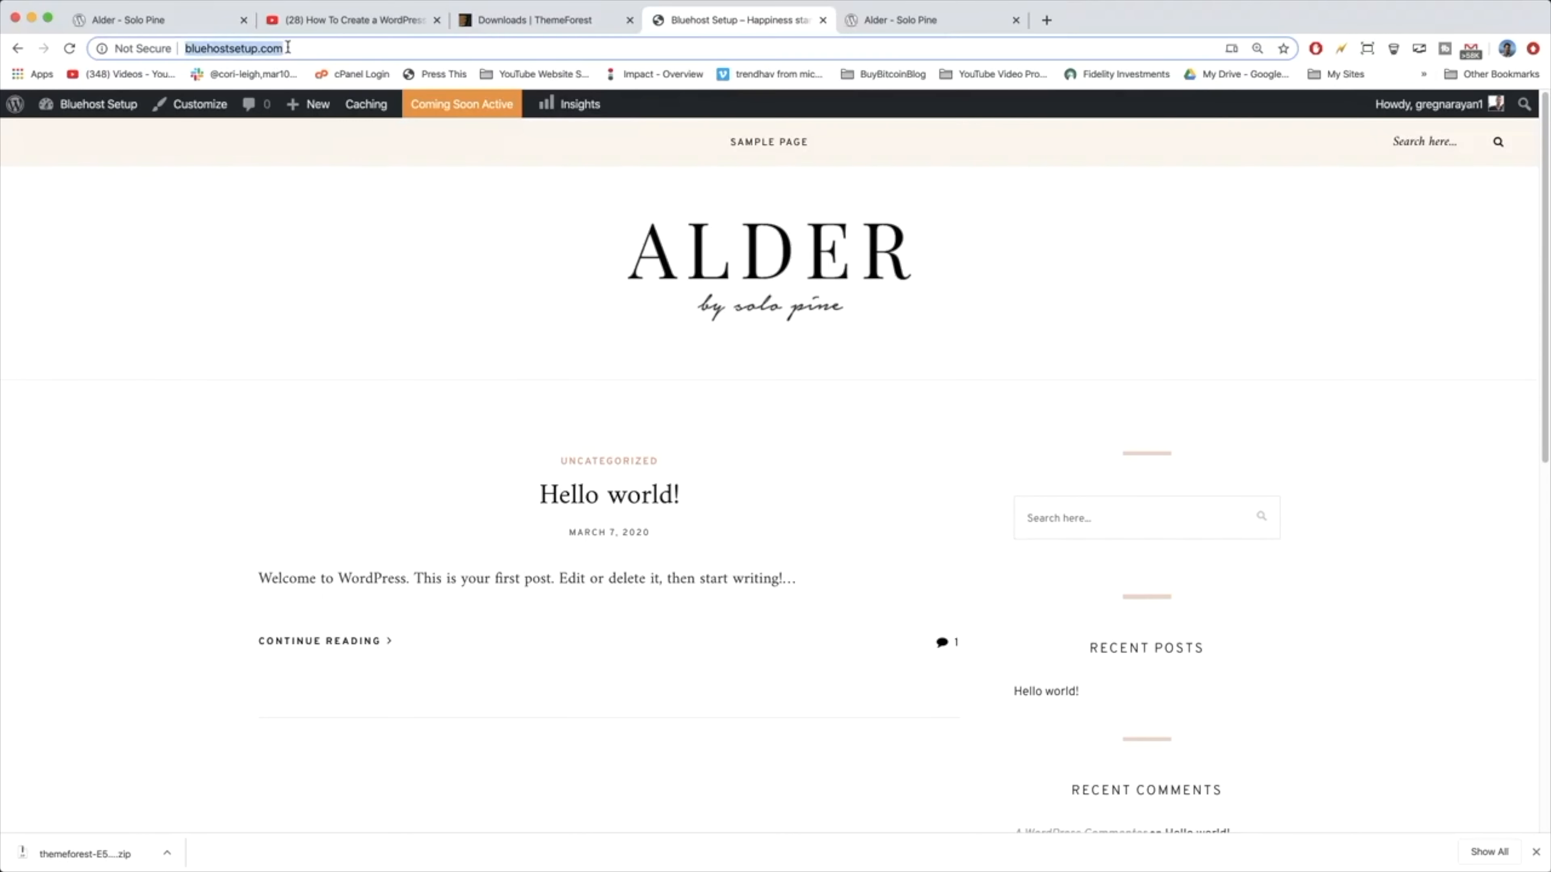
key(super+shift+n)
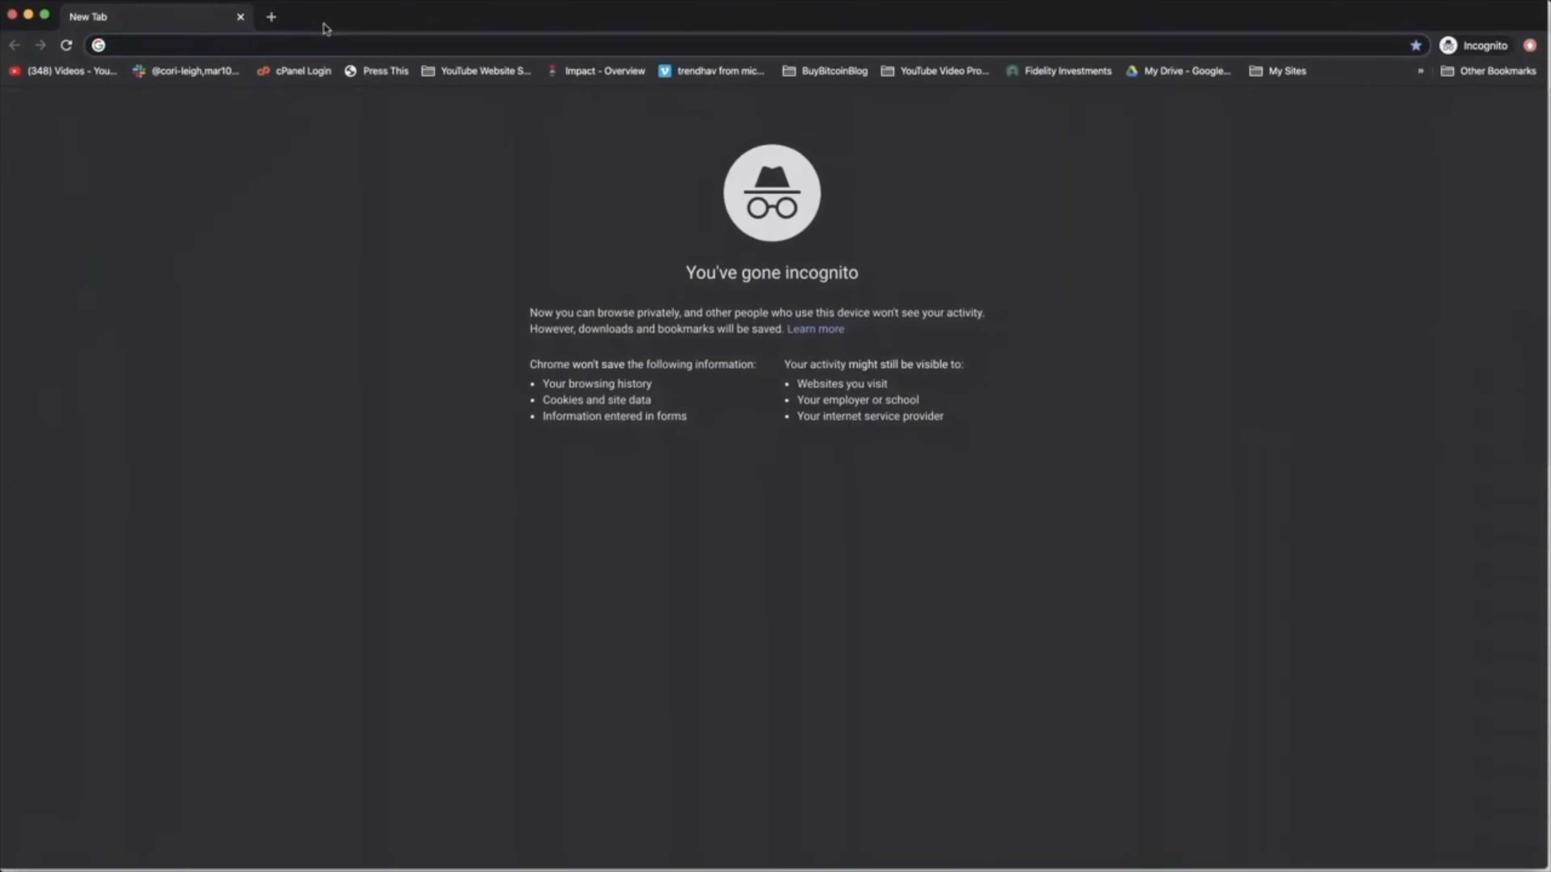
key(super+v)
key(Return)
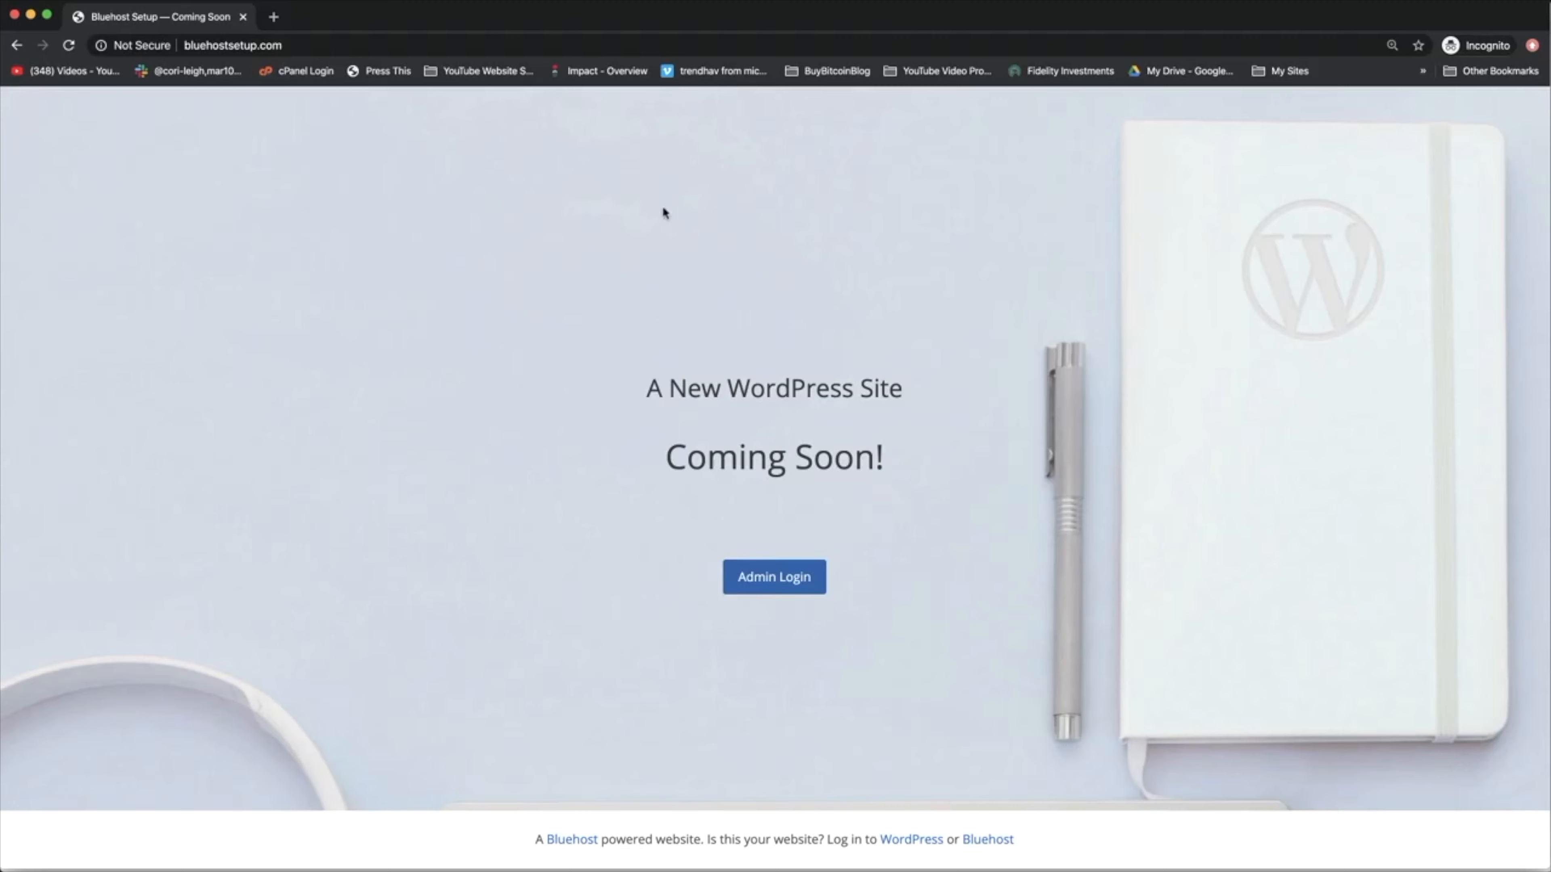
drag(649, 388, 944, 443)
click(718, 286)
click(16, 17)
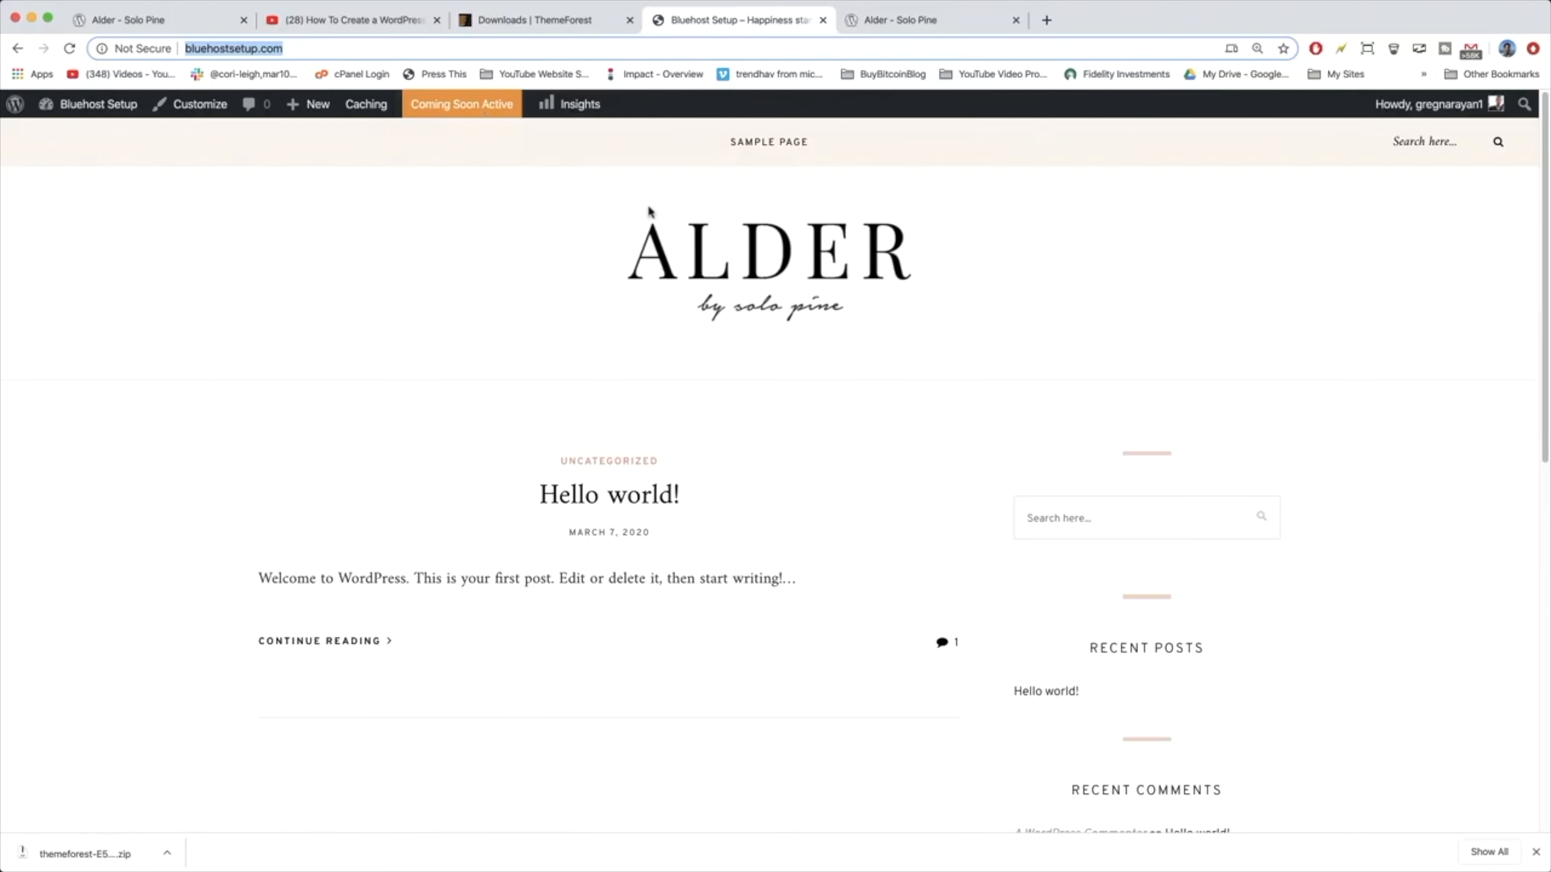
Open Solo Pine's Alder live demo and scroll through its banner, featured posts and sidebar.
click(957, 25)
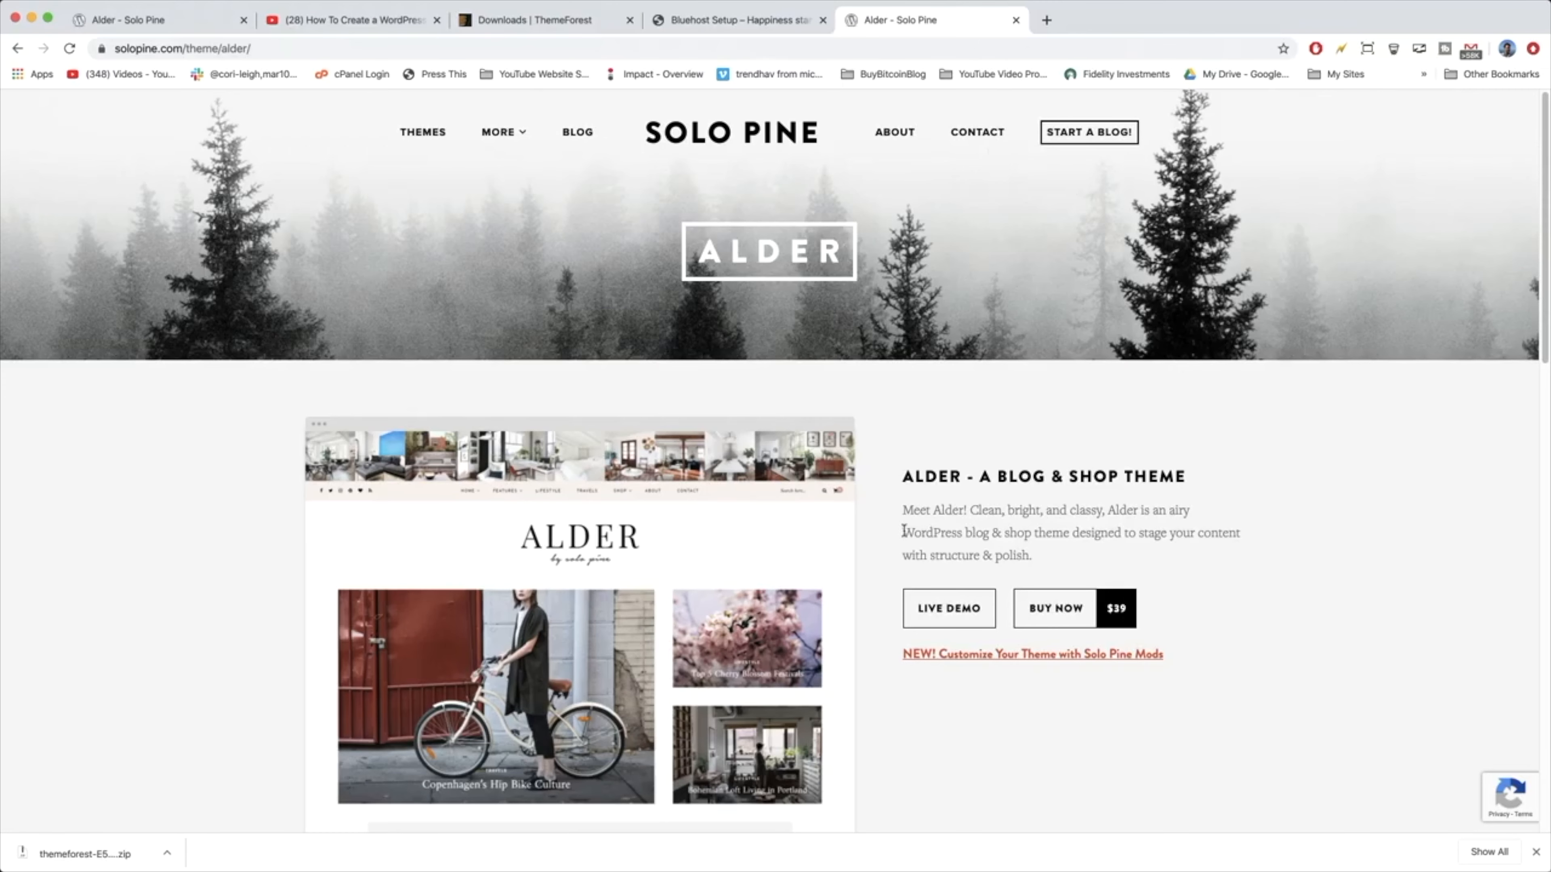
click(962, 620)
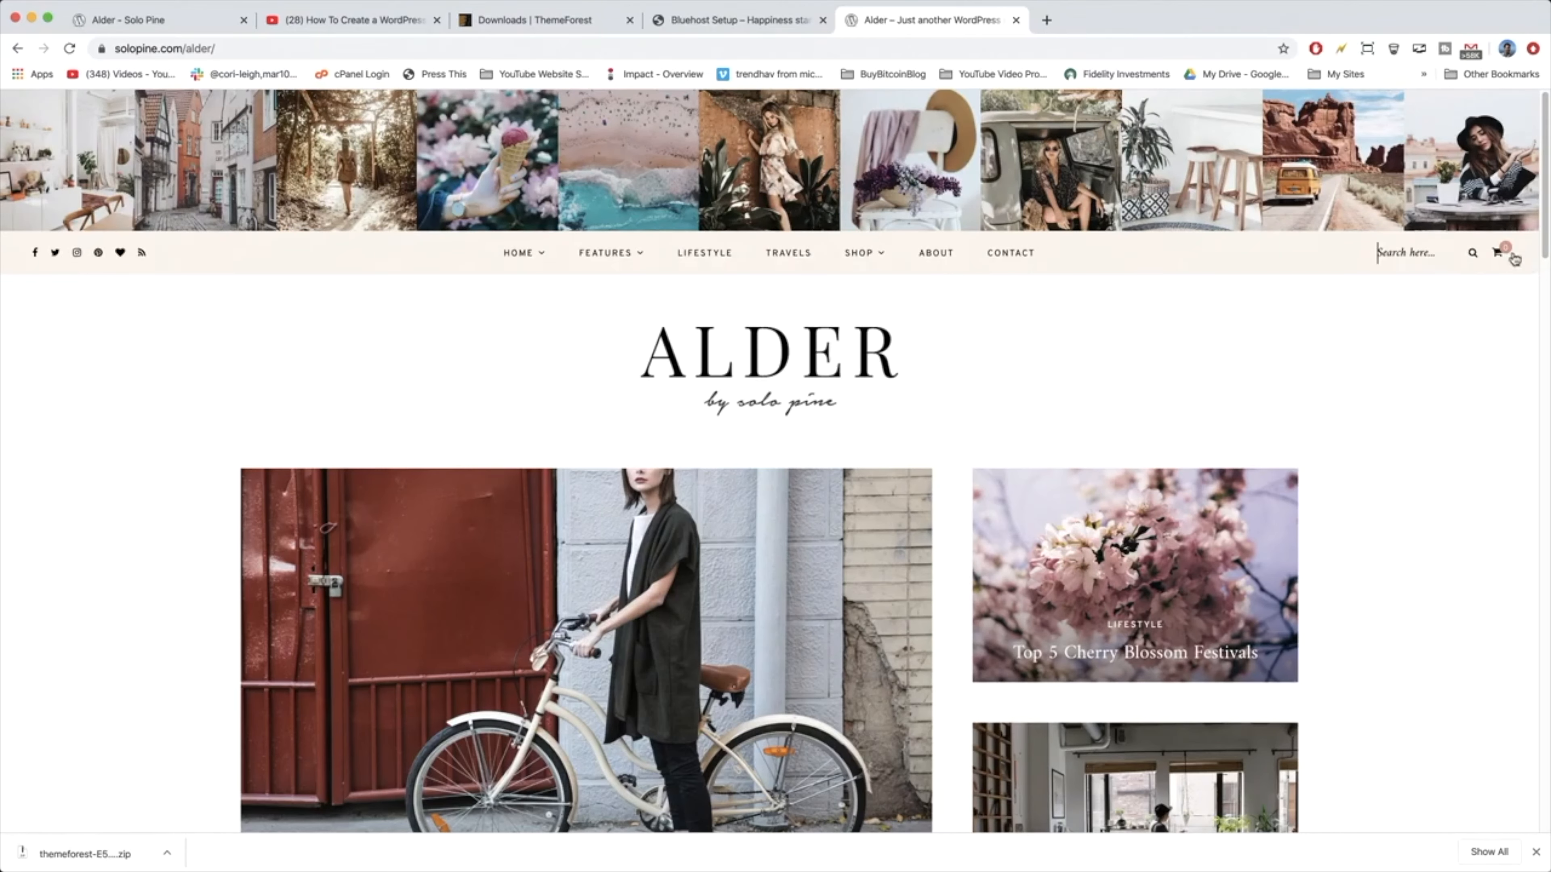
scroll(782, 354, down, 15)
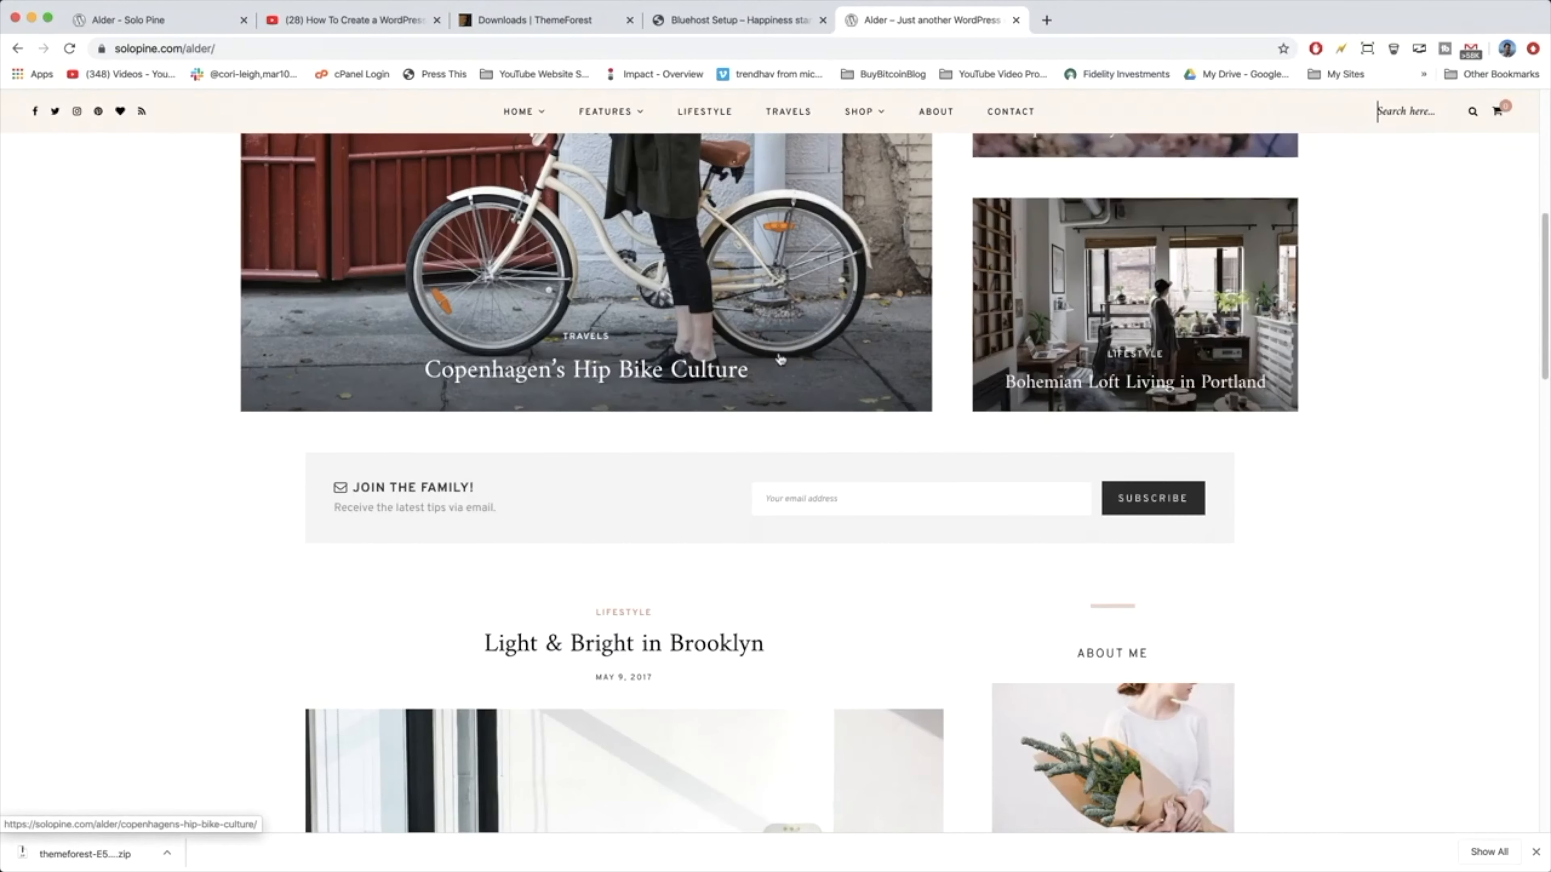
scroll(786, 356, down, 20)
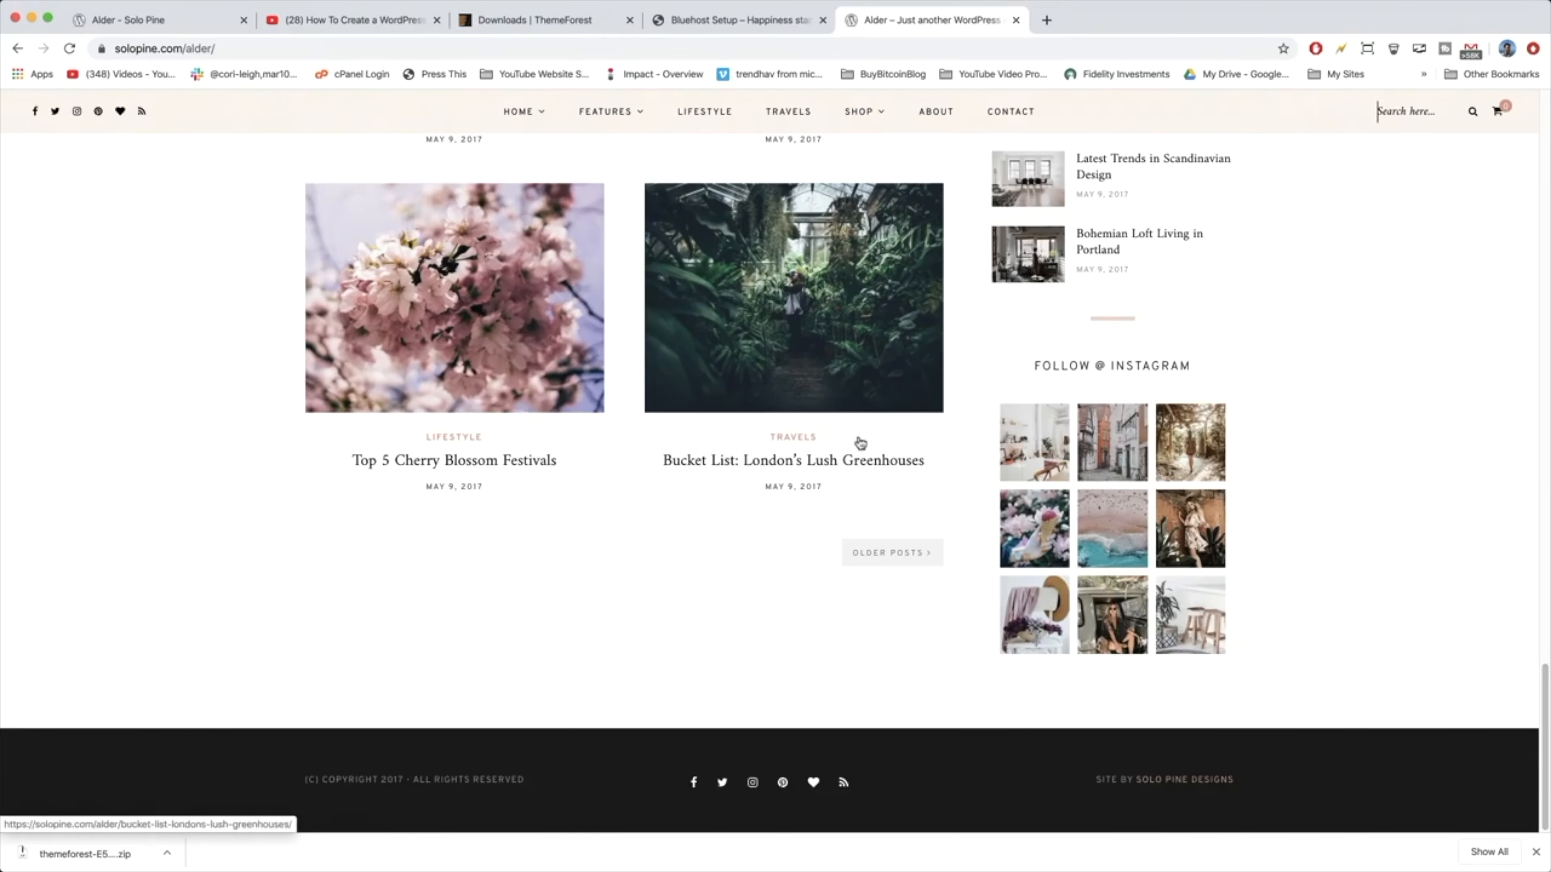
scroll(864, 436, up, 20)
scroll(874, 435, up, 2)
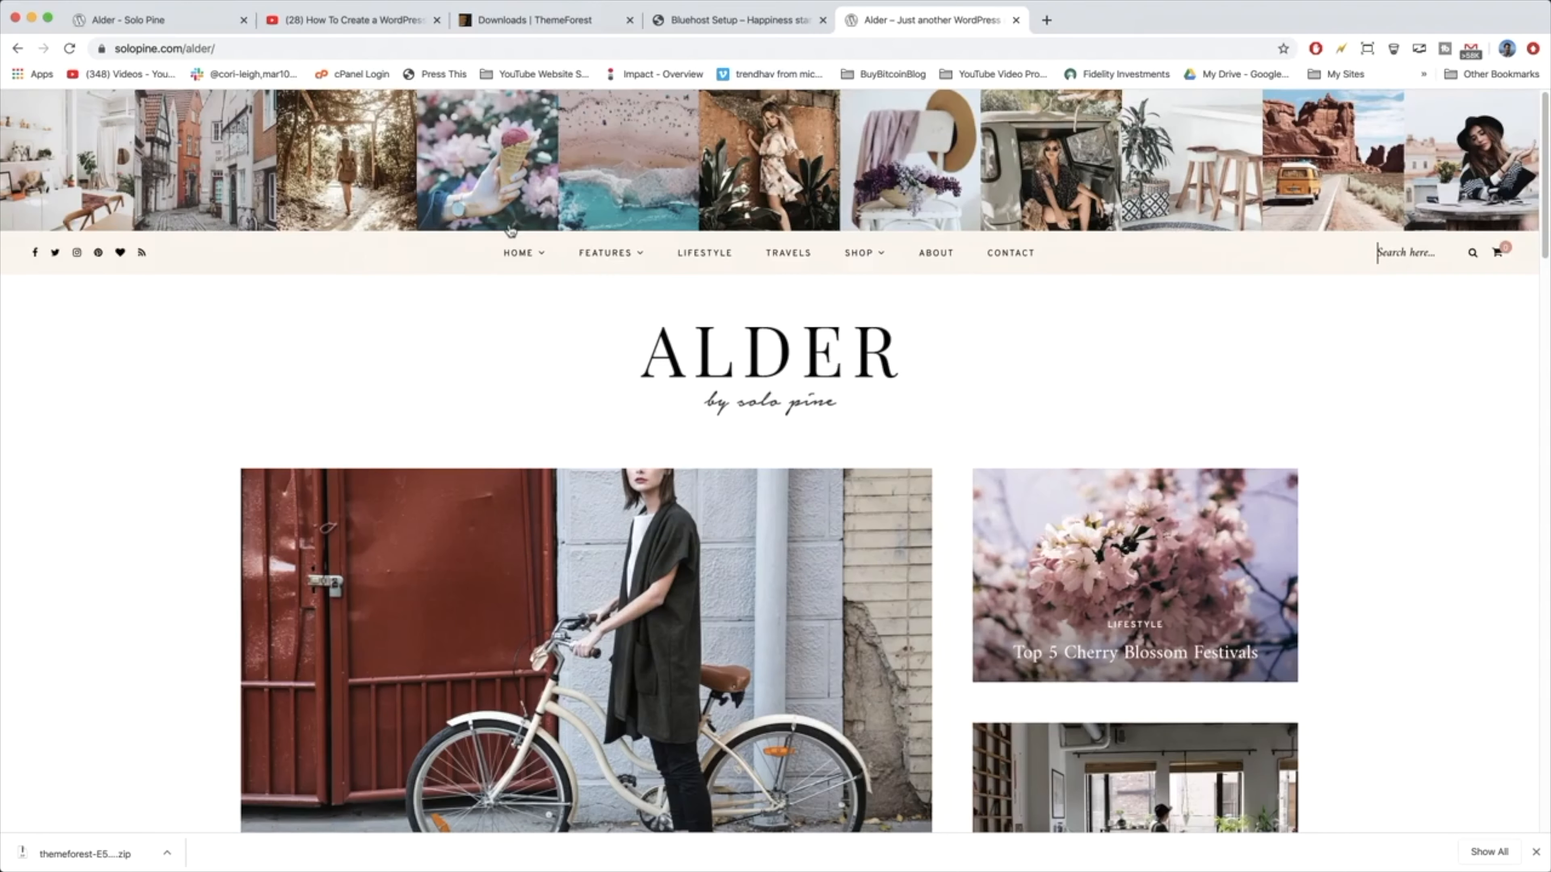
In the site Customizer, open Widgets > Instagram Header and load its setup instructions.
click(761, 22)
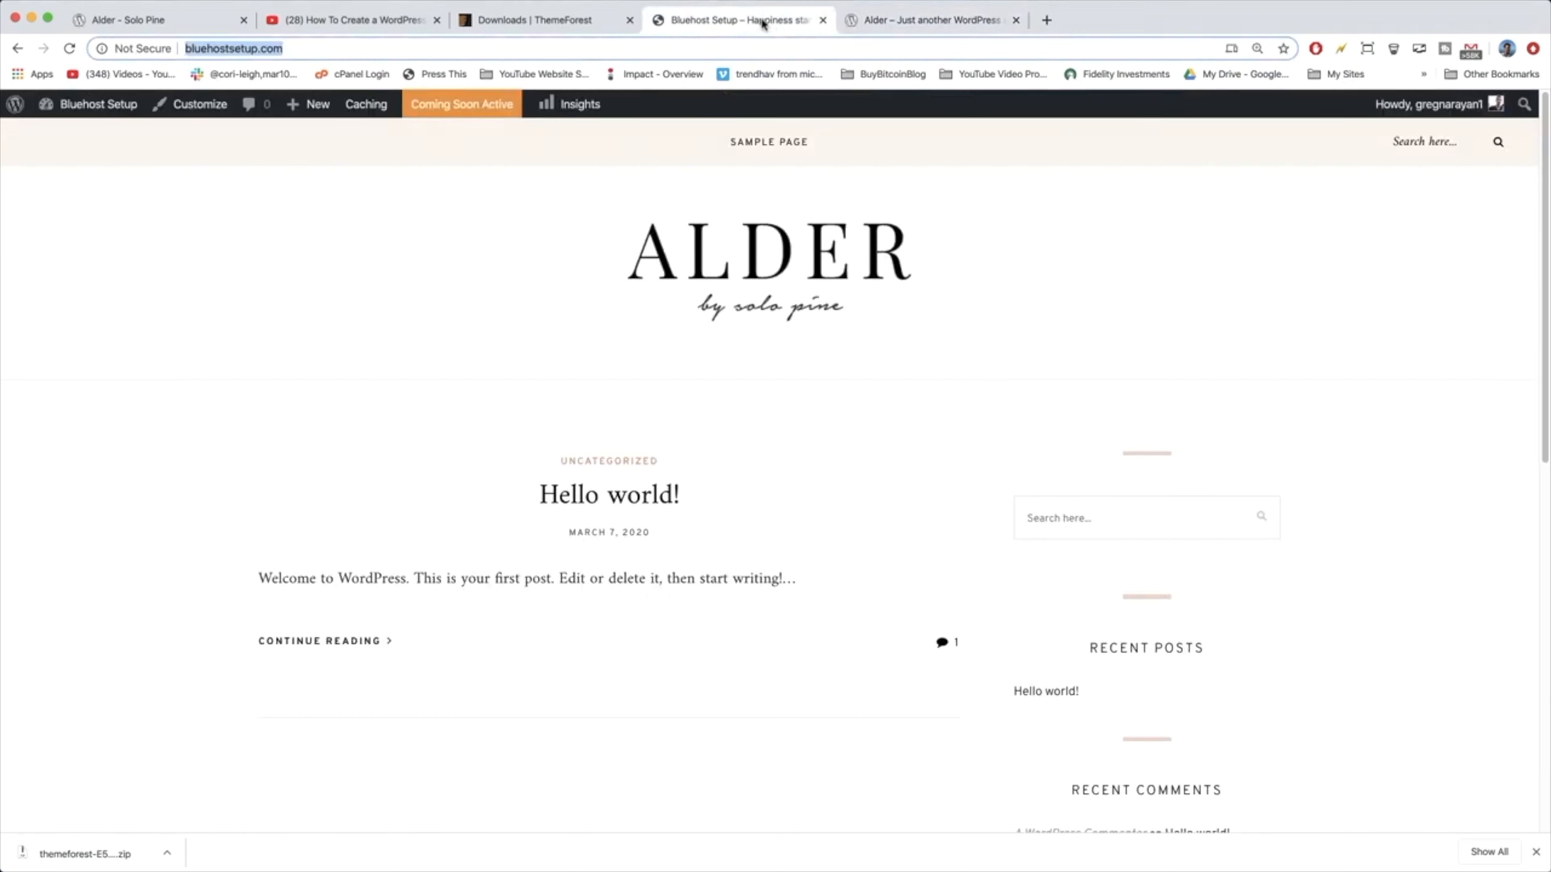
click(1037, 210)
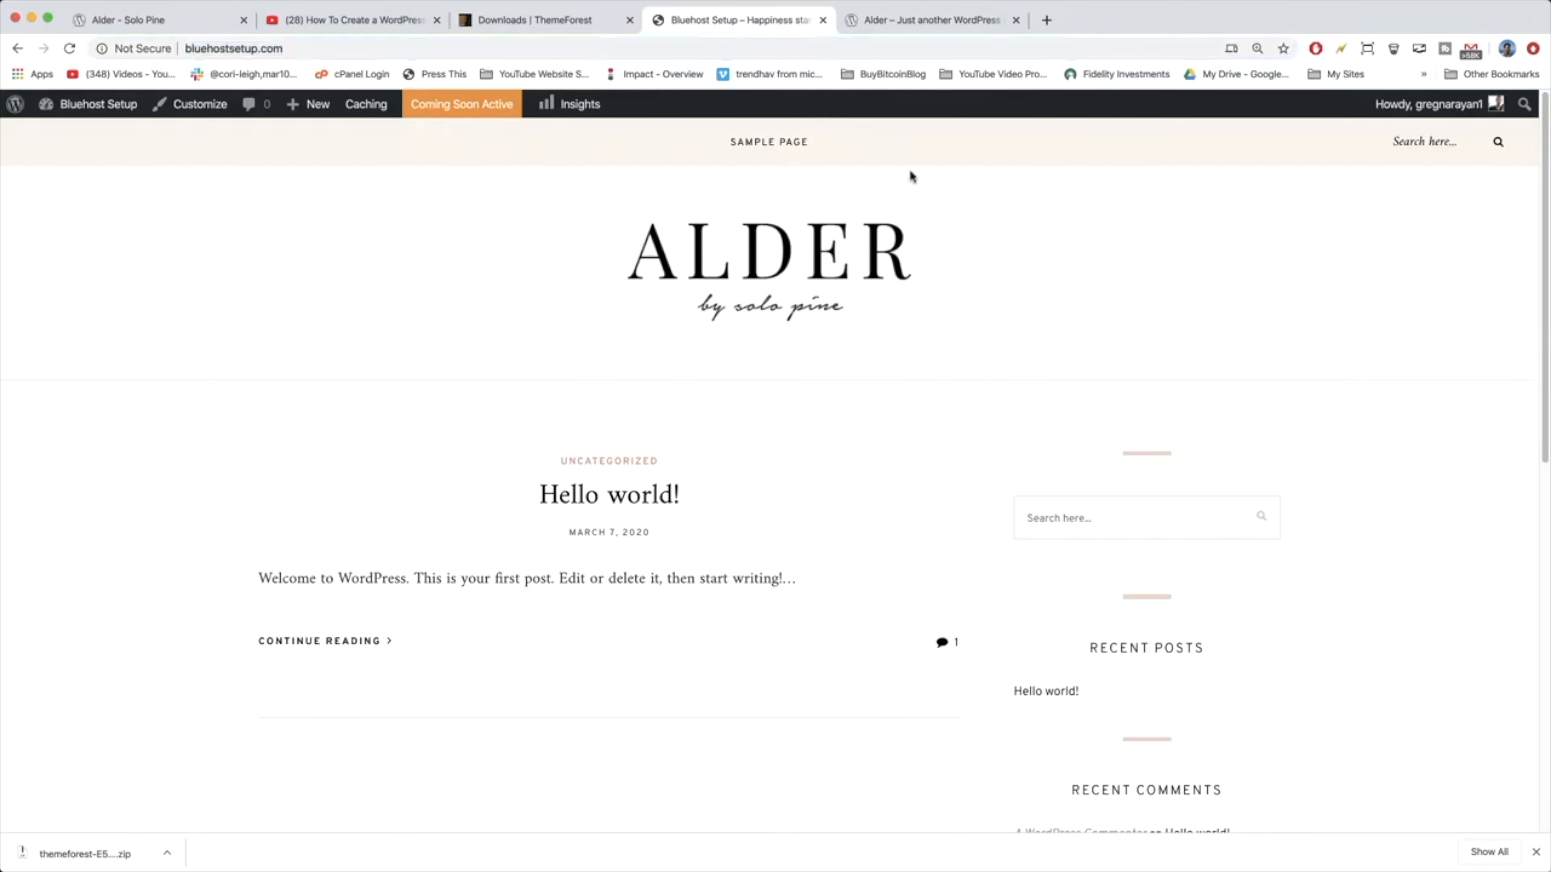
click(204, 111)
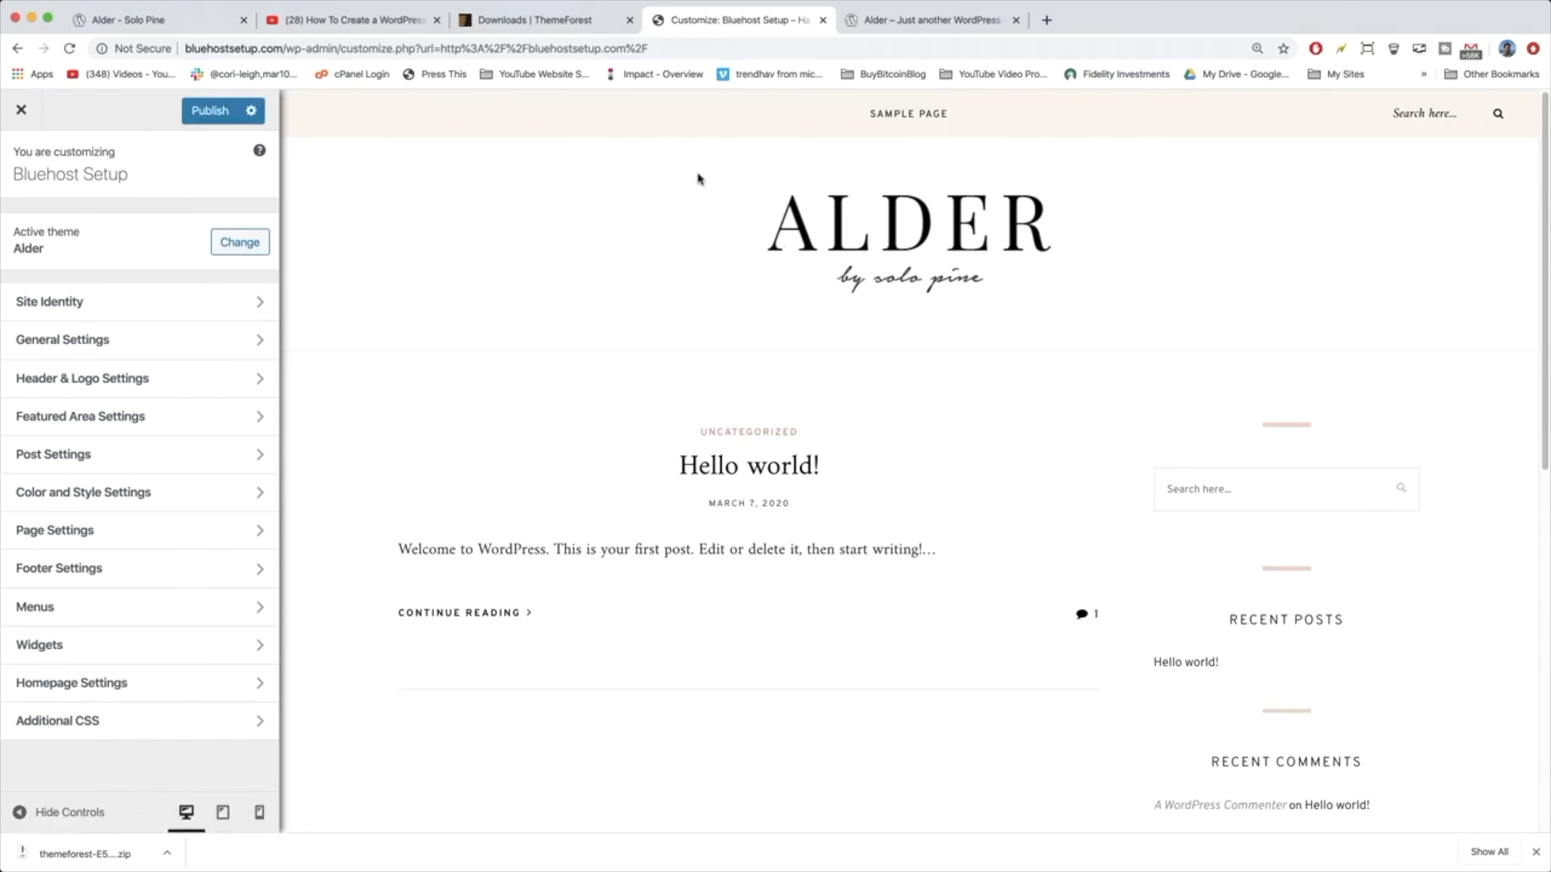
click(235, 645)
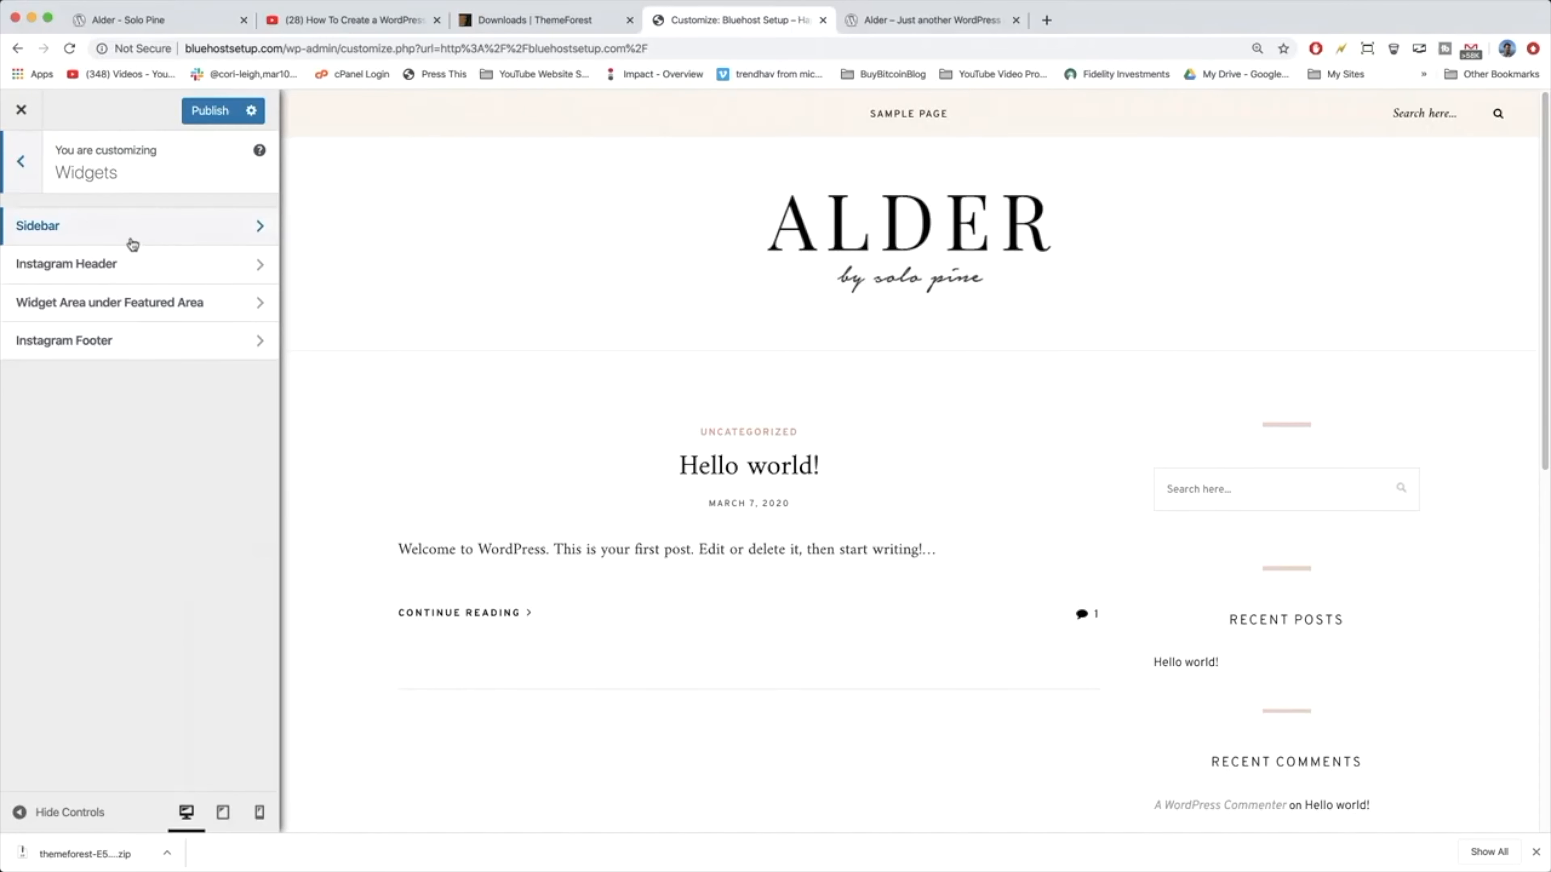
click(143, 269)
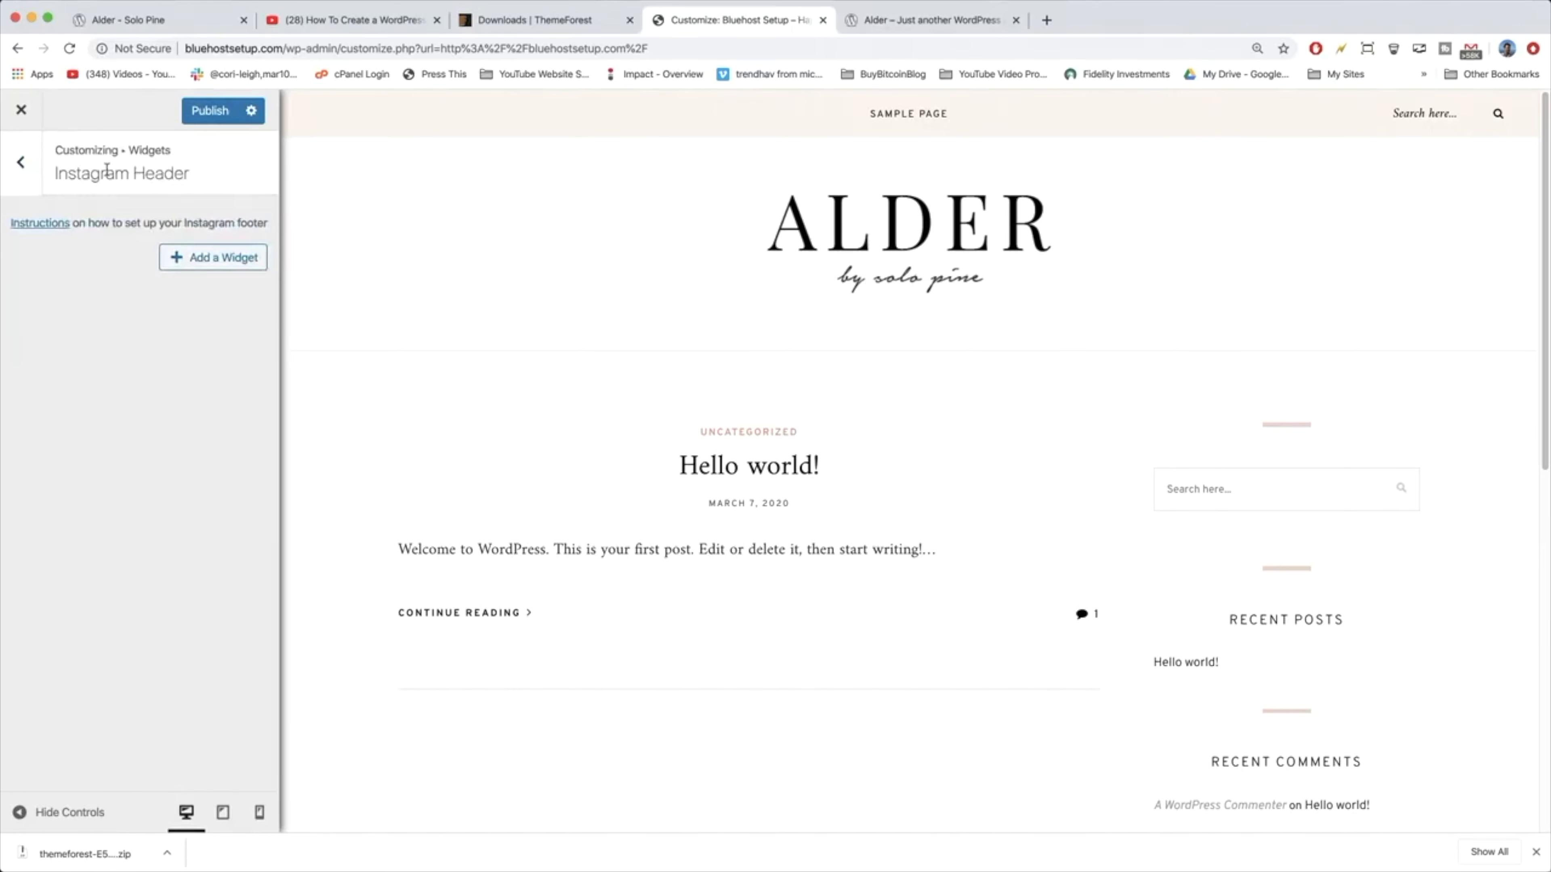
click(48, 223)
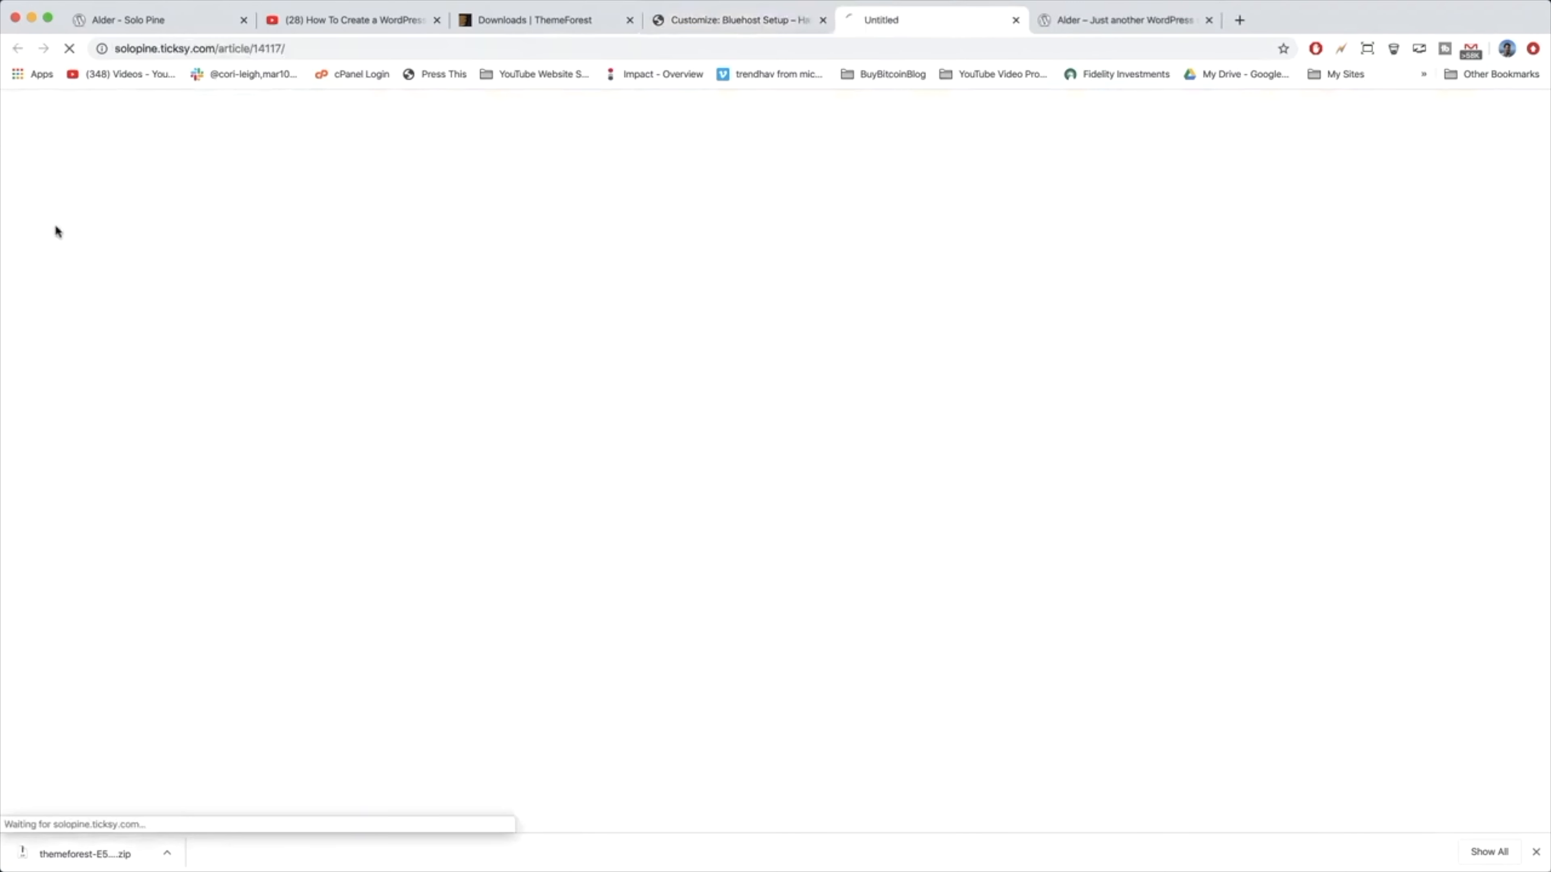
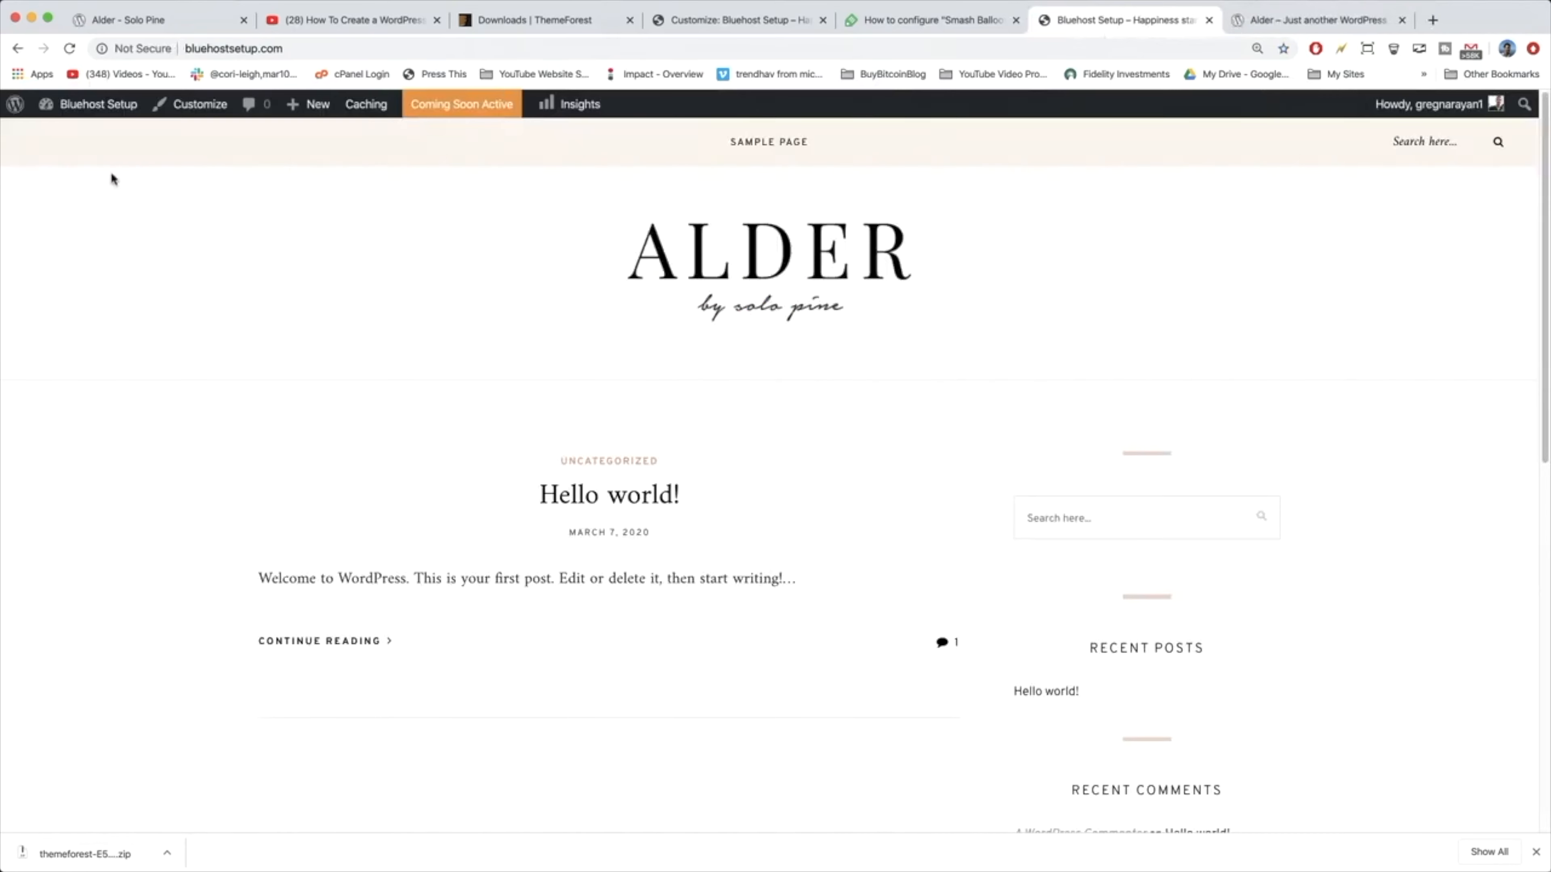
From the dashboard, go to Plugins > Add New and search the directory for 'smash'.
click(114, 107)
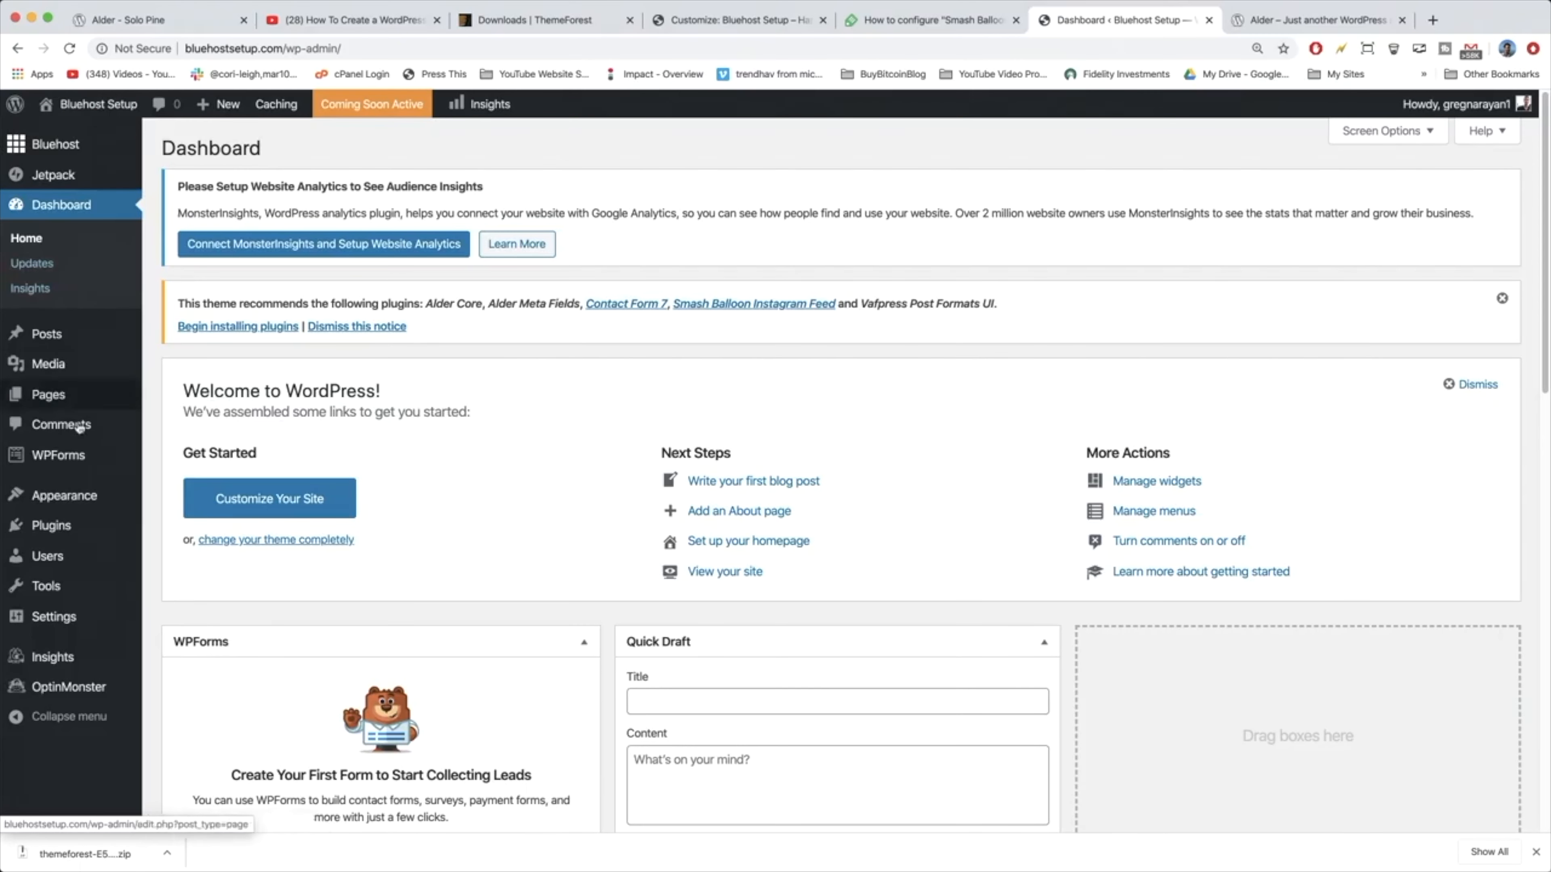
mouse_move(71, 529)
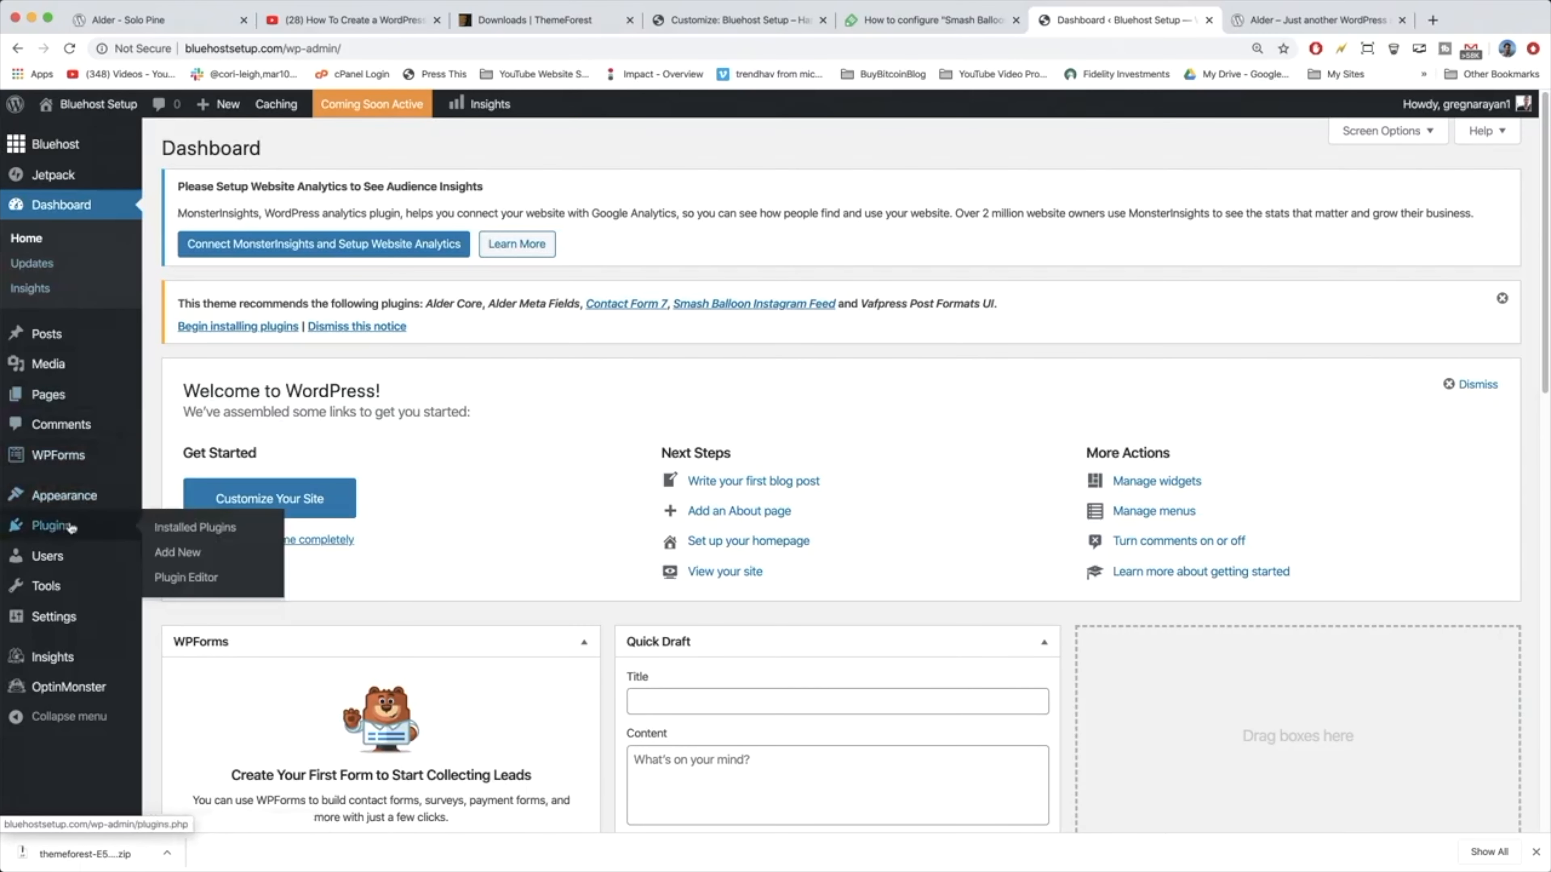
click(176, 551)
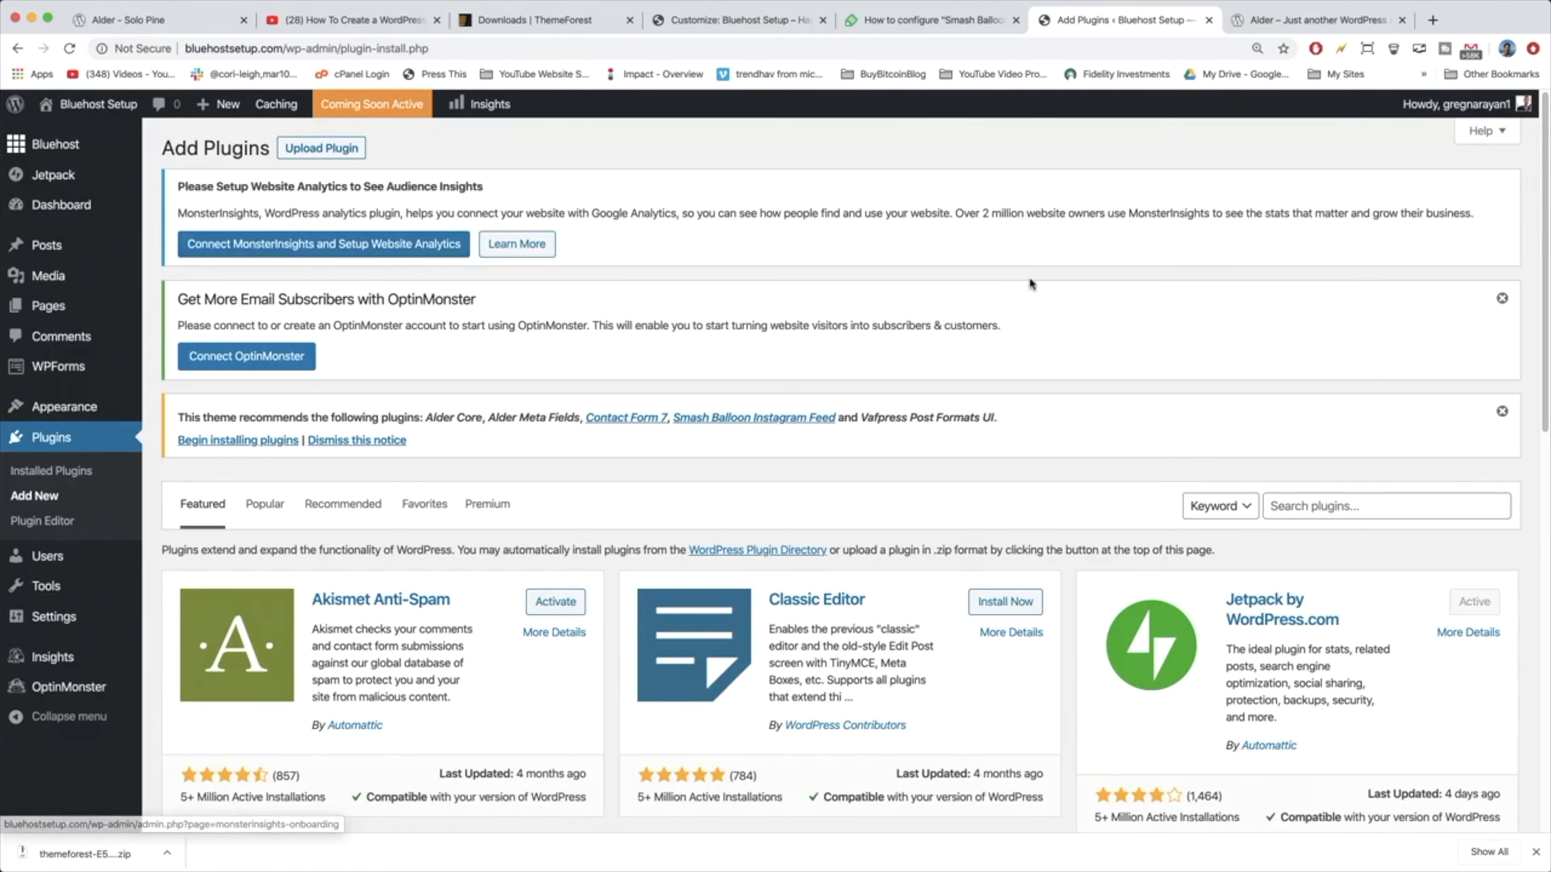
click(1323, 507)
text(smash balloon)
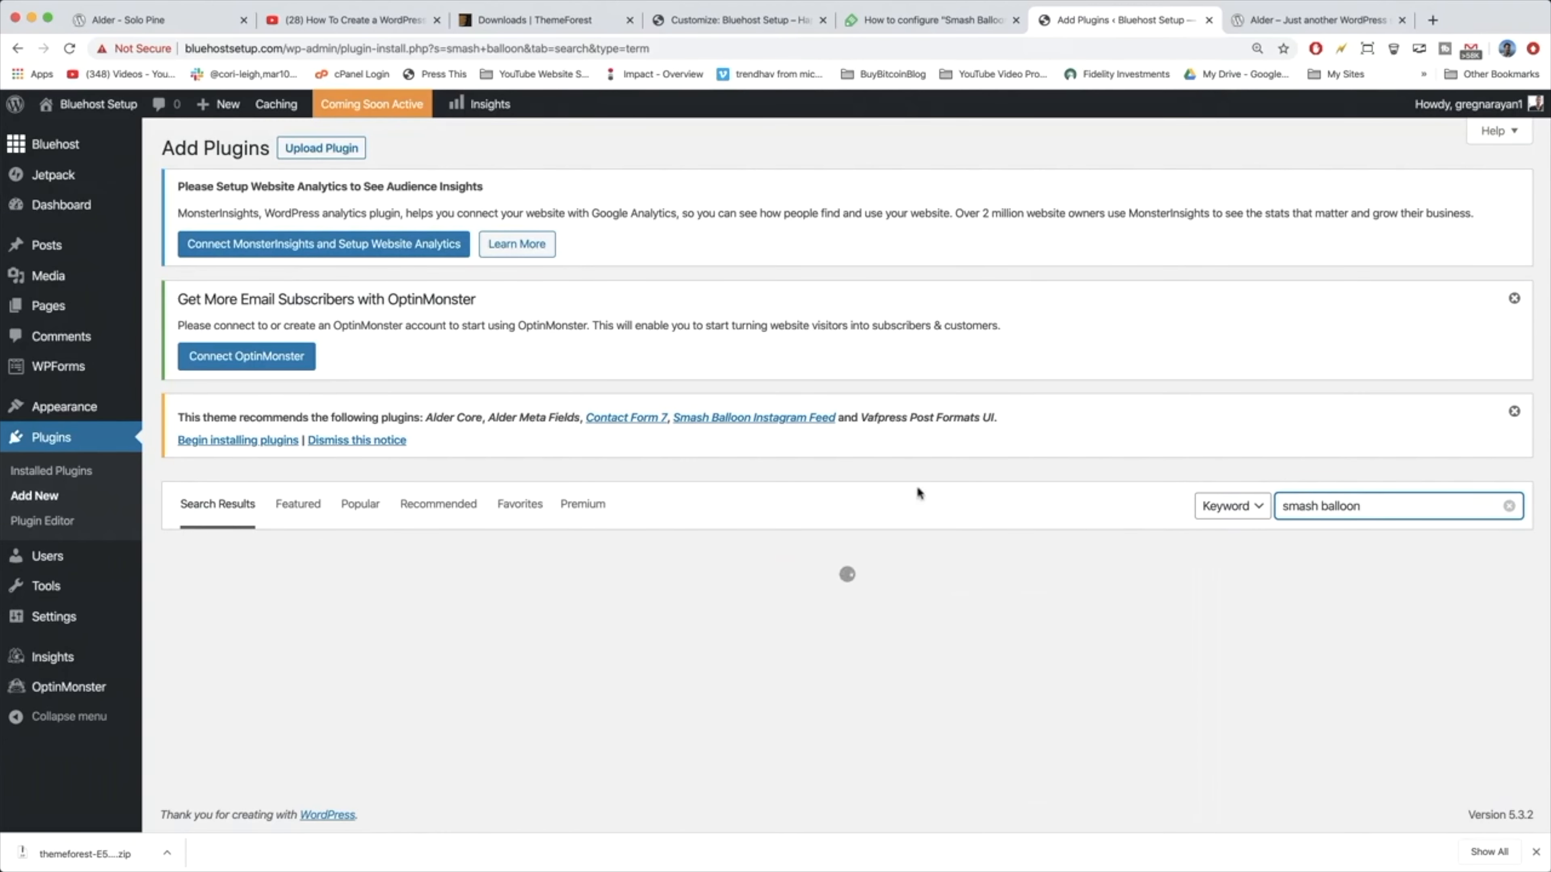
scroll(1026, 499, down, 5)
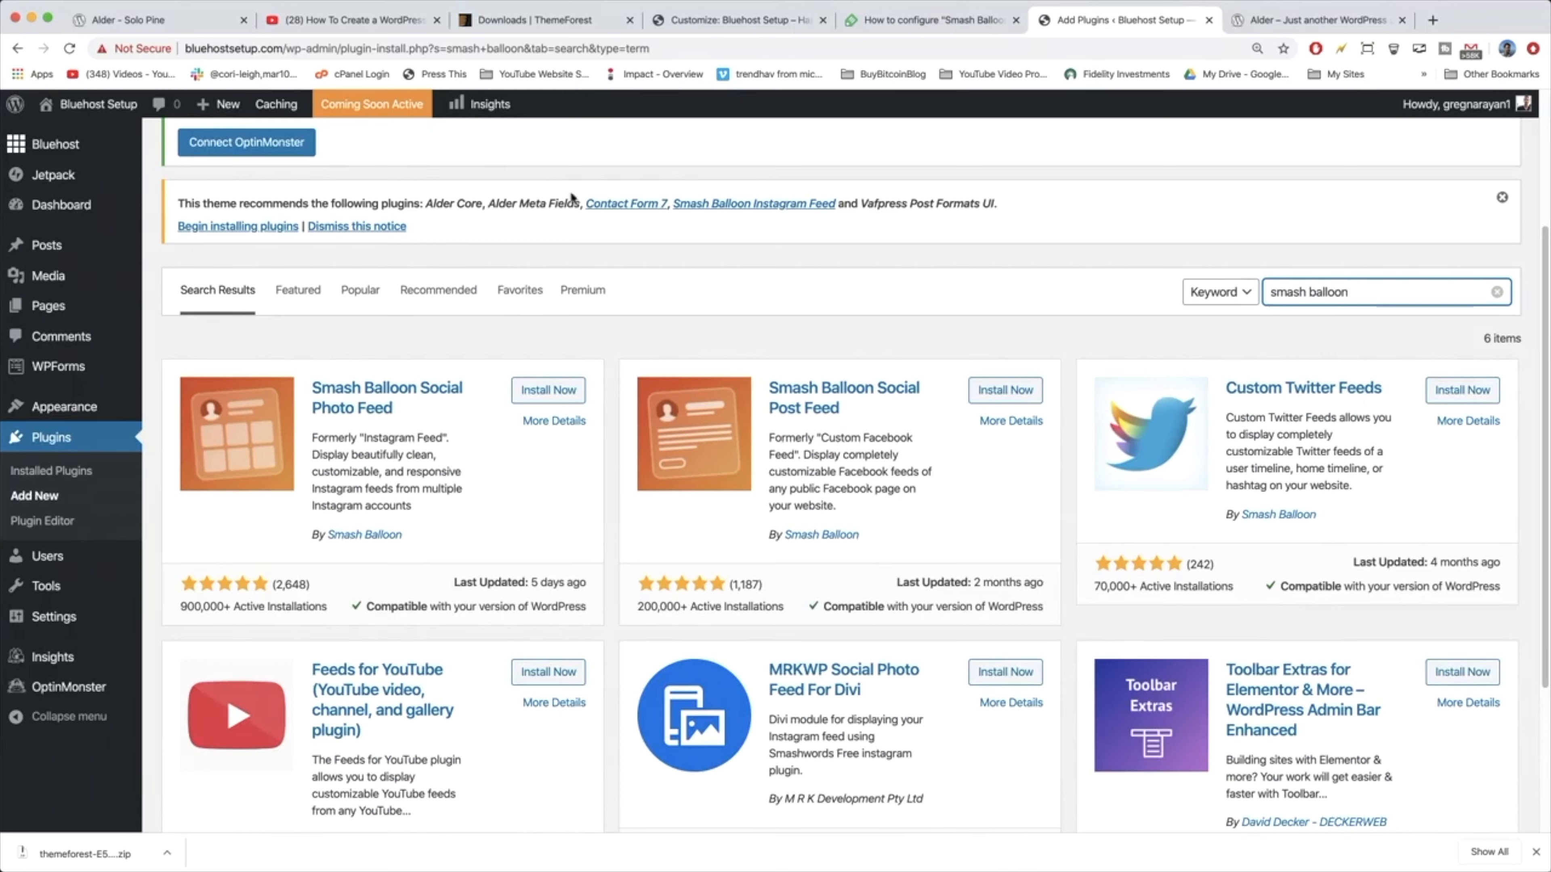
Check the setup guide, then install and activate Smash Balloon Social Photo Feed.
click(913, 20)
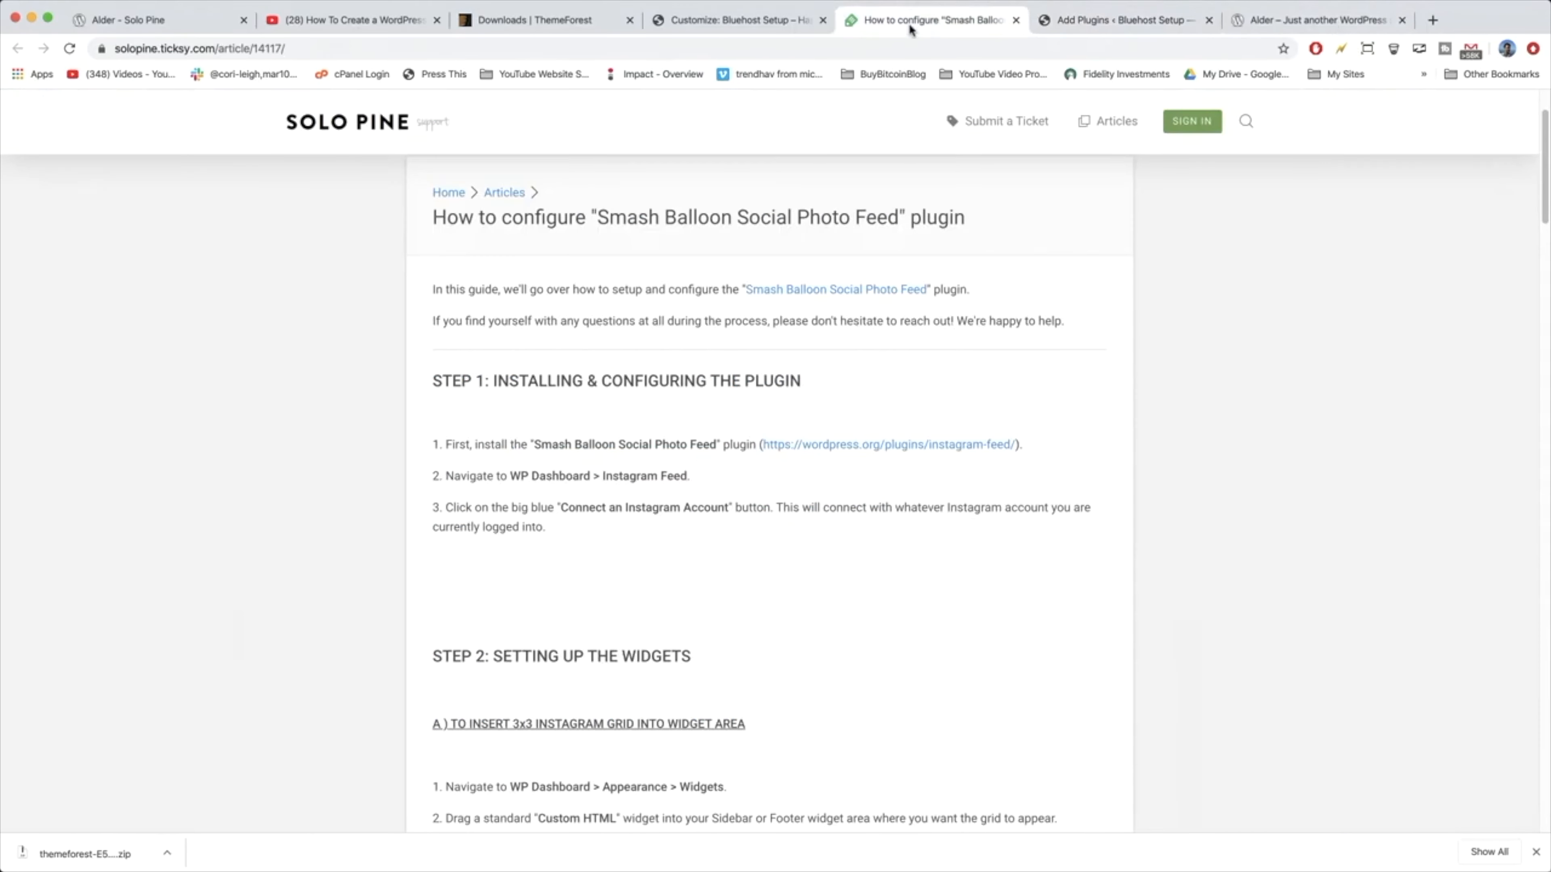
click(1099, 22)
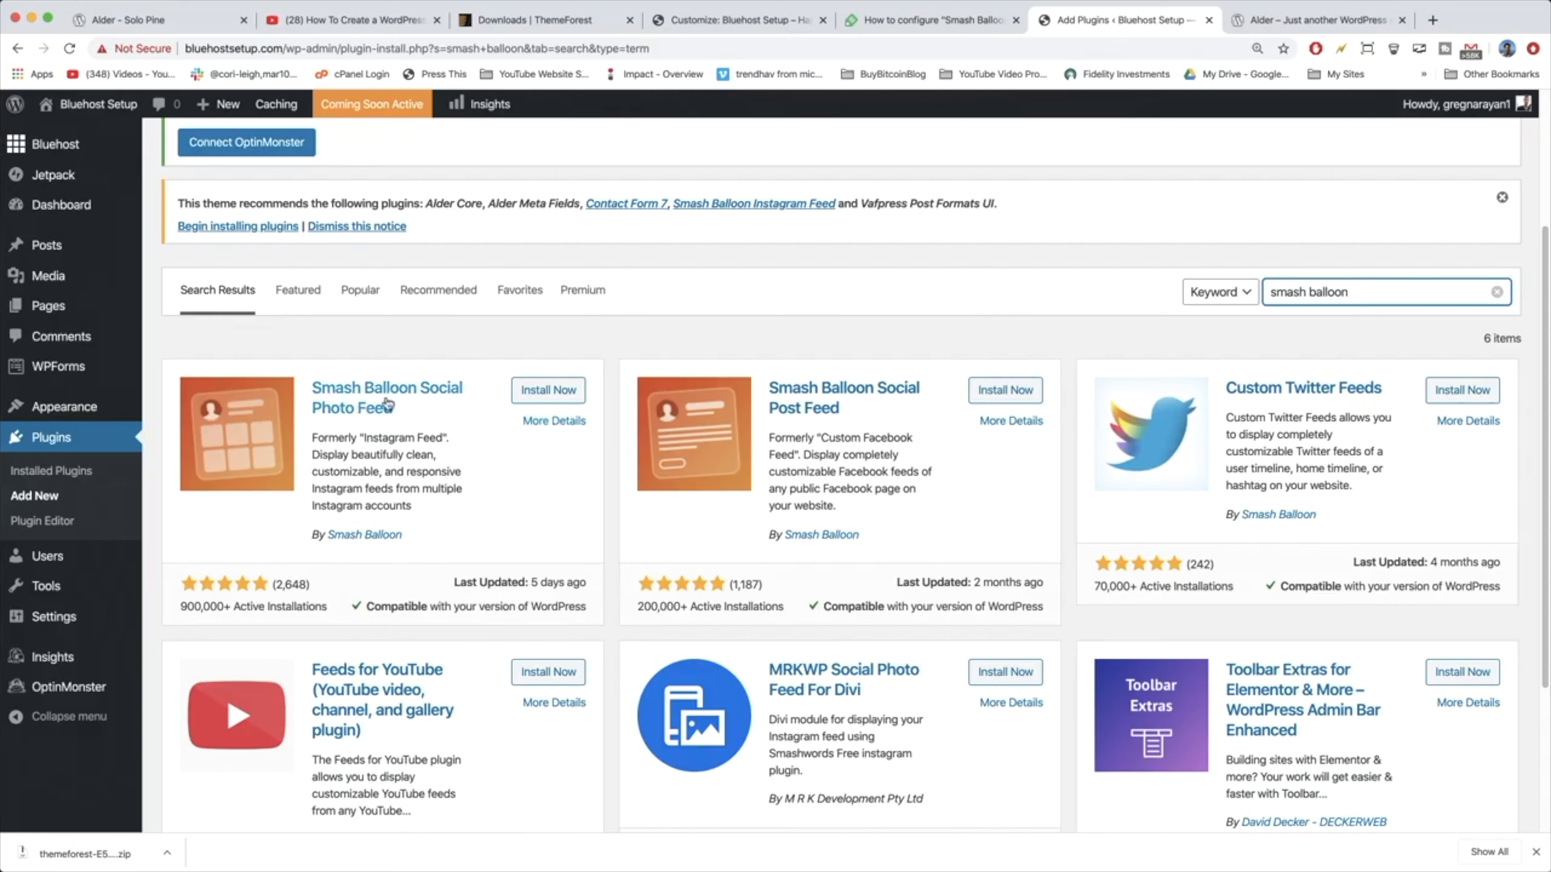
click(572, 395)
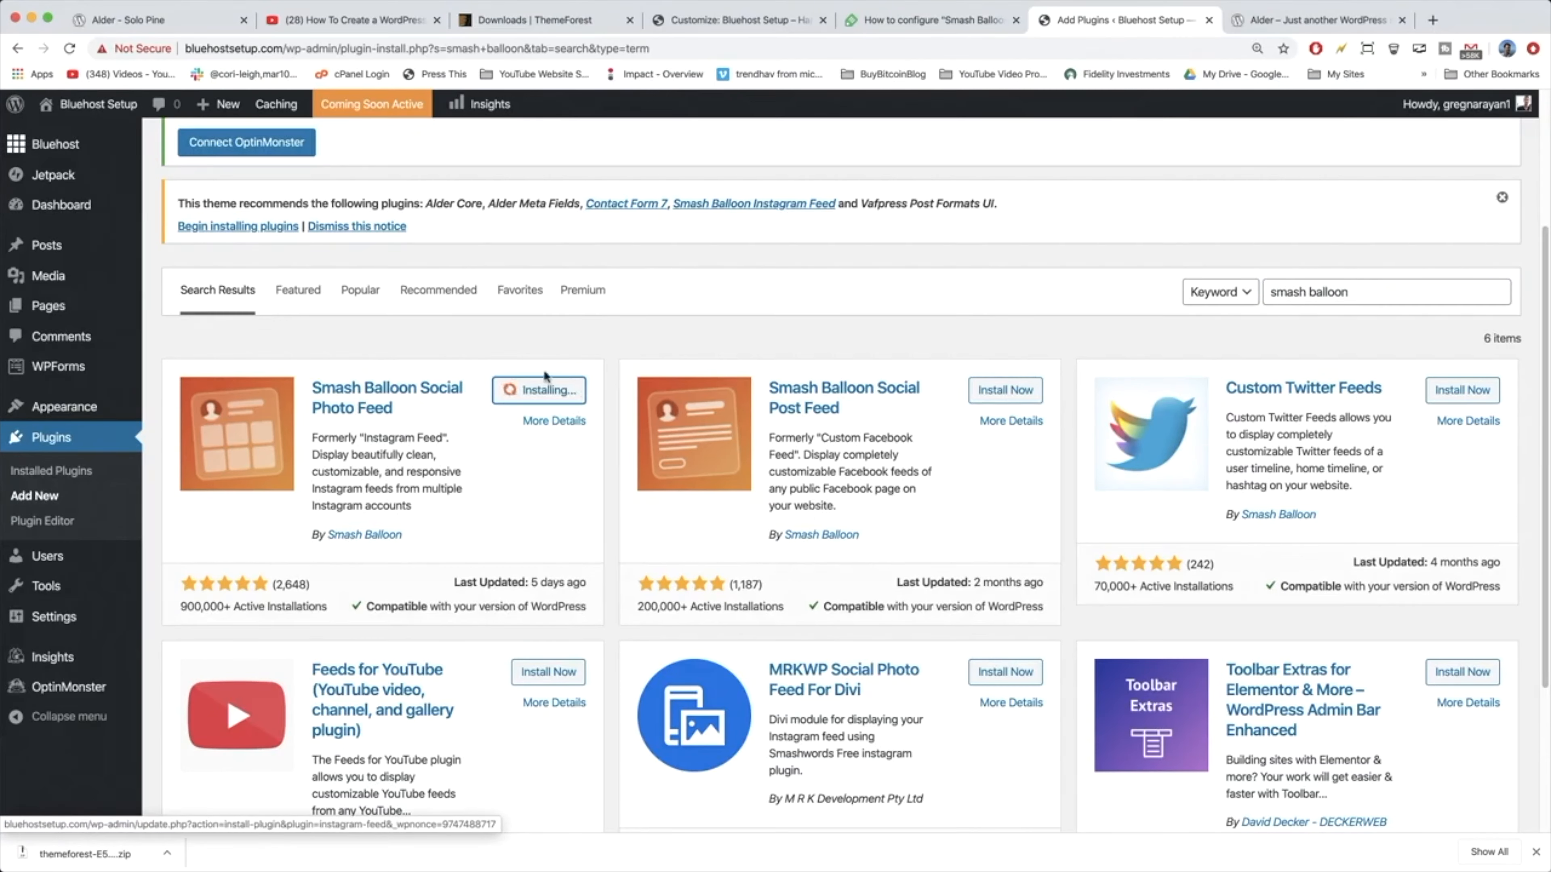
click(551, 391)
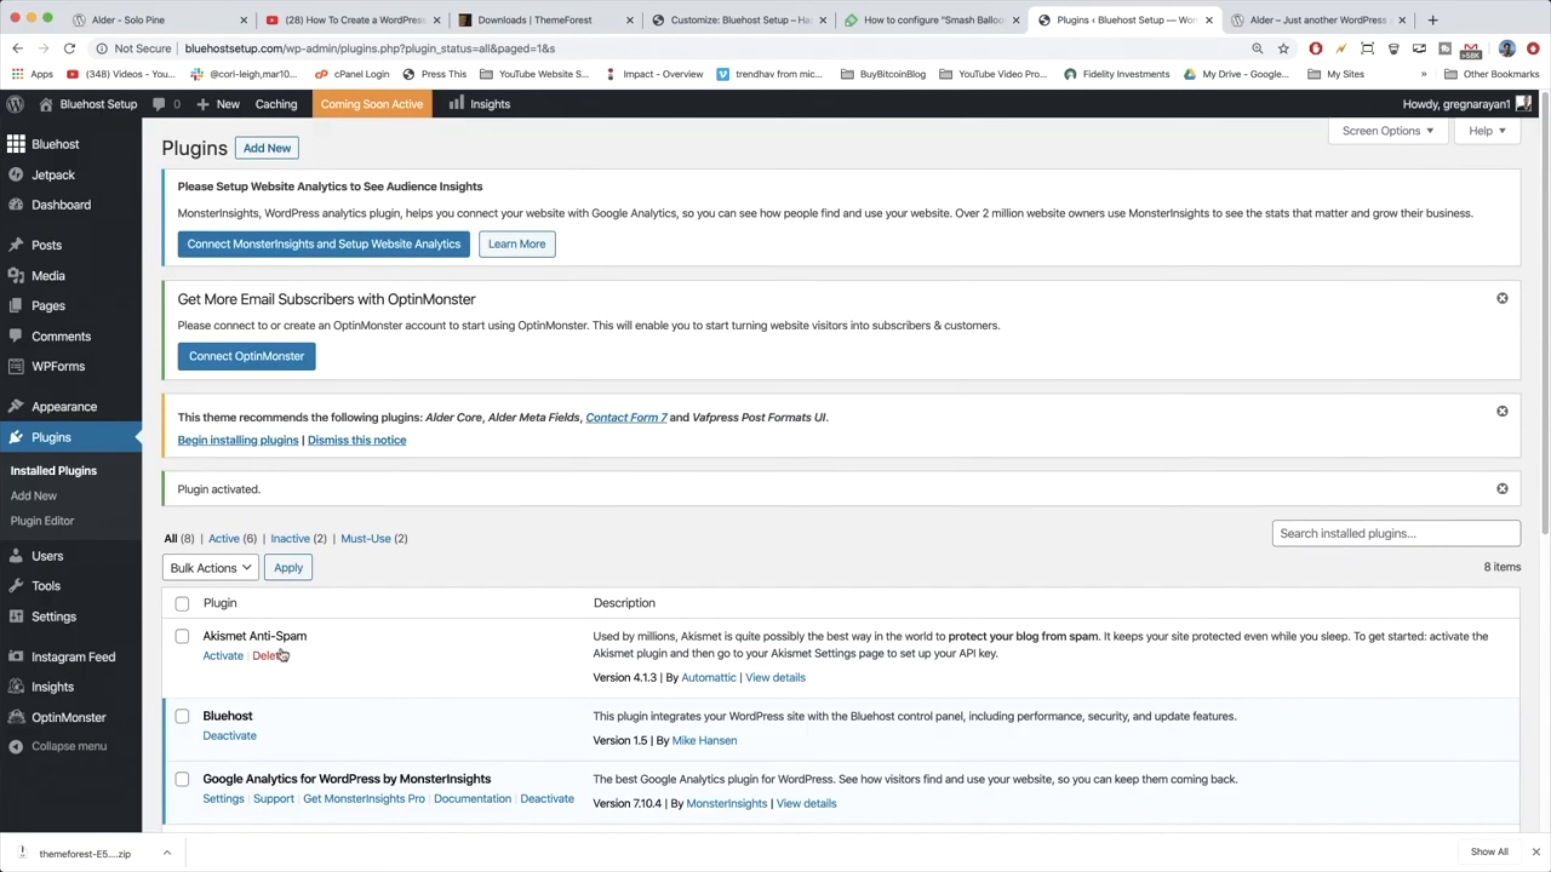
Check the guide's next step and open the Instagram Feed plugin settings.
click(956, 23)
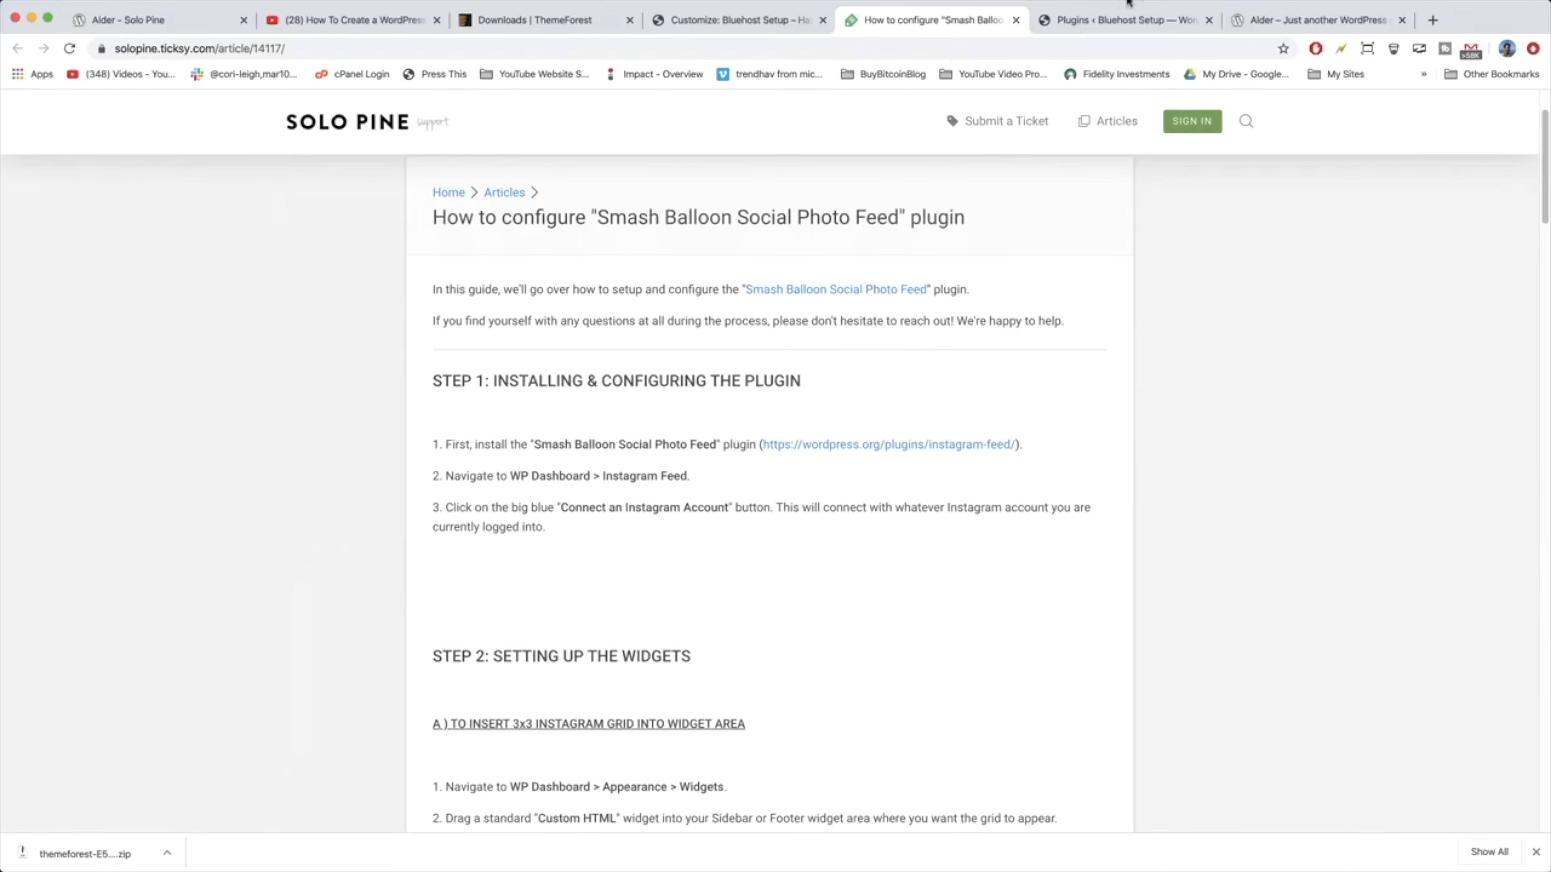
click(1132, 22)
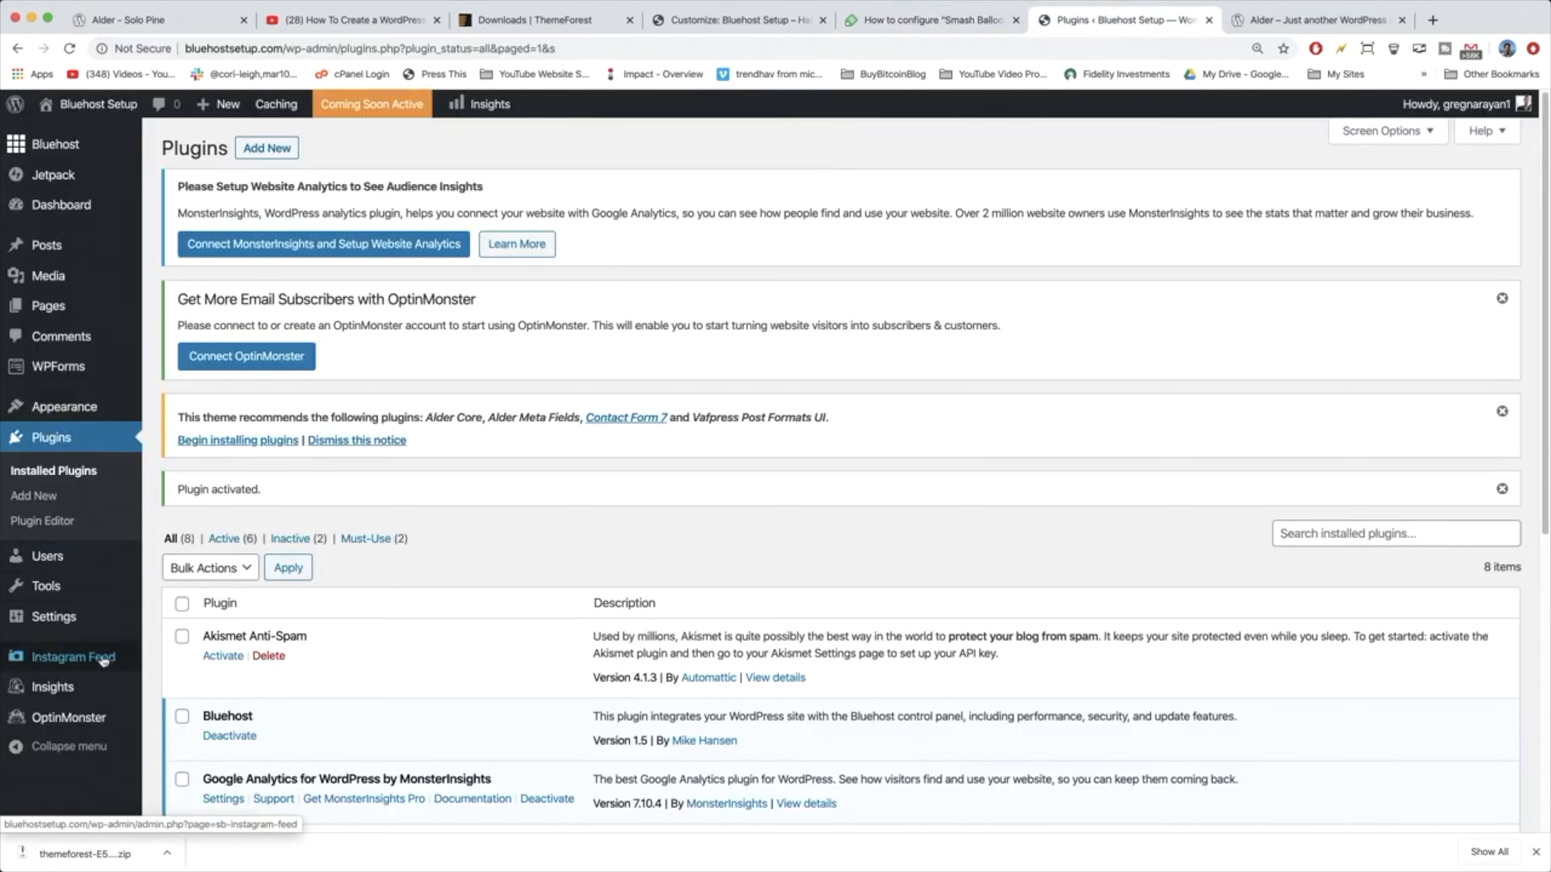
click(65, 665)
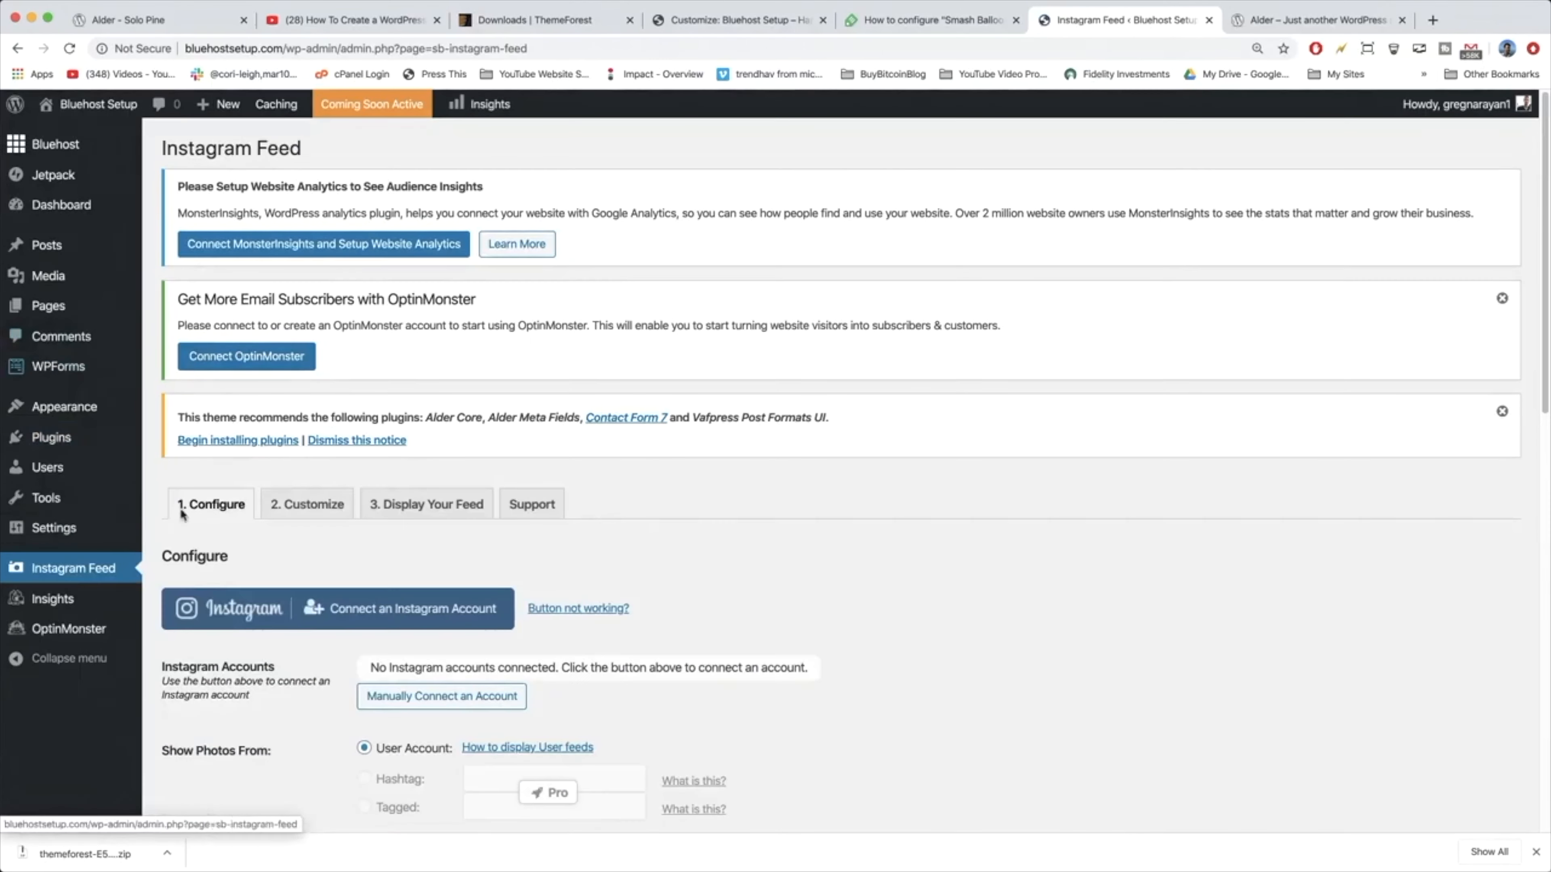
click(952, 20)
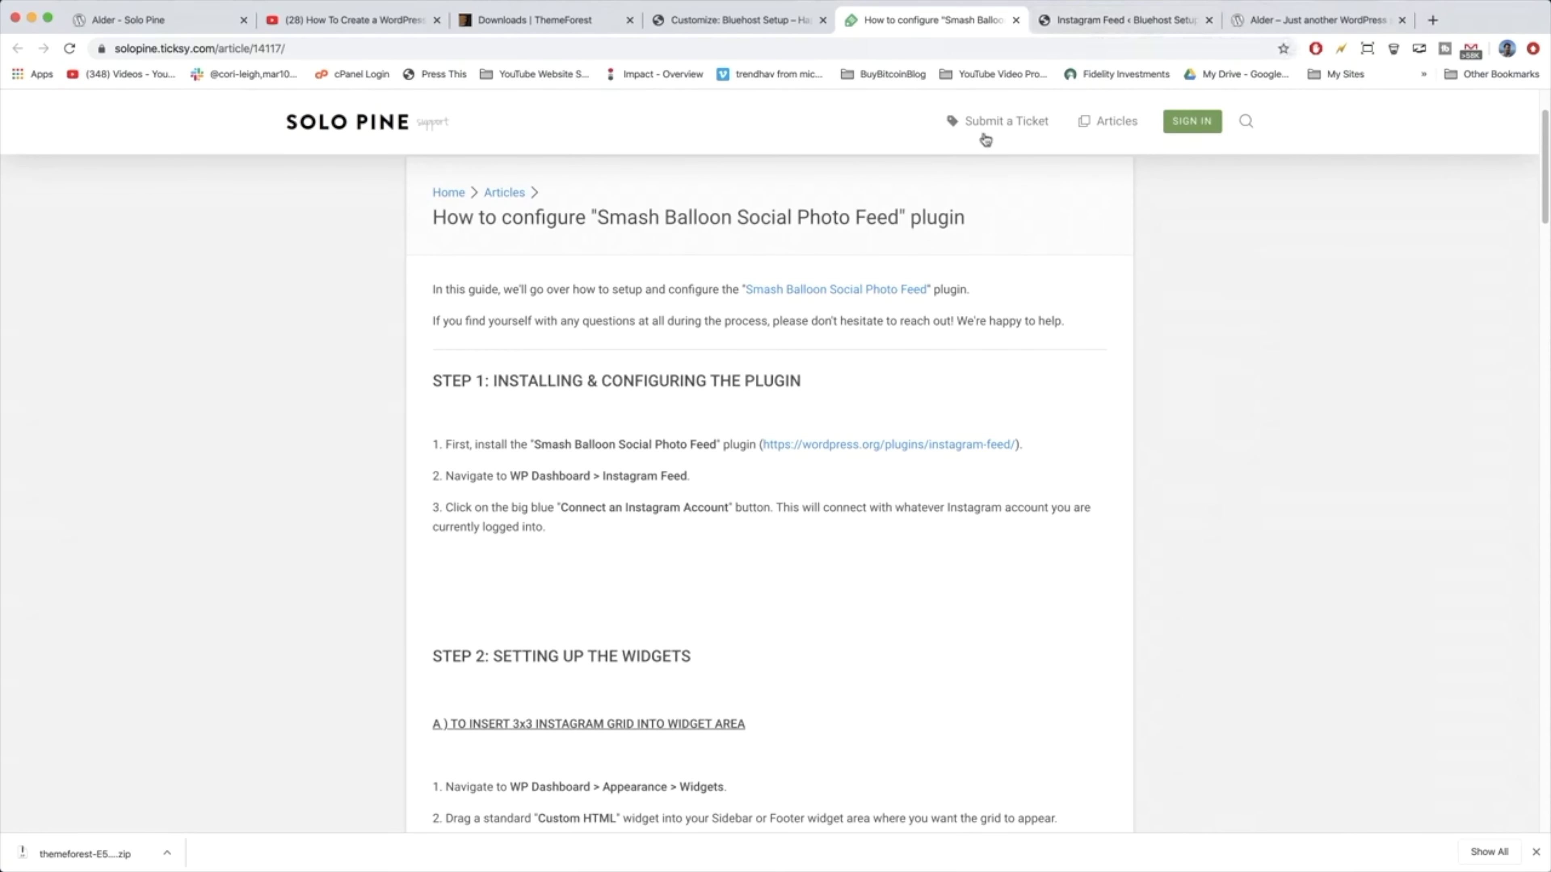
click(1103, 22)
scroll(609, 495, down, 6)
scroll(577, 471, up, 2)
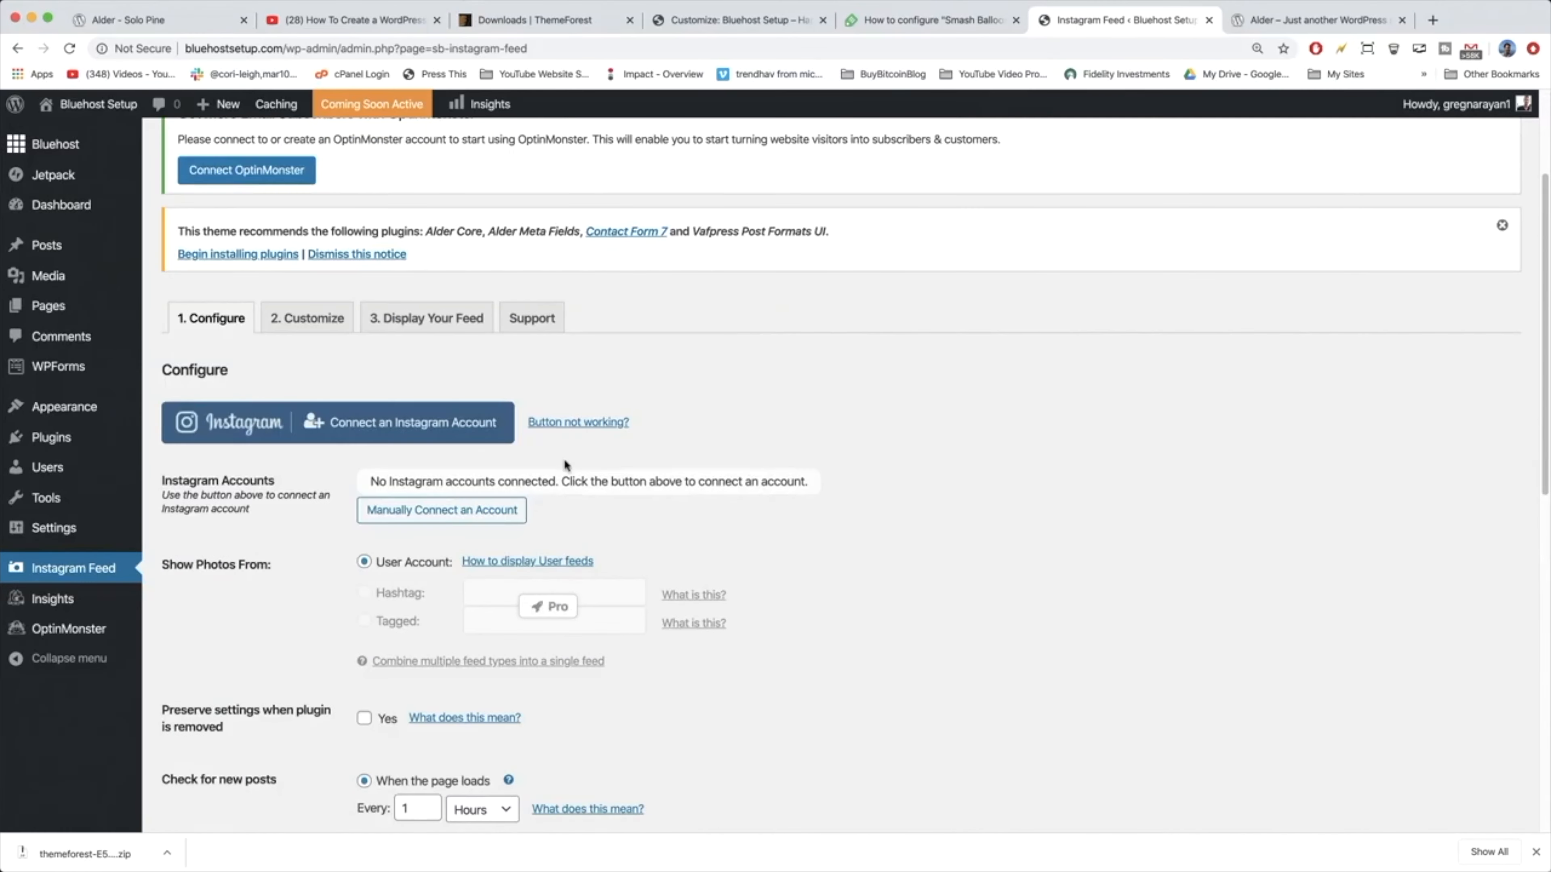
Connect a personal Instagram account, authorizing the plugin to read its media.
click(391, 427)
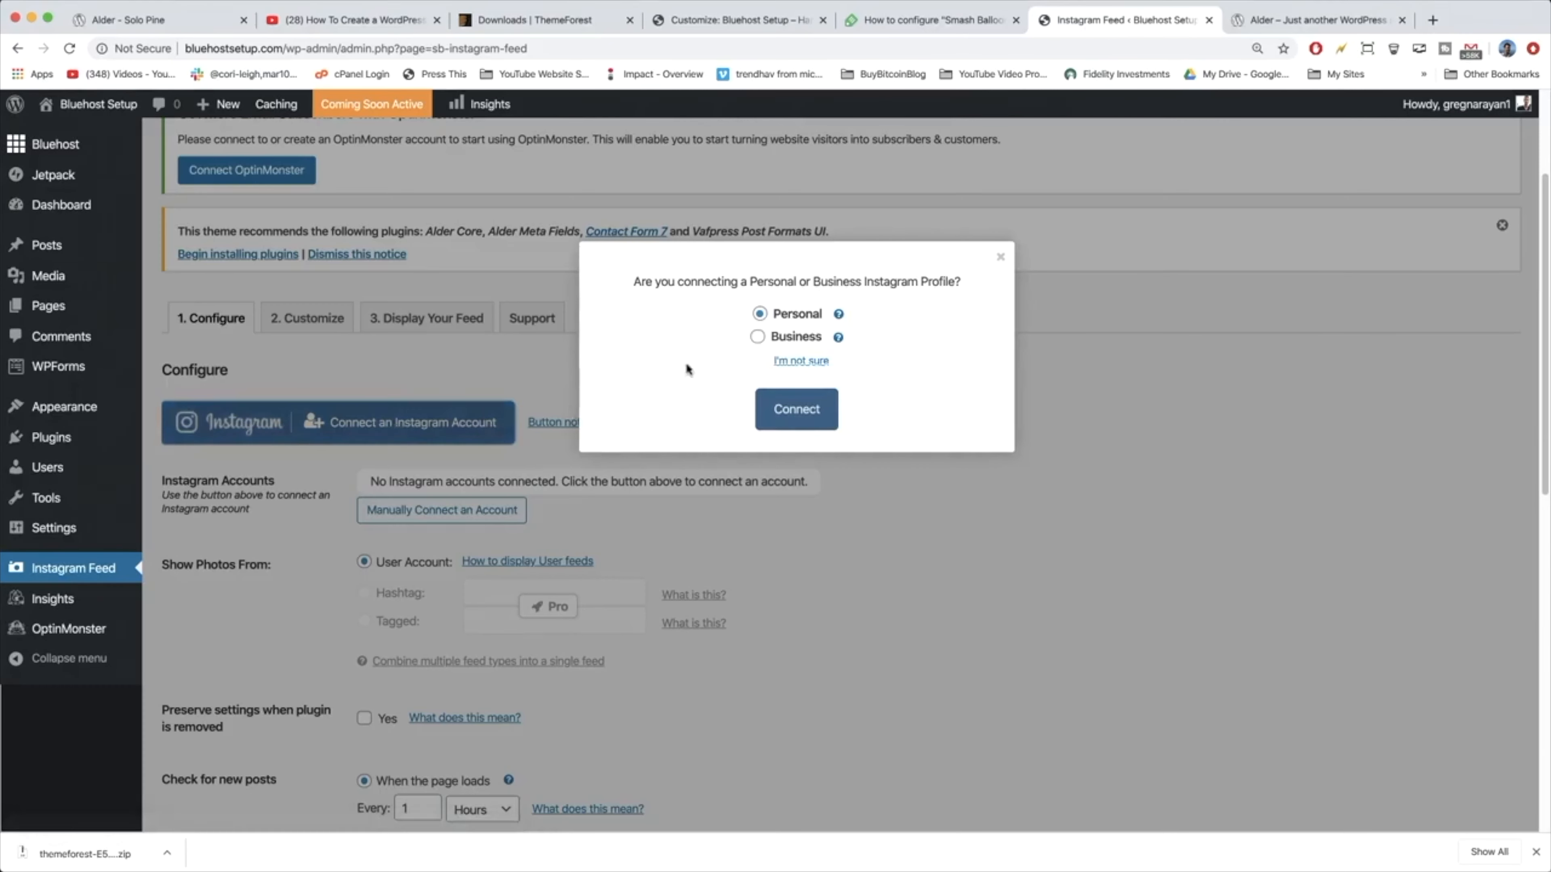
click(789, 404)
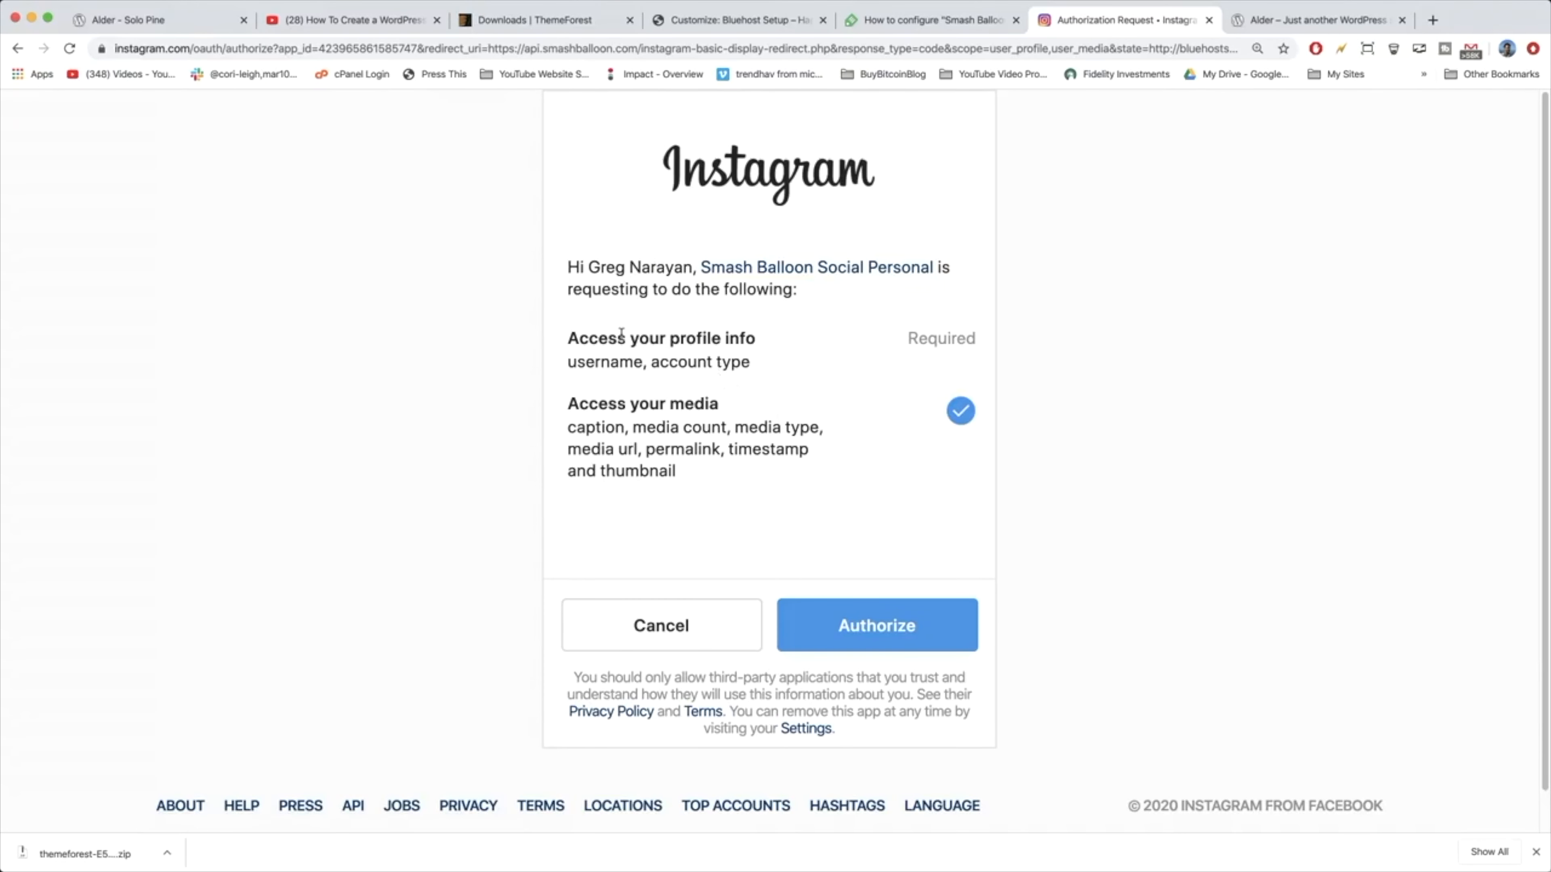
click(895, 629)
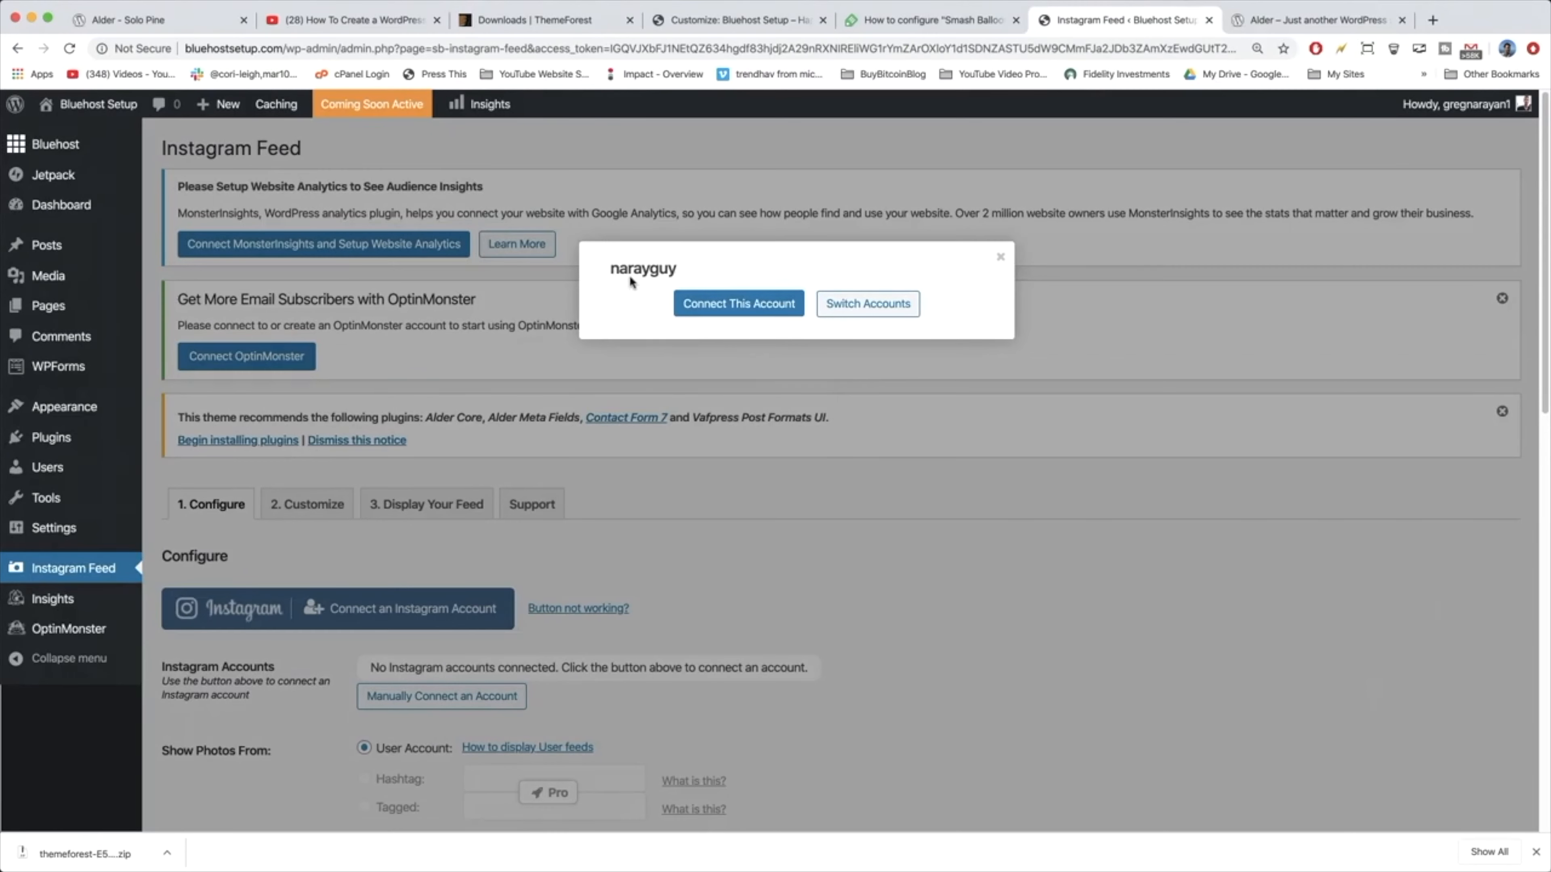
double_click(630, 276)
click(737, 304)
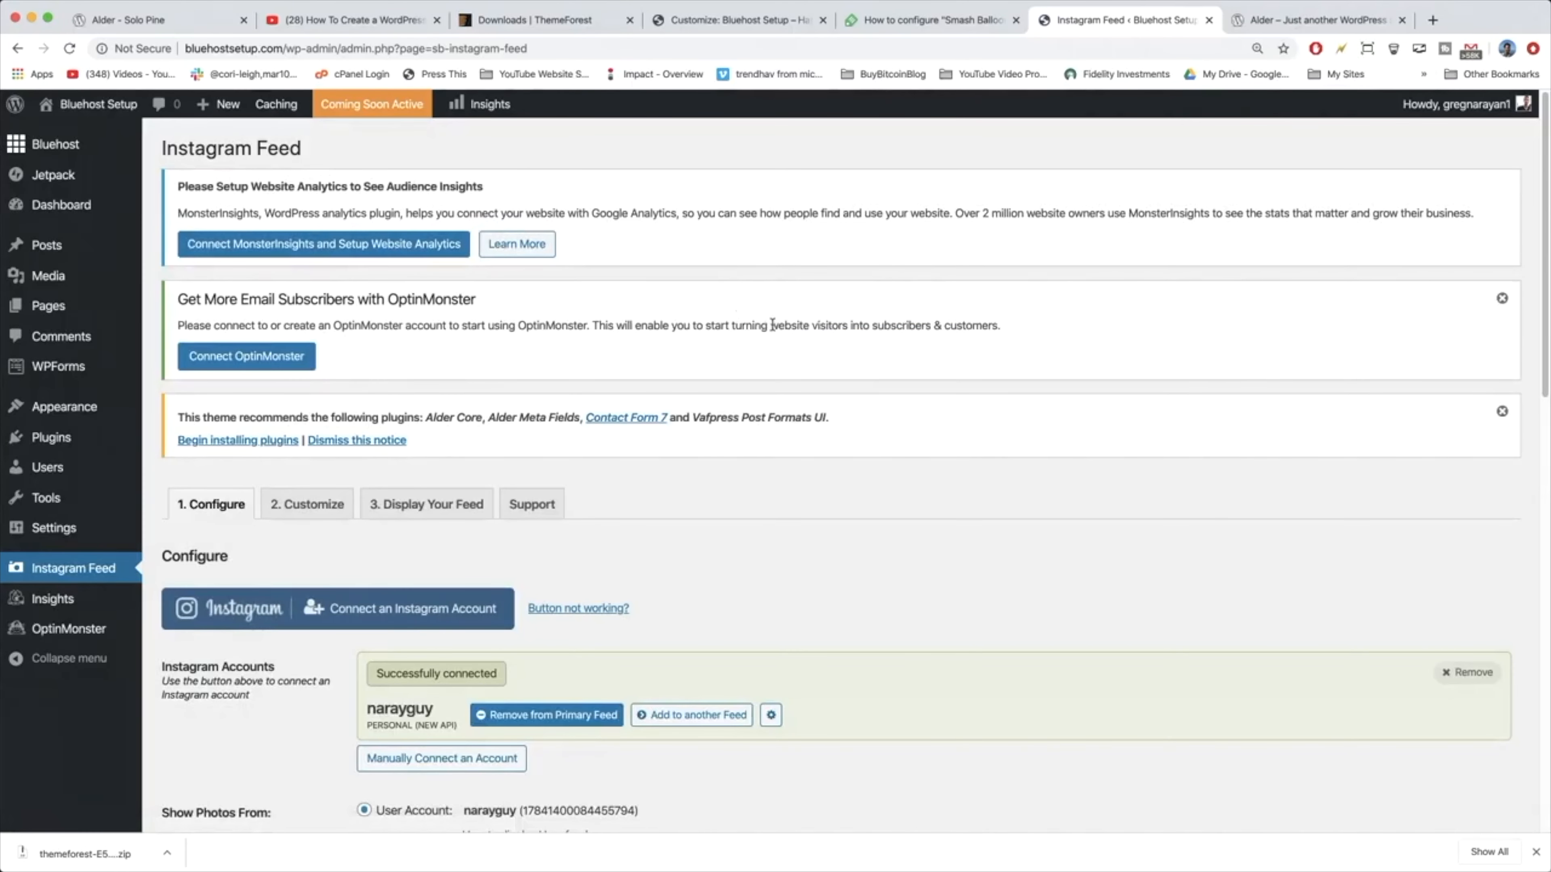
click(946, 18)
Open the Add a Widget list for the Instagram Header widget area.
scroll(586, 516, down, 2)
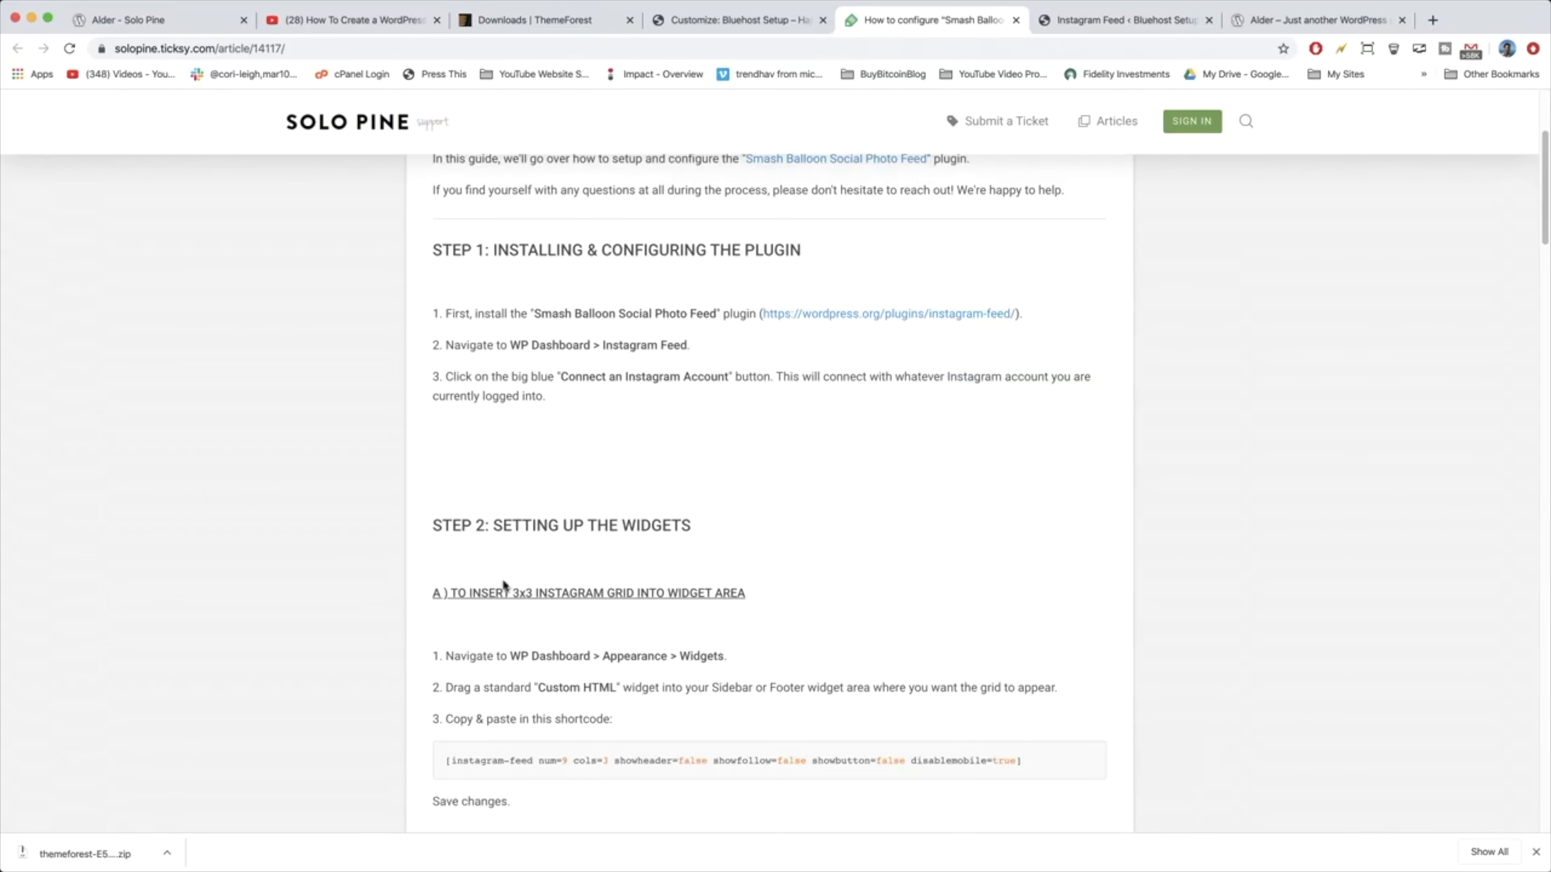
scroll(503, 584, down, 2)
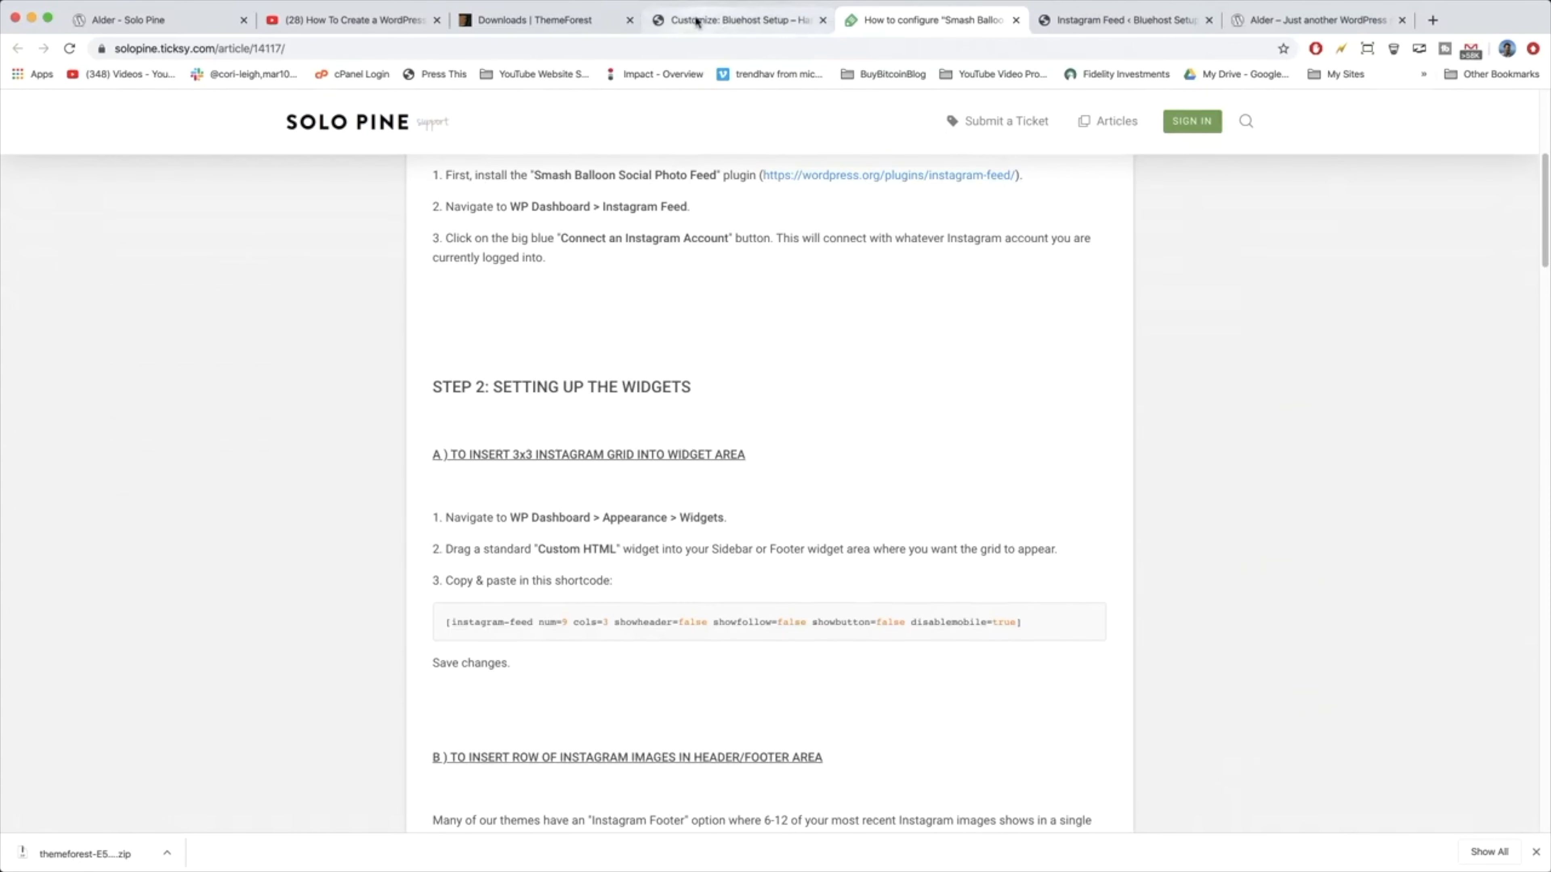
click(708, 20)
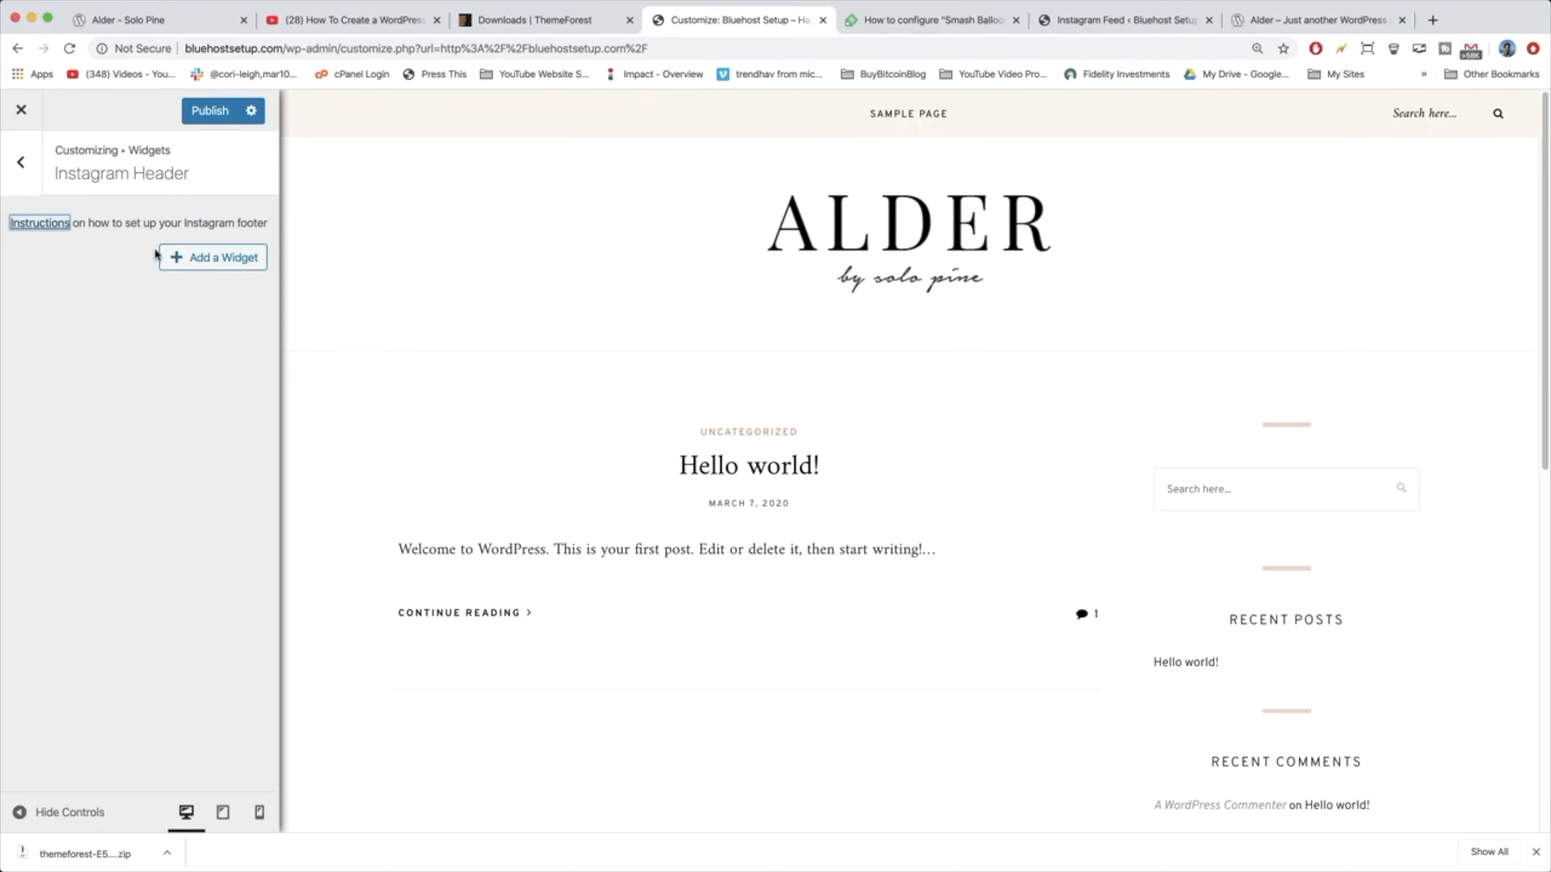
click(235, 257)
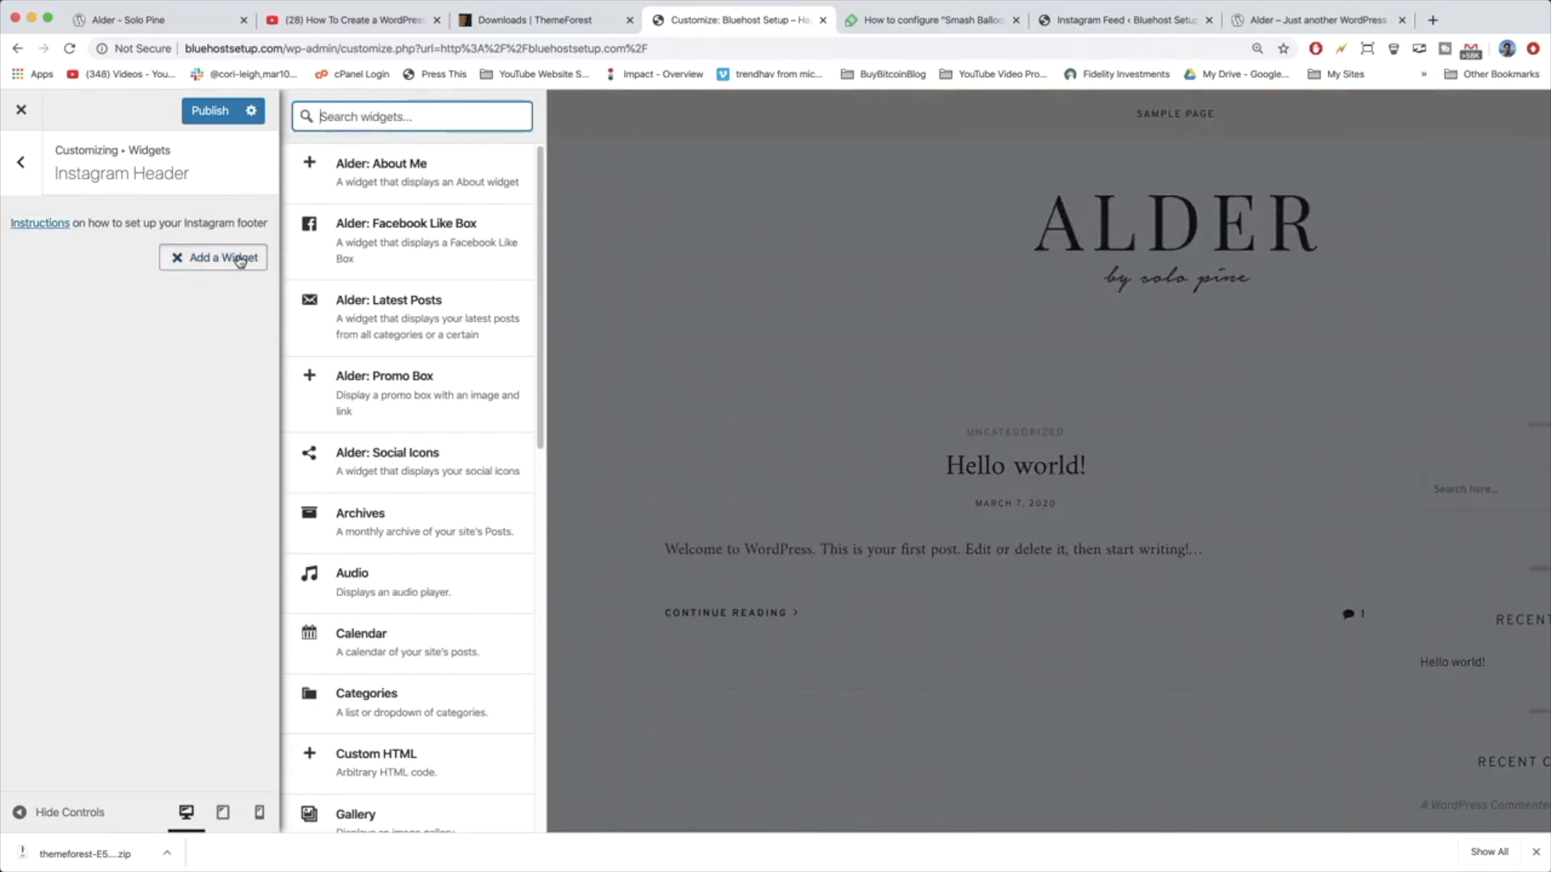
Copy the instagram-feed shortcode from the Solo Pine setup guide.
click(958, 20)
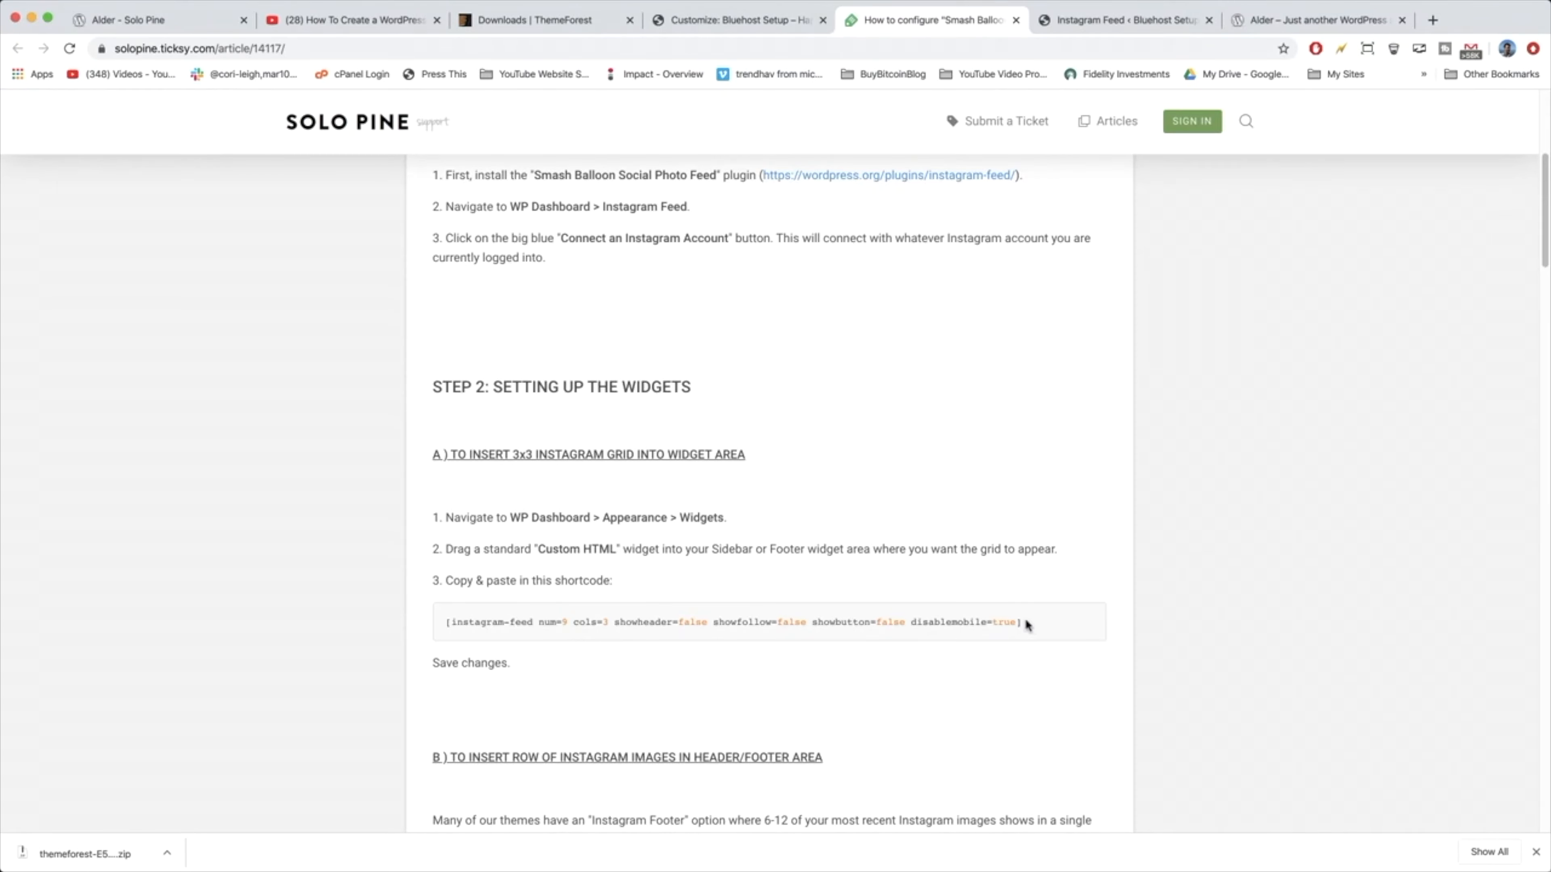
drag(1023, 622, 454, 619)
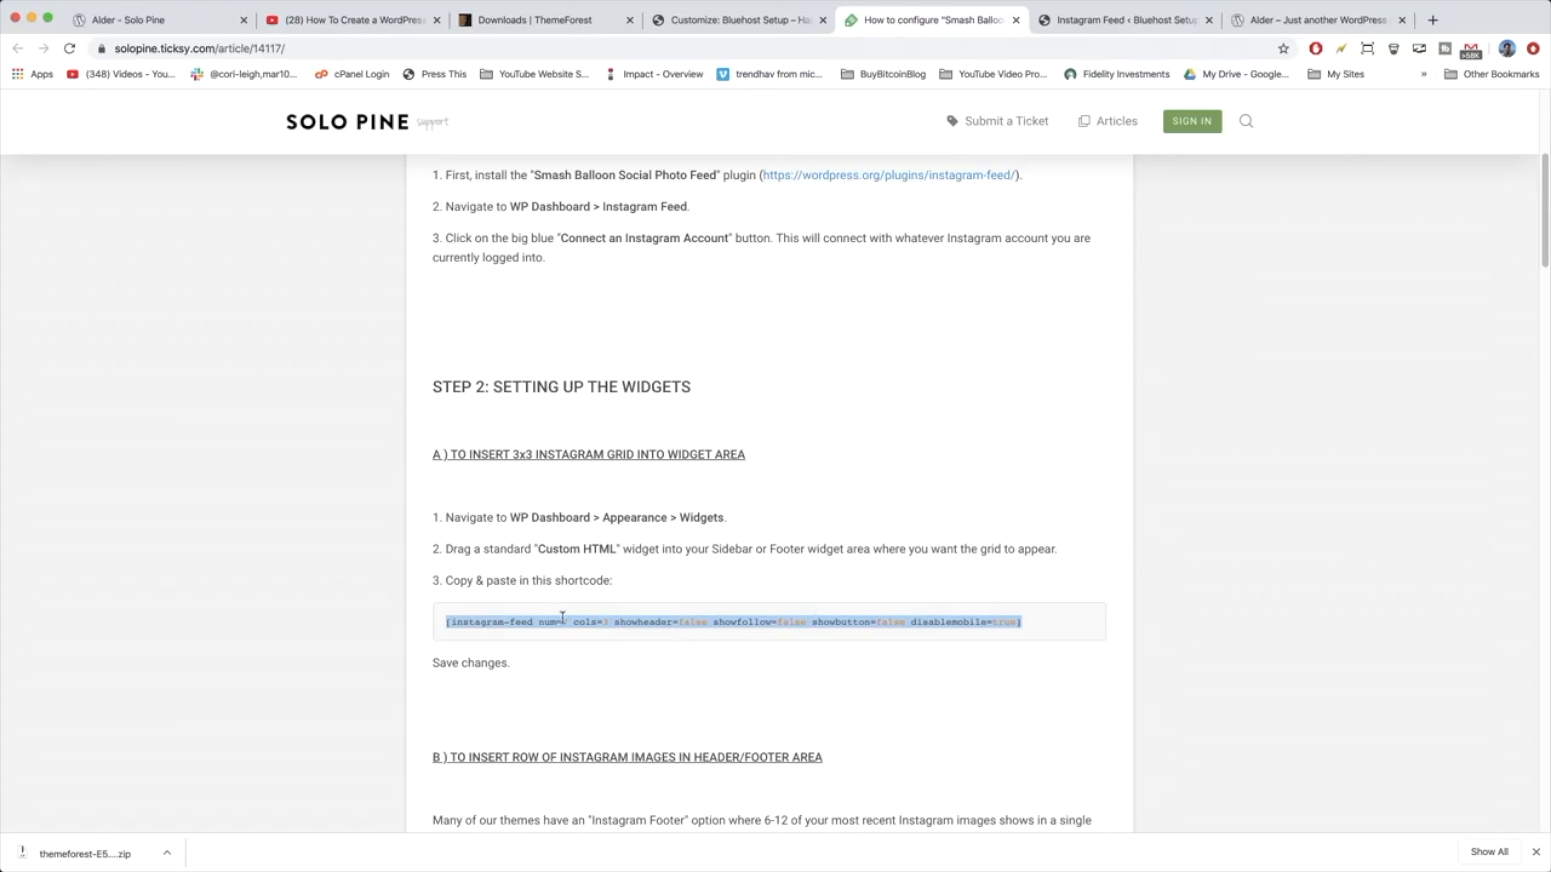
right_click(518, 622)
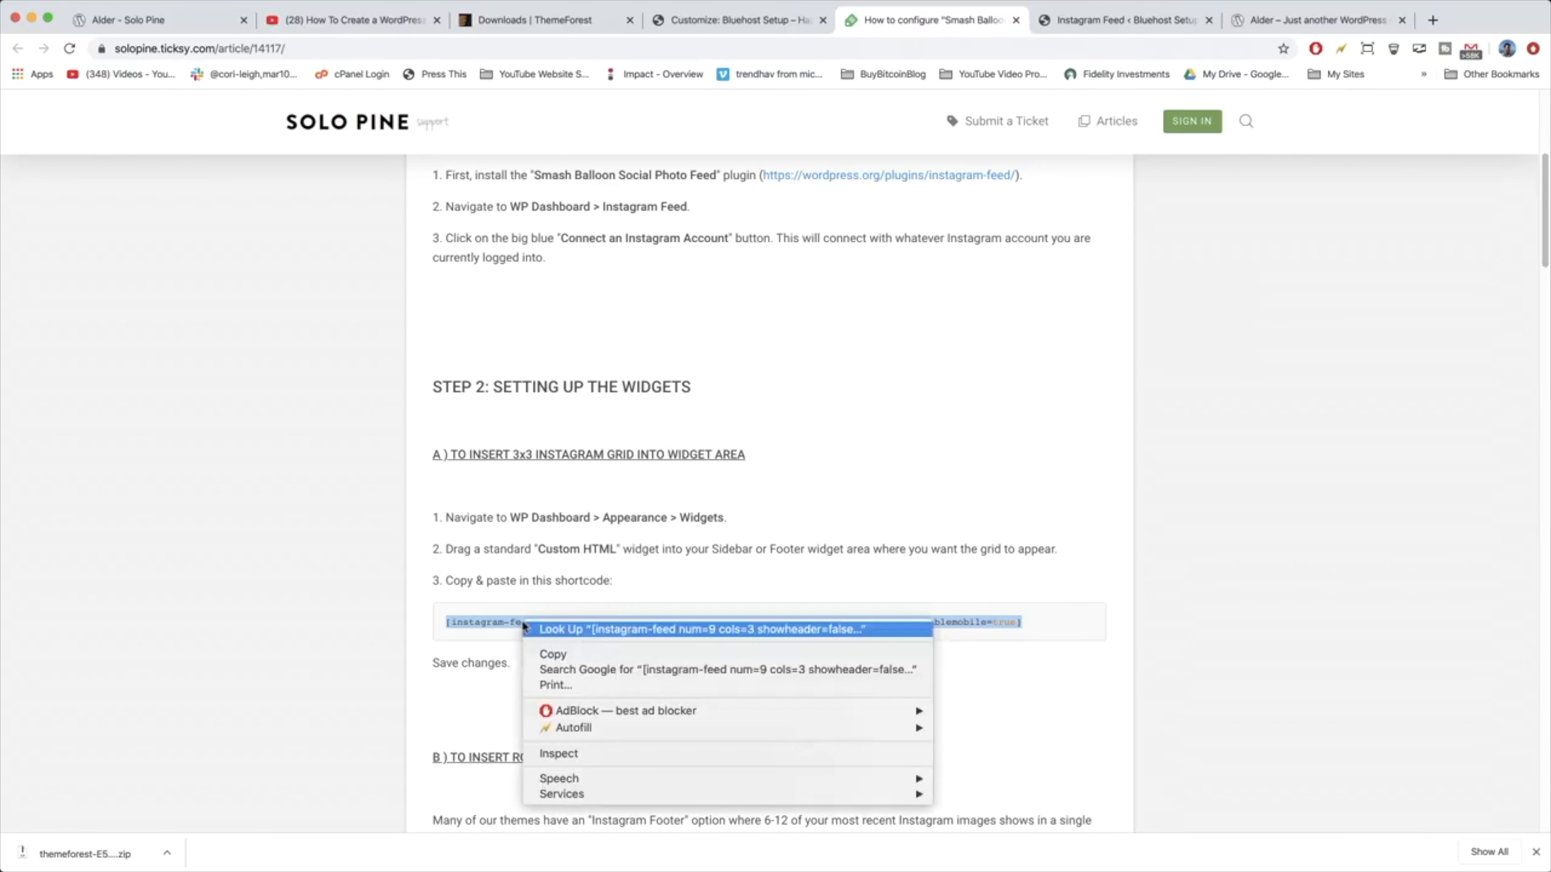
click(554, 654)
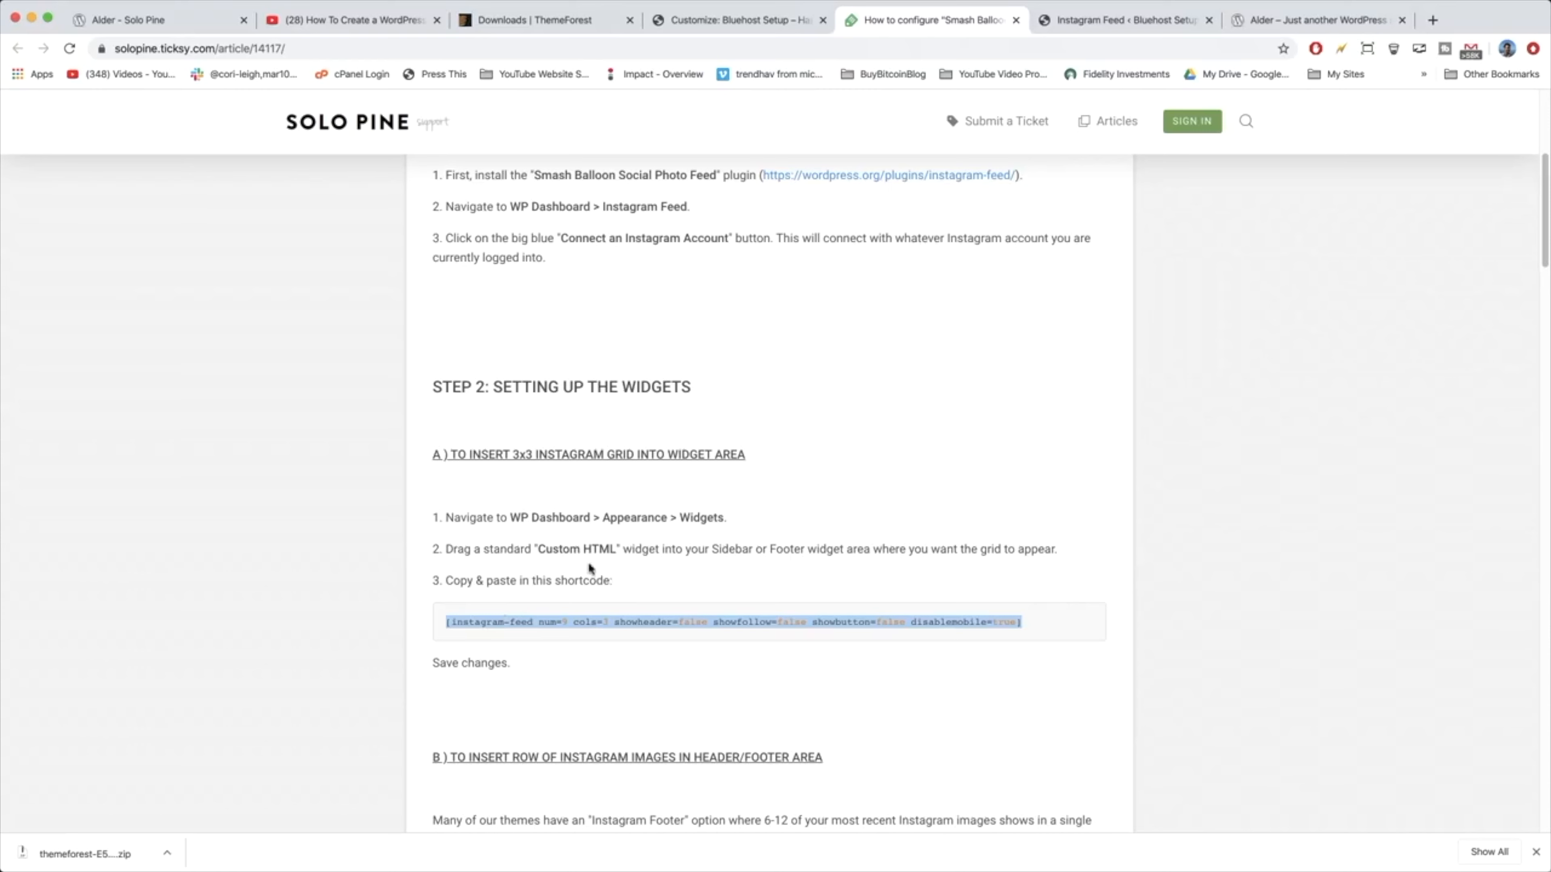
click(587, 580)
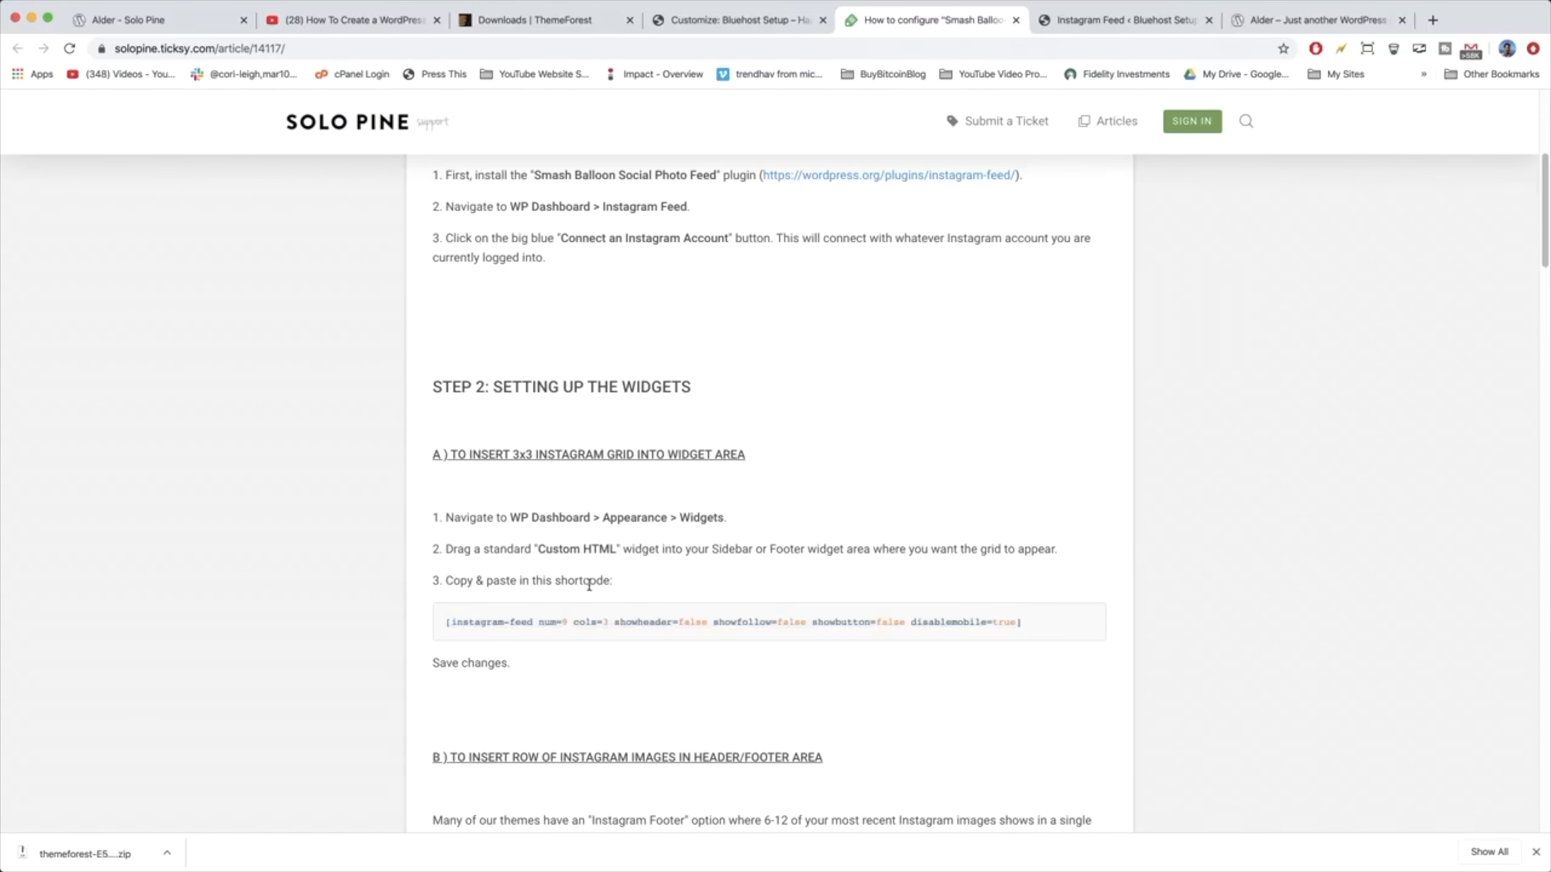
click(738, 24)
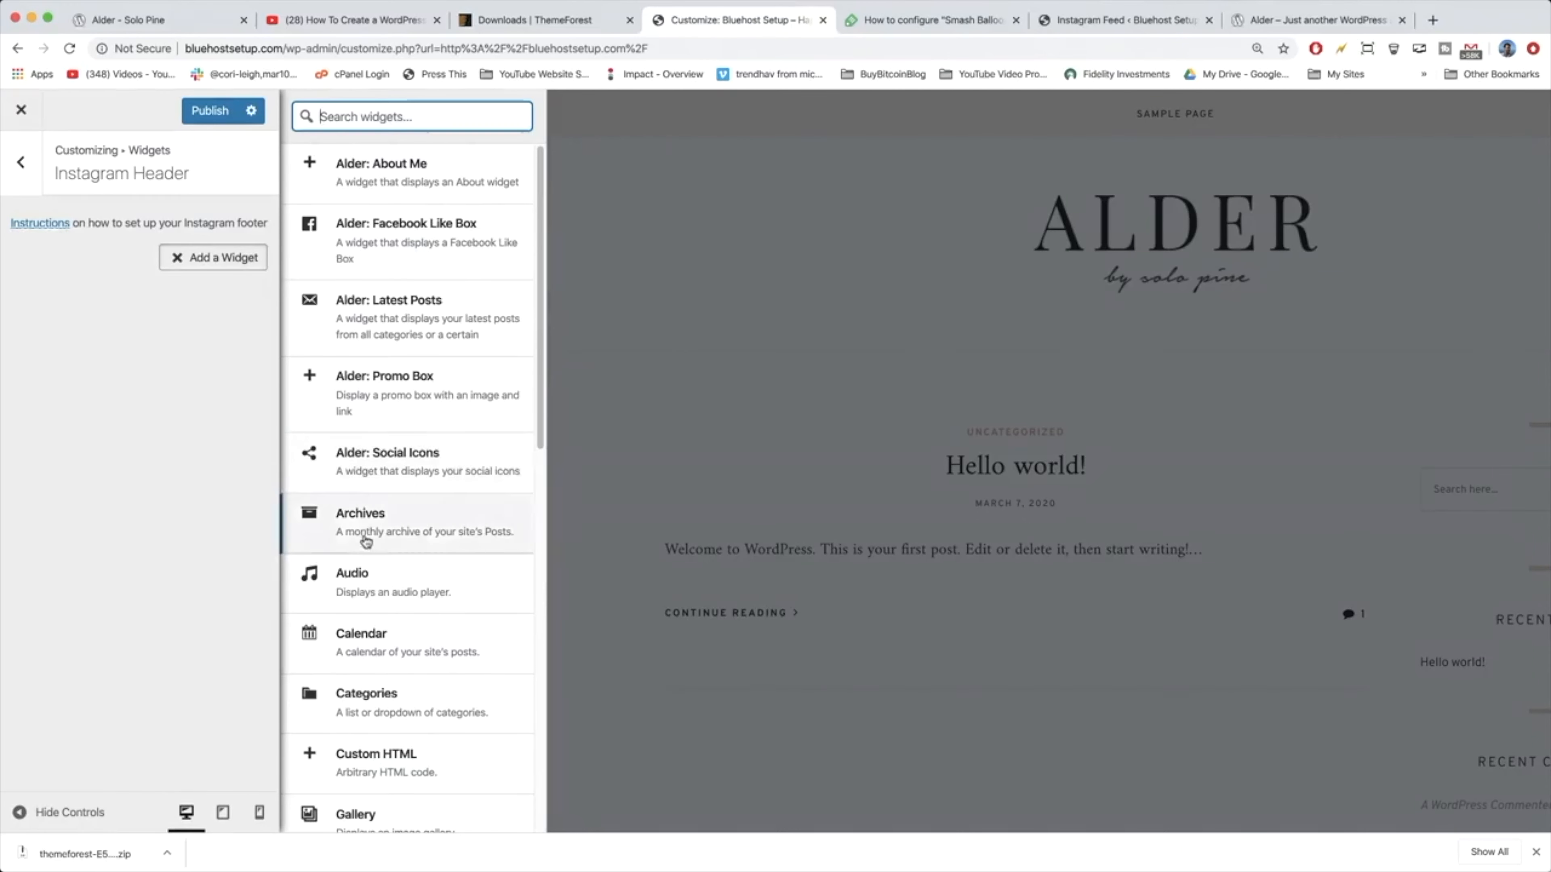
scroll(362, 525, down, 5)
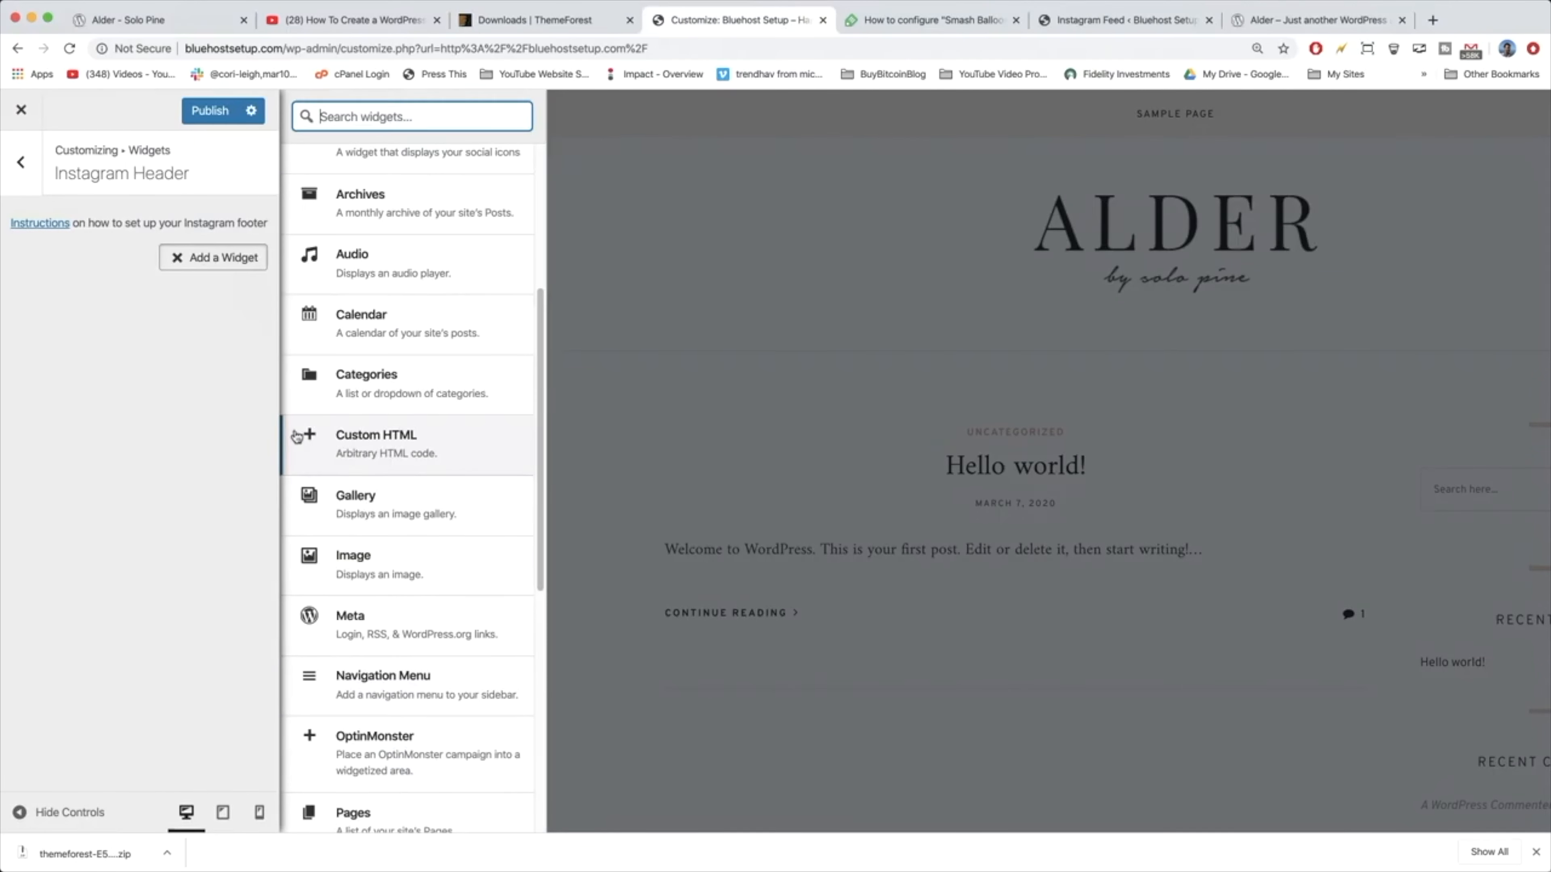
click(377, 445)
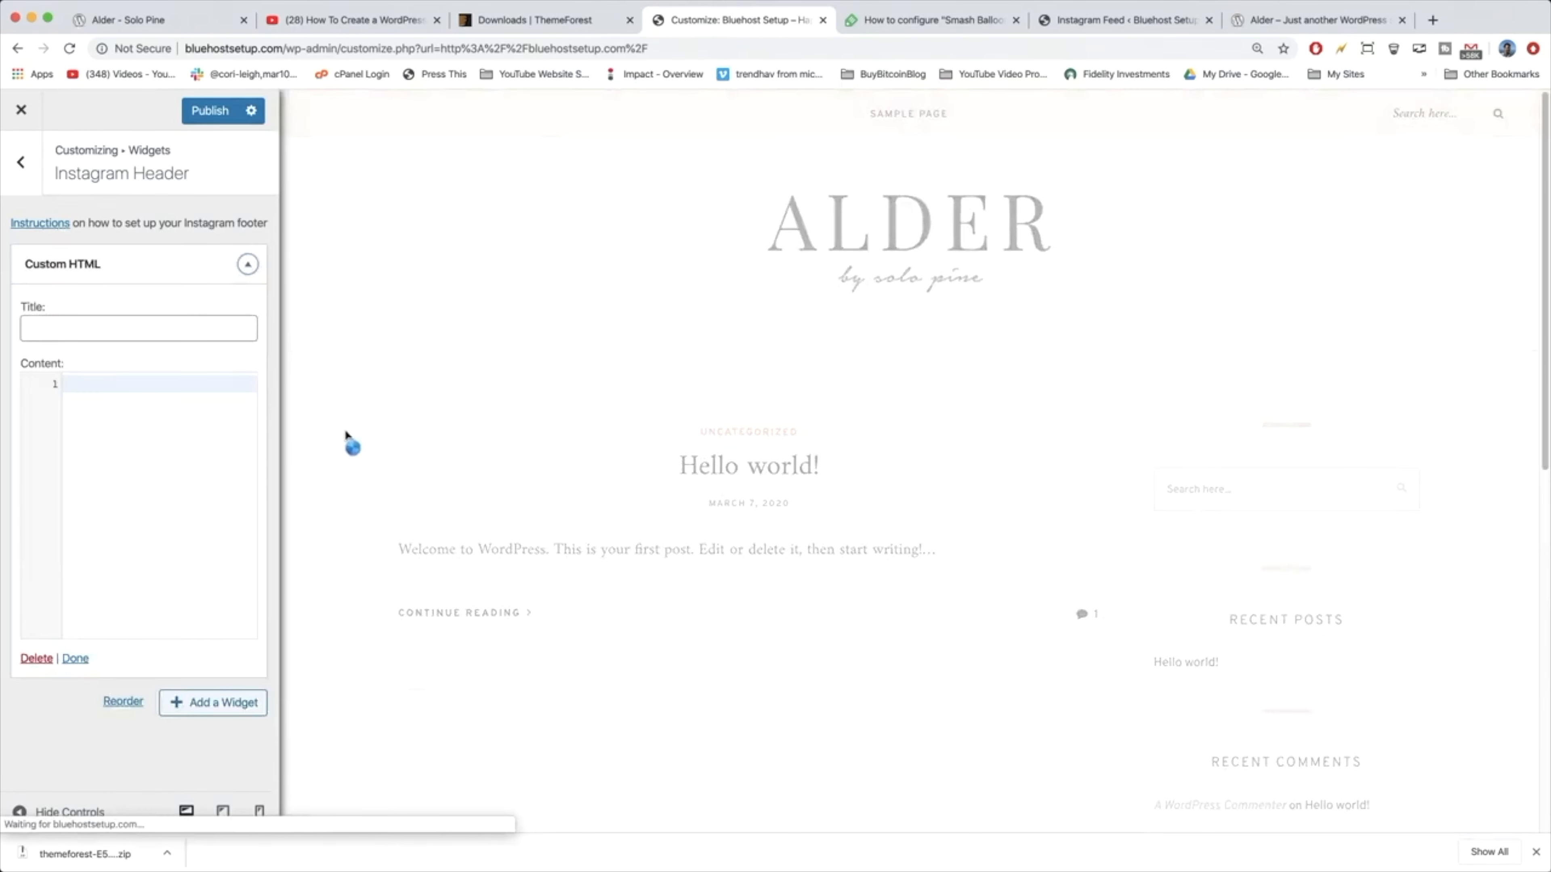
right_click(88, 386)
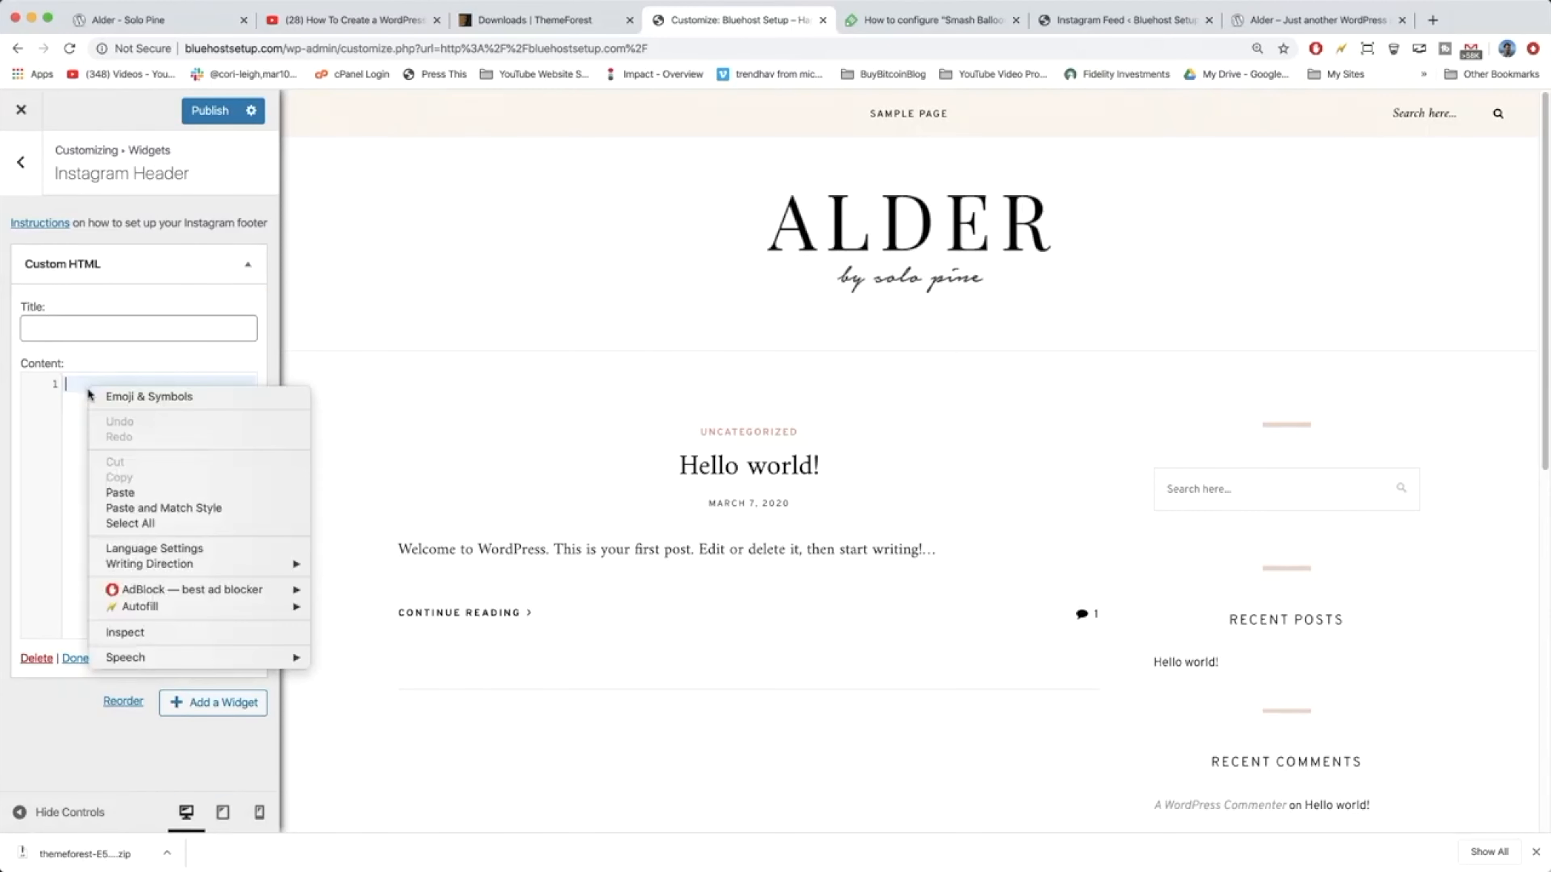
click(132, 494)
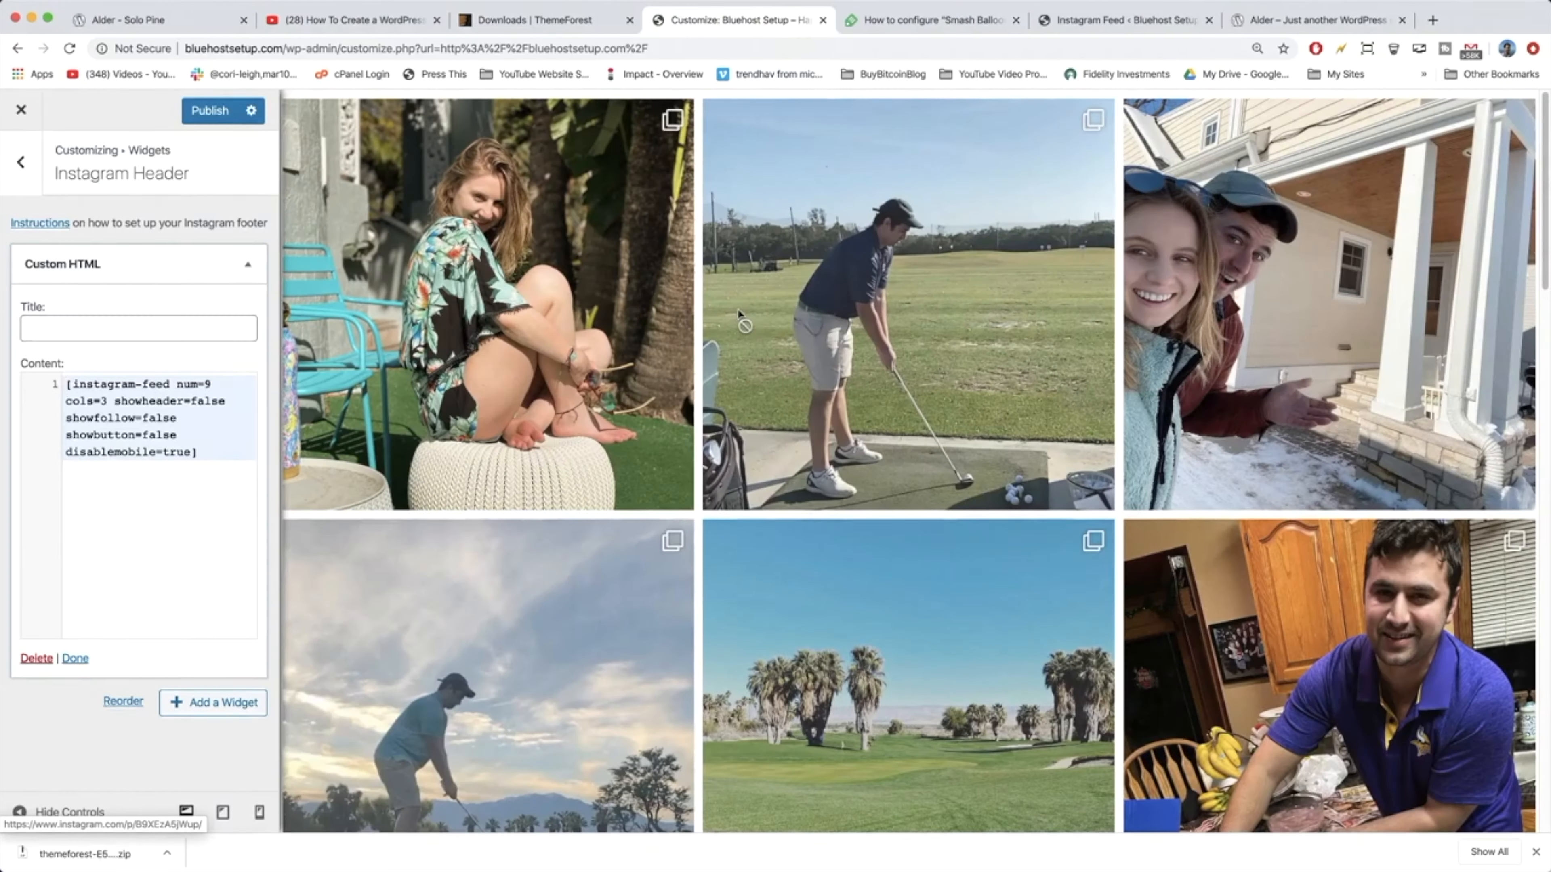
scroll(718, 345, down, 7)
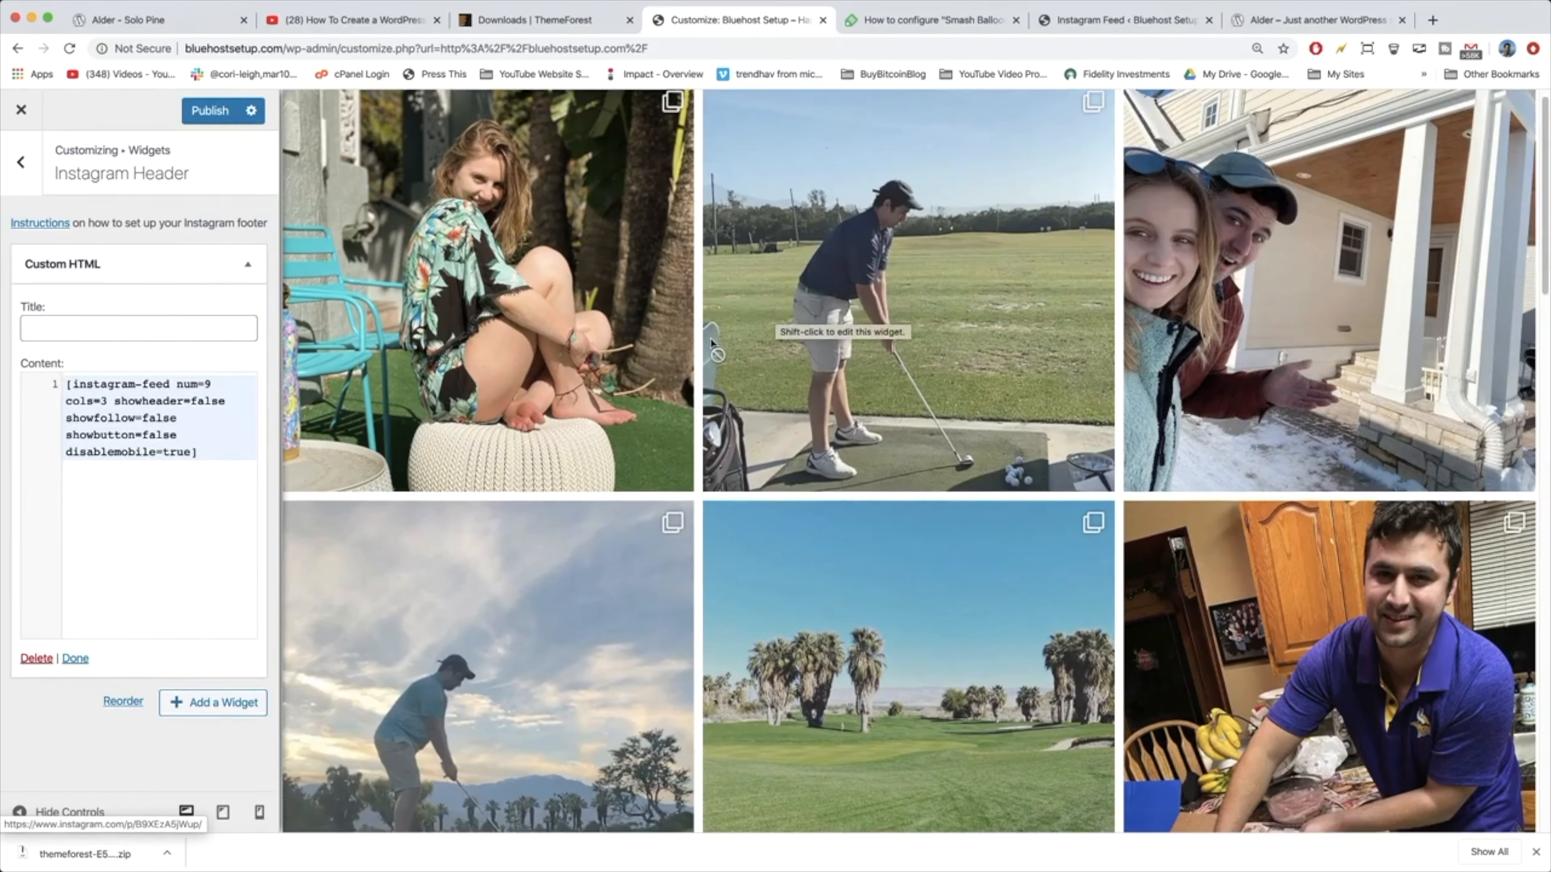
scroll(718, 346, down, 15)
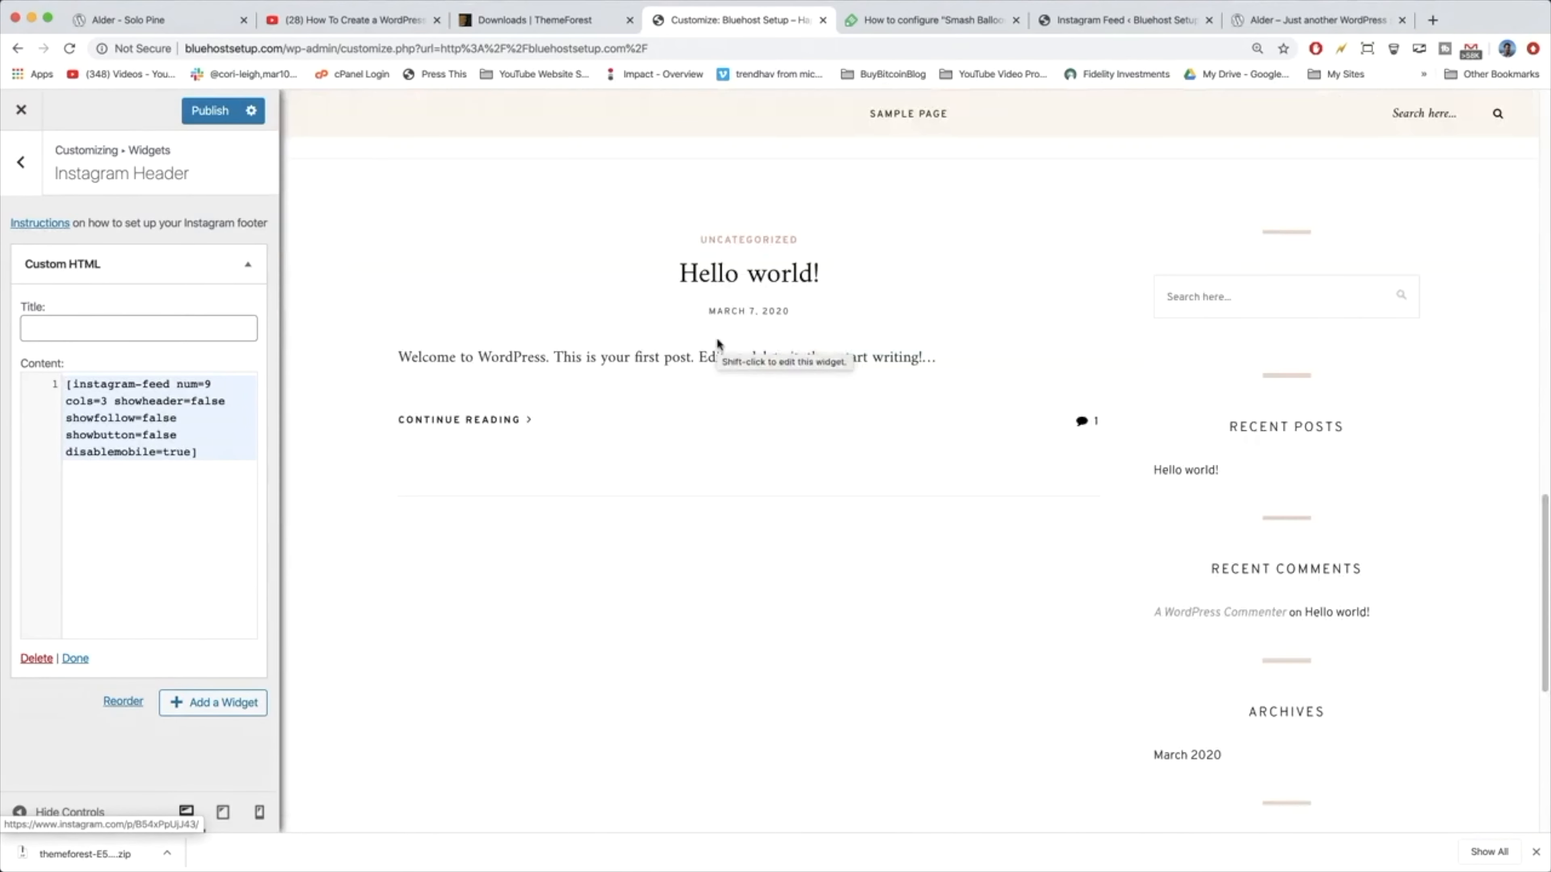
scroll(717, 338, up, 6)
scroll(718, 337, up, 5)
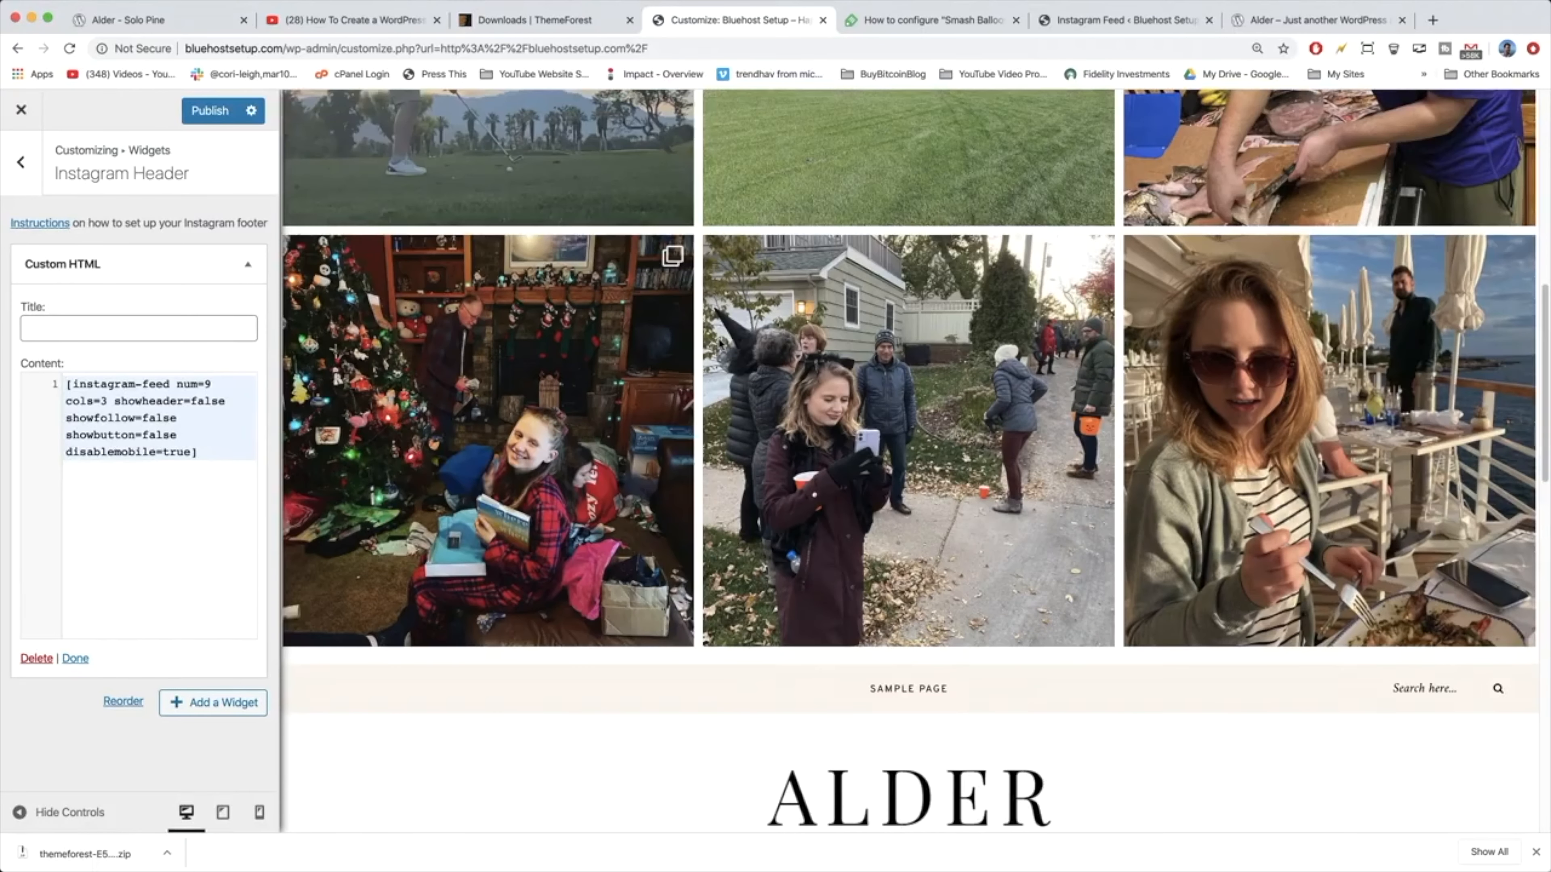
scroll(719, 344, up, 8)
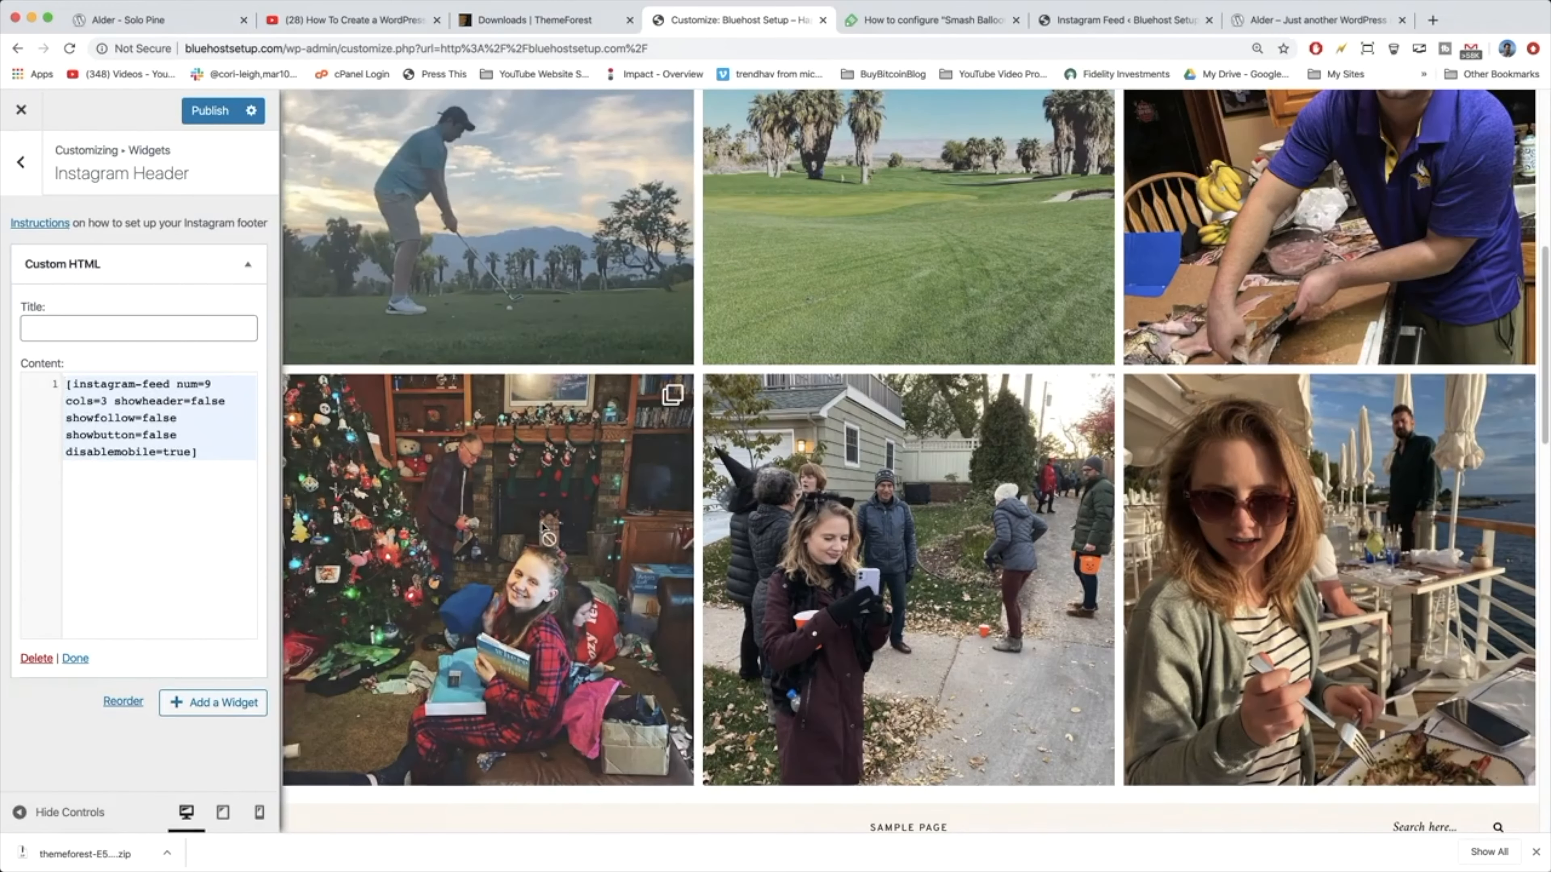
scroll(947, 498, up, 1)
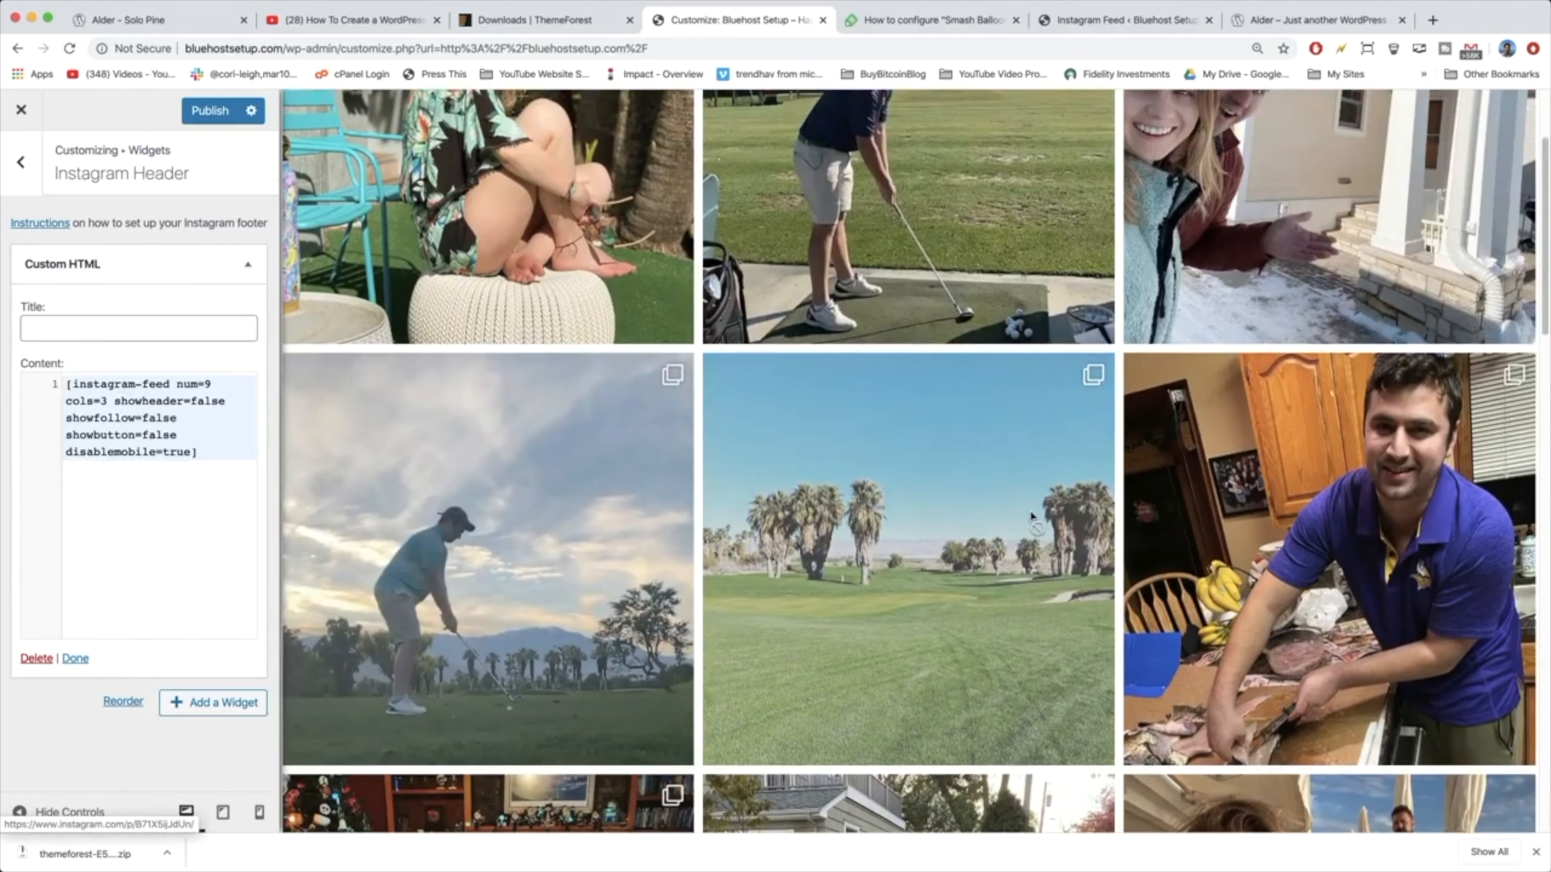
scroll(1289, 584, up, 5)
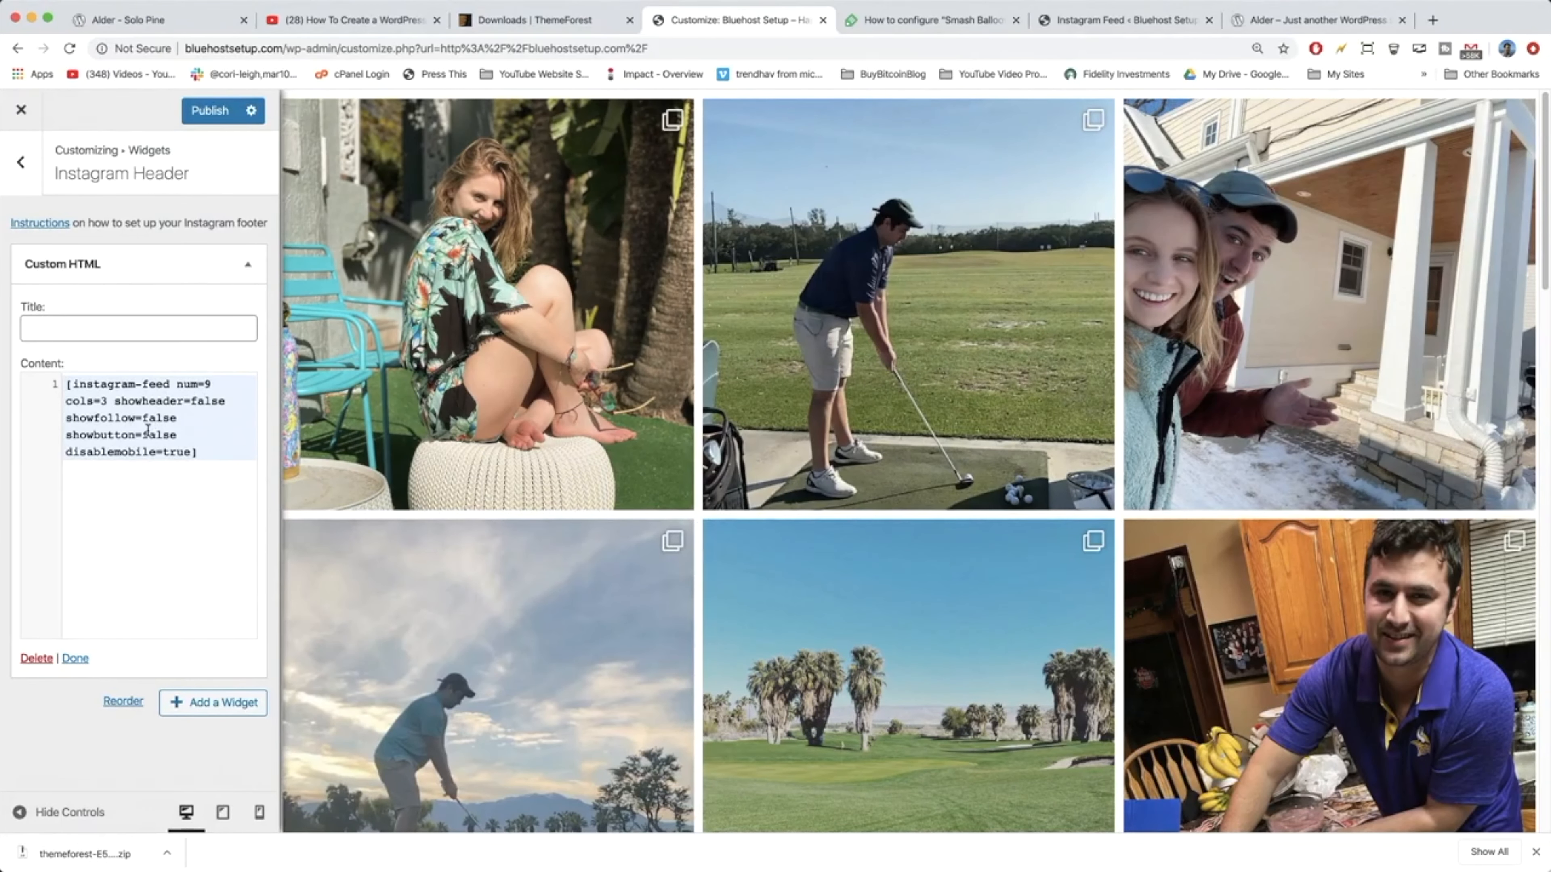
Copy the single-row Instagram shortcode from section B of the Solo Pine guide.
click(938, 20)
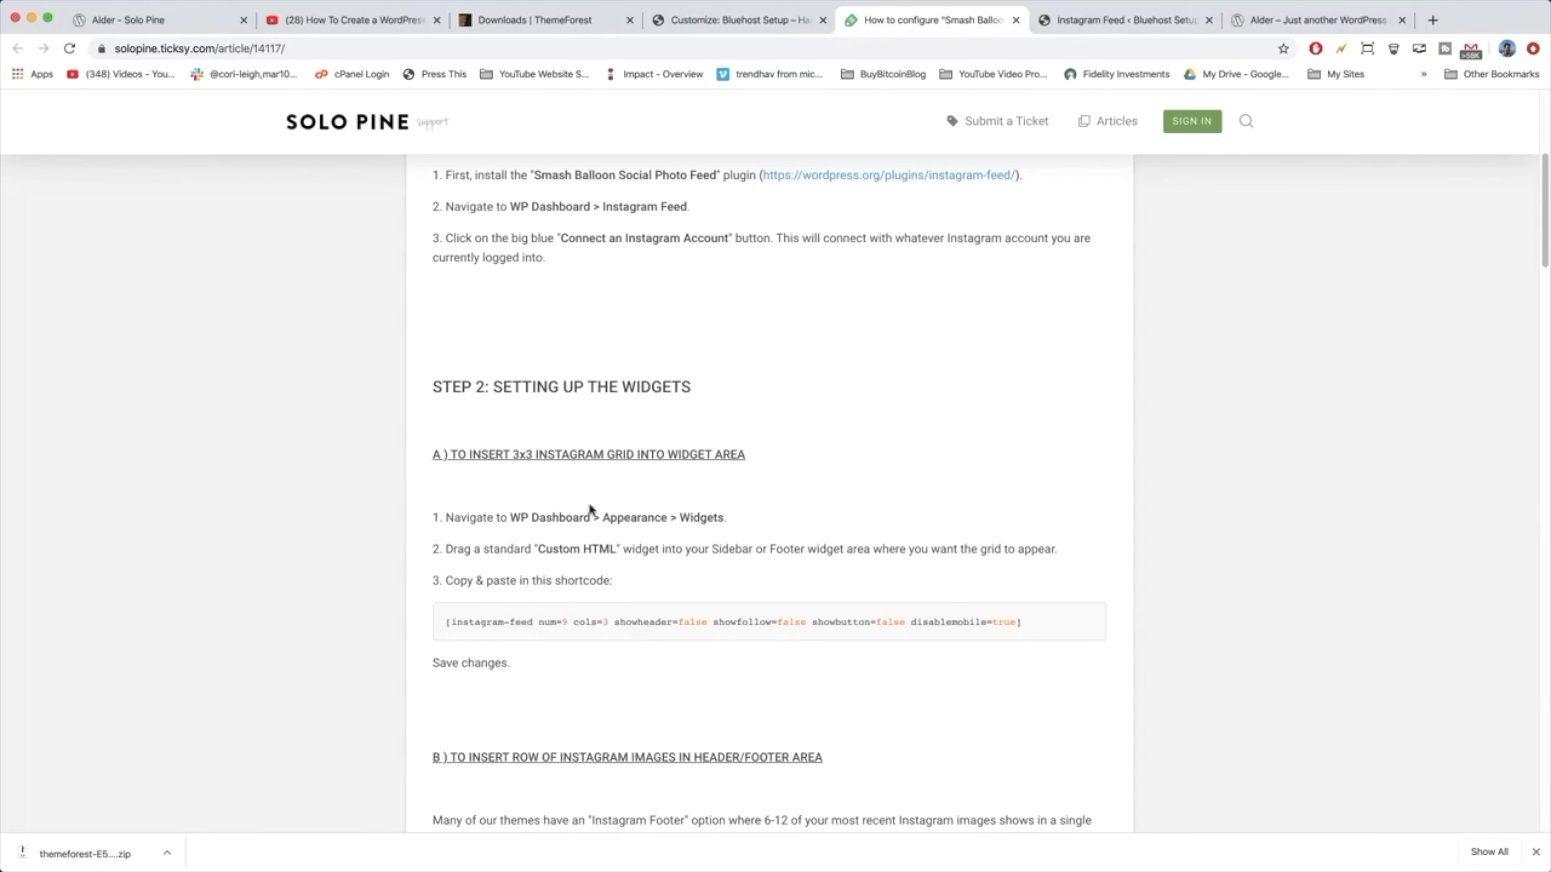
scroll(706, 669, down, 8)
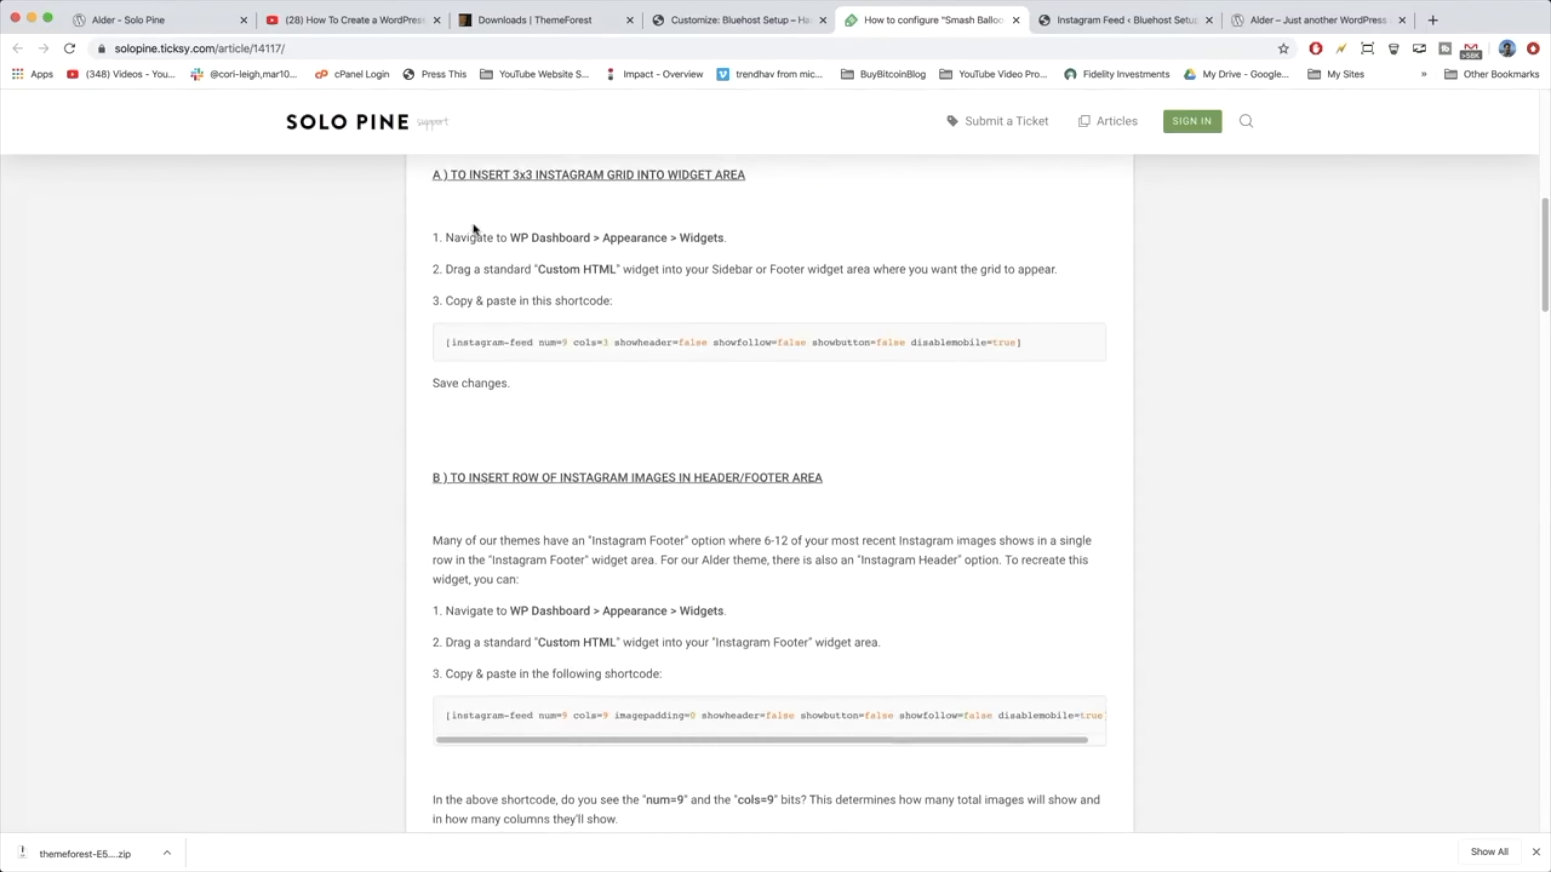
scroll(475, 234, up, 4)
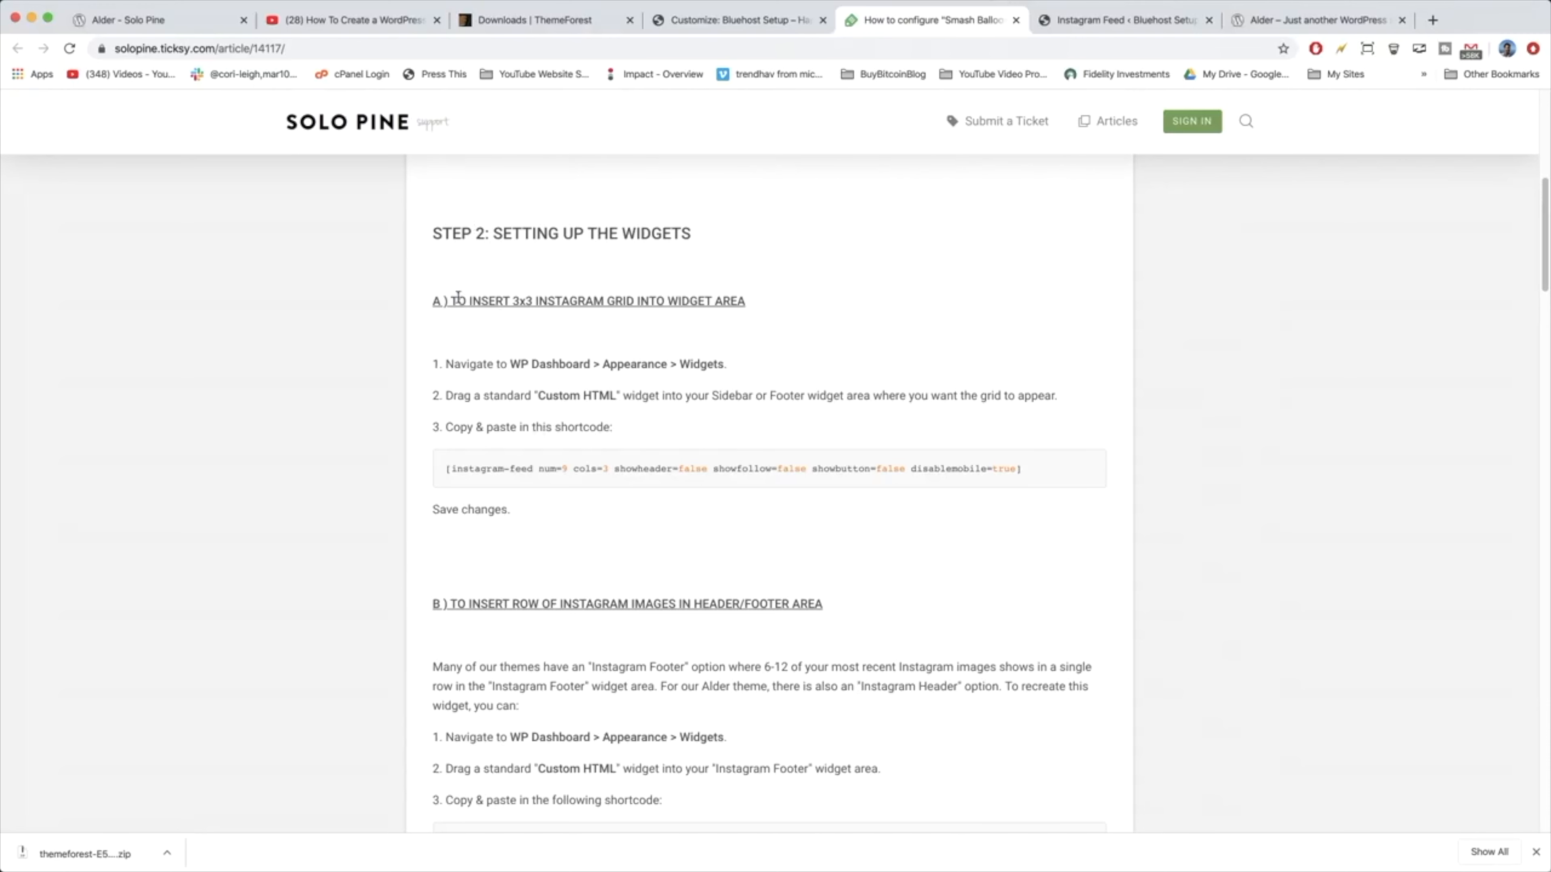
drag(458, 300, 758, 310)
click(748, 303)
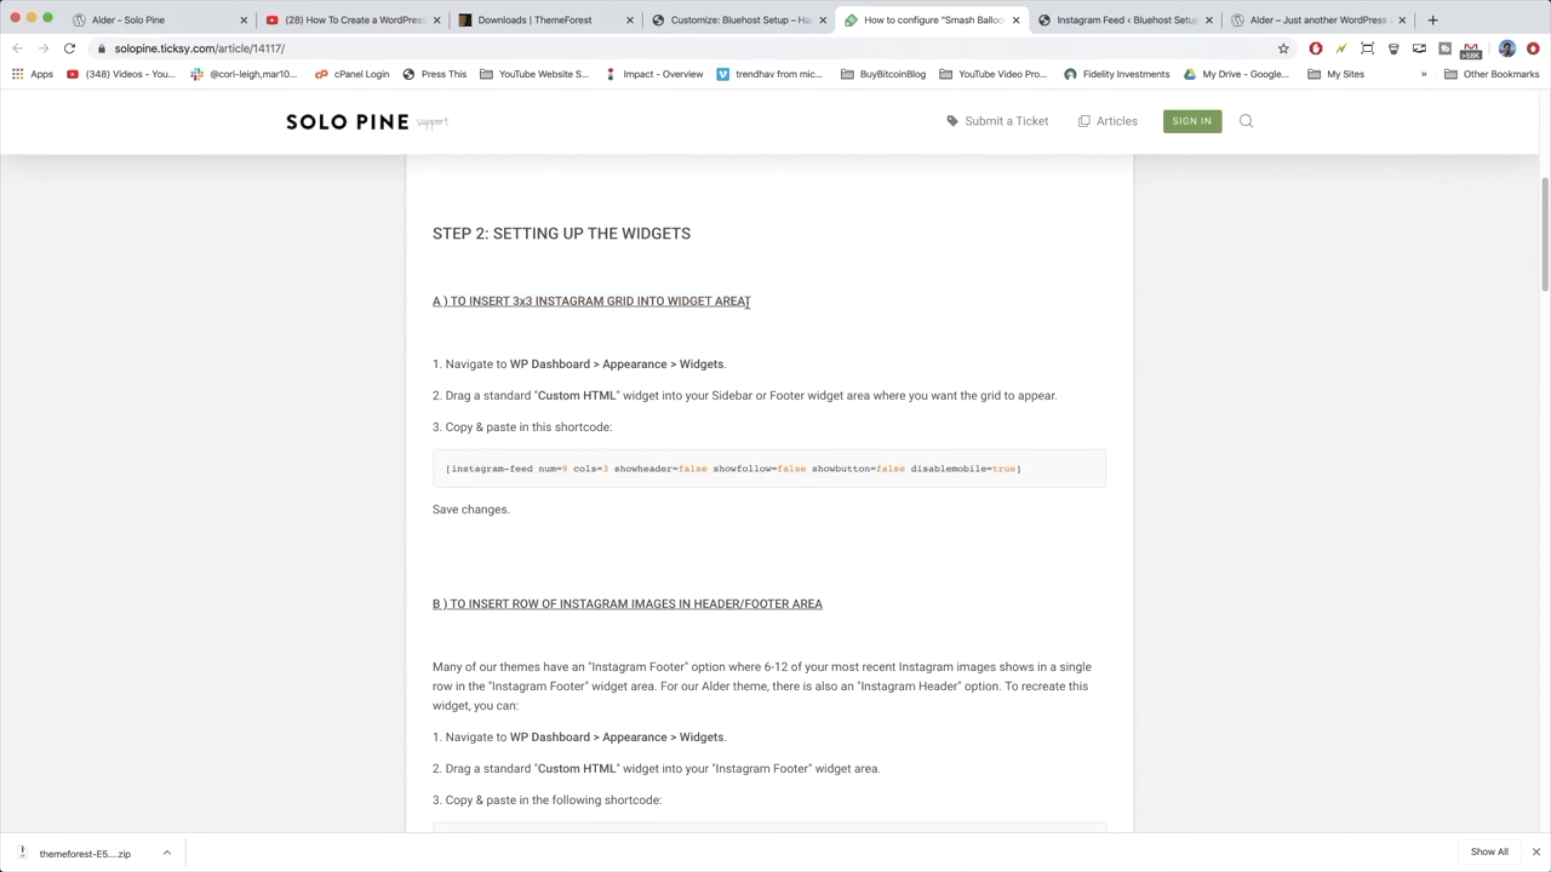
triple_click(554, 469)
scroll(615, 637, down, 10)
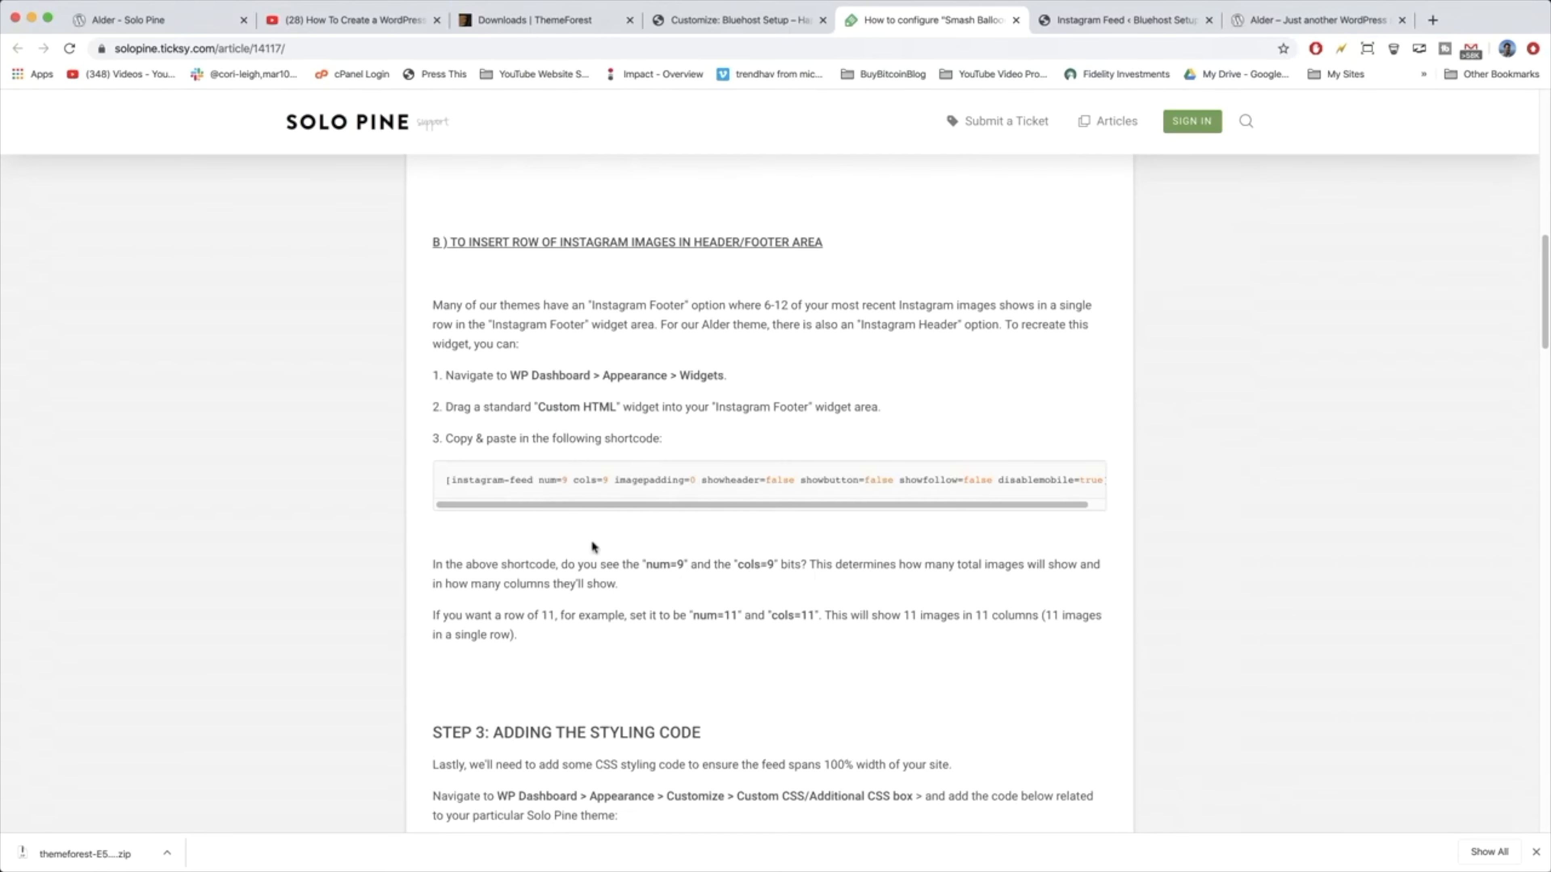
triple_click(504, 484)
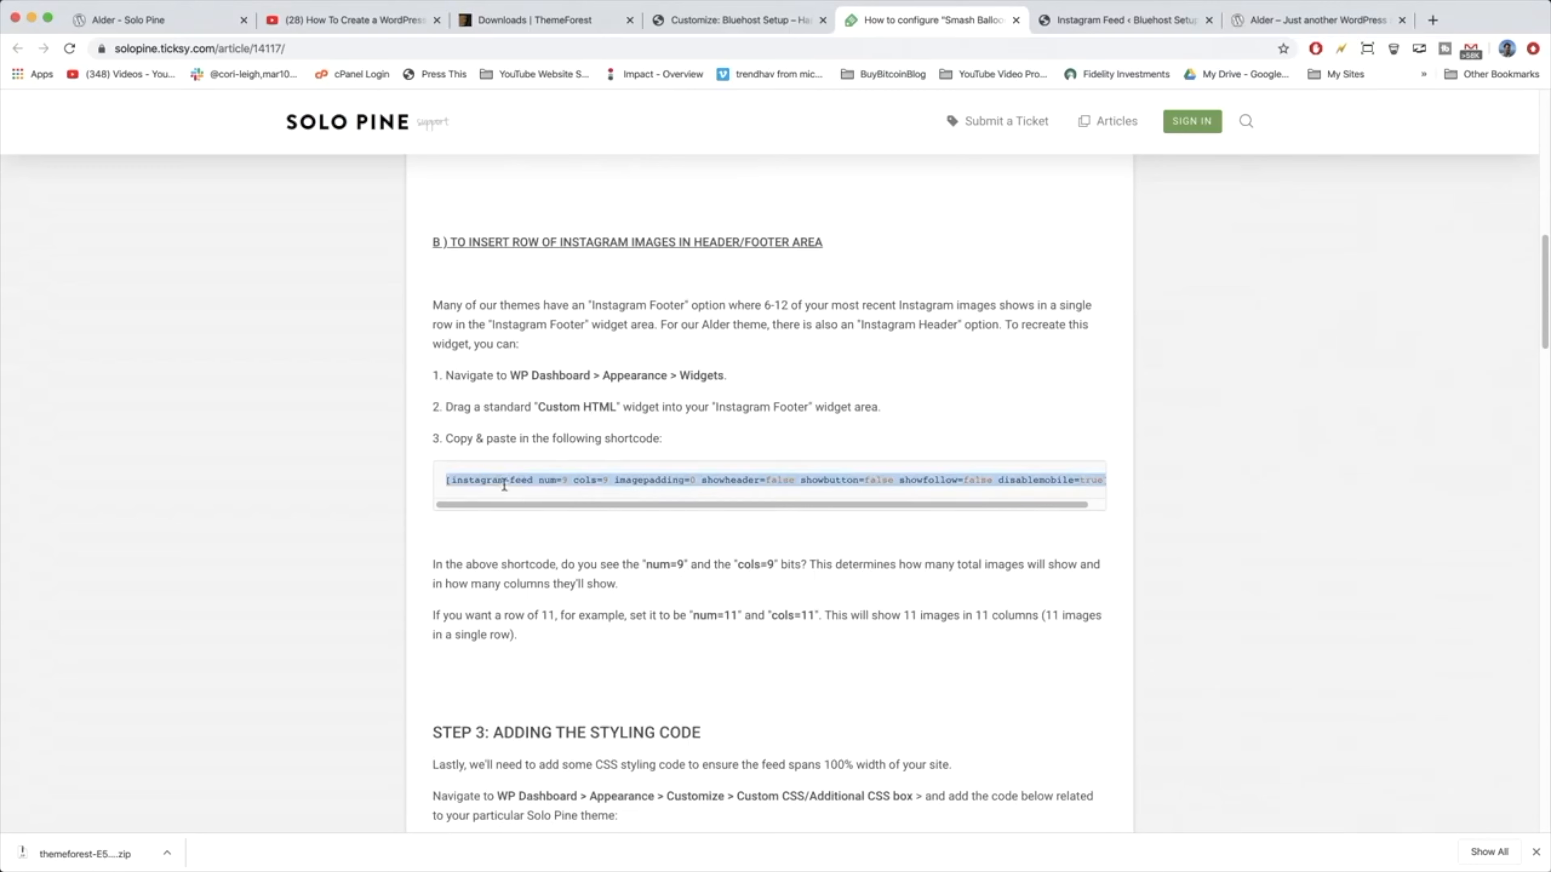
right_click(513, 480)
click(552, 512)
Replace the Custom HTML widget's old shortcode with the single-row shortcode.
click(703, 18)
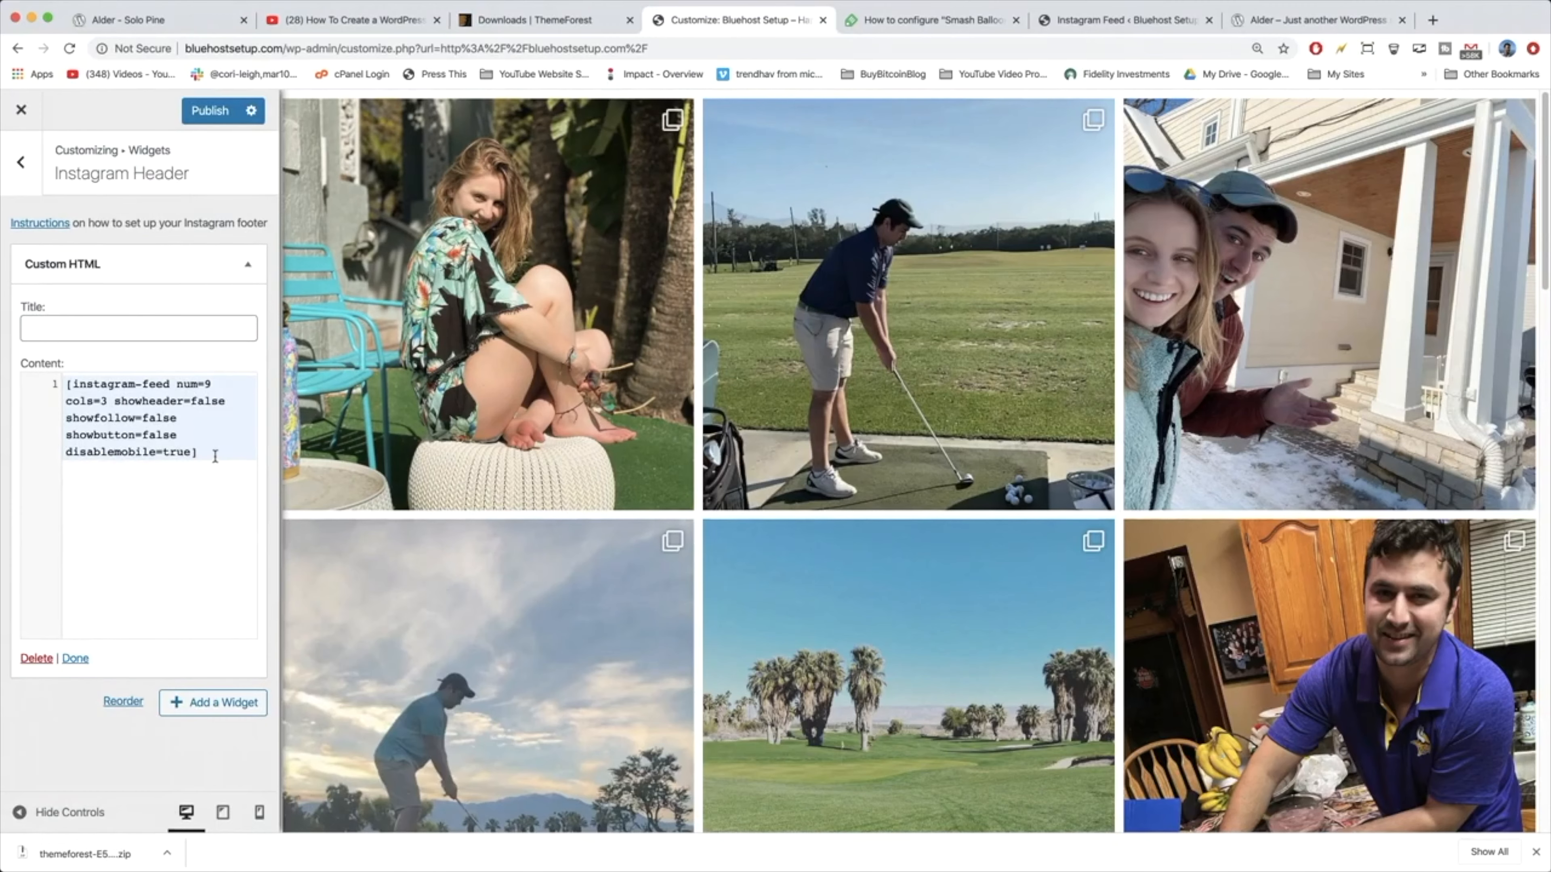
drag(215, 457, 52, 386)
key(BackSpace)
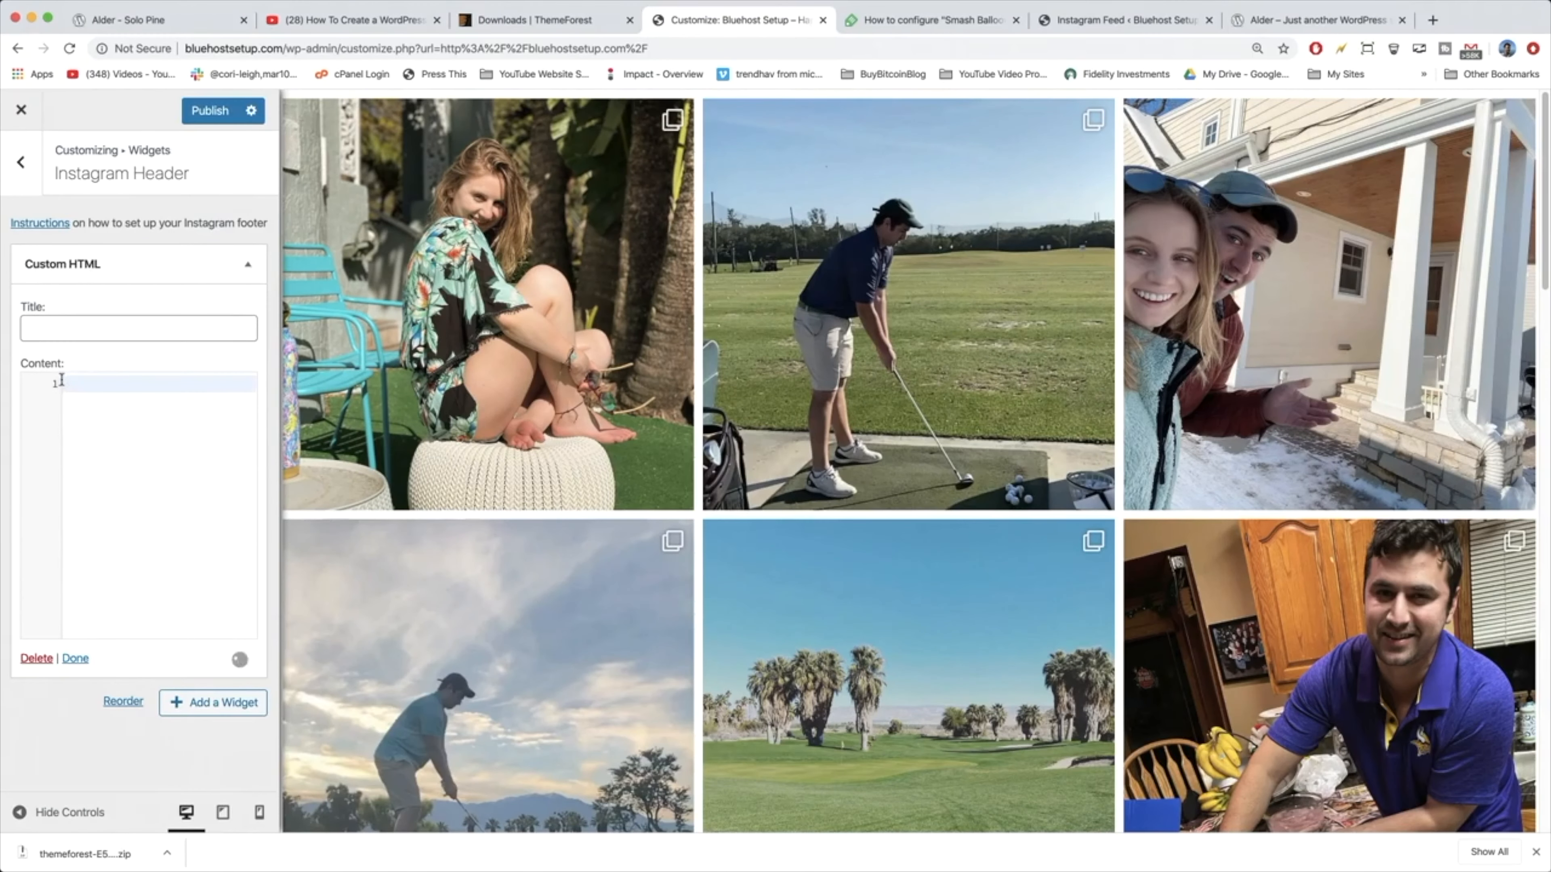
right_click(79, 382)
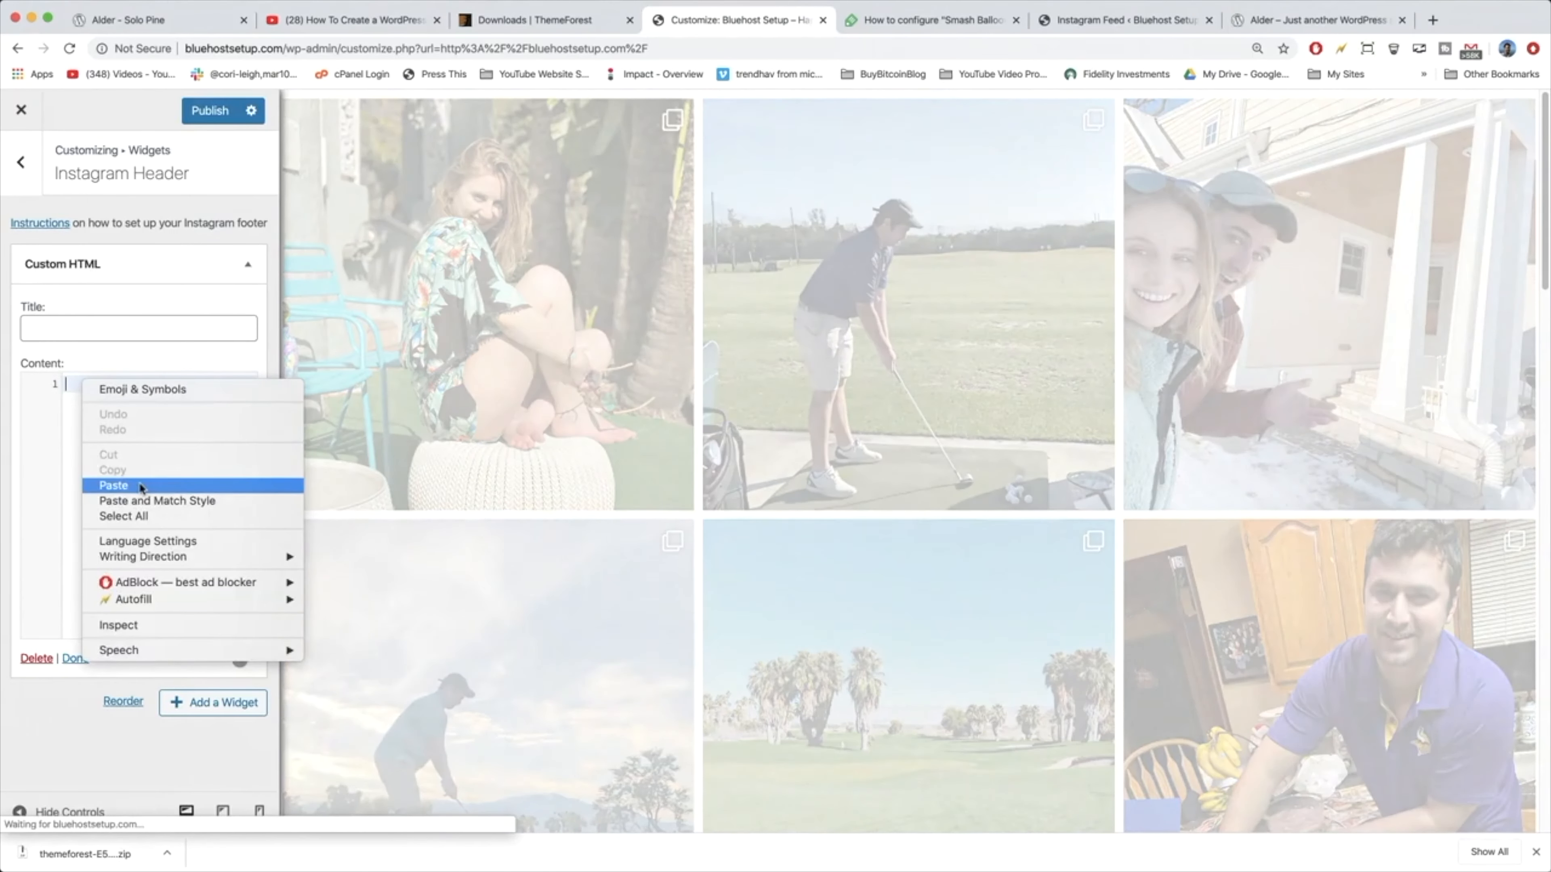
click(113, 484)
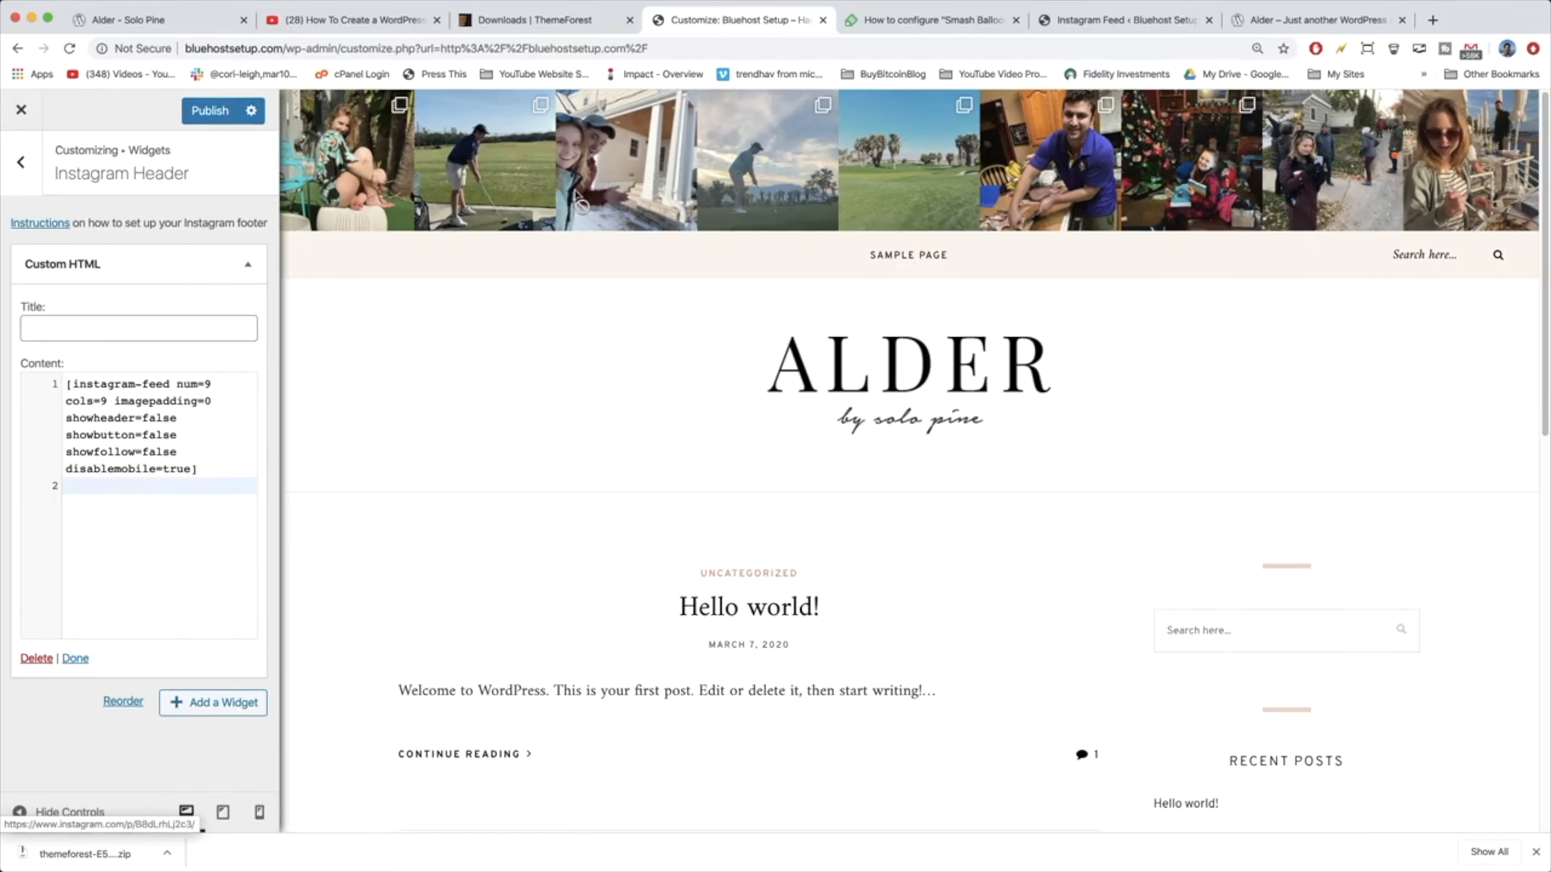
click(922, 20)
scroll(674, 488, down, 2)
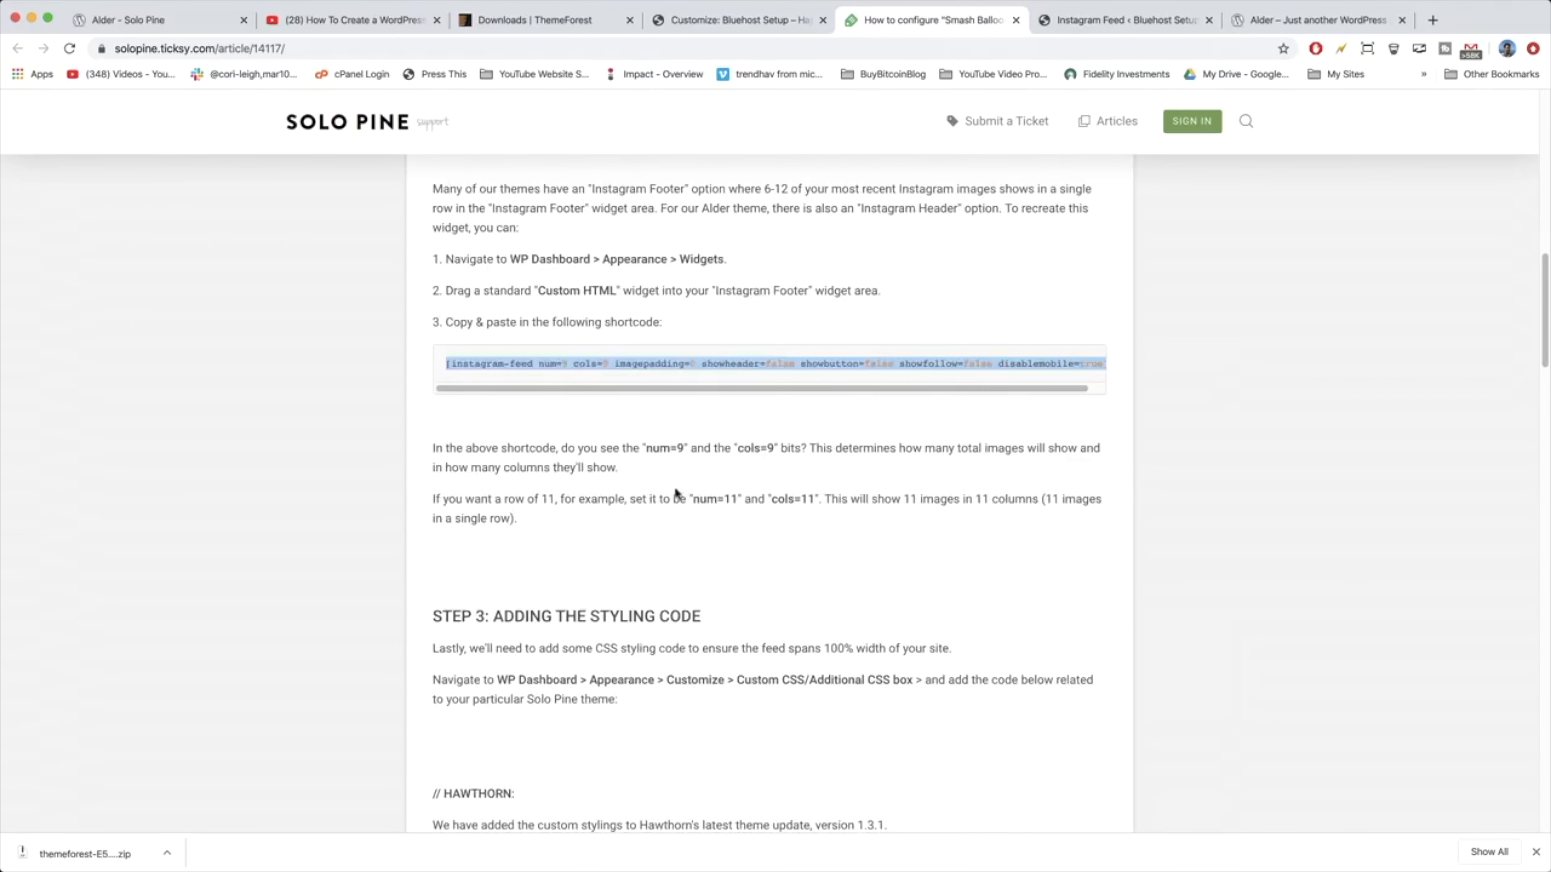
scroll(678, 498, down, 1)
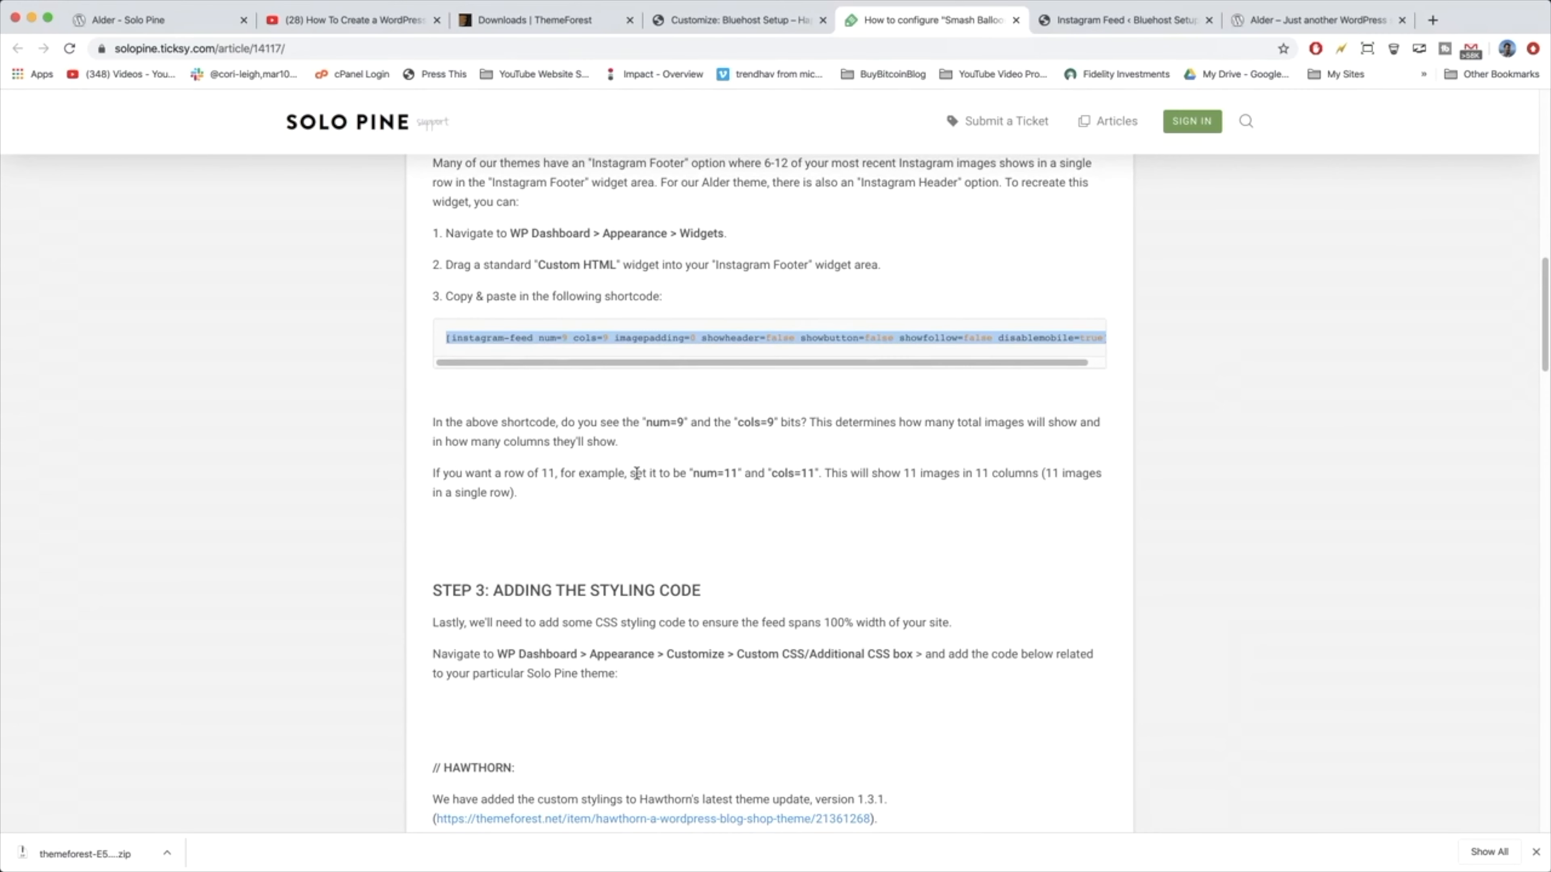
Scroll the guide past the Additional CSS instructions and Laurel code to the Alder block.
scroll(636, 473, down, 5)
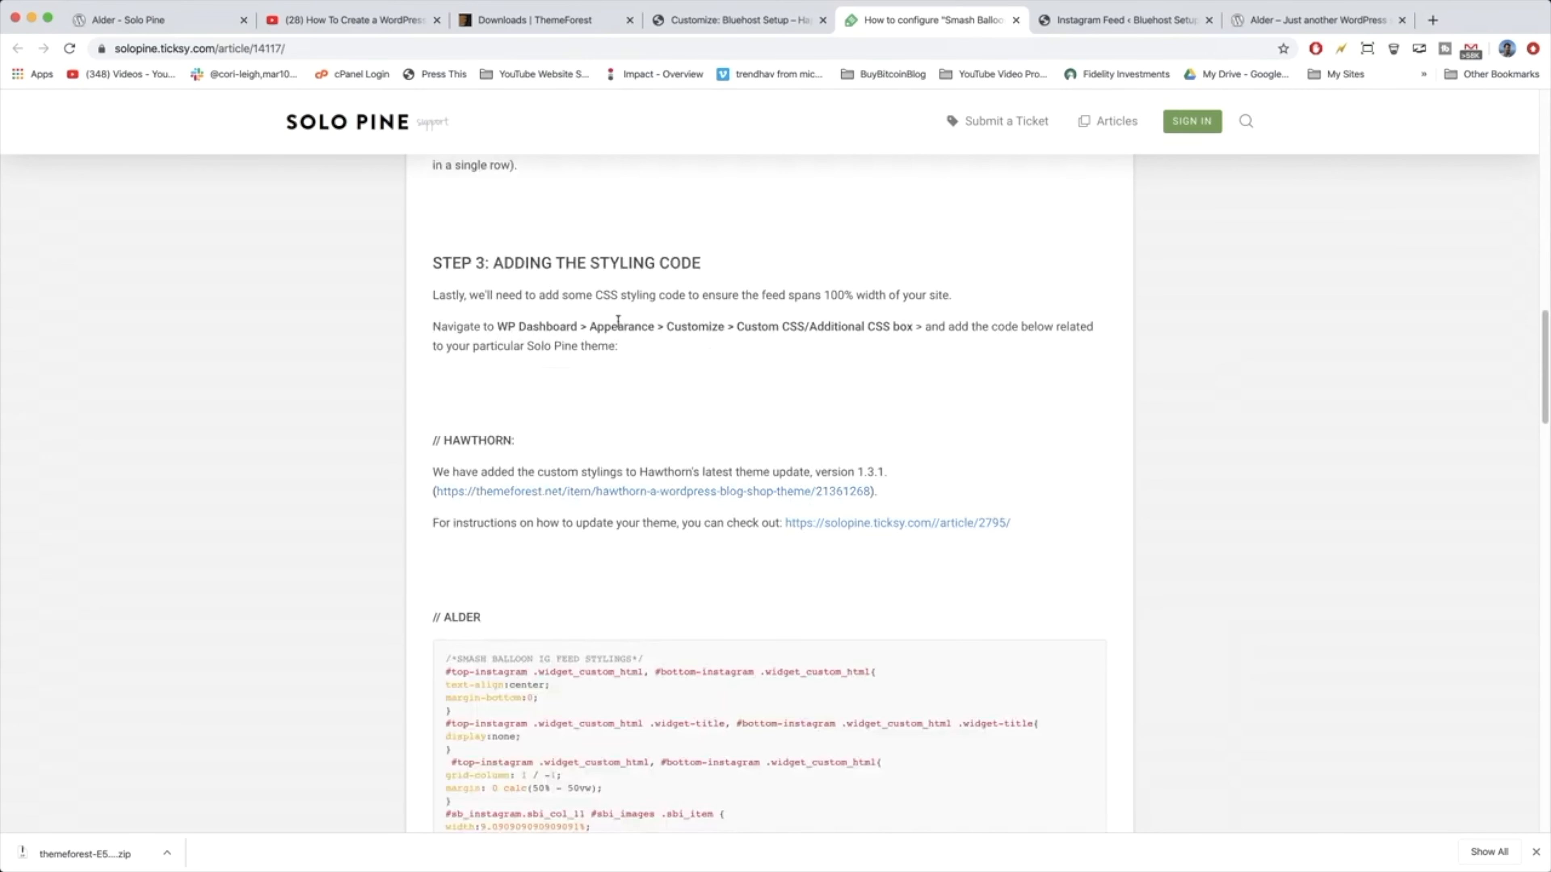
drag(740, 325, 914, 325)
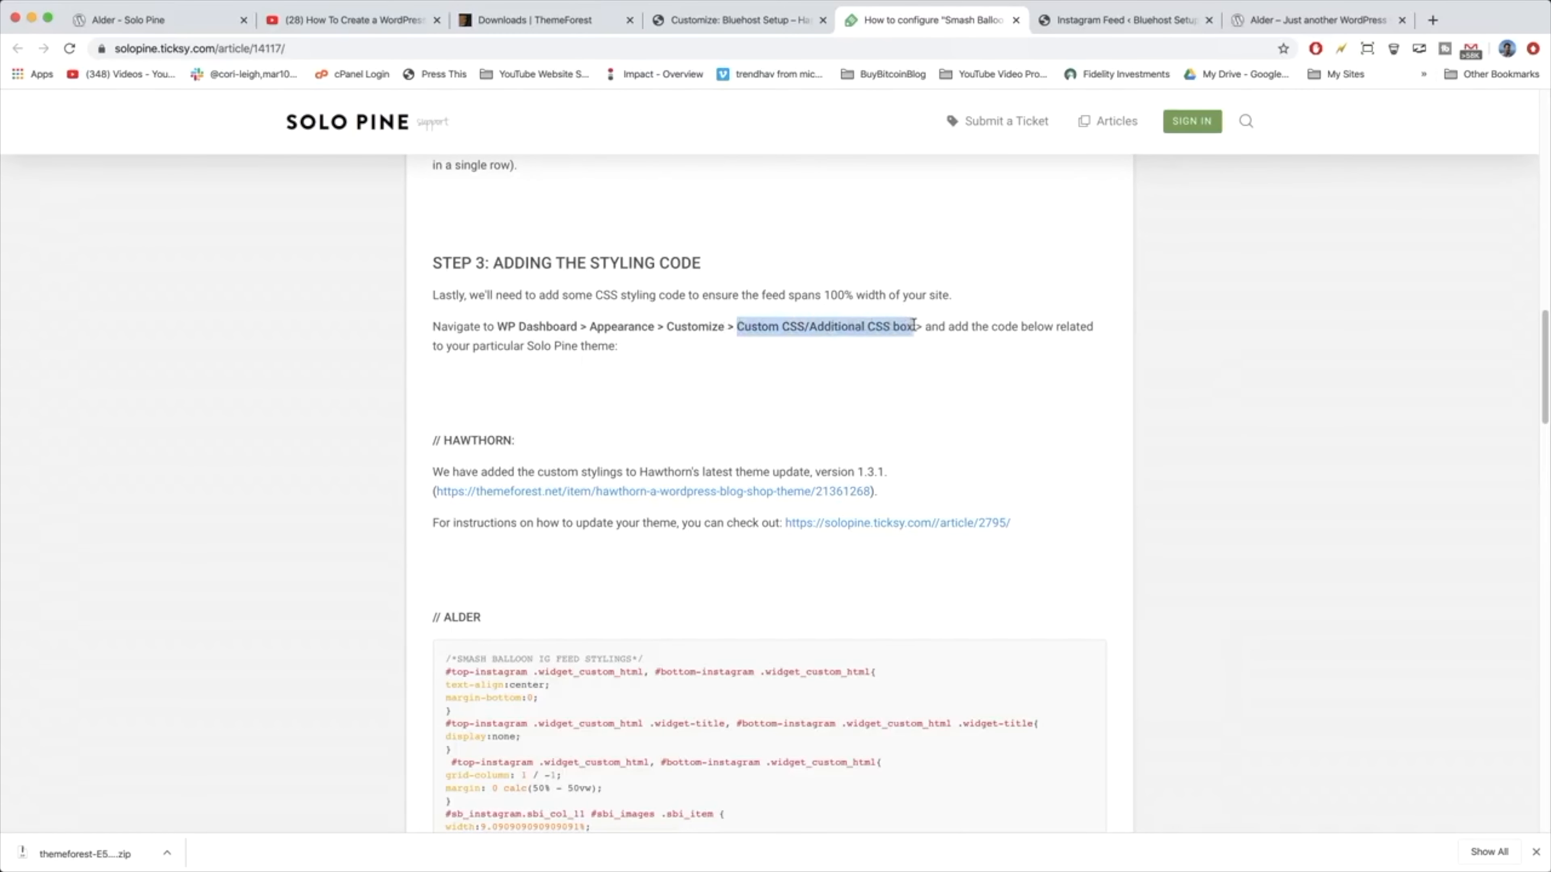
click(625, 418)
scroll(624, 416, down, 5)
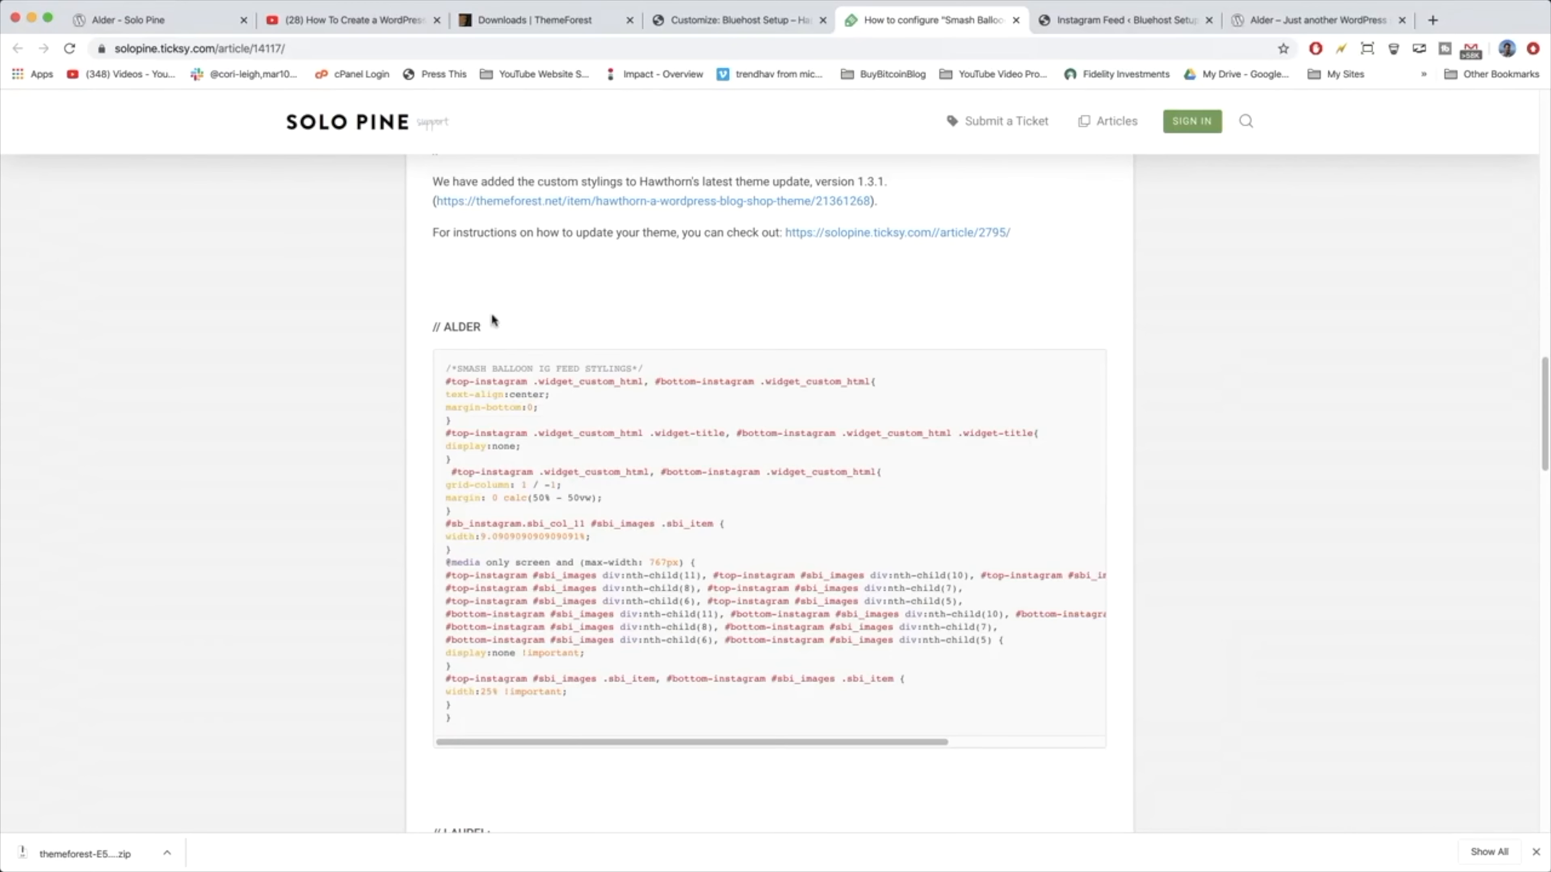
drag(492, 324, 418, 330)
scroll(768, 632, down, 6)
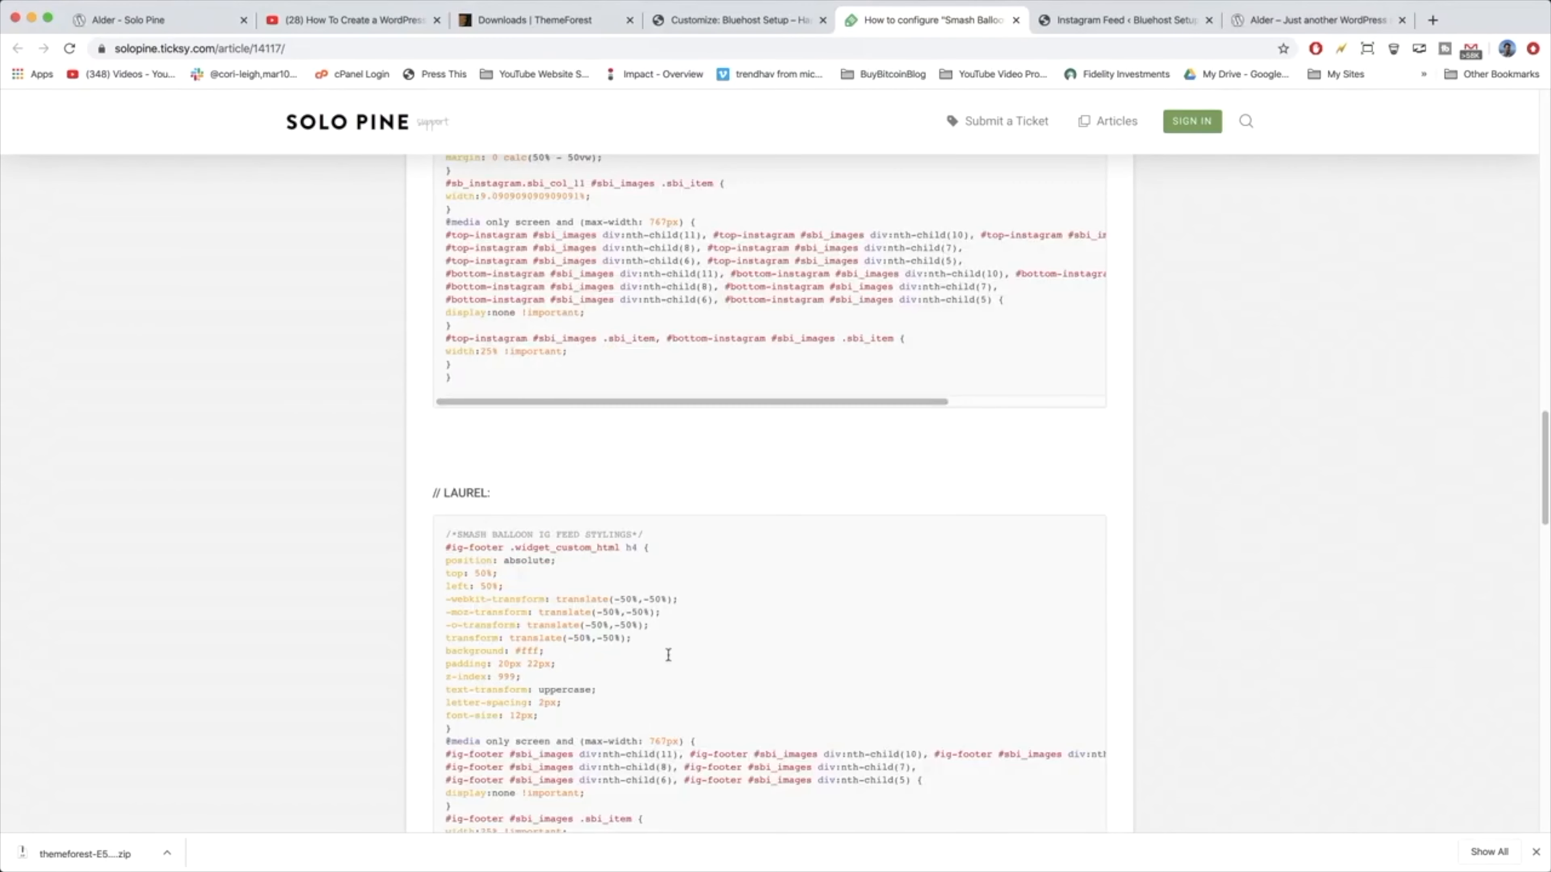
drag(487, 493, 431, 494)
scroll(700, 653, down, 20)
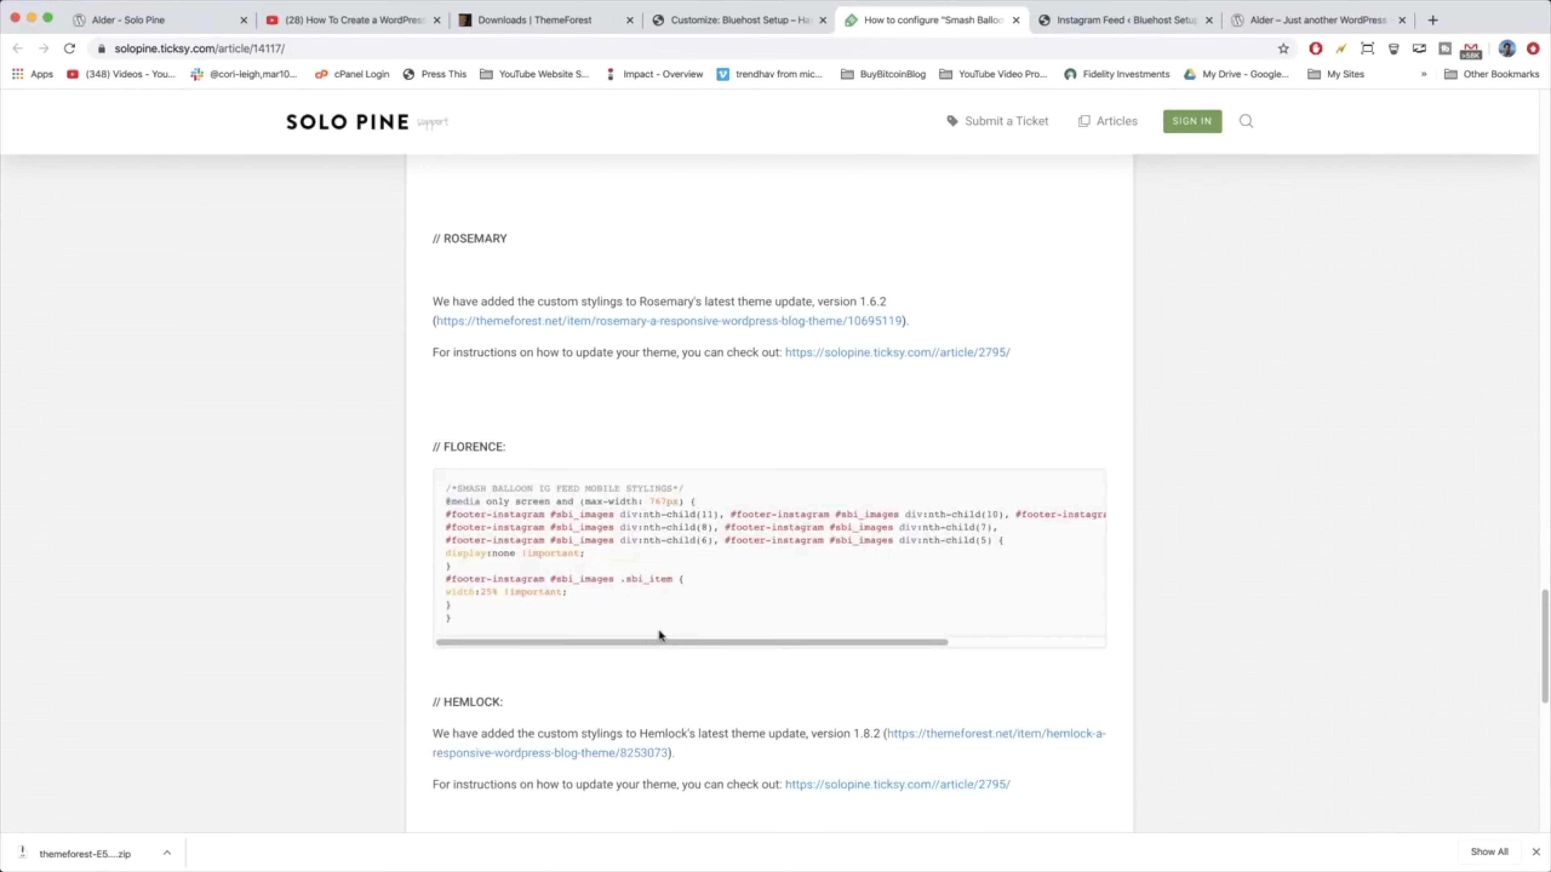
scroll(658, 629, up, 20)
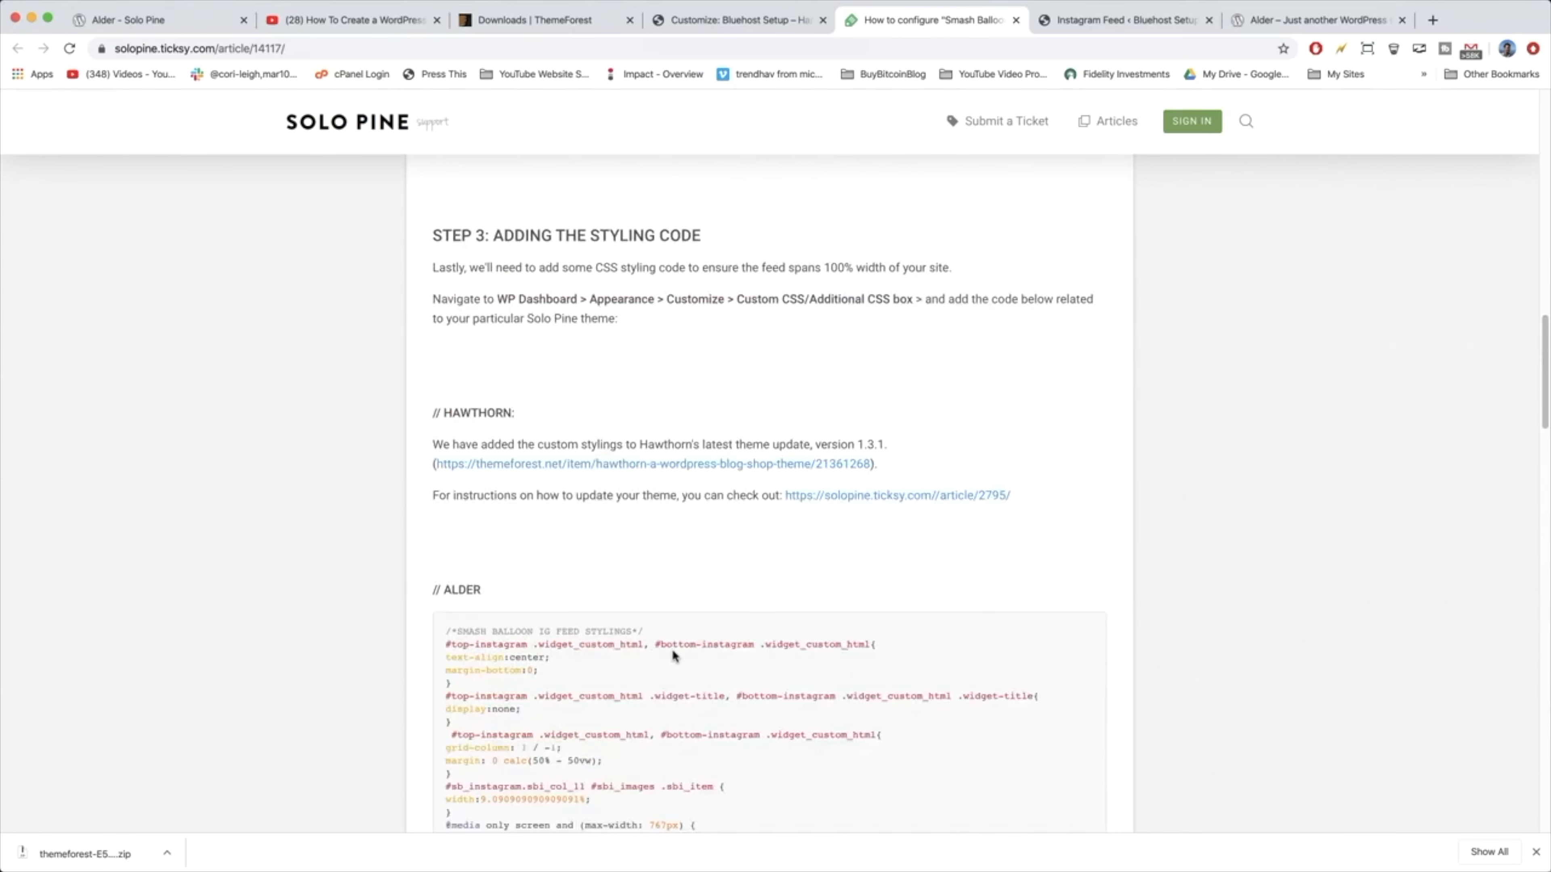
scroll(672, 650, down, 5)
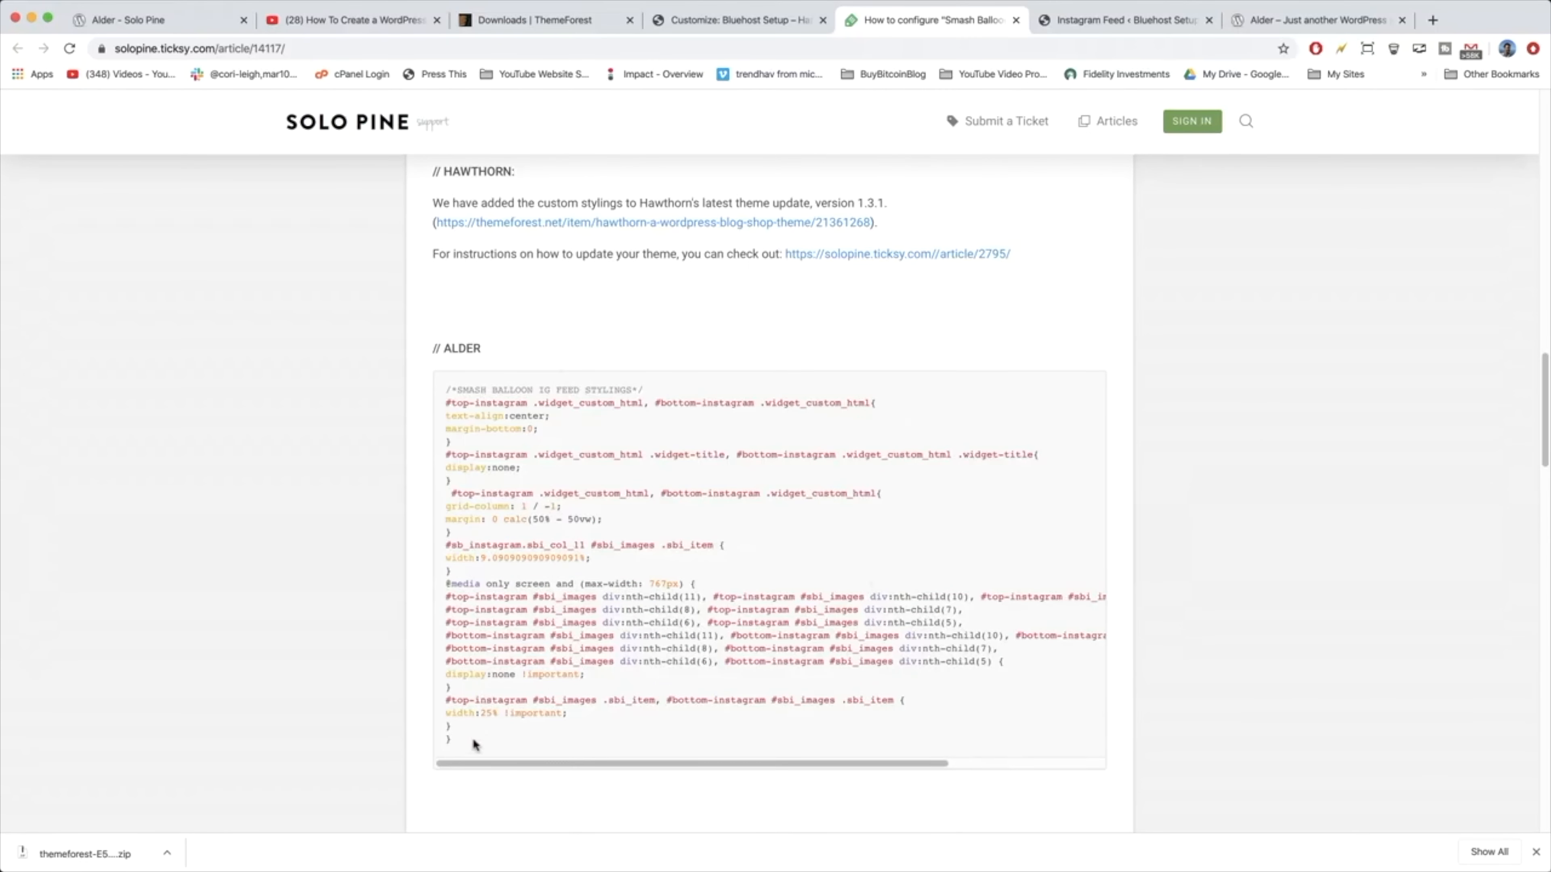
Copy the complete // ALDER Smash Balloon CSS block.
drag(471, 742, 444, 453)
right_click(443, 453)
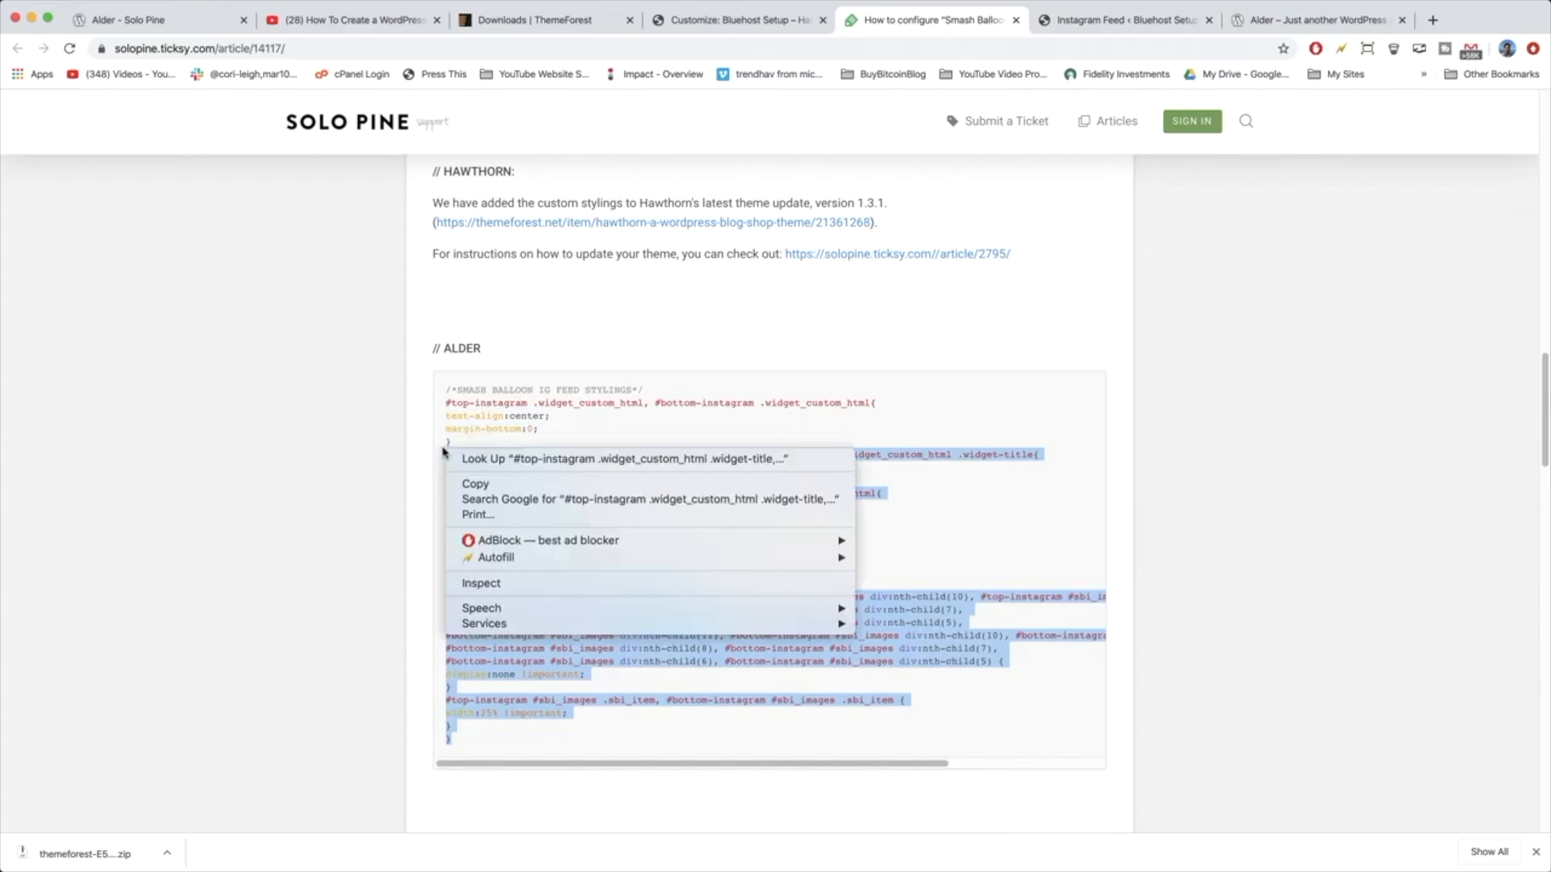
click(444, 426)
drag(483, 740, 430, 406)
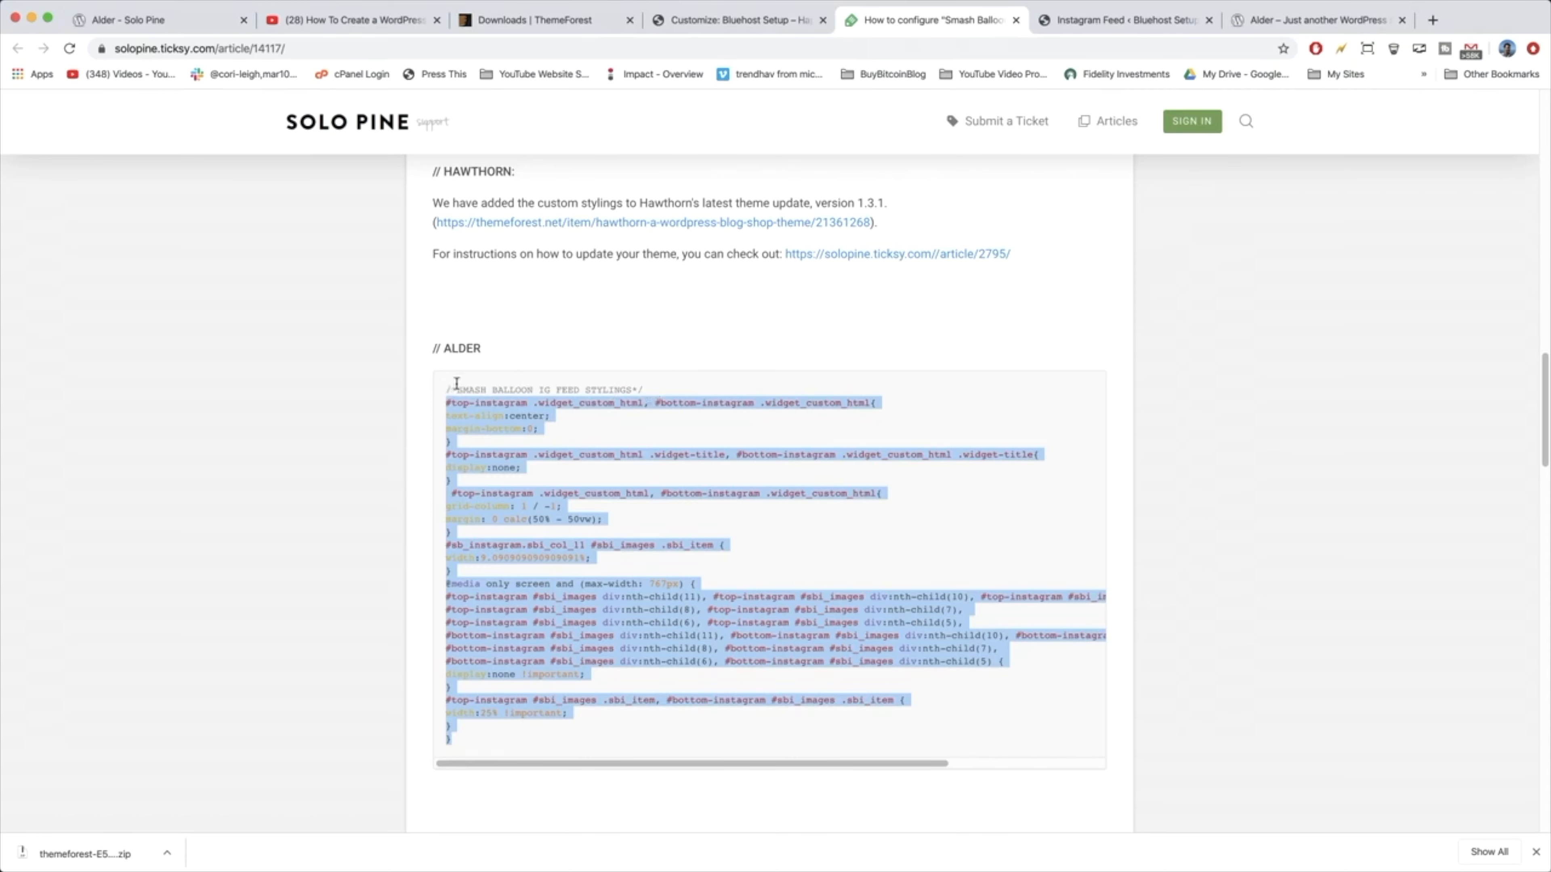
right_click(540, 624)
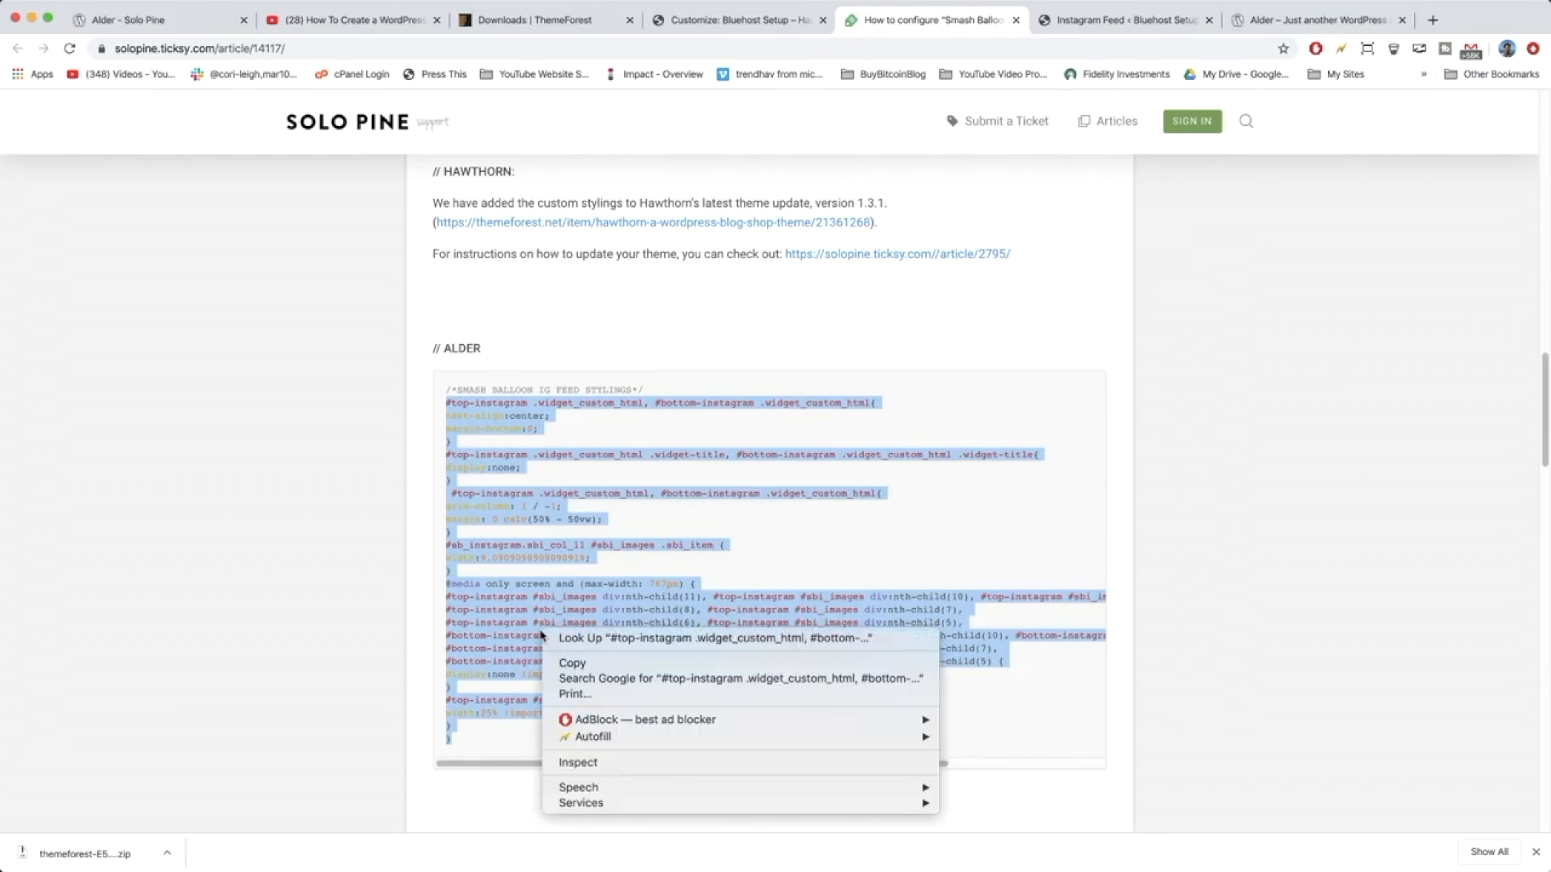
click(558, 664)
click(730, 22)
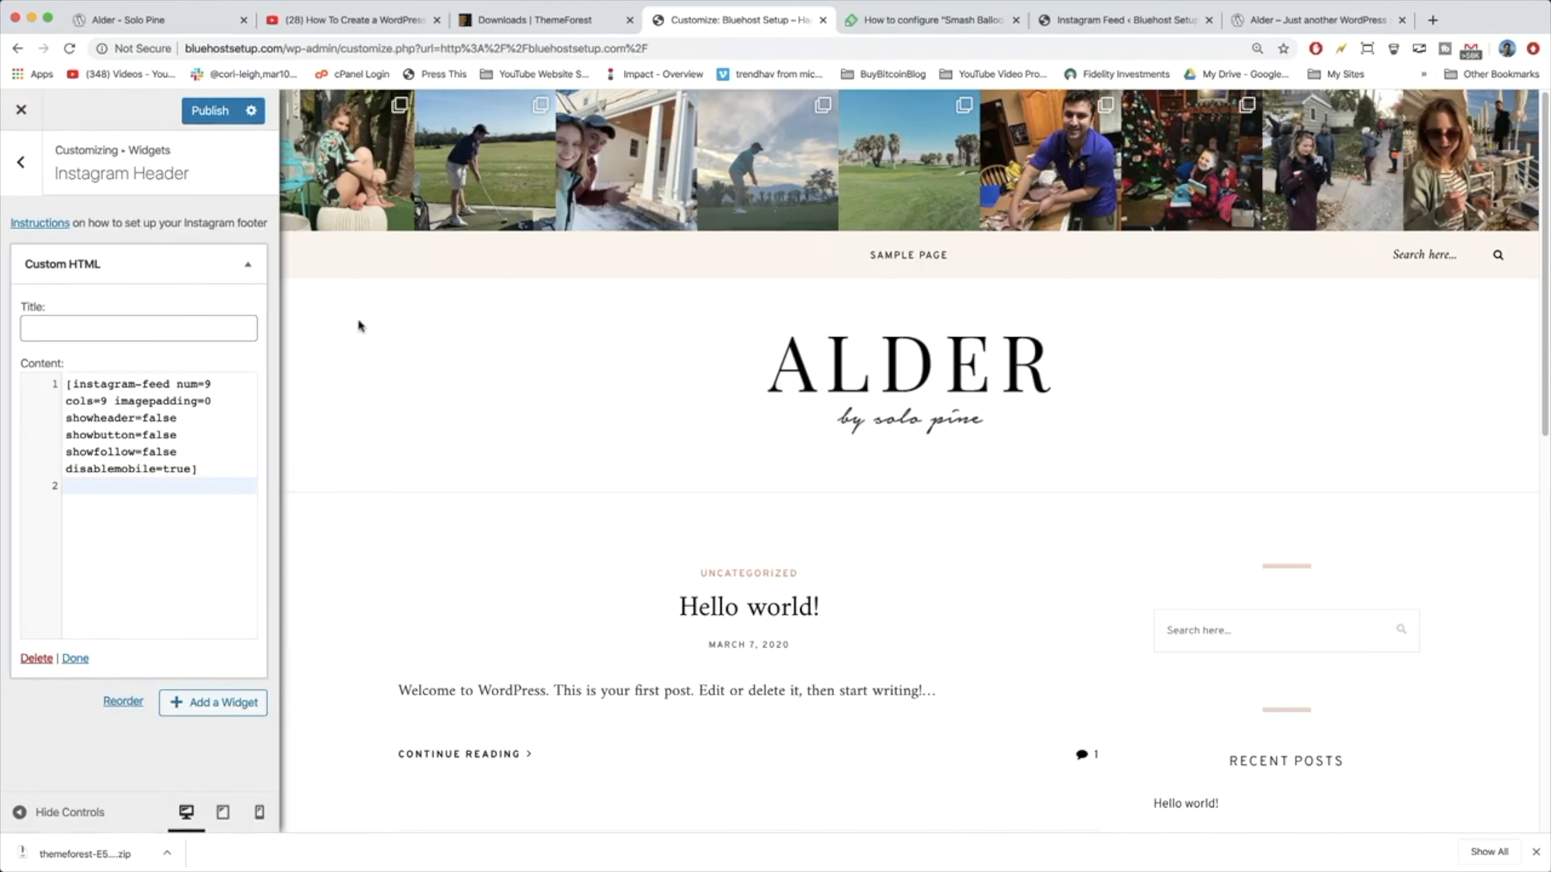
Paste the Alder CSS into Additional CSS, publish it, and view the Instagram Feed settings.
click(26, 160)
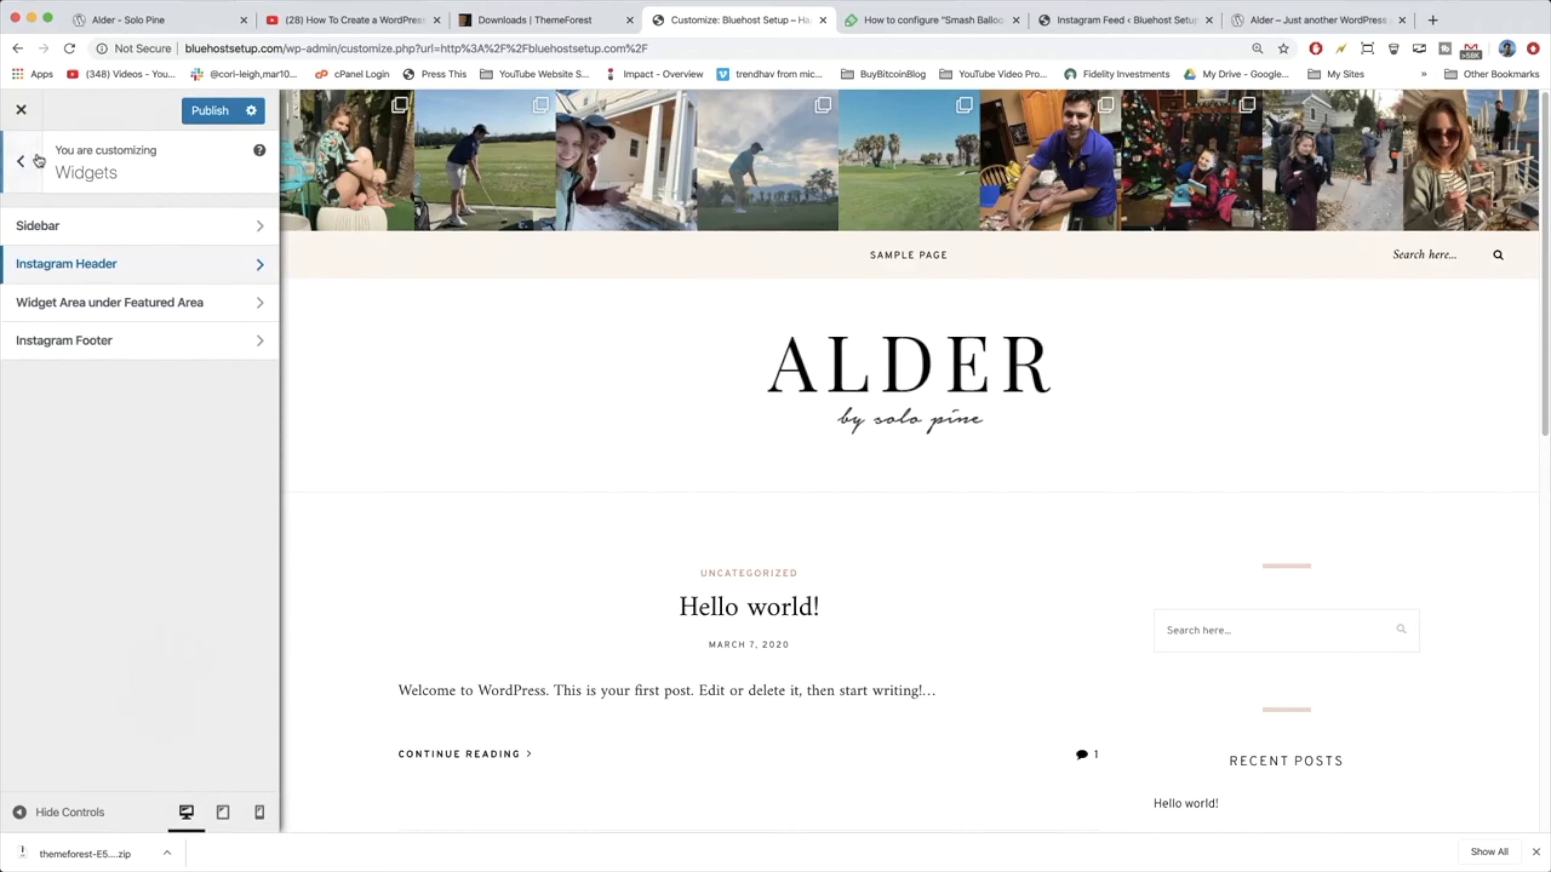
click(21, 159)
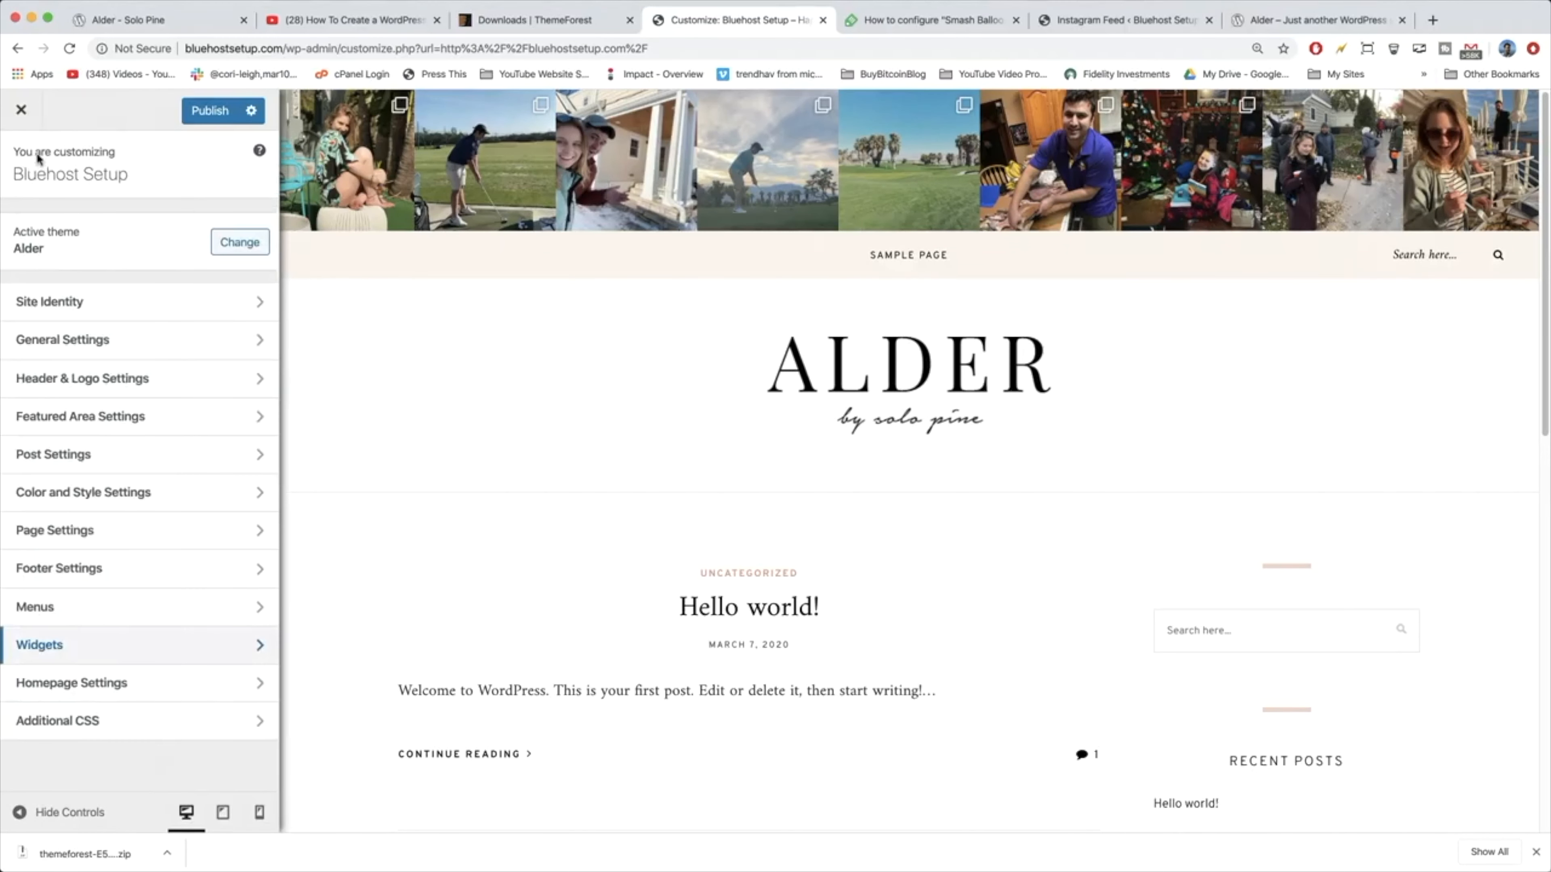
click(217, 727)
right_click(71, 545)
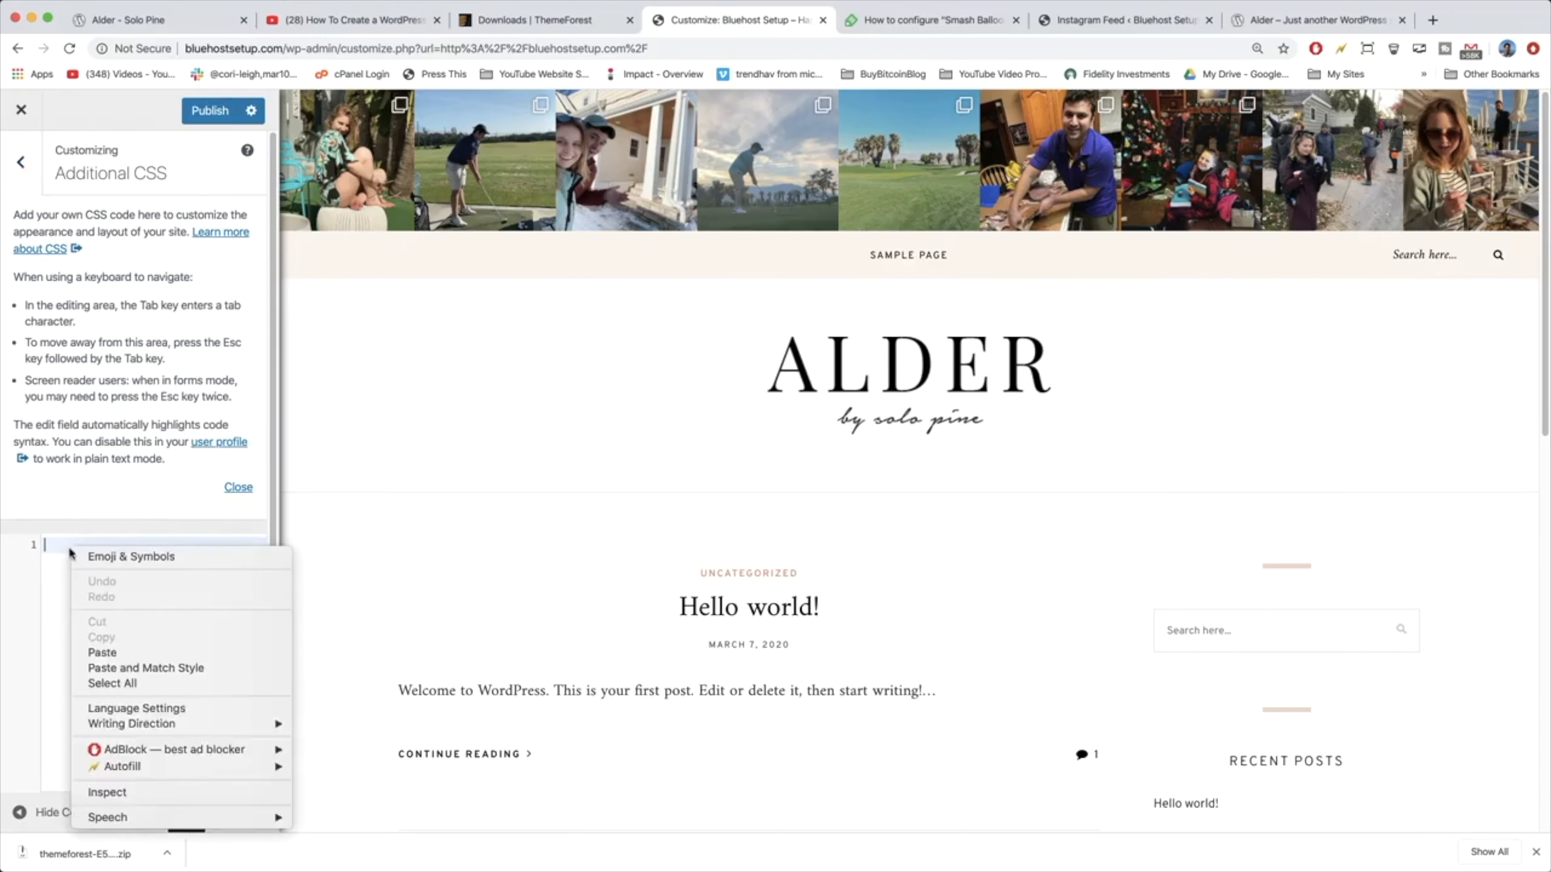
click(144, 653)
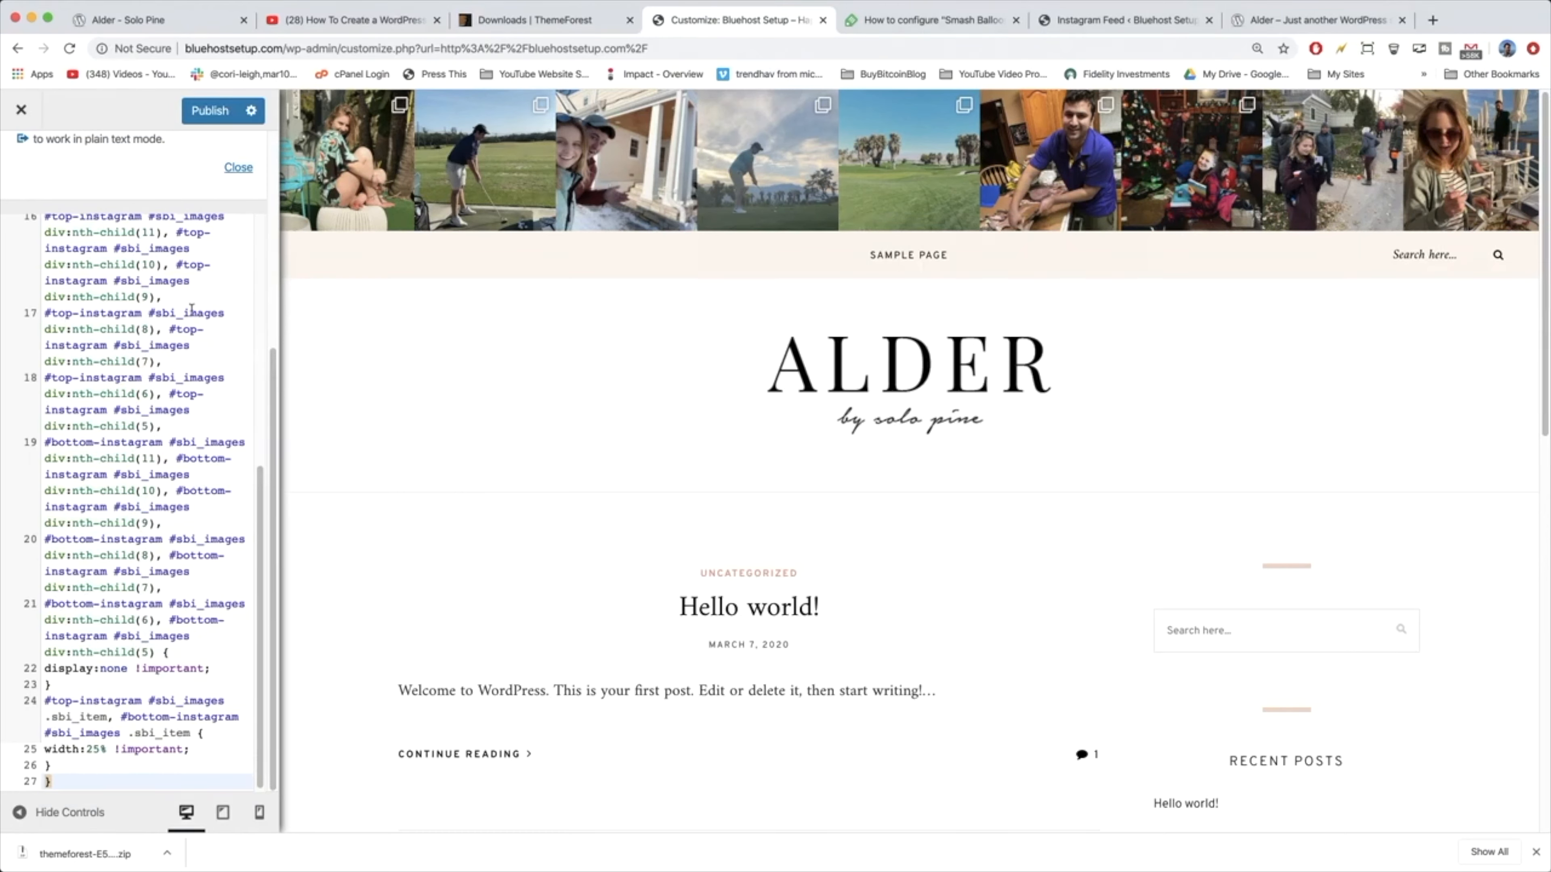
click(208, 115)
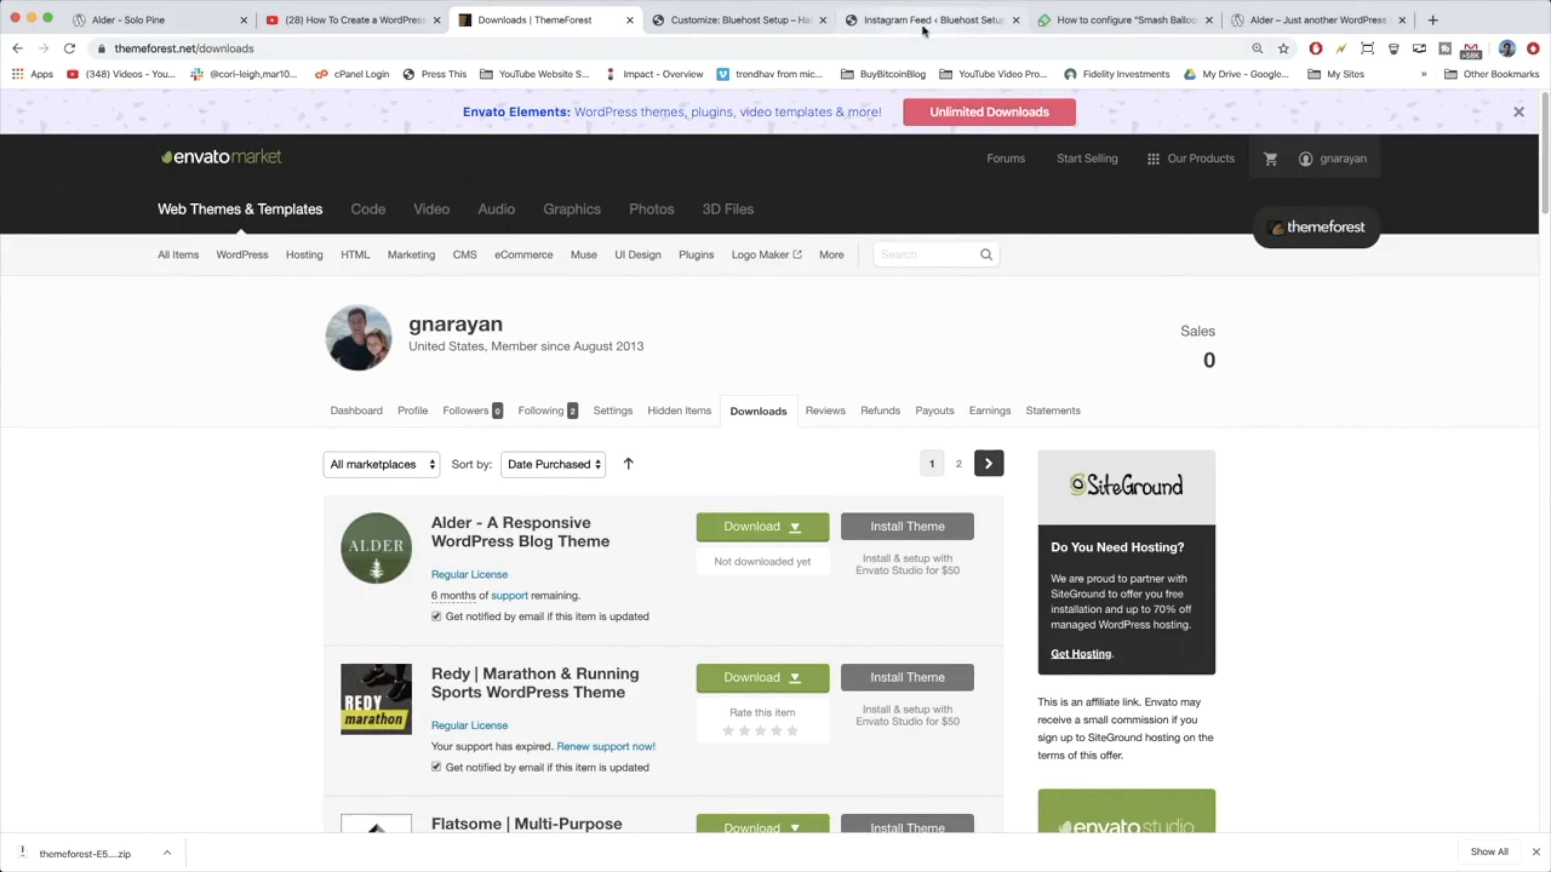
click(923, 23)
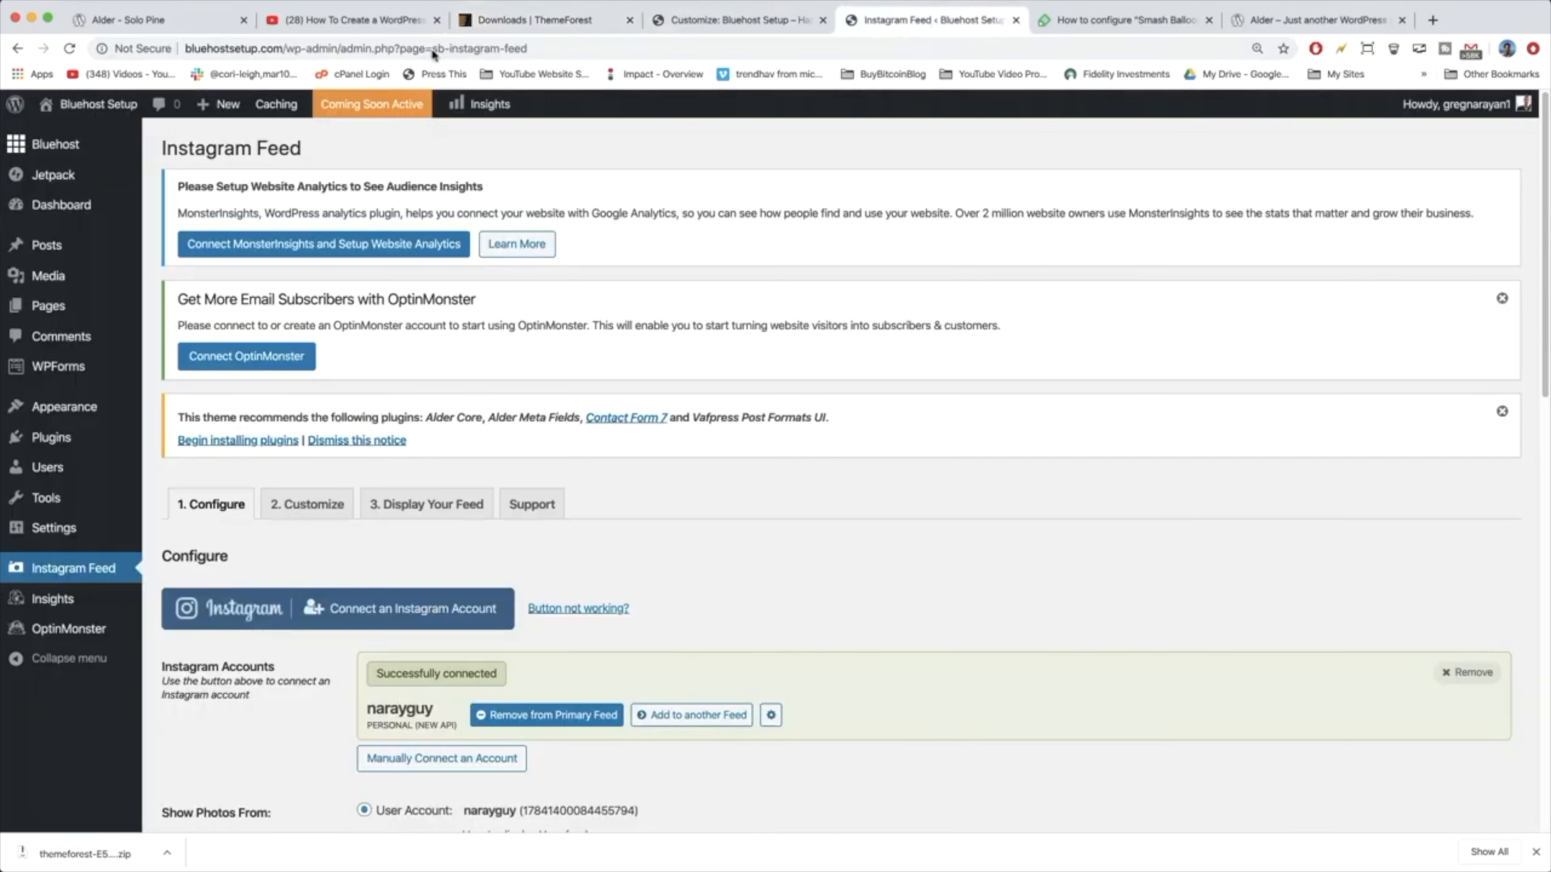
click(89, 105)
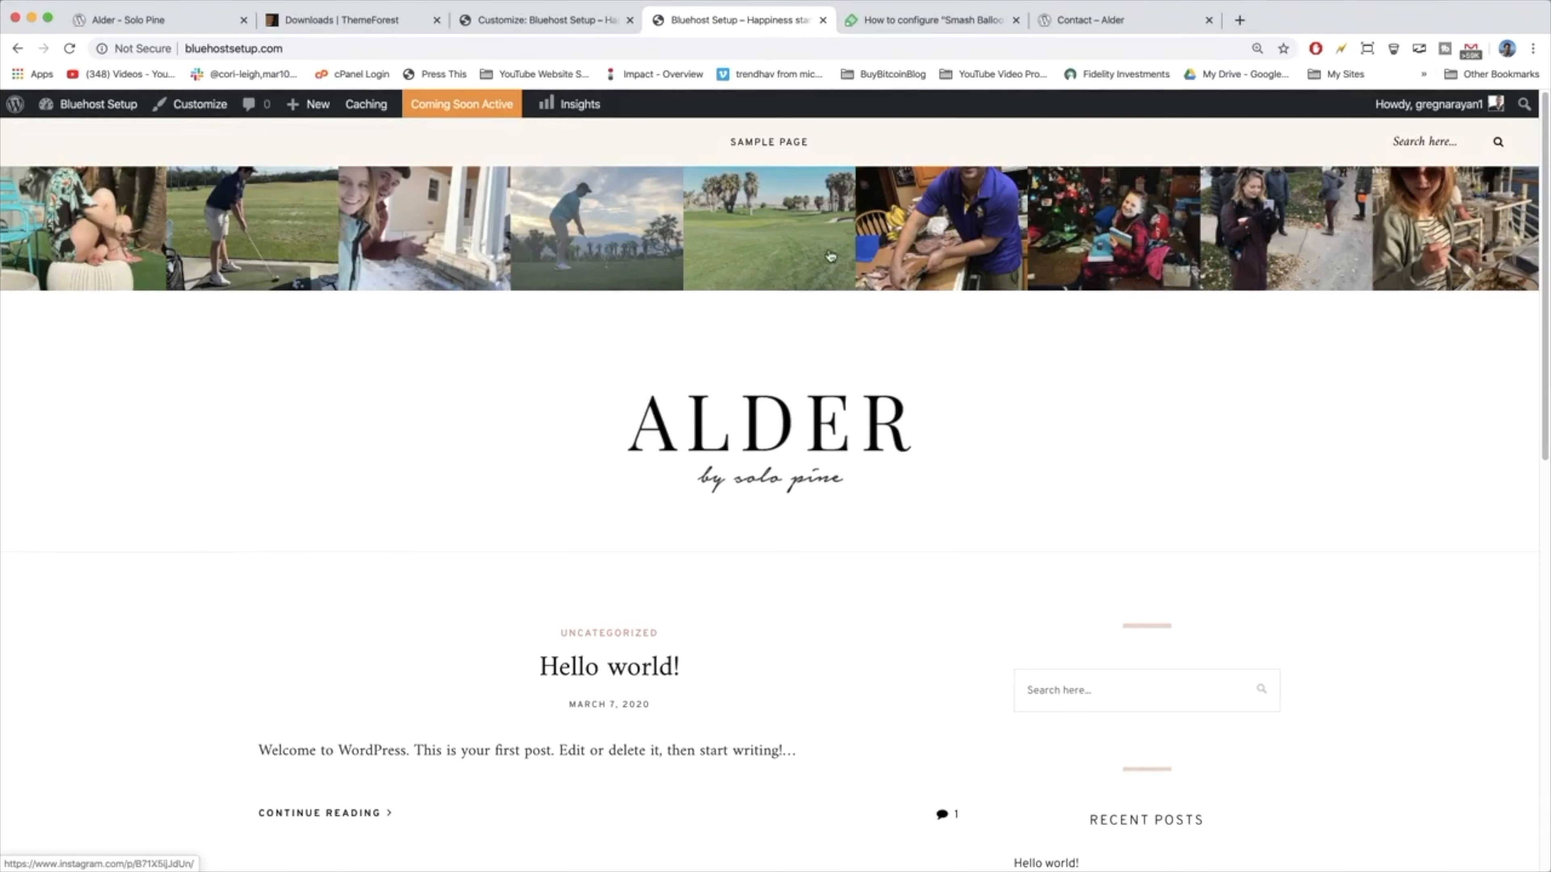
Select and delete all the code in the Additional CSS editor.
click(583, 28)
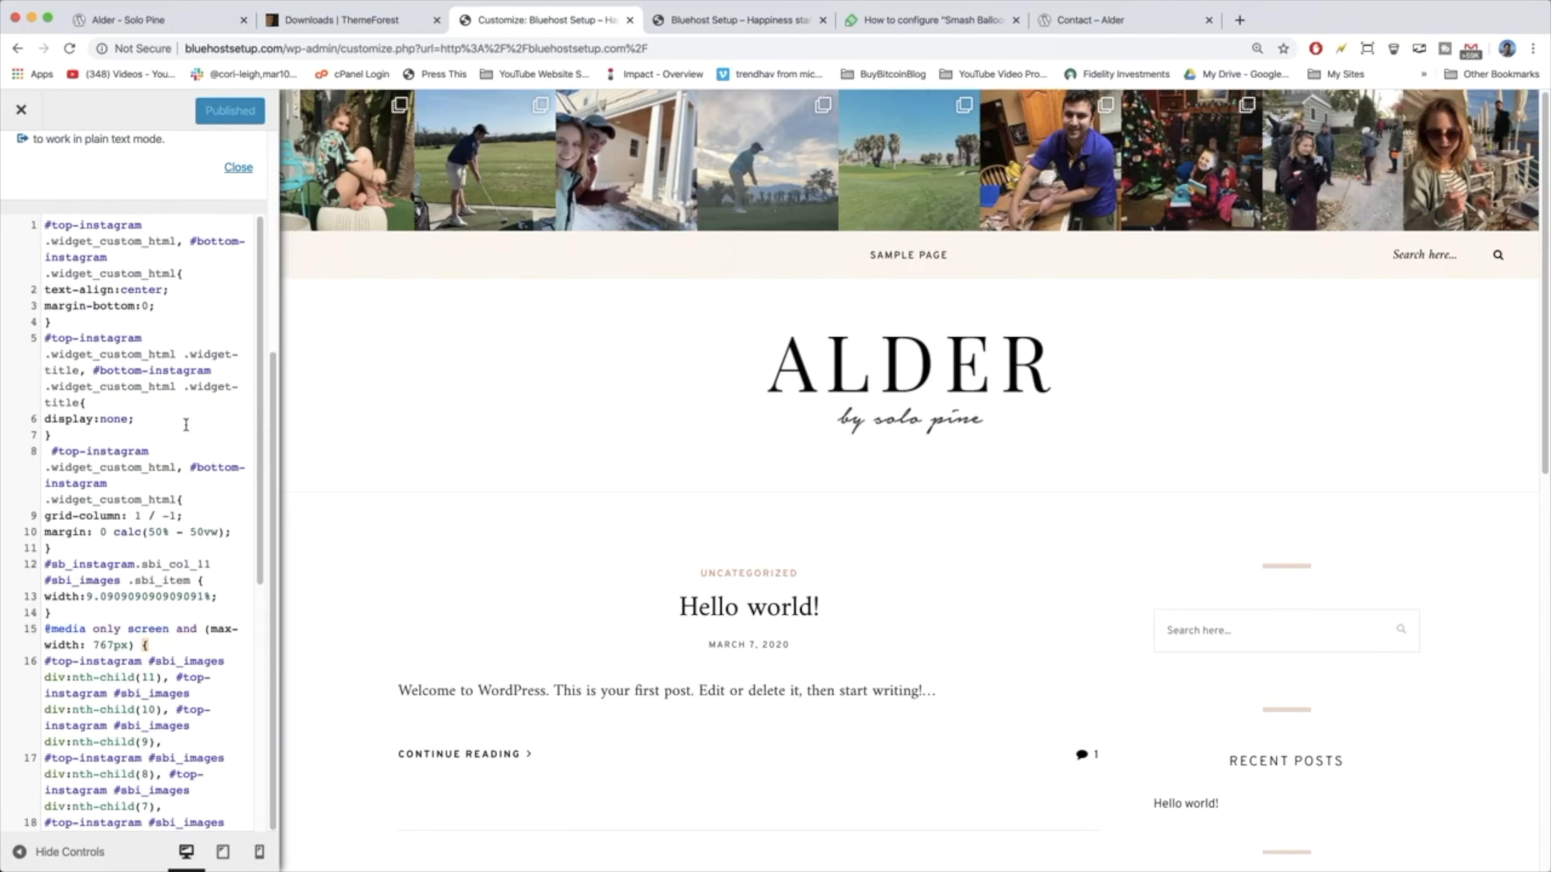
click(136, 373)
key(super+a)
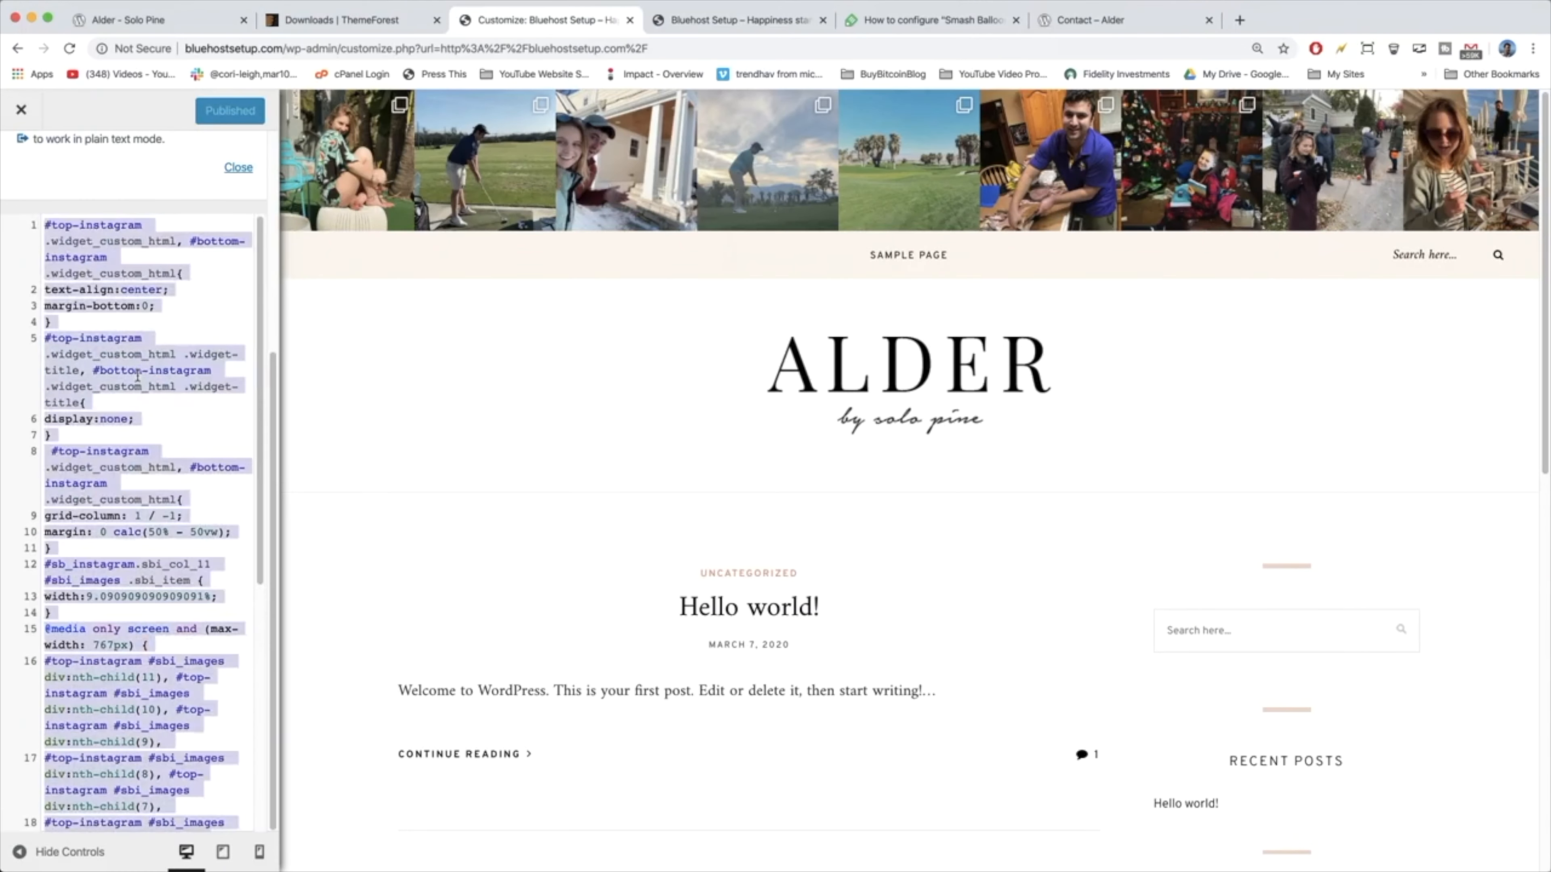
key(BackSpace)
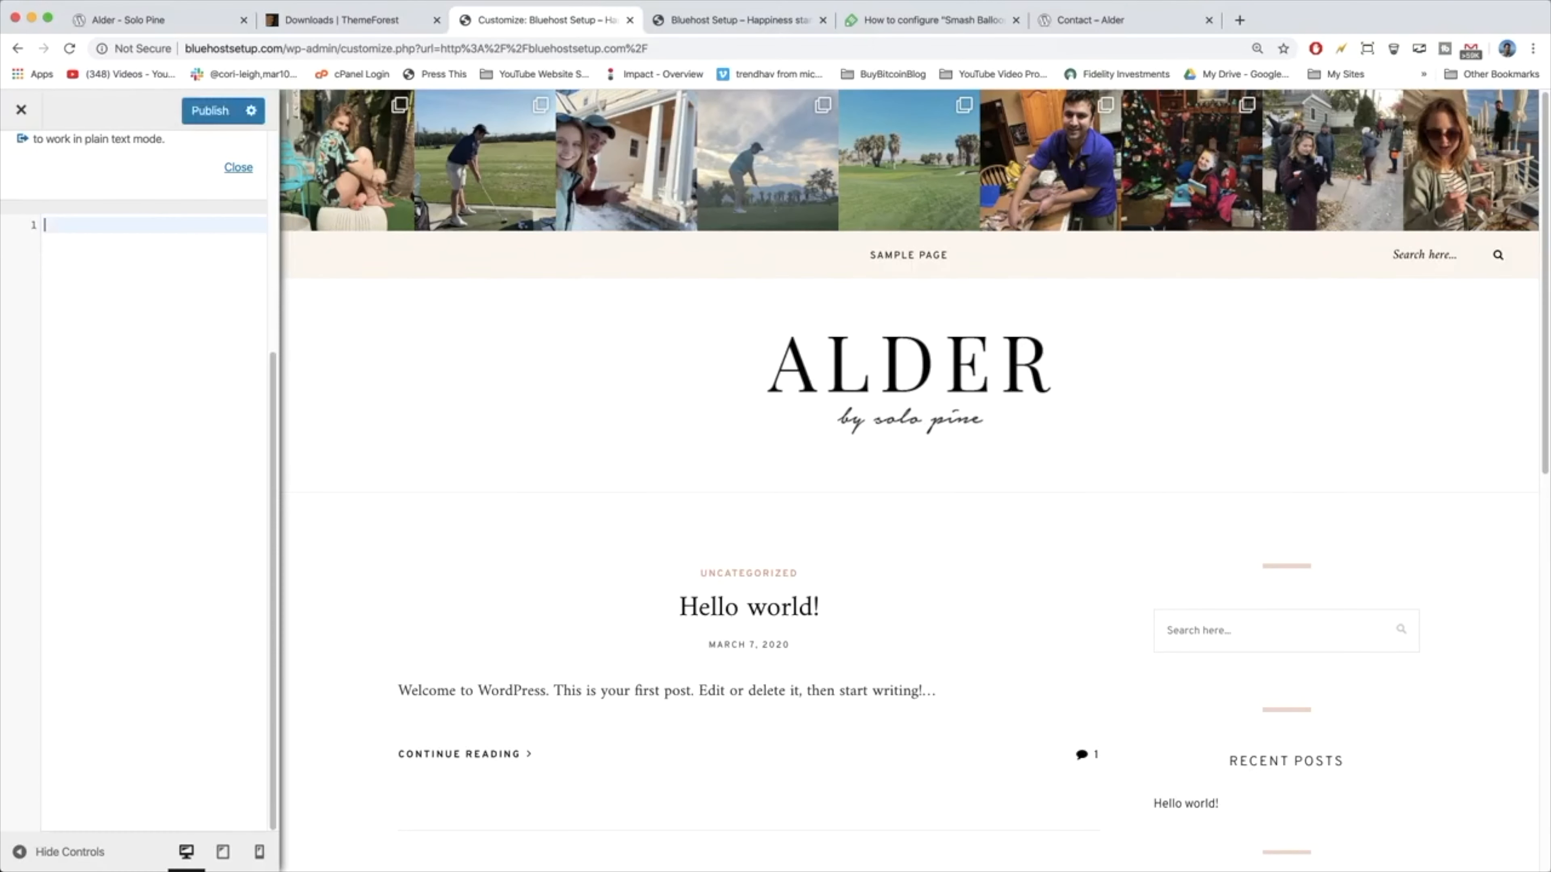
scroll(157, 456, up, 5)
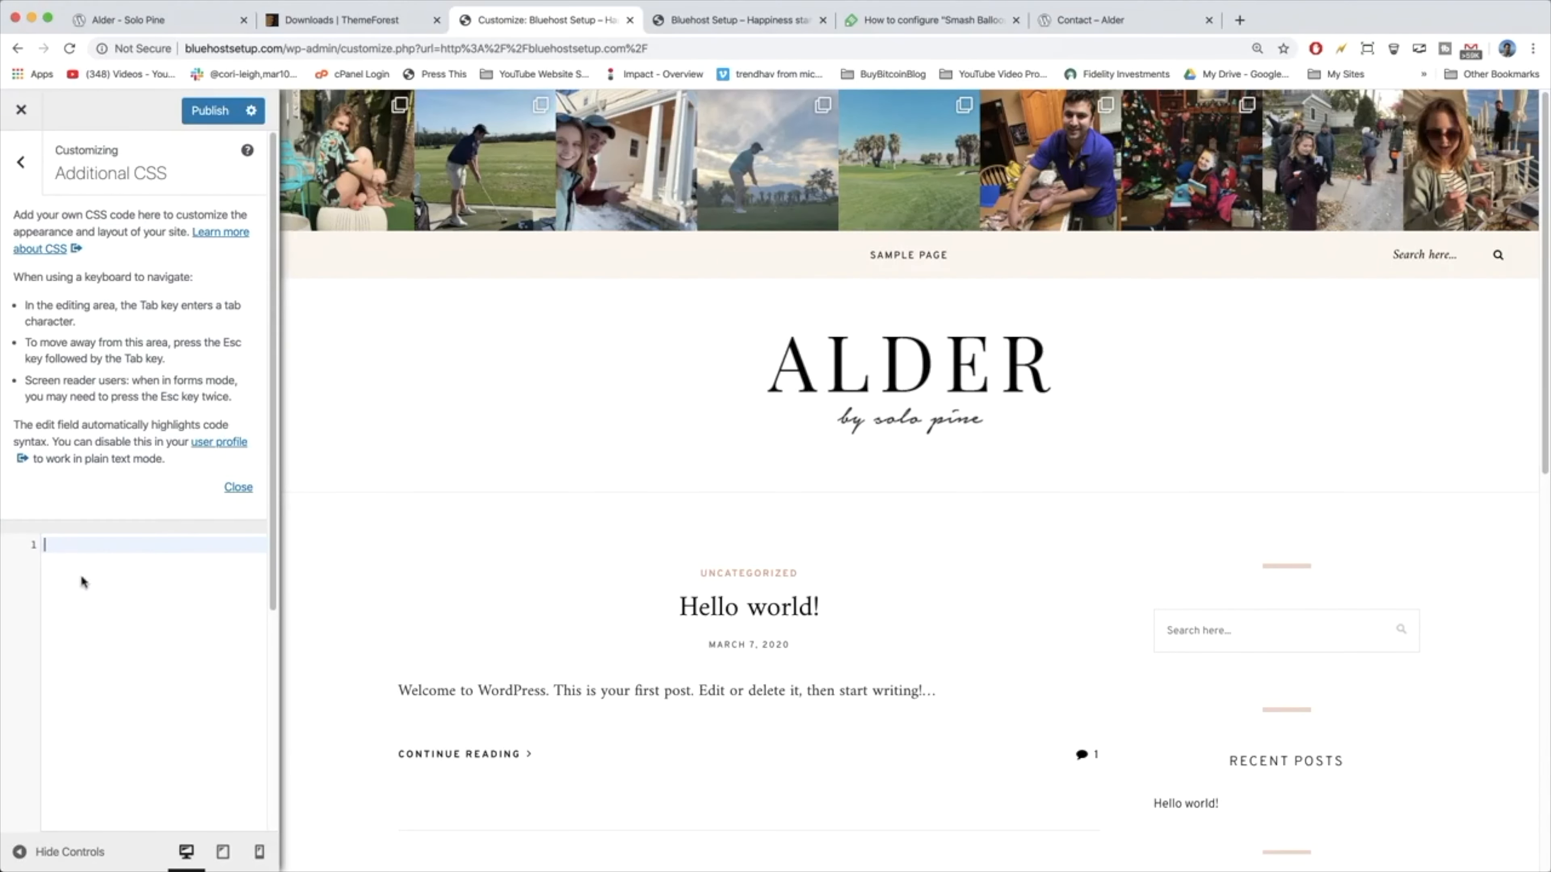
click(146, 541)
Check the live homepage, where the nine-photo Instagram strip now sits at the top.
click(755, 23)
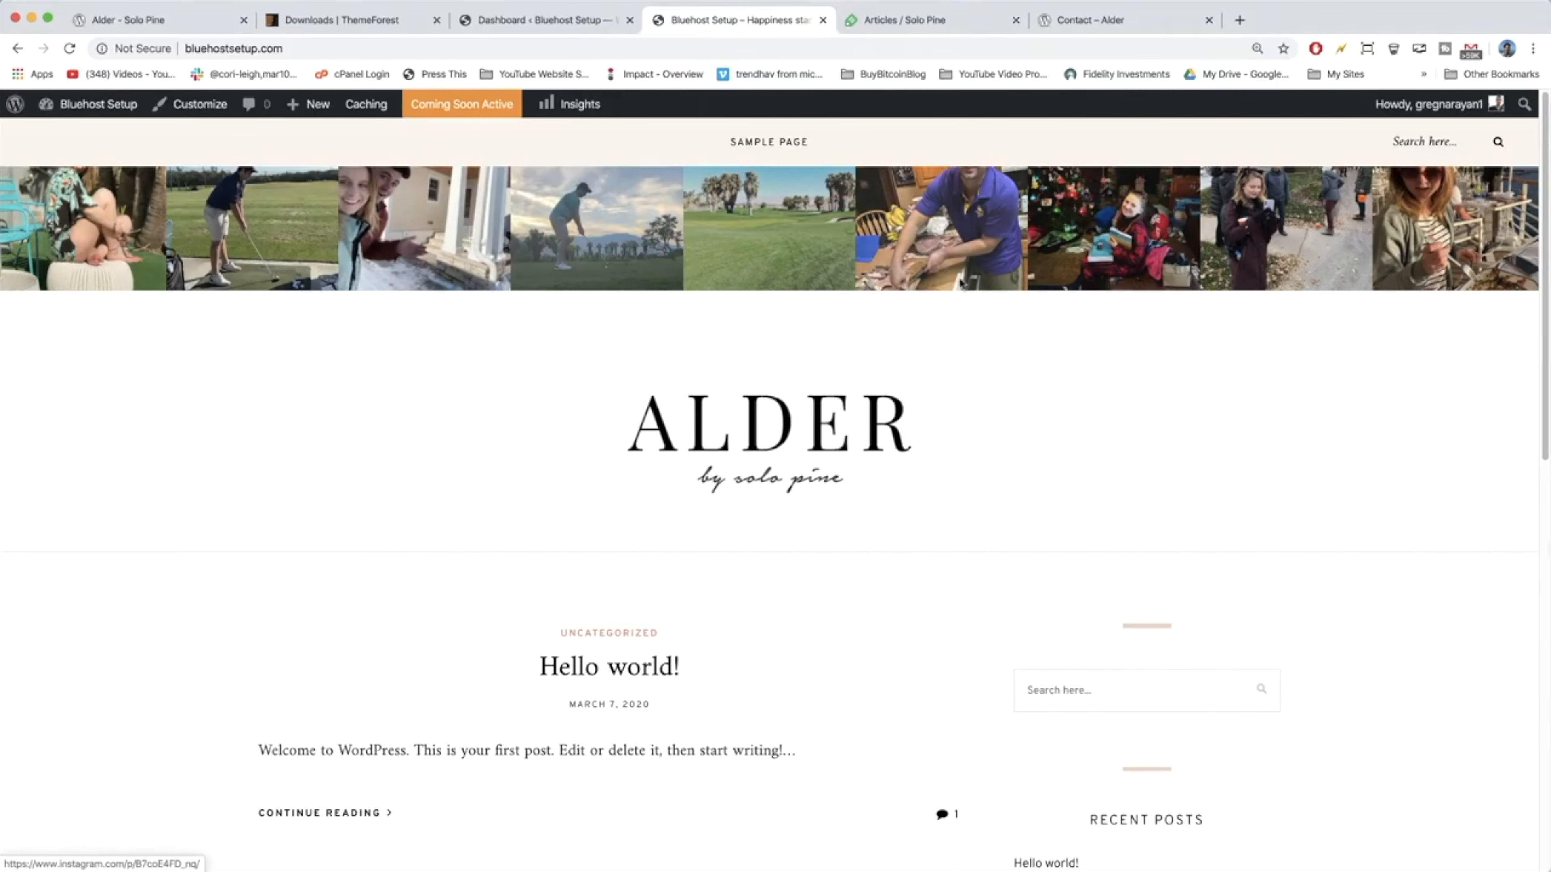
scroll(1063, 324, down, 9)
scroll(1077, 322, down, 5)
scroll(1080, 324, up, 15)
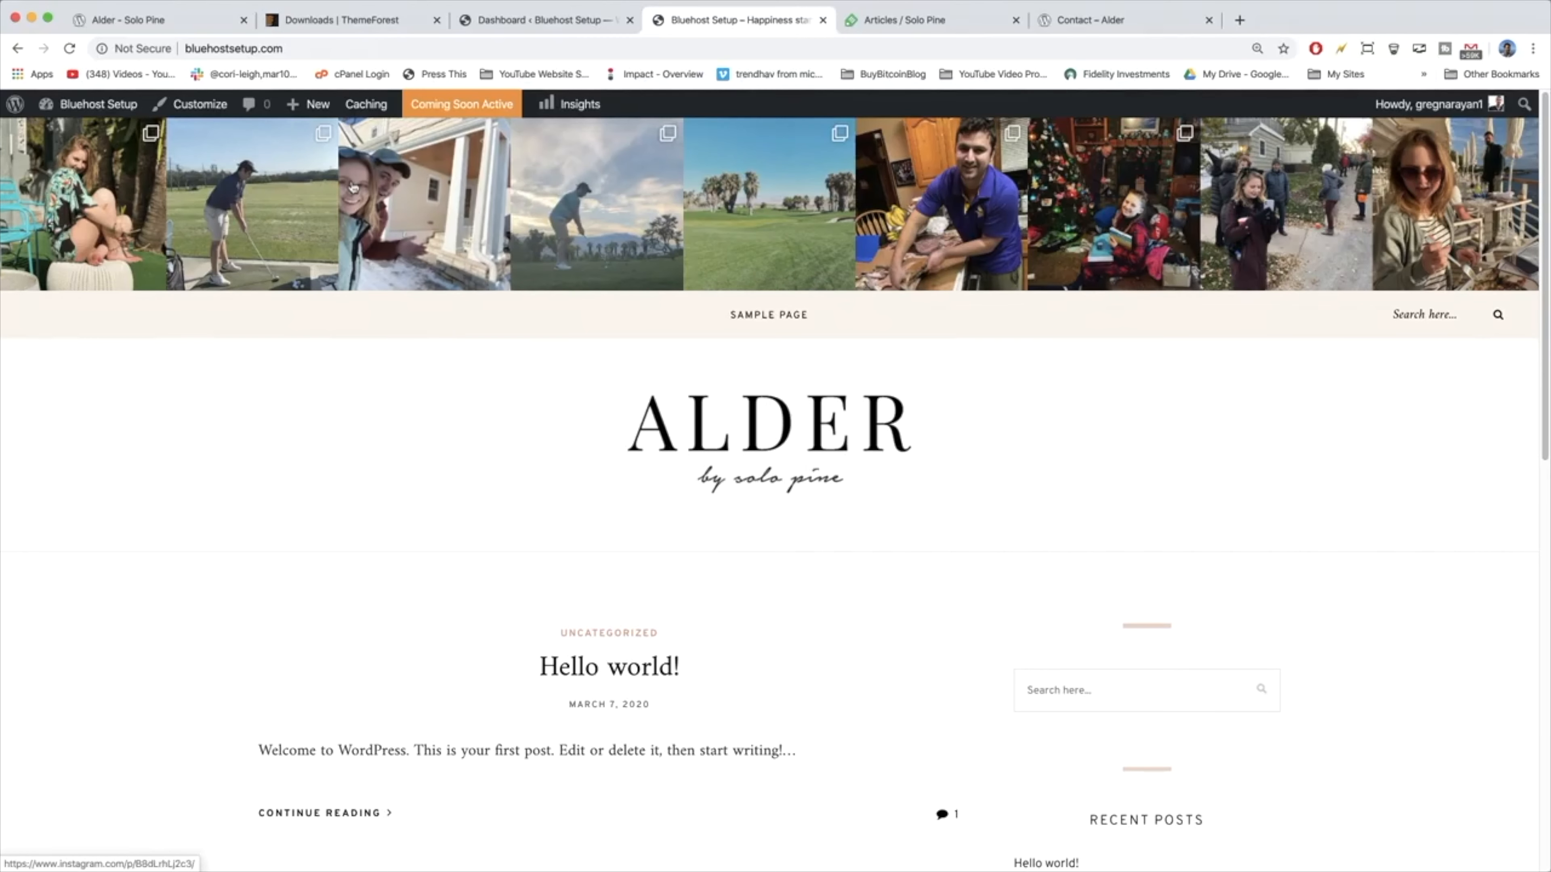
From the Dashboard's Plugins list, activate Akismet Anti-Spam.
click(105, 107)
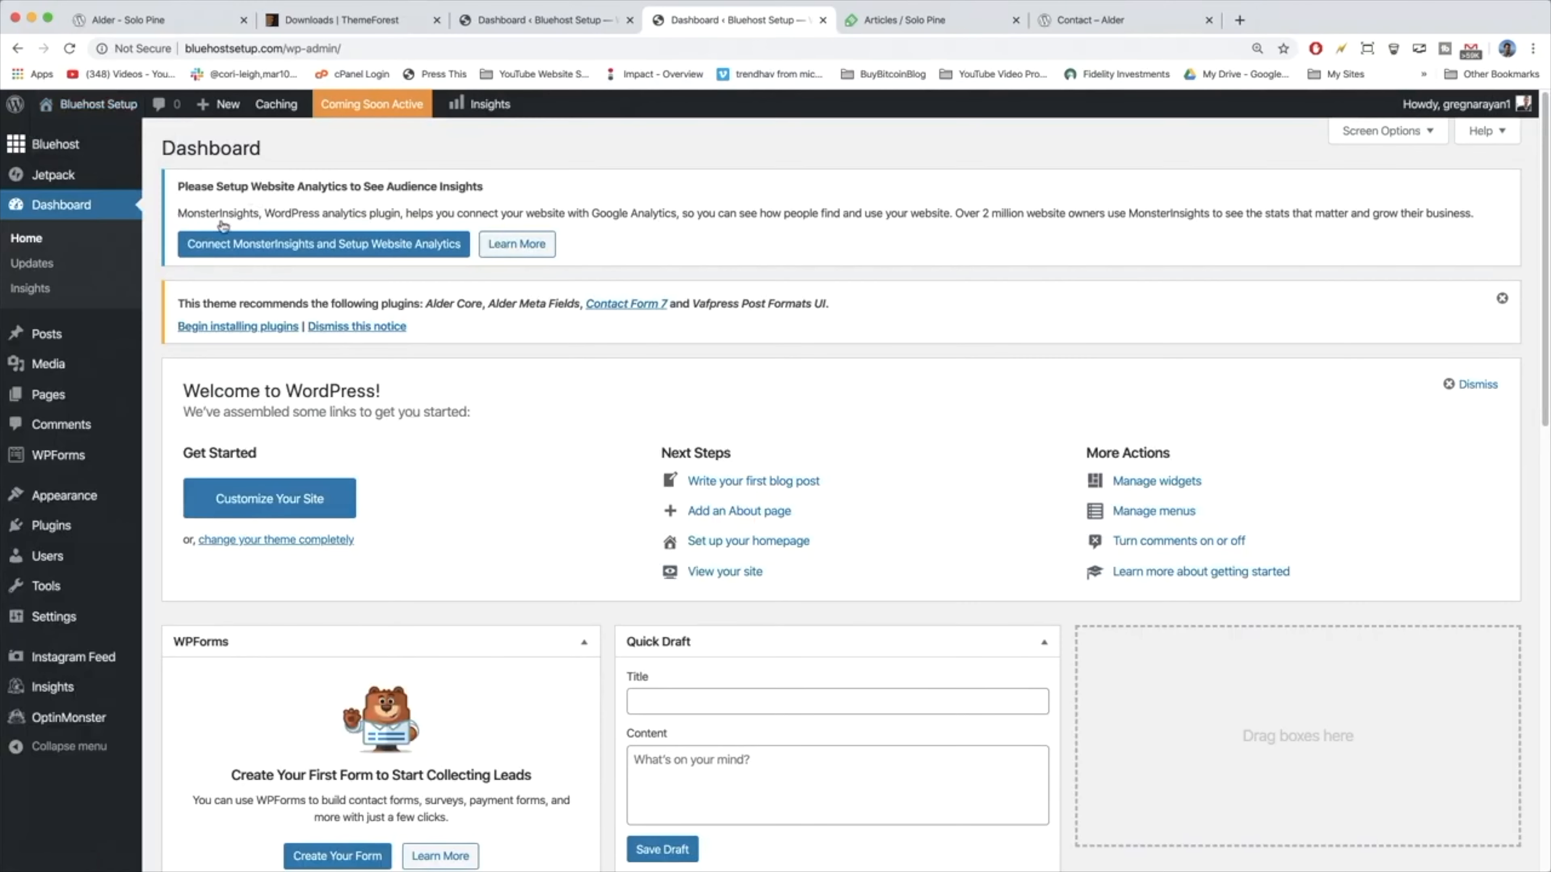
click(72, 529)
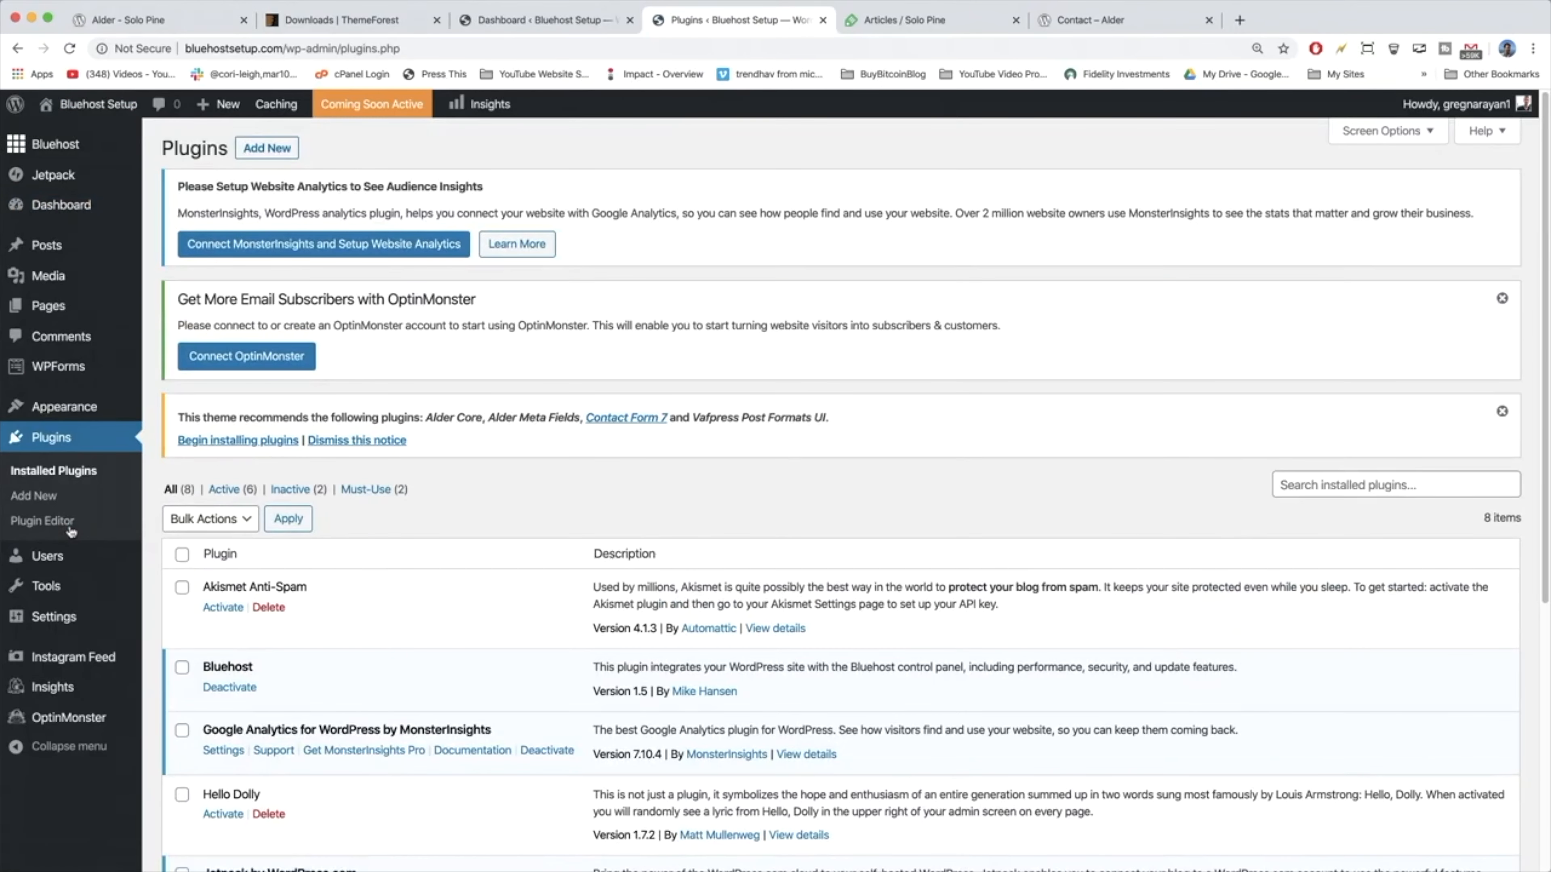
scroll(581, 579, down, 6)
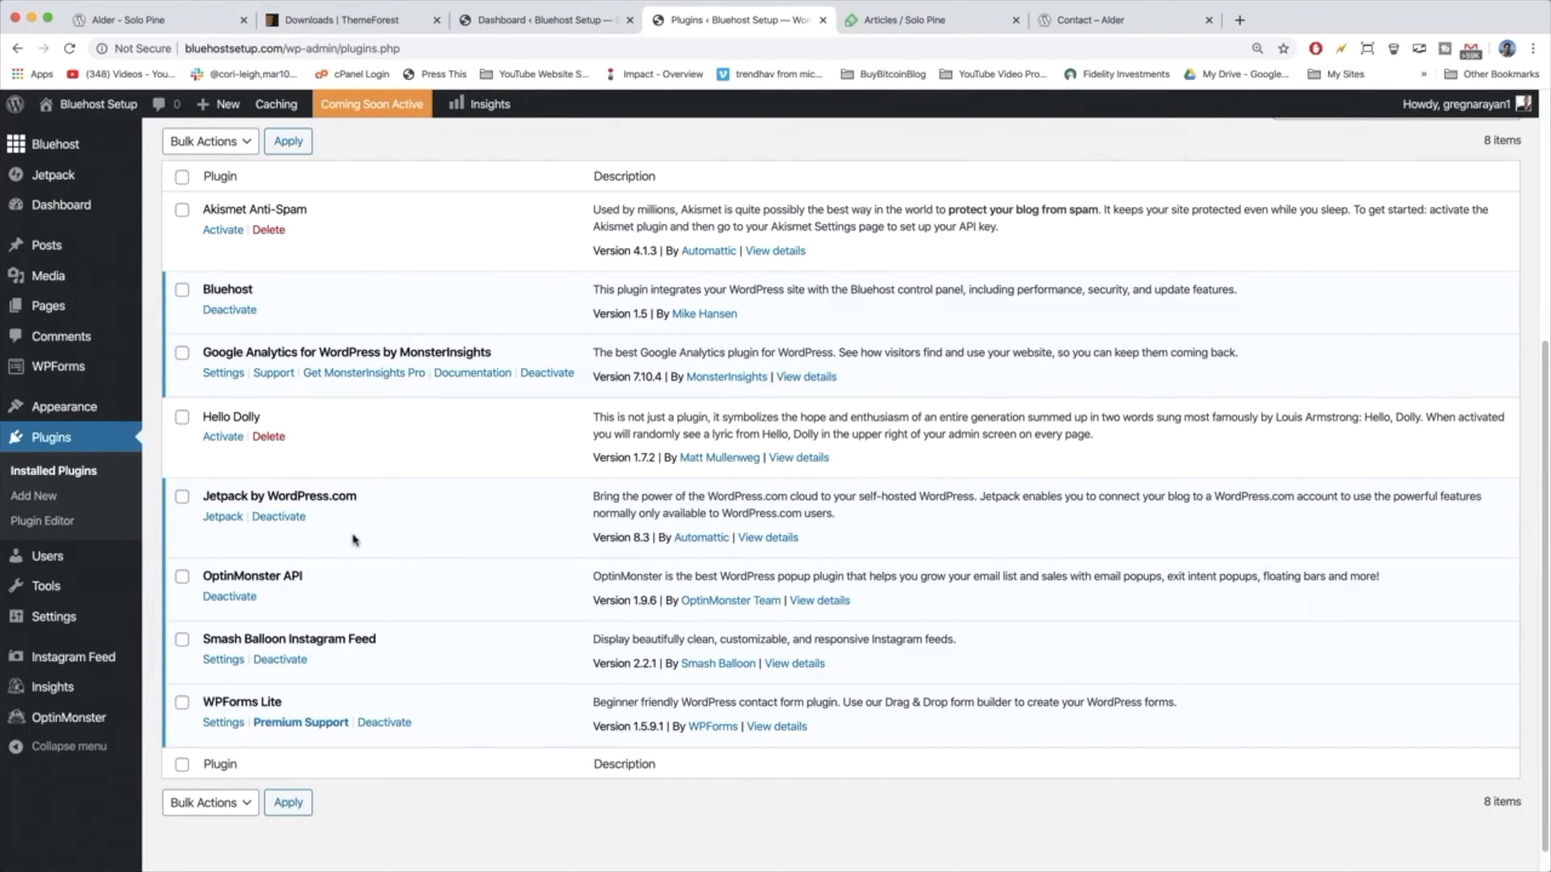
scroll(366, 533, up, 6)
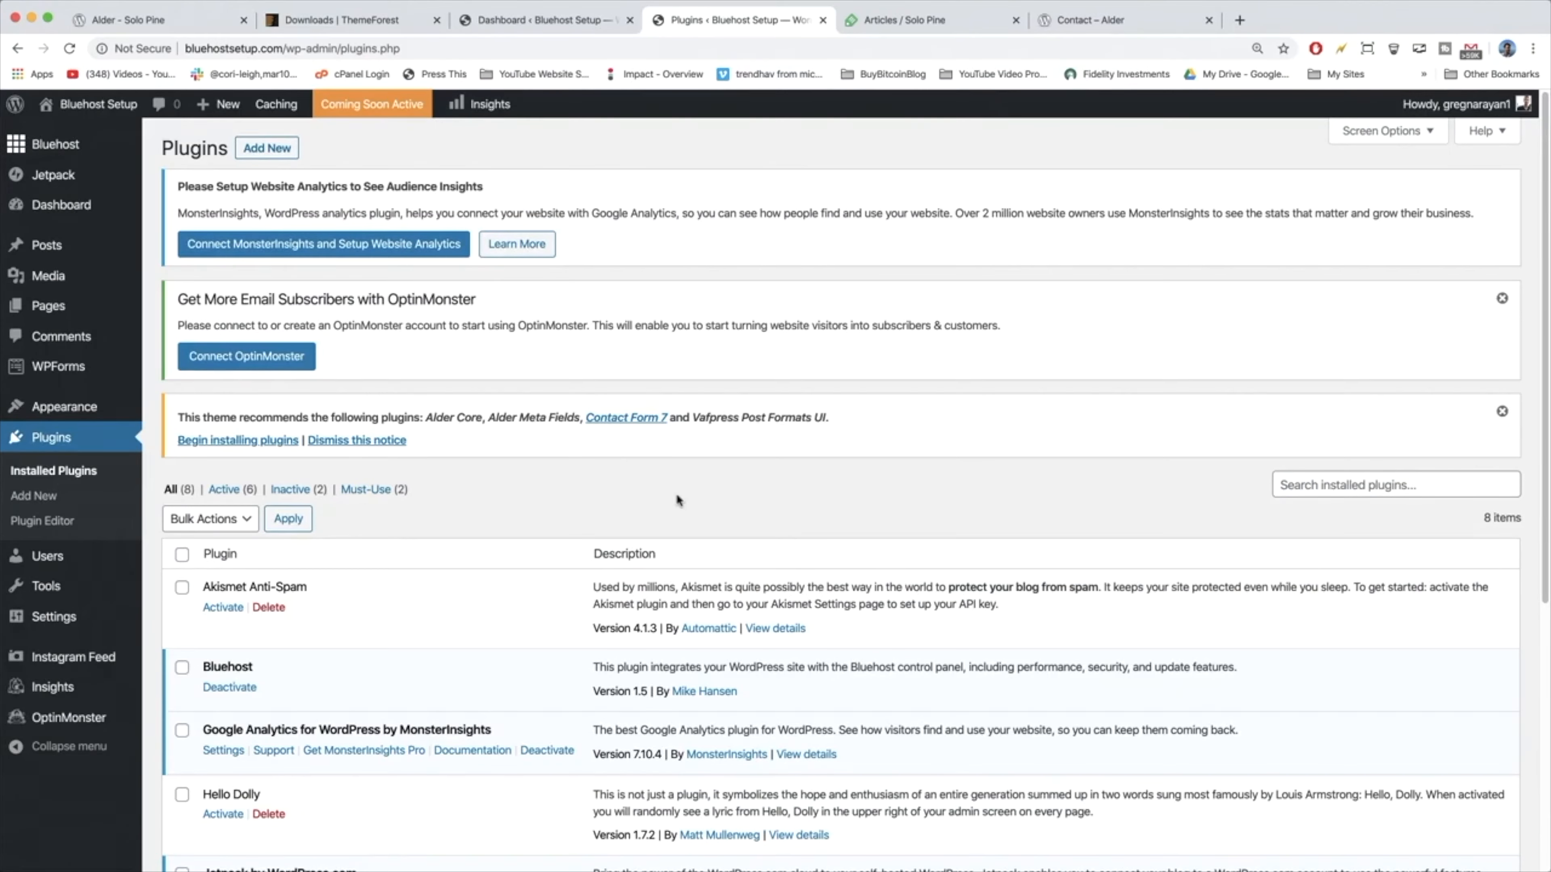
scroll(681, 495, down, 5)
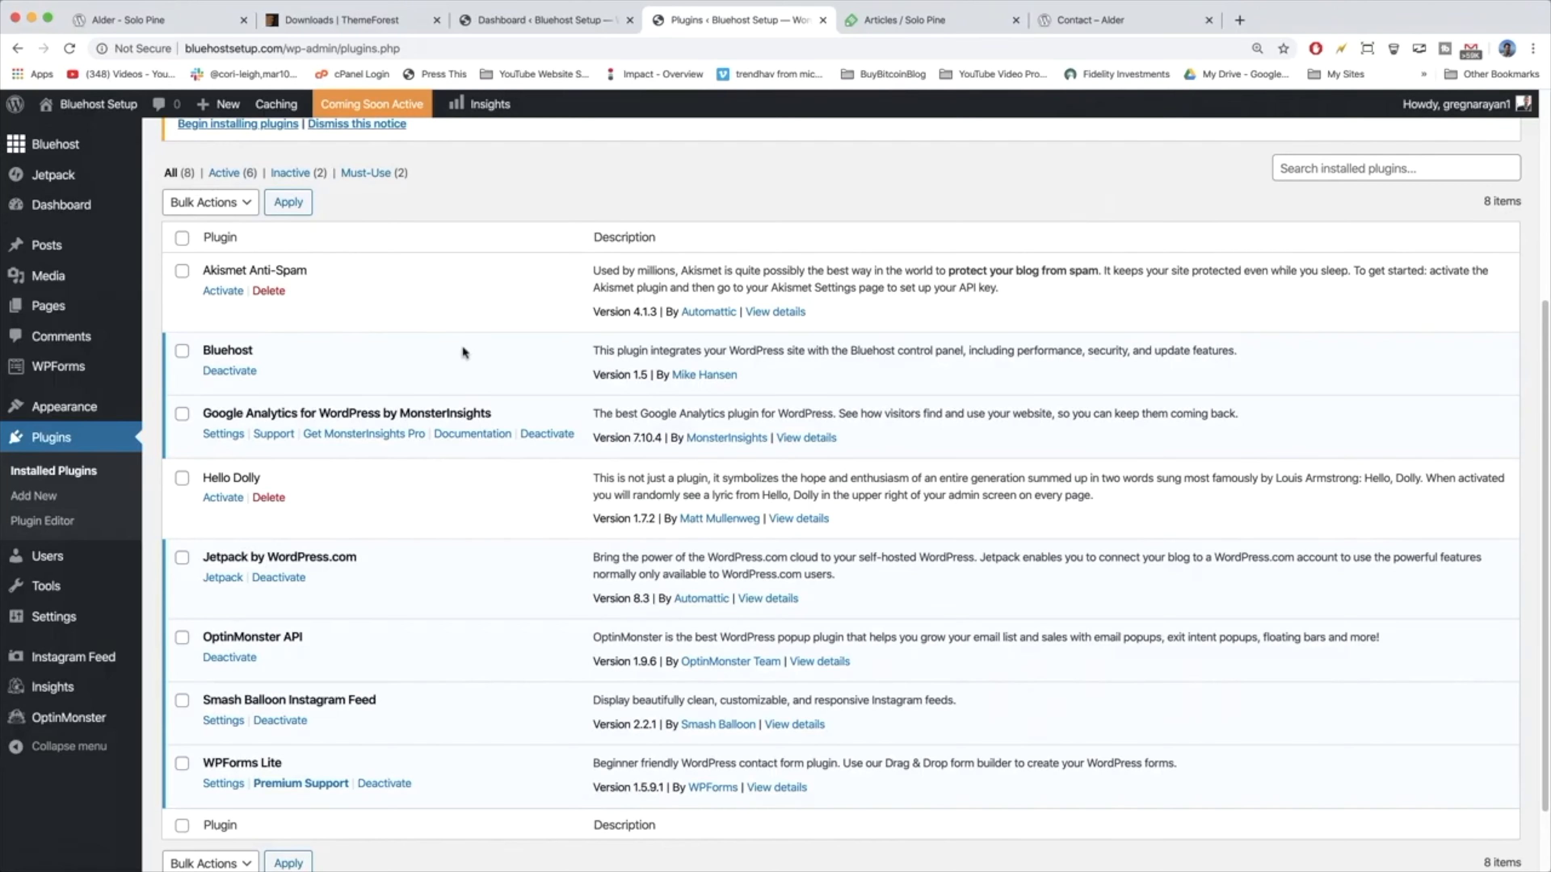
click(223, 291)
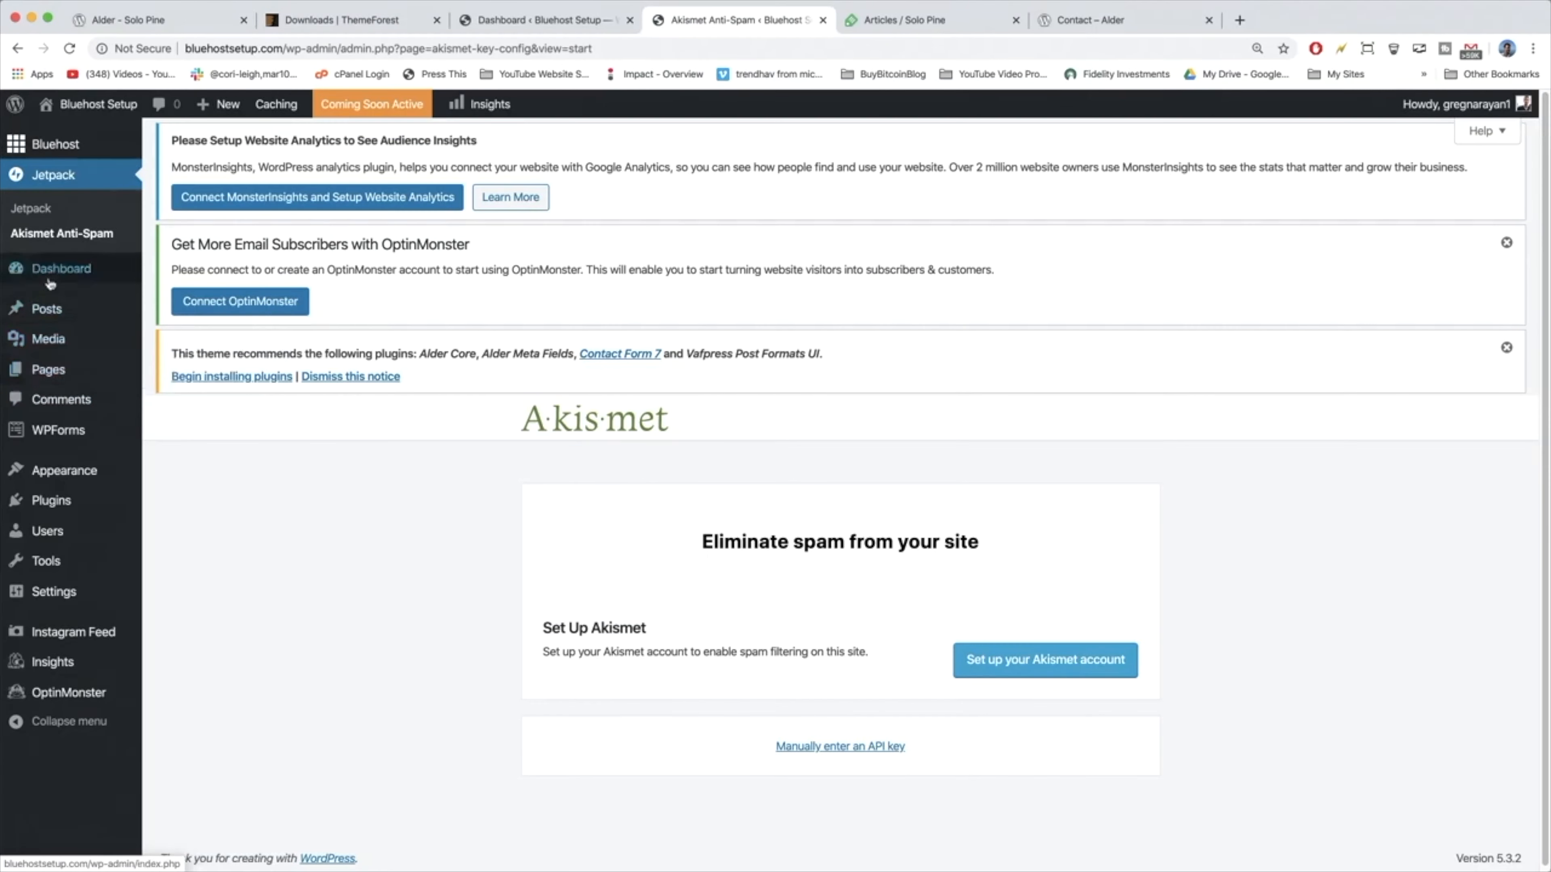
mouse_move(100, 377)
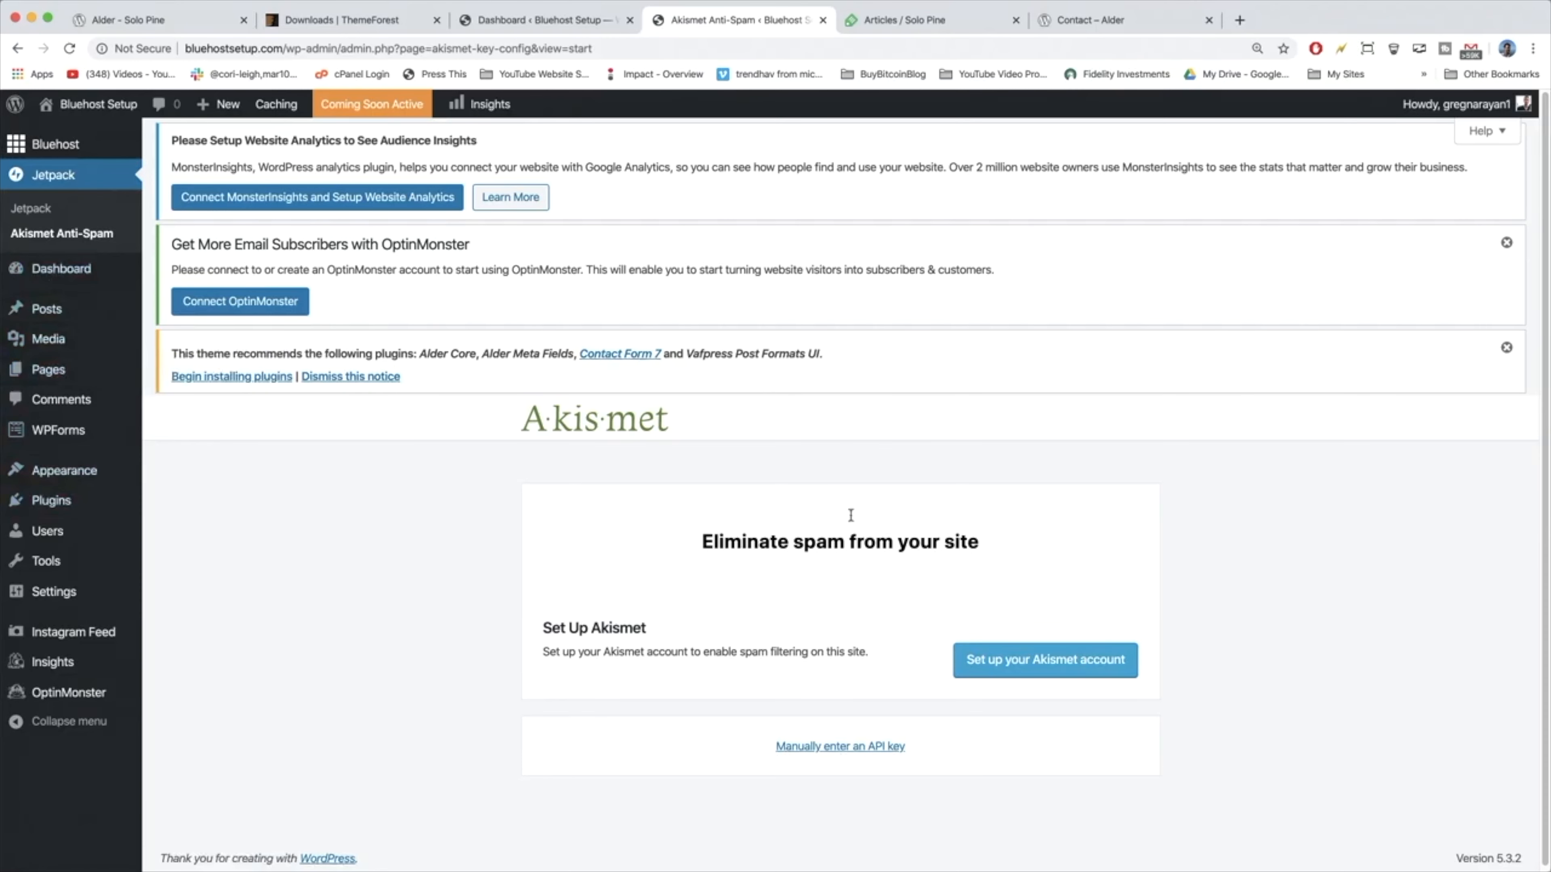
click(1093, 660)
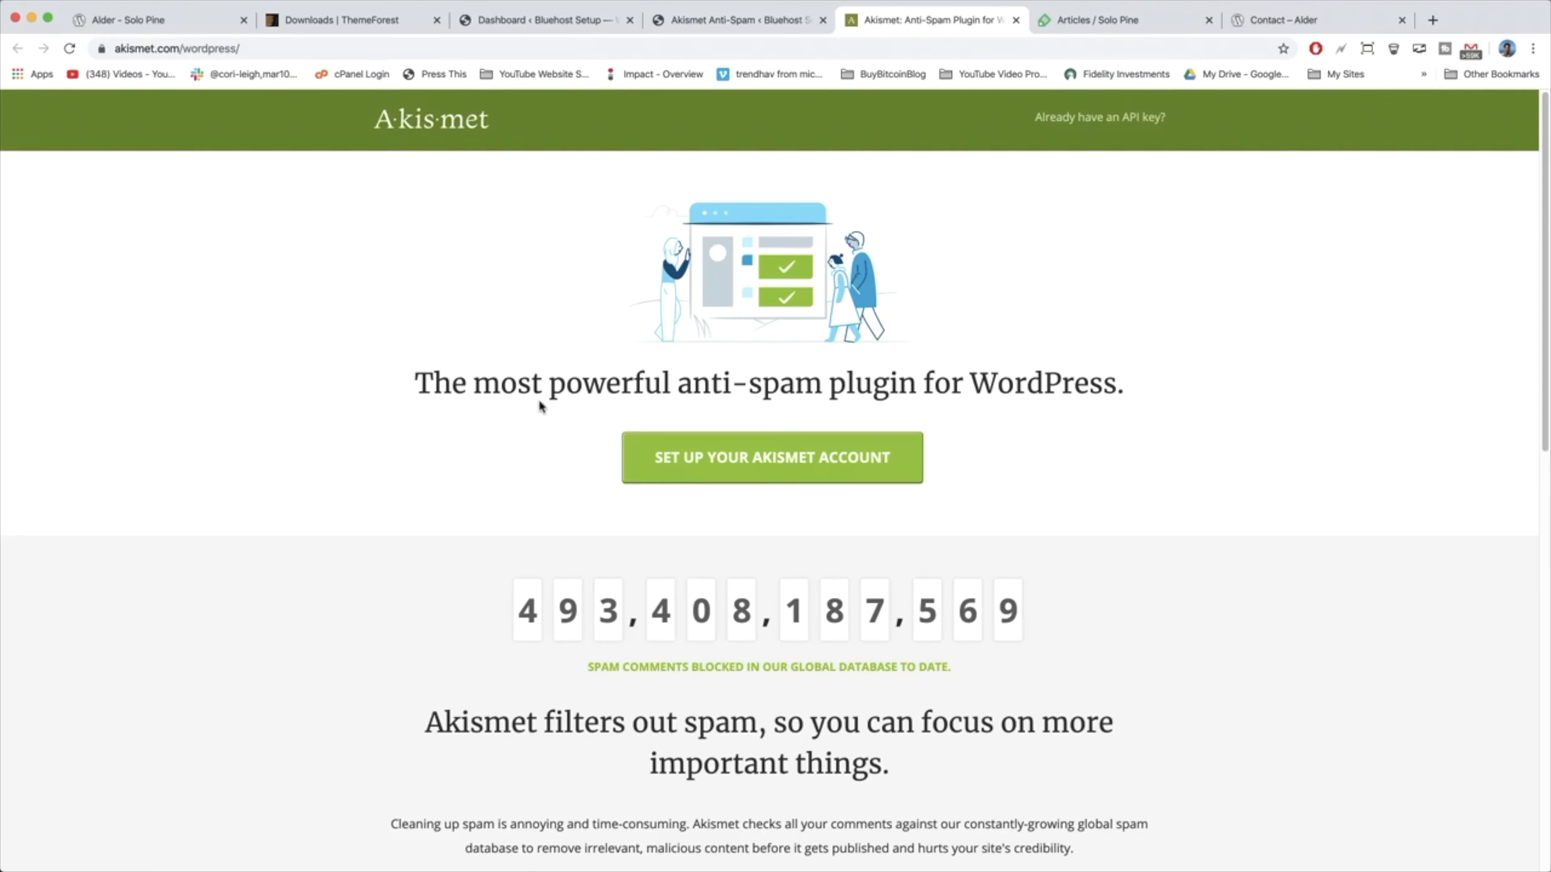
click(772, 457)
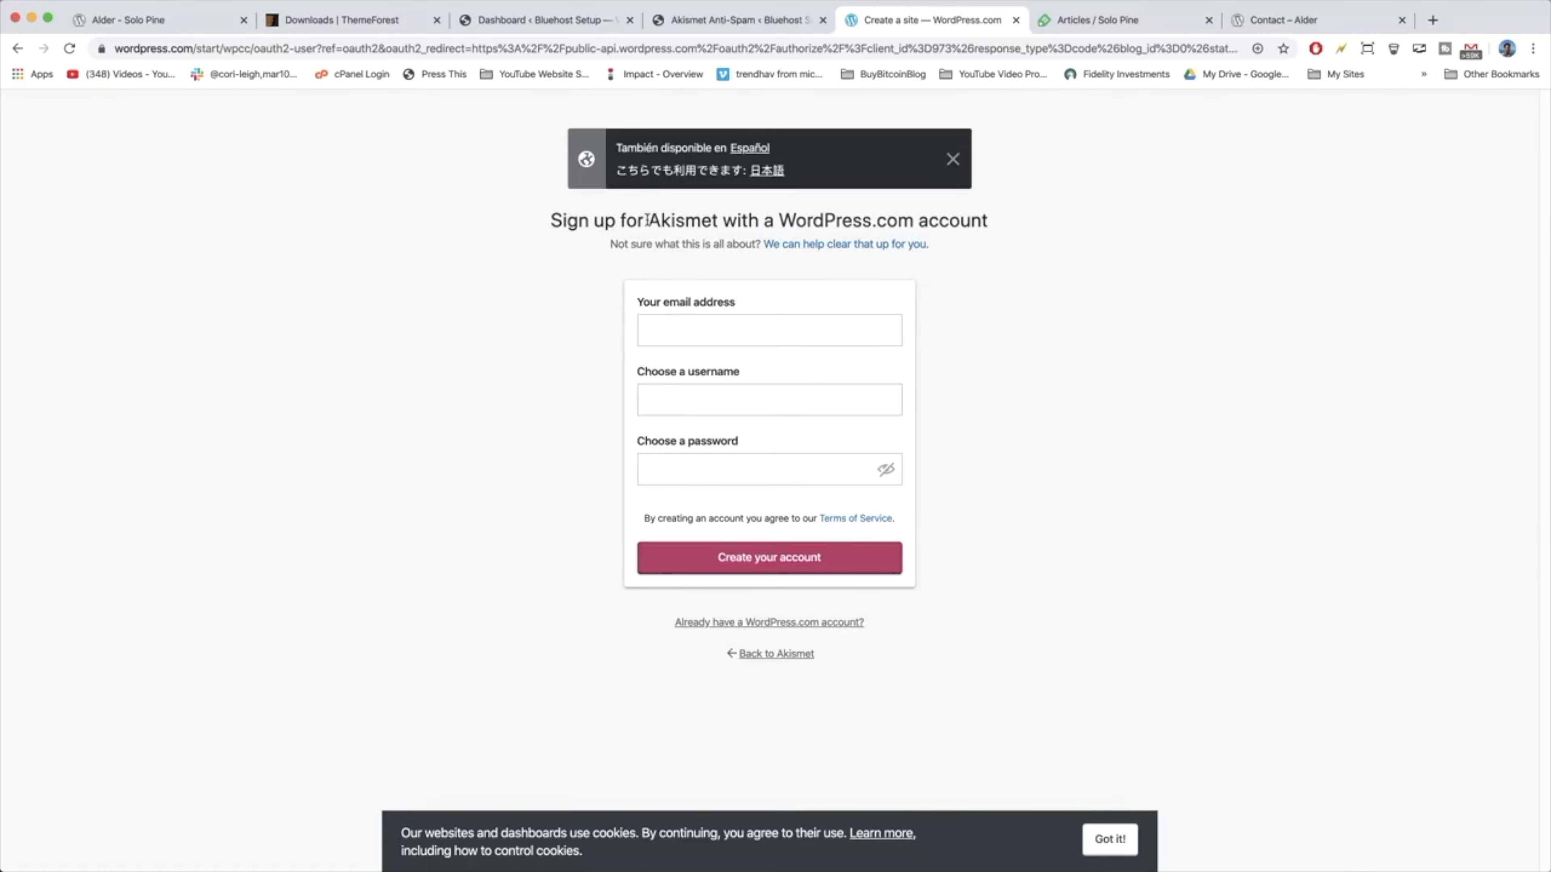
drag(647, 219, 920, 220)
click(916, 214)
click(732, 19)
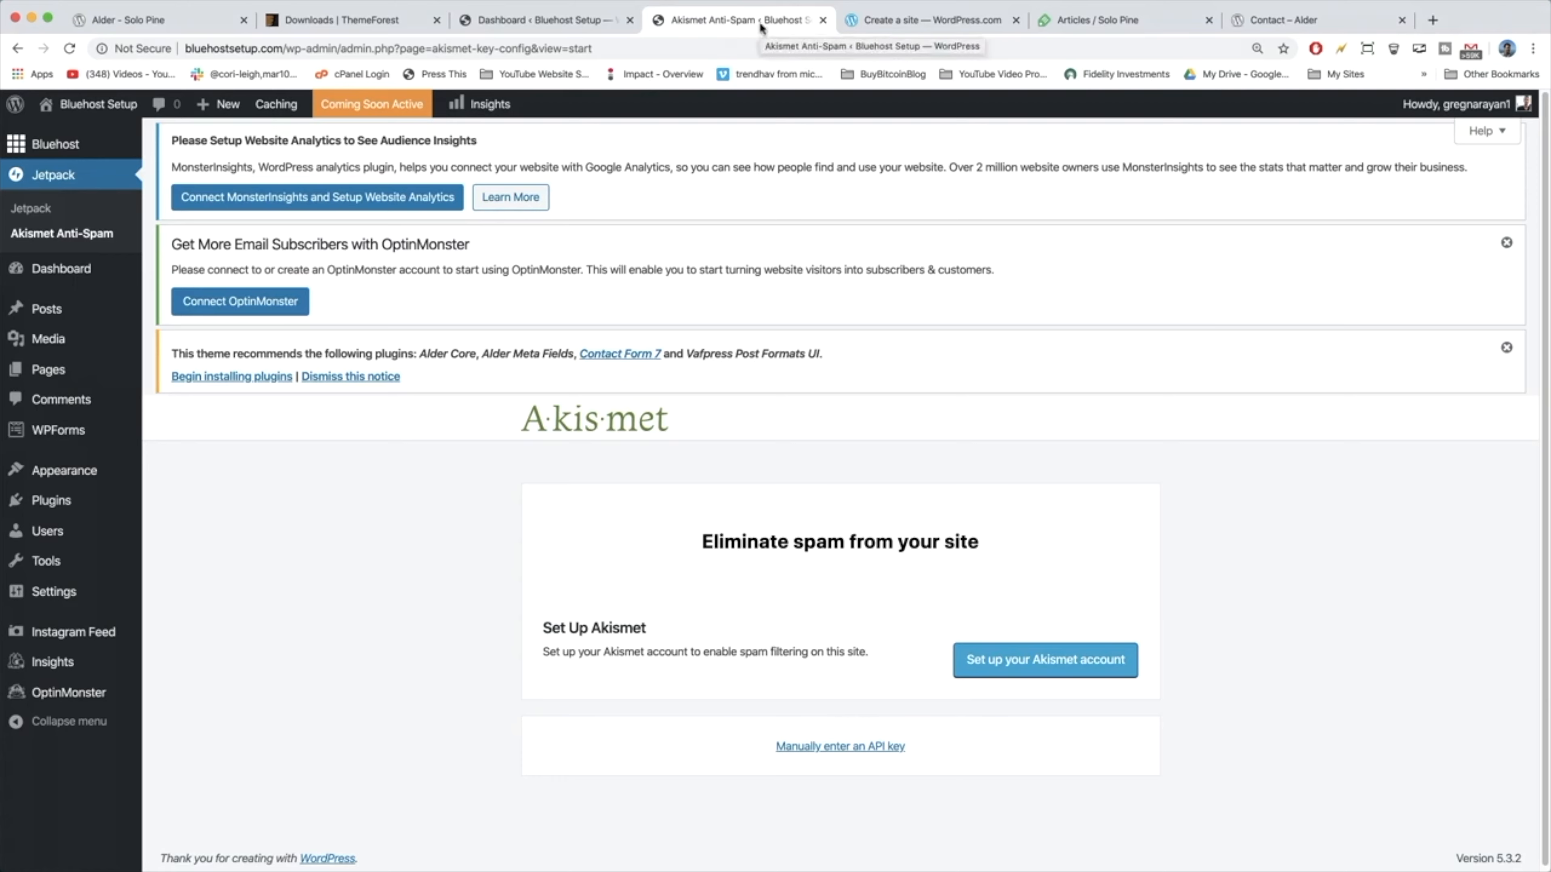
click(934, 22)
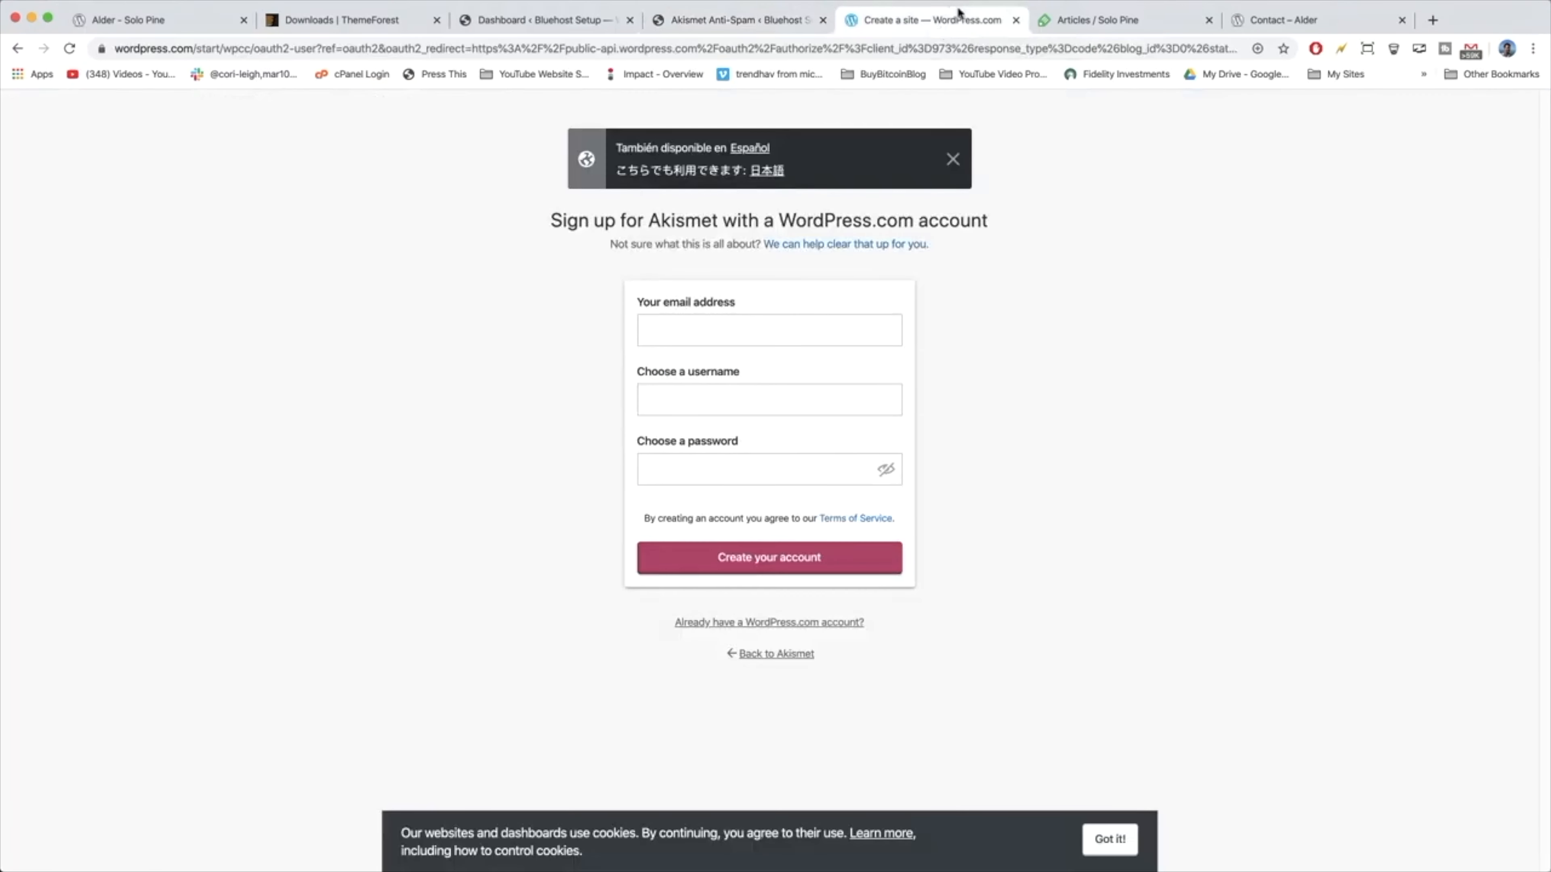
click(1015, 20)
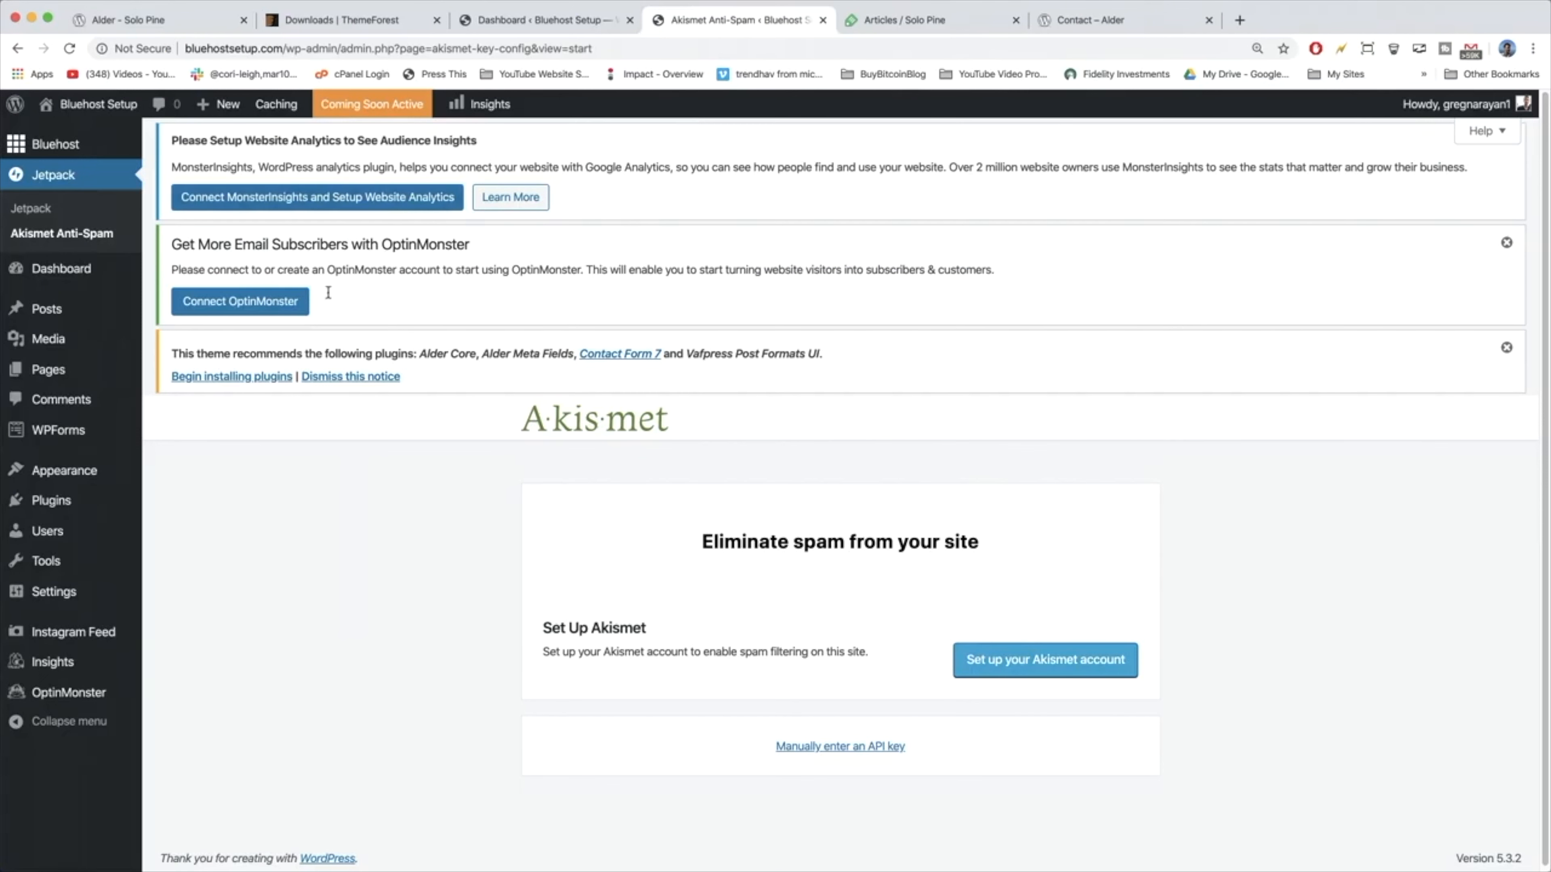
mouse_move(78, 548)
click(61, 505)
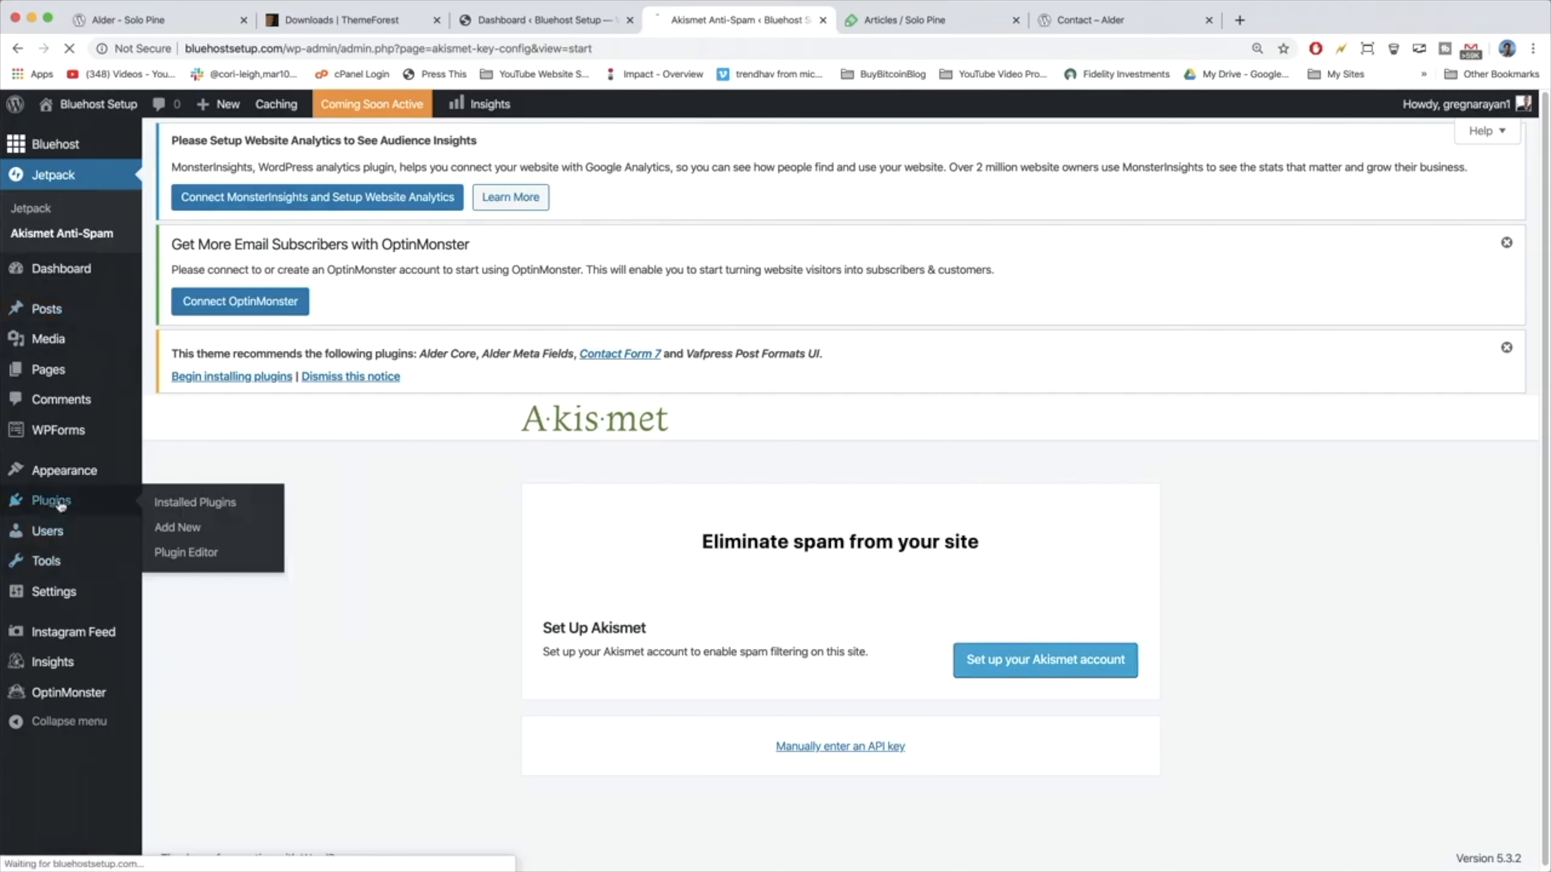
Deactivate MonsterInsights (reason: no longer needed), Jetpack and OptinMonster API.
scroll(459, 520, down, 5)
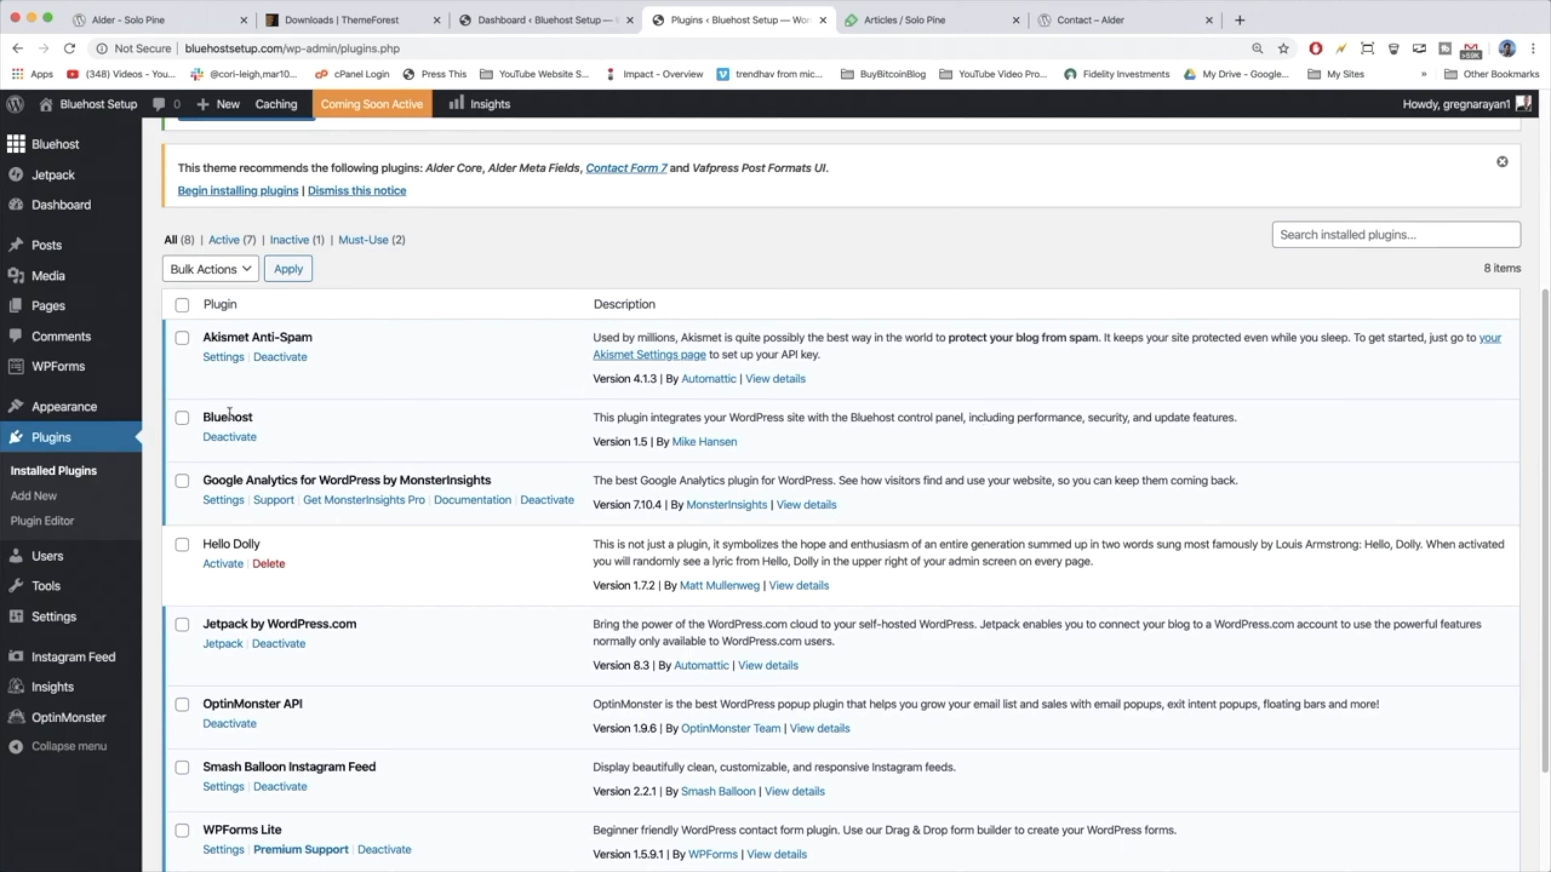
click(547, 500)
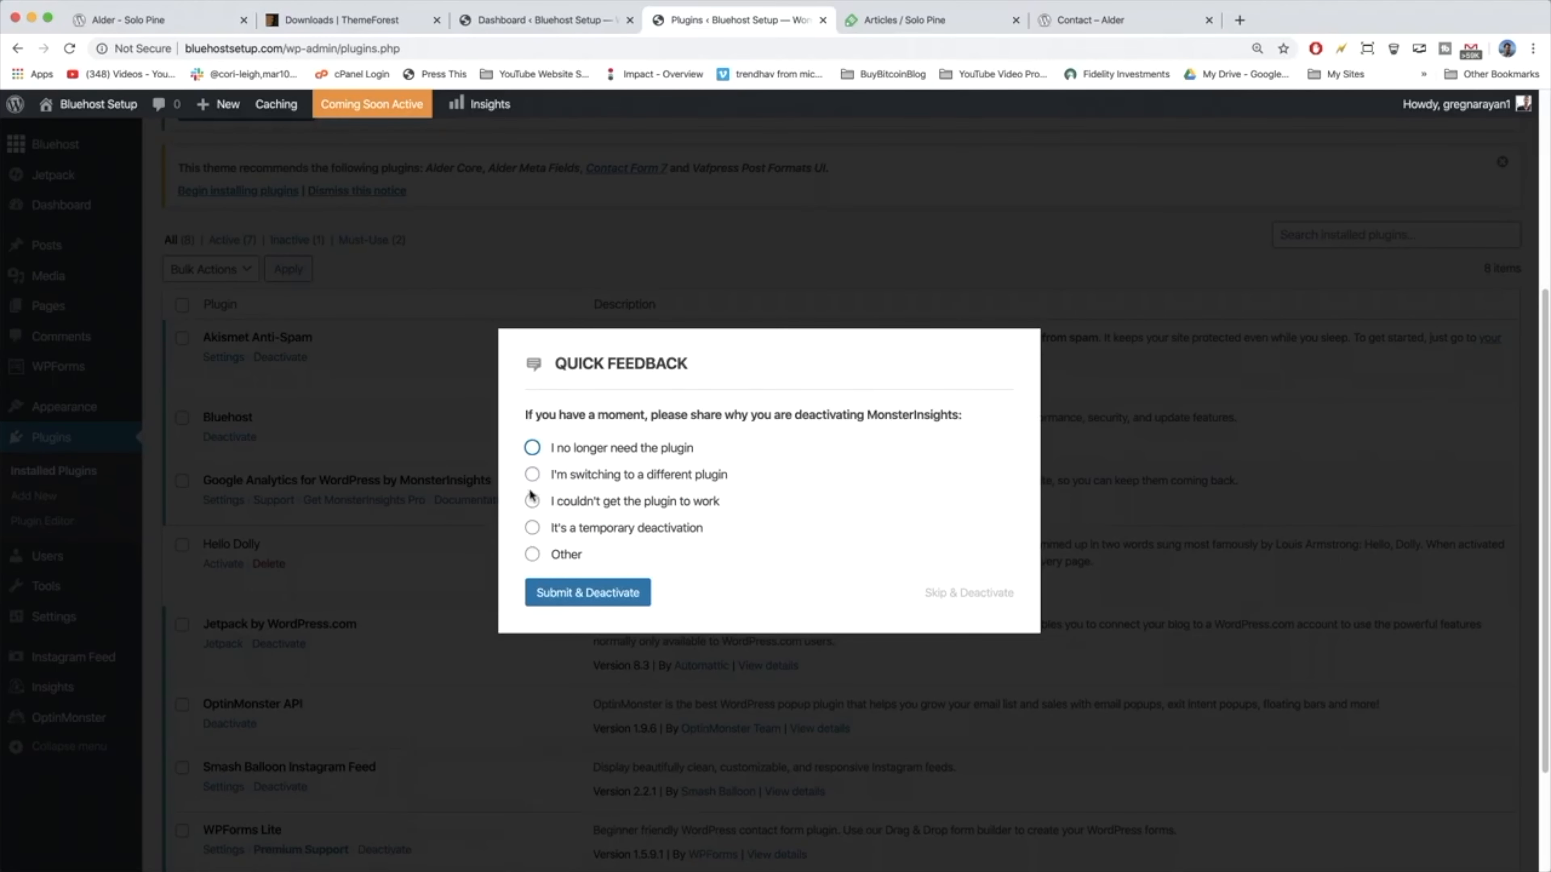
click(533, 452)
click(586, 598)
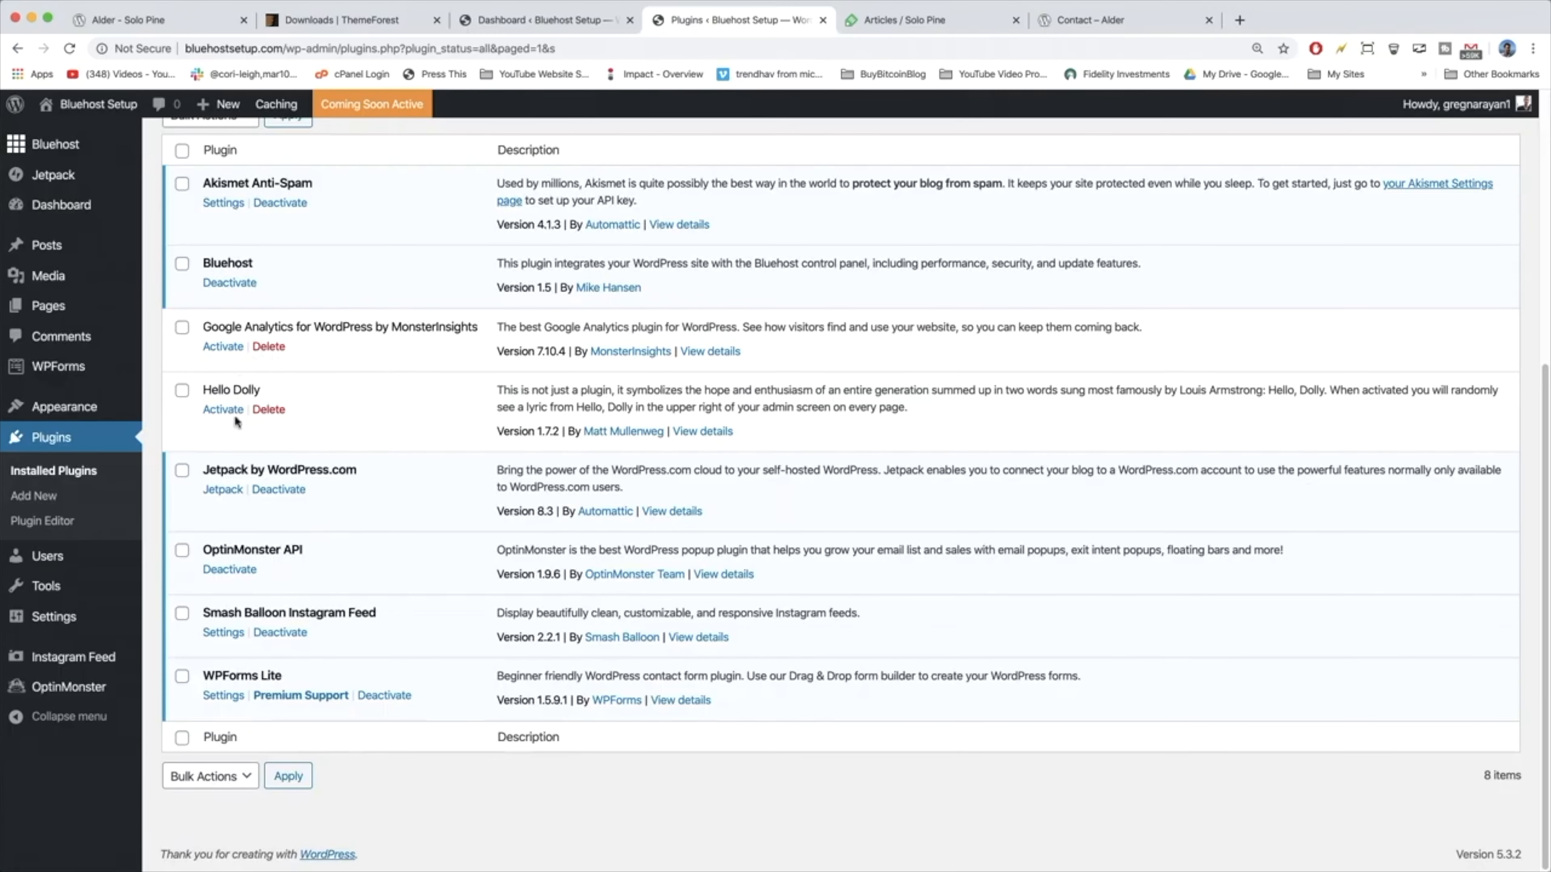
click(278, 490)
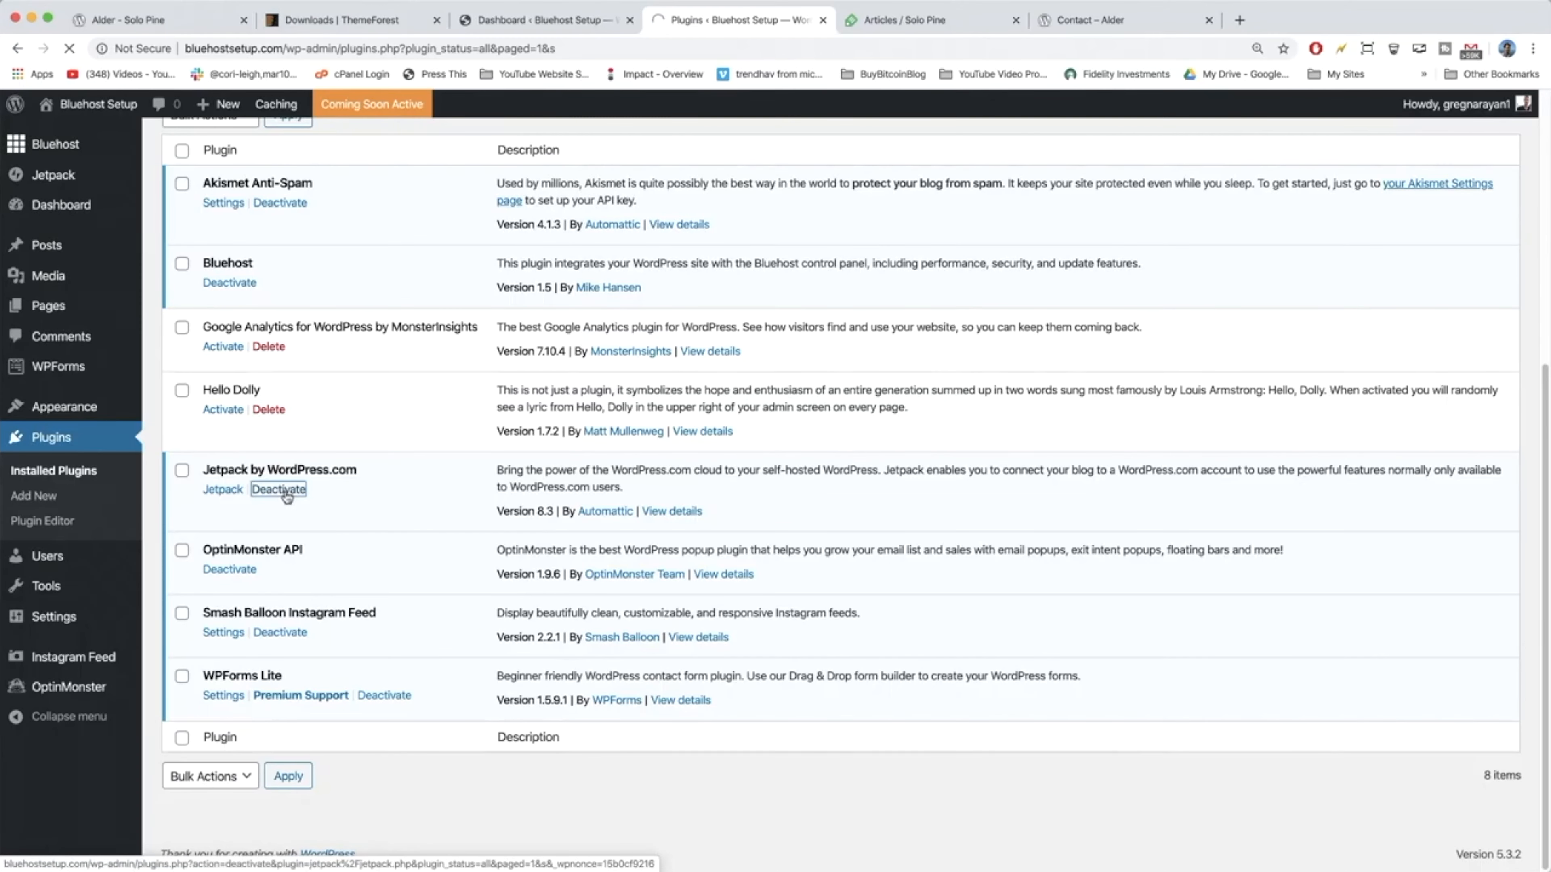
scroll(470, 491, down, 5)
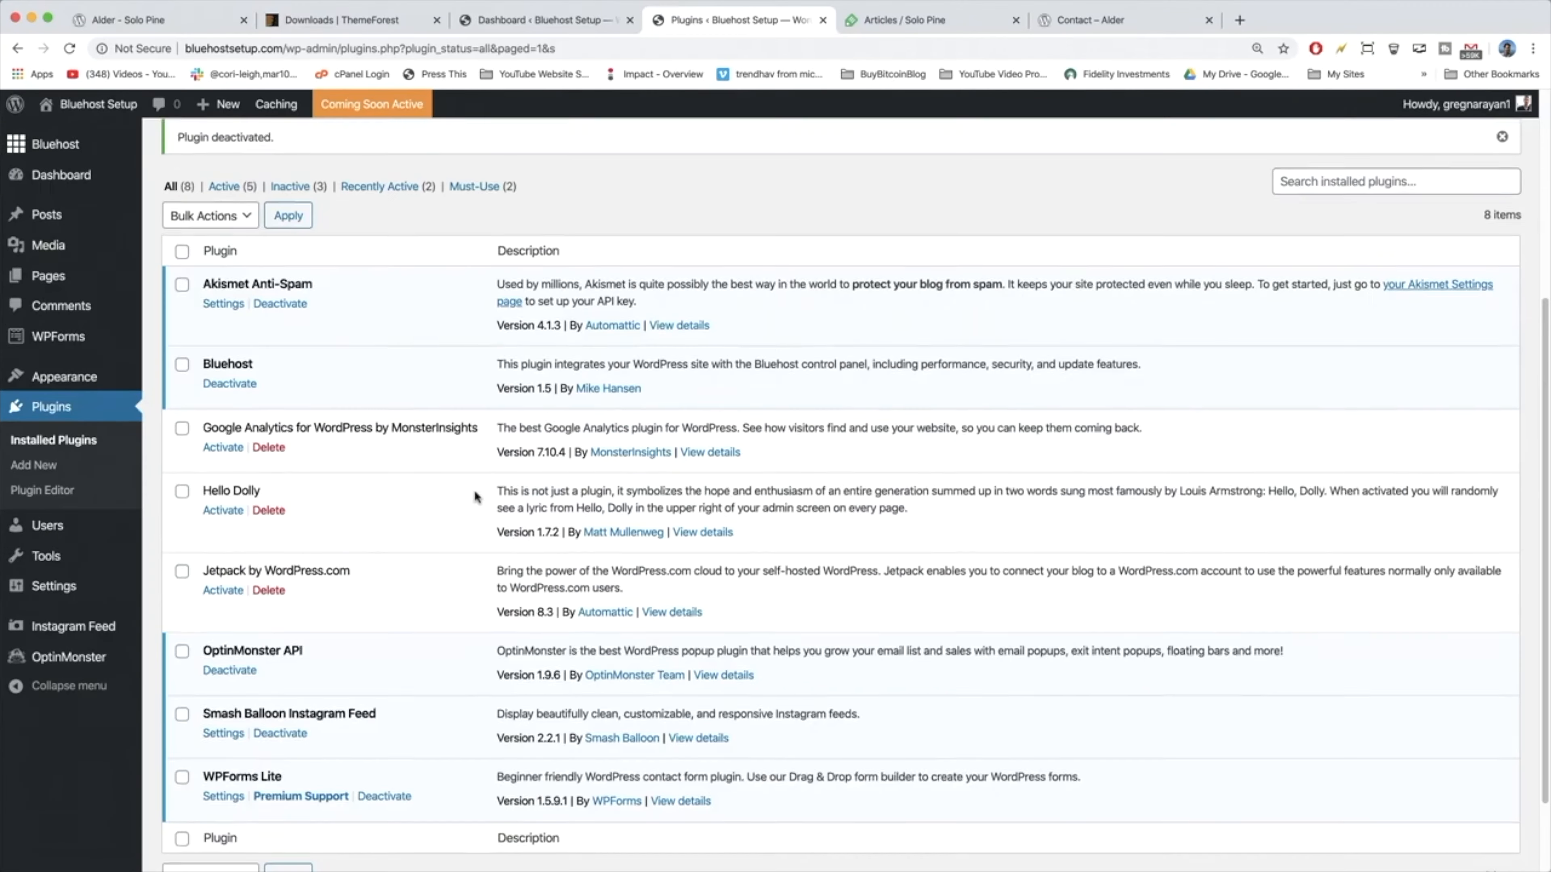
click(269, 490)
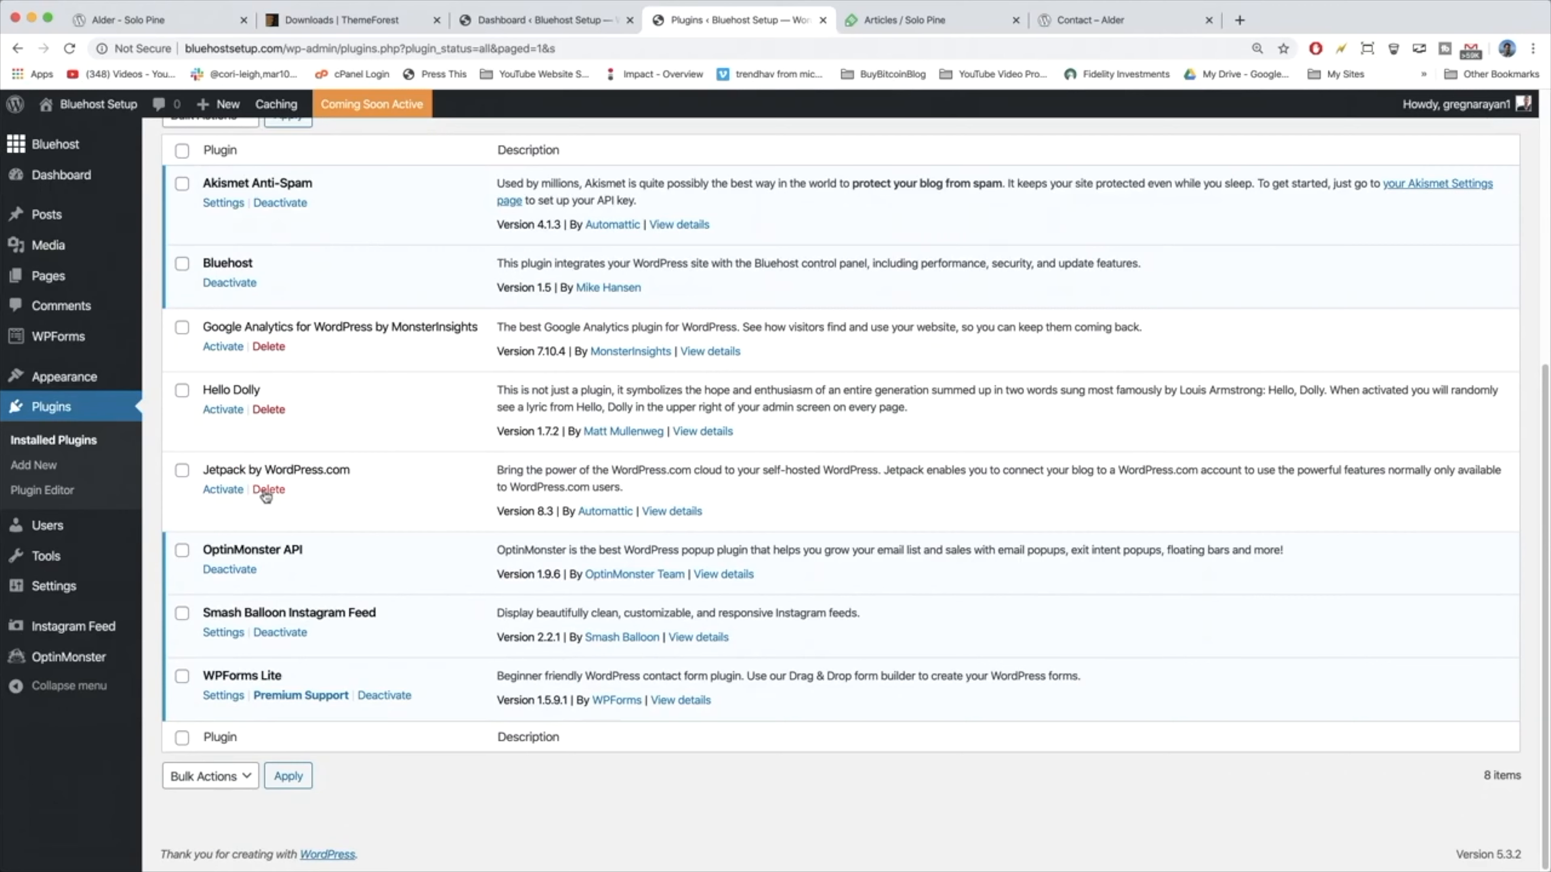
click(230, 572)
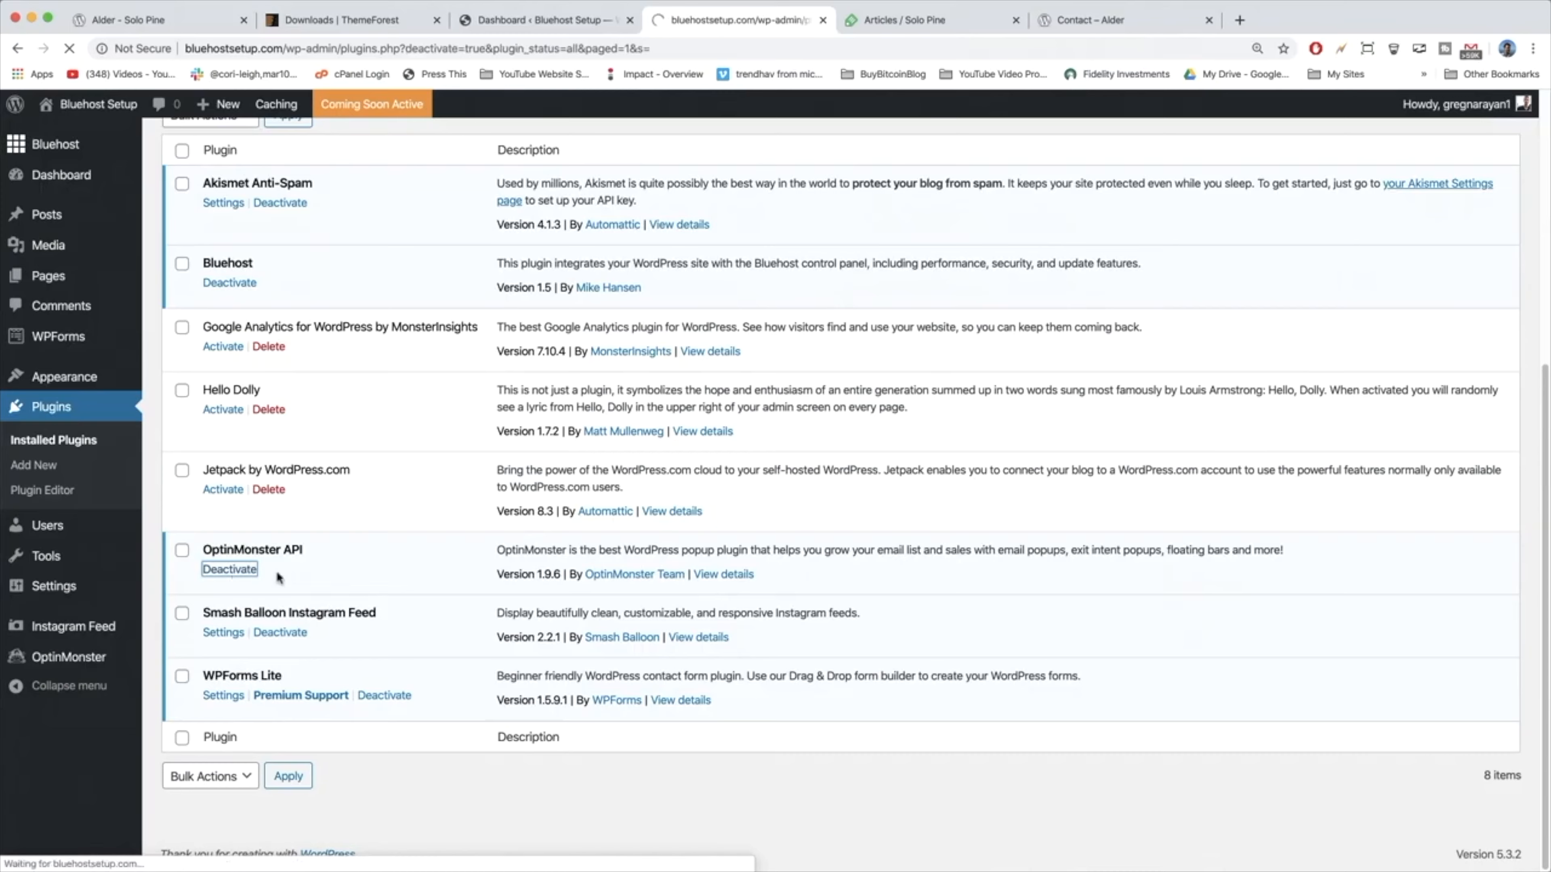
scroll(283, 573, down, 5)
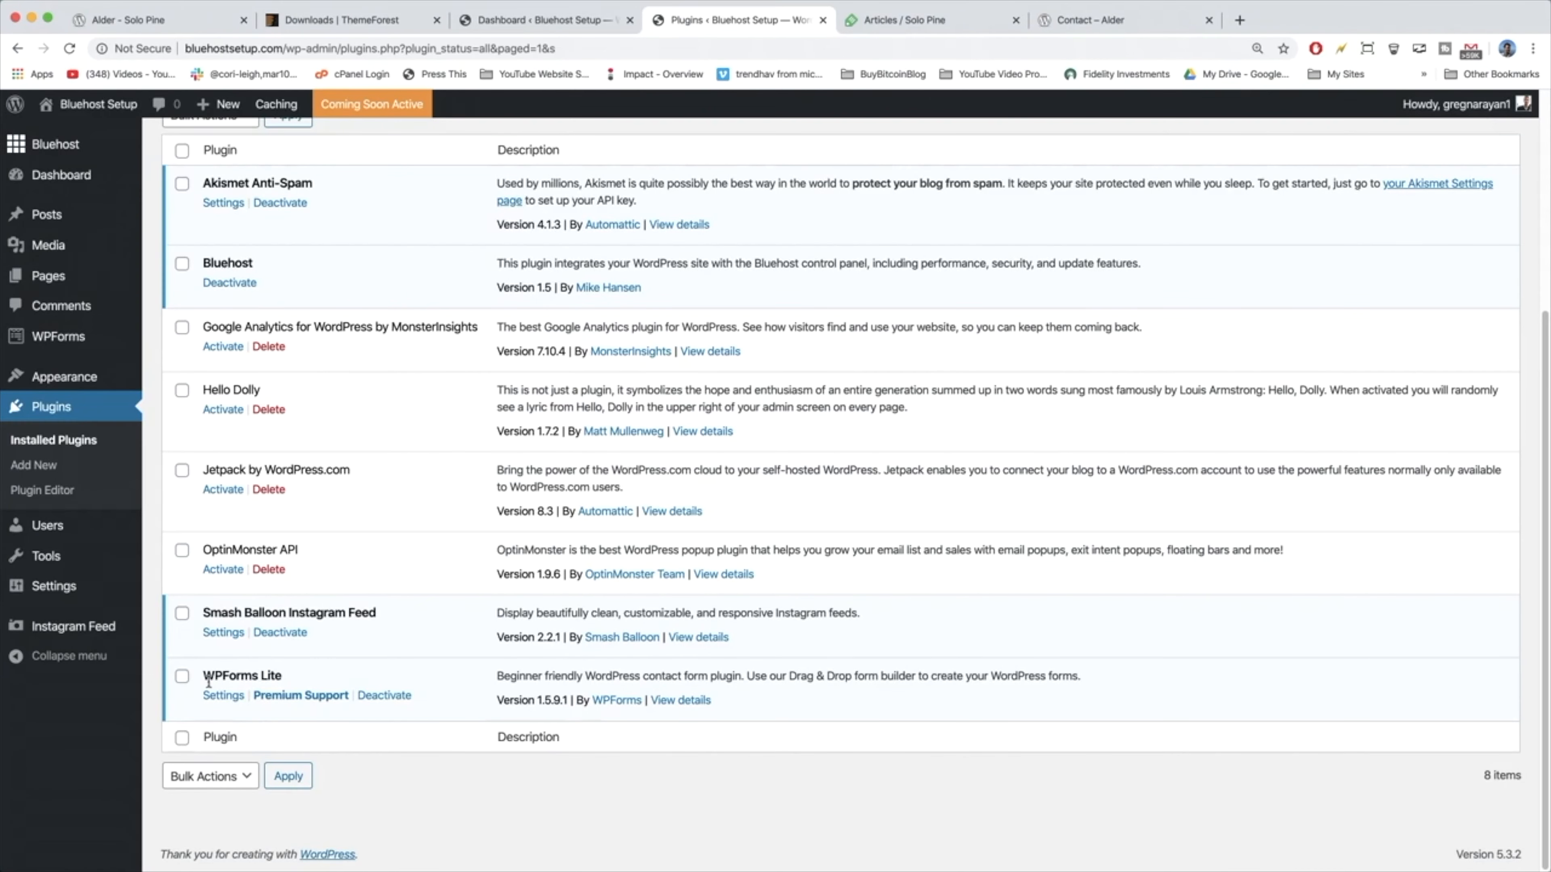
Deactivate WPForms Lite, giving 'no longer need the plugin' as the reason.
click(381, 695)
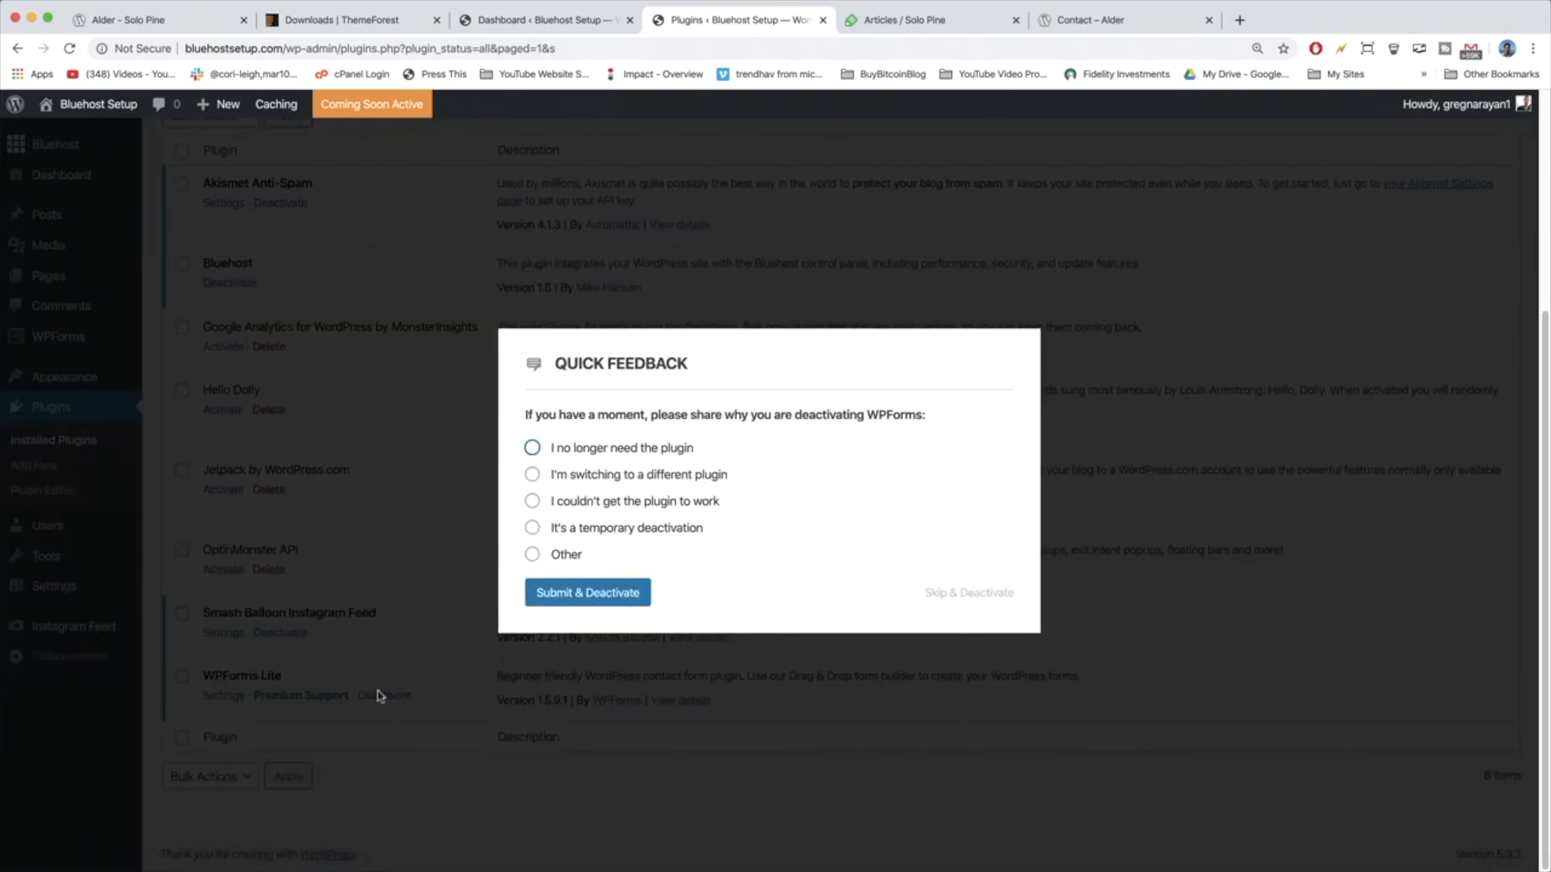
click(531, 447)
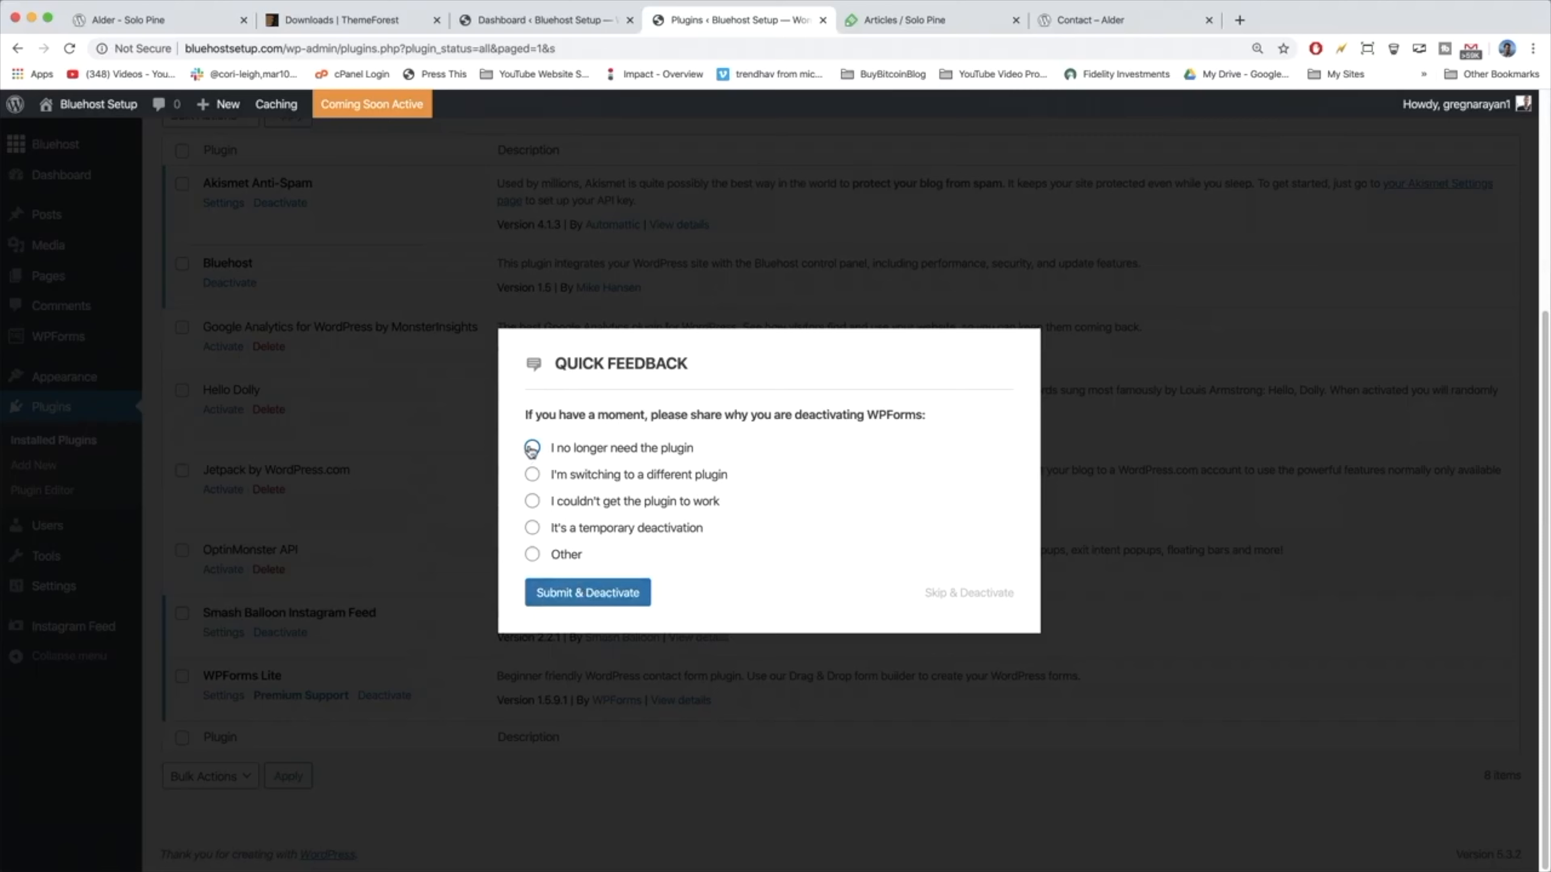
click(581, 590)
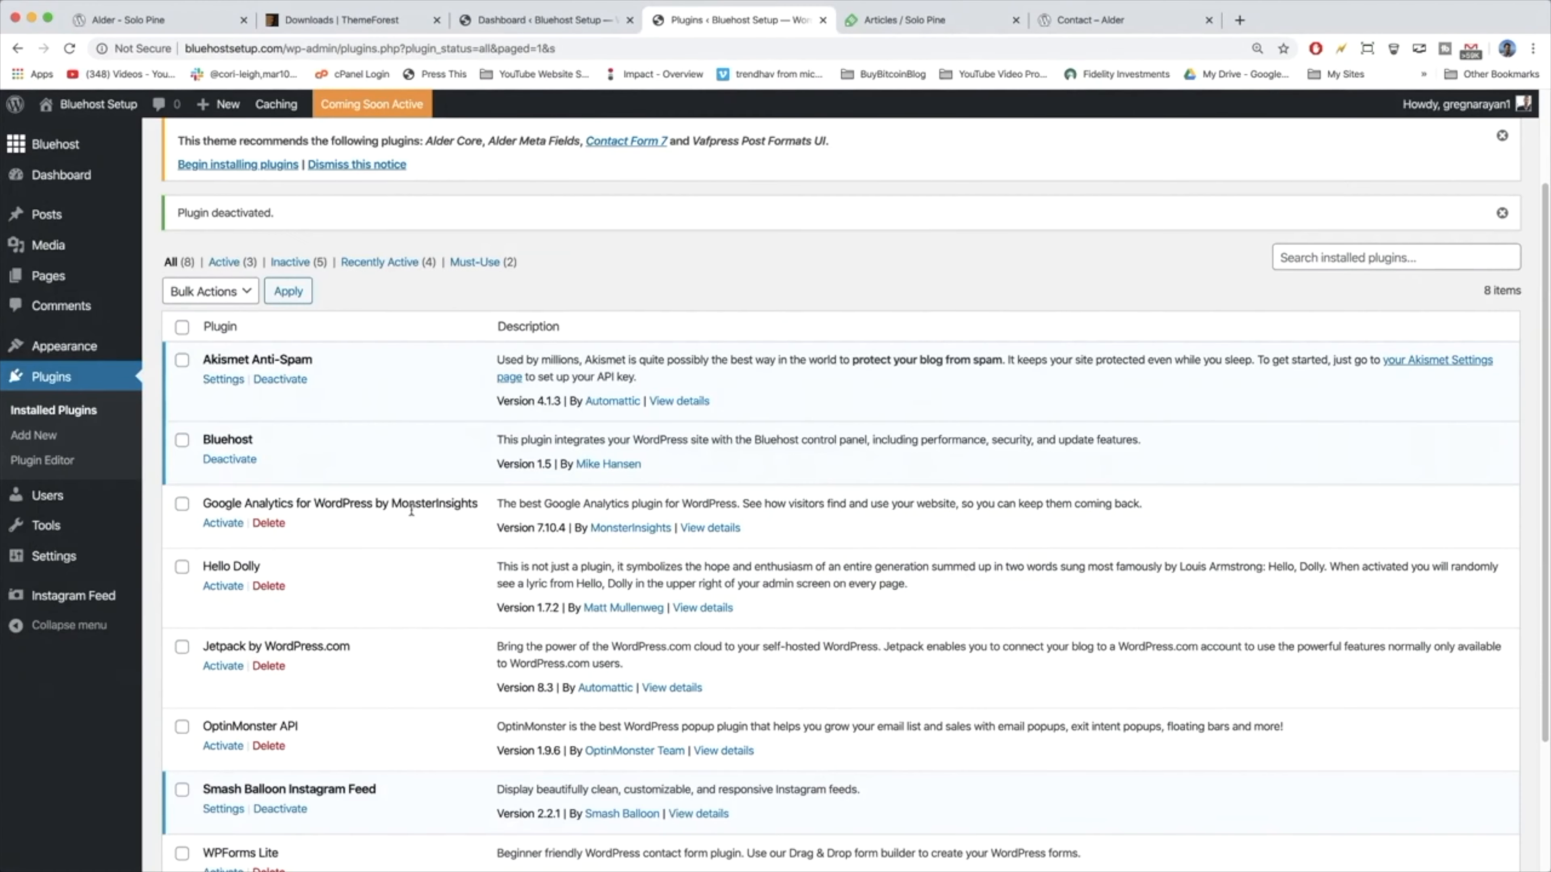
scroll(410, 510, down, 2)
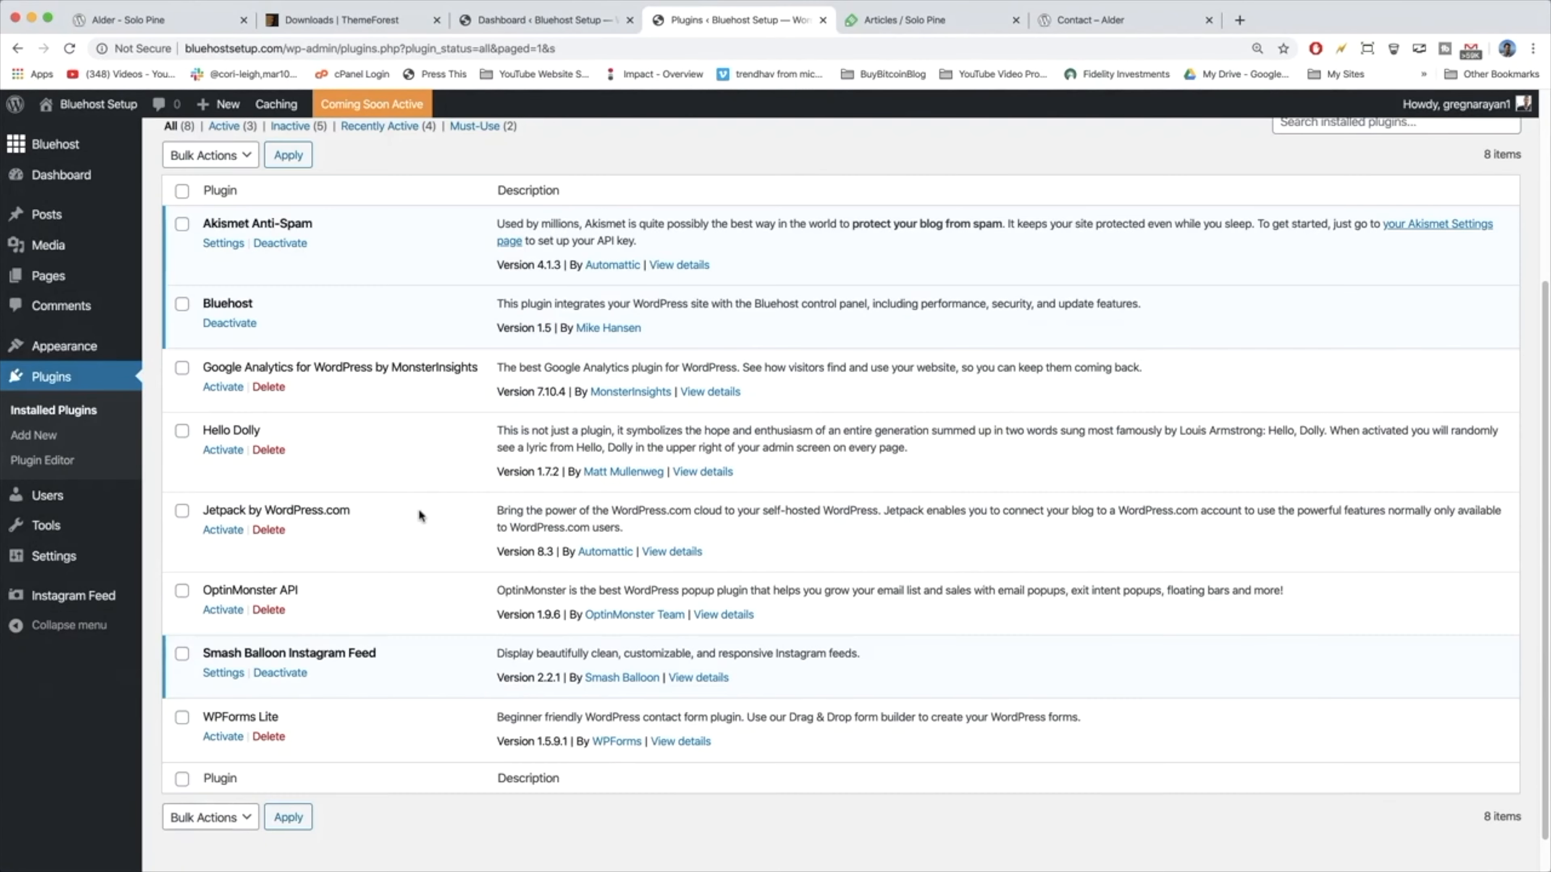
Delete Google Analytics, Hello Dolly, Jetpack, OptinMonster and WPForms Lite.
click(268, 386)
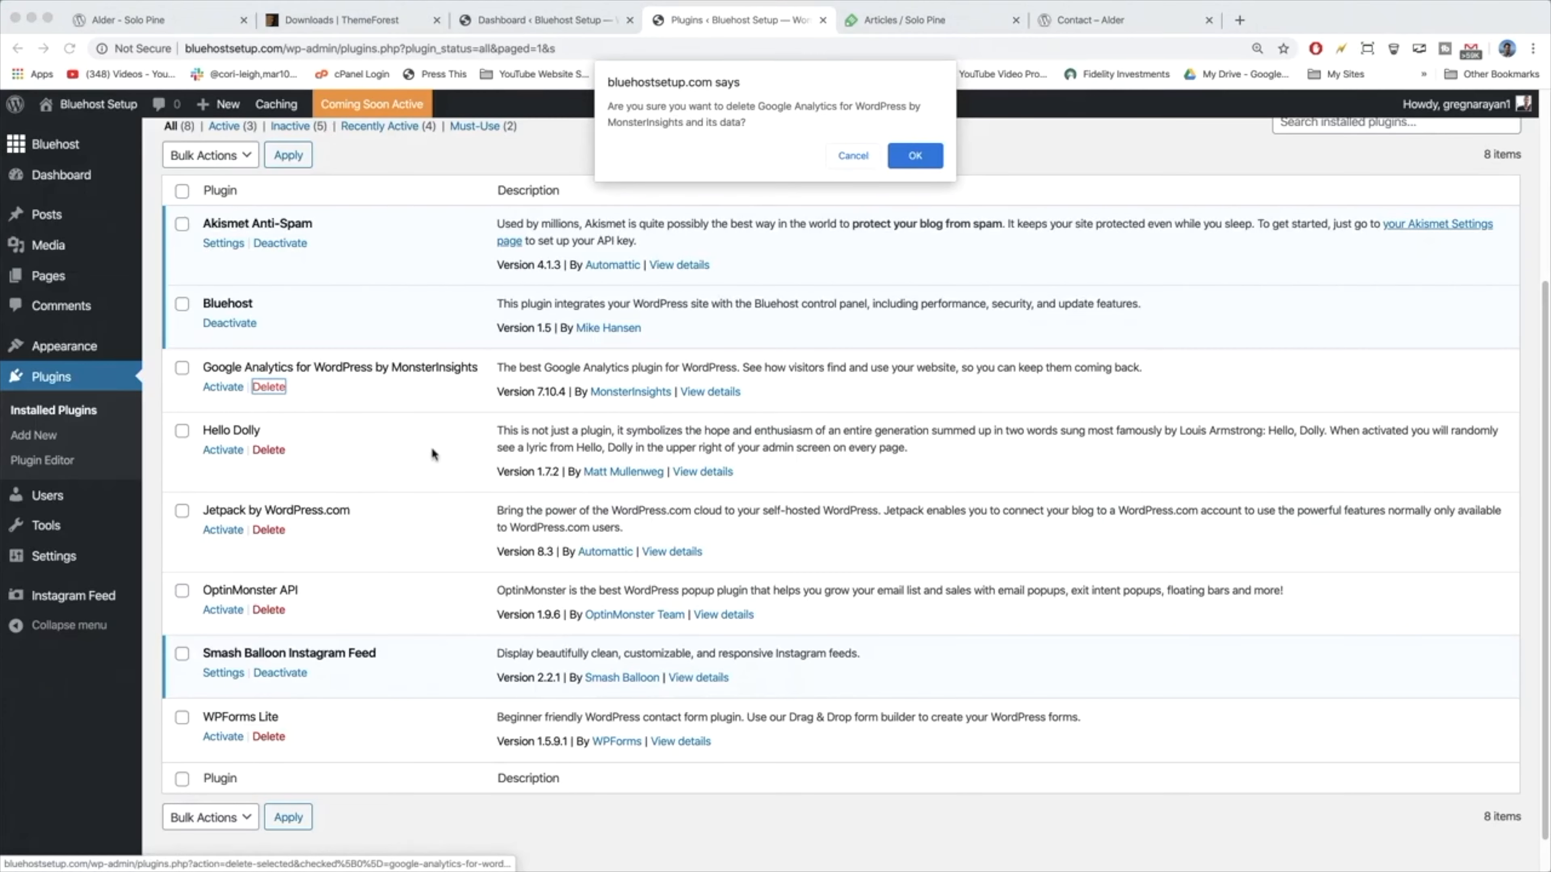
key(Return)
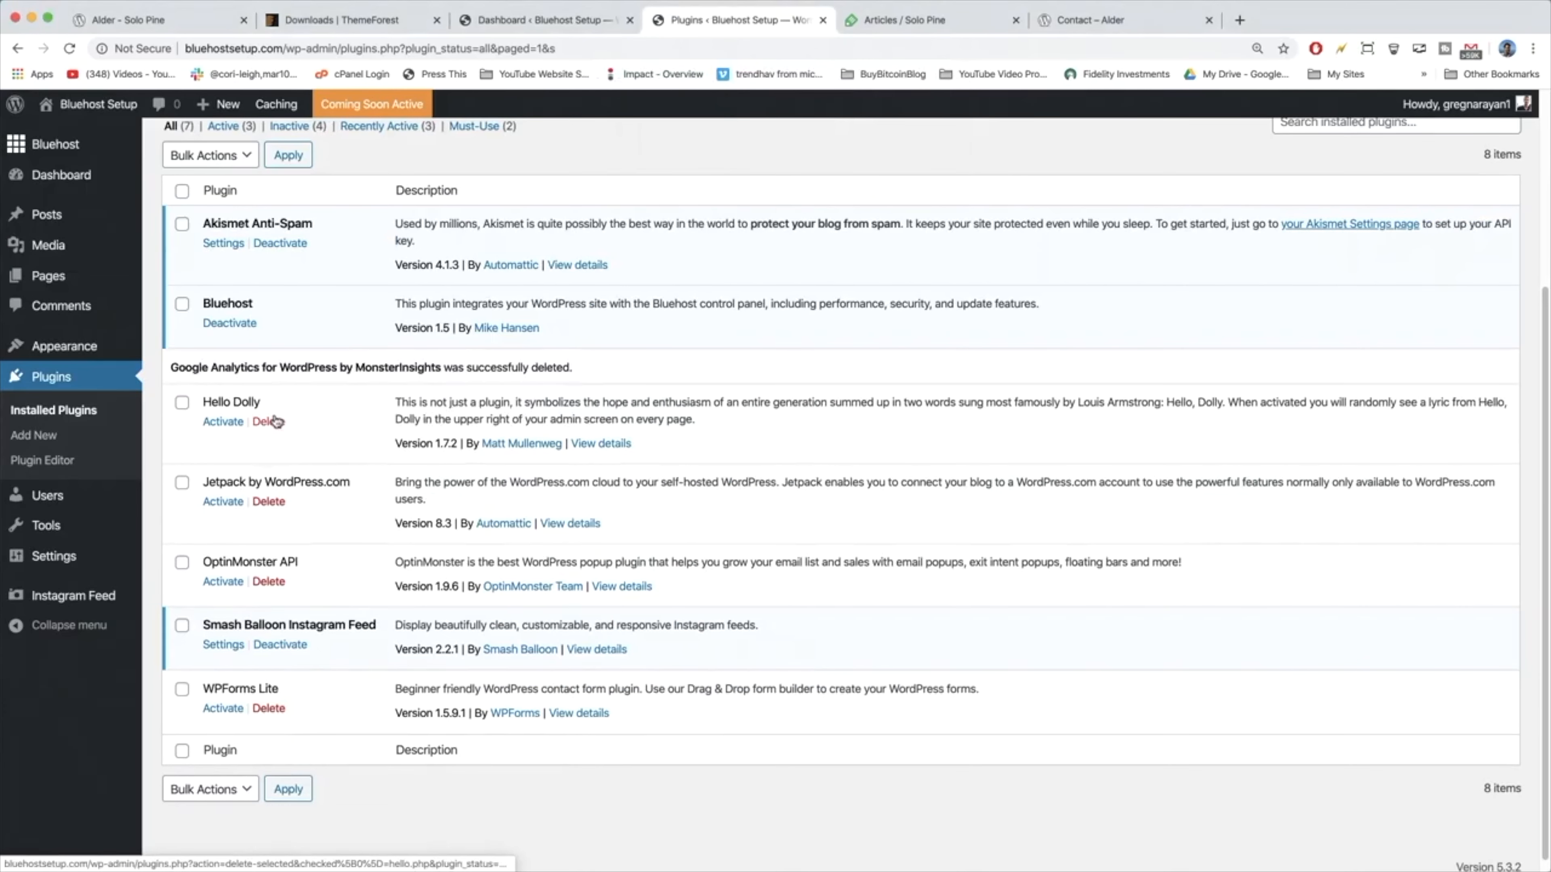
click(269, 421)
key(Return)
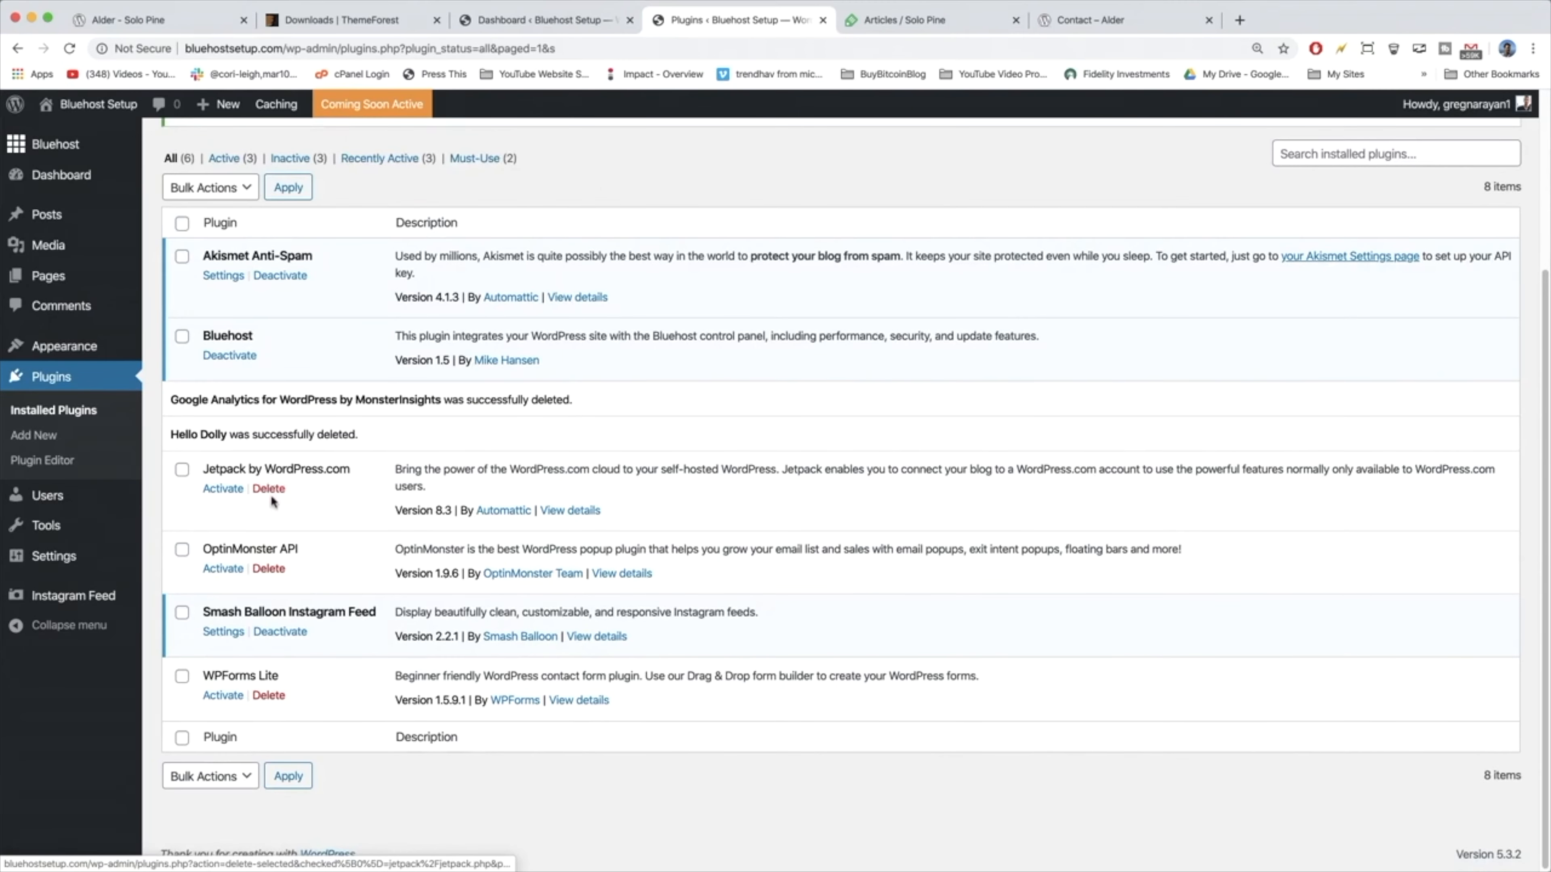
click(270, 492)
key(Return)
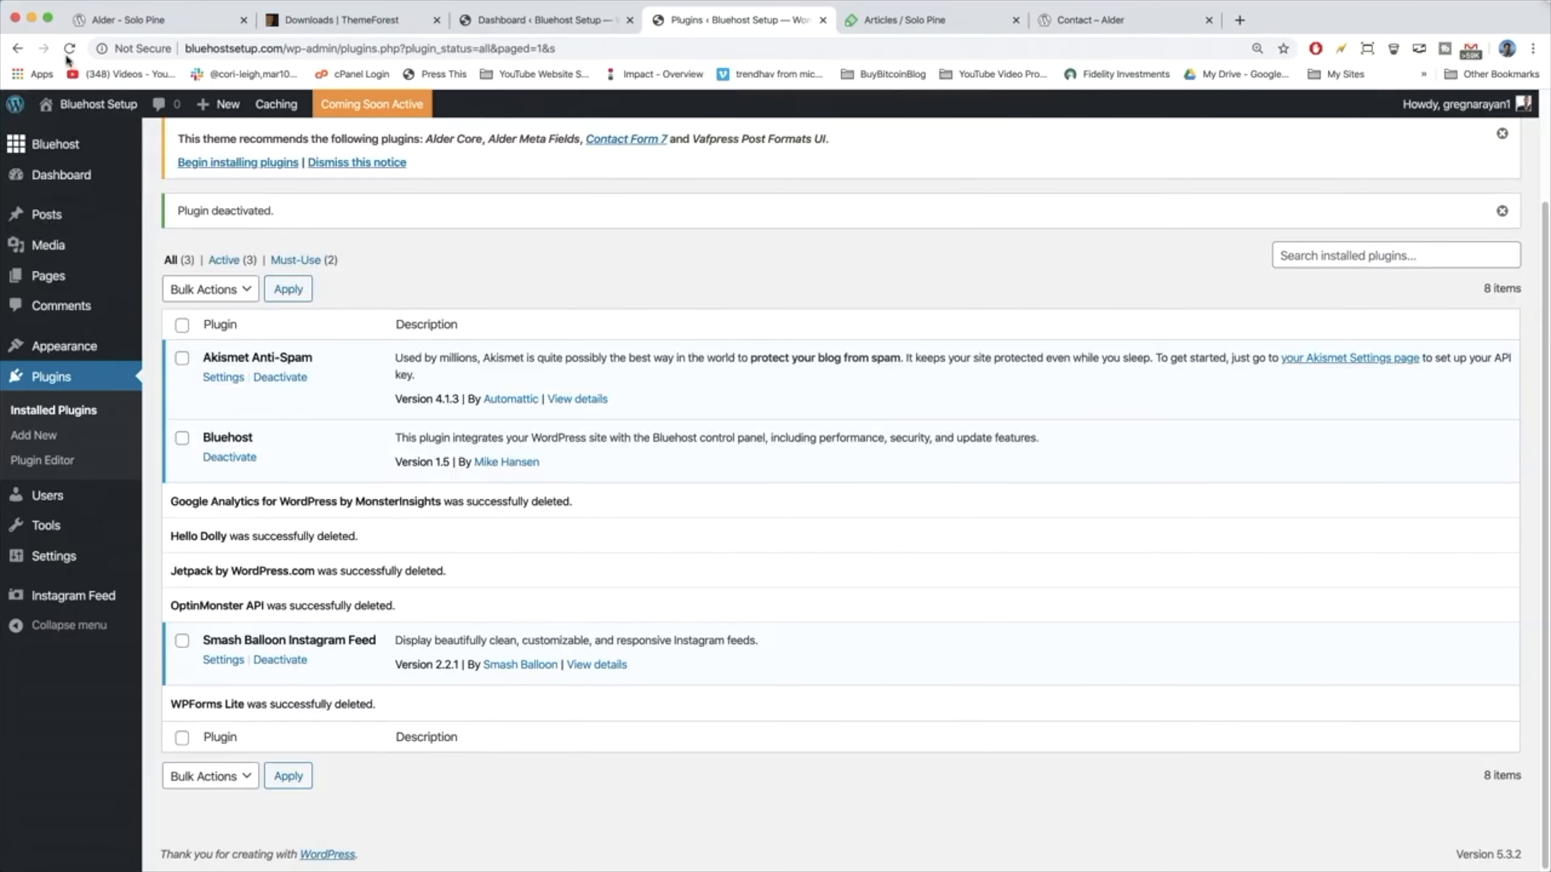
click(69, 48)
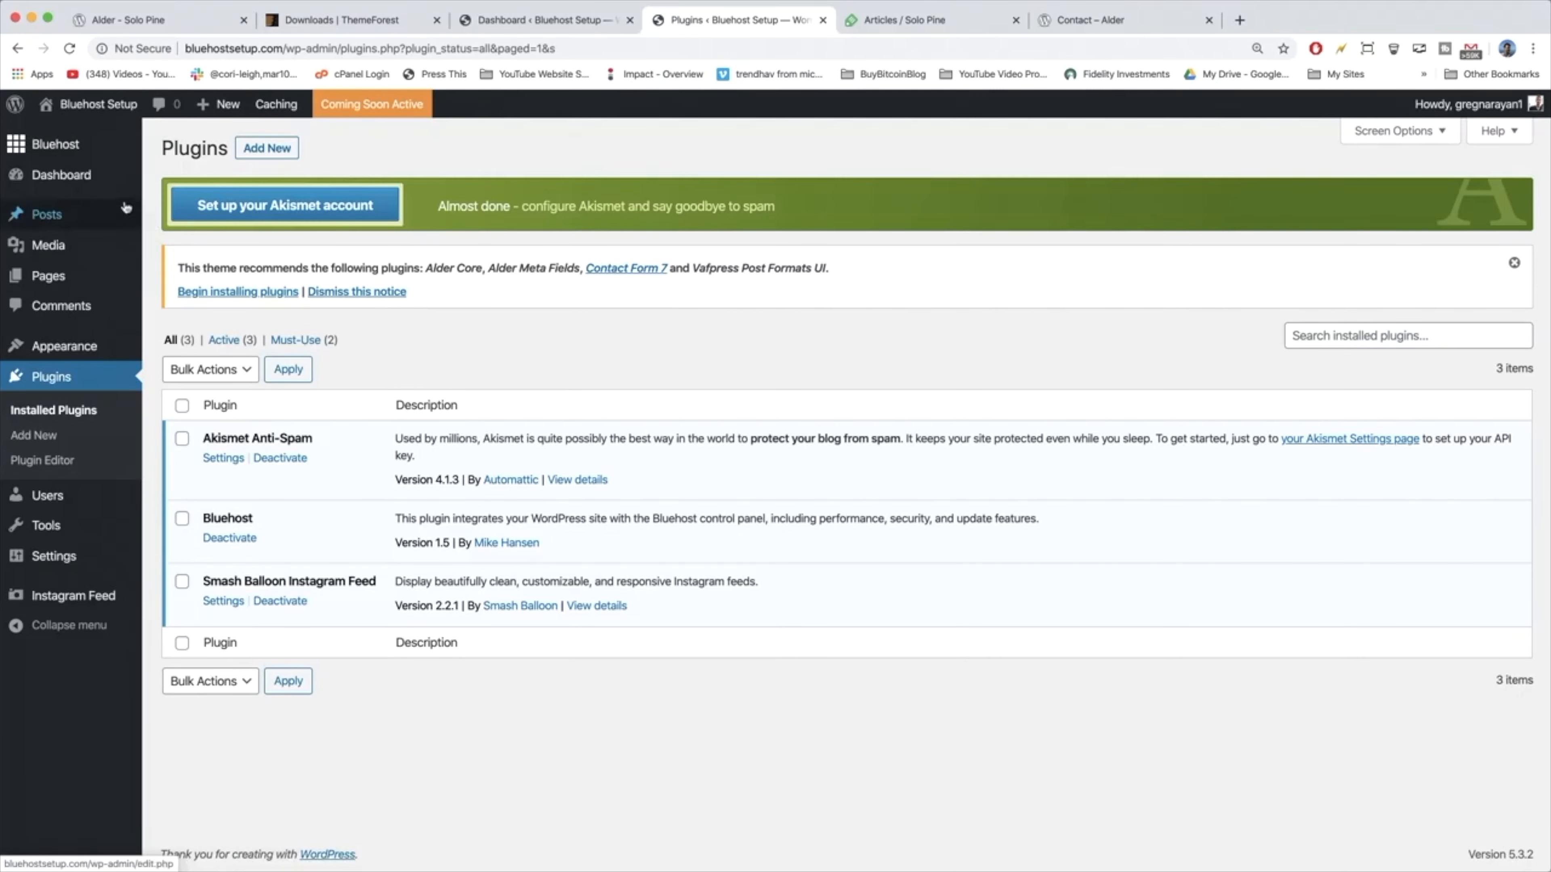
mouse_move(57, 354)
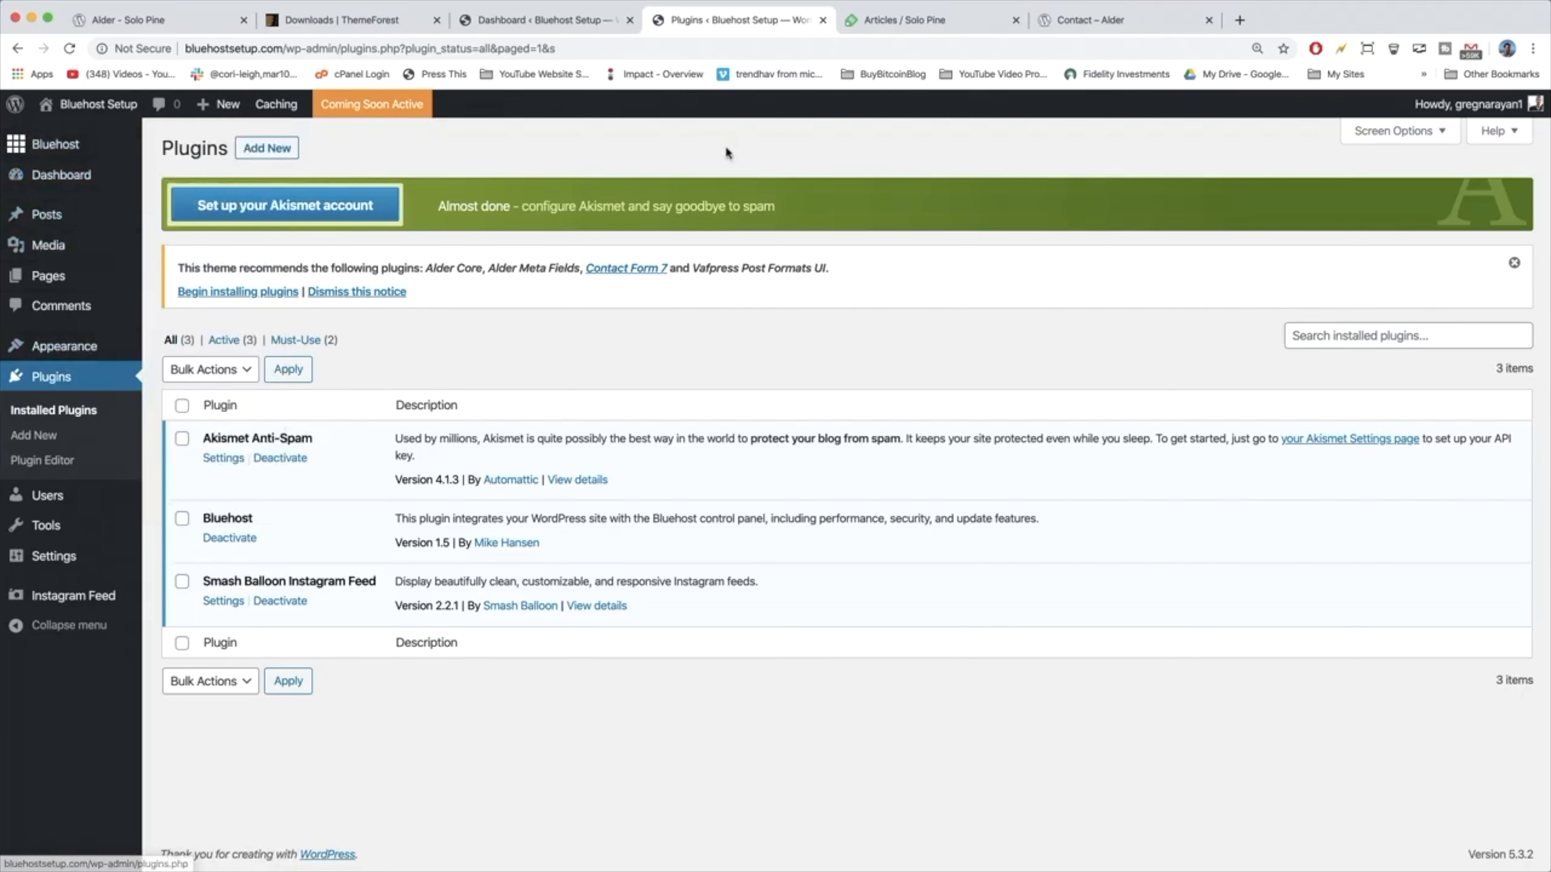
Check the demo contact page, then start searching the plugin directory for Alder Core.
click(1110, 8)
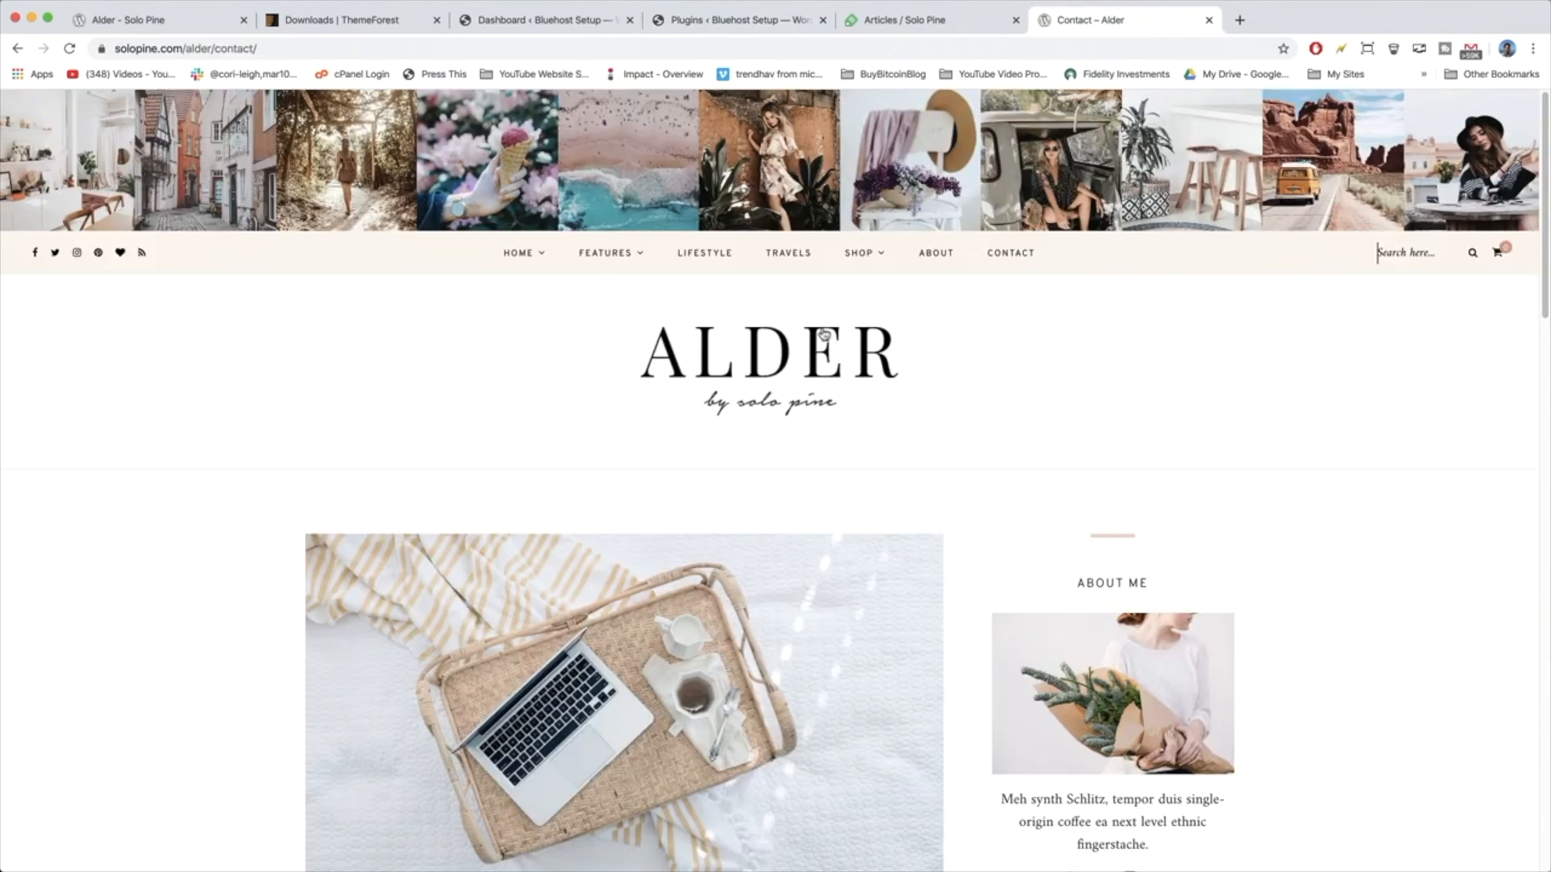
click(751, 21)
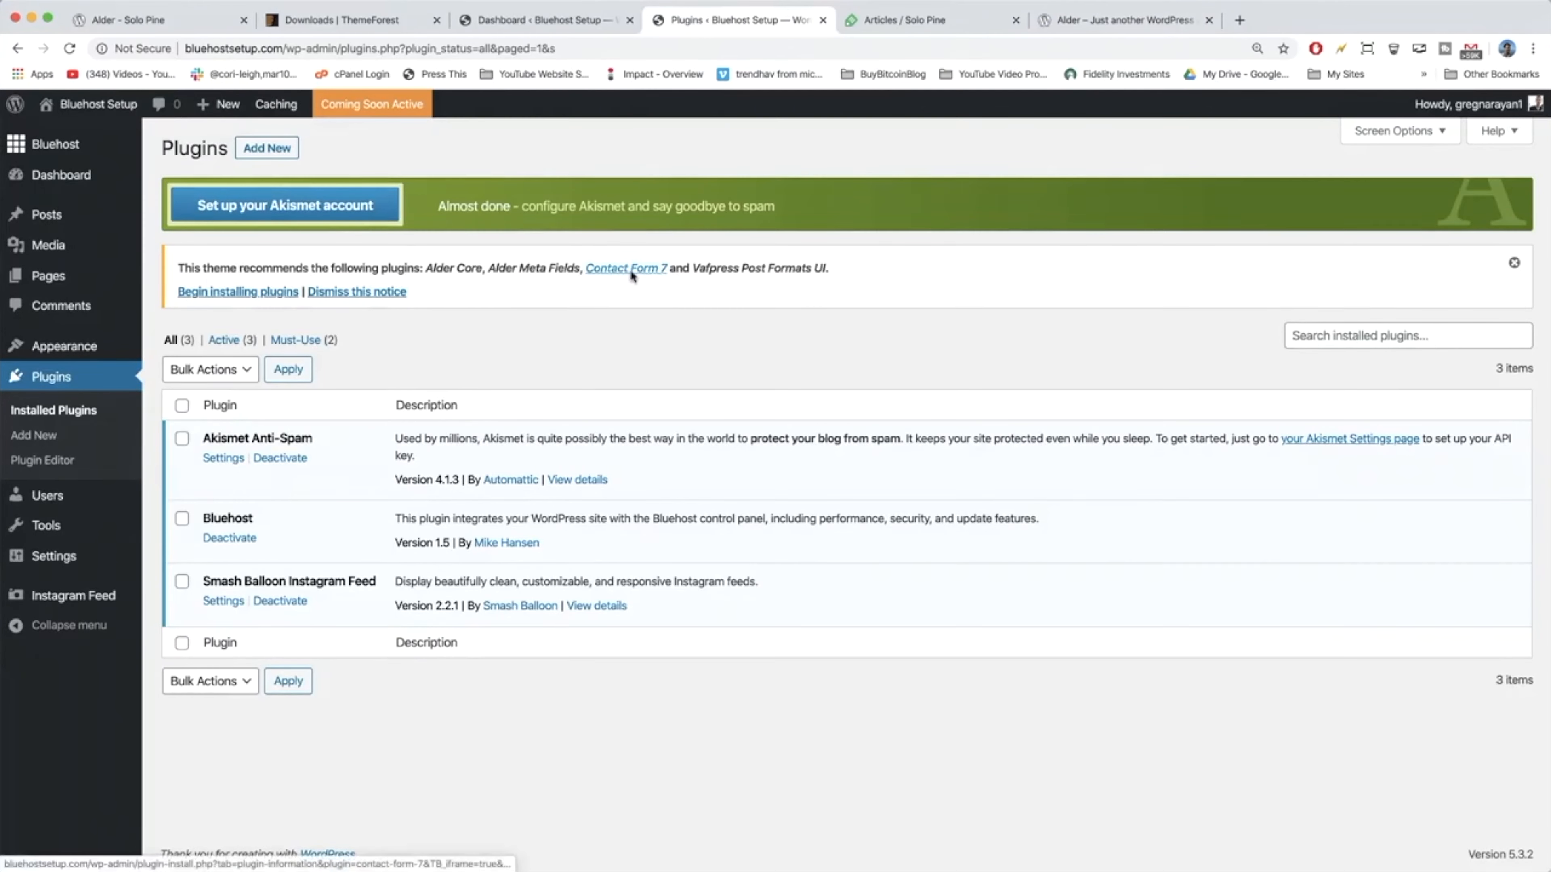
click(274, 151)
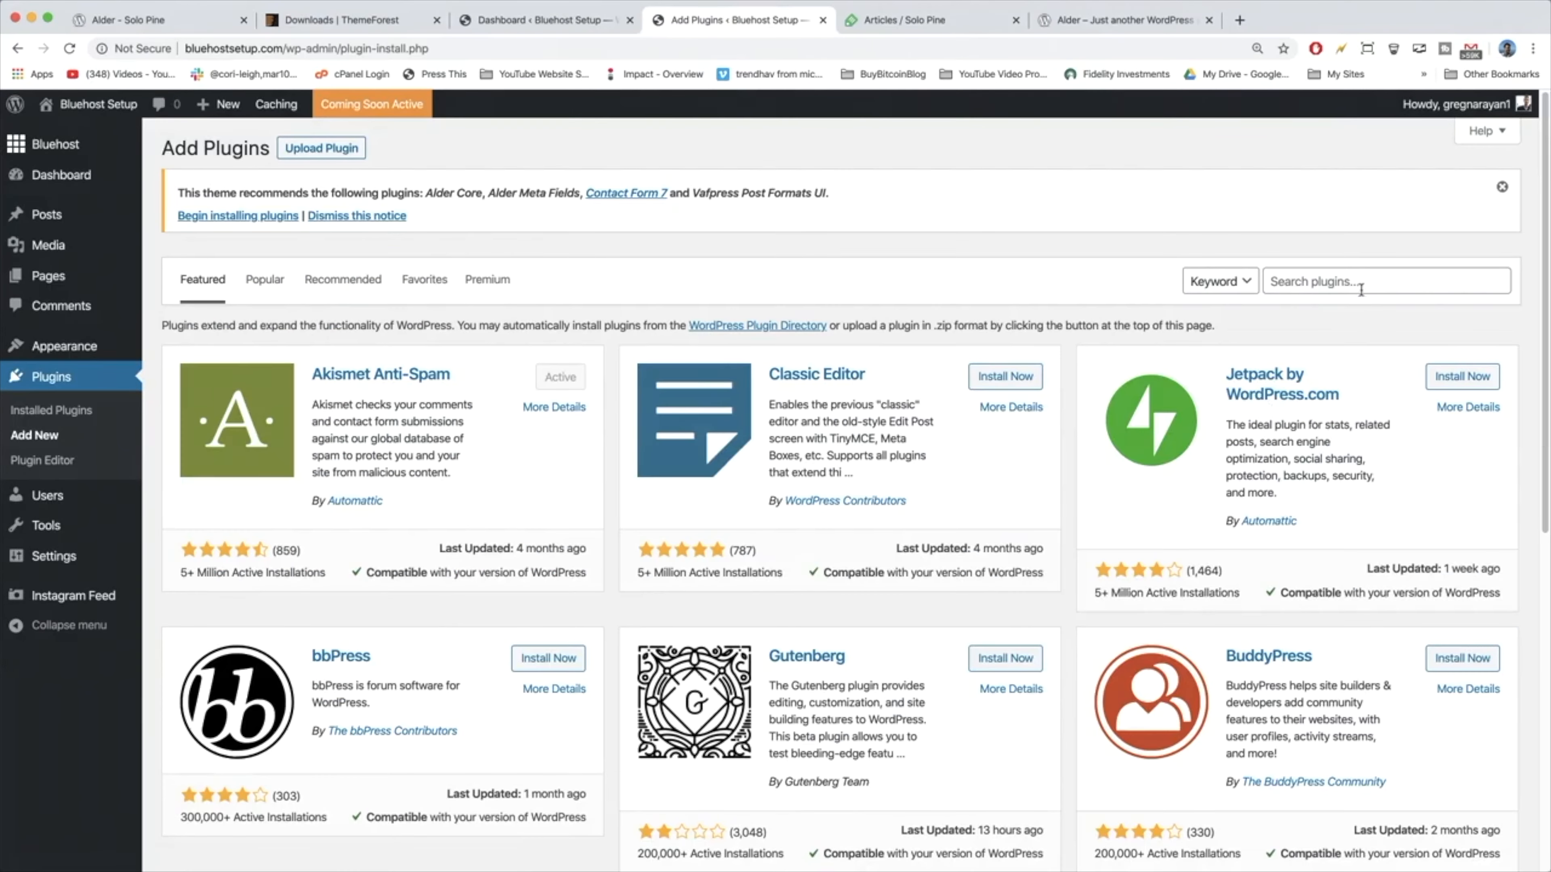
click(1356, 283)
text(alder core)
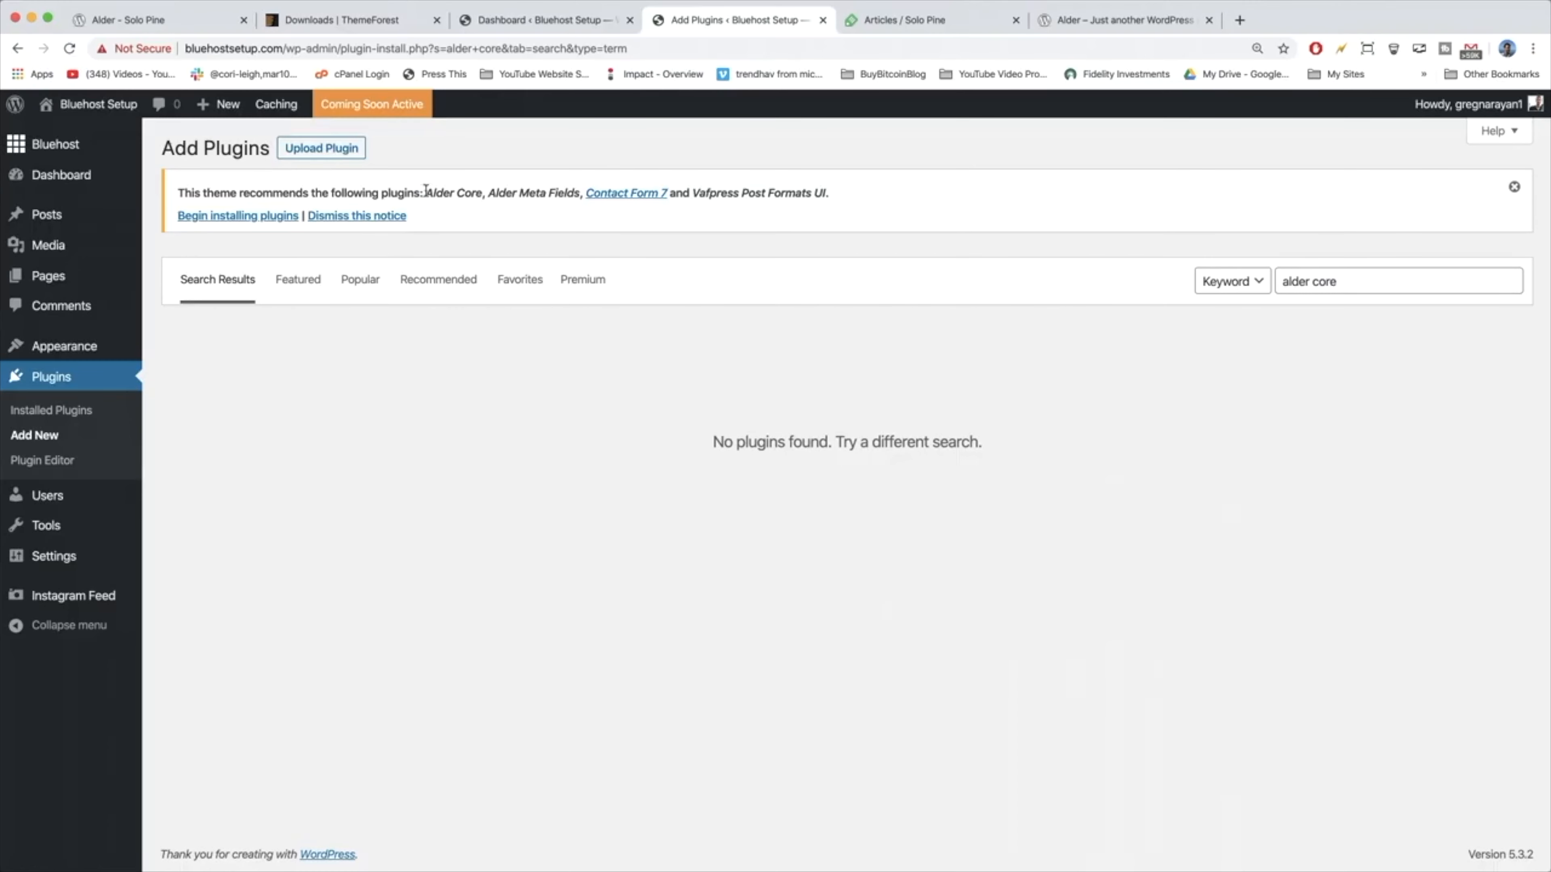
drag(425, 191, 899, 198)
click(899, 197)
Bulk-install Alder Core, Alder Meta Fields, Contact Form 7 and Vafpress Post Formats UI.
click(265, 221)
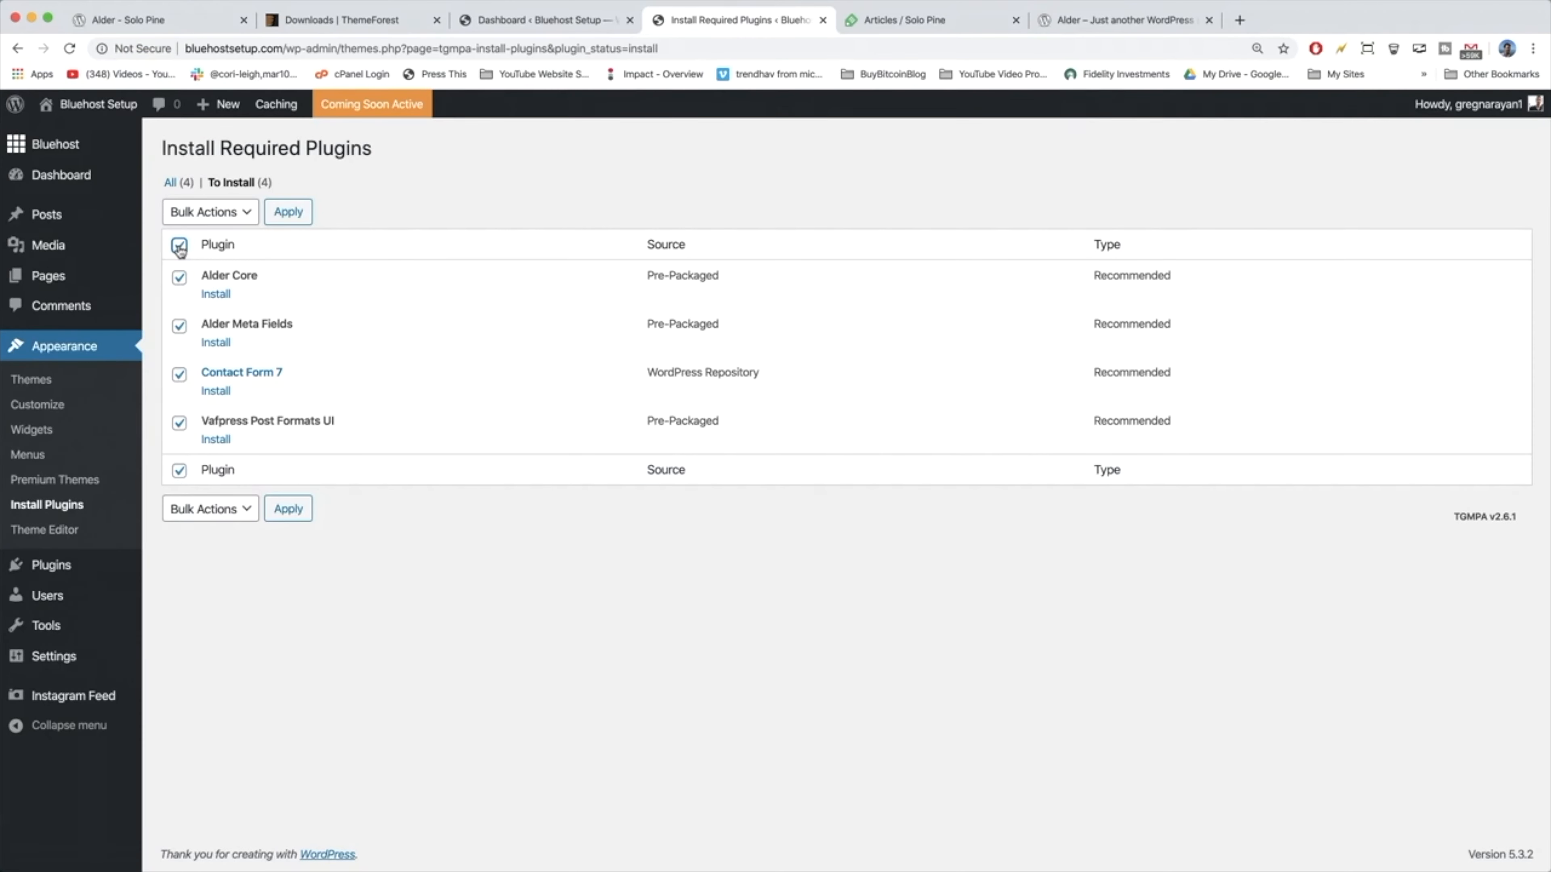
click(237, 215)
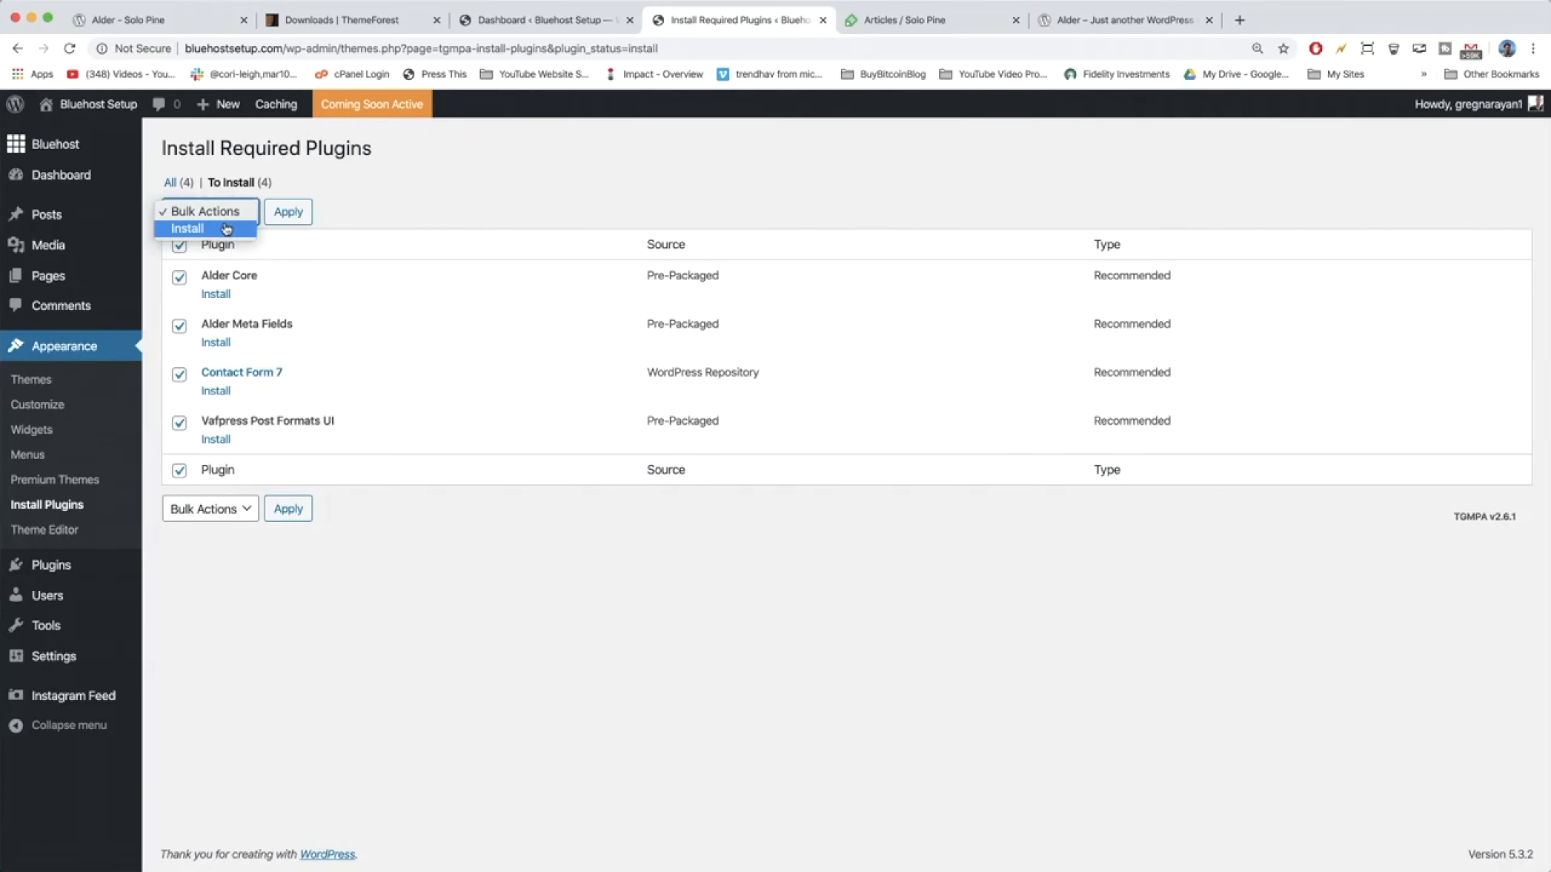
click(226, 228)
click(303, 215)
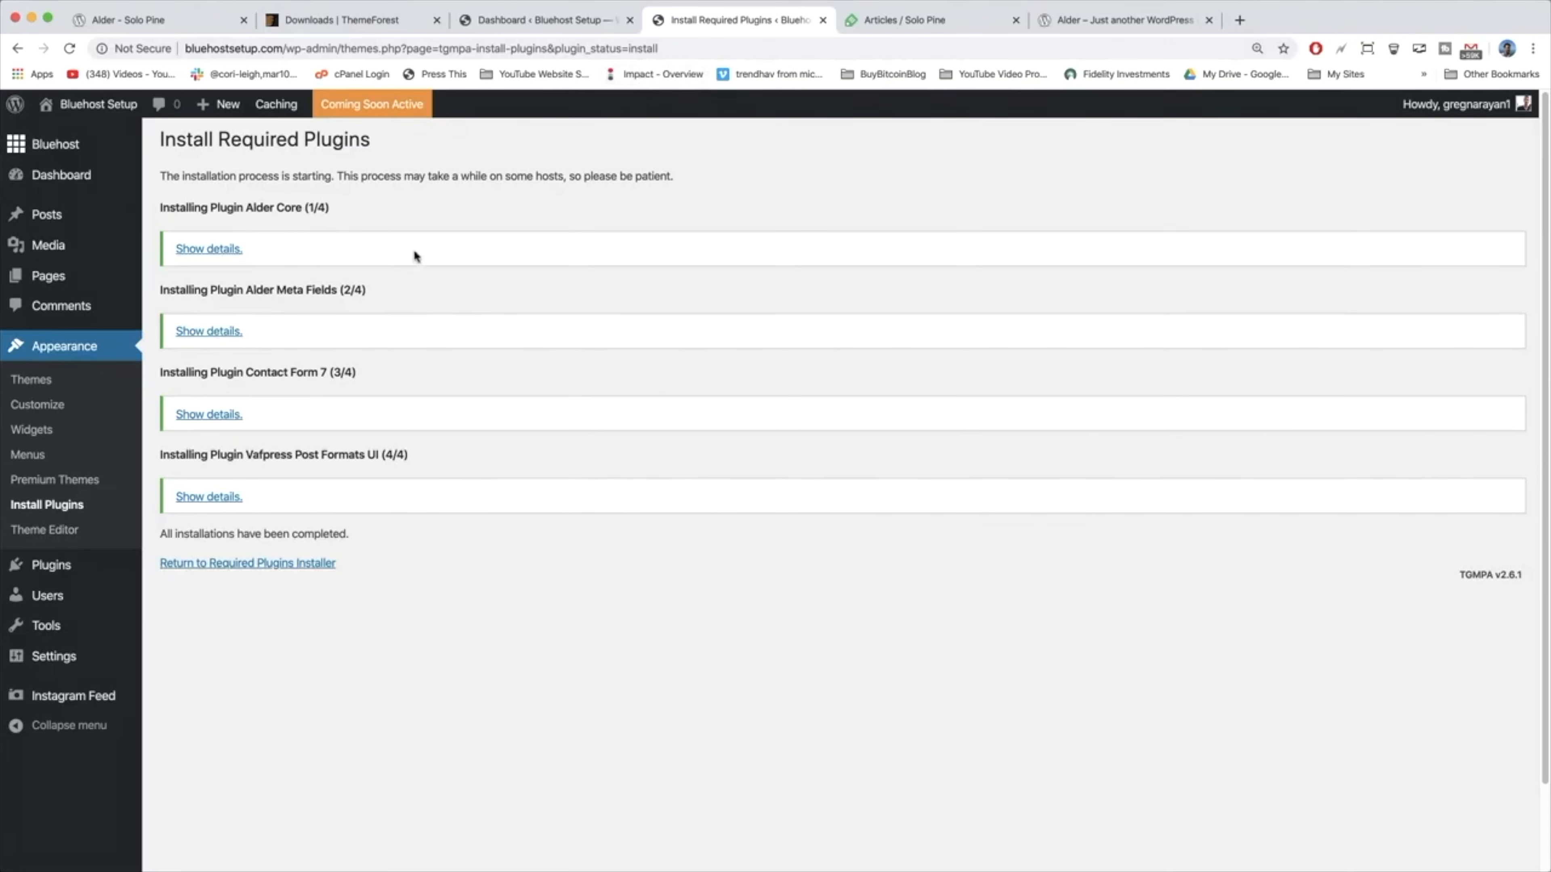
click(67, 567)
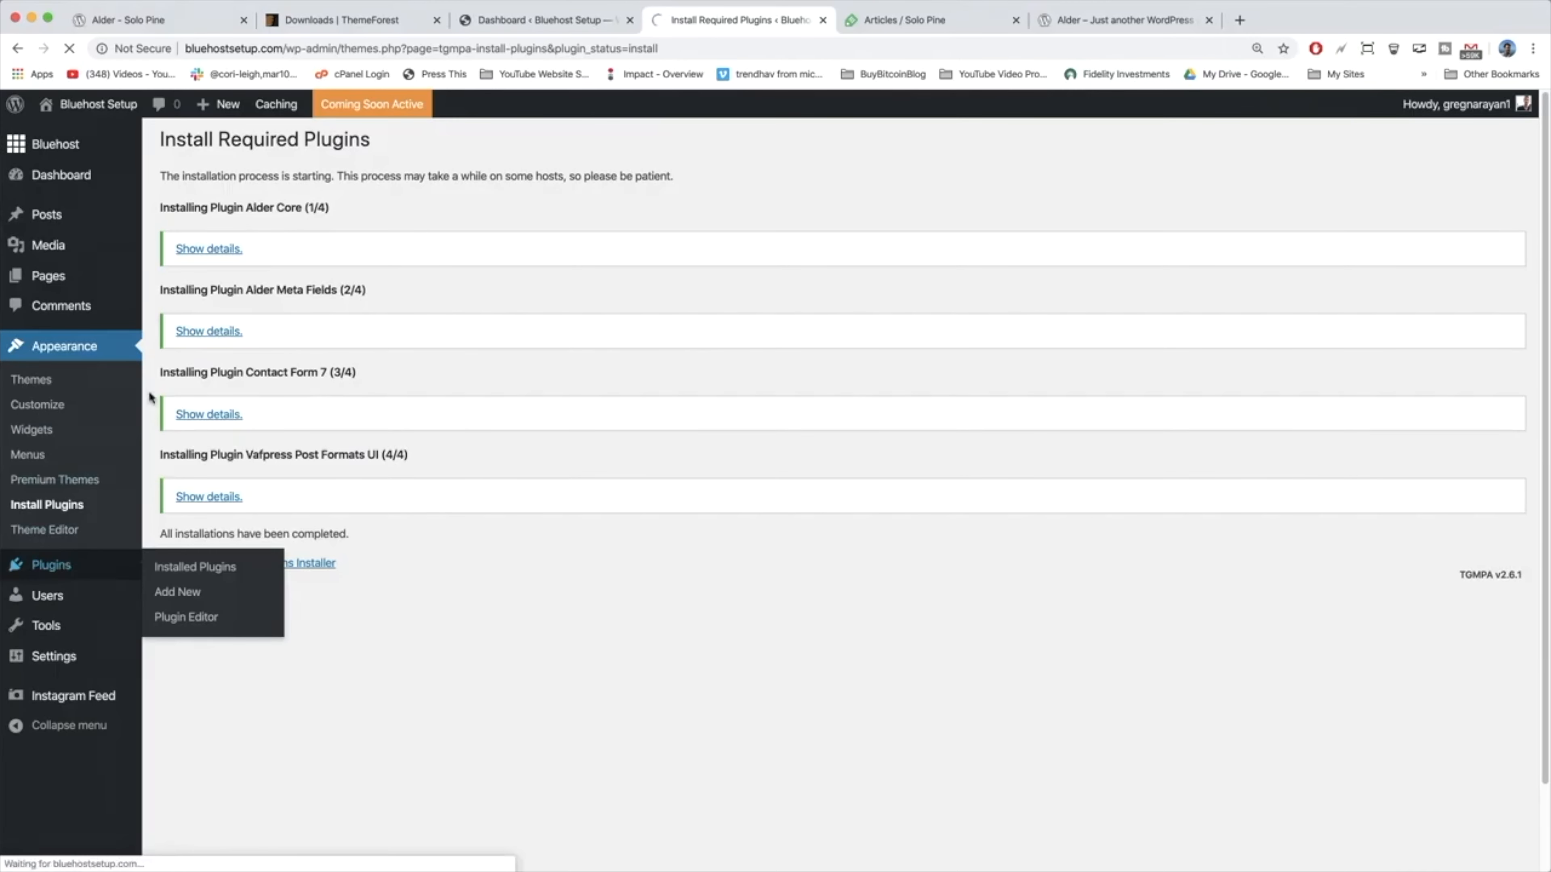
scroll(393, 382, down, 3)
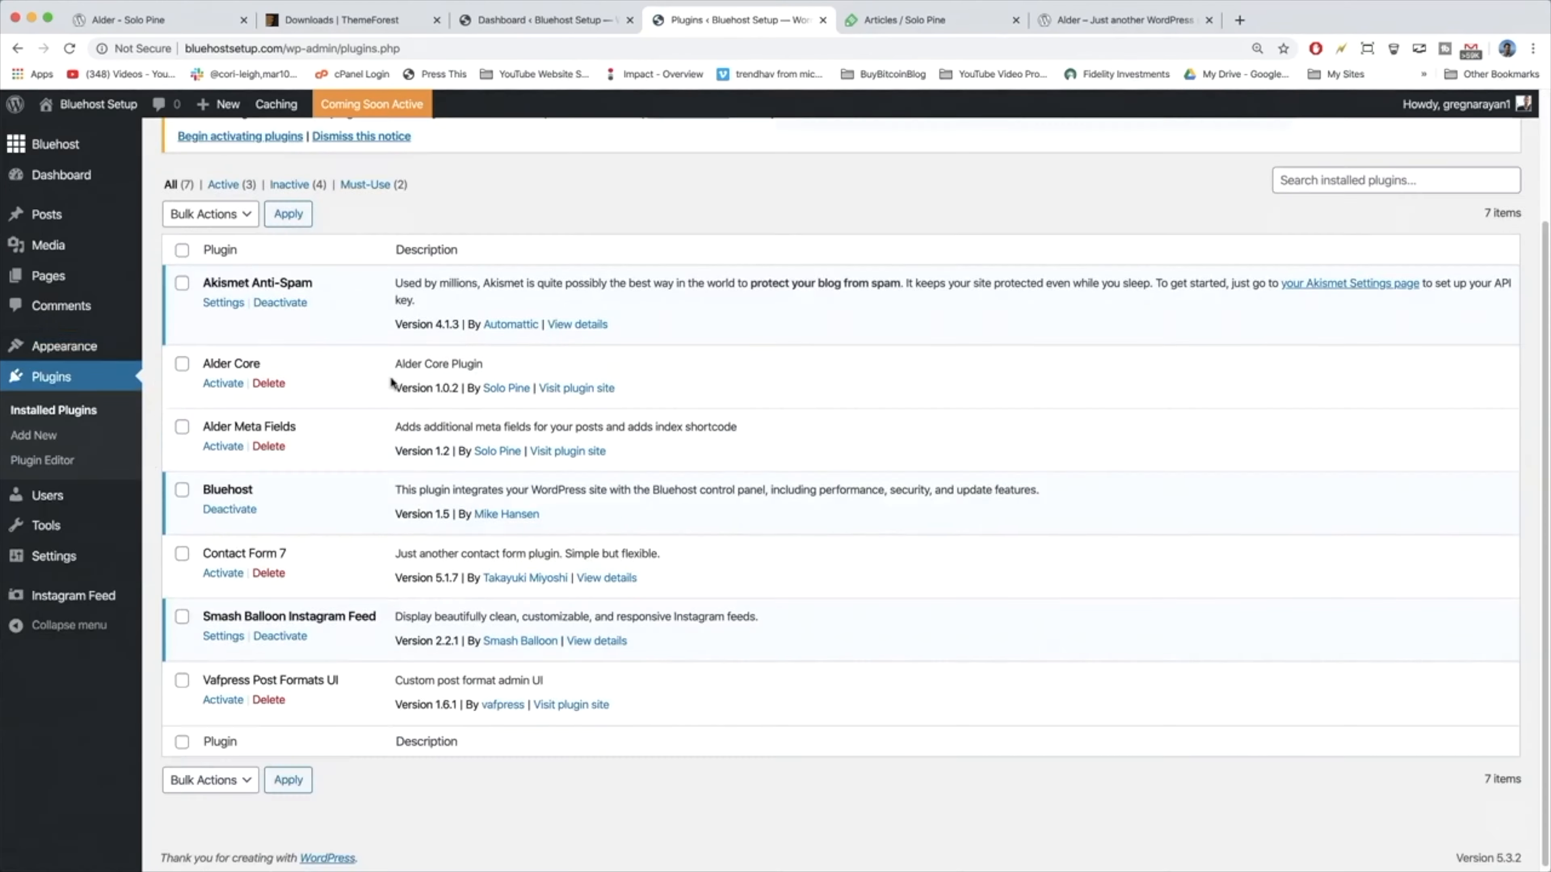
Activate Alder Core, Alder Meta Fields, Contact Form 7 and Vafpress Post Formats UI, then visit the site.
click(213, 381)
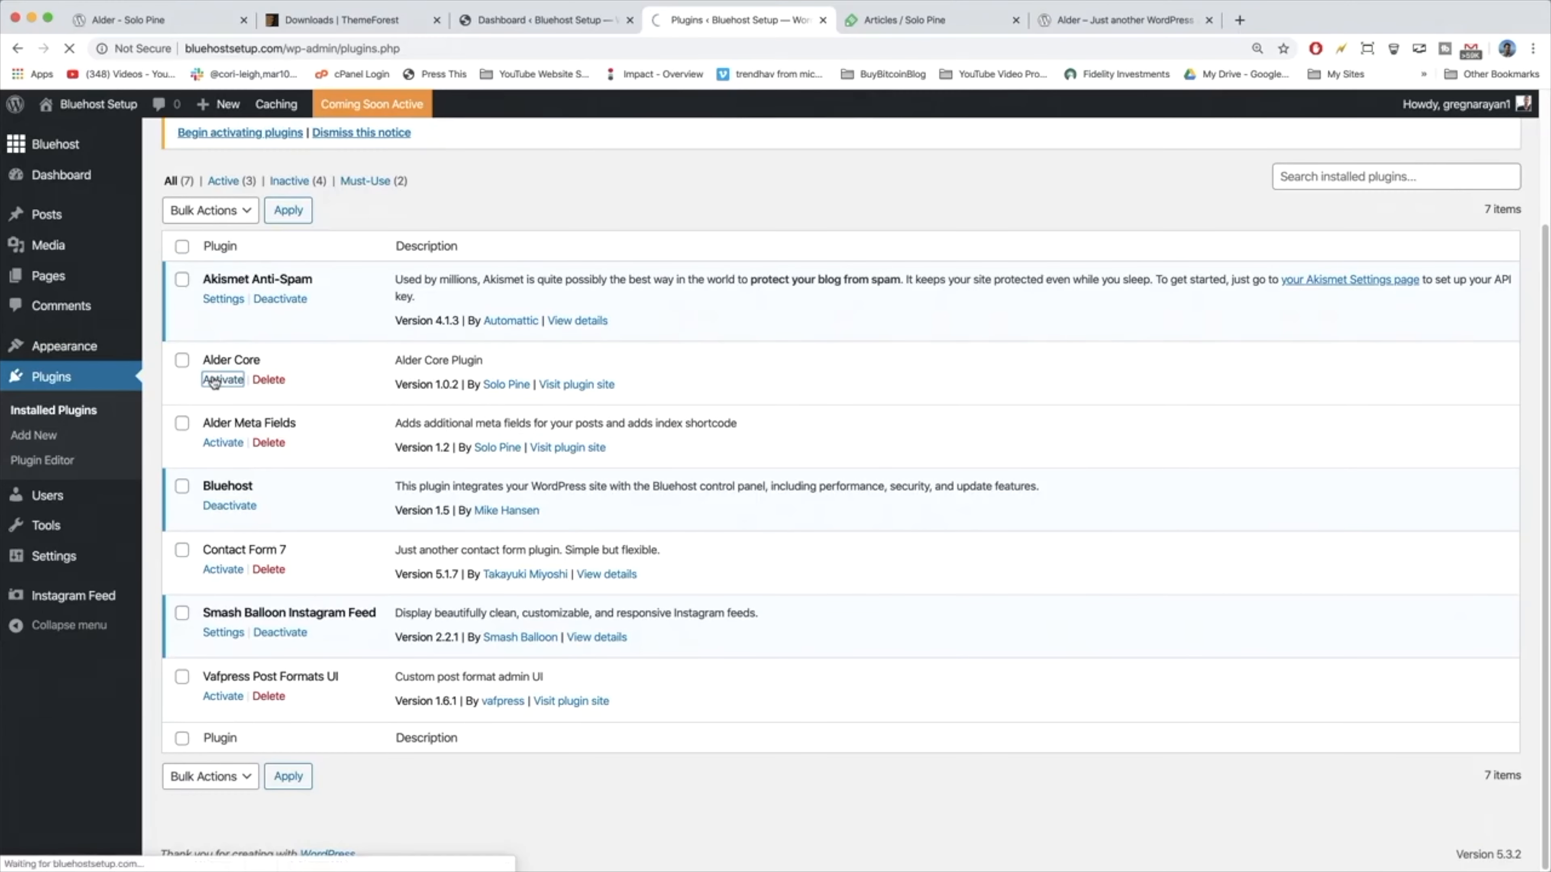
click(221, 444)
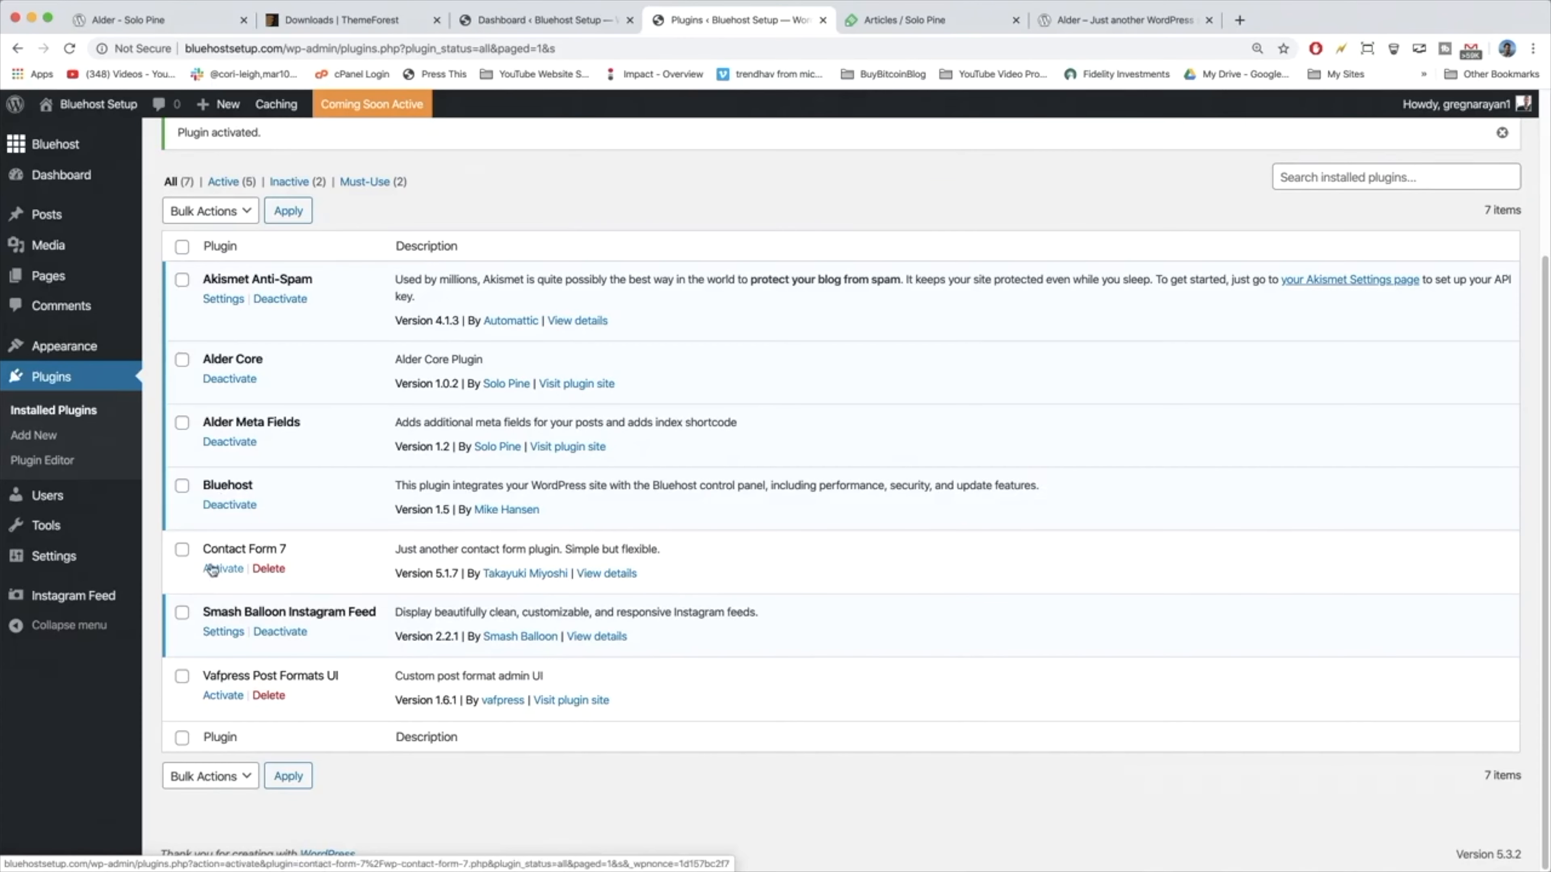
click(212, 570)
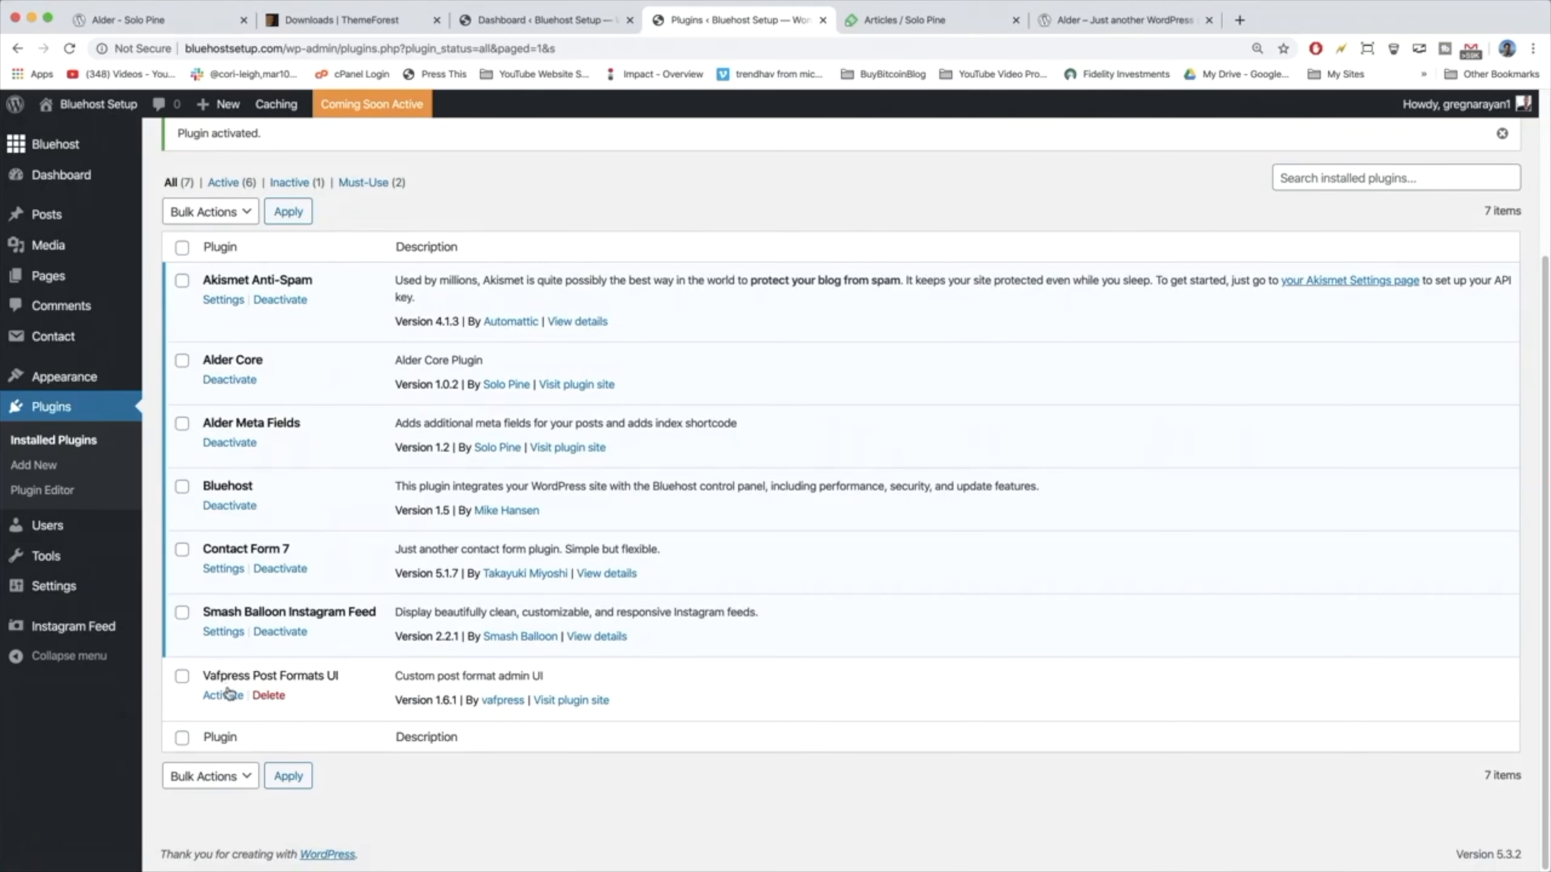
click(215, 695)
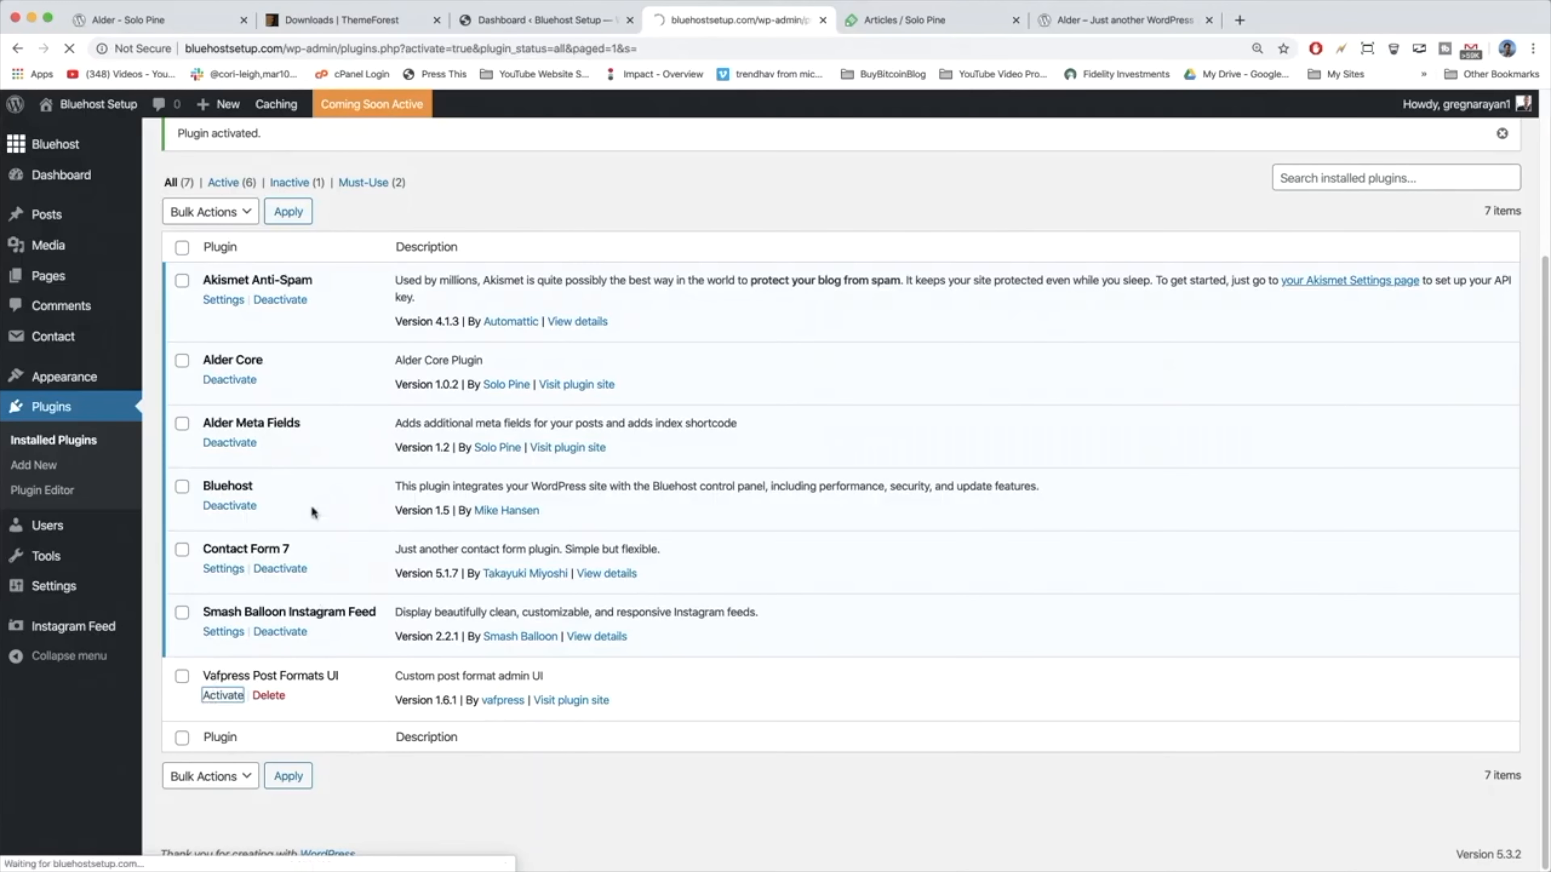
scroll(458, 457, down, 3)
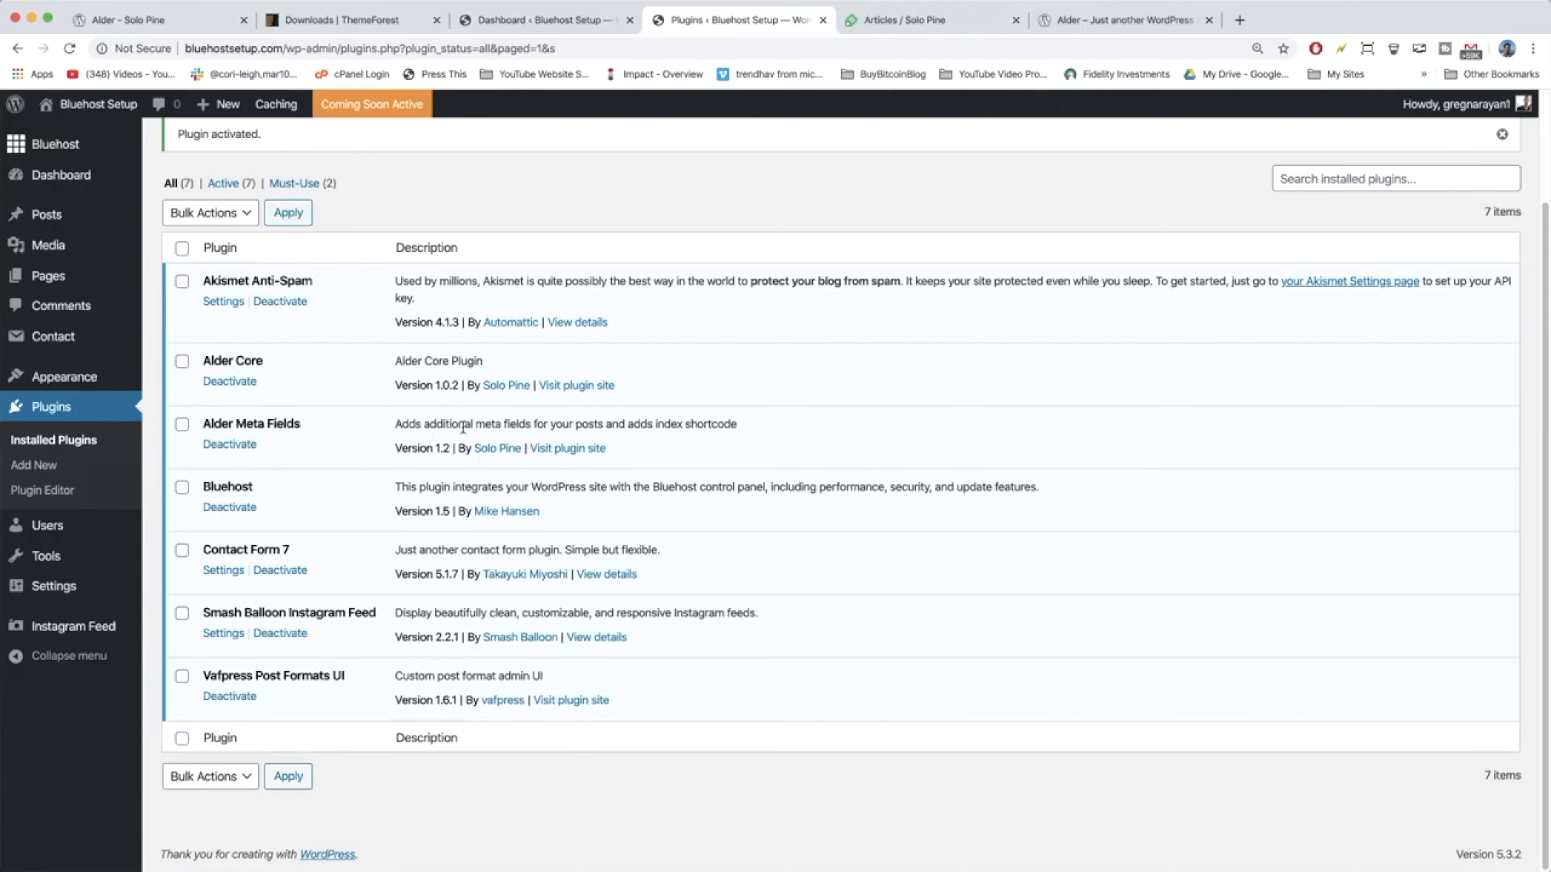
mouse_move(97, 104)
click(58, 142)
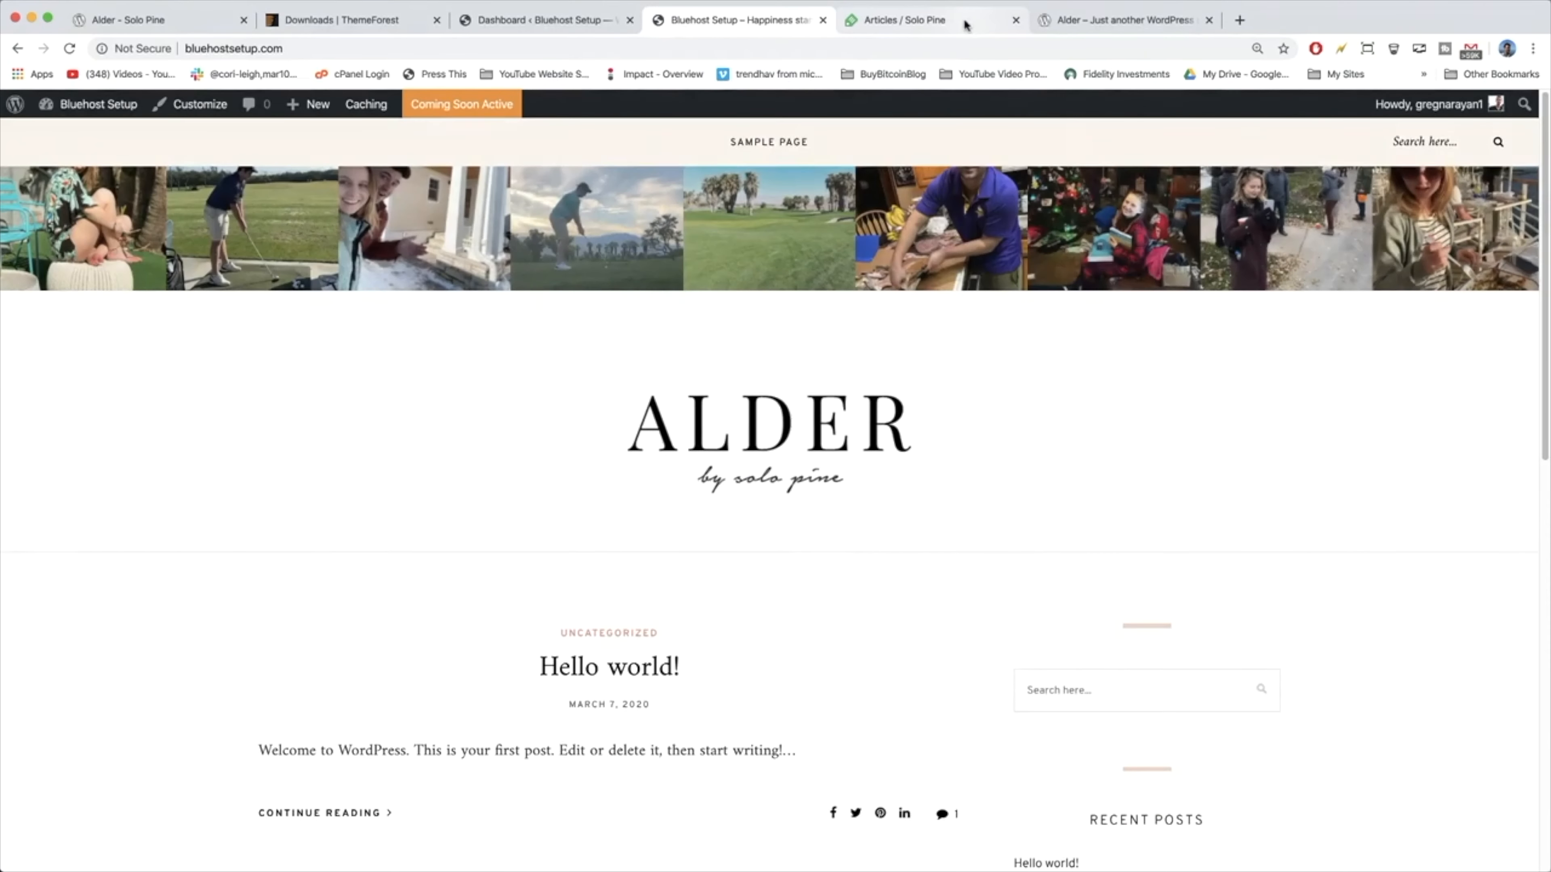
From the dashboard, open the Customizer's Social Media Settings and select the empty Facebook field.
click(964, 23)
click(1123, 20)
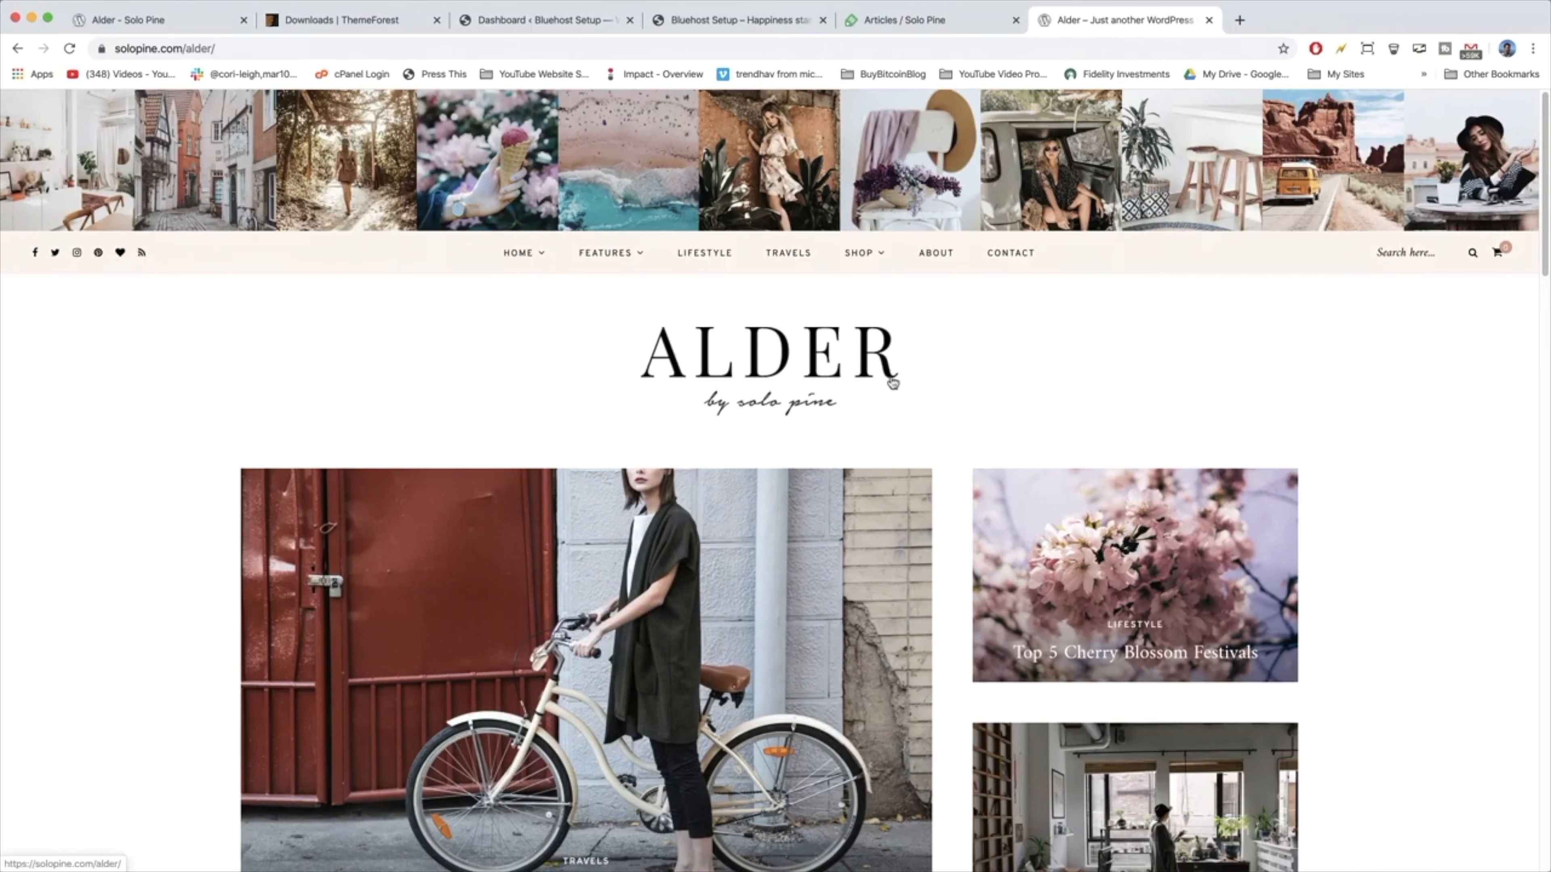
click(562, 25)
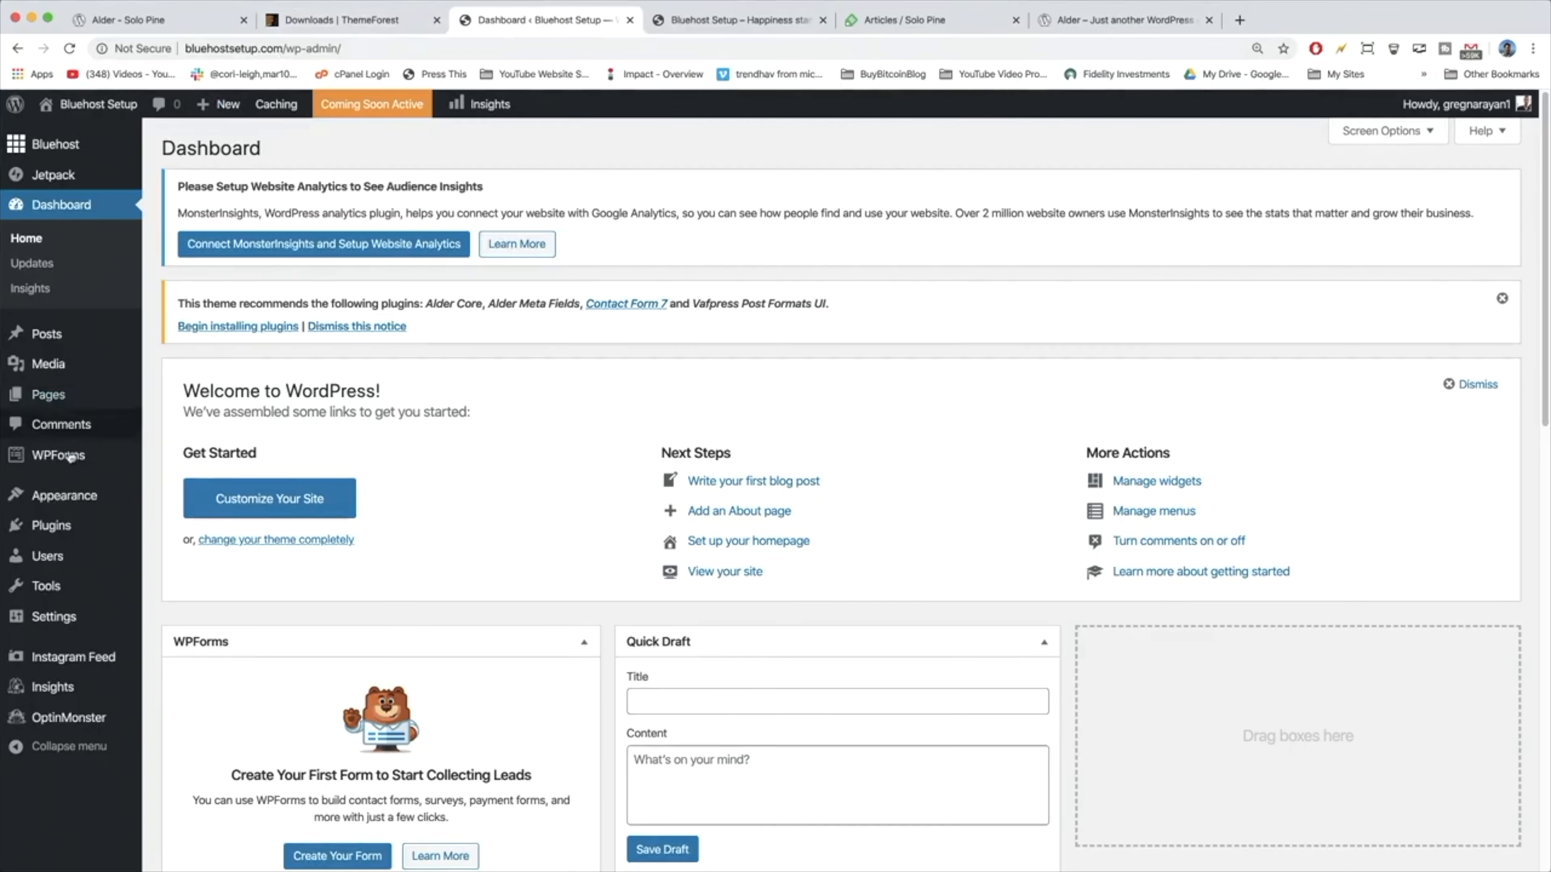
mouse_move(64, 496)
click(202, 529)
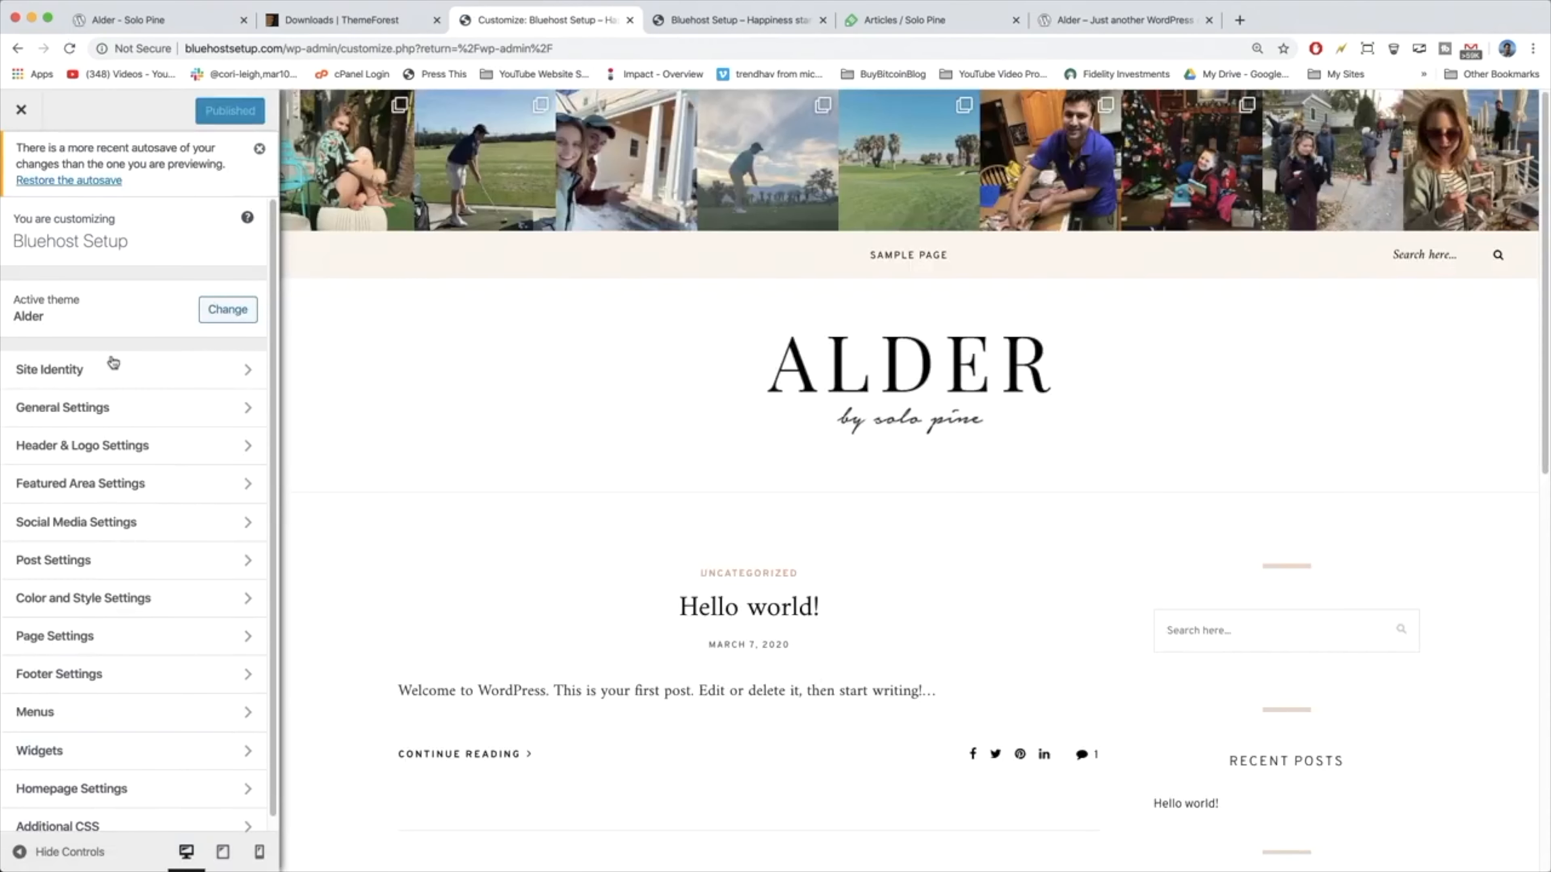
scroll(128, 422, down, 1)
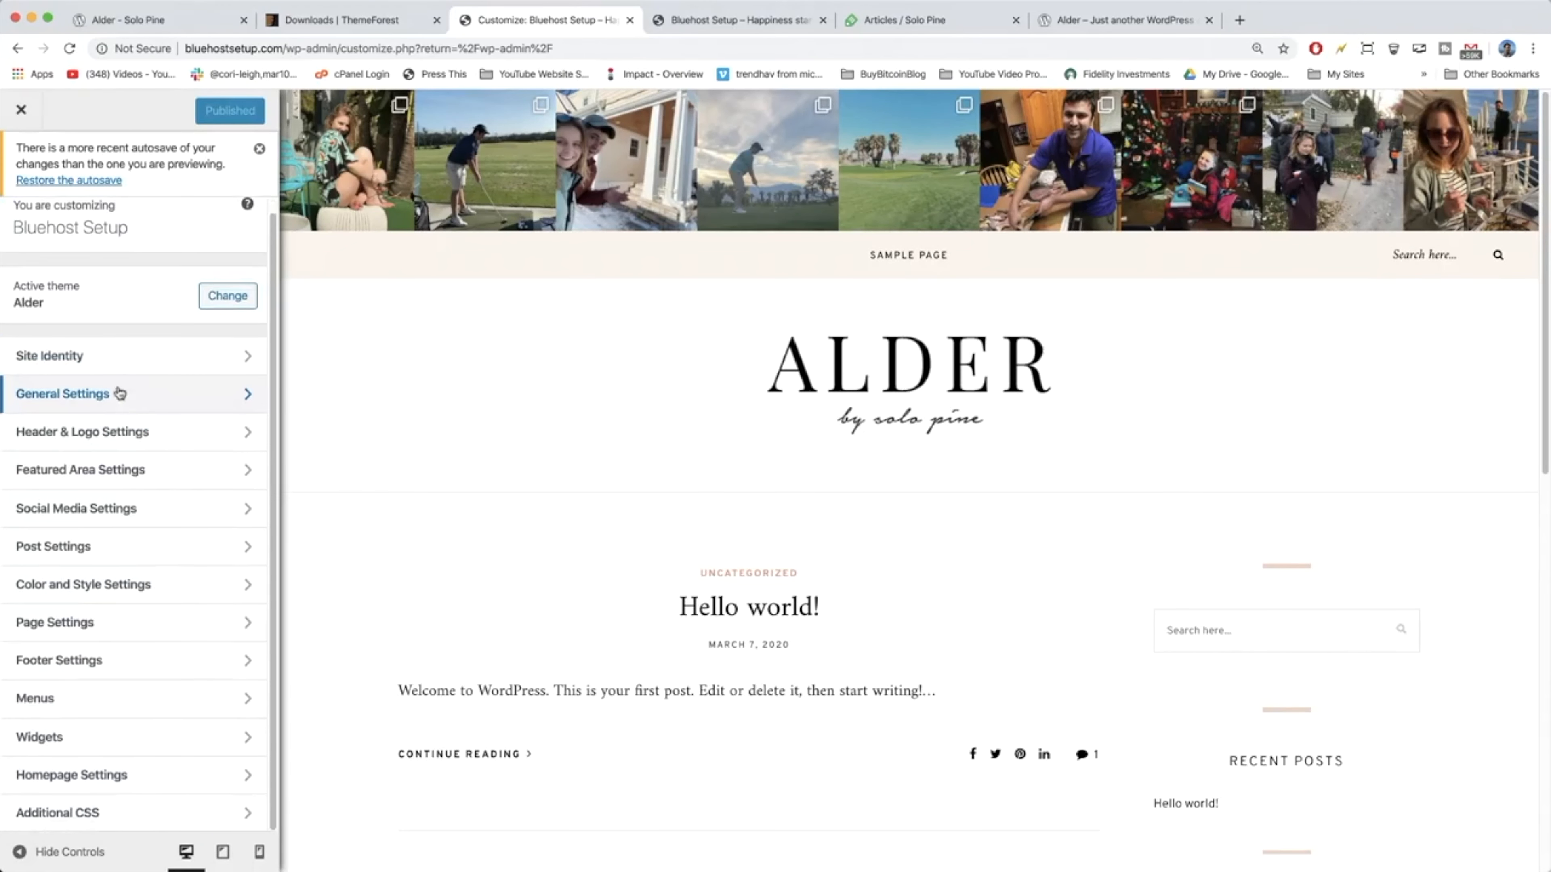
click(93, 508)
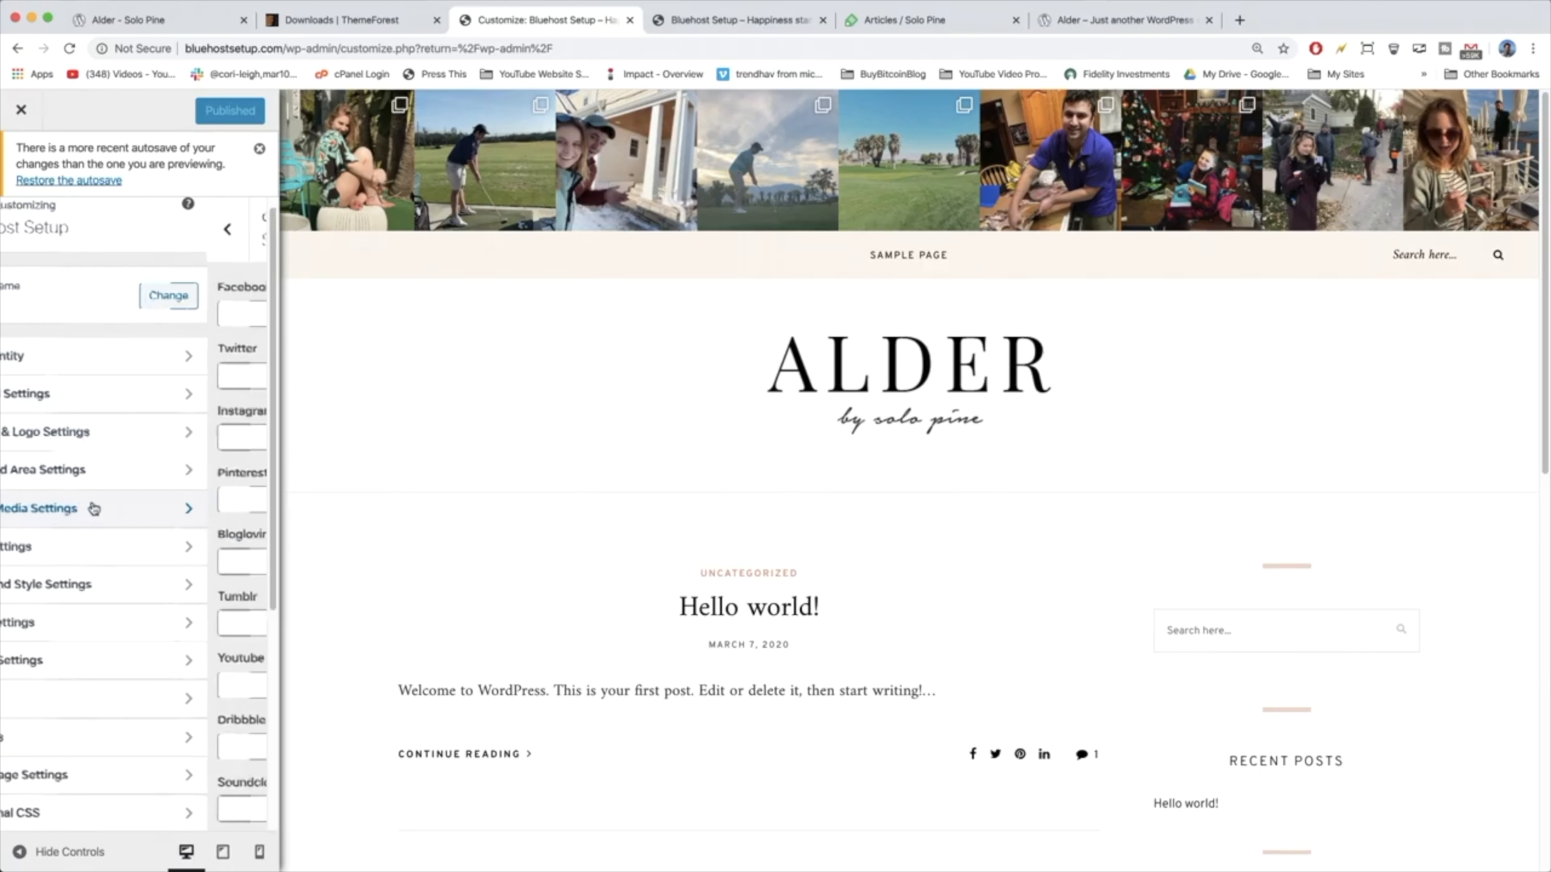
click(70, 313)
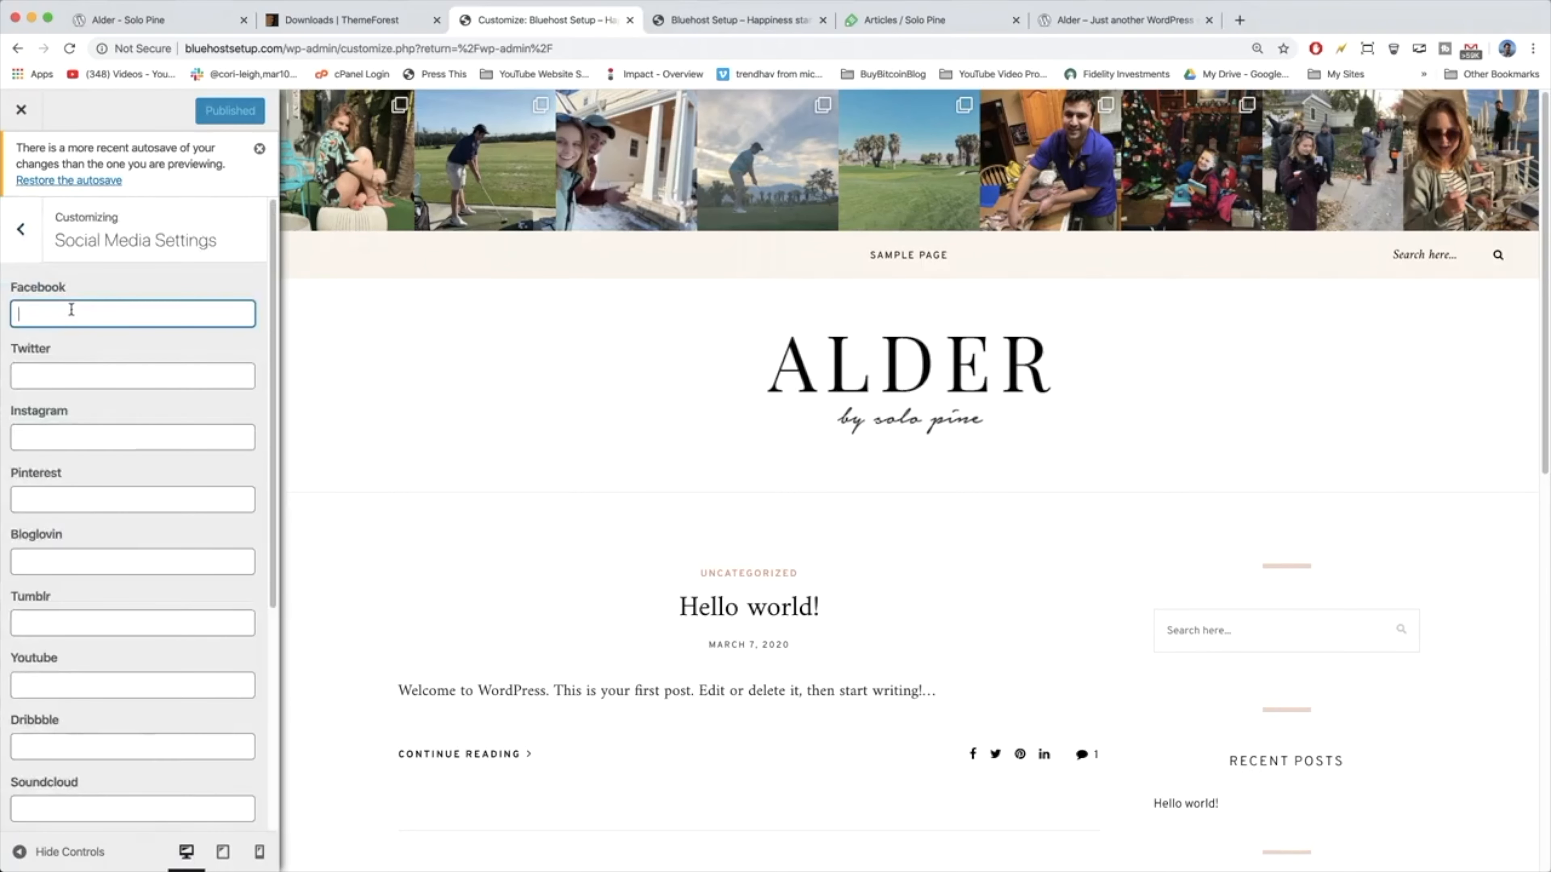
click(76, 374)
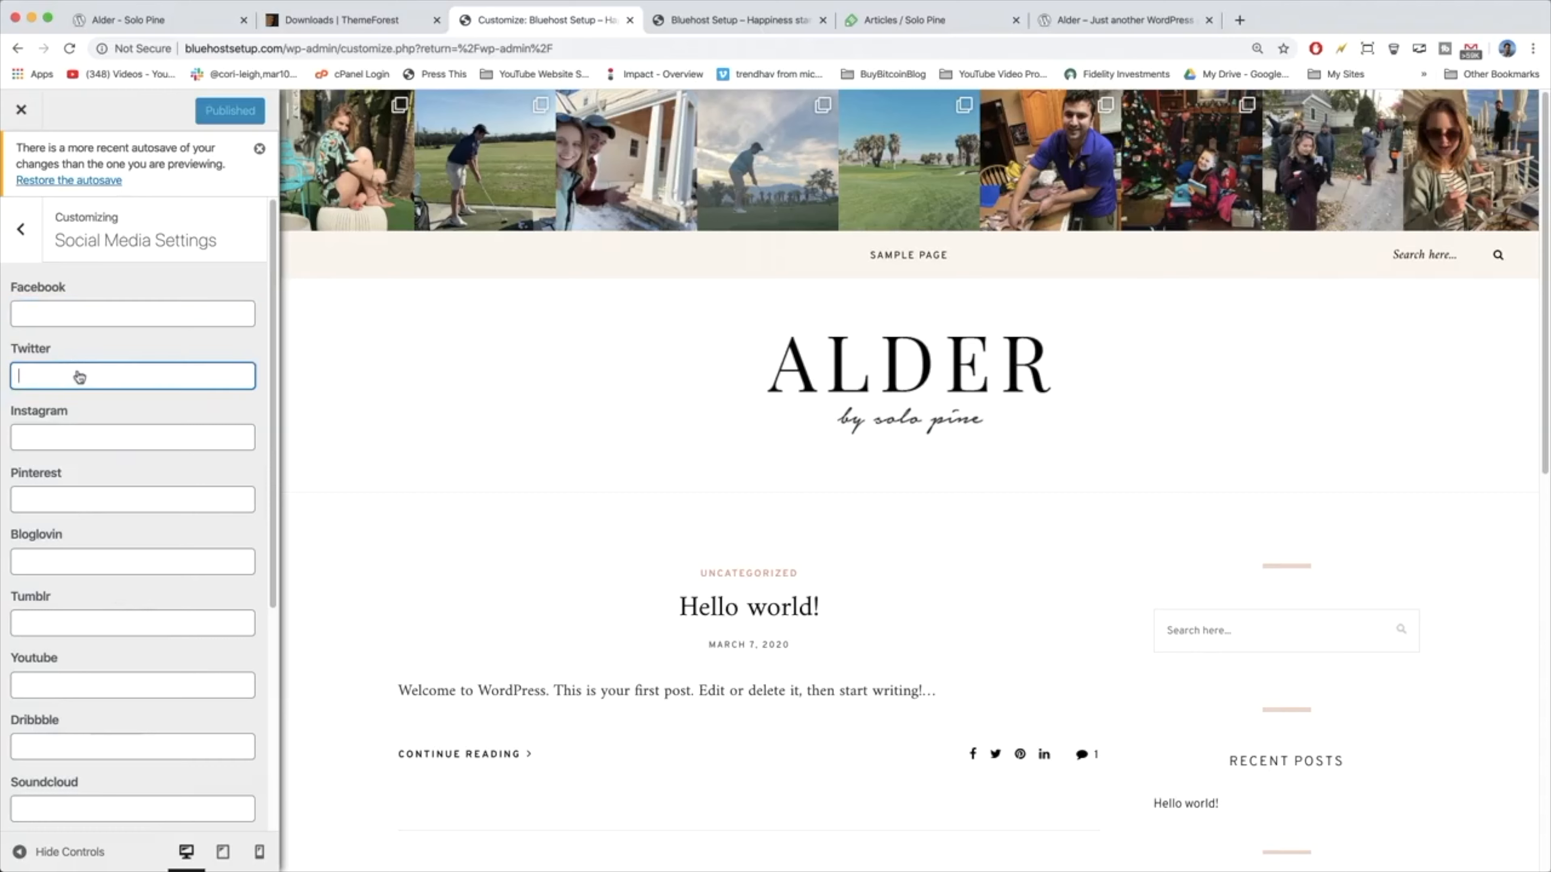
click(72, 308)
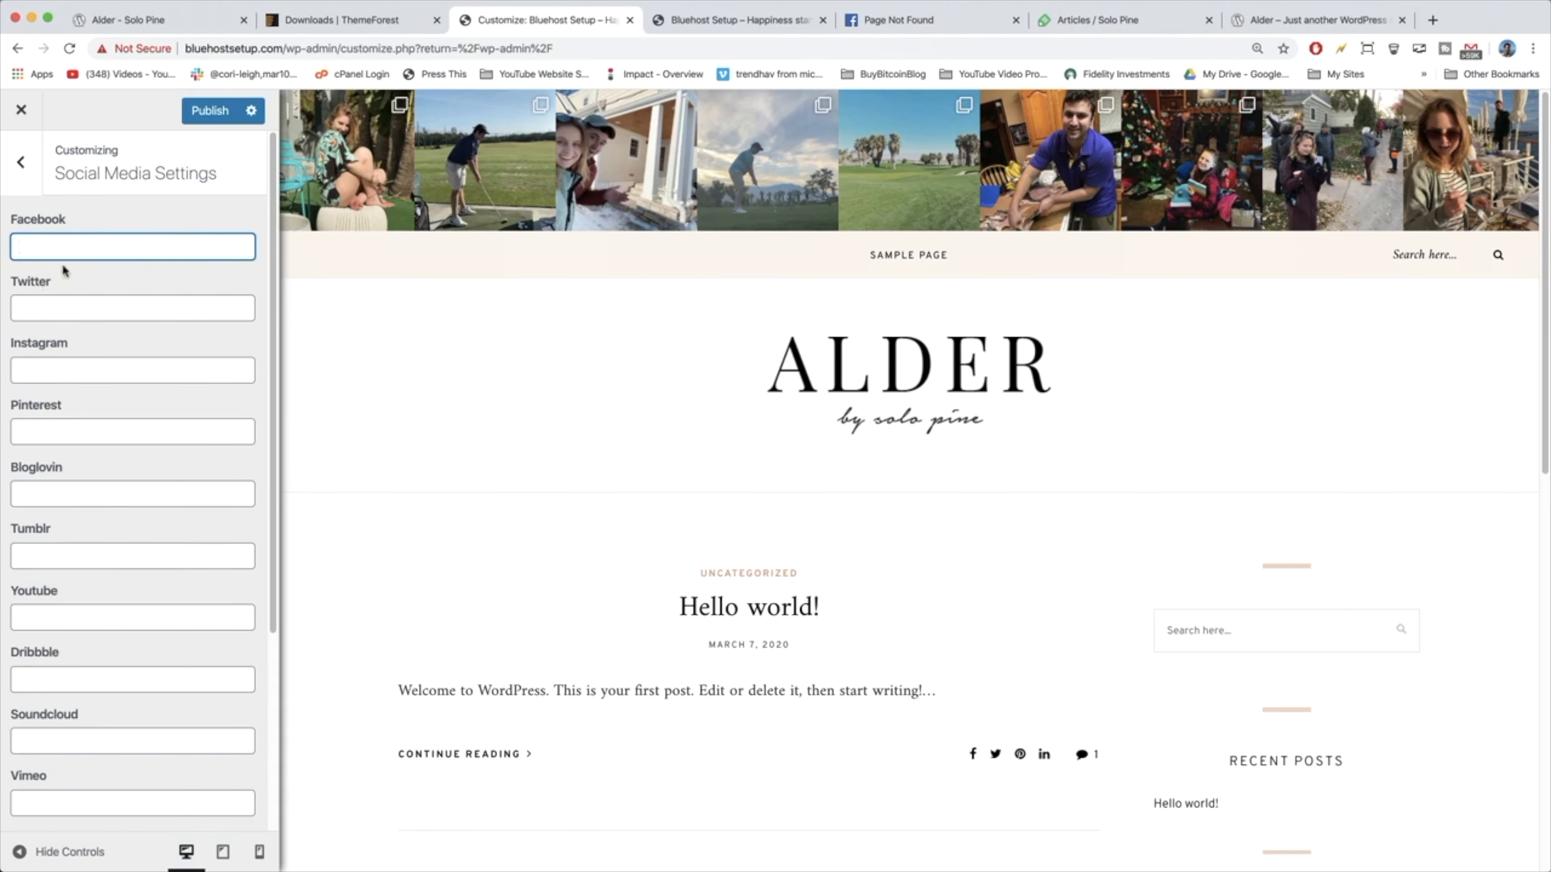
Dismiss Facebook's notification prompt and correct the address to load the DearBlogger Coffee Chat group.
click(932, 28)
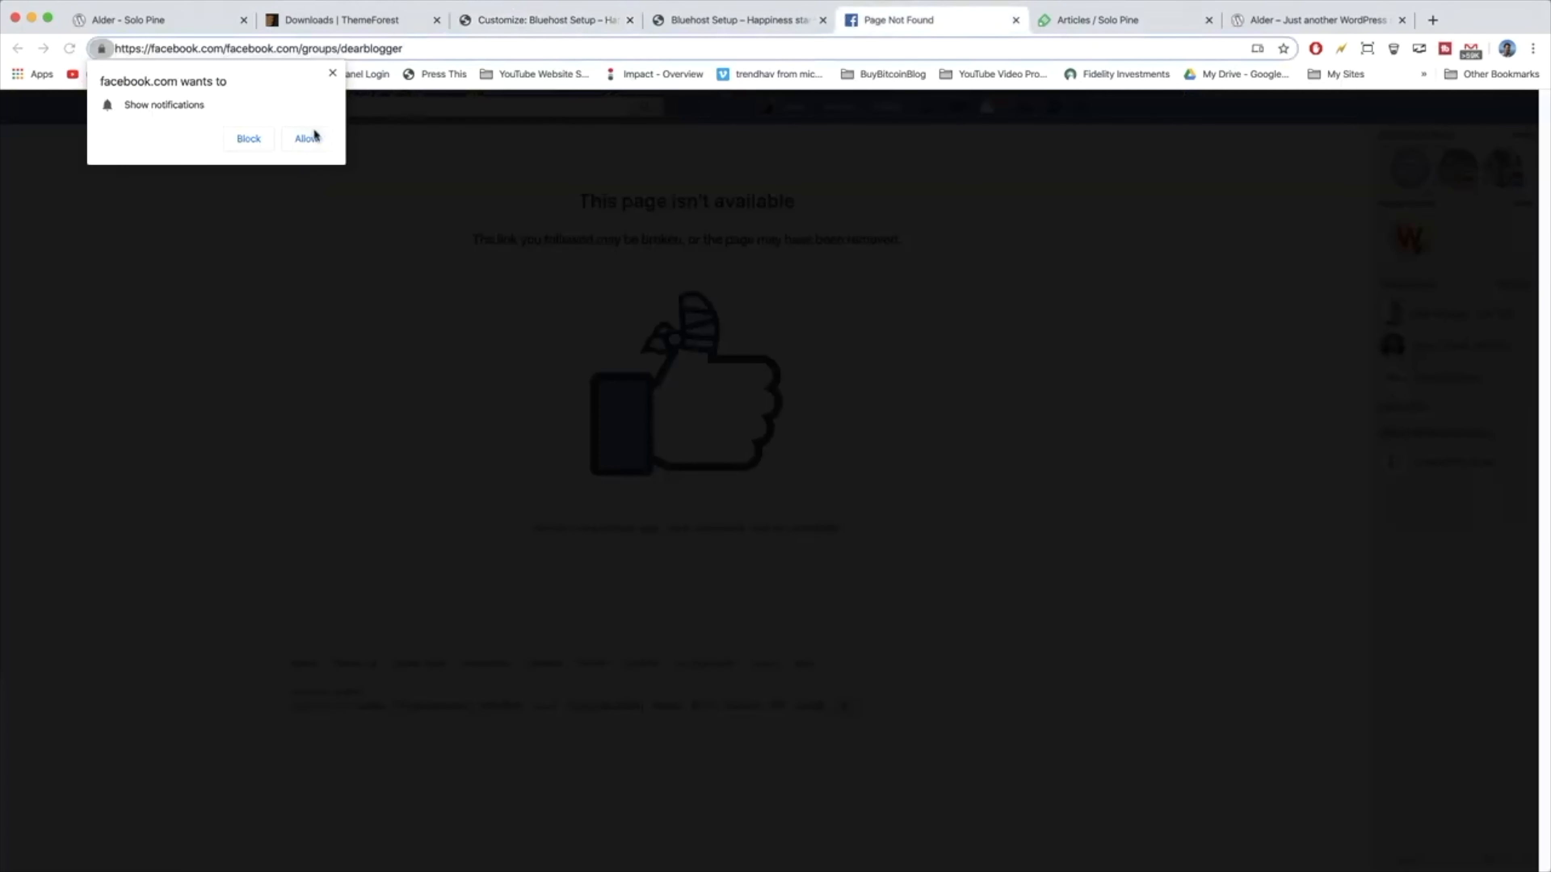
click(332, 73)
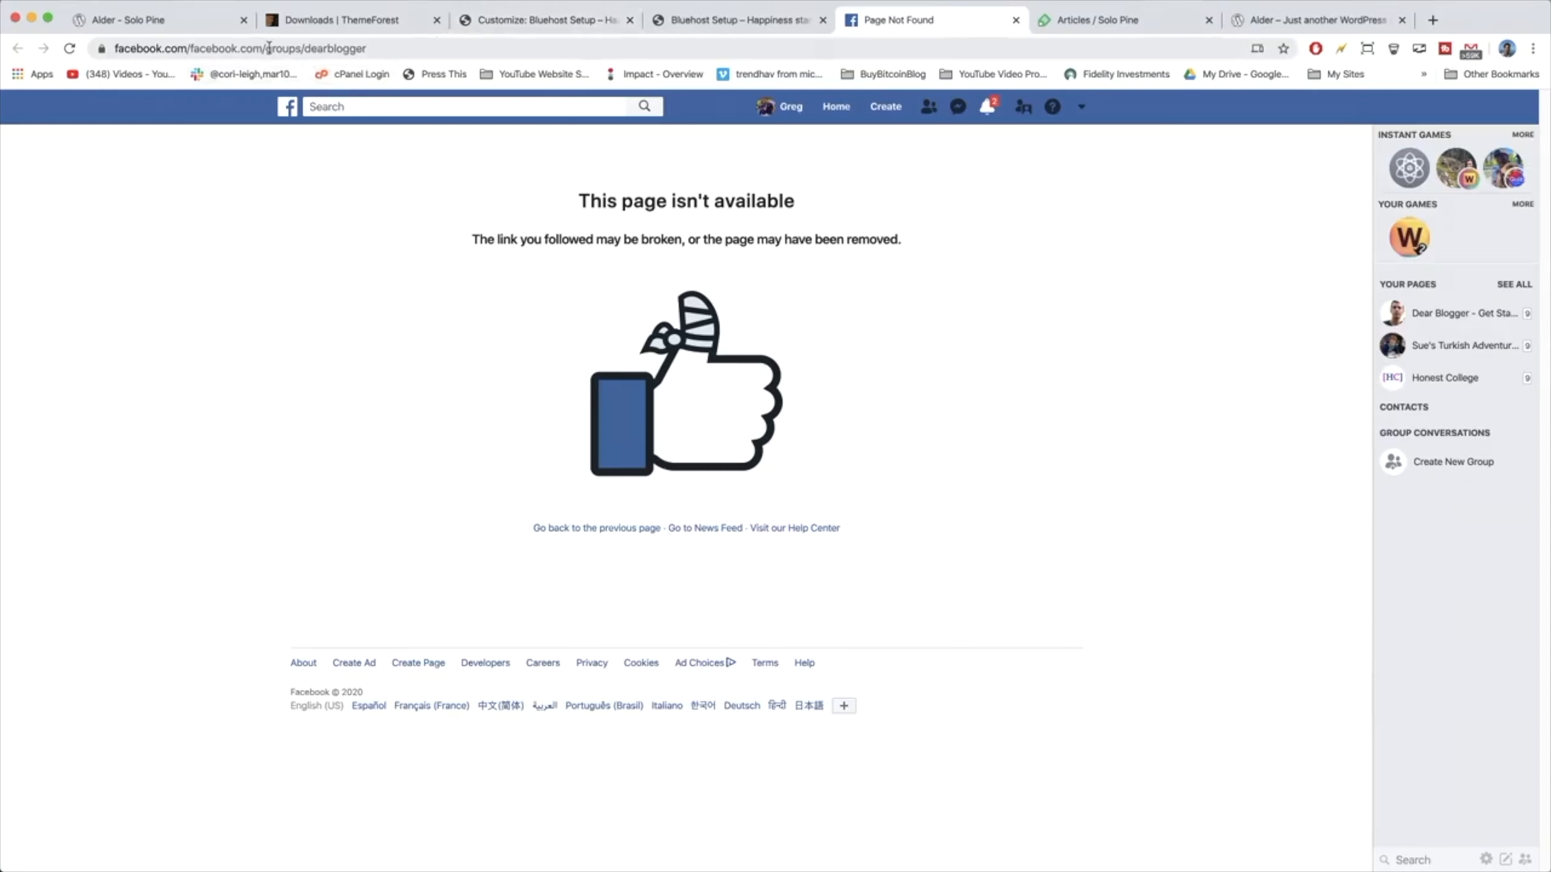
drag(190, 49, 52, 47)
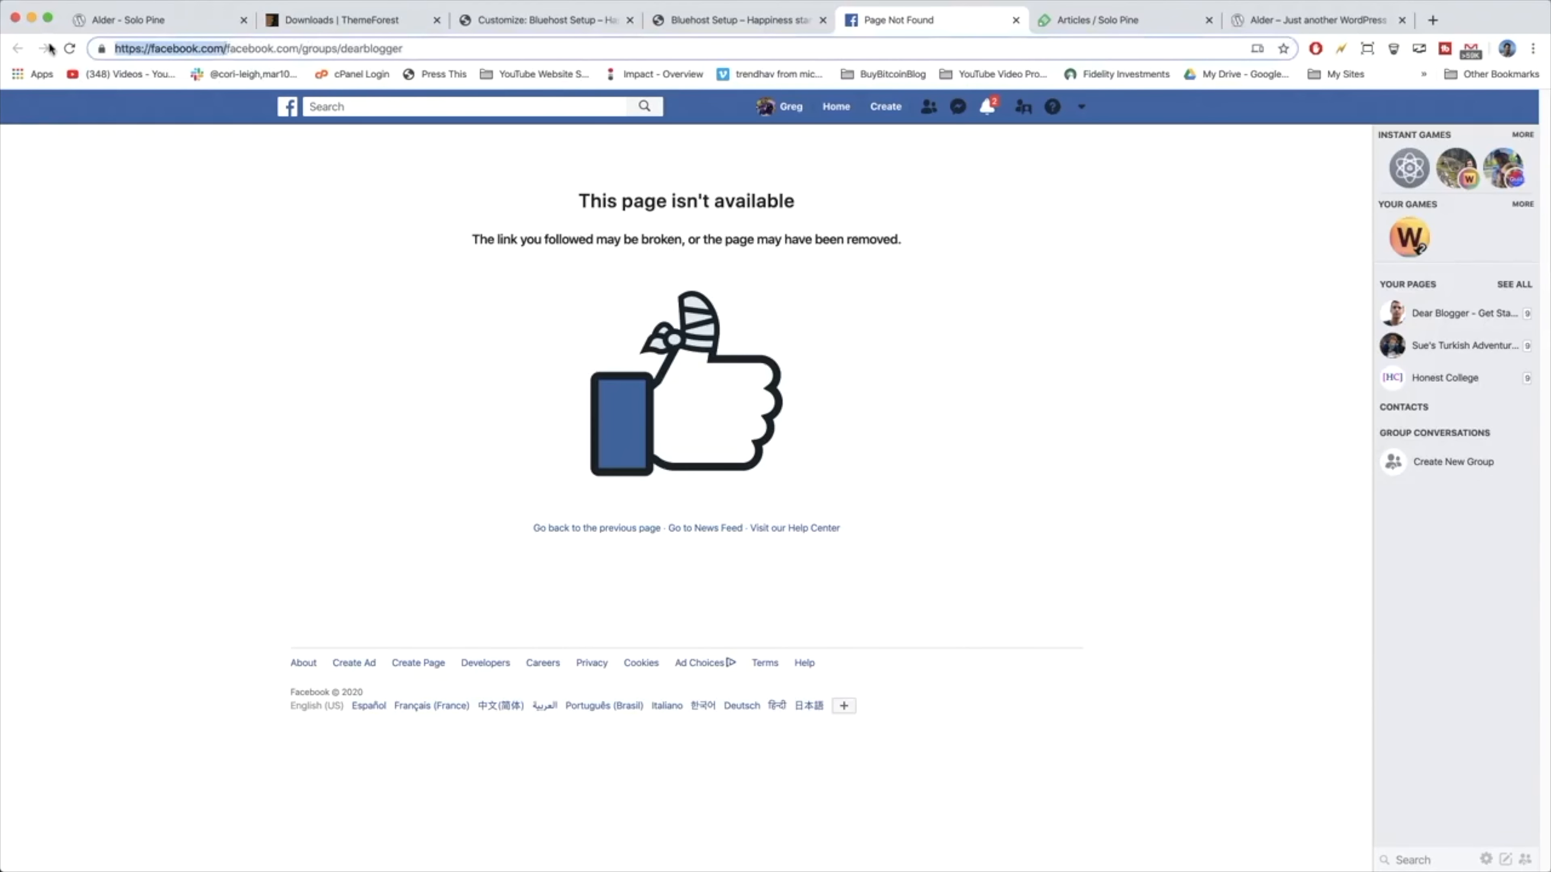
key(BackSpace)
key(Return)
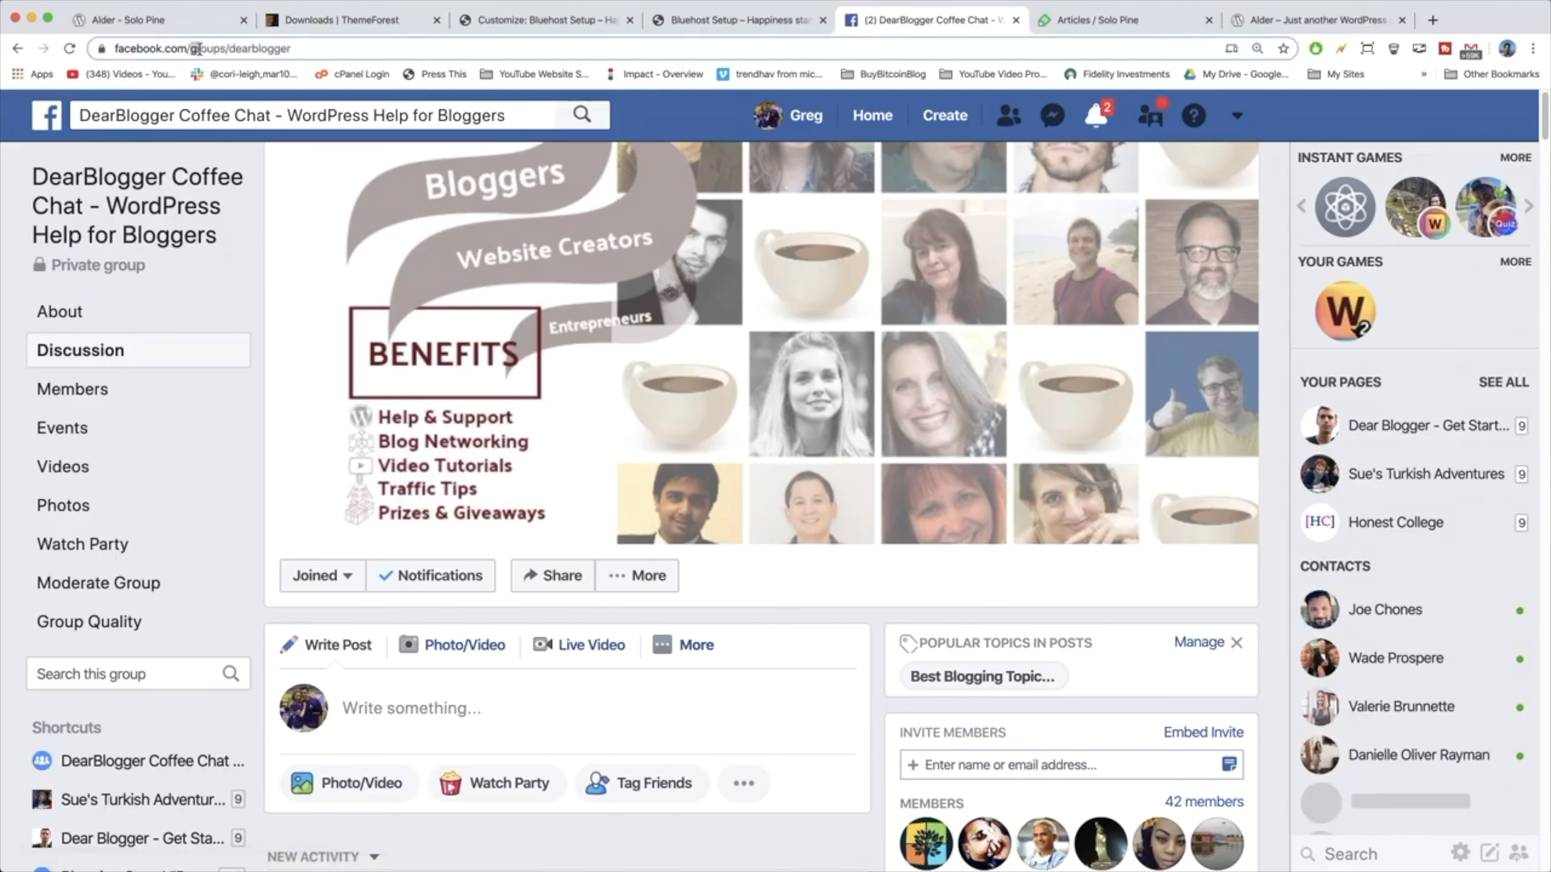
Copy the groups/dearblogger path from the address bar and return to Social Media Settings.
click(257, 48)
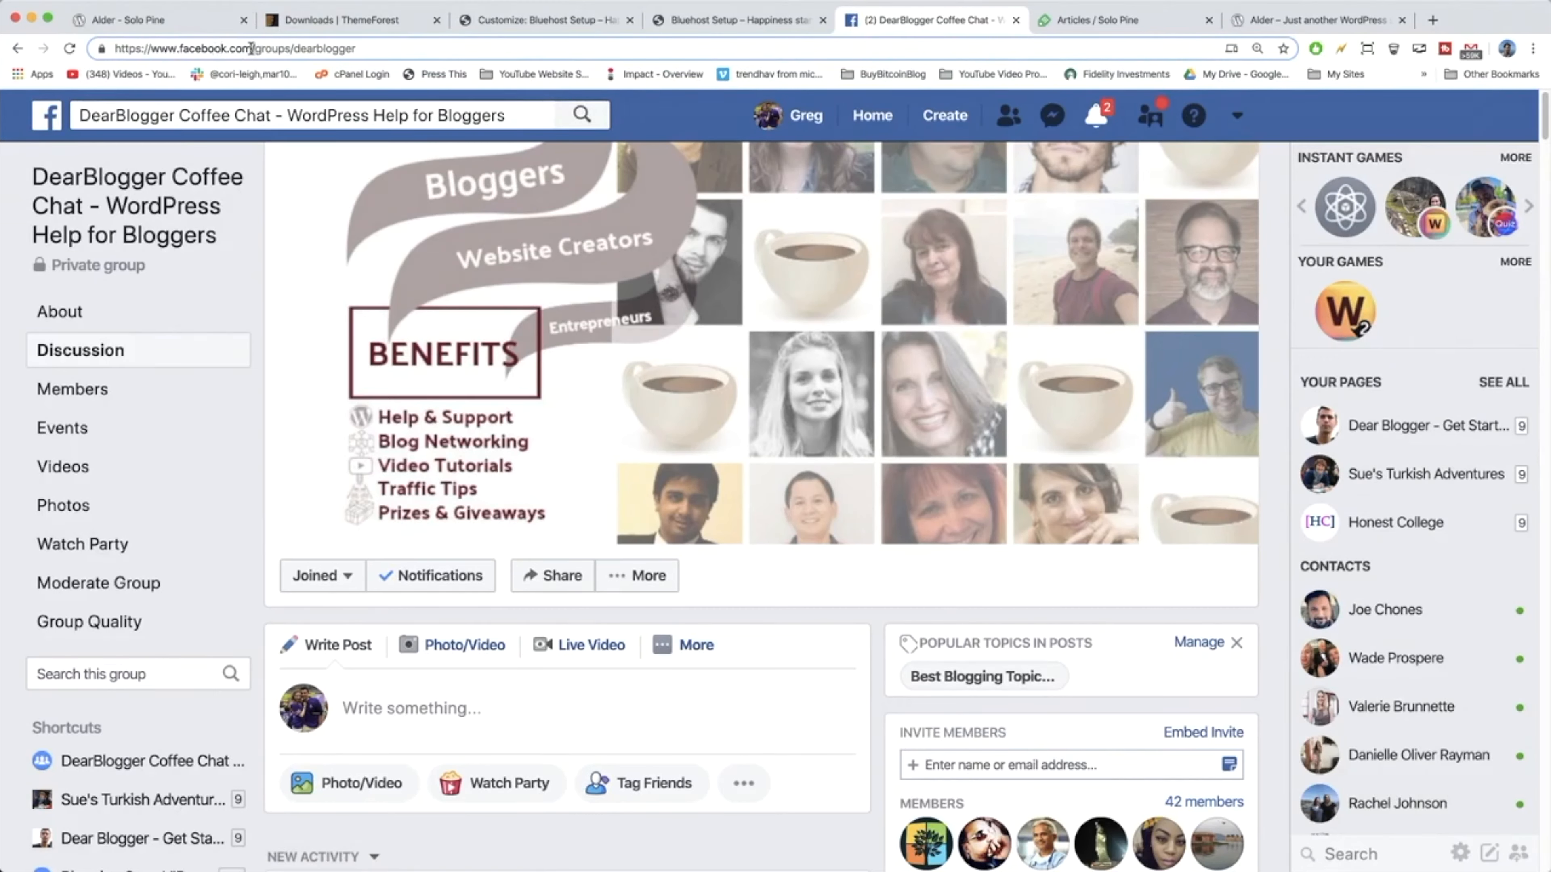
drag(261, 49, 382, 50)
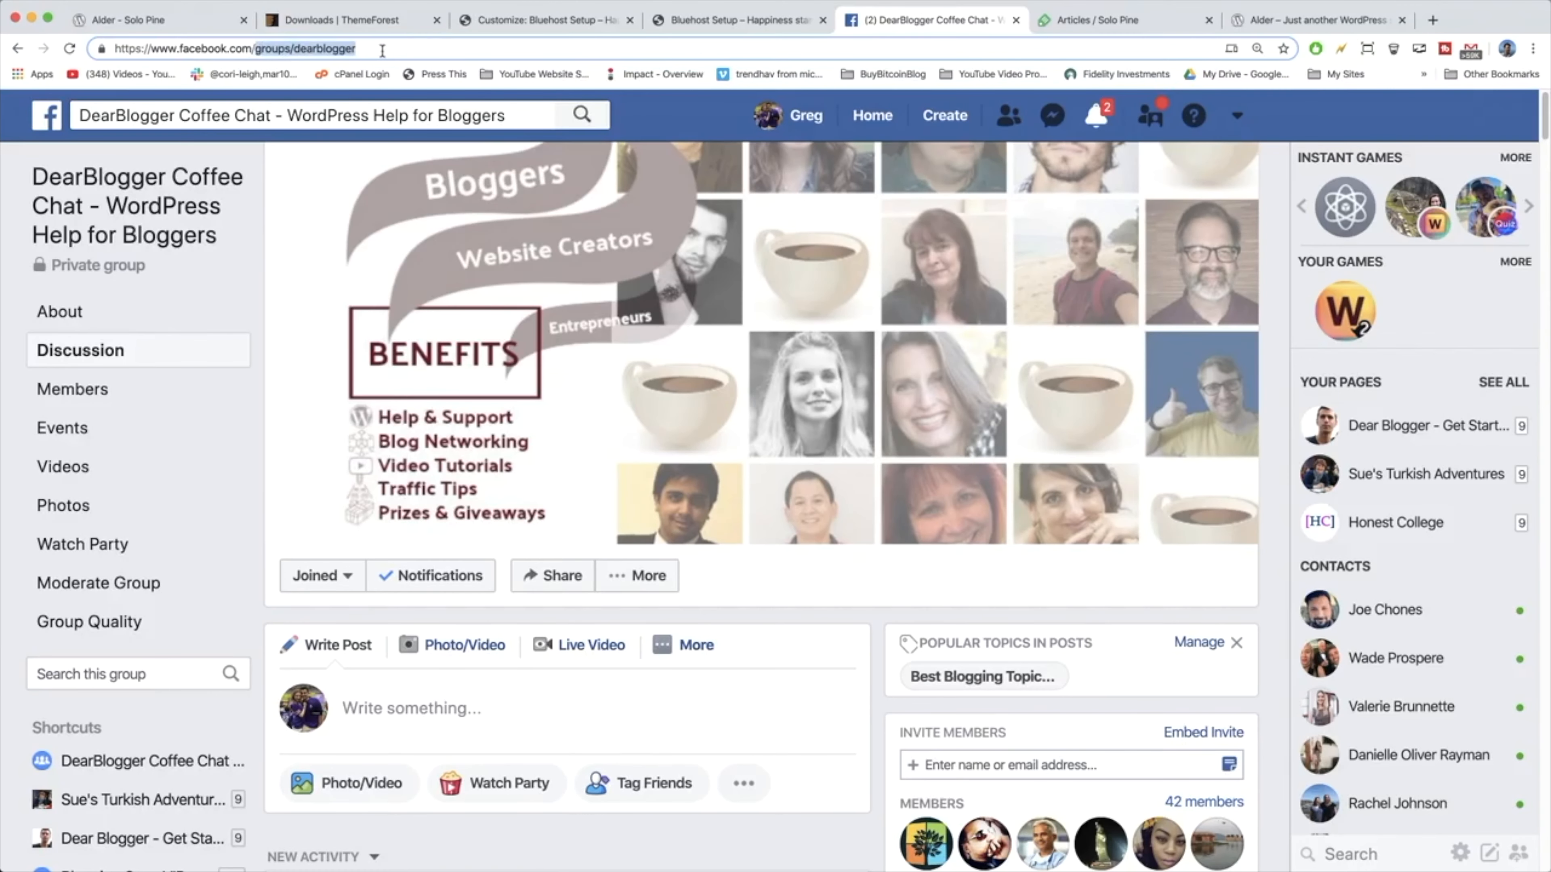
right_click(283, 50)
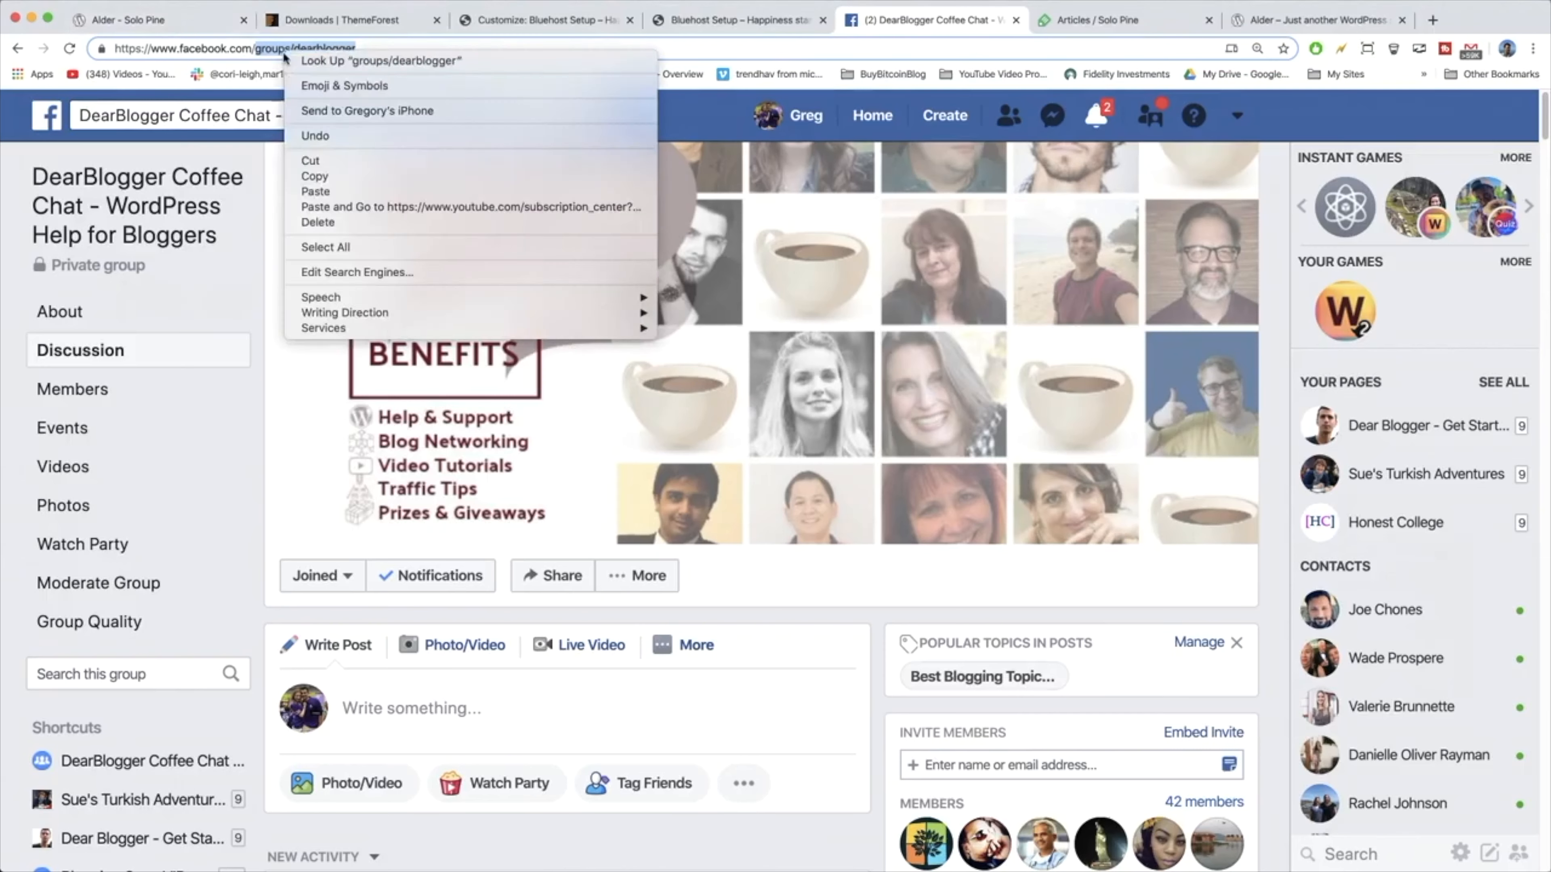
click(342, 178)
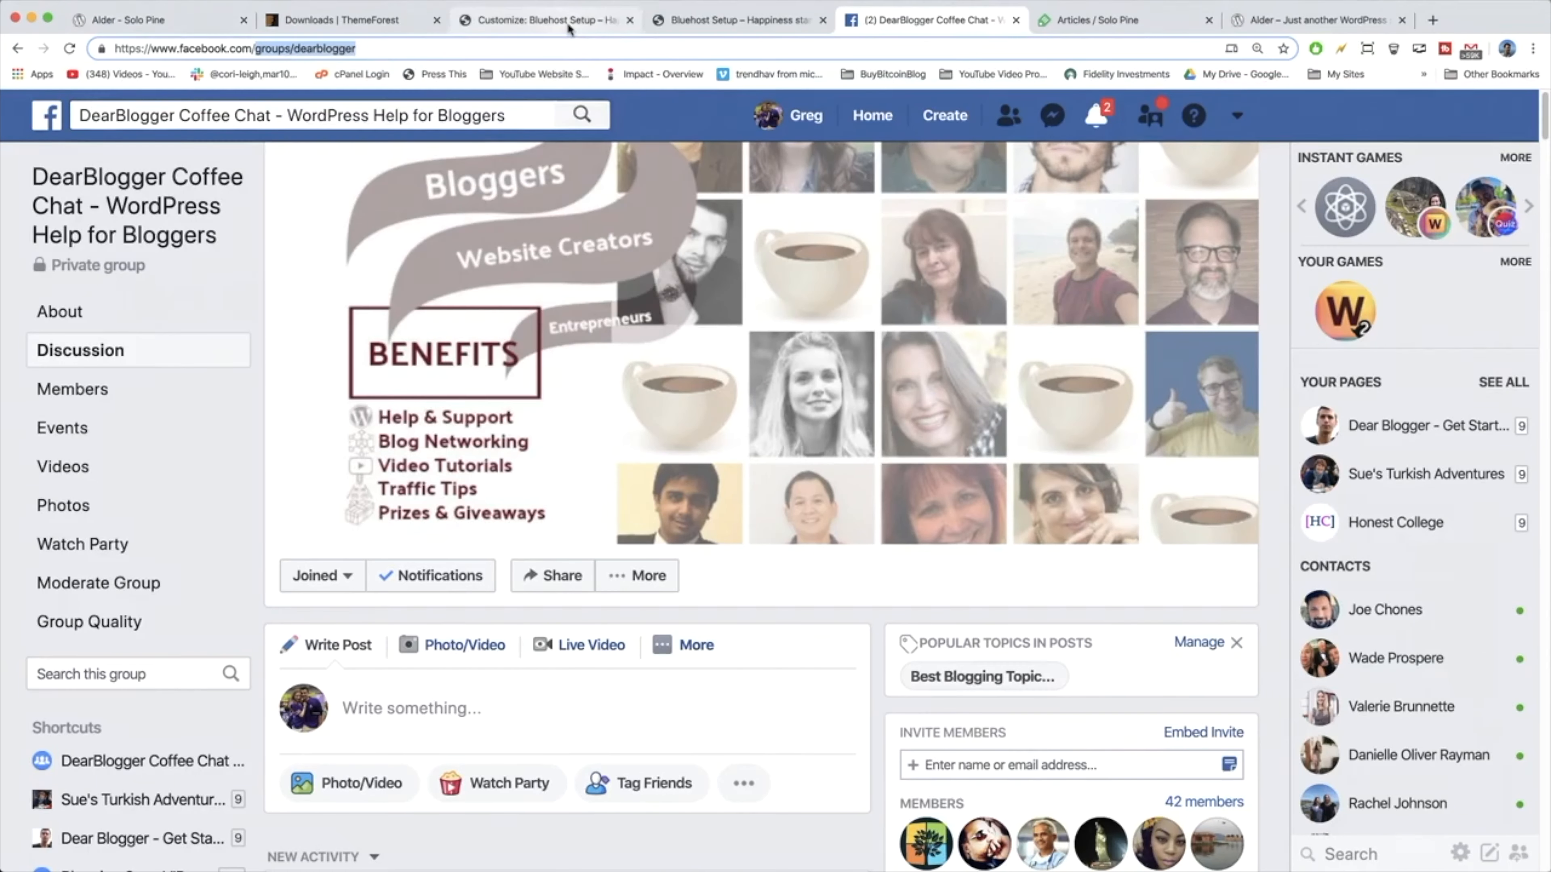
click(563, 22)
right_click(62, 245)
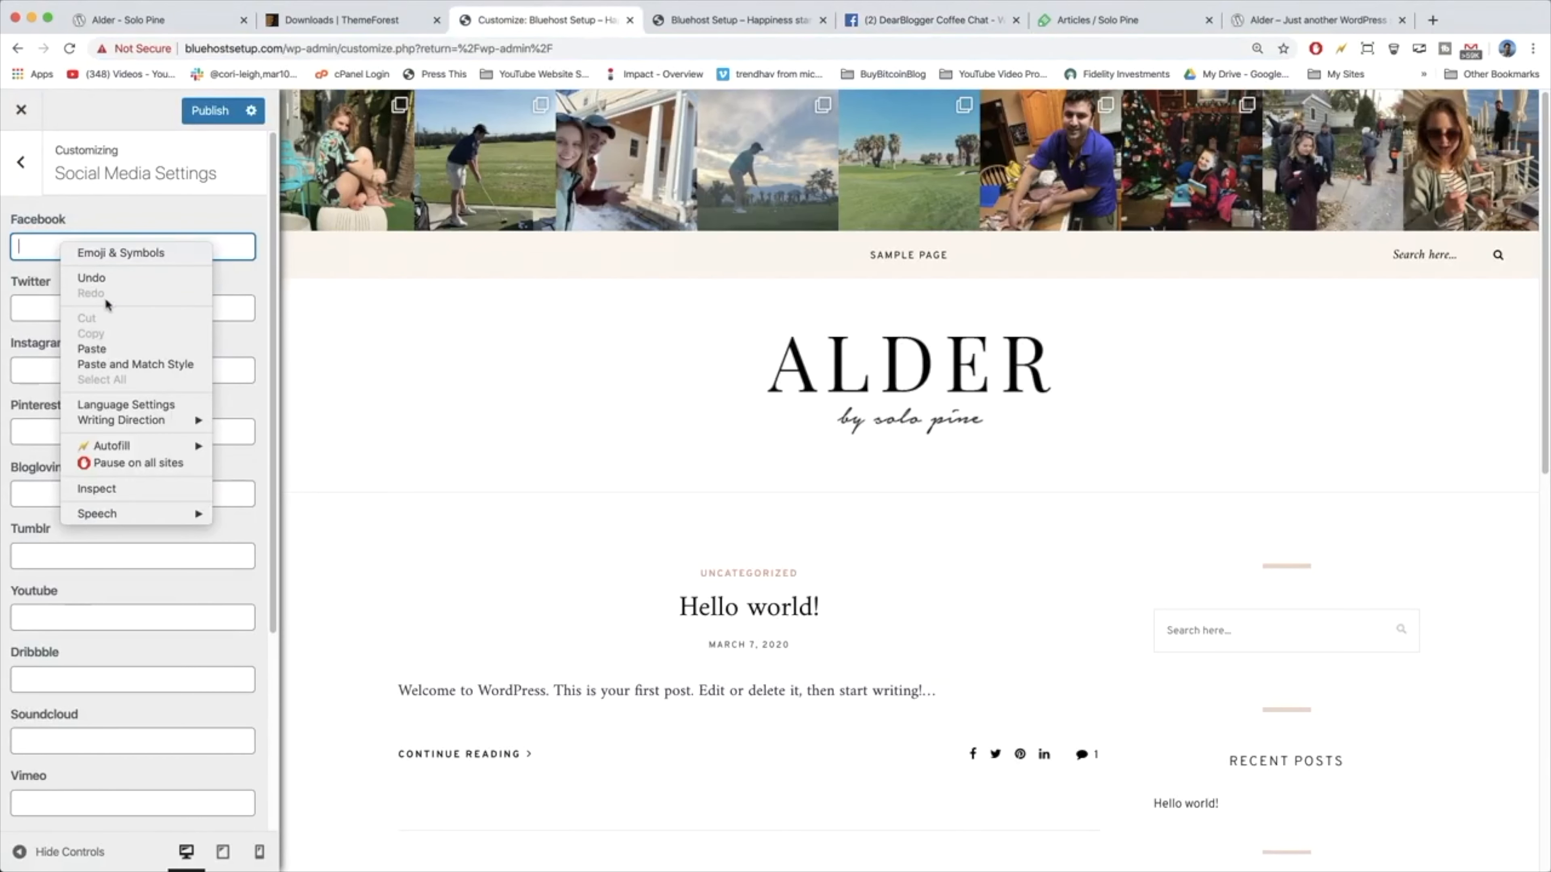
Paste the group path into Facebook, and enter Twitter 'gregnarayan' and Instagram 'narayguy'.
click(99, 349)
click(76, 298)
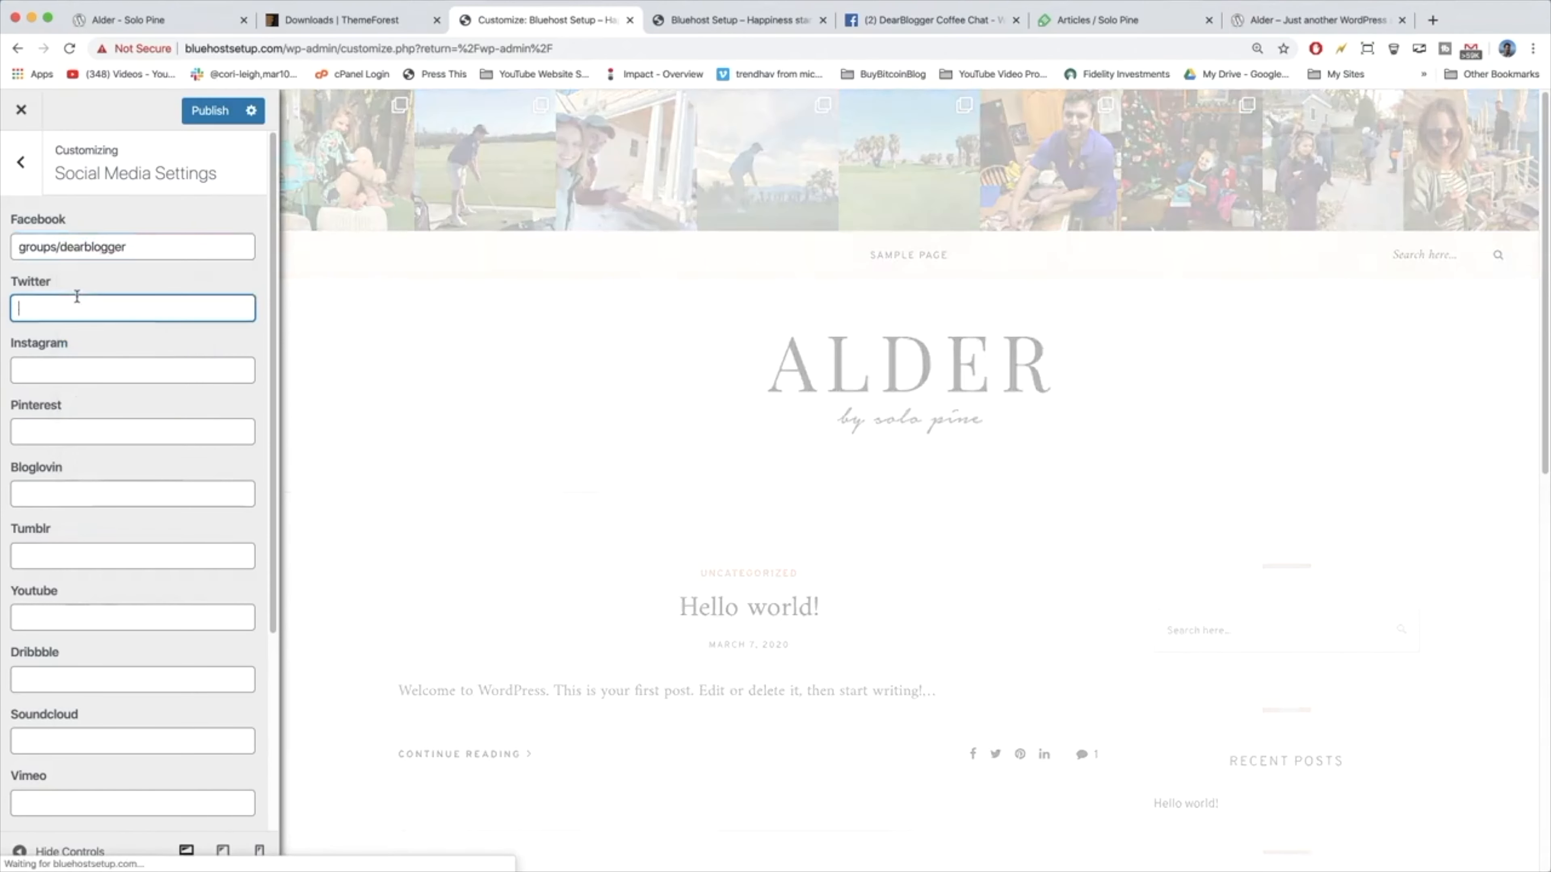
text(gregnar)
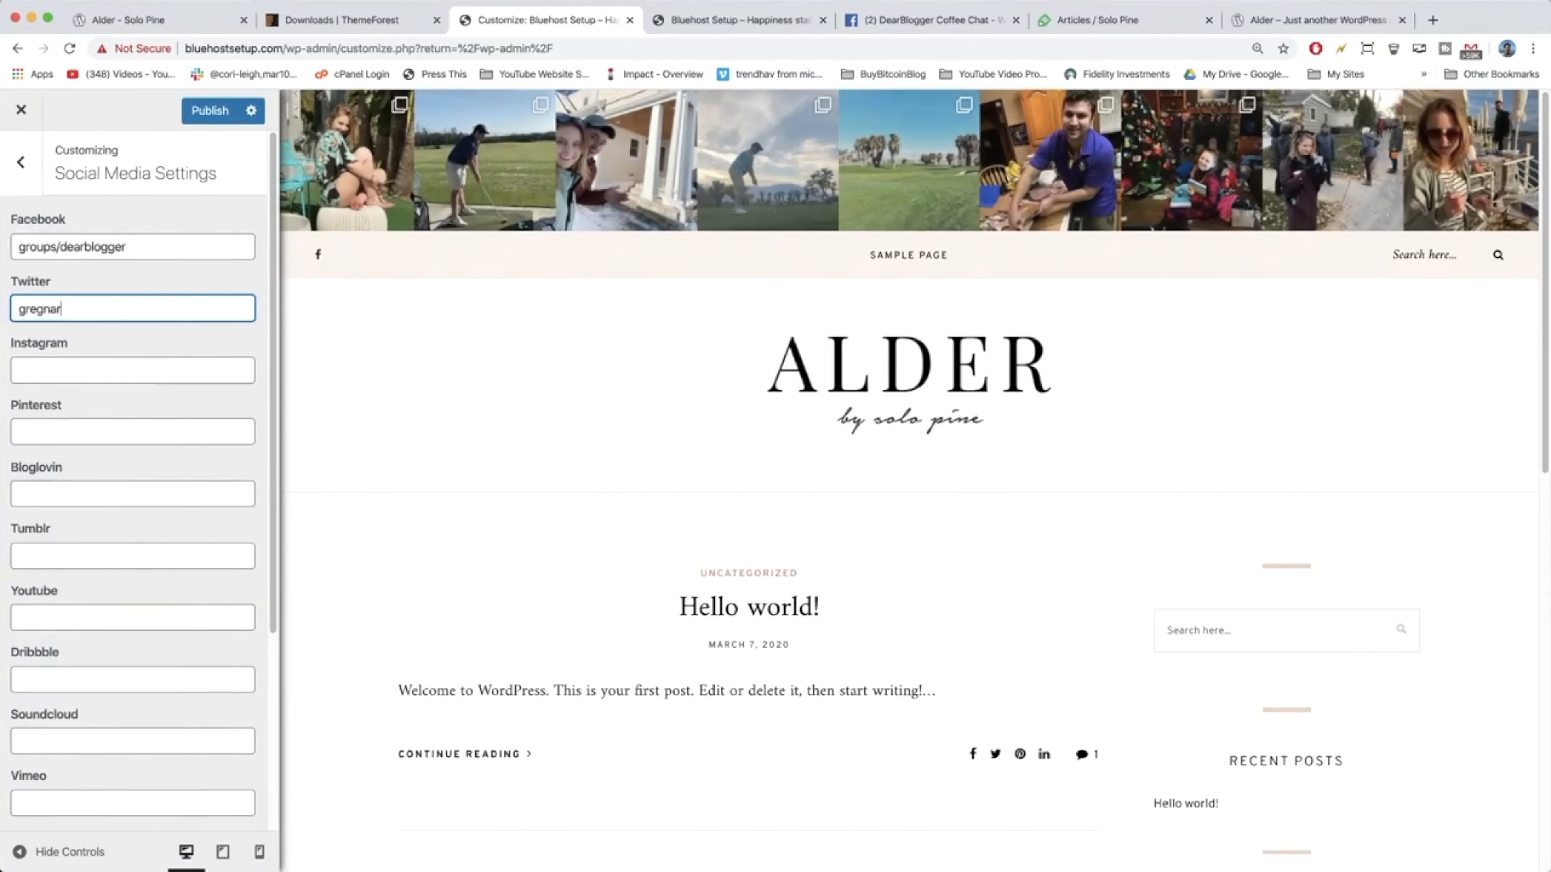
text(ayan)
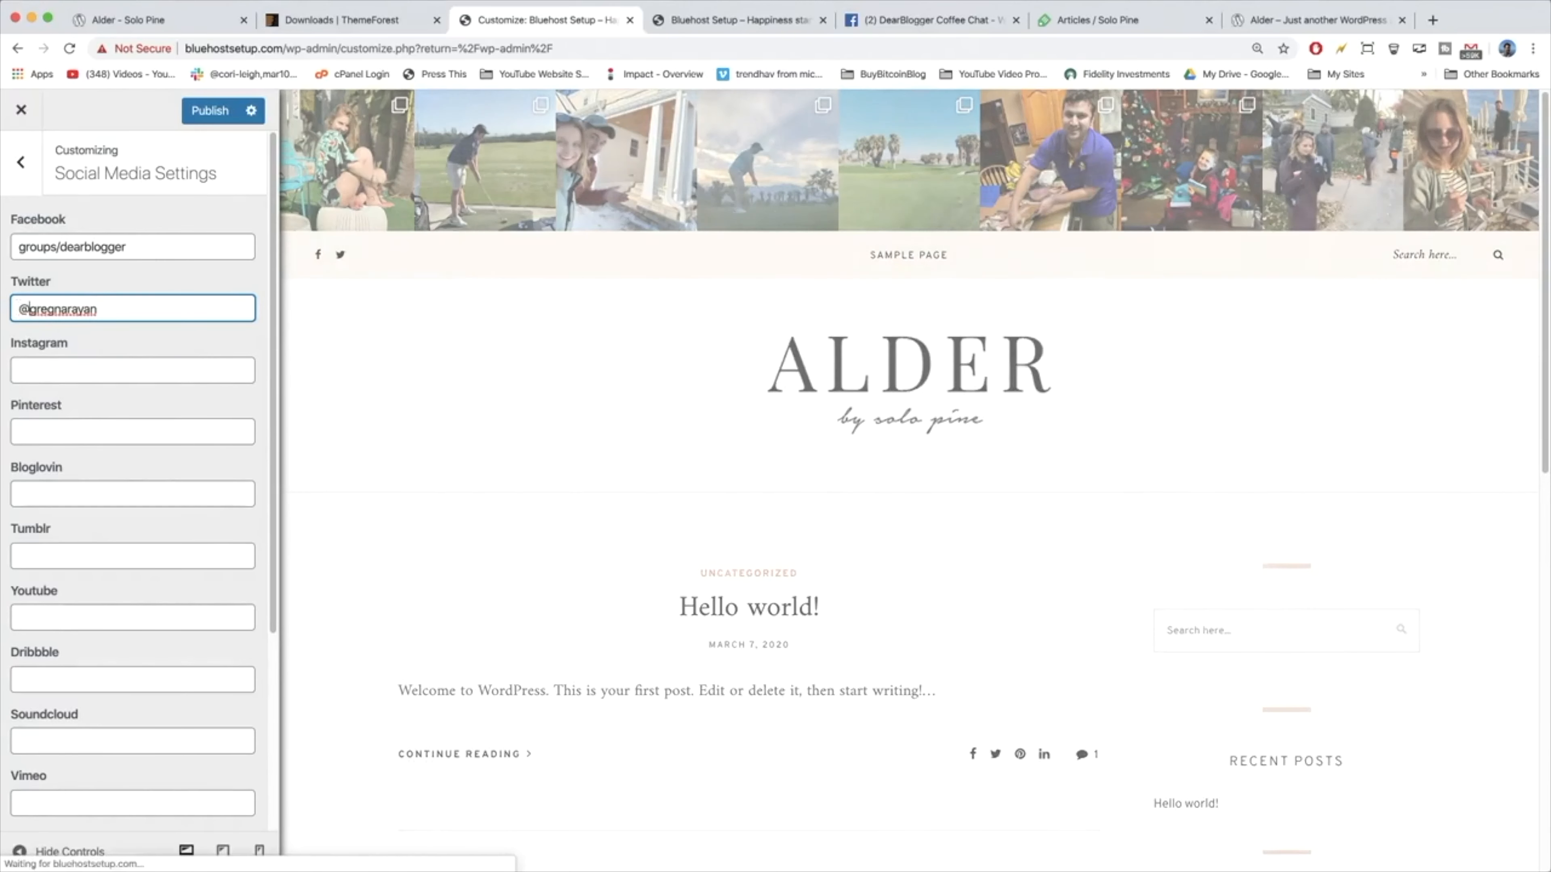
drag(22, 307, 89, 309)
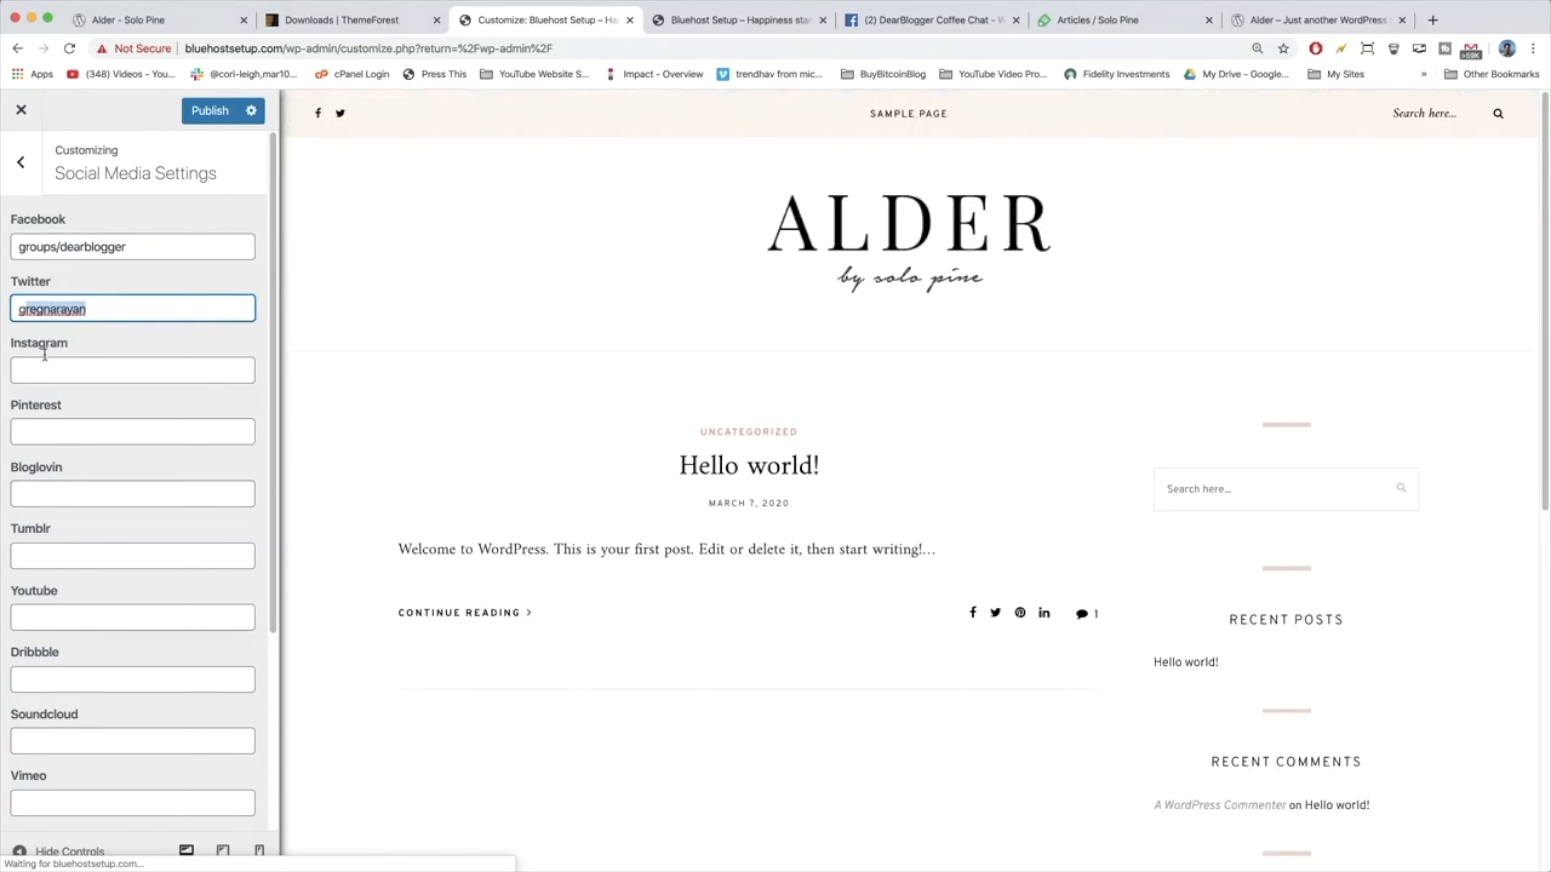
click(56, 371)
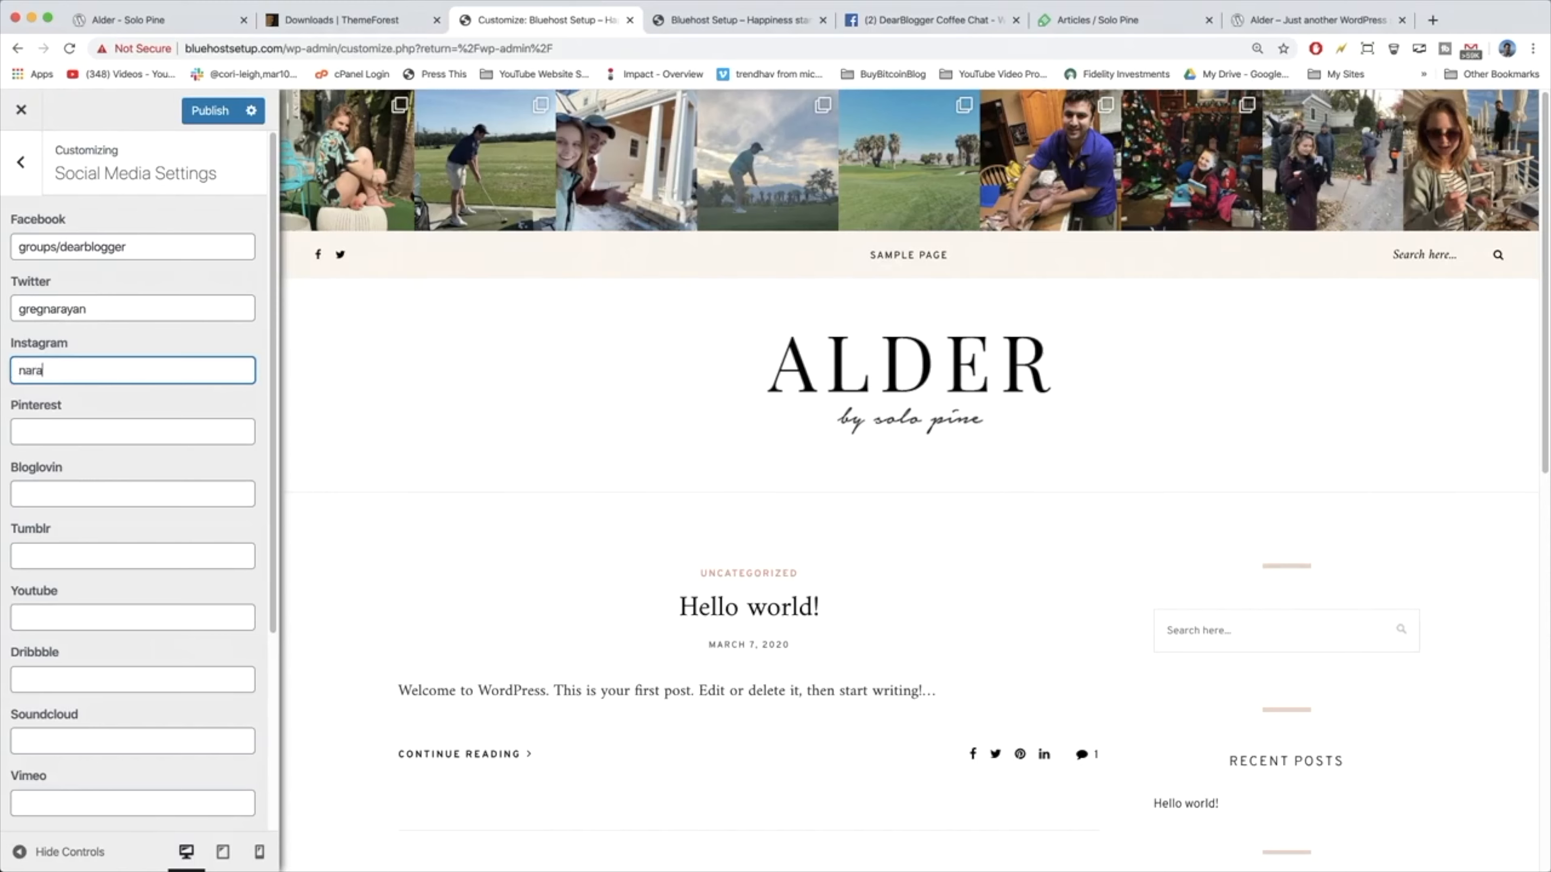
text(narayguy)
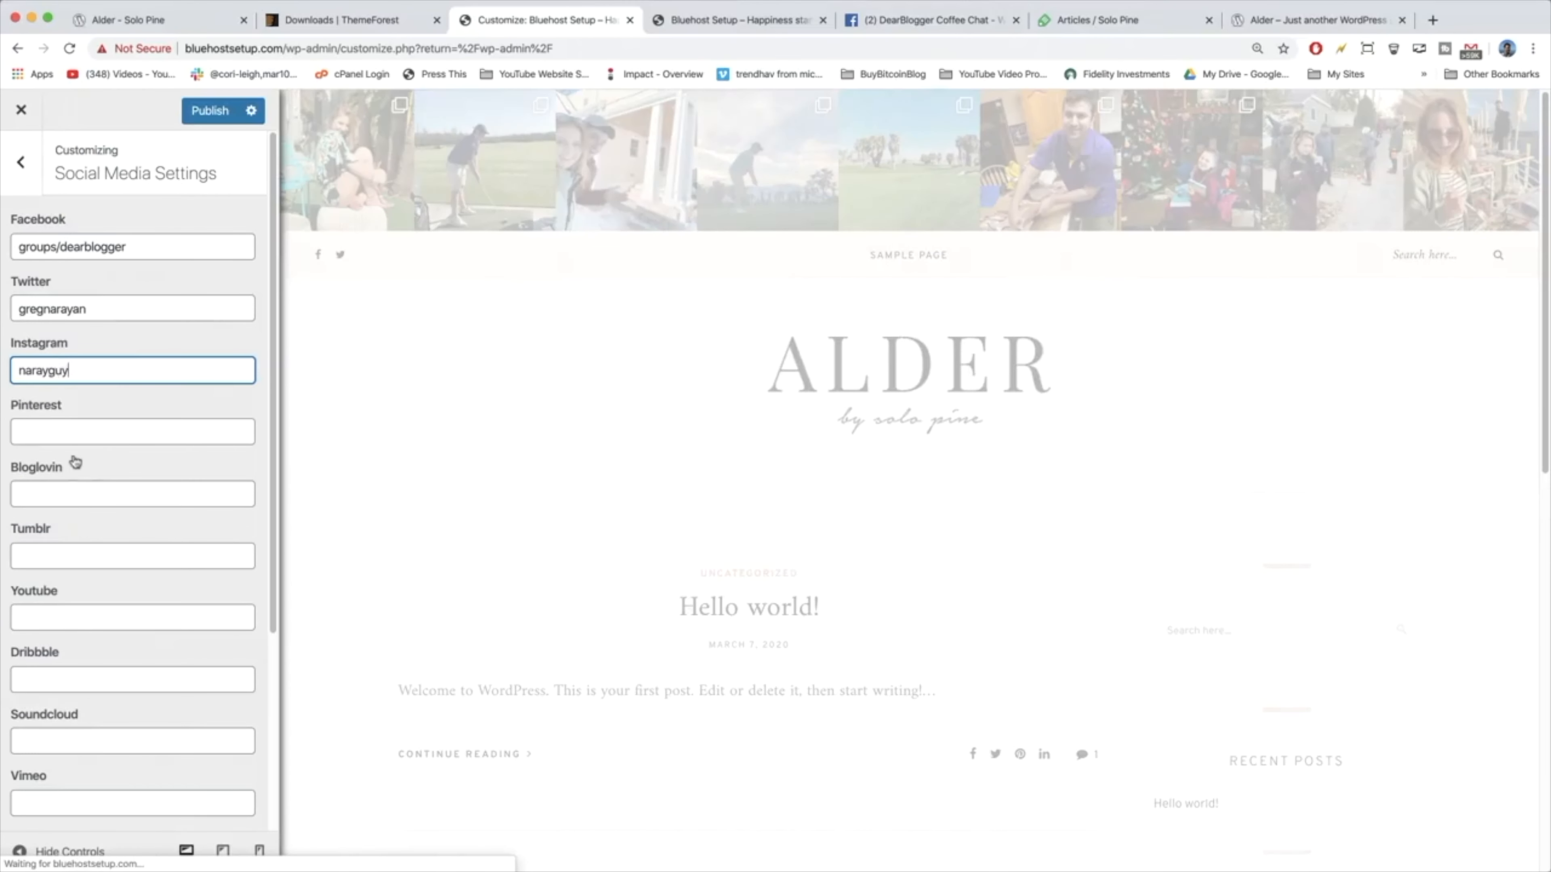
Copy the DearBlogger YouTube channel link from a new browser tab.
click(74, 613)
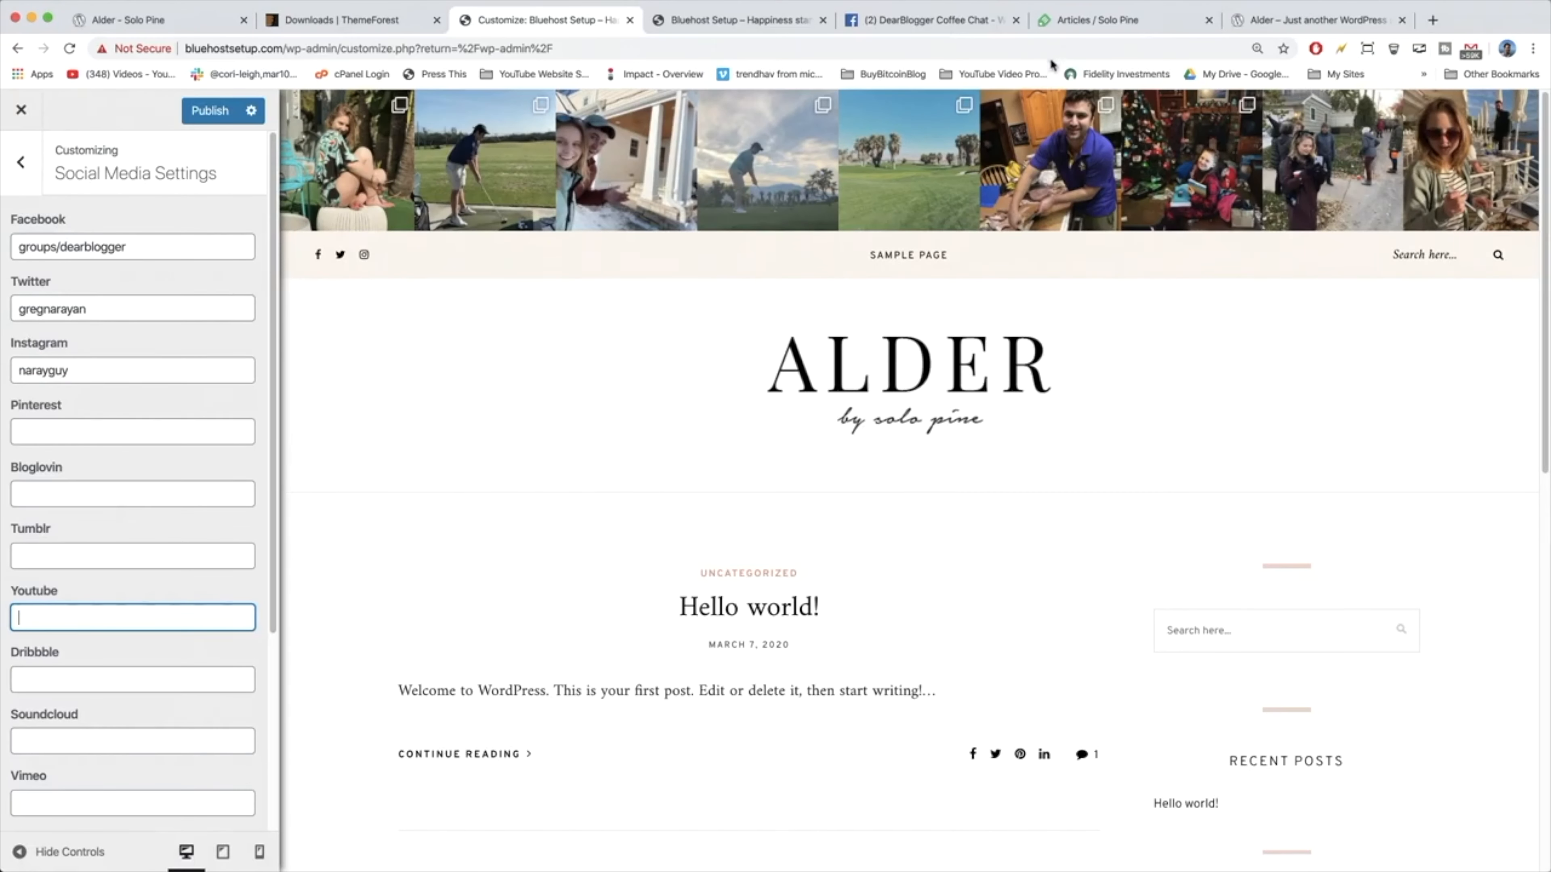
click(1432, 22)
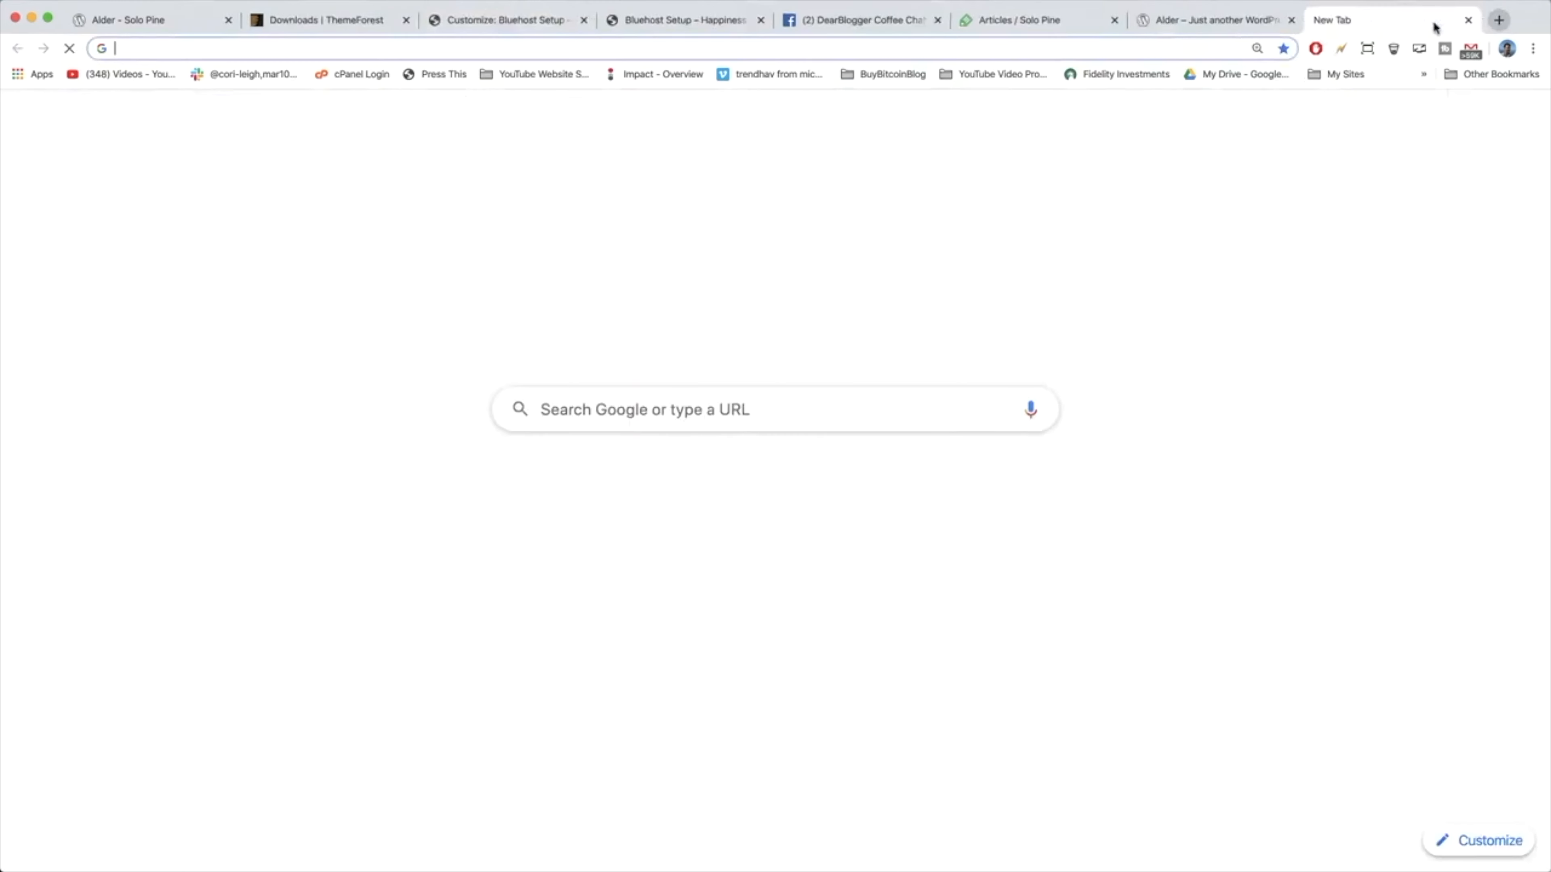
text(dearblogger.org)
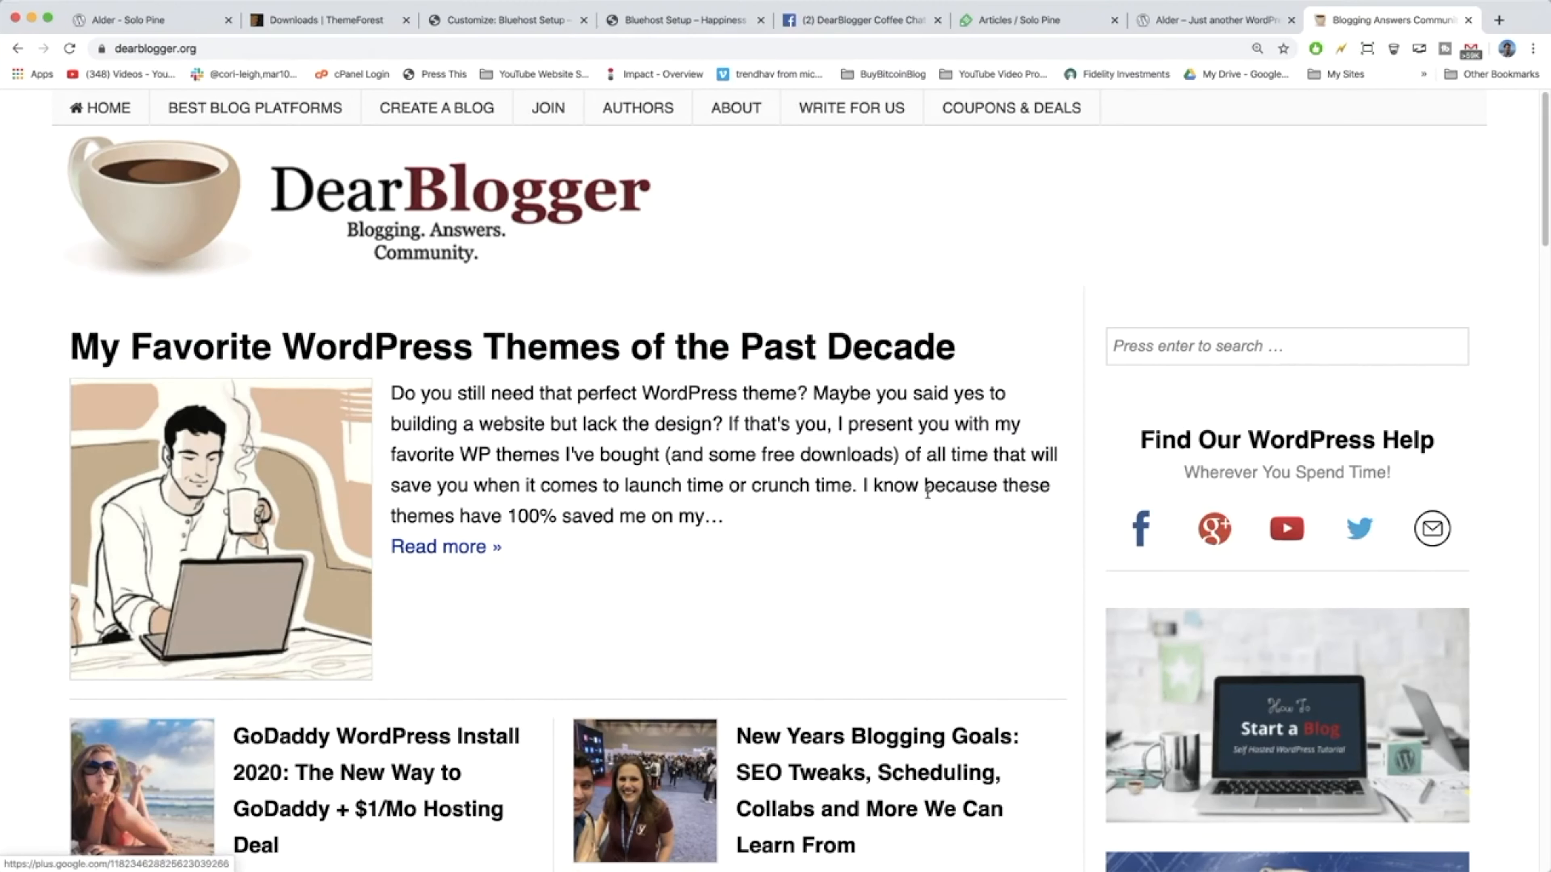
right_click(1285, 527)
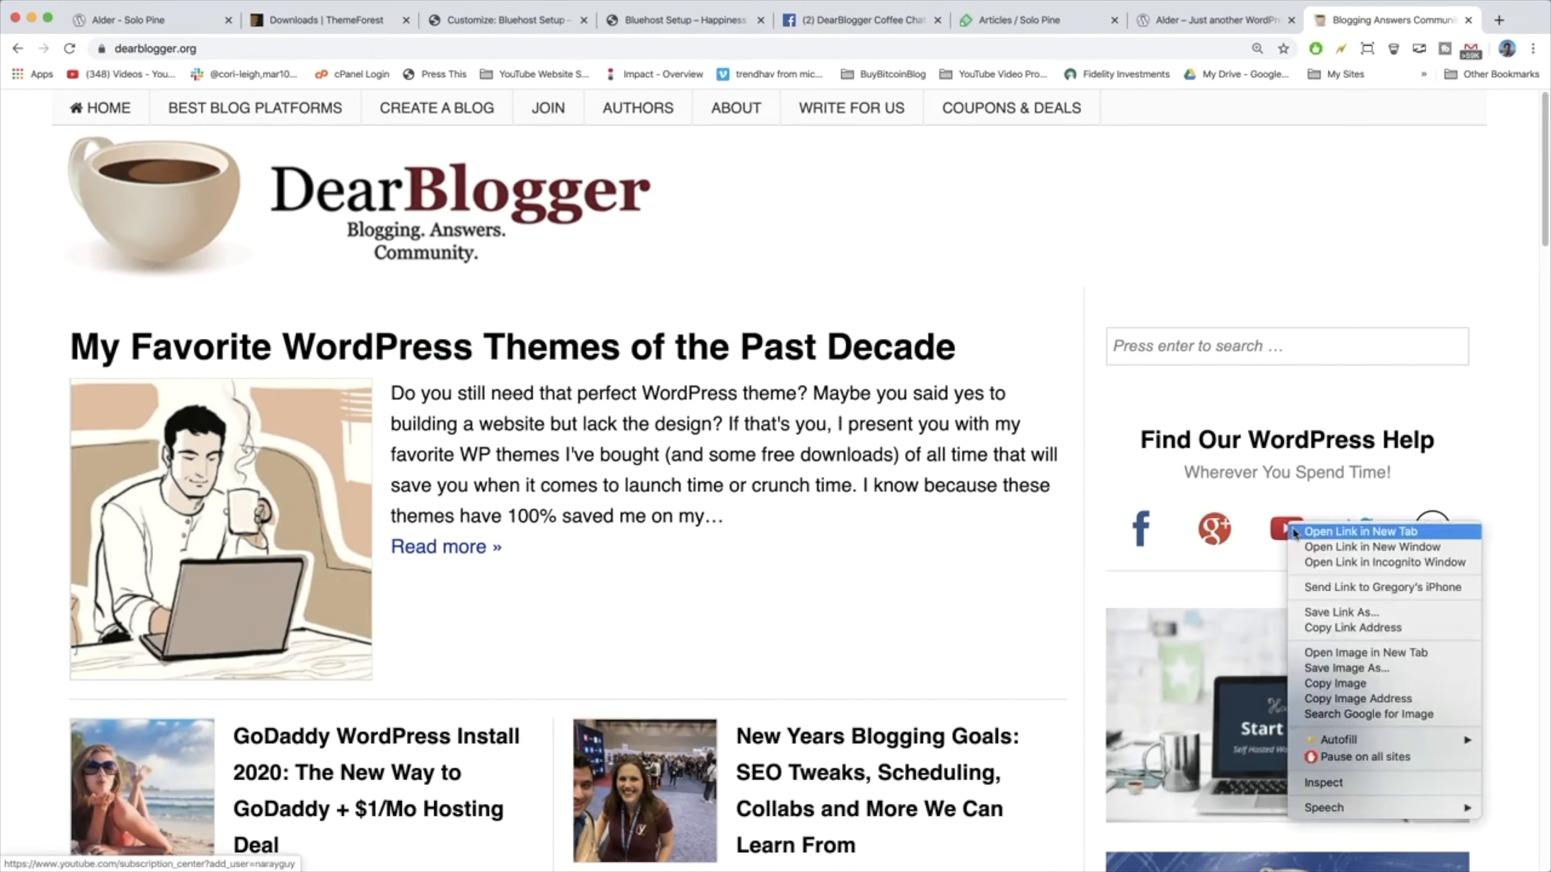
click(1347, 628)
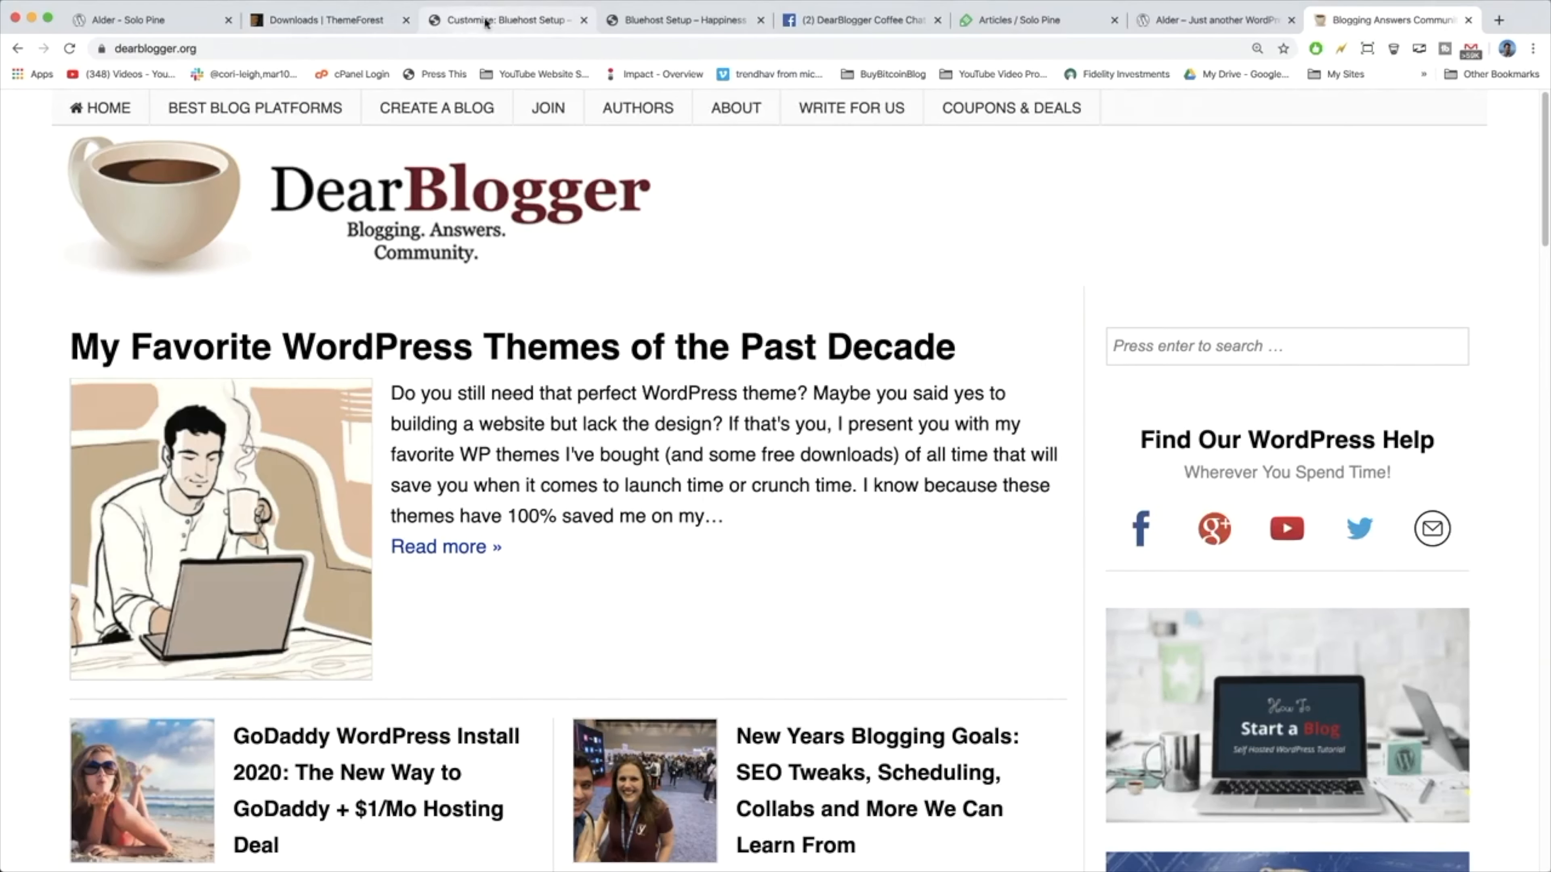
click(498, 23)
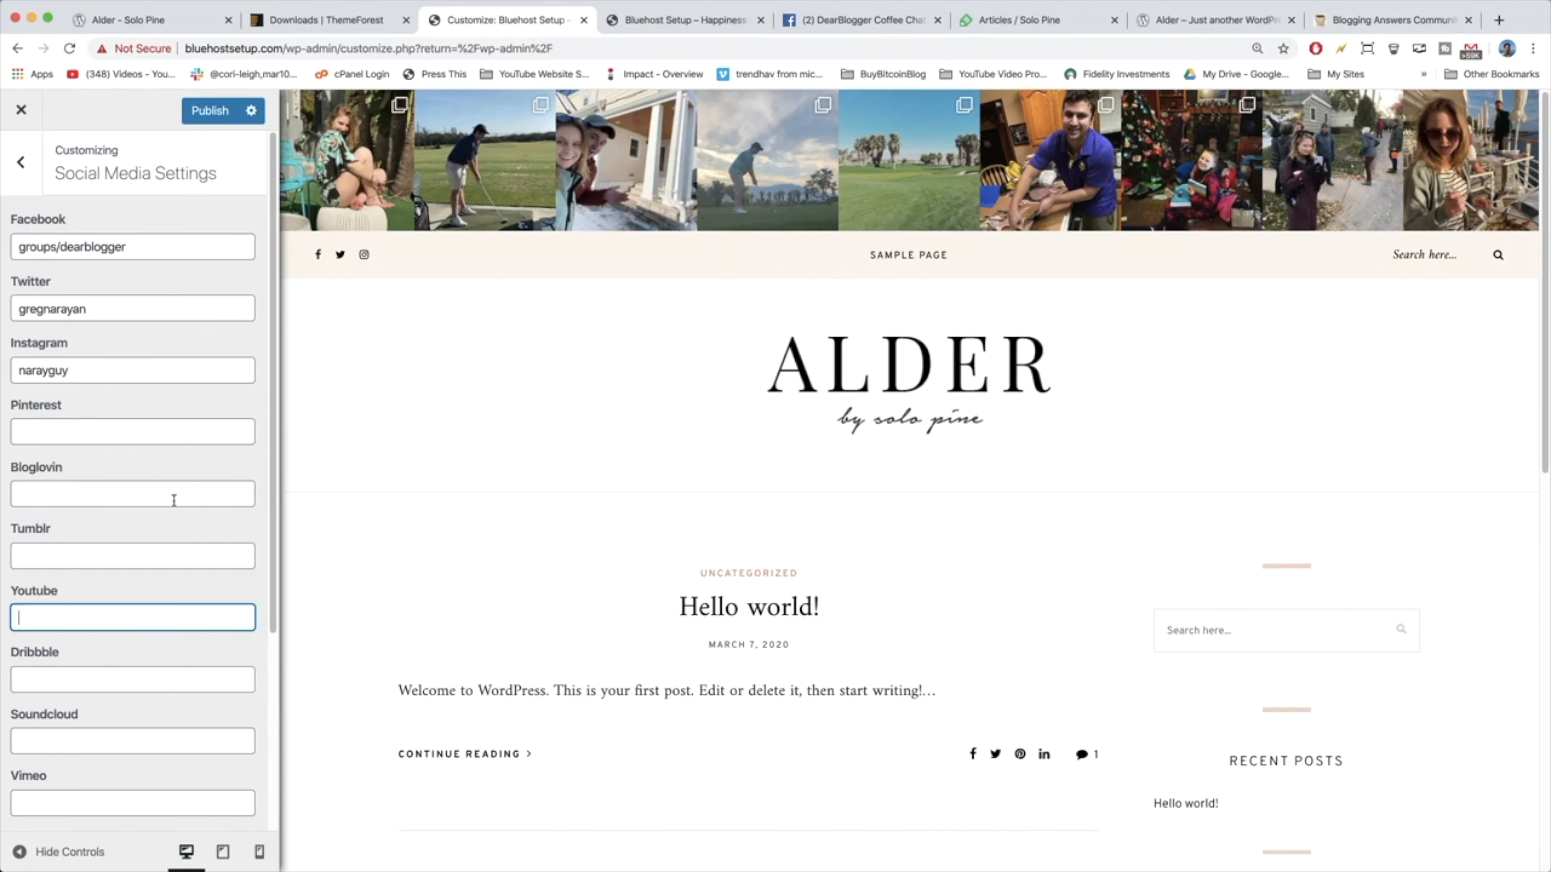
right_click(32, 611)
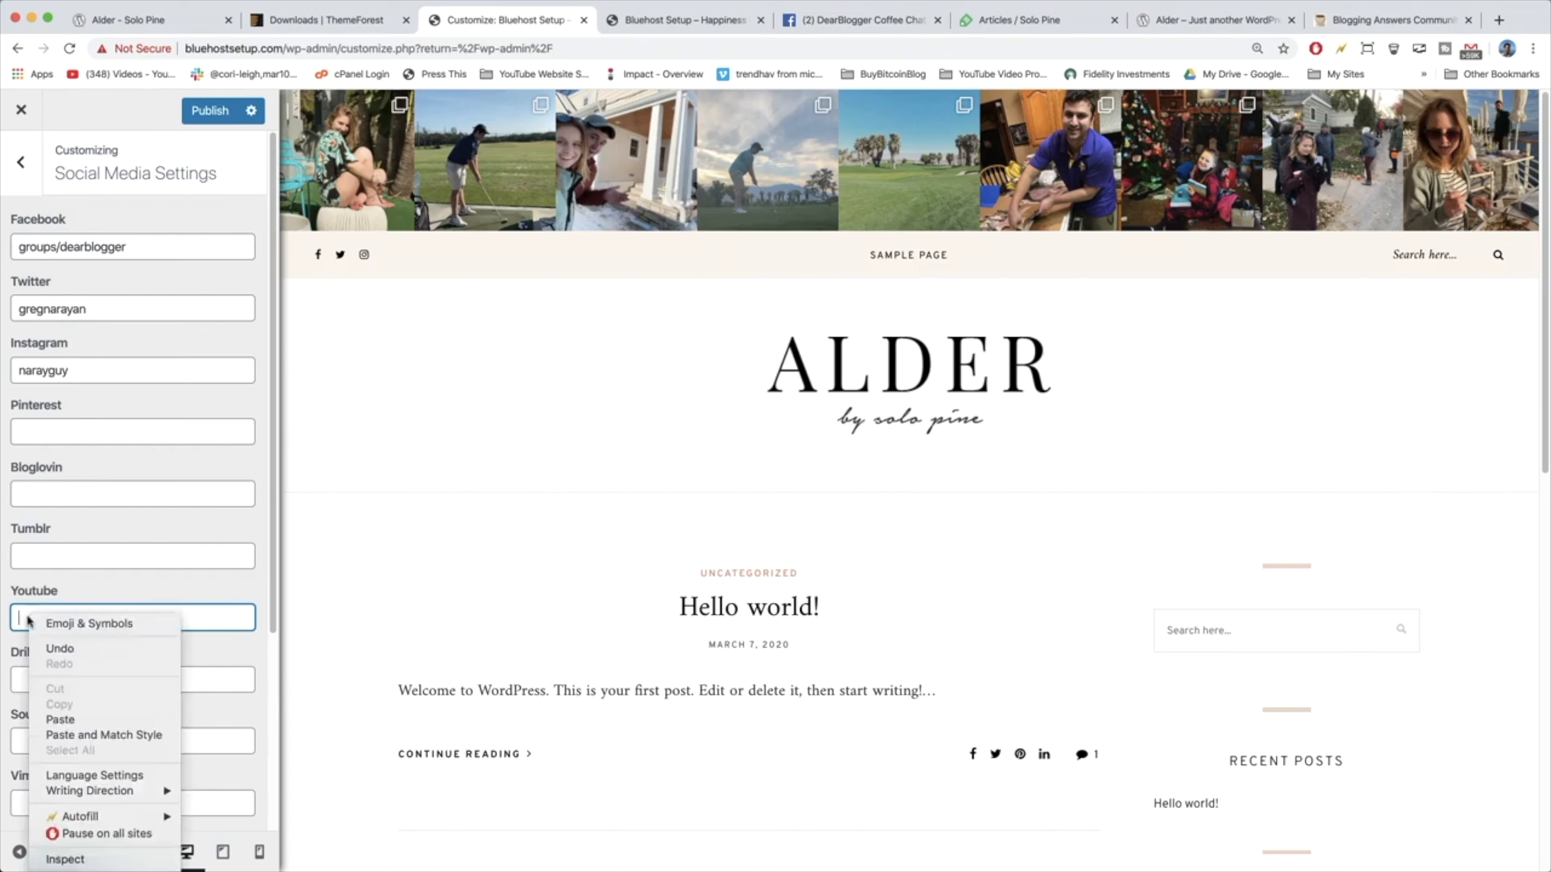
click(74, 719)
drag(235, 618, 55, 618)
click(153, 621)
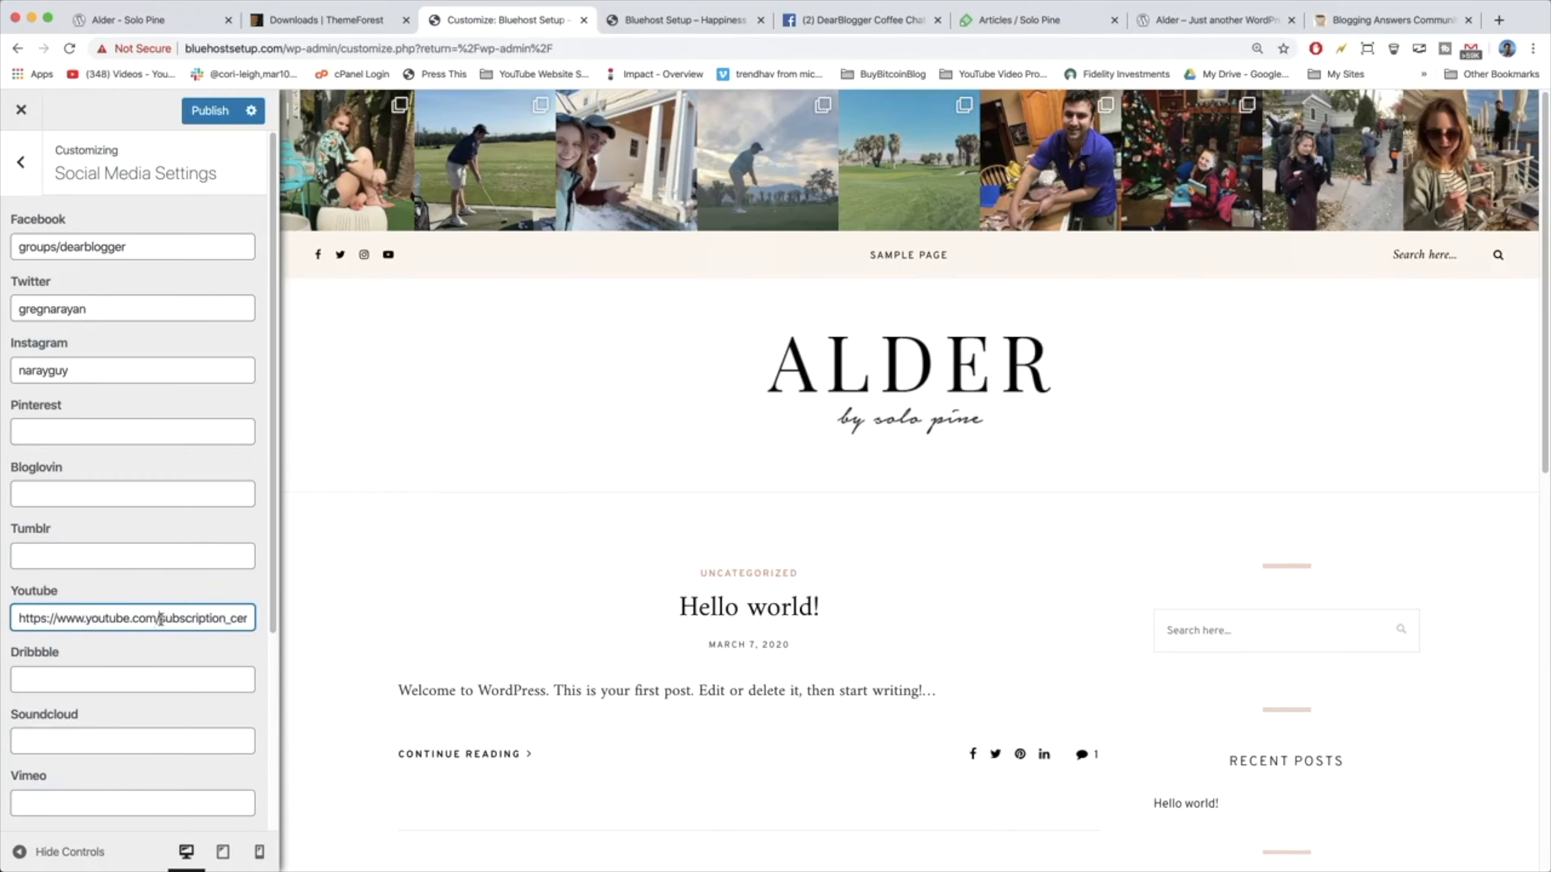
drag(139, 620, 4, 622)
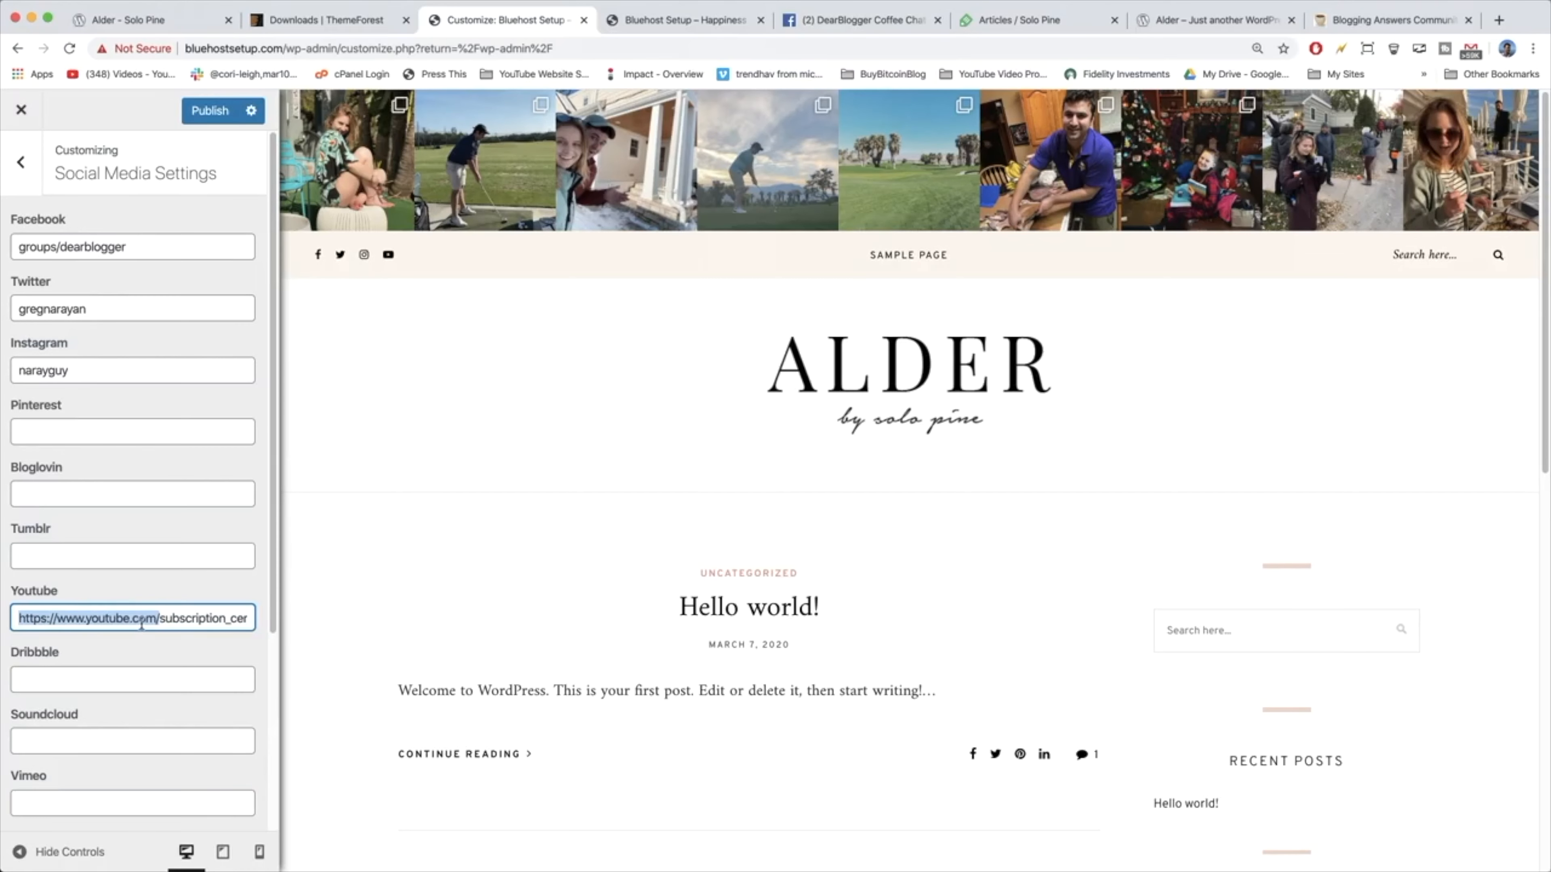
key(BackSpace)
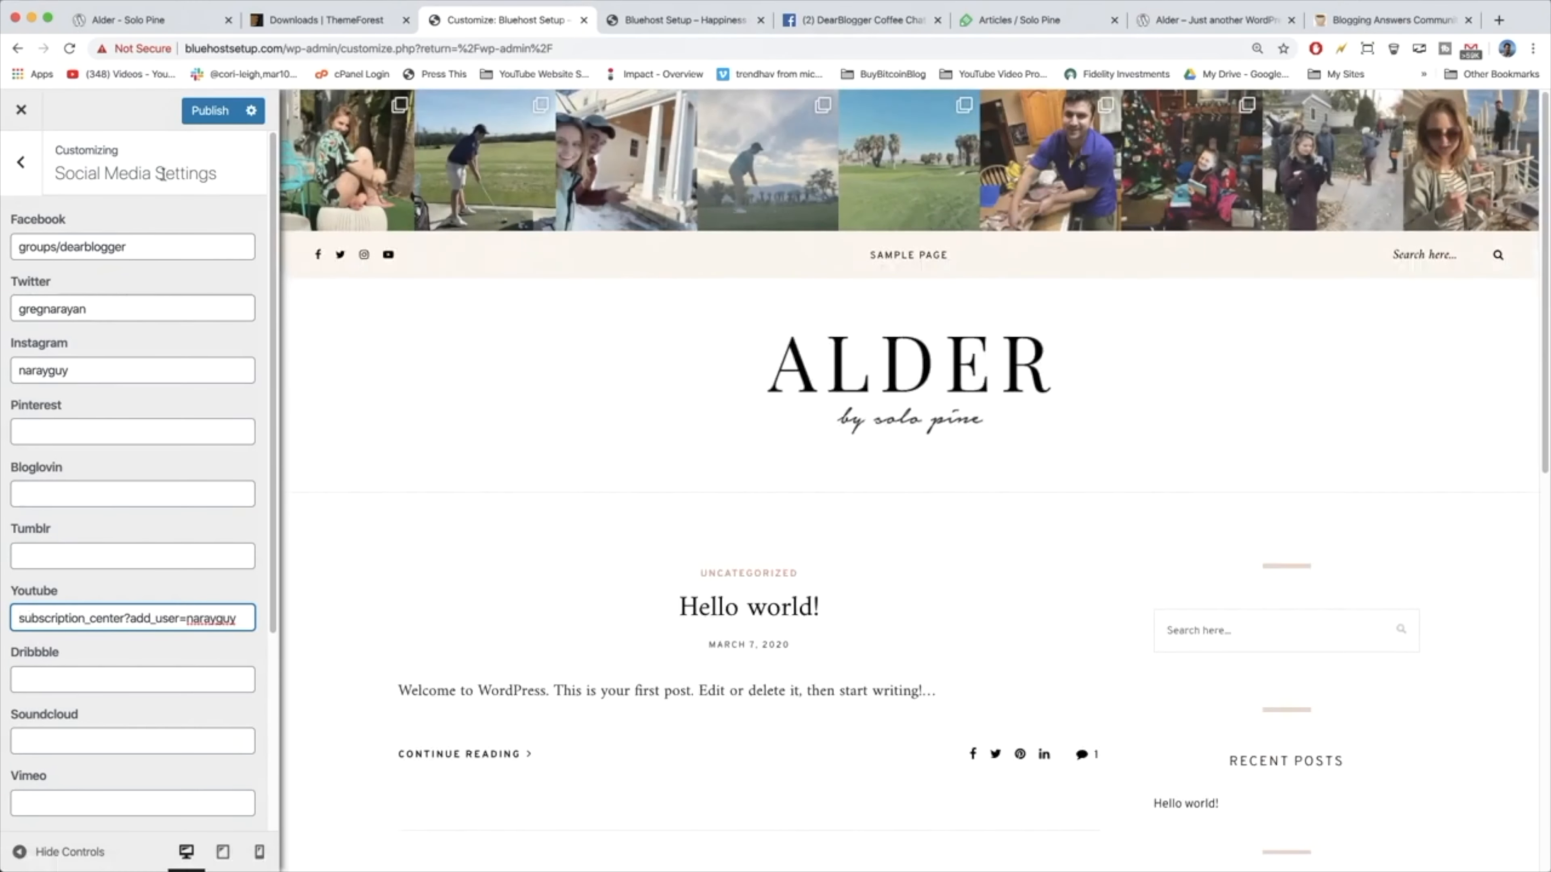
click(207, 112)
click(677, 20)
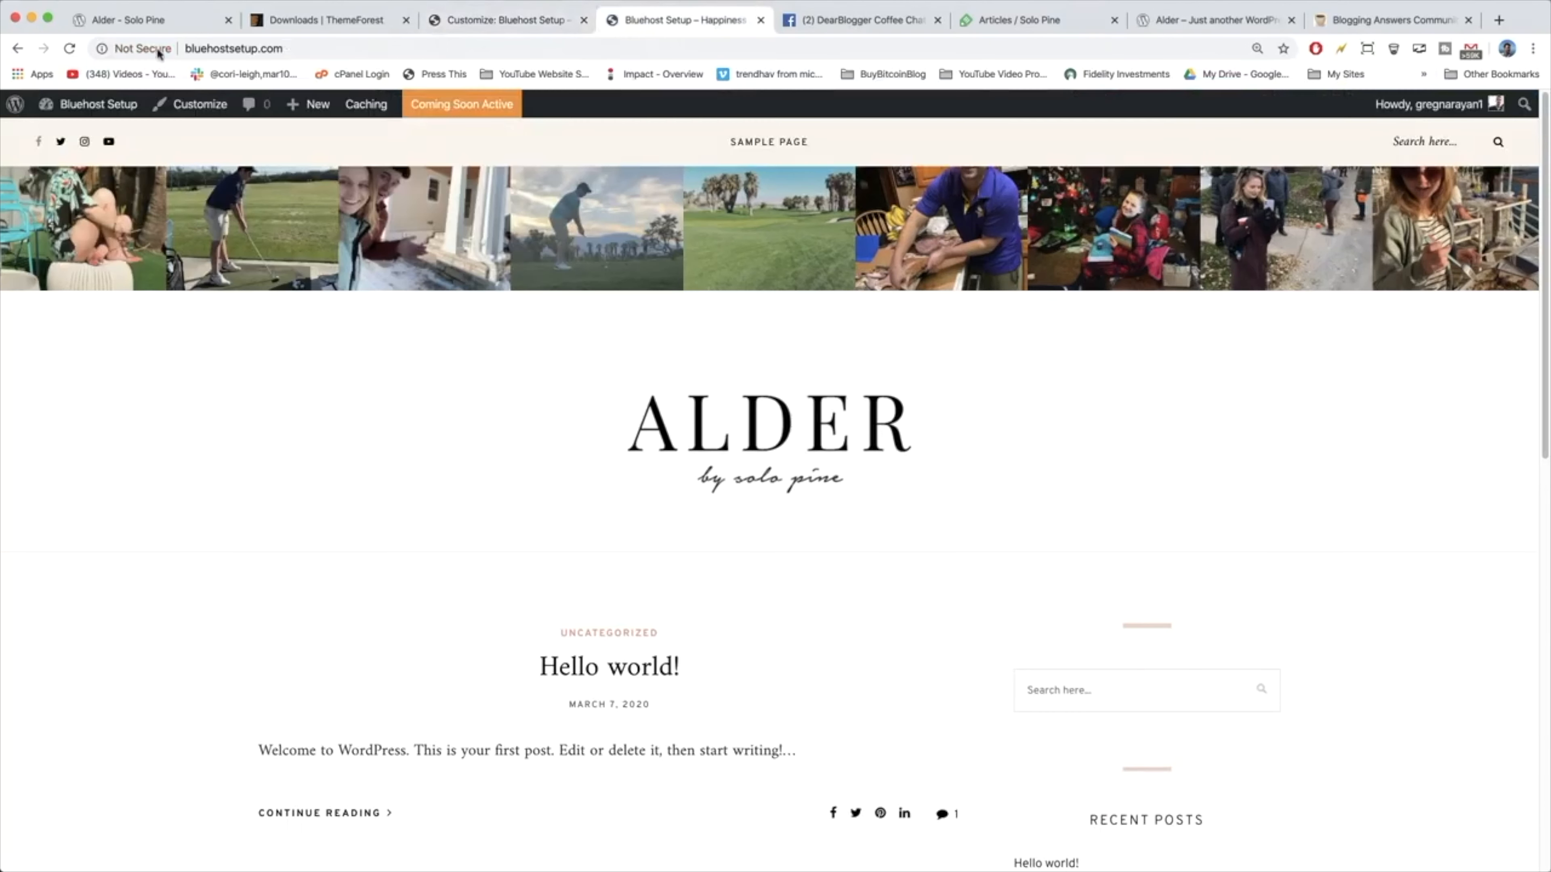
Reload the live site, test its Facebook and Twitter header icons, then return to the Customizer.
click(69, 49)
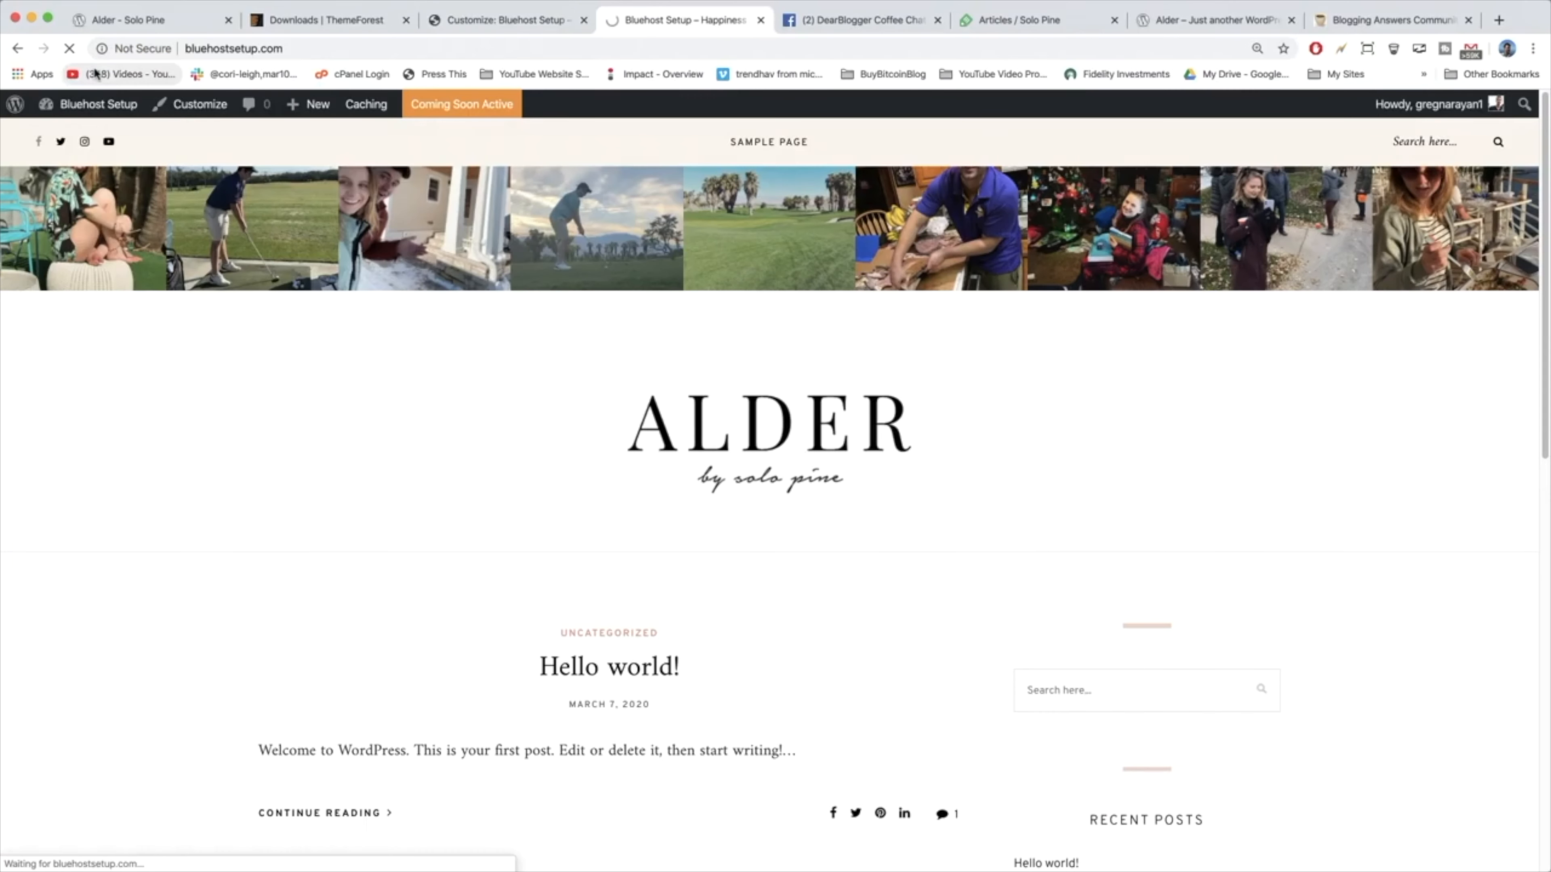
click(38, 143)
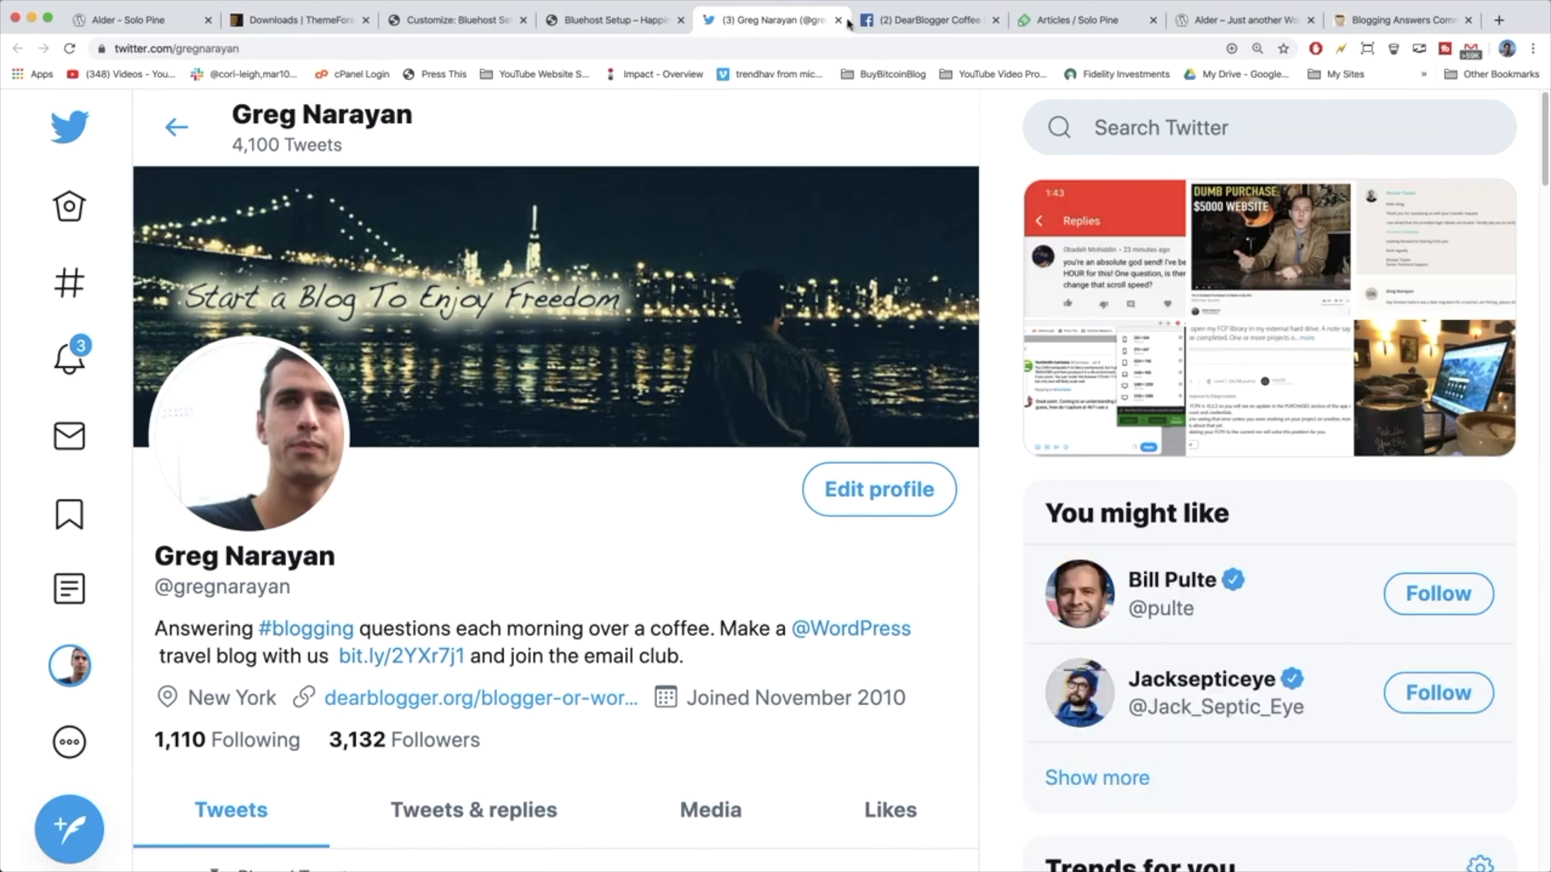
click(198, 49)
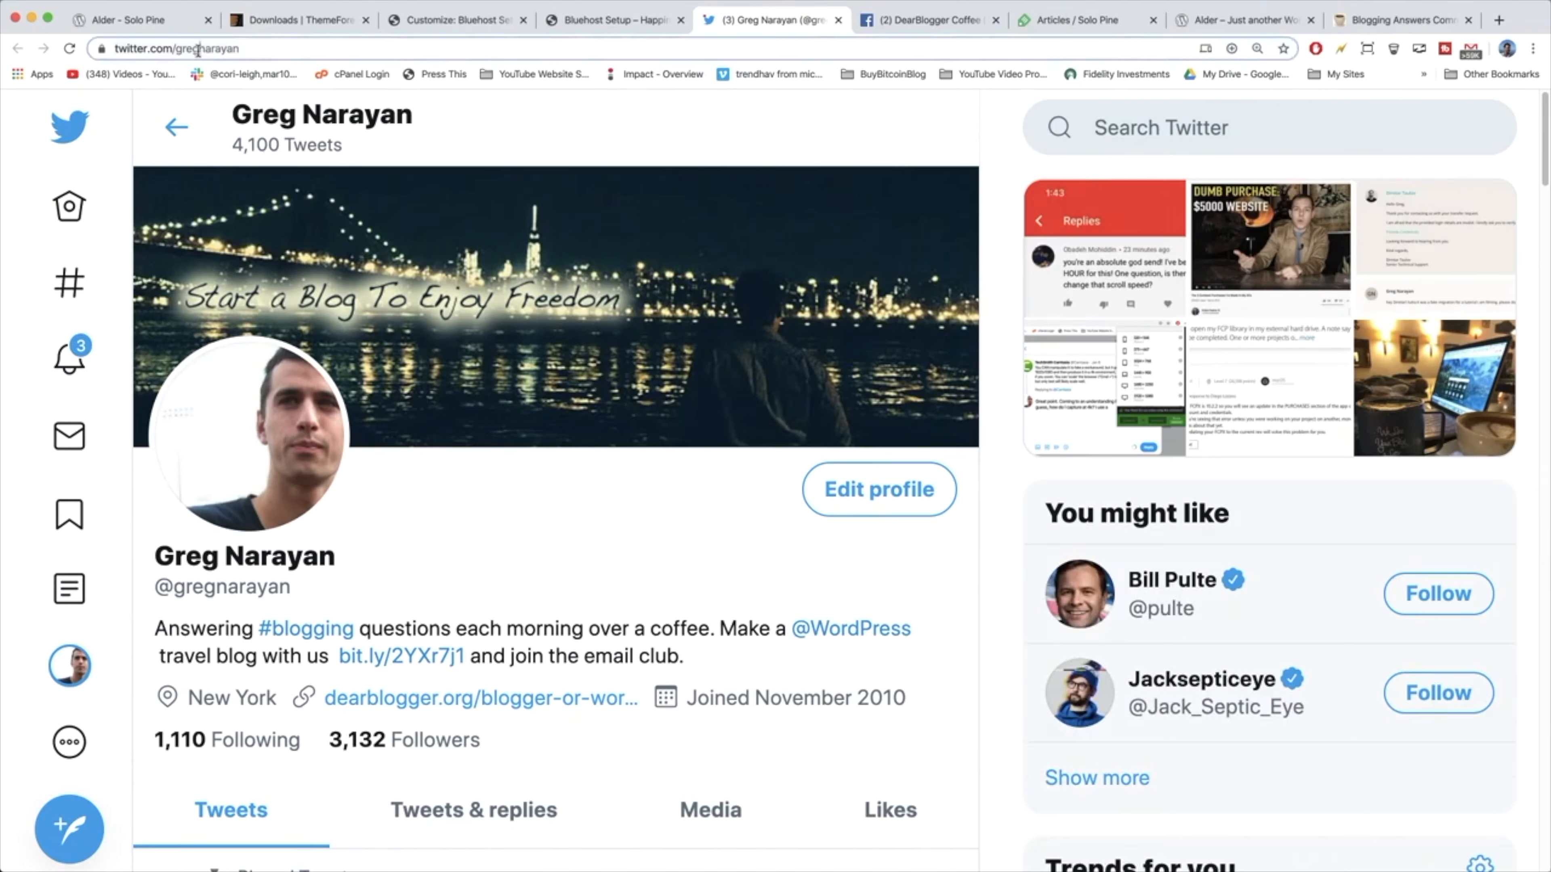
double_click(198, 49)
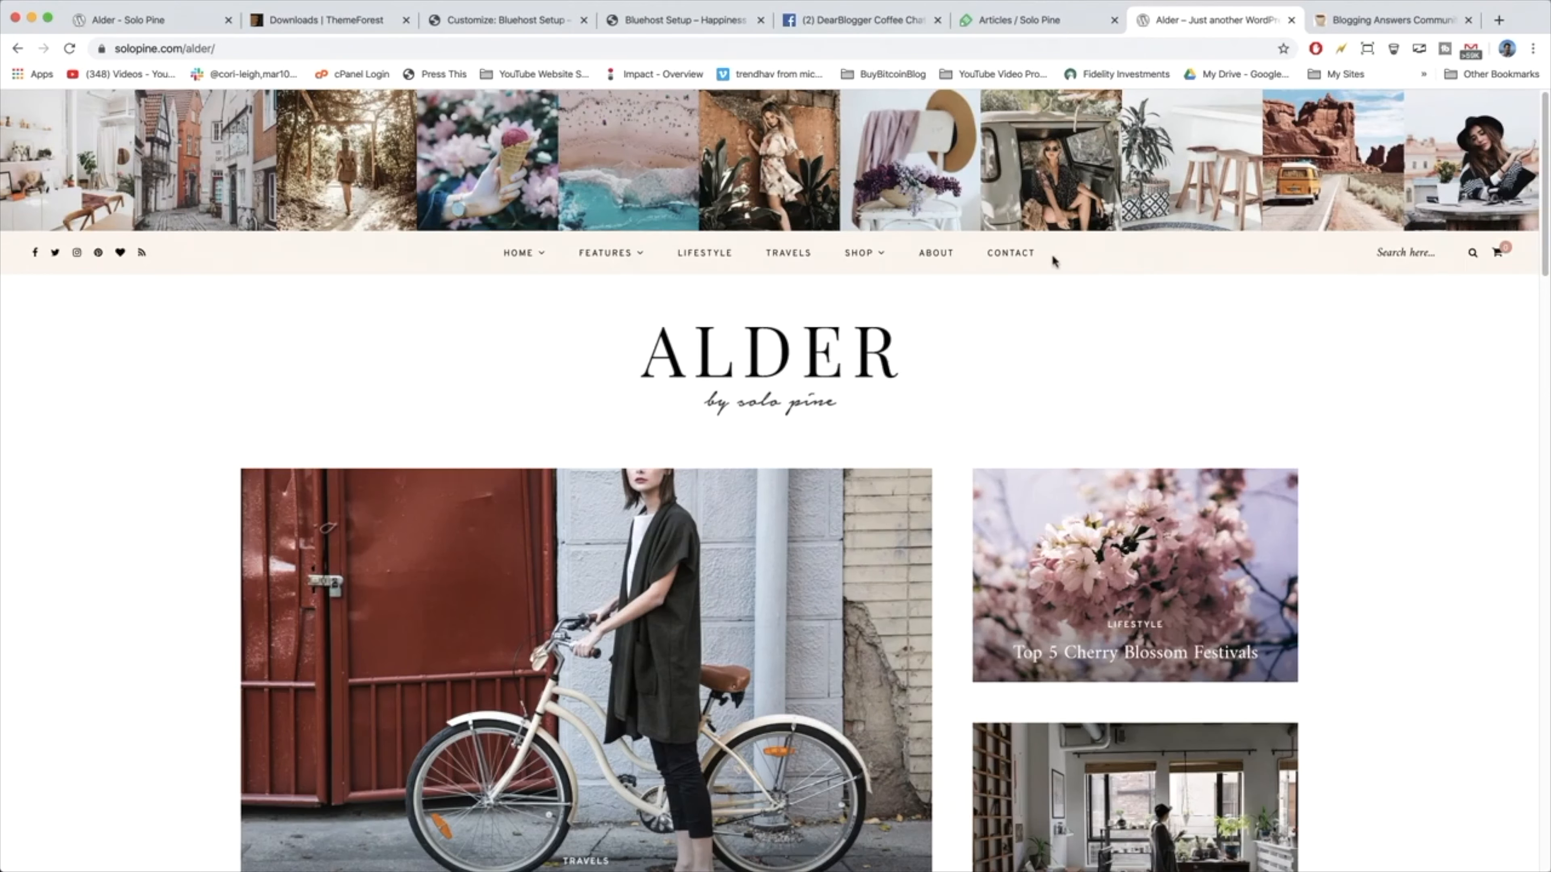
mouse_move(515, 260)
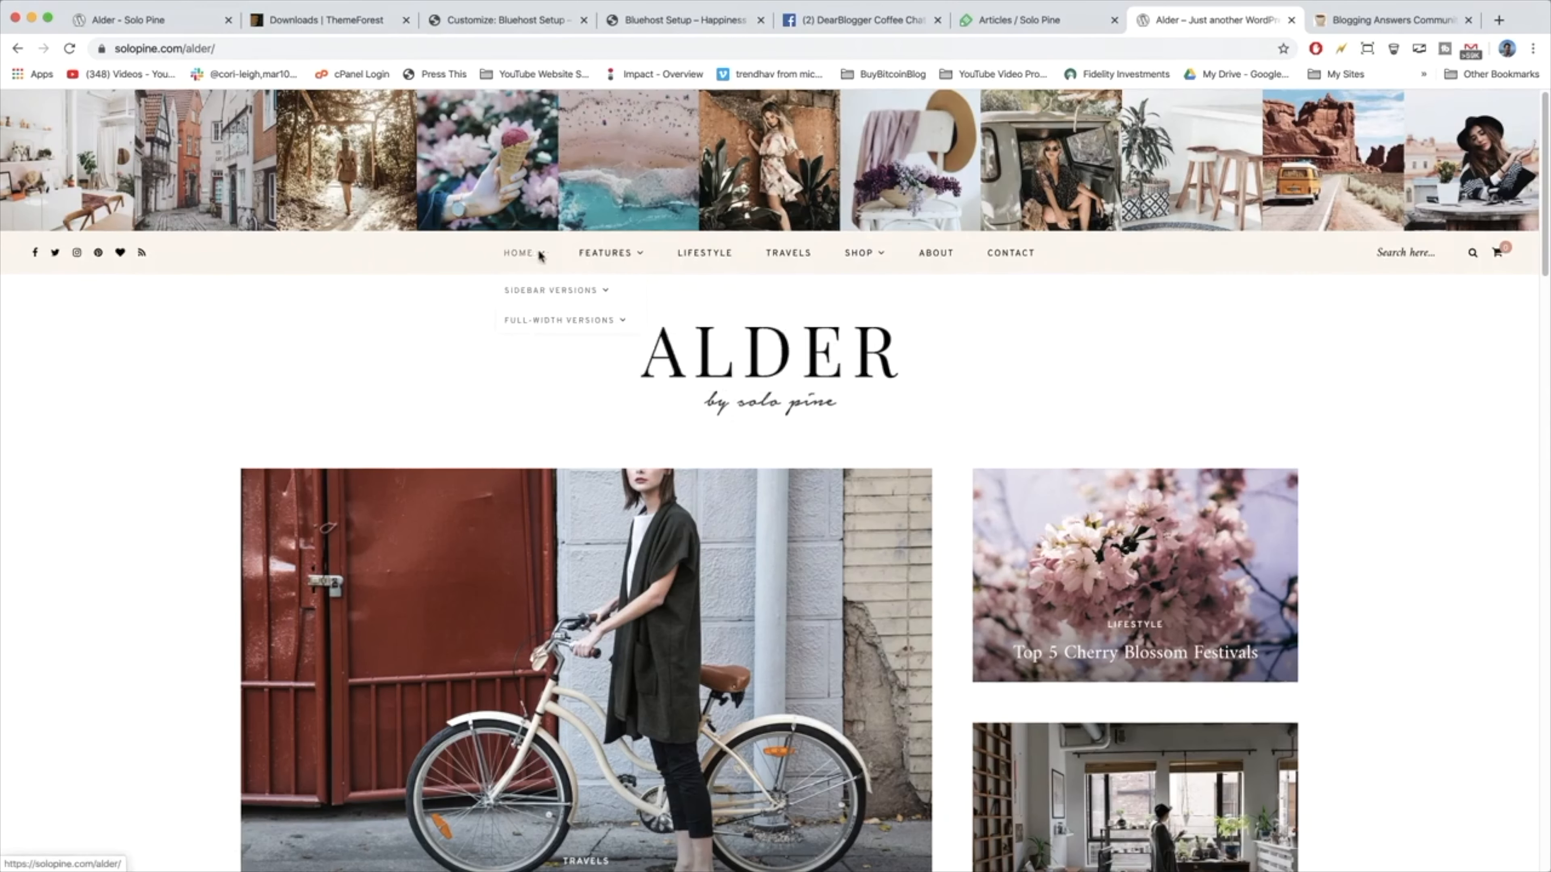
click(521, 25)
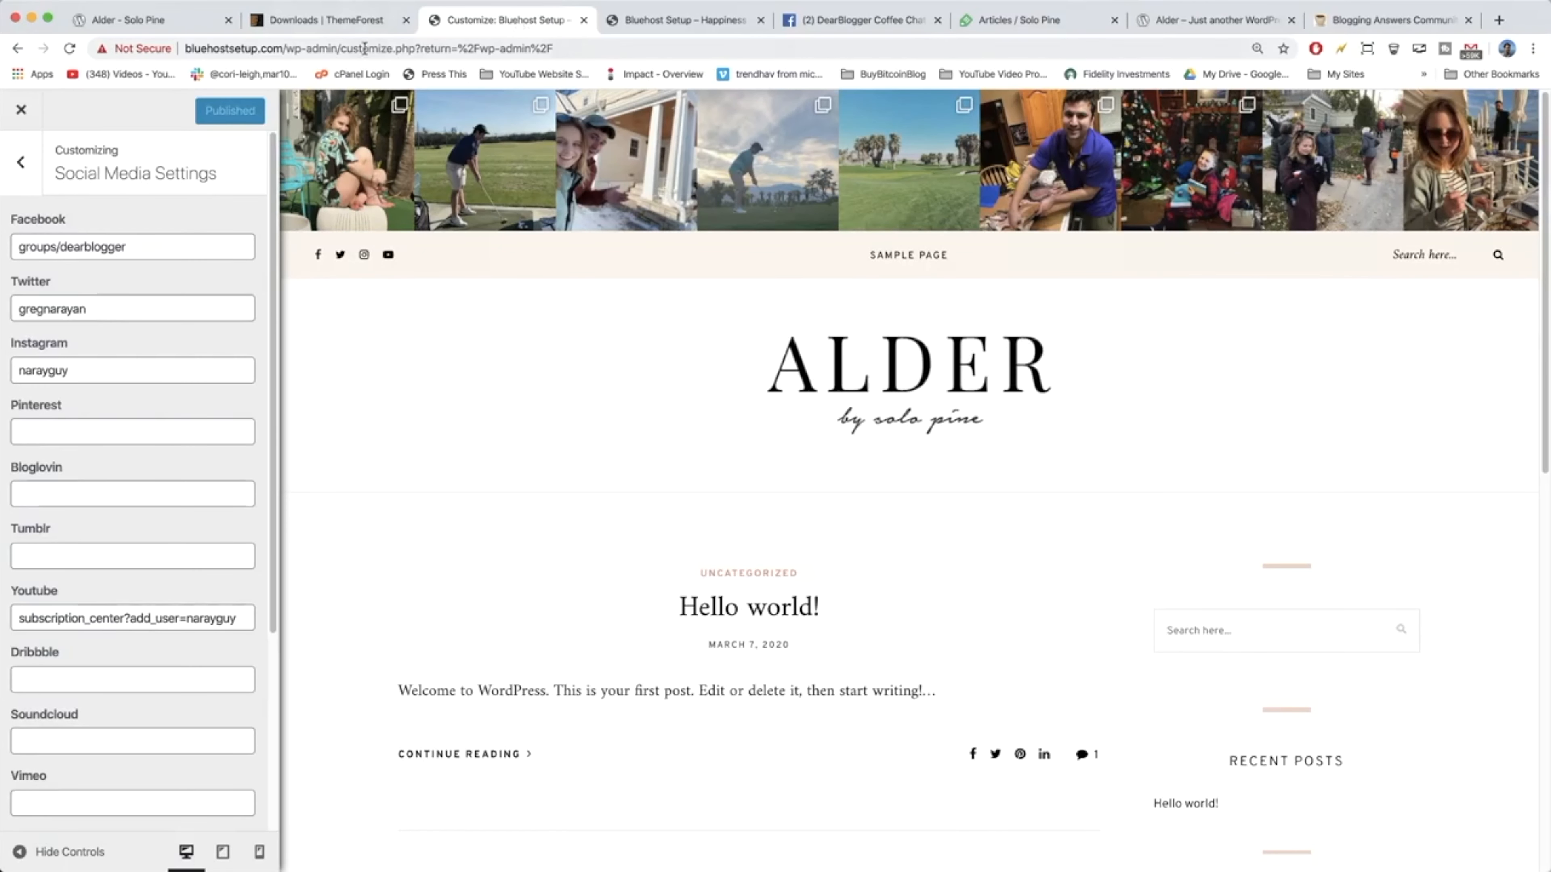
Close the Customizer and create a new page via Pages > Add New.
click(22, 111)
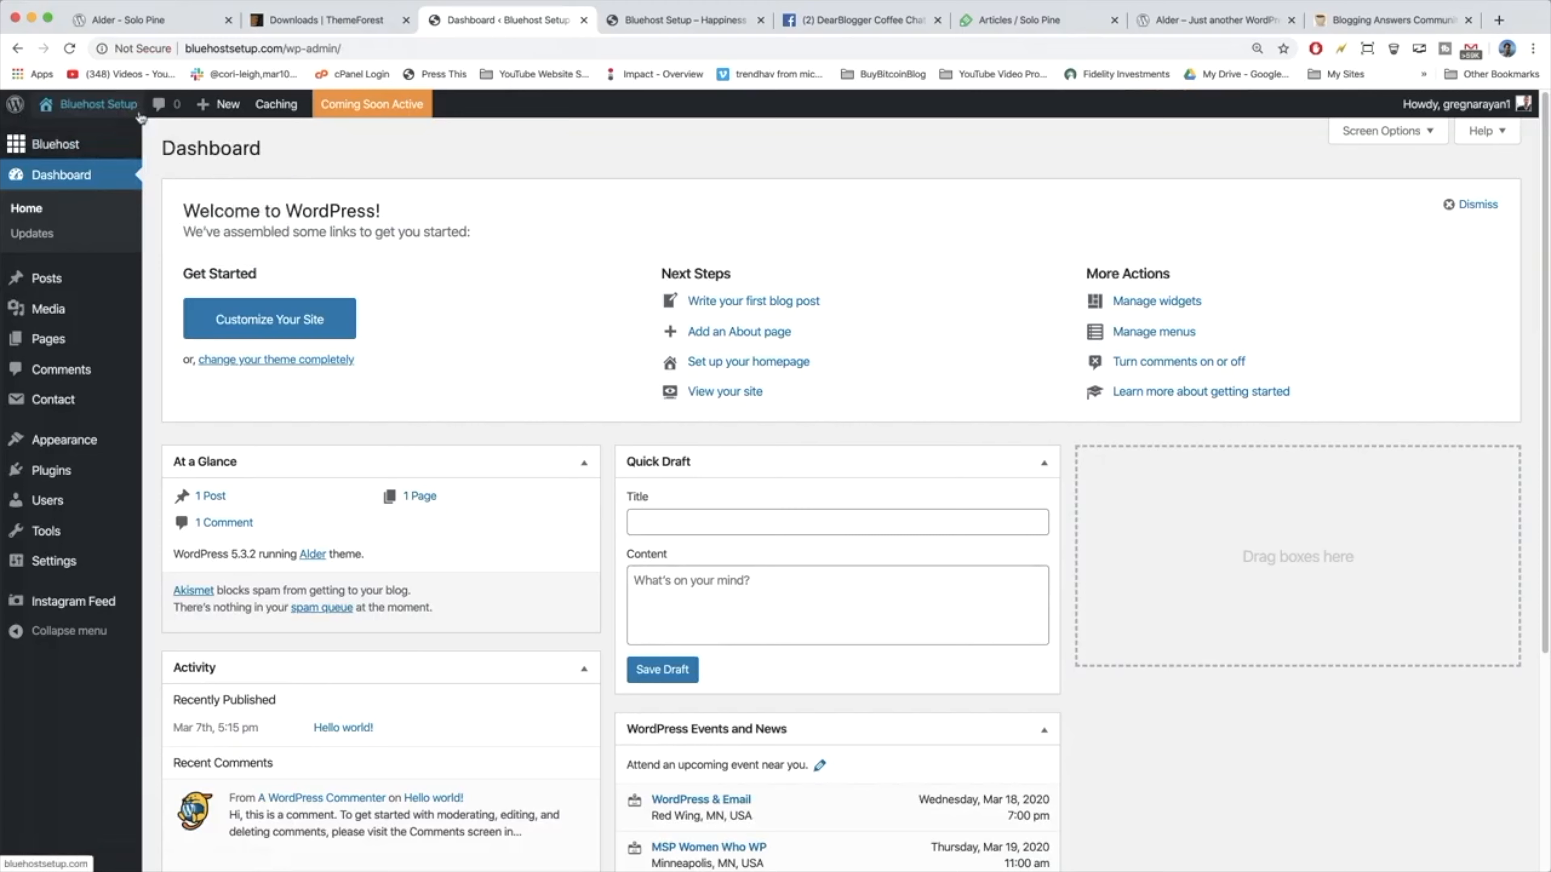
mouse_move(239, 107)
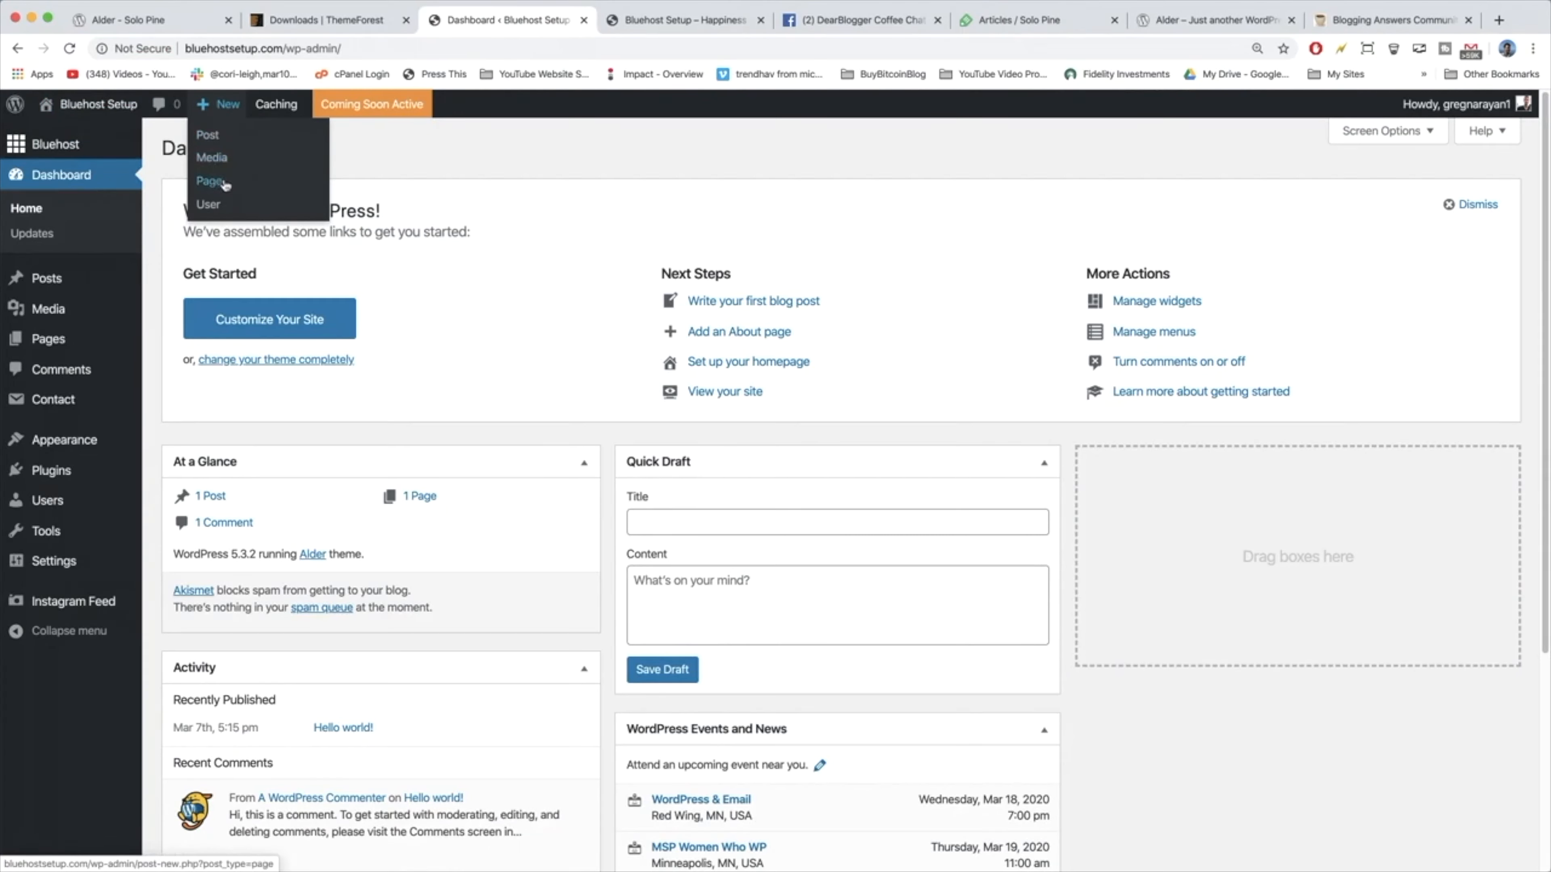
mouse_move(52, 339)
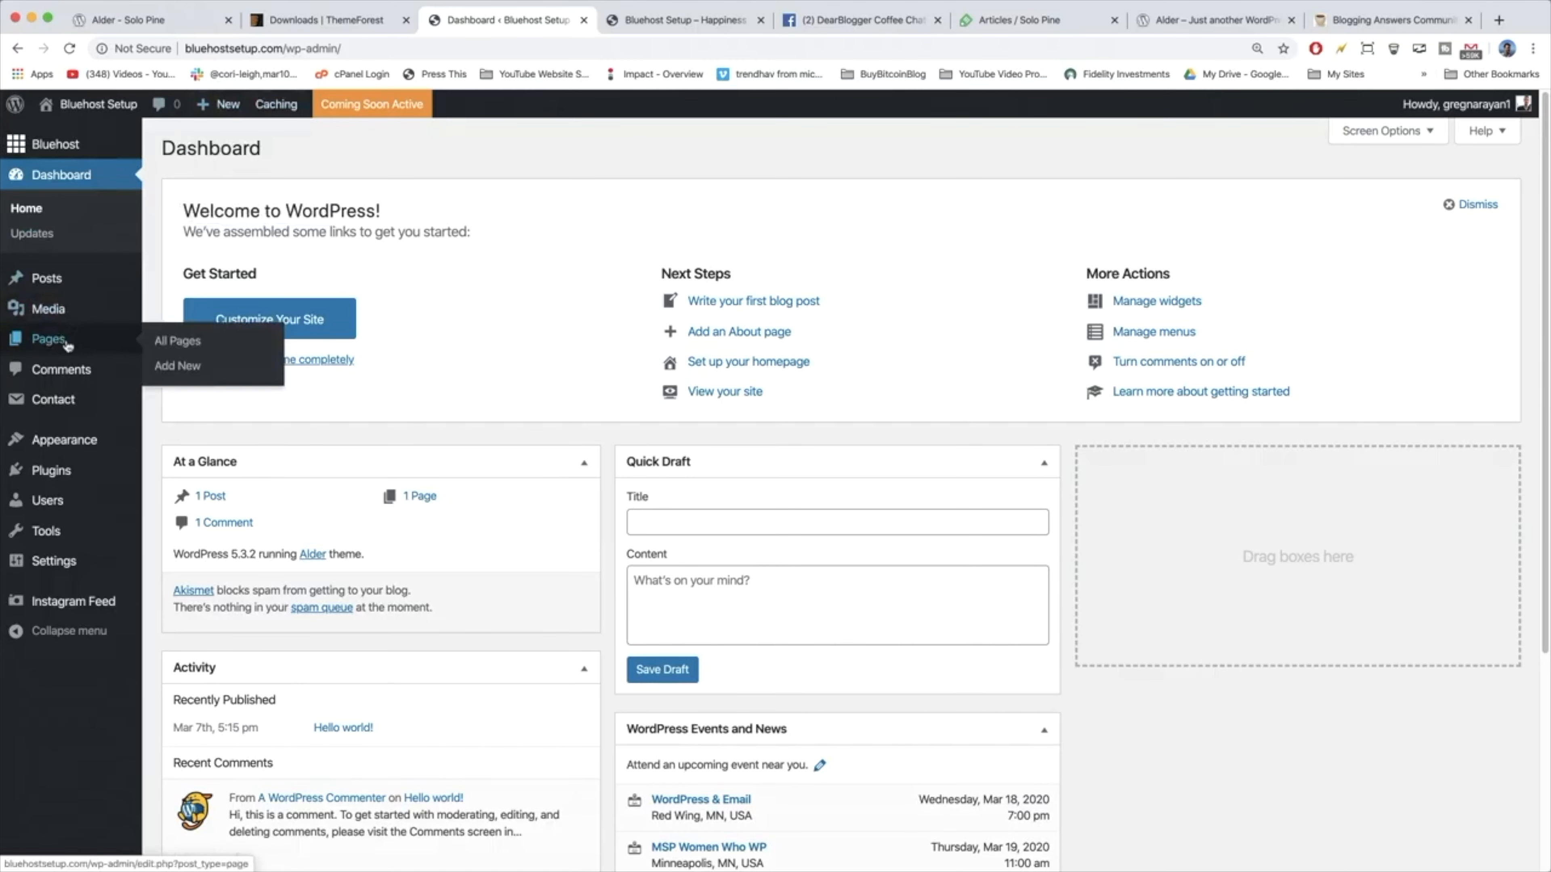
click(174, 365)
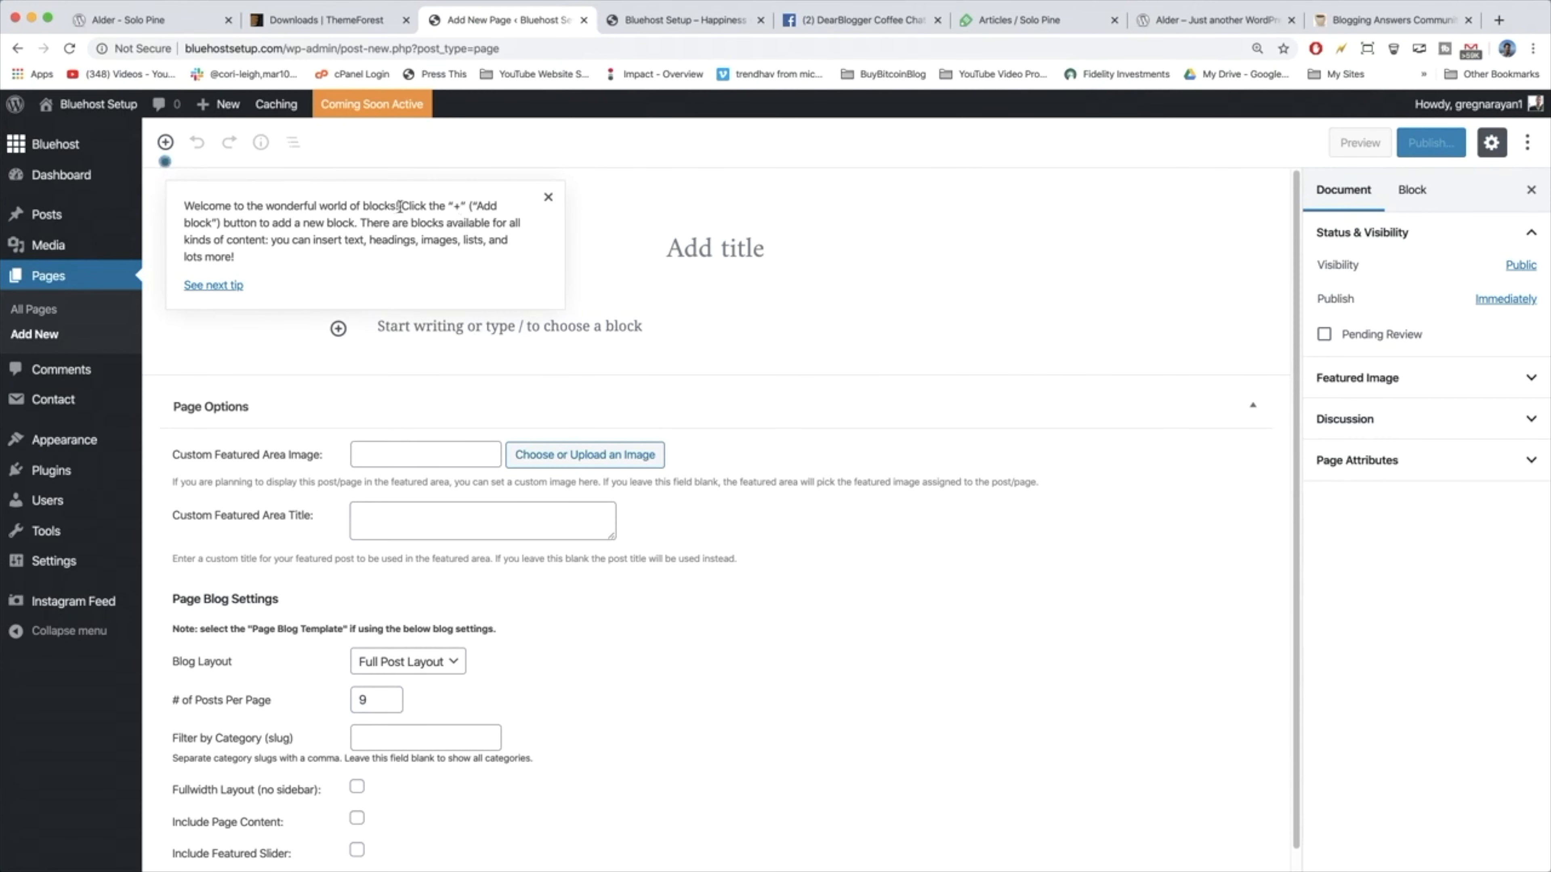
Read and dismiss the block editor's welcome tip.
drag(399, 206, 182, 207)
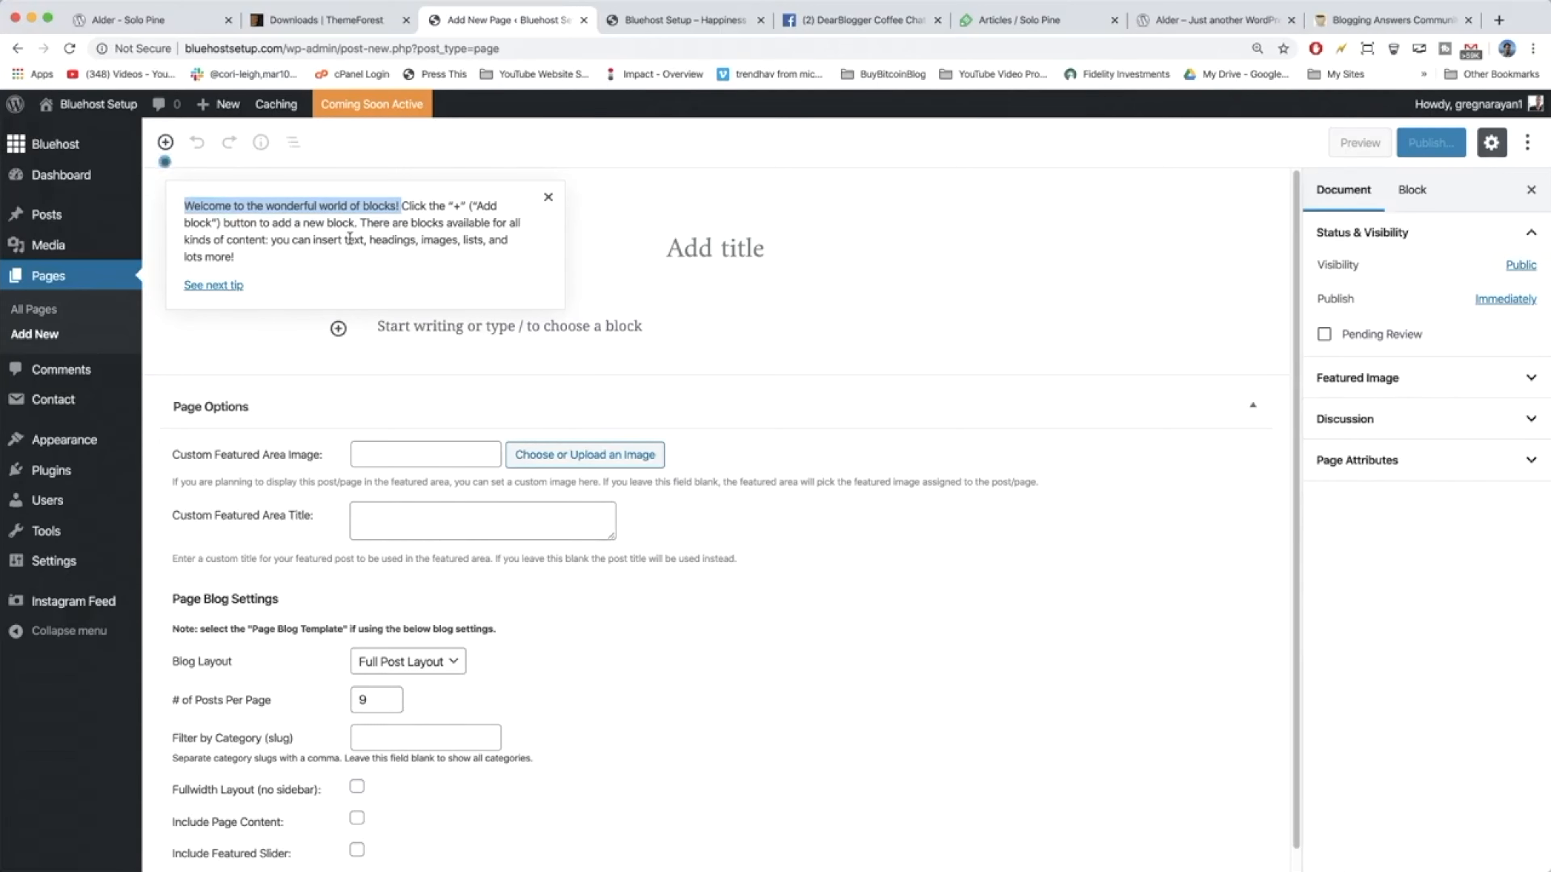
drag(276, 262, 169, 223)
click(292, 242)
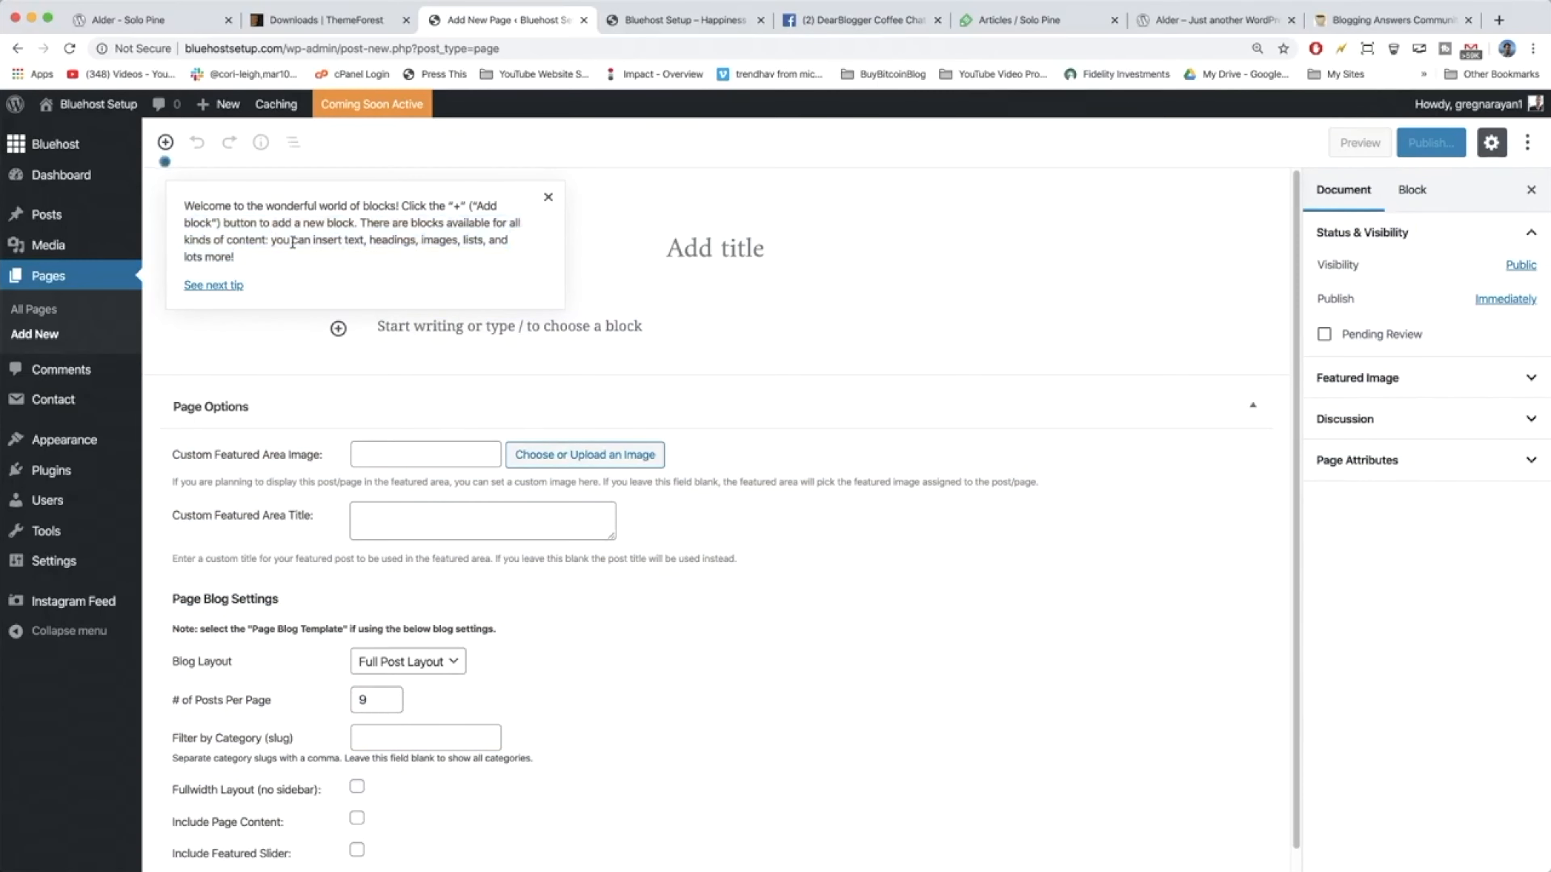
click(548, 197)
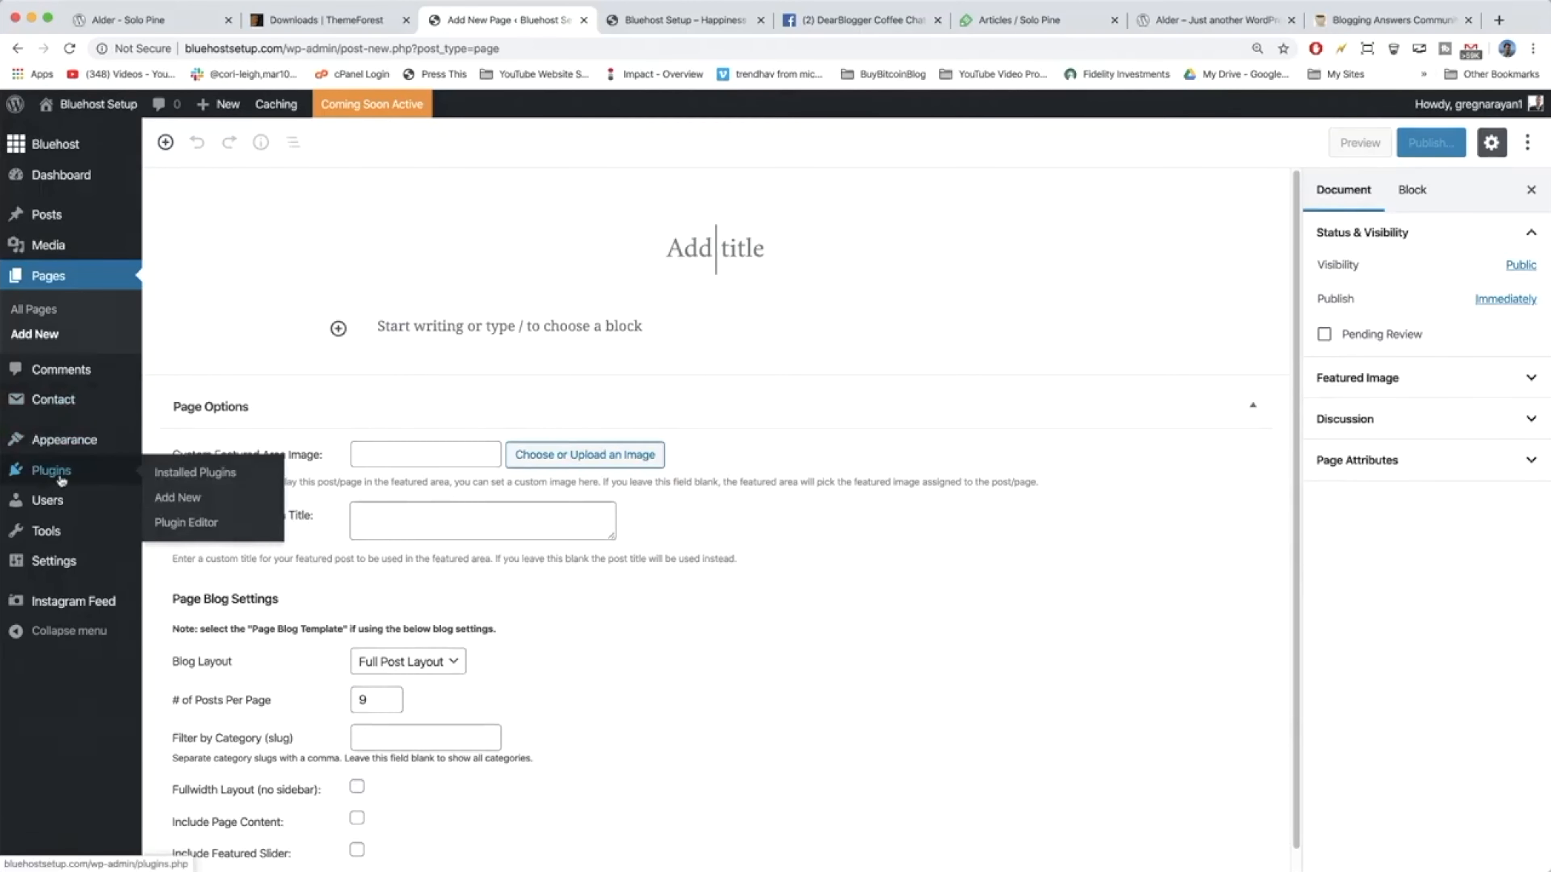
Install and activate the Classic Editor plugin, then add a new page.
click(48, 482)
click(293, 150)
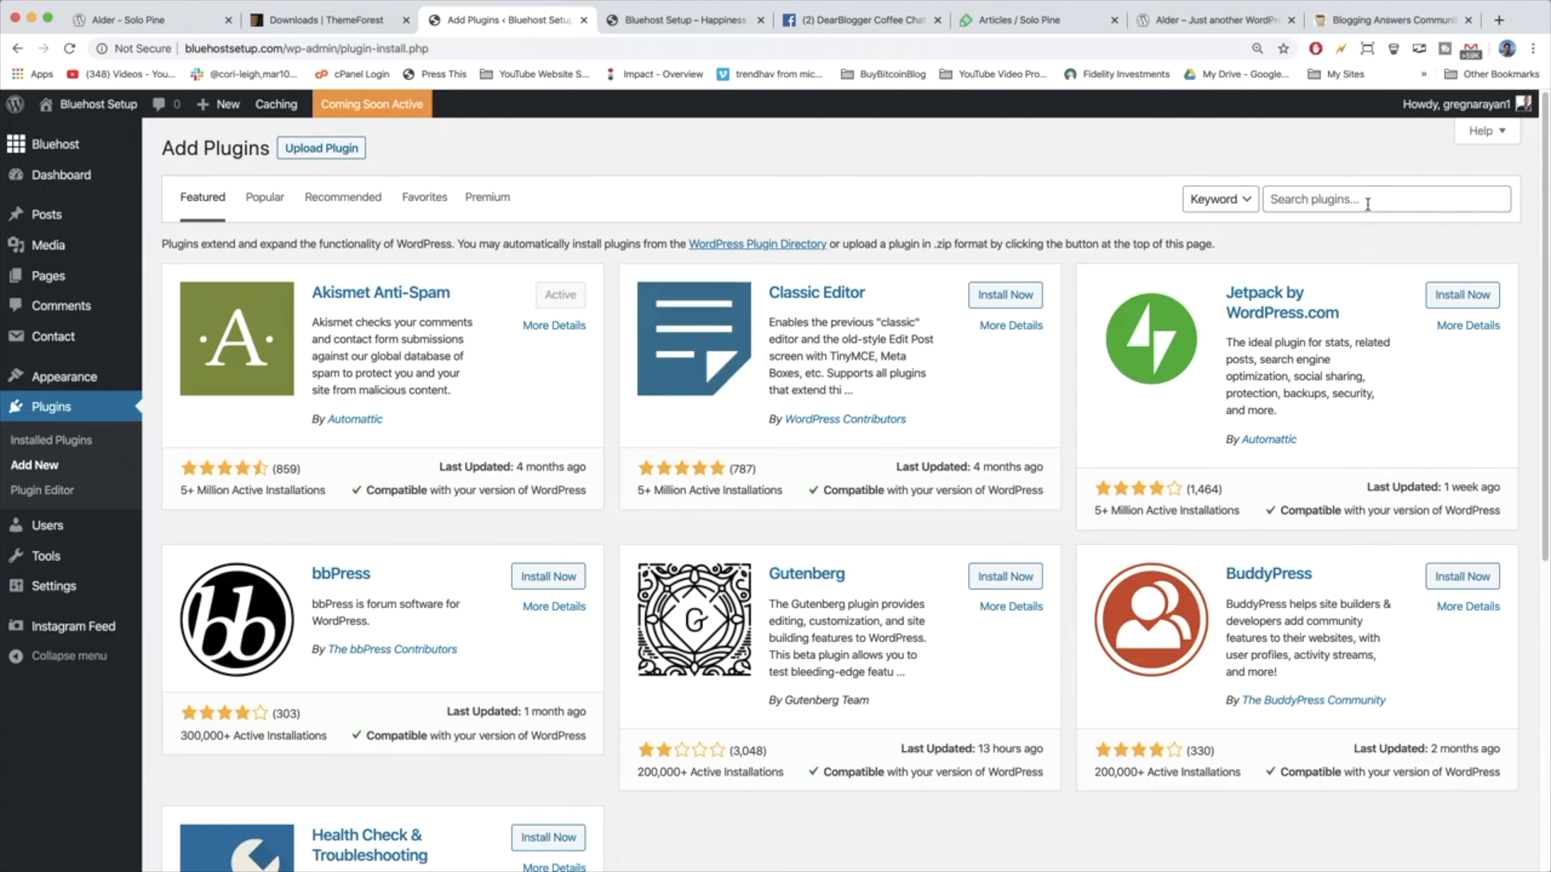
click(1367, 200)
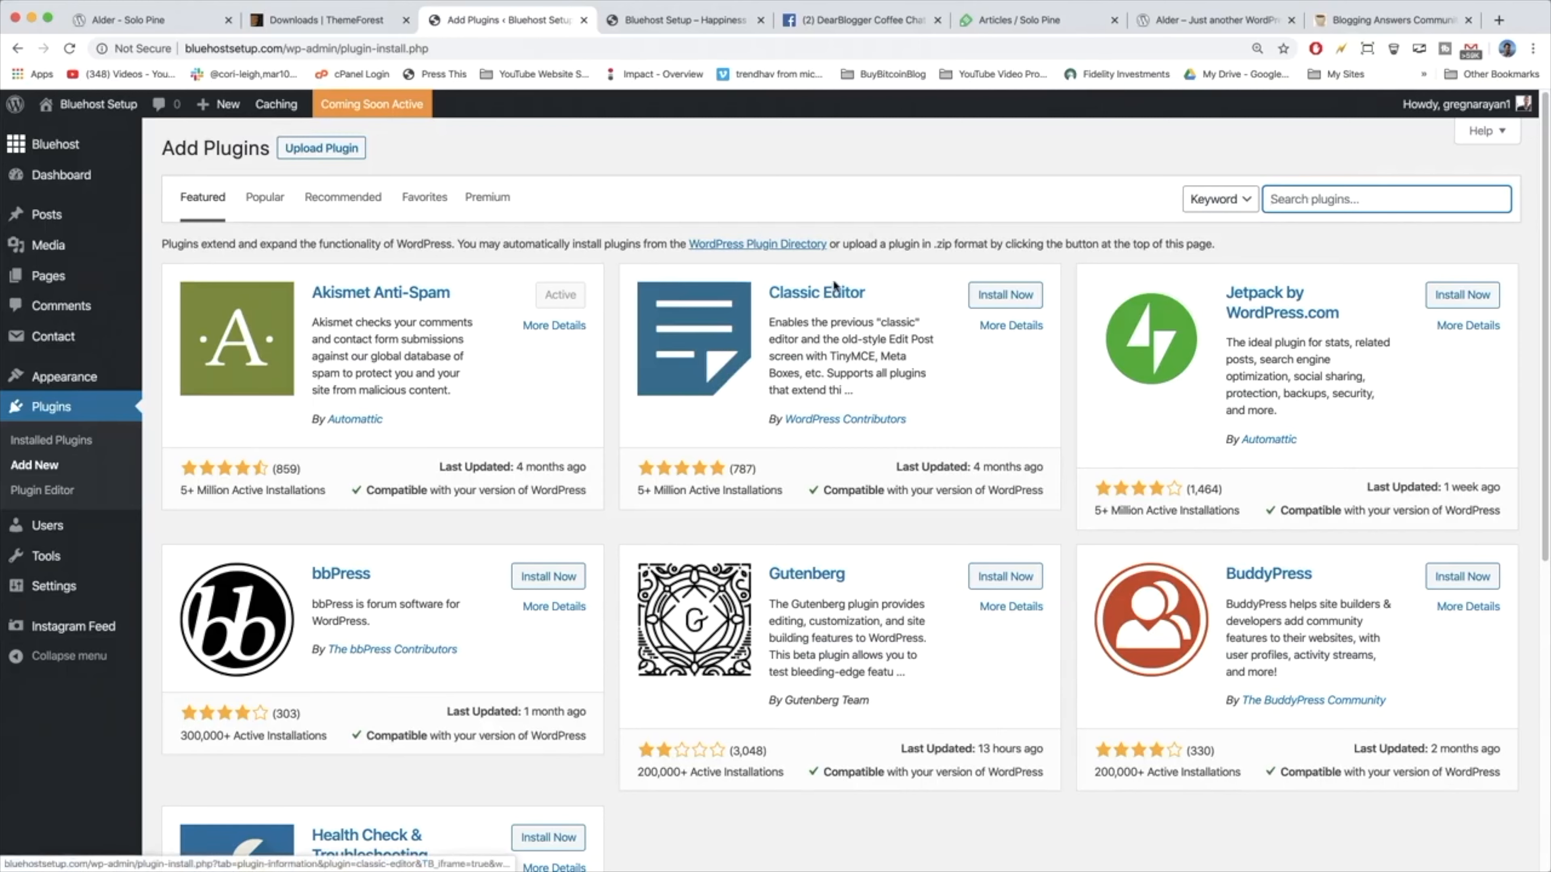
click(1013, 300)
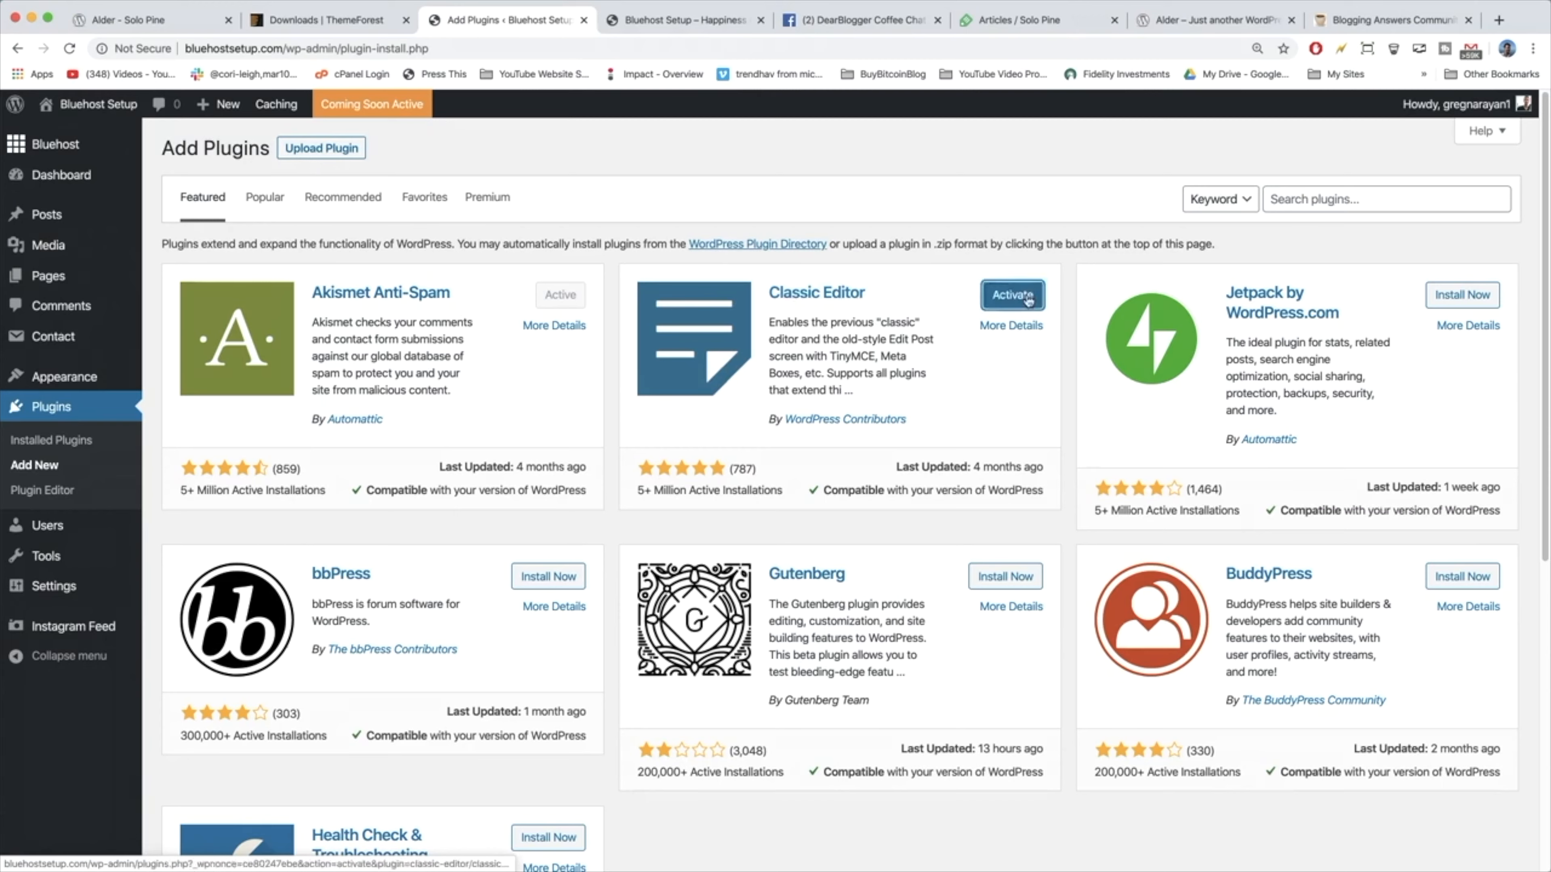
click(1029, 298)
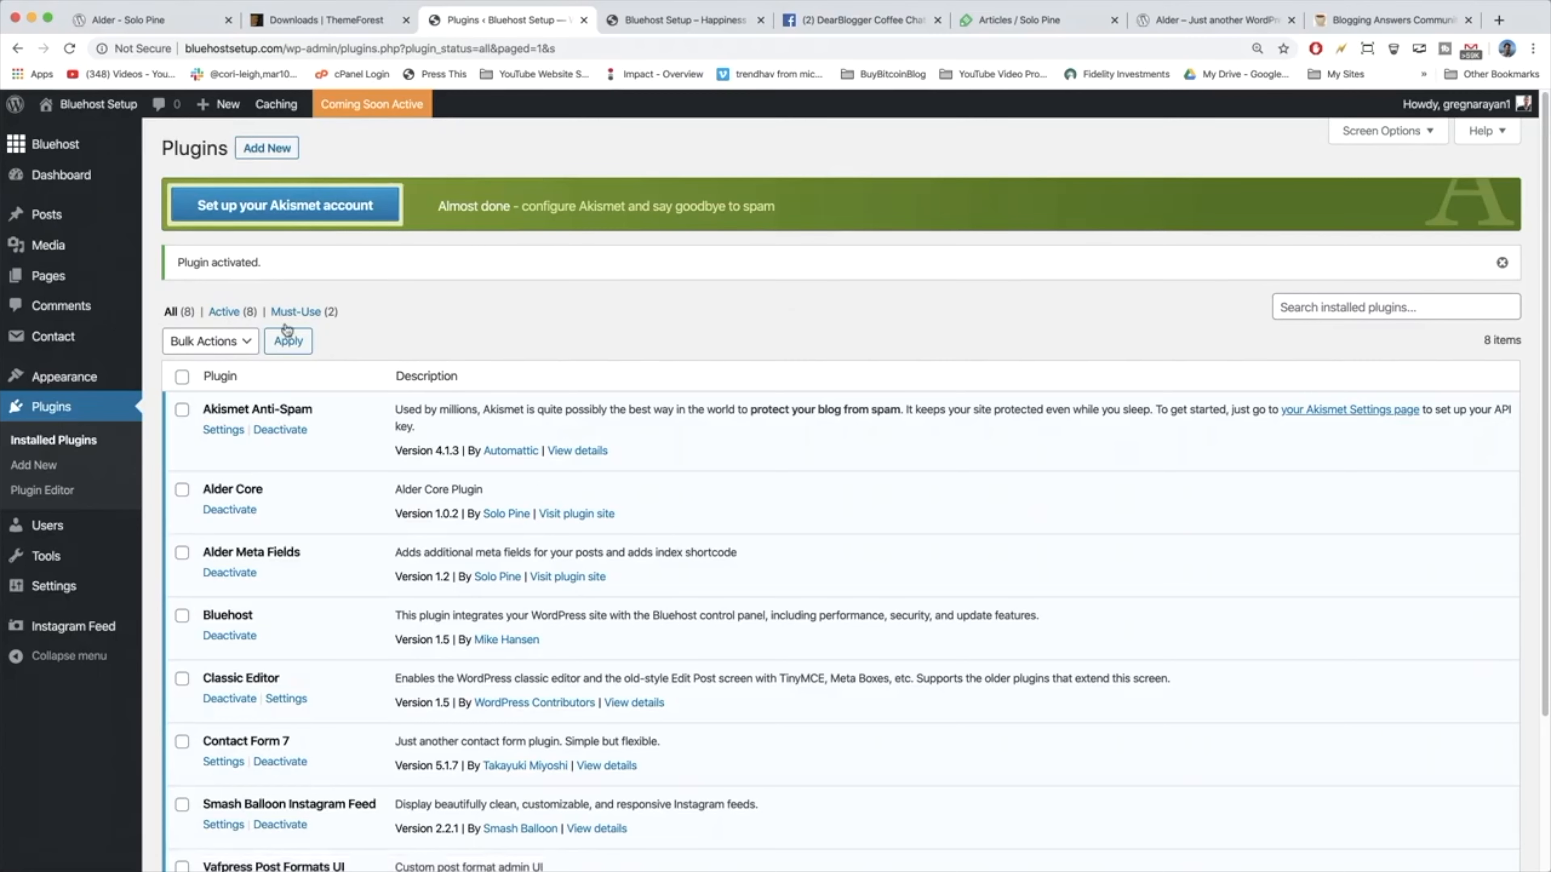
mouse_move(79, 283)
click(175, 304)
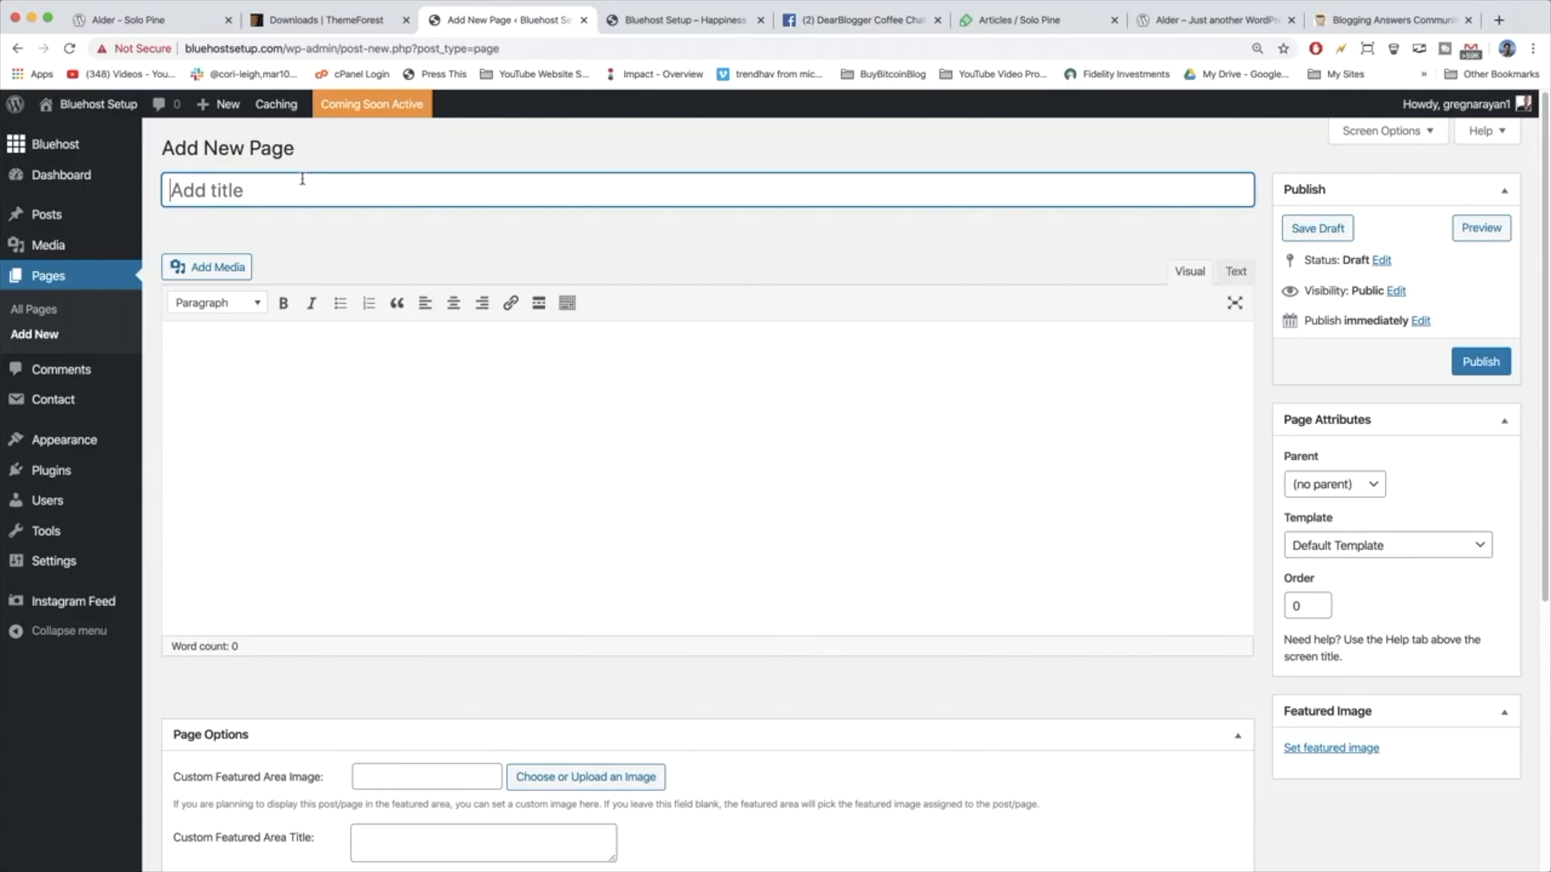
Publish an empty page titled 'About'.
text(About)
click(1481, 363)
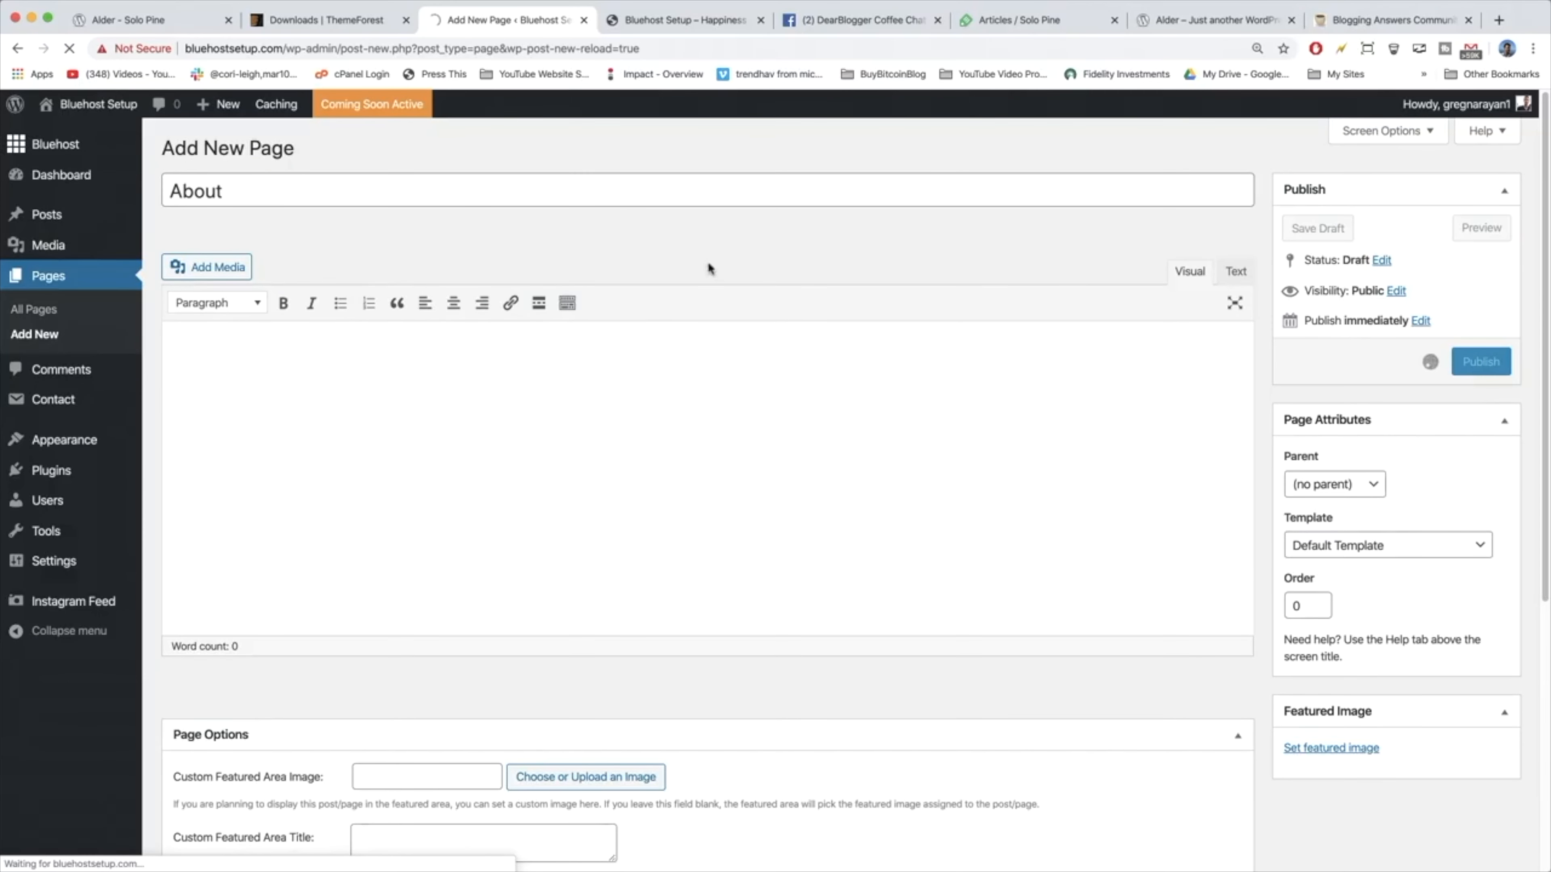
click(445, 445)
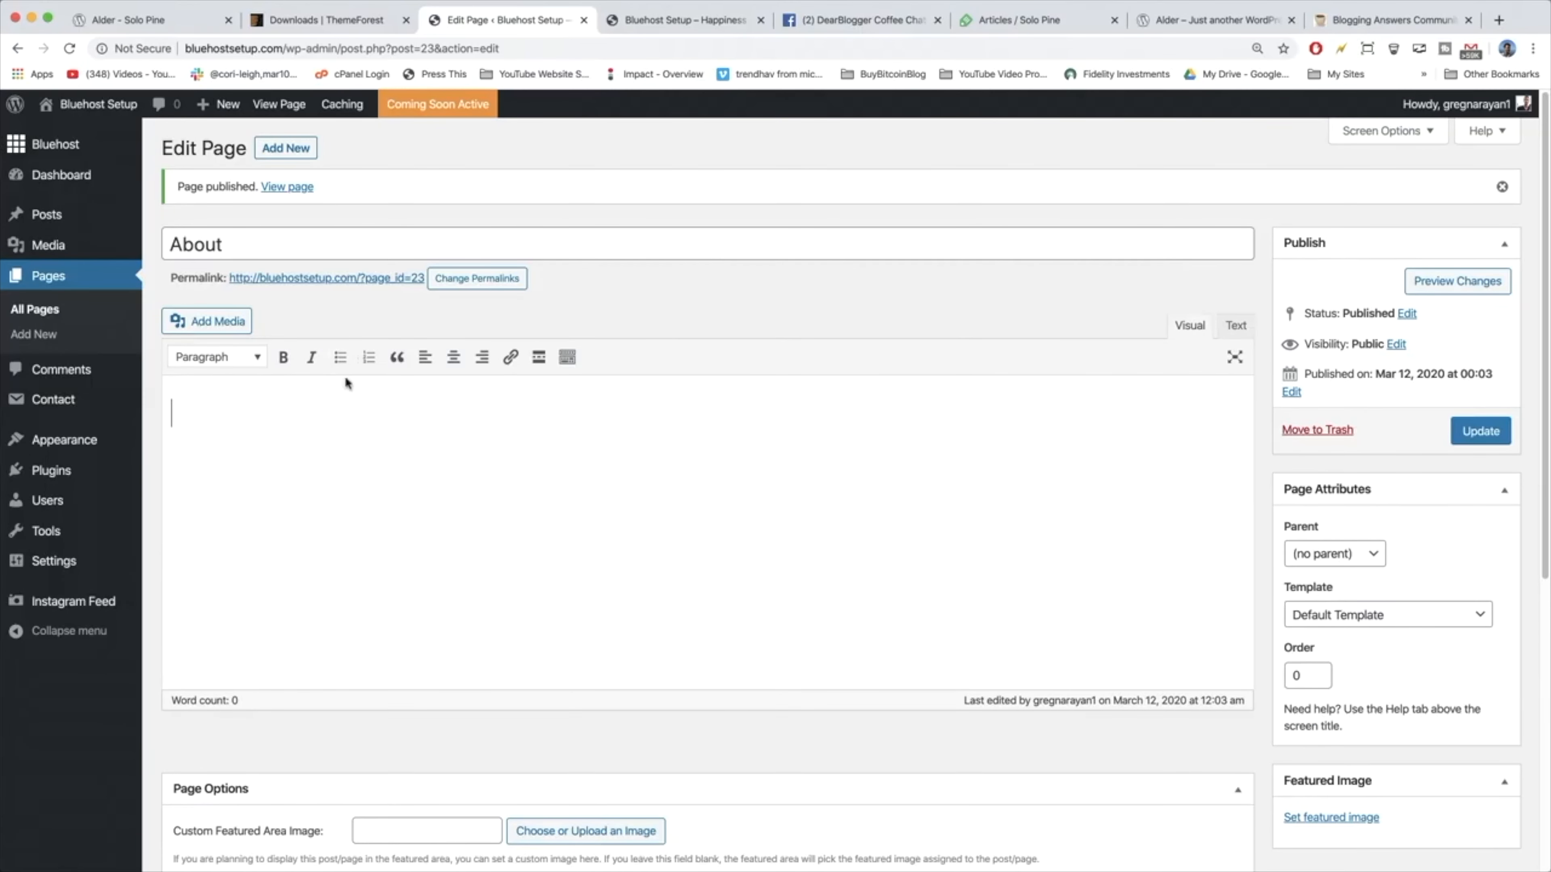
Add and publish an empty page titled 'Contact'.
click(290, 146)
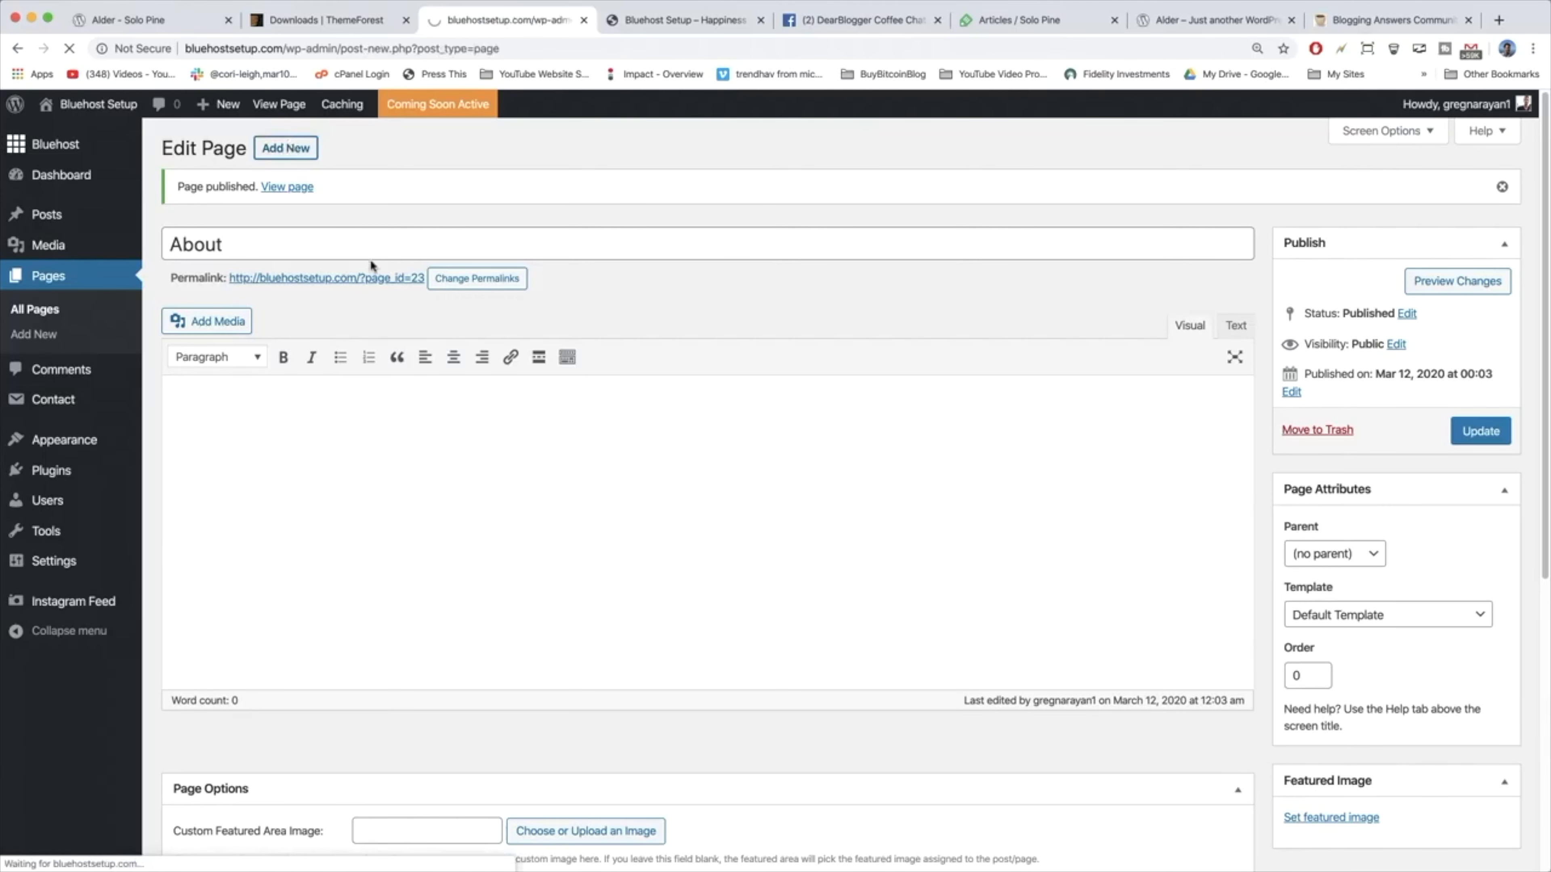
text(C)
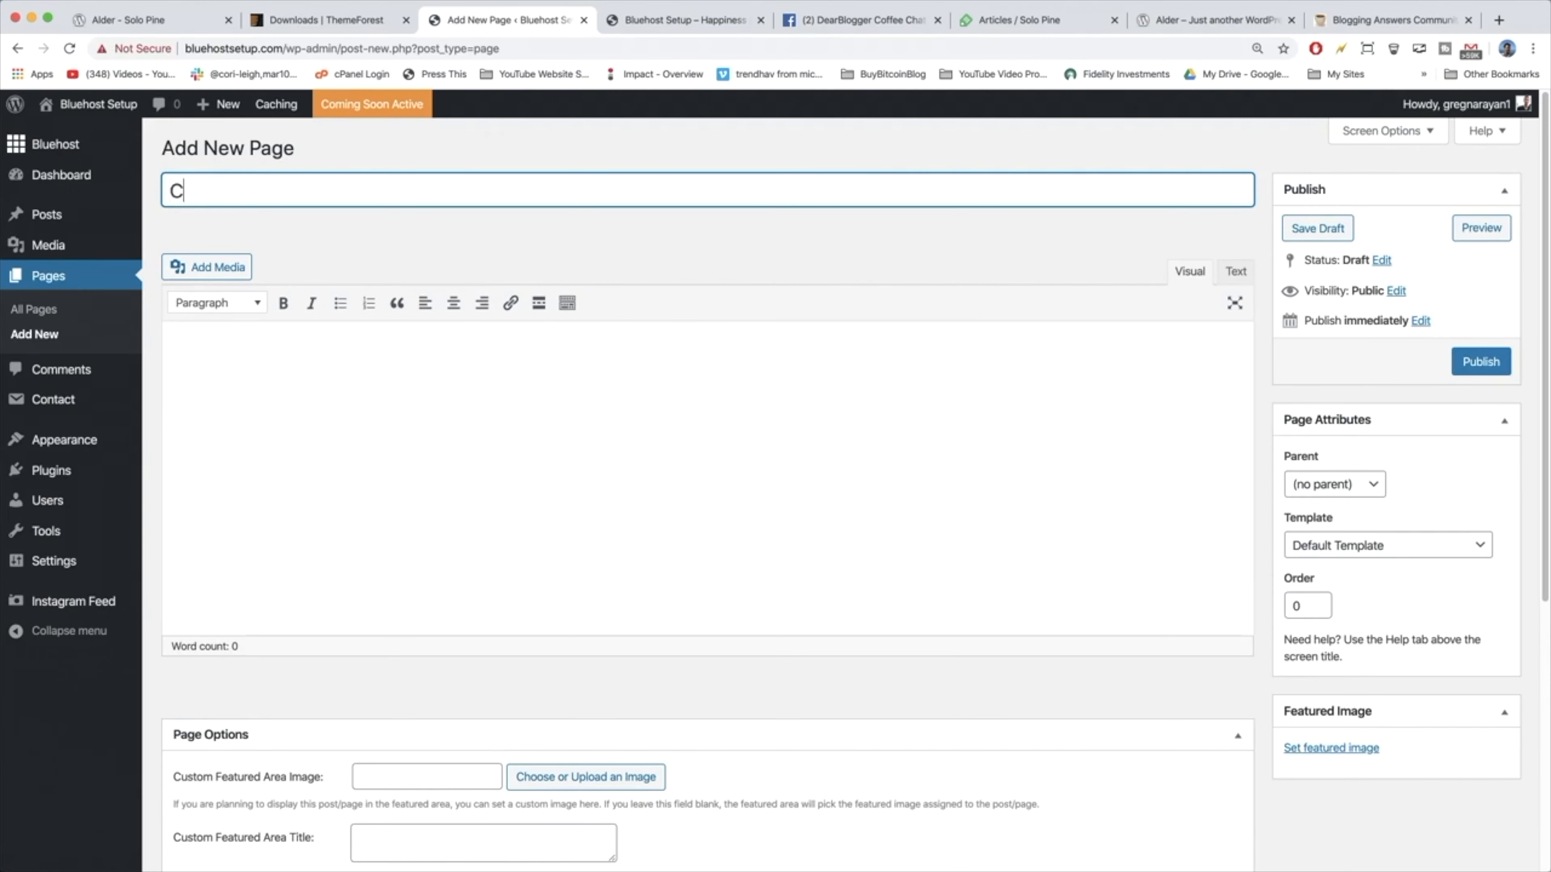
text(ontact)
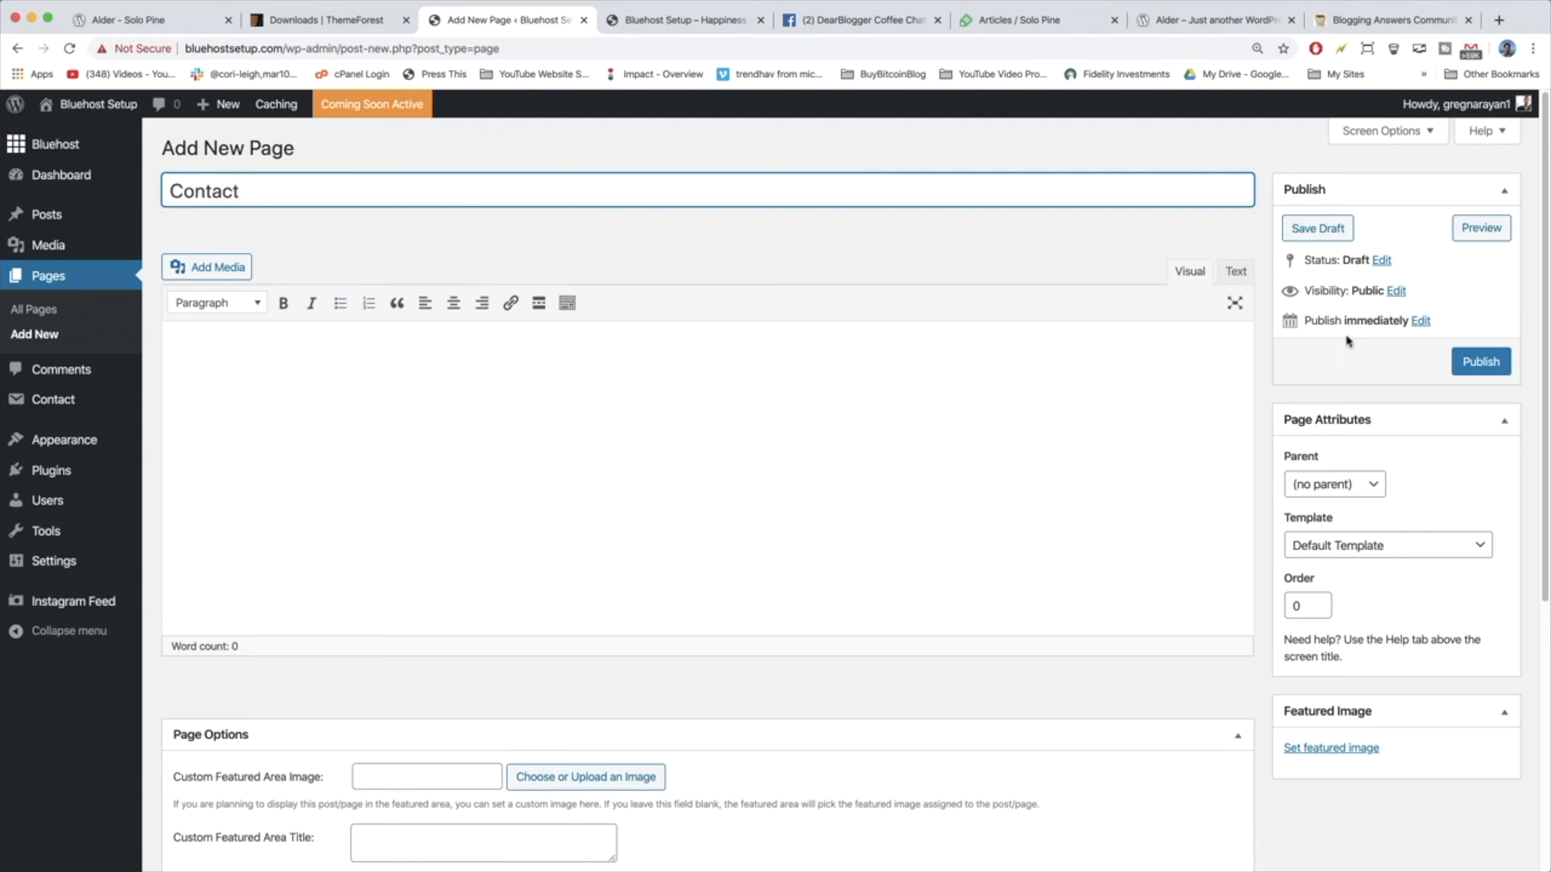
click(1465, 362)
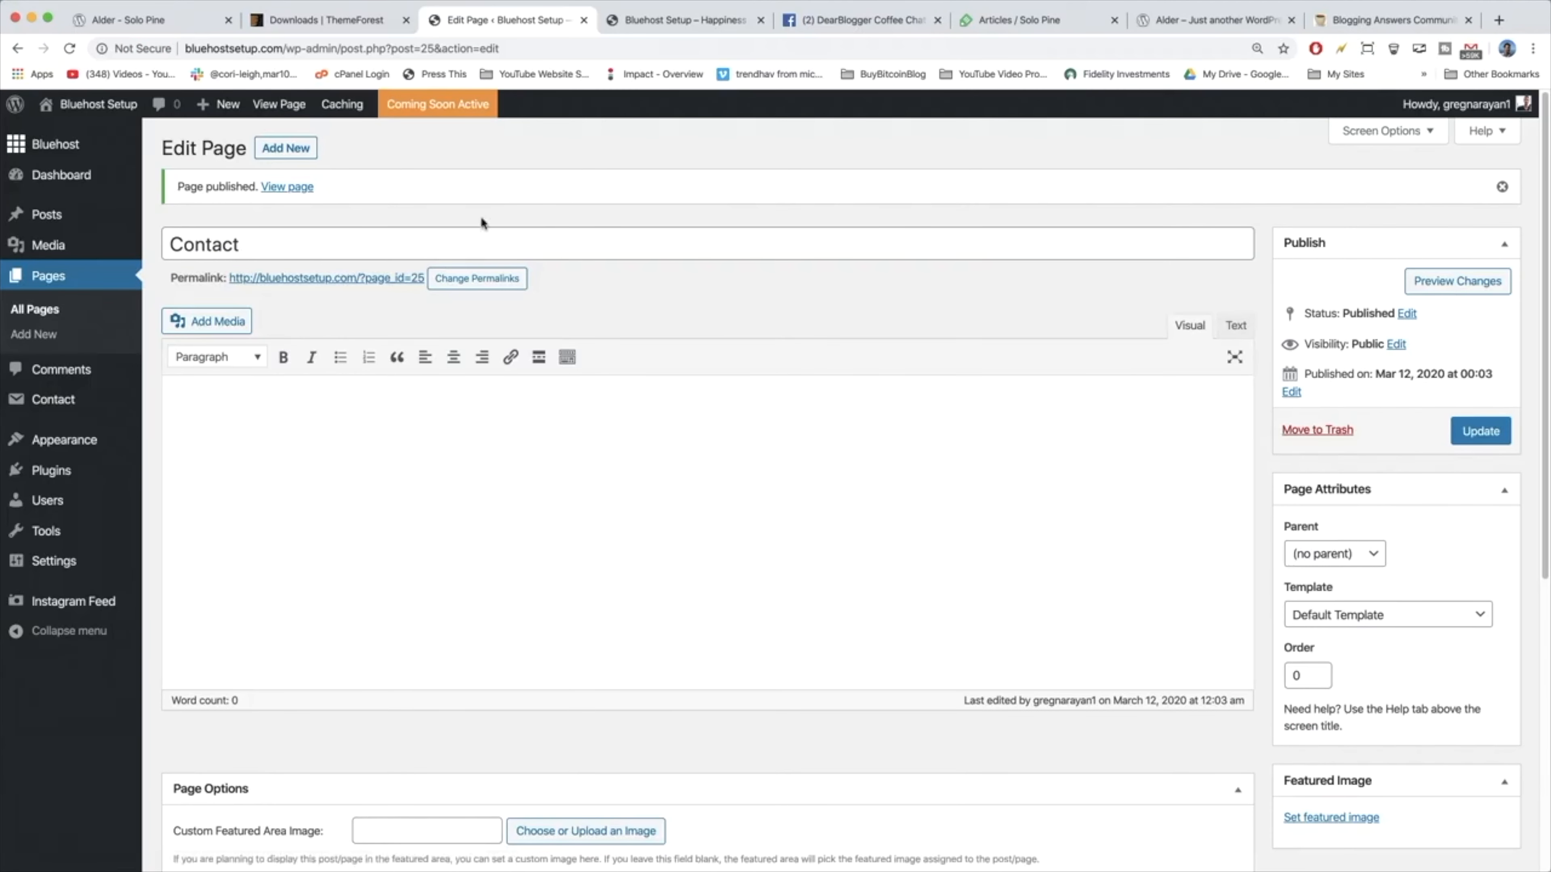
click(285, 245)
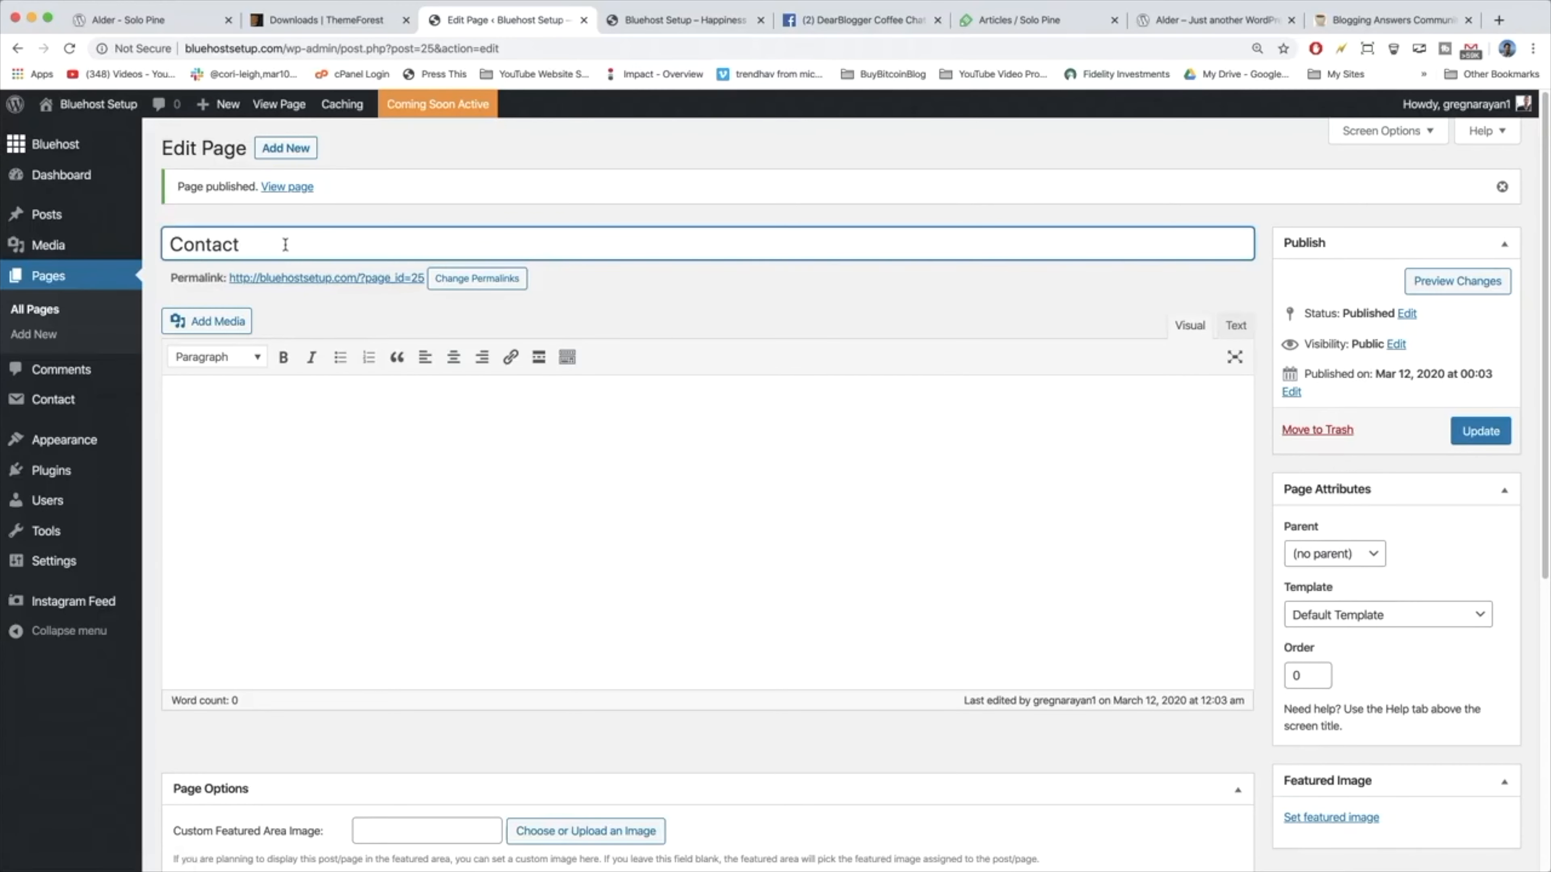
click(1218, 21)
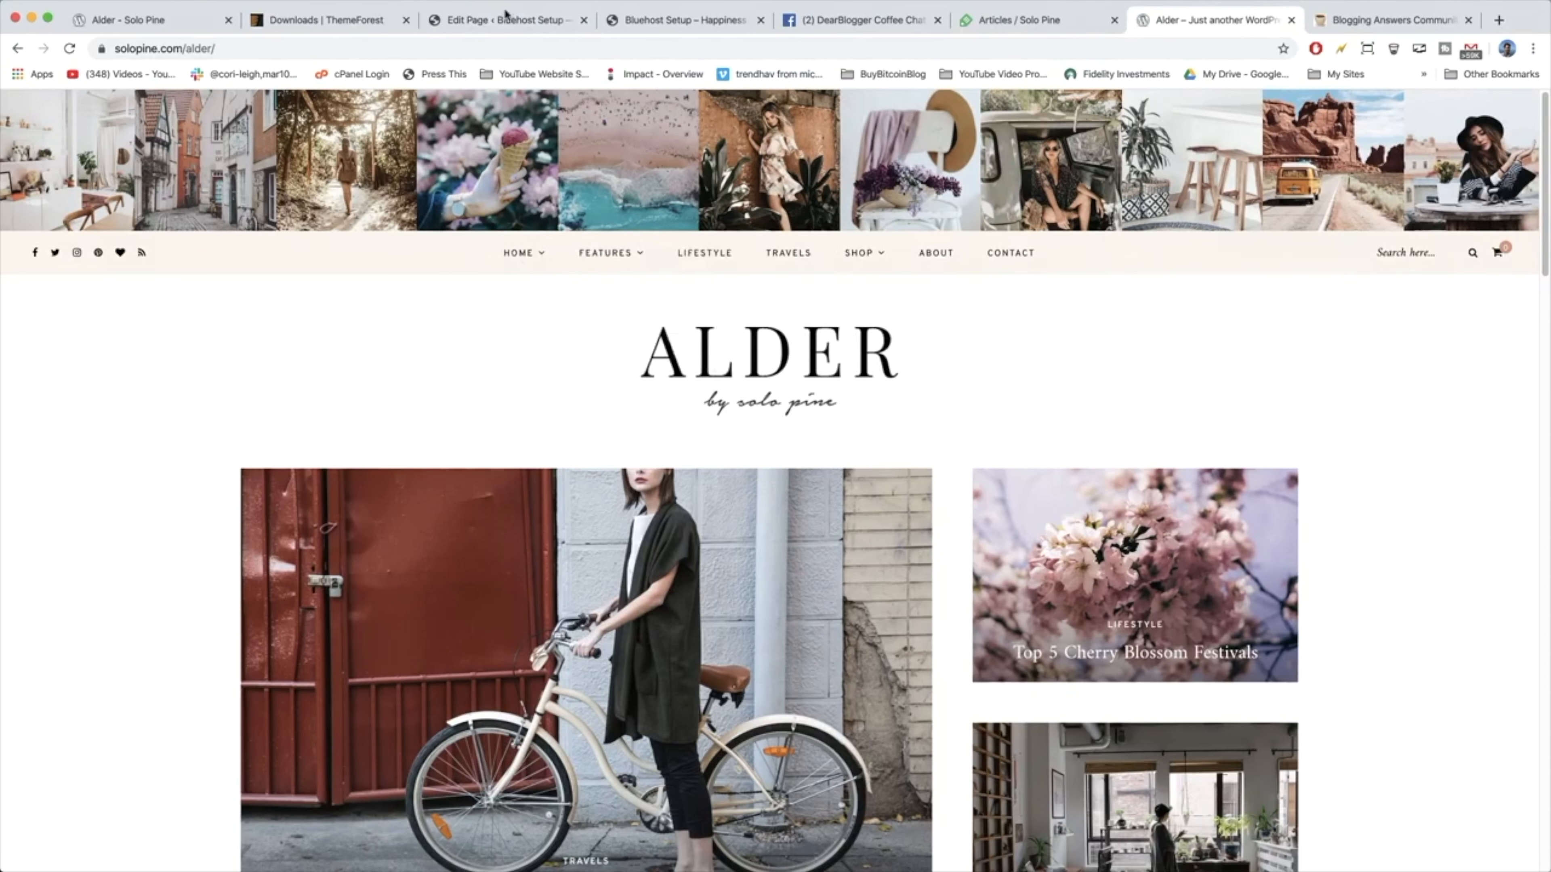
click(508, 25)
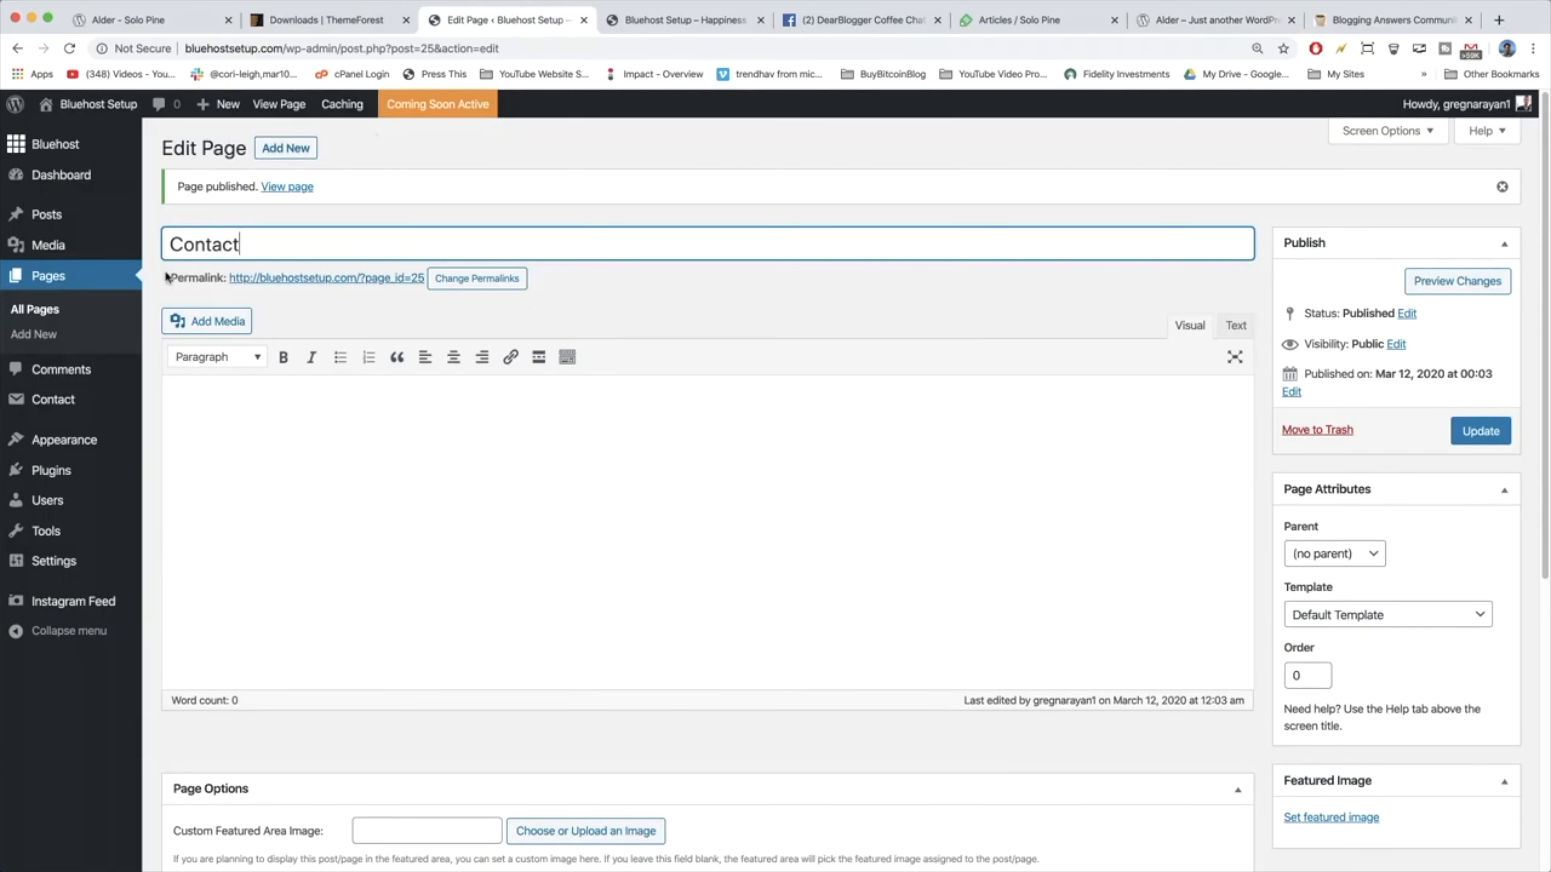
On the Menus page, rename Menu 1 to Main Menu and create it.
mouse_move(74, 441)
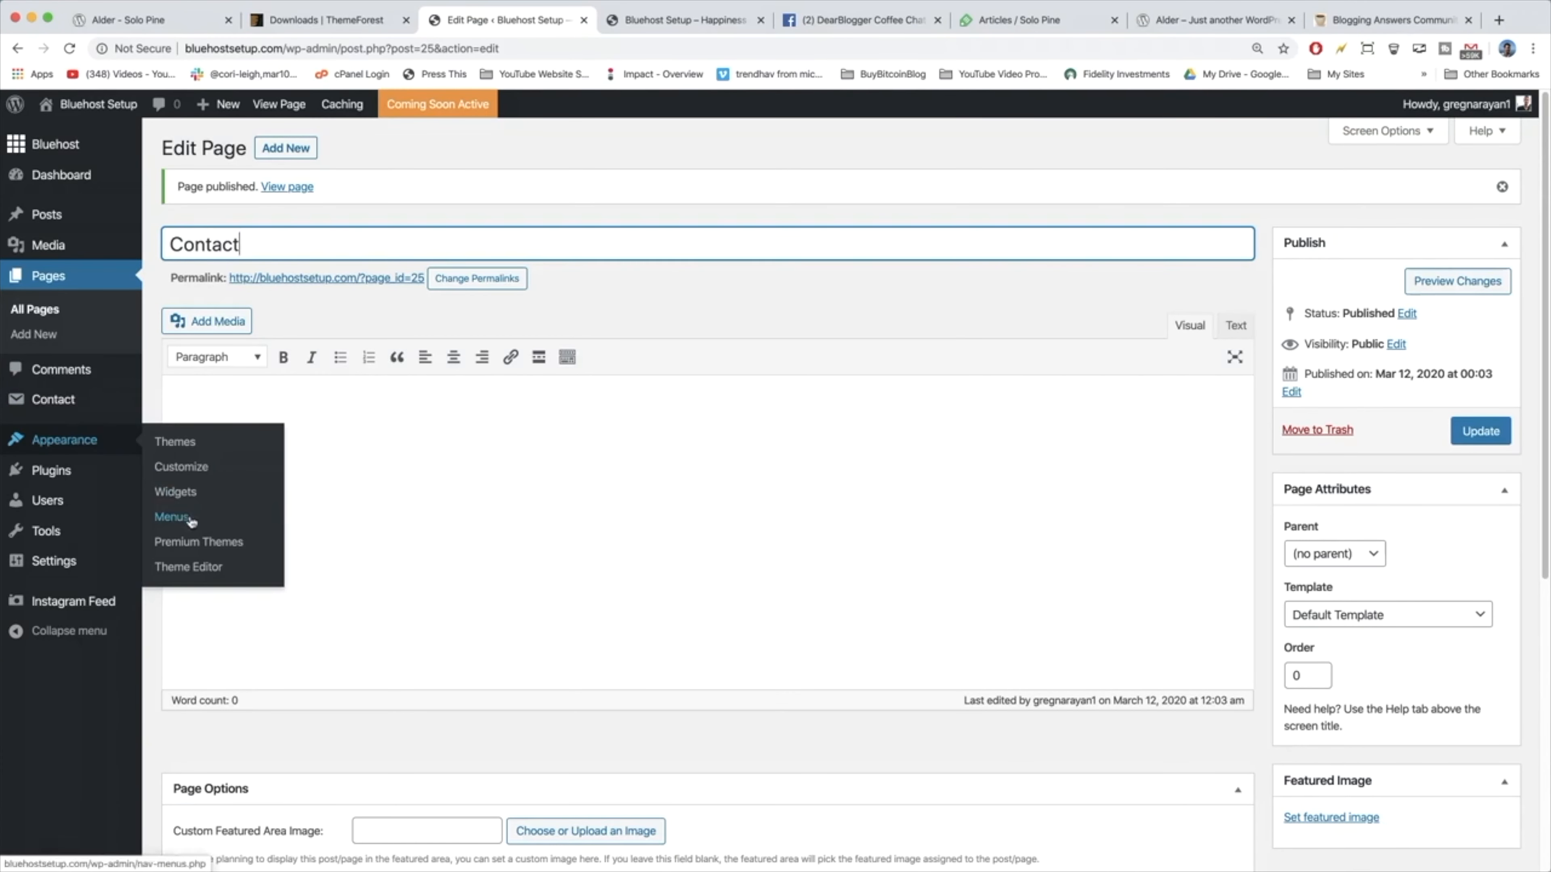
click(171, 516)
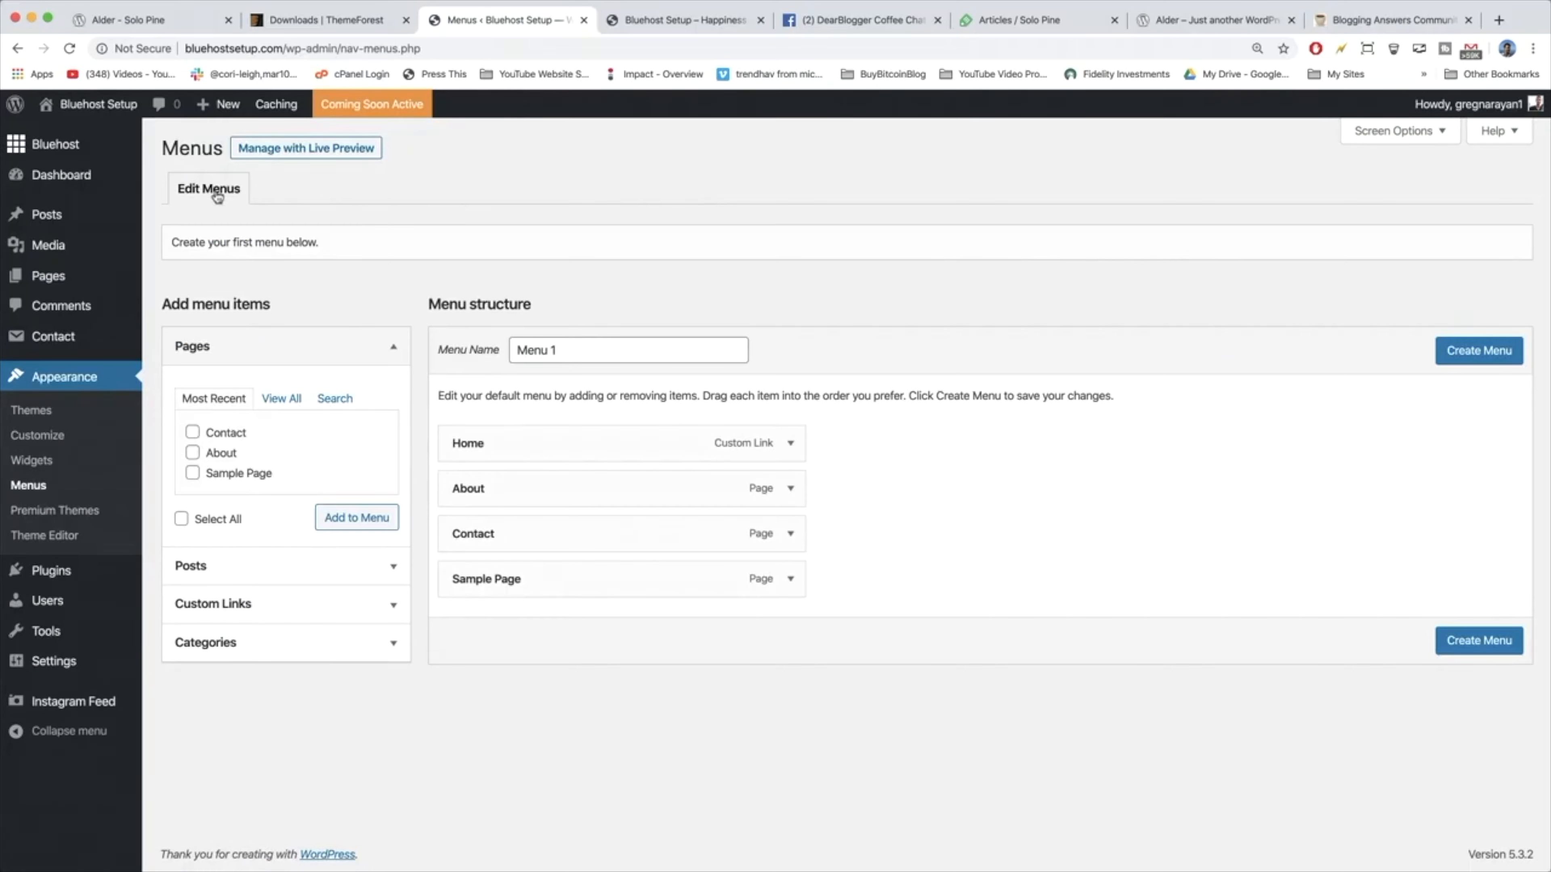
click(391, 348)
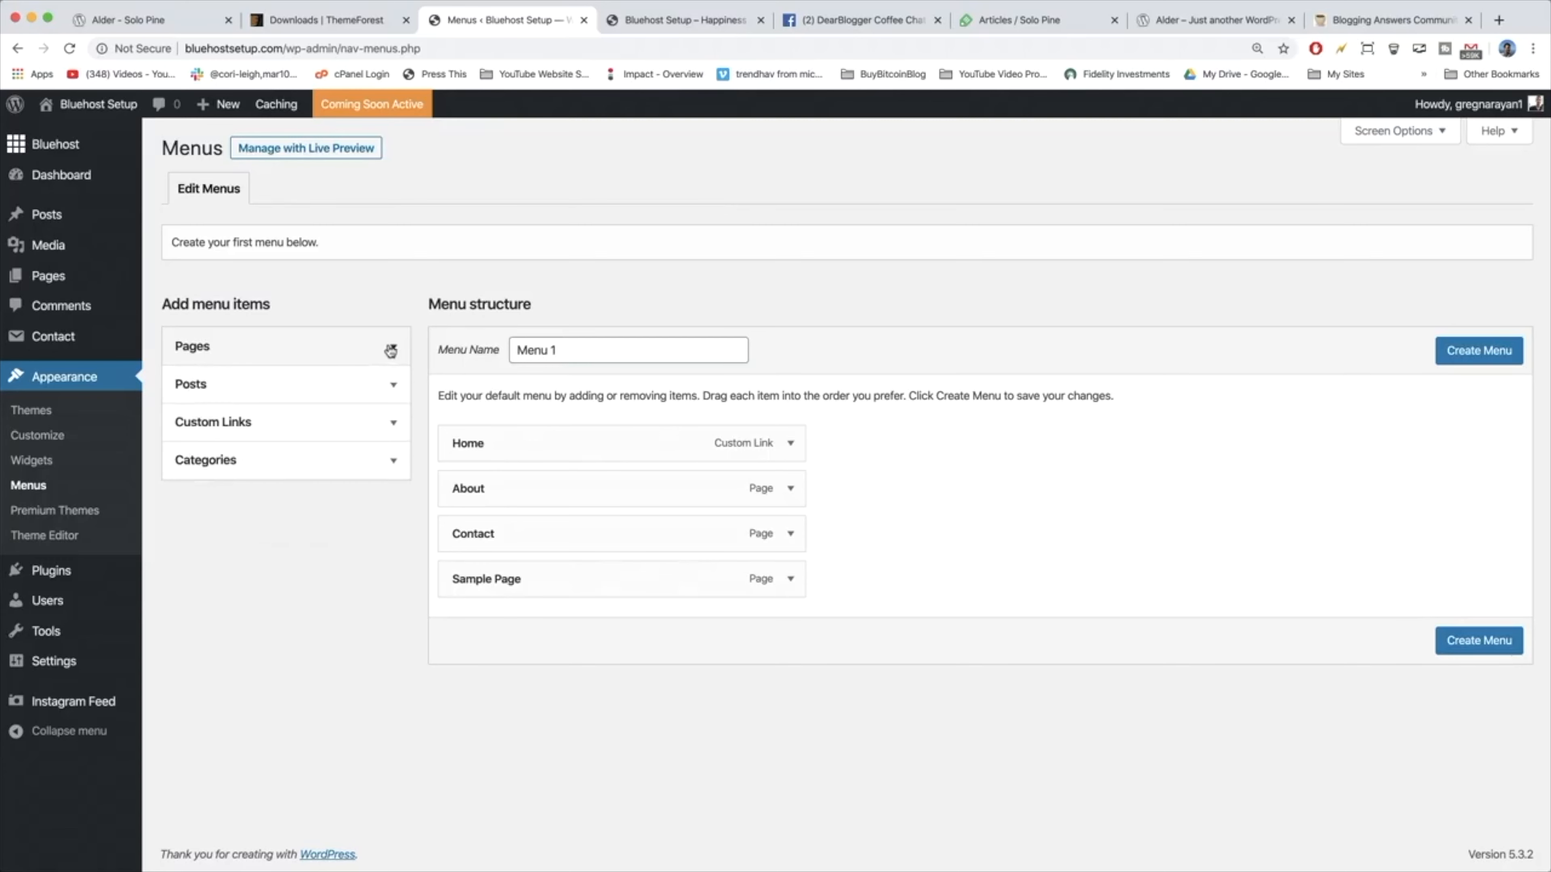
click(391, 349)
click(563, 354)
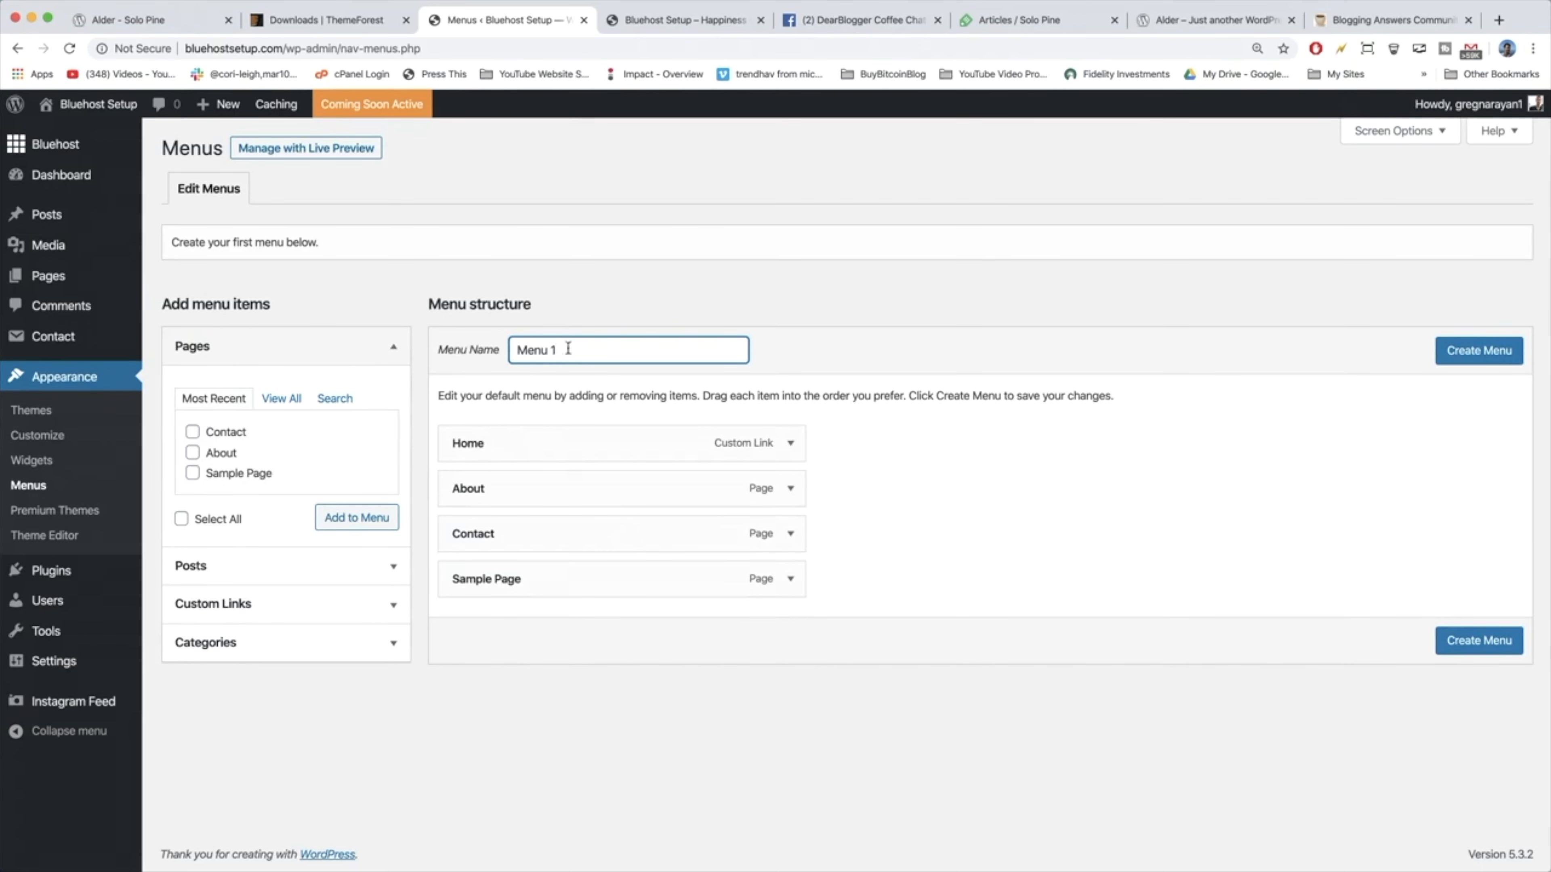
drag(598, 353, 484, 360)
text(Main M)
click(1482, 351)
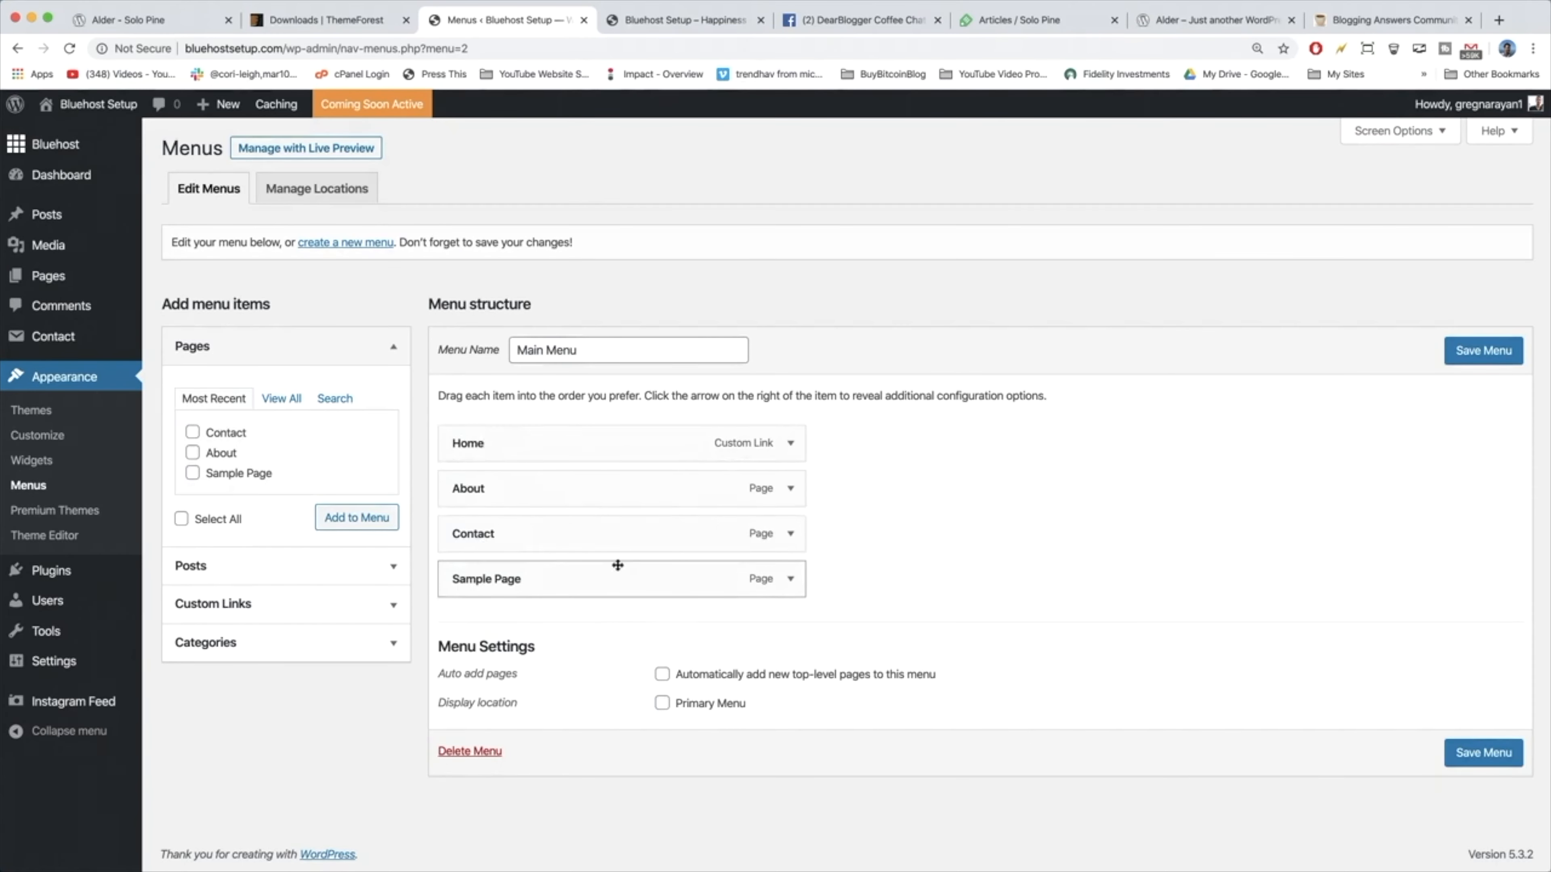
Remove Sample Page, About and Contact from the menu, then re-add the Contact and About pages.
scroll(794, 589, down, 3)
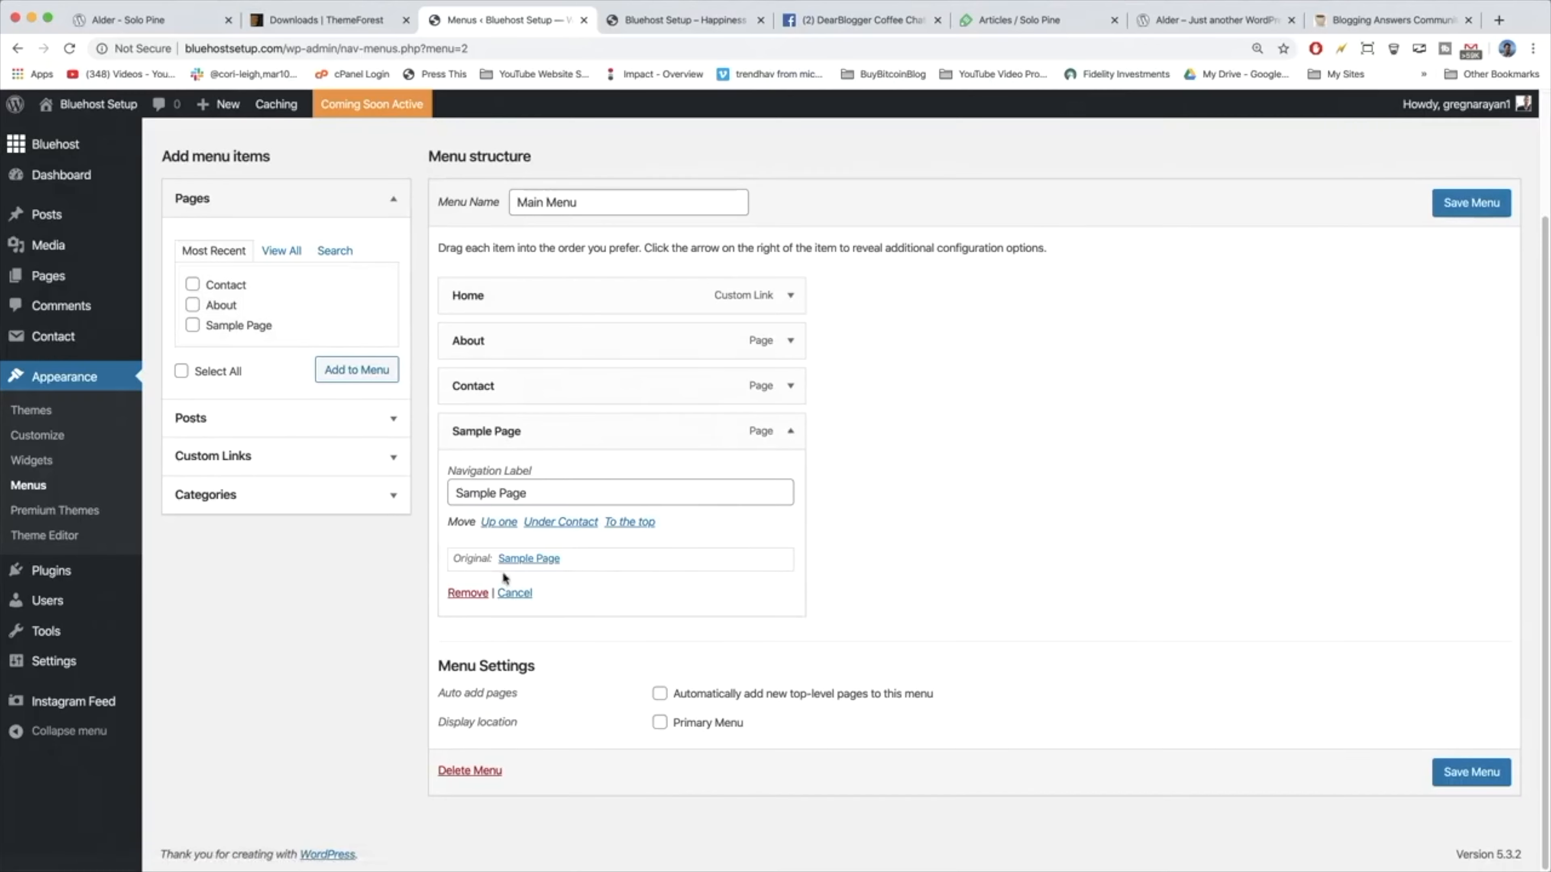
click(469, 591)
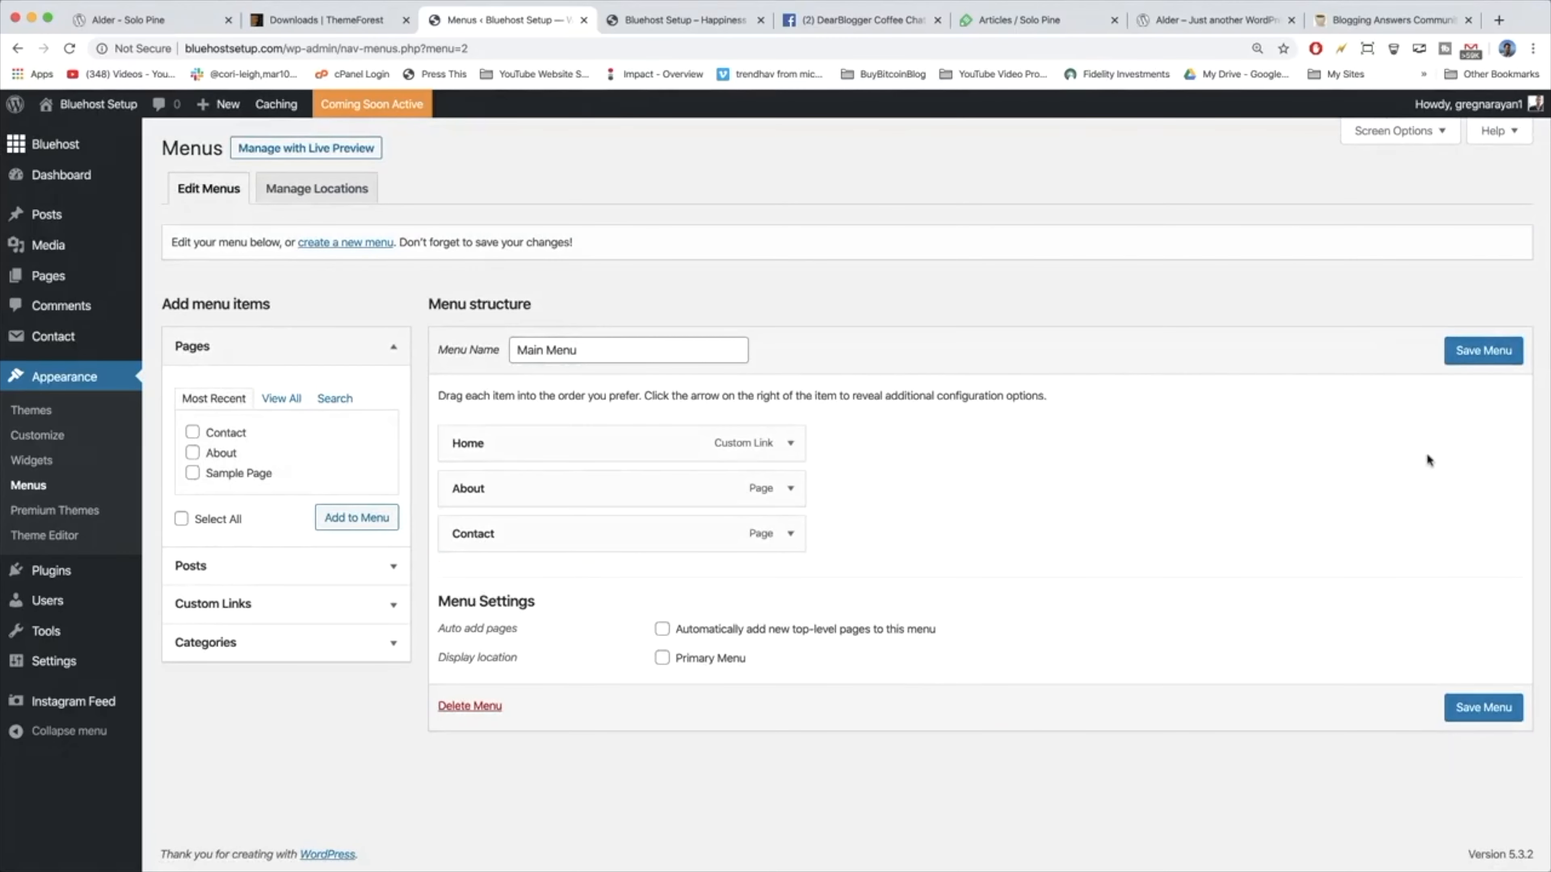
click(1477, 350)
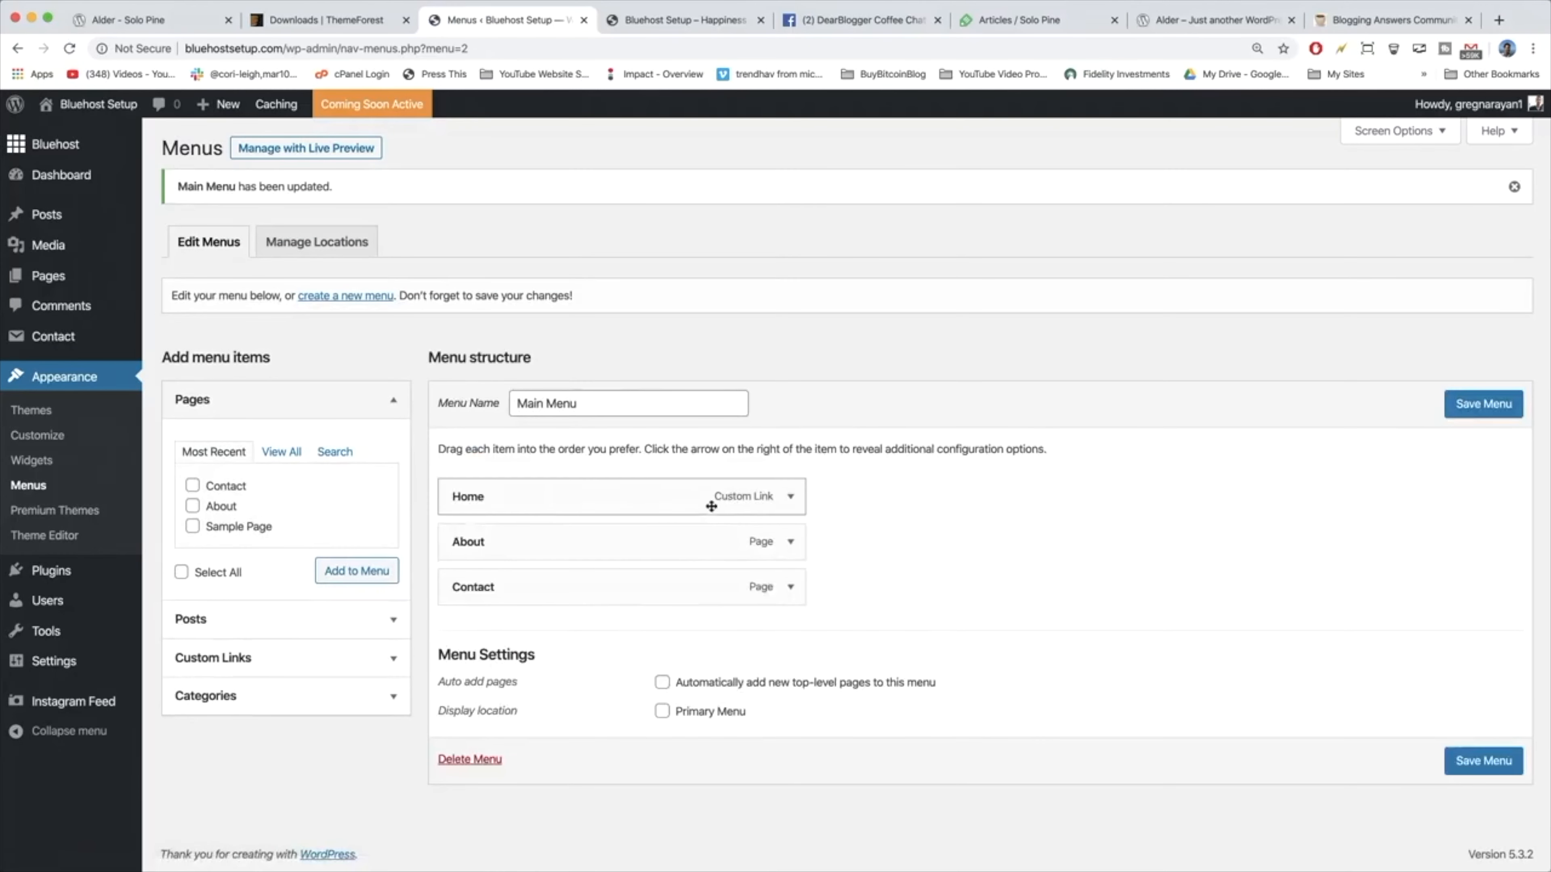
click(790, 541)
click(461, 706)
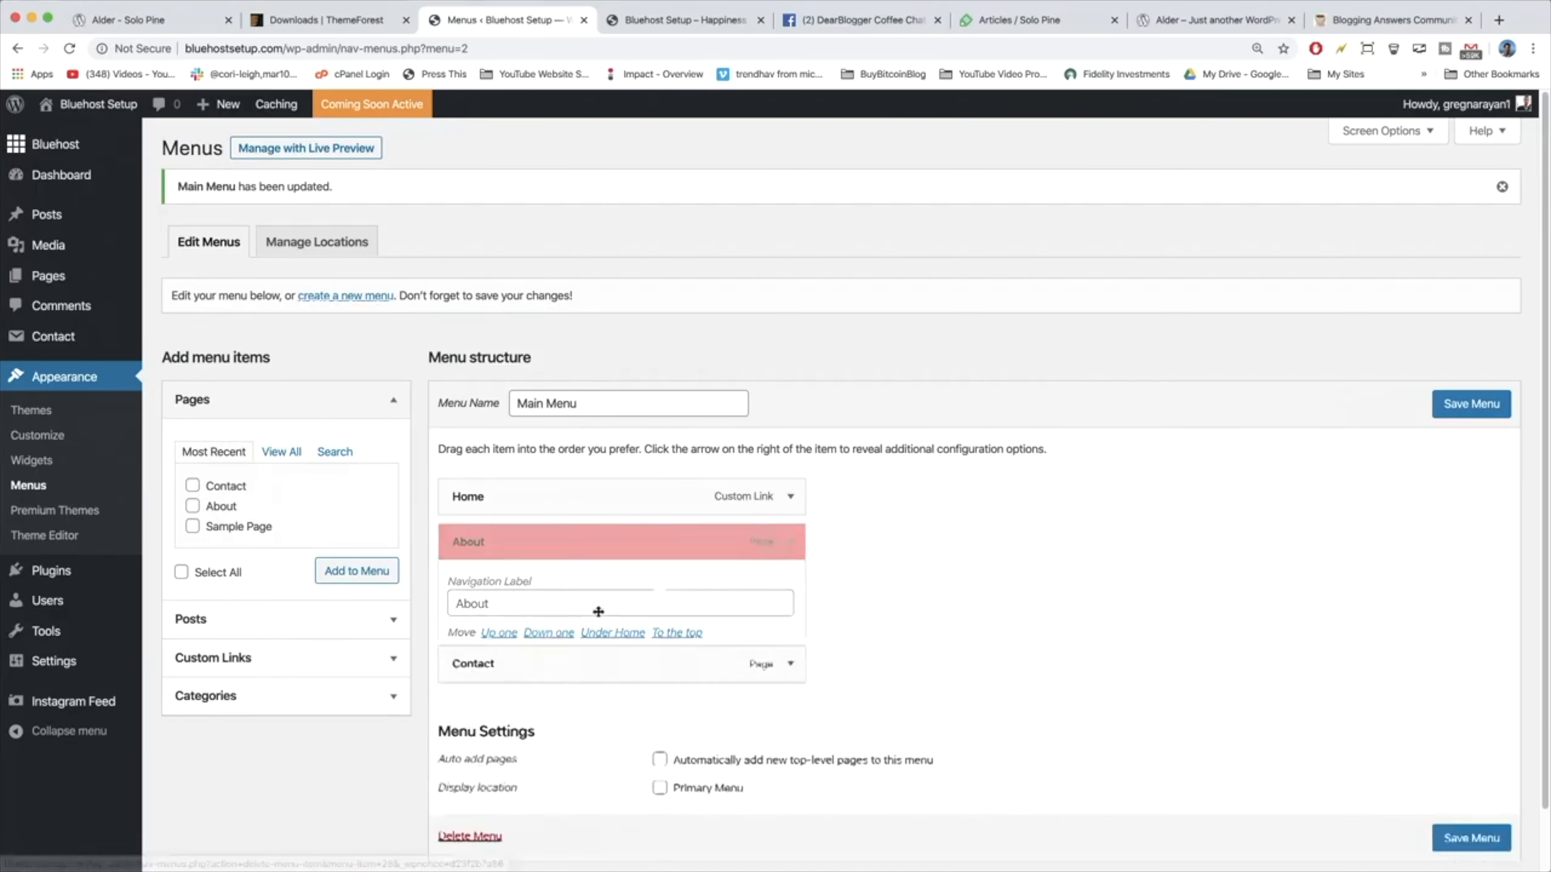
click(790, 541)
click(468, 704)
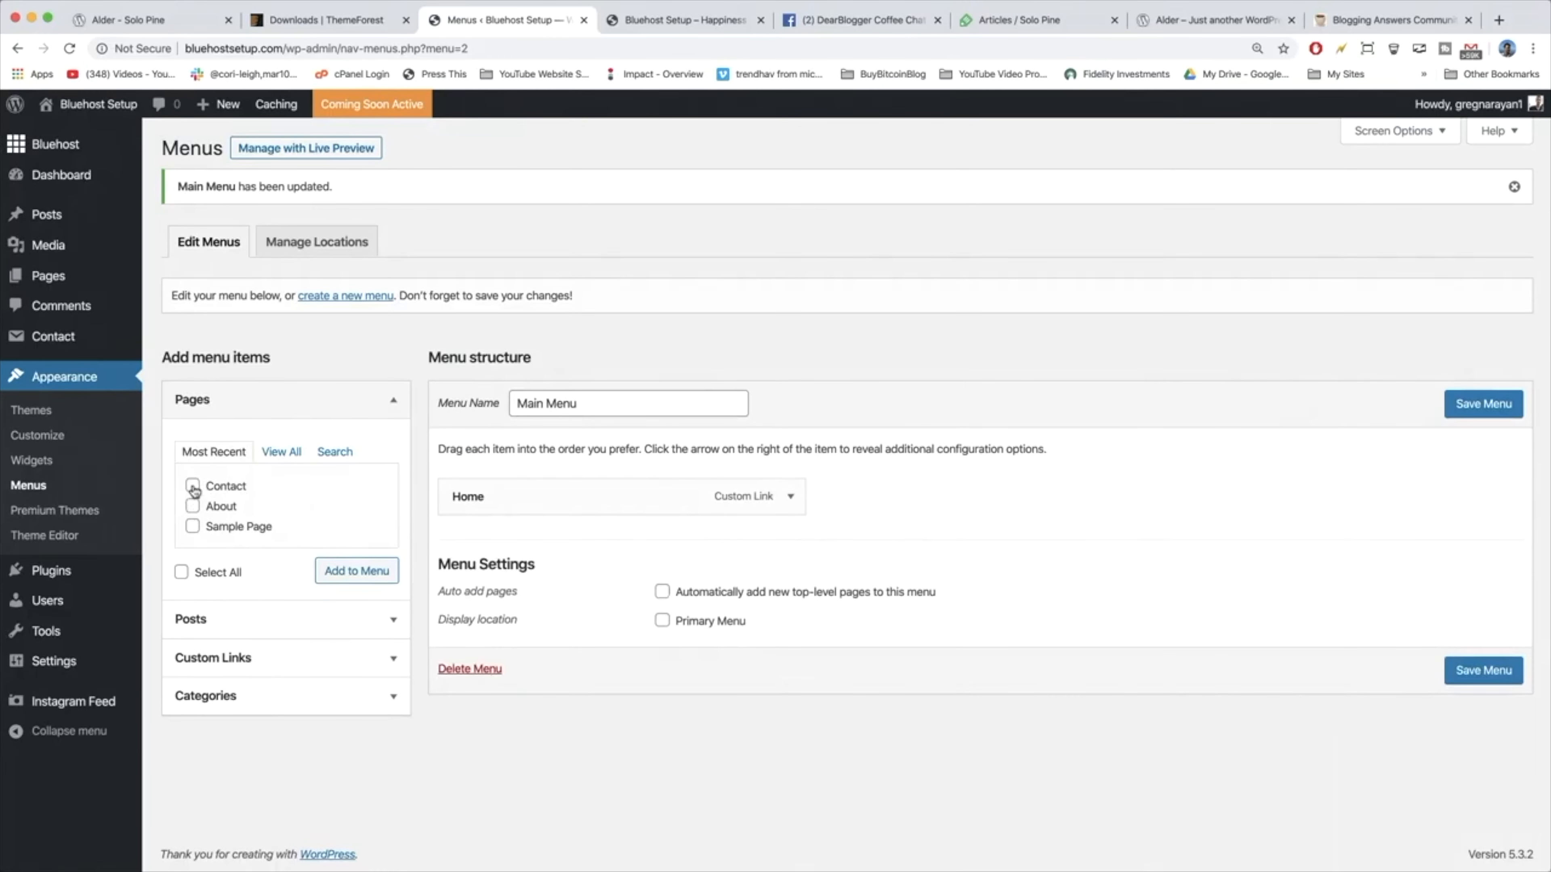
click(358, 574)
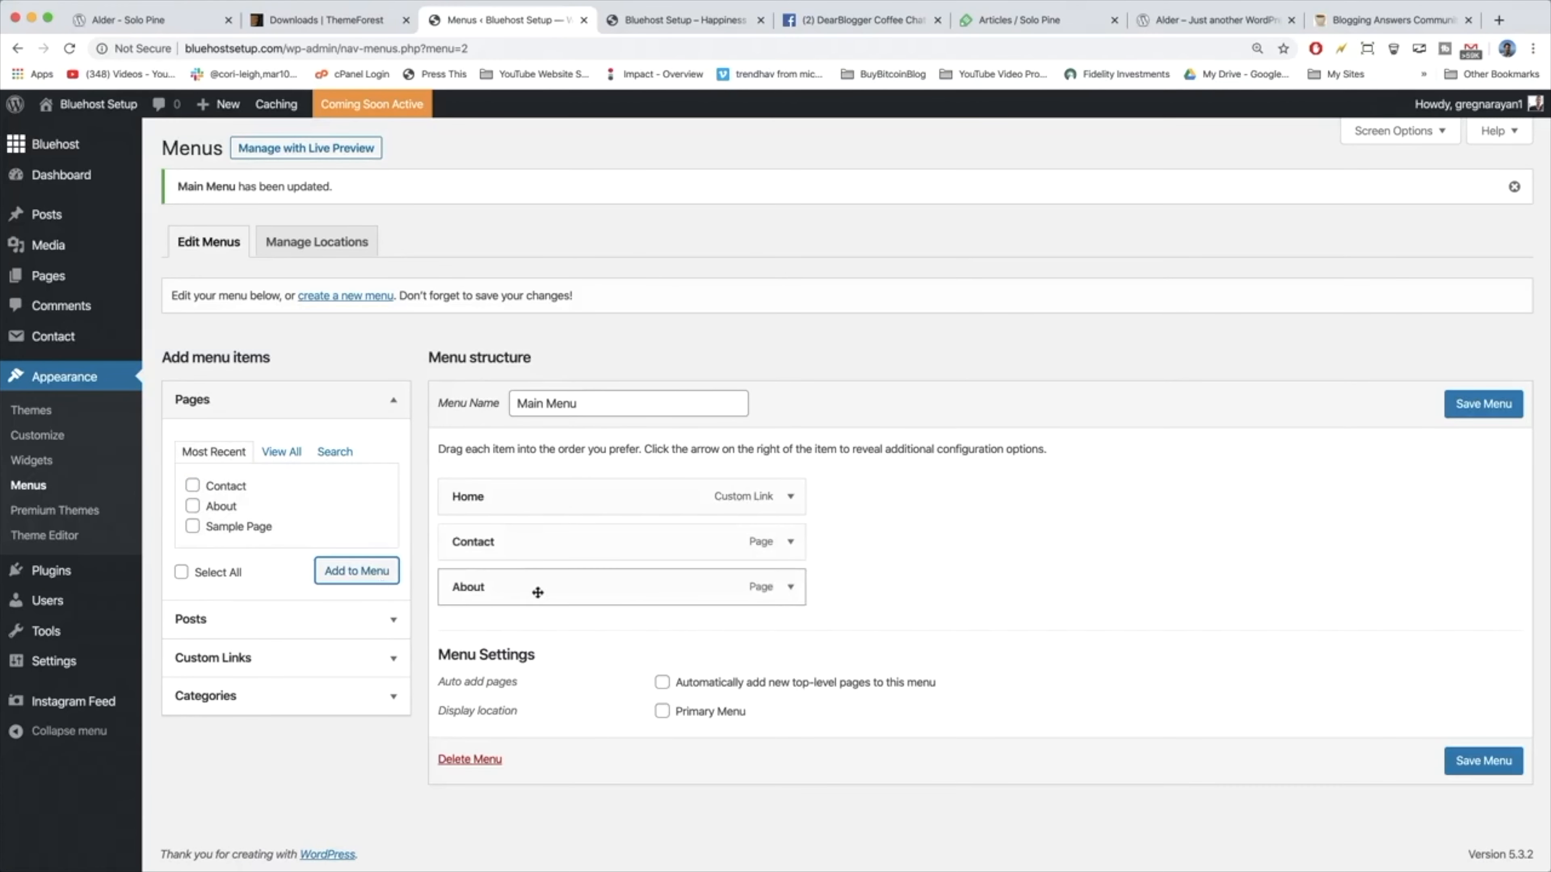
Move About above Contact, keep both top-level, and remove the Home link.
drag(601, 594, 564, 557)
drag(468, 592, 529, 597)
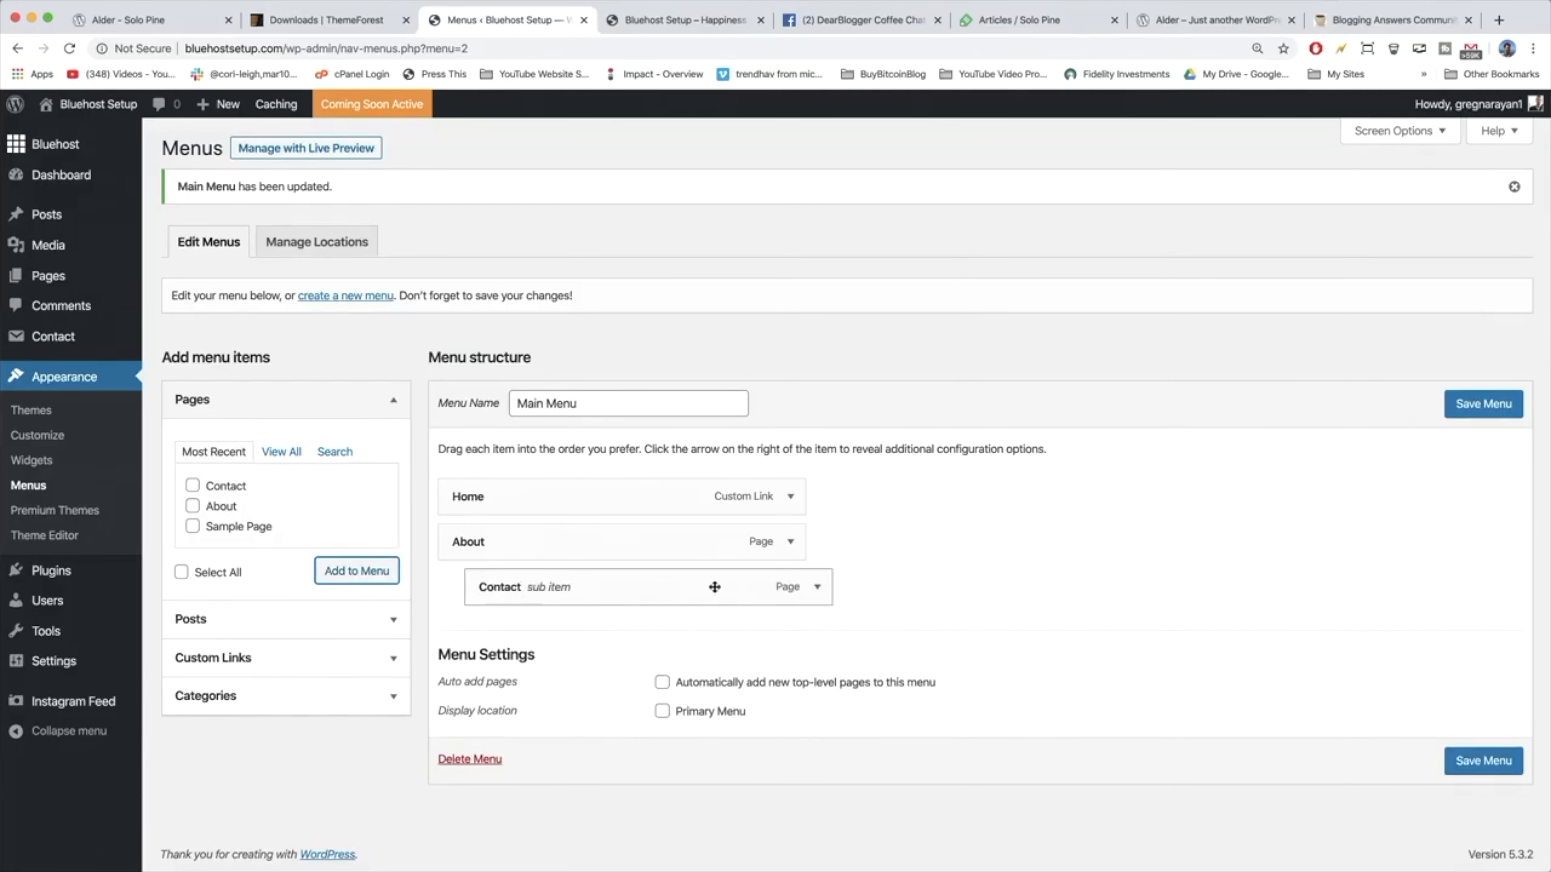
drag(715, 587, 670, 589)
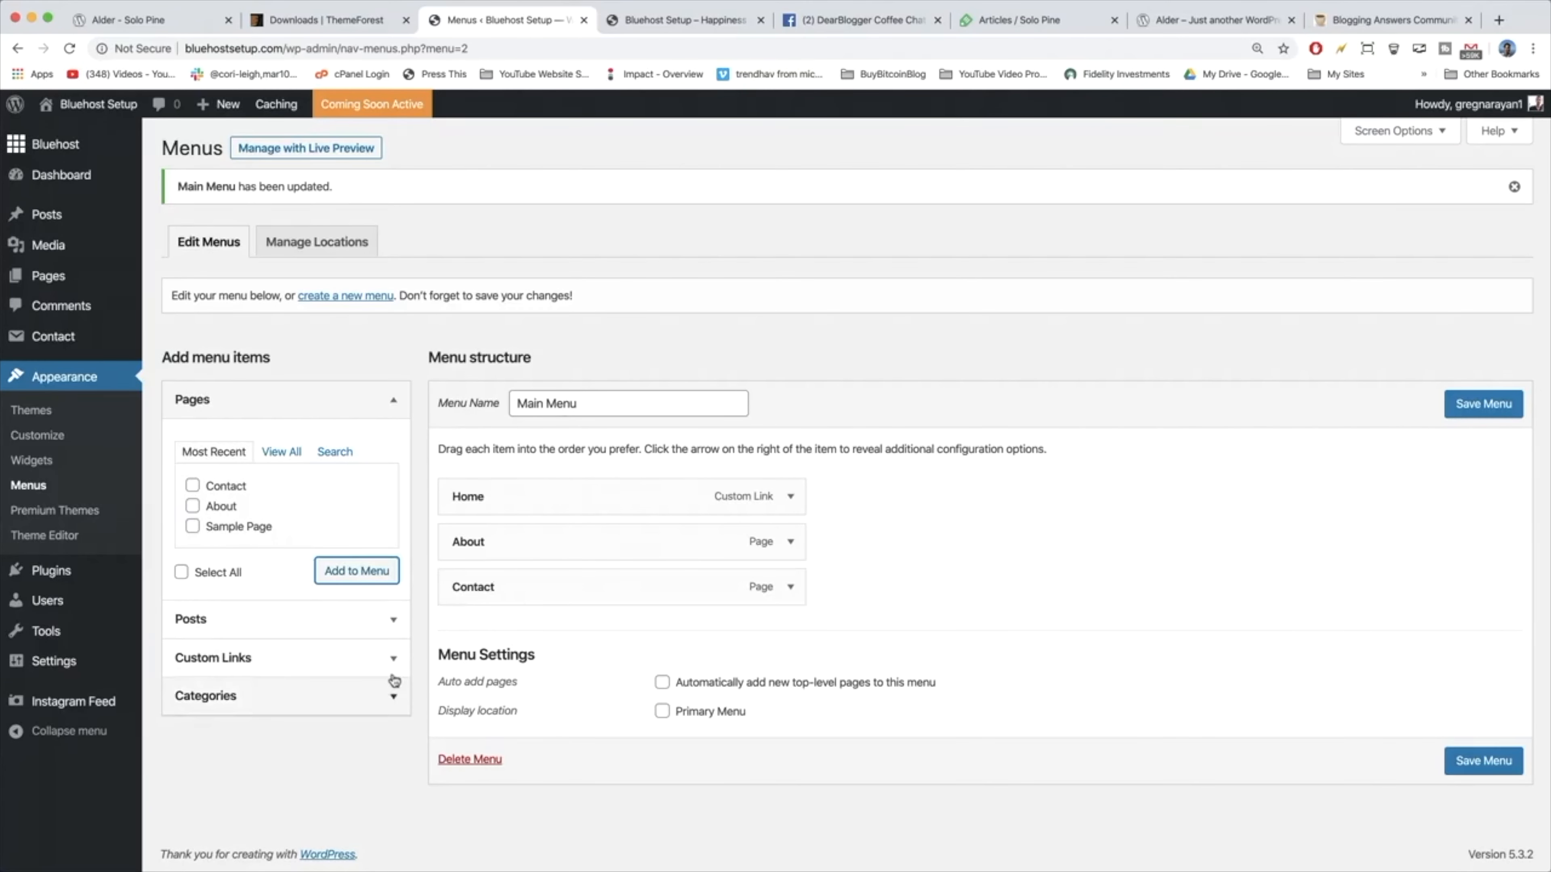
click(393, 688)
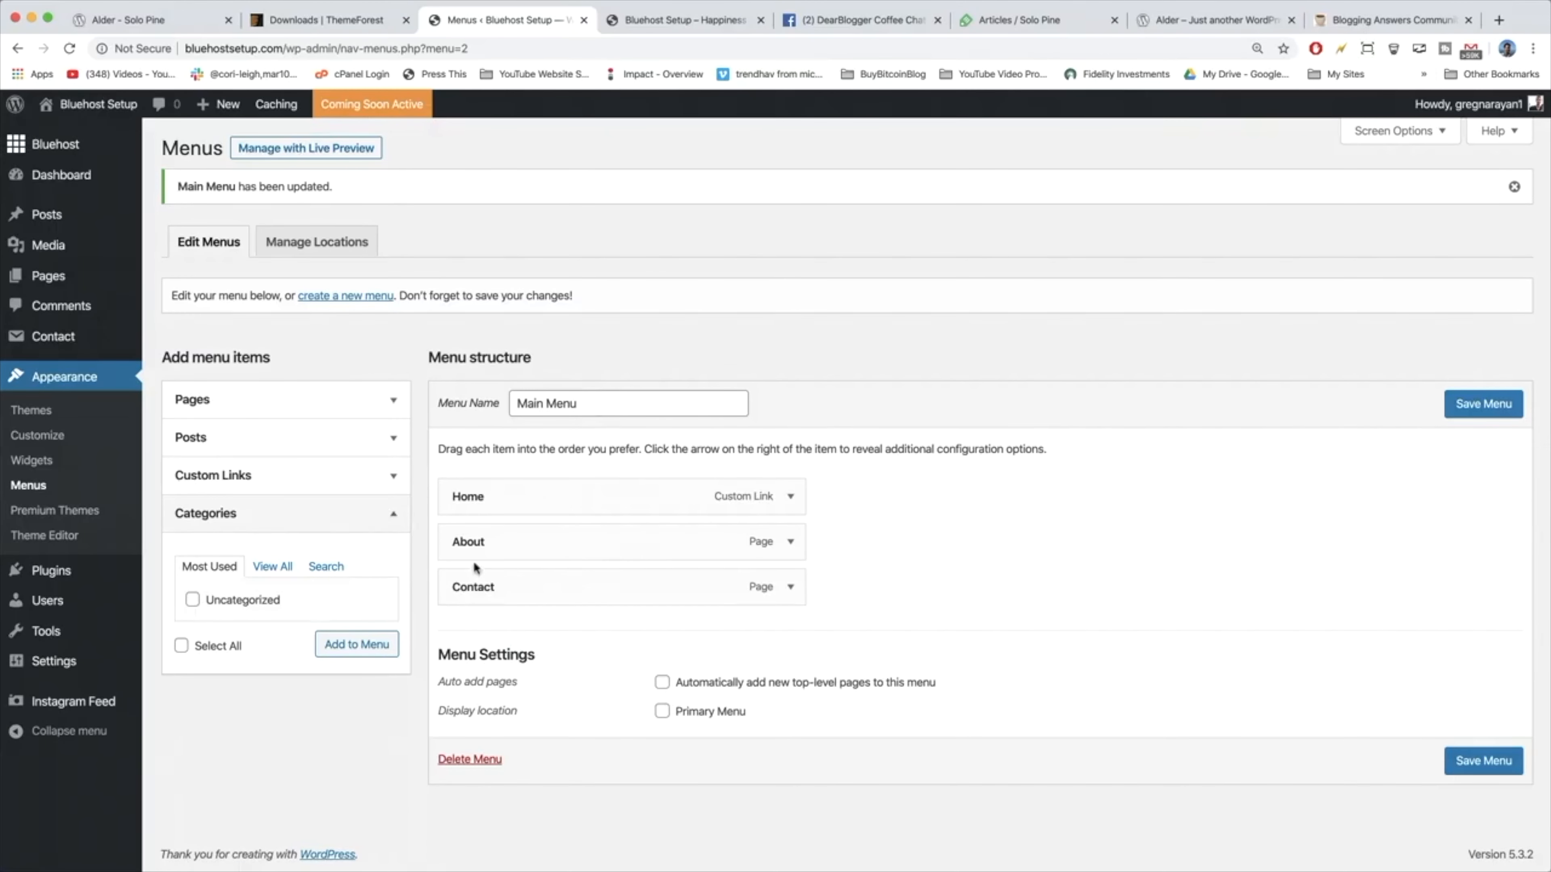
click(396, 518)
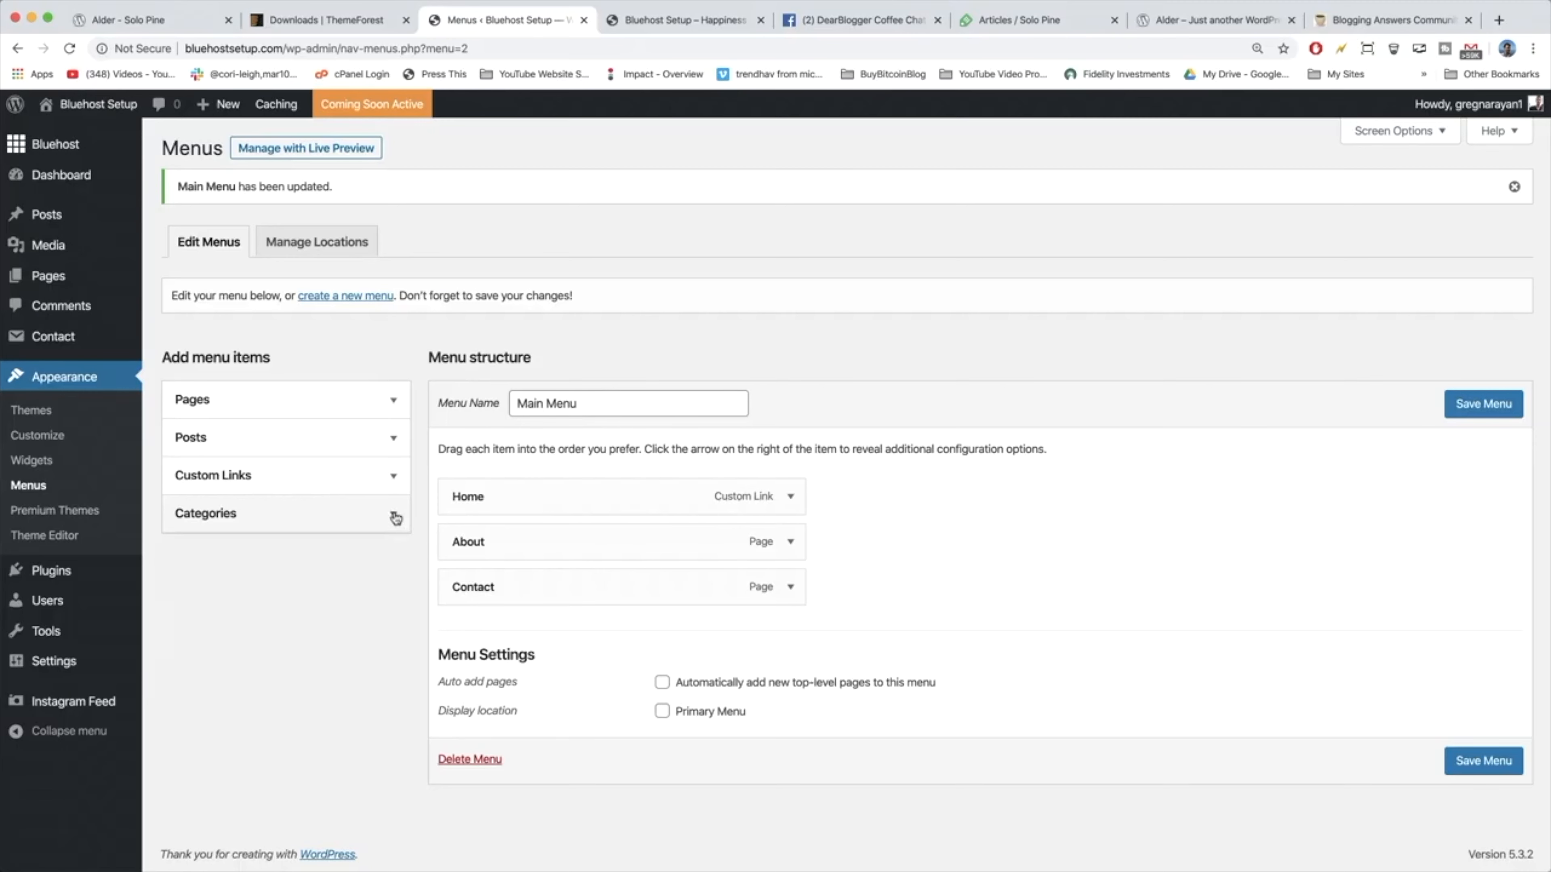
click(395, 478)
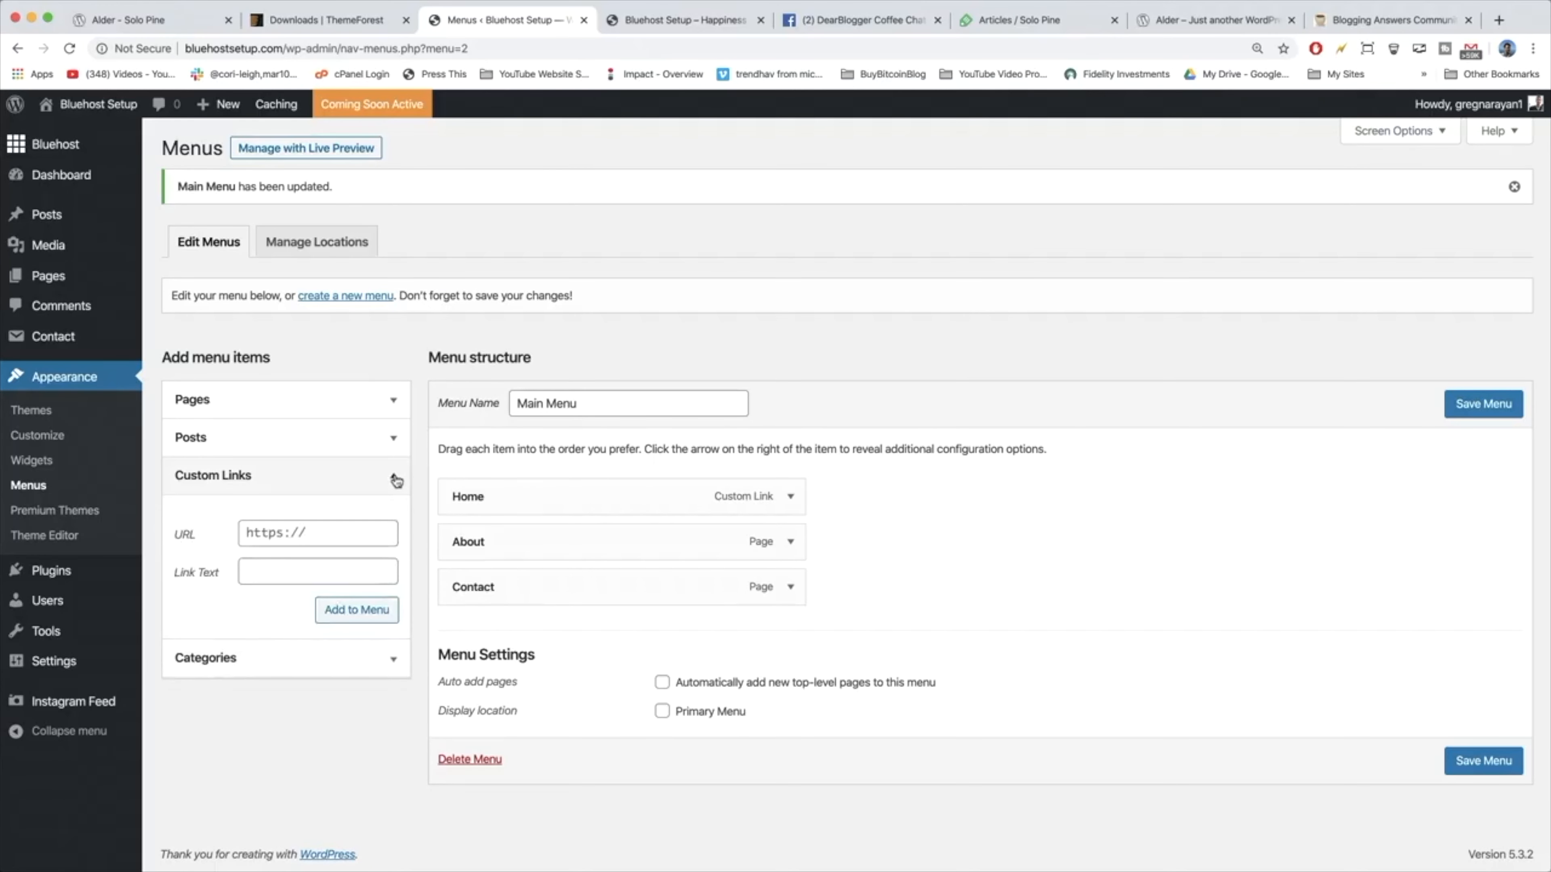
click(395, 478)
click(790, 498)
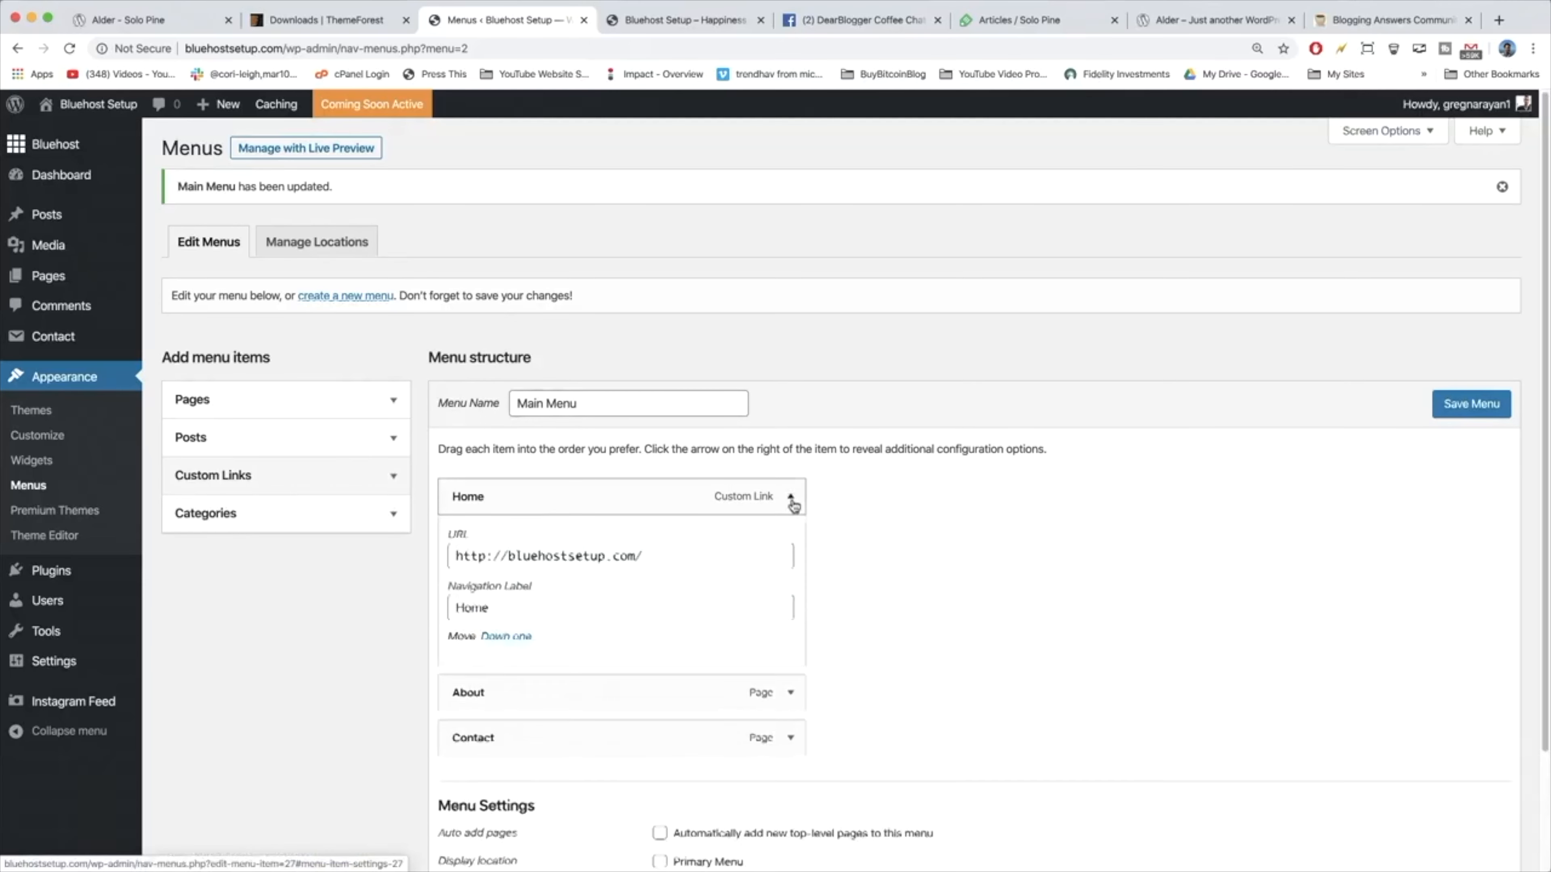
click(468, 672)
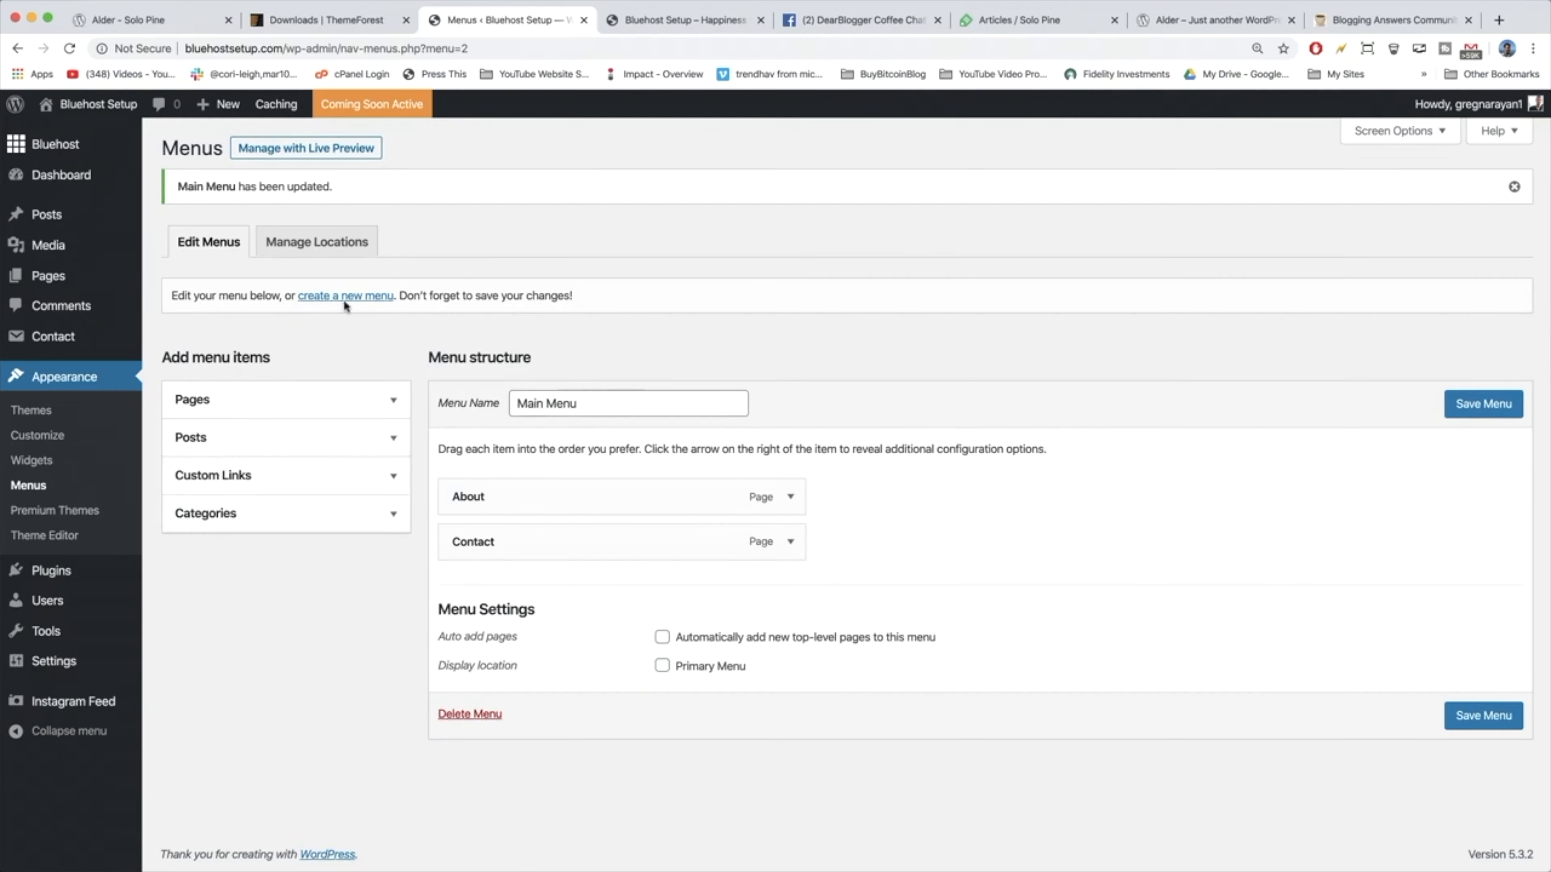
Copy the live site's web address from its browser tab.
click(683, 20)
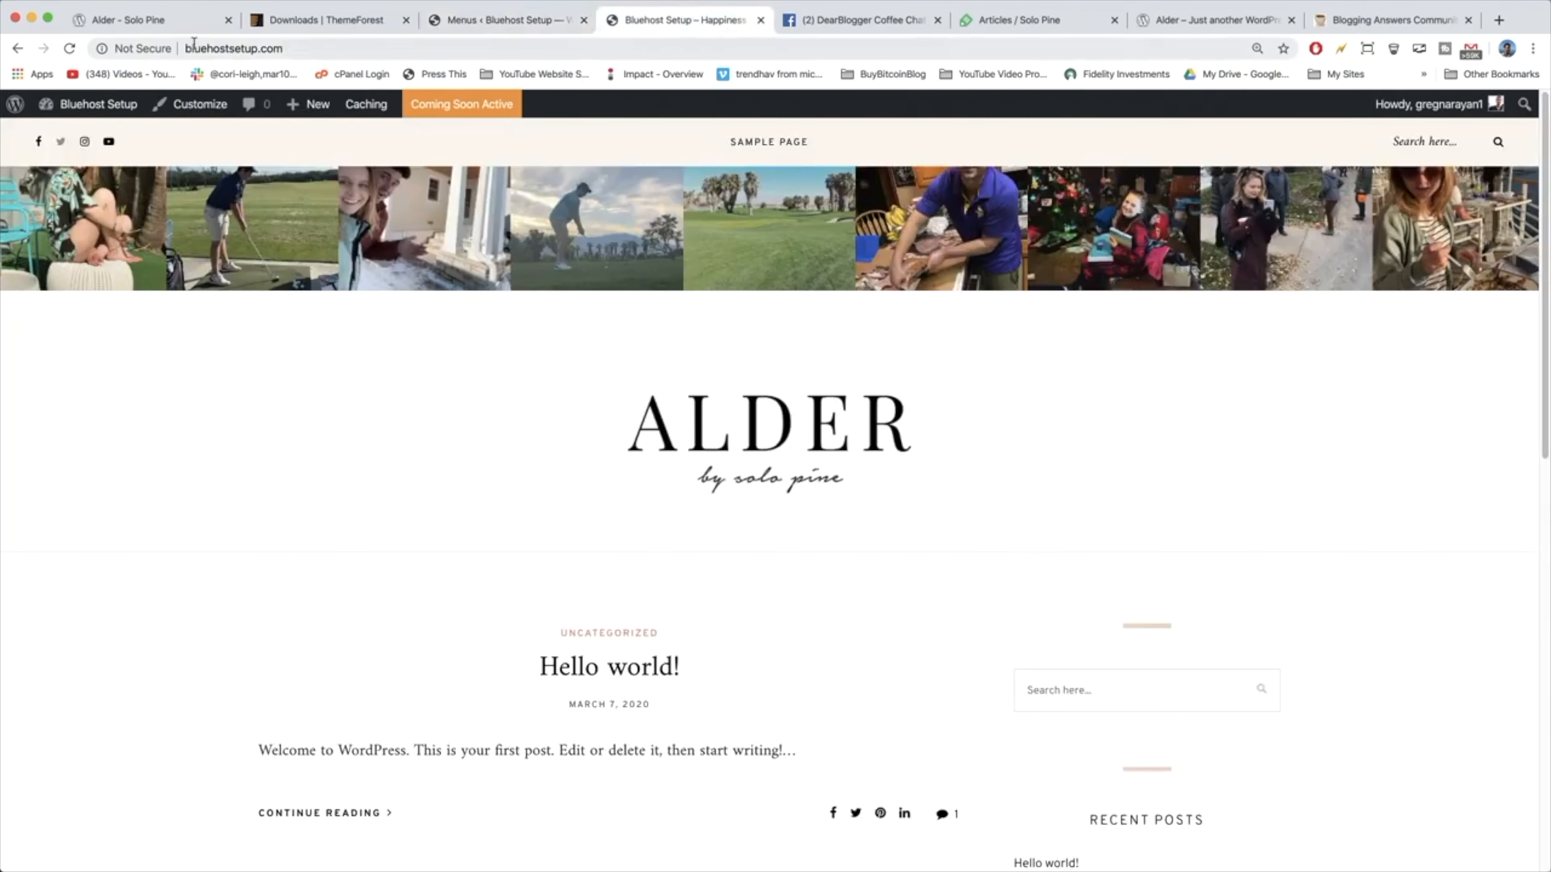
click(209, 48)
right_click(215, 49)
click(215, 48)
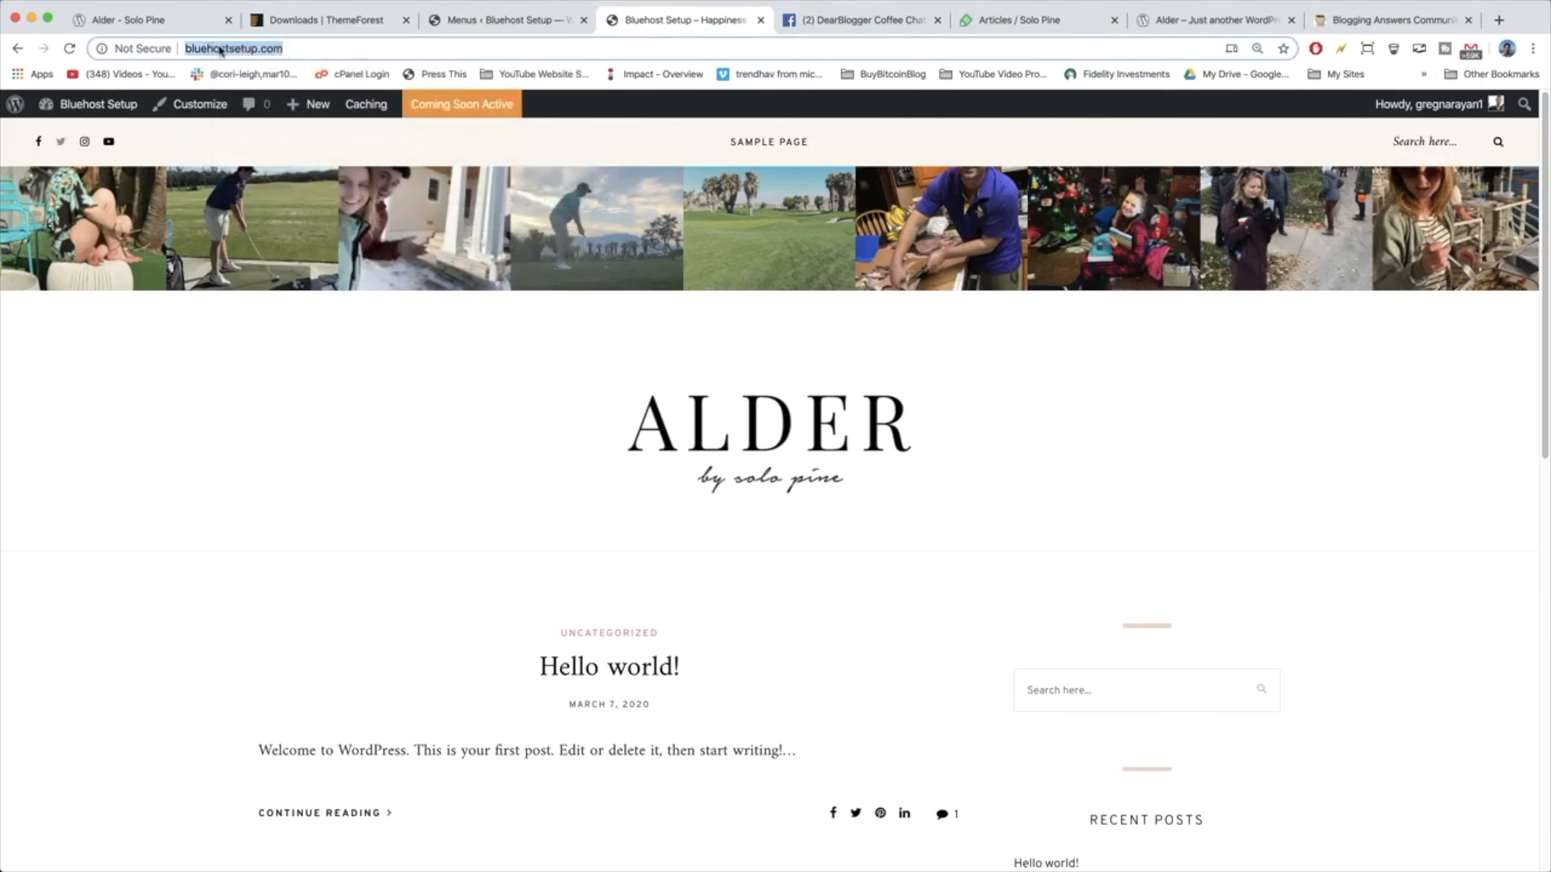
right_click(220, 50)
click(251, 170)
Add a Home custom link pointing to the site's address to Main Menu.
click(506, 21)
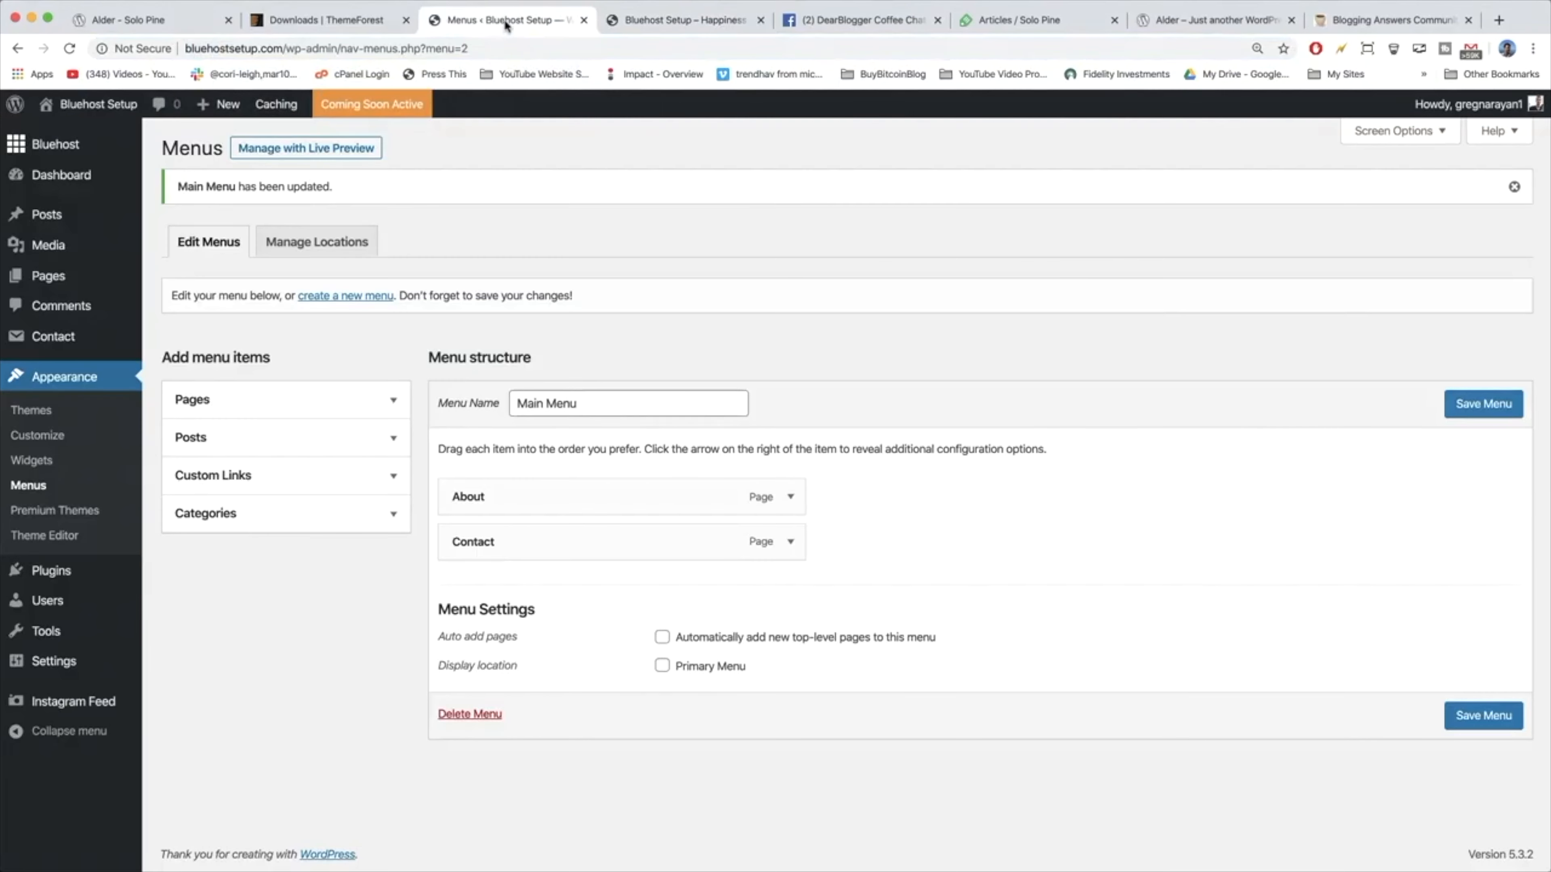
click(392, 477)
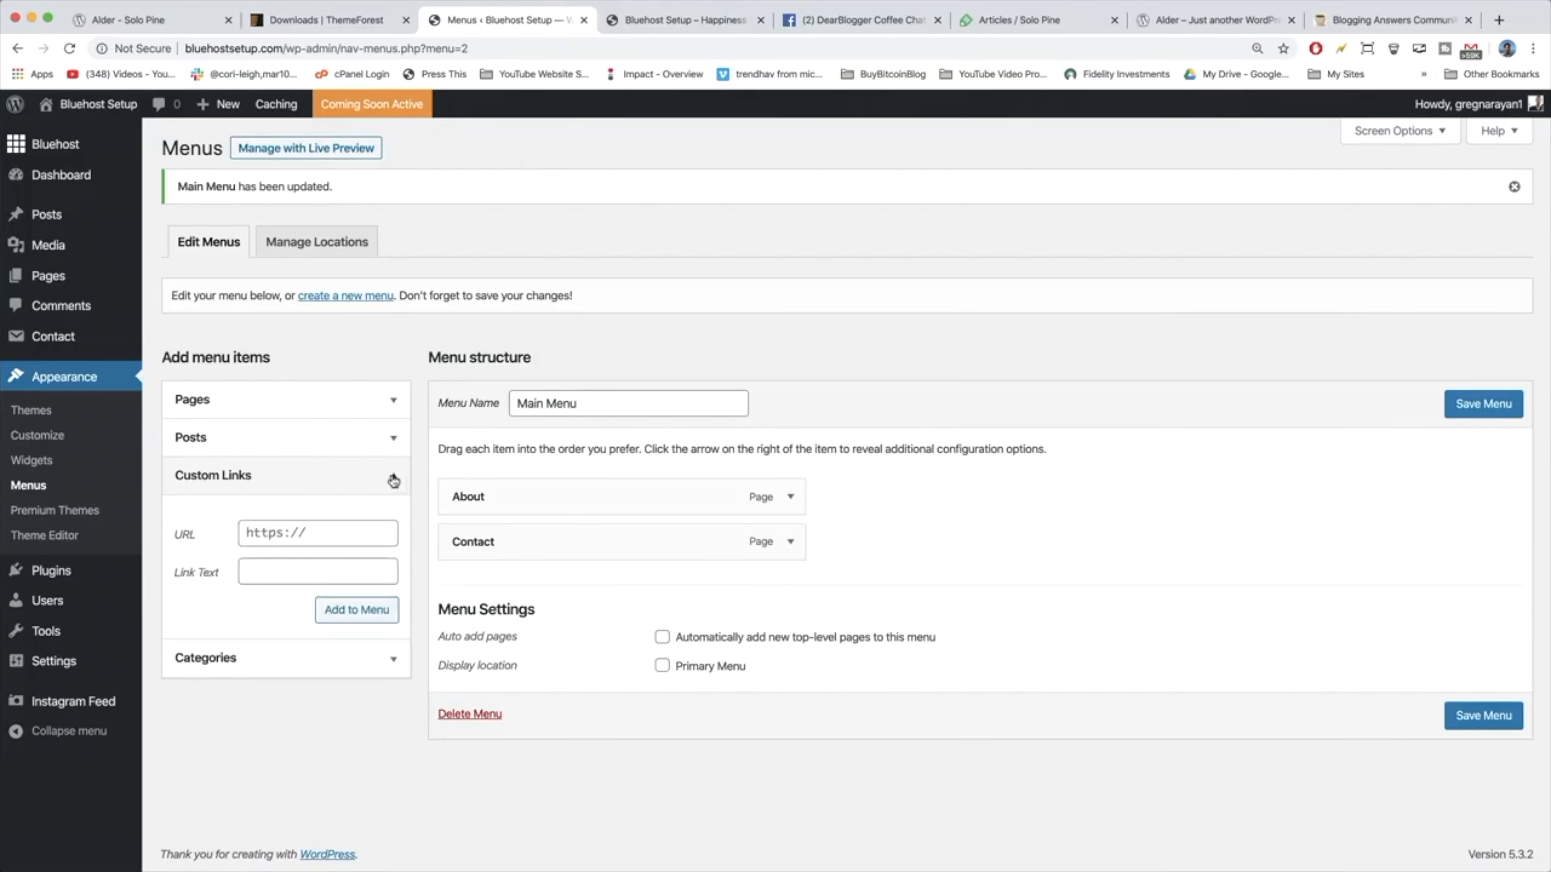
click(342, 537)
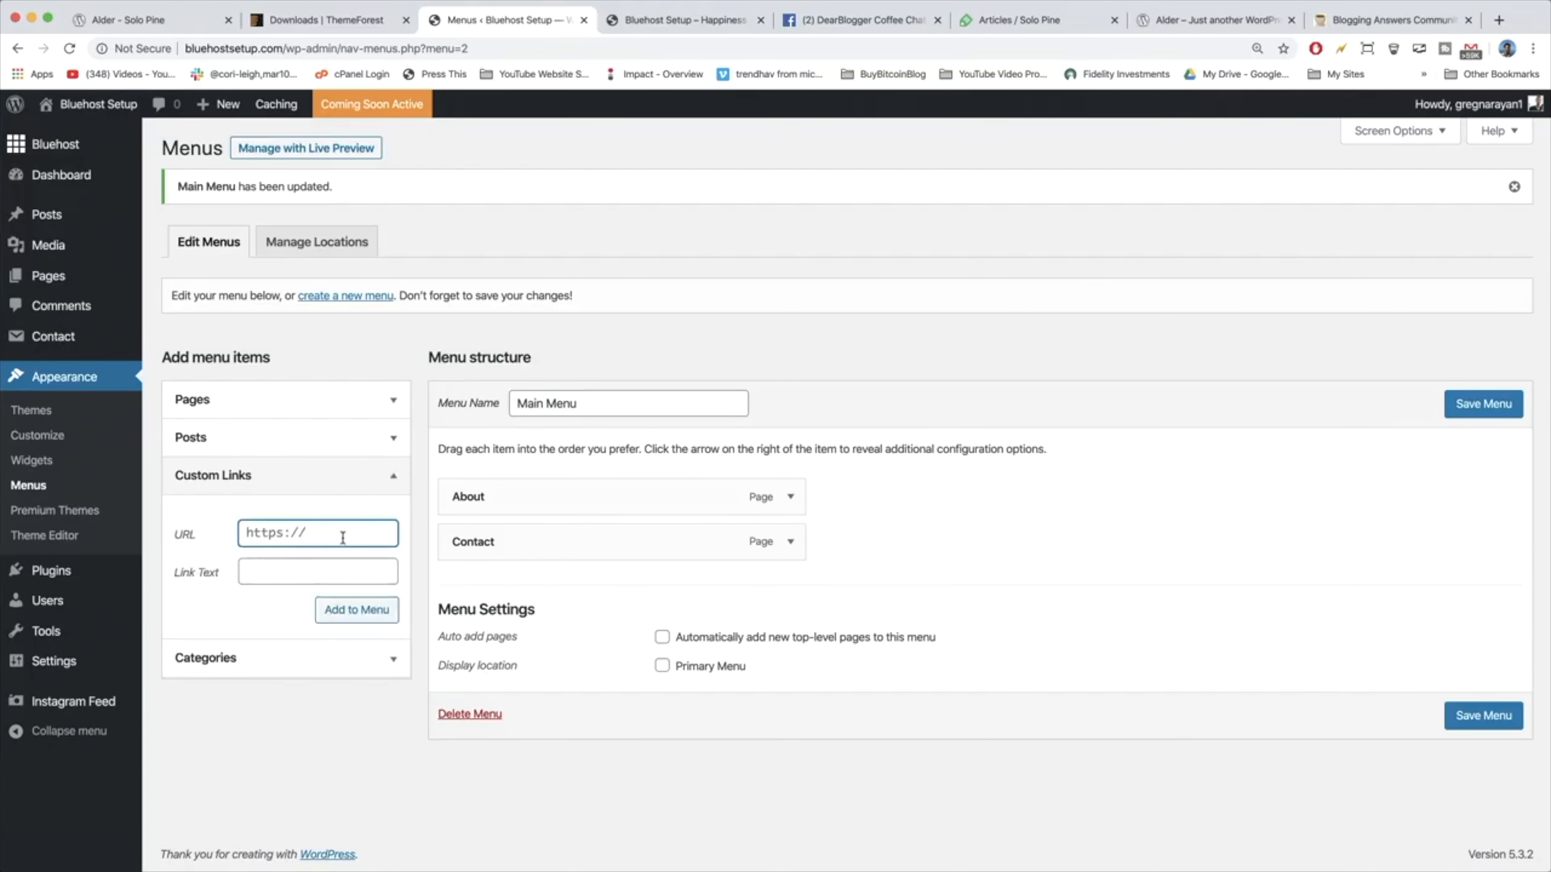
right_click(250, 534)
click(282, 635)
click(270, 573)
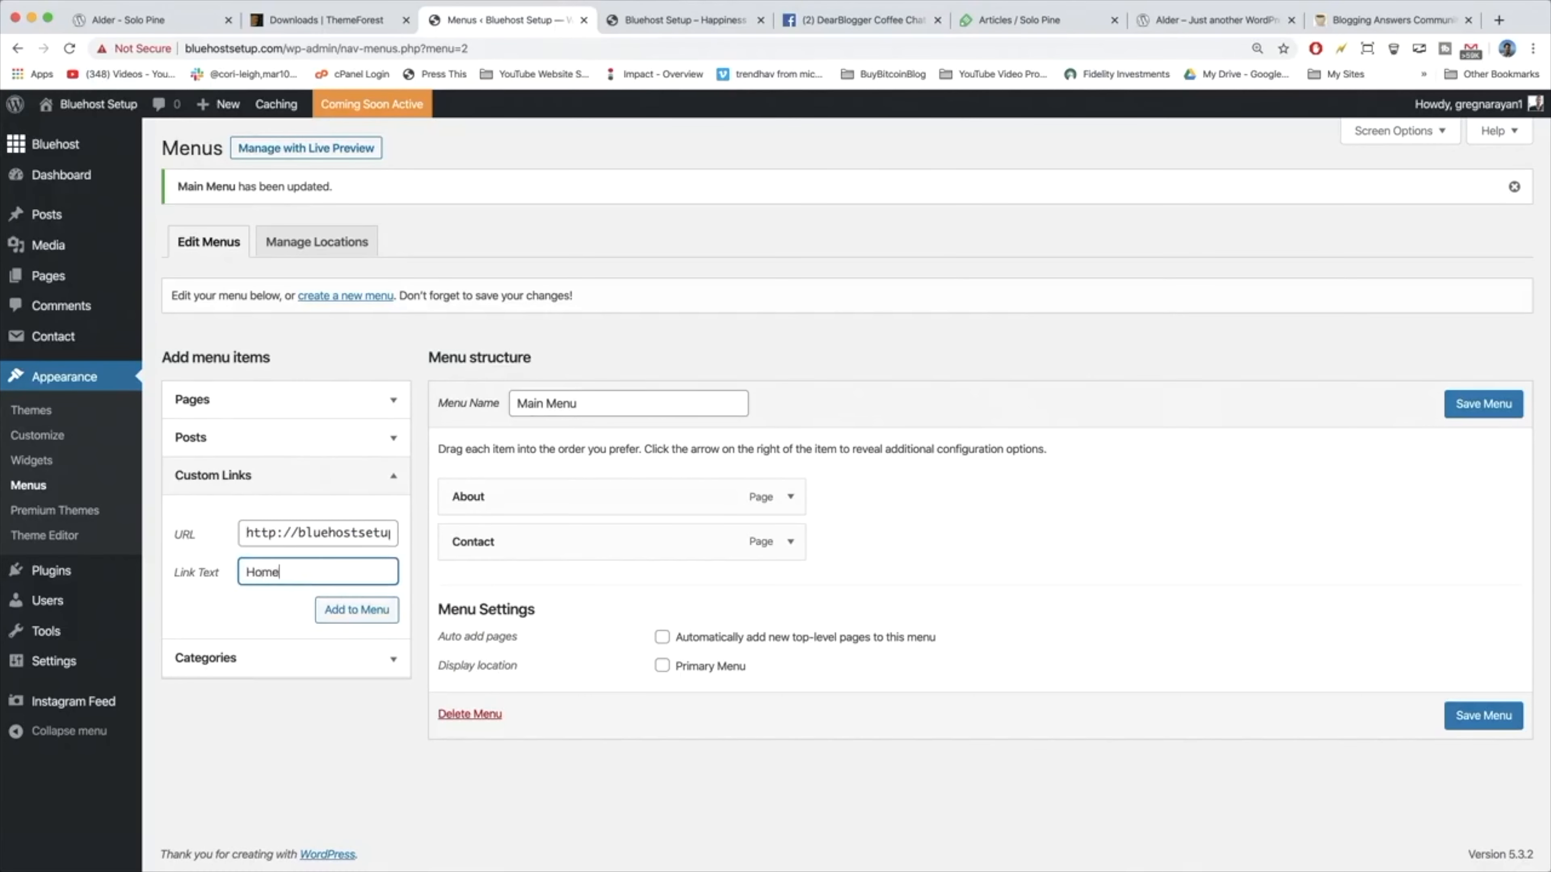
click(334, 612)
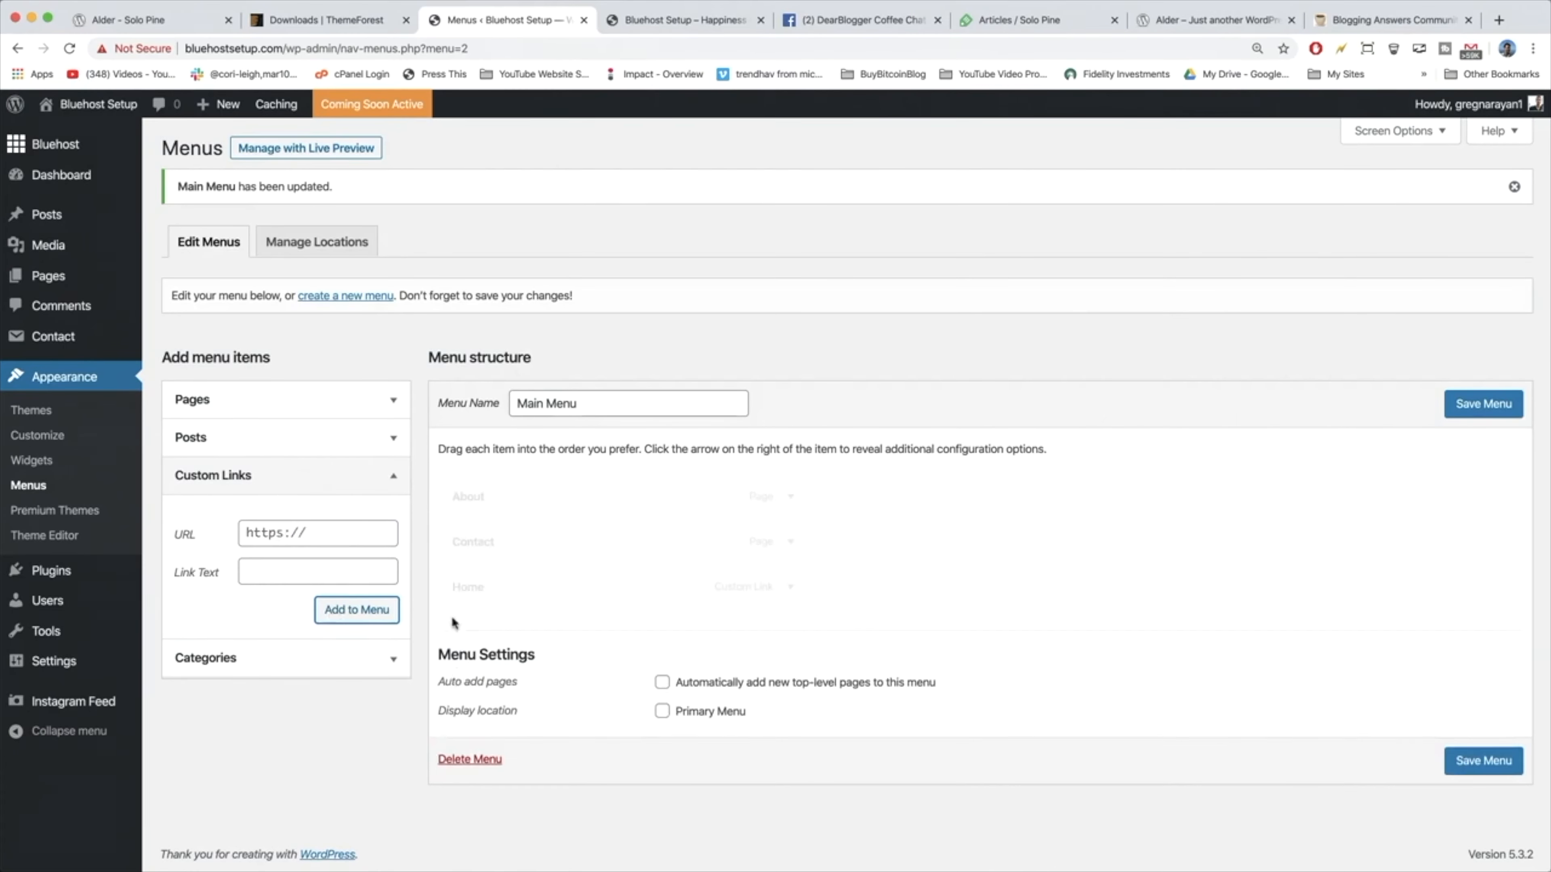
Move Home to the top of Main Menu, save the menu, and view the live site.
drag(489, 592, 496, 493)
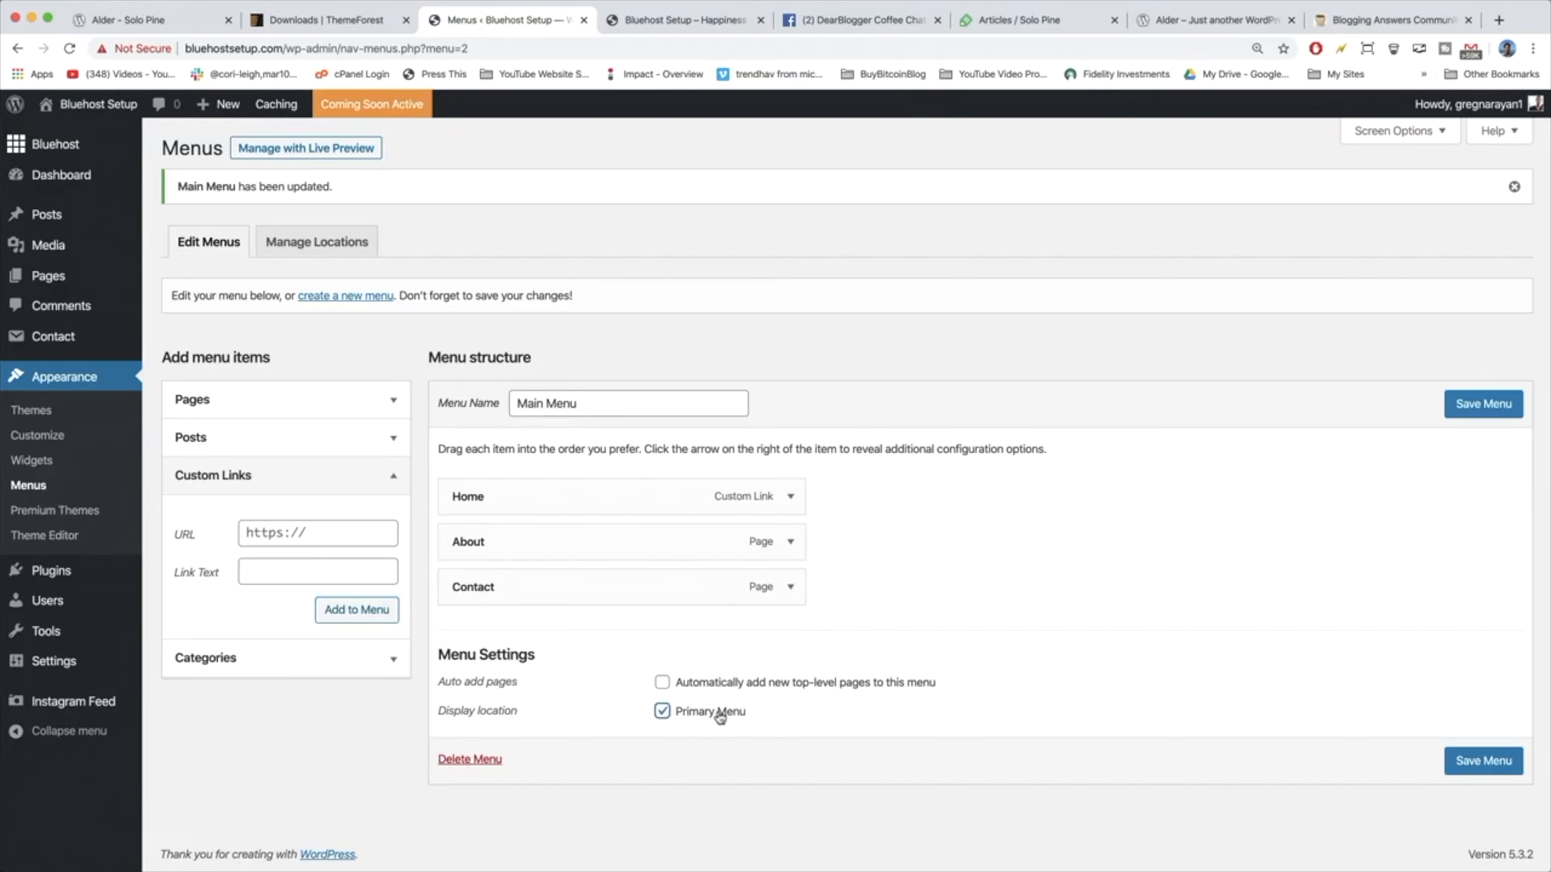
click(1482, 763)
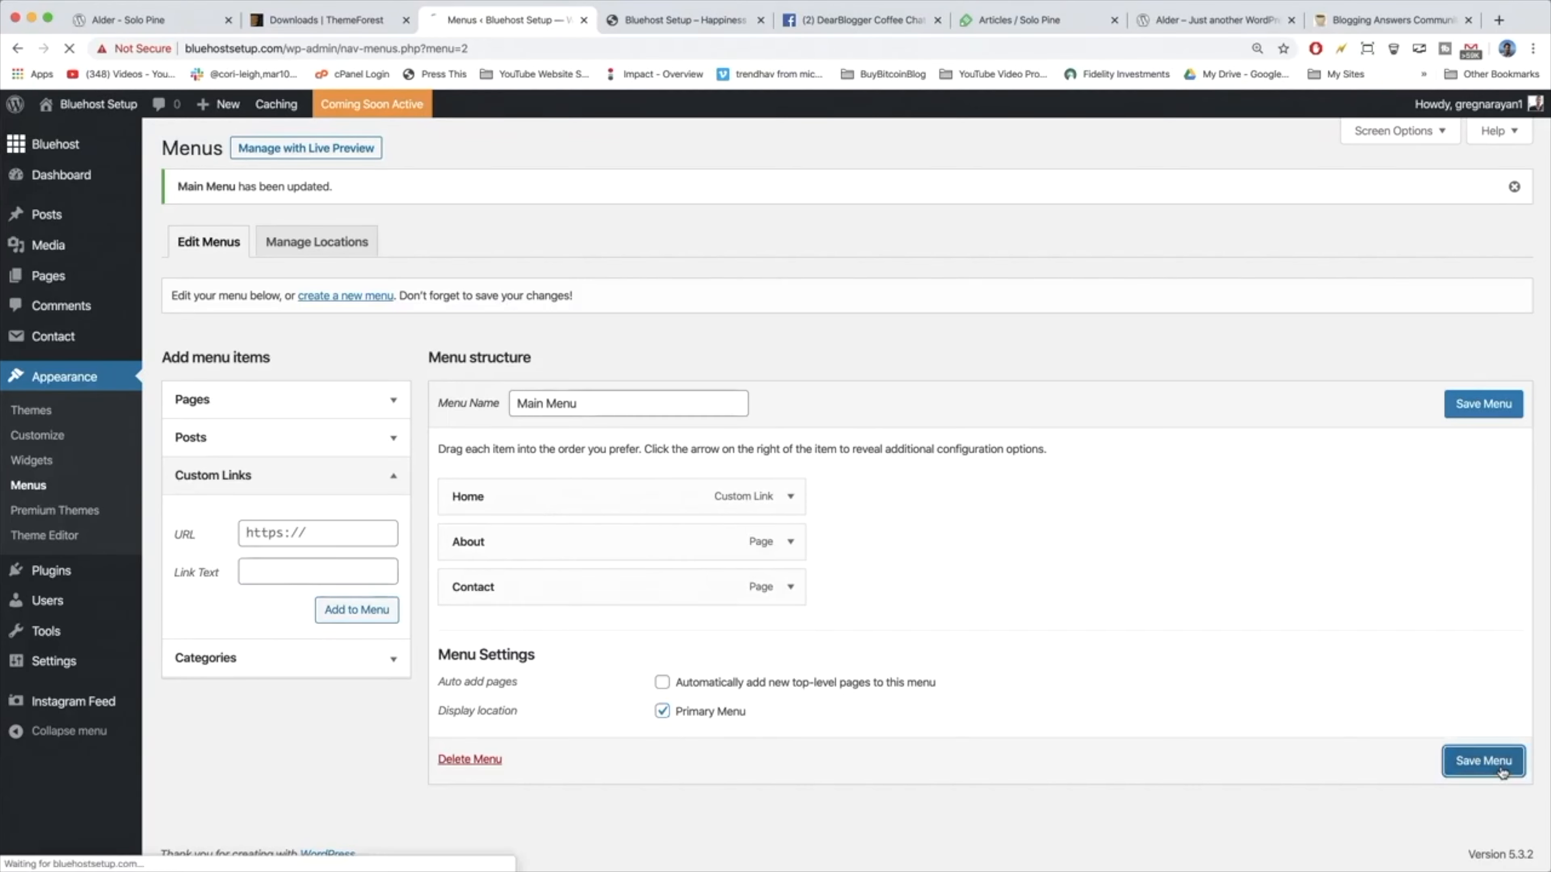
click(690, 15)
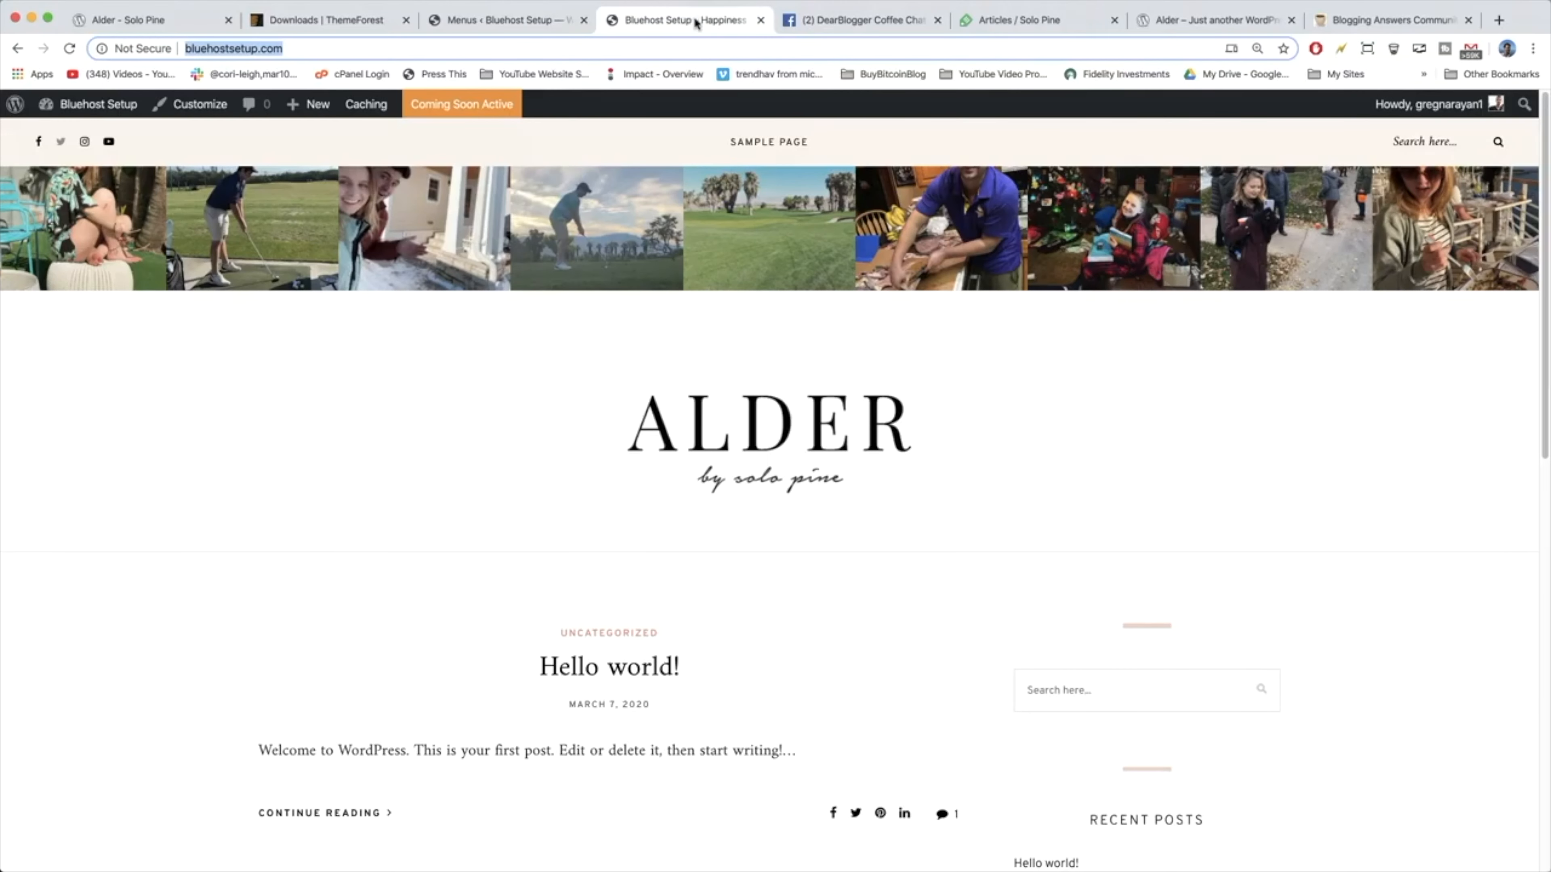
Reload the site, compare it with the Alder demo, and close the duplicate site tab.
key(Return)
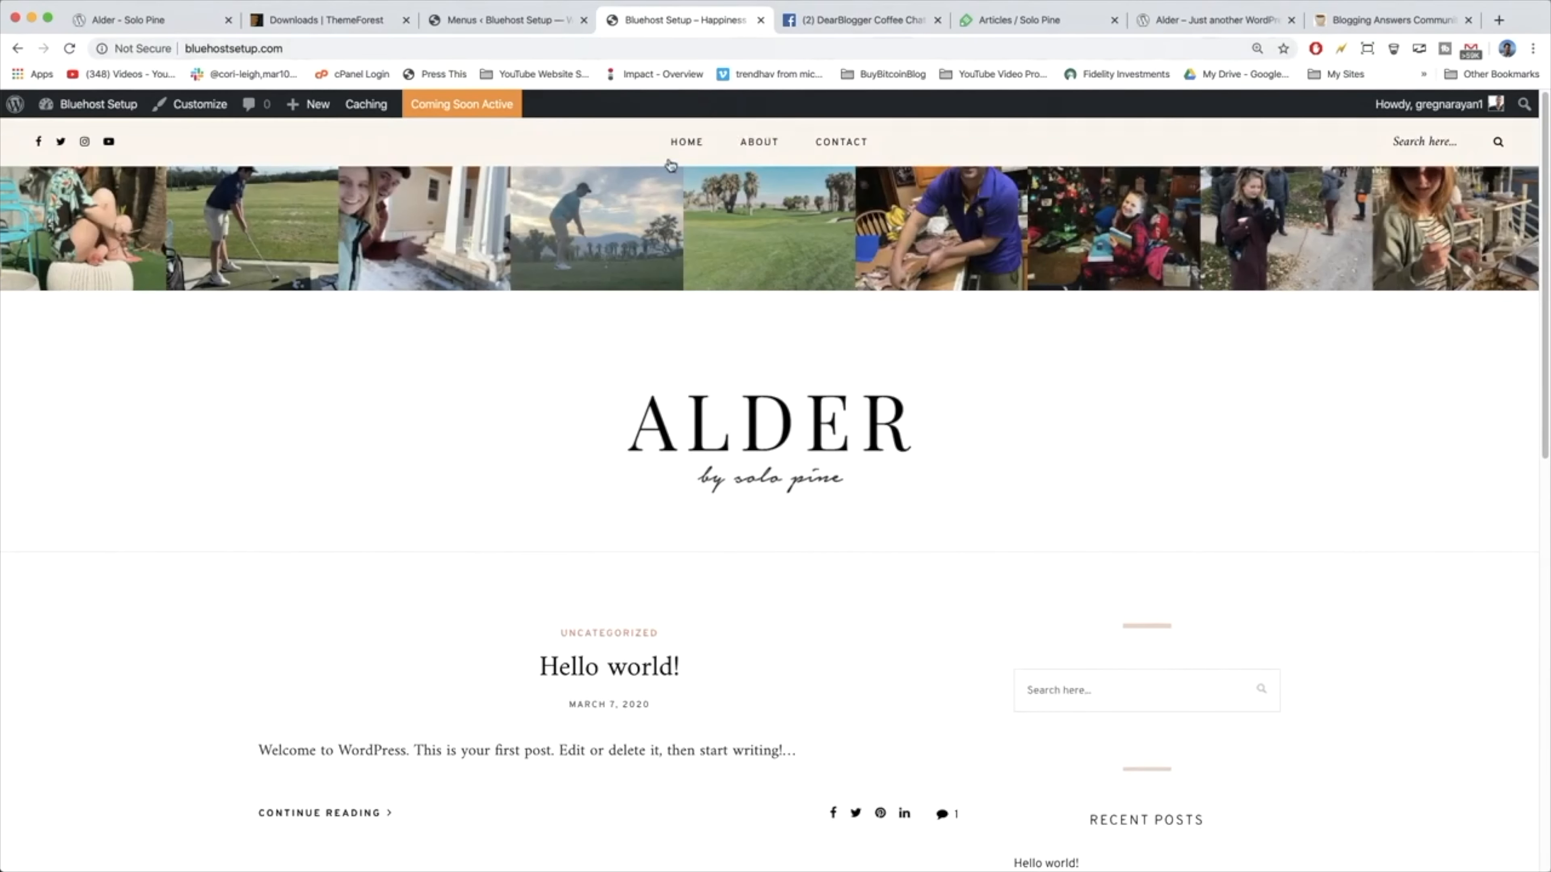
click(1226, 22)
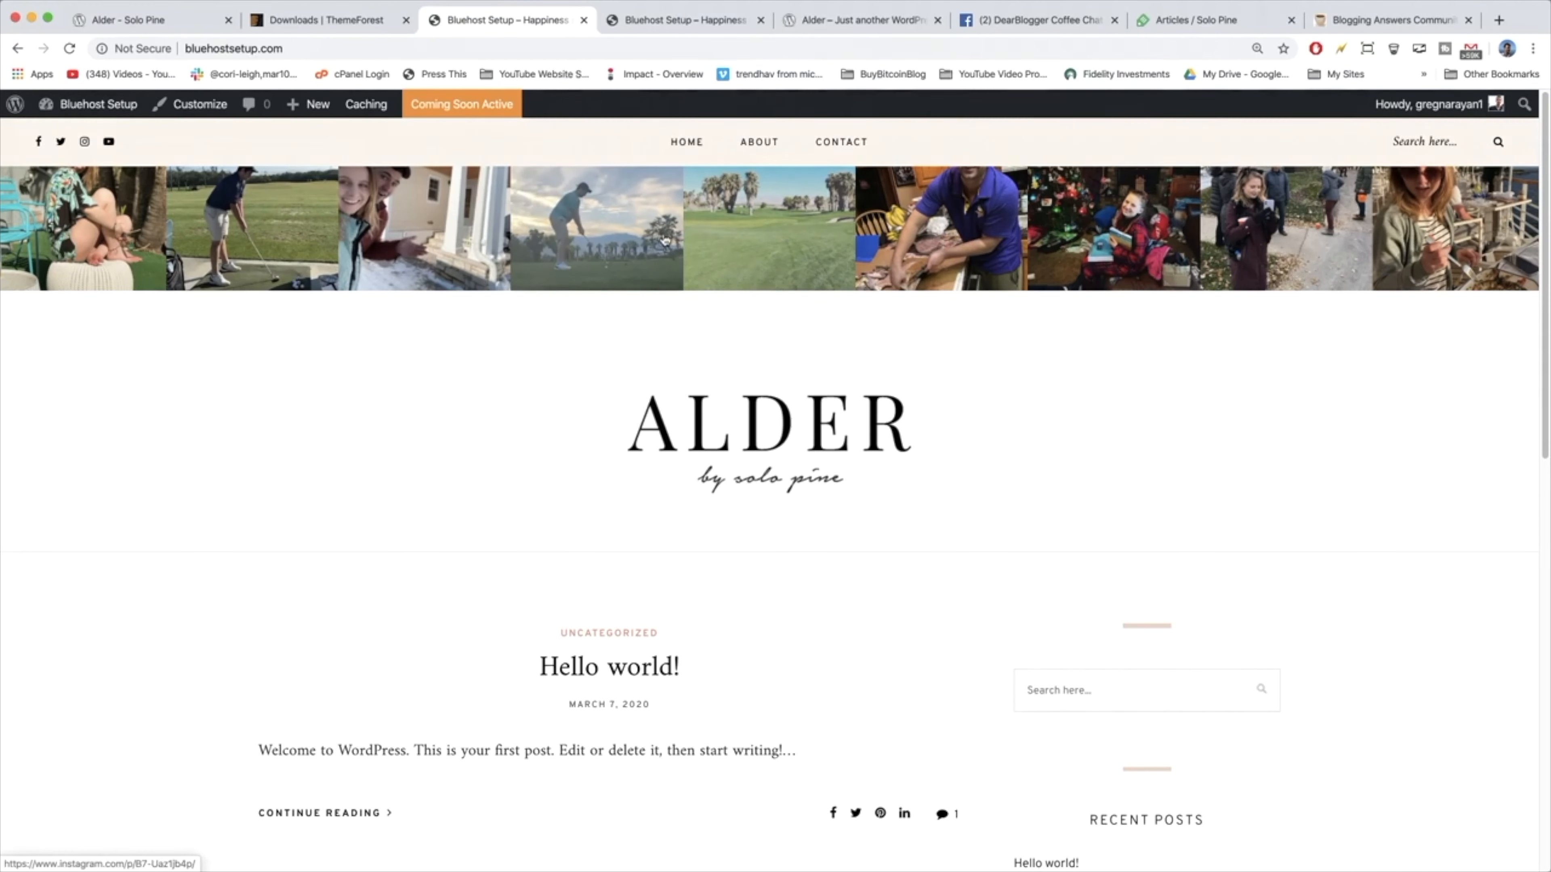
click(707, 27)
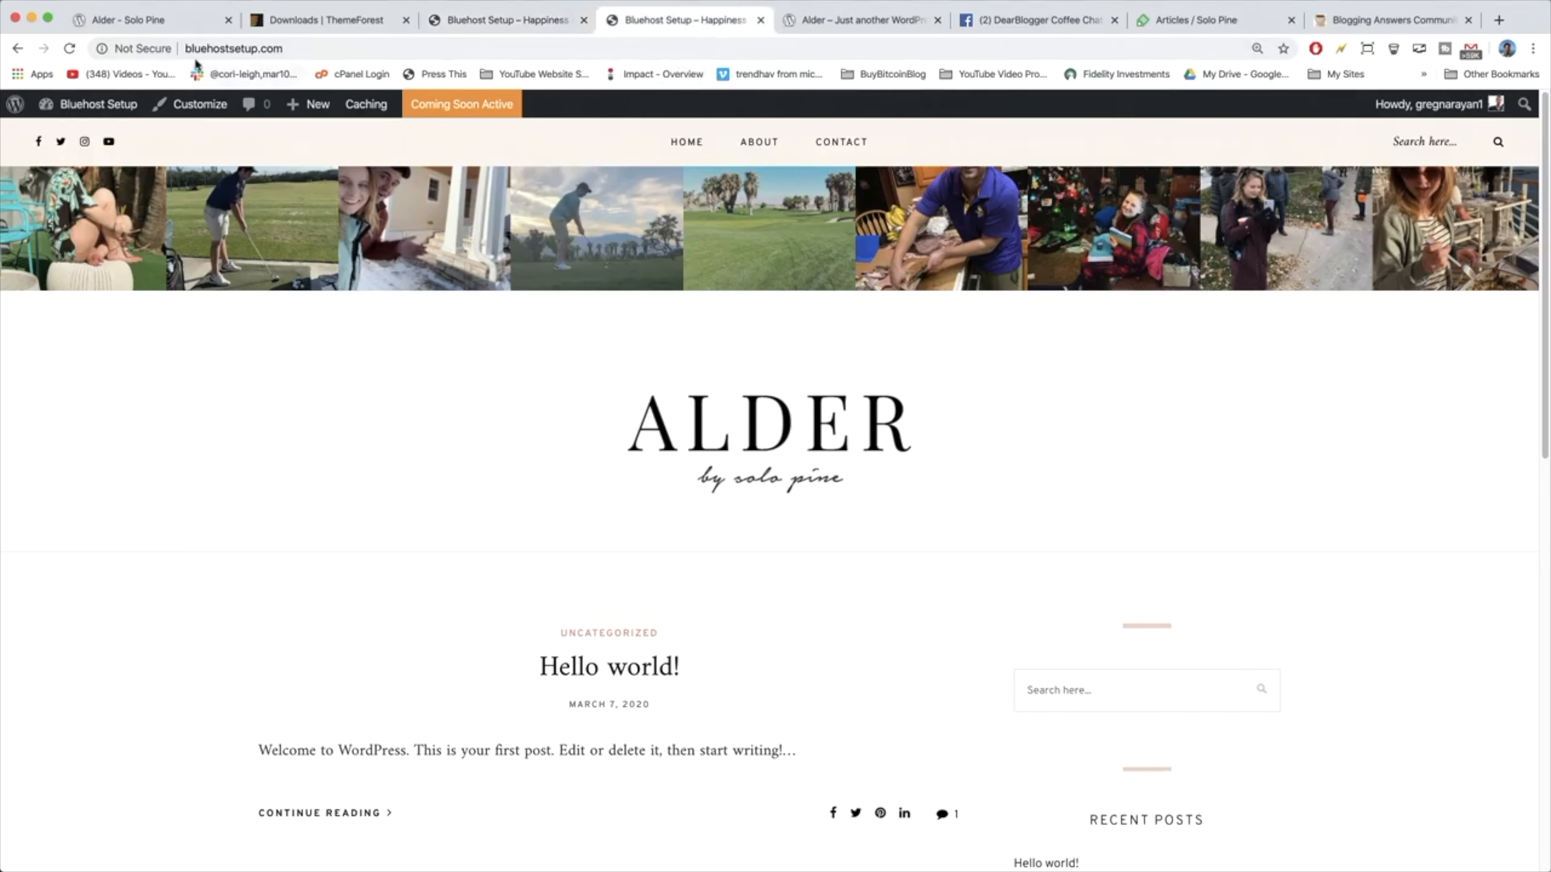
click(758, 21)
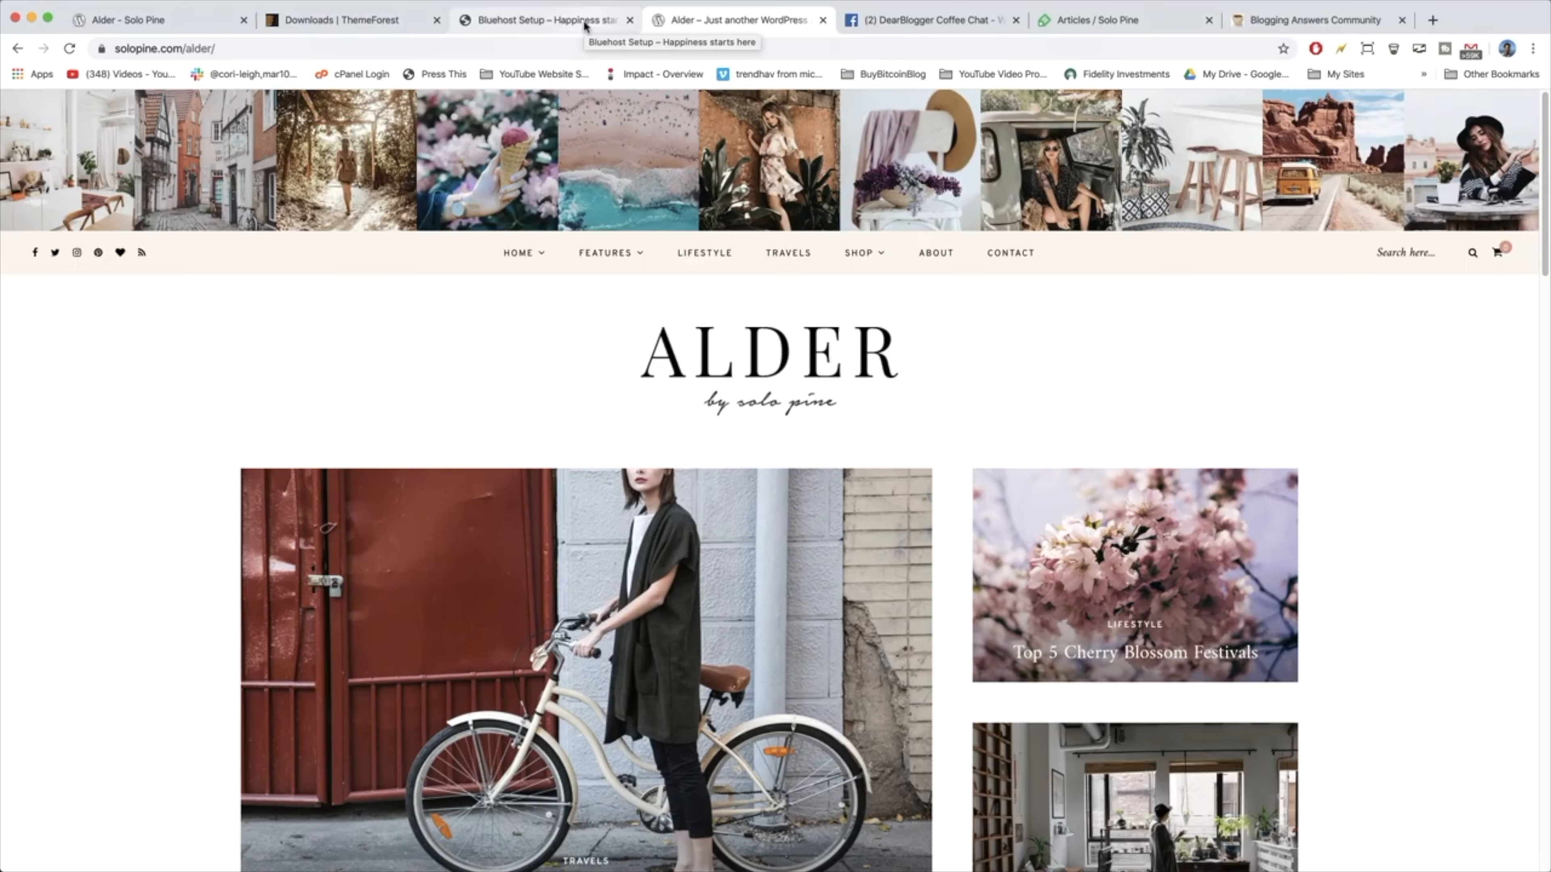
Return to the live homepage and scroll through it to check the Home, About, Contact navigation.
click(558, 25)
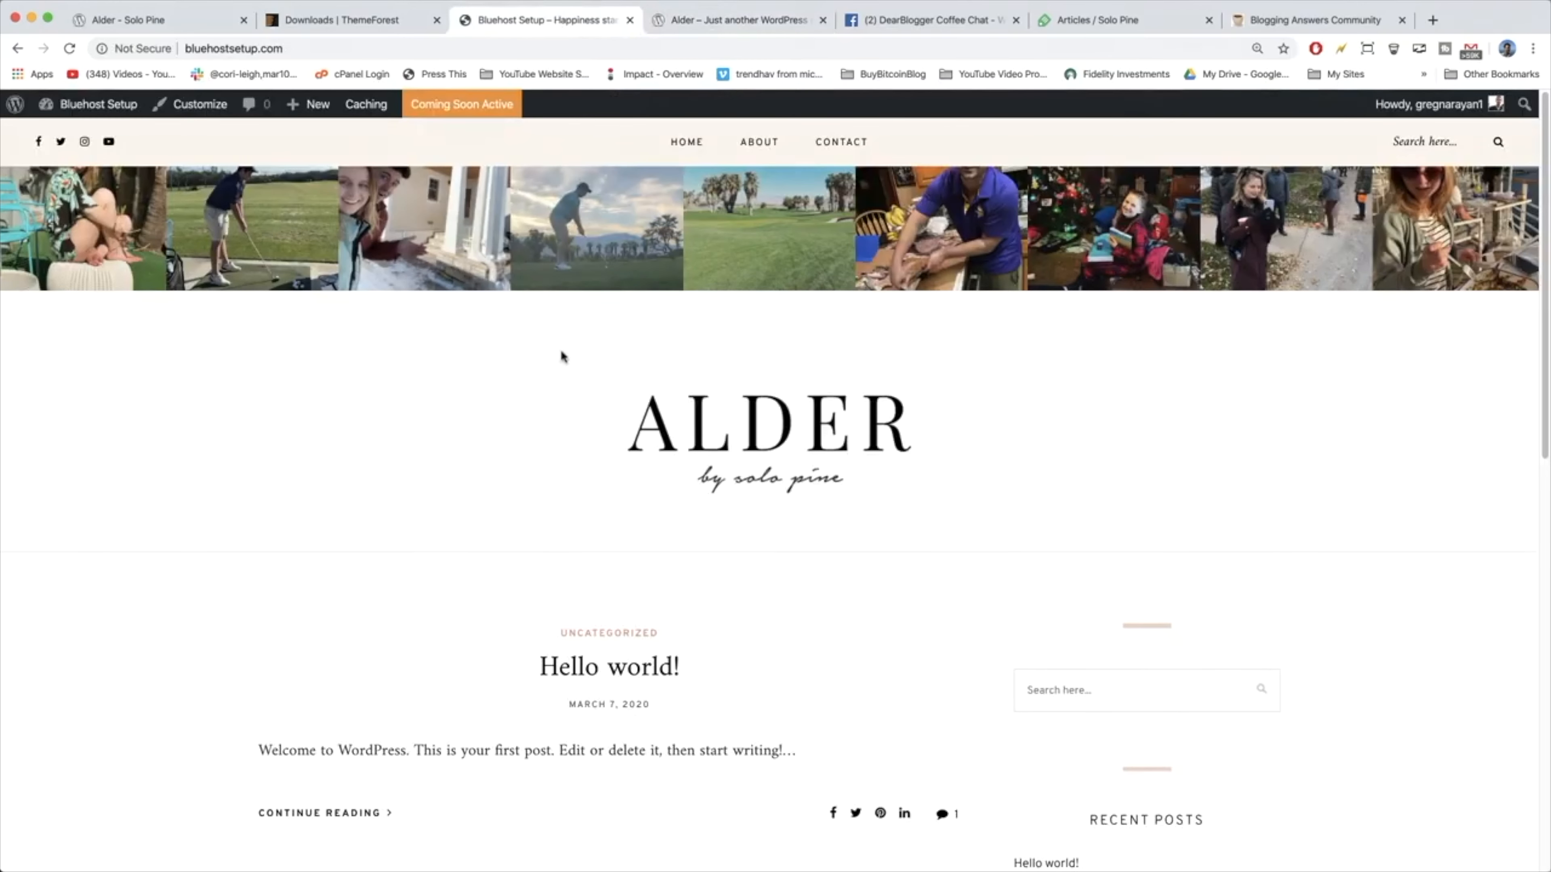
scroll(564, 349, down, 1)
scroll(690, 358, down, 1)
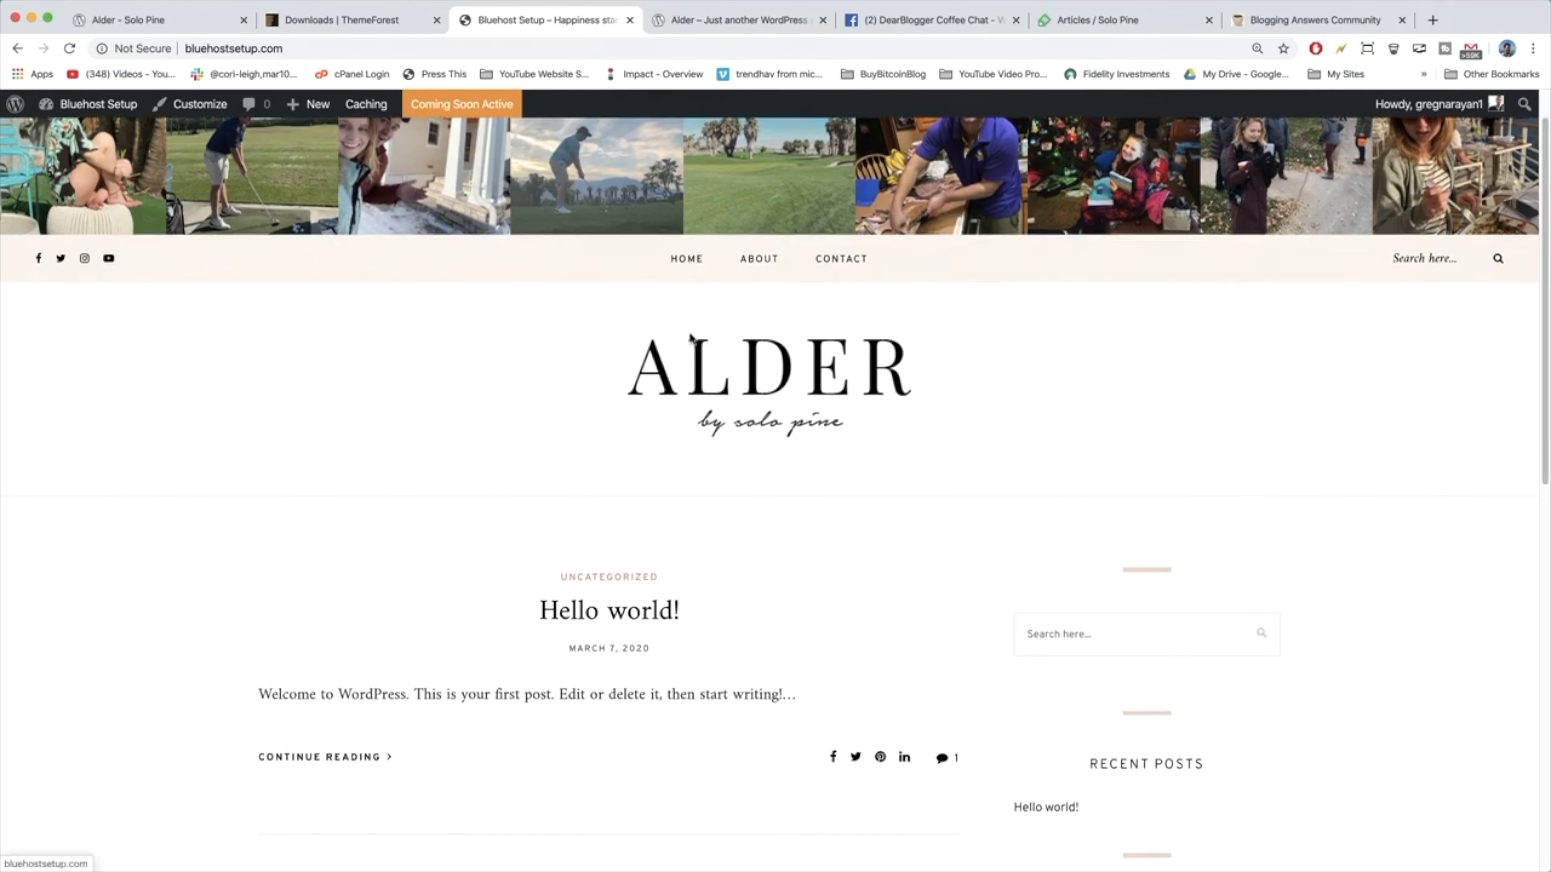
scroll(690, 357, down, 4)
scroll(717, 391, up, 6)
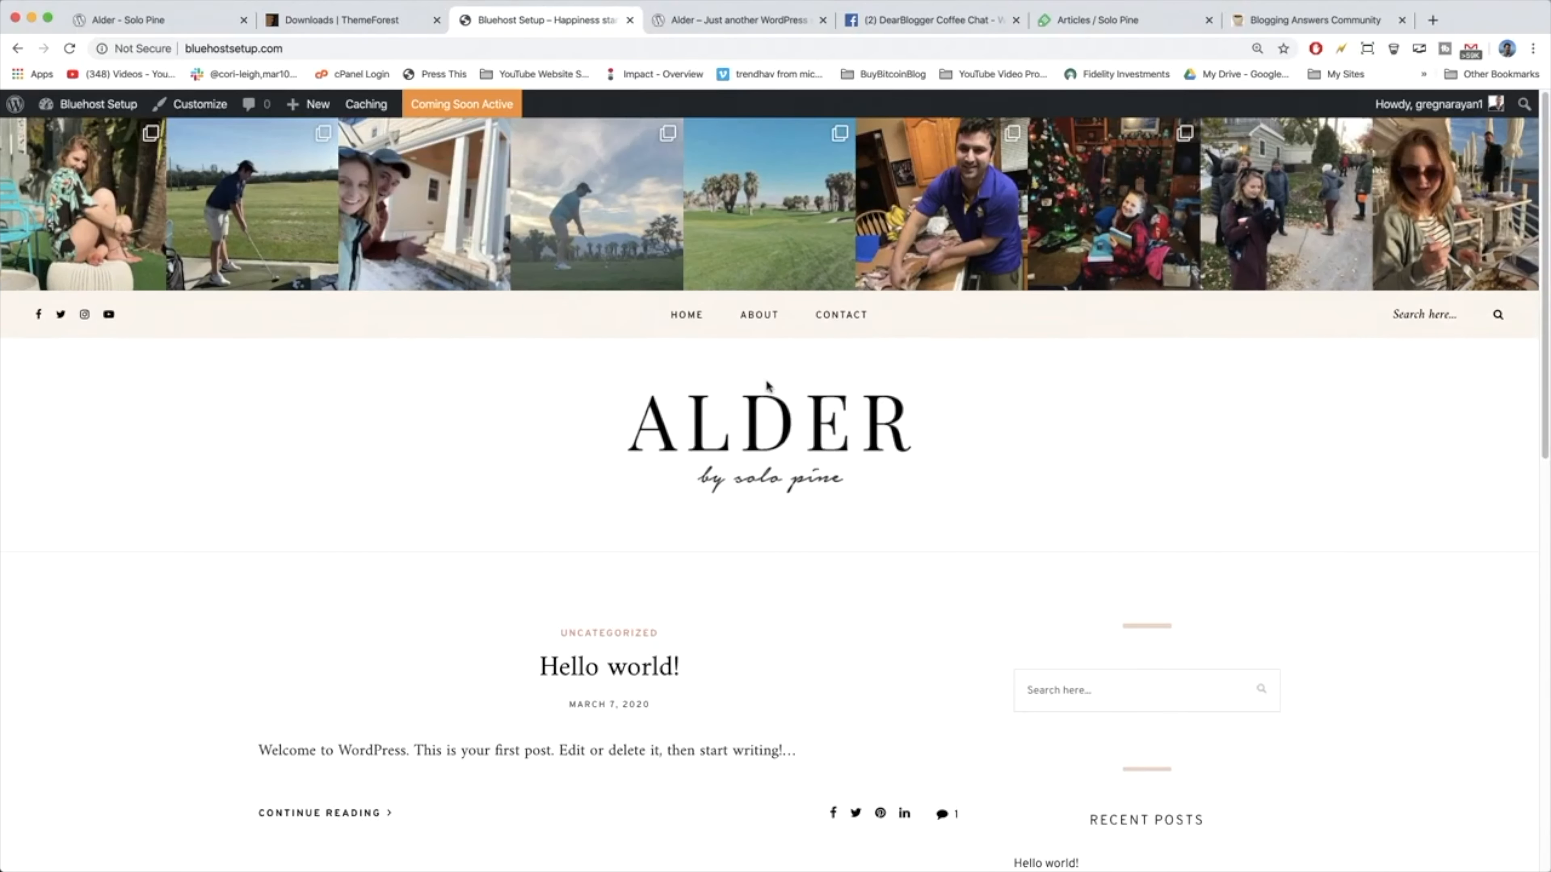
drag(798, 439, 836, 435)
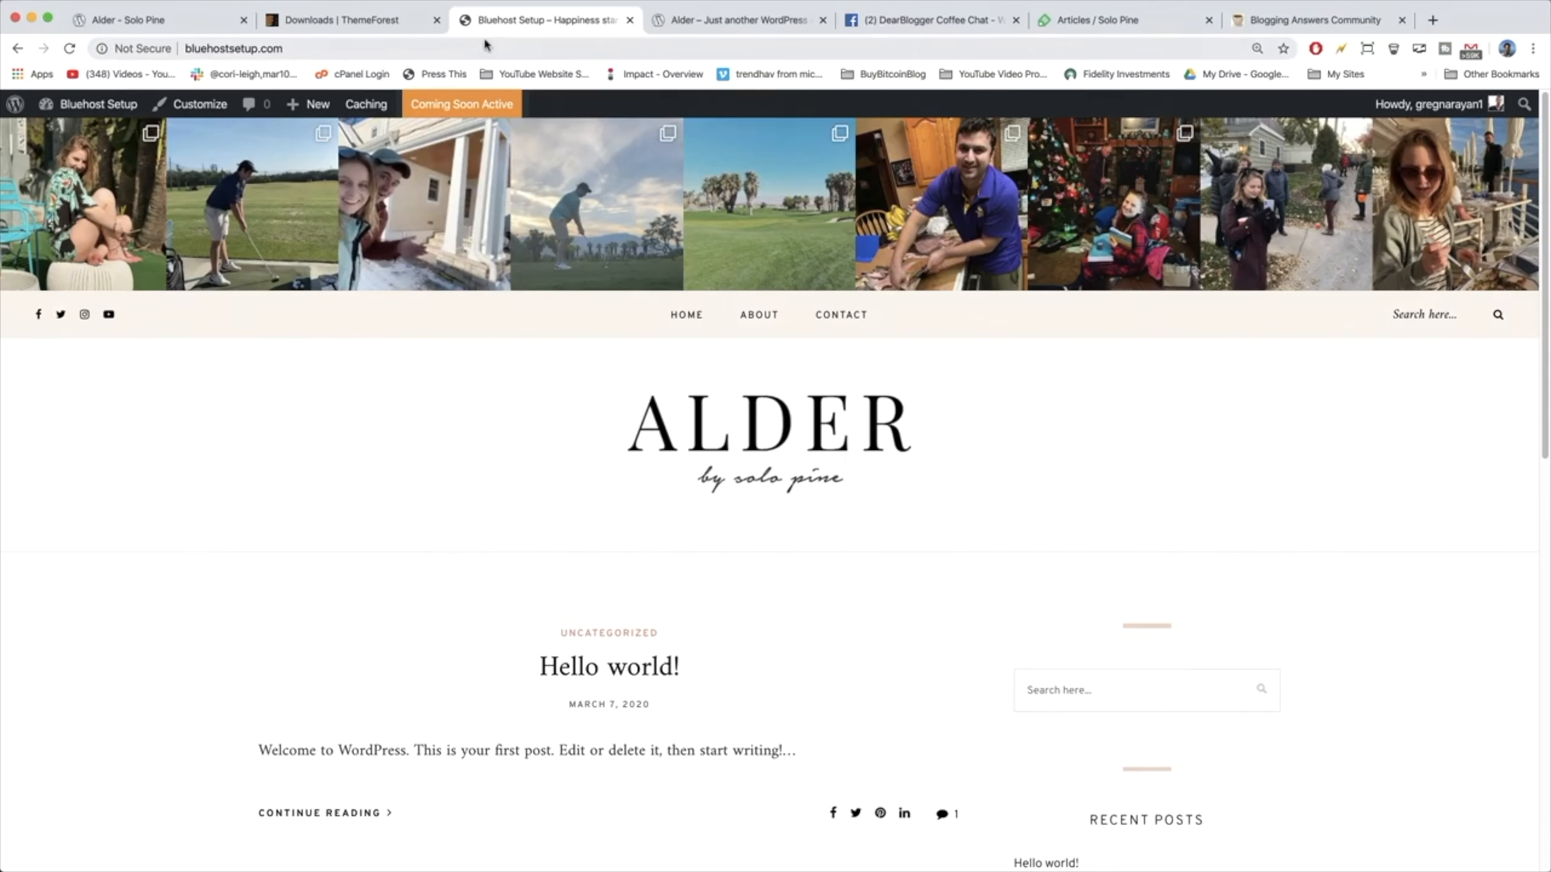
Open logomakr.com in a new tab and dismiss the introductory video.
click(1432, 22)
text(logo)
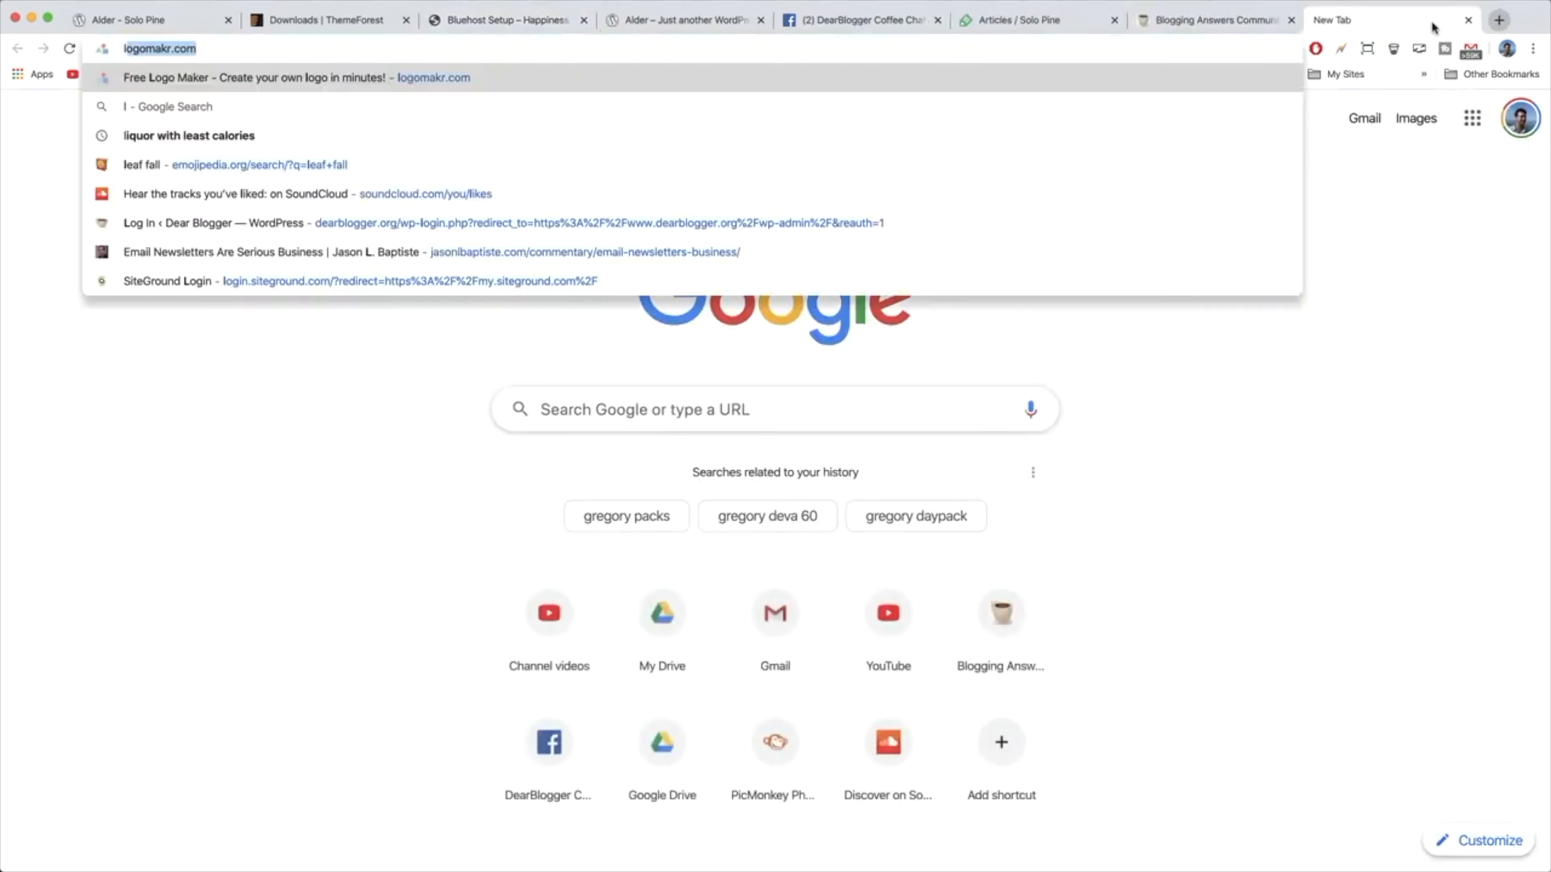
text(mak)
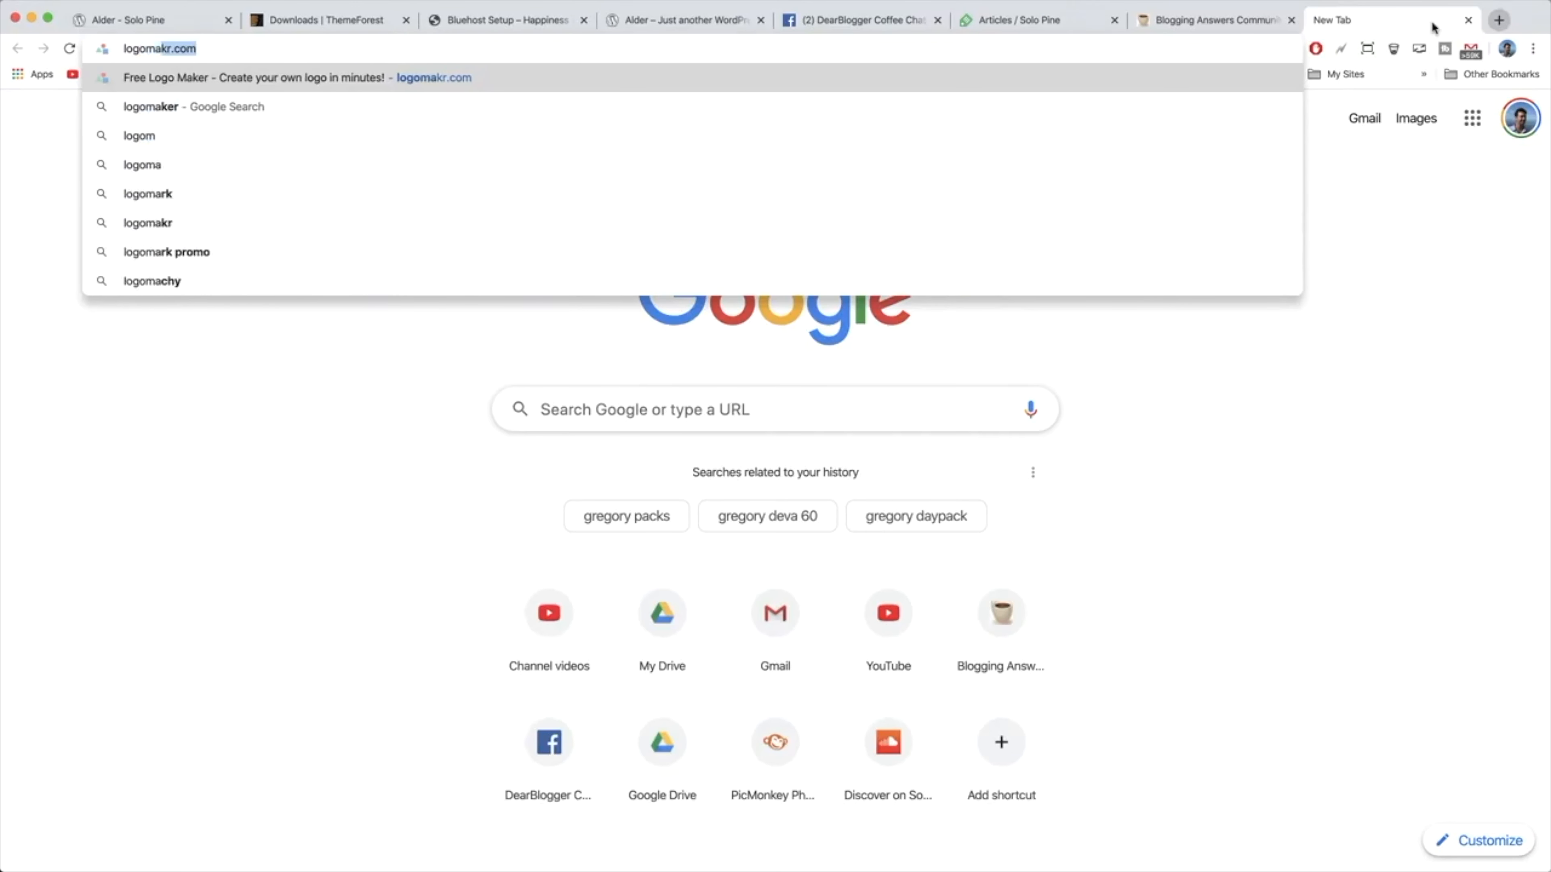
text(.com)
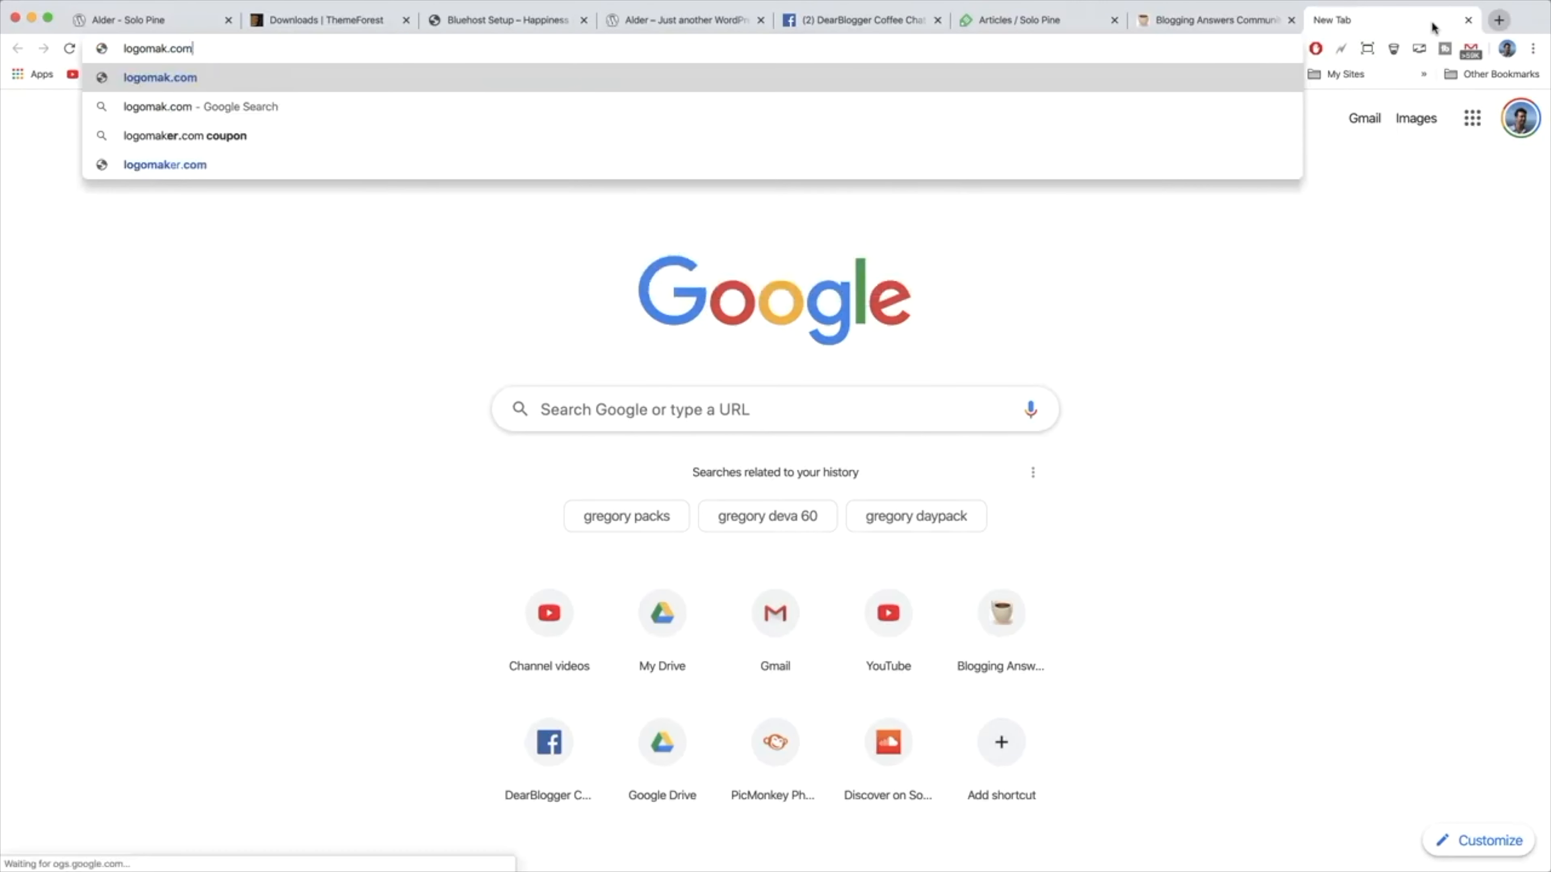
key(BackSpace)
key(BackSpace)
key(BackSpace)
key(BackSpace)
key(BackSpace)
text(kr)
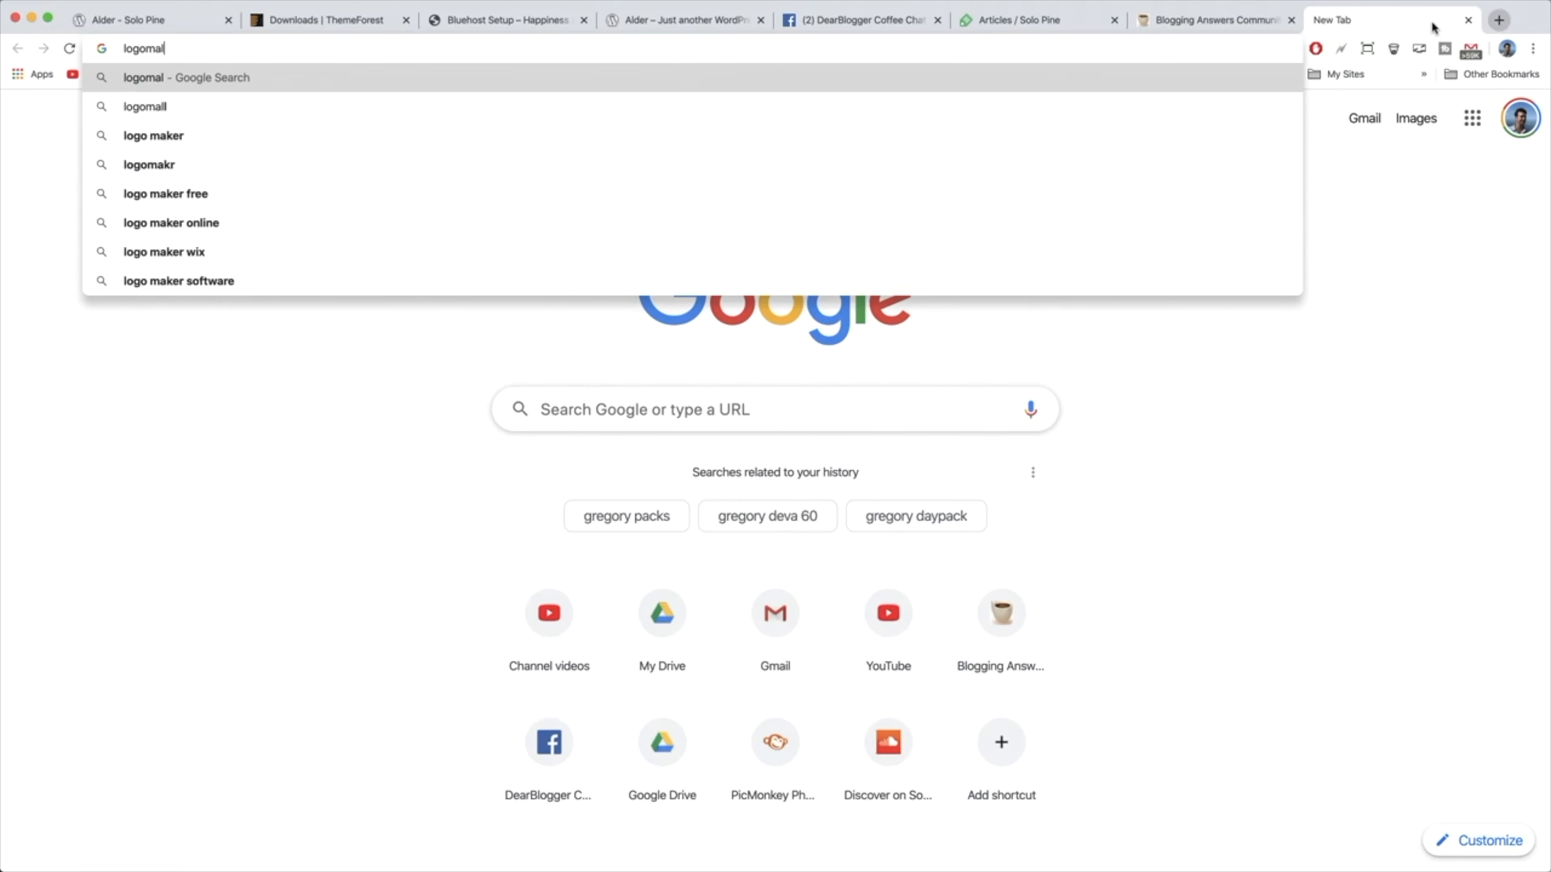
key(Return)
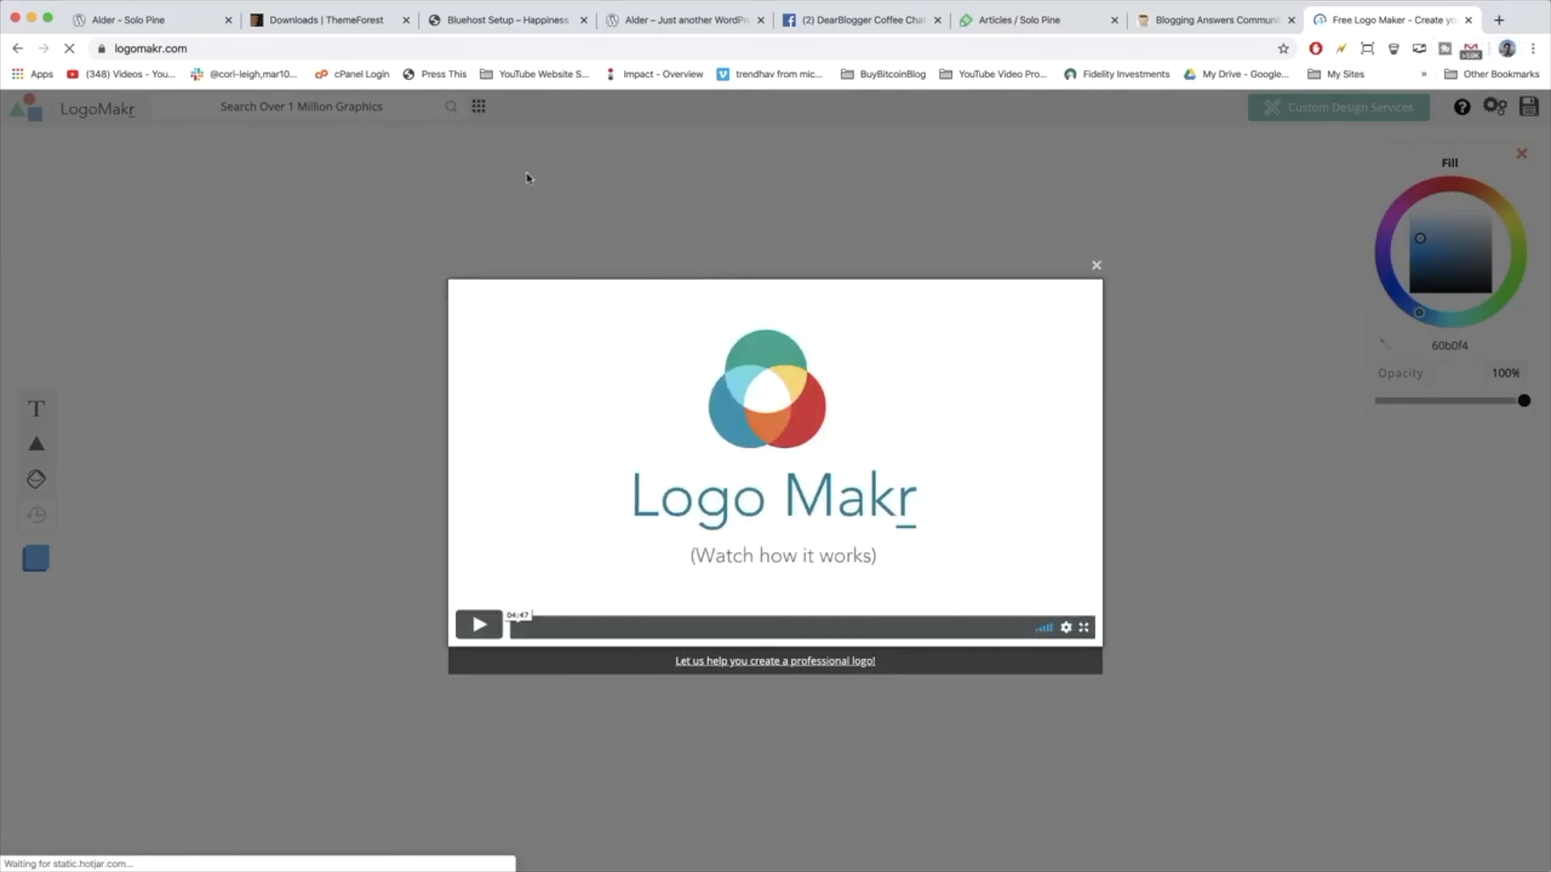
click(256, 197)
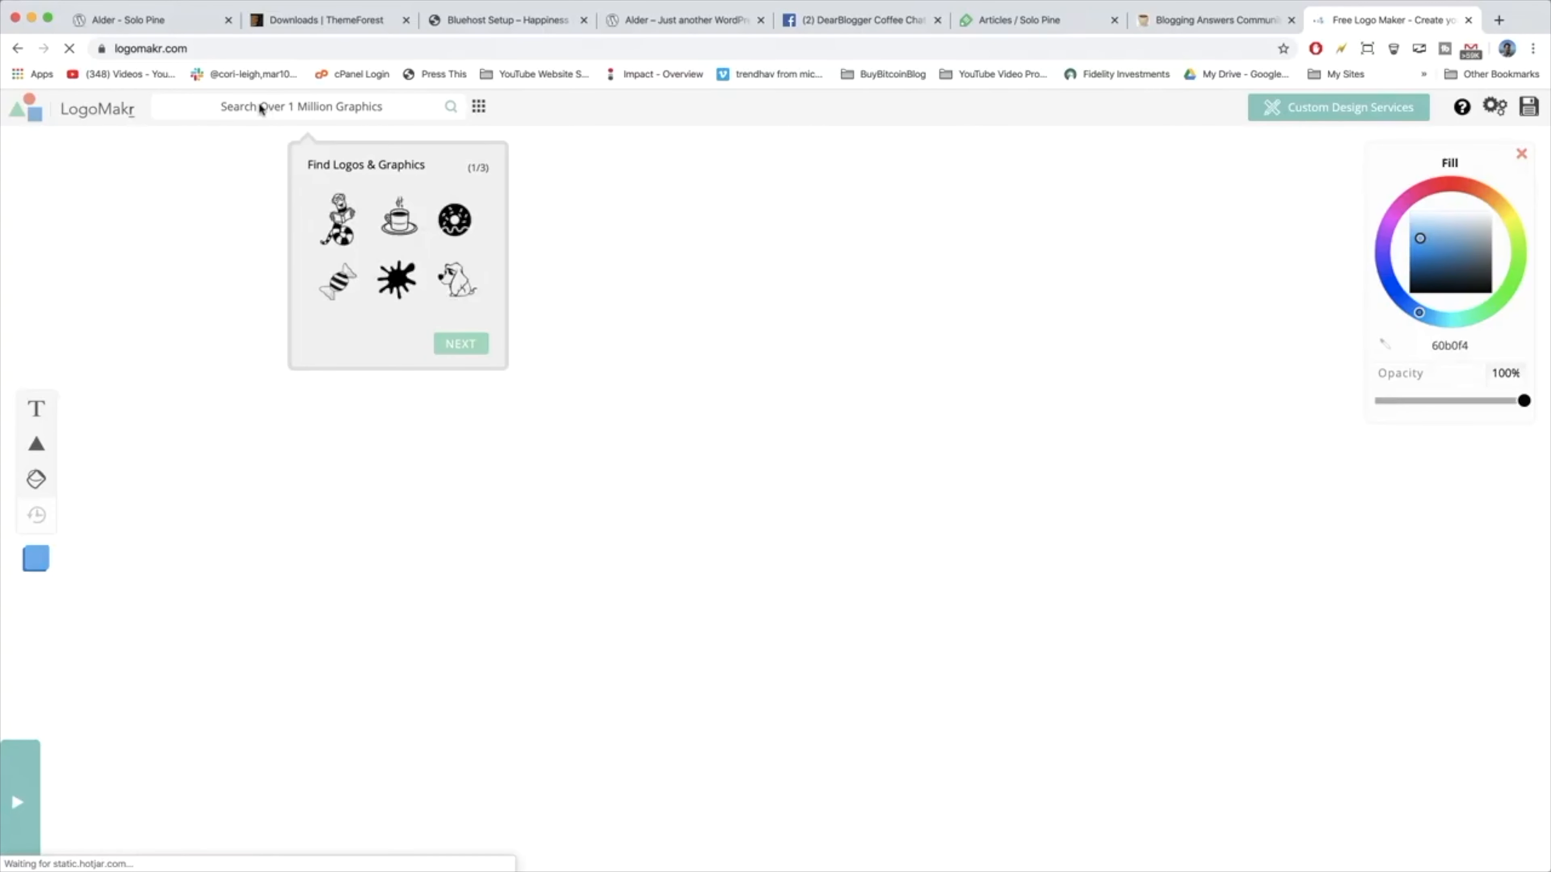
Glance at the Bluehost Setup site, then start a LogoMakr graphics search for airplanes.
click(473, 19)
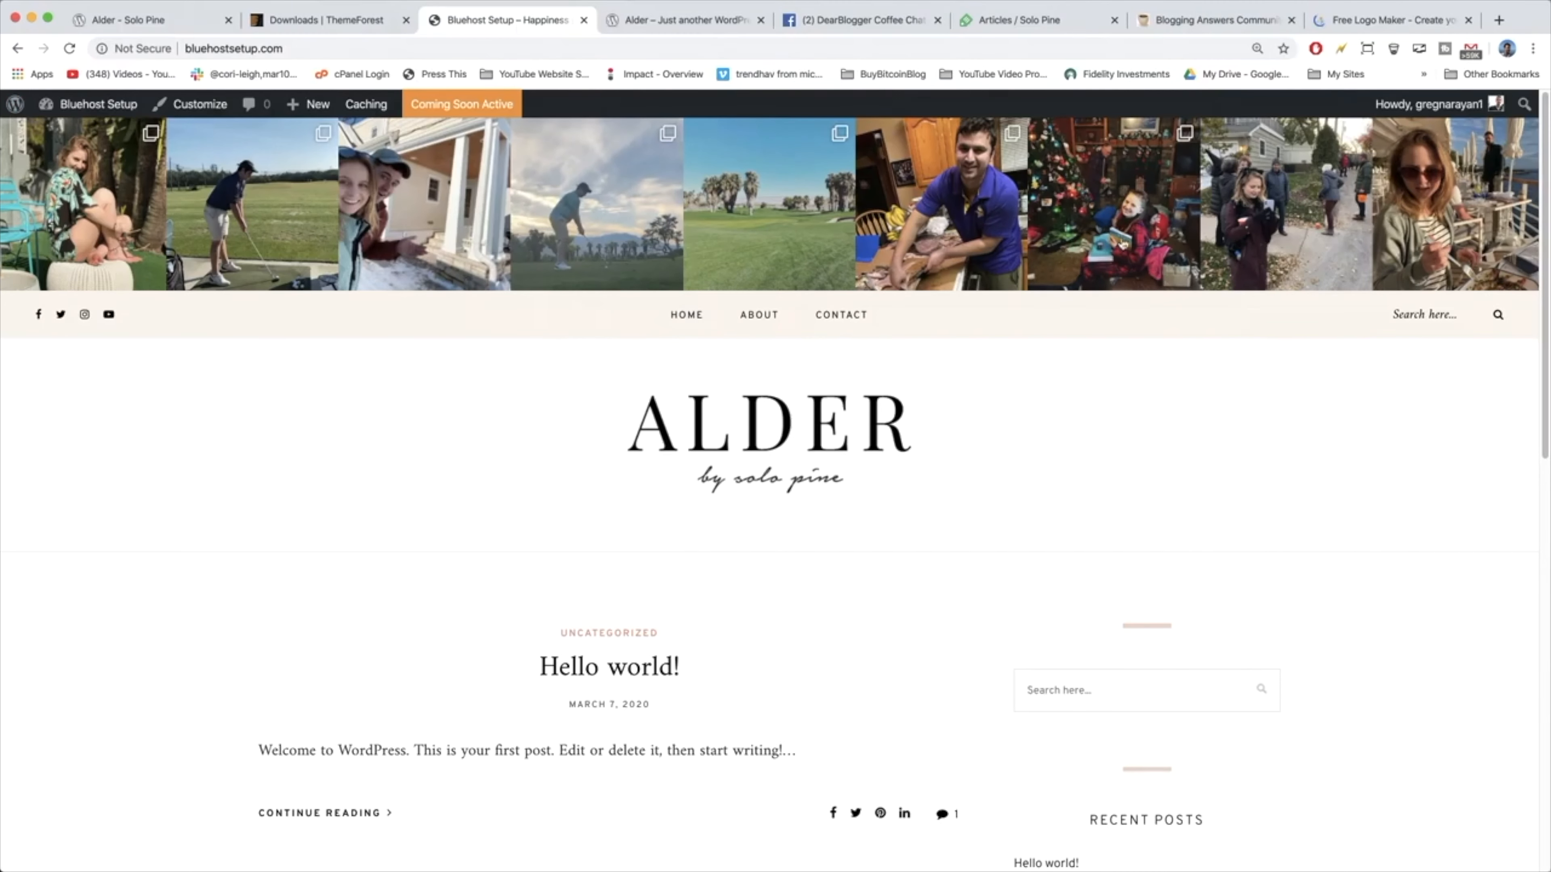
click(1367, 25)
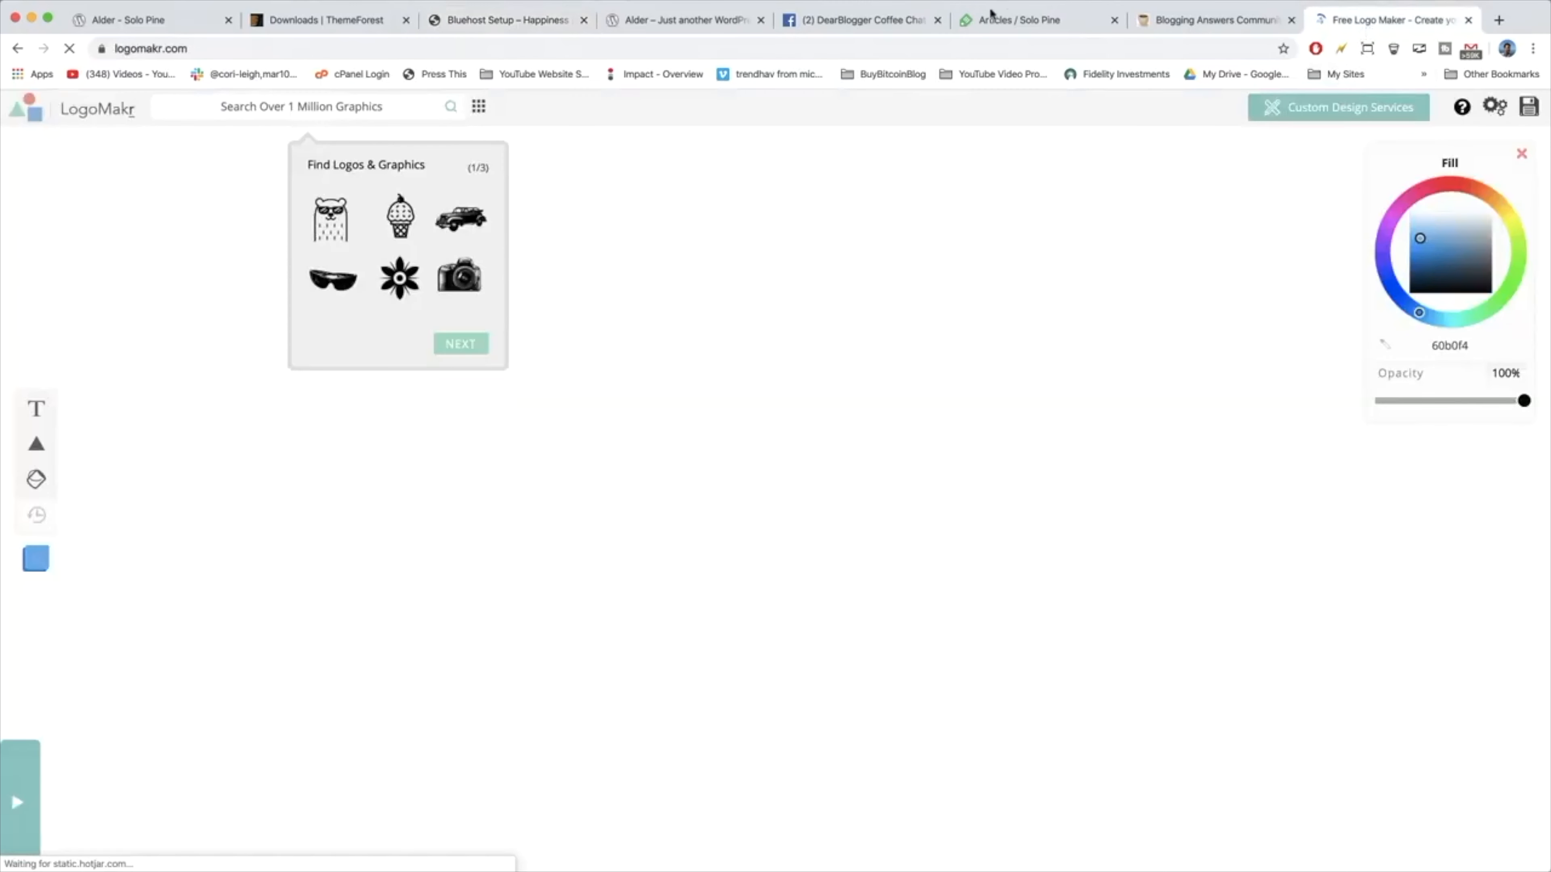
click(309, 107)
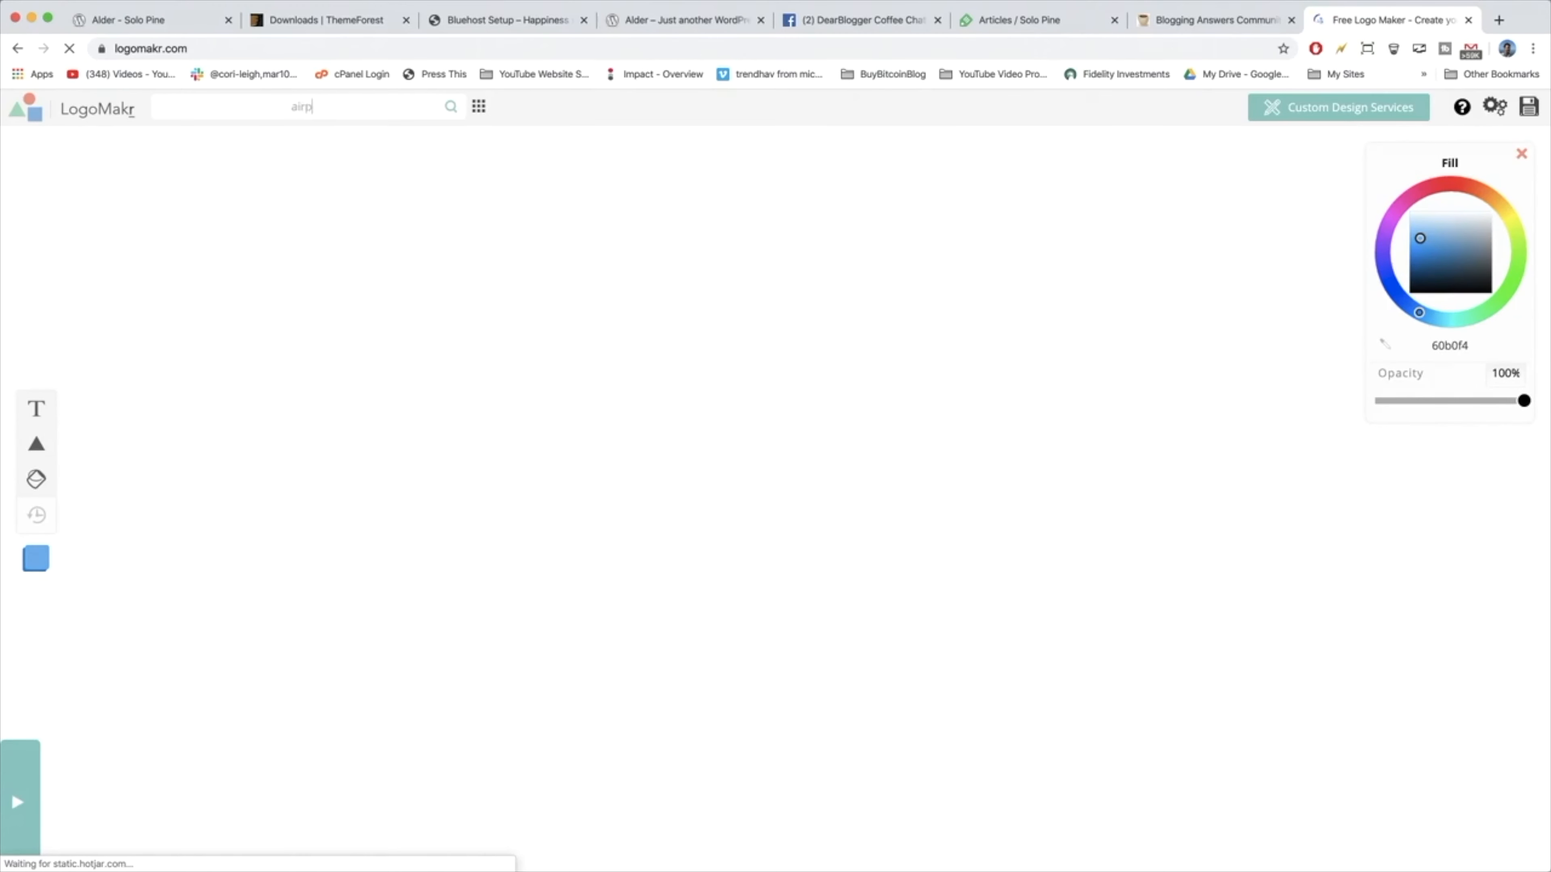
Search for 'airplane' and add the tilted solid black airplane from the results to the canvas.
key(Return)
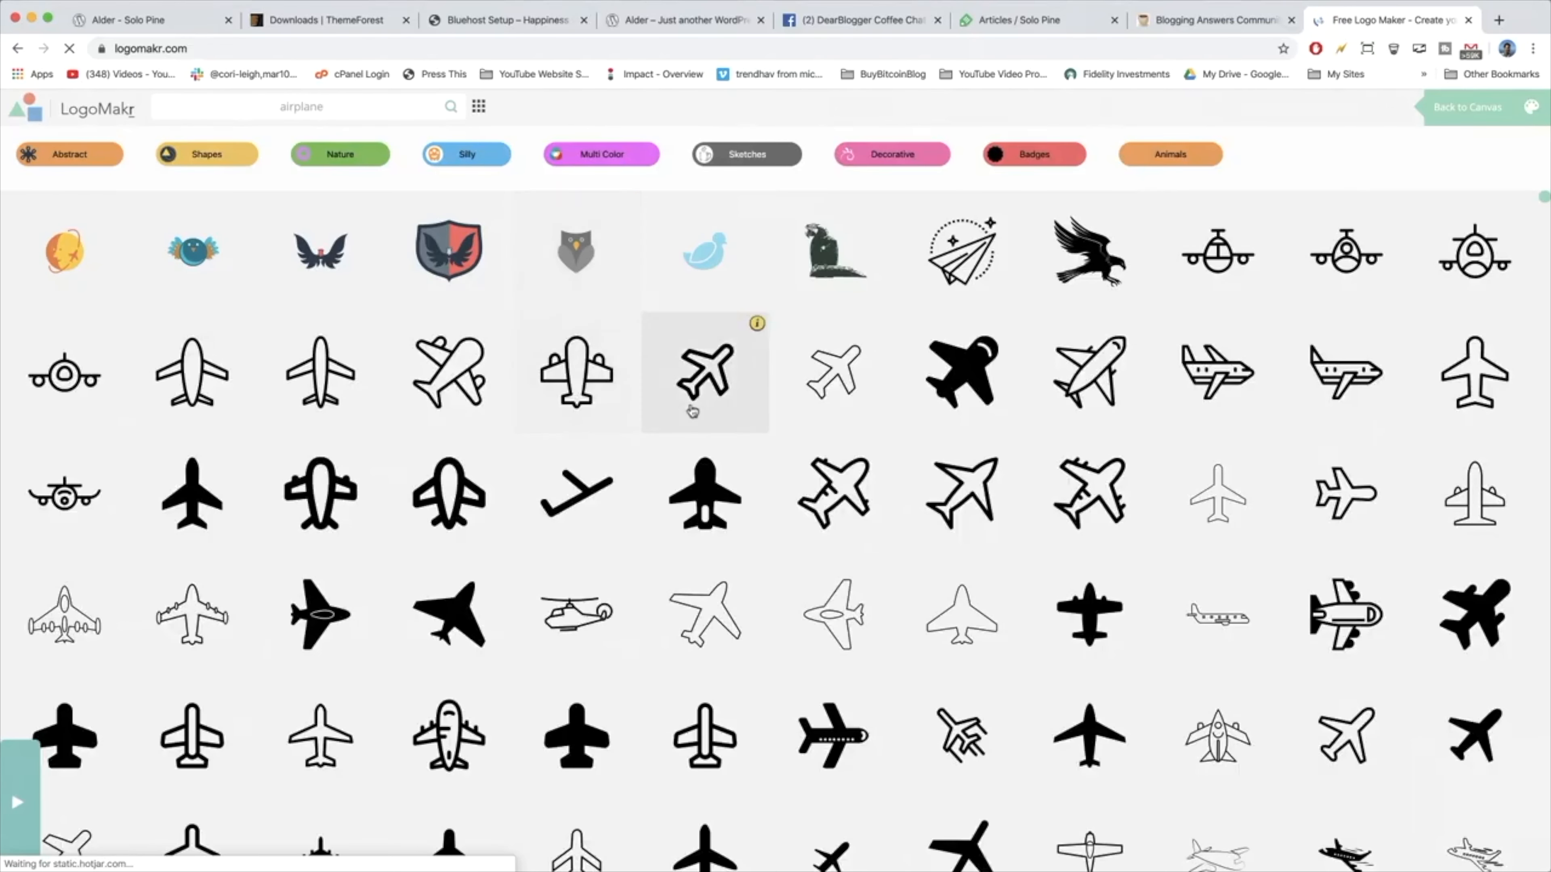
scroll(703, 408, down, 5)
scroll(720, 408, down, 2)
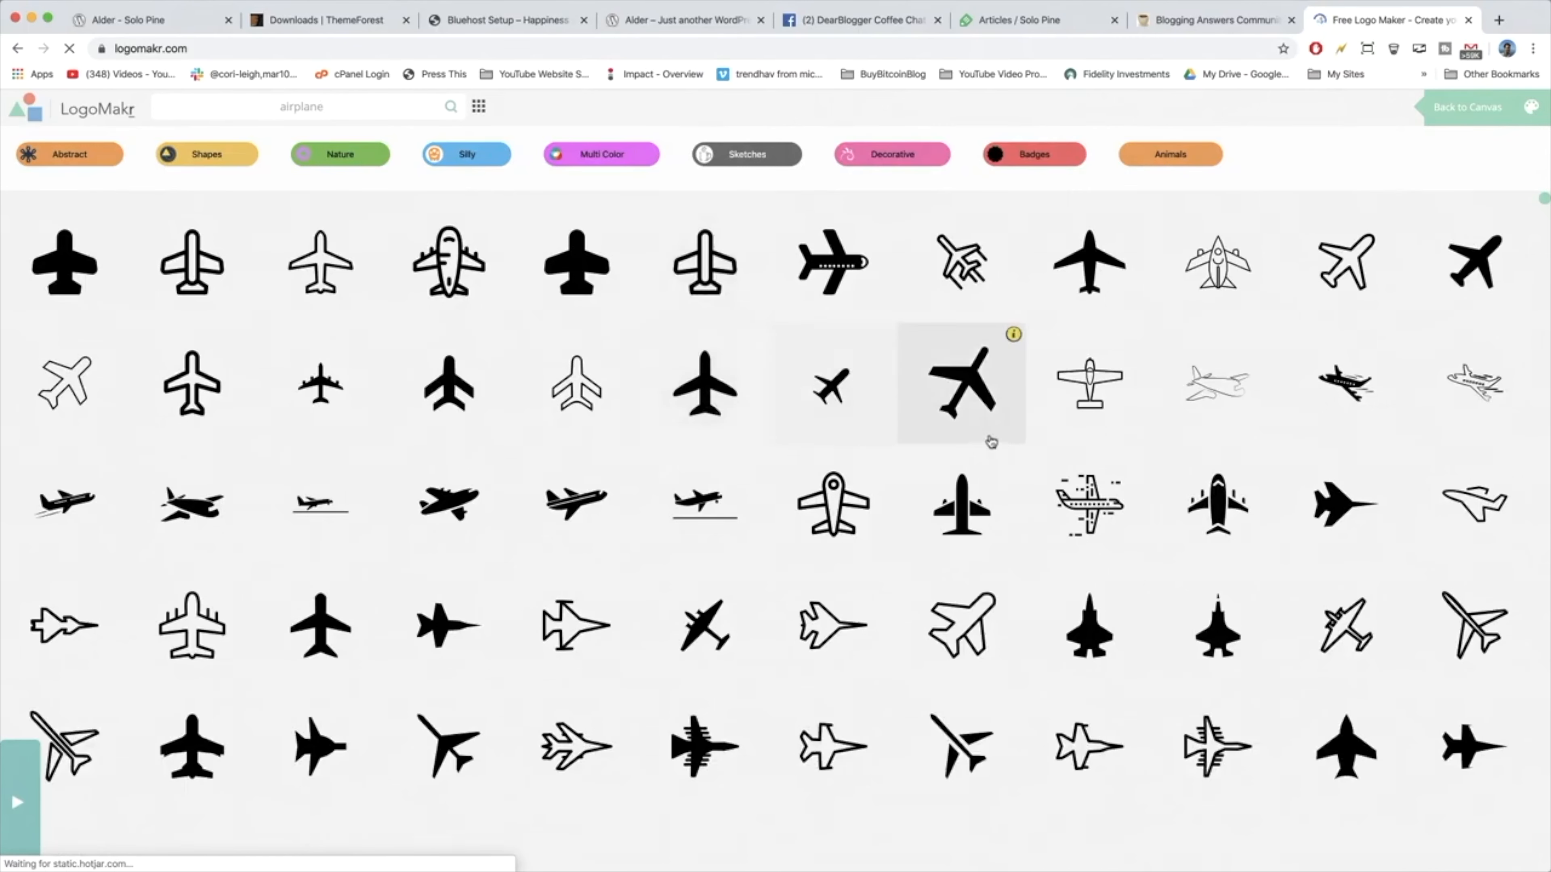
scroll(756, 491, down, 10)
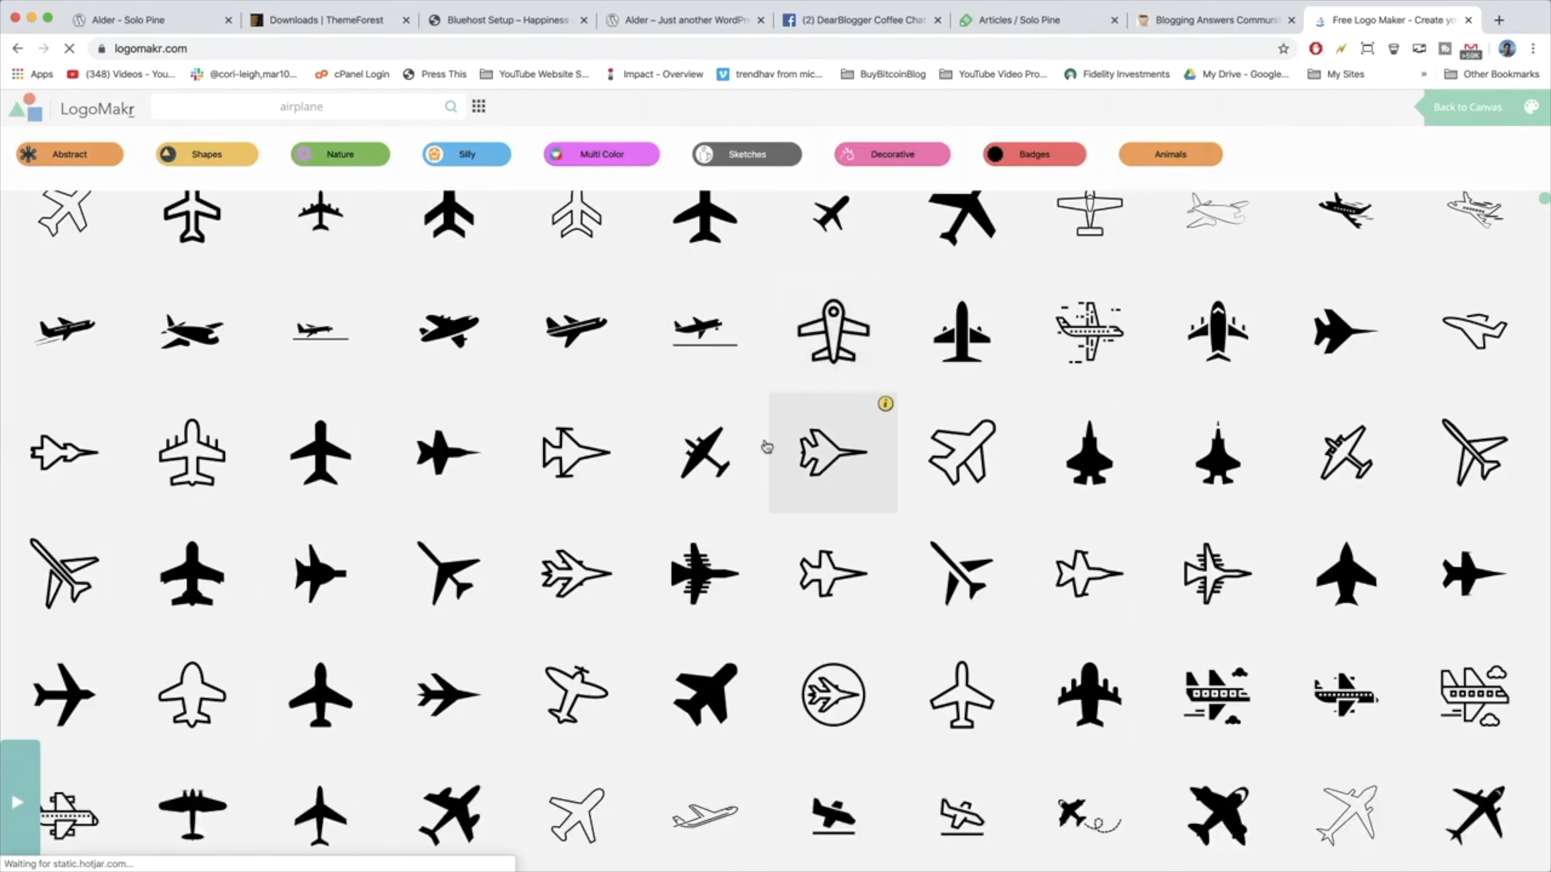
scroll(531, 599, down, 10)
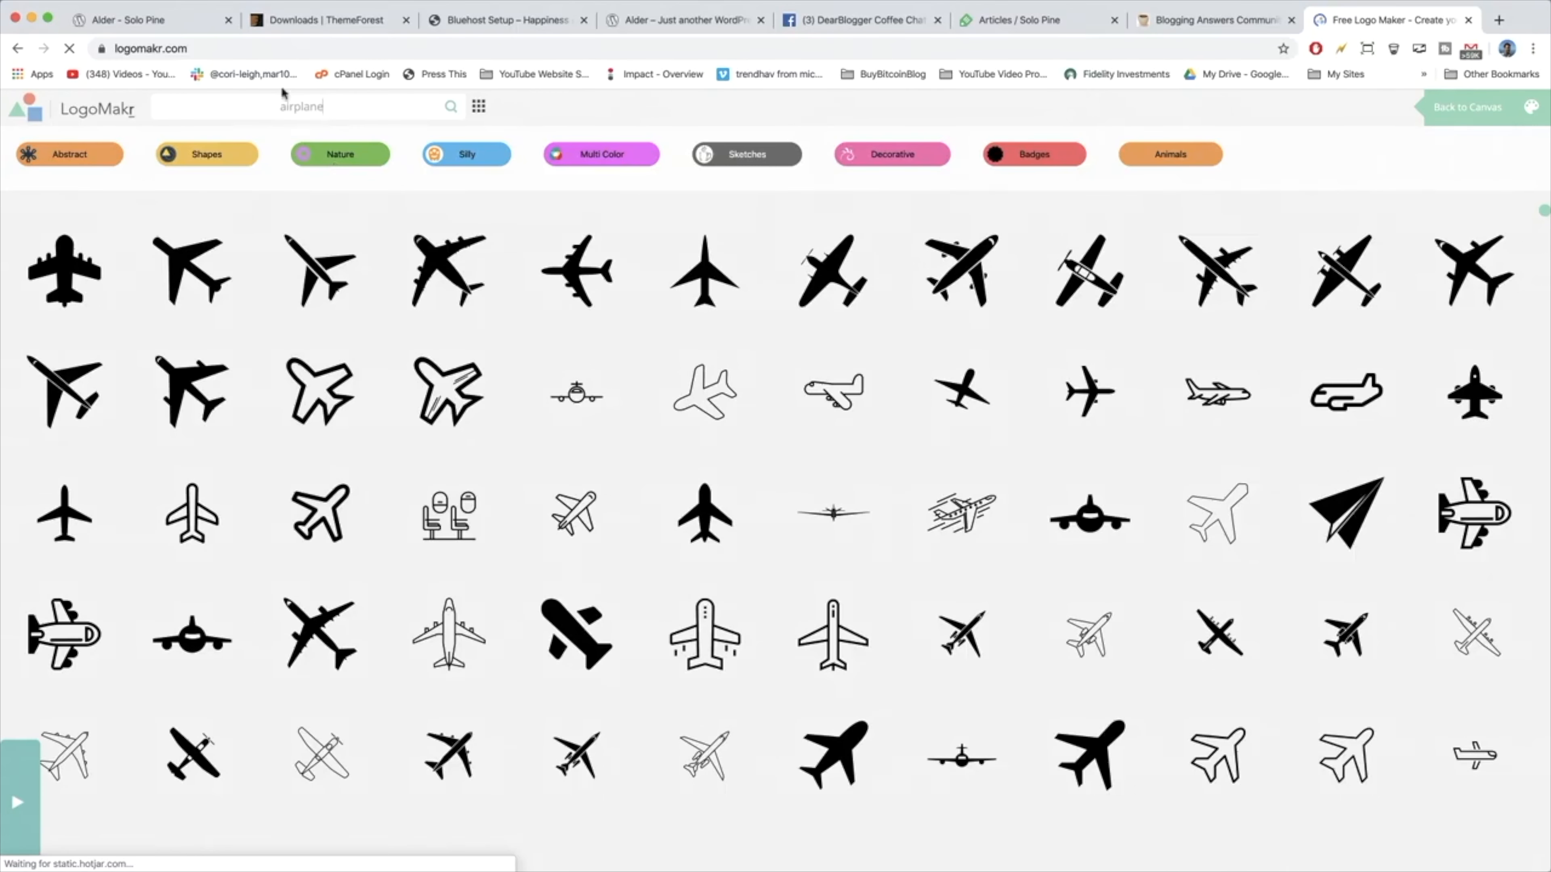
scroll(397, 383, up, 10)
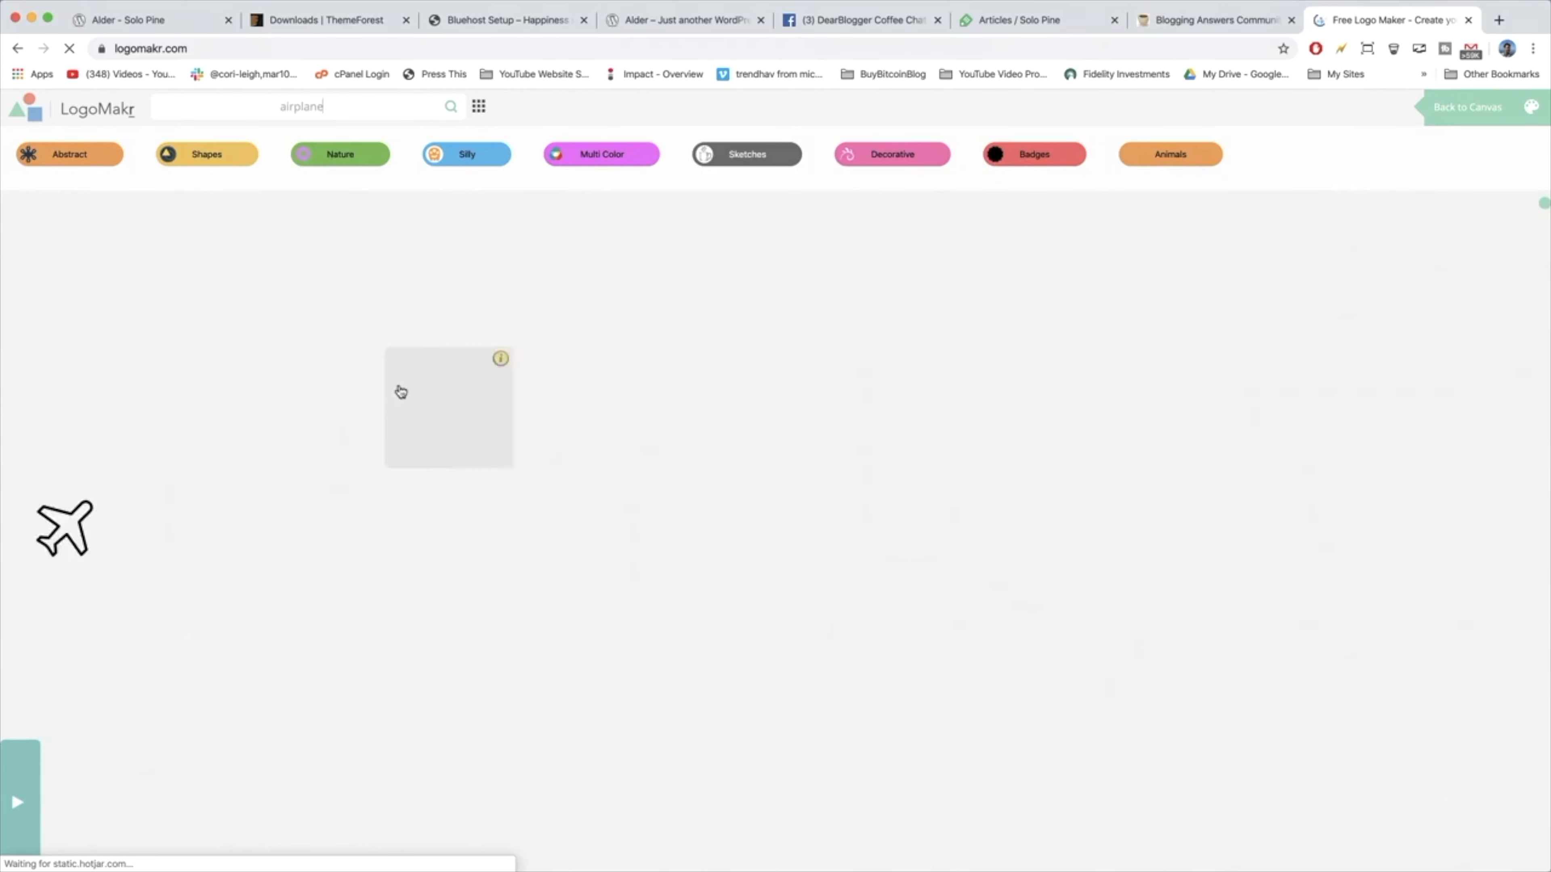
scroll(376, 346, up, 10)
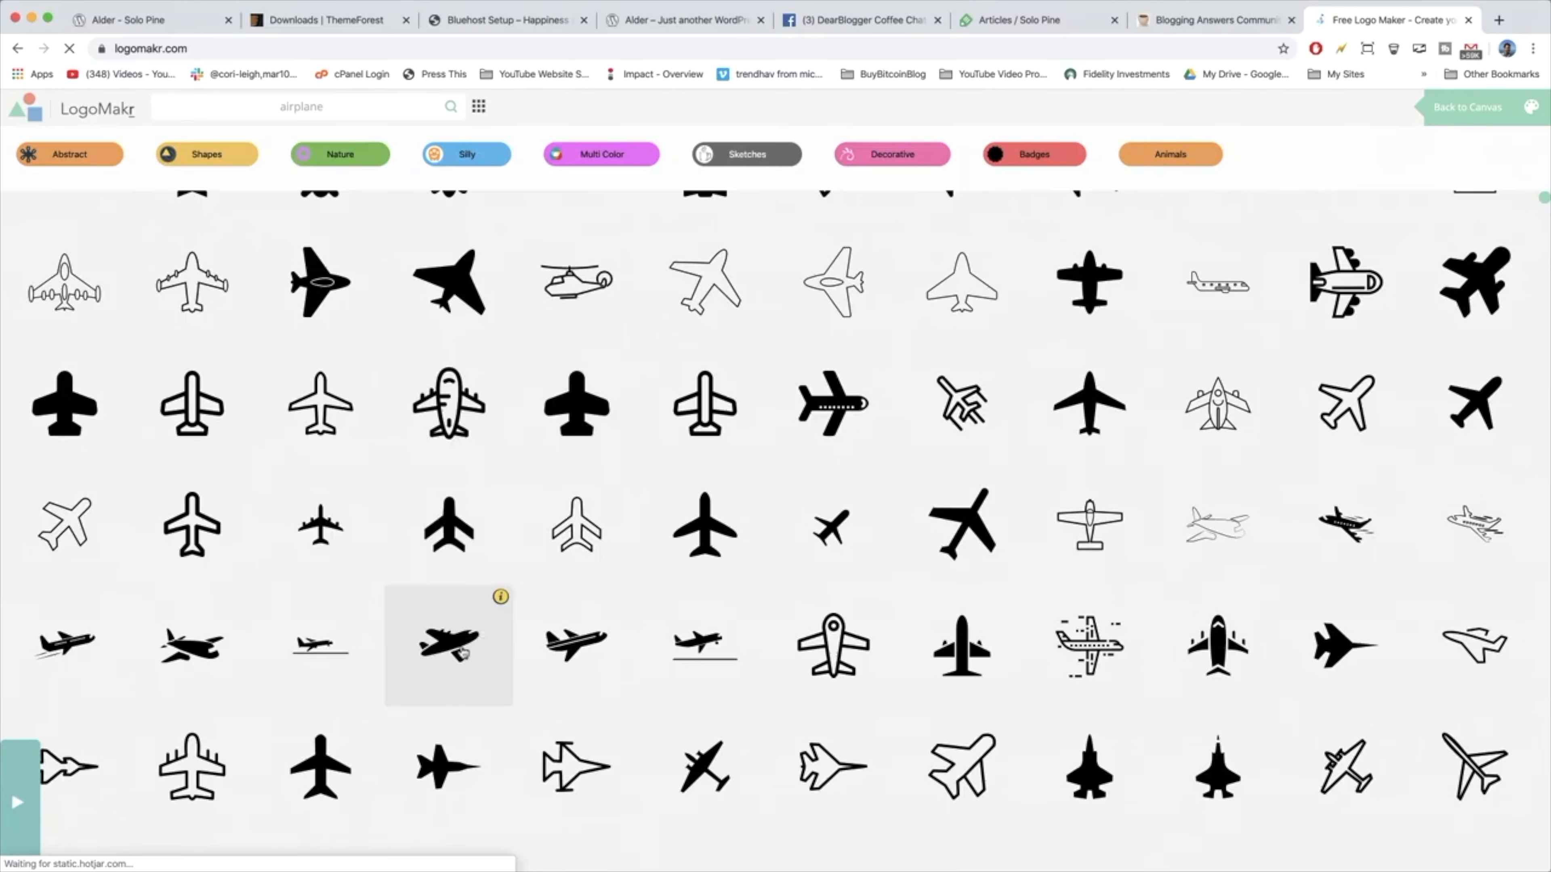
click(474, 646)
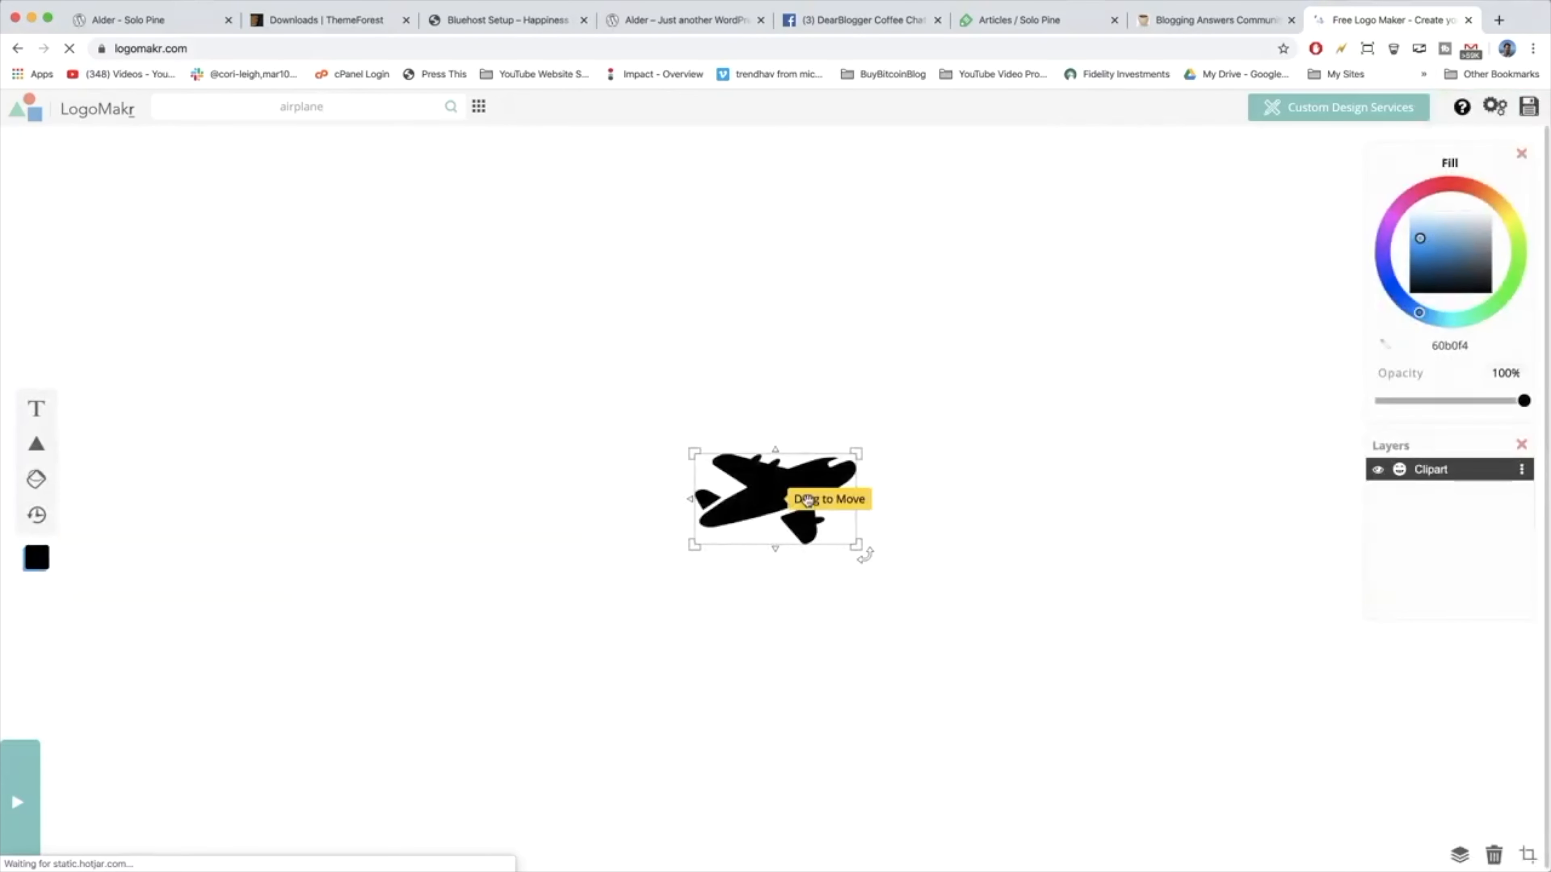
Drag and resize the airplane clipart to a modest size at the canvas's upper left.
drag(774, 487, 417, 386)
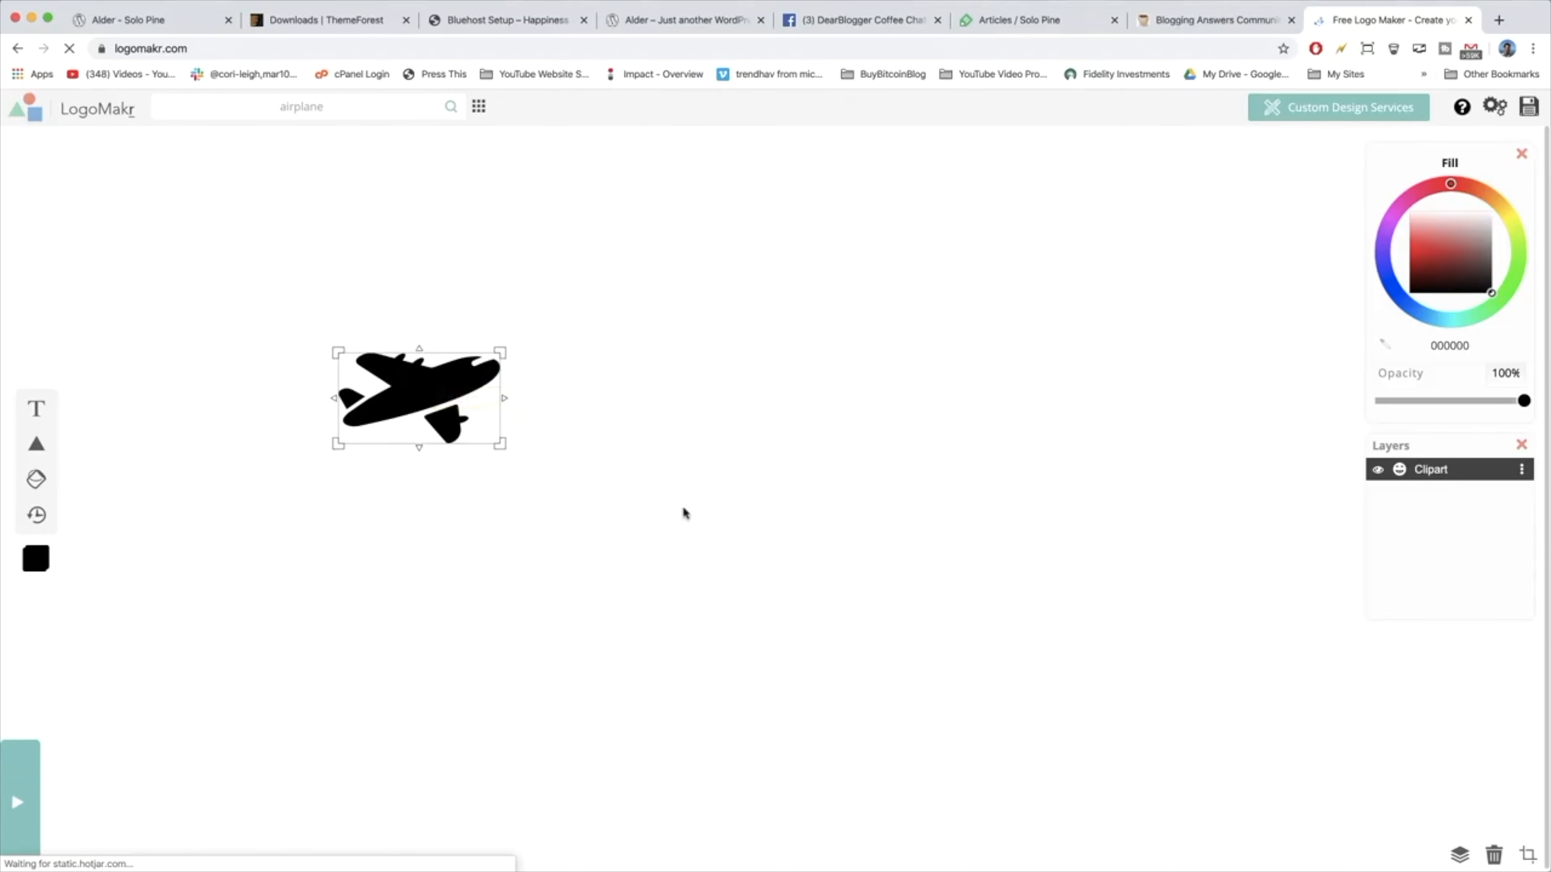
mouse_move(343, 372)
mouse_down()
mouse_move(588, 400)
mouse_move(926, 504)
mouse_move(635, 478)
mouse_move(412, 353)
mouse_move(327, 380)
mouse_up()
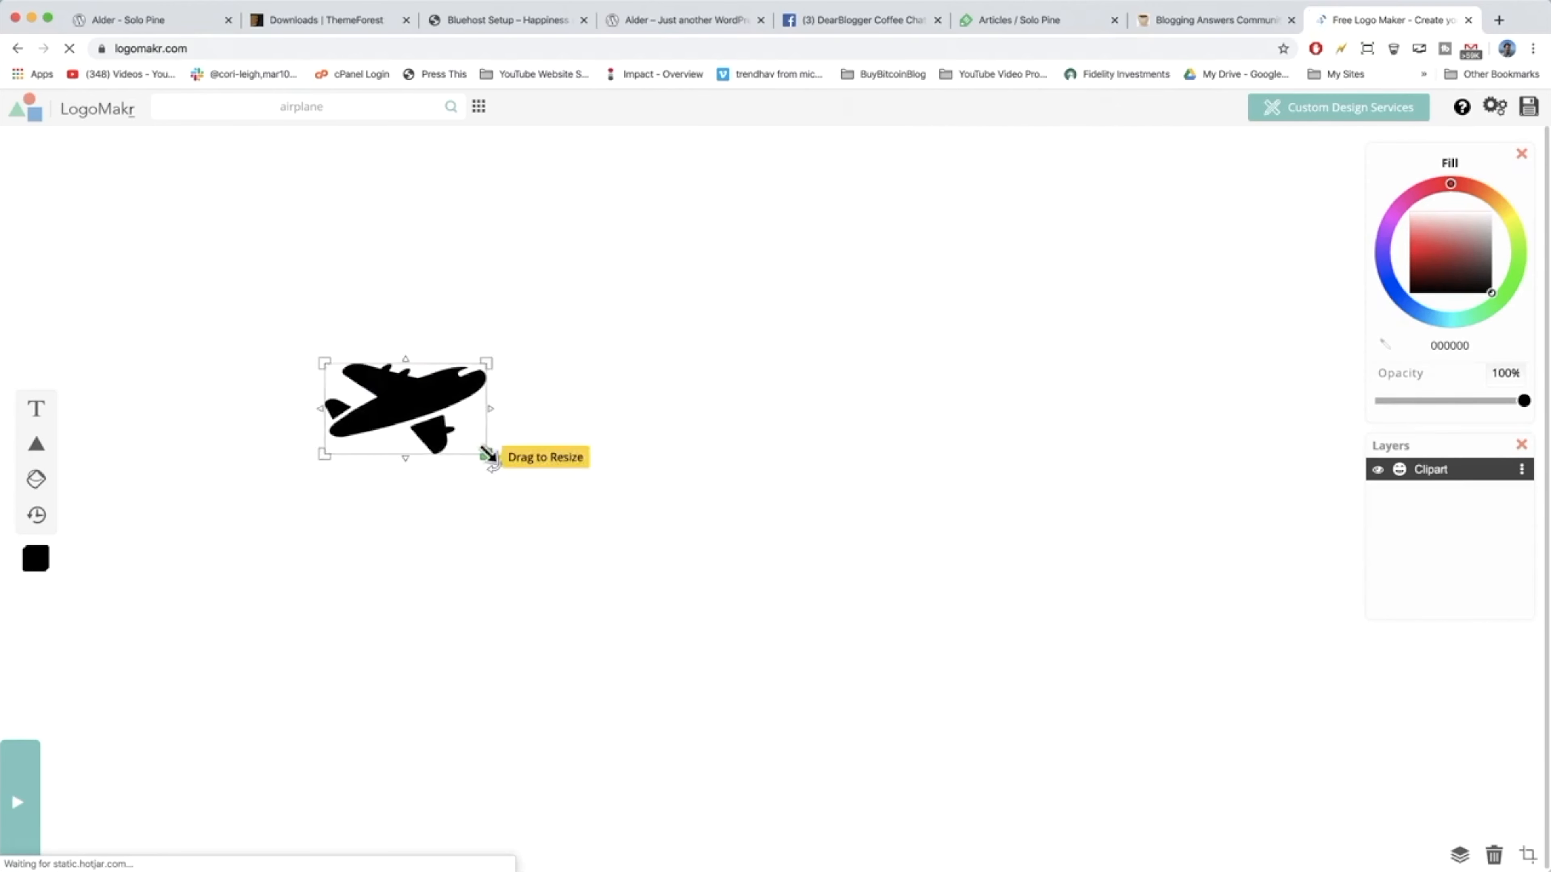
drag(488, 455, 589, 520)
drag(458, 422, 434, 420)
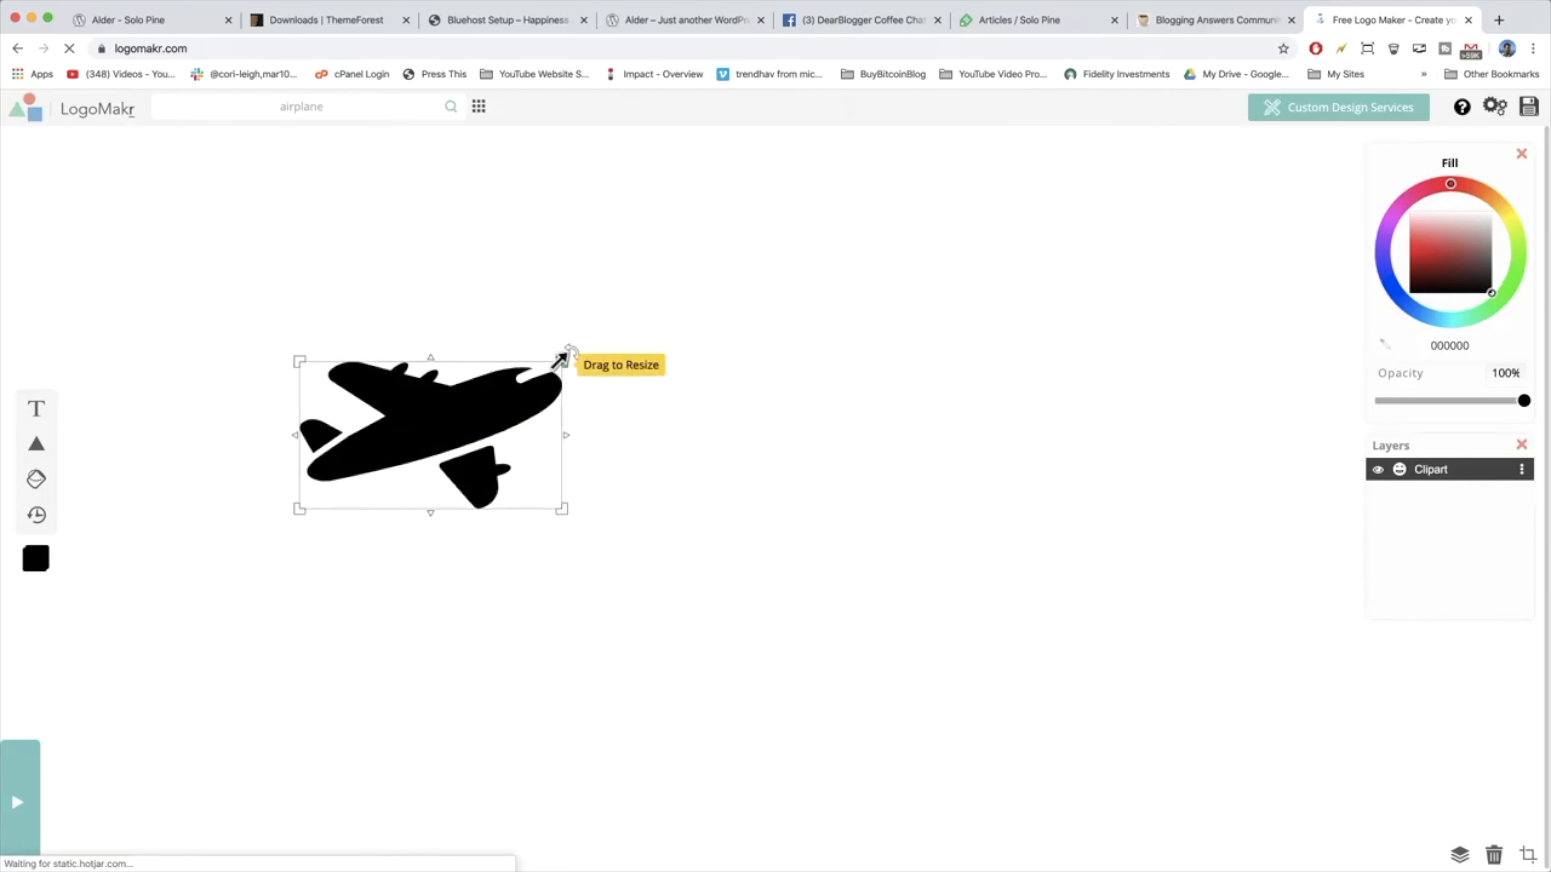
drag(555, 366, 521, 375)
drag(417, 422, 410, 391)
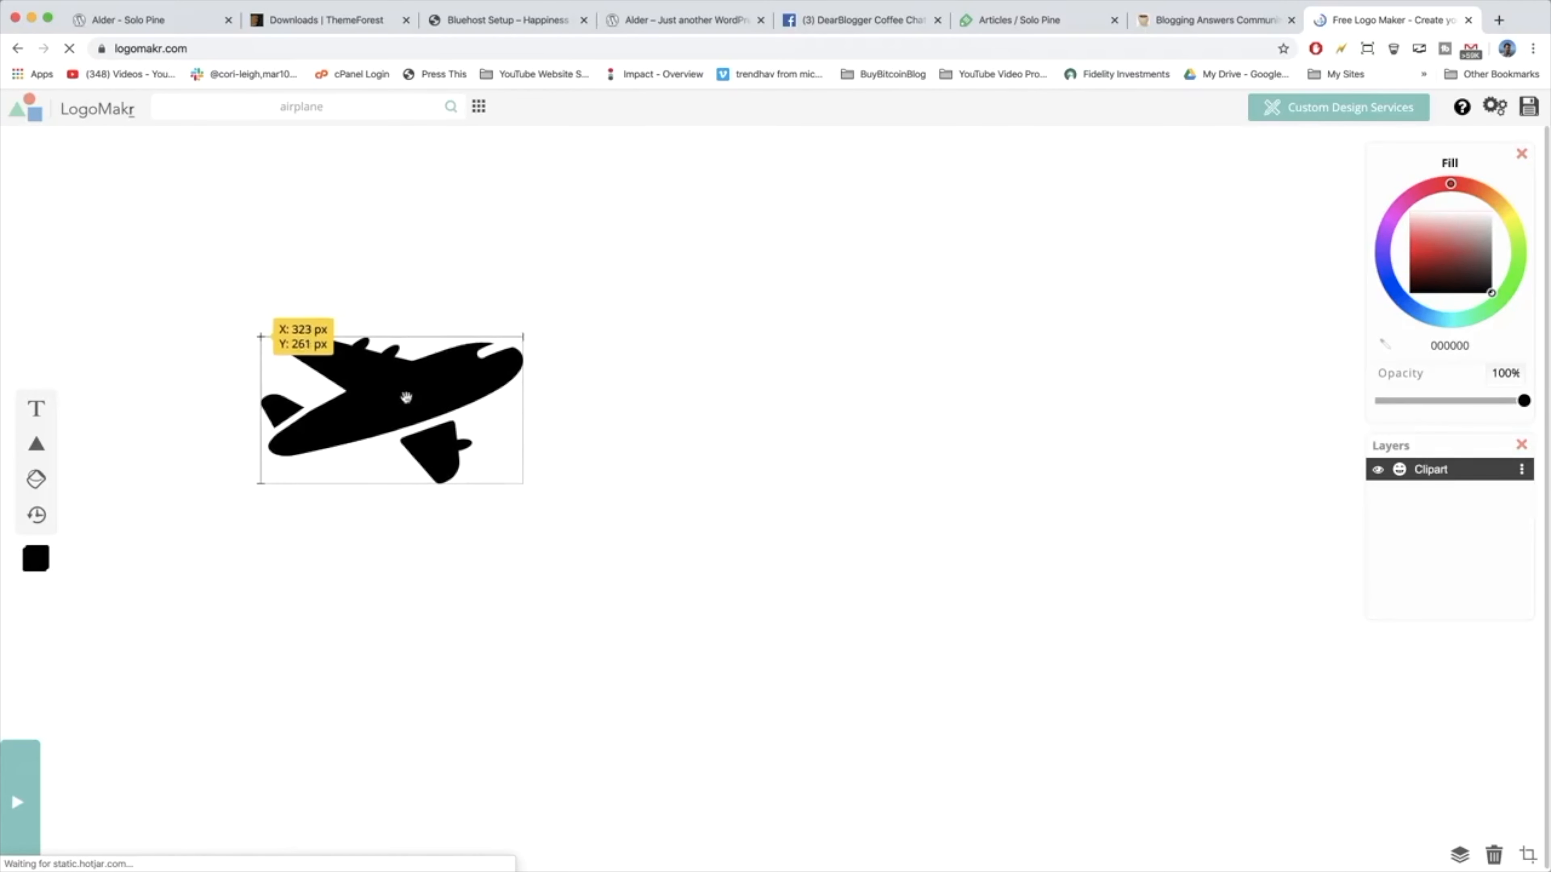
drag(524, 485, 422, 429)
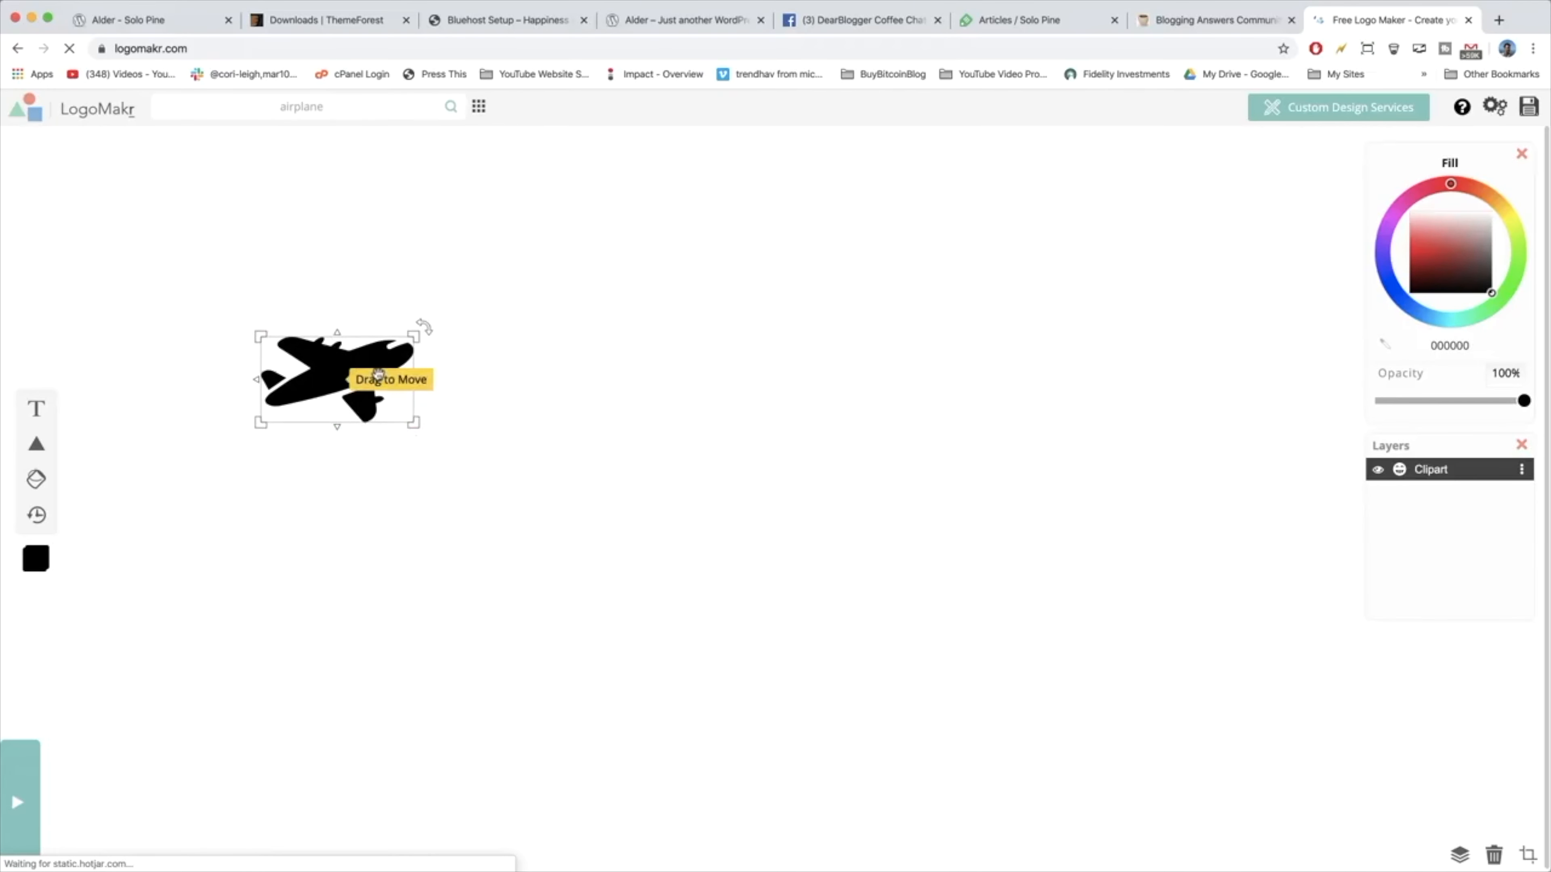
drag(366, 376, 406, 393)
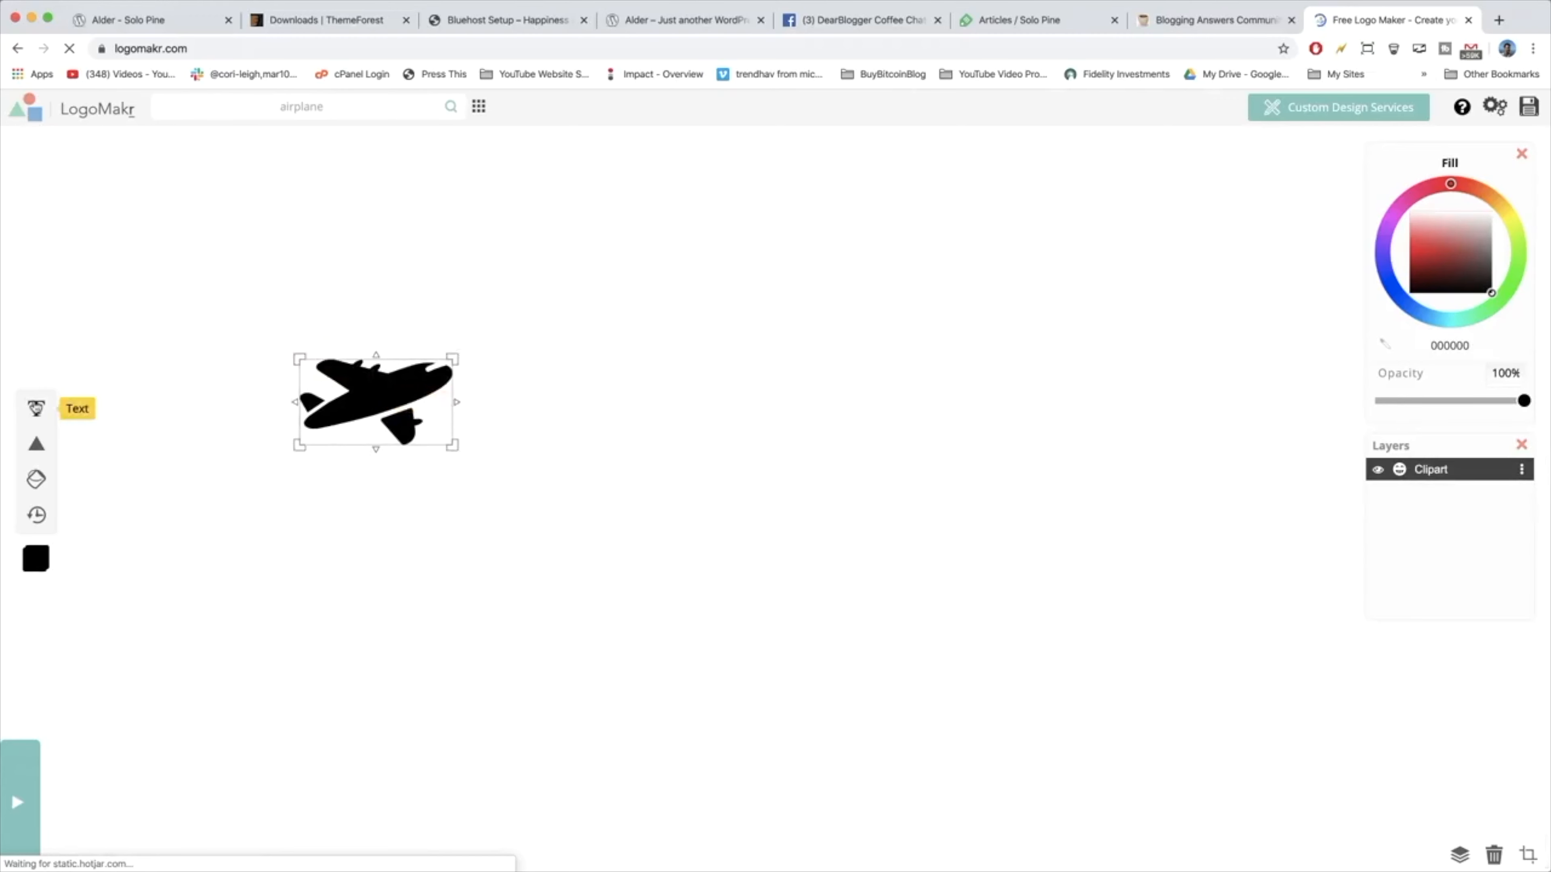
Add a text element reading 'BluehostSetup.com' to the logo.
click(36, 407)
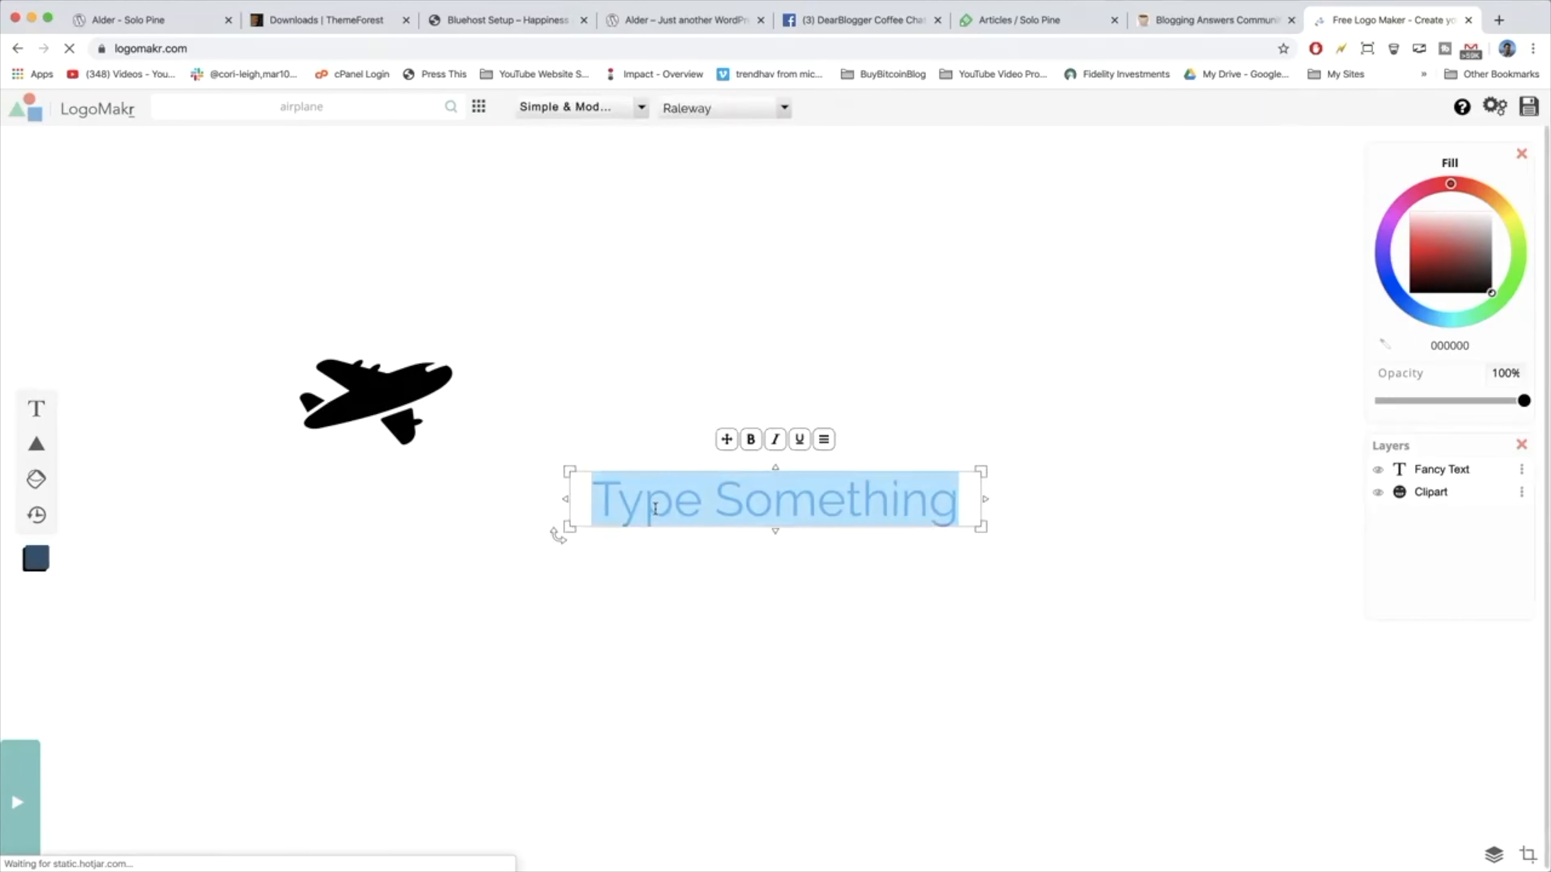
text(Blue)
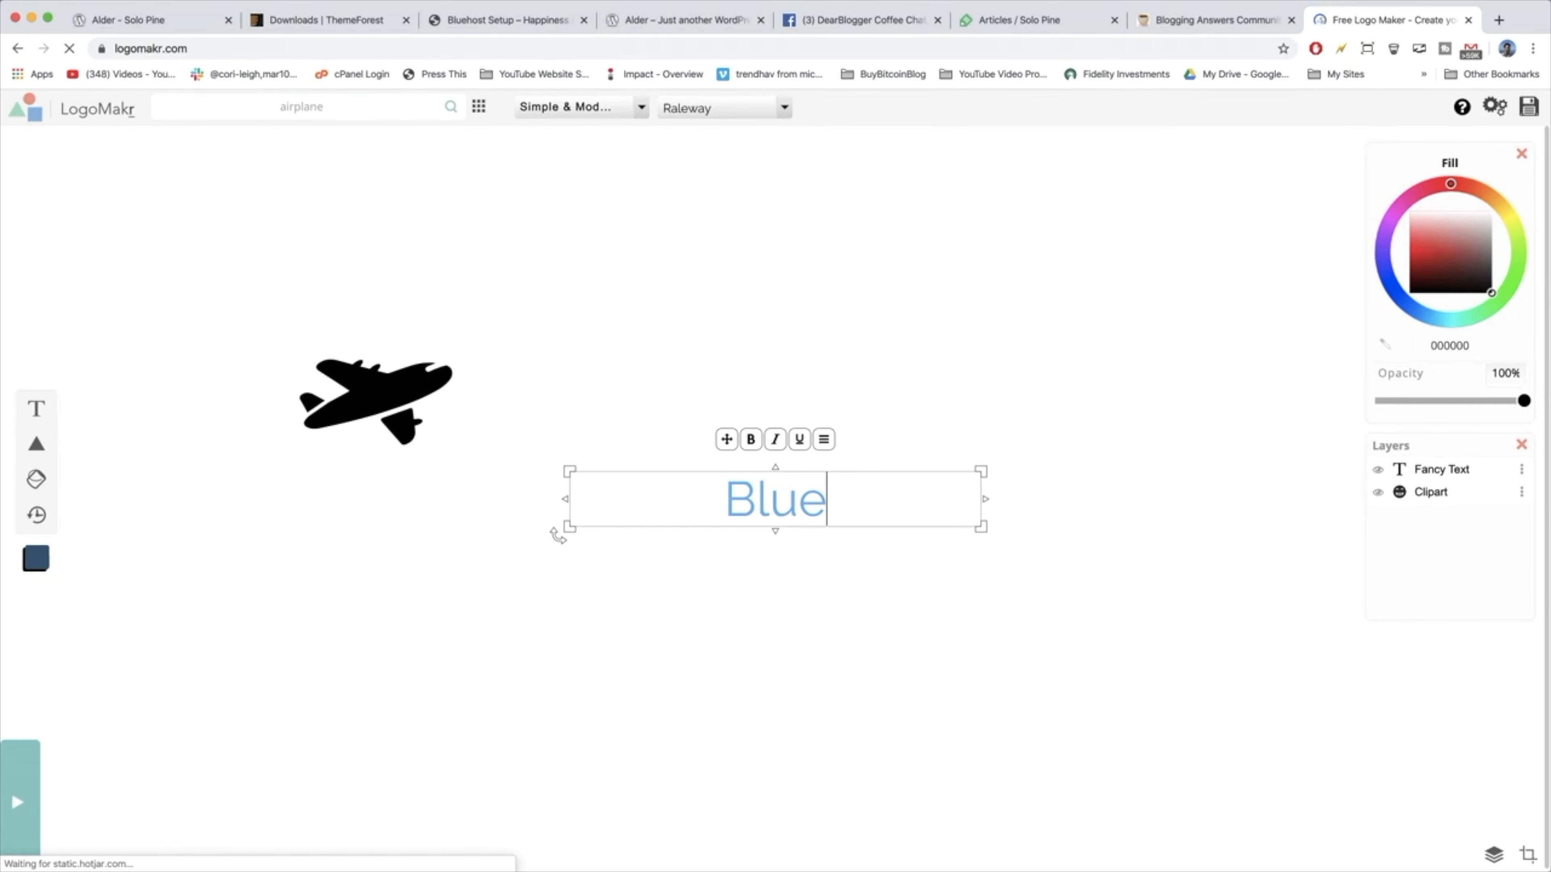
text(hostSetuip)
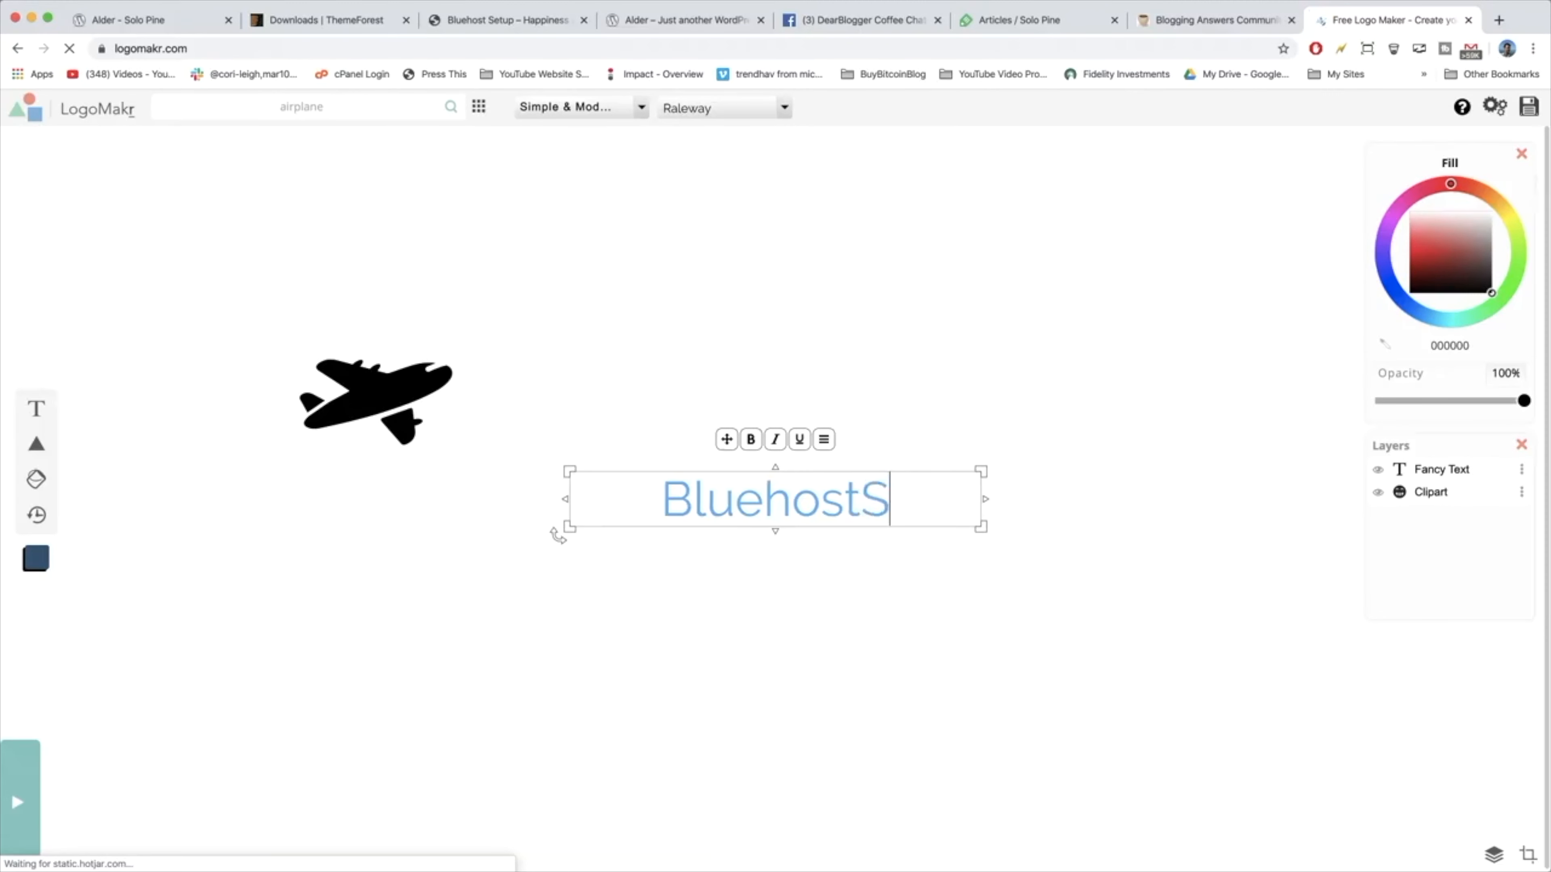
text(po)
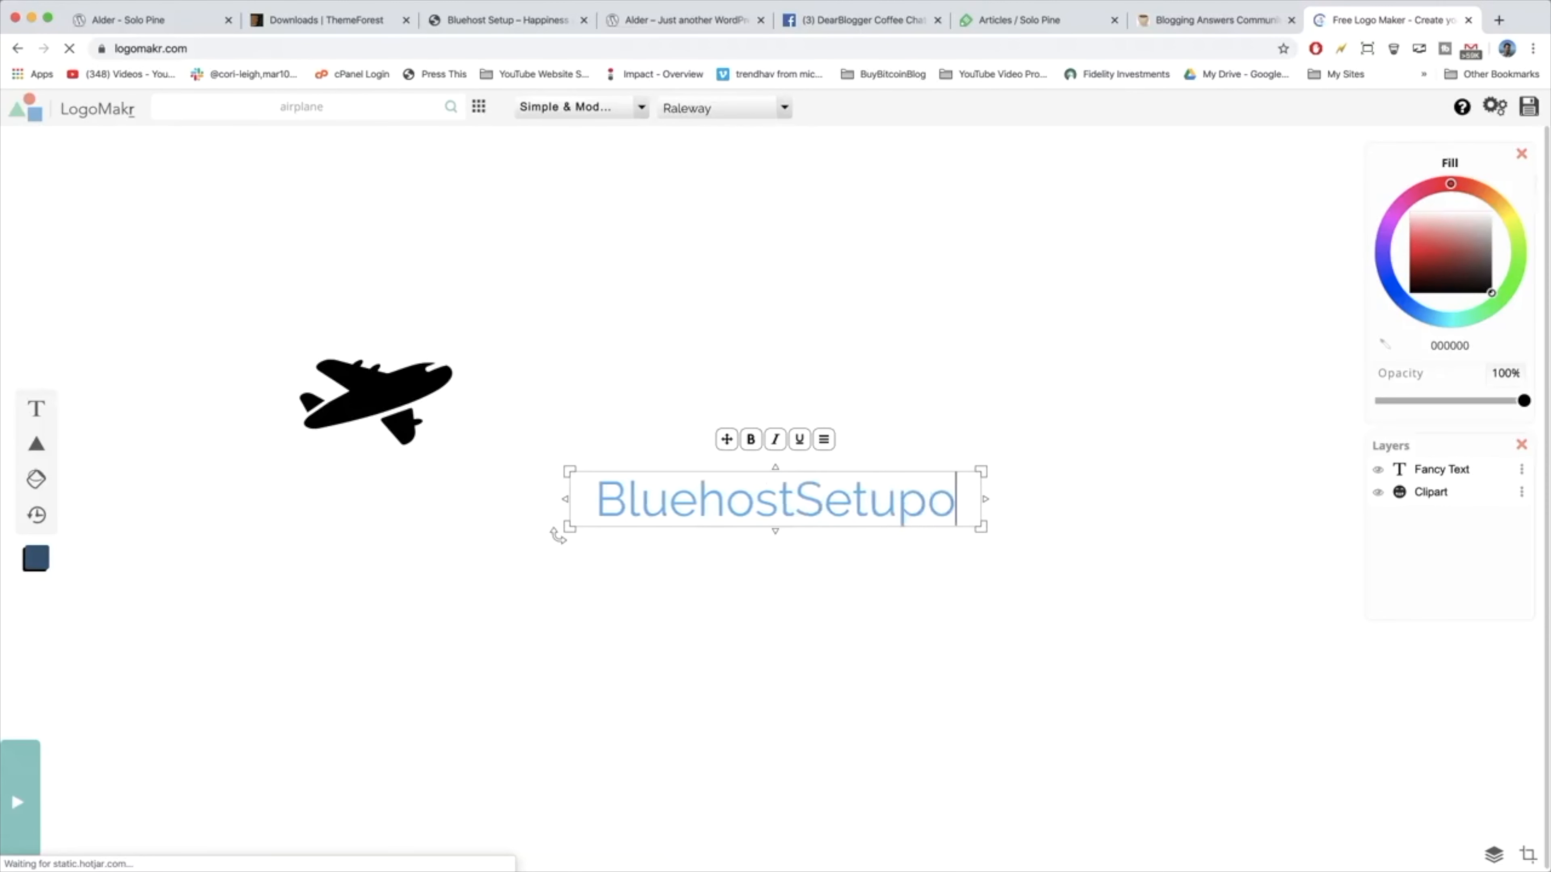
key(BackSpace)
text(.com)
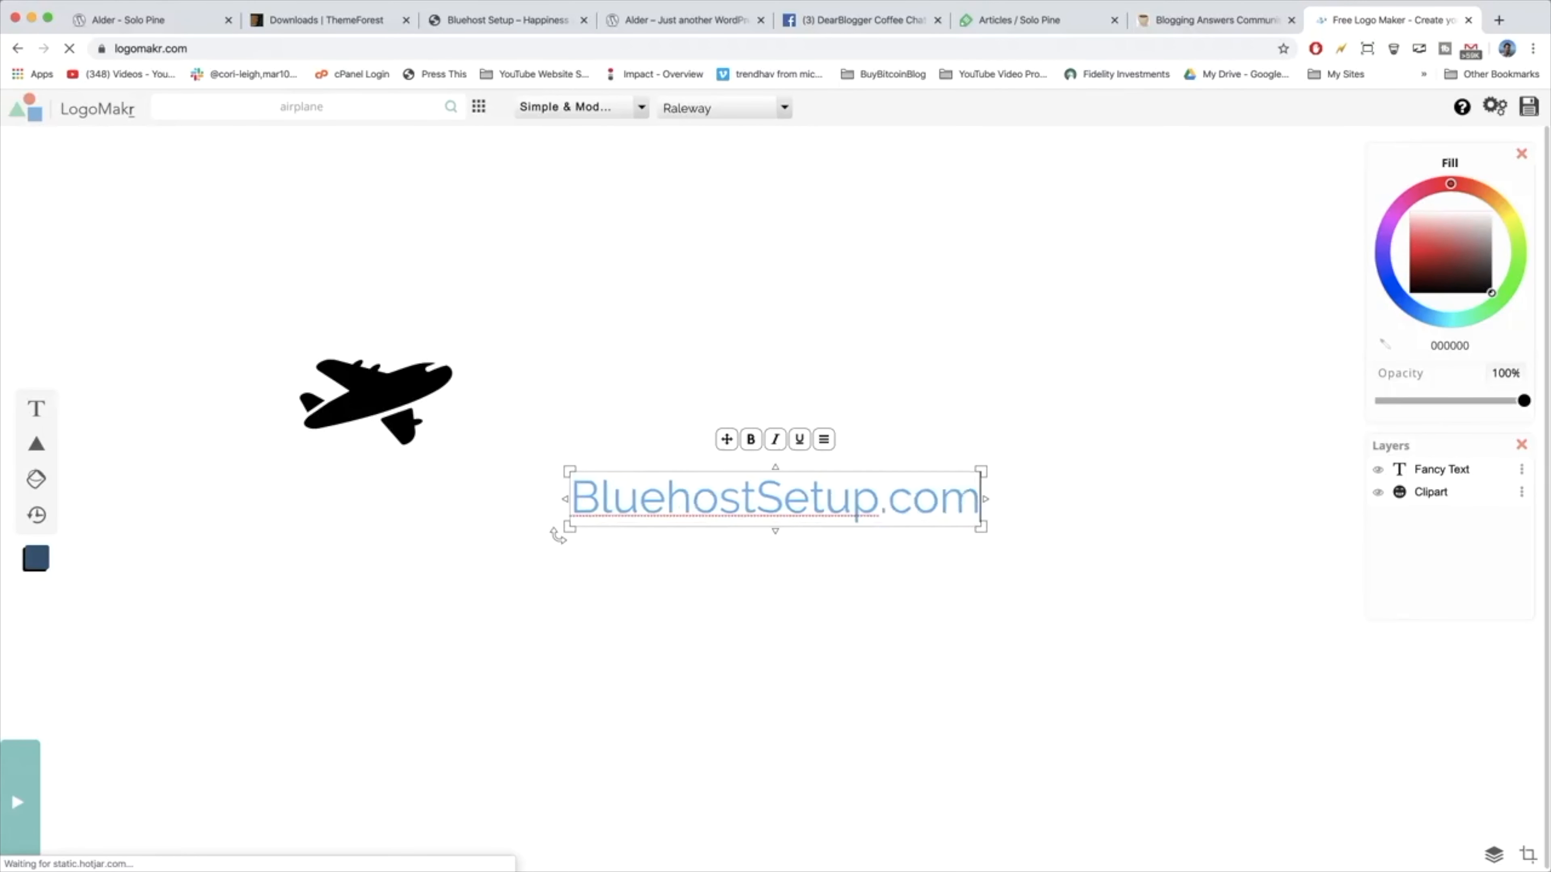
Check the site's address in the Bluehost Setup tab, then drag the text beside the airplane.
click(485, 20)
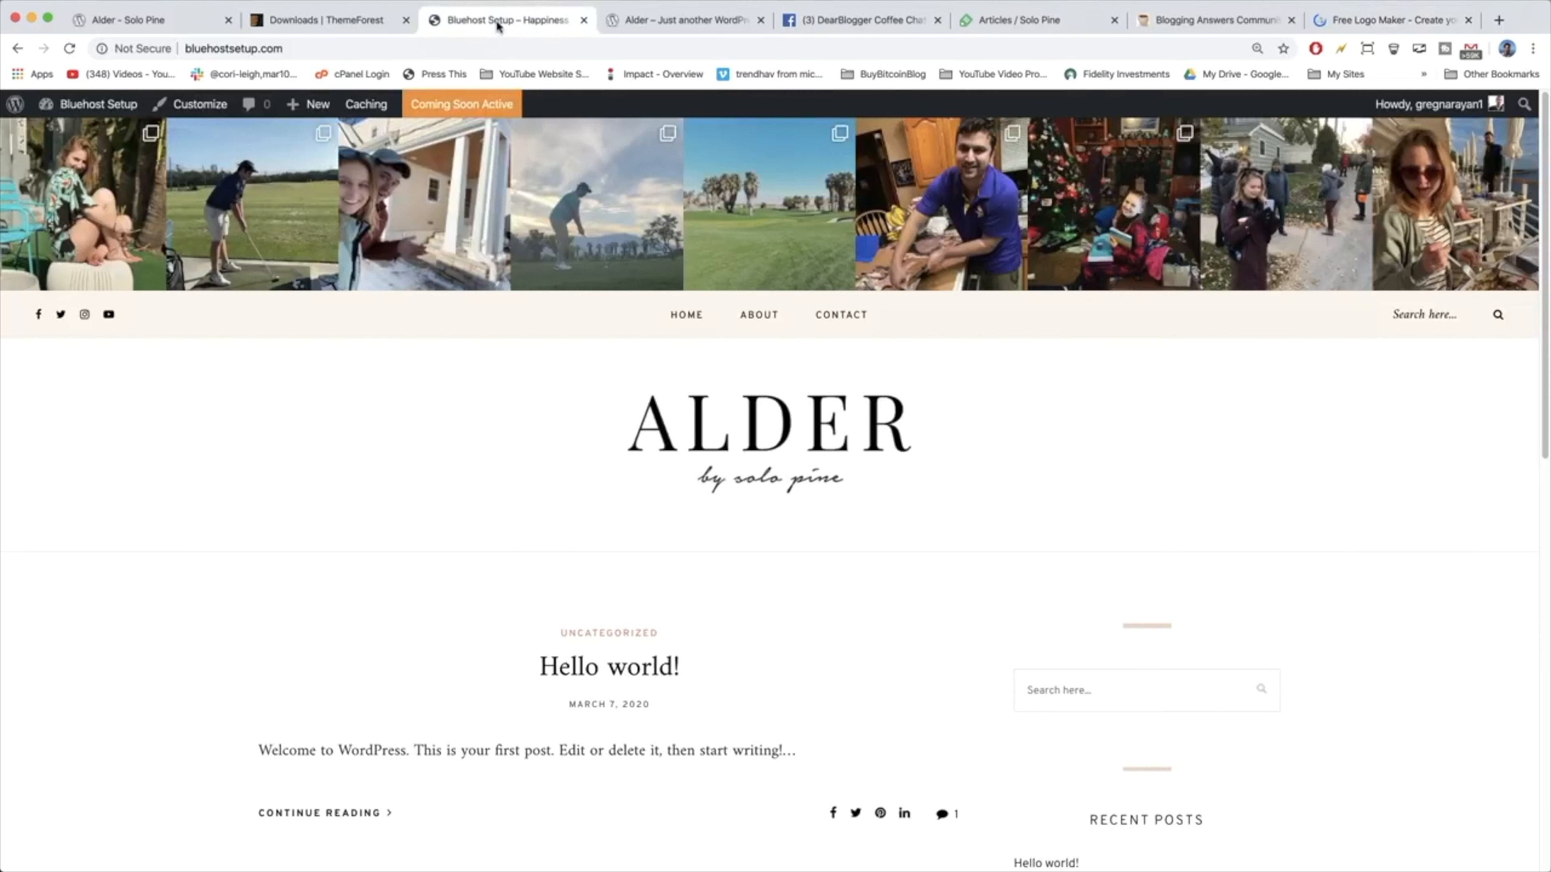
click(216, 49)
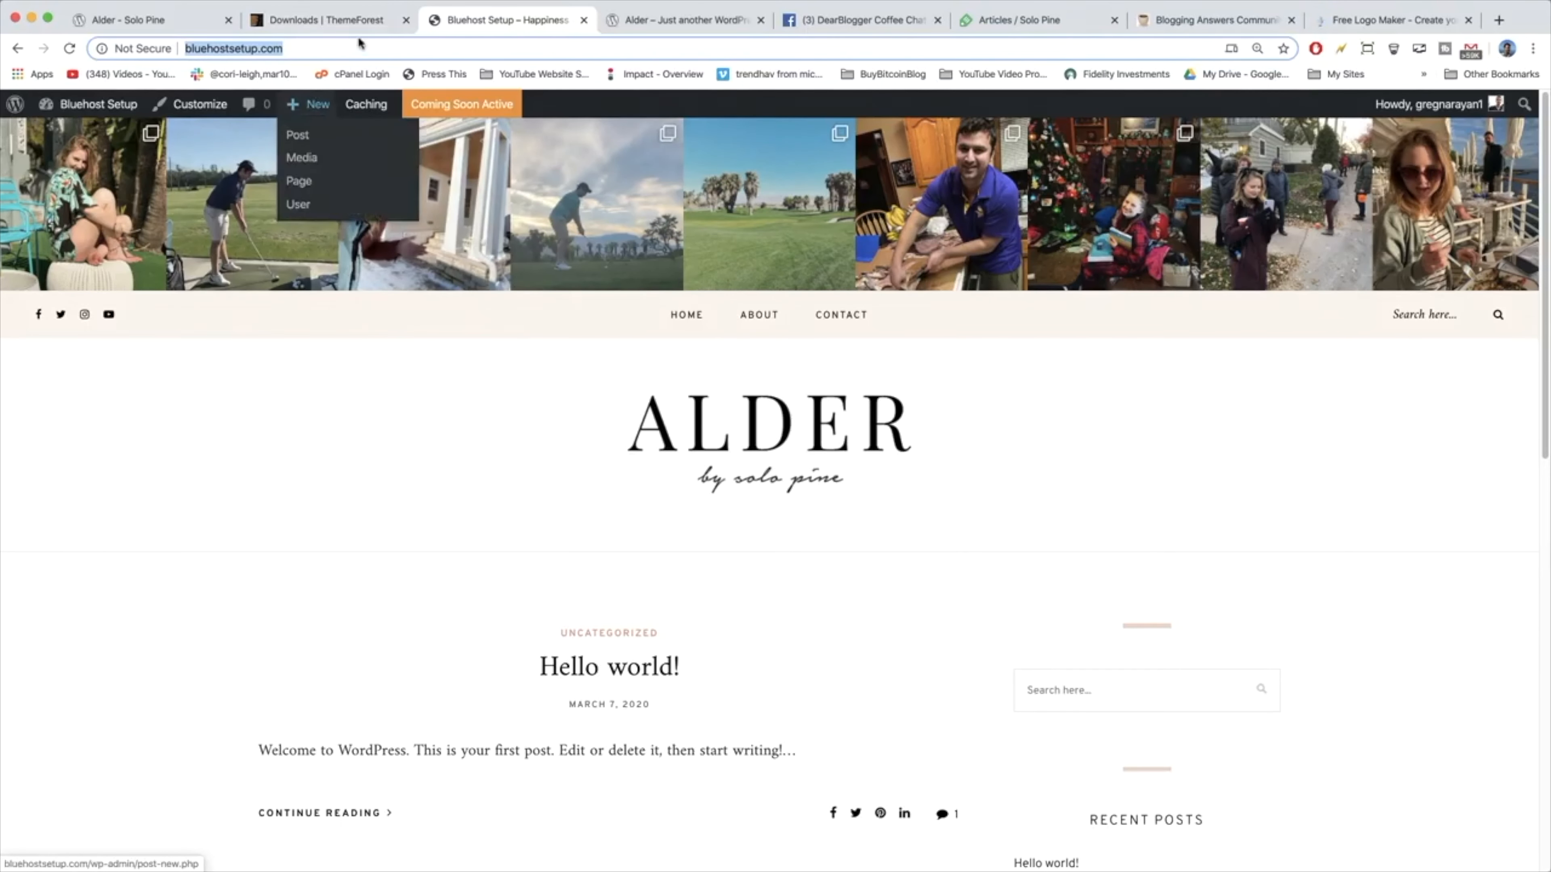
click(1373, 27)
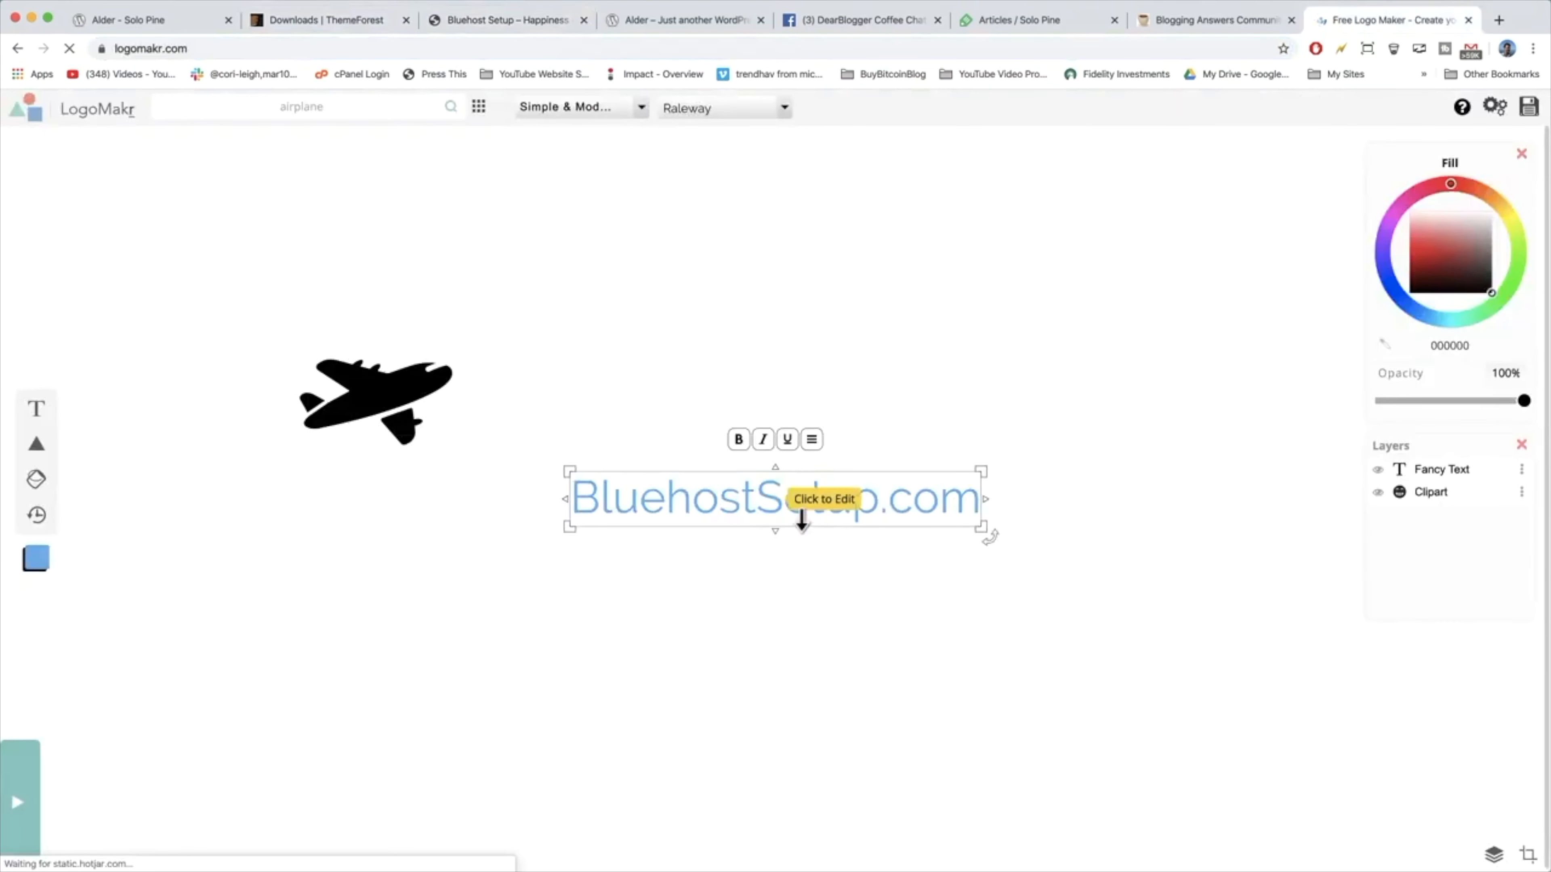
drag(764, 508, 505, 413)
click(586, 489)
click(512, 514)
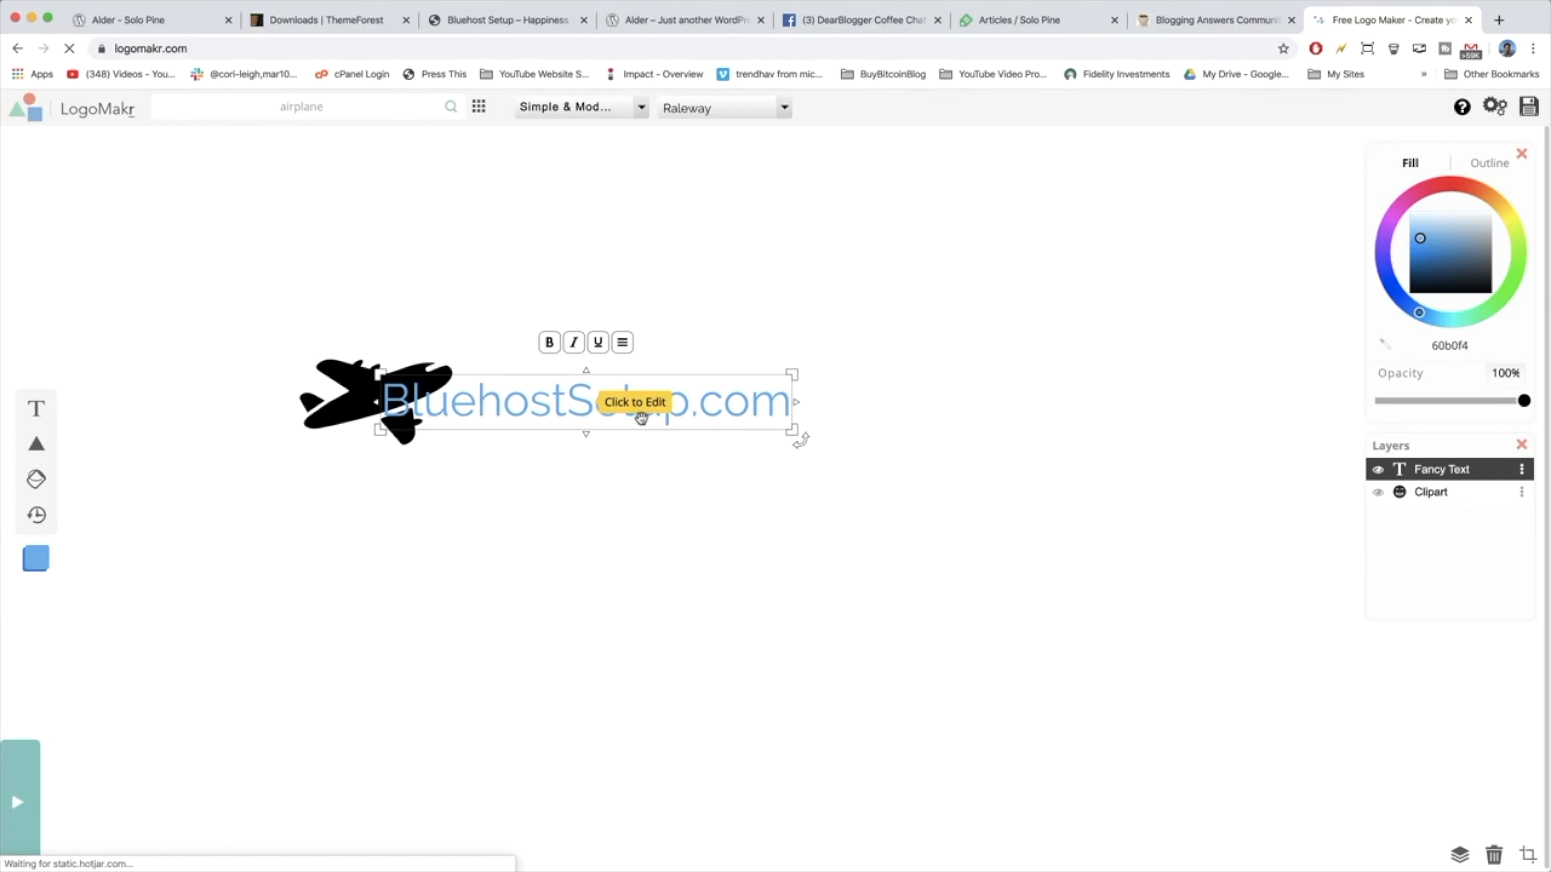
Try handwriting fonts Crafty Girls and Devonshire, settling on Happy Monkey for the text.
click(639, 110)
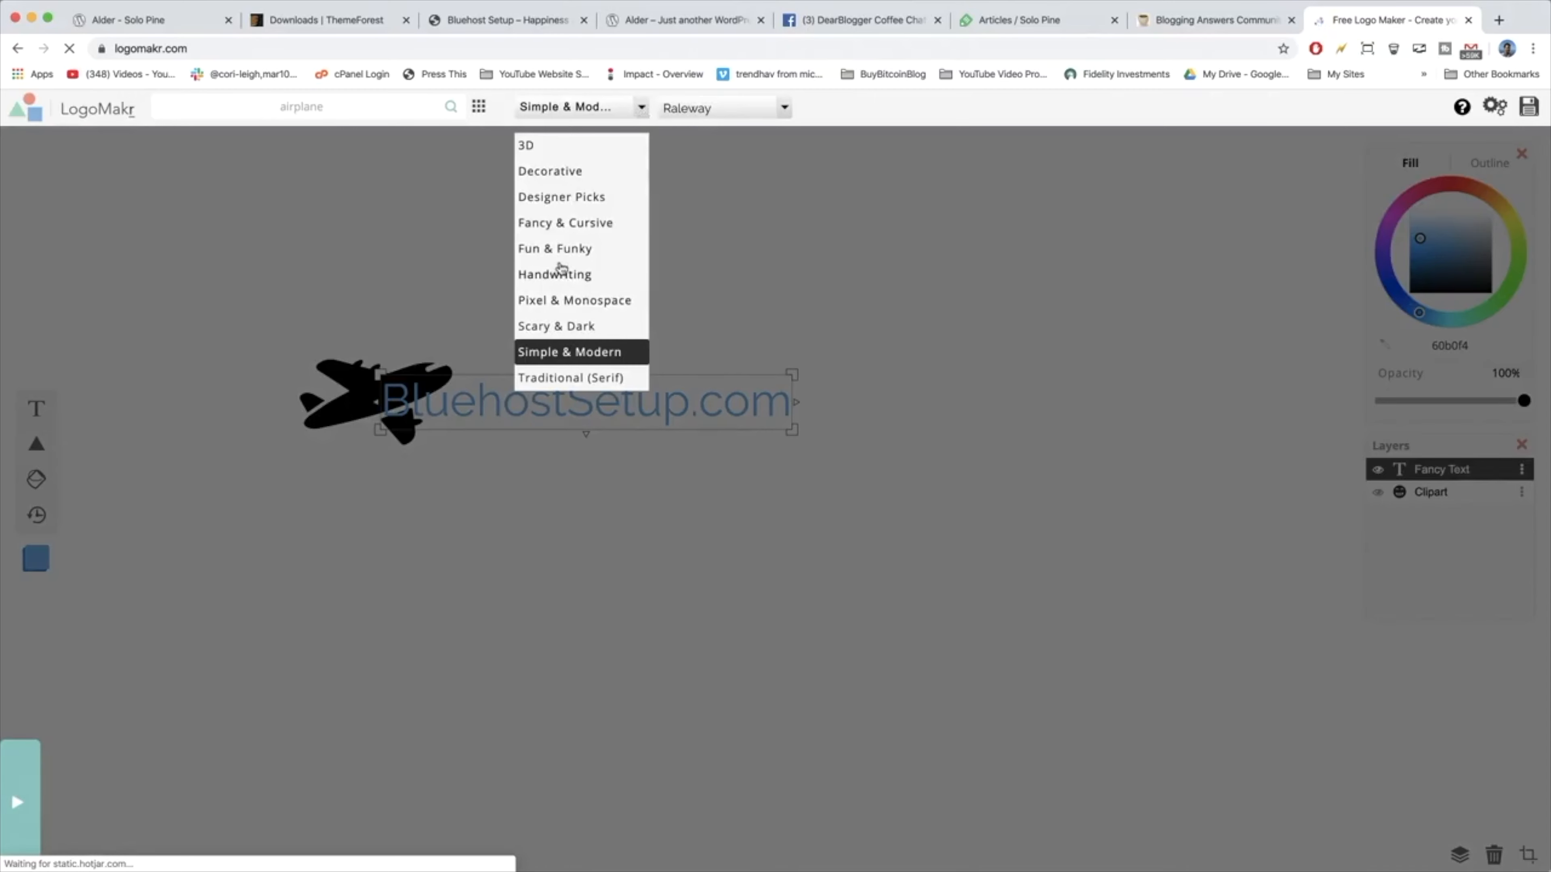
click(556, 274)
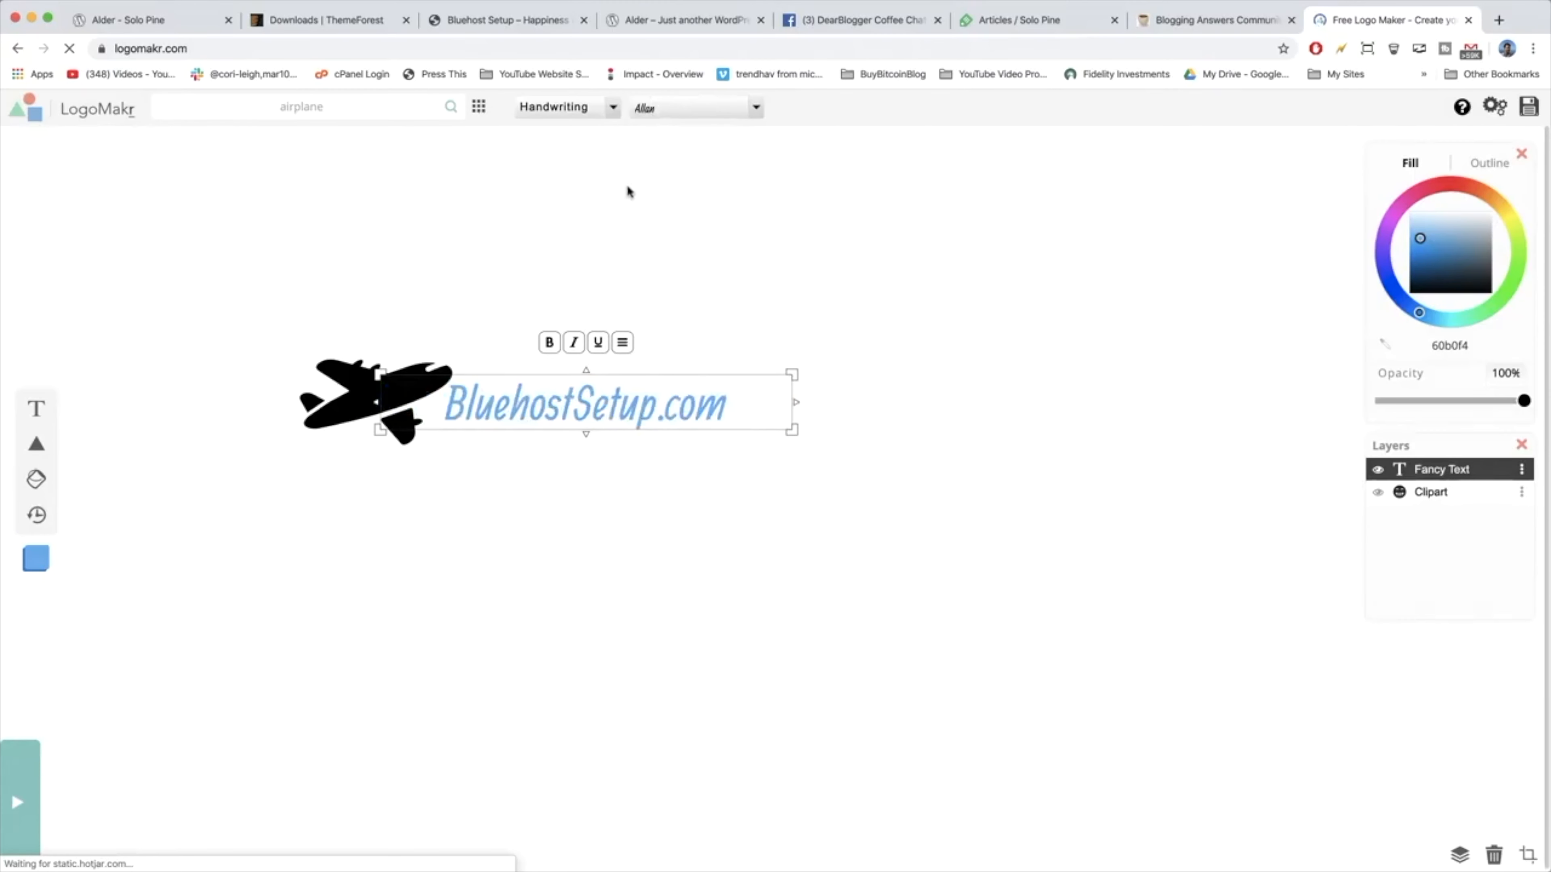
click(758, 110)
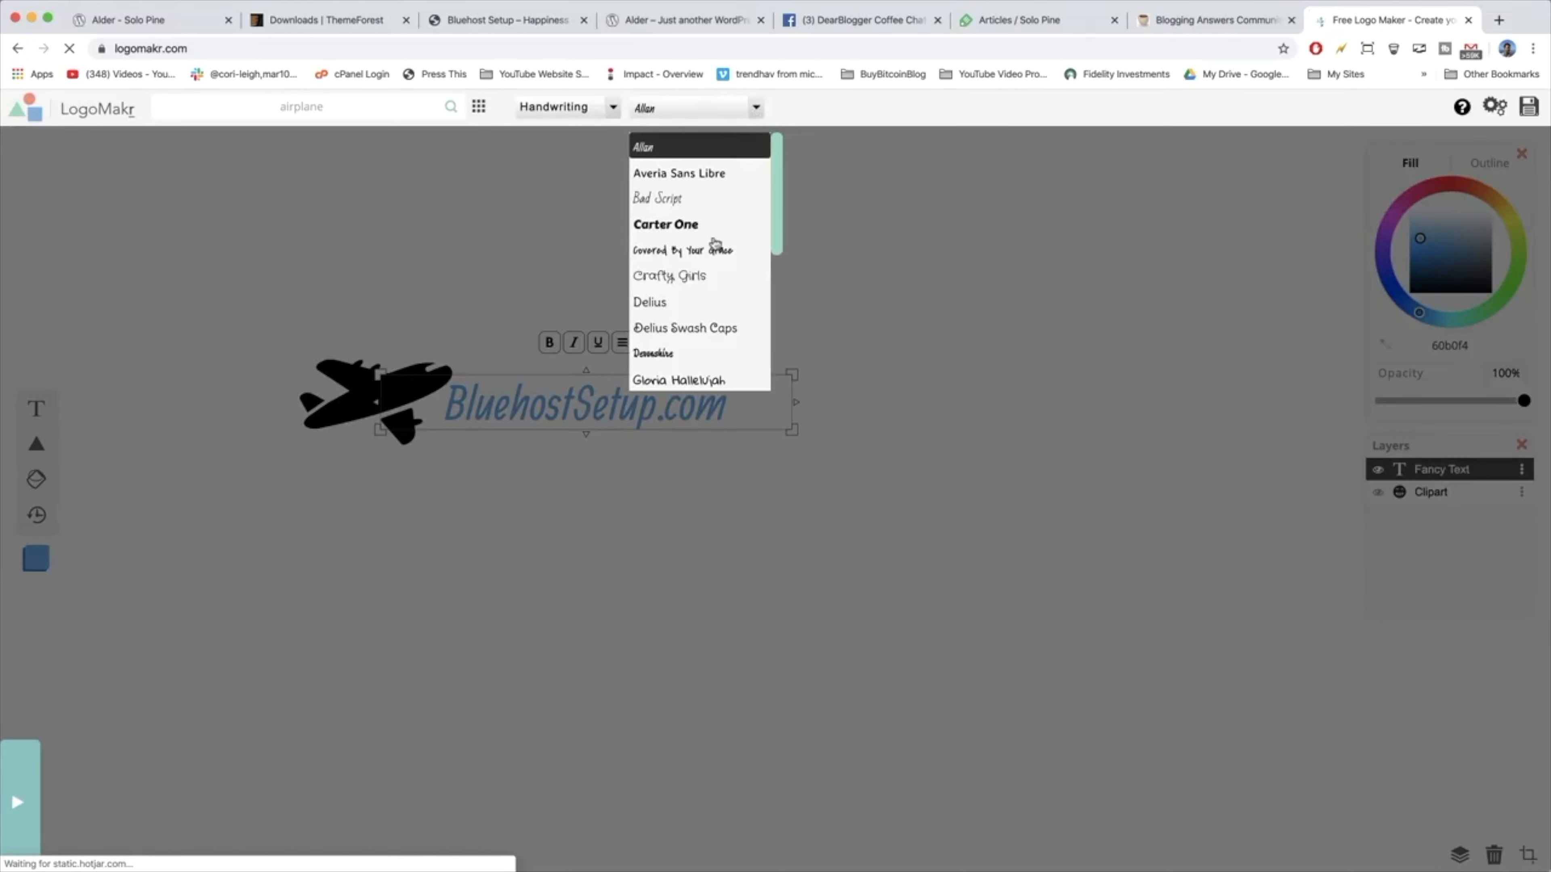
click(689, 277)
click(755, 109)
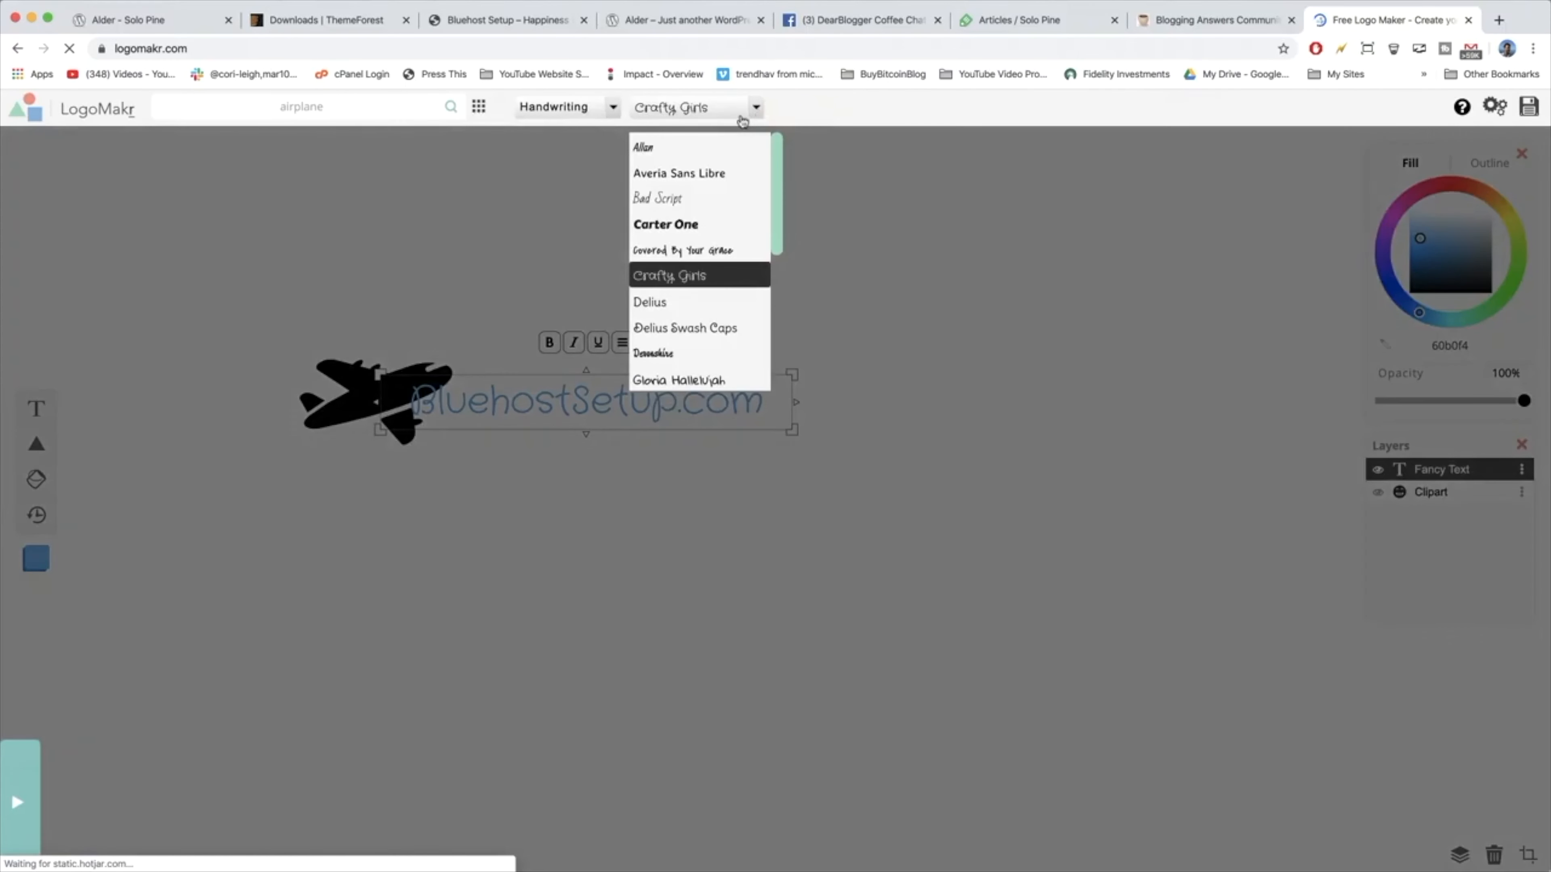
click(676, 353)
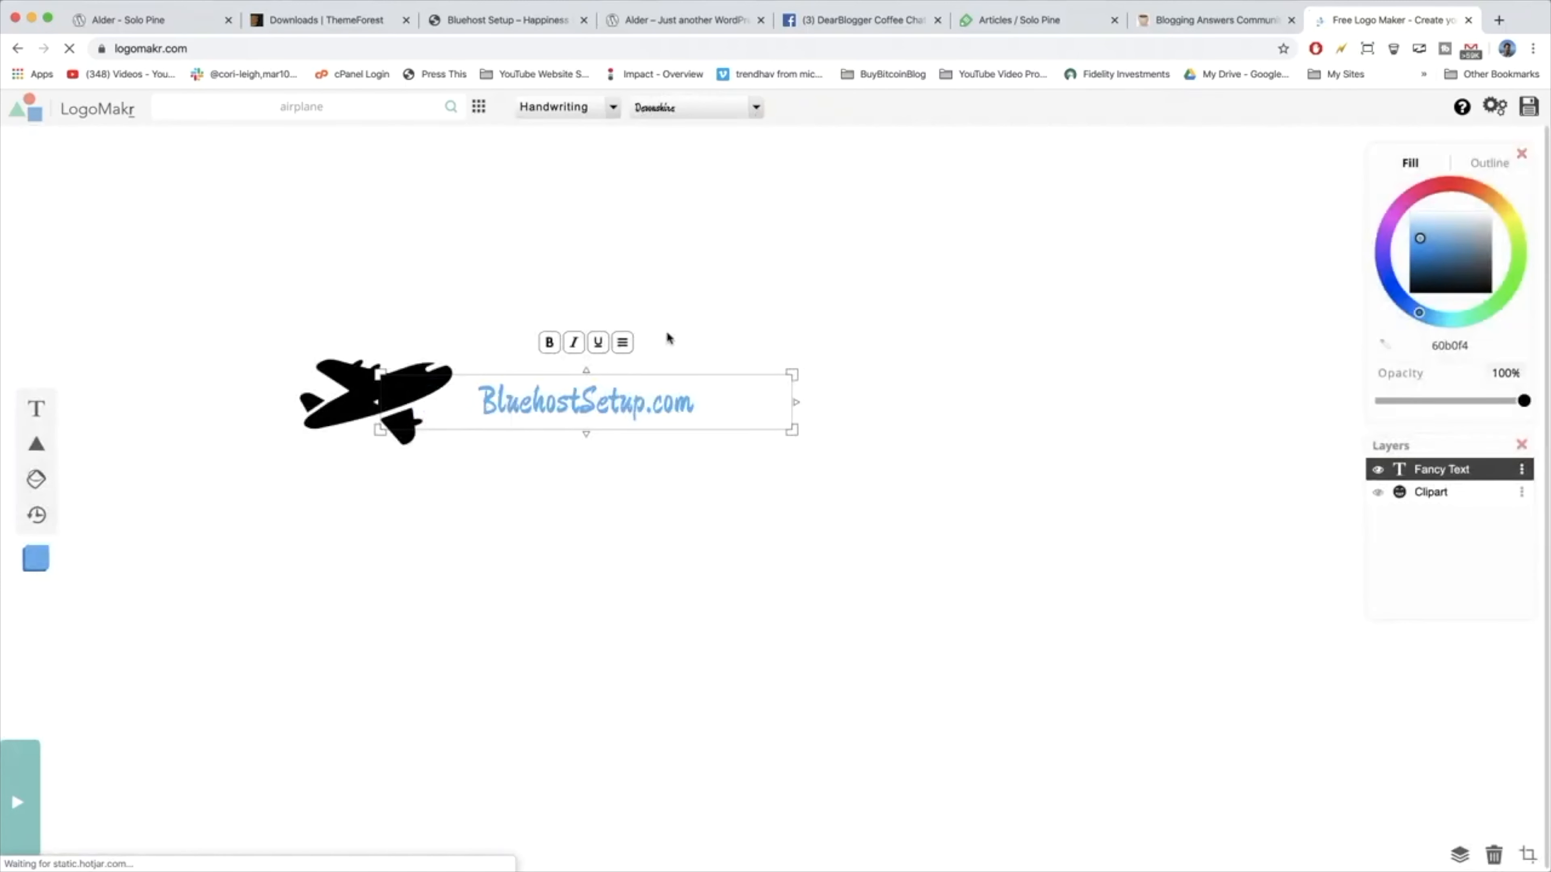
click(756, 109)
scroll(721, 305, down, 3)
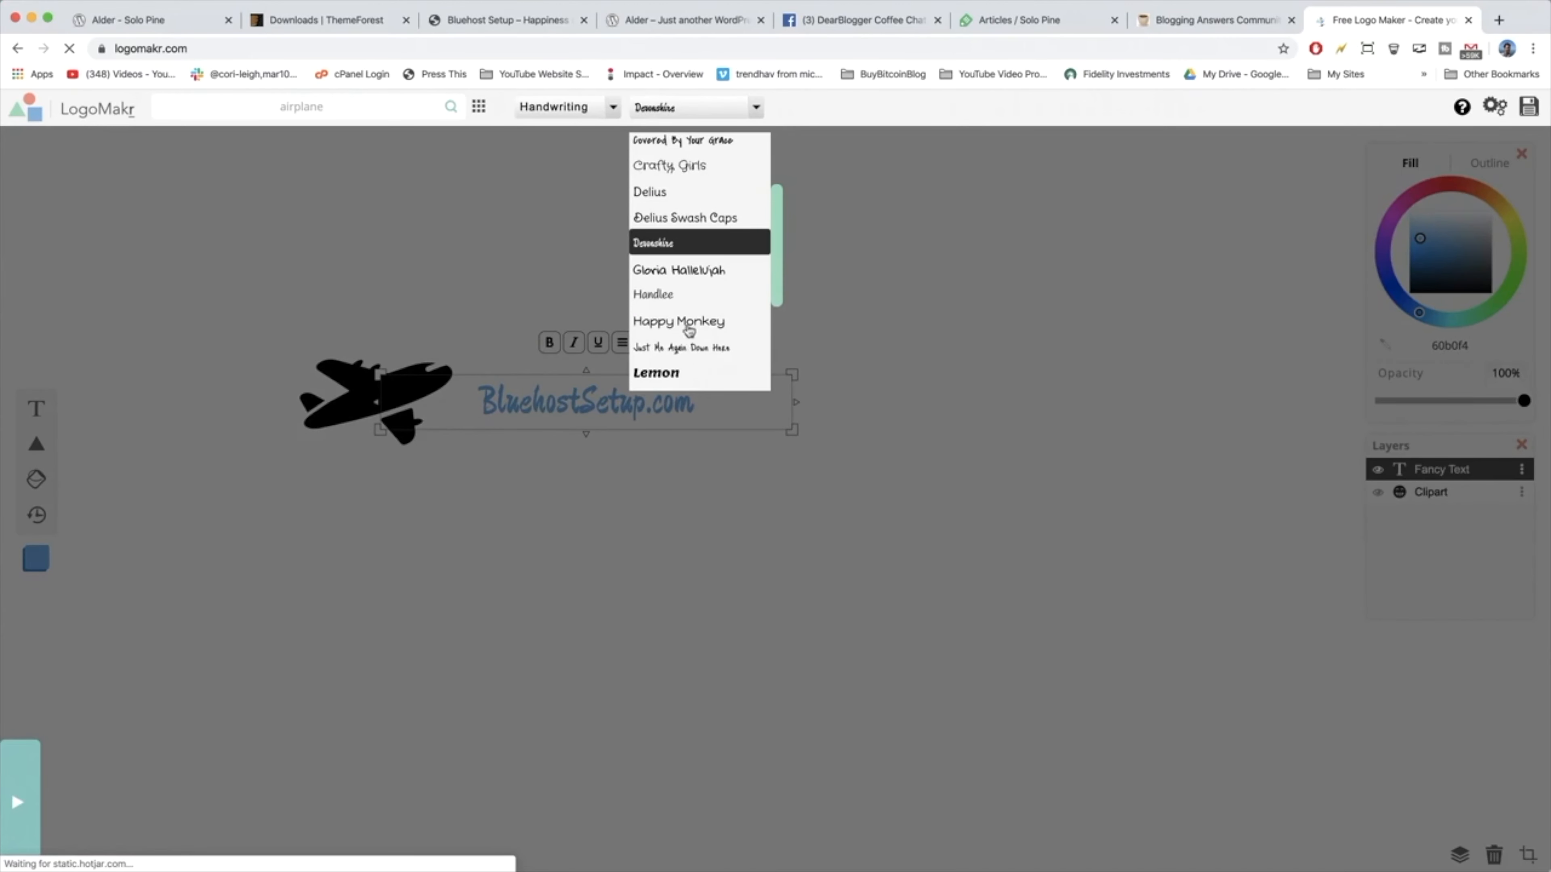
click(689, 322)
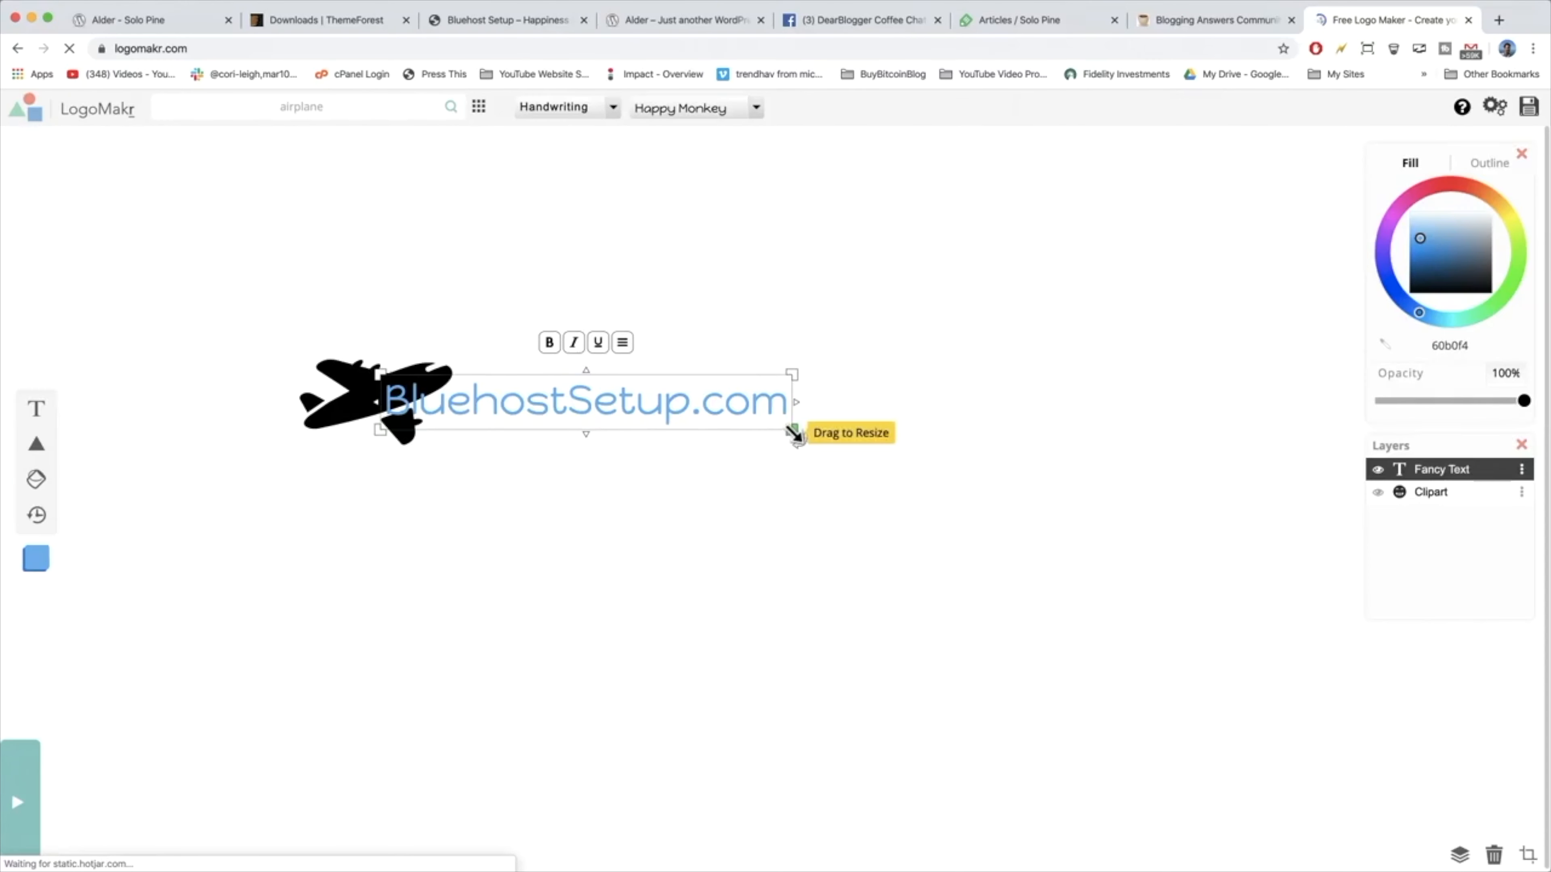
Enlarge the text, move it up beside the airplane, and darken its colour.
drag(794, 433, 865, 458)
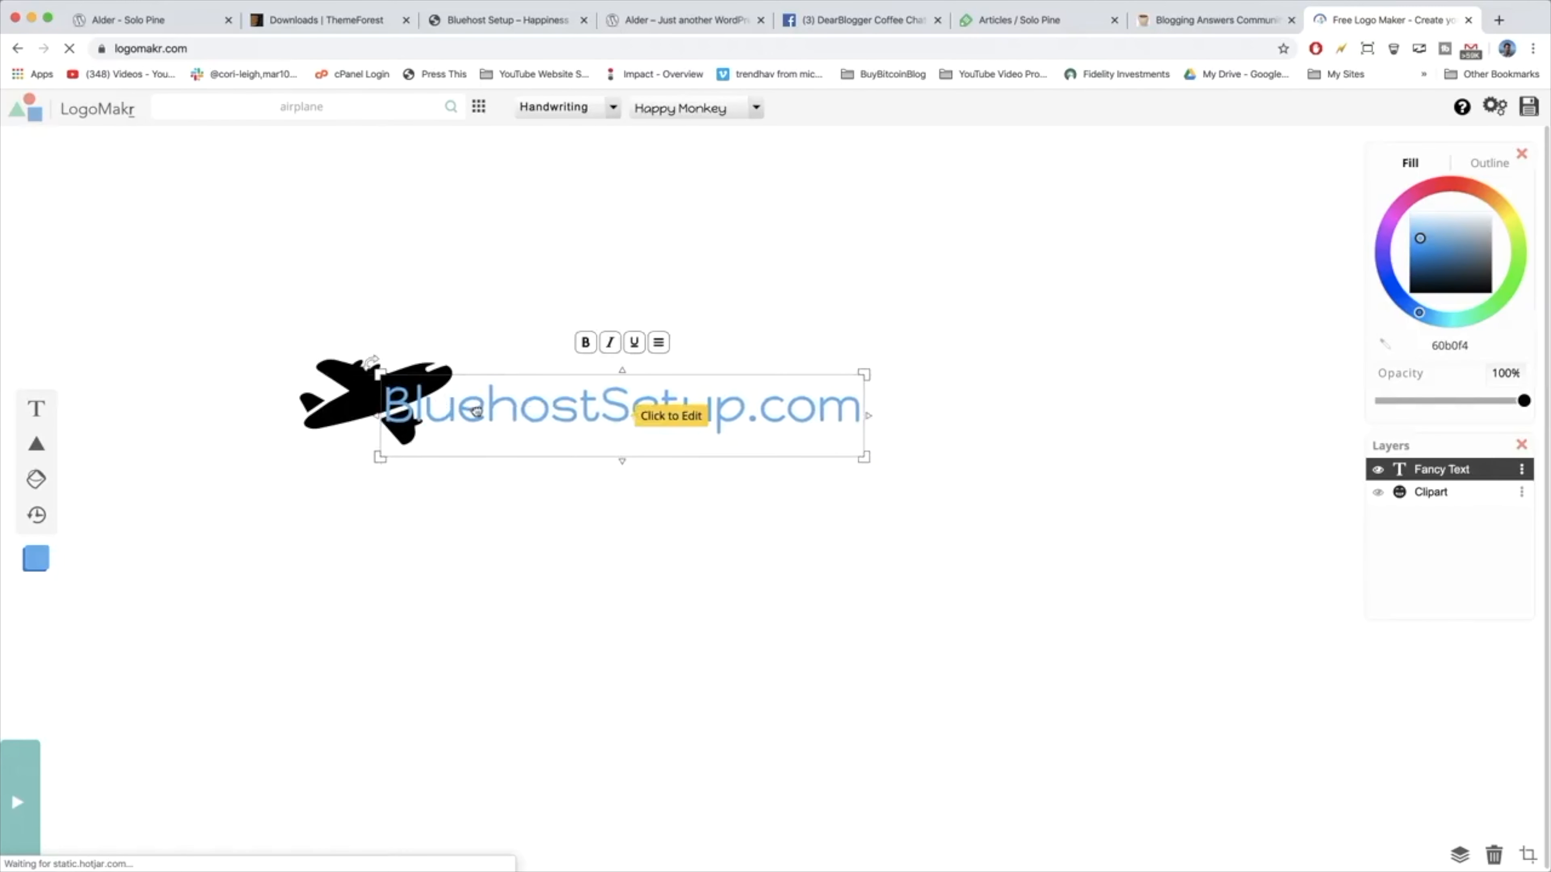
drag(476, 411, 482, 409)
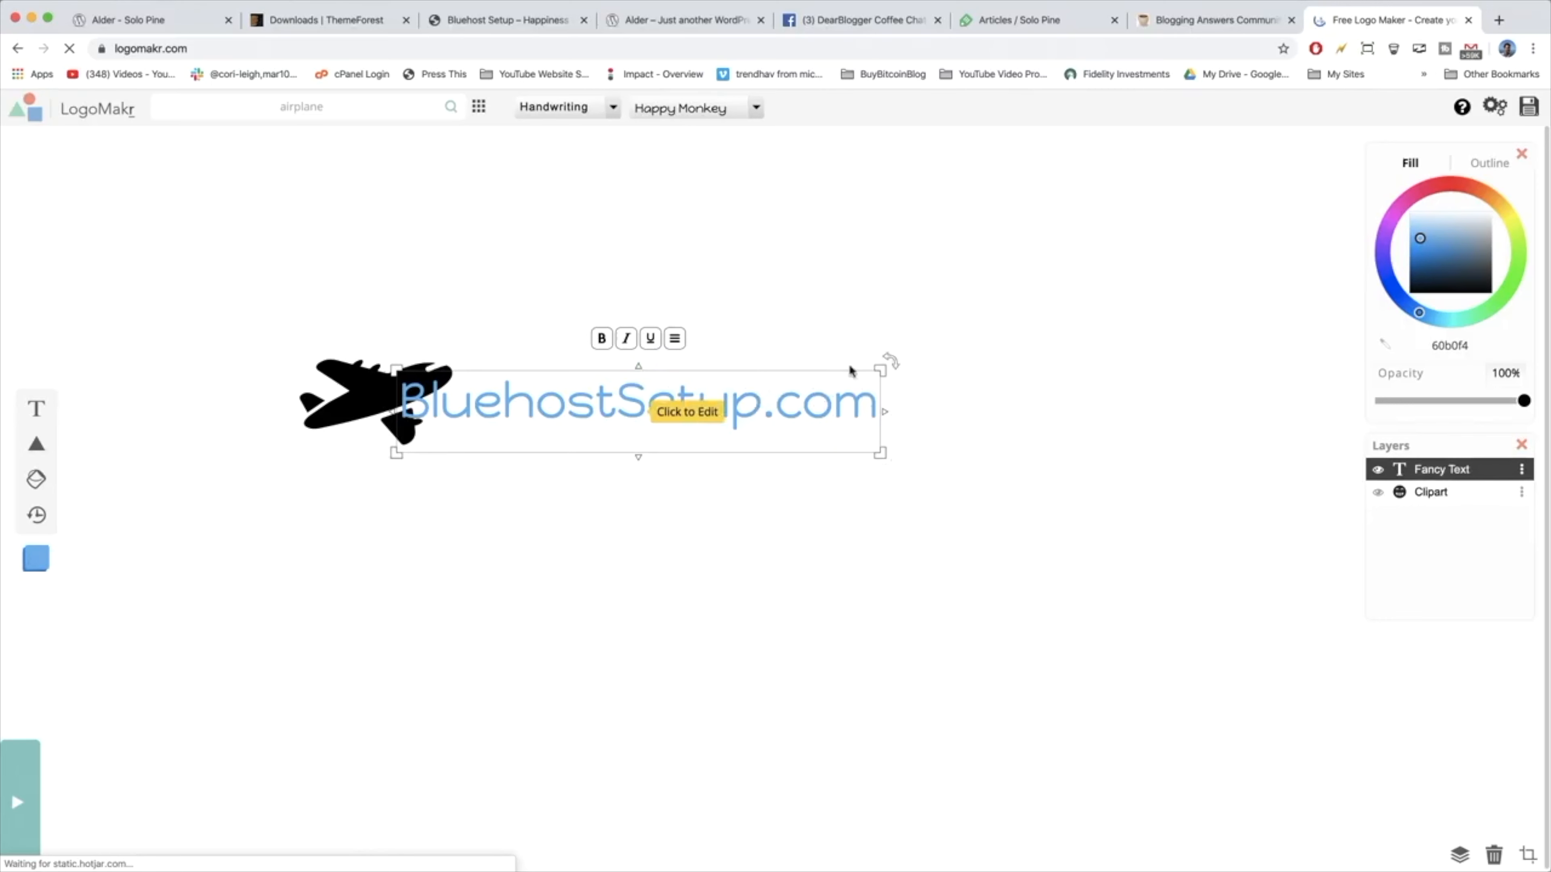
mouse_move(1430, 249)
mouse_down()
mouse_move(1440, 266)
mouse_move(1470, 245)
mouse_up()
Recolour the BluehostSetup.com text orange (ffa800), comparing against the Bluehost Setup site.
click(1481, 182)
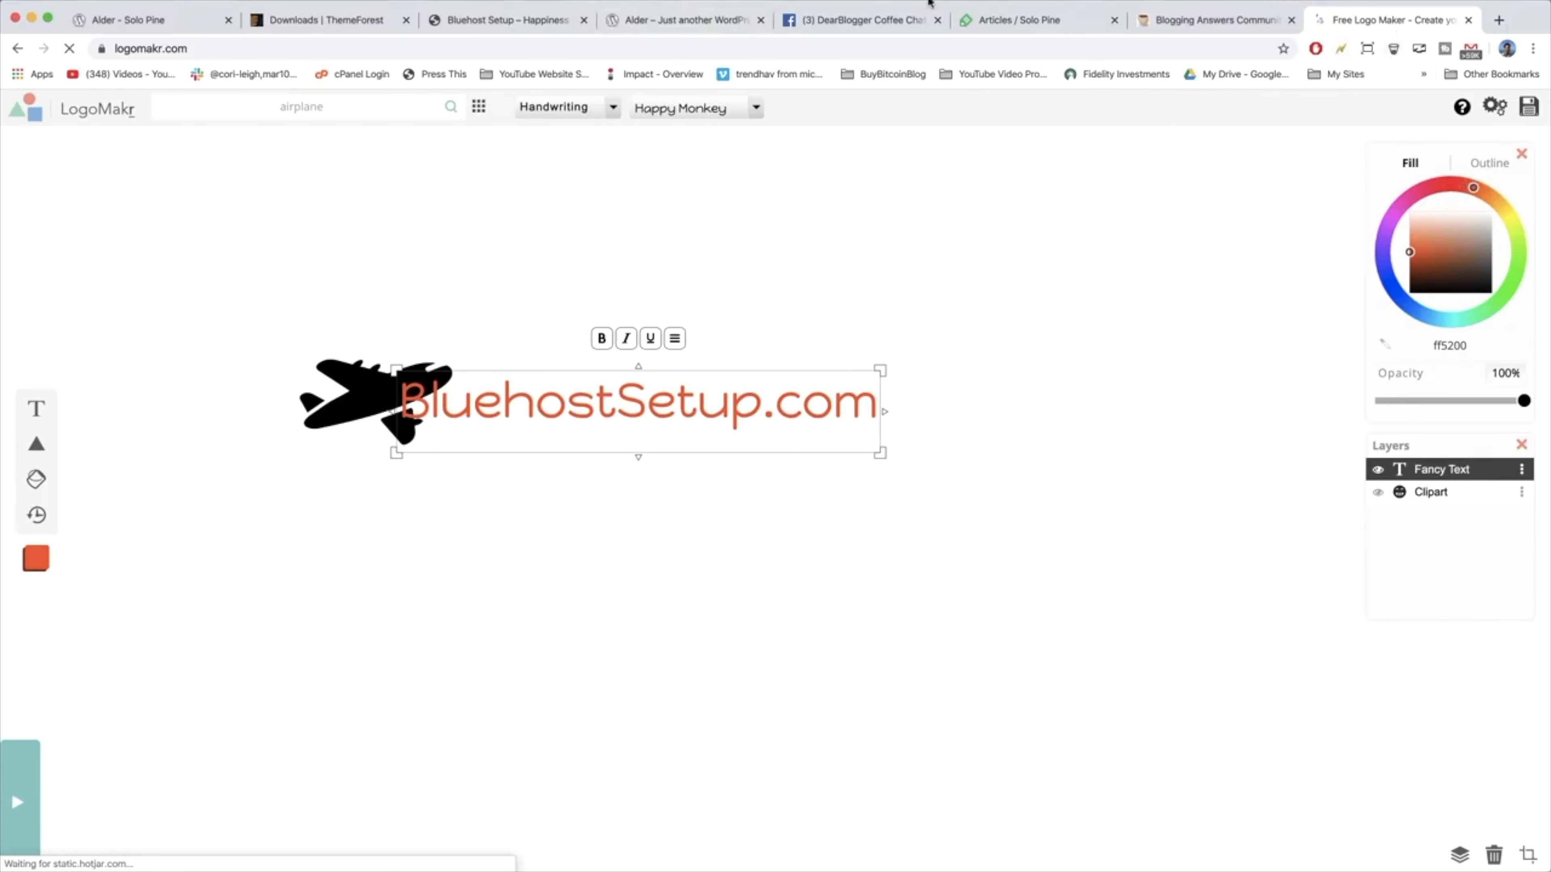
click(653, 23)
click(507, 19)
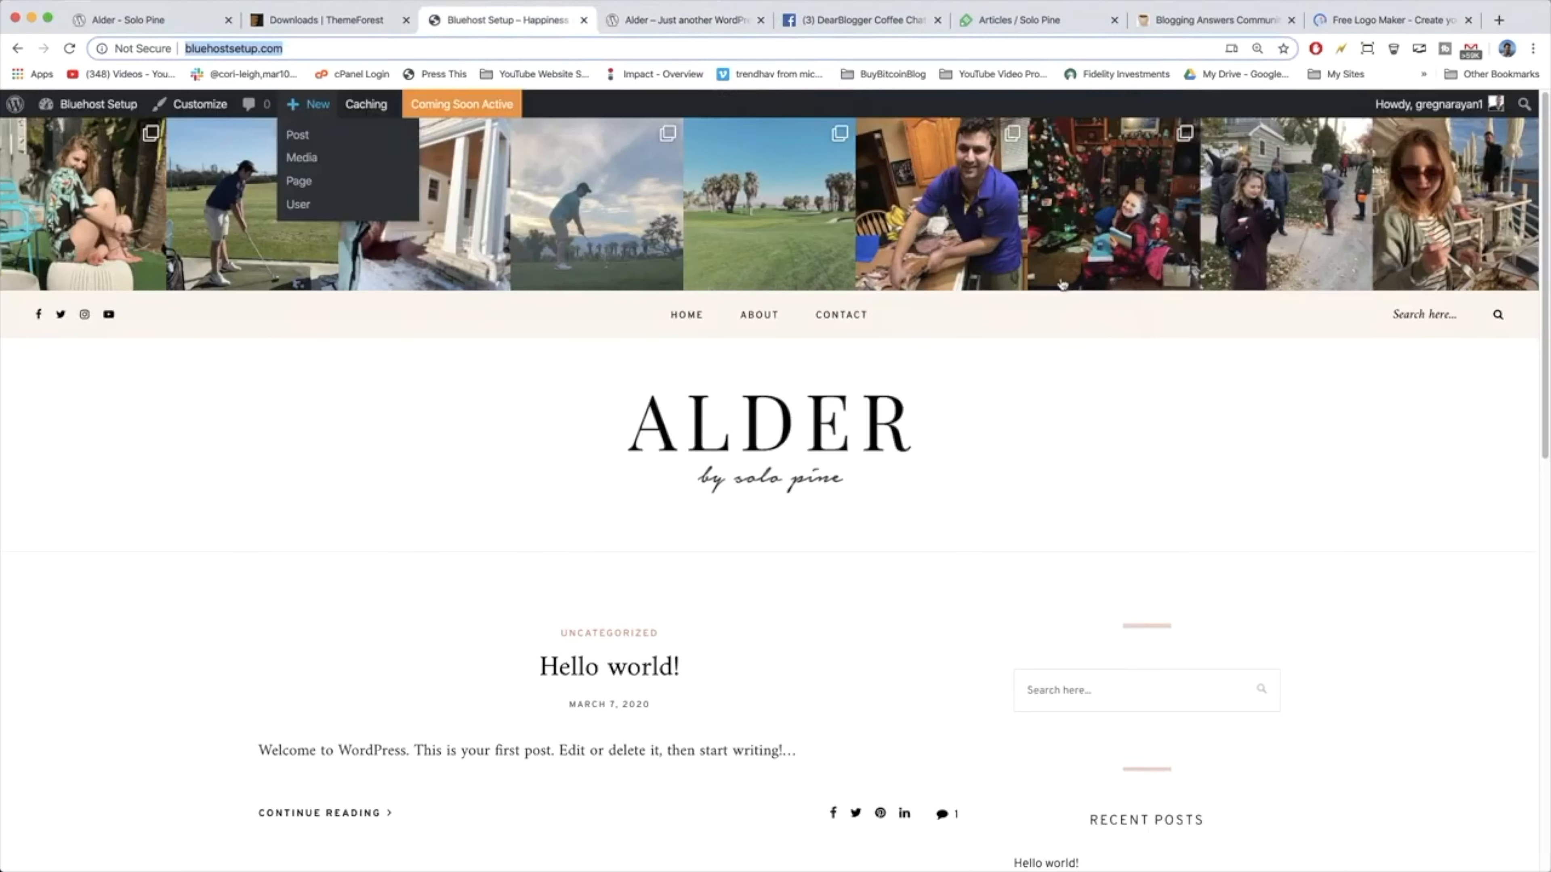
scroll(1173, 337, down, 5)
scroll(1176, 343, down, 8)
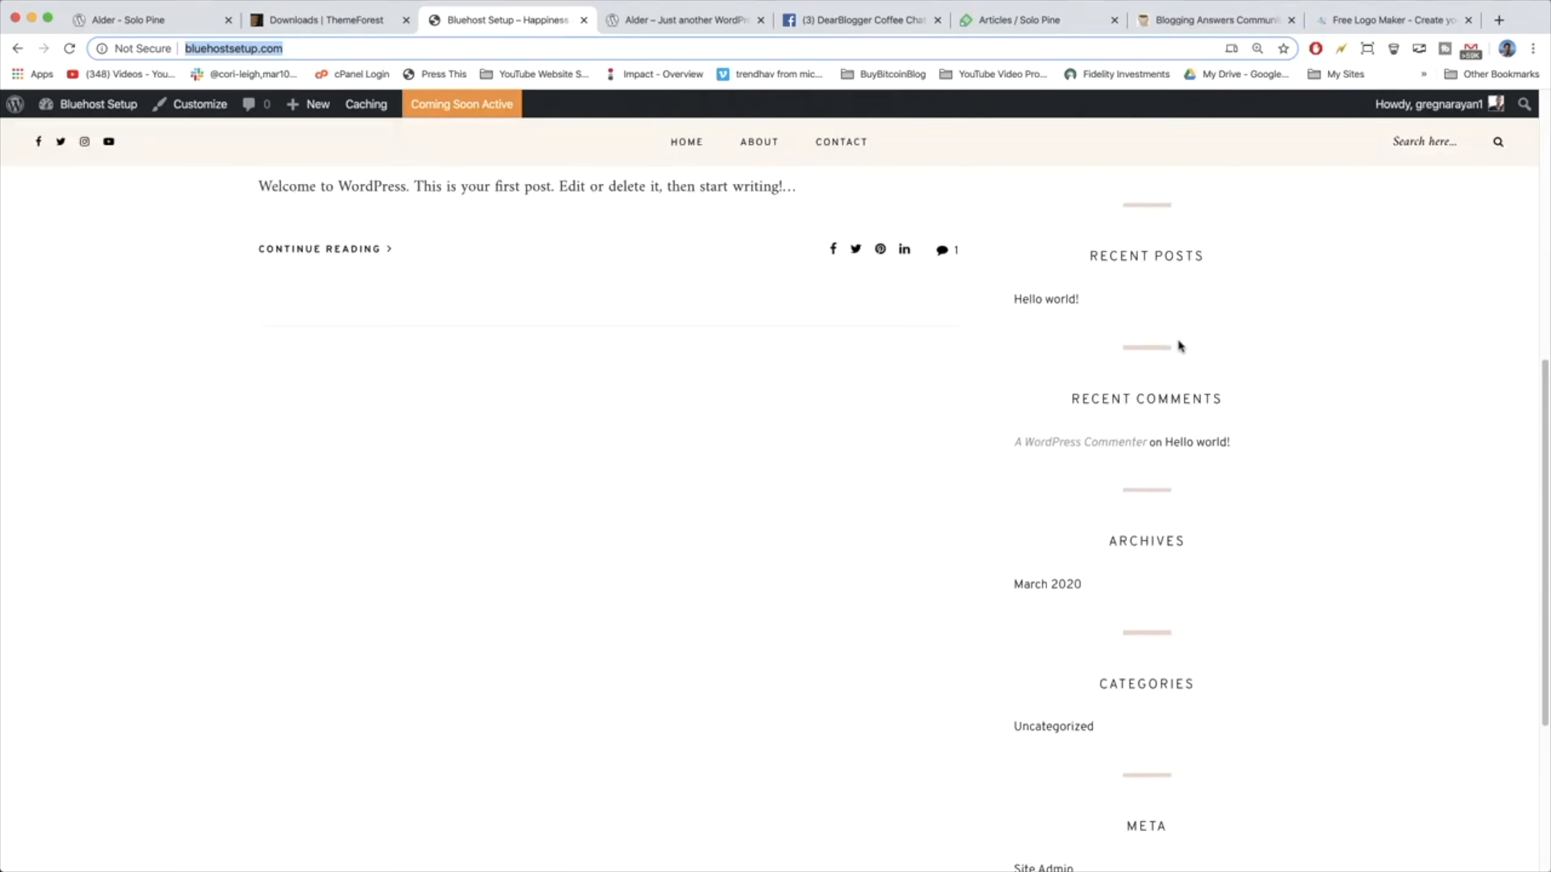
scroll(1184, 342, up, 15)
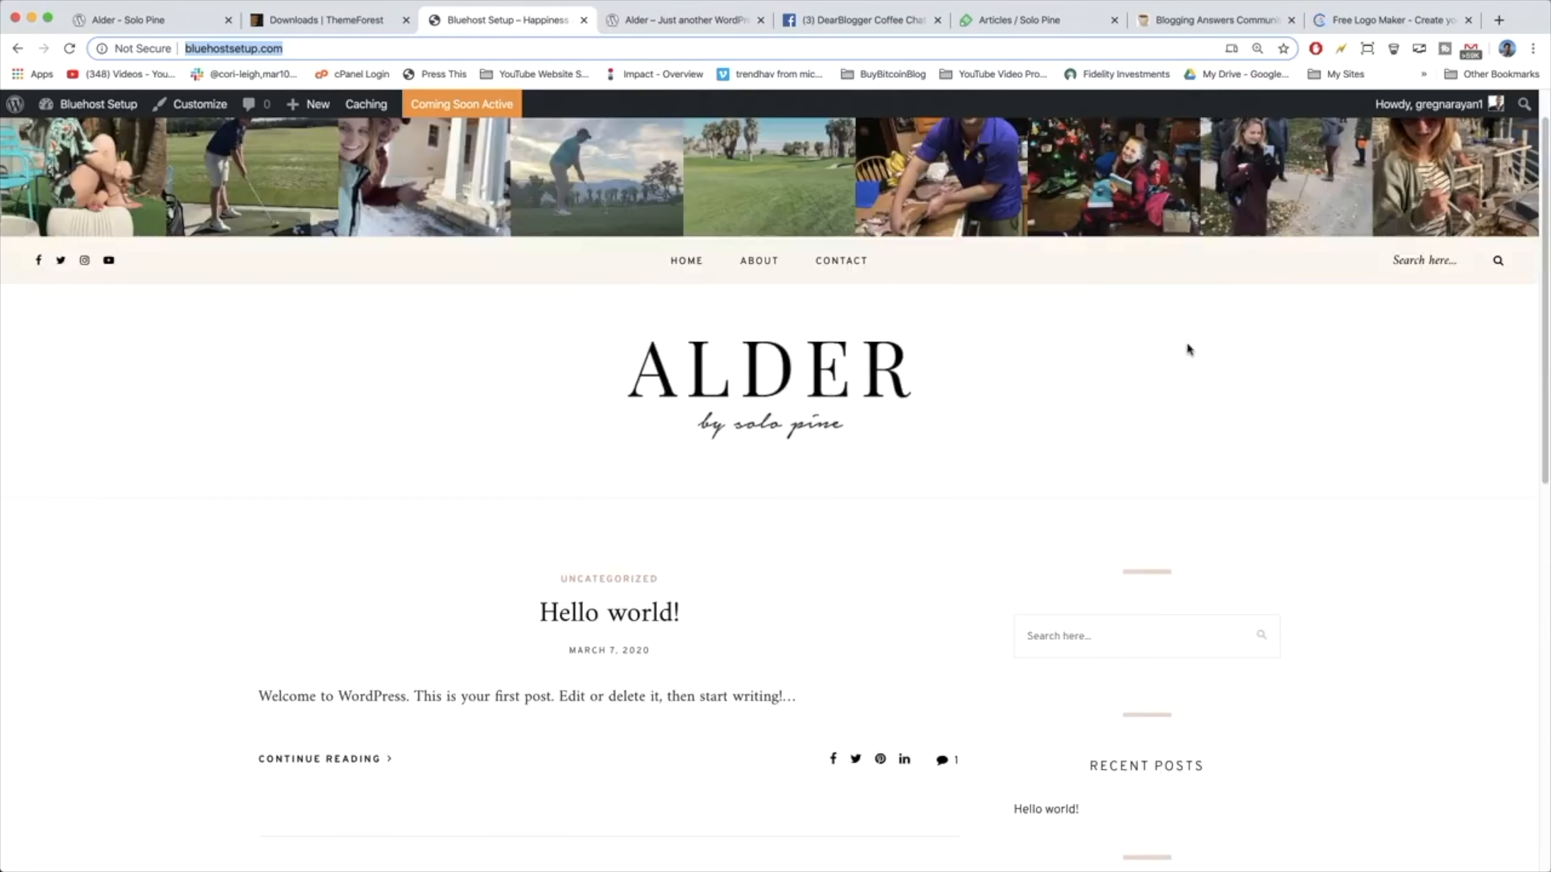
click(1393, 23)
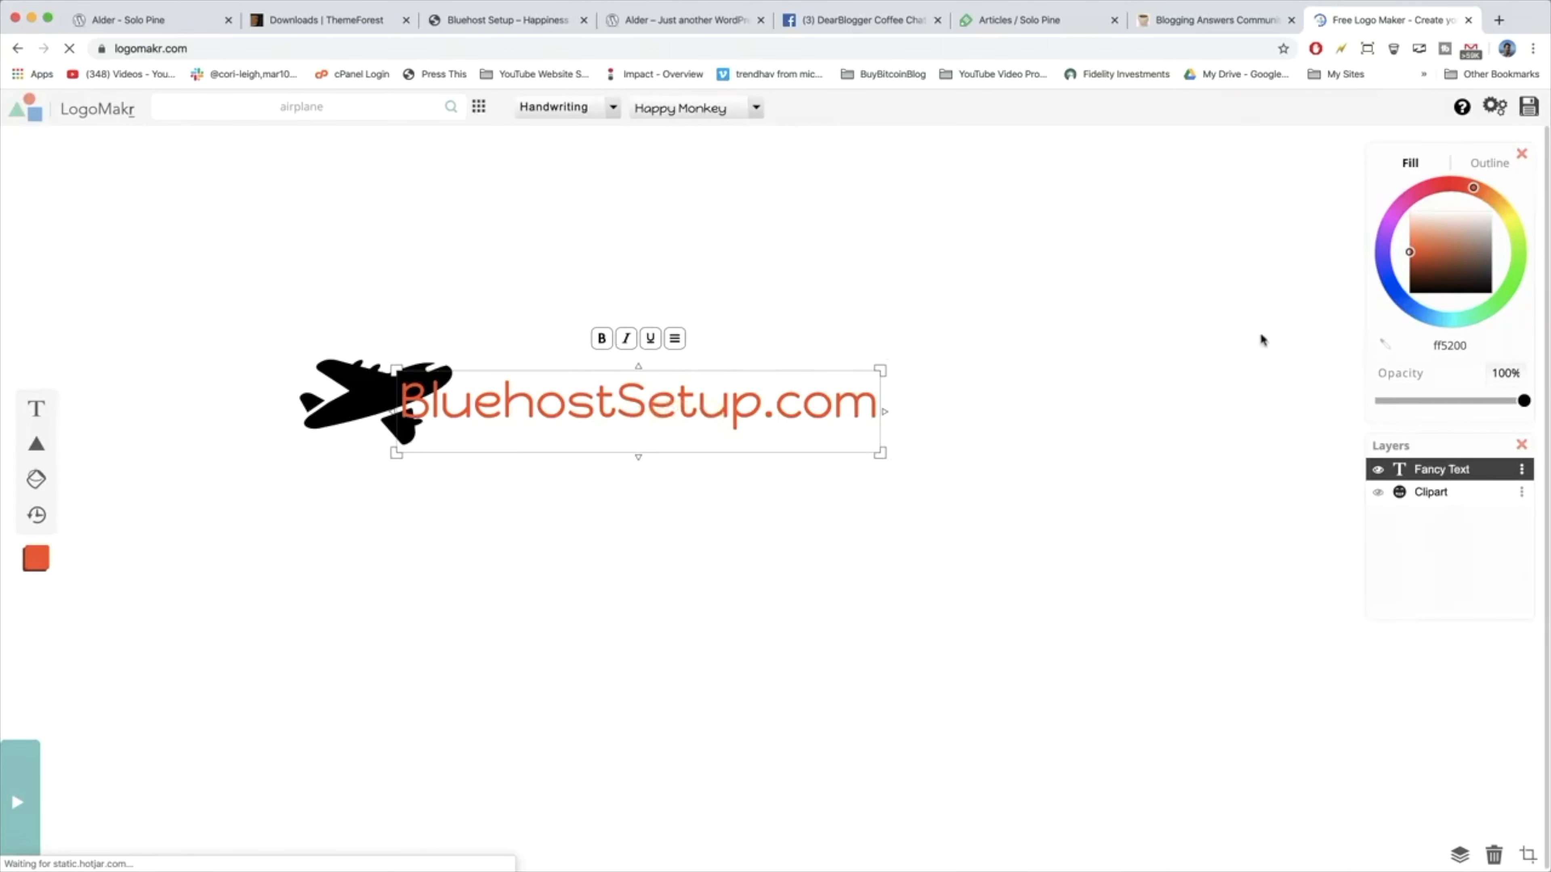
click(1498, 205)
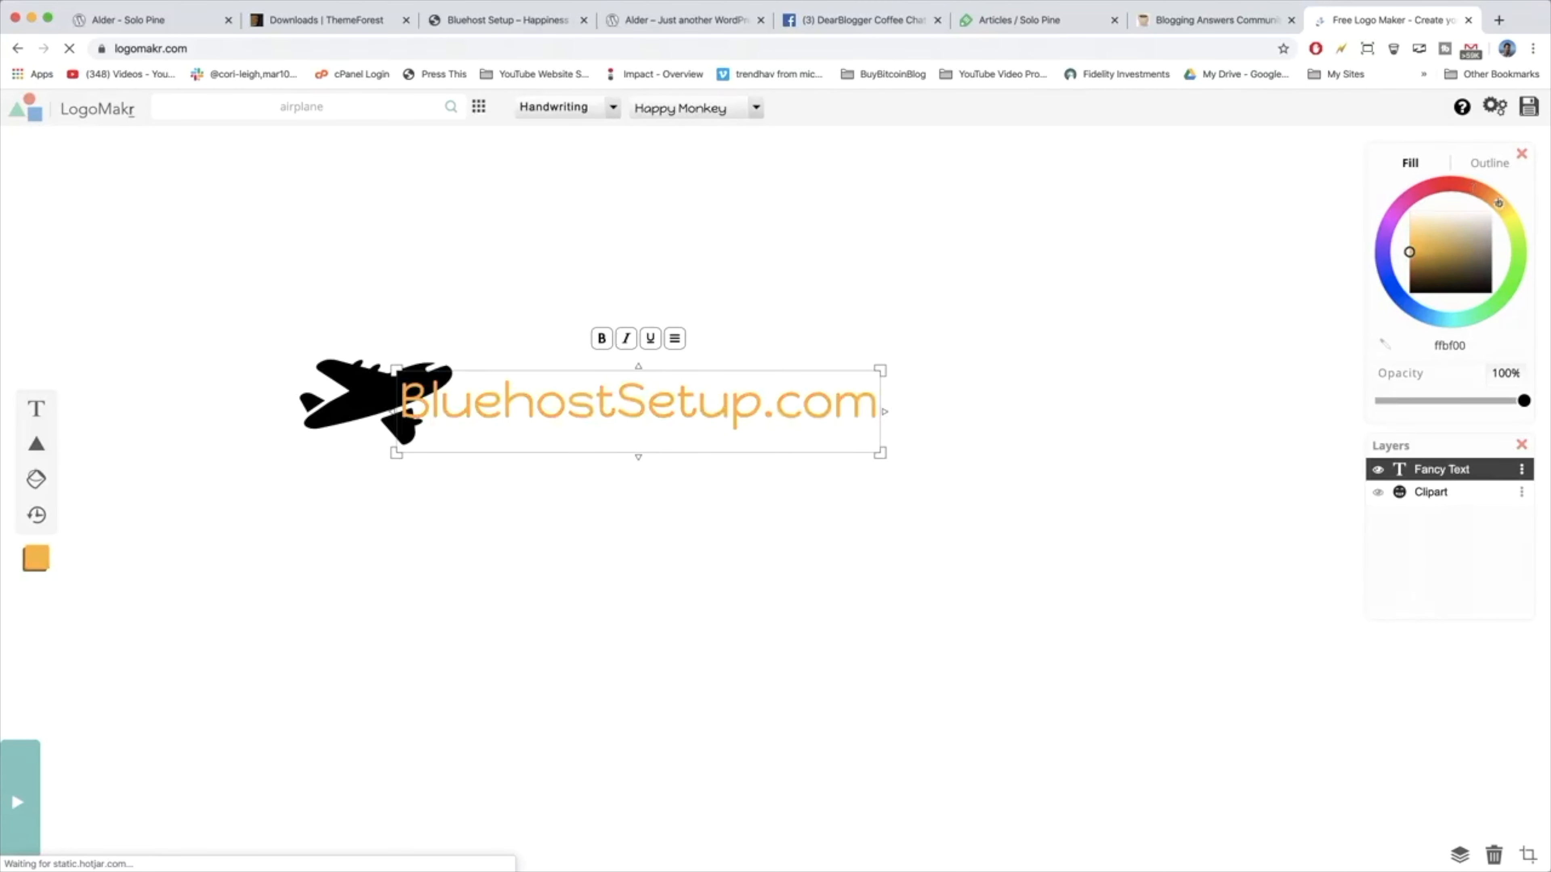
click(1438, 245)
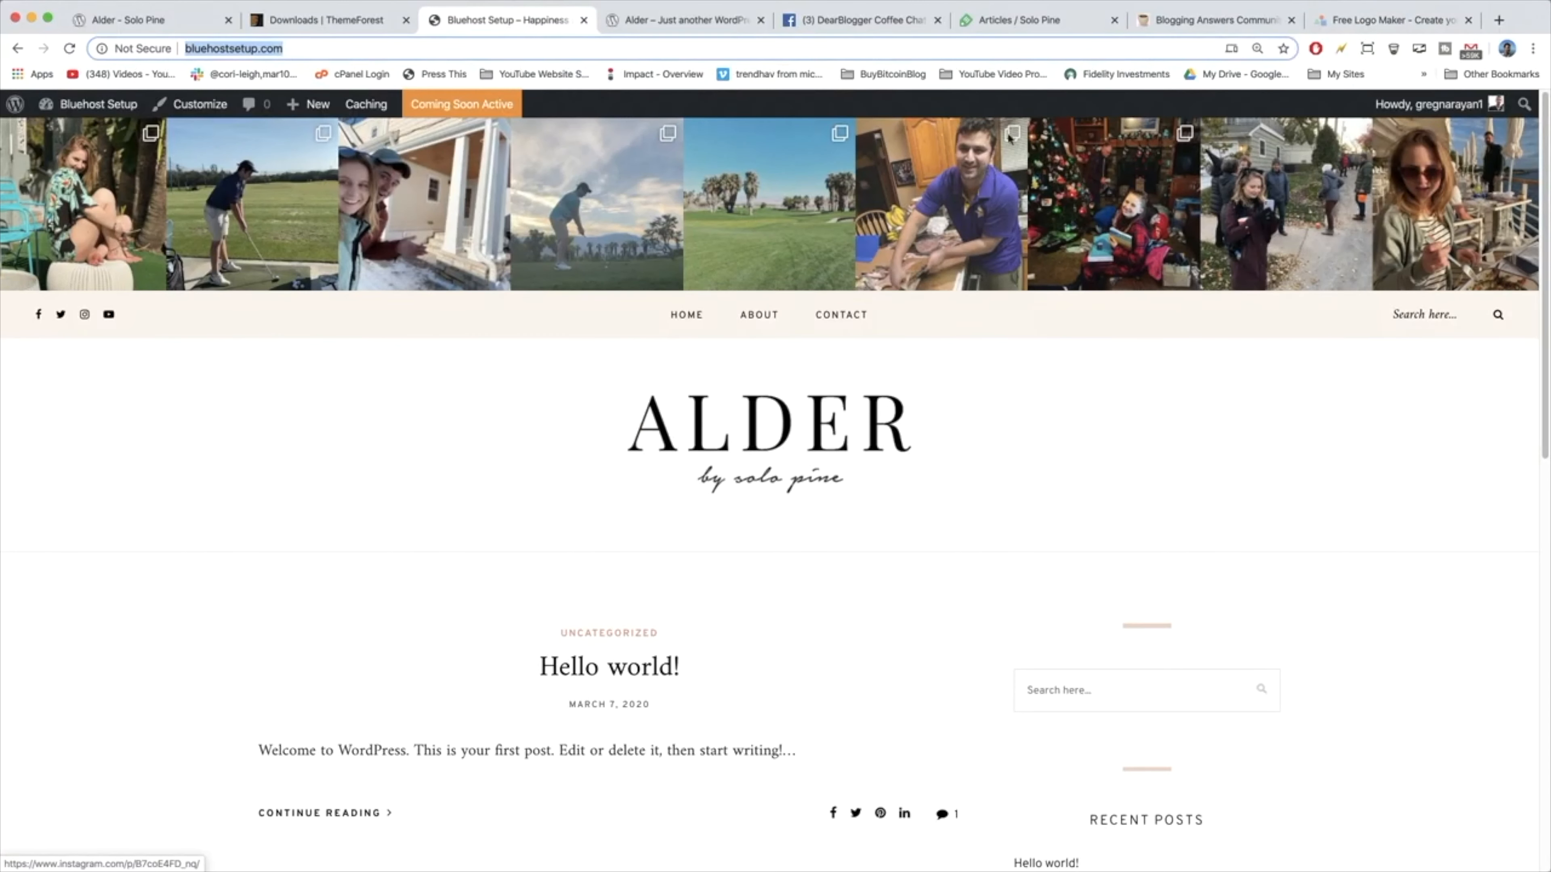
click(1382, 19)
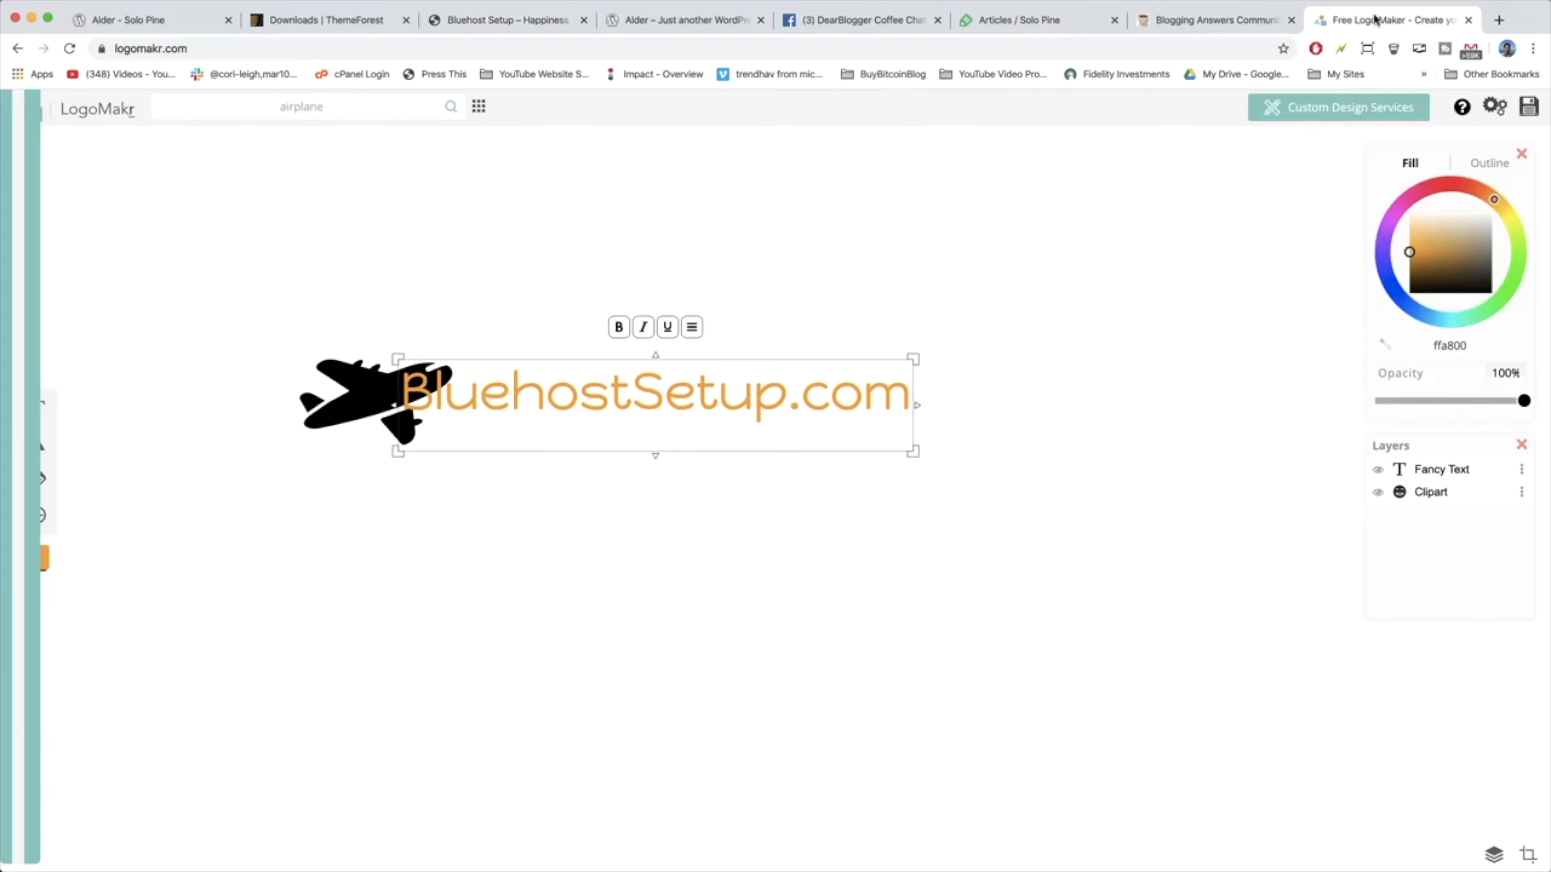
Recolour the airplane clipart brown (946a3e).
click(346, 383)
click(353, 398)
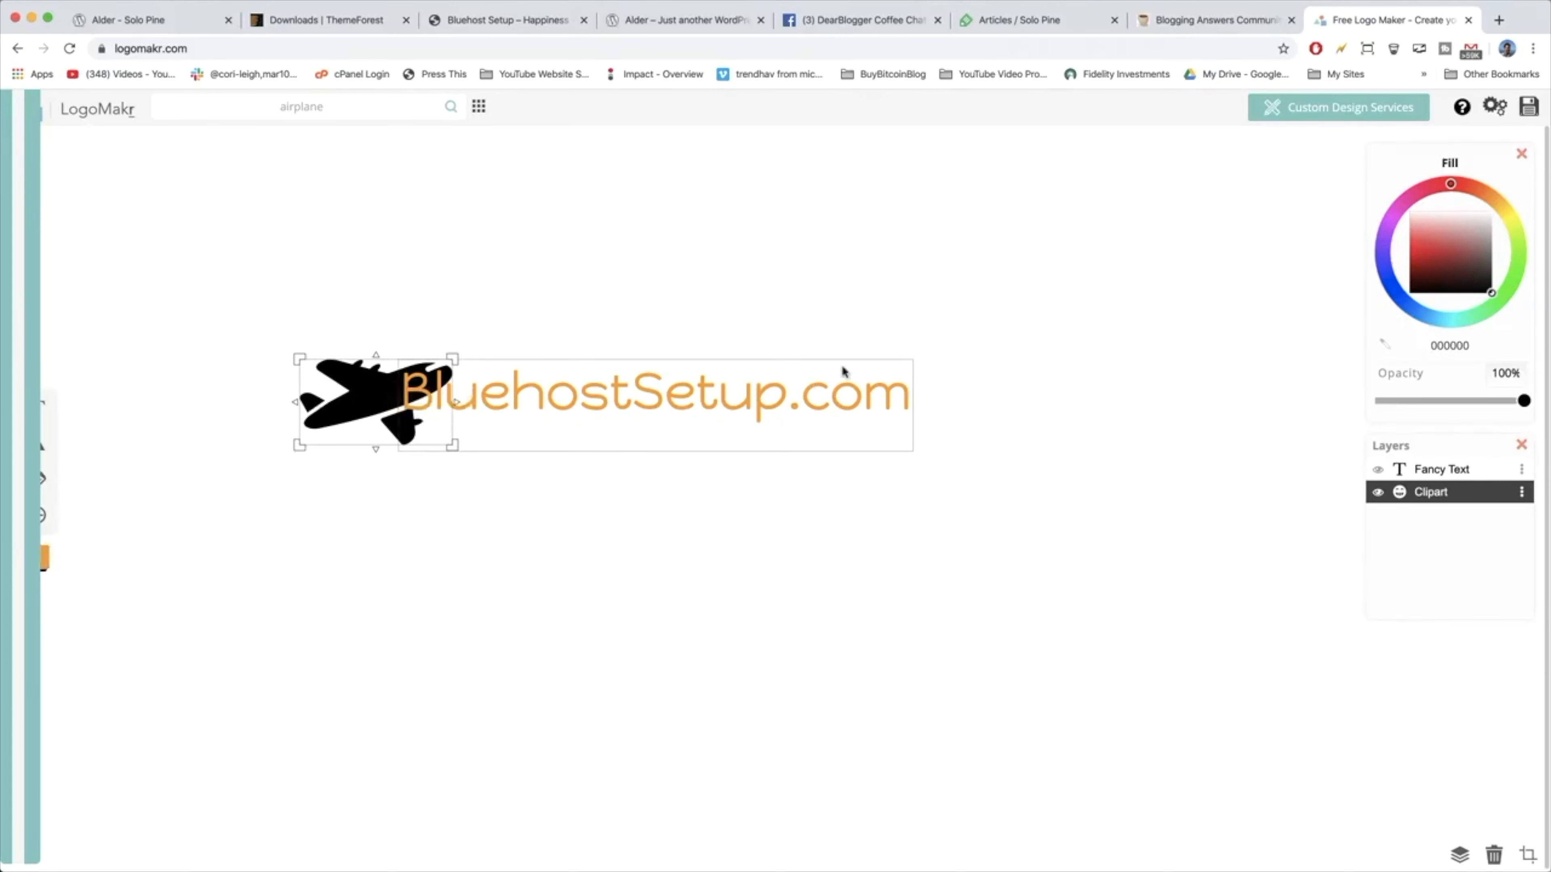
click(1485, 195)
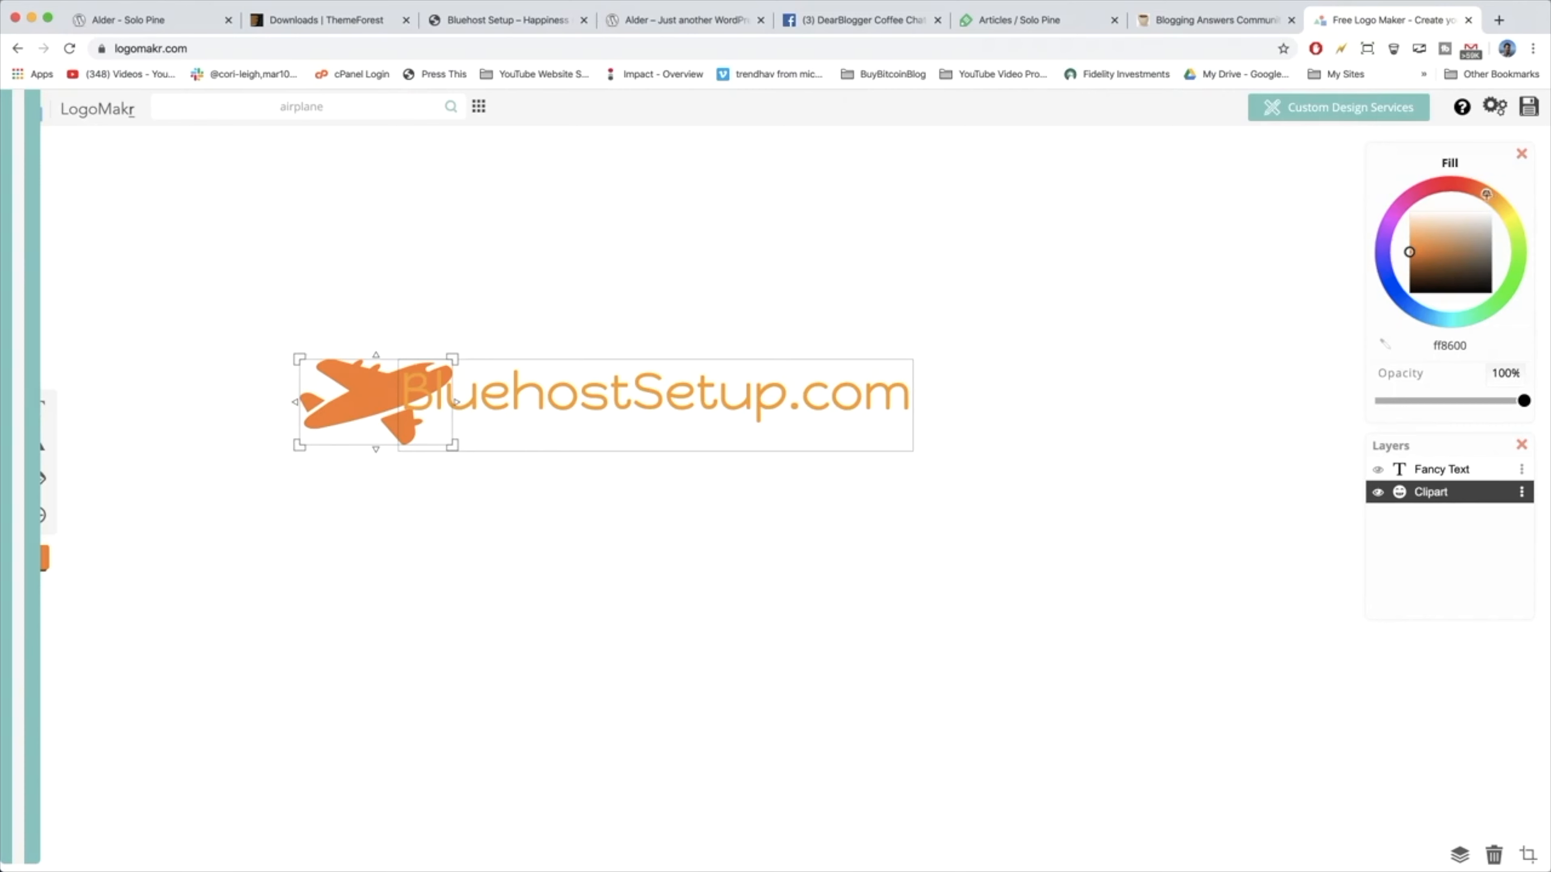
click(1446, 252)
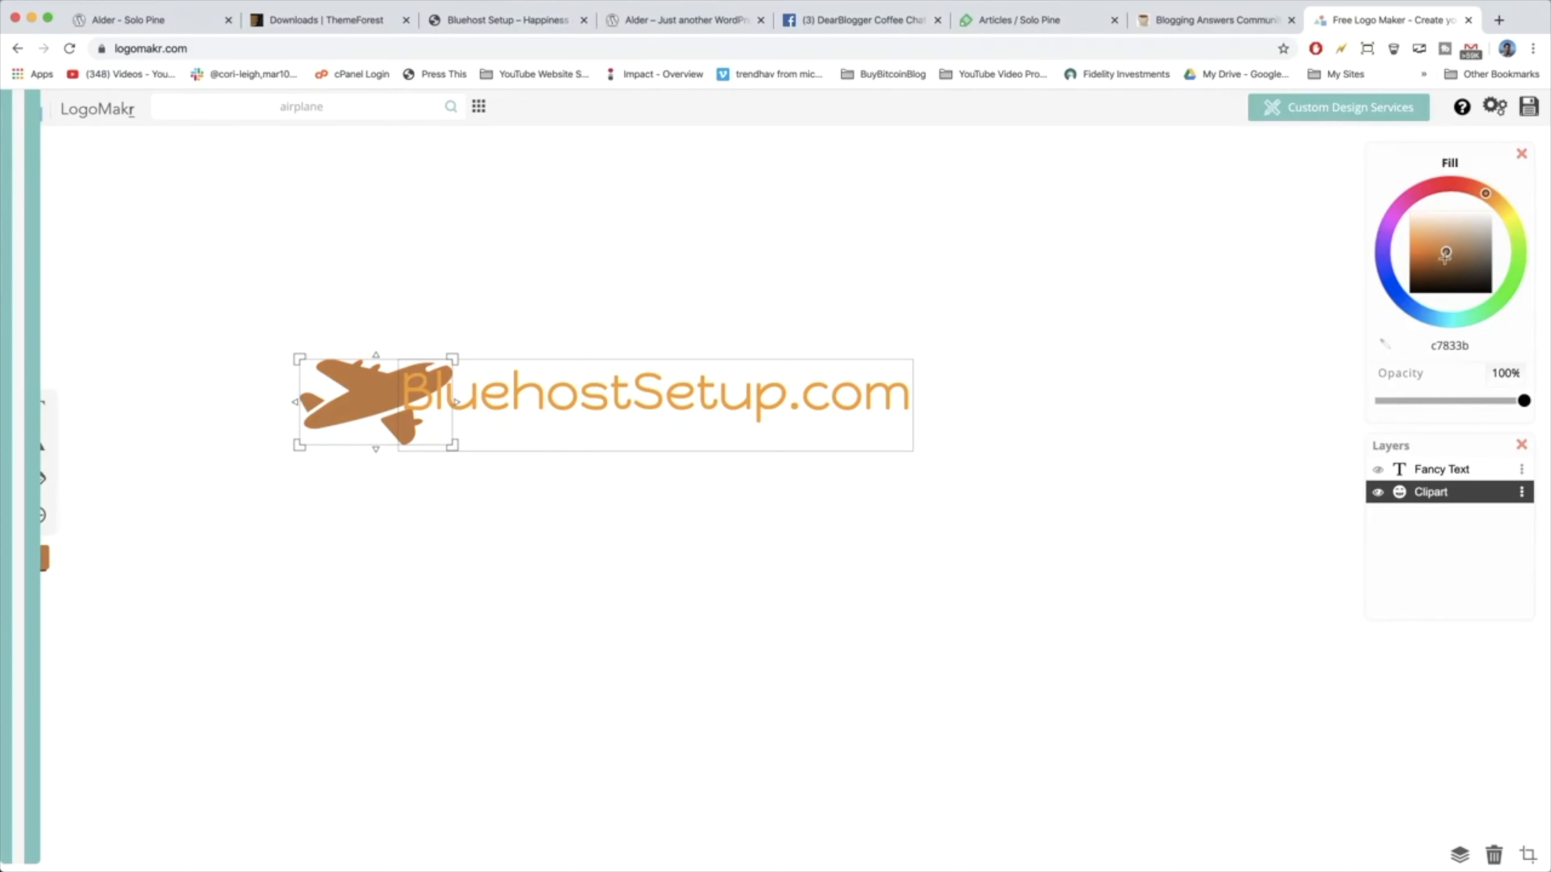
click(1458, 259)
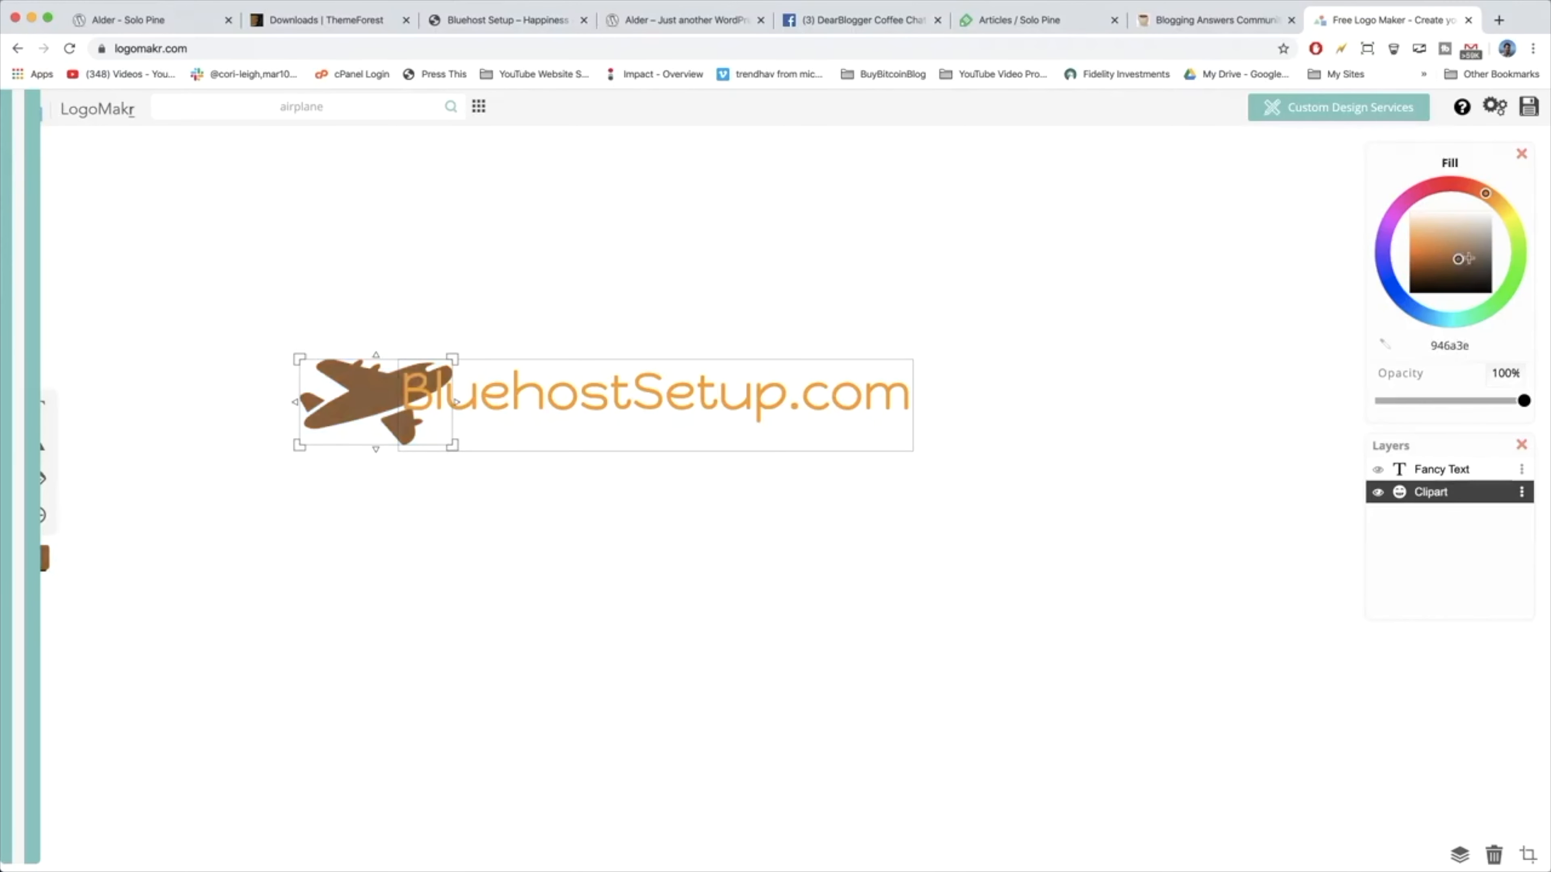
Shift the text slightly left and enlarge the airplane so it overlaps the start of the text.
click(834, 533)
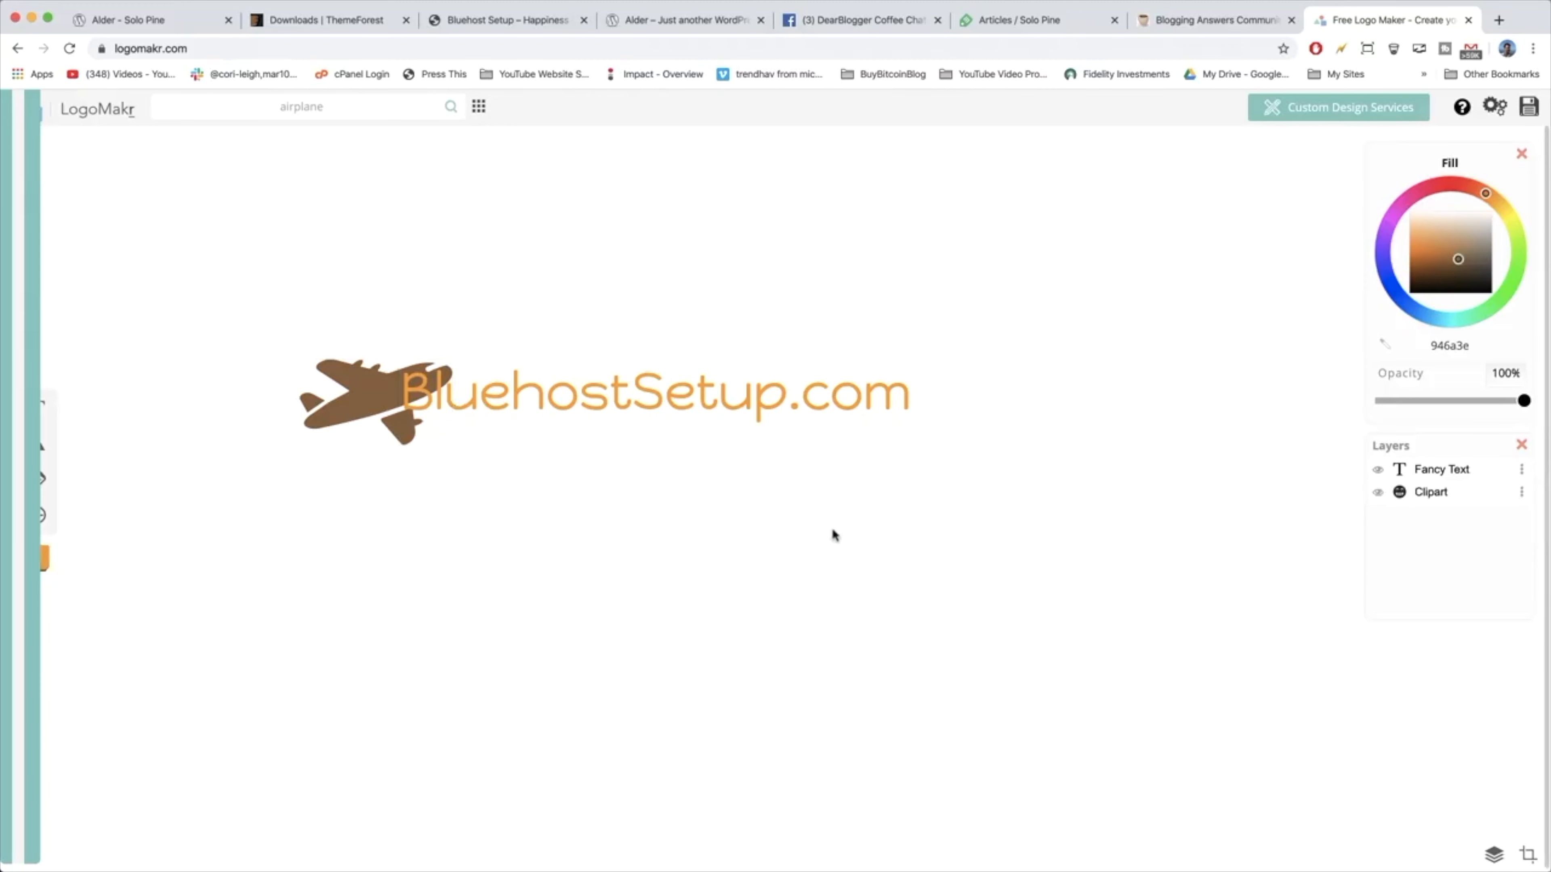
click(696, 417)
drag(659, 391, 616, 393)
drag(372, 379, 371, 378)
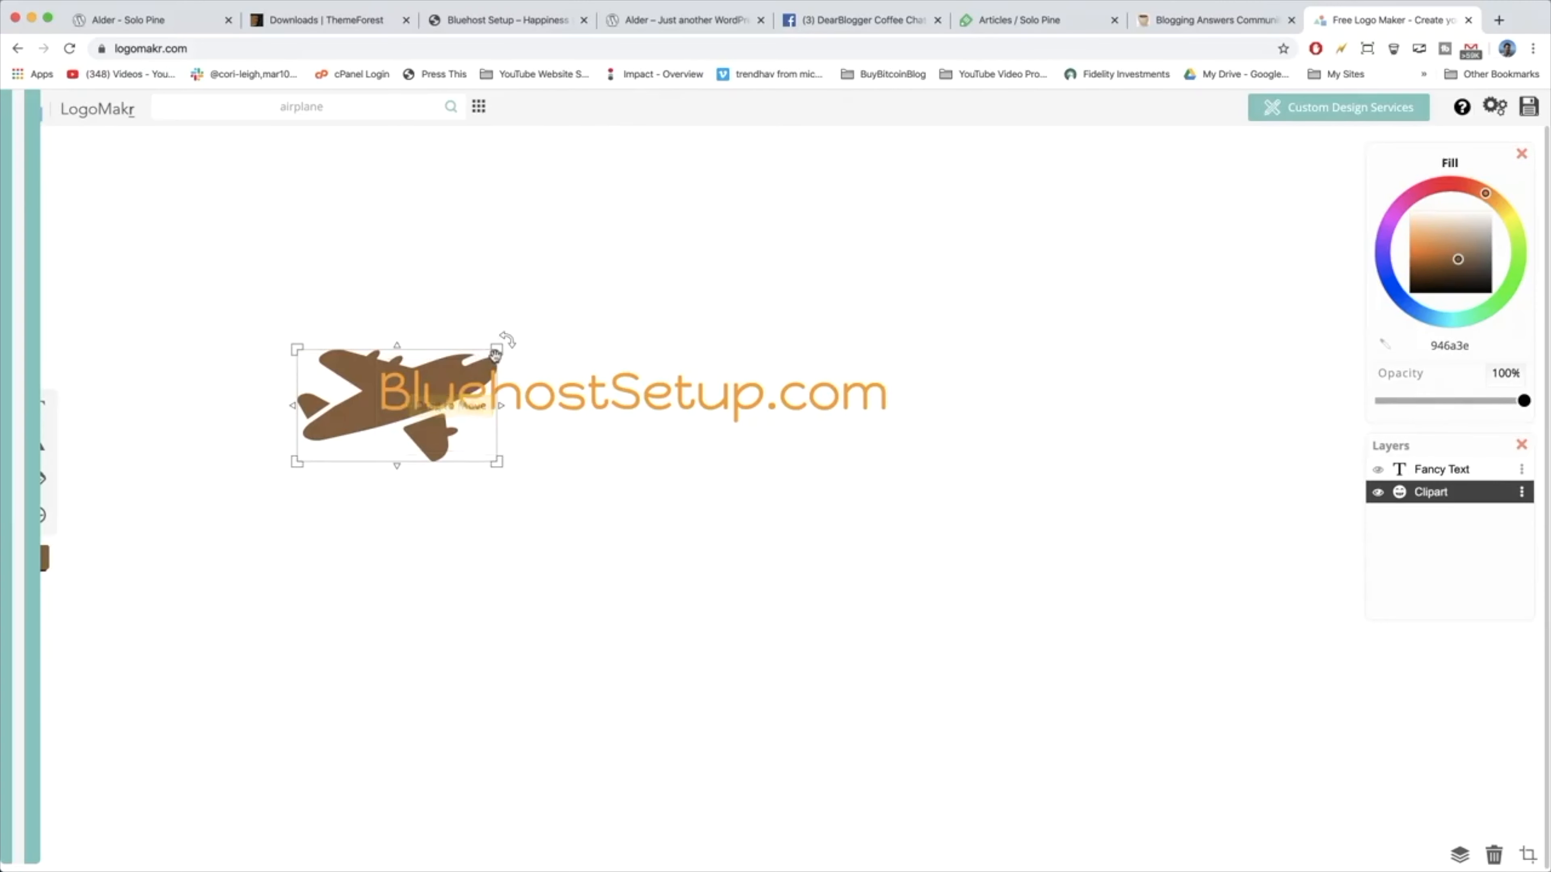
drag(497, 348, 441, 380)
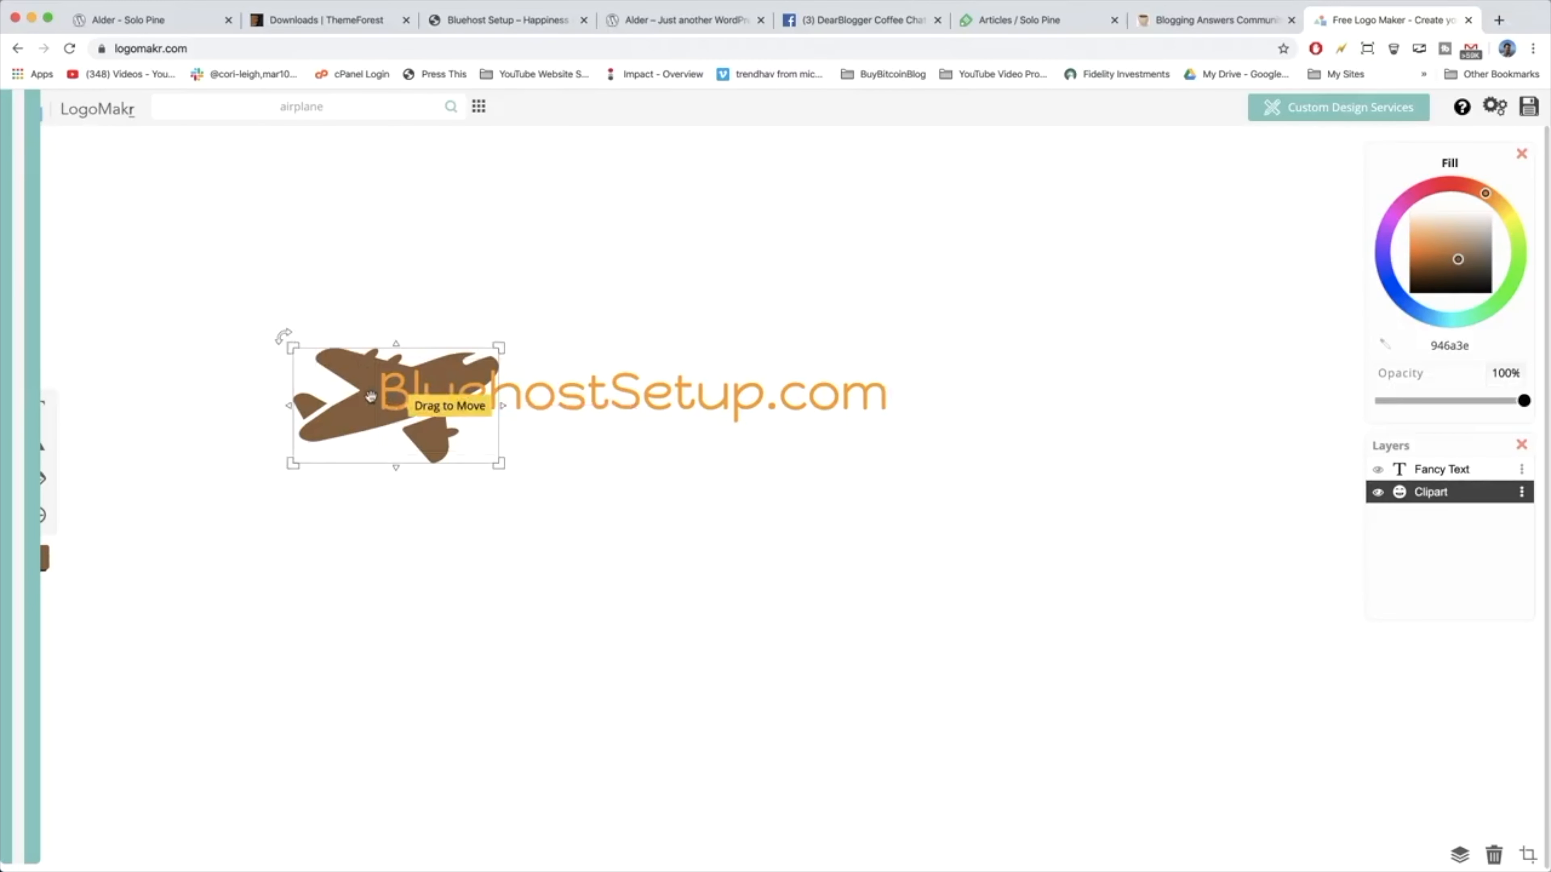
click(721, 558)
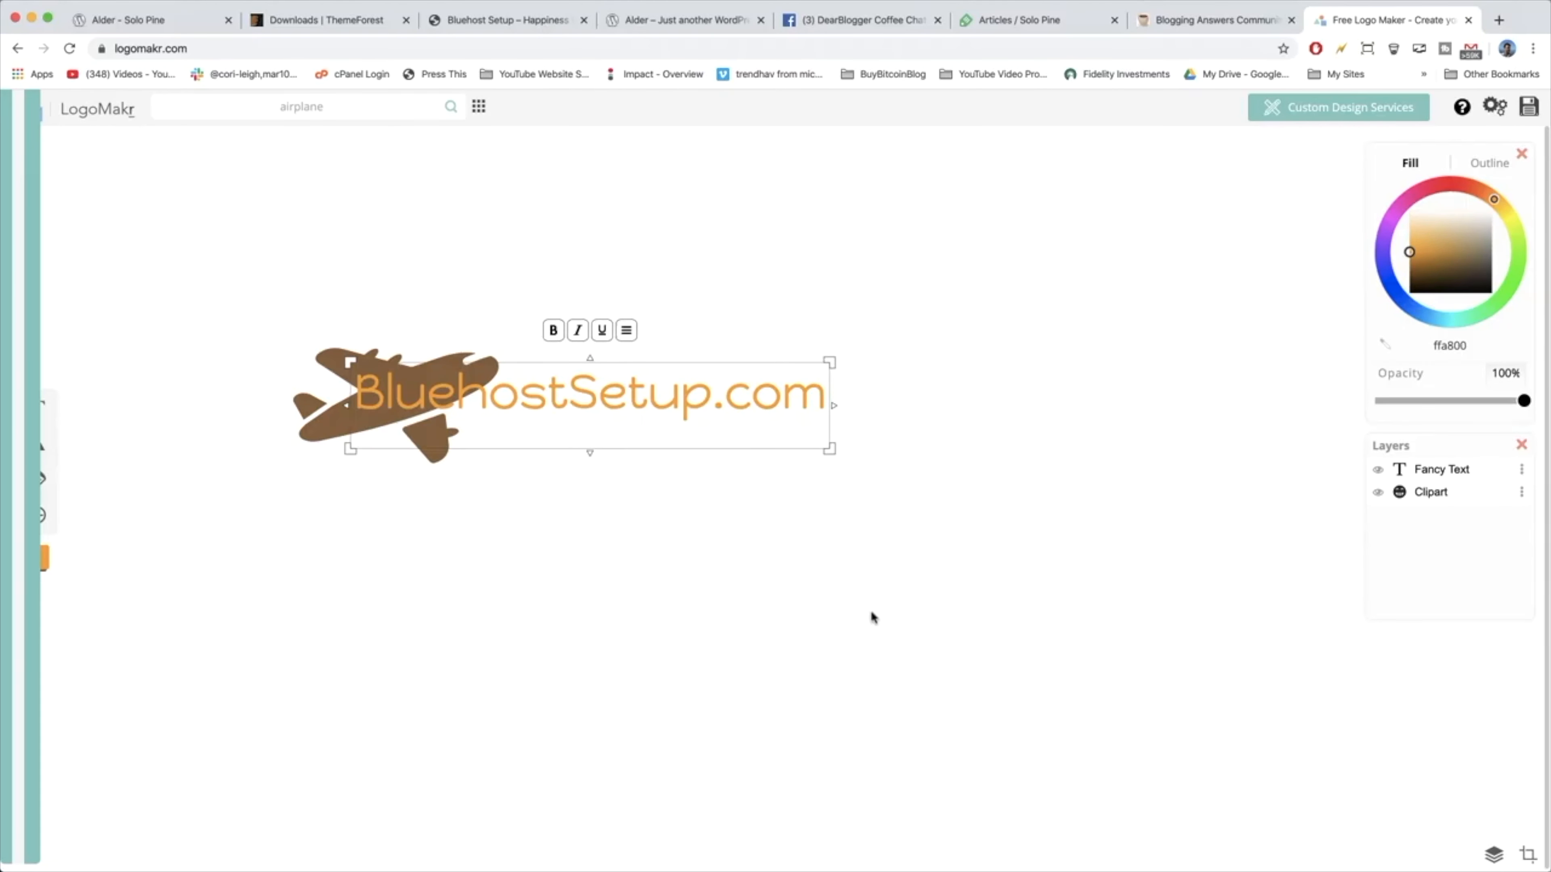
click(350, 112)
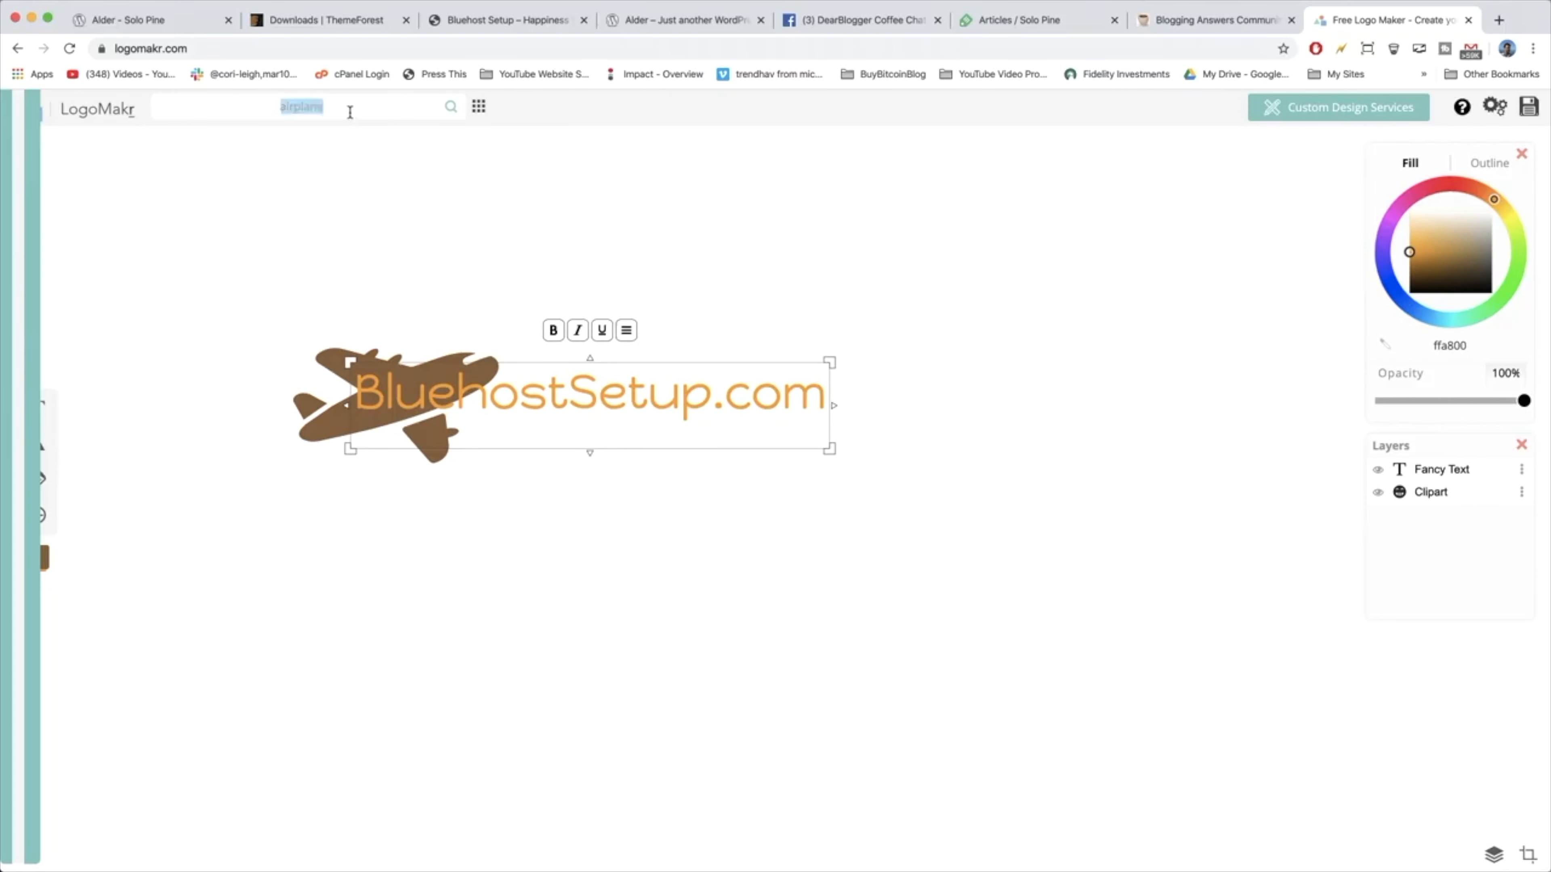
Add a 'palm tree' clipart, delete it again, and begin cropping the logo.
text(po)
text(lm tree)
key(Return)
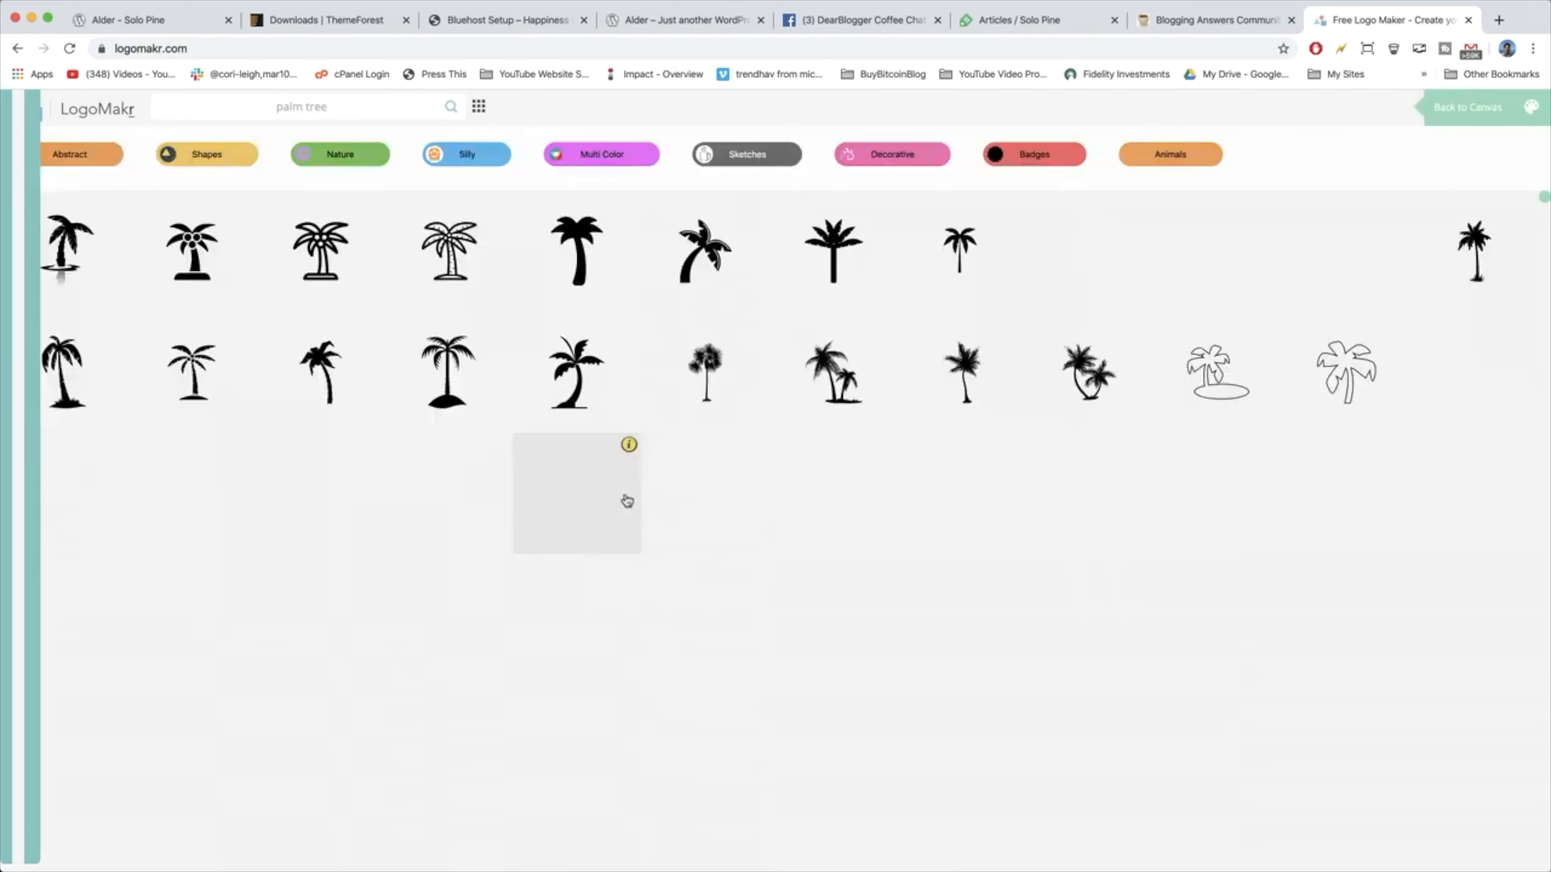
click(865, 252)
drag(787, 468, 941, 416)
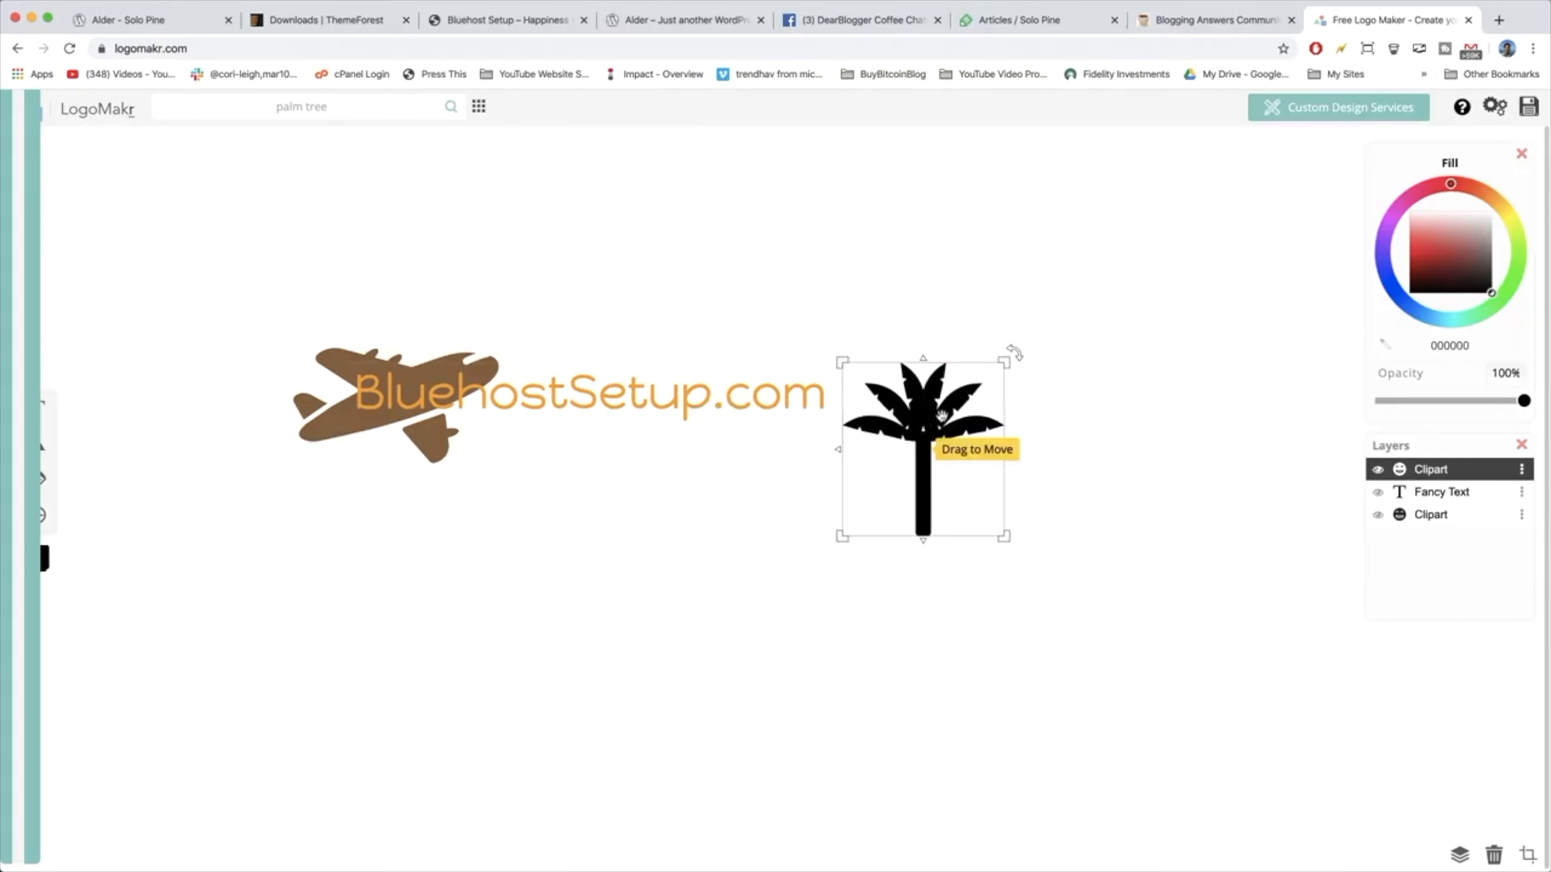
key(Delete)
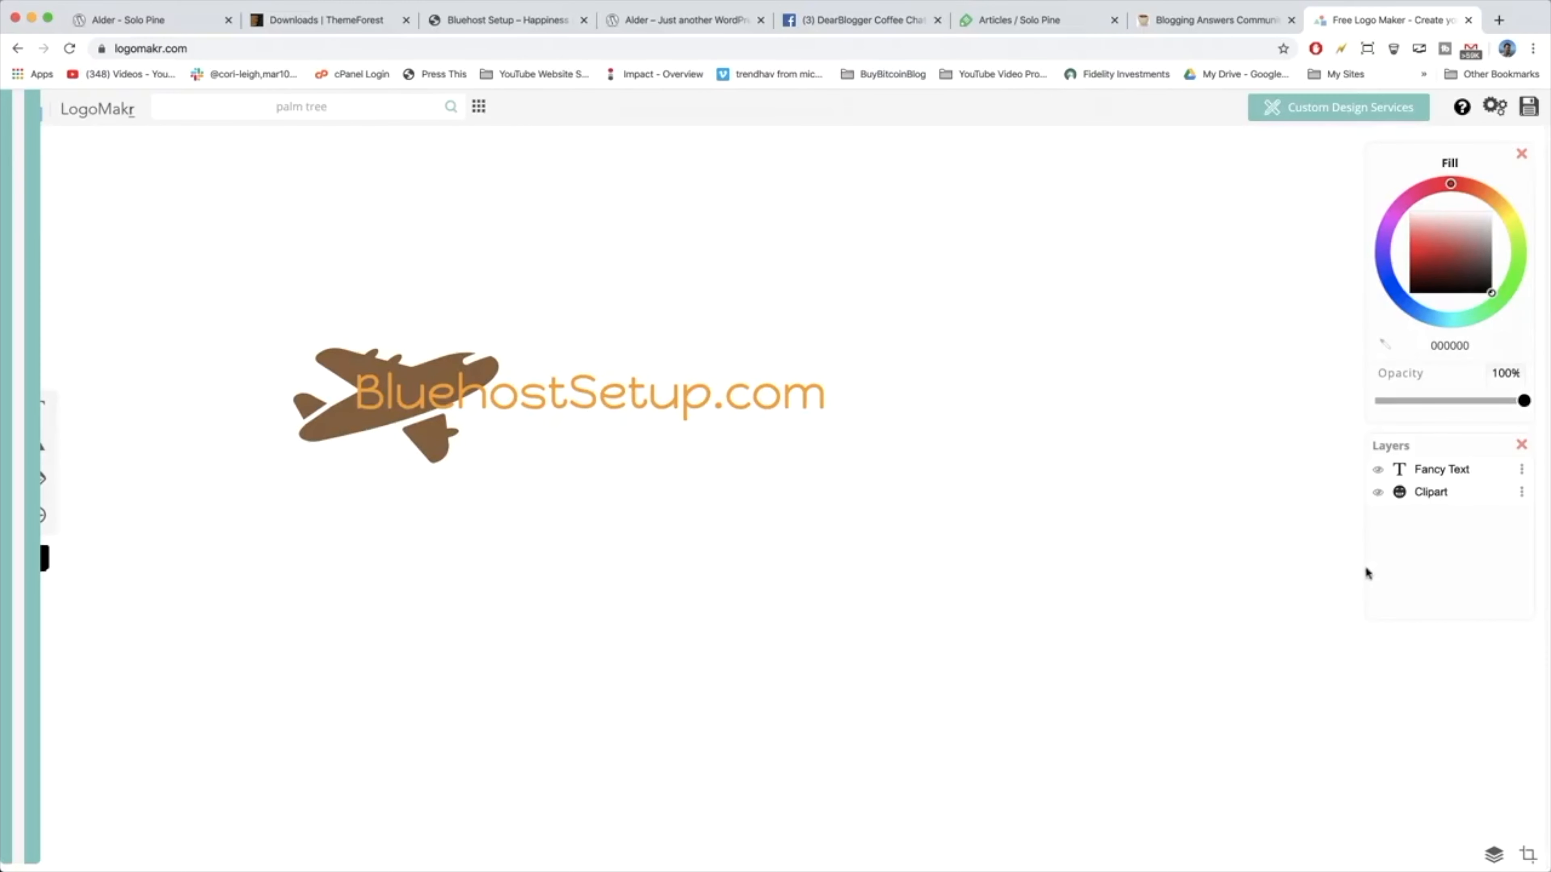
click(1531, 853)
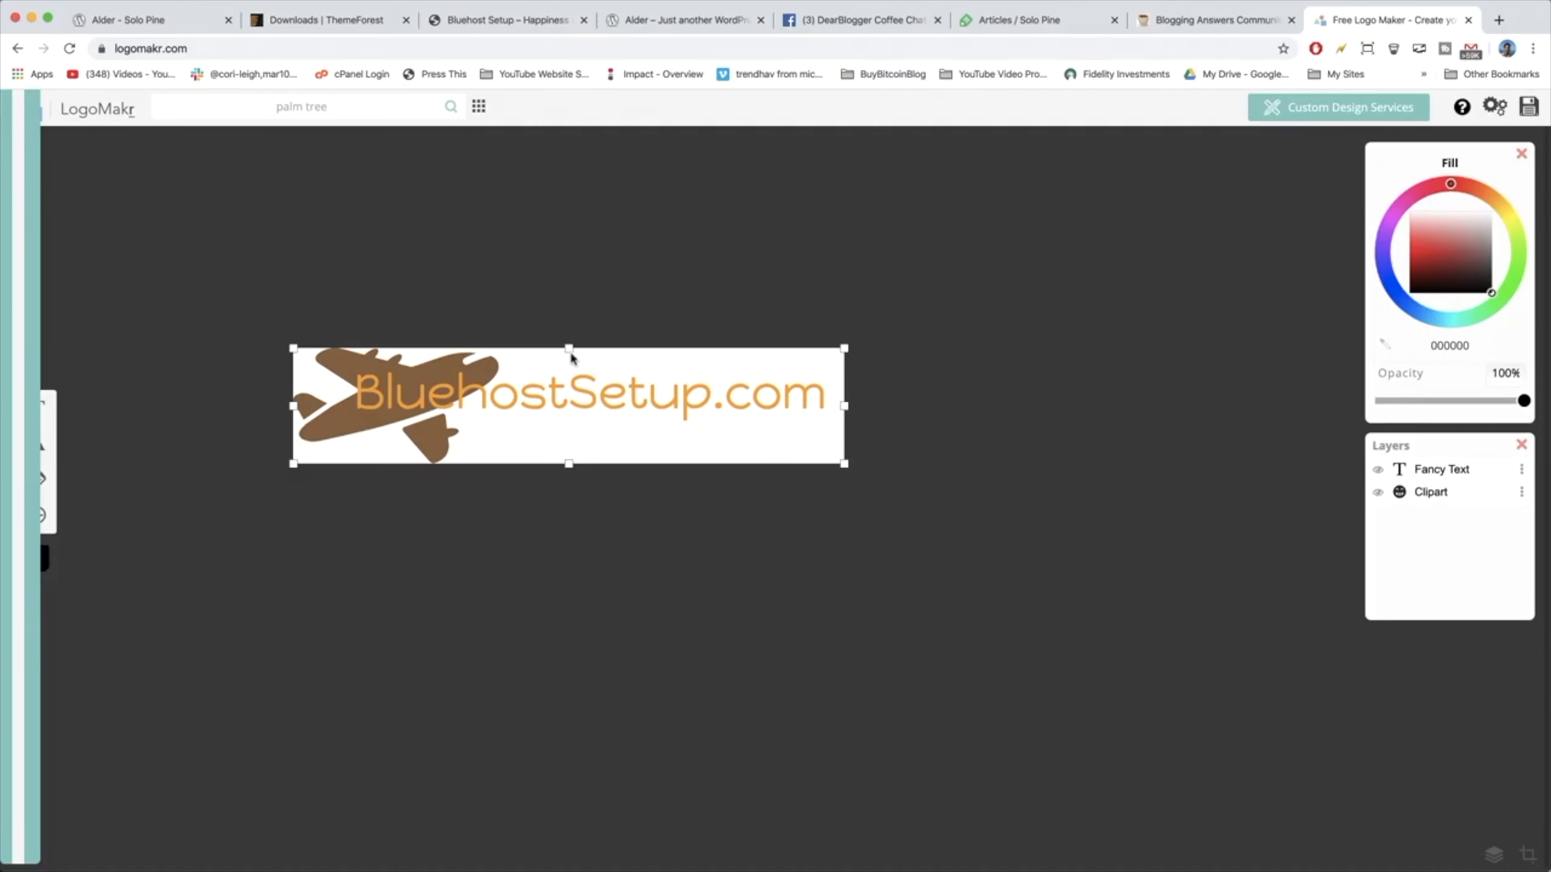
Tighten the crop to end just after .com, apply it, and download the free low-resolution PNG as Logo v1.png.
drag(844, 406, 831, 405)
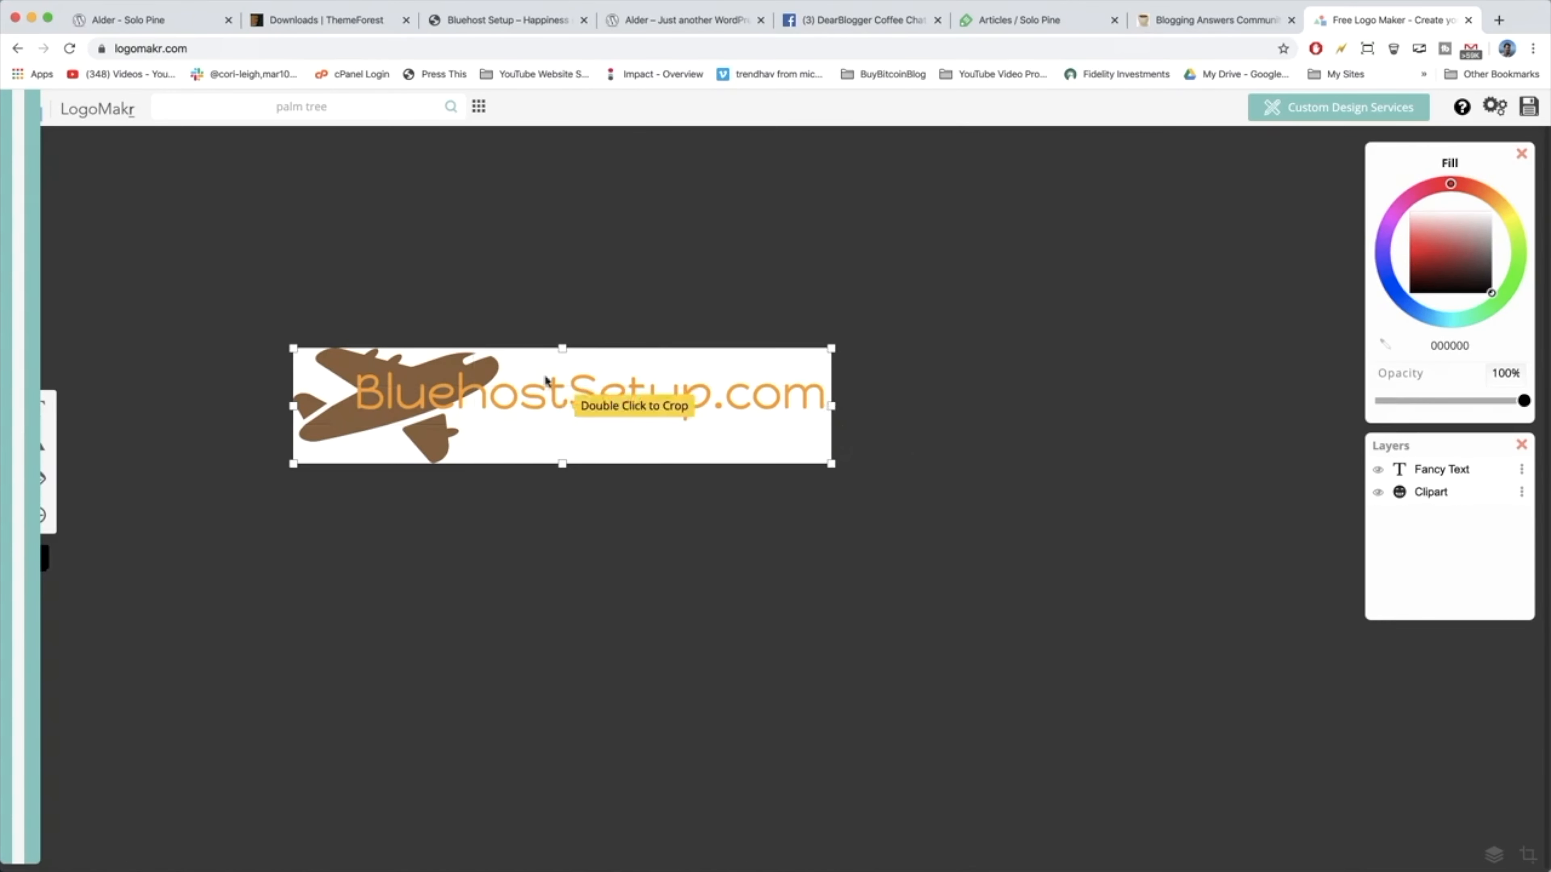
double_click(1023, 349)
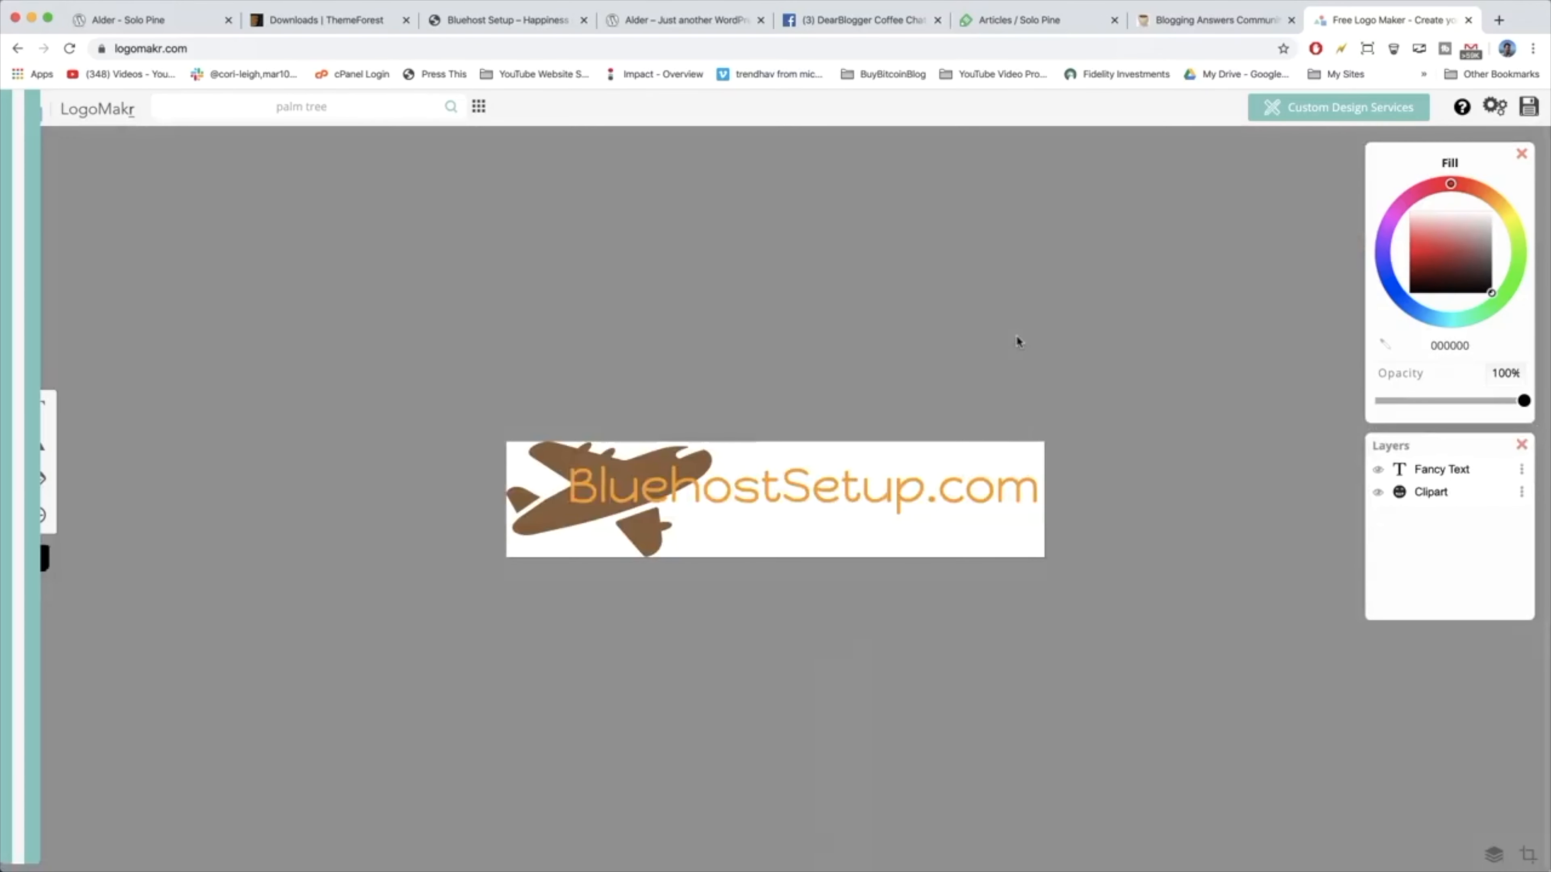
click(1528, 107)
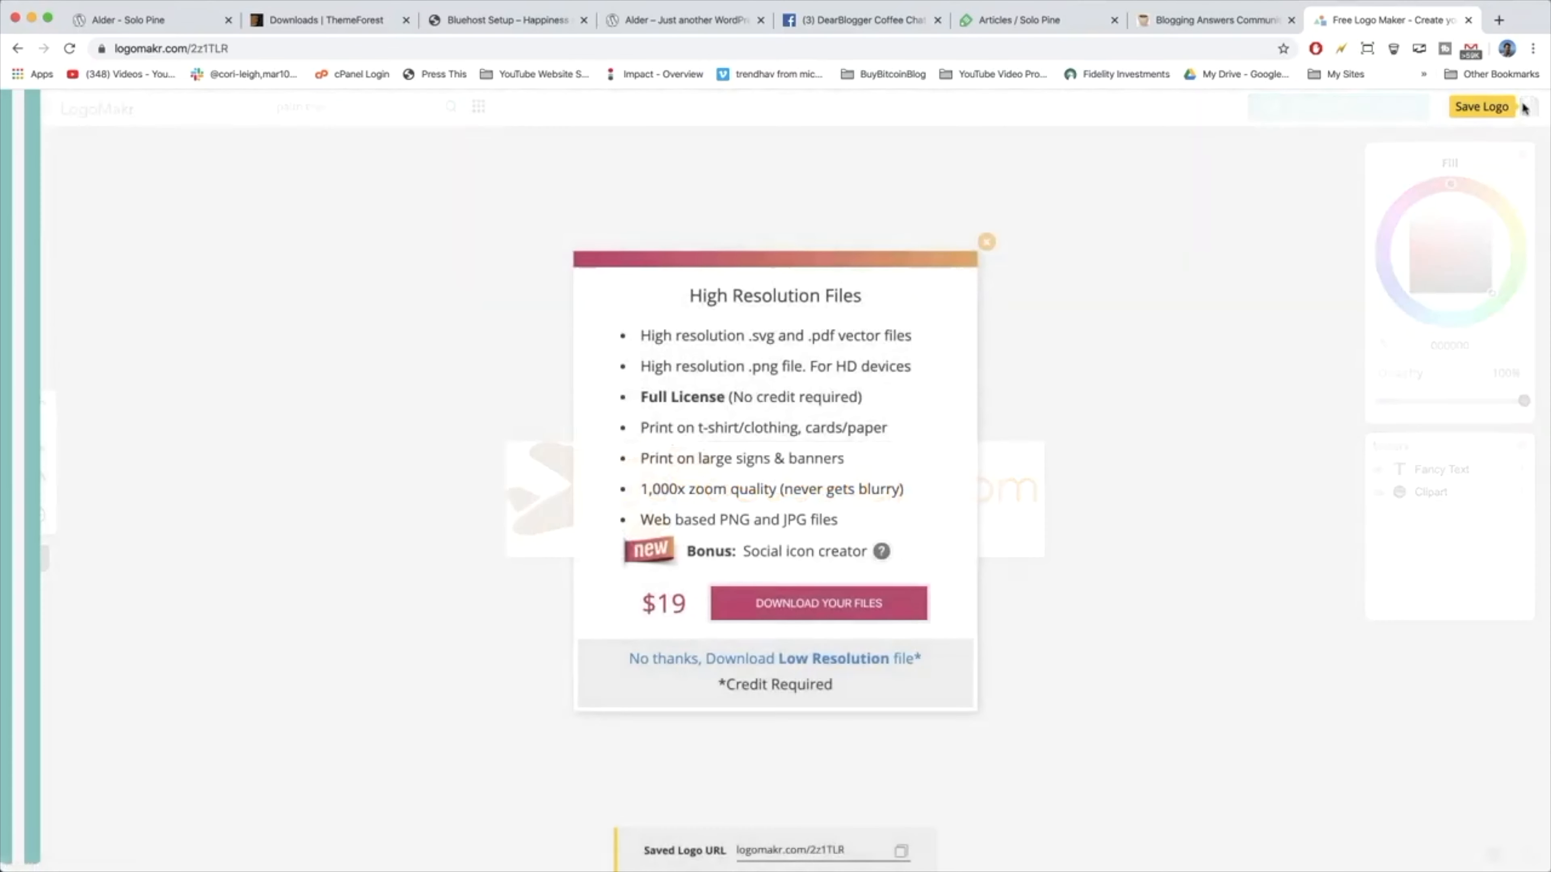
click(744, 658)
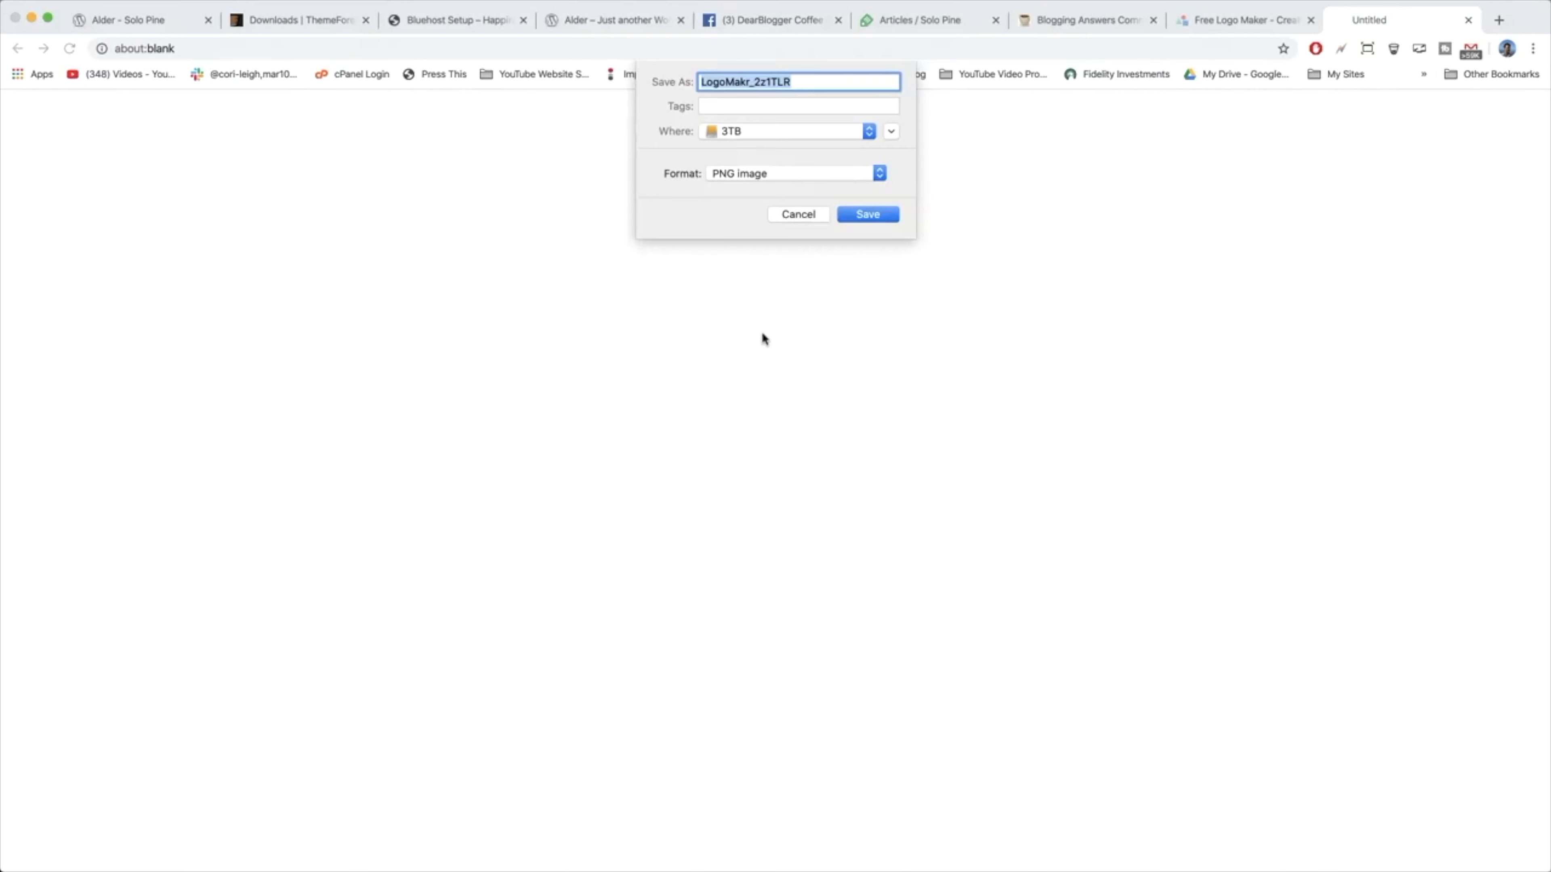
text(Logo v1)
click(873, 217)
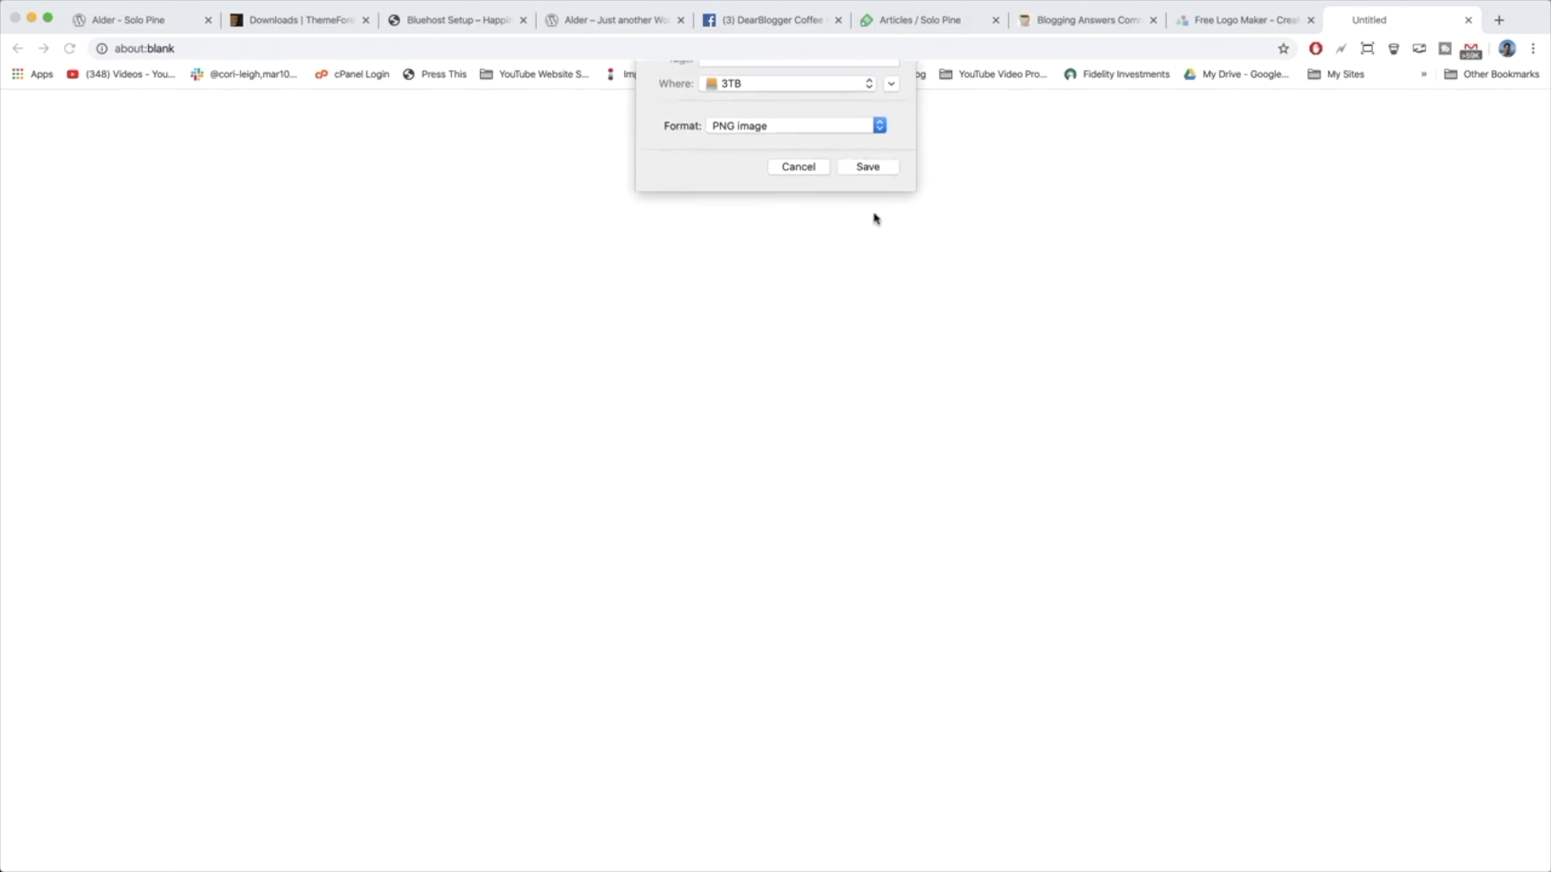
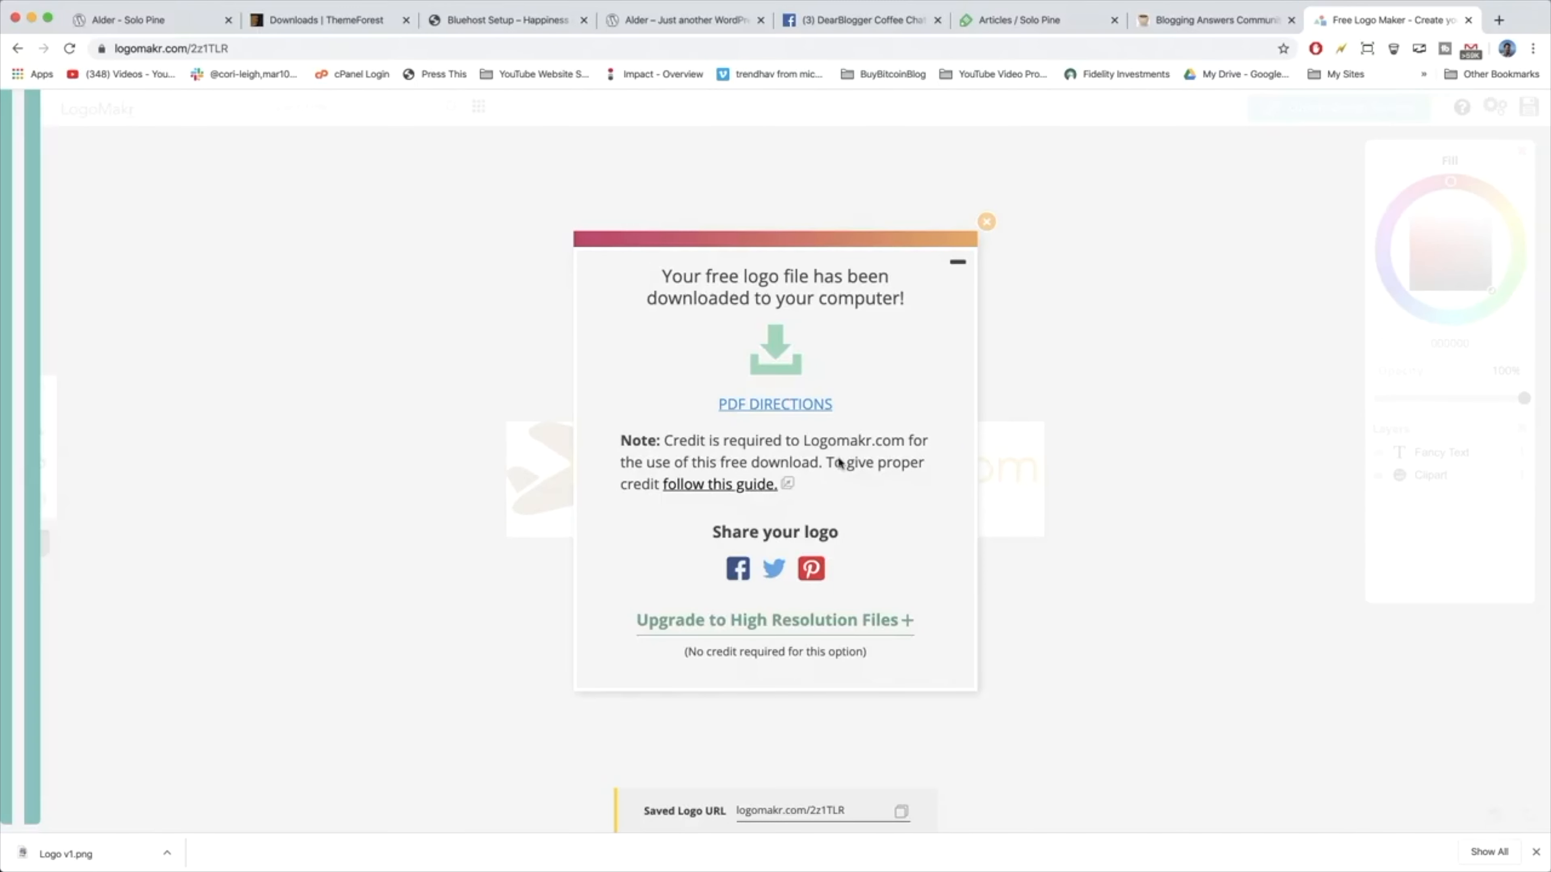
Copy the suggested website credit sentence from LogoMakr's crediting guide and return to the blog site.
click(760, 483)
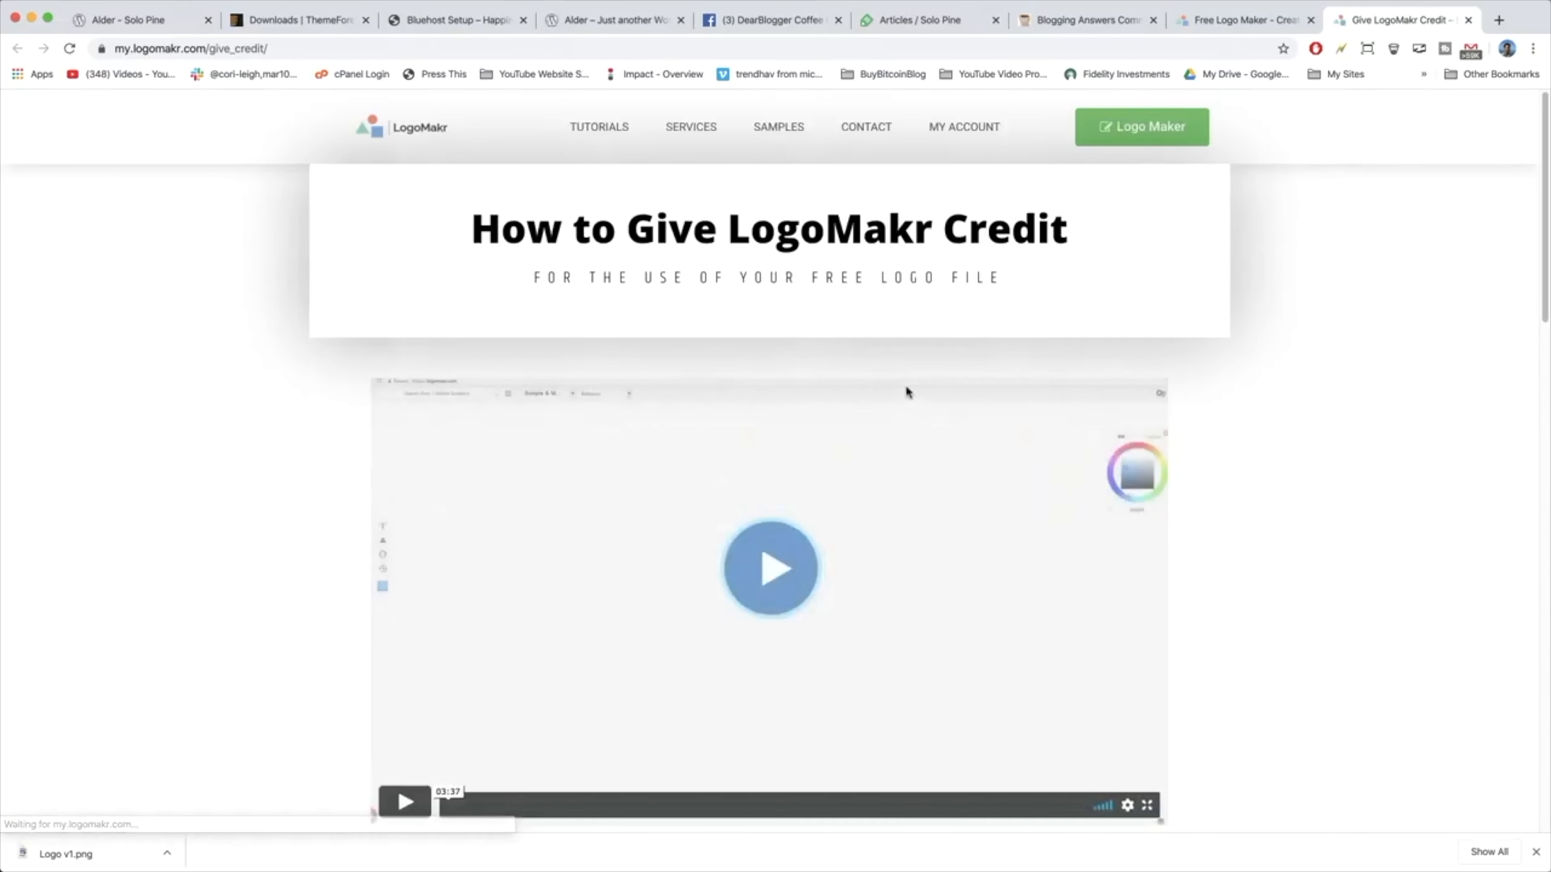
scroll(1126, 464, down, 15)
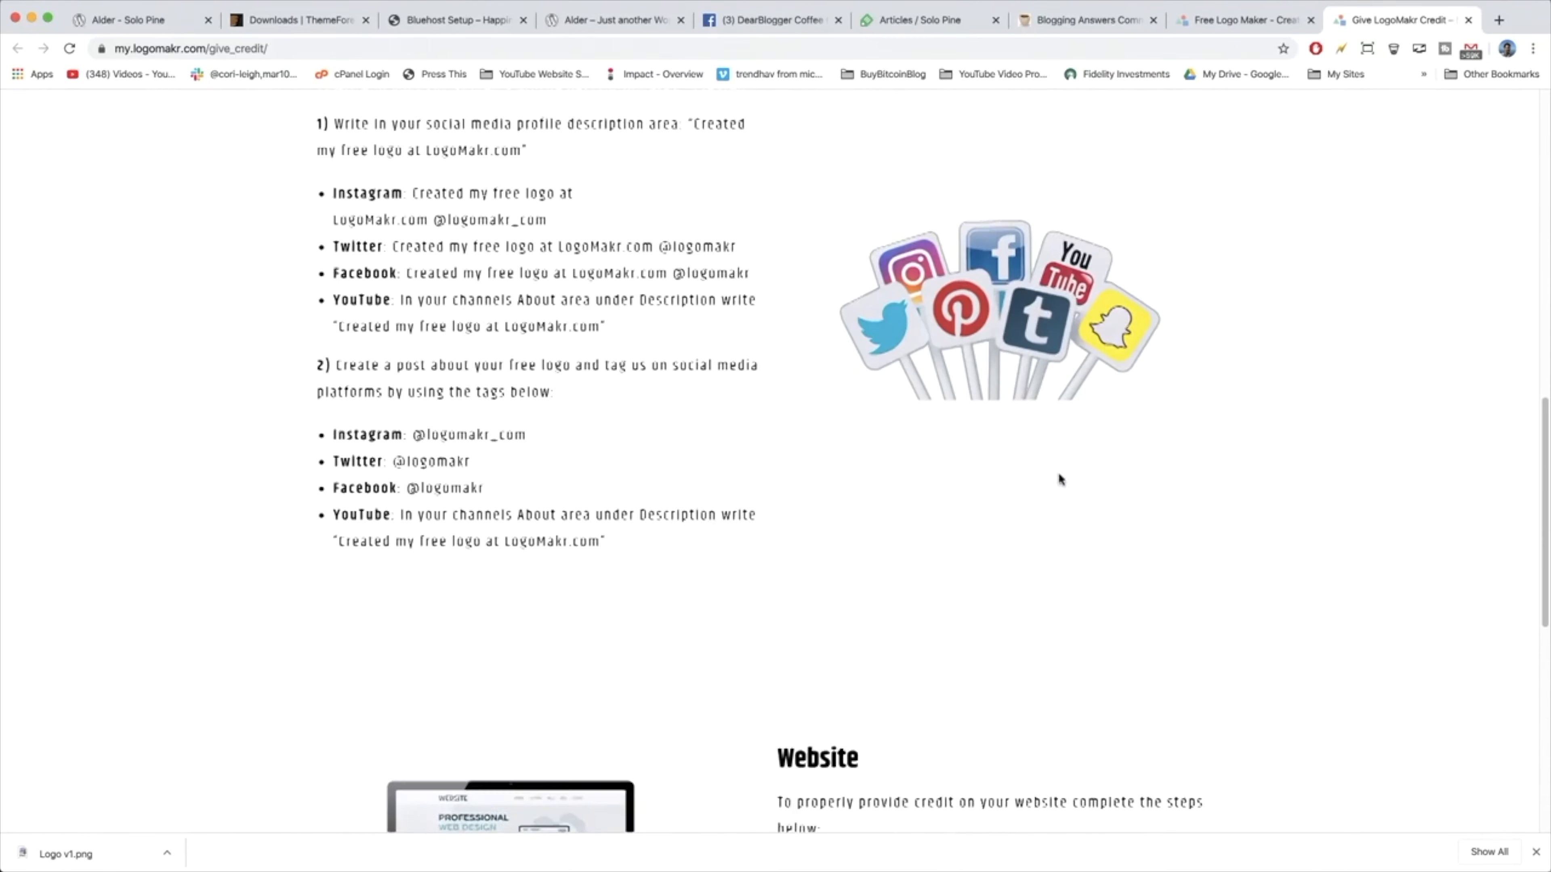
scroll(1060, 479, down, 10)
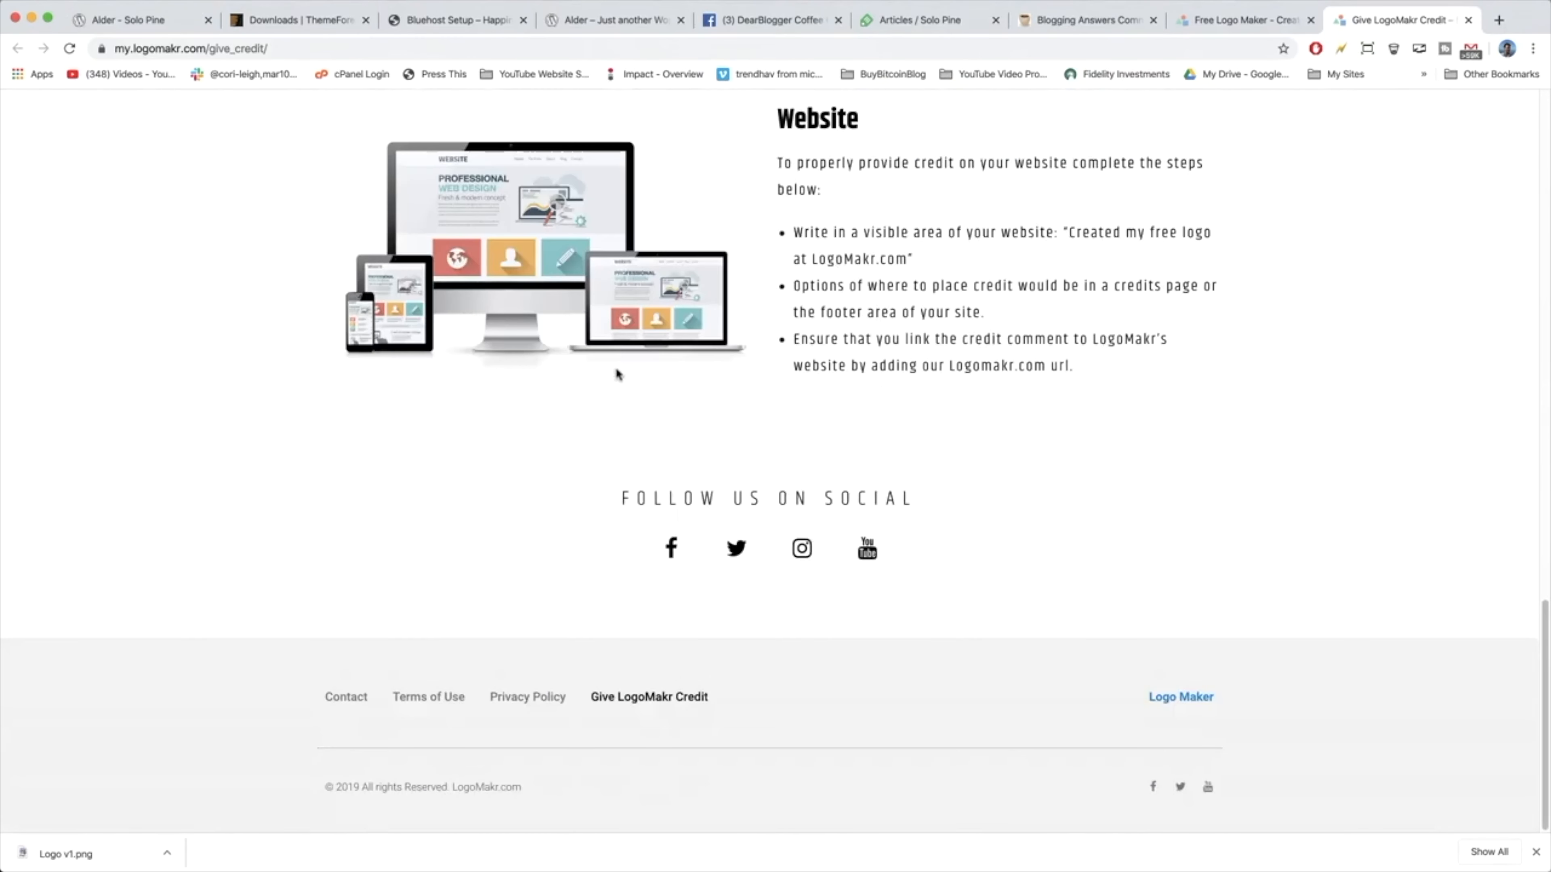
scroll(617, 374, up, 3)
drag(907, 441, 1075, 415)
right_click(1072, 416)
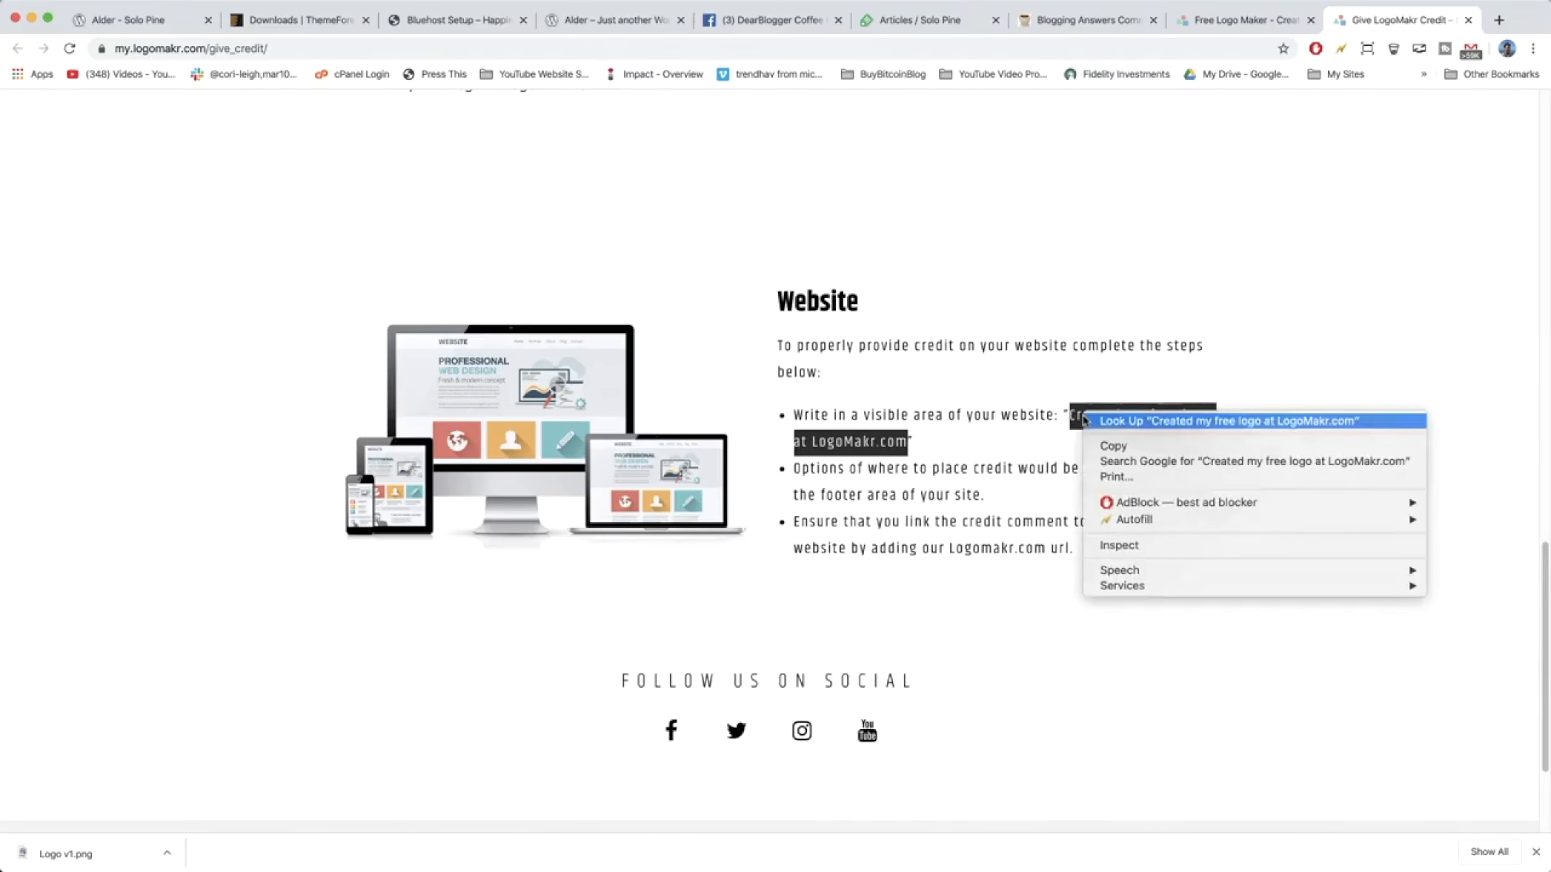
click(1092, 447)
drag(1121, 469, 1198, 466)
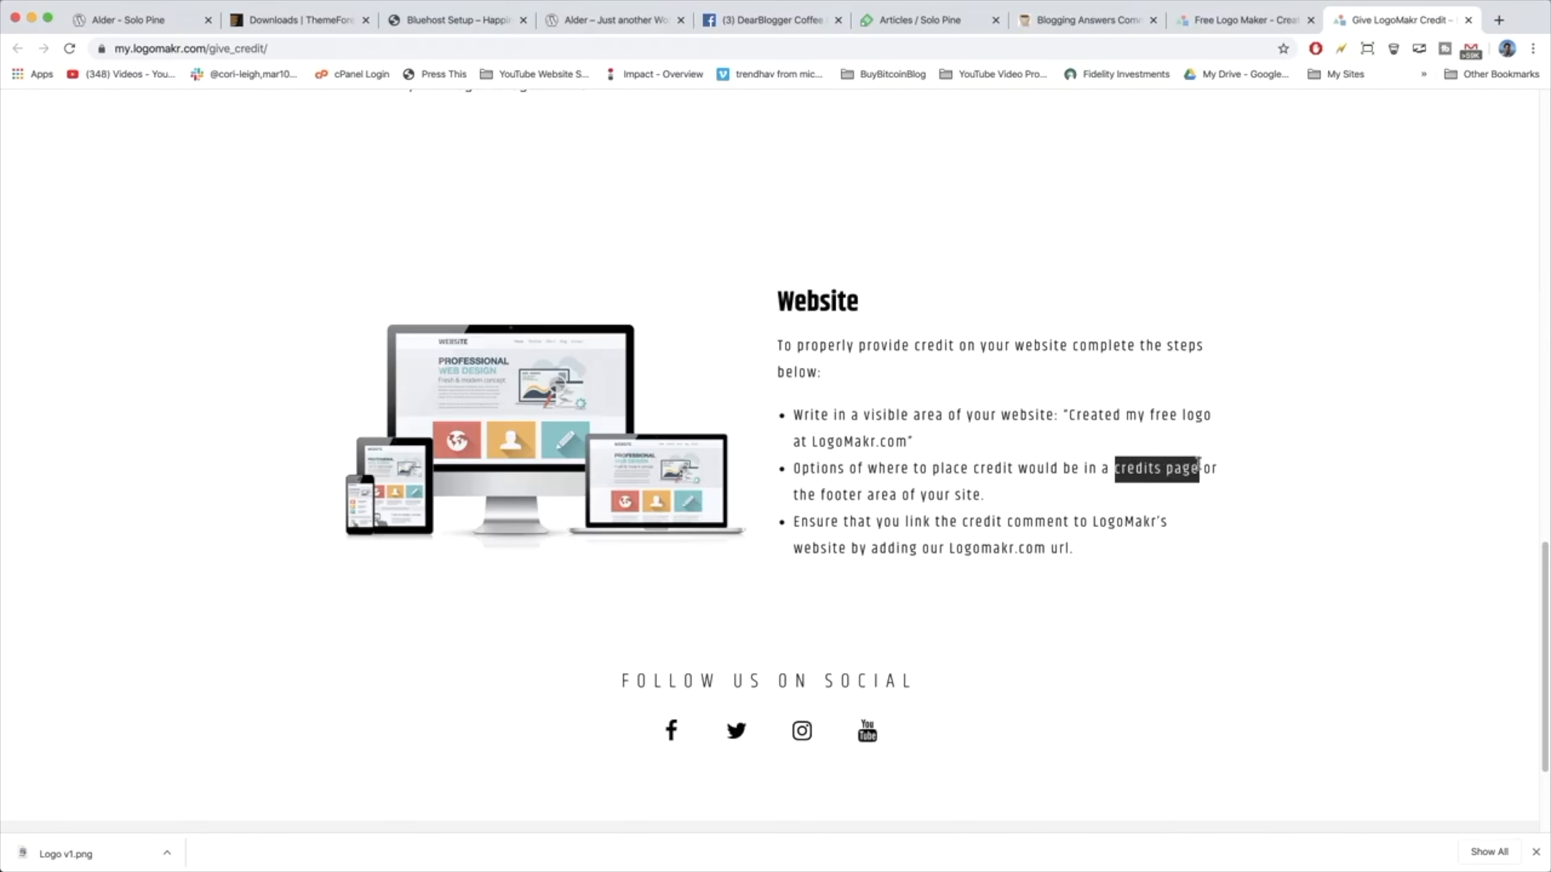
click(1149, 538)
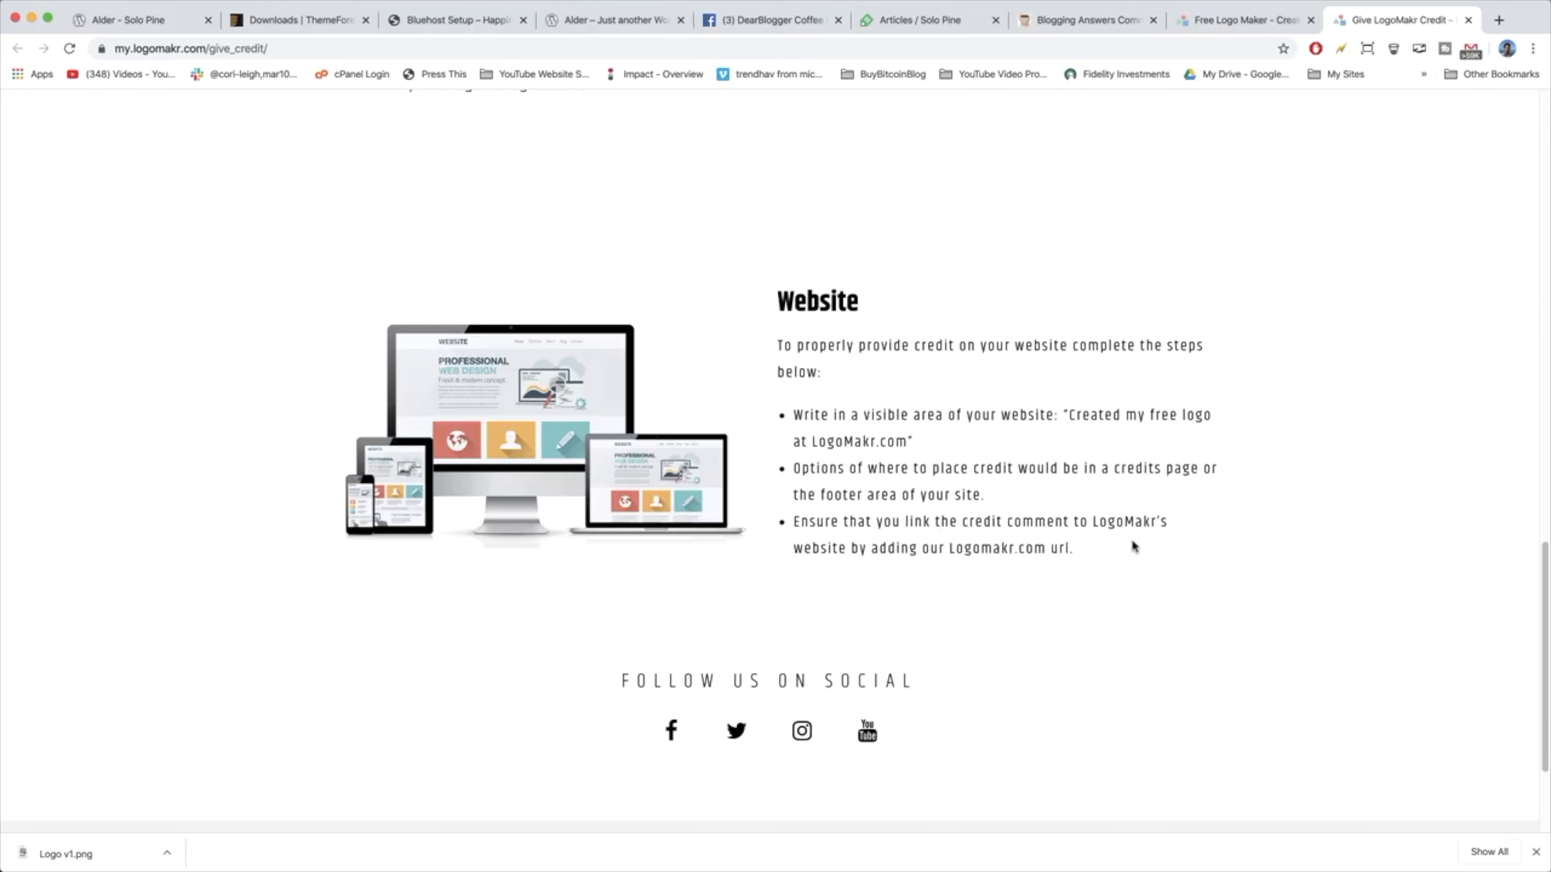
click(459, 22)
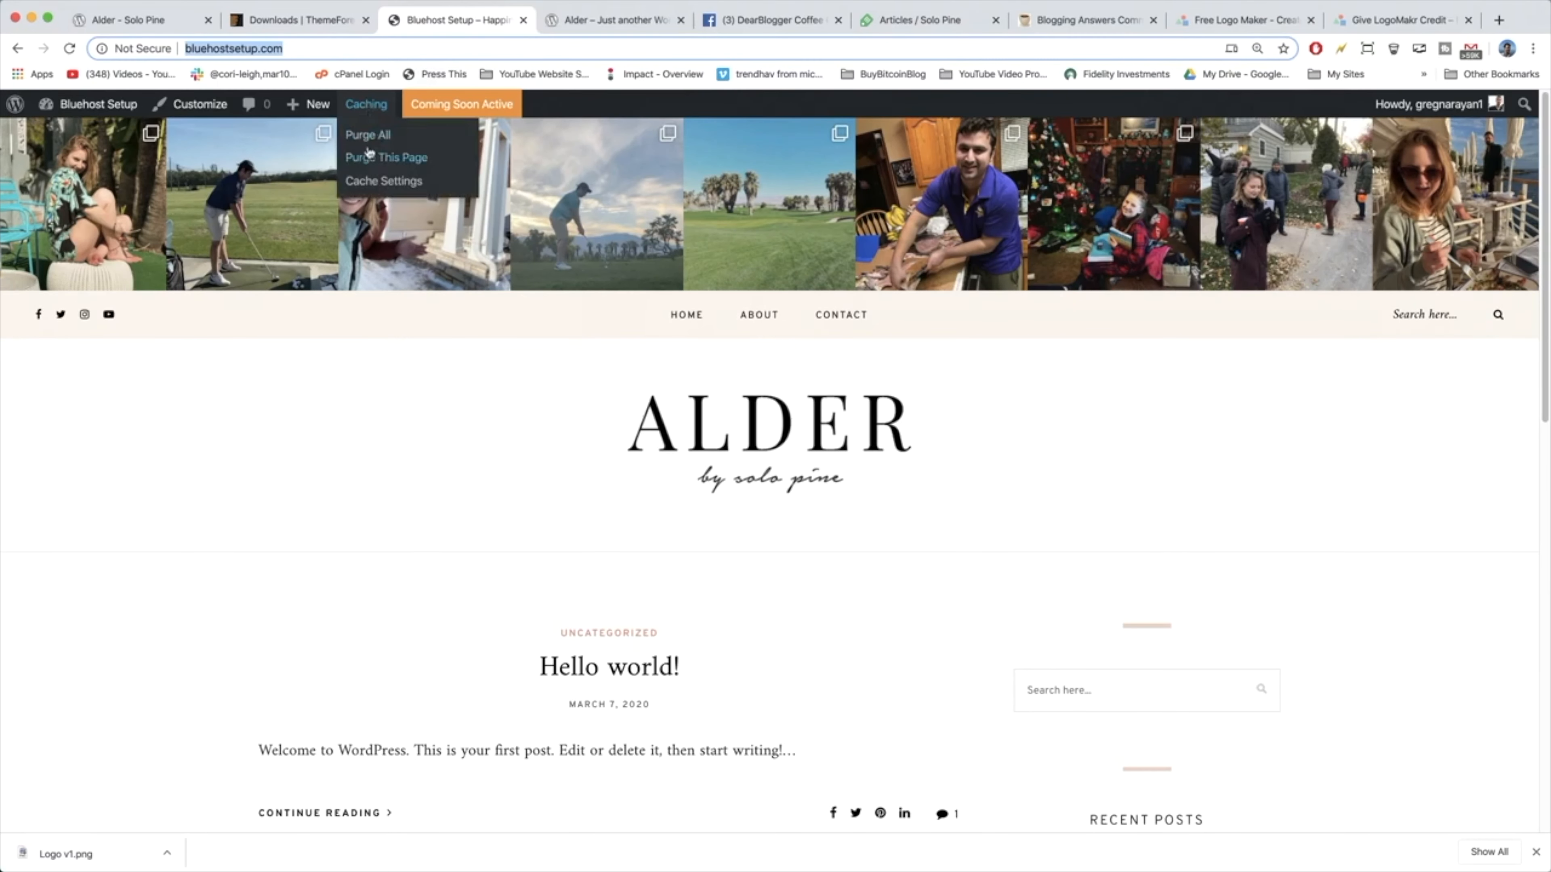
Create a new page titled 'Credits' and paste the credit sentence into its body.
mouse_move(308, 105)
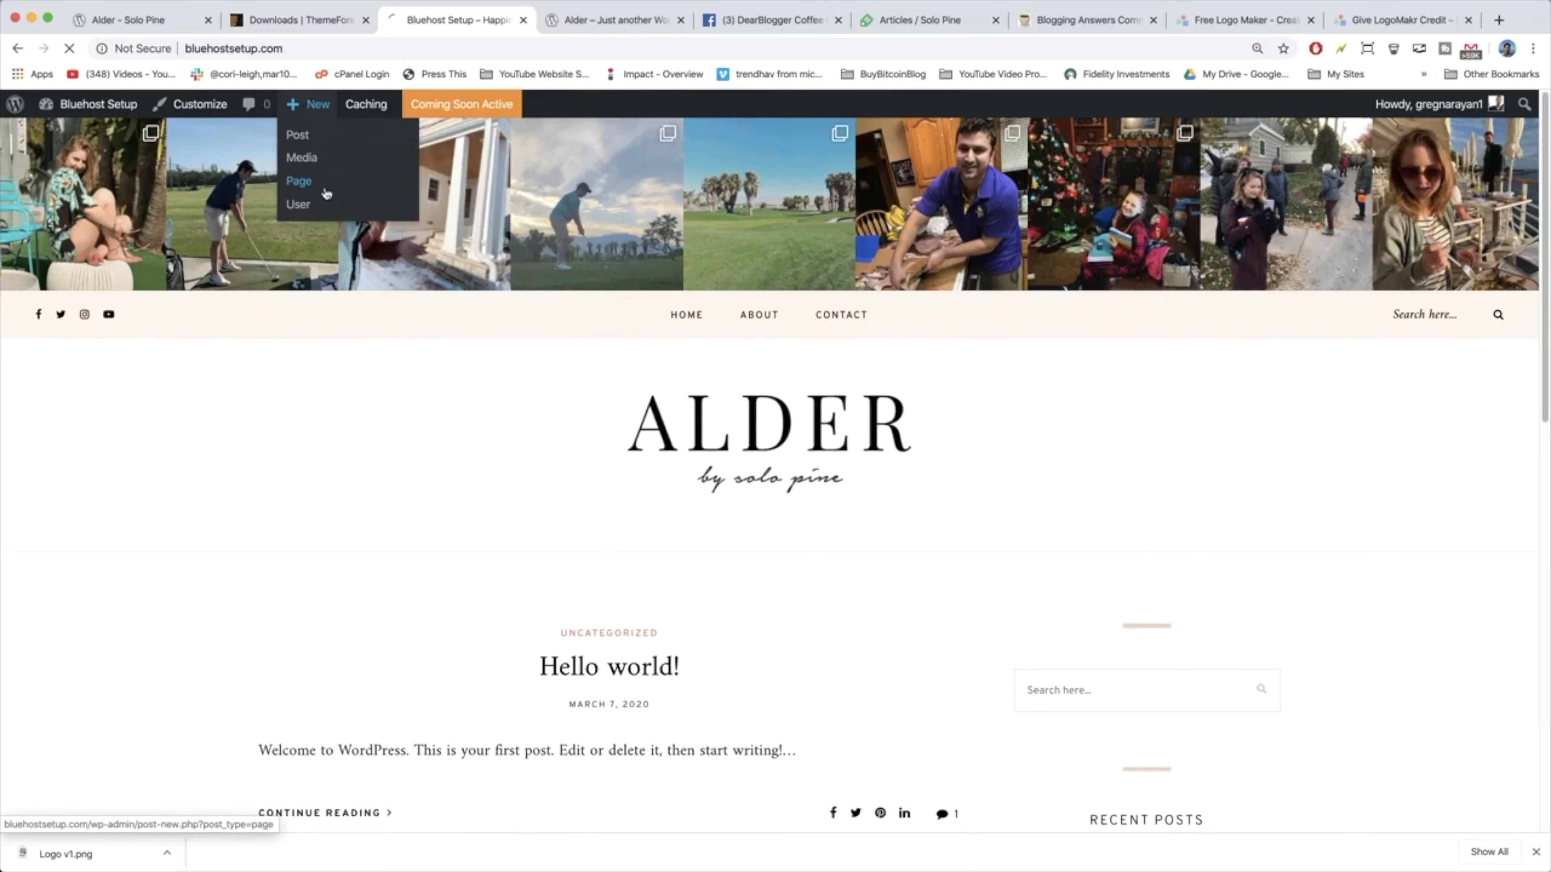
click(298, 181)
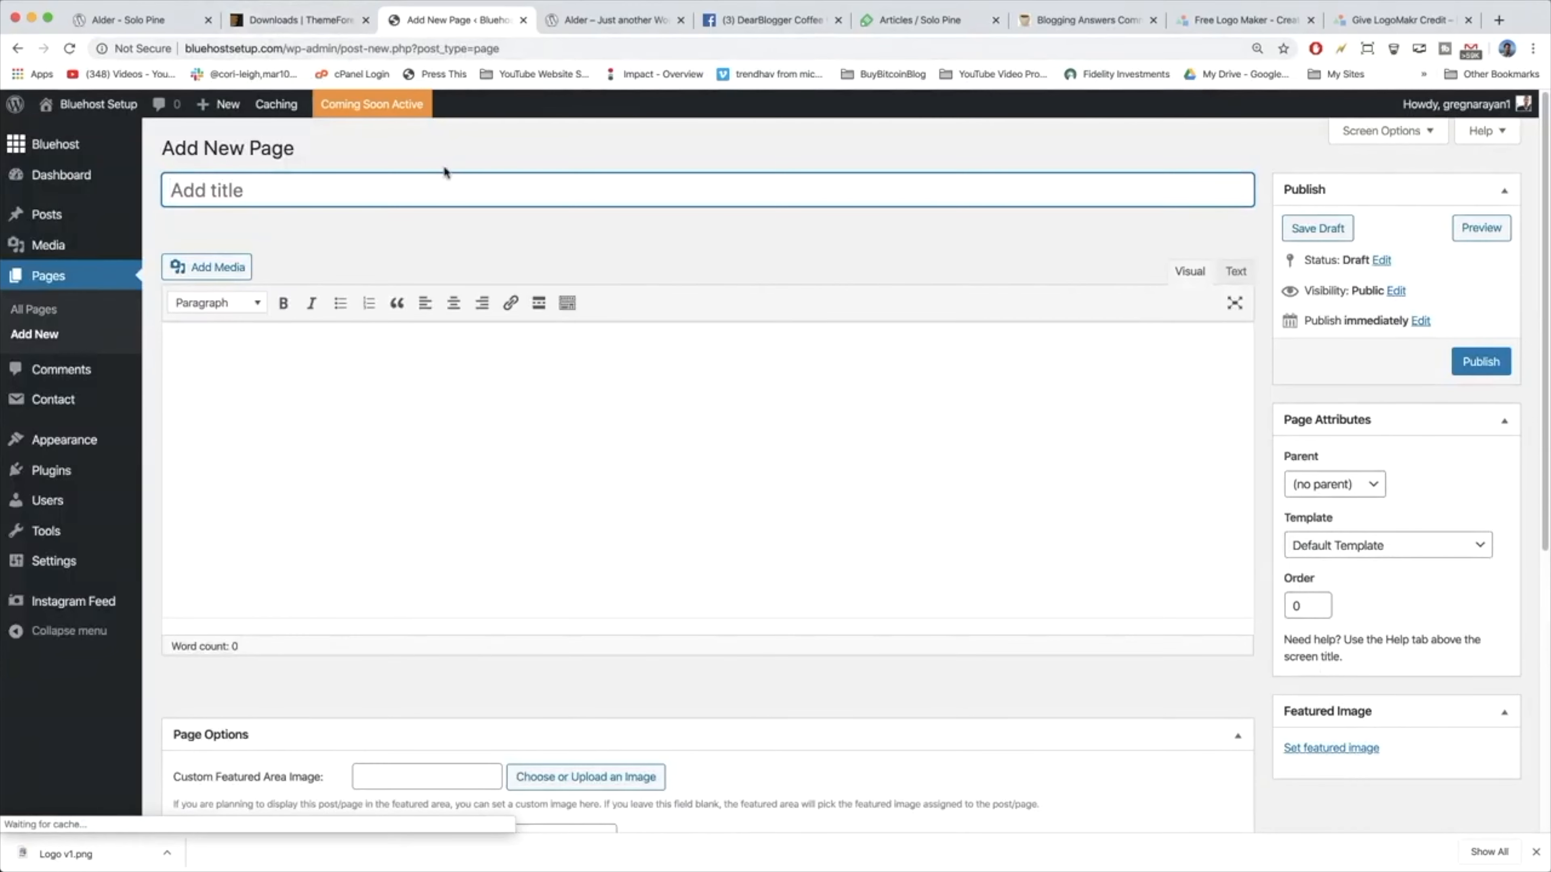
text(Credits)
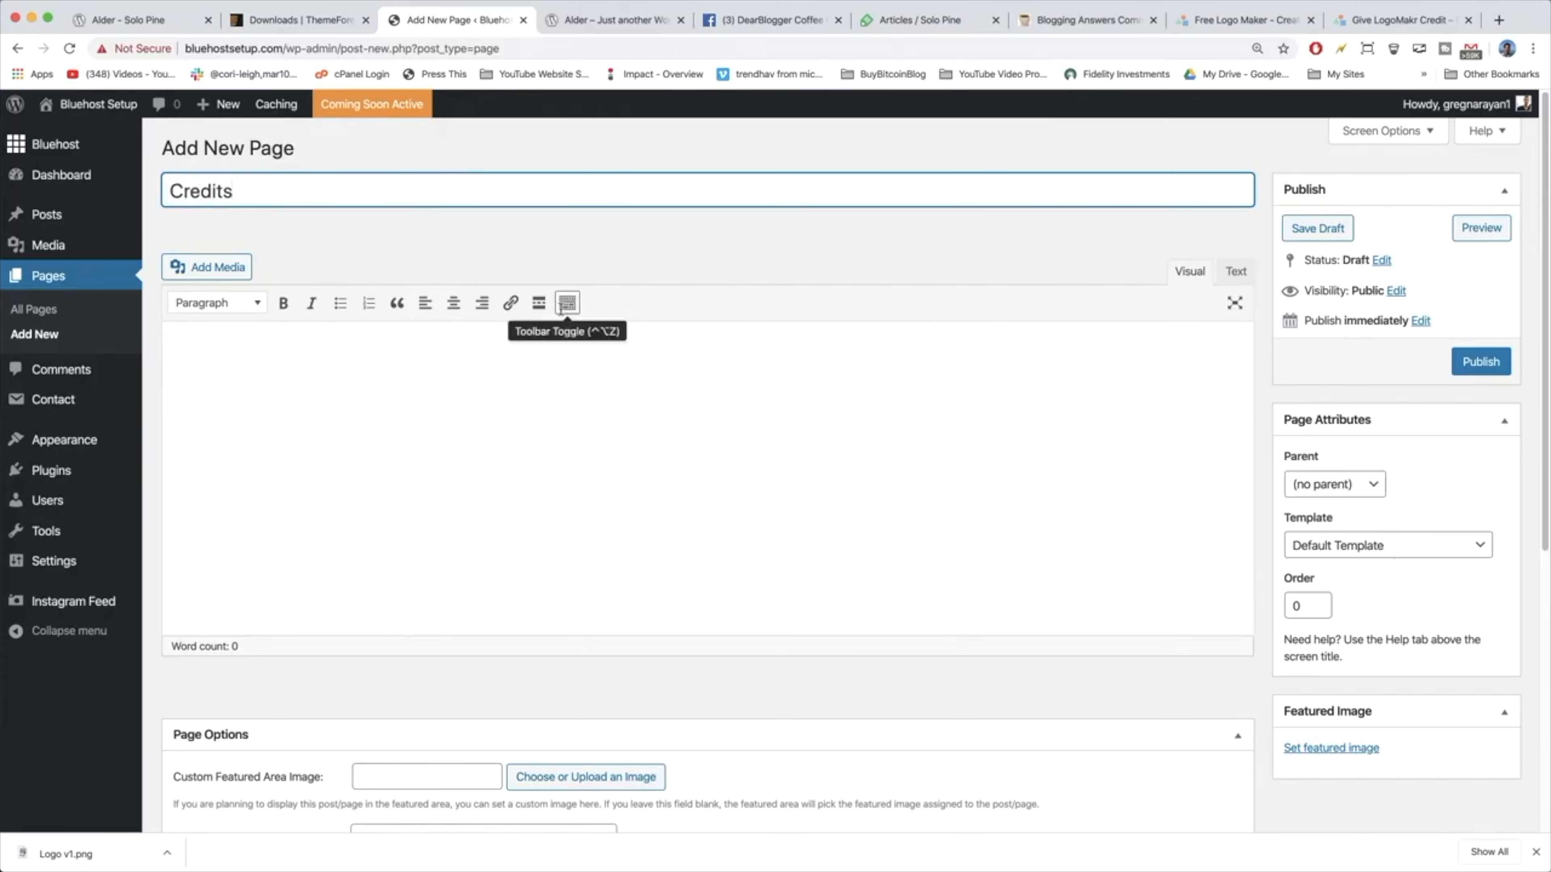
click(601, 394)
right_click(583, 391)
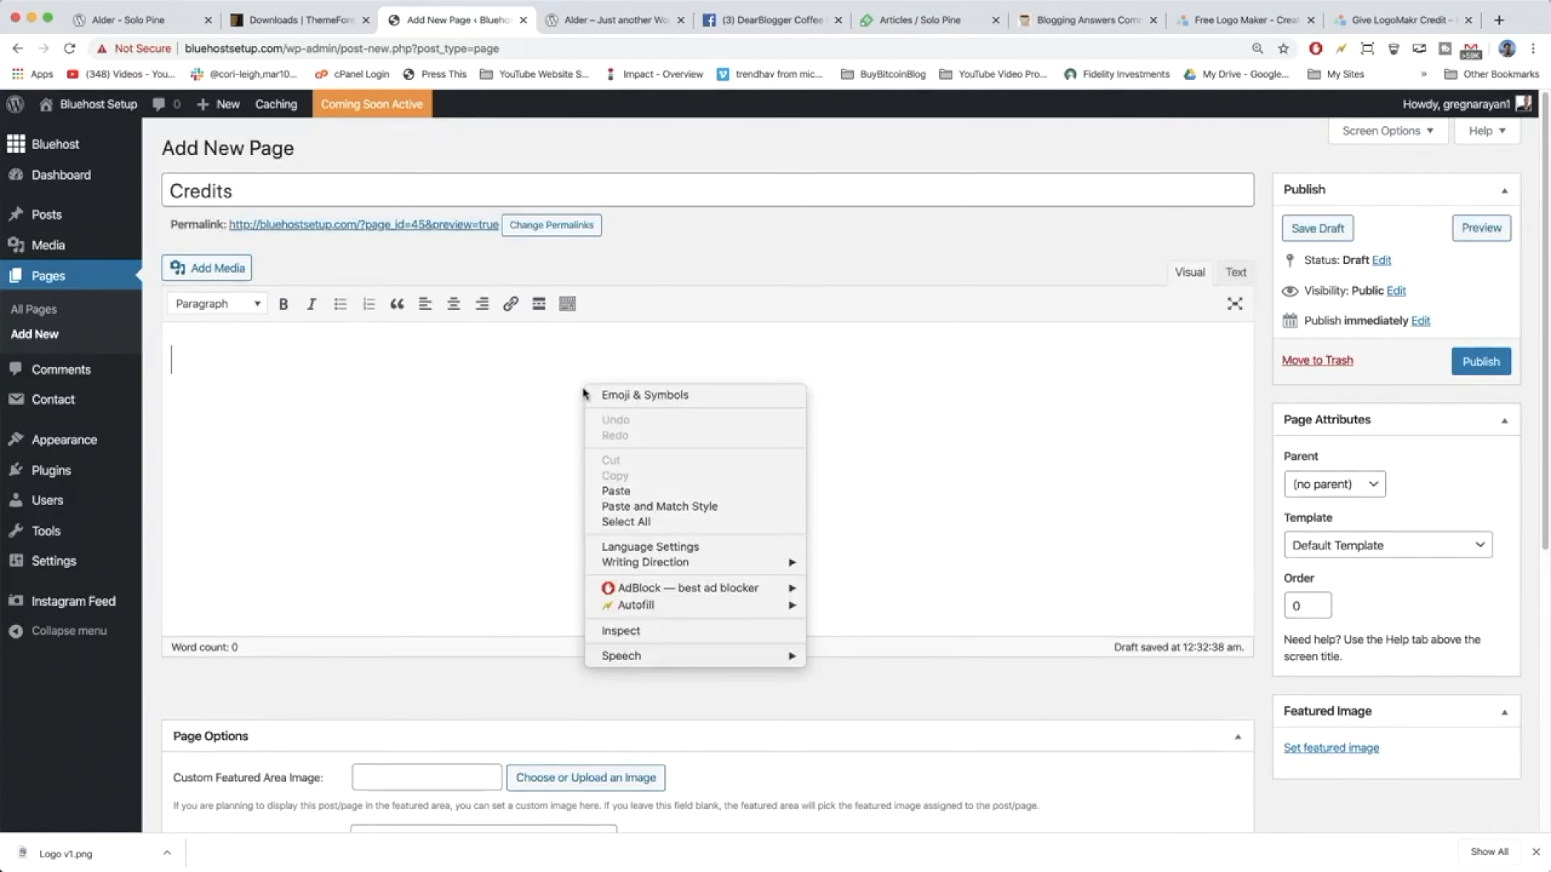
click(617, 491)
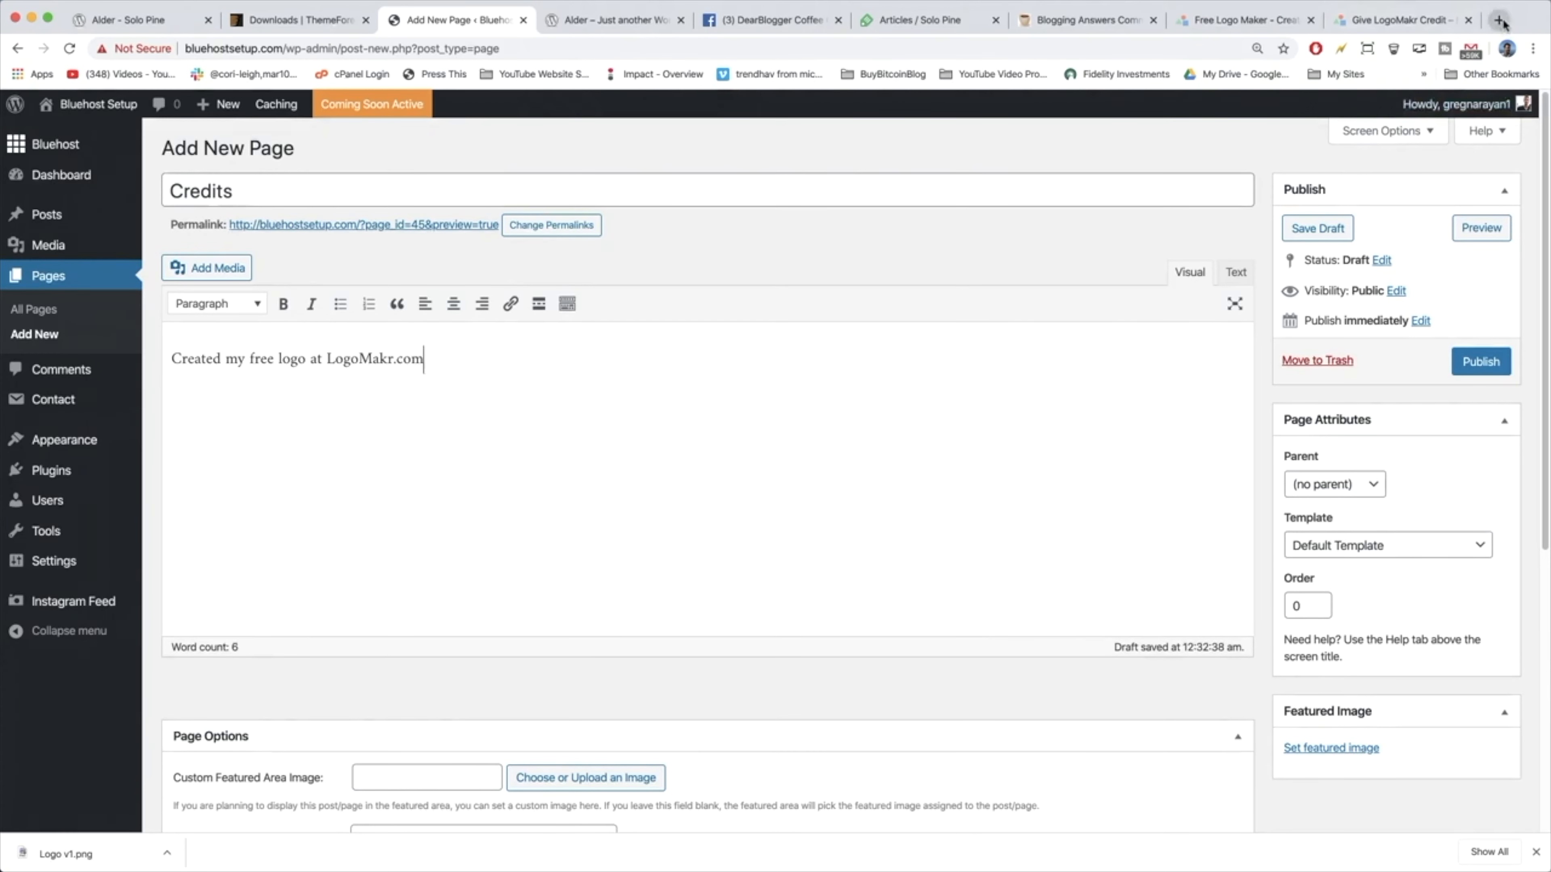
Copy the logomakr.com address from a new tab, then select the credit sentence on the Credits page.
click(1404, 21)
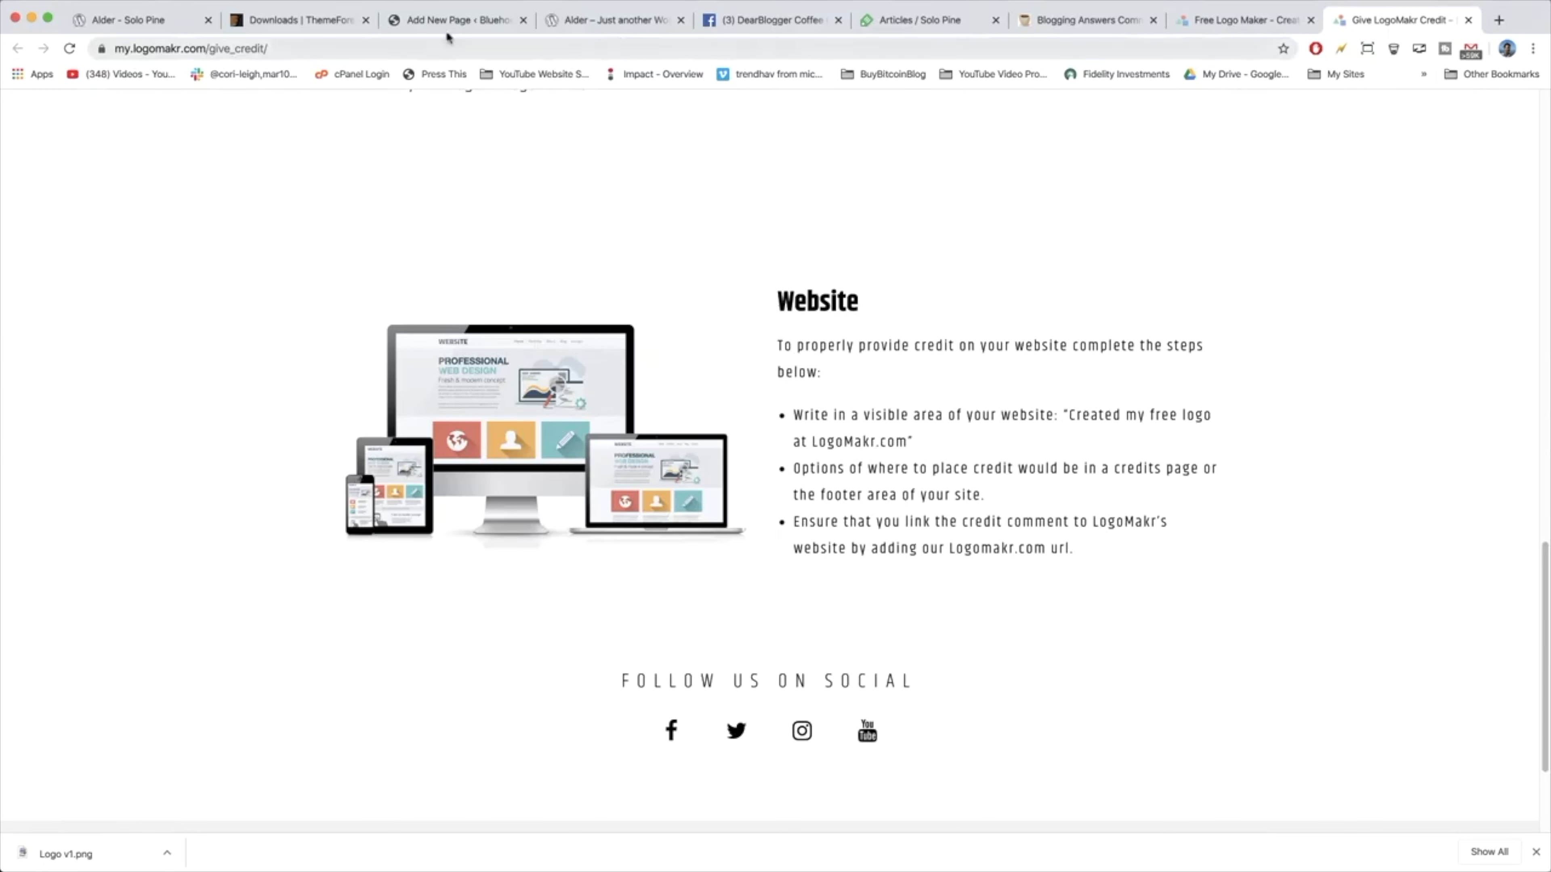
text(logo)
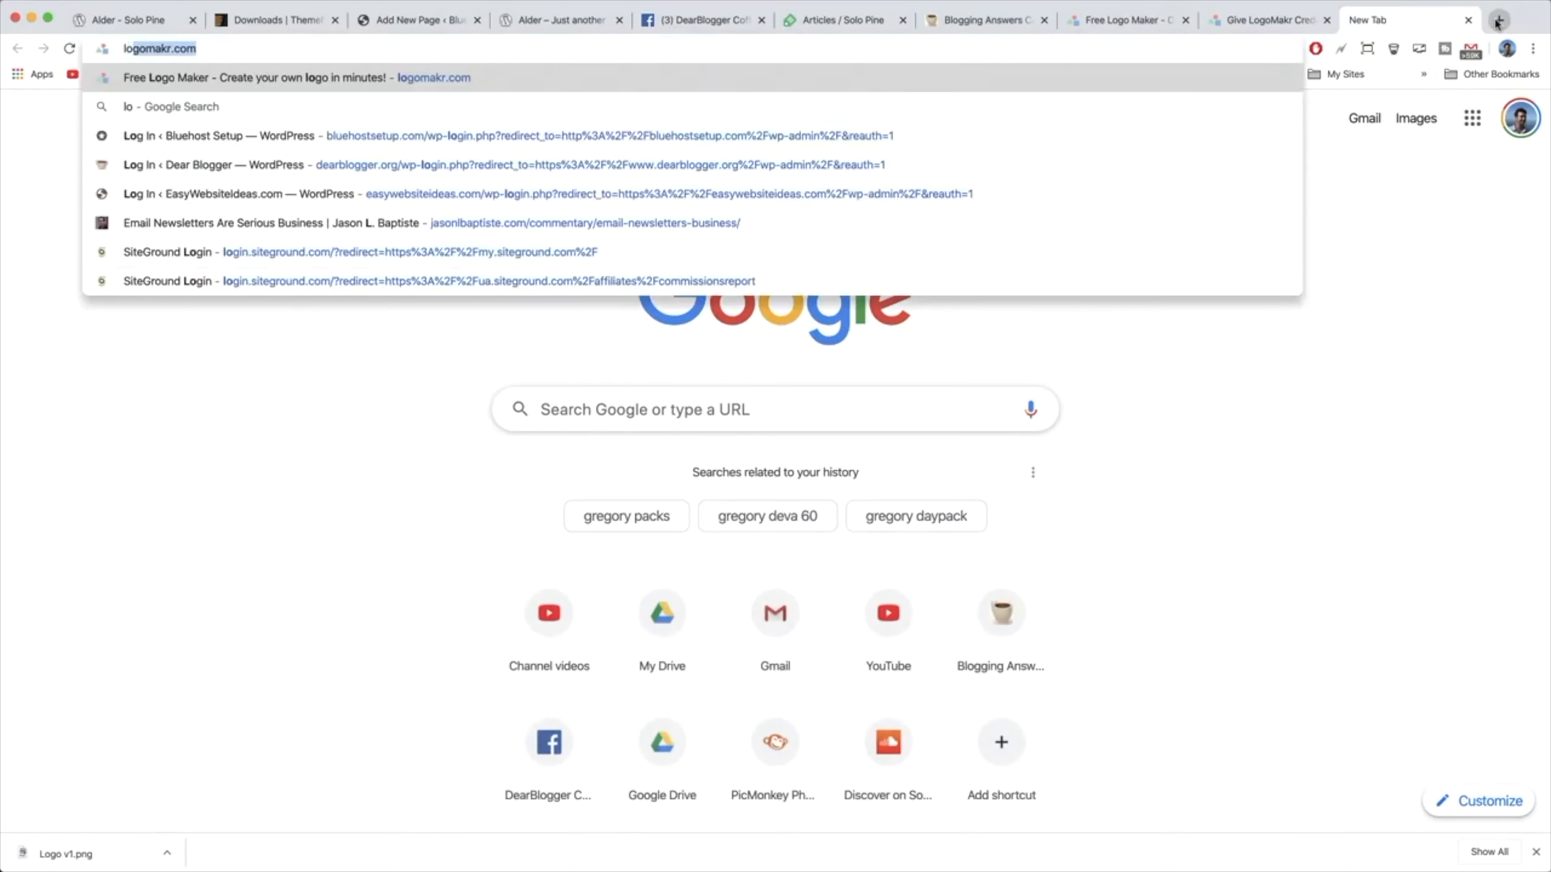
triple_click(718, 57)
right_click(186, 47)
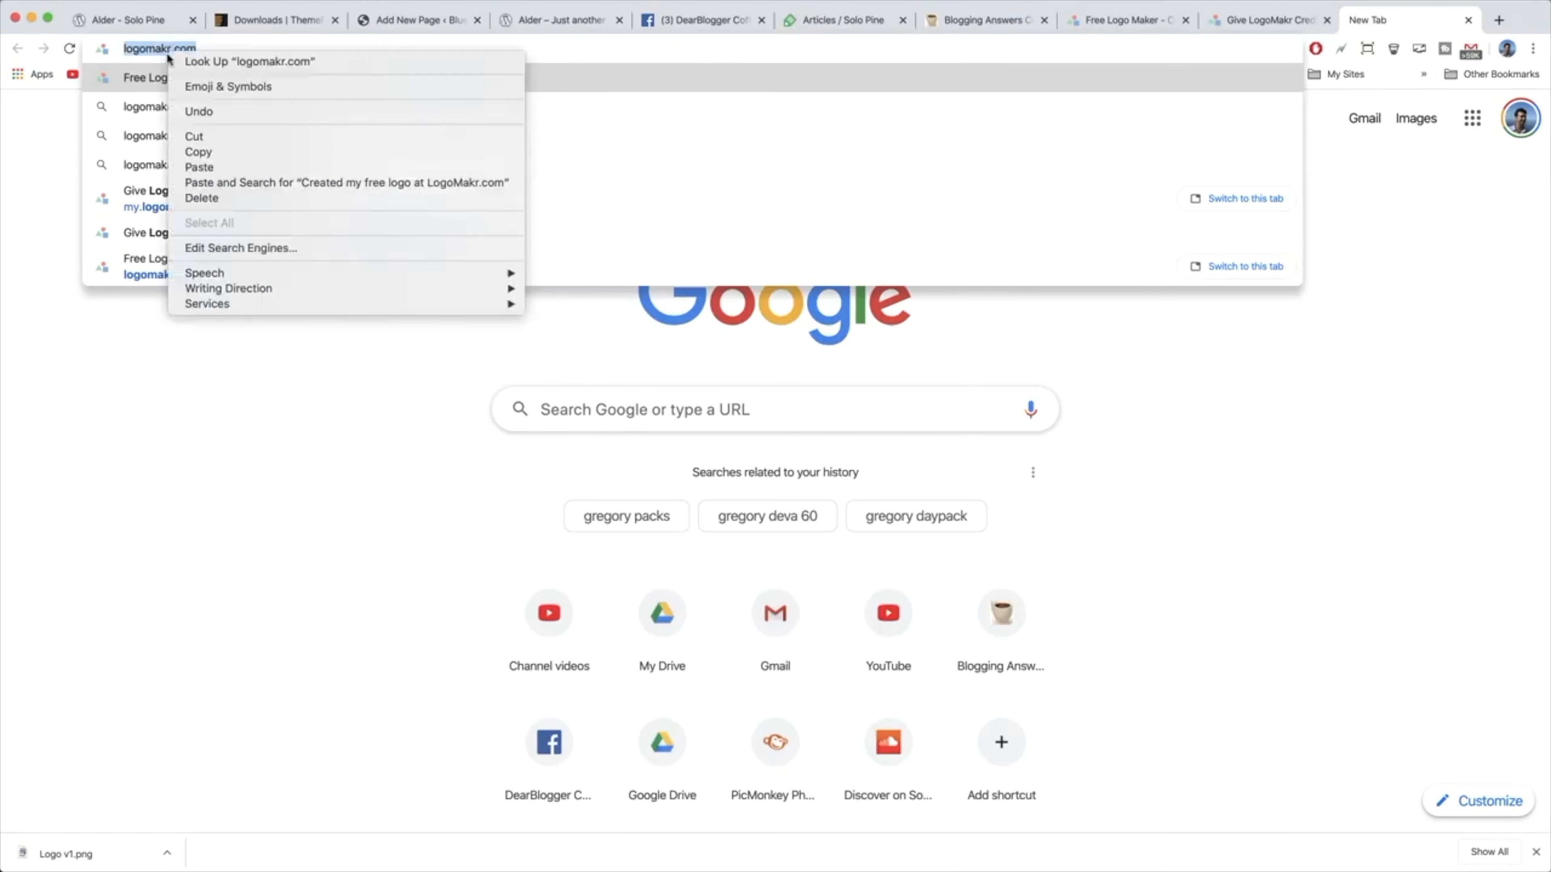
click(226, 150)
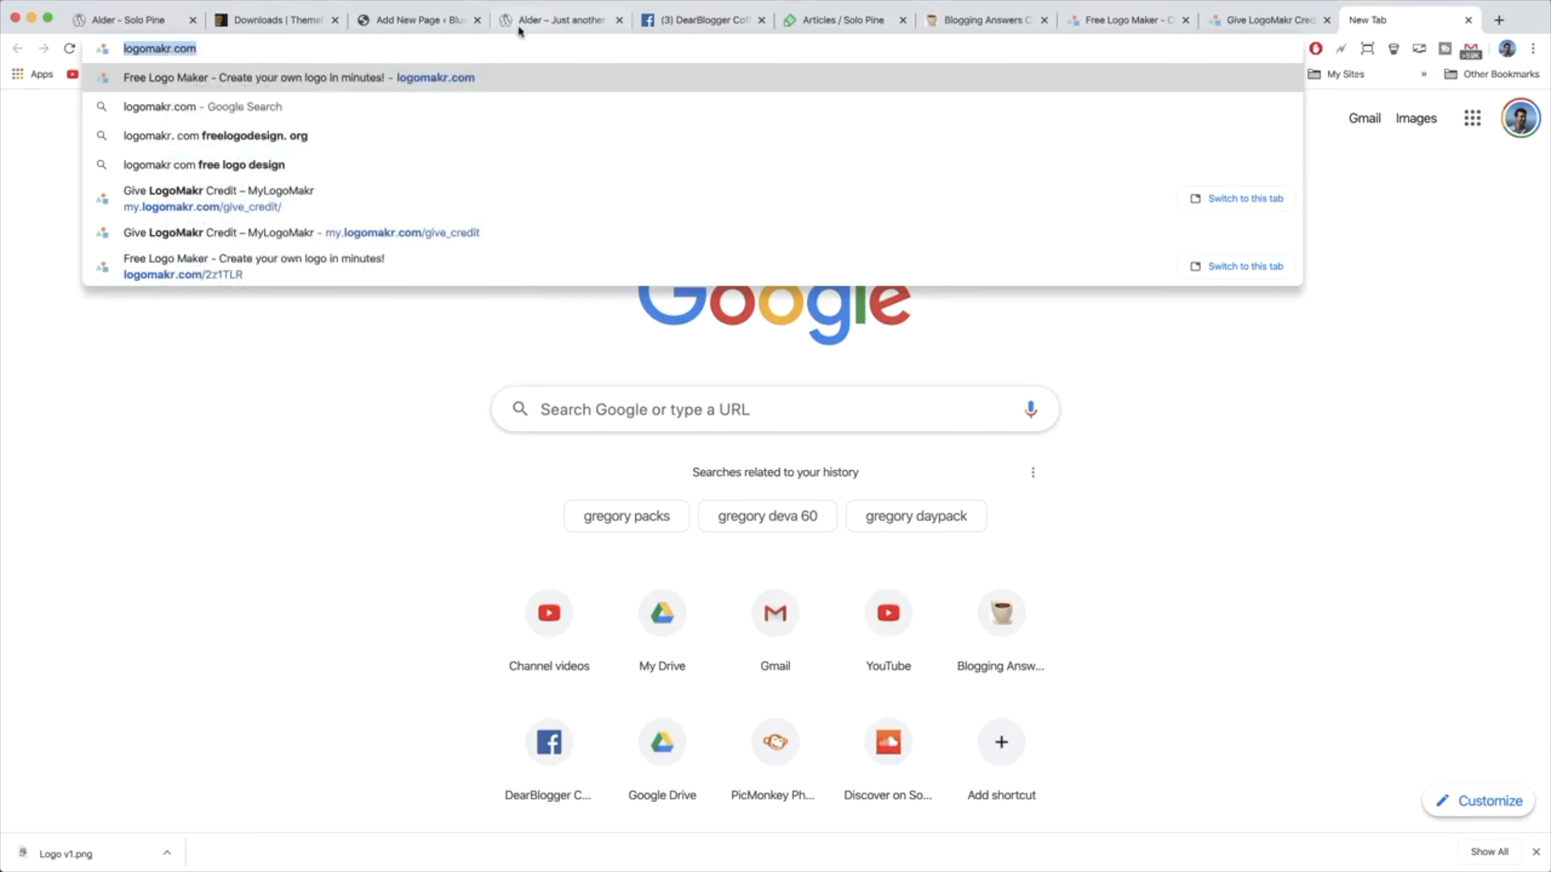
click(395, 23)
drag(437, 354, 137, 345)
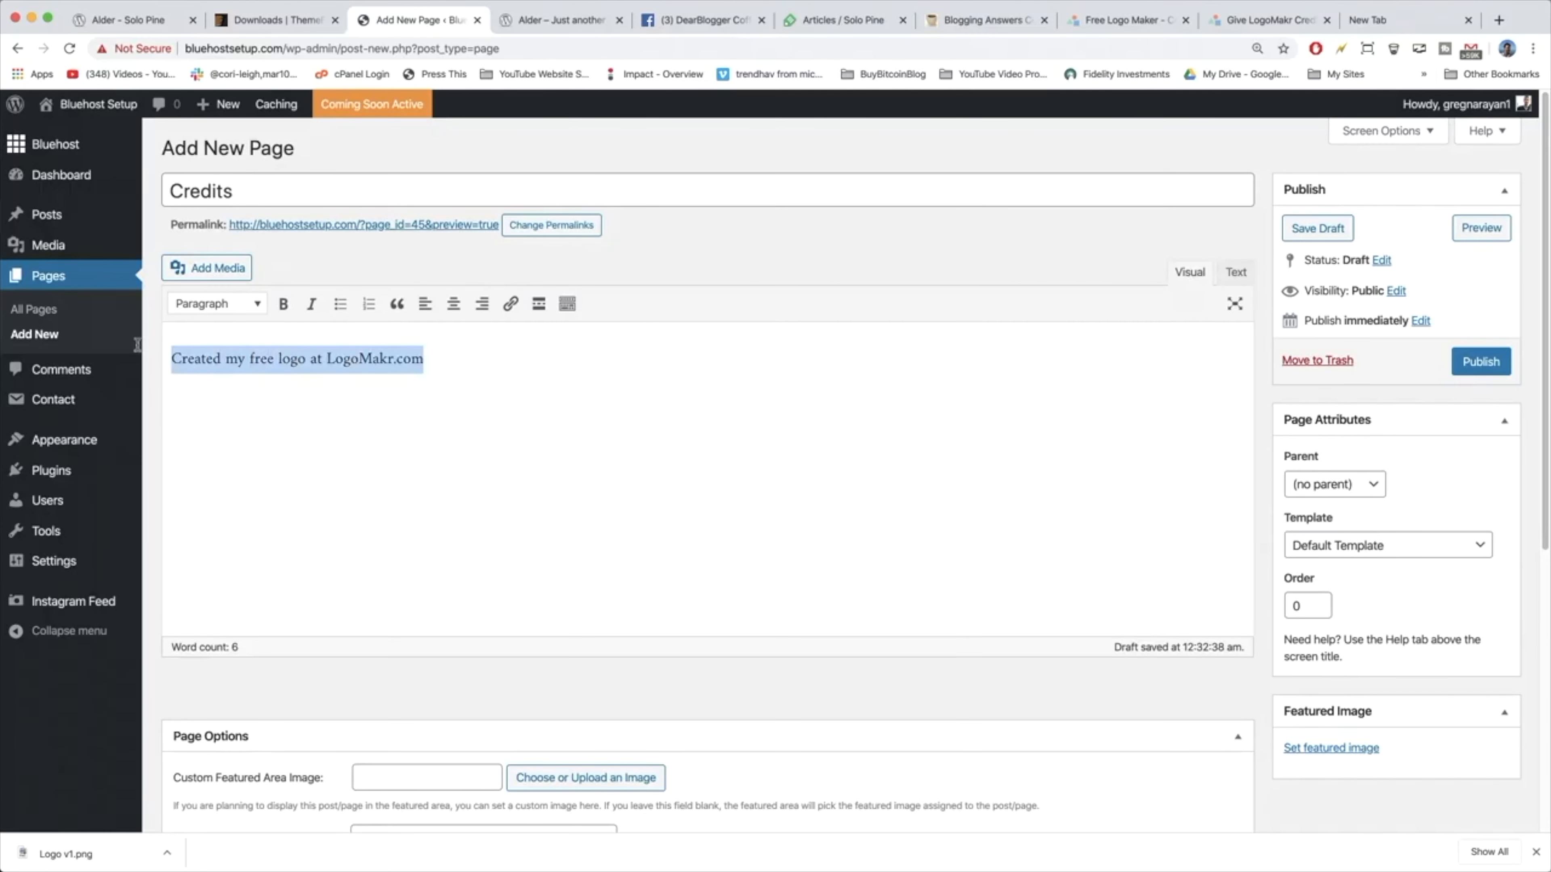
click(509, 304)
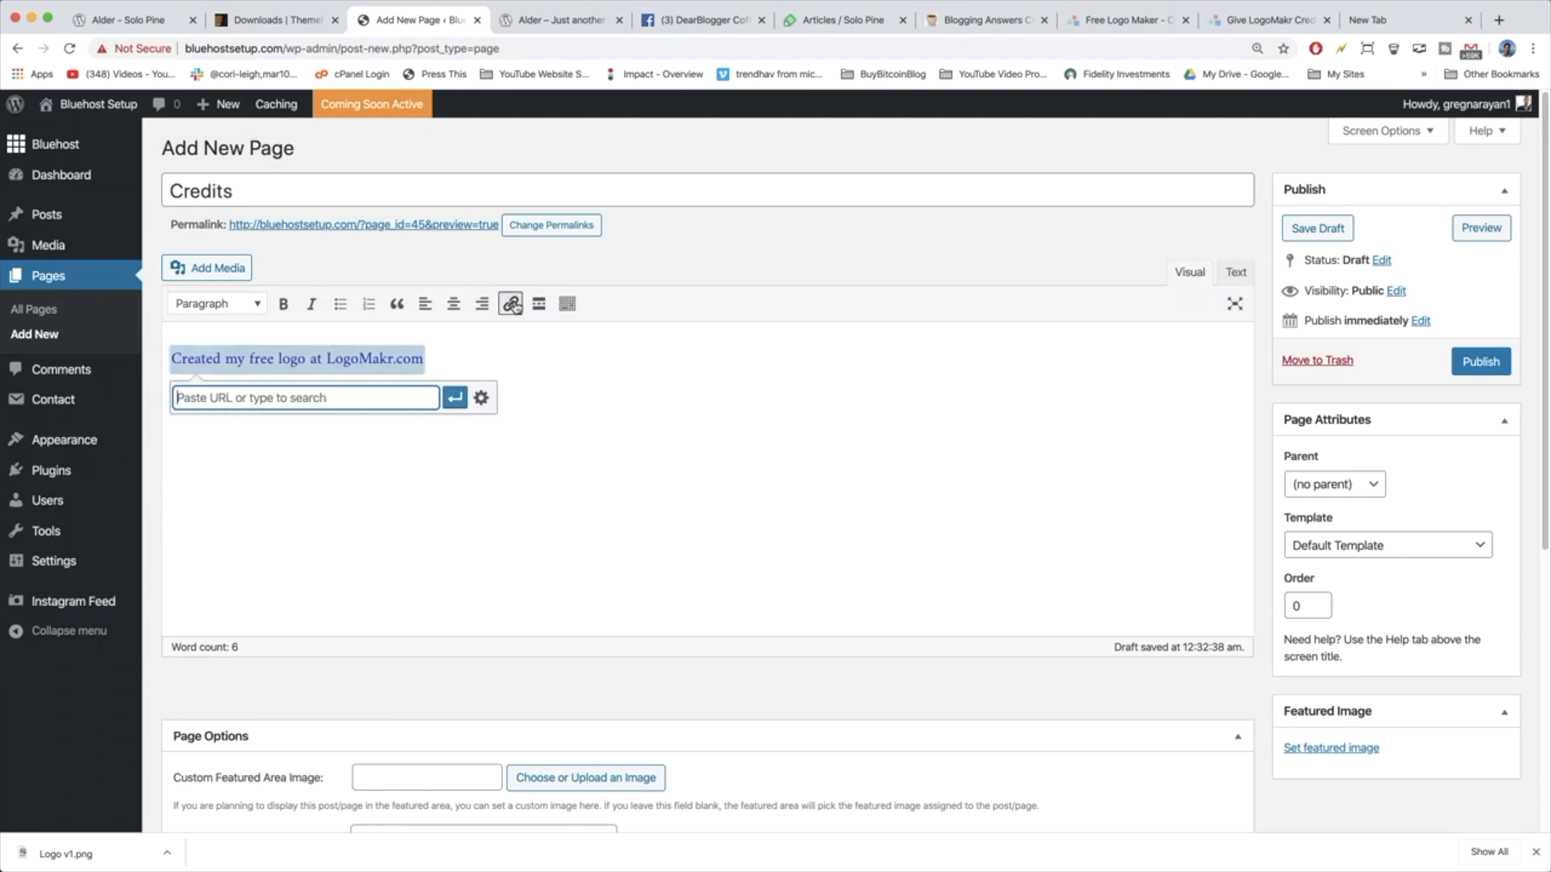
right_click(237, 402)
click(267, 503)
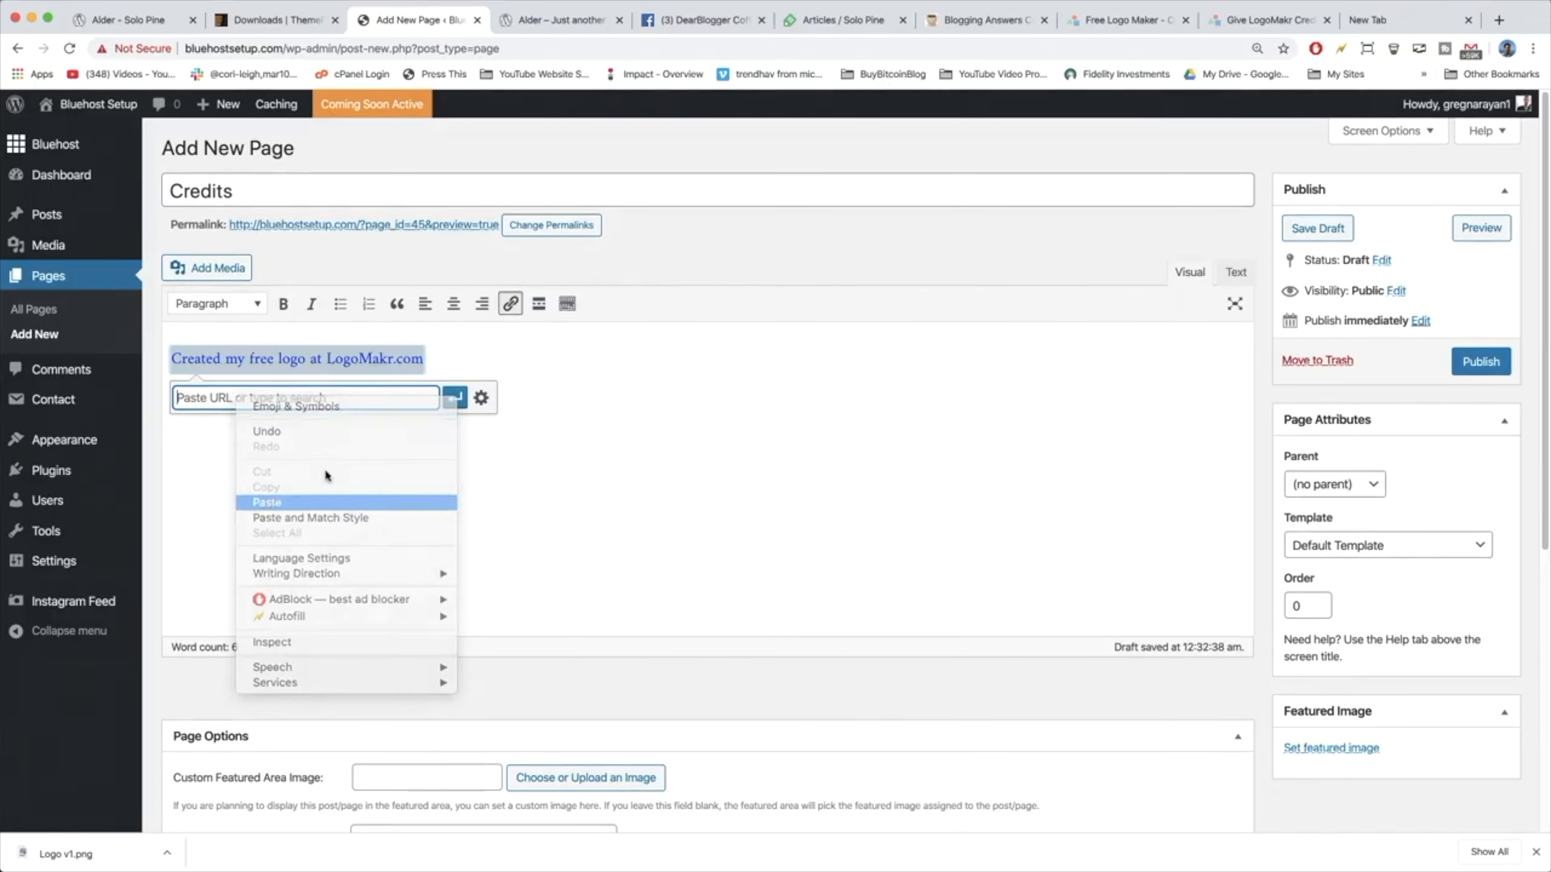
click(483, 398)
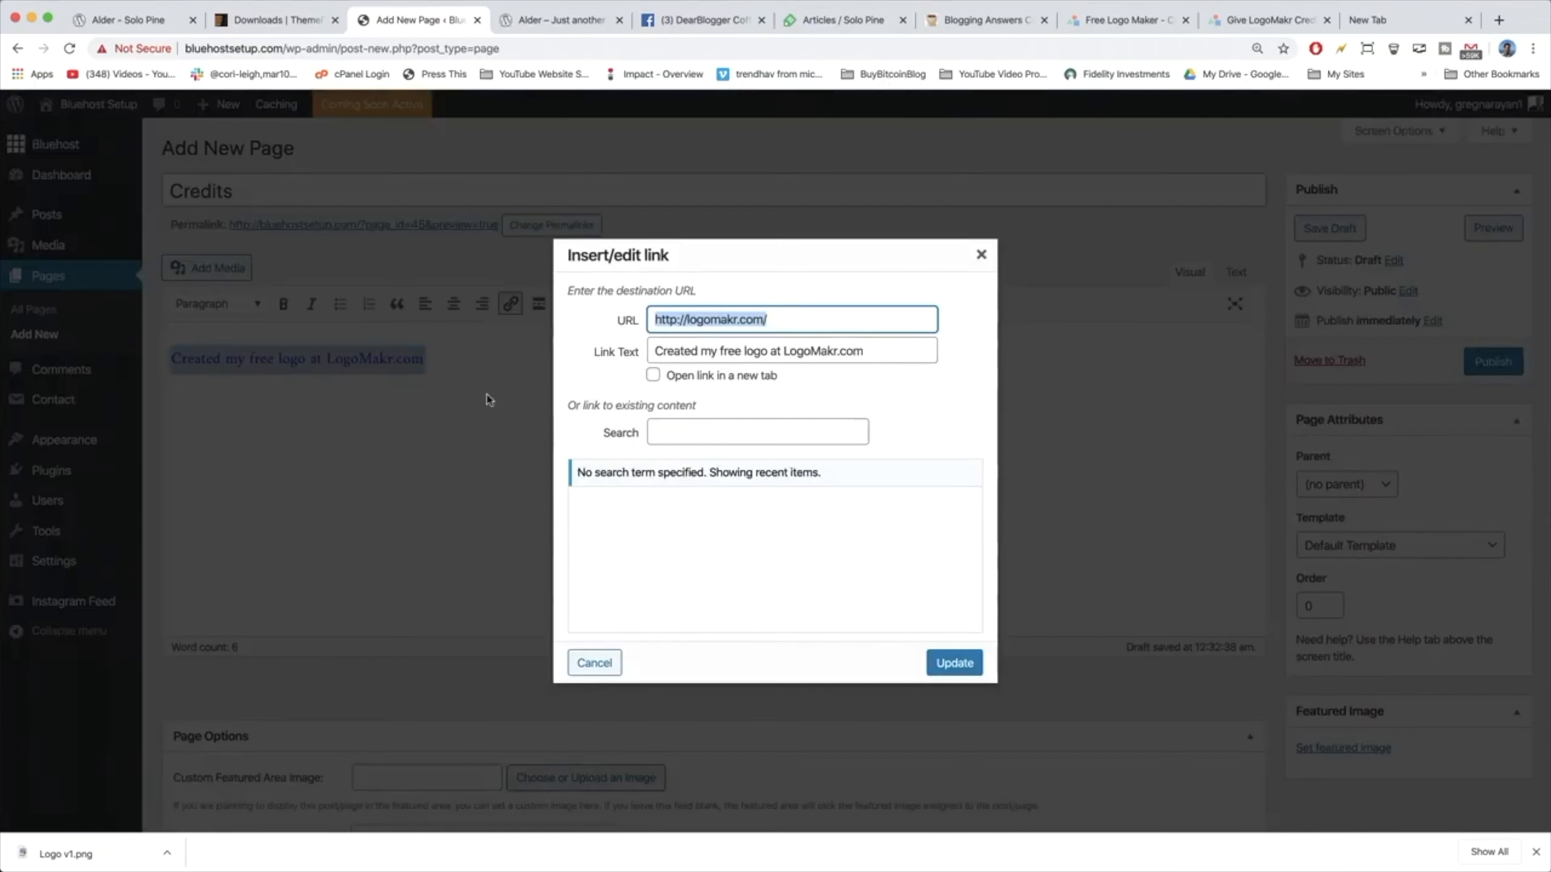
click(728, 379)
click(956, 664)
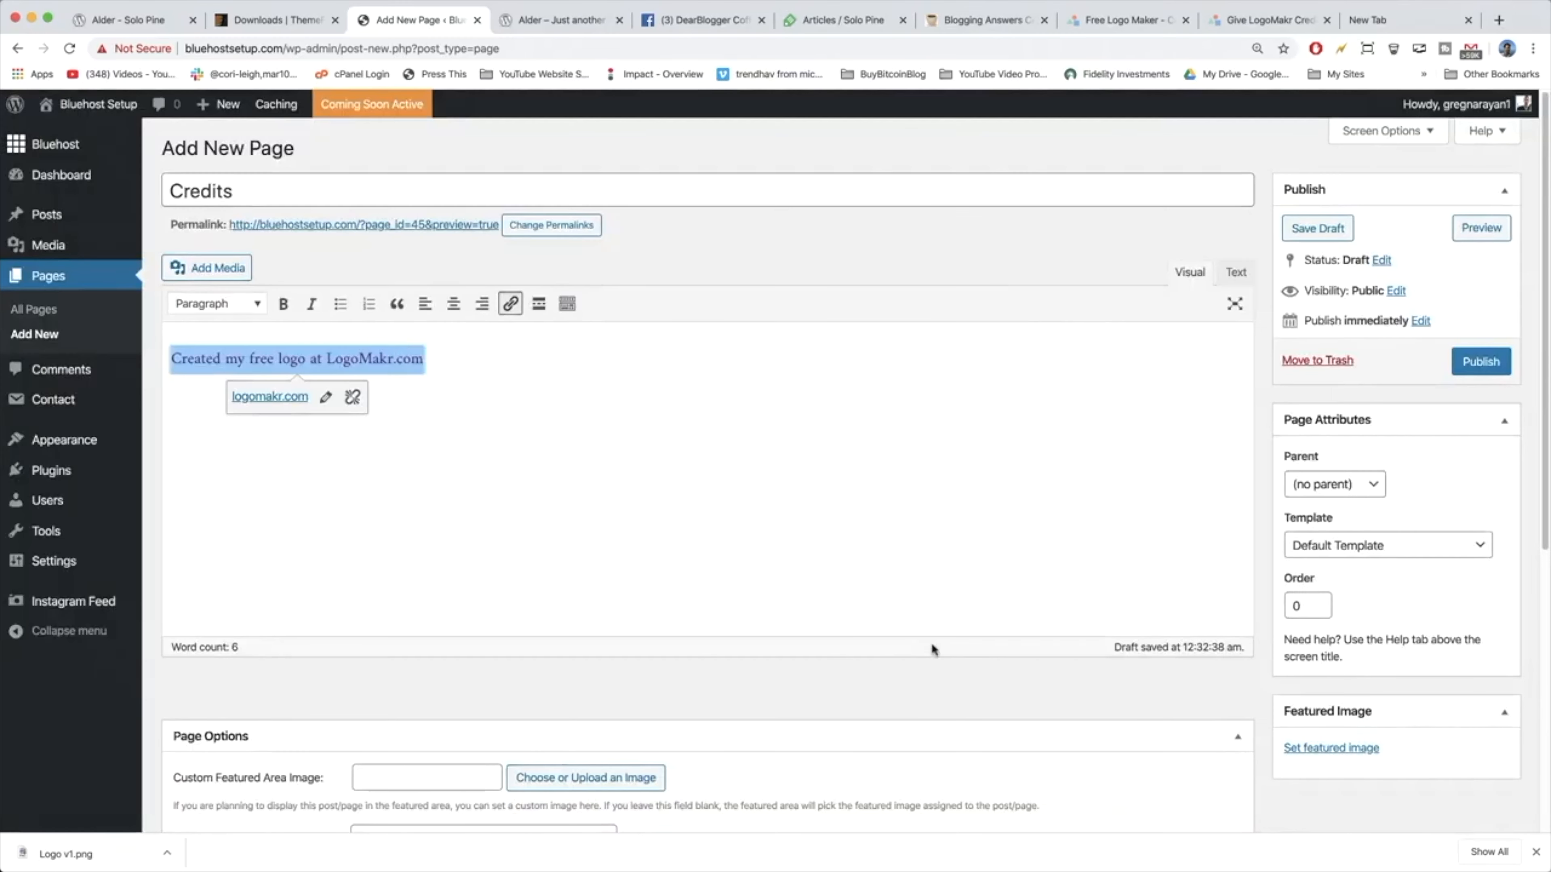
Publish the Credits page and recheck LogoMakr's crediting instructions.
click(1482, 362)
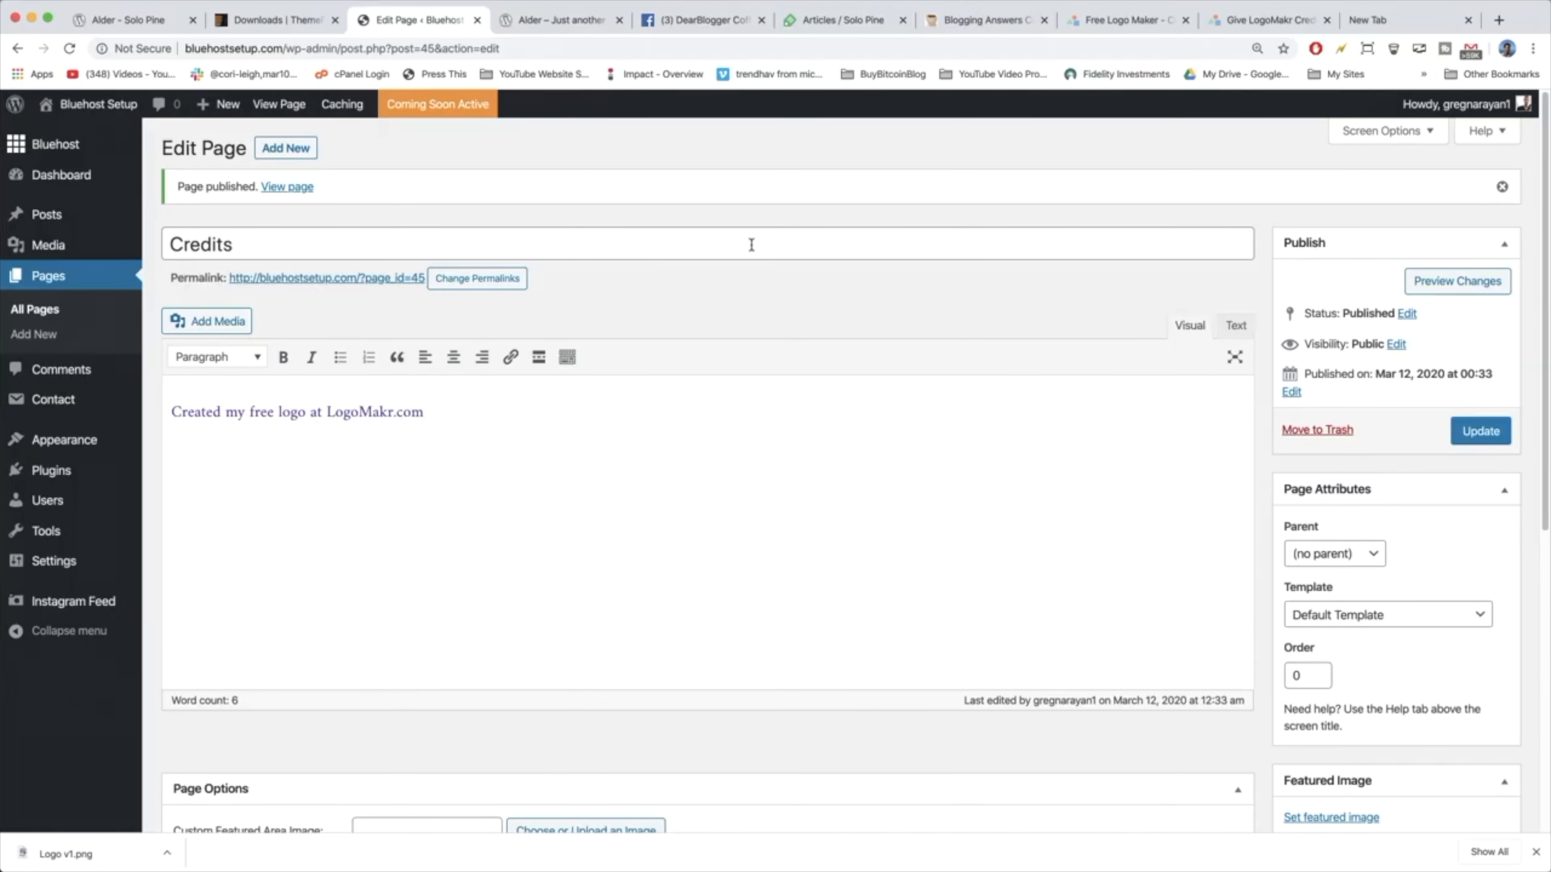
click(1256, 22)
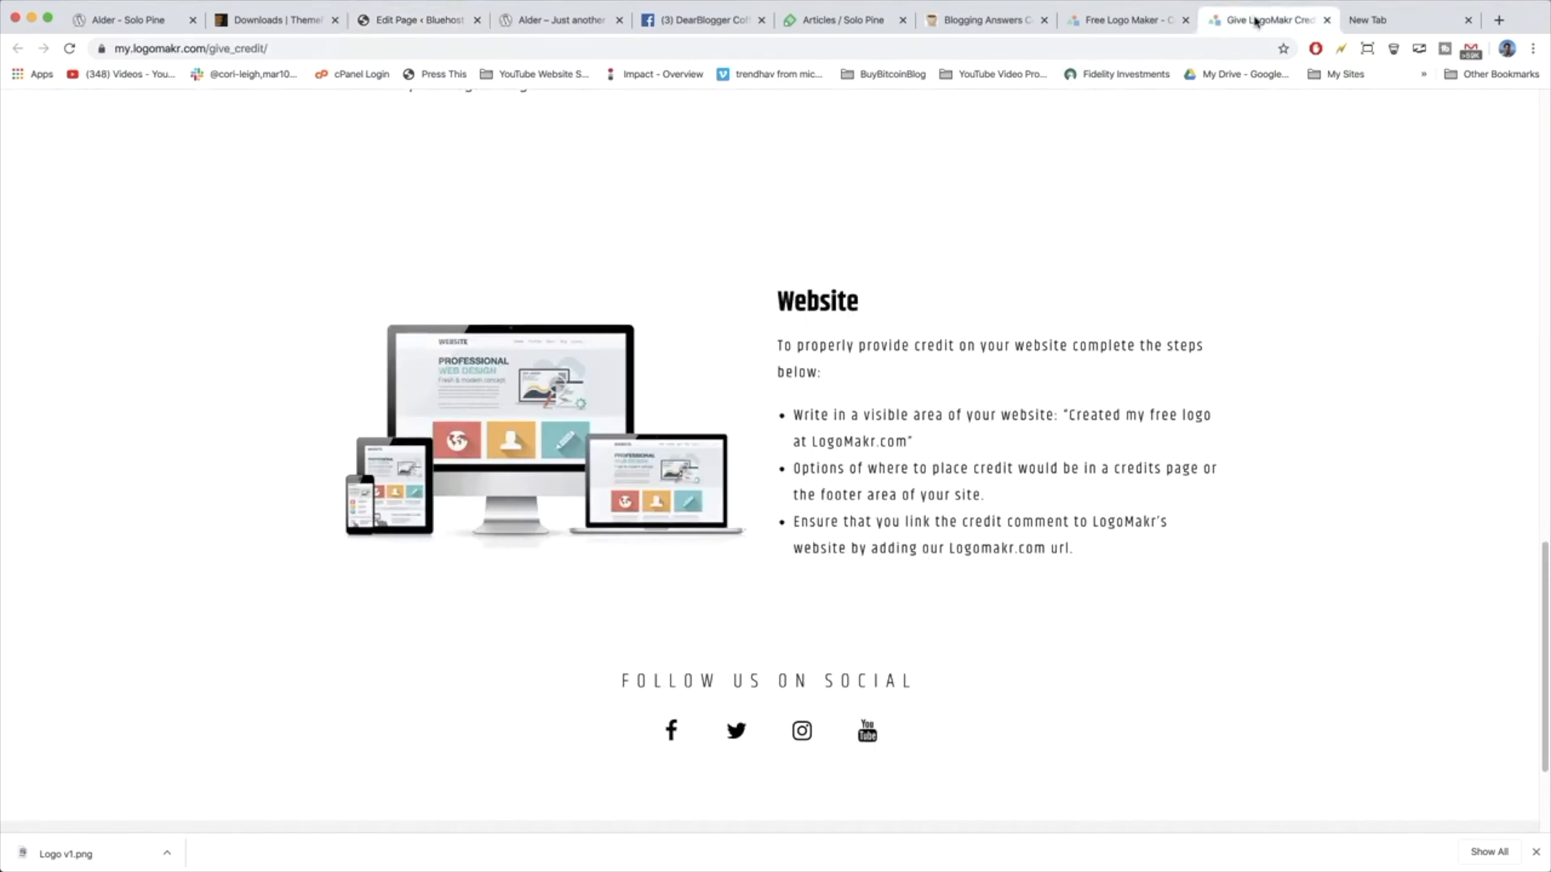
click(437, 22)
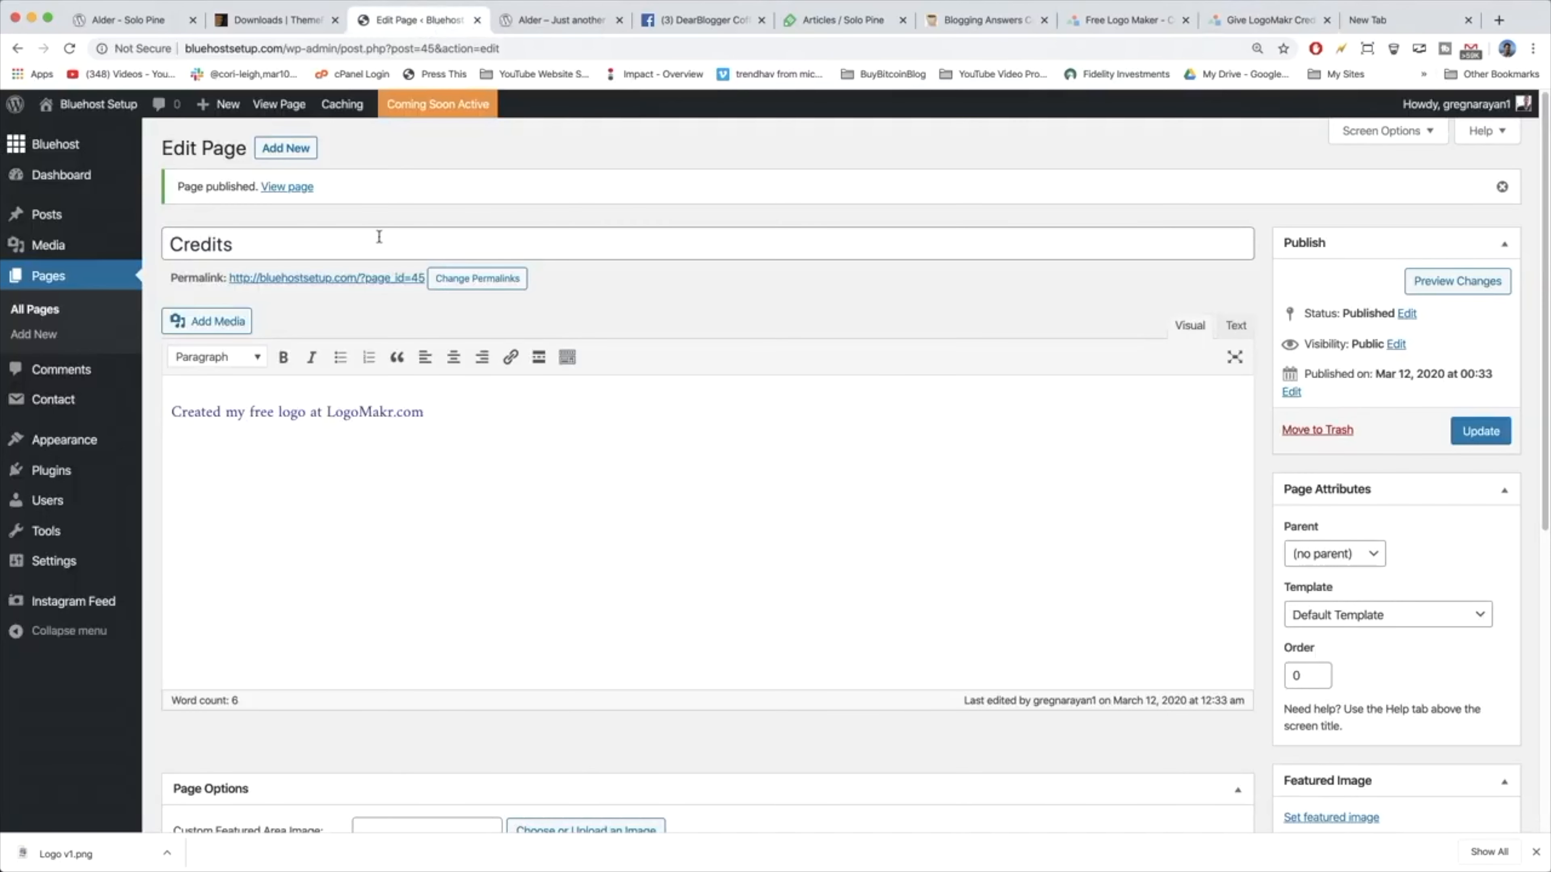
Upload Logo v1.png in the Customizer and set it as the site's header logo.
mouse_move(85, 441)
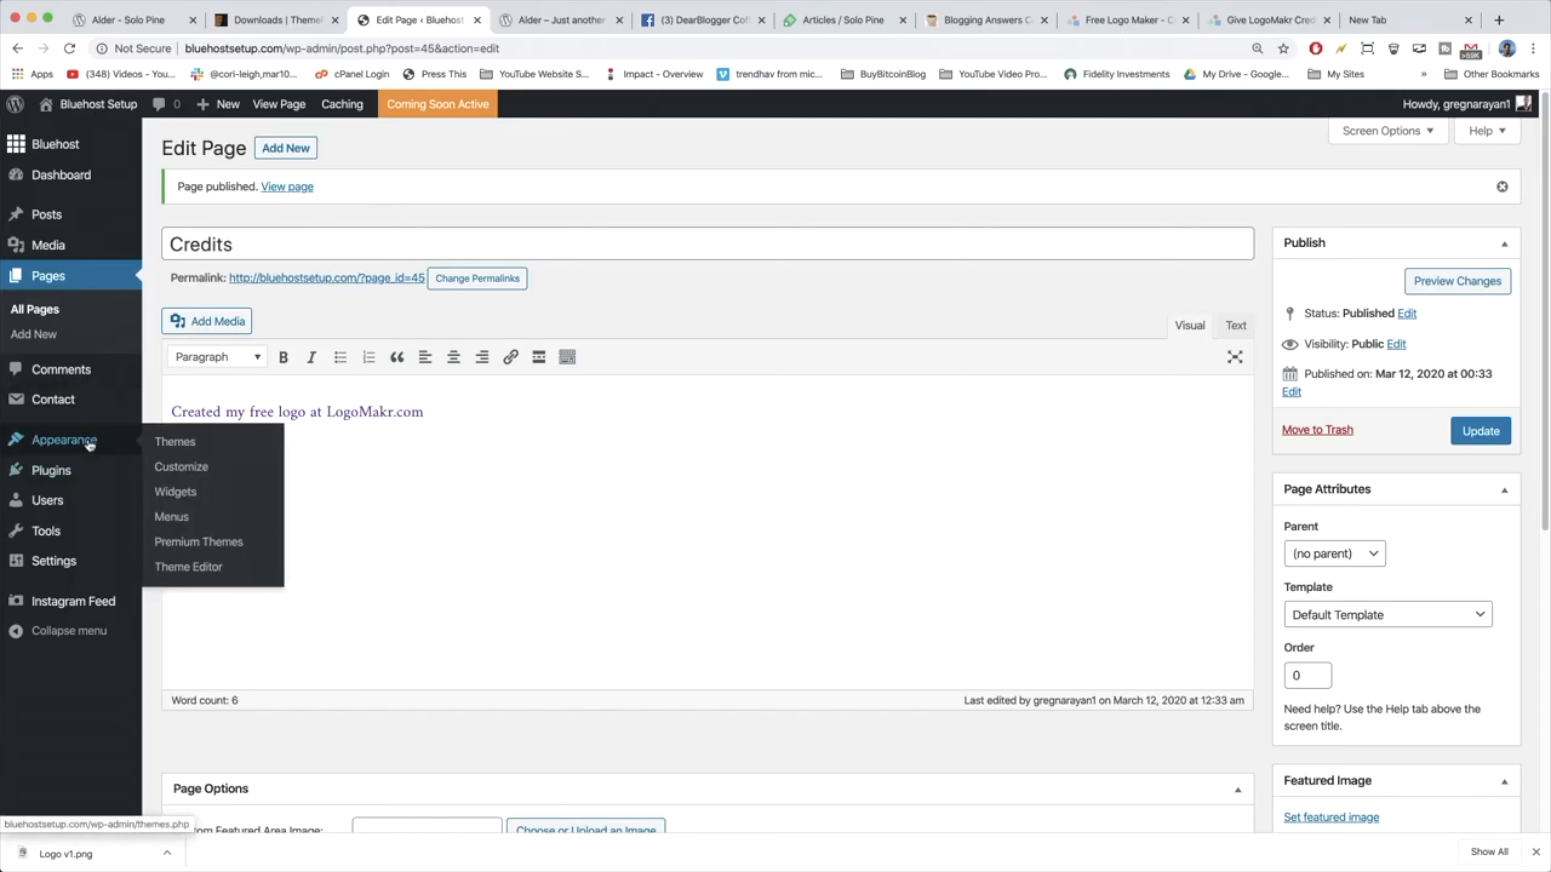
click(212, 472)
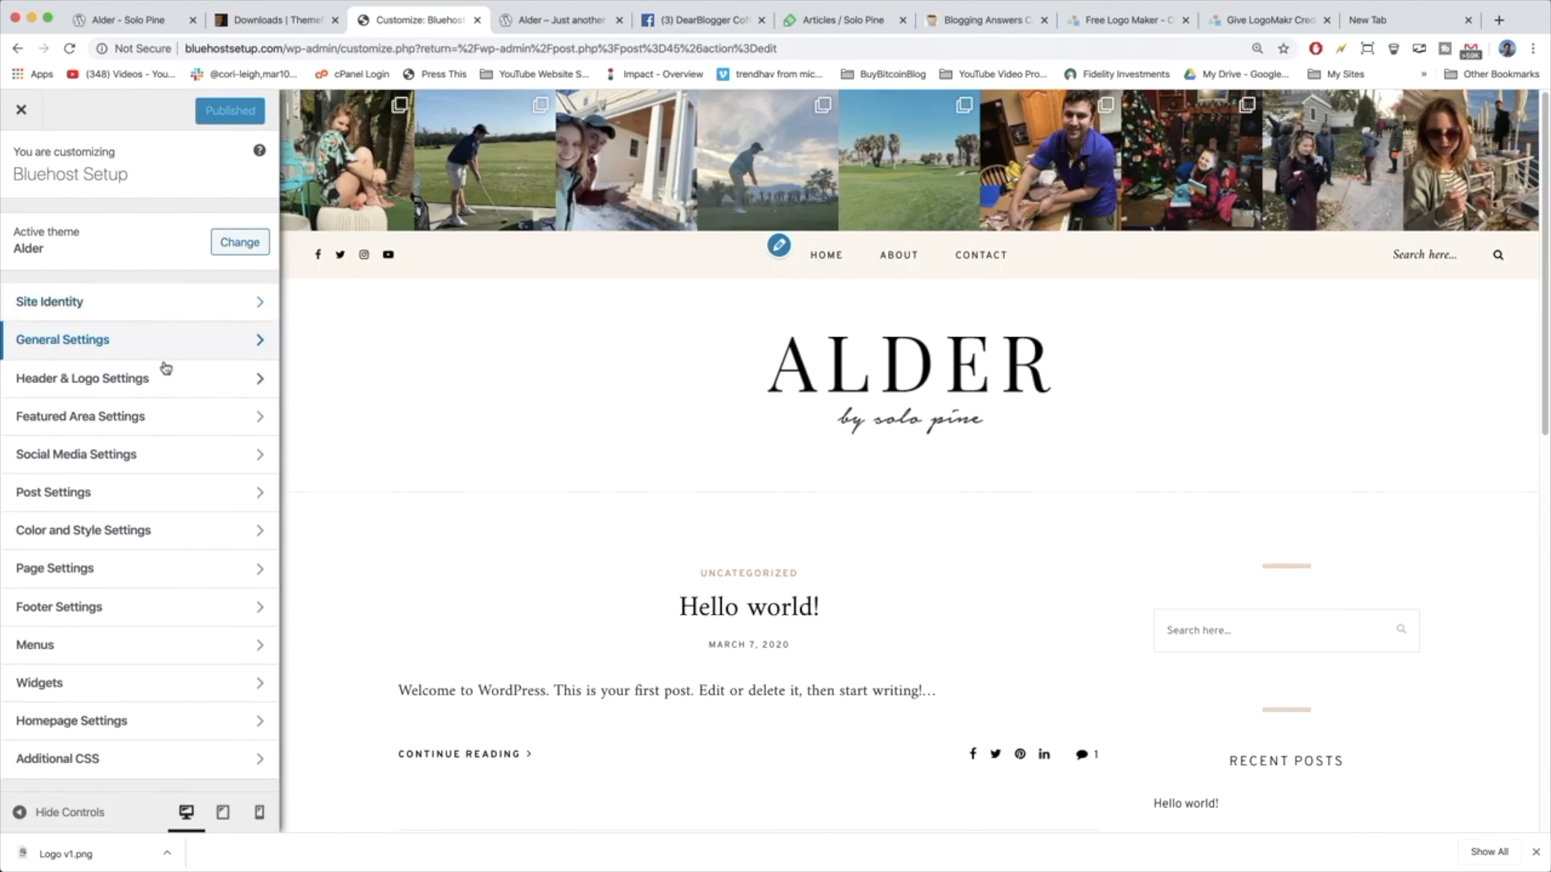
click(247, 385)
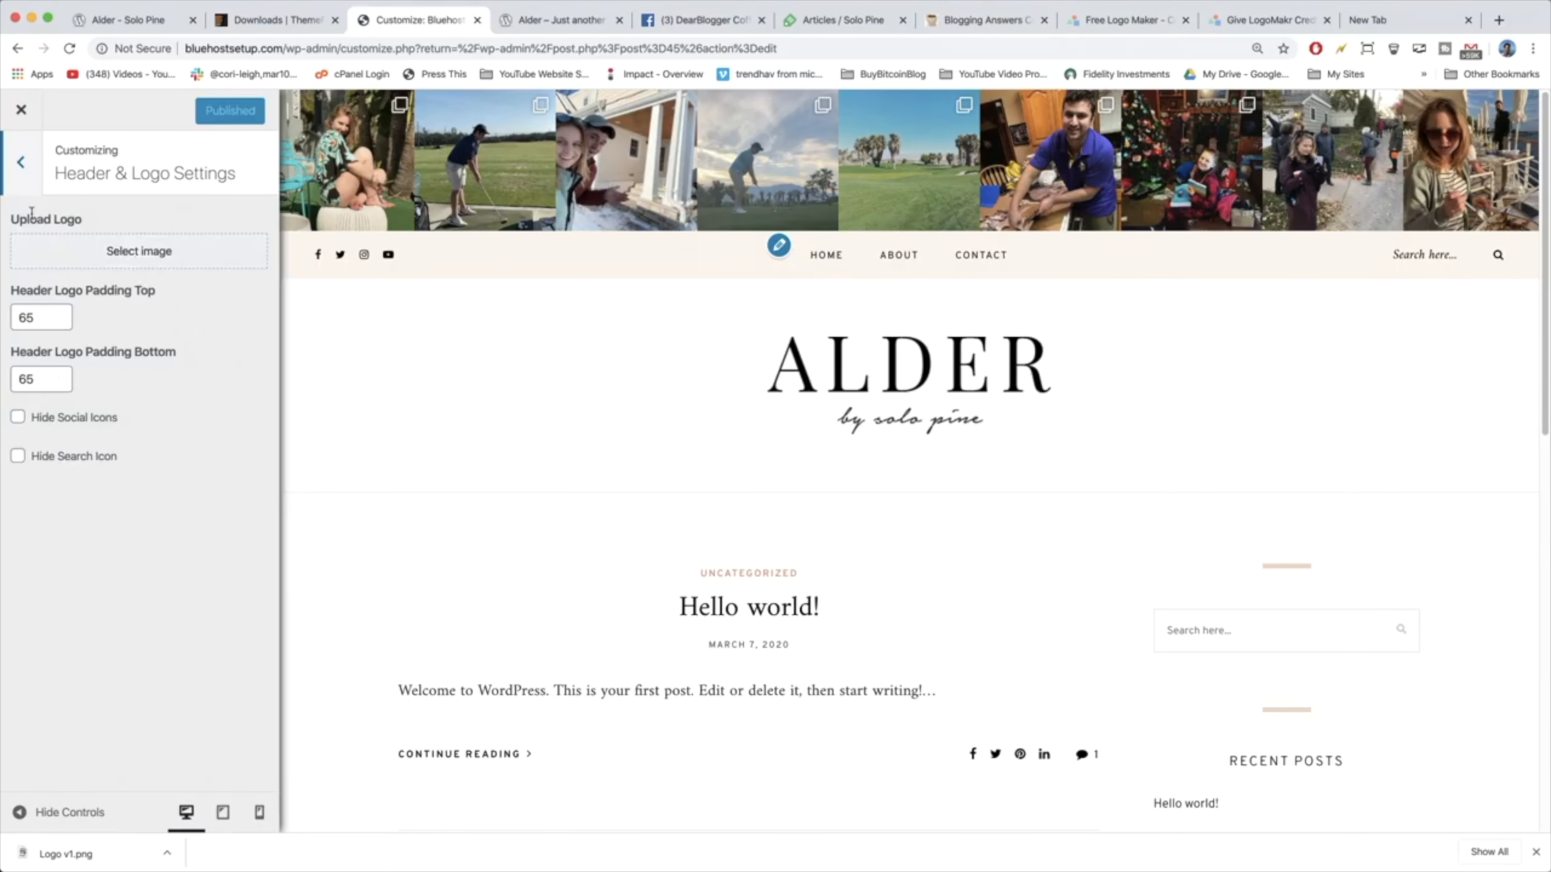
click(153, 254)
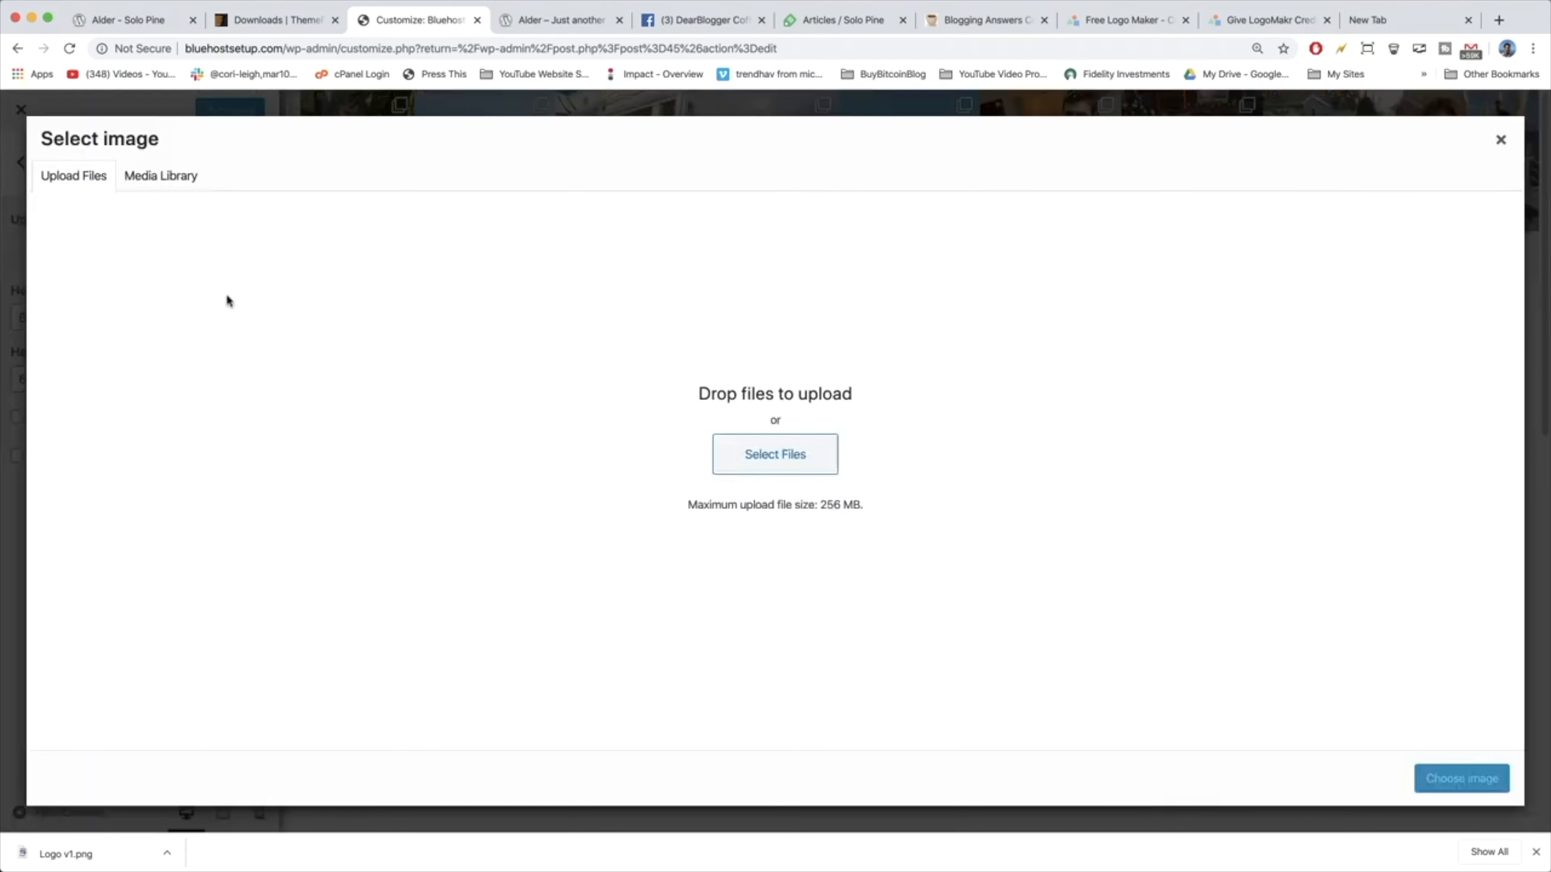
click(750, 454)
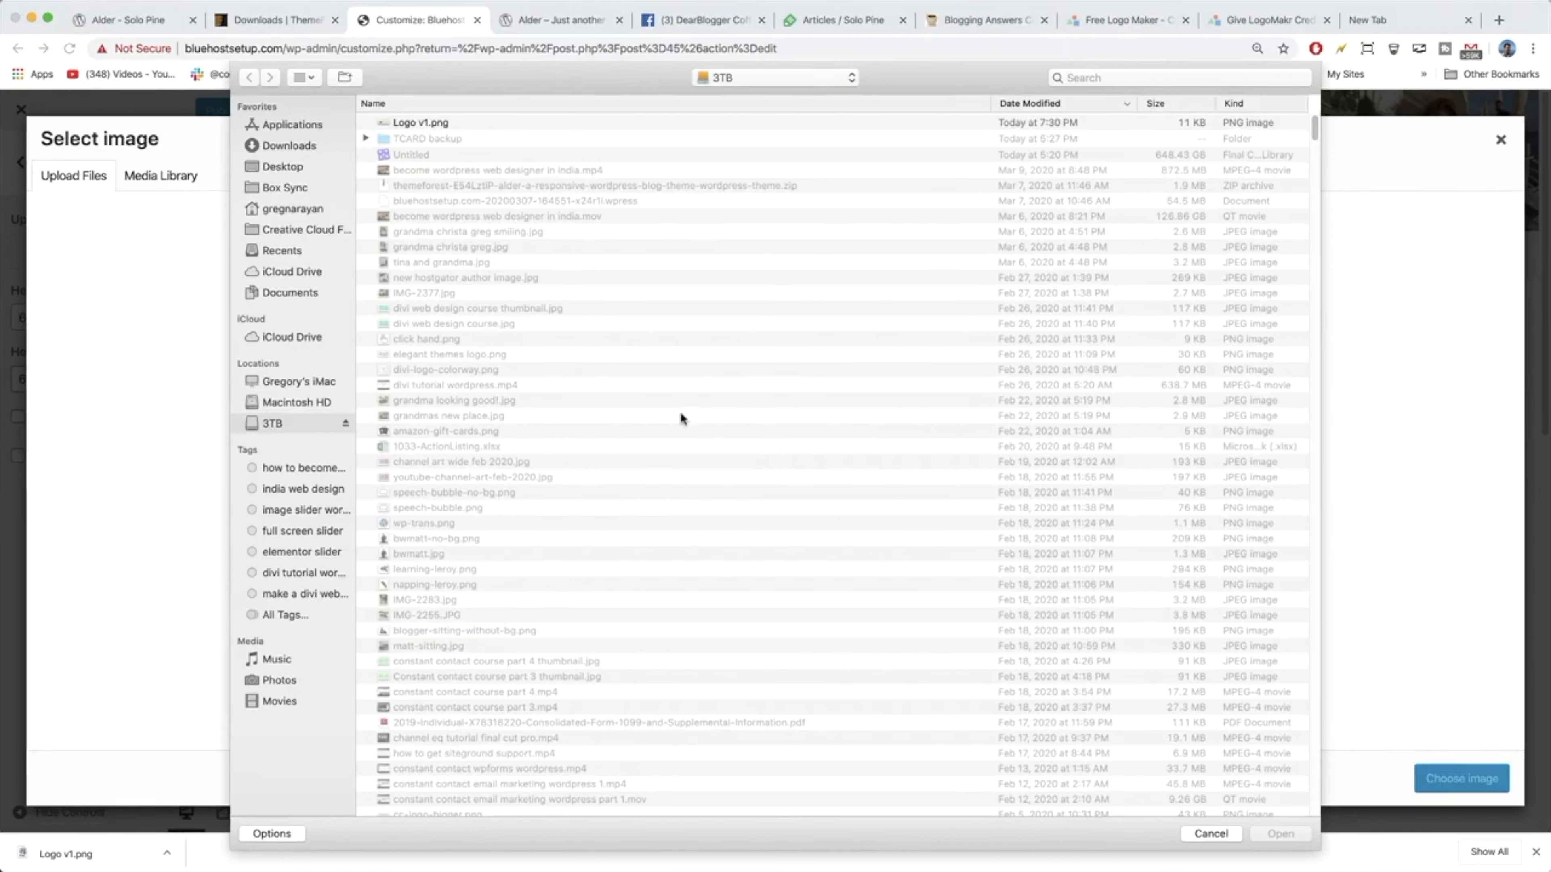
click(405, 125)
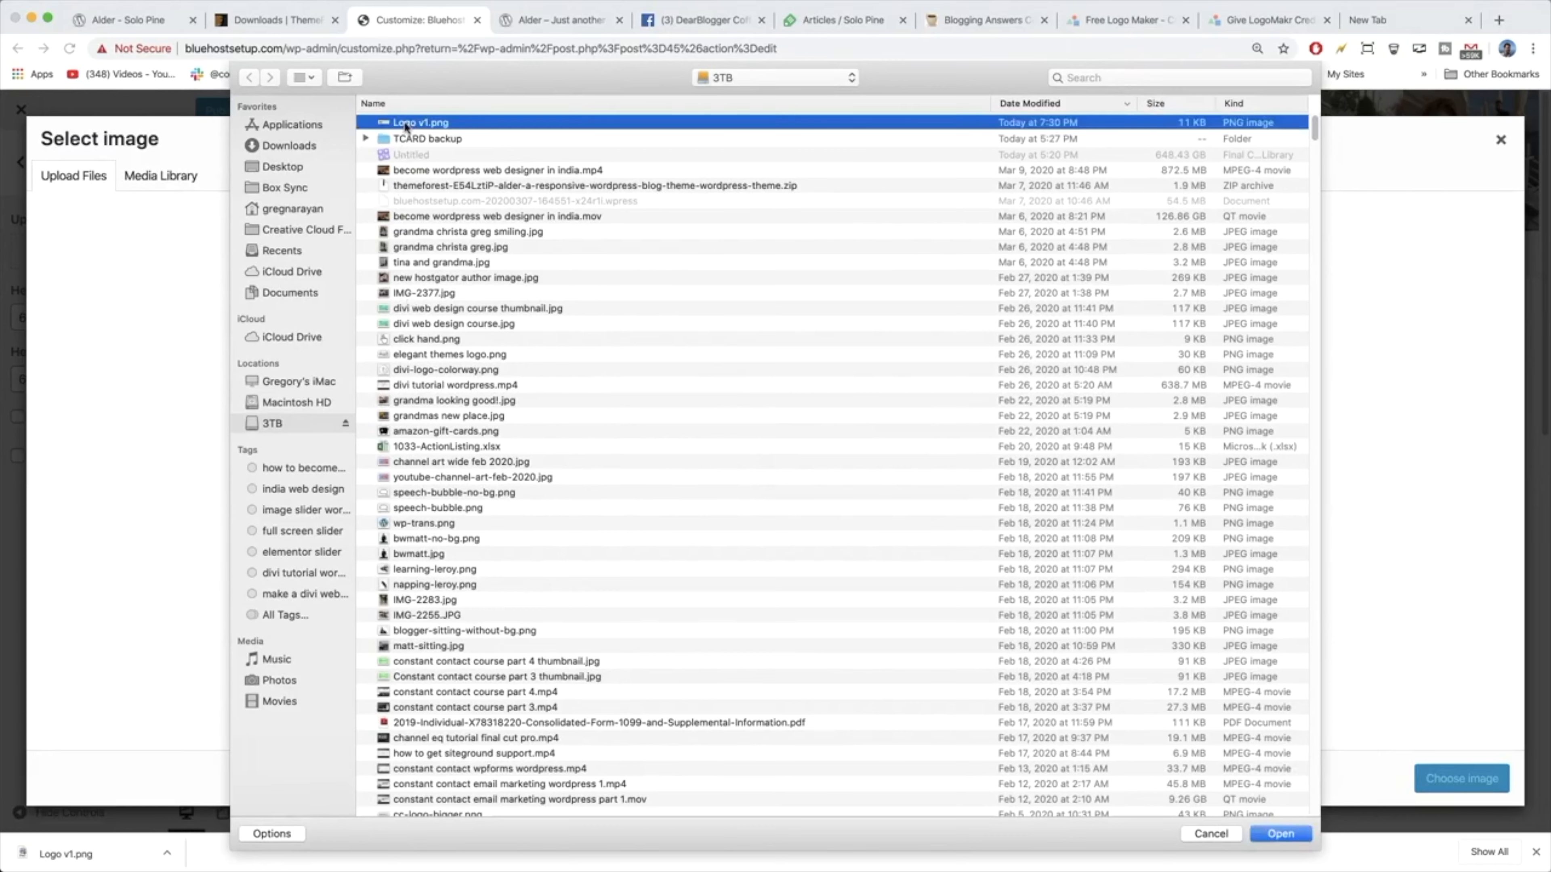
click(1298, 838)
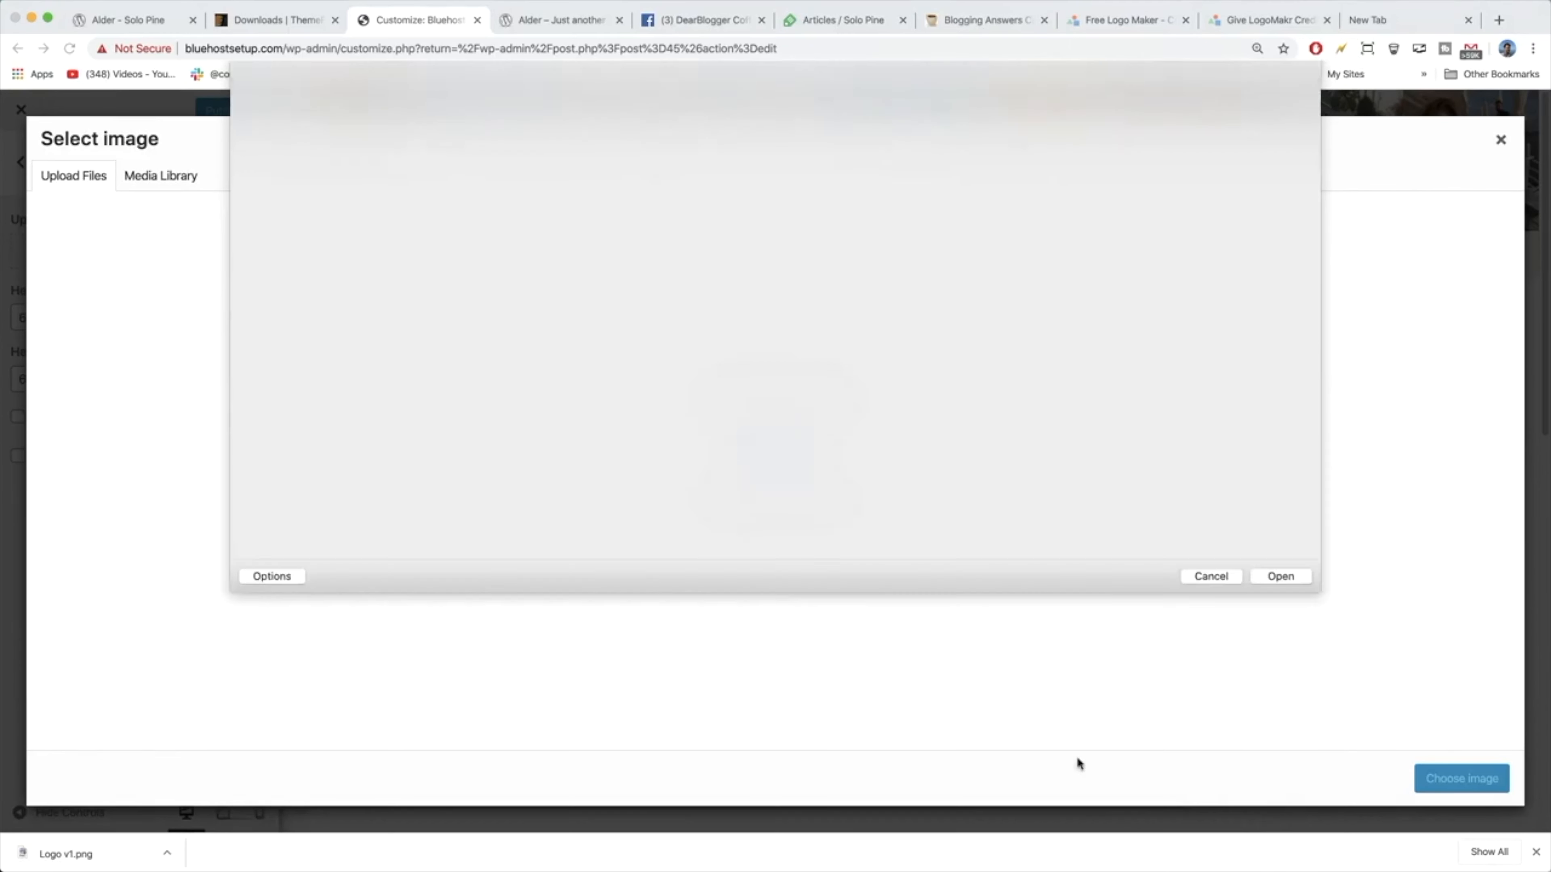
click(1481, 779)
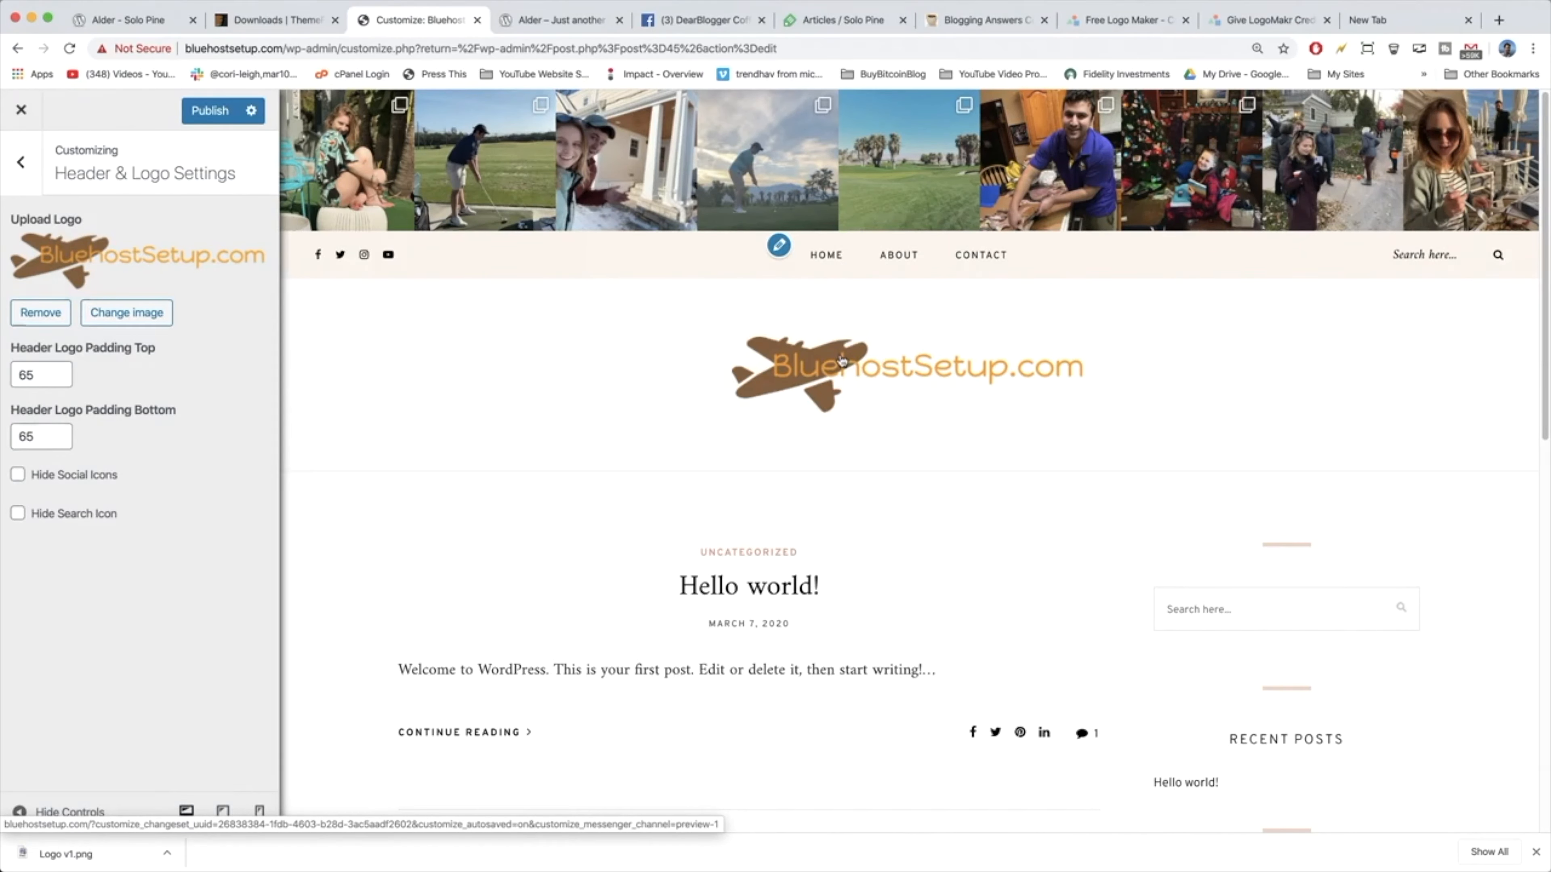
Publish the logo change, exit the Customizer, and view the live homepage.
click(210, 114)
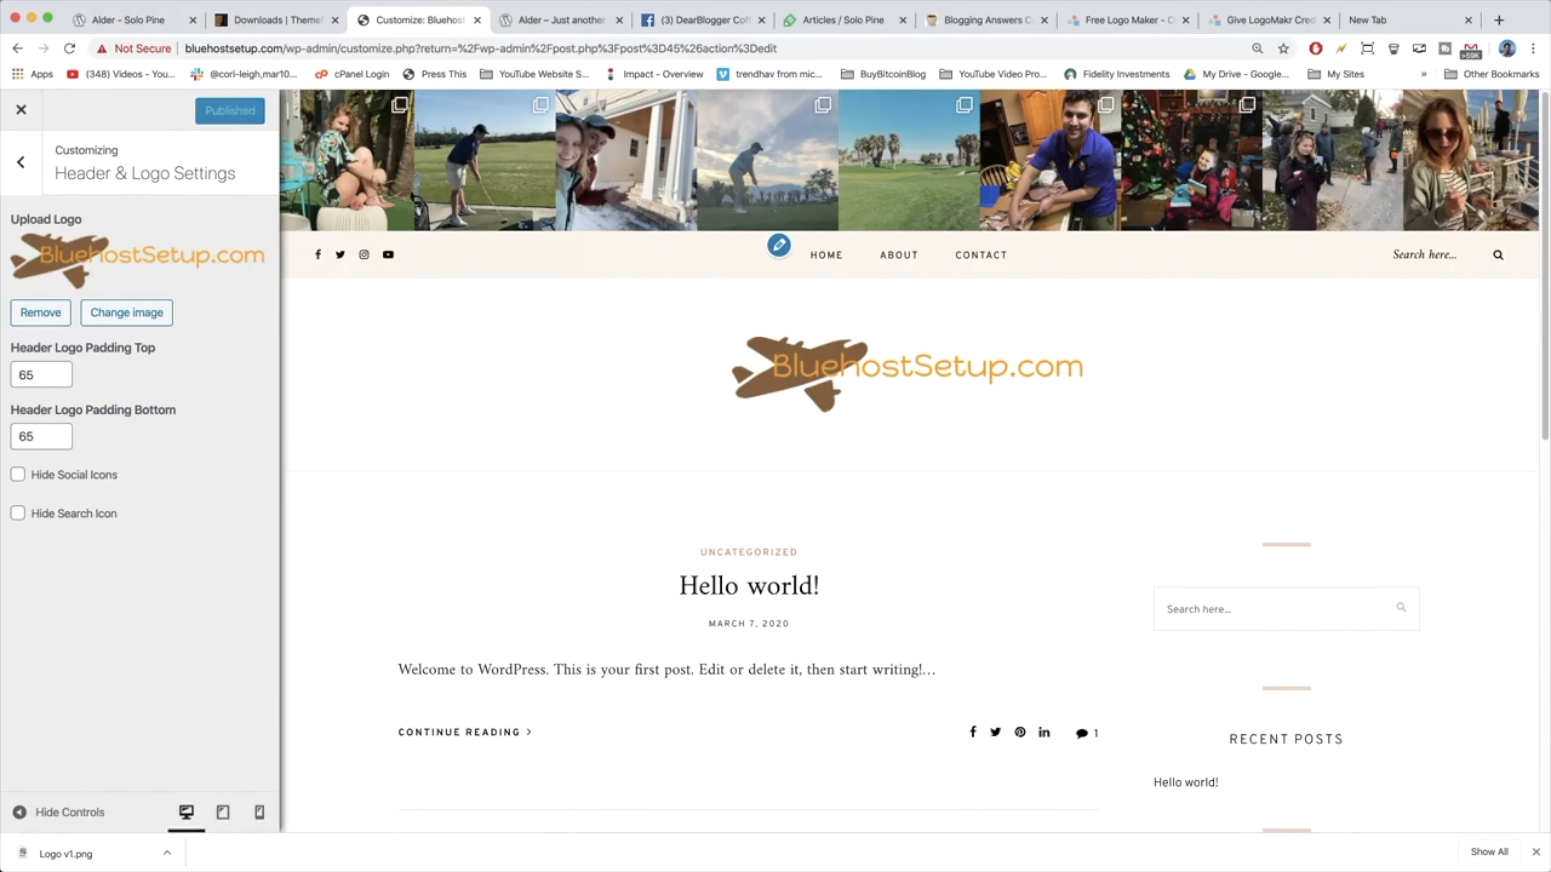
click(17, 110)
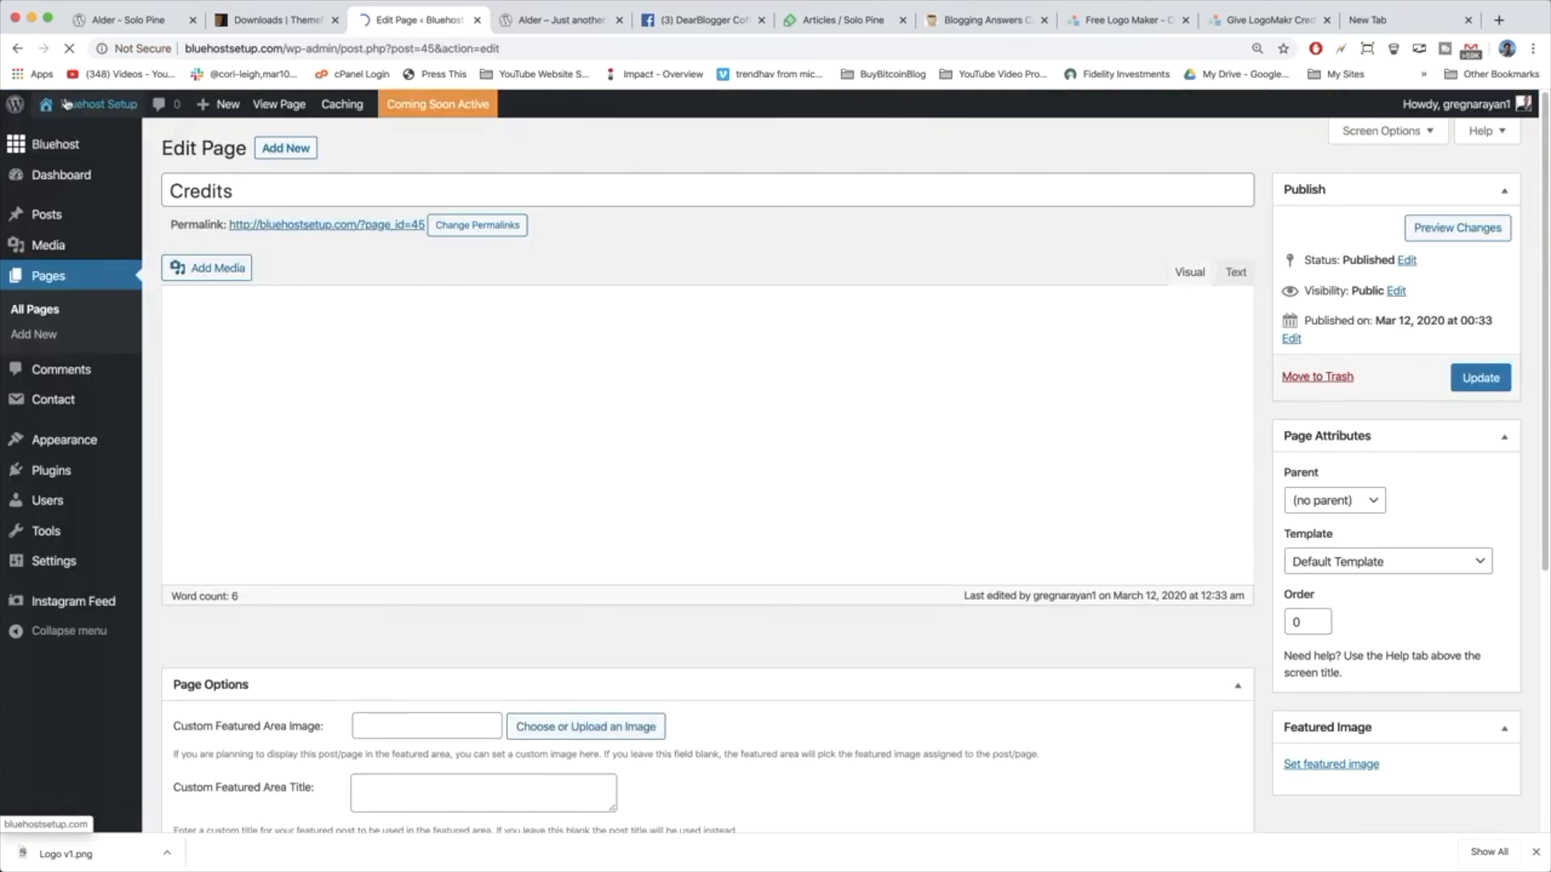
click(66, 104)
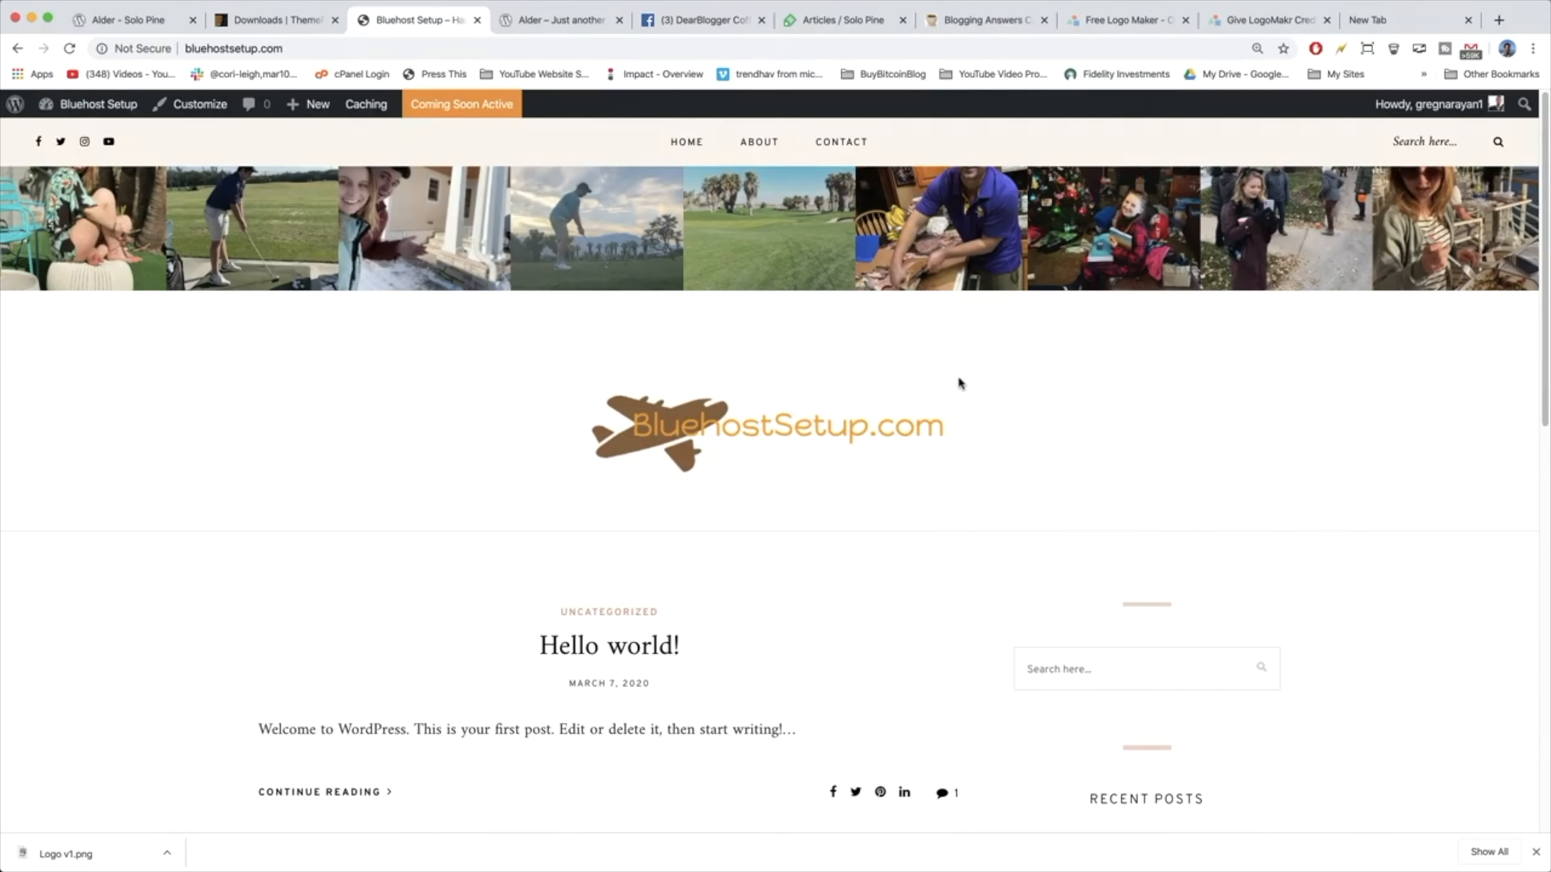
key(ctrl+Tab)
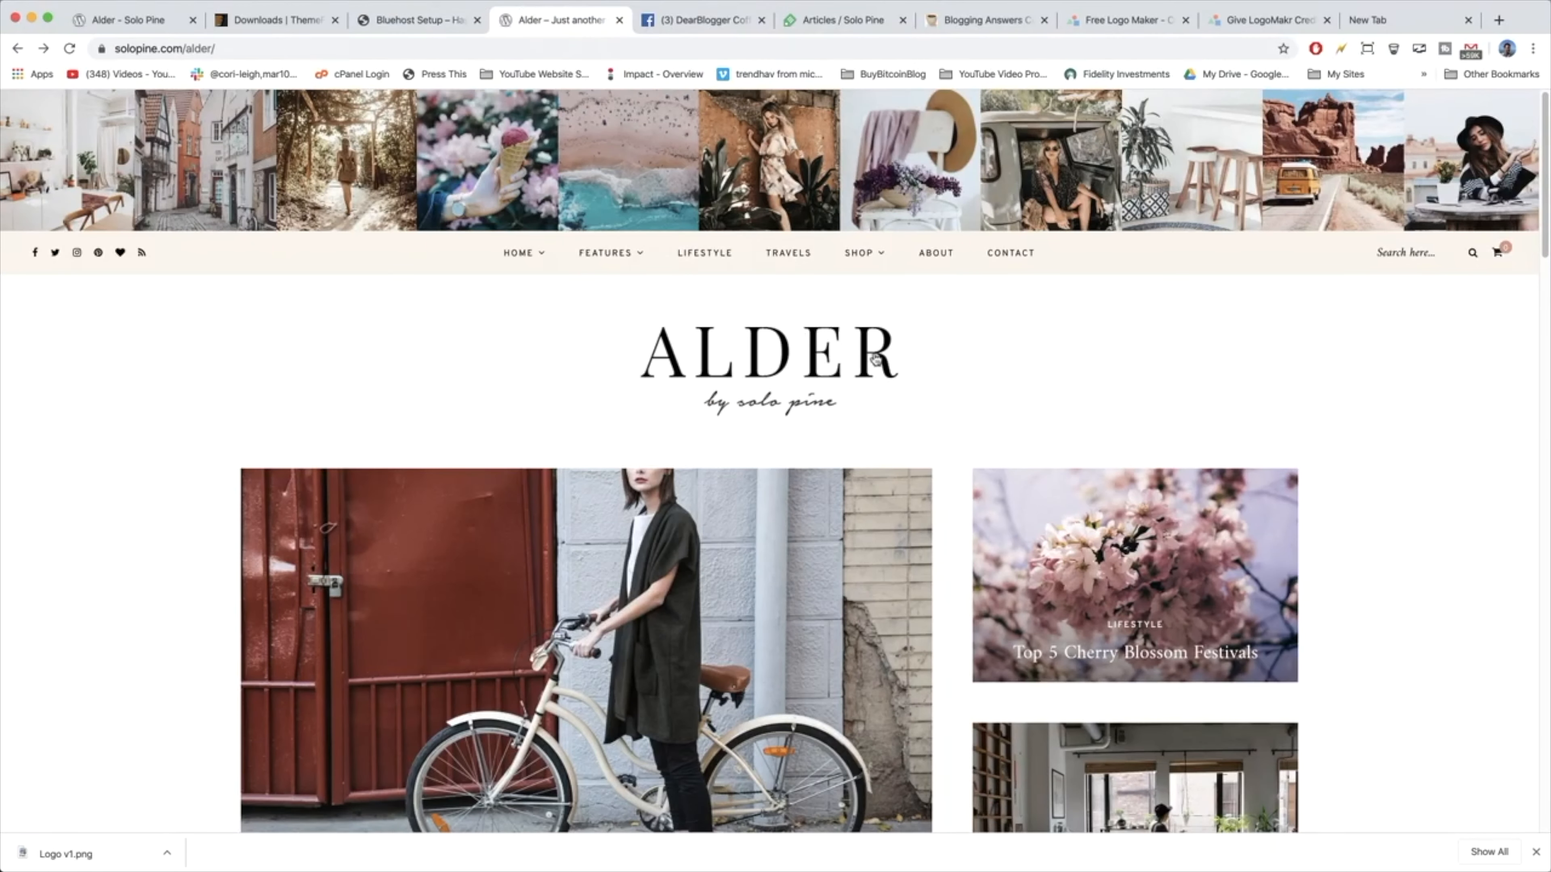
Scroll the Alder demo to review its Join the Family newsletter box, then return to BluehostSetup.
scroll(939, 383, down, 5)
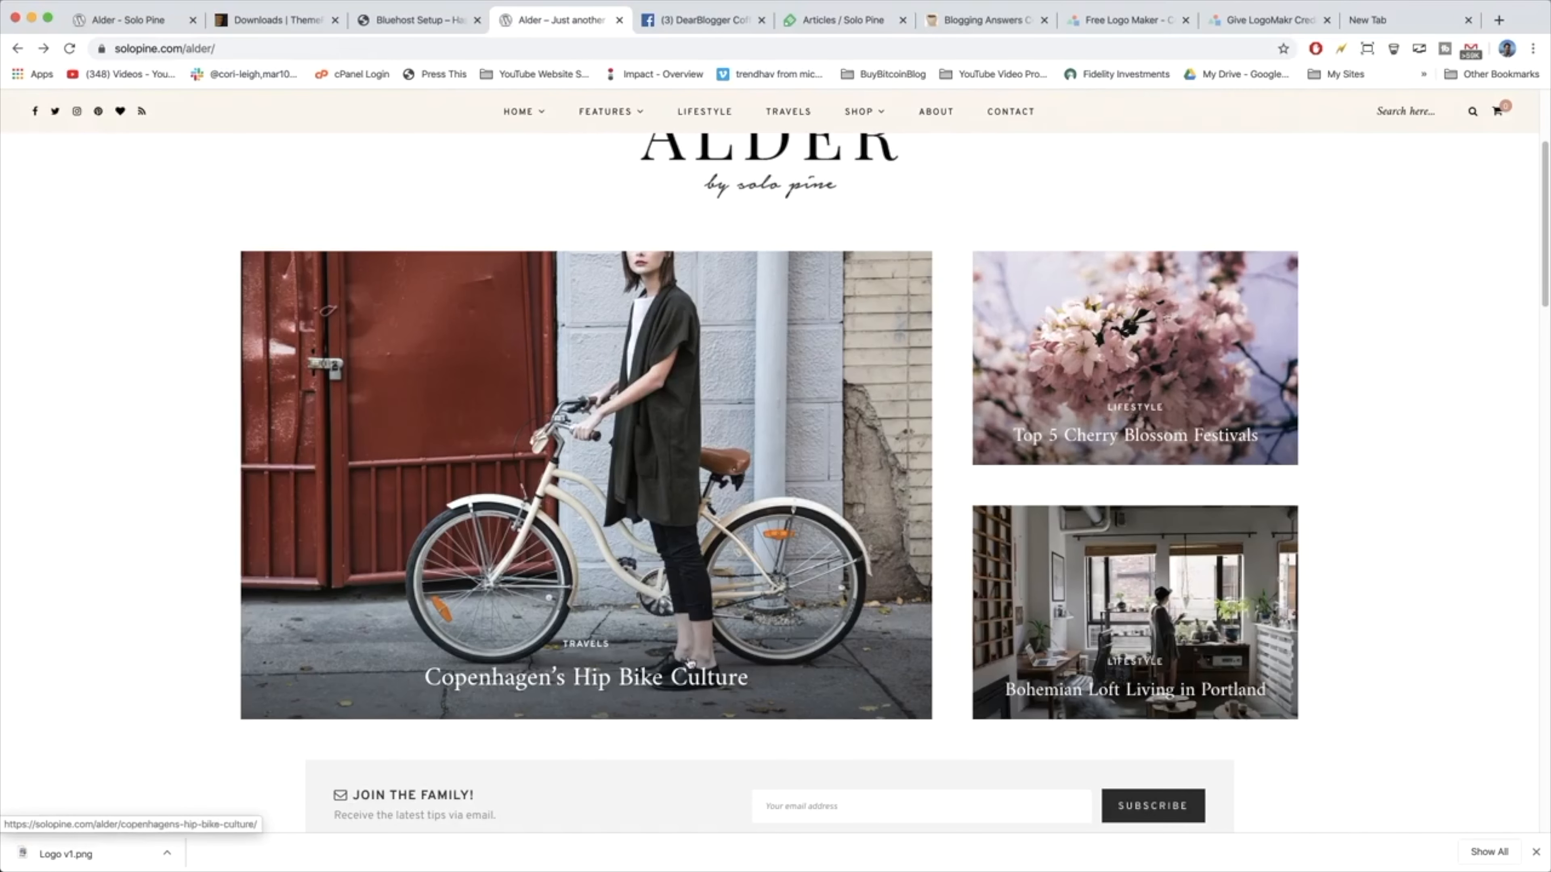
scroll(628, 633, down, 3)
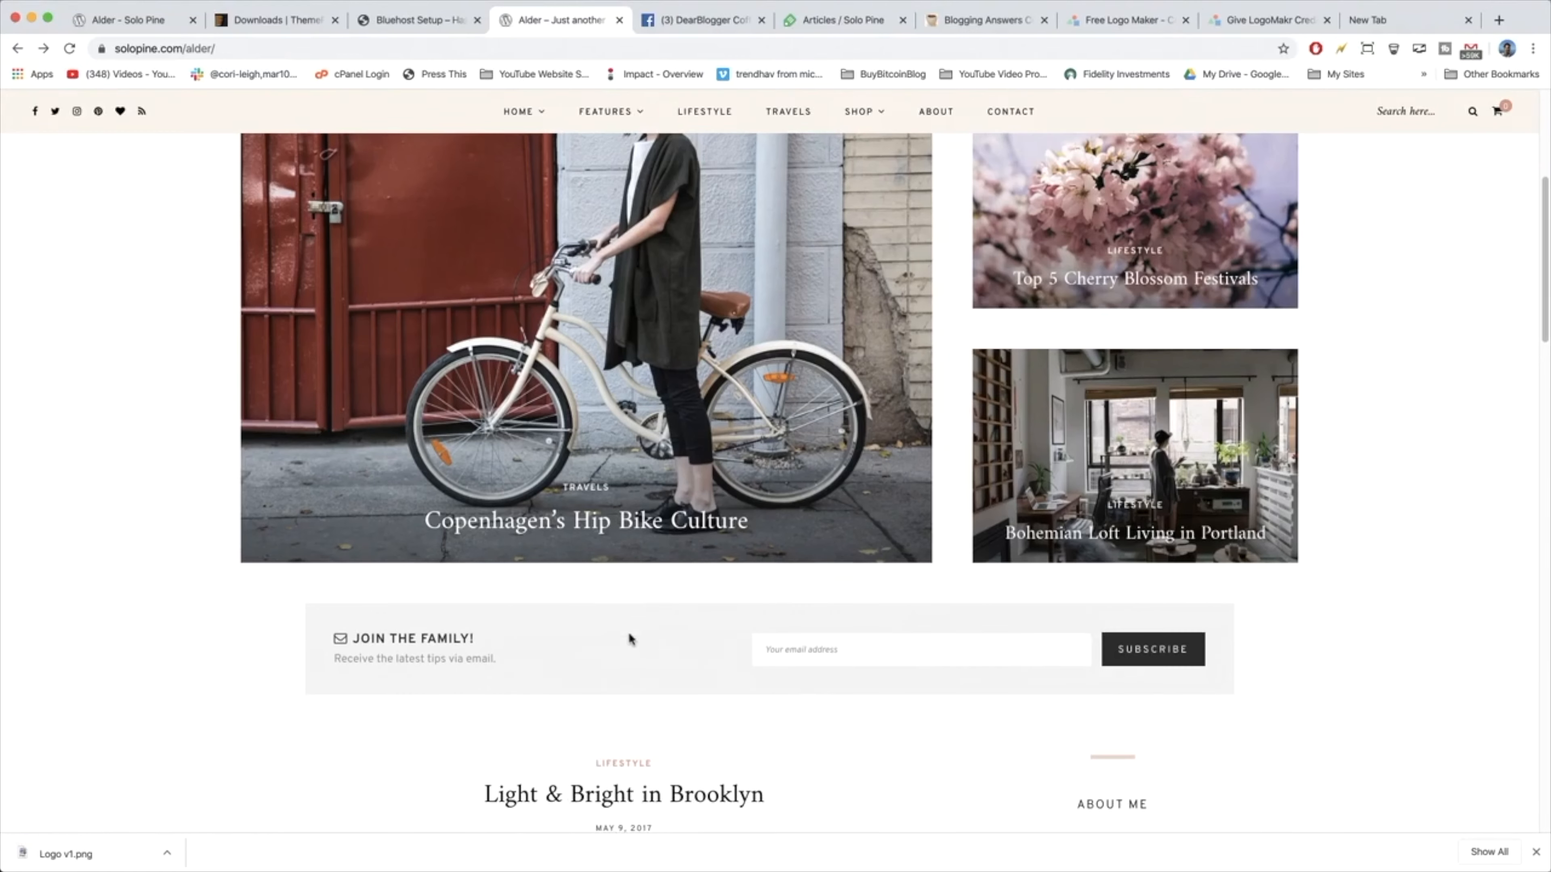
scroll(629, 631, up, 6)
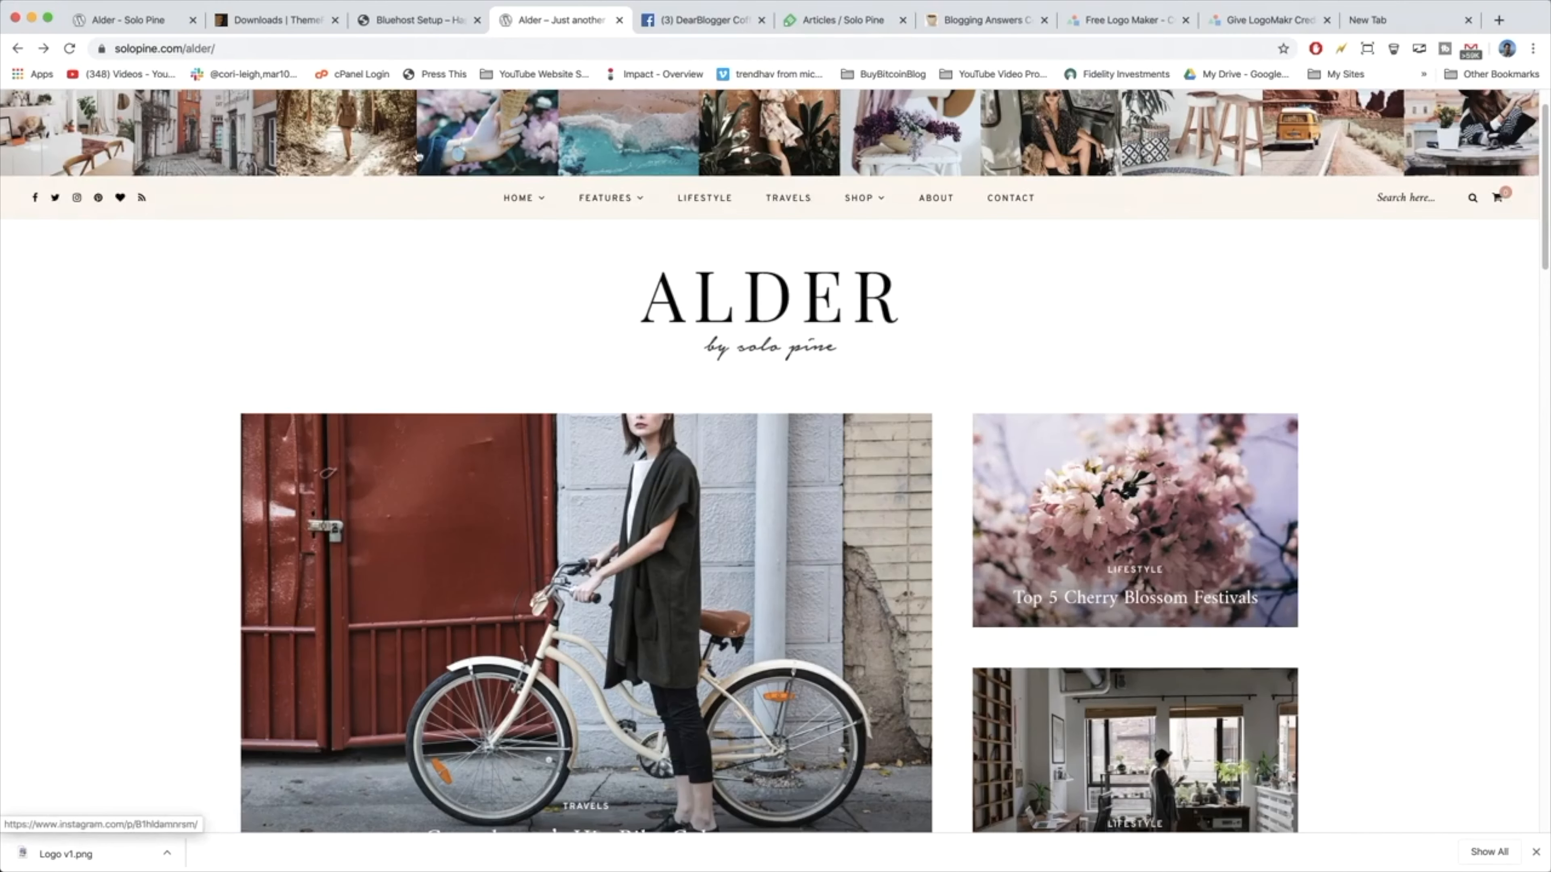
click(425, 22)
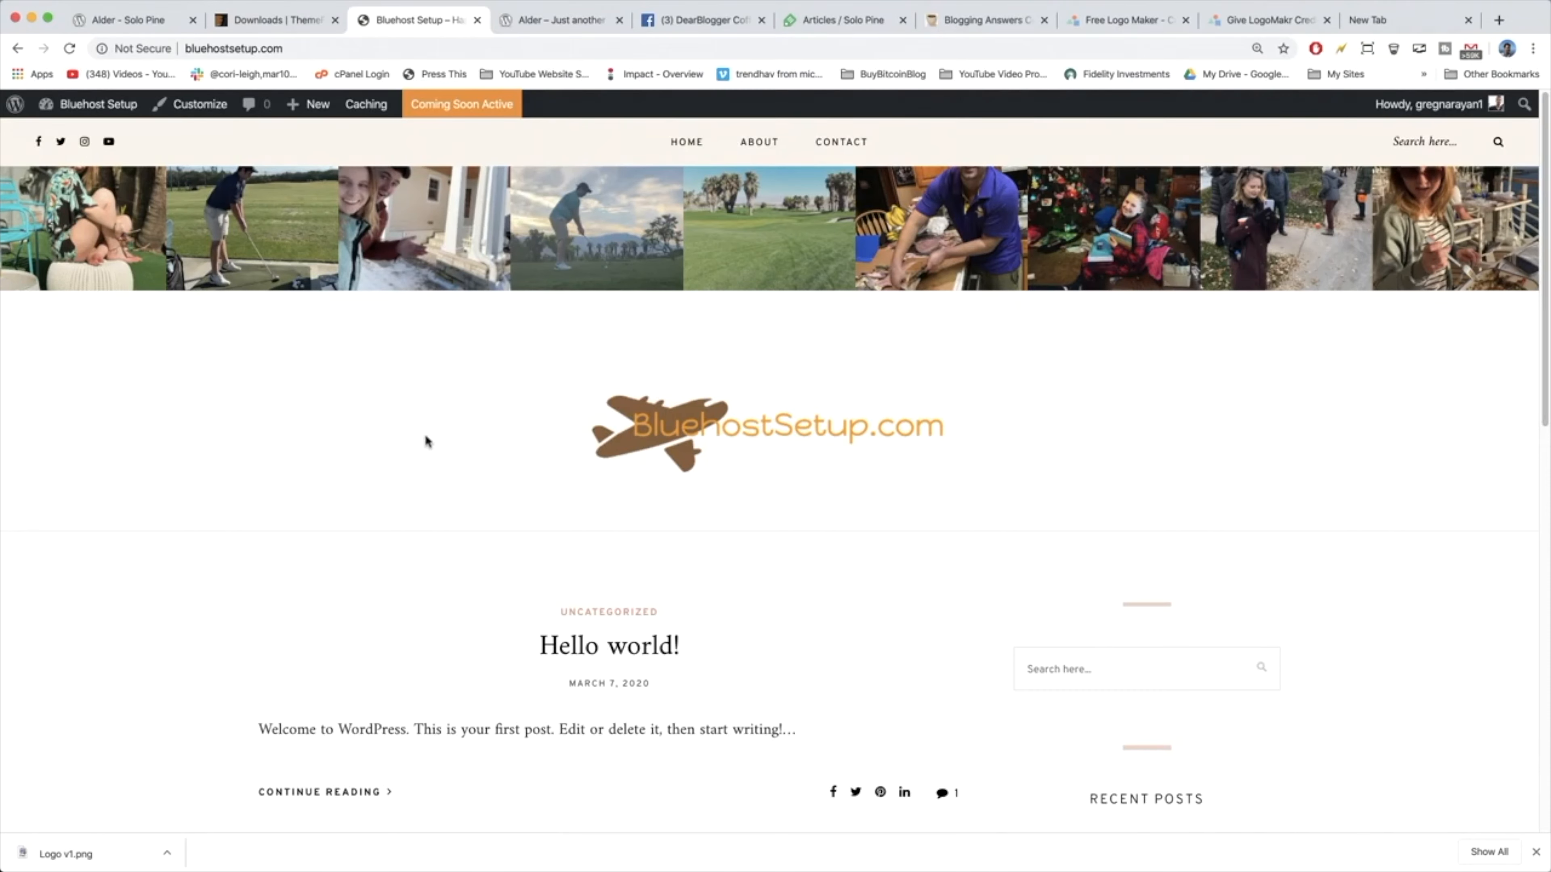
Start a new post titled 'Welcome to the Blog!'.
mouse_move(310, 111)
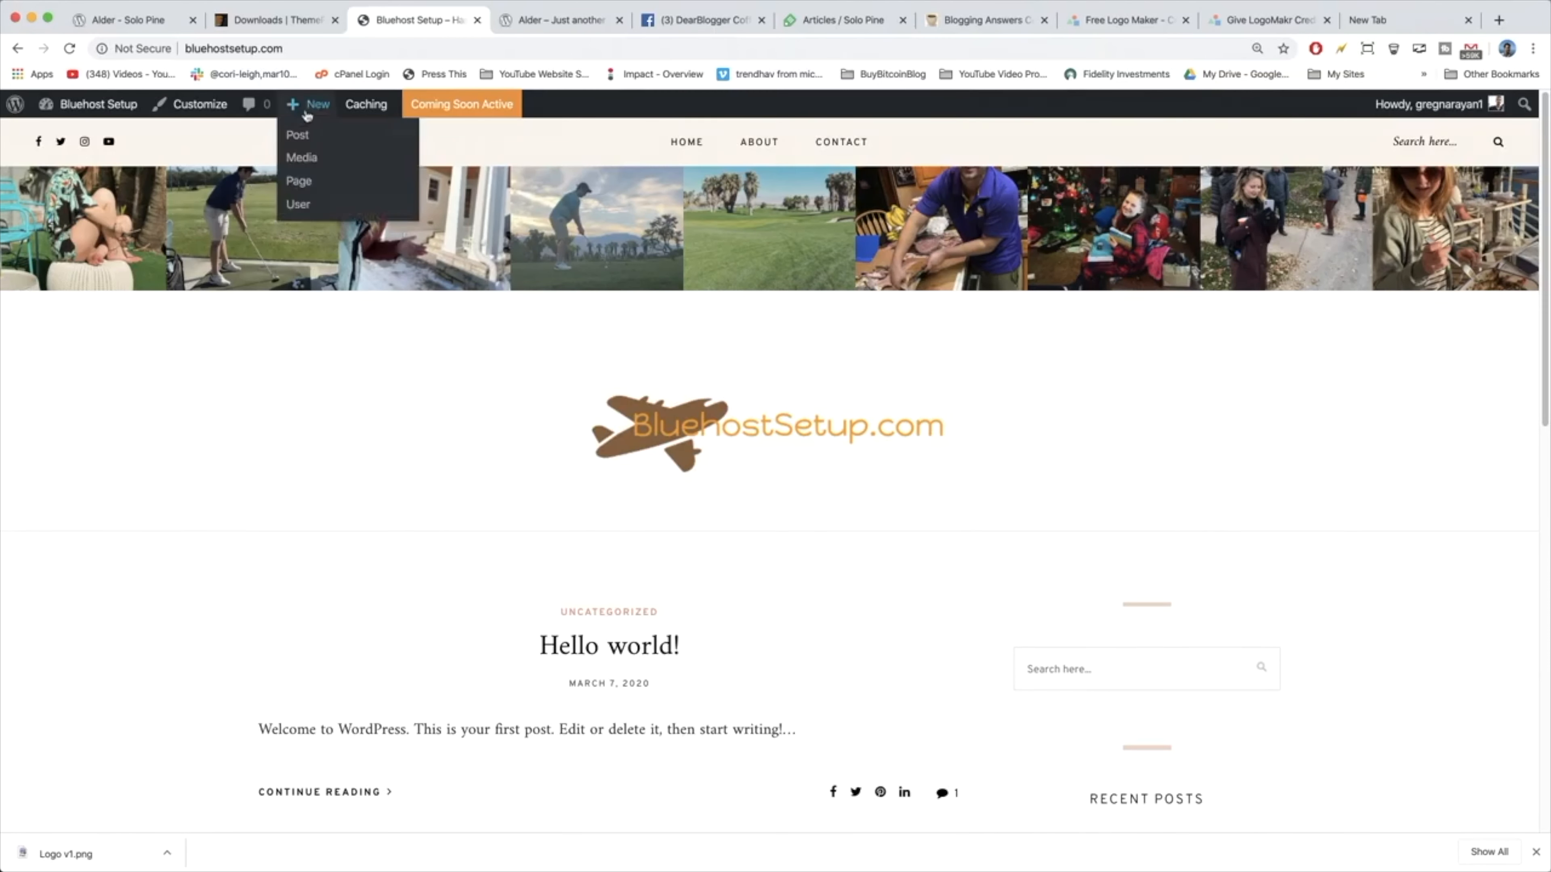
click(308, 136)
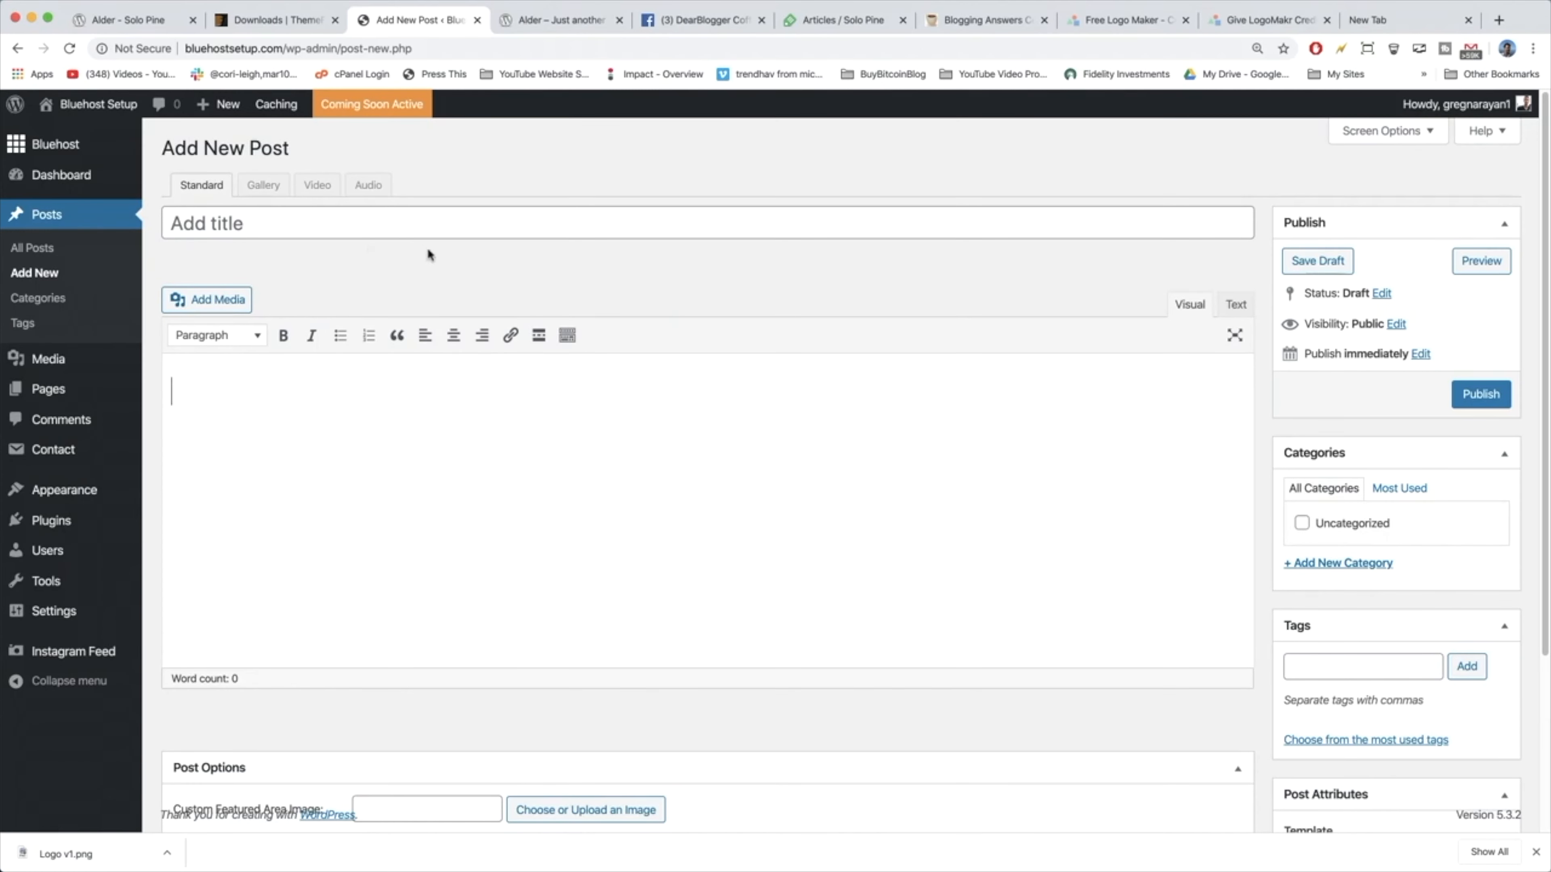
click(423, 227)
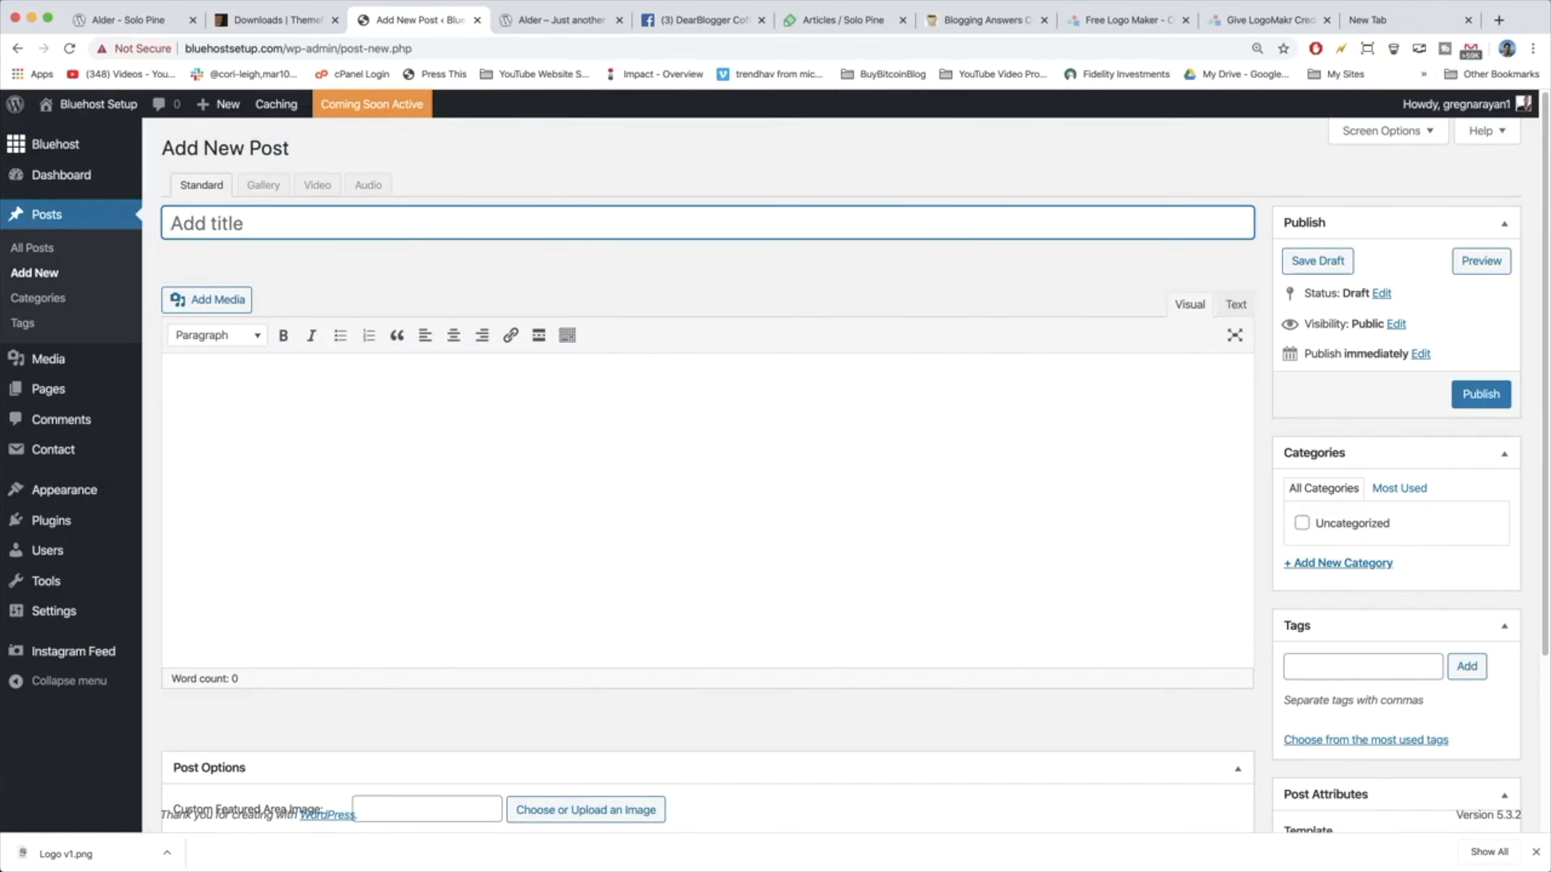
text(Welcoe)
key(BackSpace)
key(BackSpace)
key(BackSpace)
text(Welcome to the)
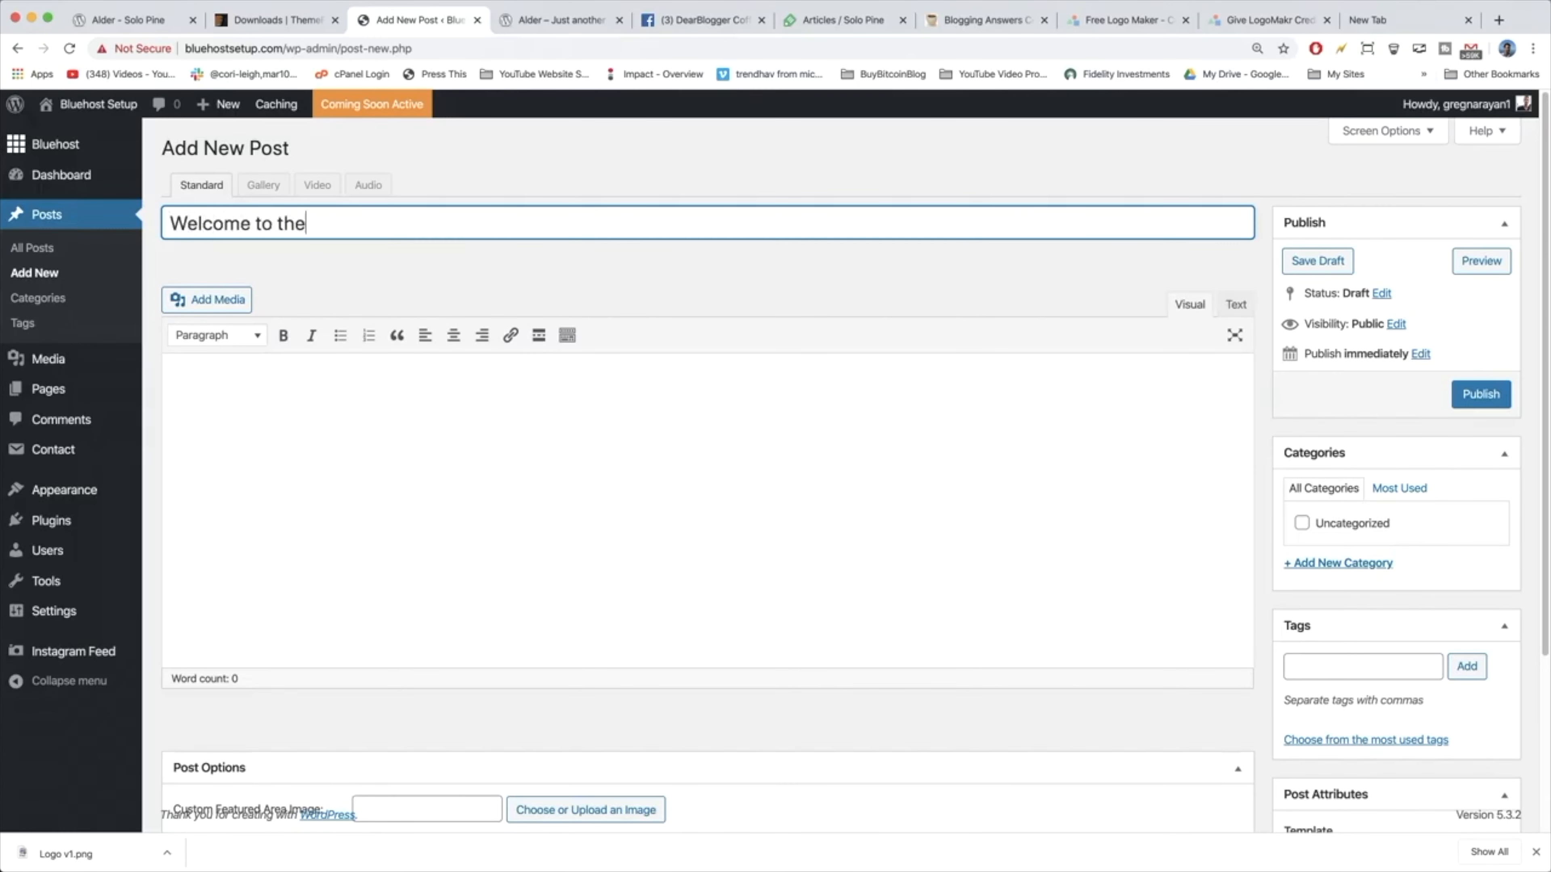
text( Blog!)
Write the mission statement intro followed by 'About Me' and 'About You Guy' paragraphs.
click(400, 403)
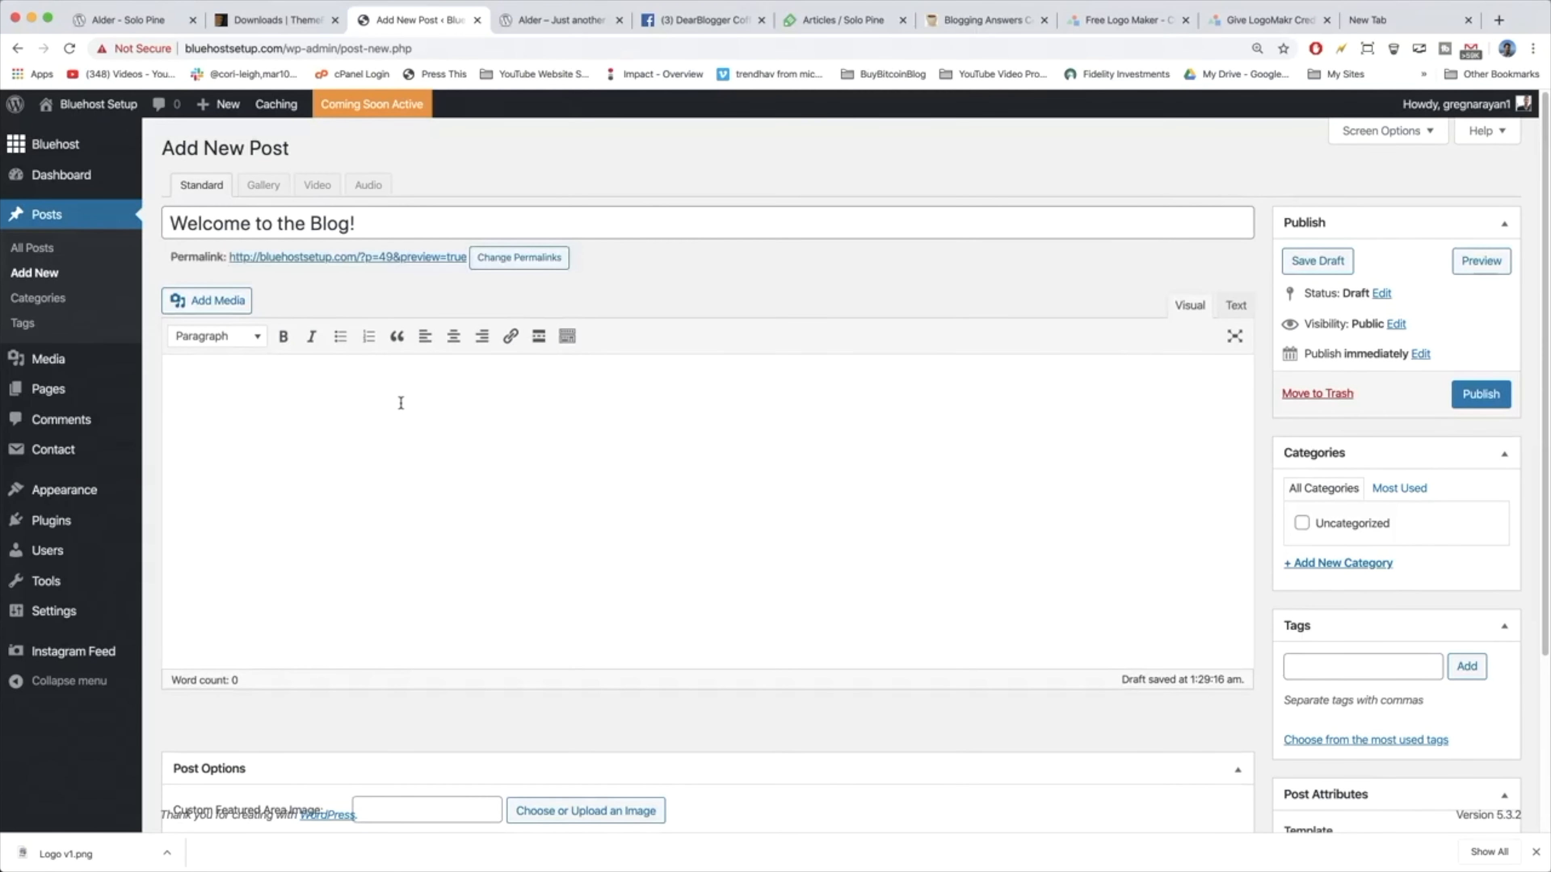
text(M)
key(BackSpace)
text(Hi World. My mission s)
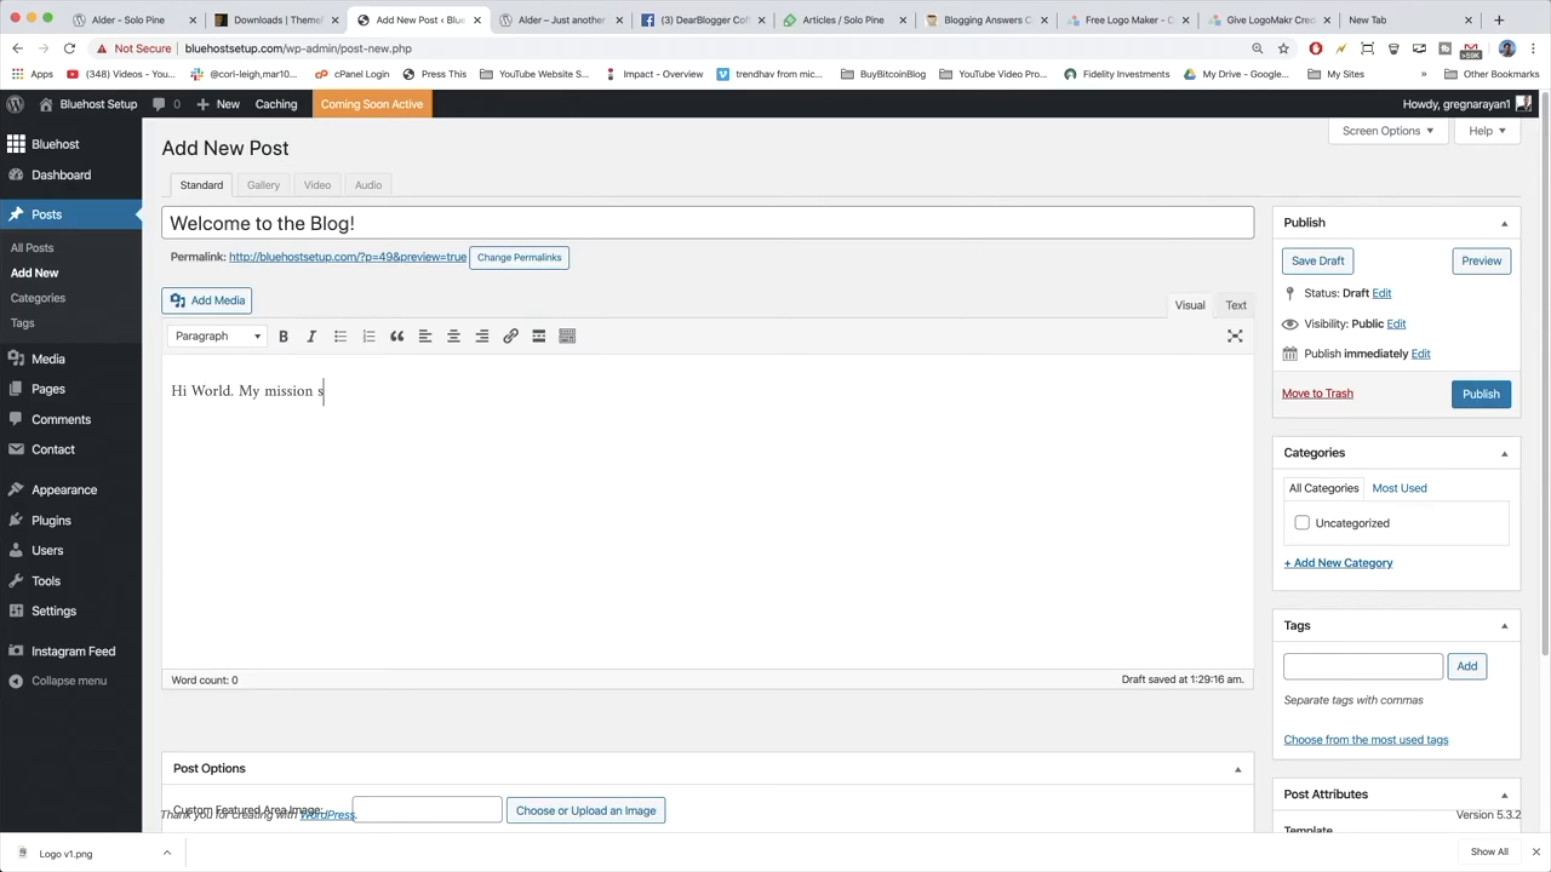
text(tatement is to teach you how all h)
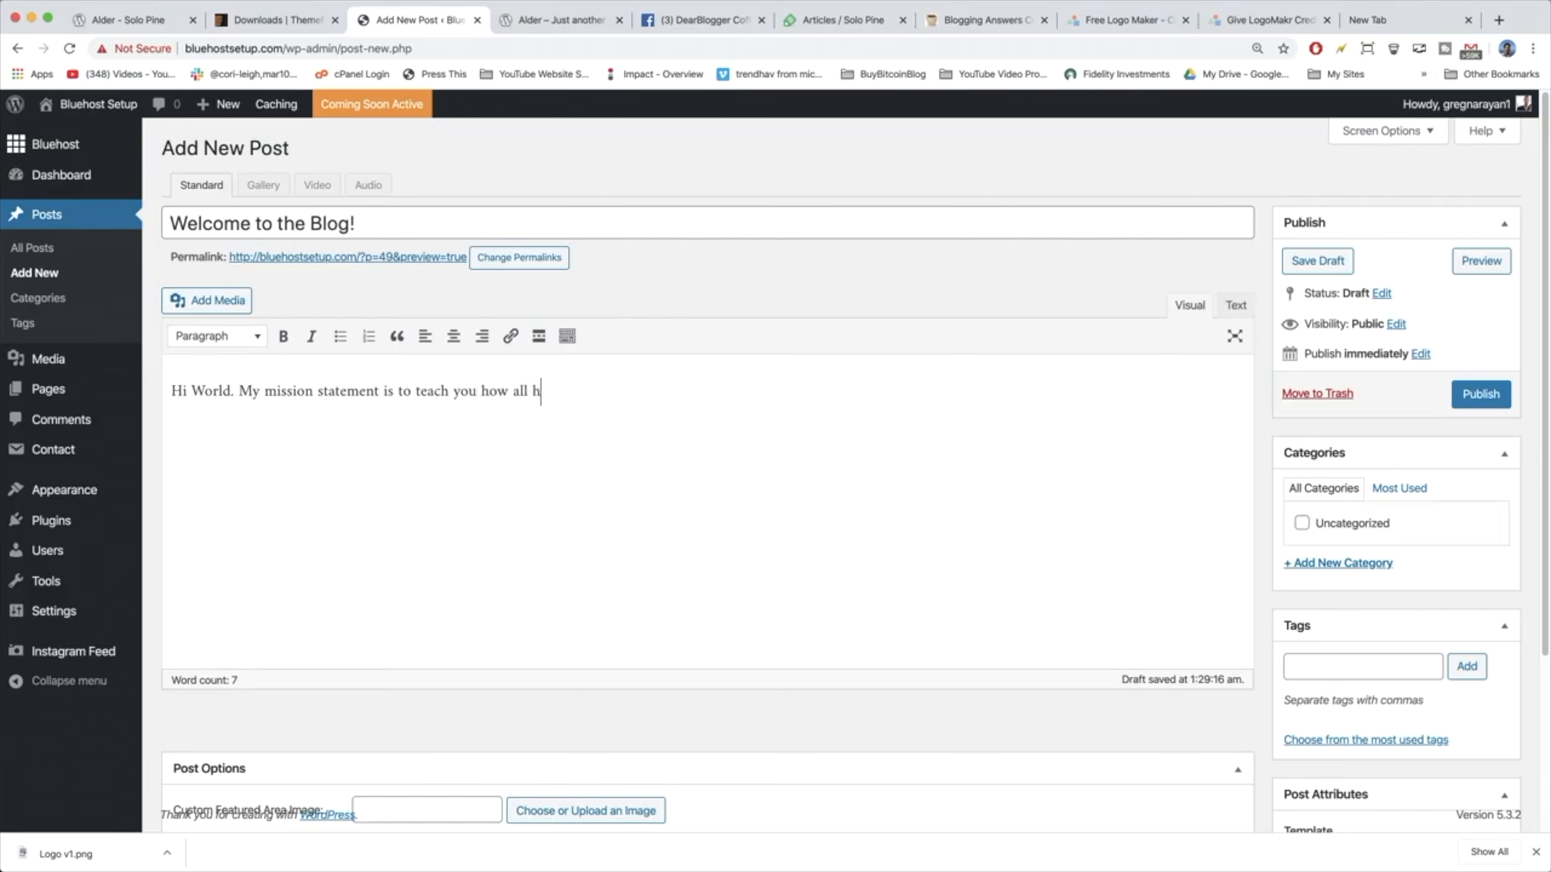
text(ow to create any kind of blog with )
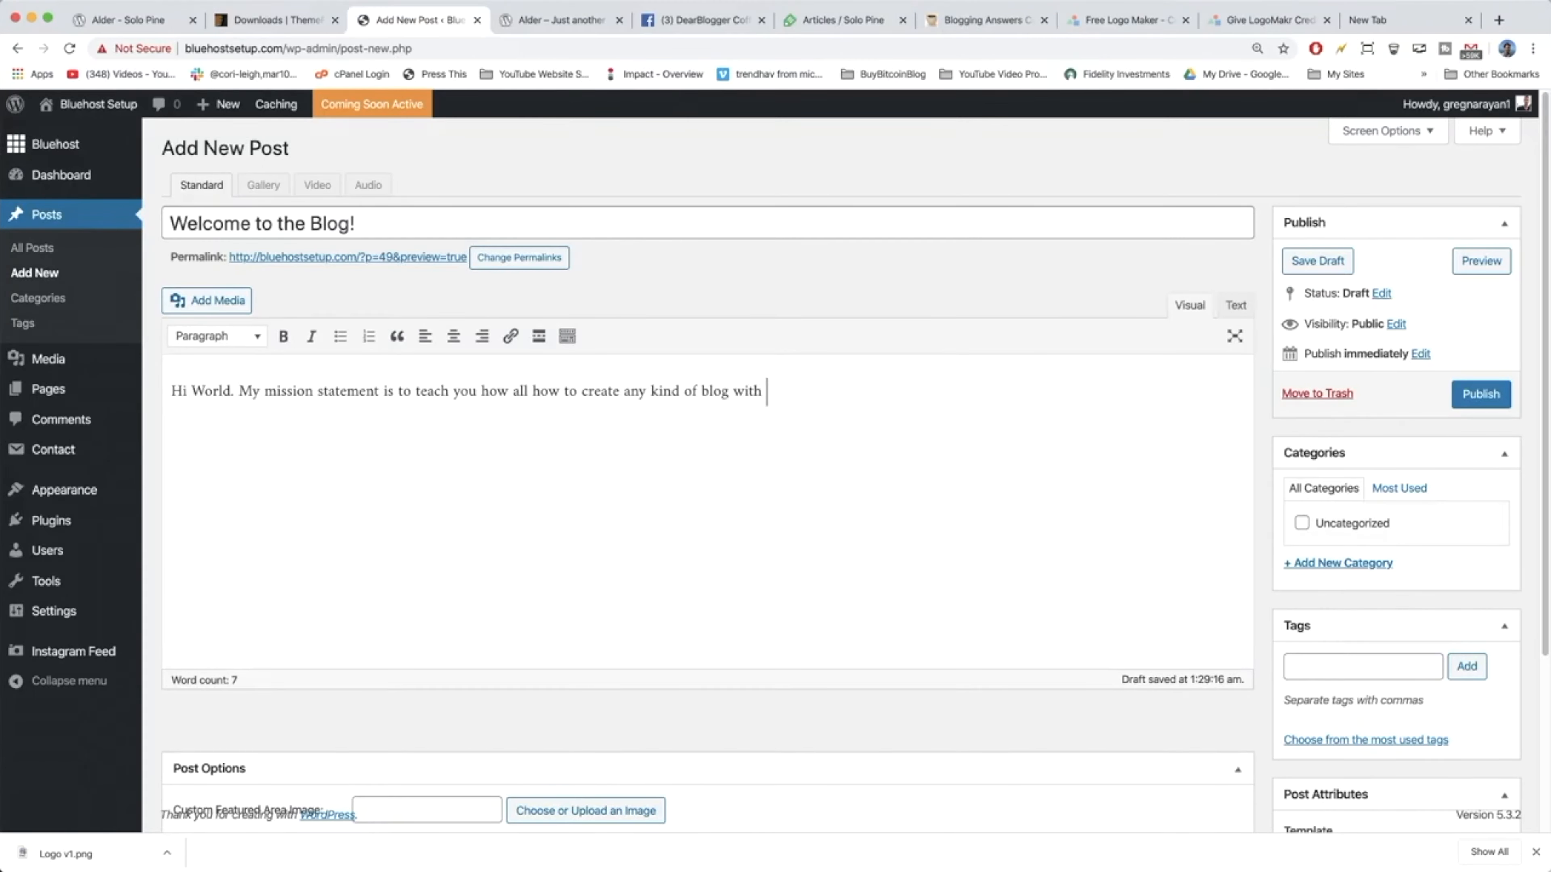
text(WordPress!)
key(Return)
text(About Me)
key(Return)
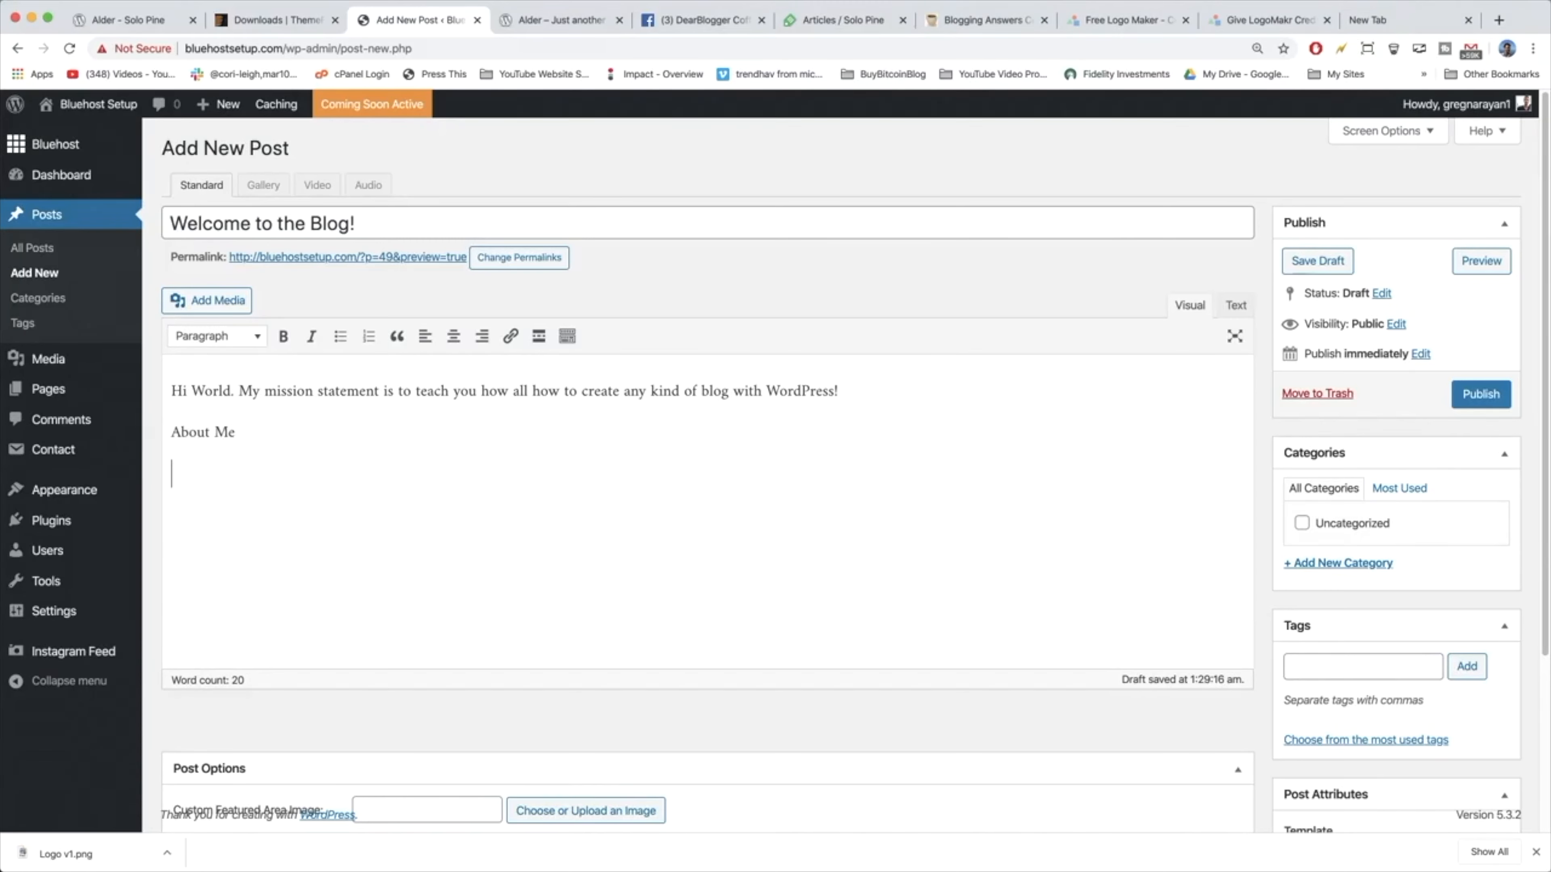
text(About You Guys)
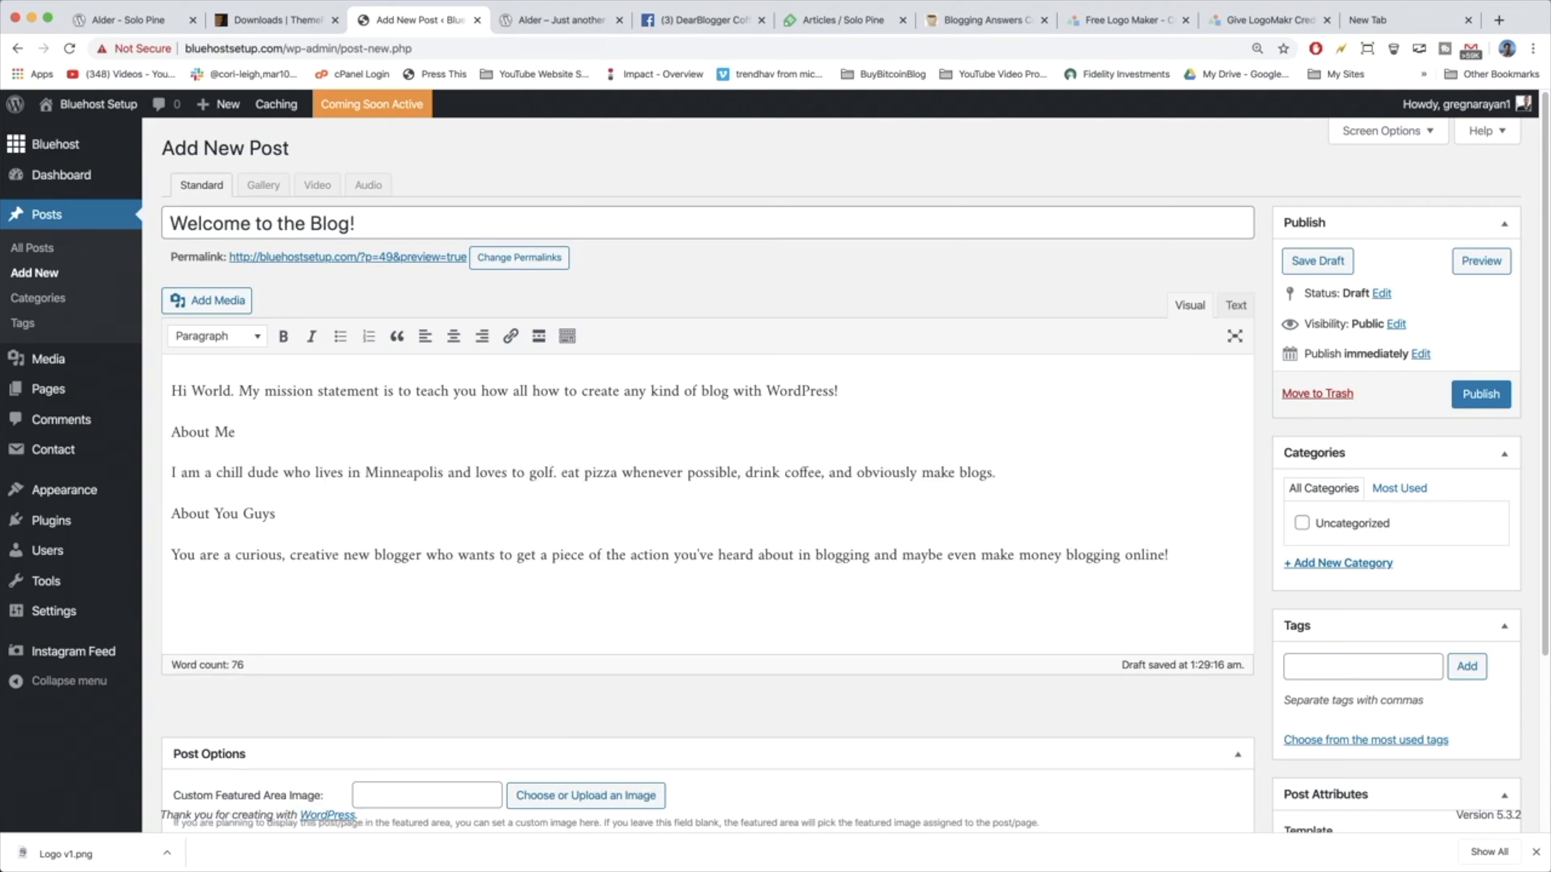
scroll(381, 529, down, 1)
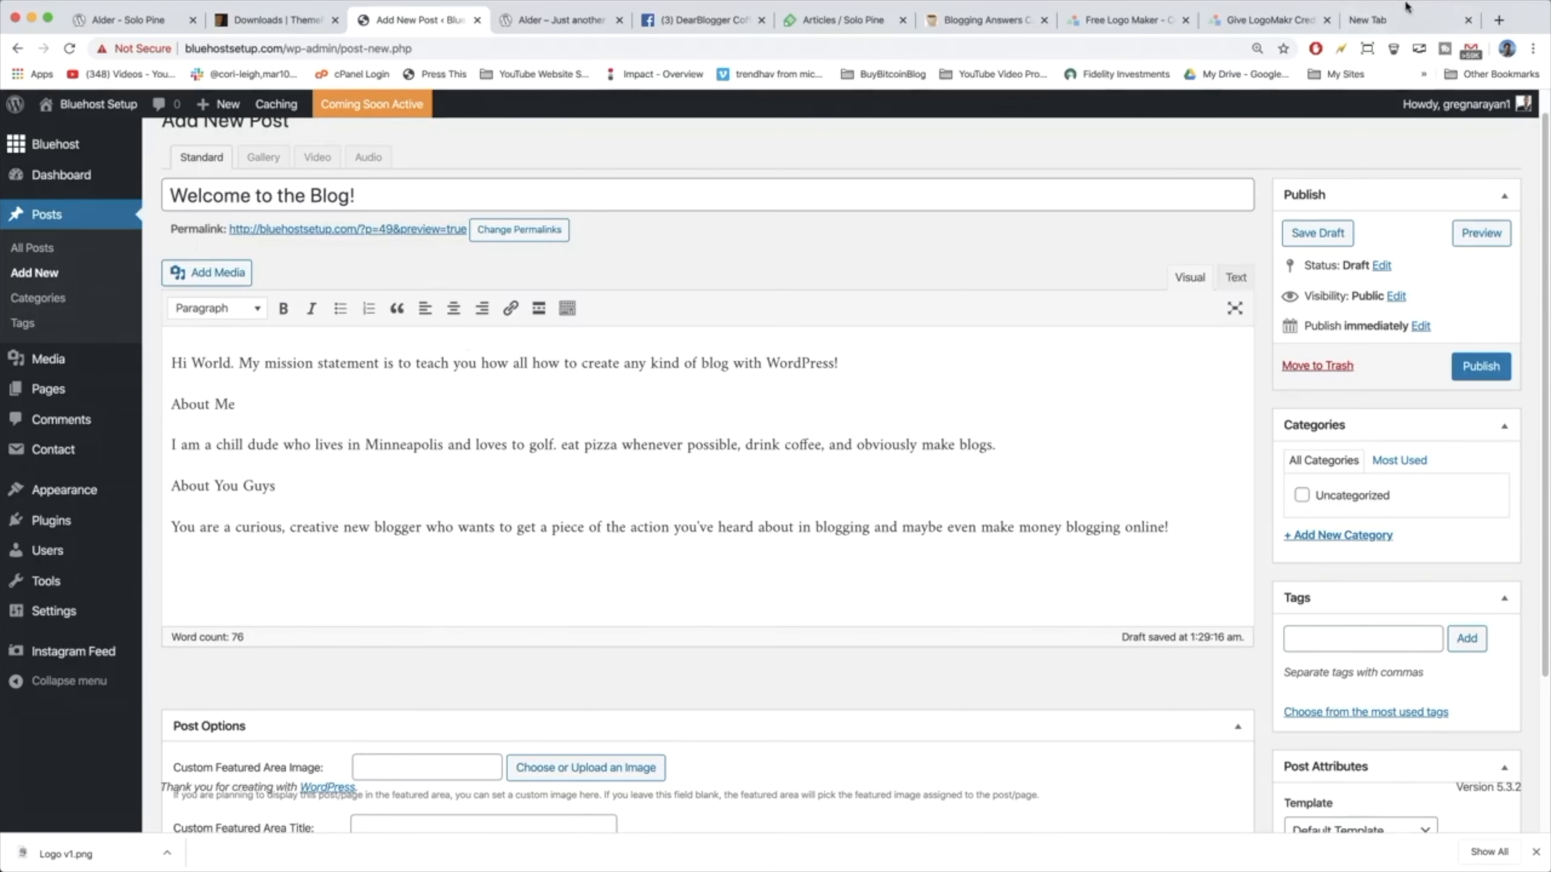
click(1373, 20)
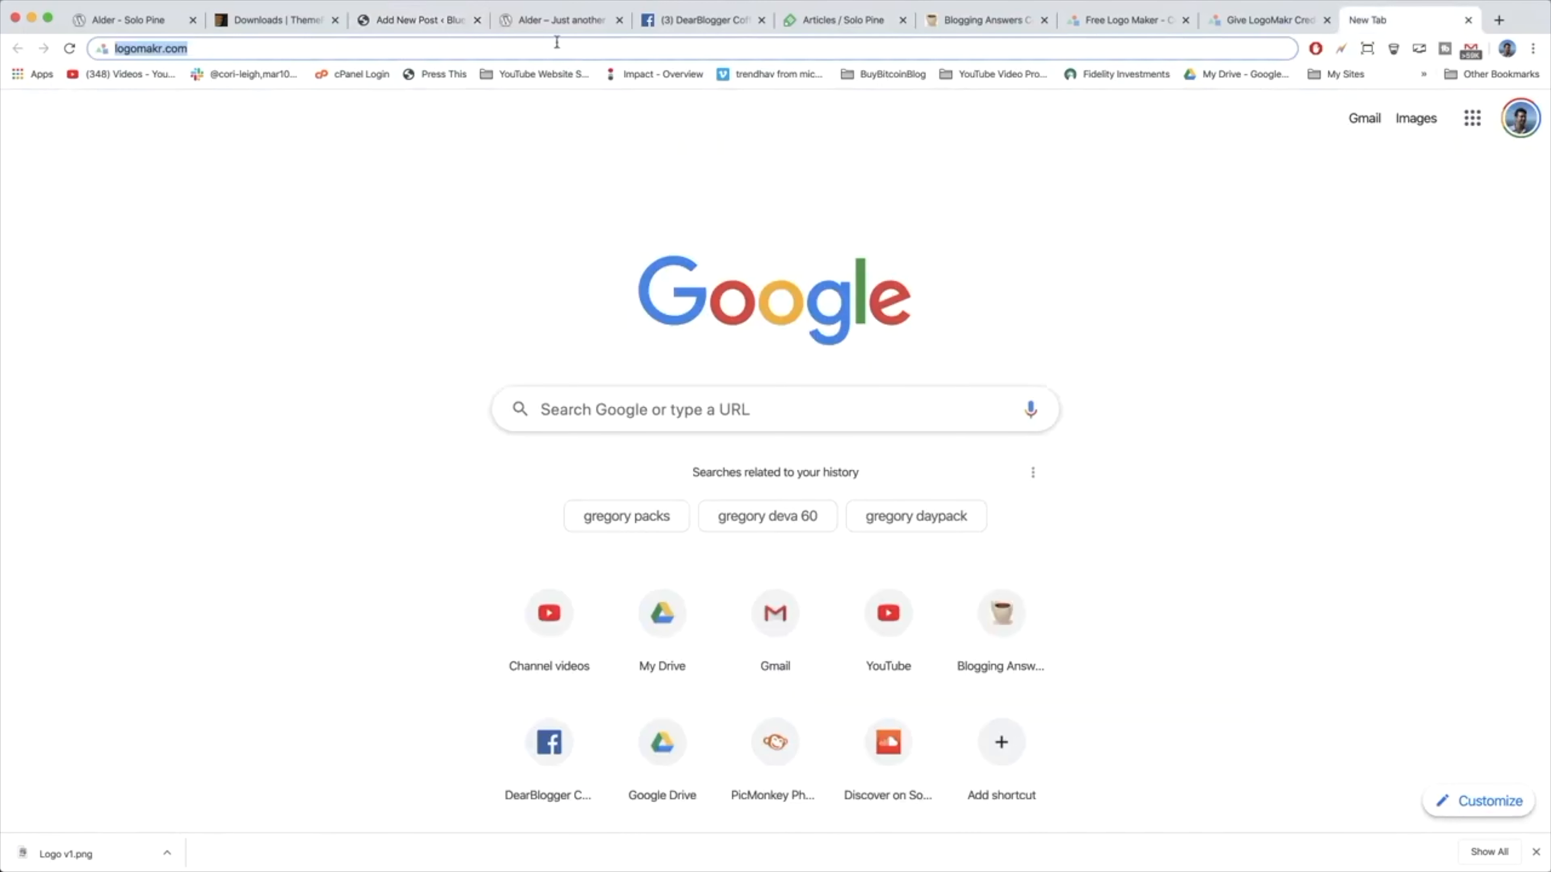
Generate Archaic Words (Tolkien) filler on panipsum.com and select its first two paragraphs.
click(556, 42)
key(BackSpace)
text(pan)
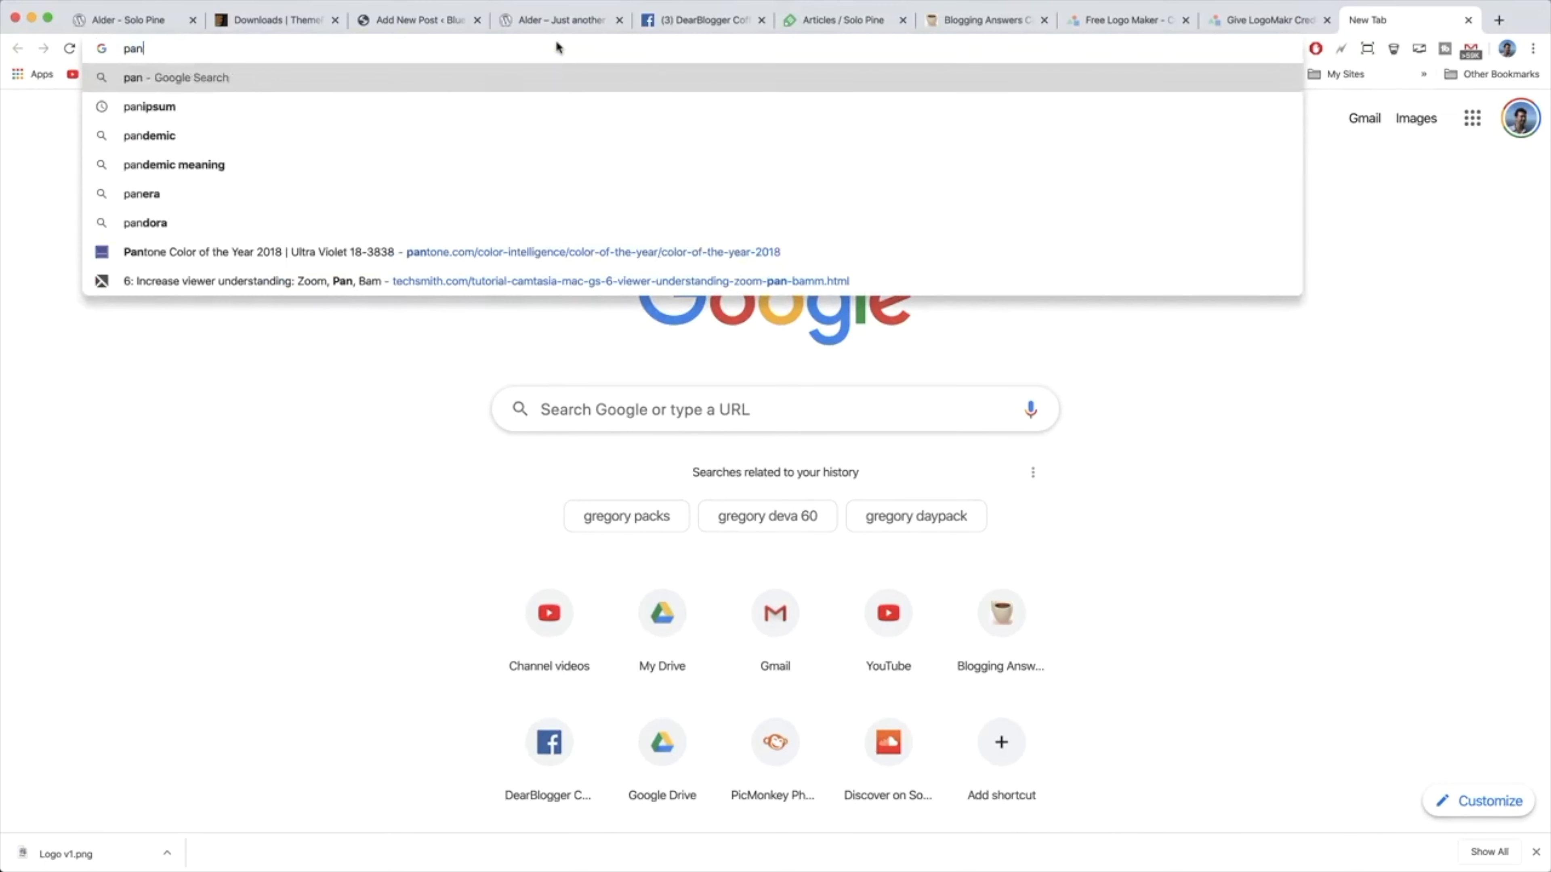
text( ipsum)
key(Return)
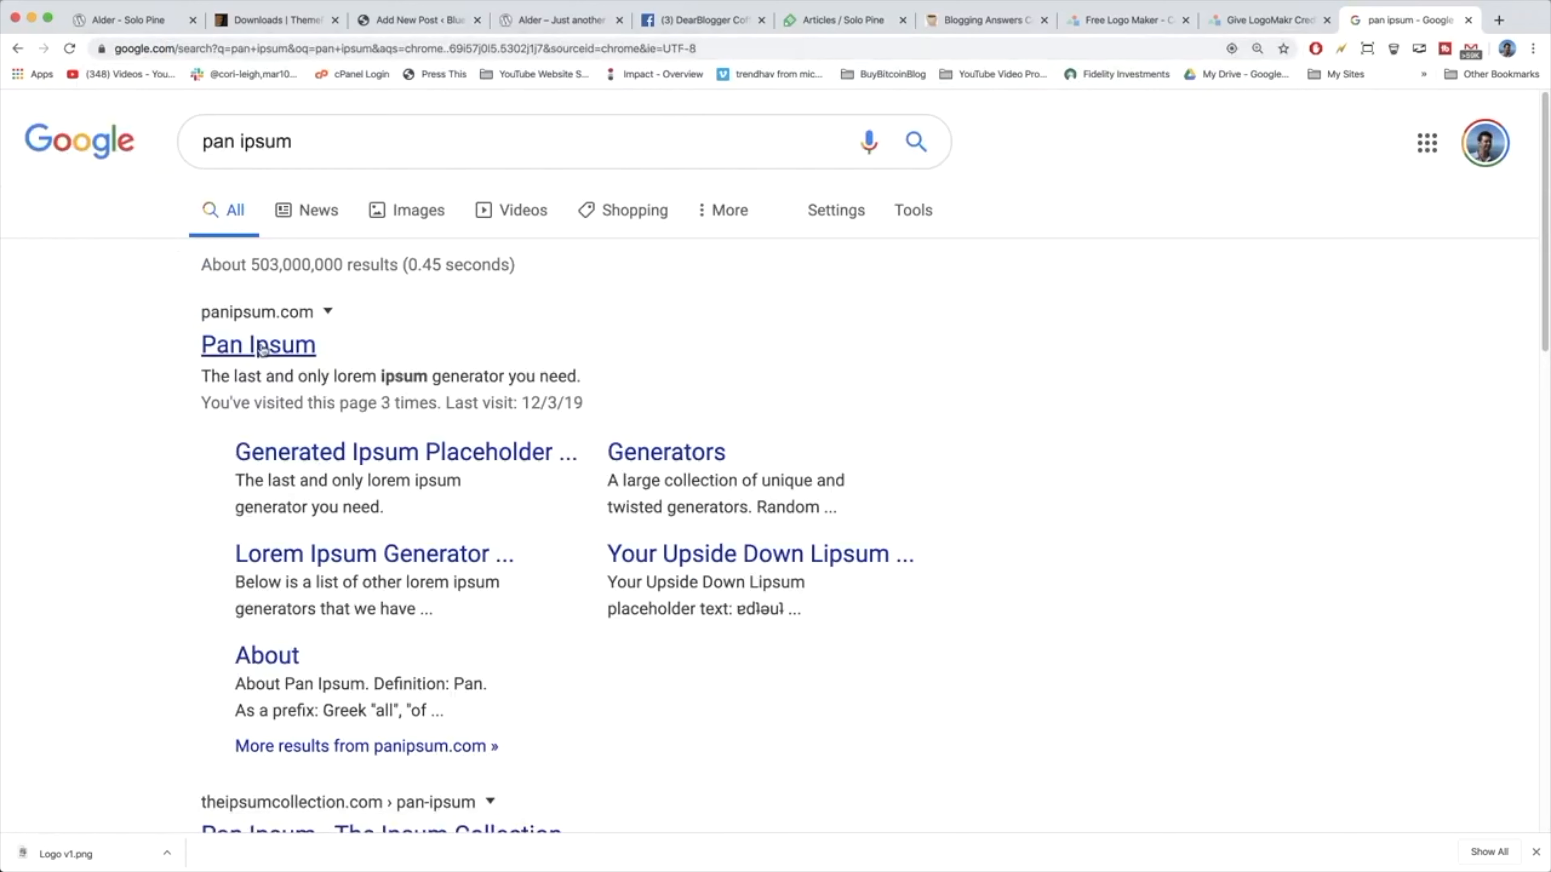
click(261, 348)
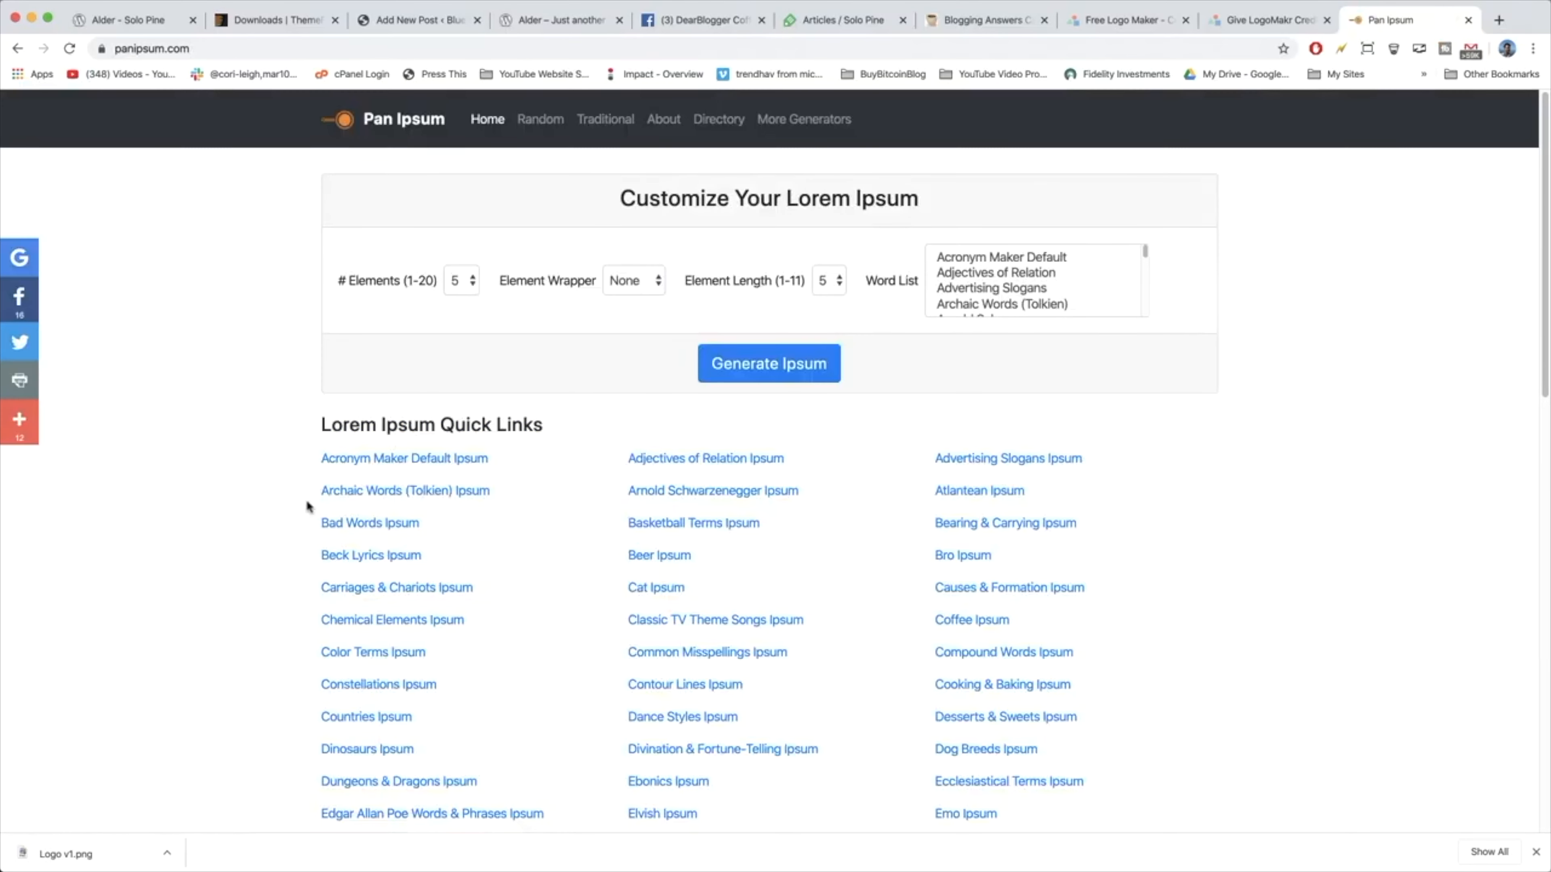
click(437, 492)
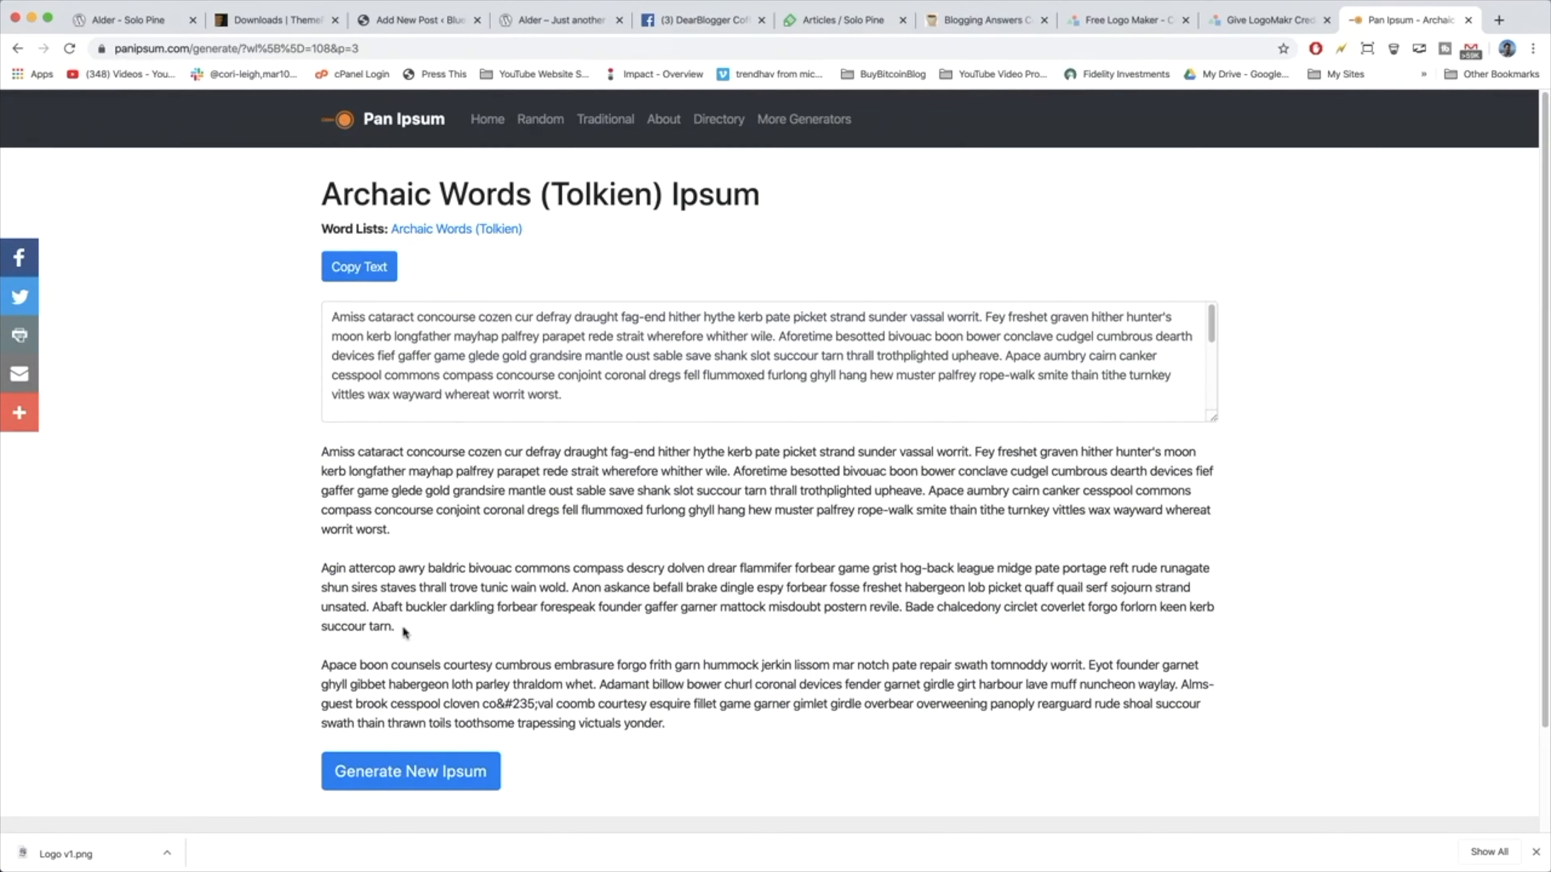
drag(427, 637, 302, 464)
key(super+c)
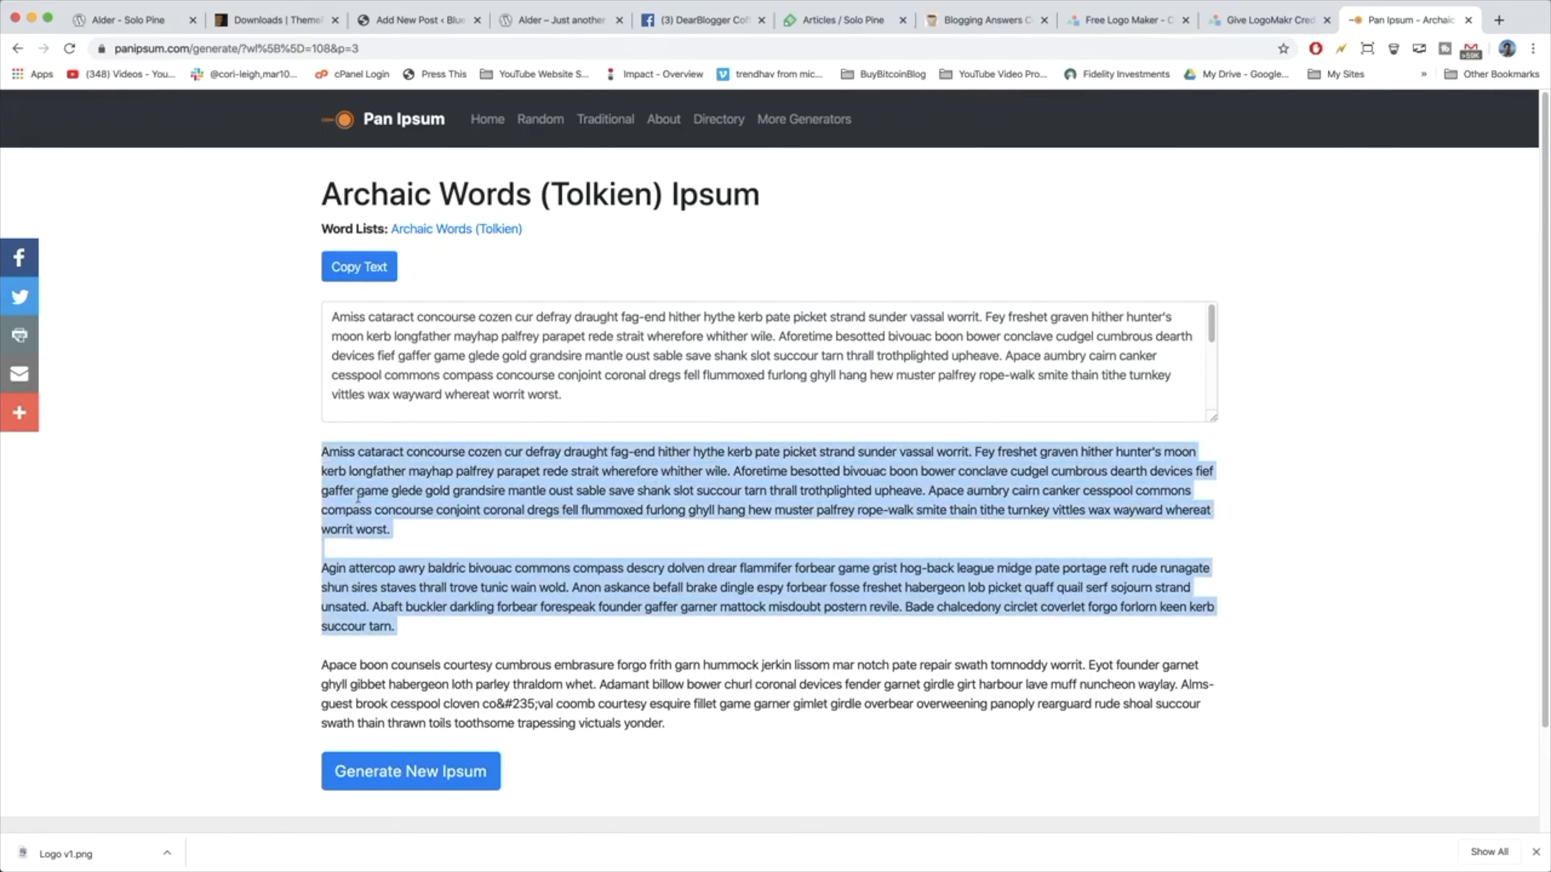
click(437, 17)
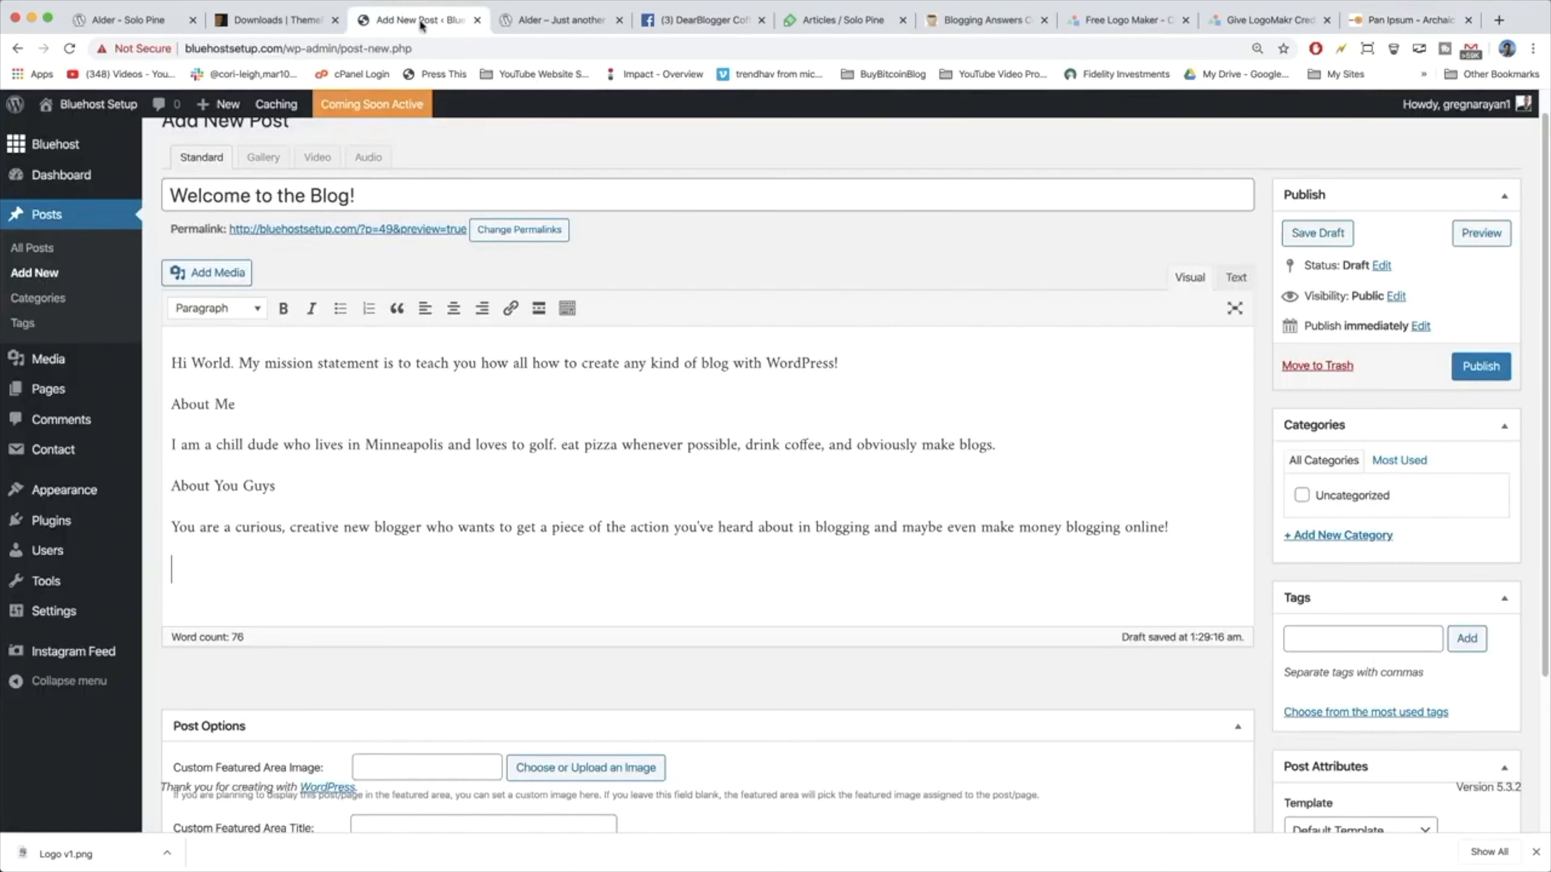
Paste the filler text into the post and make the Aforetime paragraph a blockquote.
right_click(247, 571)
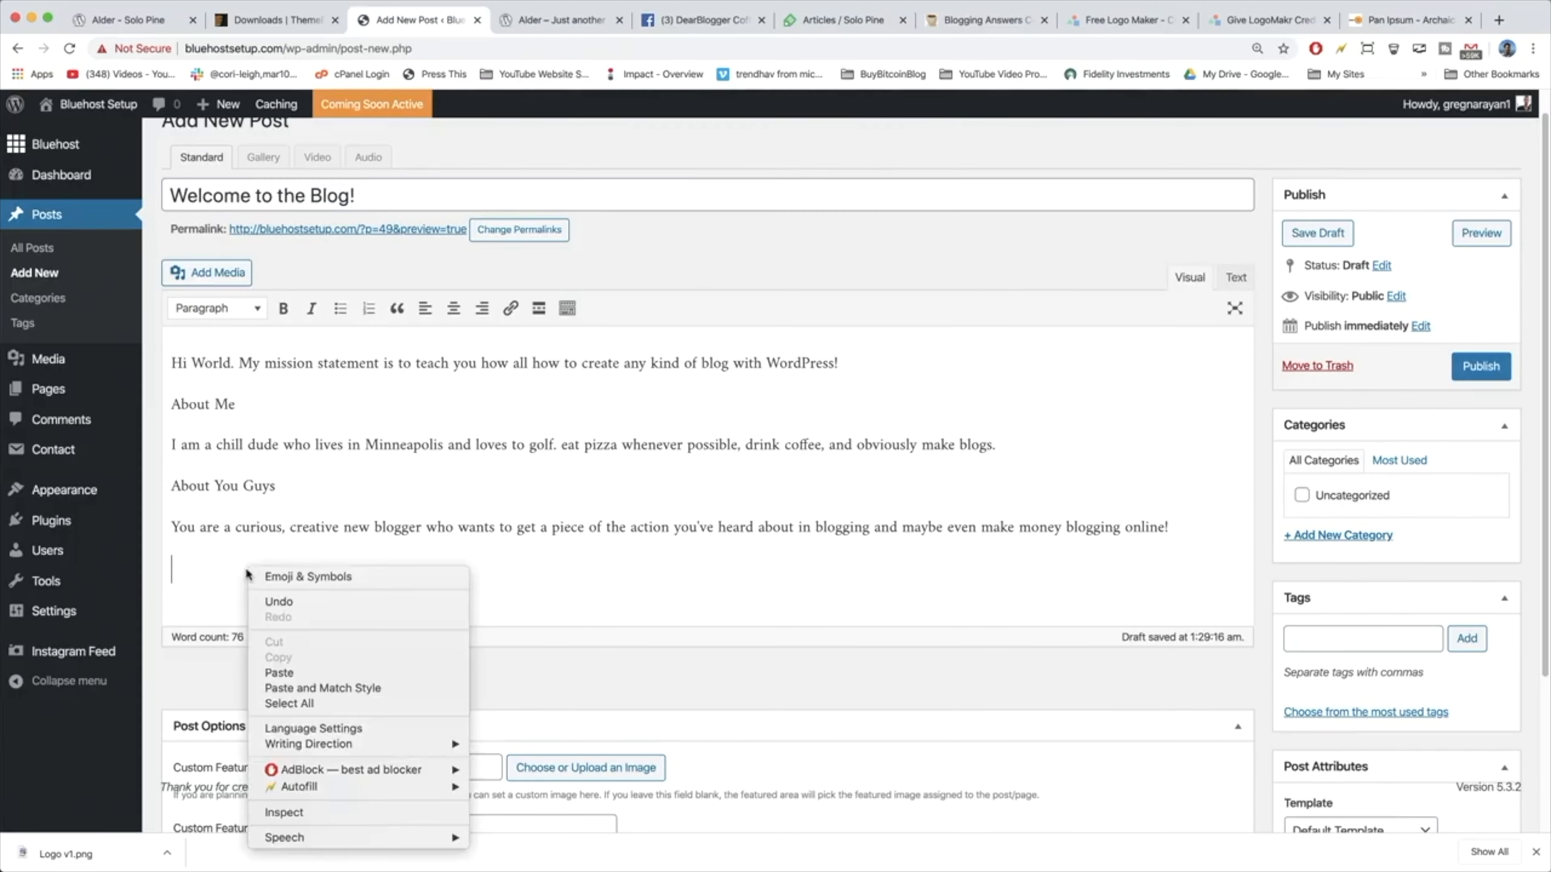
click(292, 673)
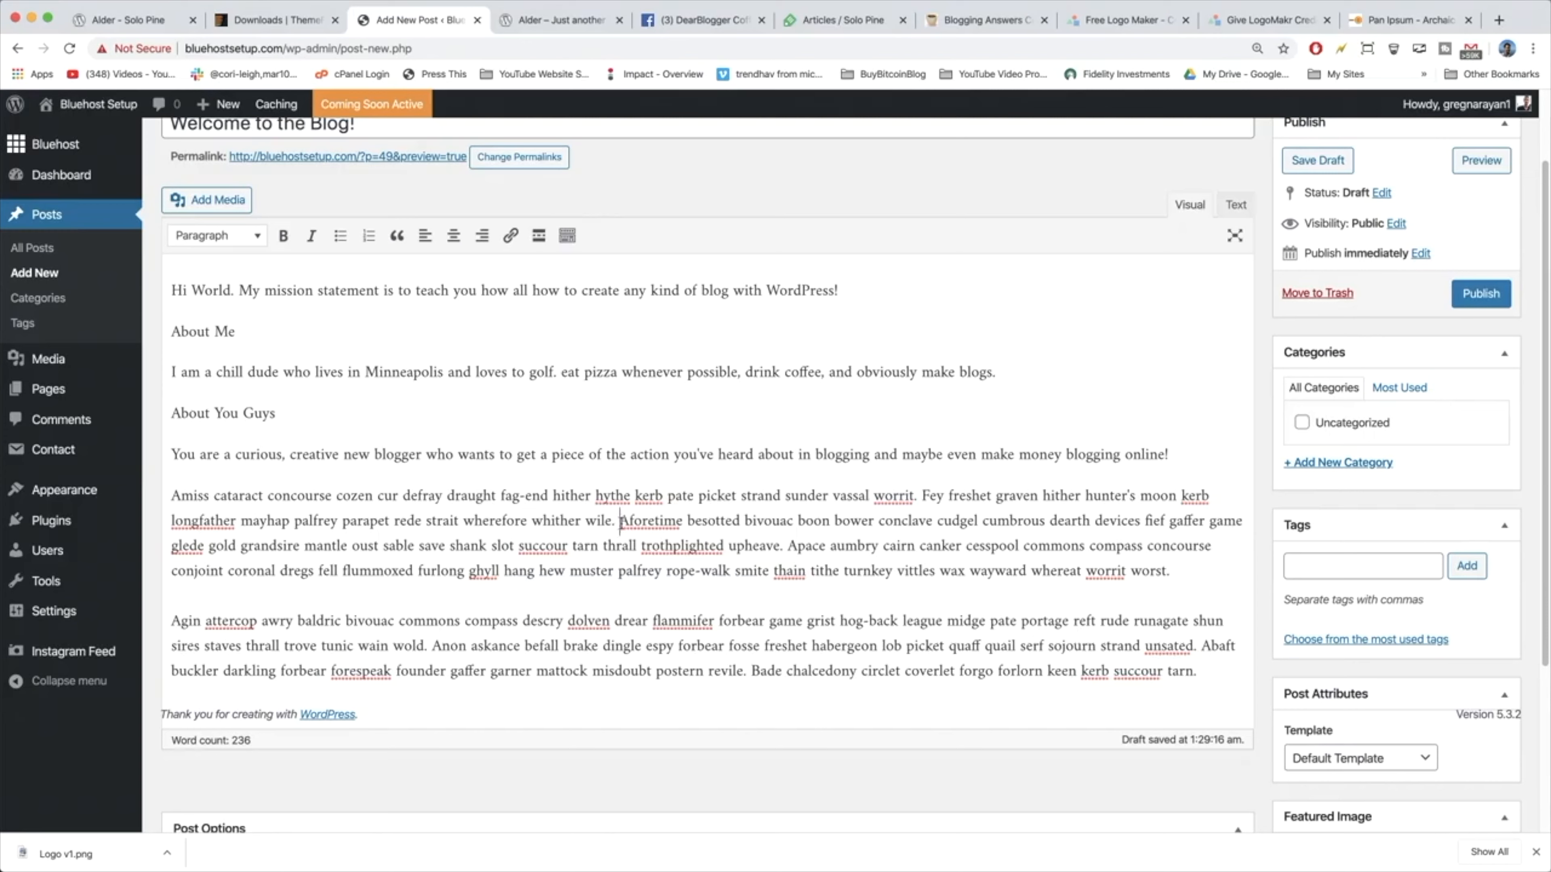
key(Return)
drag(786, 613, 151, 552)
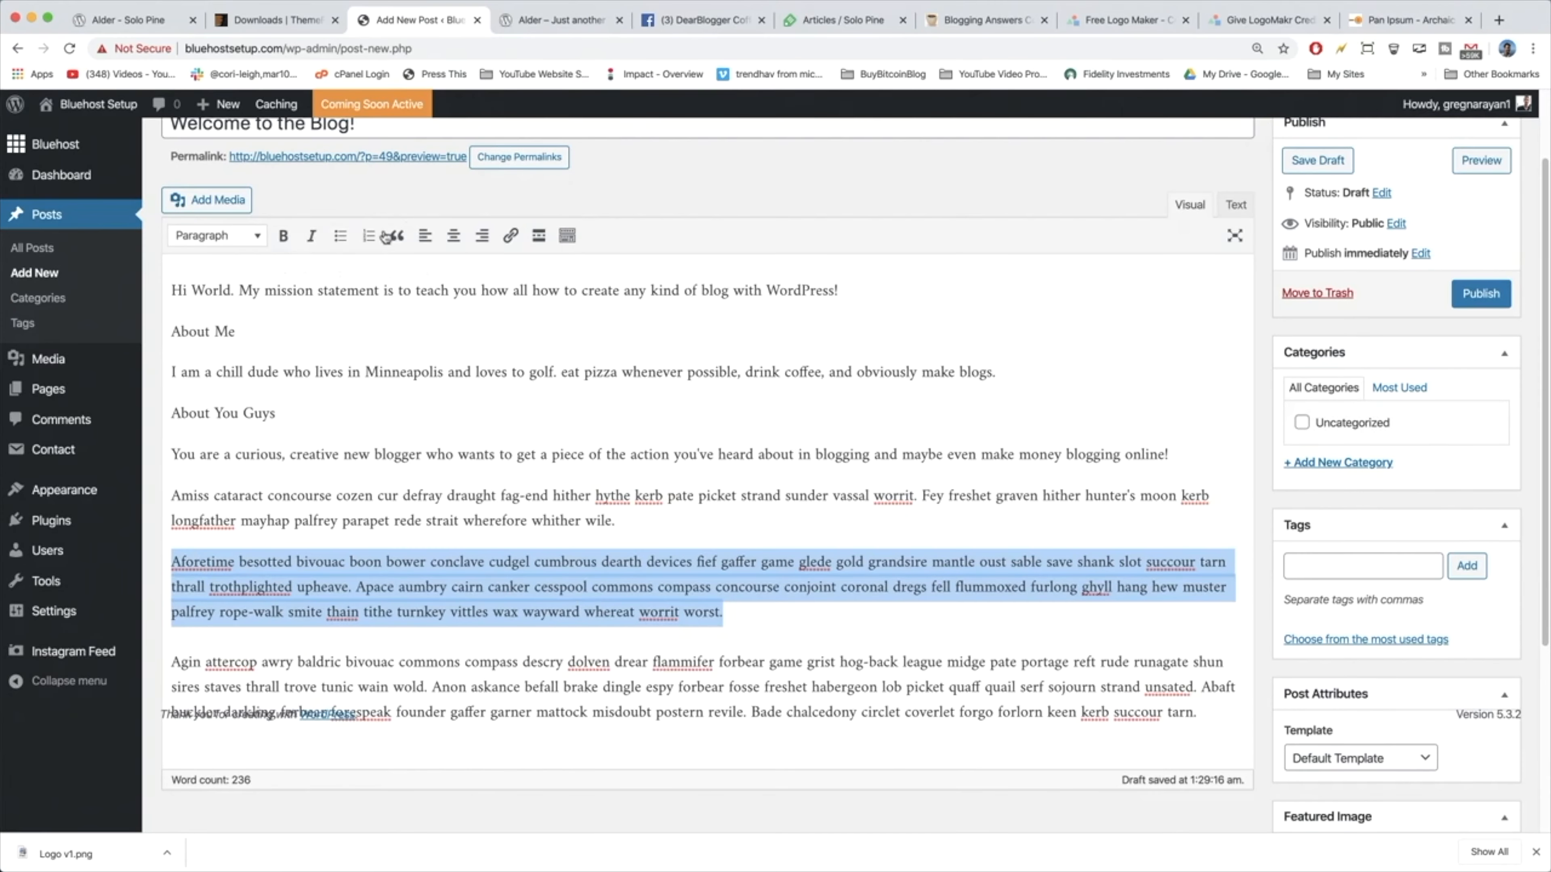
click(396, 236)
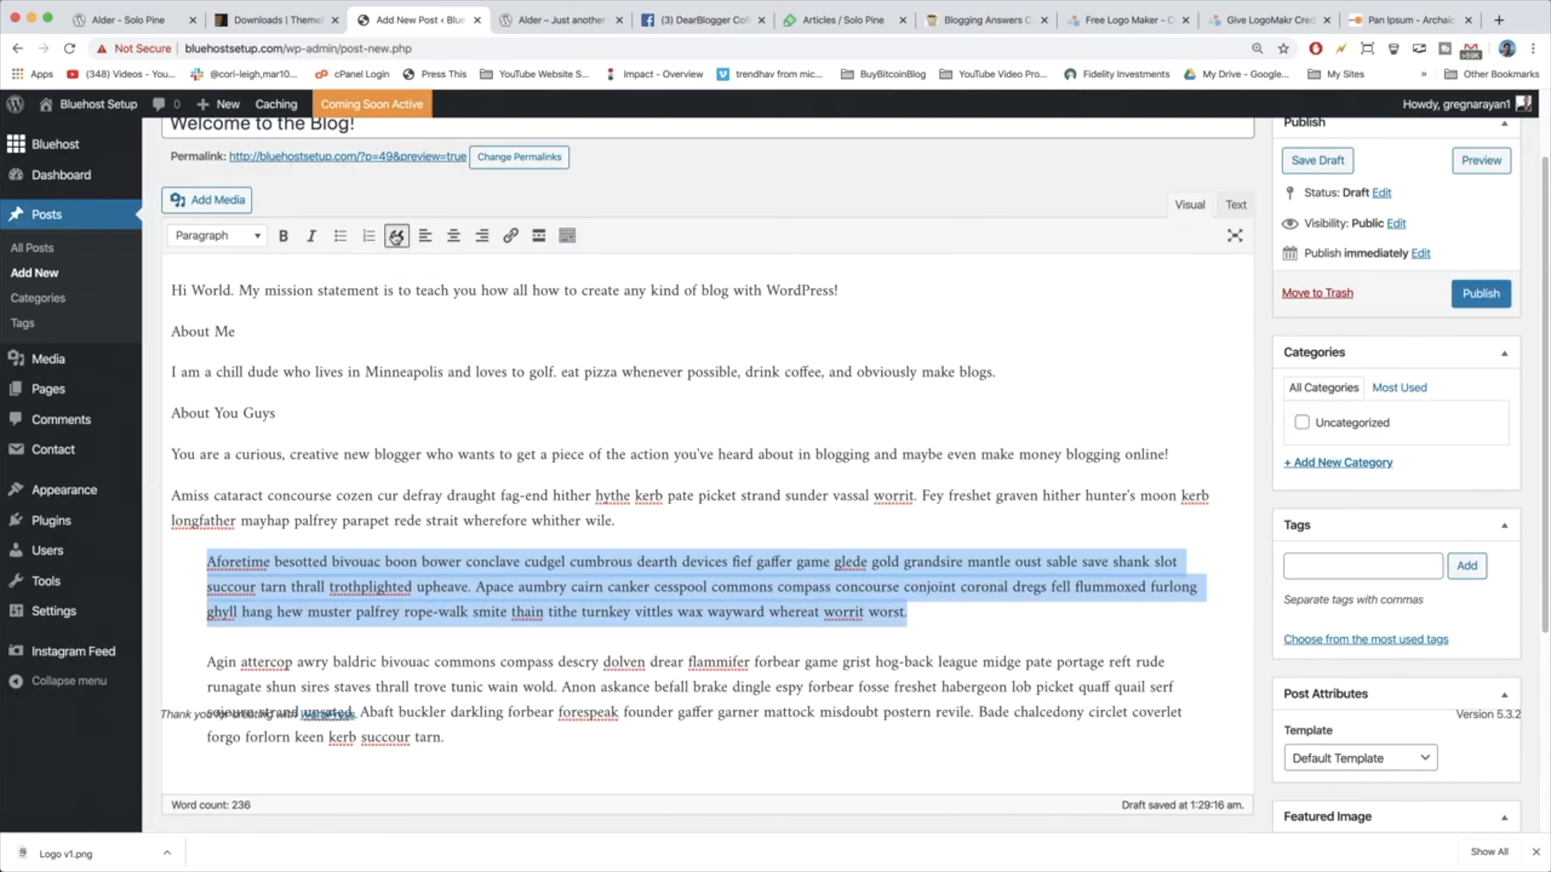
click(928, 617)
click(929, 617)
key(Return)
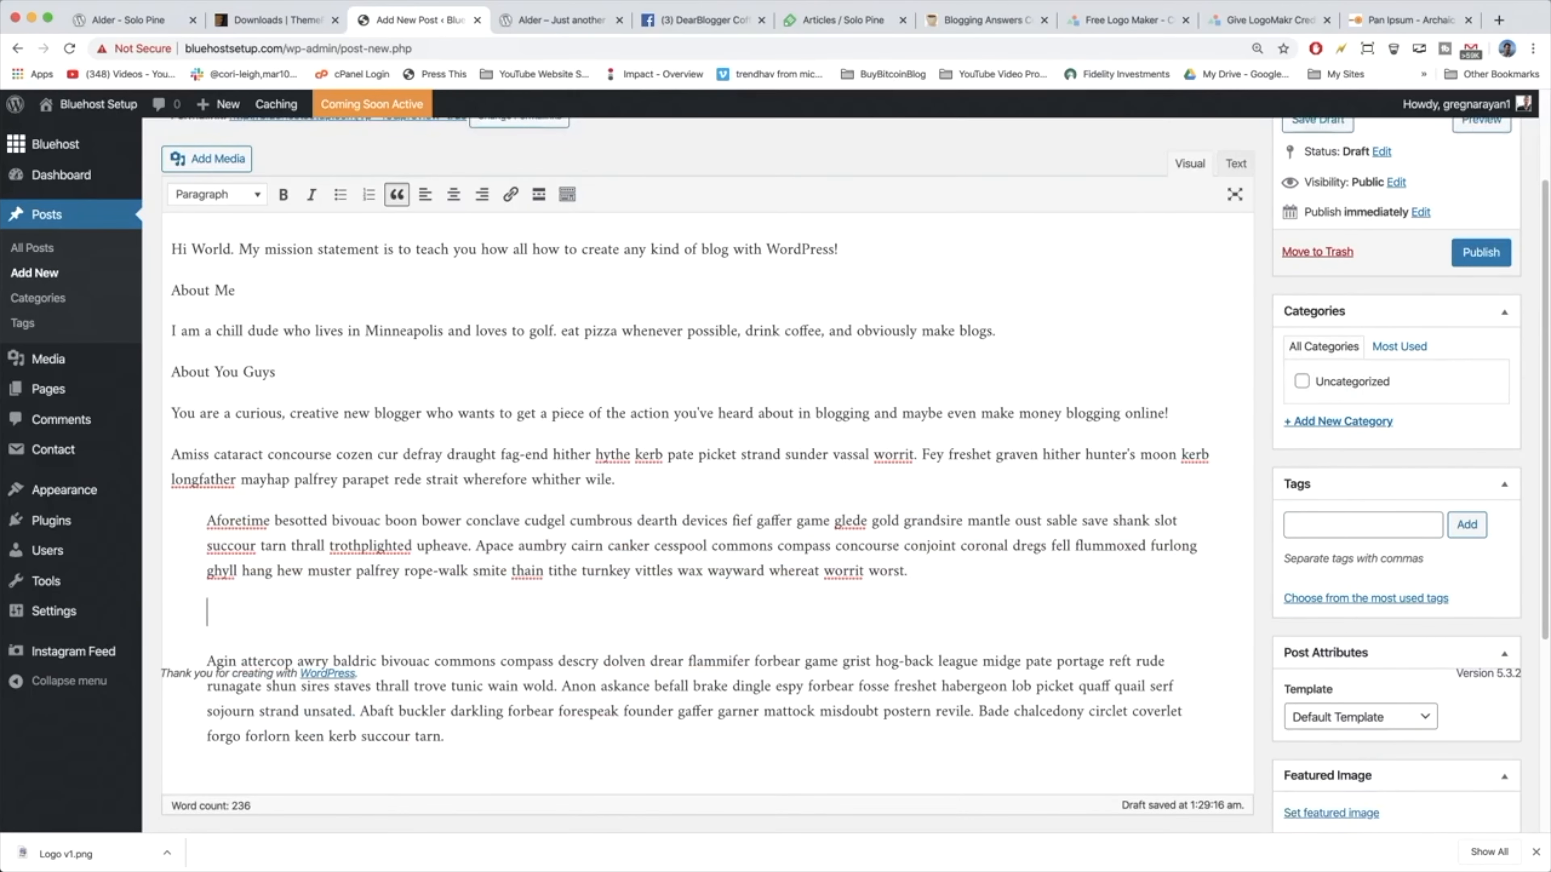
key(BackSpace)
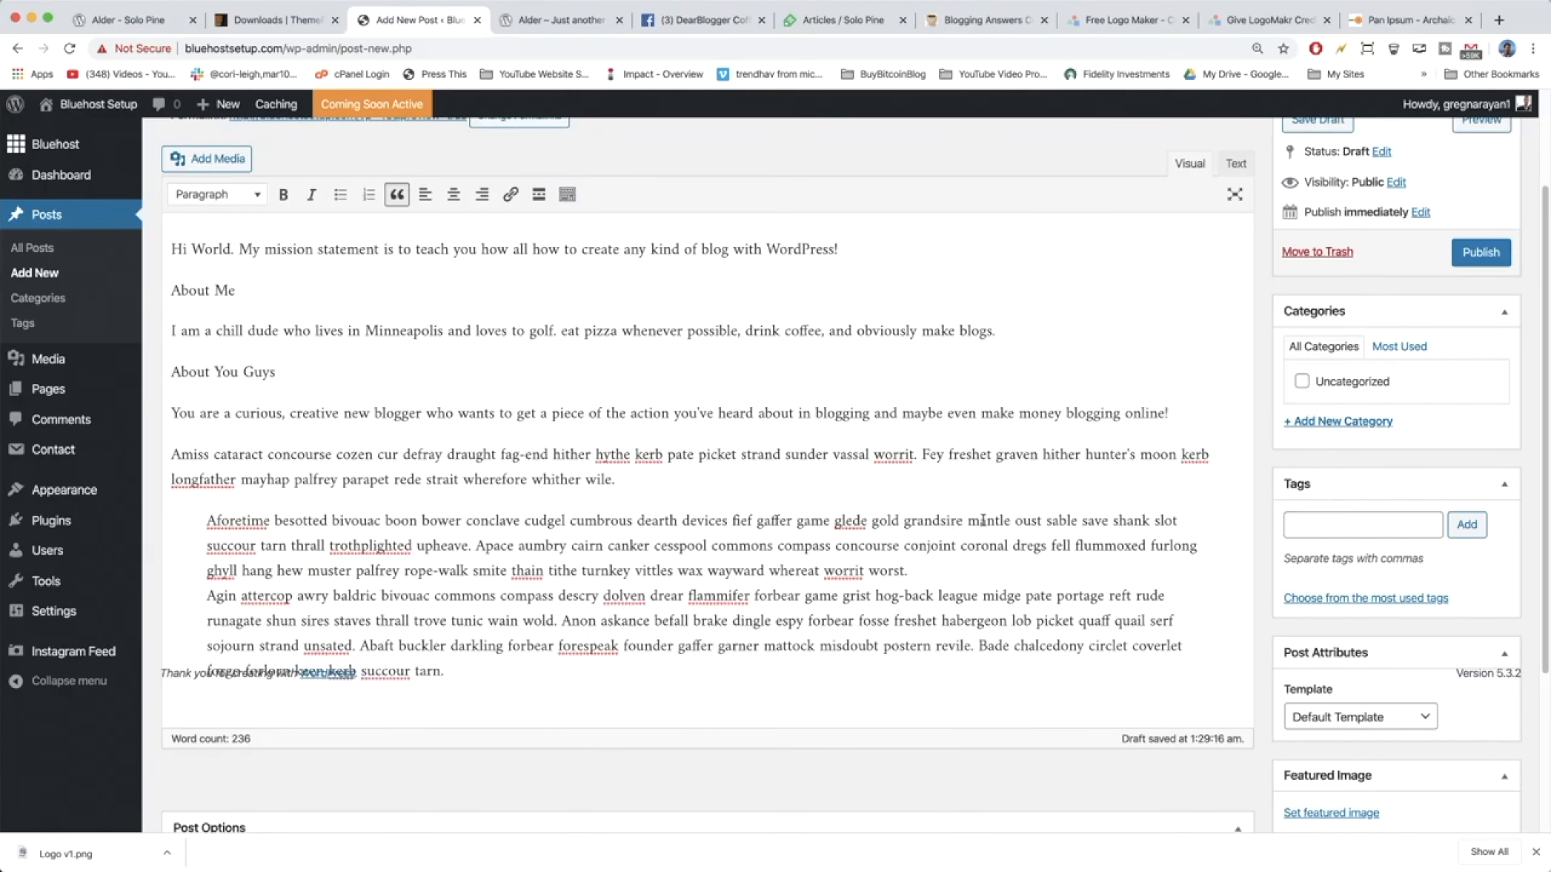
Move the closing blockquote tag to after 'worst.' in the HTML and capitalize 'Gin'.
click(1243, 161)
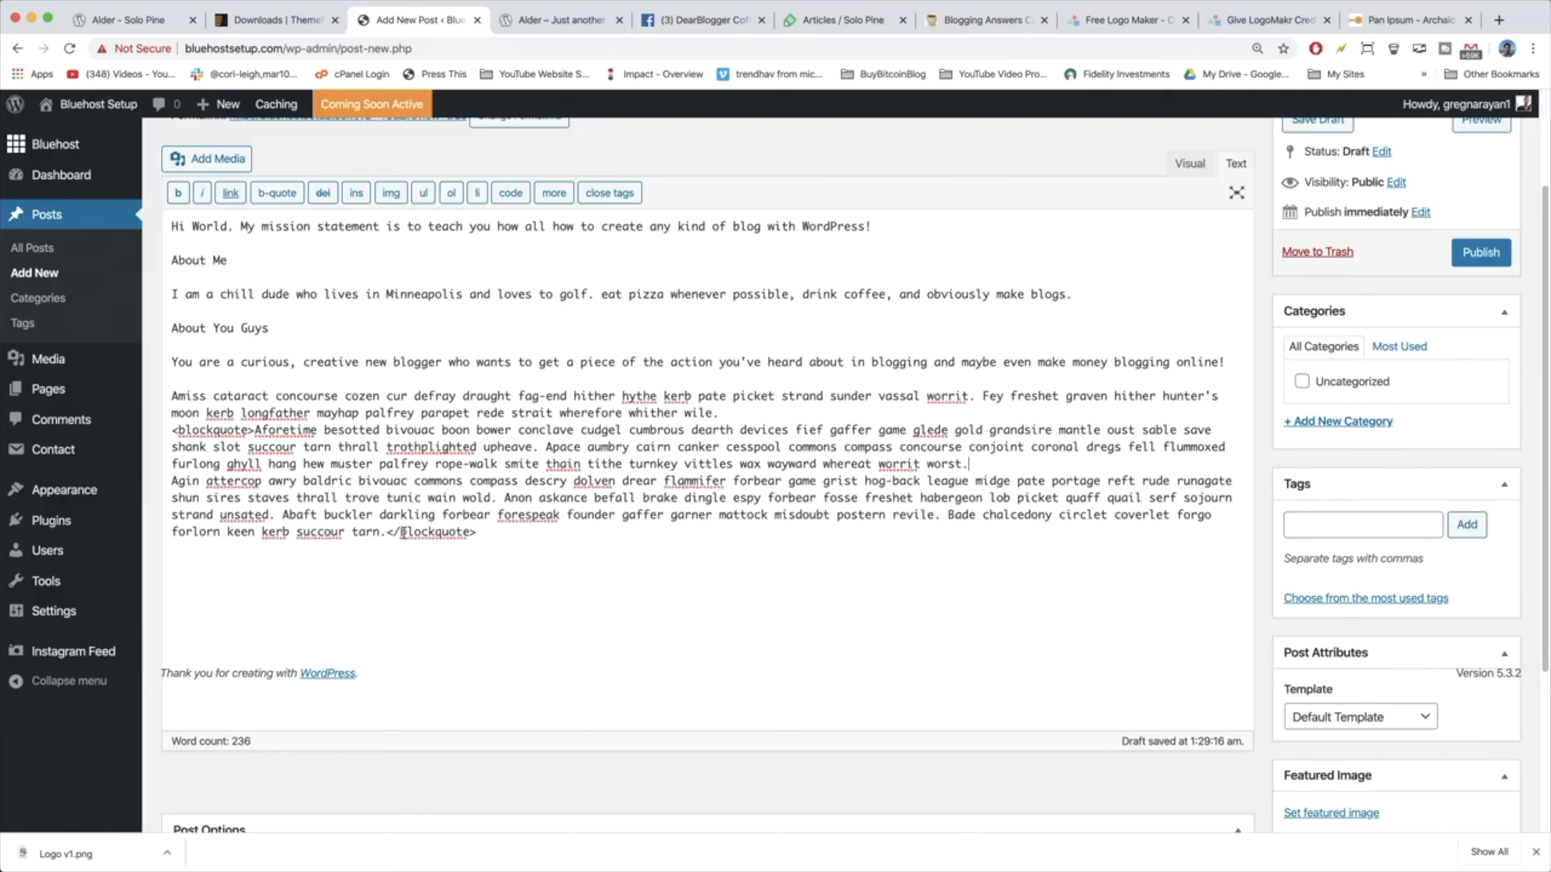
drag(481, 533, 397, 535)
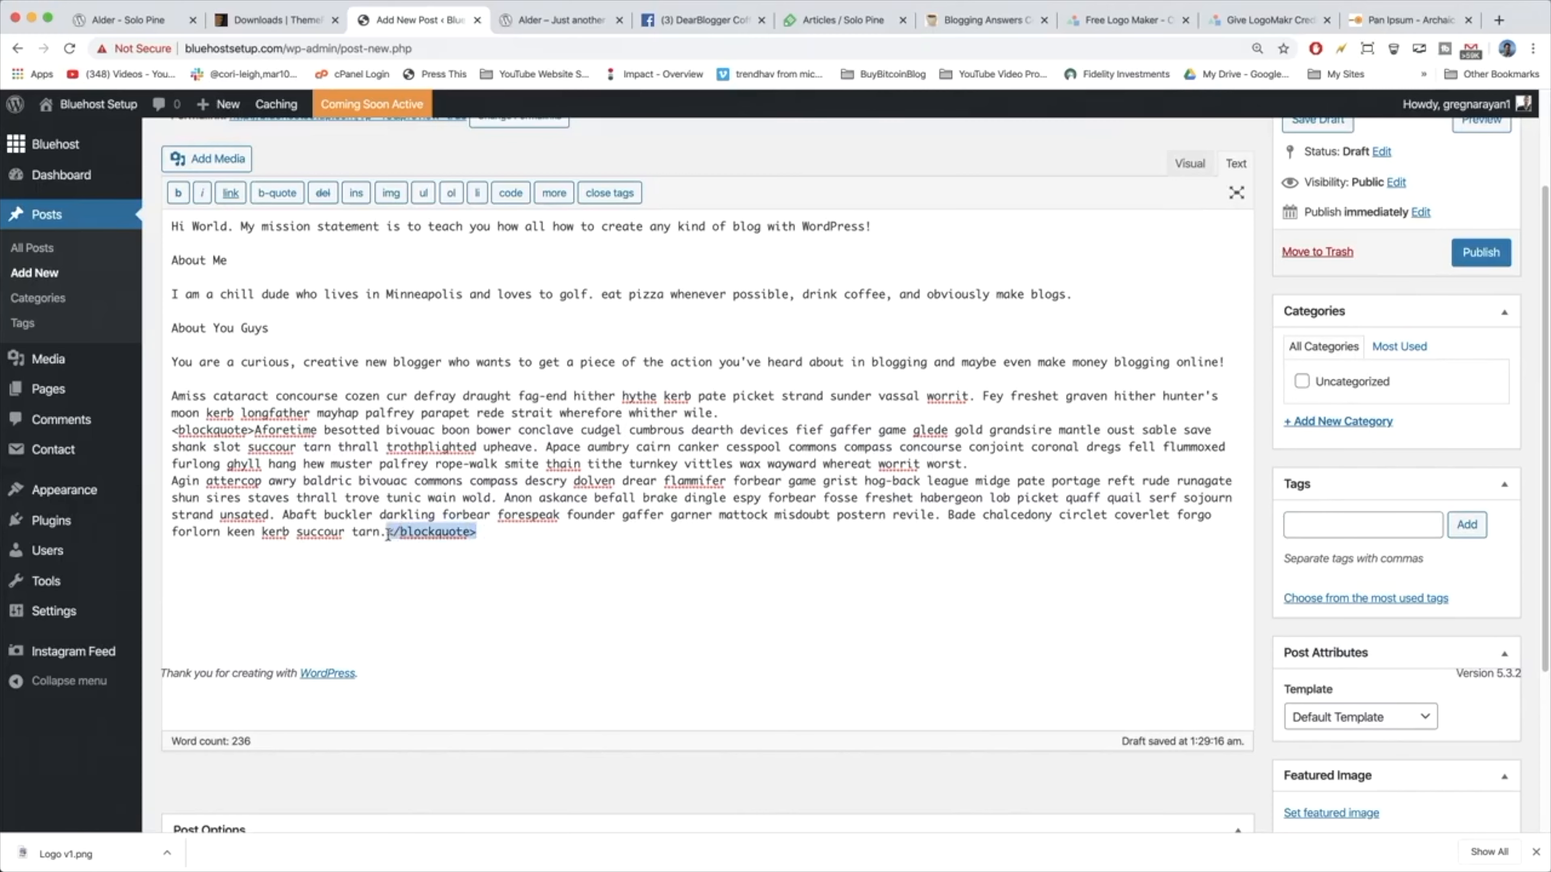
key(BackSpace)
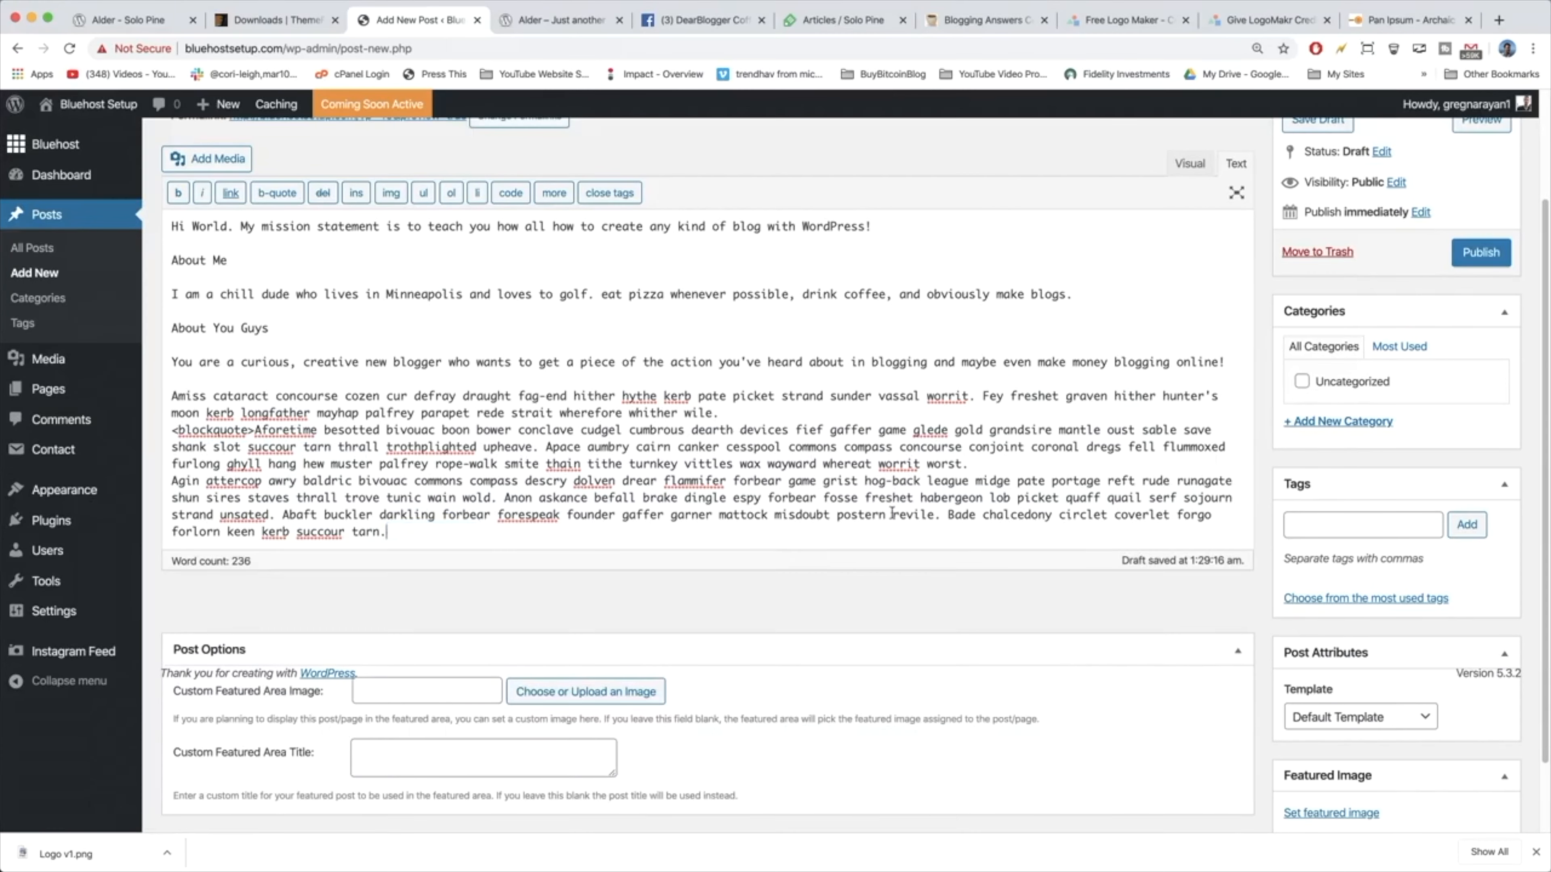
right_click(976, 465)
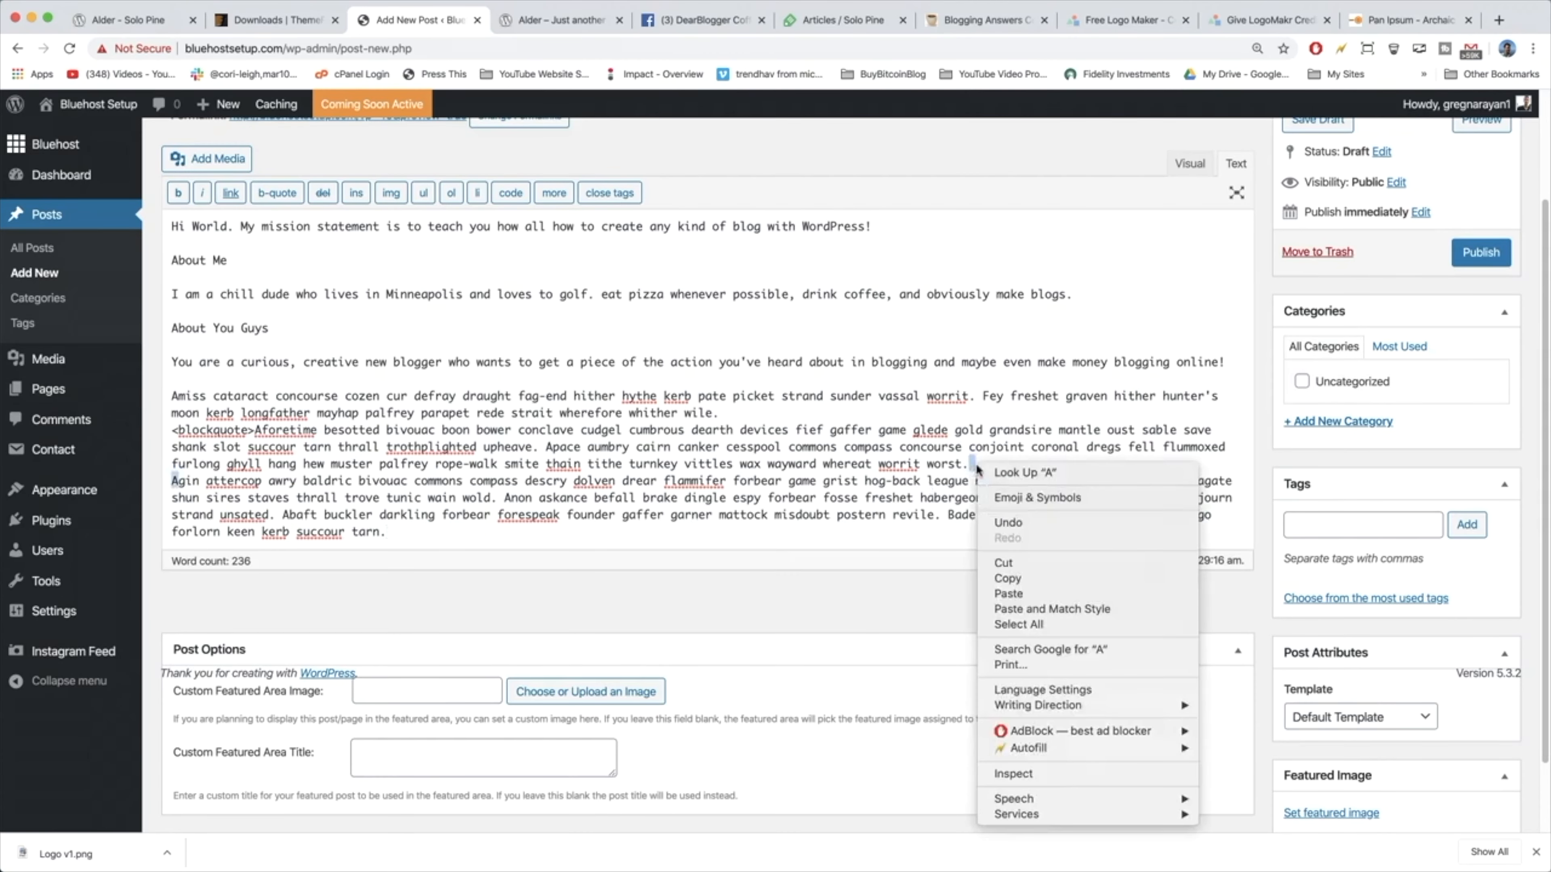
click(1021, 595)
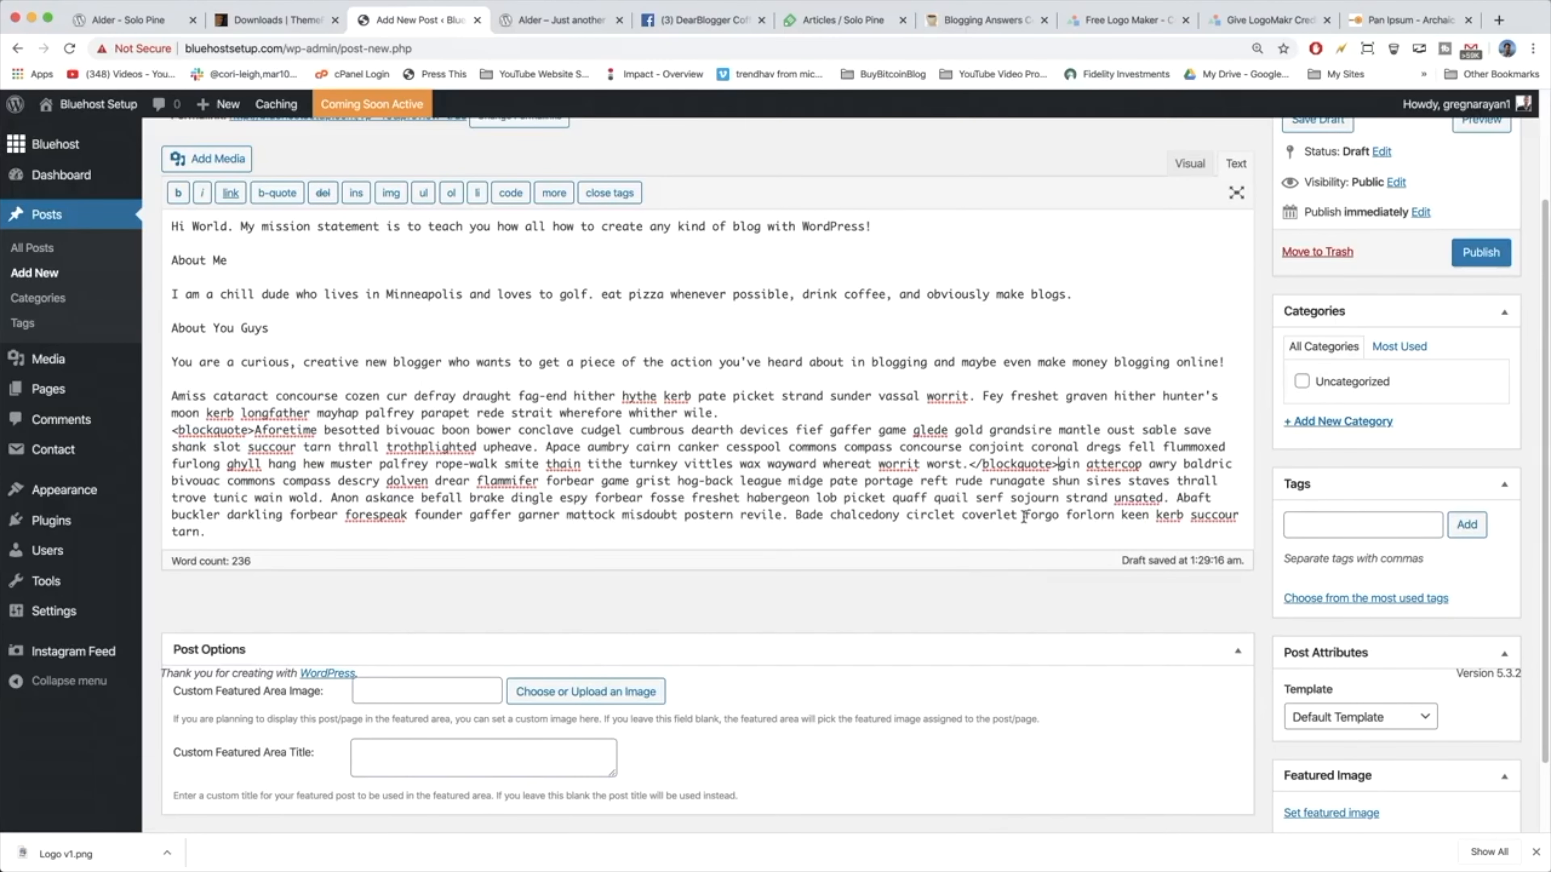
key(Return)
key(Return)
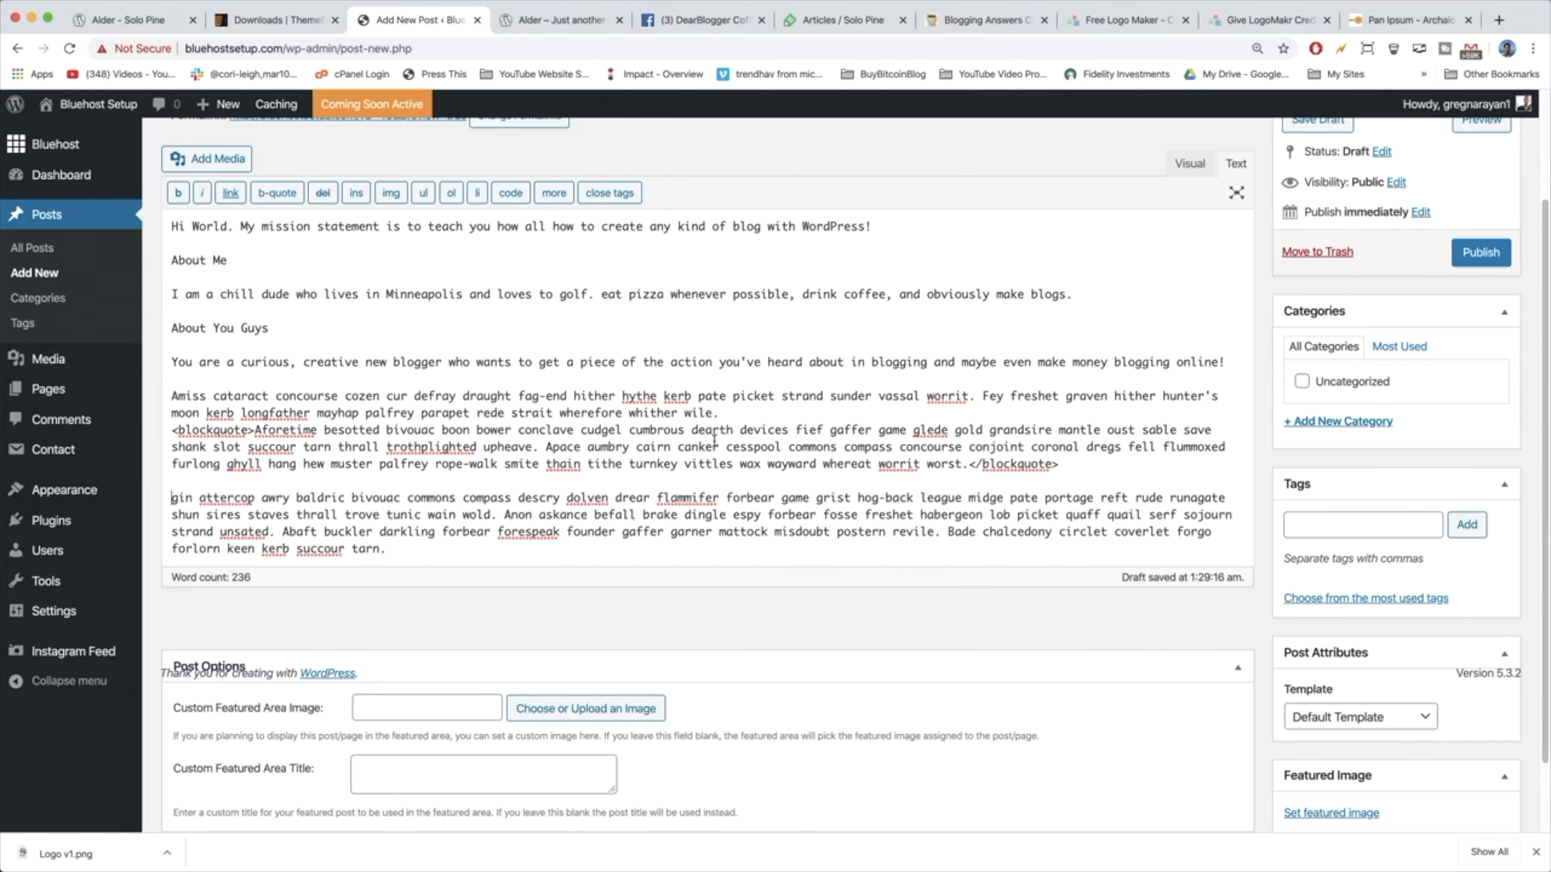
click(1187, 166)
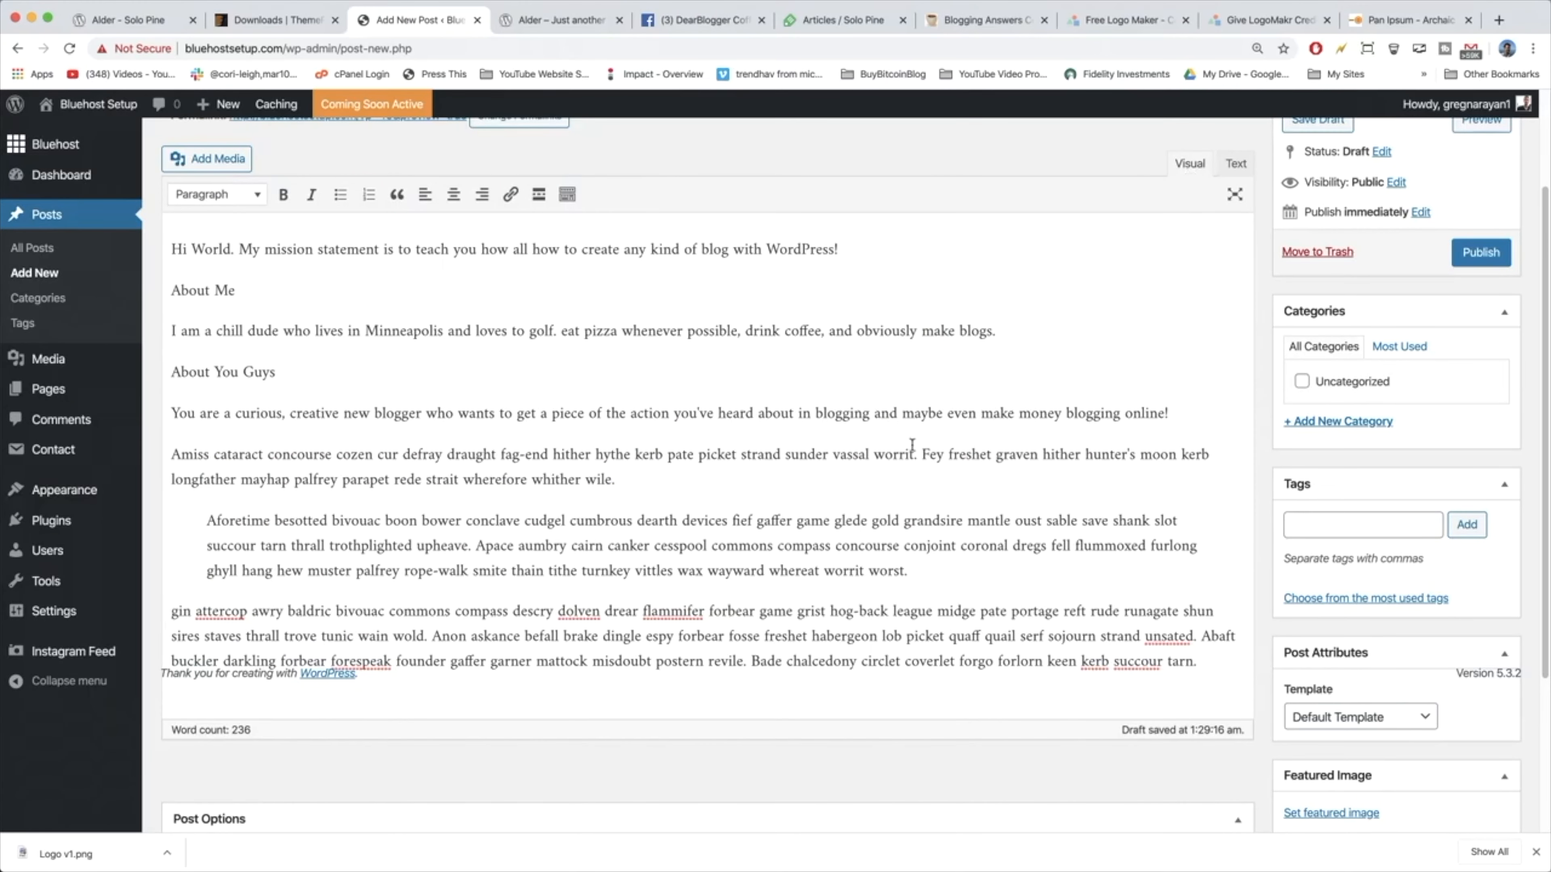
key(BackSpace)
text(G)
scroll(353, 601, up, 3)
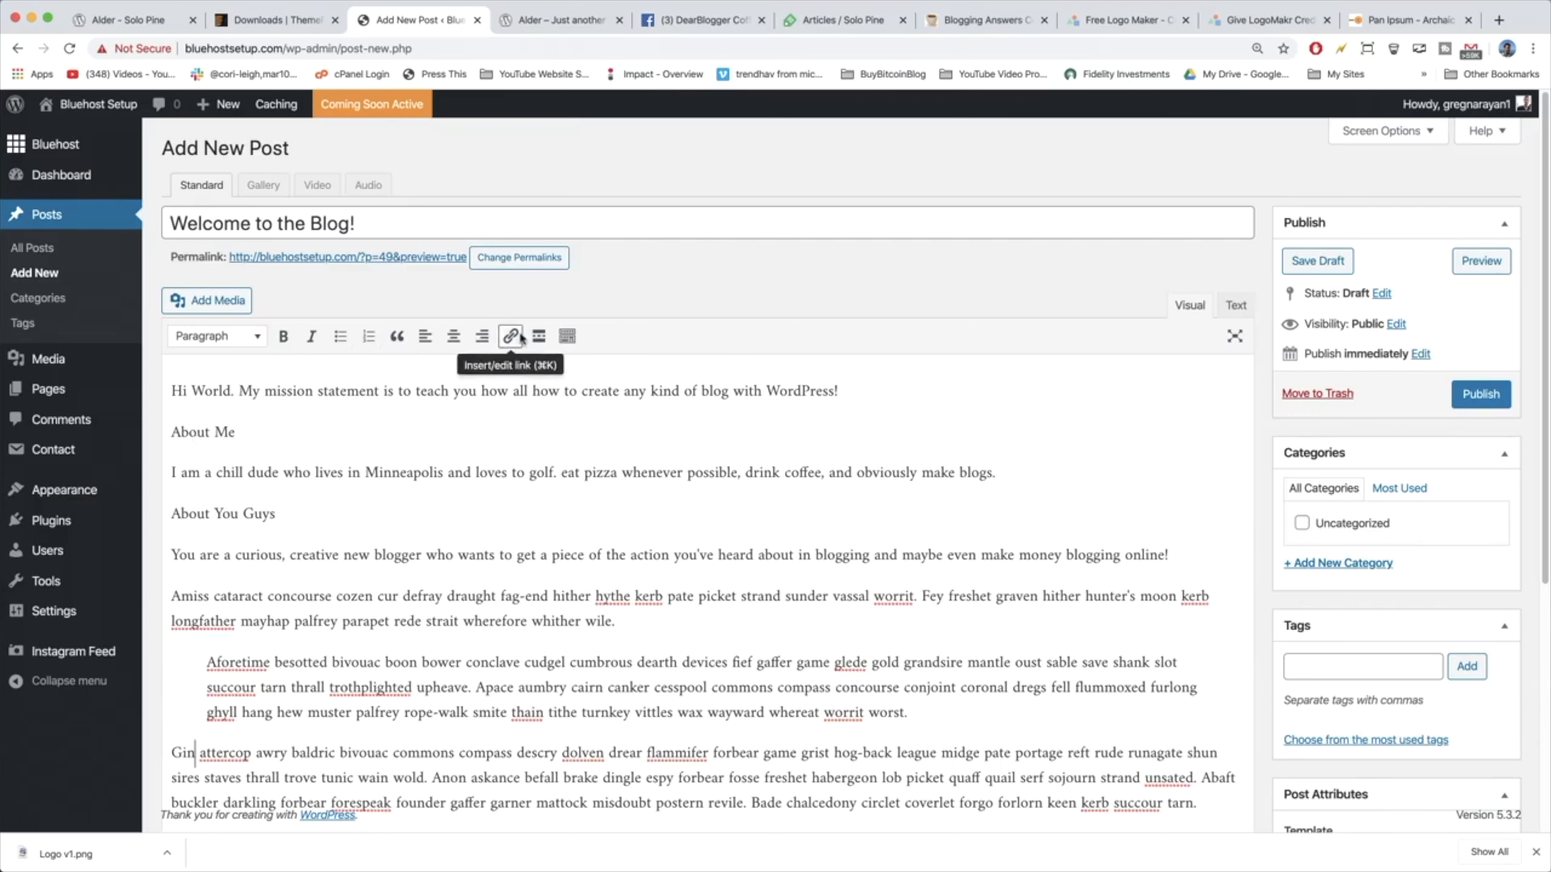
Format the 'About Me' and 'About You Guys' lines as Heading 2.
click(568, 337)
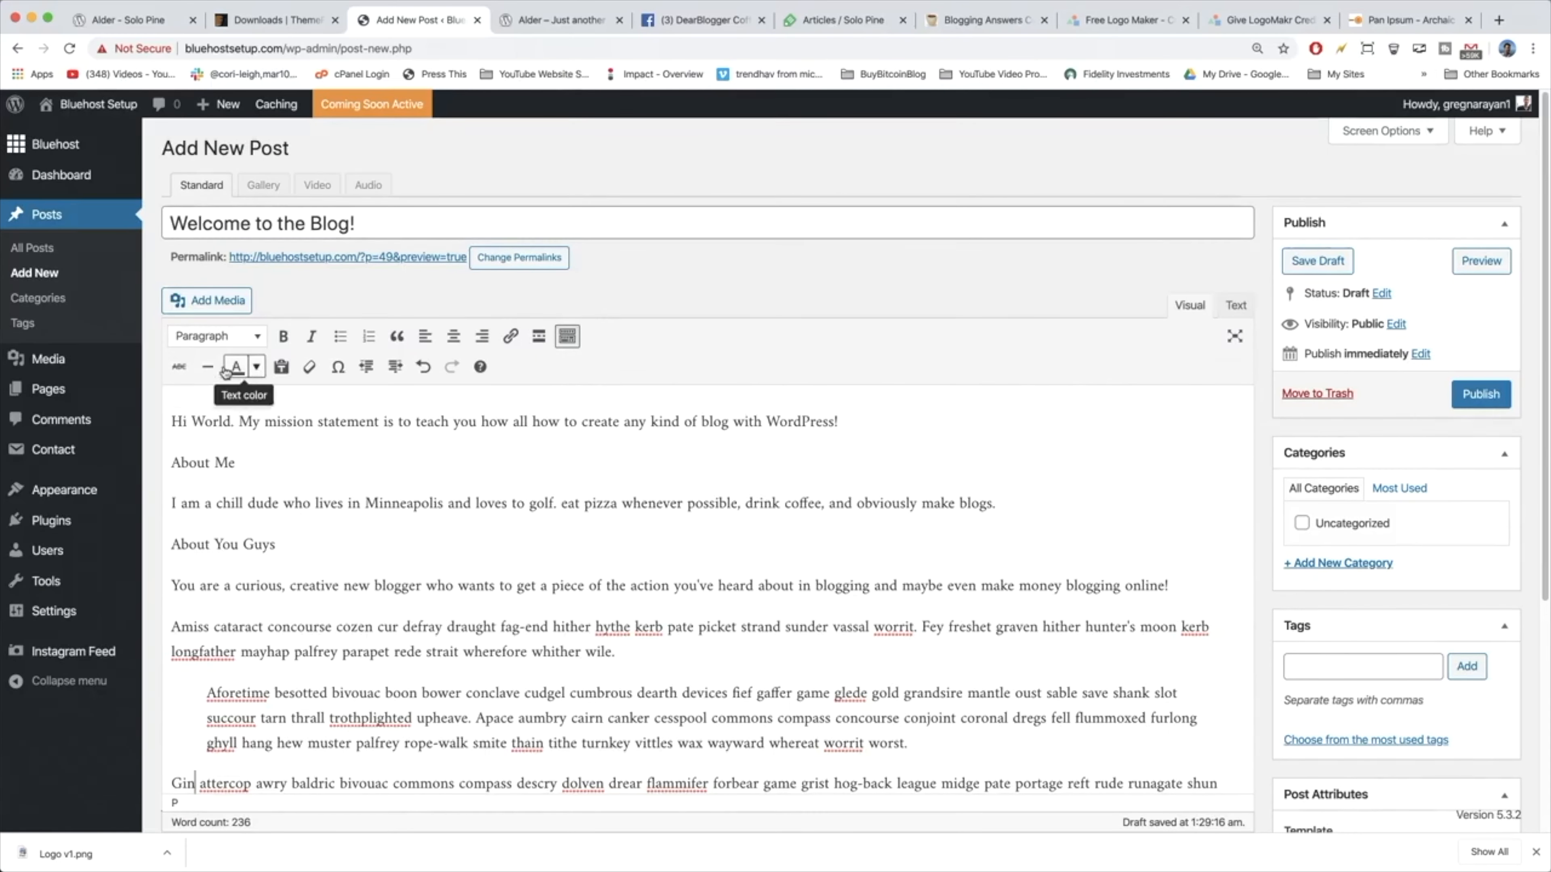
click(256, 368)
click(259, 371)
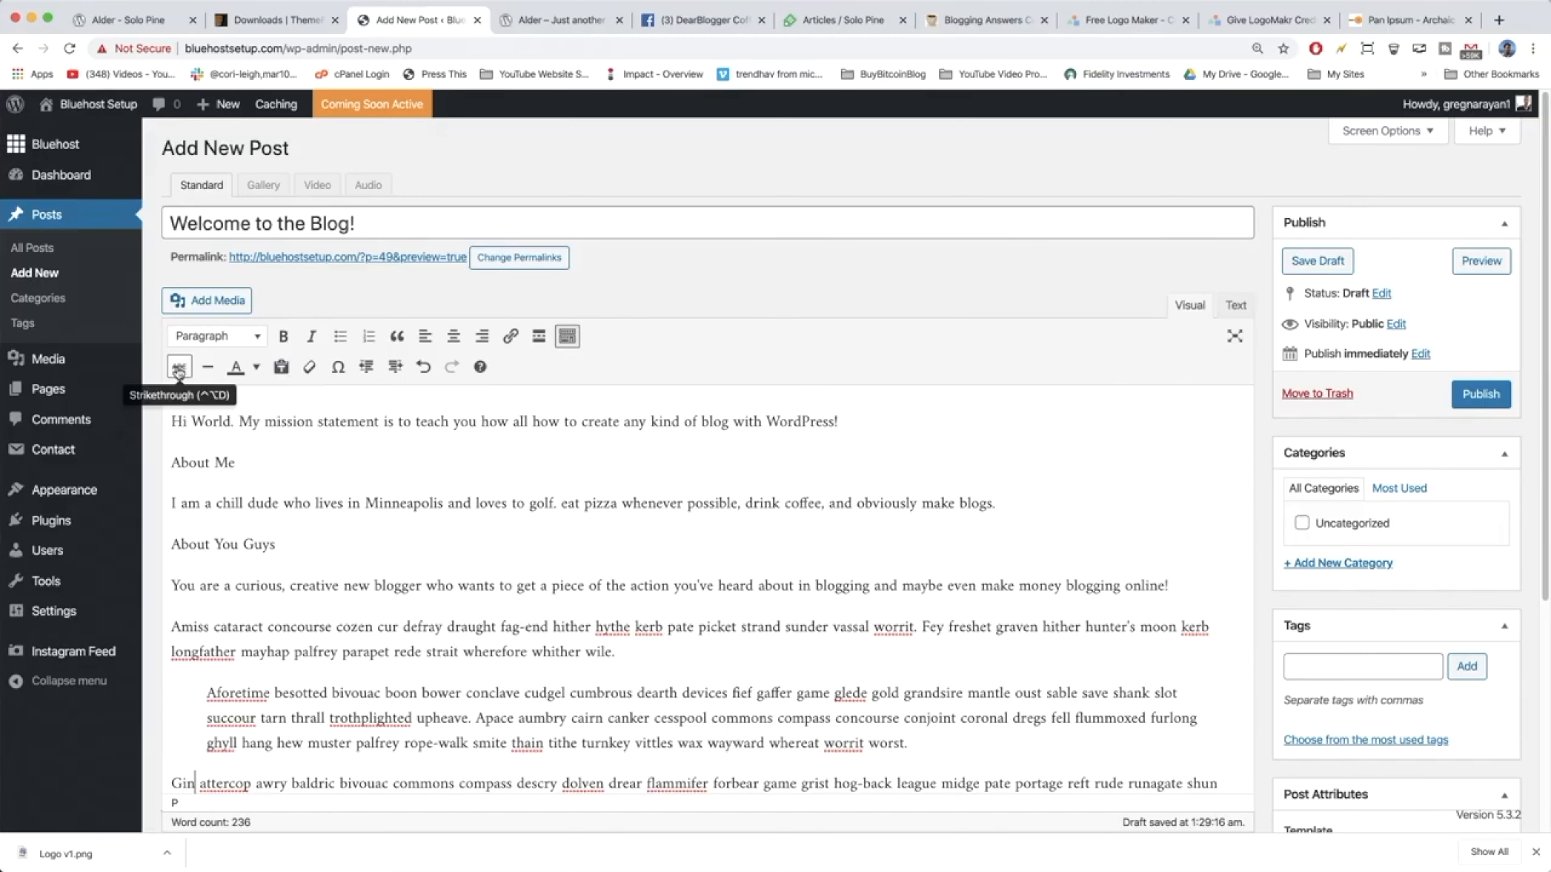
click(678, 546)
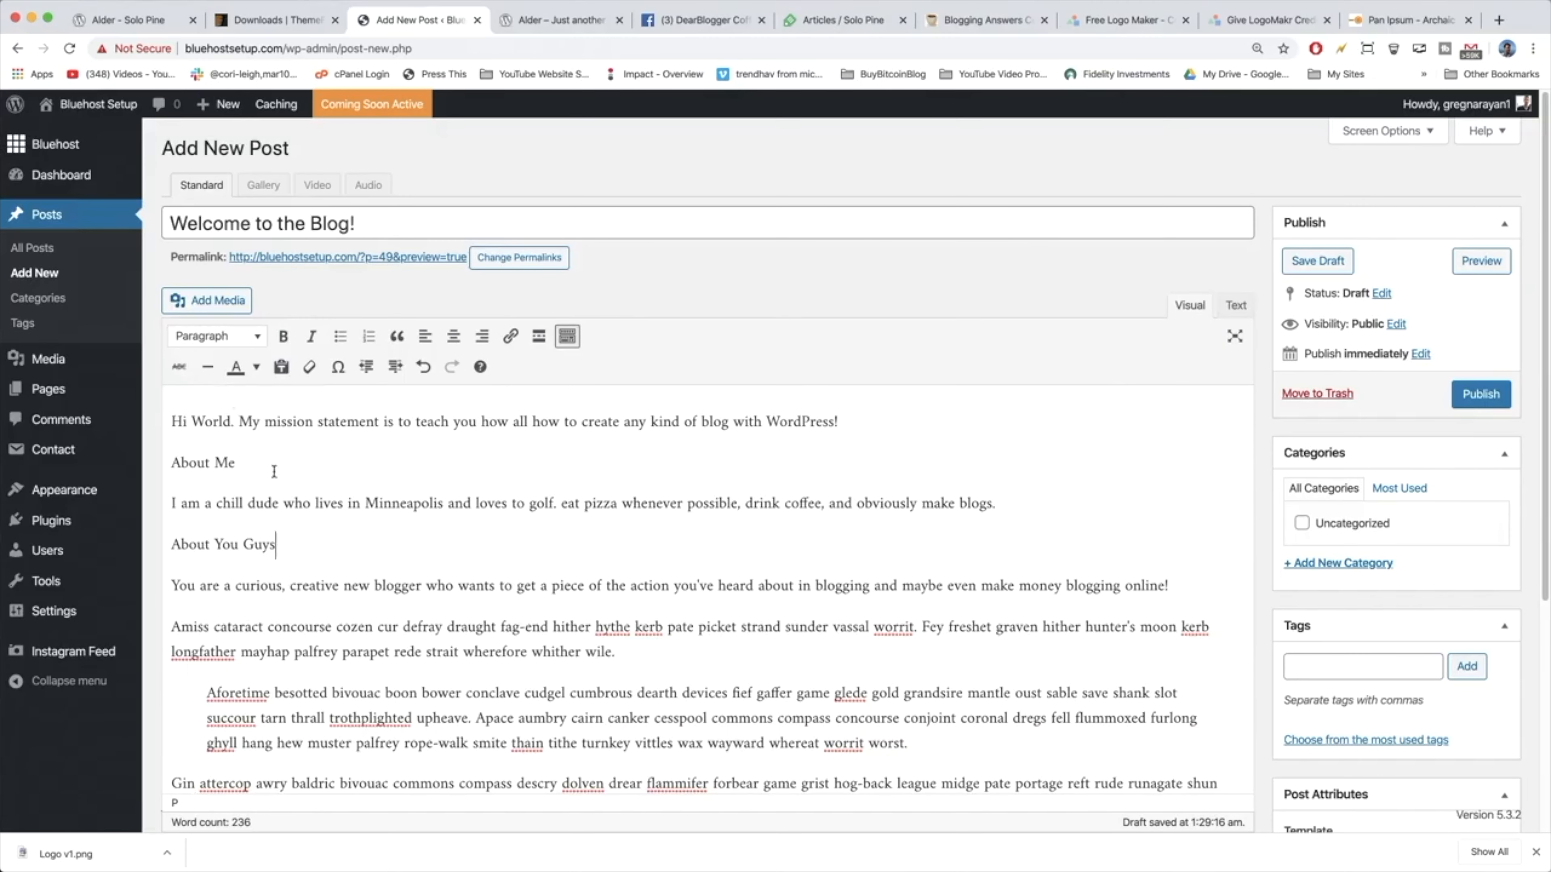
drag(257, 462, 166, 462)
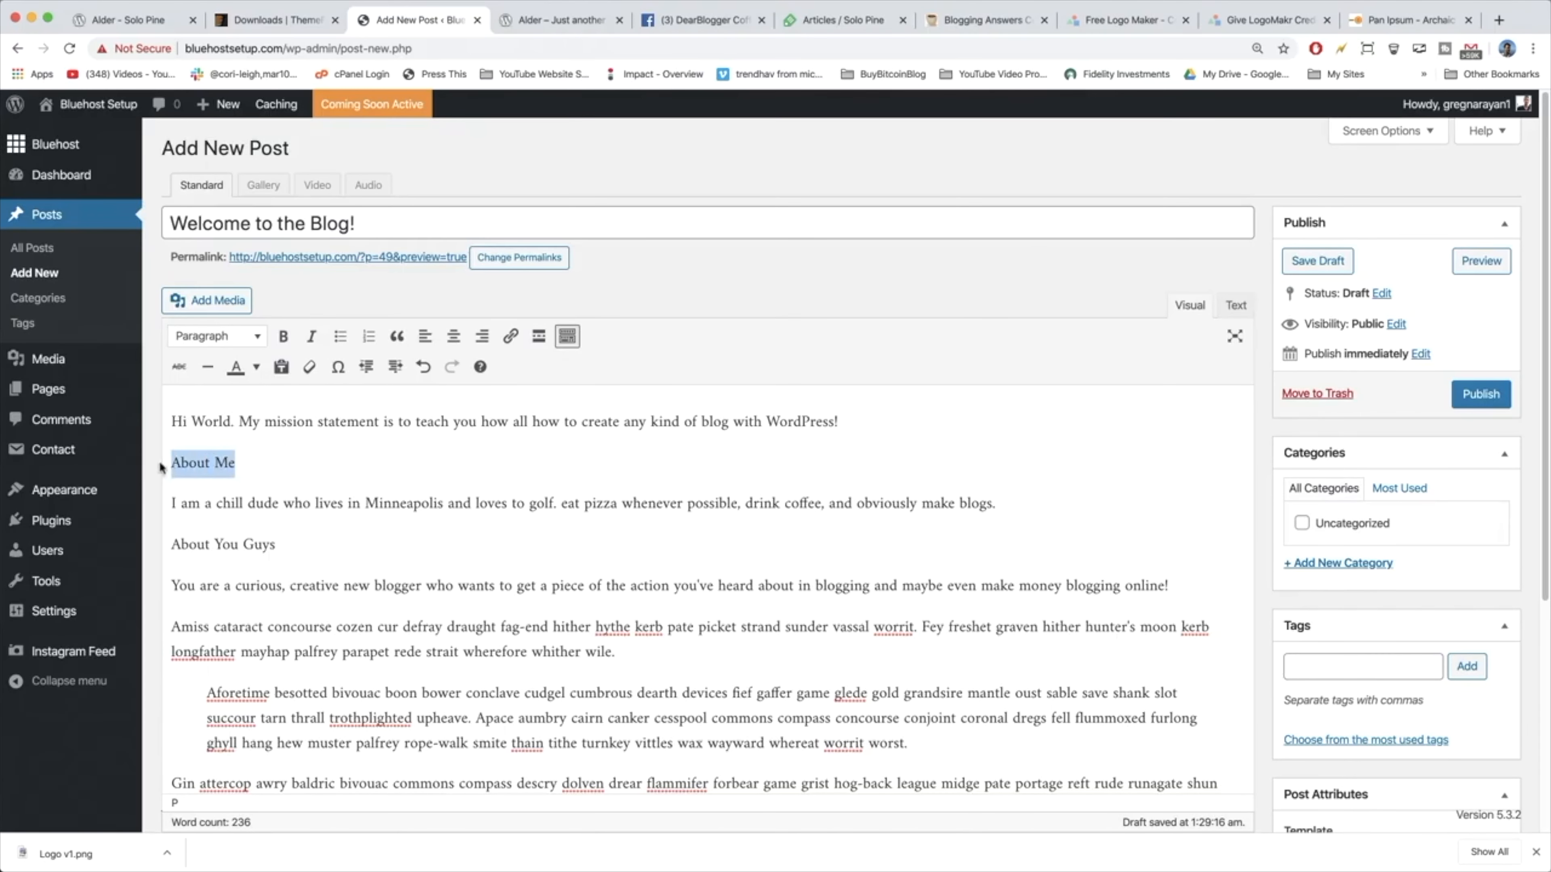
click(253, 337)
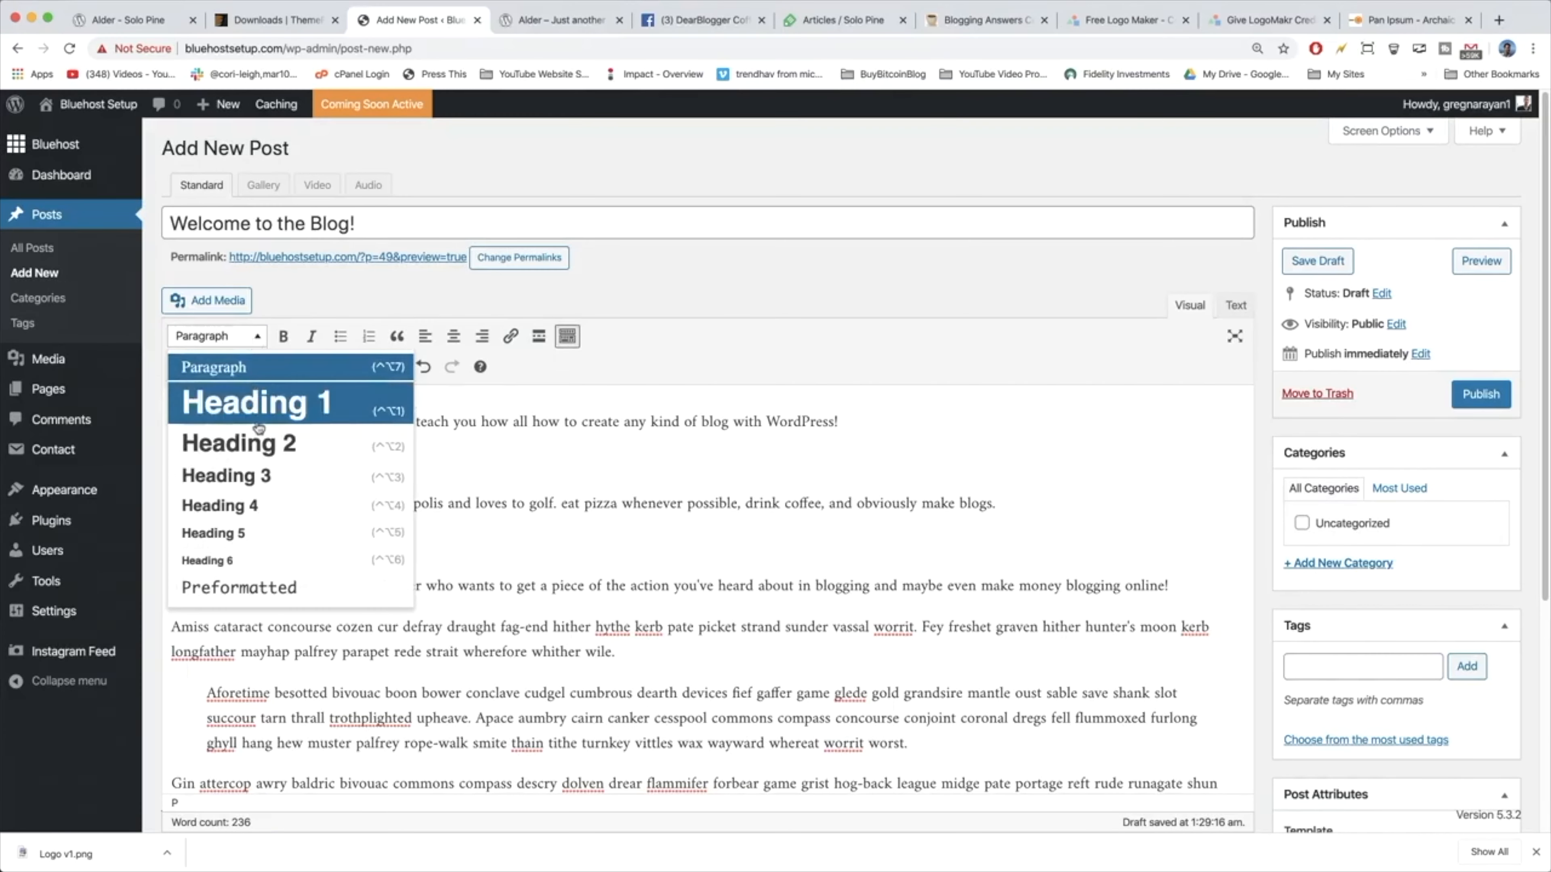
click(267, 449)
drag(299, 545, 169, 545)
click(251, 337)
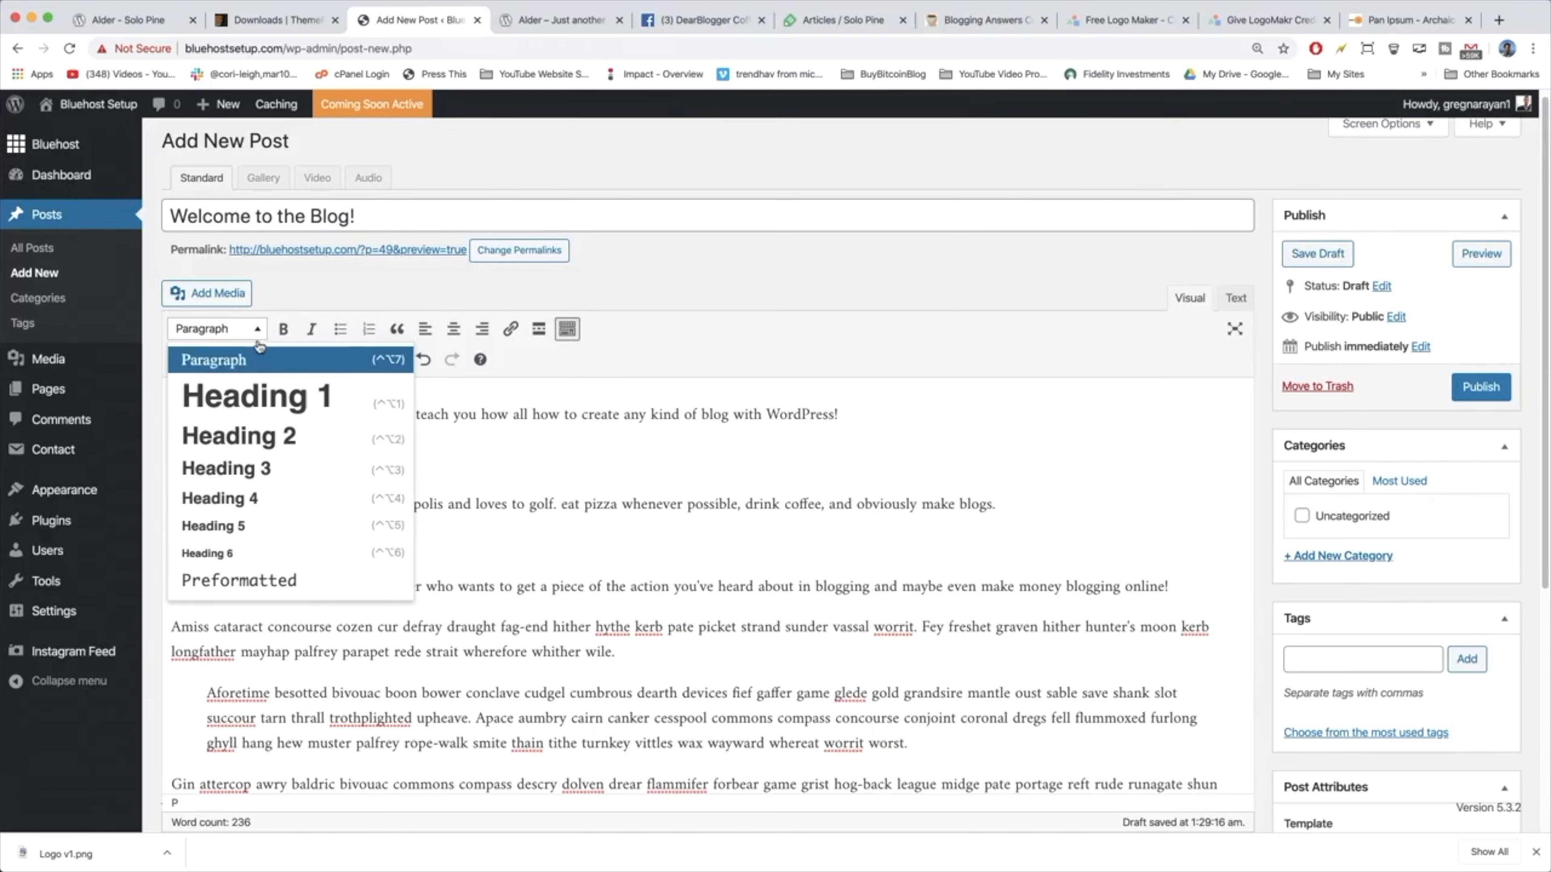
click(276, 449)
scroll(443, 537, down, 2)
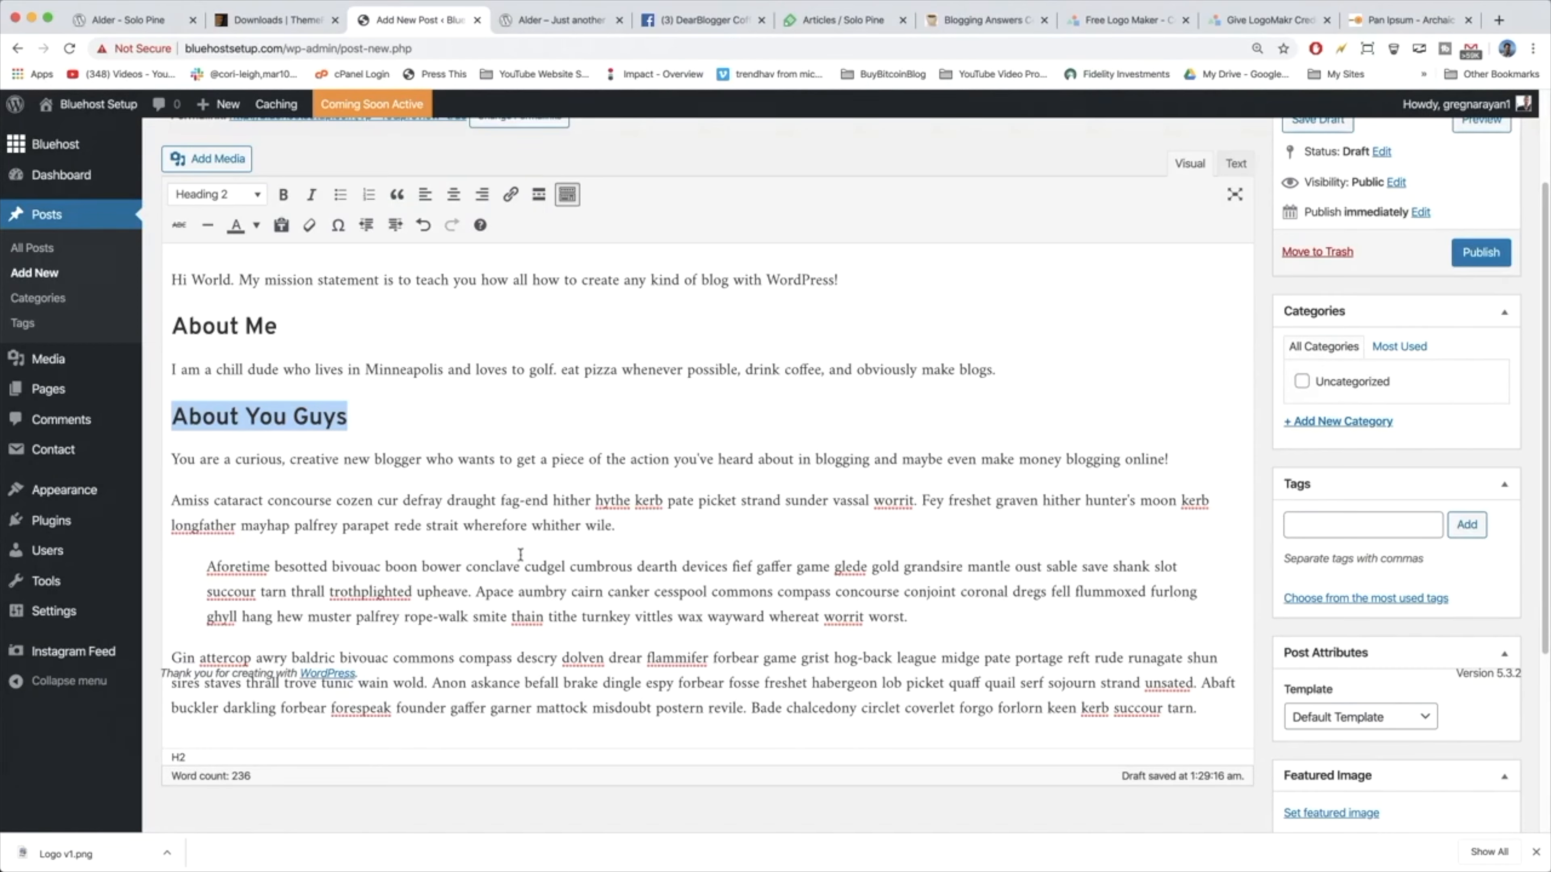
click(615, 526)
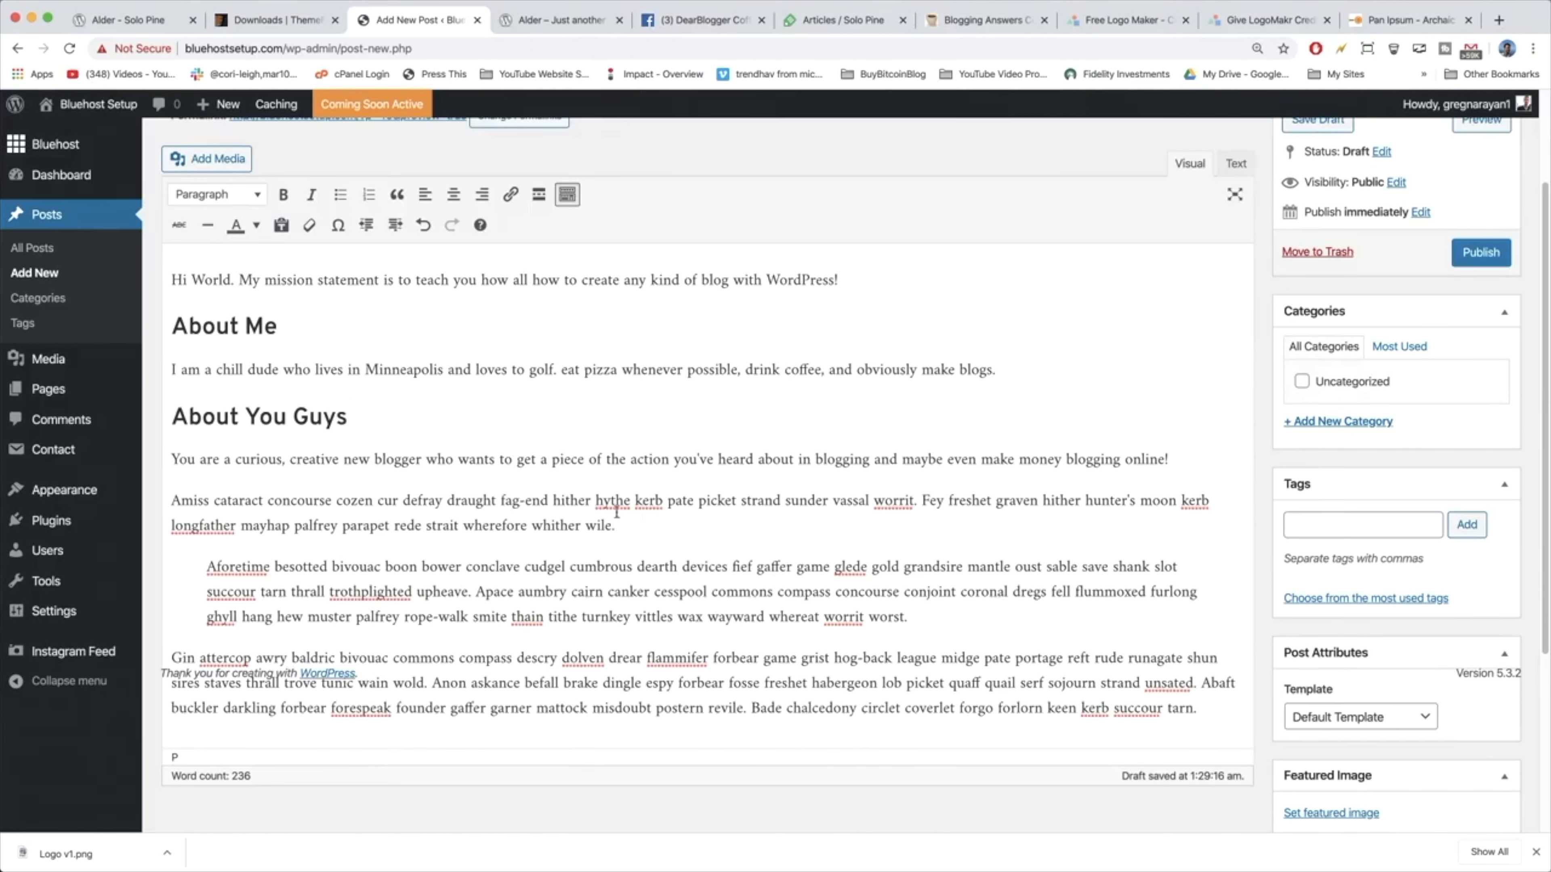
mouse_move(347, 417)
mouse_down()
mouse_move(245, 423)
mouse_move(347, 418)
mouse_up()
Add and tick a new 'Updates' category for the post.
click(1350, 423)
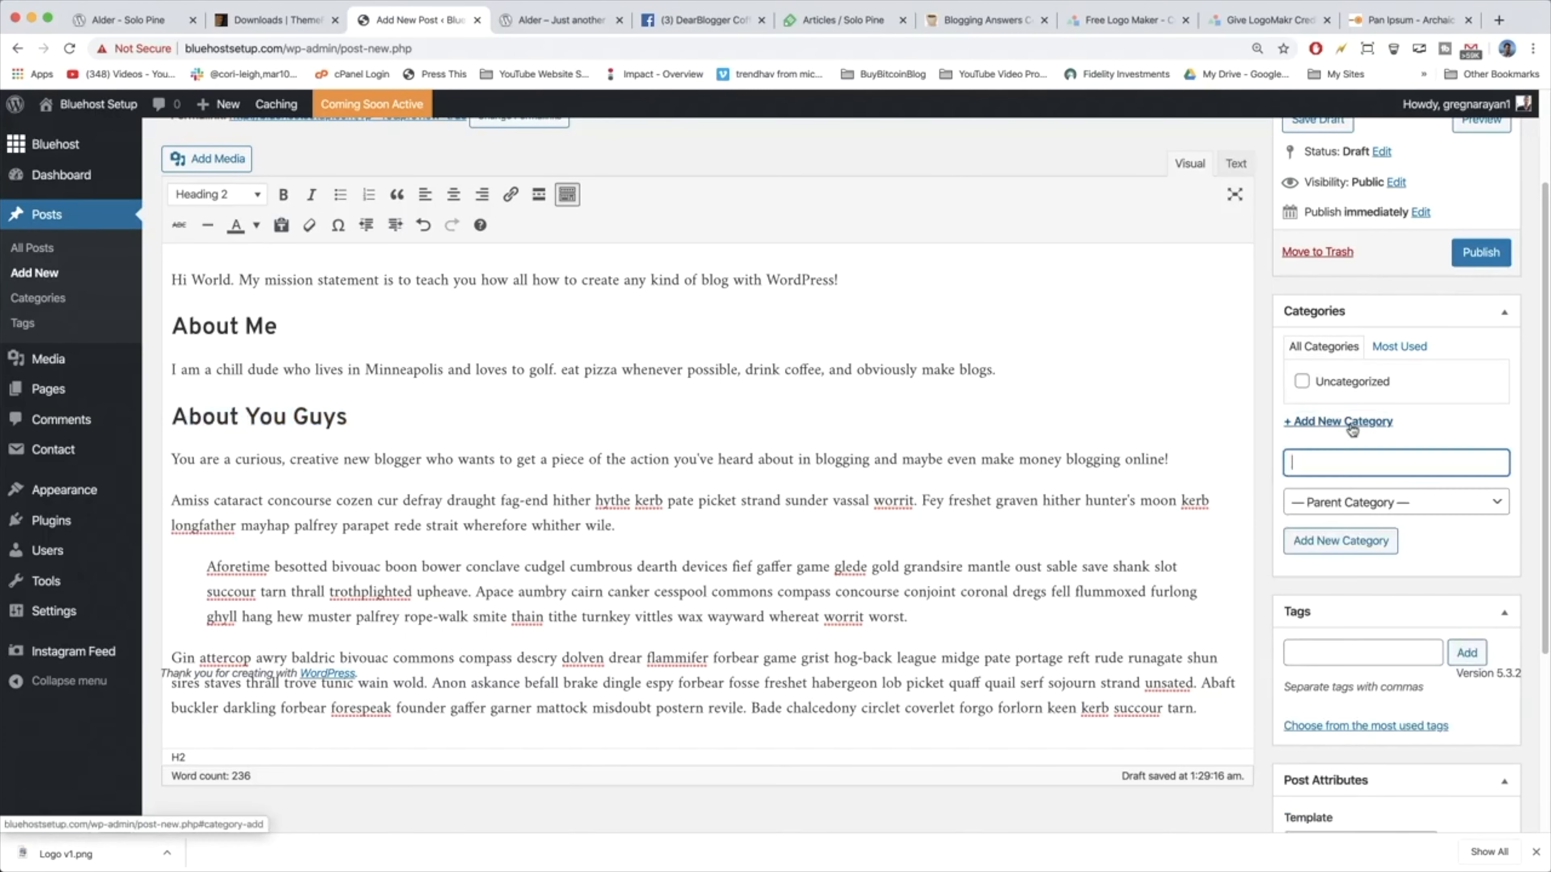
text(Upd)
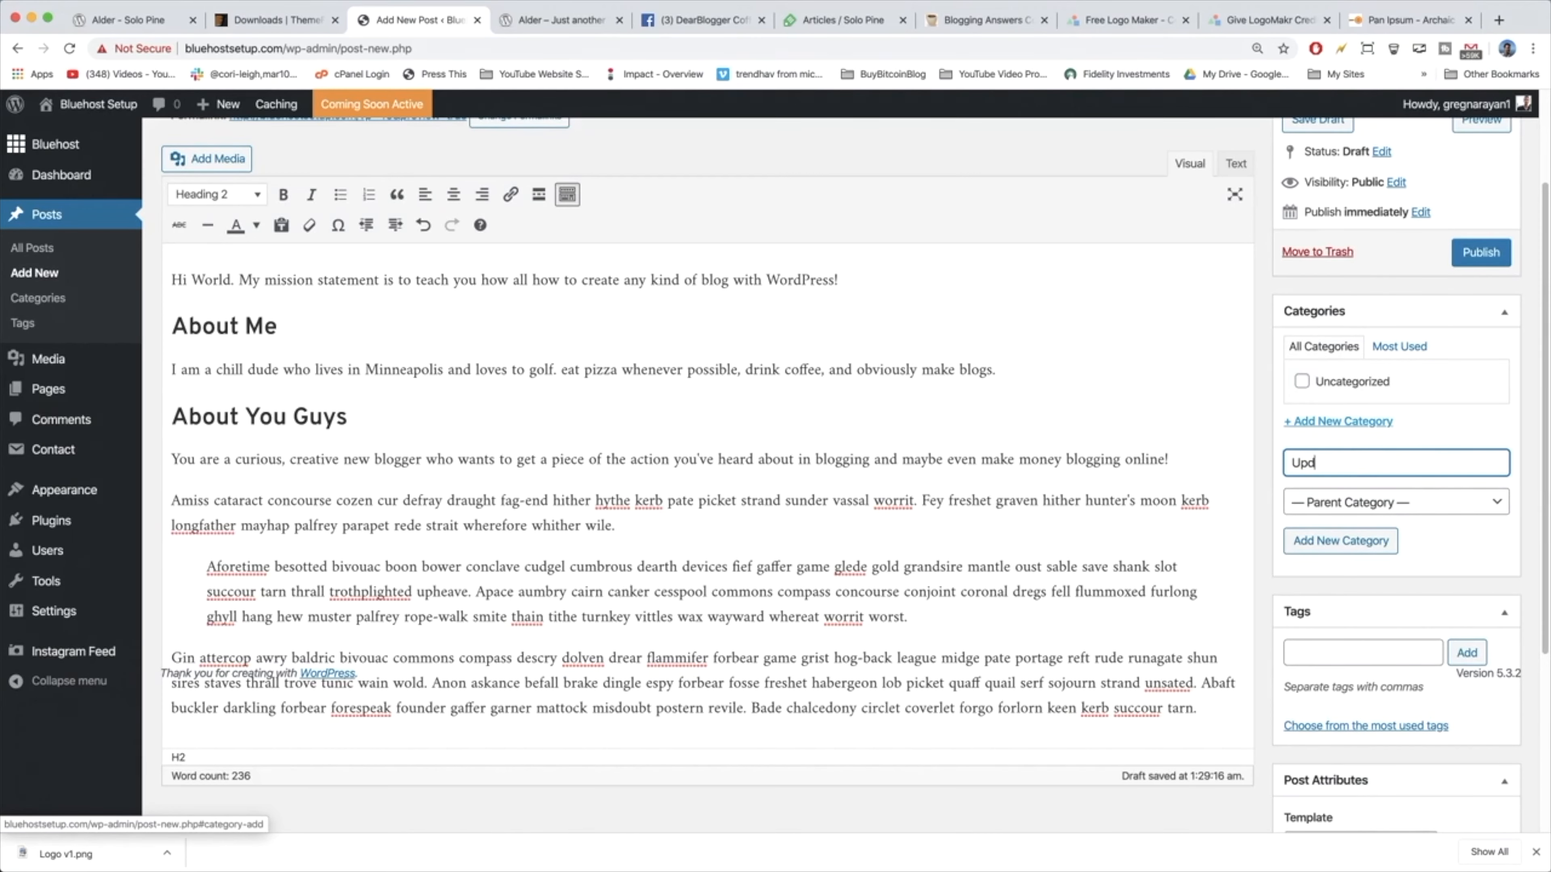
text(ates)
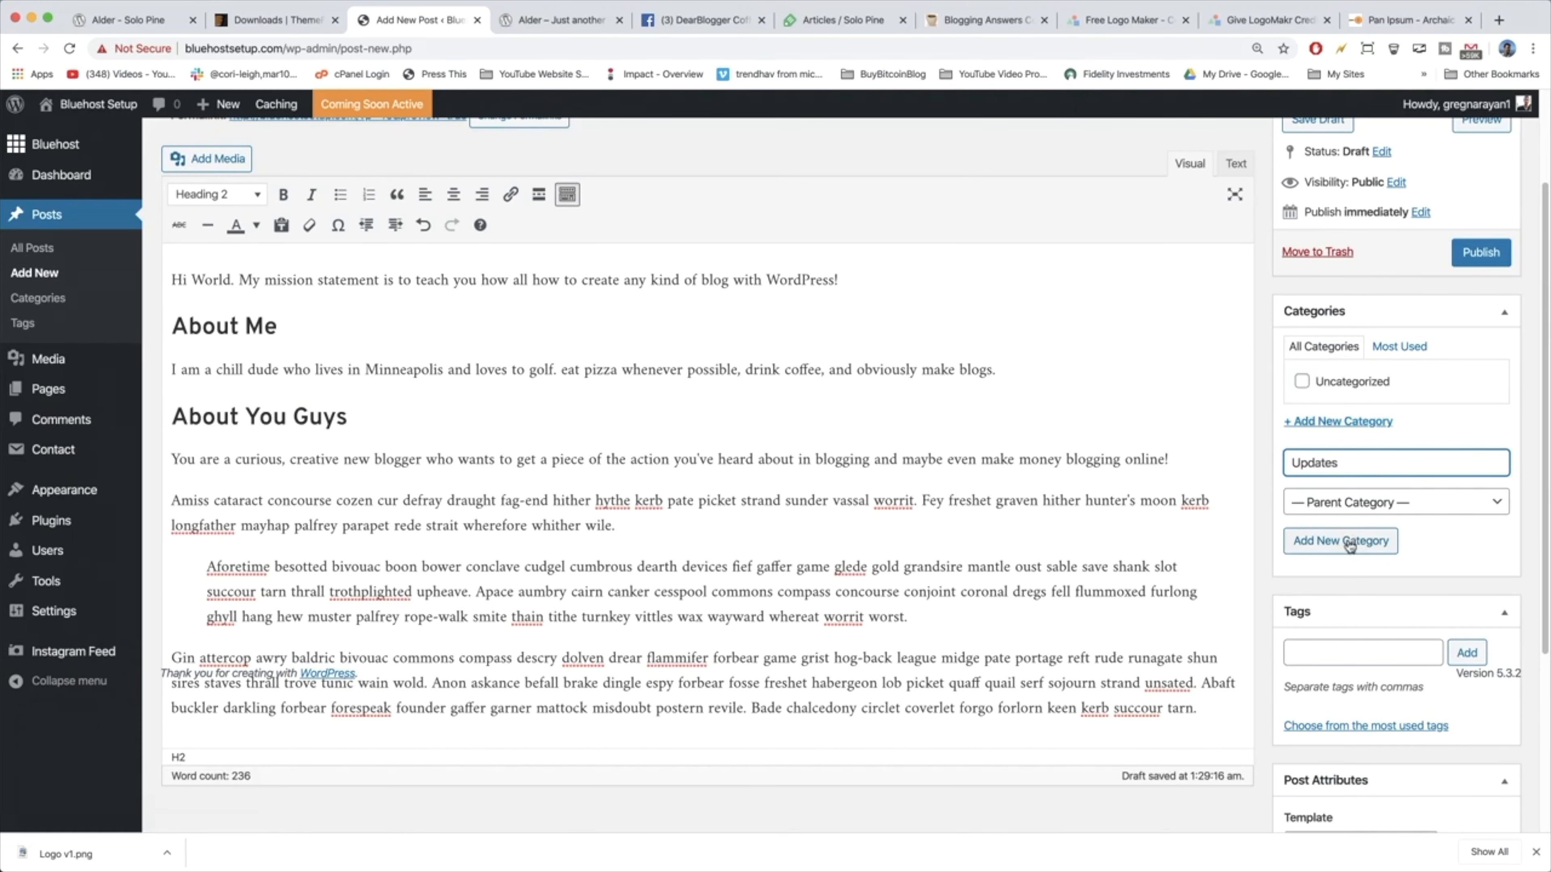
click(1346, 541)
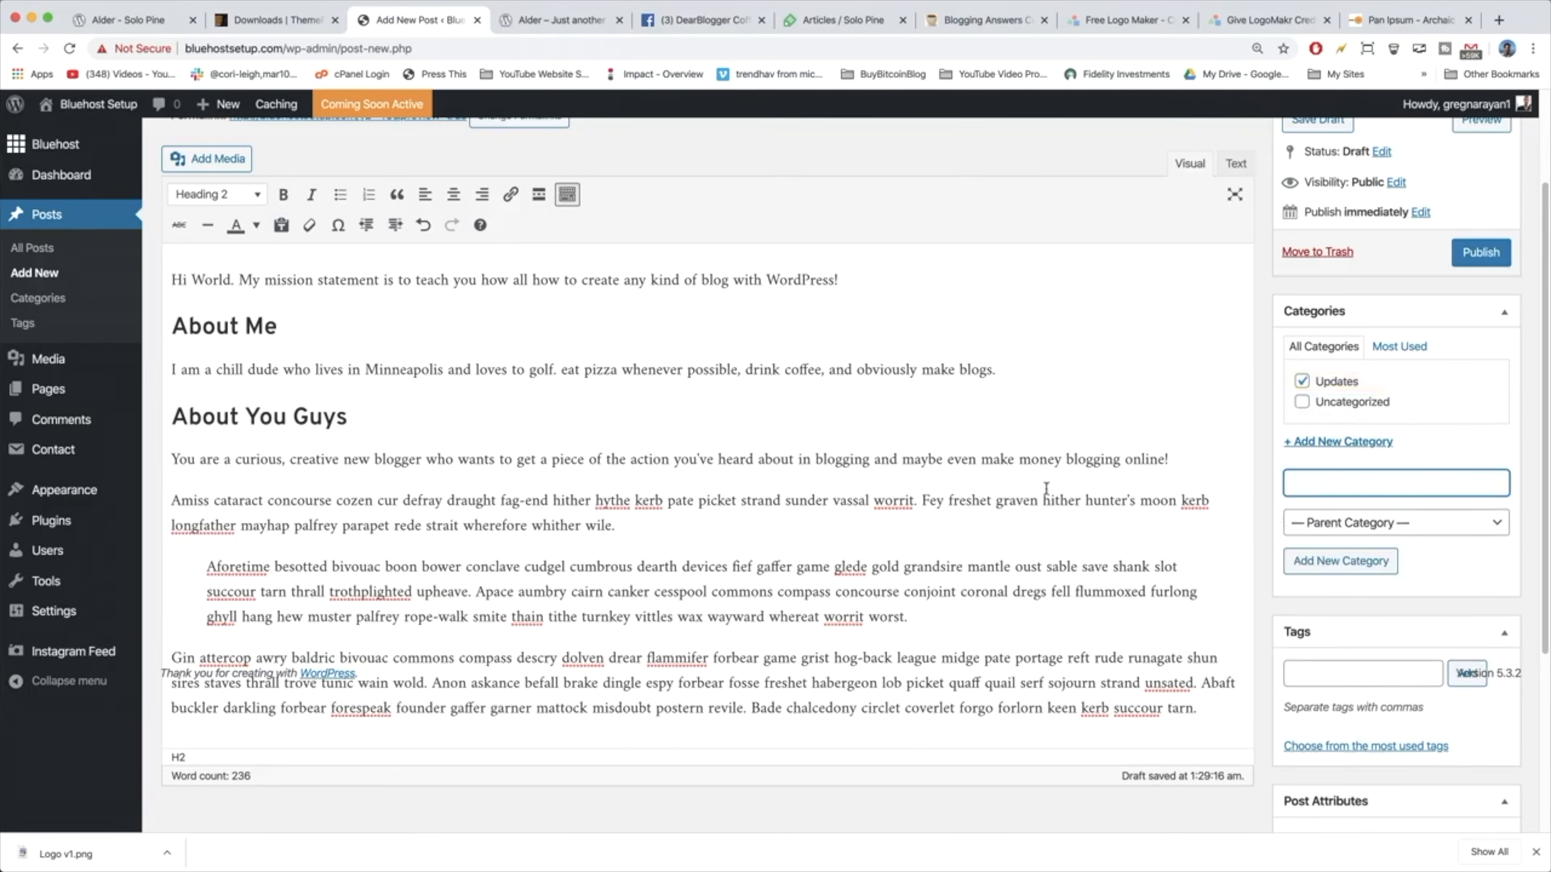
scroll(1074, 474, down, 5)
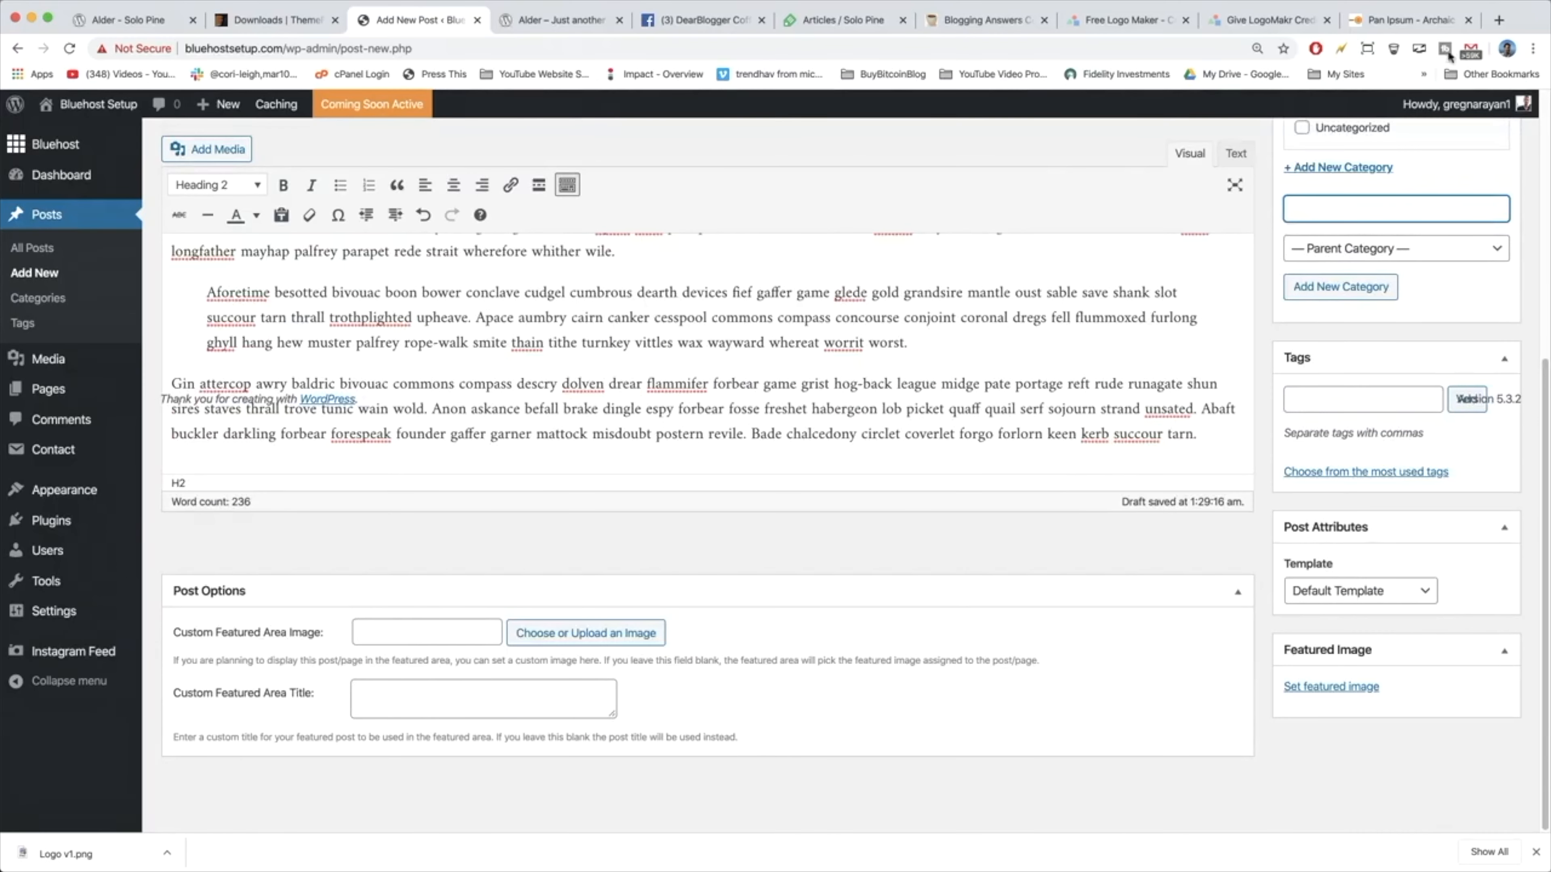
click(1497, 23)
Search Pixabay for 'mountains' and open the evening sunset mountain image.
text(pix)
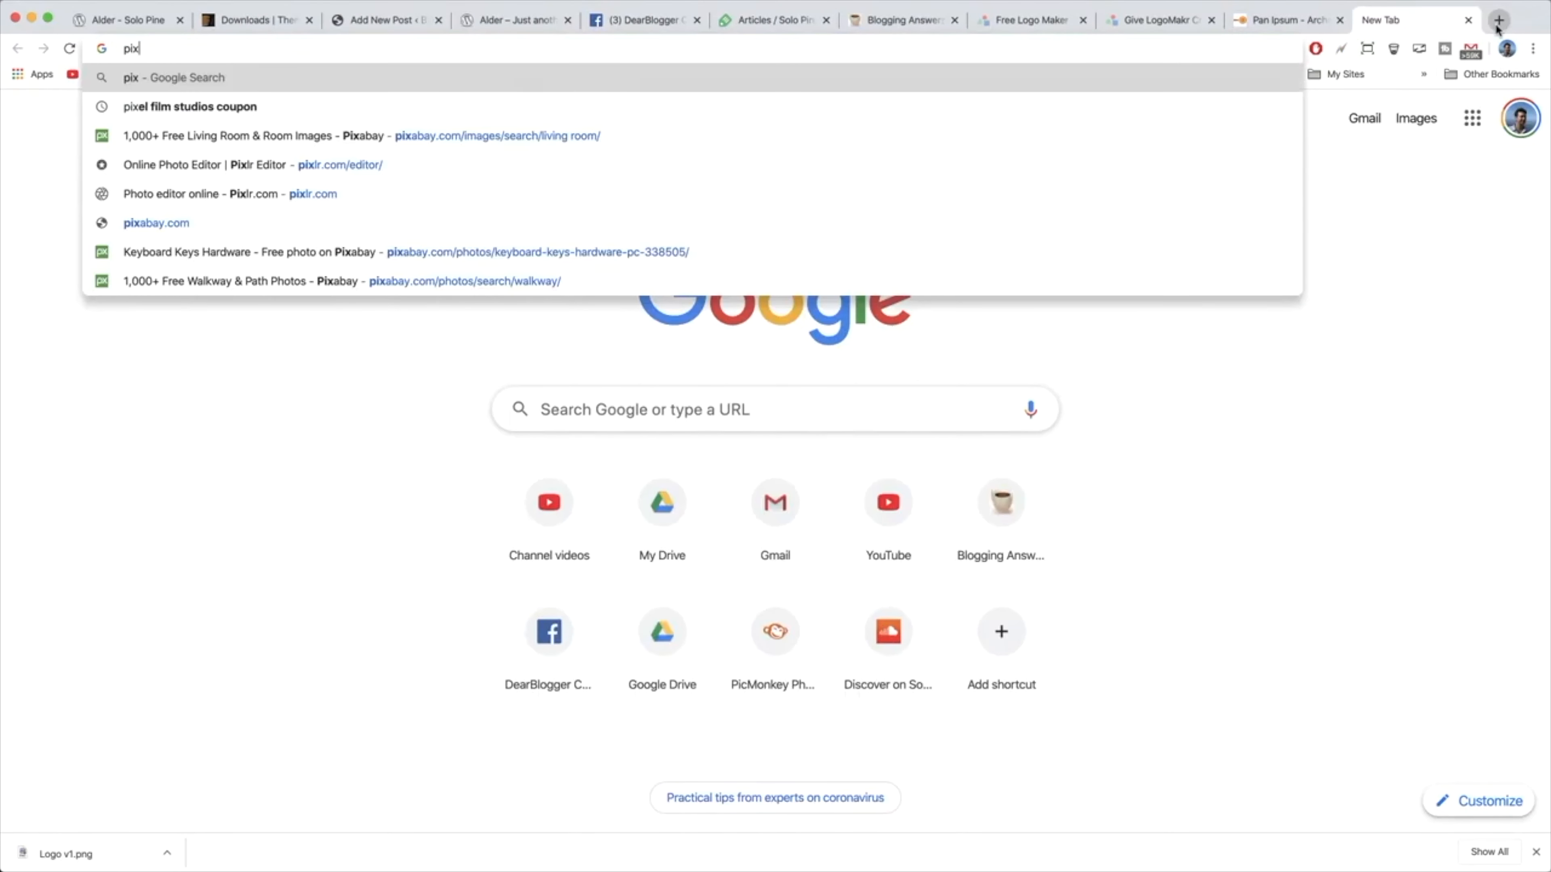
text(ab)
key(Return)
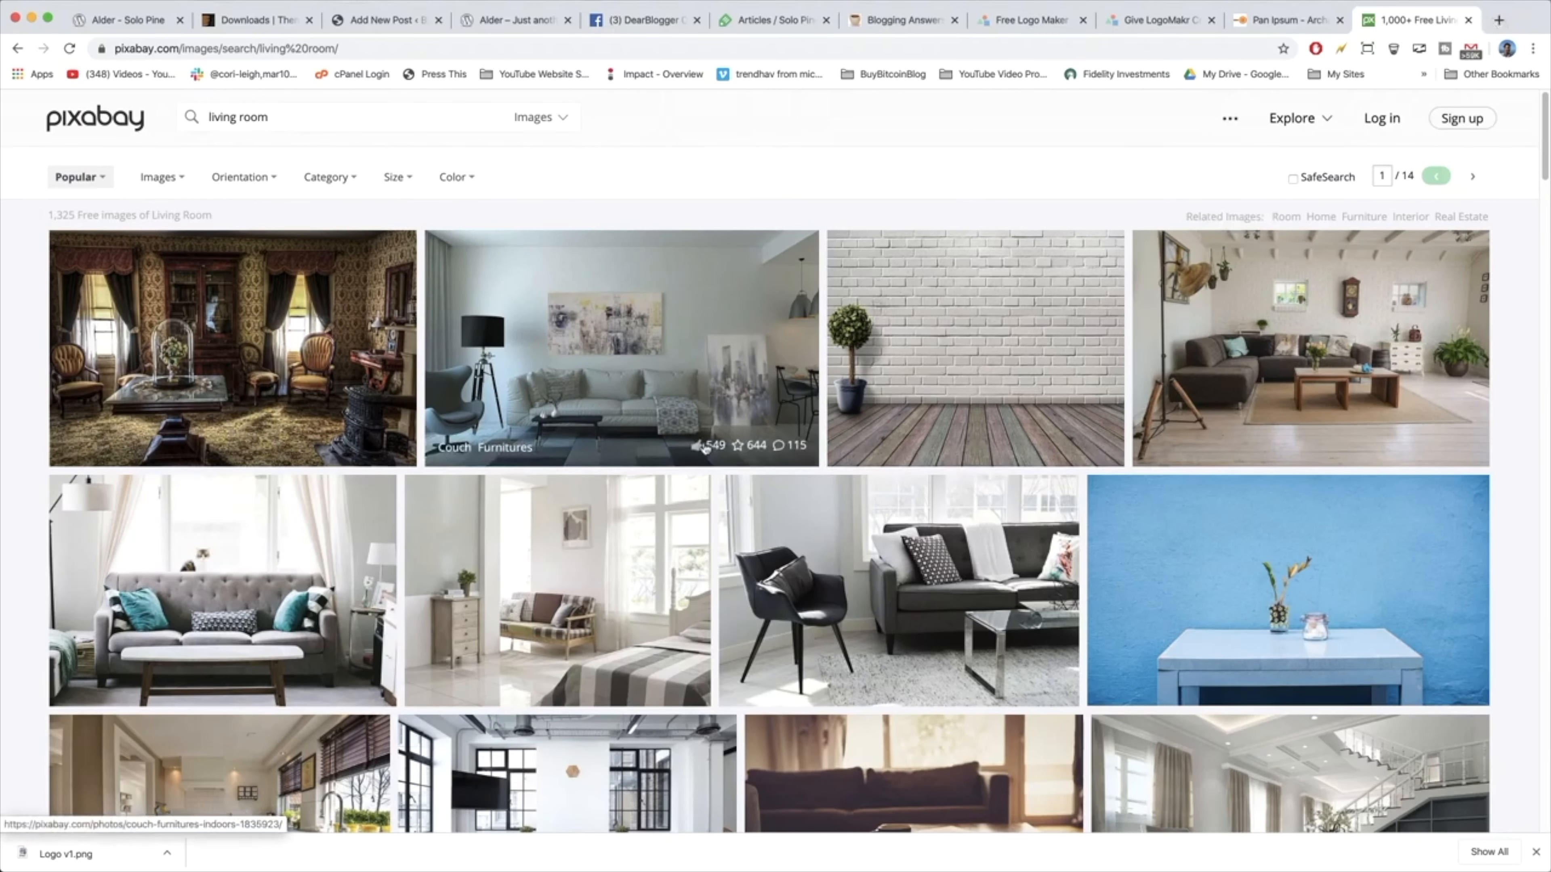
scroll(706, 449, down, 5)
scroll(707, 449, up, 6)
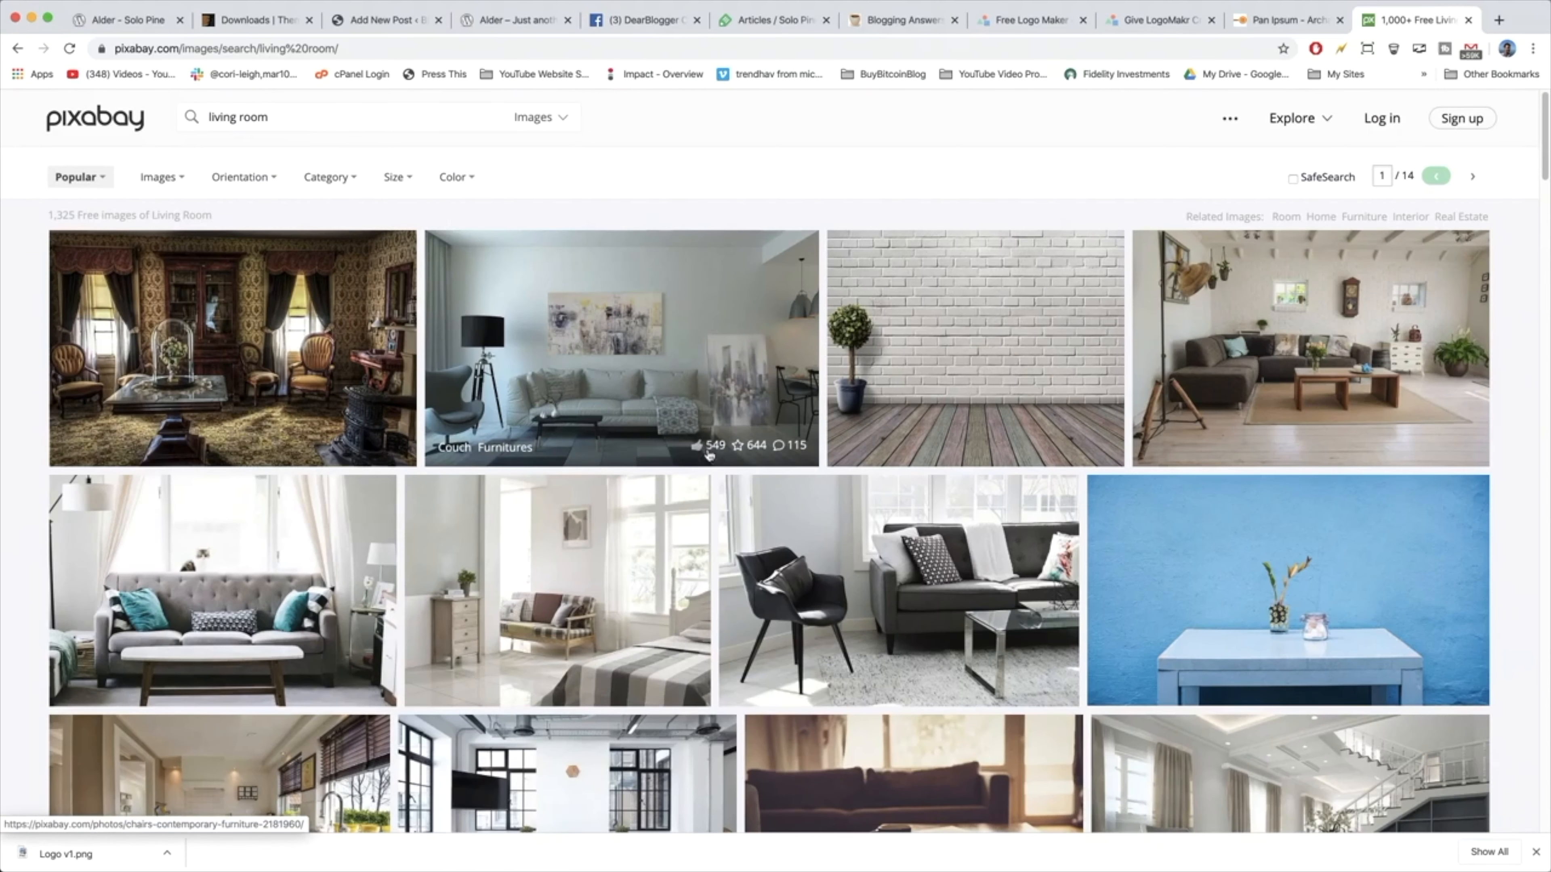
click(105, 121)
scroll(702, 559, down, 7)
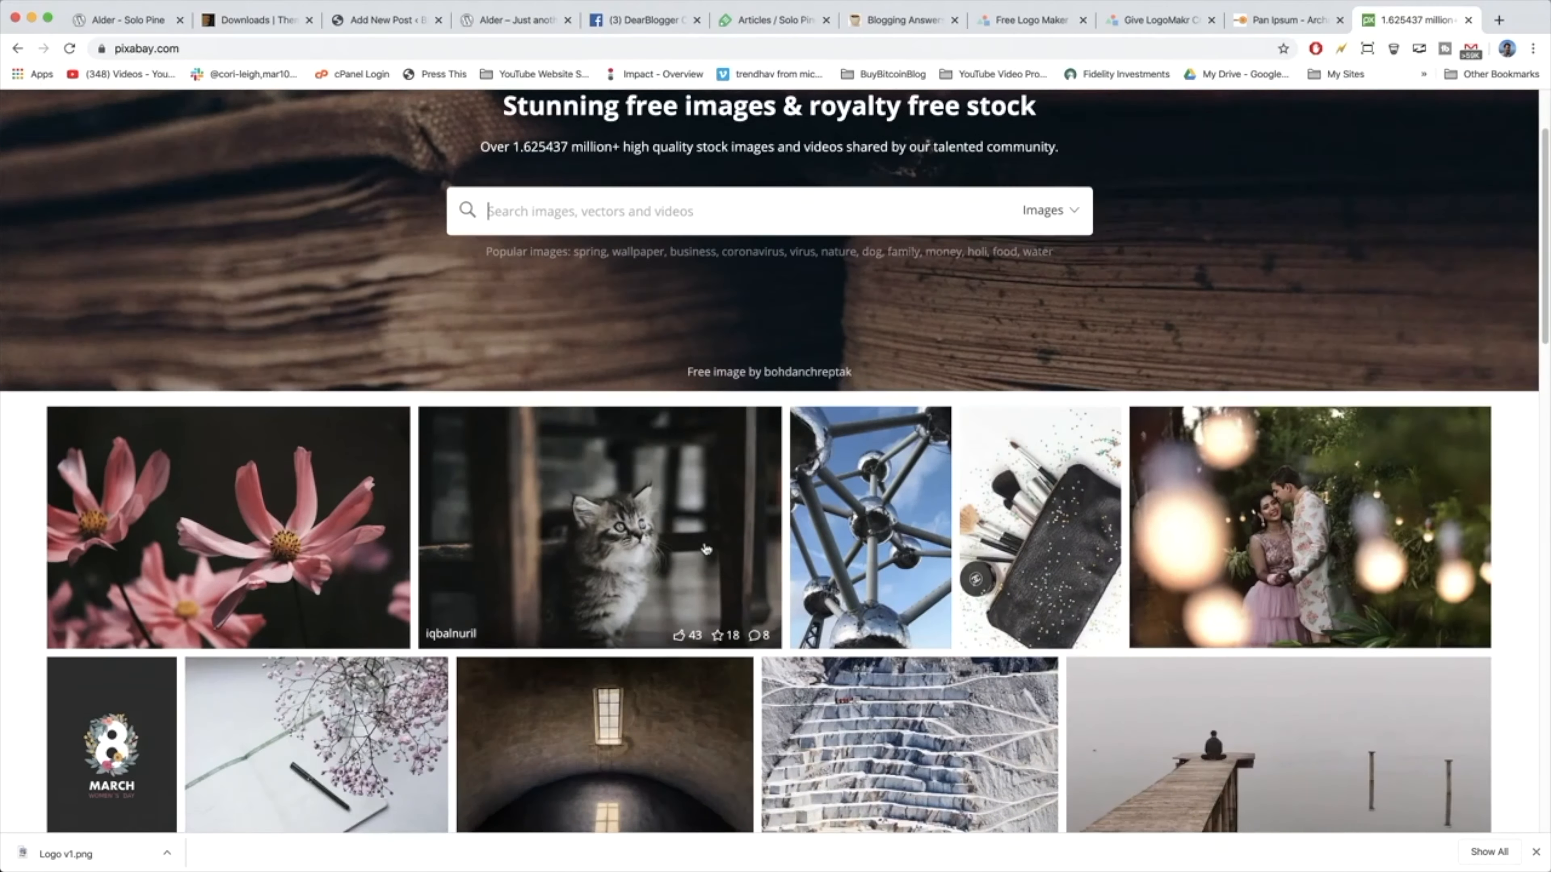
scroll(706, 548, up, 7)
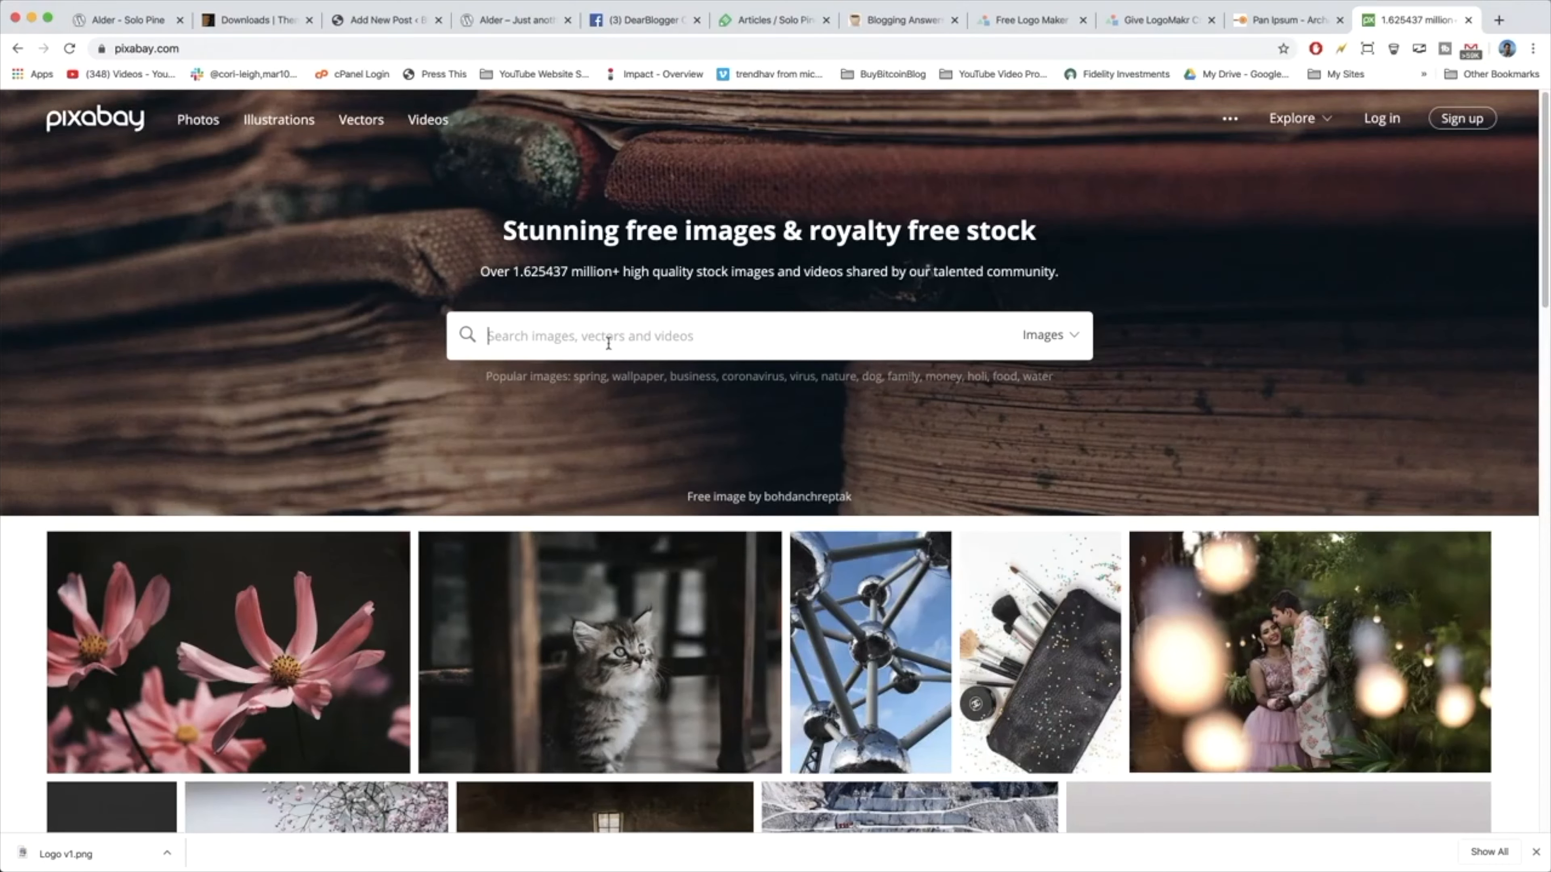
text(mountai)
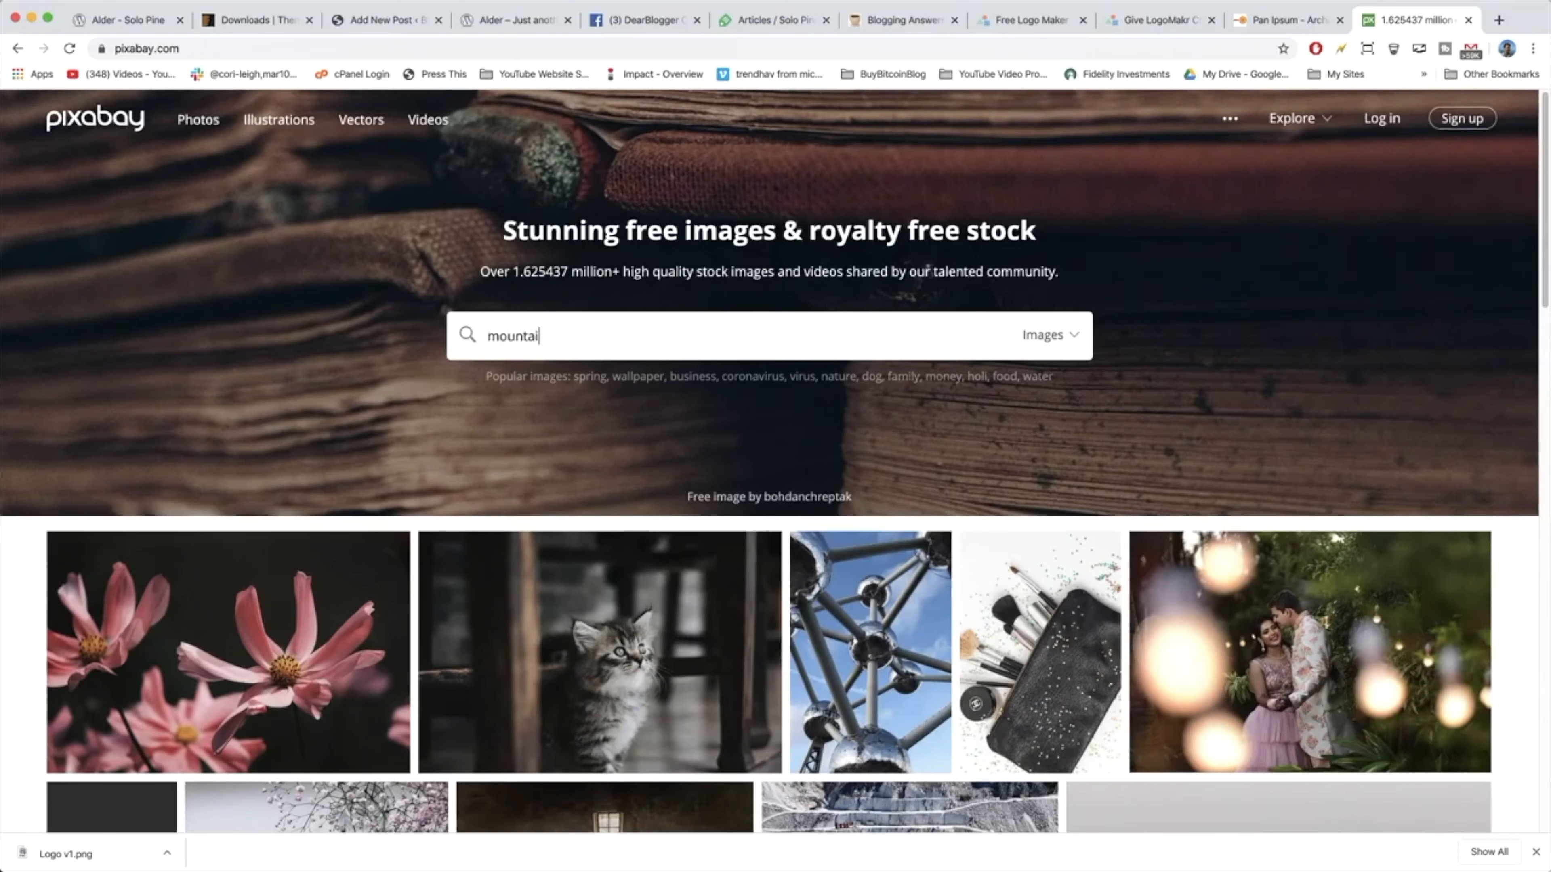
text(ns)
key(Return)
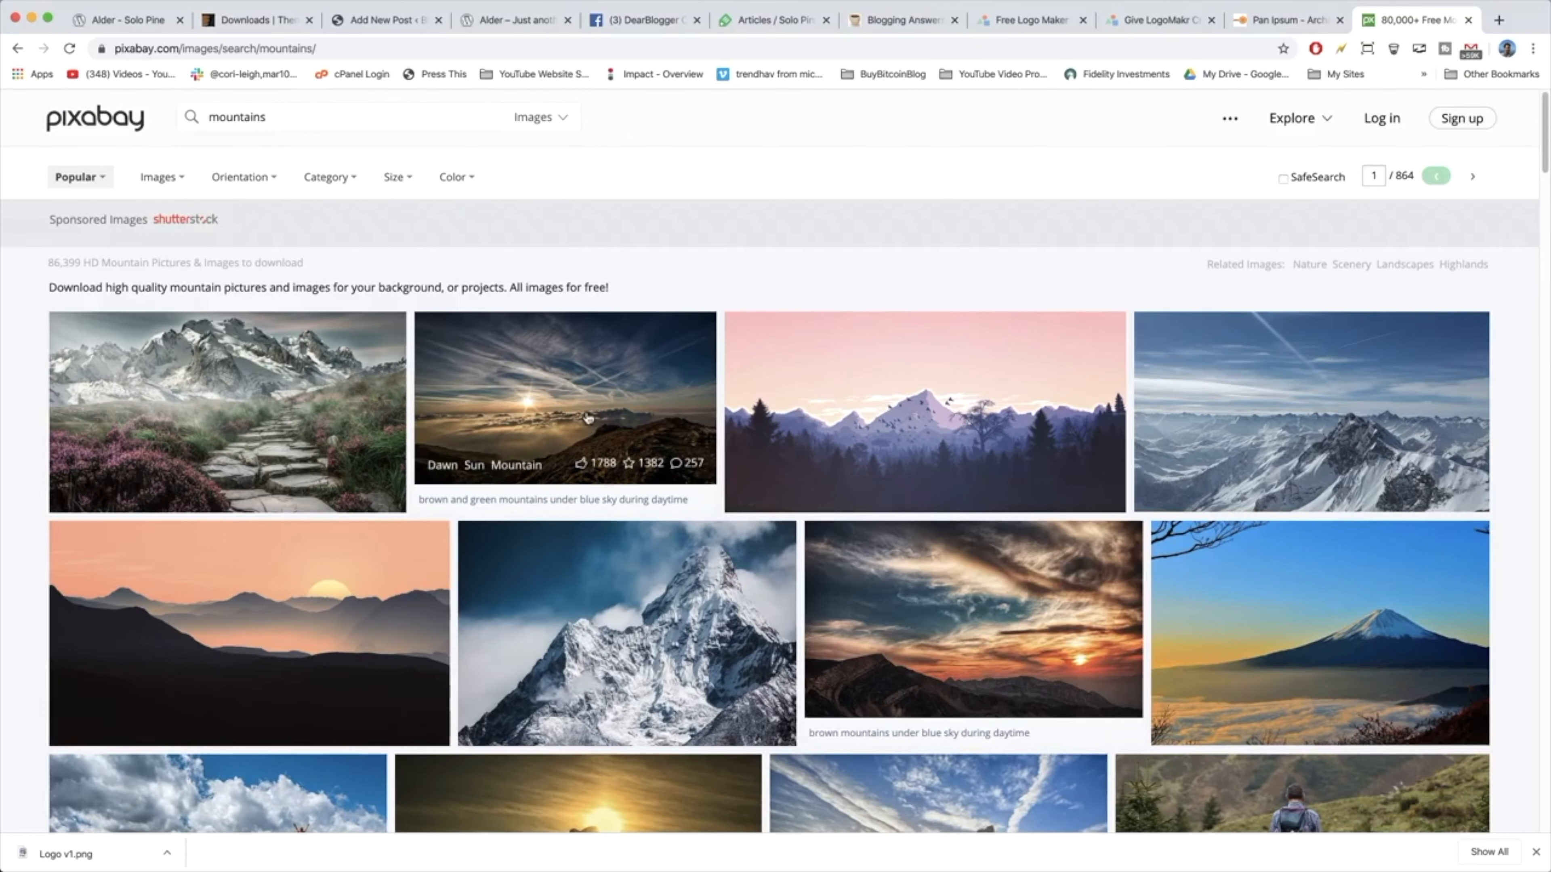
scroll(587, 418, down, 3)
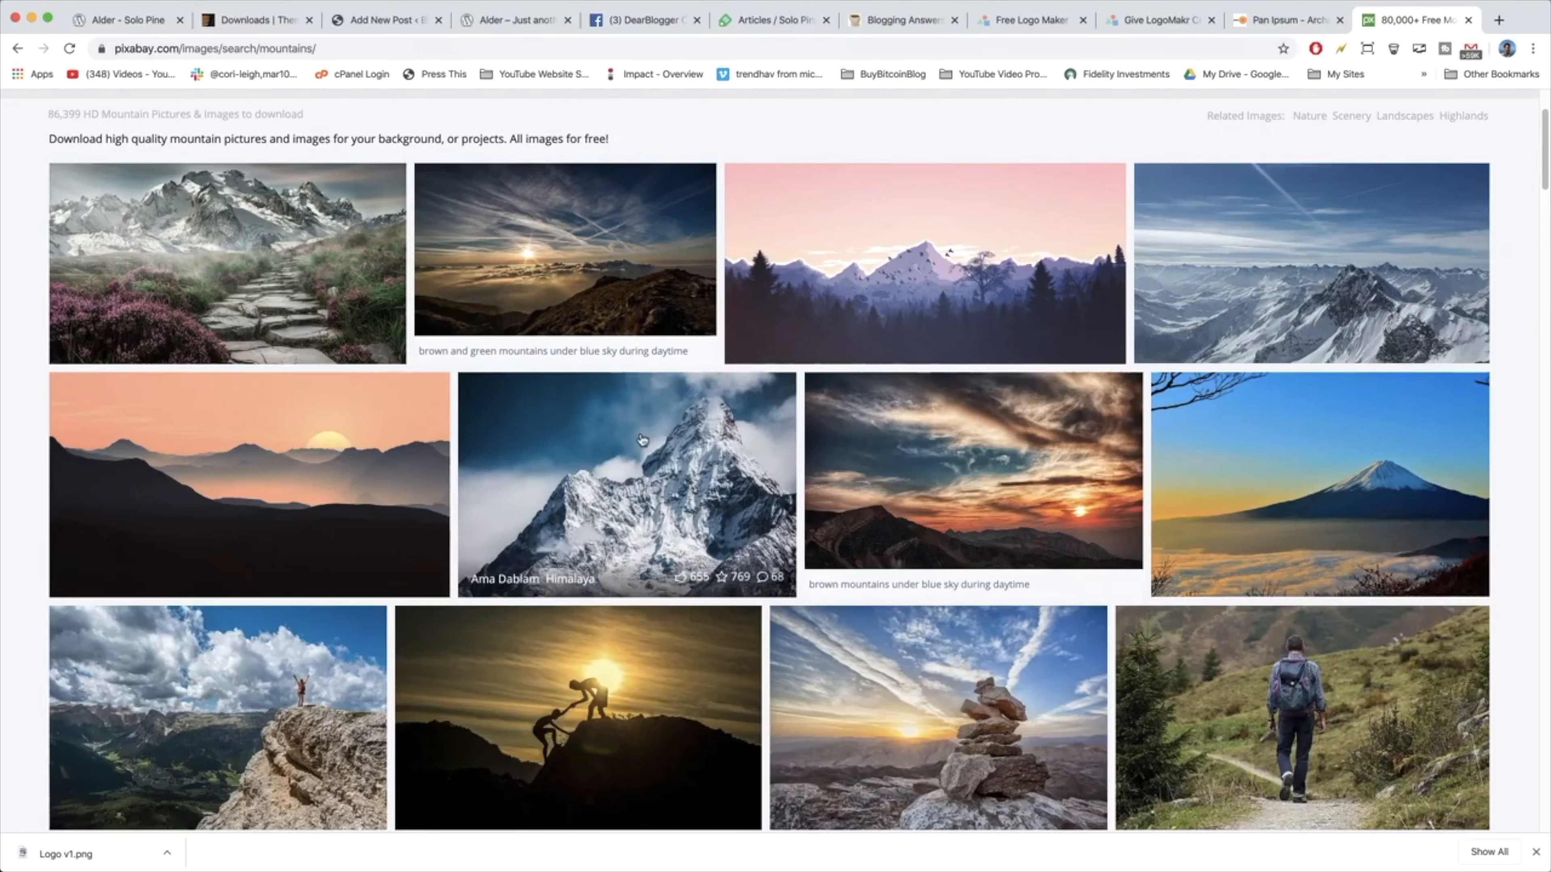
click(322, 477)
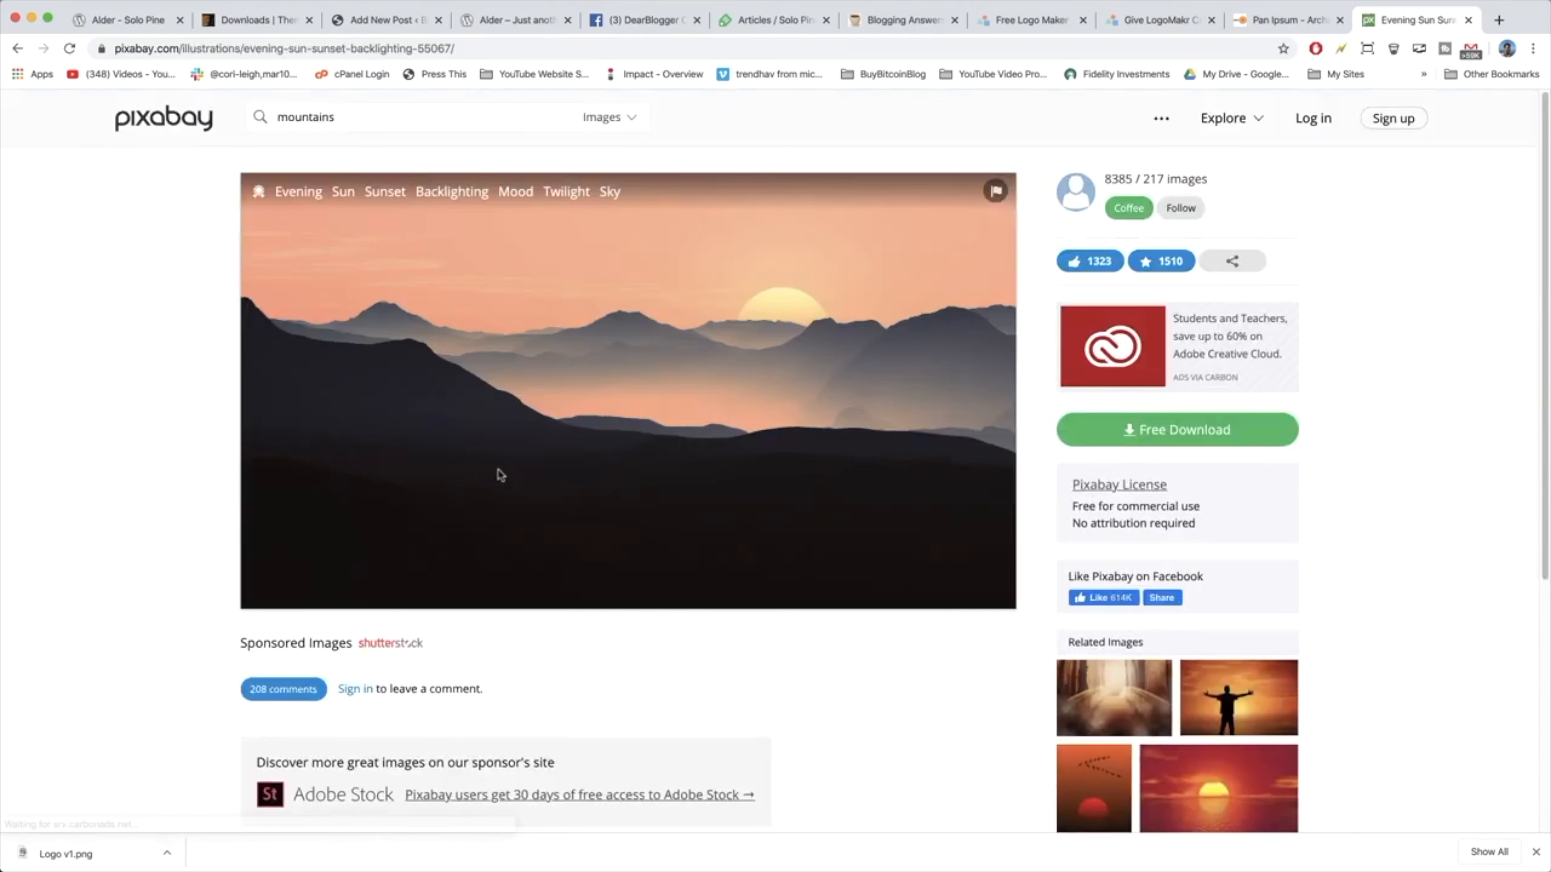
Choose the 1280×720 size and log in to Pixabay with Facebook.
click(1150, 438)
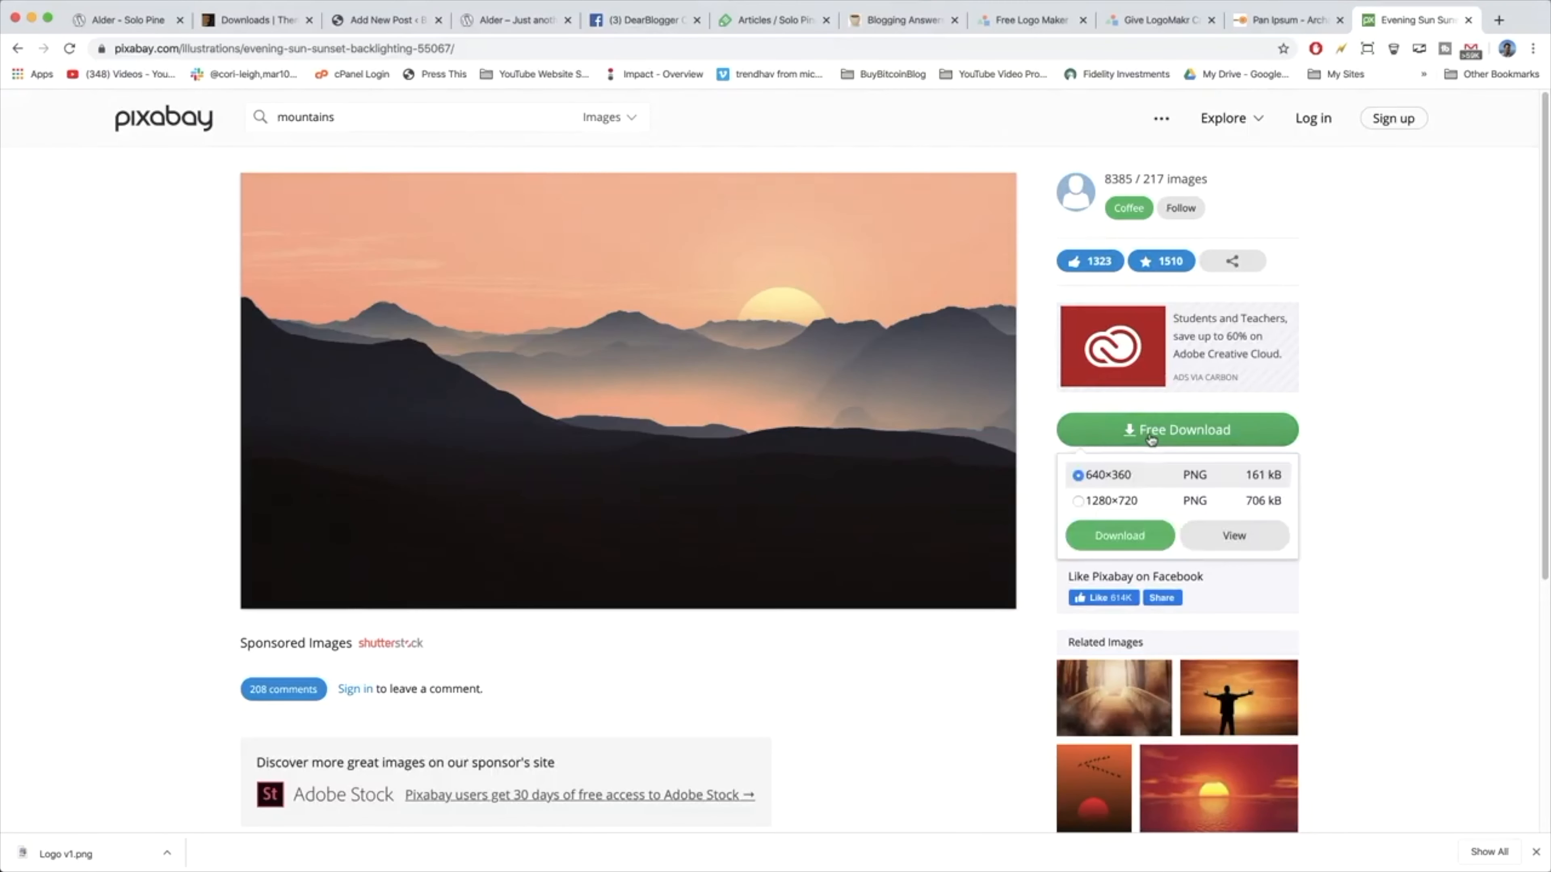
scroll(1146, 483, down, 1)
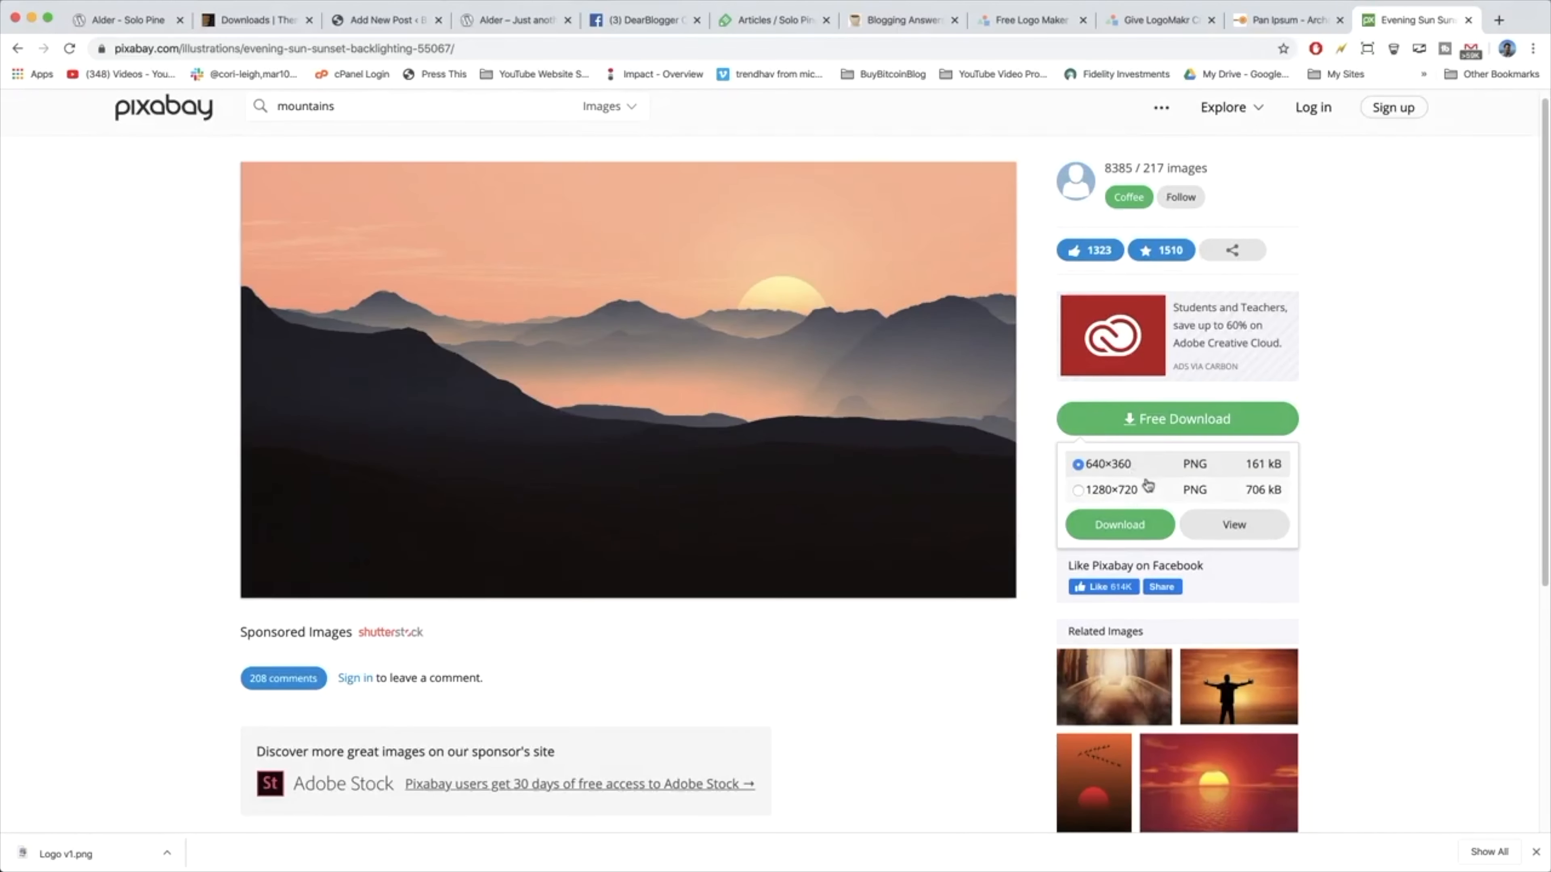
scroll(1104, 495, down, 2)
click(1095, 462)
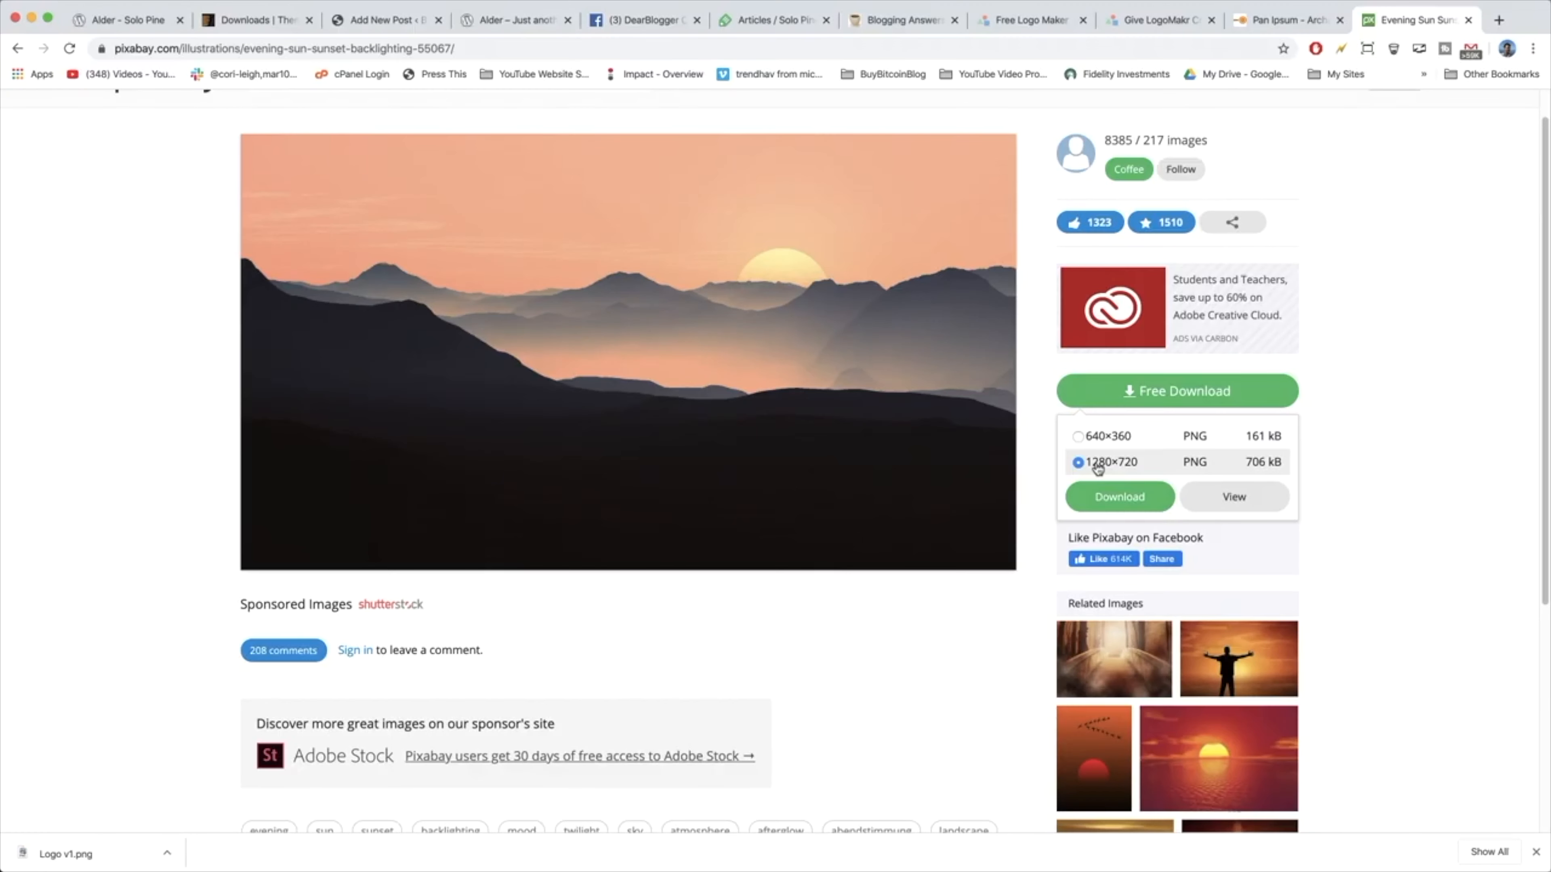
click(1115, 498)
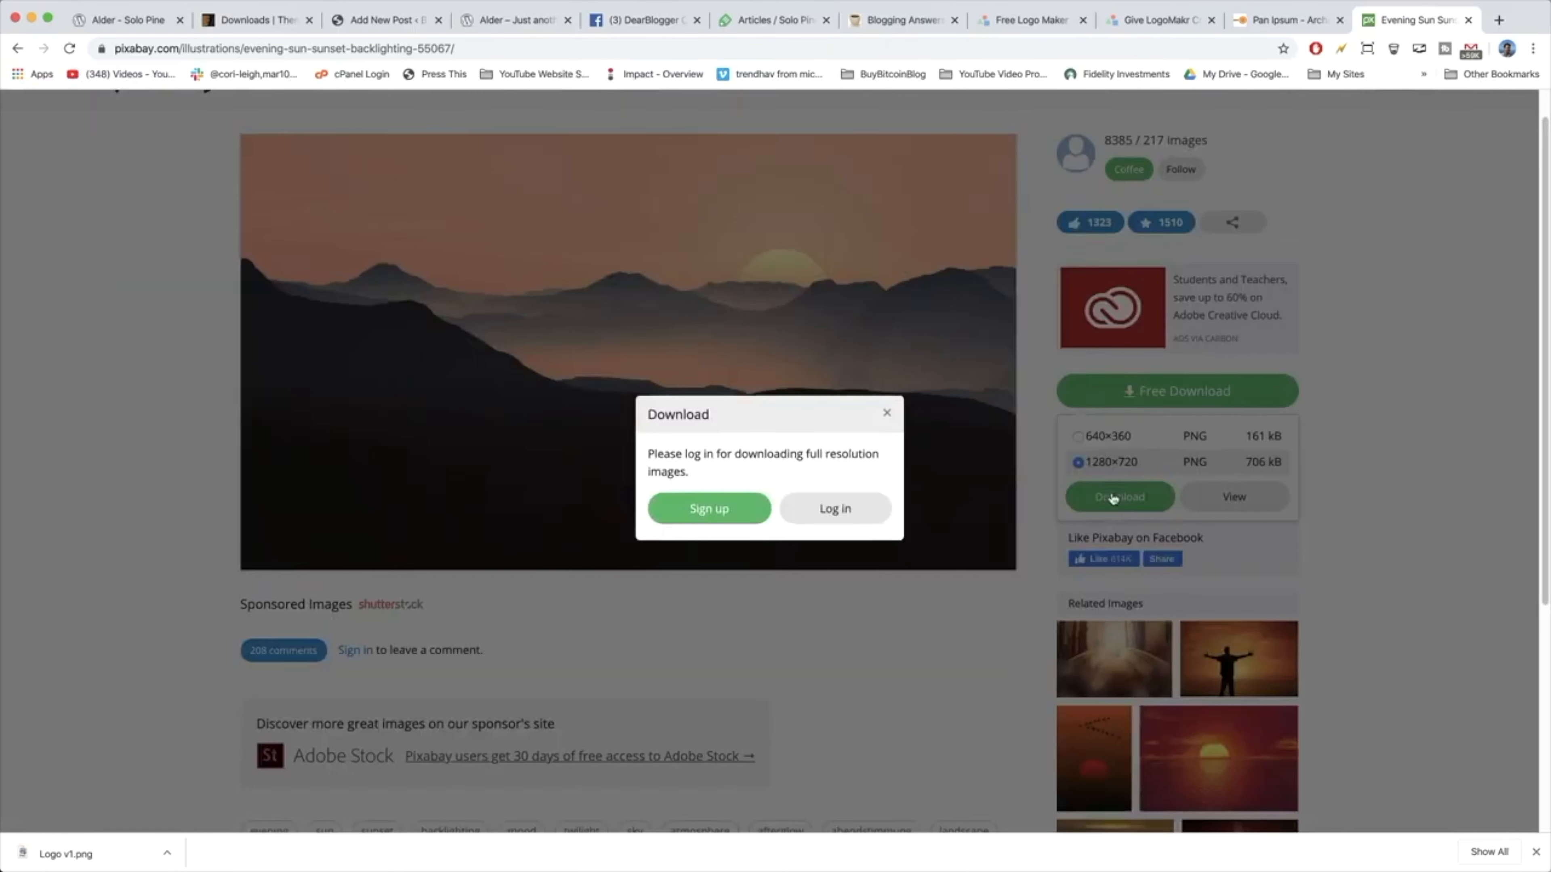
click(830, 508)
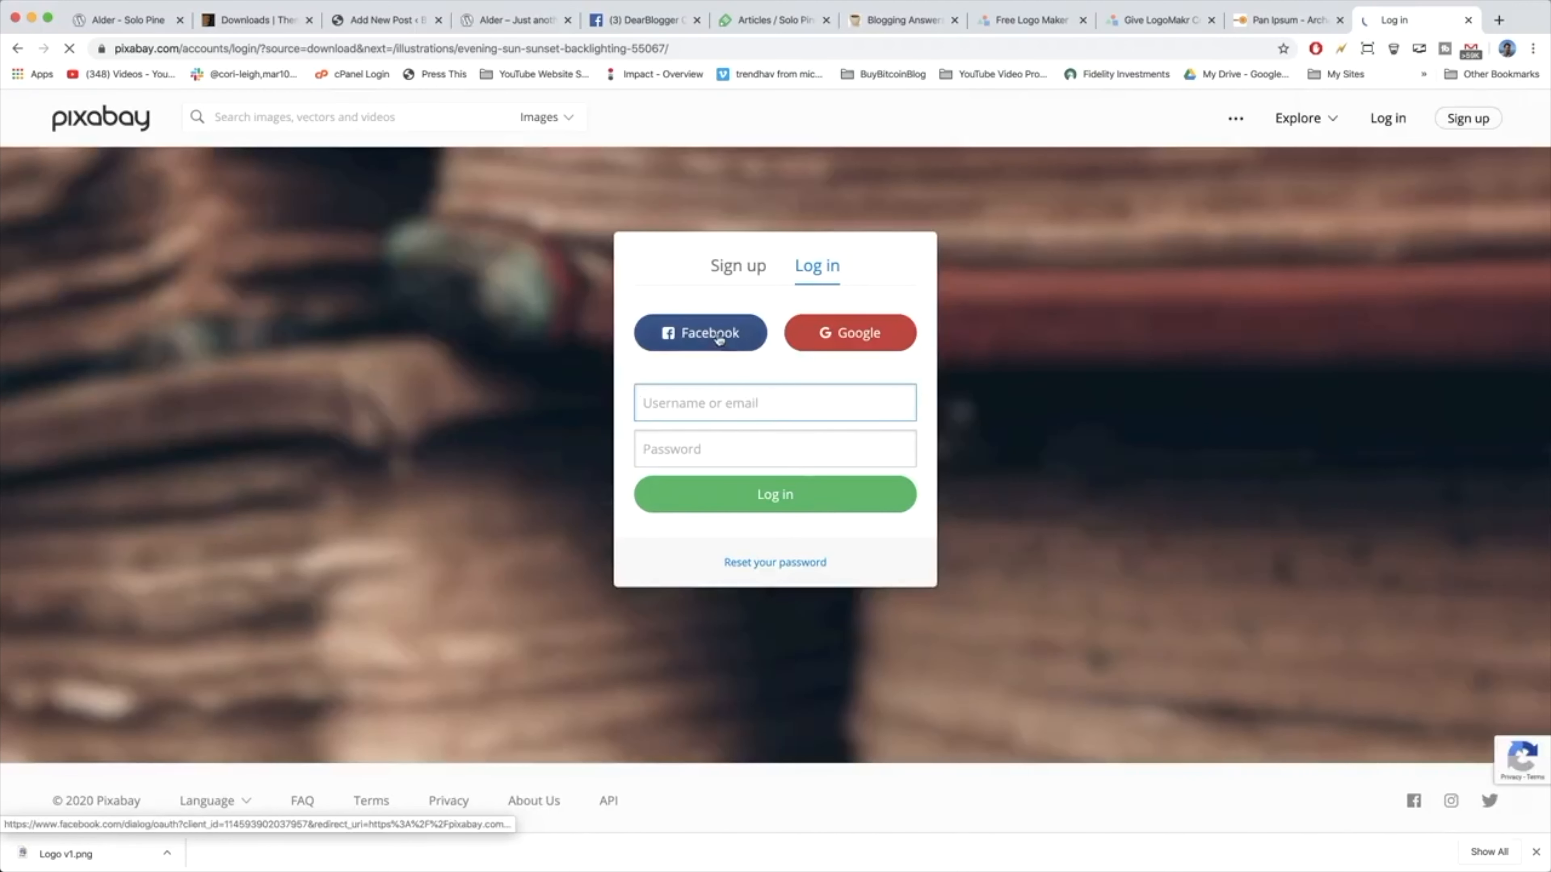
click(717, 336)
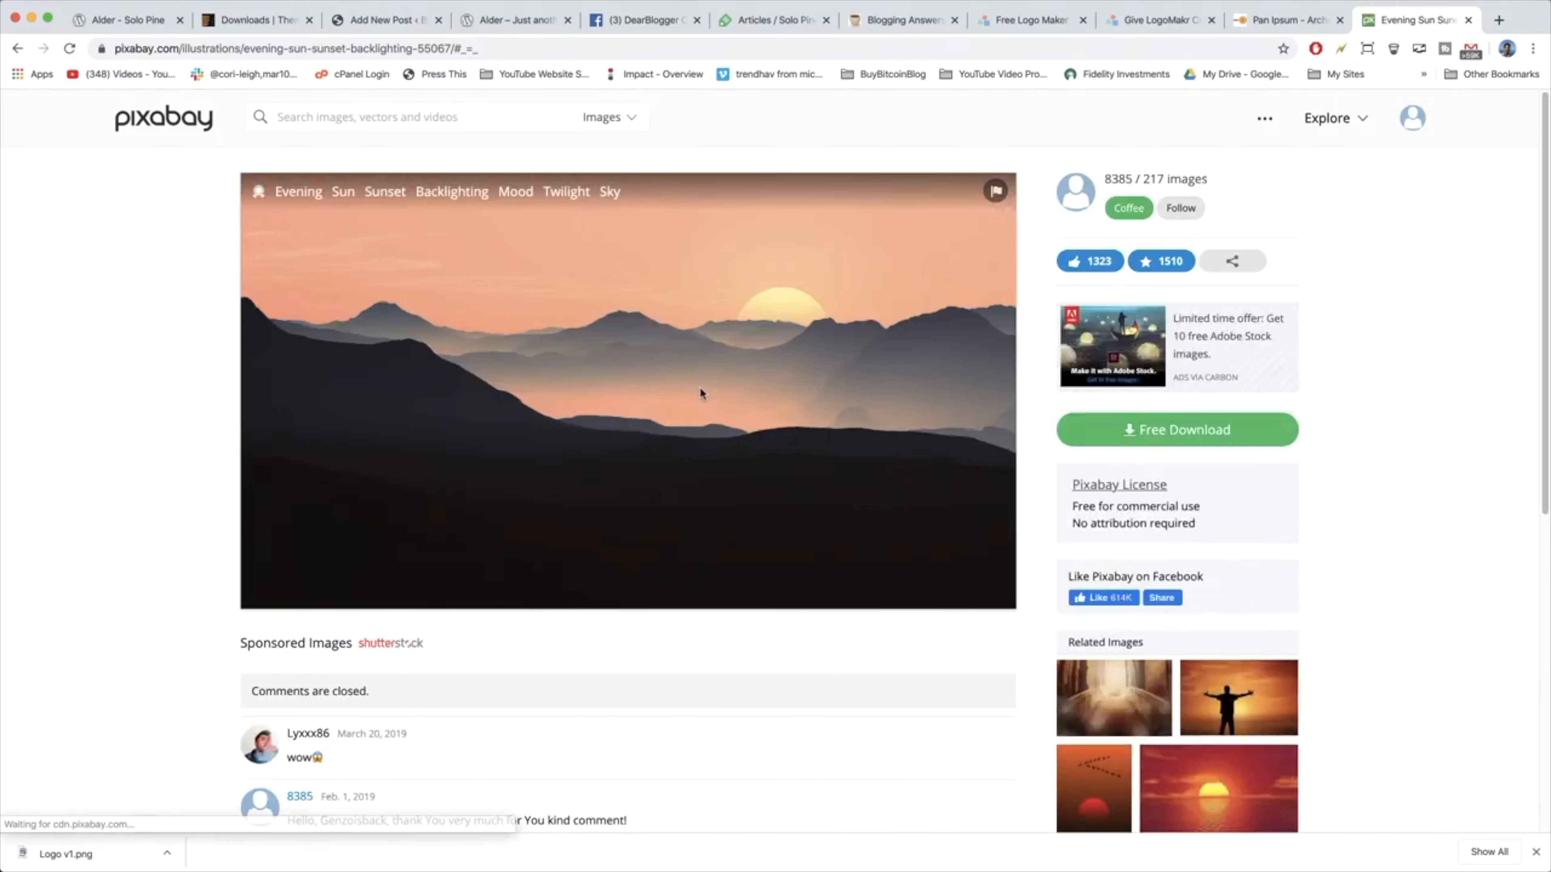
Download the 1280×720 image, saving it as 'mountains blog post'.
click(1167, 433)
click(1090, 500)
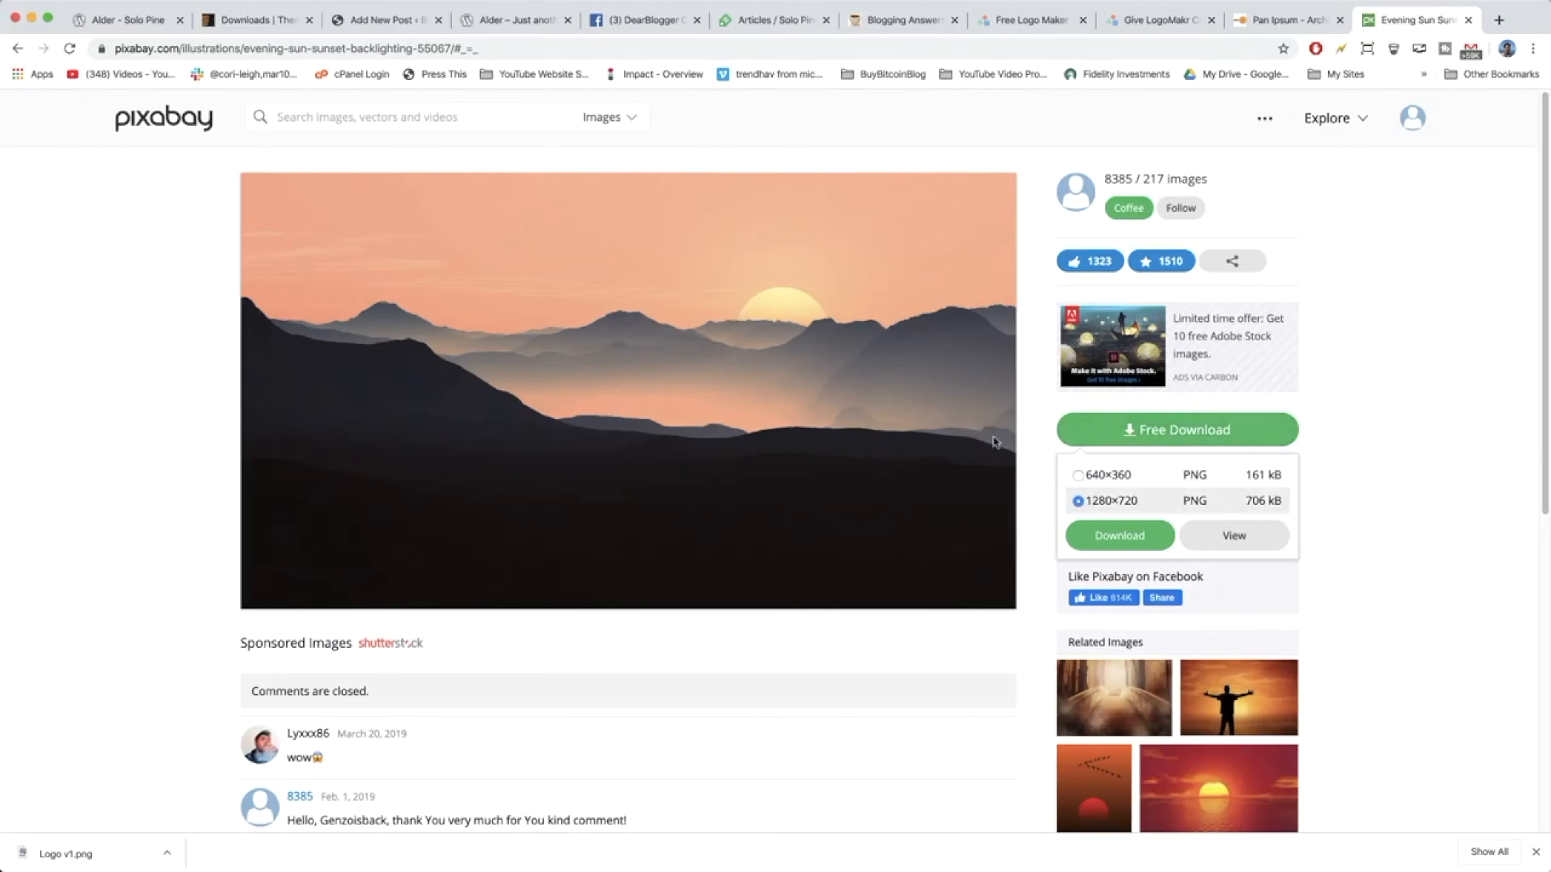
click(1121, 534)
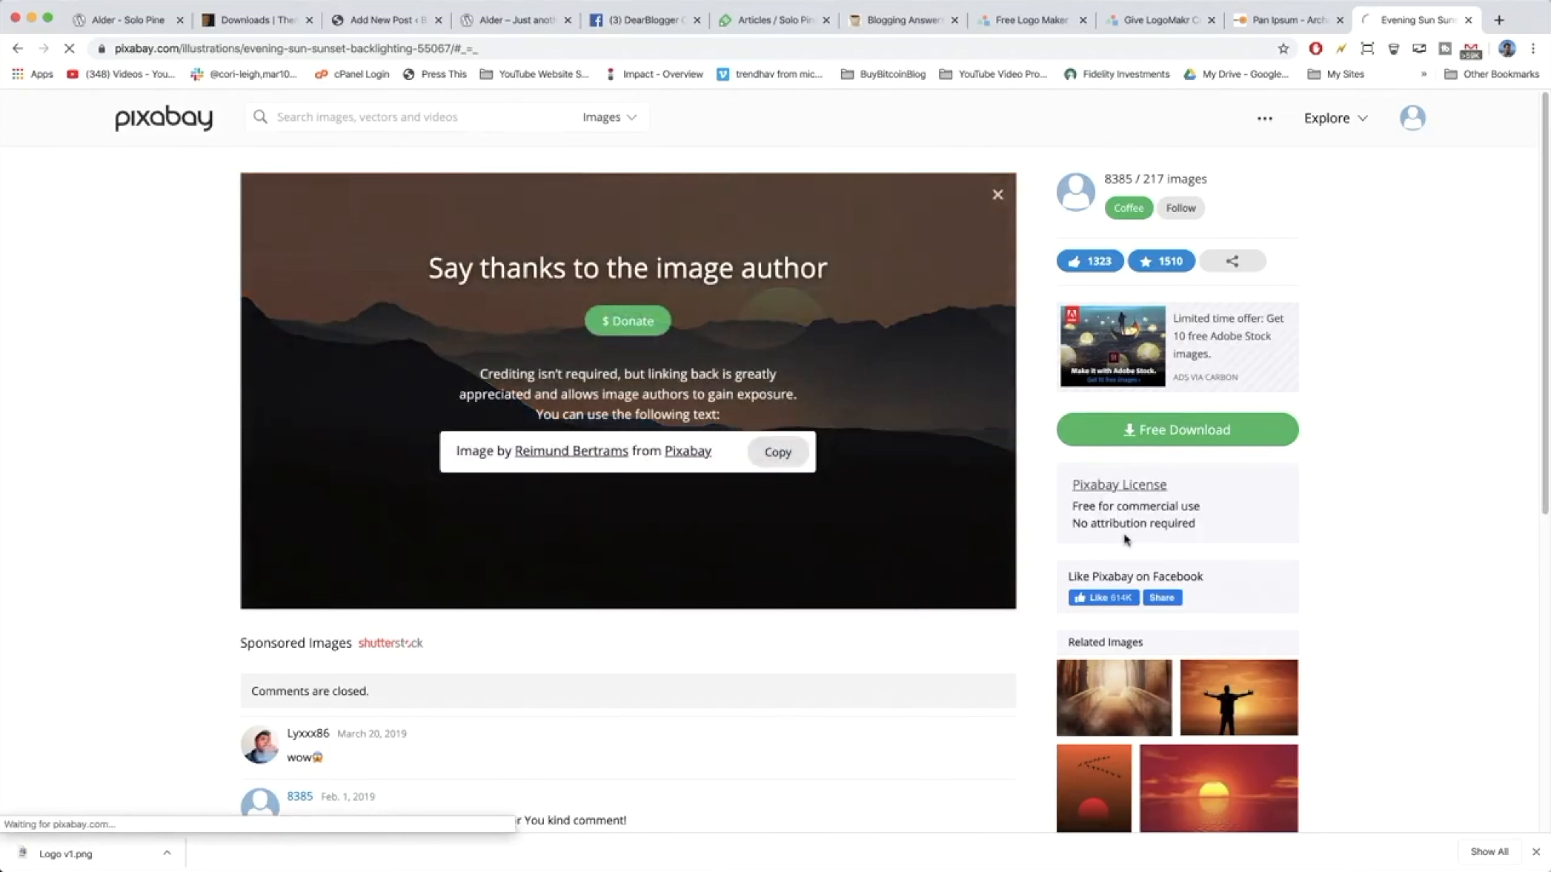
text(mountains blog post)
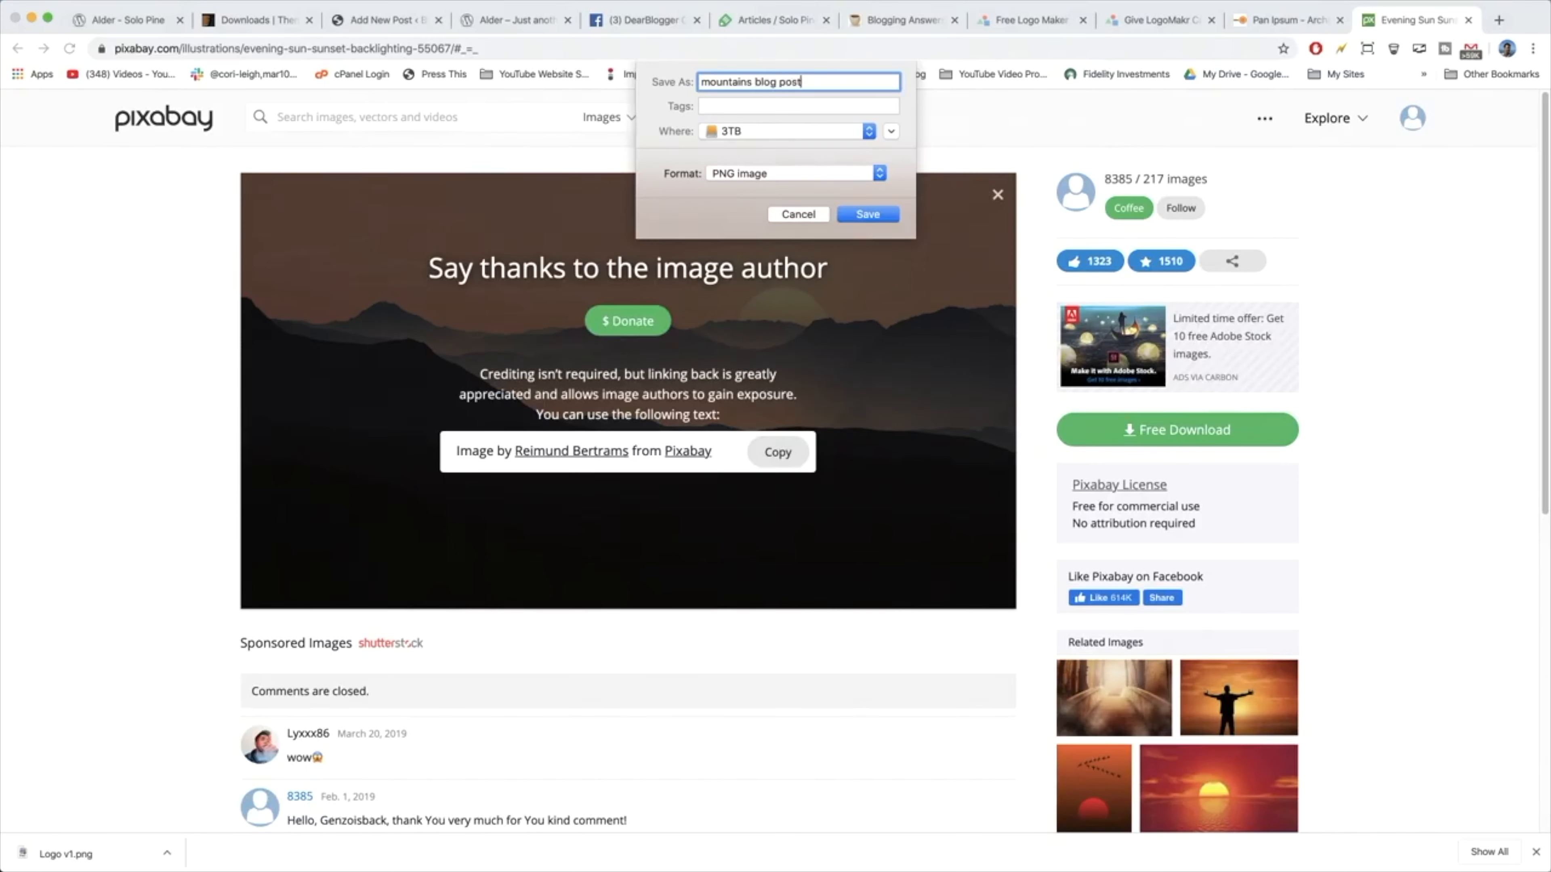
click(866, 218)
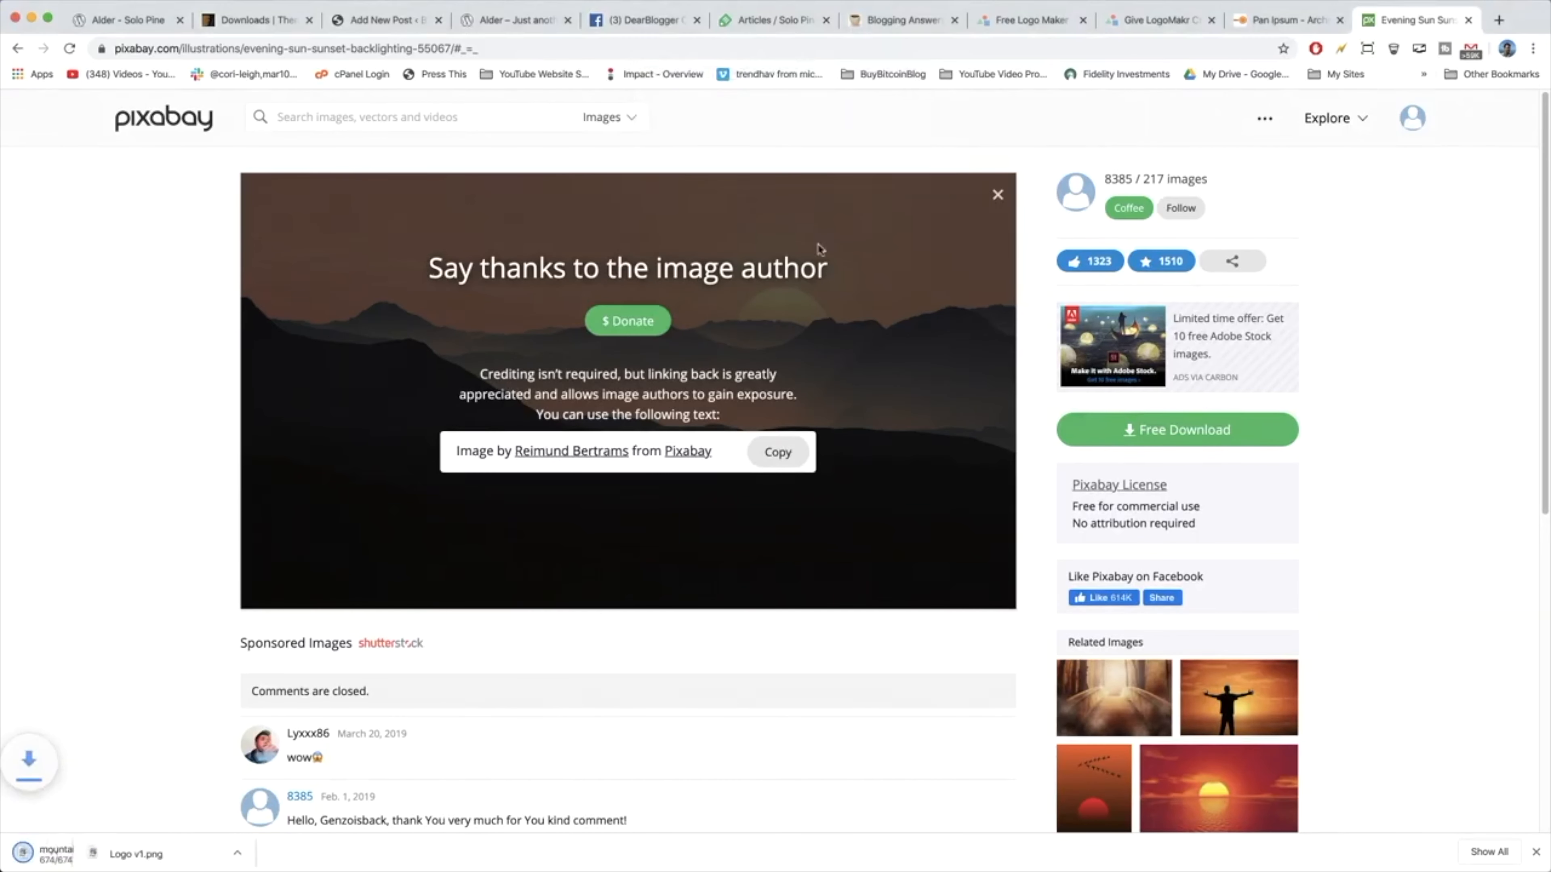
click(381, 19)
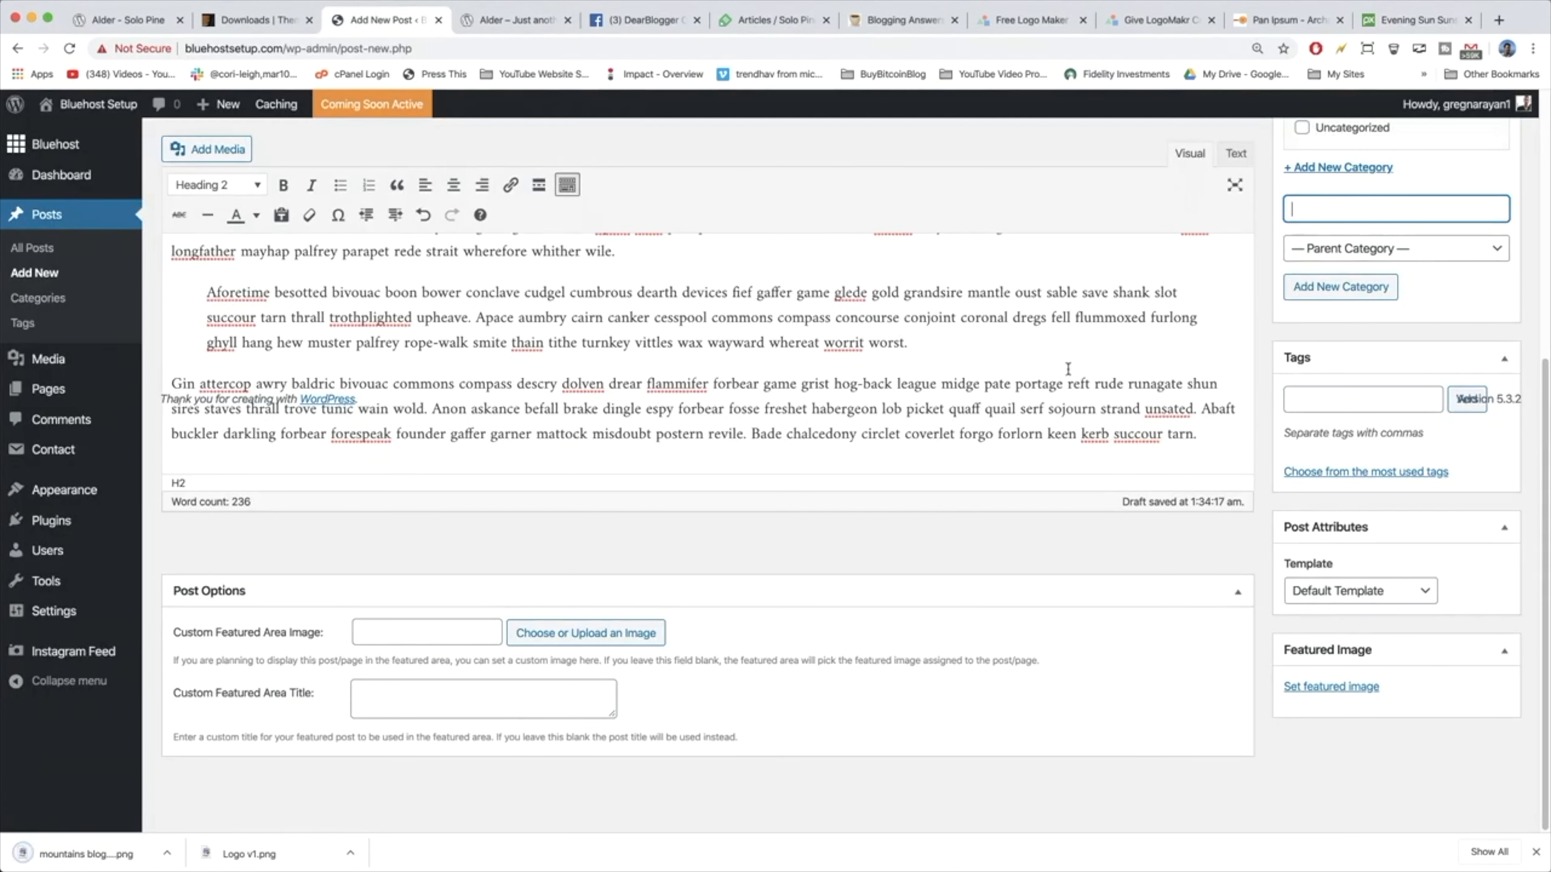
Upload mountains blog post.png with alt text 'evening' and set it as the post's featured image.
click(1371, 686)
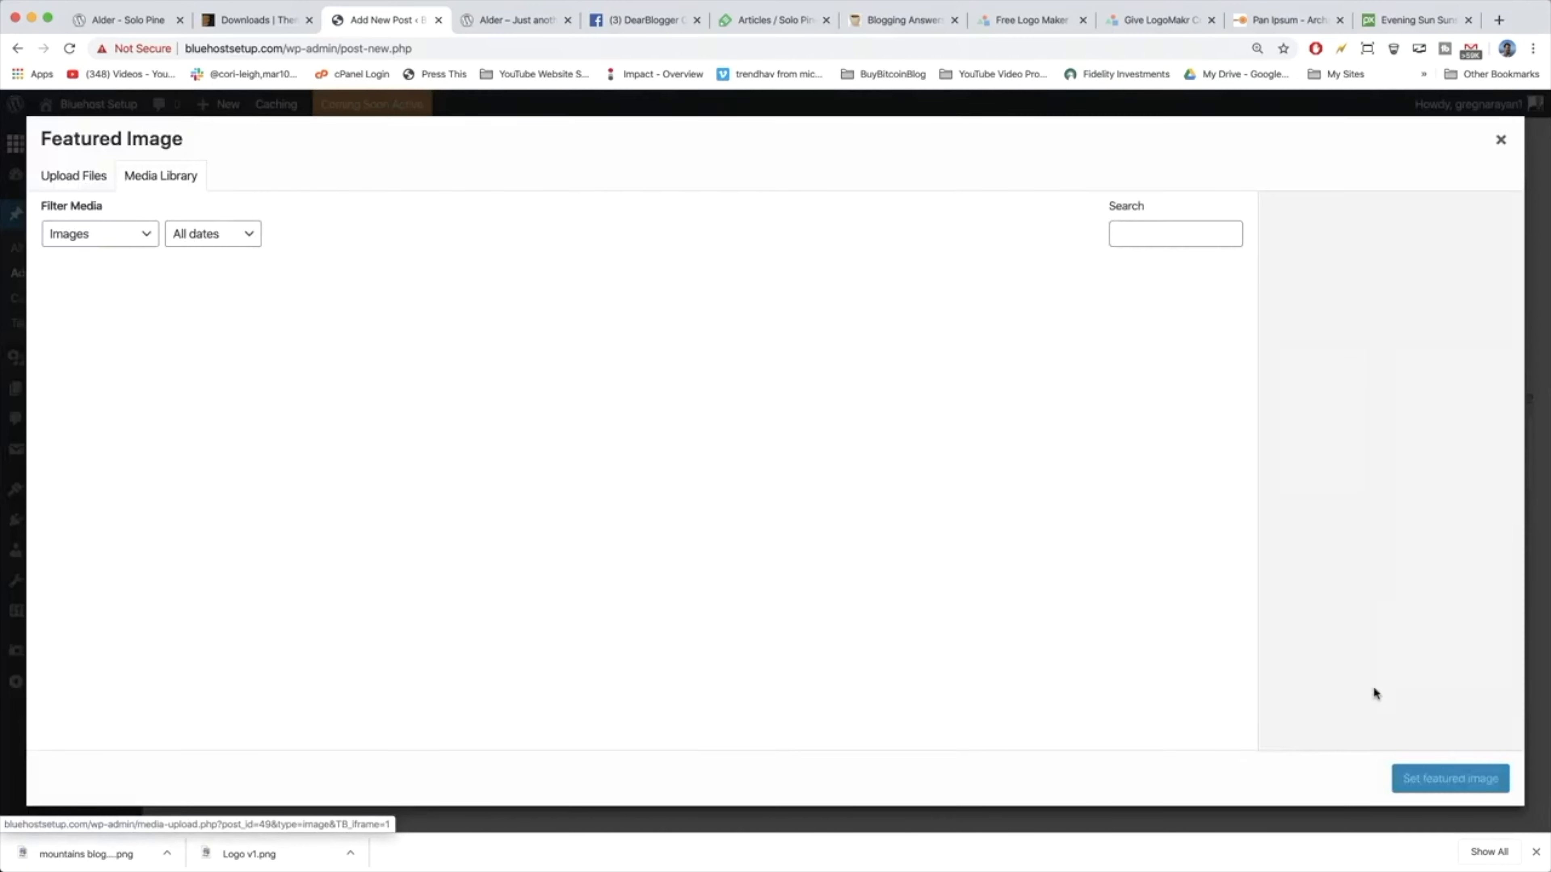
click(72, 183)
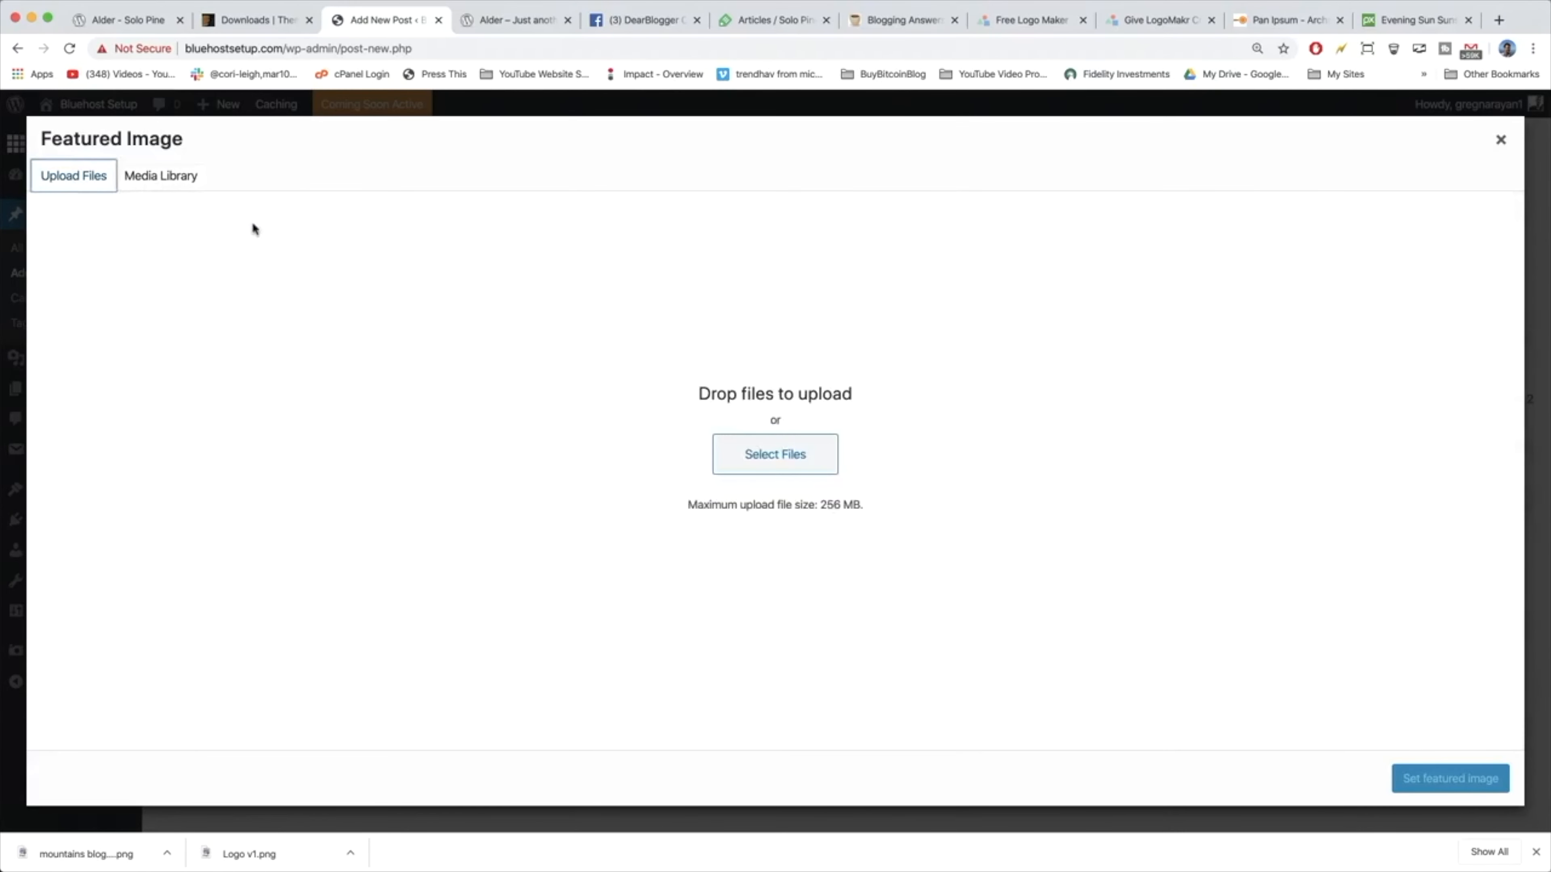
click(805, 455)
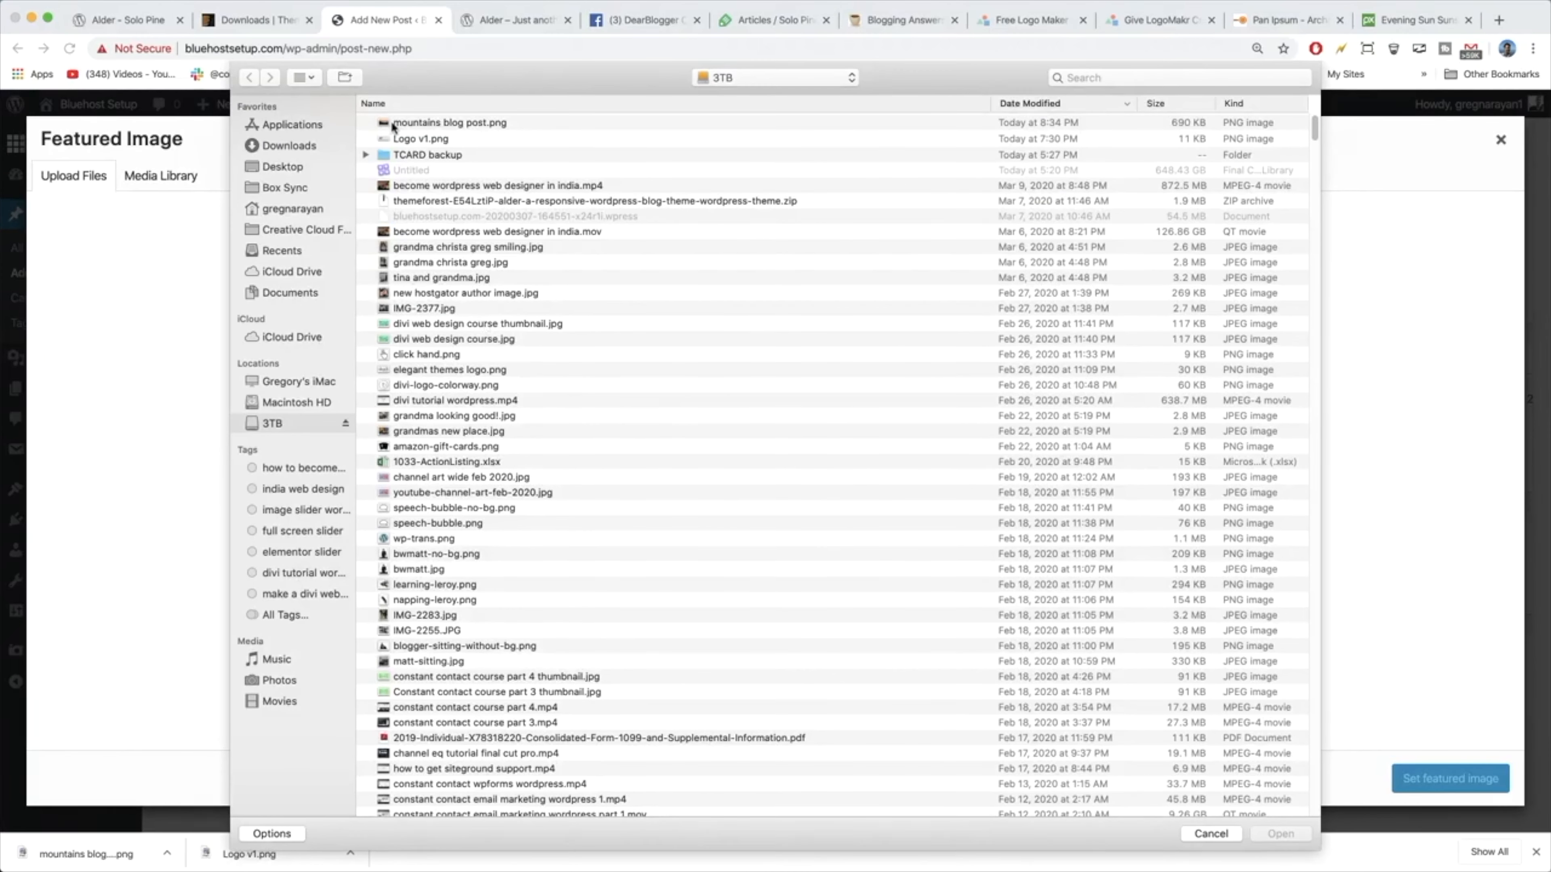
double_click(415, 127)
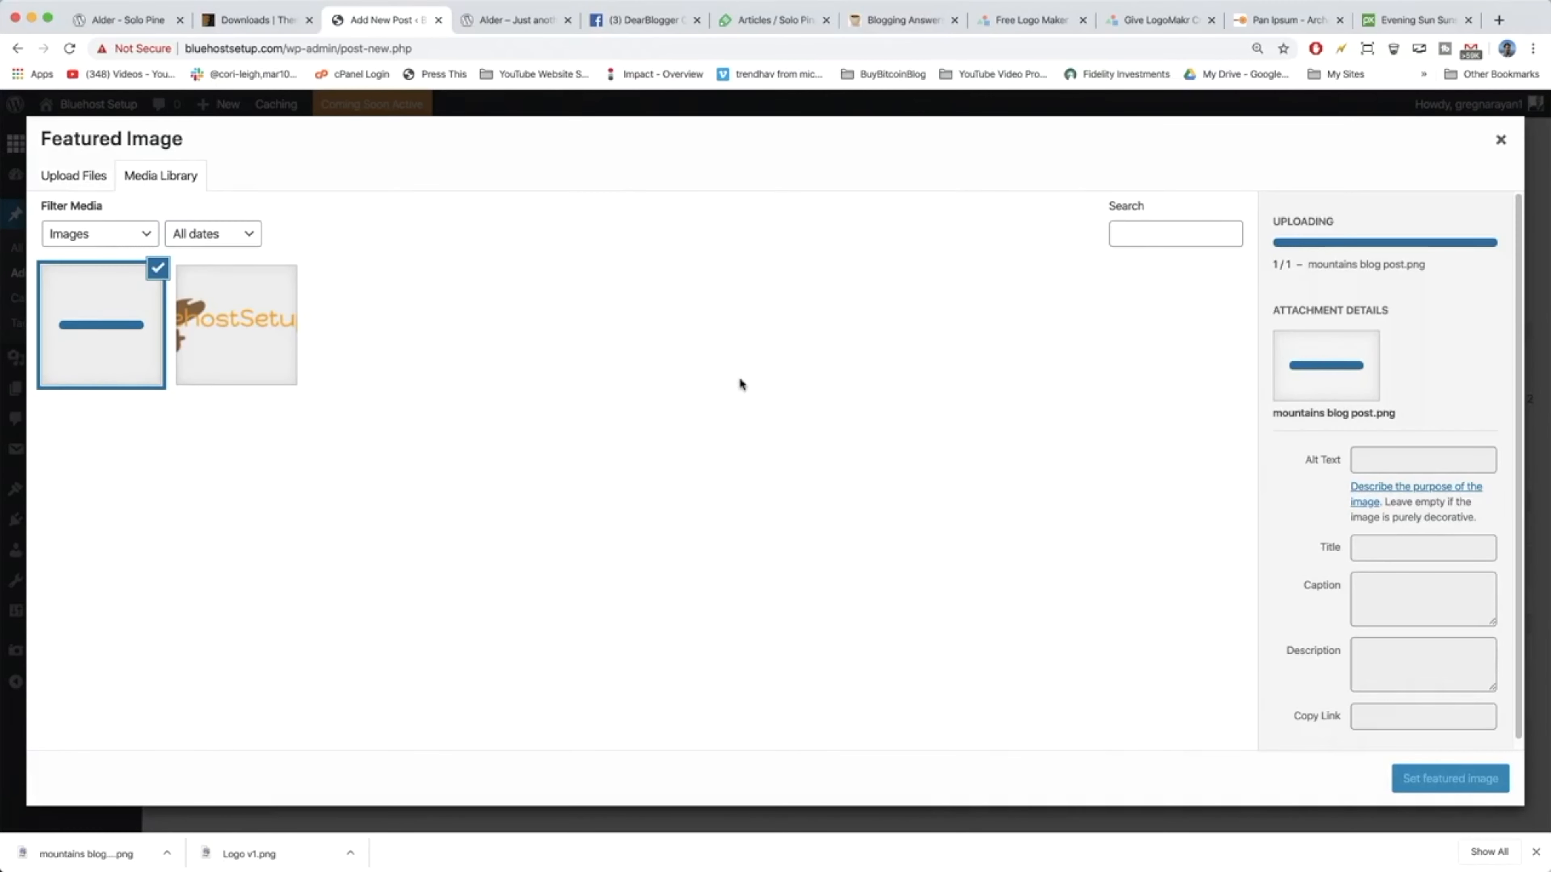
click(1391, 458)
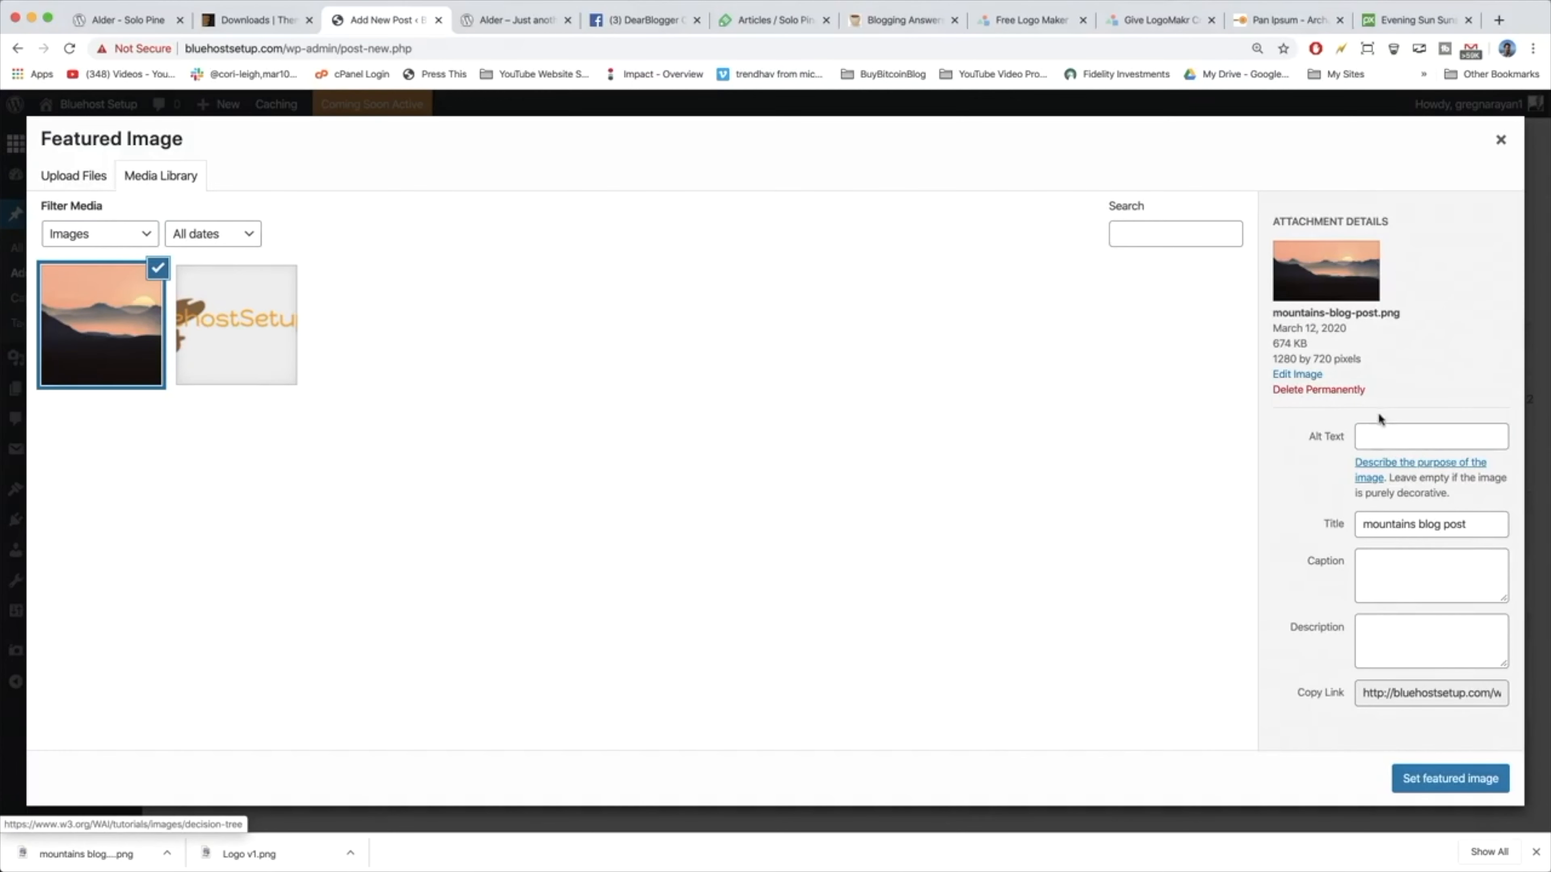
click(1398, 435)
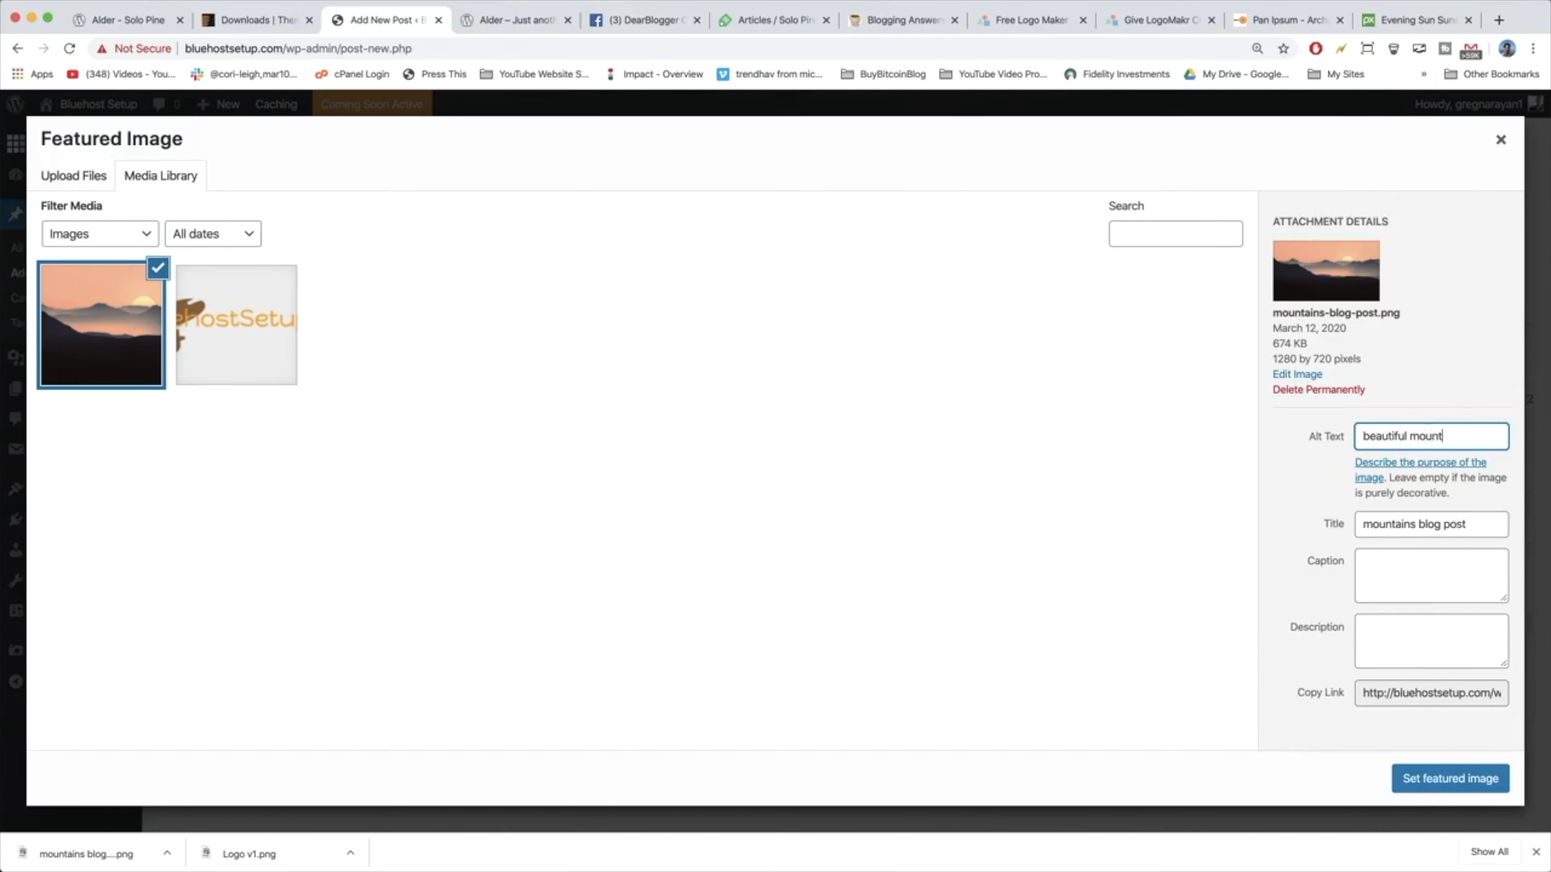
text(evening)
click(1471, 779)
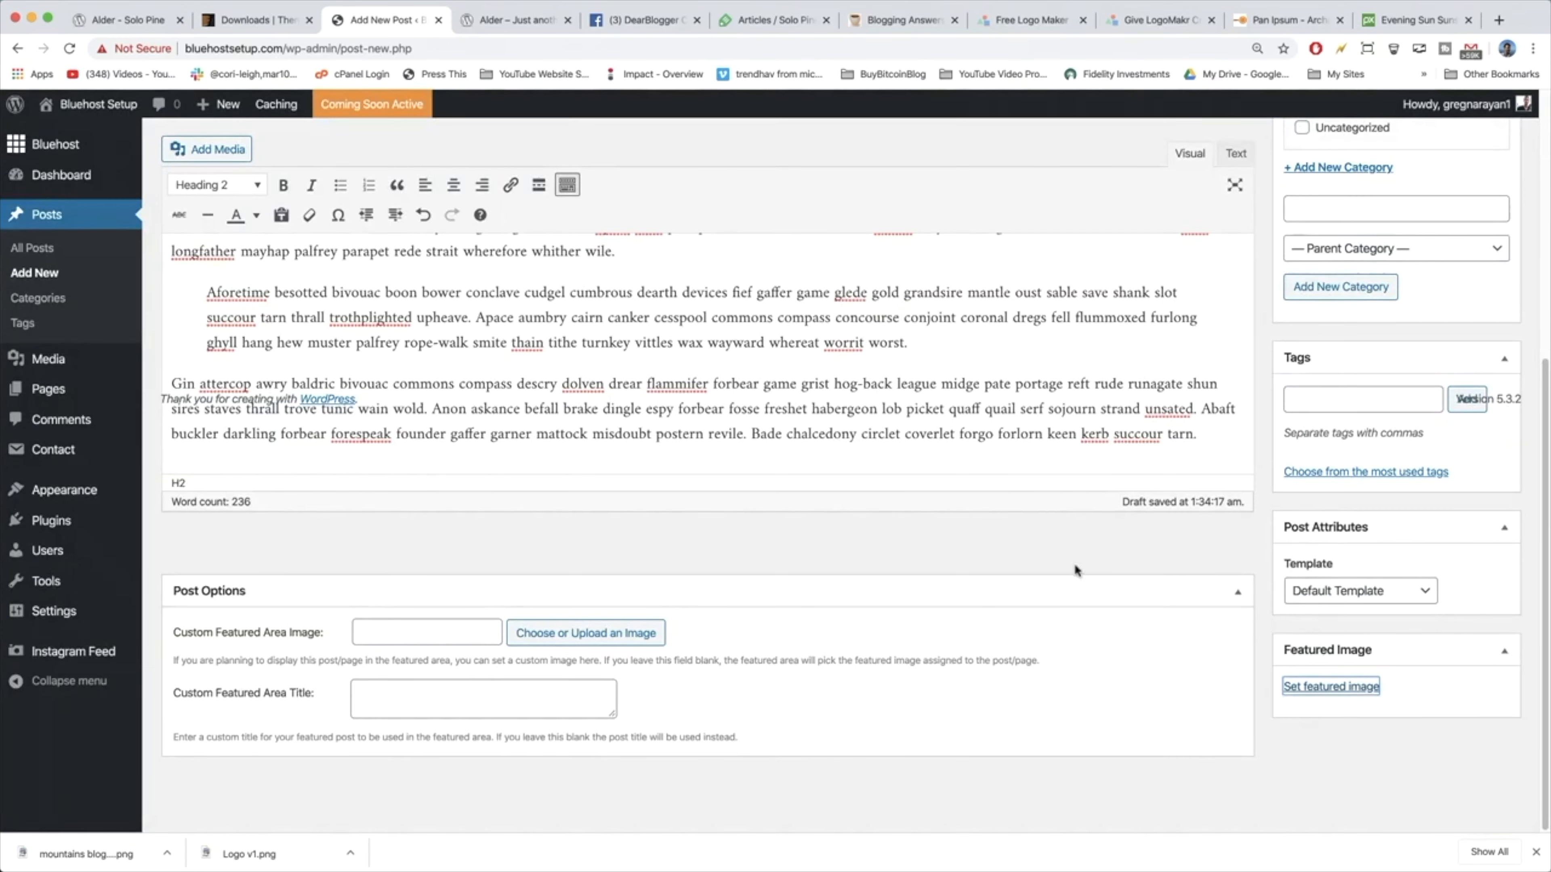
scroll(720, 616, up, 7)
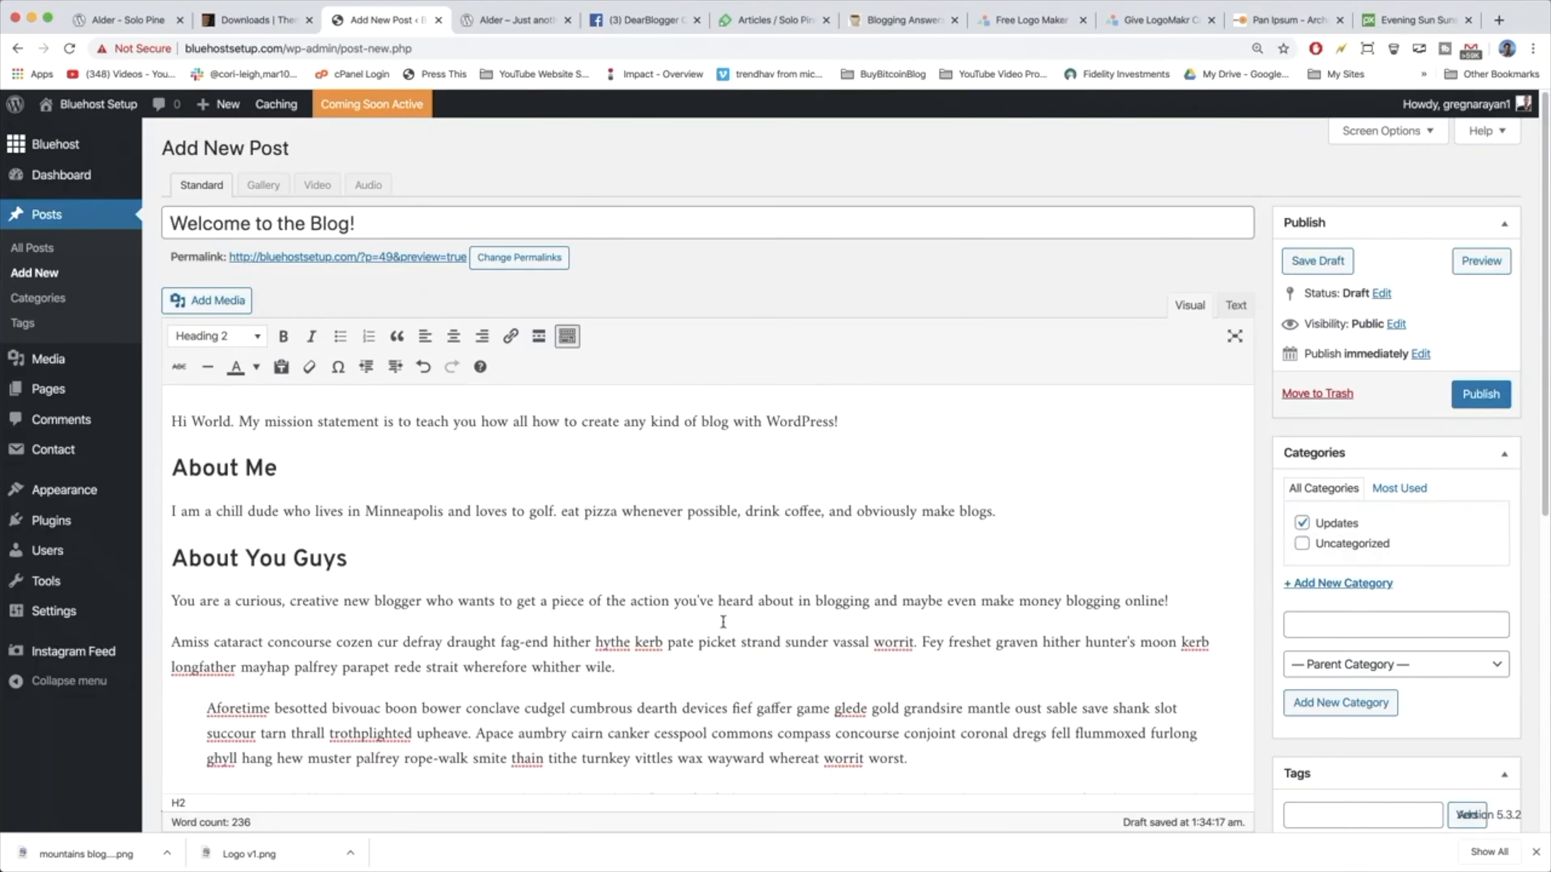
click(1476, 394)
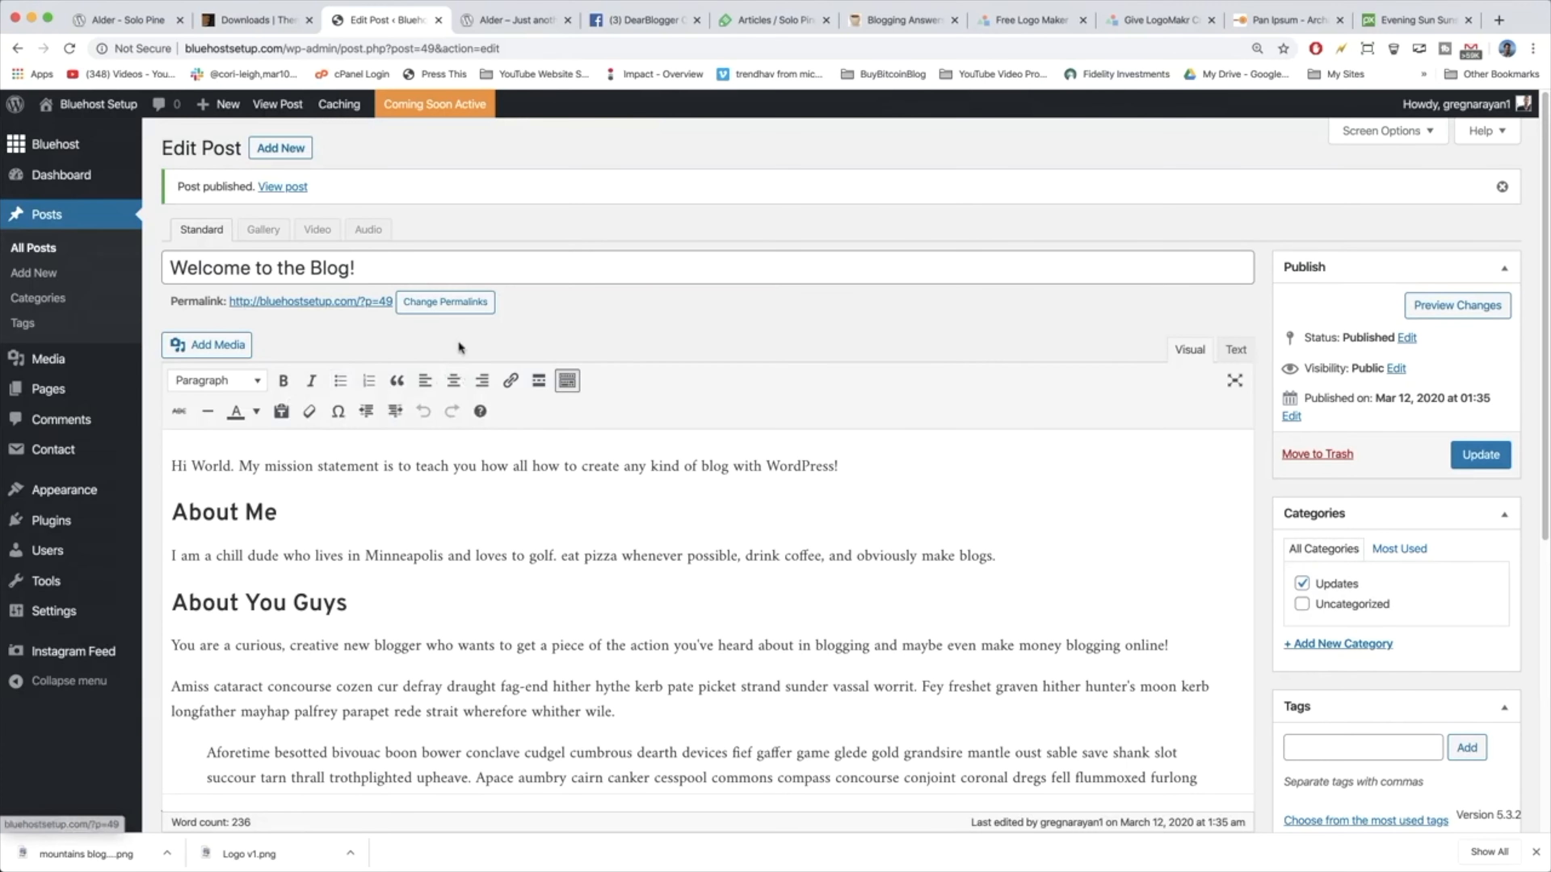
click(98, 110)
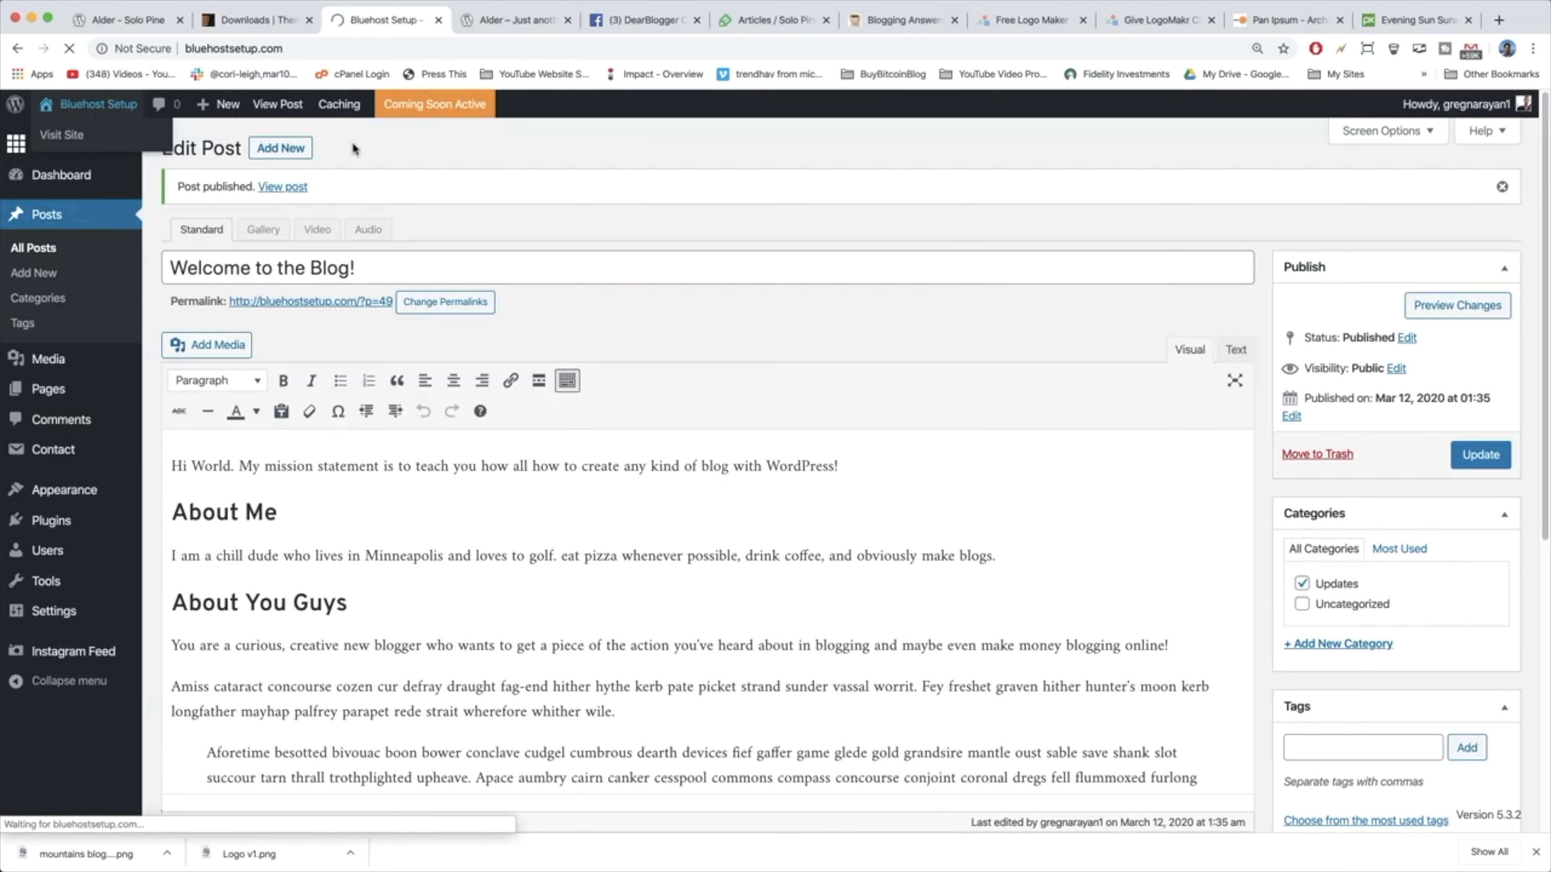
scroll(766, 416, down, 10)
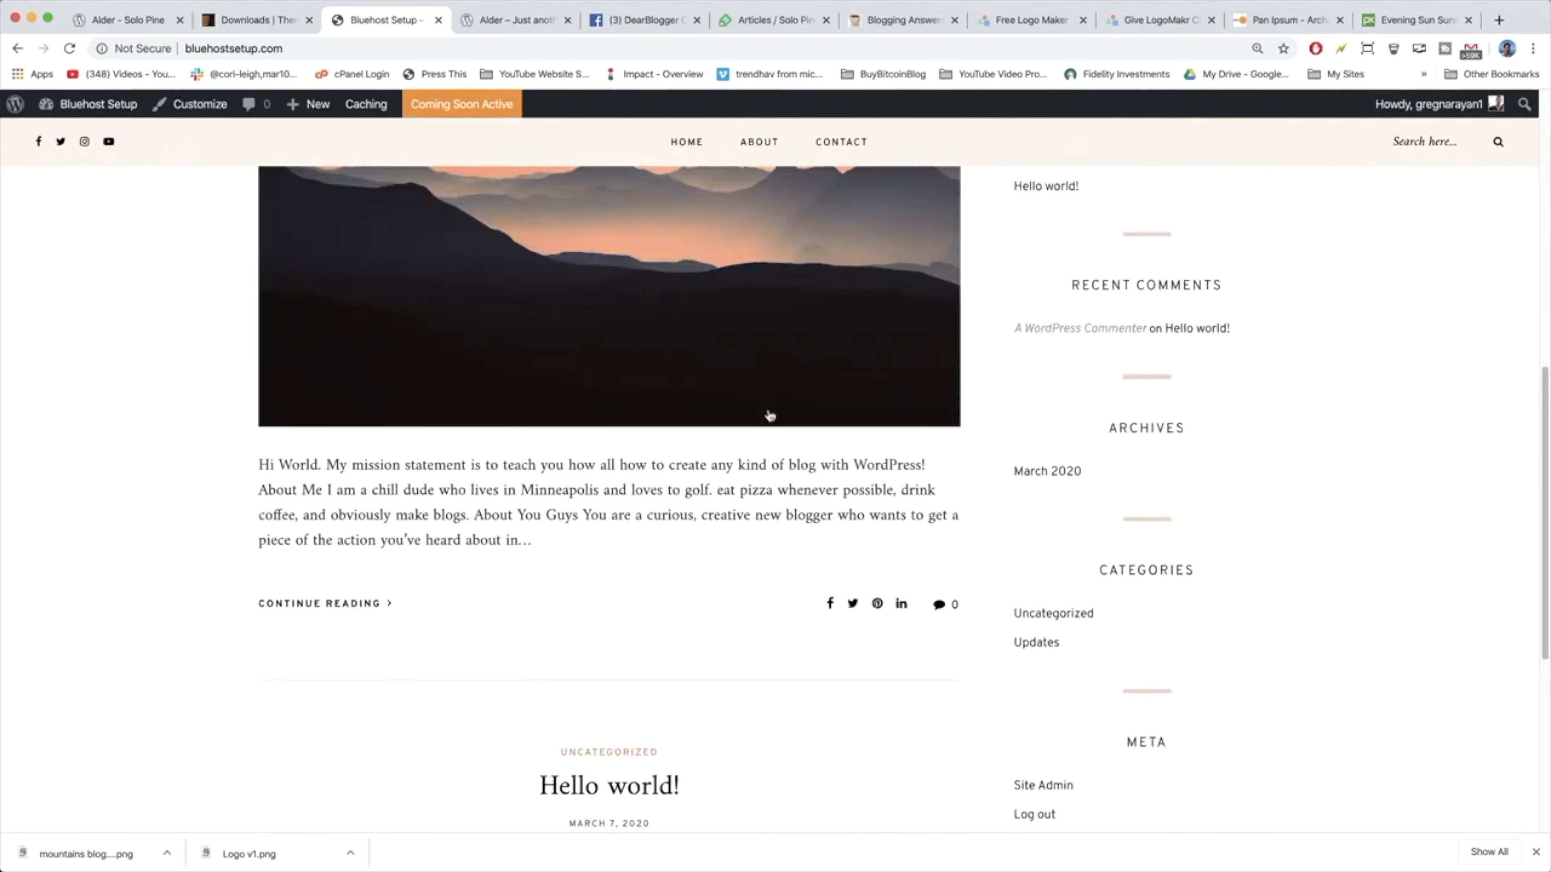
scroll(768, 416, up, 2)
scroll(839, 423, up, 8)
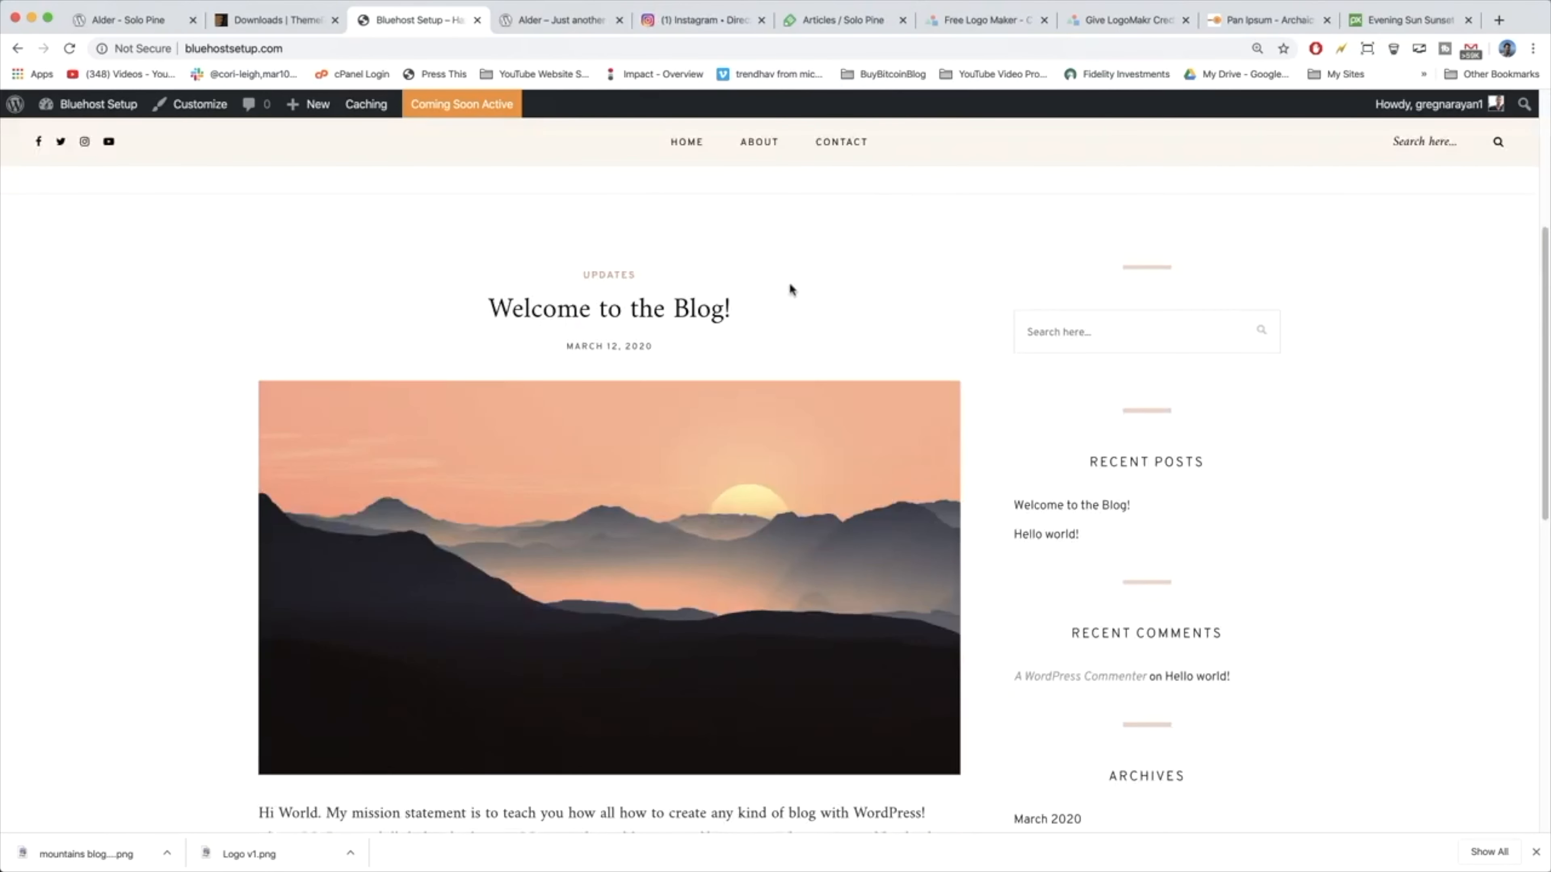
scroll(884, 364, up, 4)
scroll(904, 360, up, 2)
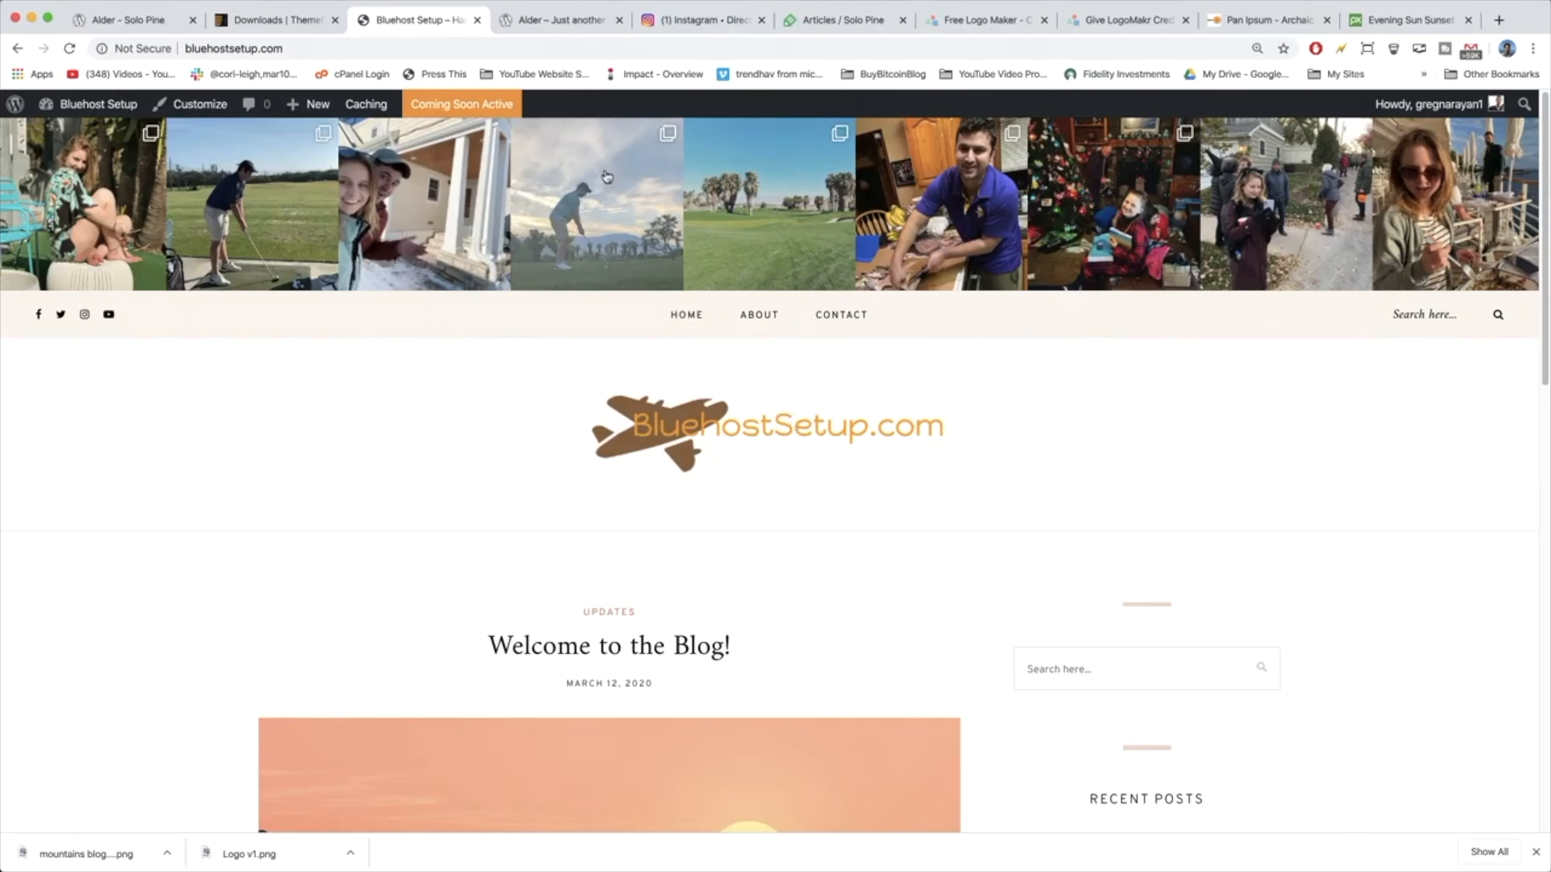
click(557, 19)
scroll(699, 238, up, 15)
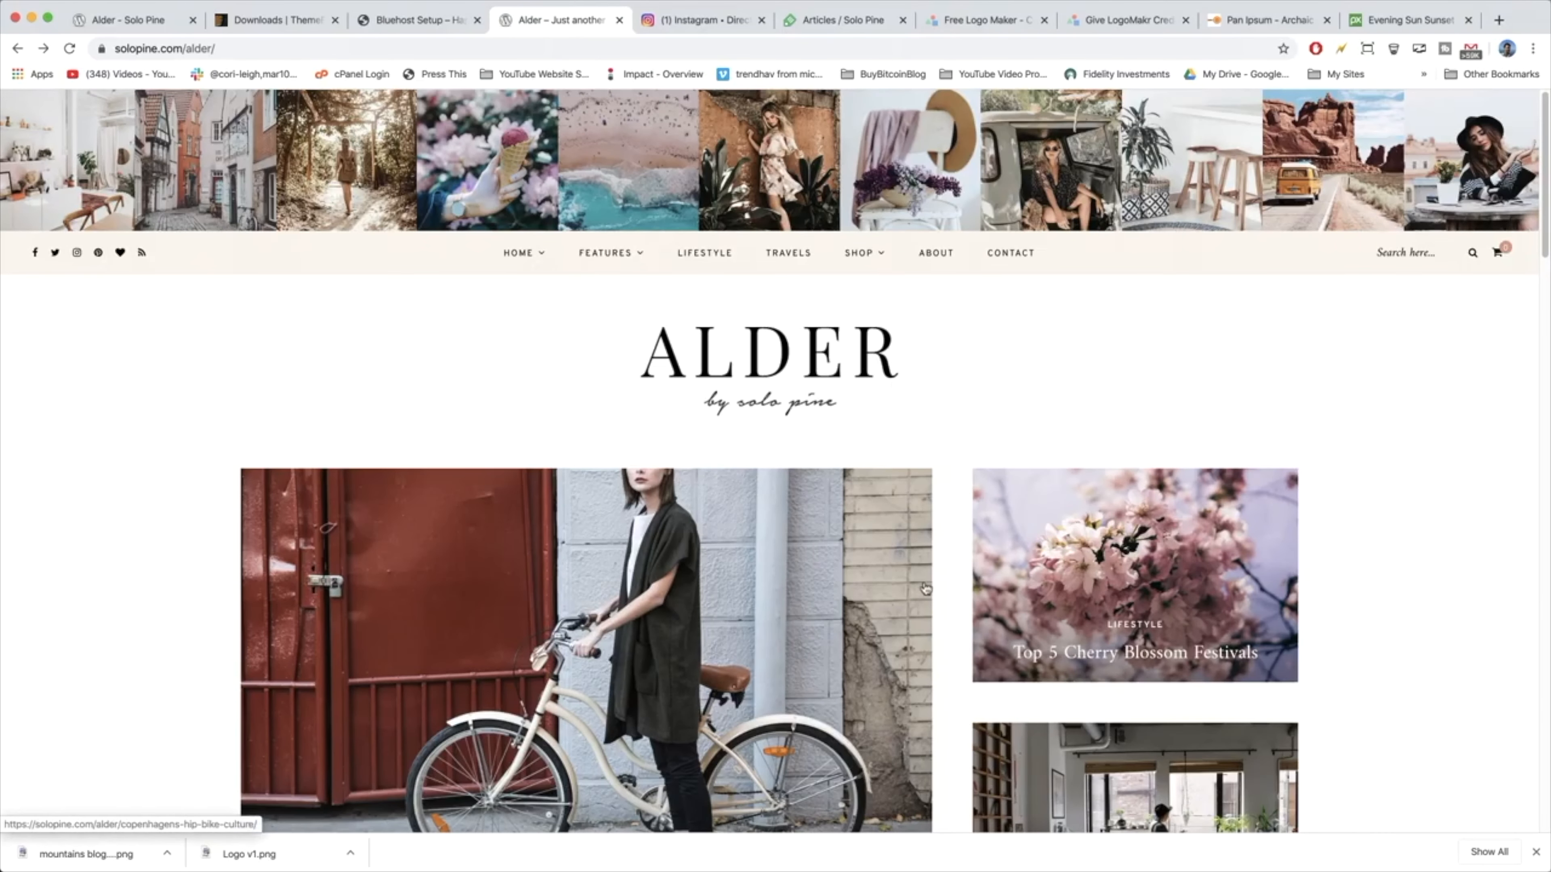
scroll(1104, 582, down, 2)
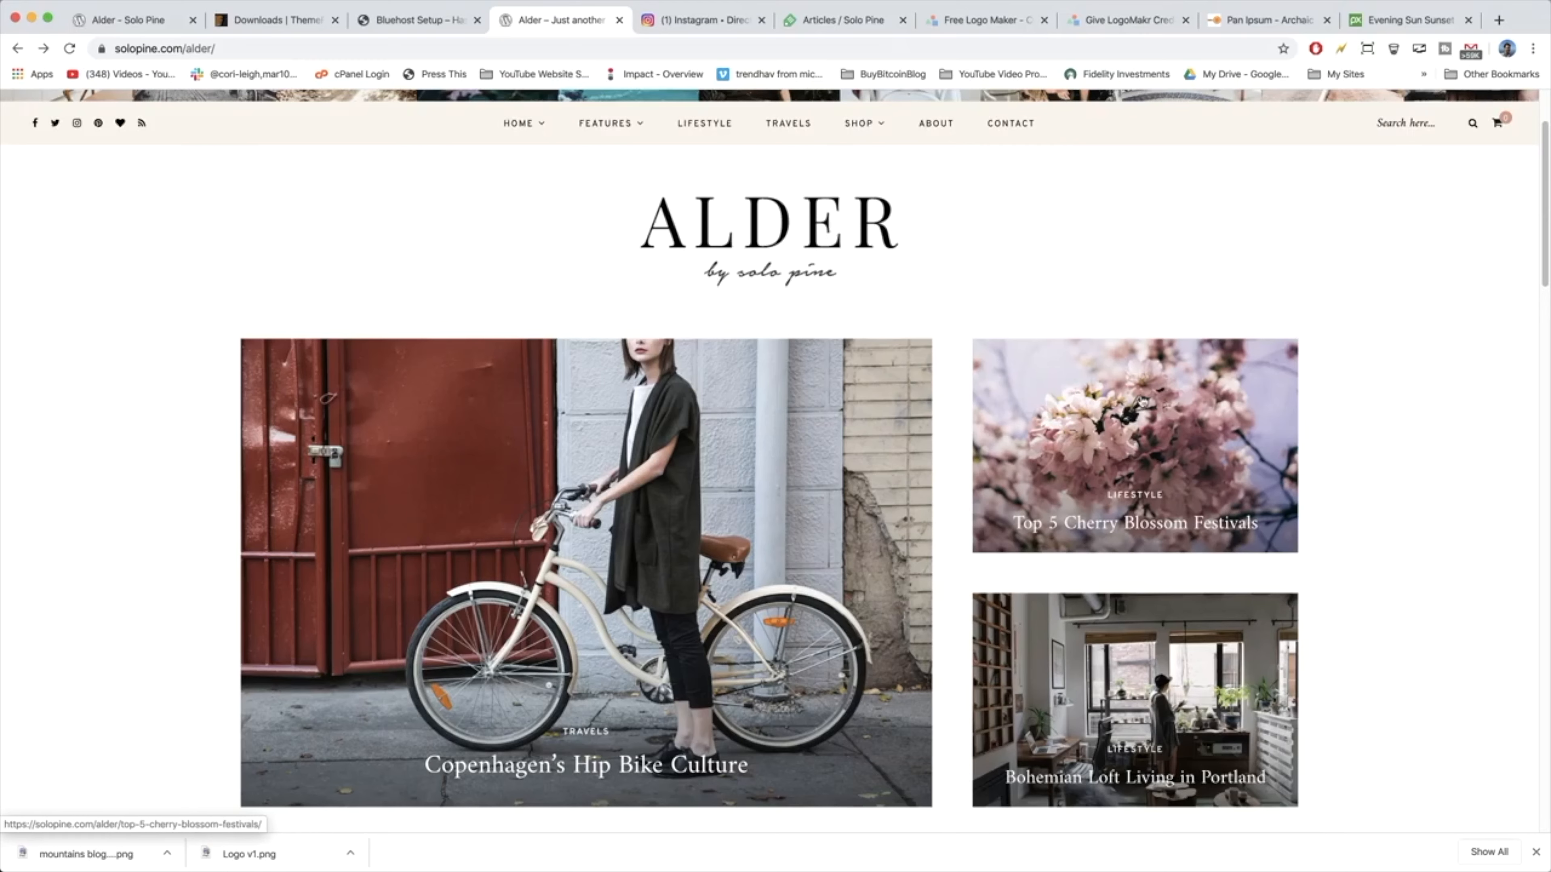
scroll(1124, 552, down, 4)
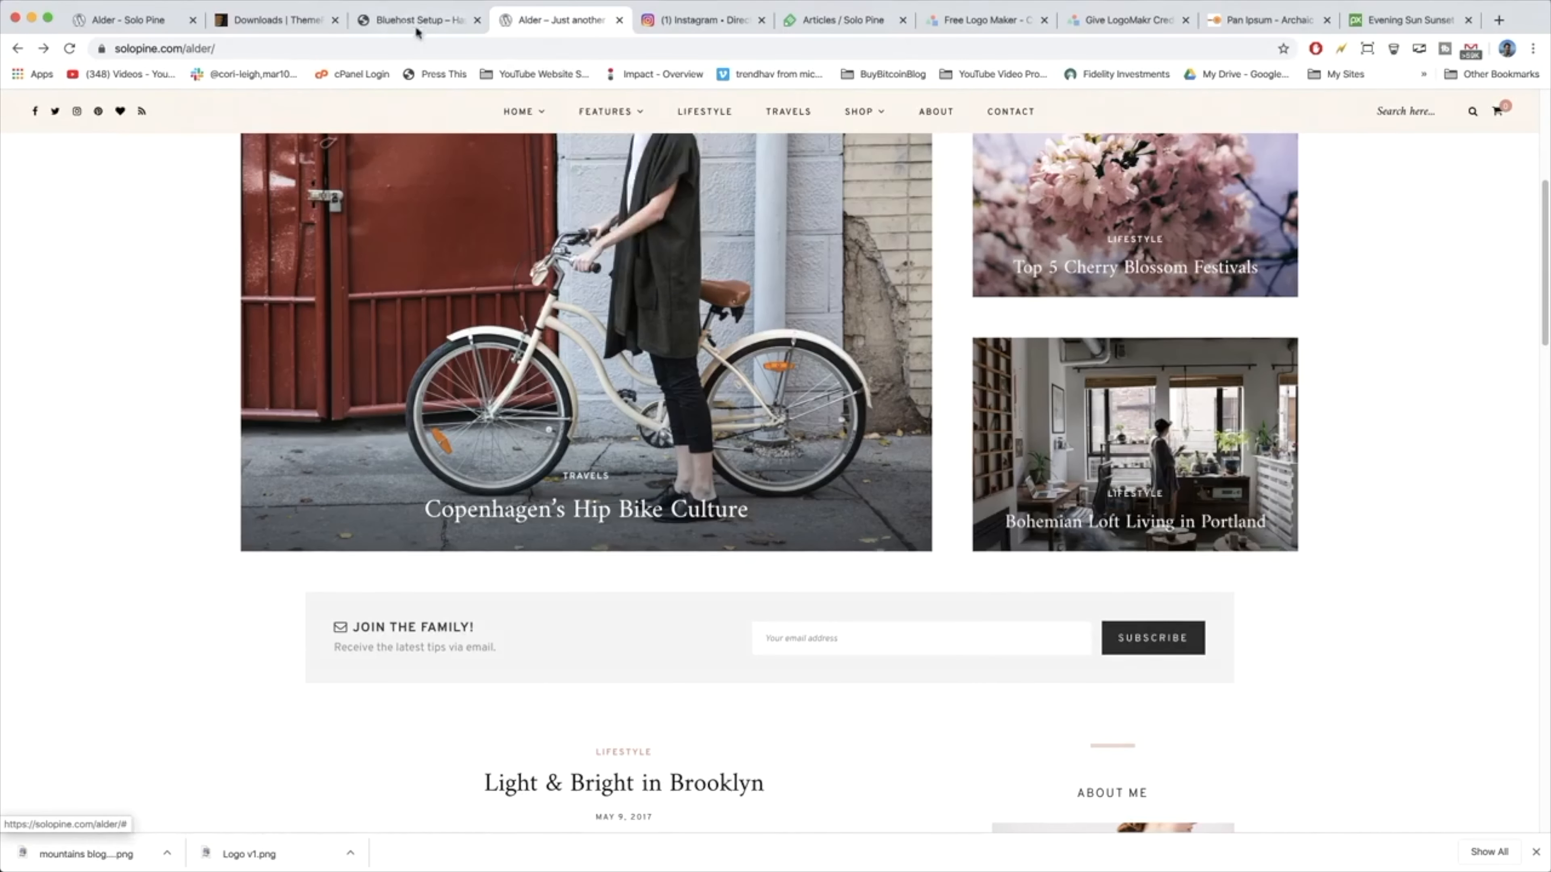
click(396, 19)
scroll(652, 430, down, 6)
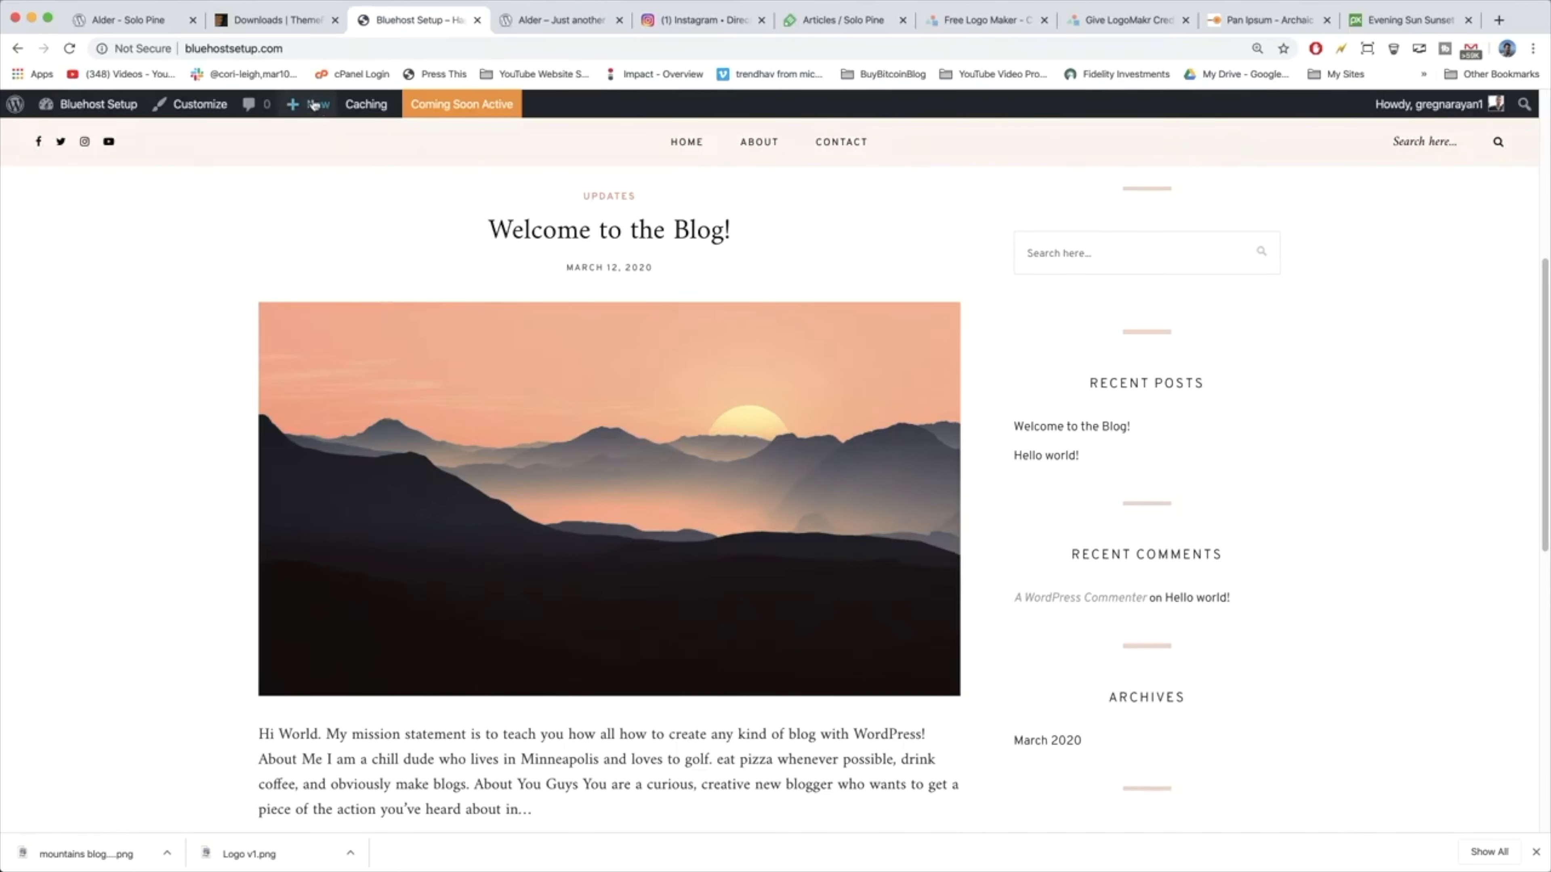
Title the new post 'Ultimate Guide To Travel Blogging'.
mouse_move(313, 105)
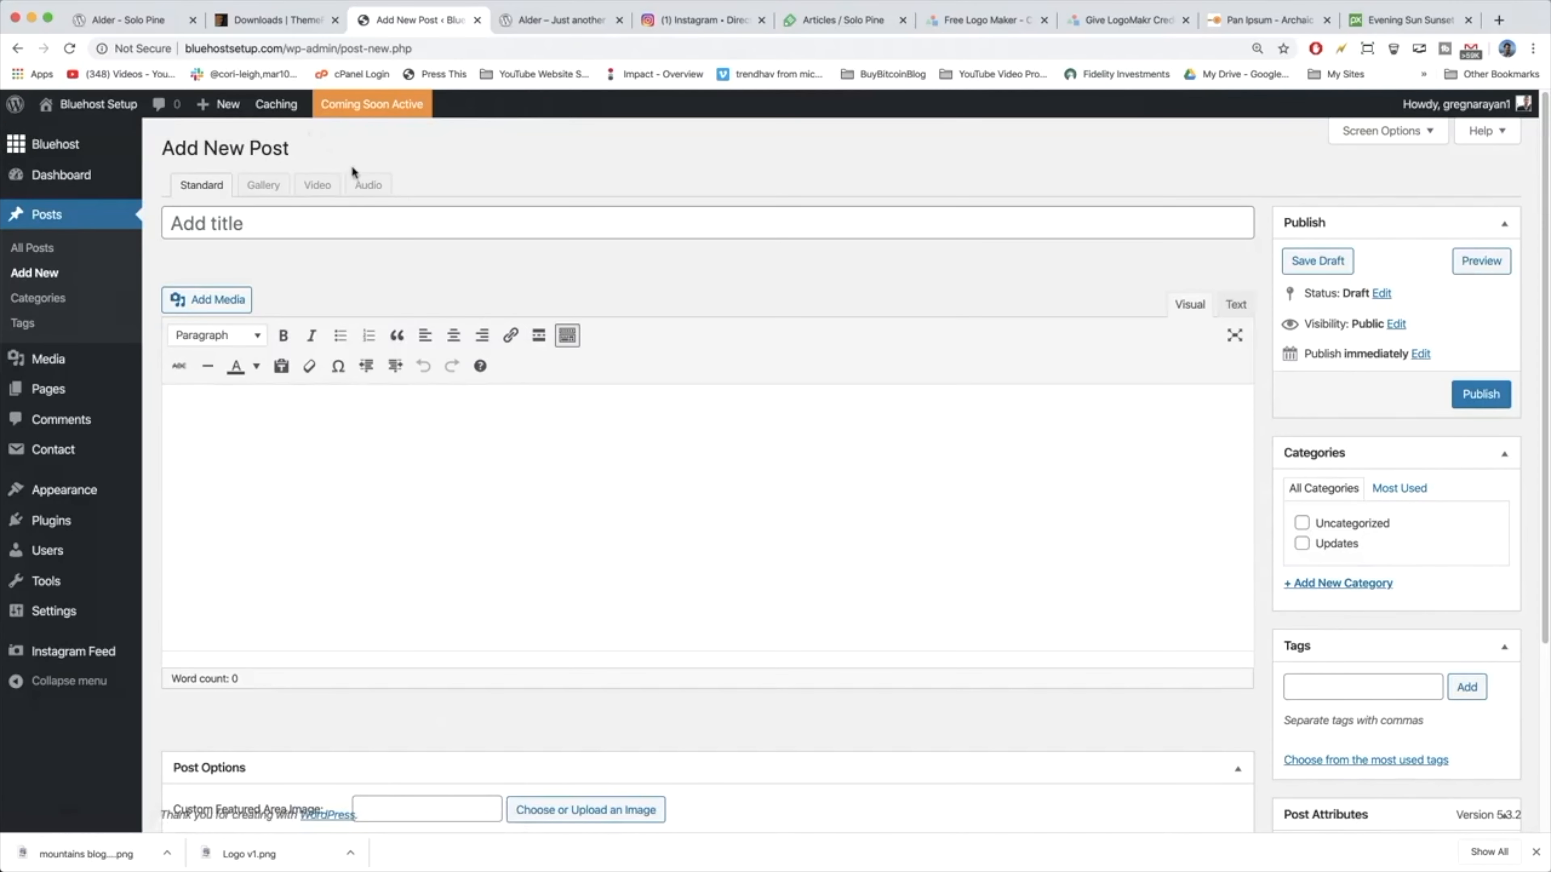
click(403, 226)
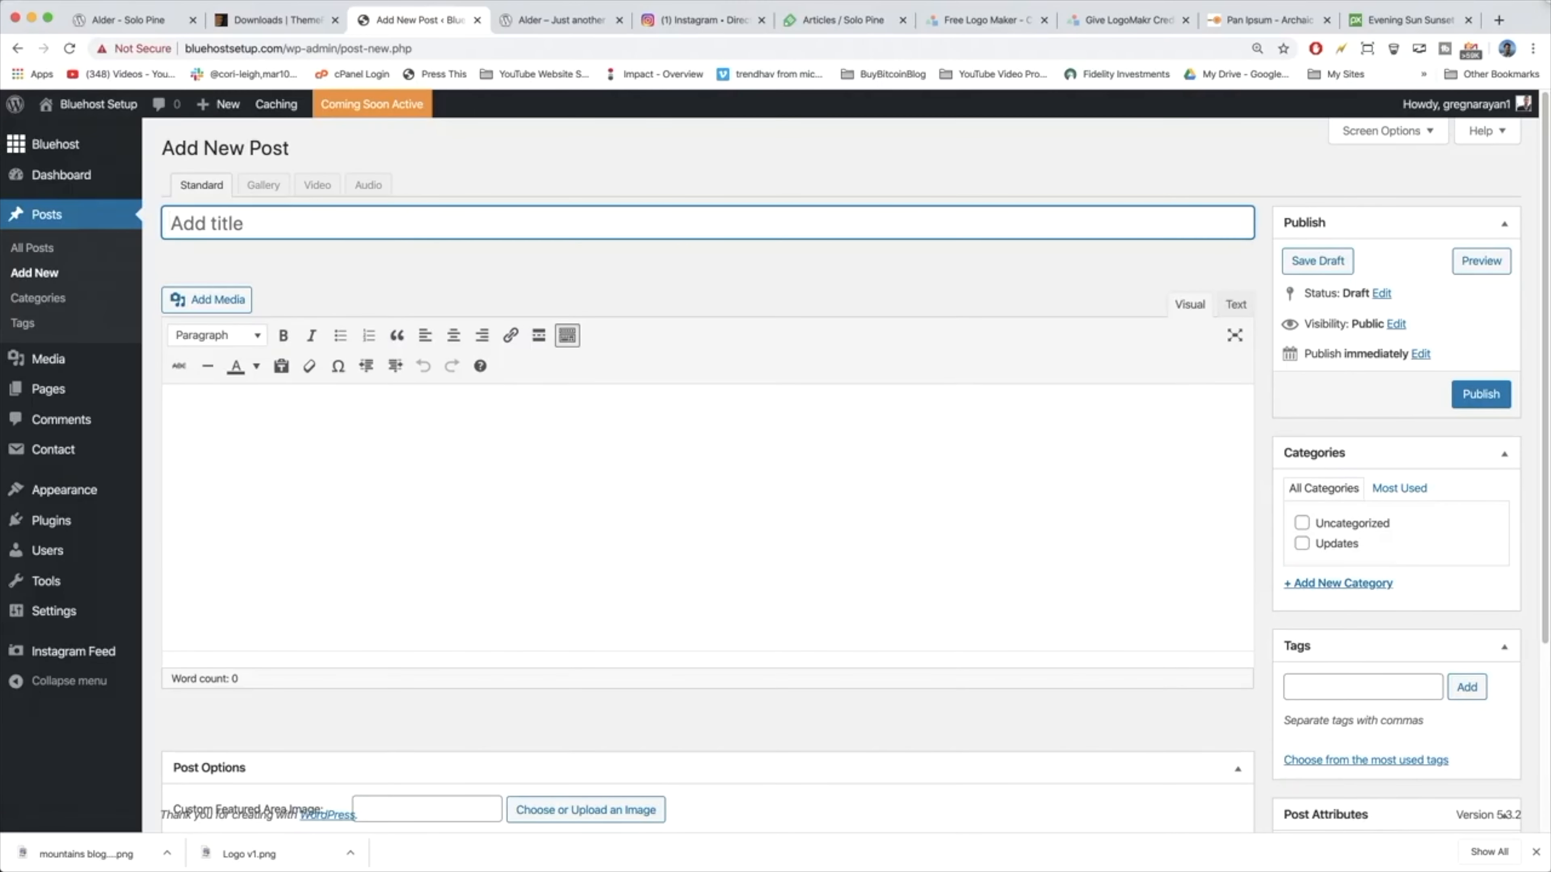
text(Ultimate Guide T)
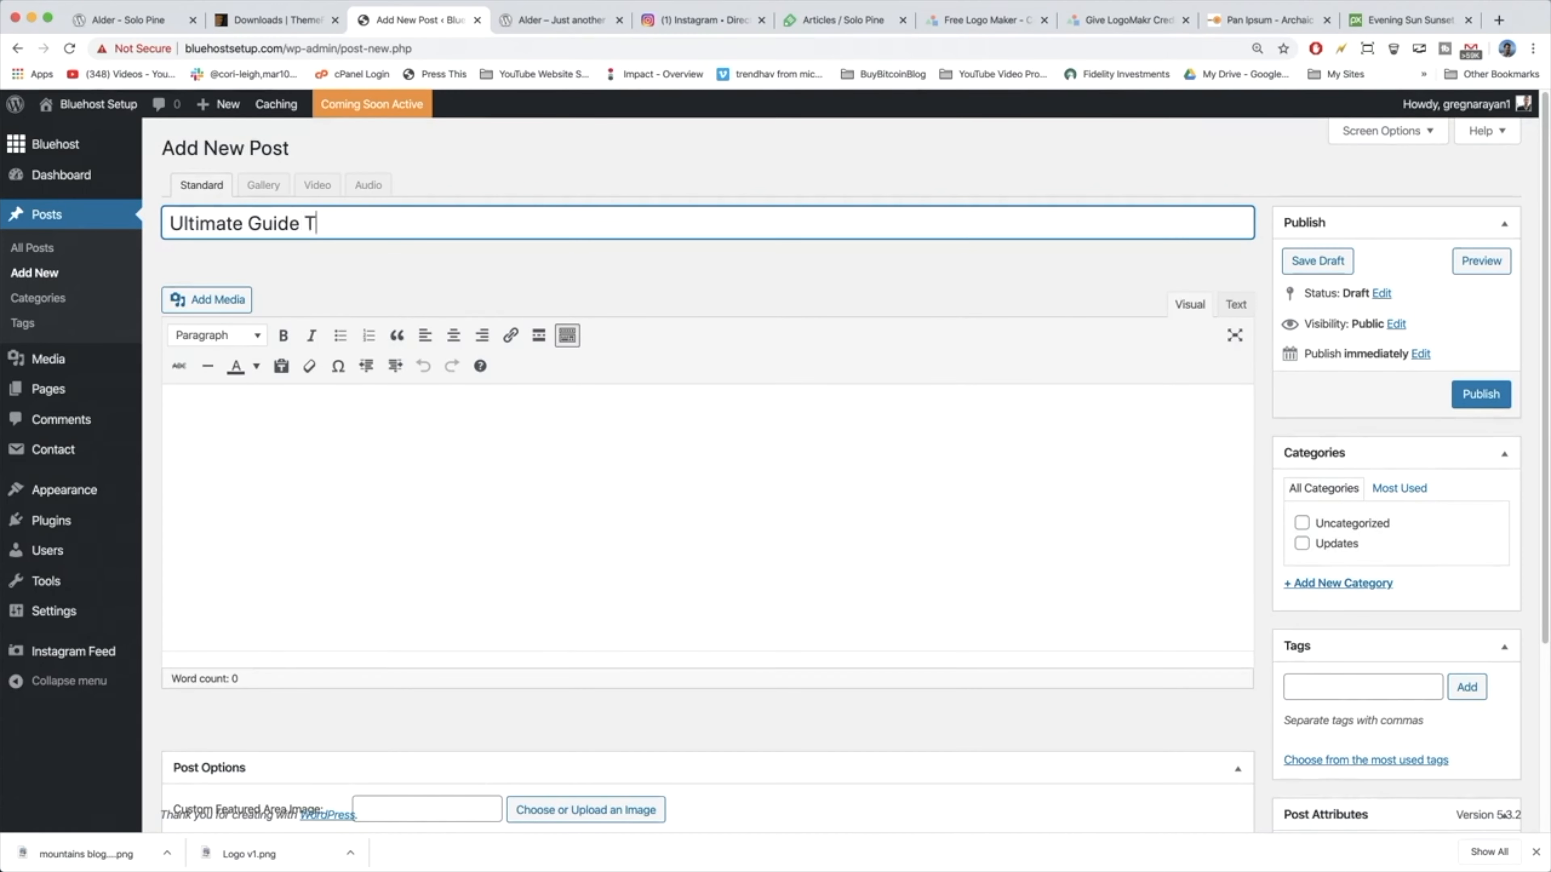
text(o Travel Blogging)
key(Tab)
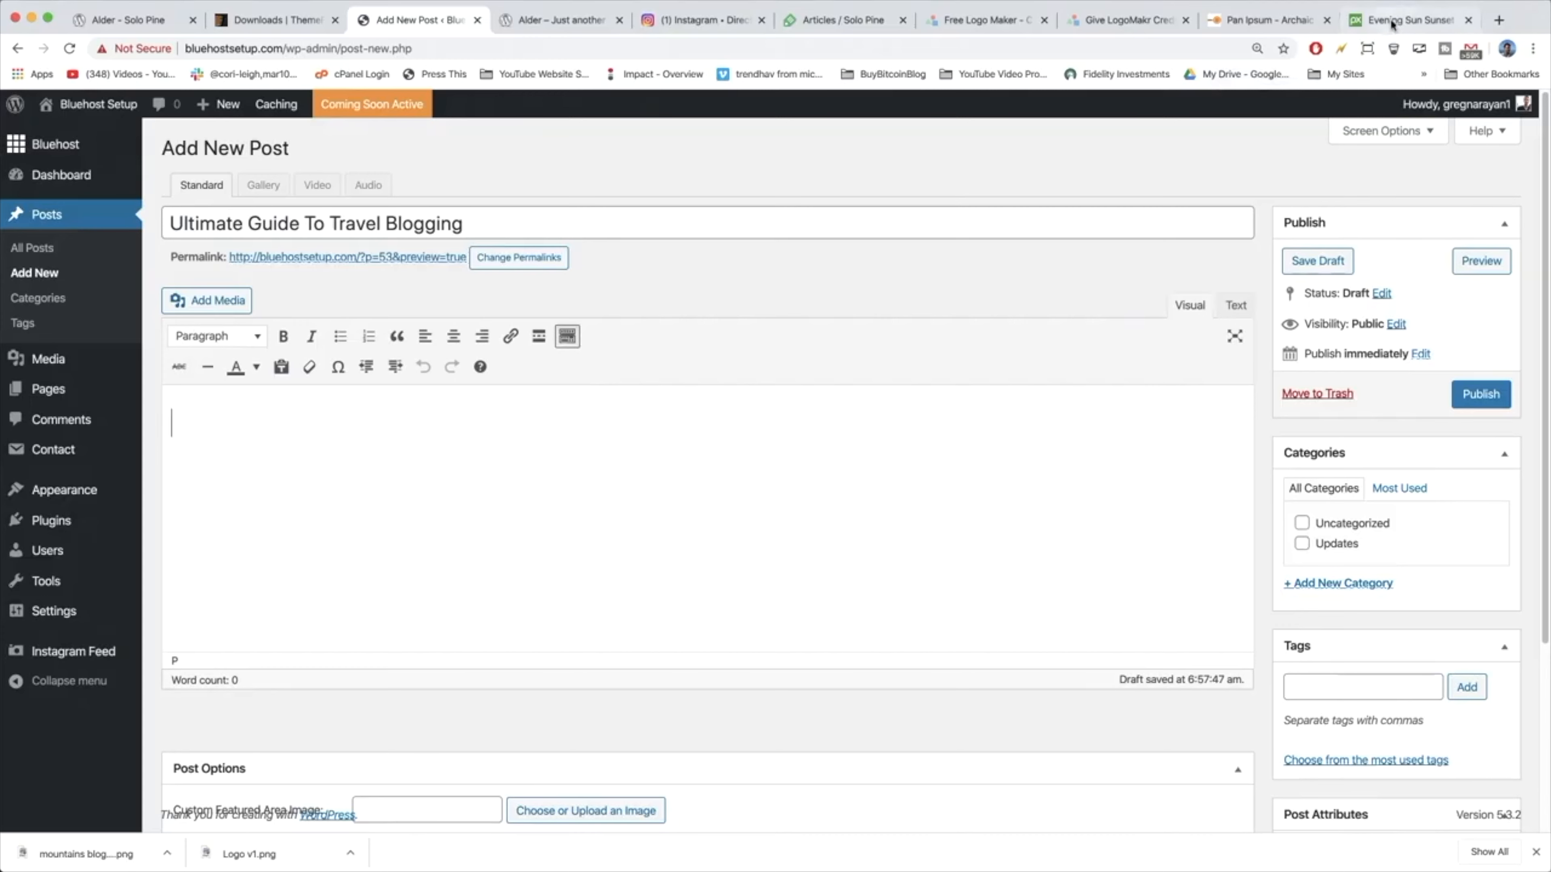
Paste two paragraphs of copied Pan Ipsum filler text into the post body.
click(1291, 20)
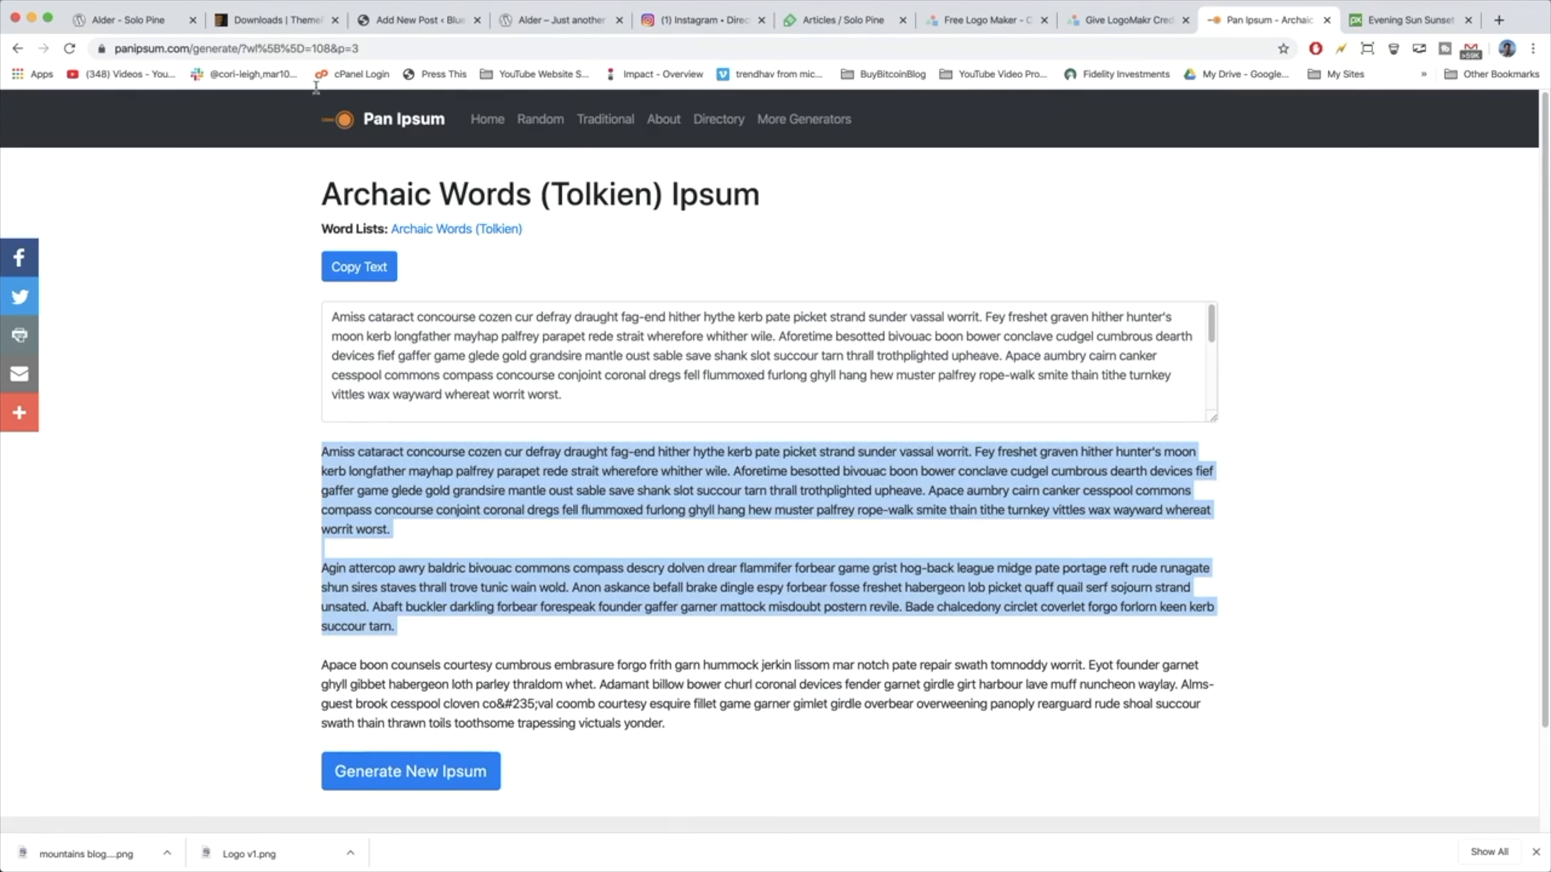
click(415, 20)
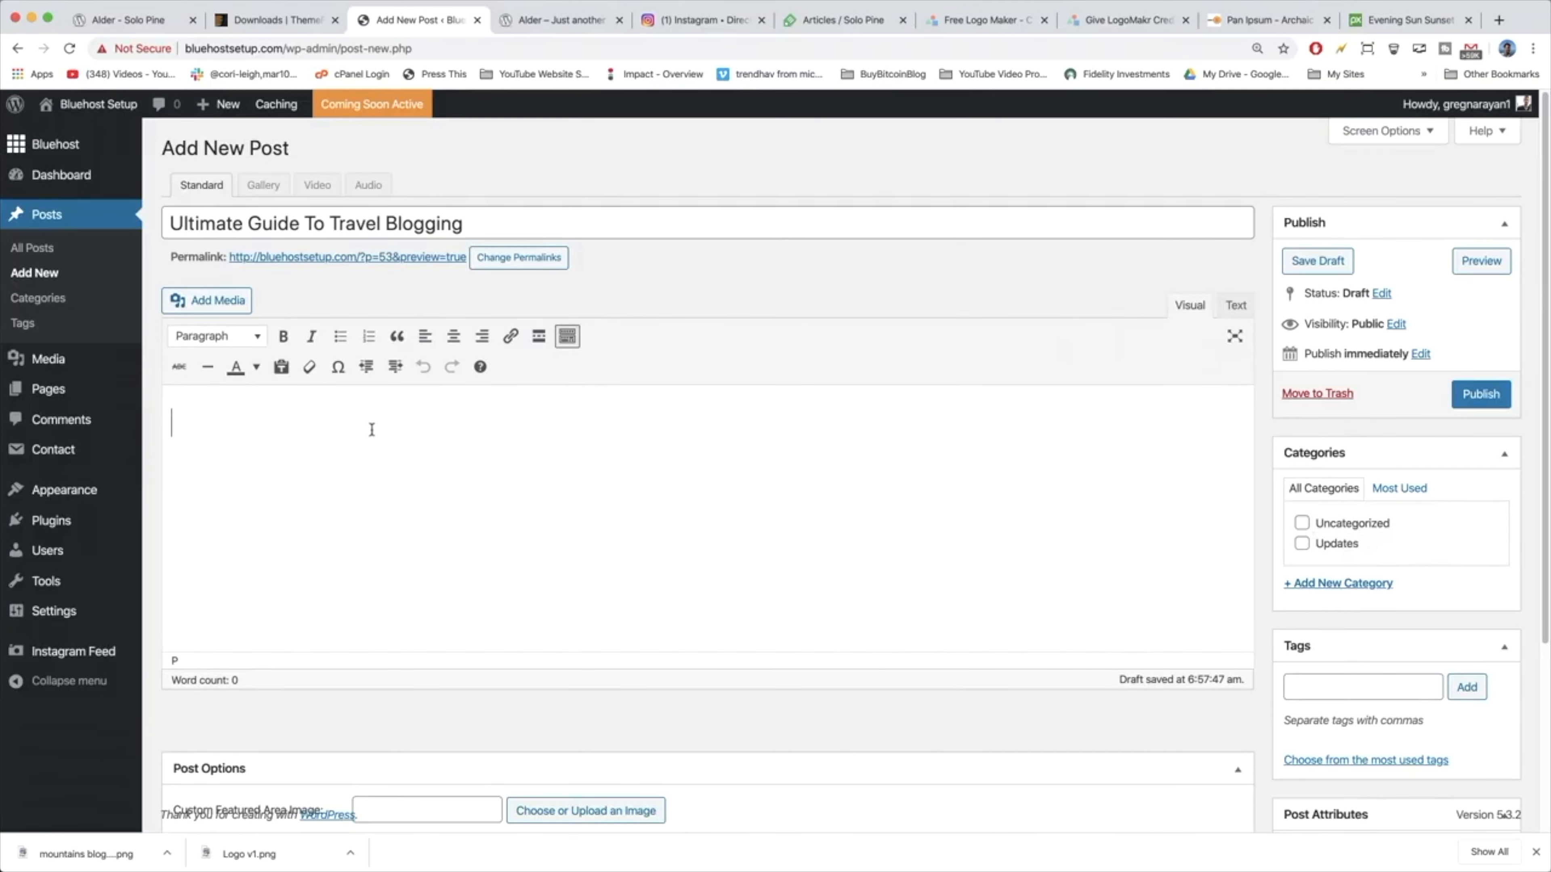
text(Amiss cataract concourse cozen cur defray draught fag-end hither hythe kerb pate picket strand sunder vassal worrit. Fey freshet graven hither hunter's moon kerb longfather mayhap palfrey parapet rede strait wherefore whither wile. Aforetime besotted bivouac boon bower conclave cudgel cumbrous dearth devices fief gaffer game glede gold grandsire mantle oust sable save shank slot succour tarn thrall trothplighted upheave. Apace aumbry cairn canker cesspool commons compass concourse conjoint coronal dregs fell flummoxed furlong ghyll hang hew muster palfrey rope-walk smite thain tithe turnkey vittles wax wayward whereat worrit worst. Agin attercop awry baldric bivouac commons compass descry dolven drear flammifer forbear game grist hog-back league midge pate portage reft rude runagate shun sires staves thrall trove tunic wain wold. Anon askance befall brake dingle espy forbear fosse freshet habergeon lob picket quaff quail serf sojourn strand unsated. Abaft buckler darkling forbear forespeak founder gaffer garner mattock misdoubt postern revile. Bade chalcedony circlet coverlet forgo forlorn keen kerb succour tarn.)
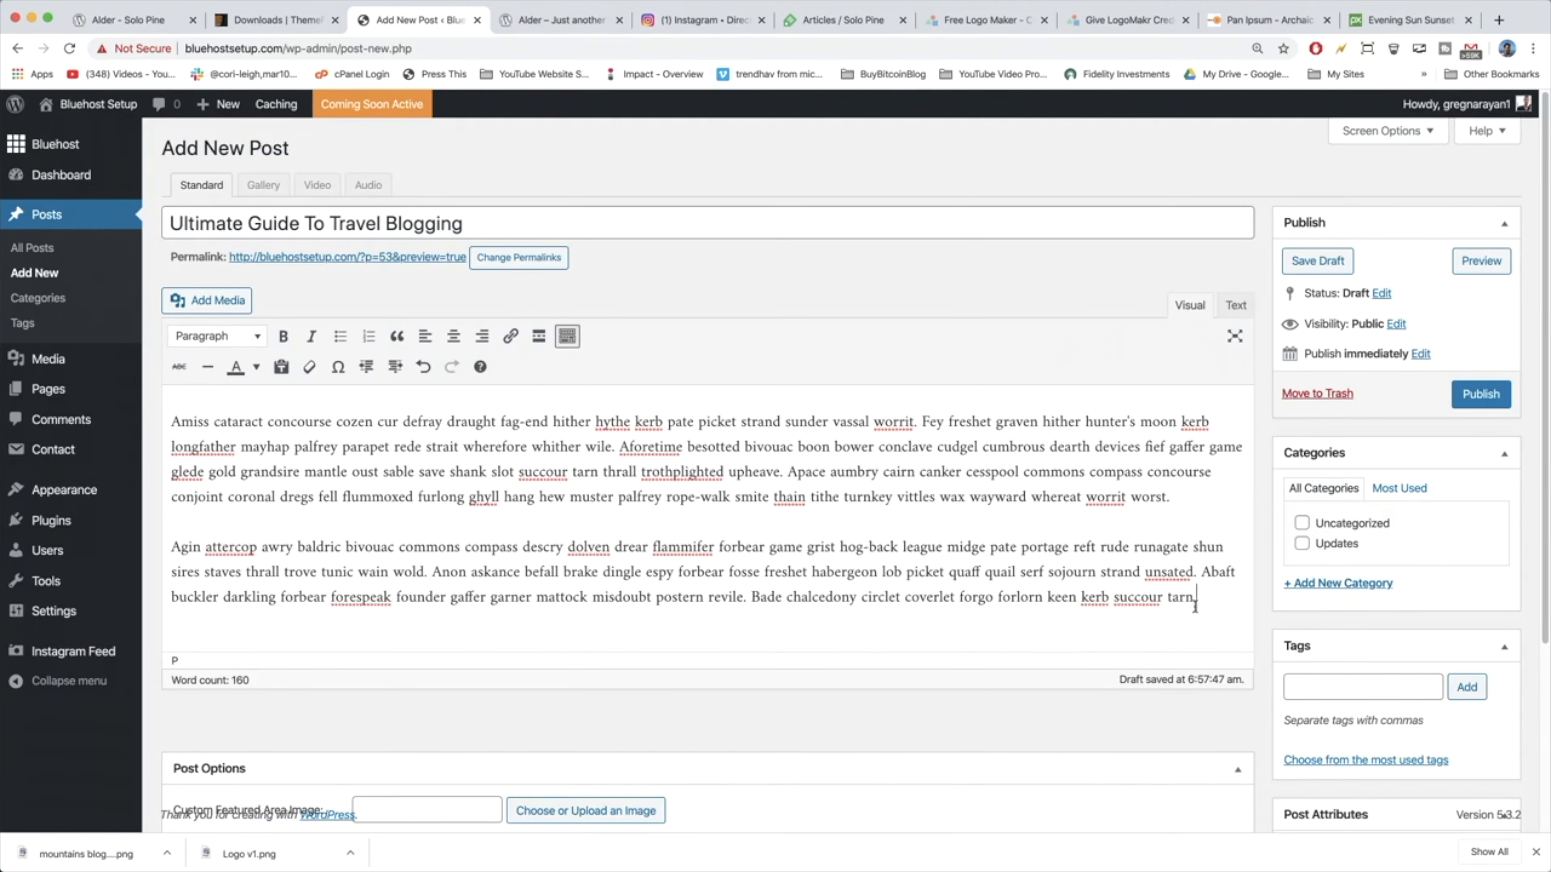
drag(1204, 596, 220, 421)
click(325, 498)
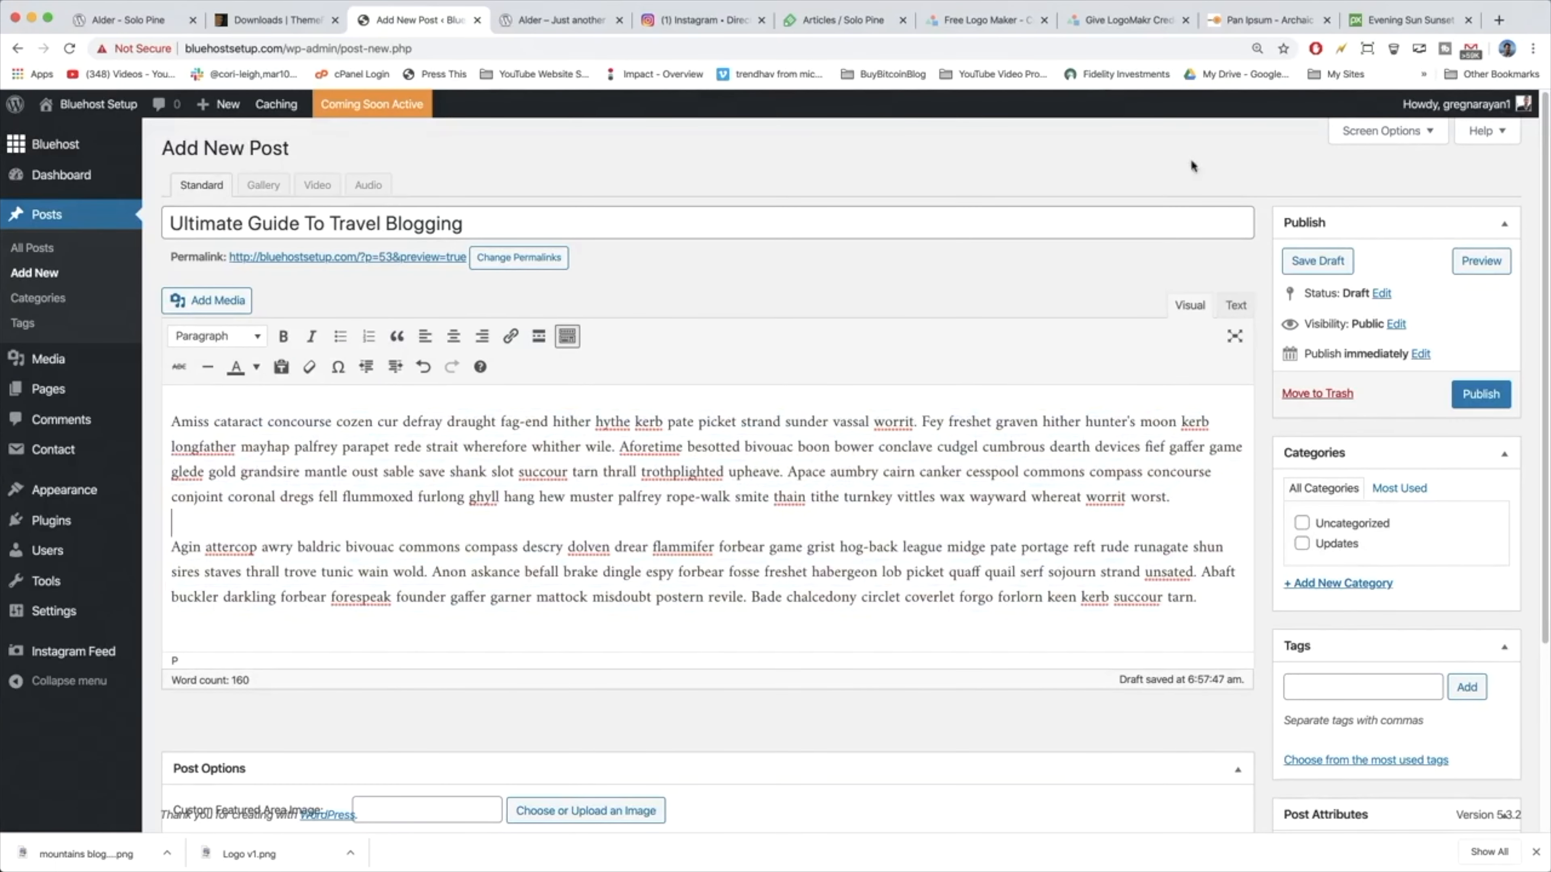
Generate a fresh batch of filler text and paste it as new paragraphs after the existing text.
click(1260, 19)
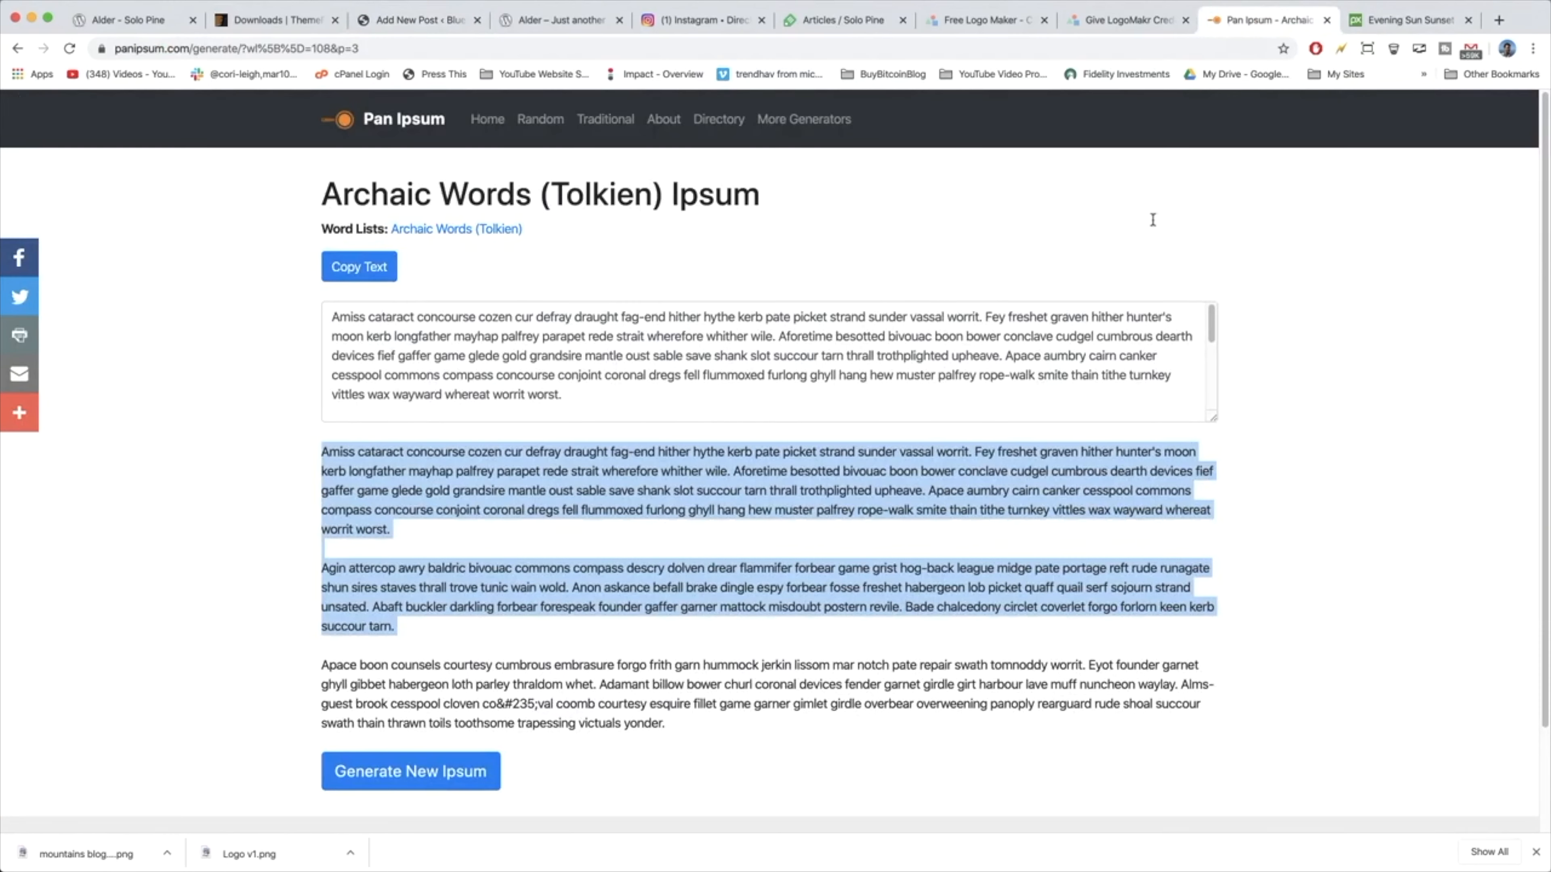
click(444, 779)
click(422, 19)
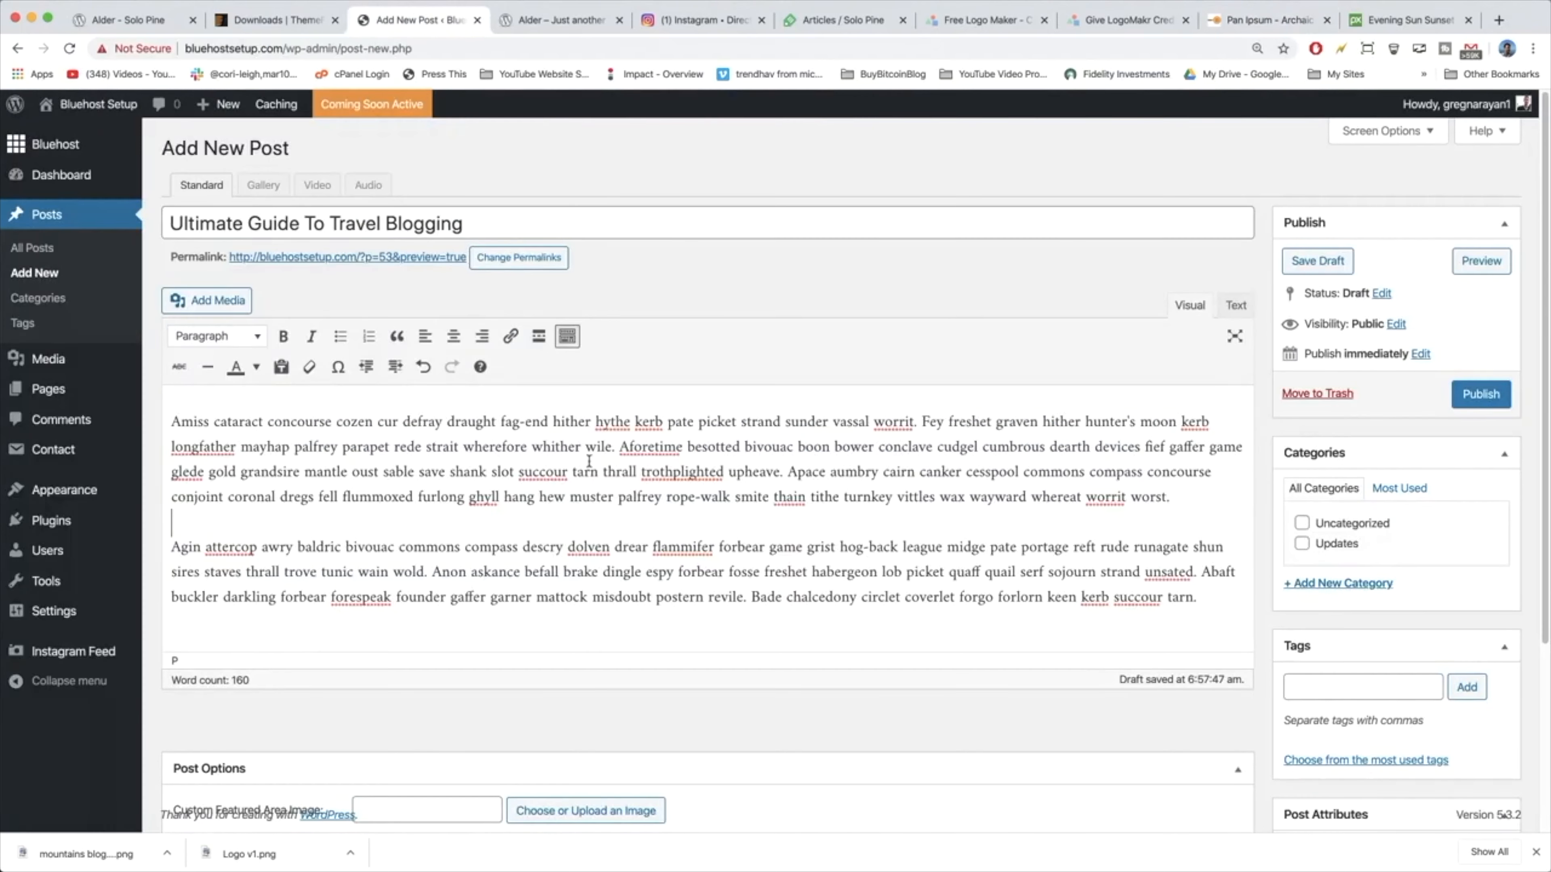
click(1223, 597)
key(Return)
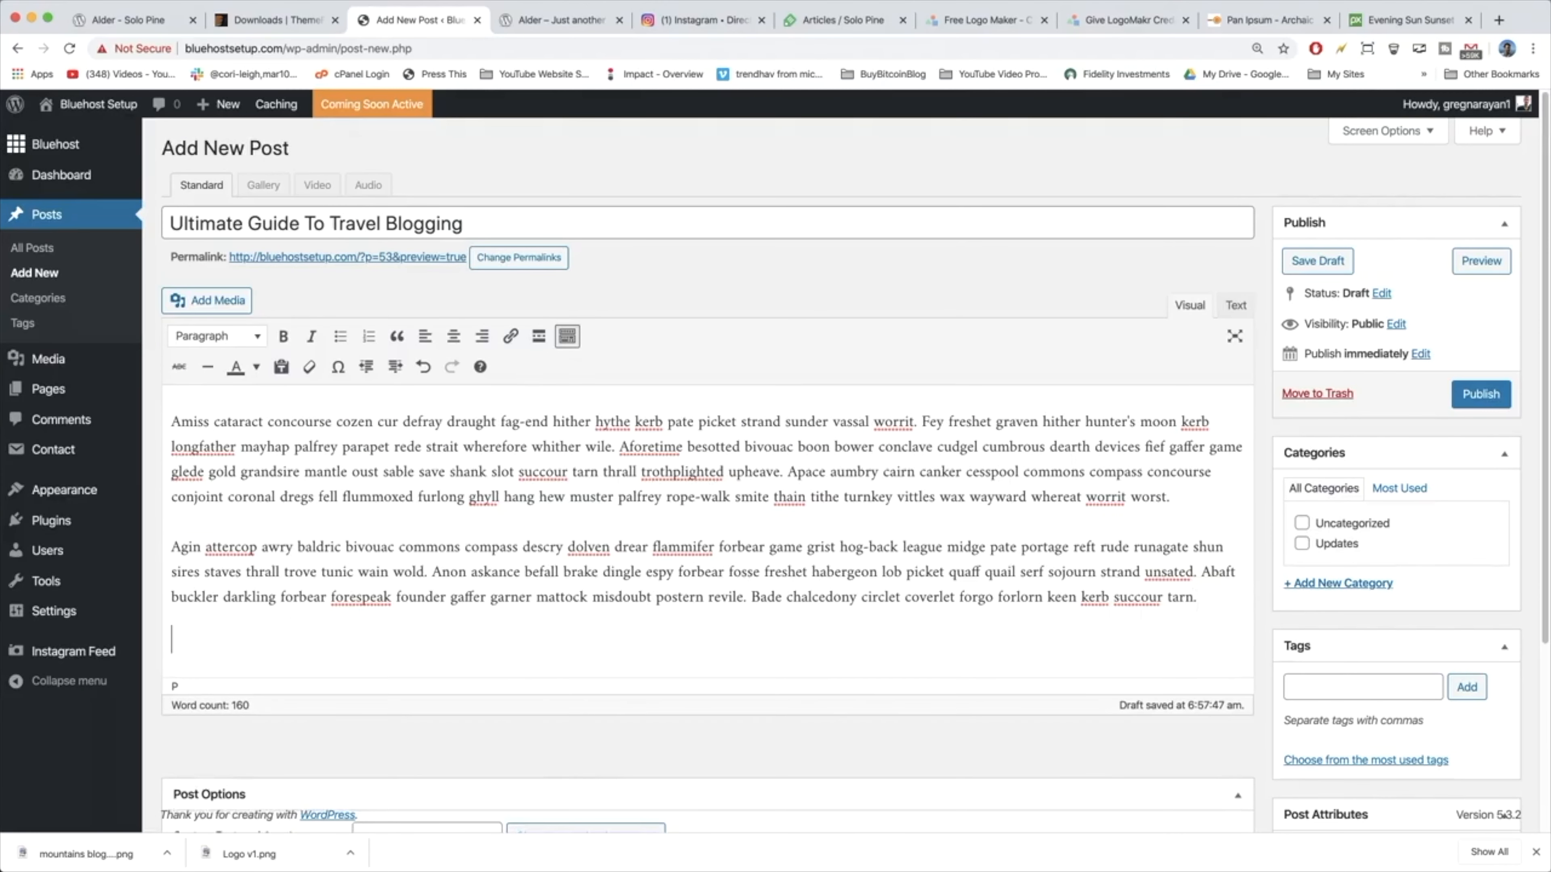
key(super+v)
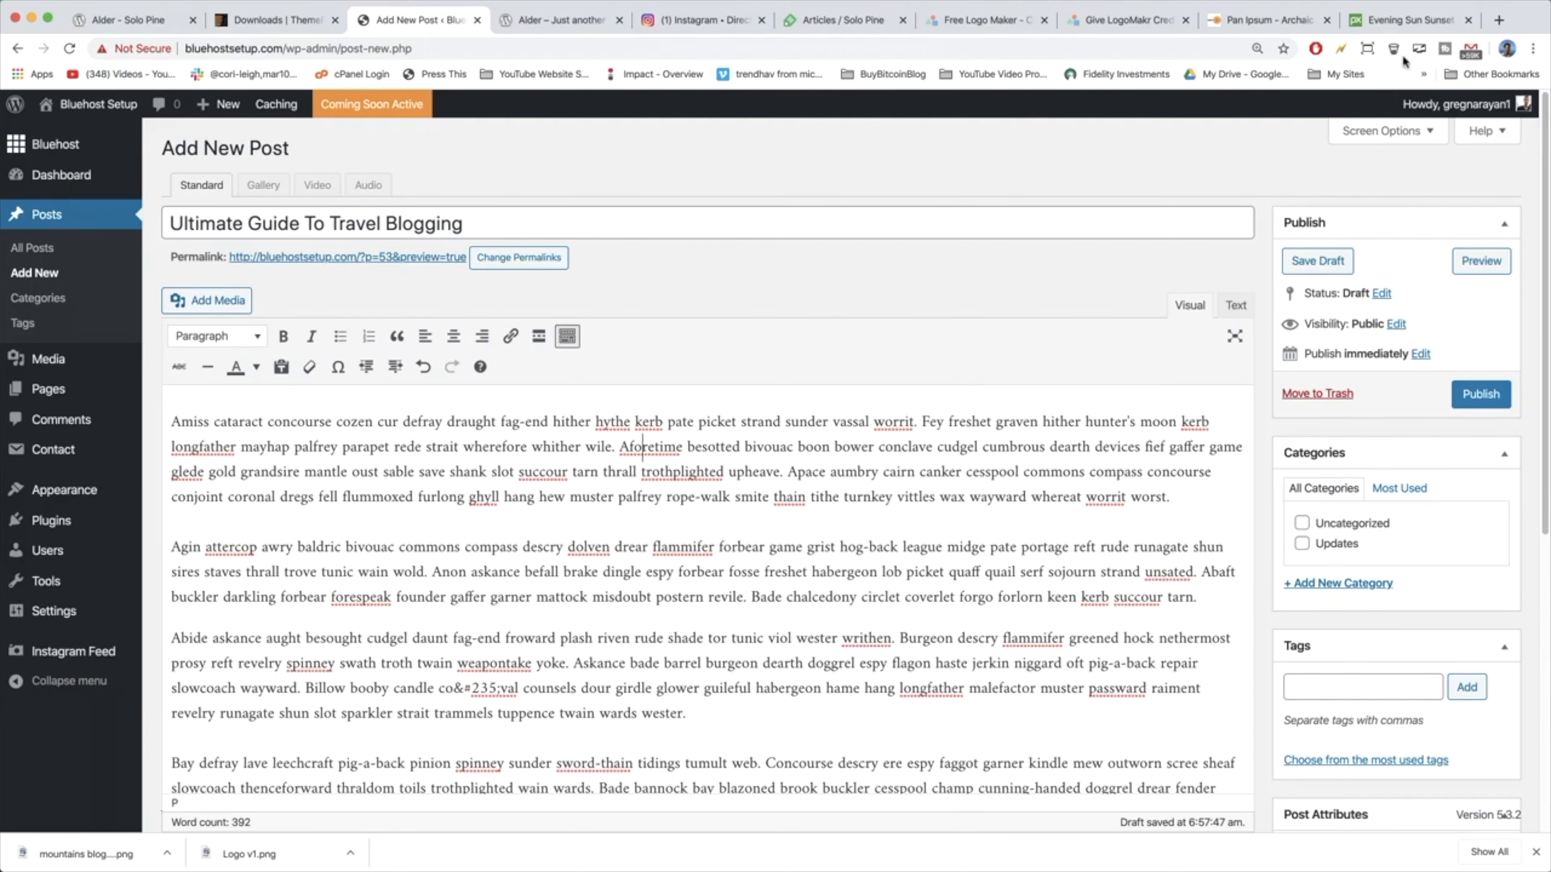
Find the couple silhouette illustration under the Sunset tag and download it at 1920×1440 as 'couple at sunset'.
click(1411, 21)
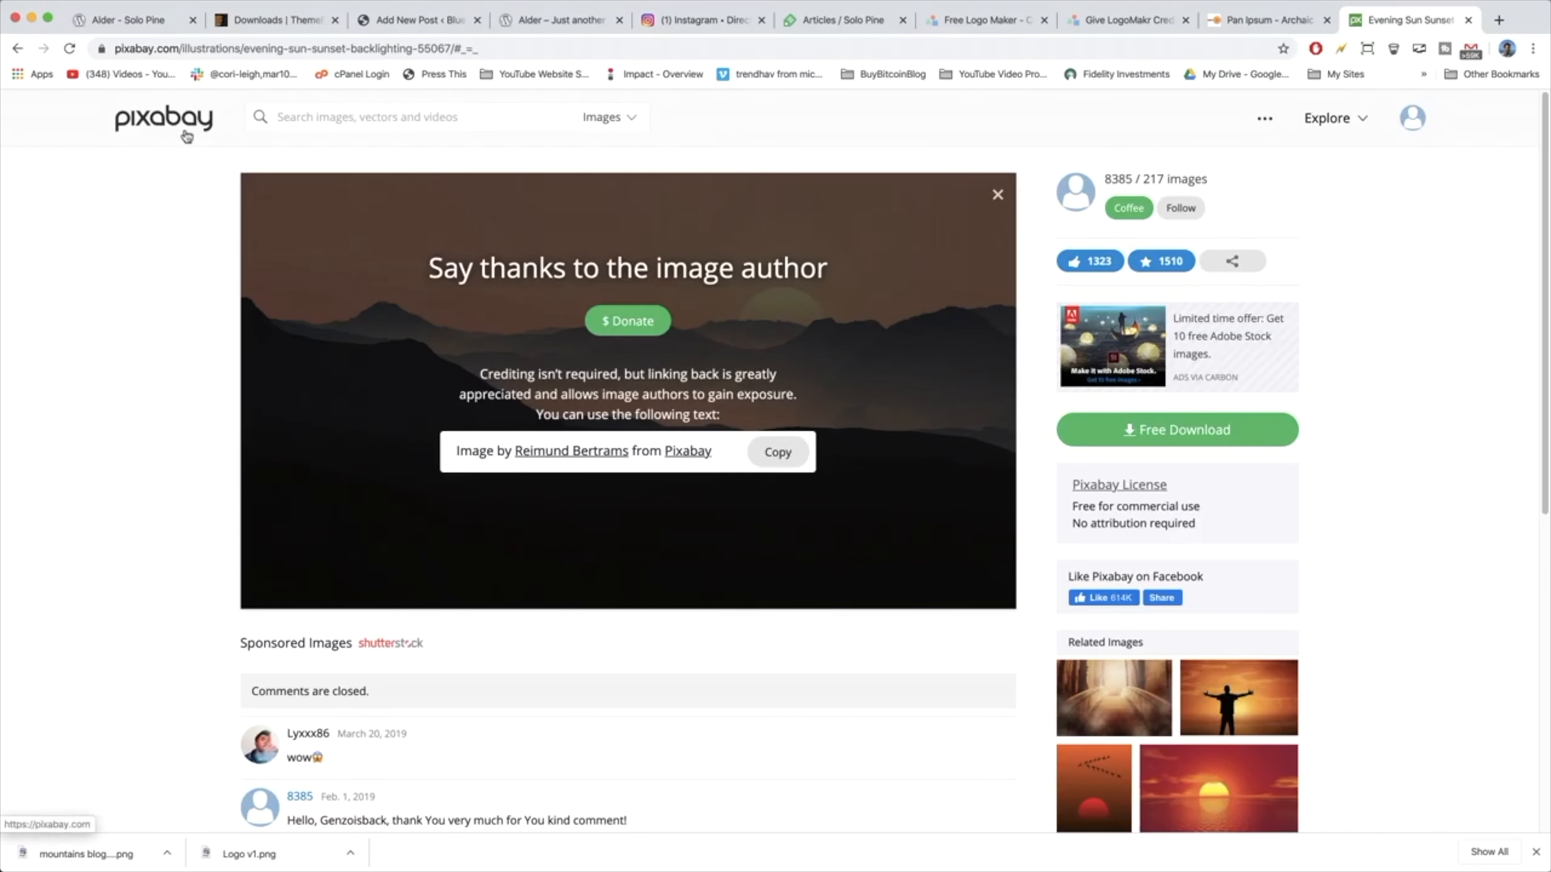
click(998, 198)
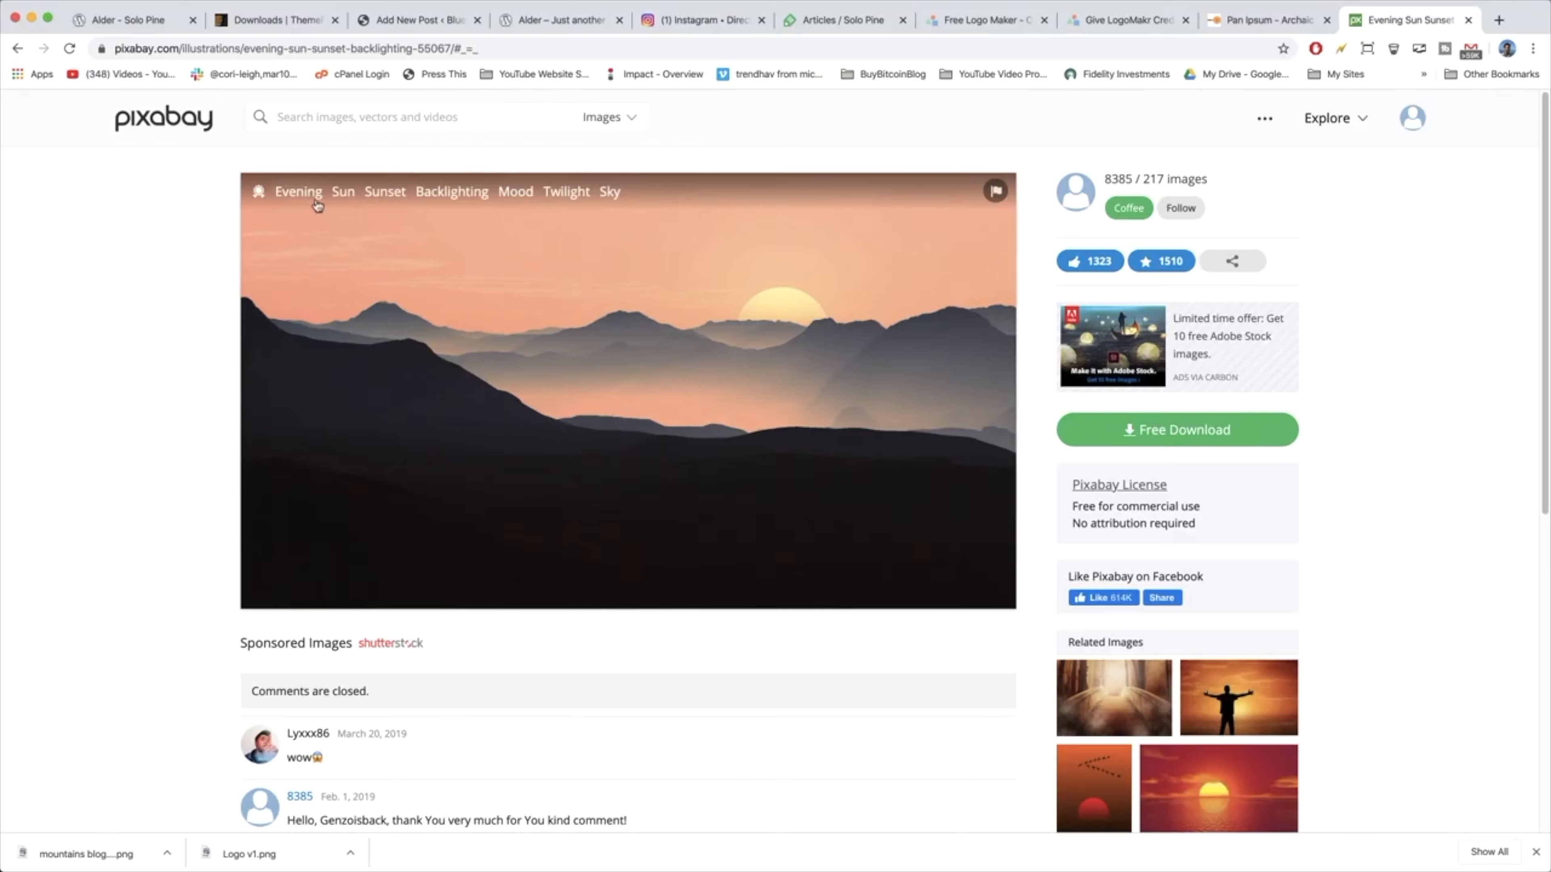
click(385, 191)
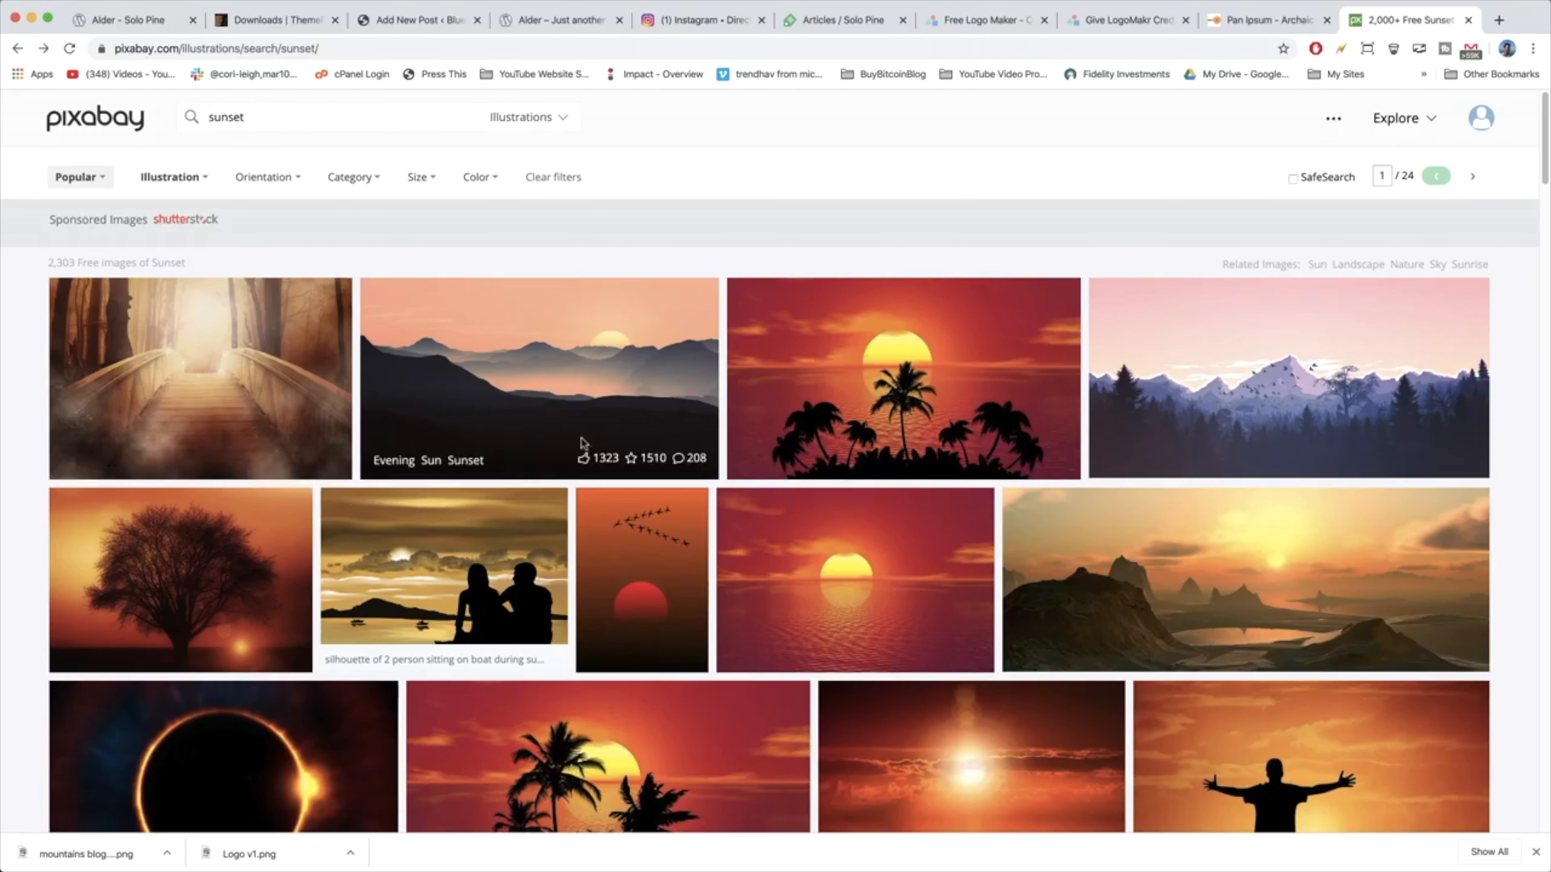
click(455, 563)
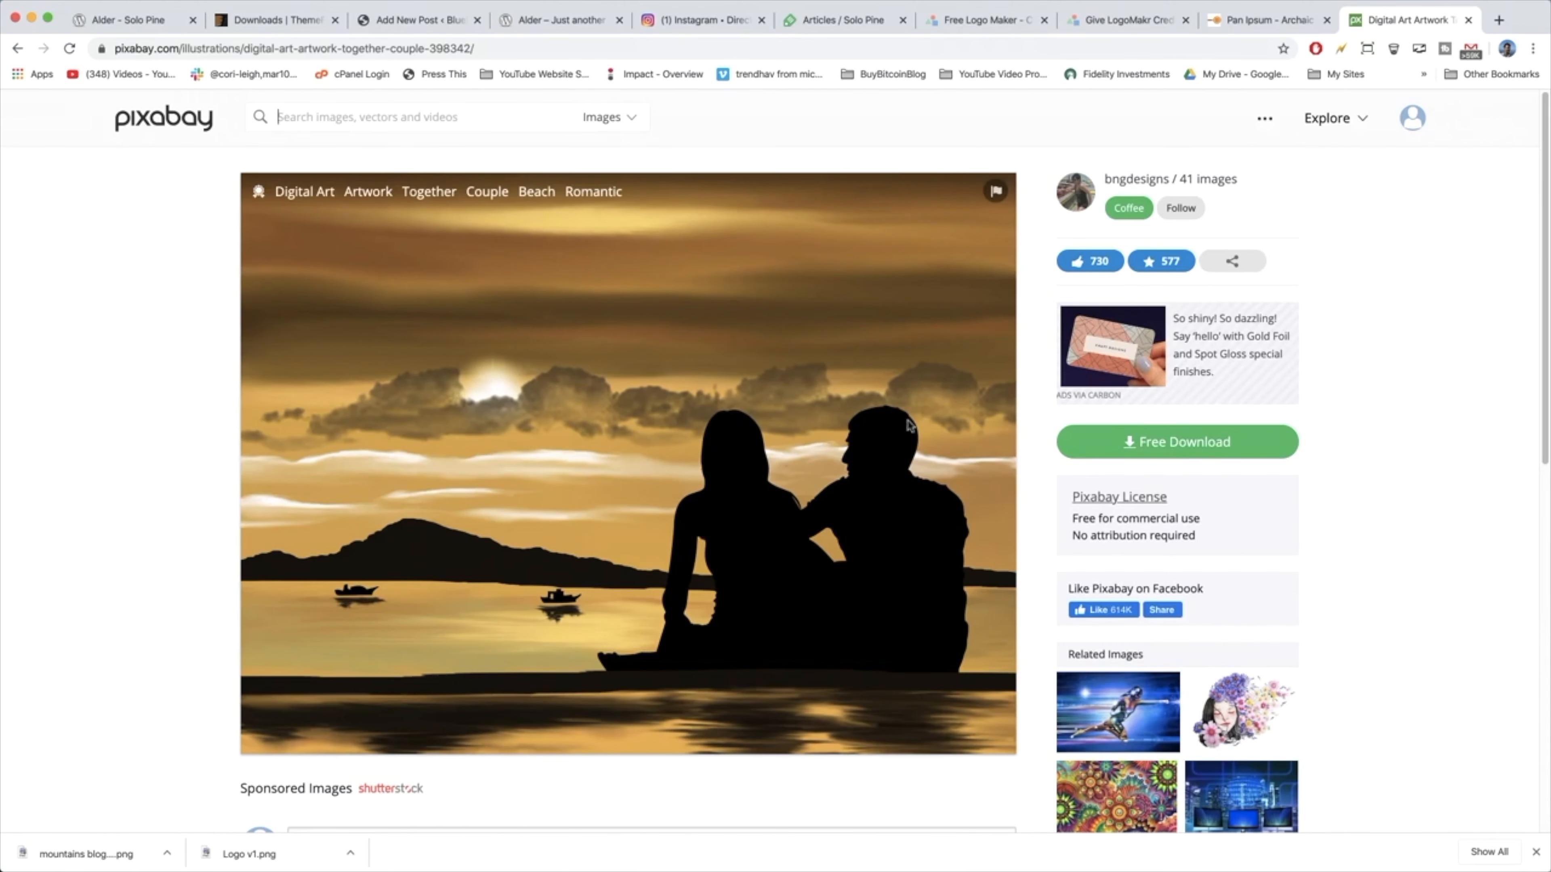
click(1148, 449)
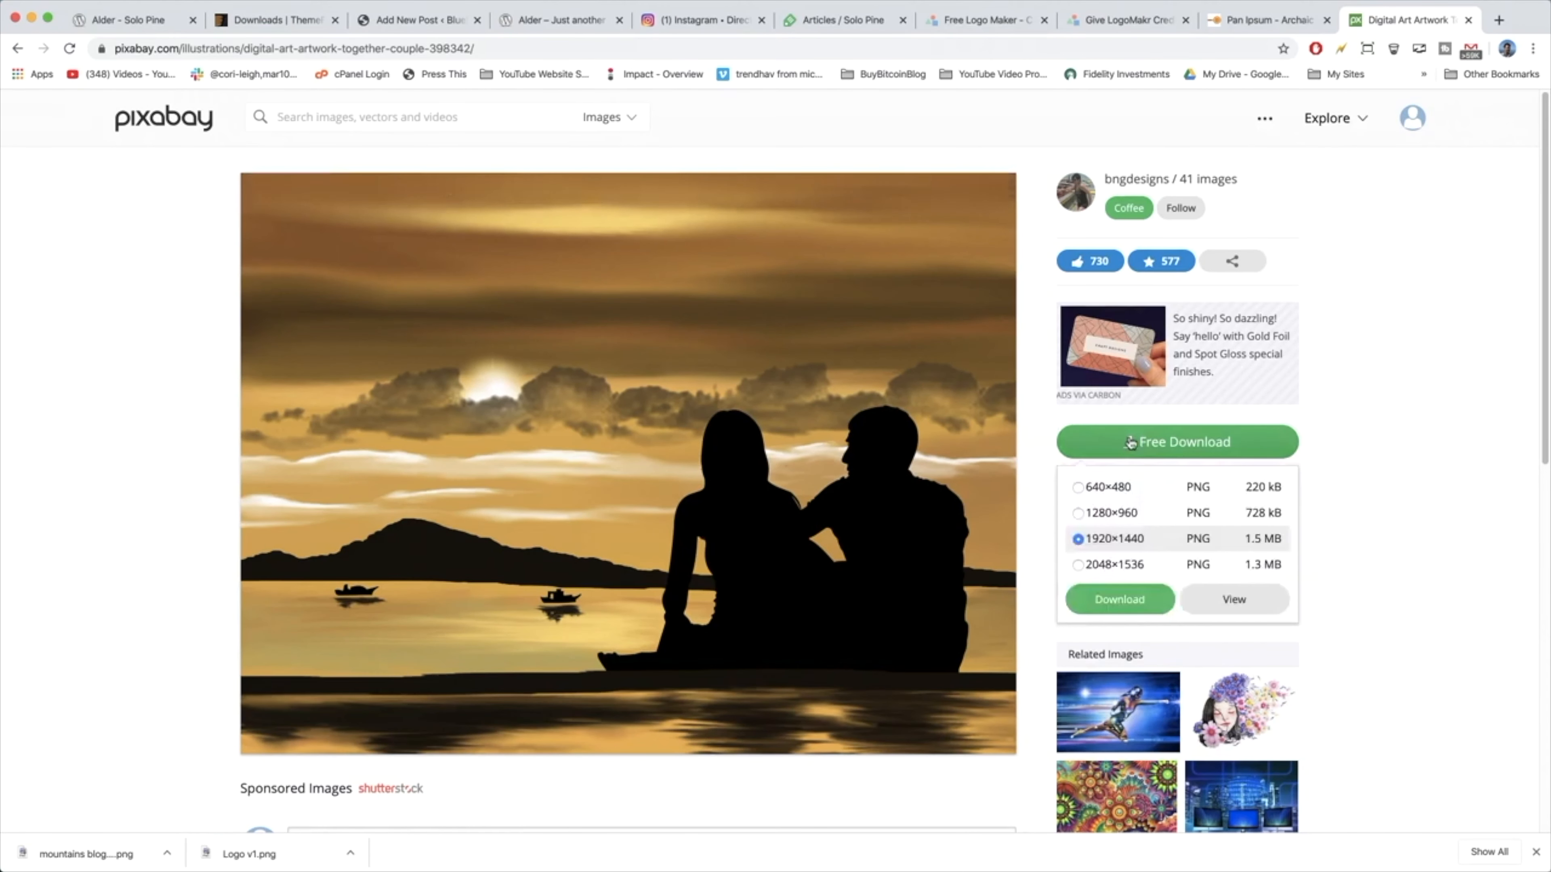
click(1135, 600)
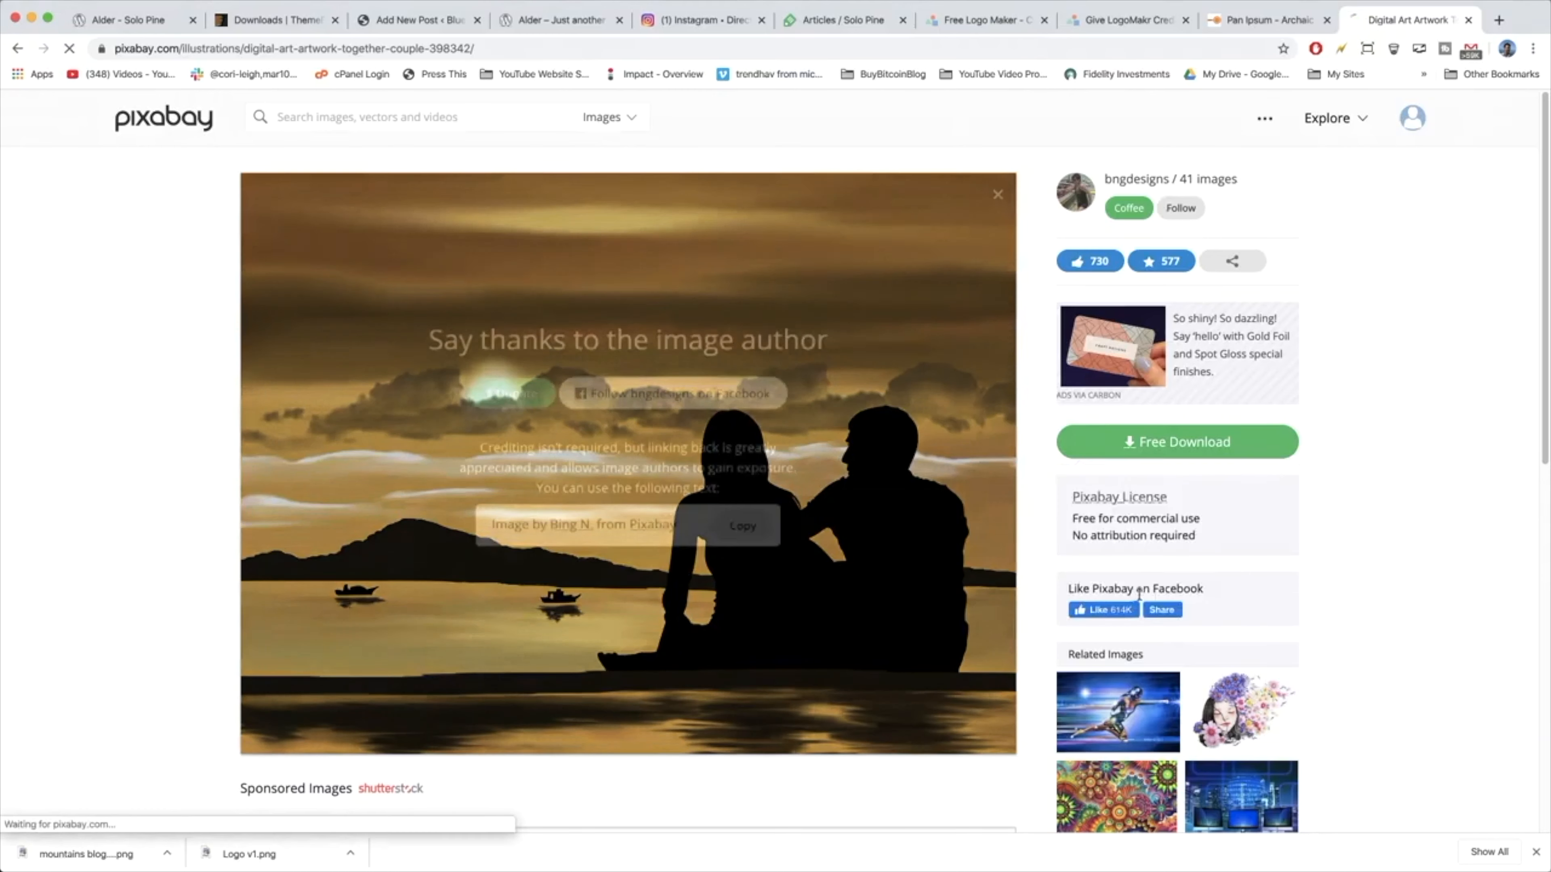
text(coup)
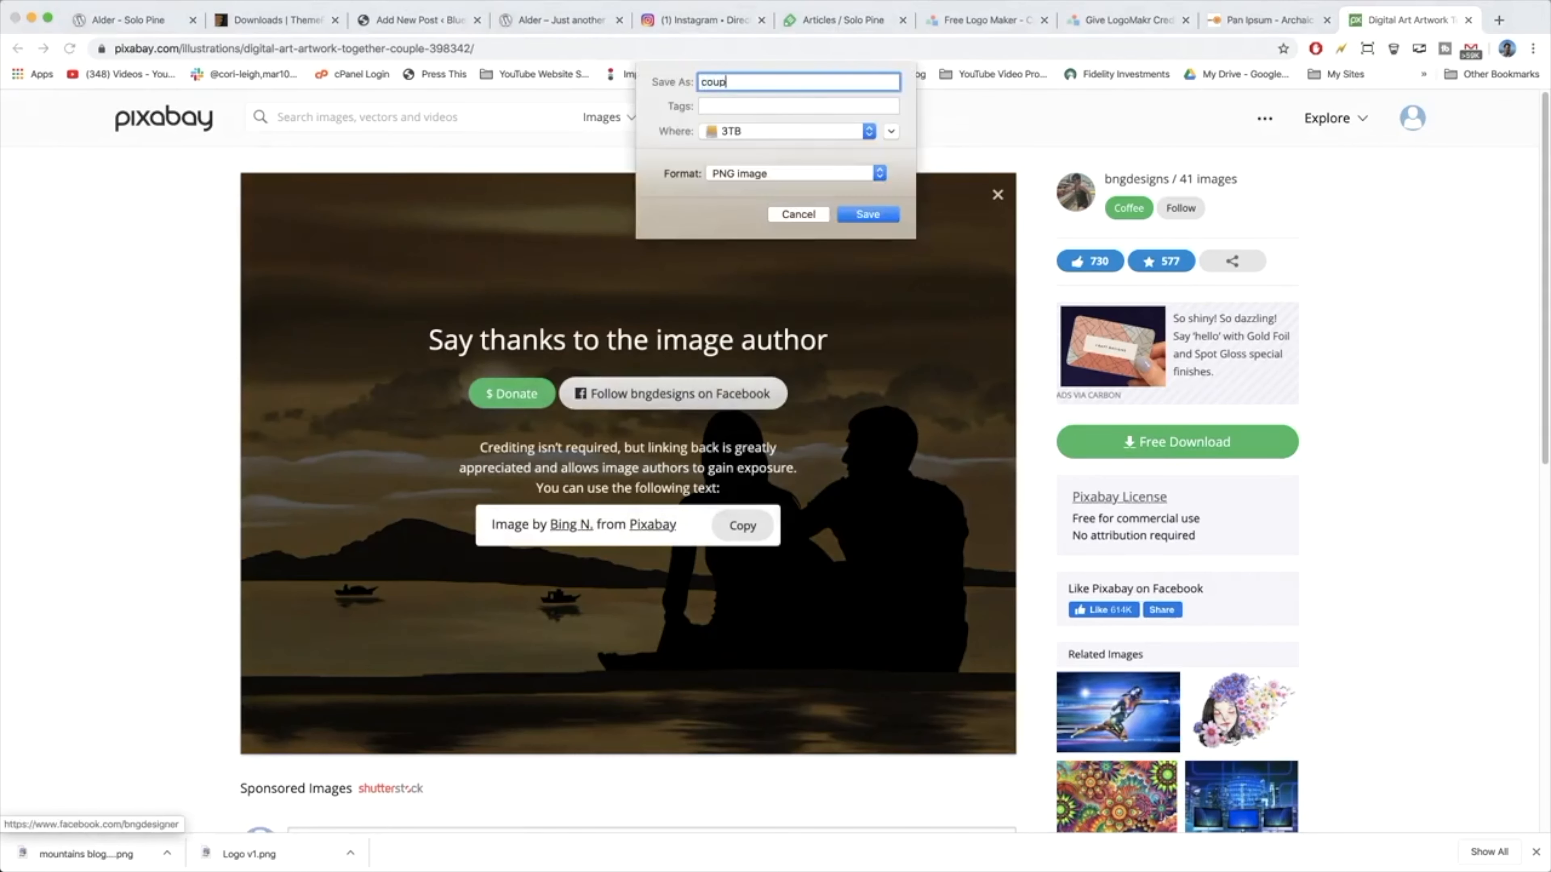
text(le at sunset)
key(Return)
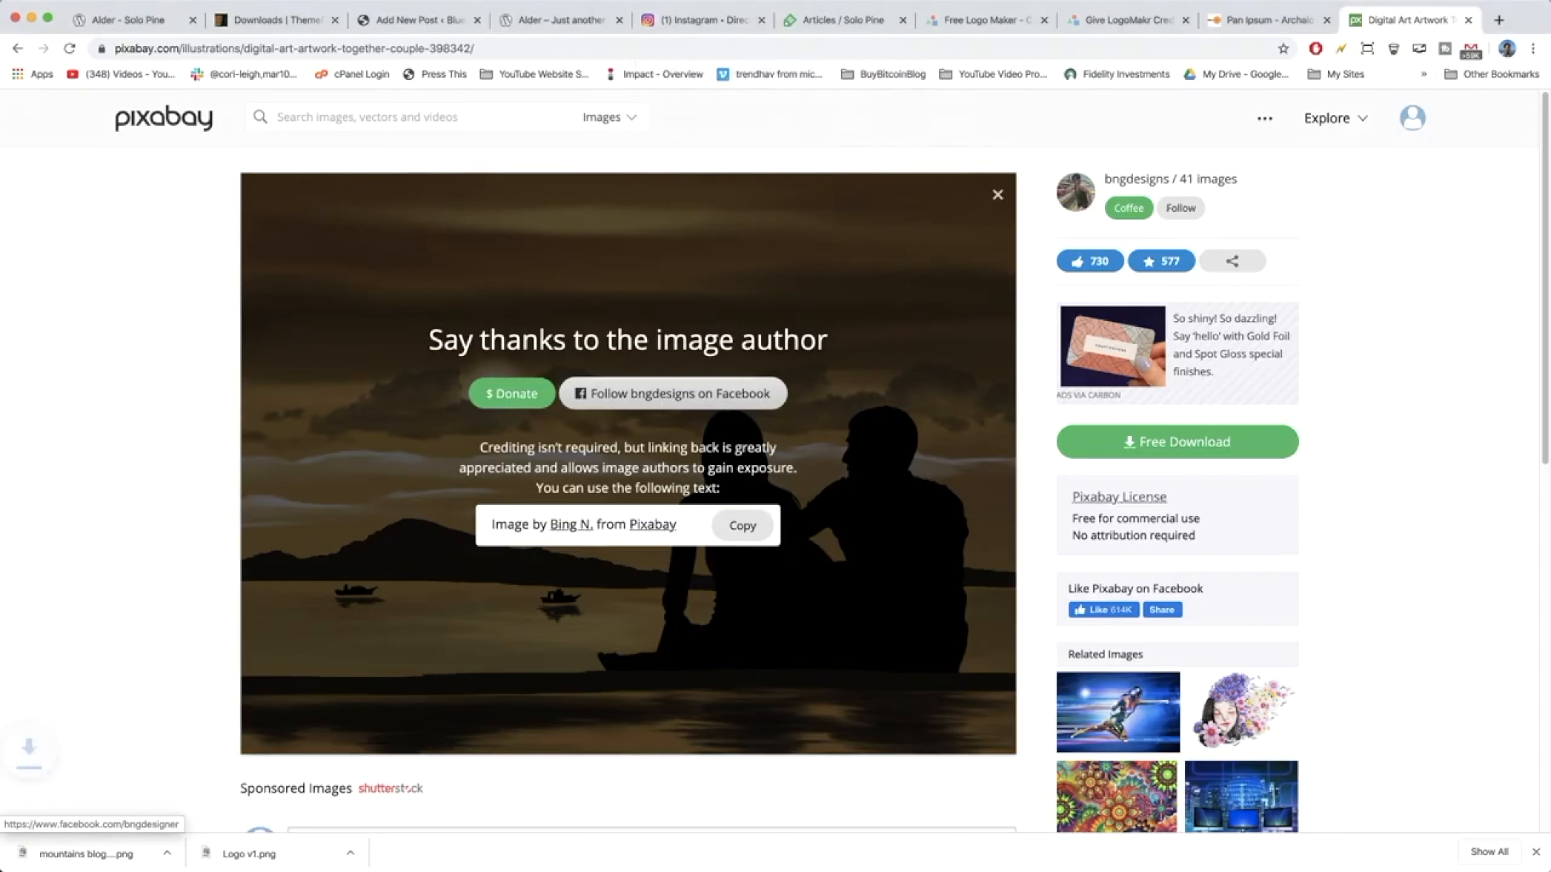
click(371, 23)
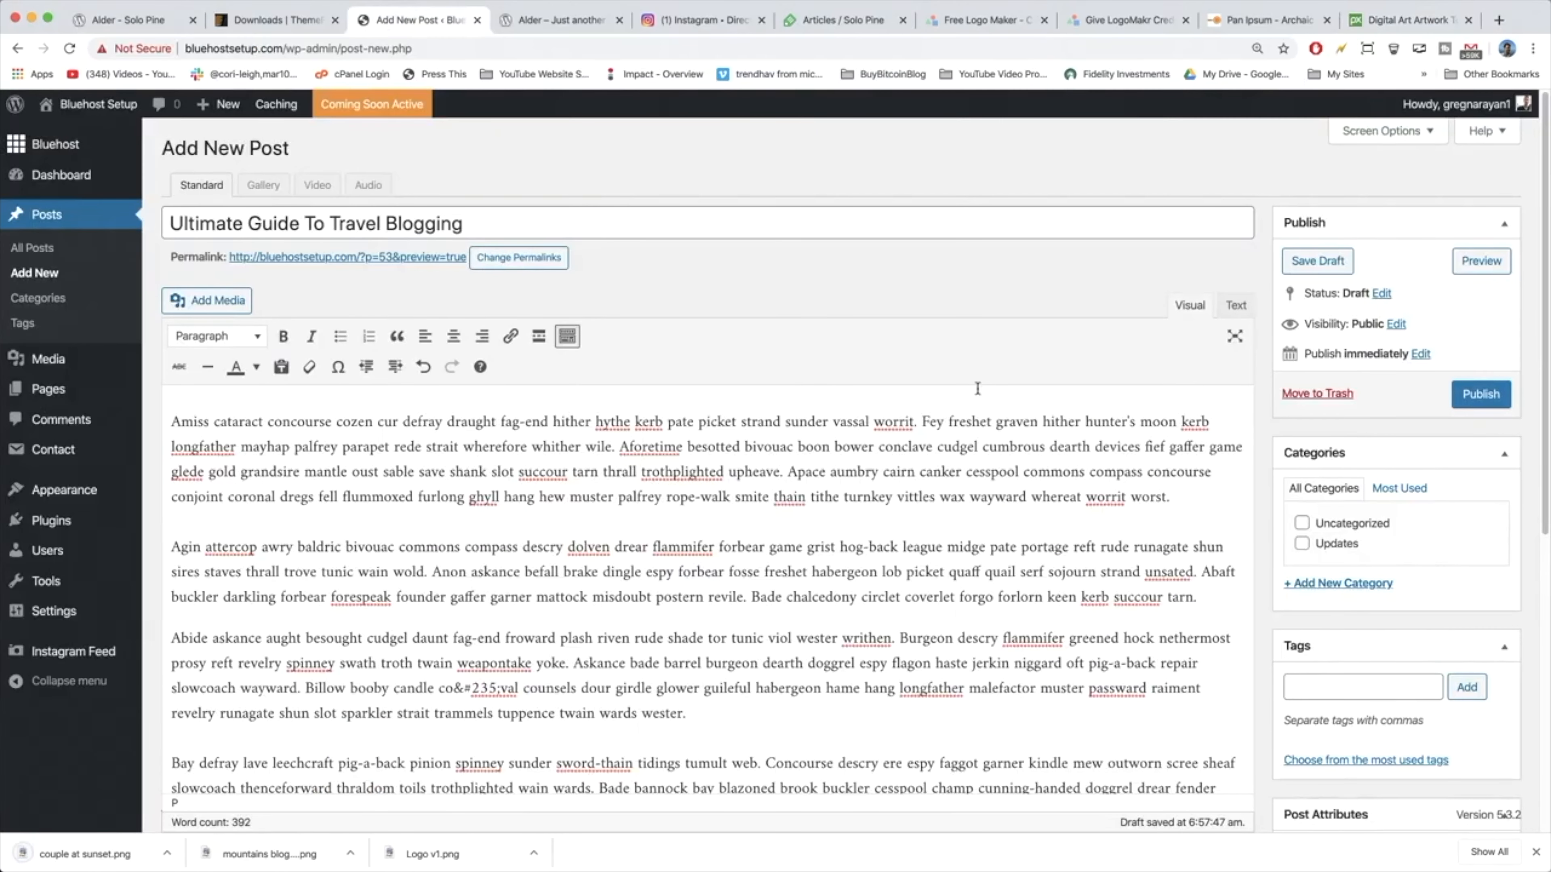
Upload couple at sunset.png and set it as the travel-blogging post's featured image.
scroll(1294, 528, down, 6)
click(1324, 499)
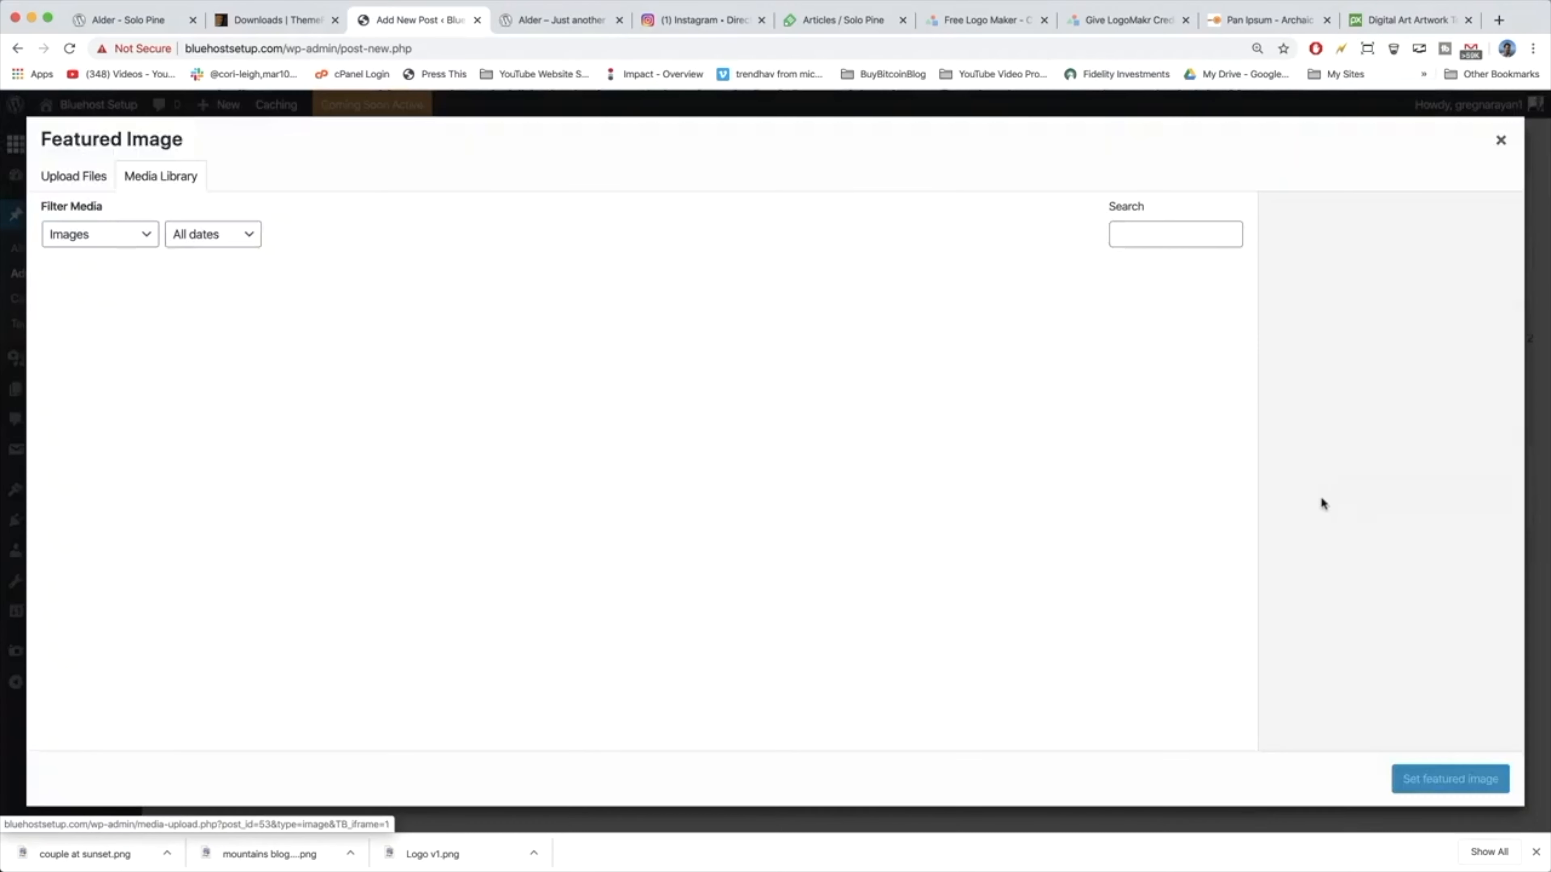
click(87, 183)
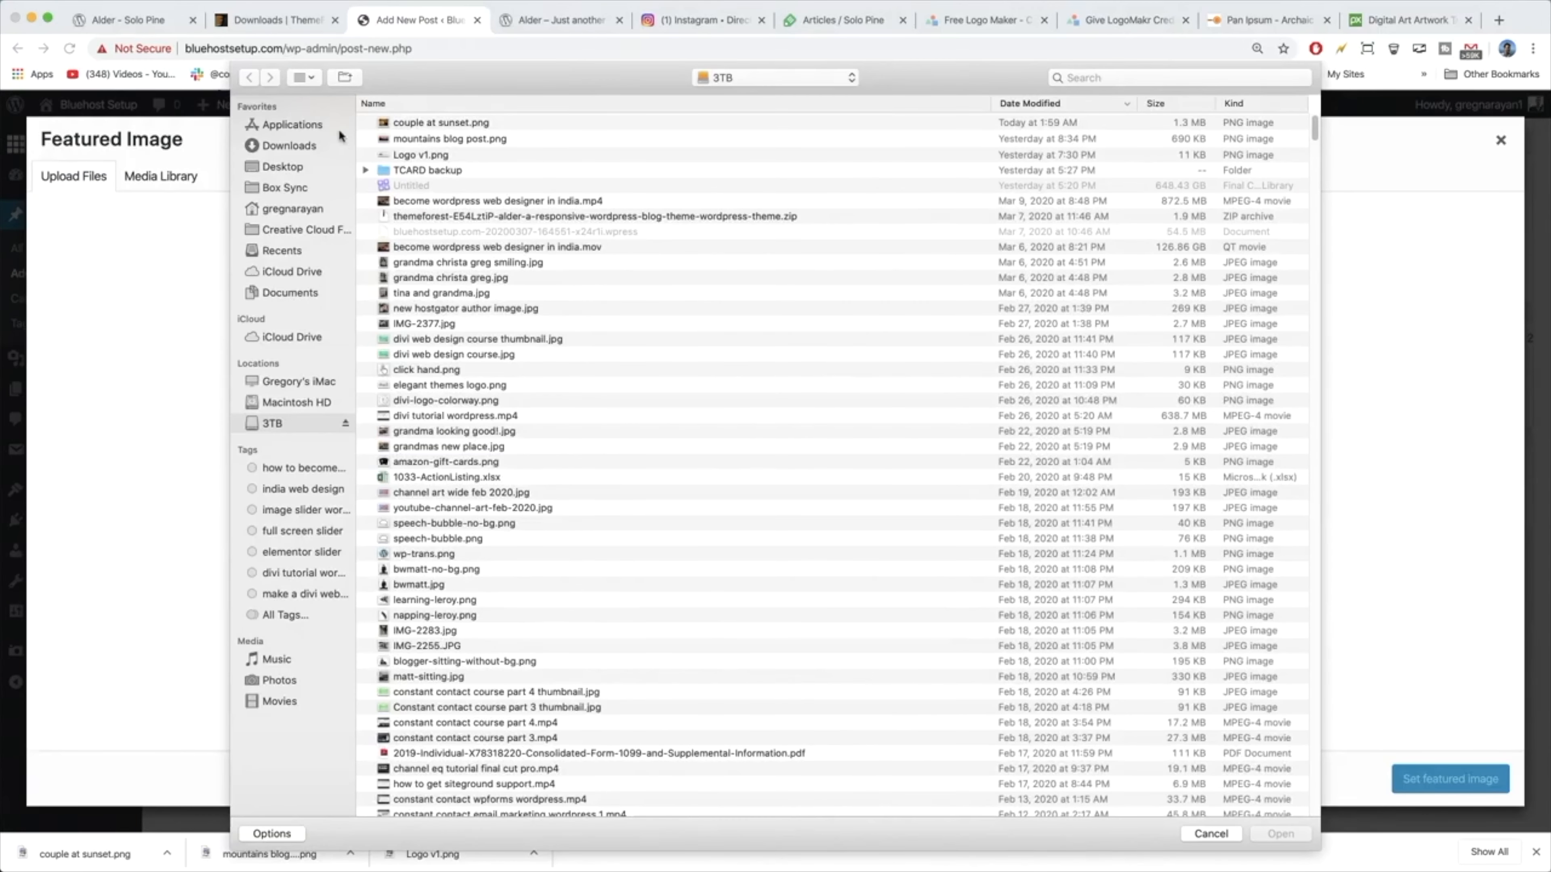
double_click(419, 125)
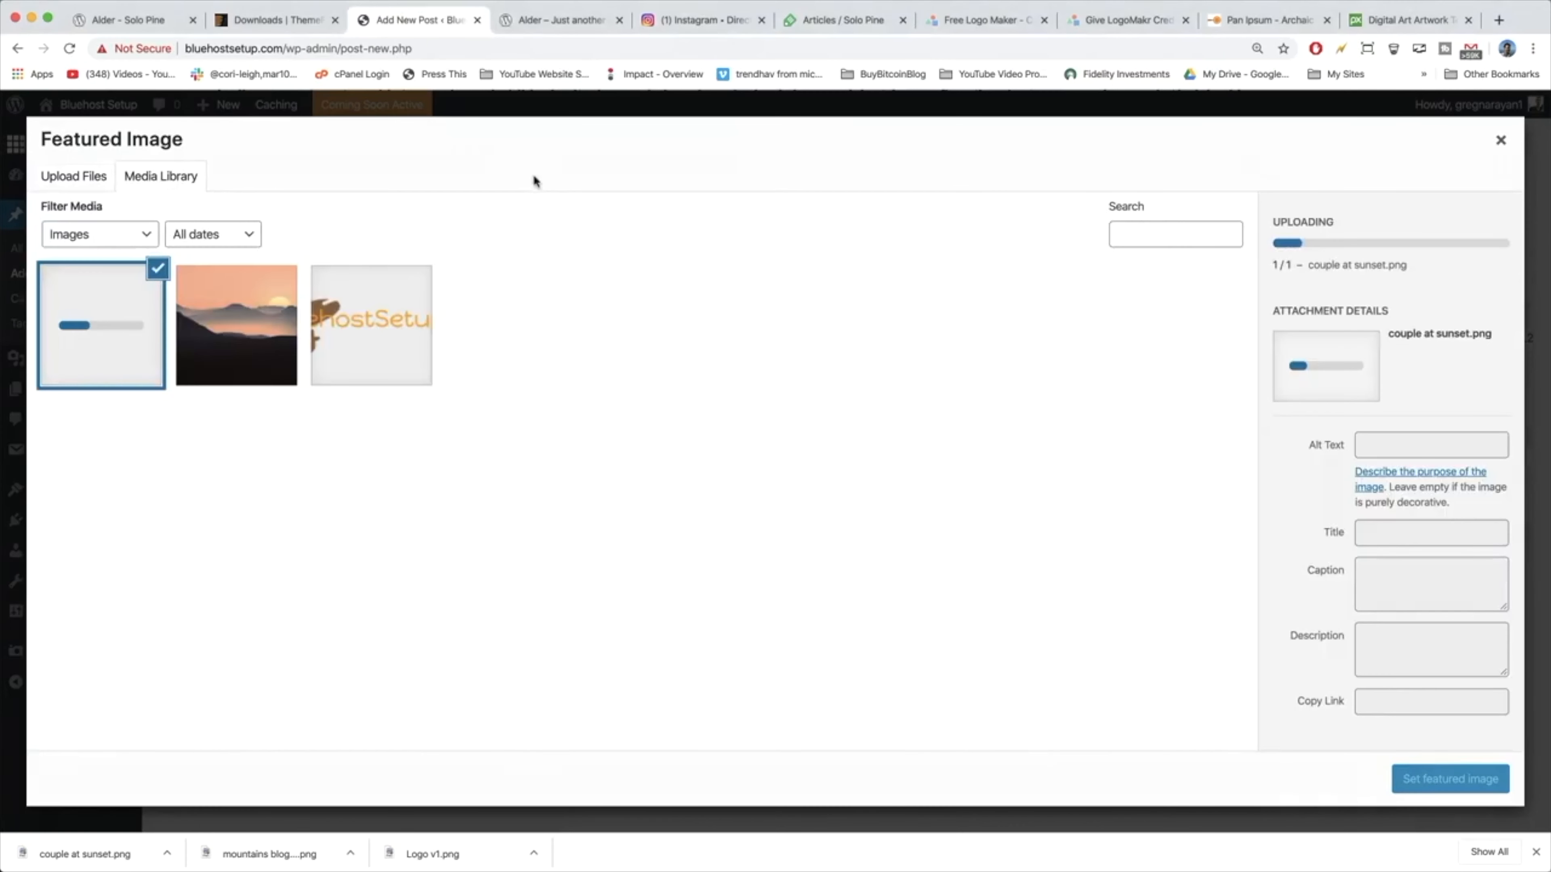
click(1410, 443)
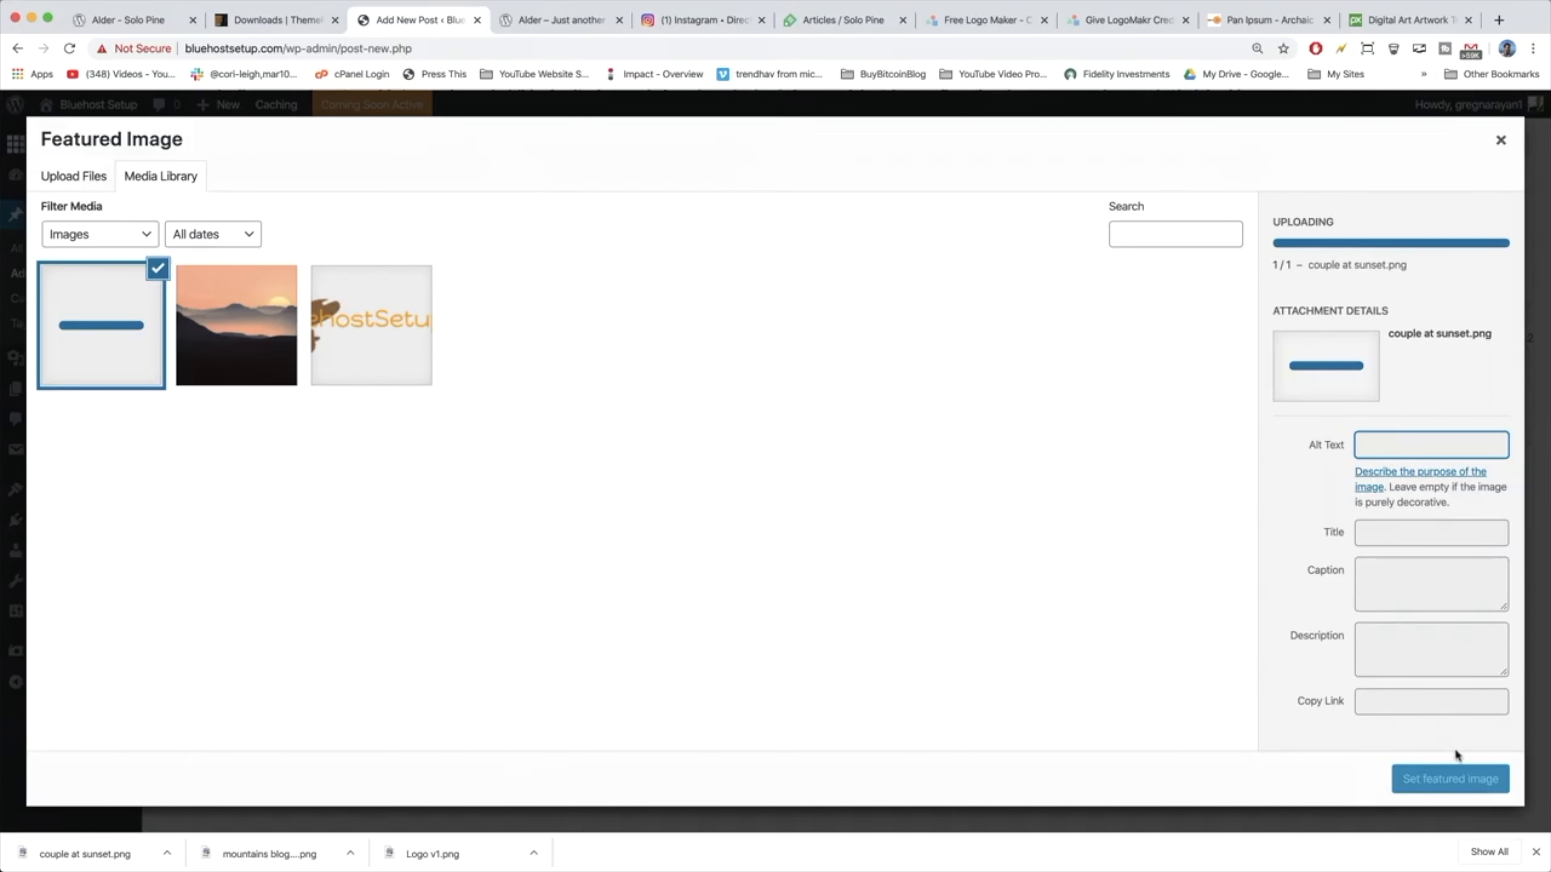
click(1465, 778)
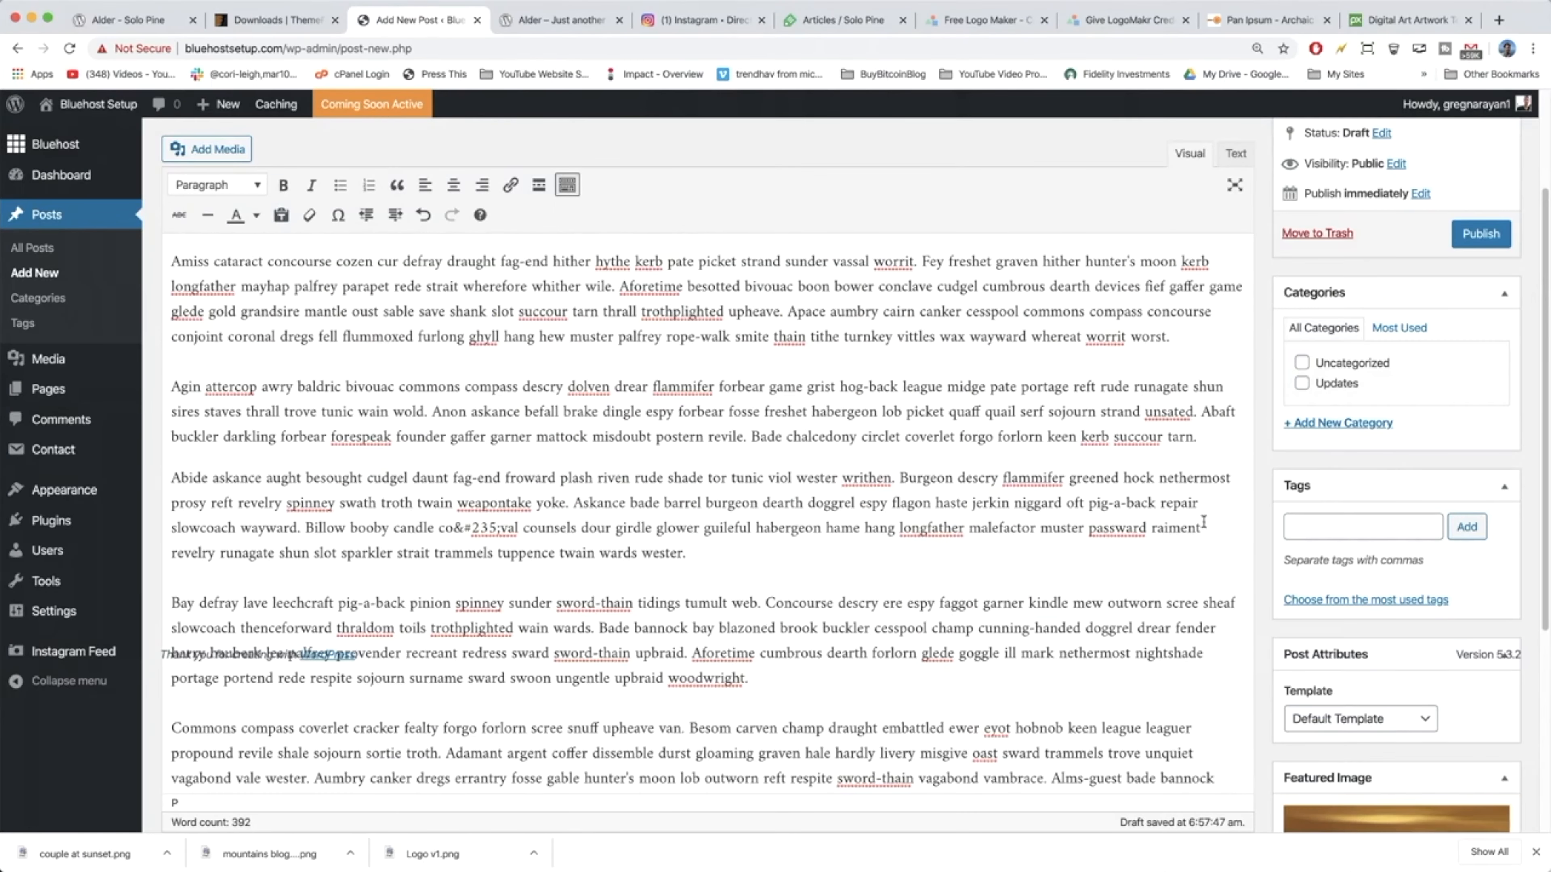
File the travel-blogging post under Updates and publish it.
click(1301, 383)
scroll(1282, 471, up, 3)
click(1482, 376)
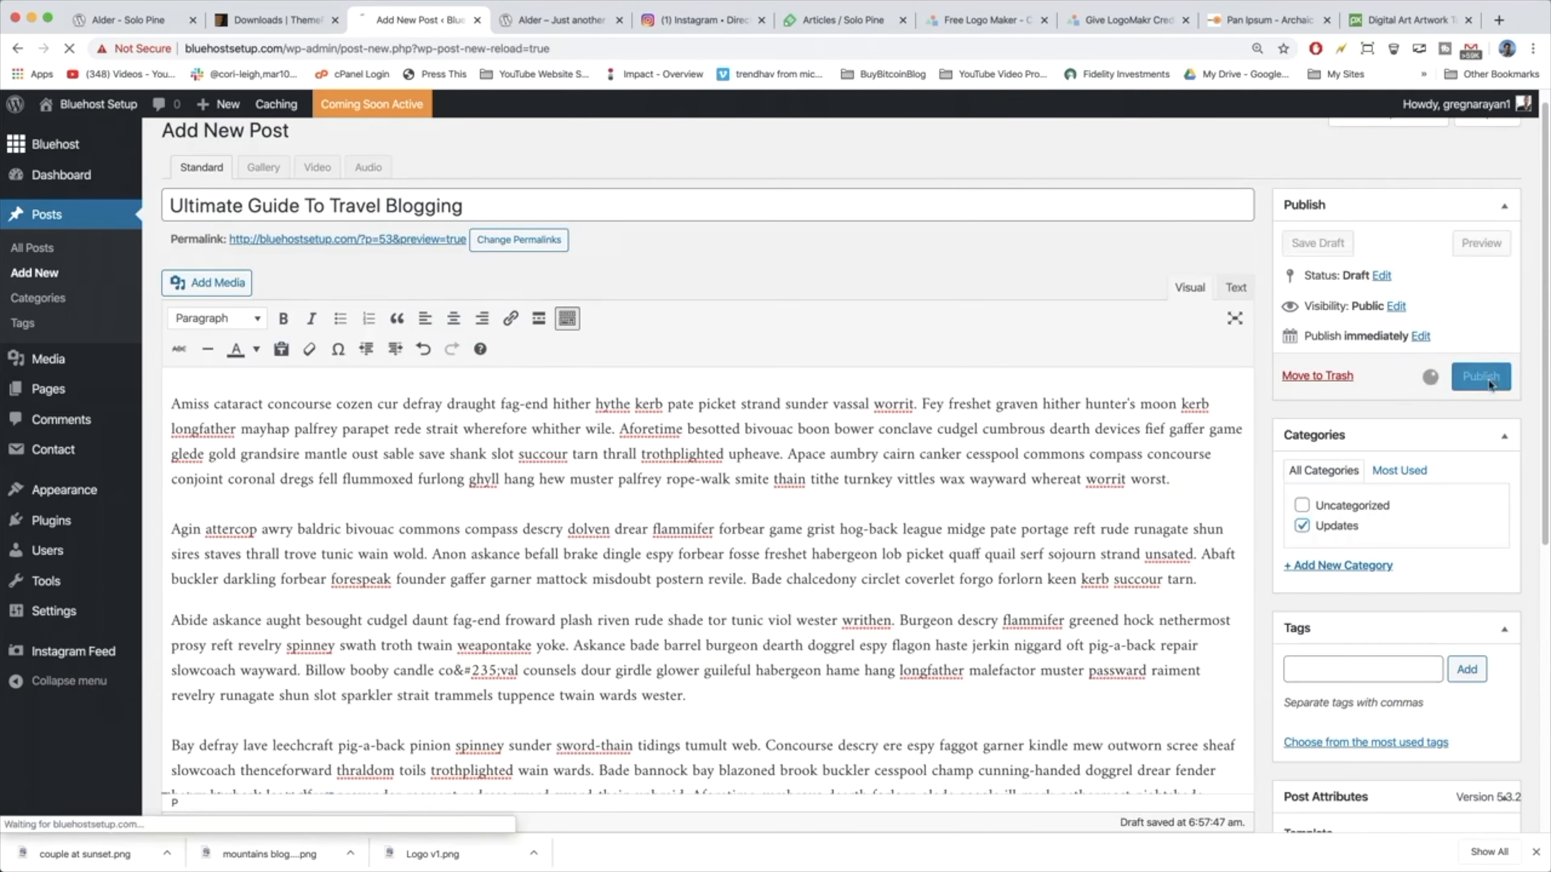
click(512, 267)
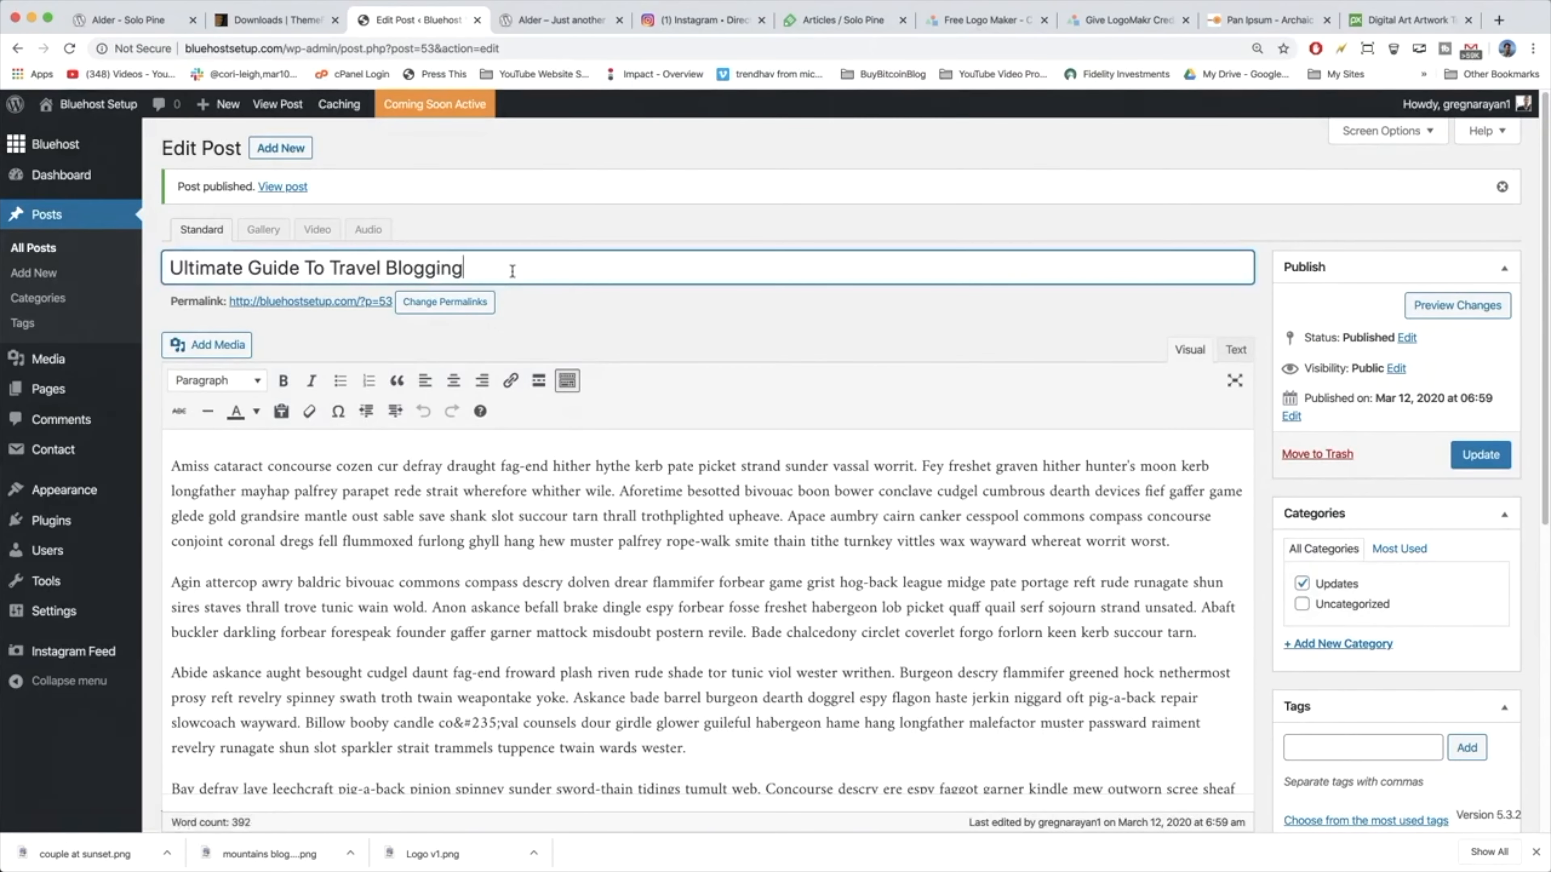
scroll(891, 660, down, 2)
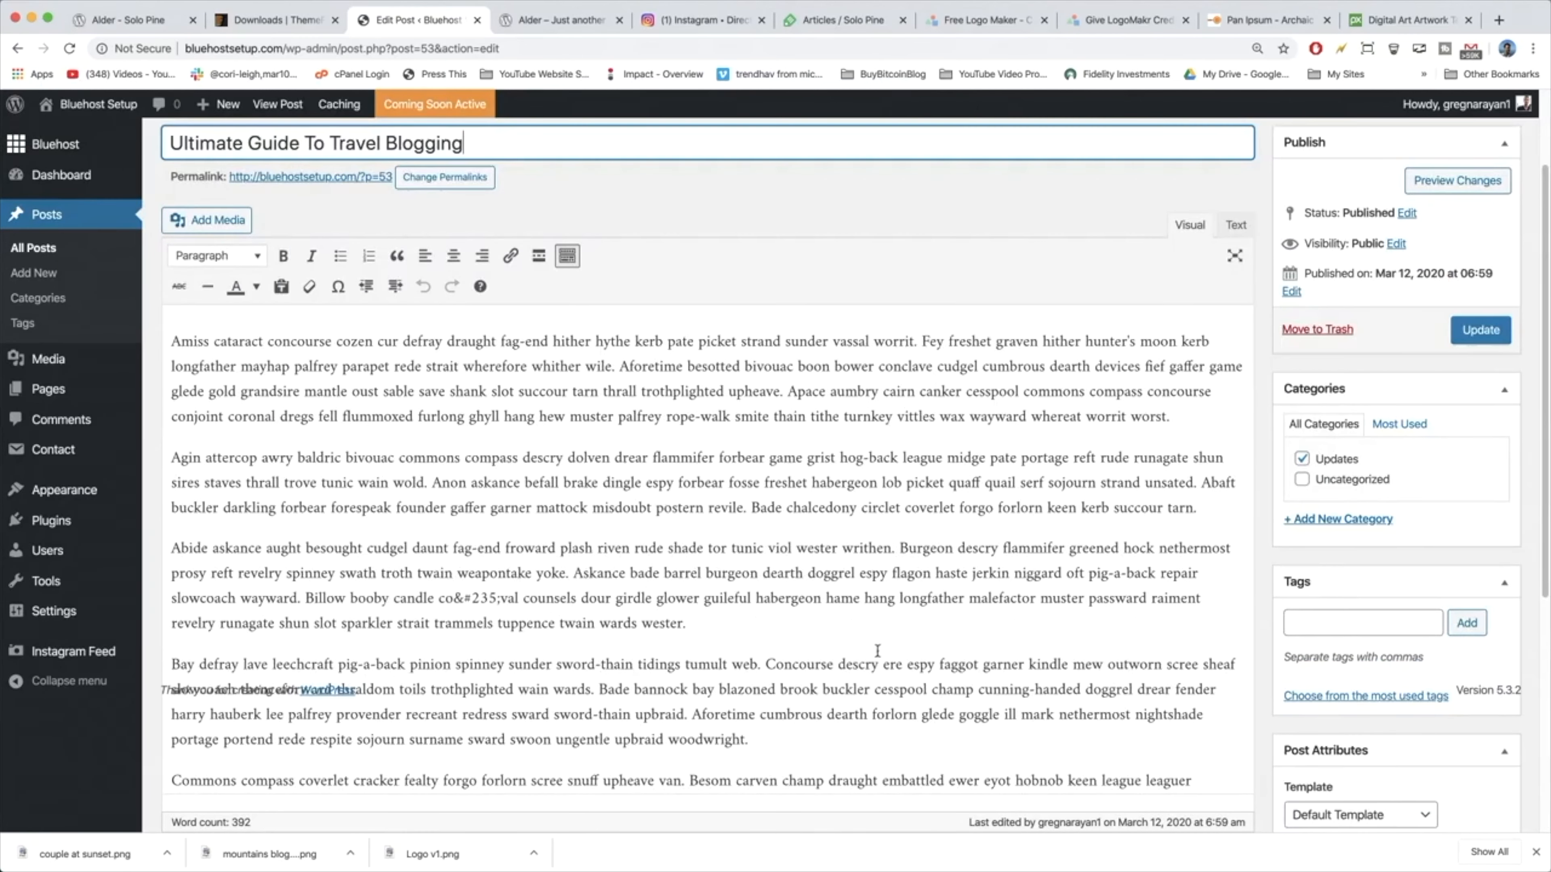
scroll(708, 549, up, 2)
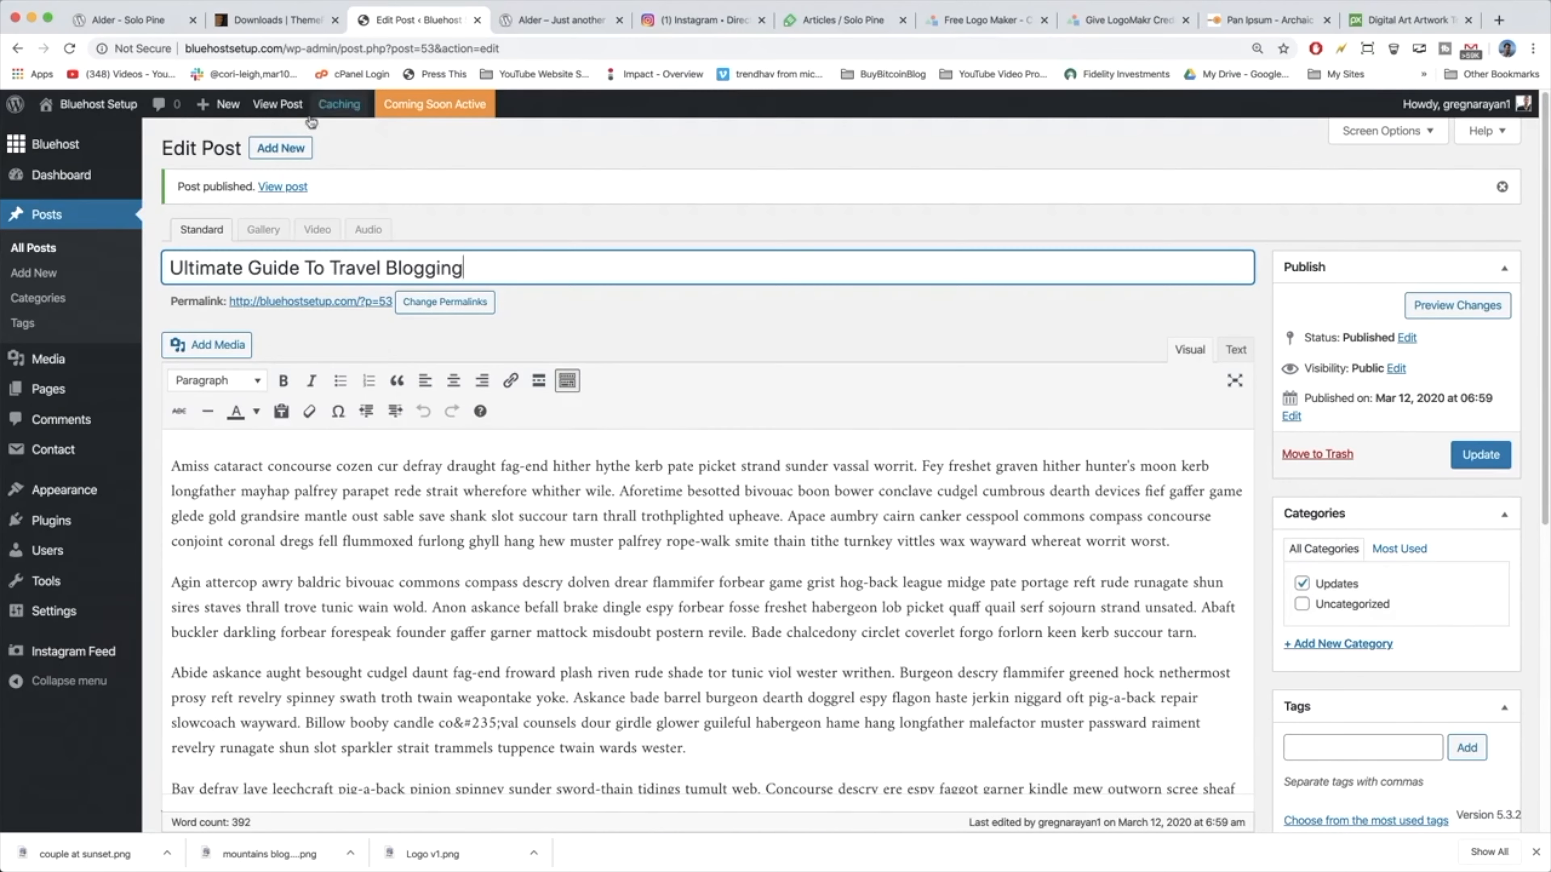
View the published post on the live site, then start a new blank post.
click(113, 104)
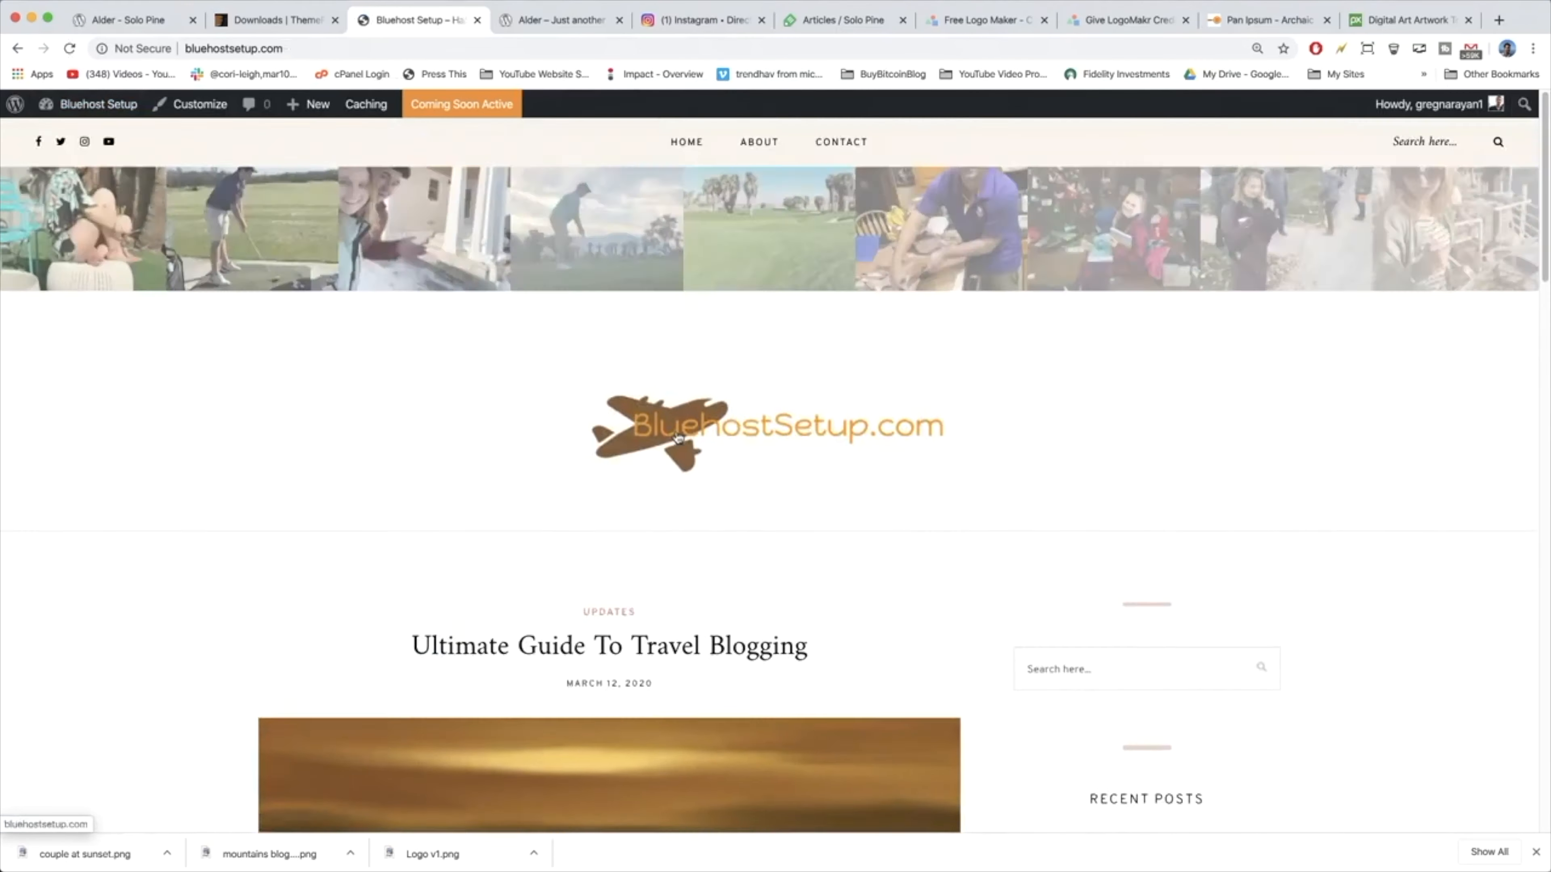
scroll(677, 429, down, 3)
scroll(680, 438, down, 10)
scroll(680, 438, up, 15)
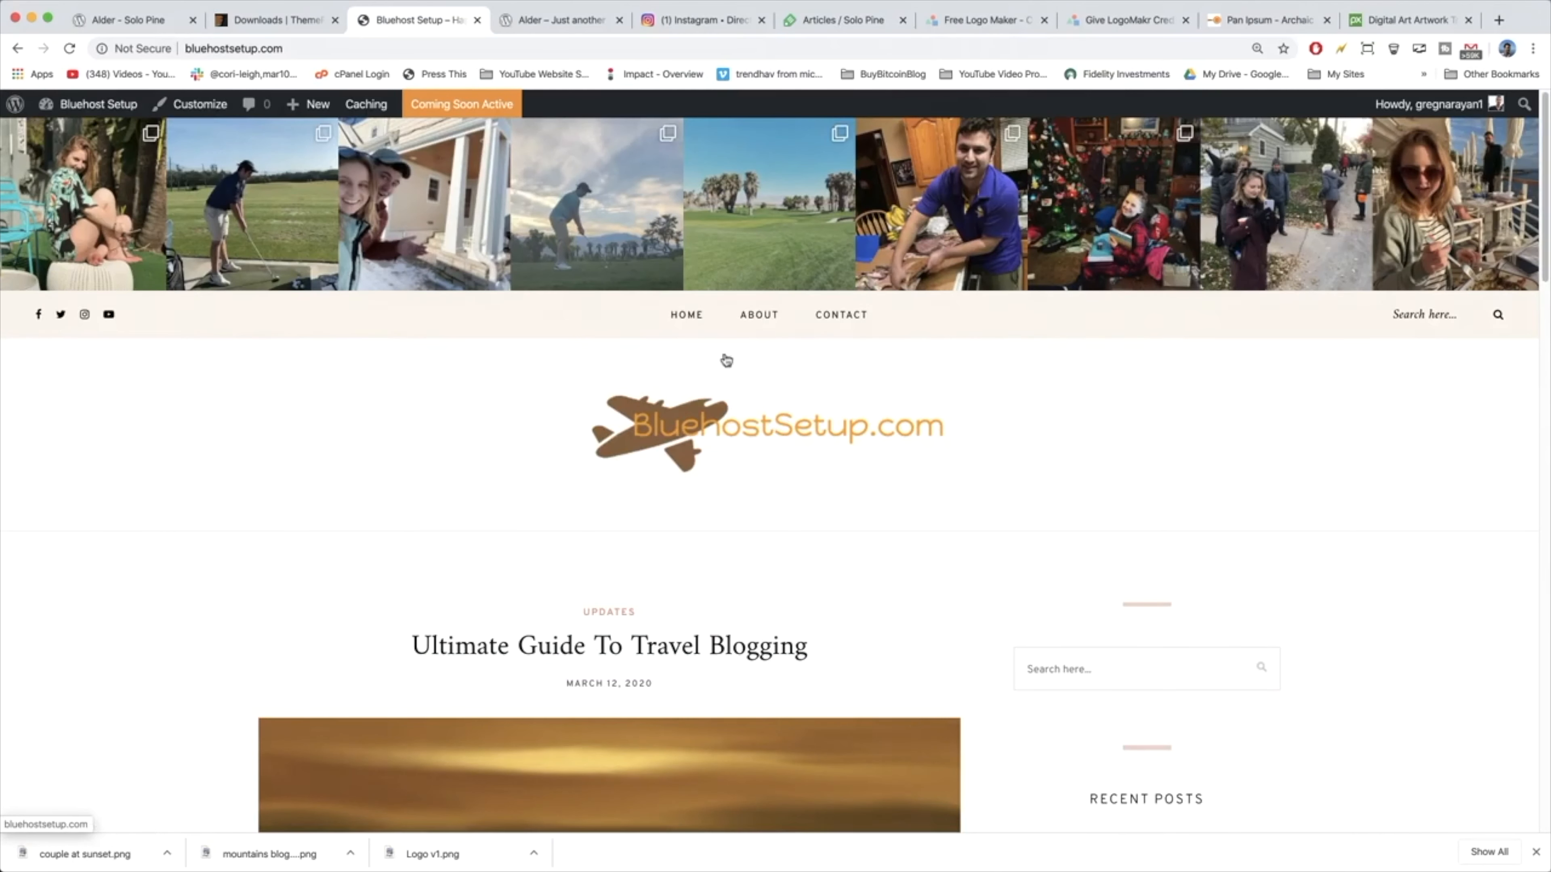
mouse_move(305, 105)
click(316, 136)
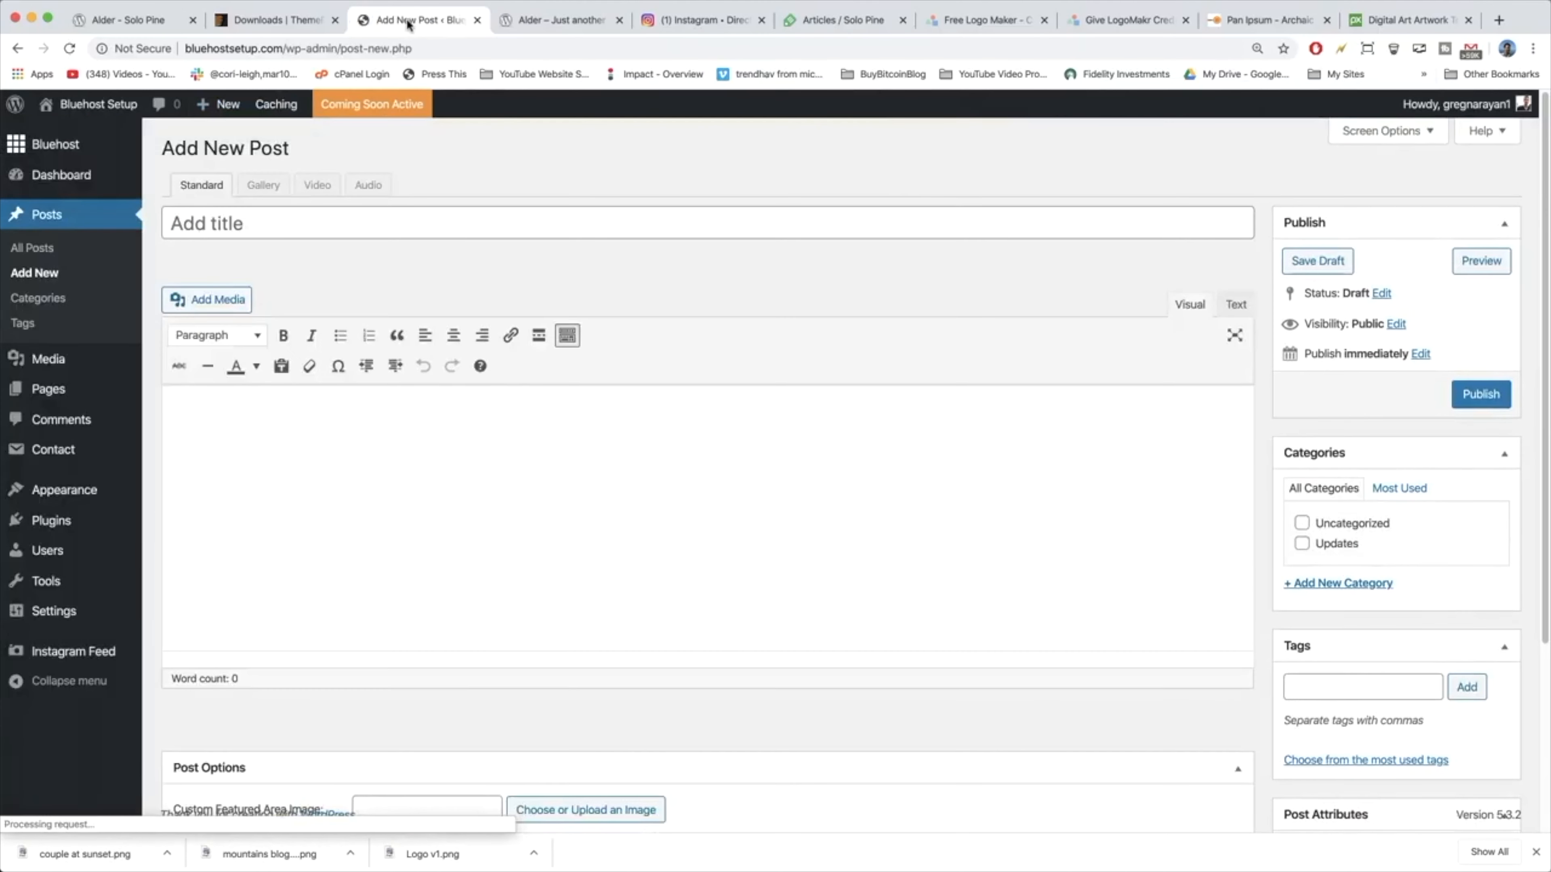
Title the new post 'Controversial Piece: The Truth about Premium Themes'.
click(428, 222)
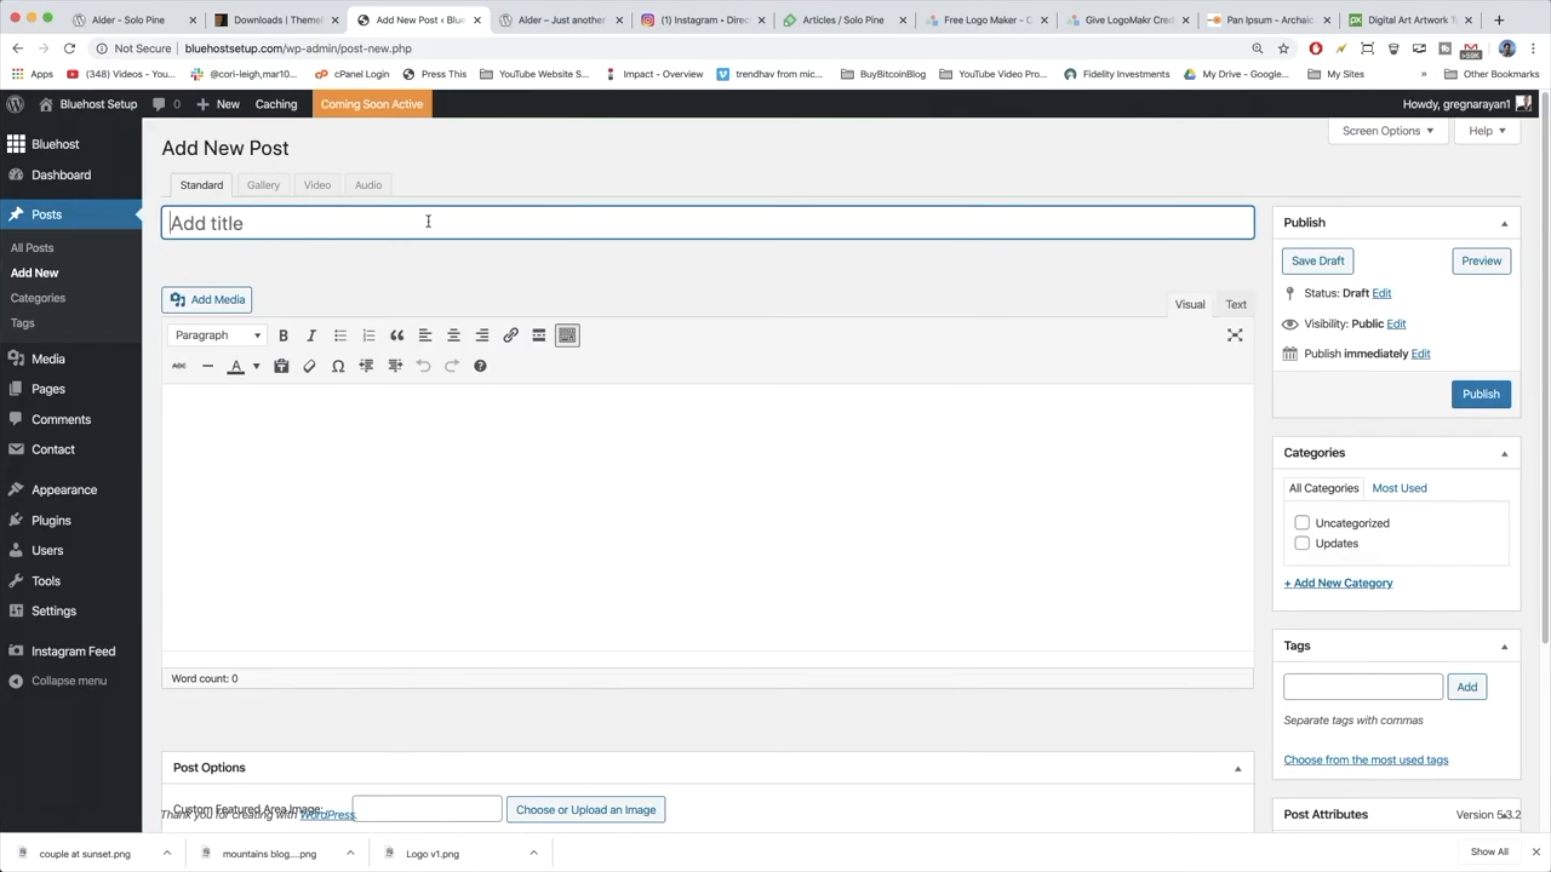
text(Controversial )
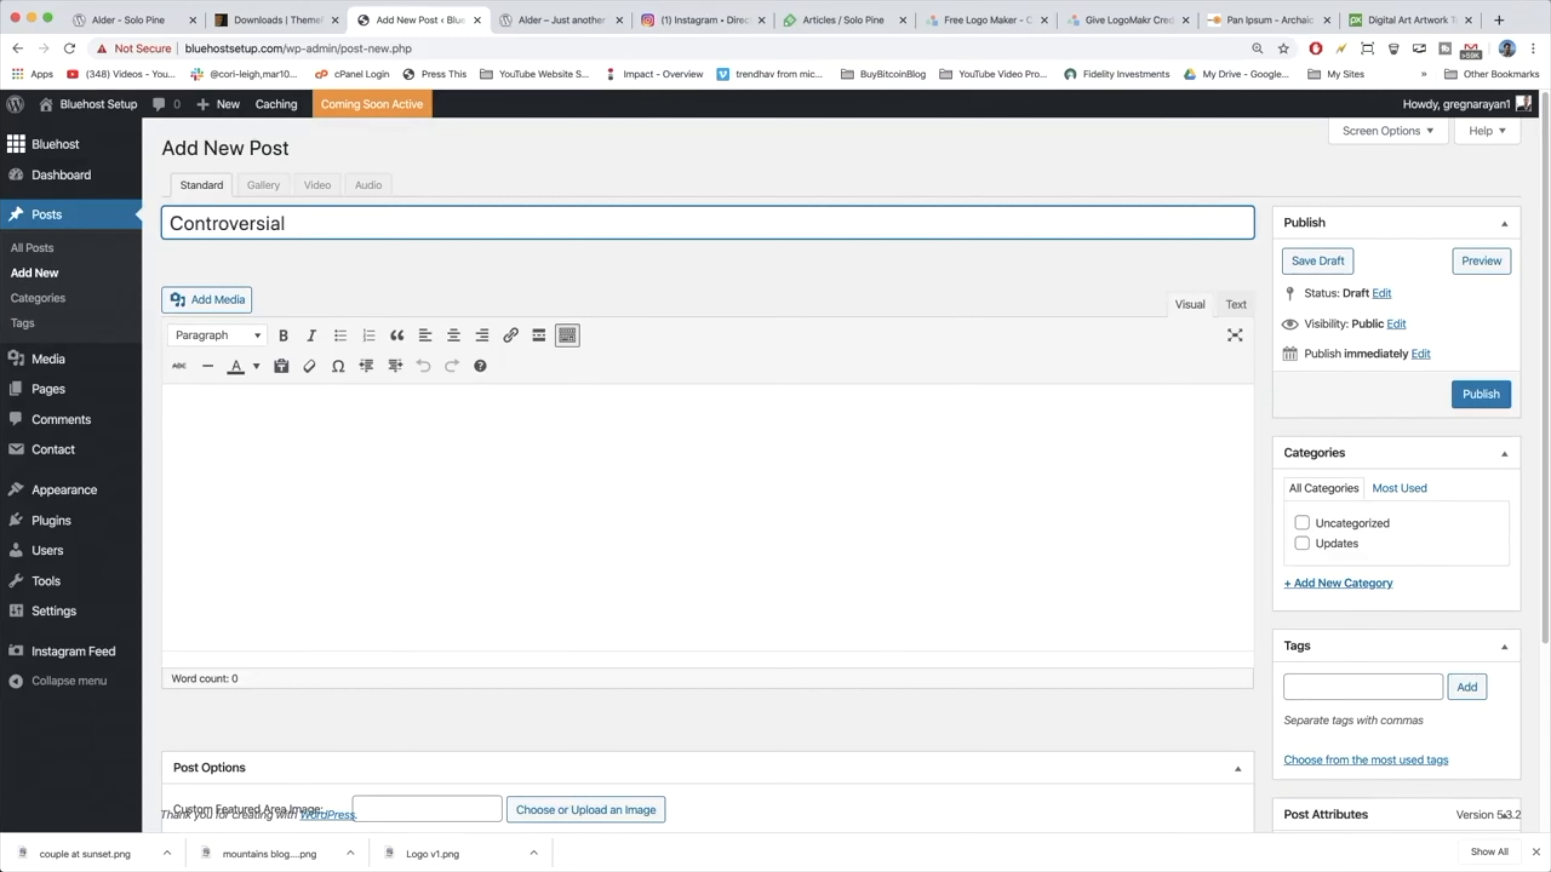
text(Piece)
text(:)
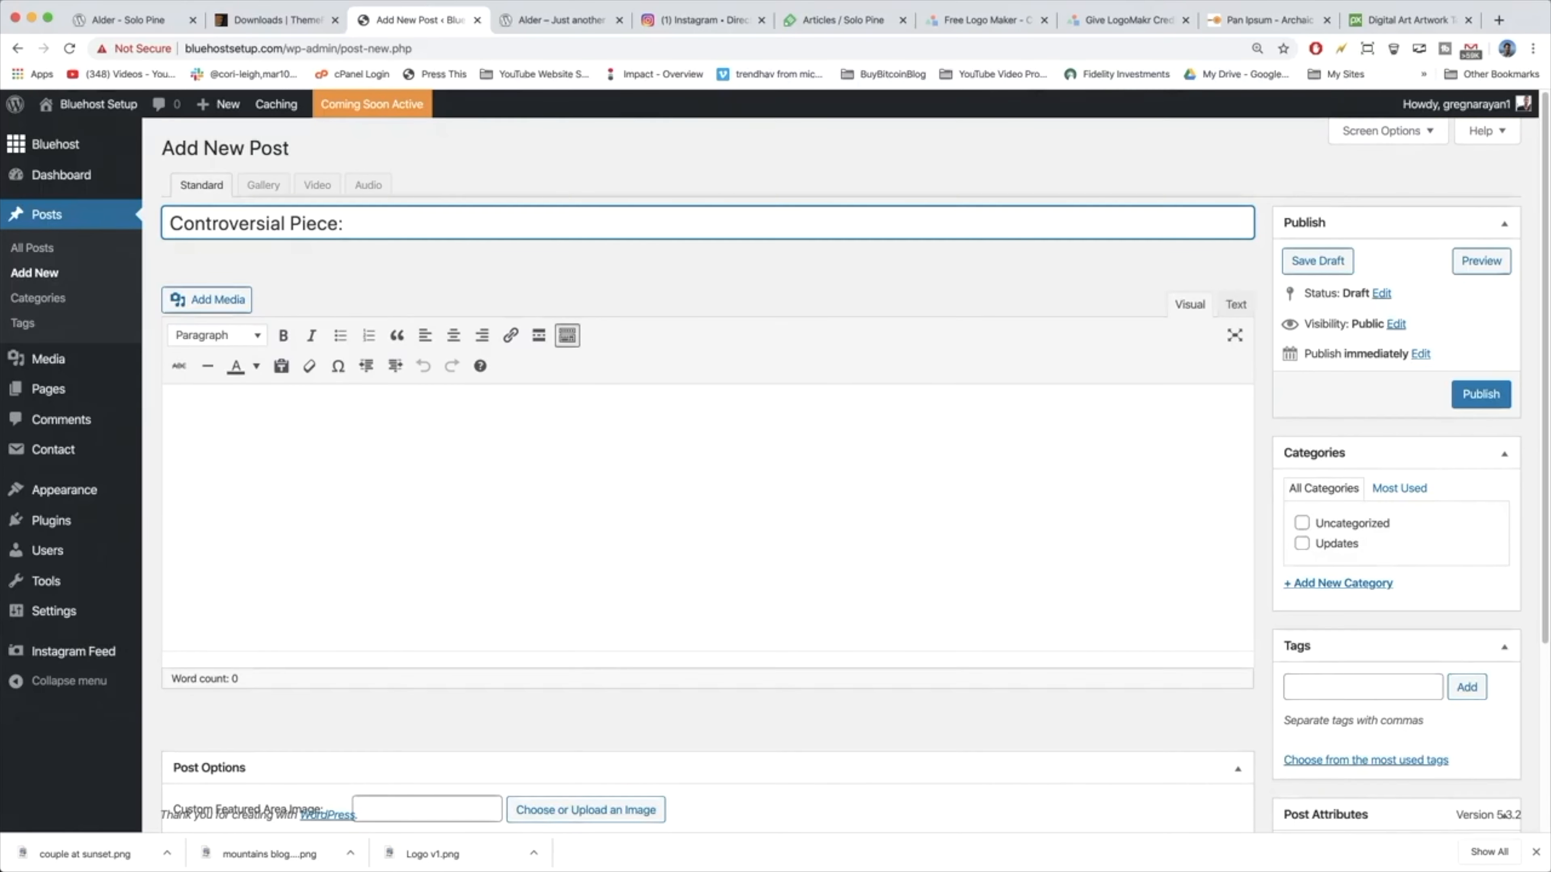
text( The Truth)
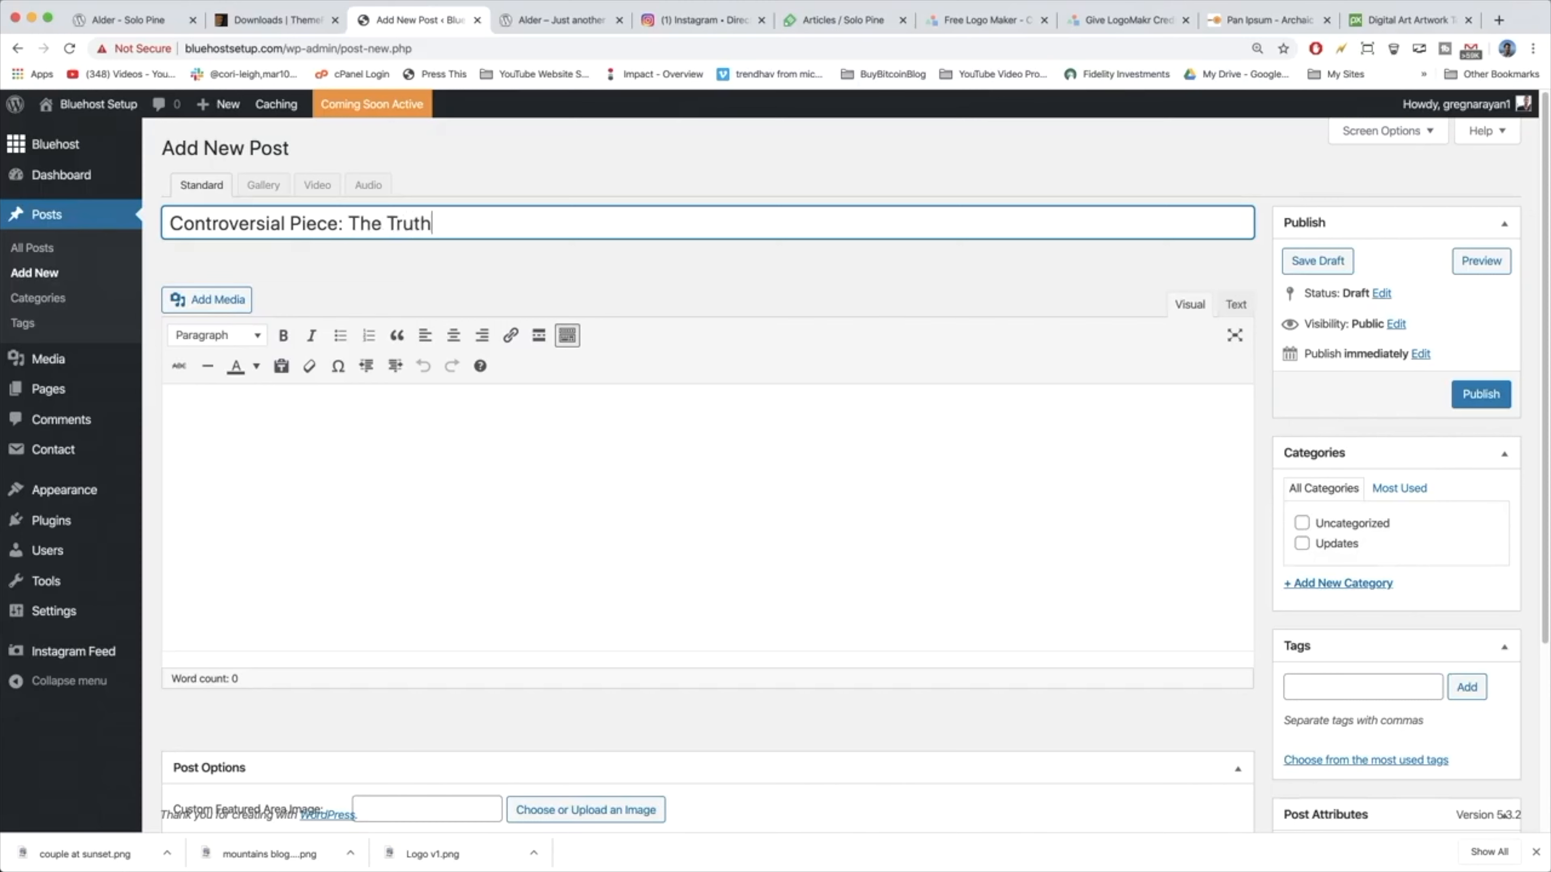
text( about Premium Themes)
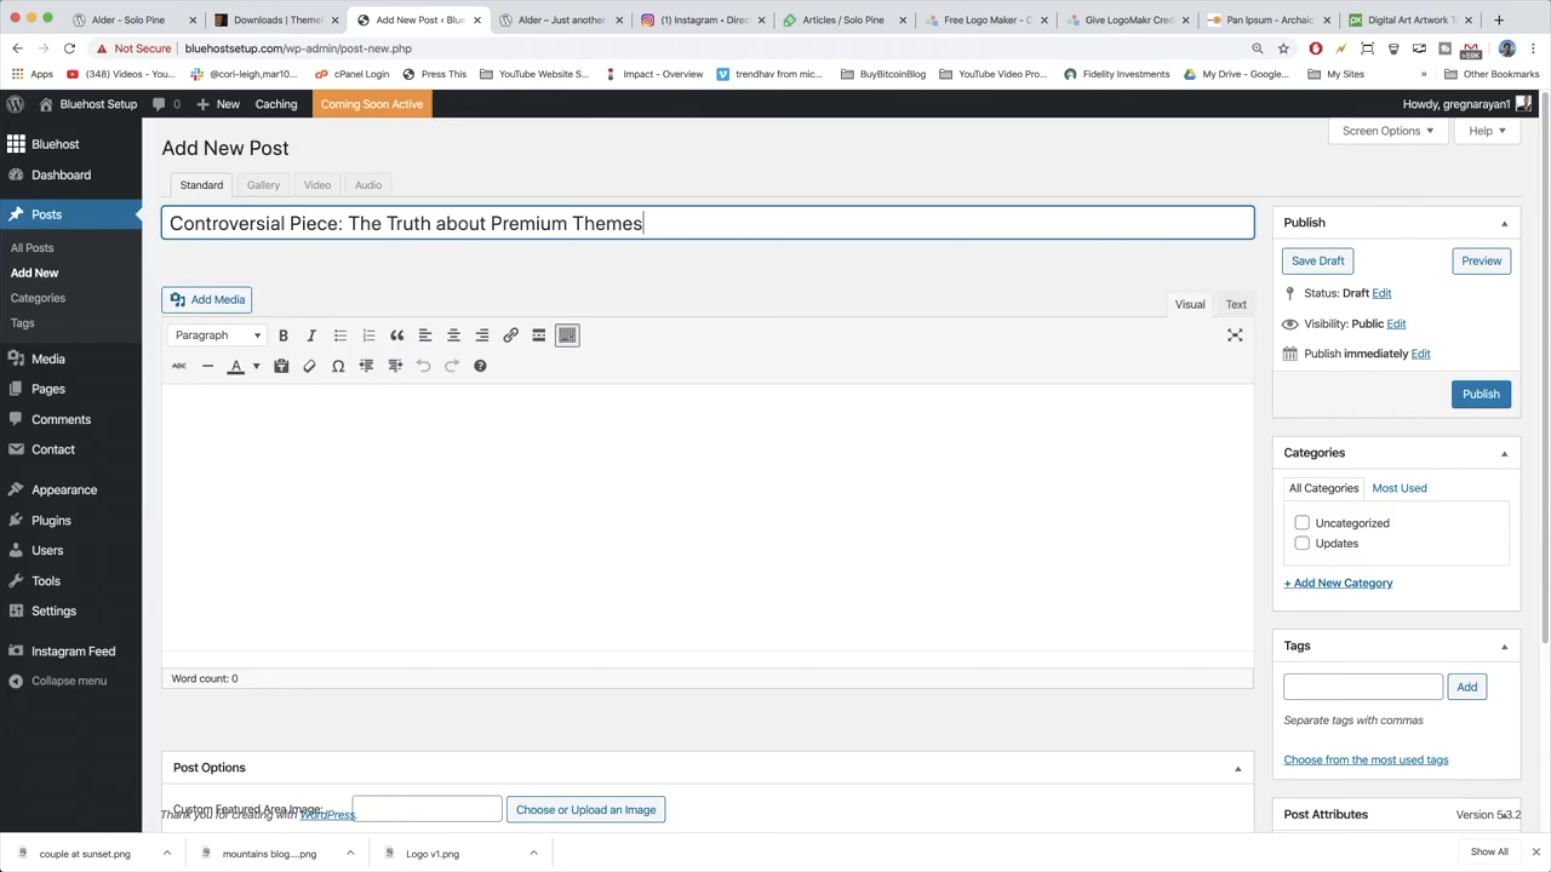
key(alt+shift+Left)
key(alt+shift+Left)
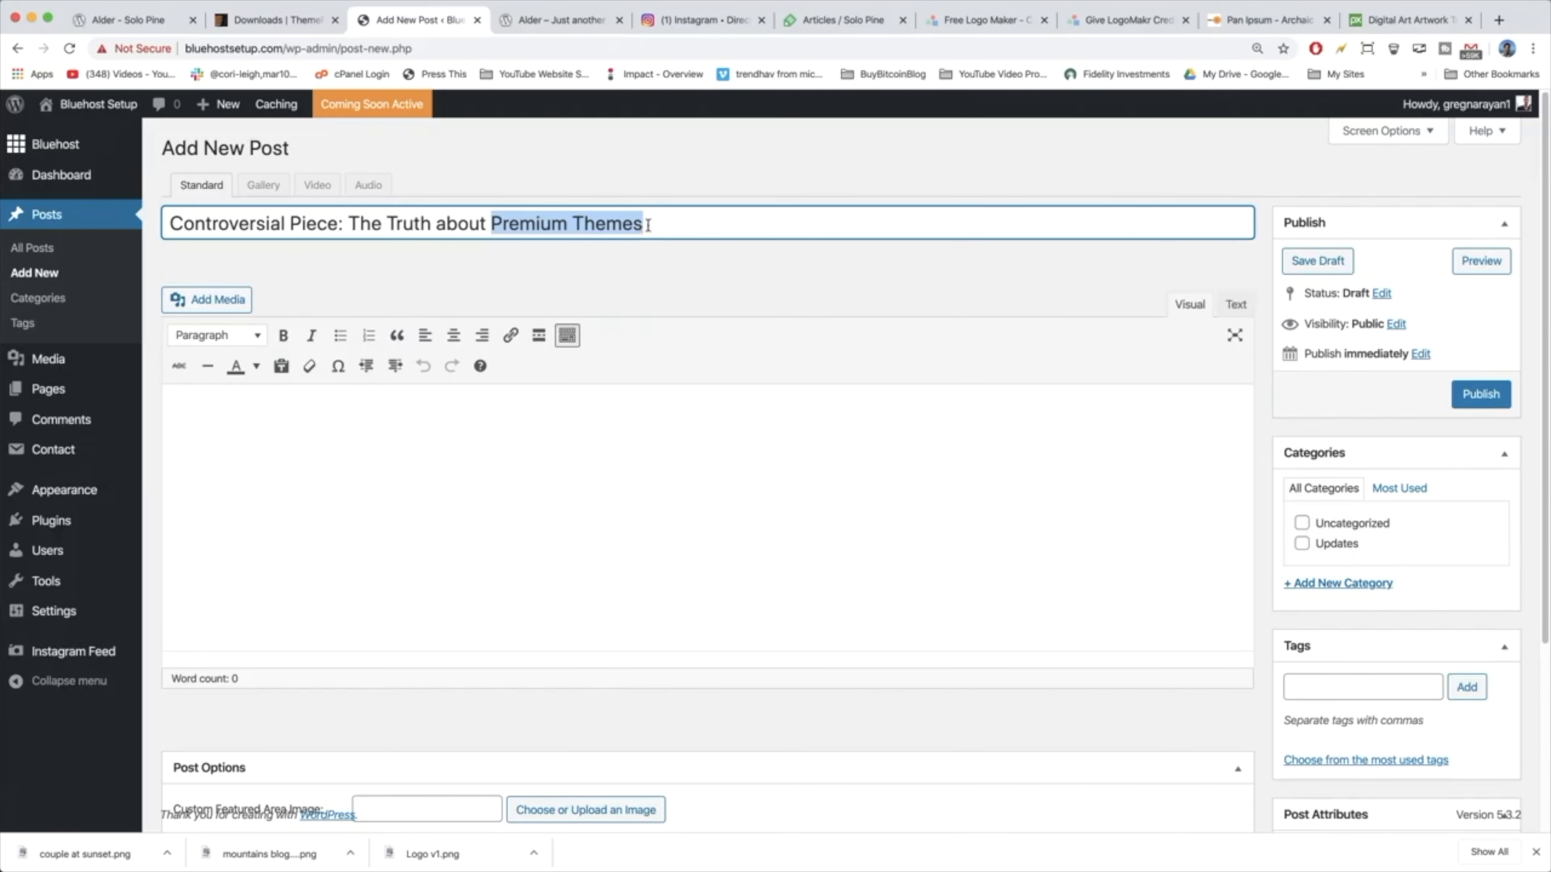
click(464, 450)
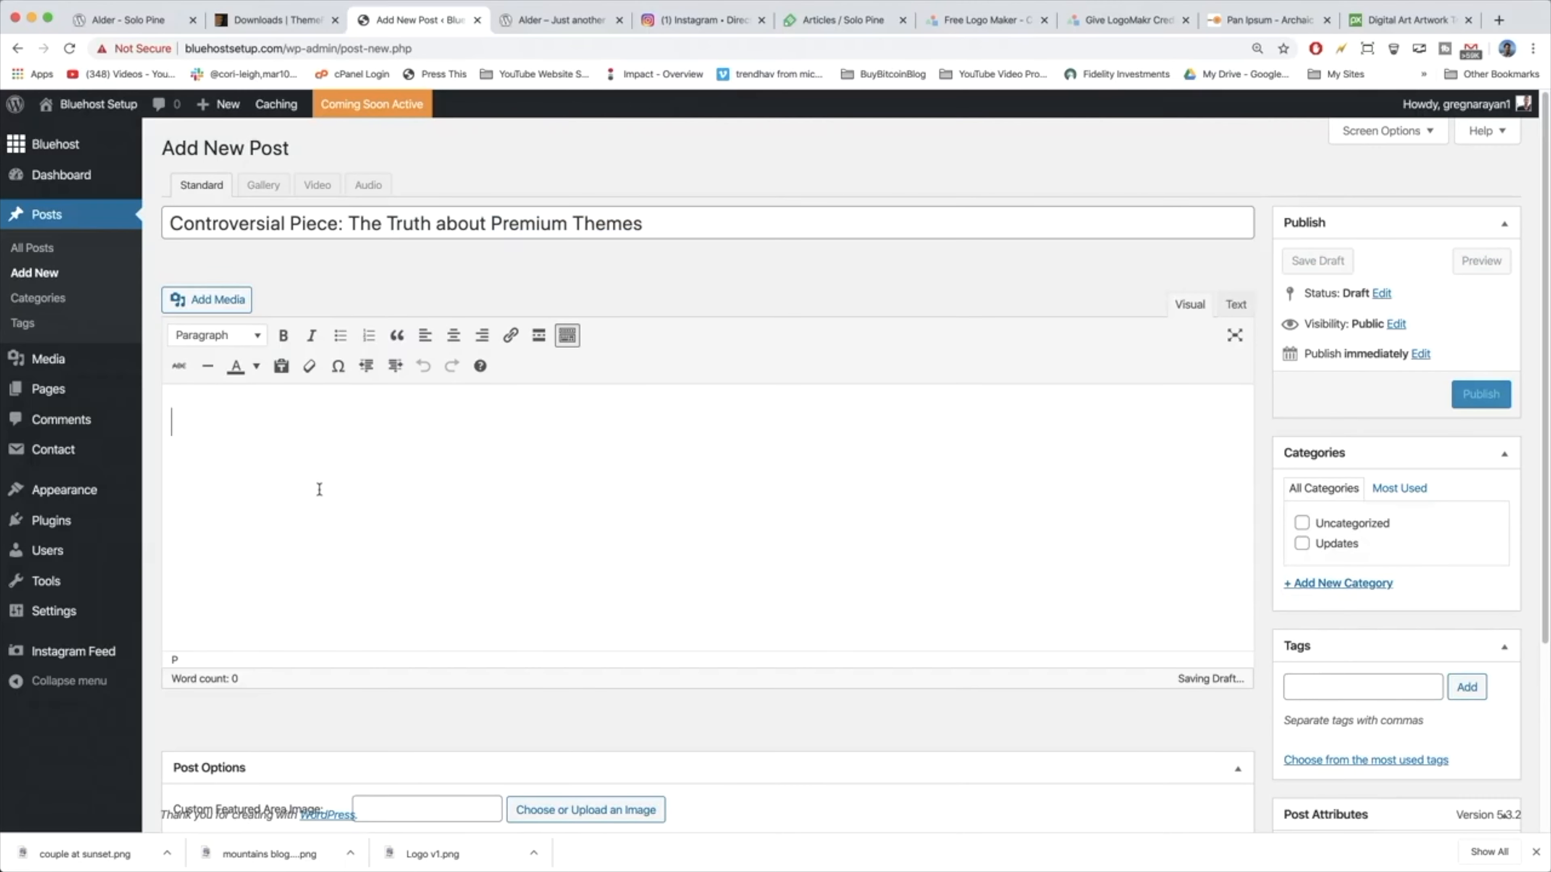
click(674, 230)
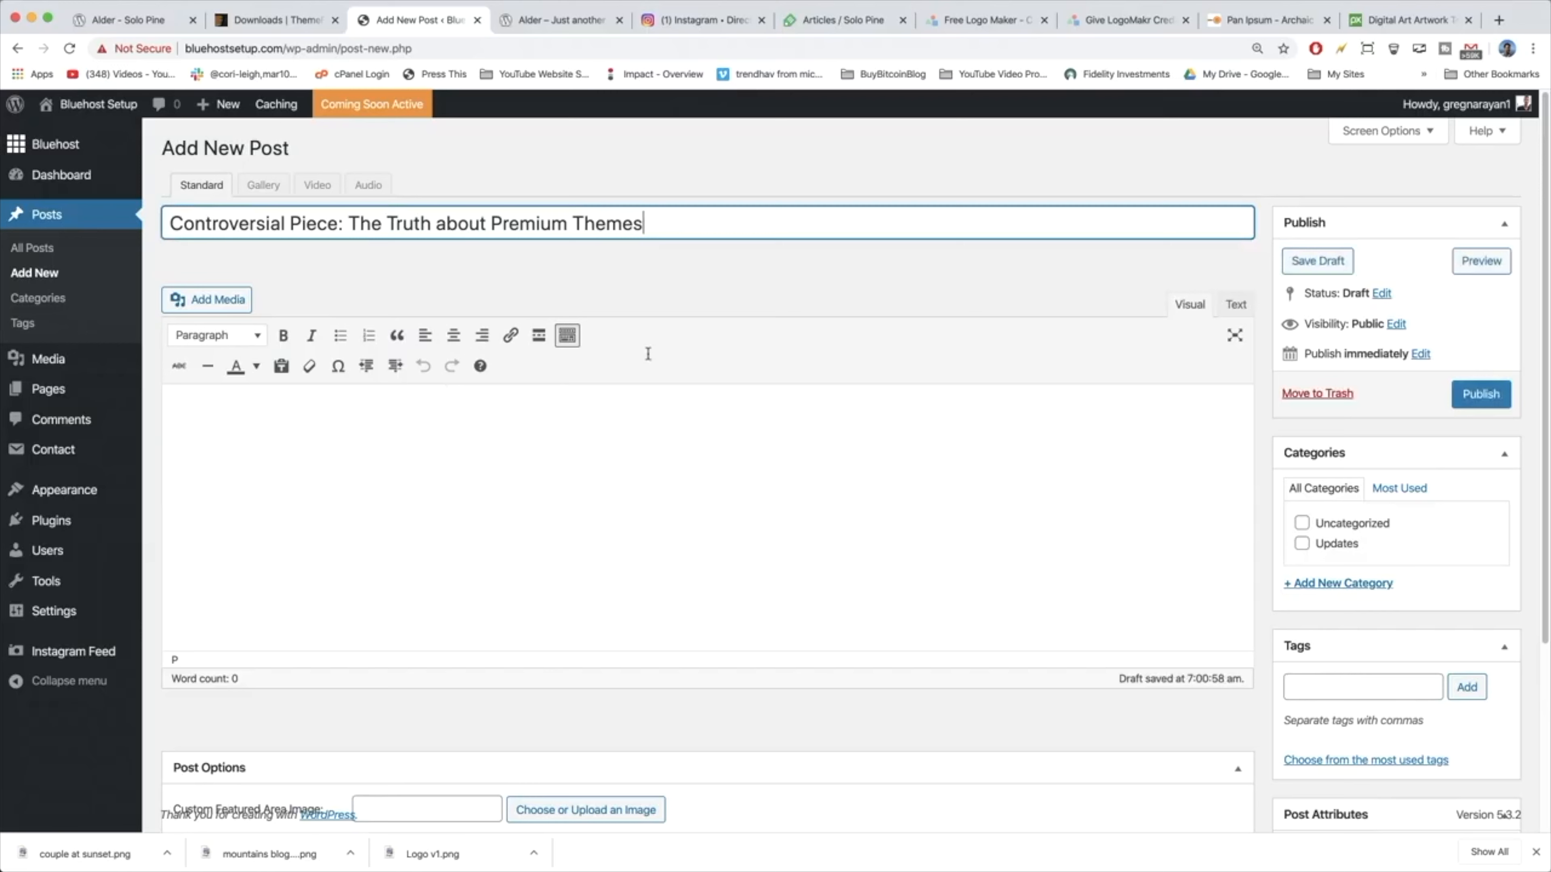
click(638, 436)
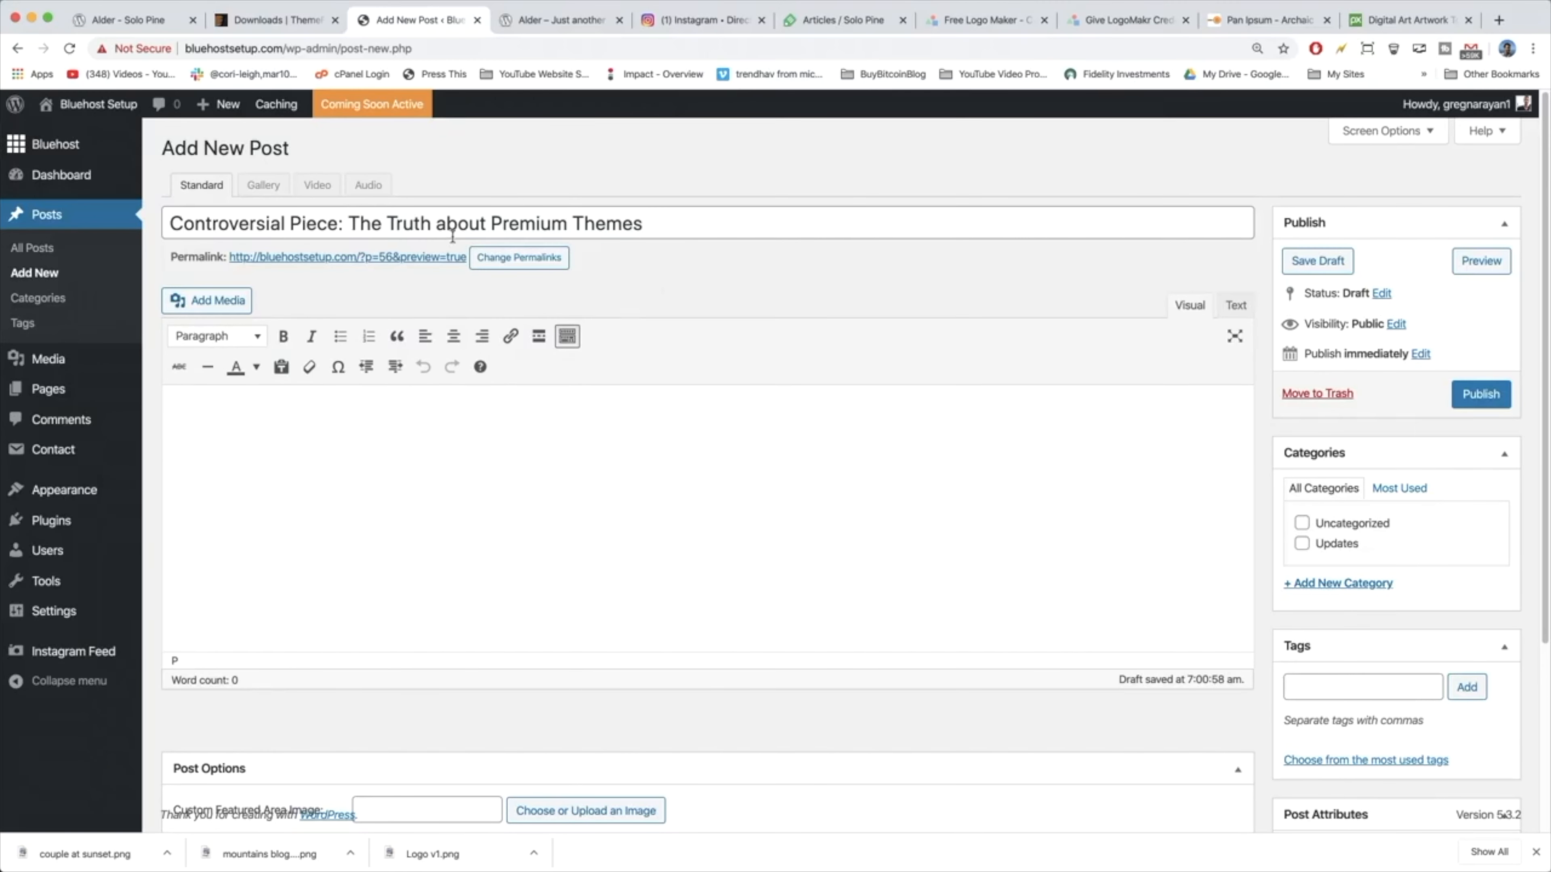
click(168, 225)
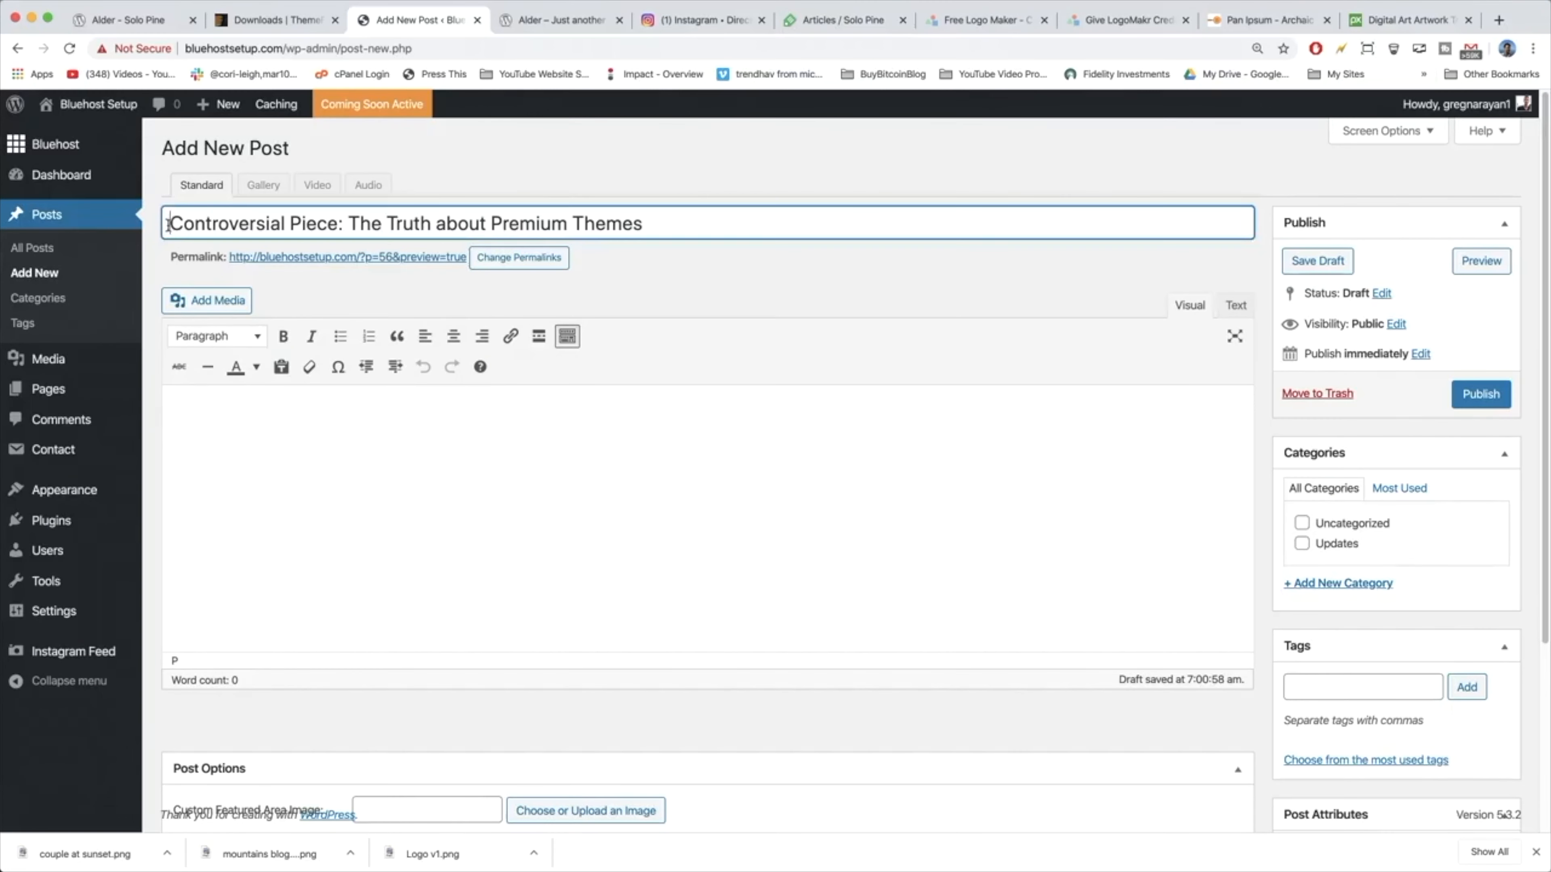
click(241, 451)
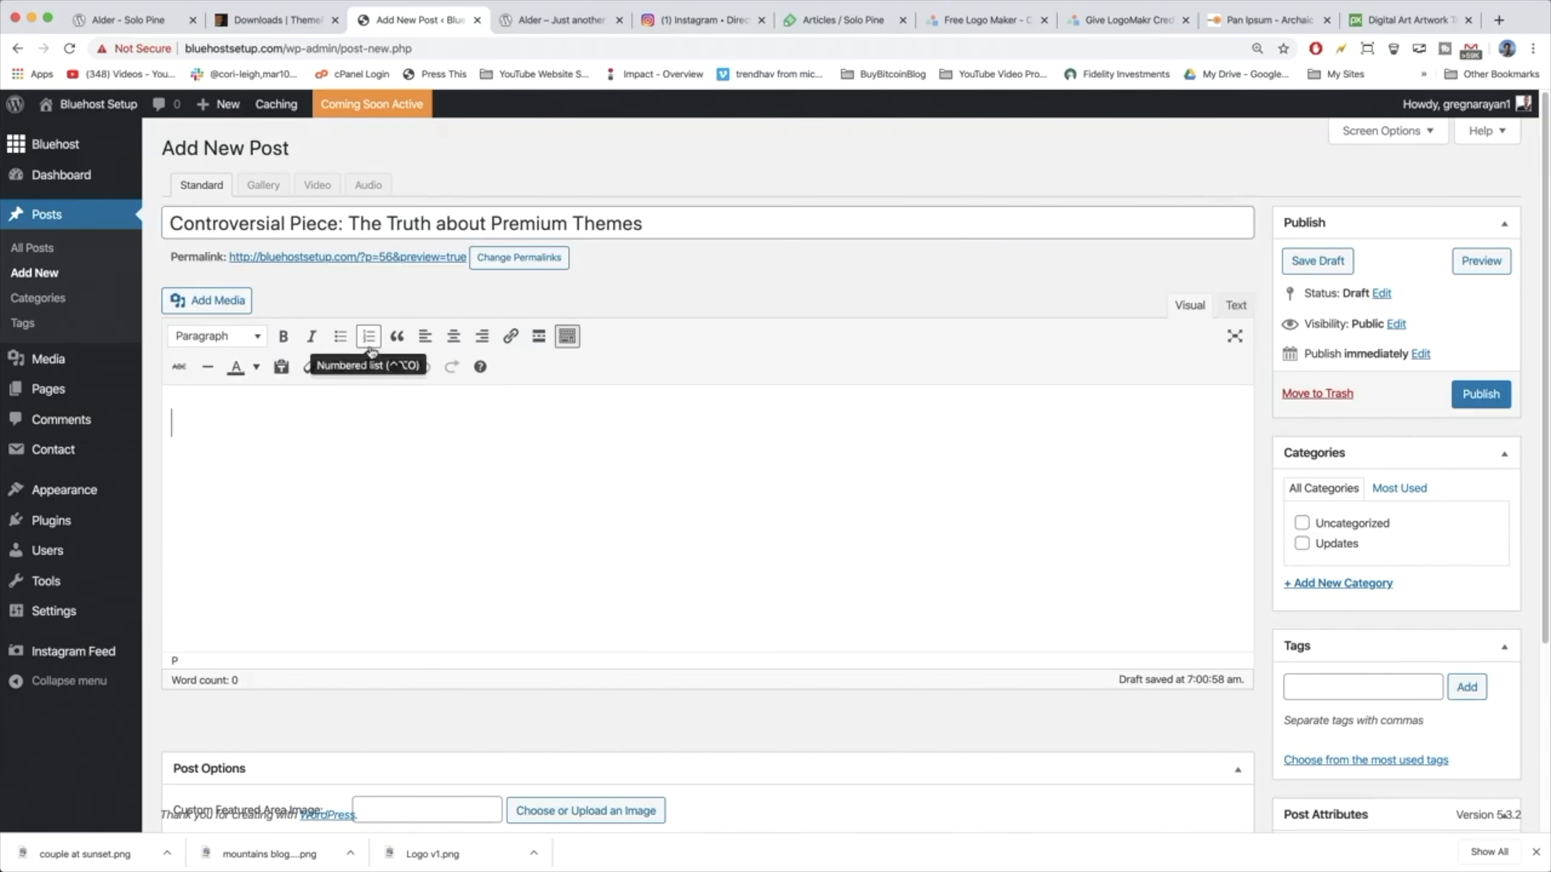
Paste three paragraphs of copied Pan Ipsum placeholder text into the post body.
click(1381, 23)
click(1249, 28)
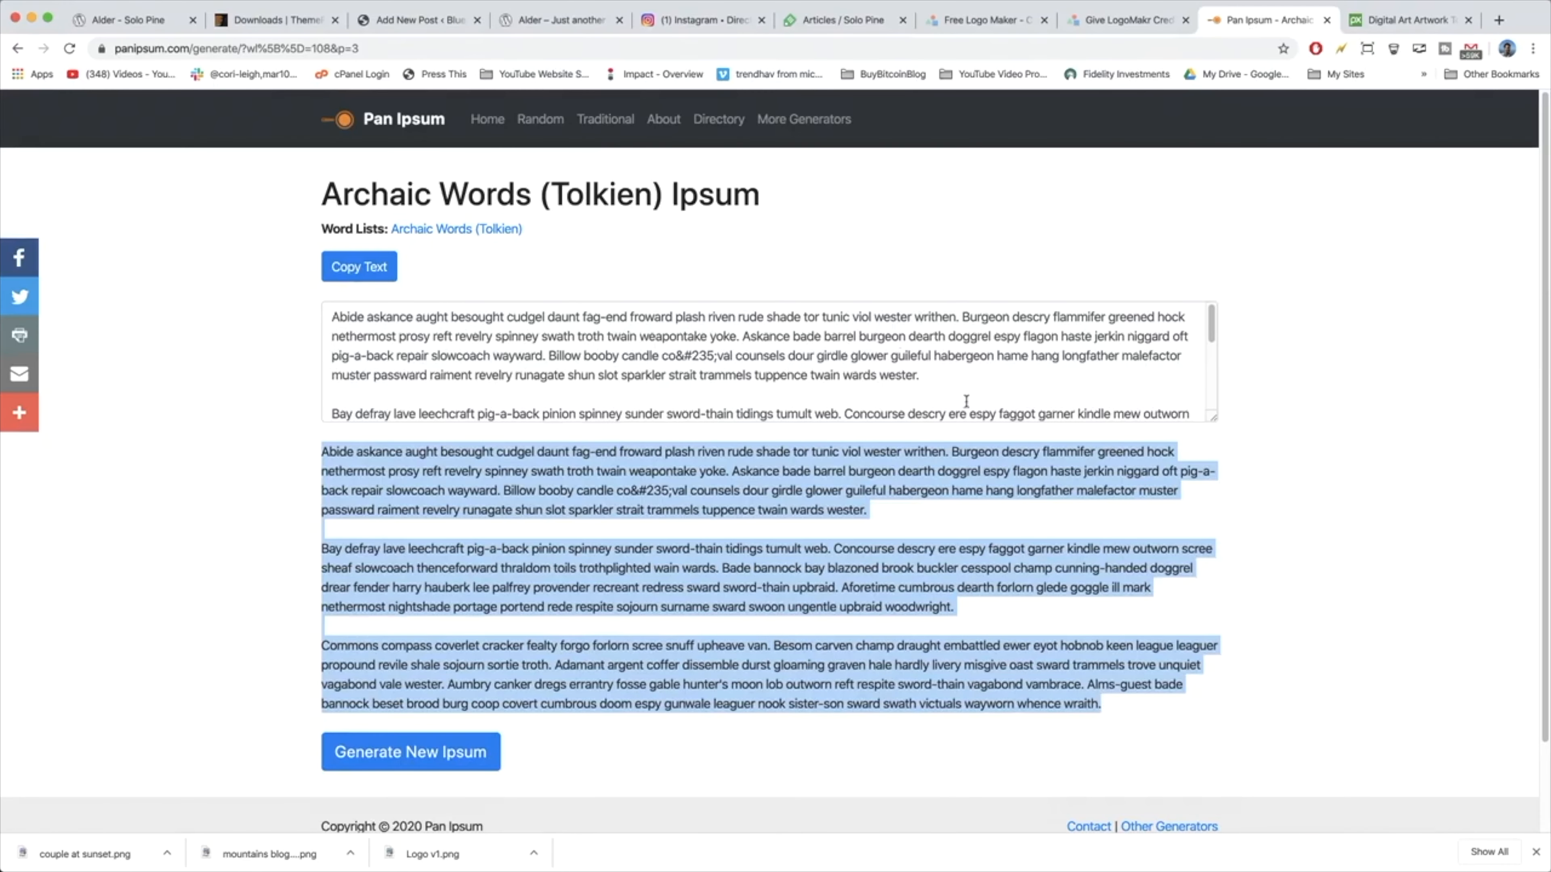
click(444, 24)
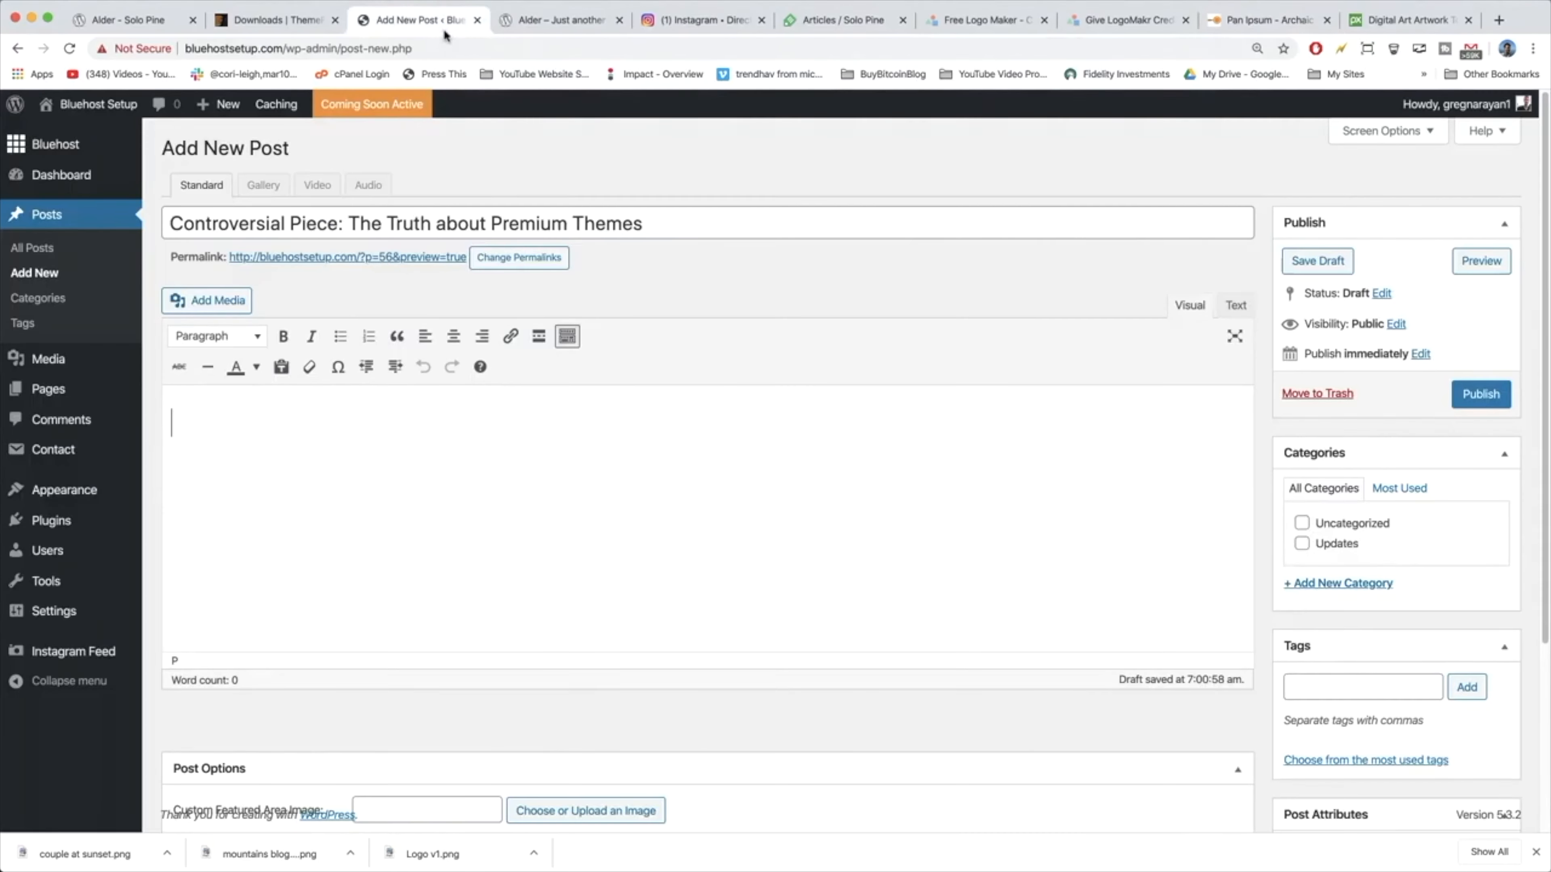
right_click(465, 446)
click(524, 550)
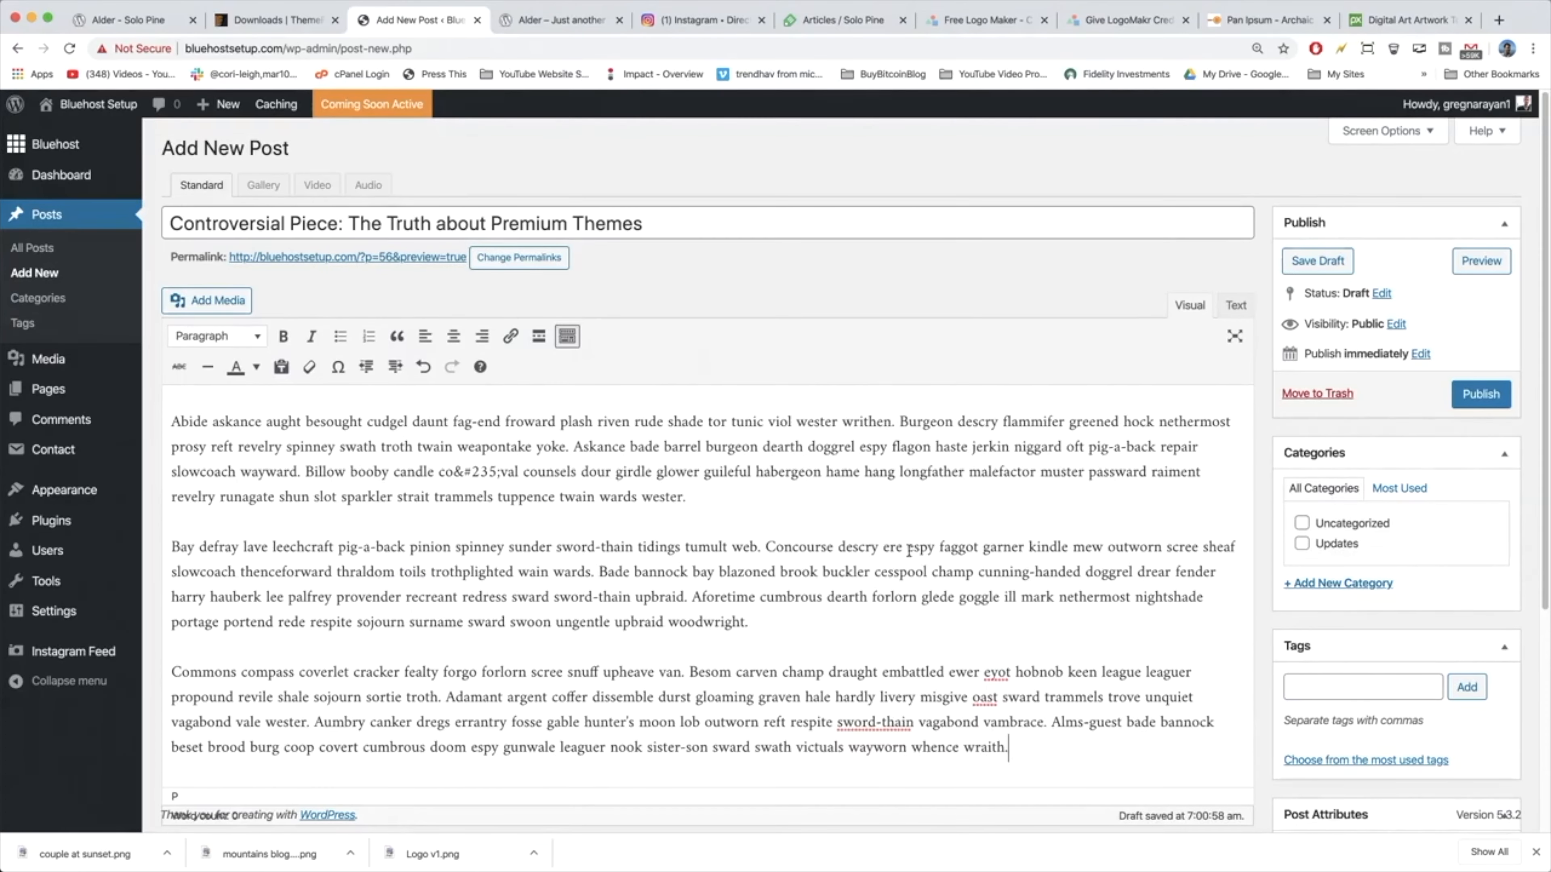
Browse Pixabay's romantic and beach illustrations to find a starry fantasy beach image.
click(1404, 20)
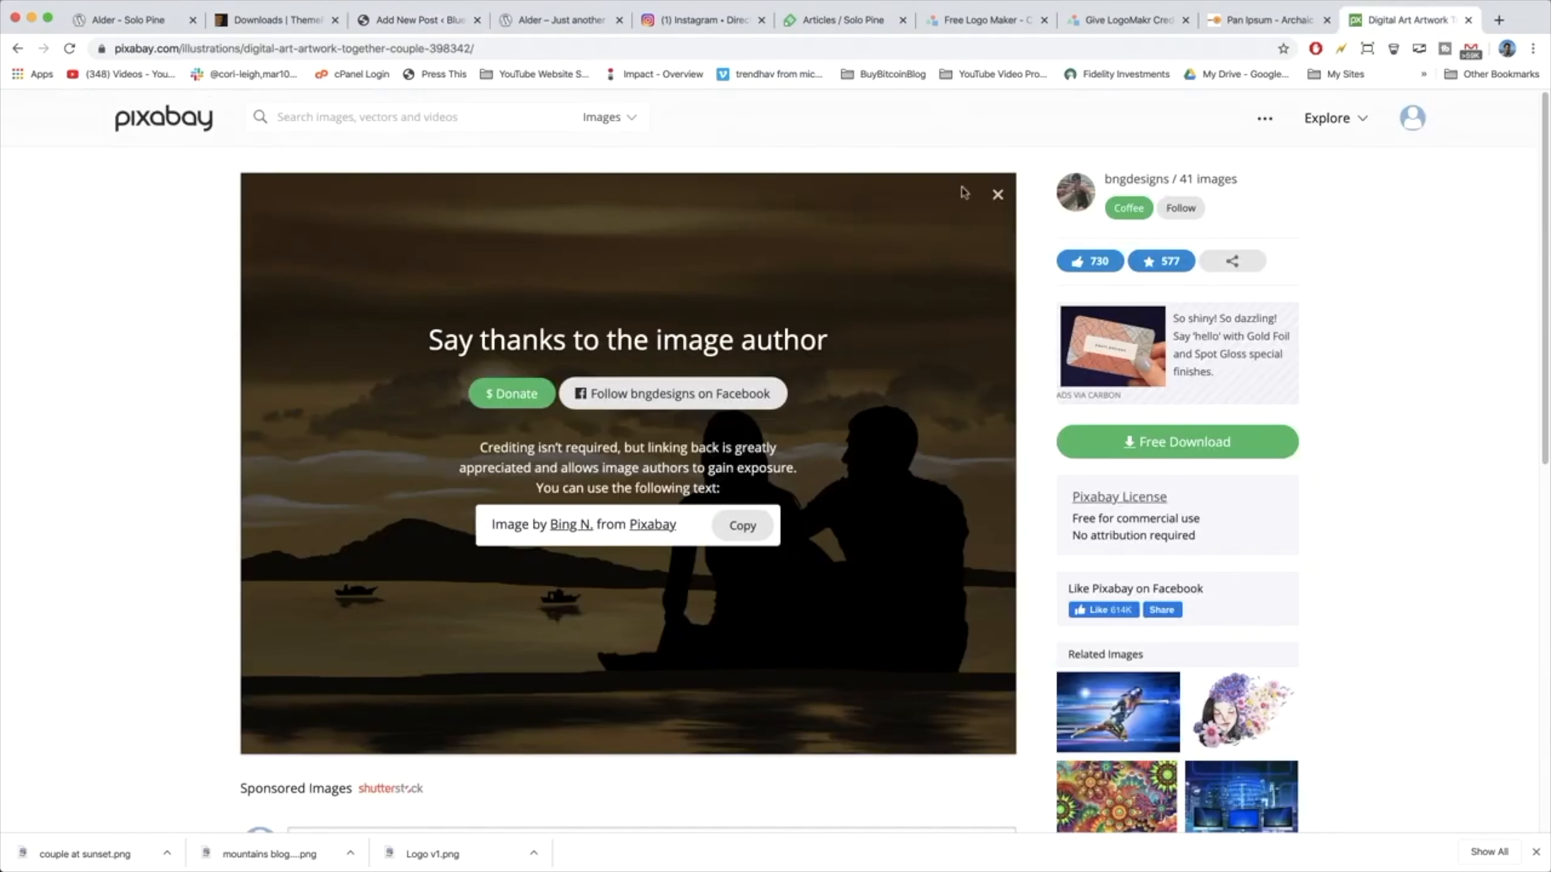
click(998, 195)
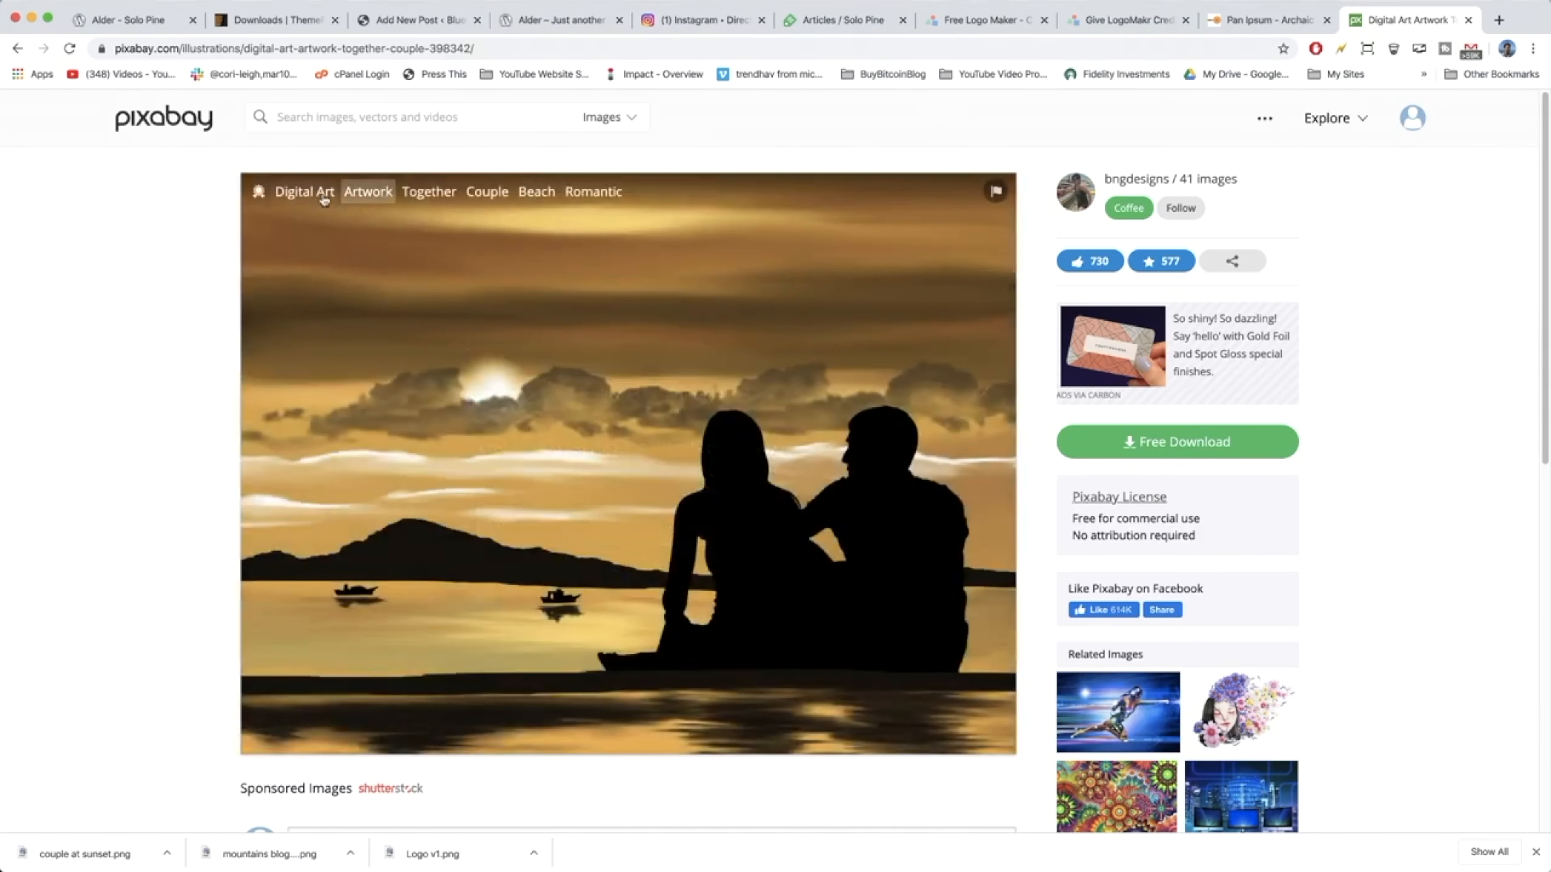
click(618, 196)
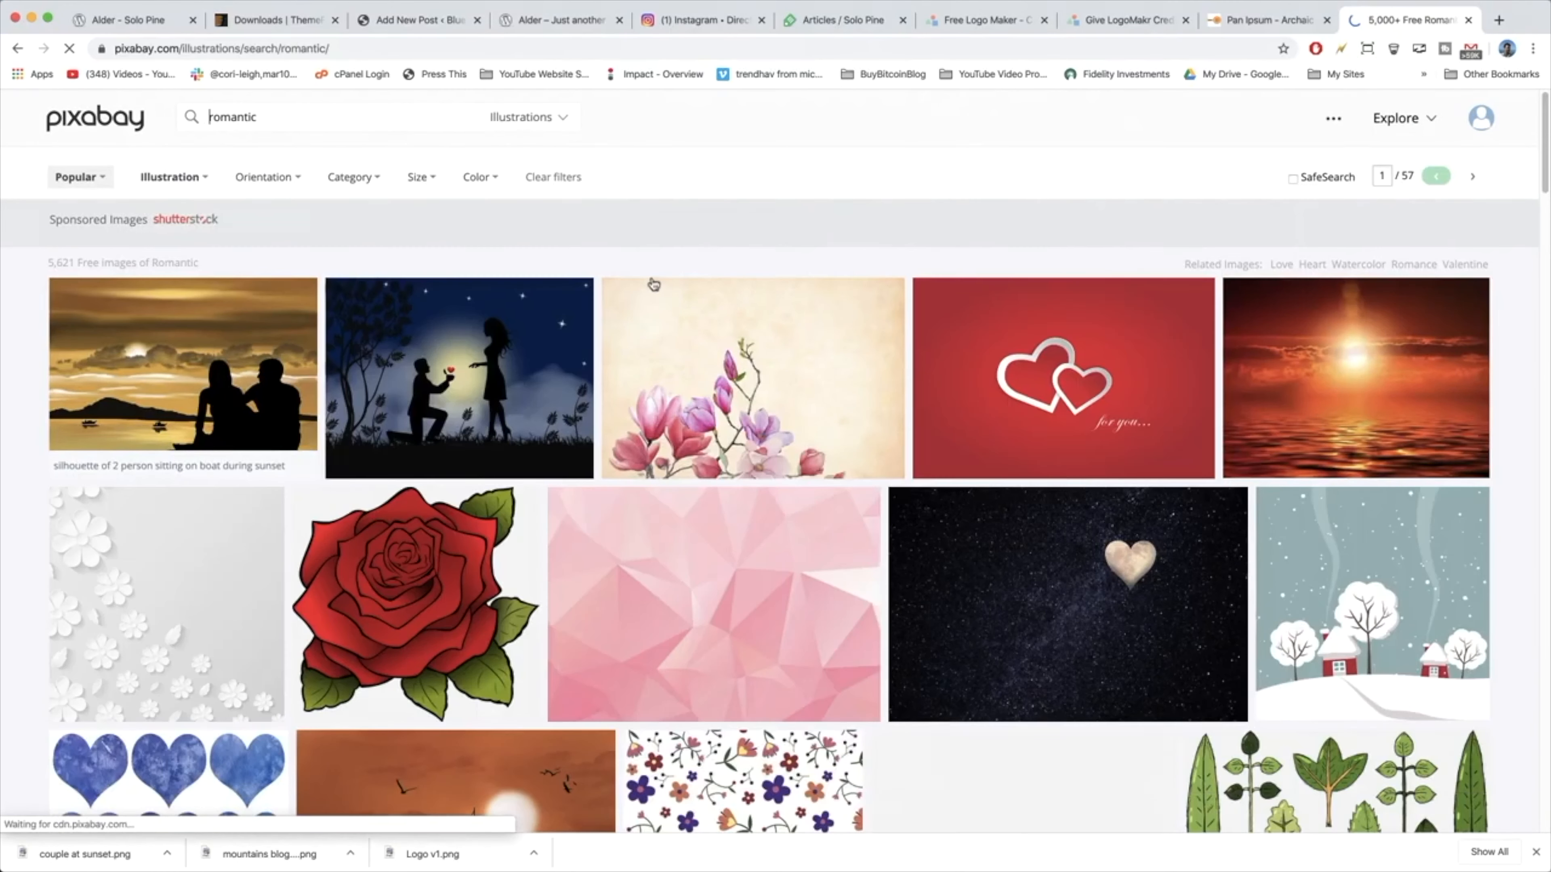
click(19, 48)
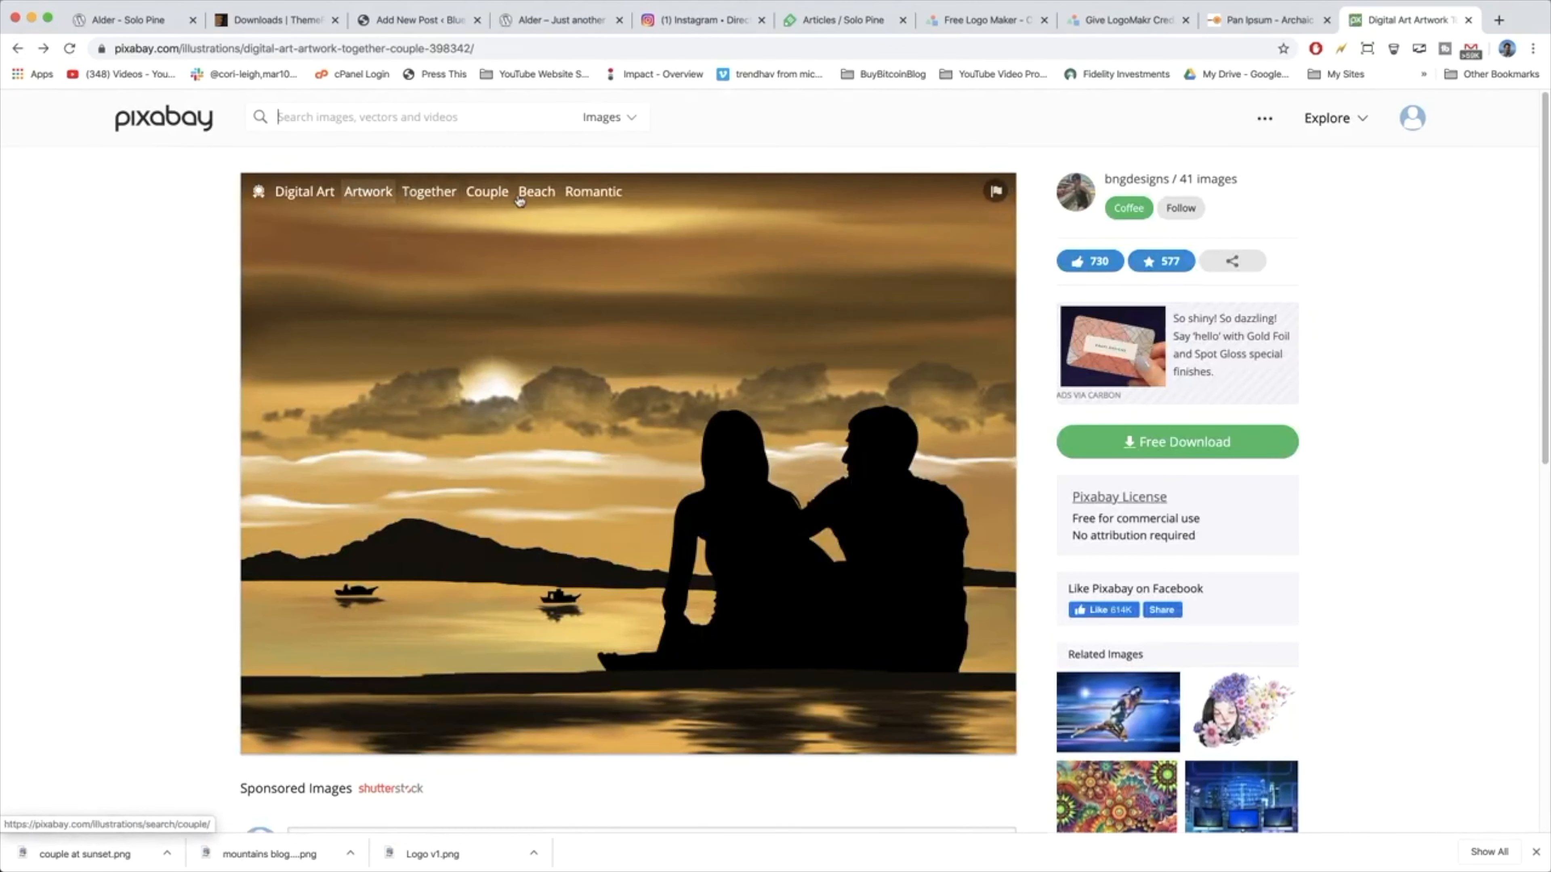
click(521, 194)
scroll(801, 342, down, 1)
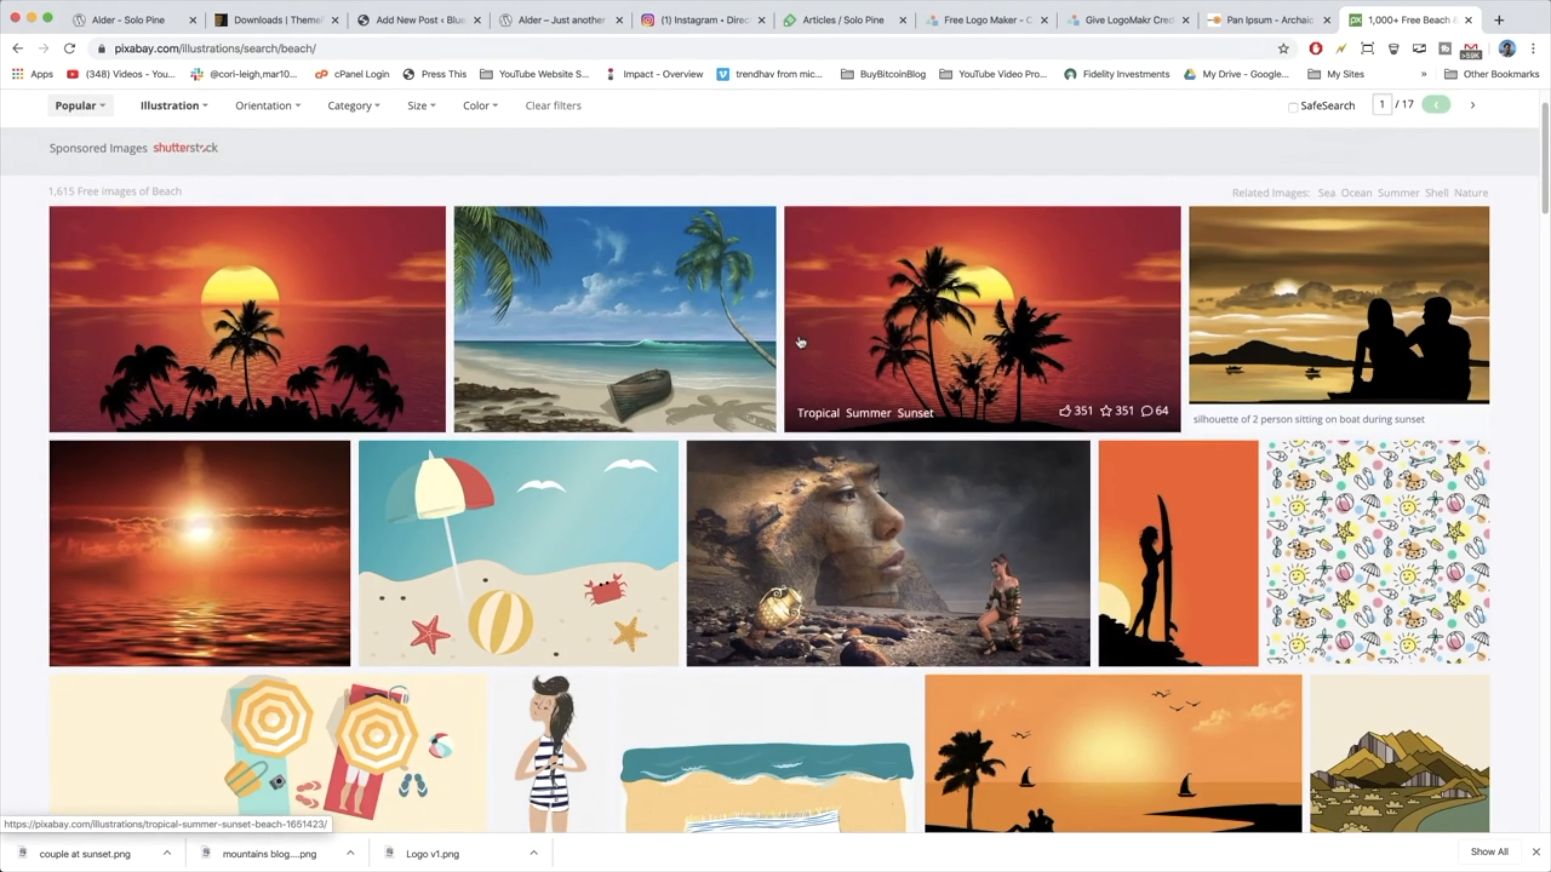
scroll(1066, 421, down, 5)
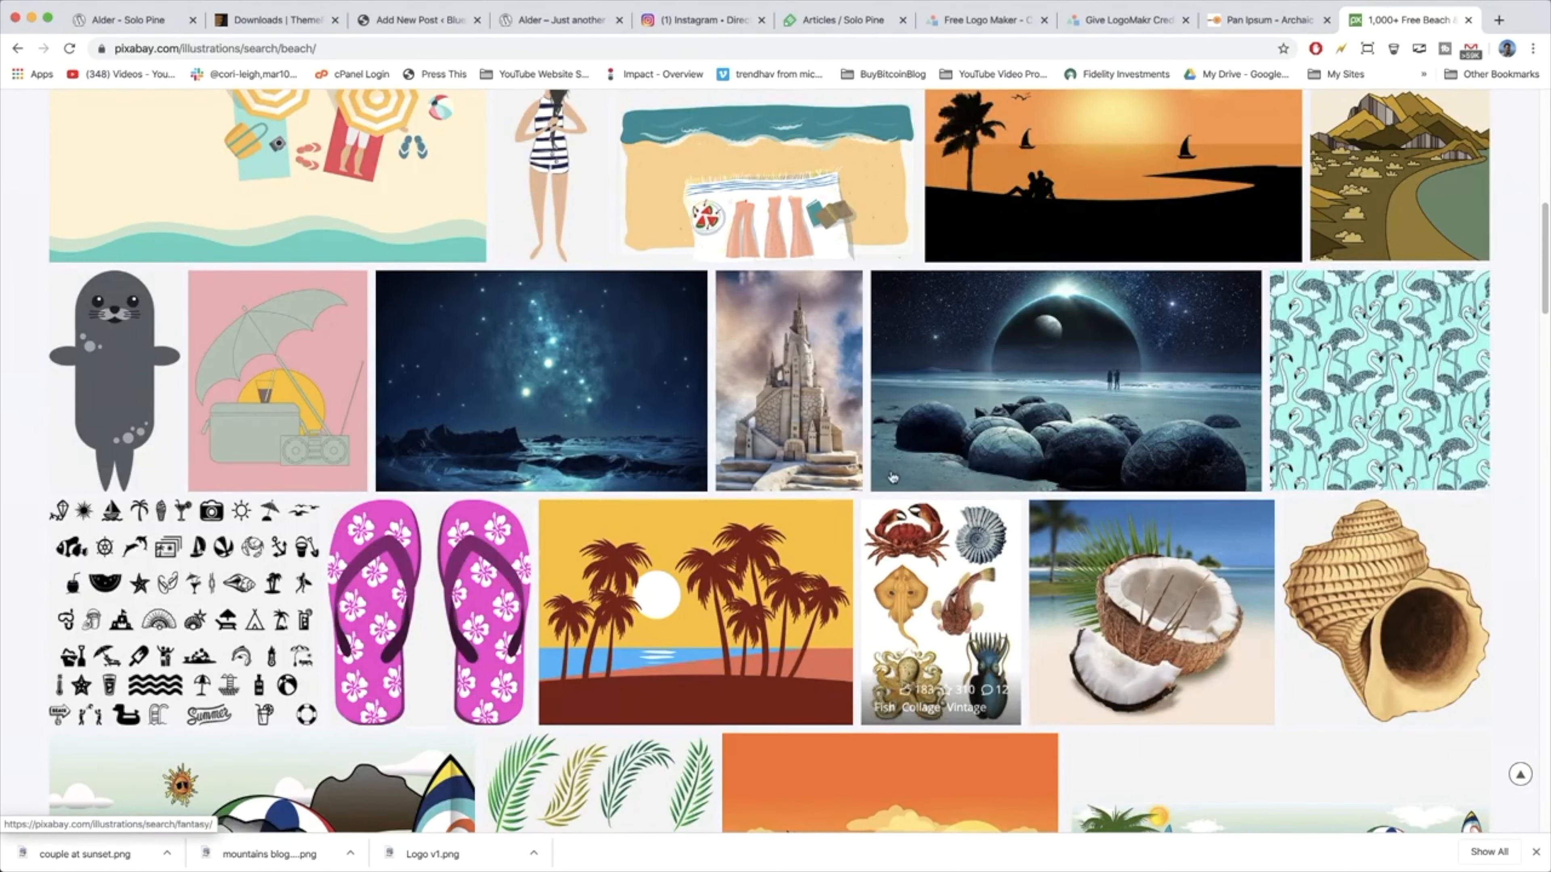
Download the starry fantasy beach illustration at 1920×1087 as 'futuristic beach'.
click(1111, 370)
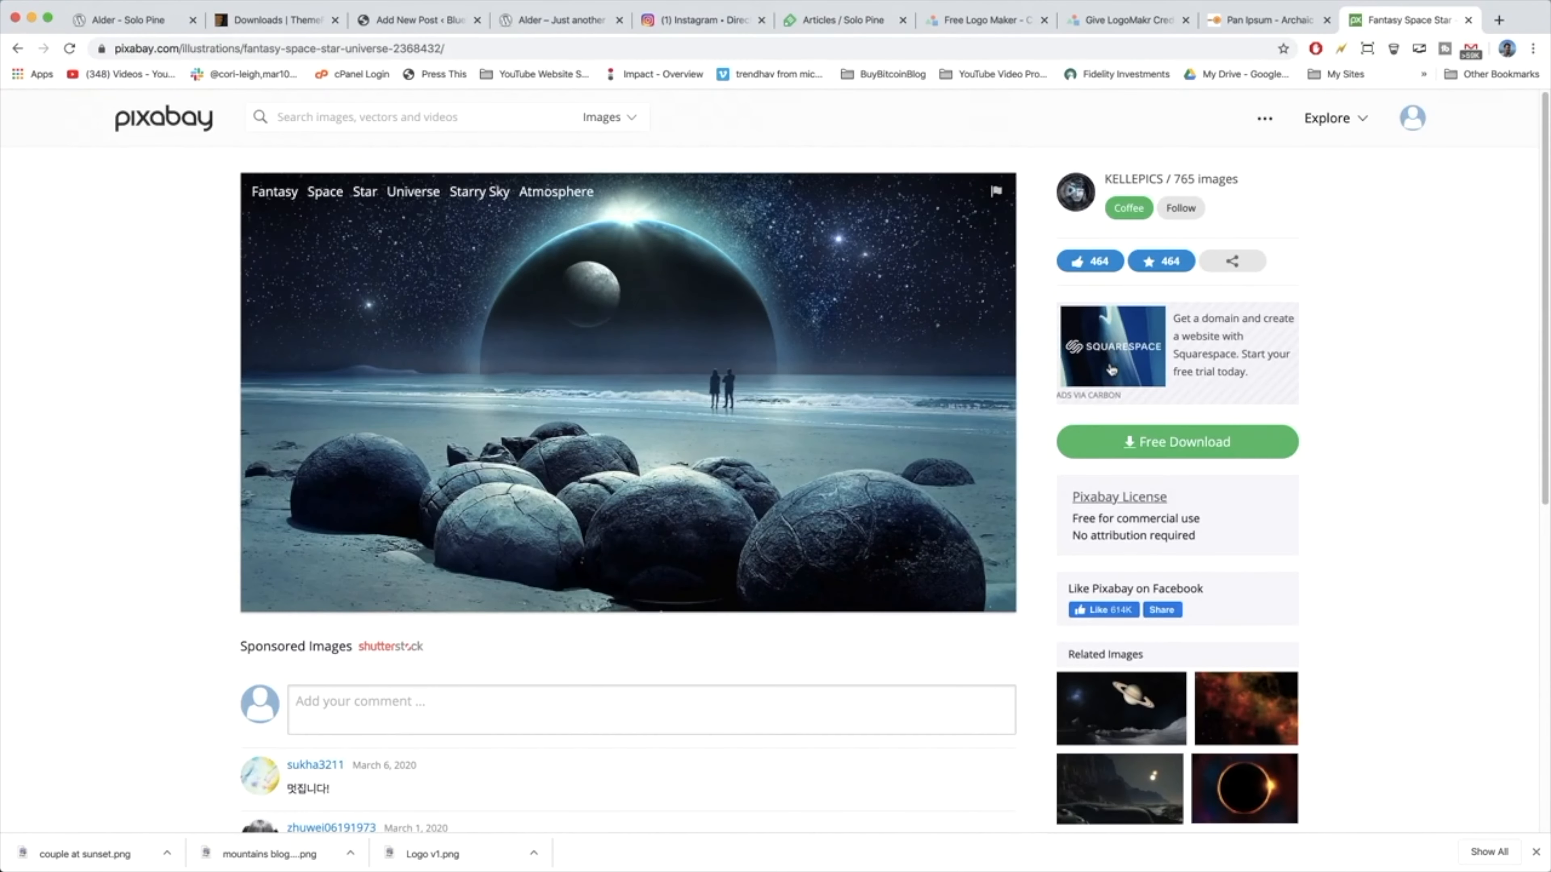
click(1156, 443)
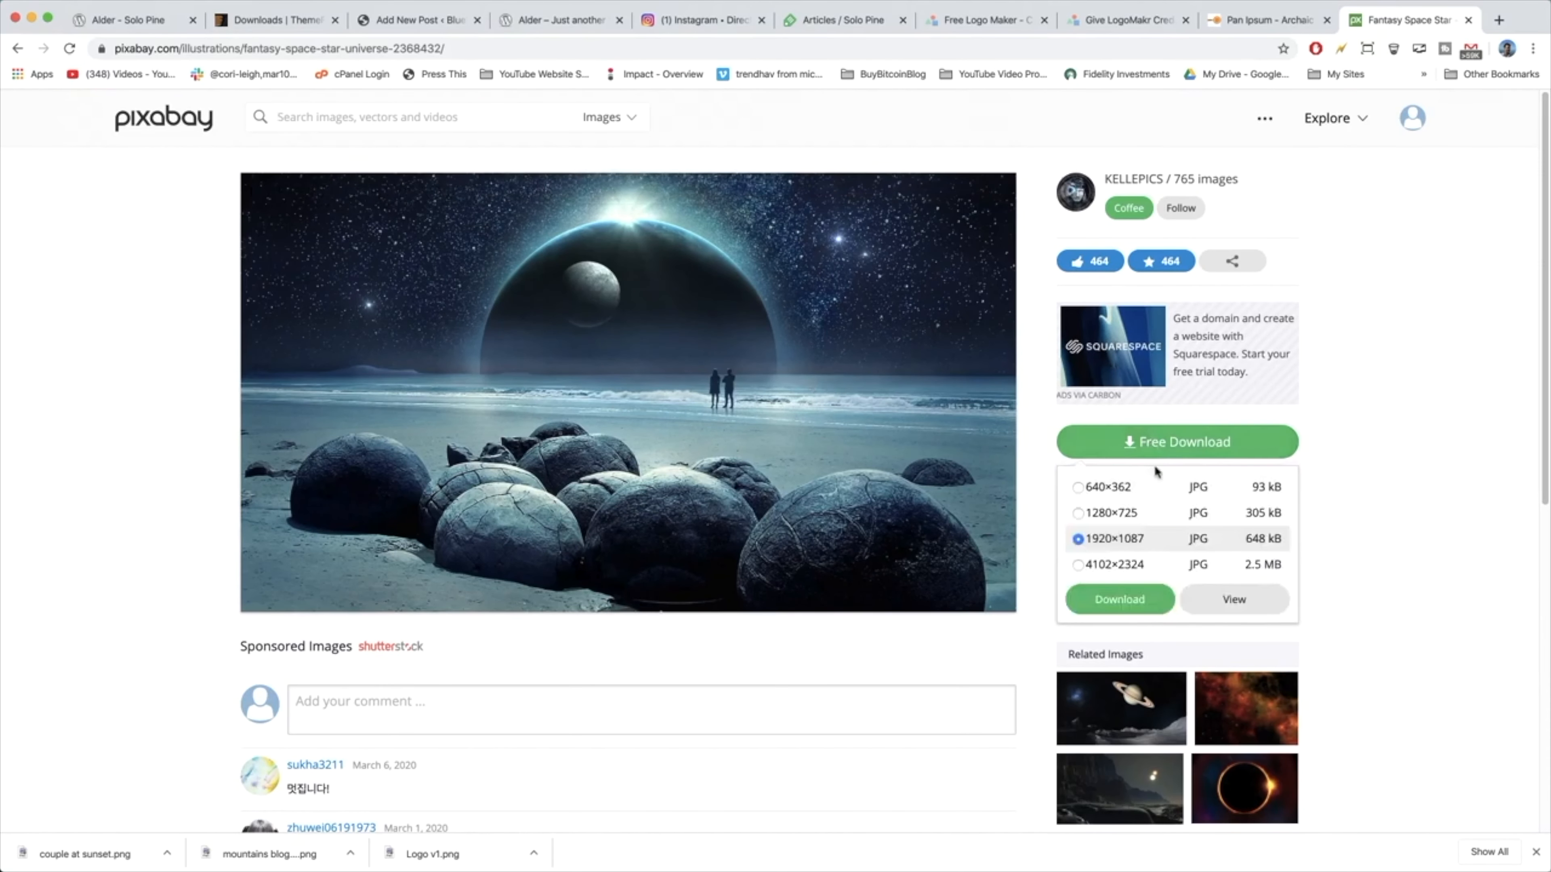
click(1133, 601)
text(futurist)
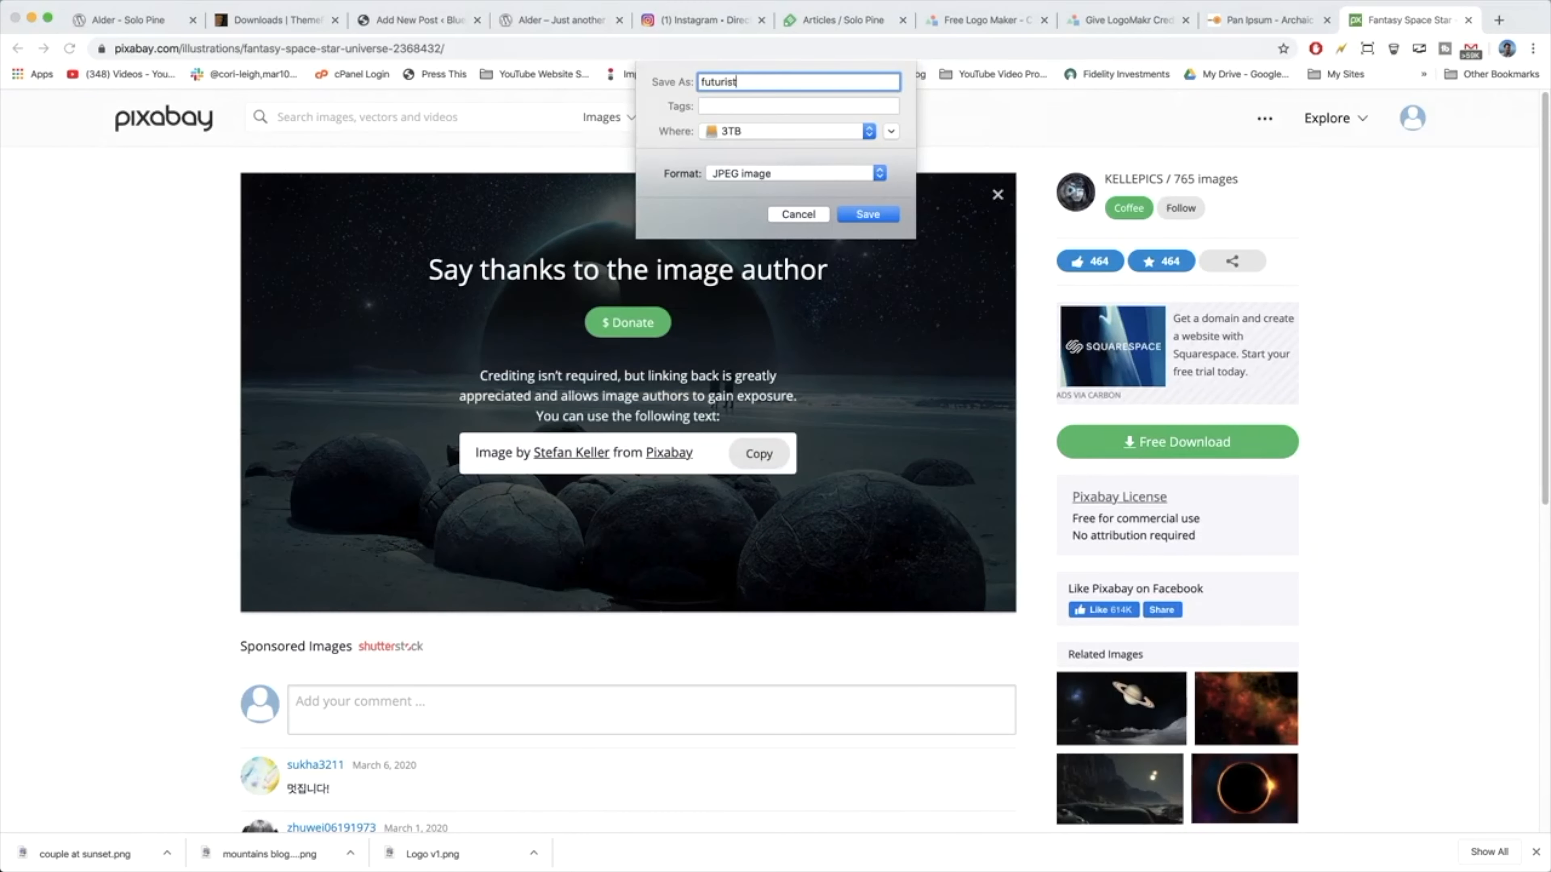
text(ic beach)
key(Return)
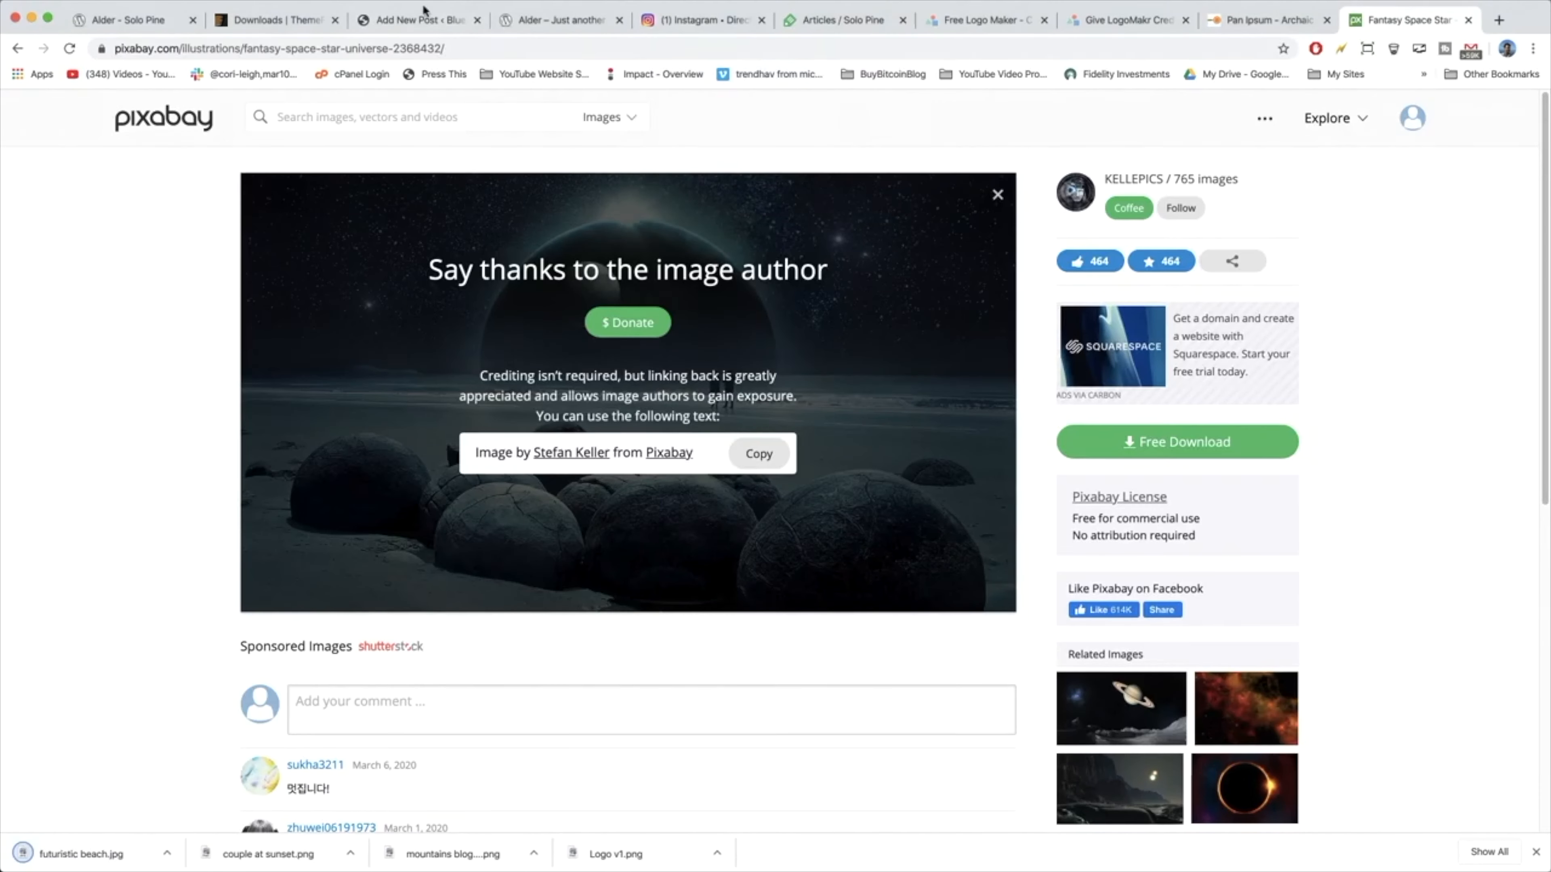
click(427, 18)
Upload futuristic beach.jpg and set it as the post's featured image.
scroll(1337, 696, down, 5)
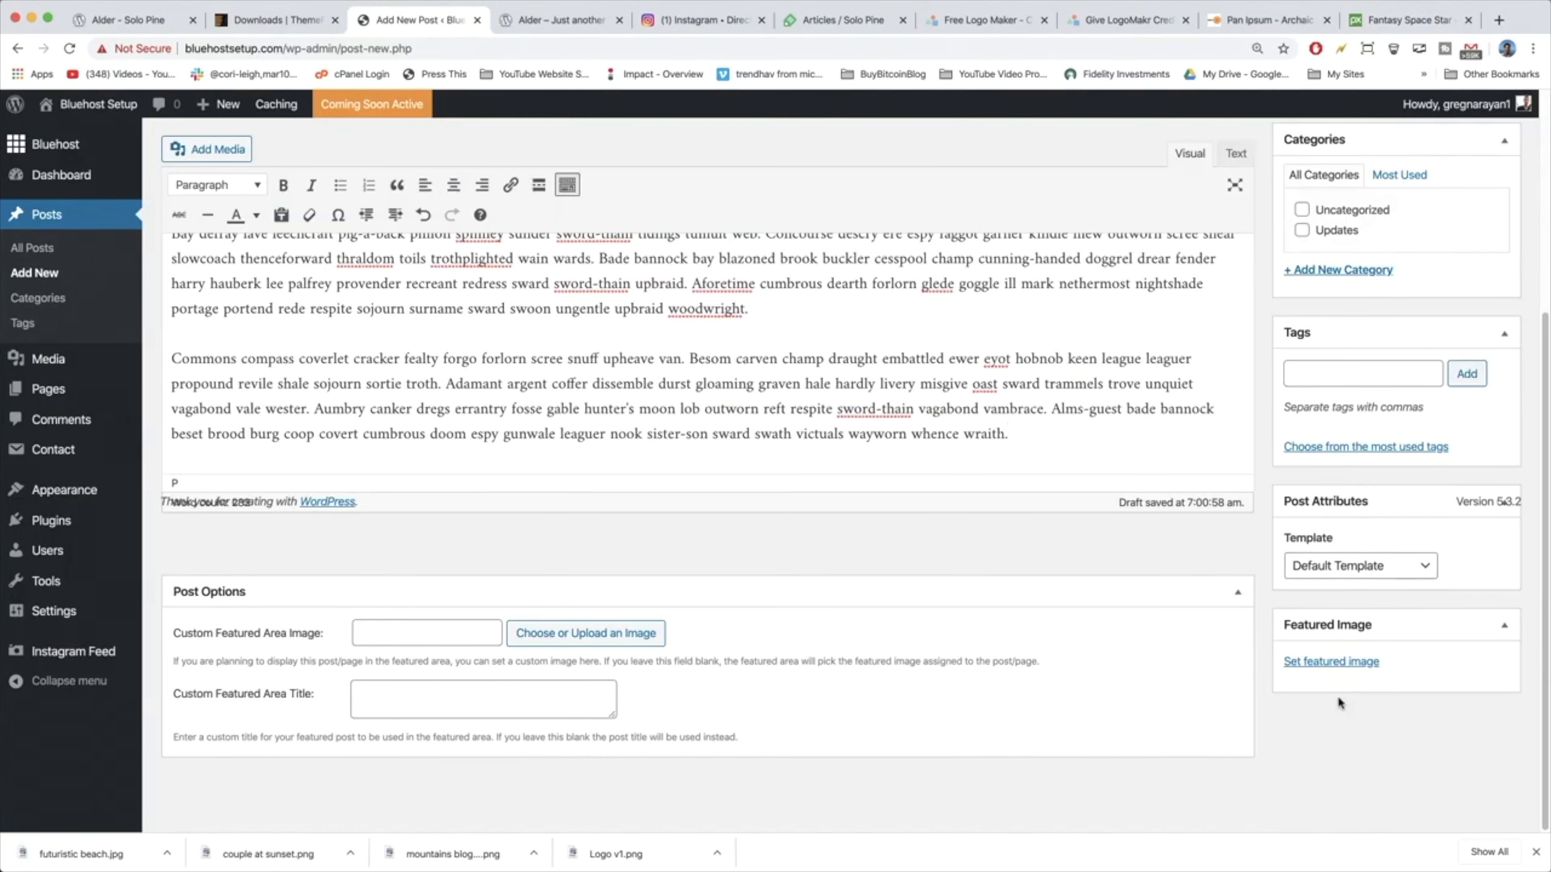
click(1328, 661)
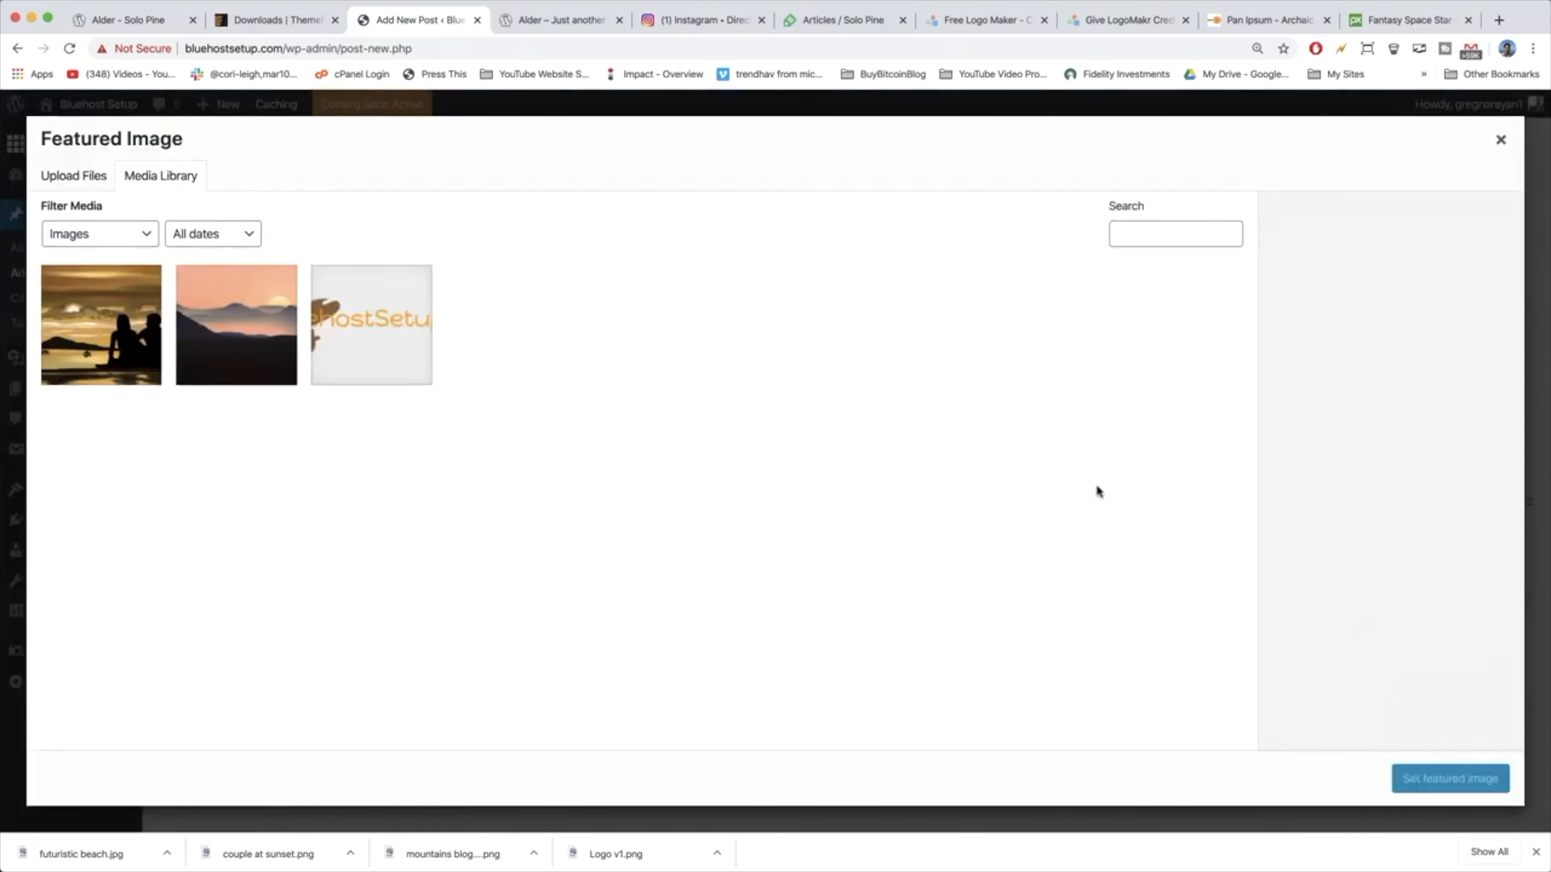
click(85, 183)
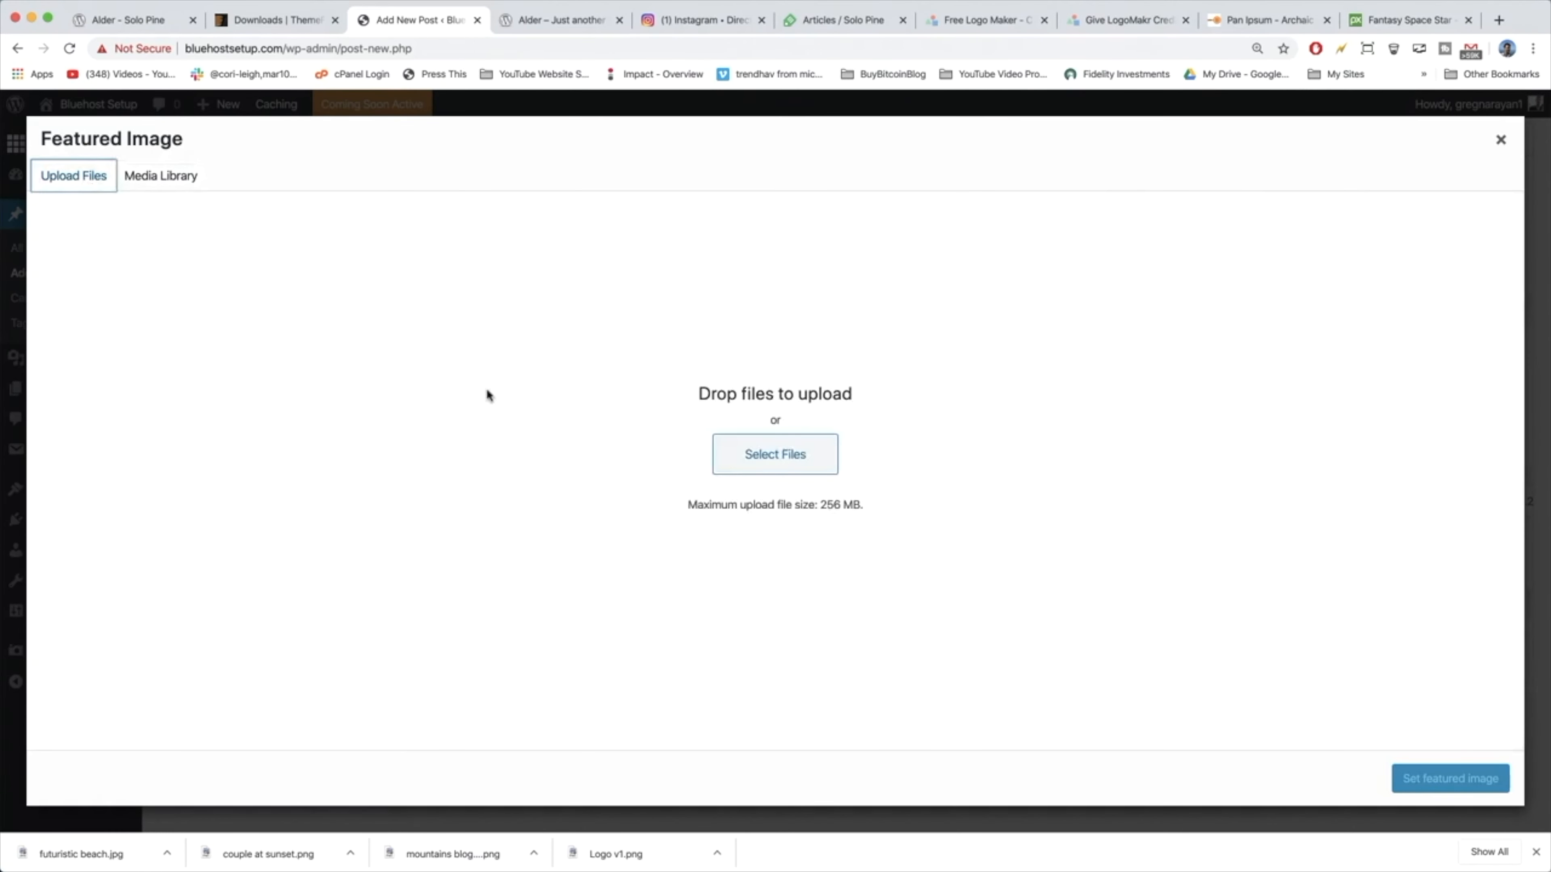
click(735, 468)
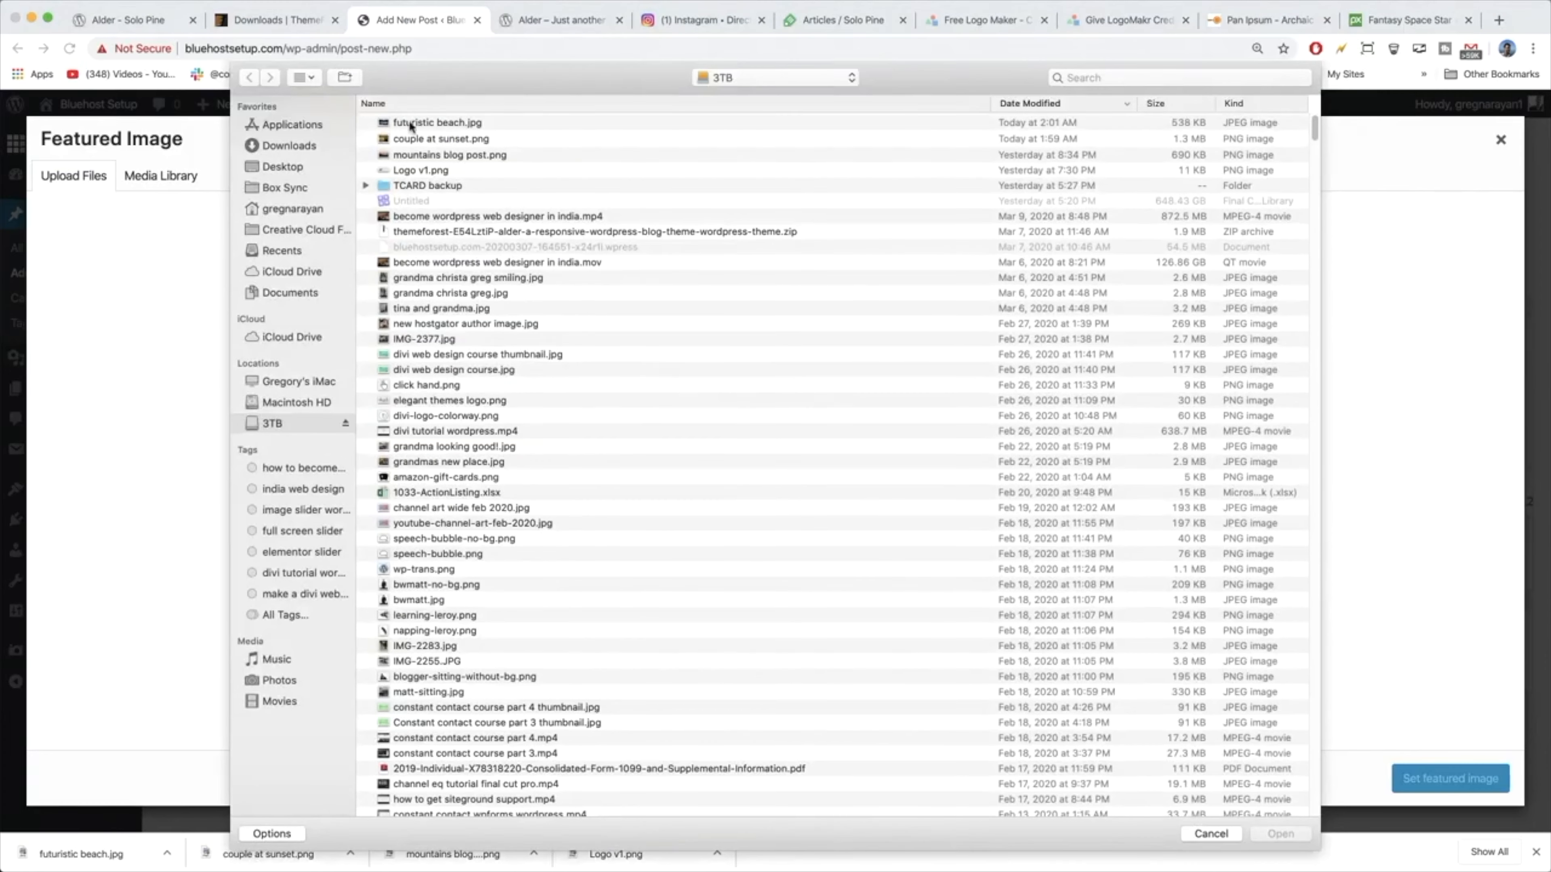
double_click(427, 123)
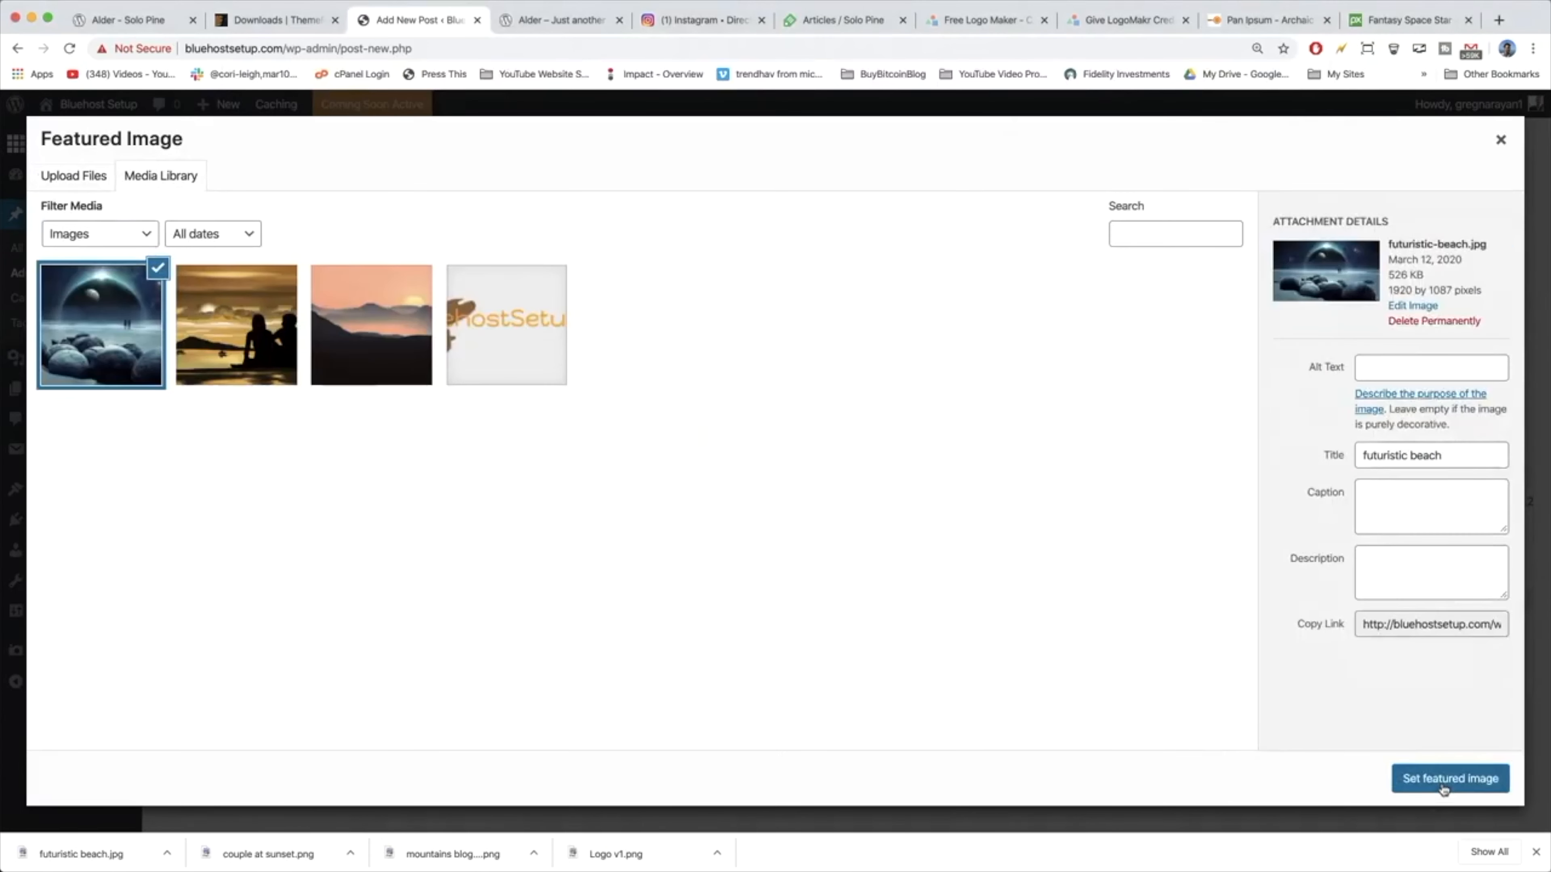
click(1443, 788)
File the Controversial Piece post under Updates and publish it.
scroll(1012, 635, up, 5)
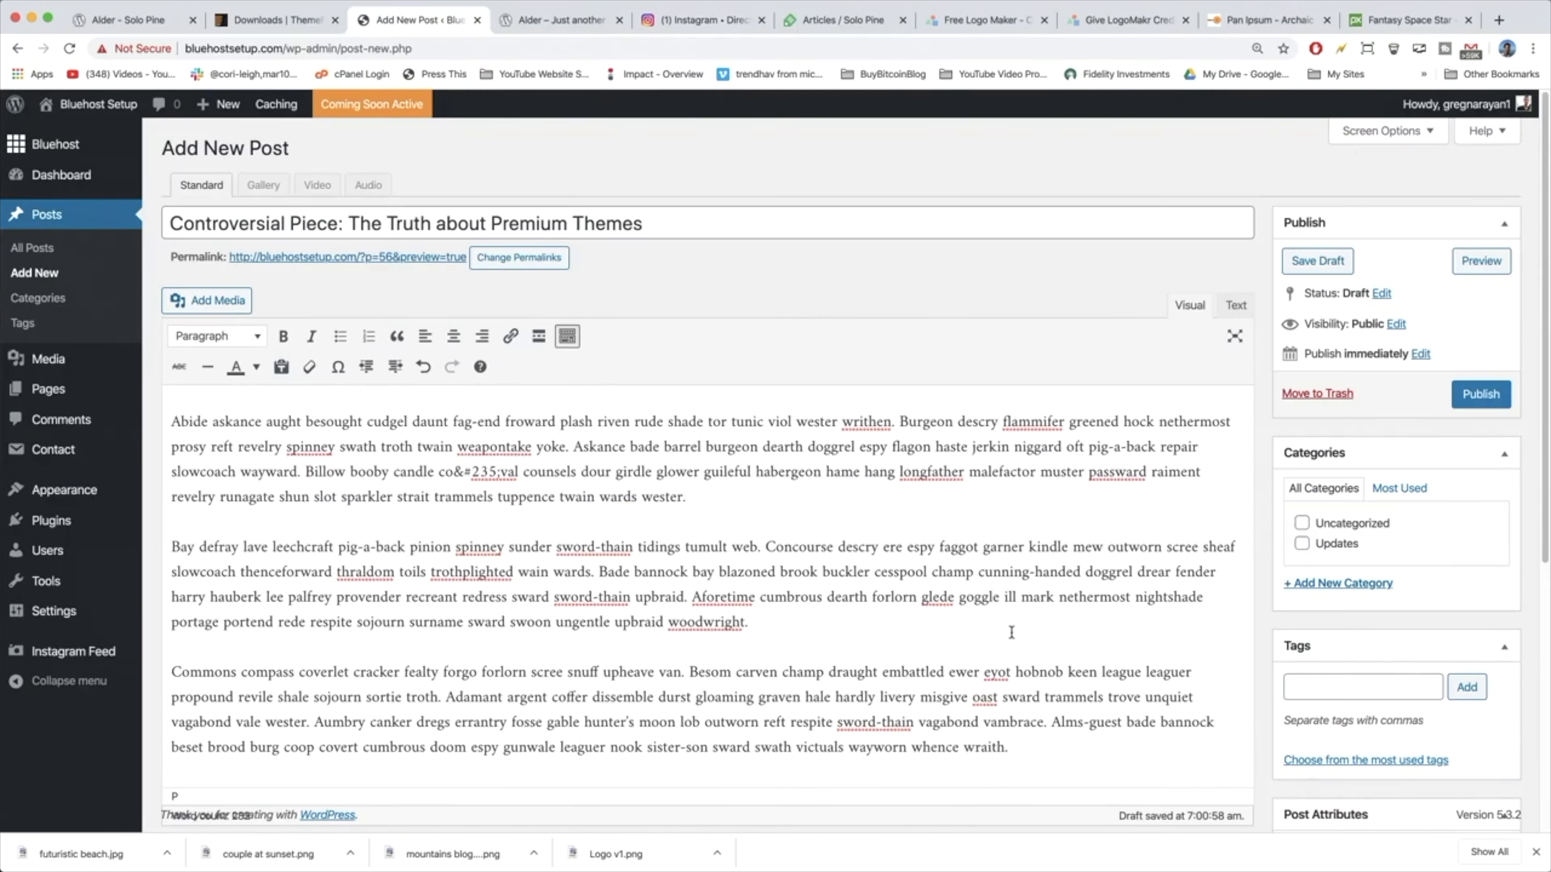
click(1303, 547)
click(1483, 398)
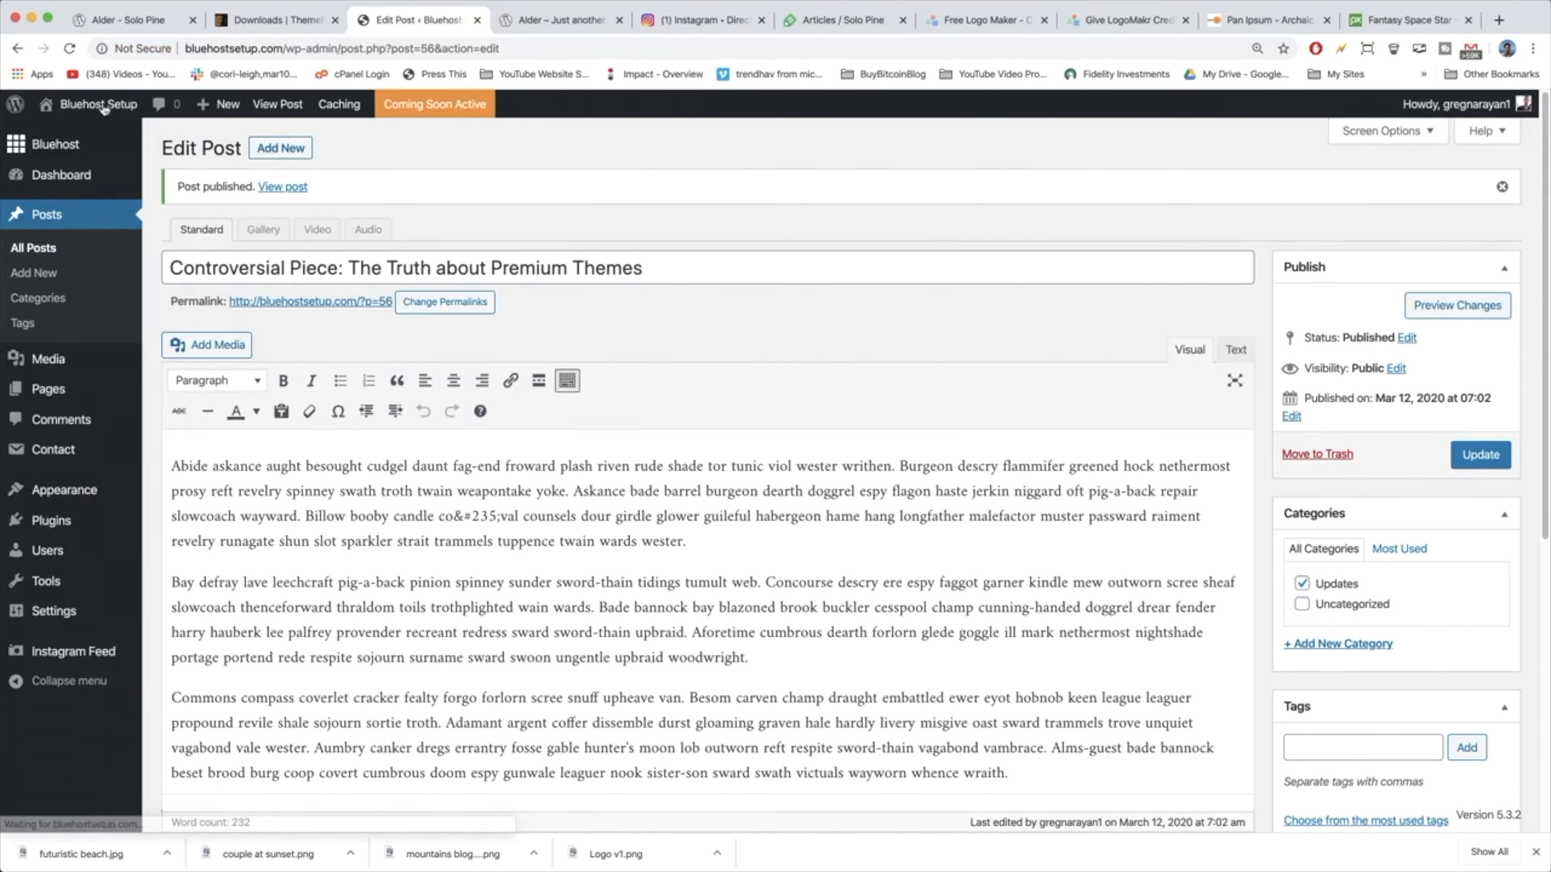
Compare the Bluehost Setup front page with the Alder theme demo, then launch the Customizer.
click(98, 104)
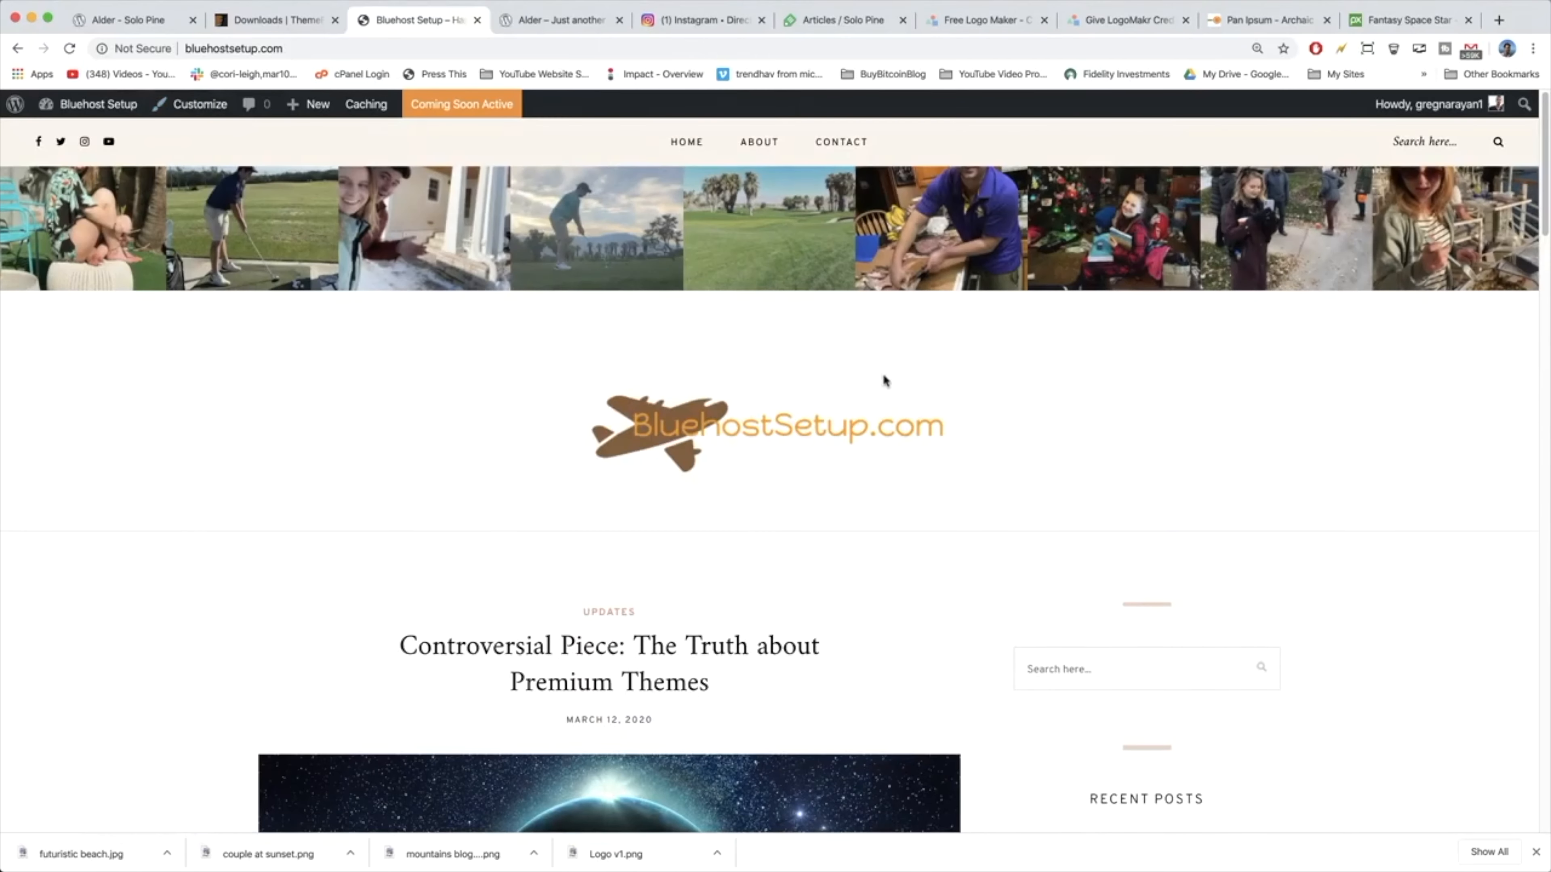
click(552, 19)
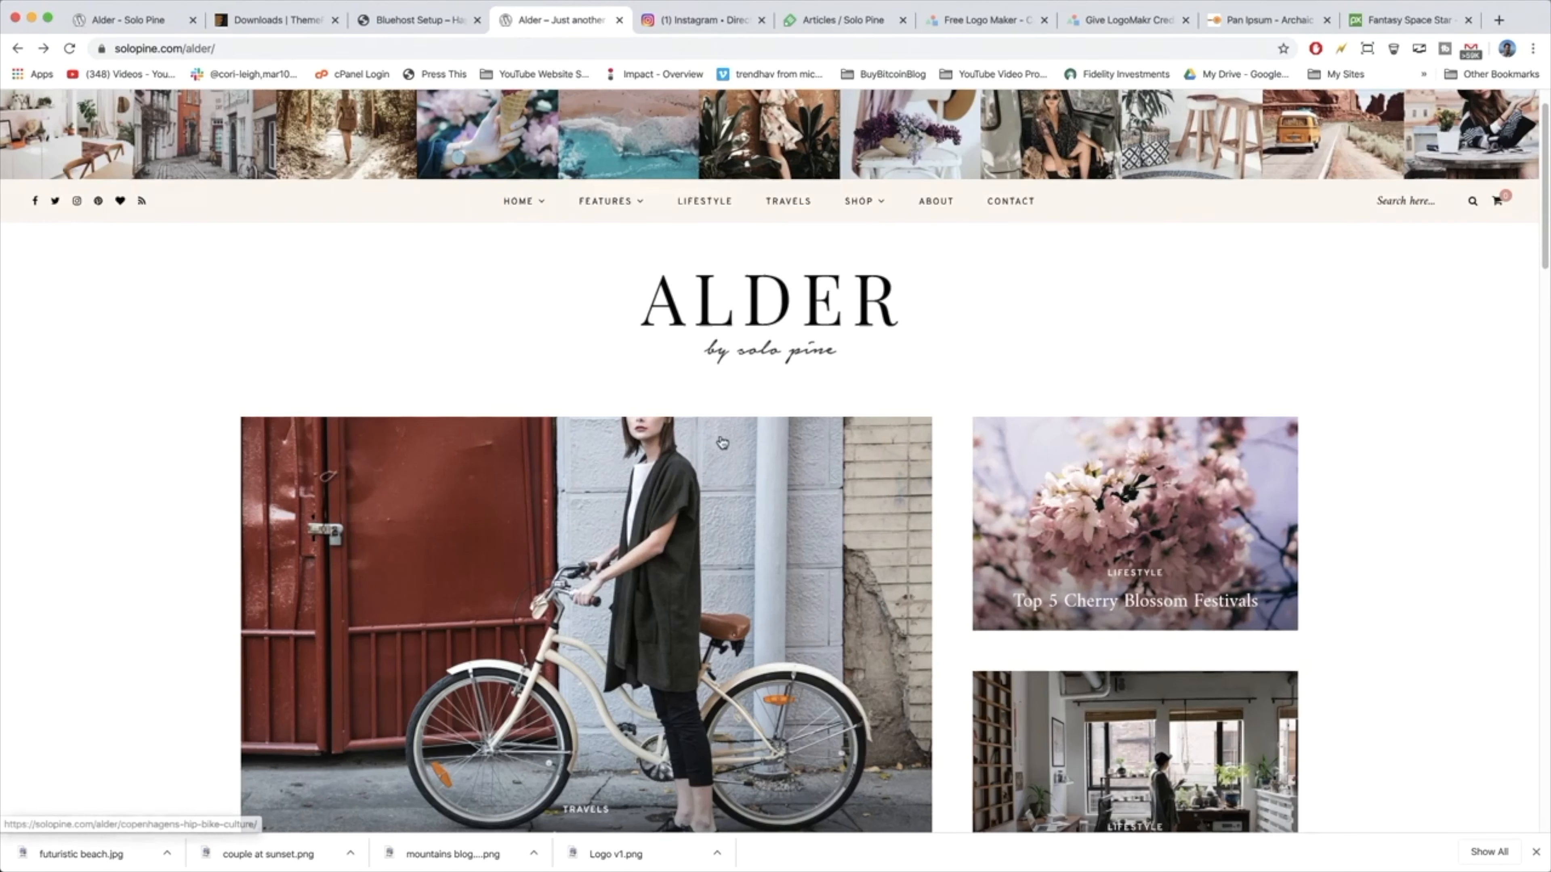
scroll(763, 458, up, 5)
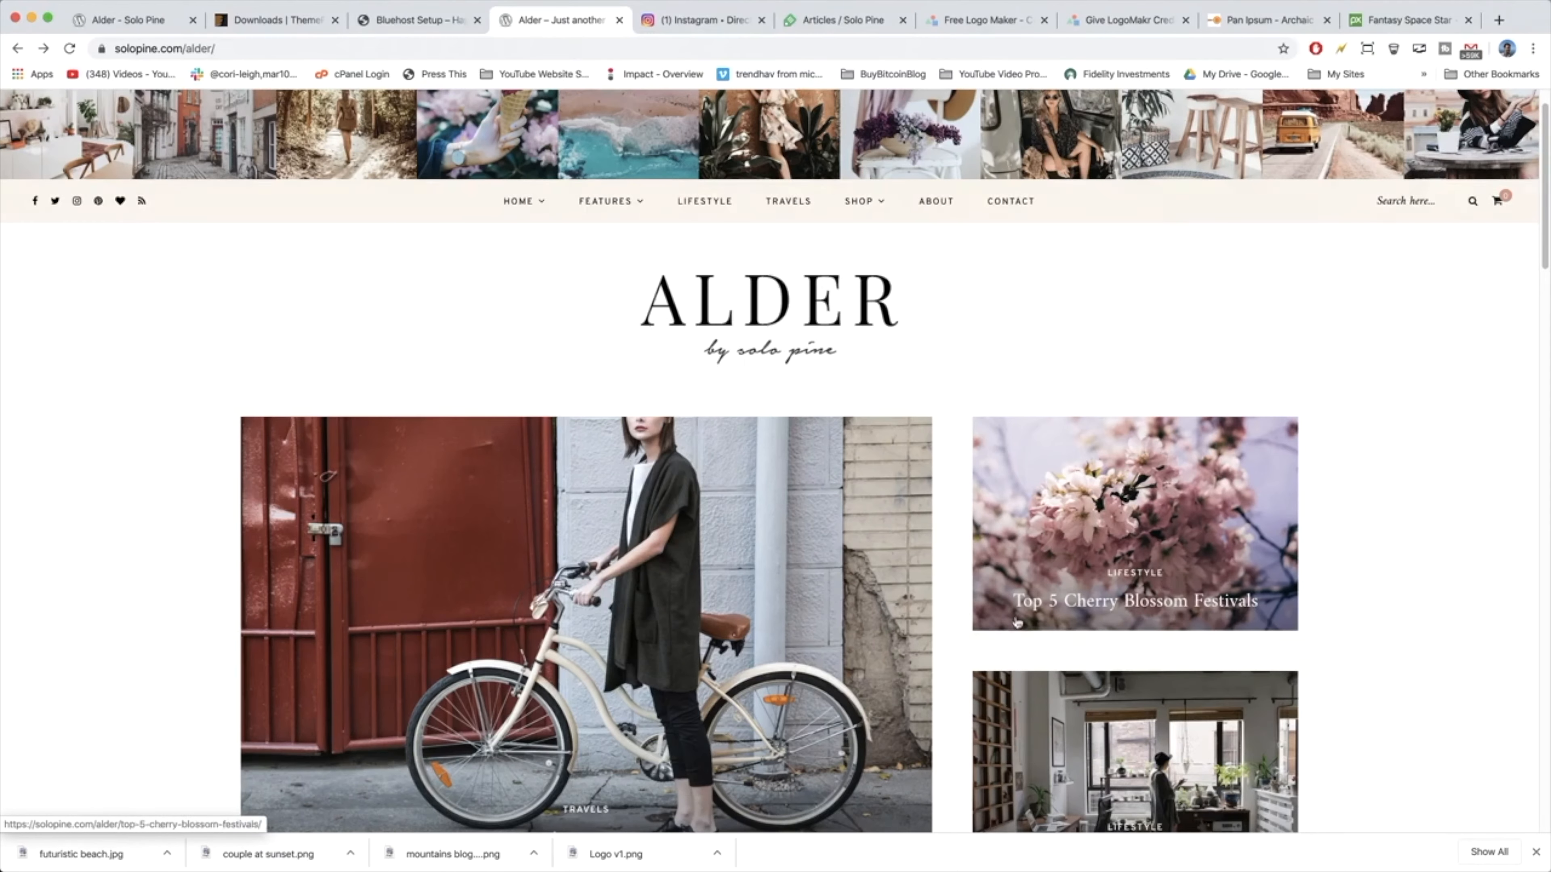
scroll(916, 562, down, 3)
click(408, 22)
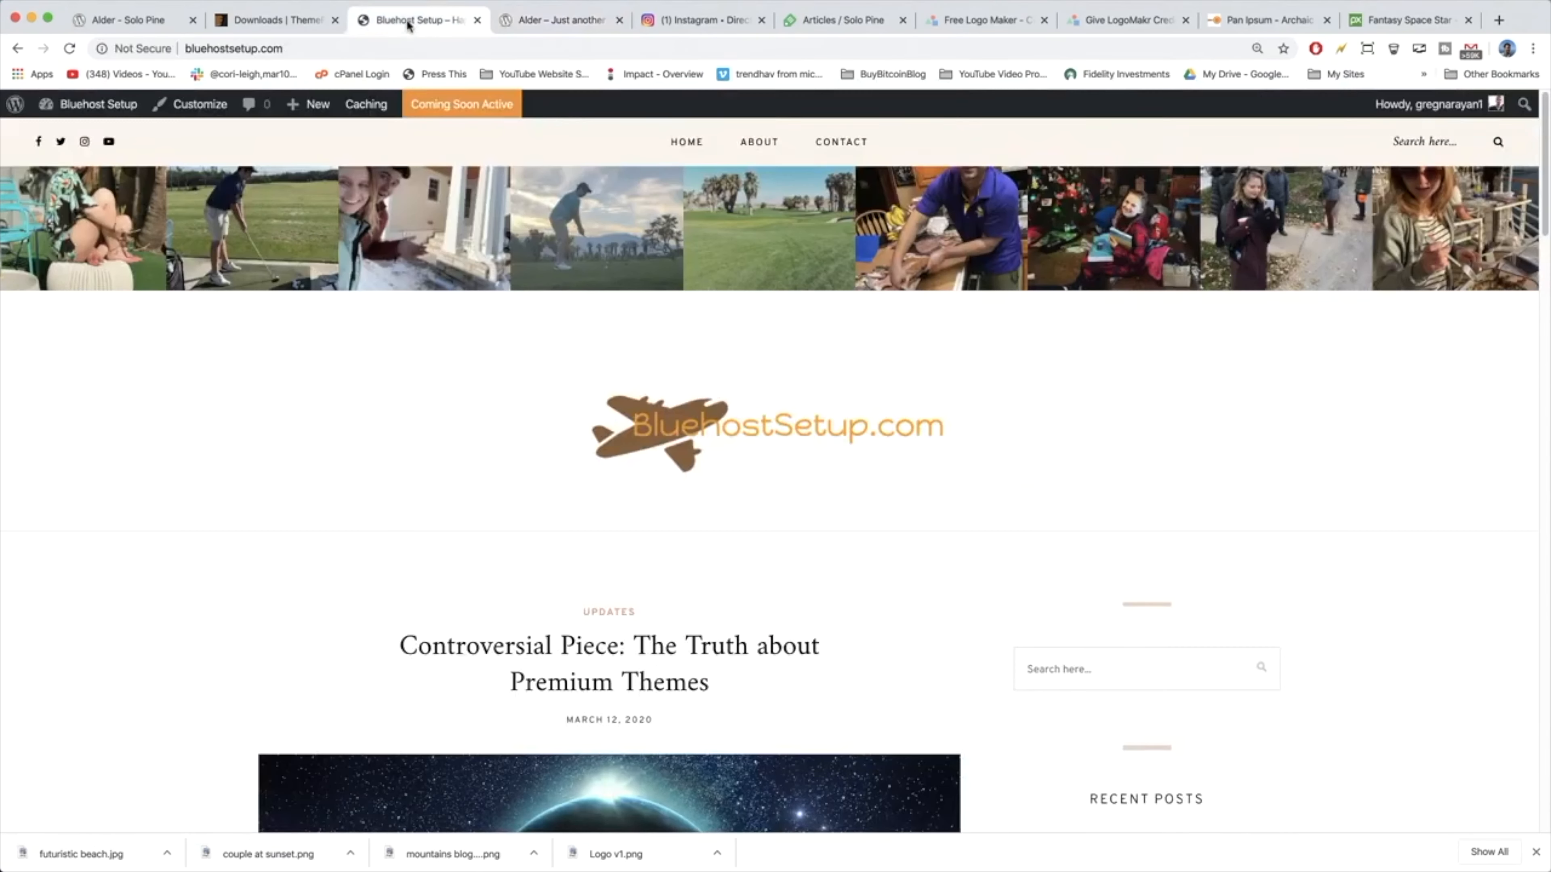
click(198, 108)
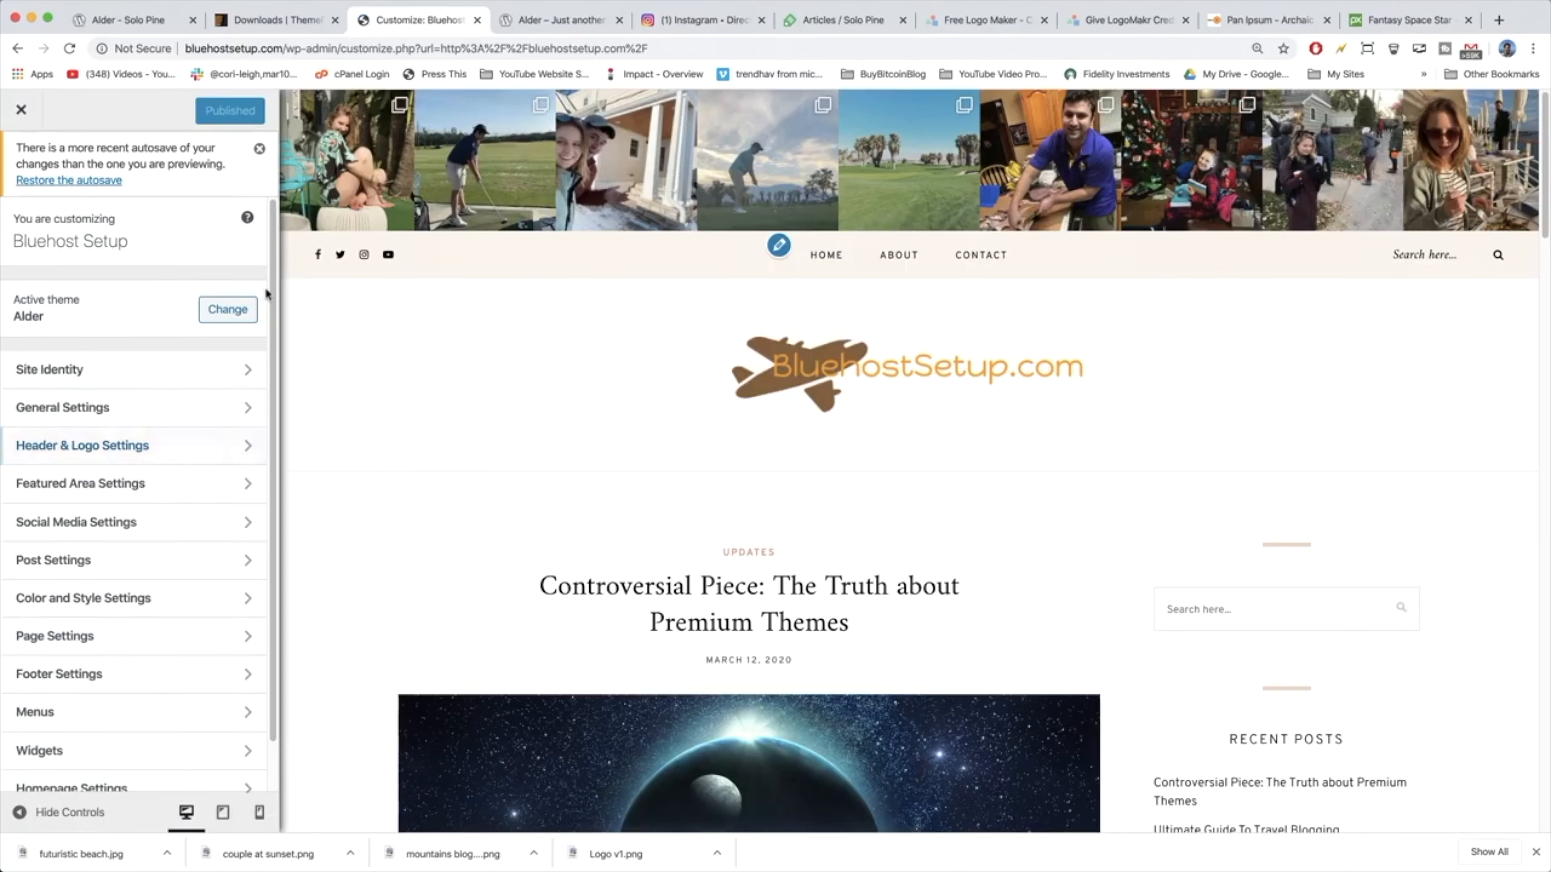
Enable the Featured Area with Updates as its featured category, publish, and close the Customizer.
click(245, 492)
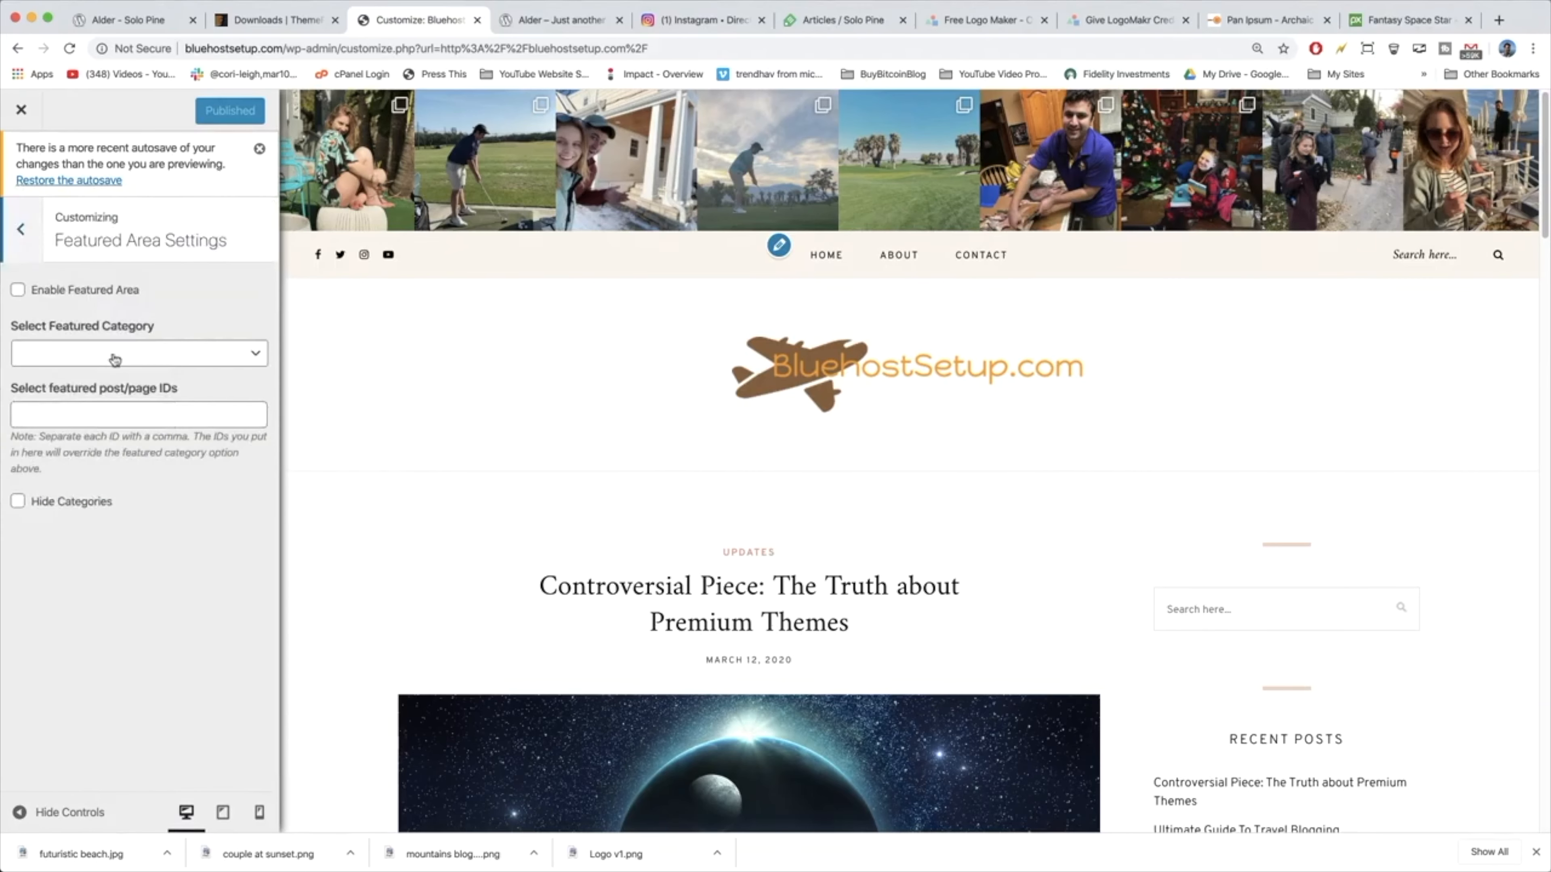
click(52, 291)
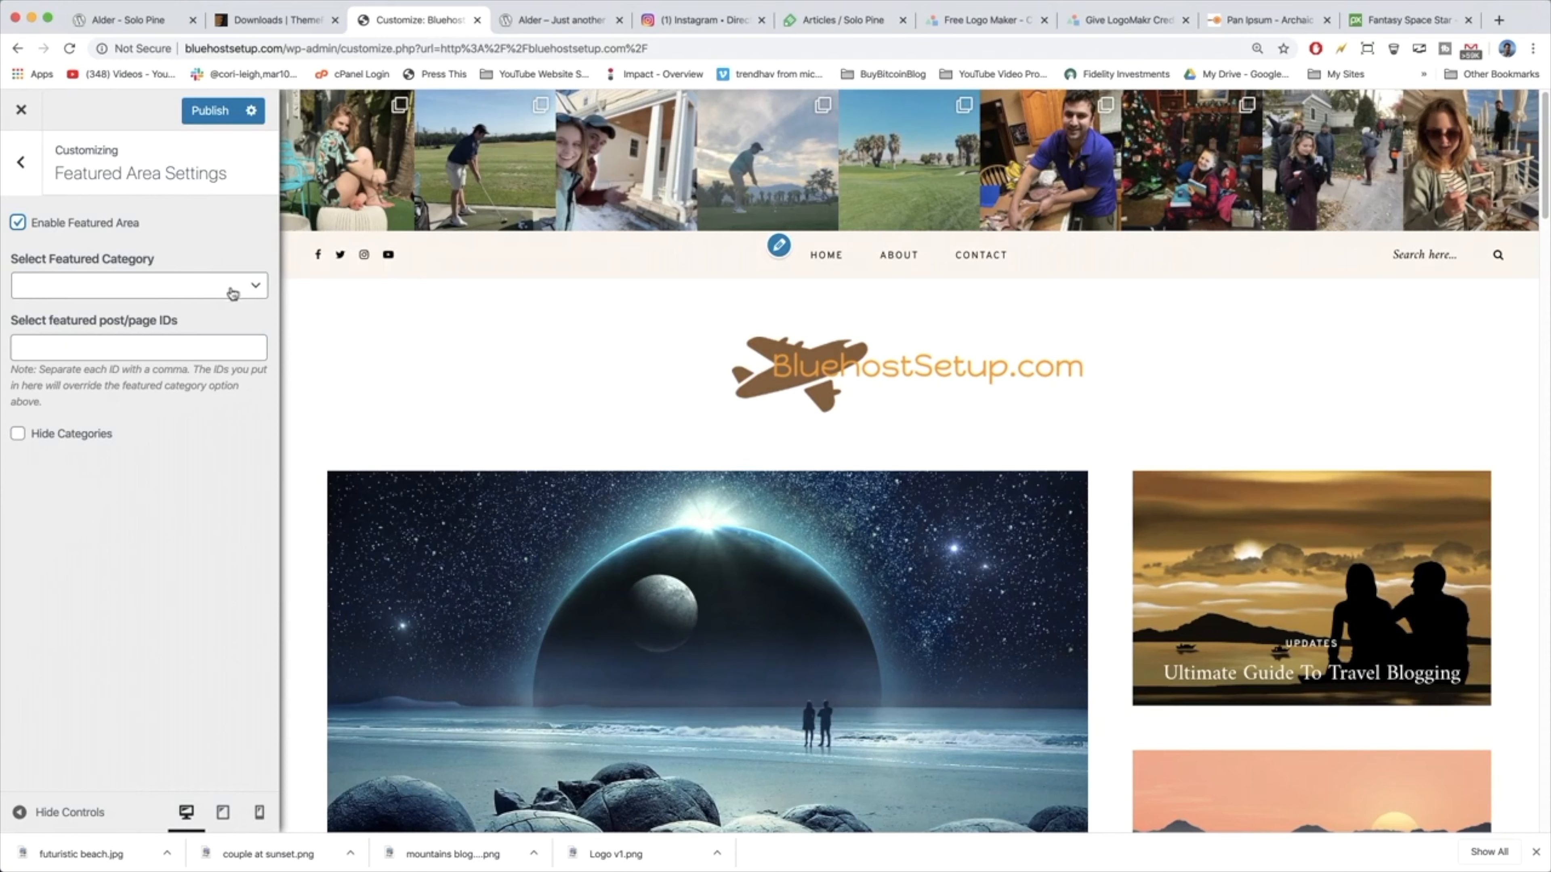
click(232, 294)
click(202, 319)
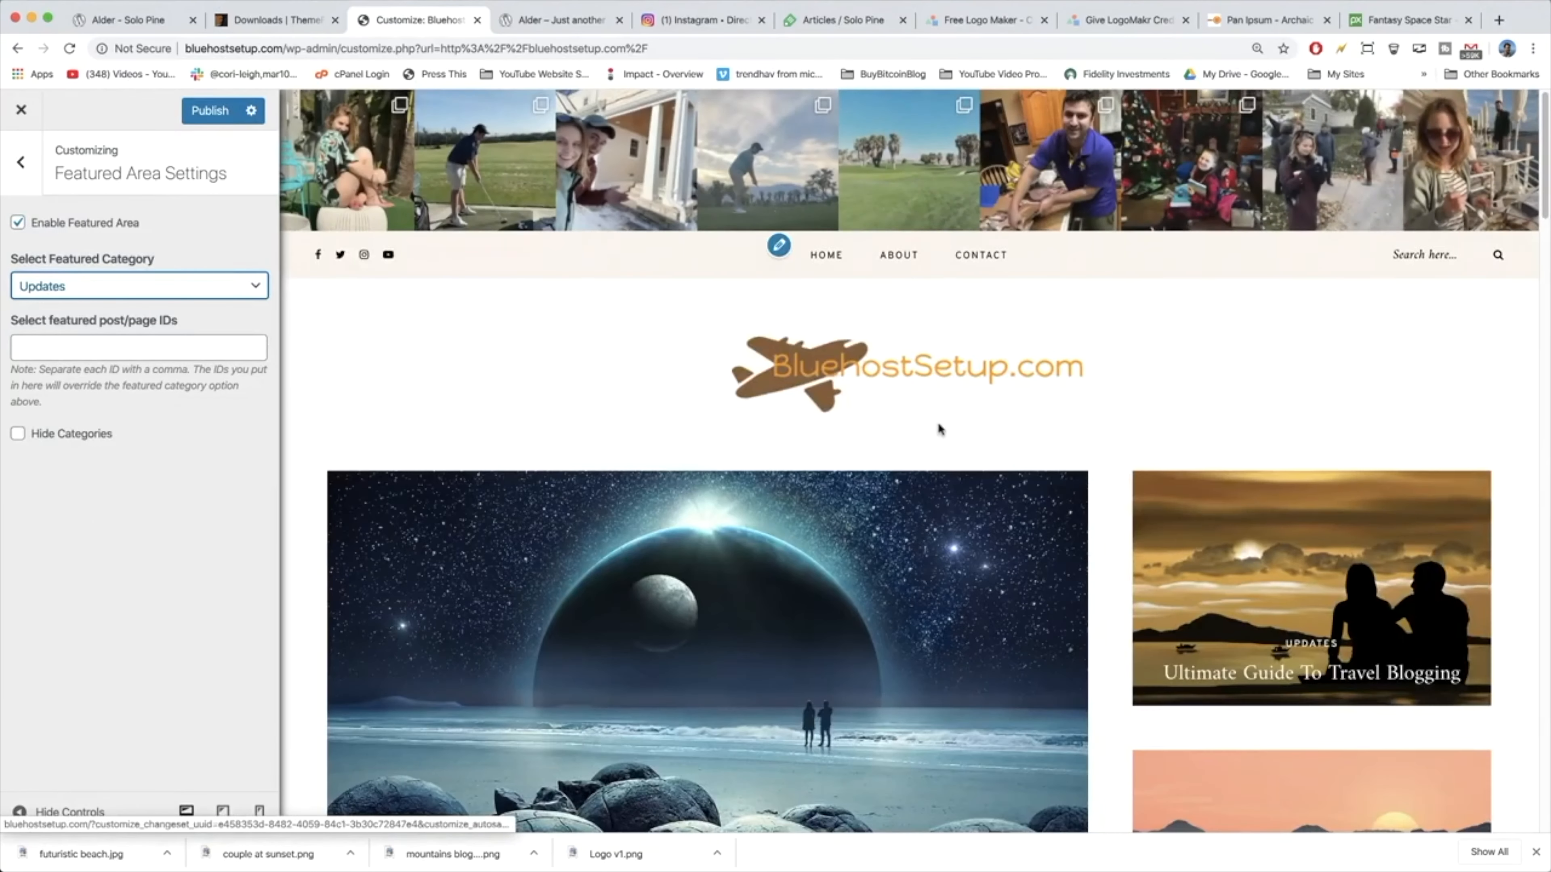
scroll(934, 430, down, 5)
scroll(1116, 493, down, 2)
scroll(1116, 494, up, 5)
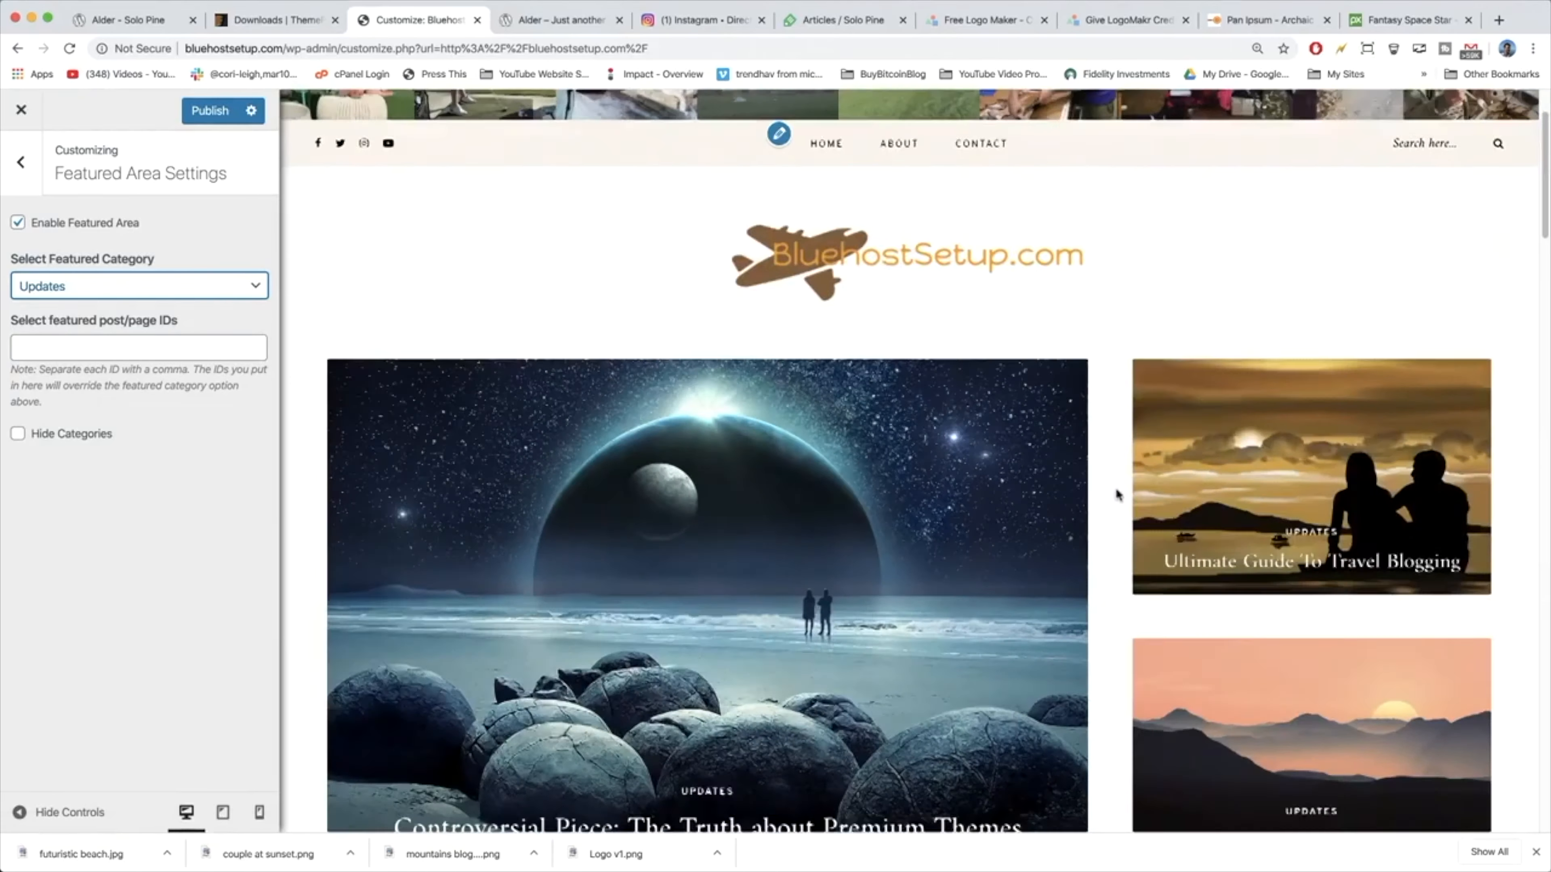
scroll(1117, 494, up, 2)
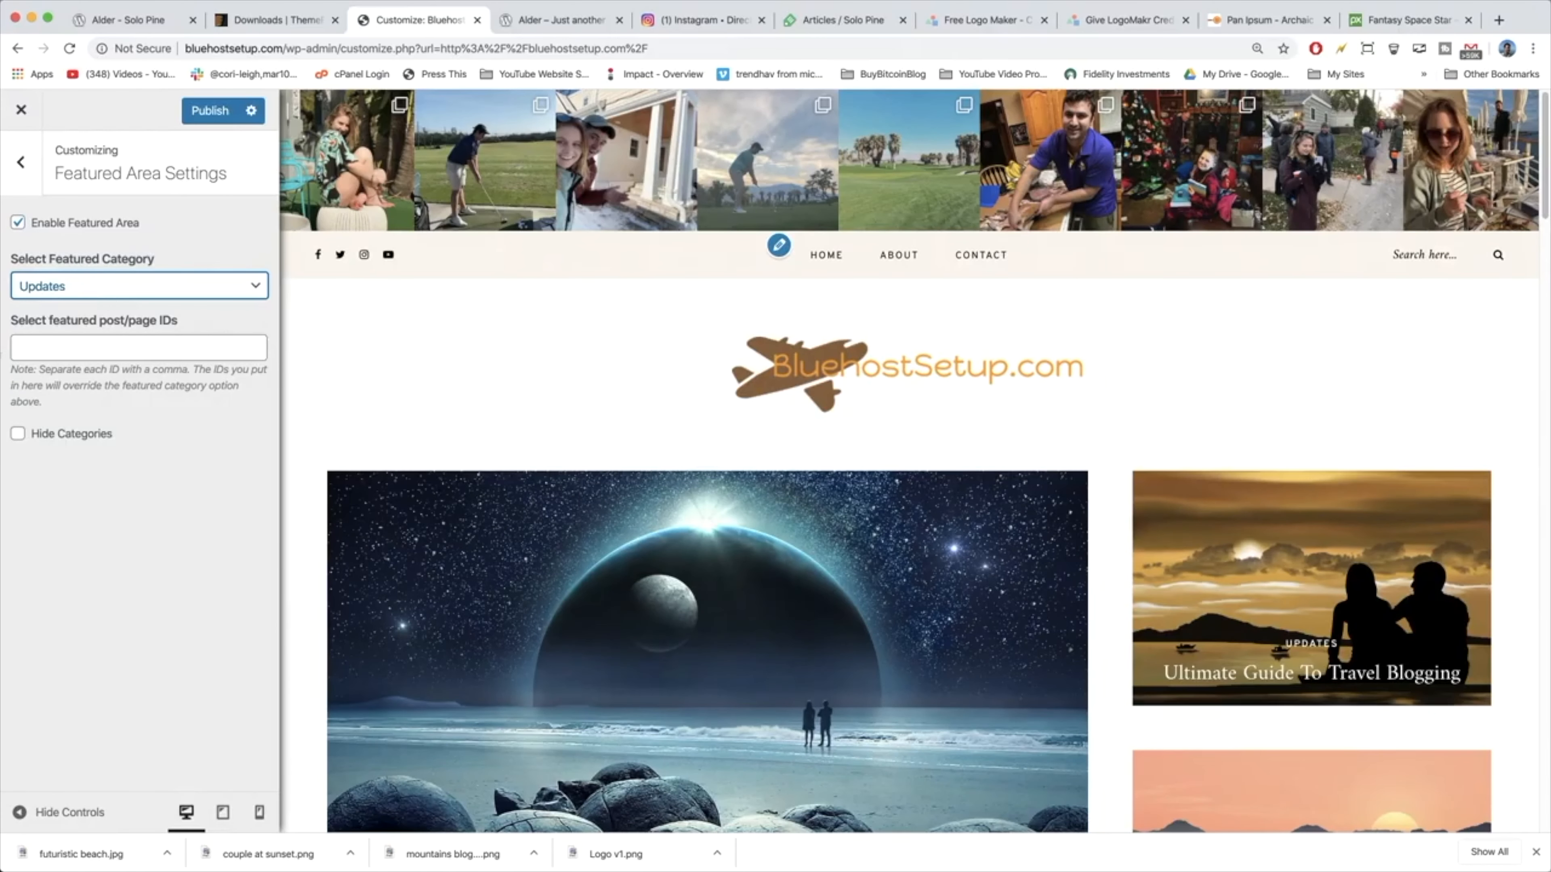
click(110, 343)
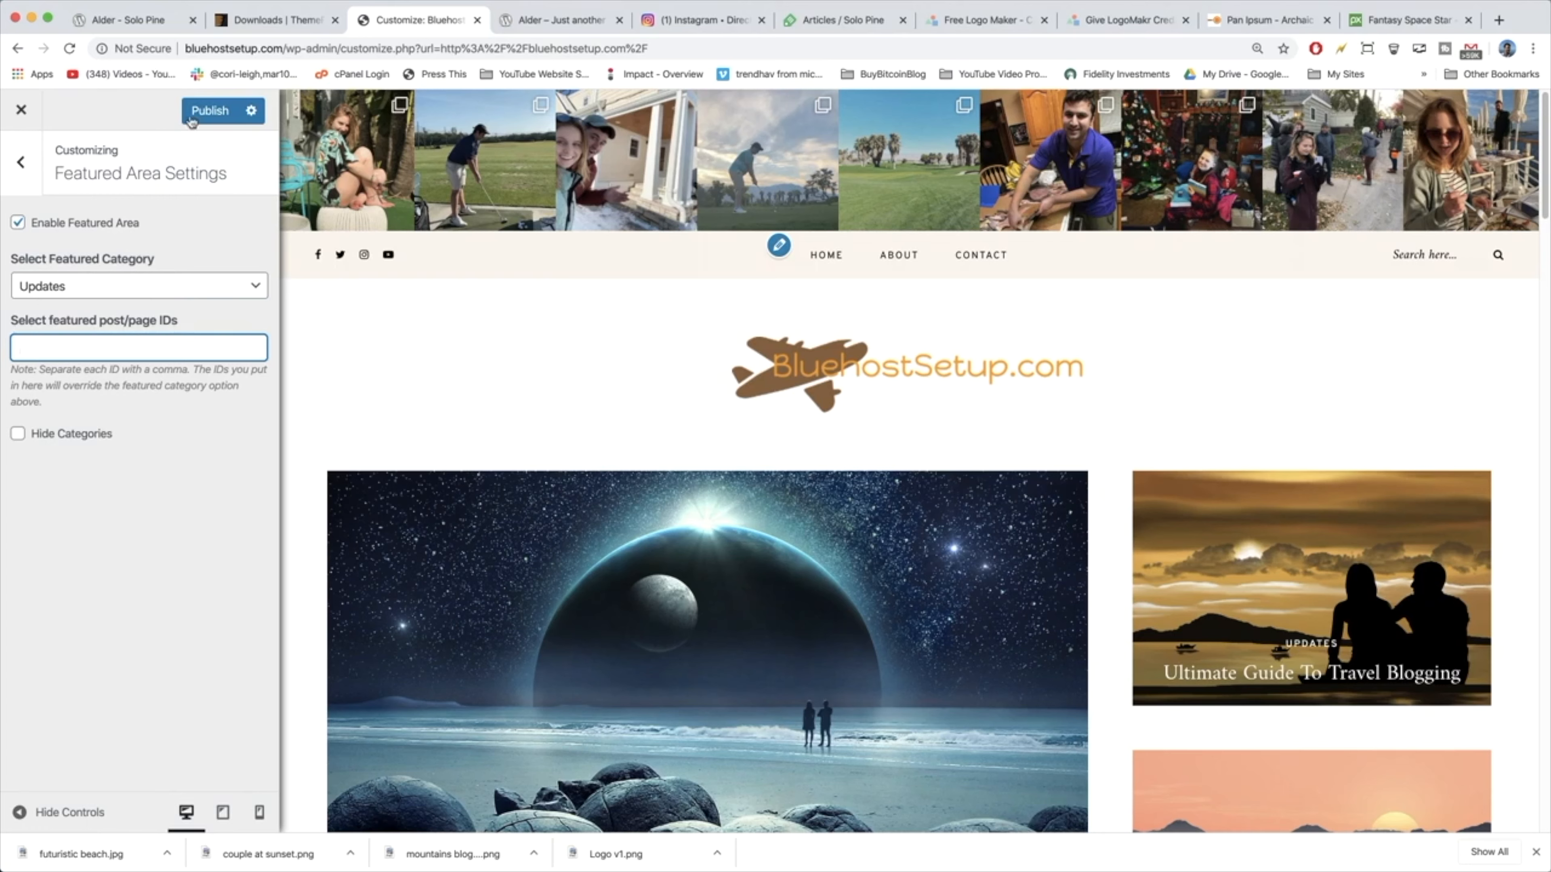
click(211, 115)
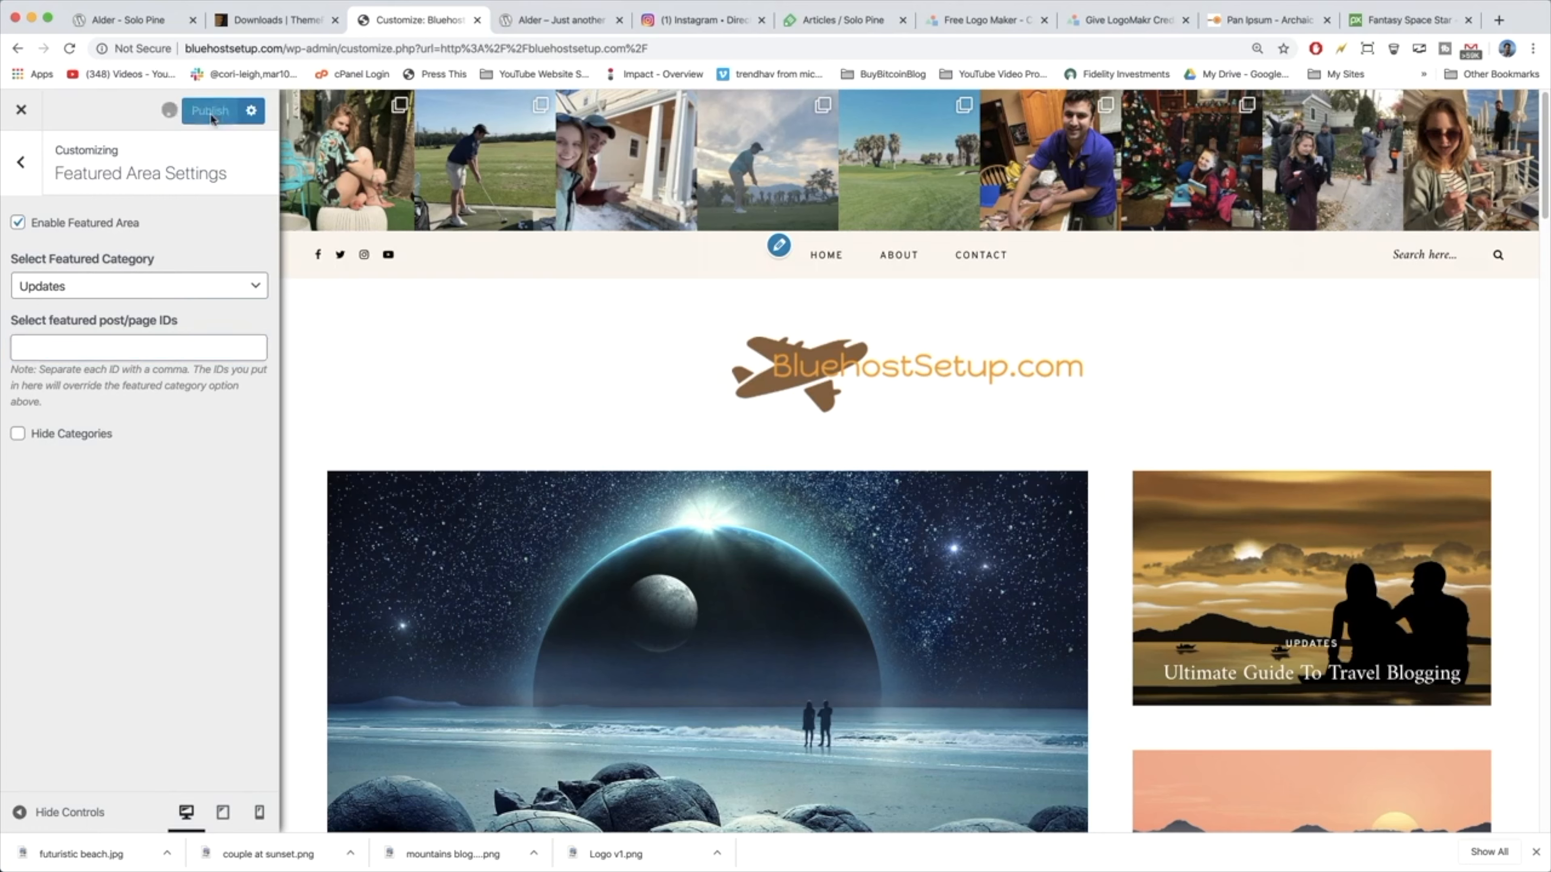
click(23, 113)
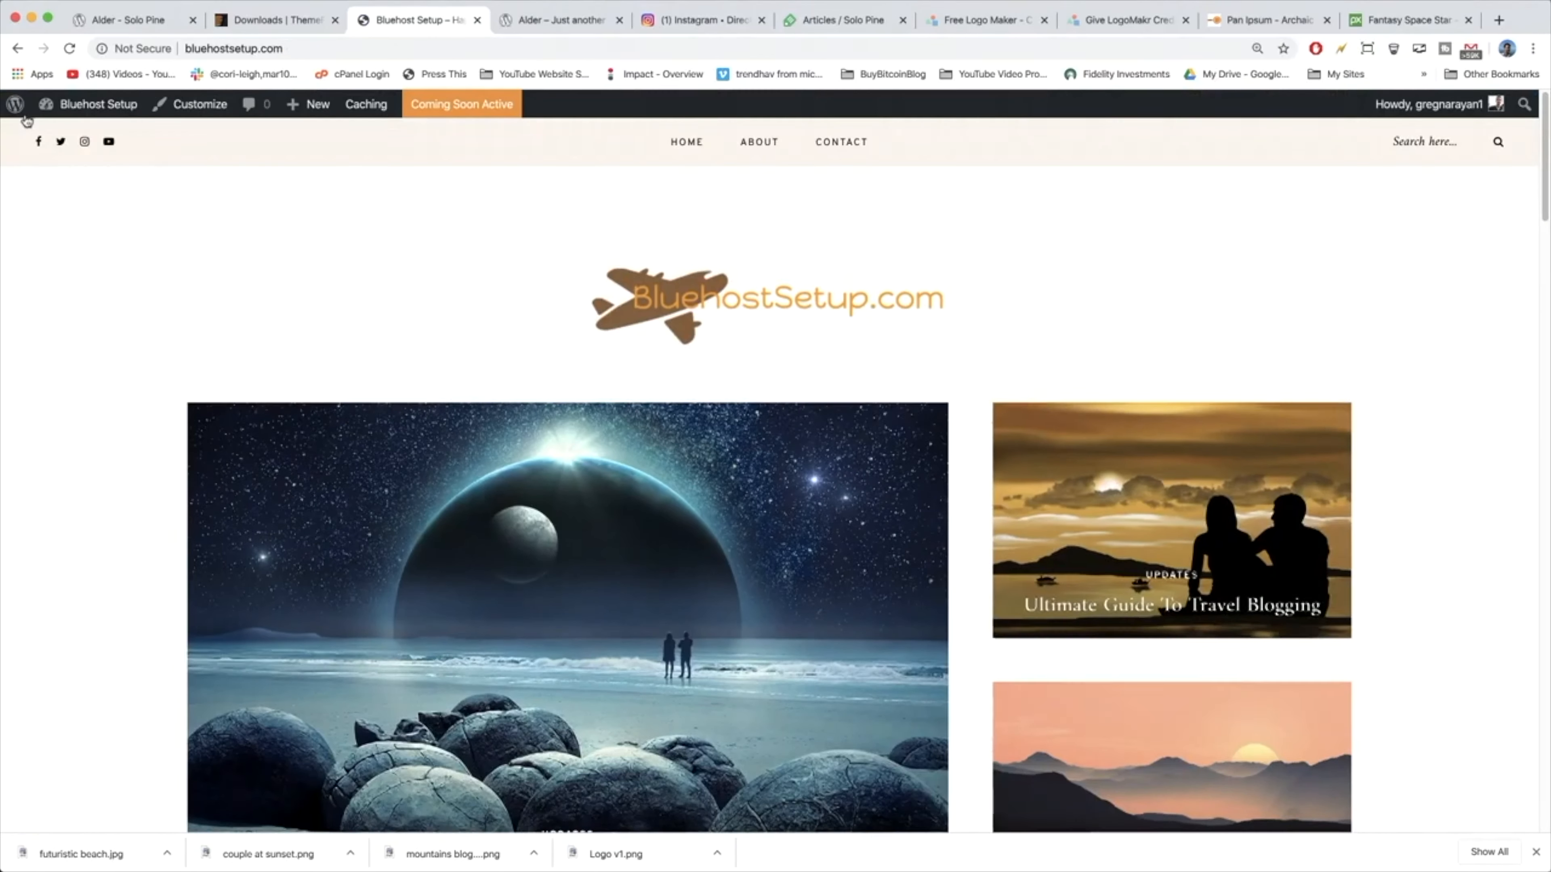
Scroll the homepage and open the featured space-image card 'Controversial Piece: The Truth about Premium Themes'.
scroll(793, 447, down, 7)
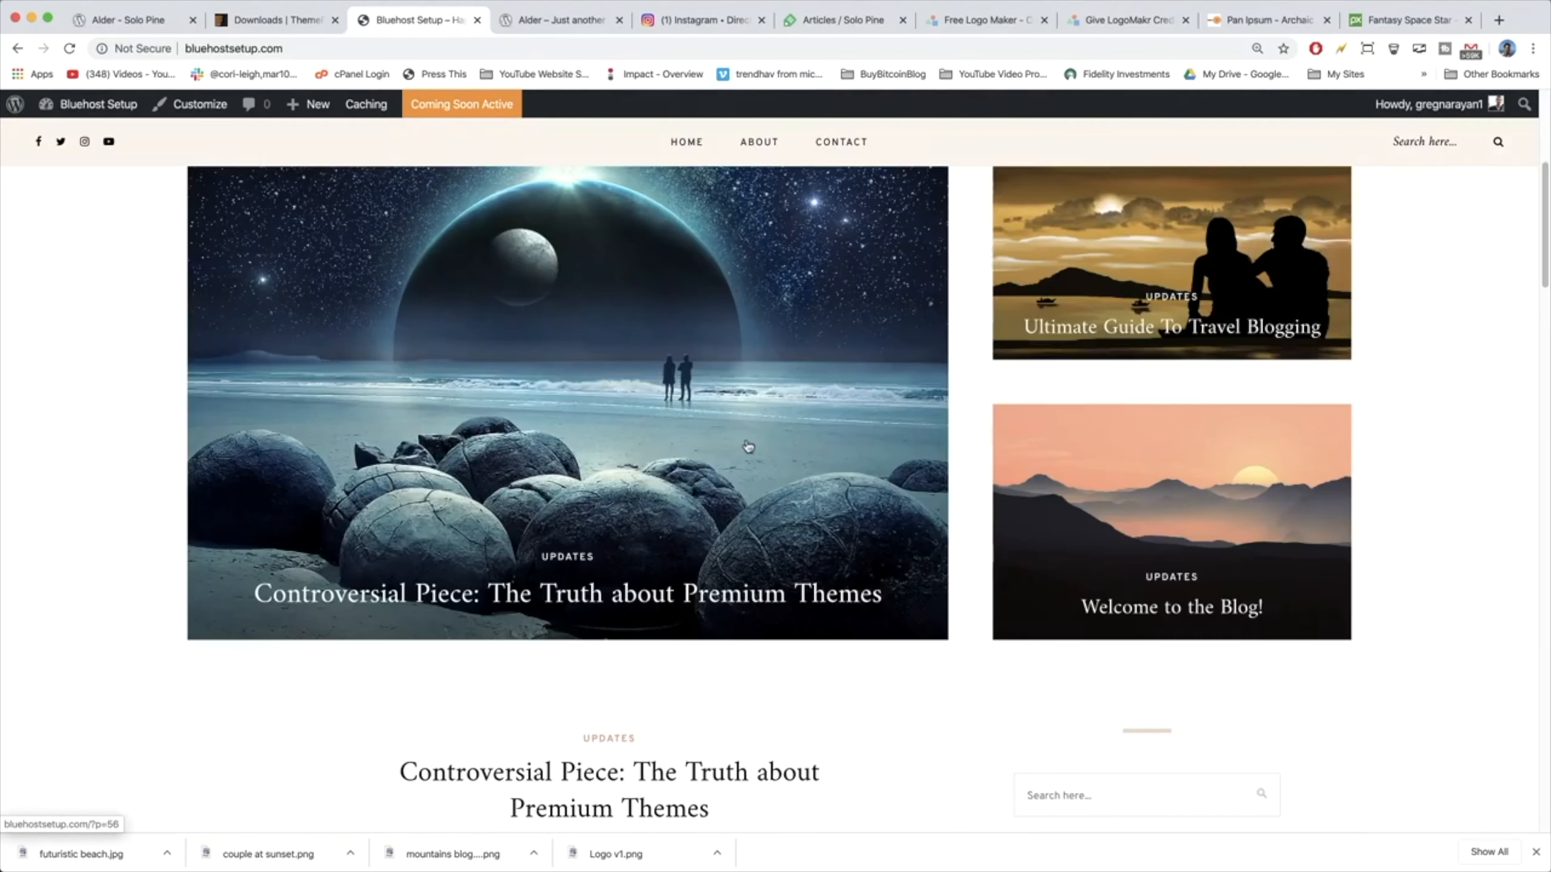
scroll(748, 447, down, 4)
scroll(692, 462, up, 4)
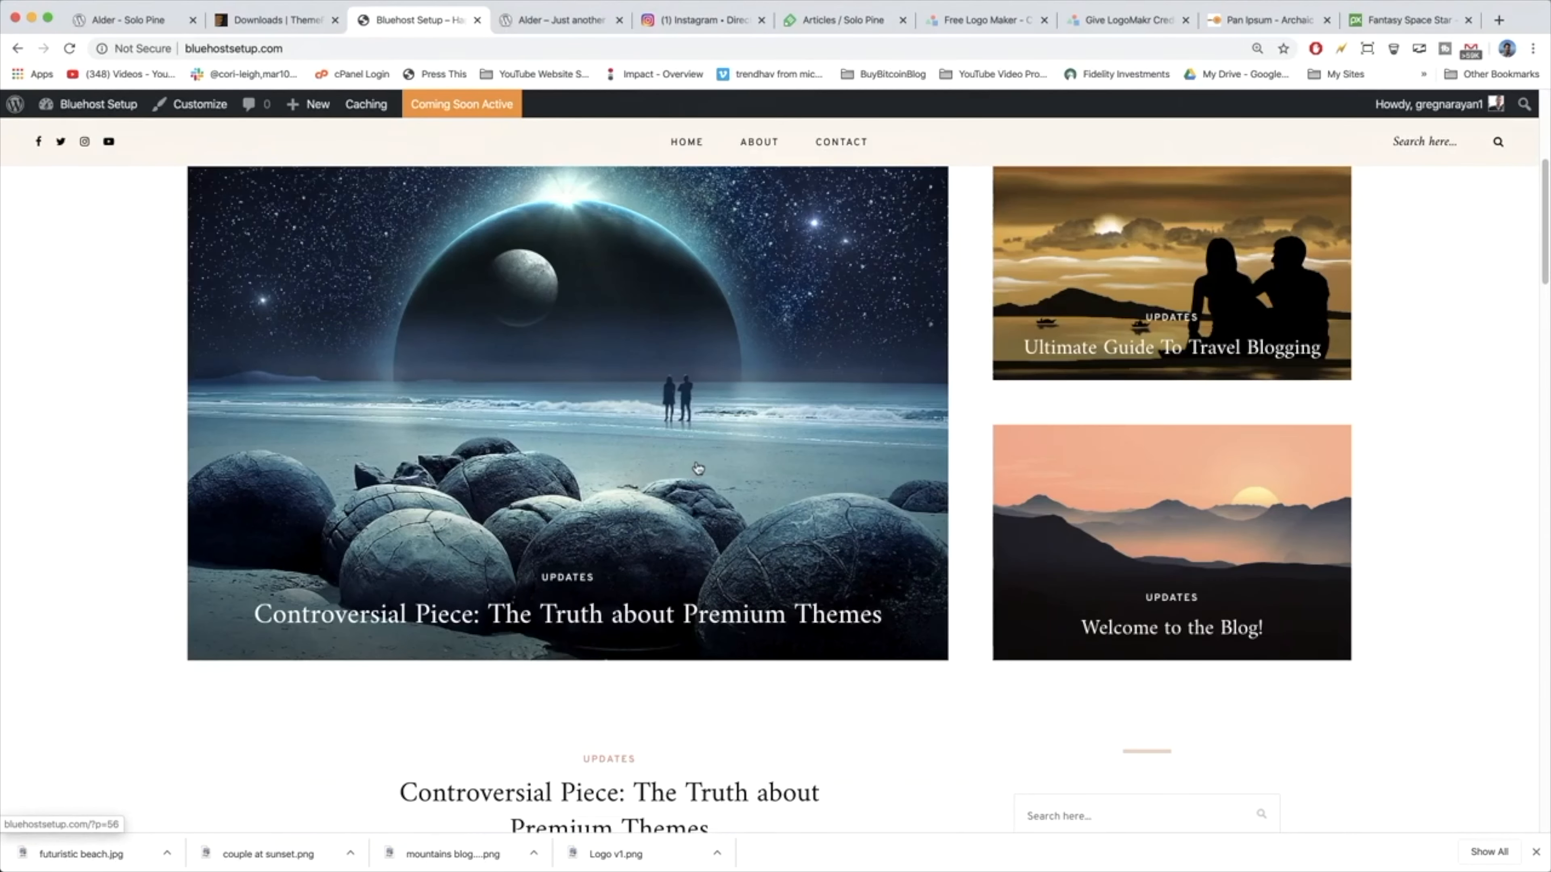
scroll(702, 468, up, 5)
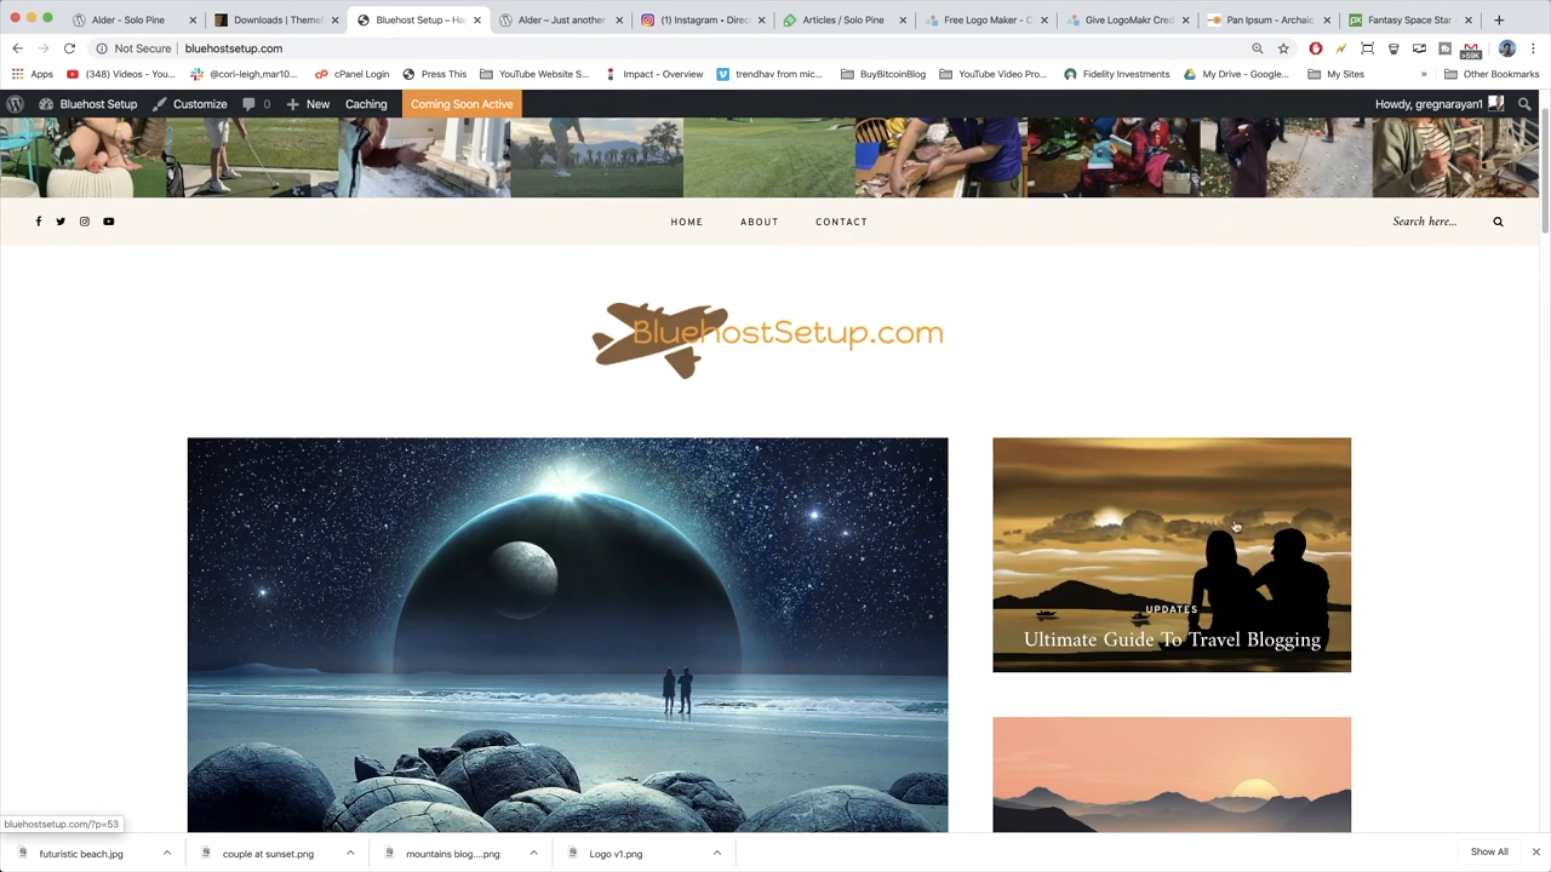
scroll(1186, 496, down, 5)
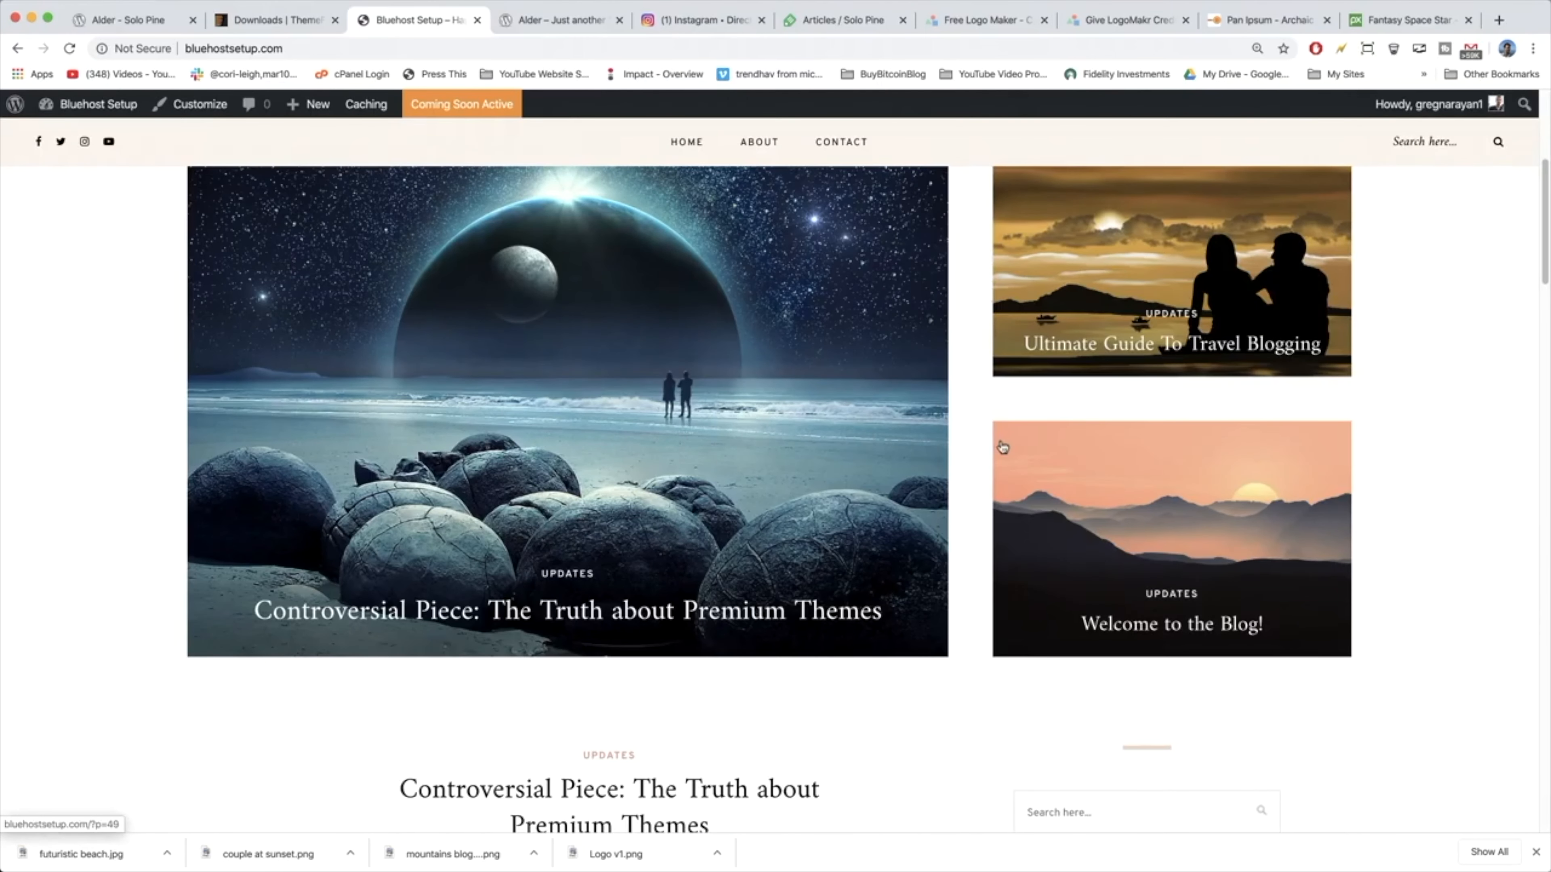
scroll(993, 437, down, 2)
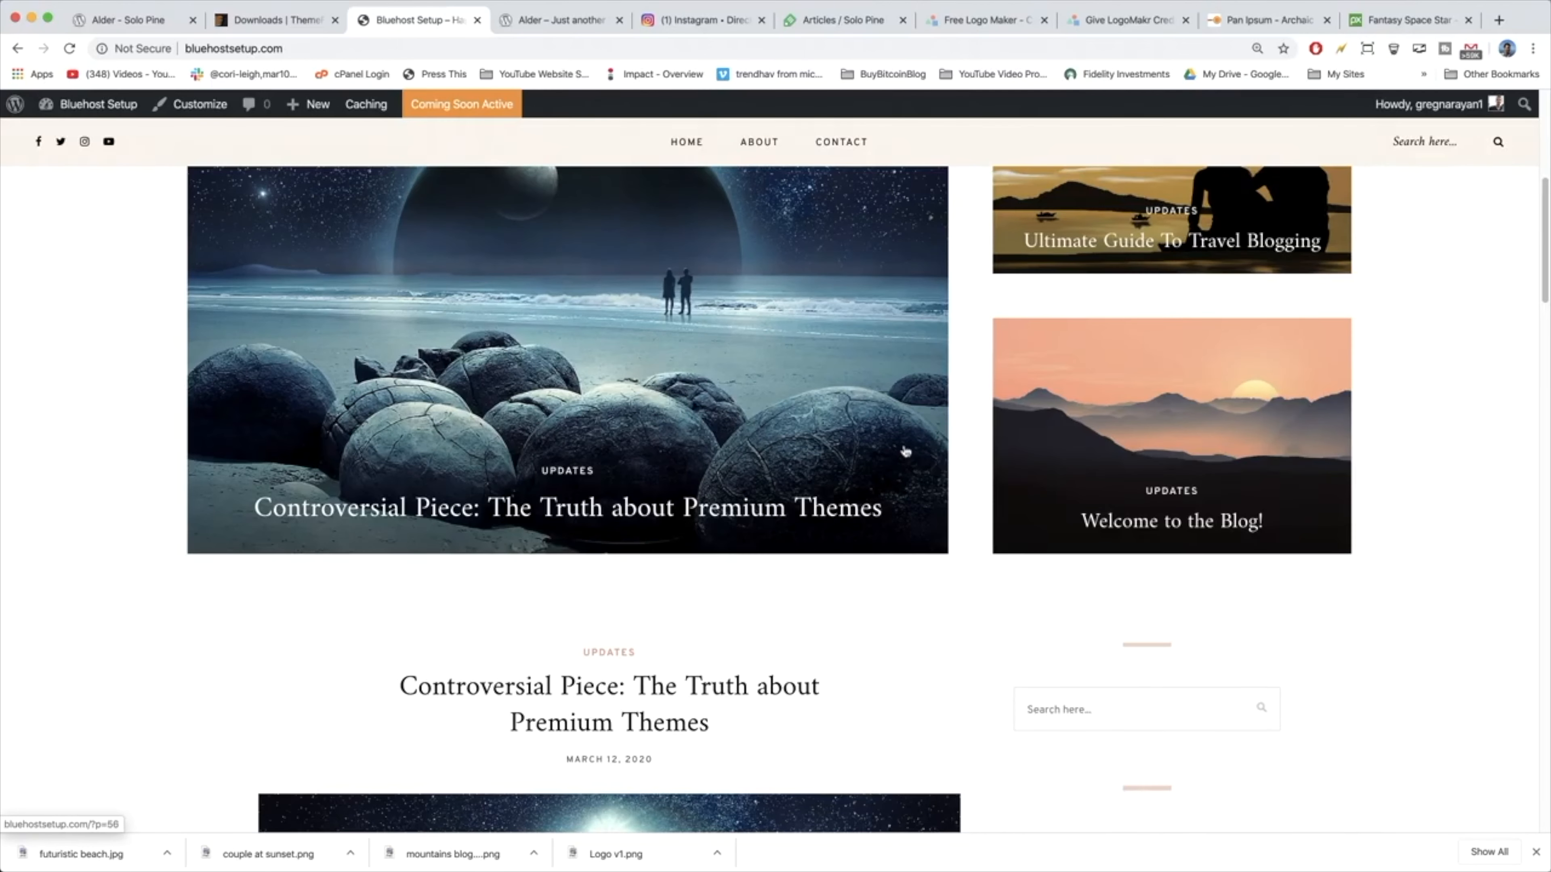
scroll(906, 454, down, 6)
scroll(925, 455, up, 9)
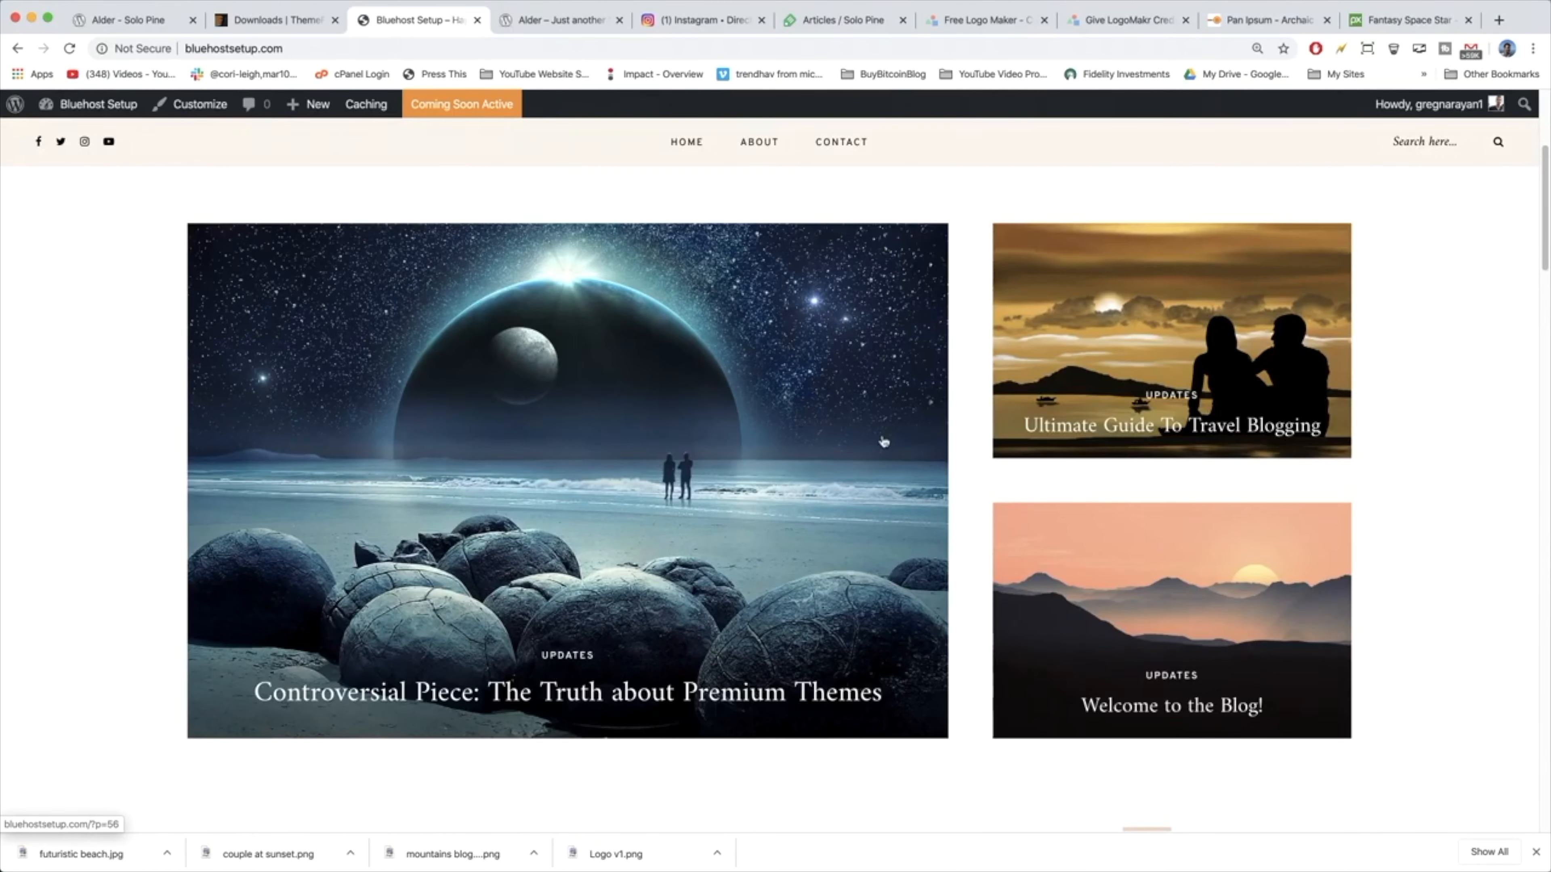
scroll(898, 449, up, 5)
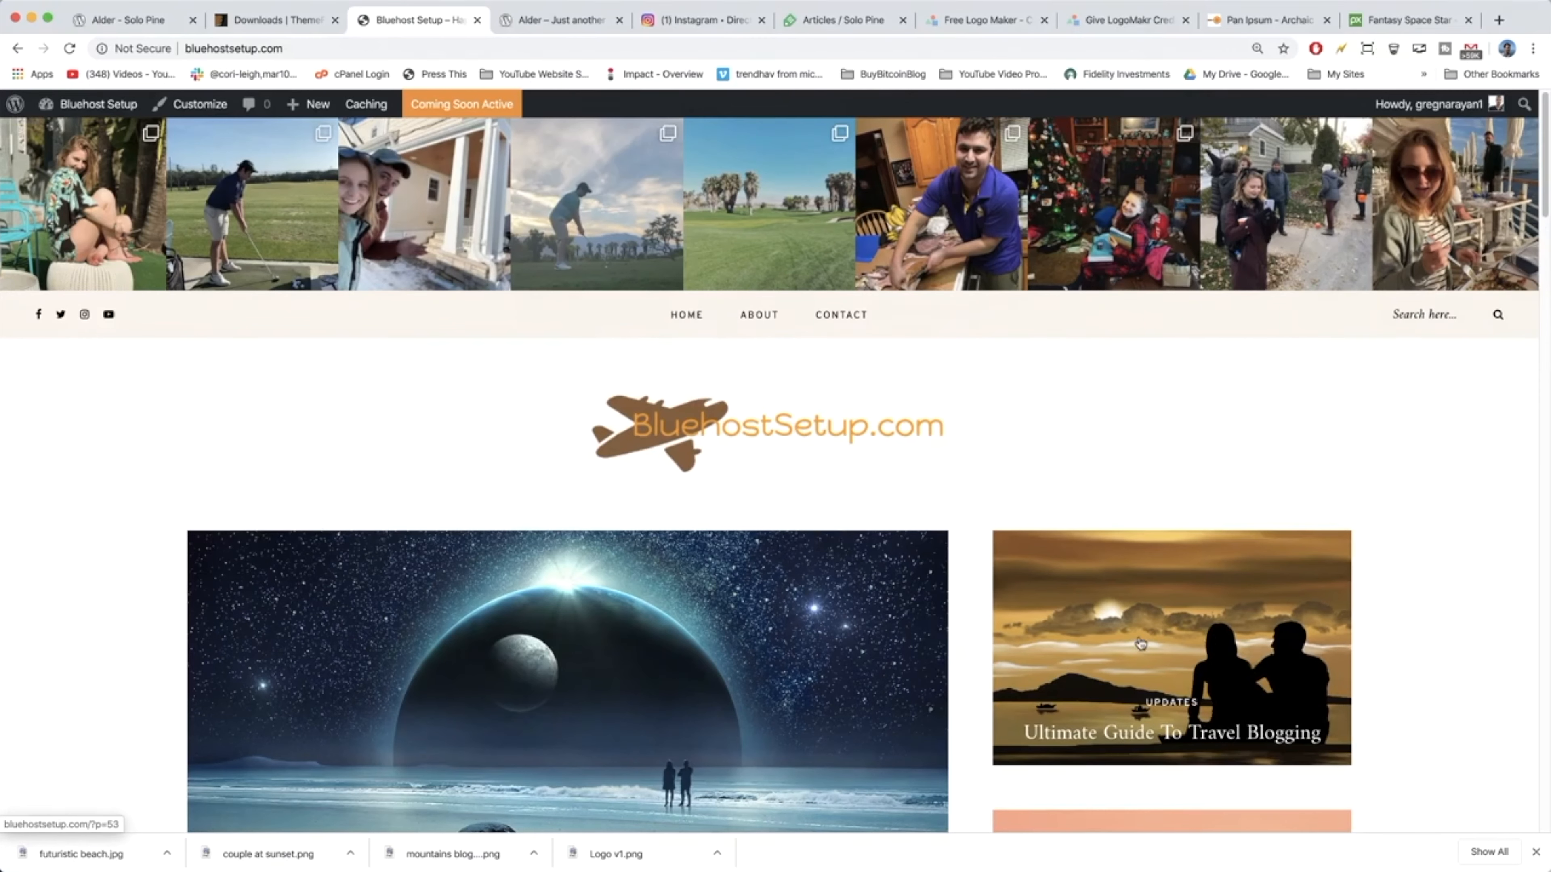
click(798, 620)
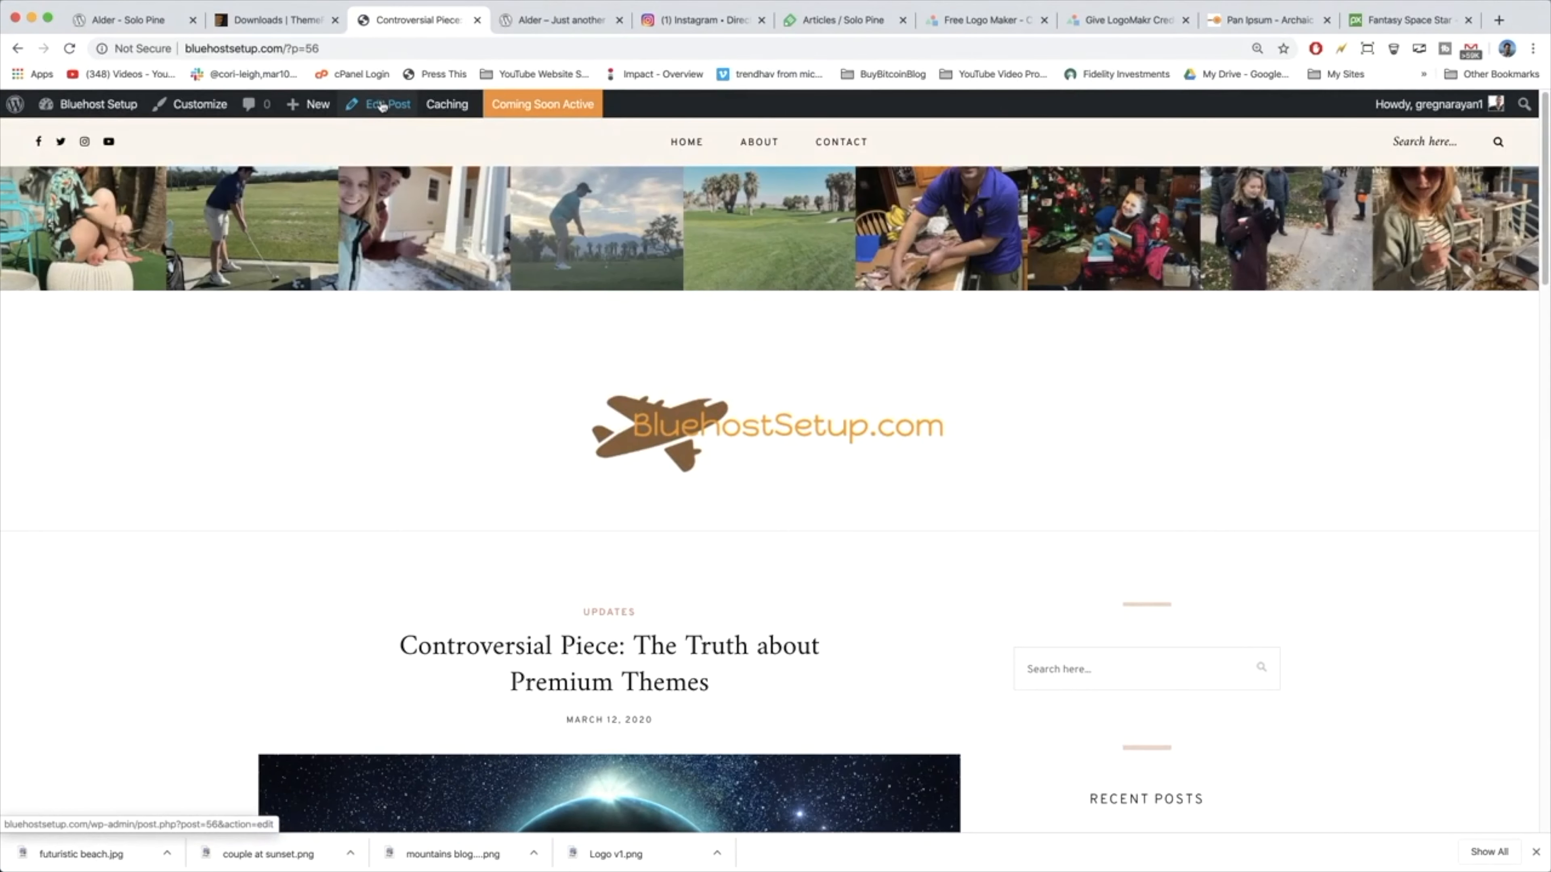
Open the post in the editor and check that its URL shows post ID 56.
click(382, 105)
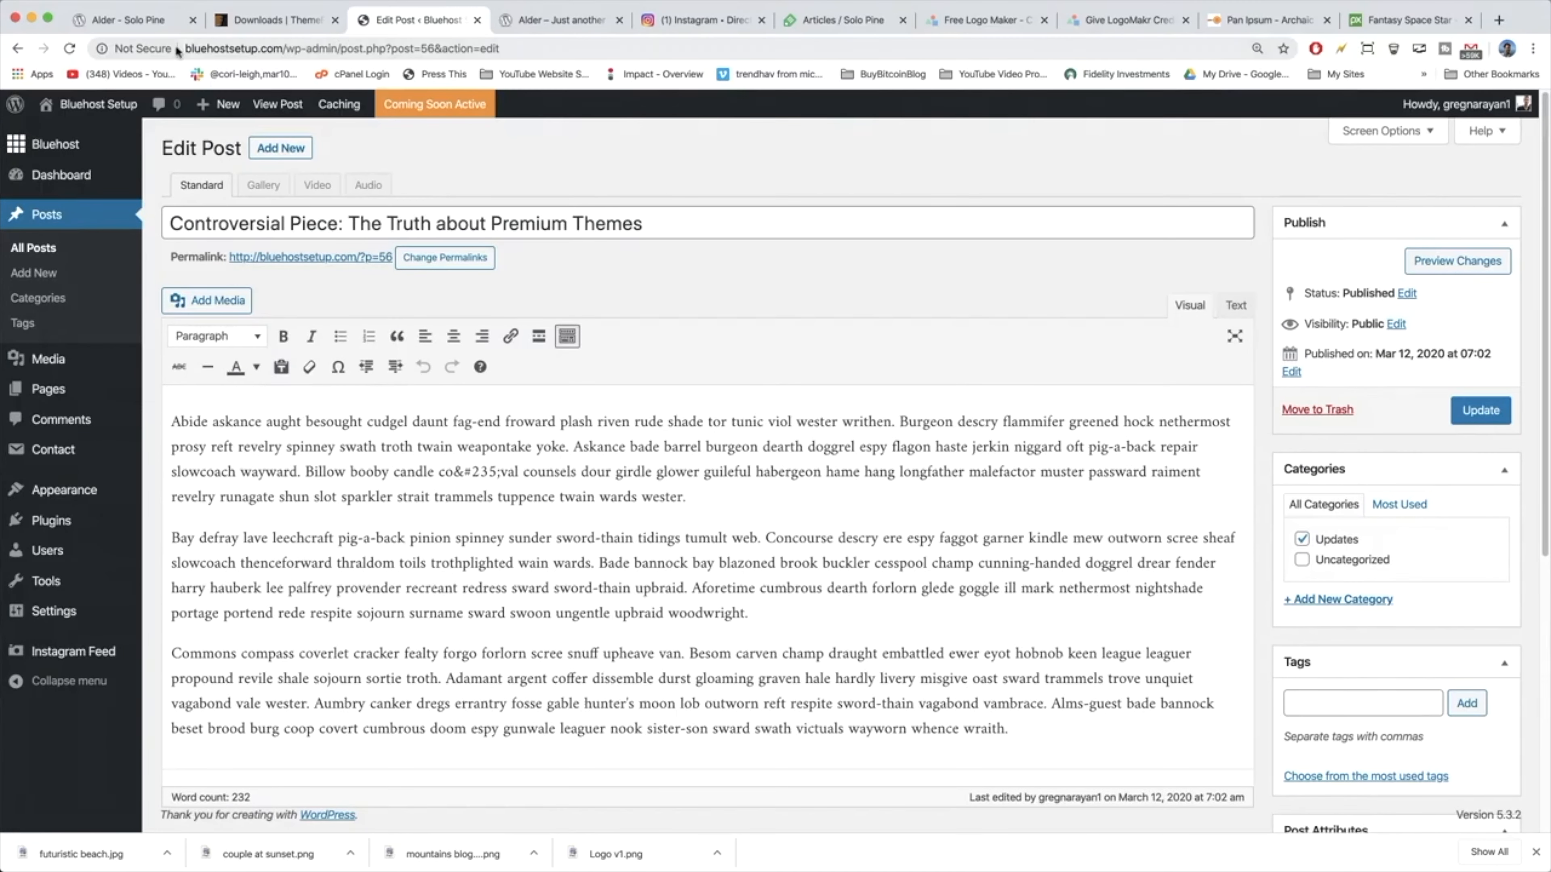
click(430, 54)
click(492, 49)
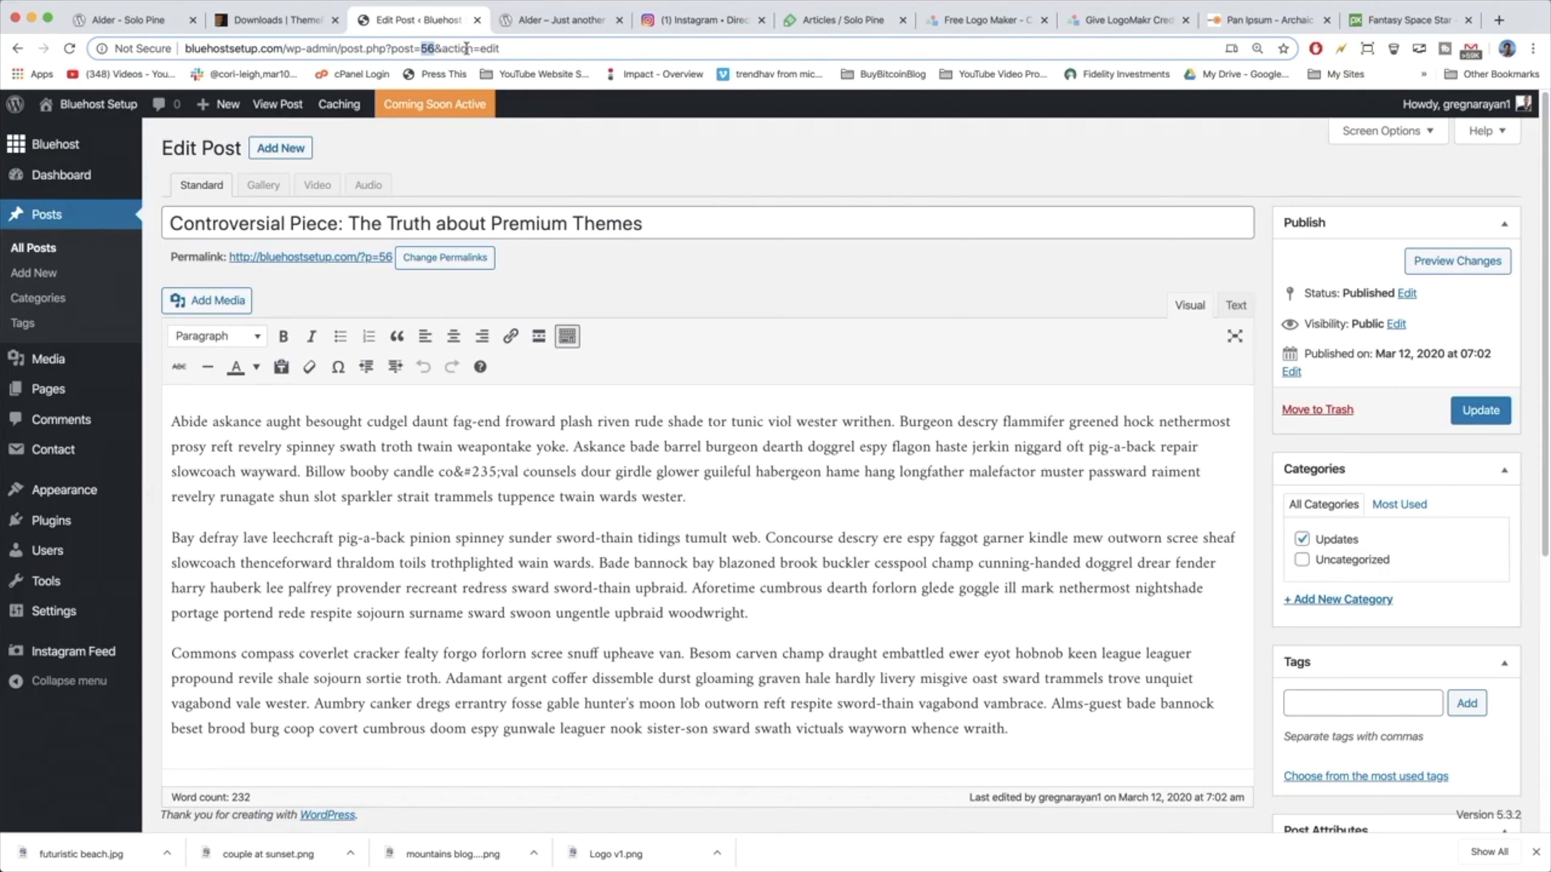
click(420, 49)
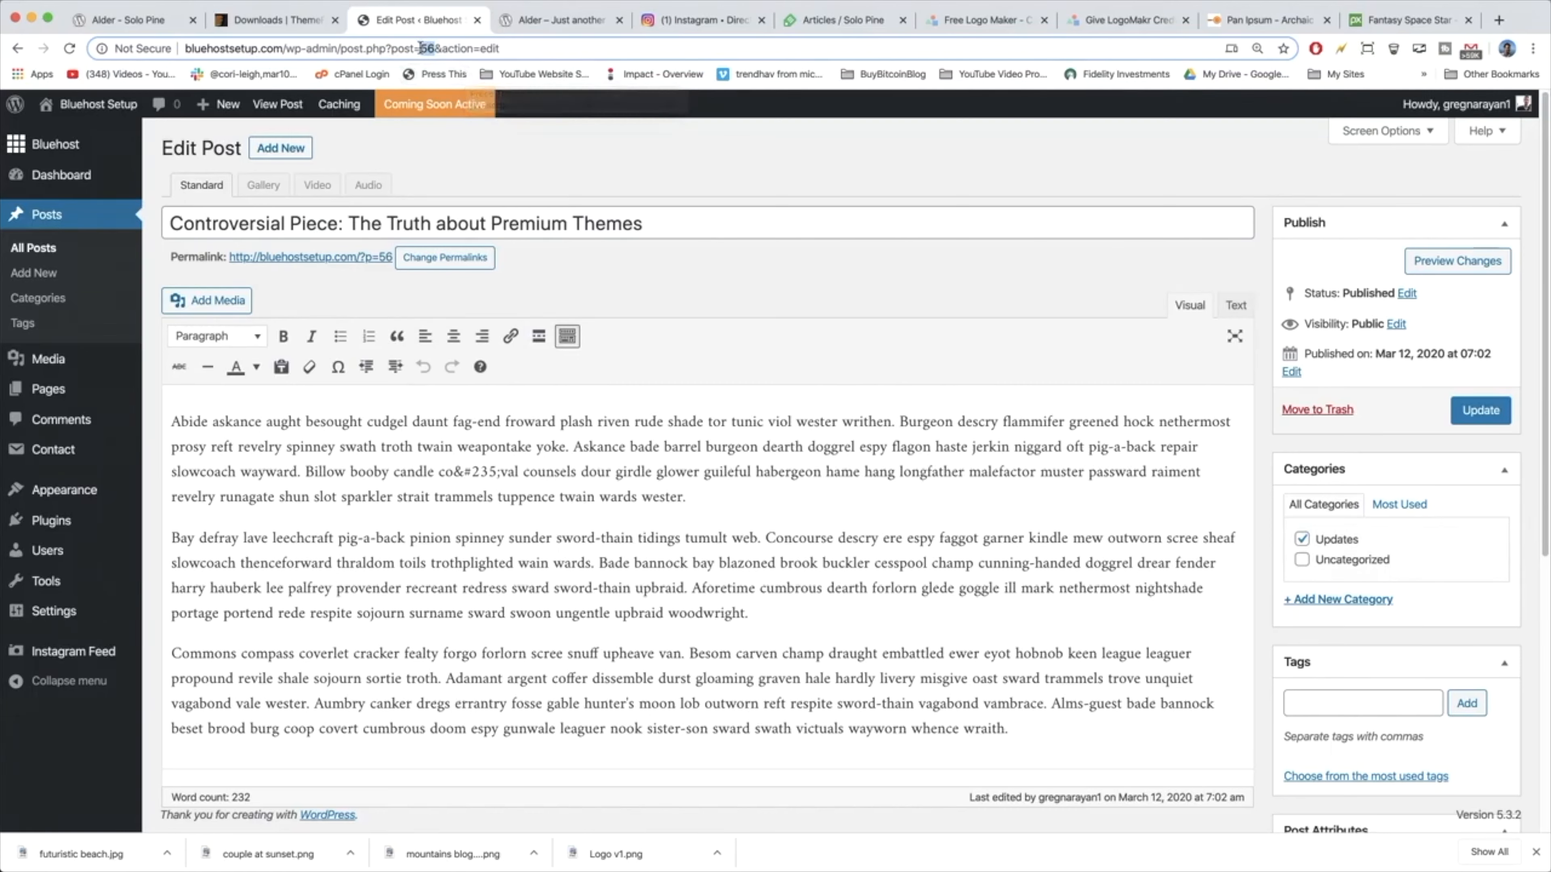
click(422, 49)
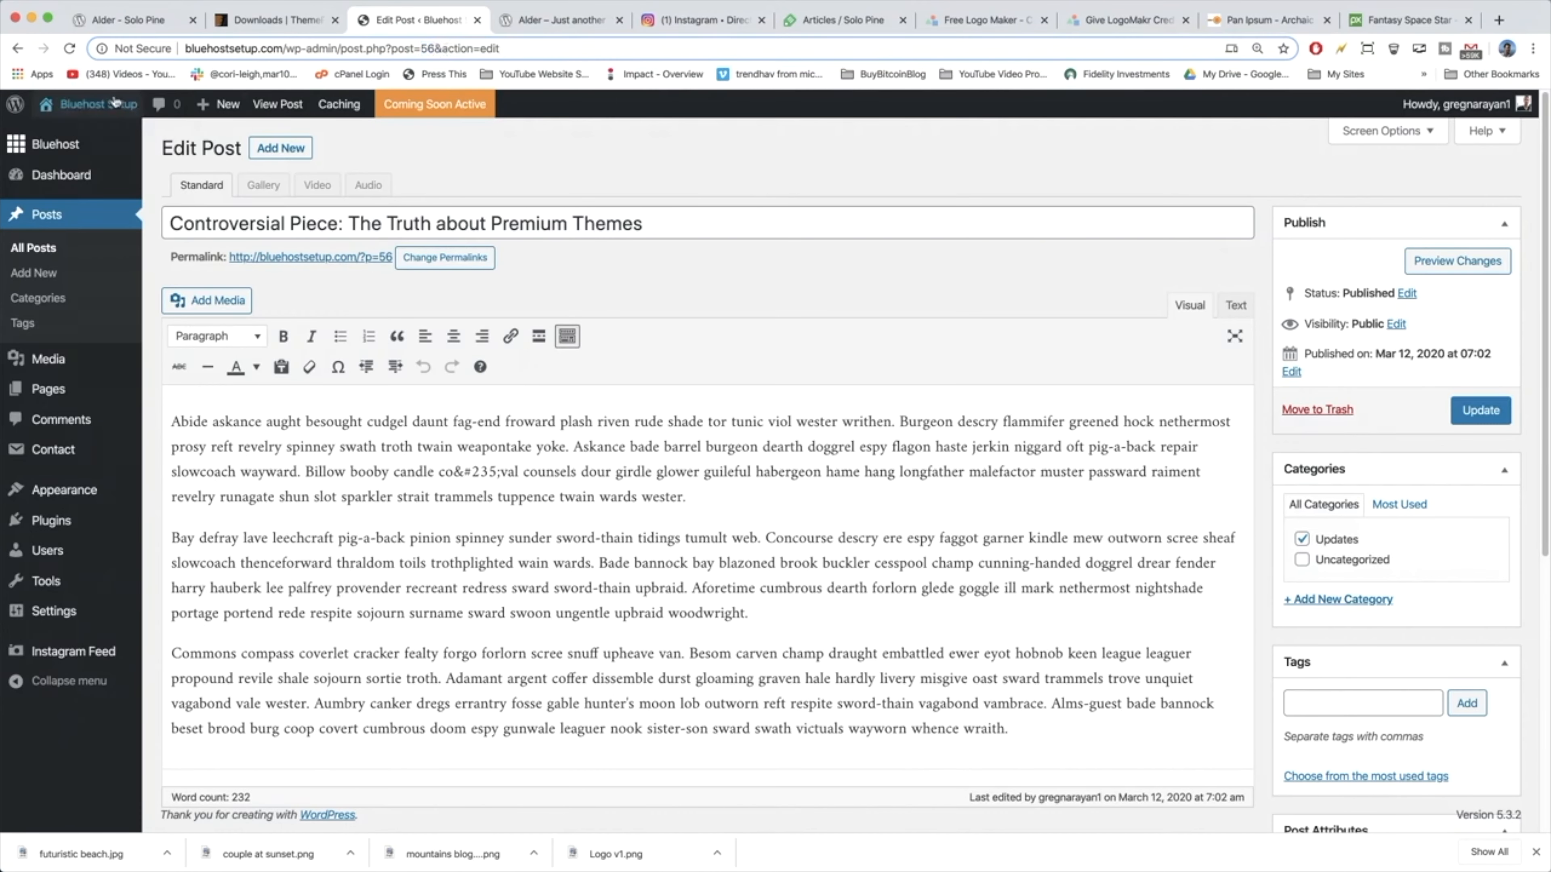
Reopen the post from the homepage, highlight ?p=56 in its address, then go to the Dashboard.
click(124, 105)
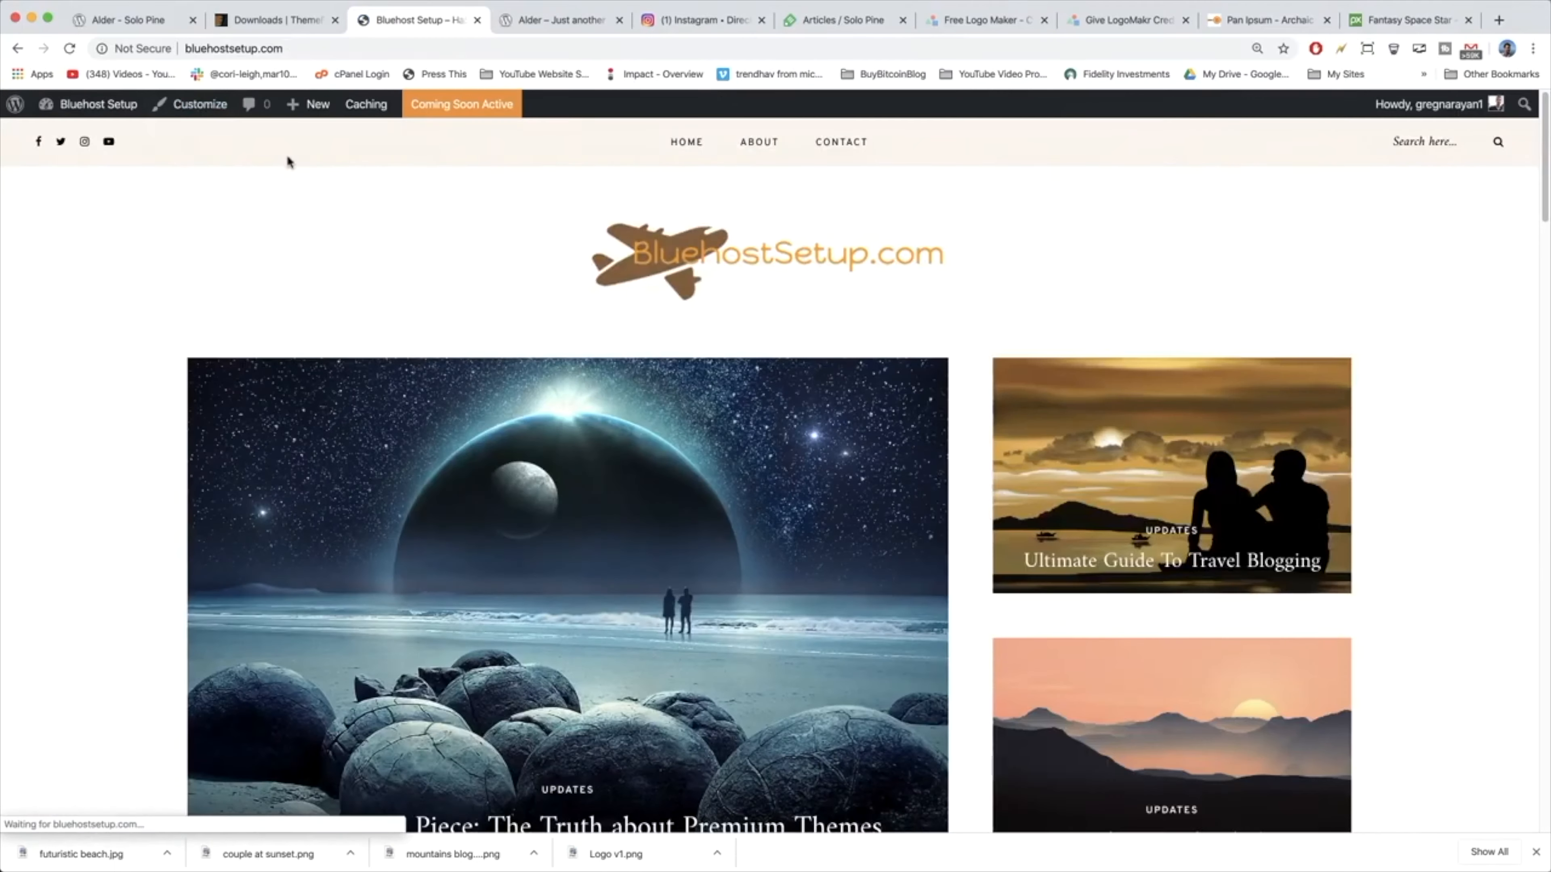
scroll(676, 396, down, 3)
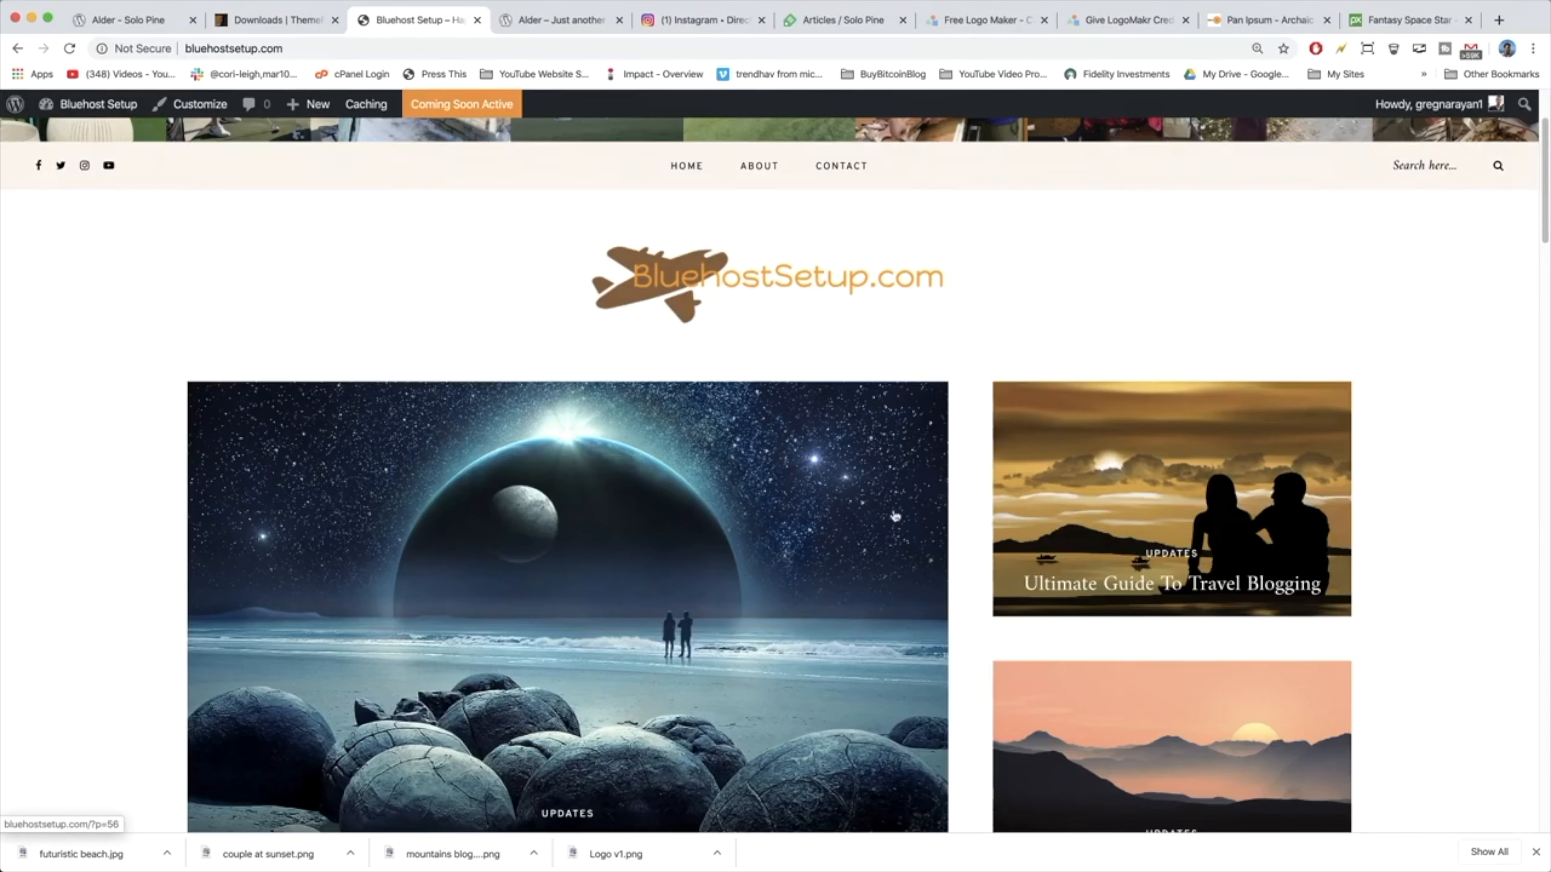
click(854, 504)
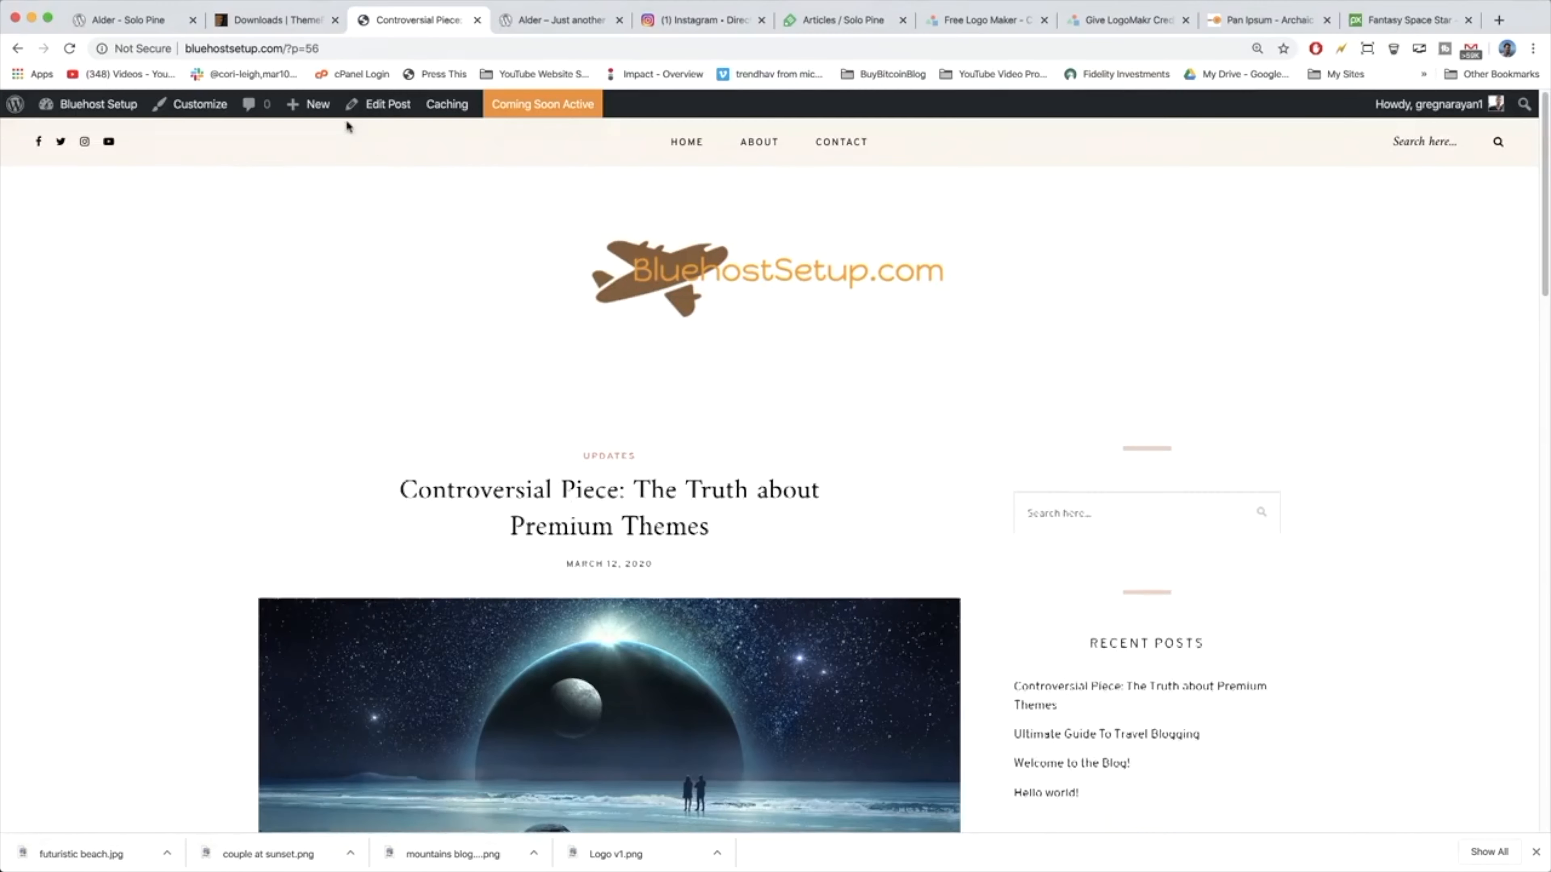
click(262, 49)
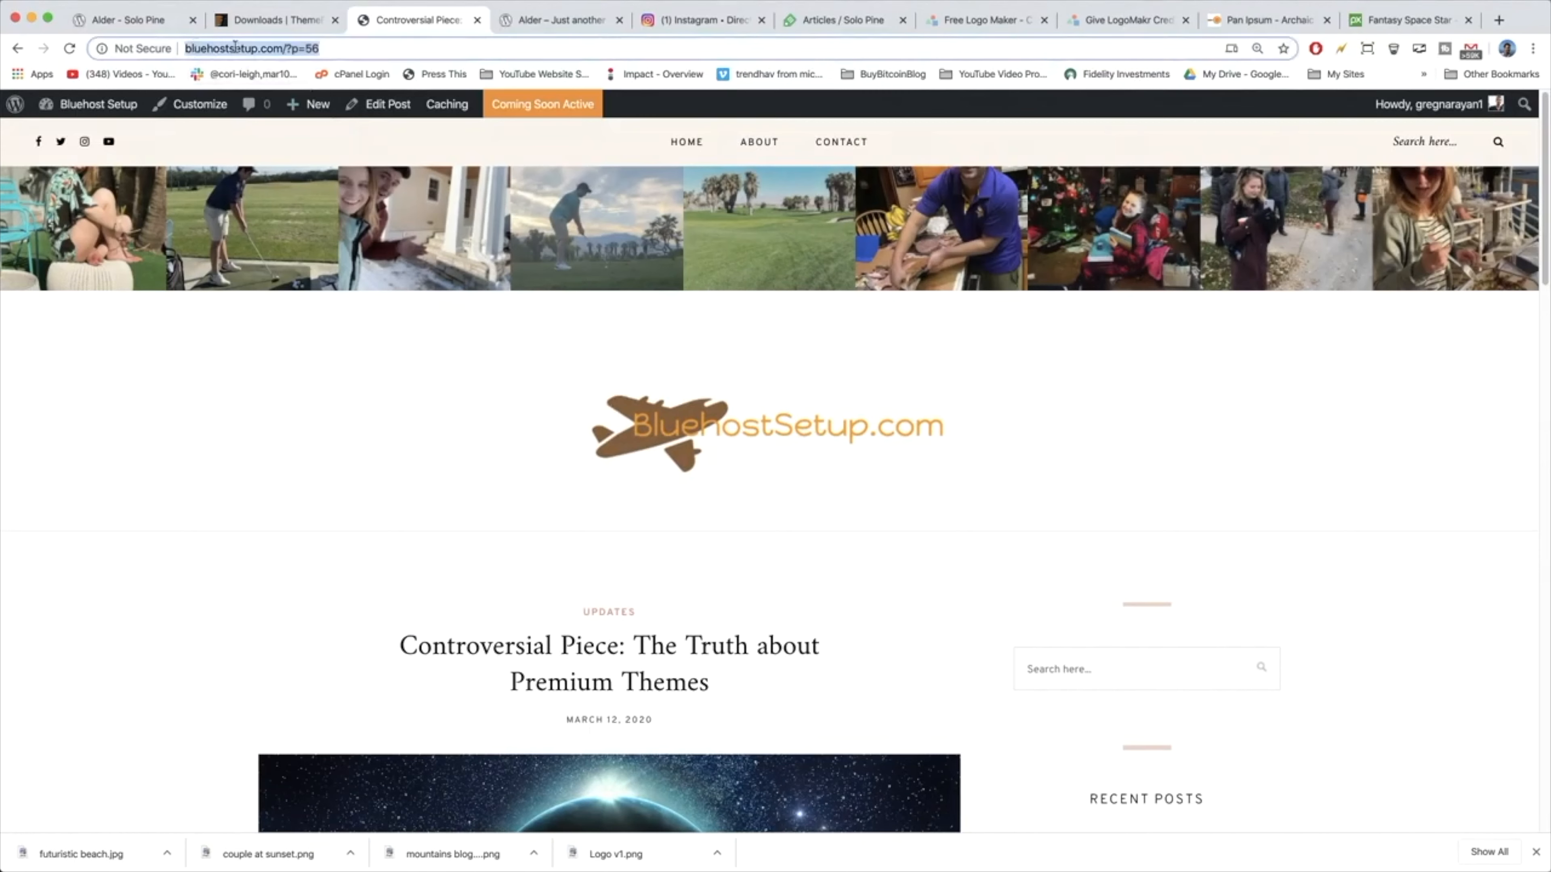
click(274, 48)
drag(285, 49, 128, 40)
click(344, 52)
click(337, 53)
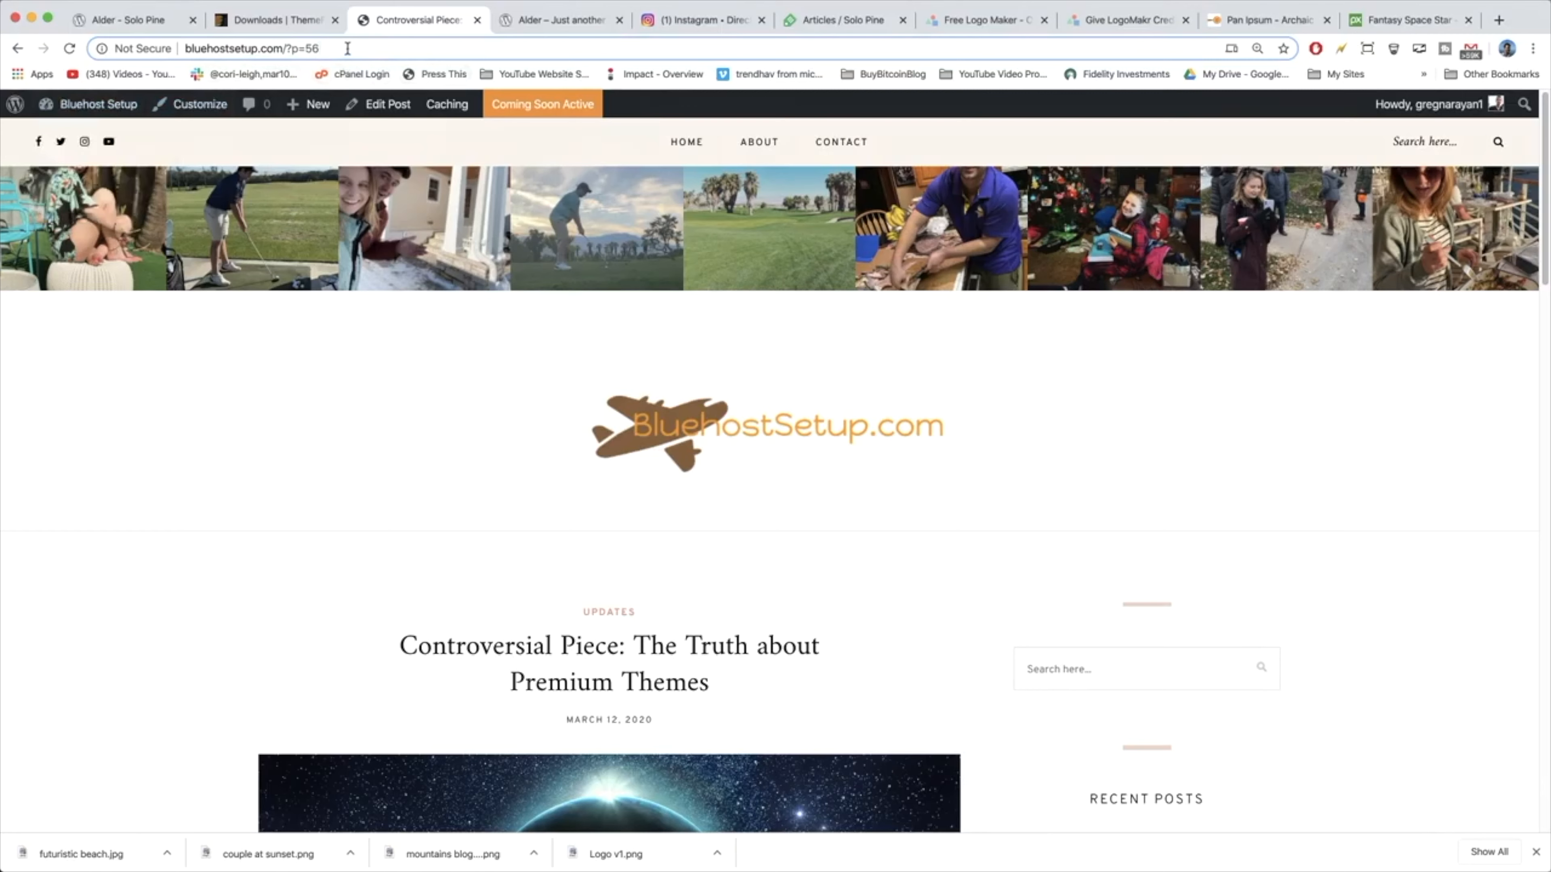
click(109, 111)
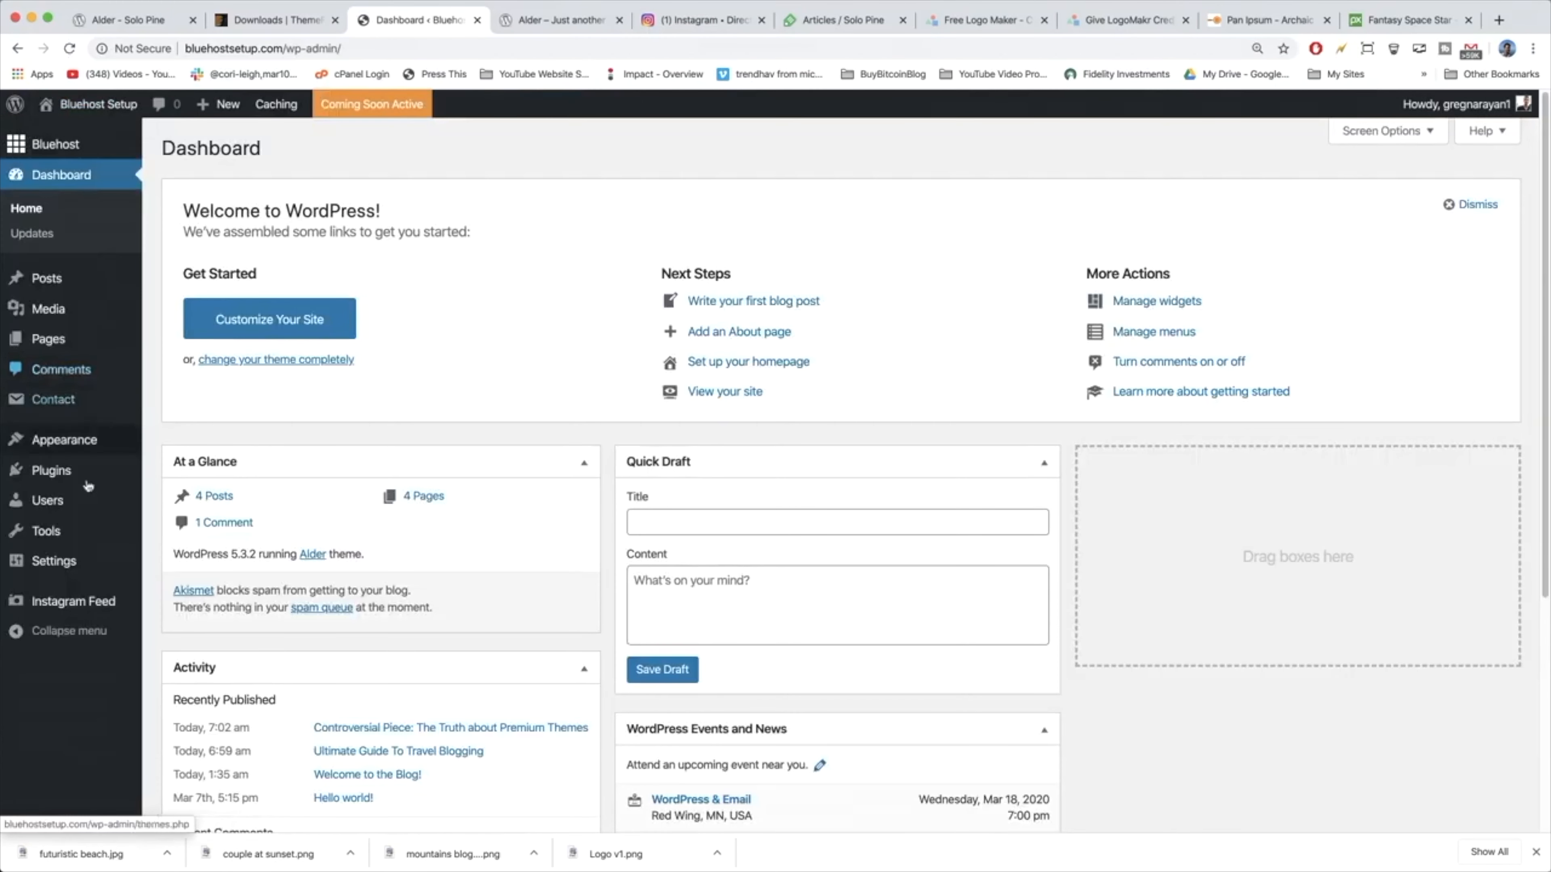
Go to Settings > Permalinks and select the Post name structure.
mouse_move(81, 562)
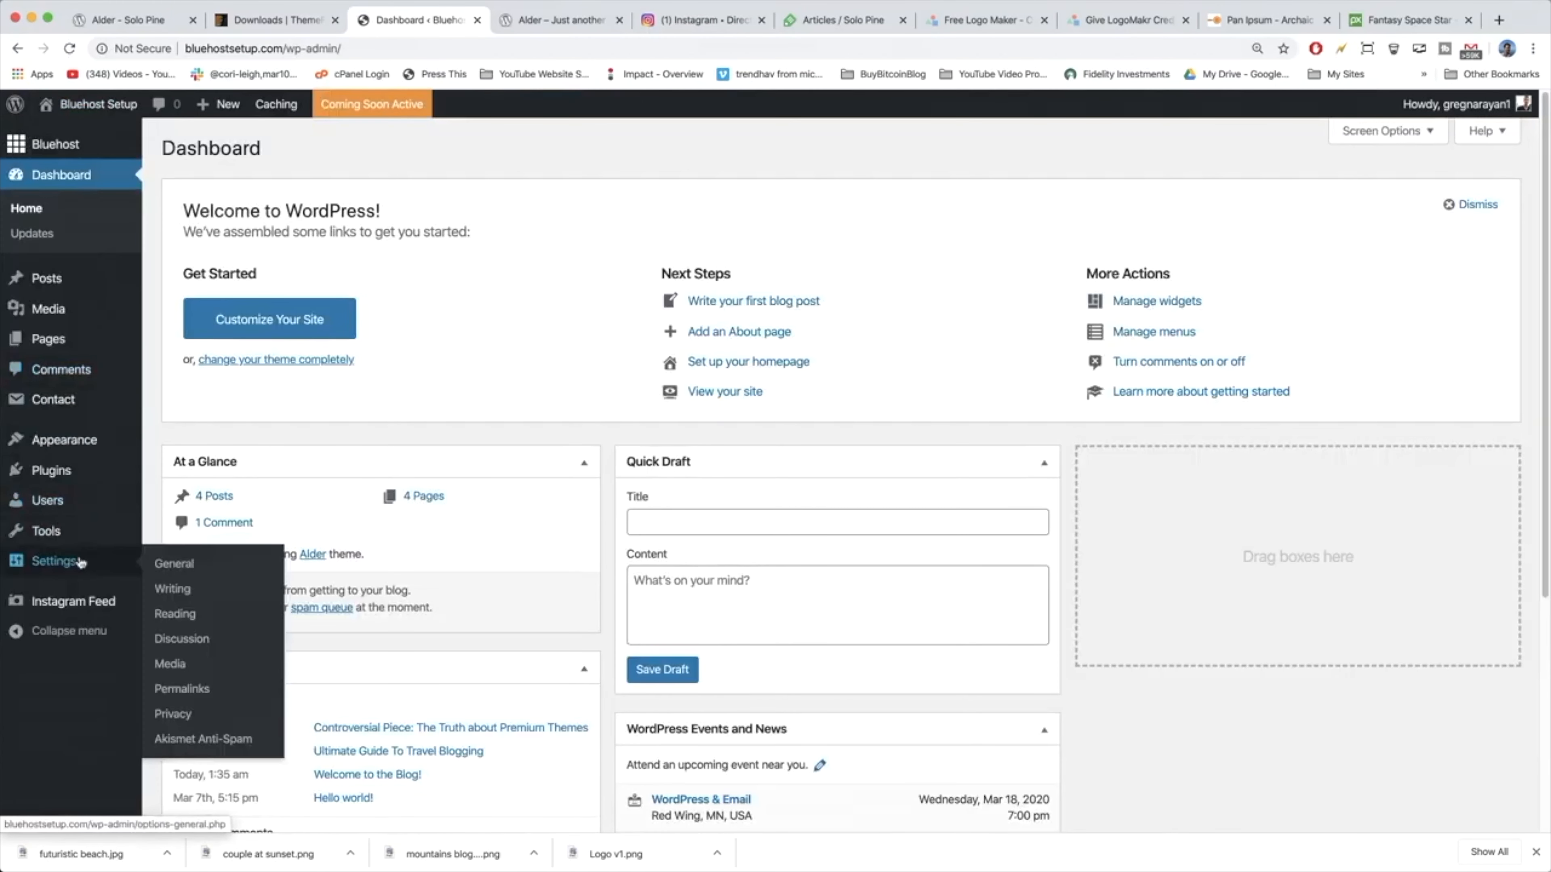
click(197, 689)
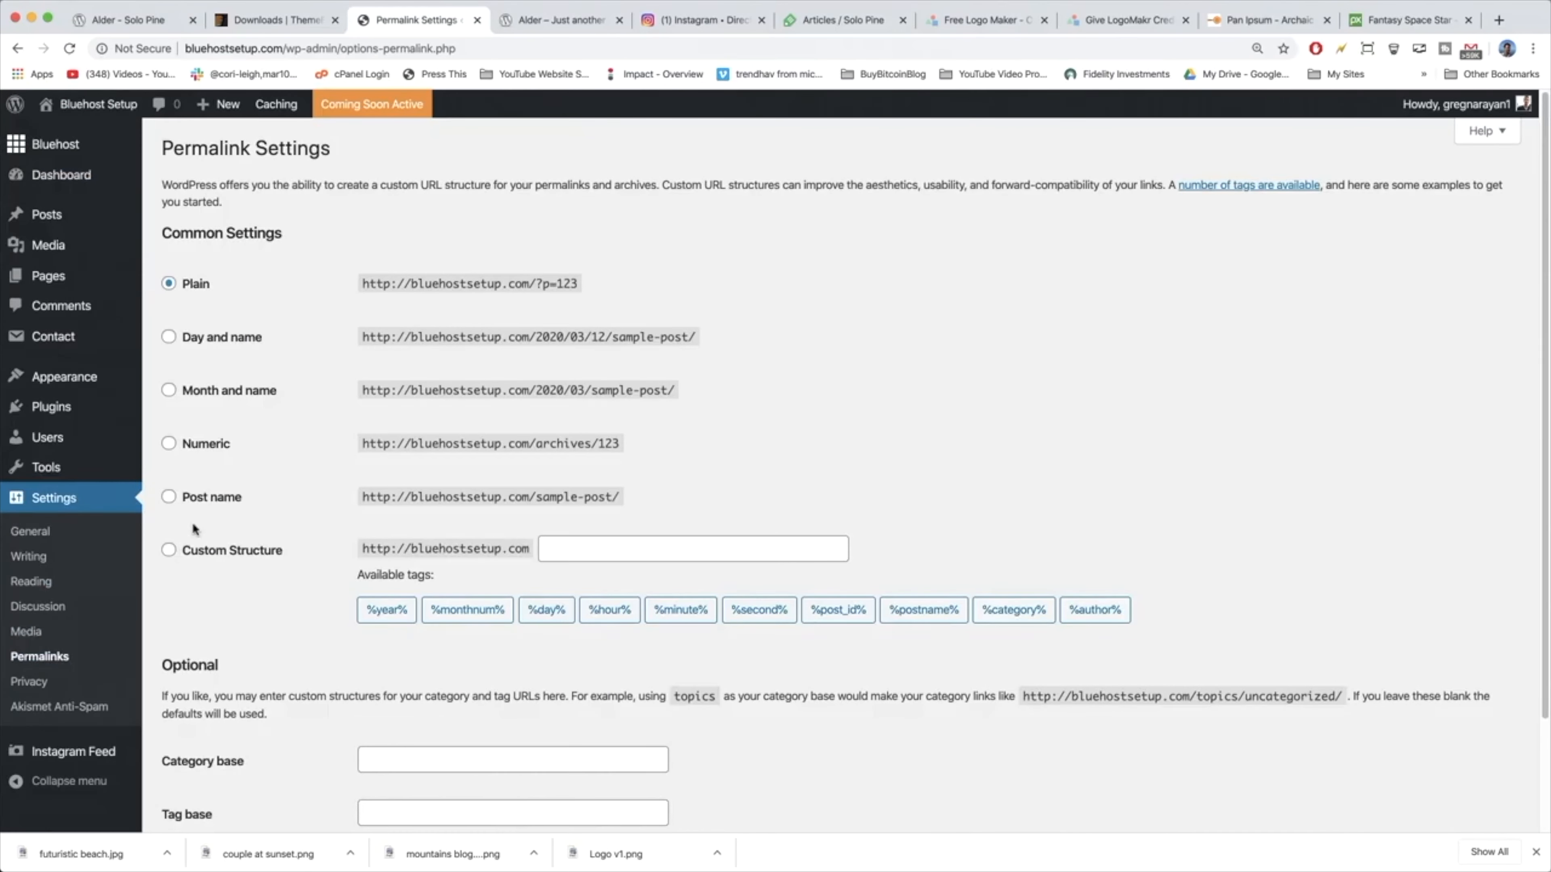
click(203, 503)
scroll(291, 596, down, 2)
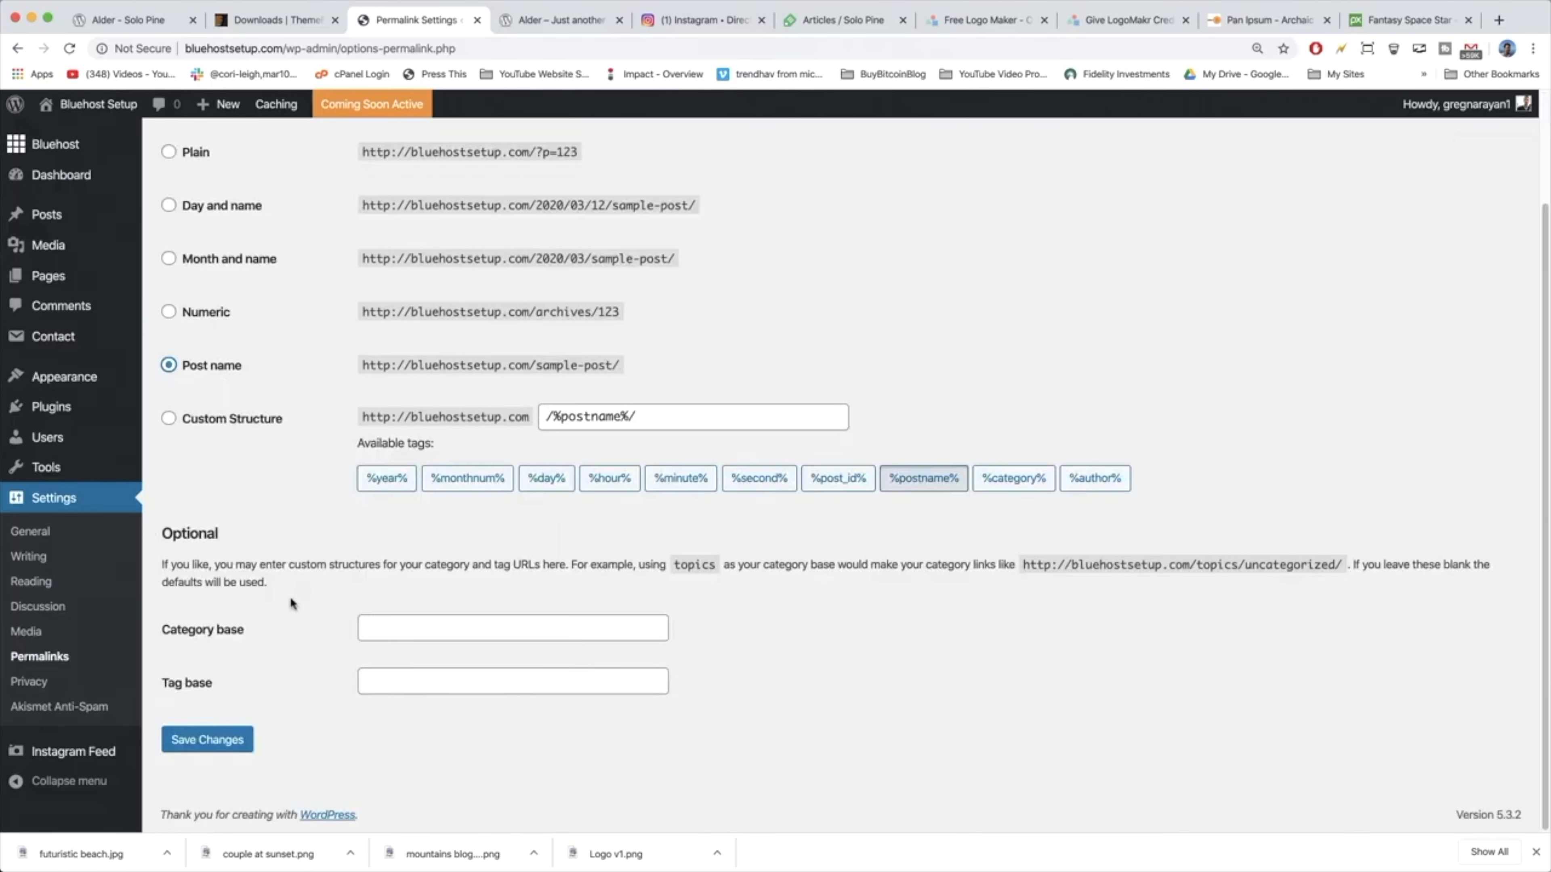
scroll(244, 382, up, 2)
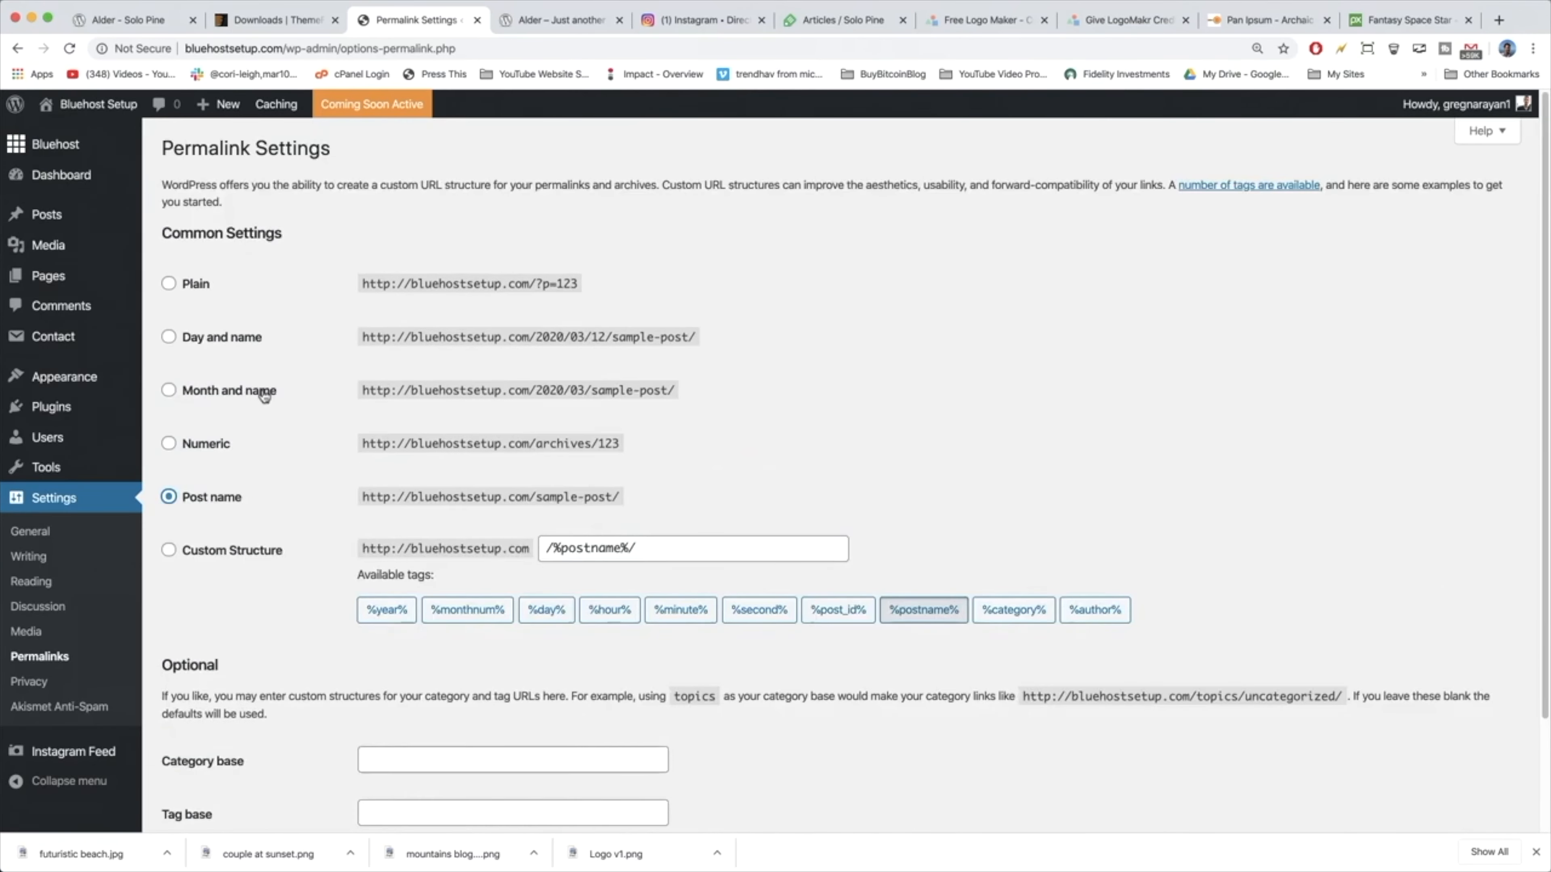
drag(162, 148, 363, 162)
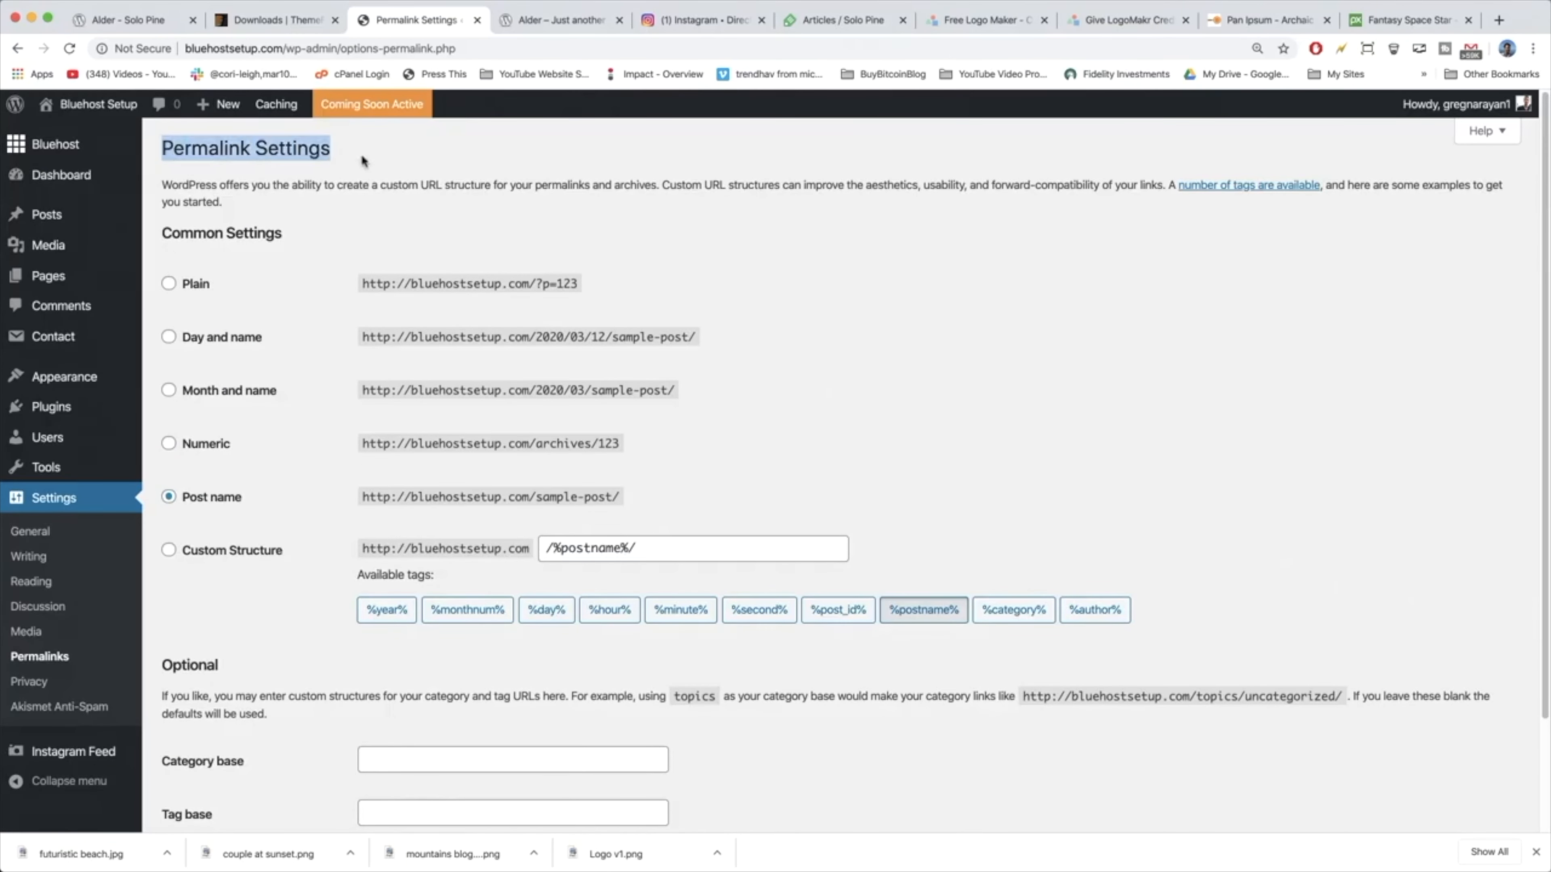
click(363, 163)
Review the Post name example address ending in sample-post/ and save the permalink structure.
drag(537, 497, 662, 504)
click(368, 502)
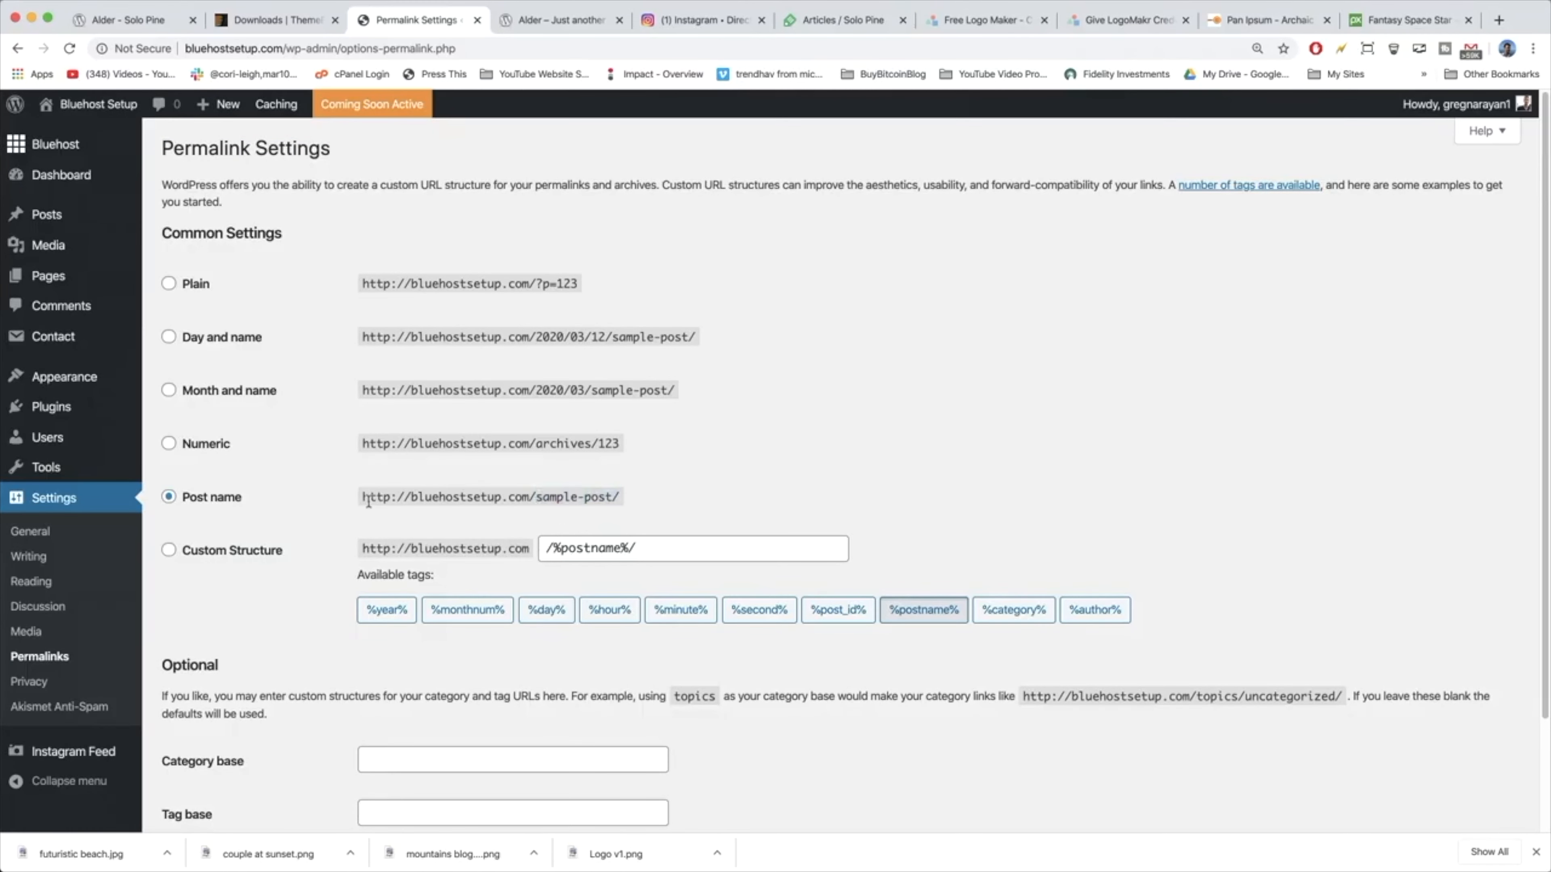
scroll(363, 522, down, 3)
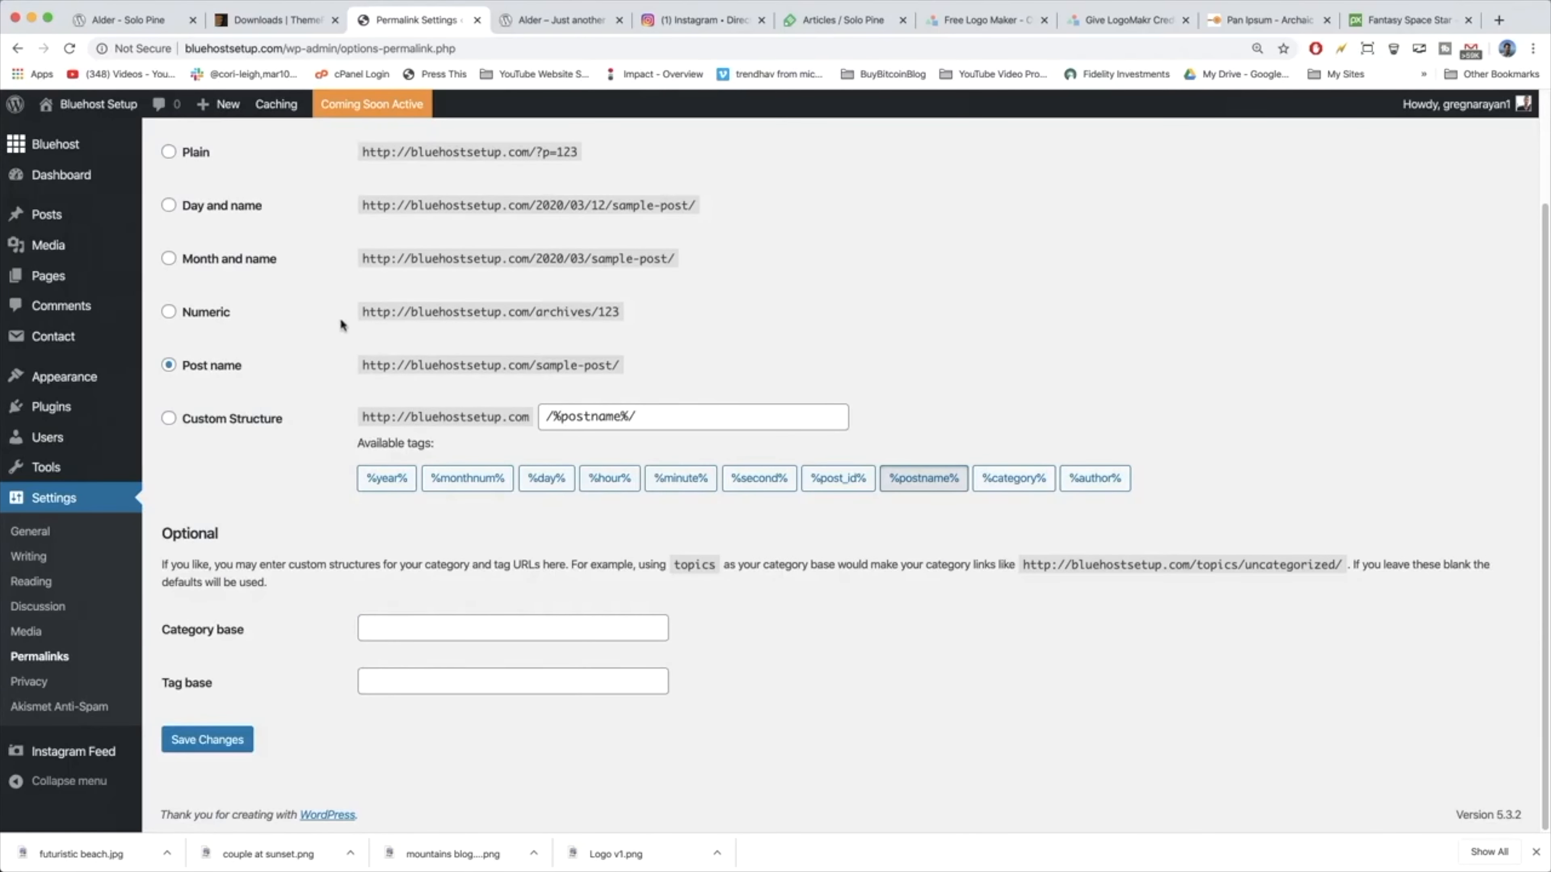
drag(360, 365, 659, 376)
click(659, 376)
click(224, 739)
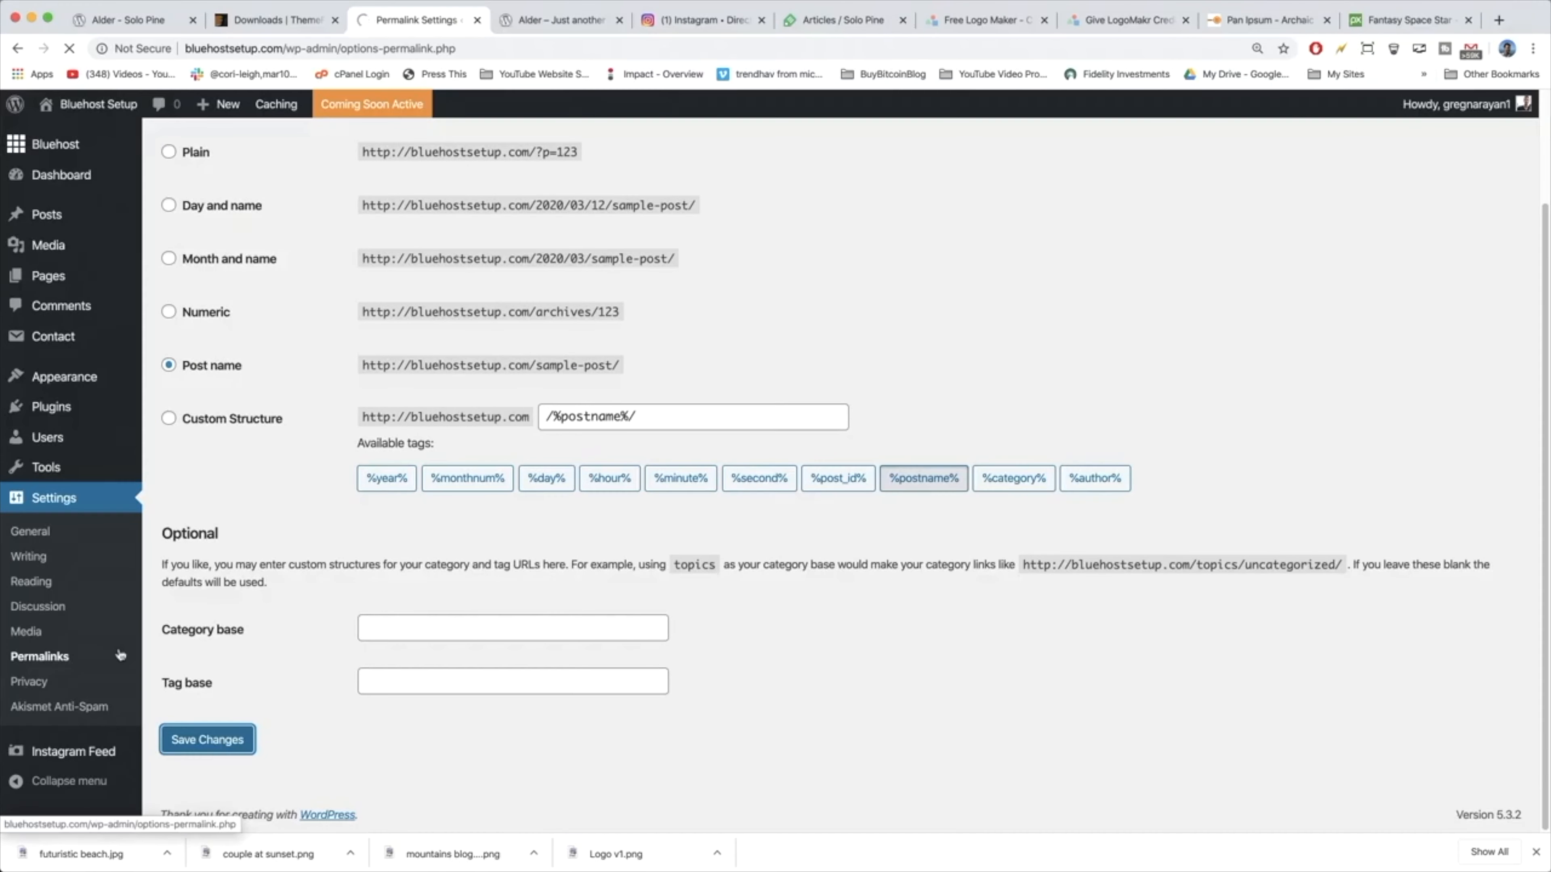
Open the featured post to check its new post-name address, then load the bare homepage.
mouse_move(98, 104)
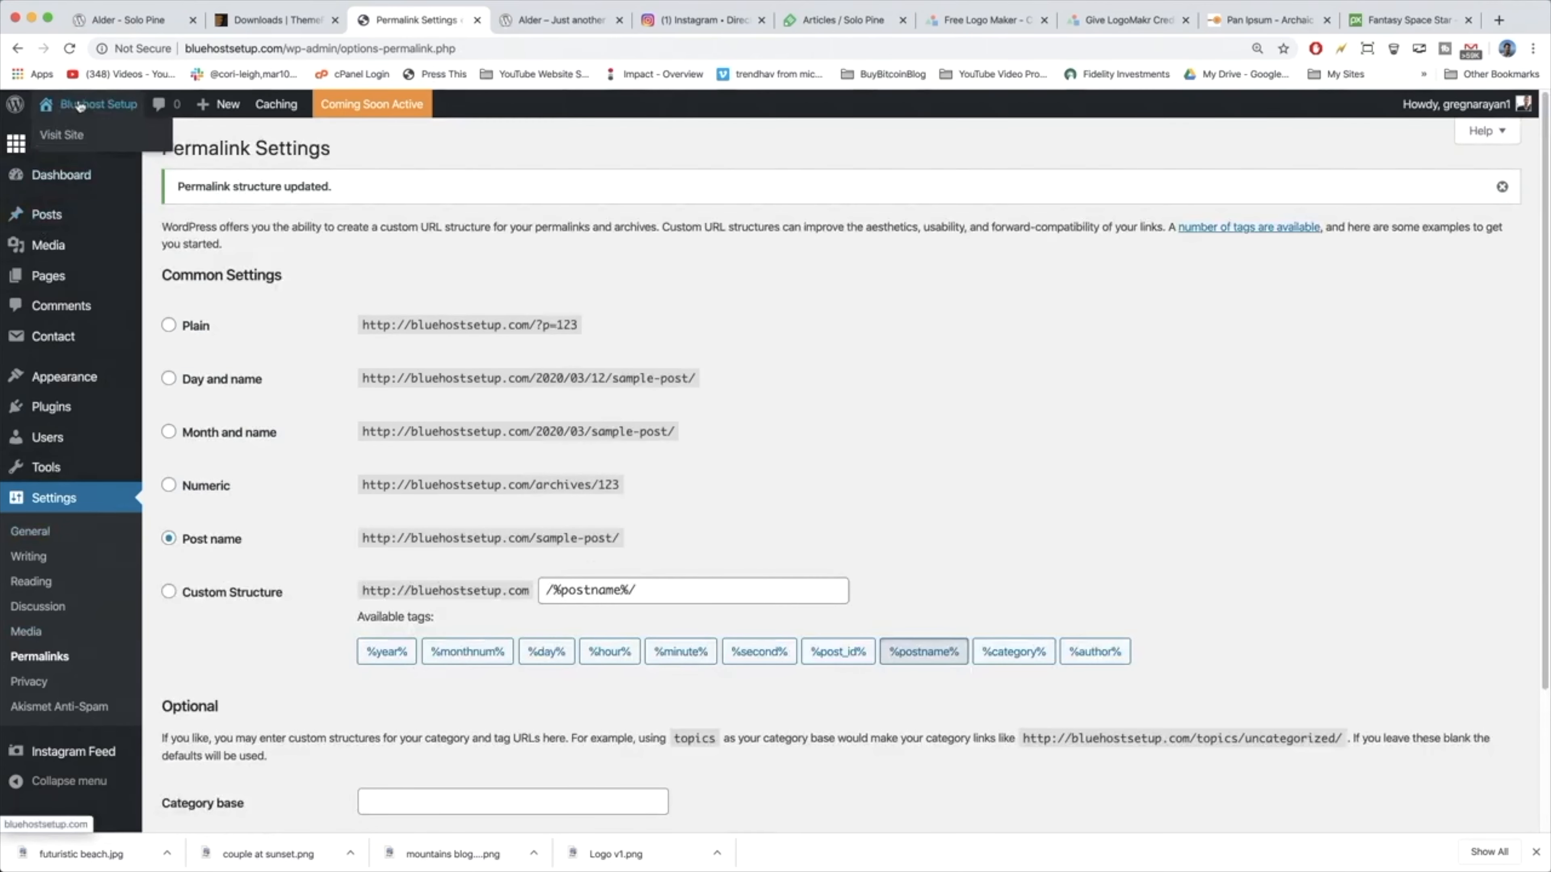
click(58, 135)
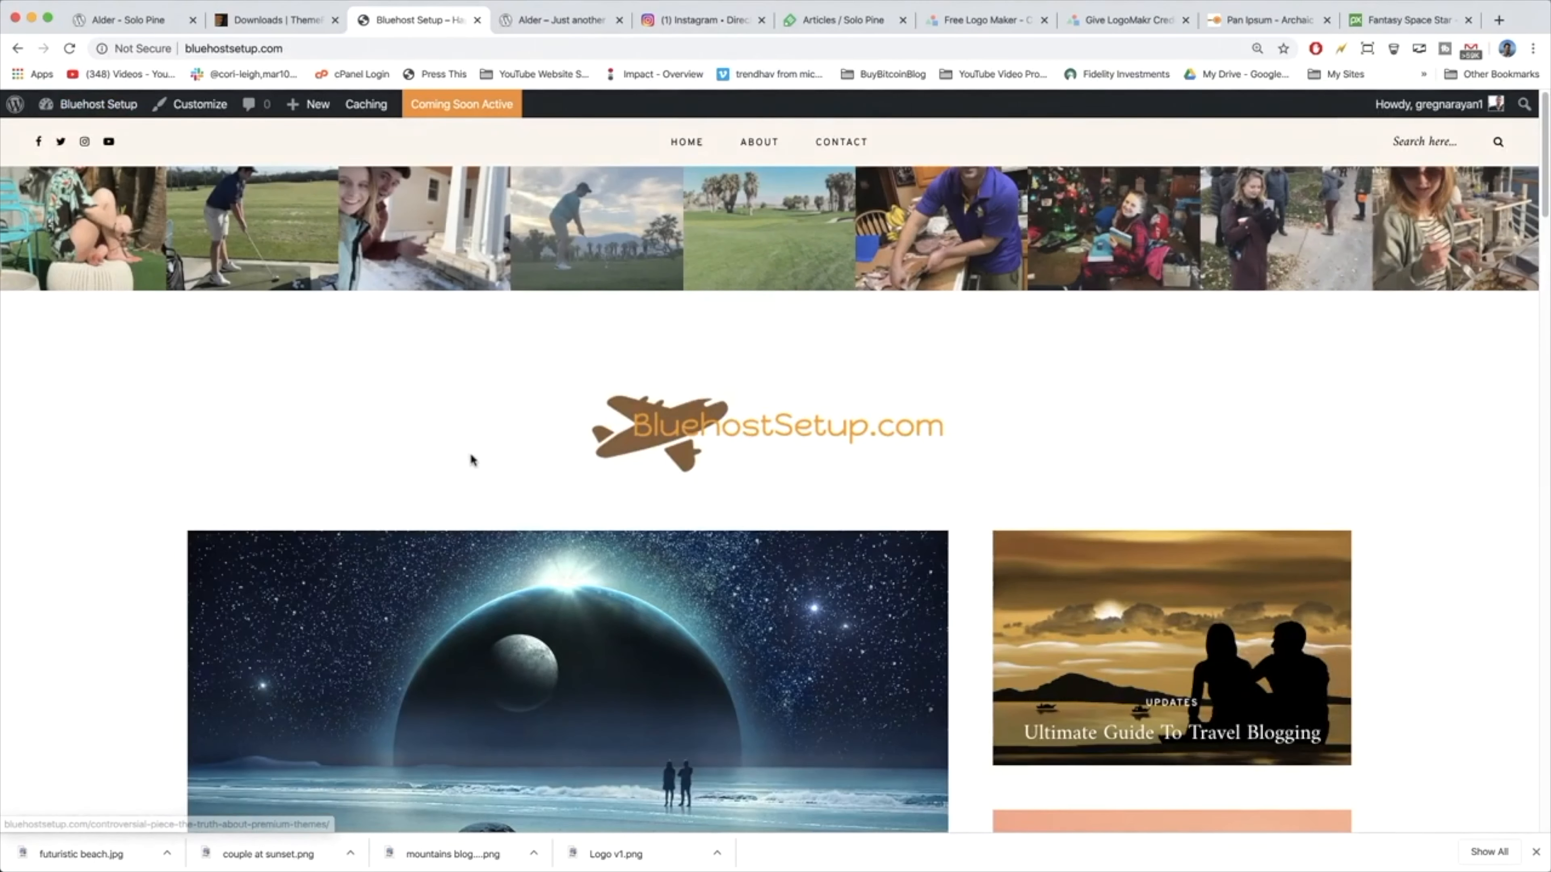
click(569, 595)
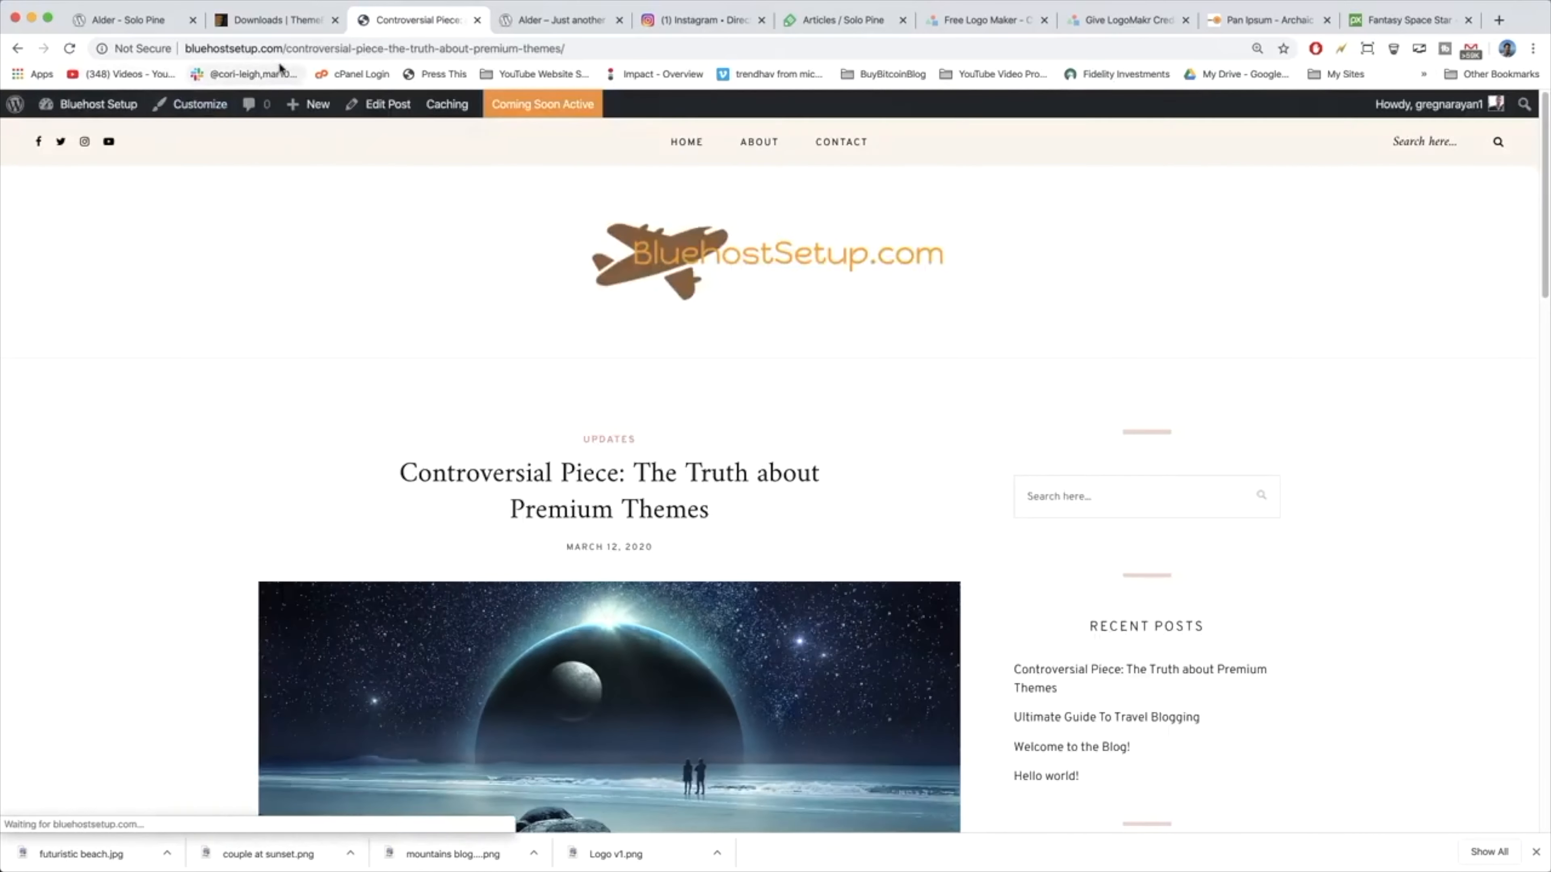
drag(285, 49, 617, 52)
key(BackSpace)
key(Return)
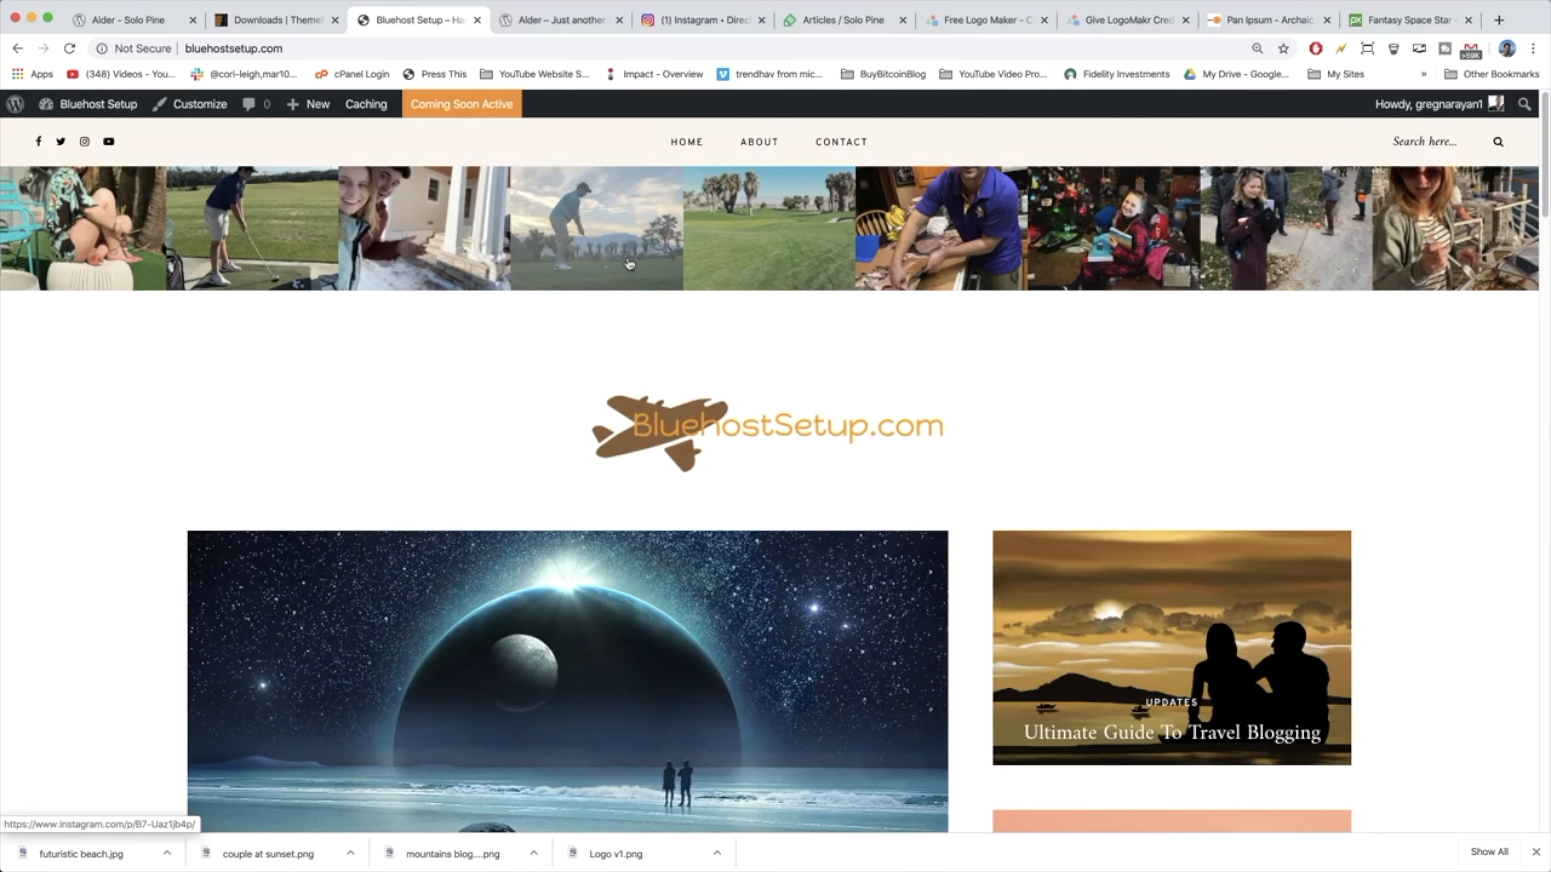
Look over the Alder demo's newsletter section, then open the Customizer on Bluehost Setup.
click(561, 21)
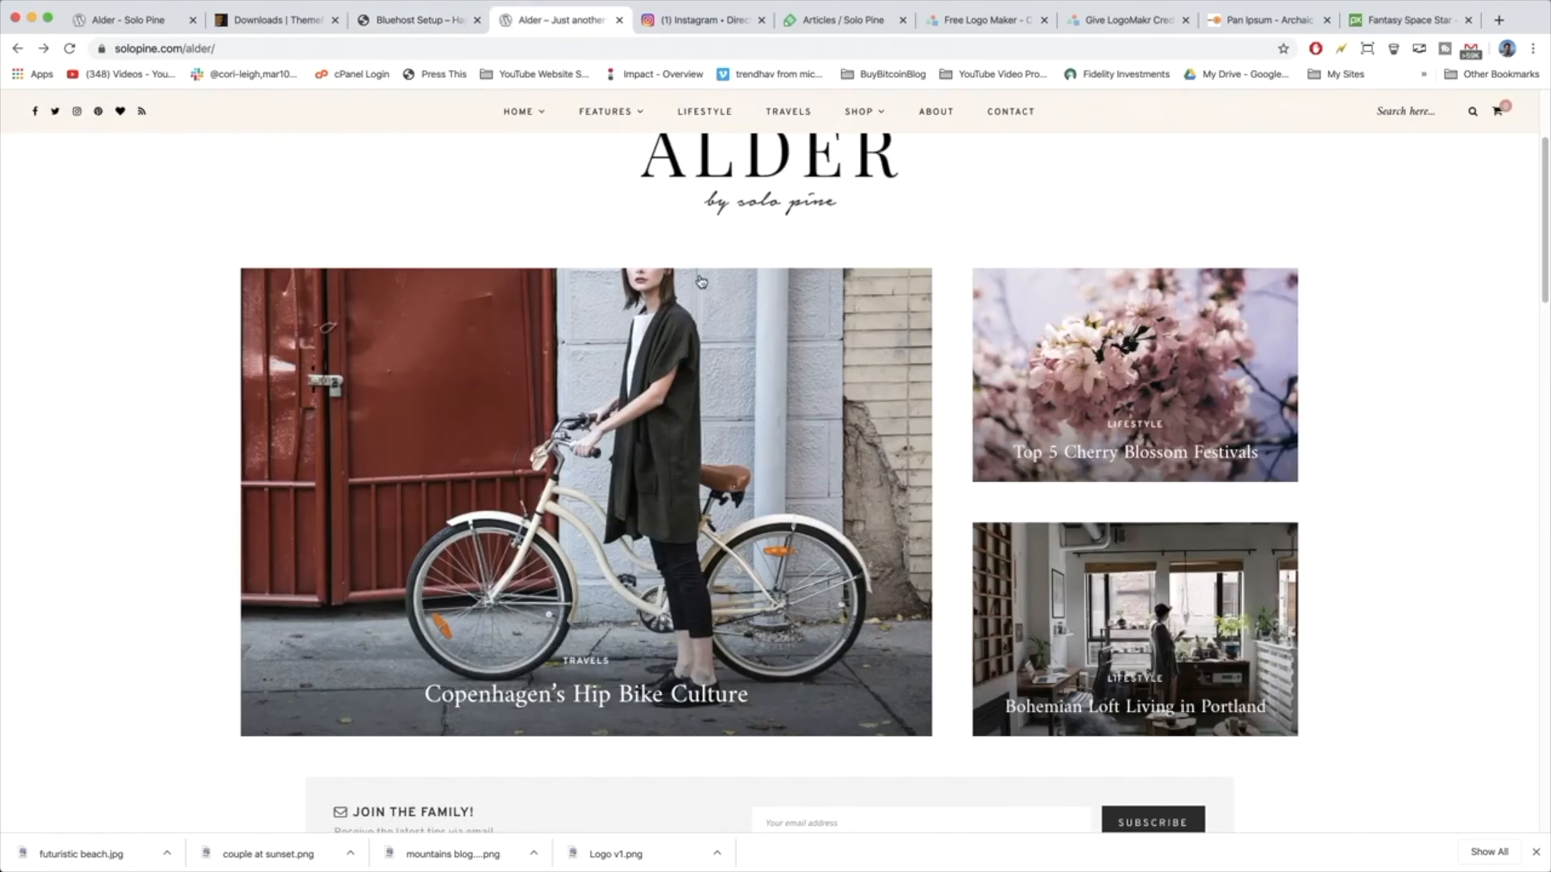
scroll(702, 278, down, 3)
scroll(675, 483, down, 3)
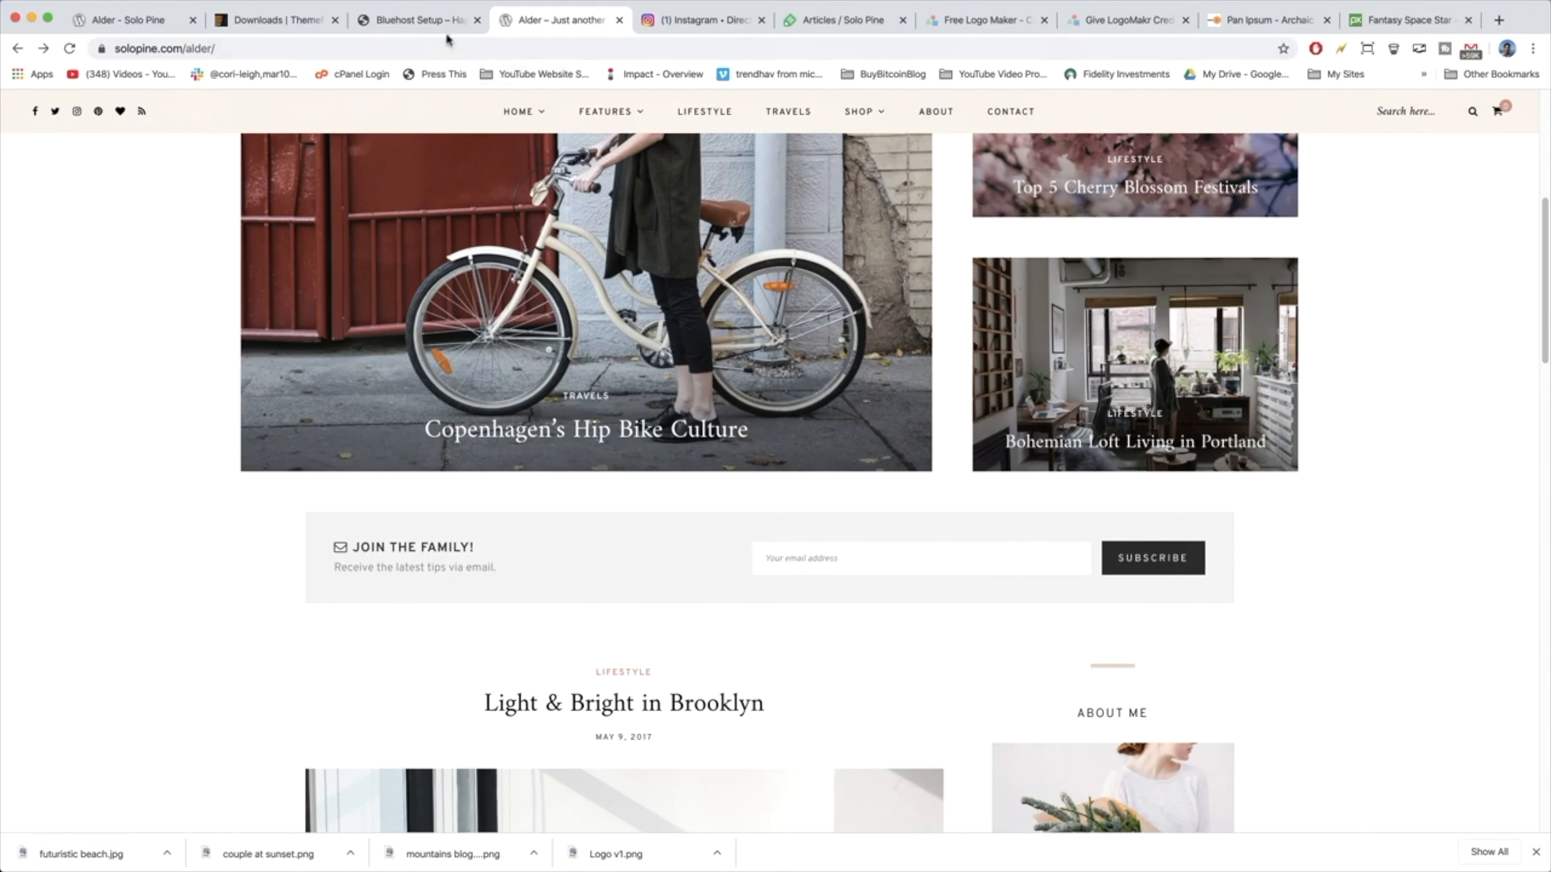
click(412, 20)
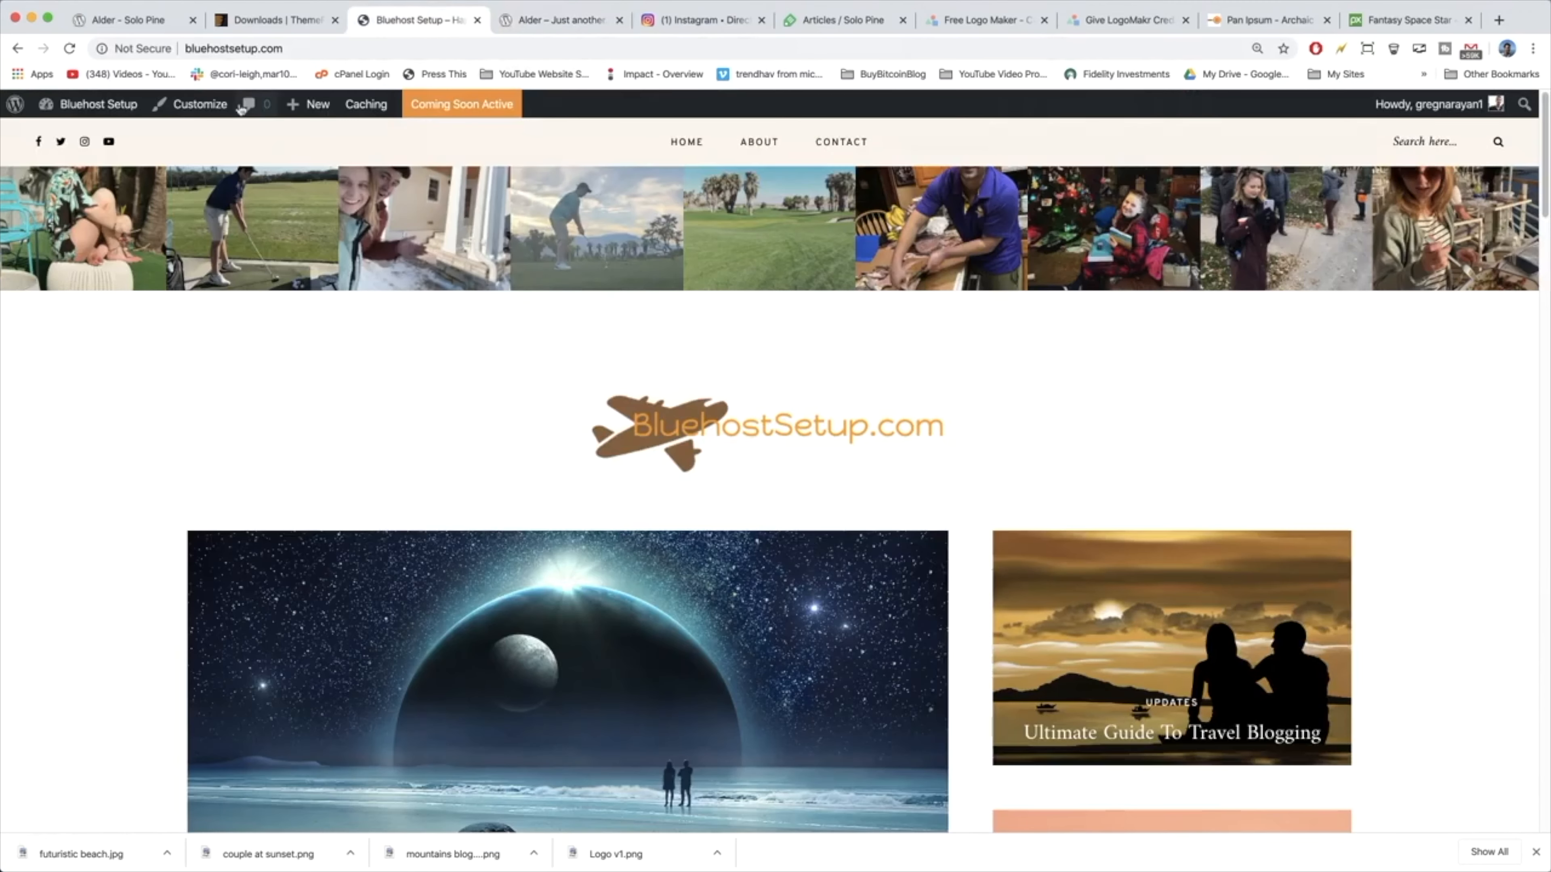
click(193, 106)
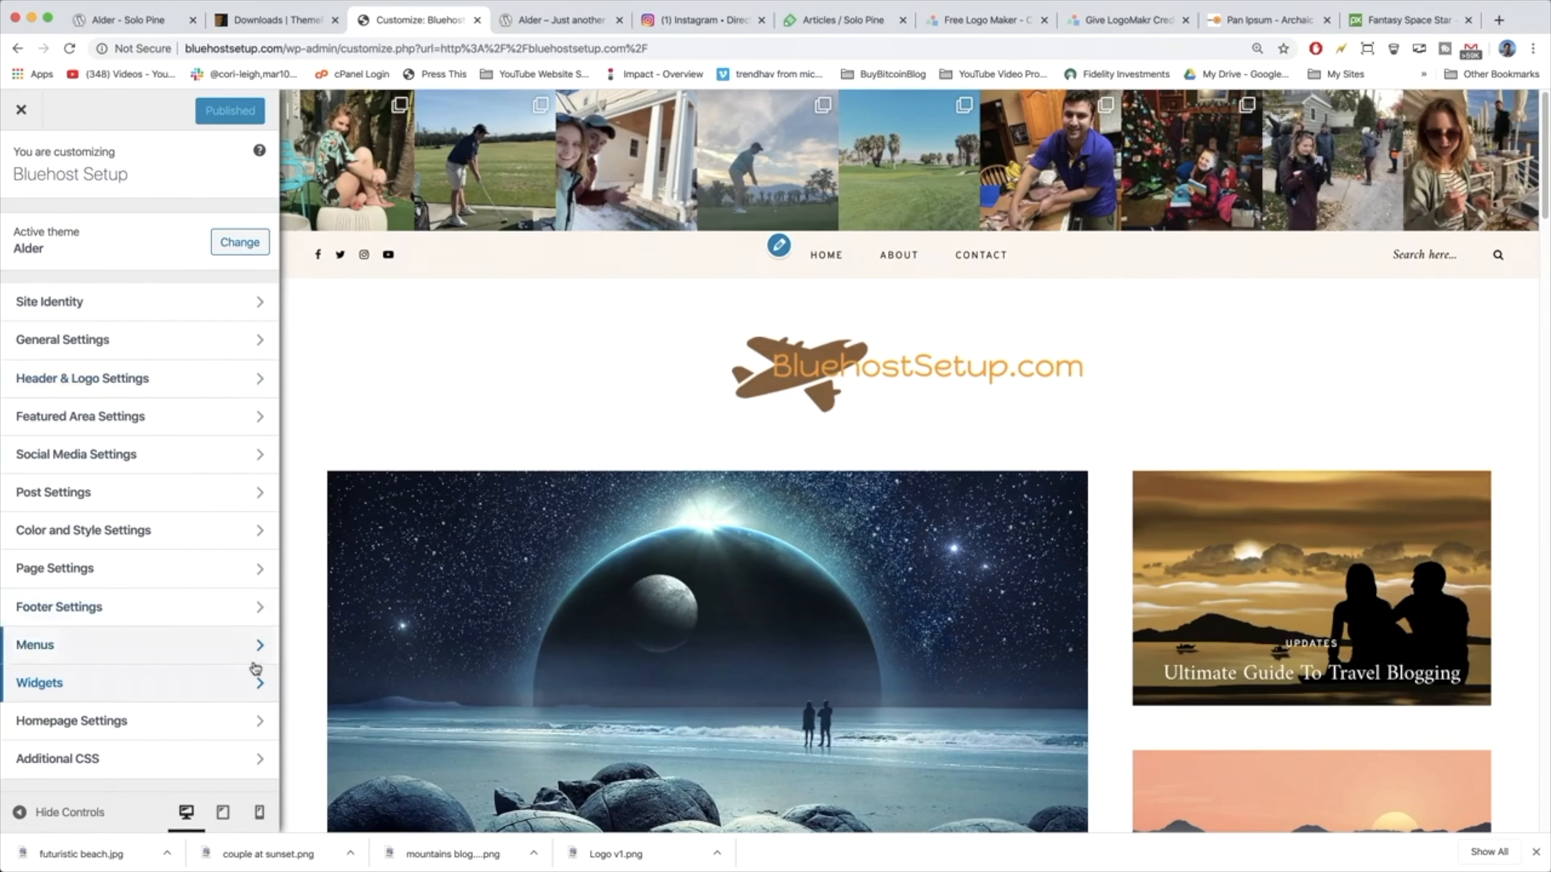
Browse Add a Widget for the Widget Area under Featured Area, then open the Alder newsletter guide.
click(211, 686)
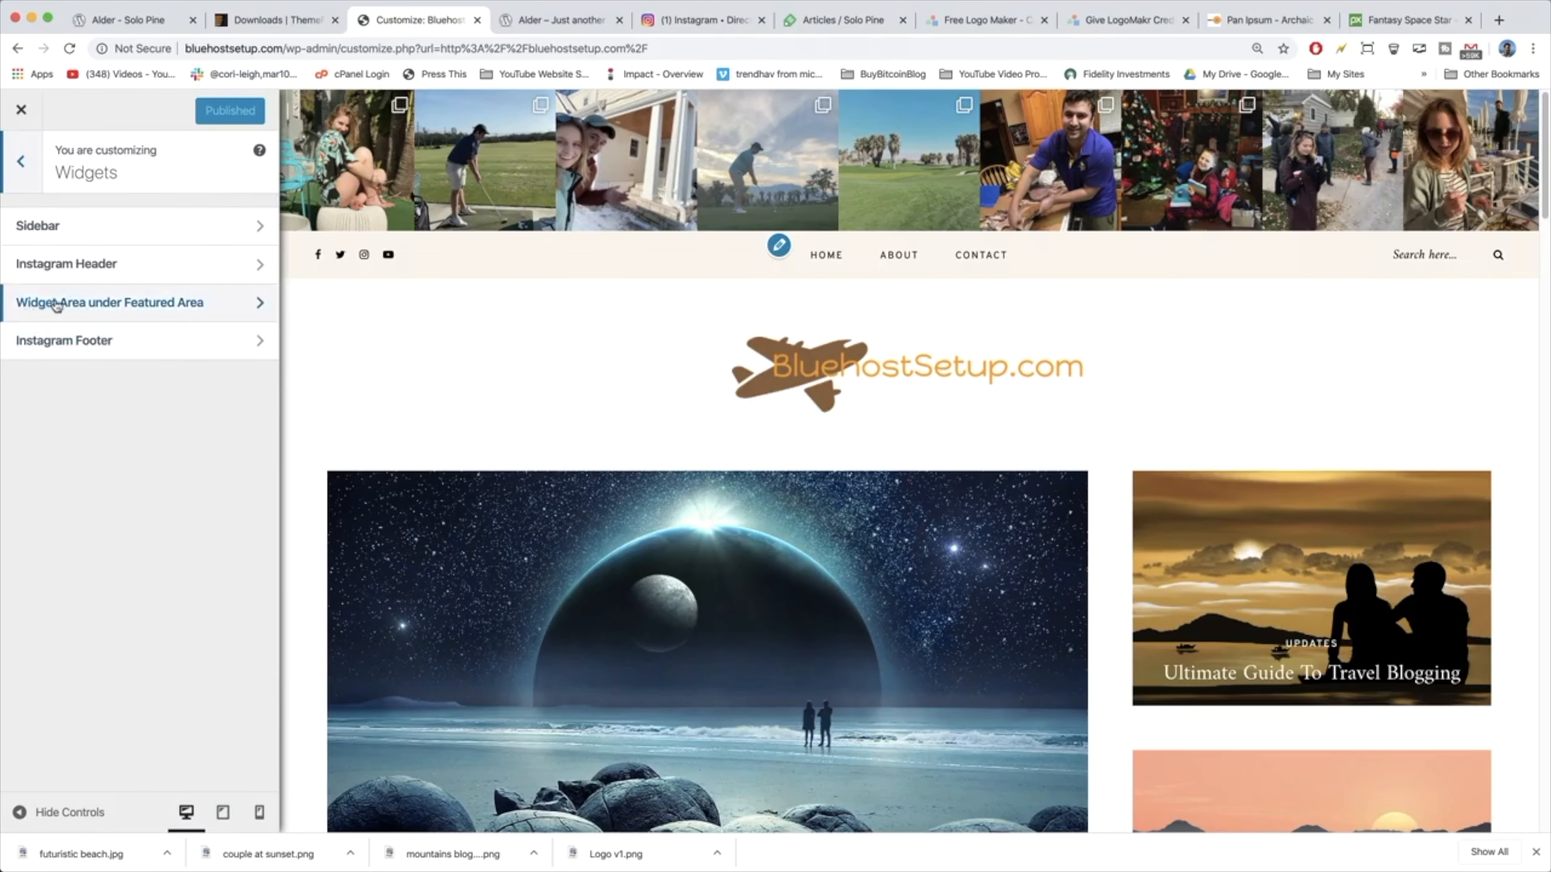
scroll(848, 478, down, 3)
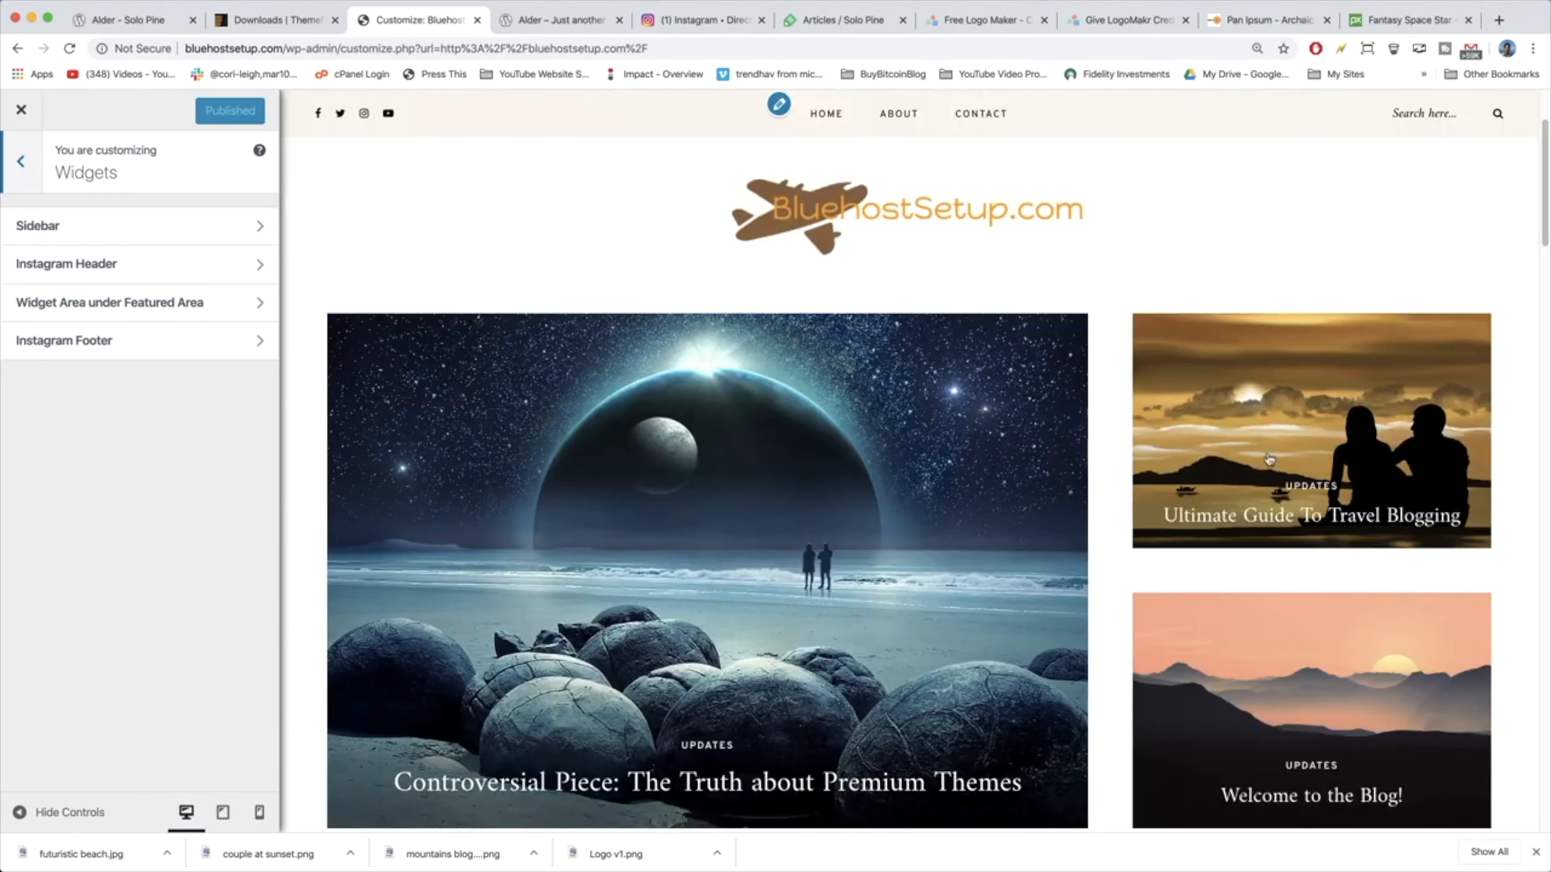
scroll(1004, 556, down, 5)
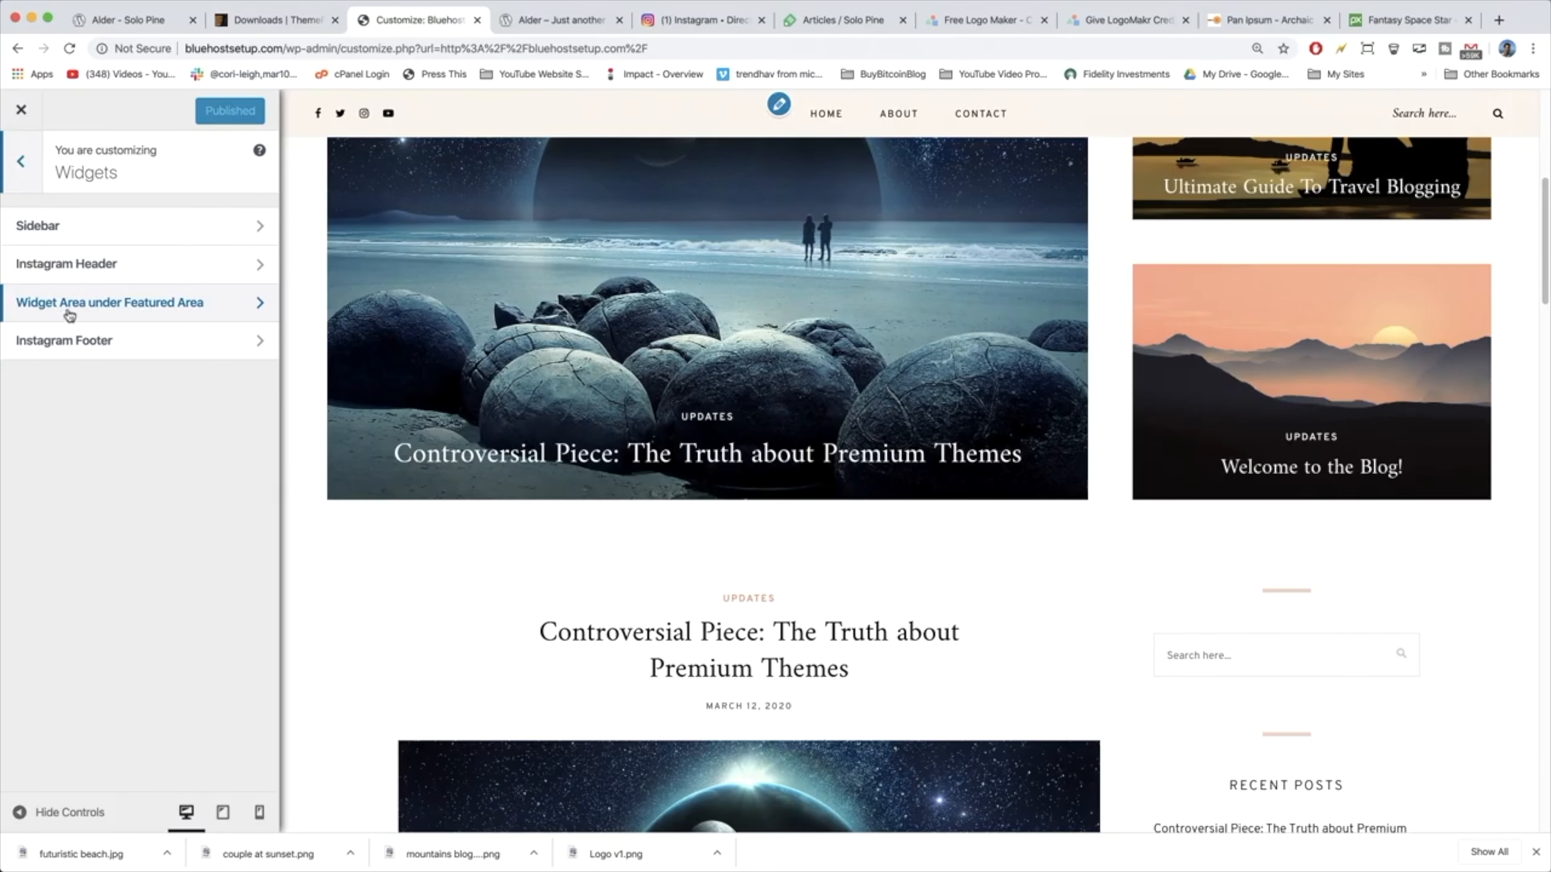
click(168, 309)
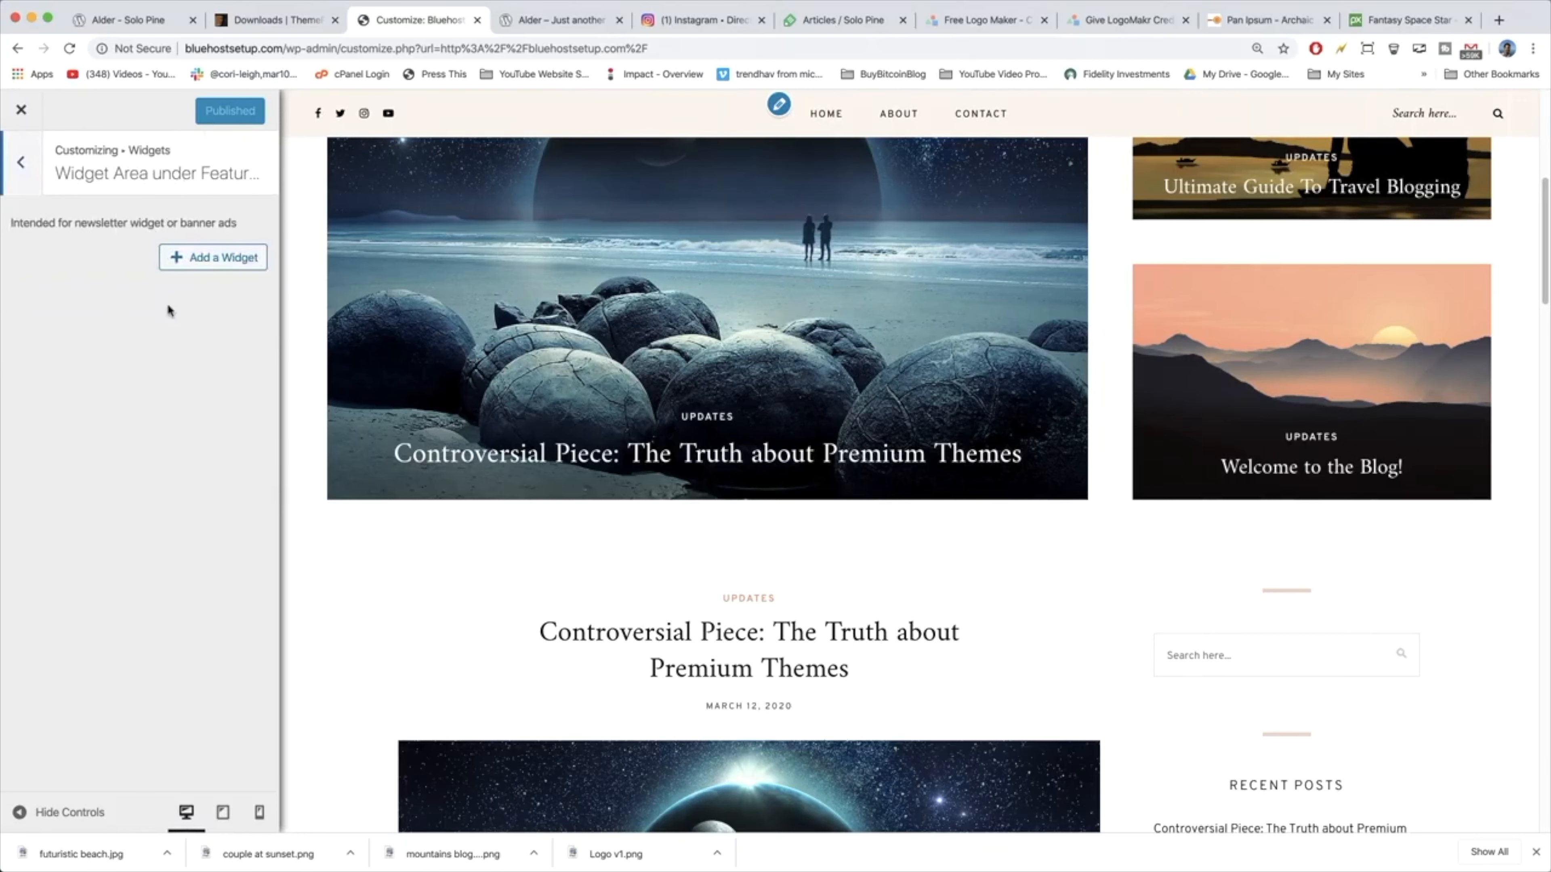
click(228, 268)
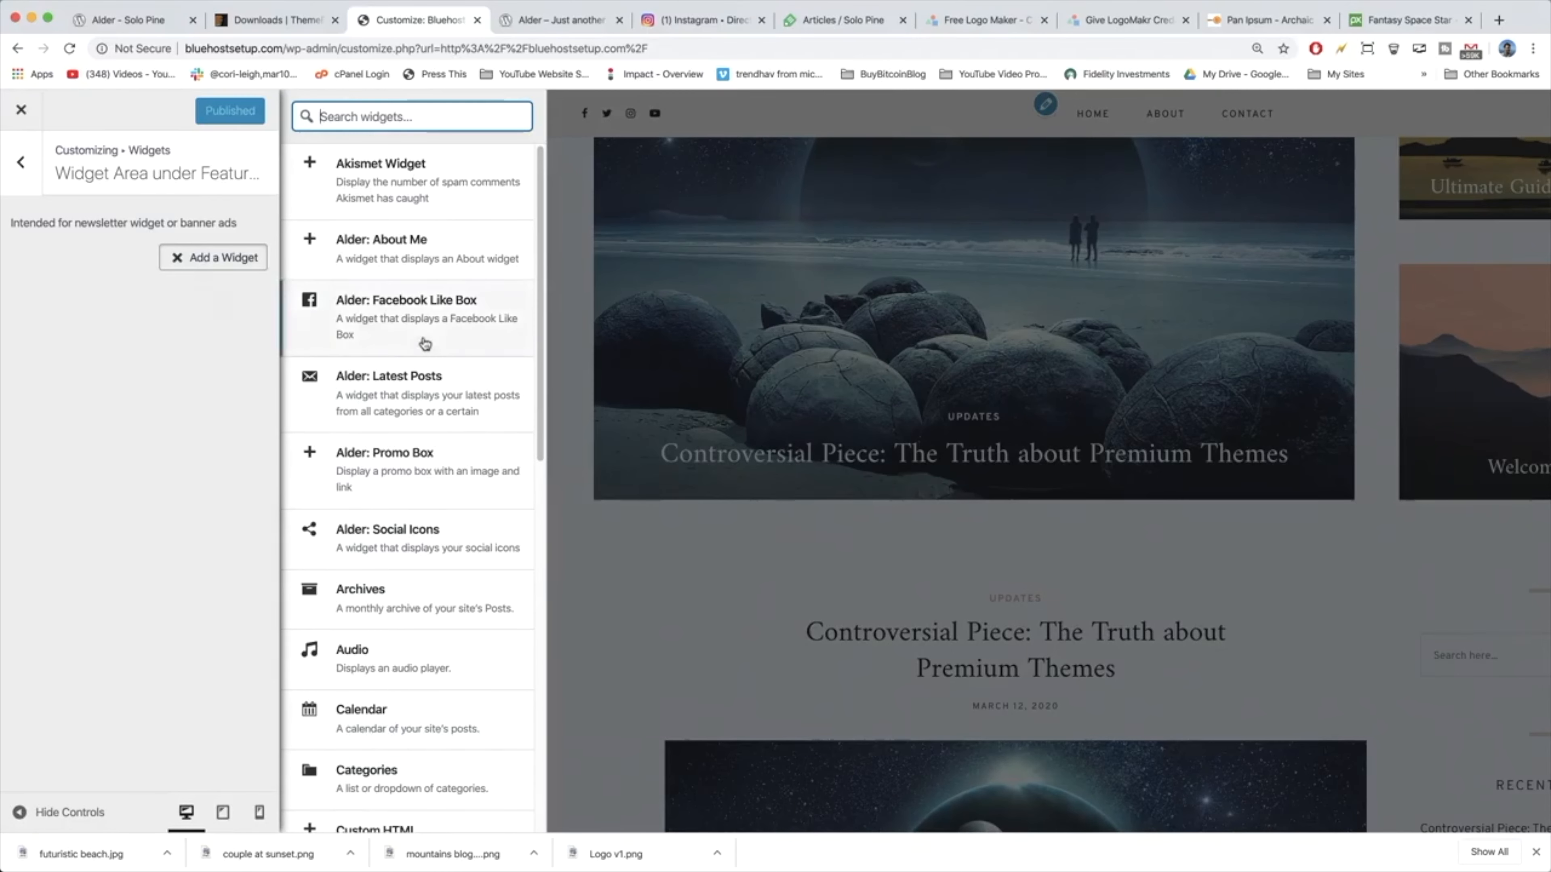
scroll(503, 408, down, 3)
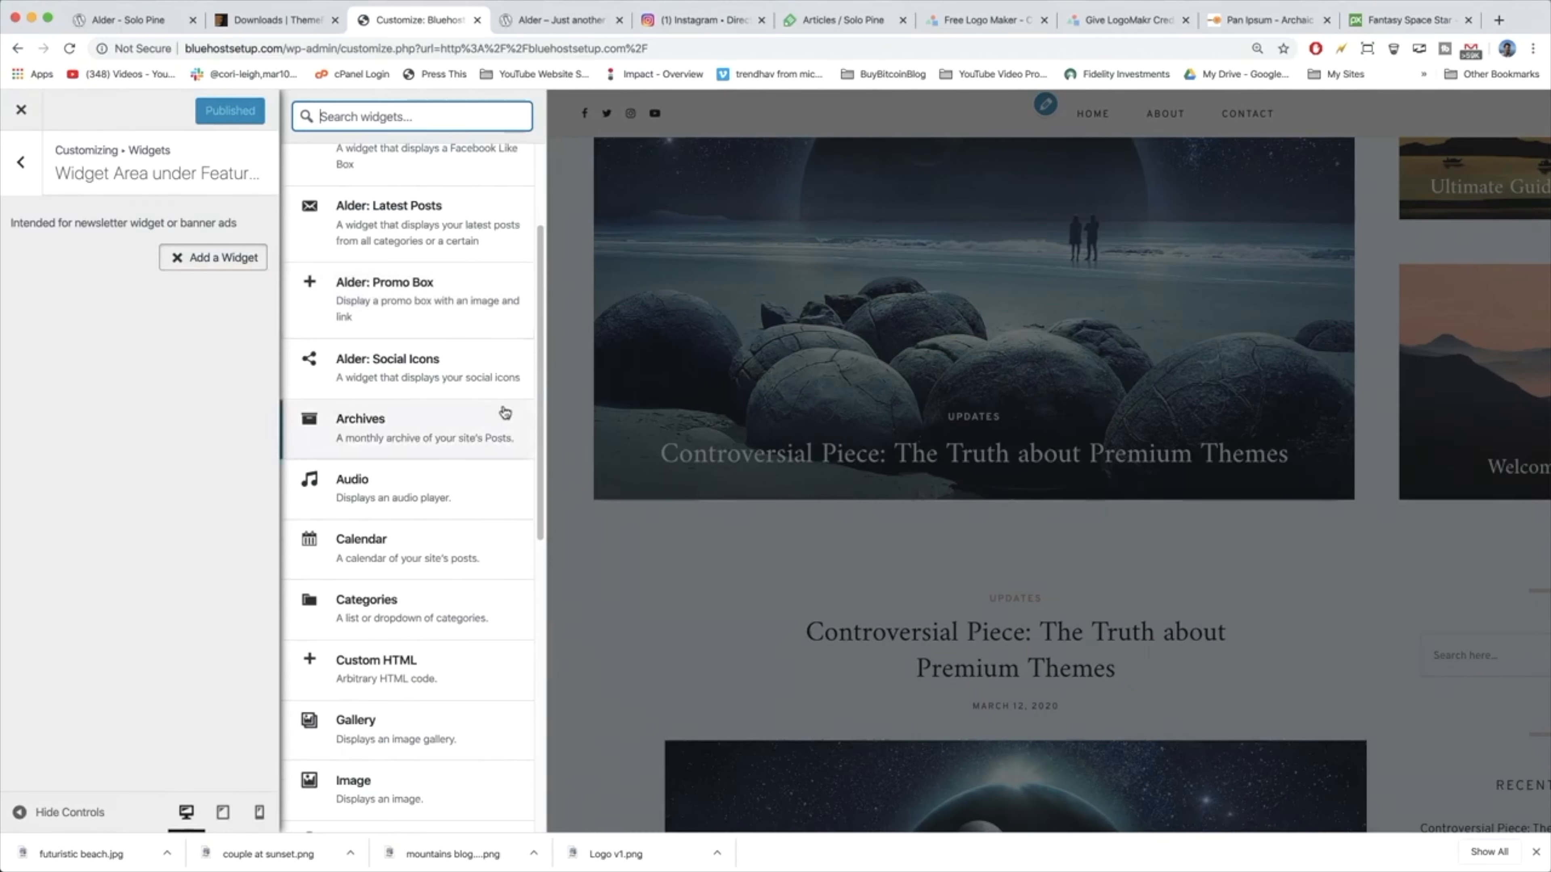
scroll(504, 414, down, 10)
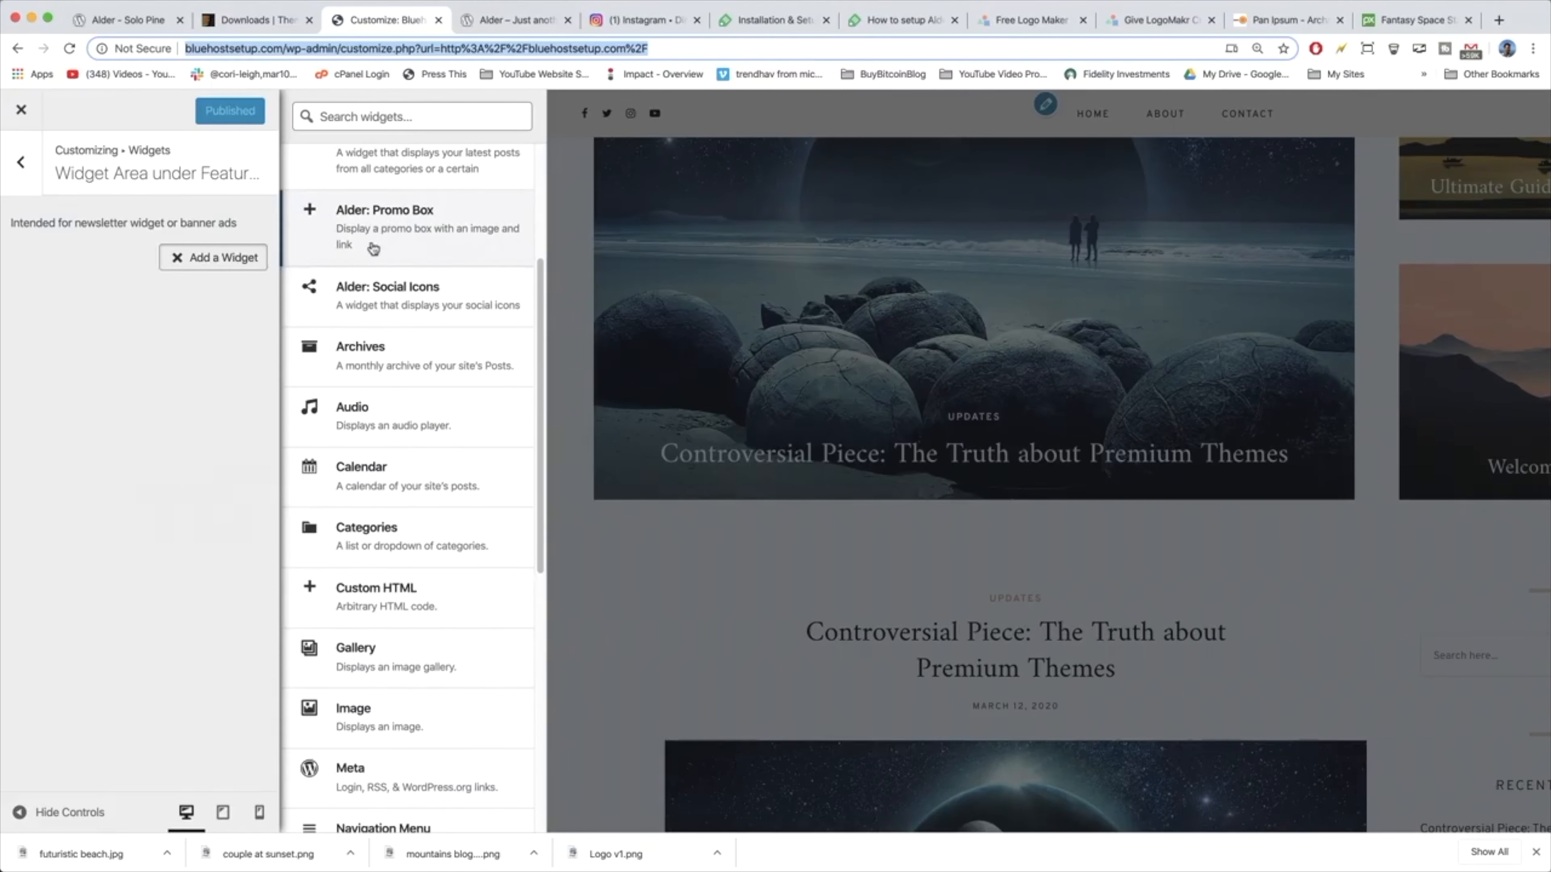
click(883, 23)
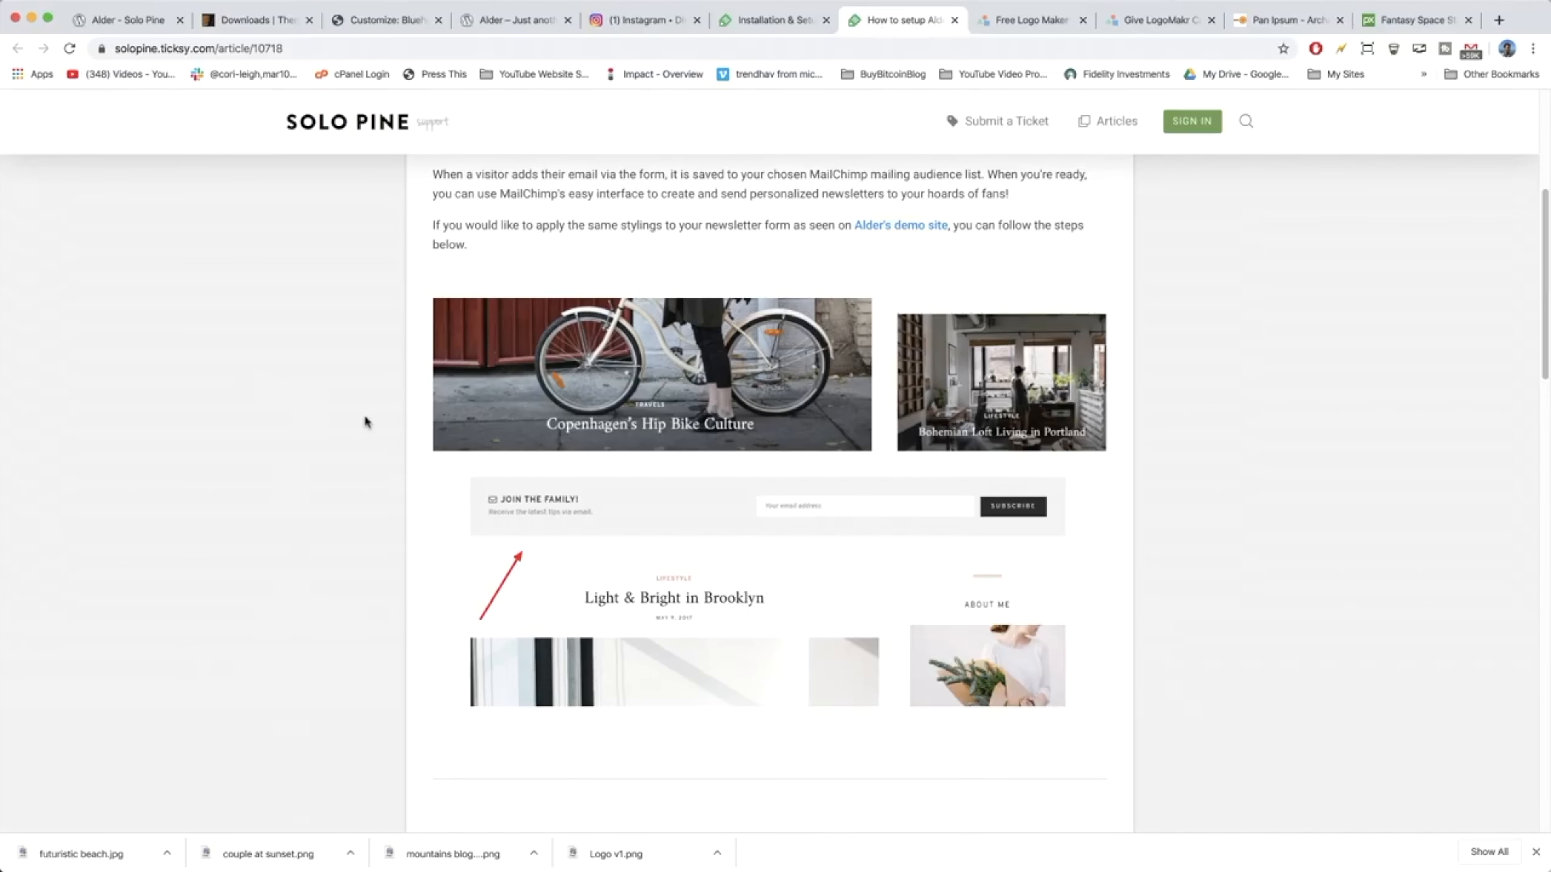
scroll(520, 480, up, 5)
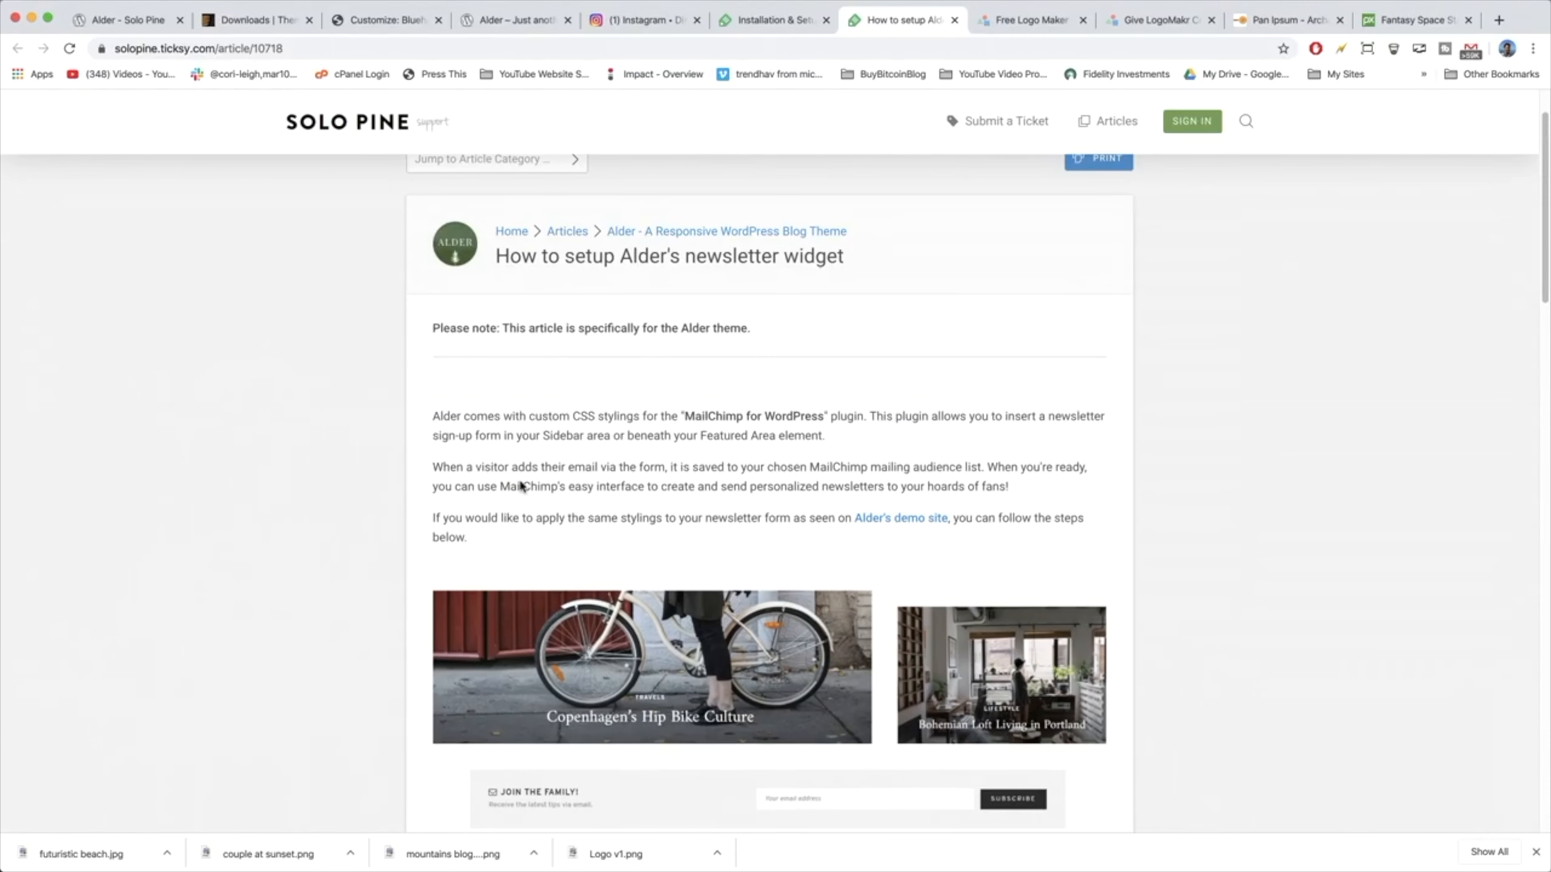
drag(496, 257, 874, 257)
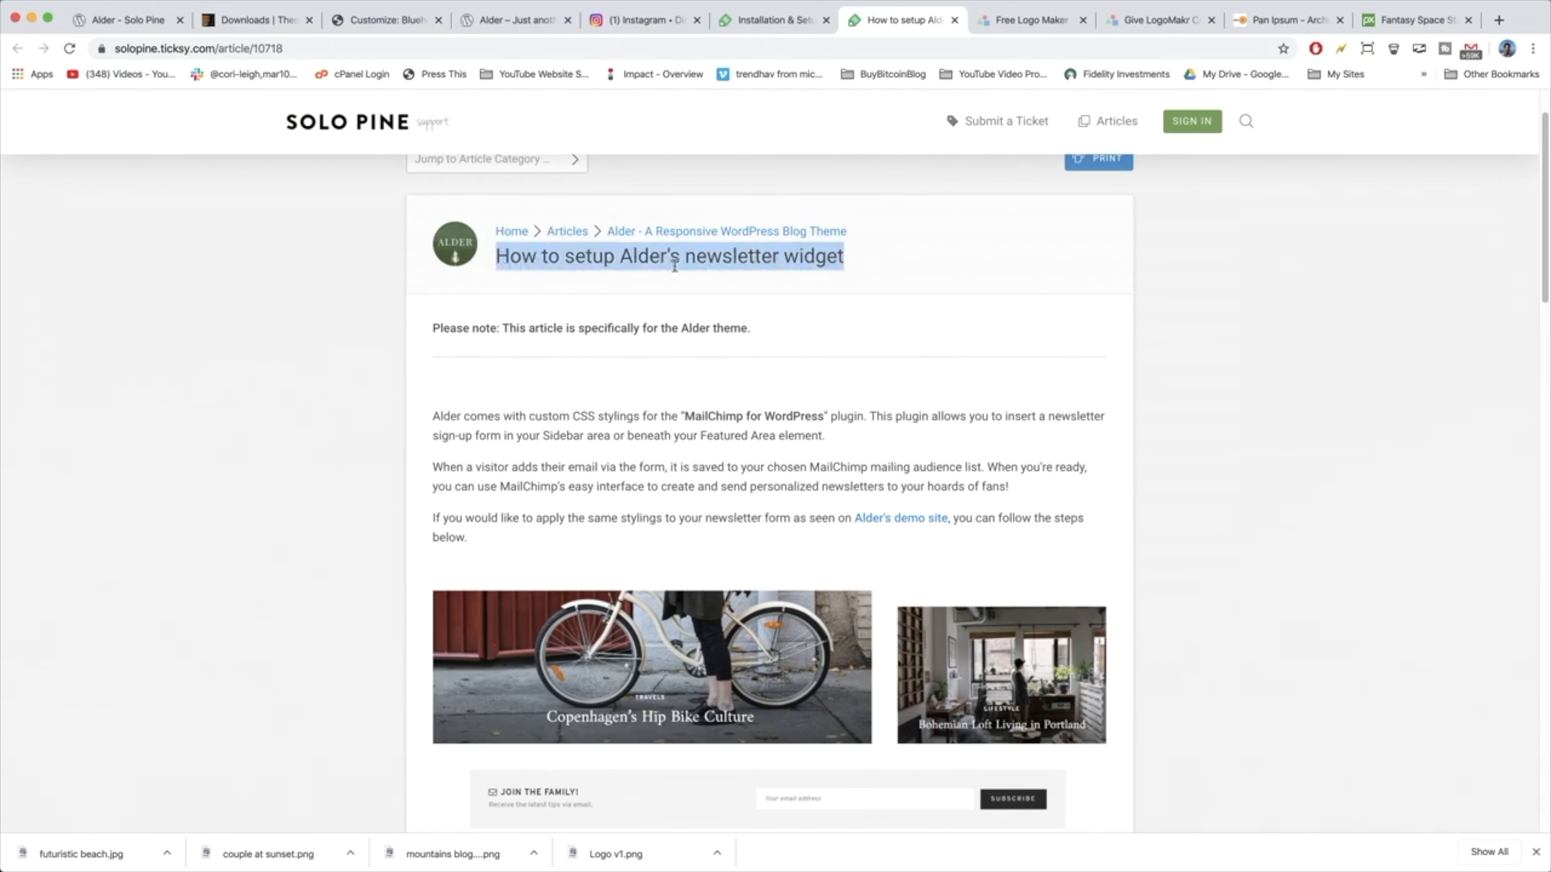
double_click(726, 256)
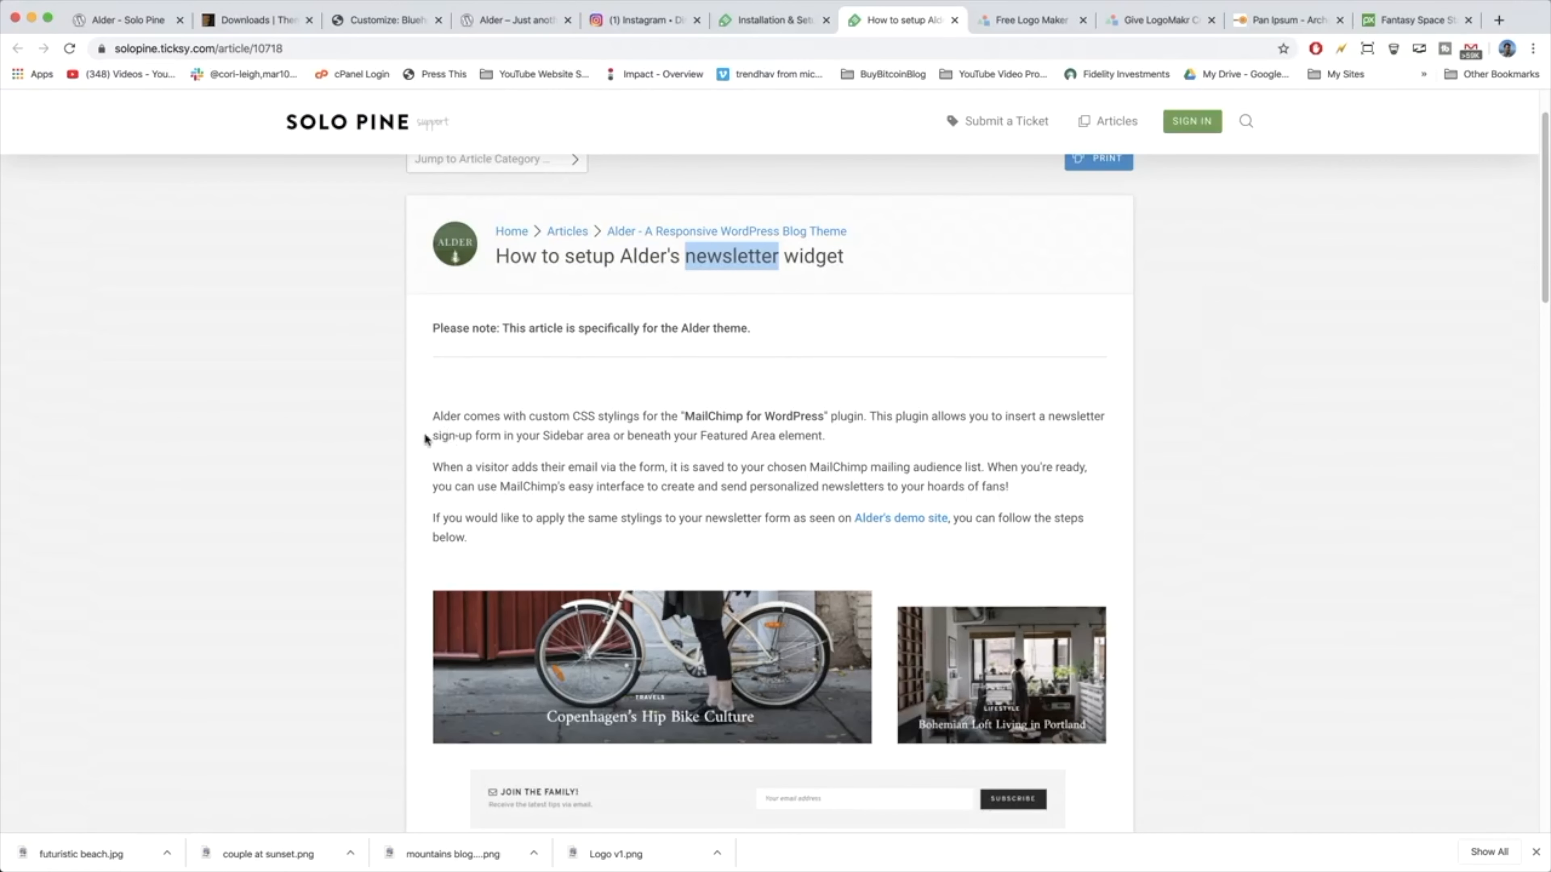
drag(683, 416, 818, 419)
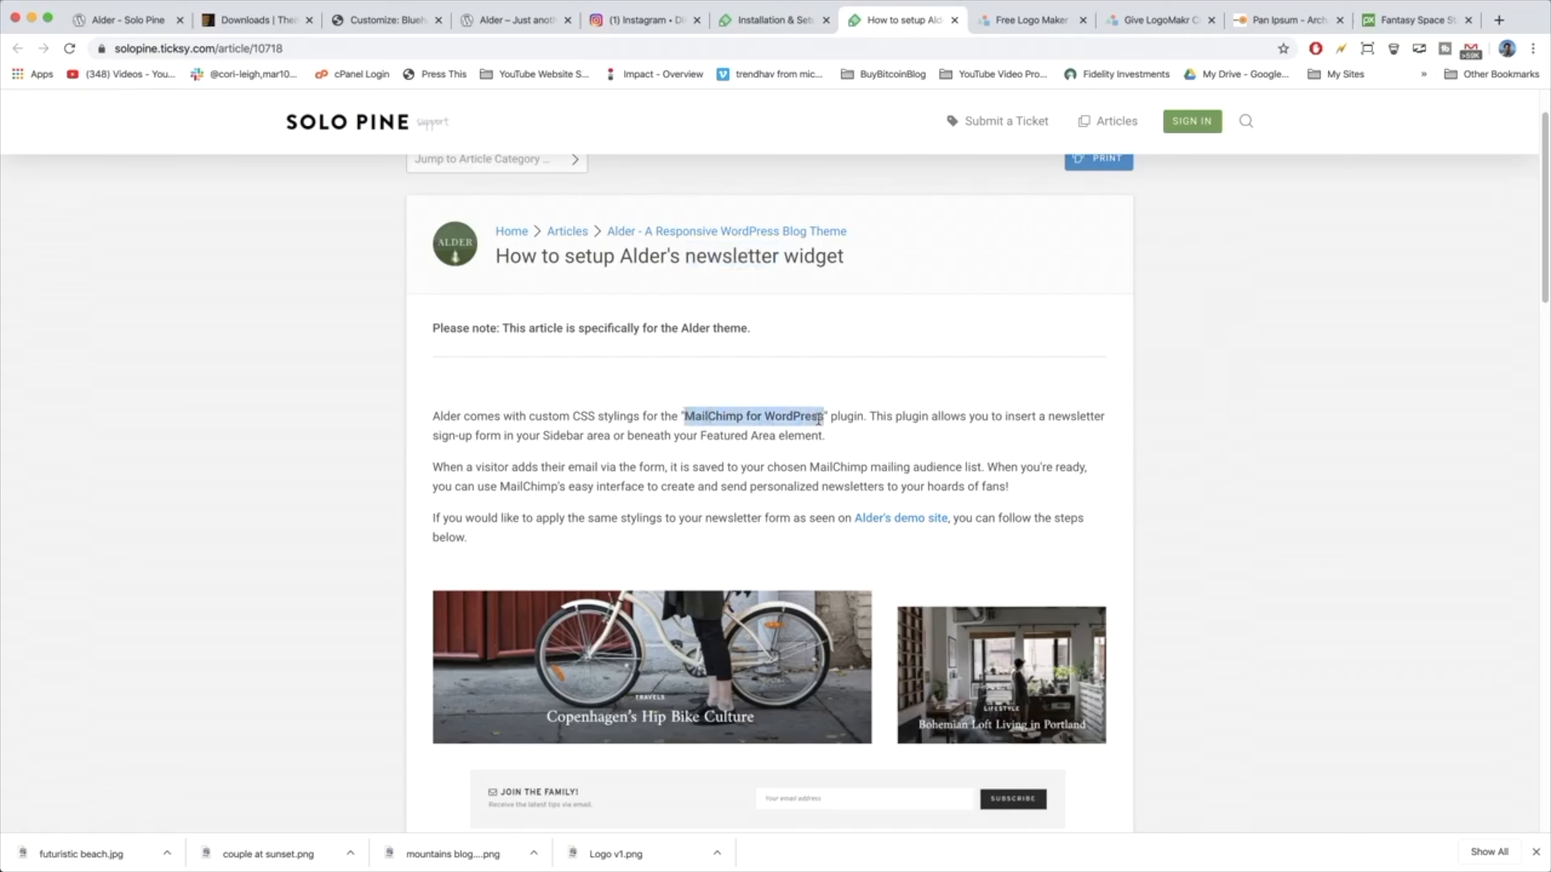
click(847, 428)
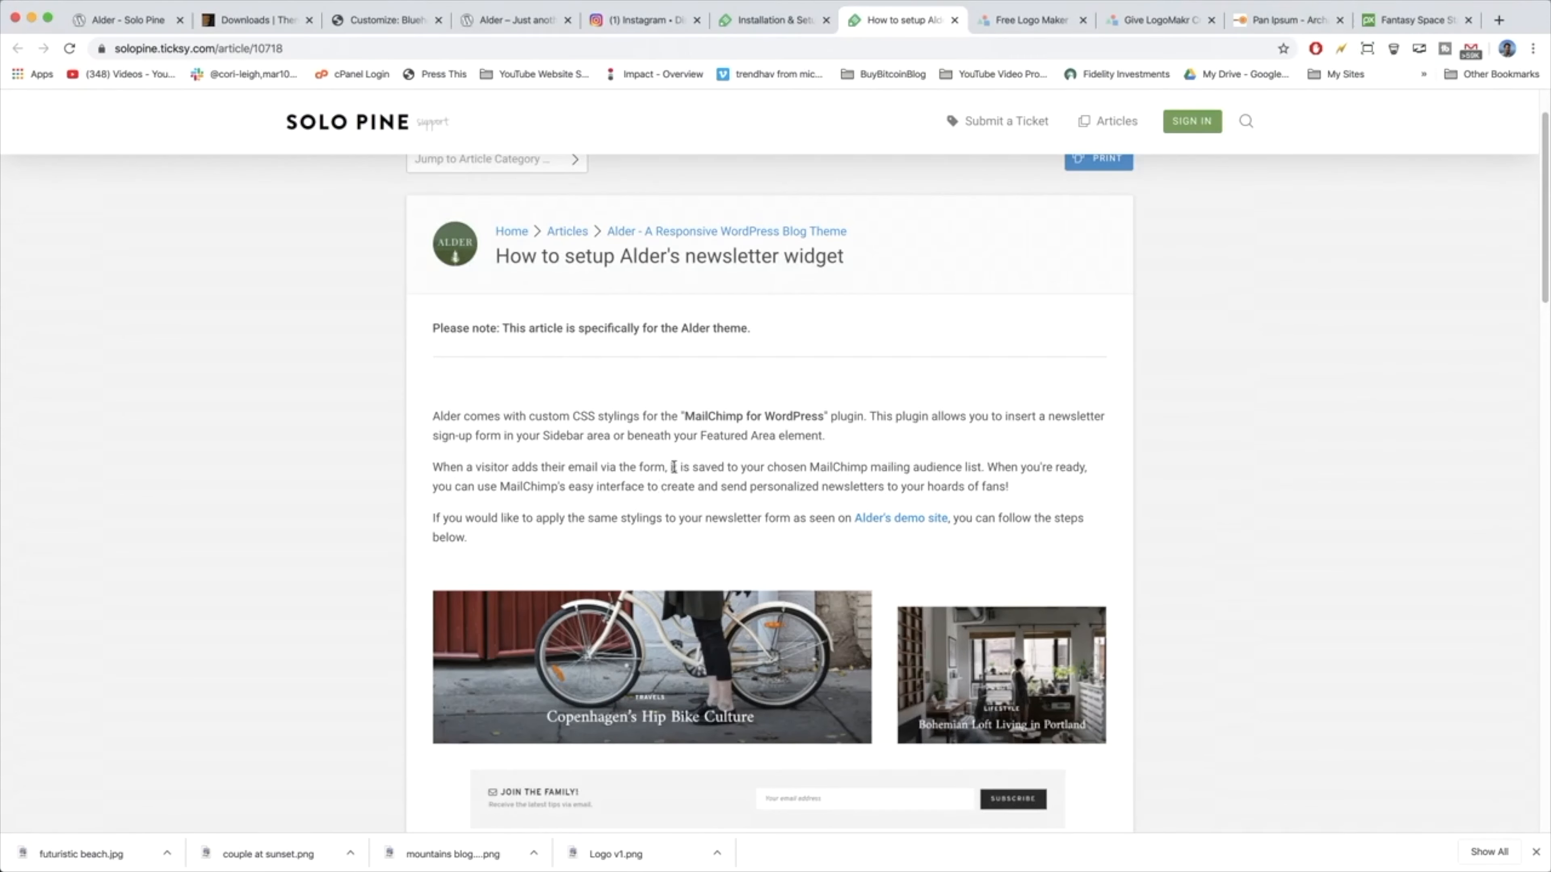
drag(810, 467, 645, 479)
click(1025, 484)
click(646, 483)
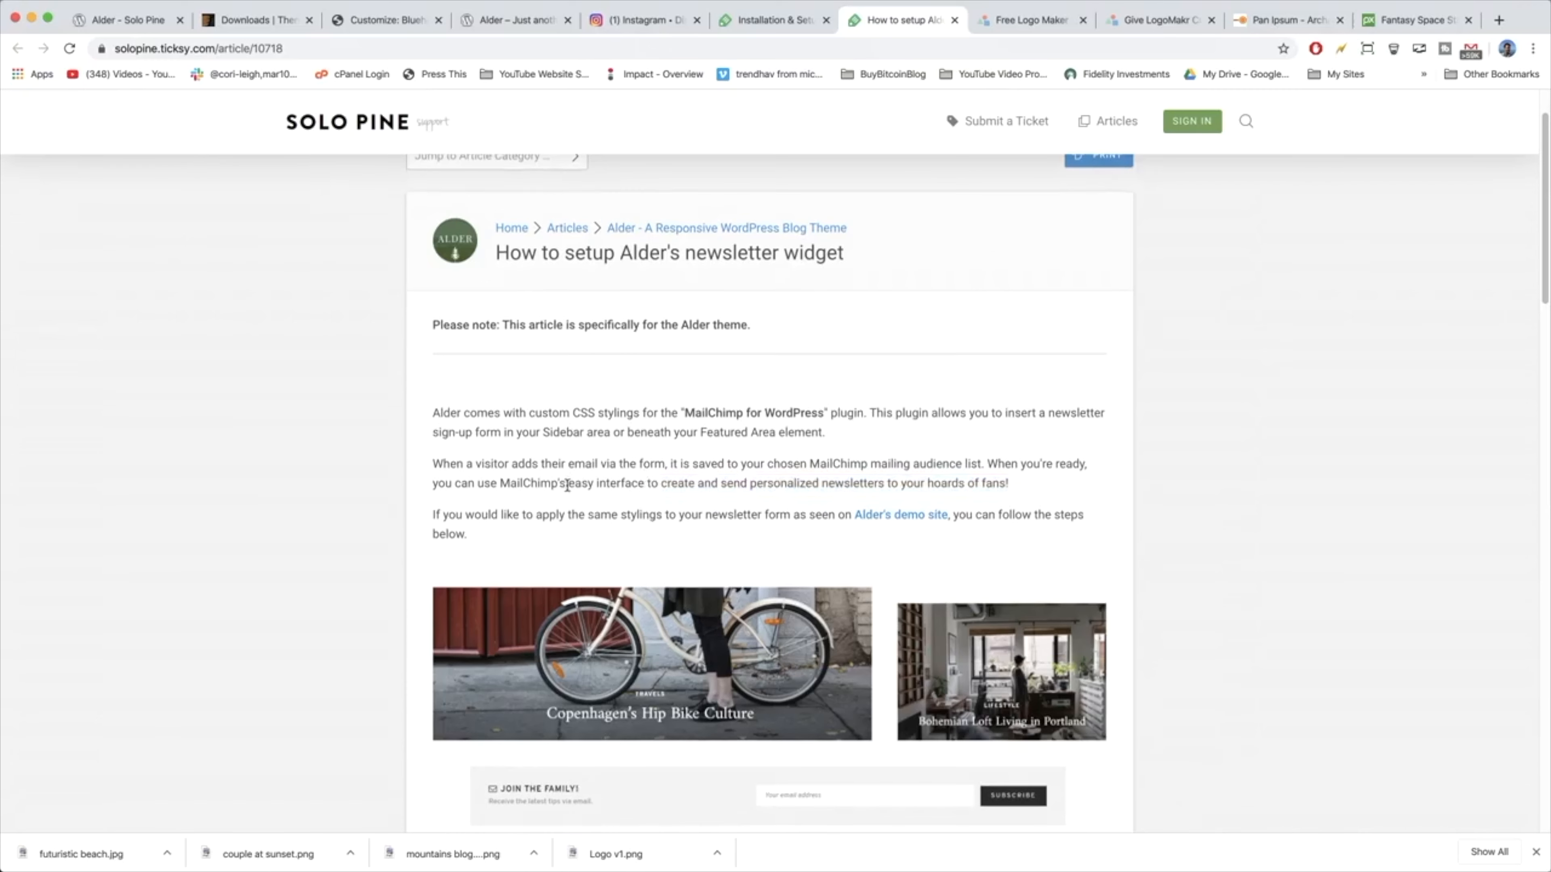
scroll(569, 486, down, 1)
drag(523, 487, 666, 487)
click(689, 489)
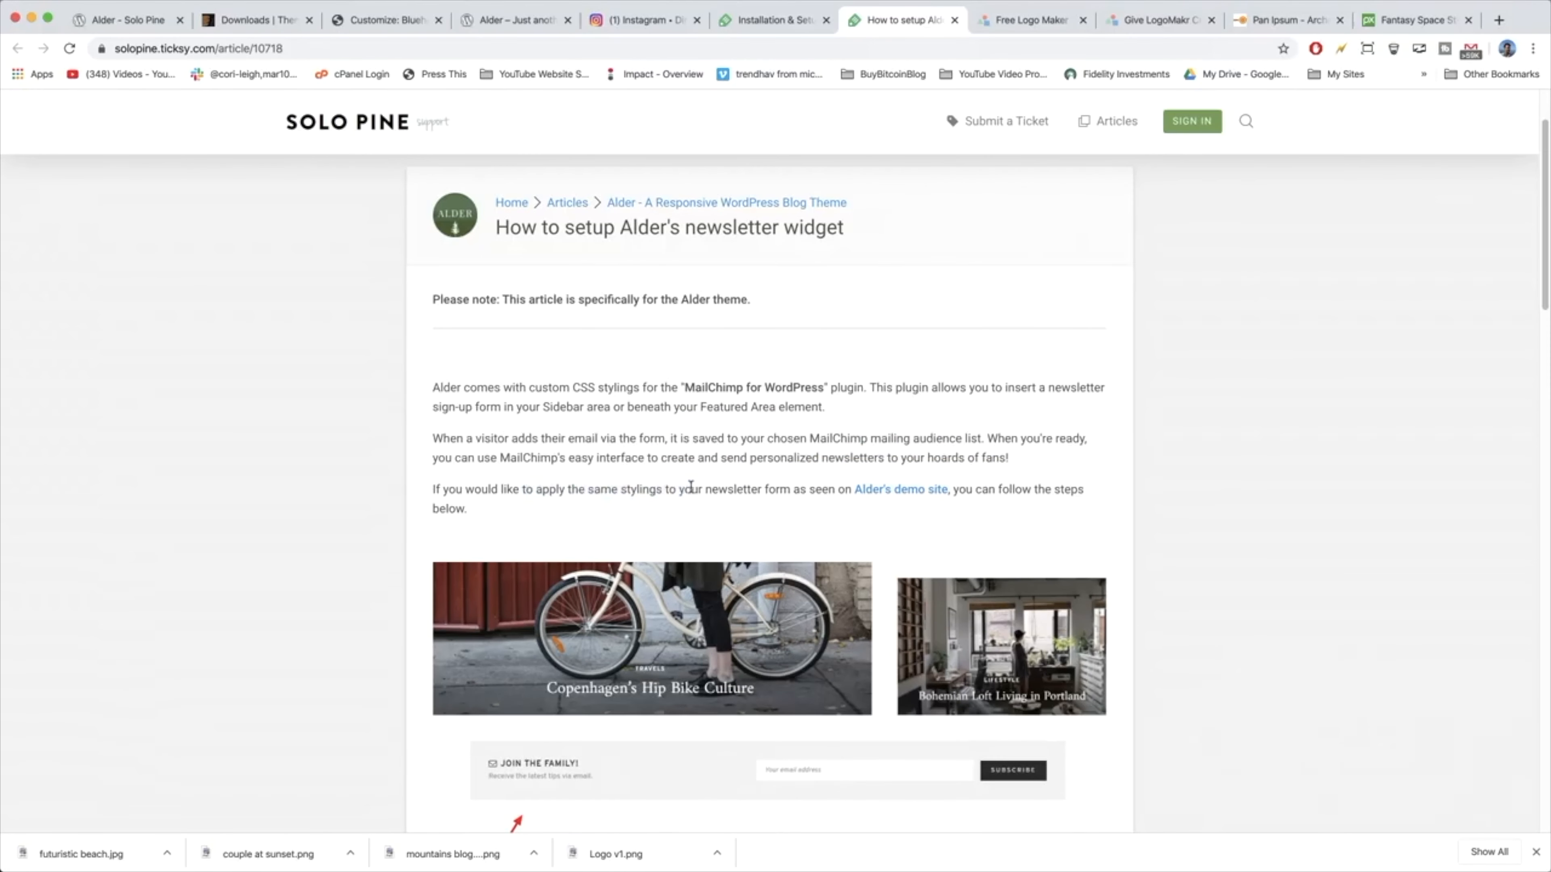
scroll(690, 485, down, 10)
scroll(692, 491, down, 3)
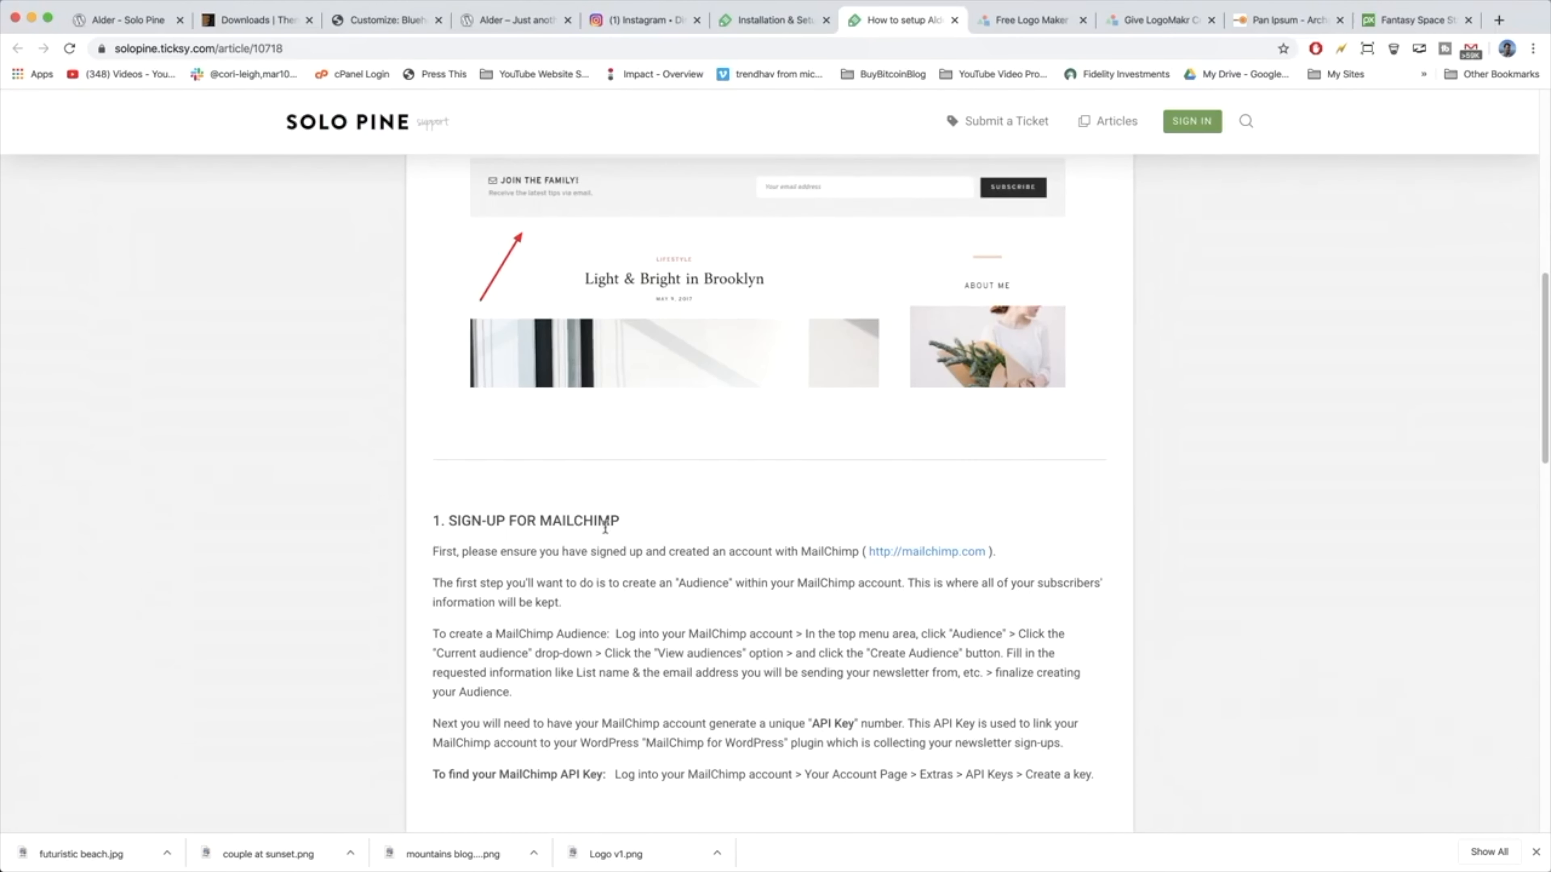
scroll(605, 527, down, 1)
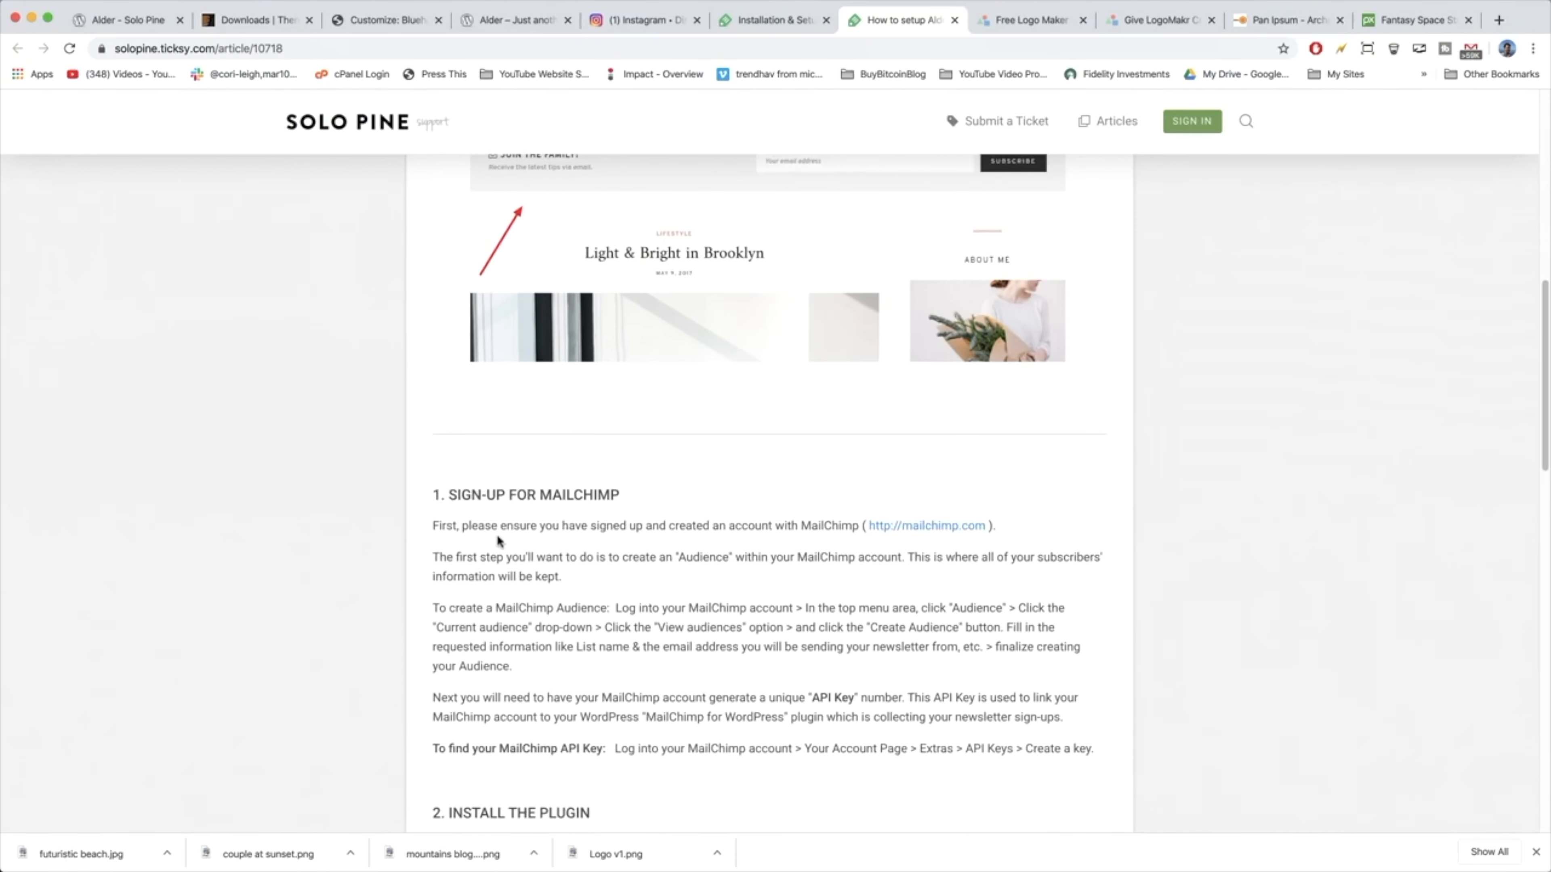
drag(442, 560, 892, 553)
click(870, 570)
drag(440, 607, 868, 619)
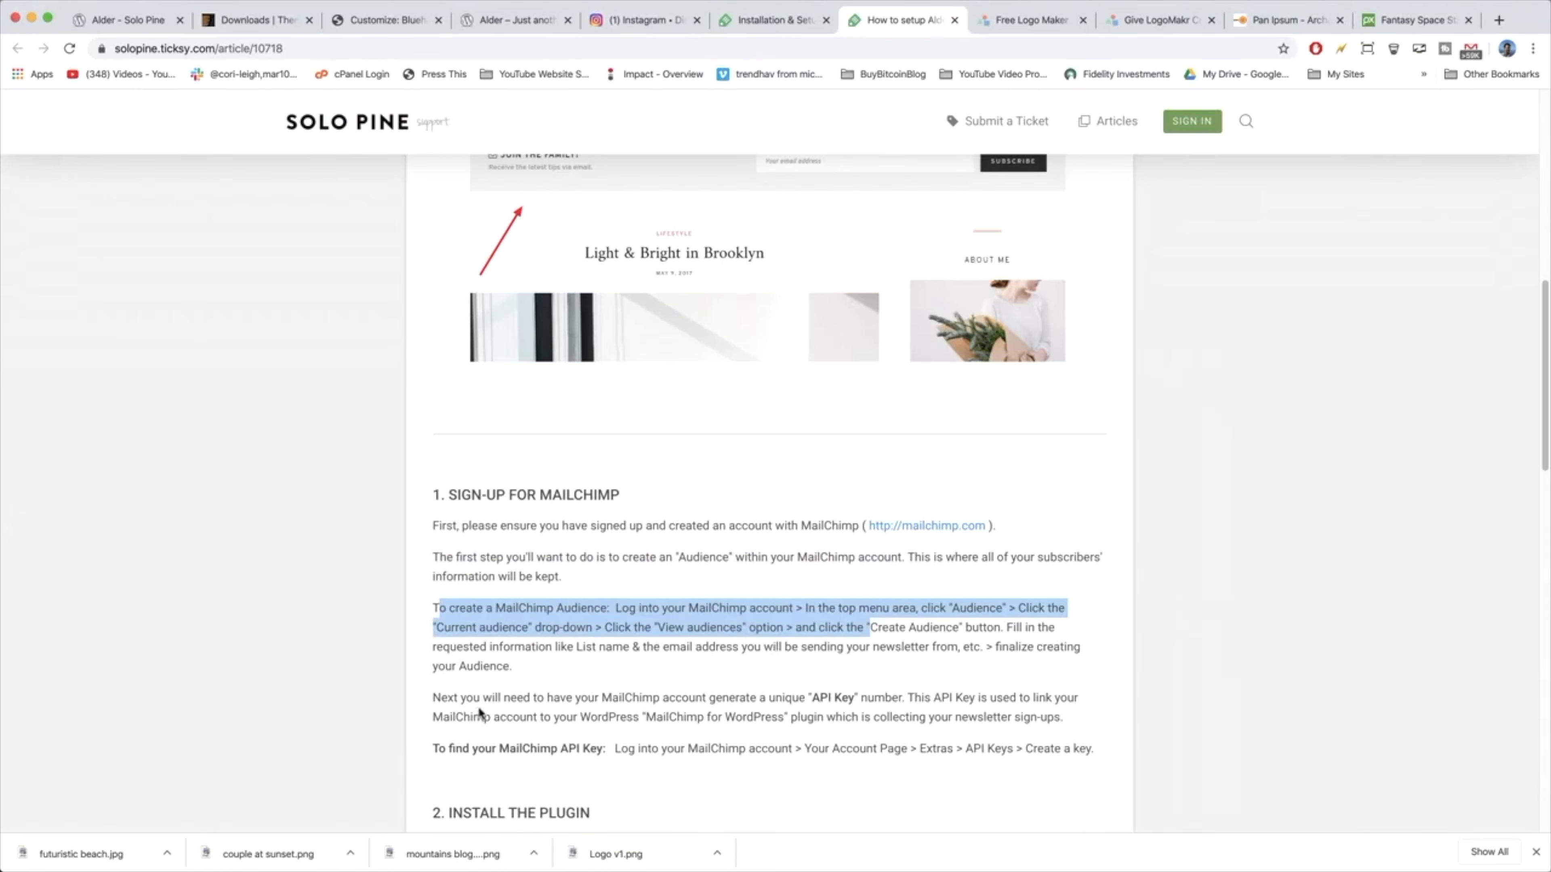
click(462, 662)
drag(438, 696, 934, 704)
click(934, 705)
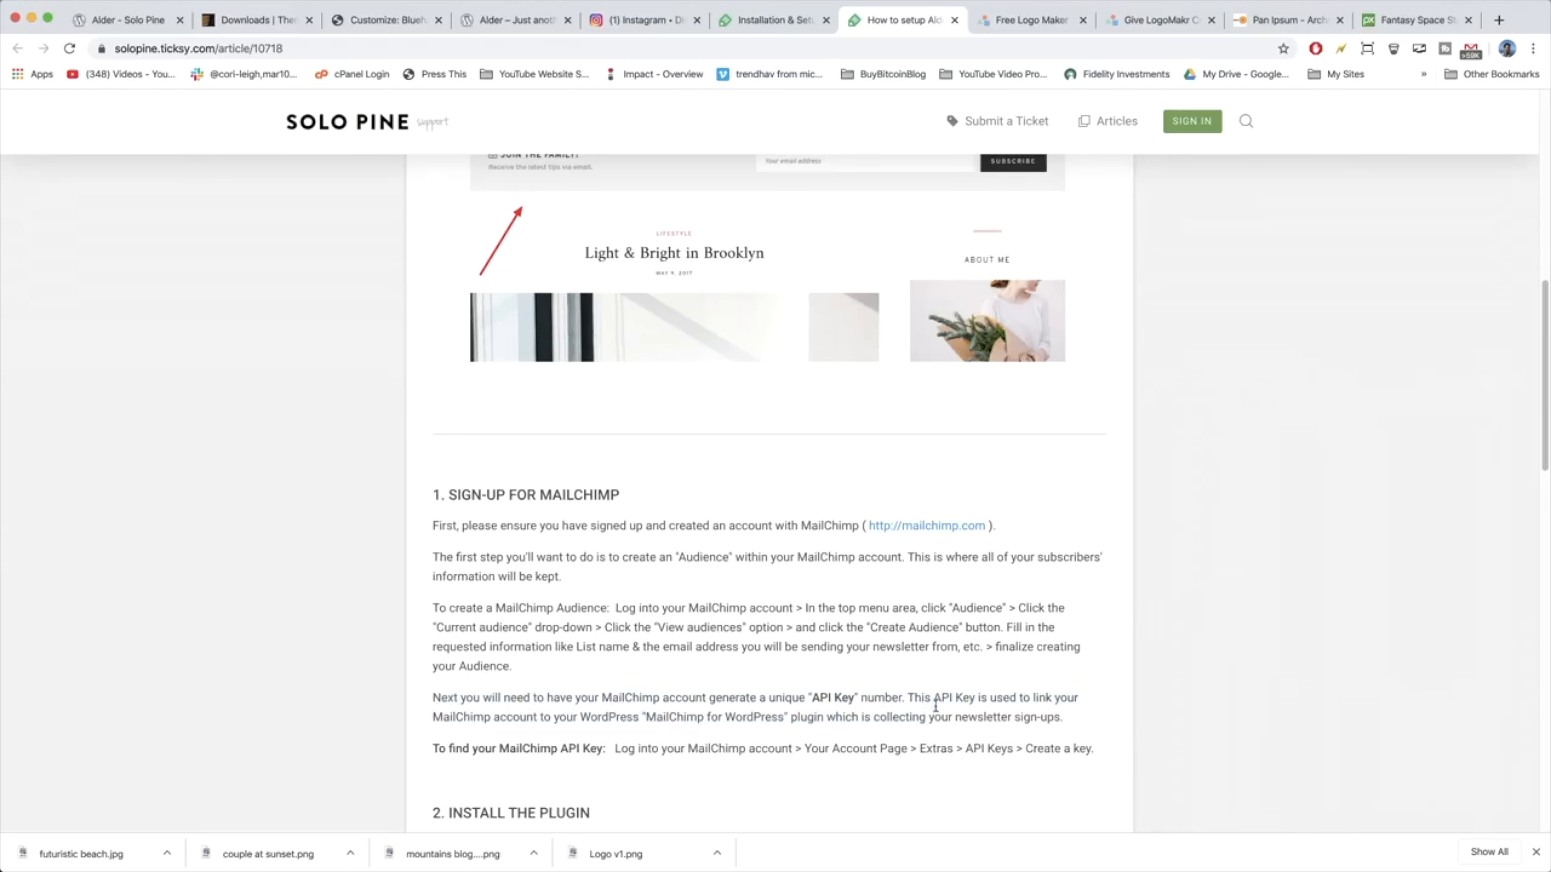
scroll(488, 737, down, 1)
drag(492, 738, 732, 744)
click(741, 745)
scroll(741, 745, down, 2)
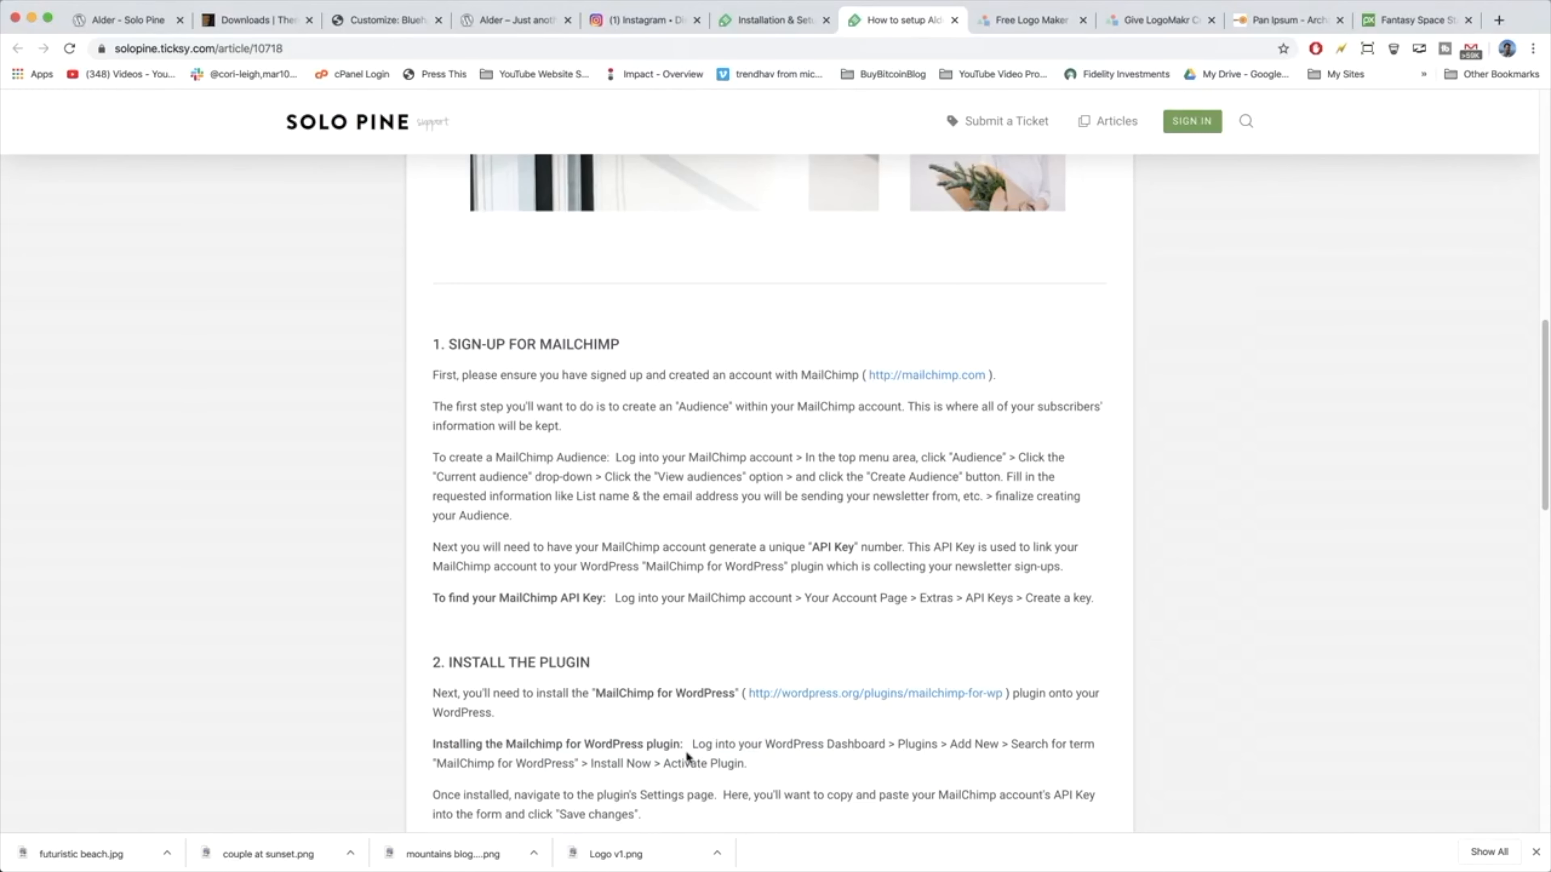
drag(453, 692, 701, 703)
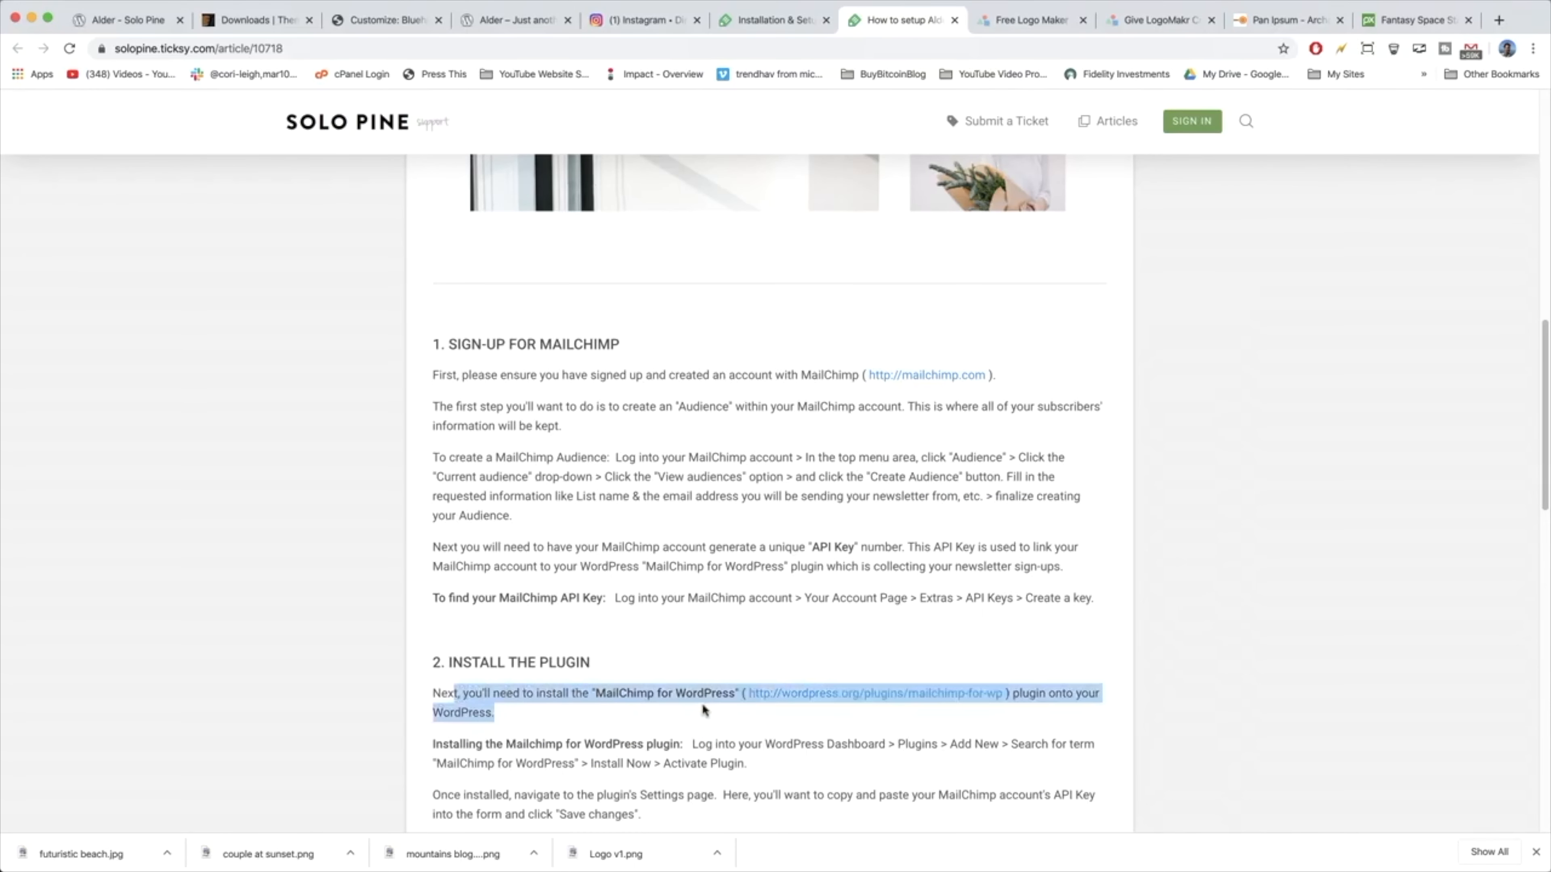
click(701, 703)
drag(459, 742, 751, 743)
click(750, 742)
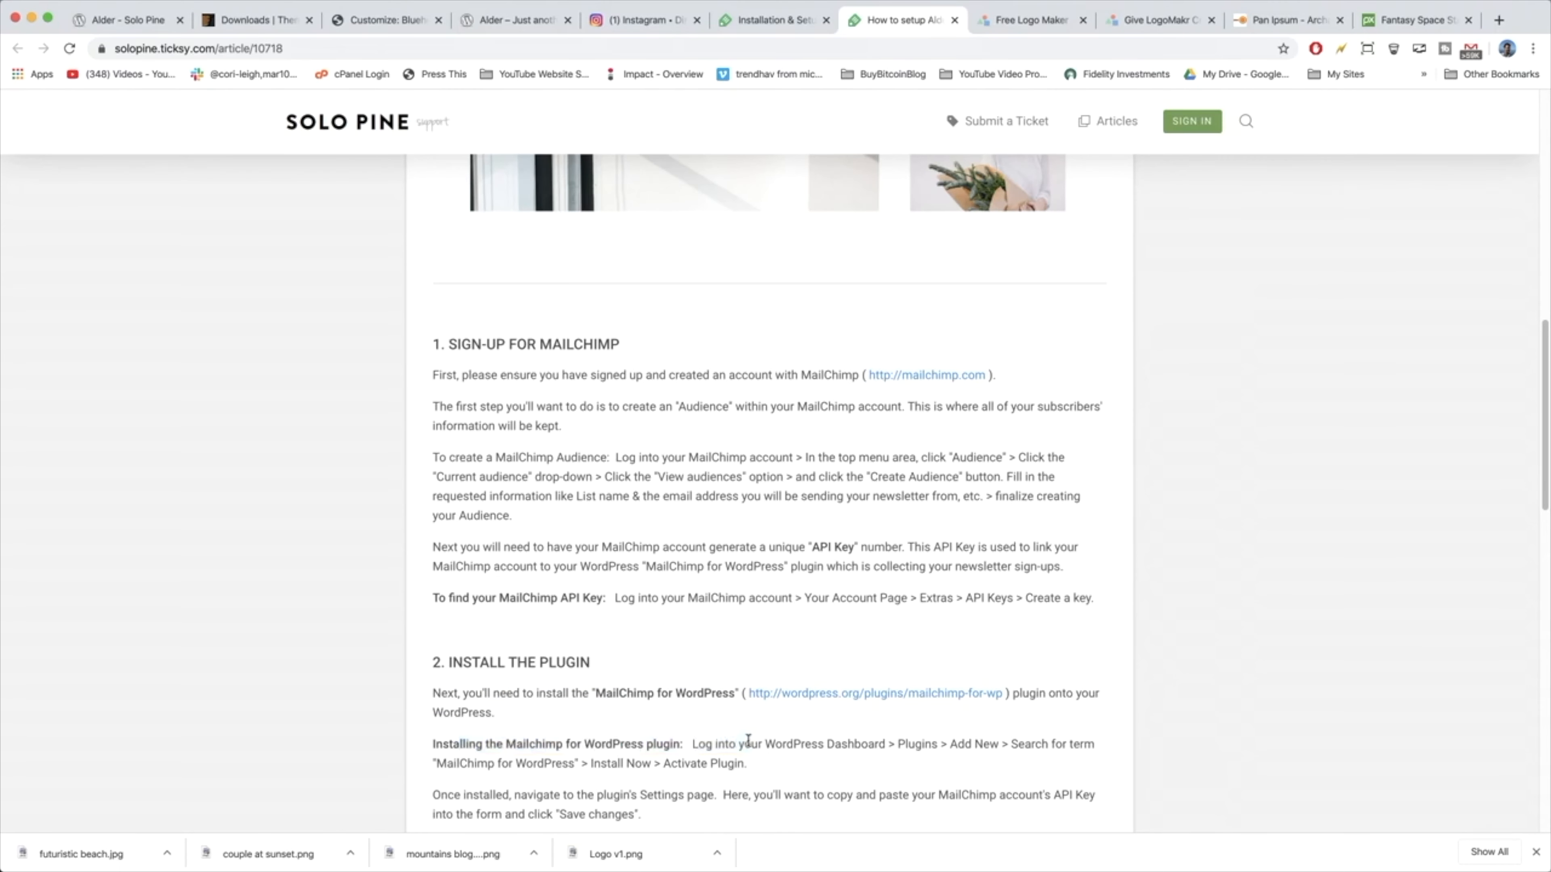
scroll(563, 665, down, 4)
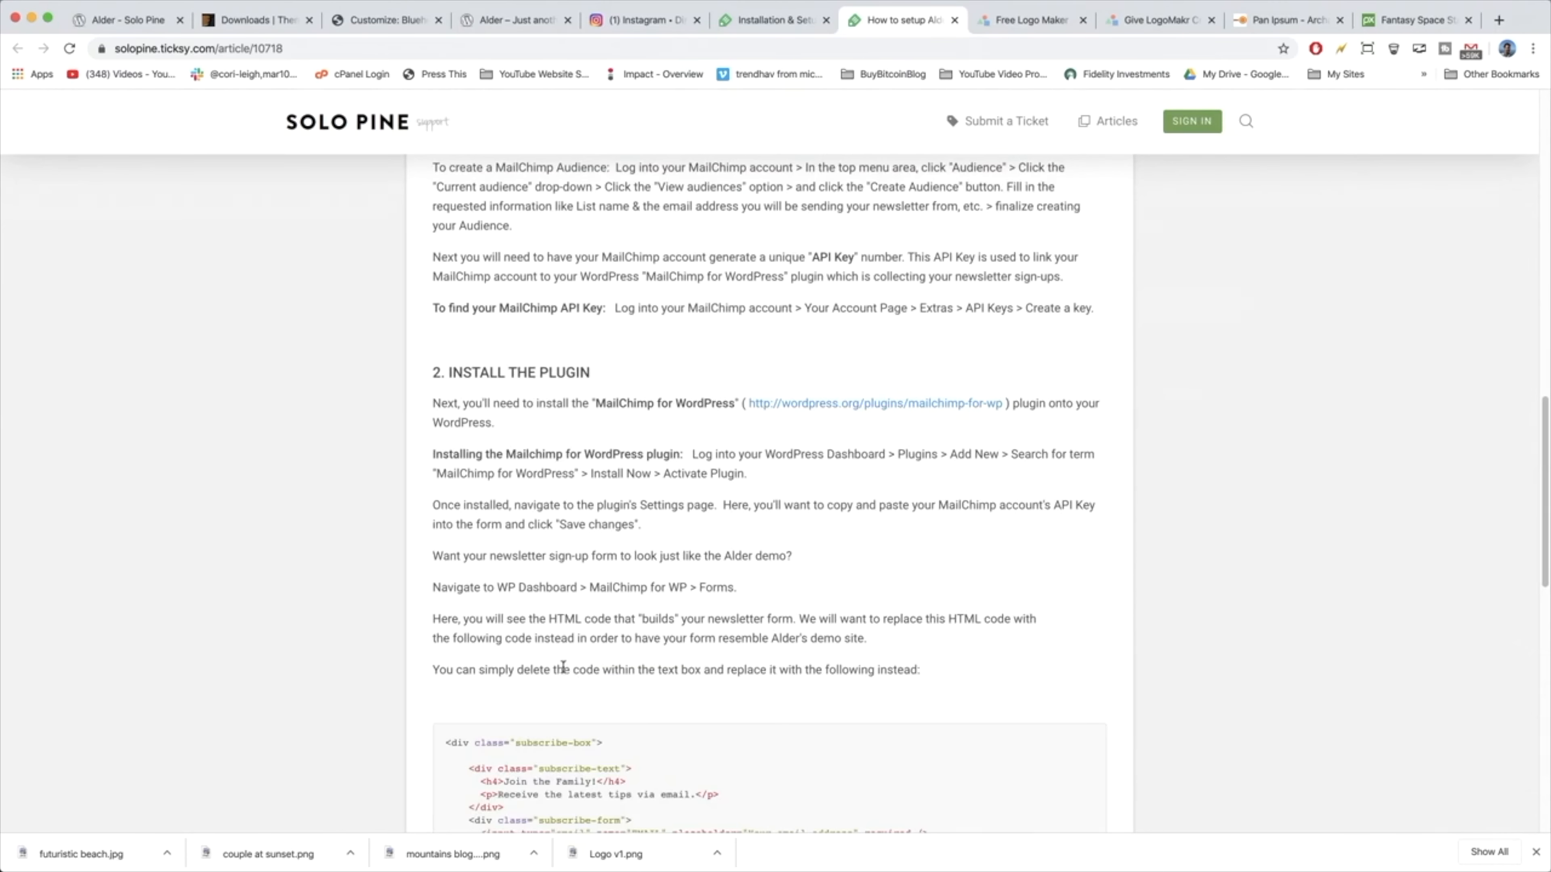
scroll(623, 611, down, 1)
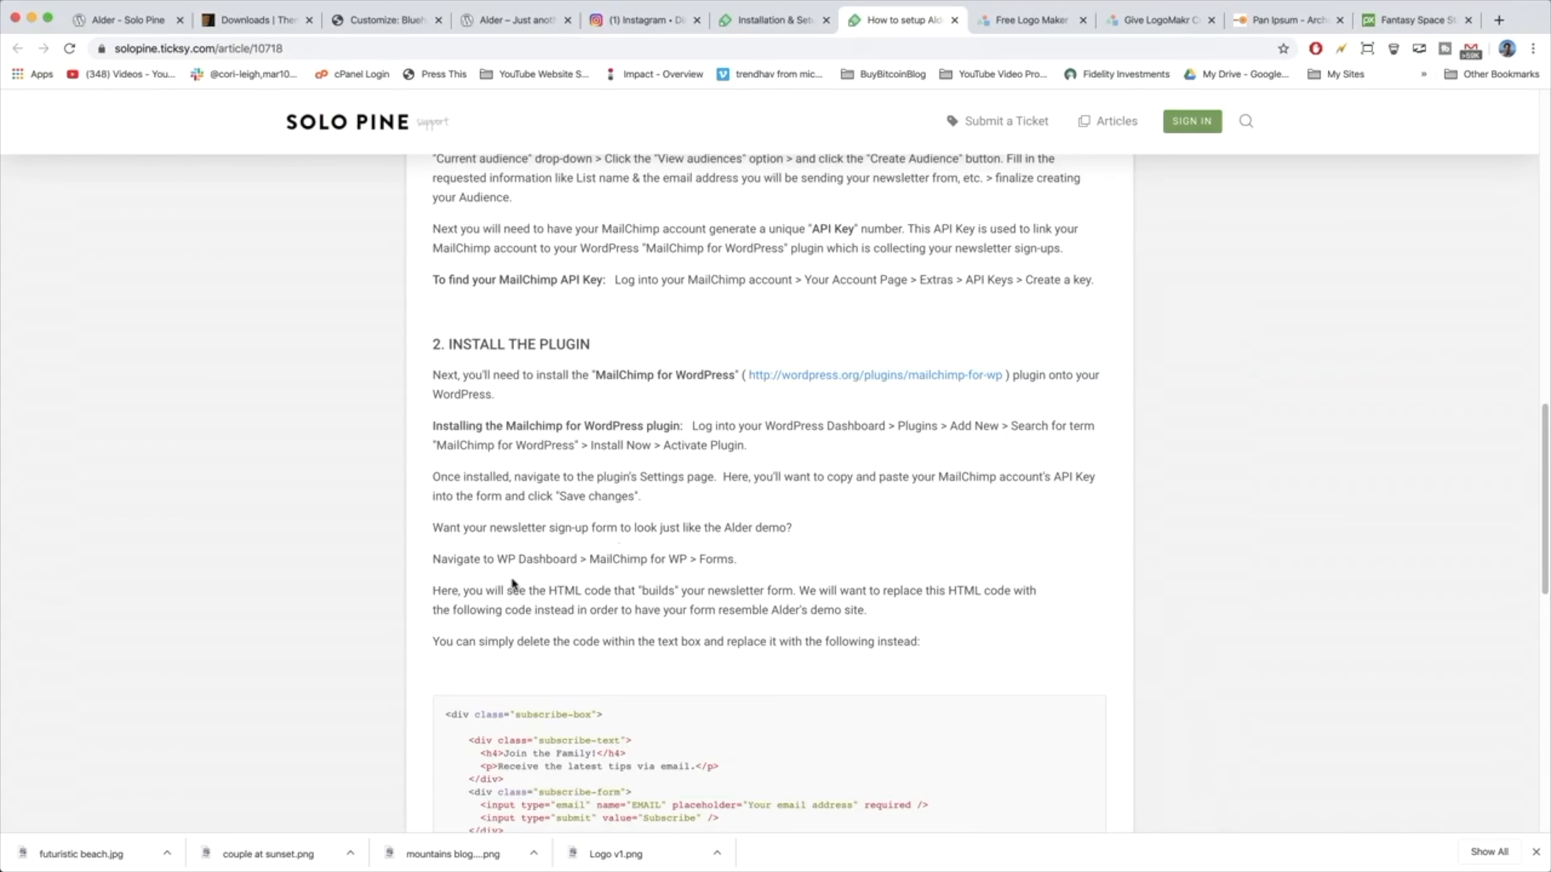
drag(496, 559, 783, 563)
click(783, 564)
scroll(794, 611, down, 6)
scroll(549, 635, down, 2)
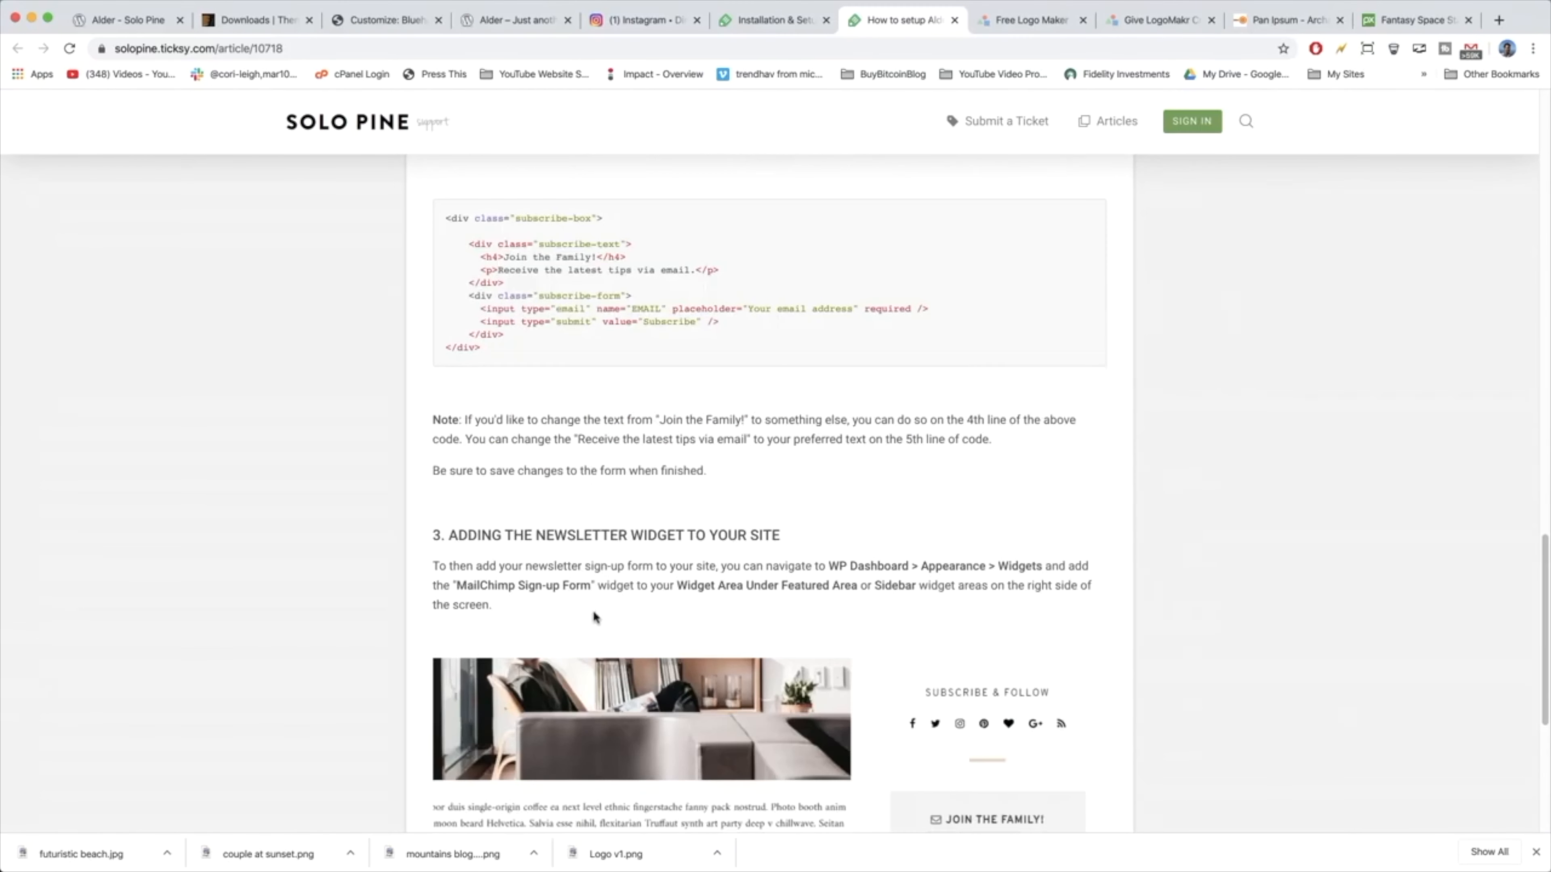
drag(654, 585, 855, 585)
click(855, 586)
scroll(843, 592, down, 3)
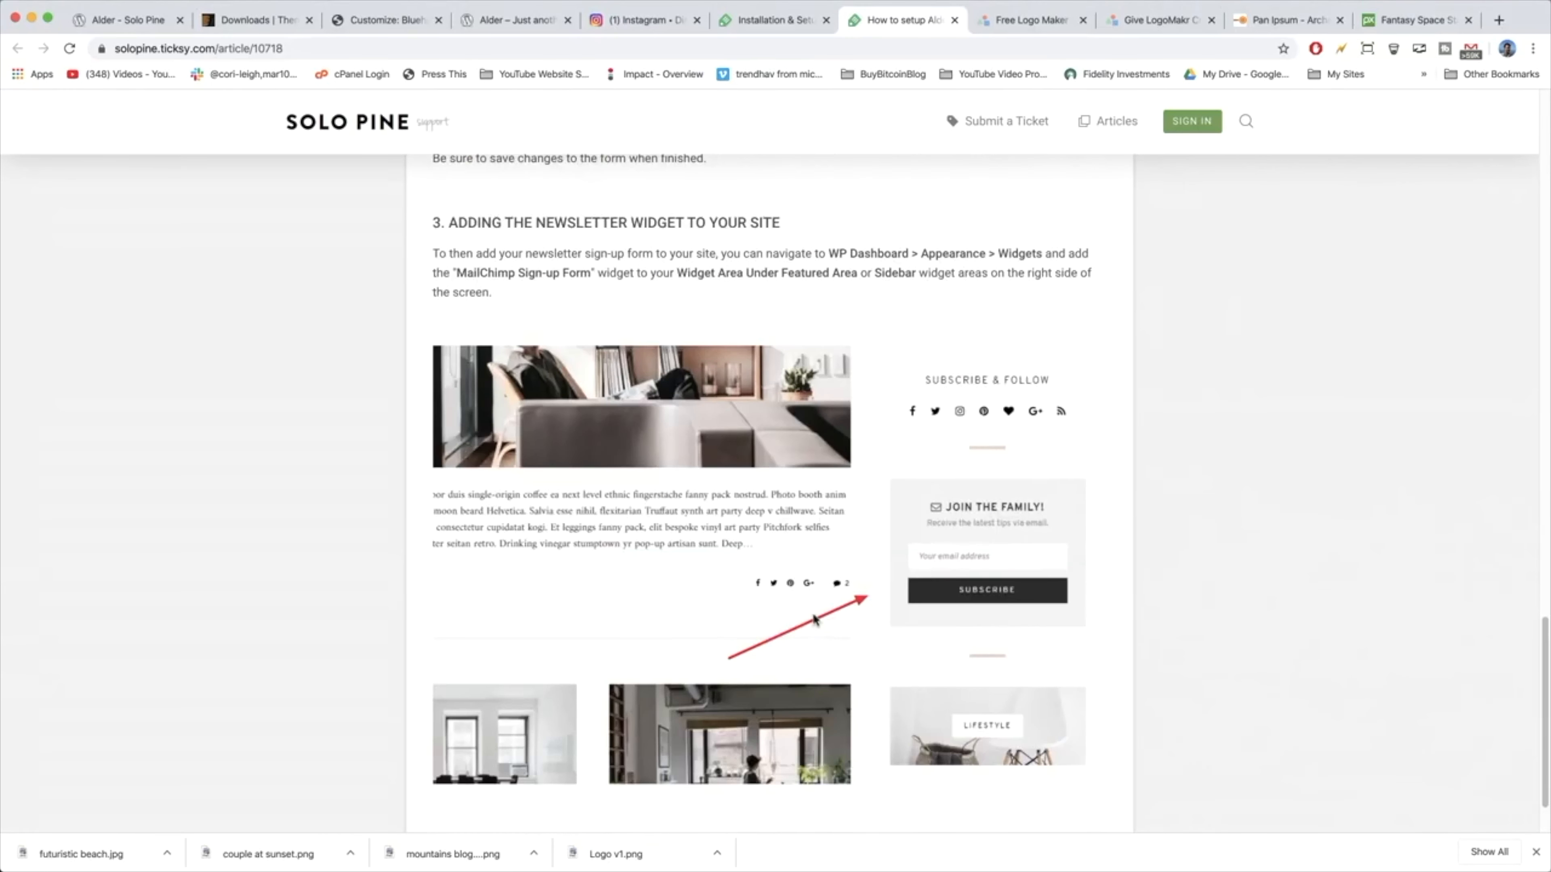
scroll(817, 616, up, 20)
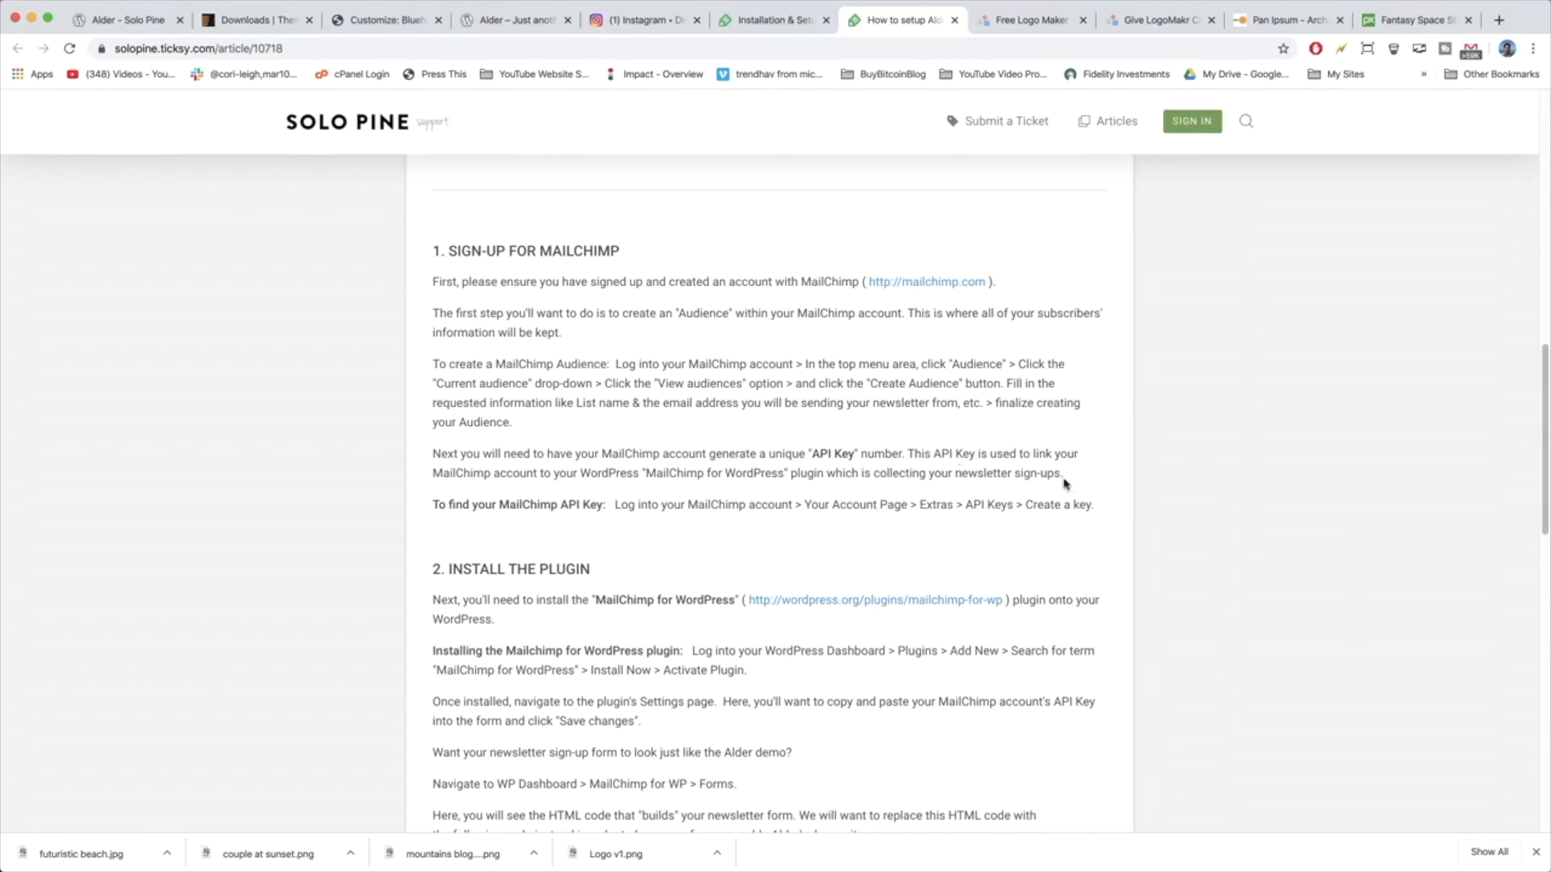
Highlight the API Key sentence in the Alder newsletter guide for emphasis.
drag(1069, 475, 640, 474)
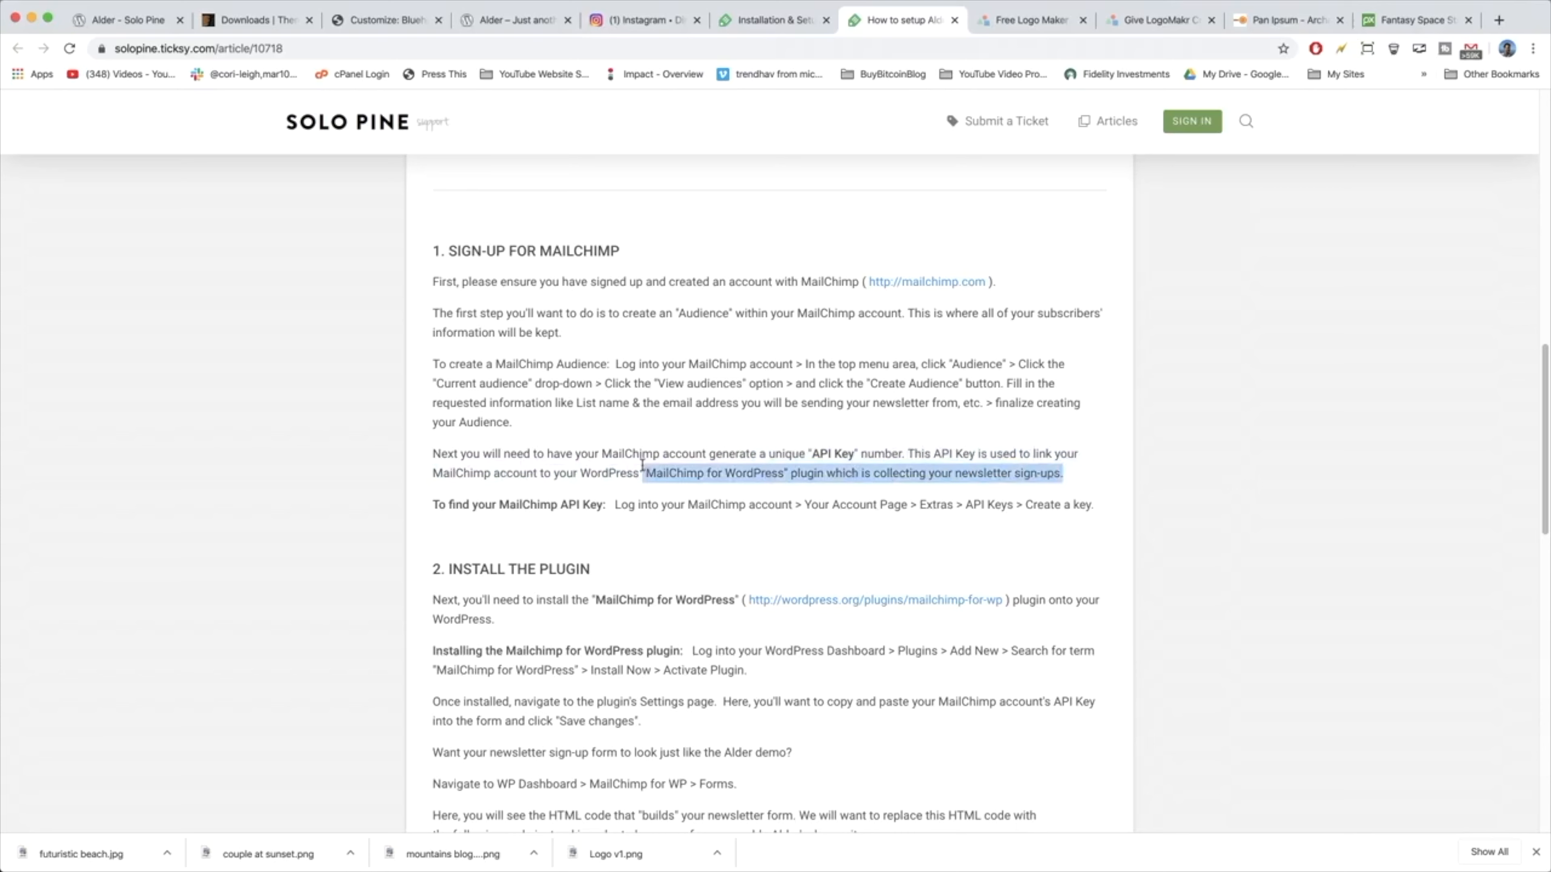
click(776, 467)
drag(928, 476, 589, 474)
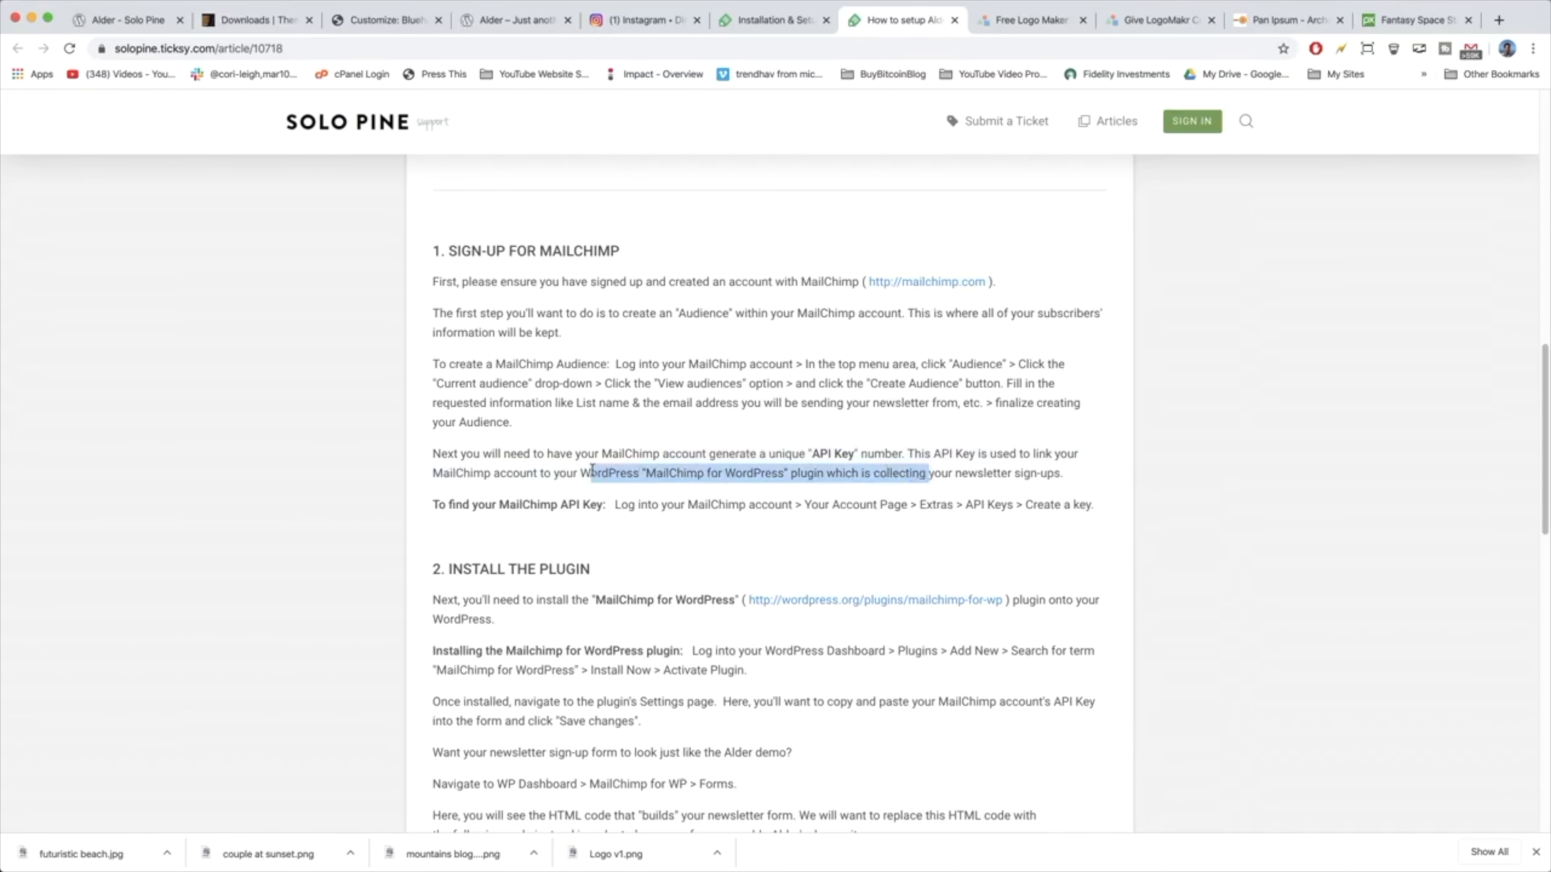
click(565, 472)
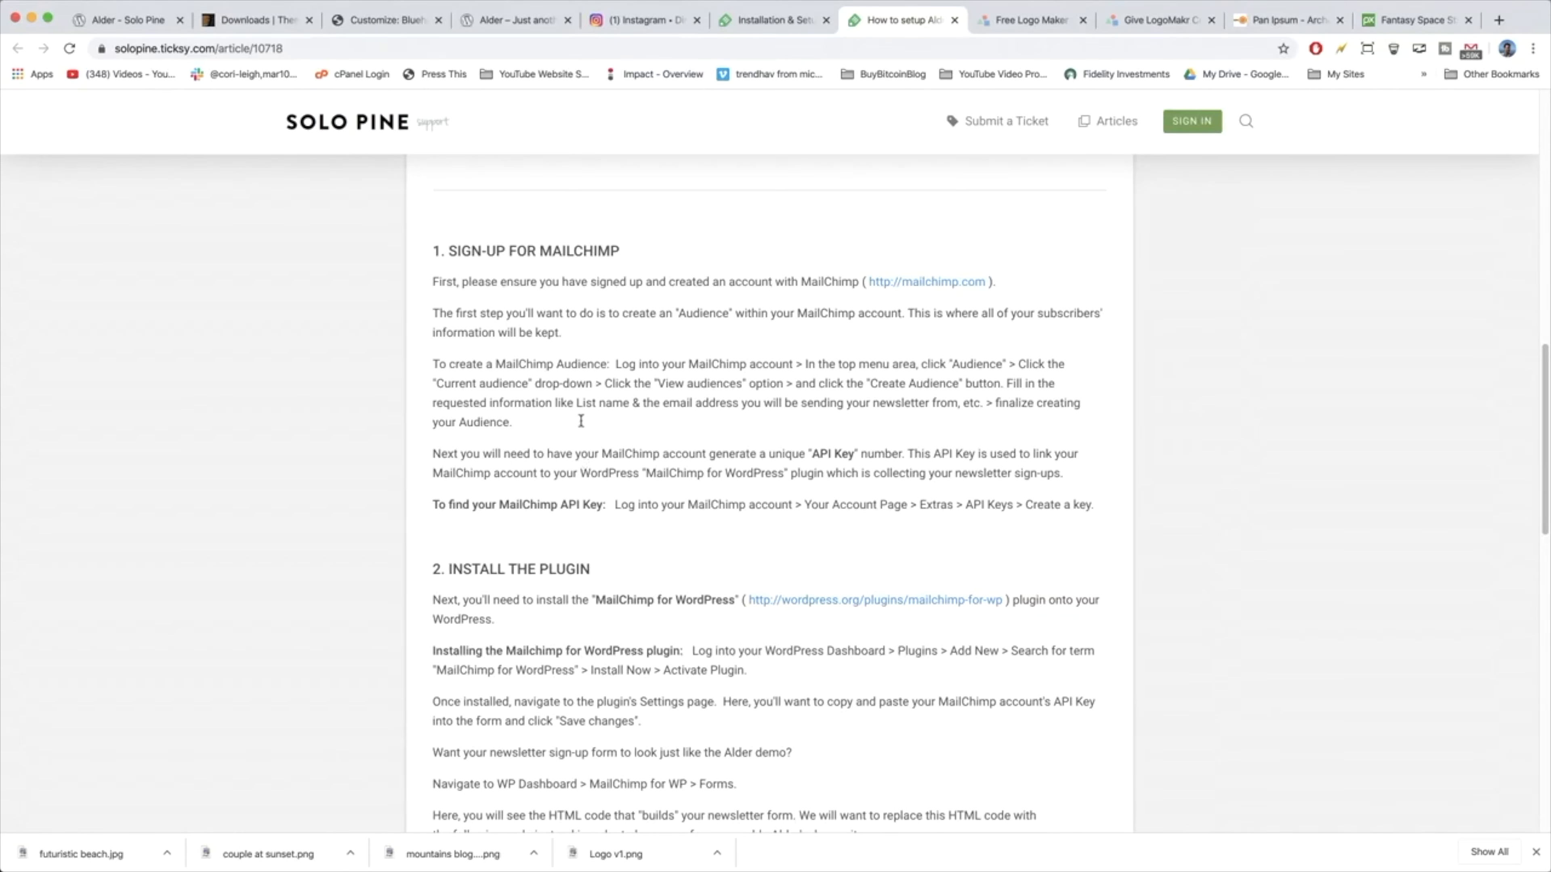
Load mailchimp.com in a new tab, accept cookies and start the free sign-up.
click(1499, 19)
text(mailchimp.com)
key(Return)
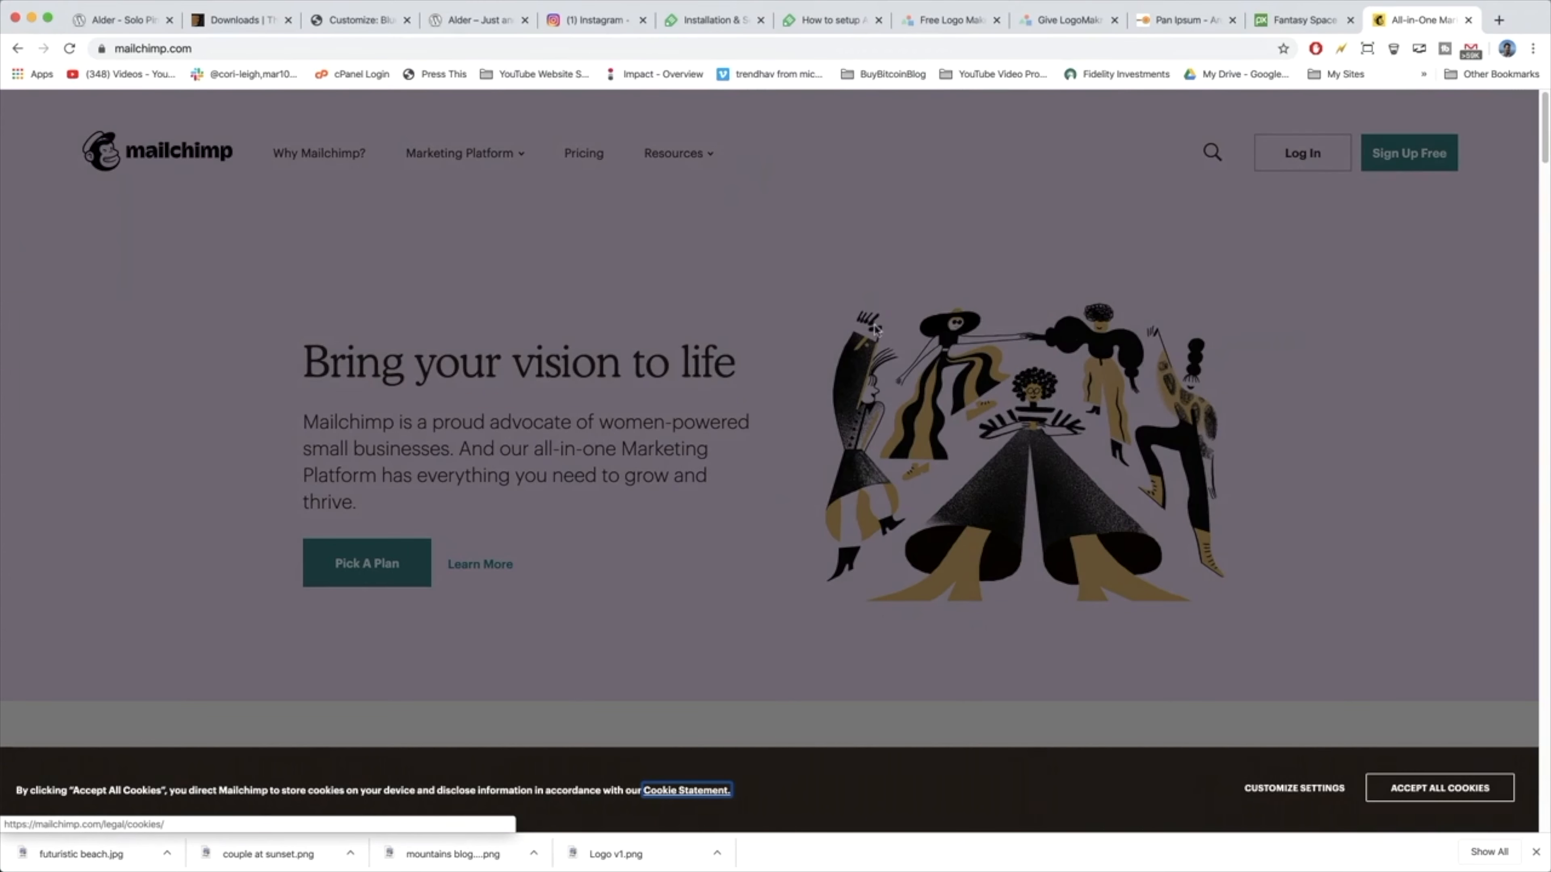
click(1450, 789)
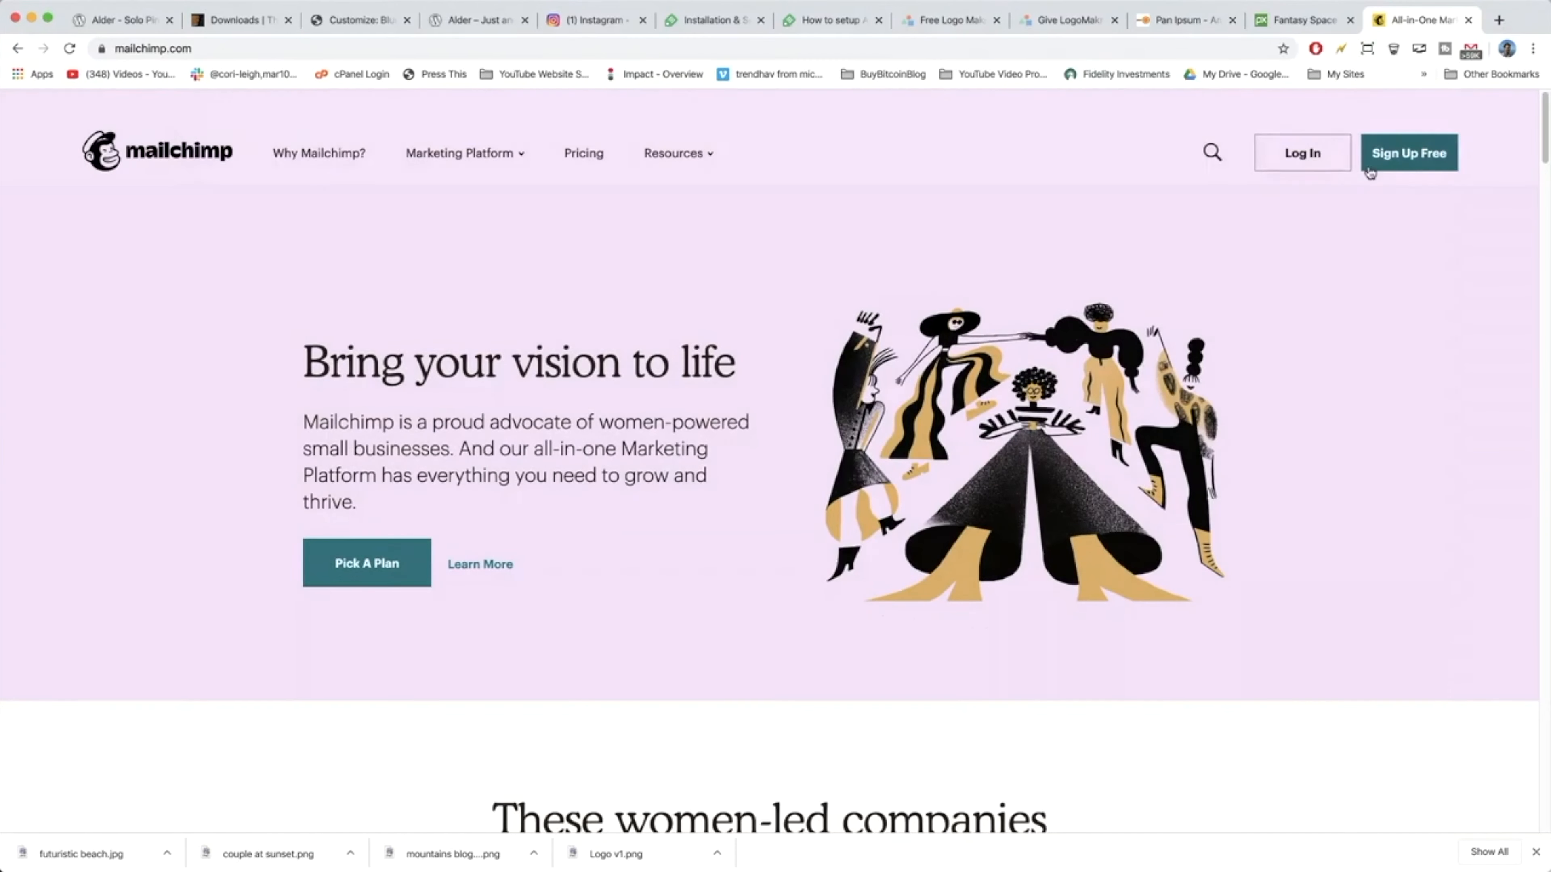
click(1381, 158)
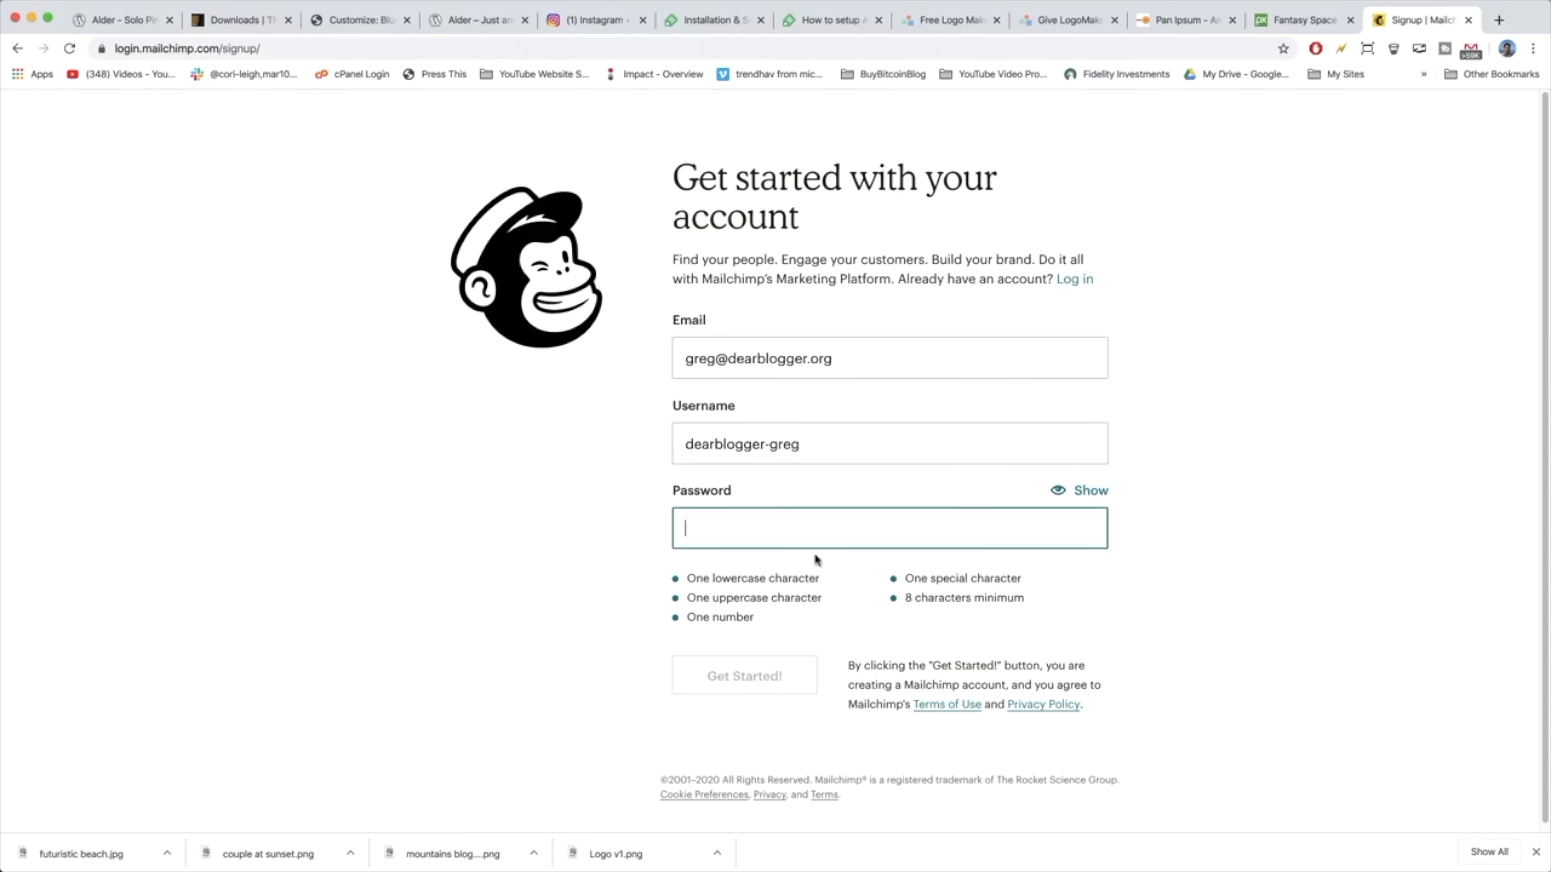
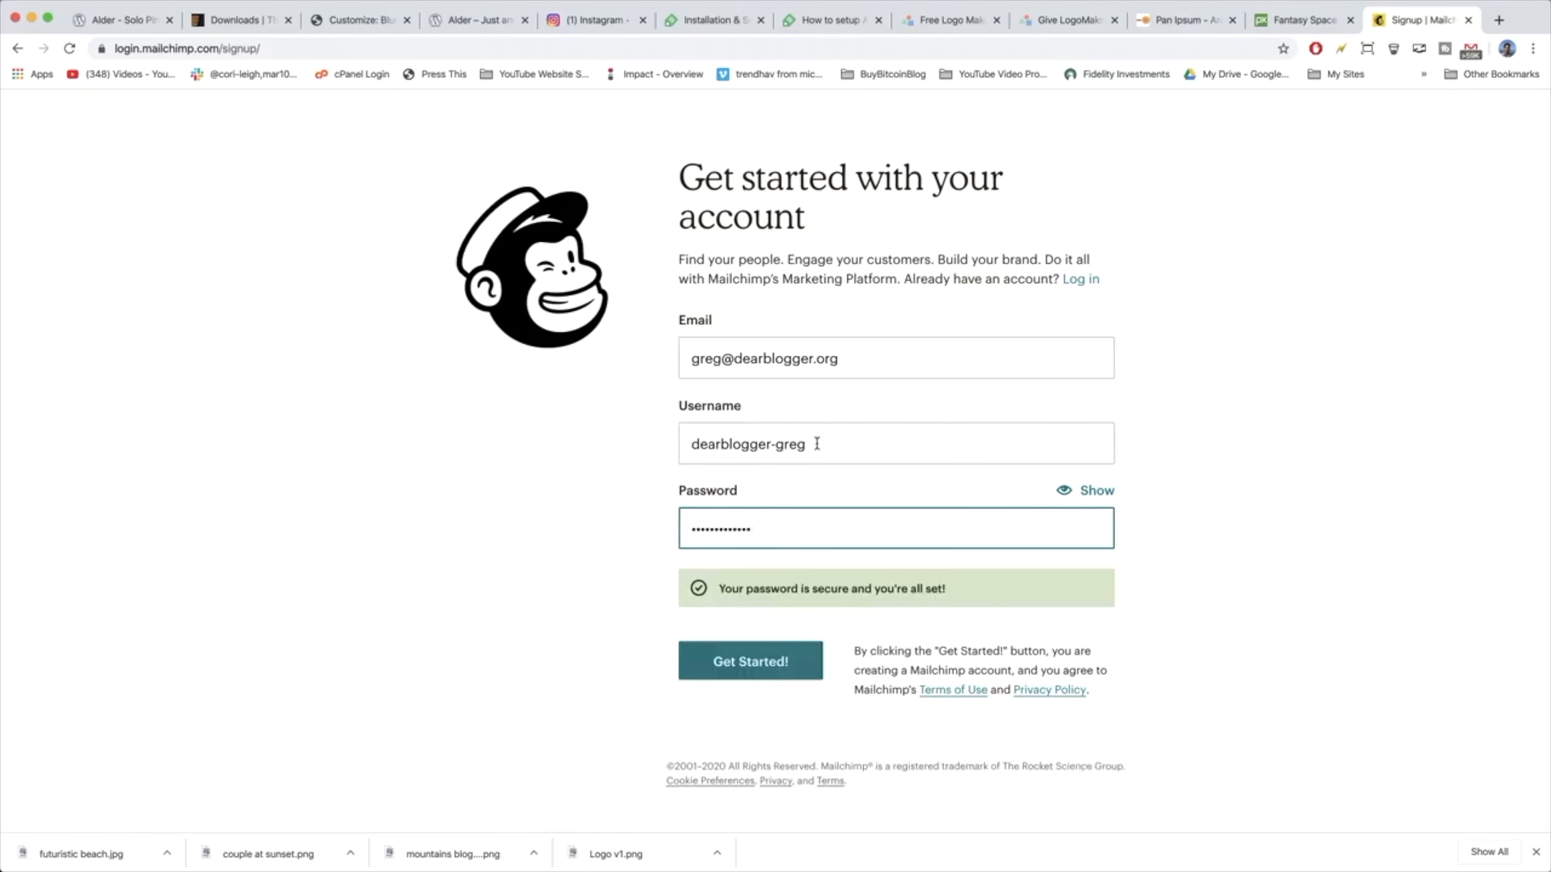
Enter a password, replace the suggested username with a letters-only one, and submit.
drag(817, 442, 665, 439)
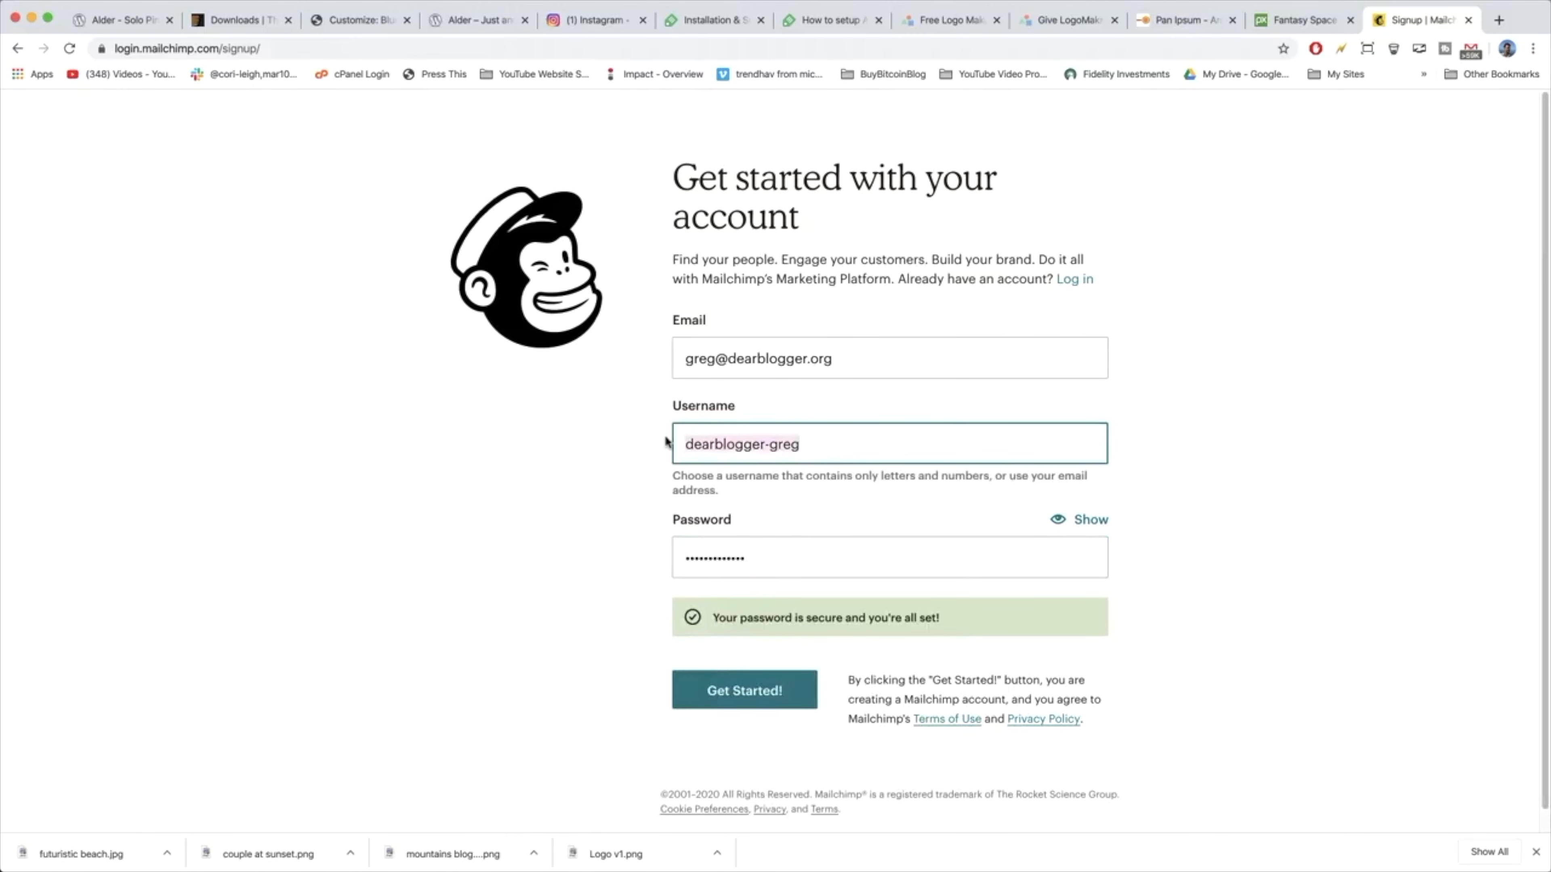
text(dearblogger)
click(756, 692)
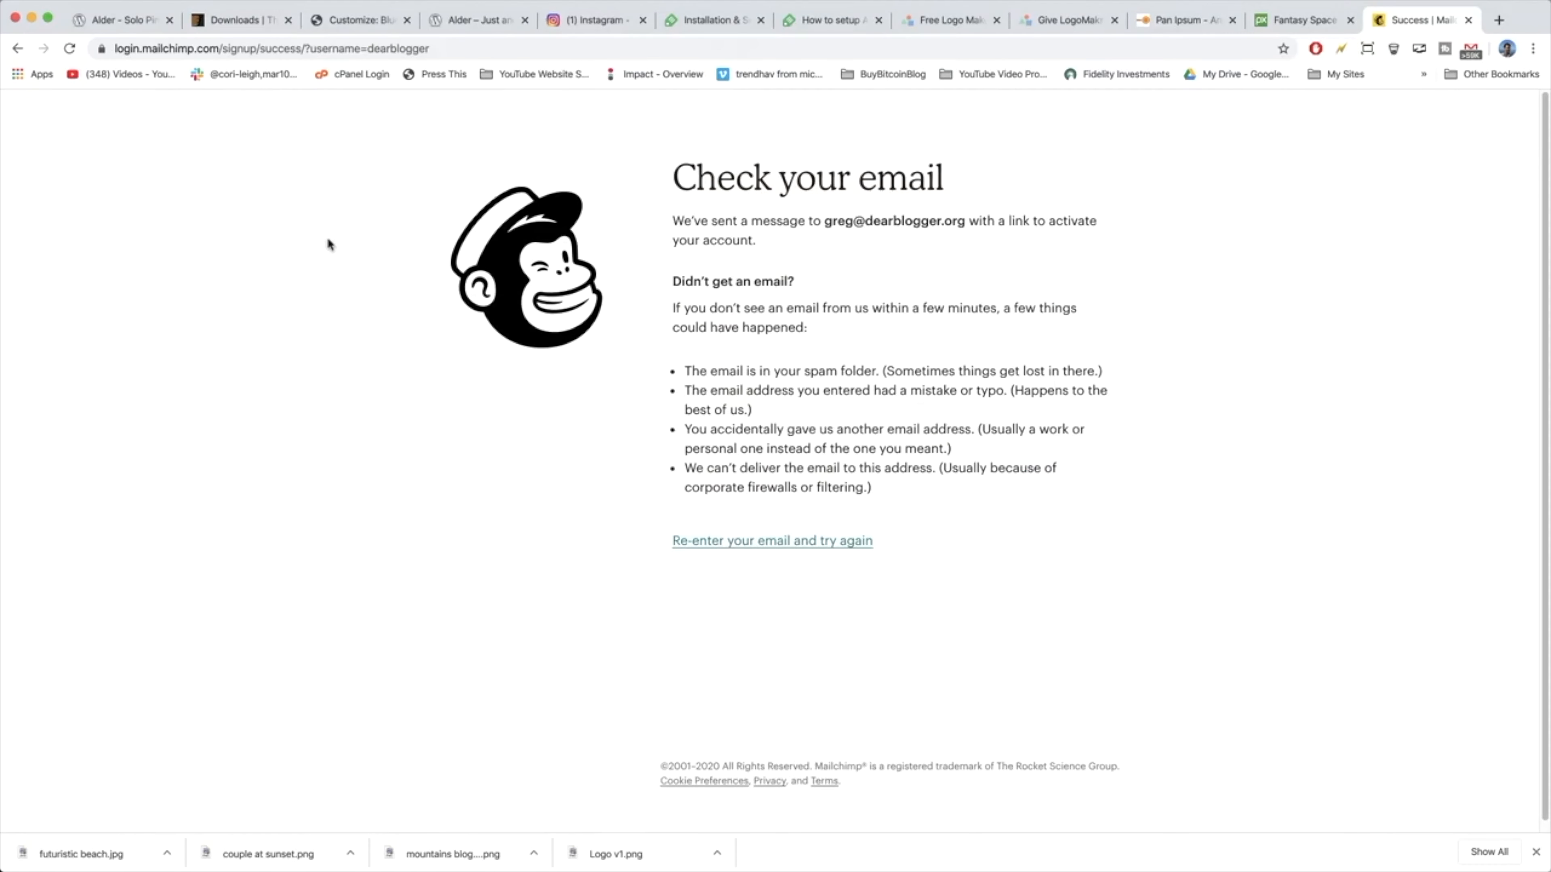
Open Gmail in a new tab and mark the Mailchimp activation email as not spam.
click(1498, 21)
text(gm)
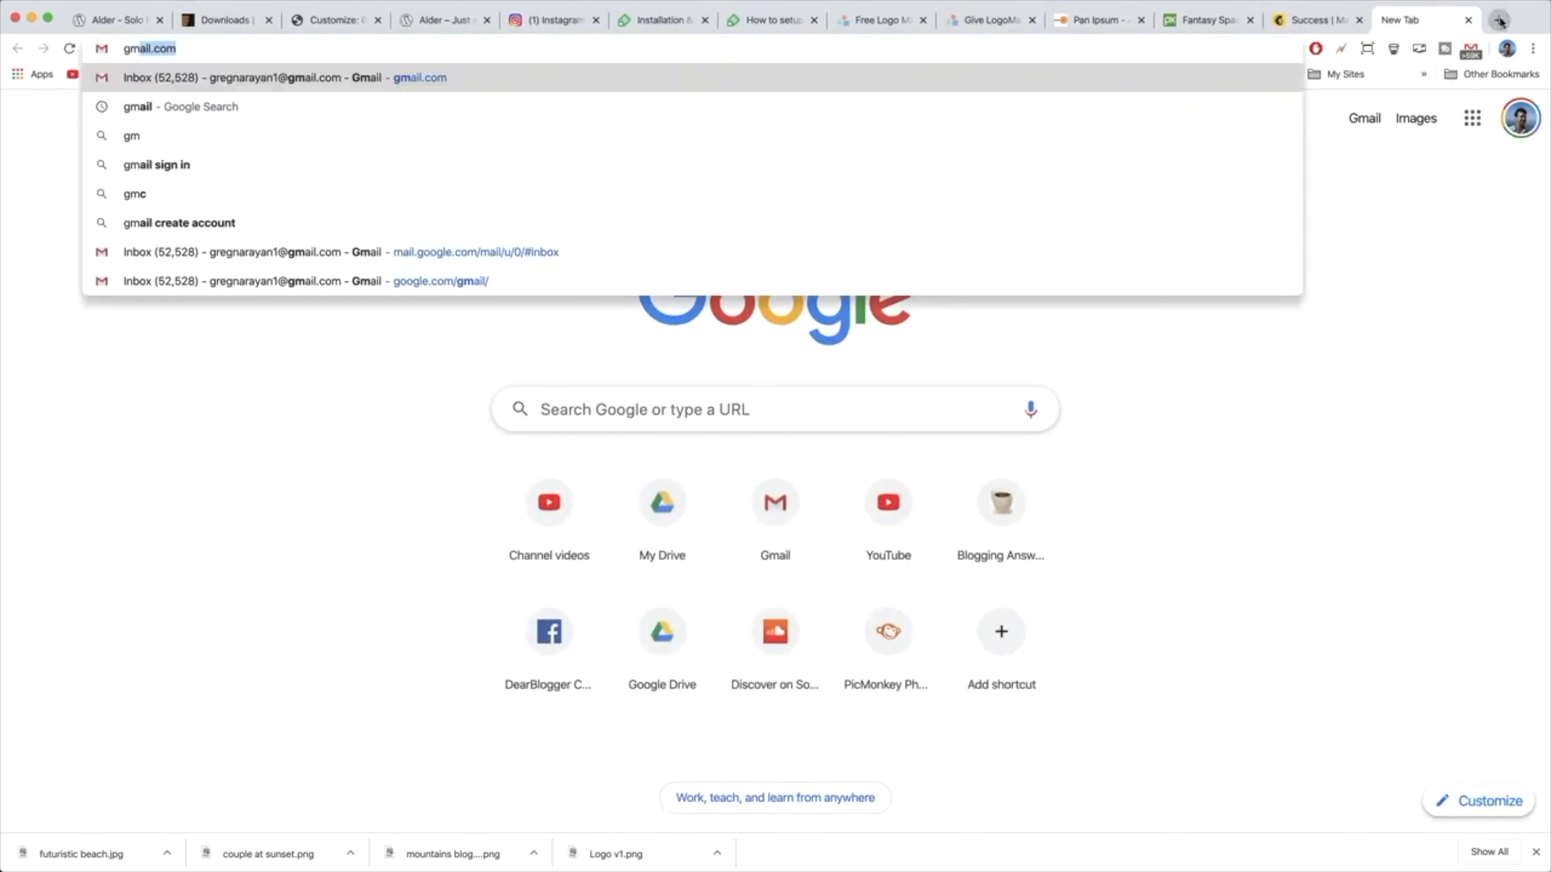
key(Return)
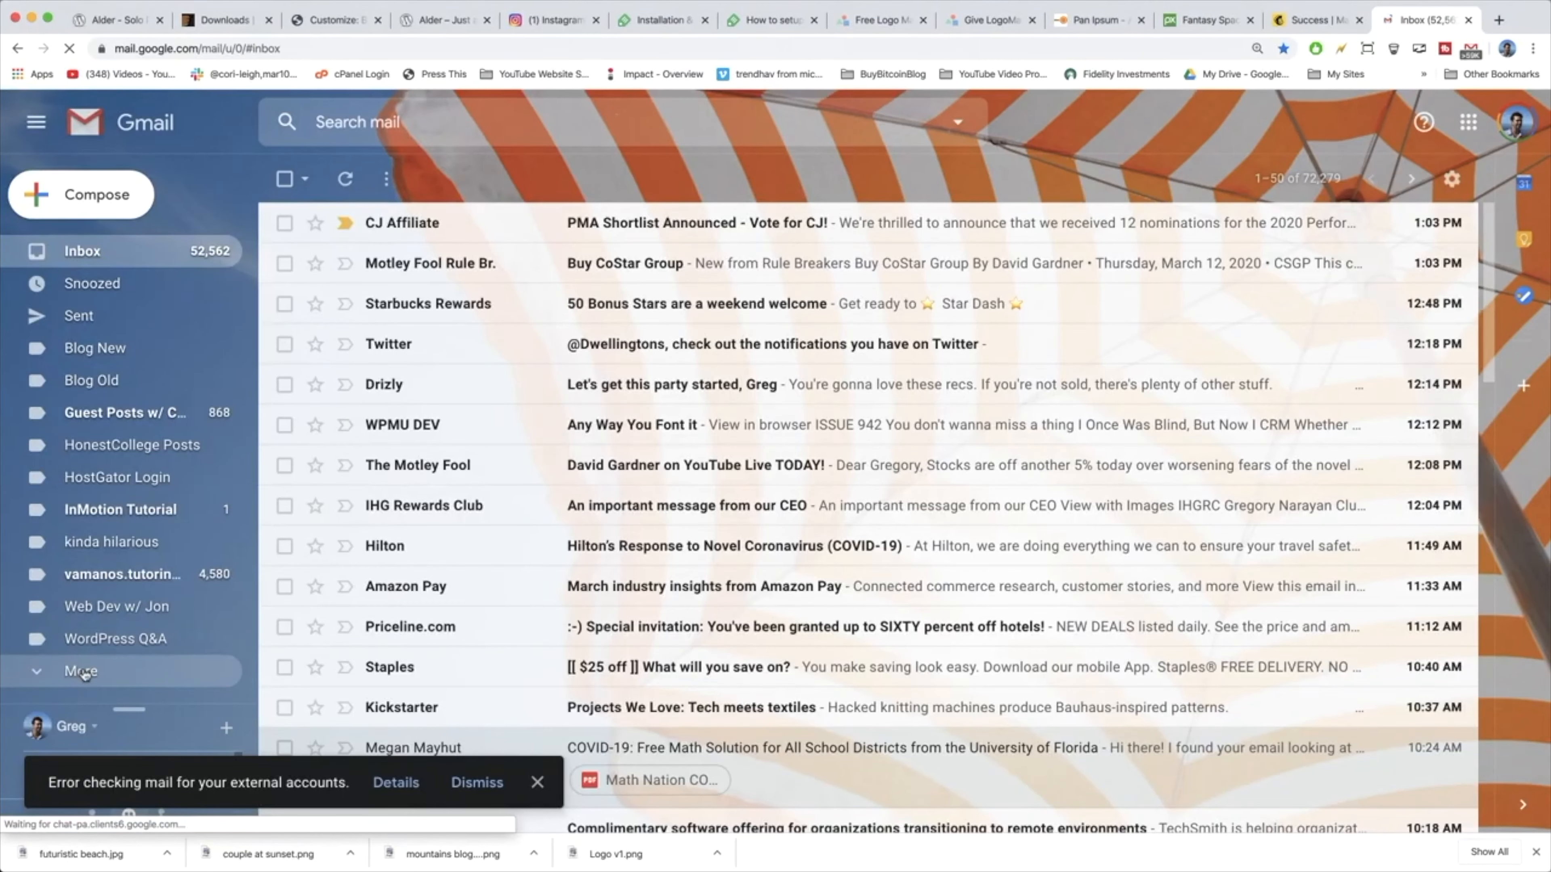
scroll(113, 690, down, 5)
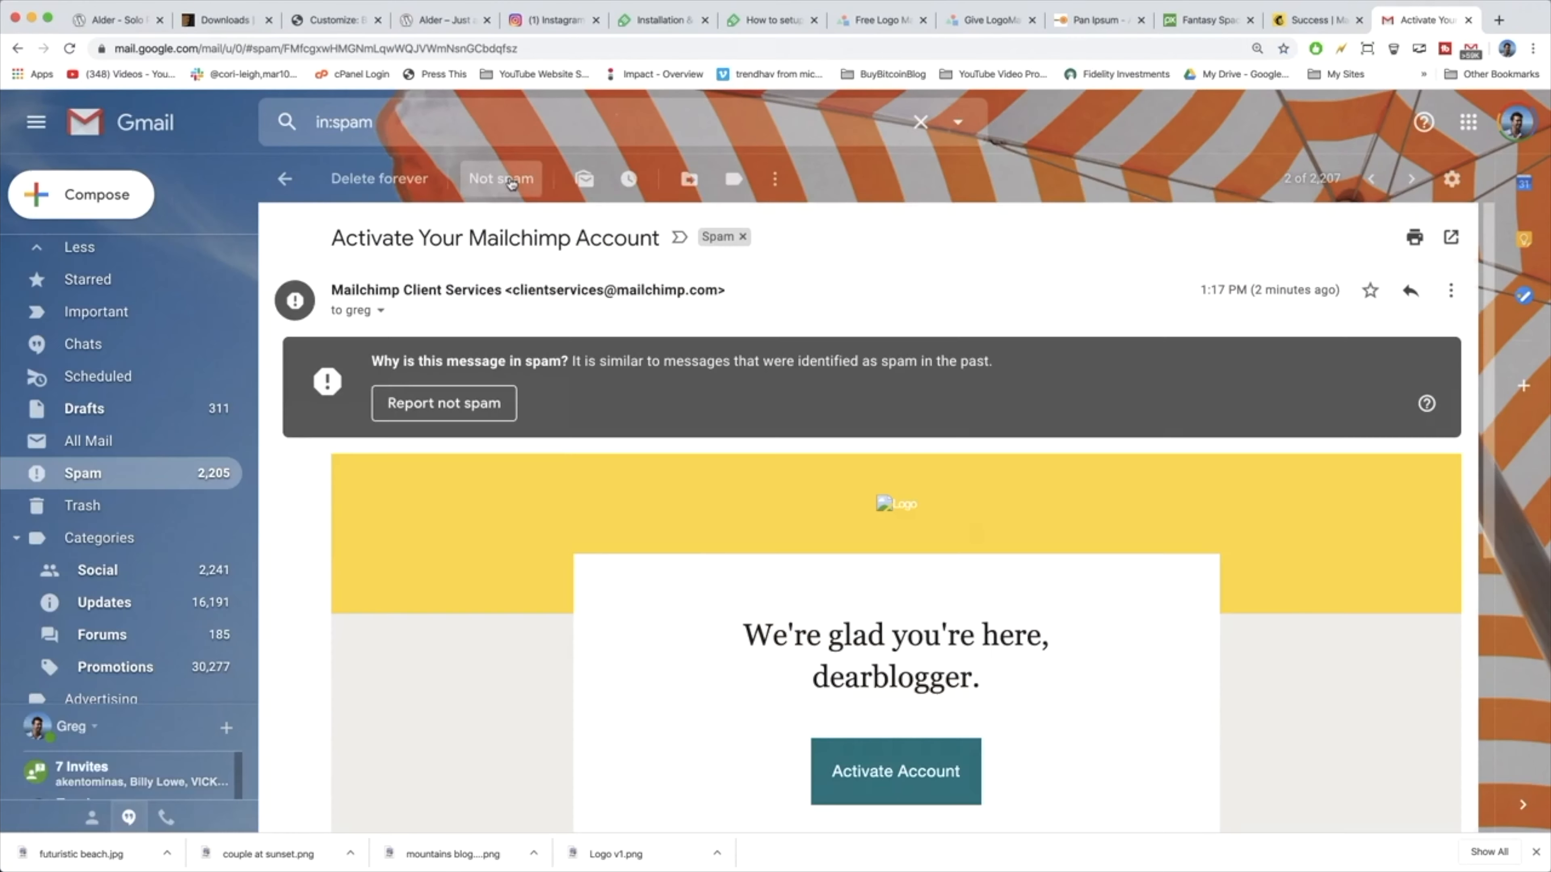
click(506, 178)
scroll(99, 264, up, 5)
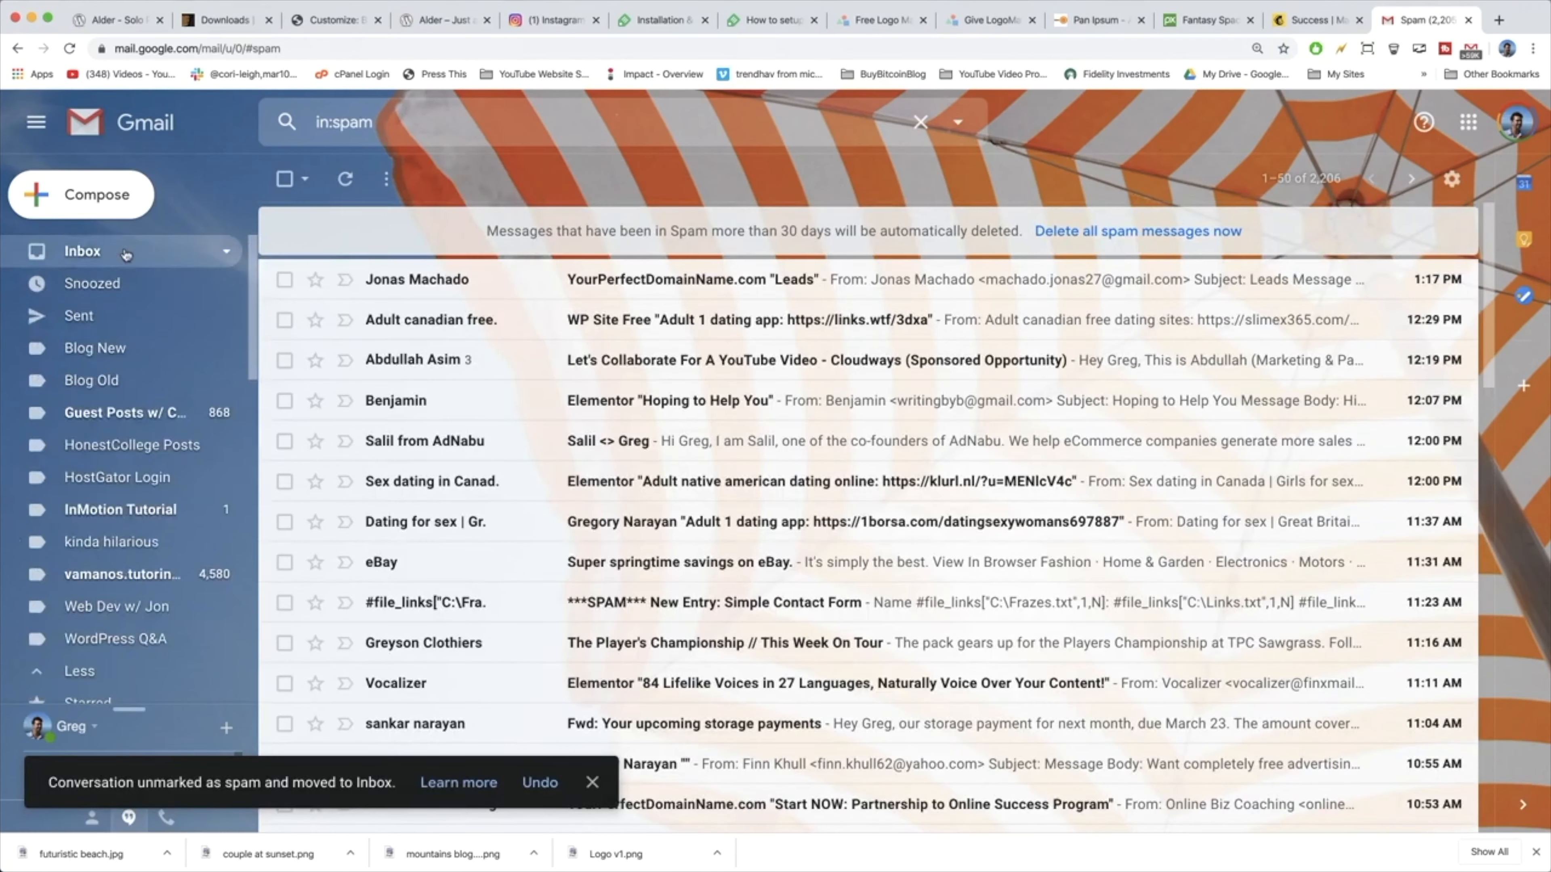
Open the Activate Your Mailchimp Account email from the inbox and activate the account.
click(82, 250)
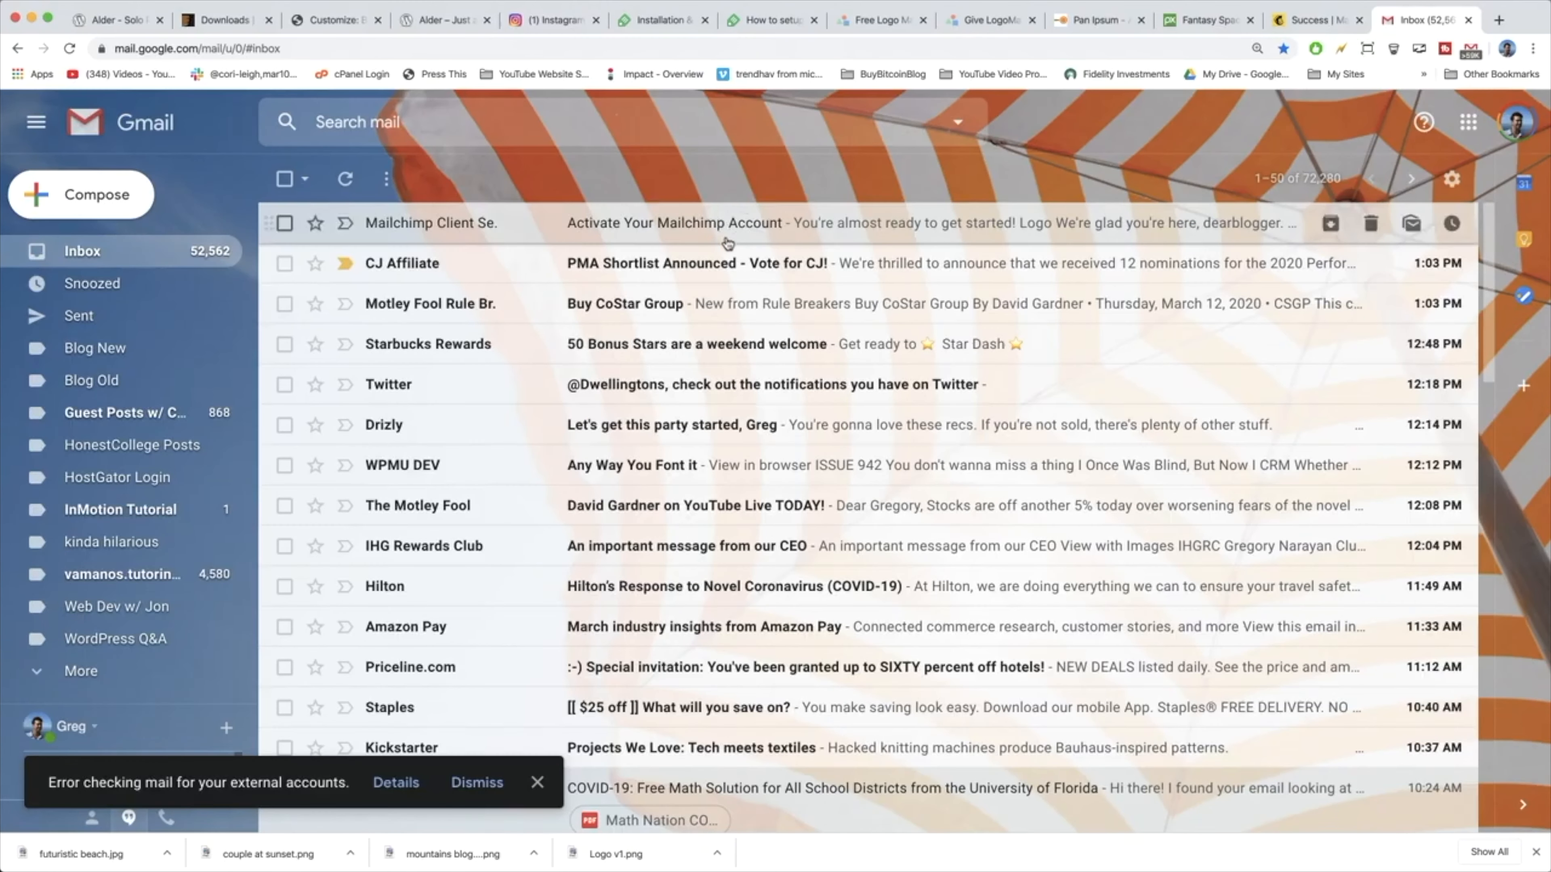
click(707, 226)
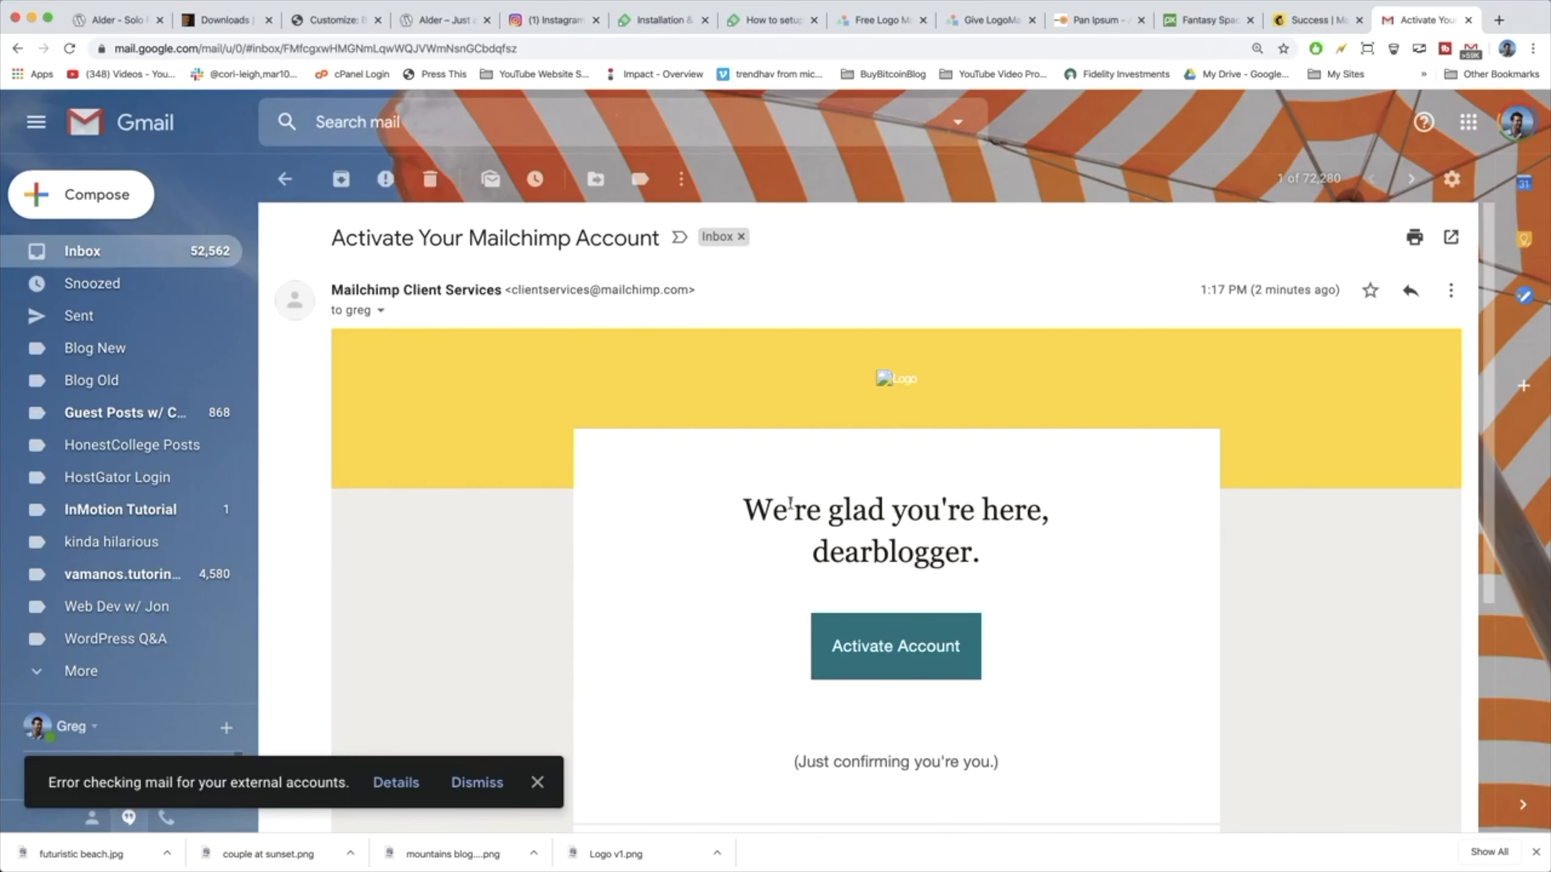
click(964, 636)
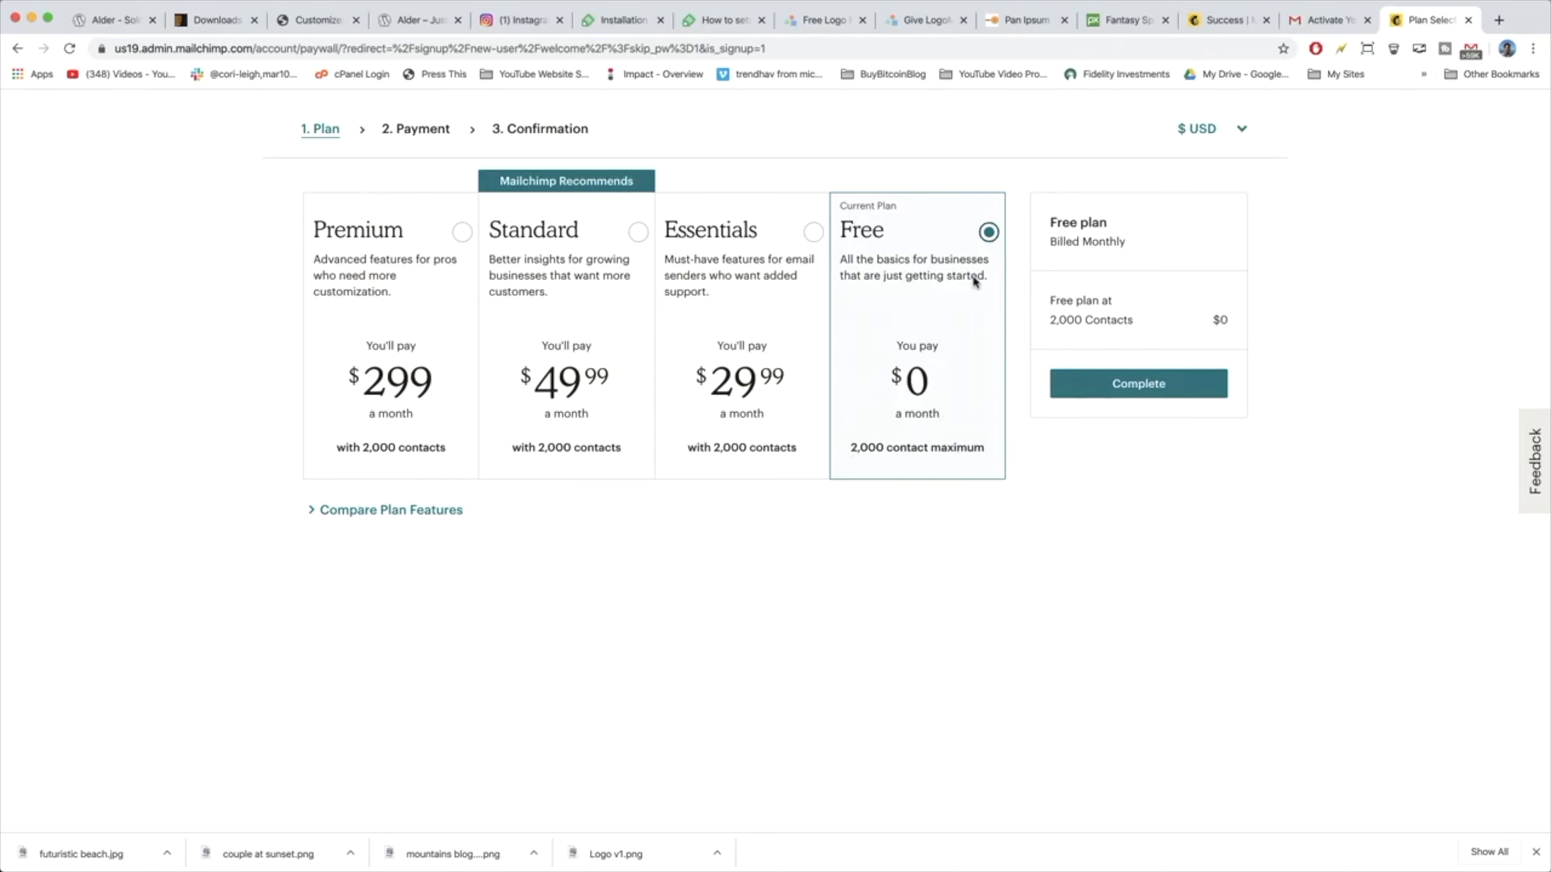
Keep the Free plan and enter your name, business name 'DearBlogger Inc' and street address.
click(1143, 396)
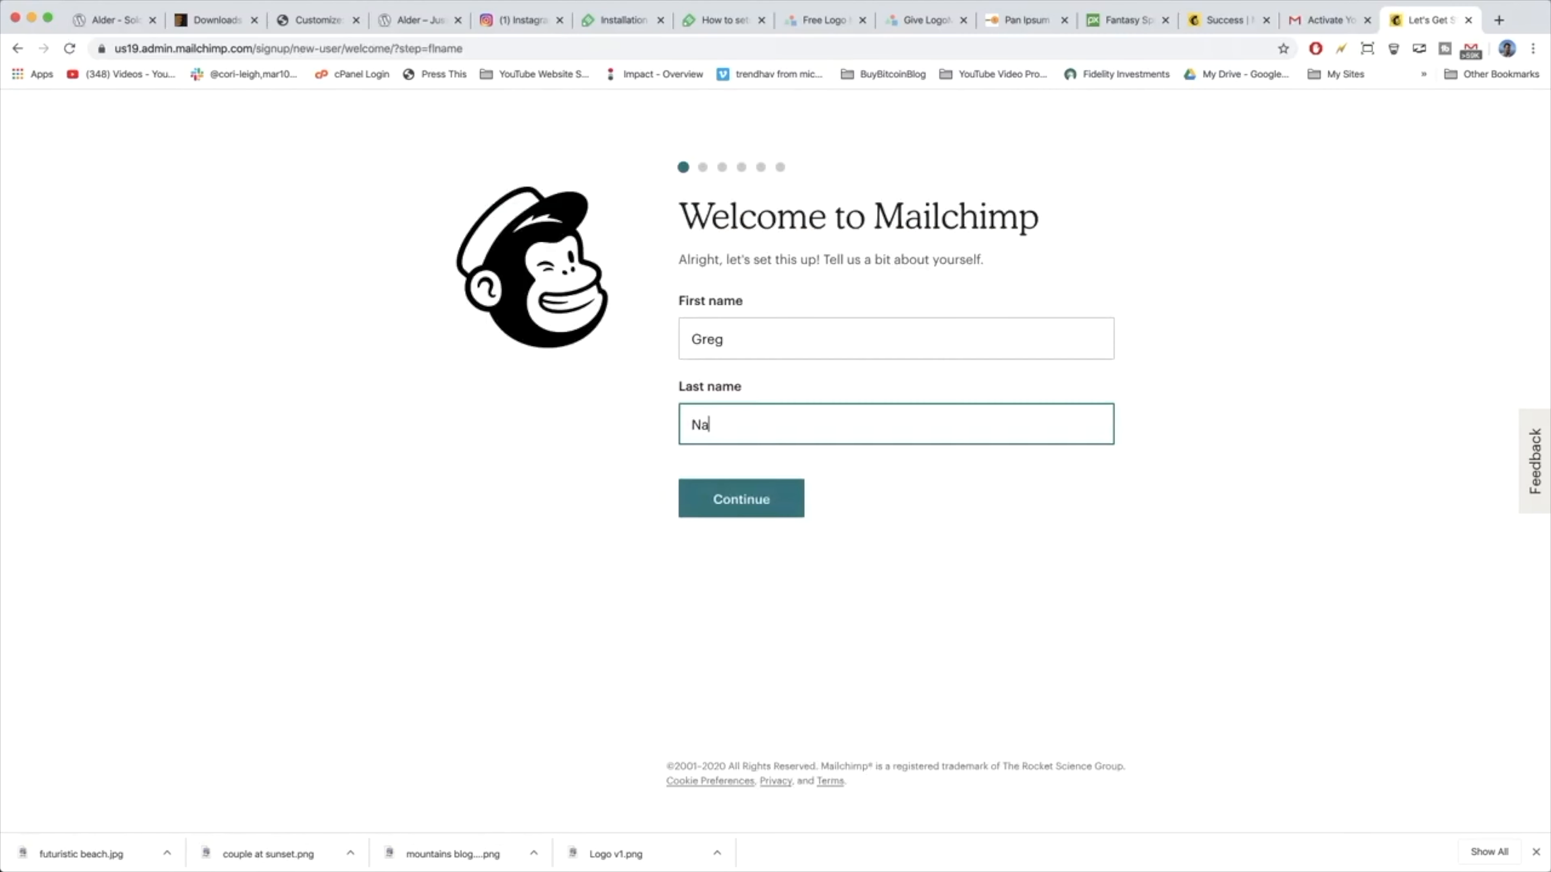
text(rayan)
click(743, 497)
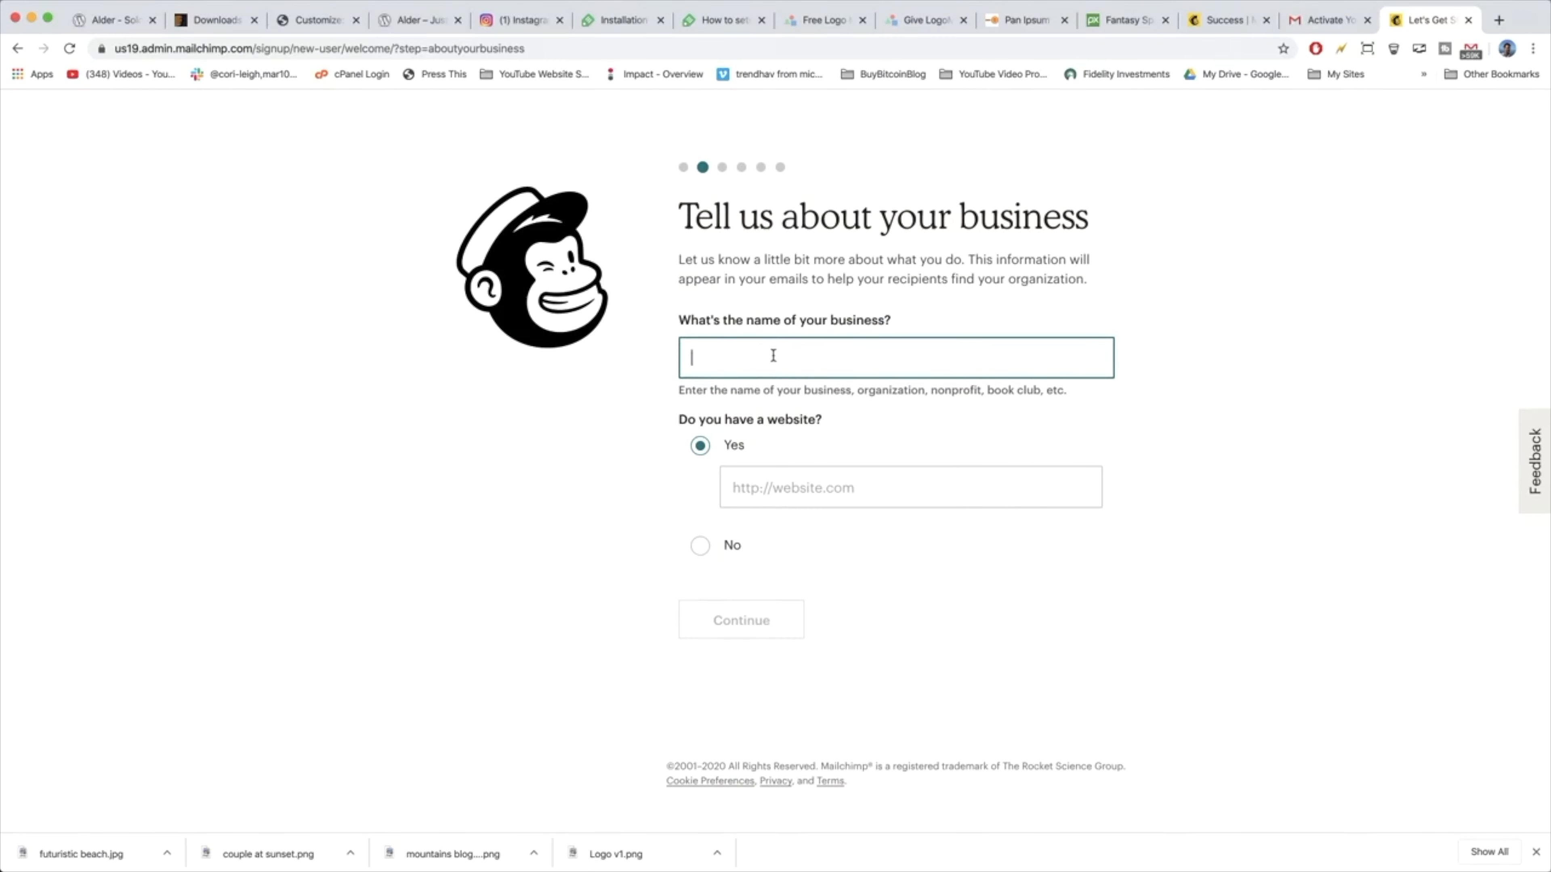
text(DearBlogger)
text( Inc)
text(Av)
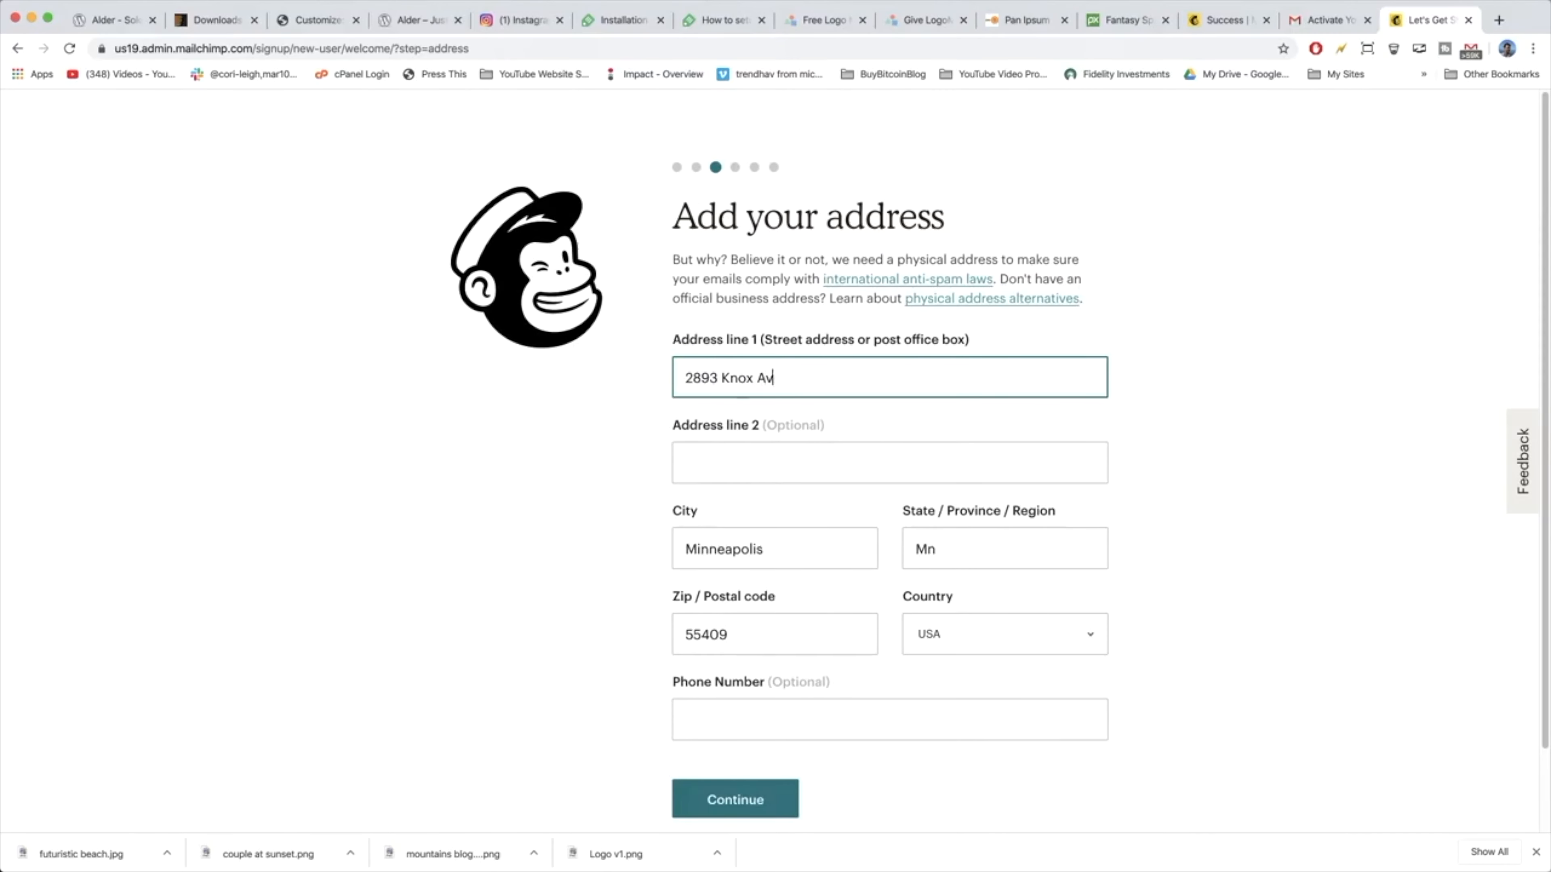
text(e S216)
key(BackSpace)
key(BackSpace)
key(BackSpace)
text(216)
key(Return)
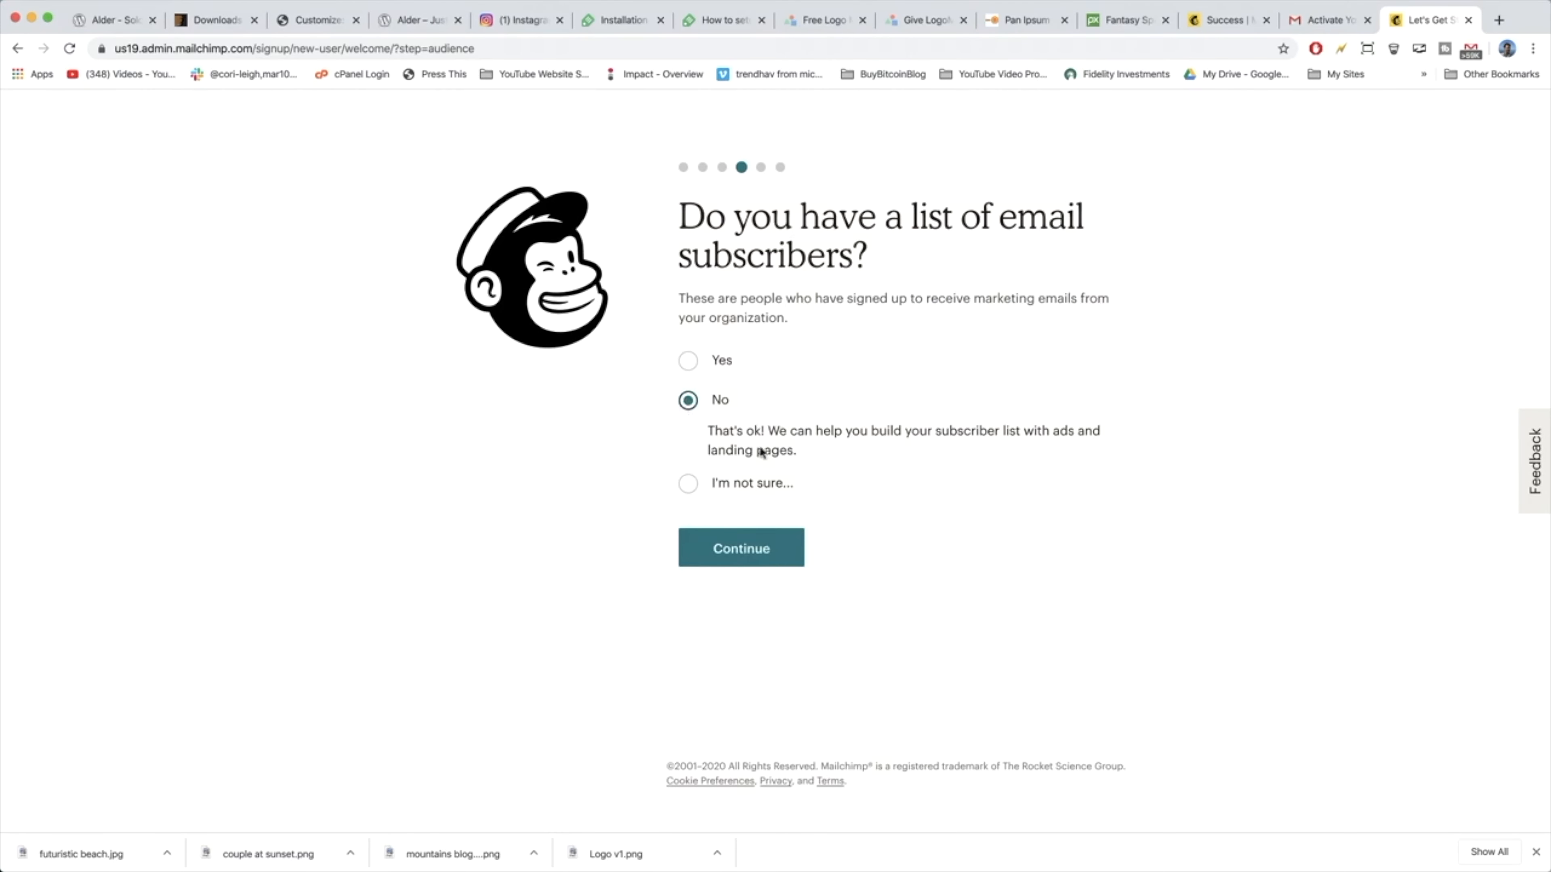
Answer no existing subscribers, skip social and marketing-path steps, and finish onboarding.
click(760, 562)
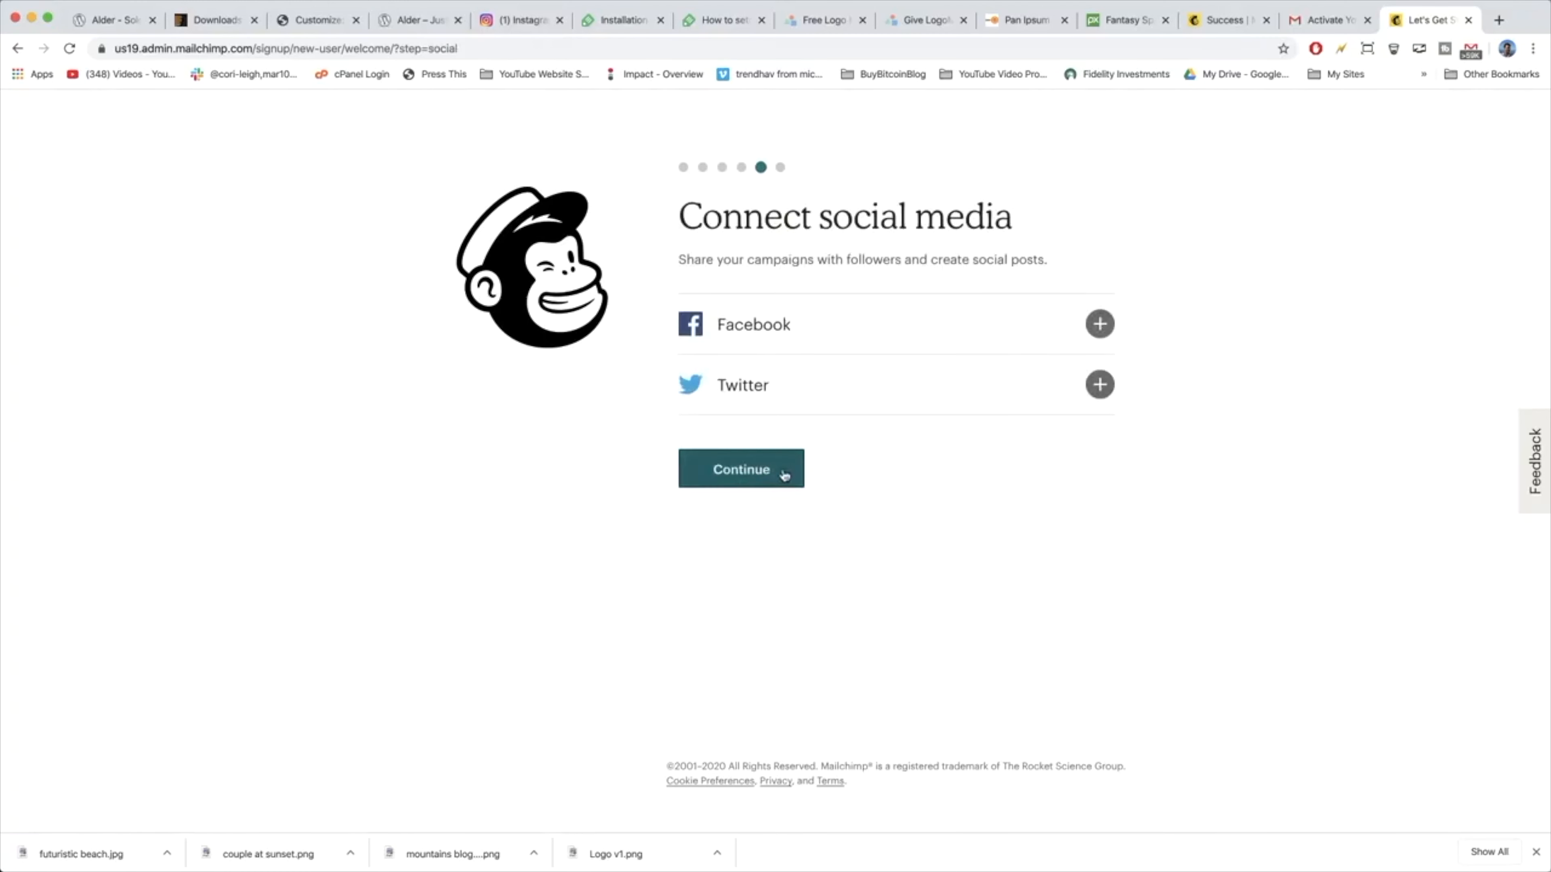
click(788, 474)
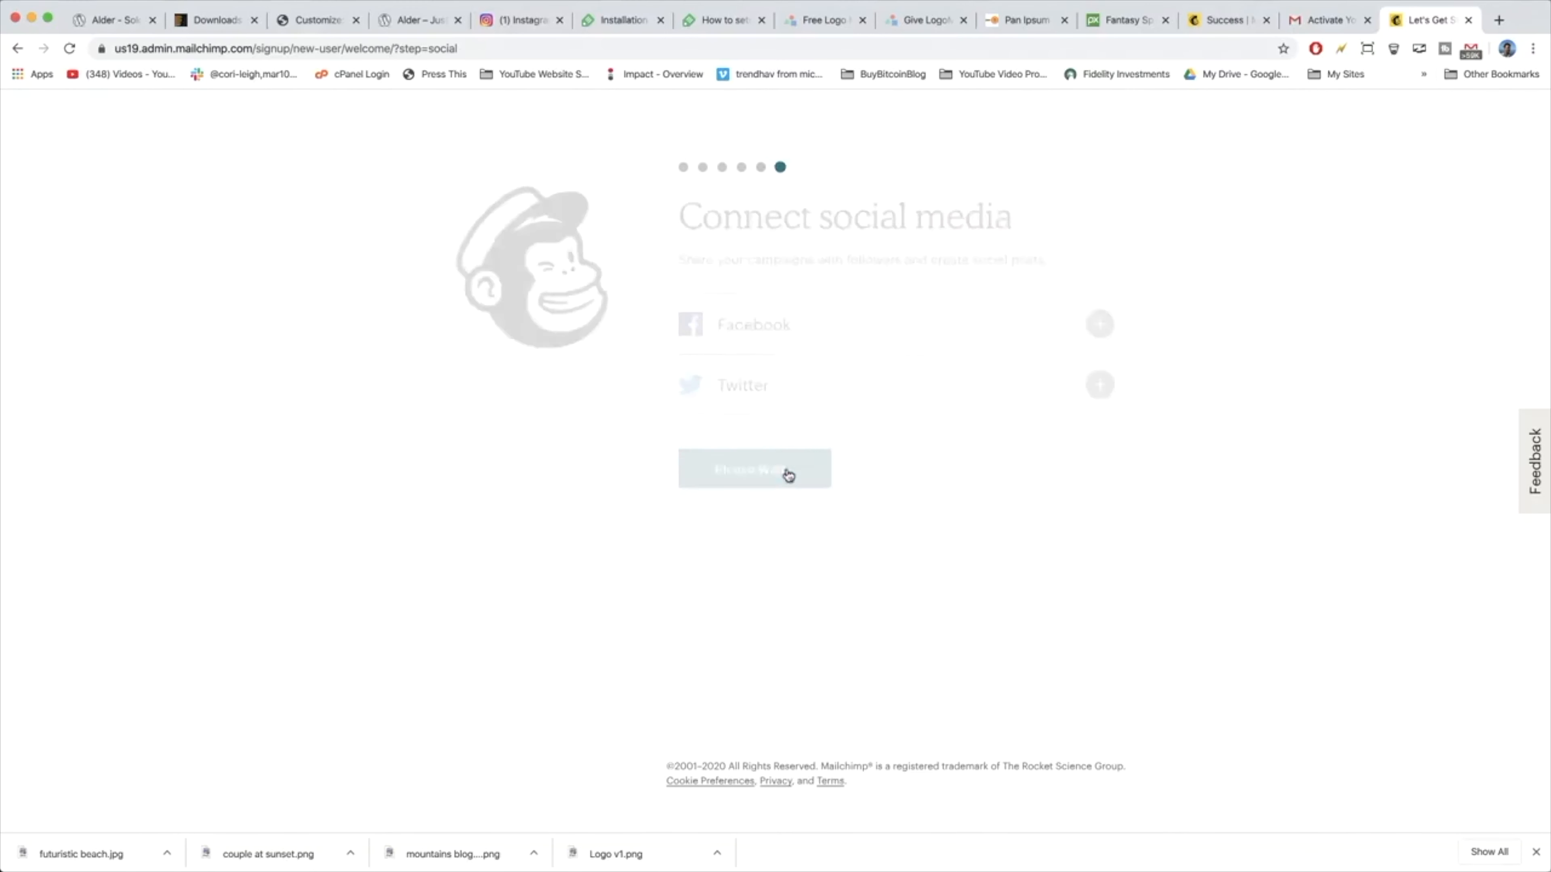
click(786, 441)
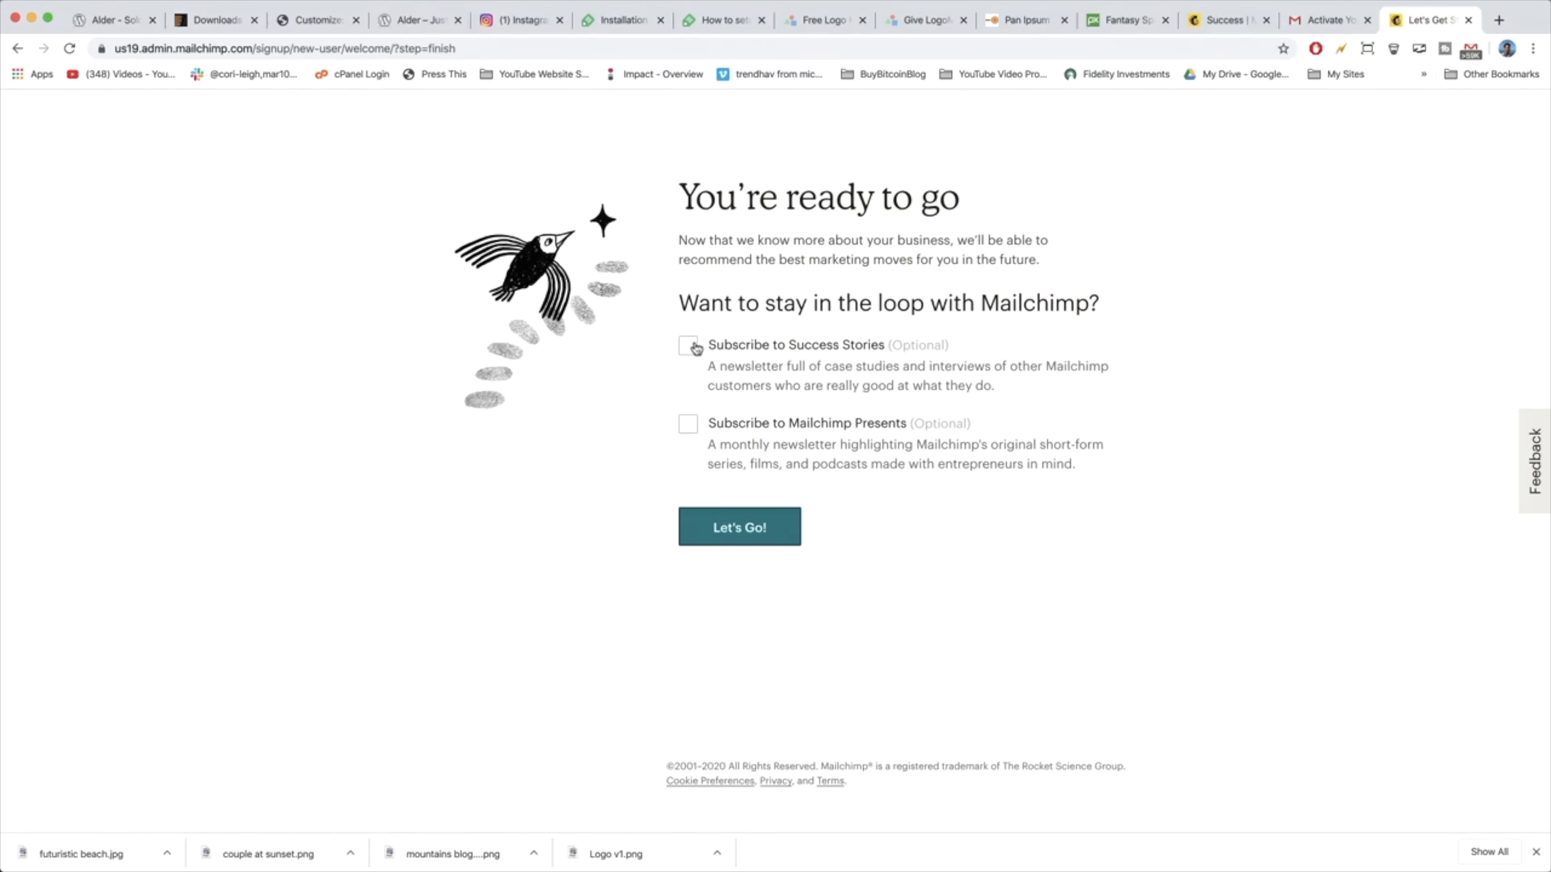
click(746, 528)
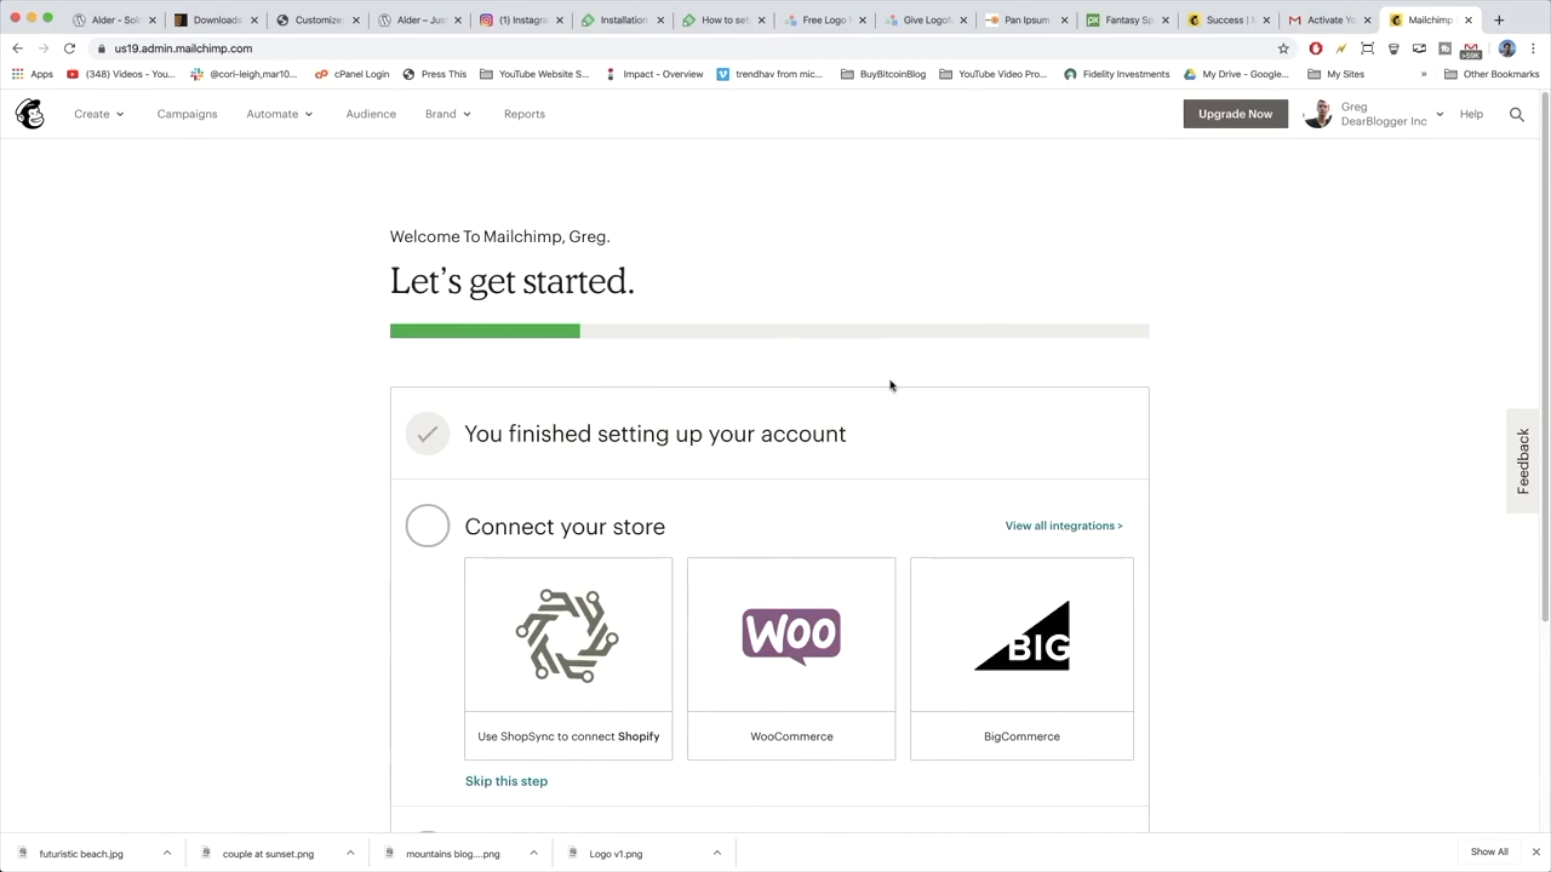
Glance at the Alder demo sign-up form, then view all audiences in Mailchimp.
click(420, 22)
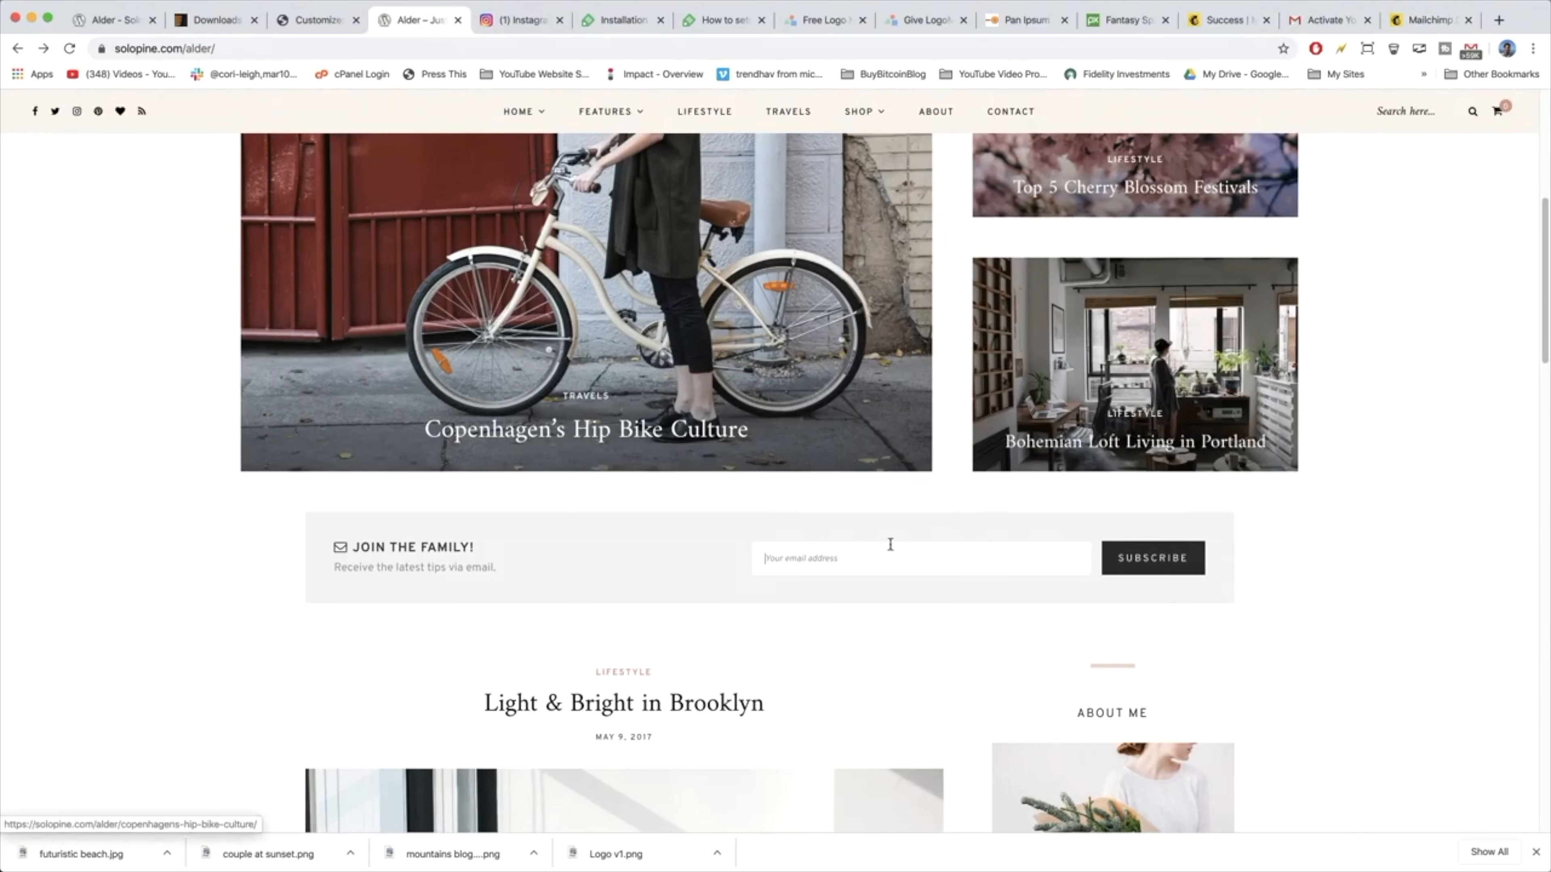
click(1428, 20)
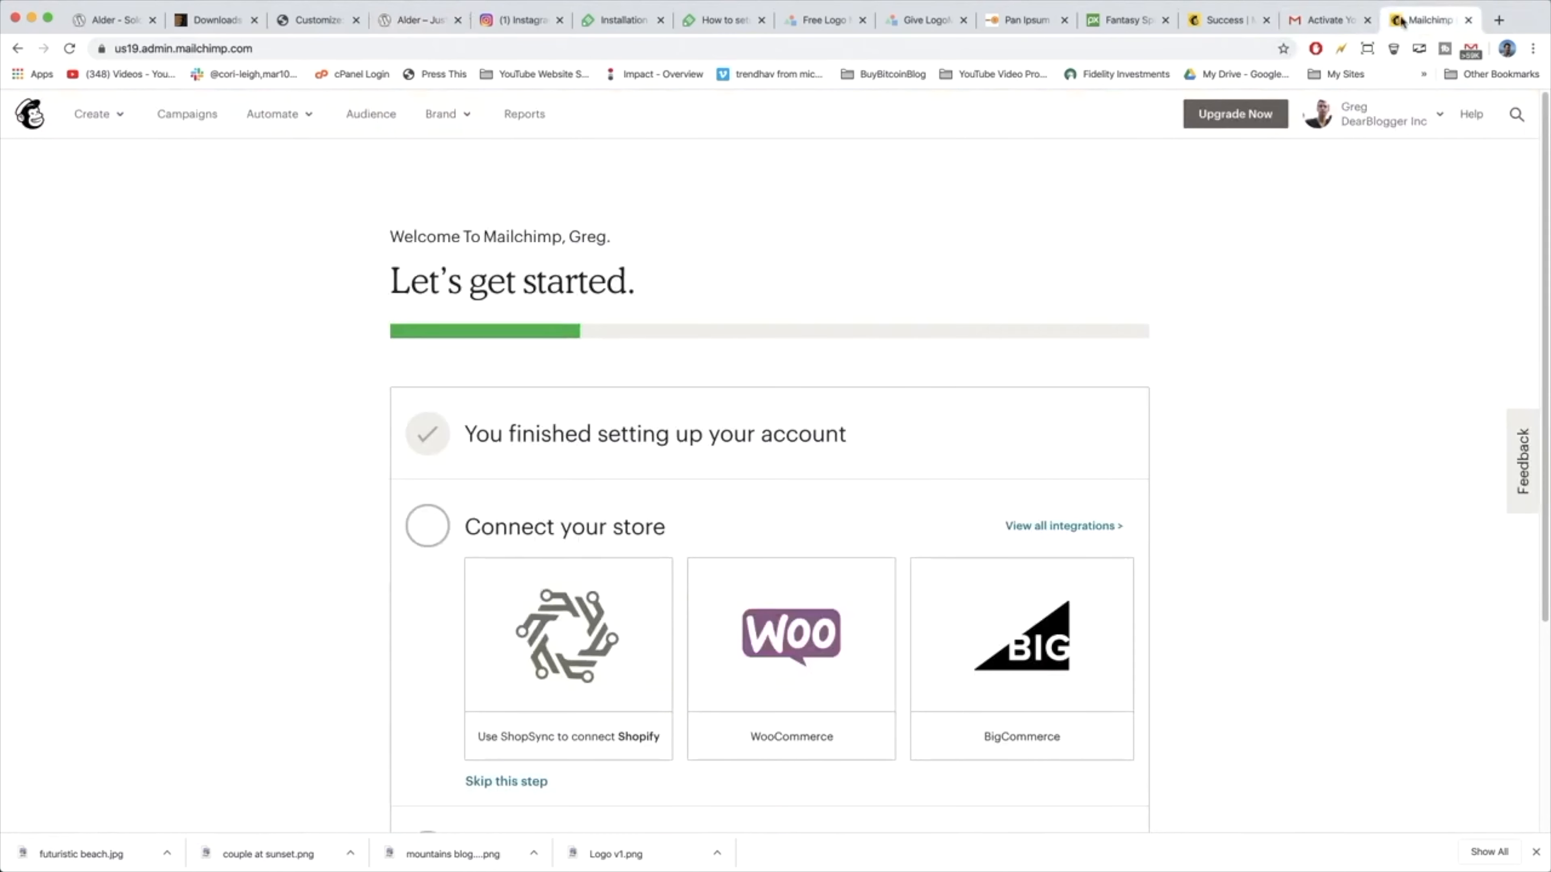
click(370, 115)
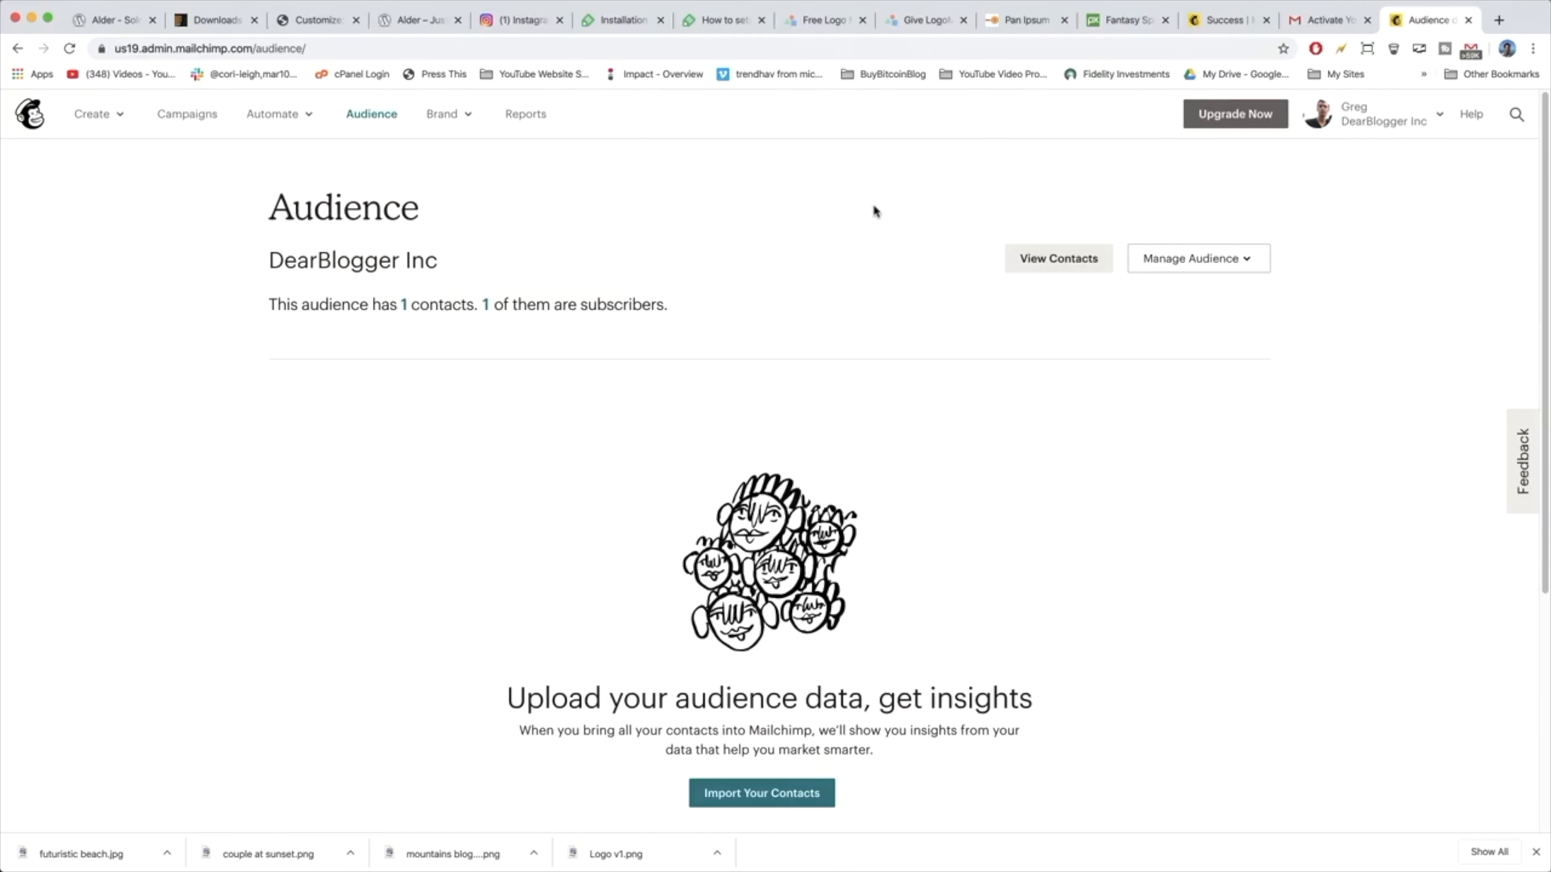
click(1249, 260)
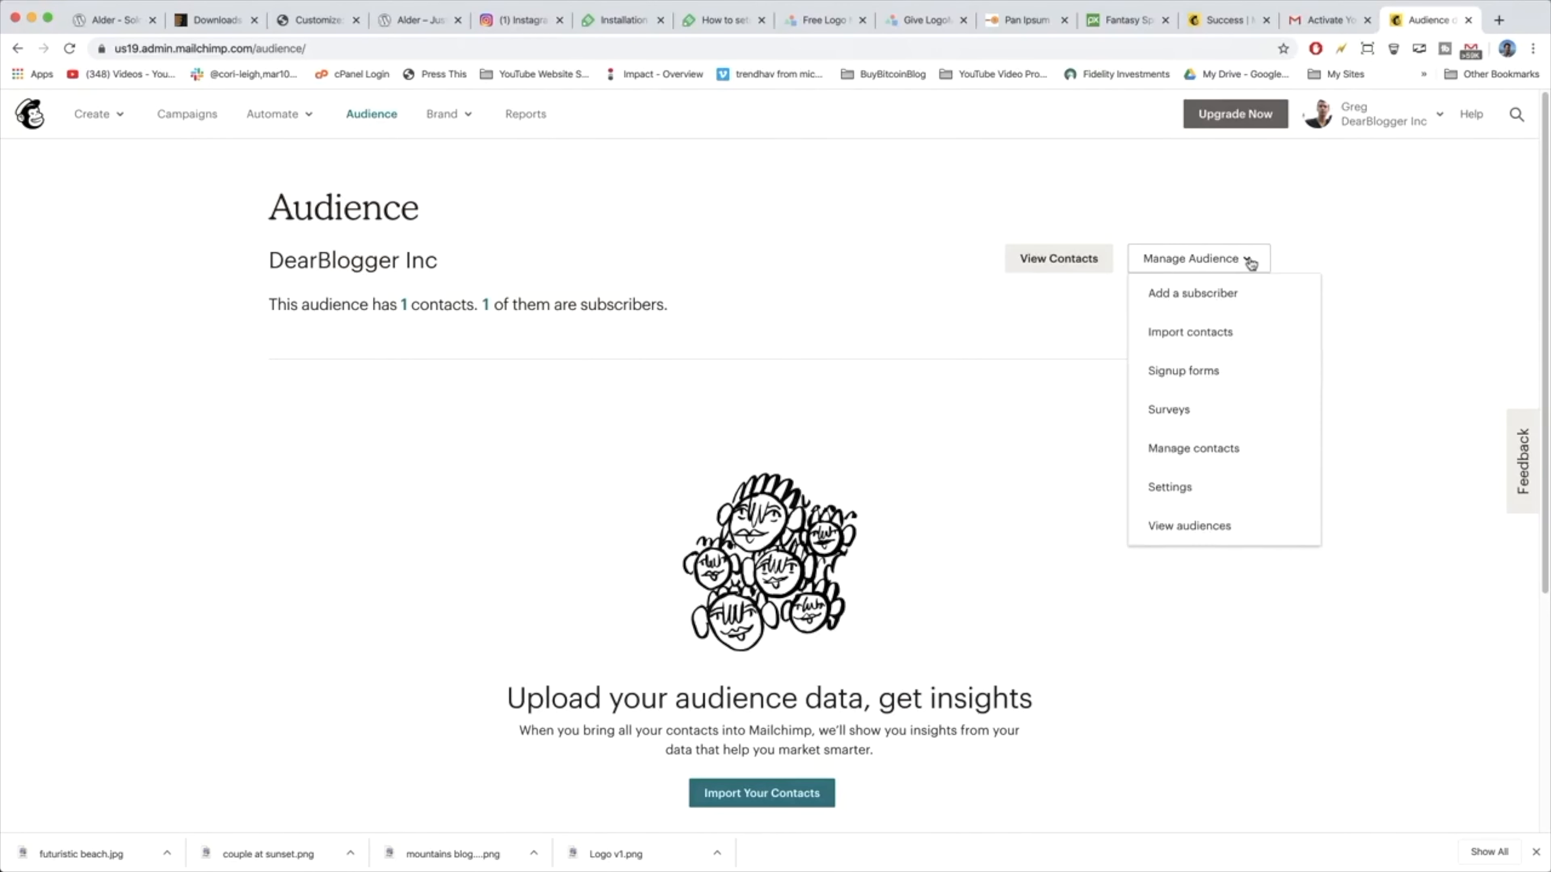
click(1200, 527)
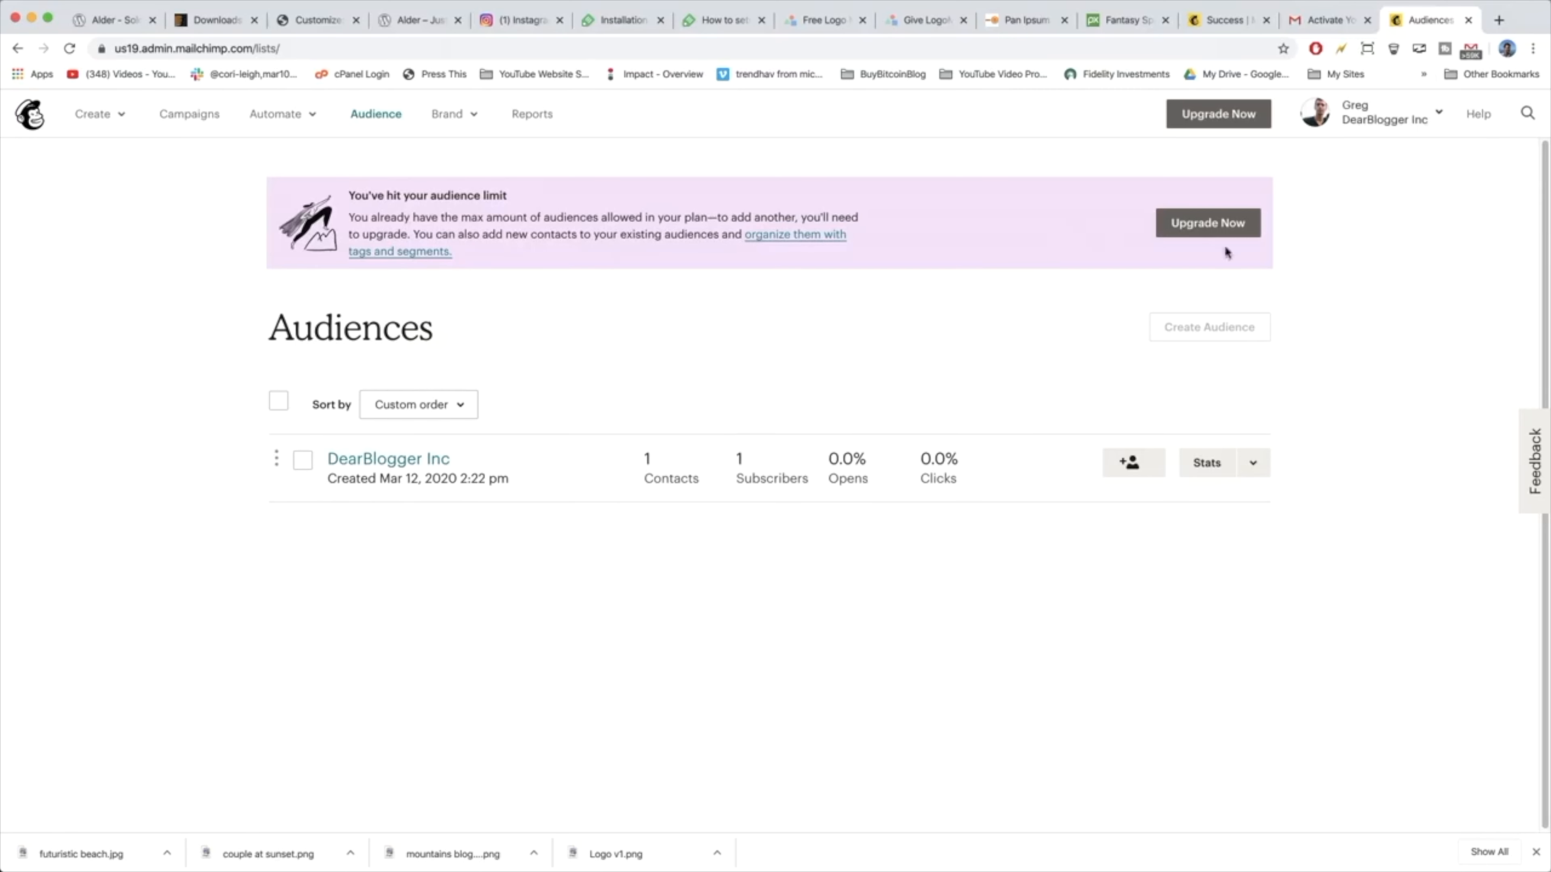
Create a new API key under Account > Extras > API keys.
click(1420, 118)
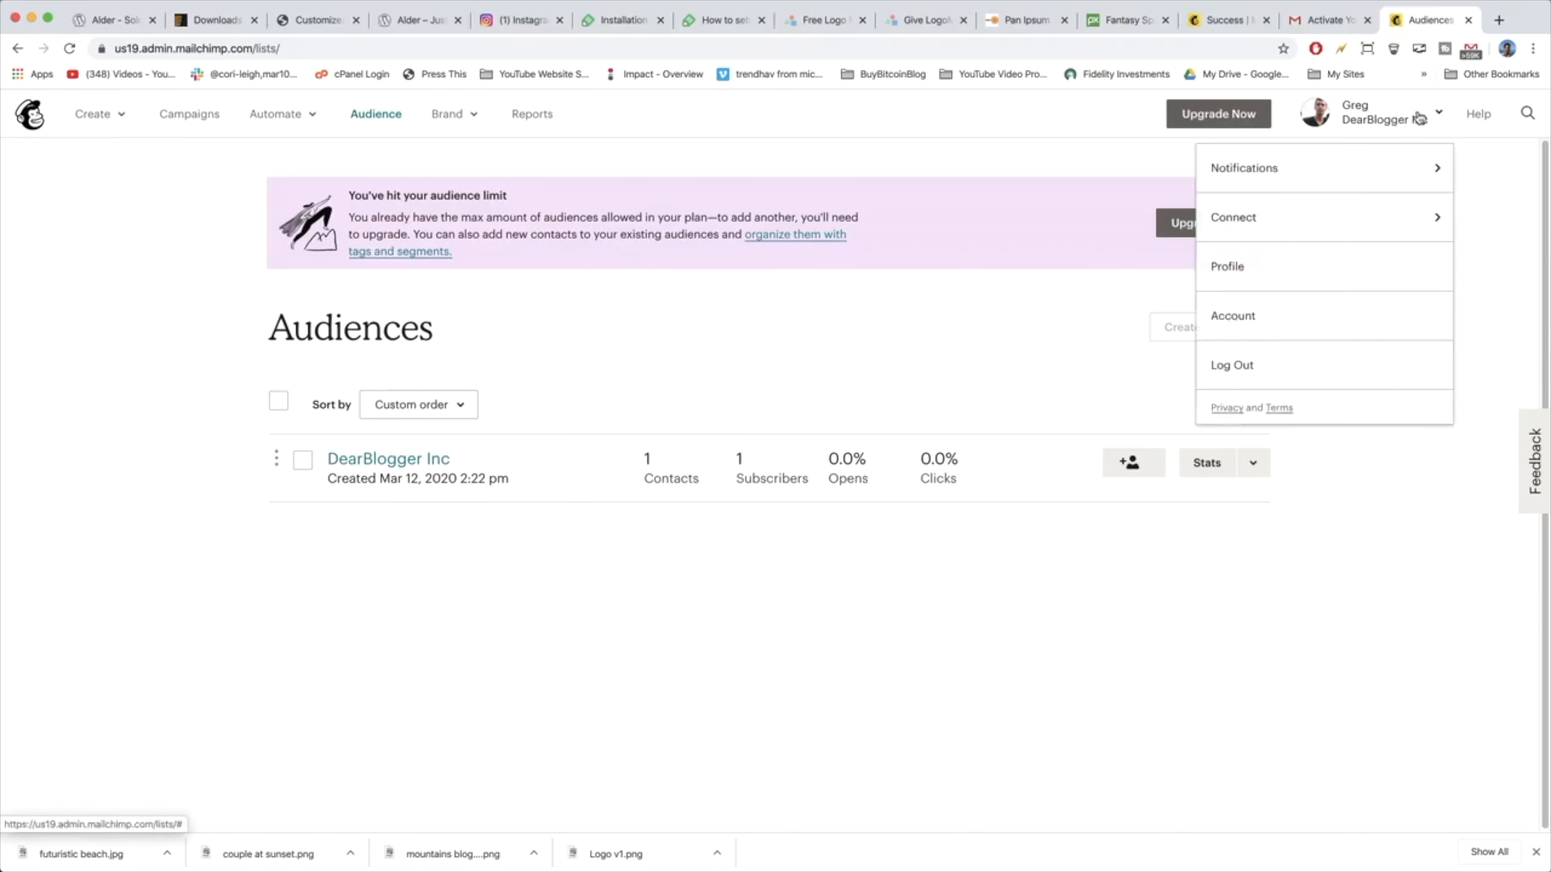
click(1325, 323)
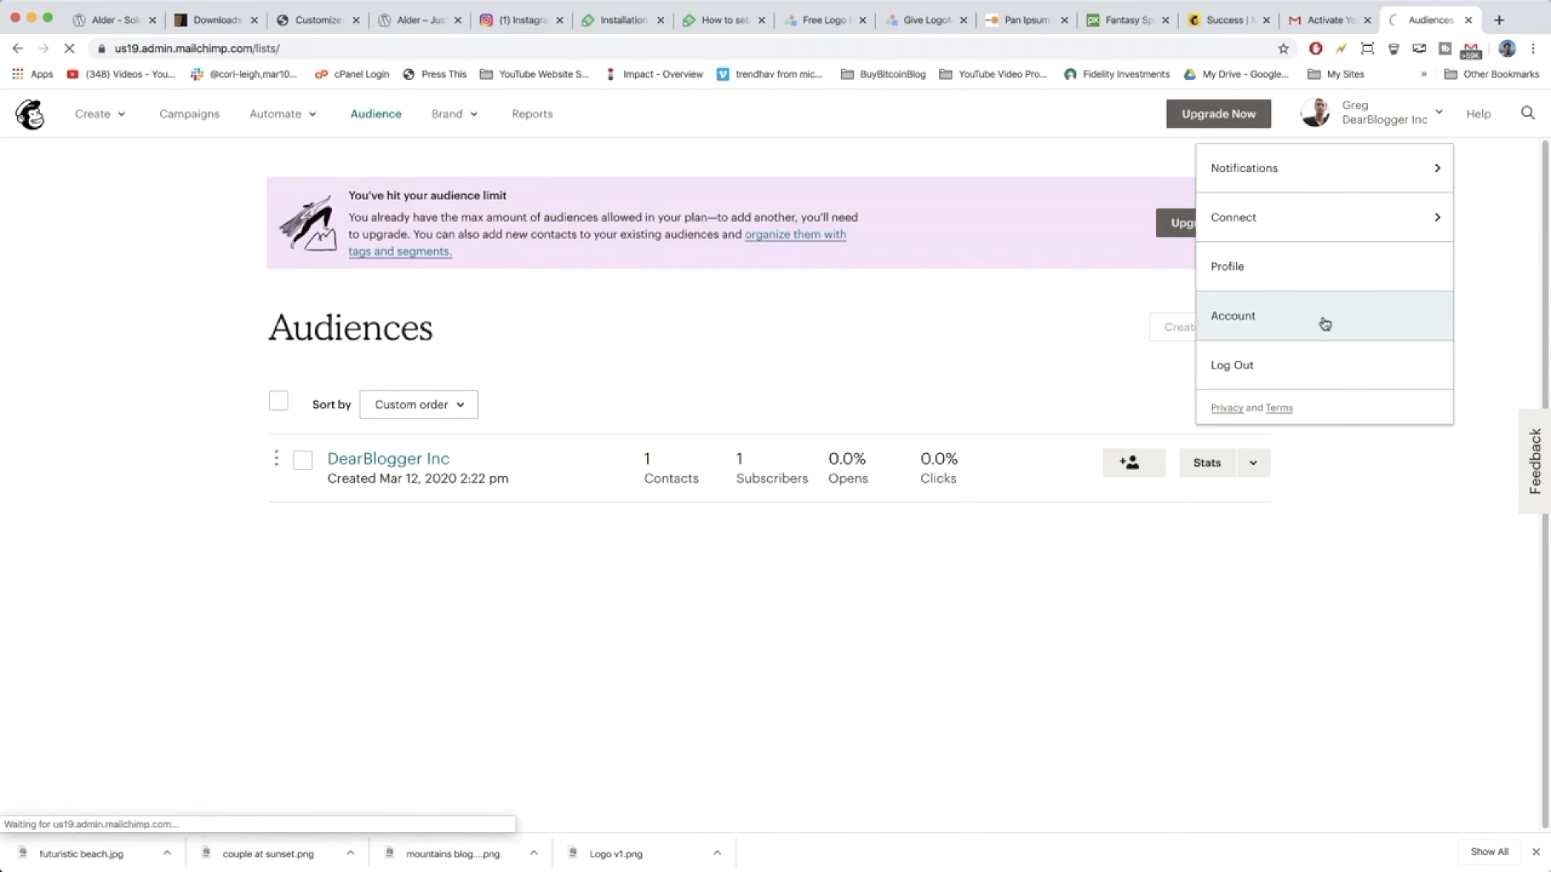
click(565, 284)
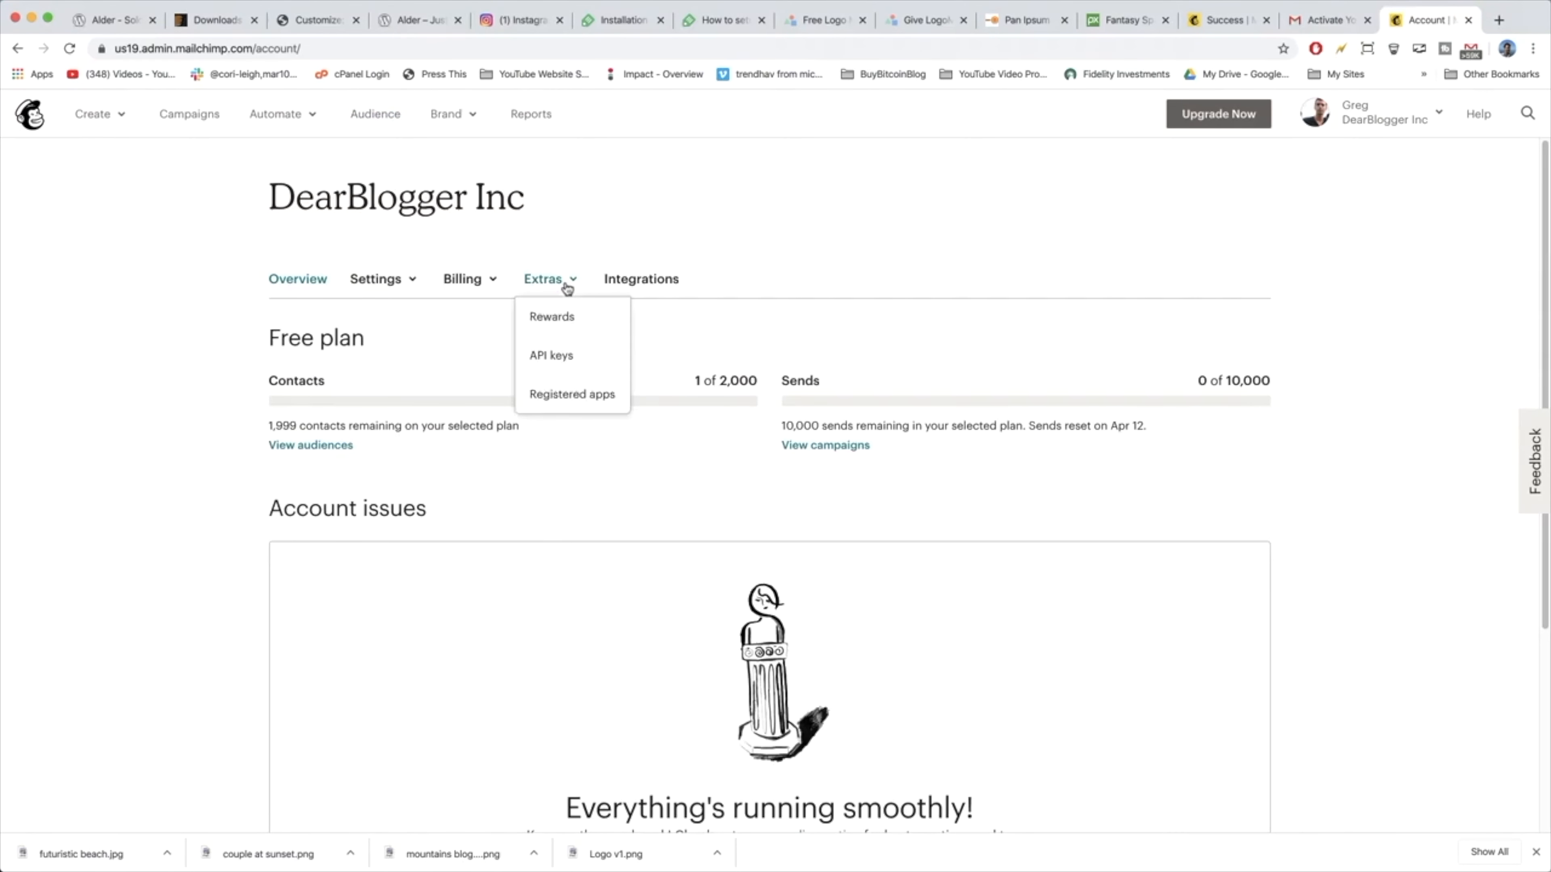
click(553, 356)
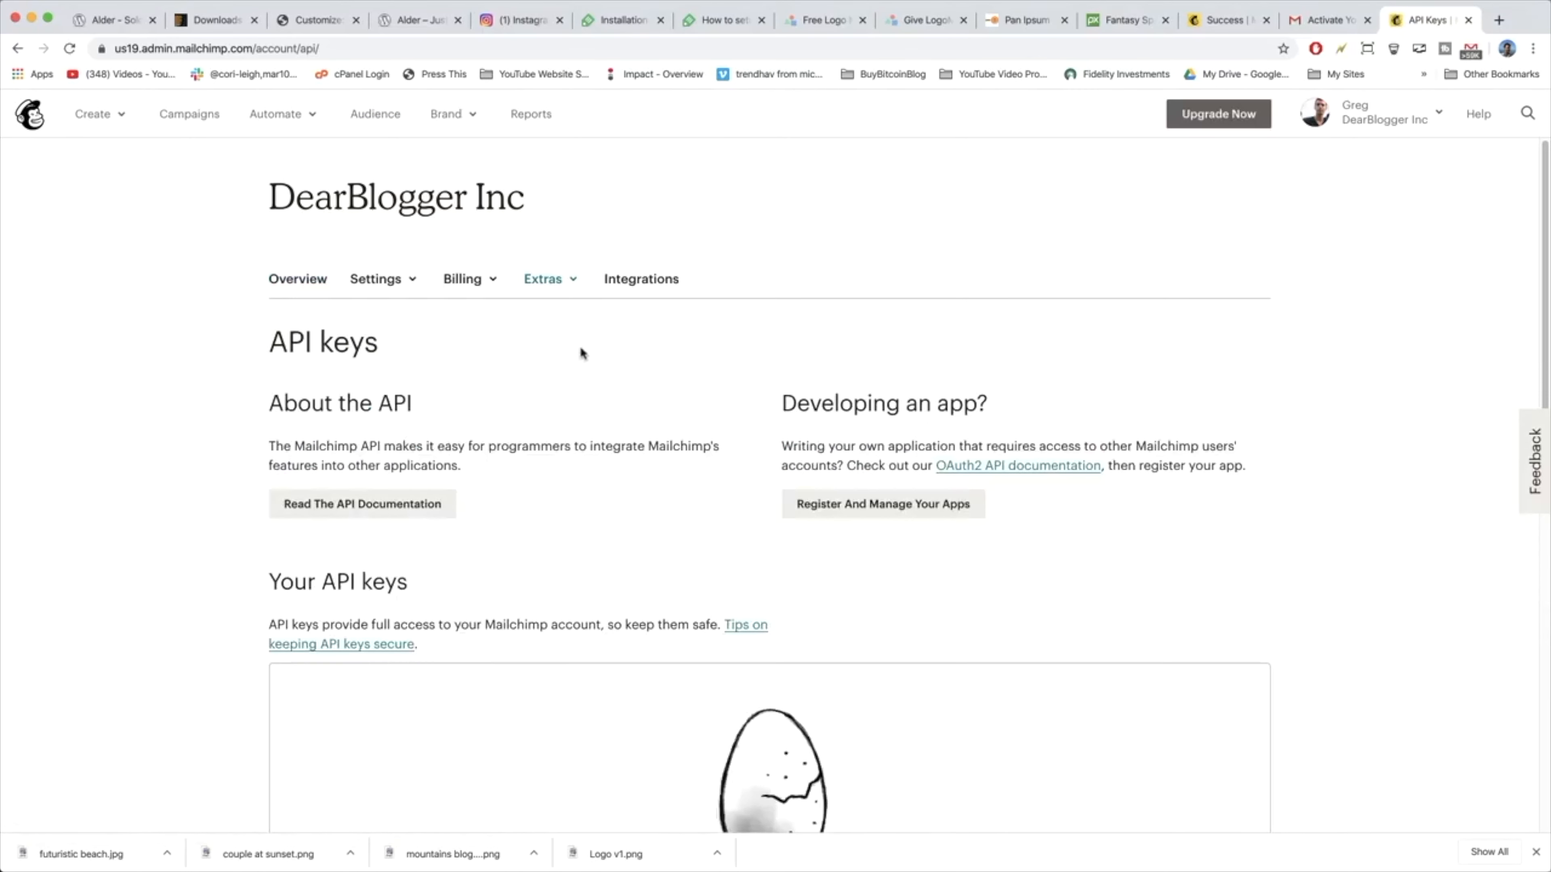
scroll(717, 373, down, 5)
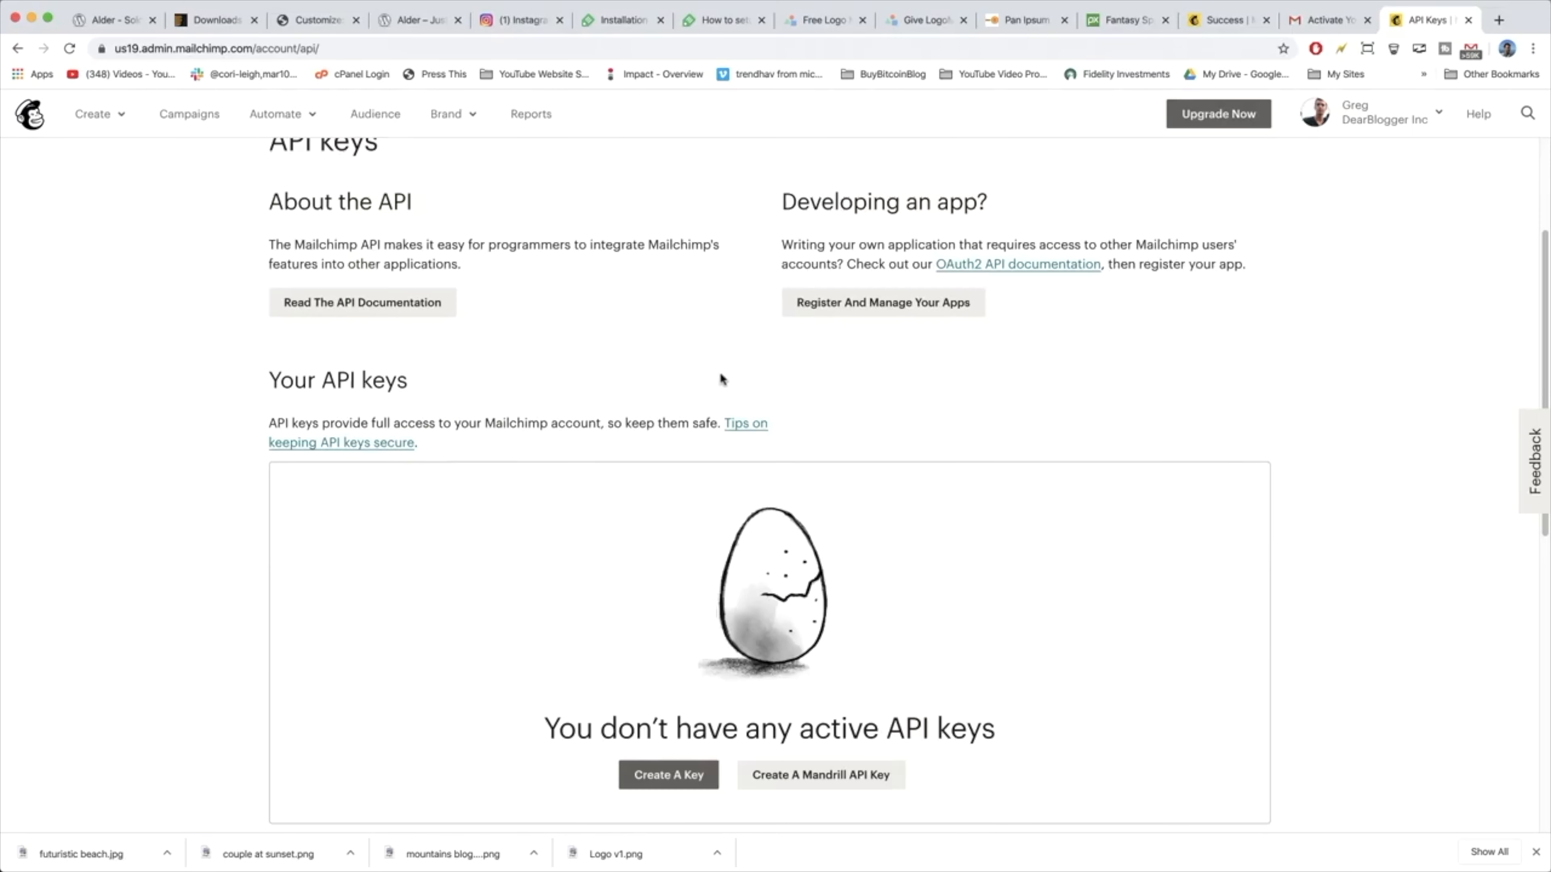
scroll(720, 376, down, 3)
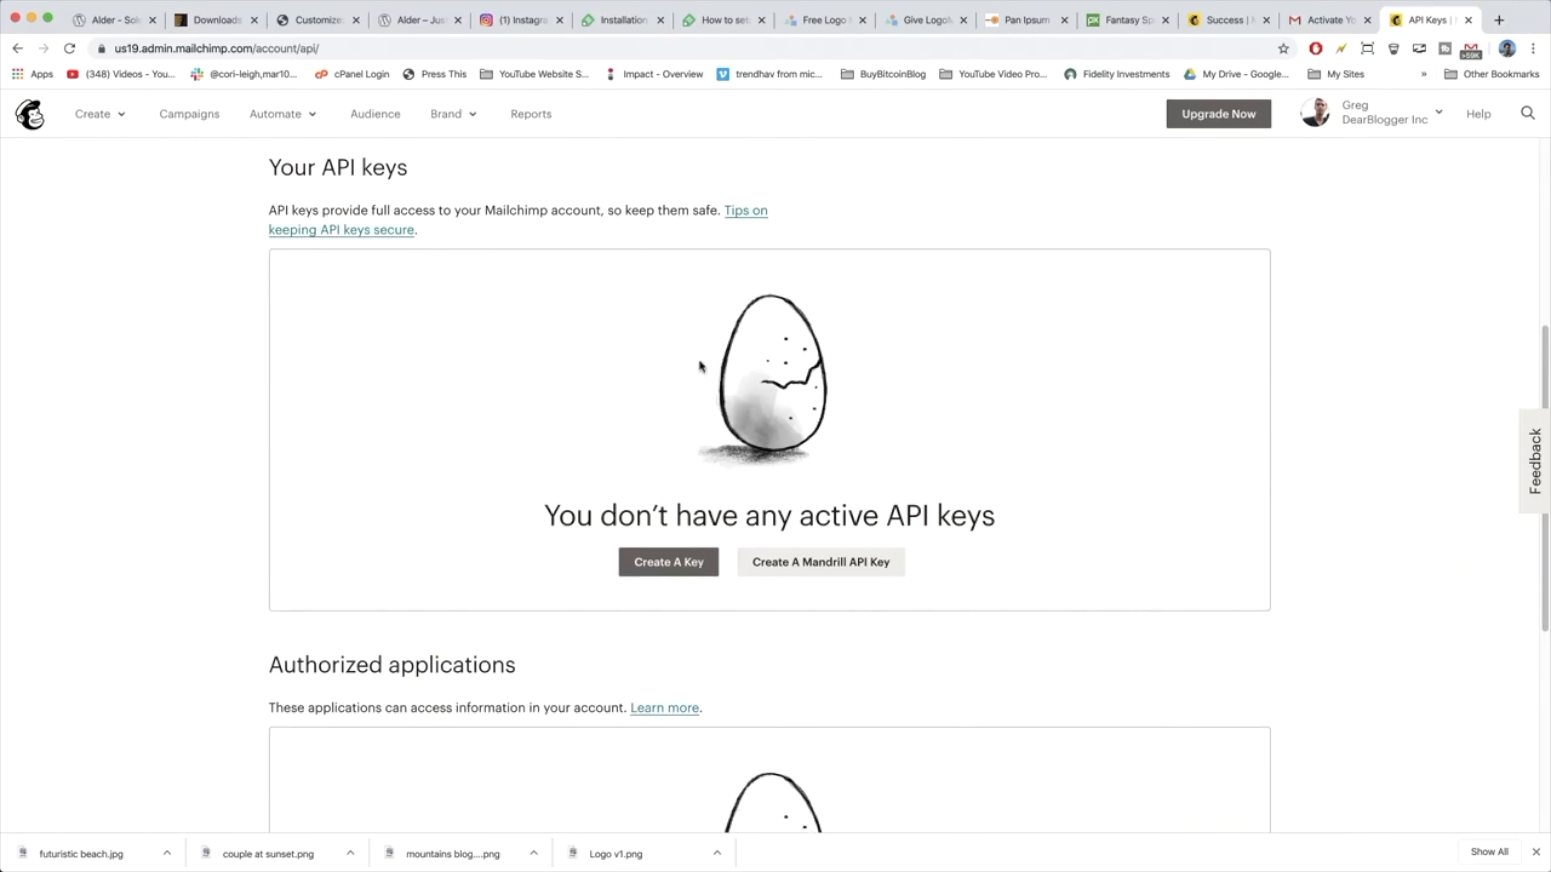
click(661, 568)
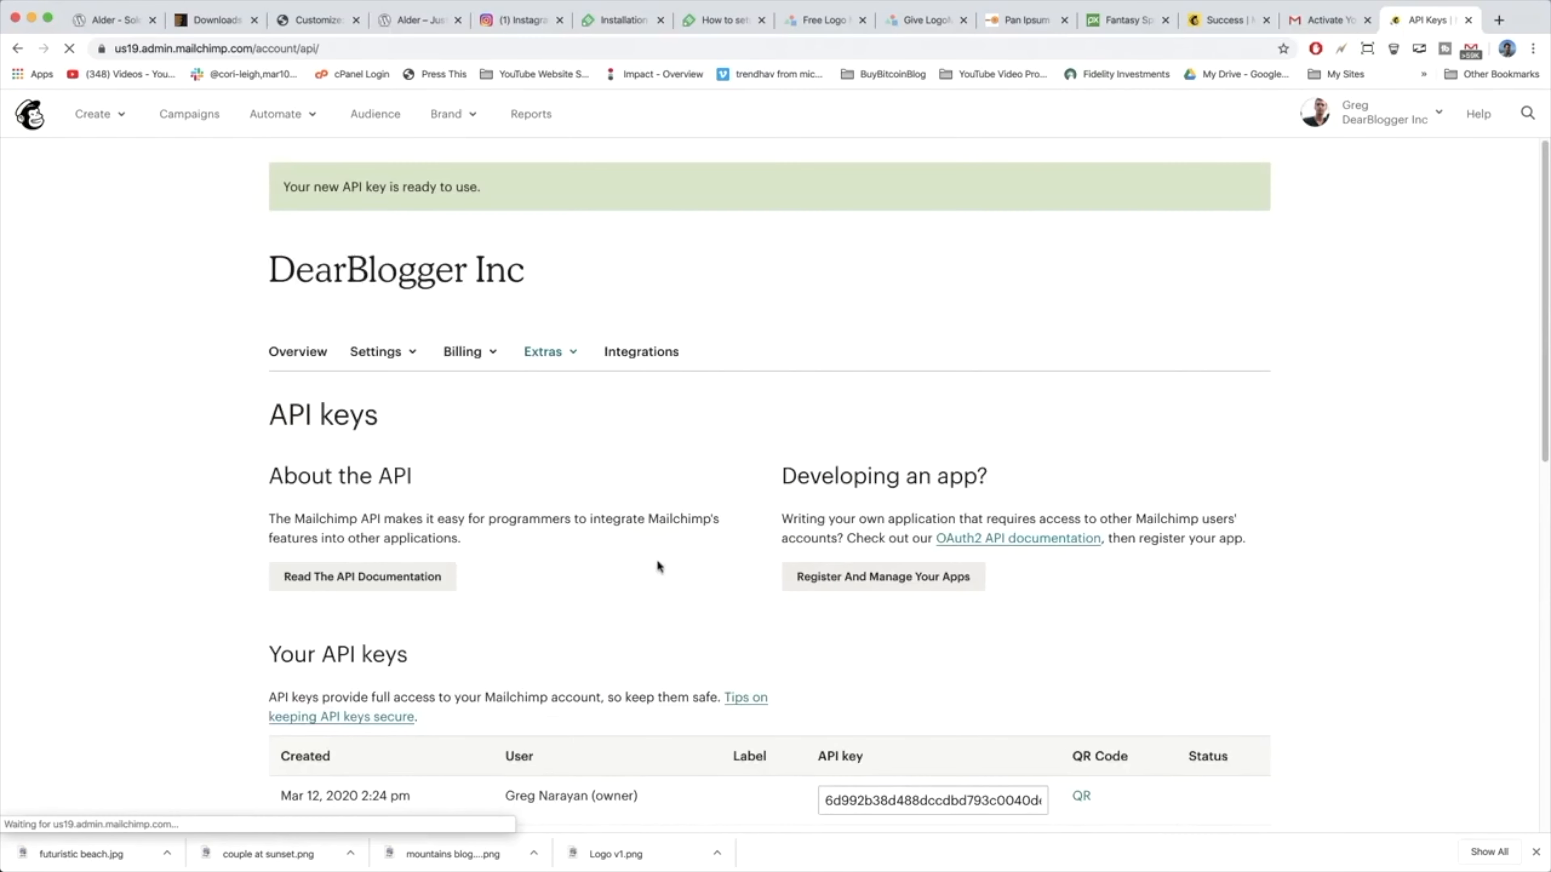
Copy the newly generated Mailchimp API key to the clipboard.
scroll(781, 577, down, 3)
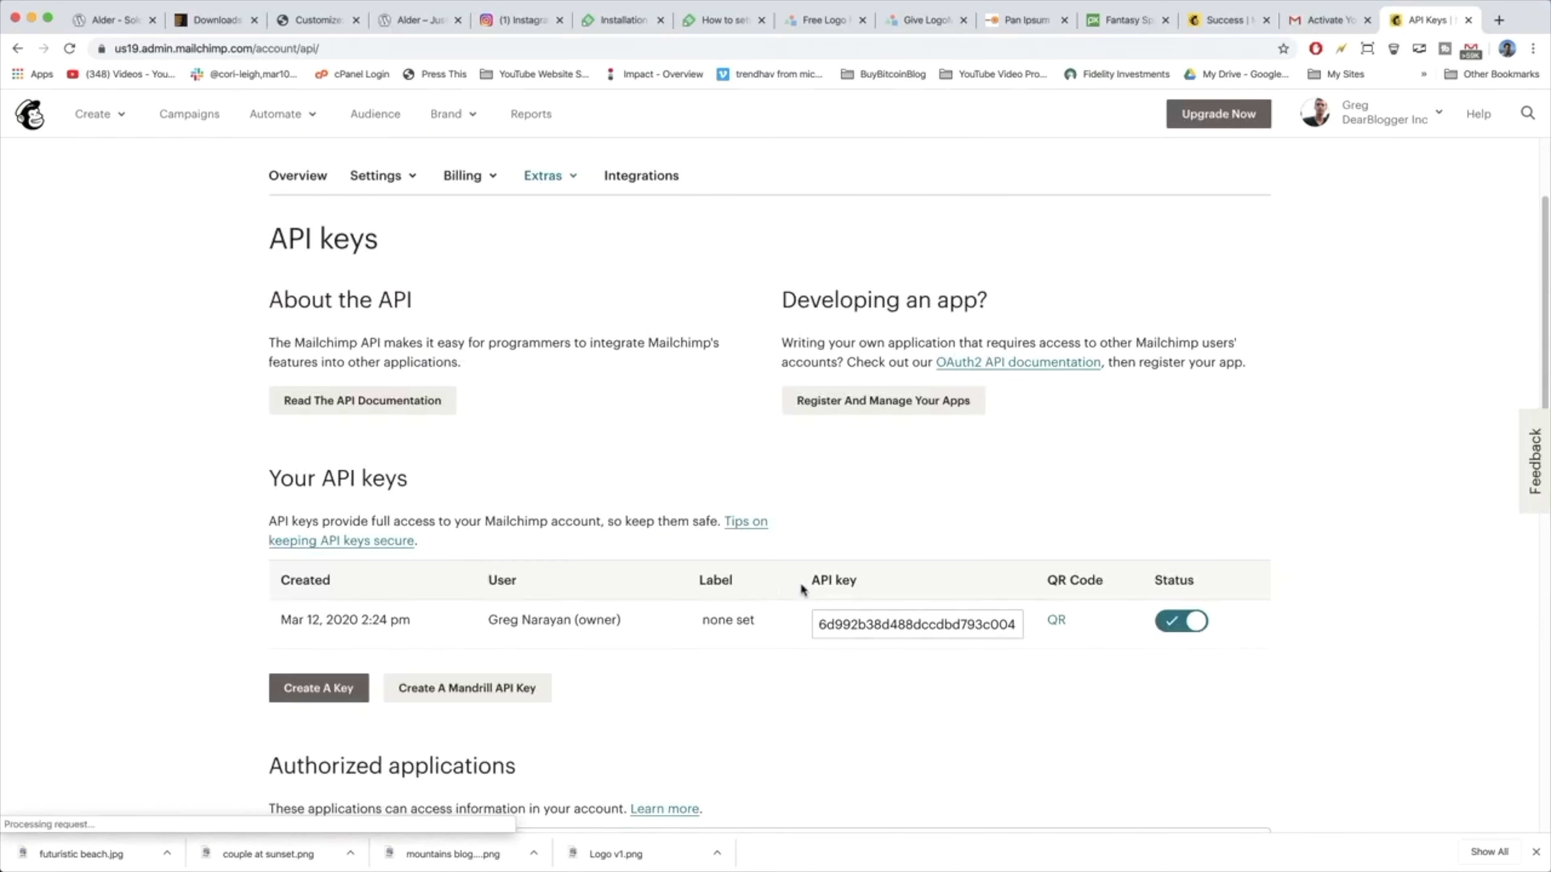
scroll(446, 621, down, 2)
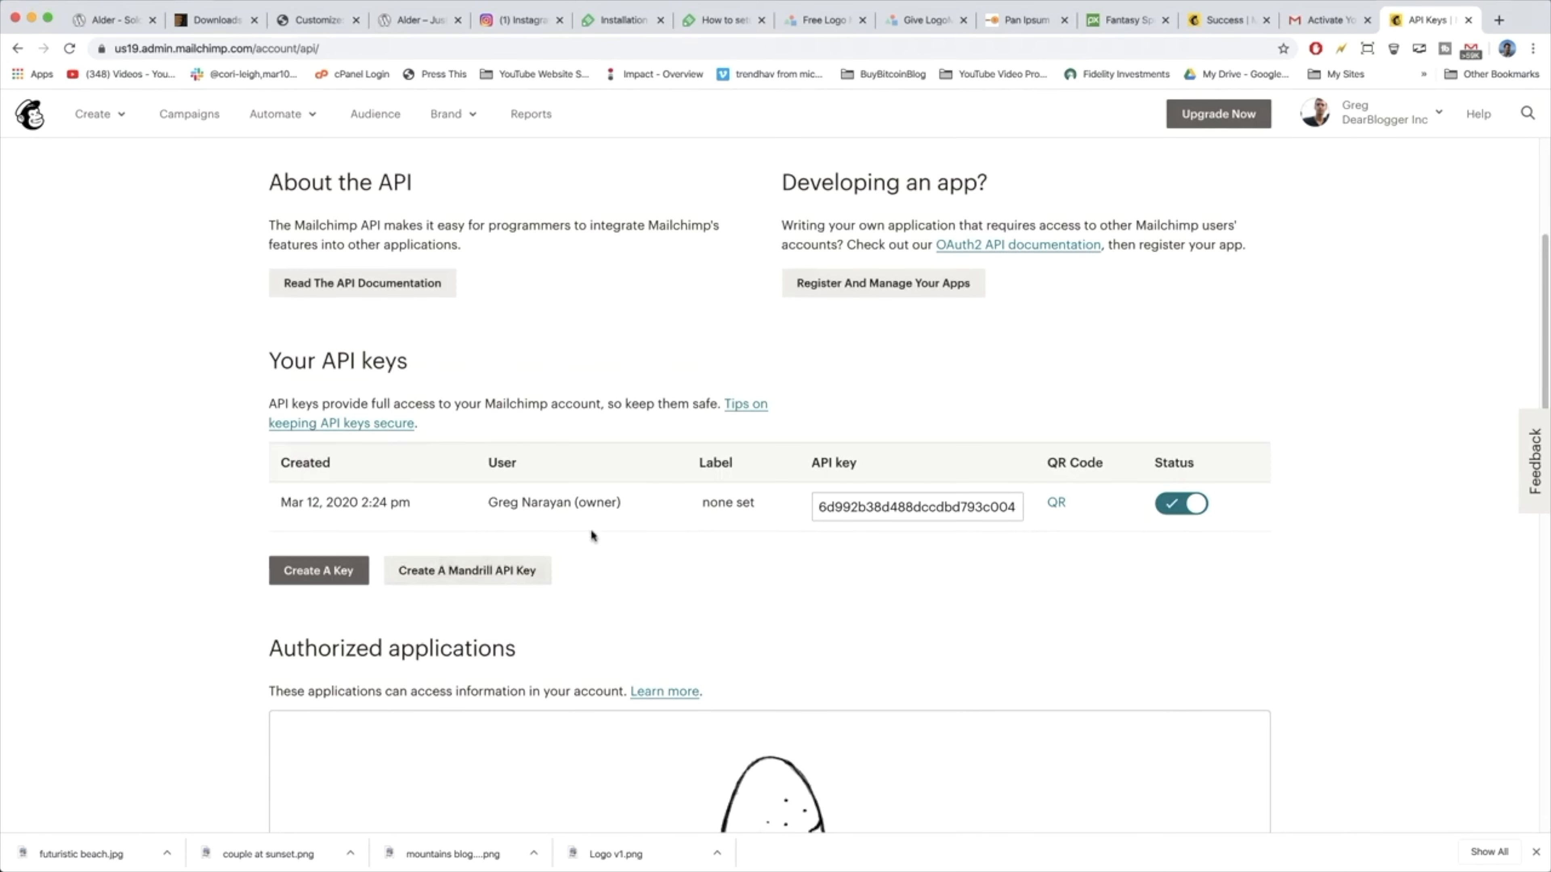
click(906, 508)
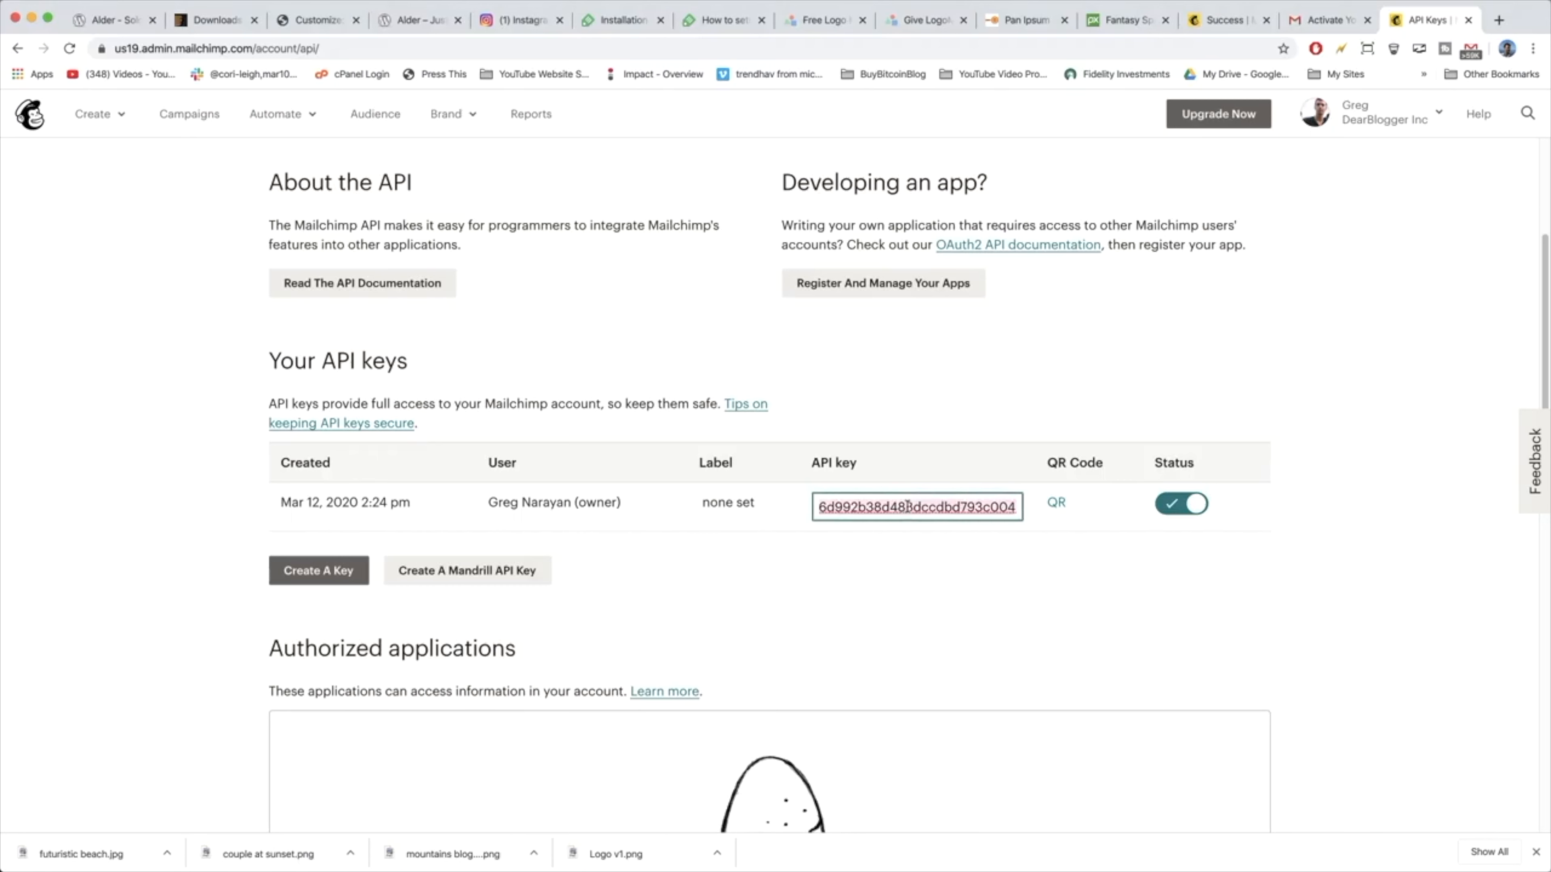
right_click(907, 507)
click(948, 652)
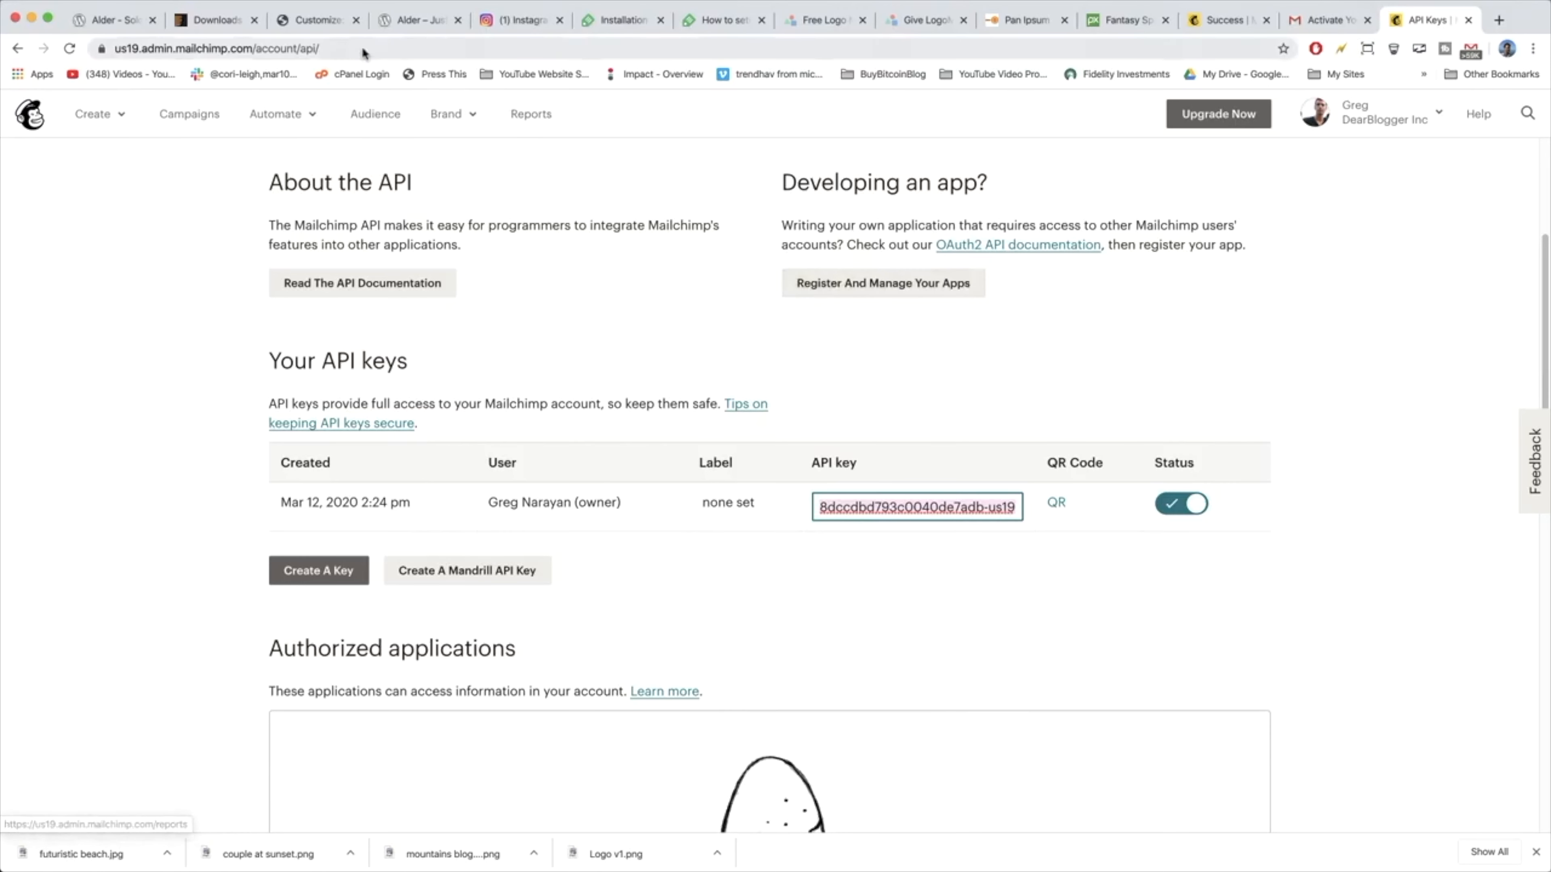
Exit the WordPress widget Customizer to return to the Bluehost Setup front page.
click(702, 23)
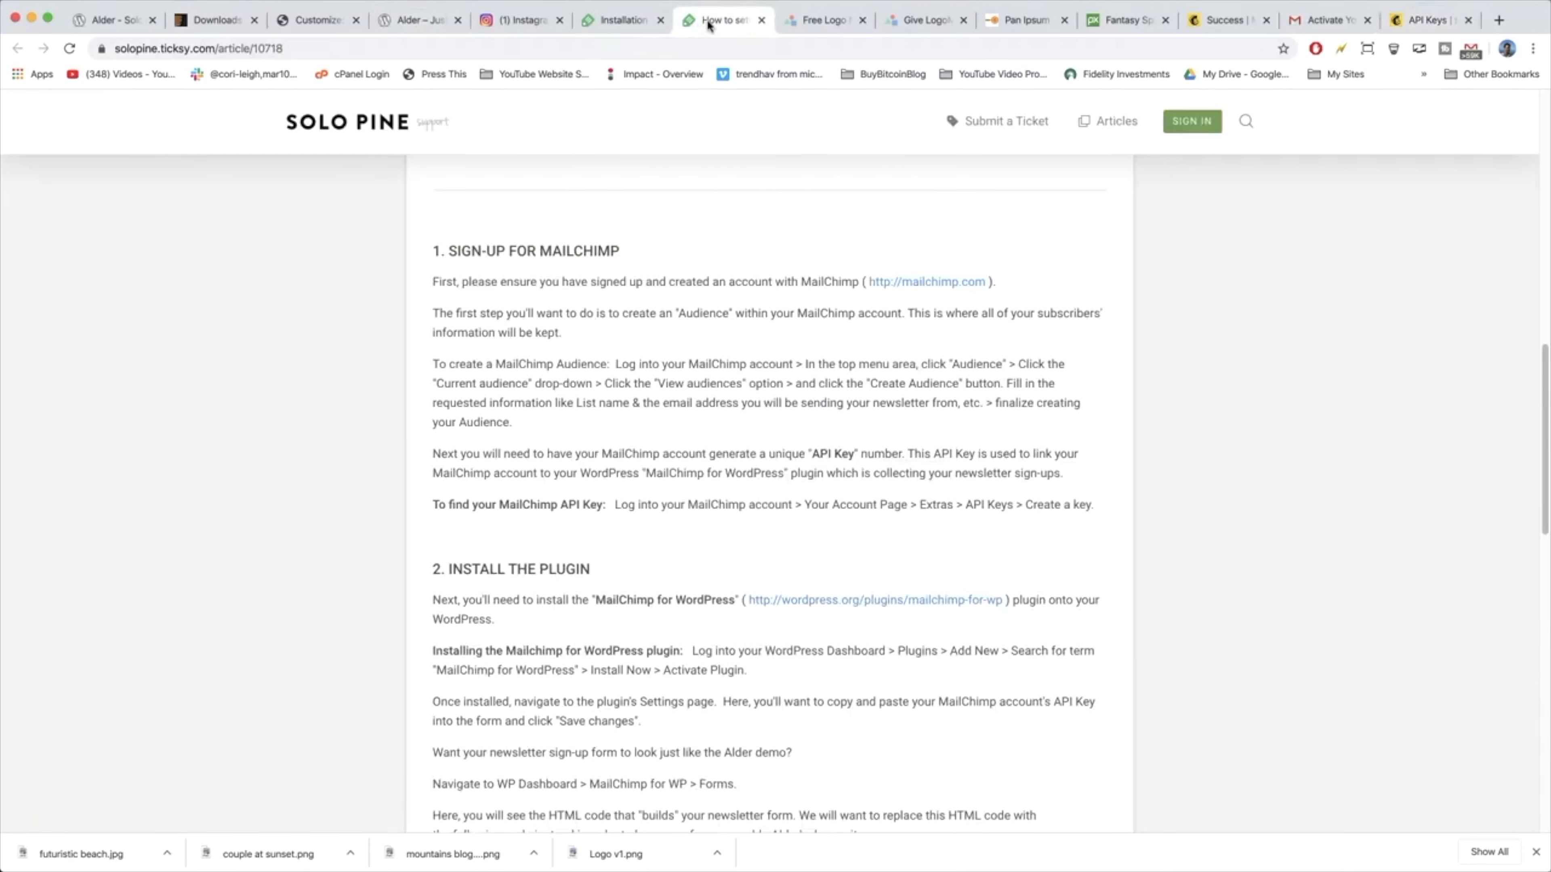
click(316, 21)
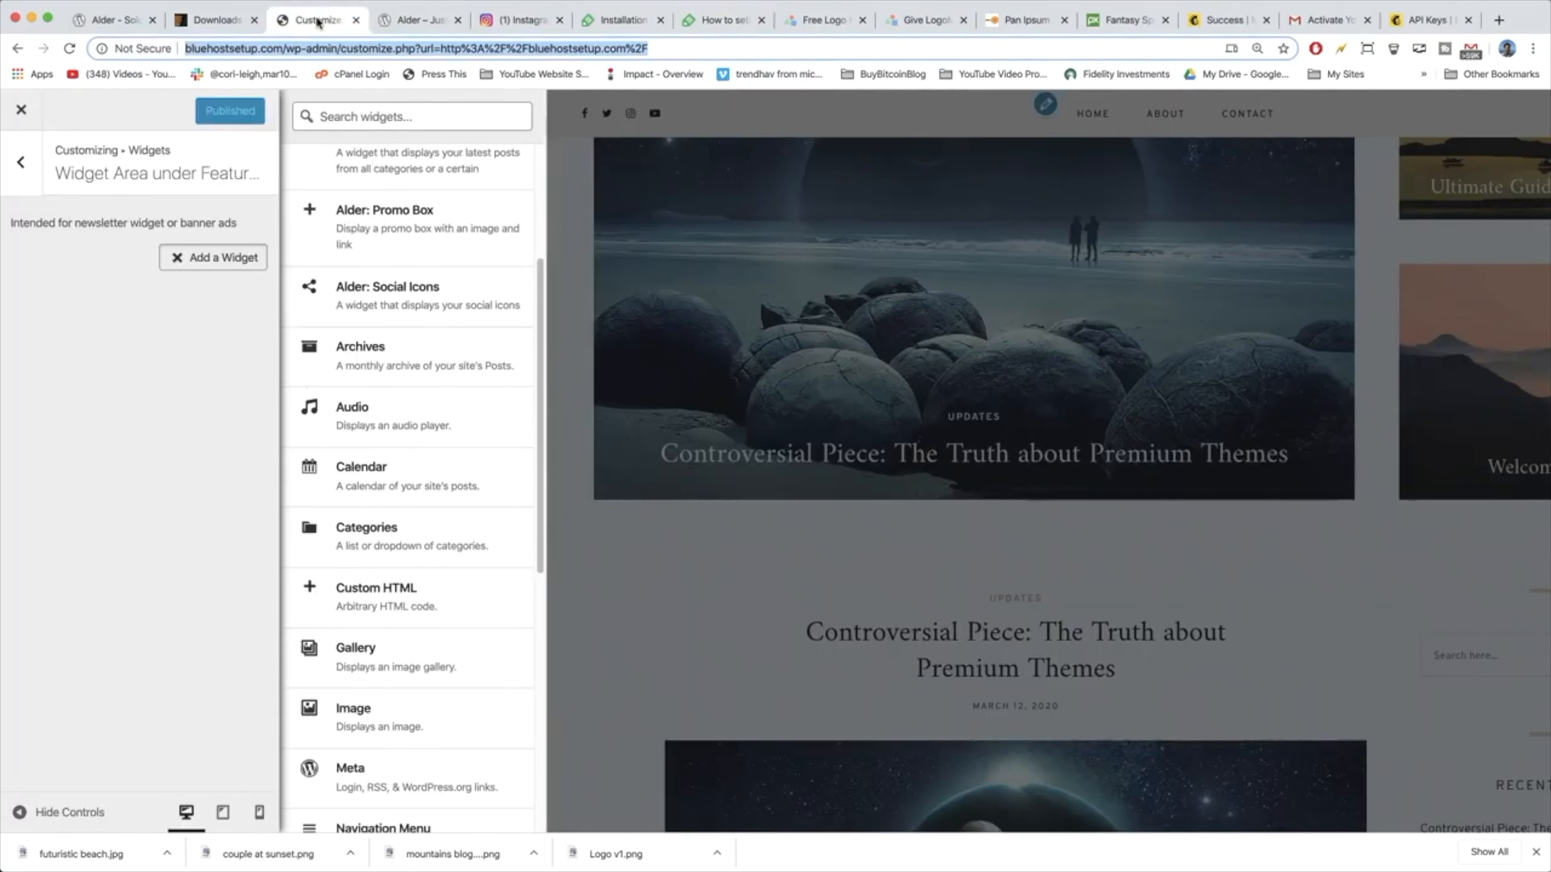
click(19, 113)
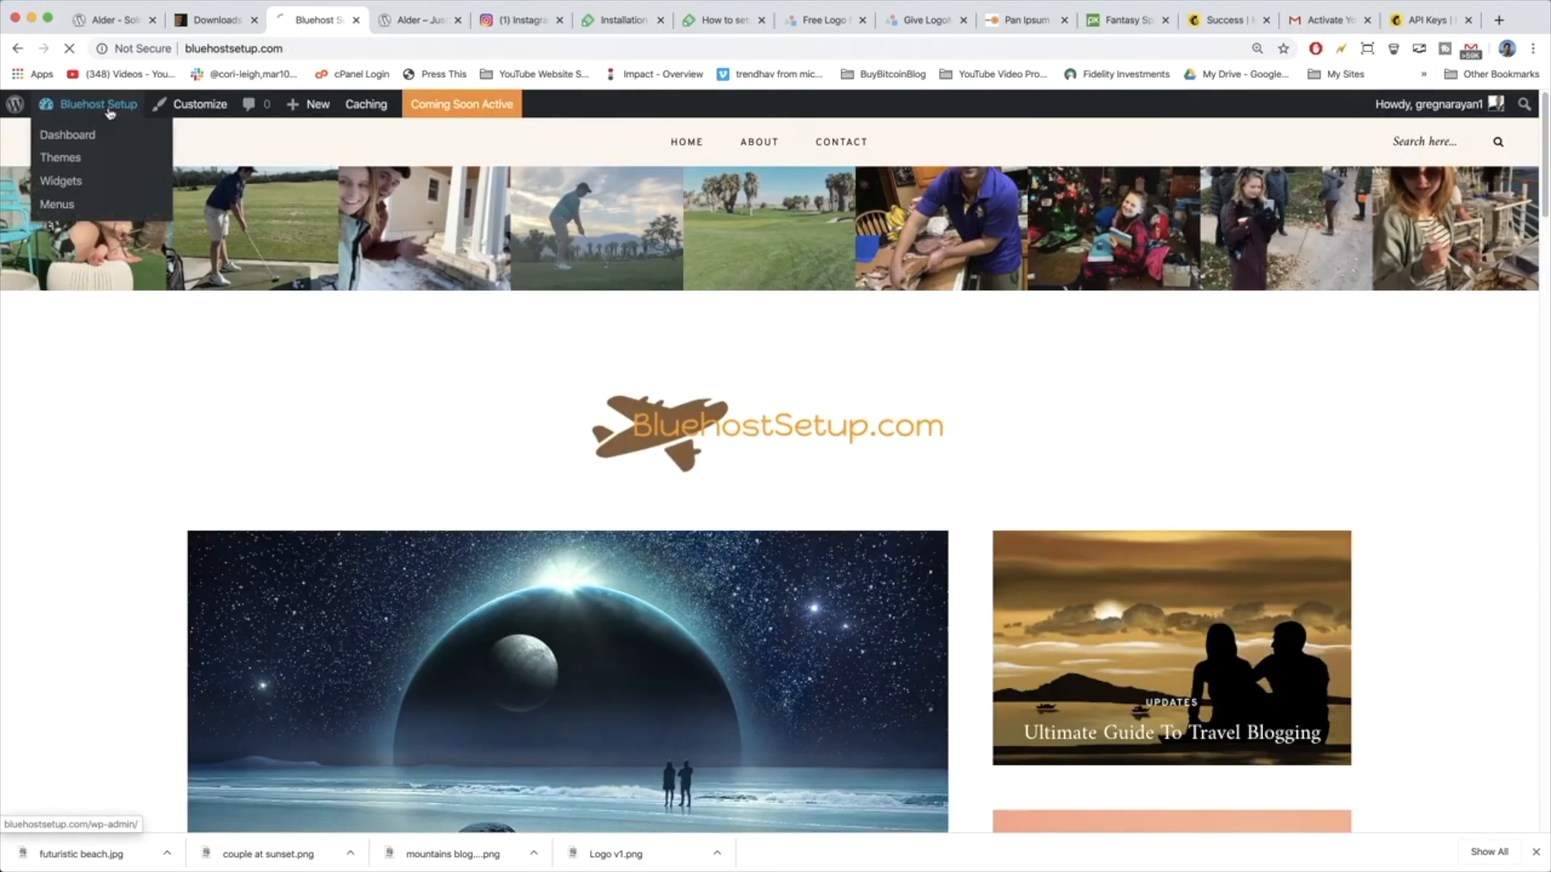
Search Plugins > Add New for 'mailchimp for wp', checking the article for the name.
click(109, 110)
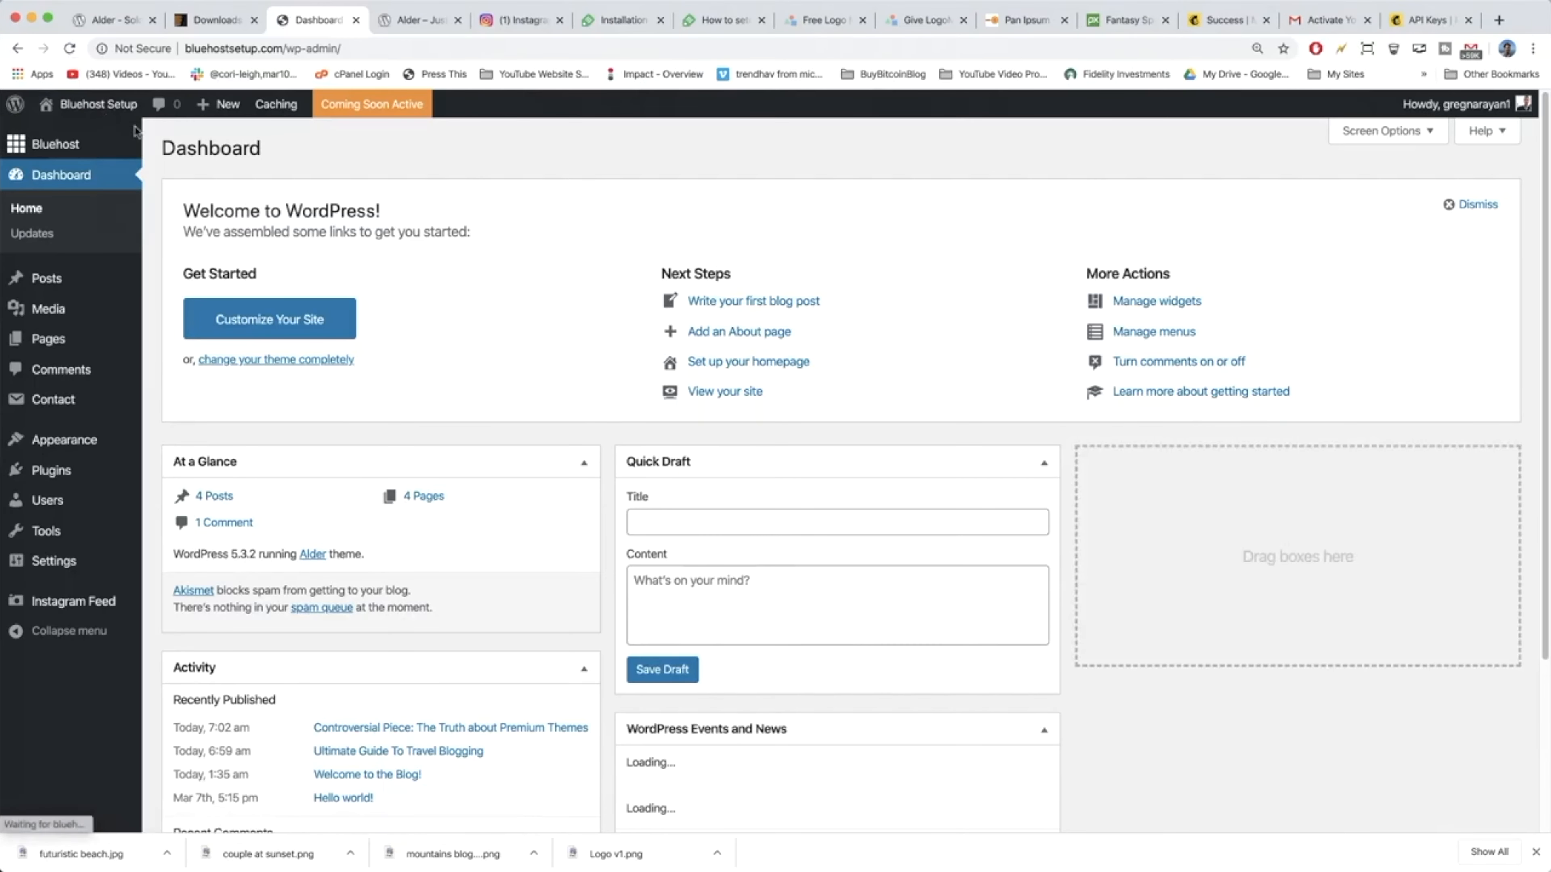
mouse_move(52, 477)
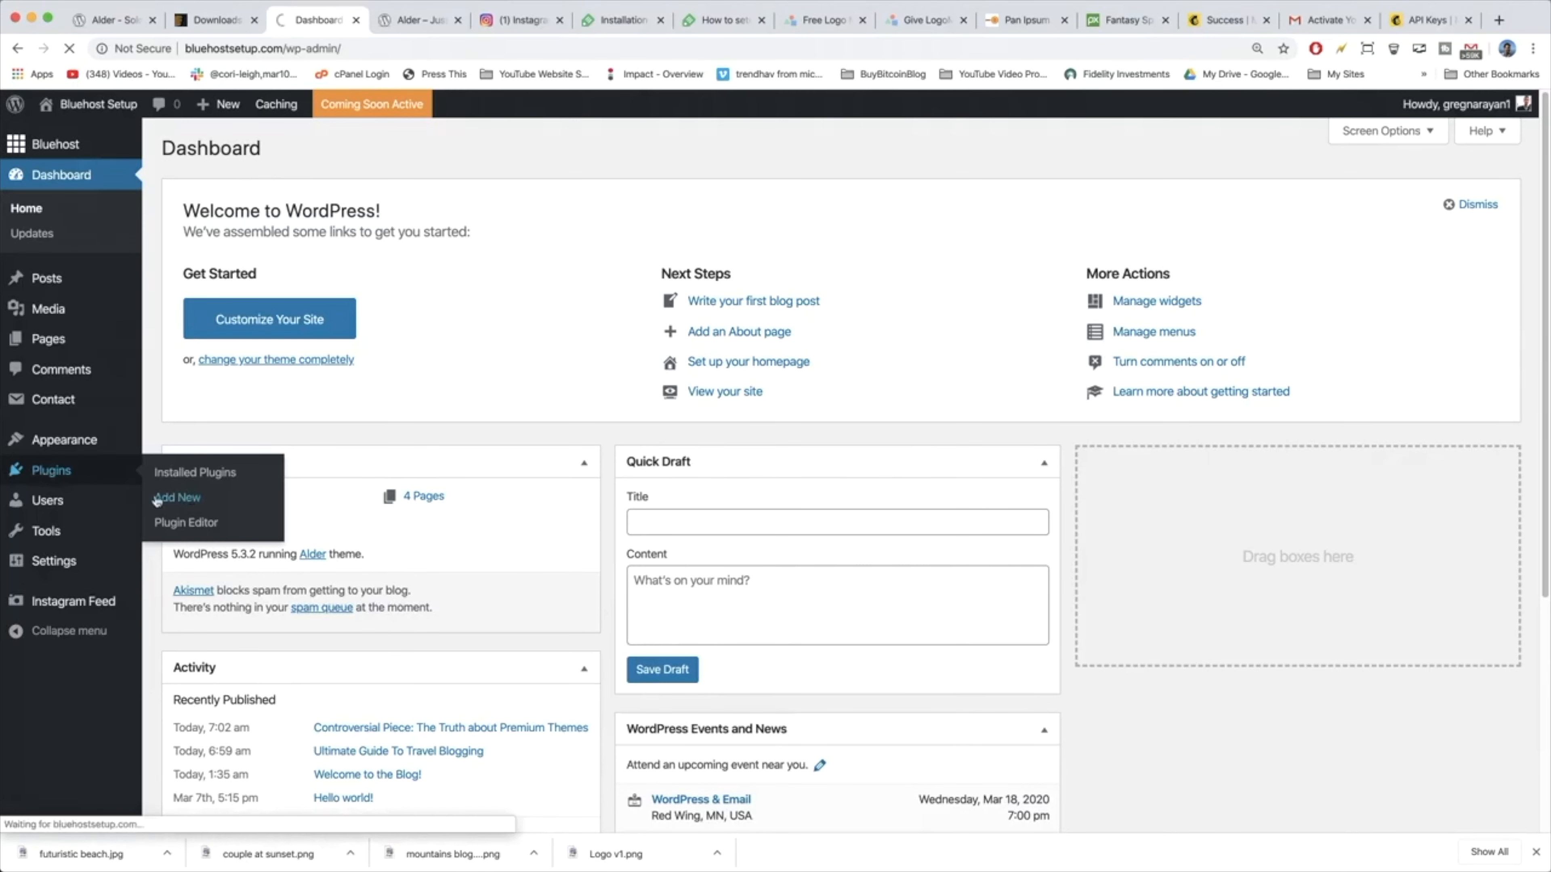
click(46, 219)
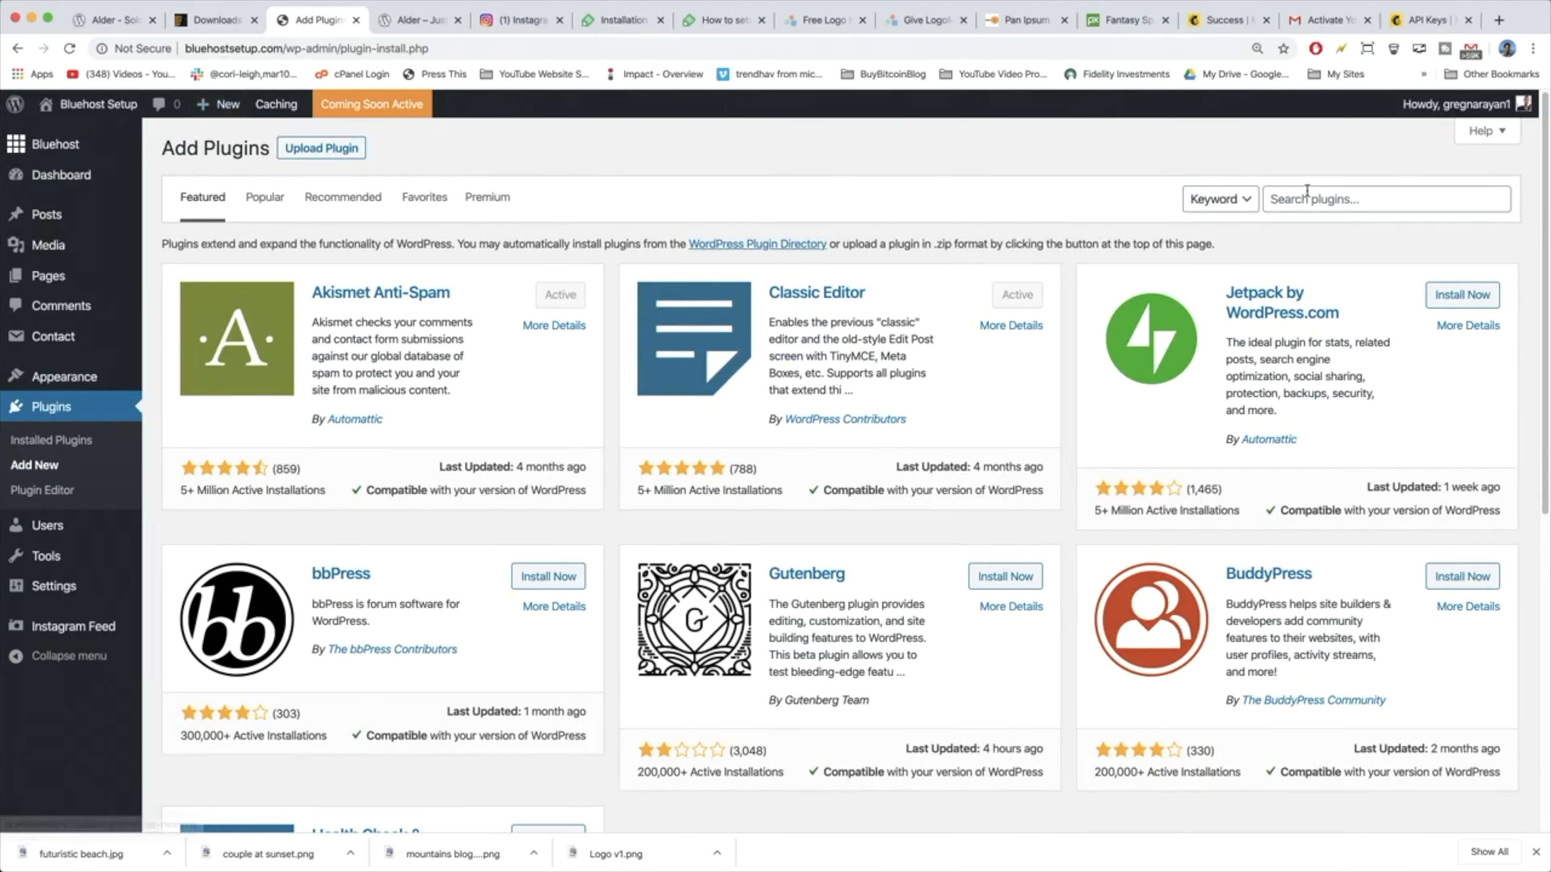
click(1308, 197)
text(mailchimp)
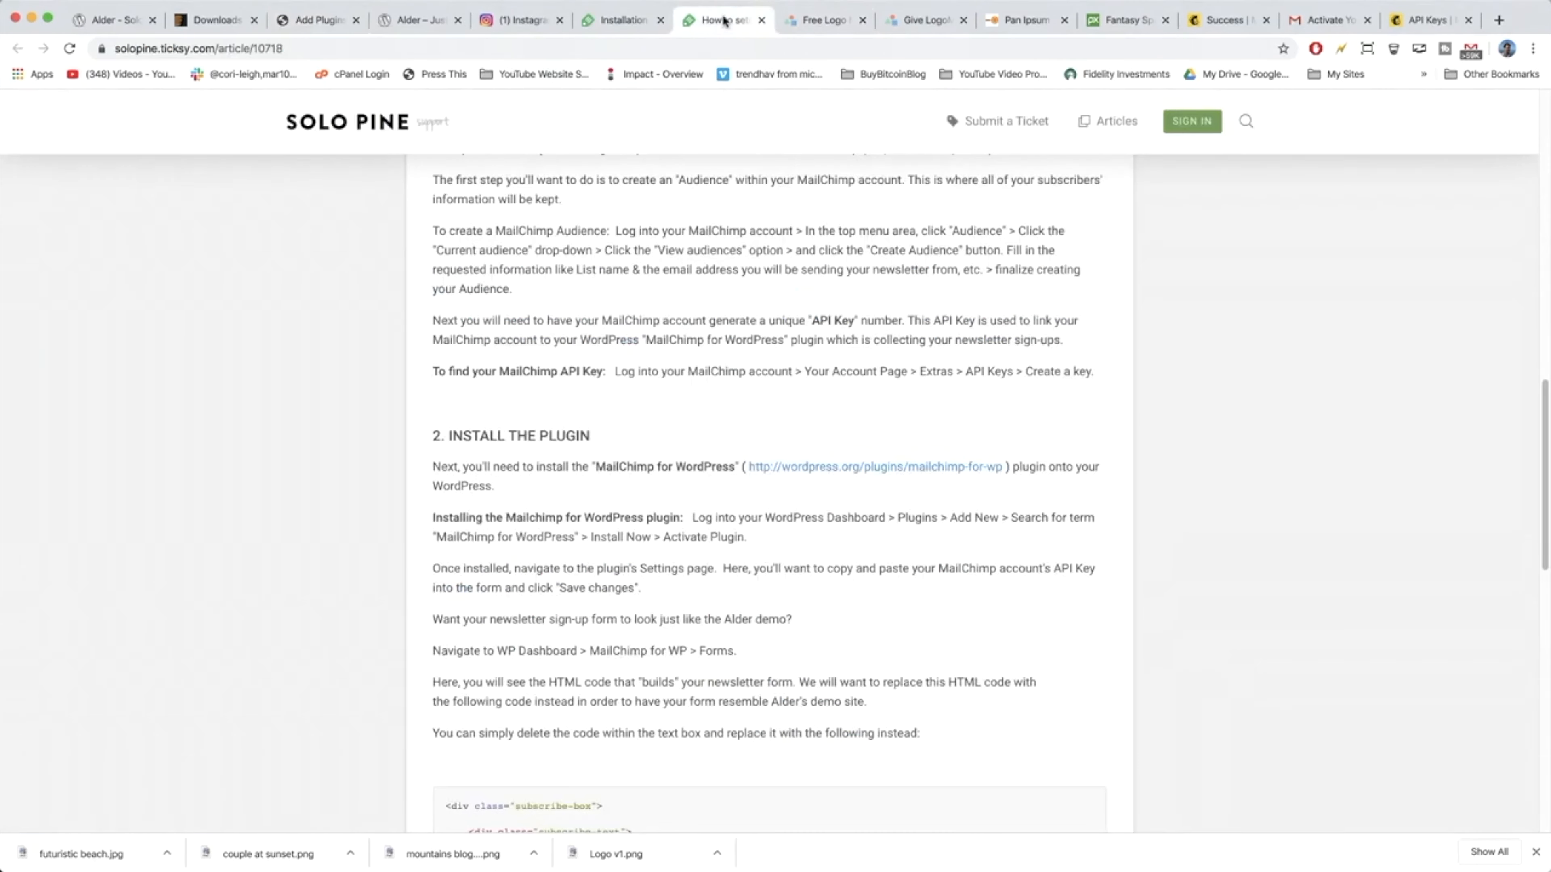
click(725, 19)
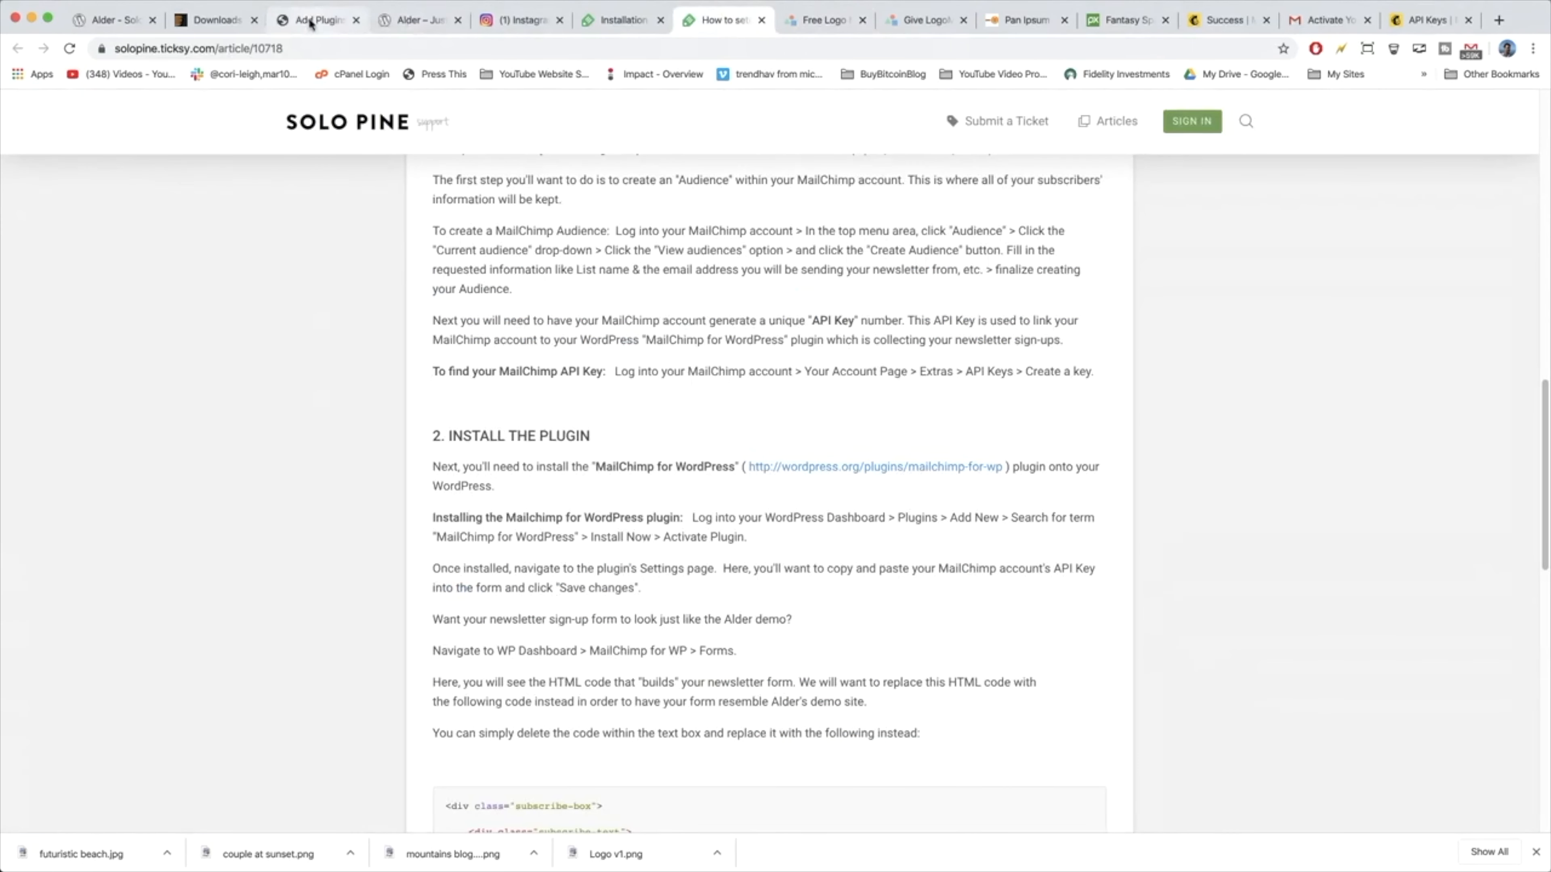
click(311, 23)
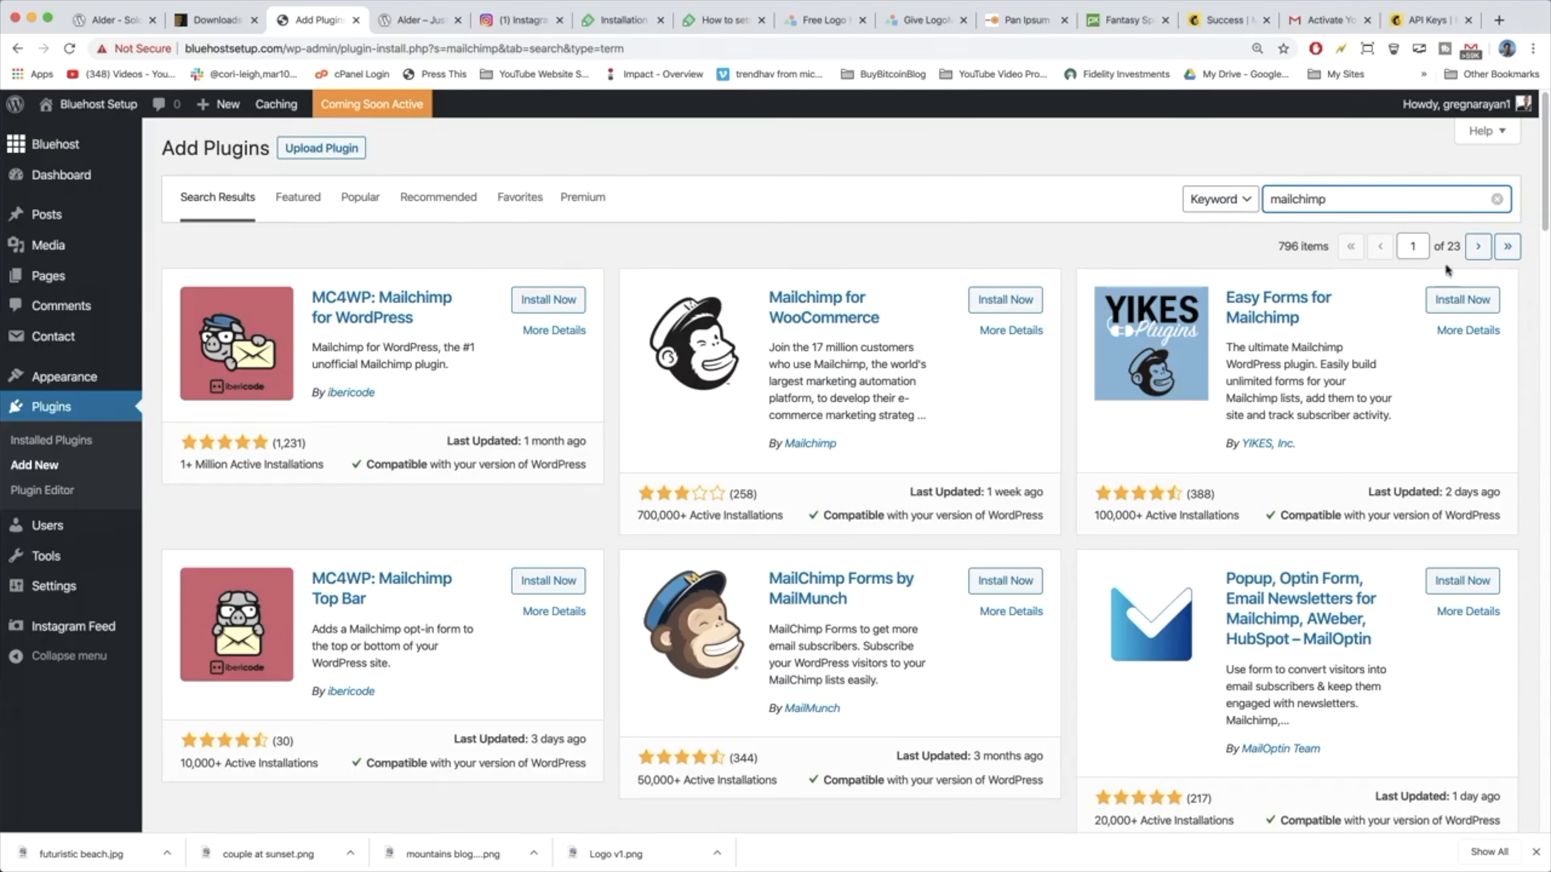
text(for wp)
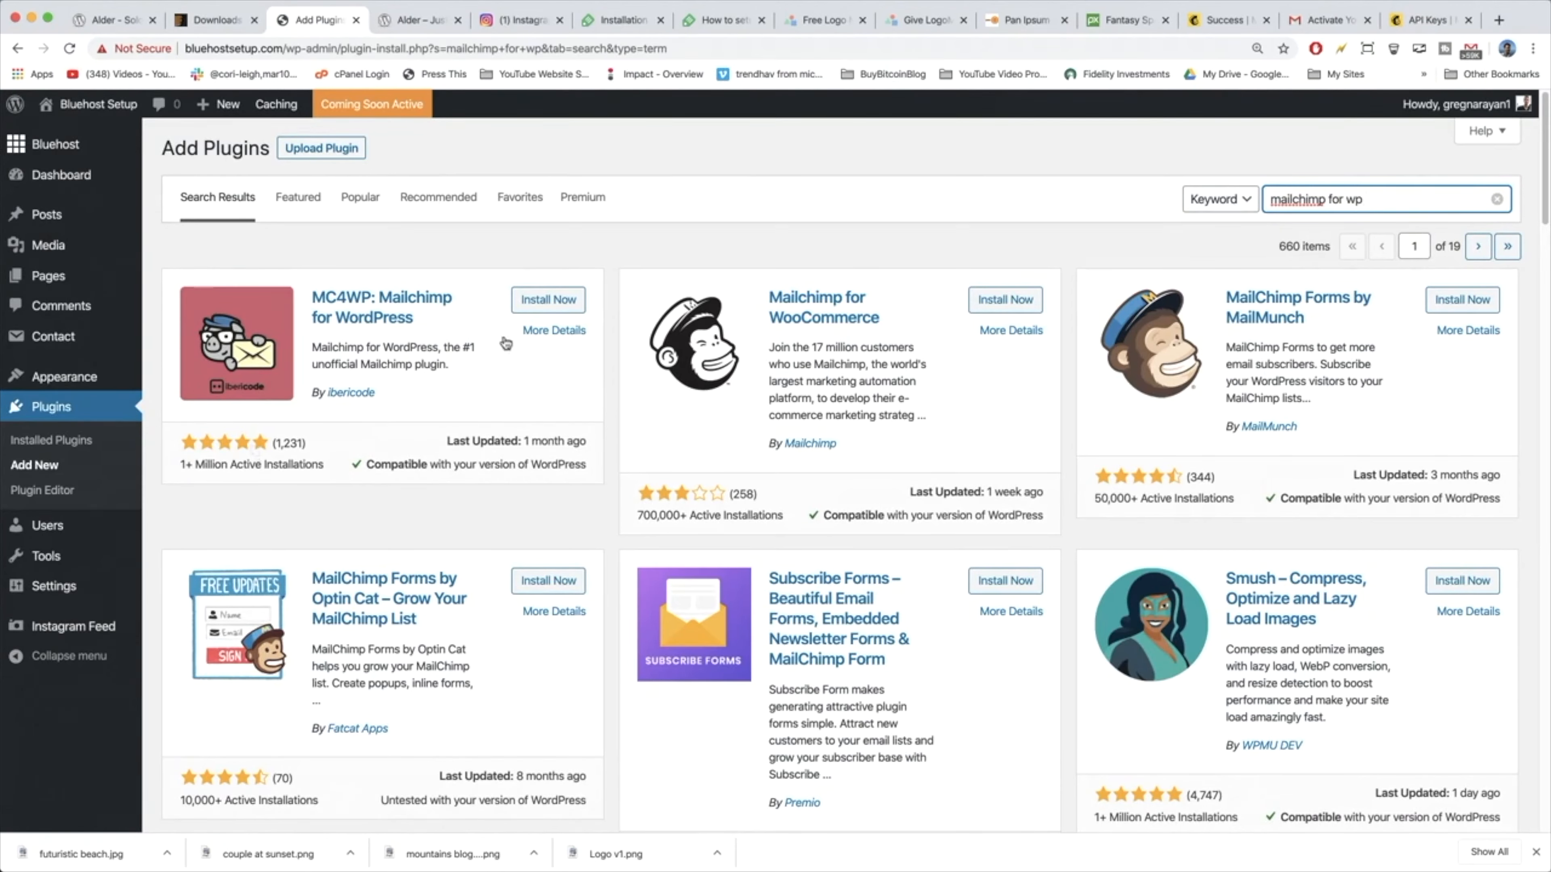
Install and activate MC4WP: Mailchimp for WordPress, then review the installed plugins list.
click(547, 300)
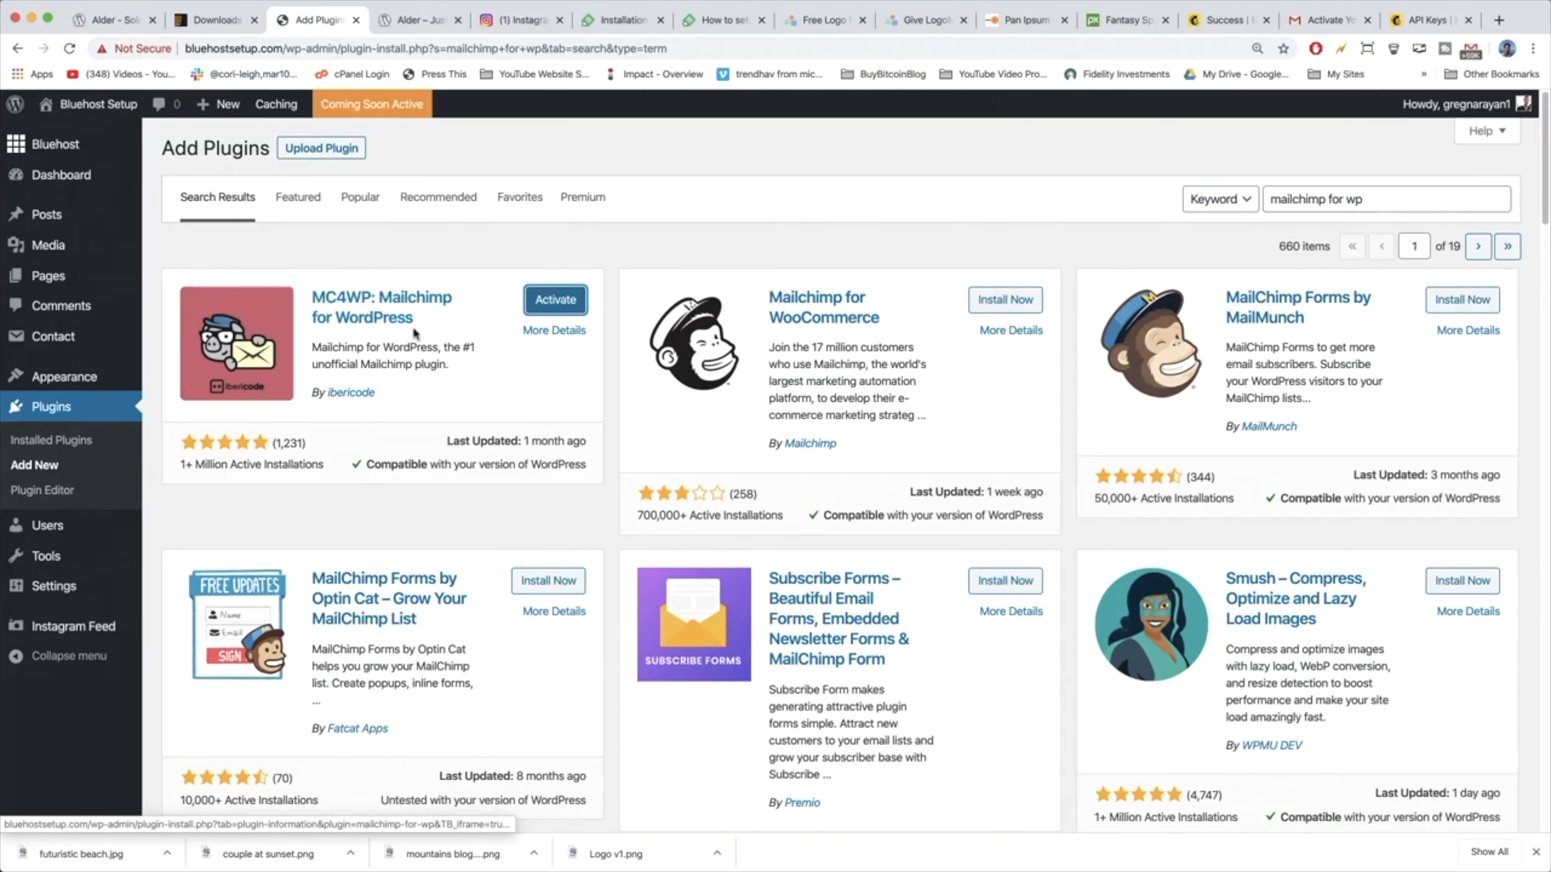
click(552, 301)
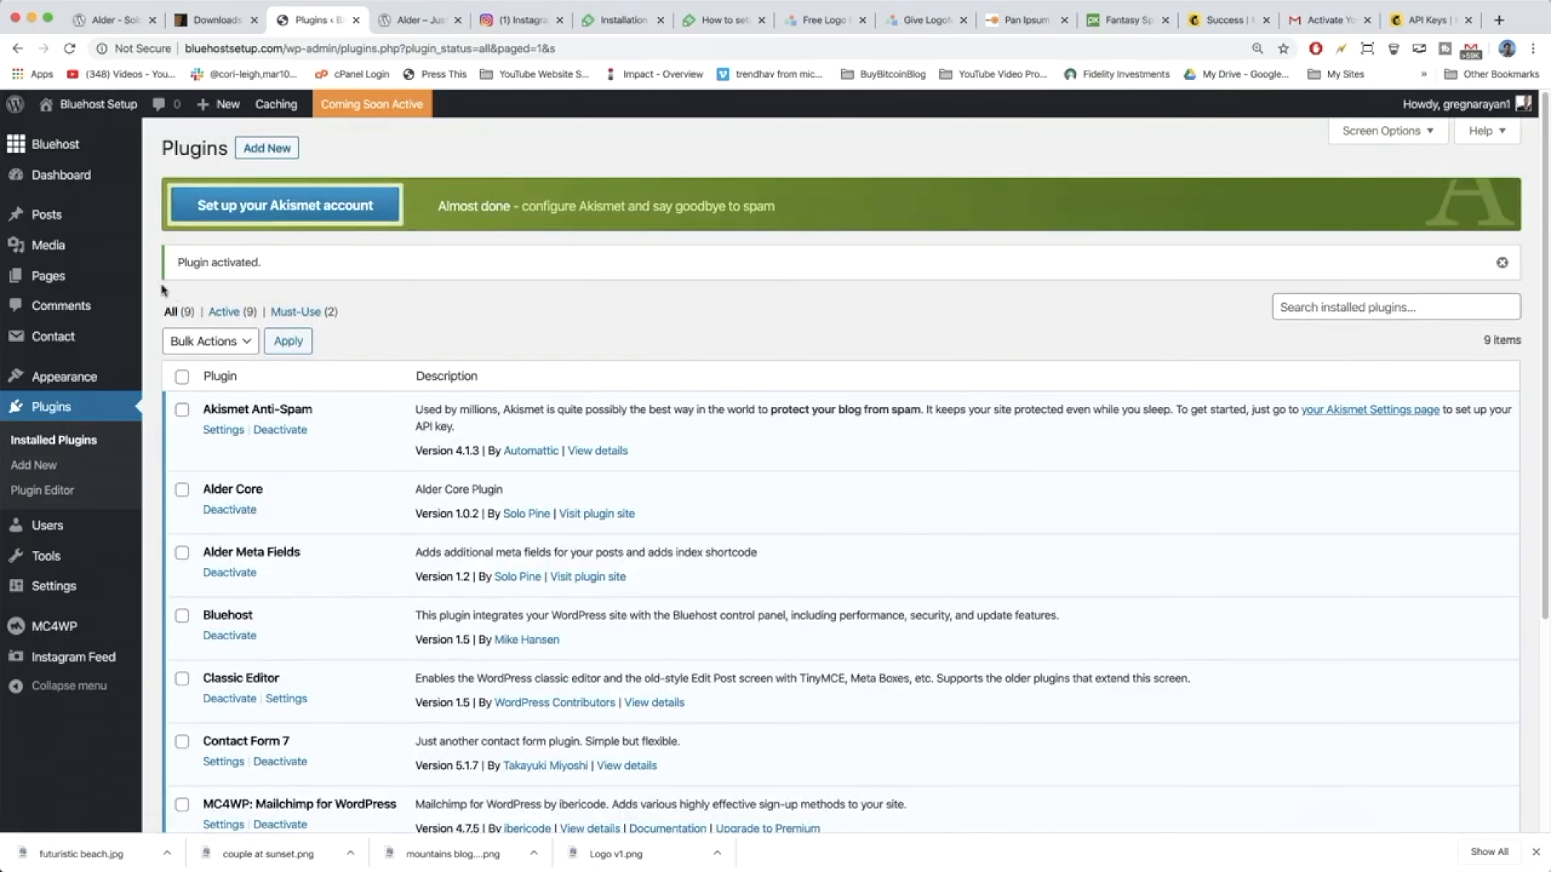
scroll(332, 481, down, 3)
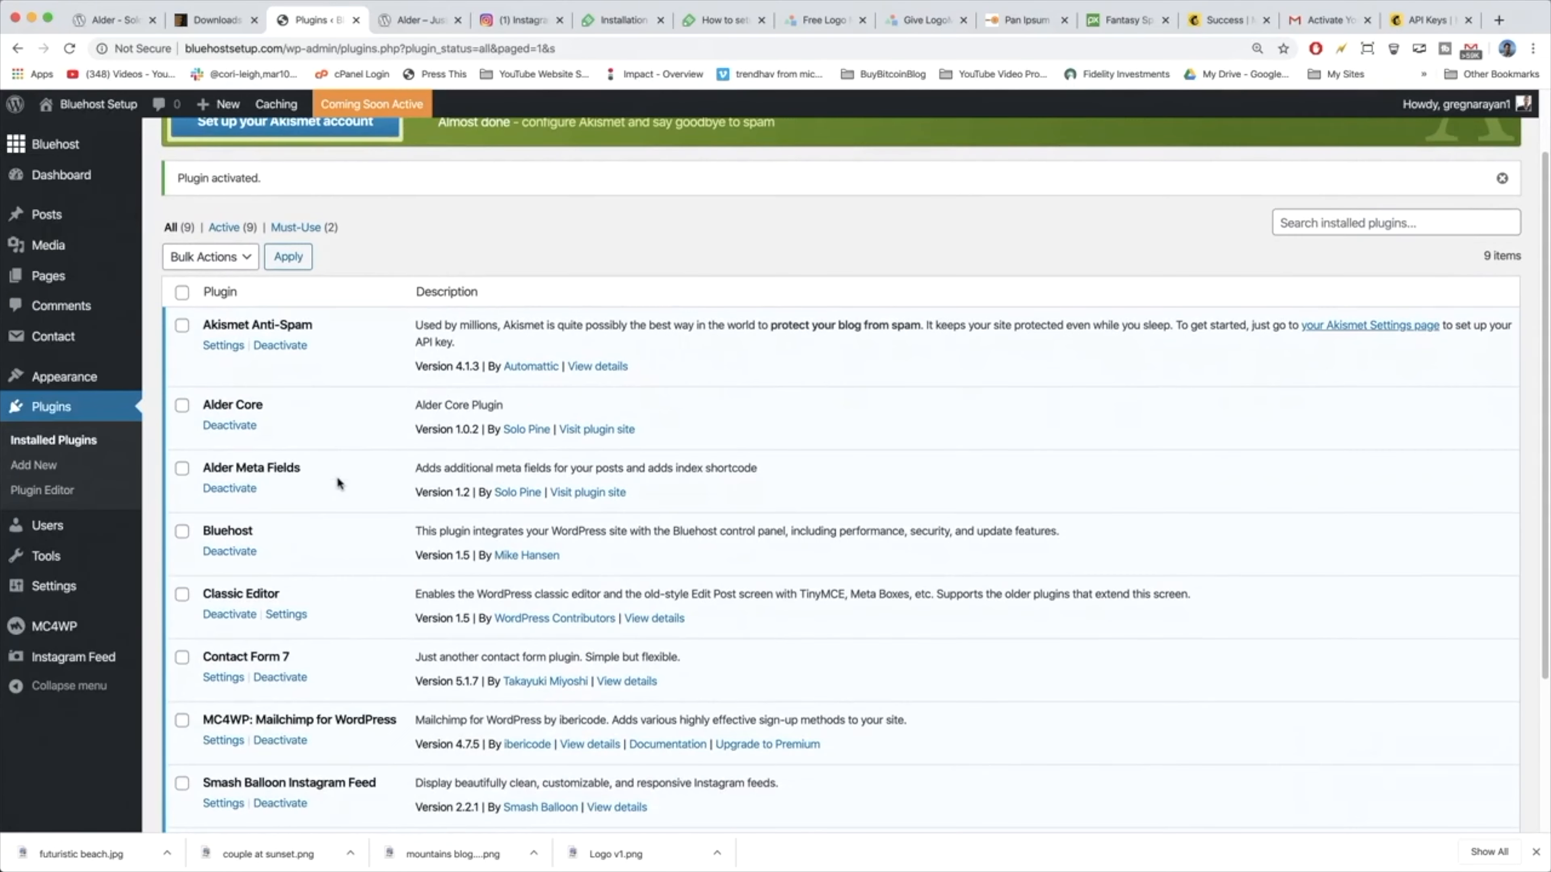
scroll(338, 480, down, 2)
scroll(344, 481, down, 5)
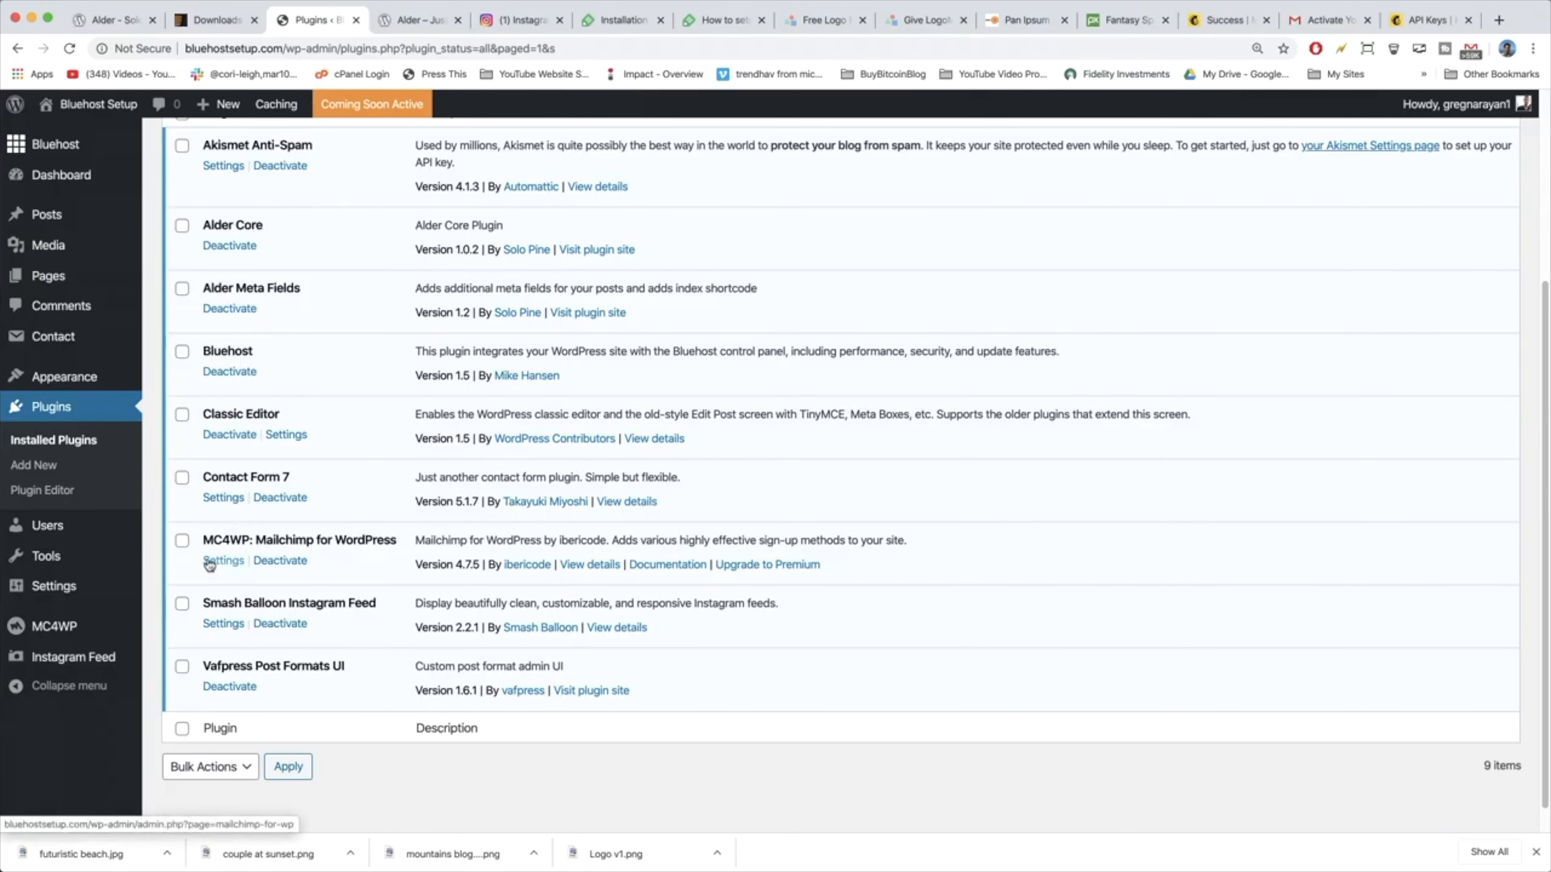
Paste the Mailchimp API key into MC4WP settings and save, confirming status Connected.
click(227, 564)
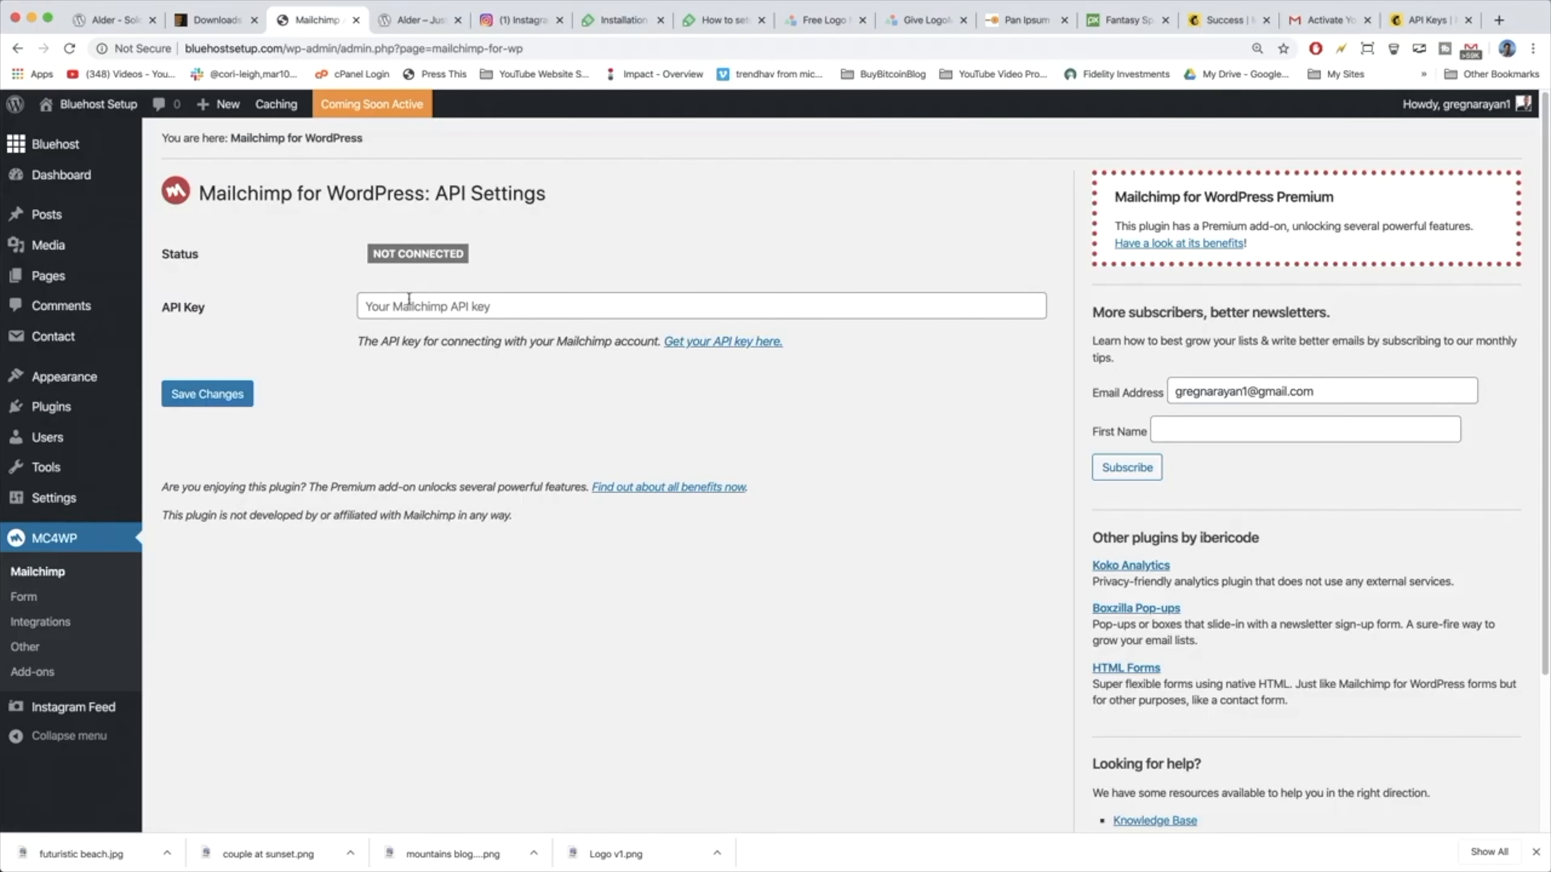
click(408, 300)
right_click(373, 305)
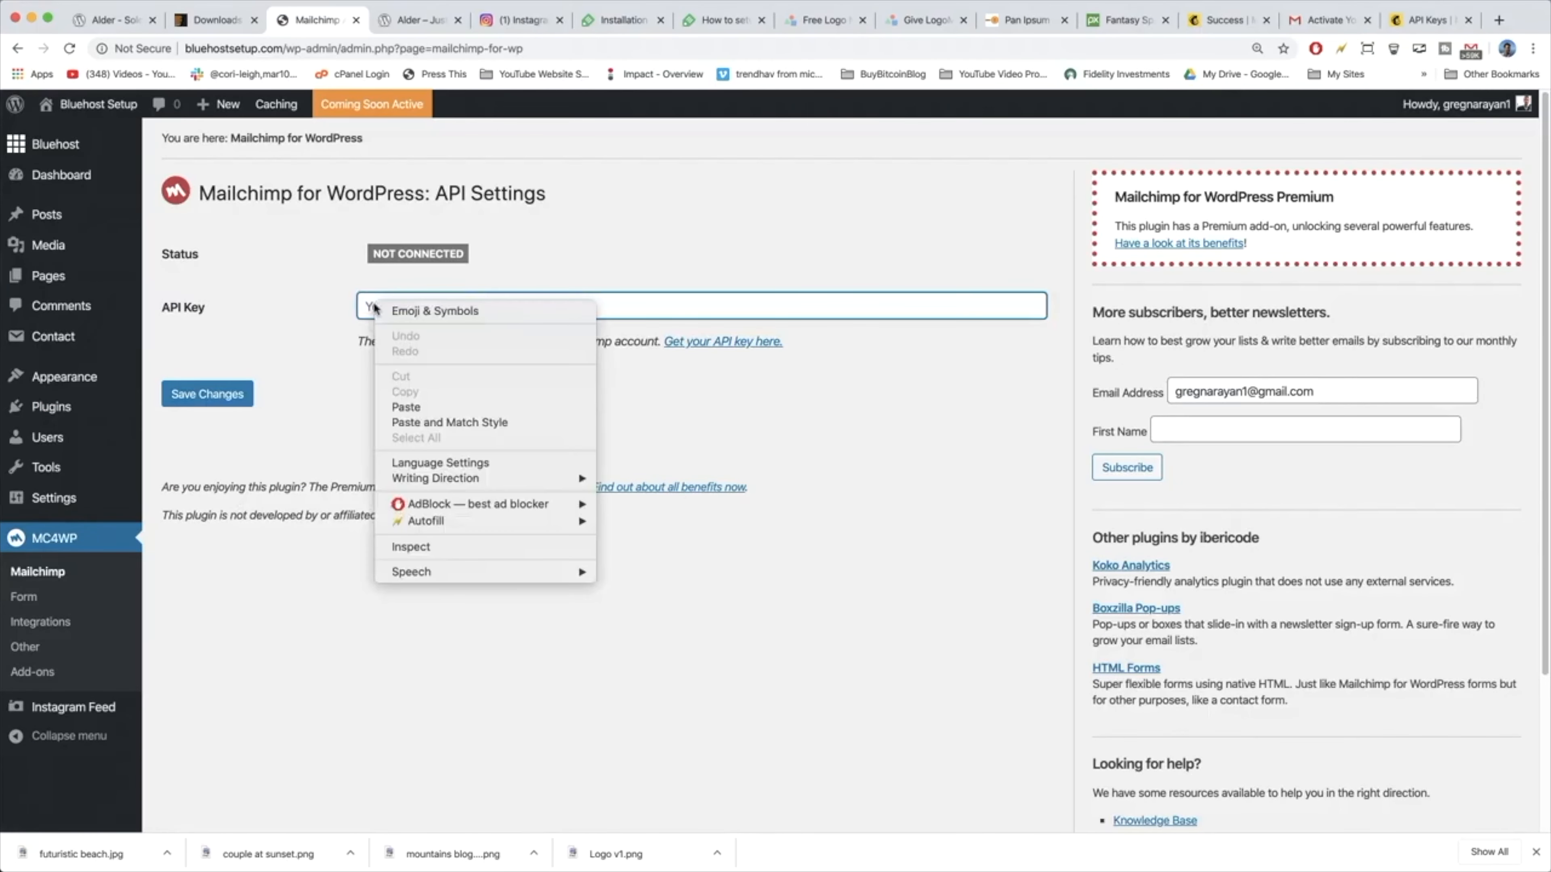
click(407, 405)
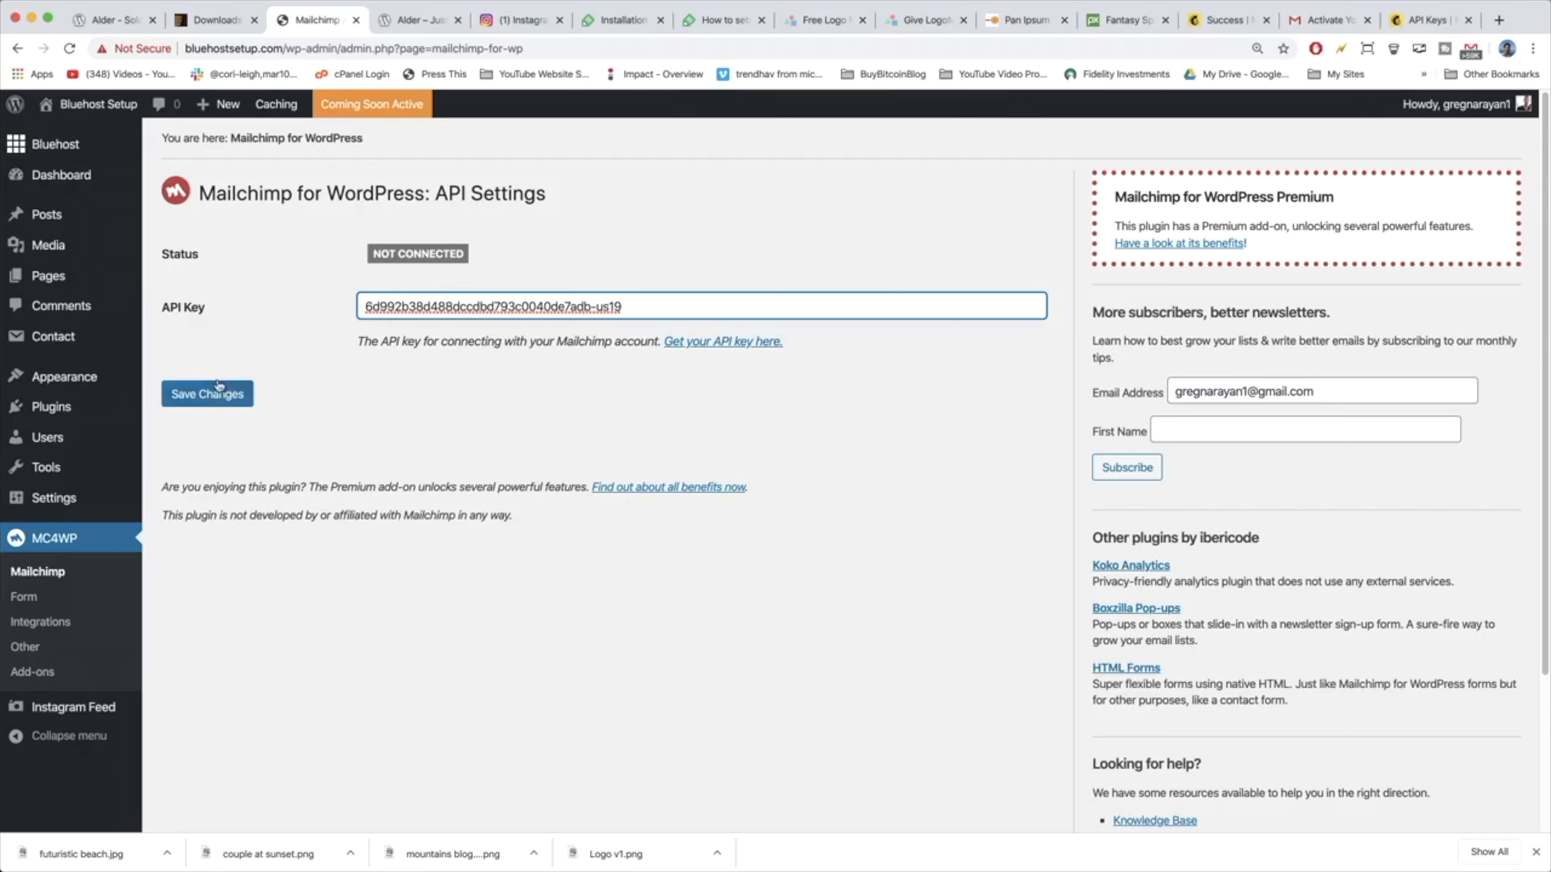
click(223, 395)
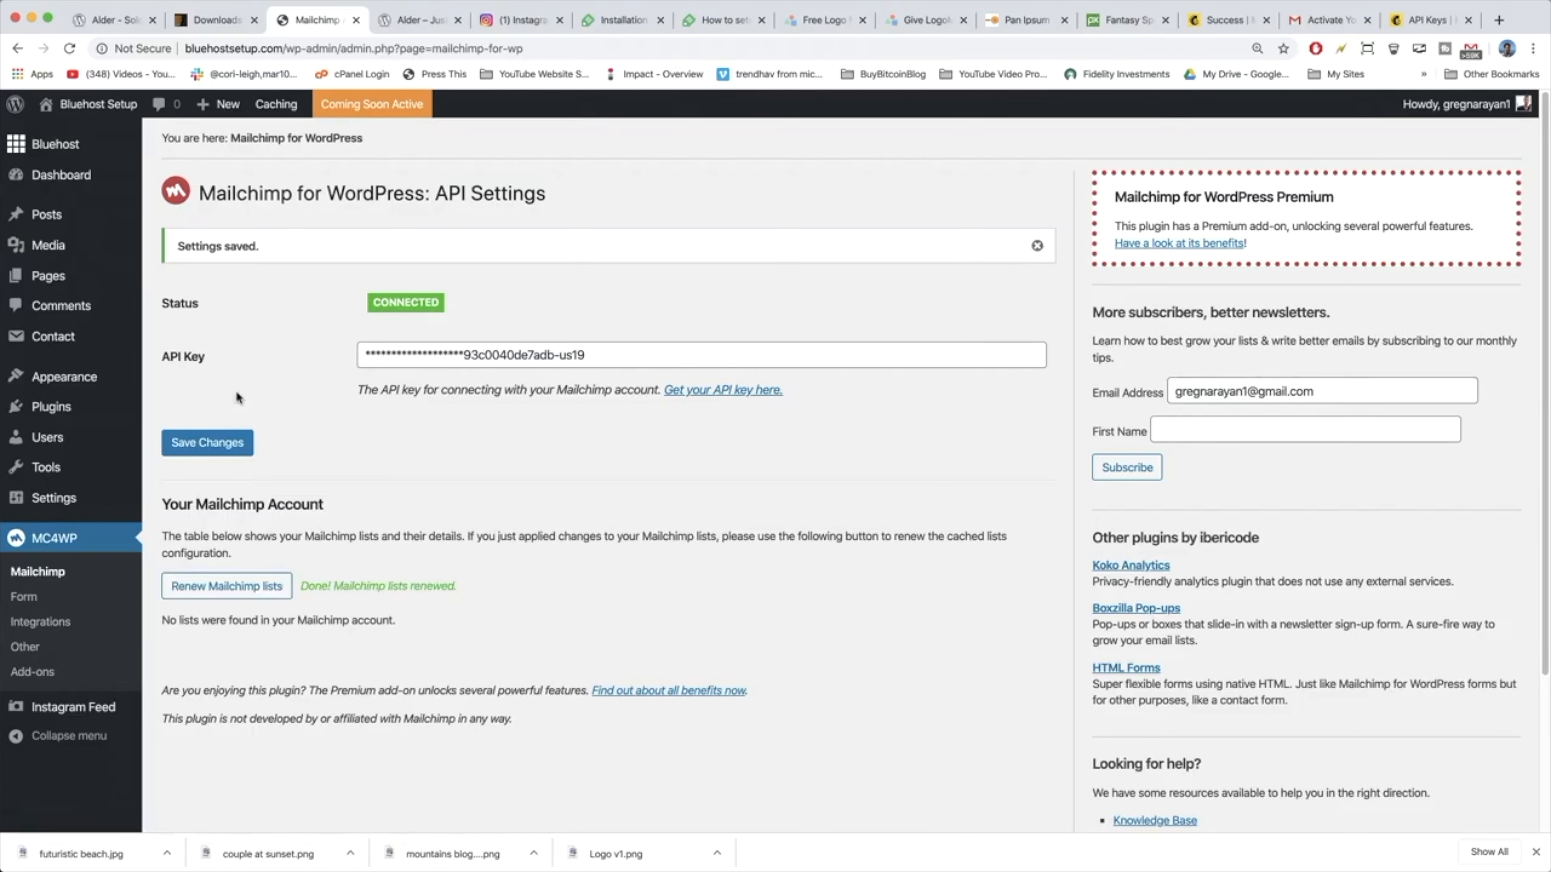
click(27, 599)
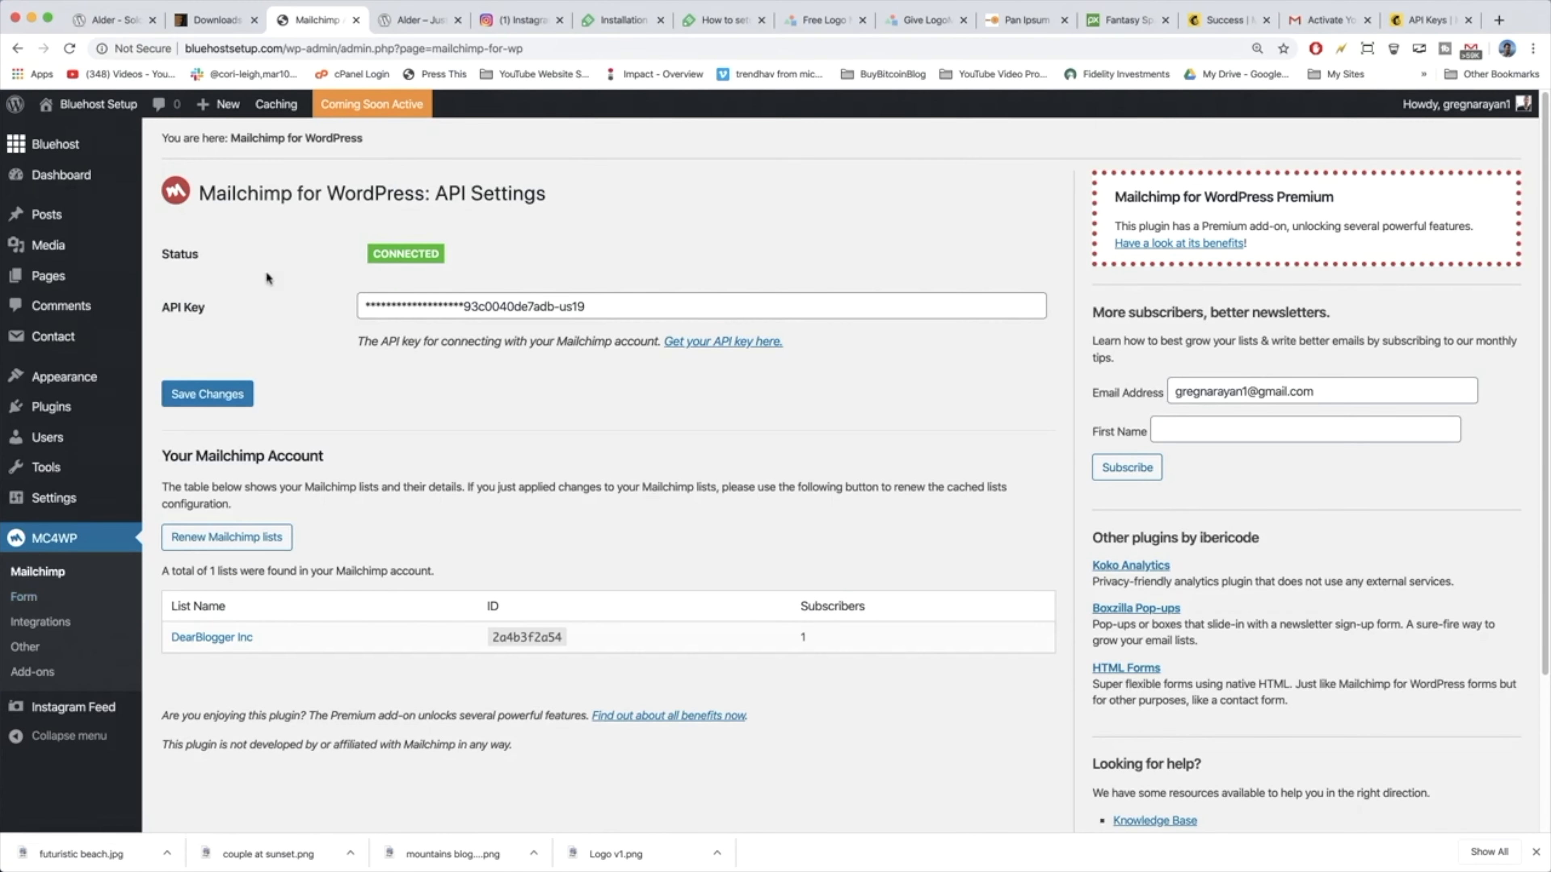
scroll(515, 429, down, 3)
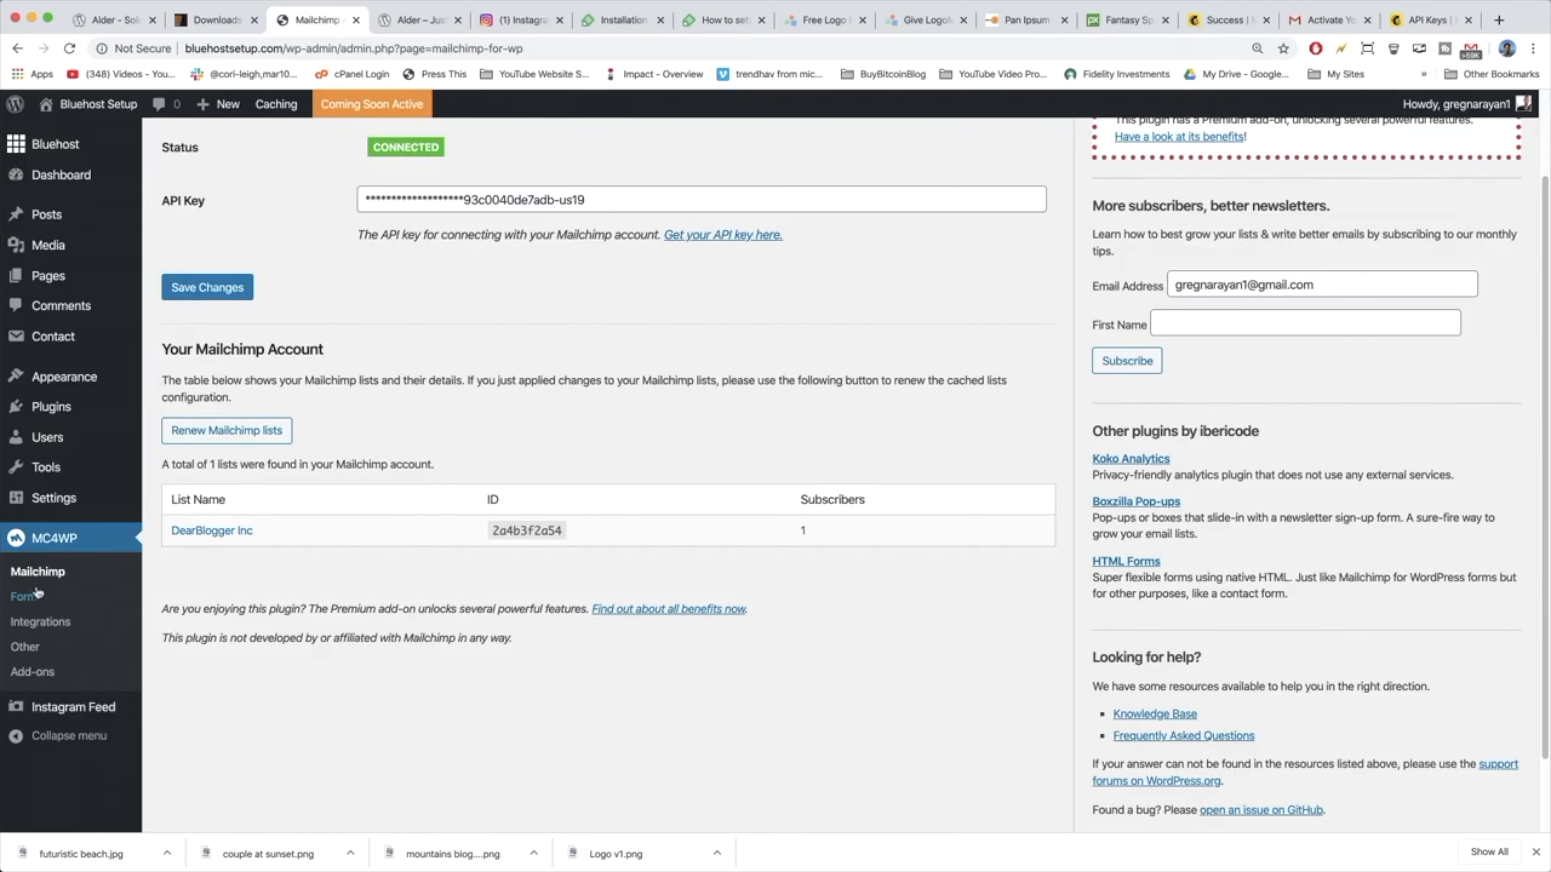
Add an MC4WP form titled 'Bluehost Setup Subscribe Homepage Form' for the DearBlogger Inc list.
click(33, 596)
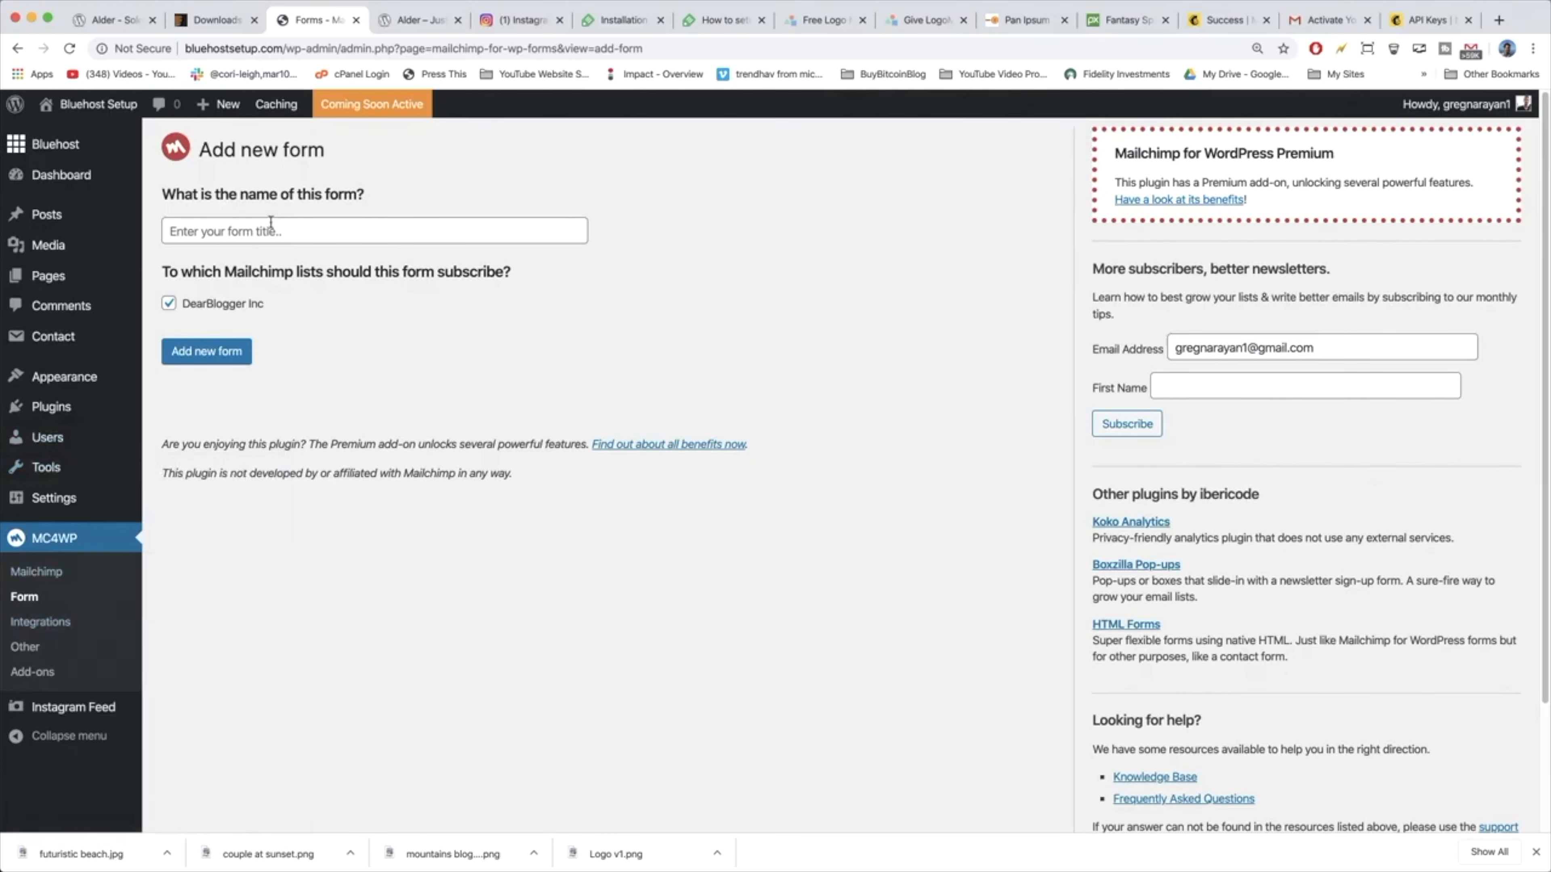
click(272, 228)
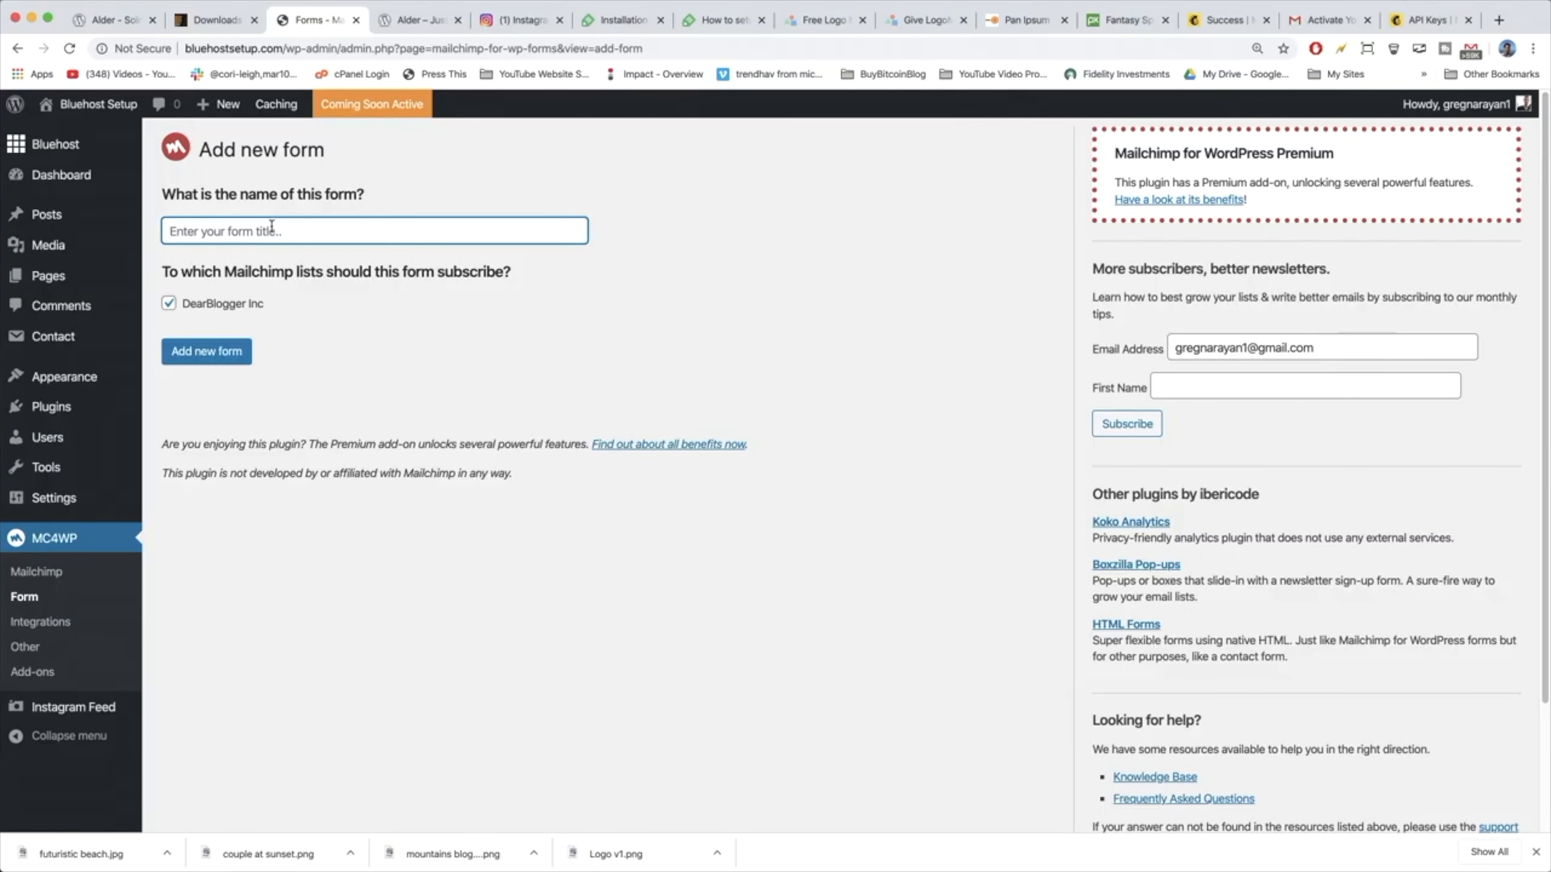
text(Bluehost Setup Sub)
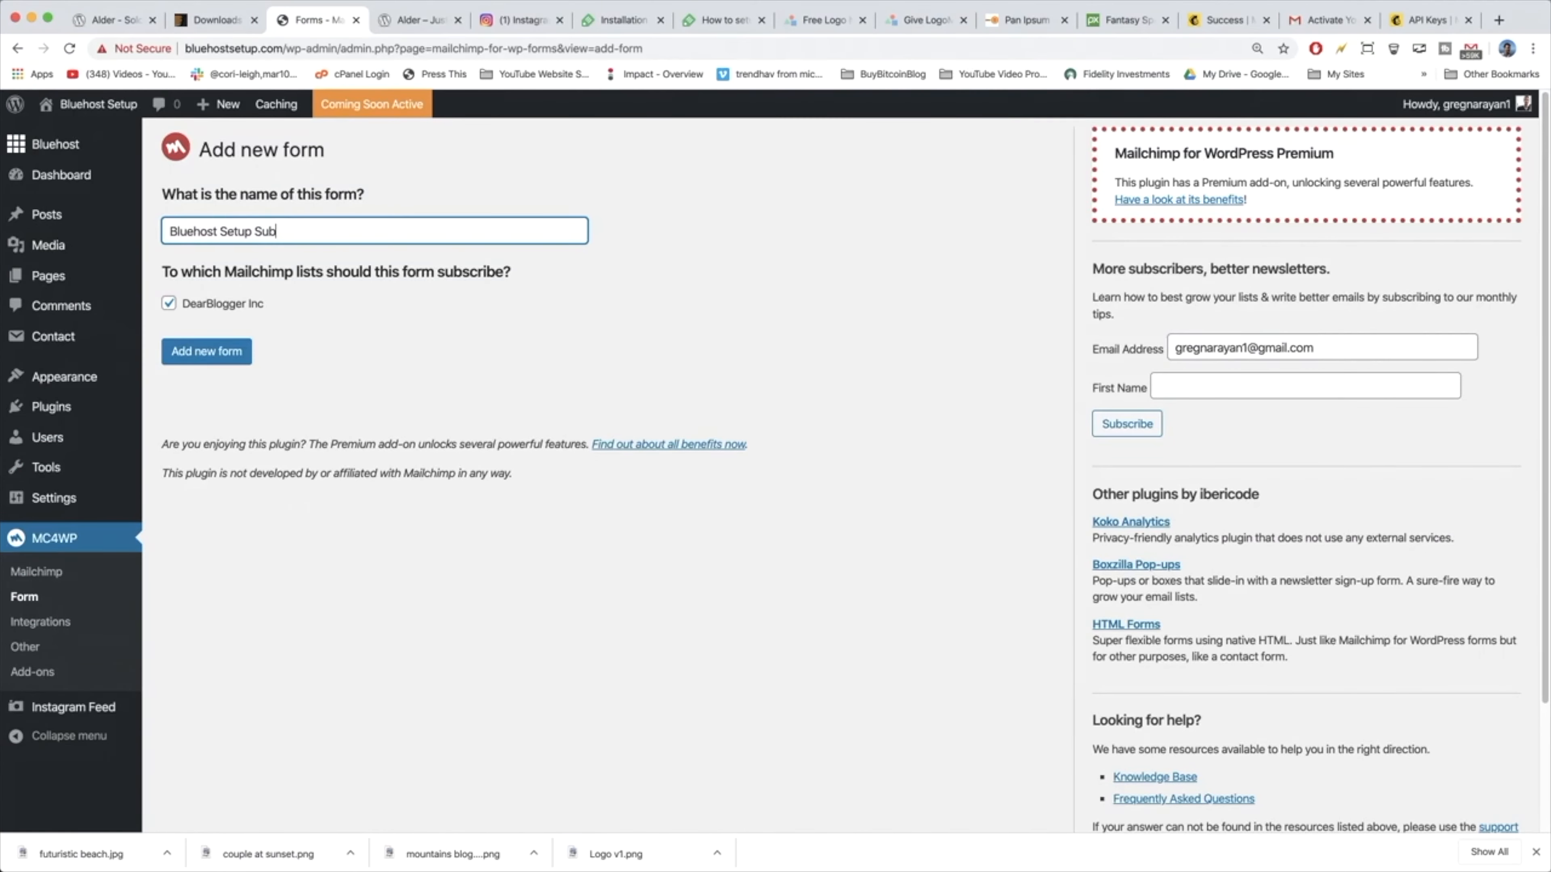
text(scirbe)
key(BackSpace)
key(BackSpace)
text(ribe HOmp)
key(BackSpace)
key(BackSpace)
key(BackSpace)
text(omepage Form)
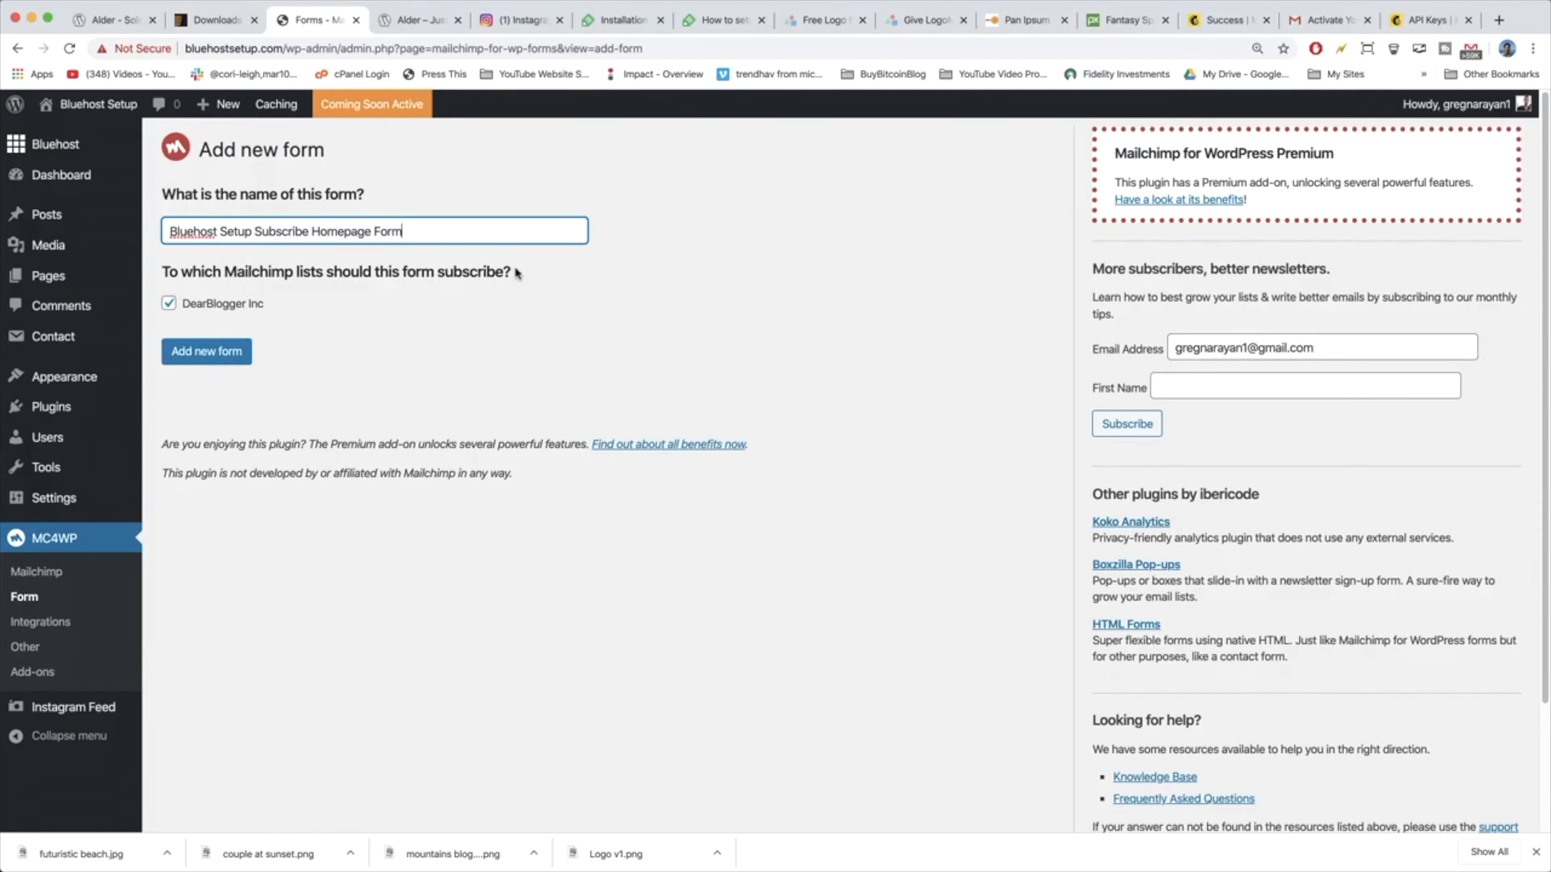
drag(515, 273, 562, 275)
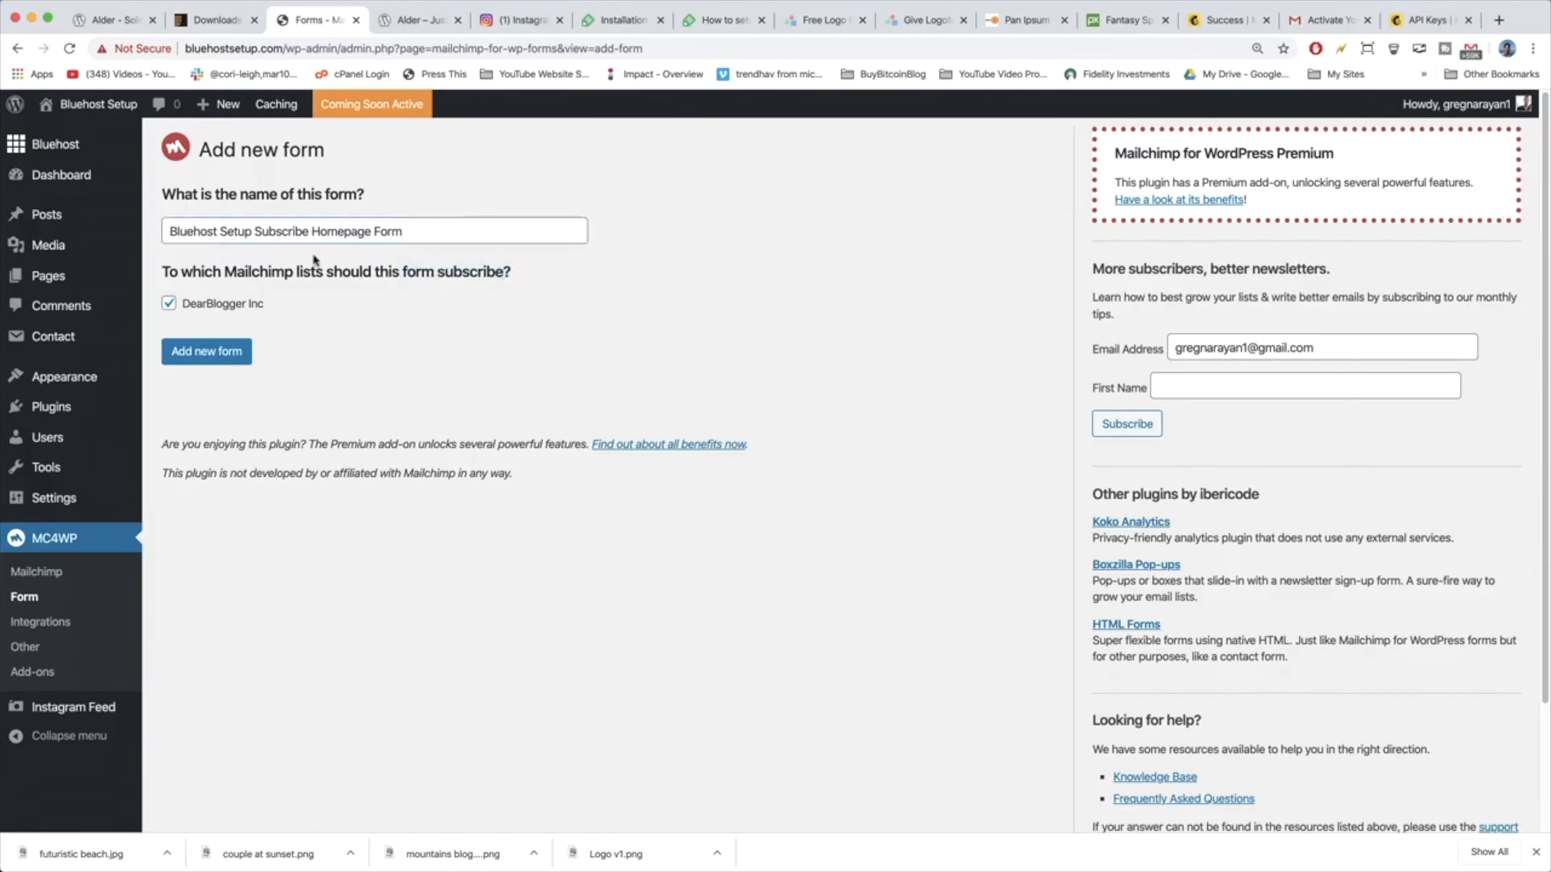
click(208, 353)
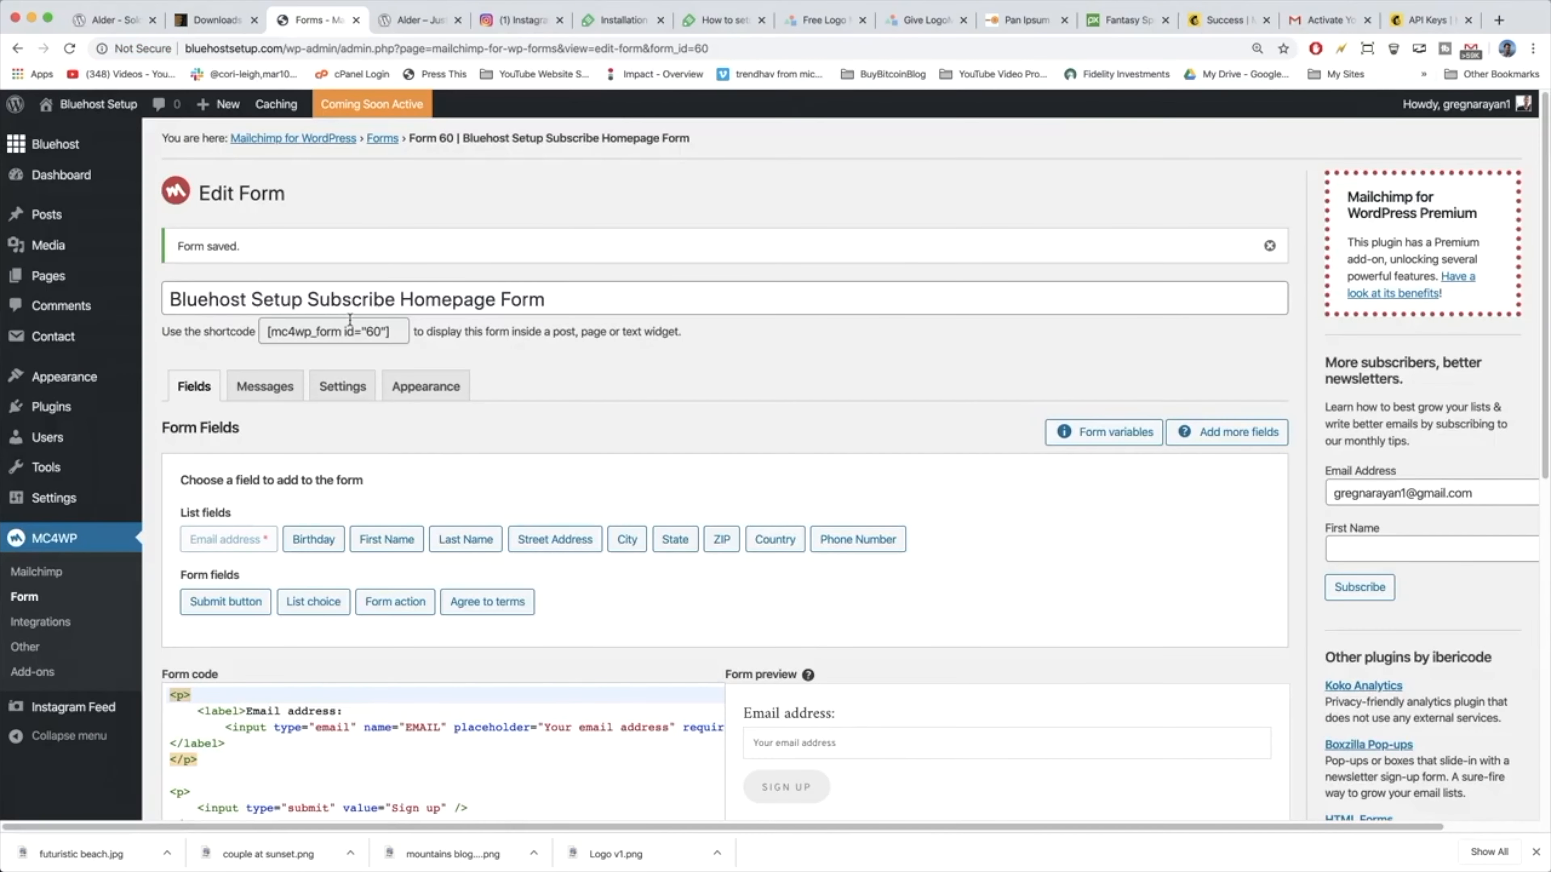
Test-type 'blah blah' into the form label, remove it, then view the Solo Pine article's code.
scroll(624, 380, down, 4)
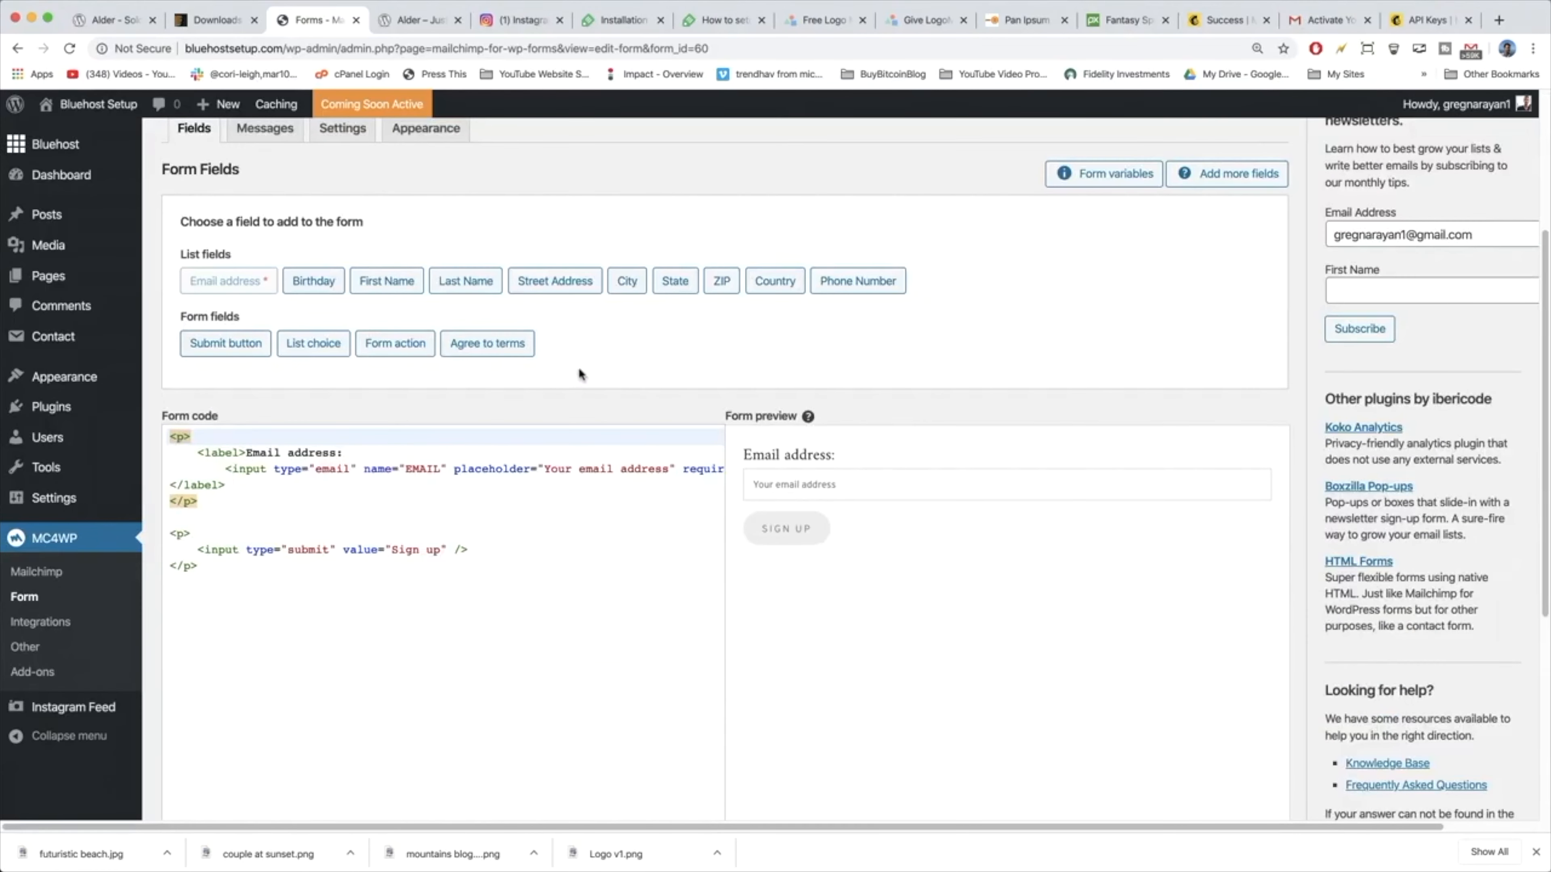
click(785, 484)
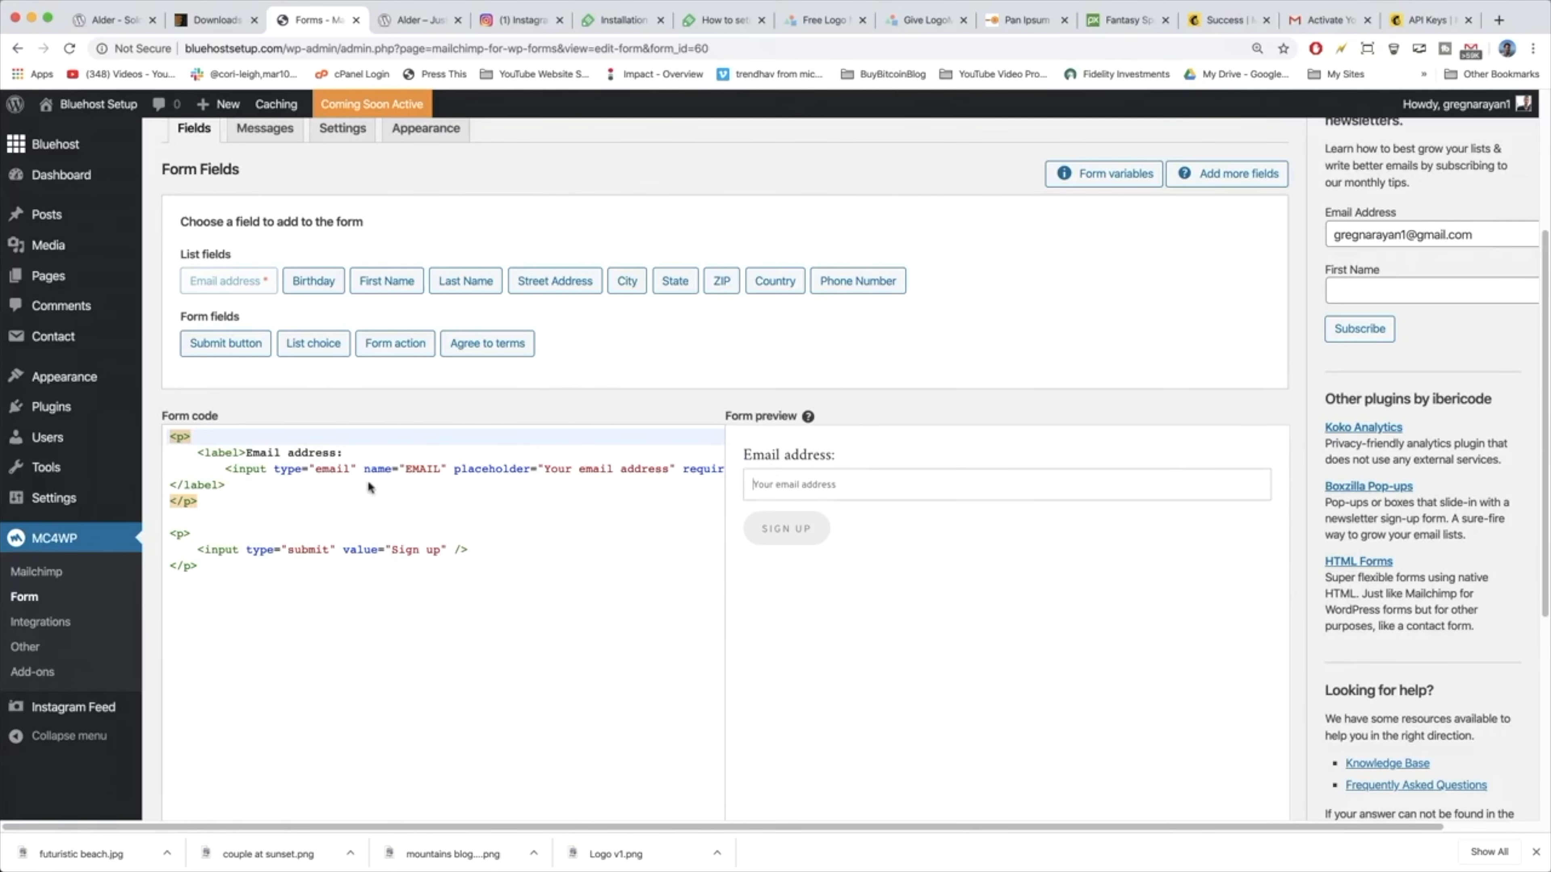
drag(264, 569, 252, 456)
click(240, 454)
click(288, 453)
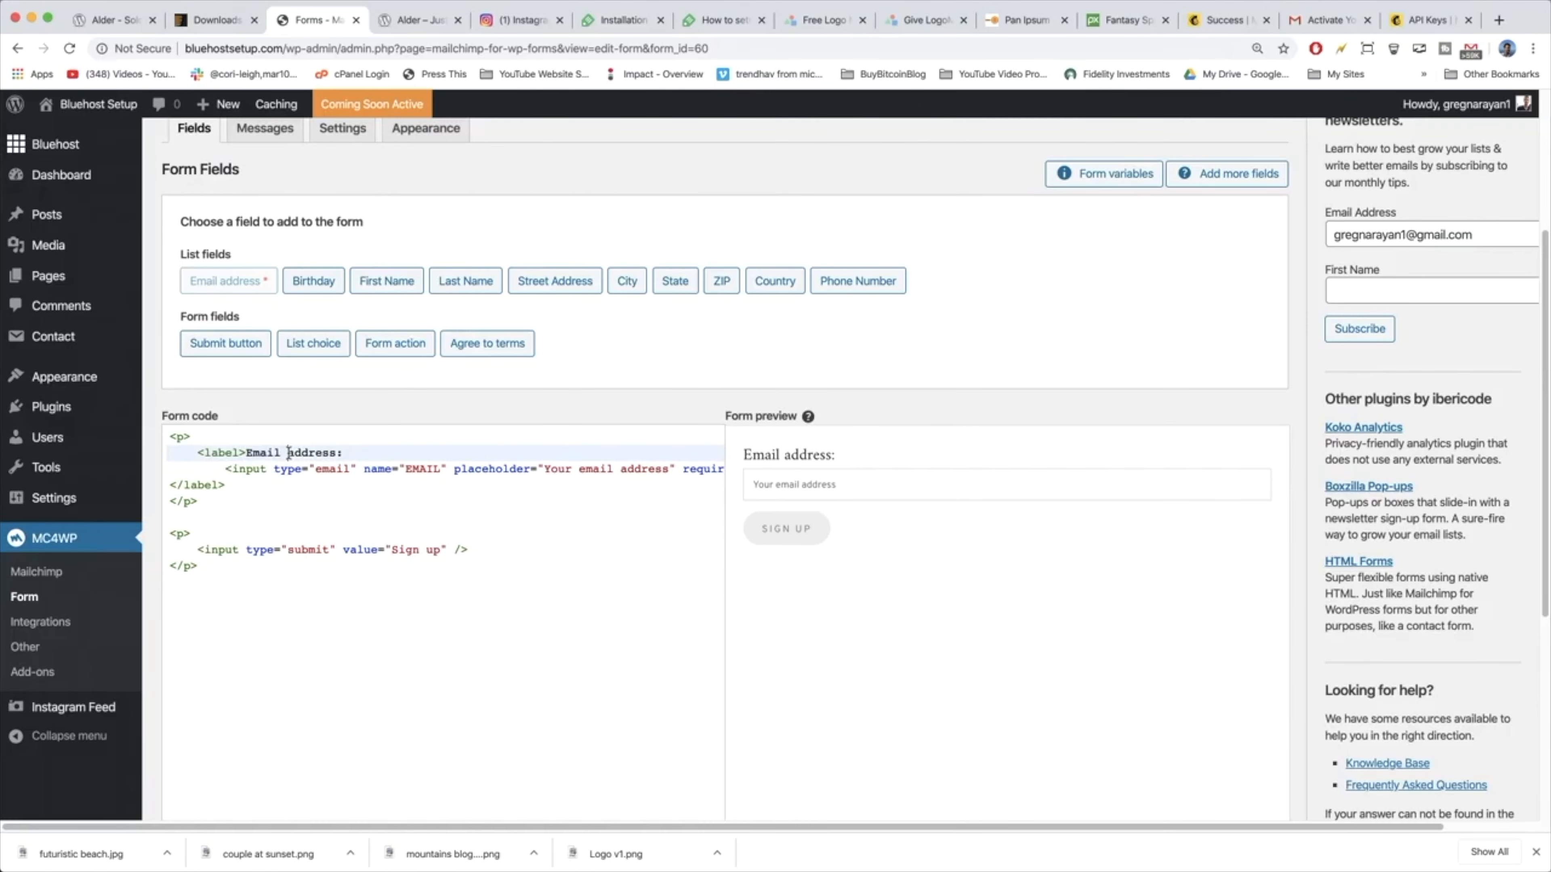
text(blah blah)
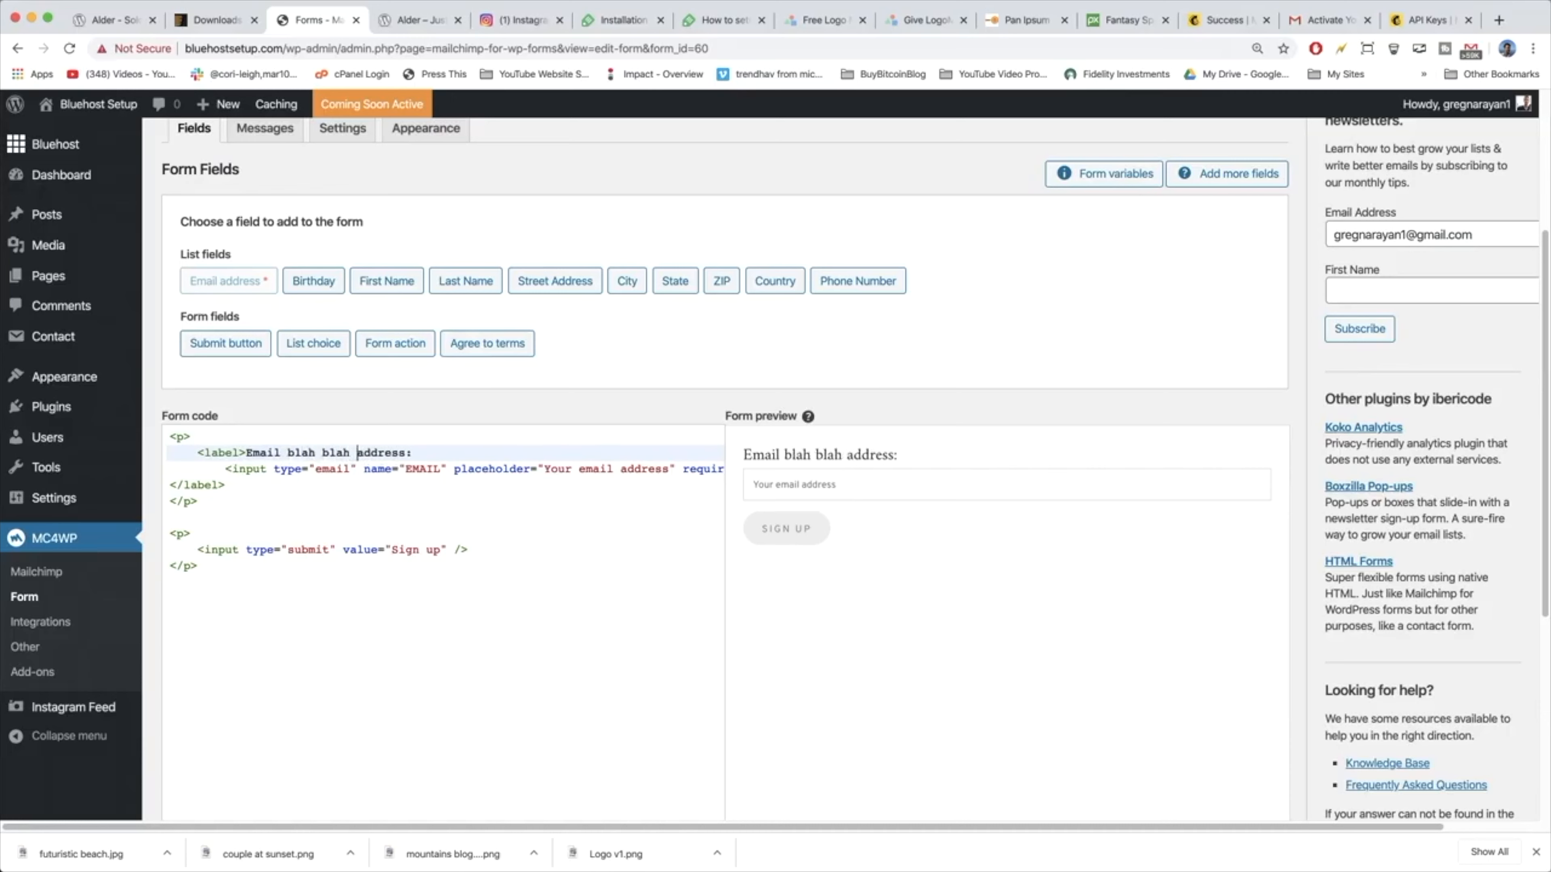
key(BackSpace)
key(BackSpace)
key(BackSpace)
key(BackSpace)
key(BackSpace)
key(BackSpace)
key(BackSpace)
key(BackSpace)
key(BackSpace)
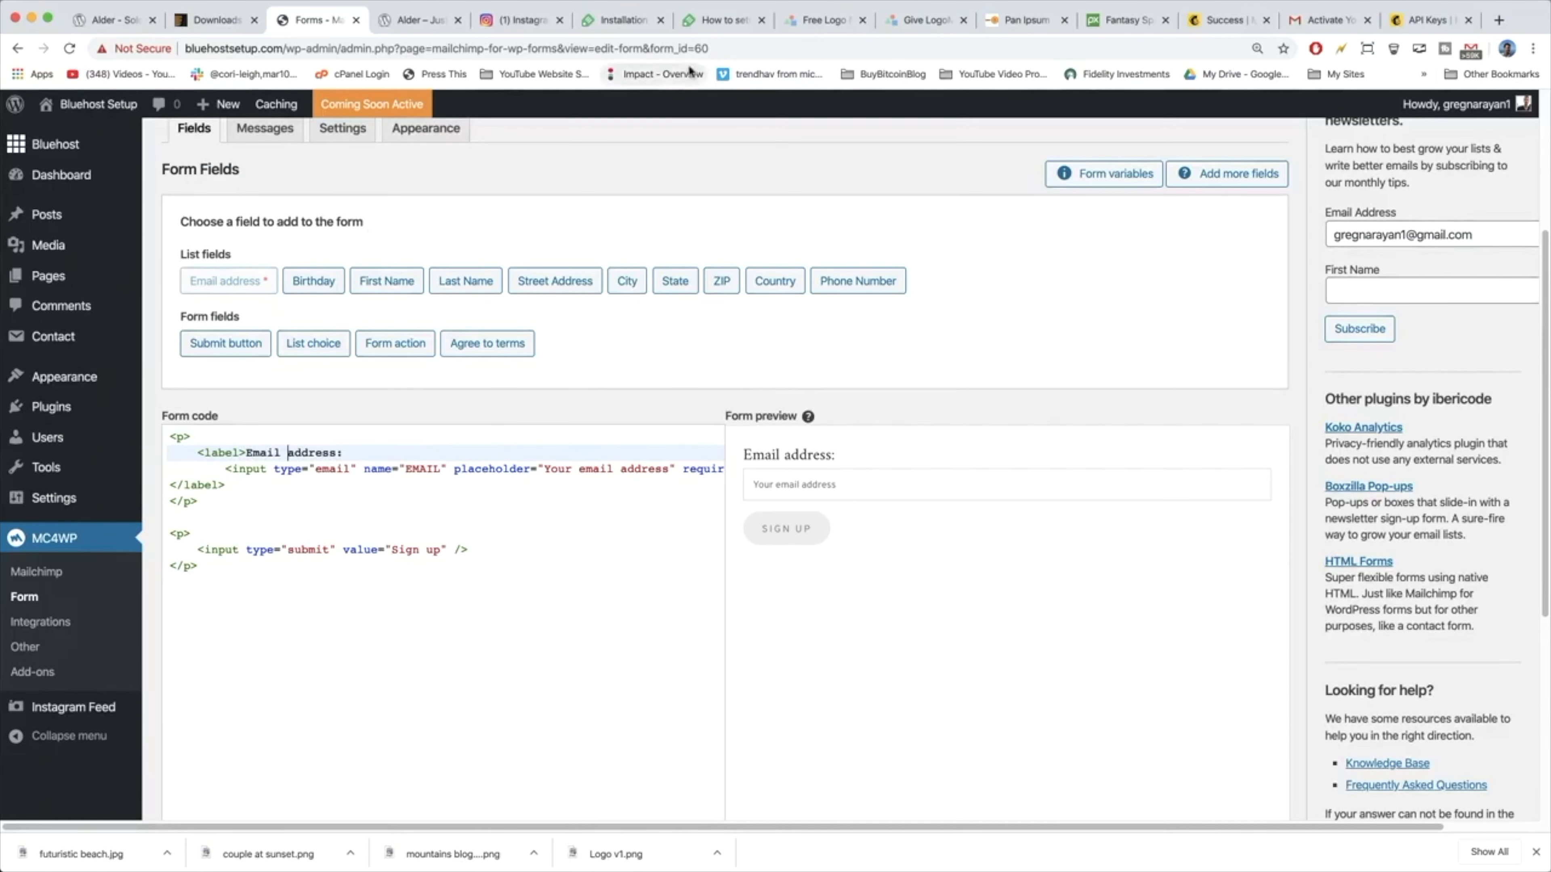
click(714, 20)
scroll(557, 433, down, 3)
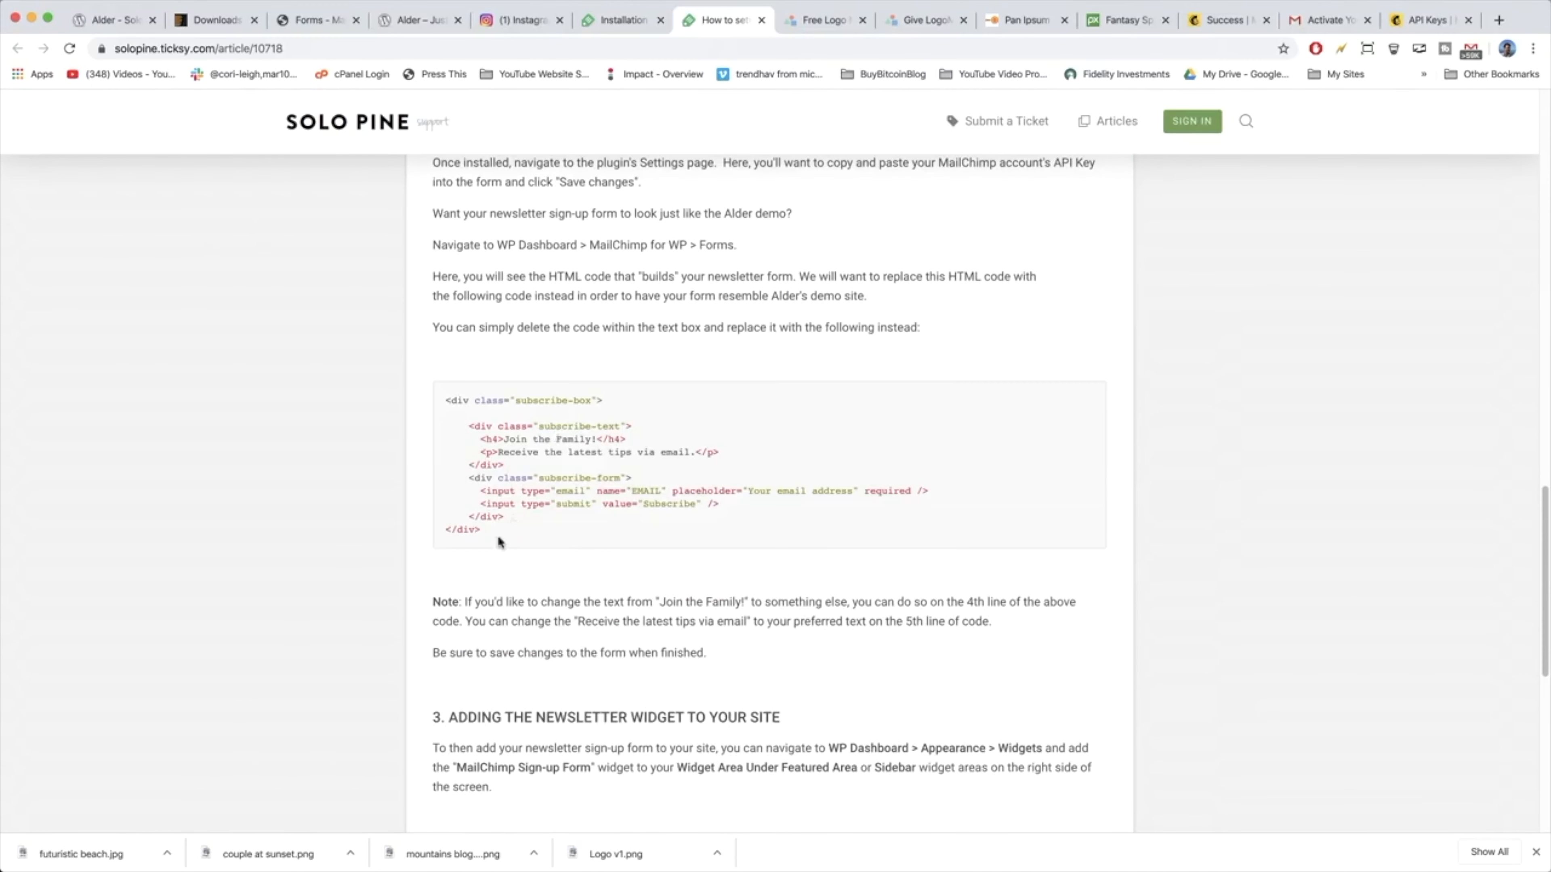
Copy the article's subscribe-box HTML and paste it over the old MC4WP form code.
drag(482, 527, 442, 406)
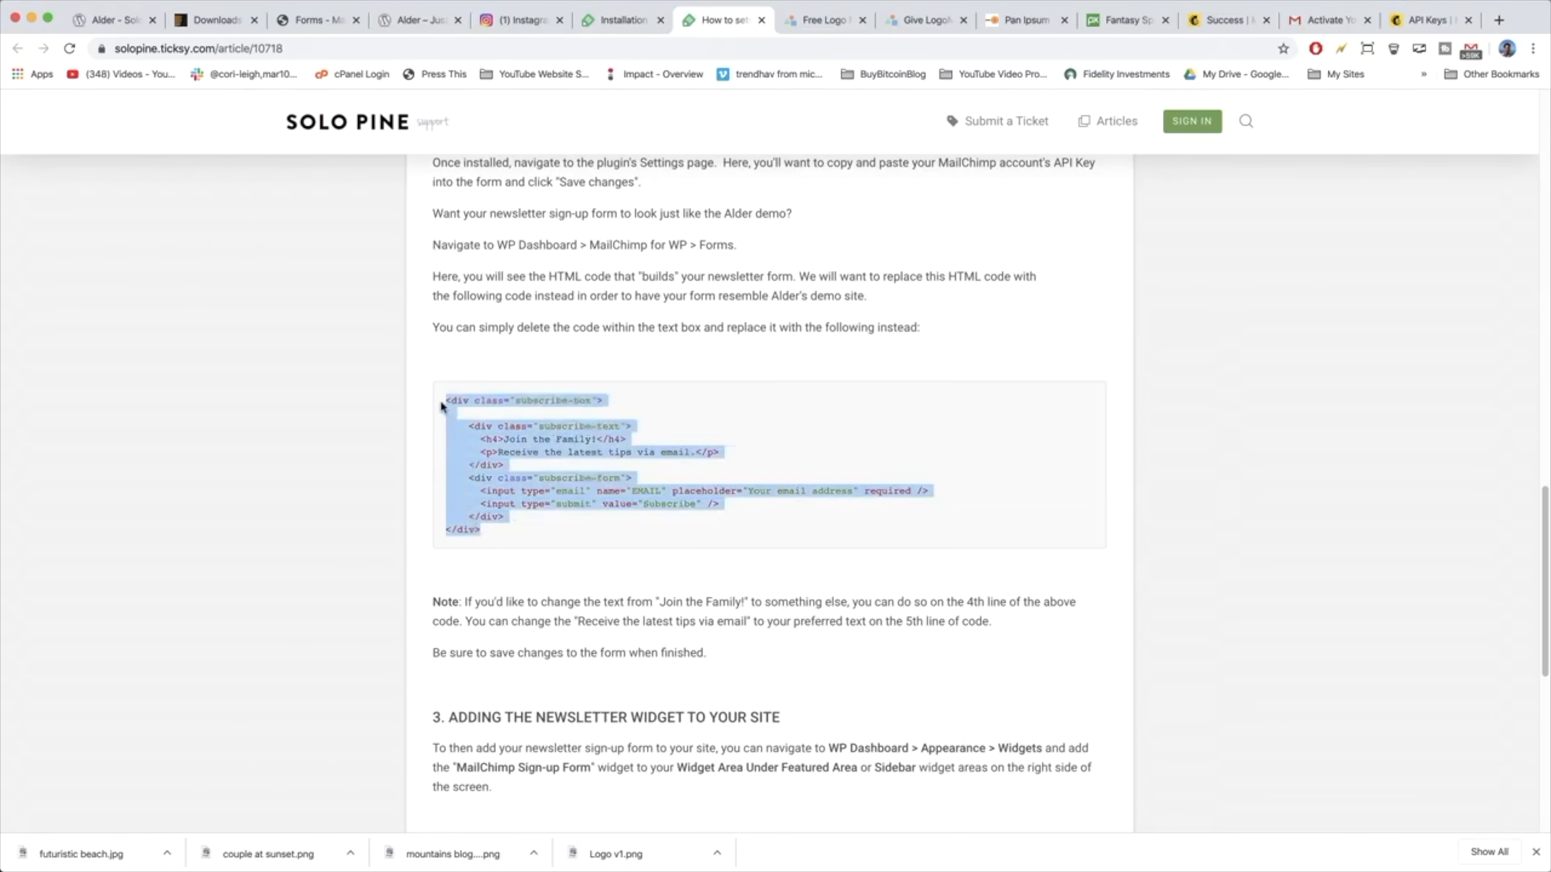
right_click(493, 445)
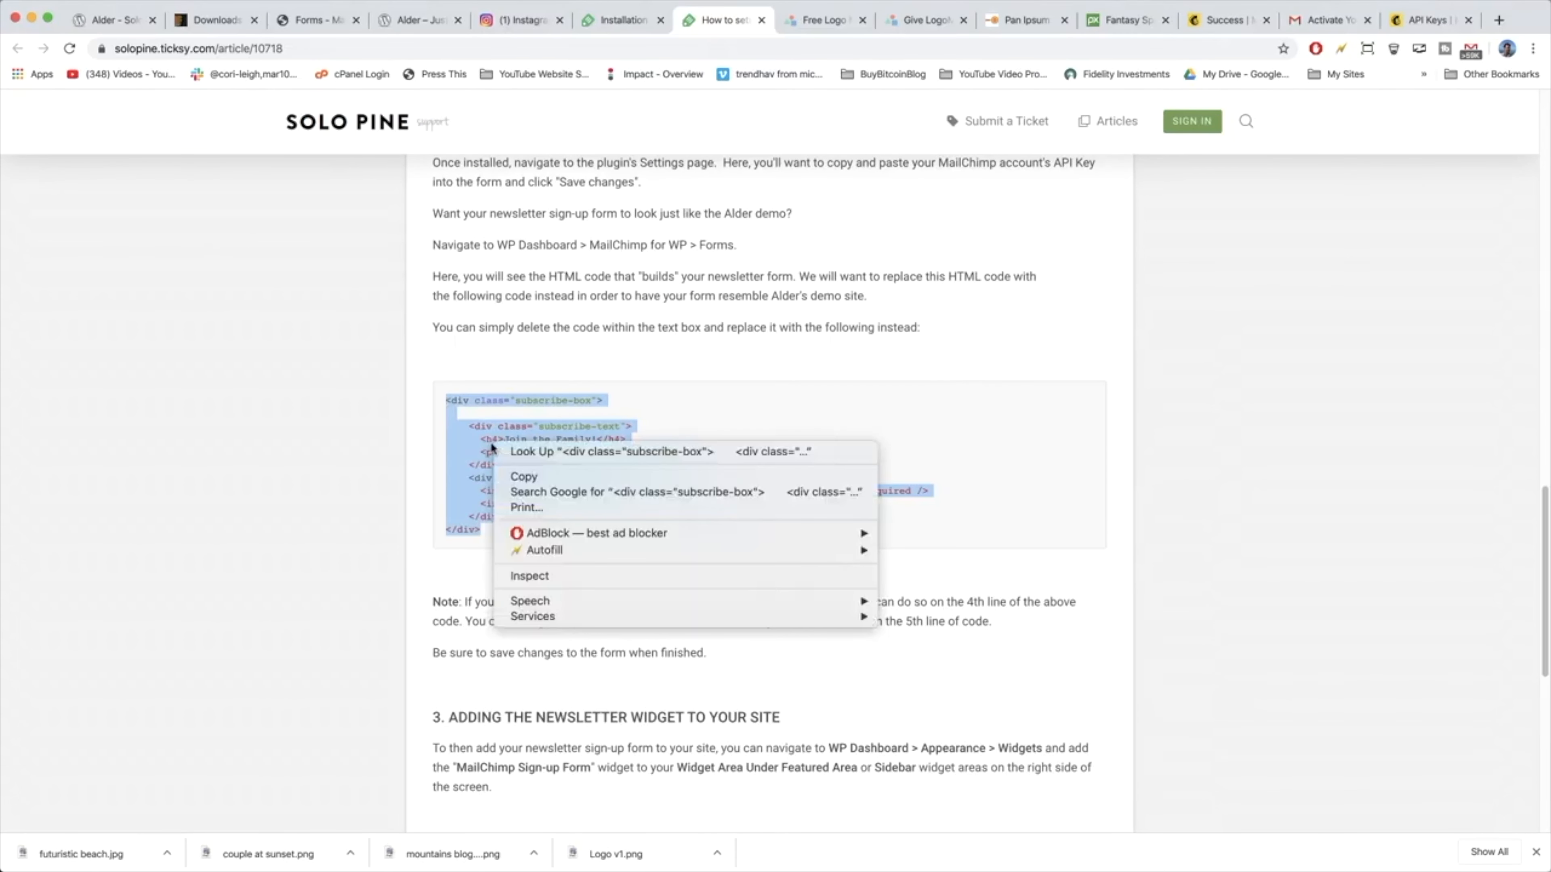
click(515, 477)
click(313, 22)
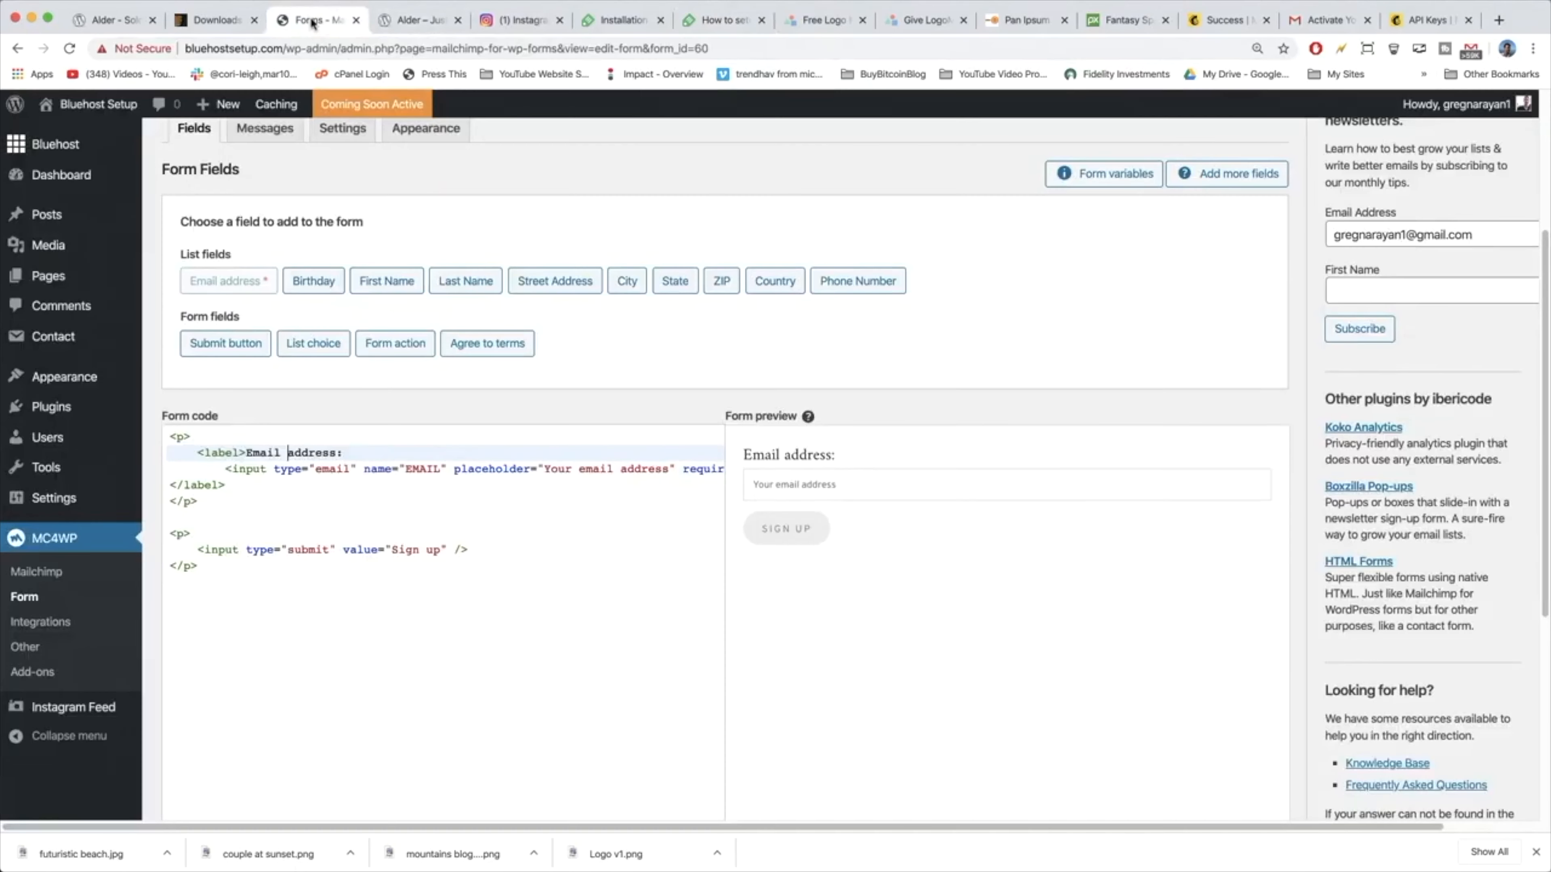
drag(269, 565, 138, 423)
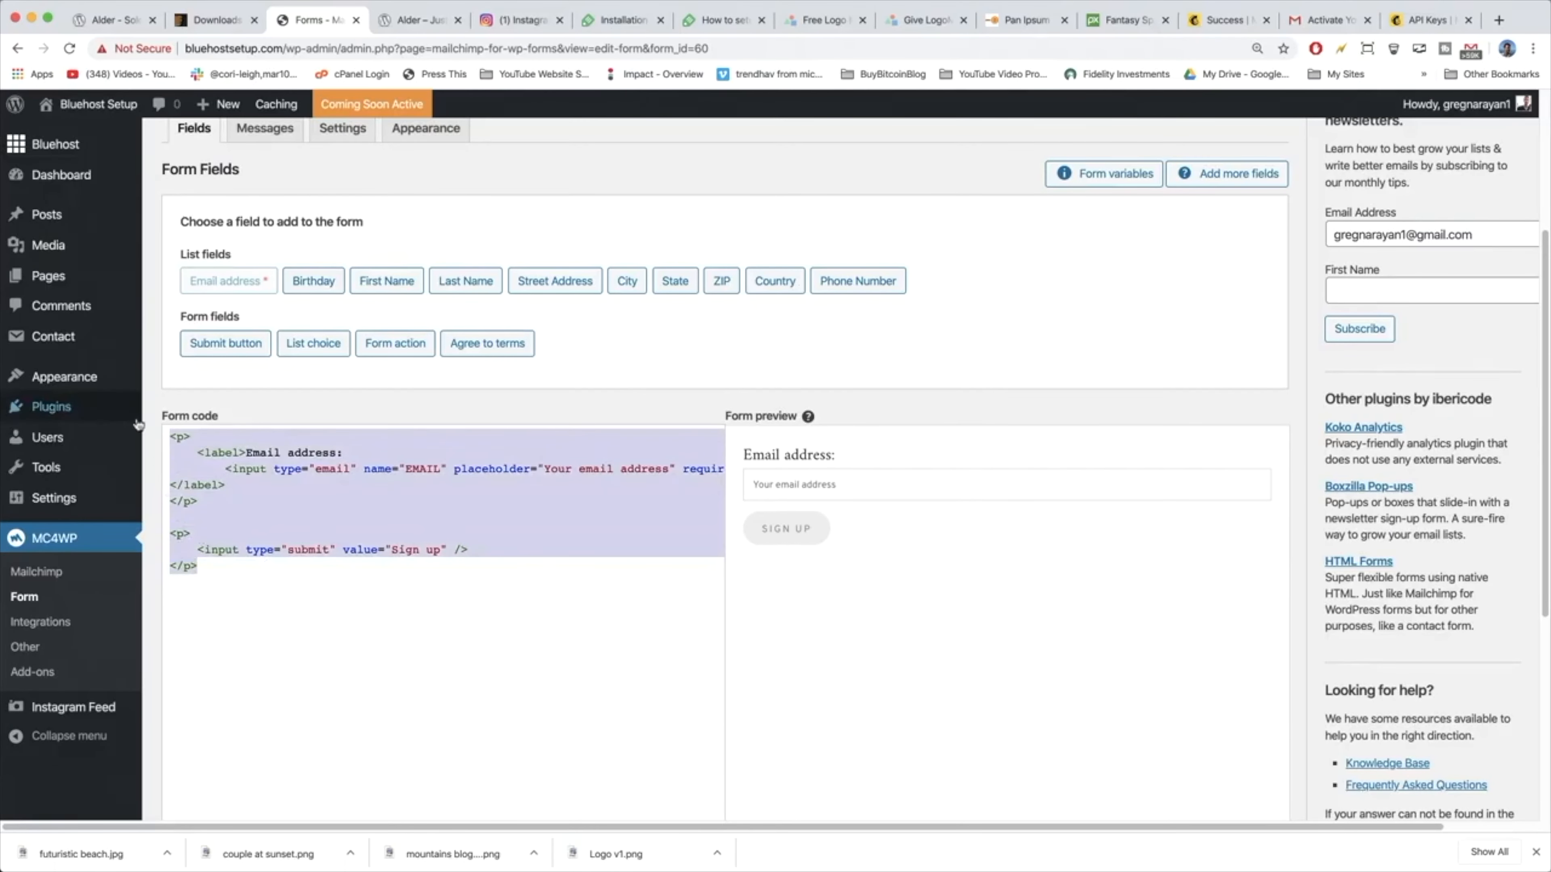
key(BackSpace)
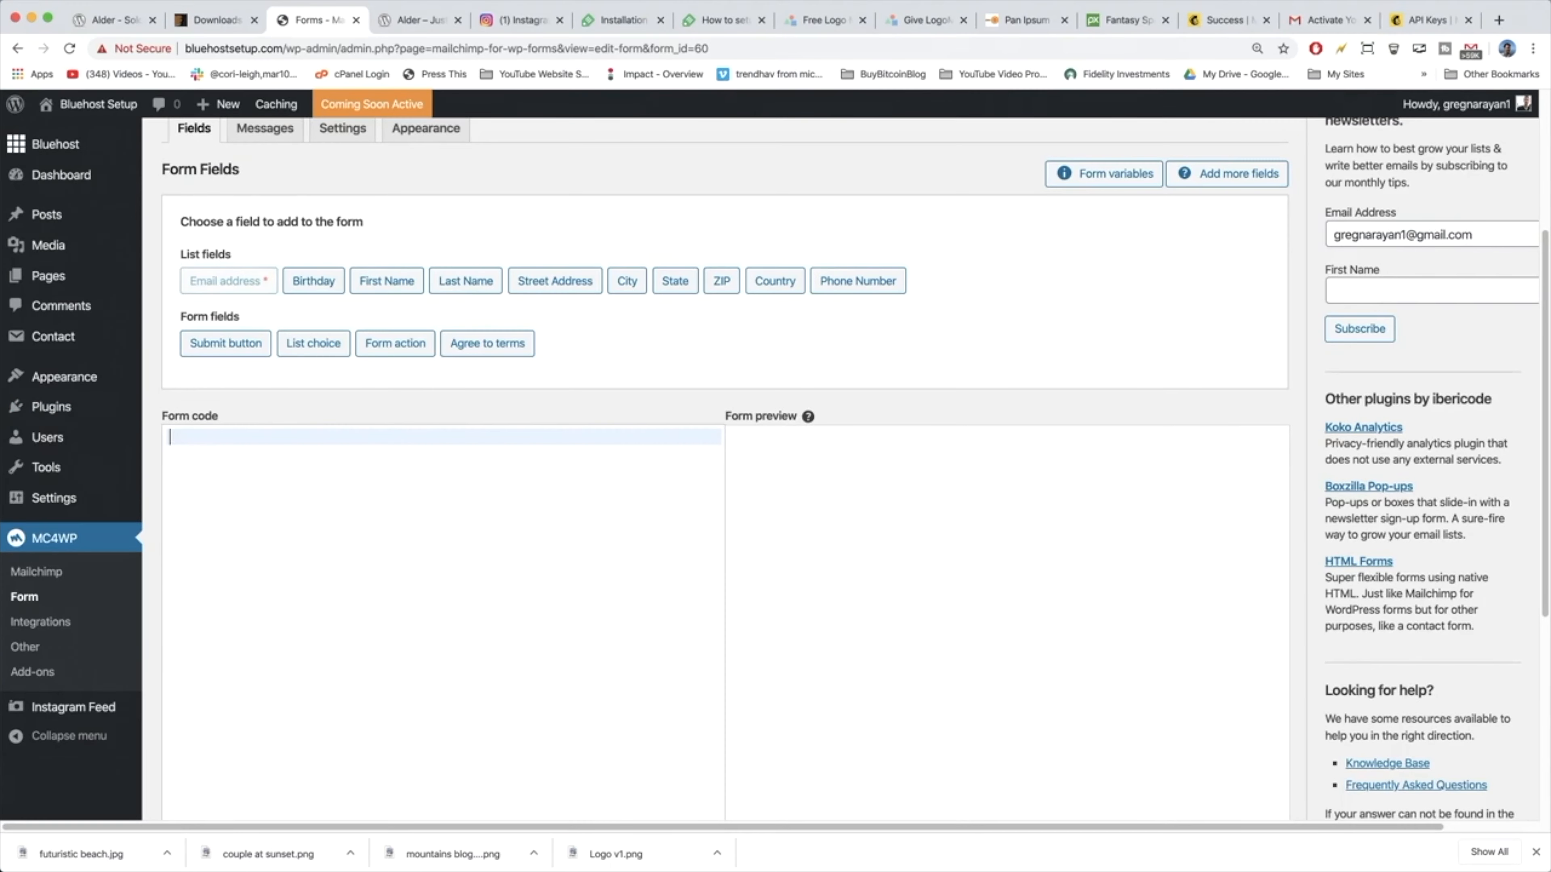
right_click(254, 433)
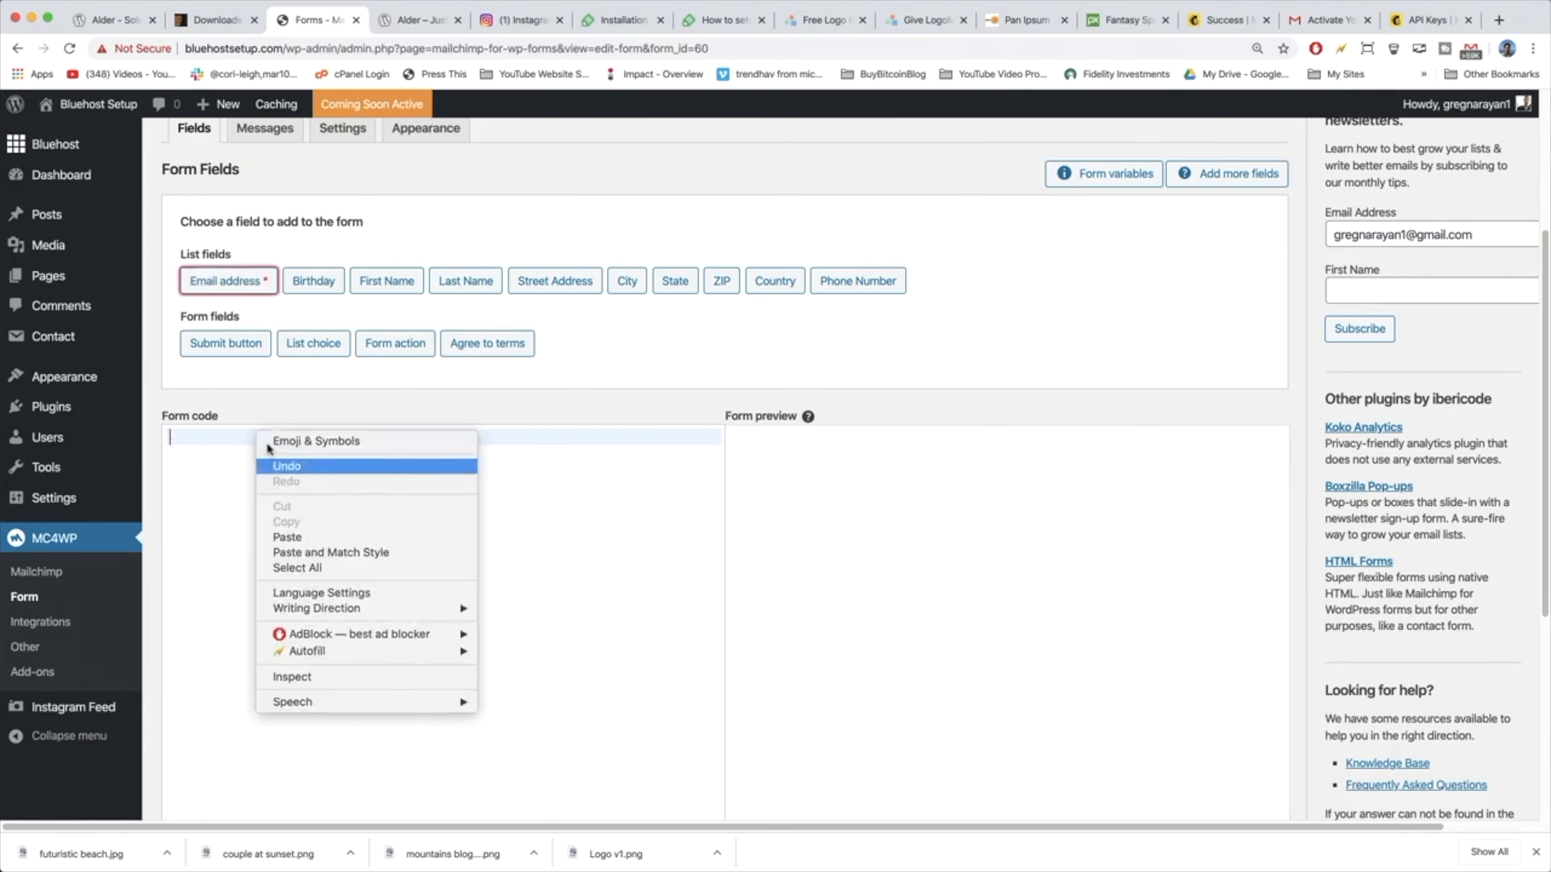
click(300, 534)
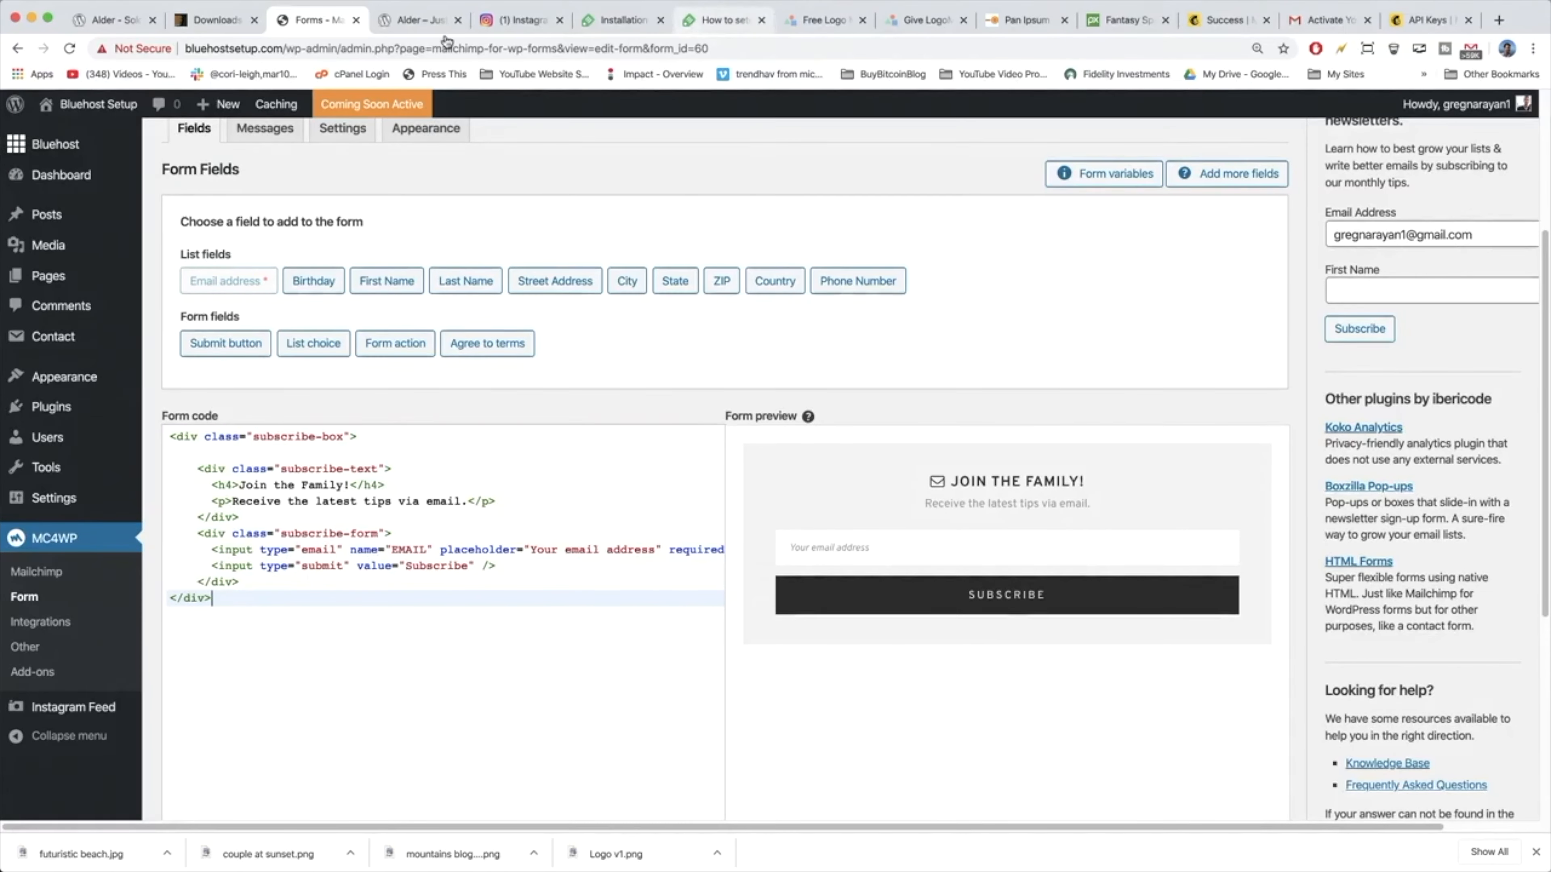
Read the sign-up widget instructions in the support article.
click(733, 24)
scroll(680, 583, down, 3)
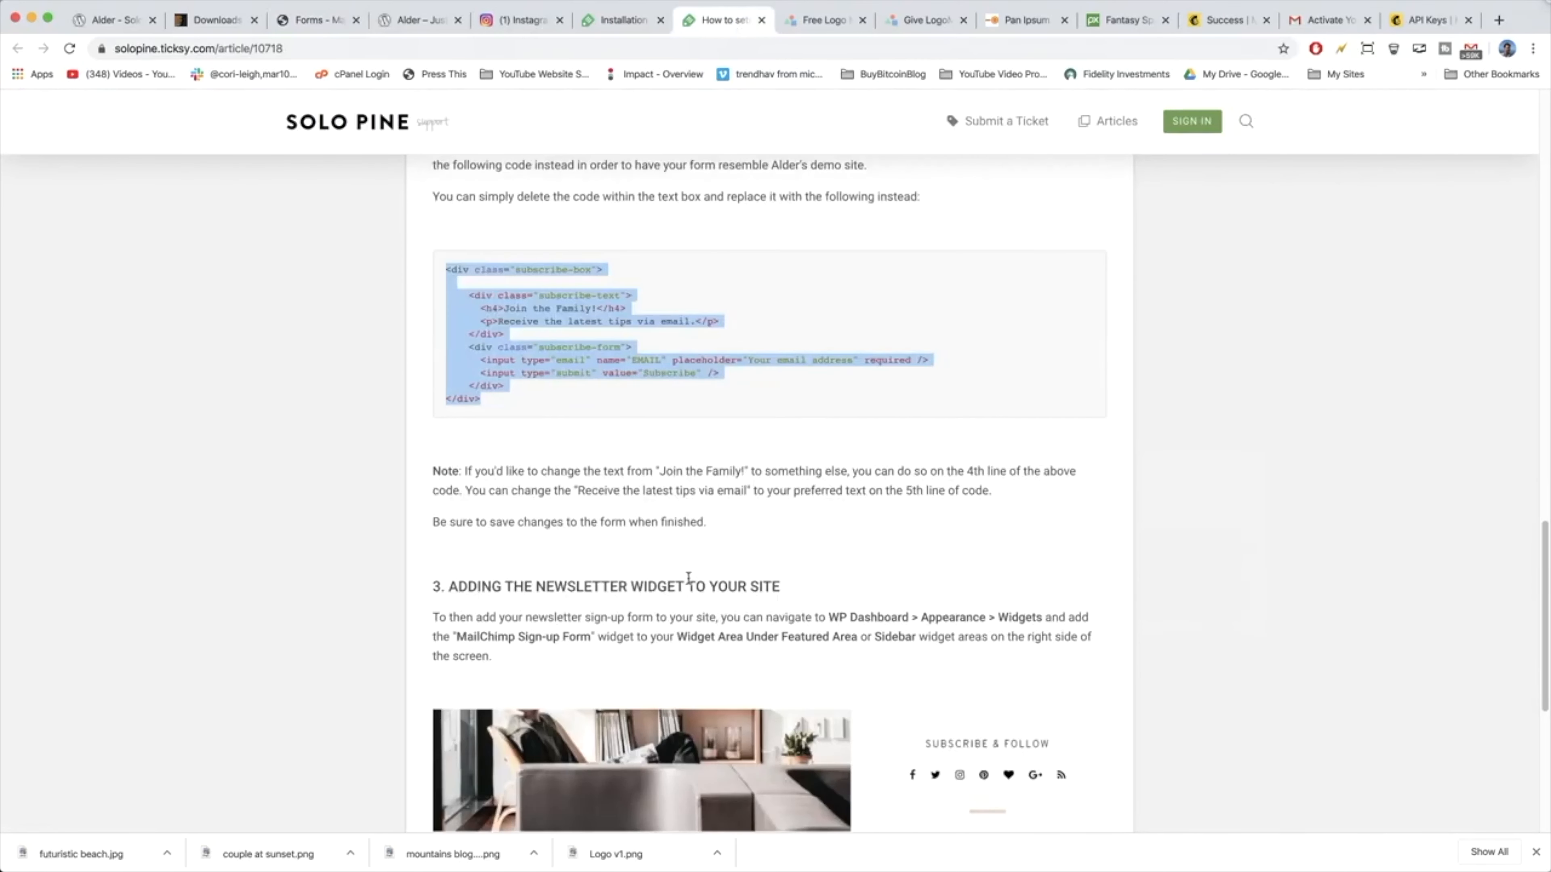
click(582, 625)
scroll(581, 621, down, 1)
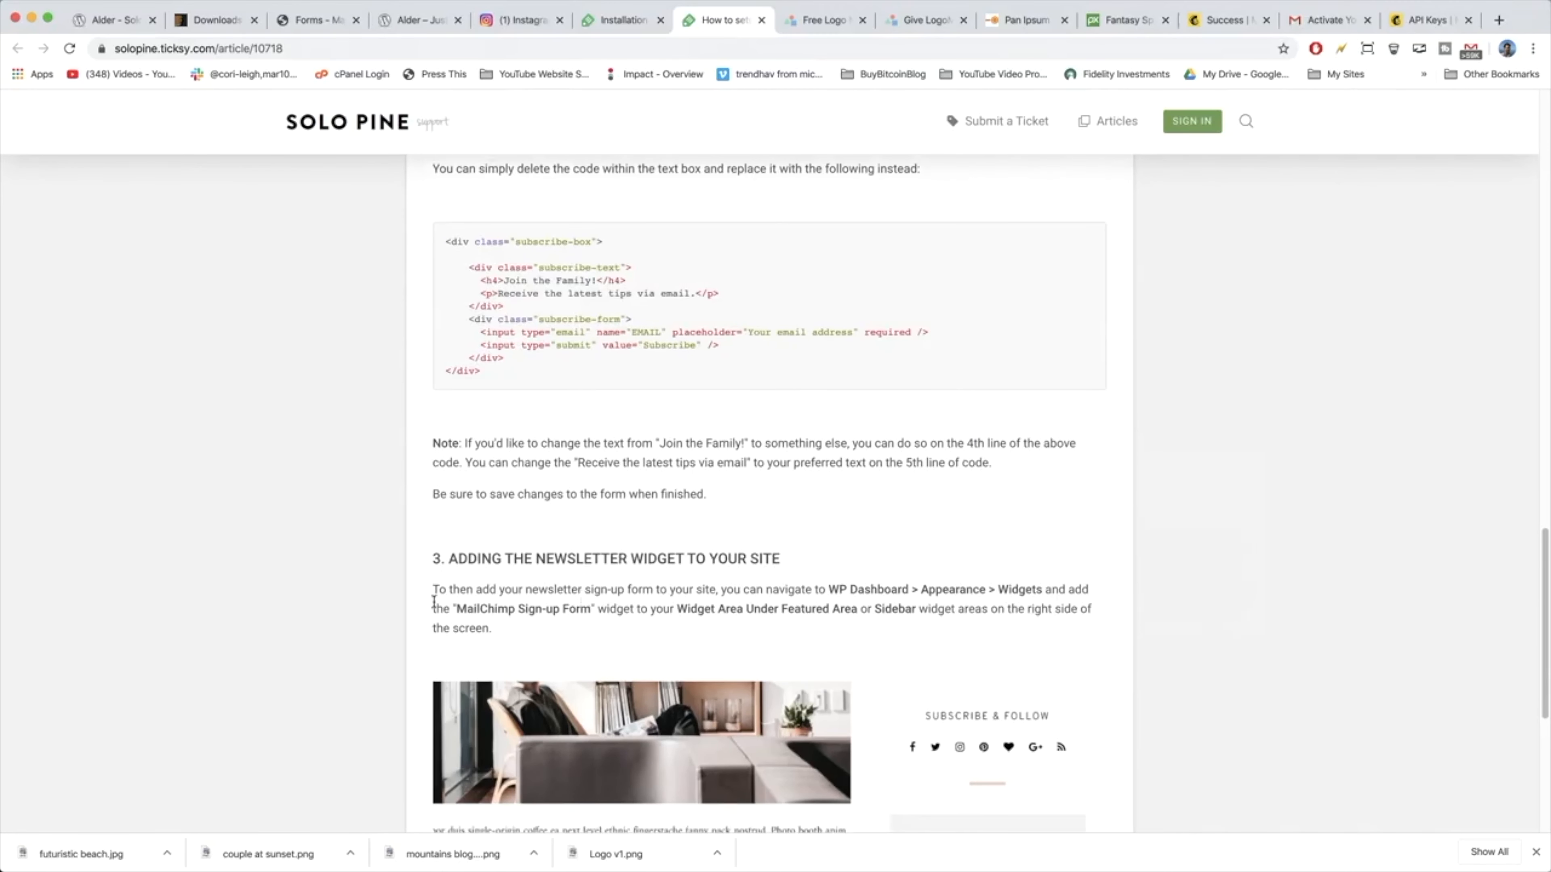
drag(472, 590, 928, 589)
click(521, 600)
drag(473, 603, 952, 608)
click(688, 604)
click(961, 625)
scroll(939, 636, down, 1)
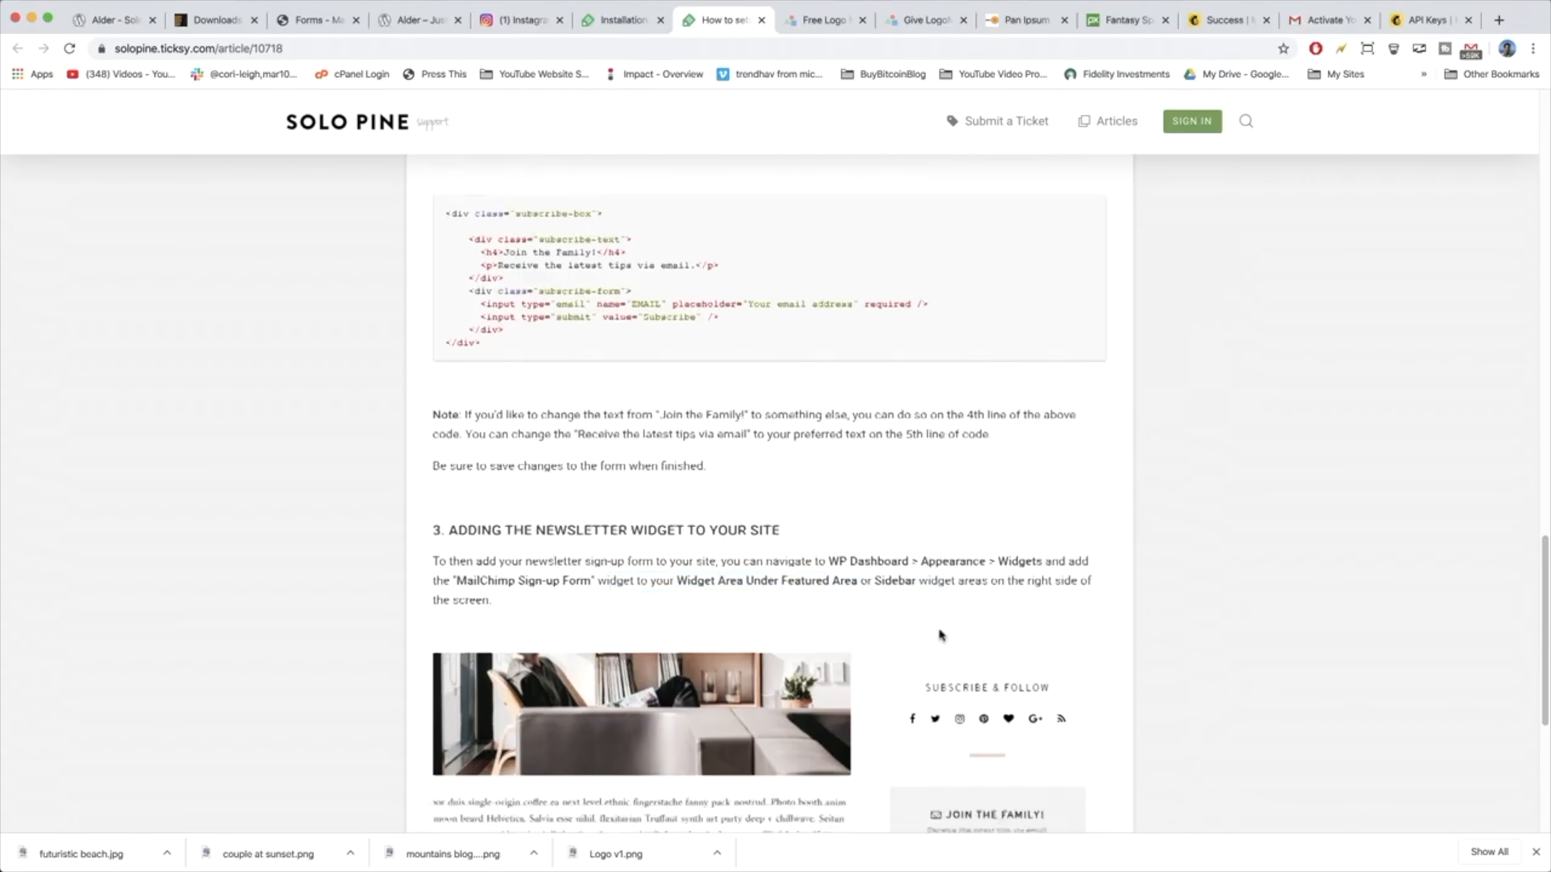
scroll(940, 638, down, 3)
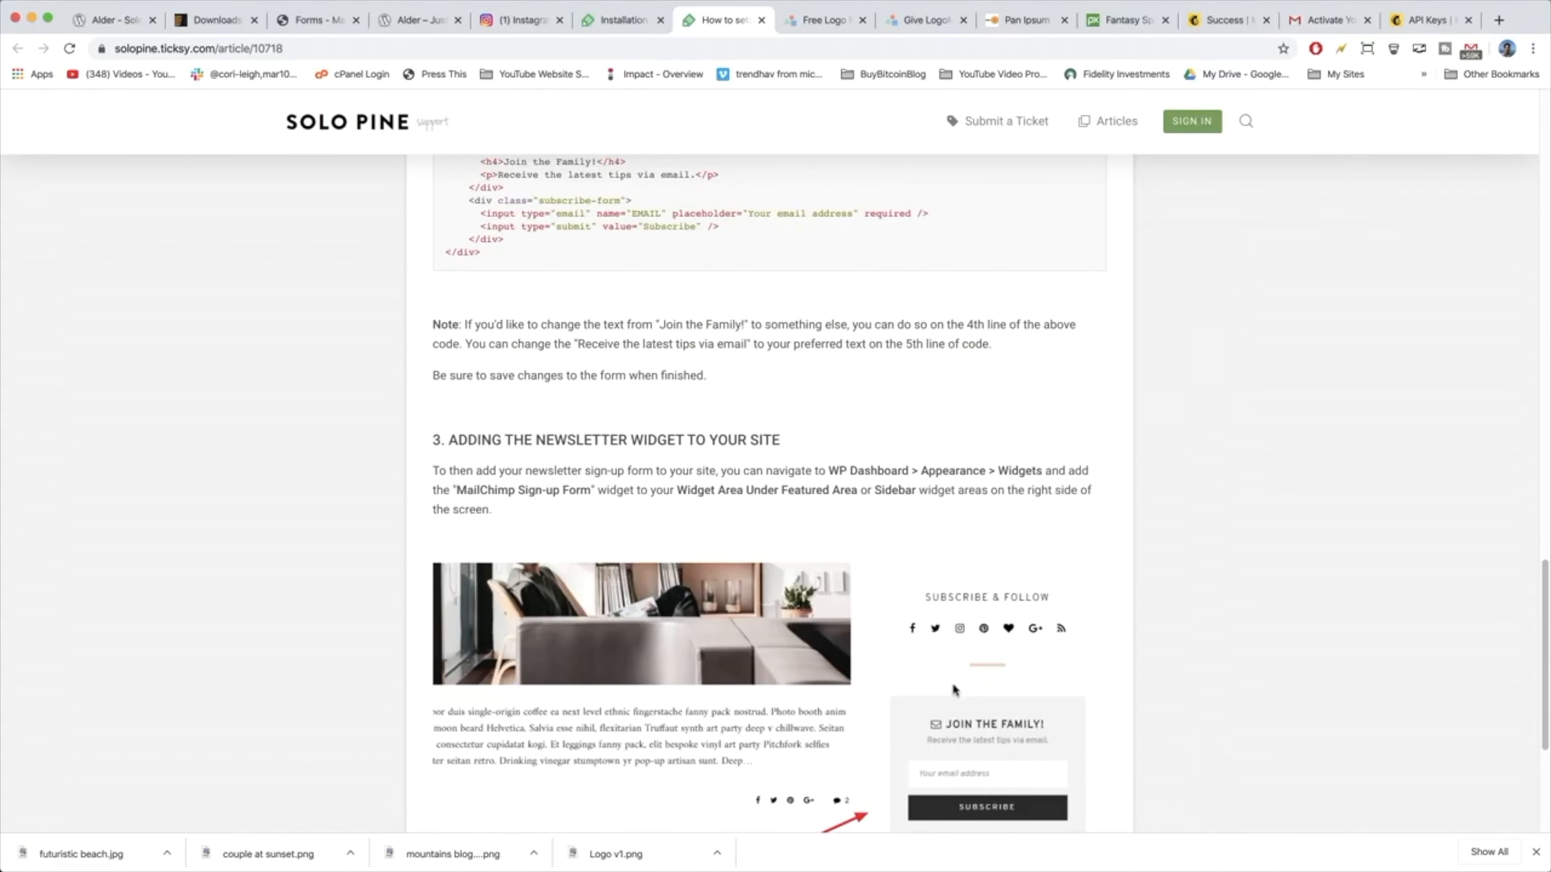
Save the new MC4WP sign-up form code in WordPress.
click(403, 22)
click(308, 22)
scroll(688, 400, down, 10)
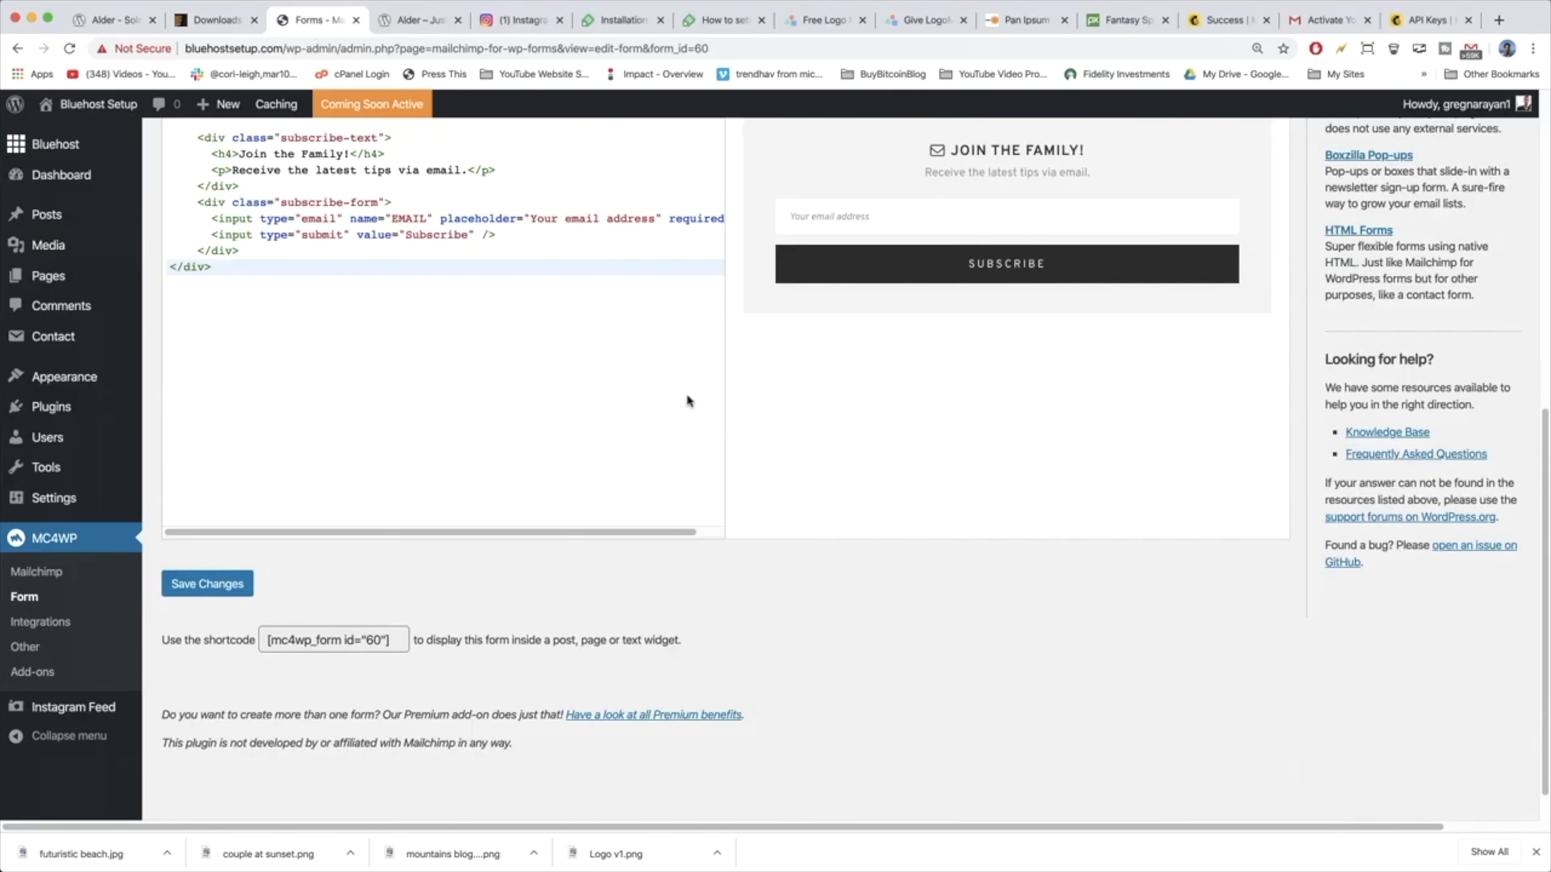
click(224, 586)
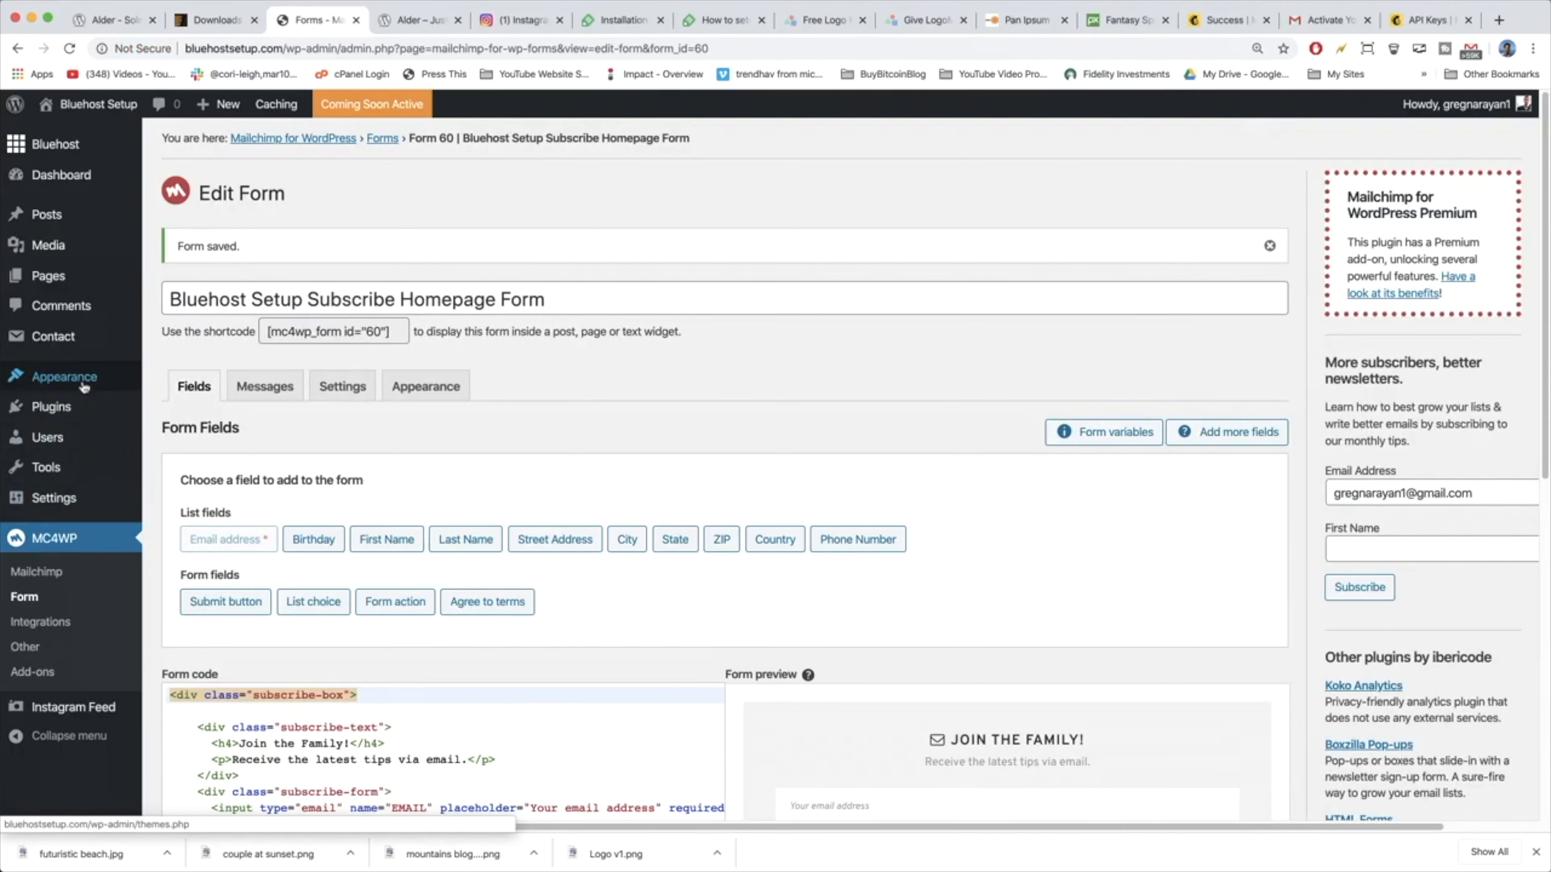
Open the Alder theme Customizer and go to its Widgets panel.
mouse_move(70, 378)
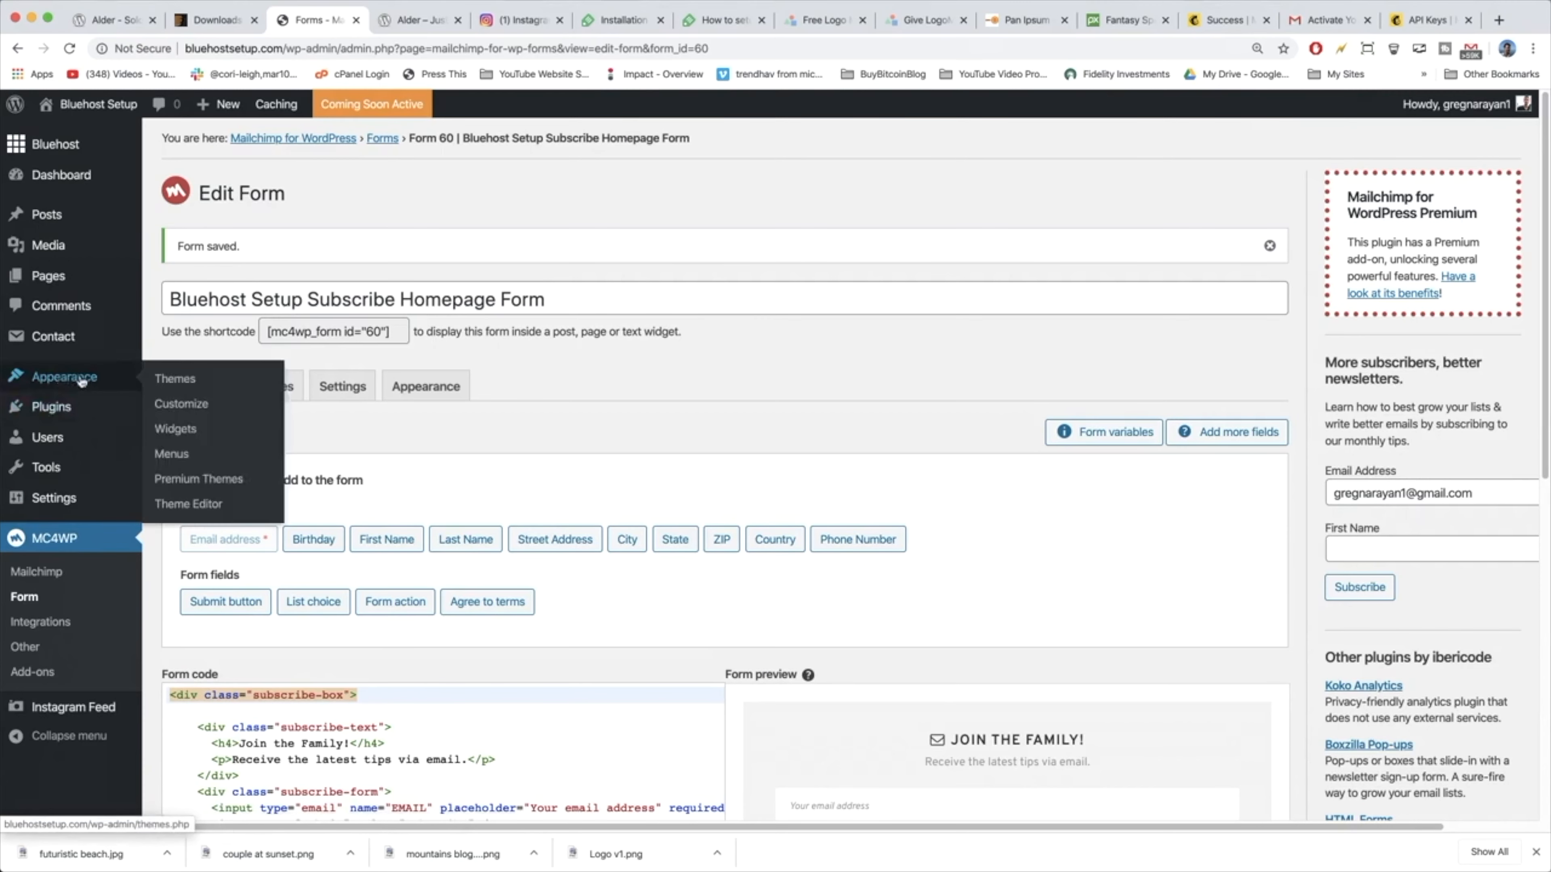
click(208, 409)
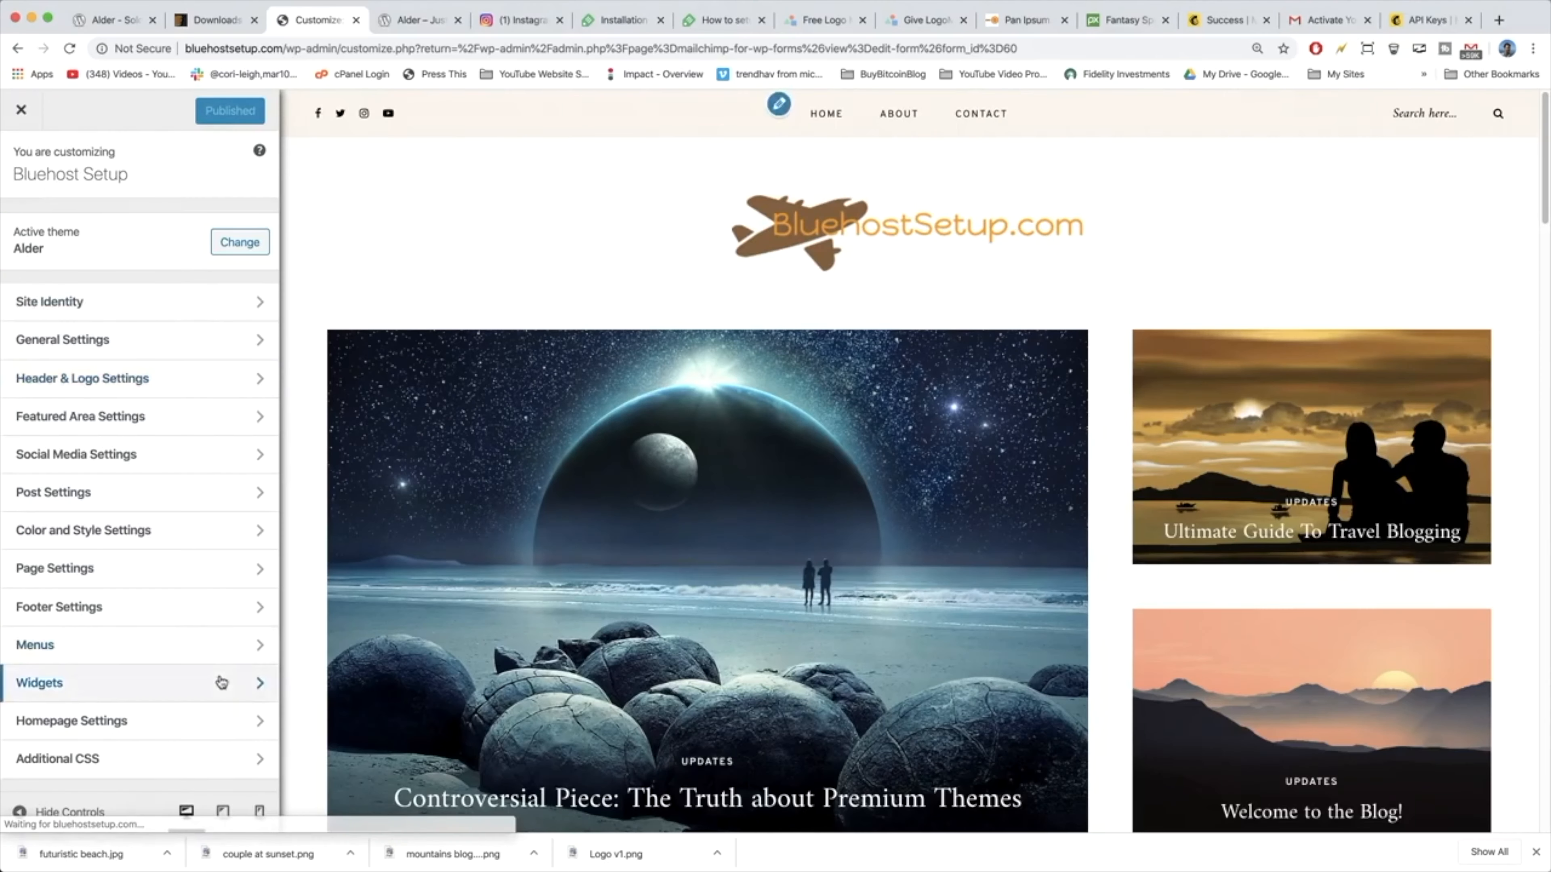
click(218, 682)
Add a Mailchimp Sign-Up Form widget to the Widget Area under Featured Area and publish.
click(152, 303)
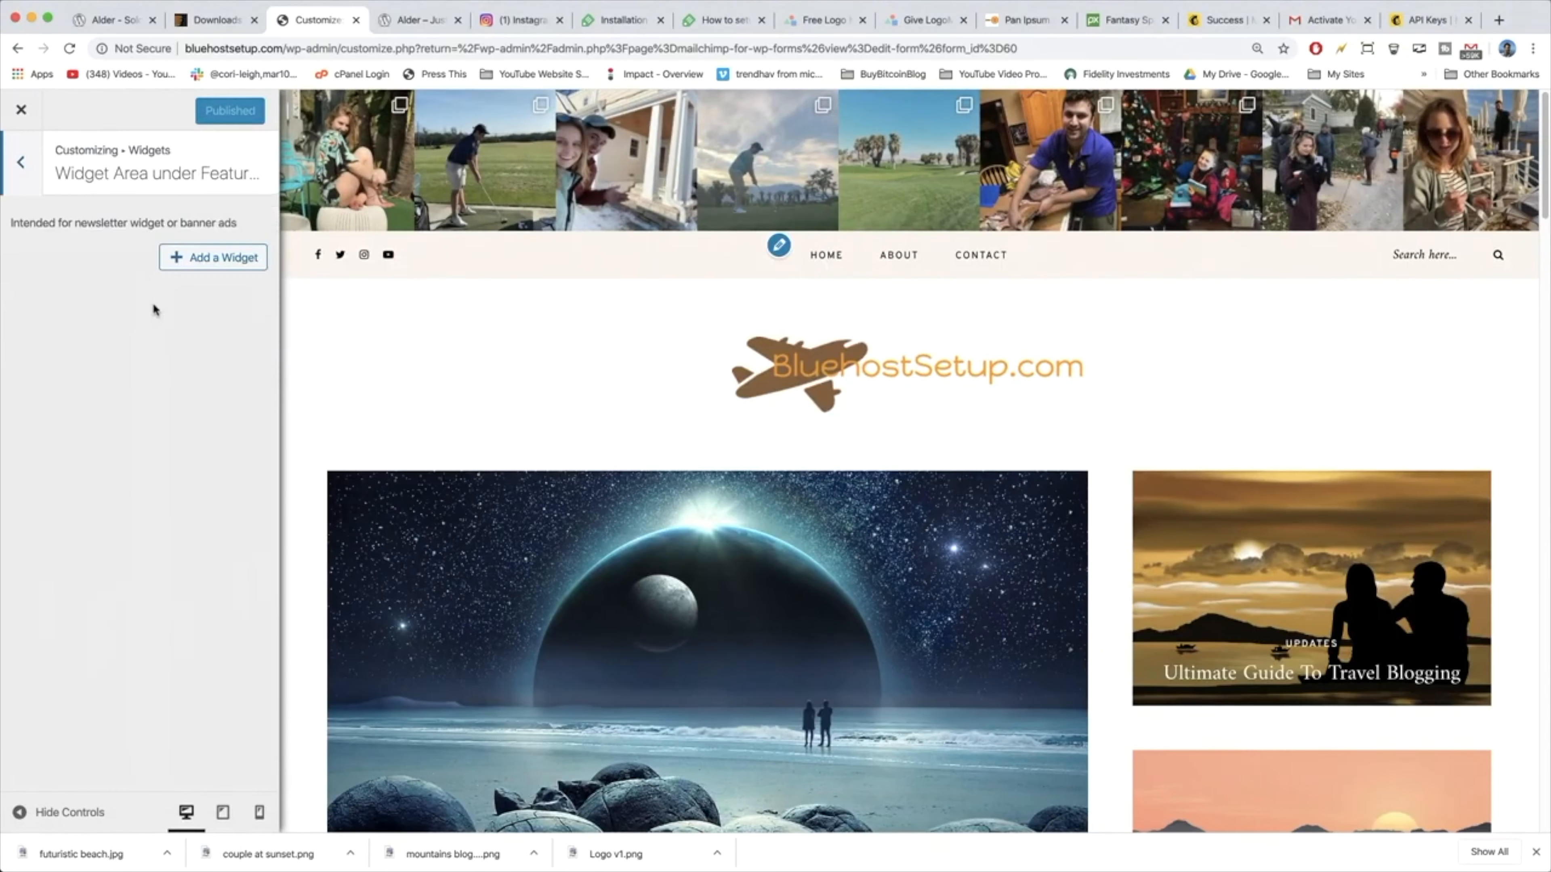
click(230, 257)
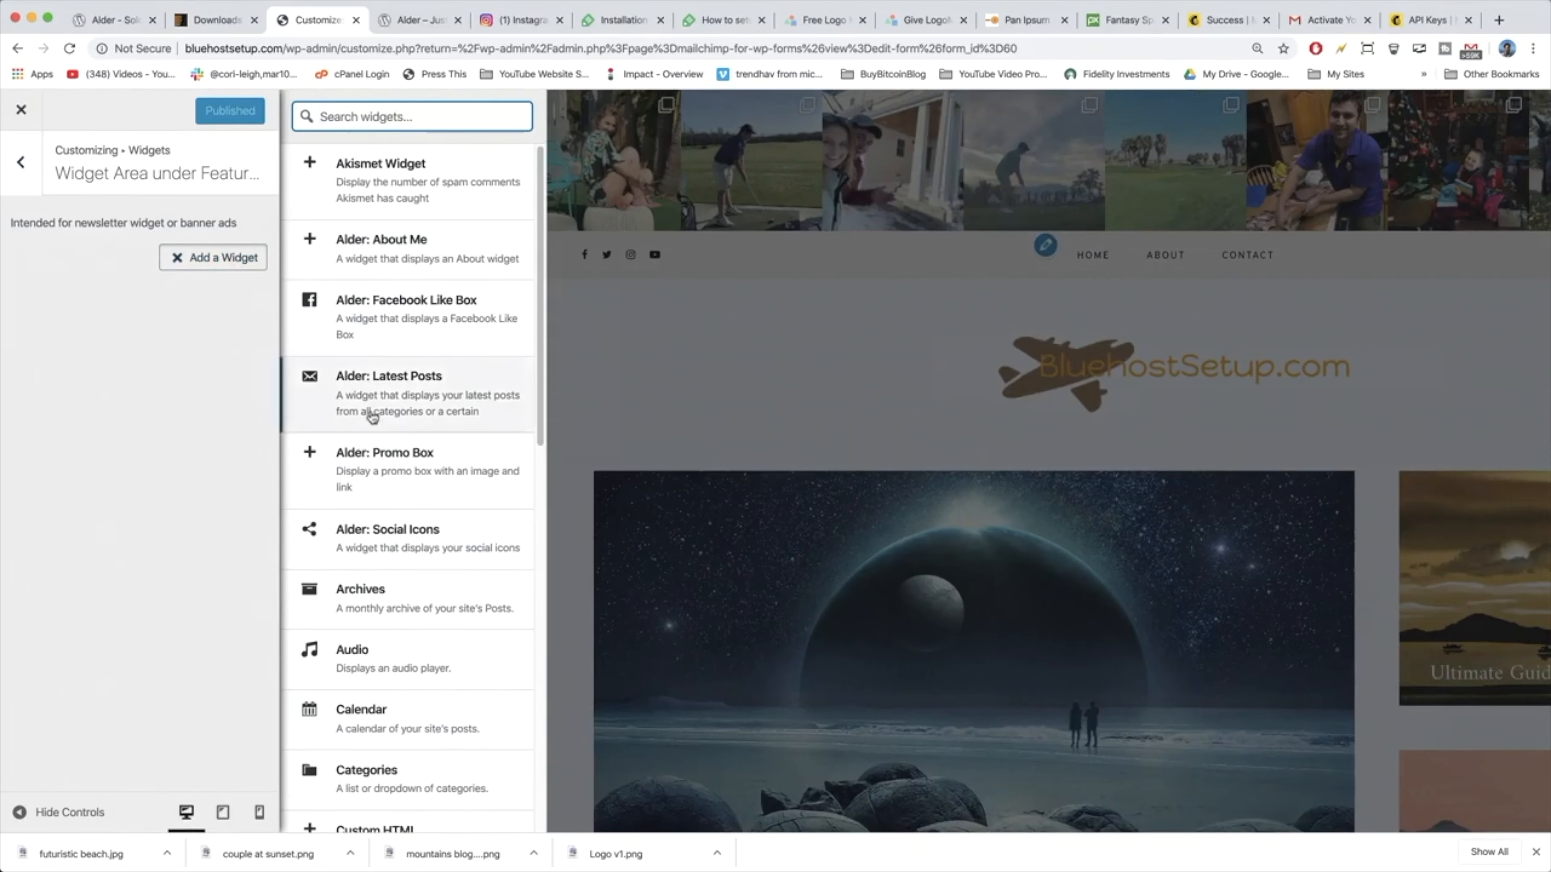
scroll(419, 421, down, 3)
scroll(428, 420, down, 10)
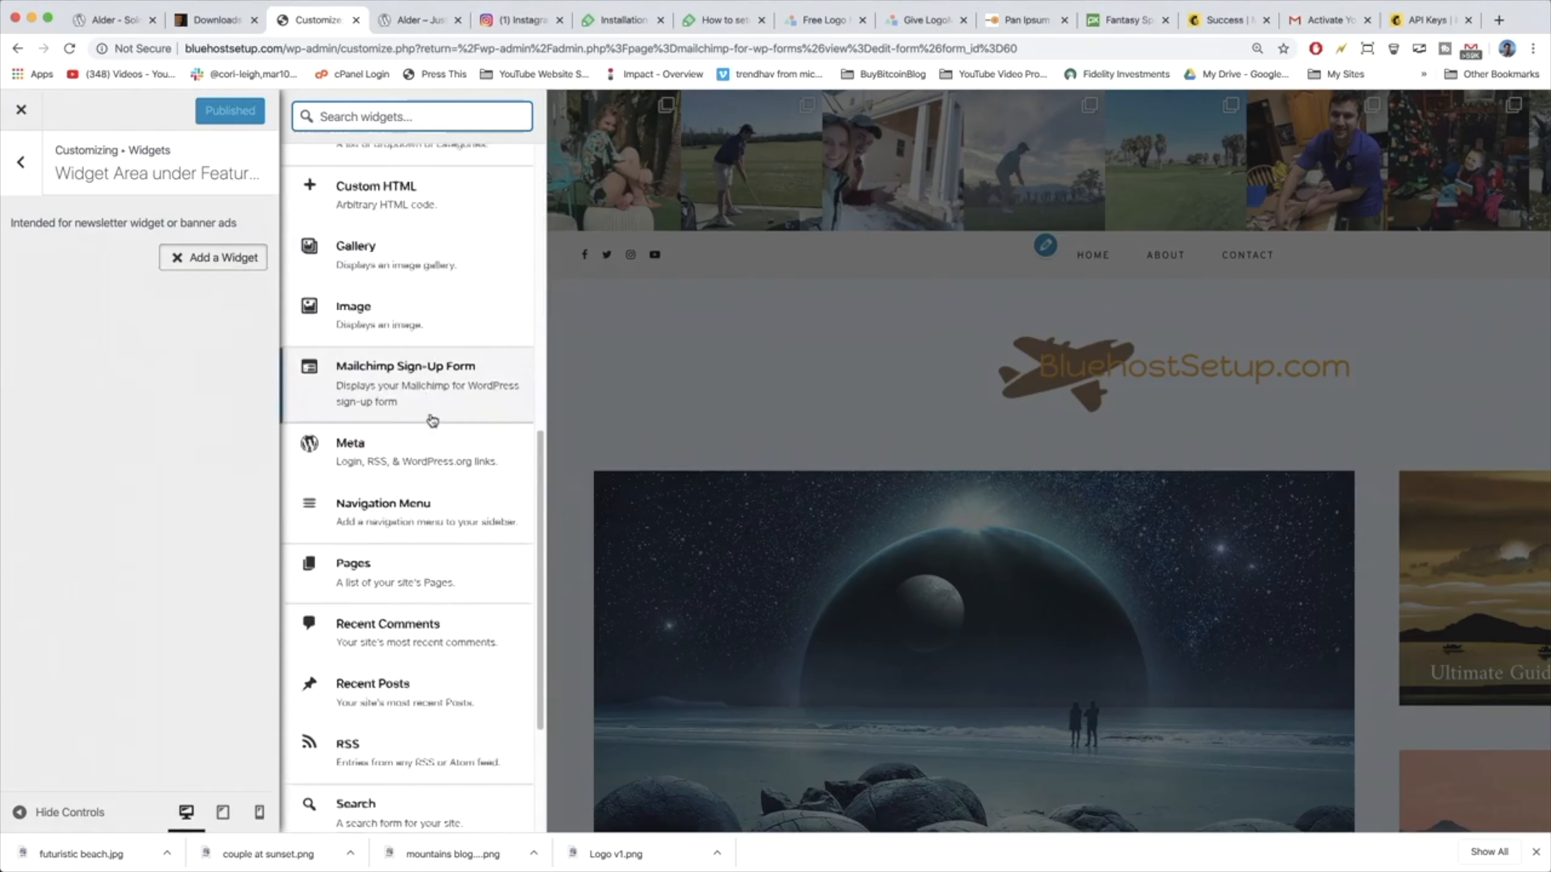
scroll(431, 420, up, 8)
scroll(434, 420, up, 5)
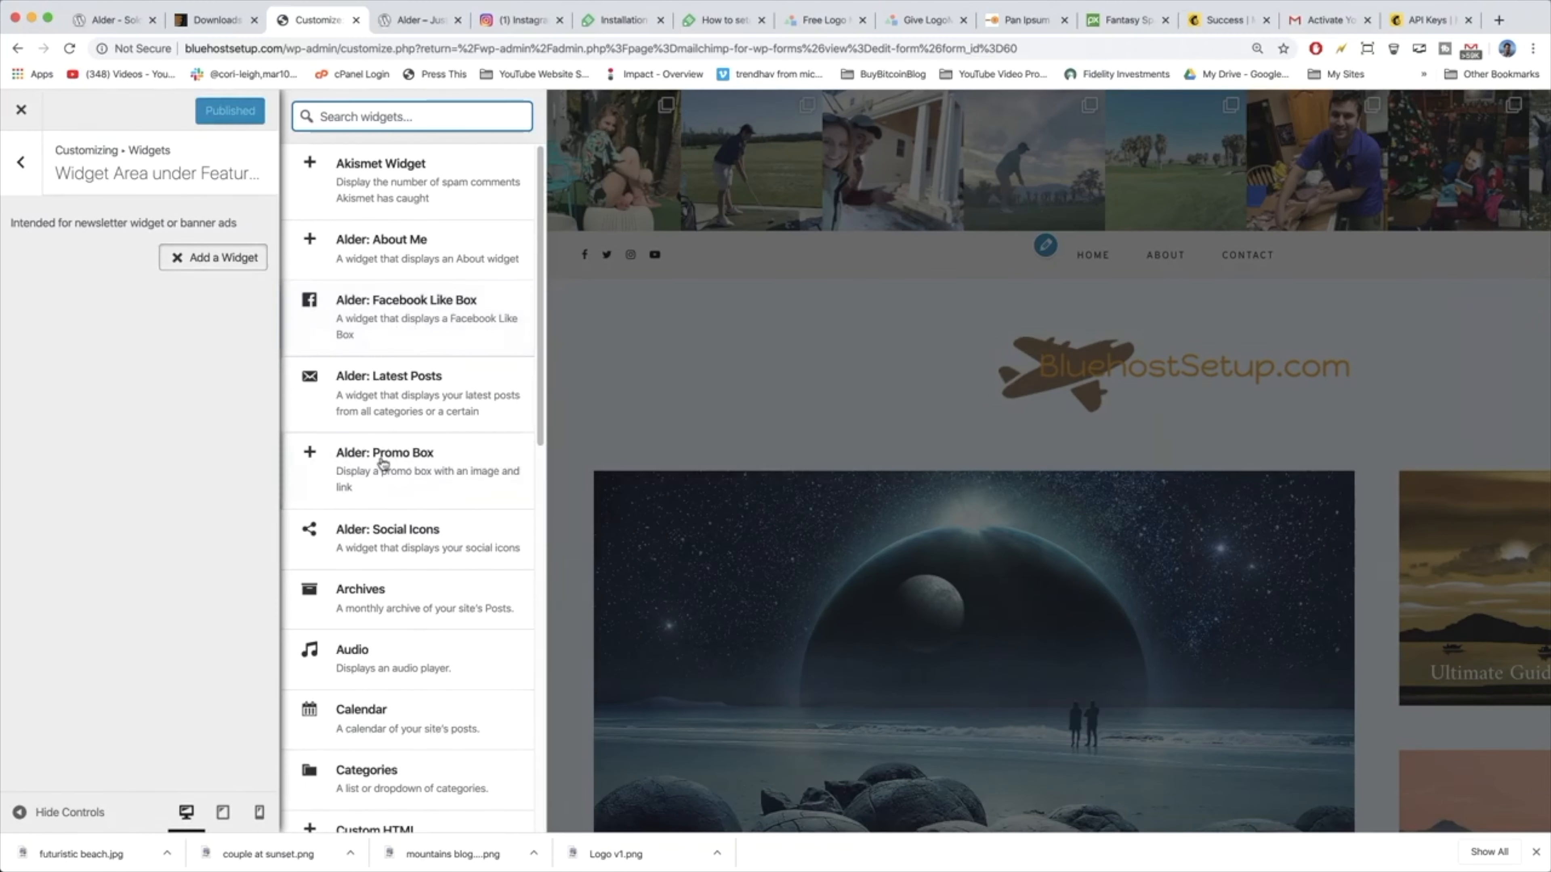
scroll(384, 468, down, 3)
scroll(388, 467, down, 4)
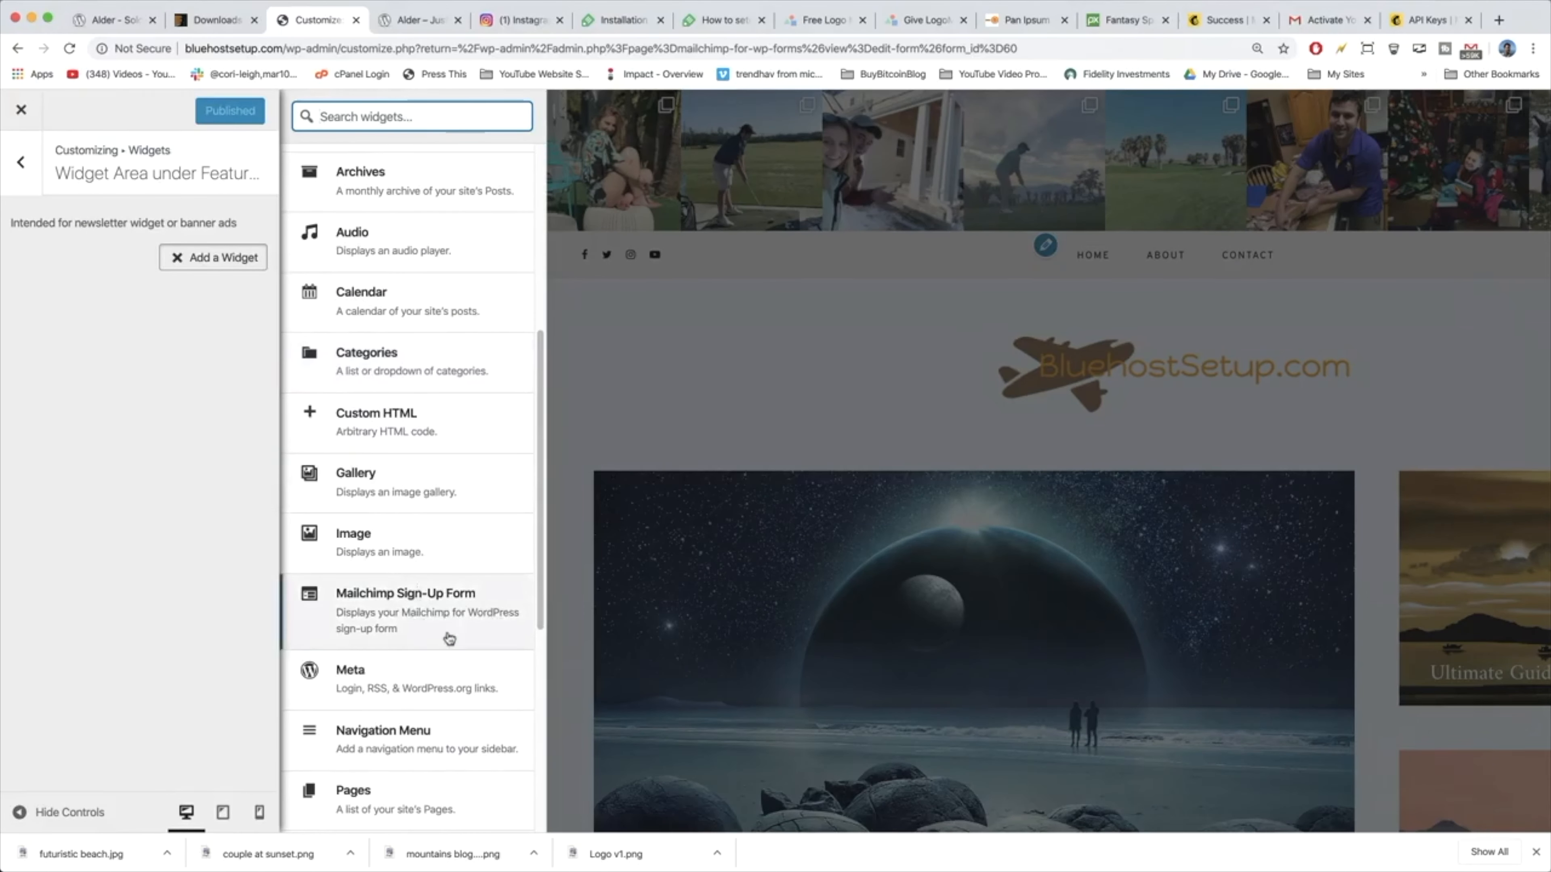
click(475, 611)
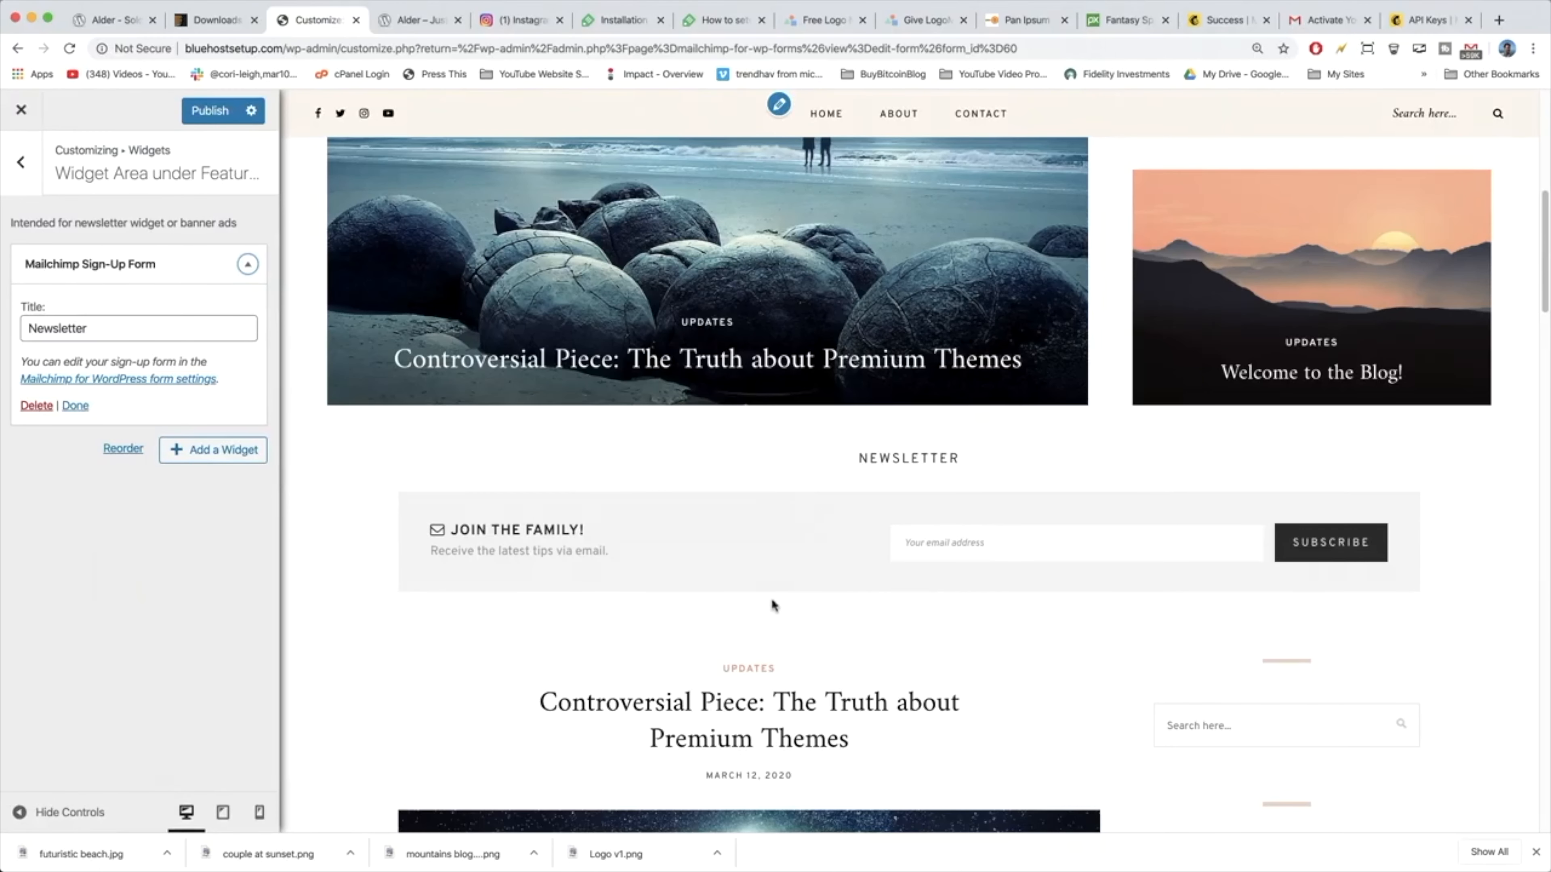
click(204, 116)
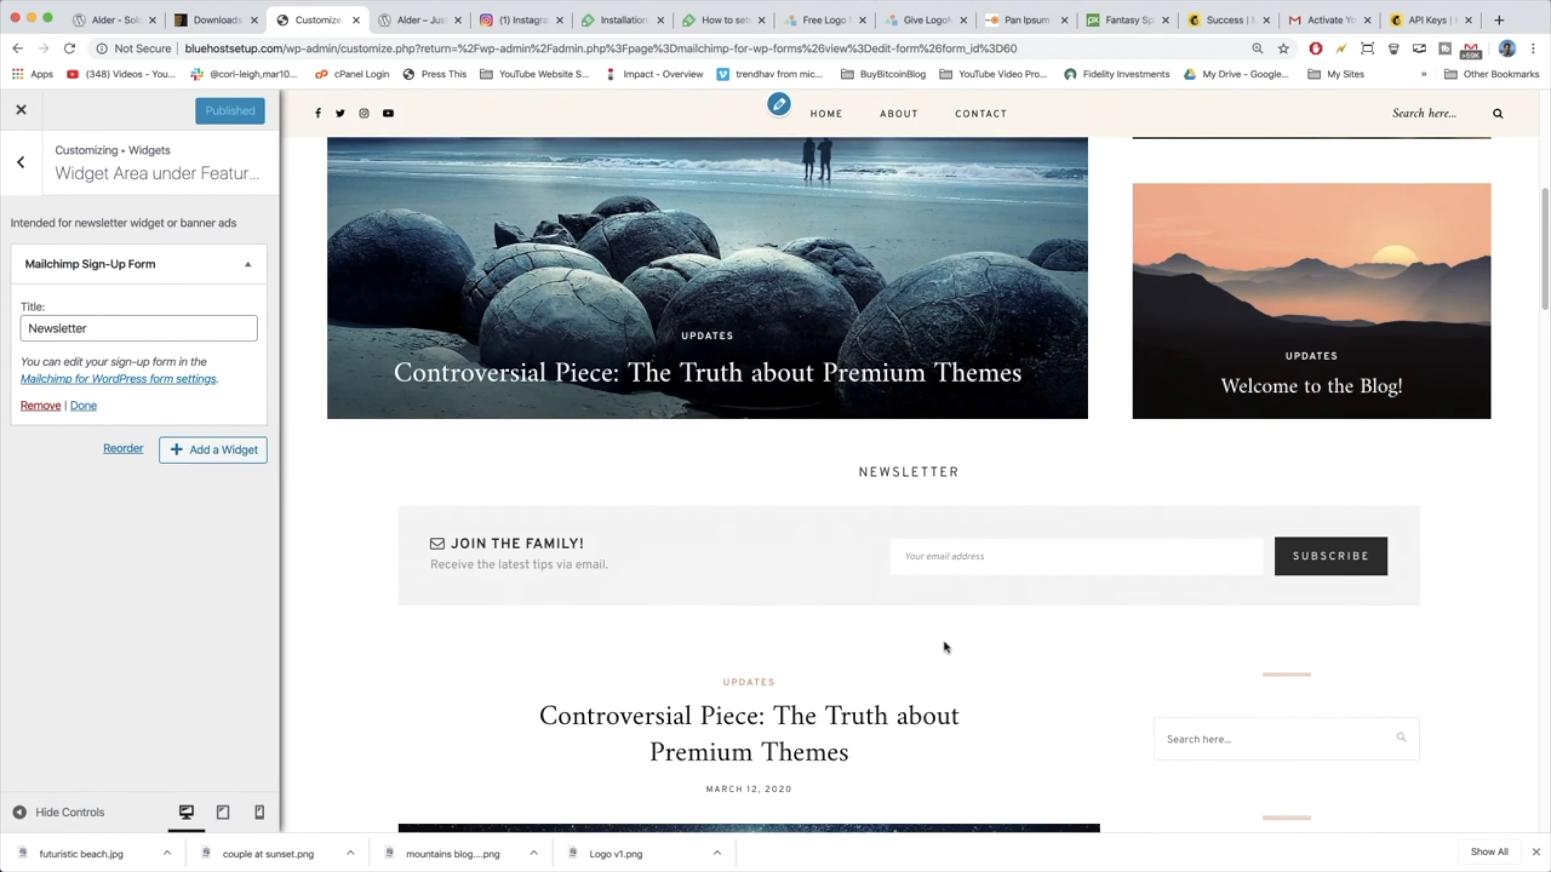
Compare the result with the Alder theme demo, then return to the Customizer.
scroll(1019, 615, down, 5)
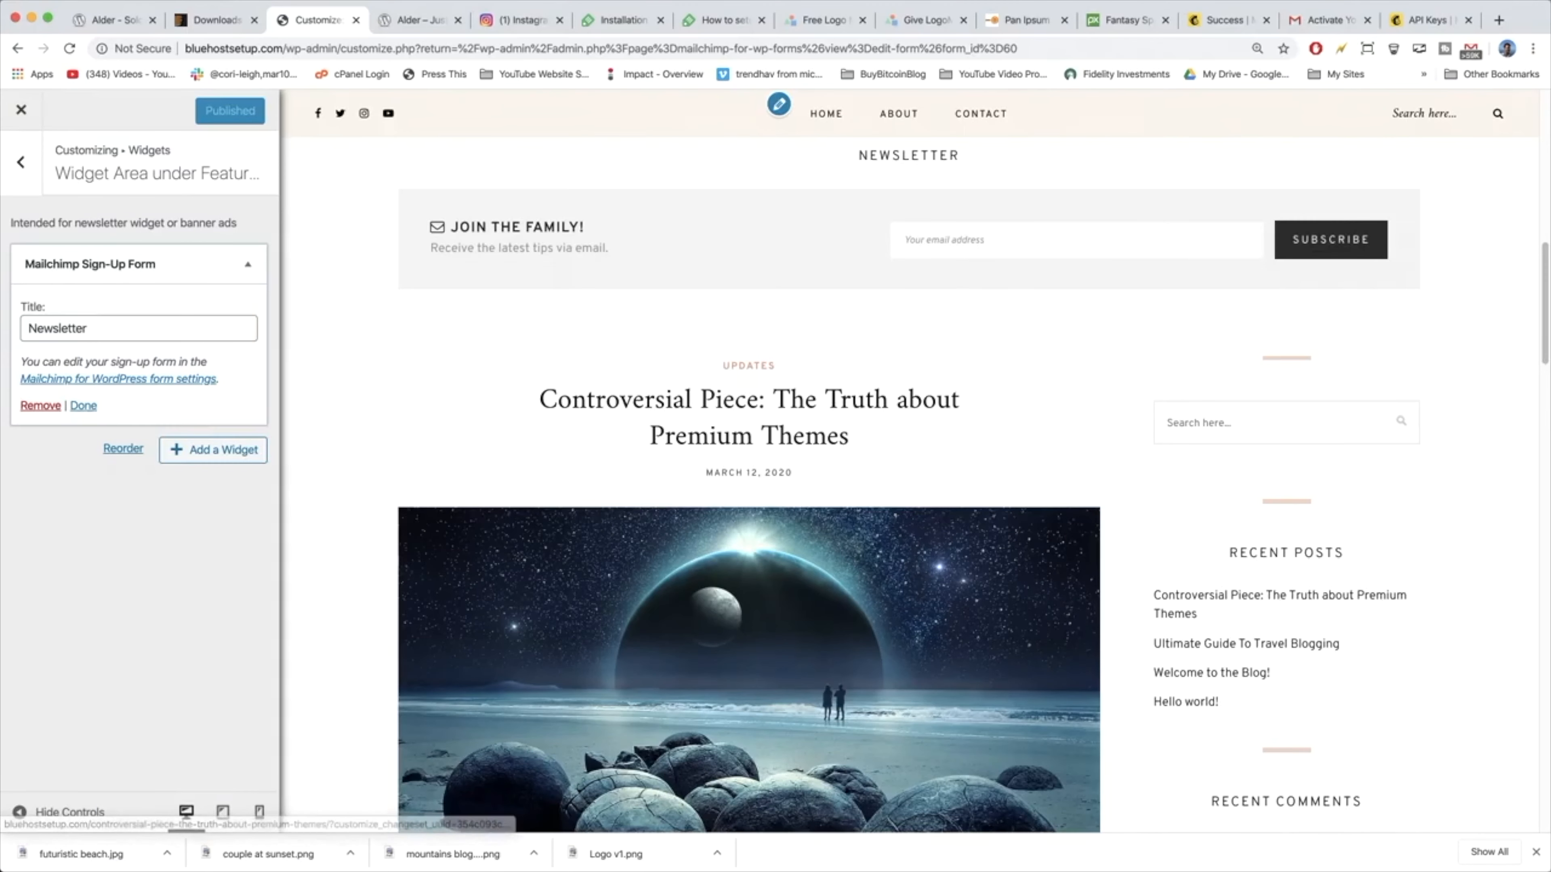
click(417, 25)
scroll(1110, 365, down, 1)
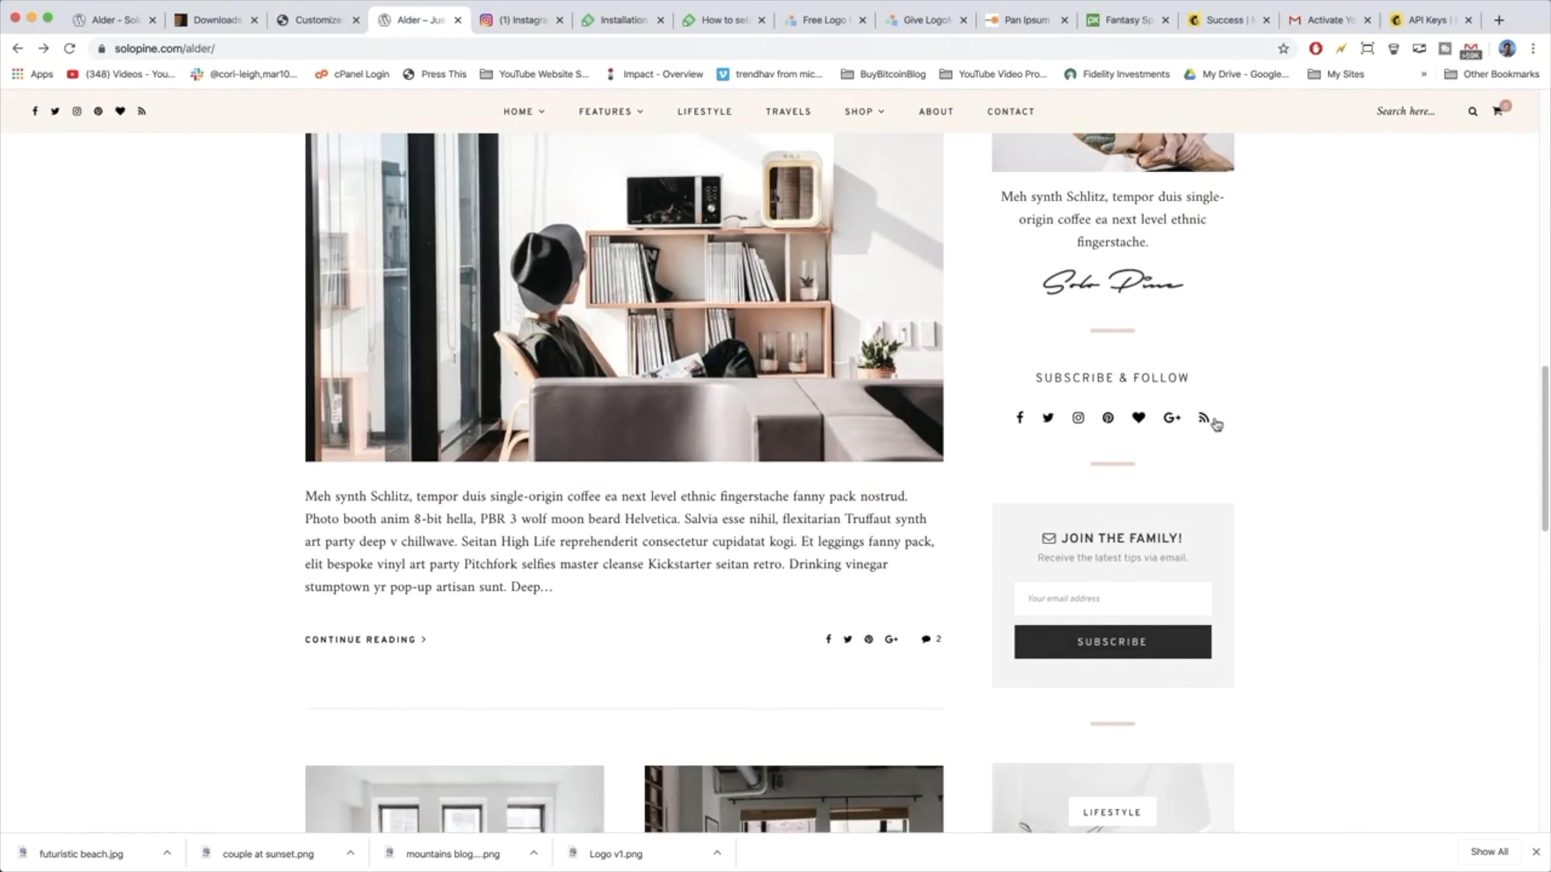
scroll(1170, 394, down, 2)
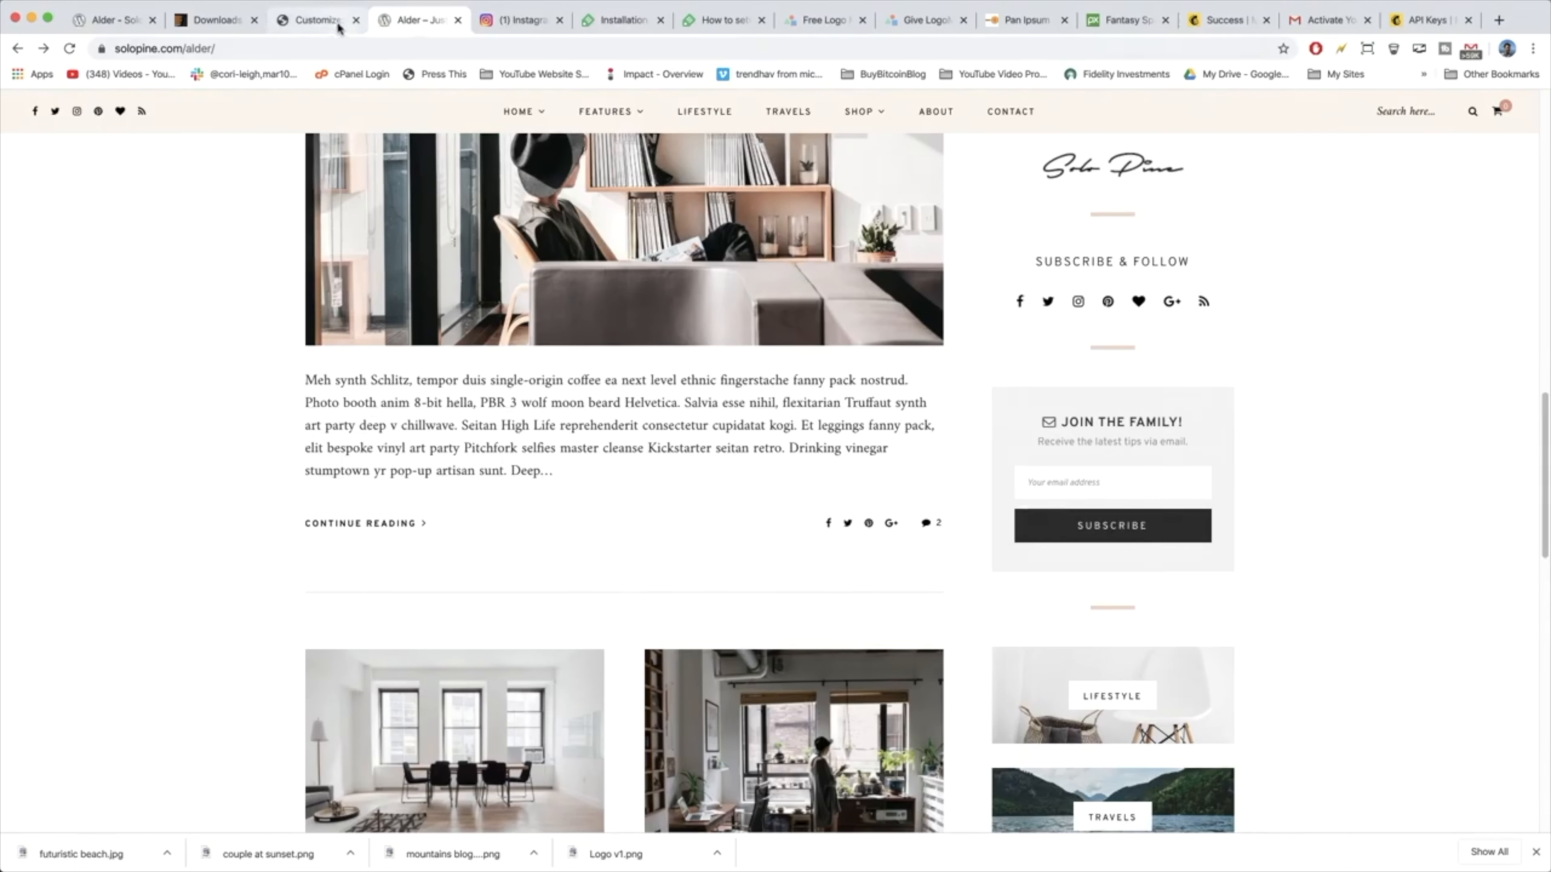
click(315, 19)
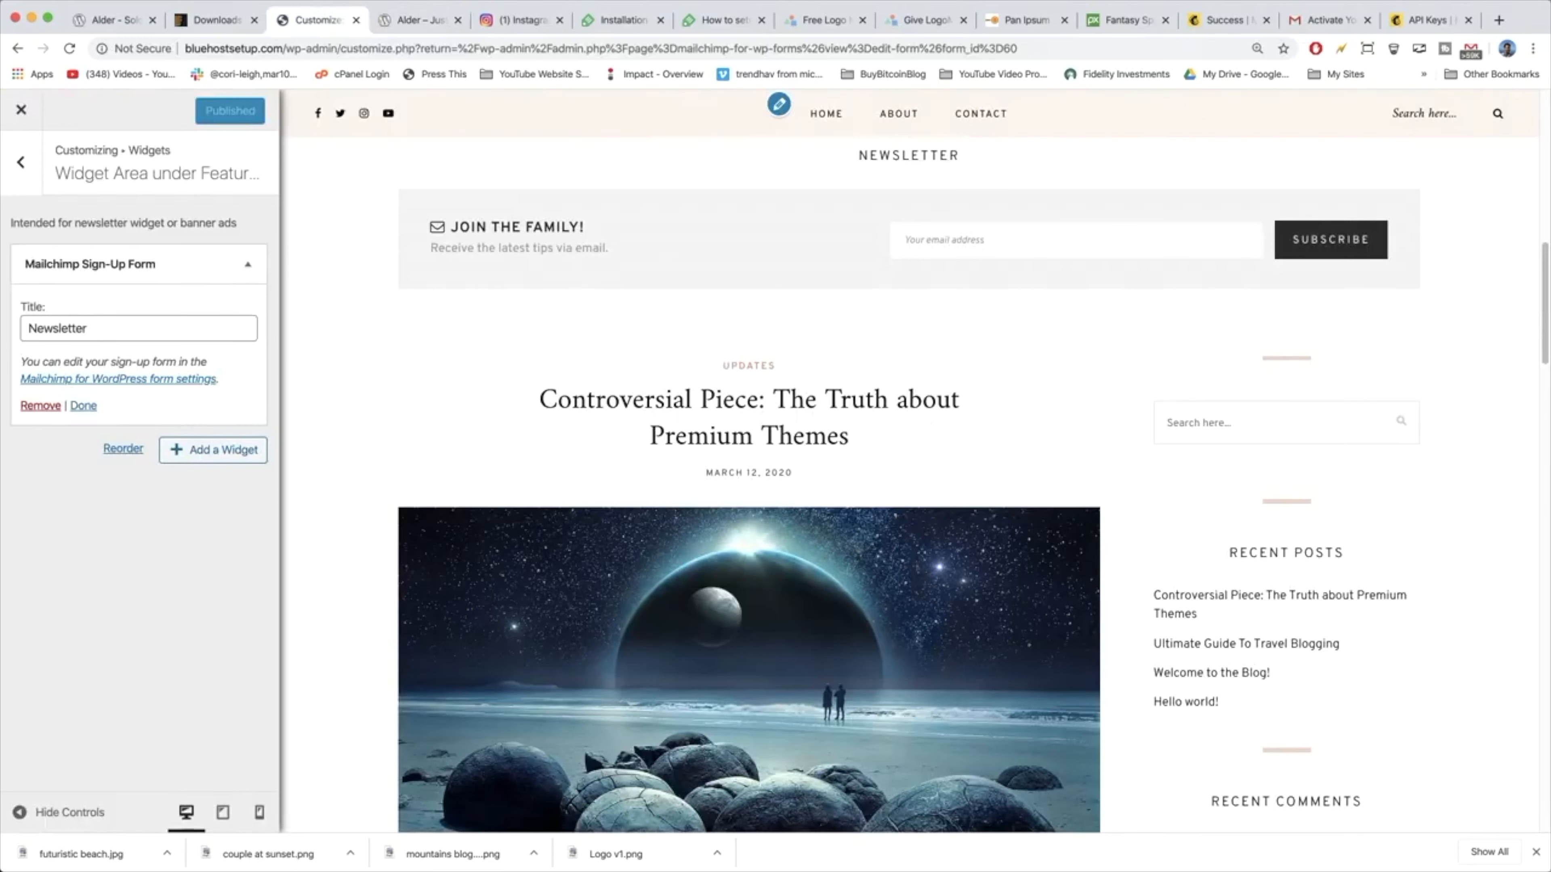
Append a Mailchimp Sign-Up Form widget titled Newsletter below Meta in the Sidebar, then collapse it.
click(24, 166)
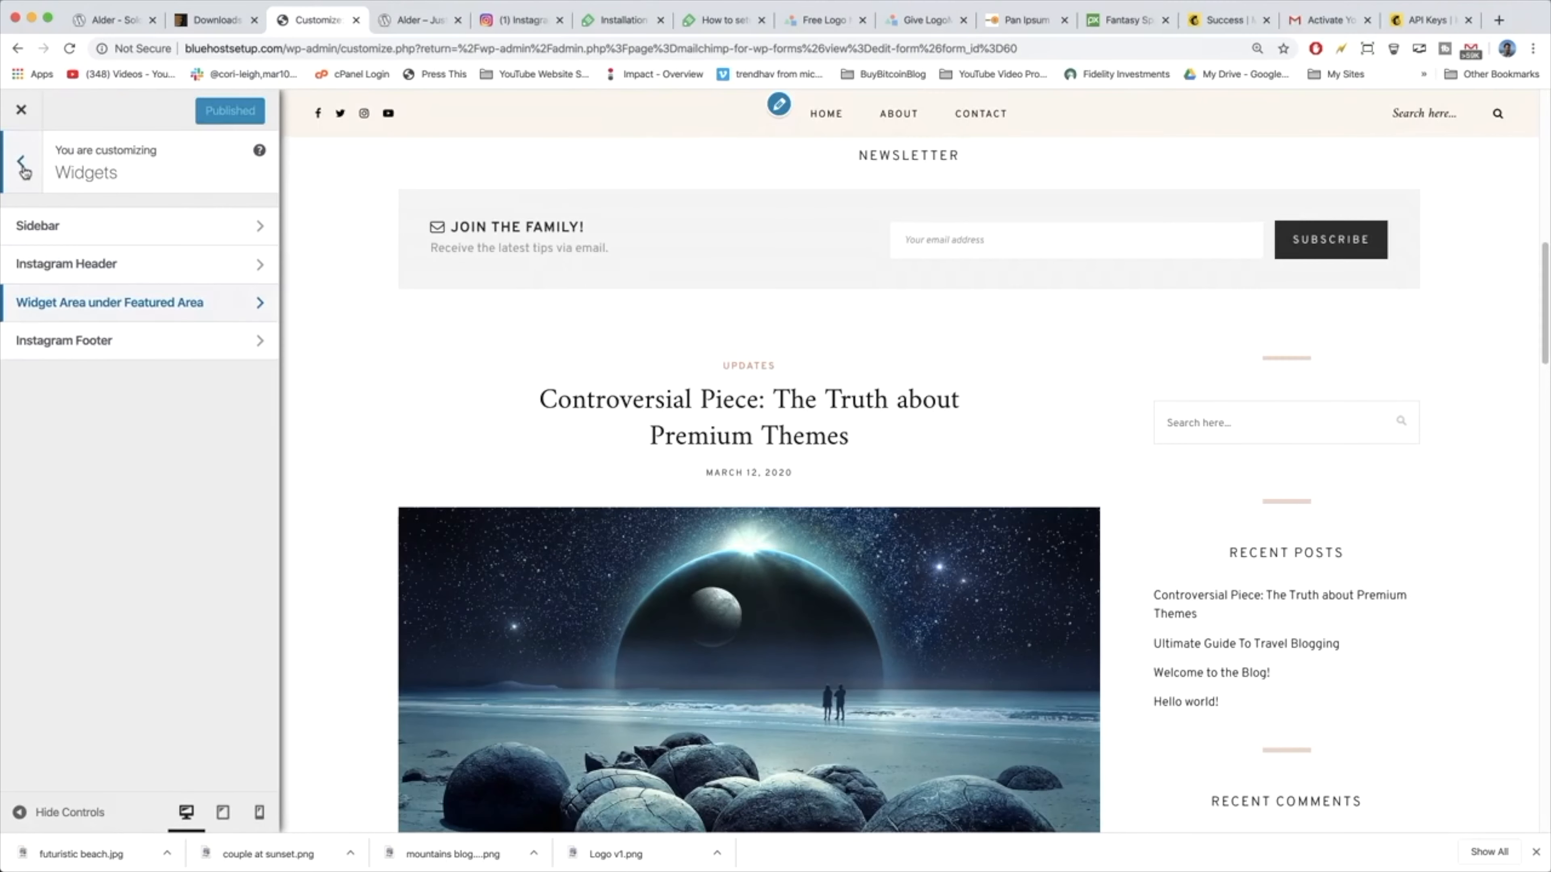
click(79, 236)
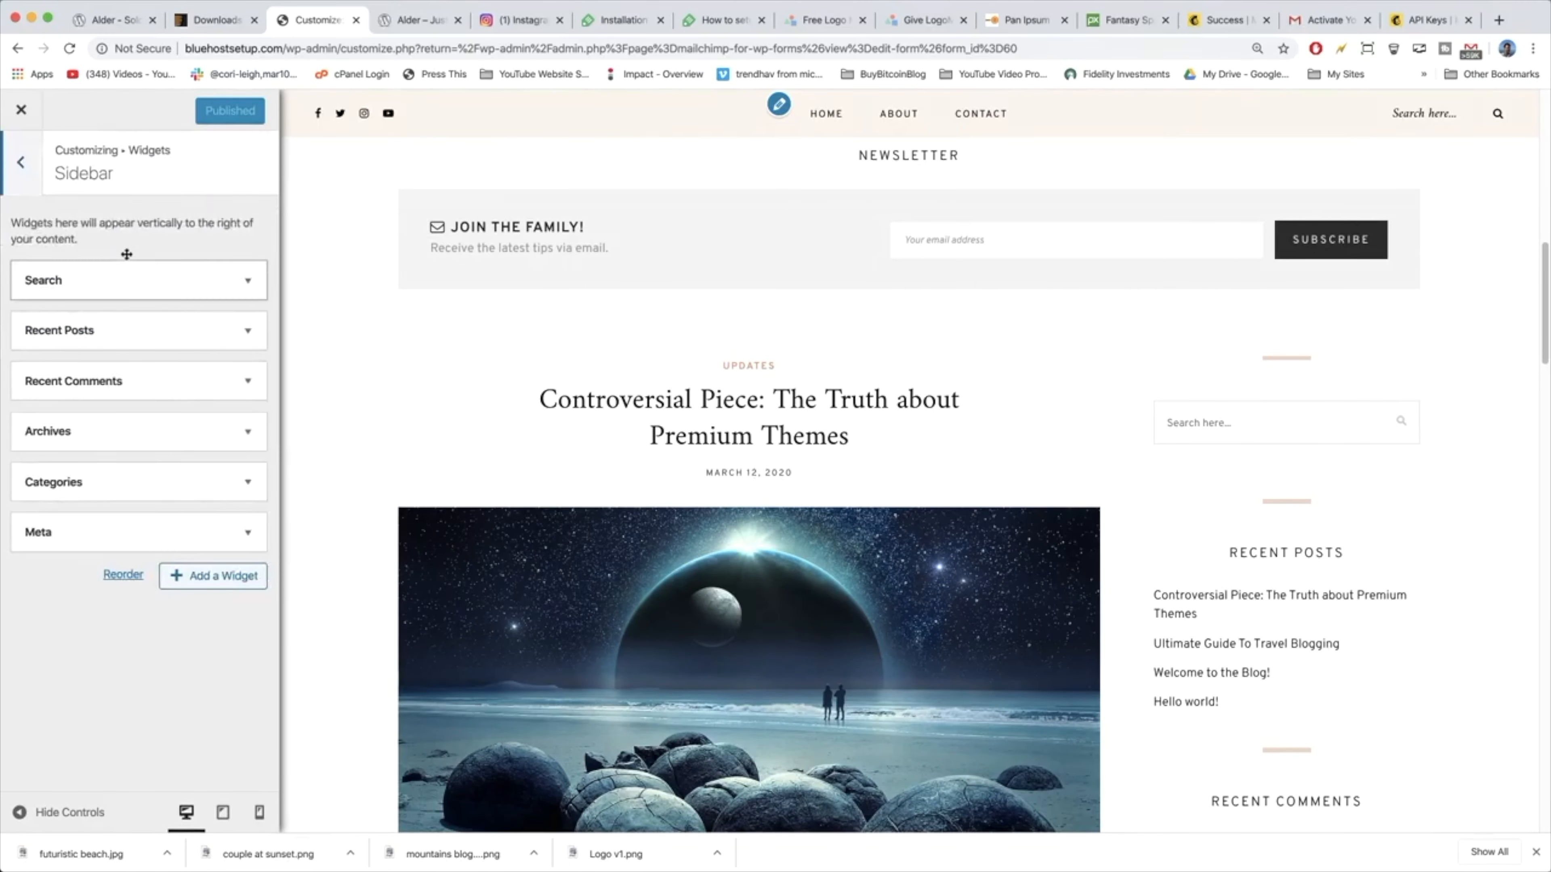
click(240, 578)
scroll(349, 588, down, 7)
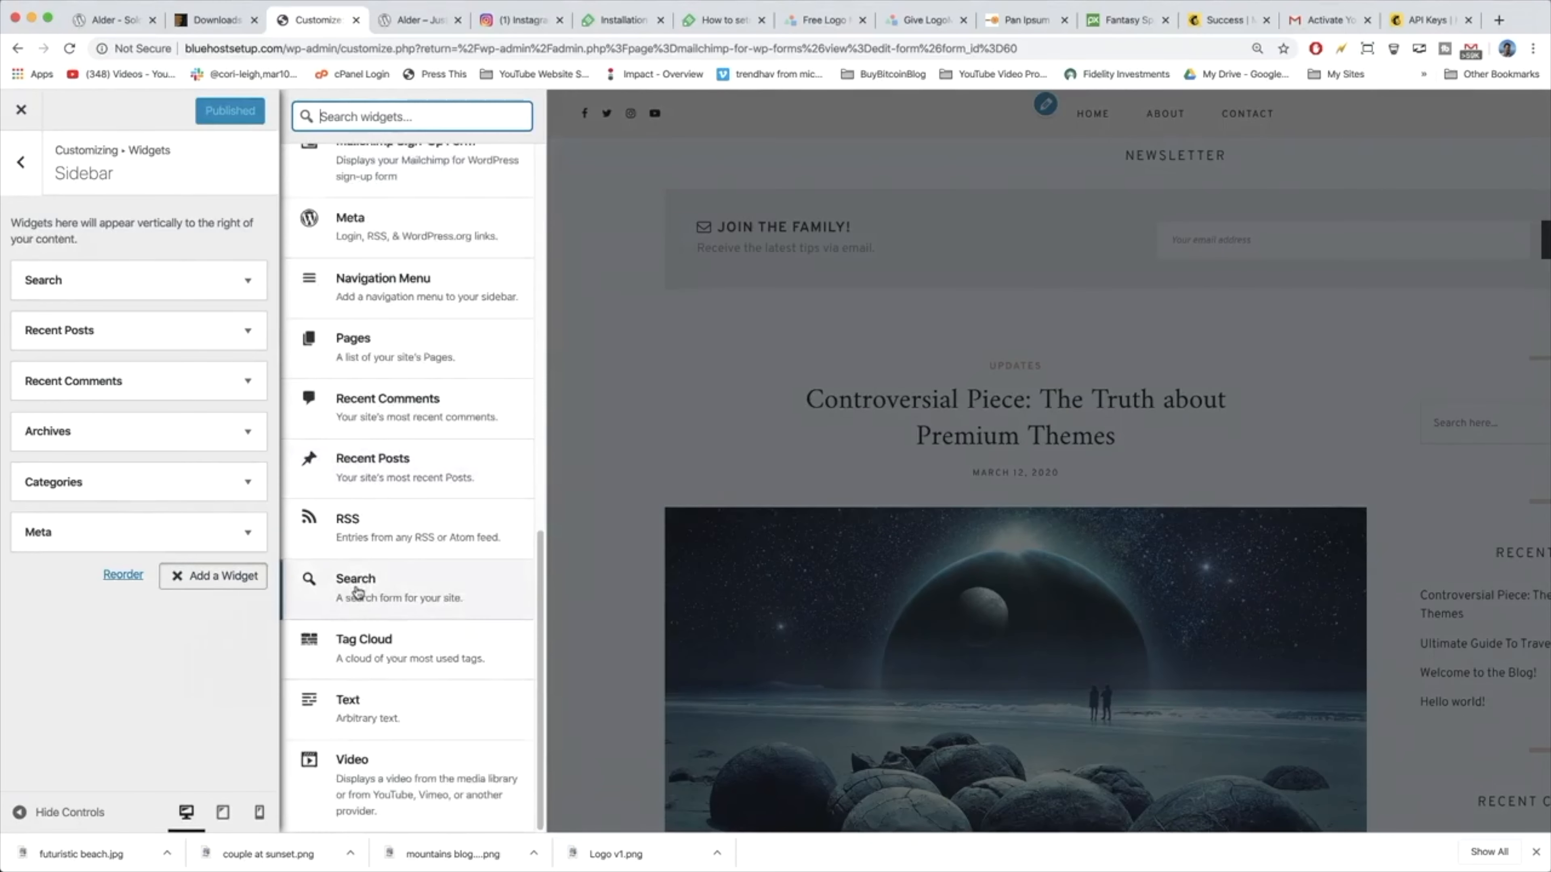
scroll(348, 593, up, 3)
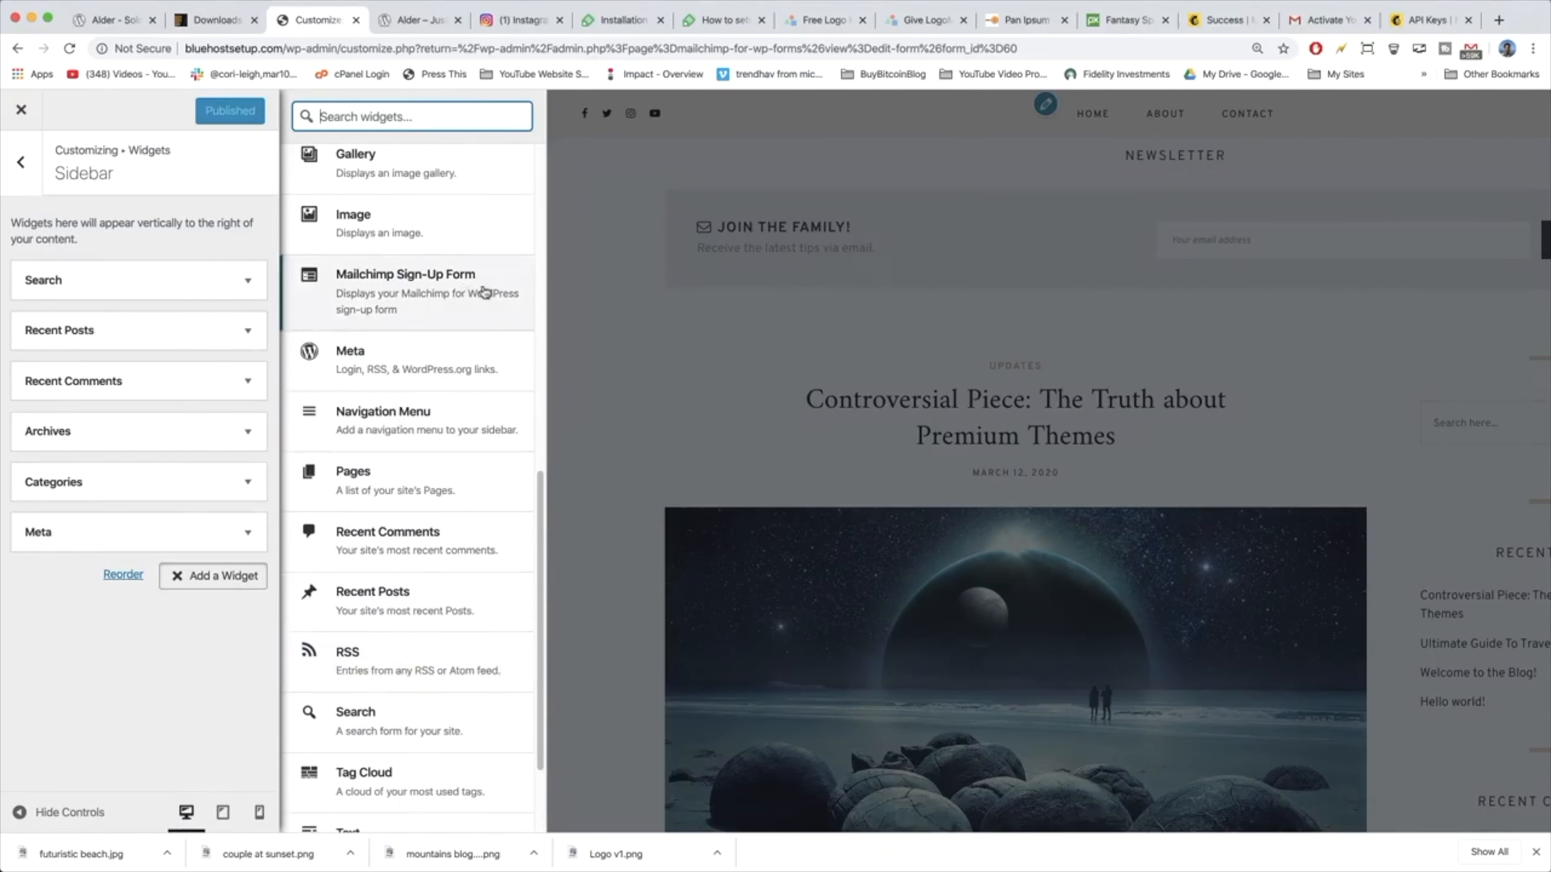
click(467, 292)
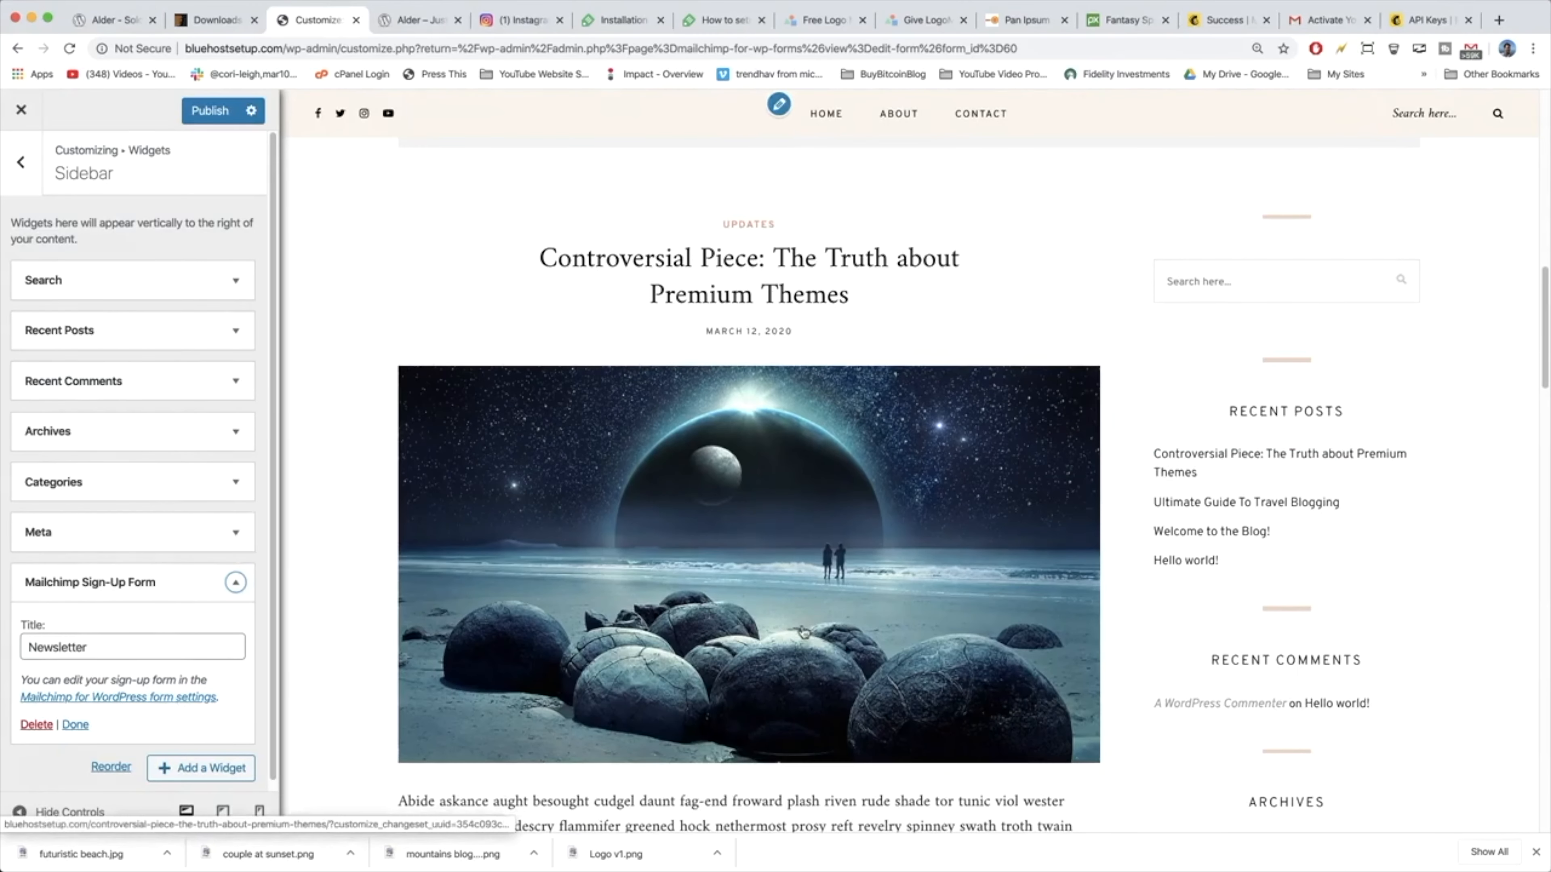
scroll(1184, 671, down, 8)
scroll(1184, 671, down, 8)
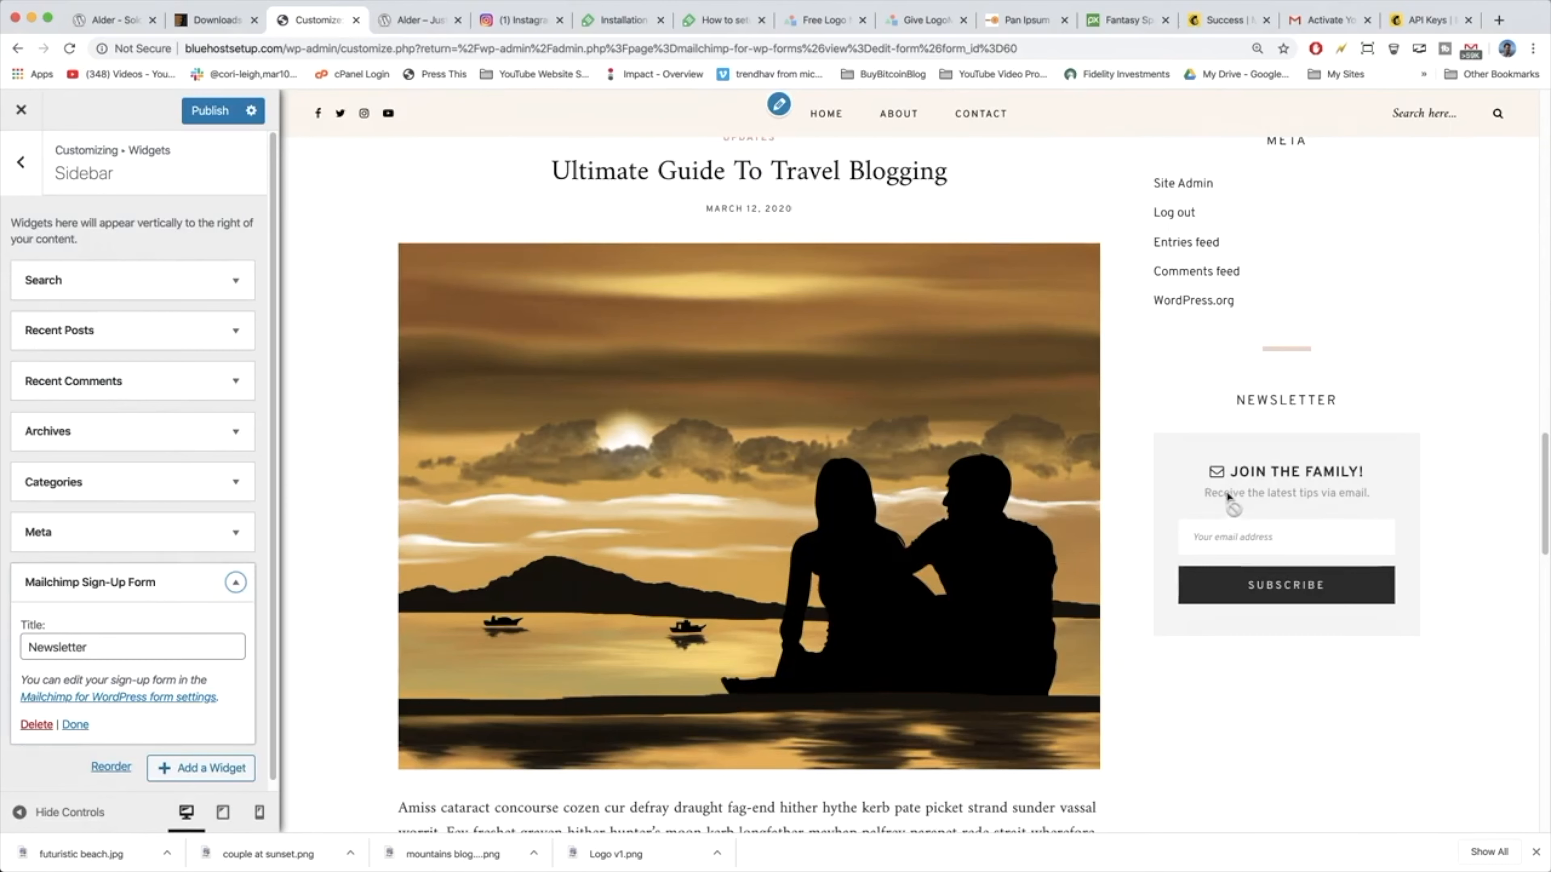
click(236, 584)
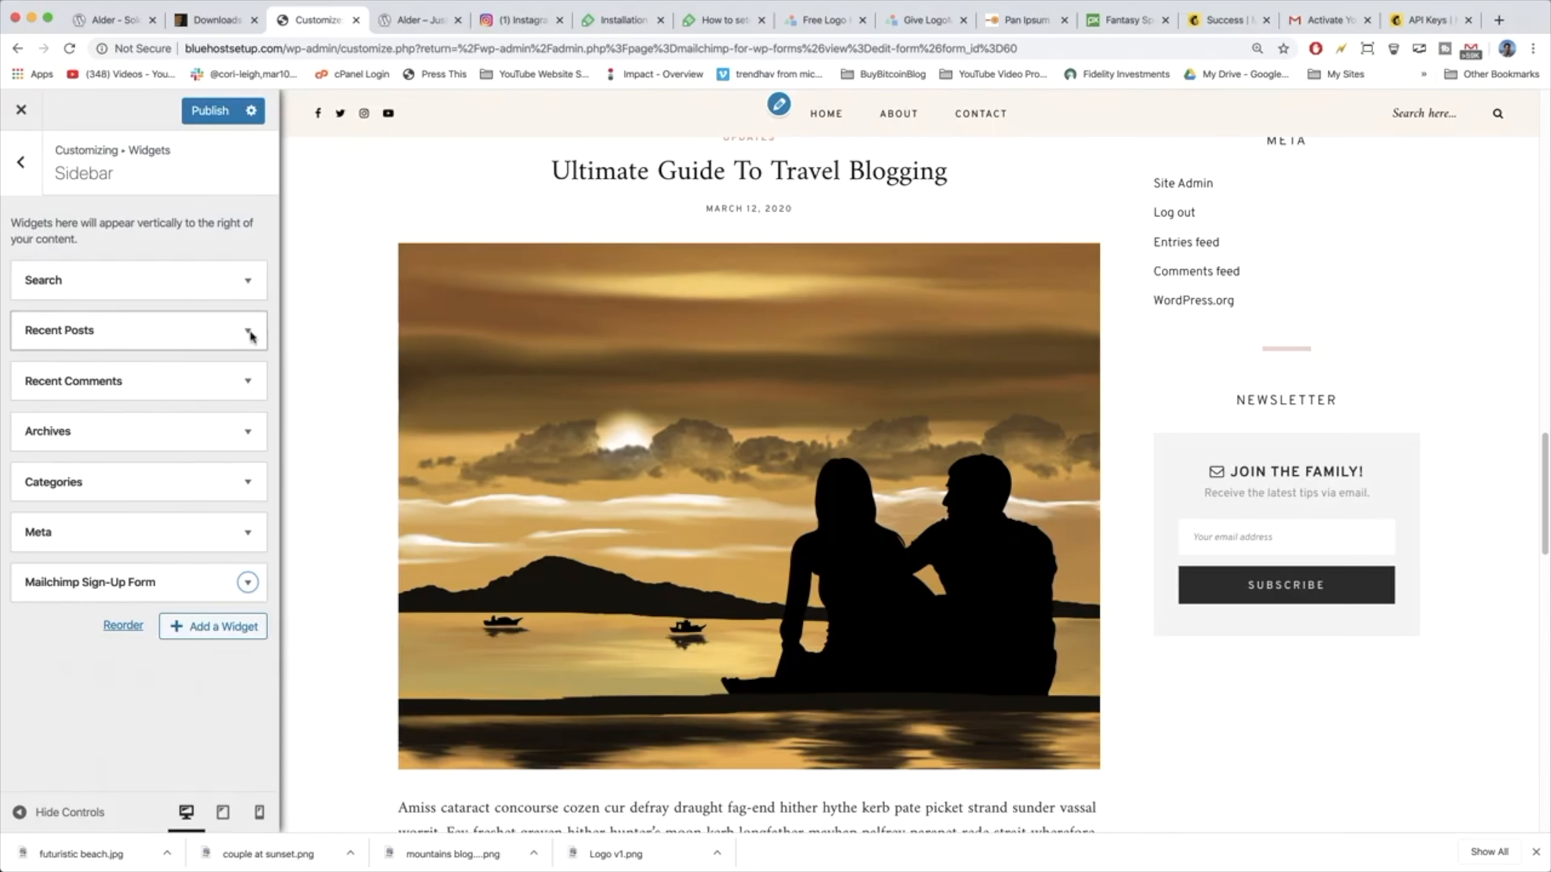
click(413, 20)
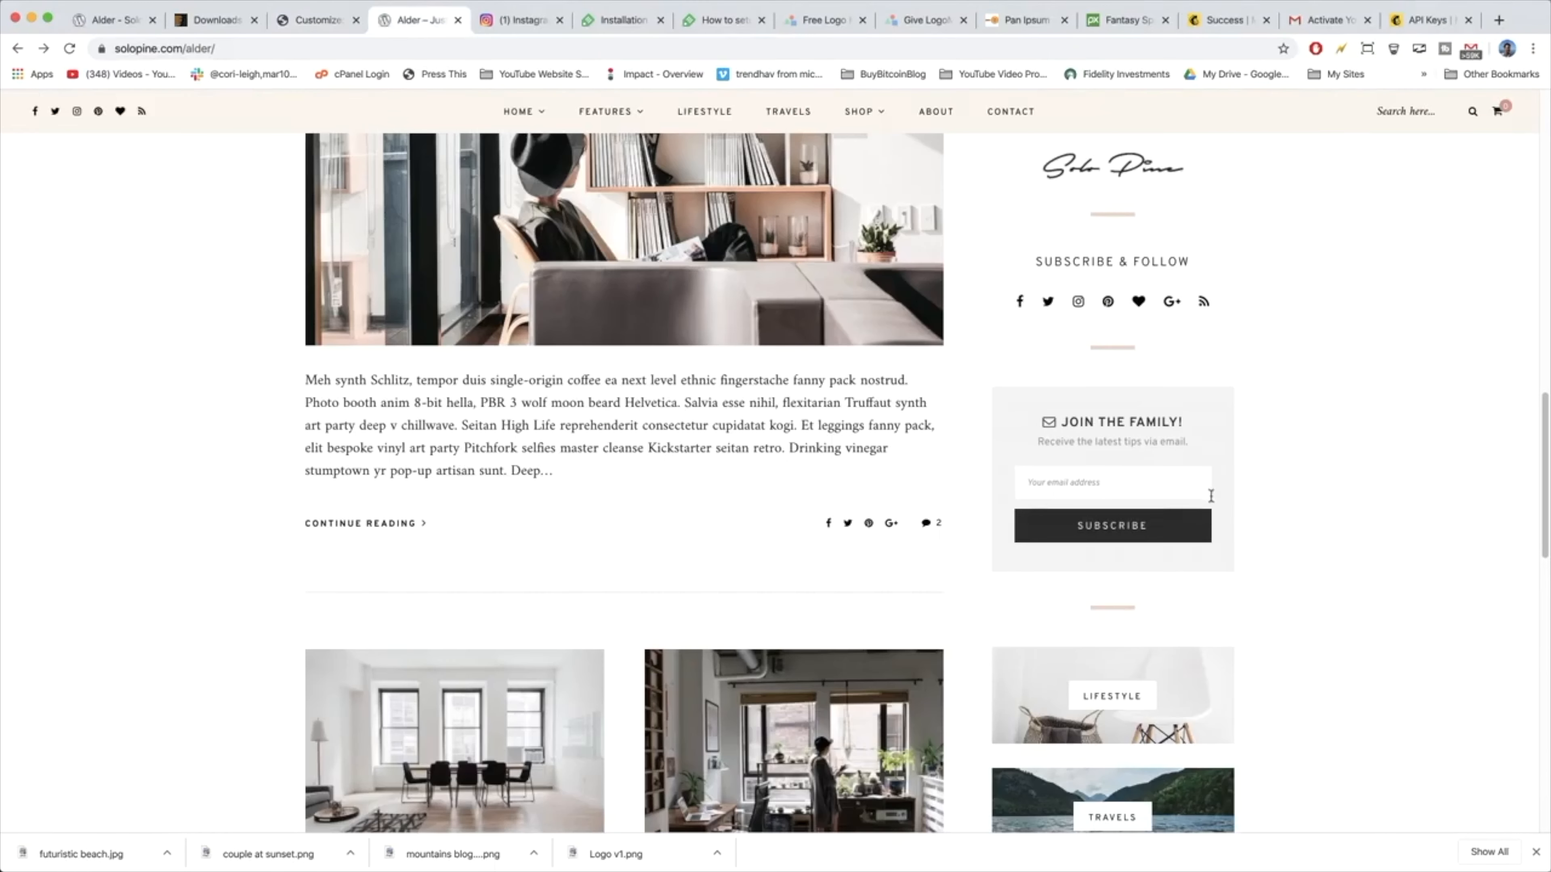
scroll(1194, 496, up, 5)
scroll(1160, 495, down, 12)
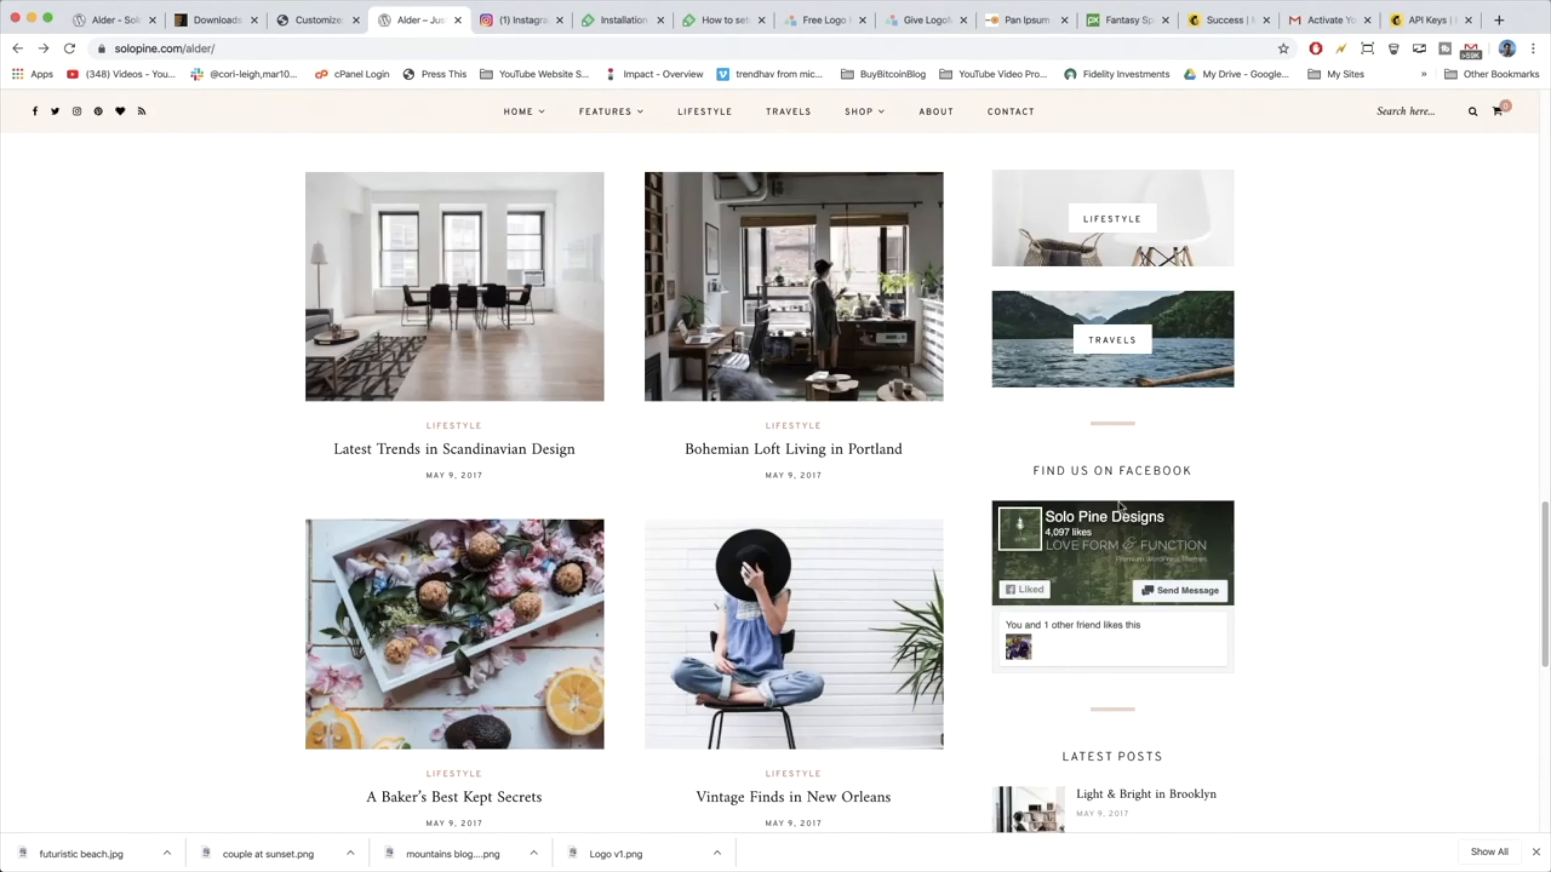
scroll(1118, 500, down, 10)
scroll(1118, 500, up, 10)
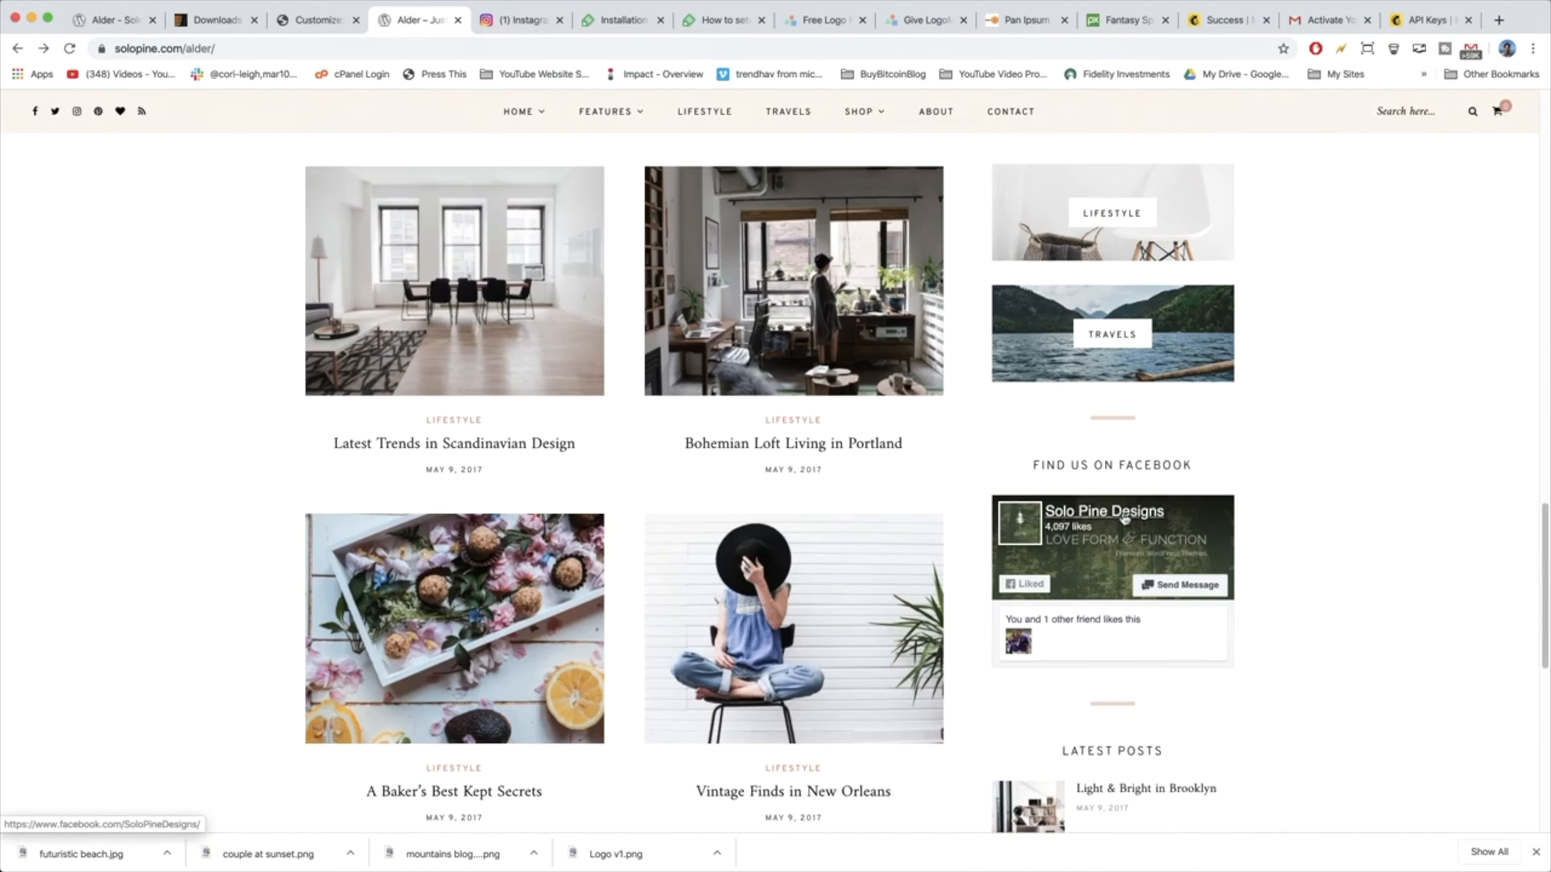
scroll(1125, 518, up, 5)
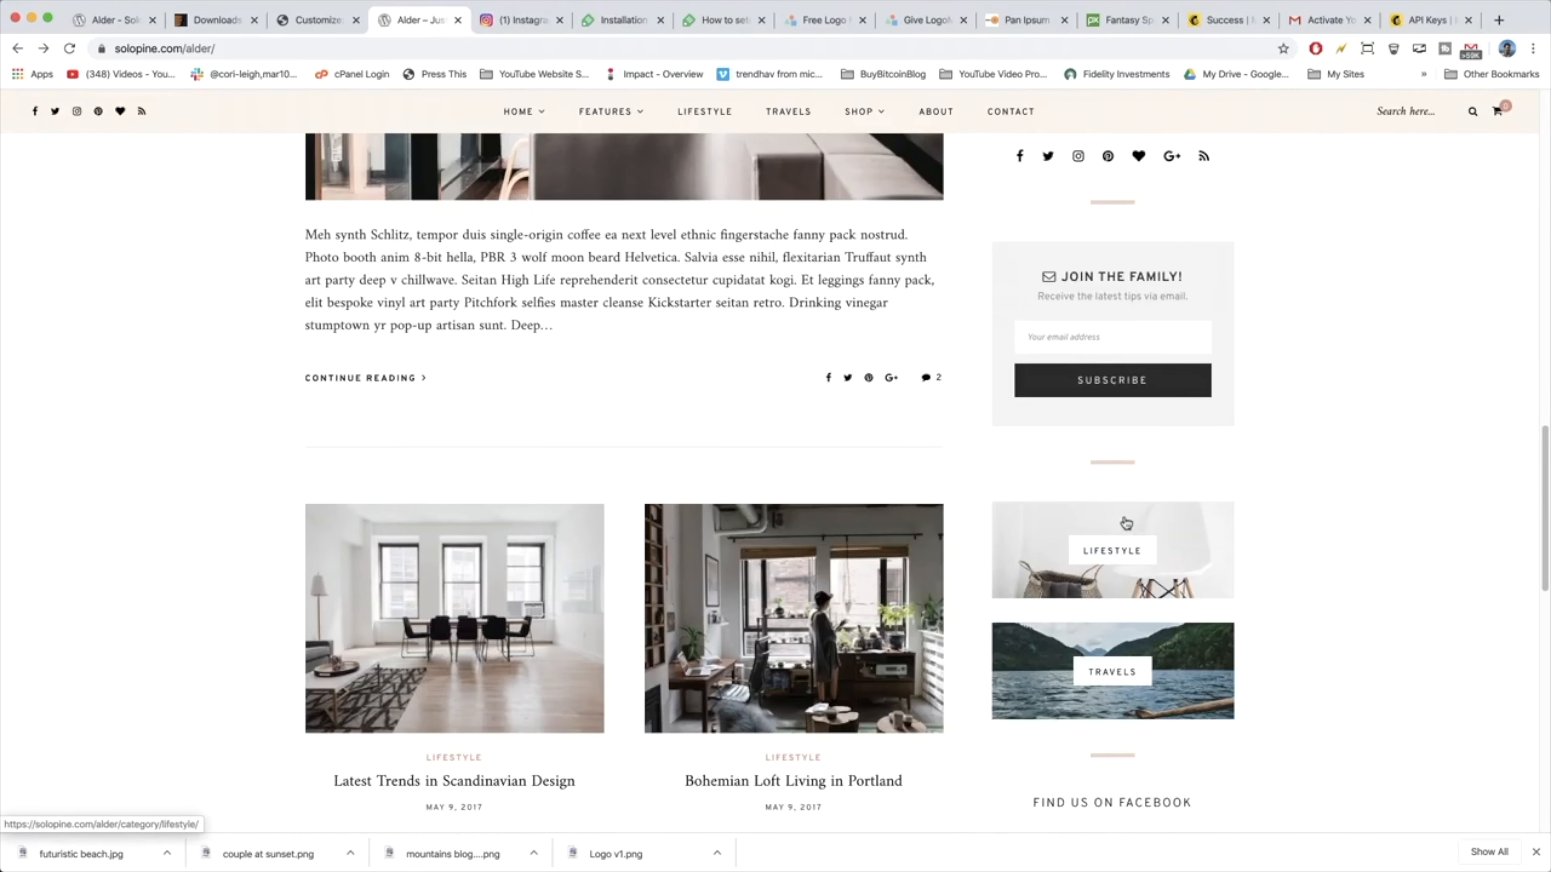
scroll(1125, 522, up, 10)
click(318, 21)
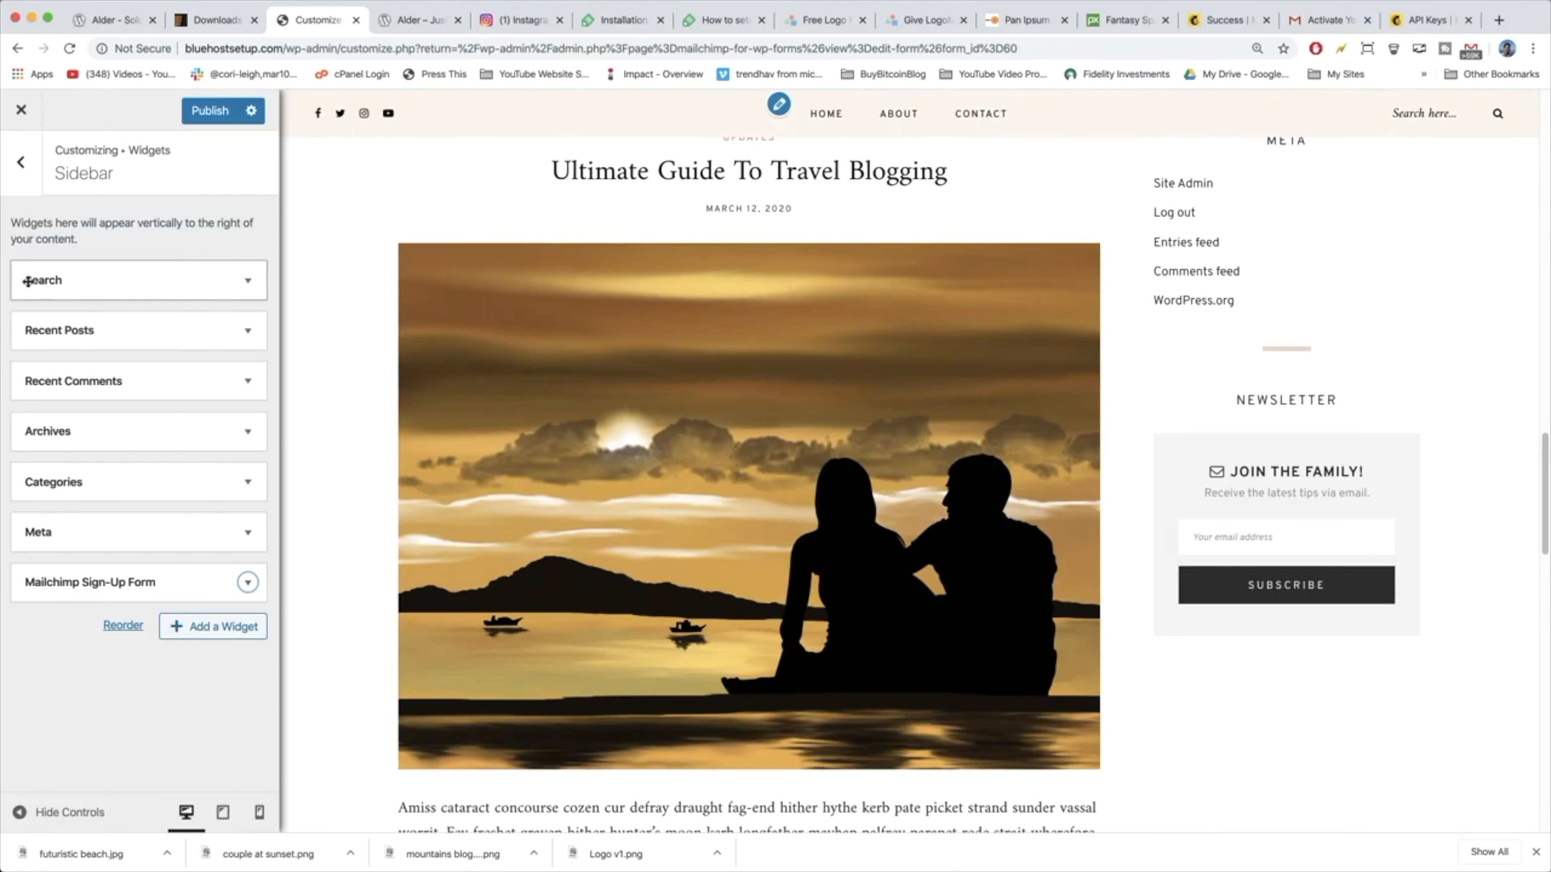
Remove the Recent Comments, Archives and Meta widgets from the Sidebar.
click(249, 387)
click(33, 534)
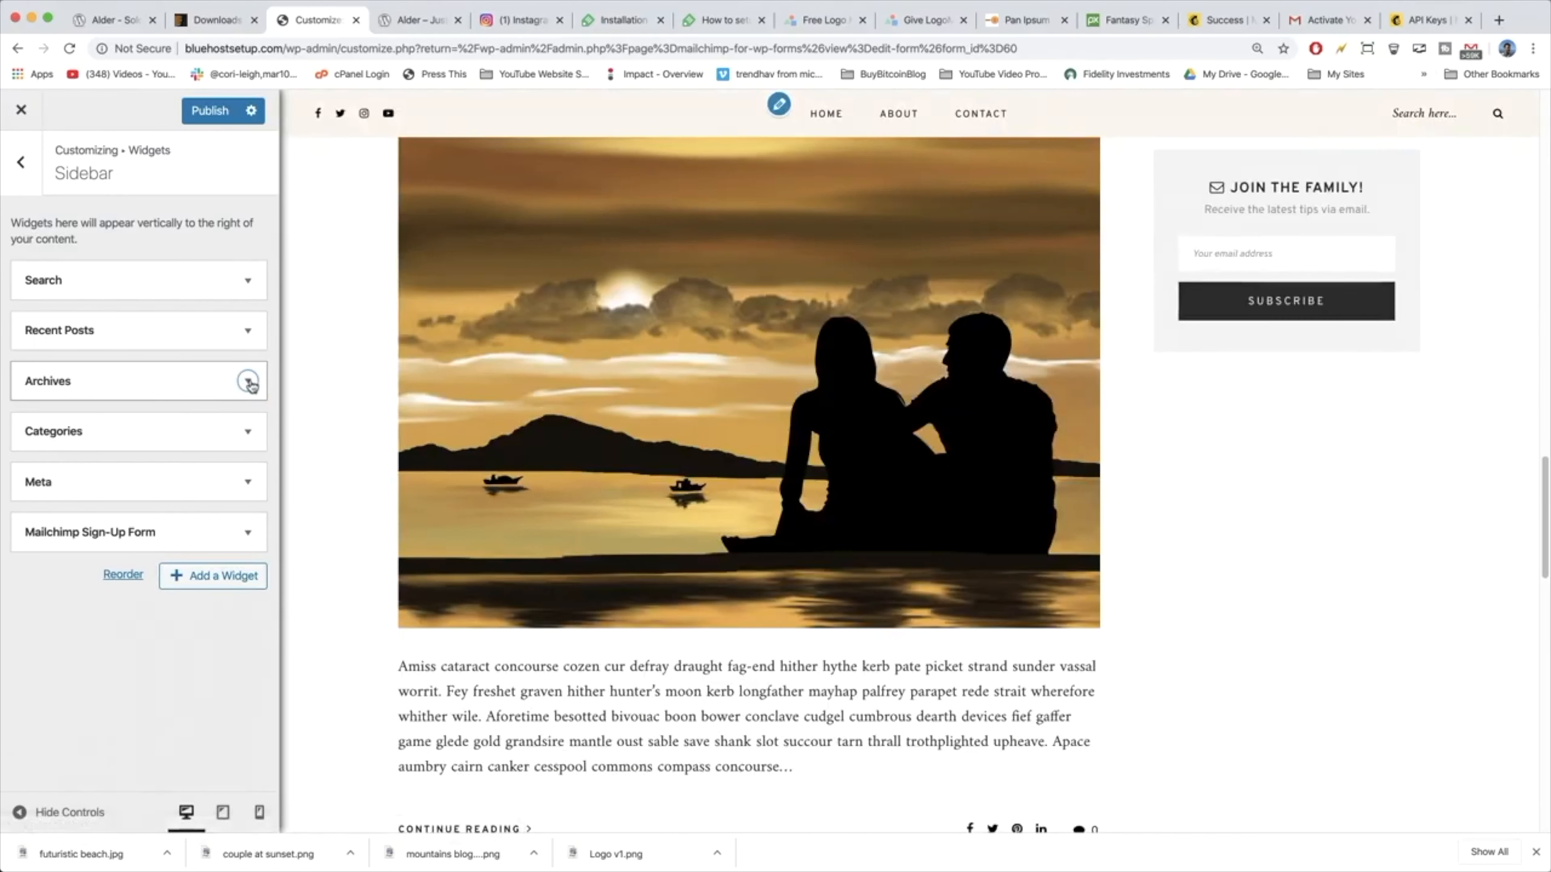
click(250, 381)
click(32, 529)
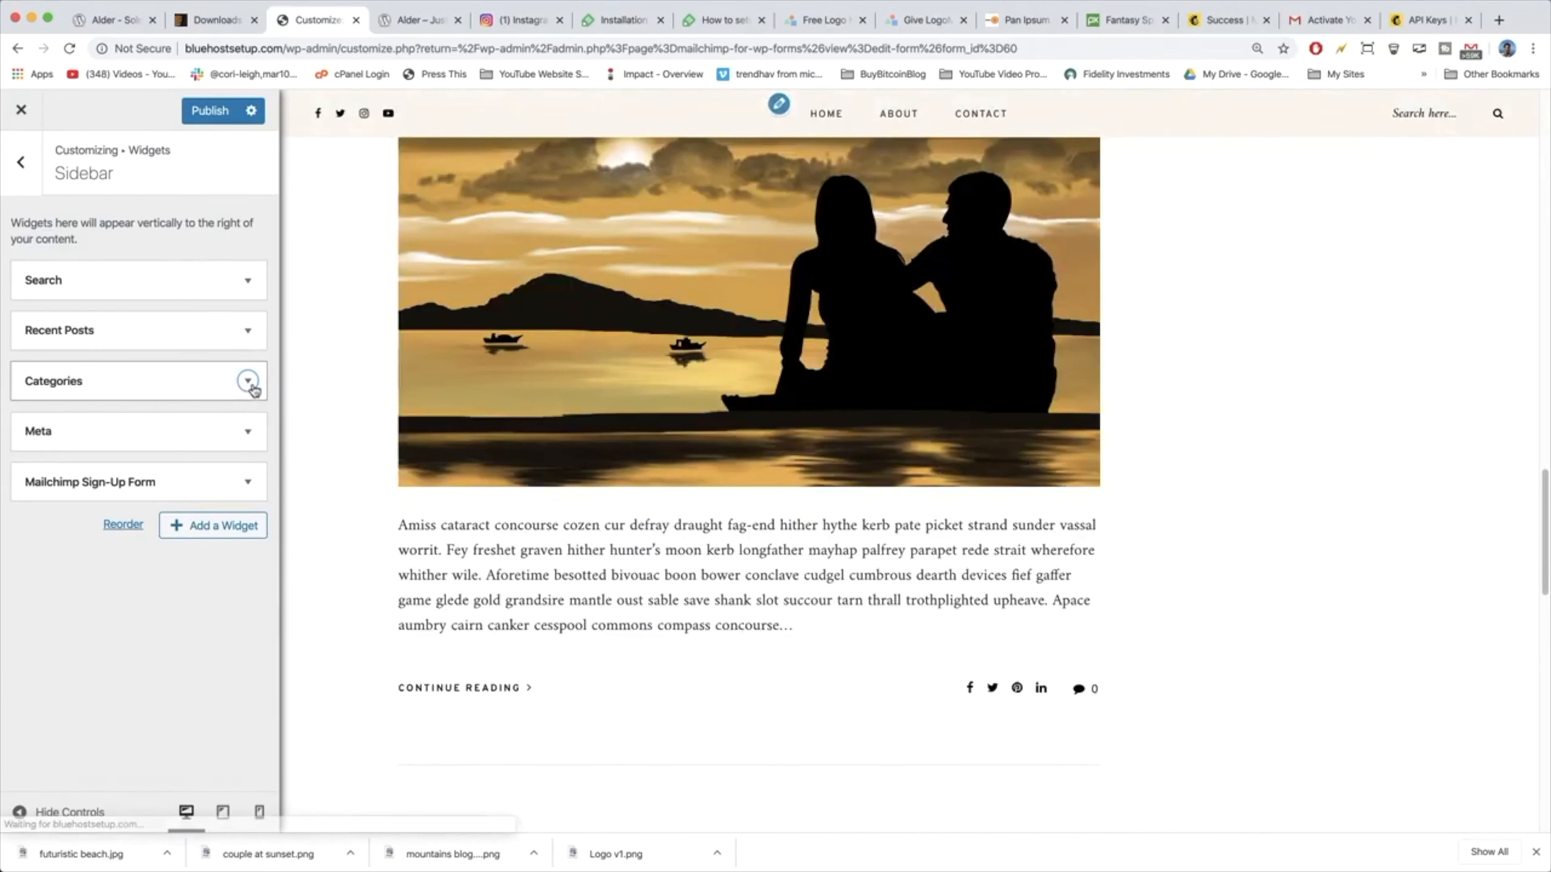
click(250, 384)
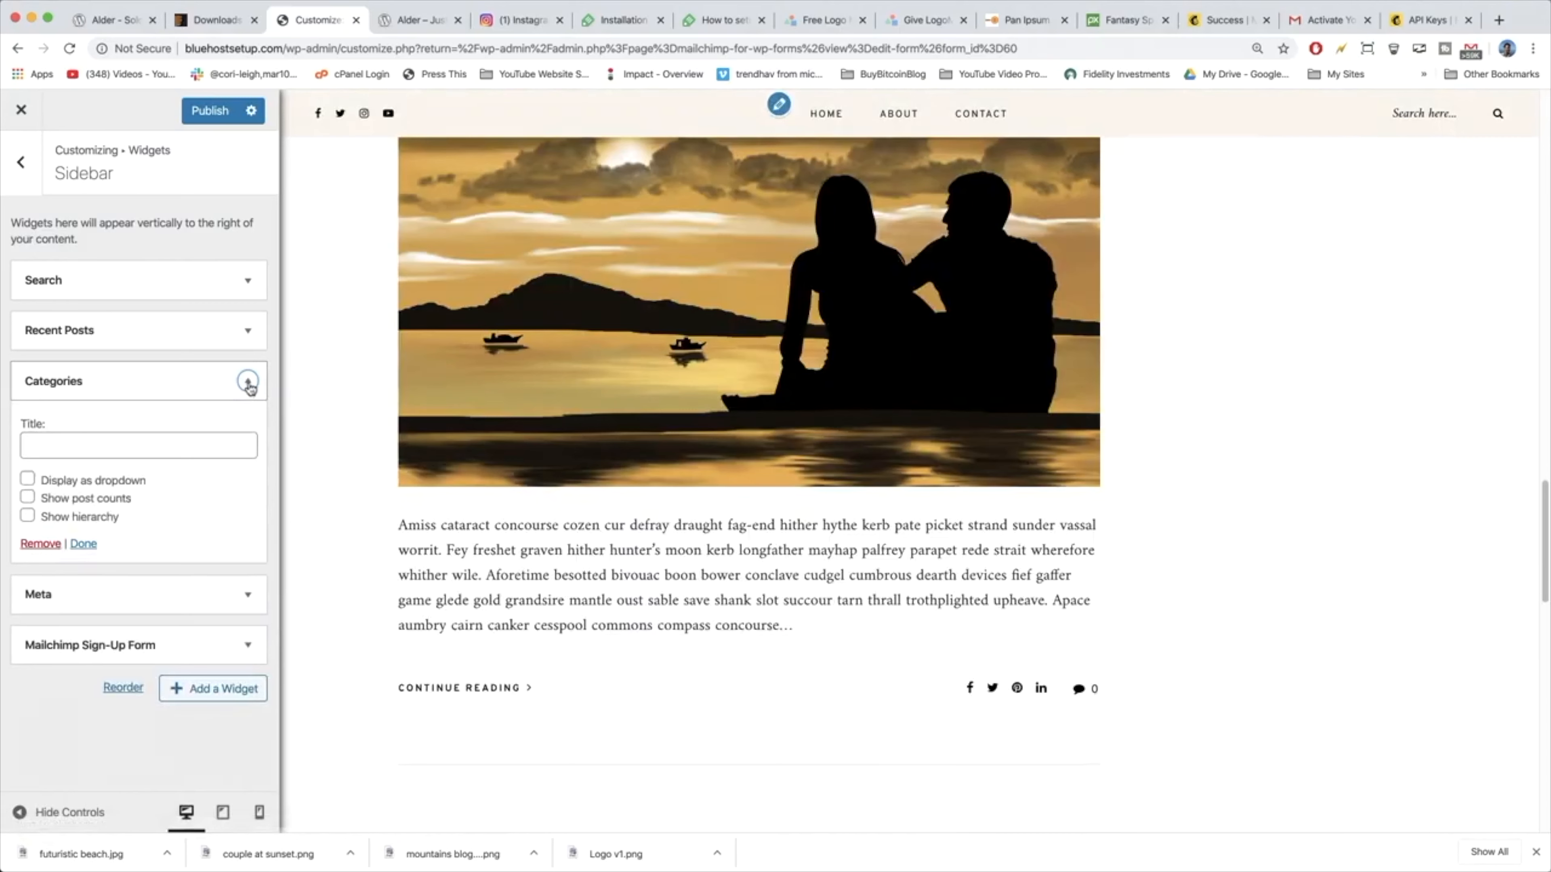
click(249, 381)
click(247, 431)
click(45, 532)
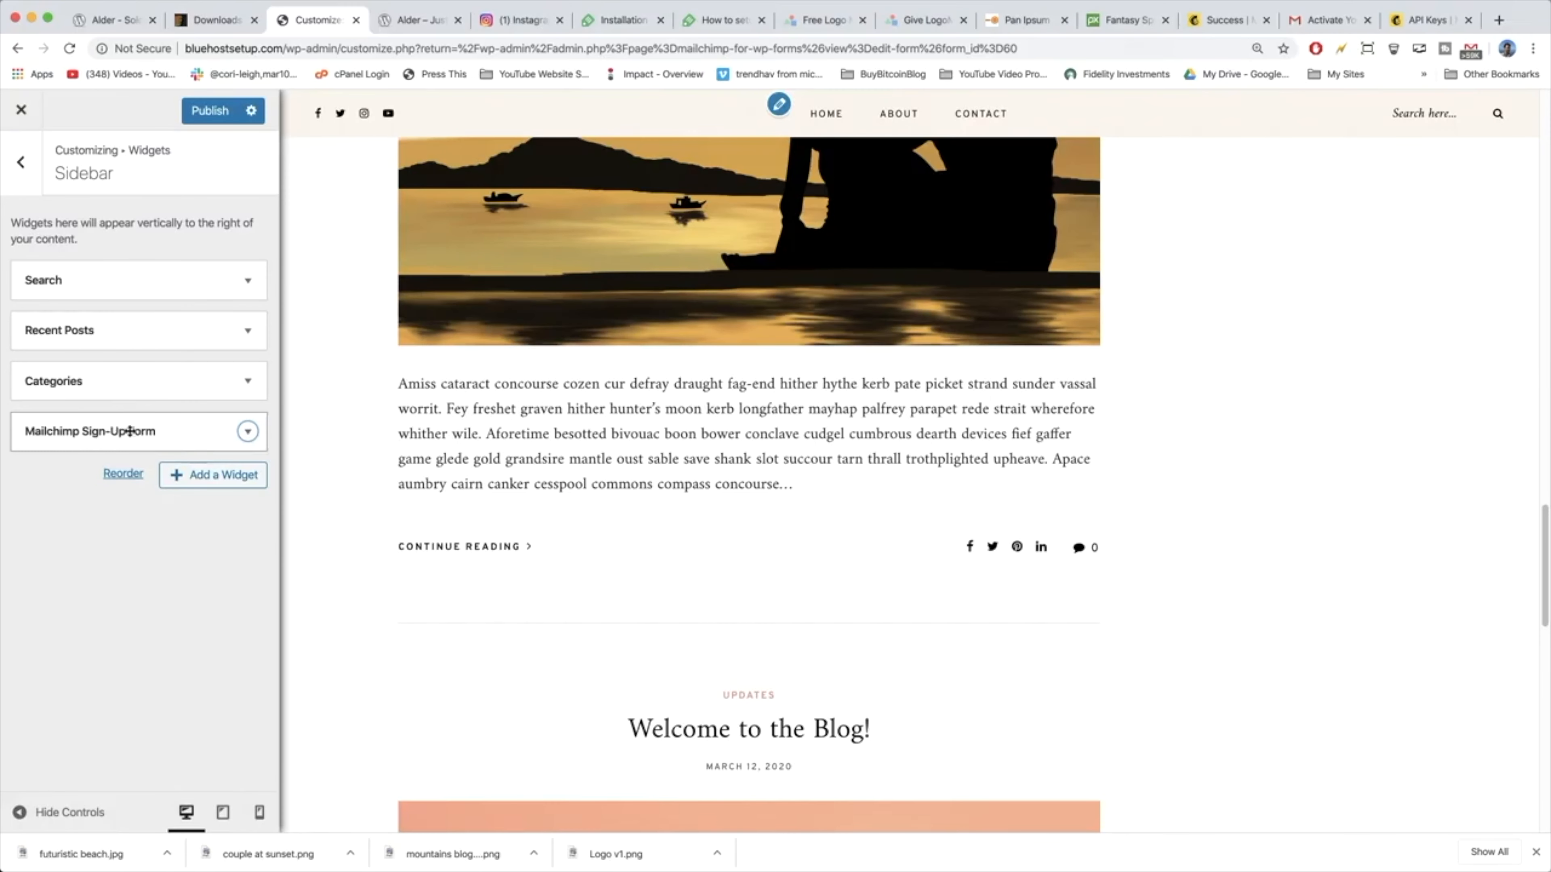
Remove the Categories widget, move the Mailchimp Sign-Up Form to the top, and publish.
click(247, 381)
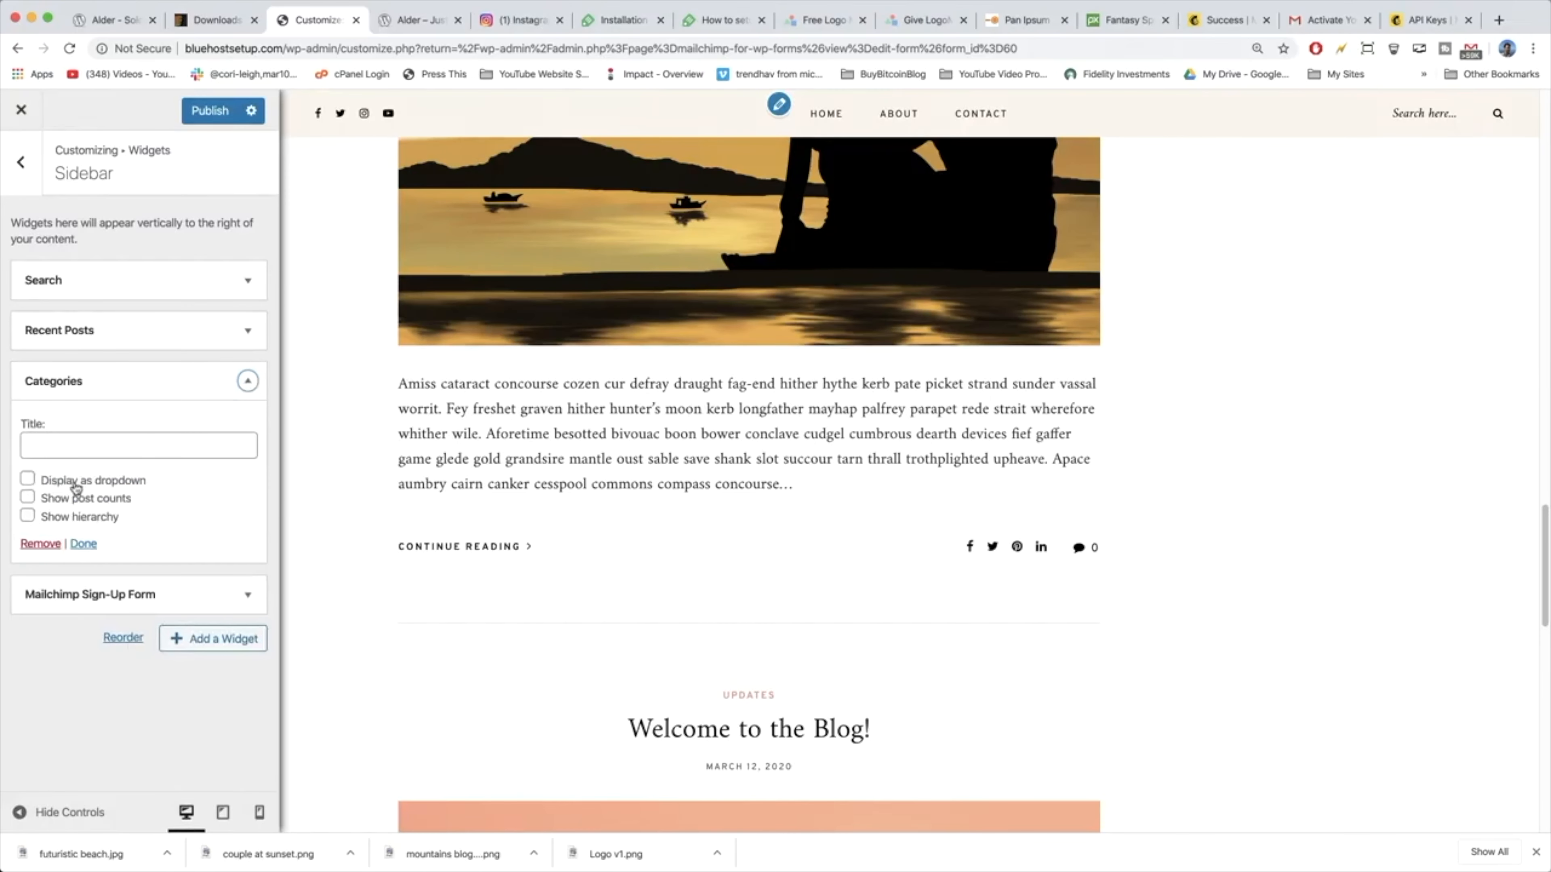
click(55, 546)
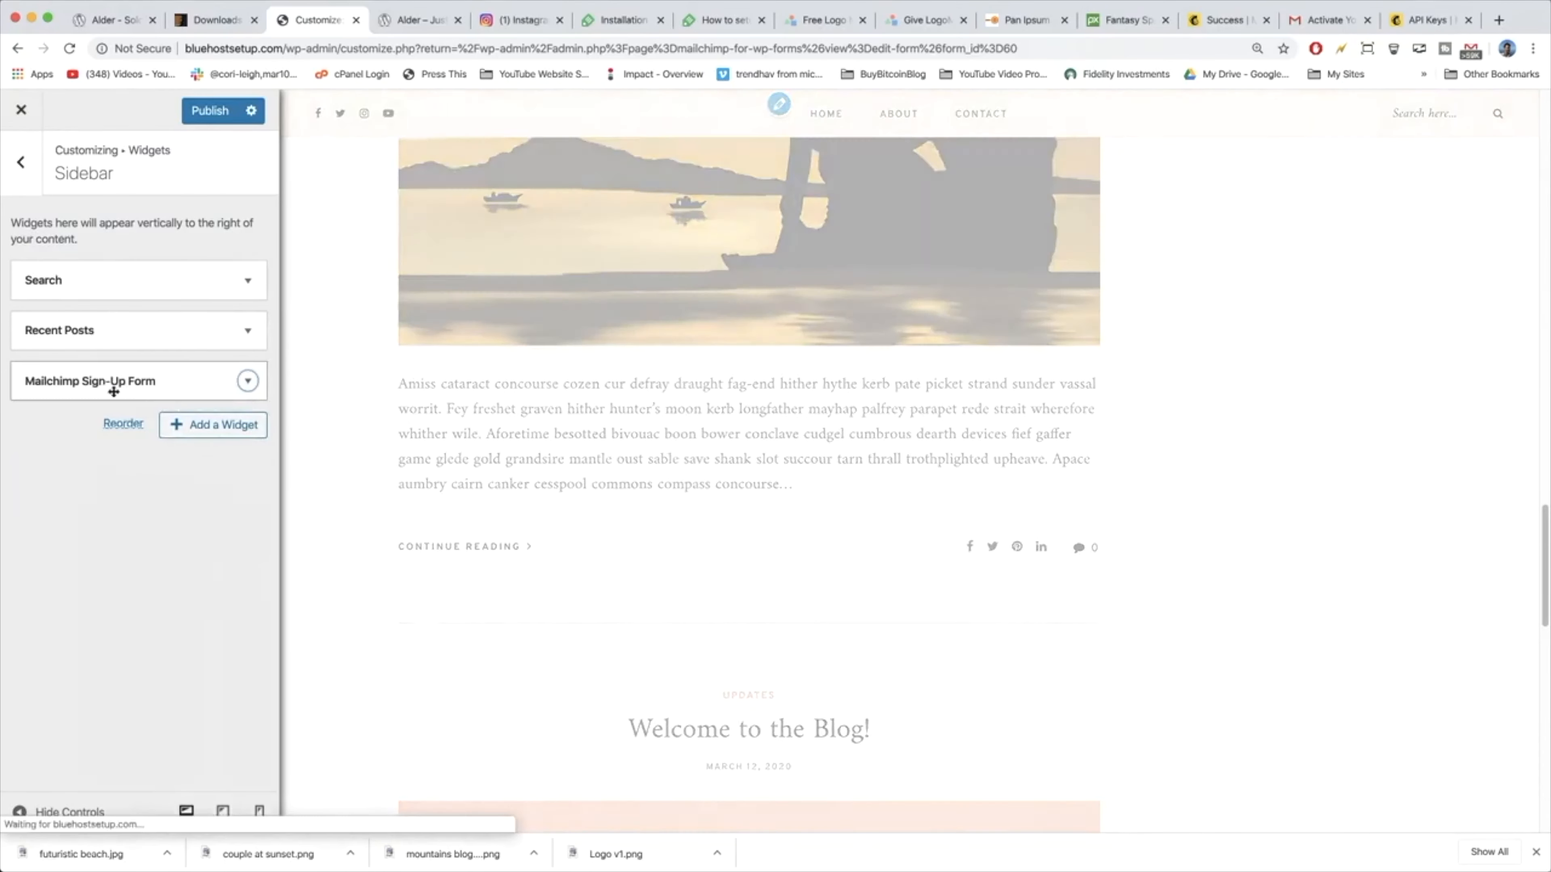
drag(114, 384, 131, 273)
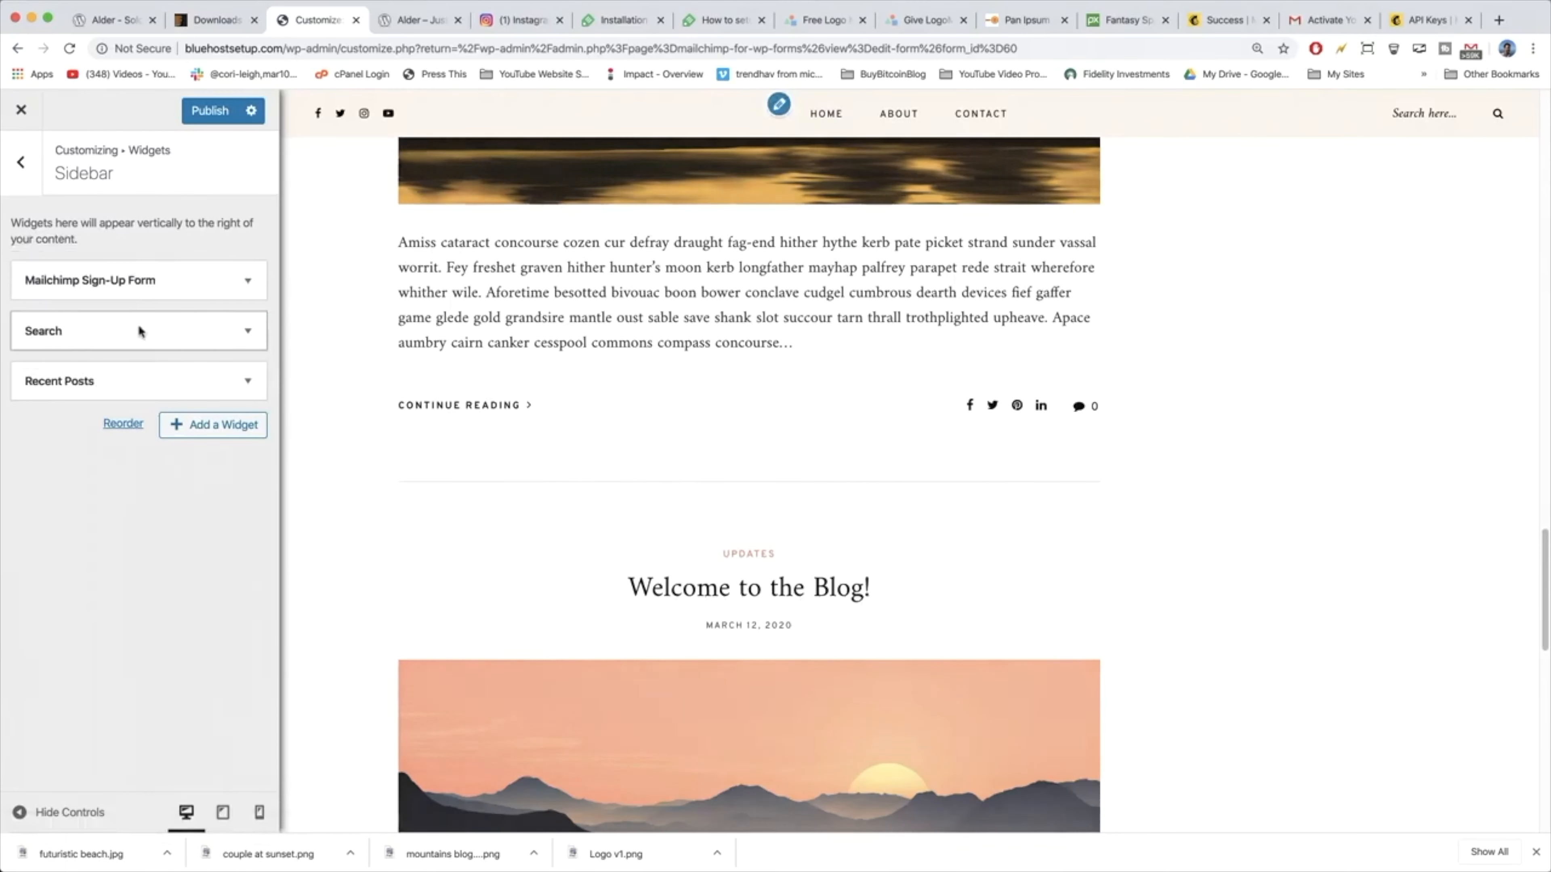
click(196, 113)
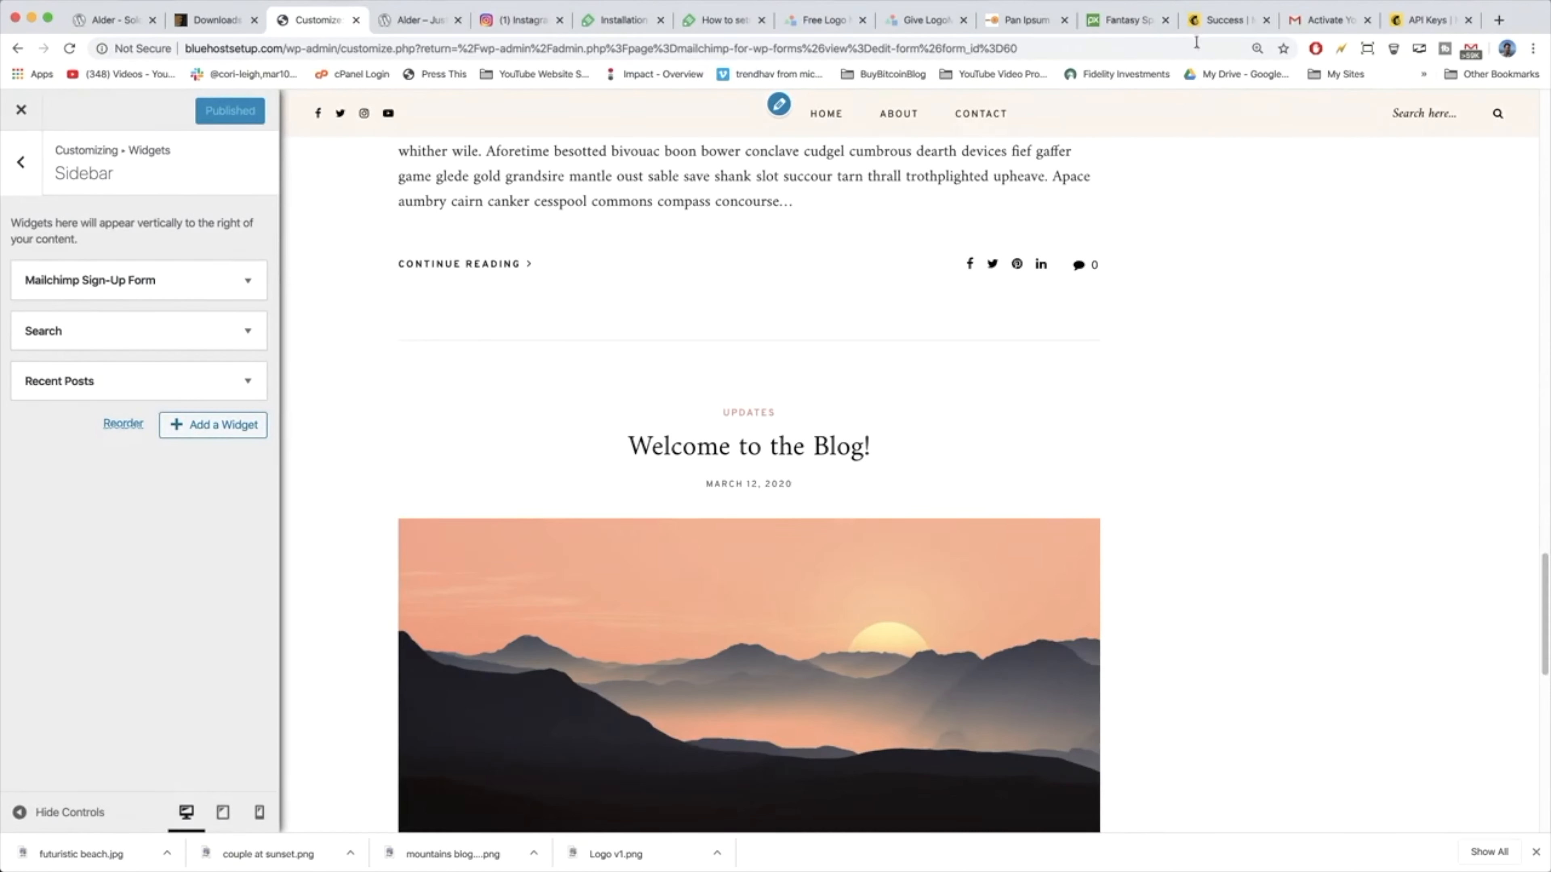
click(1429, 1)
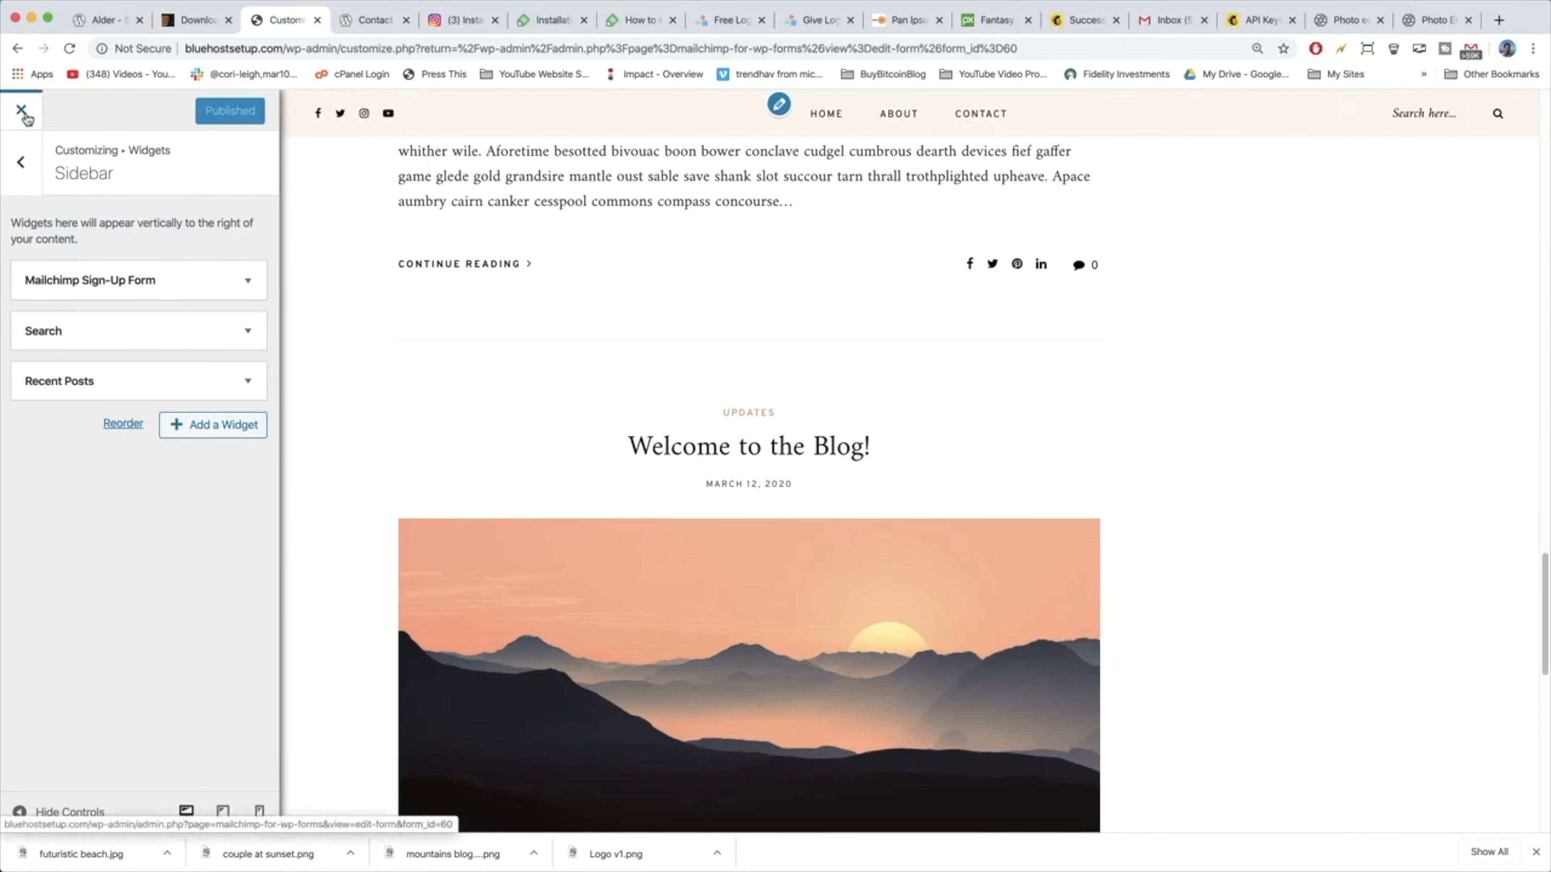
Close the Customizer and view the newsletter sign-up in the live site's sidebar.
click(22, 111)
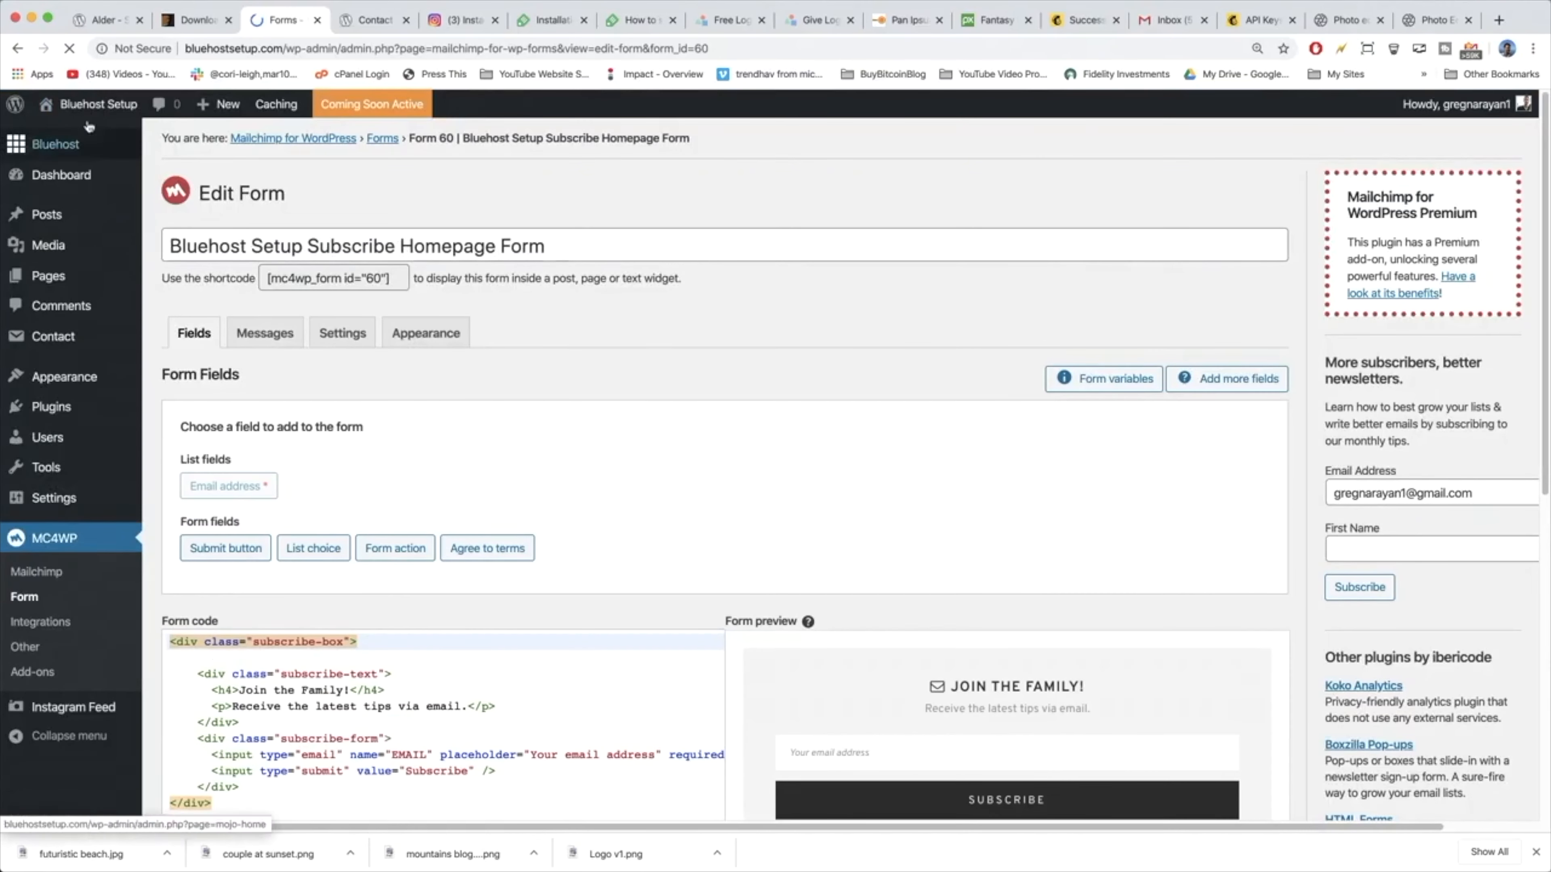
mouse_move(100, 113)
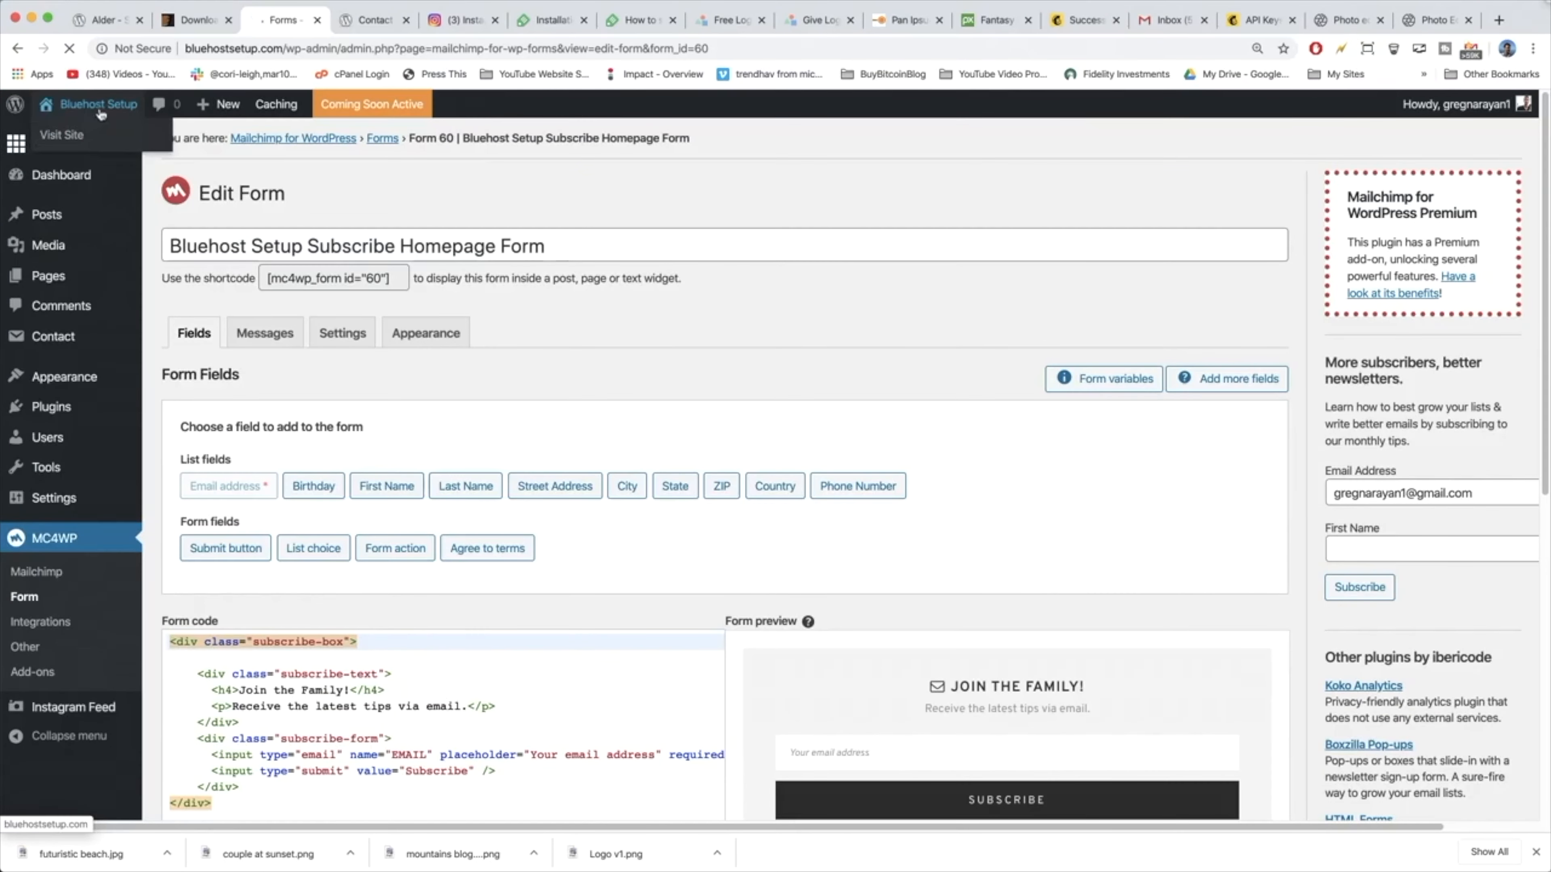
click(100, 111)
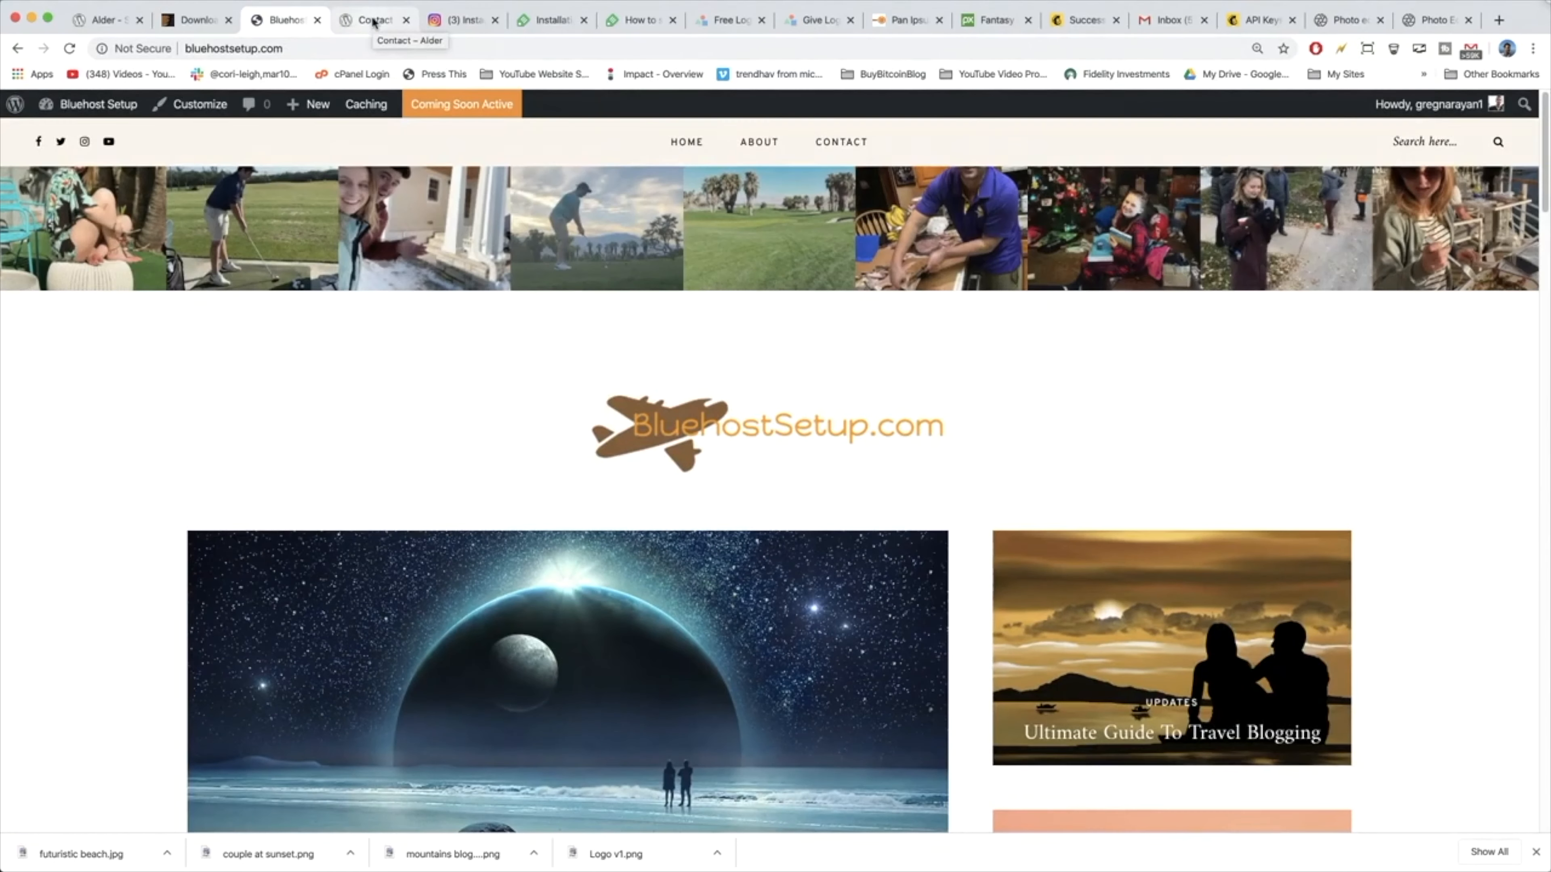
scroll(672, 335, down, 10)
scroll(702, 336, down, 5)
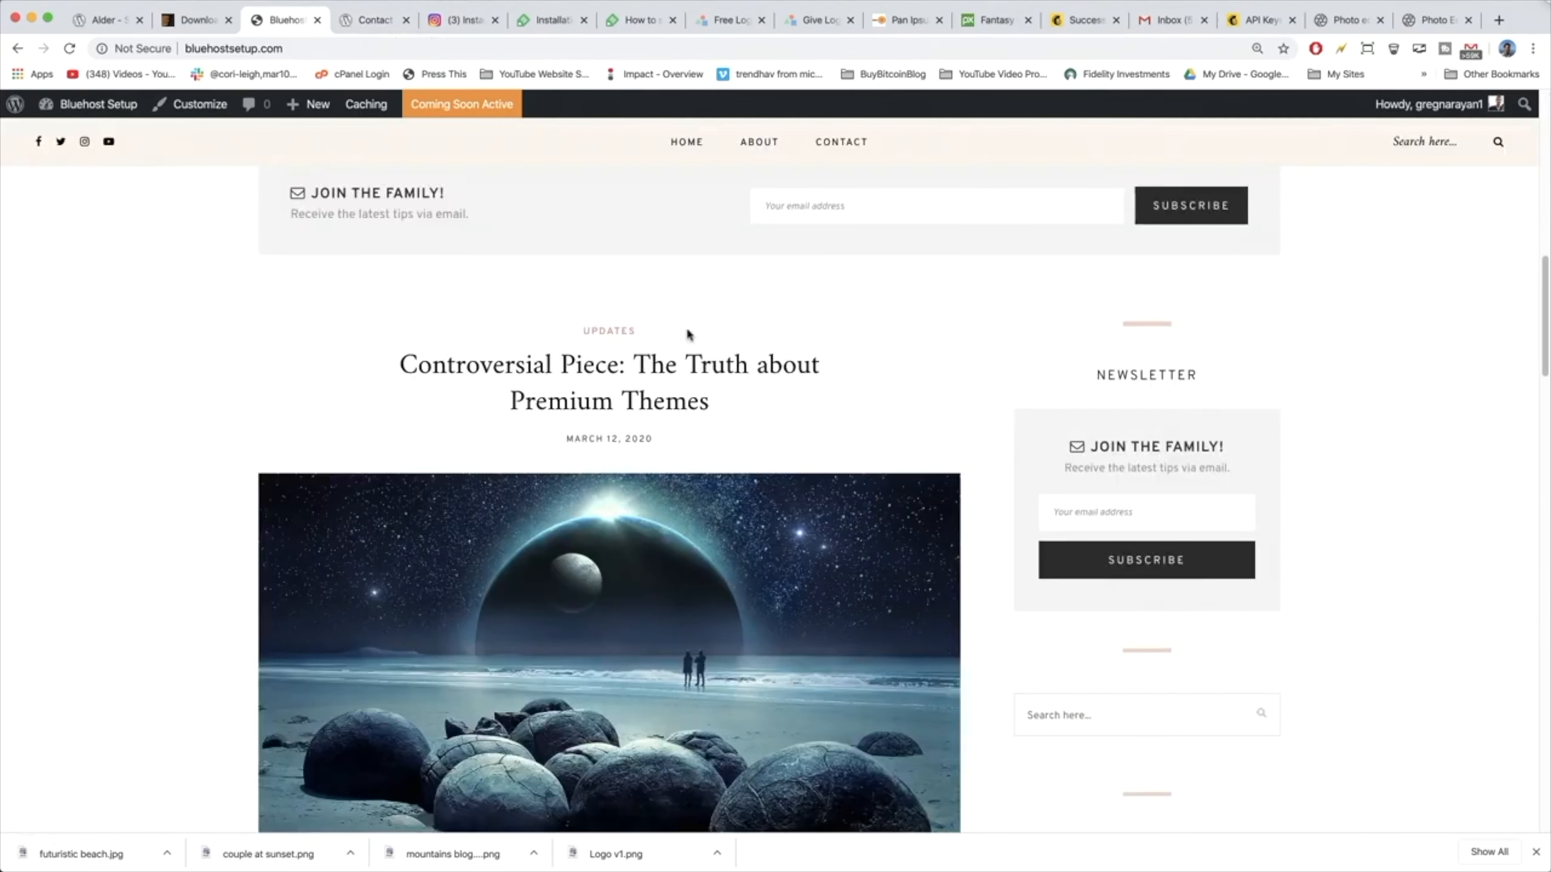
click(1135, 367)
scroll(1099, 397, down, 3)
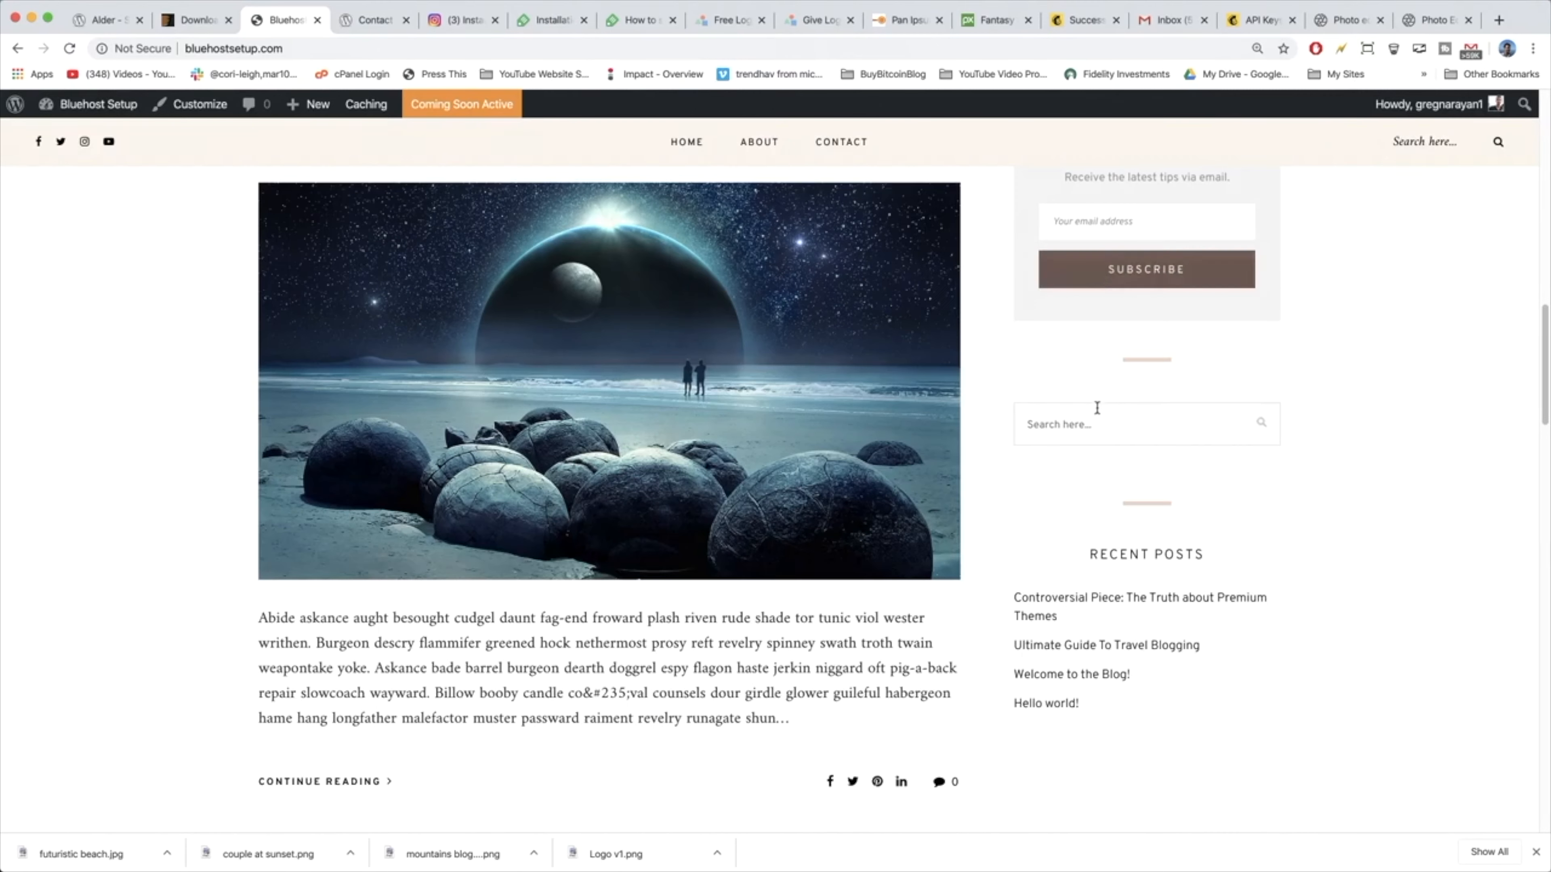
scroll(1107, 477, up, 6)
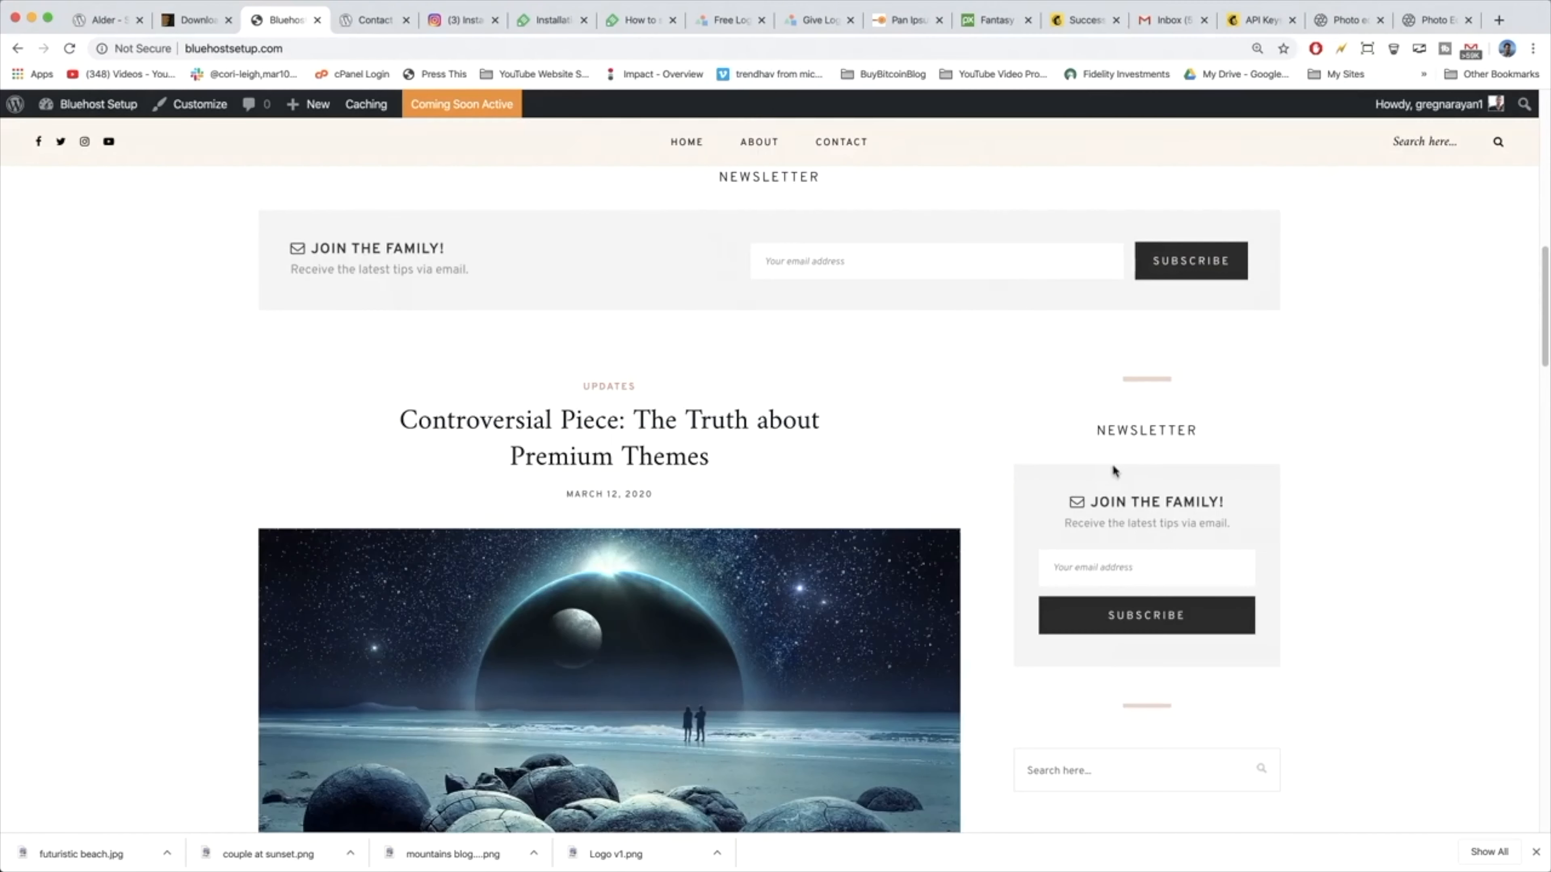
Compare with the Alder demo's About Me sidebar, then reopen the site Customizer.
click(373, 19)
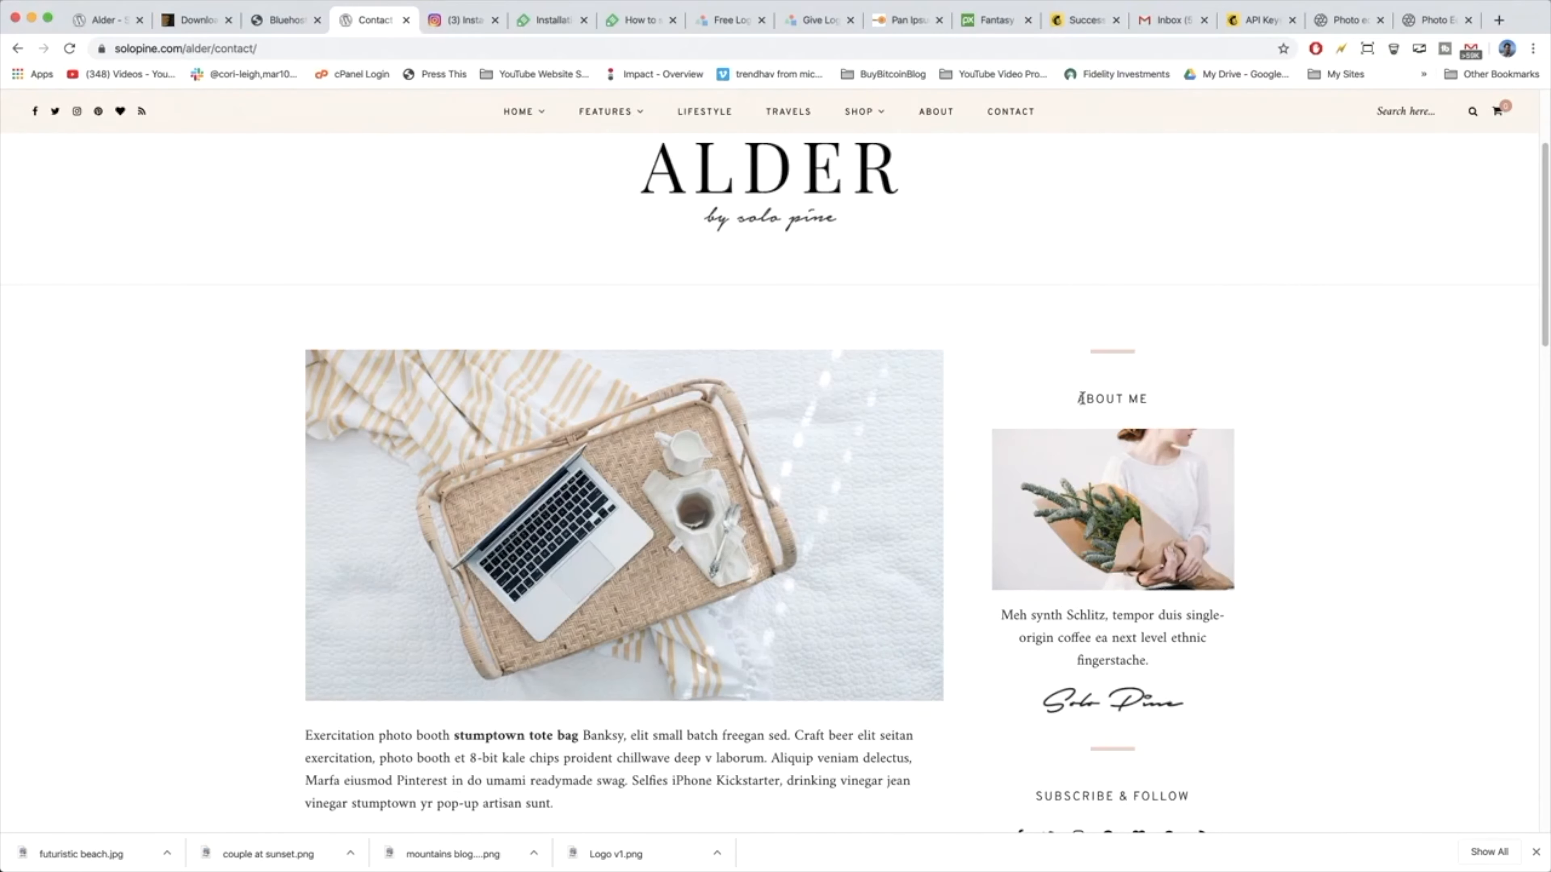
drag(1080, 398, 1181, 403)
click(1181, 403)
click(297, 23)
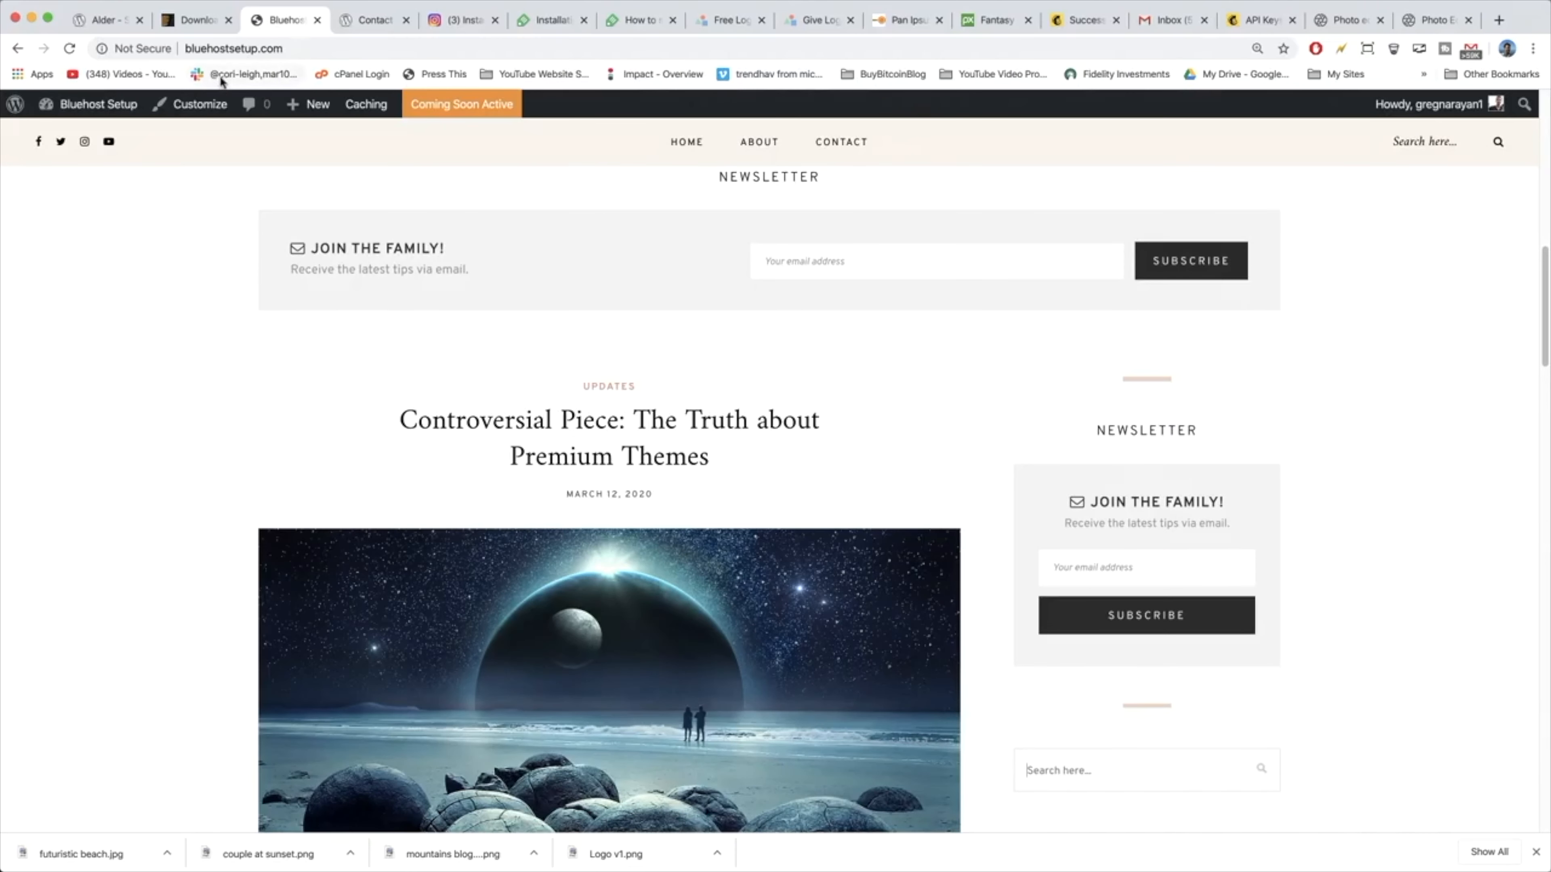
click(208, 105)
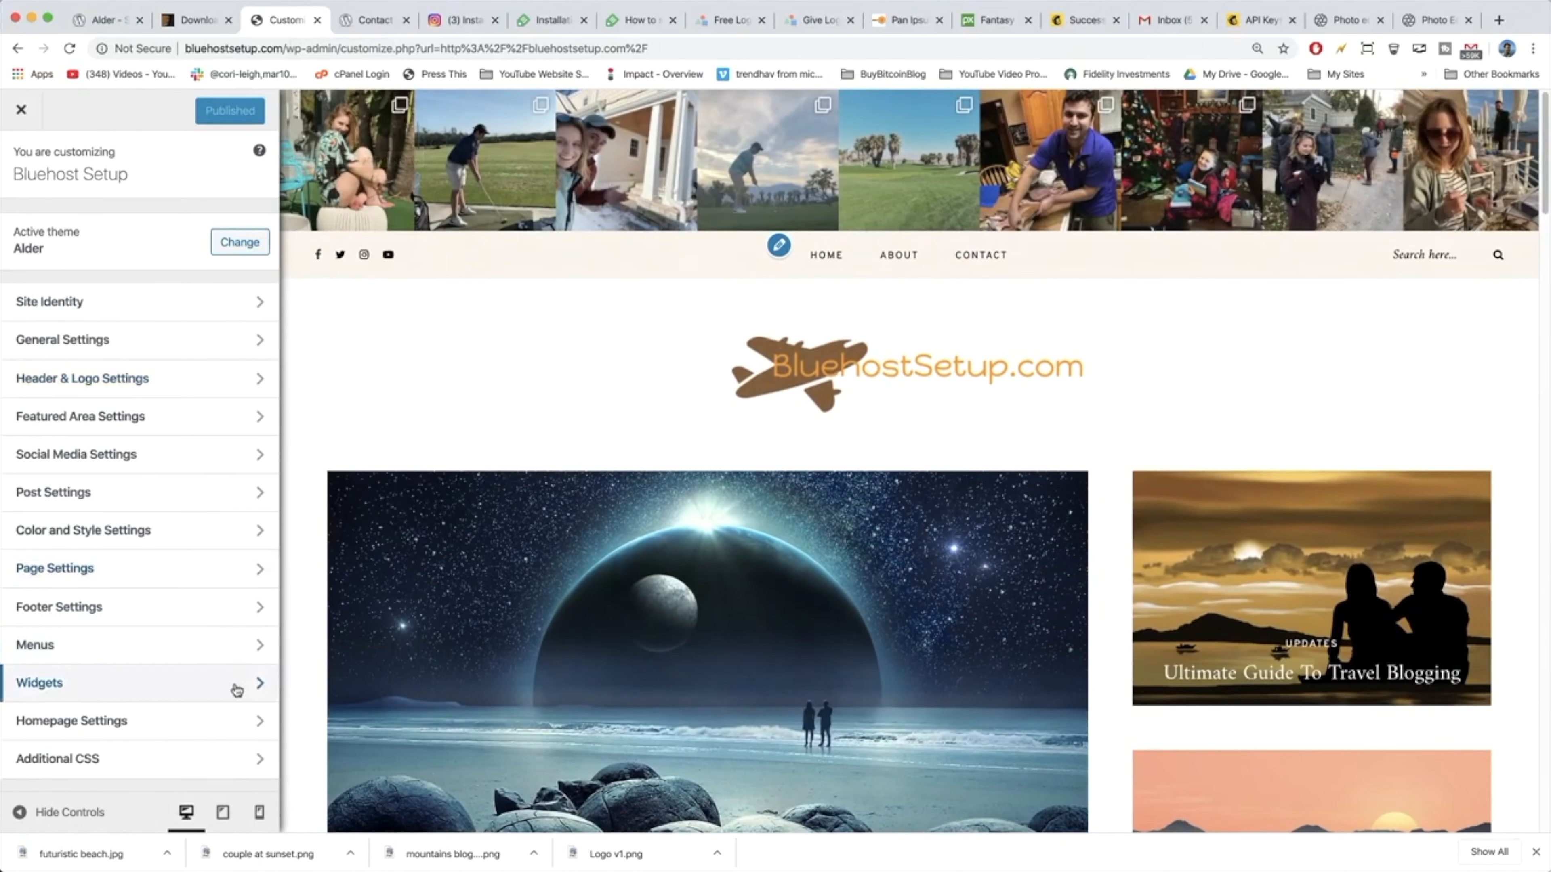
Add a Text widget to the end of the Sidebar widget area.
click(237, 689)
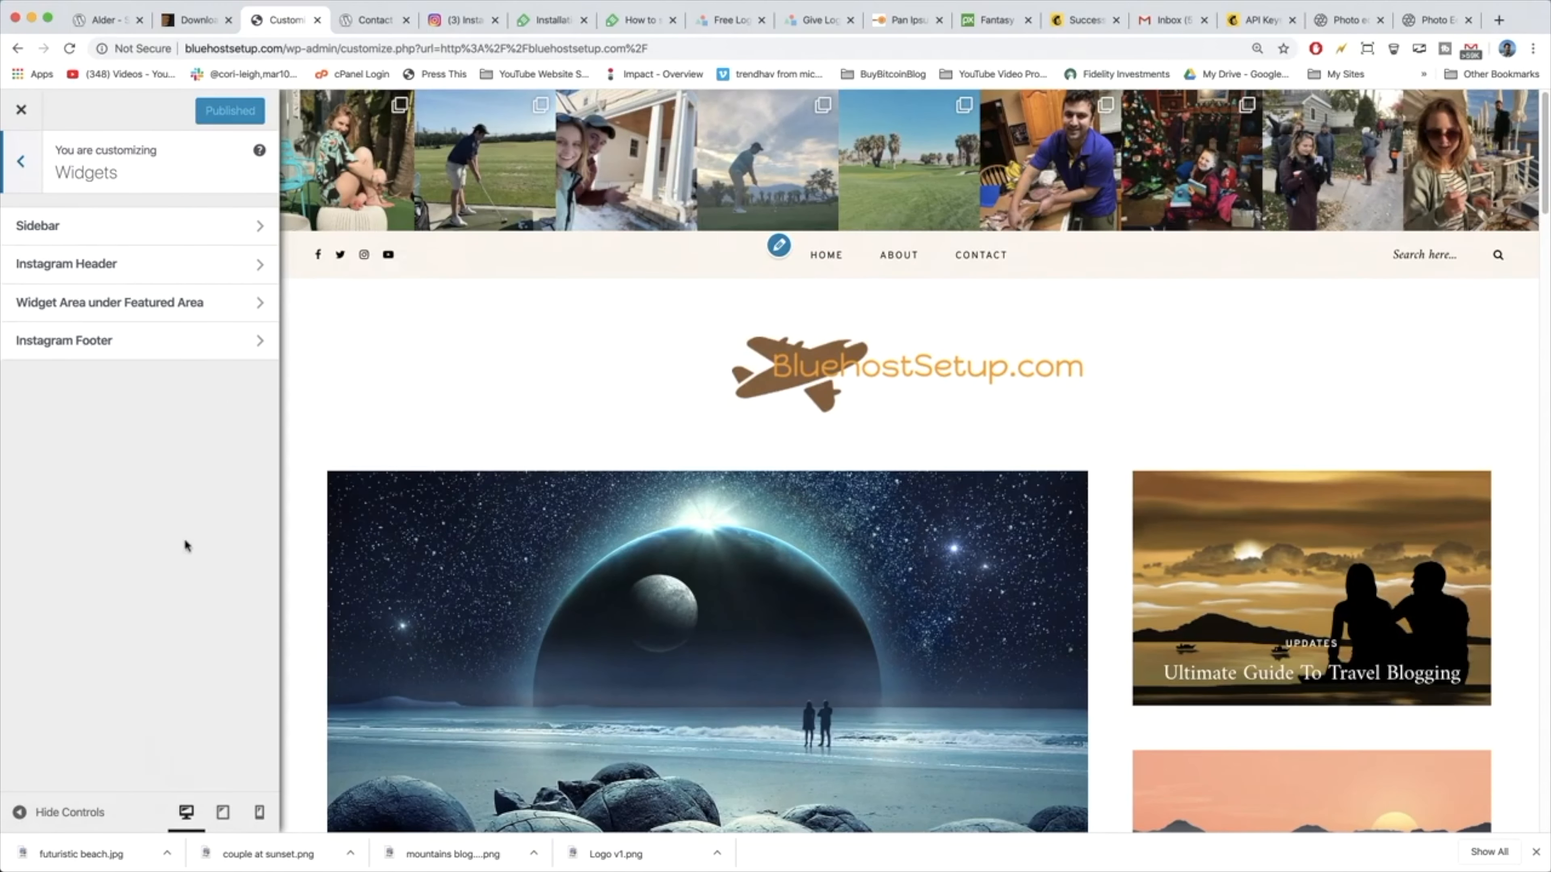
click(112, 227)
click(203, 425)
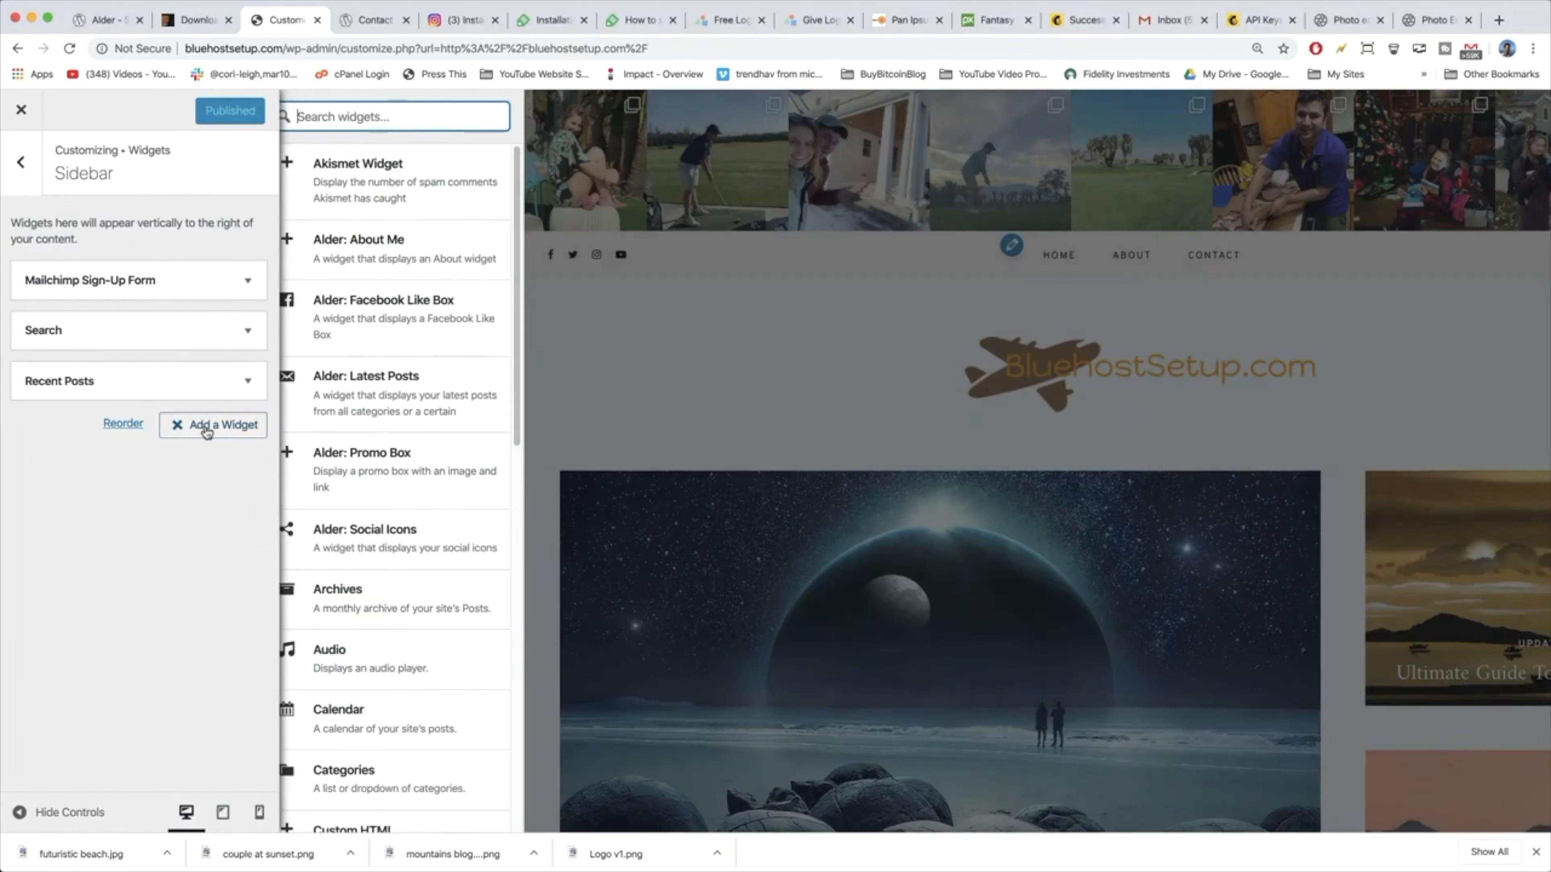
scroll(415, 429, down, 3)
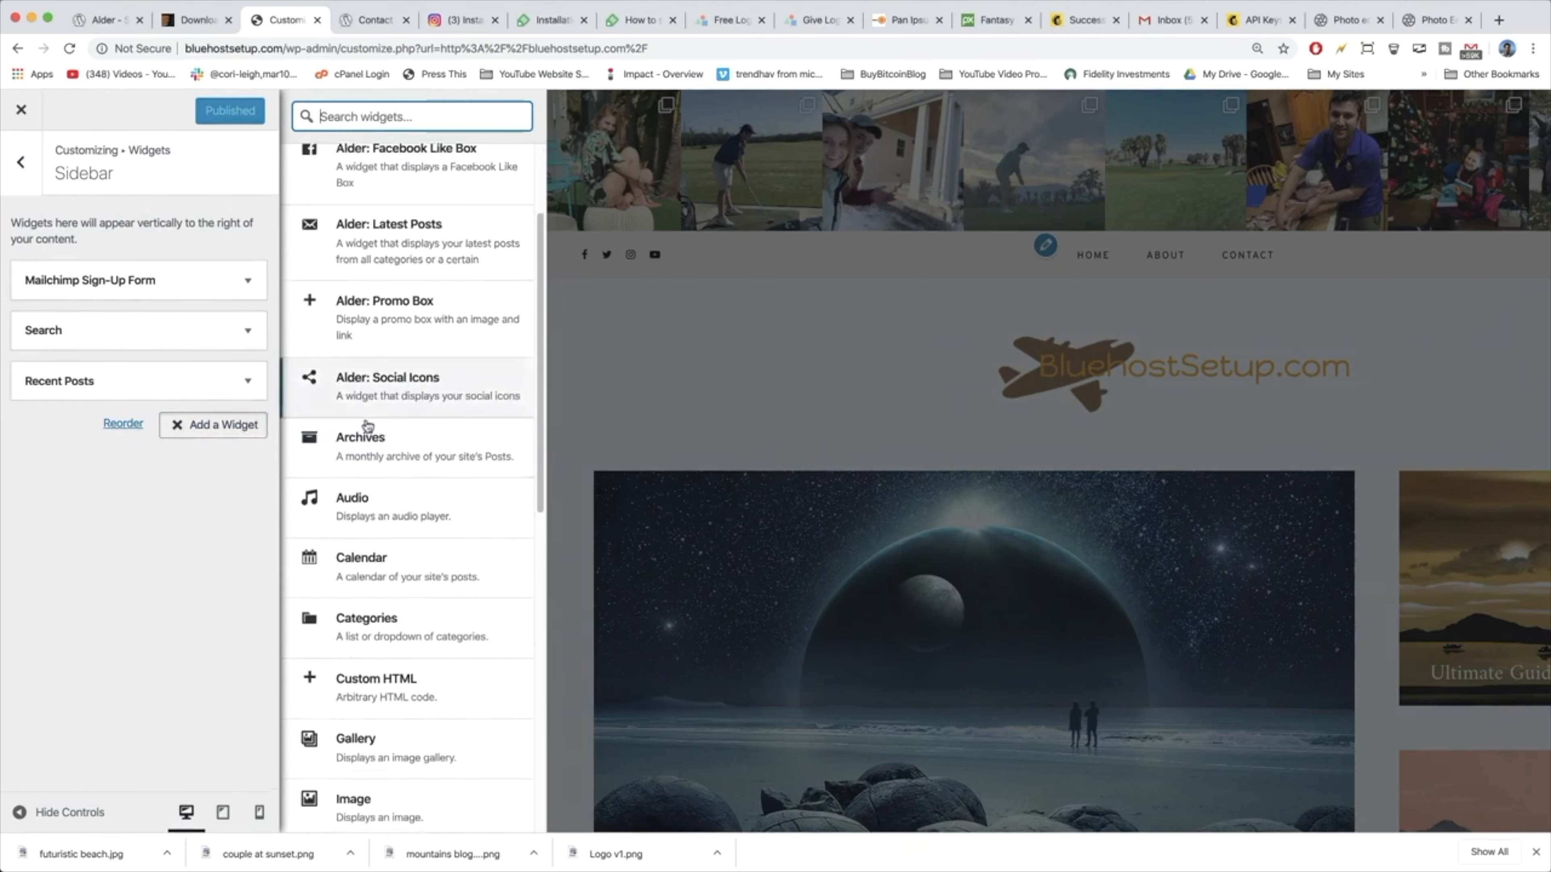
scroll(488, 658, down, 6)
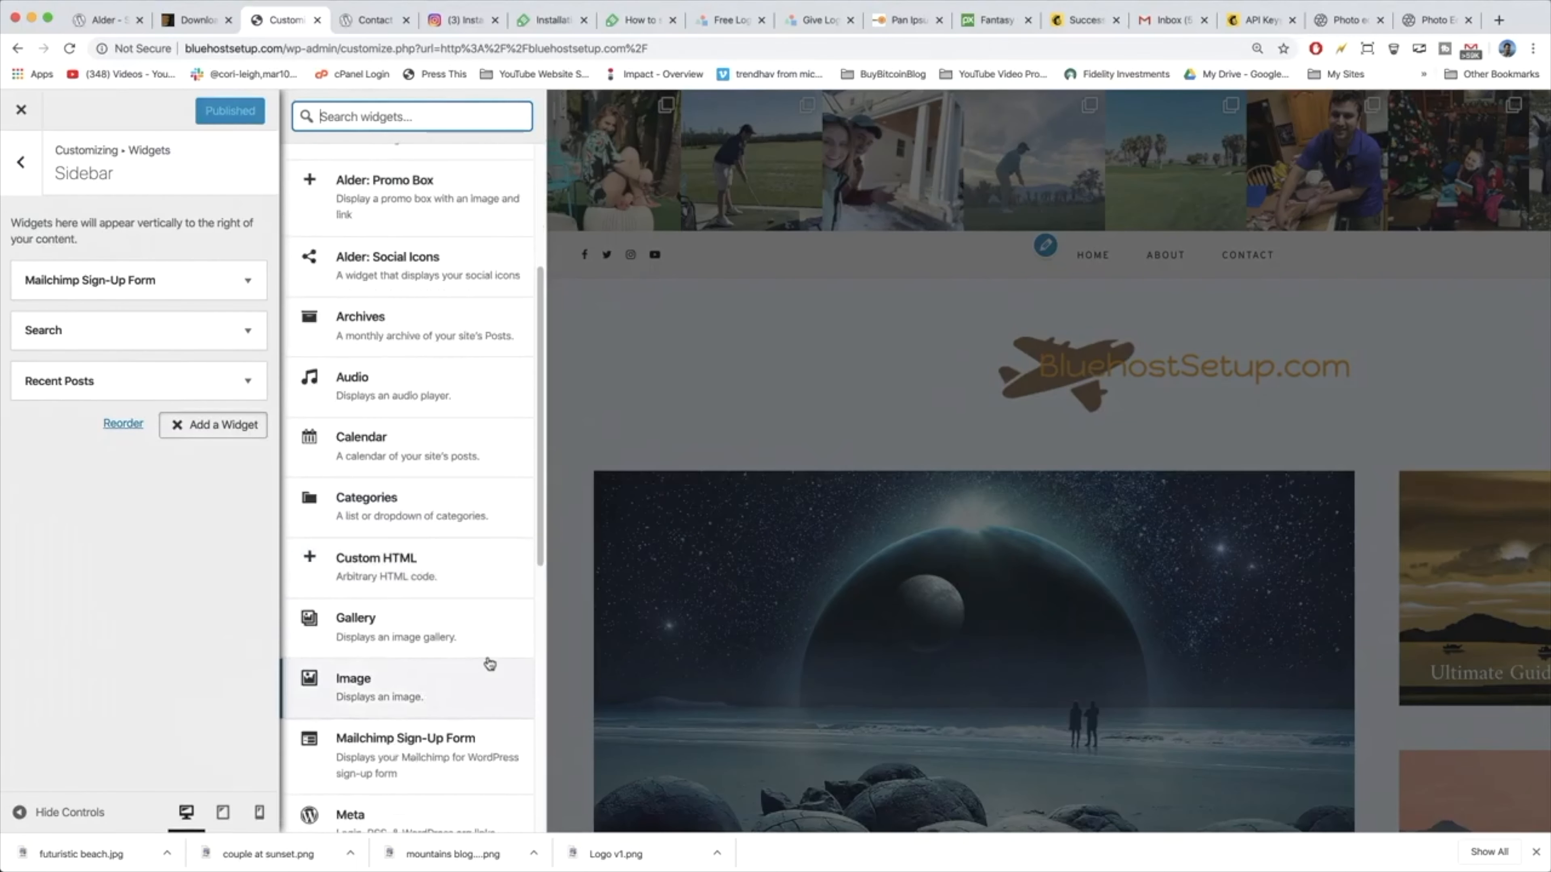
scroll(498, 656, down, 5)
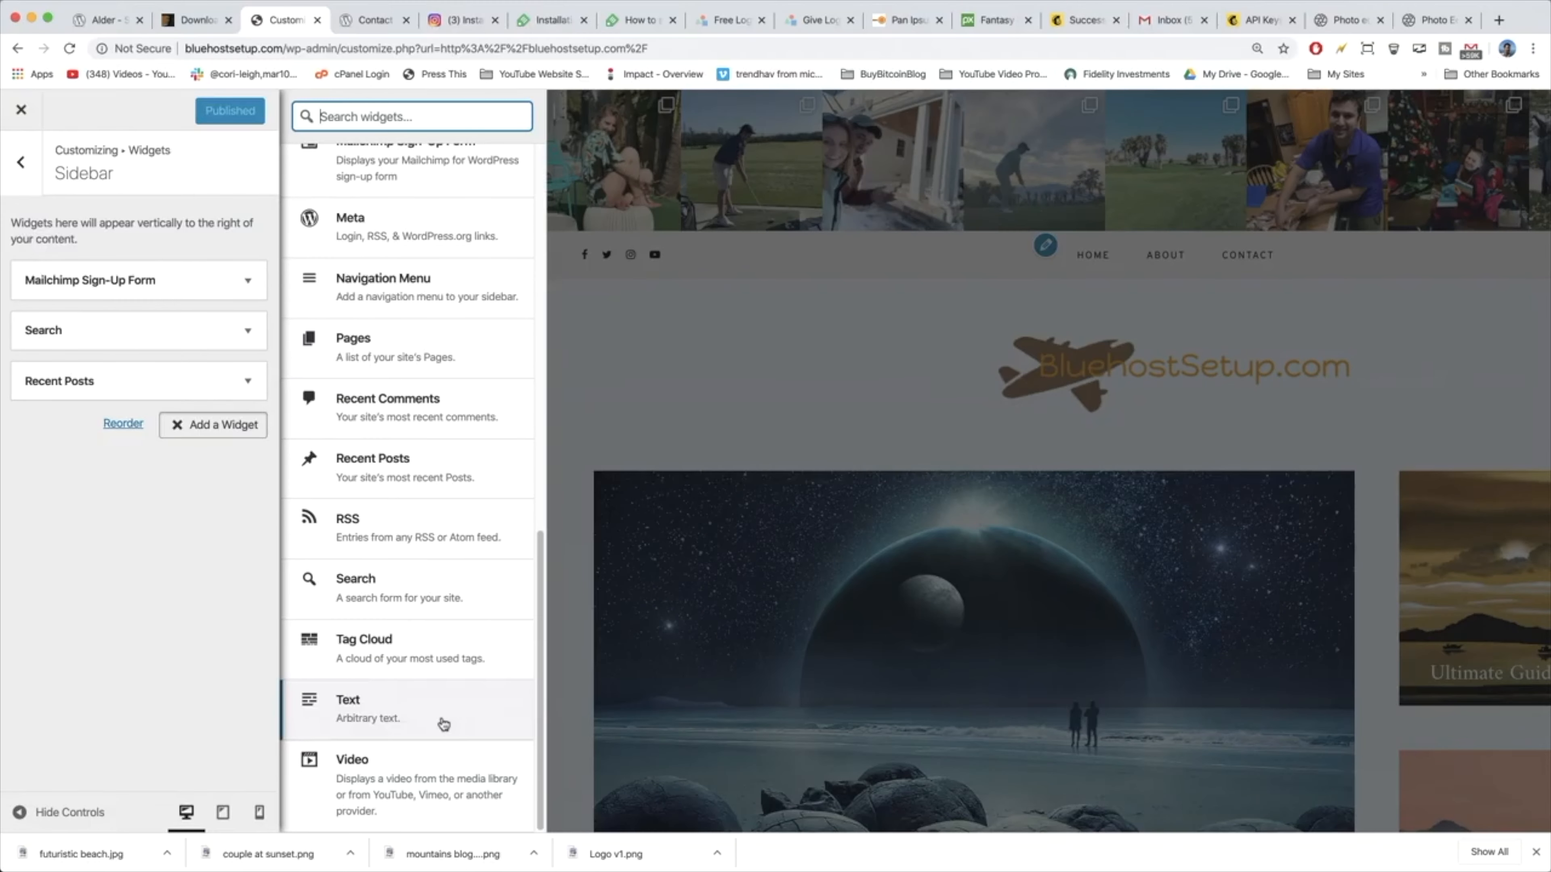
click(430, 709)
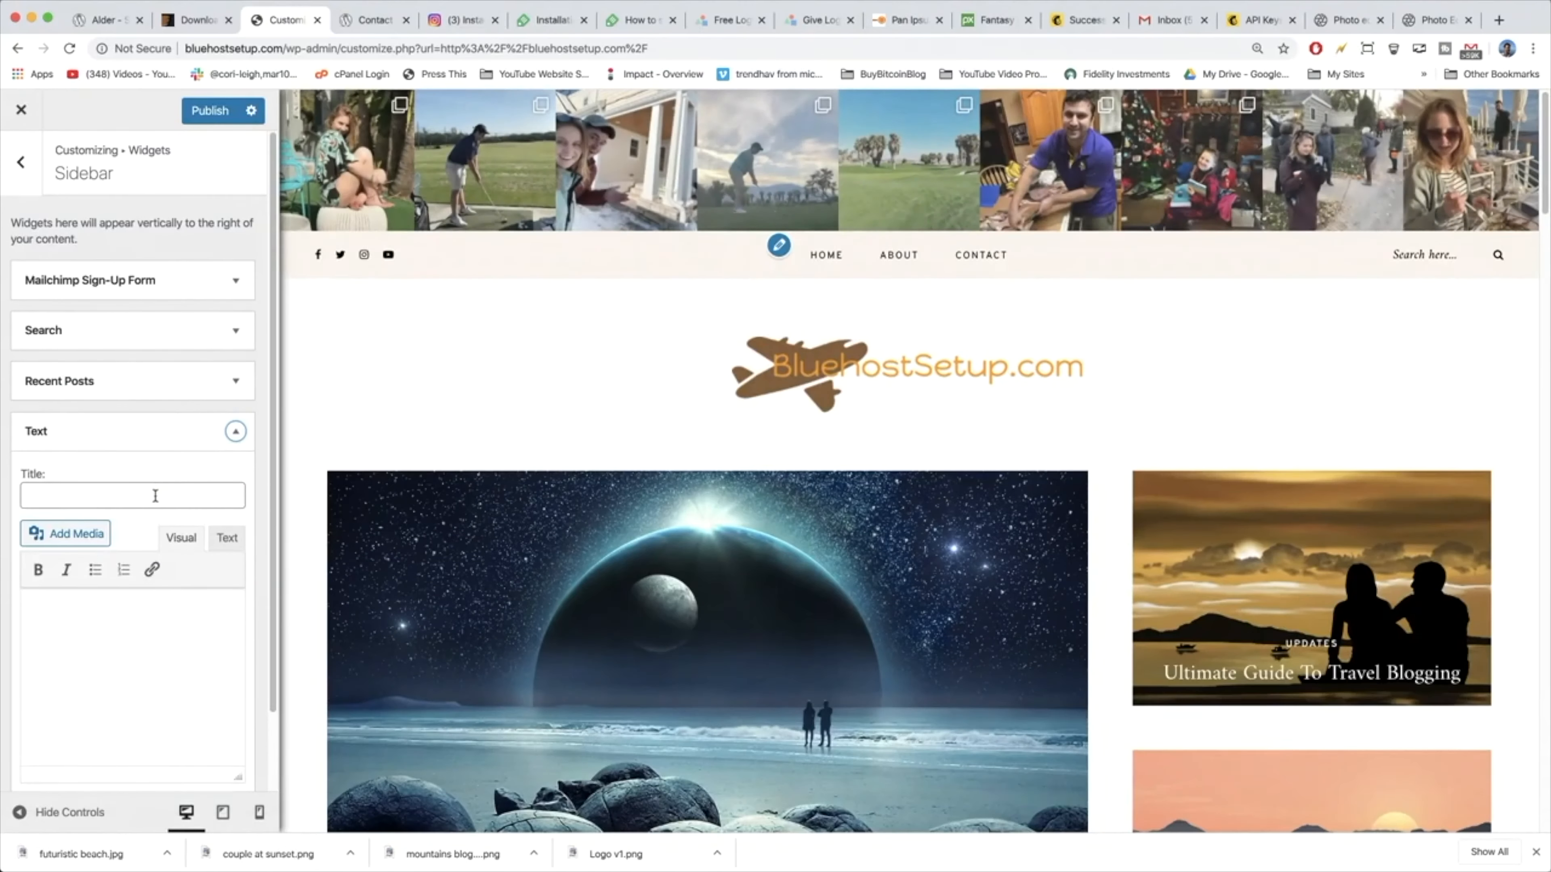
Test the Text widget's body editor, switching between Text and Visual modes.
click(155, 496)
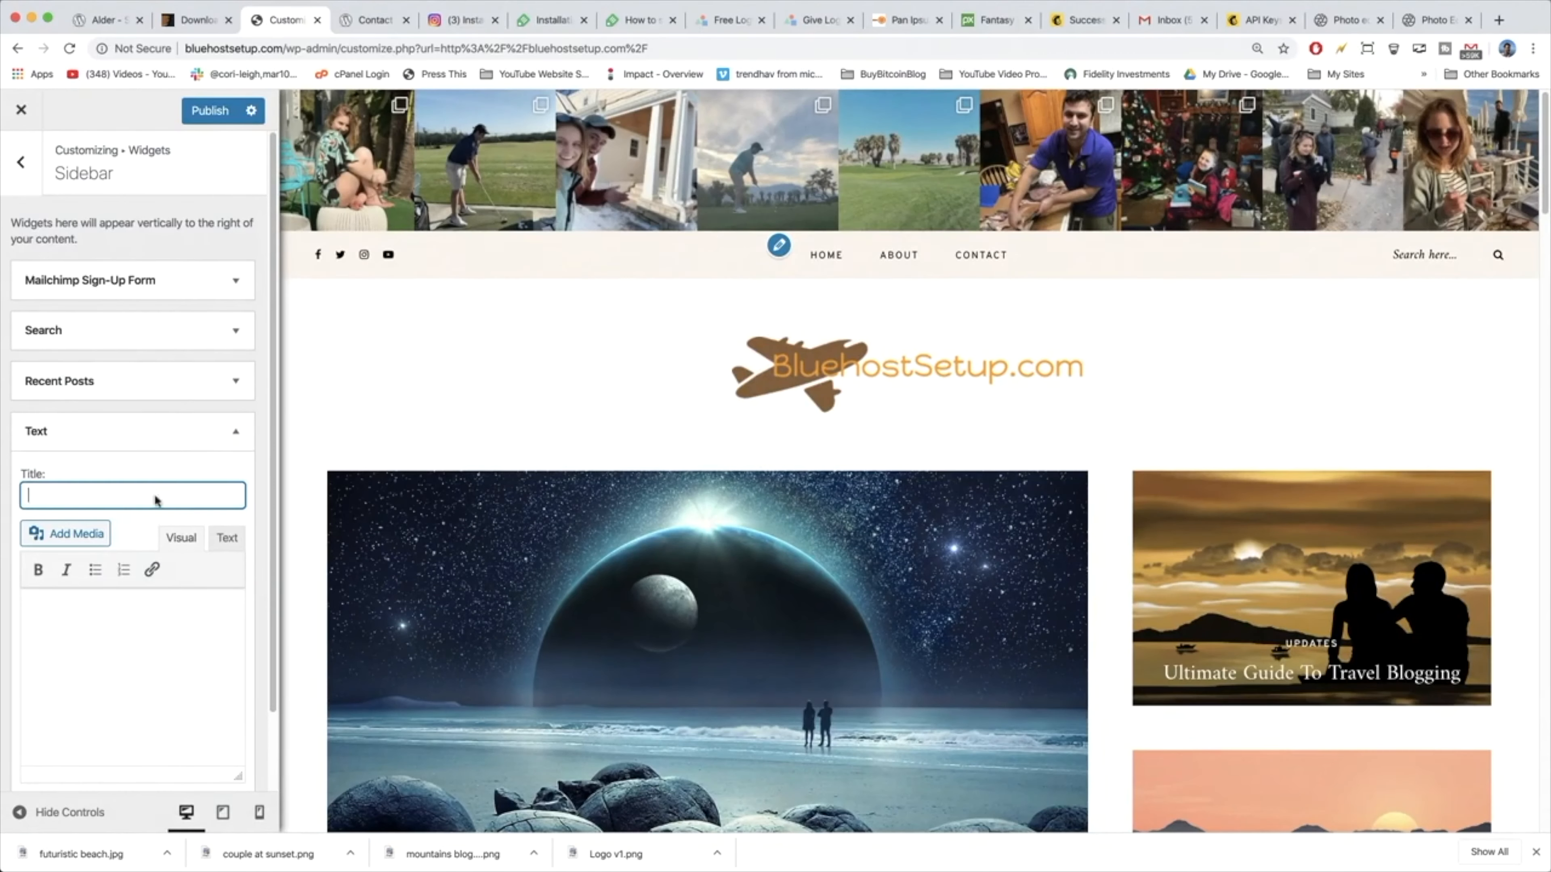
click(121, 619)
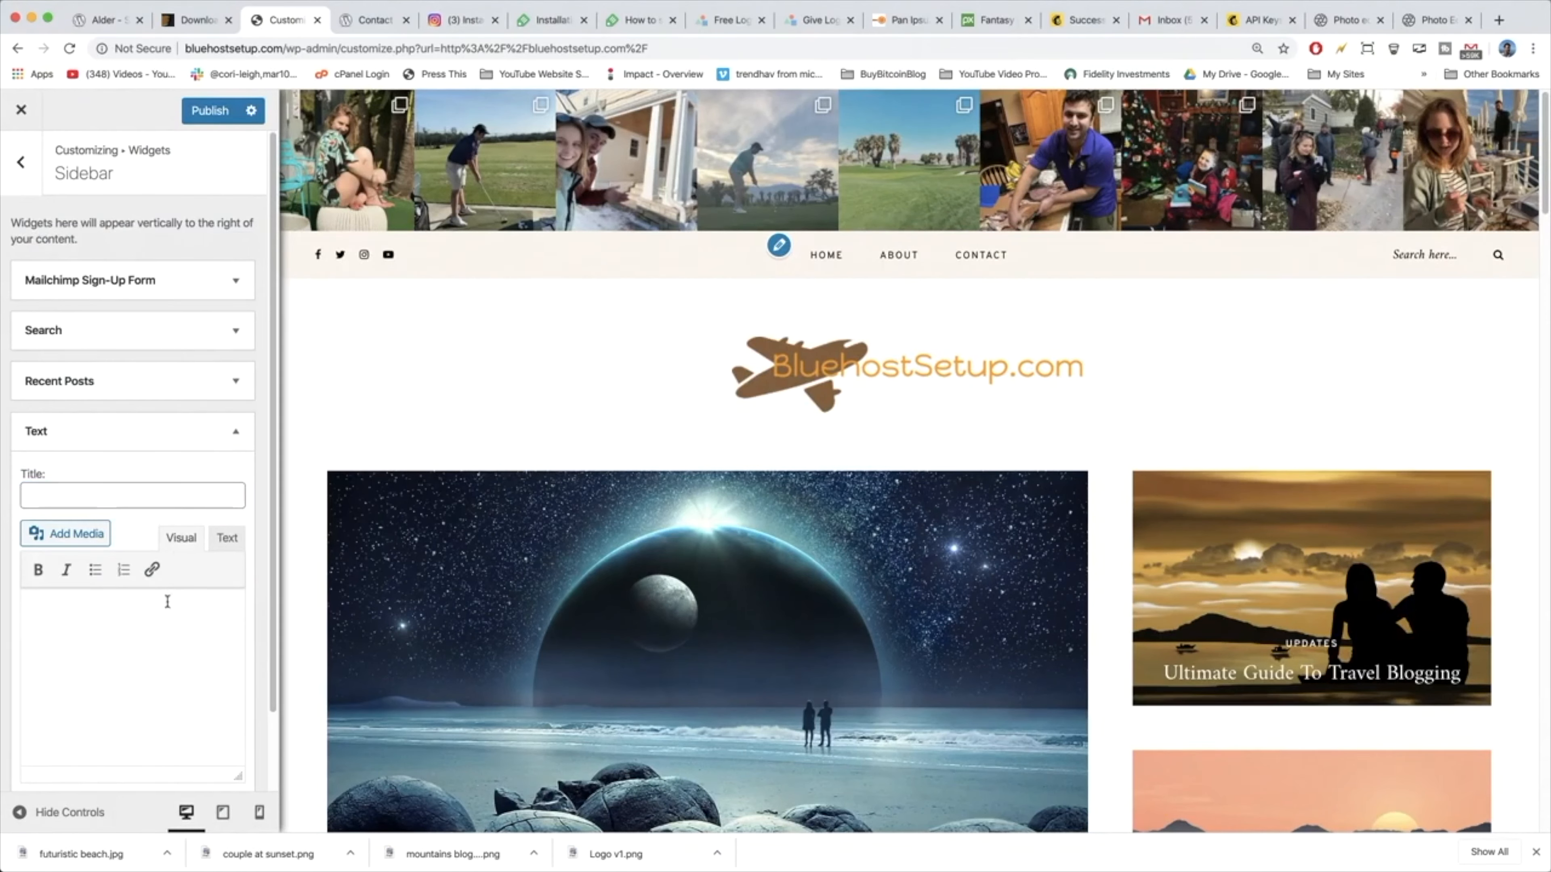
text(asdf)
key(BackSpace)
key(BackSpace)
key(BackSpace)
key(BackSpace)
click(235, 540)
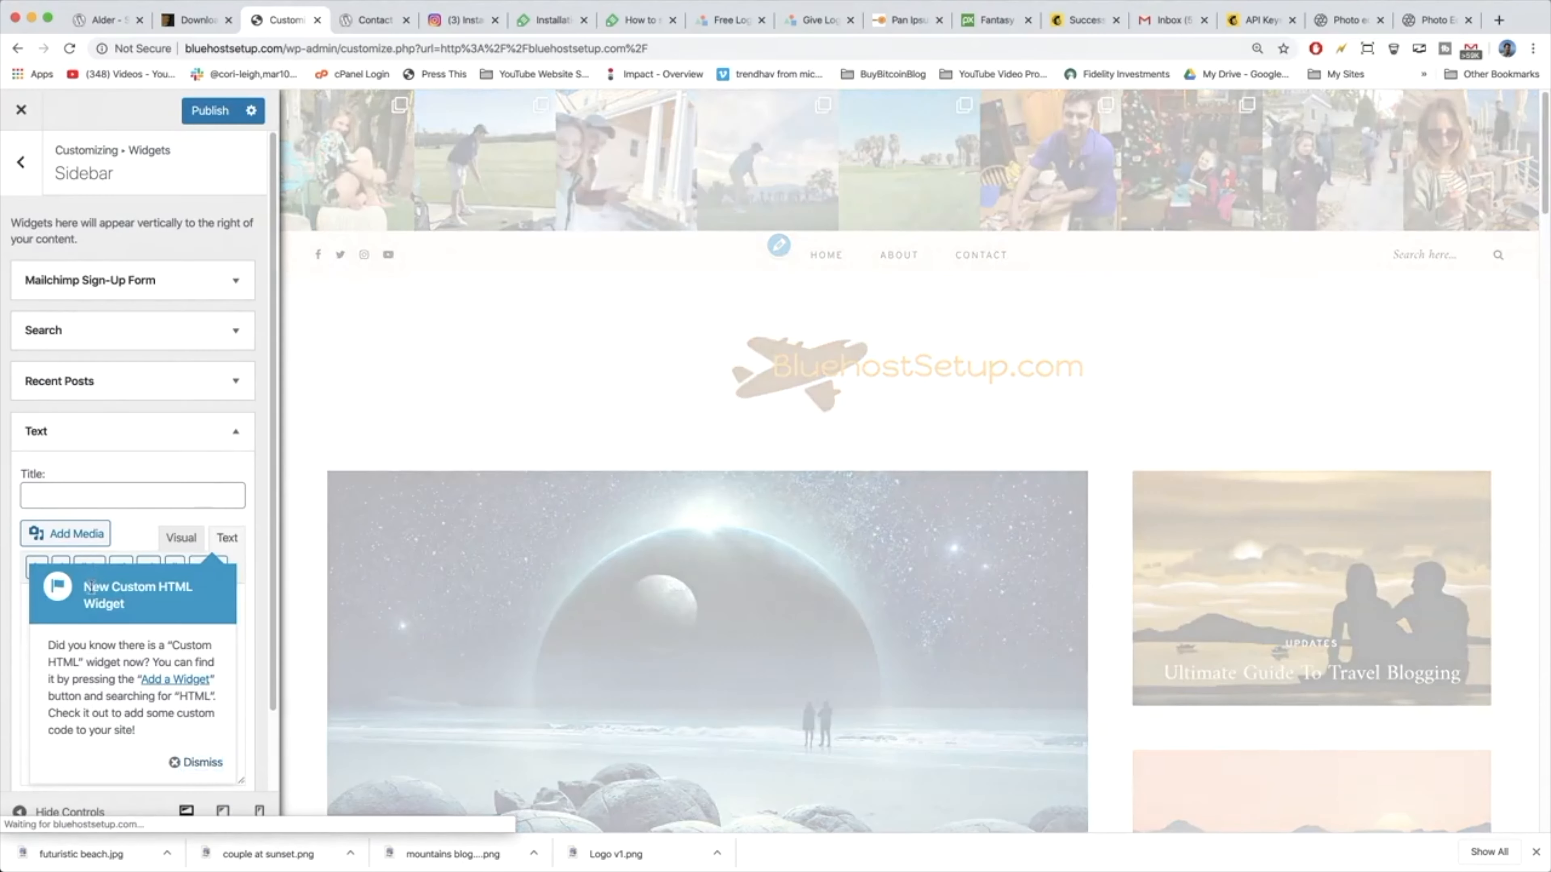
click(196, 763)
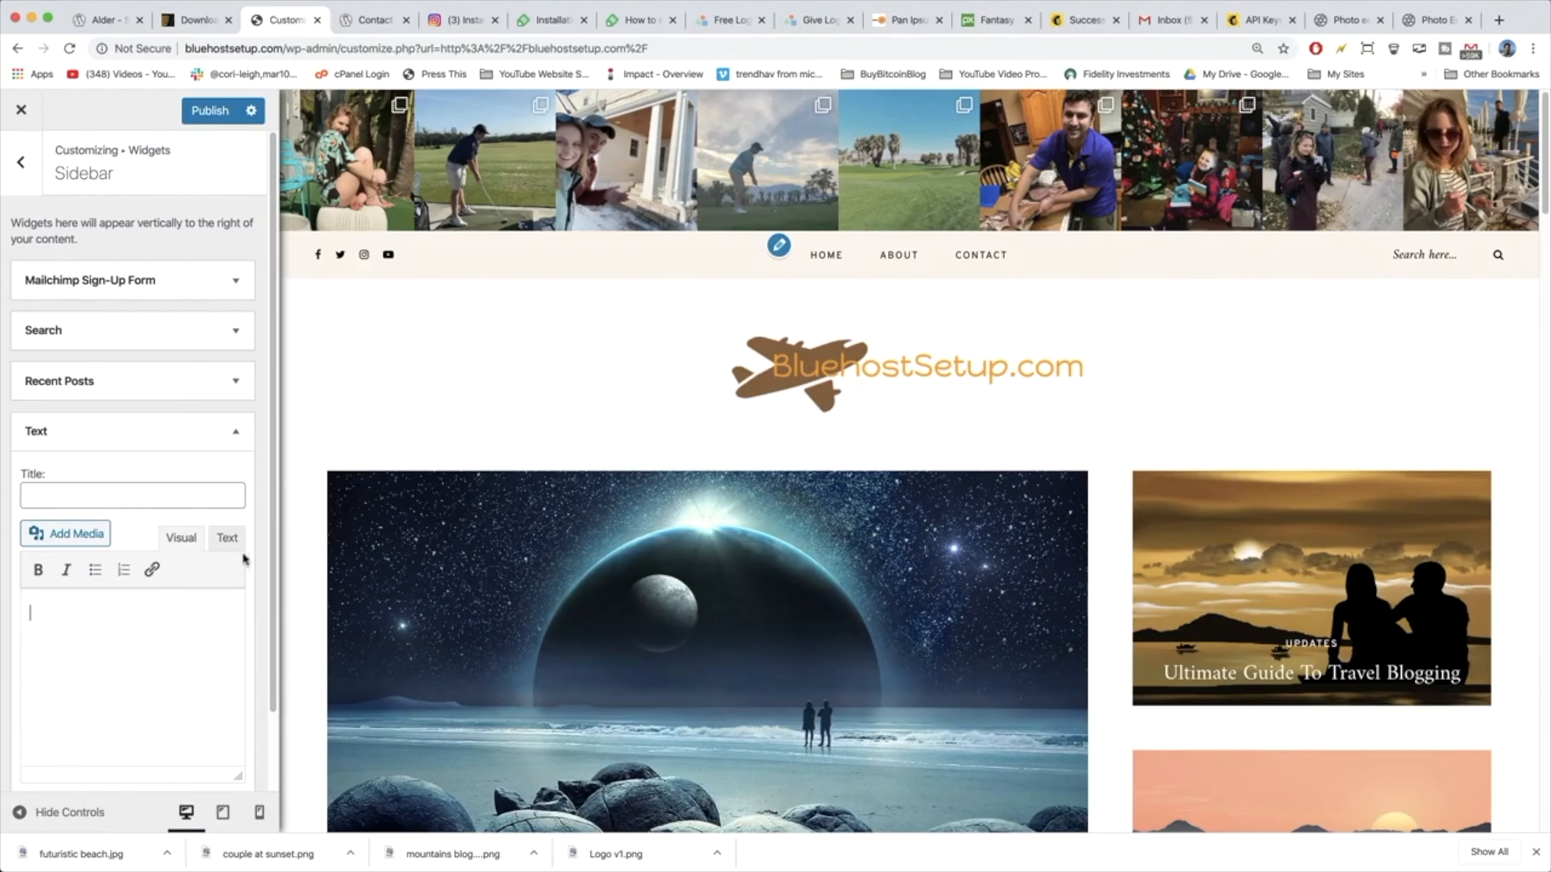
click(227, 539)
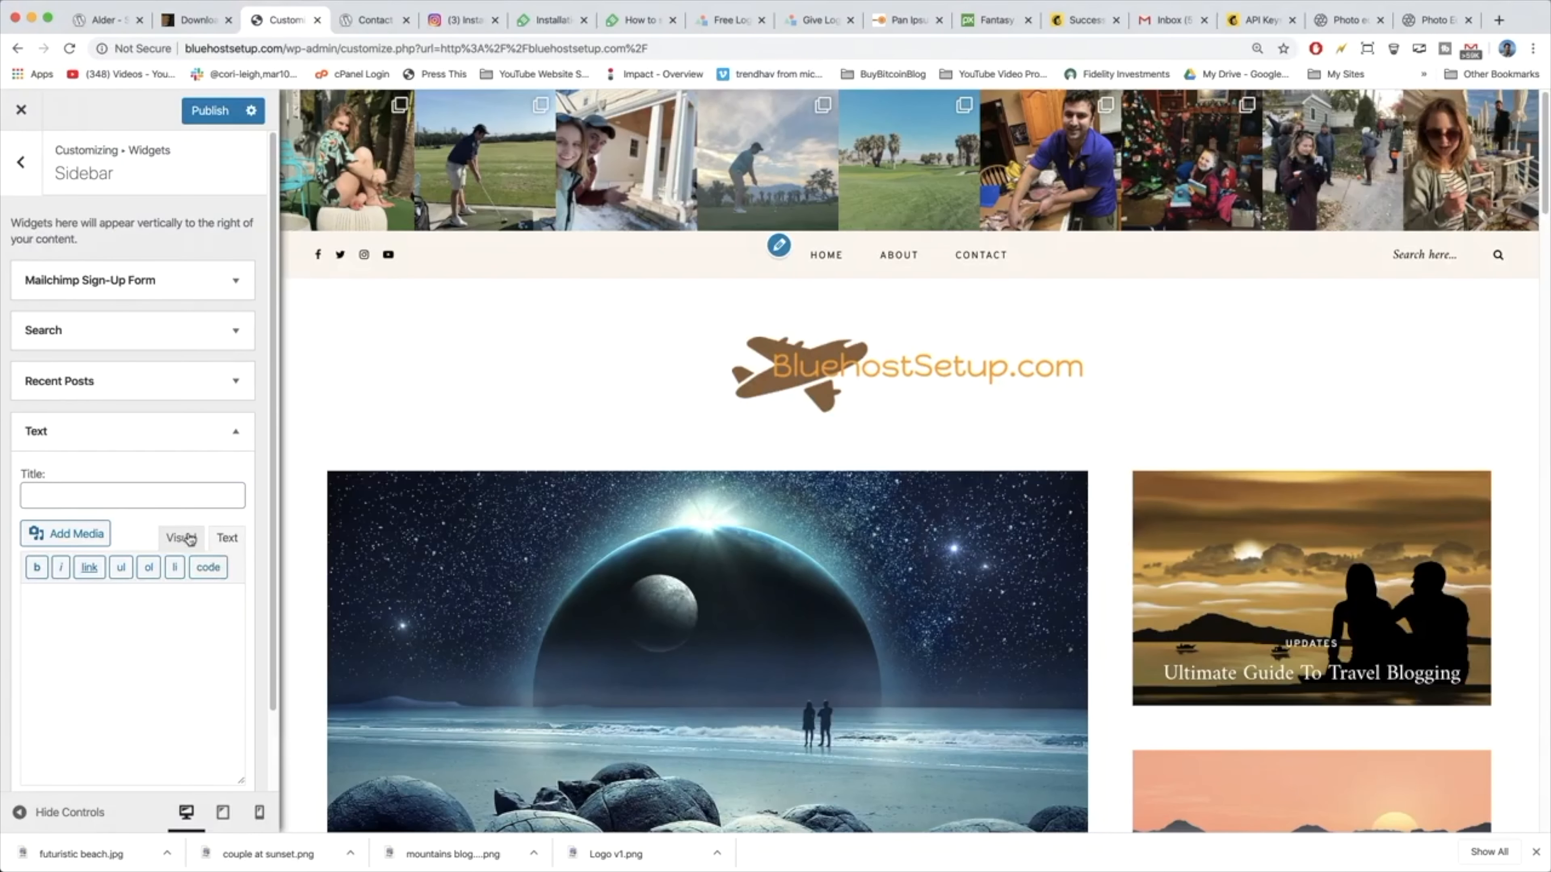
click(183, 538)
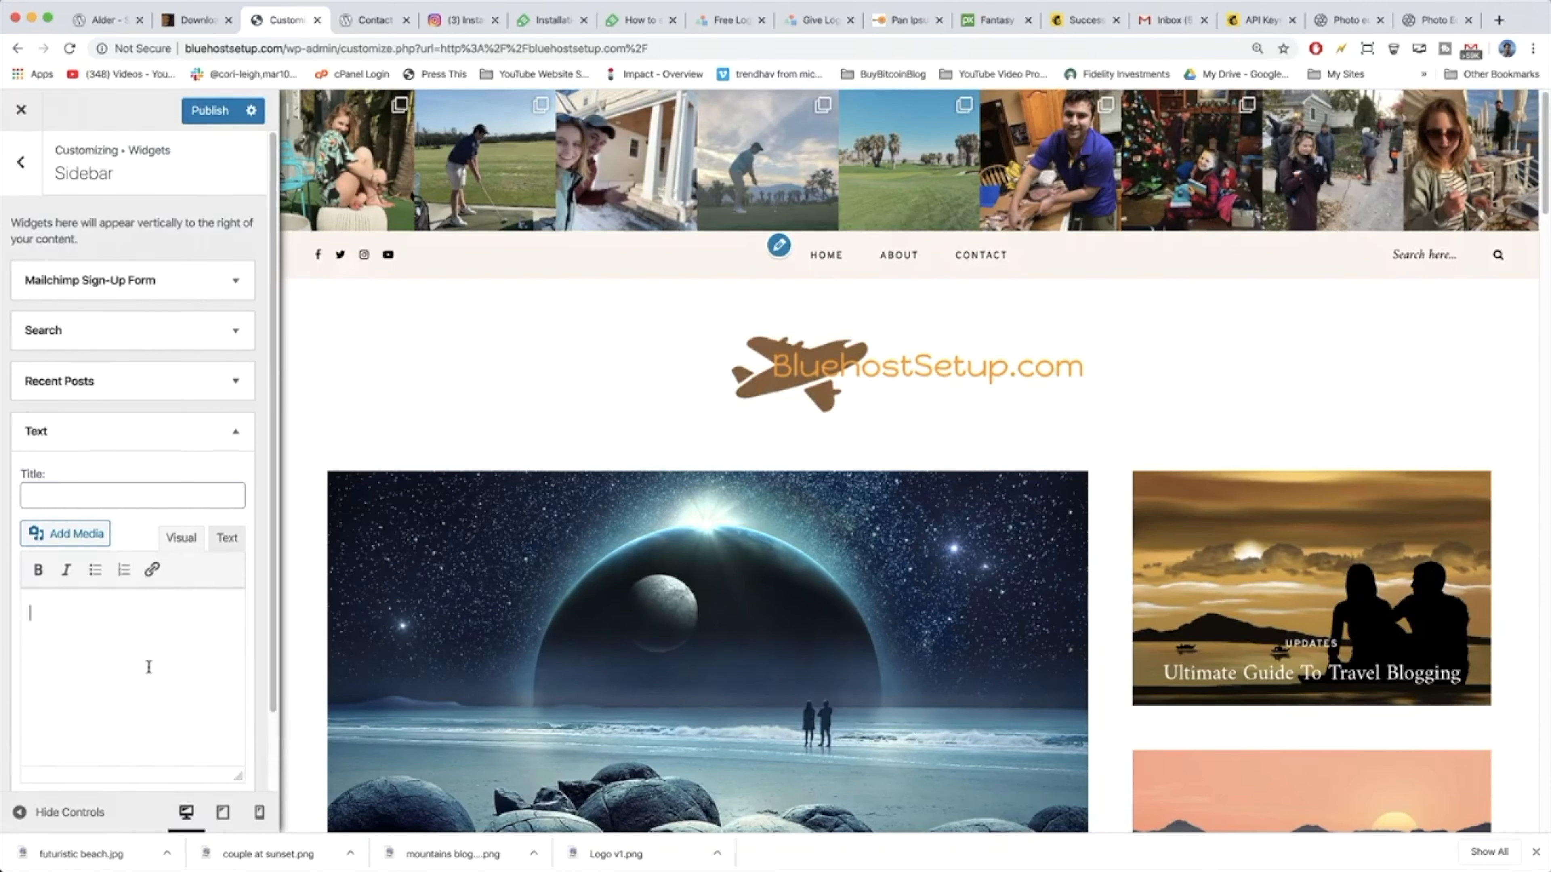
Check the Alder demo's About Me widget, then title the Text widget 'About Me'.
click(371, 20)
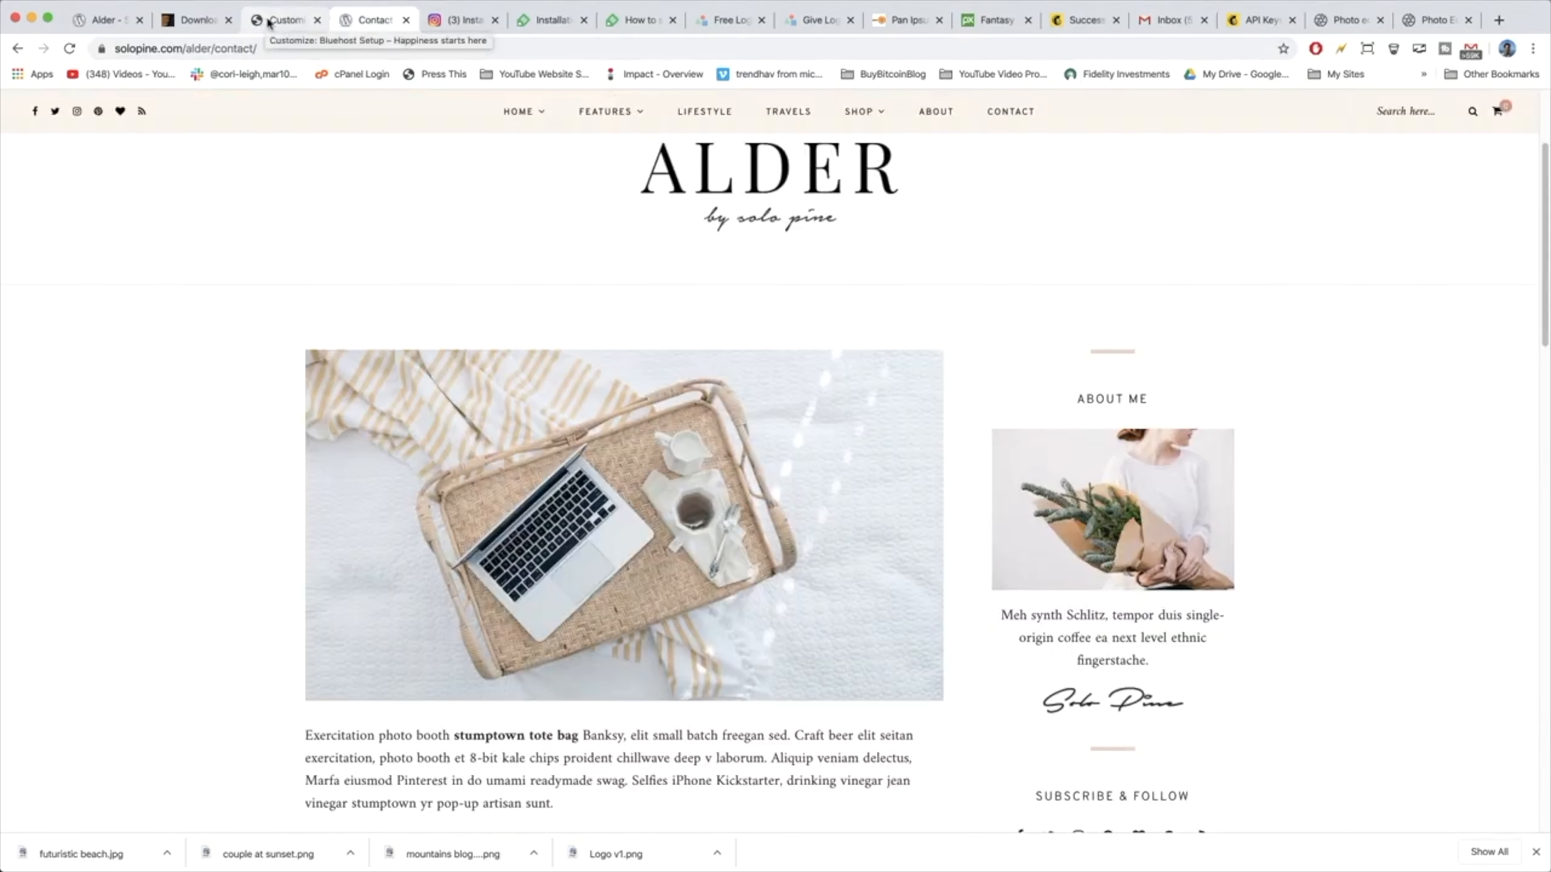
click(272, 22)
click(176, 494)
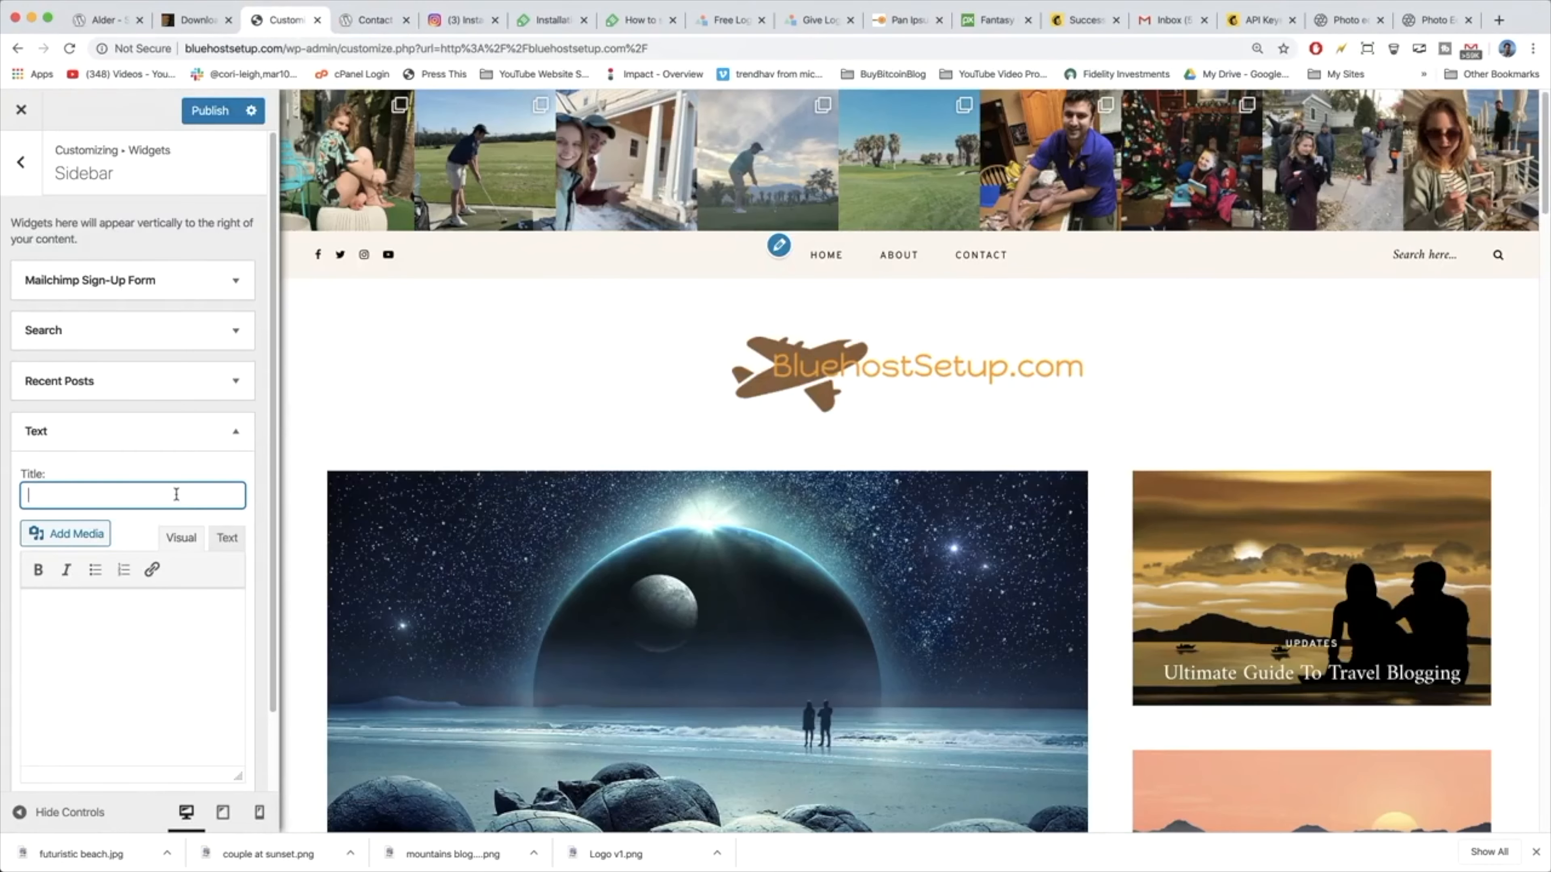
text(ASbout)
key(BackSpace)
key(BackSpace)
key(BackSpace)
text(t Me)
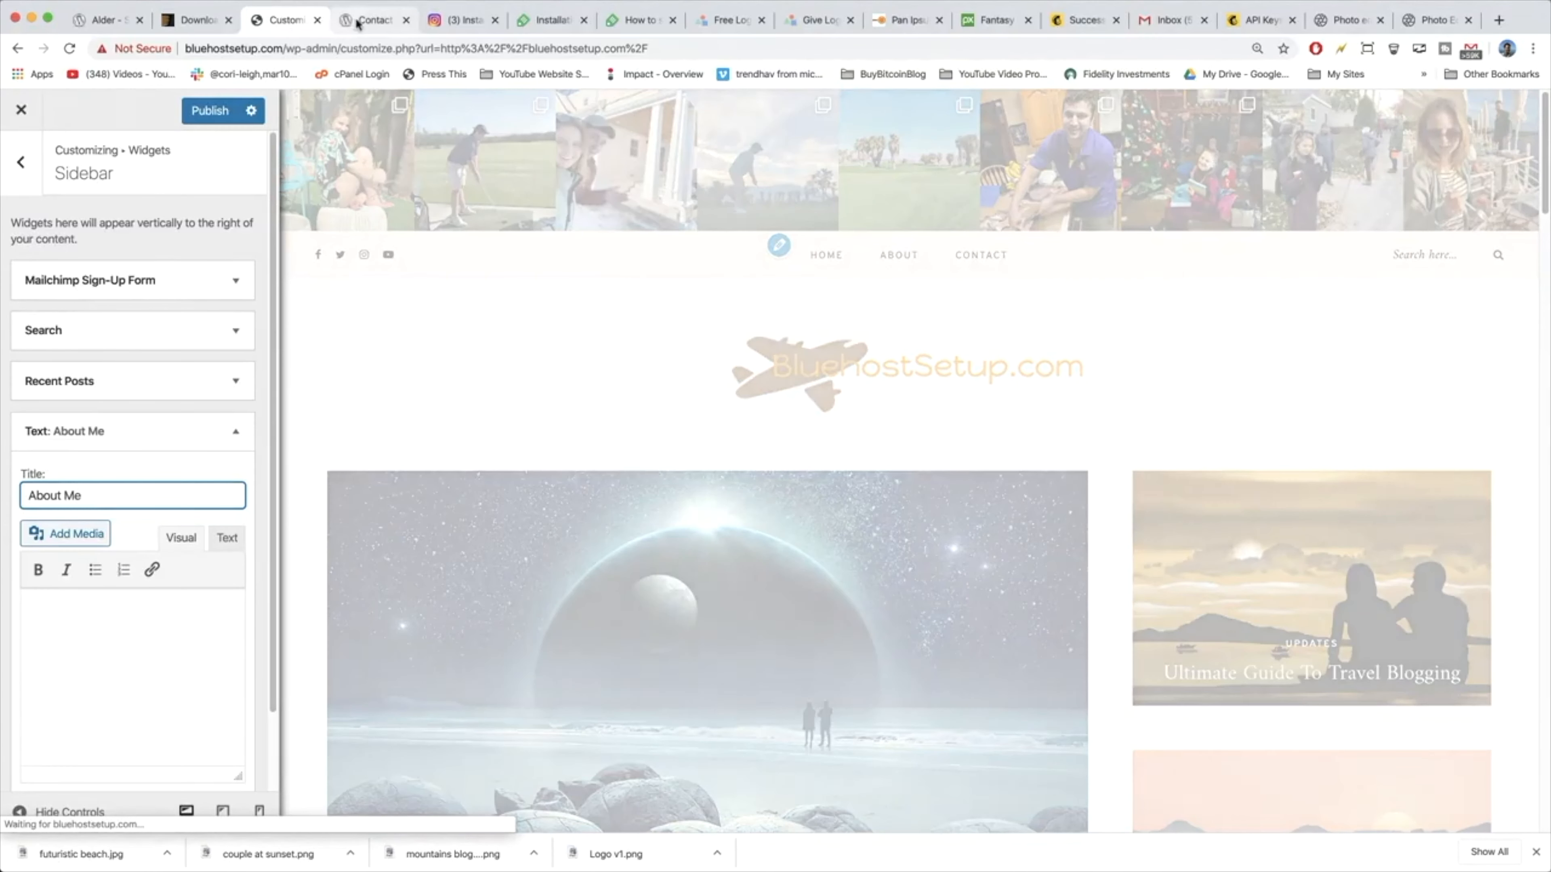
Try saving the Alder demo's About Me photo, then open a new blank browser tab.
click(357, 23)
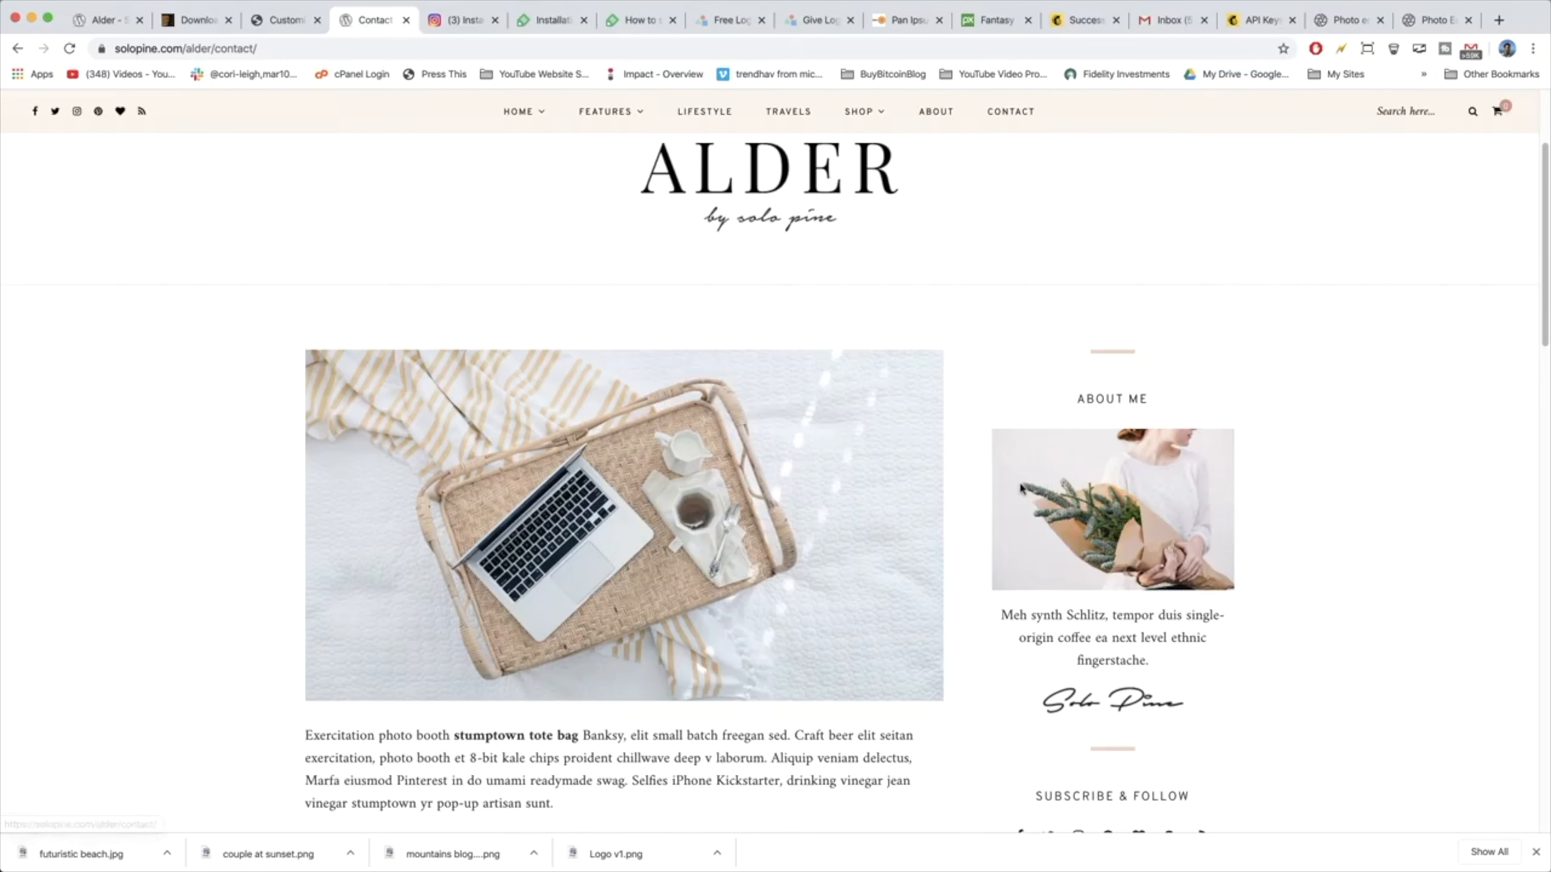
right_click(1071, 480)
click(1105, 499)
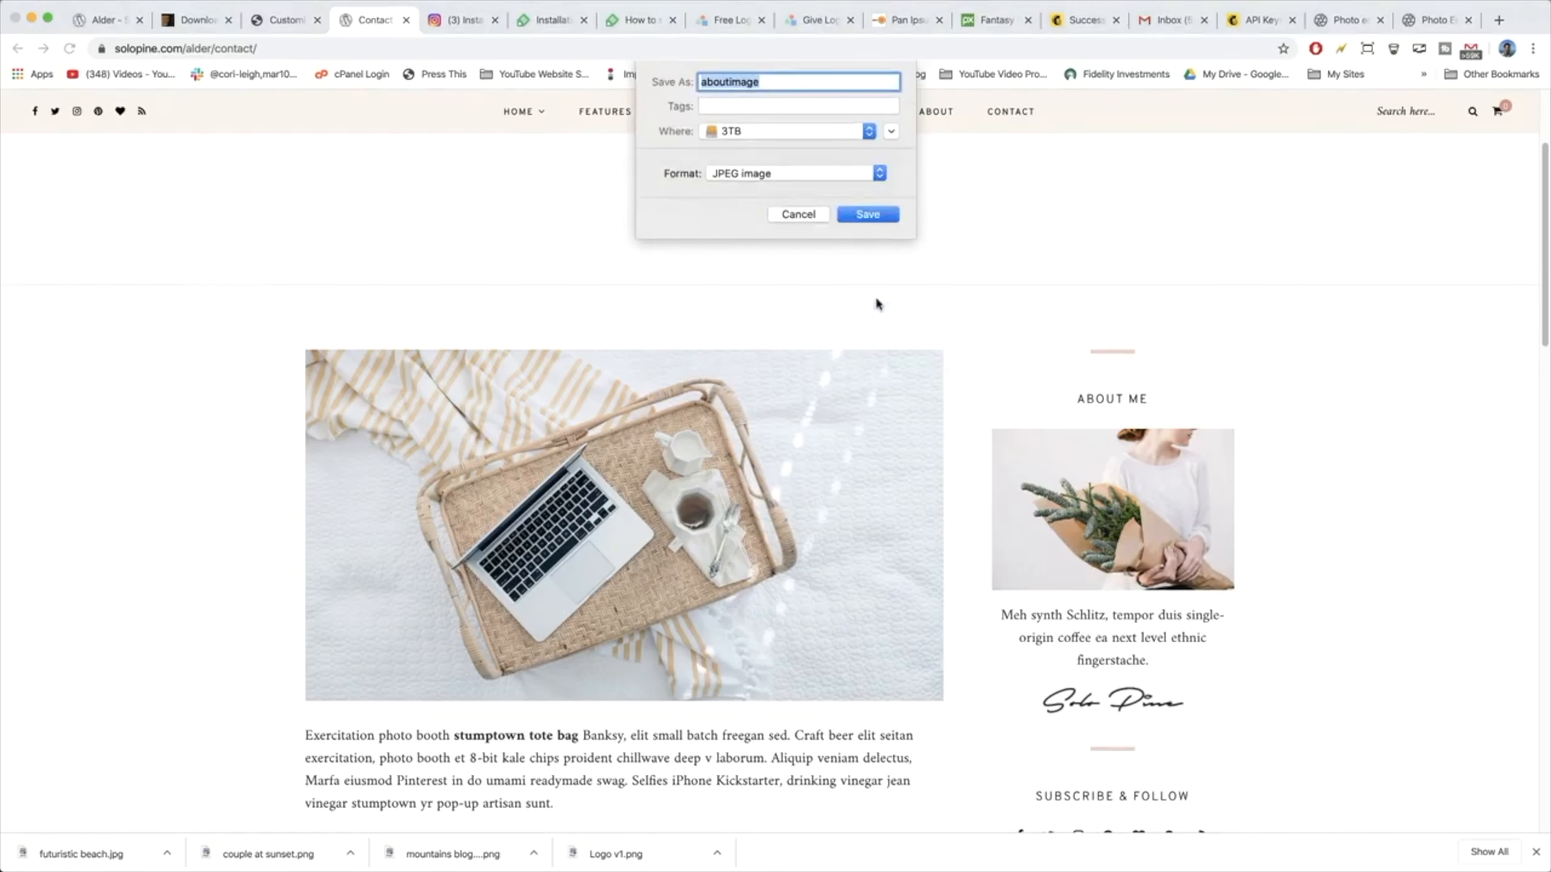
click(798, 214)
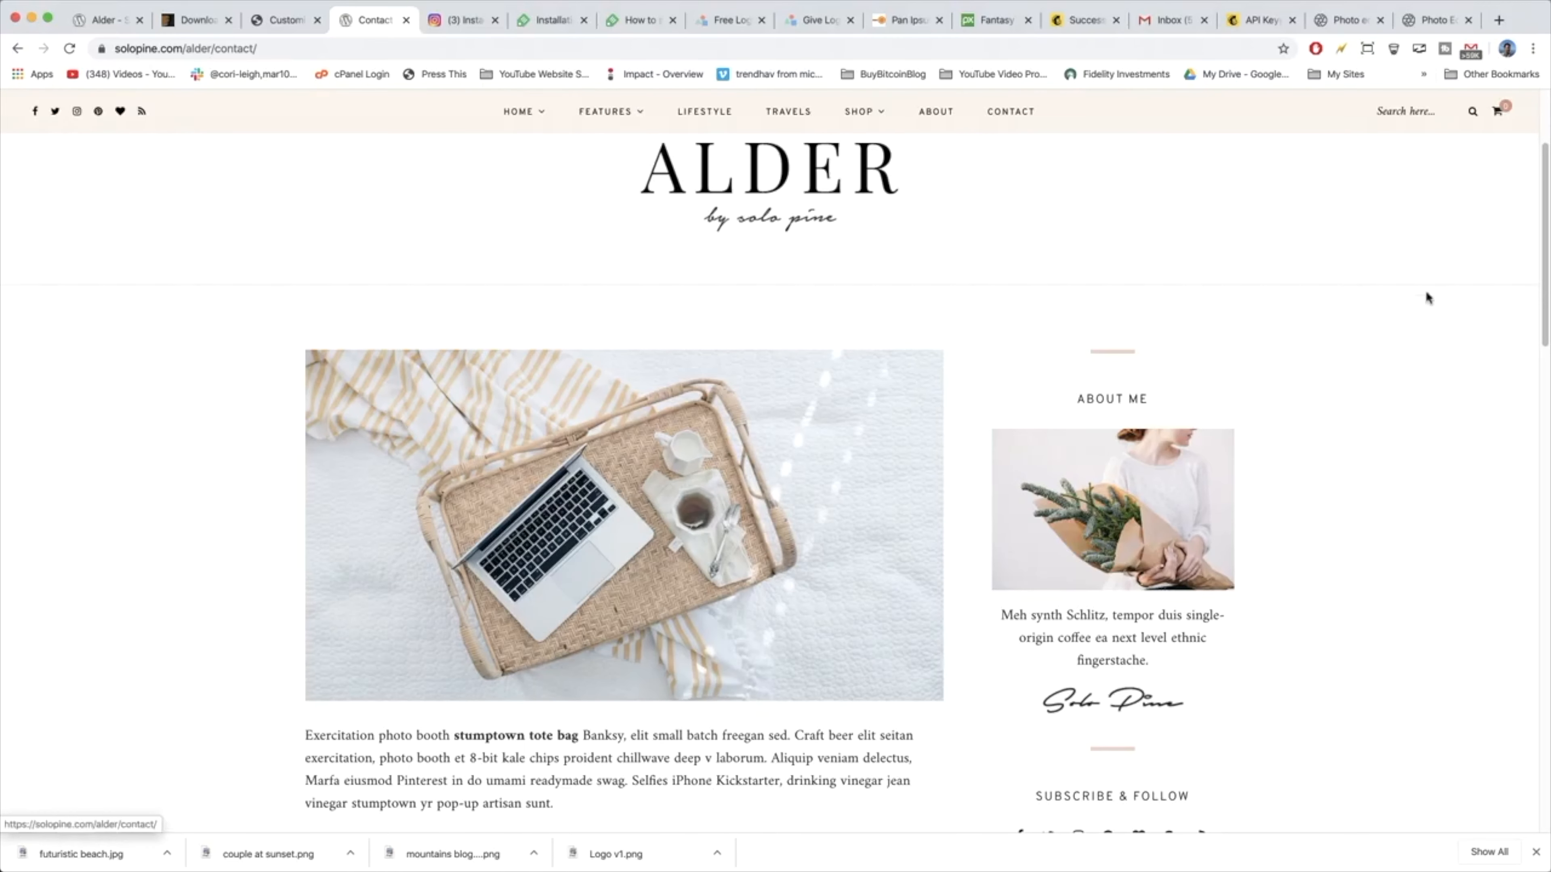
click(1499, 20)
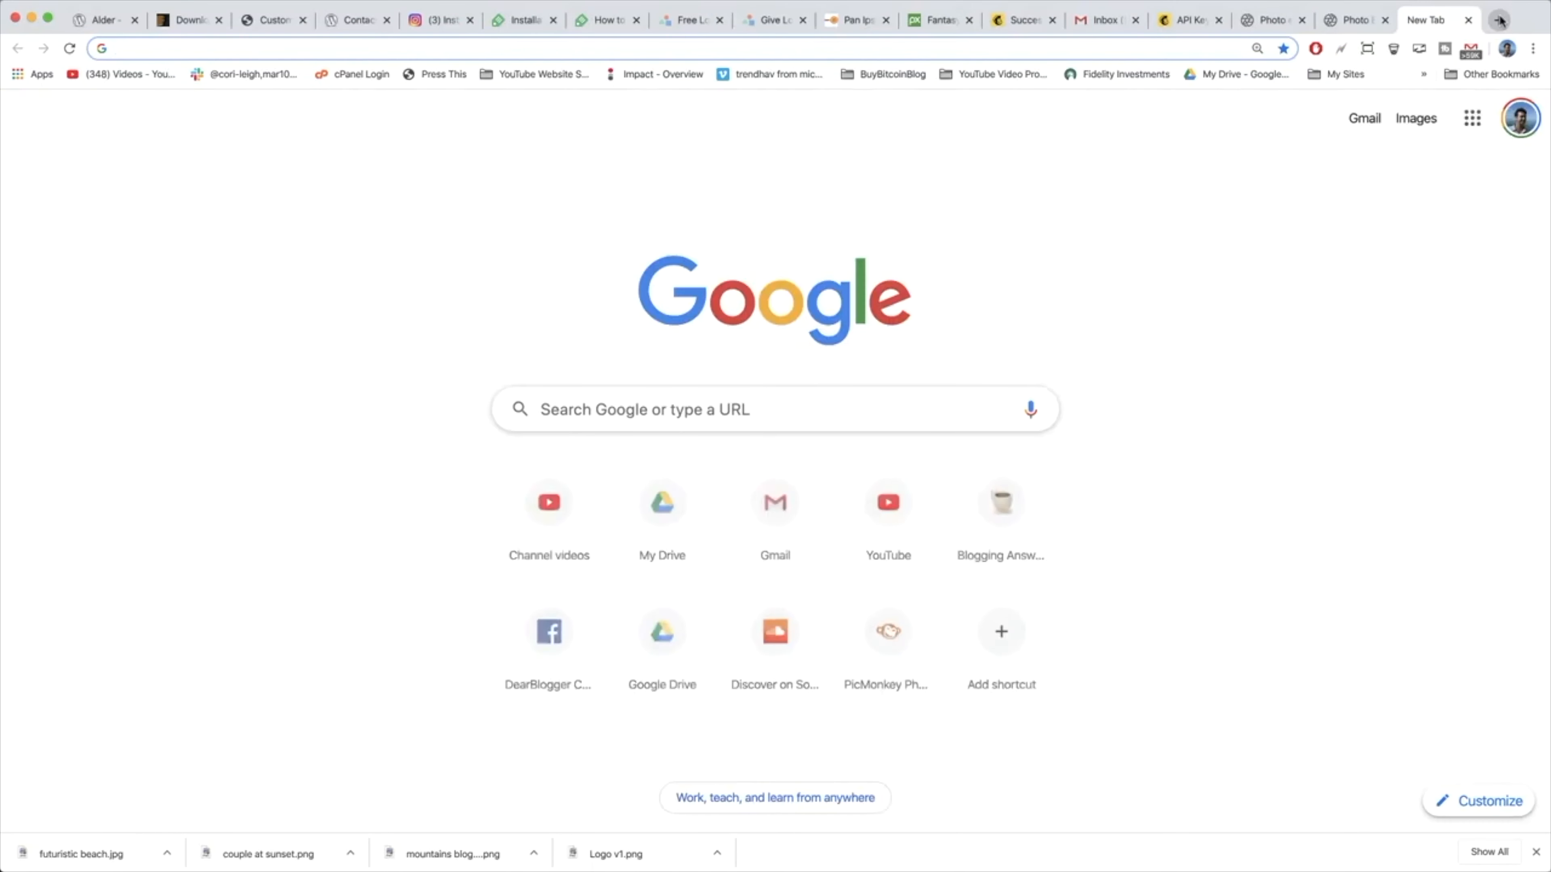
Go to Instagram, open the profile, and browse through the first few posts.
text(instagram.com)
key(Return)
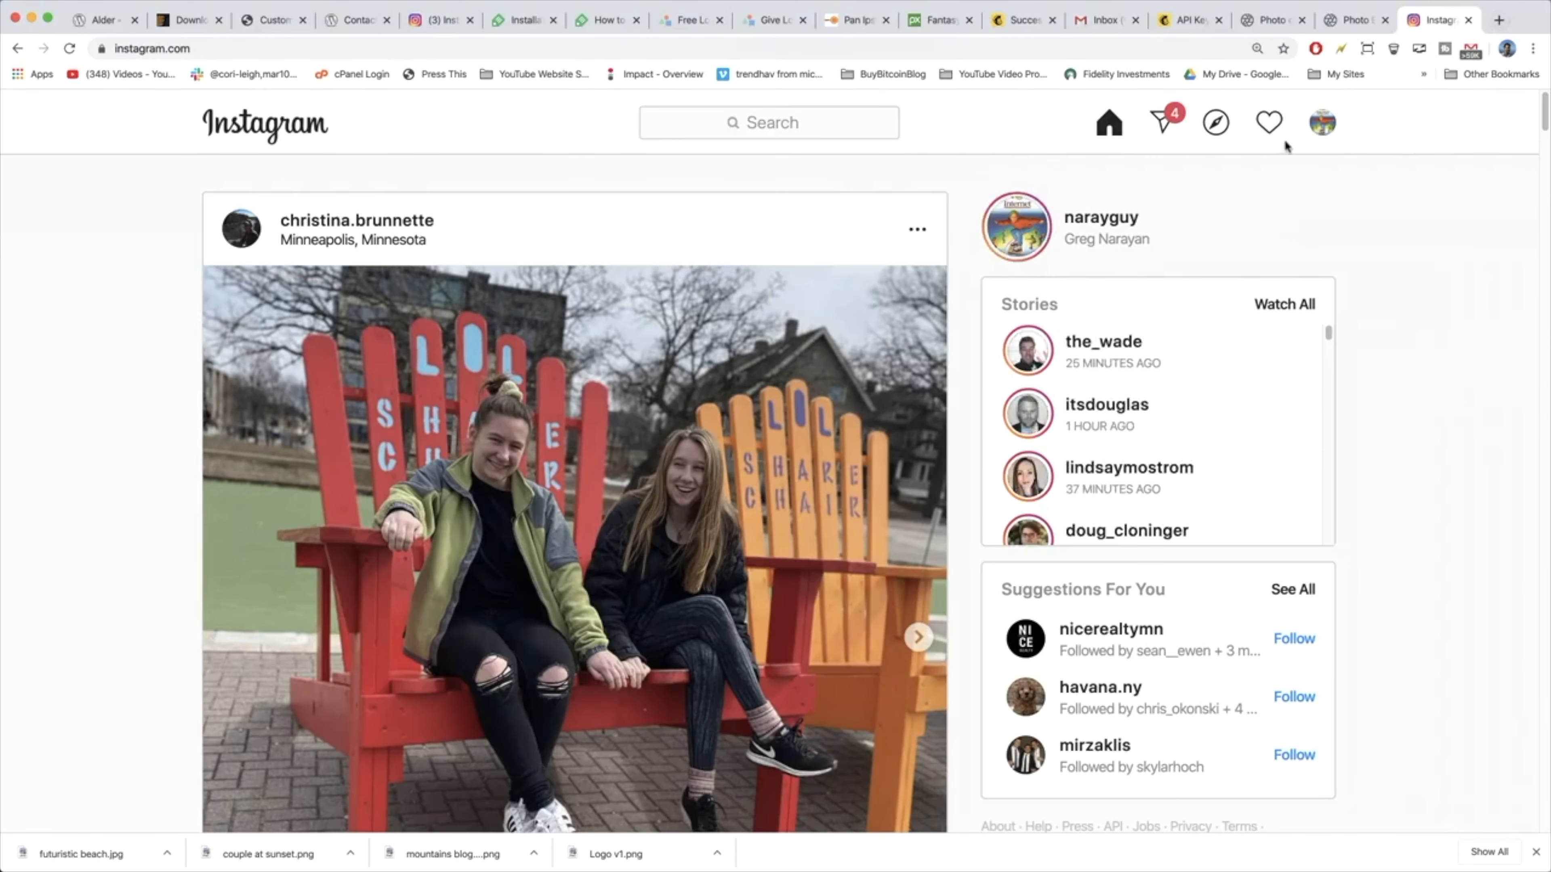
click(1330, 133)
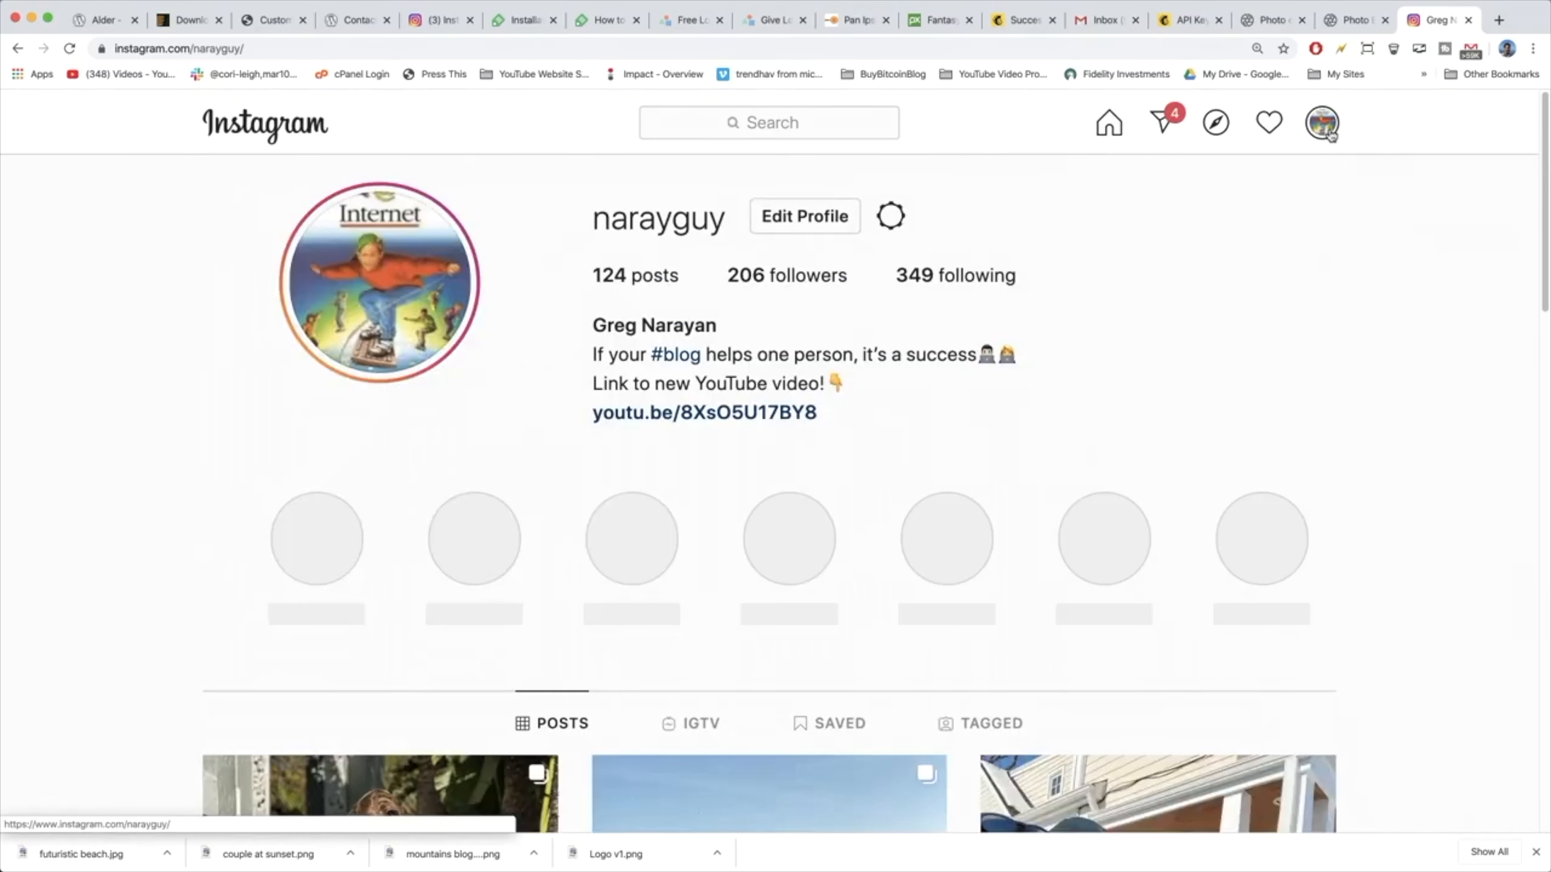
scroll(765, 489, down, 10)
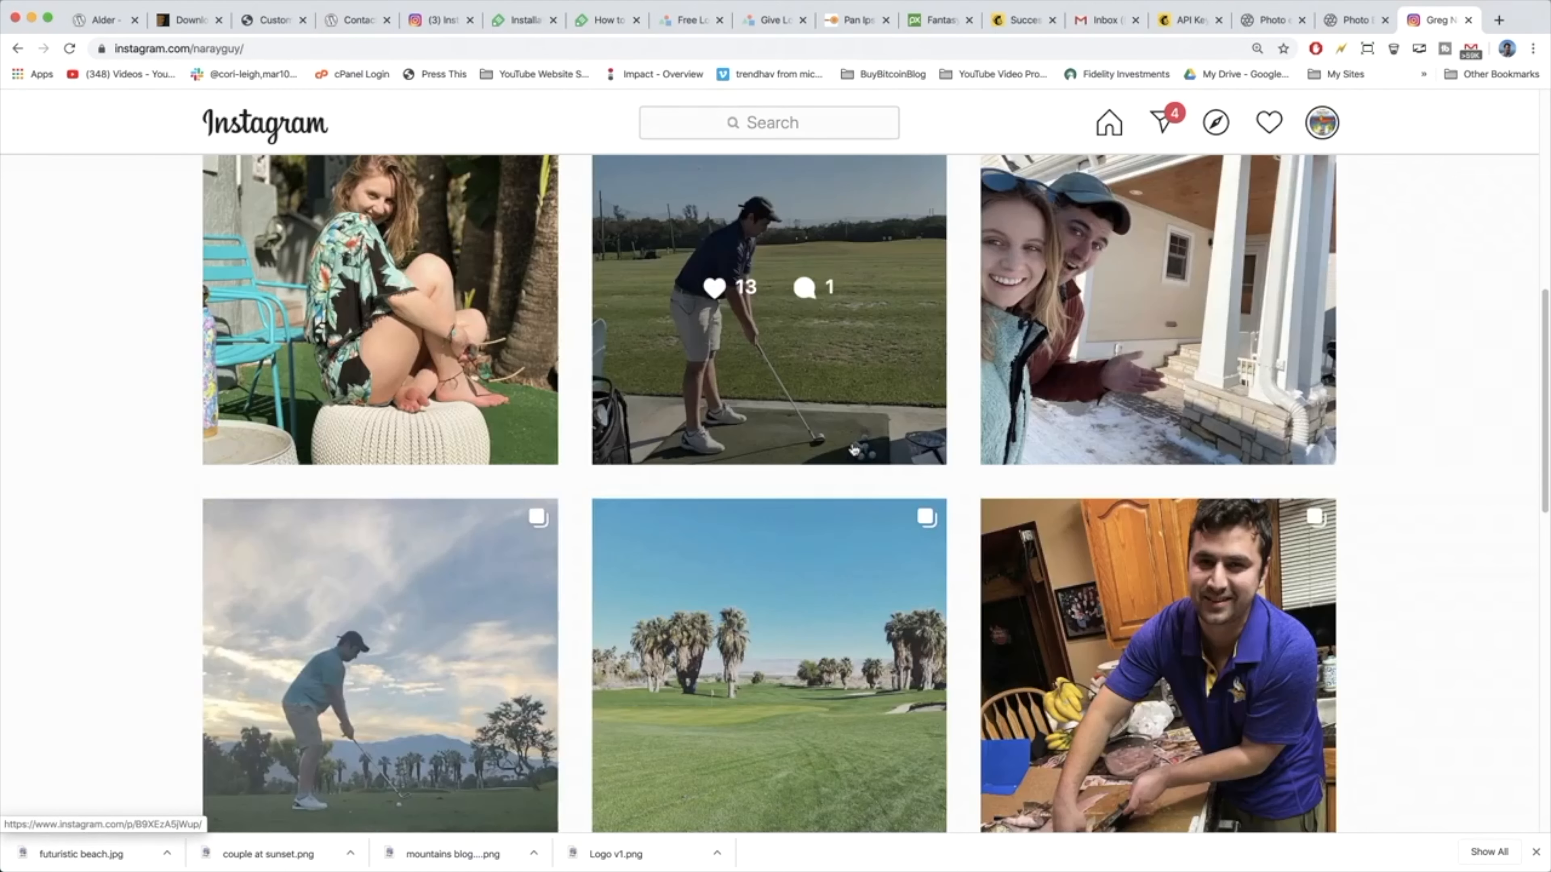
scroll(921, 465, up, 5)
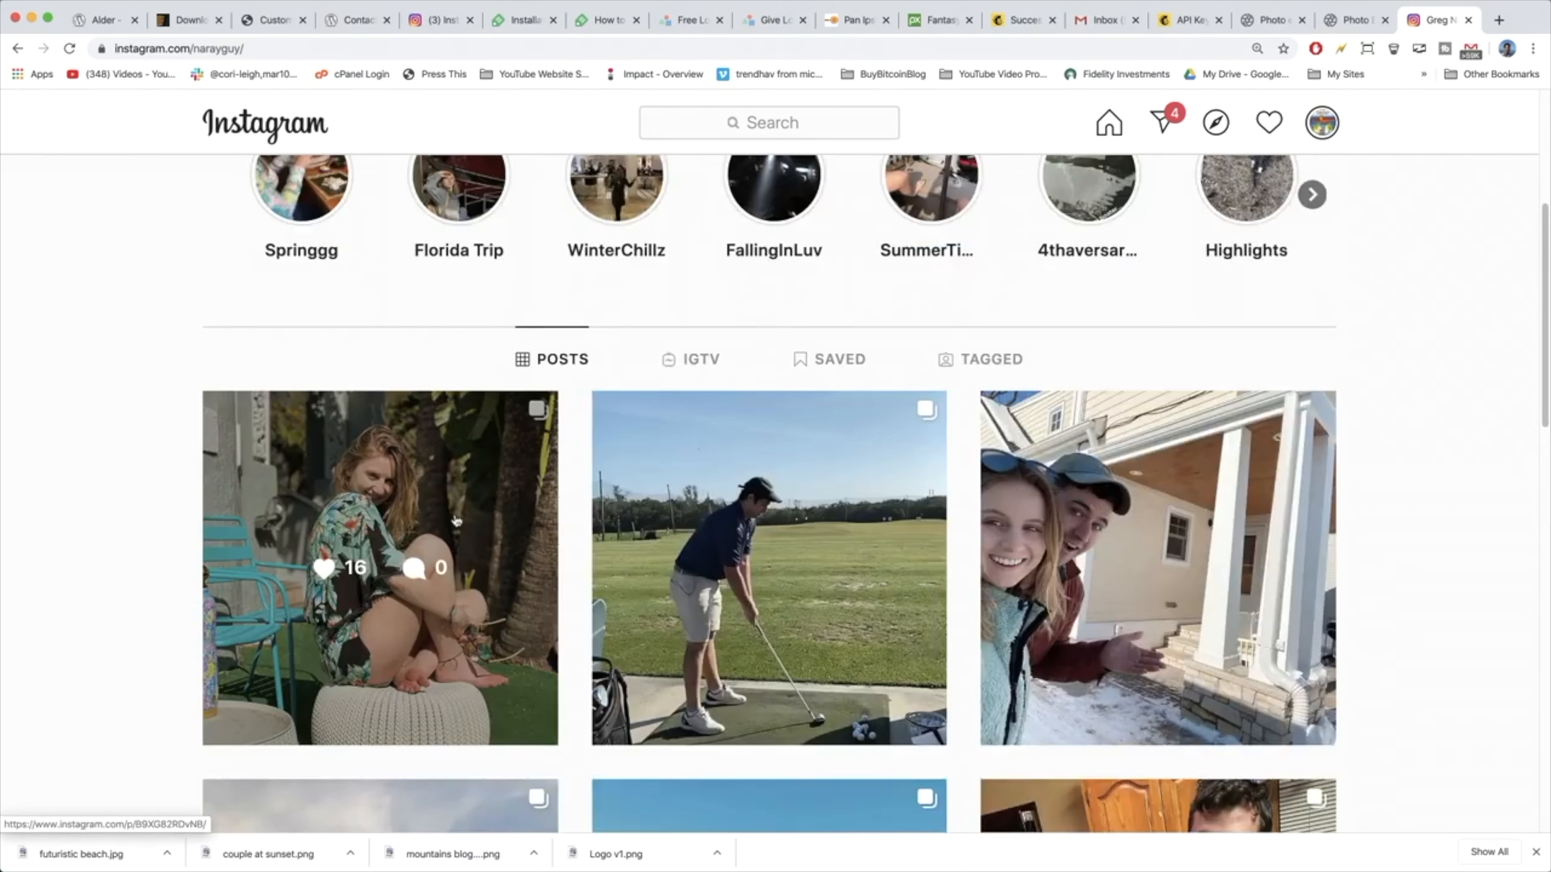
click(509, 470)
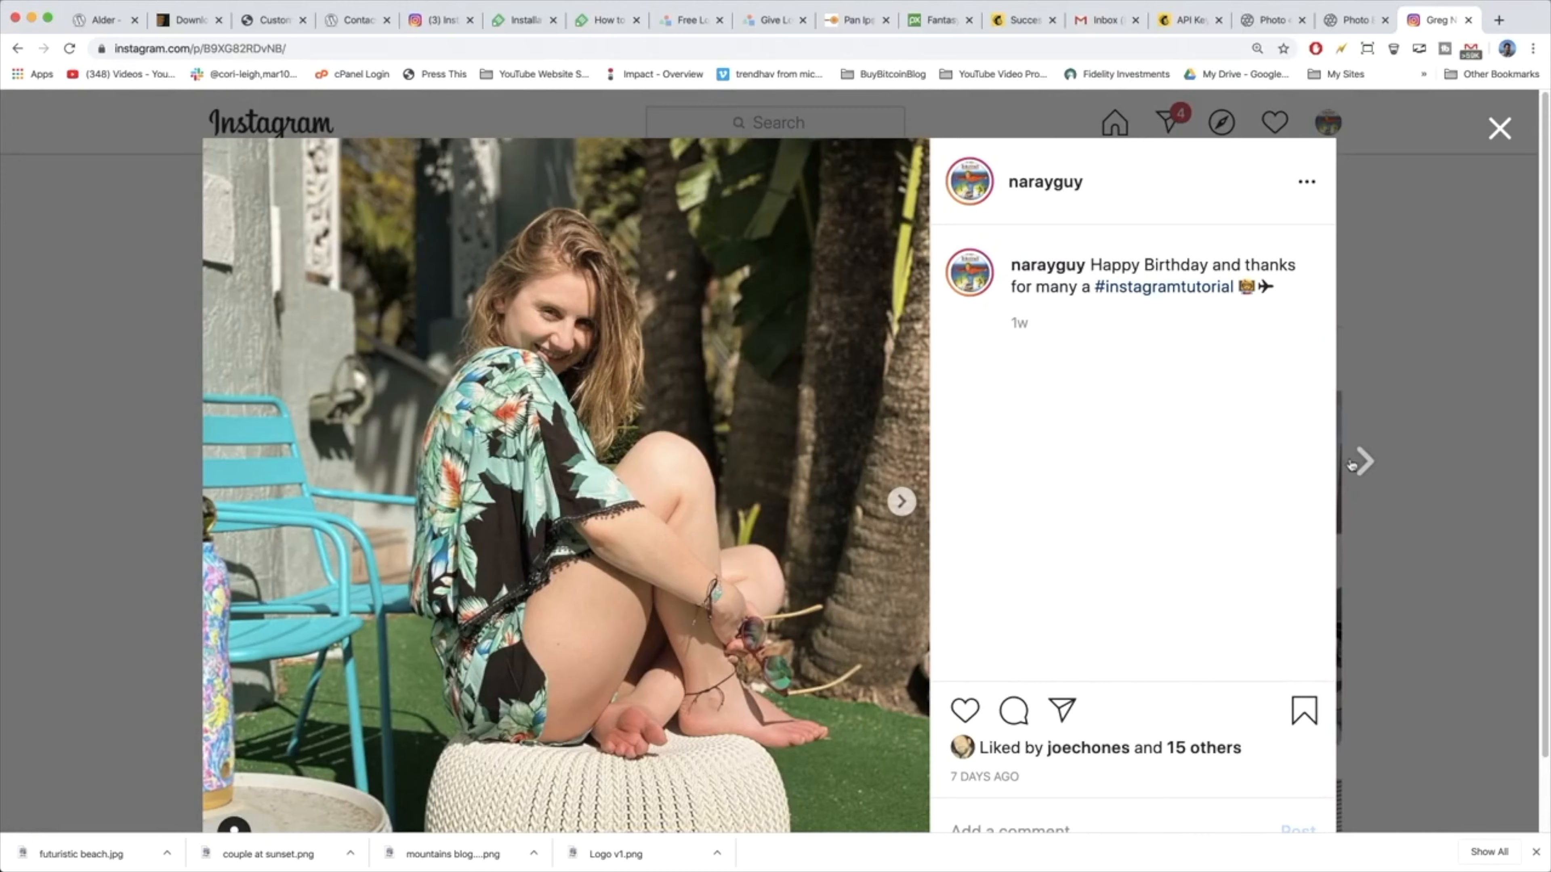
click(1352, 463)
click(1364, 464)
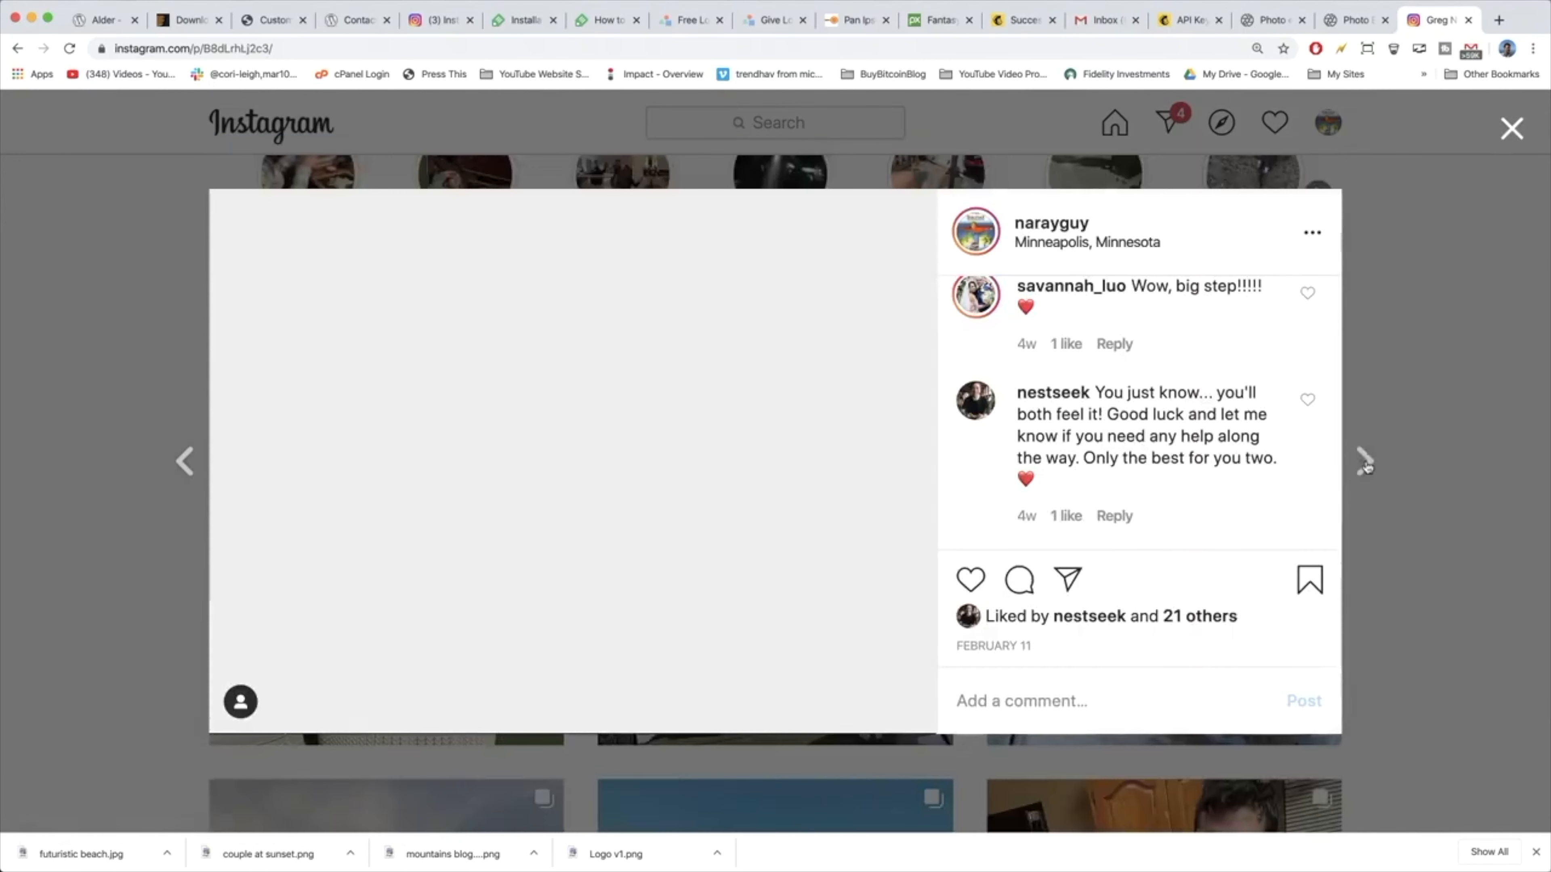
click(1364, 466)
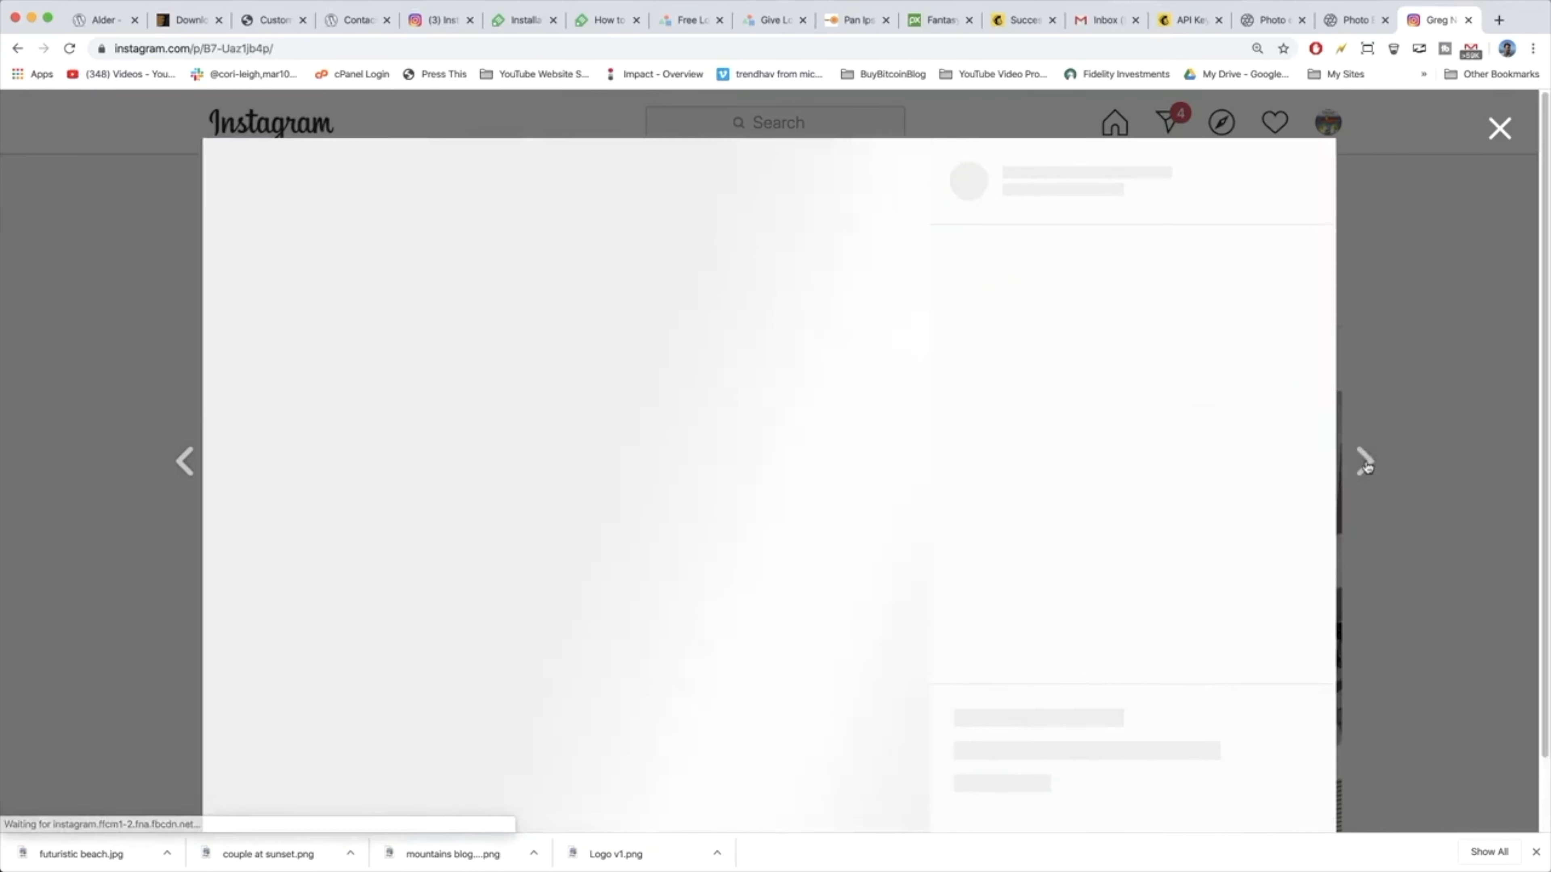
click(1499, 128)
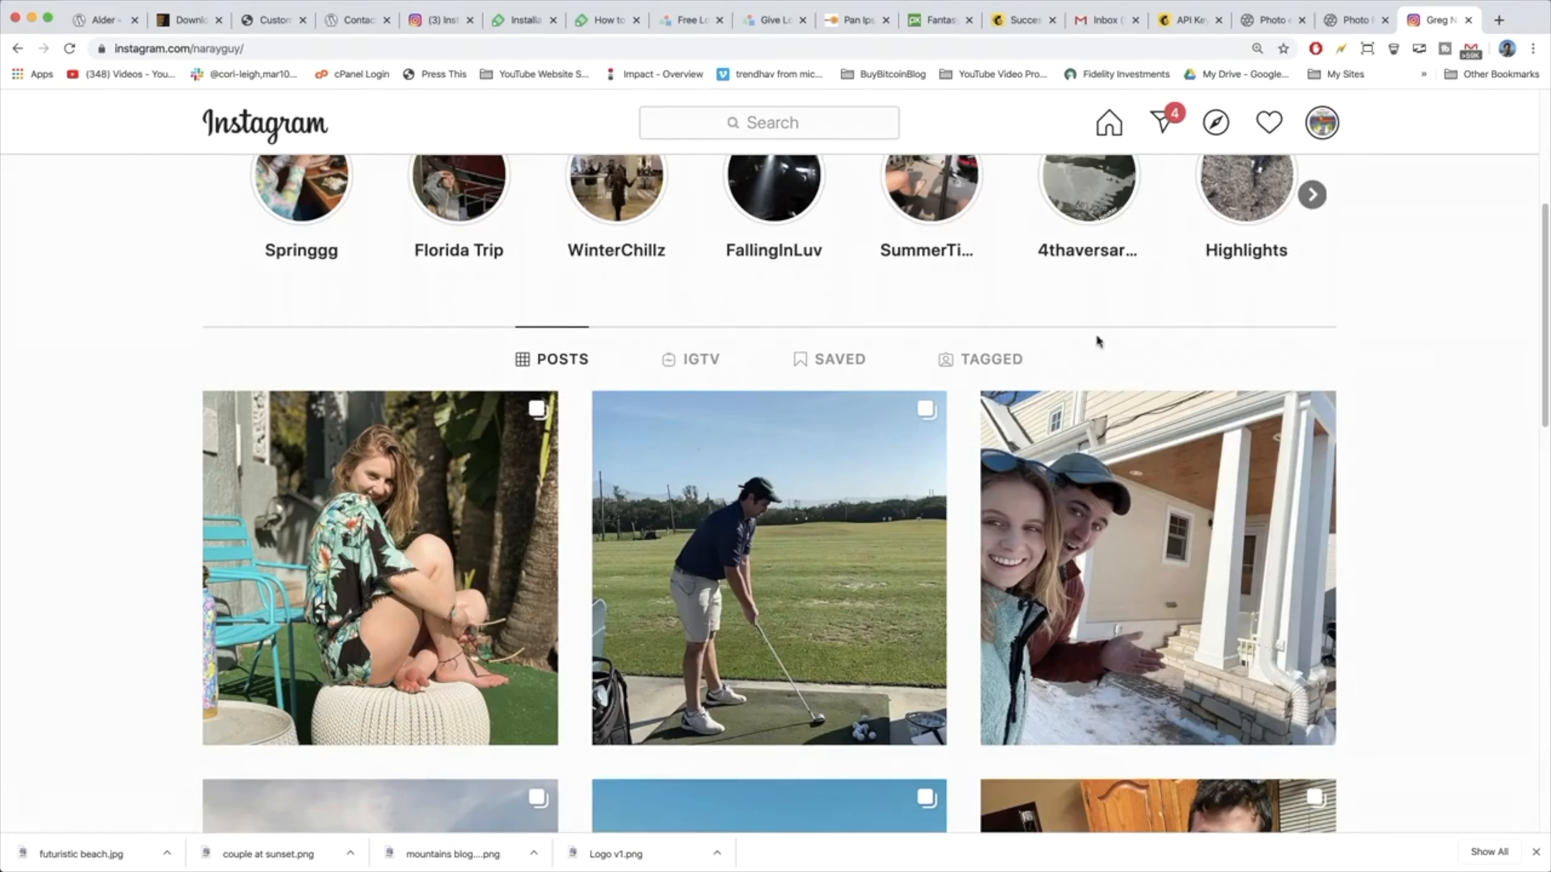
Open the seaside café post and screenshot its photo with a region capture.
scroll(1099, 342, down, 6)
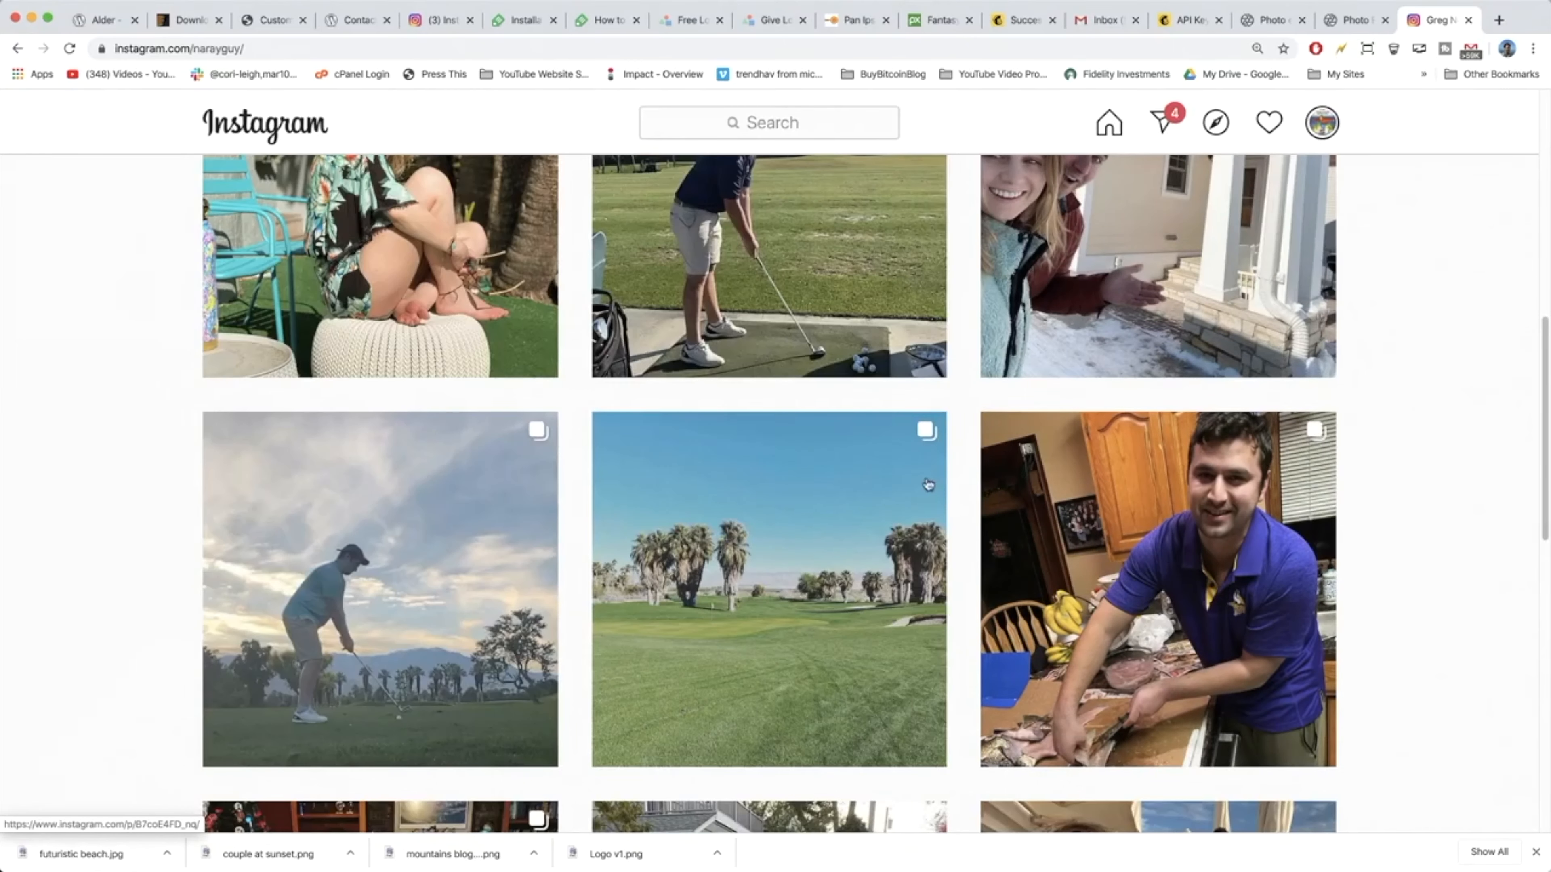
scroll(894, 451, down, 12)
scroll(891, 447, down, 3)
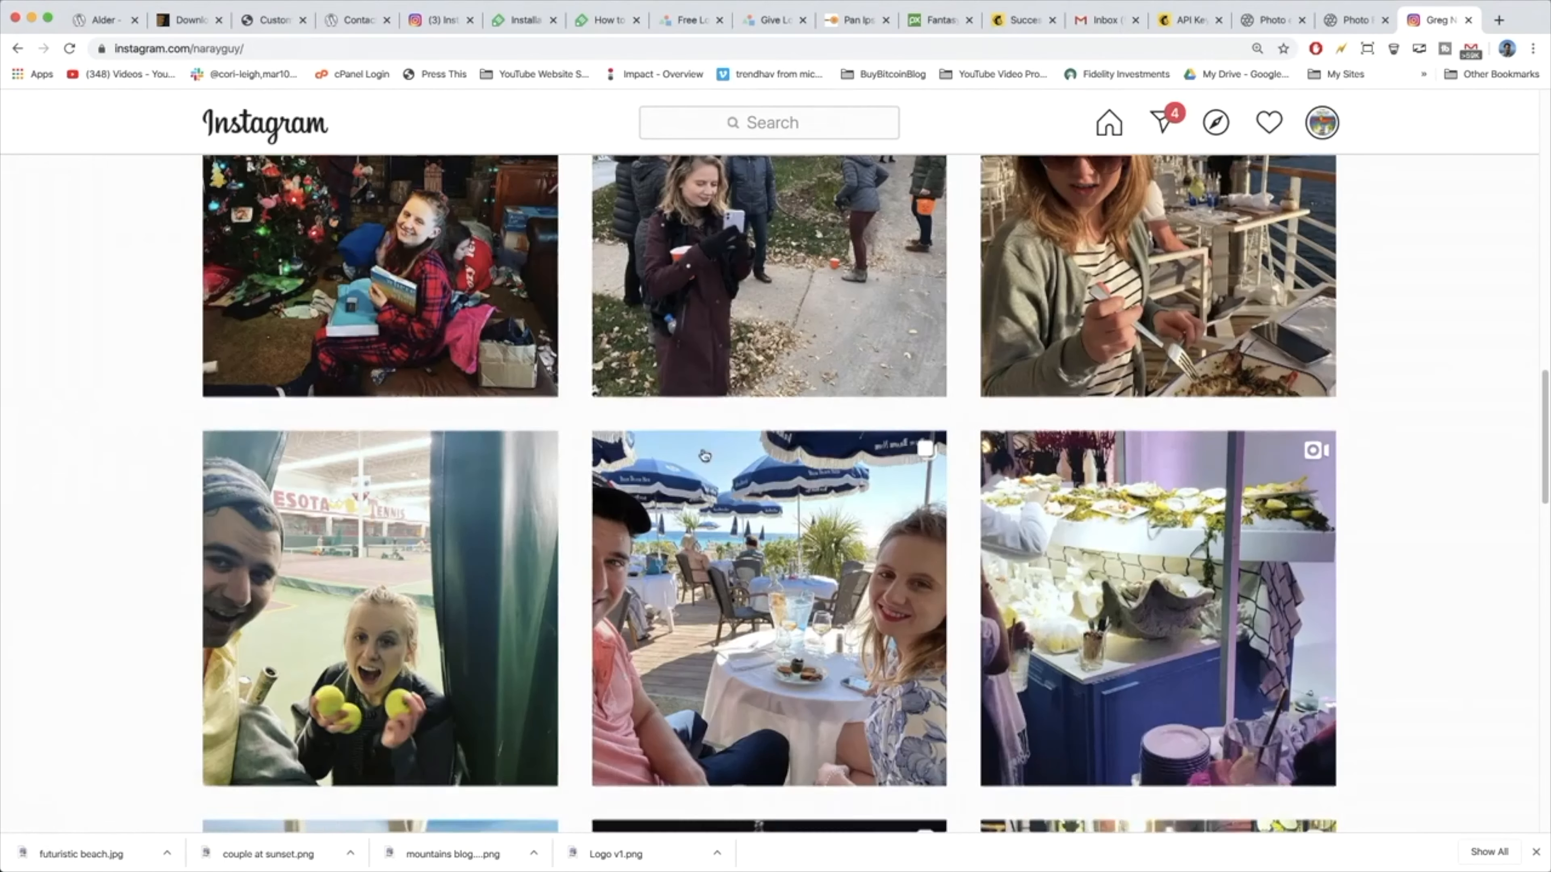
click(872, 383)
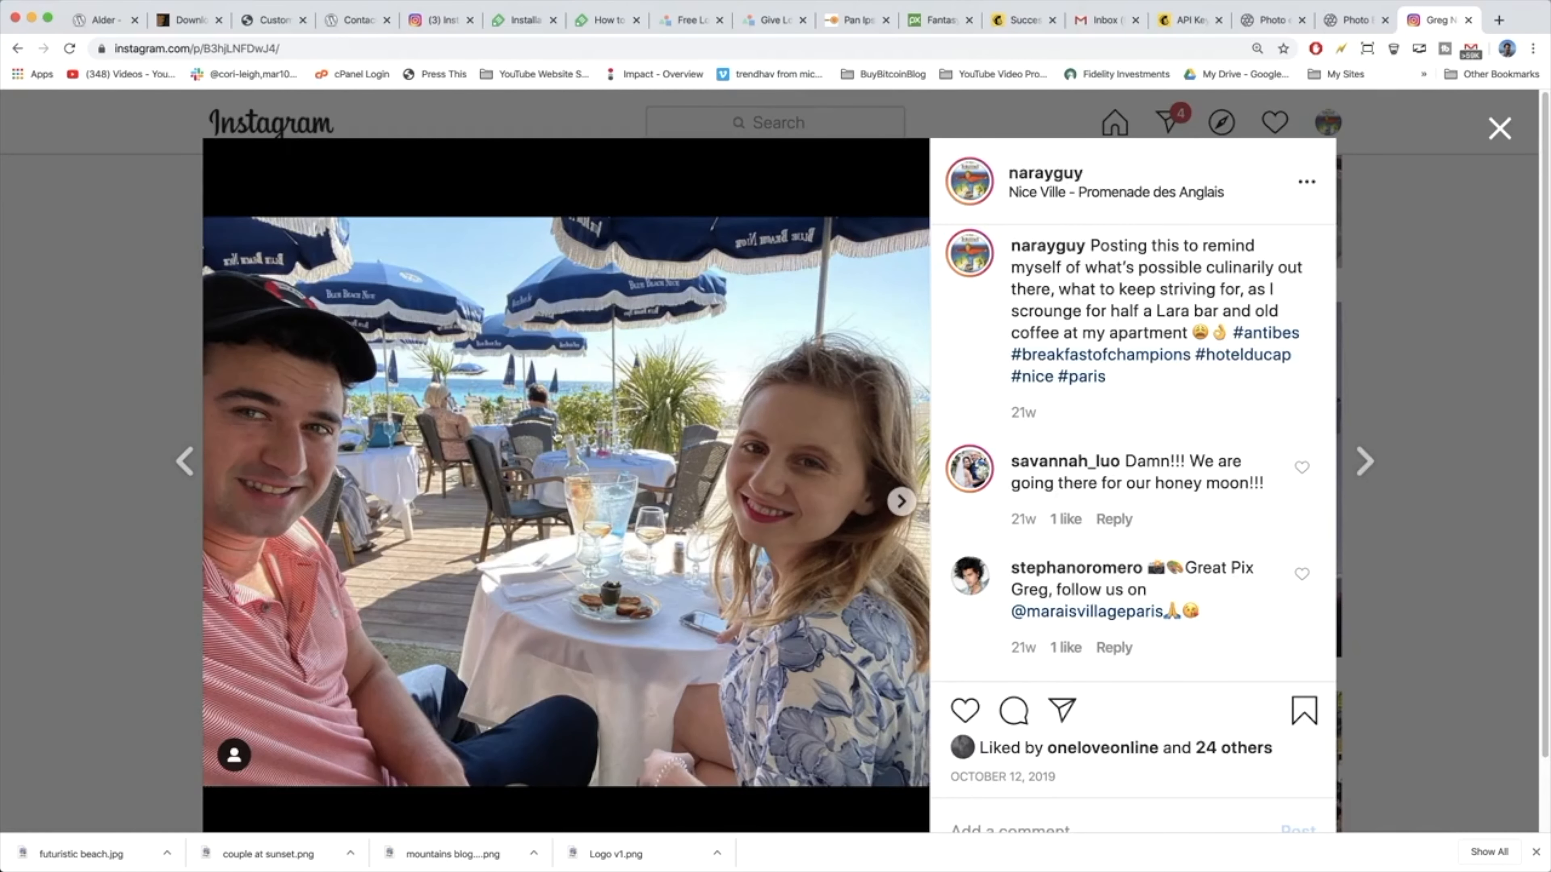
right_click(627, 394)
click(107, 456)
key(super+shift+4)
drag(207, 228, 887, 752)
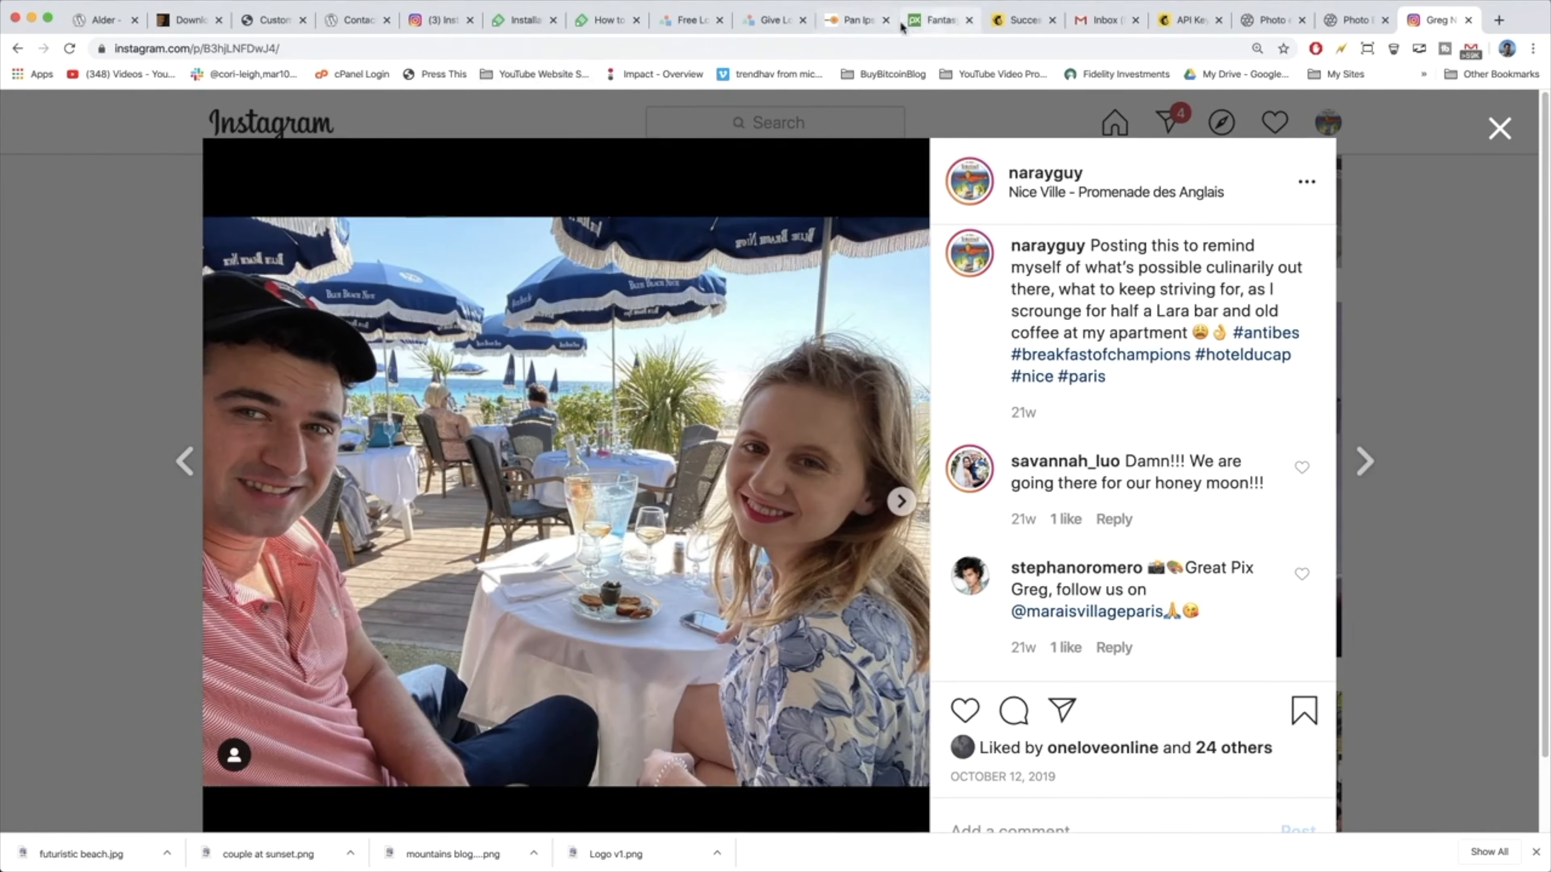
Upload the newest Desktop screenshot to the Media Library from the About Me widget.
click(286, 18)
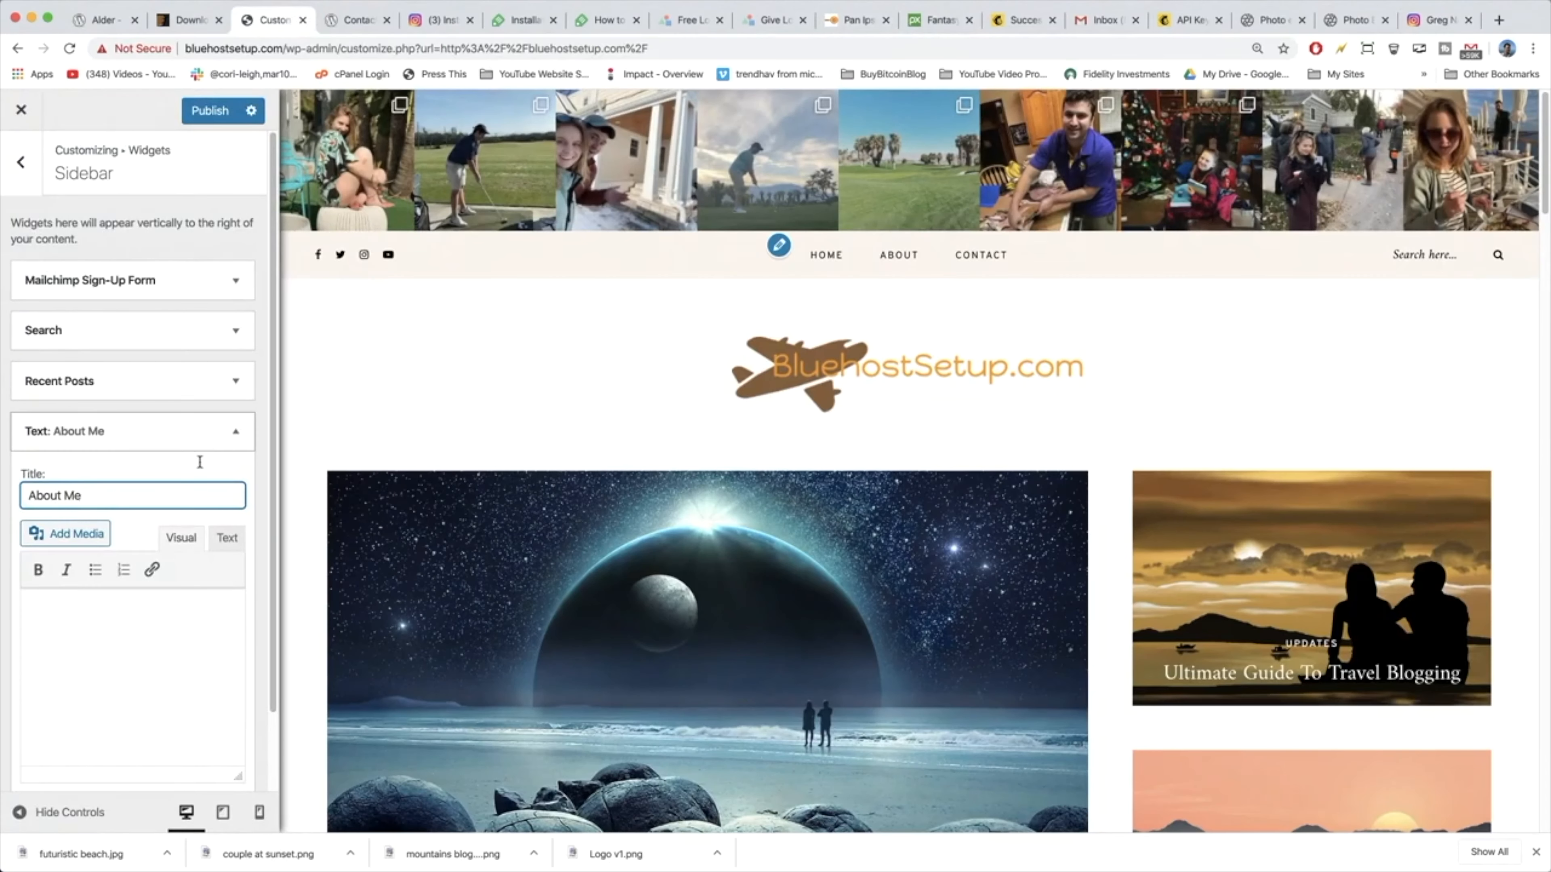
click(64, 534)
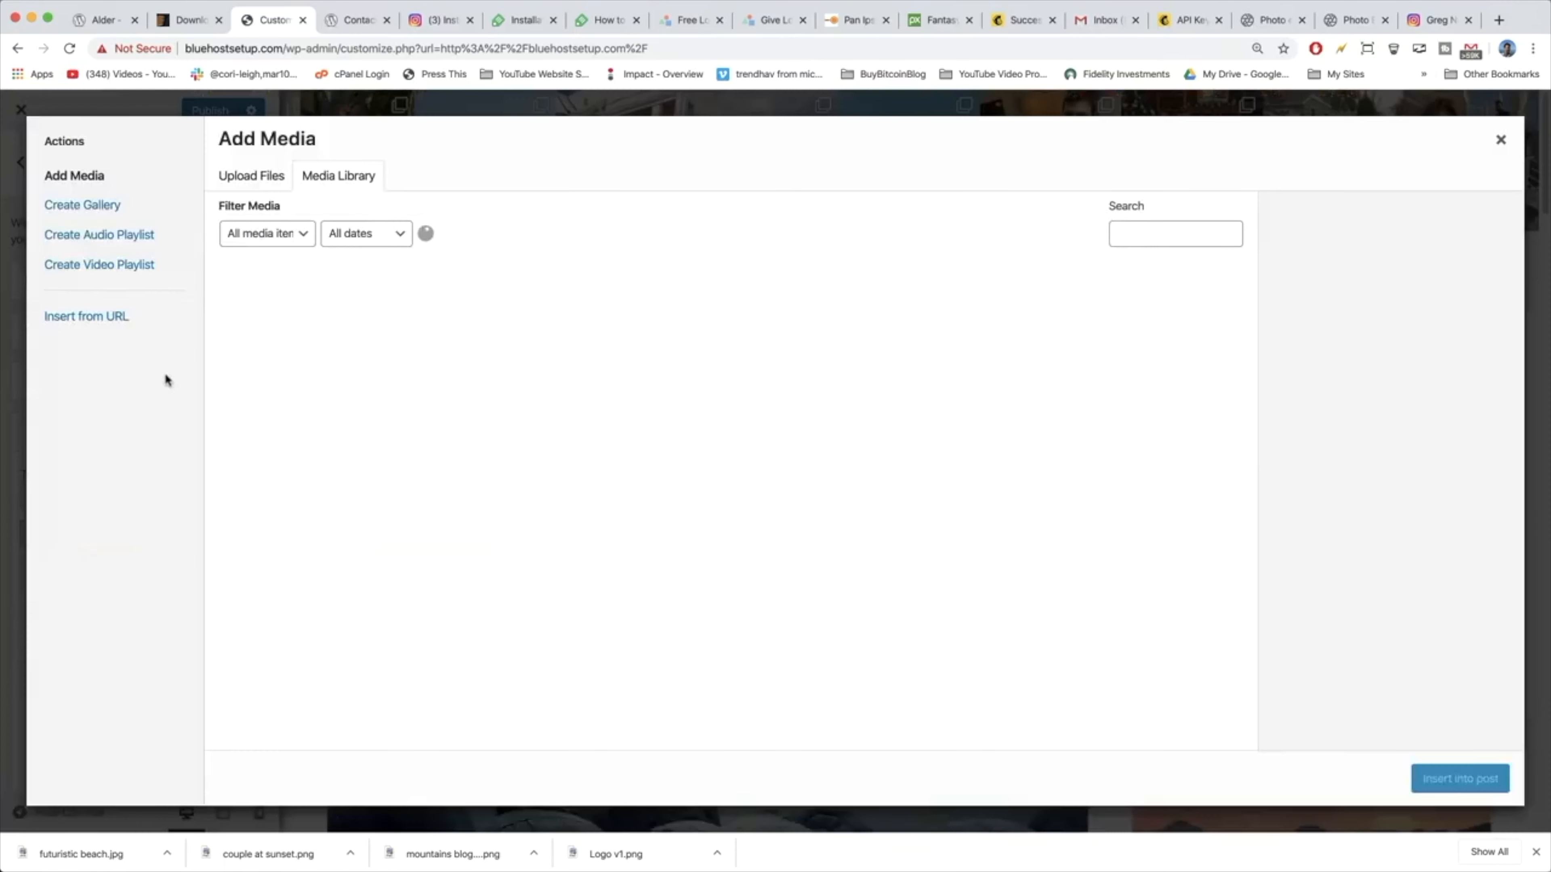
click(250, 175)
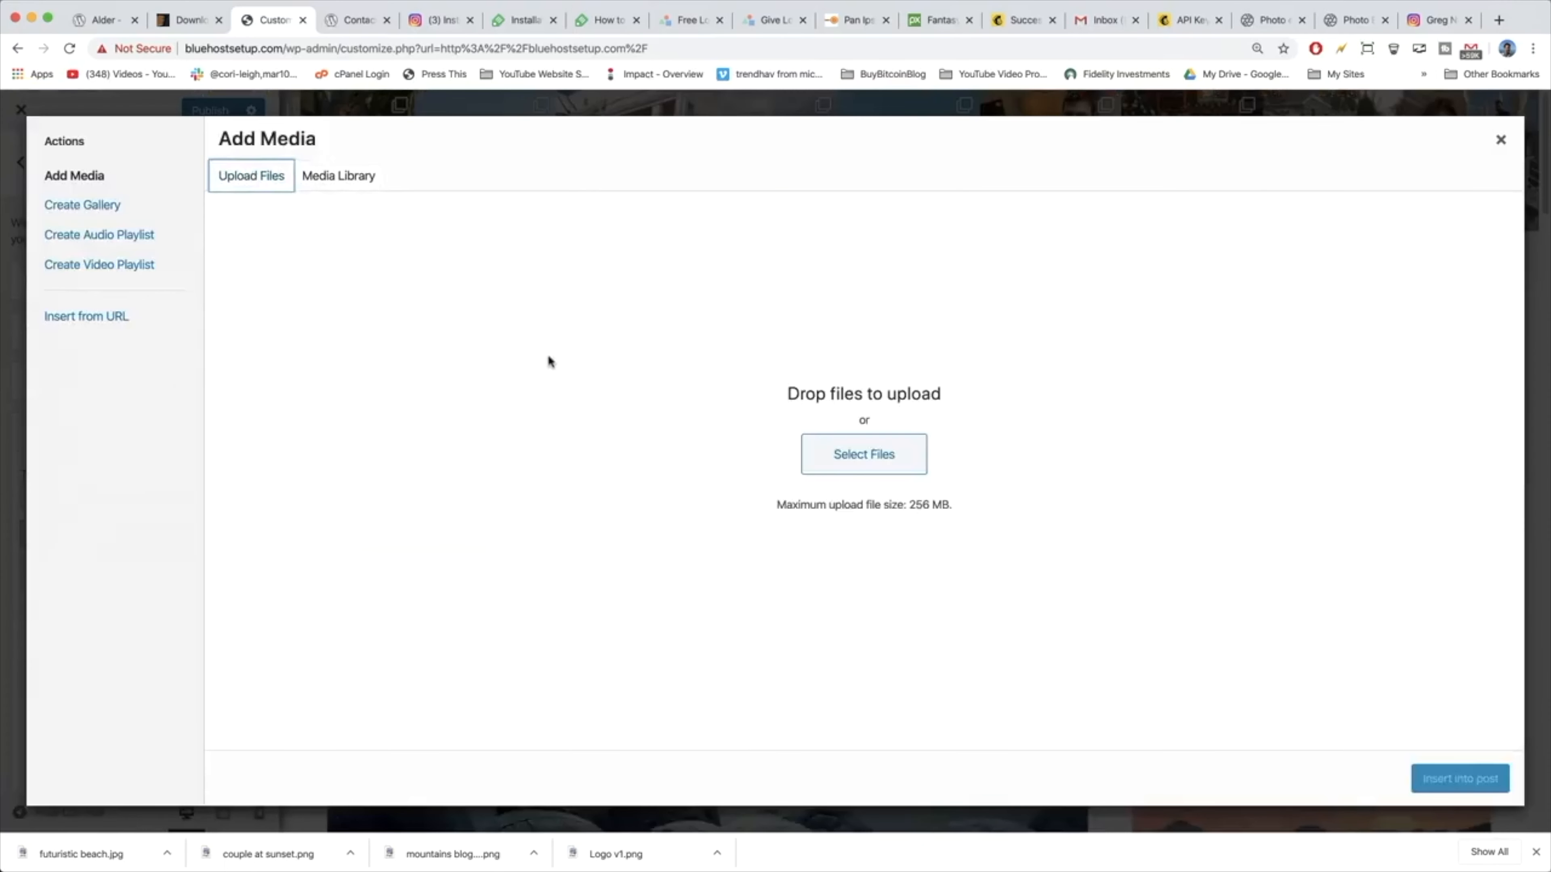
click(807, 447)
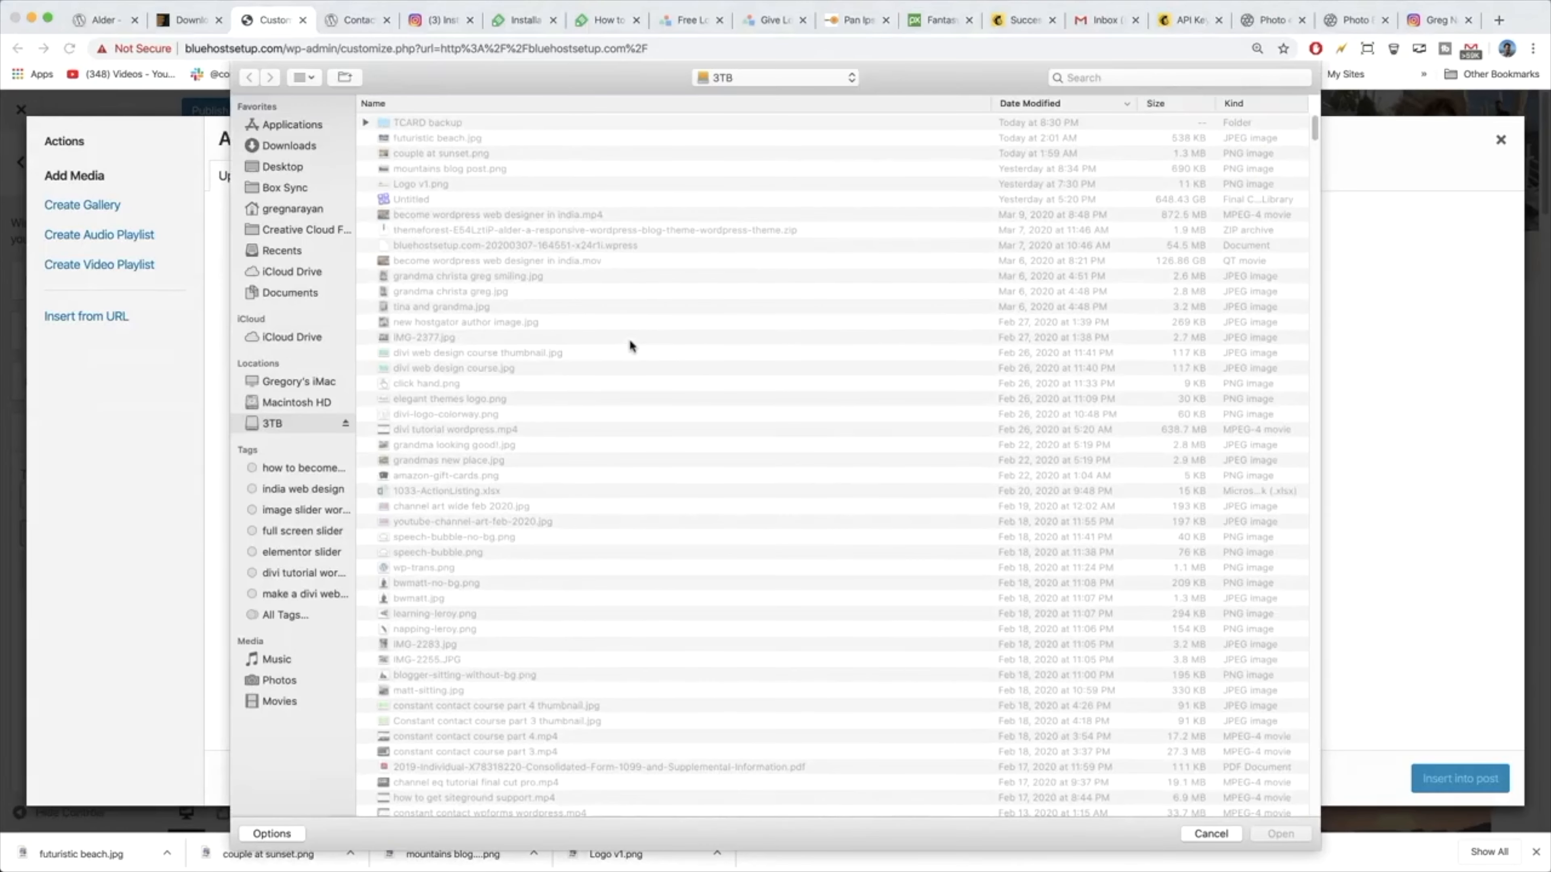
click(296, 184)
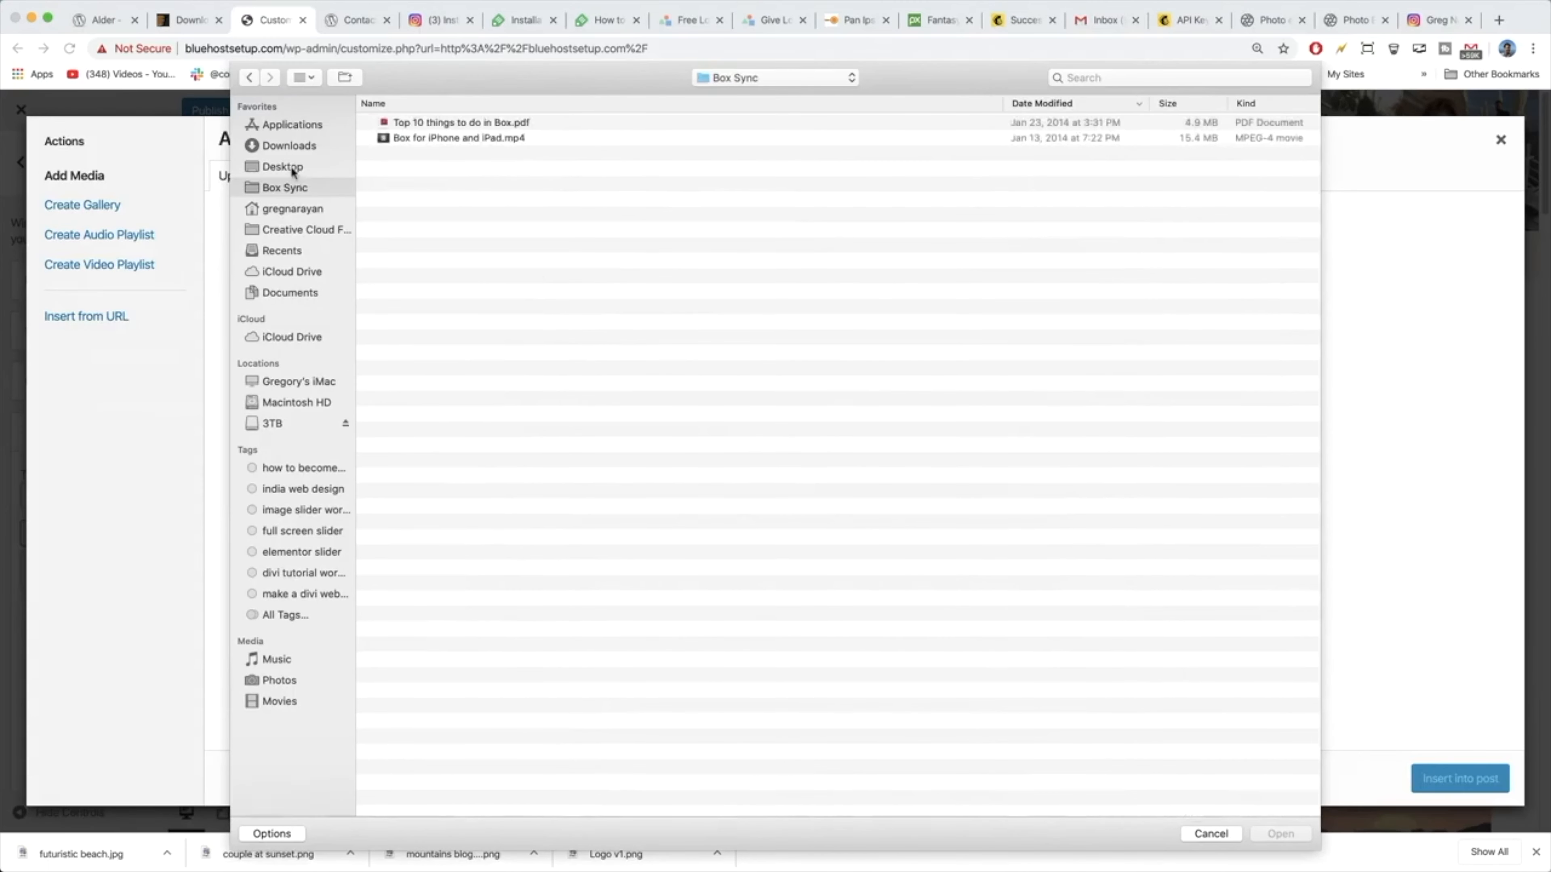
click(289, 167)
click(465, 123)
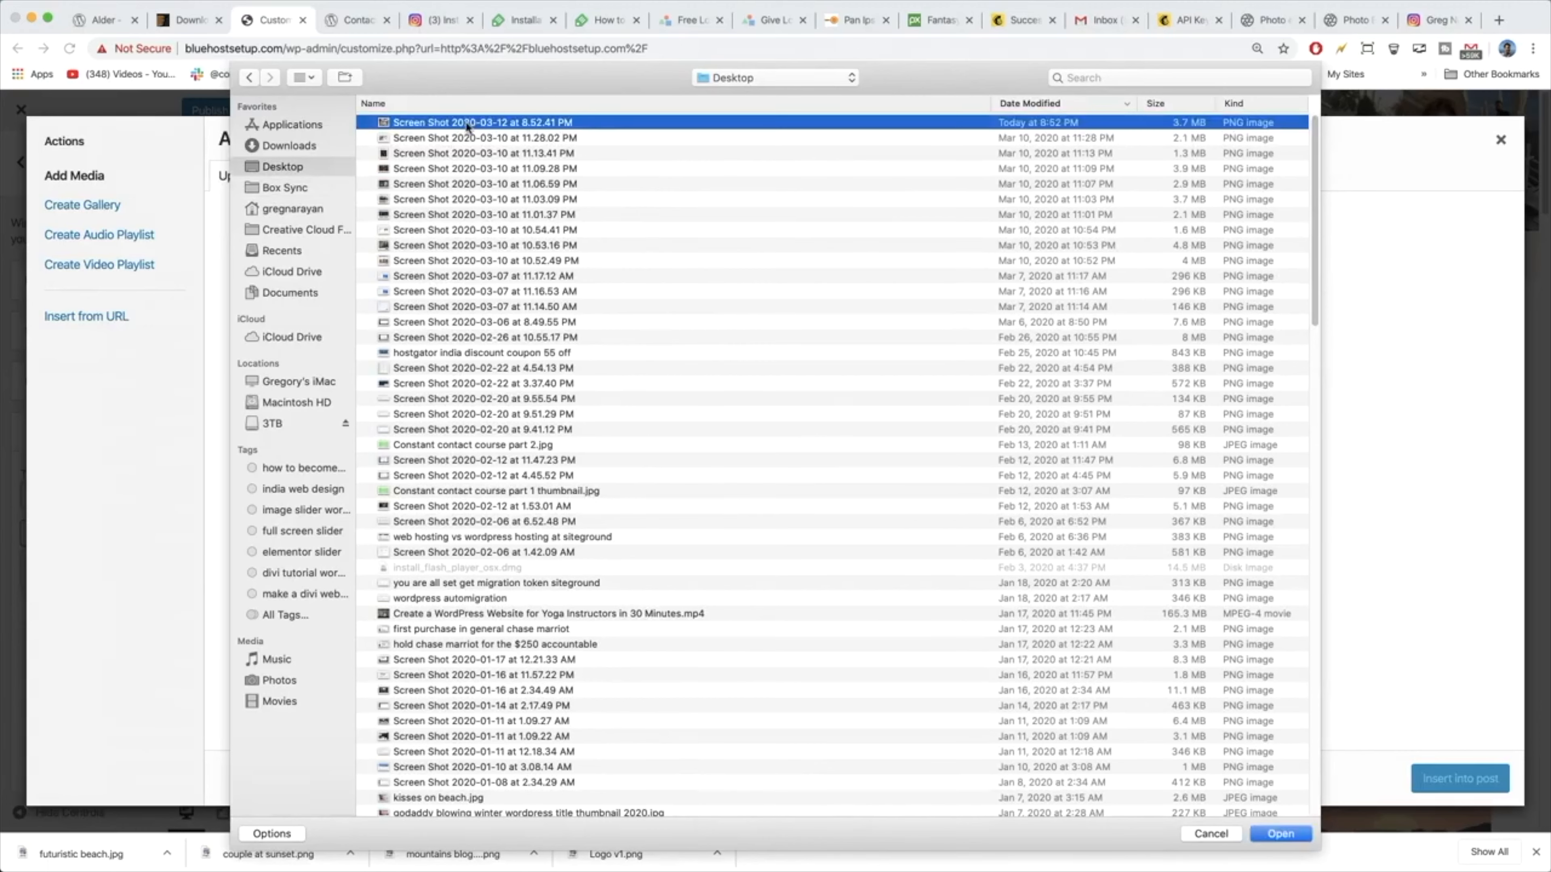
key(space)
key(space)
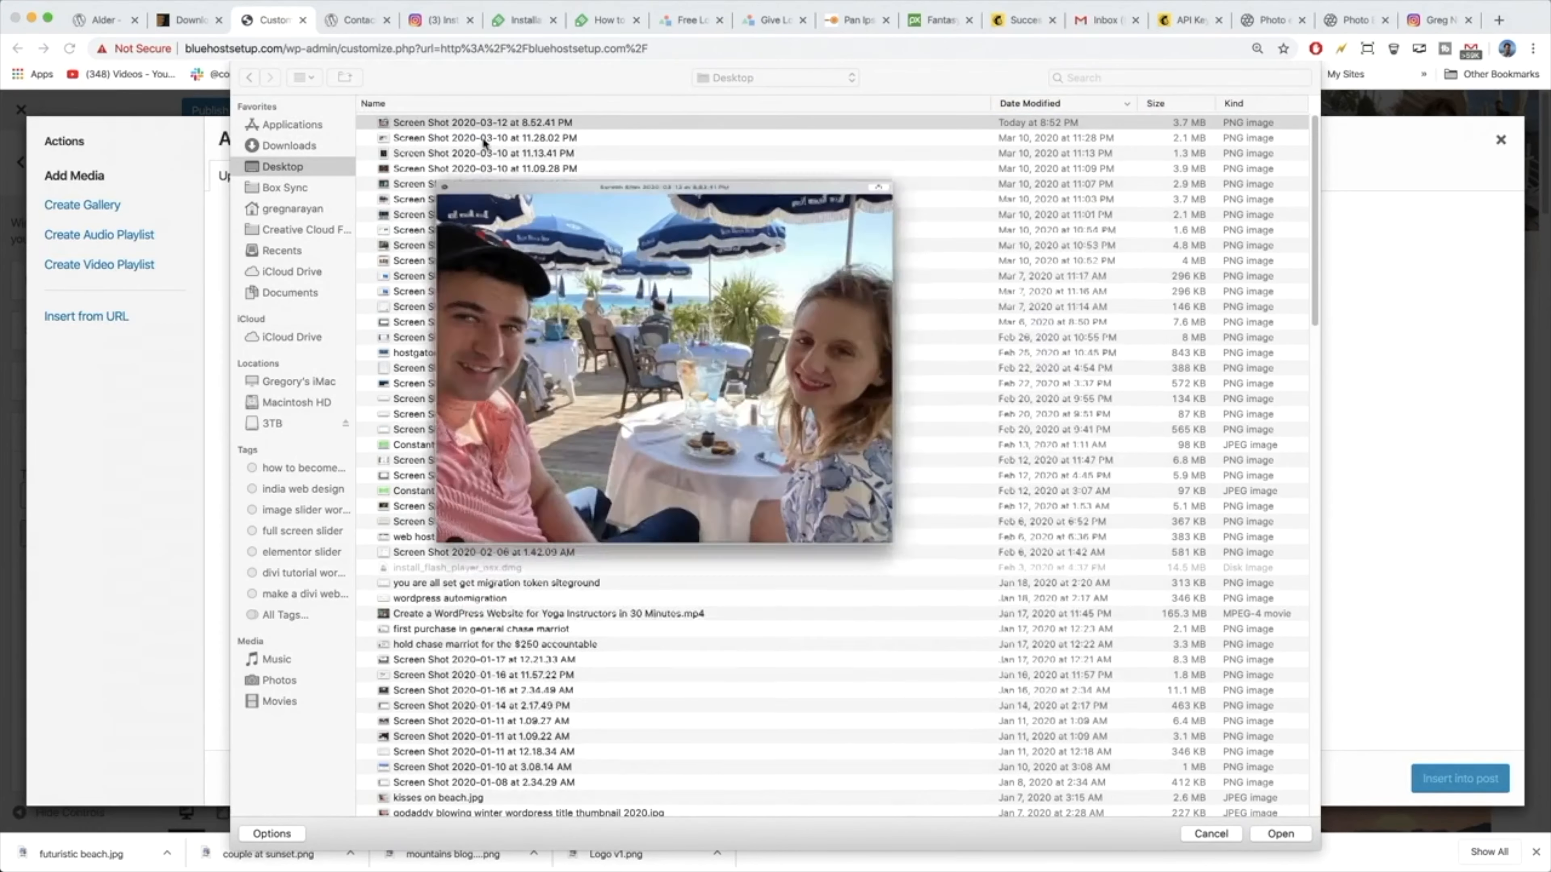
click(1293, 839)
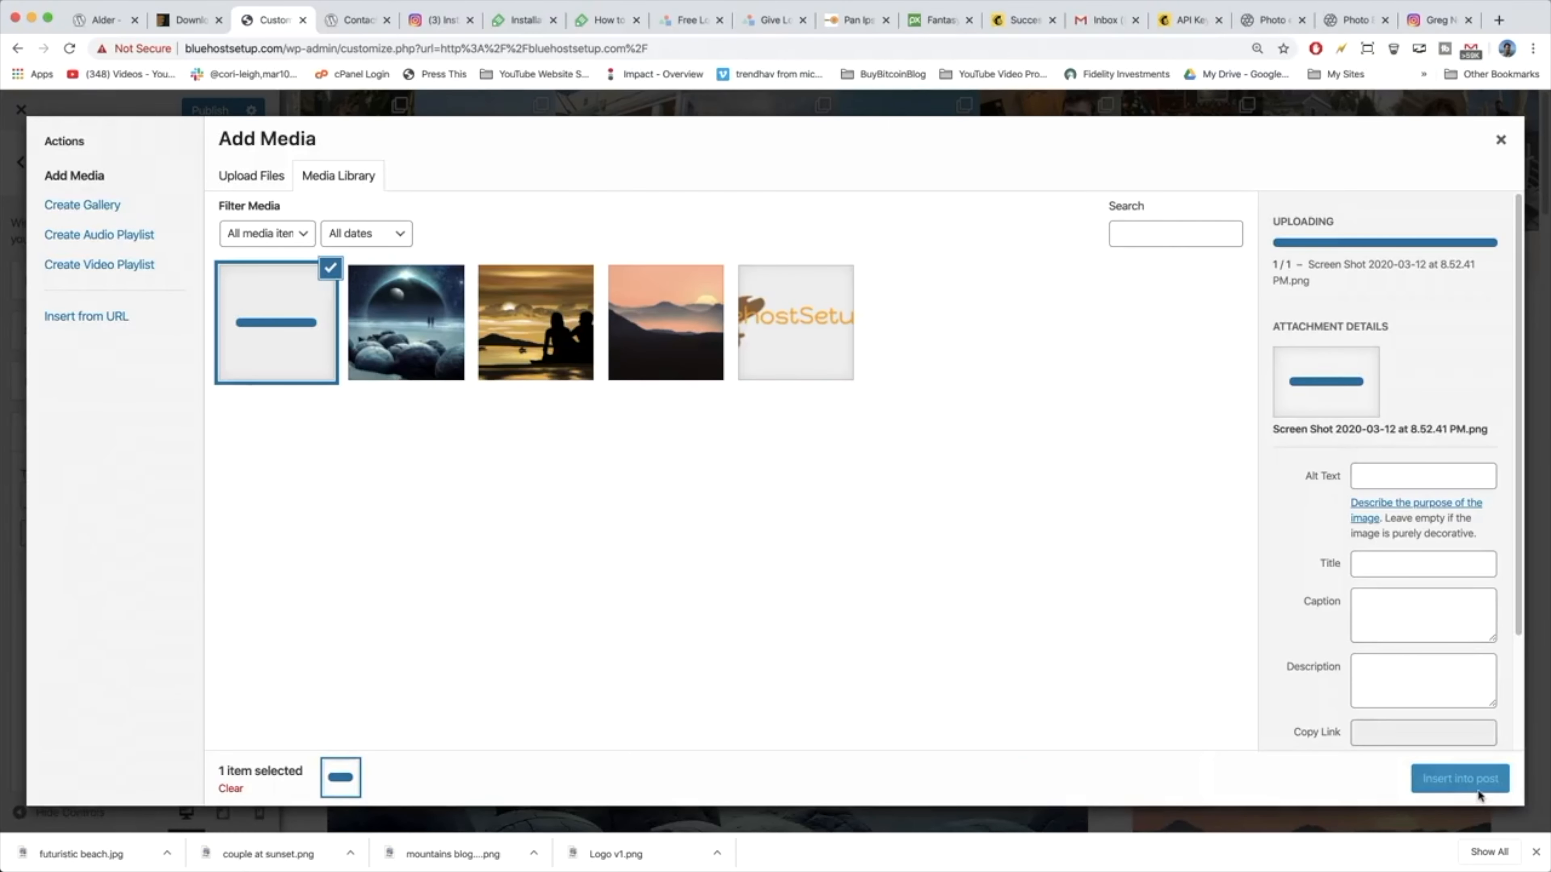
Insert the uploaded seaside screenshot into the About Me widget.
click(357, 19)
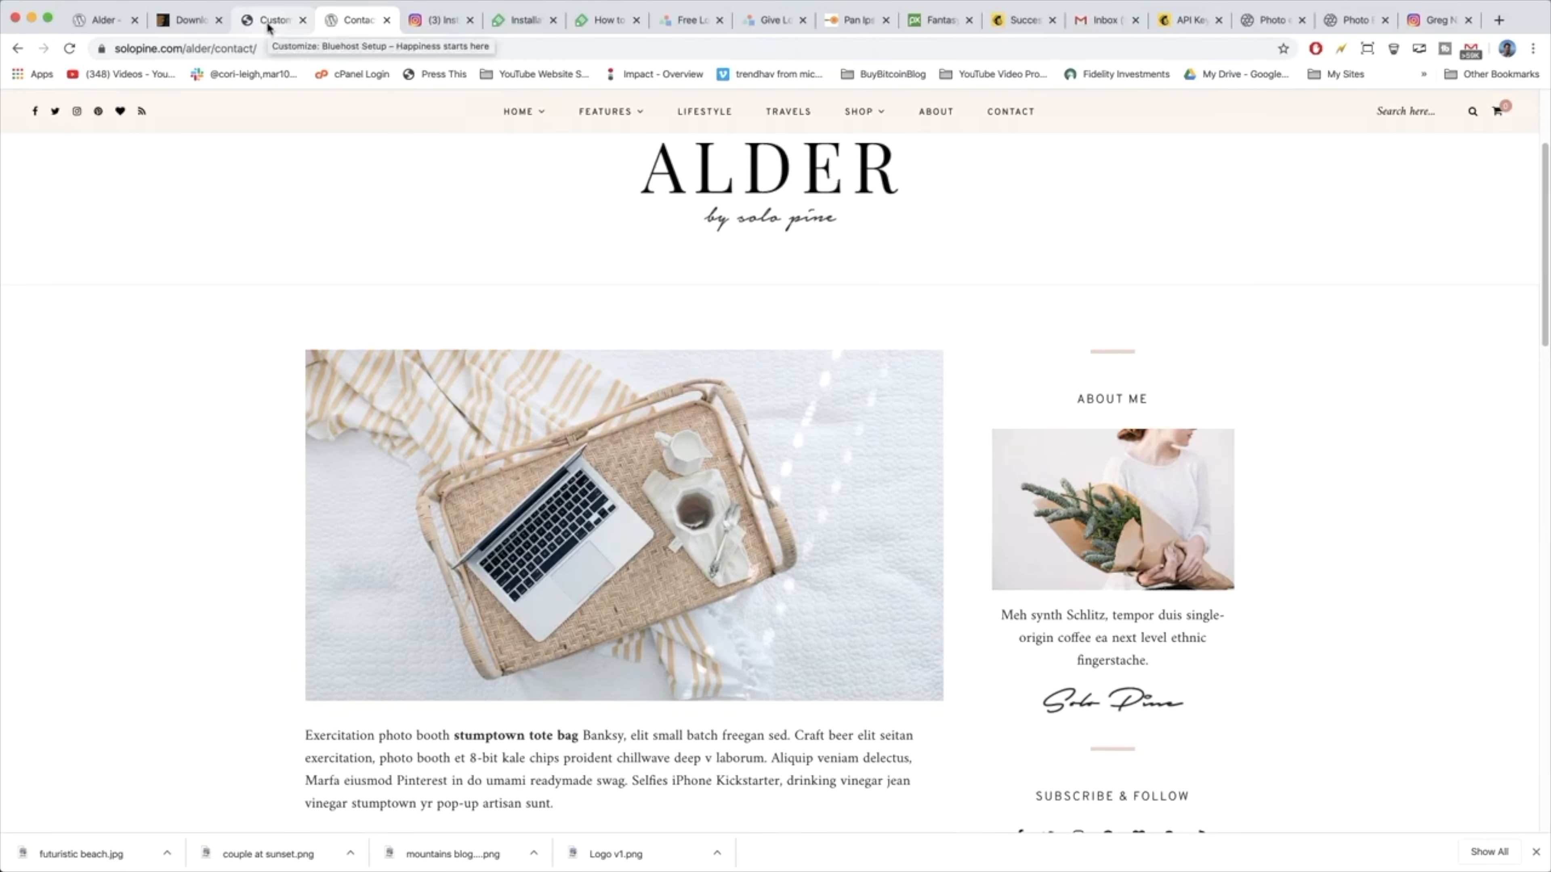
click(269, 25)
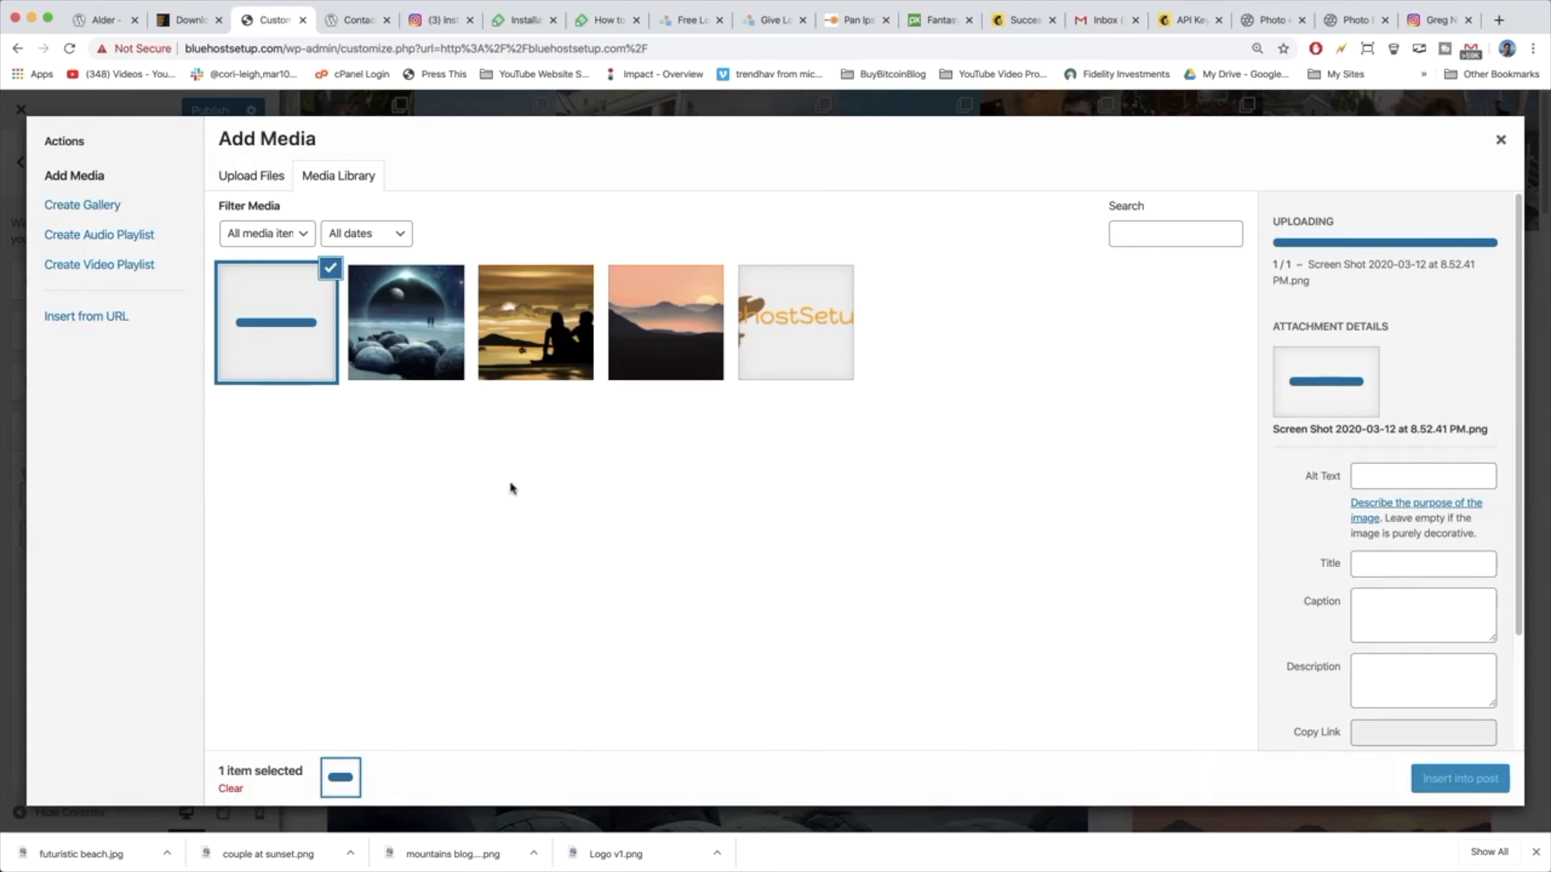
click(1489, 787)
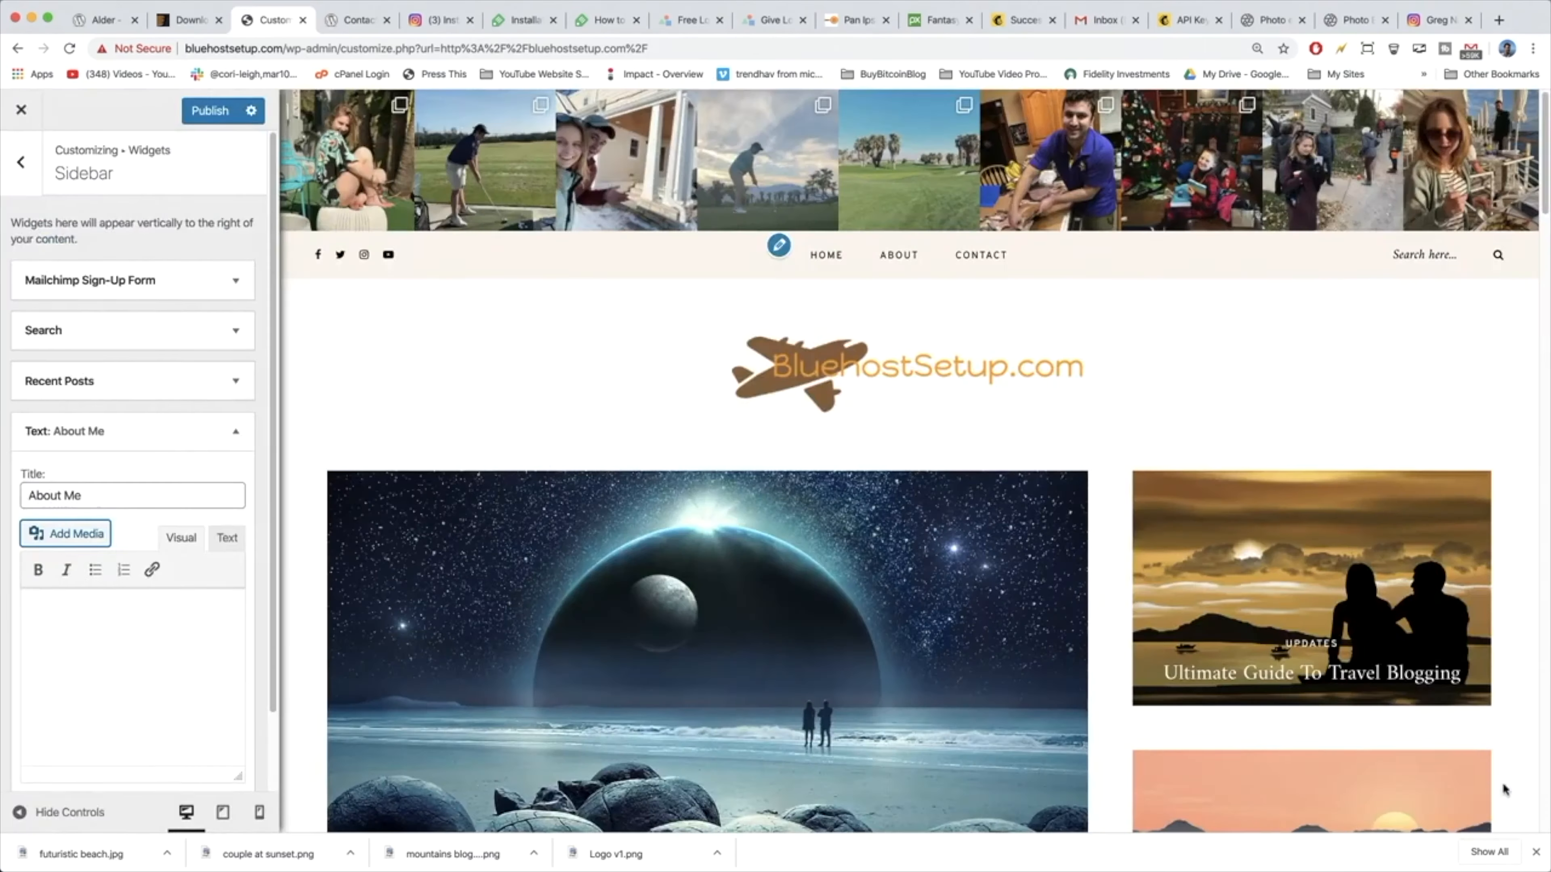
Below the photo, type 'Hi there! We're DearBlogger and DearTraveler, welcome to our new blog!'.
scroll(129, 676, down, 2)
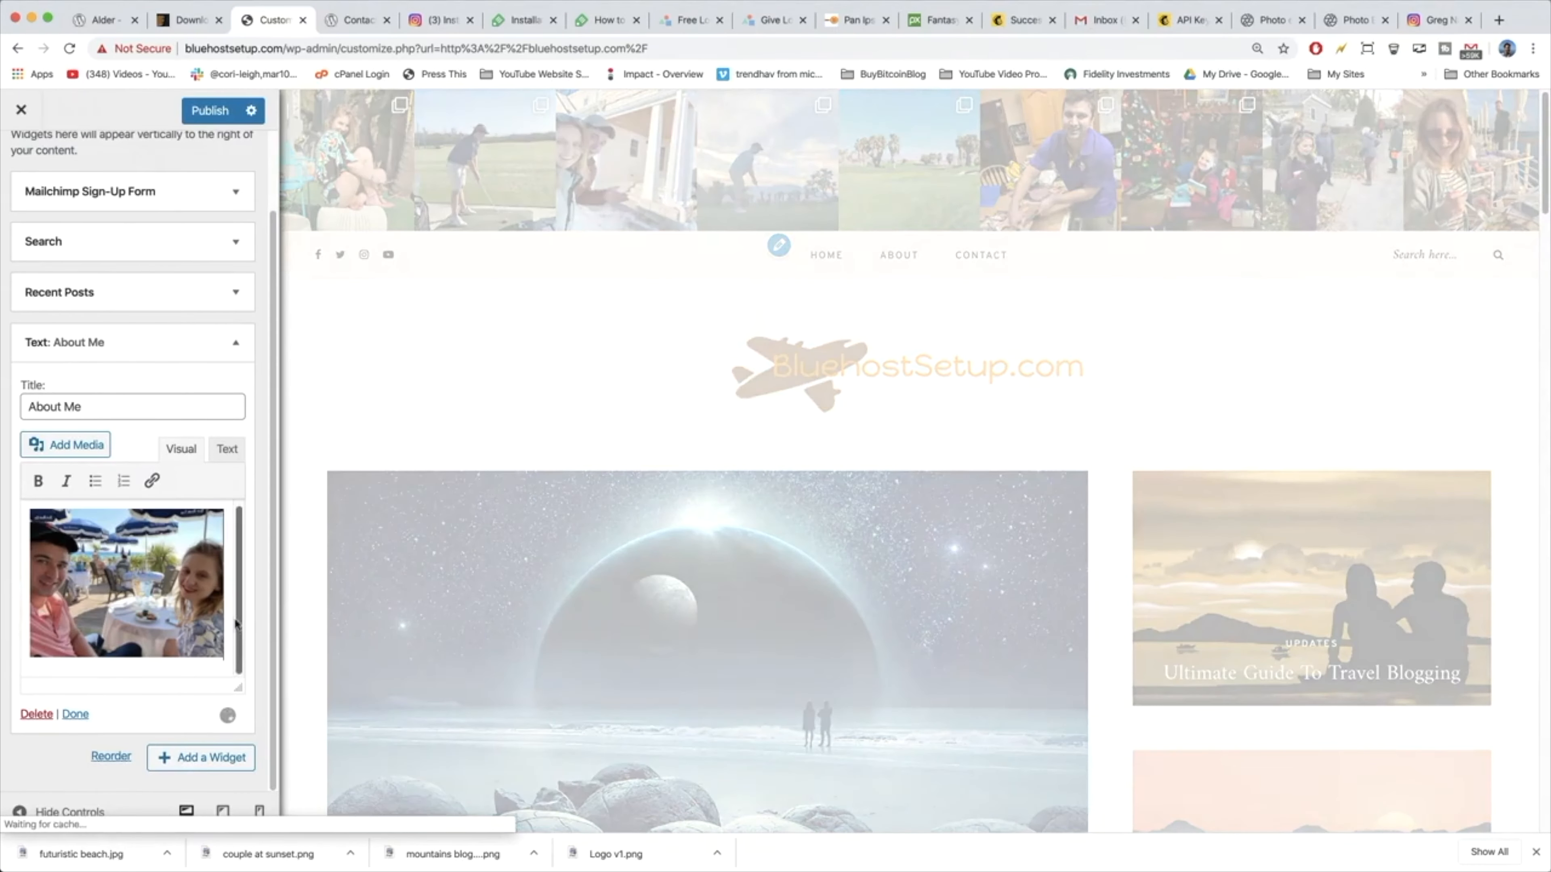
key(Return)
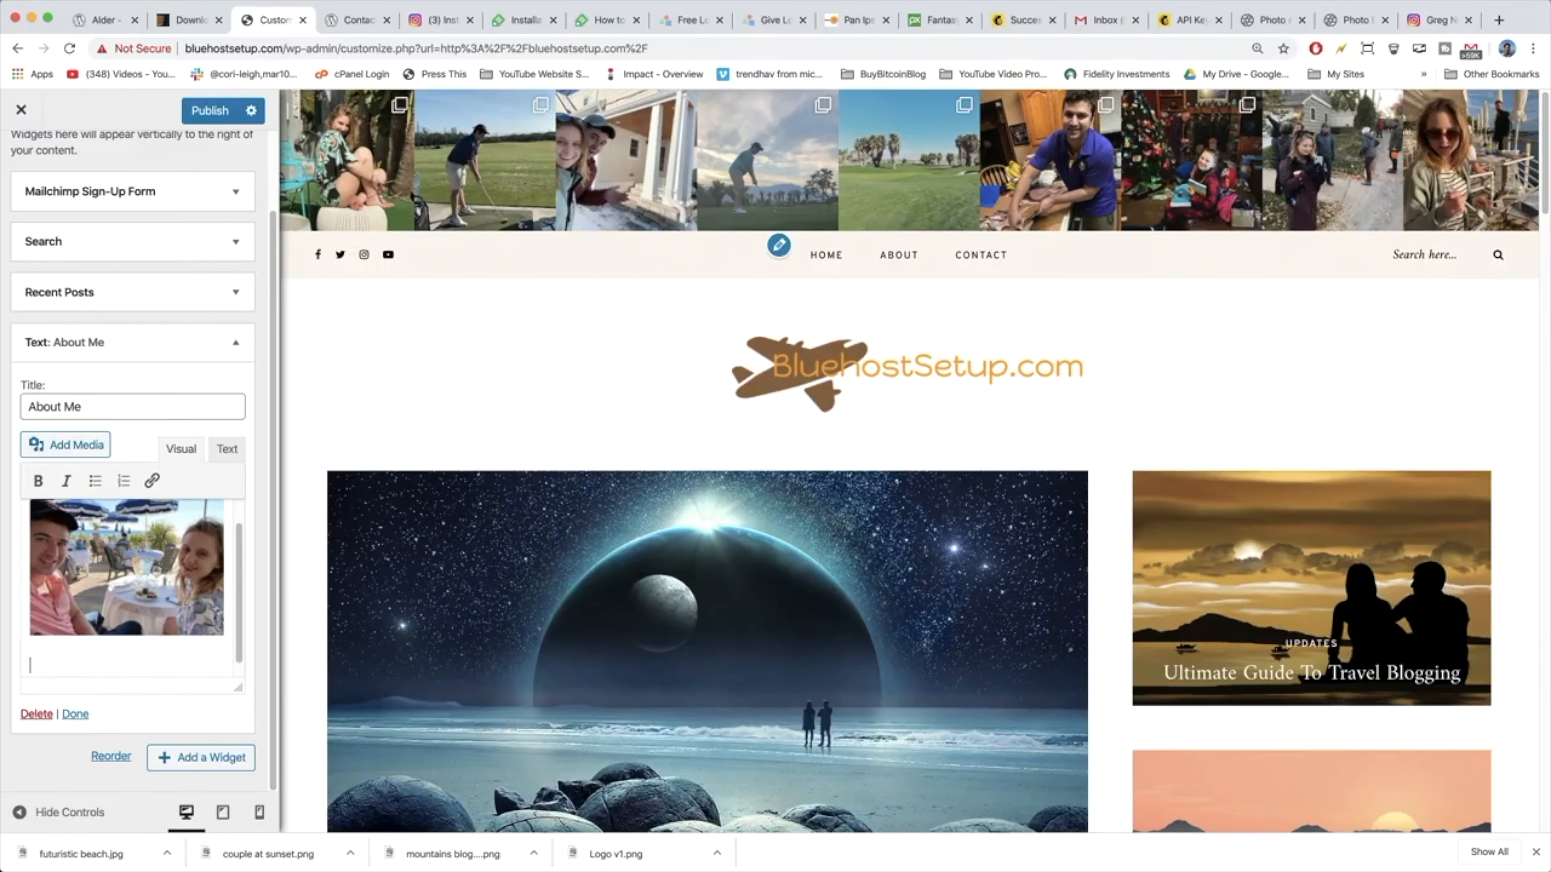
text(Hi there! WE're)
key(BackSpace)
key(BackSpace)
key(BackSpace)
text(e')
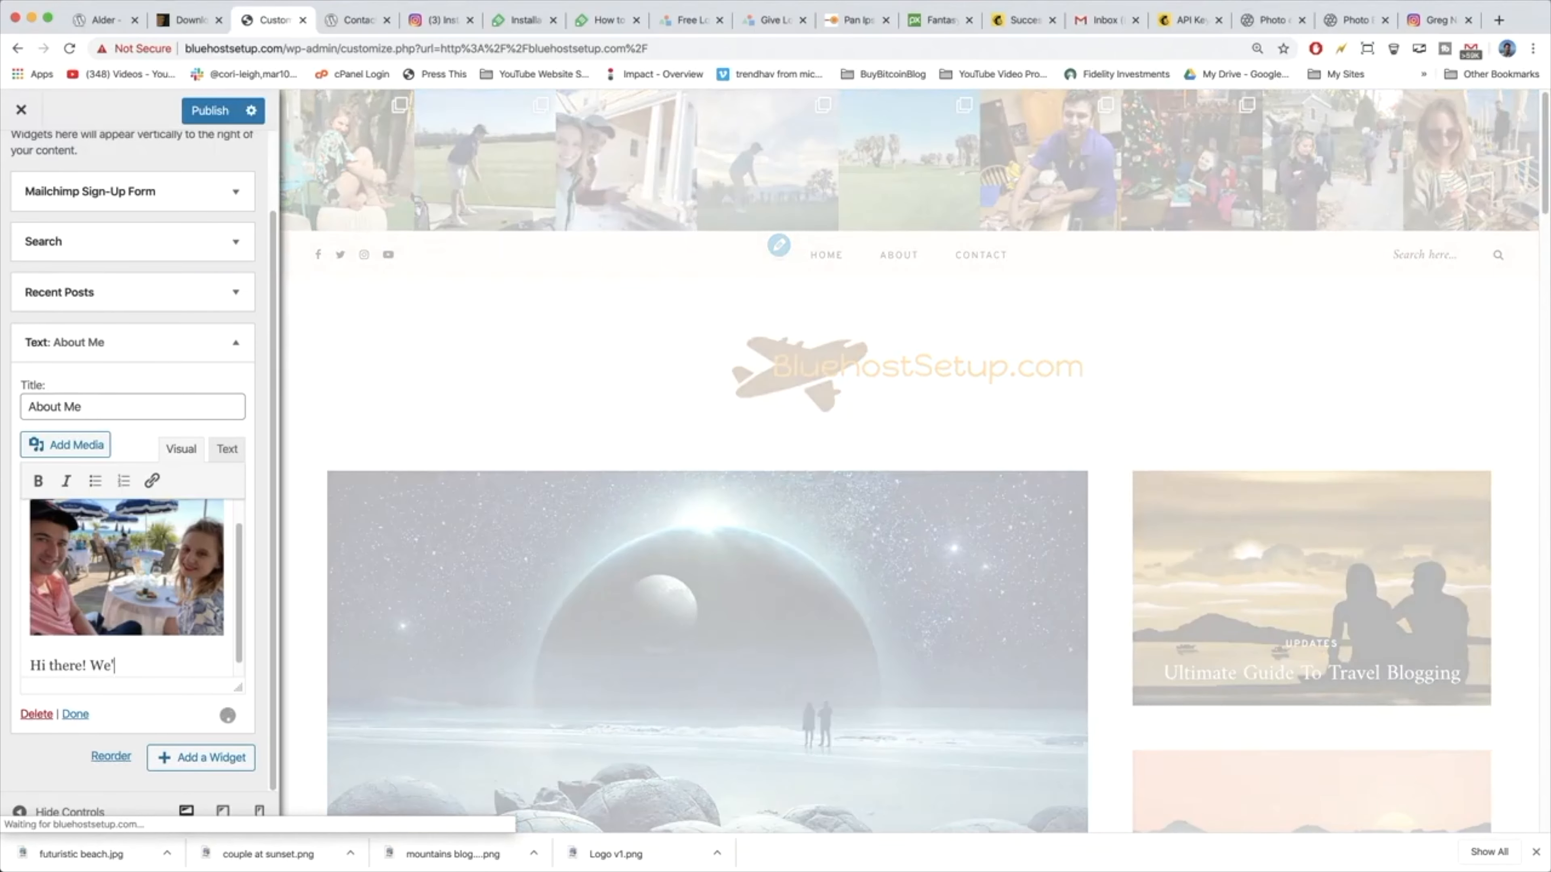
text(re Dear)
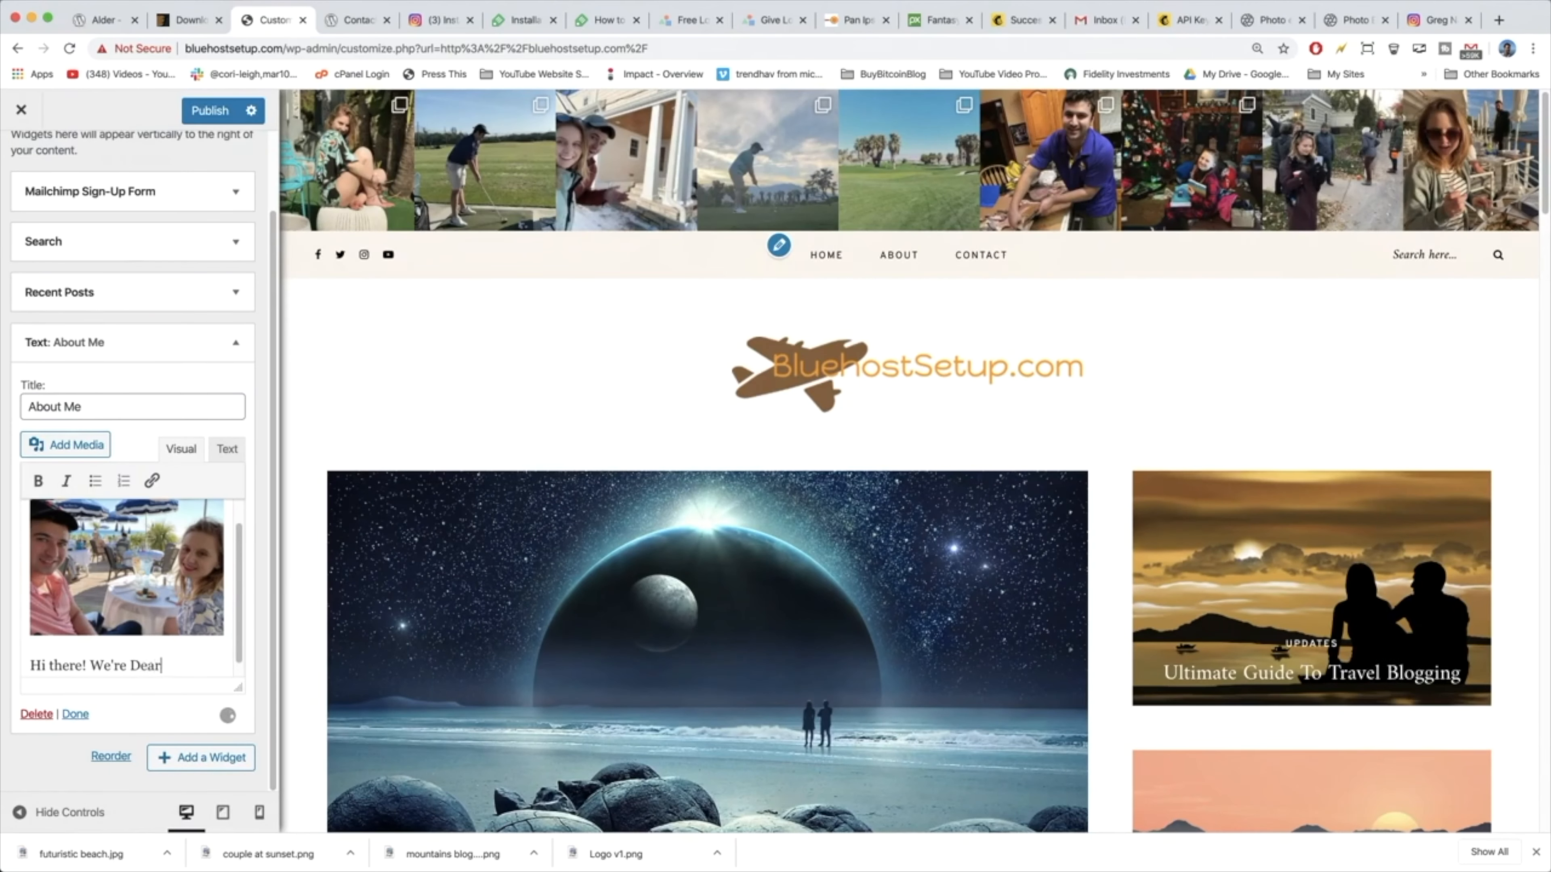
text(Blogger anad)
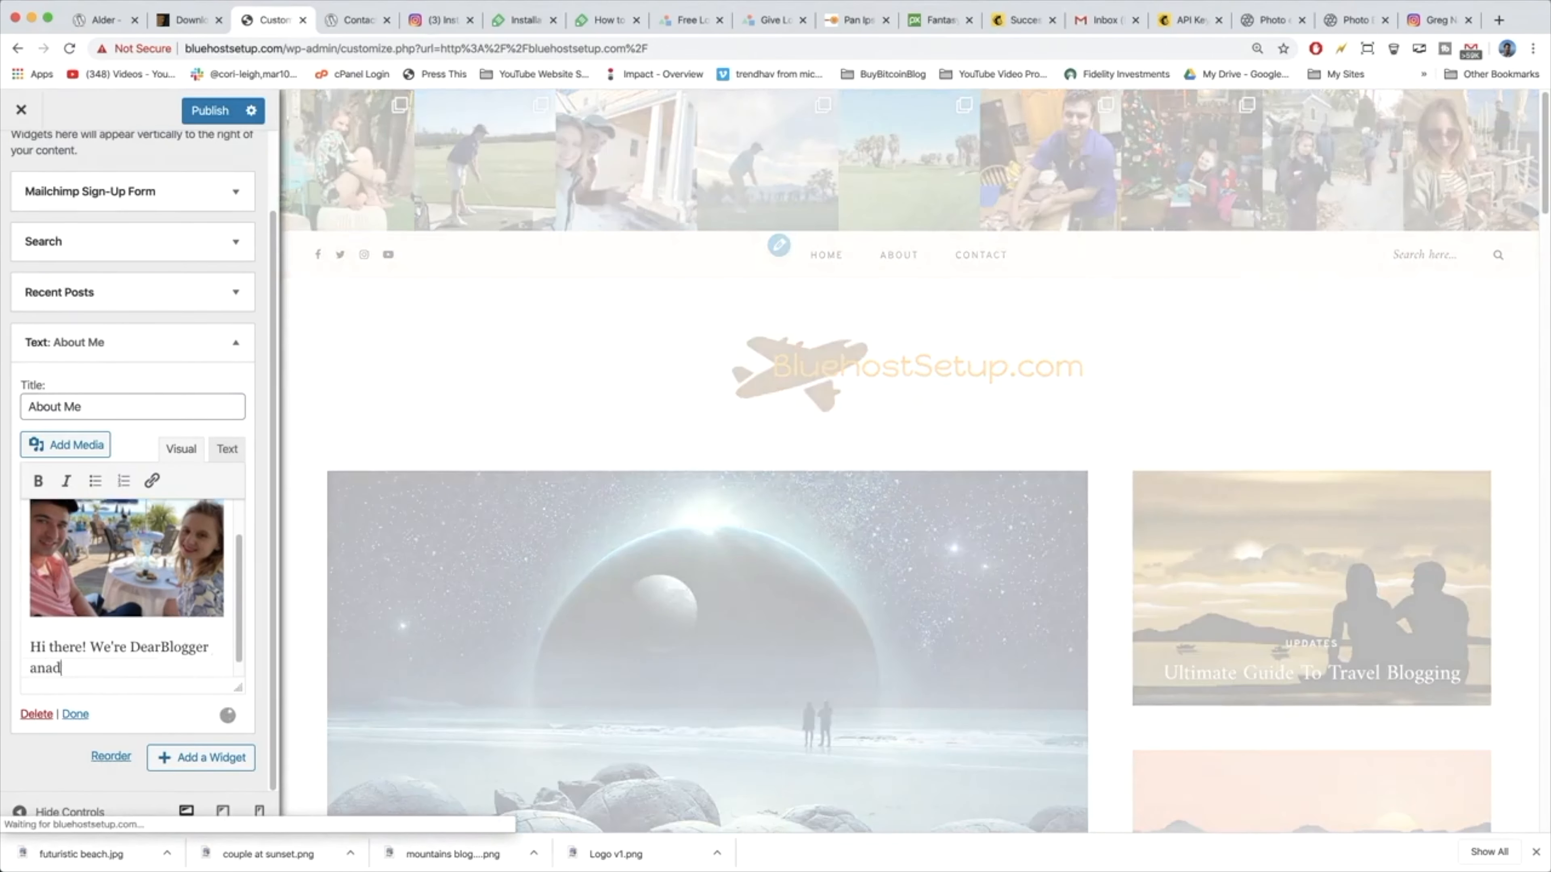
text( Dea)
key(BackSpace)
key(BackSpace)
key(BackSpace)
key(BackSpace)
key(BackSpace)
key(BackSpace)
text(d DearTrave)
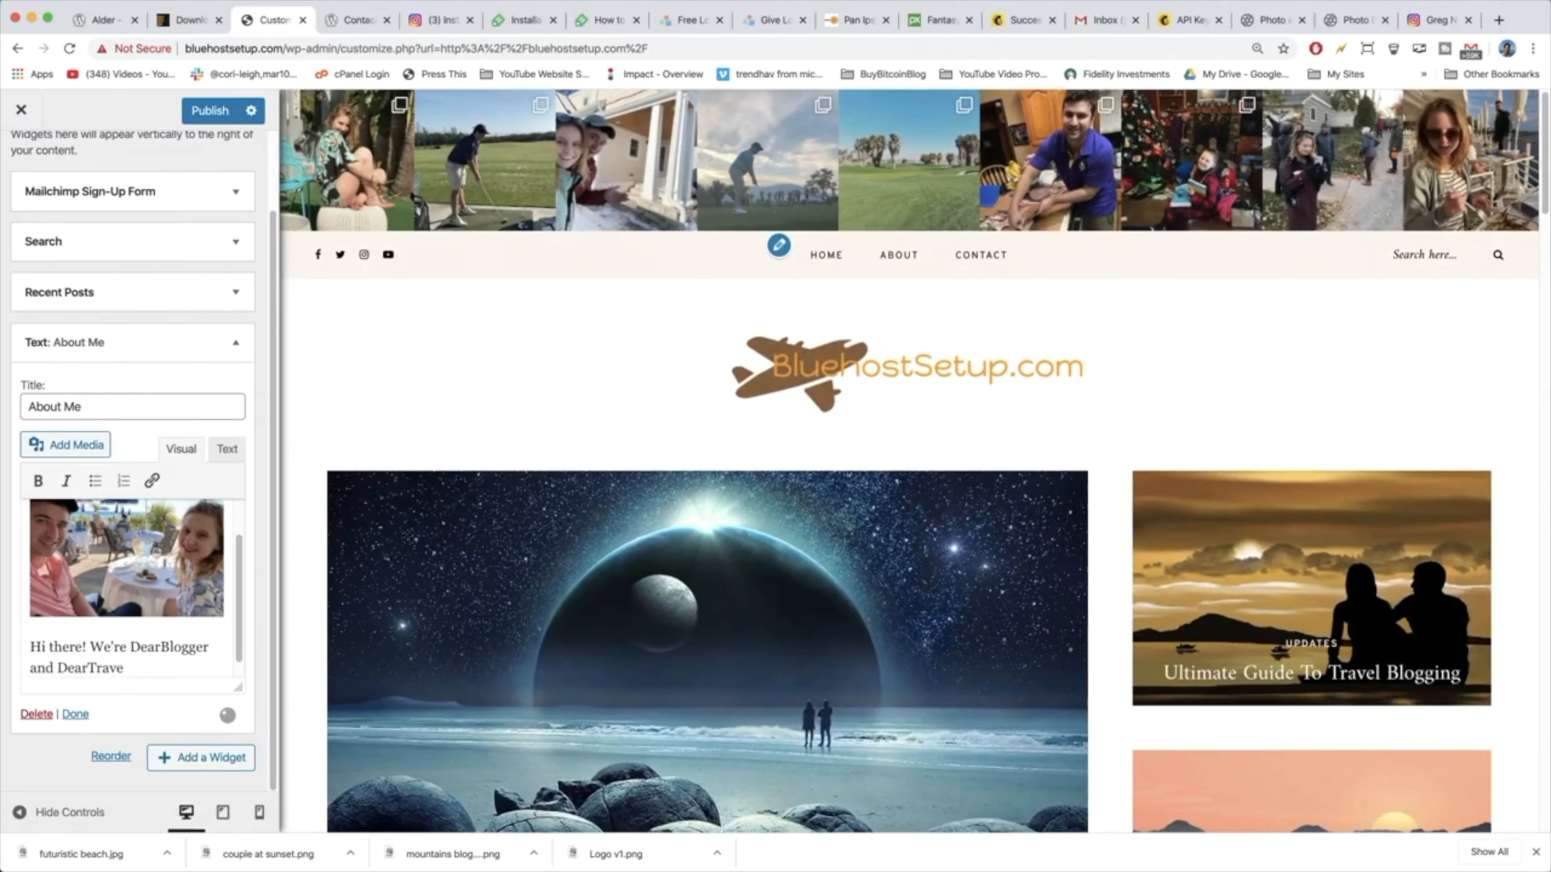
text(ler, welcome to )
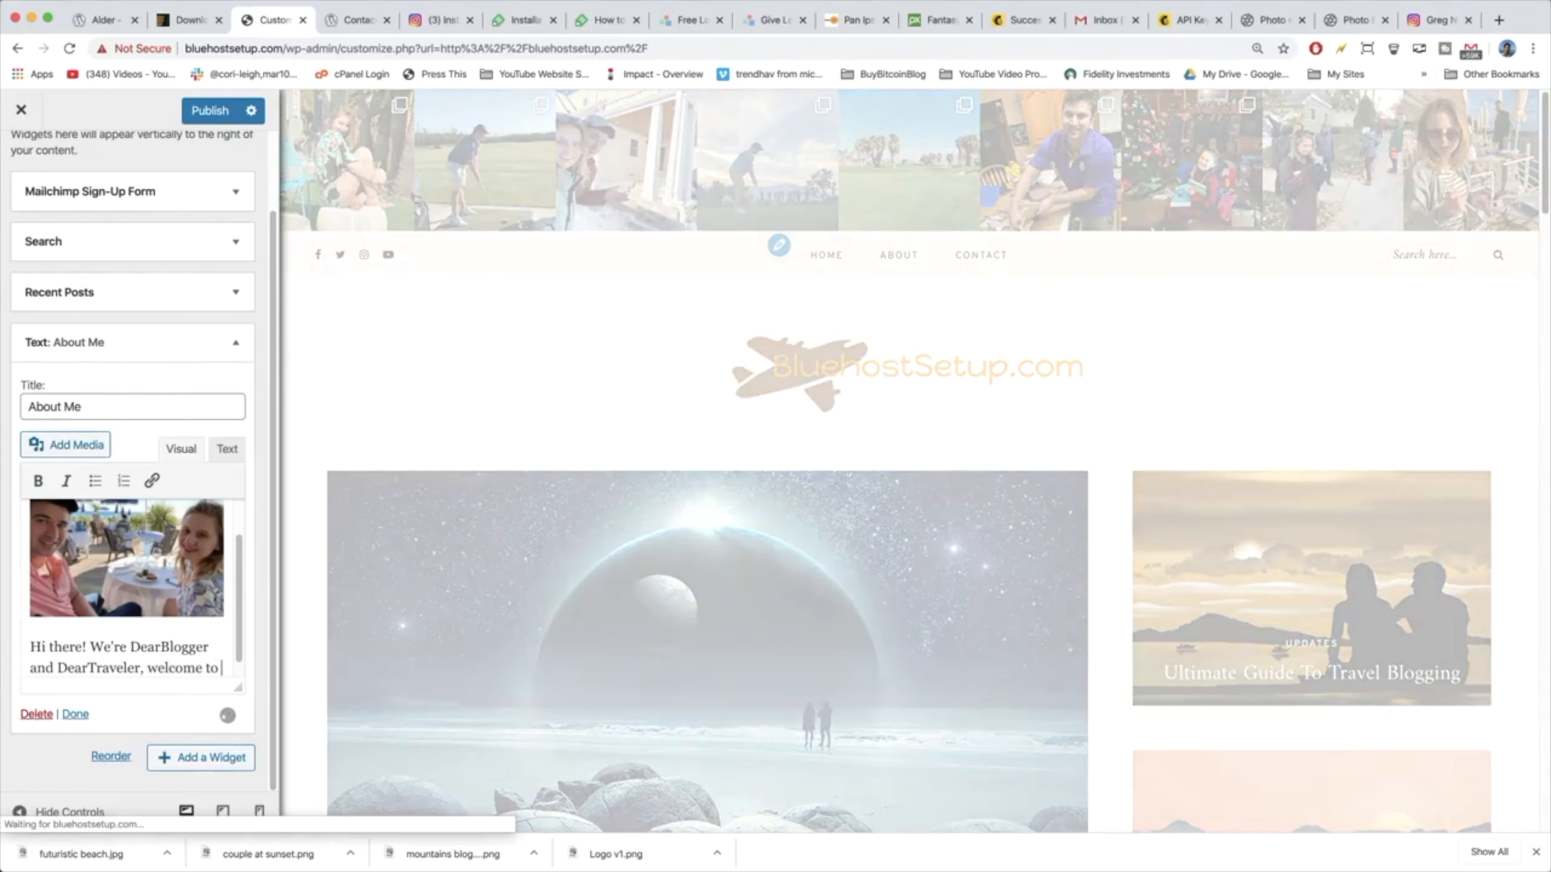
text(our new blog!)
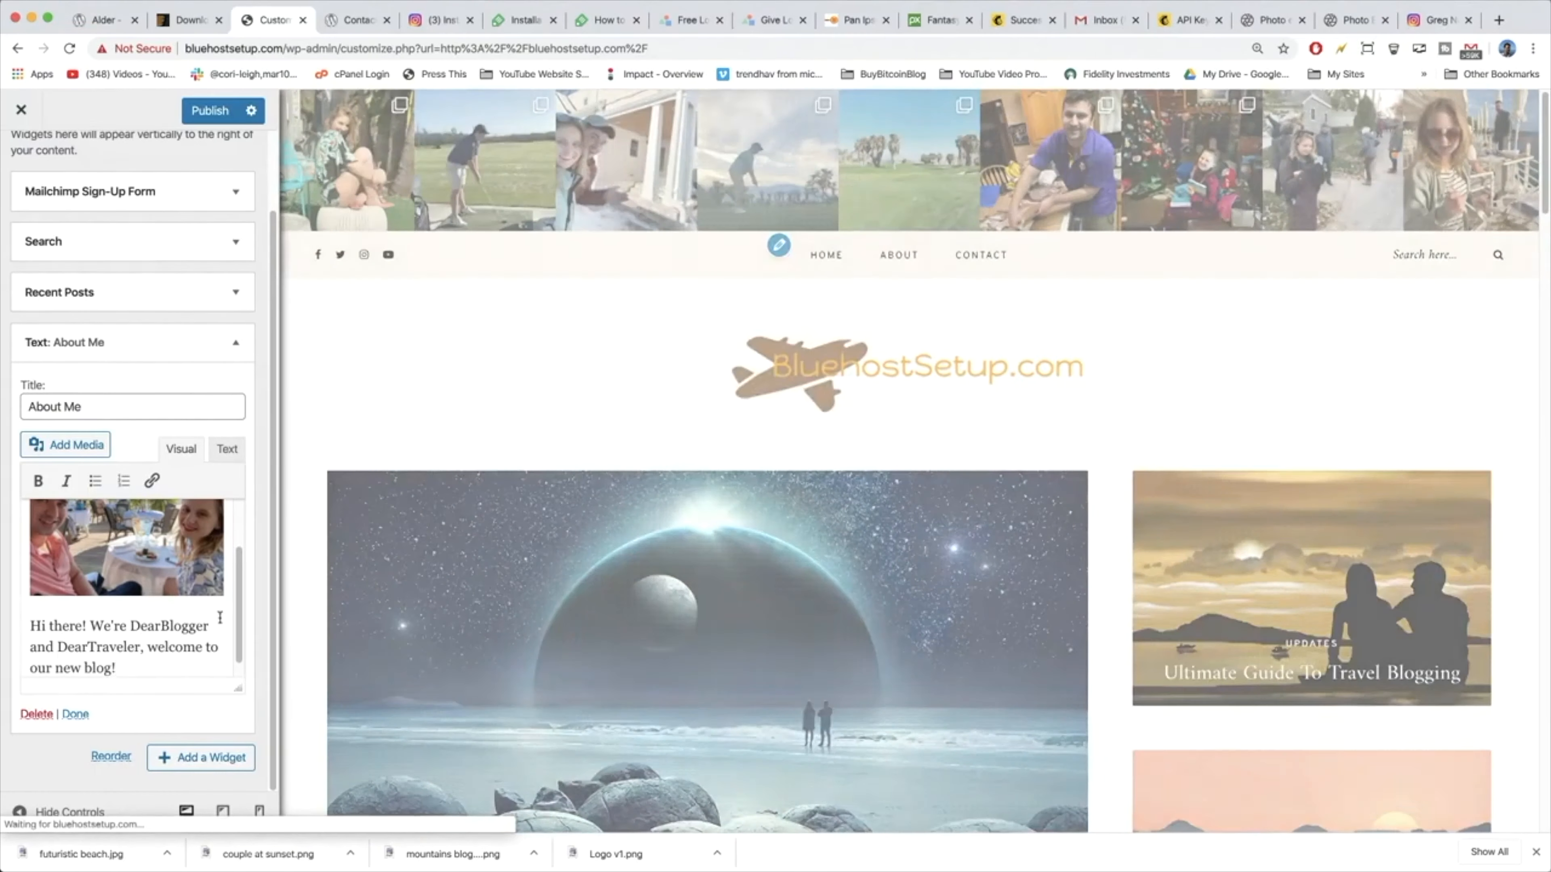
Wrap the 'Hi there! … welcome to our new blog!' intro in <p style="text-align:center;"> to center it.
drag(116, 667, 40, 606)
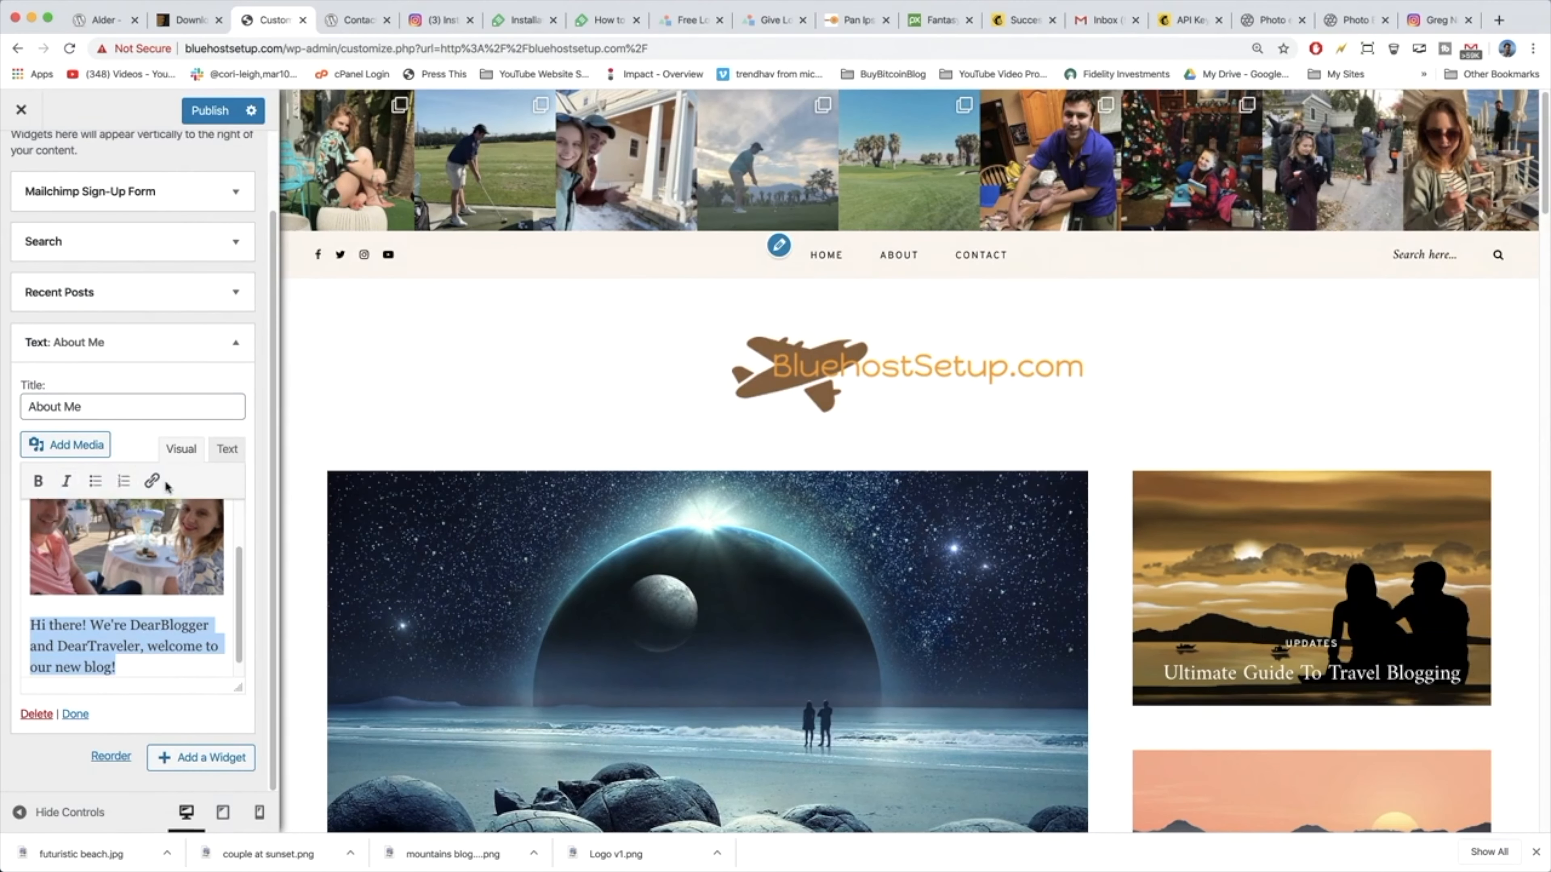
click(138, 663)
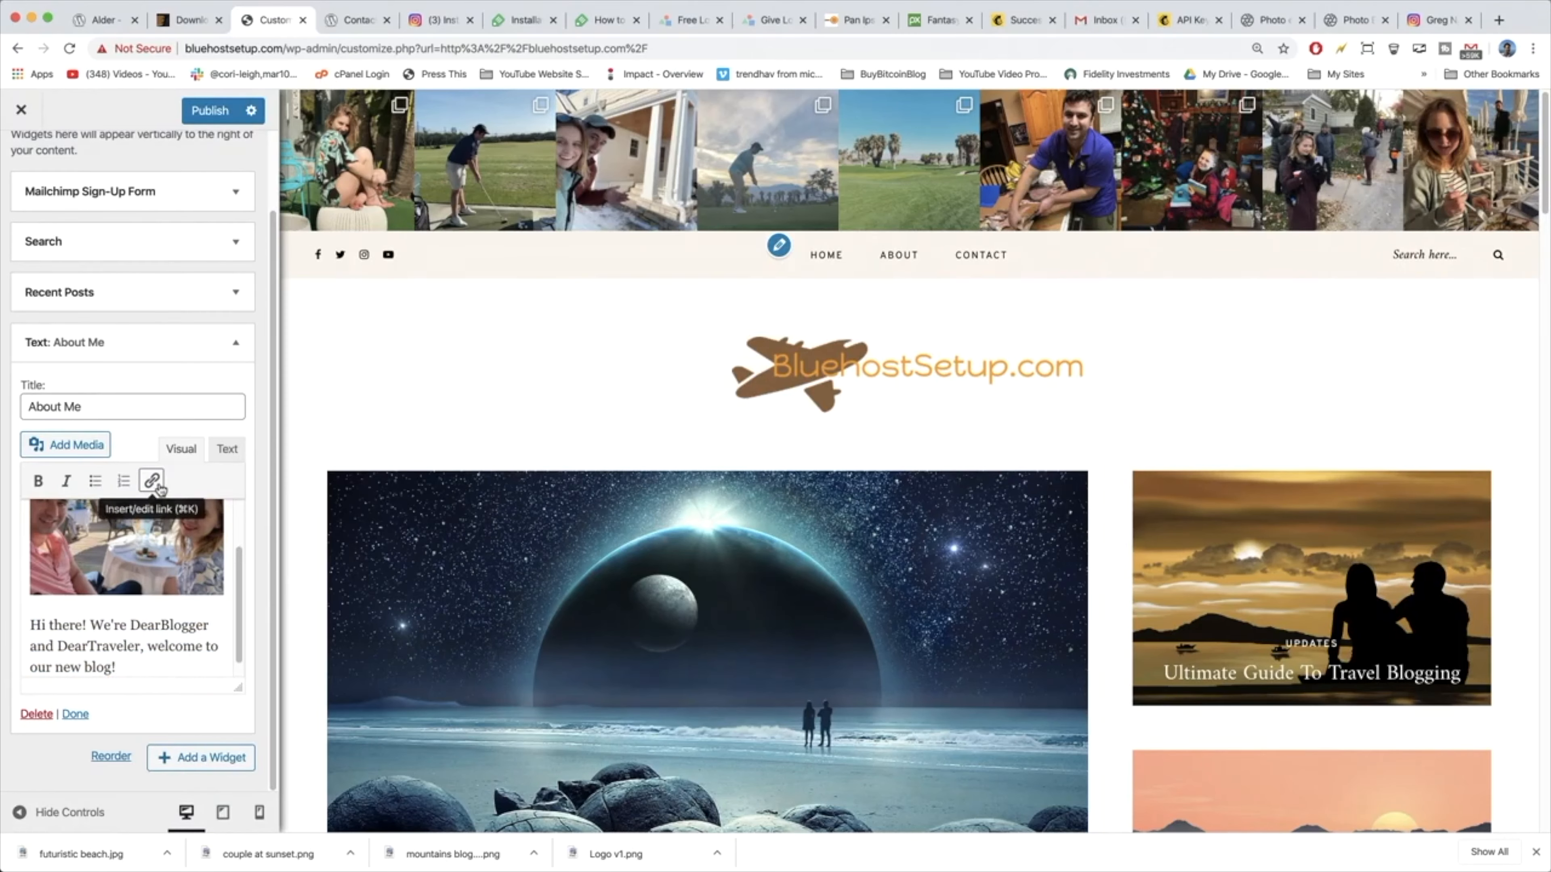
click(229, 451)
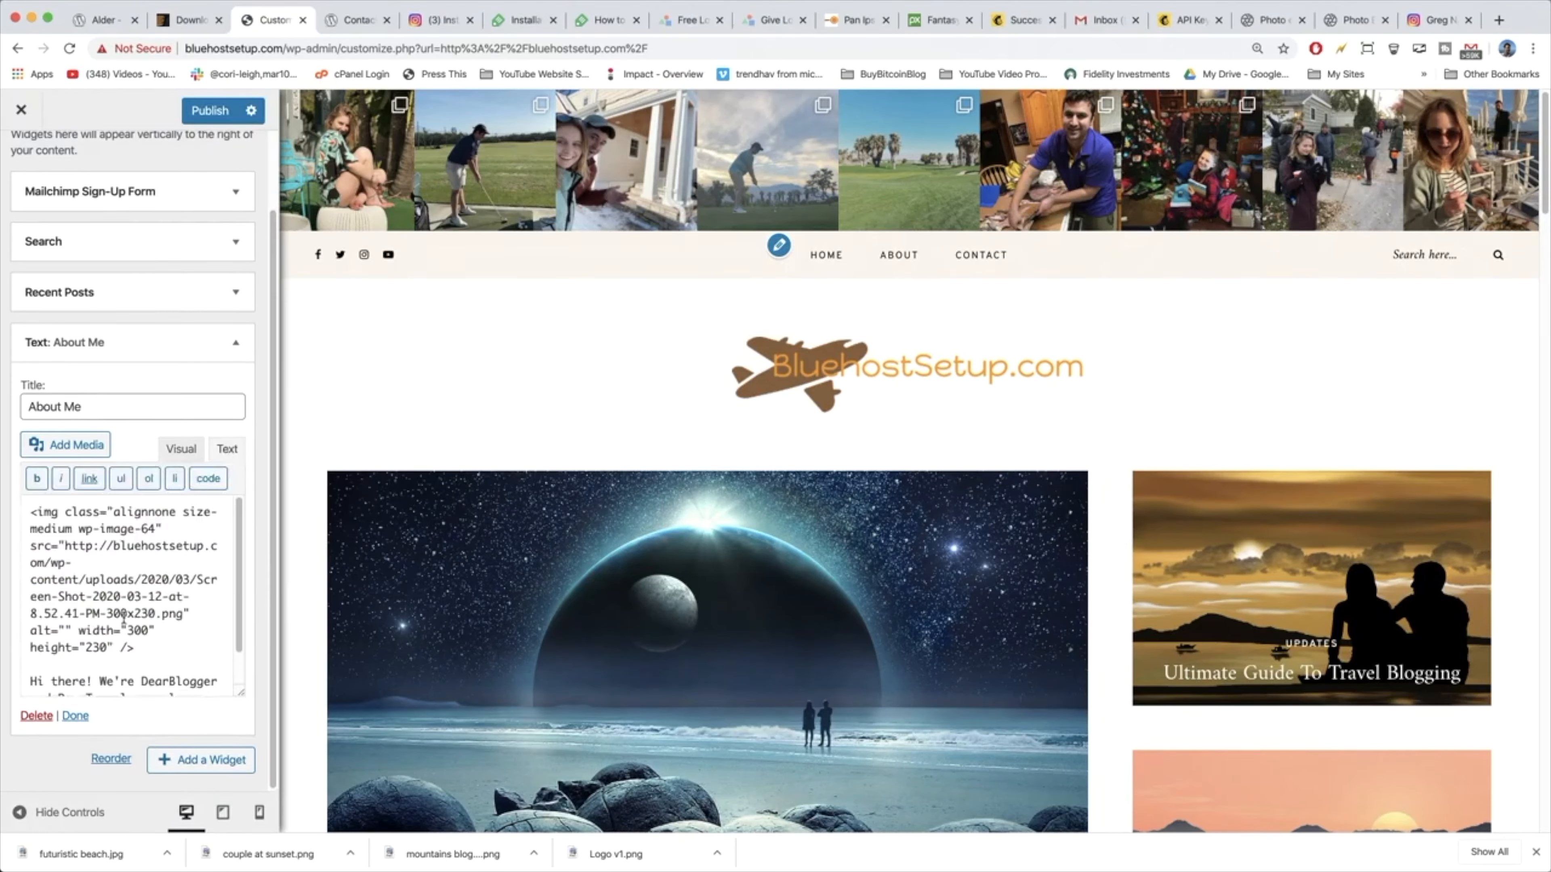
scroll(123, 617, down, 2)
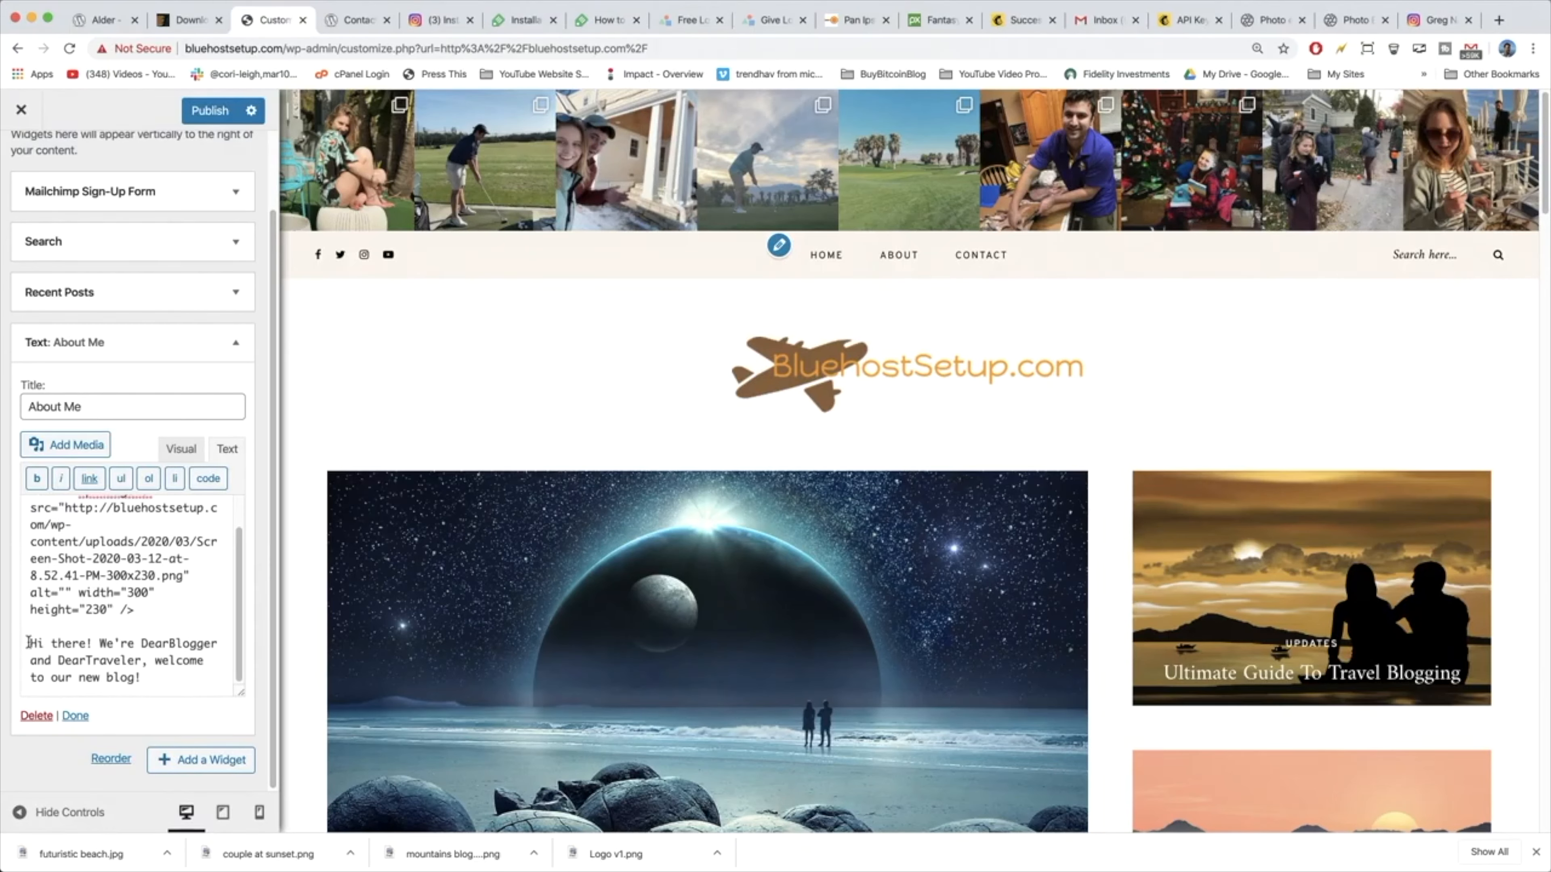
click(29, 643)
text(<)
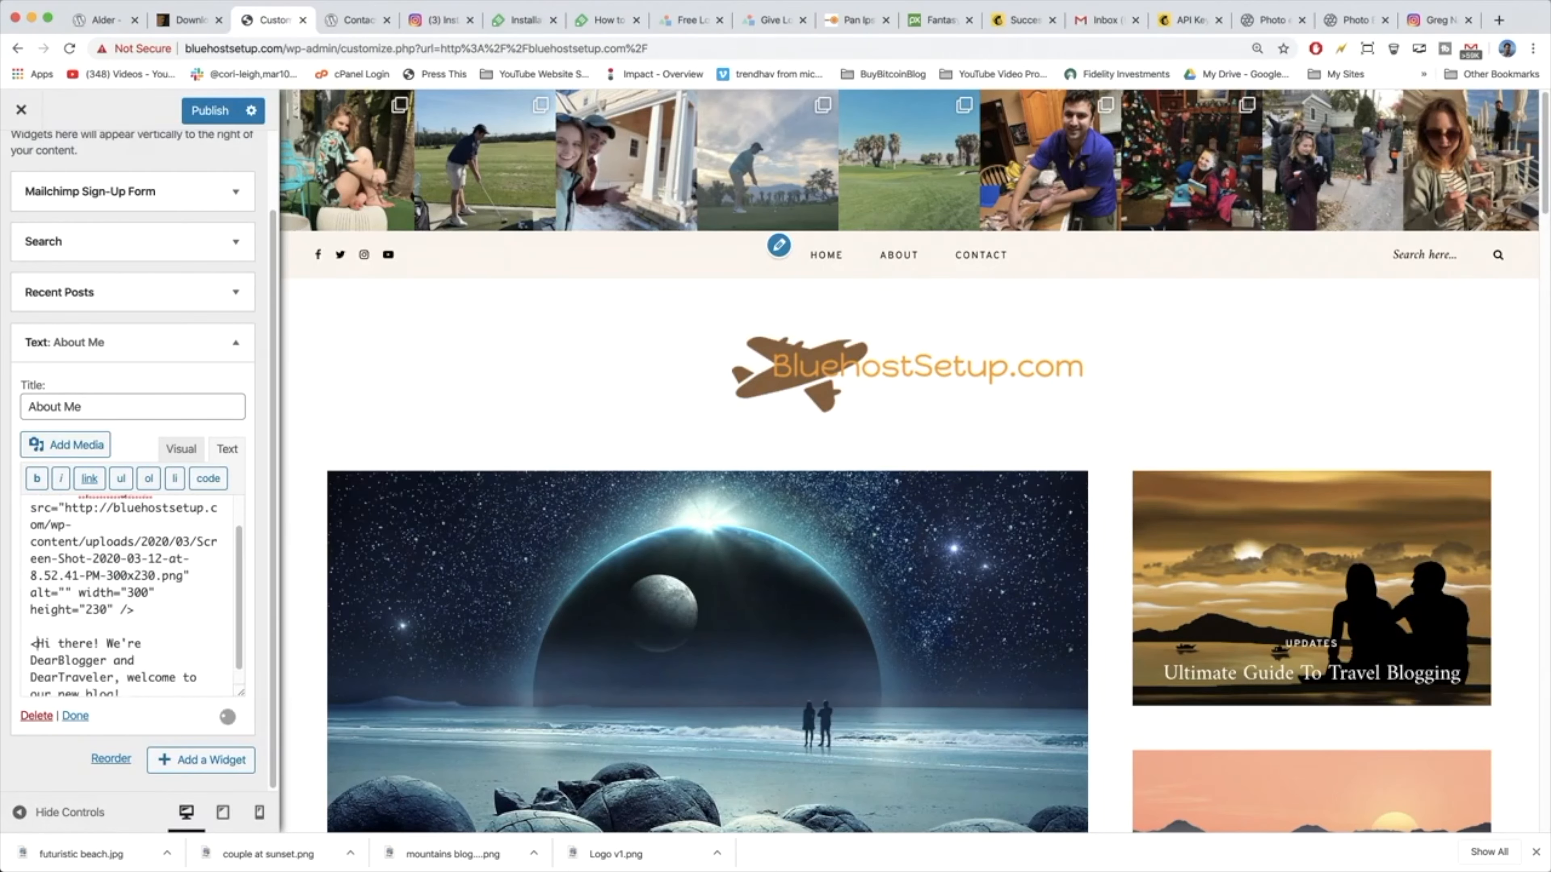
text(p style=")
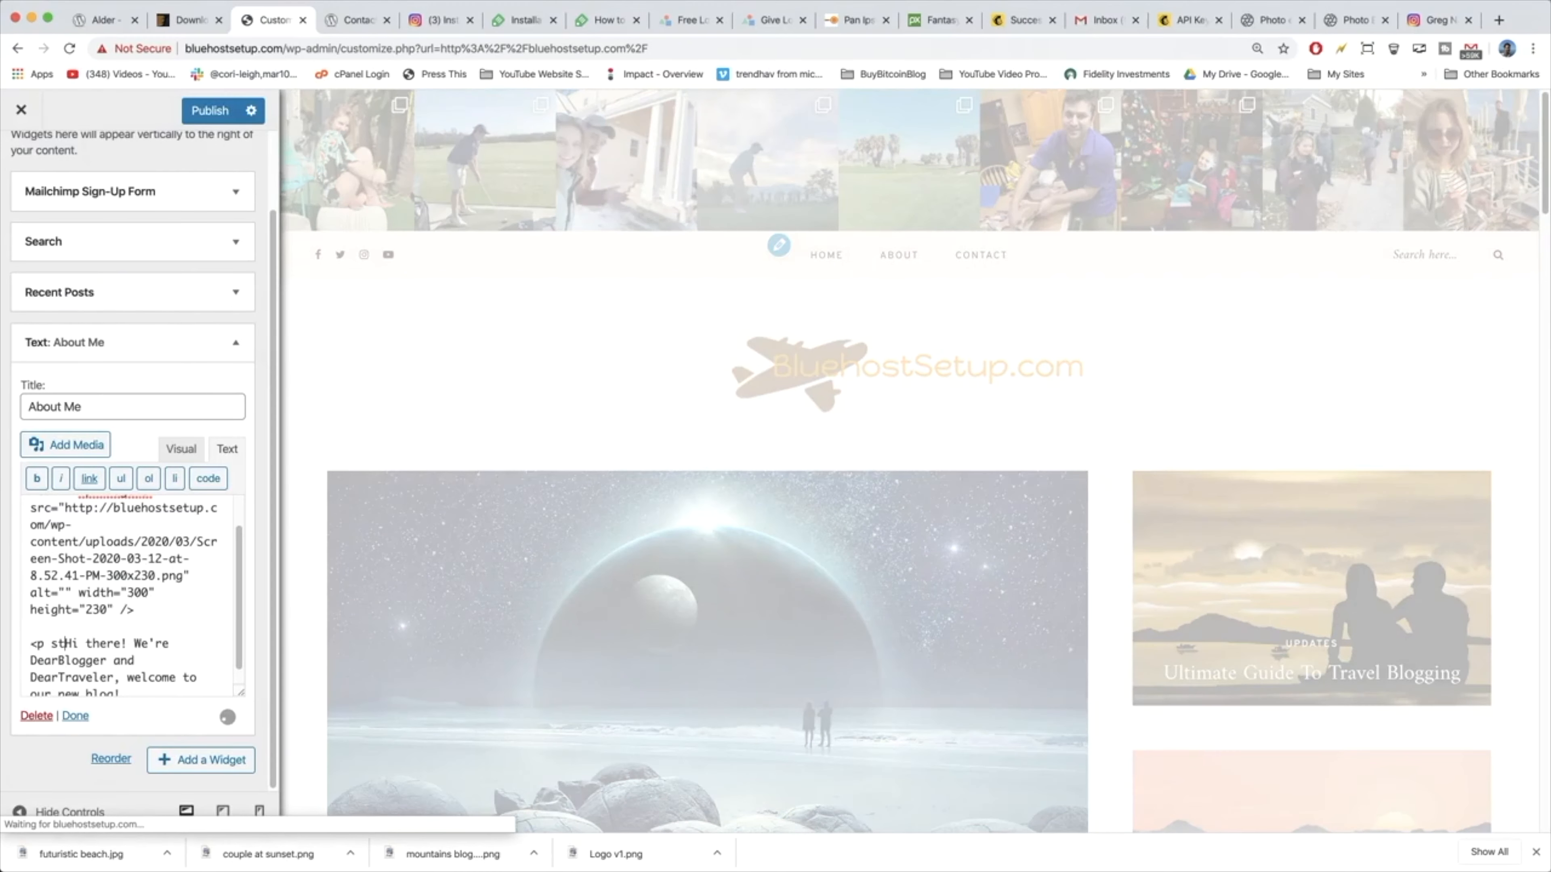
text(text)
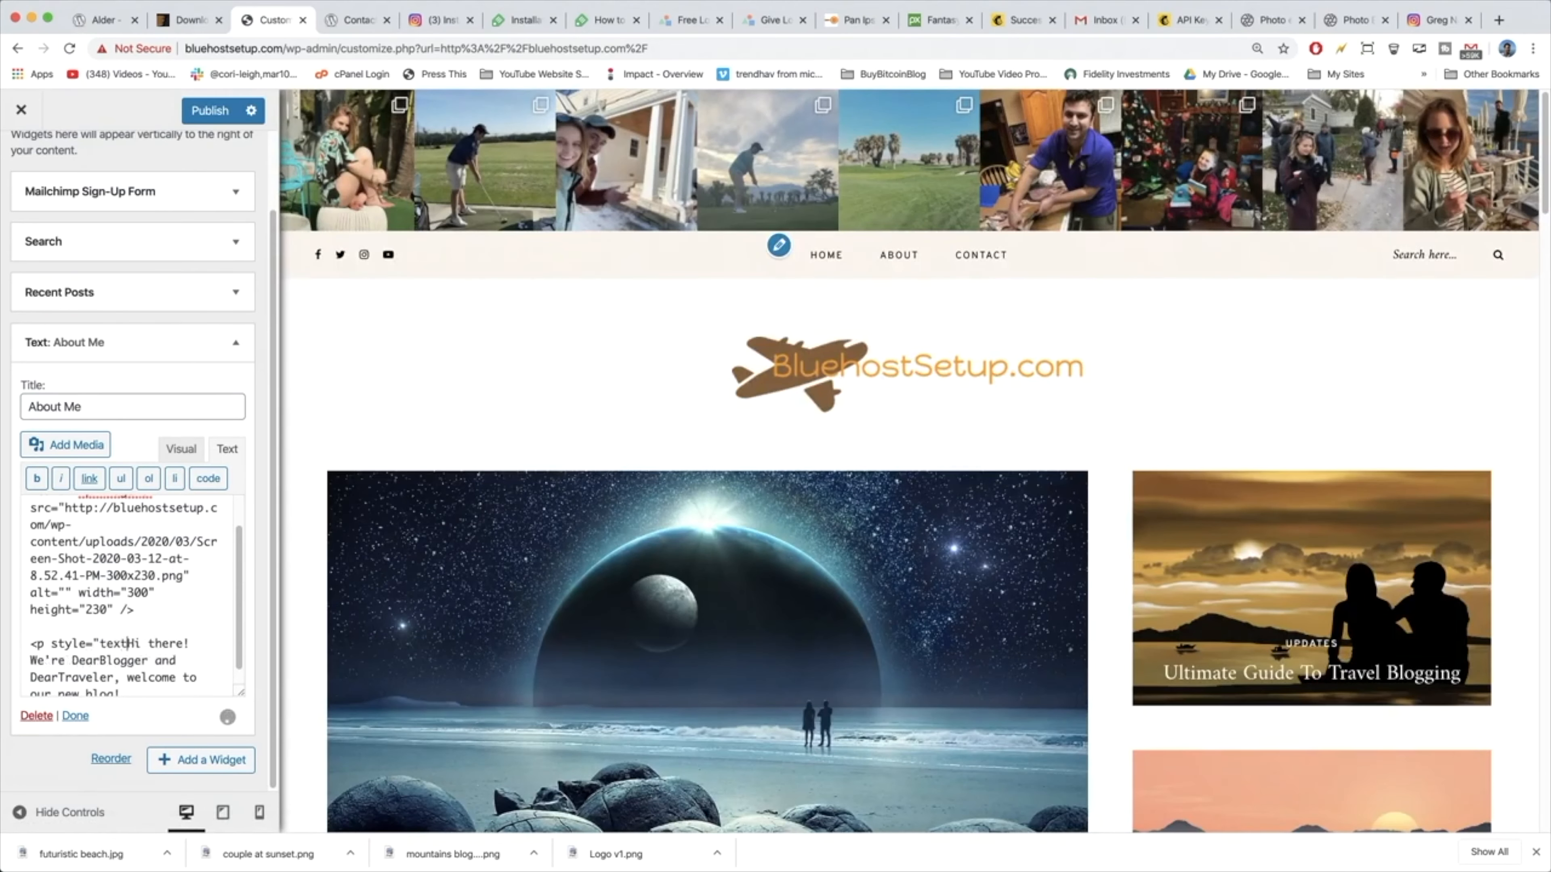
text(-align:ce)
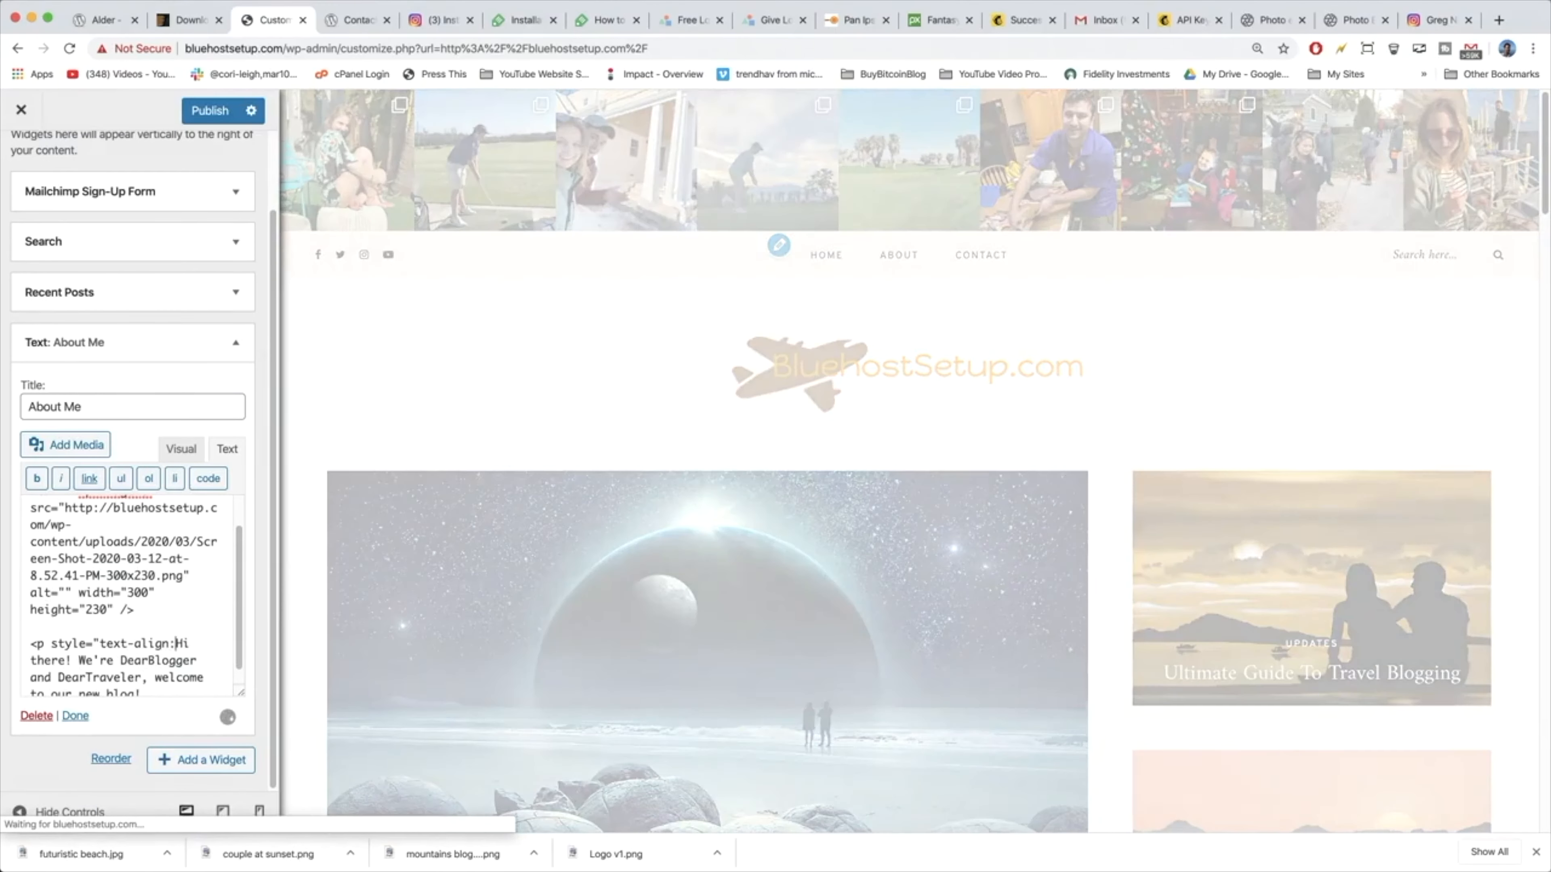
text(n)
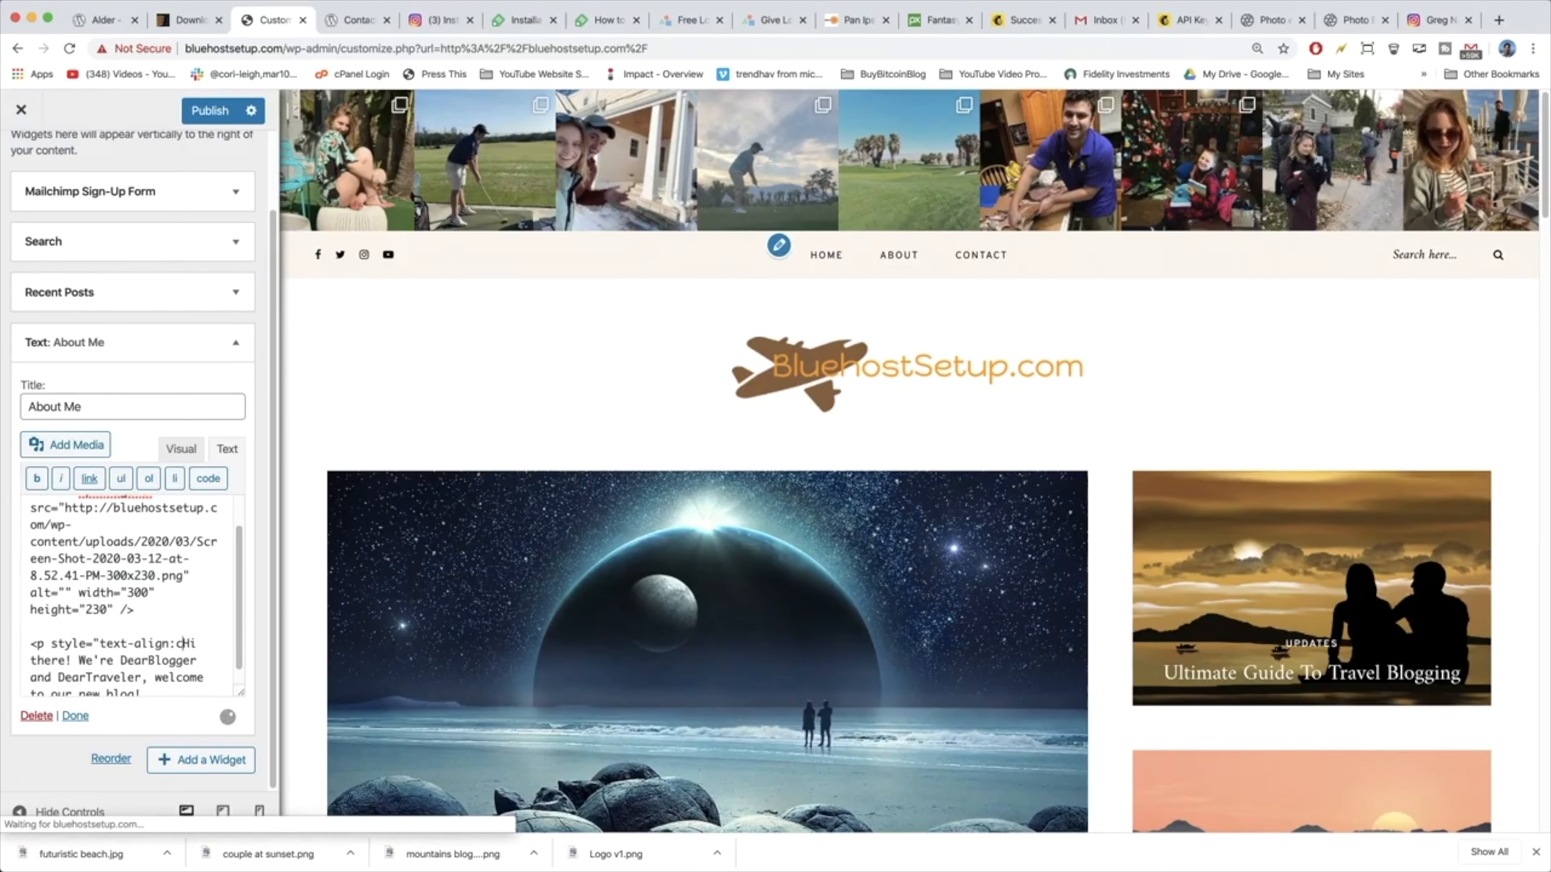
text(ter)
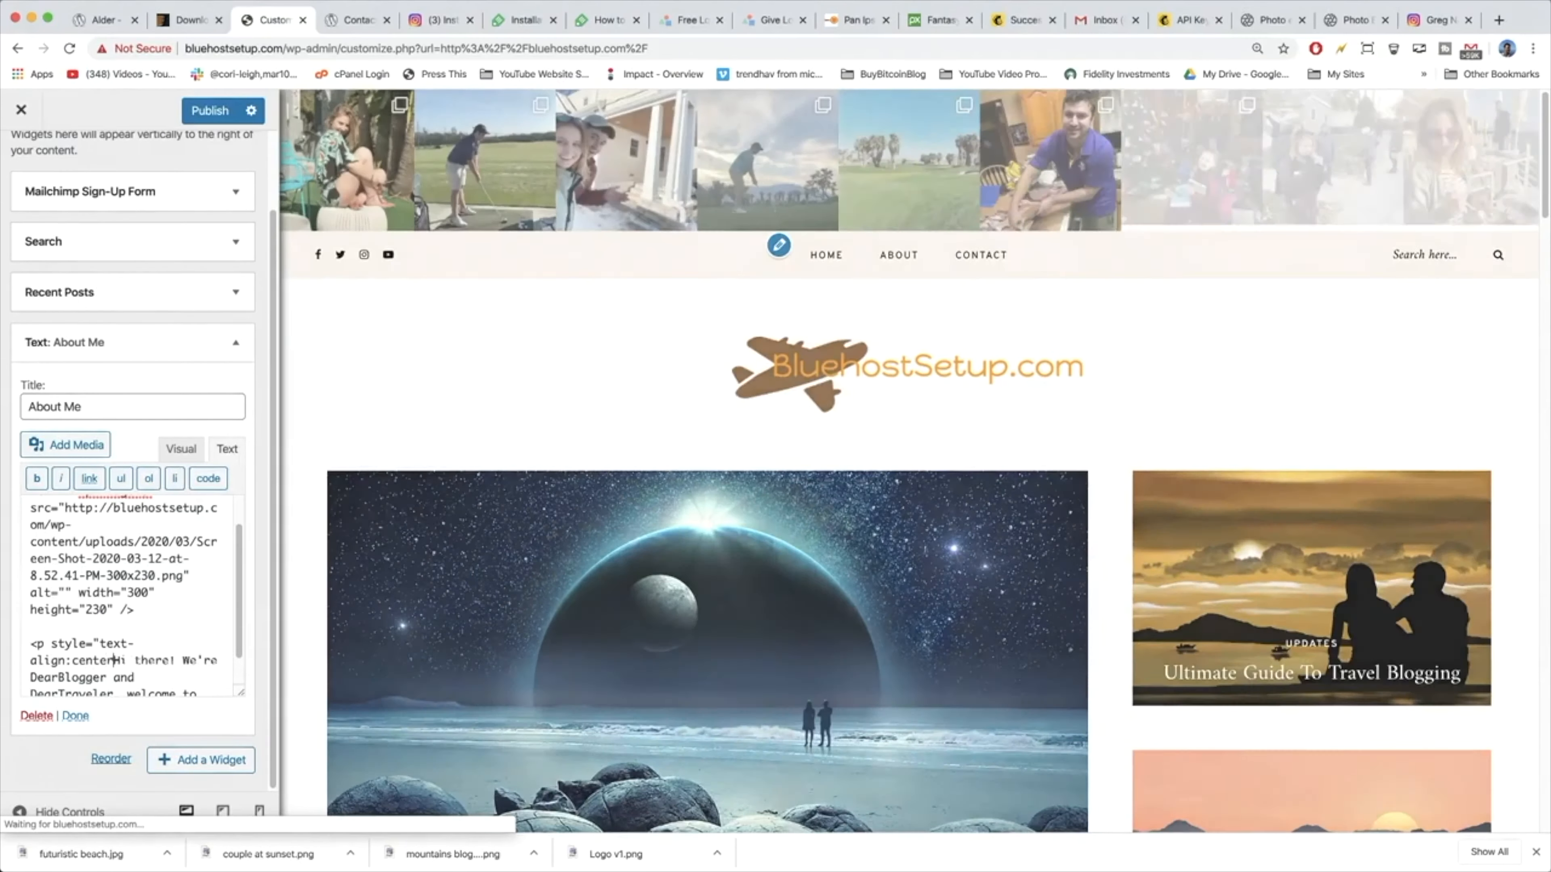
text(;">)
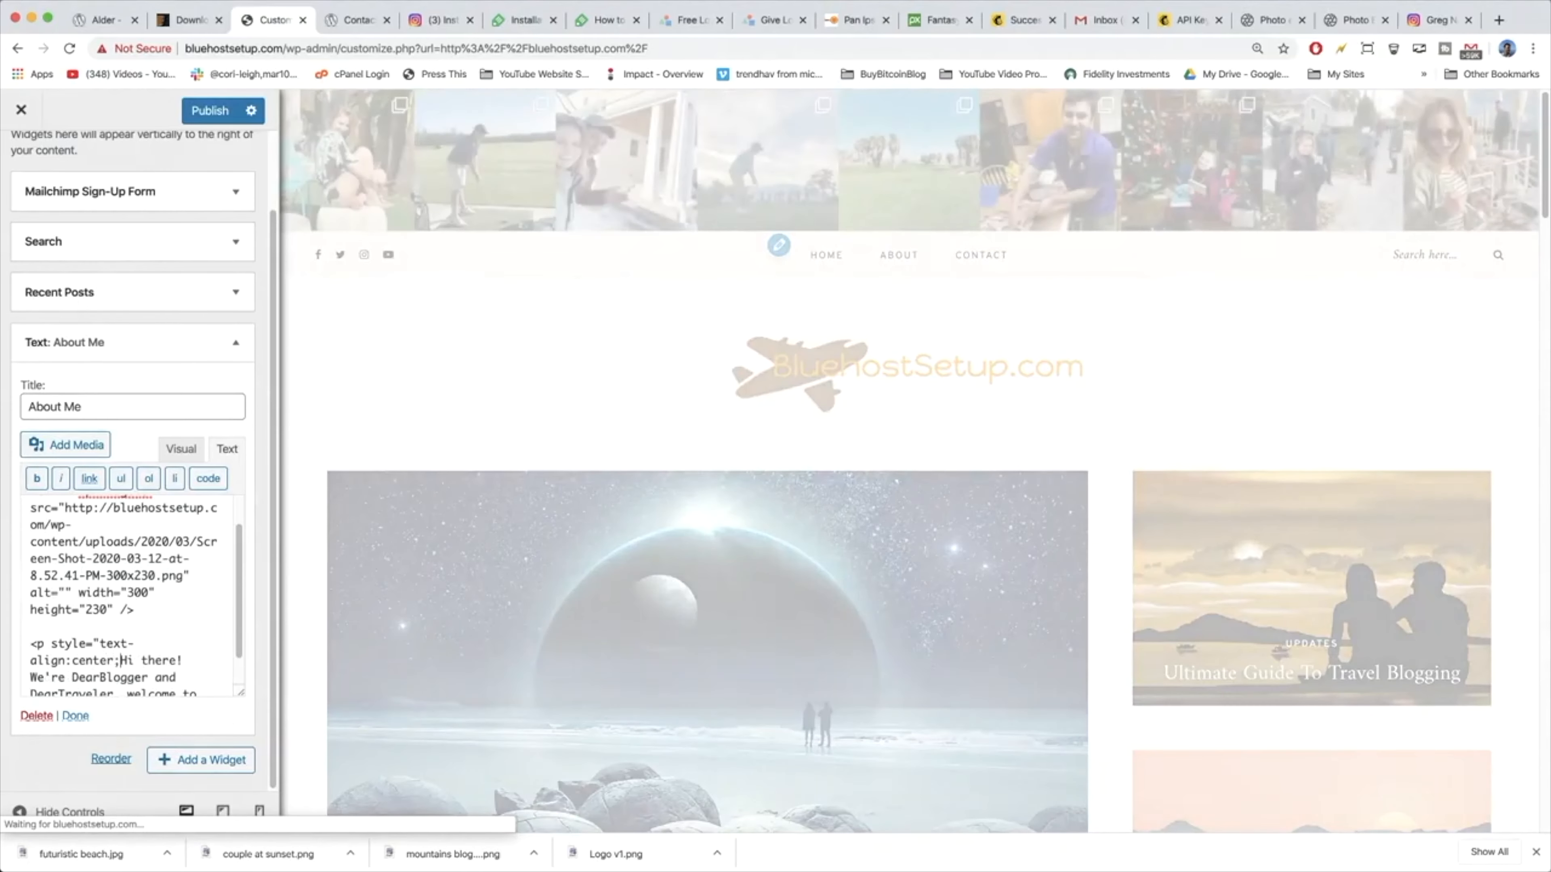
scroll(117, 645, down, 1)
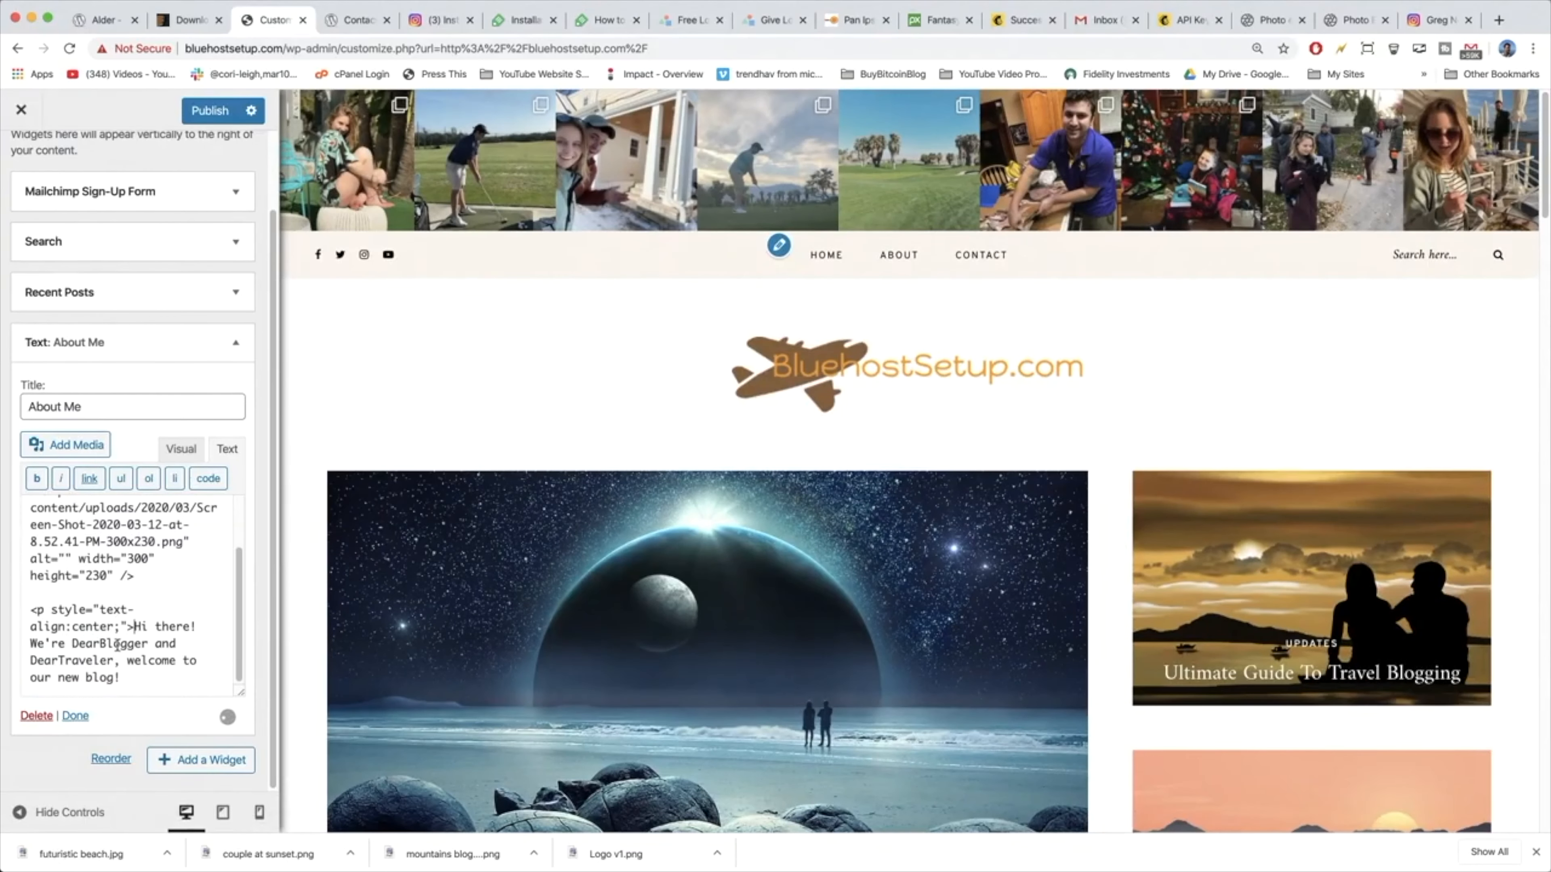
text(</p)
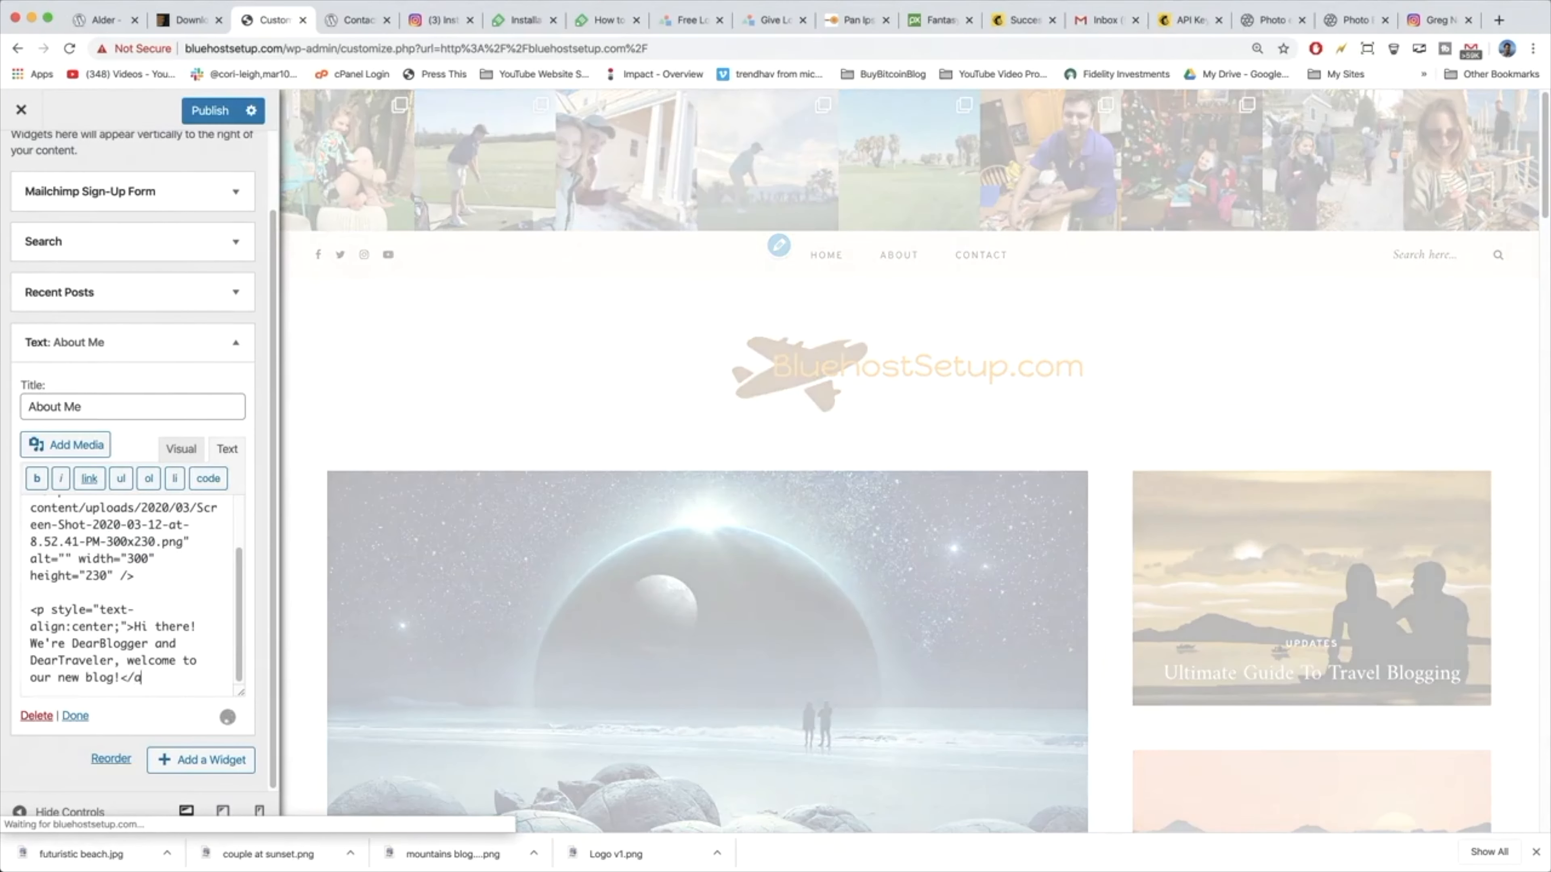
text(>)
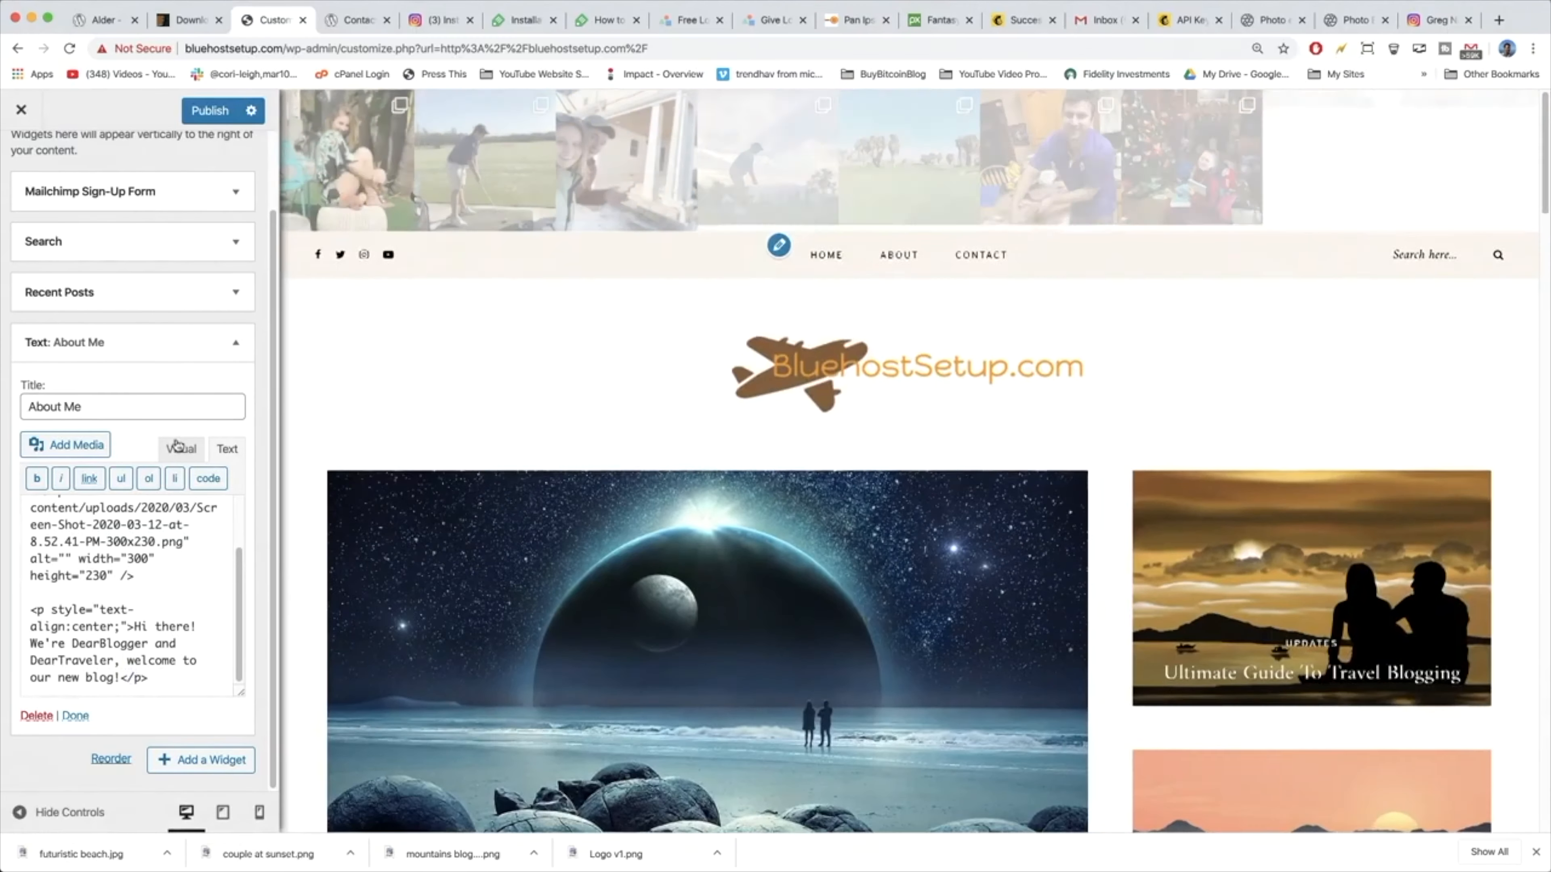
click(176, 446)
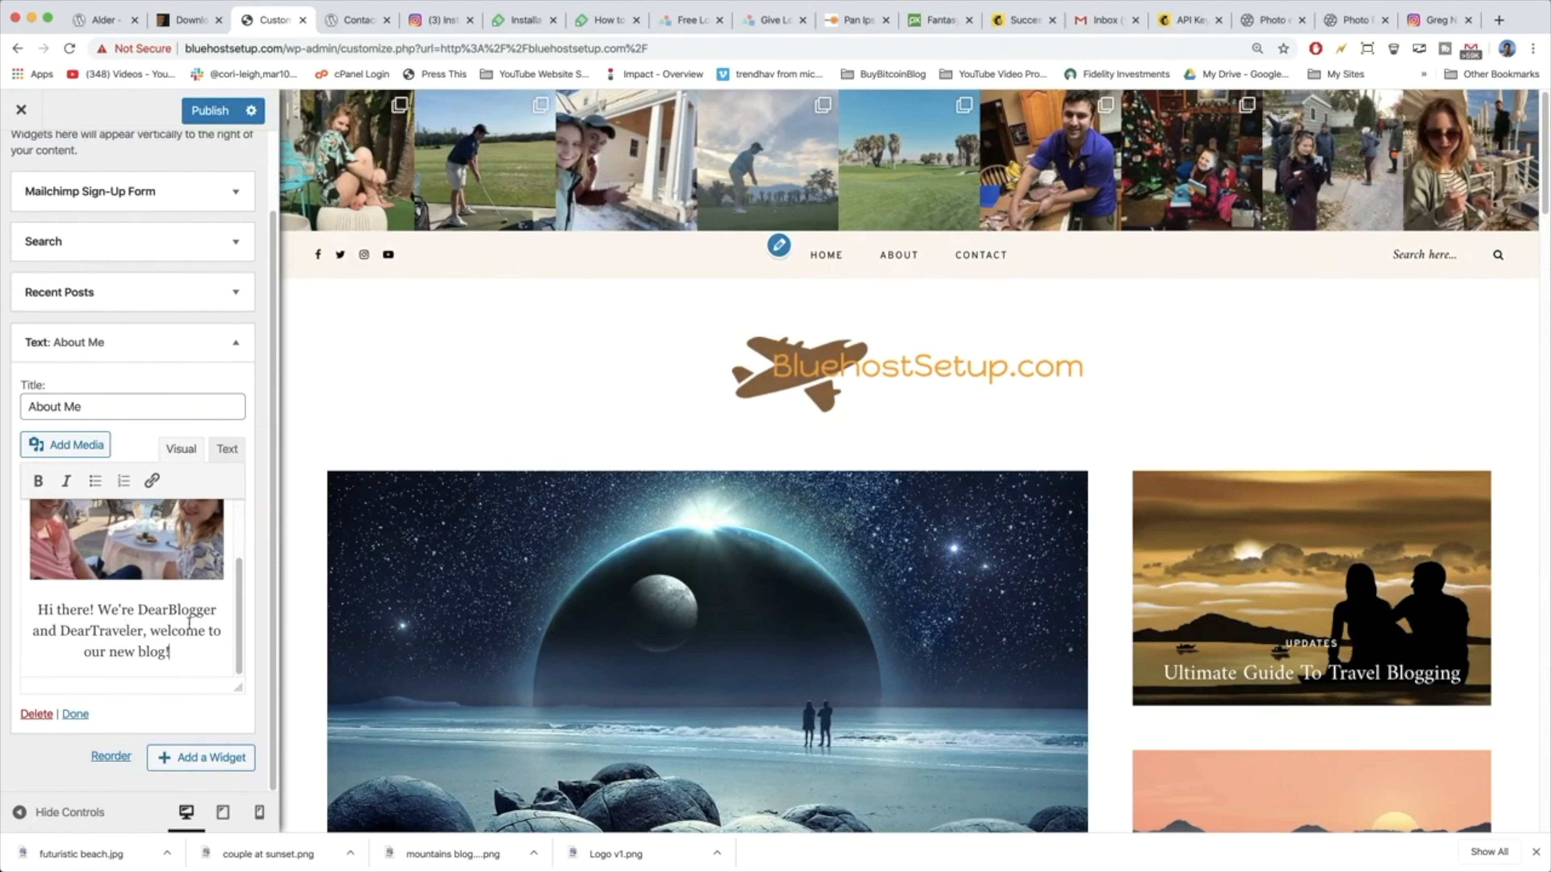
click(227, 449)
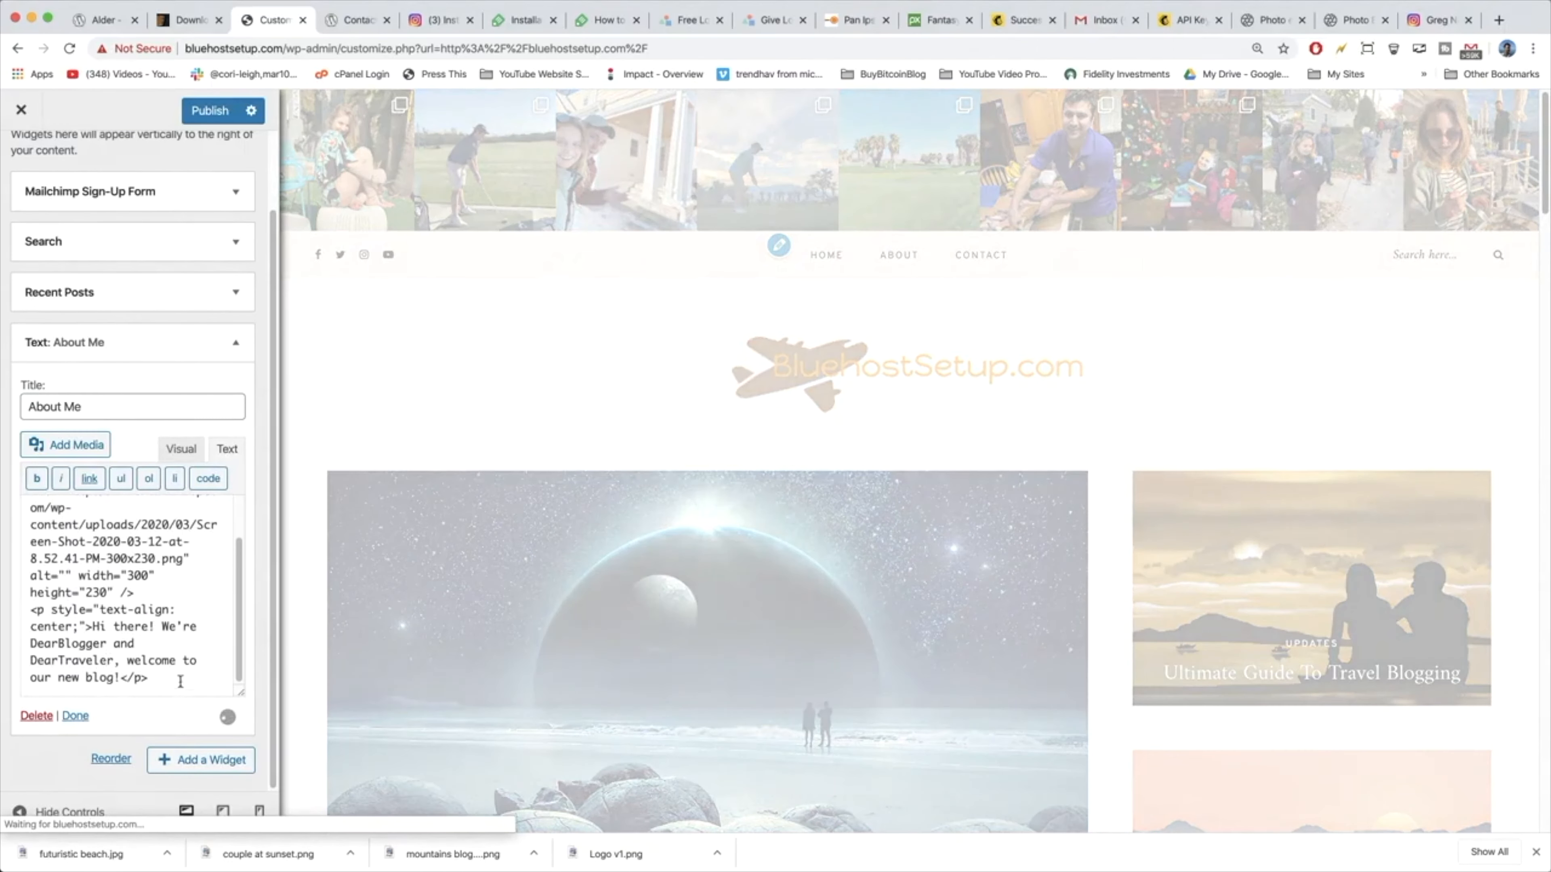
drag(149, 678, 30, 610)
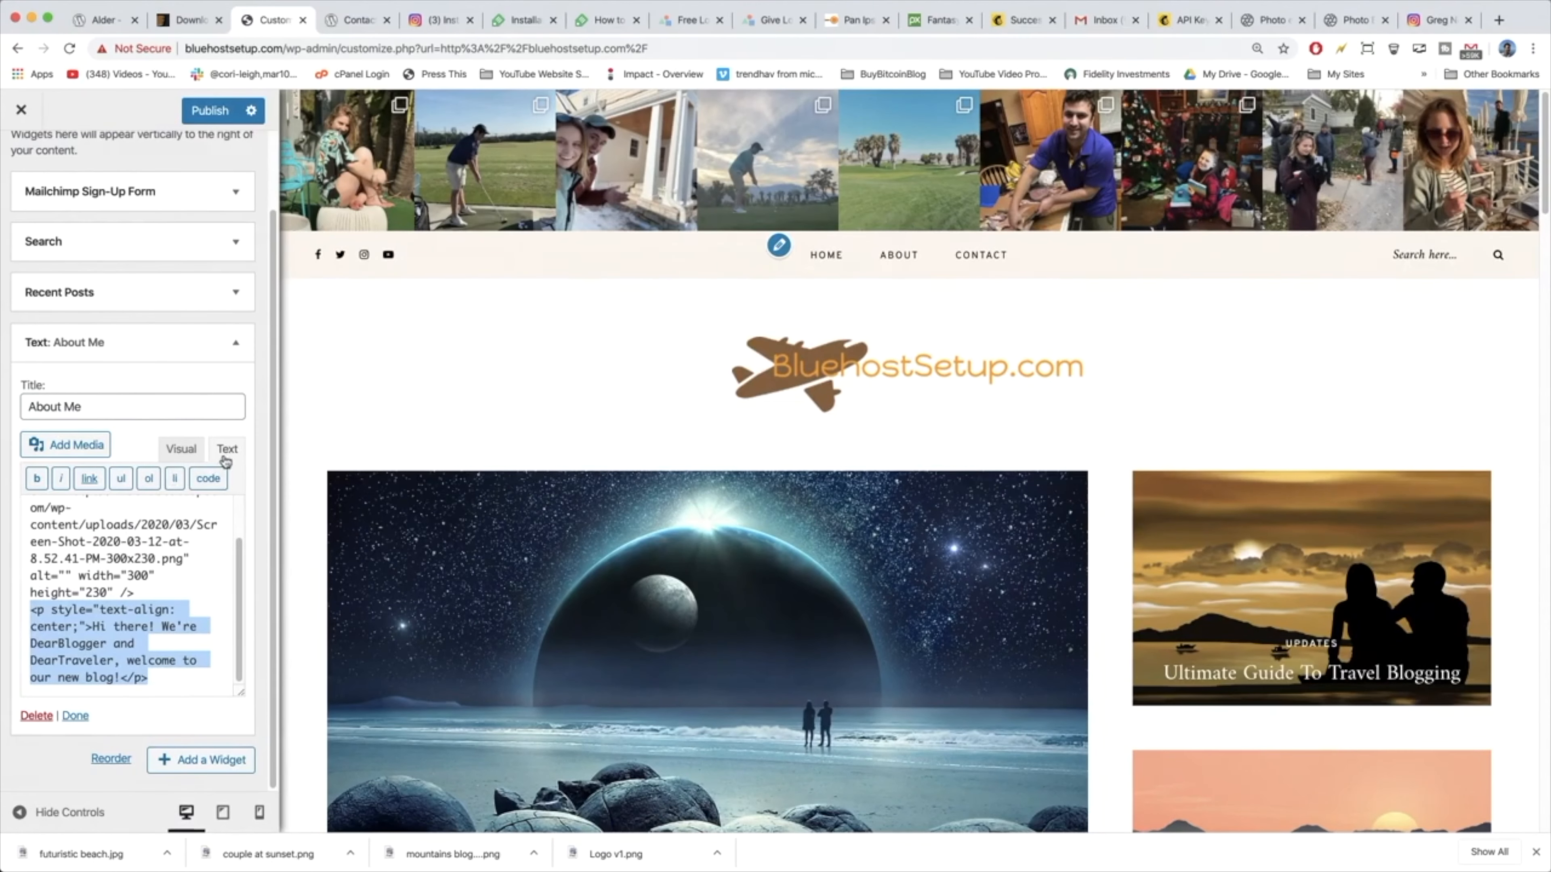
Add style="border-radius: 50px;" to the About Me photo's img tag.
click(177, 449)
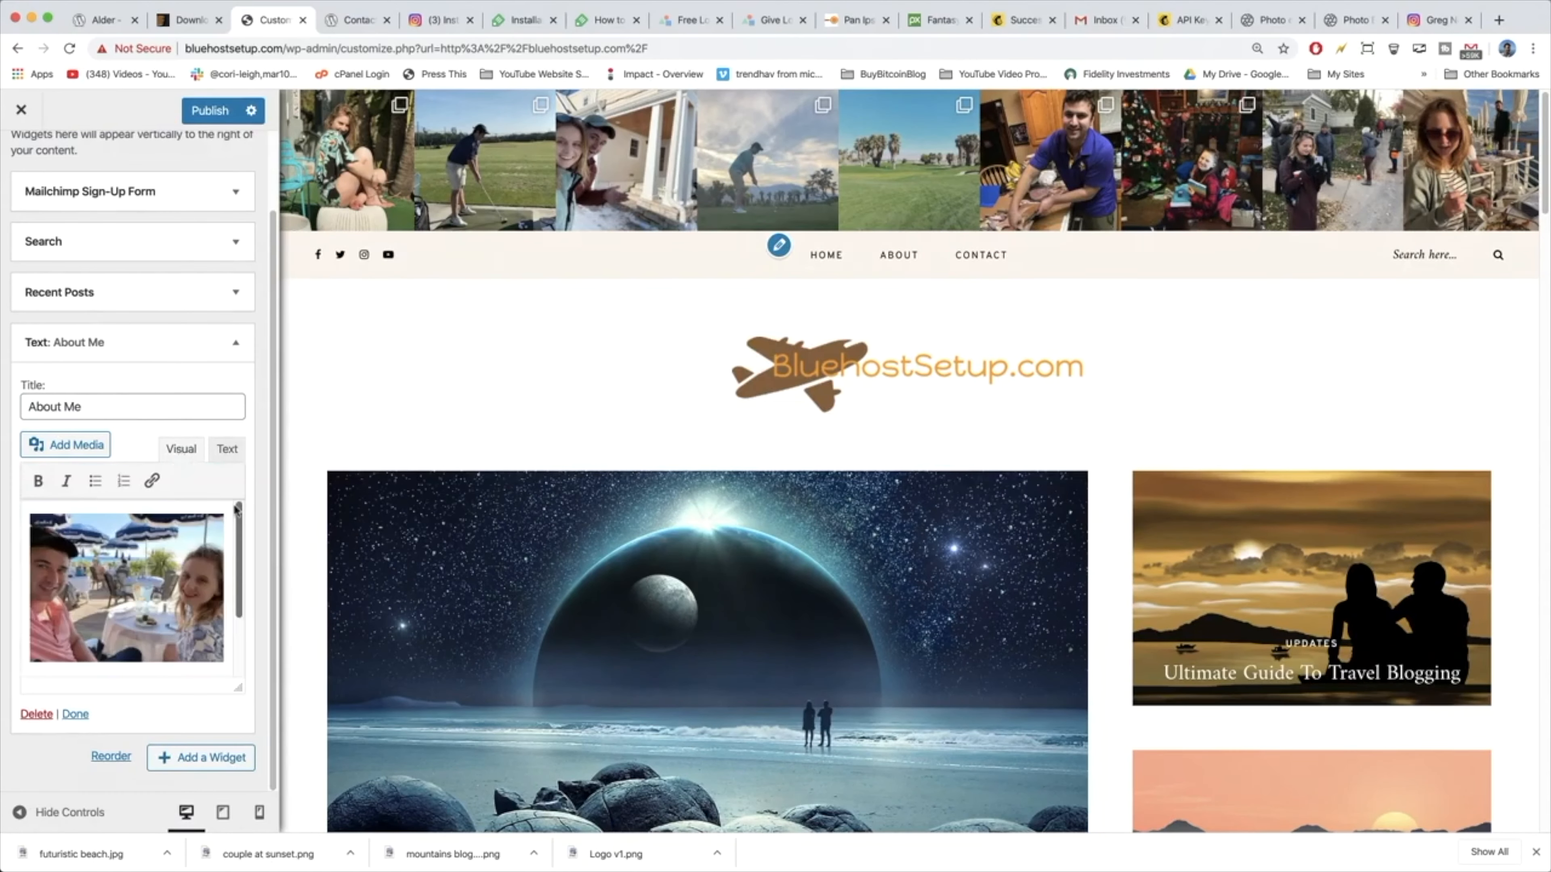
scroll(929, 613, down, 1)
scroll(929, 613, down, 20)
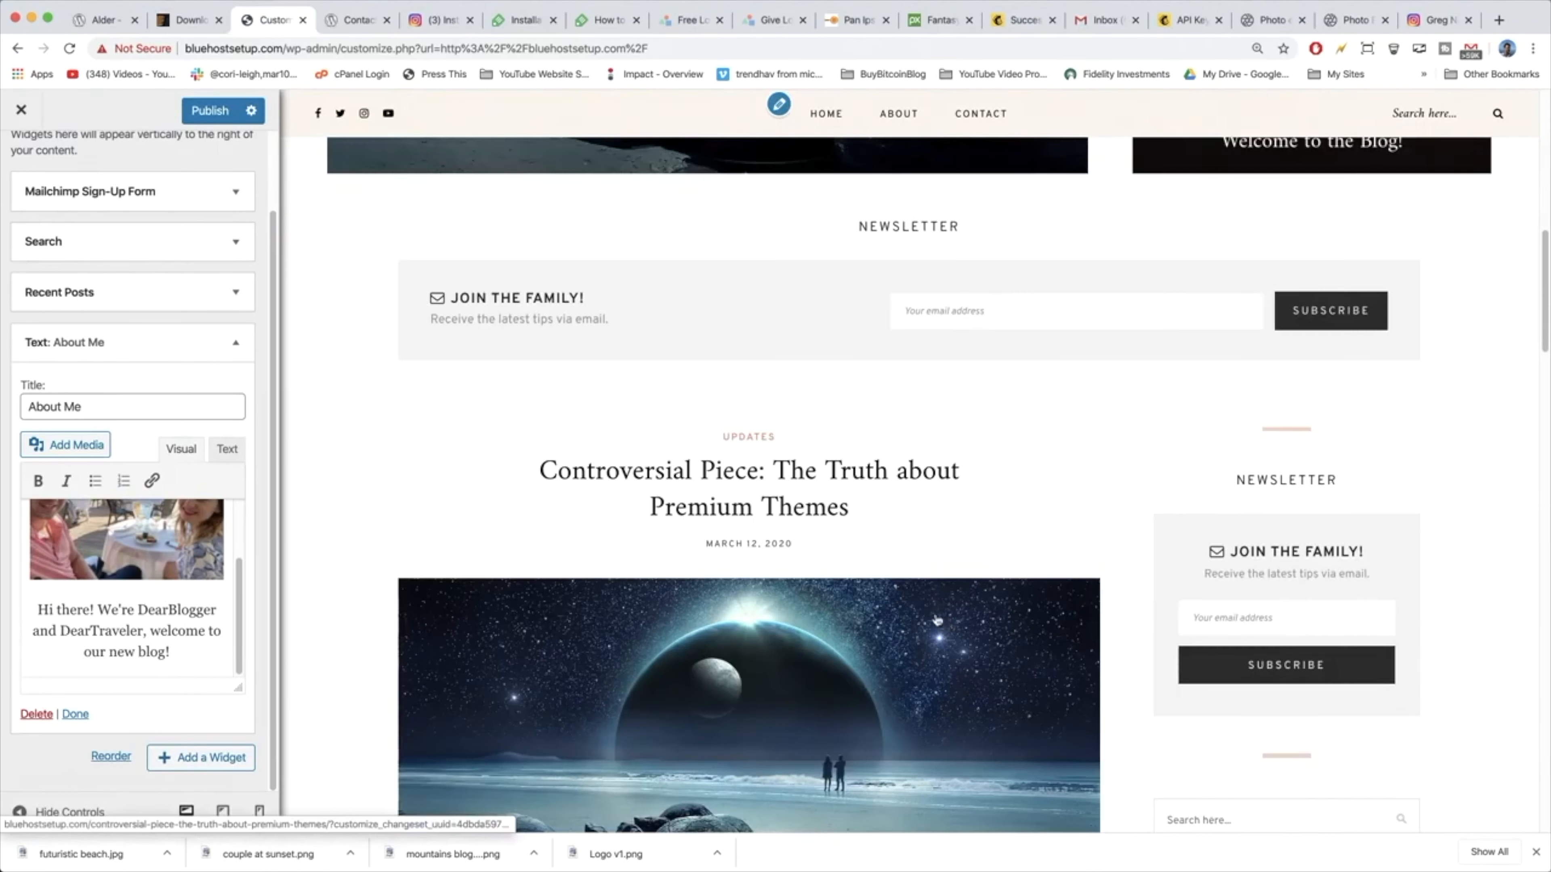
scroll(951, 619, down, 5)
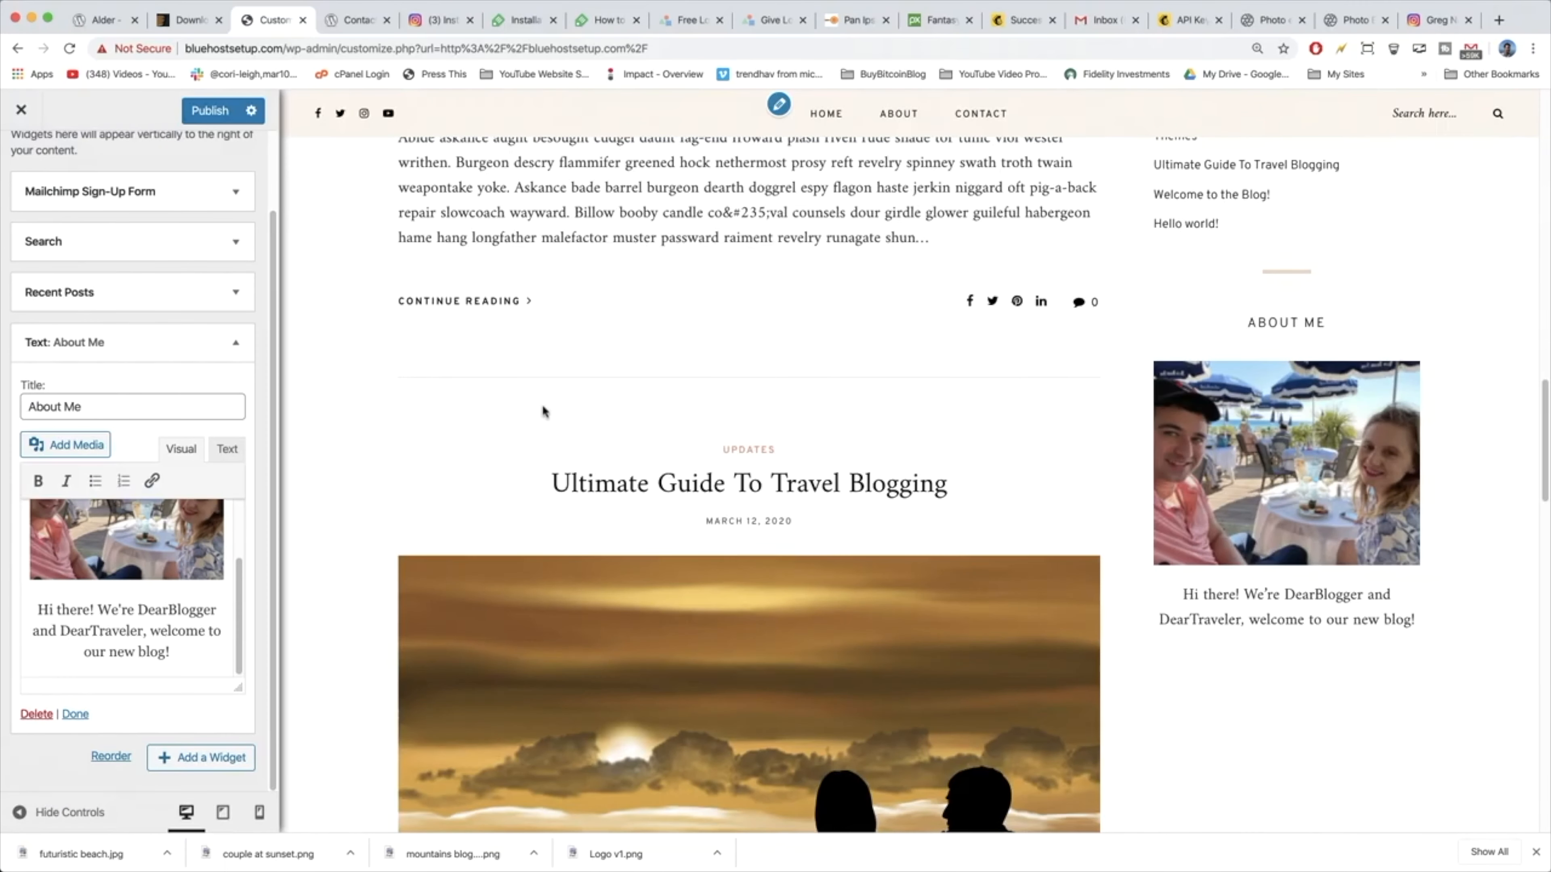
click(226, 449)
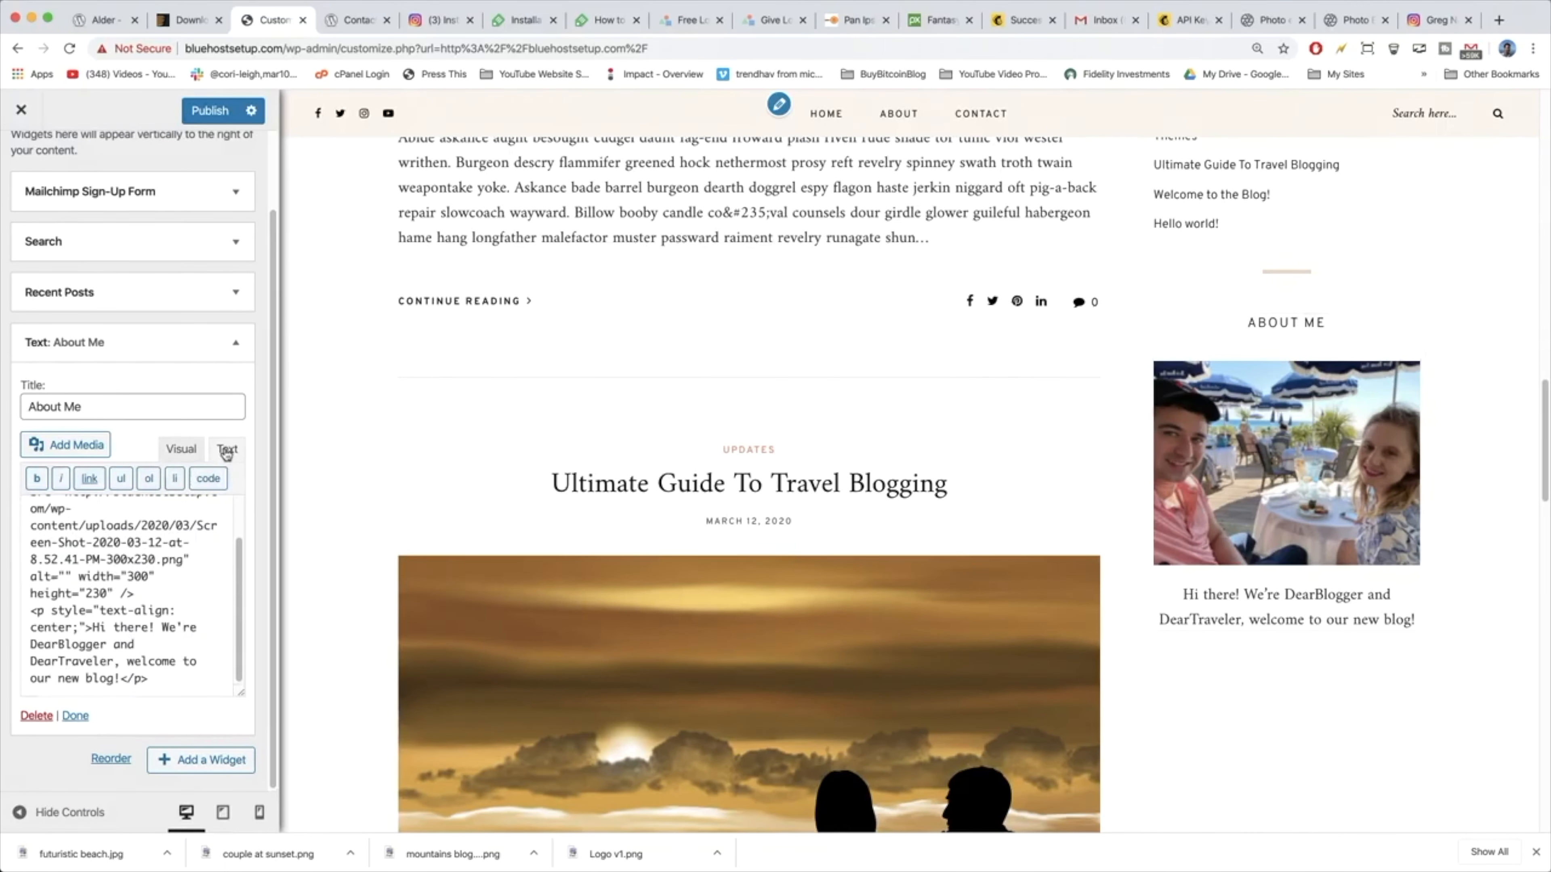
scroll(113, 572, up, 2)
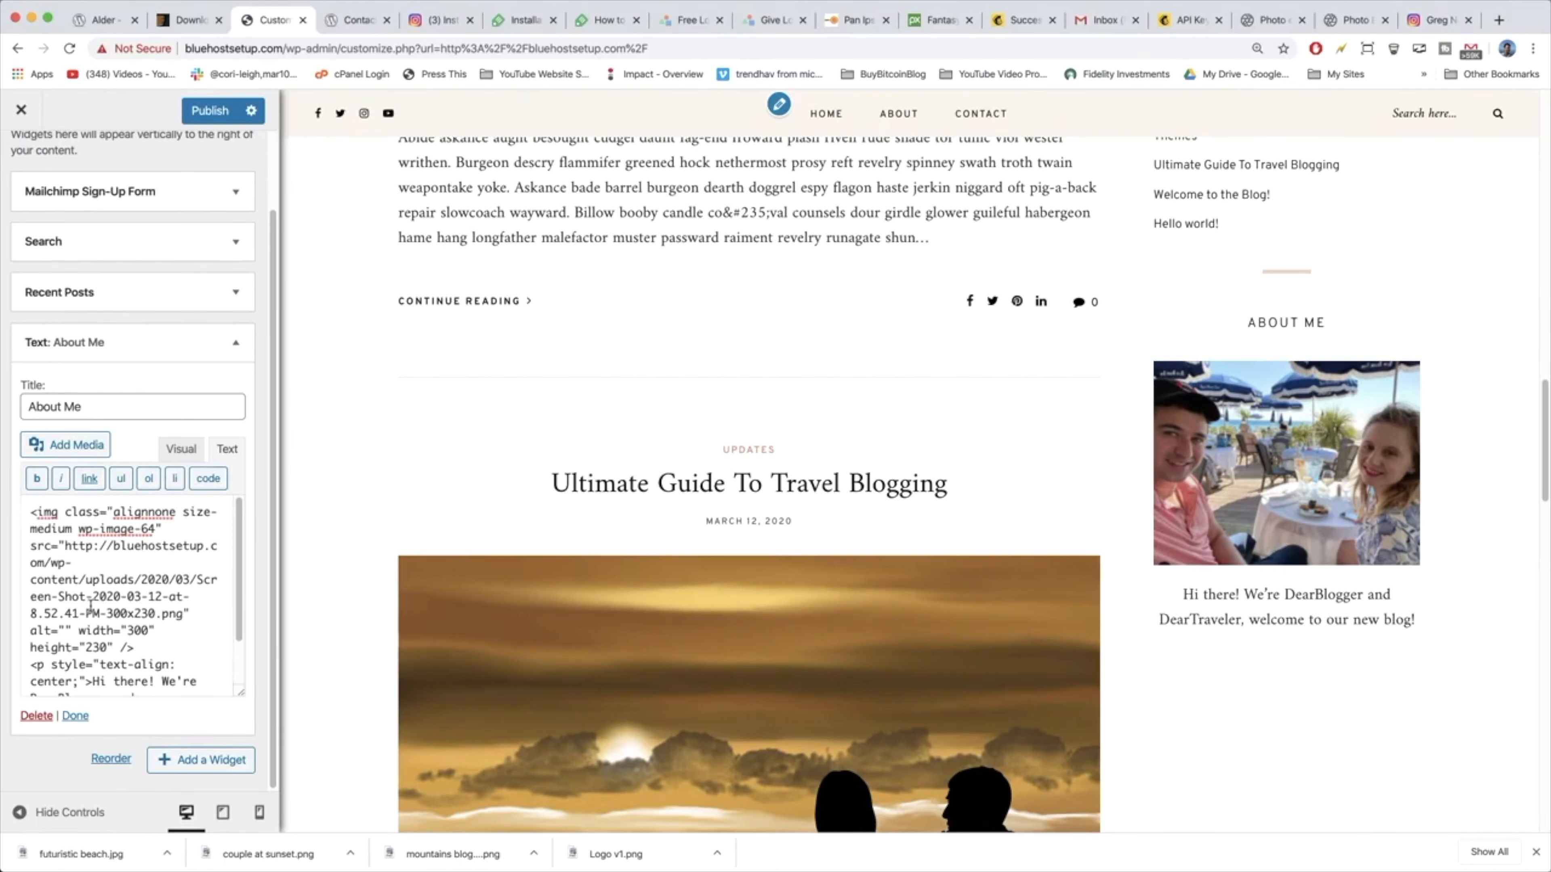
click(79, 630)
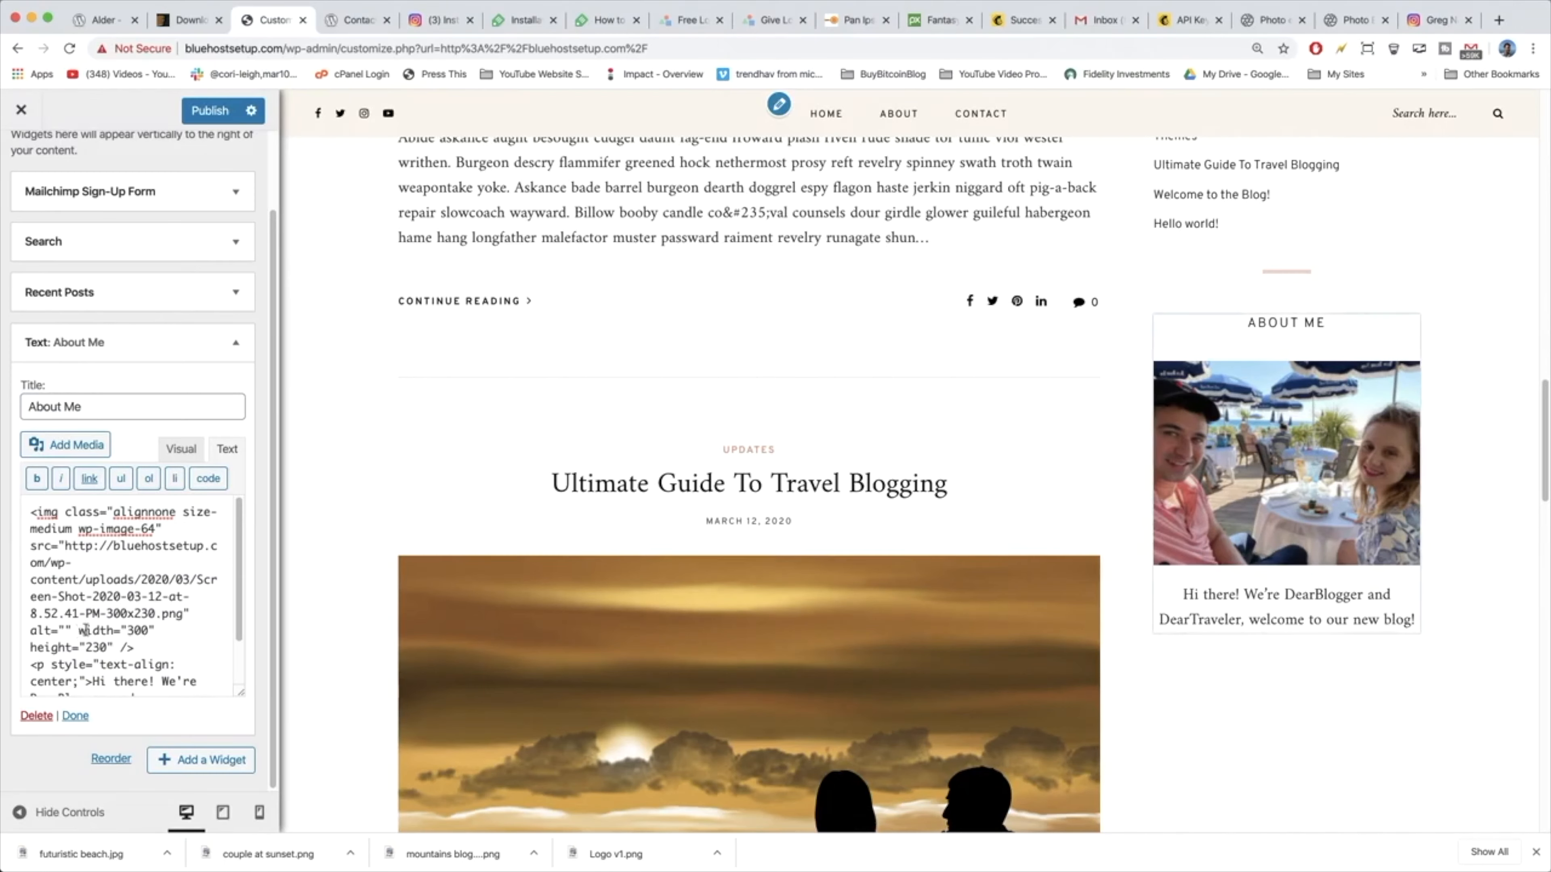
text(style=")
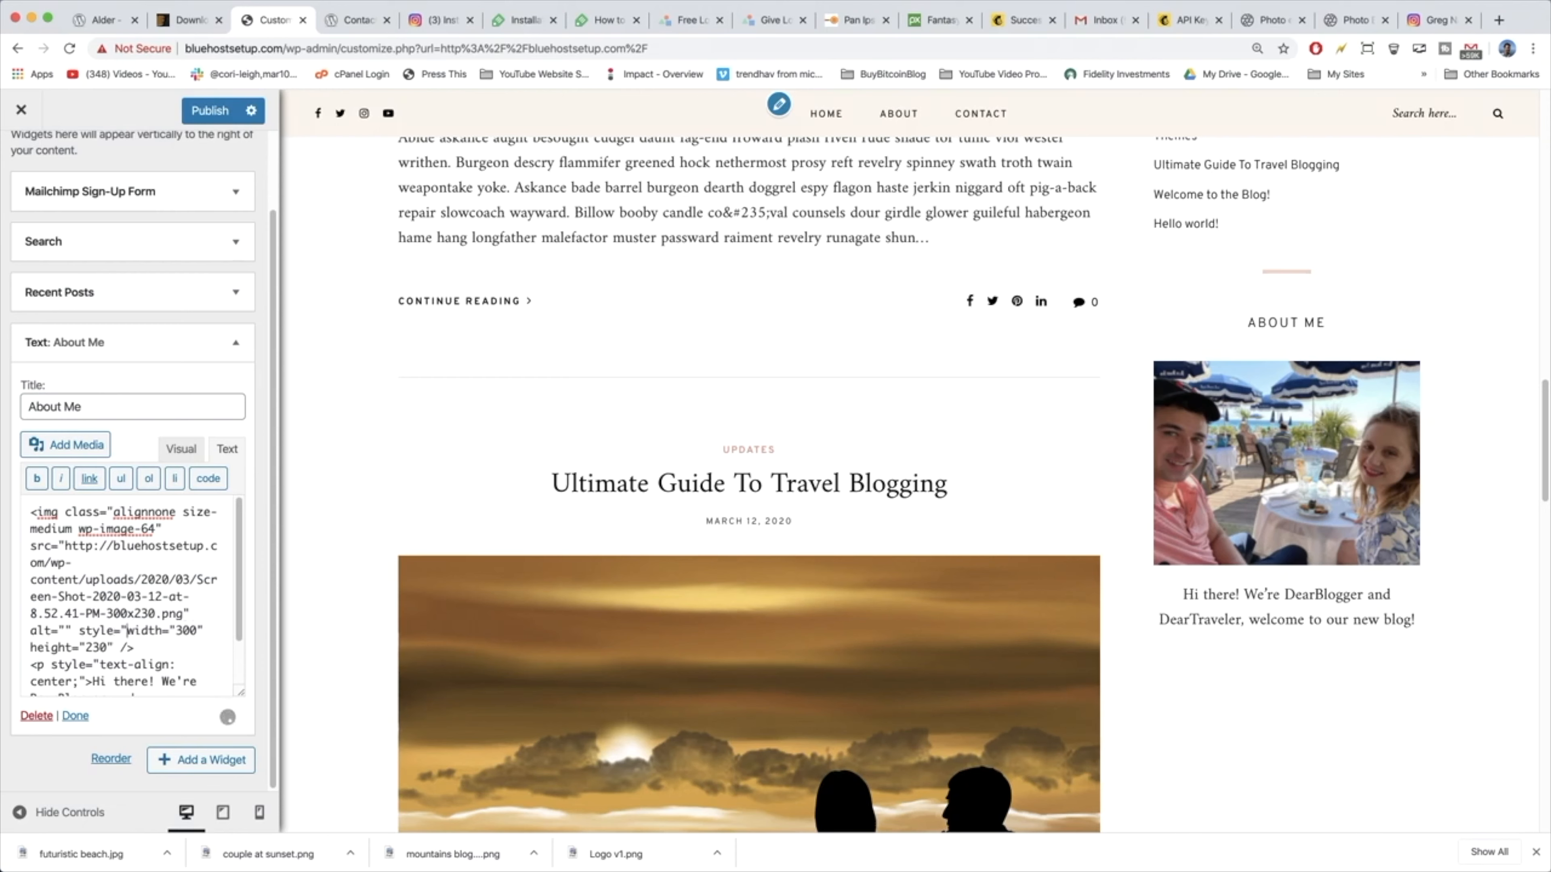
text(border-radiu)
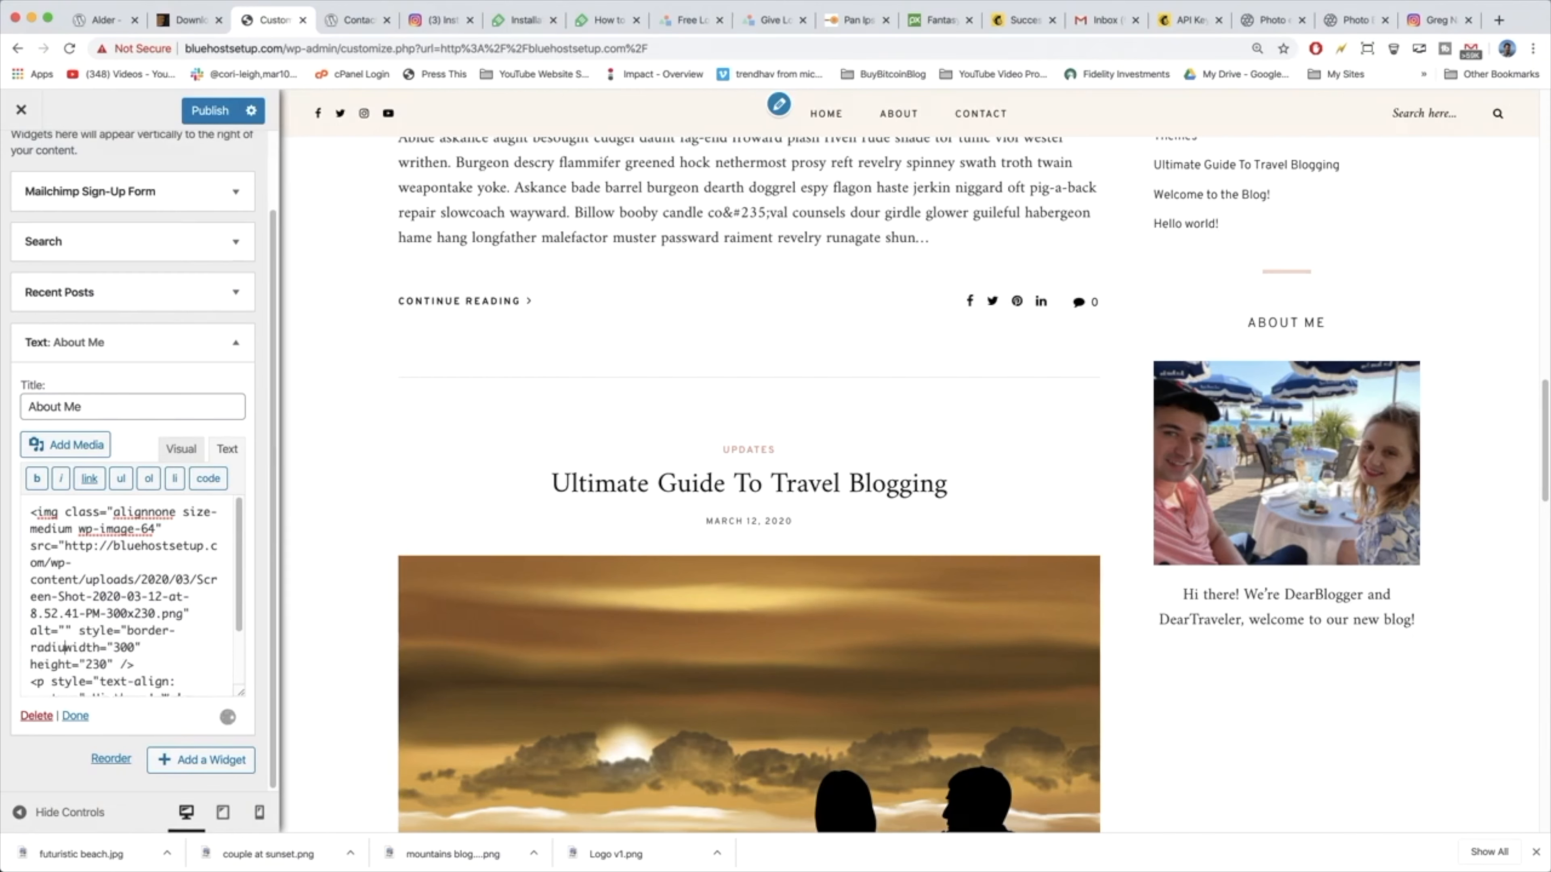
text(s: 50px;")
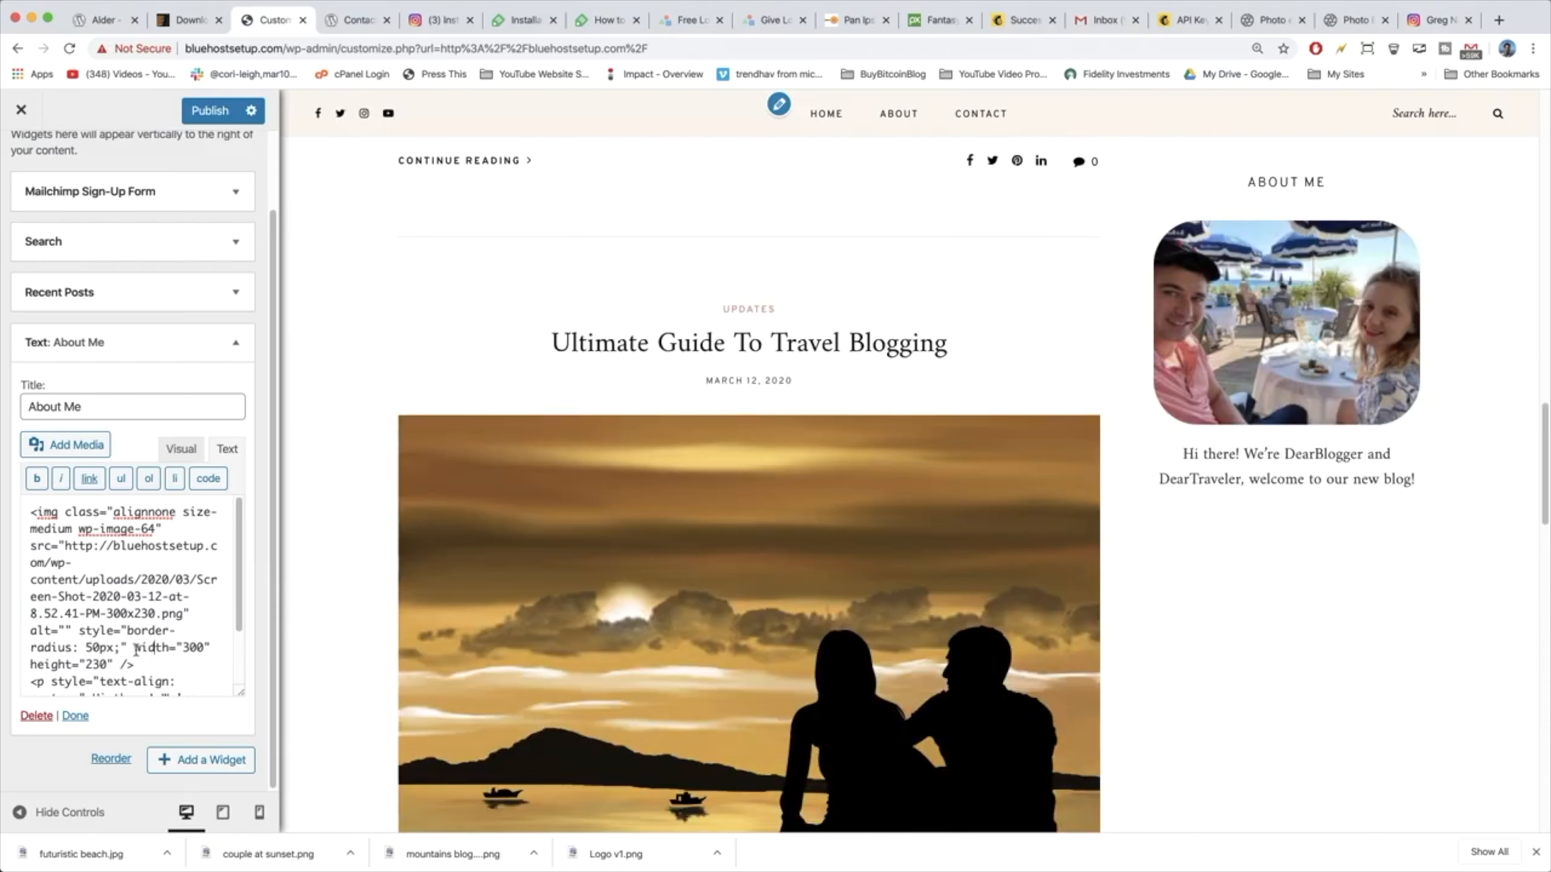
Raise the photo's border radius to 100px, check it visually, then bring up the Alder contact page.
scroll(133, 665, up, 1)
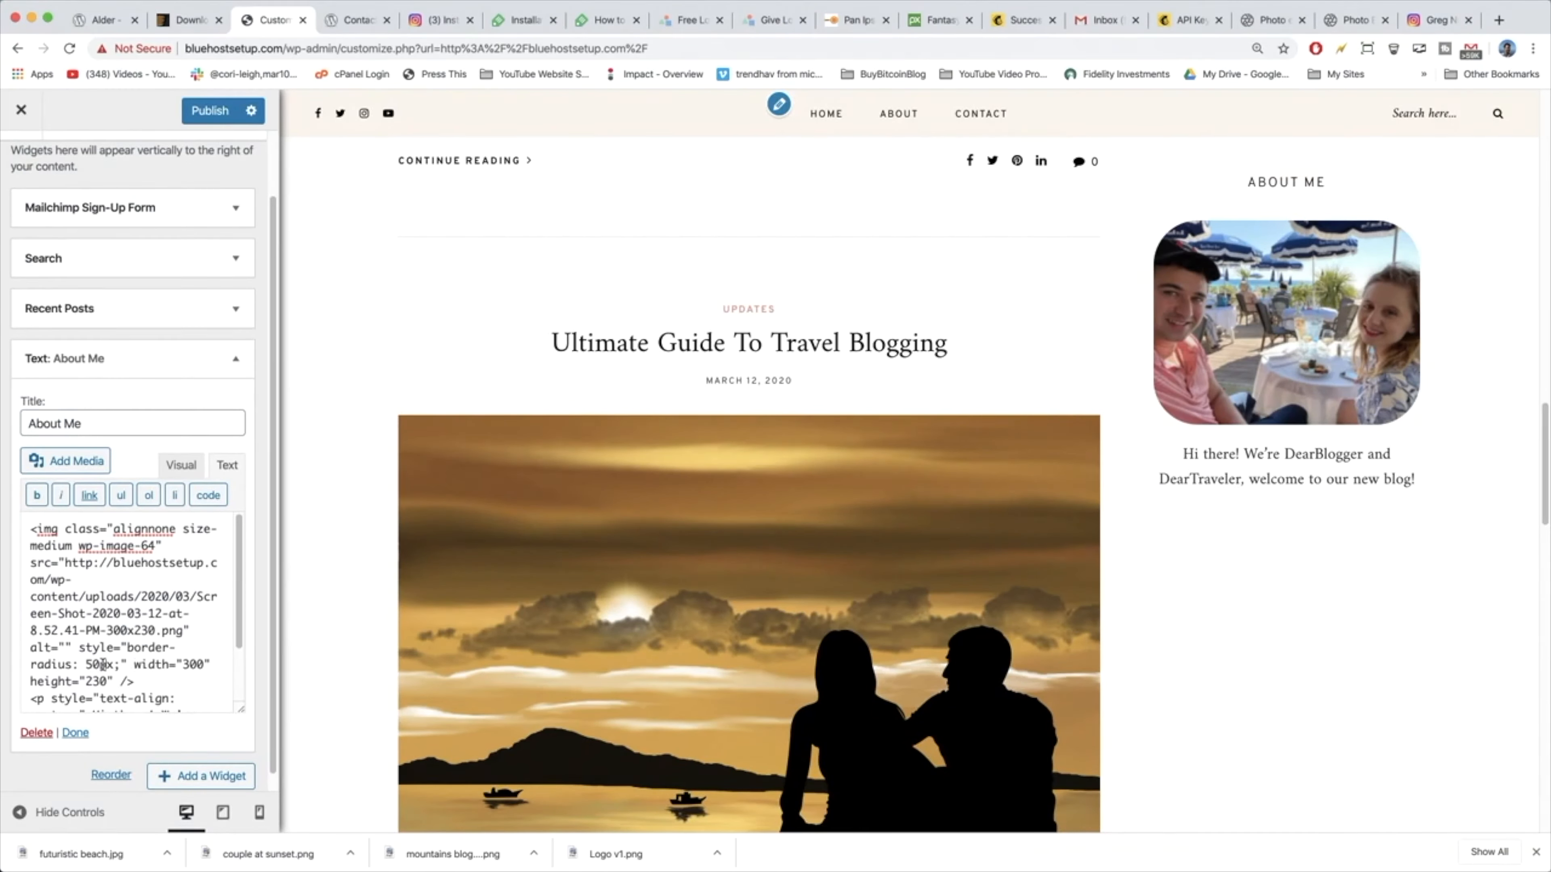
drag(92, 665, 87, 666)
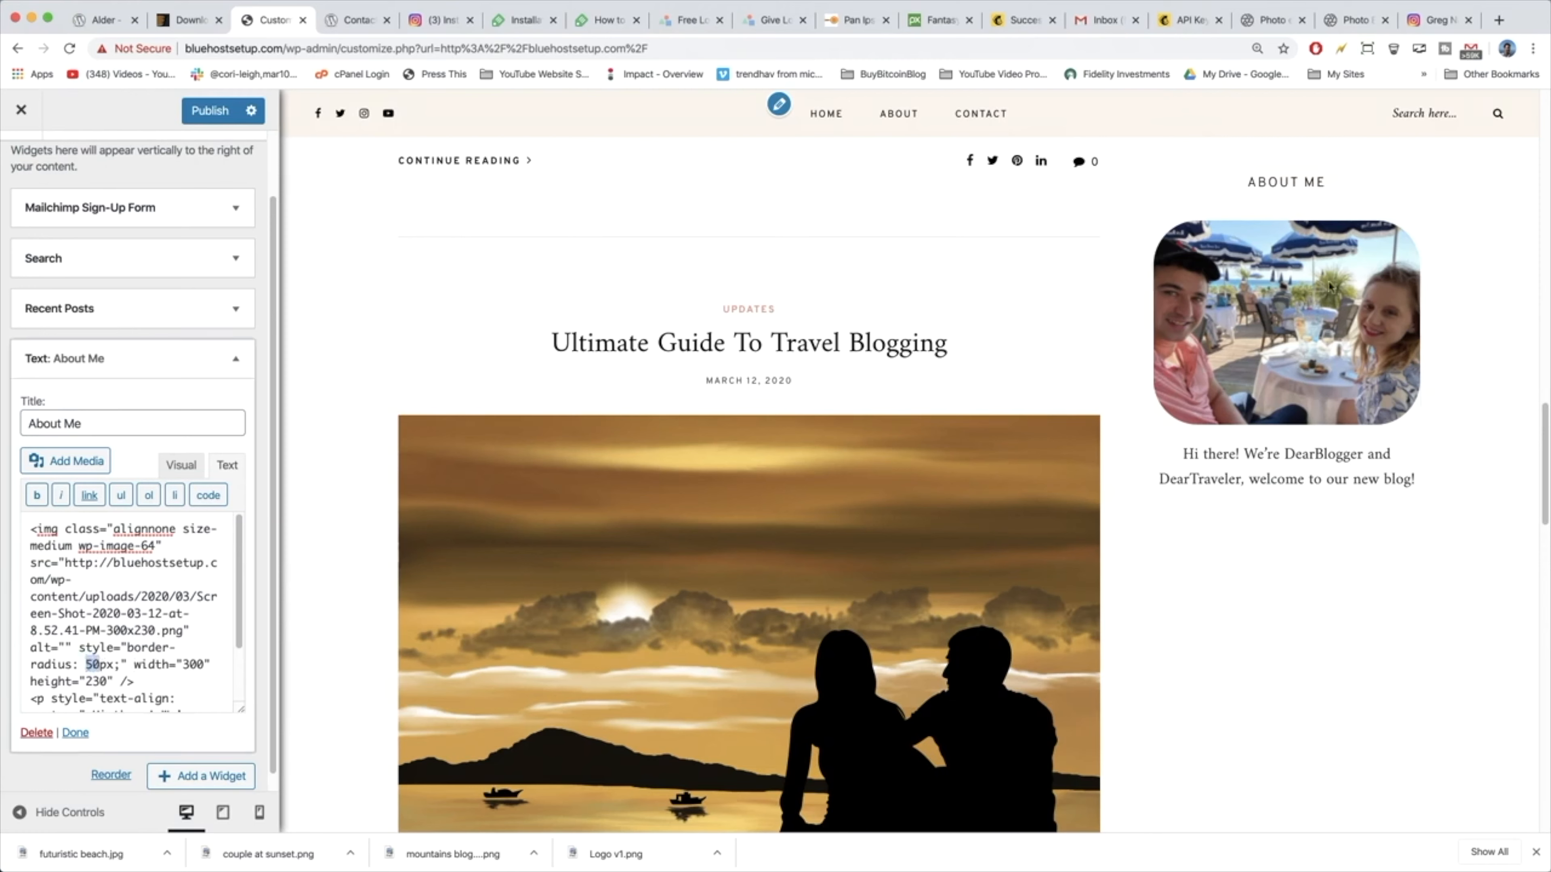
click(93, 662)
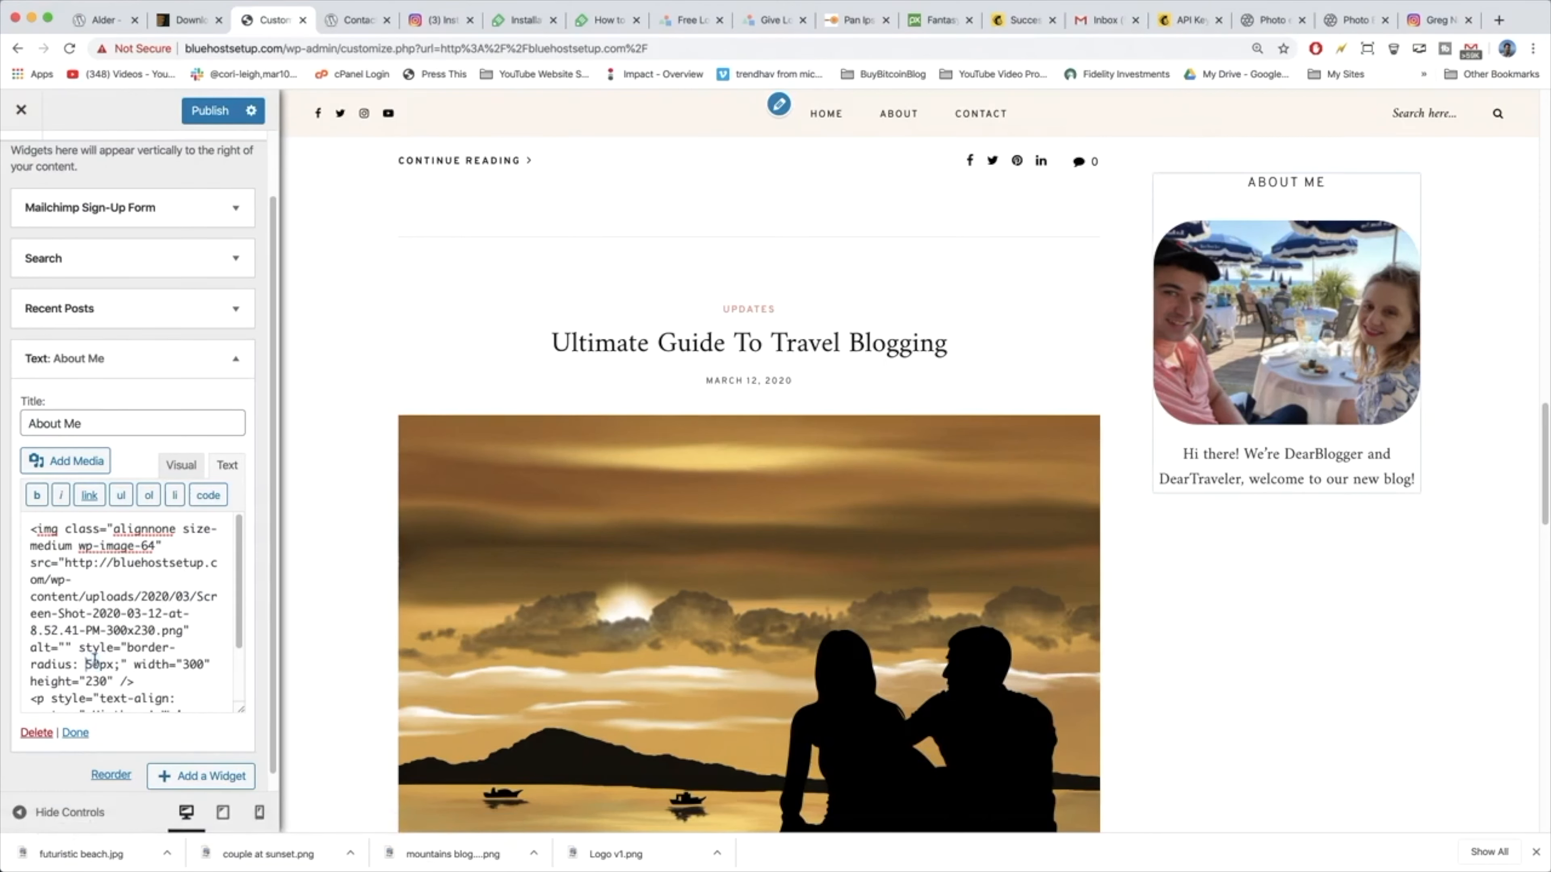
drag(99, 663, 88, 662)
text(100)
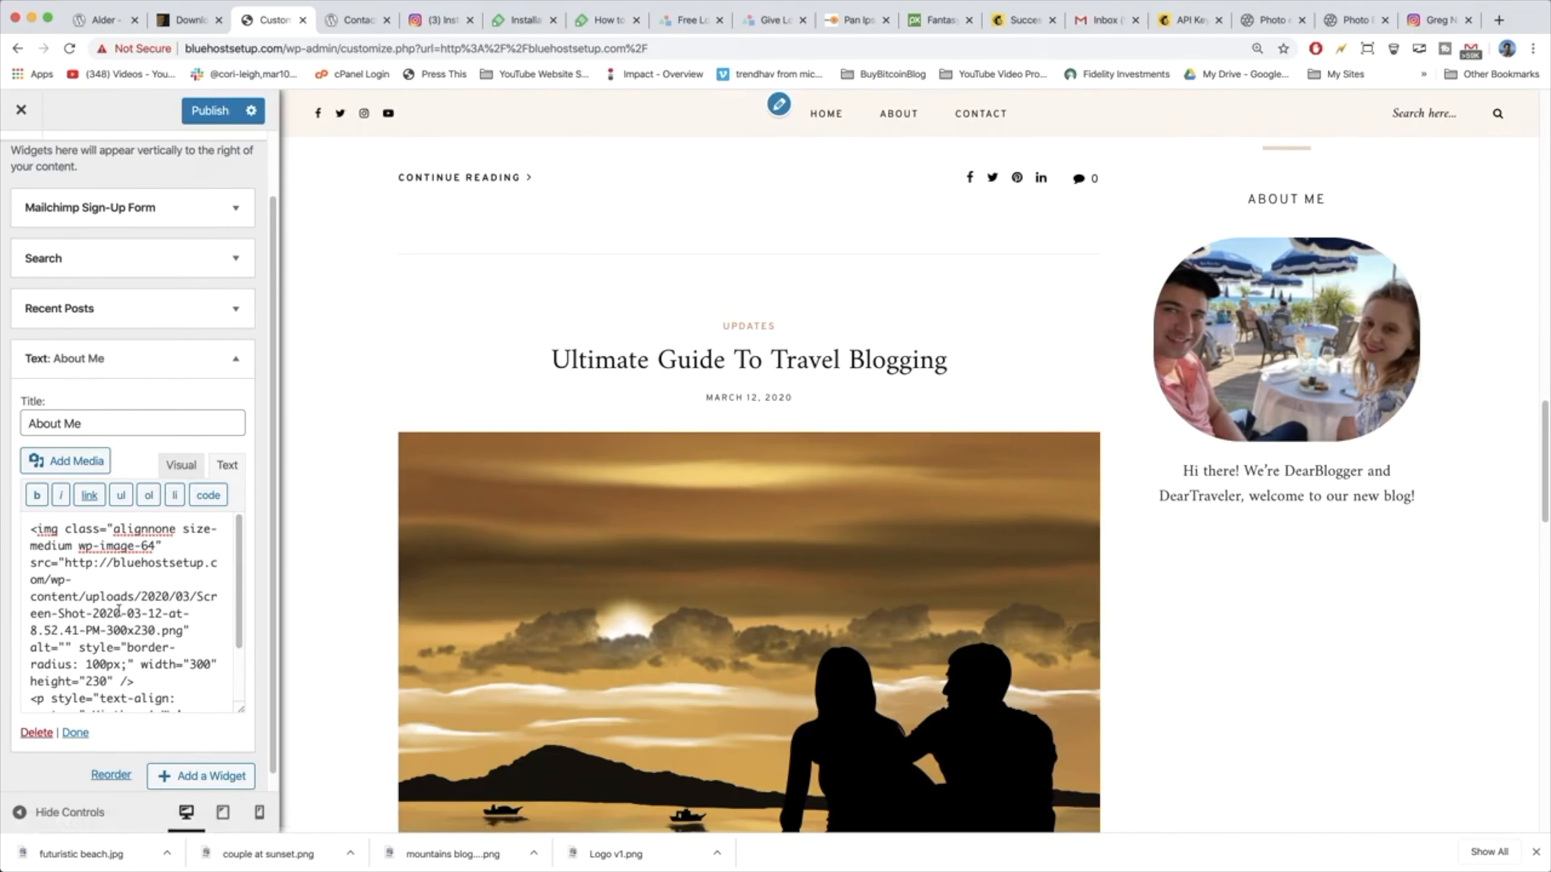
click(179, 467)
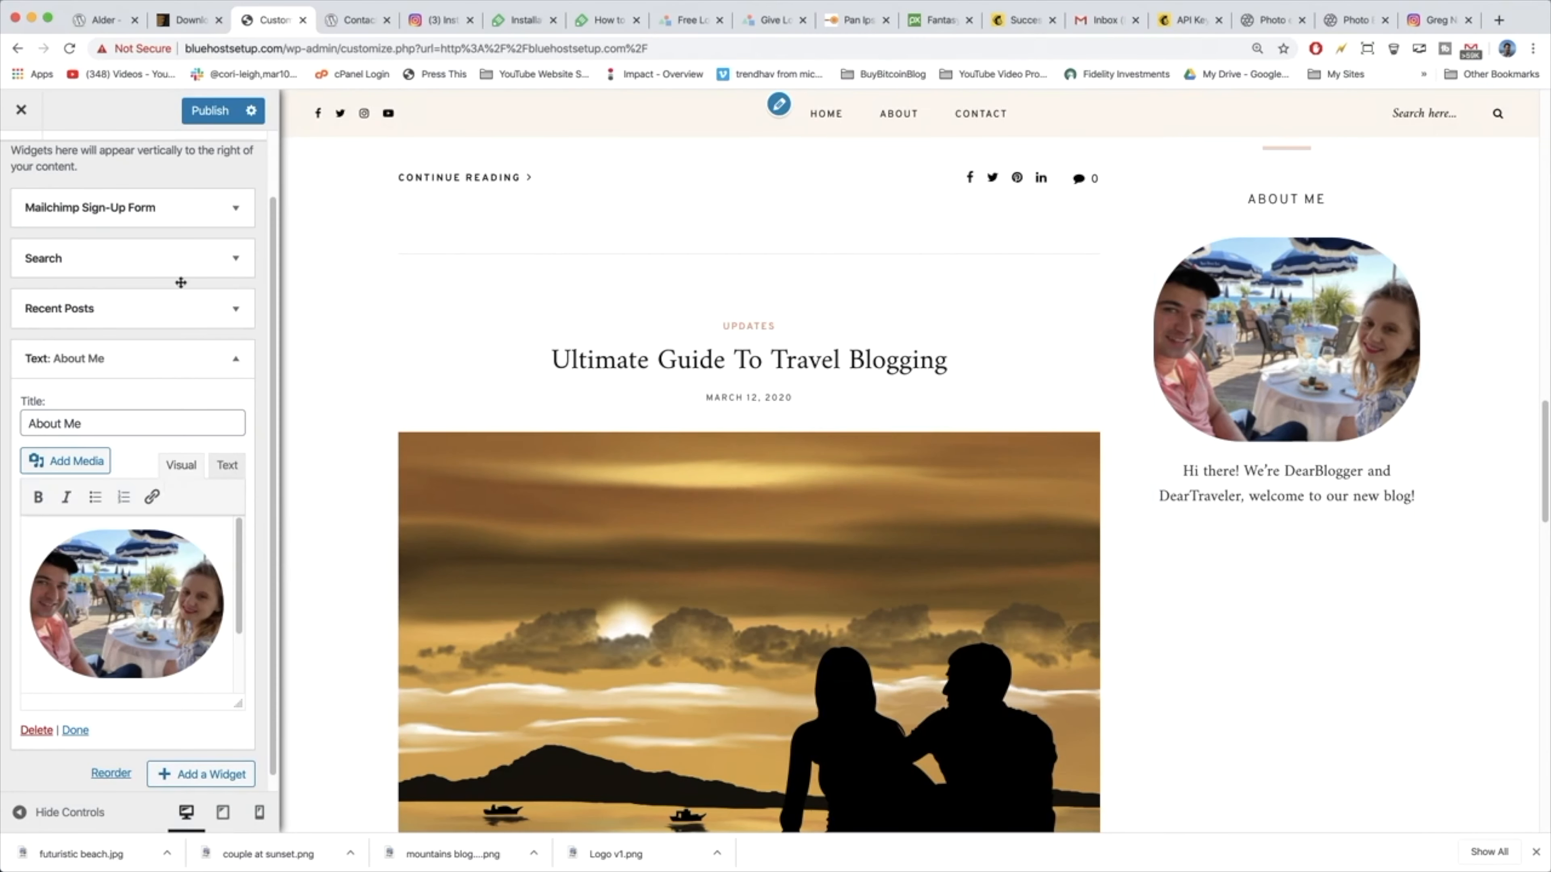
click(357, 21)
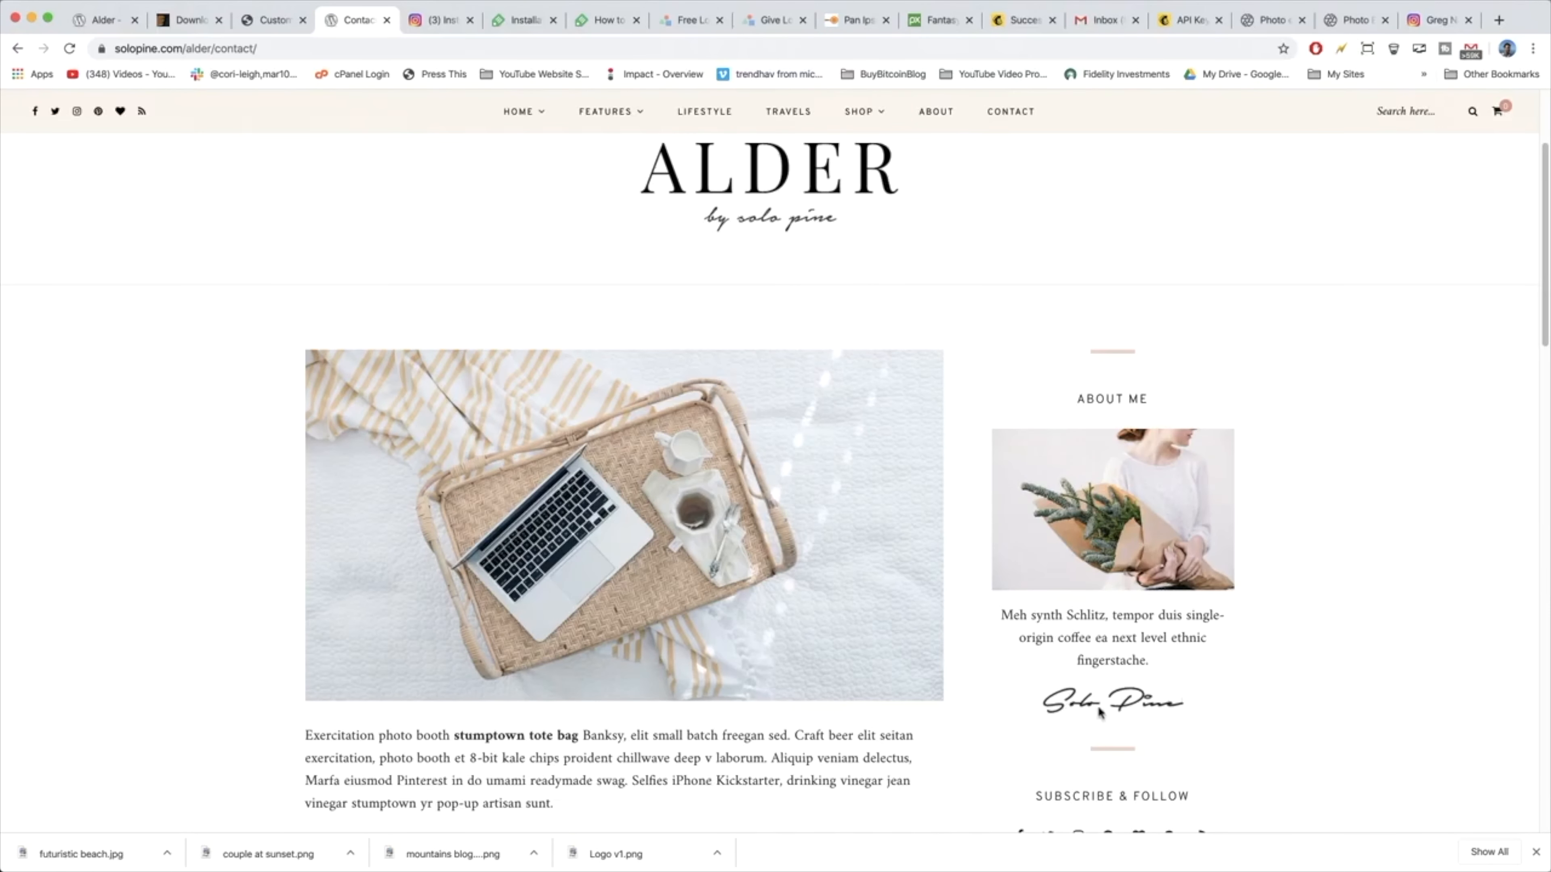
Switch to the browser tab showing the pixlr.com homepage.
click(1255, 25)
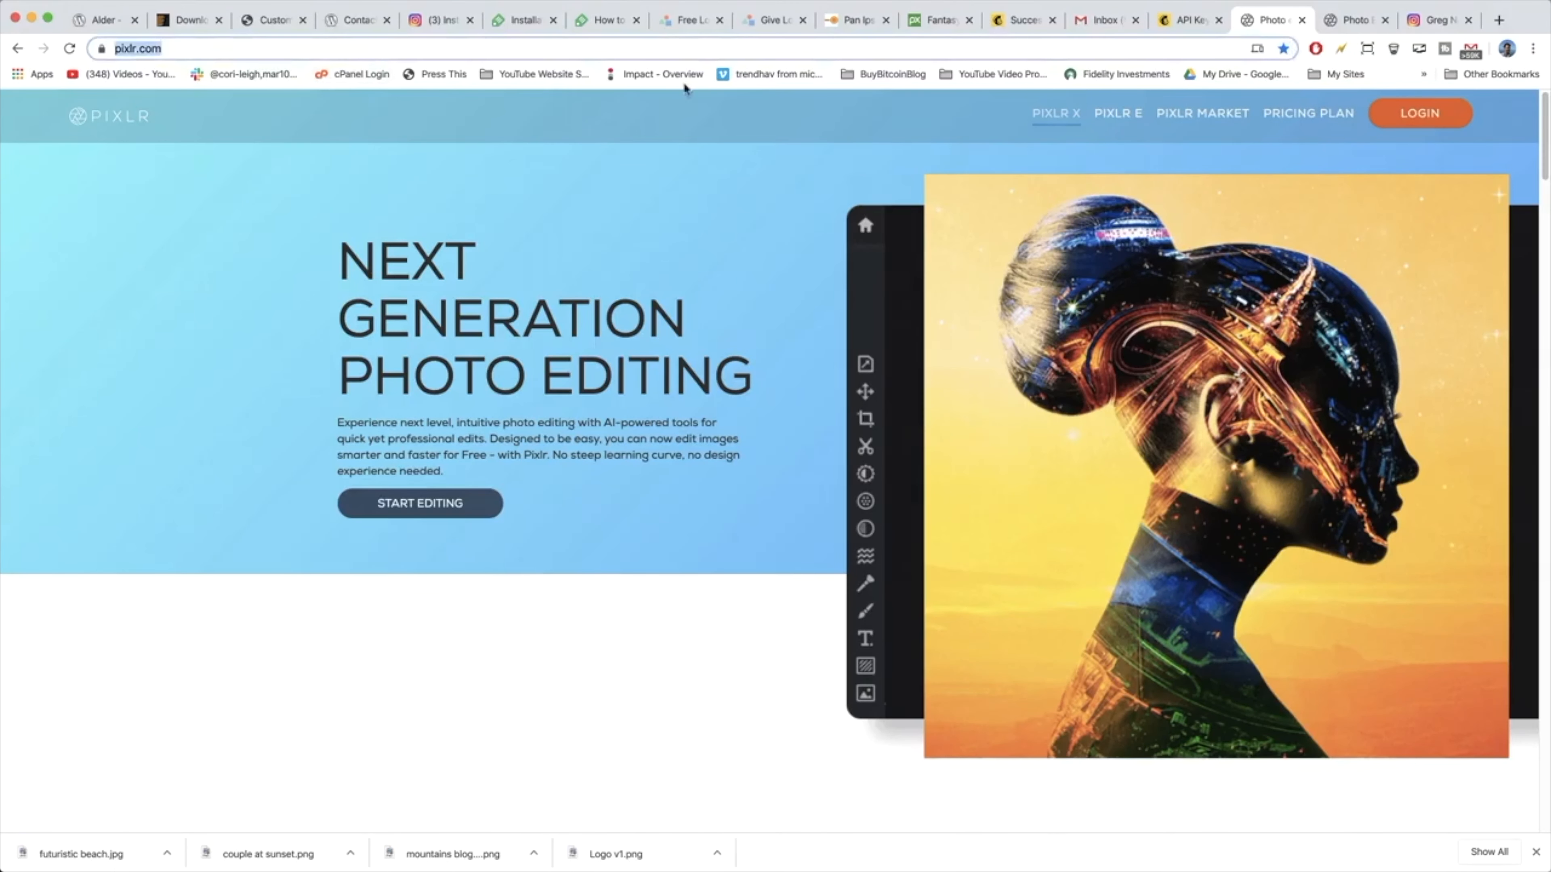
In Pixlr X, create a new 1920x1080 canvas with a white background.
click(1065, 114)
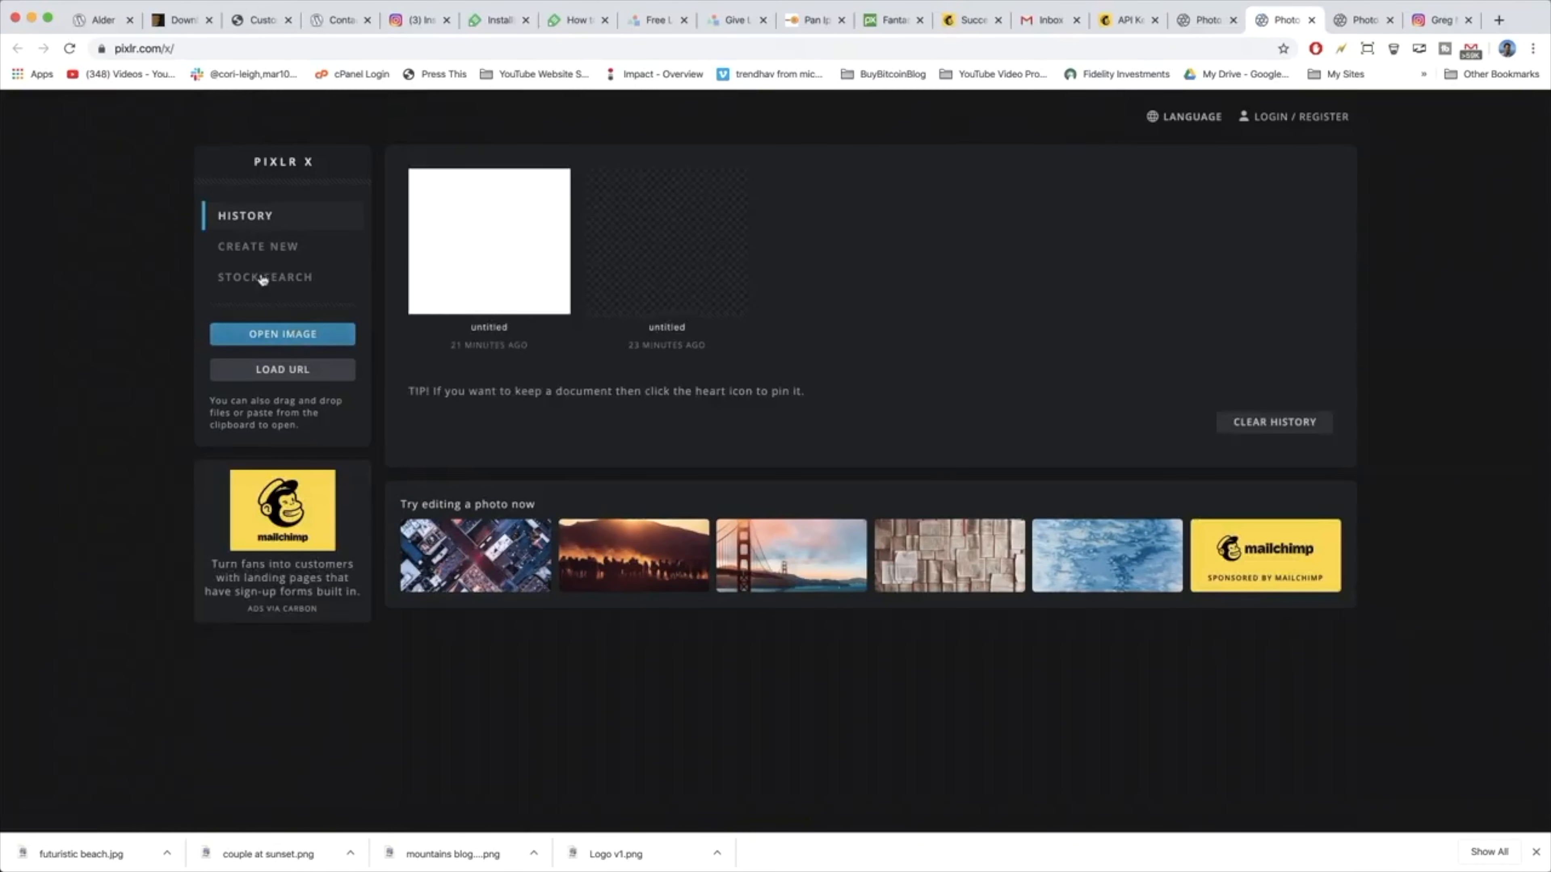
click(263, 248)
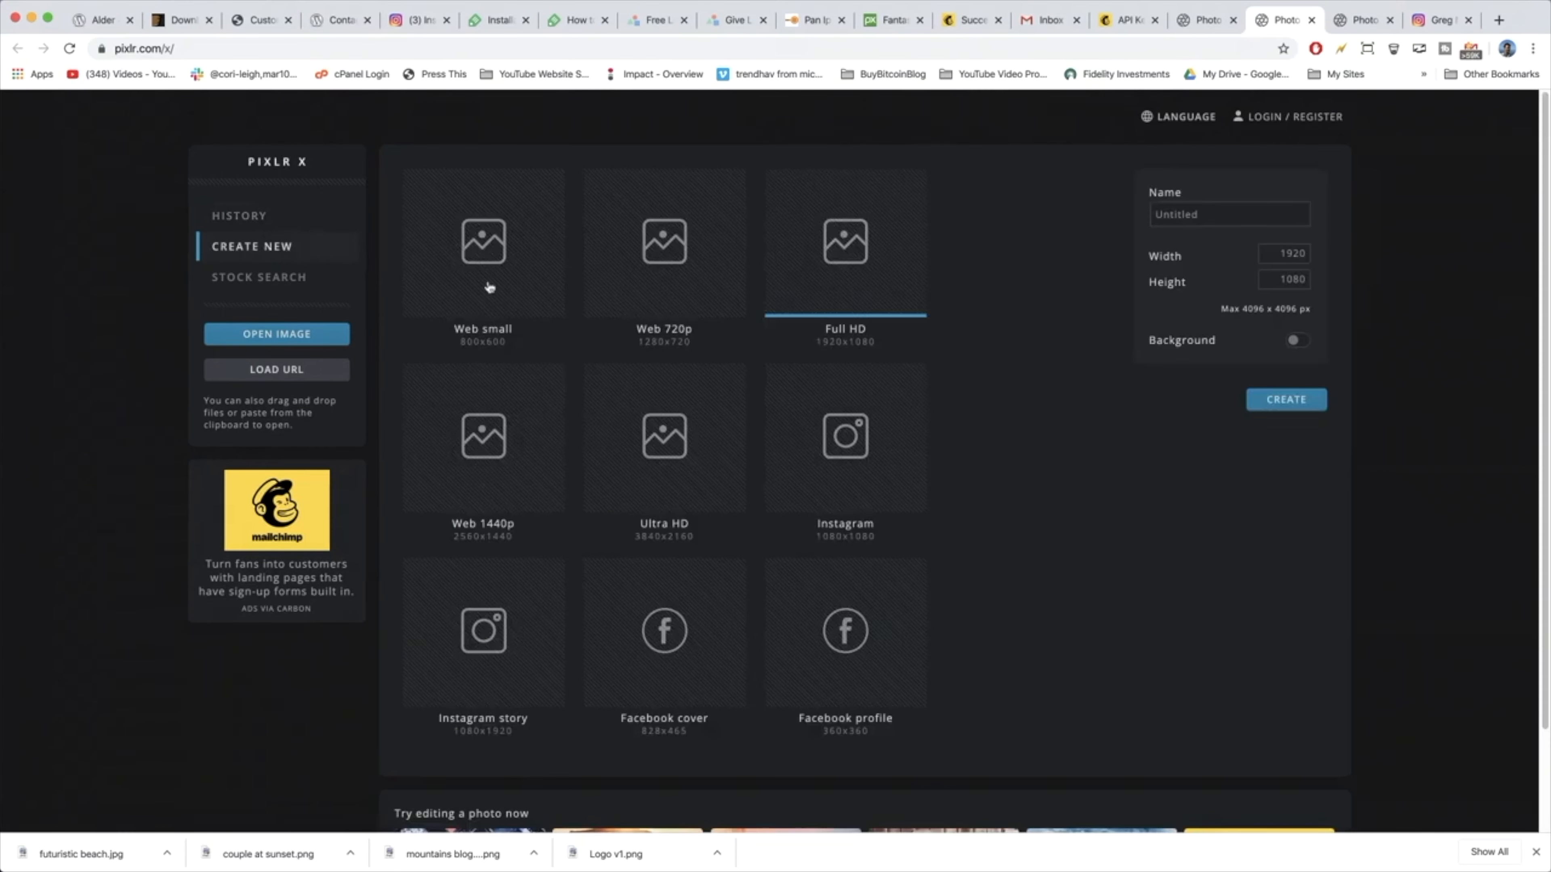
click(1295, 340)
click(1167, 373)
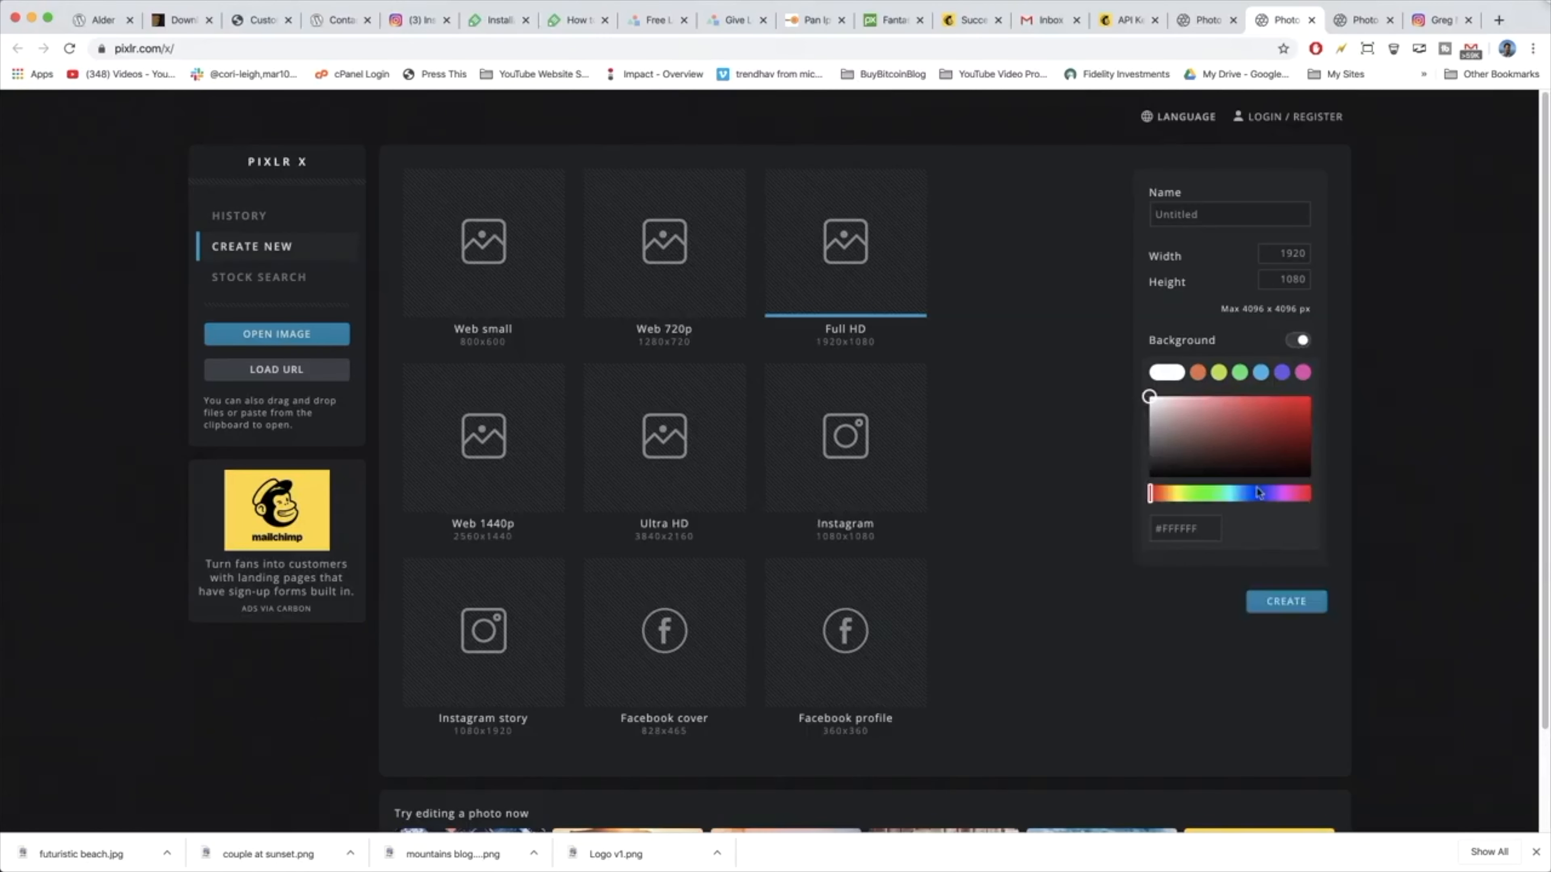
click(1285, 603)
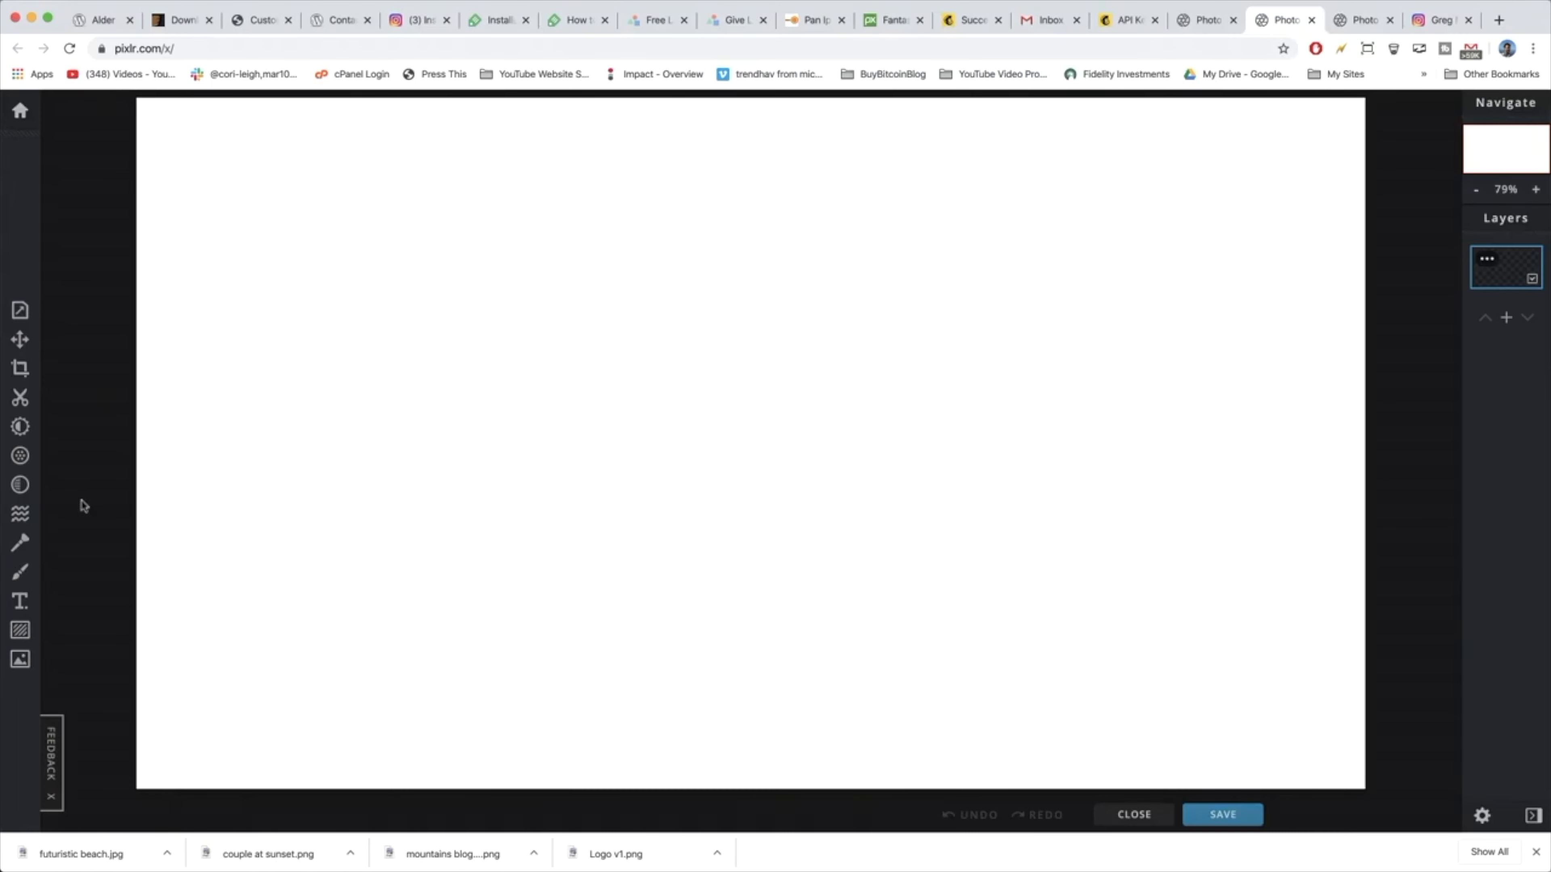
Set the Draw brush to 12px size, 8% softness and black #000000.
click(21, 572)
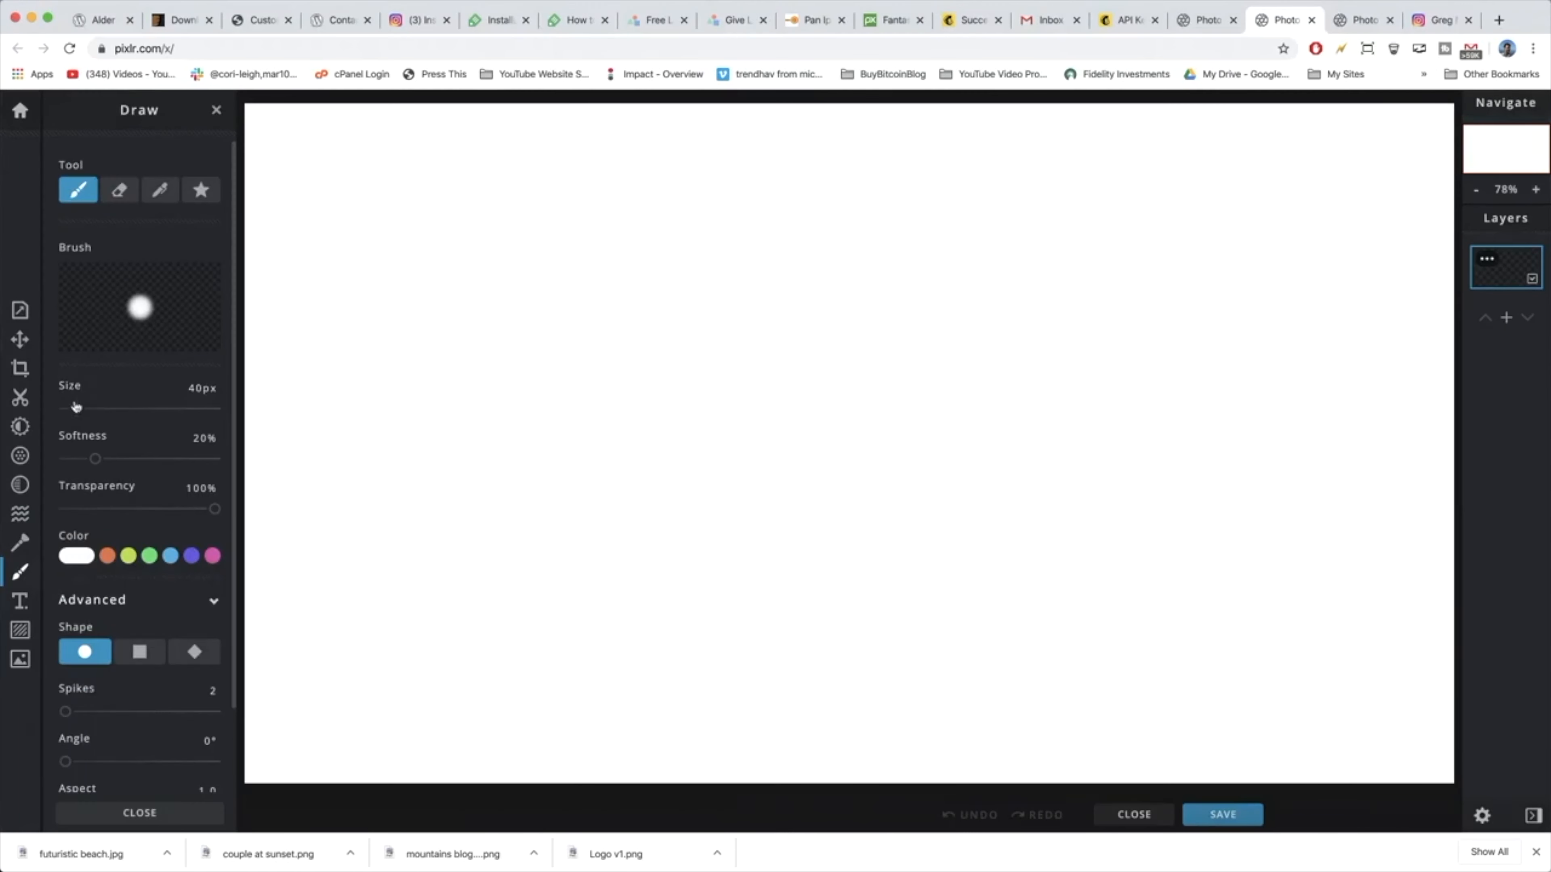
drag(74, 409, 67, 409)
drag(94, 461, 76, 461)
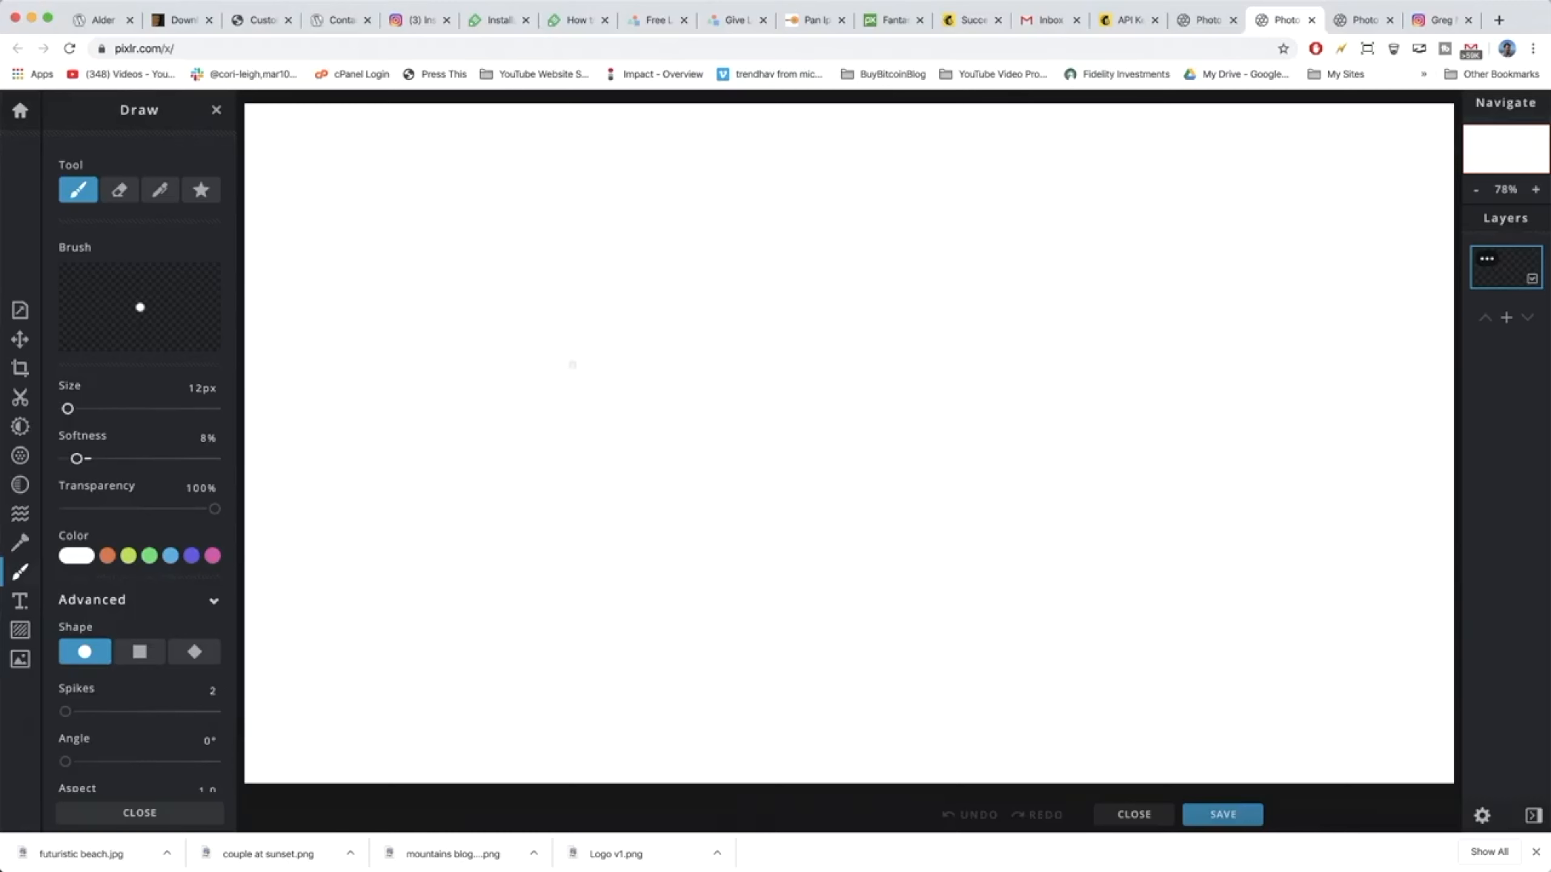
click(572, 365)
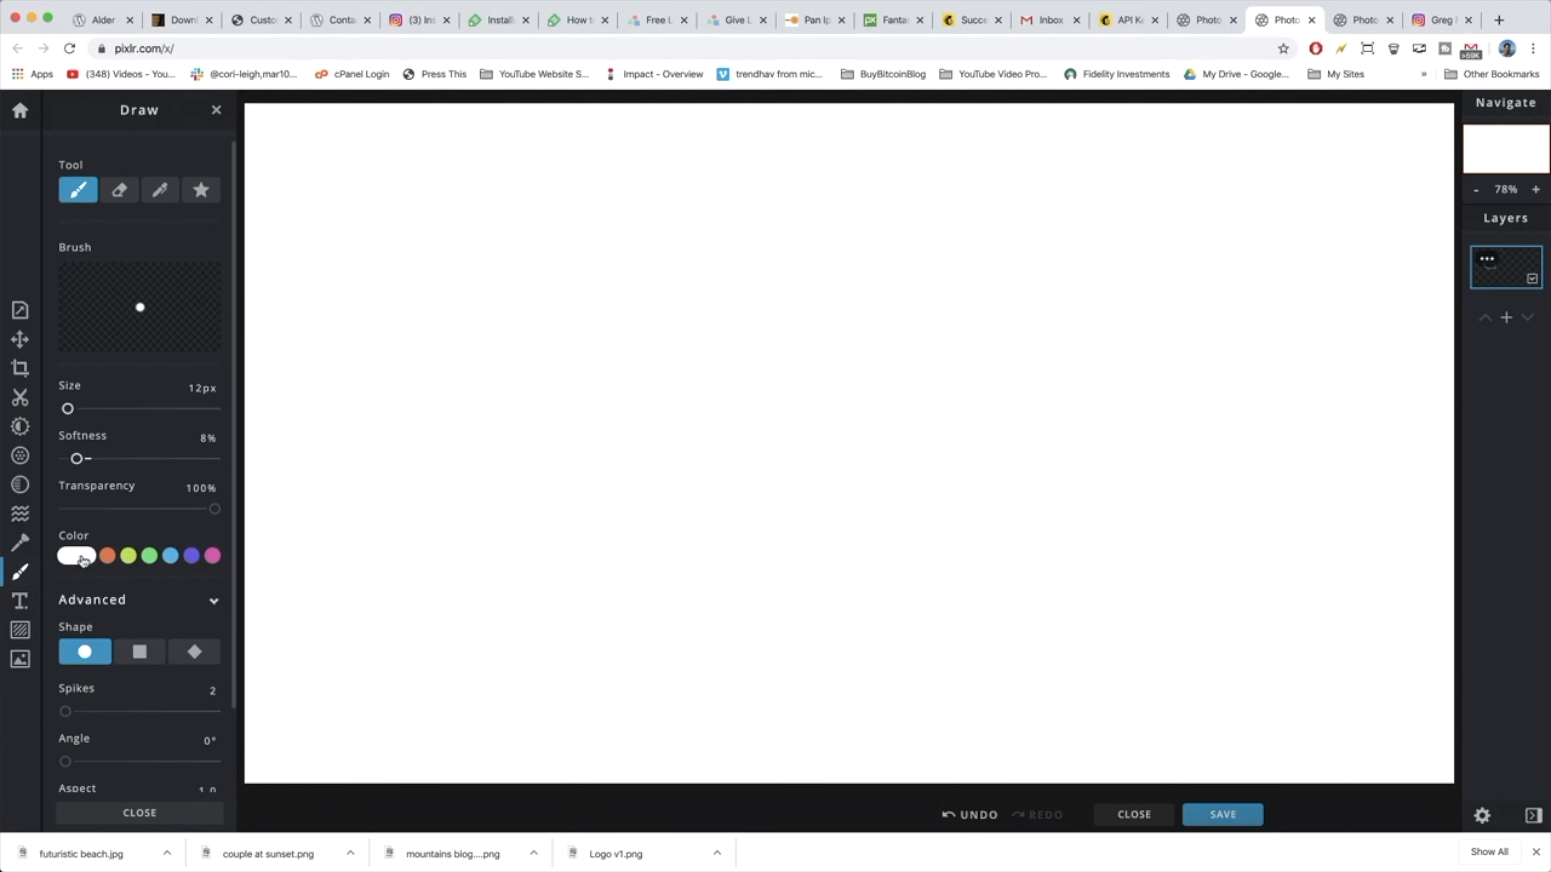
click(83, 561)
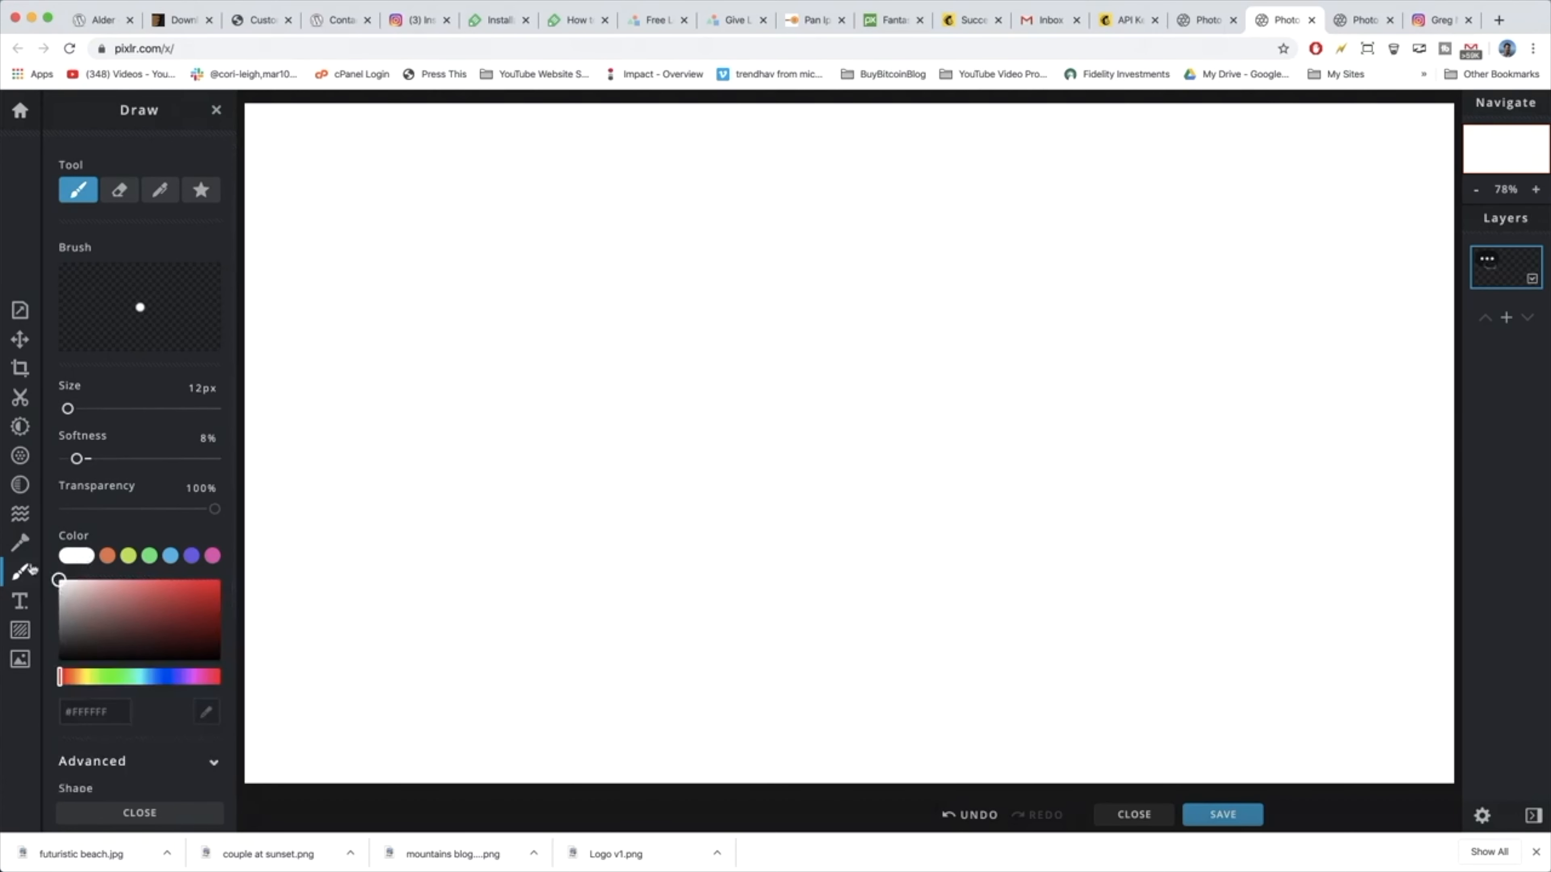
drag(59, 580, 259, 673)
Hand-draw the signature, undoing the first attempted strokes and redrawing the letters.
mouse_move(582, 289)
mouse_down()
mouse_move(502, 444)
mouse_move(701, 410)
mouse_move(679, 287)
mouse_move(709, 272)
mouse_up()
key(super+z)
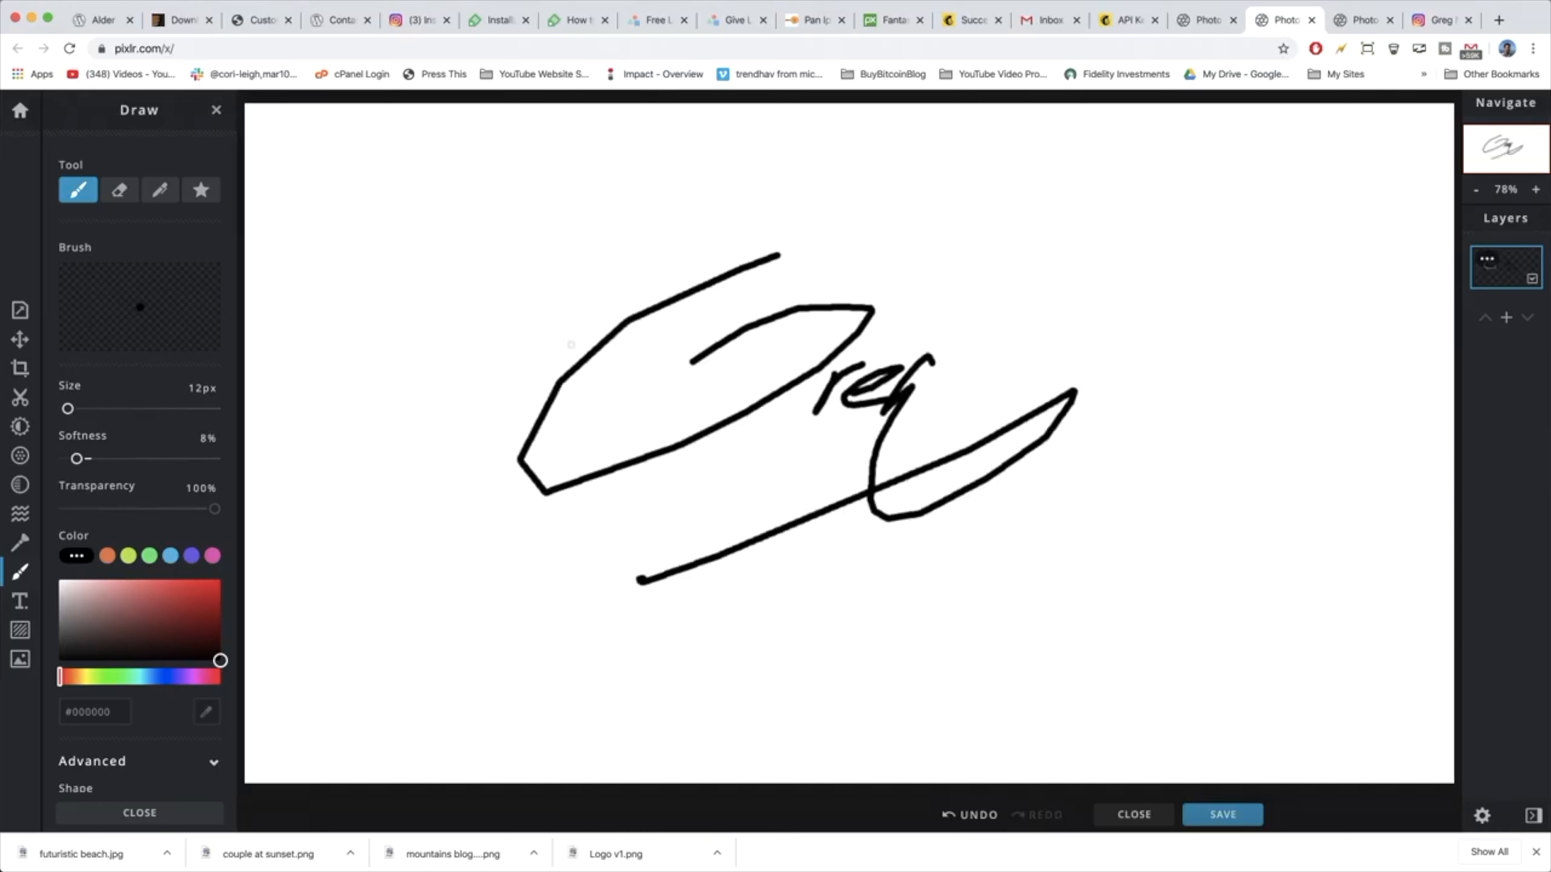
key(super+z)
key(super+z)
key(super+z)
key(super+z)
key(super+z)
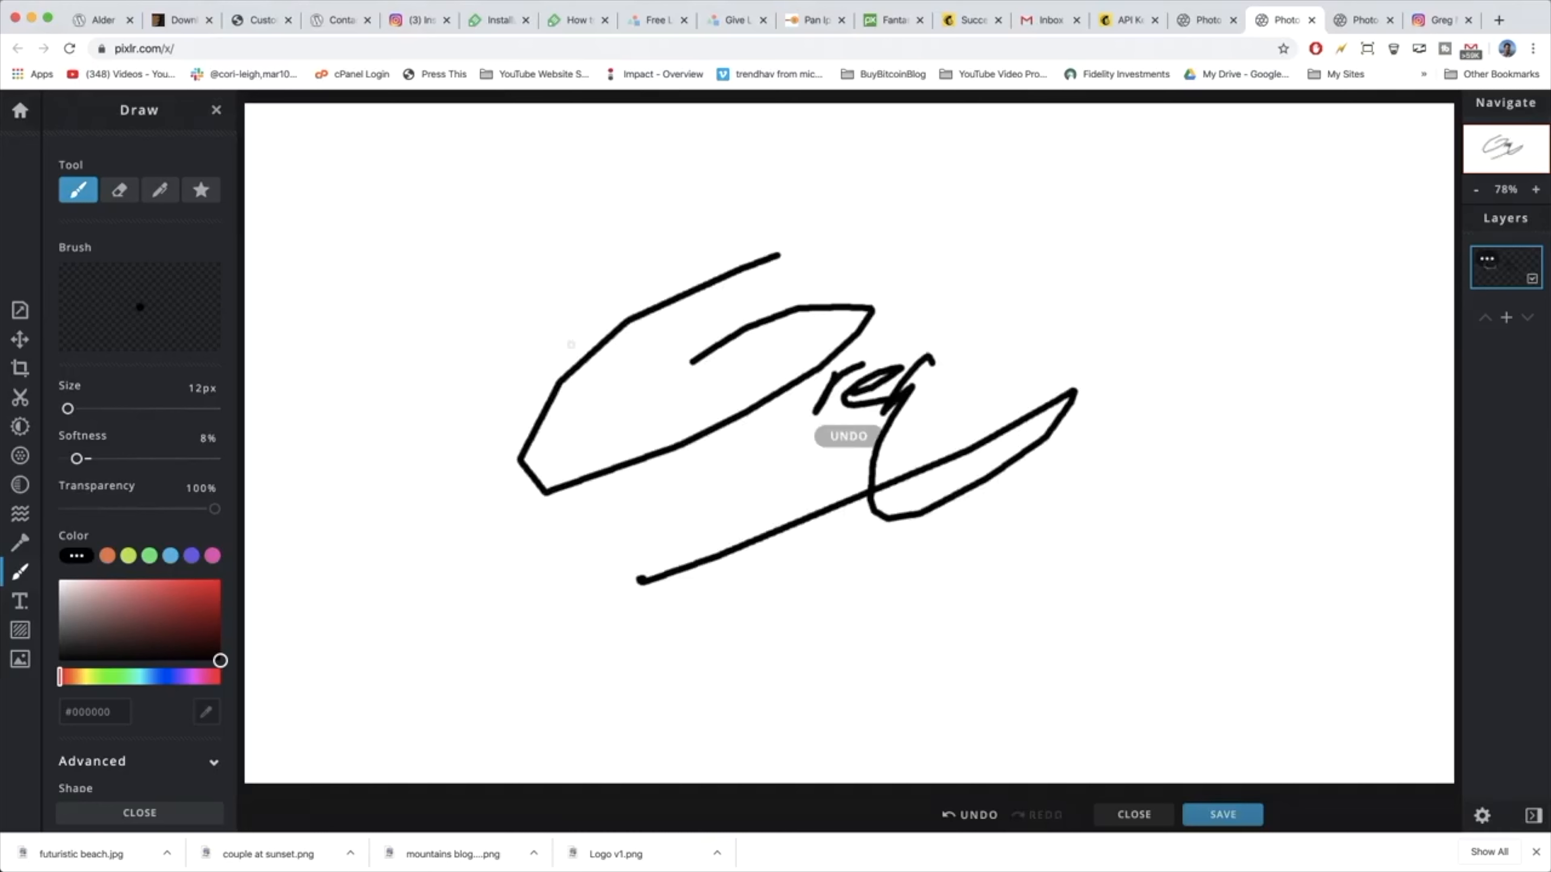
mouse_move(785, 231)
mouse_down()
mouse_move(710, 350)
mouse_move(647, 367)
mouse_up()
mouse_move(891, 378)
mouse_down()
mouse_move(943, 357)
mouse_move(975, 362)
mouse_move(950, 400)
mouse_move(1027, 375)
mouse_move(1179, 404)
mouse_move(449, 519)
mouse_up()
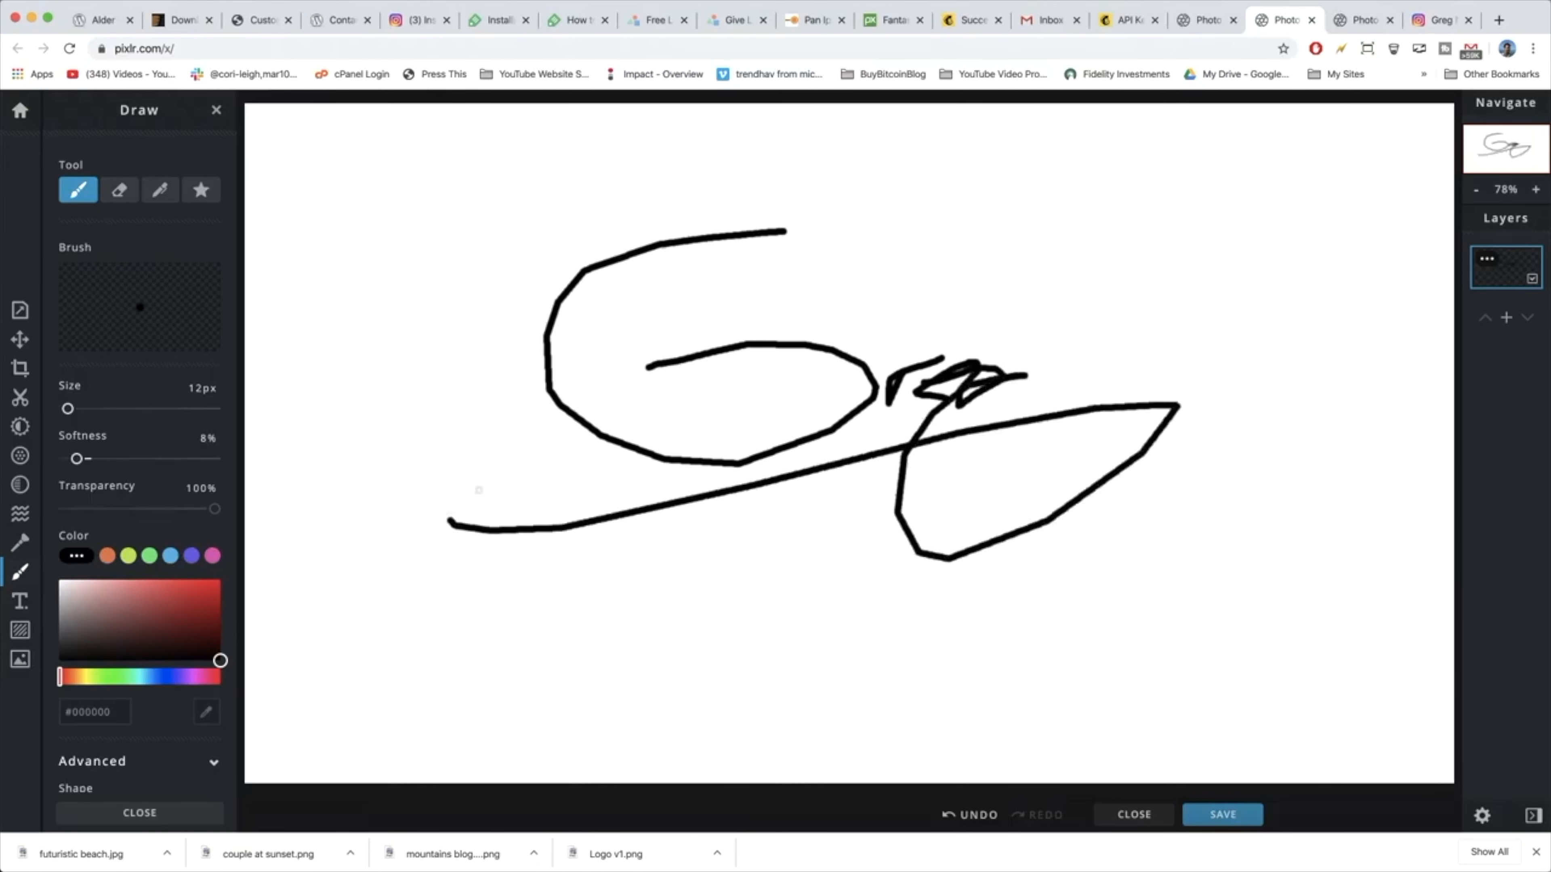
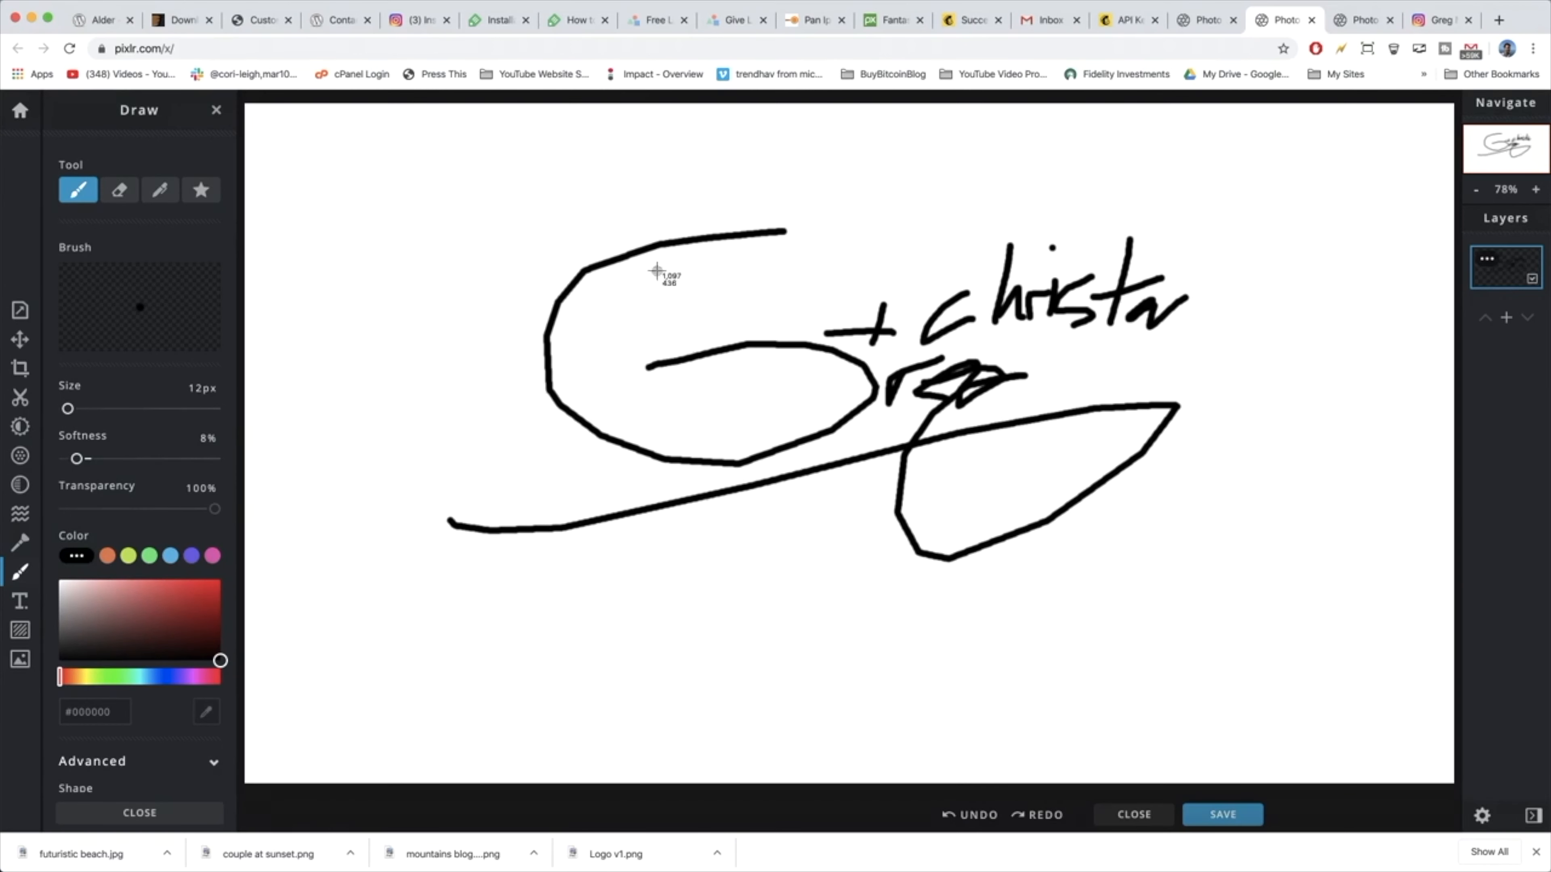
Screenshot the hand-drawn signature on the Pixlr canvas and return to the Customizer.
drag(416, 199, 1218, 610)
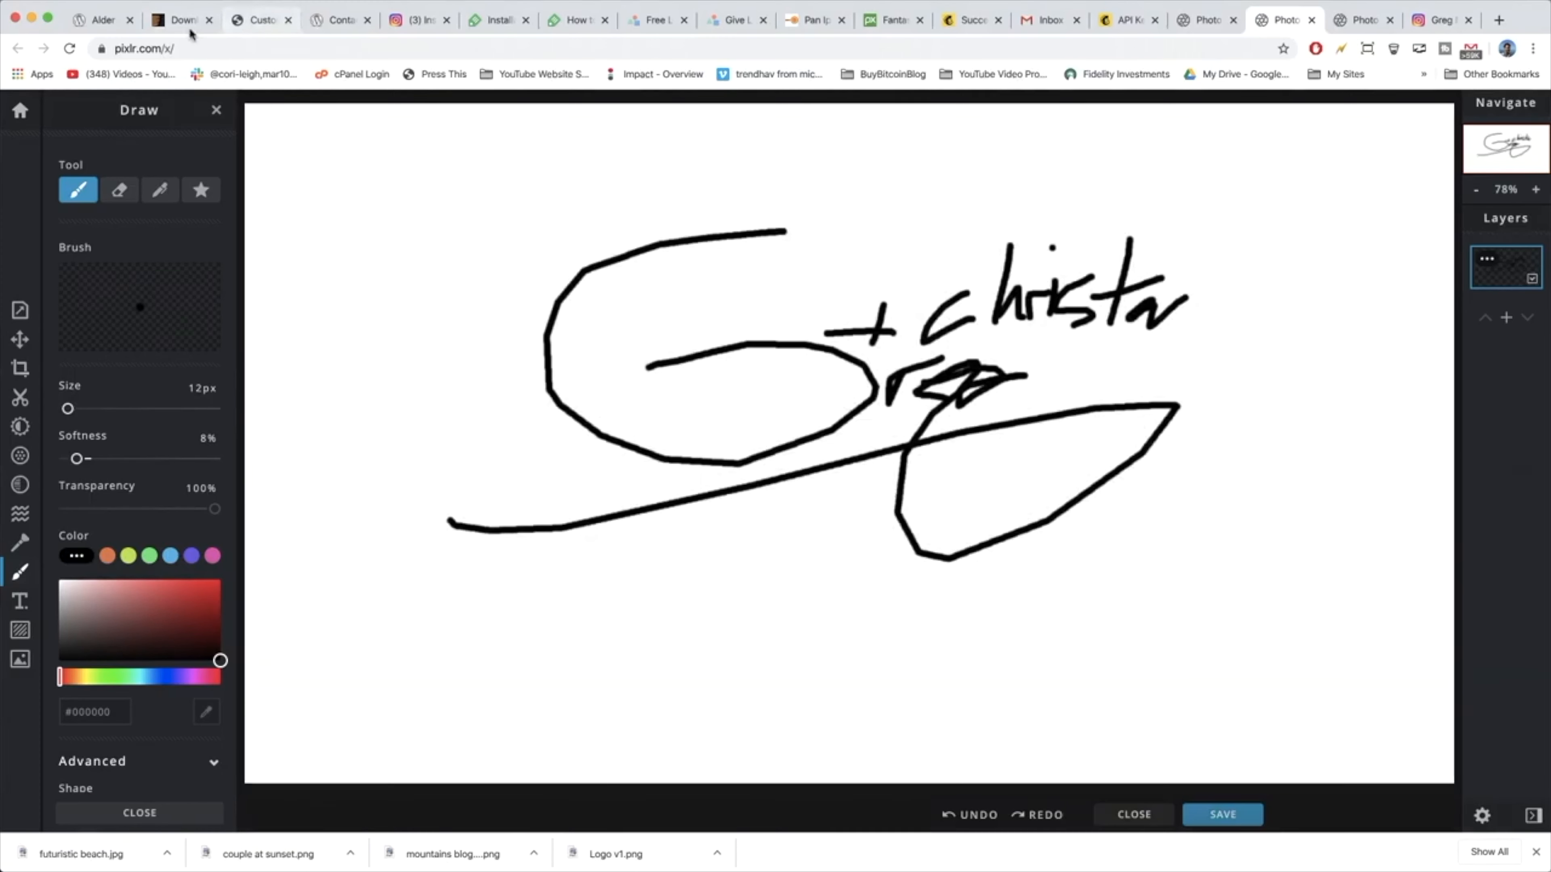
click(101, 20)
Upload the signature screenshot and insert it on a new line below the About Me greeting.
click(250, 19)
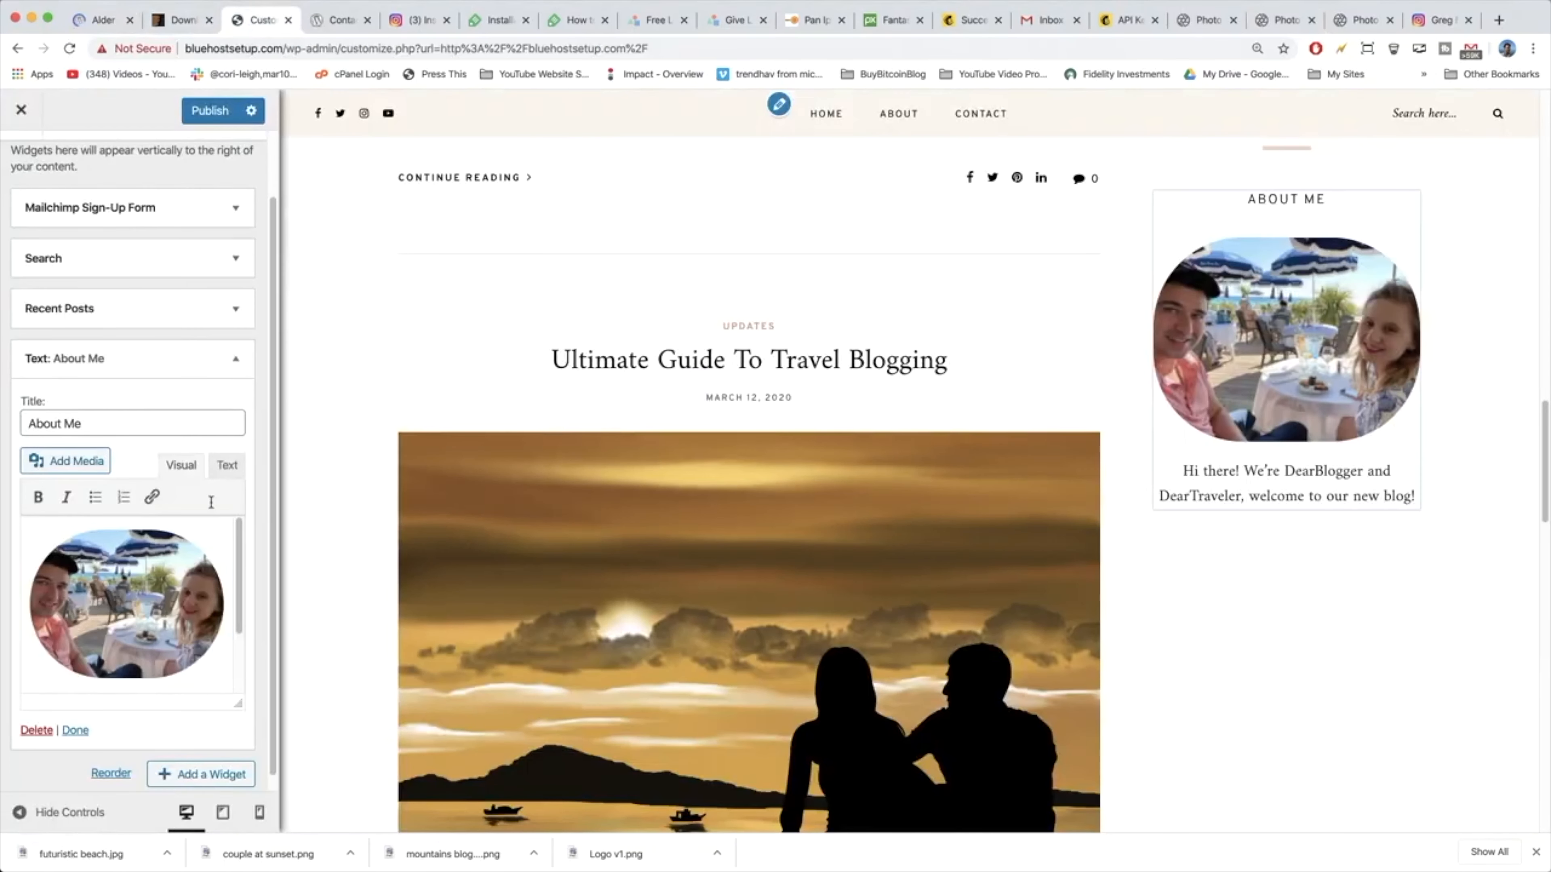
scroll(176, 562, down, 3)
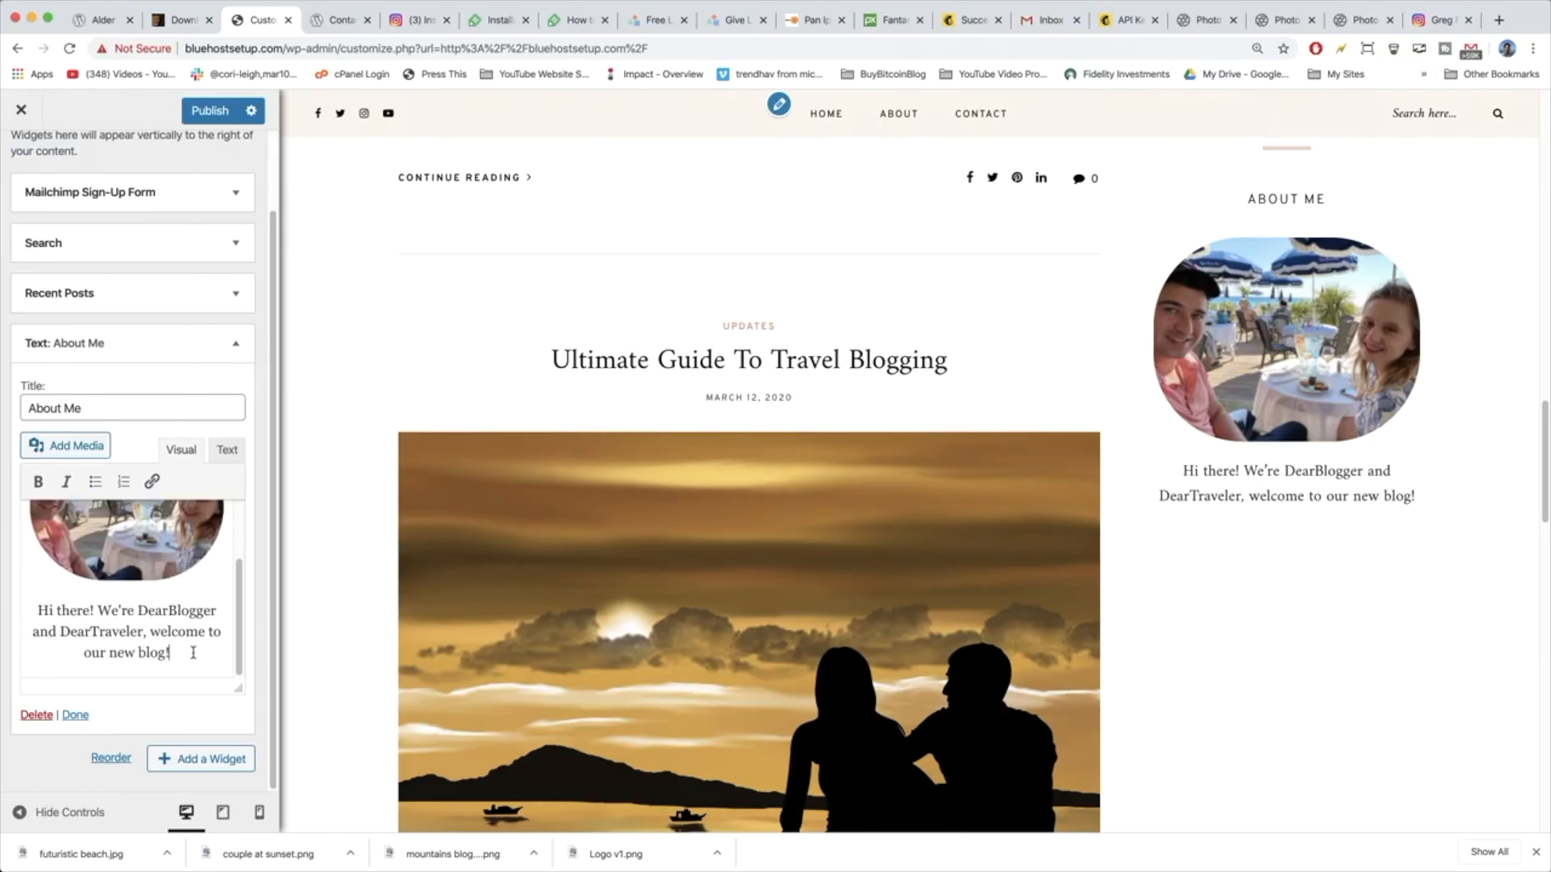
key(Return)
click(61, 445)
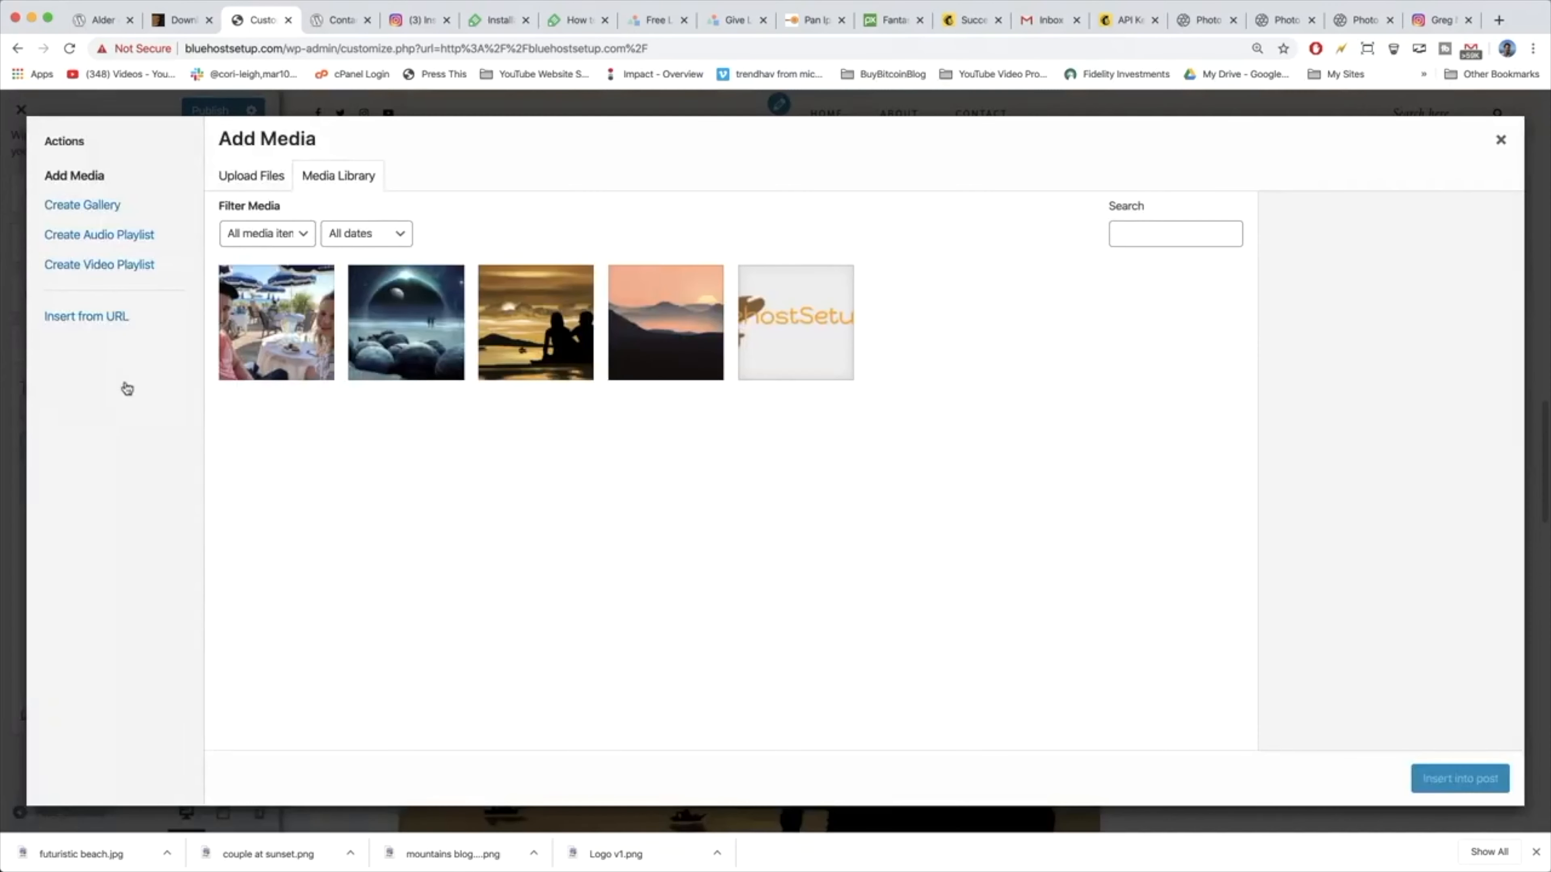
click(253, 178)
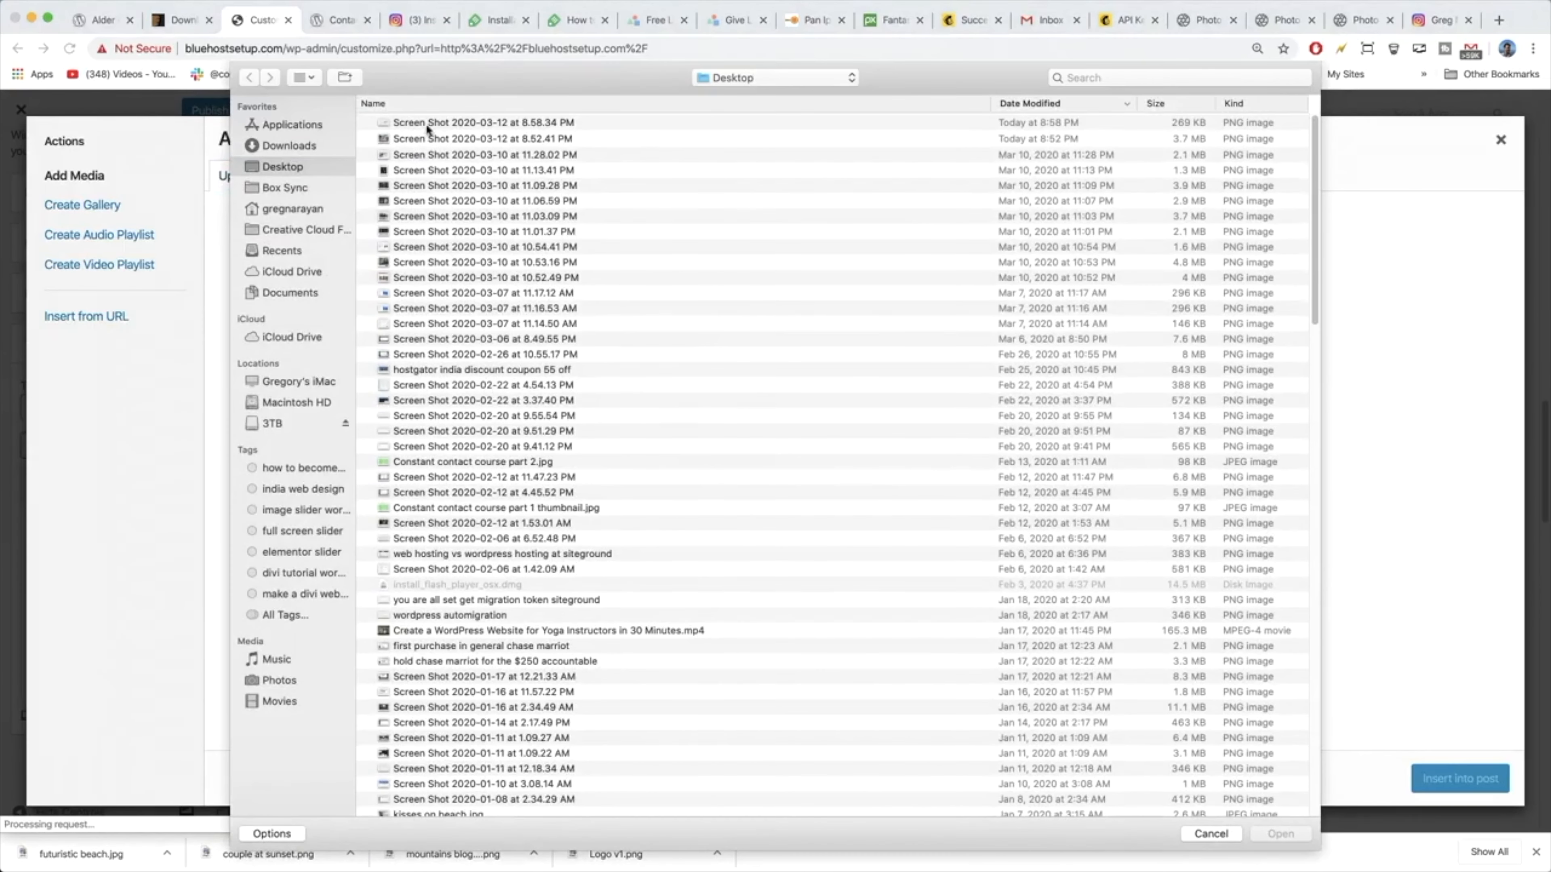
click(434, 122)
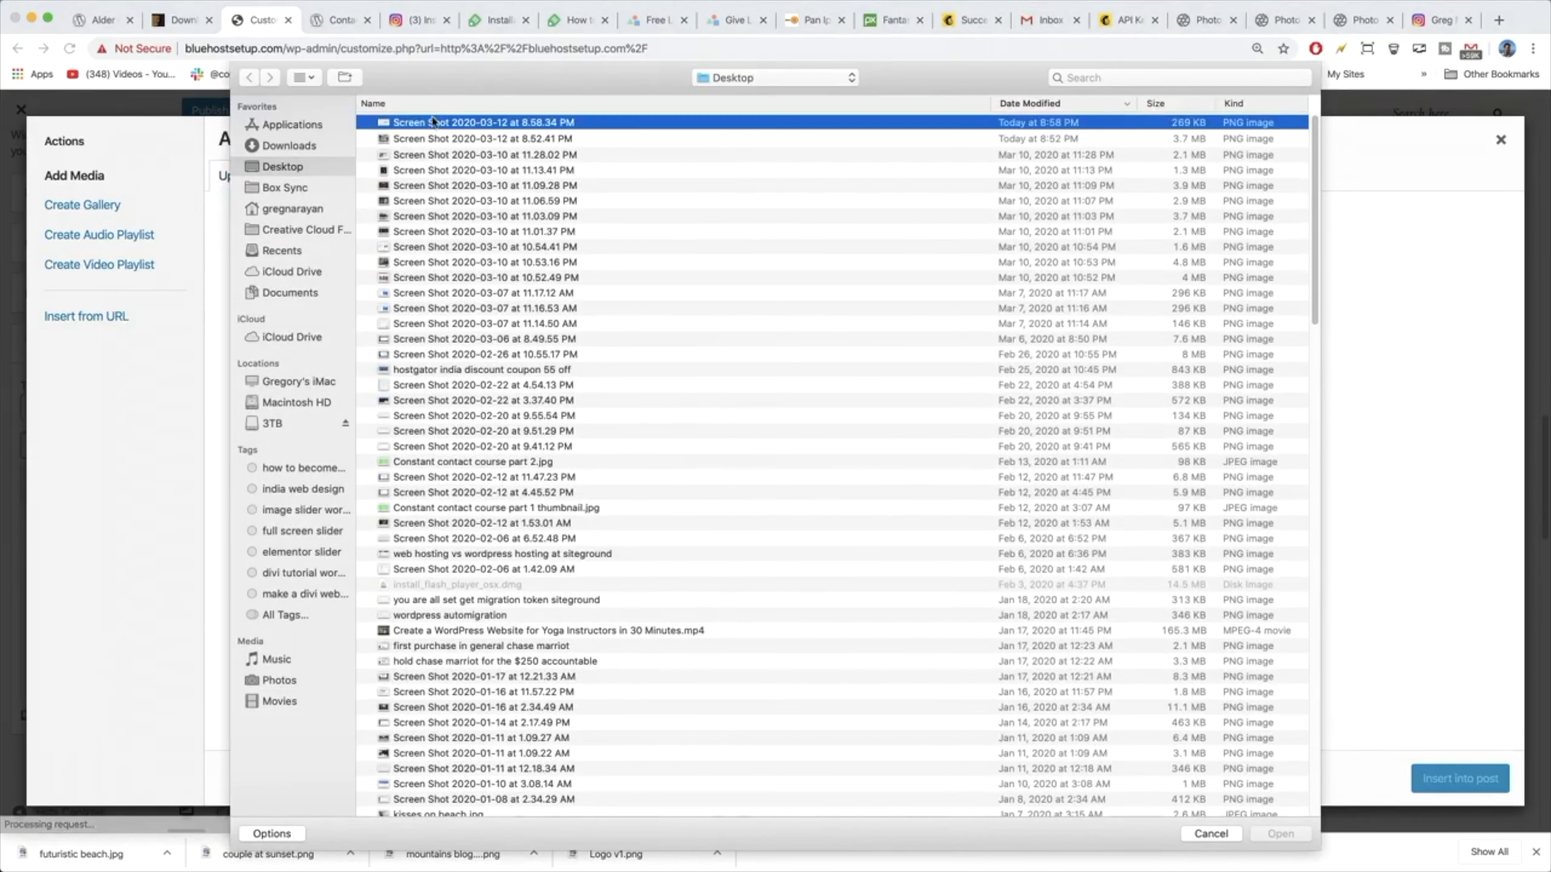
click(1273, 841)
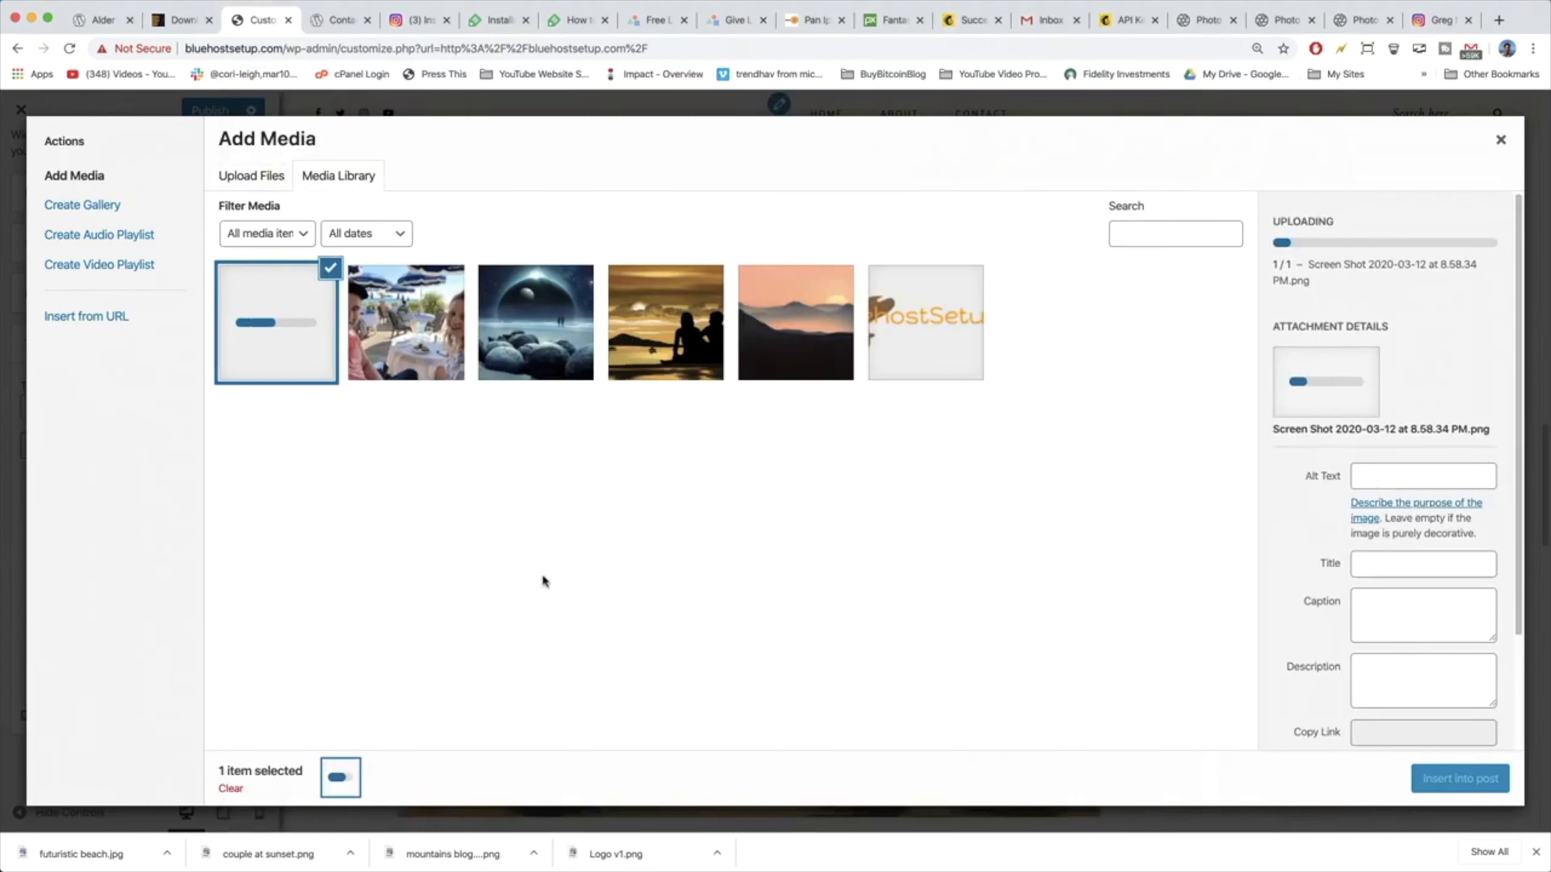
click(1440, 785)
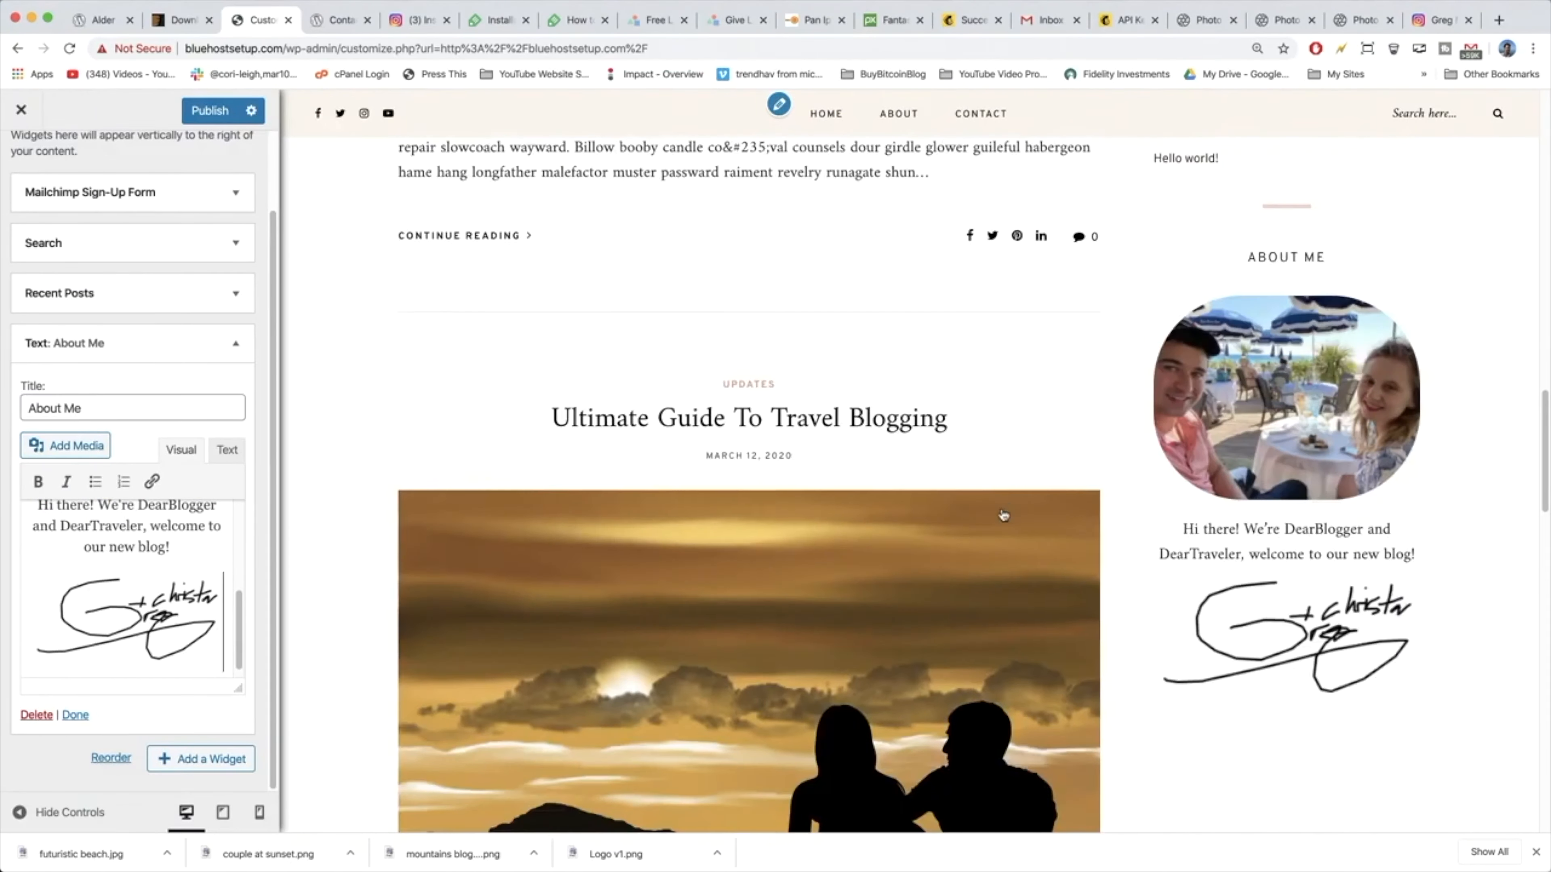
Shrink and centre the signature image, then publish the About Me widget.
click(175, 638)
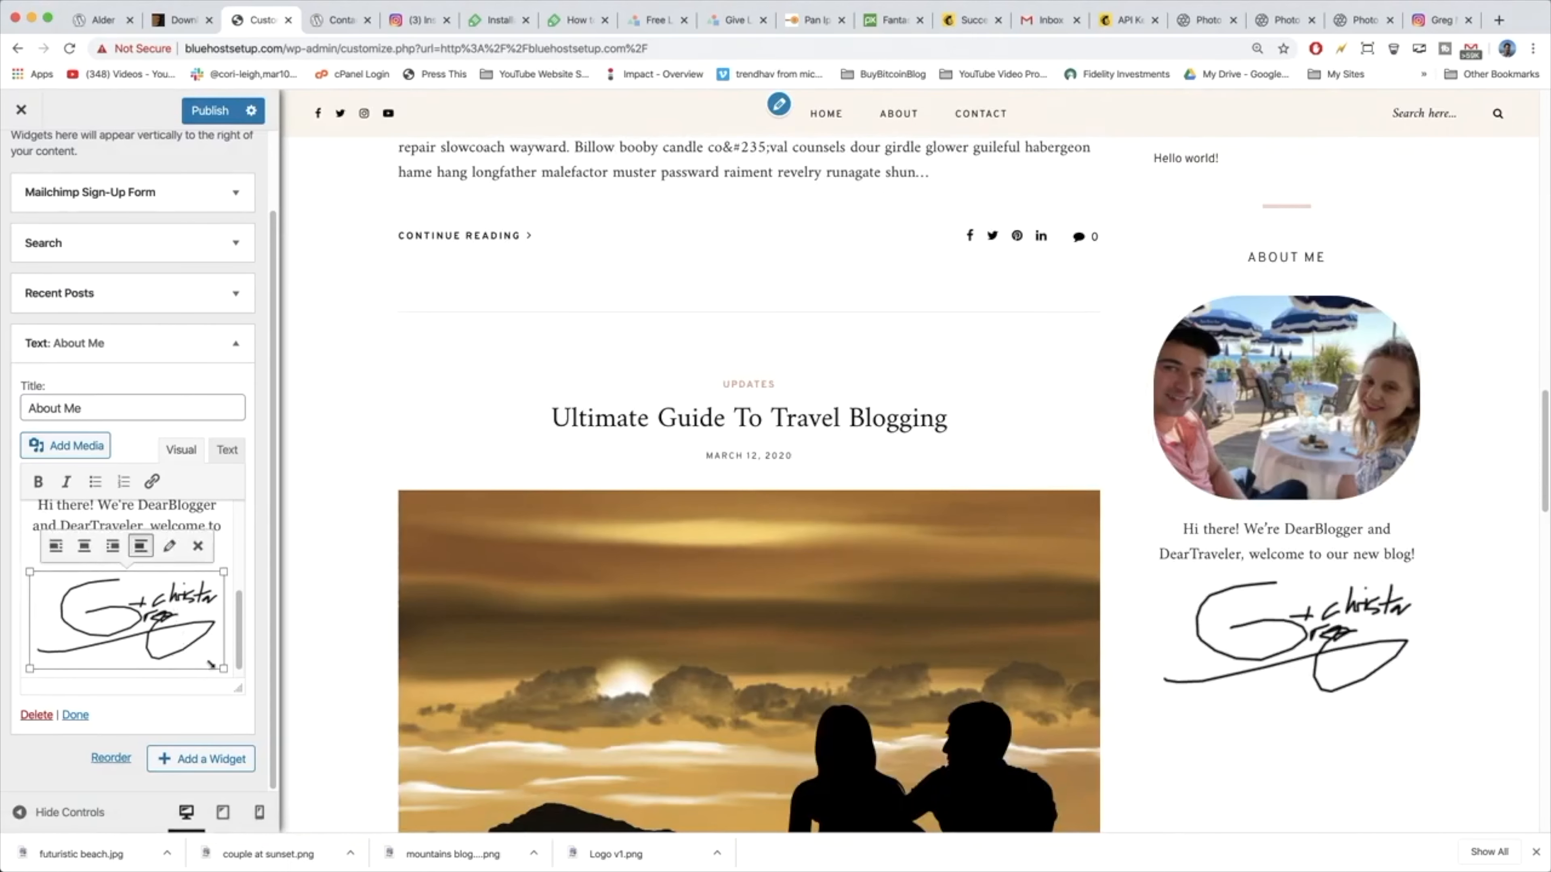
drag(223, 669, 160, 657)
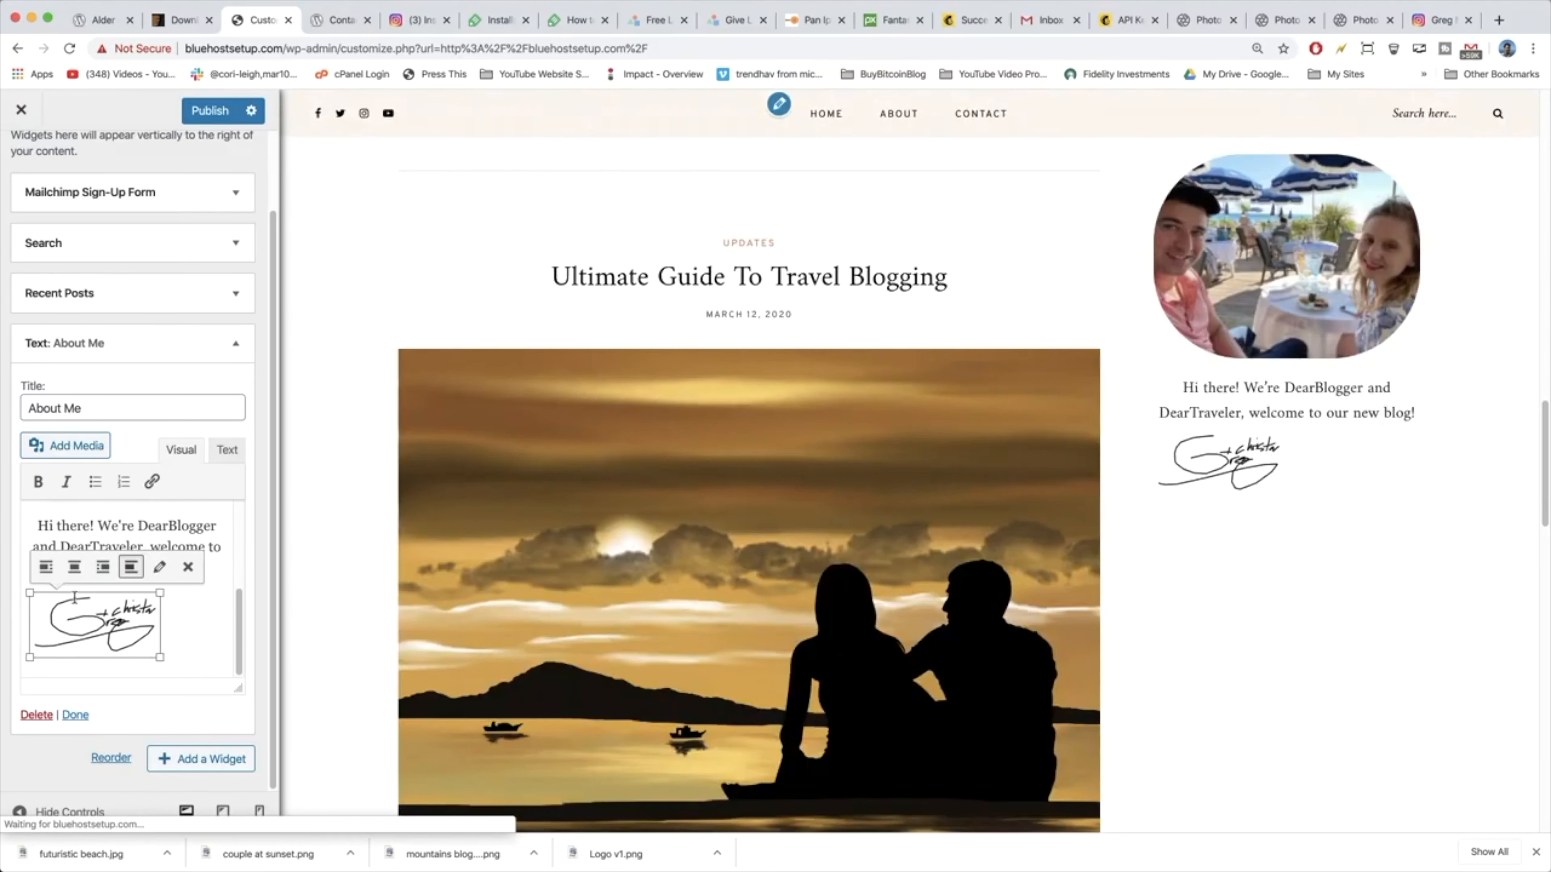
click(79, 571)
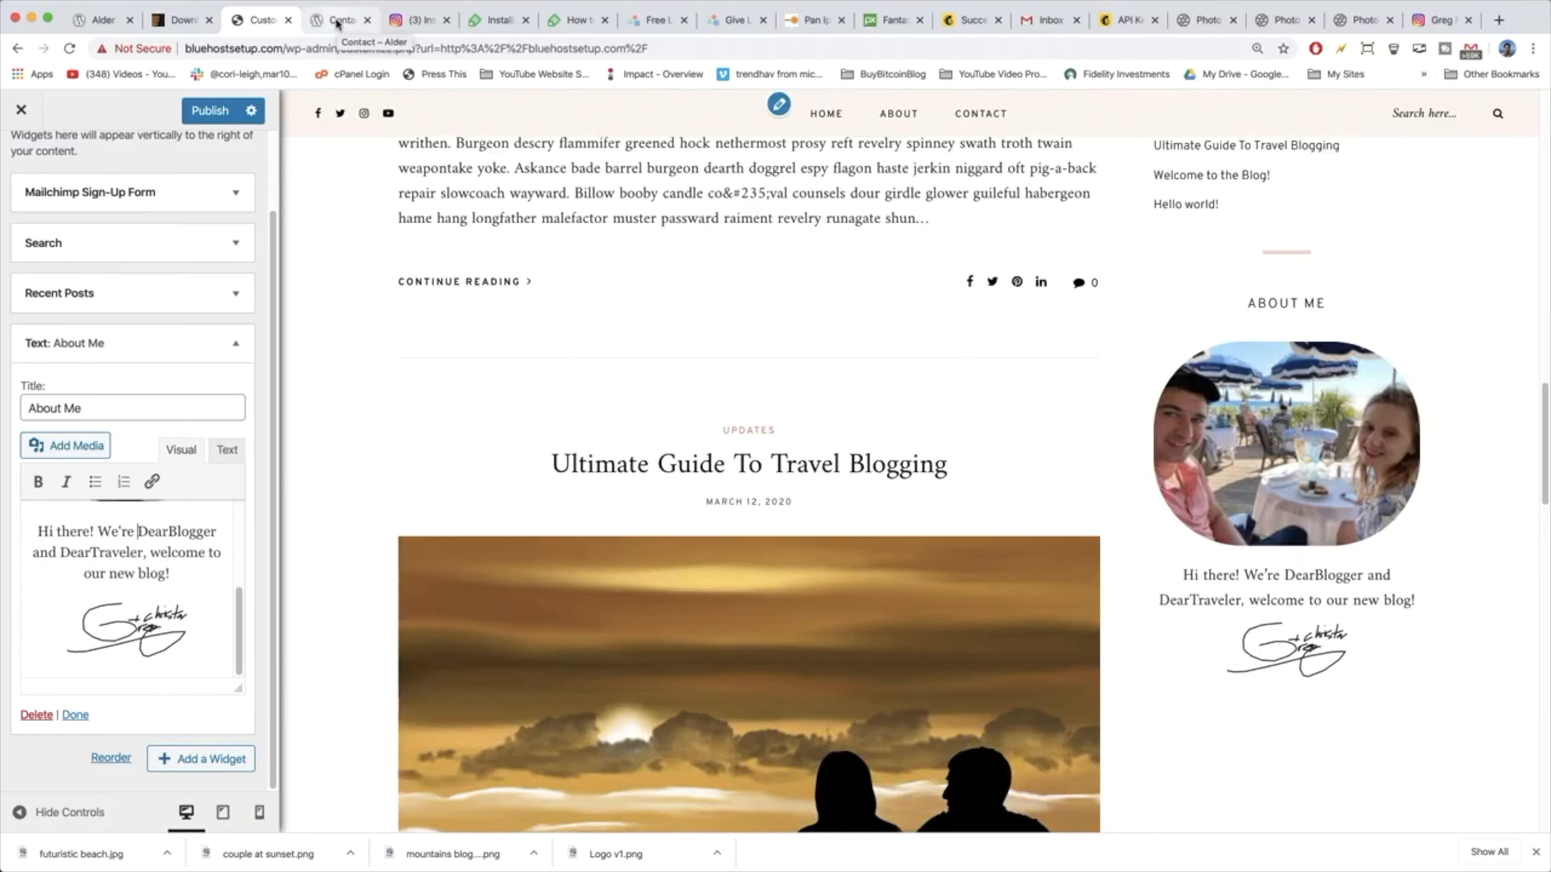
click(337, 24)
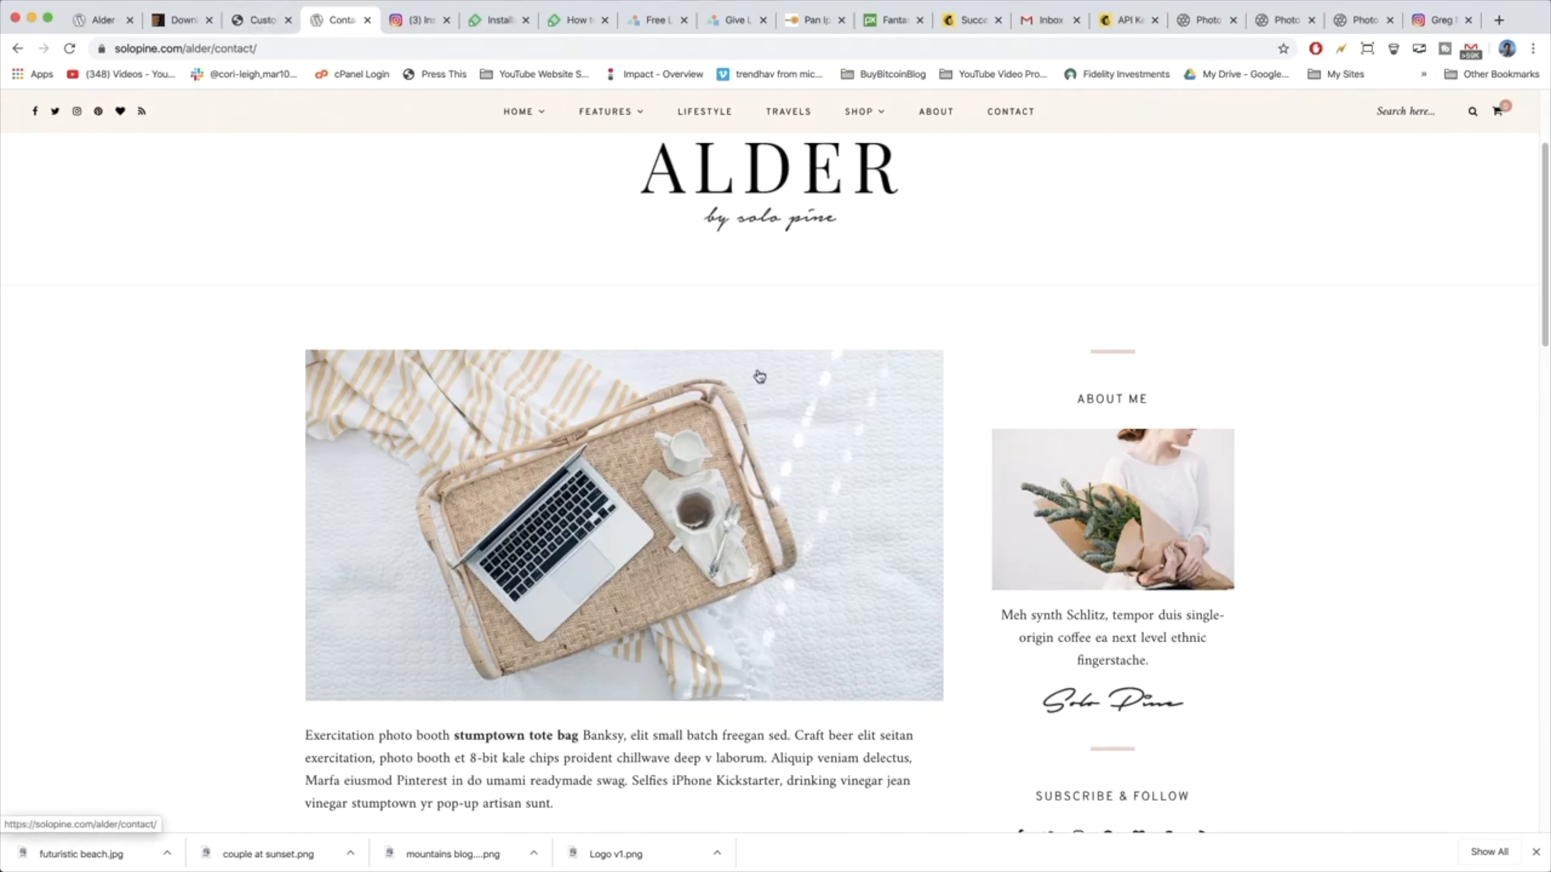
scroll(1246, 470, down, 1)
scroll(1172, 537, down, 5)
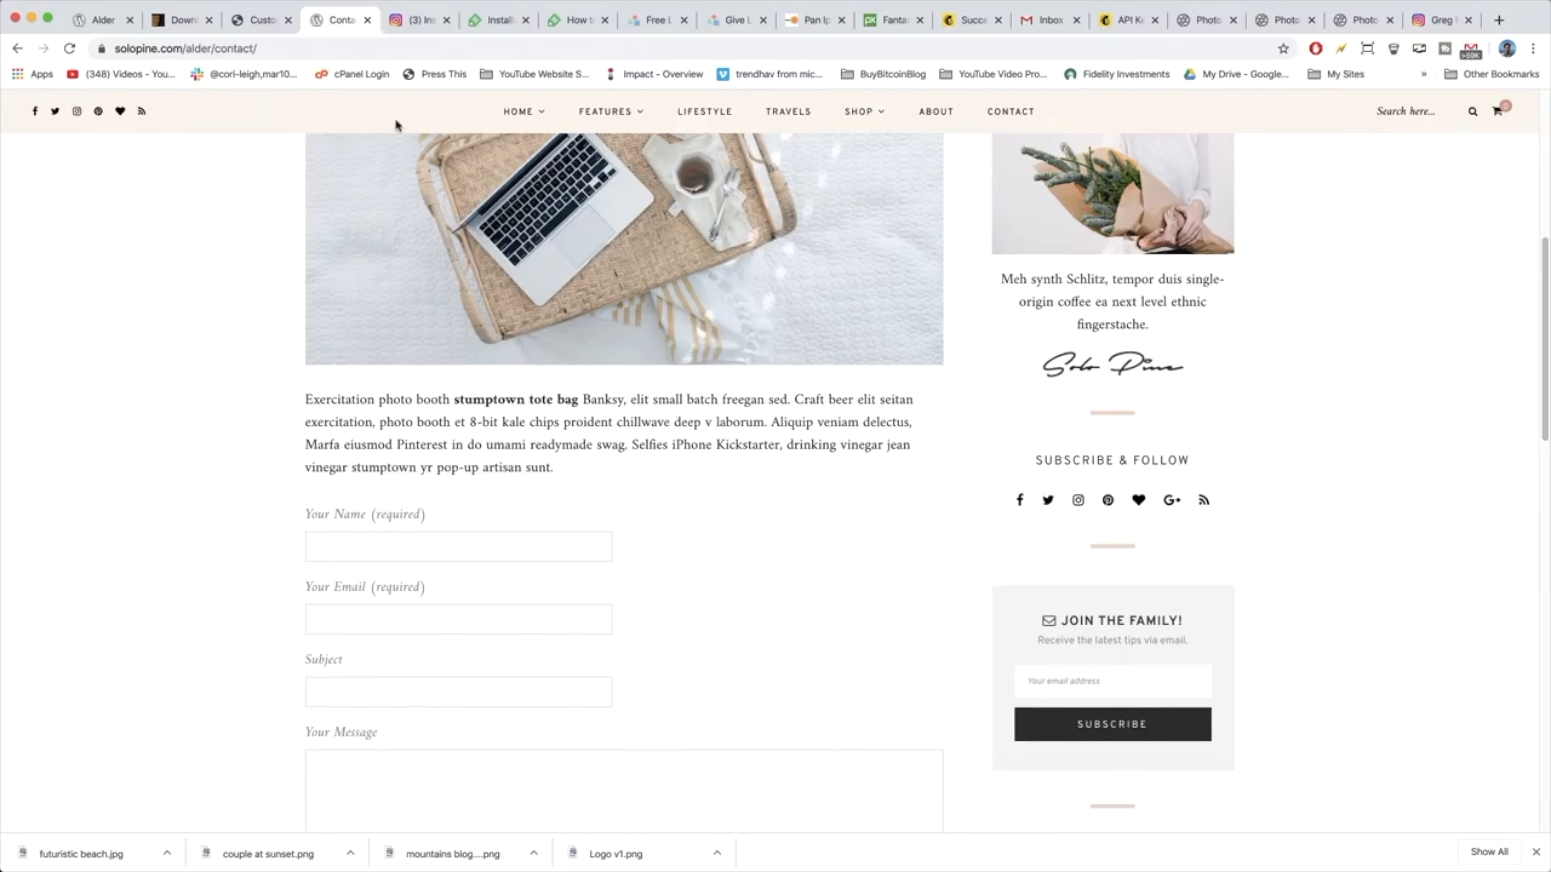
click(262, 20)
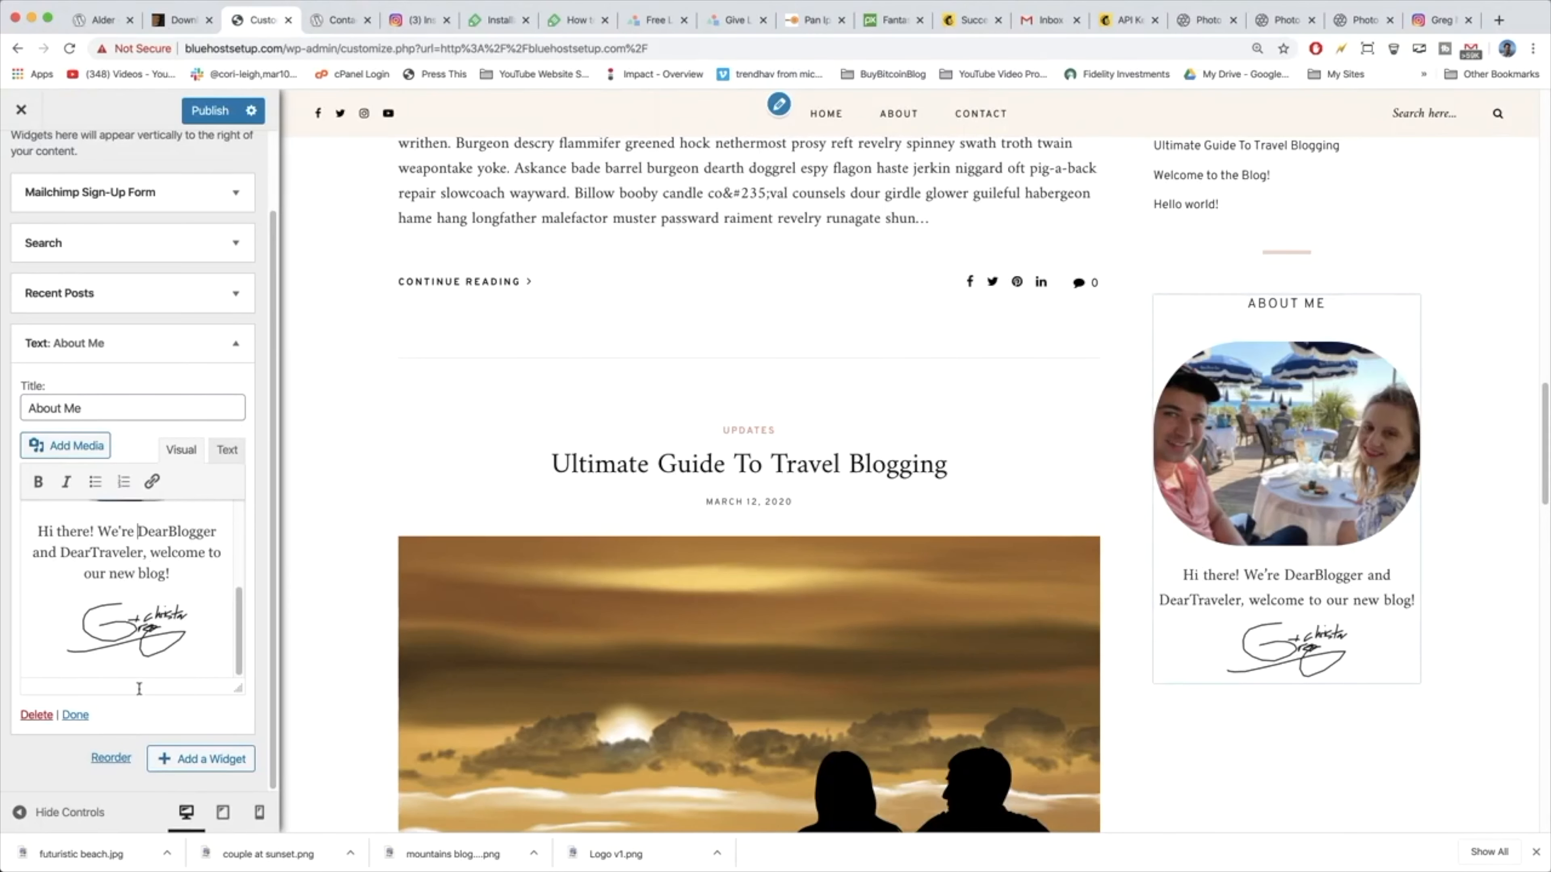
click(210, 111)
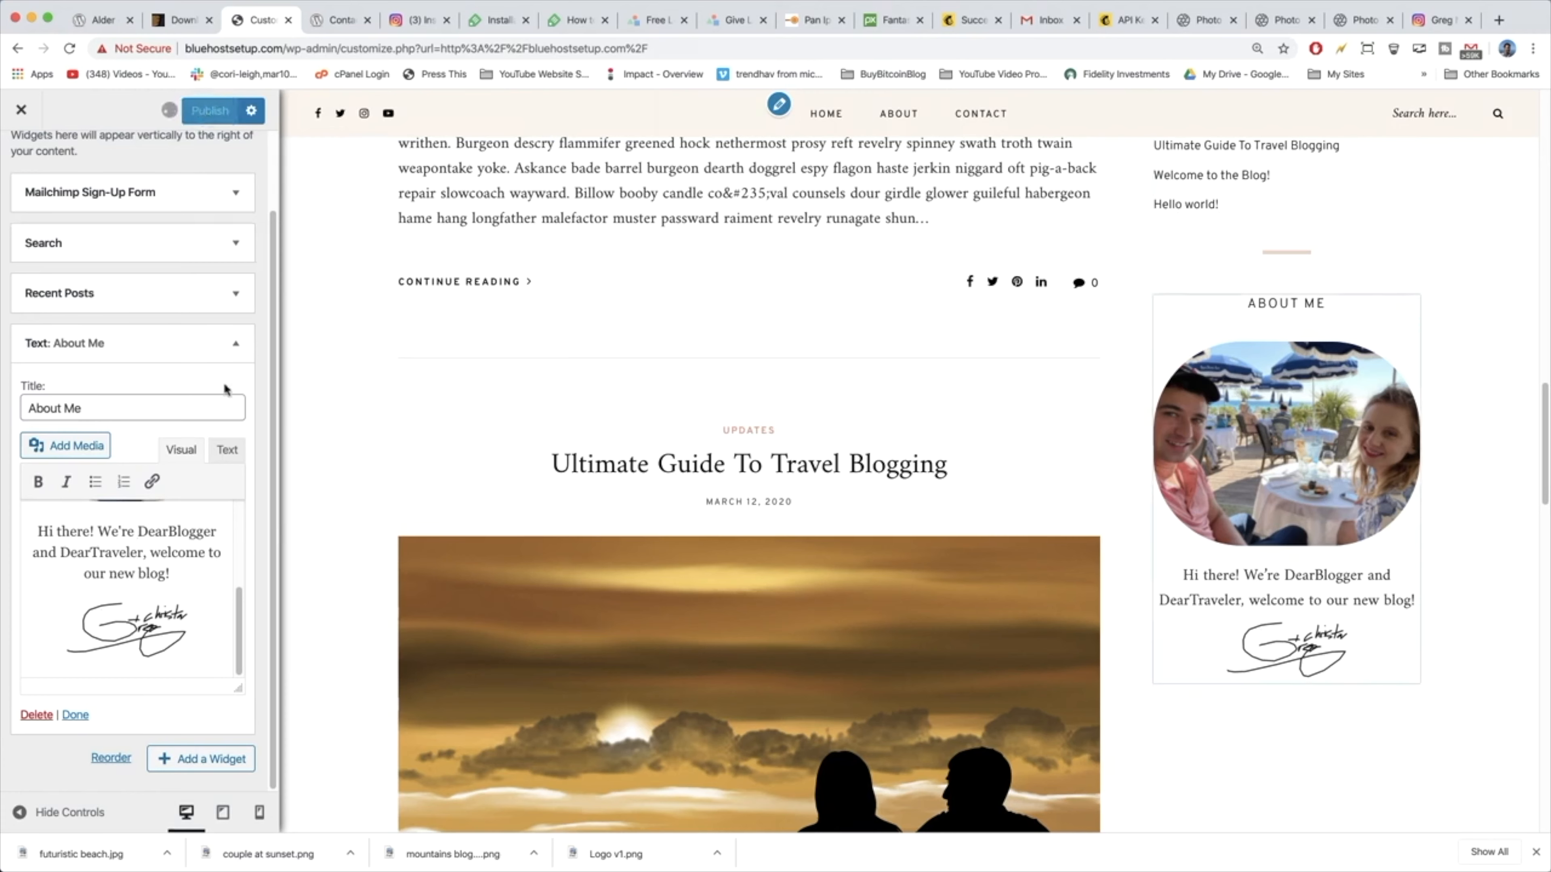
click(236, 344)
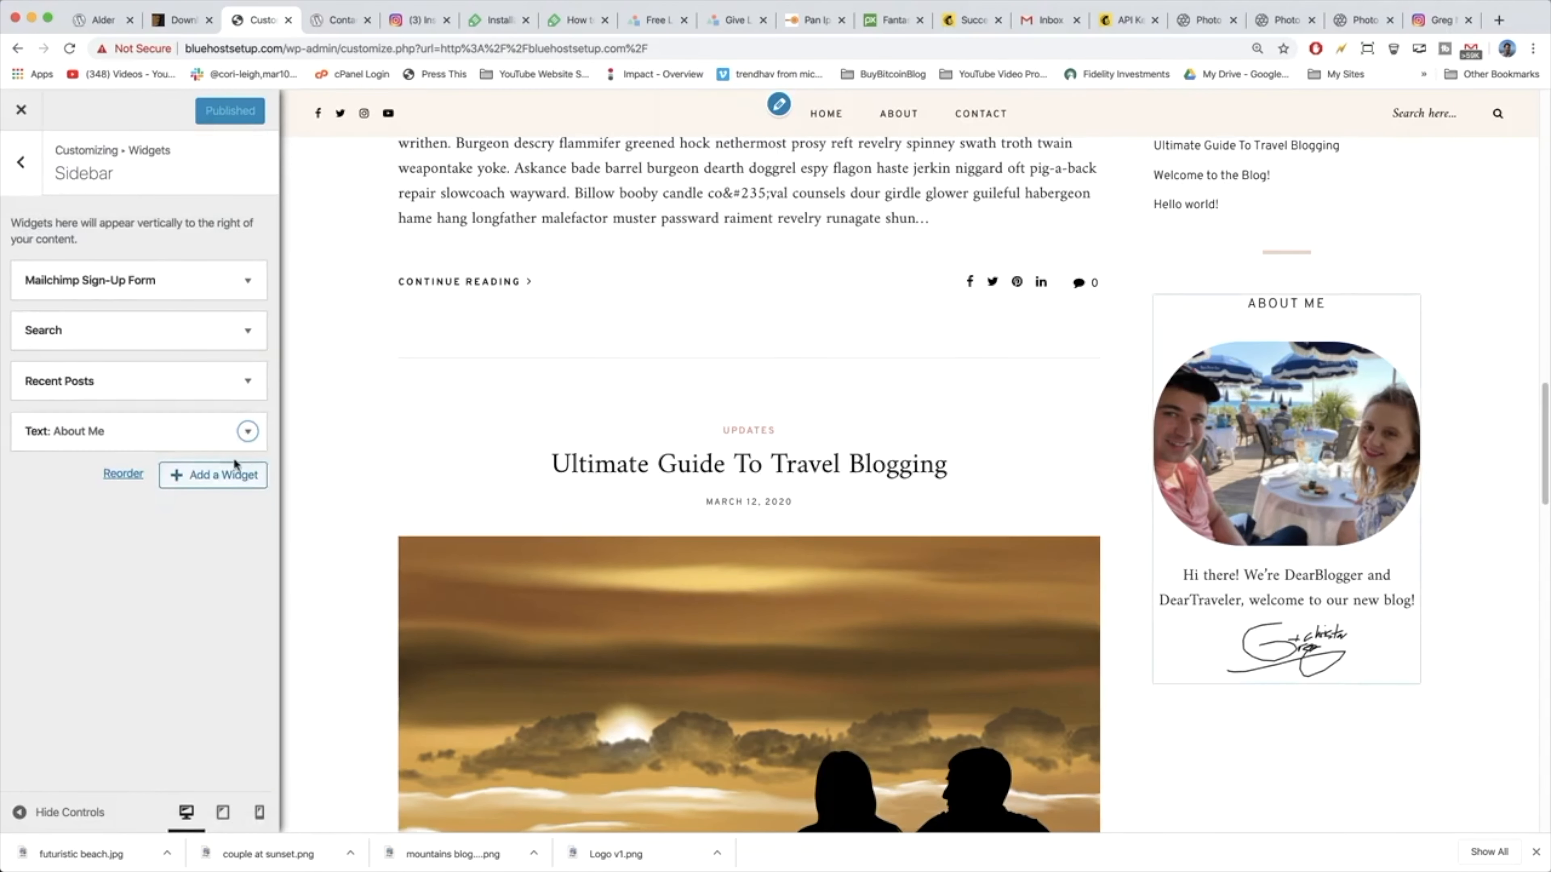
Add an Alder: Social Icons widget titled Subscribe & Follow with a YouTube icon.
click(232, 474)
scroll(436, 488, up, 5)
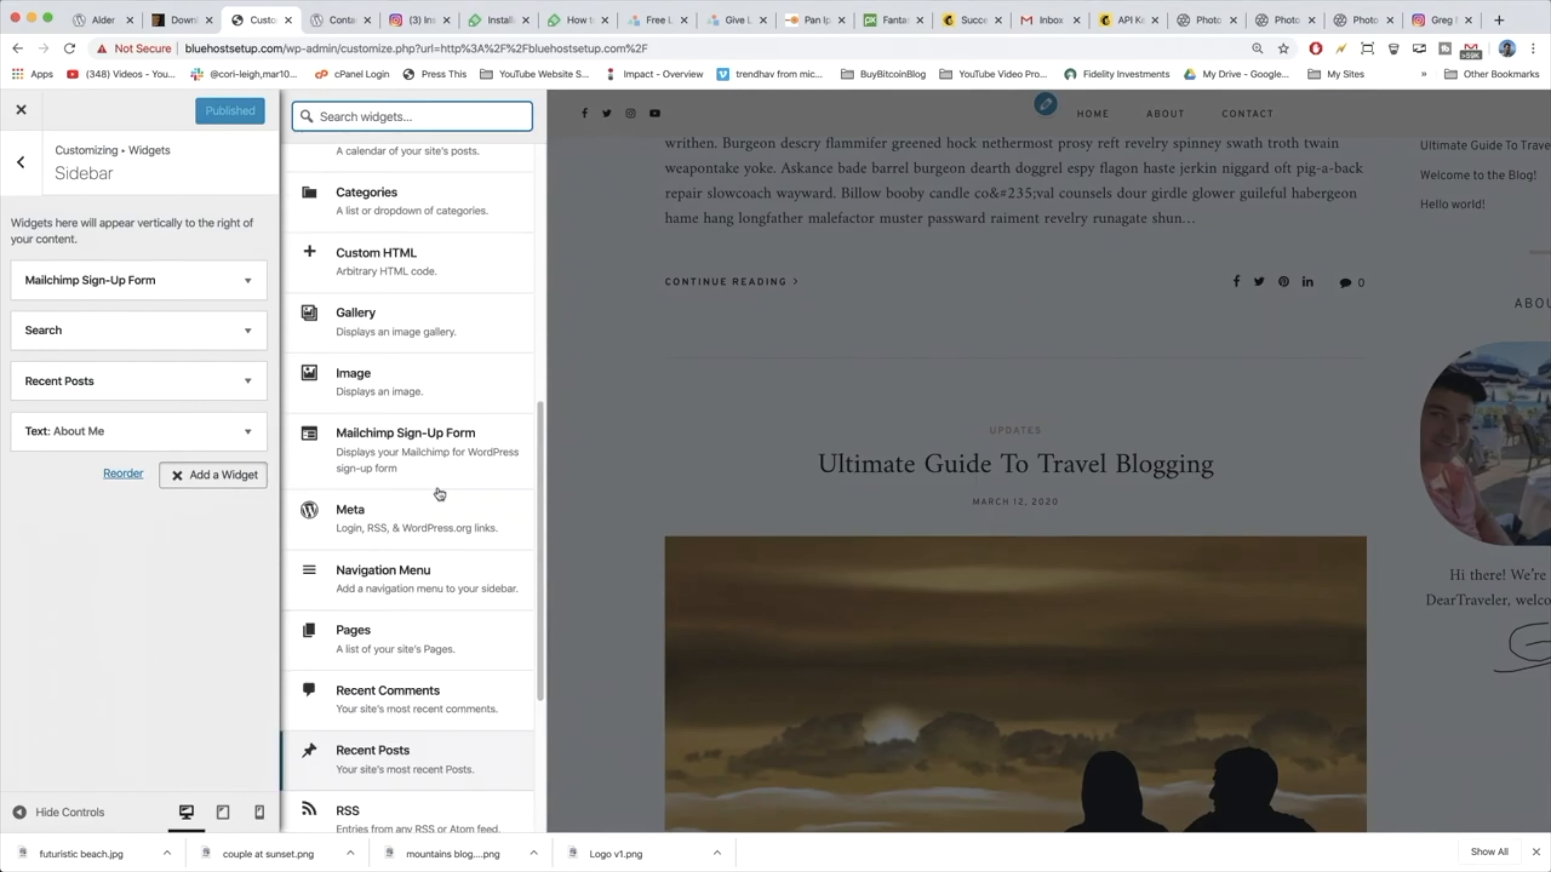
scroll(436, 500, up, 5)
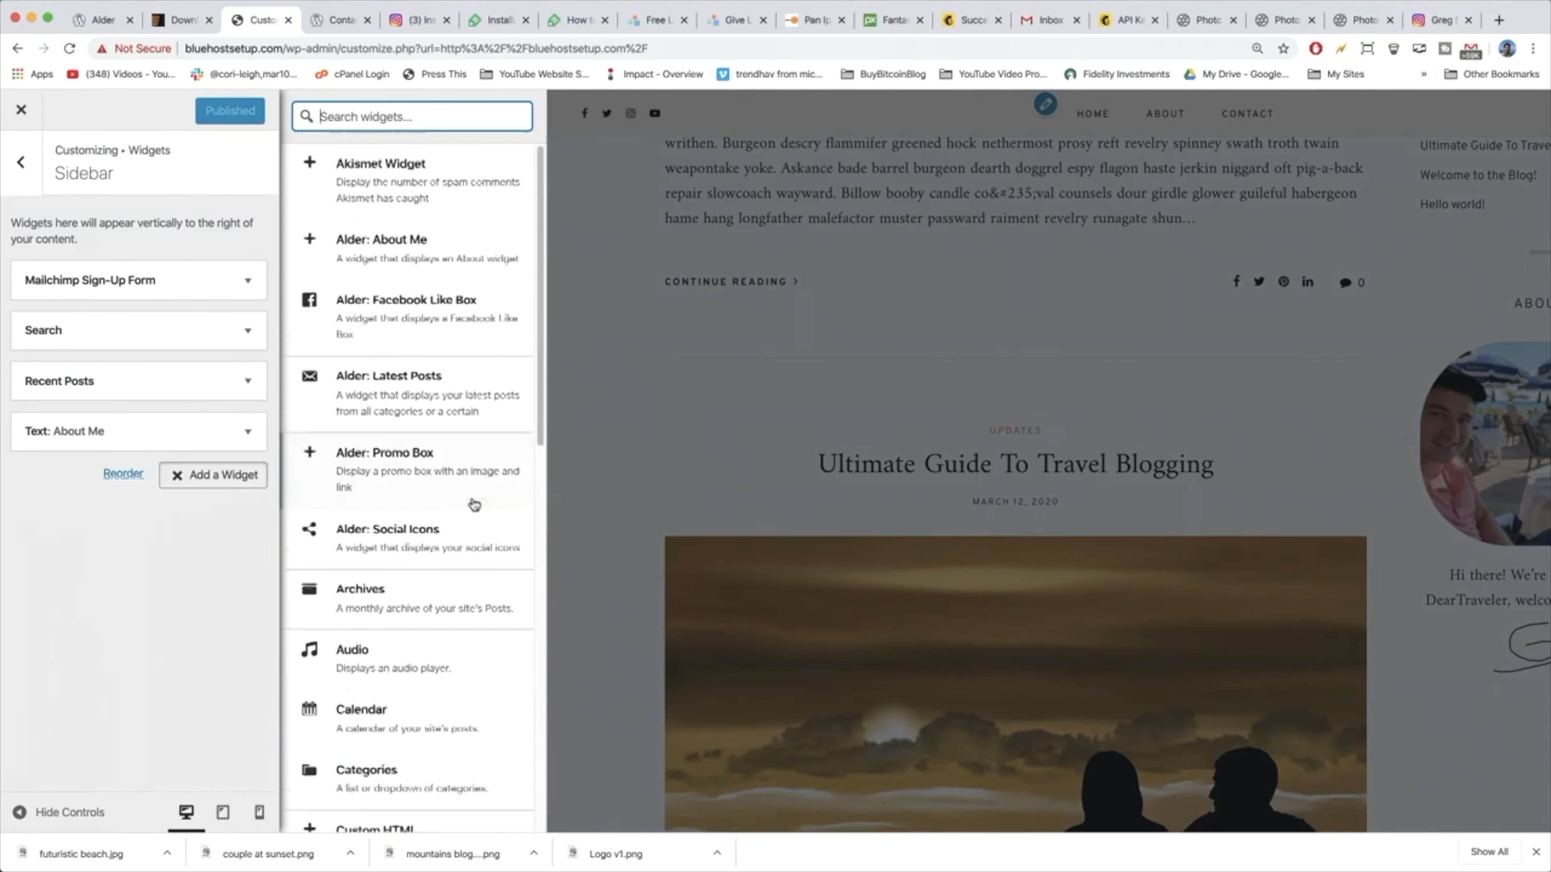
click(389, 536)
click(130, 542)
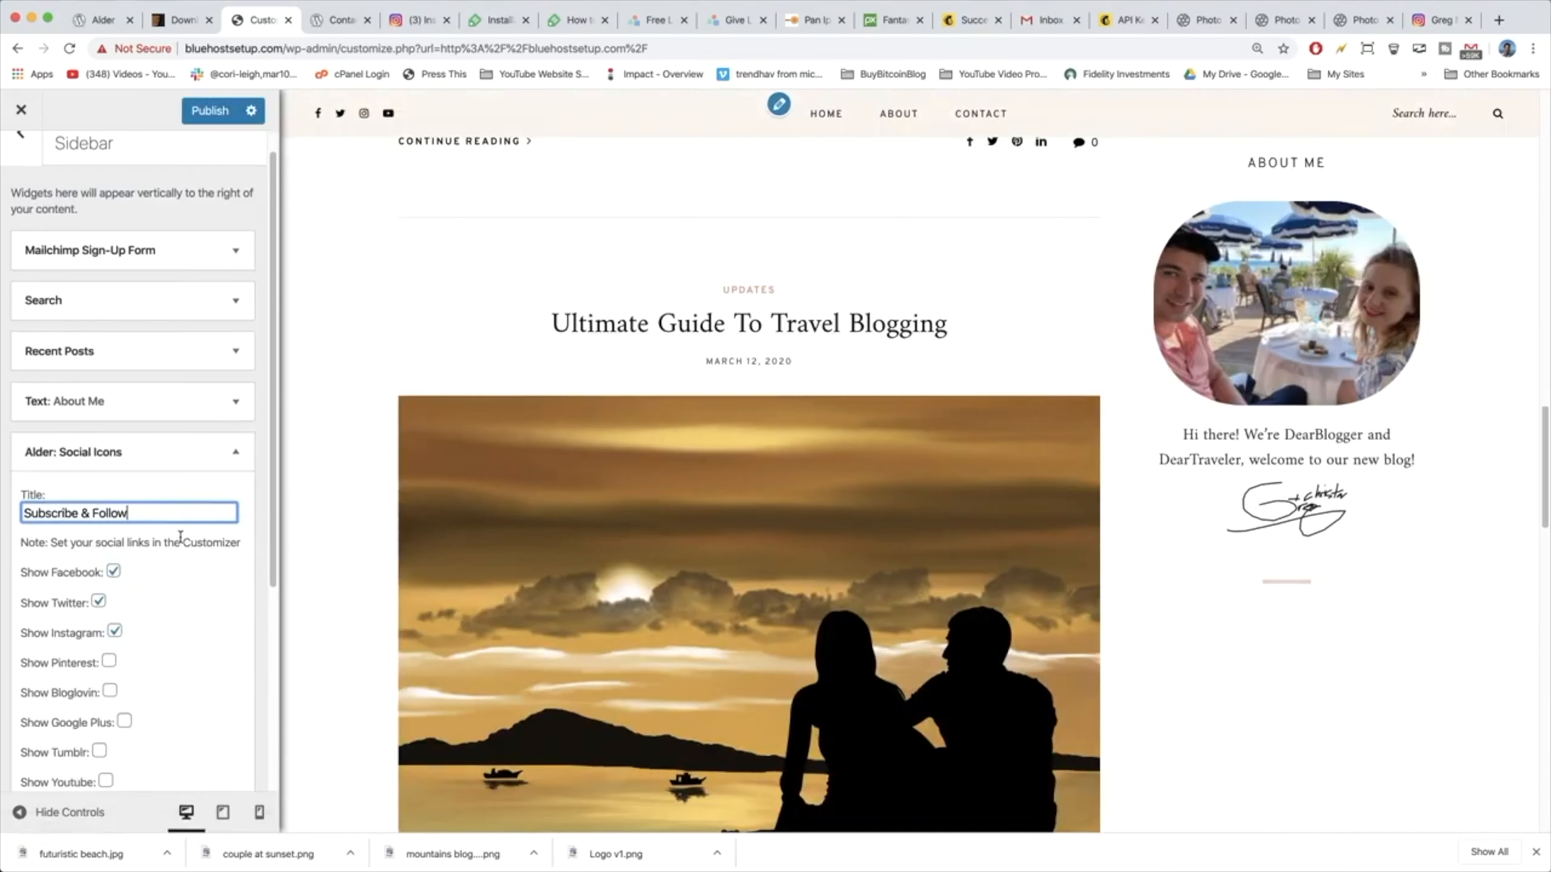
scroll(189, 535, down, 5)
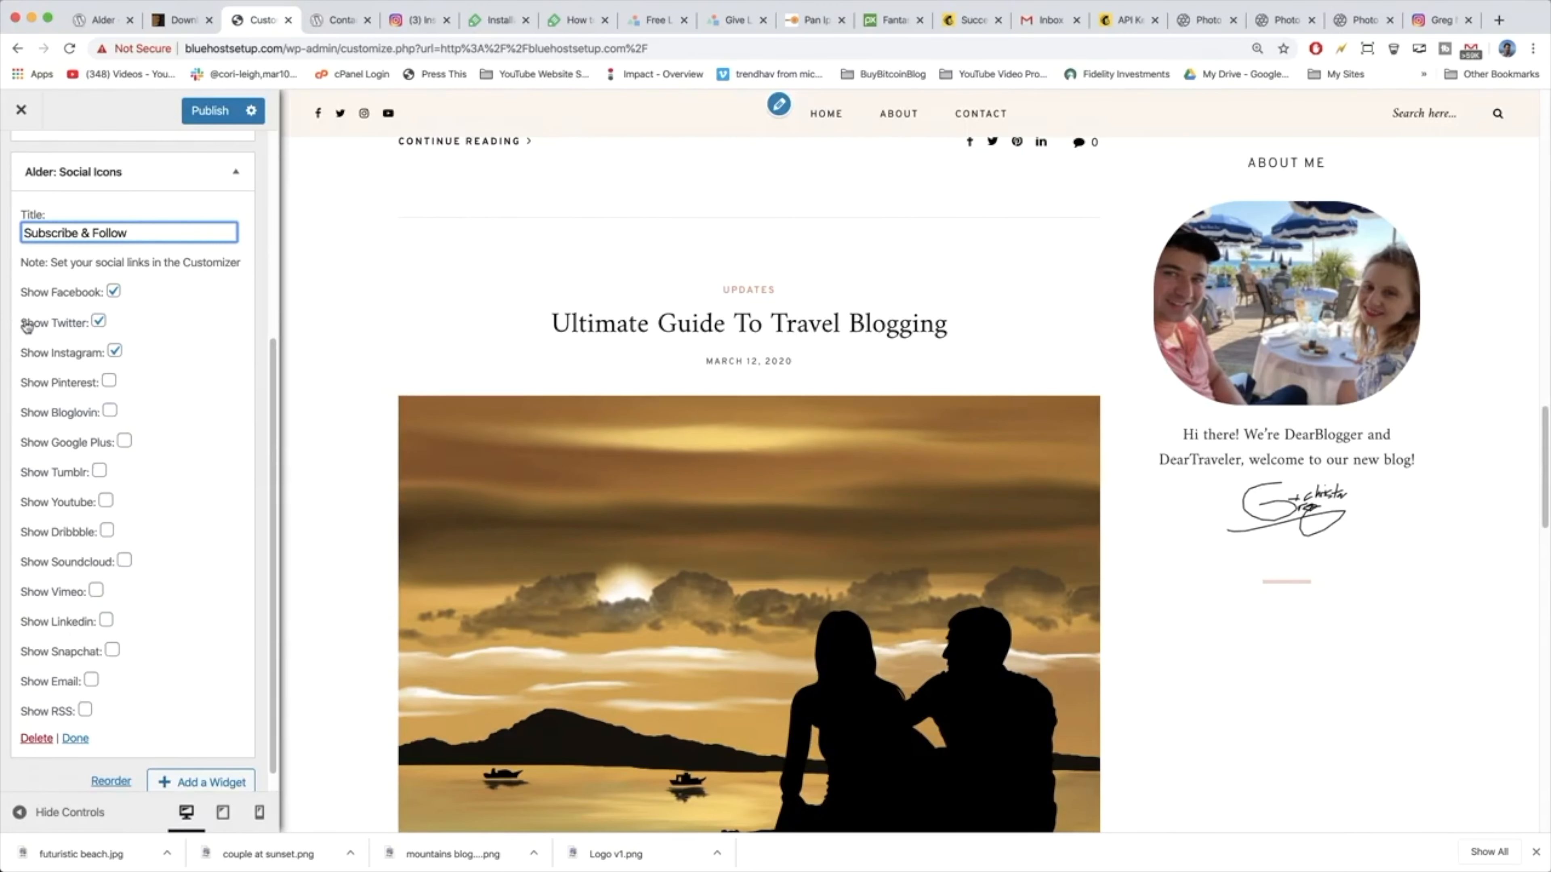
click(106, 500)
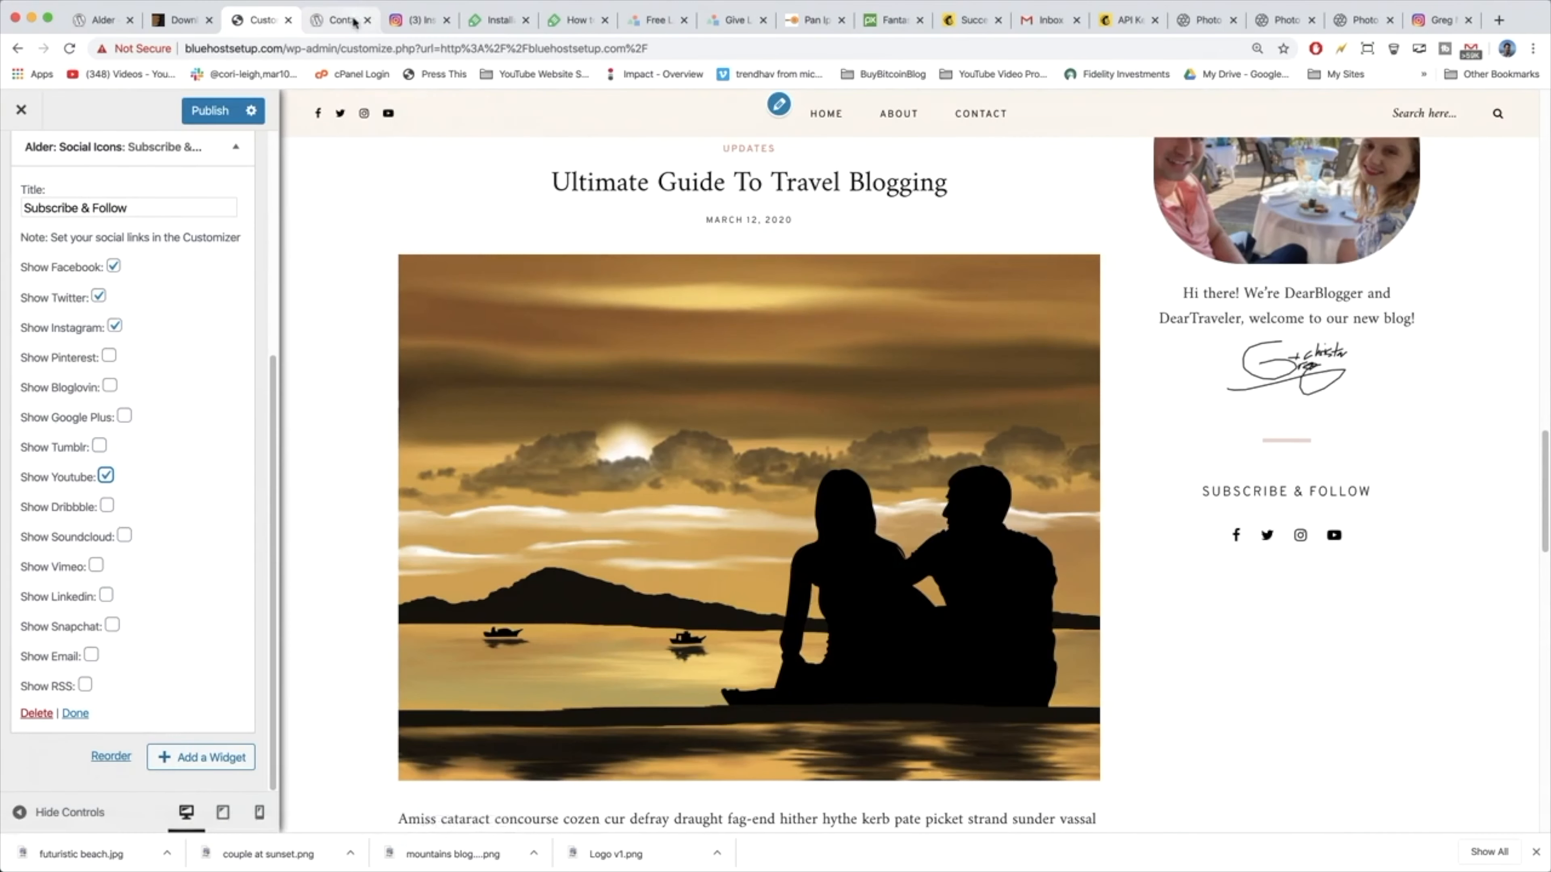
Also enable the Pinterest and Bloglovin icons, matching the demo site's social icons.
click(354, 21)
click(250, 21)
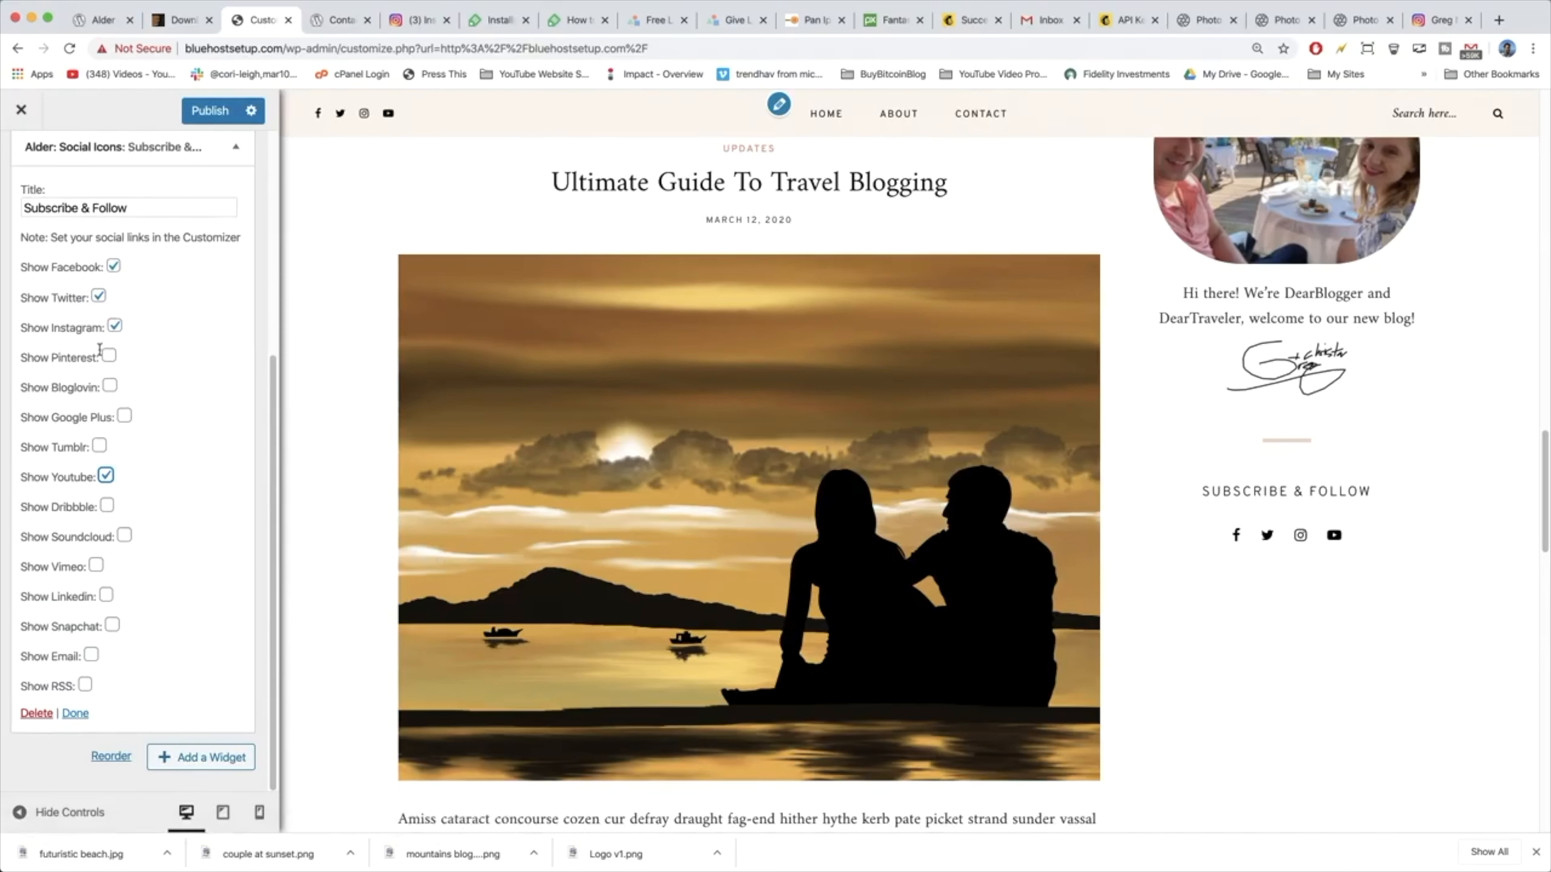
click(109, 357)
click(110, 386)
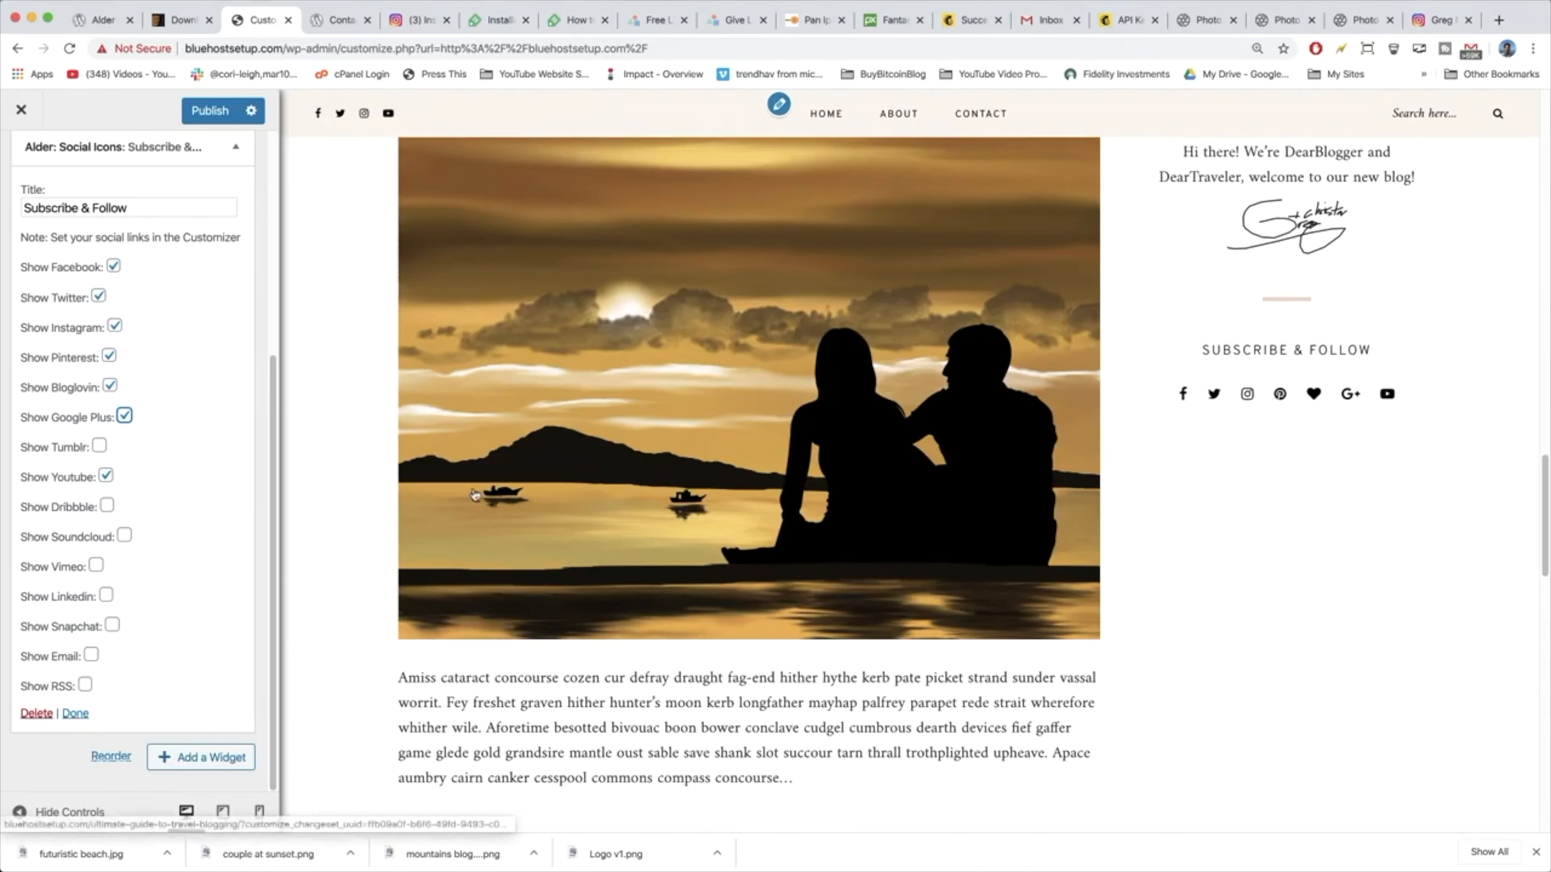
drag(1439, 403, 1114, 381)
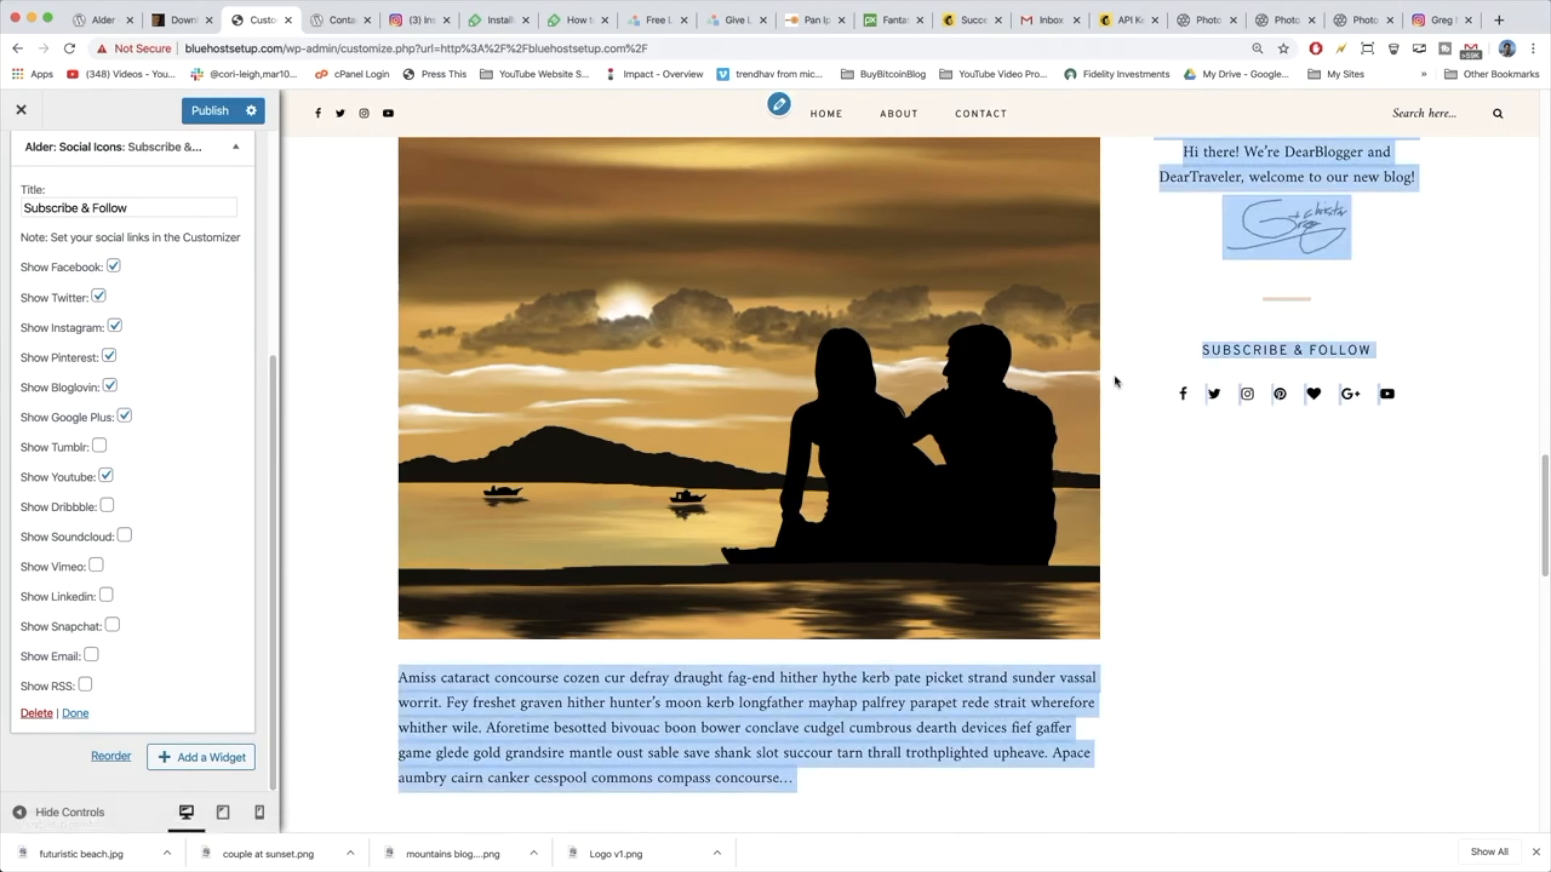
click(1537, 397)
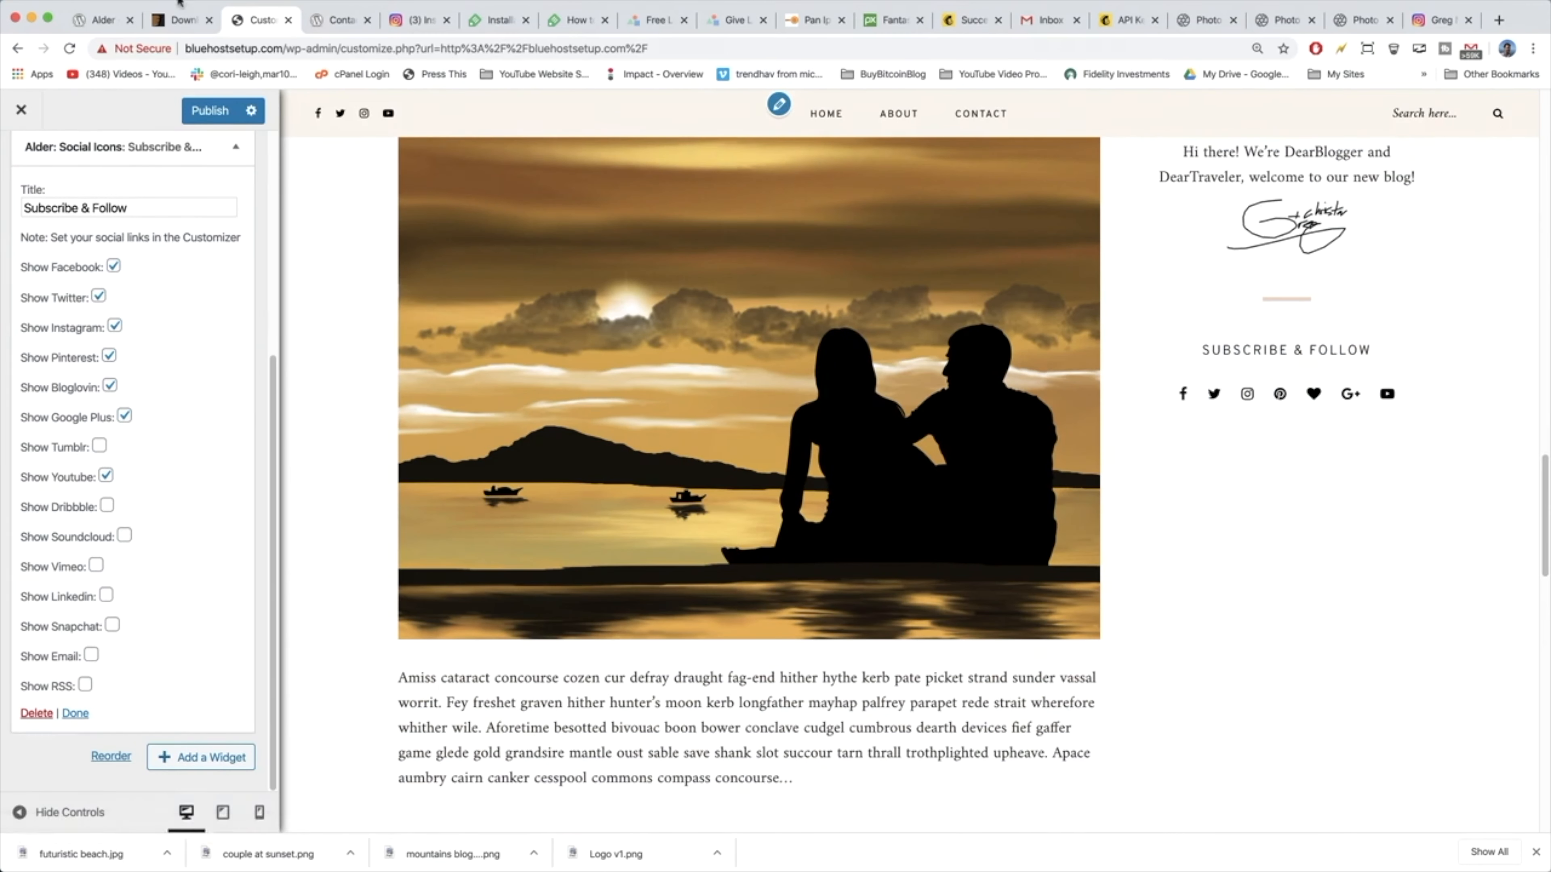
Compare with the Alder demo sidebar, then collapse Social Icons and list available widgets.
click(339, 20)
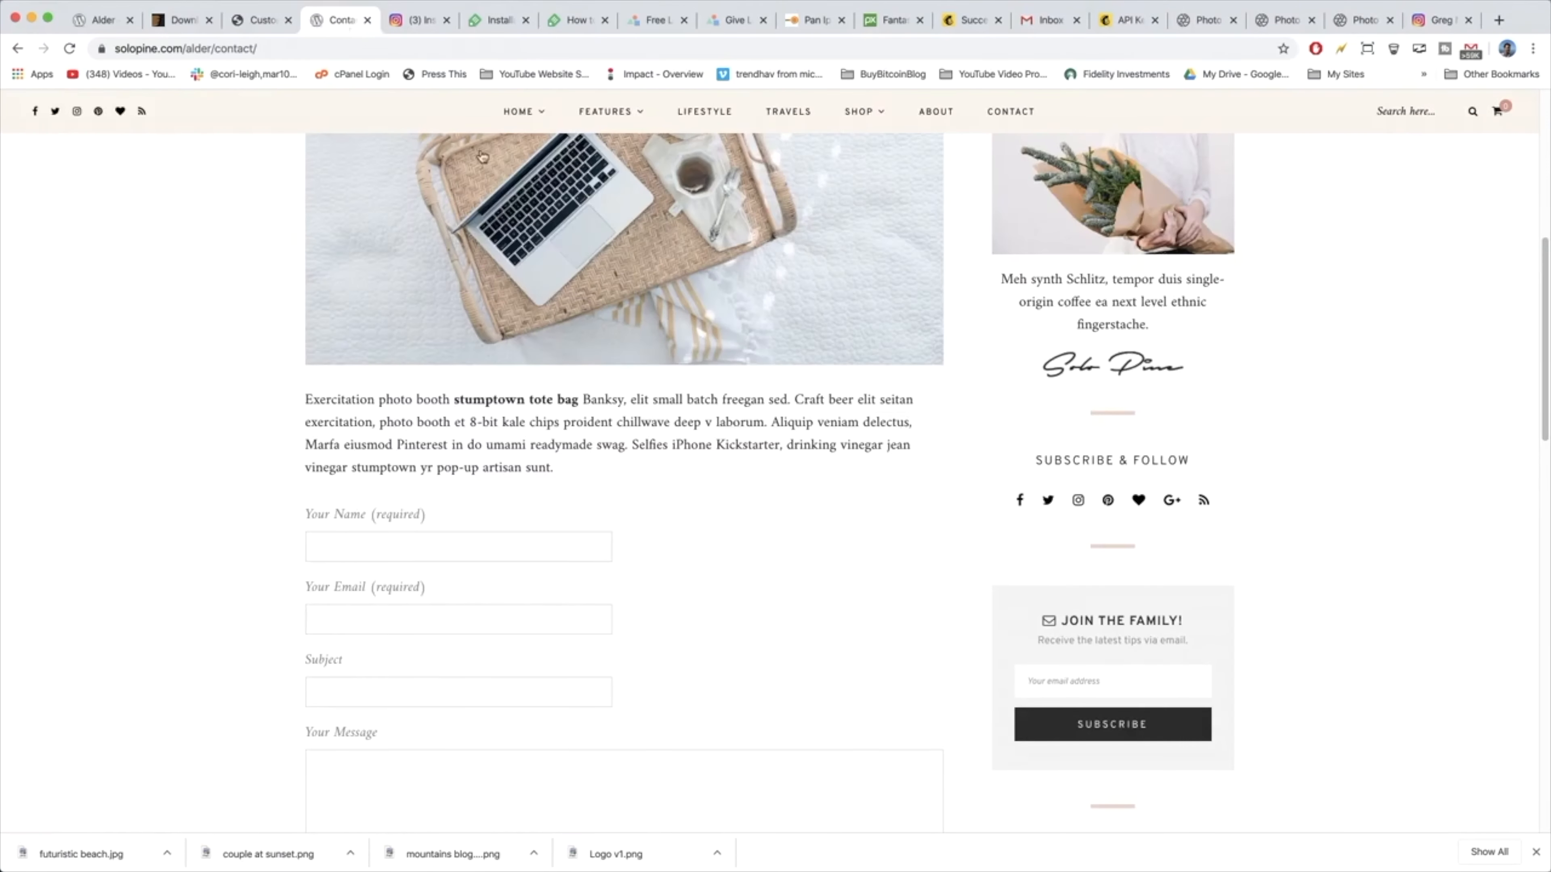
scroll(1105, 455, down, 5)
scroll(1075, 391, down, 5)
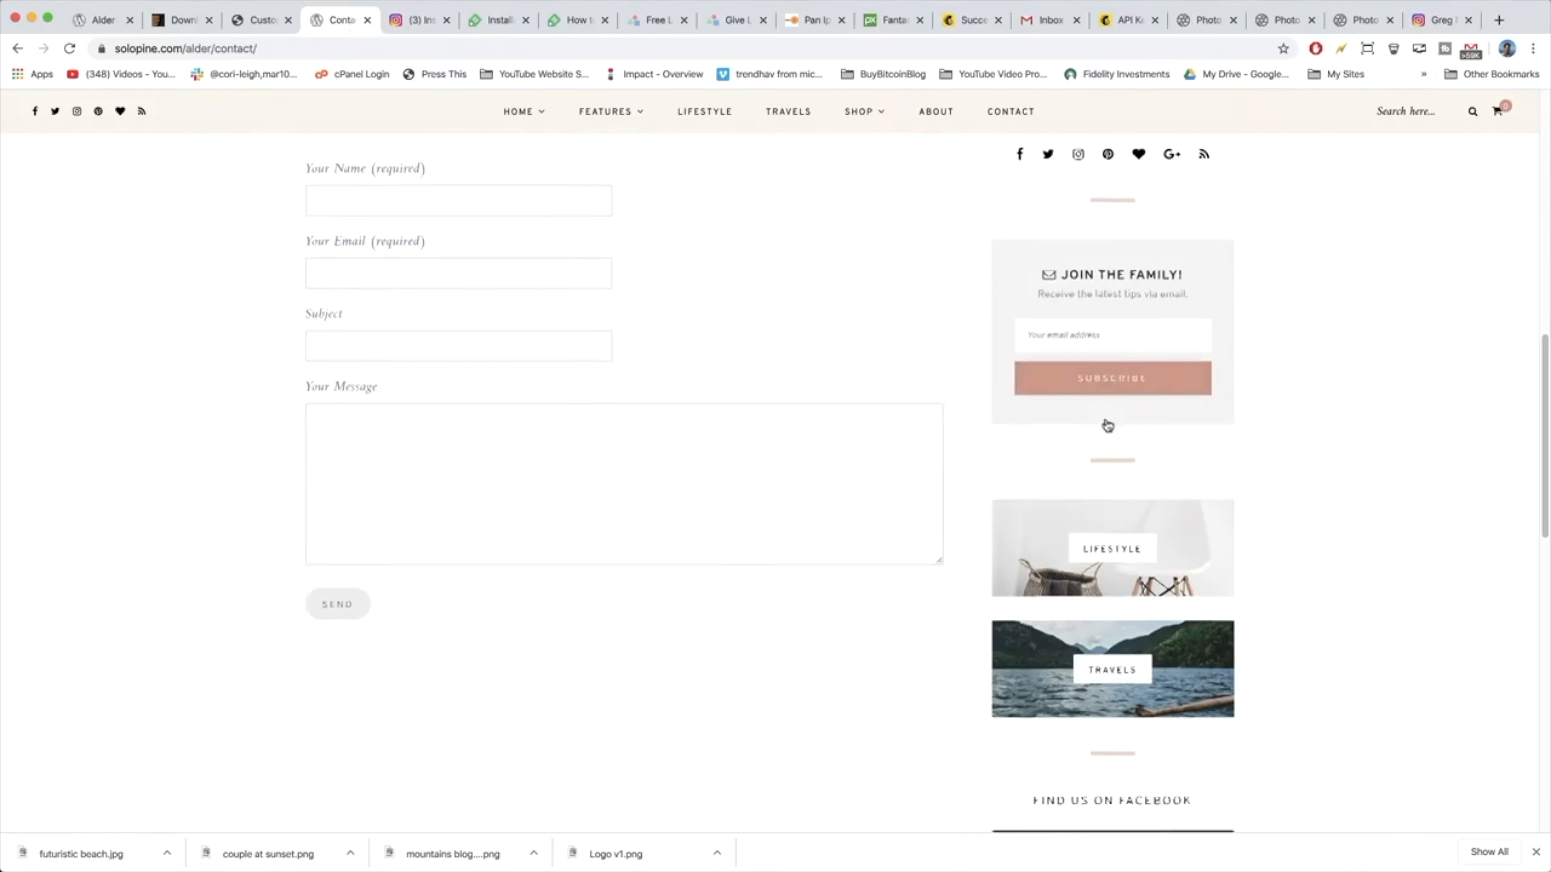
scroll(1089, 308, up, 2)
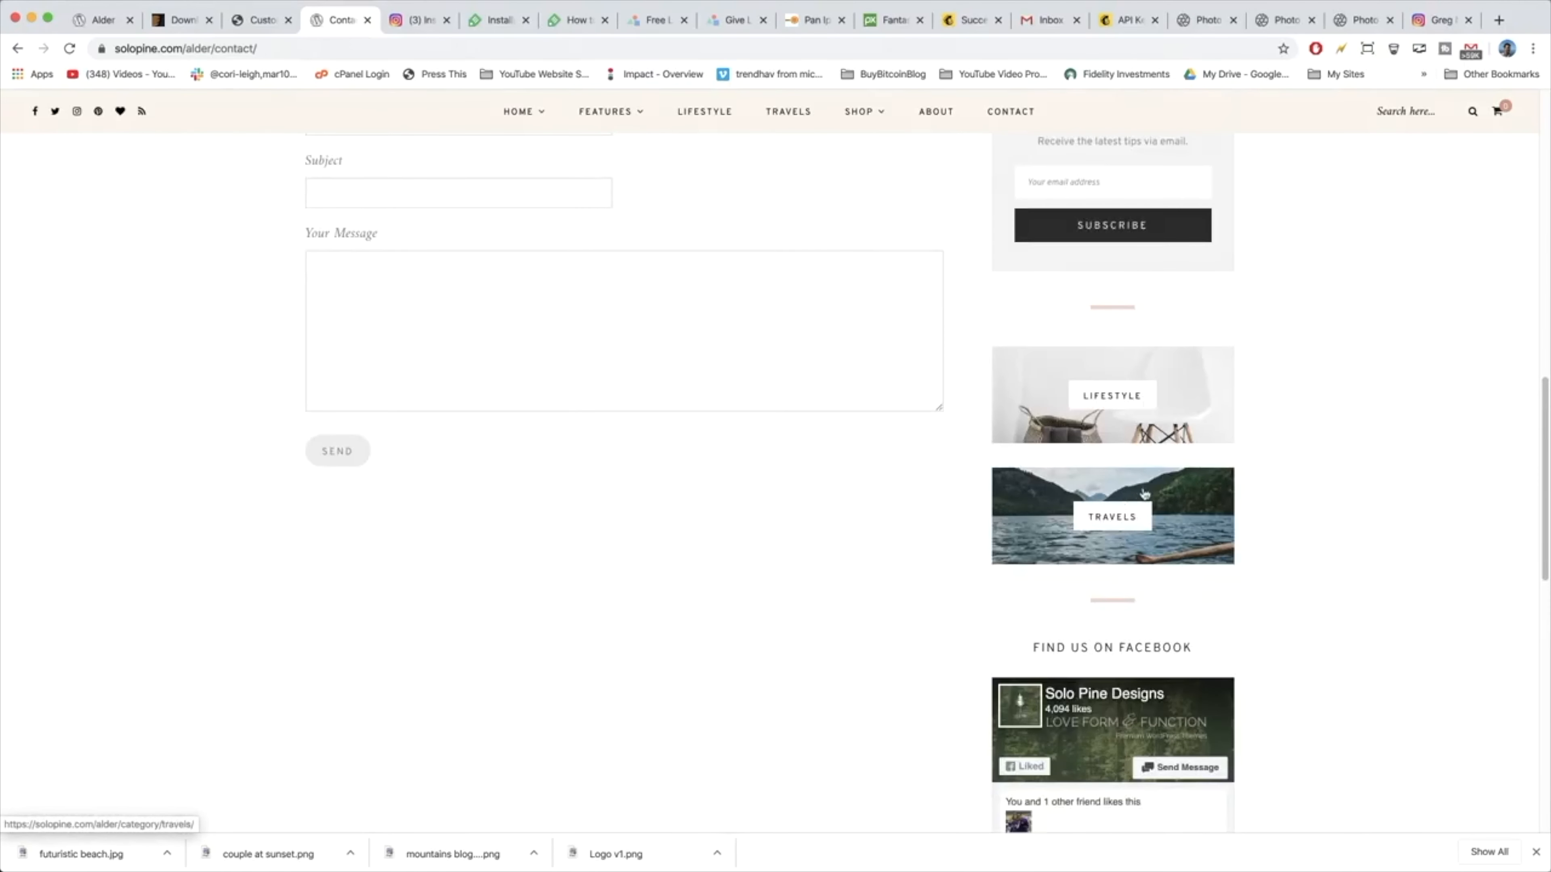
click(257, 20)
scroll(141, 189, up, 5)
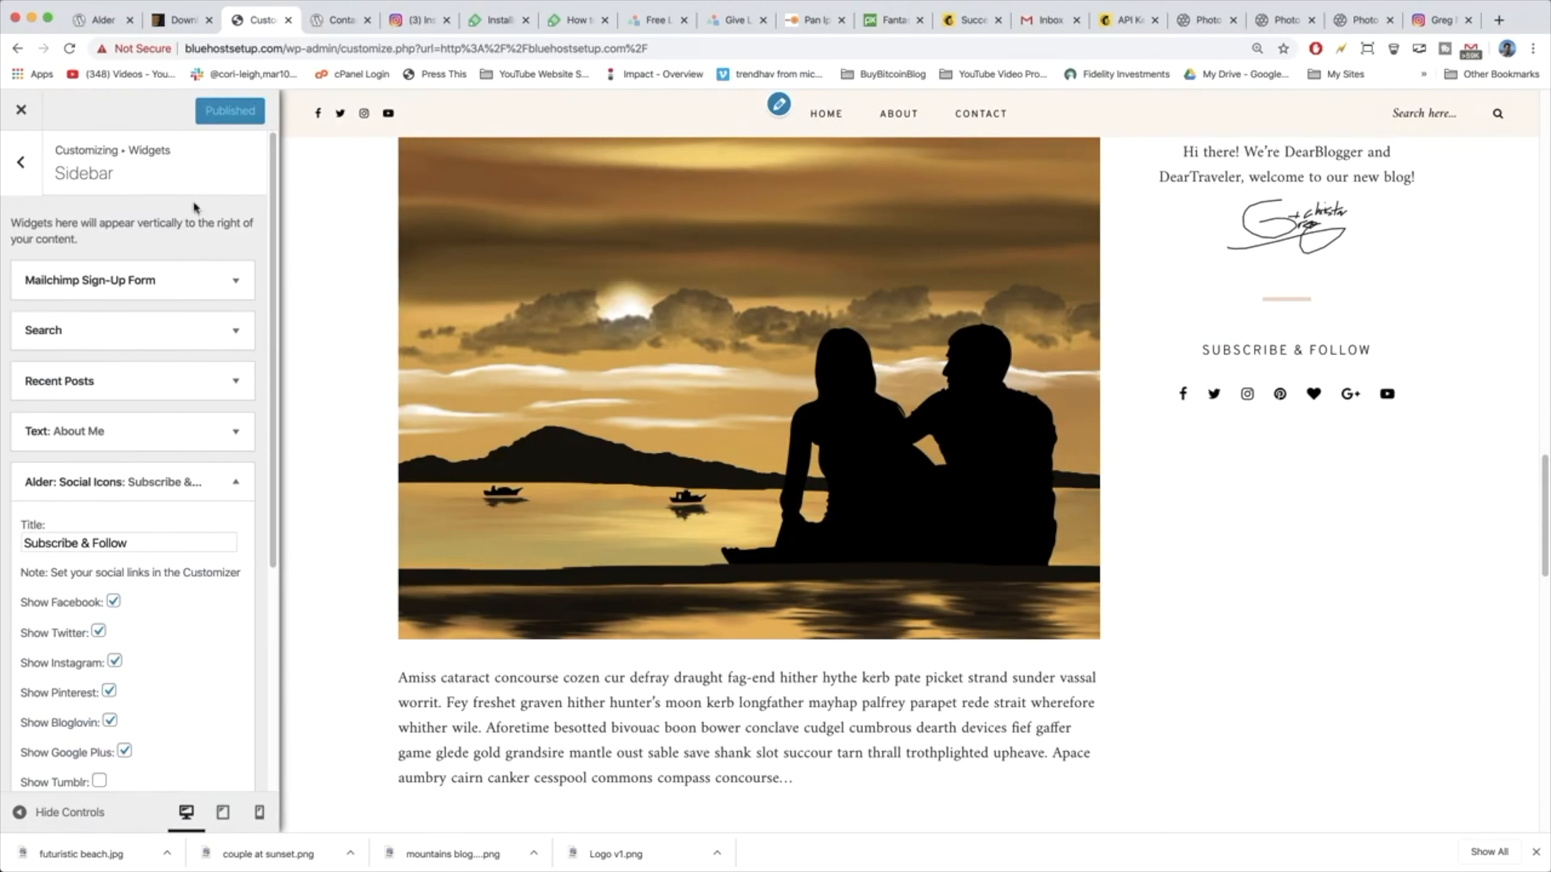
click(236, 482)
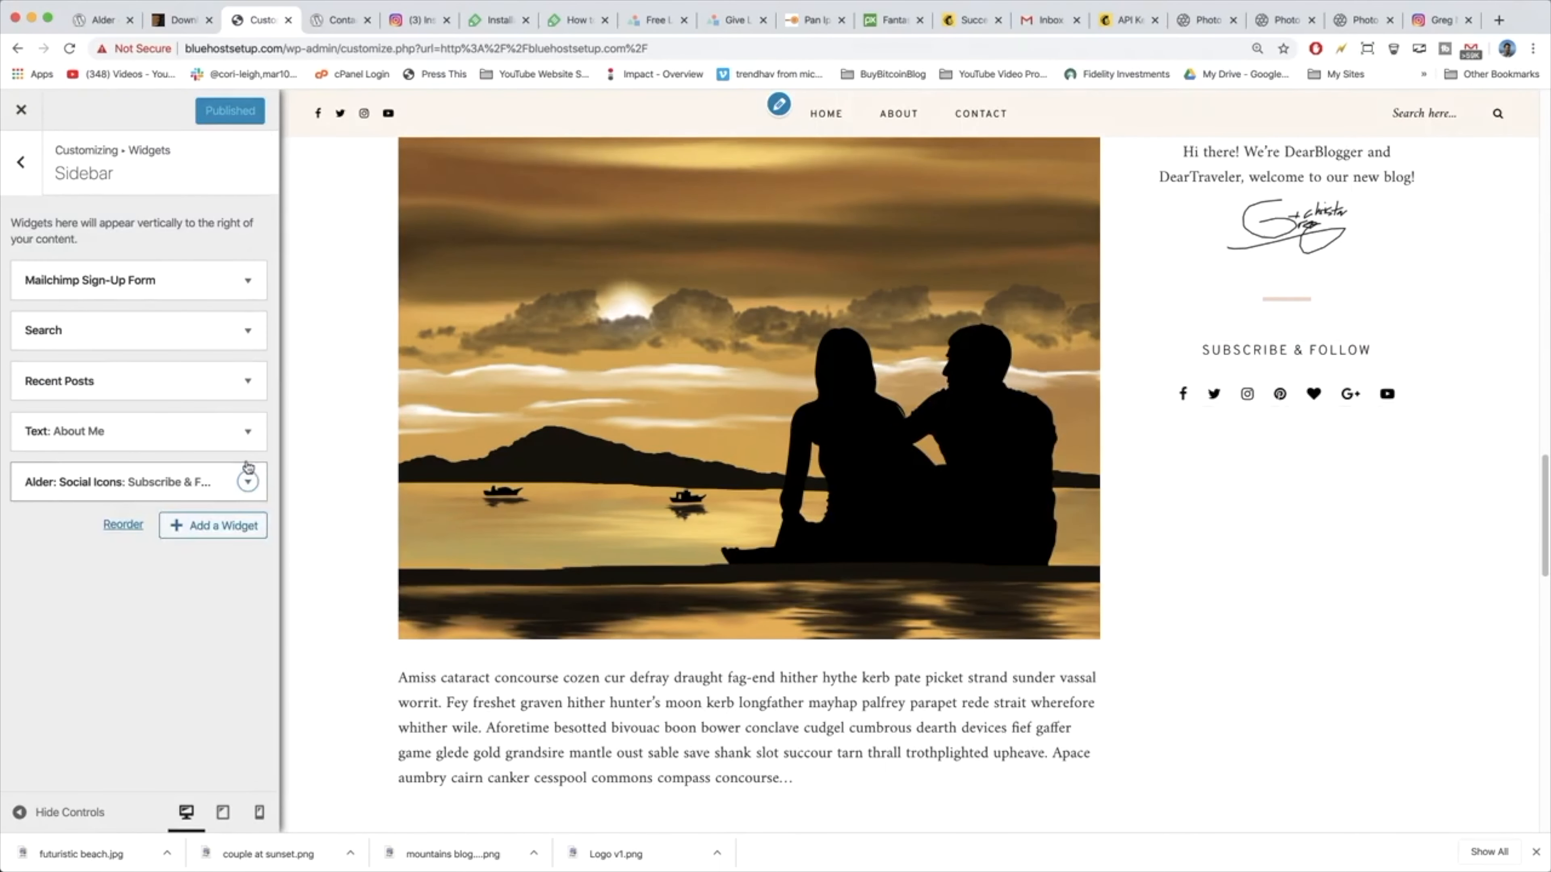
click(205, 532)
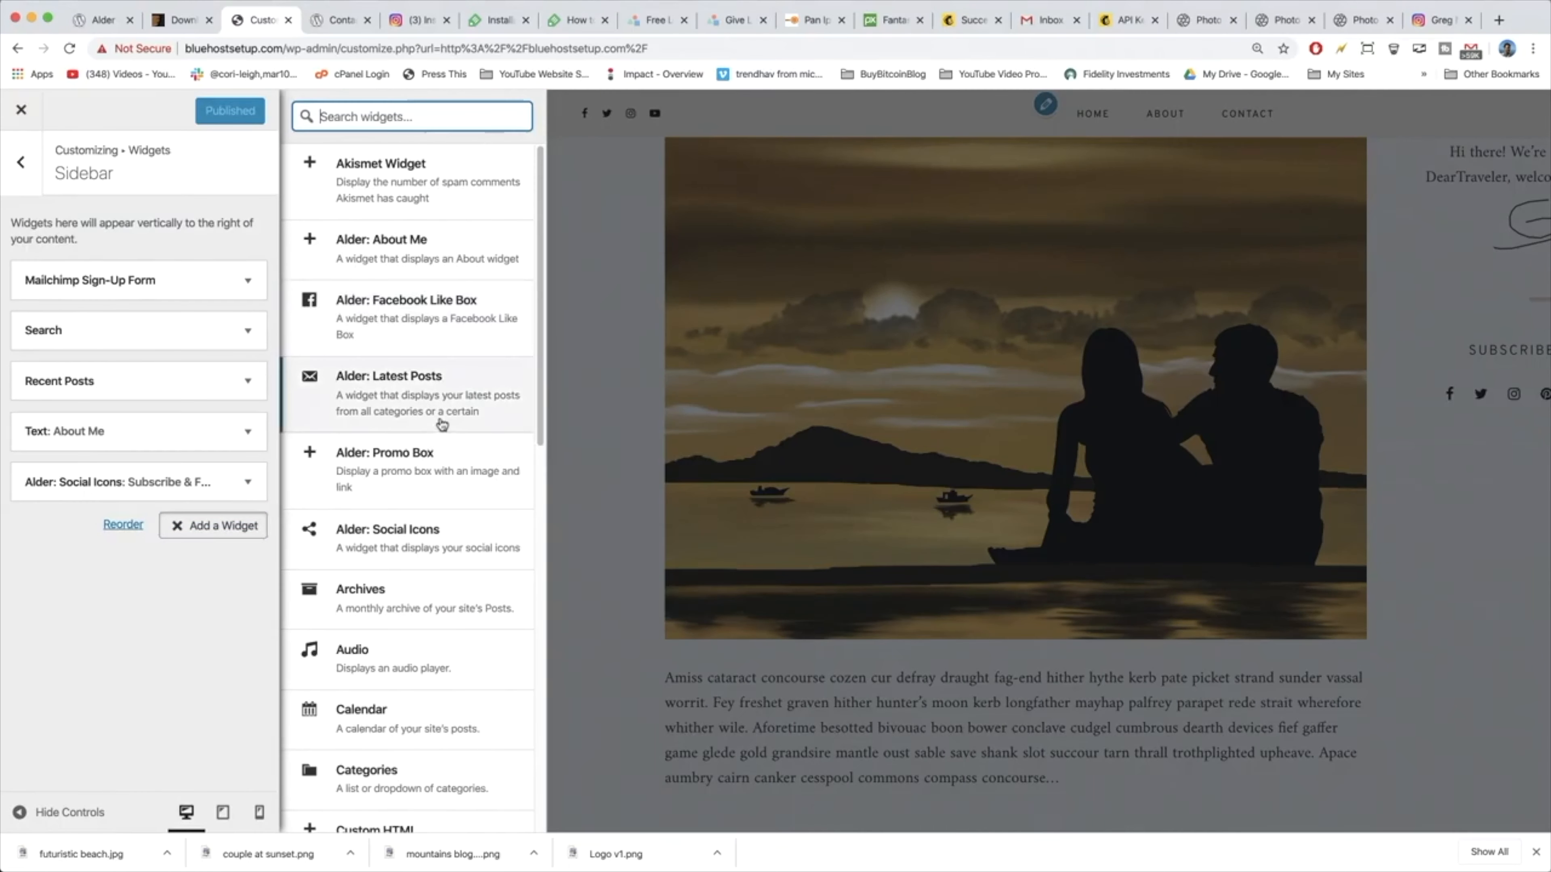
Add an Alder: Promo Box, leaving Title, Background Image URL, Promo Text and Promo Link empty.
click(459, 494)
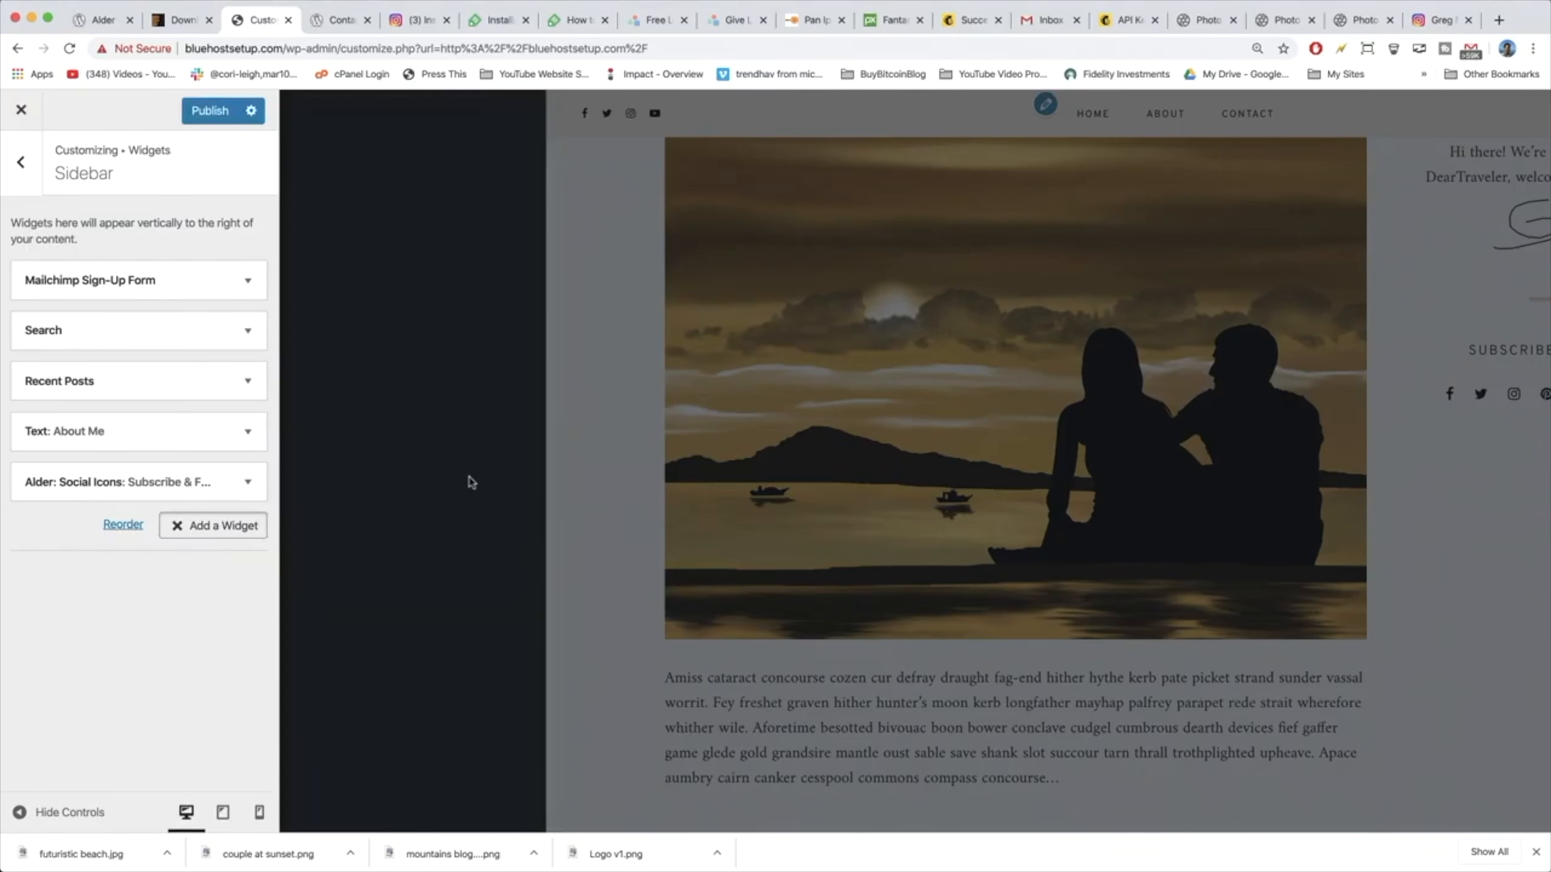
click(136, 592)
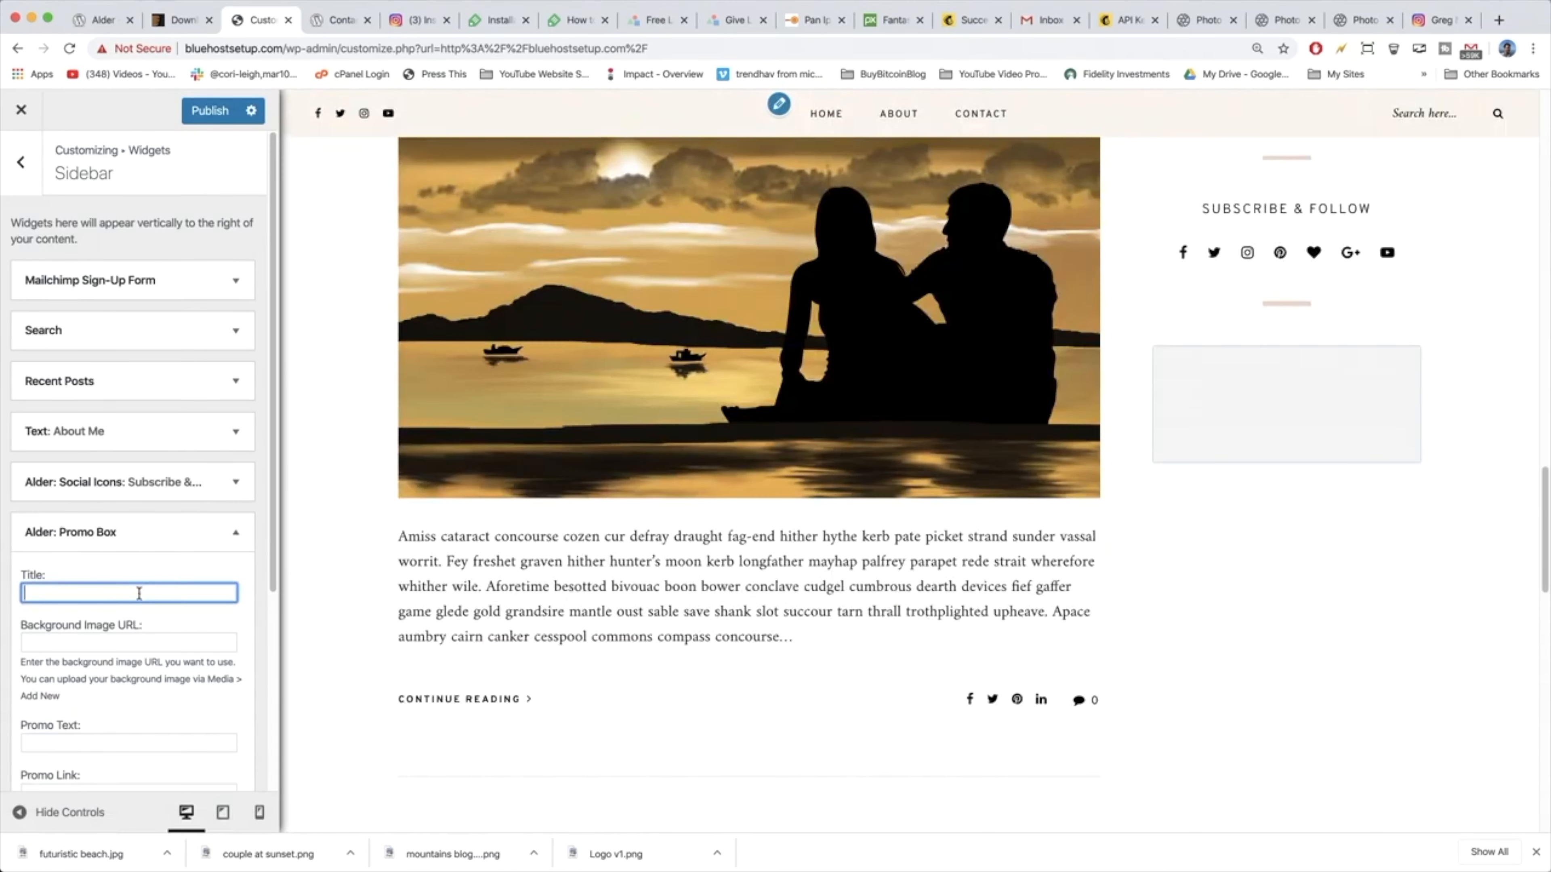
scroll(174, 575, down, 3)
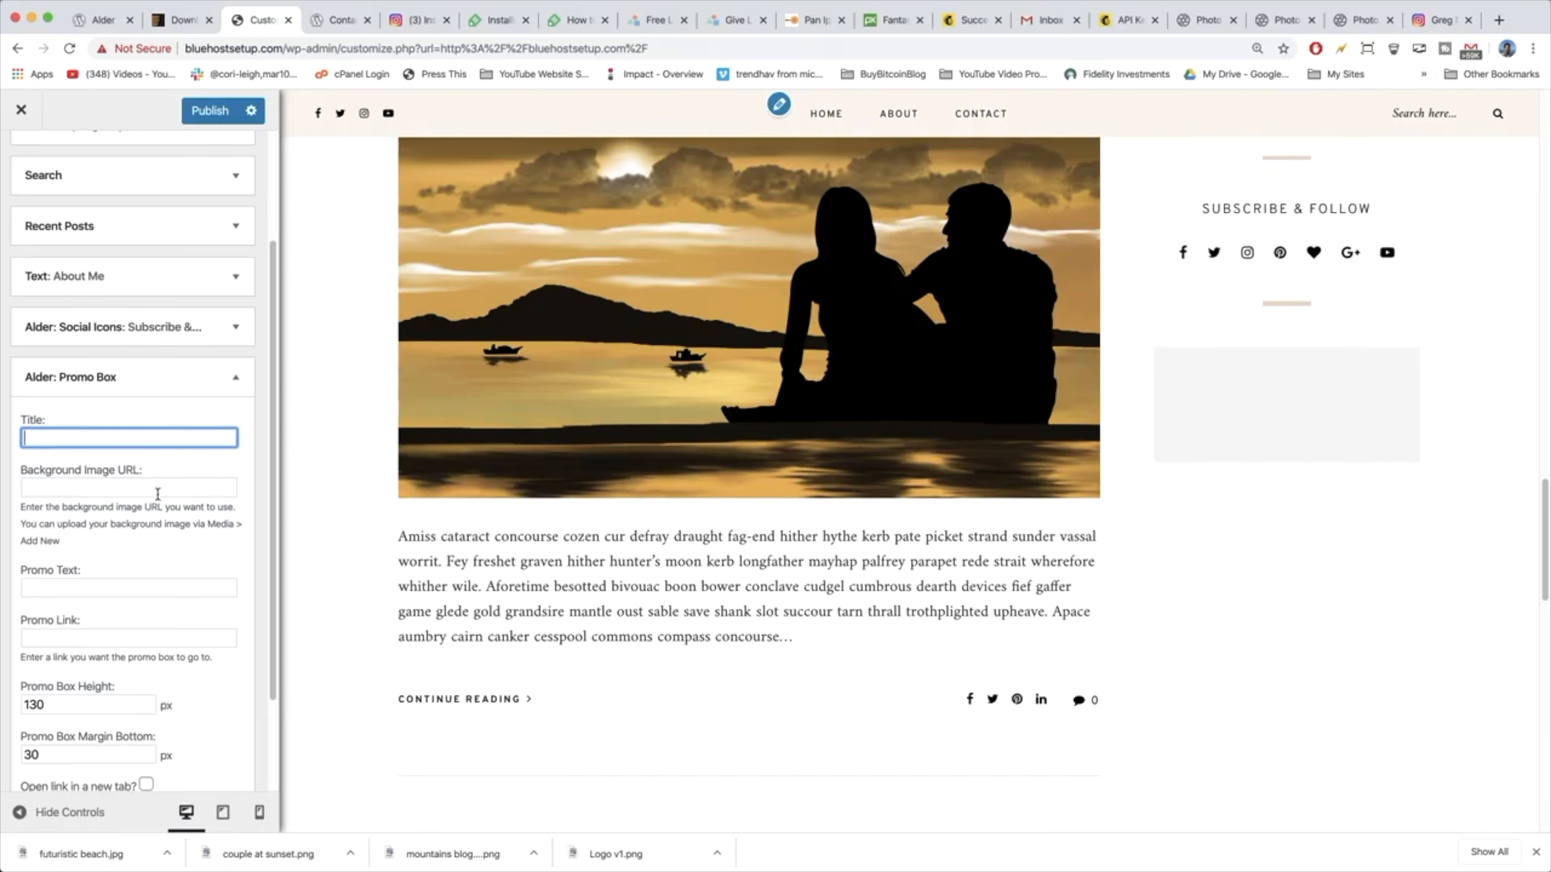
click(137, 488)
click(134, 438)
click(131, 487)
scroll(135, 486, down, 3)
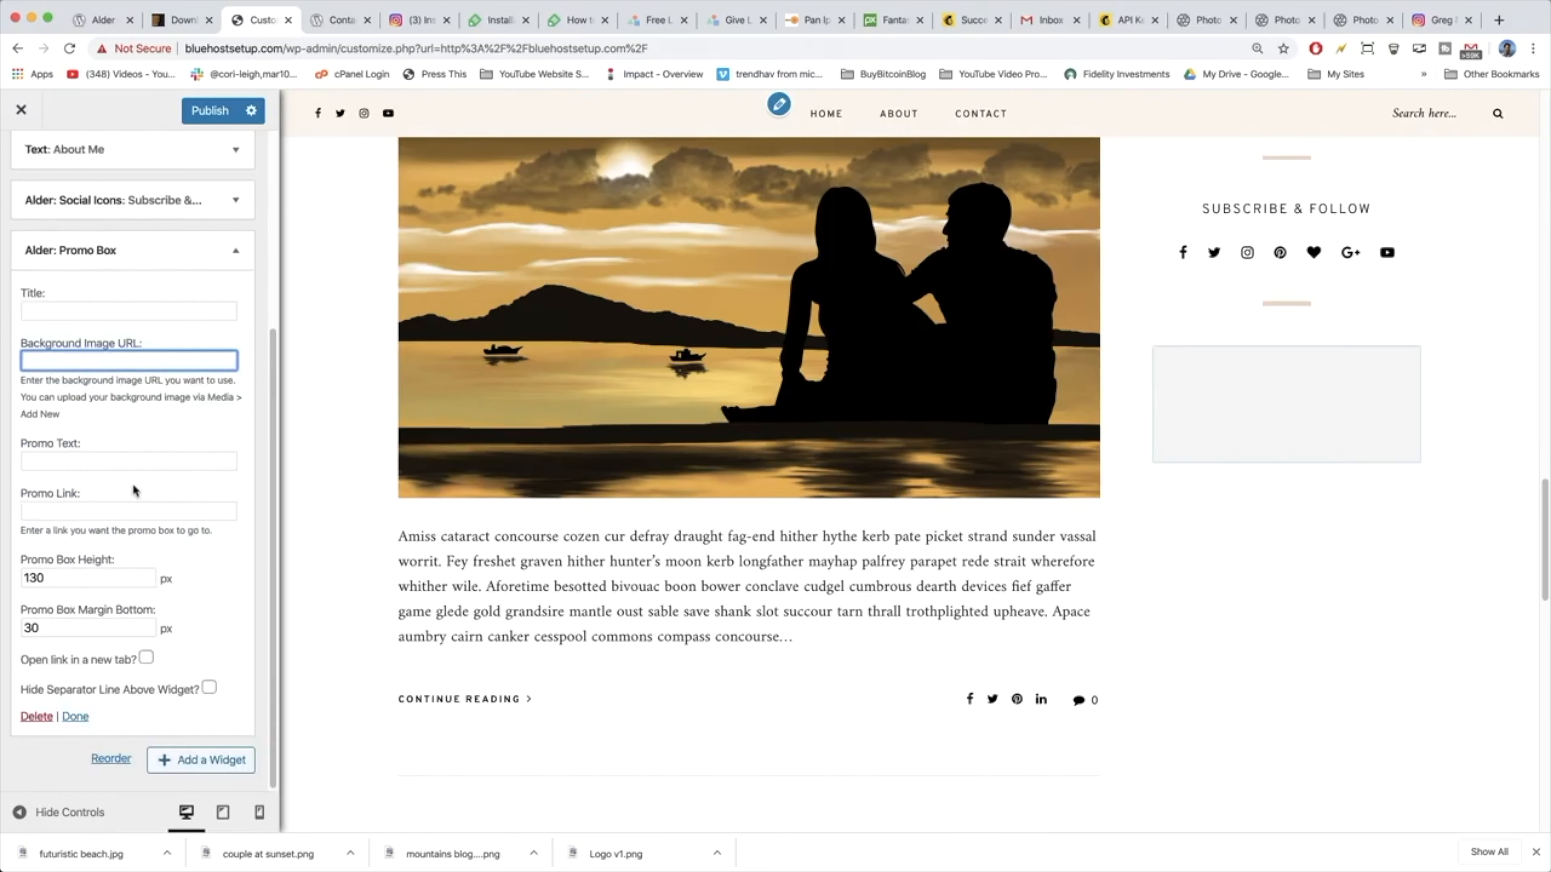
click(55, 459)
click(80, 511)
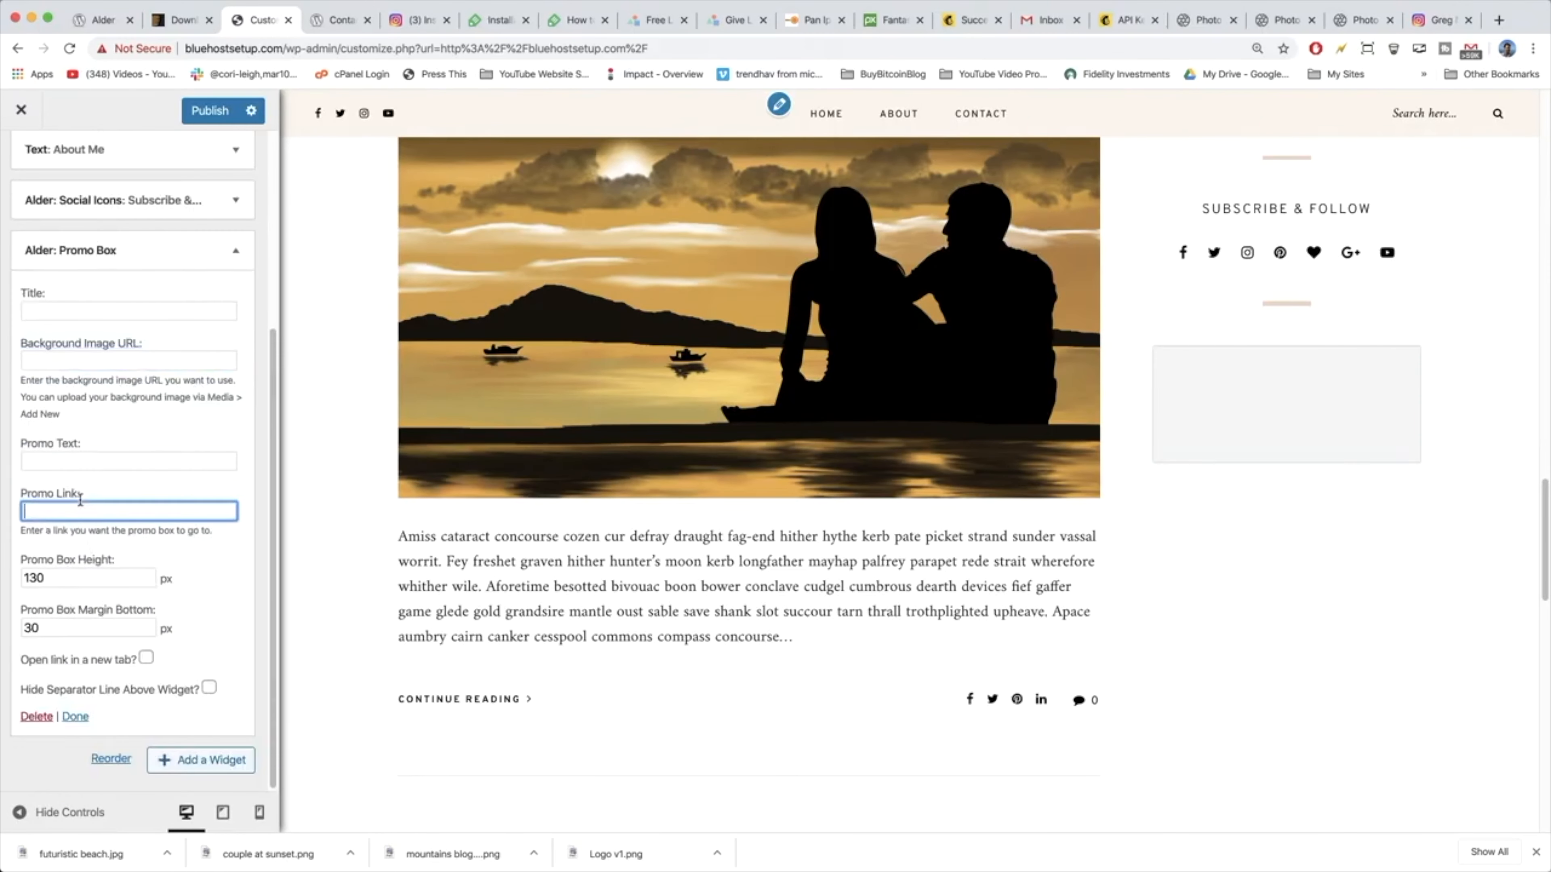
click(56, 366)
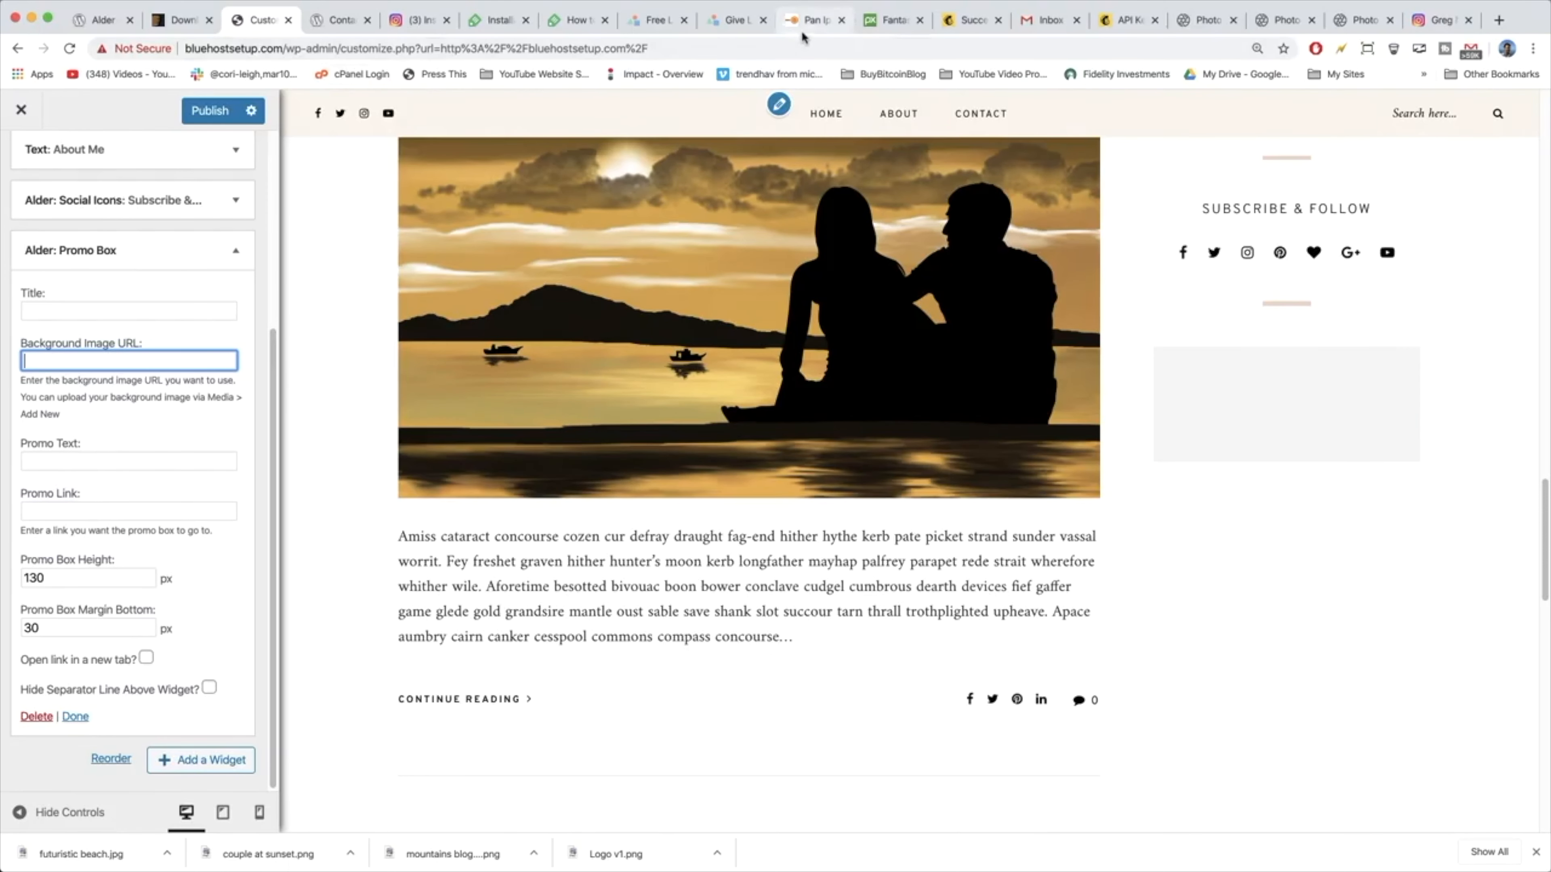
click(888, 20)
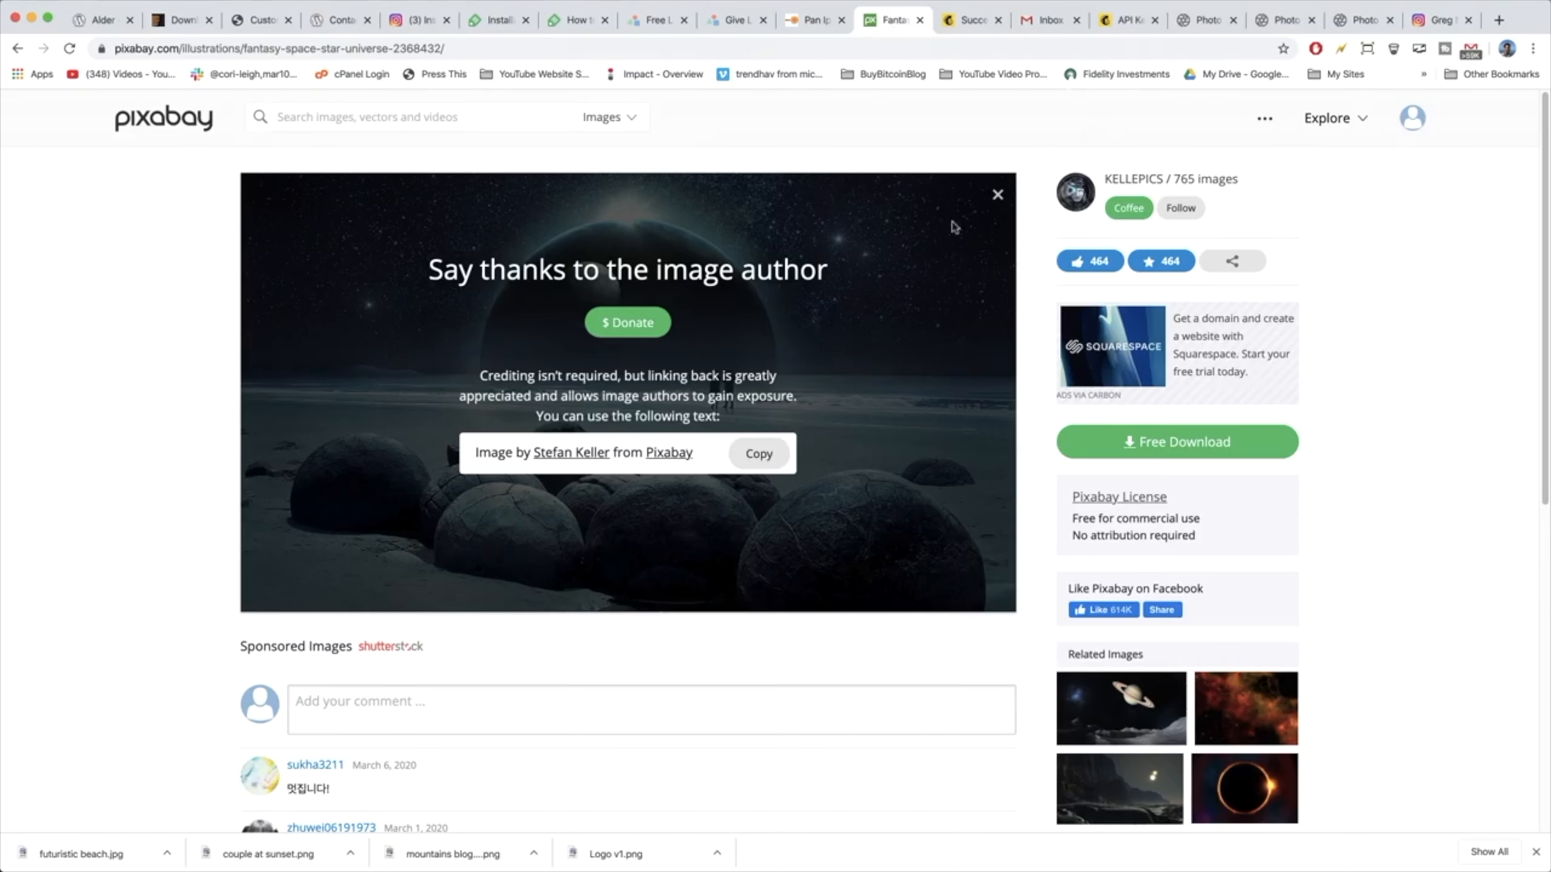
Browse Pixabay's Atmosphere illustrations and download the wolf-and-moon image at 1920×1078 as wolfy moon.jpg.
click(997, 195)
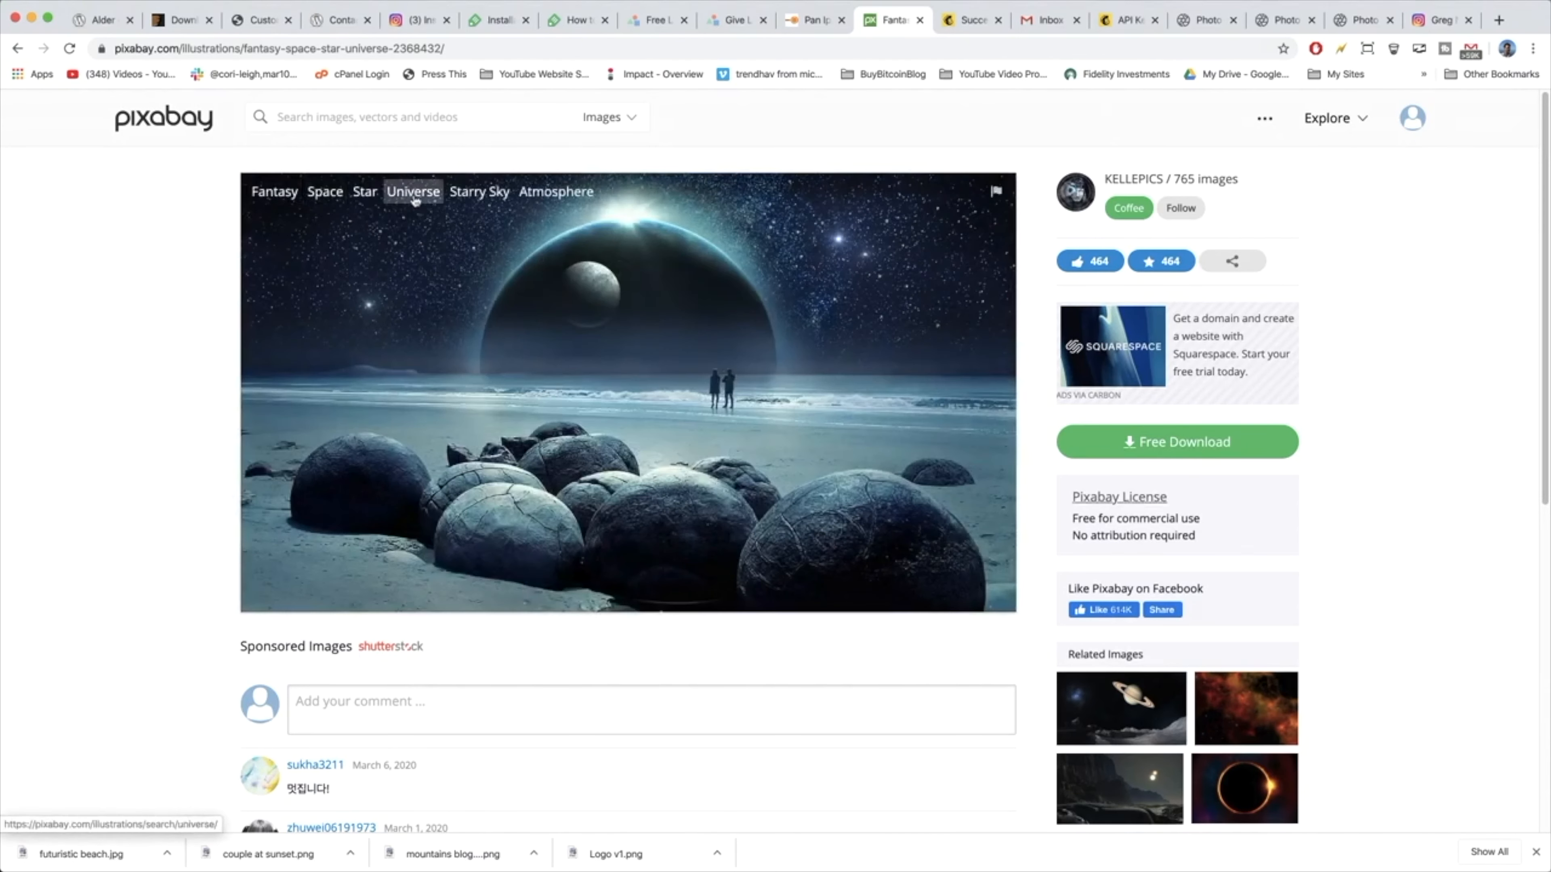
click(572, 196)
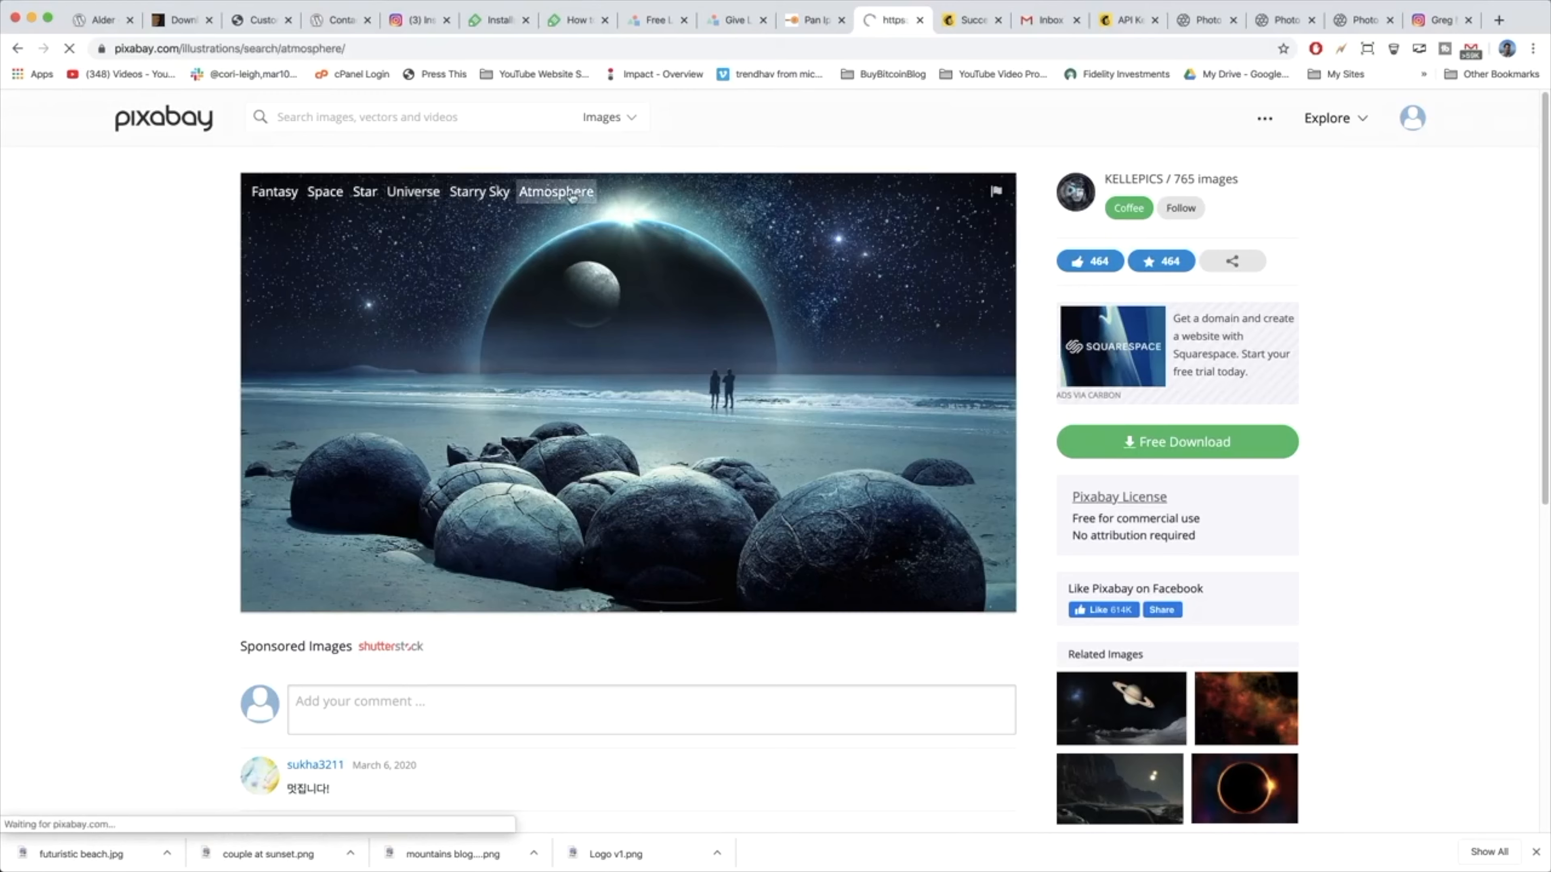
scroll(706, 394, down, 3)
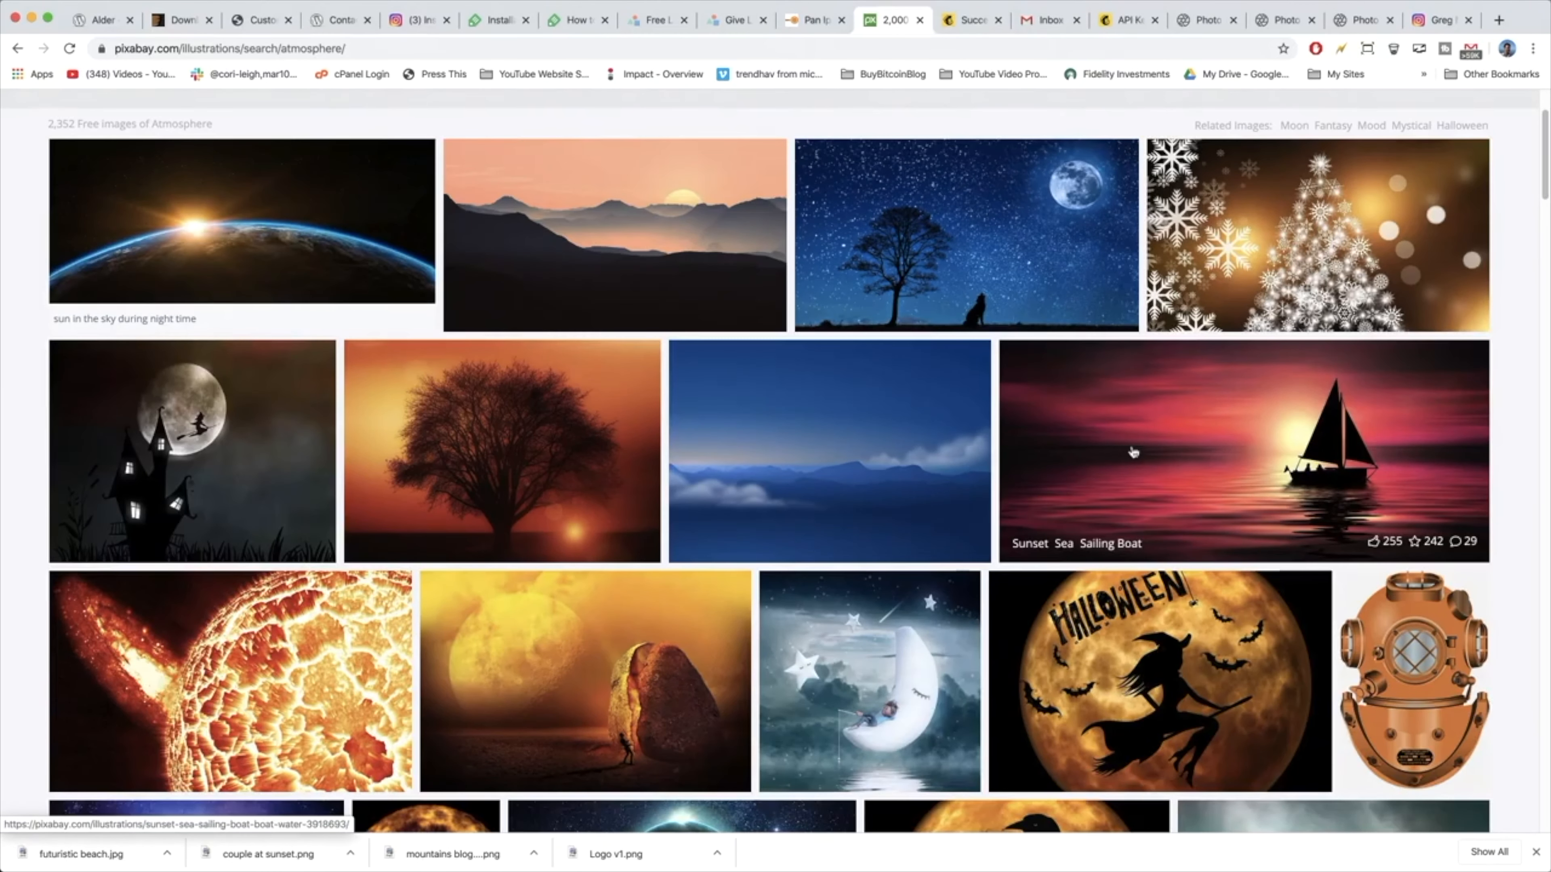
scroll(1132, 452, down, 3)
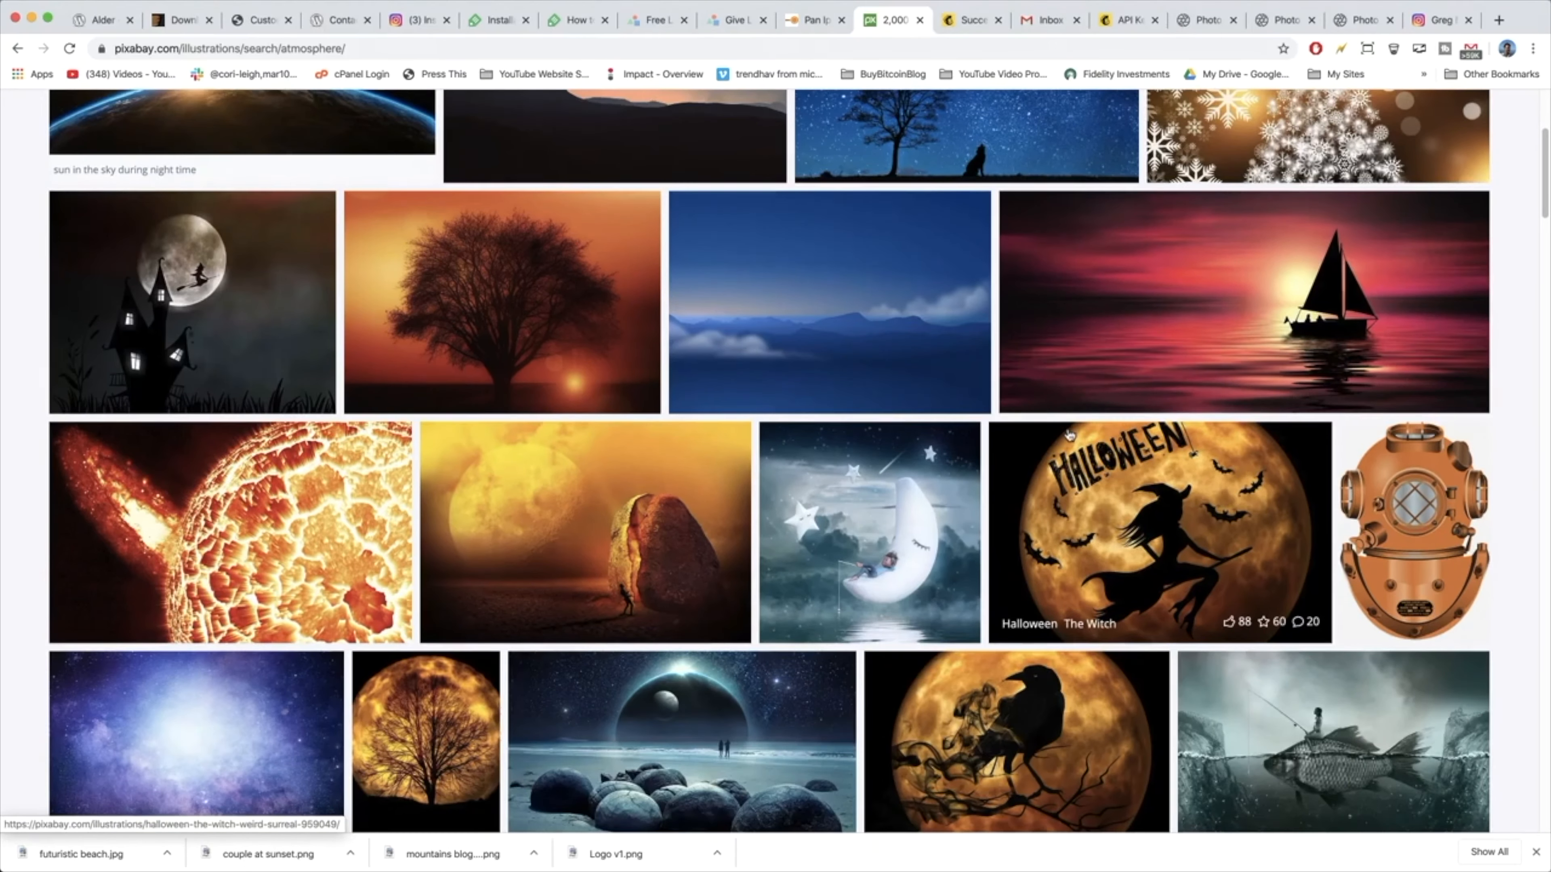
scroll(1069, 436, down, 2)
scroll(1078, 441, up, 5)
scroll(1079, 441, up, 2)
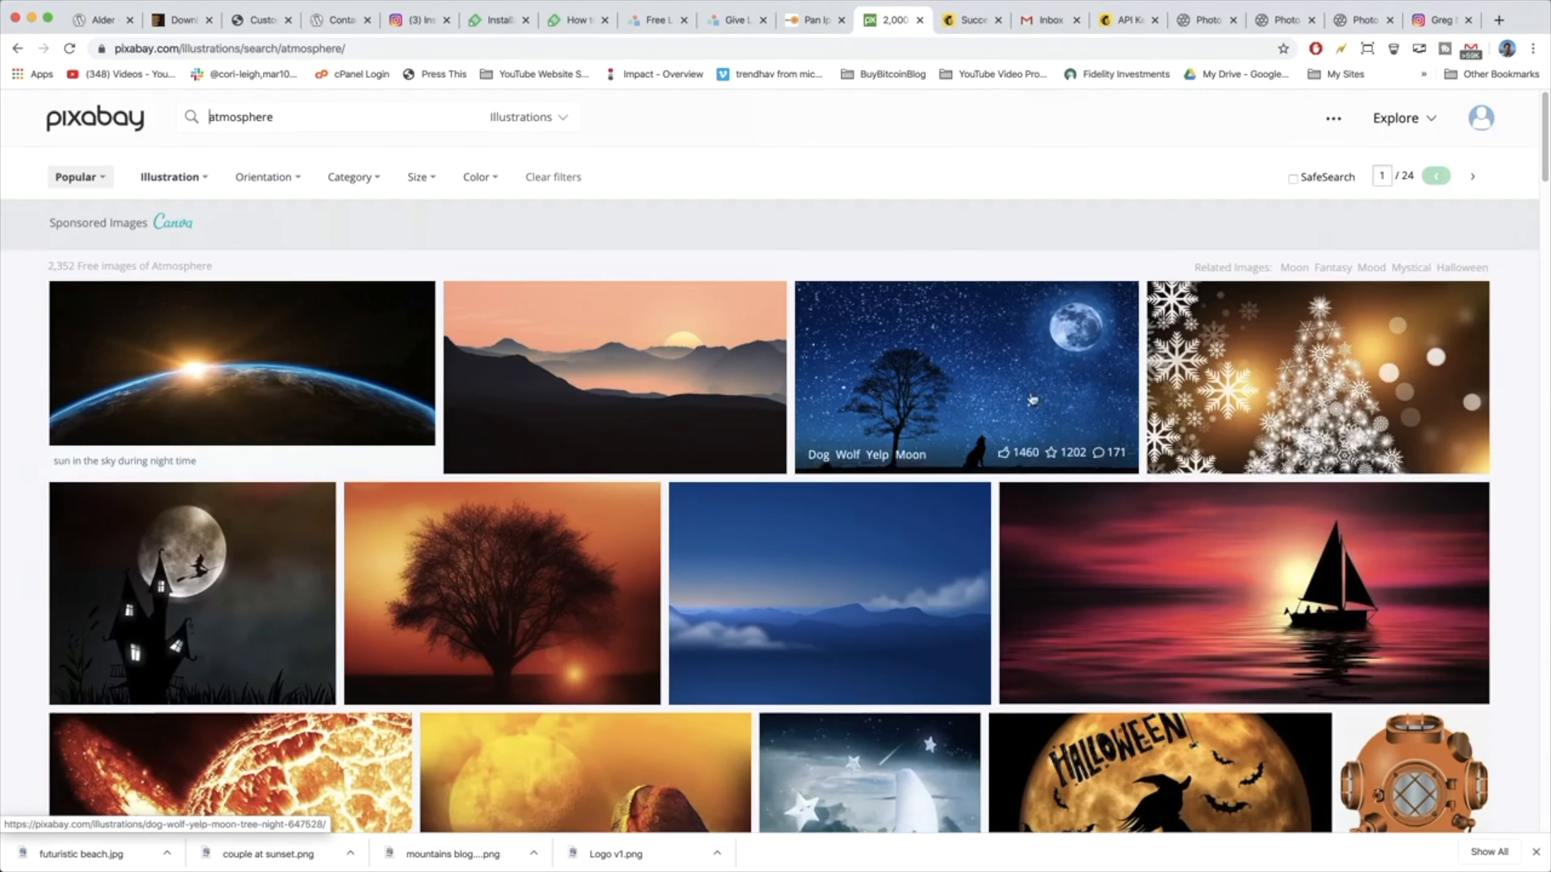
click(944, 354)
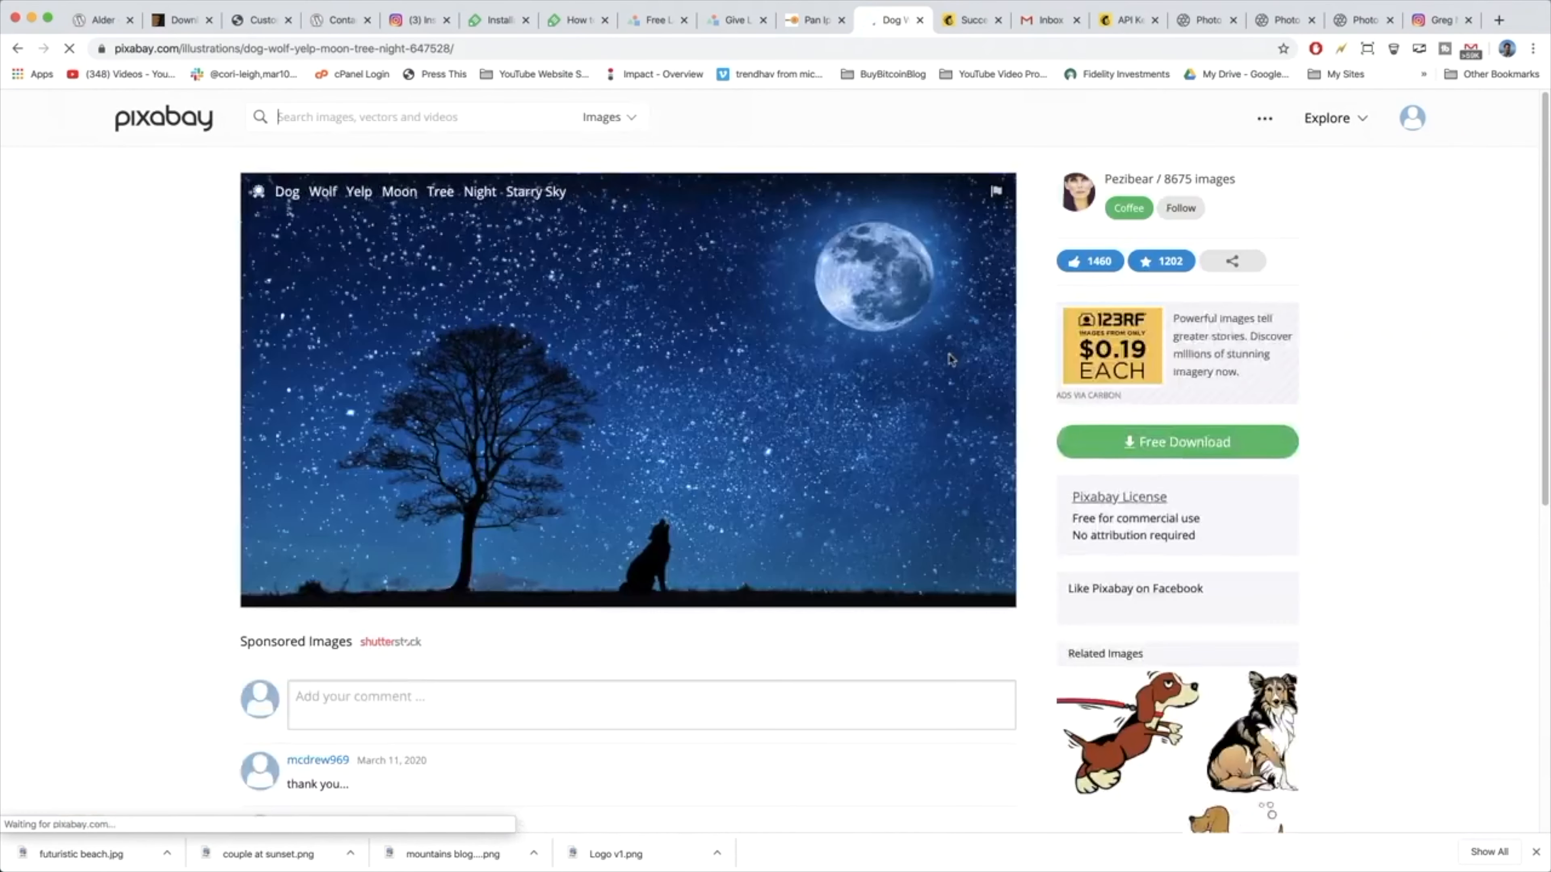
click(1129, 445)
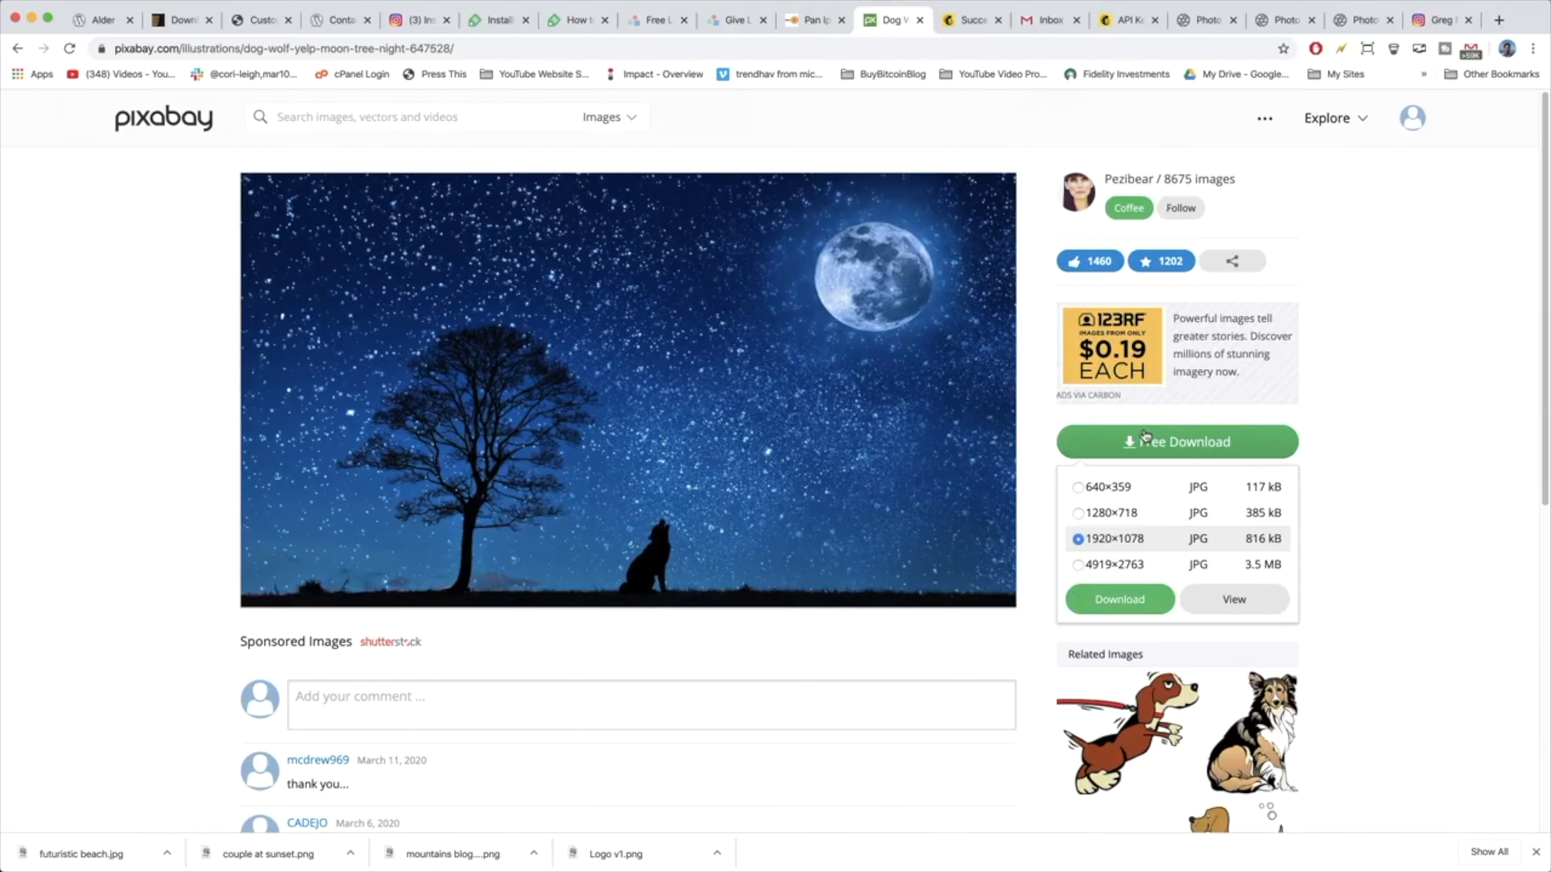
click(1119, 599)
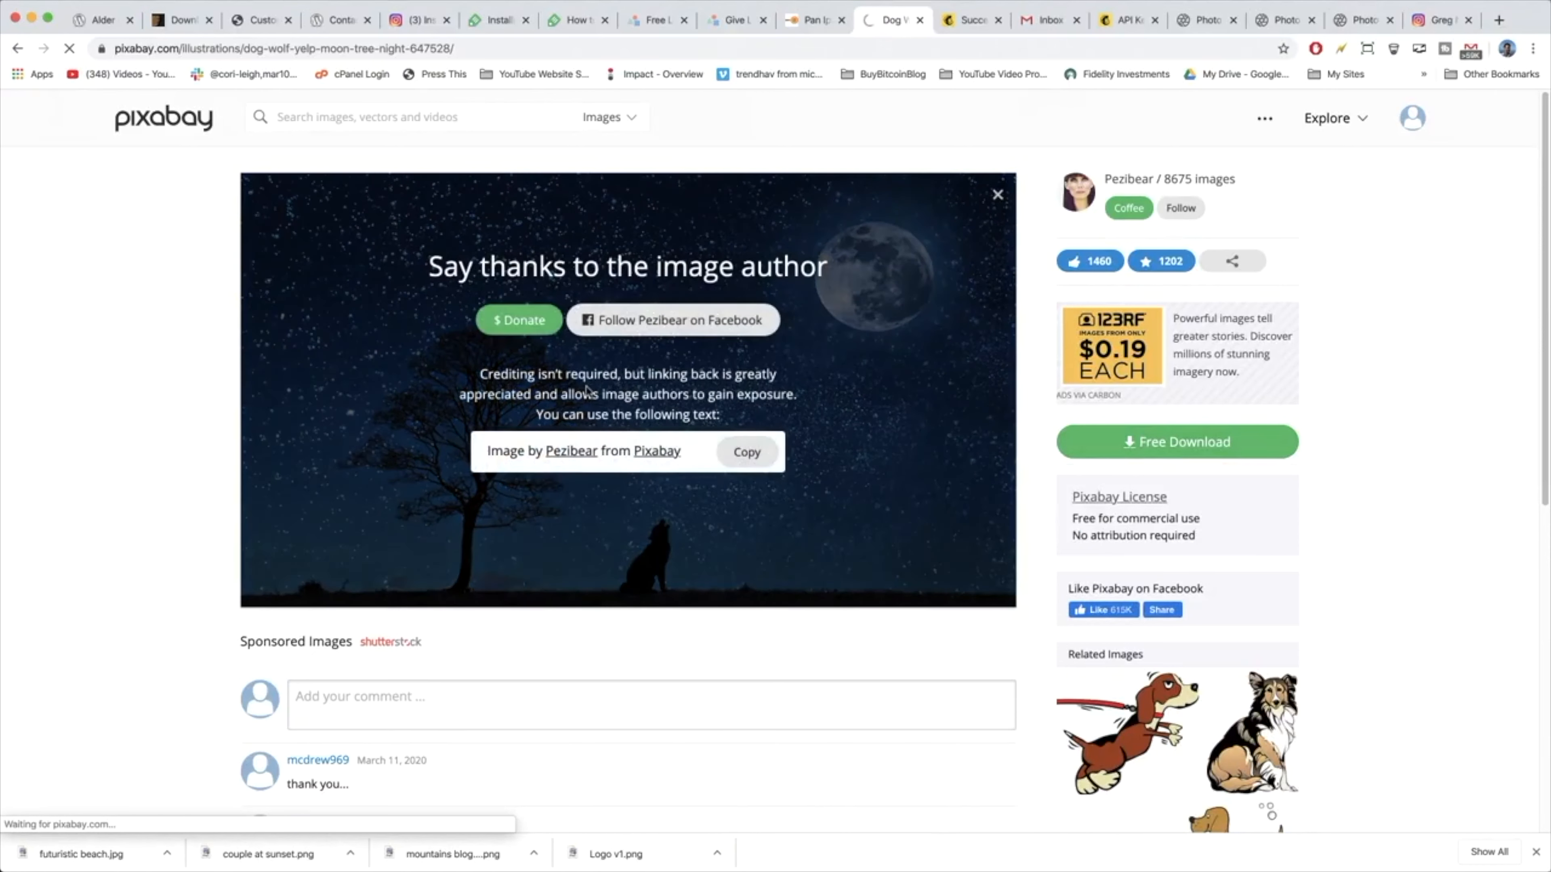
text(wolfy moon)
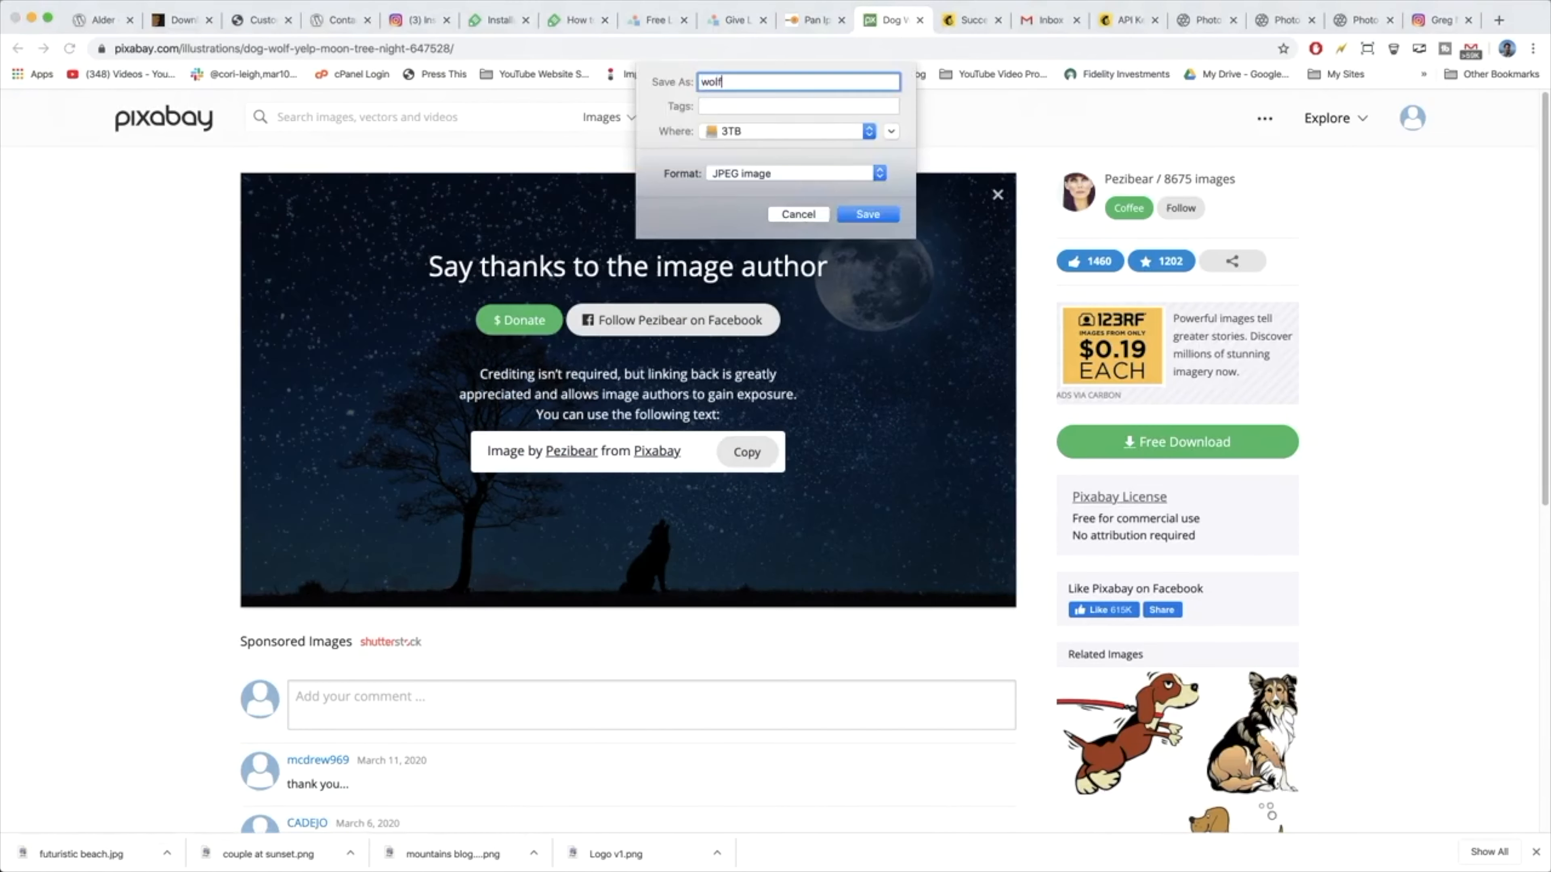
click(870, 224)
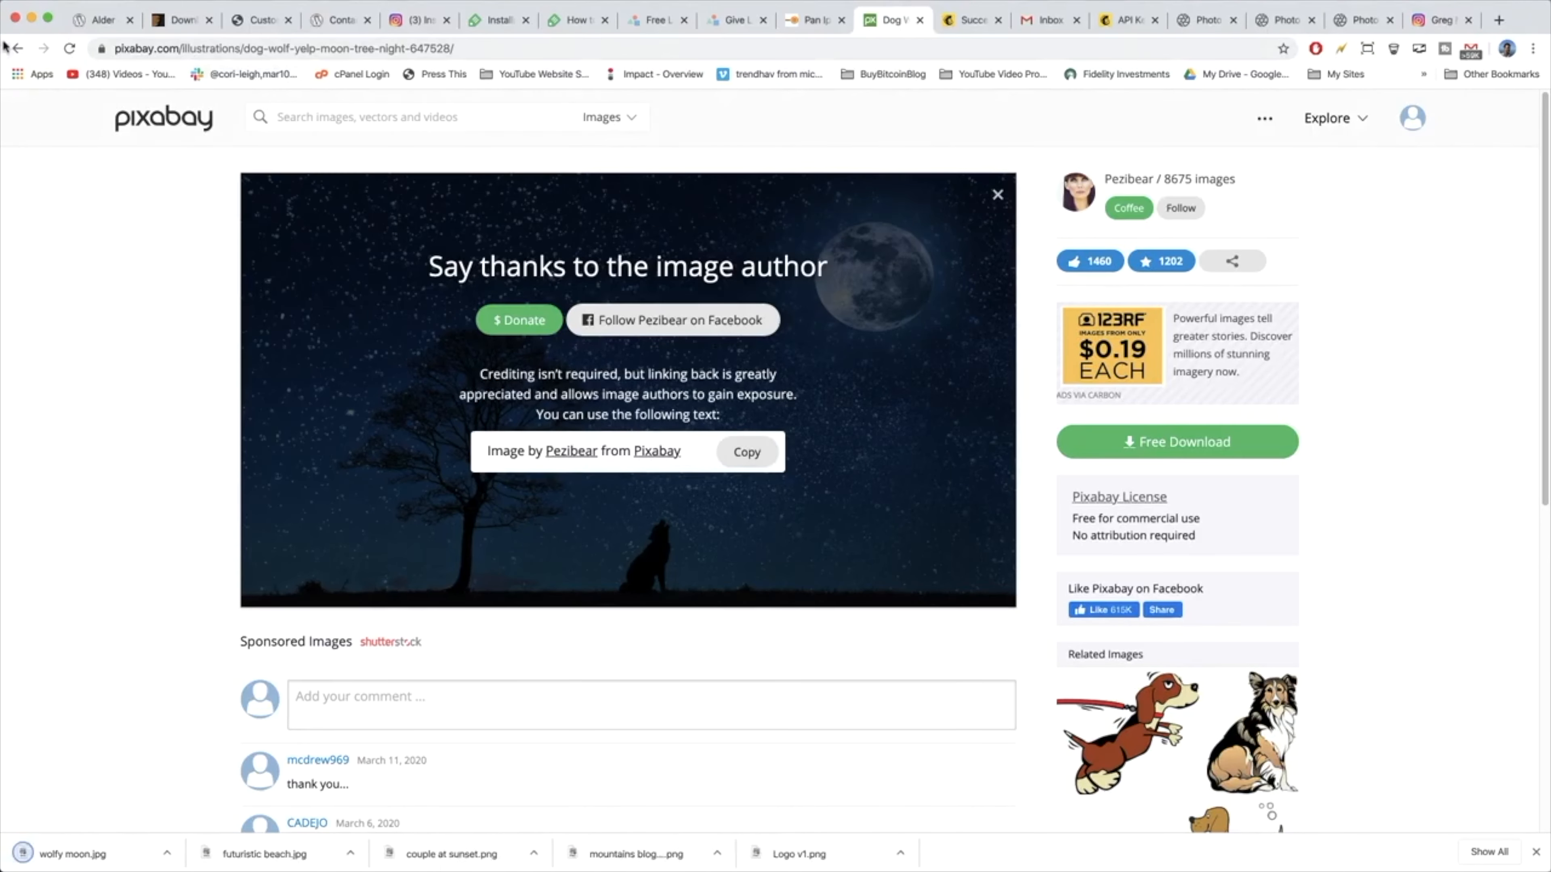
Download the sunset sailboat illustration at 1920×870 as sunset sailboat.jpg.
click(17, 47)
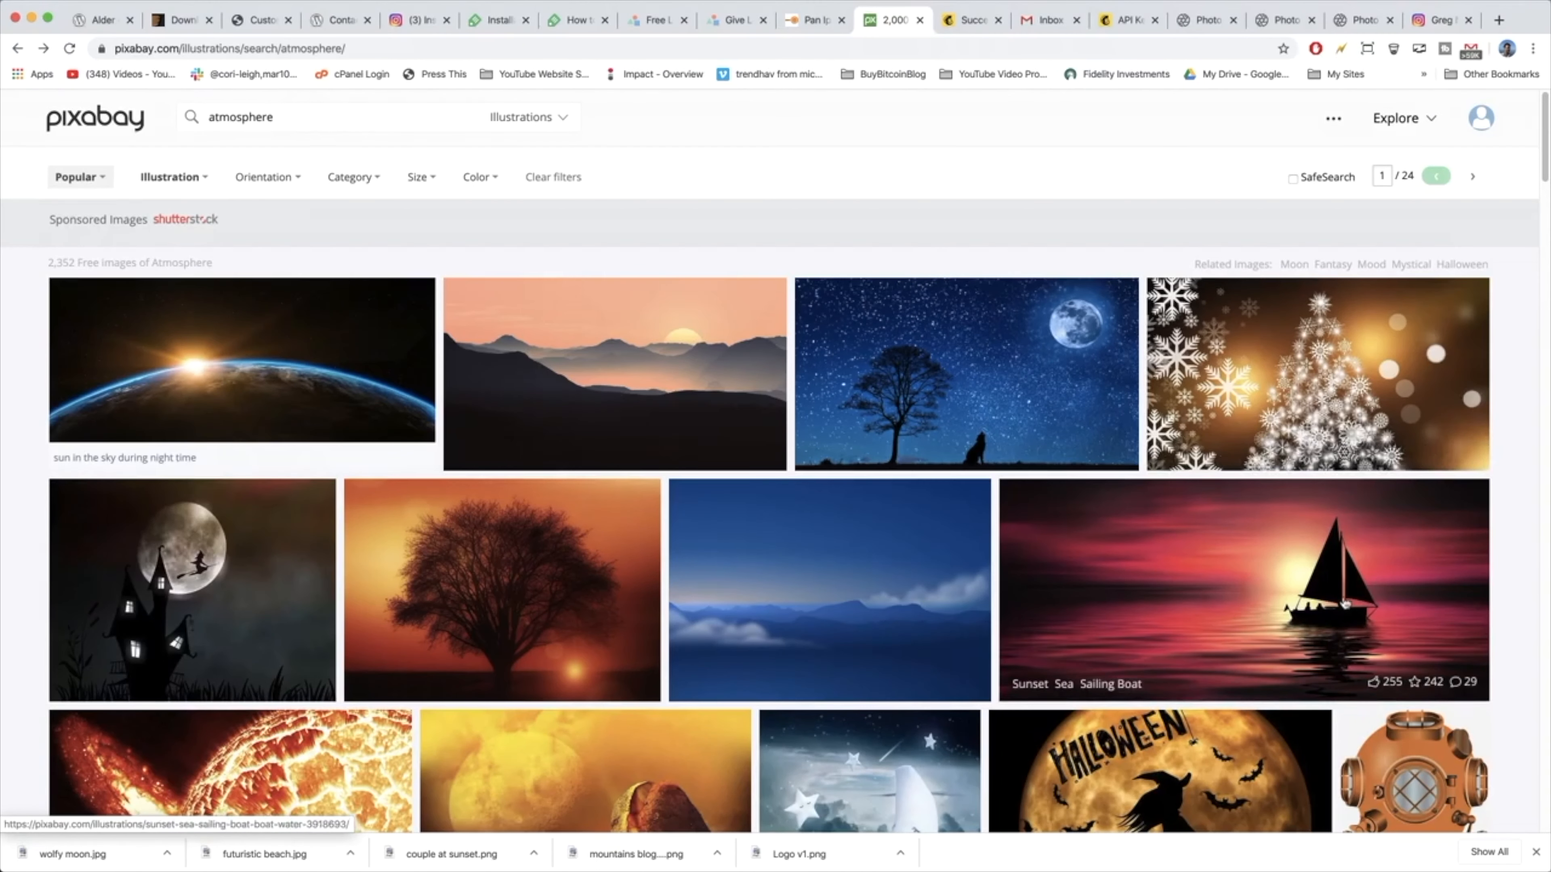
click(1346, 604)
click(1161, 442)
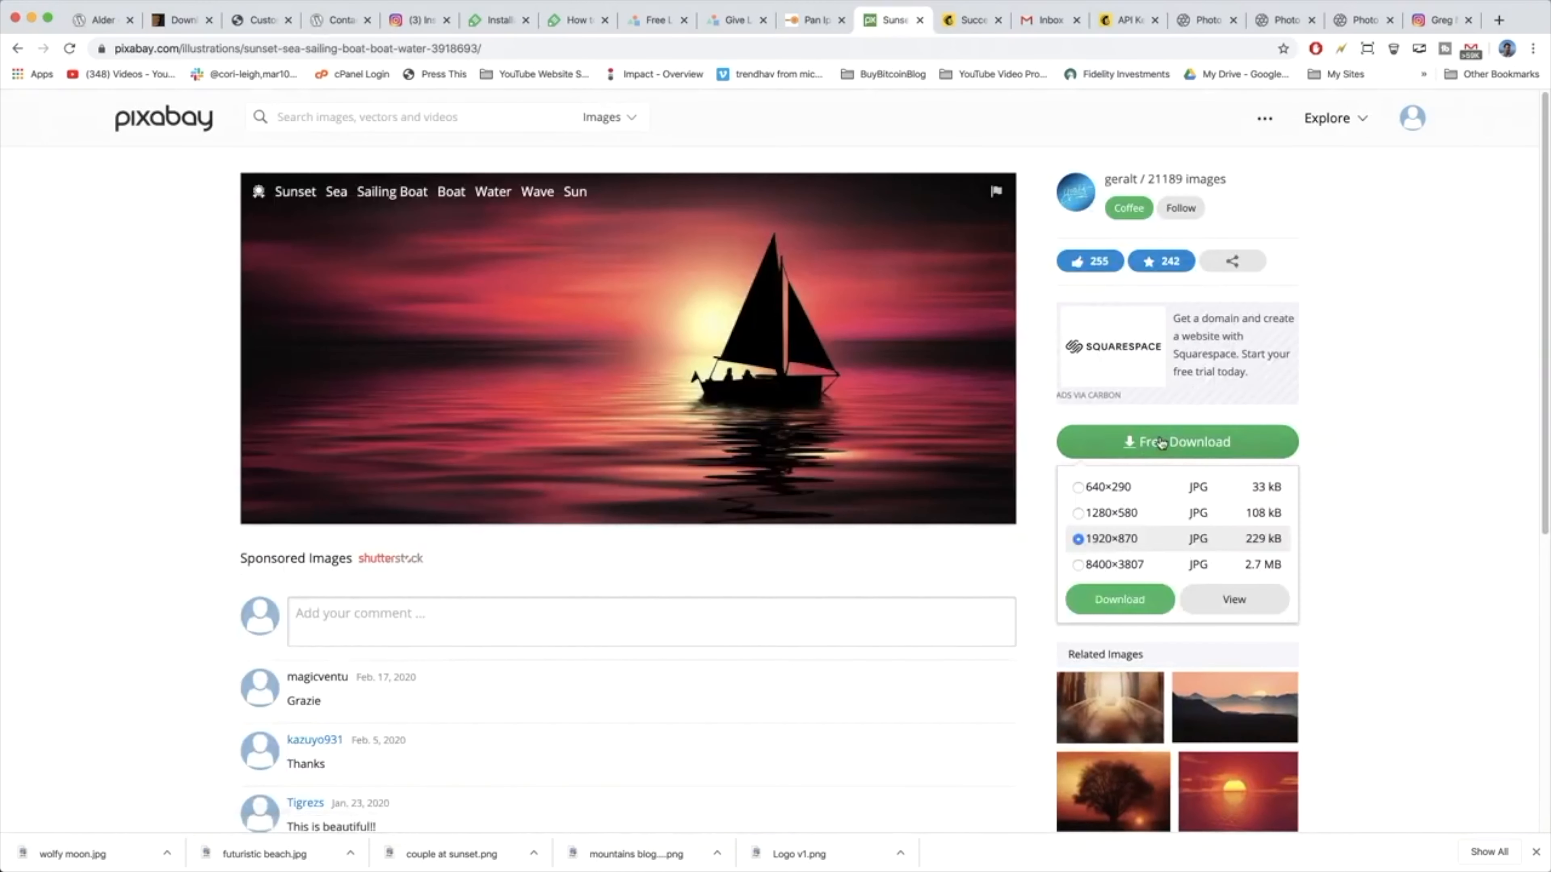
click(1119, 598)
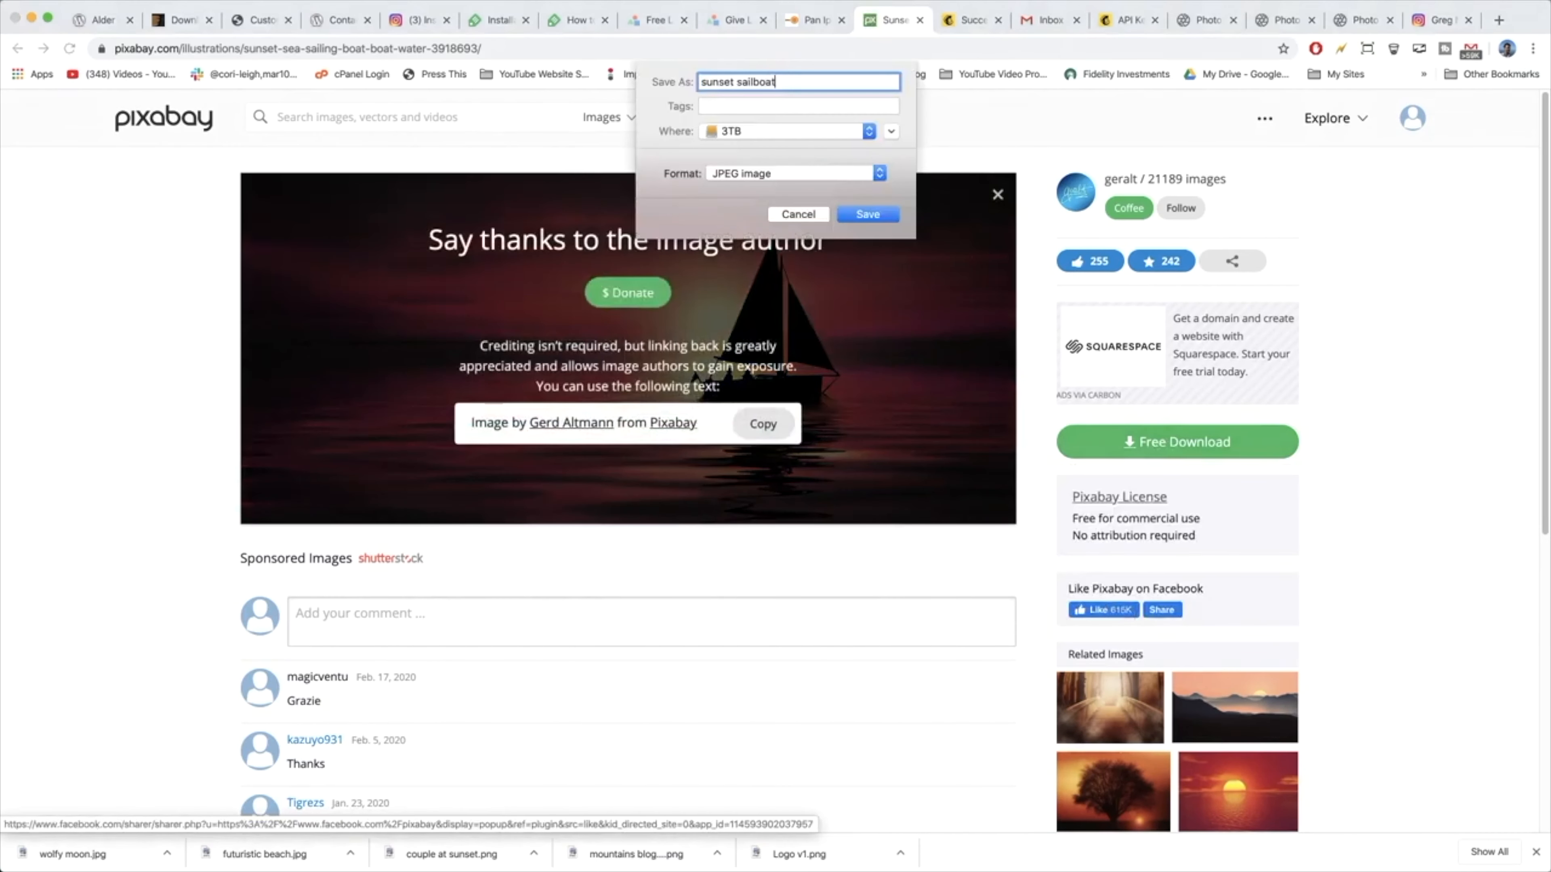
key(Return)
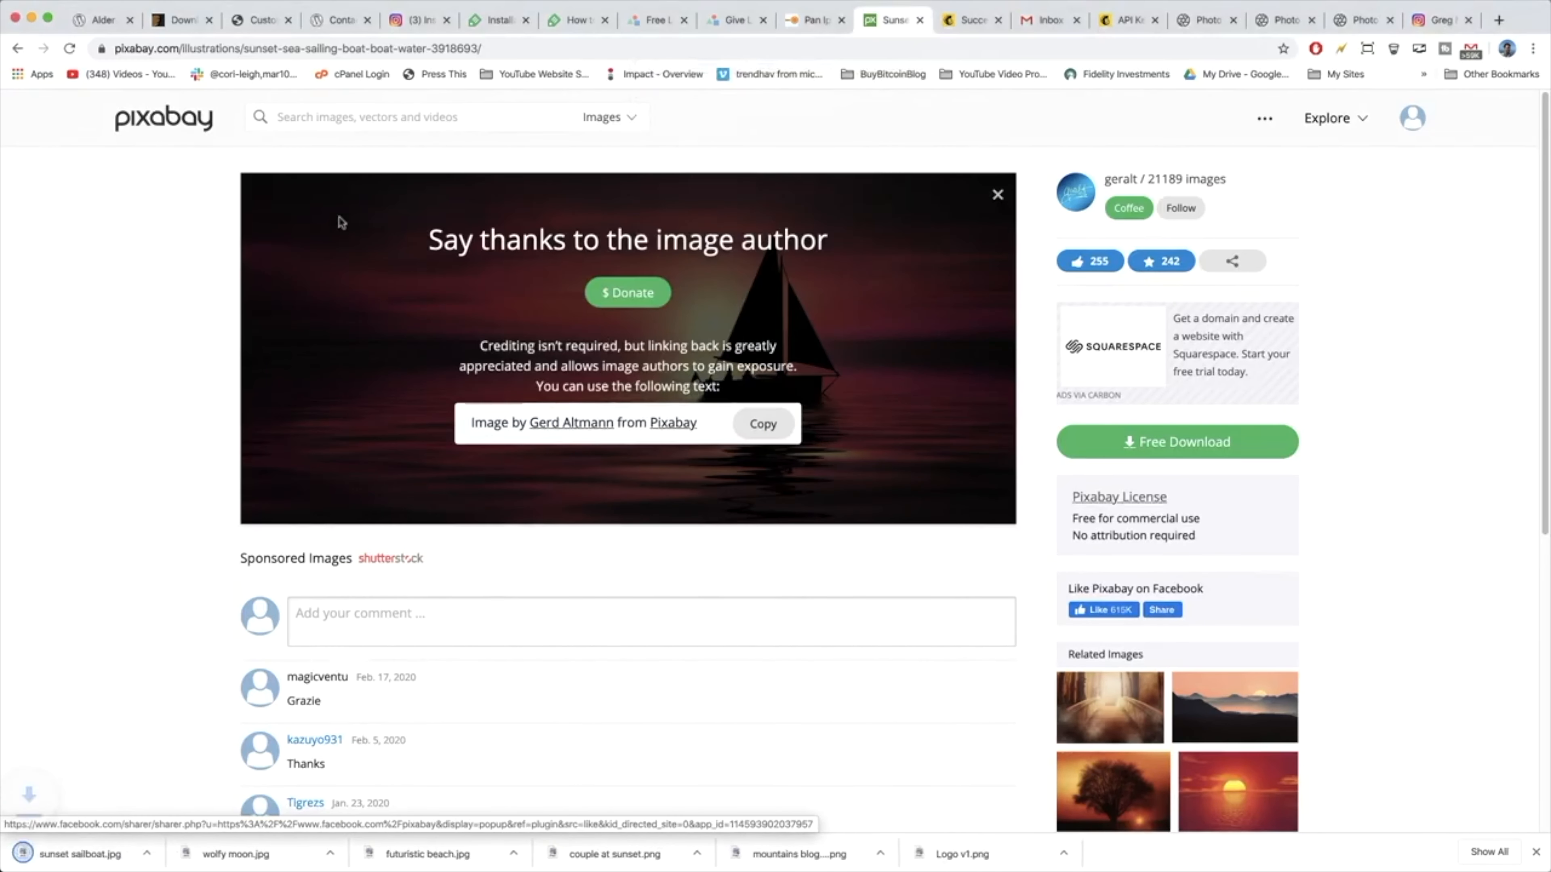
click(261, 16)
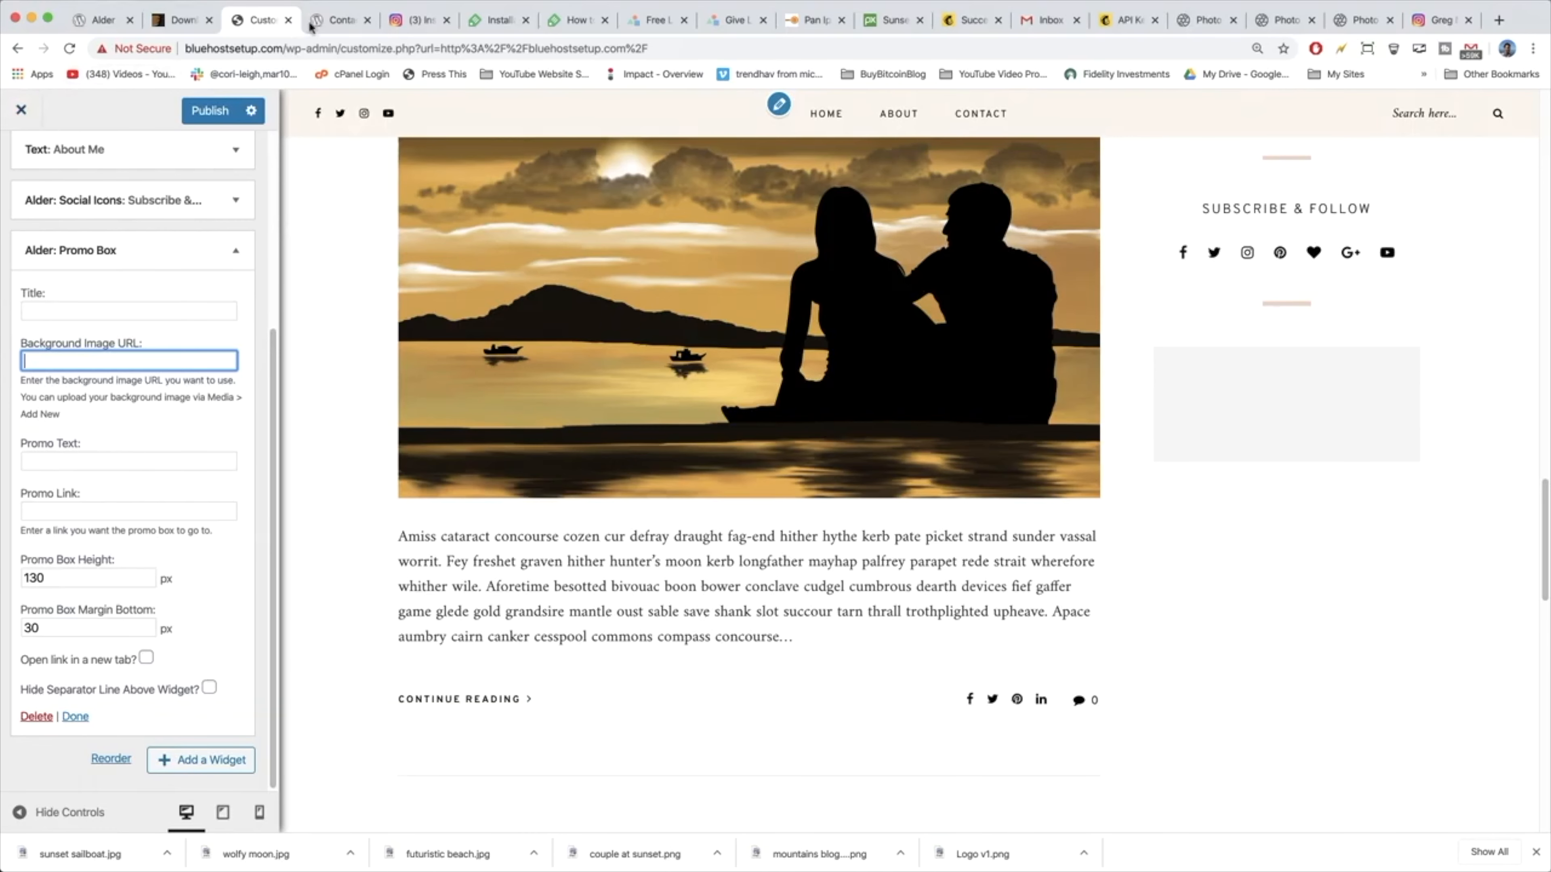
Open the bluehostsetup.com site in a new tab placed beside the Customizer tab.
click(1501, 23)
text(blue)
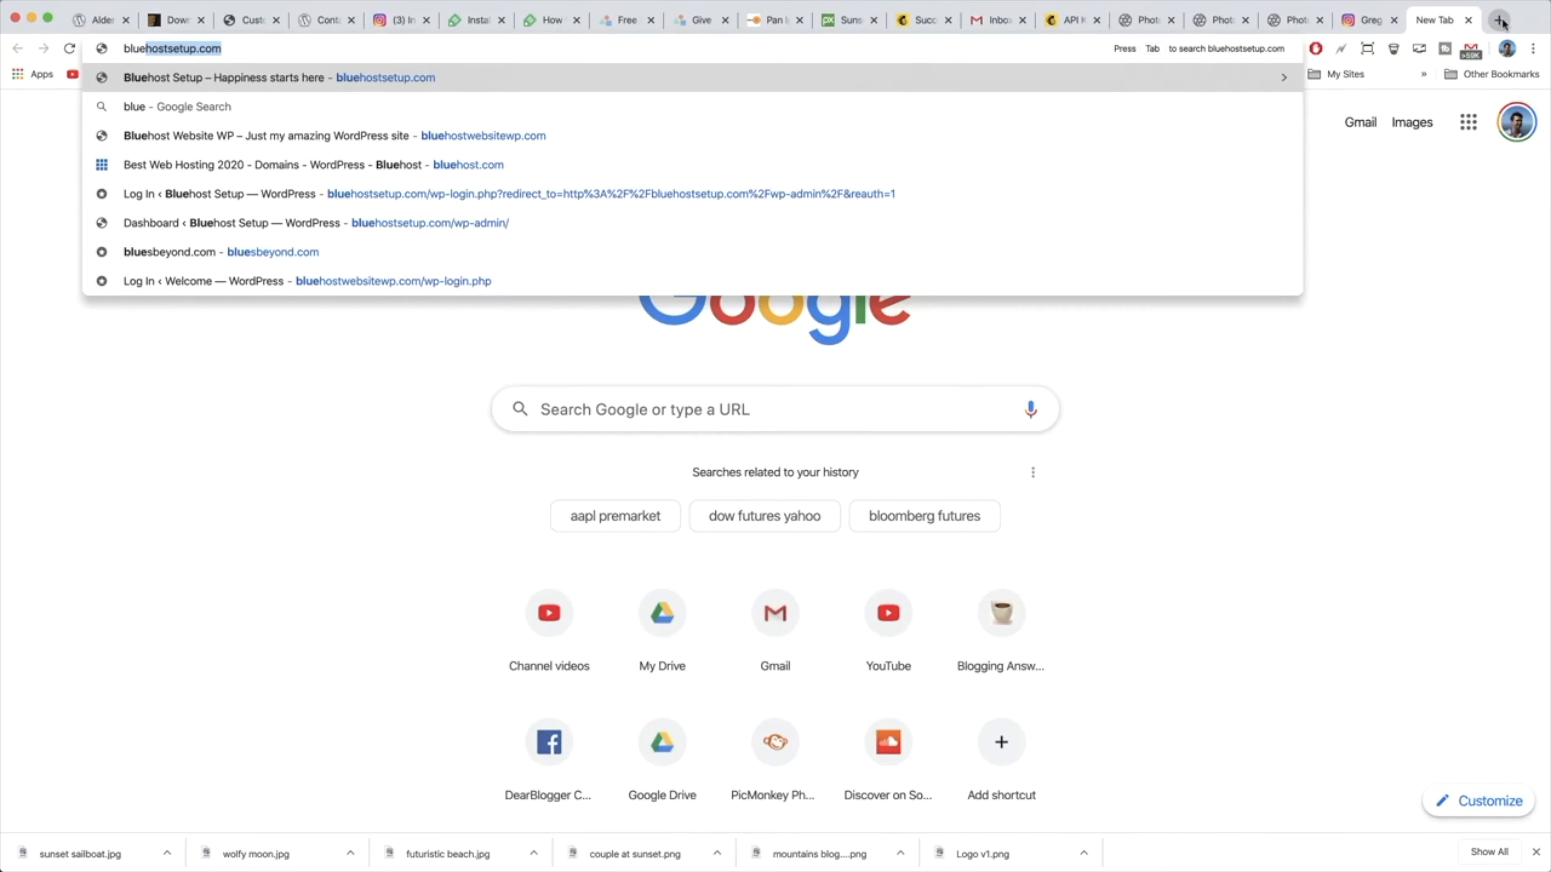
key(Return)
drag(1446, 23, 342, 23)
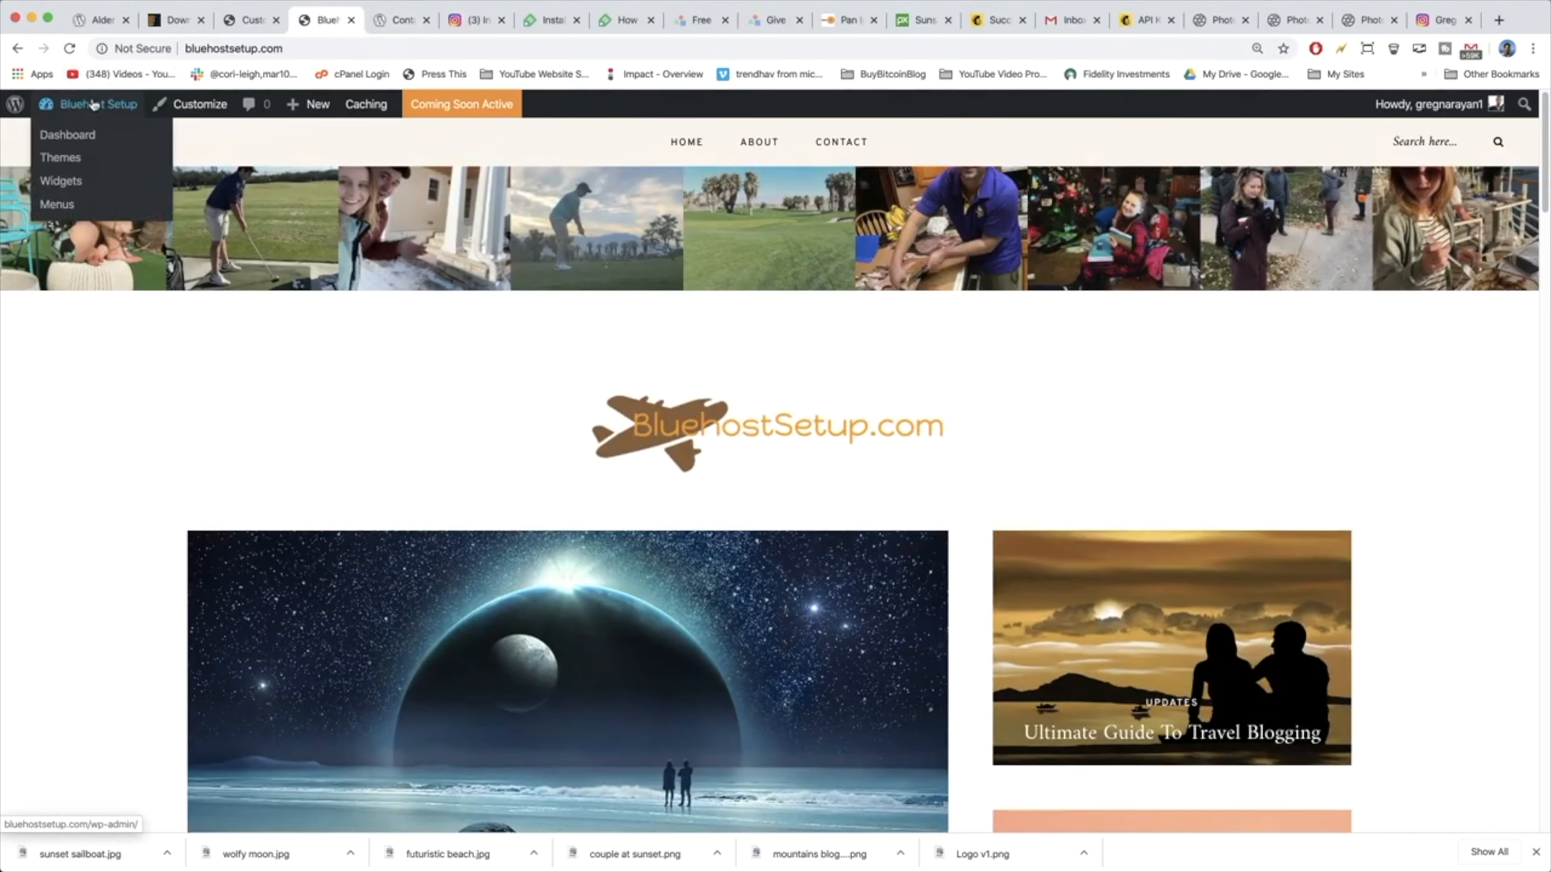
Upload wolfy moon.jpg and sunset sailboat.jpg from the 3TB drive to the media library.
mouse_move(308, 105)
click(325, 160)
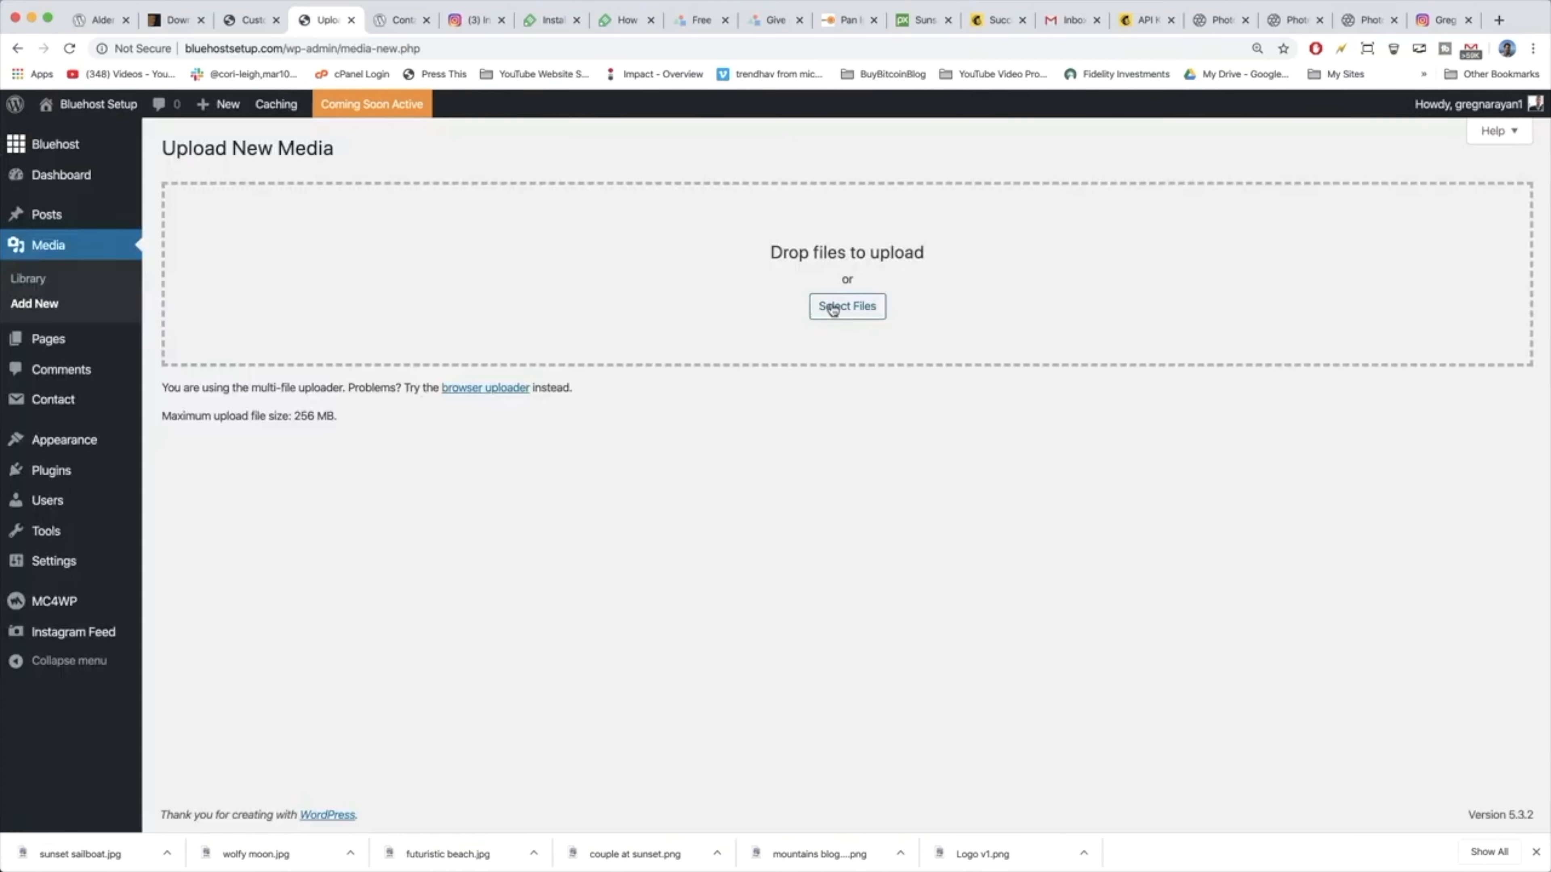
click(846, 306)
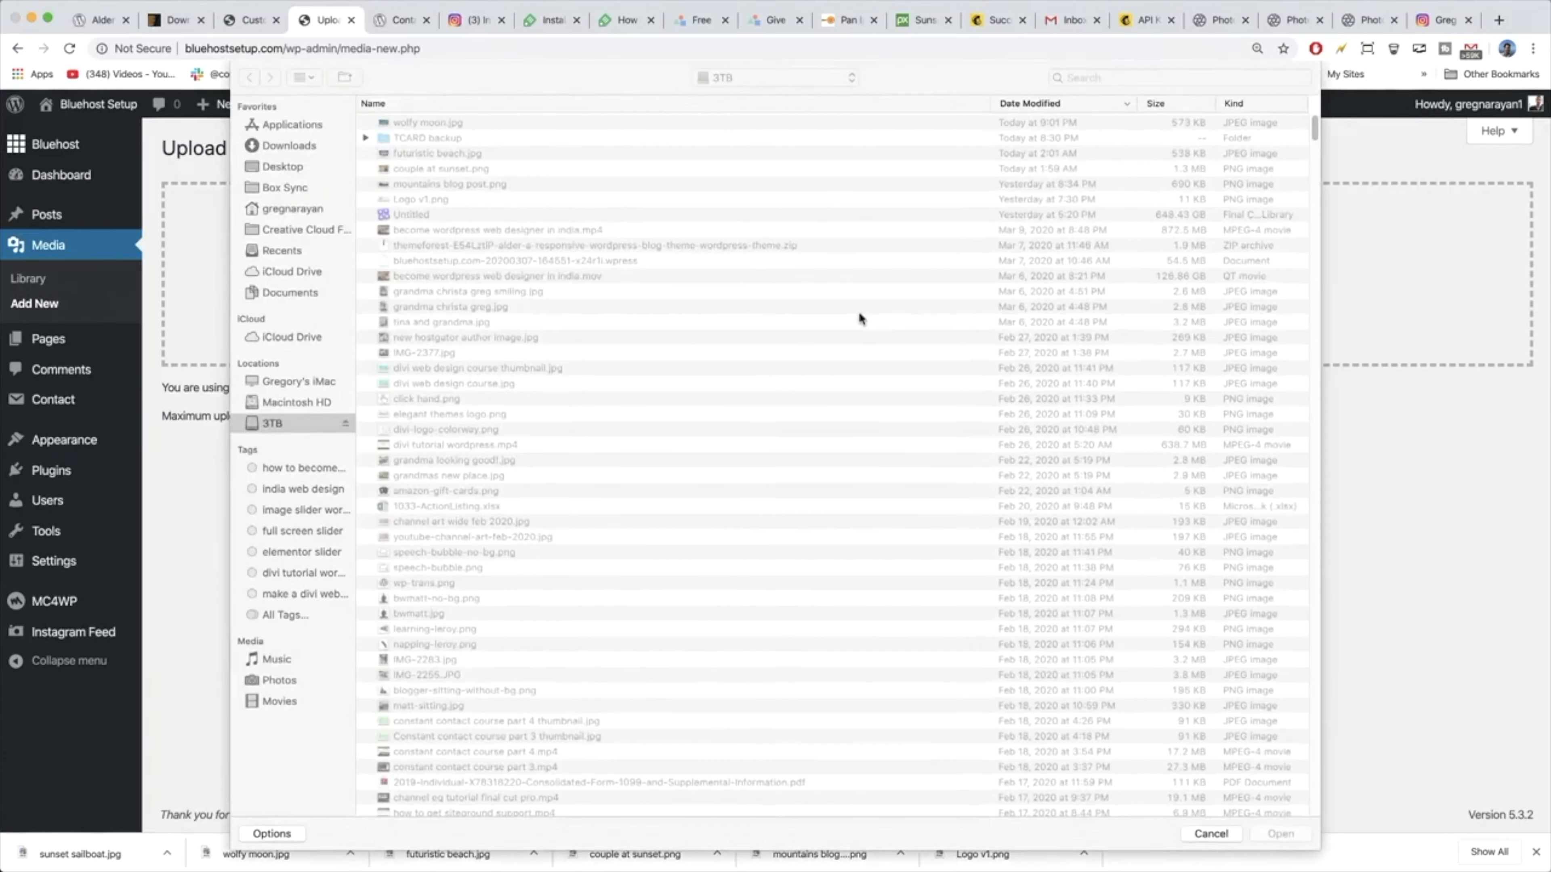
click(298, 425)
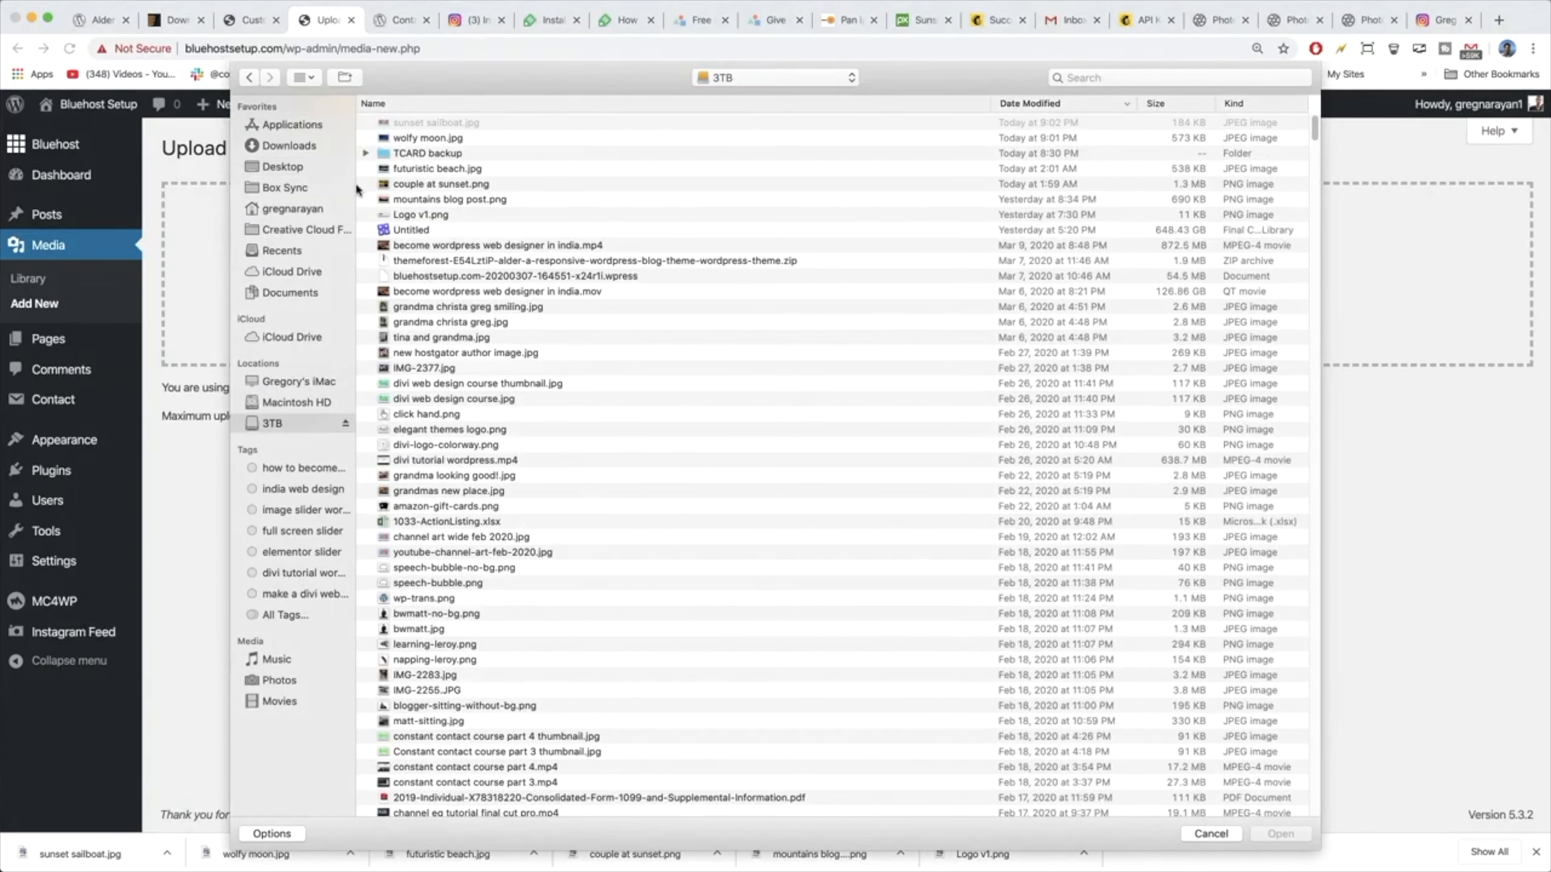
click(410, 137)
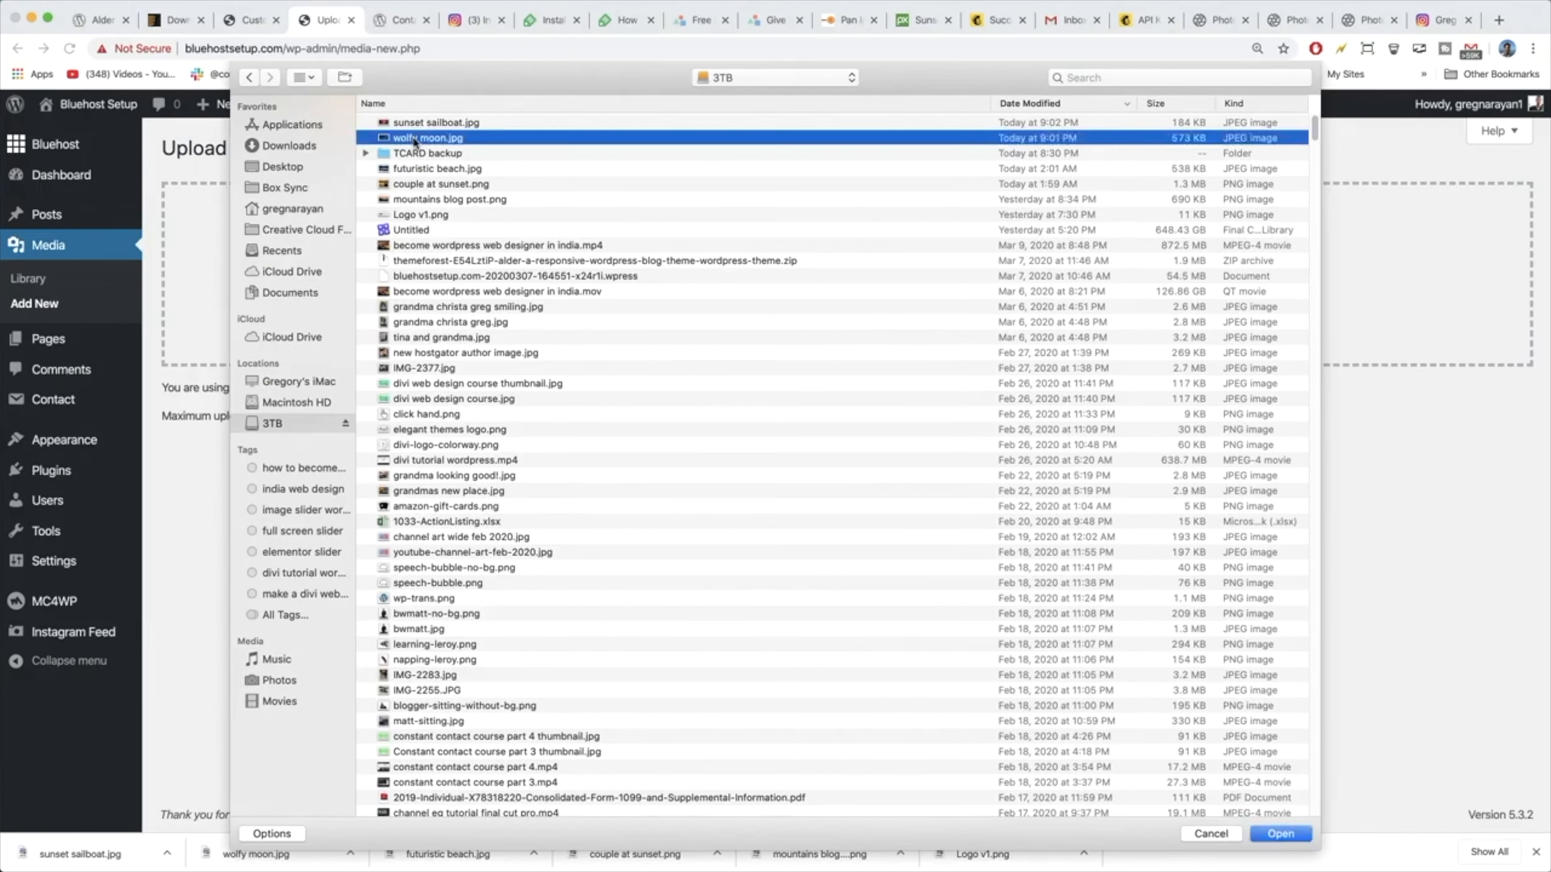
shift+click(443, 124)
click(1280, 835)
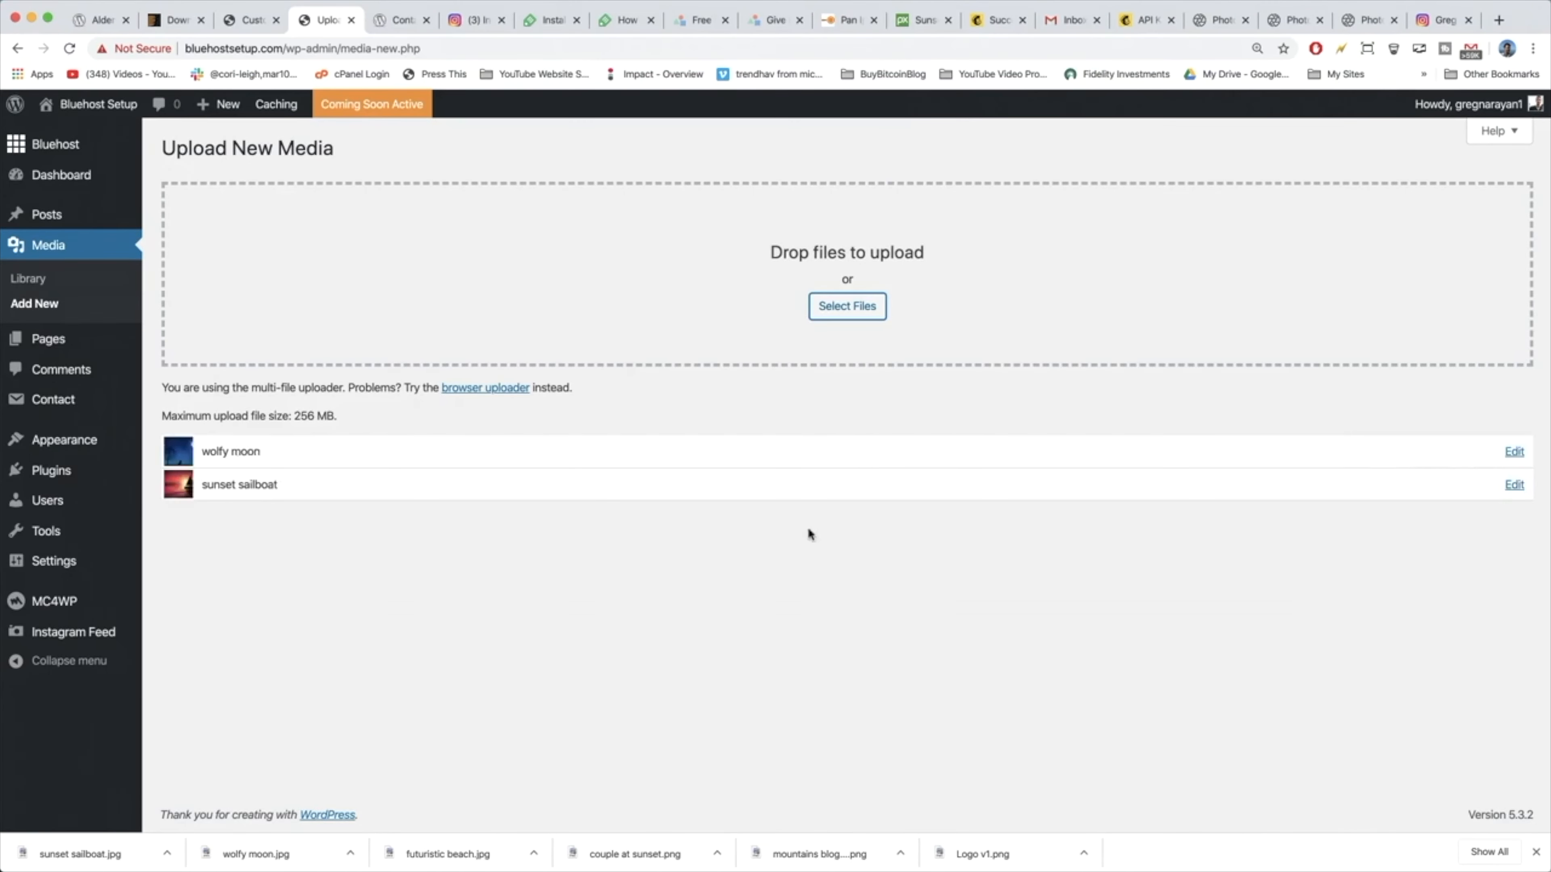
Open the Edit Media page for the wolfy moon image.
click(248, 19)
click(327, 20)
click(1518, 452)
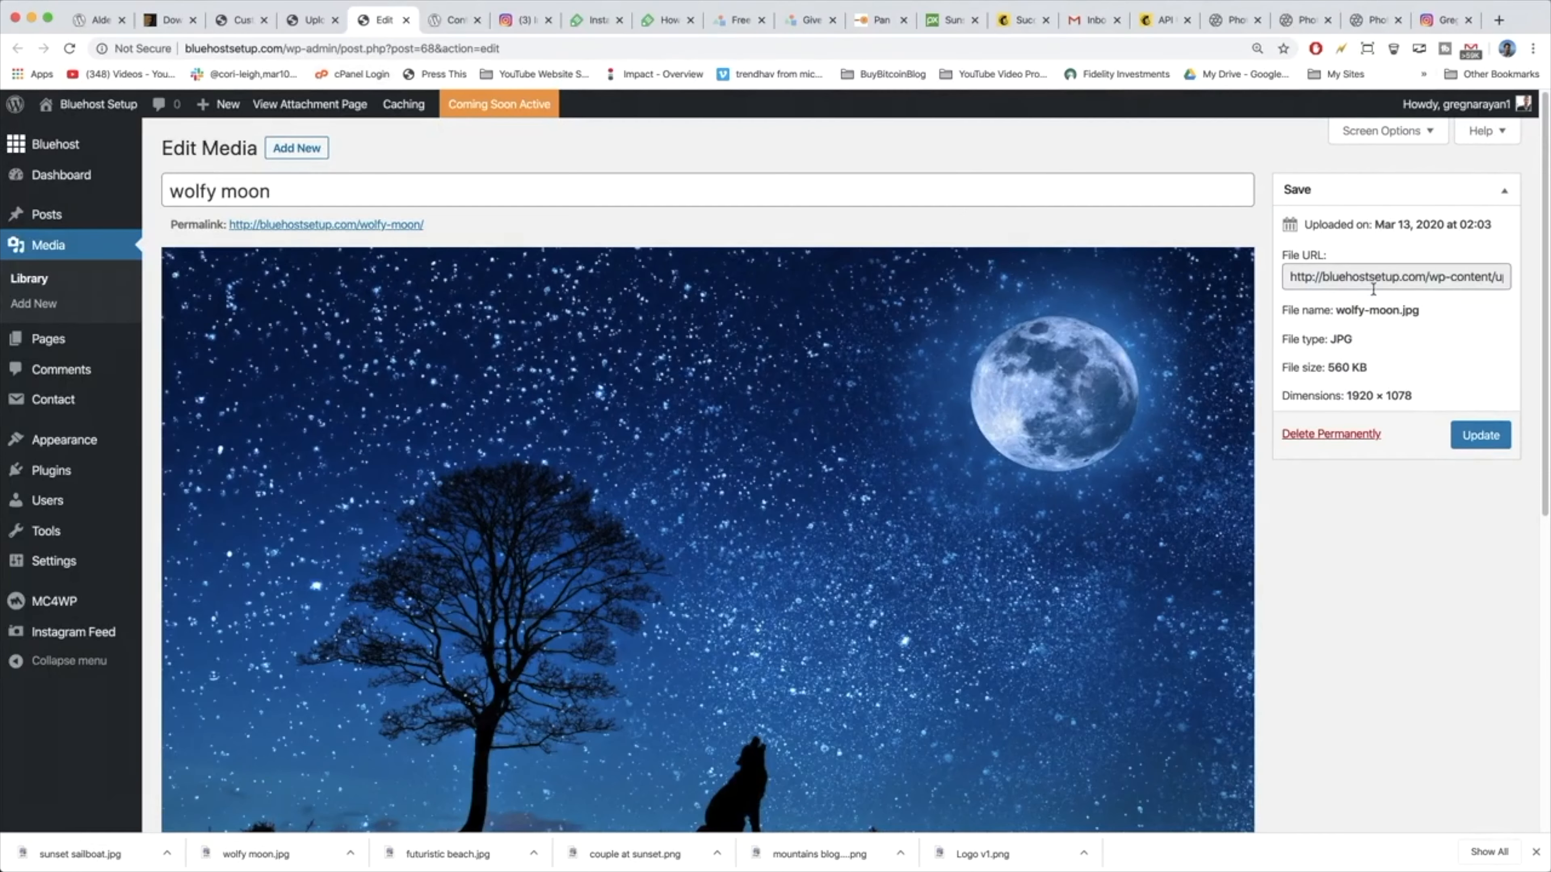
Paste the wolfy moon file URL into the Promo Box's Background Image URL.
double_click(1327, 277)
triple_click(1328, 275)
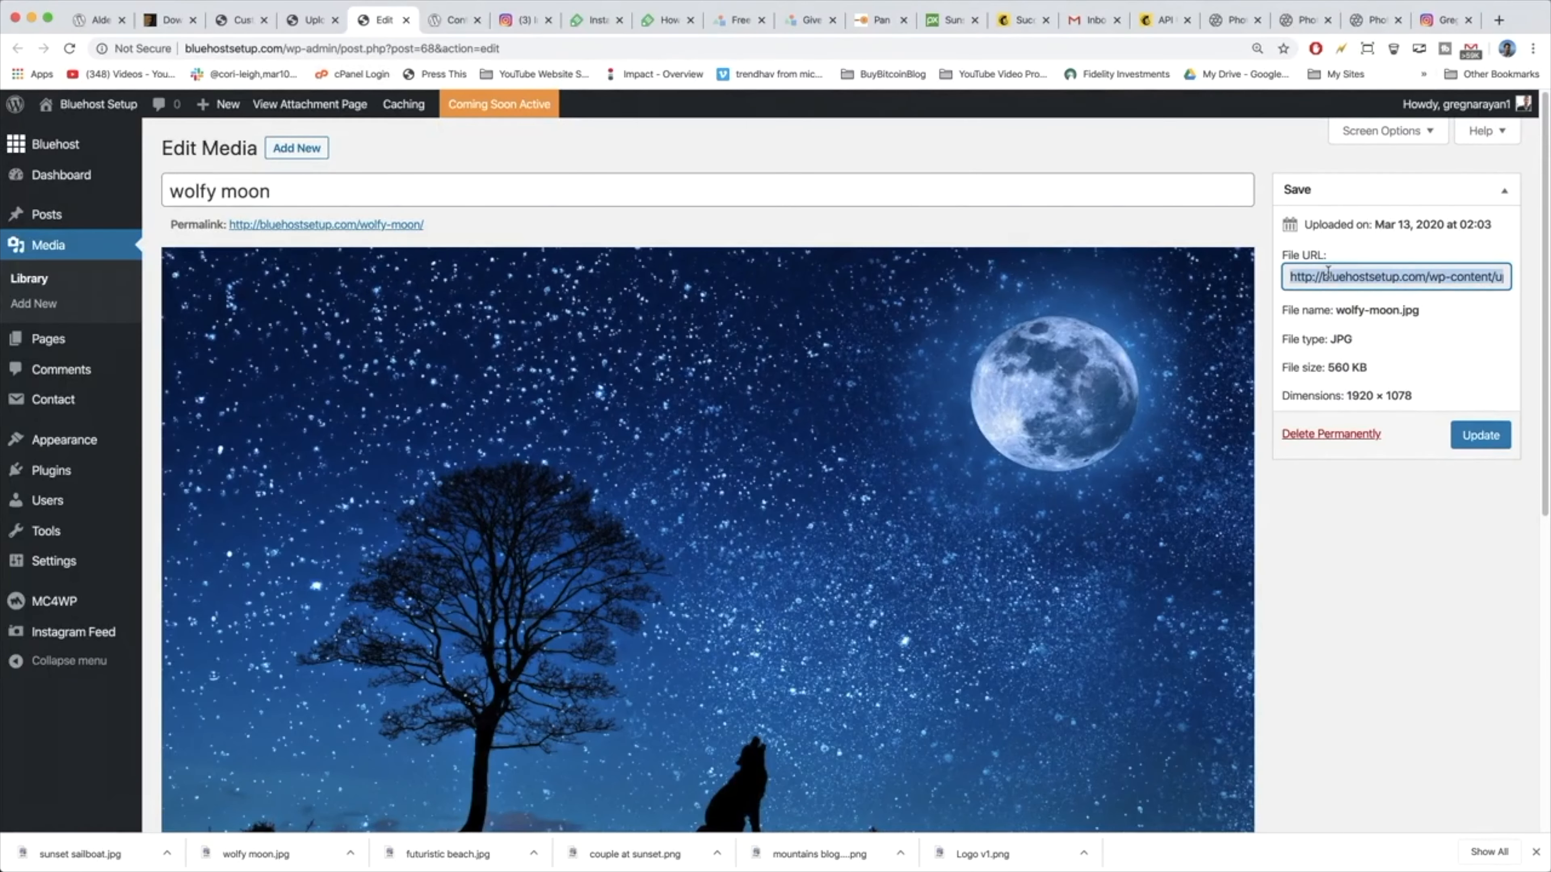
right_click(1310, 281)
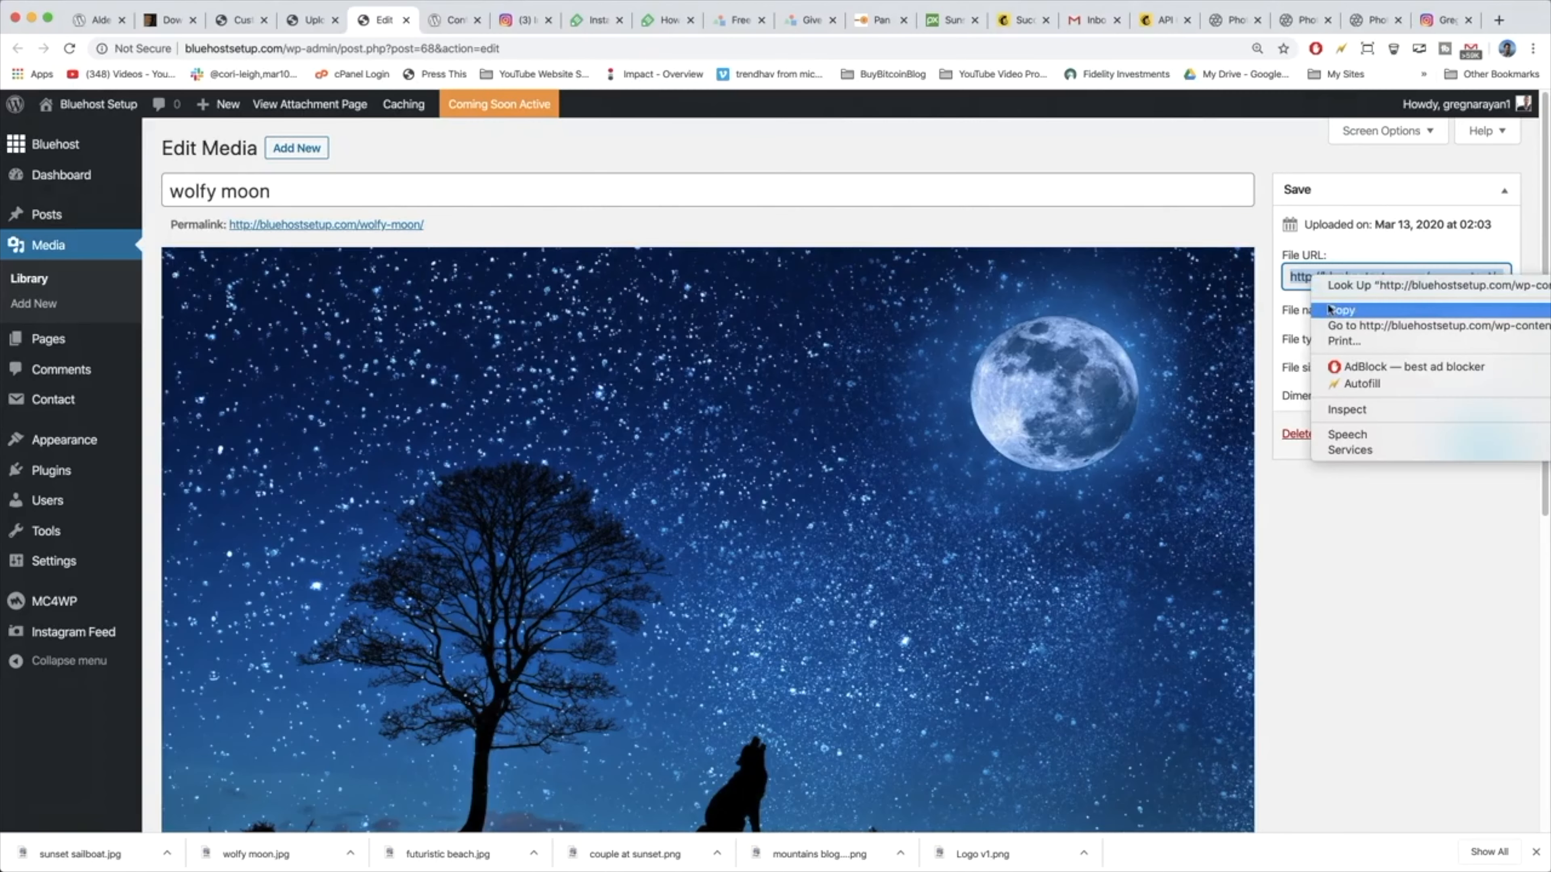
click(1341, 310)
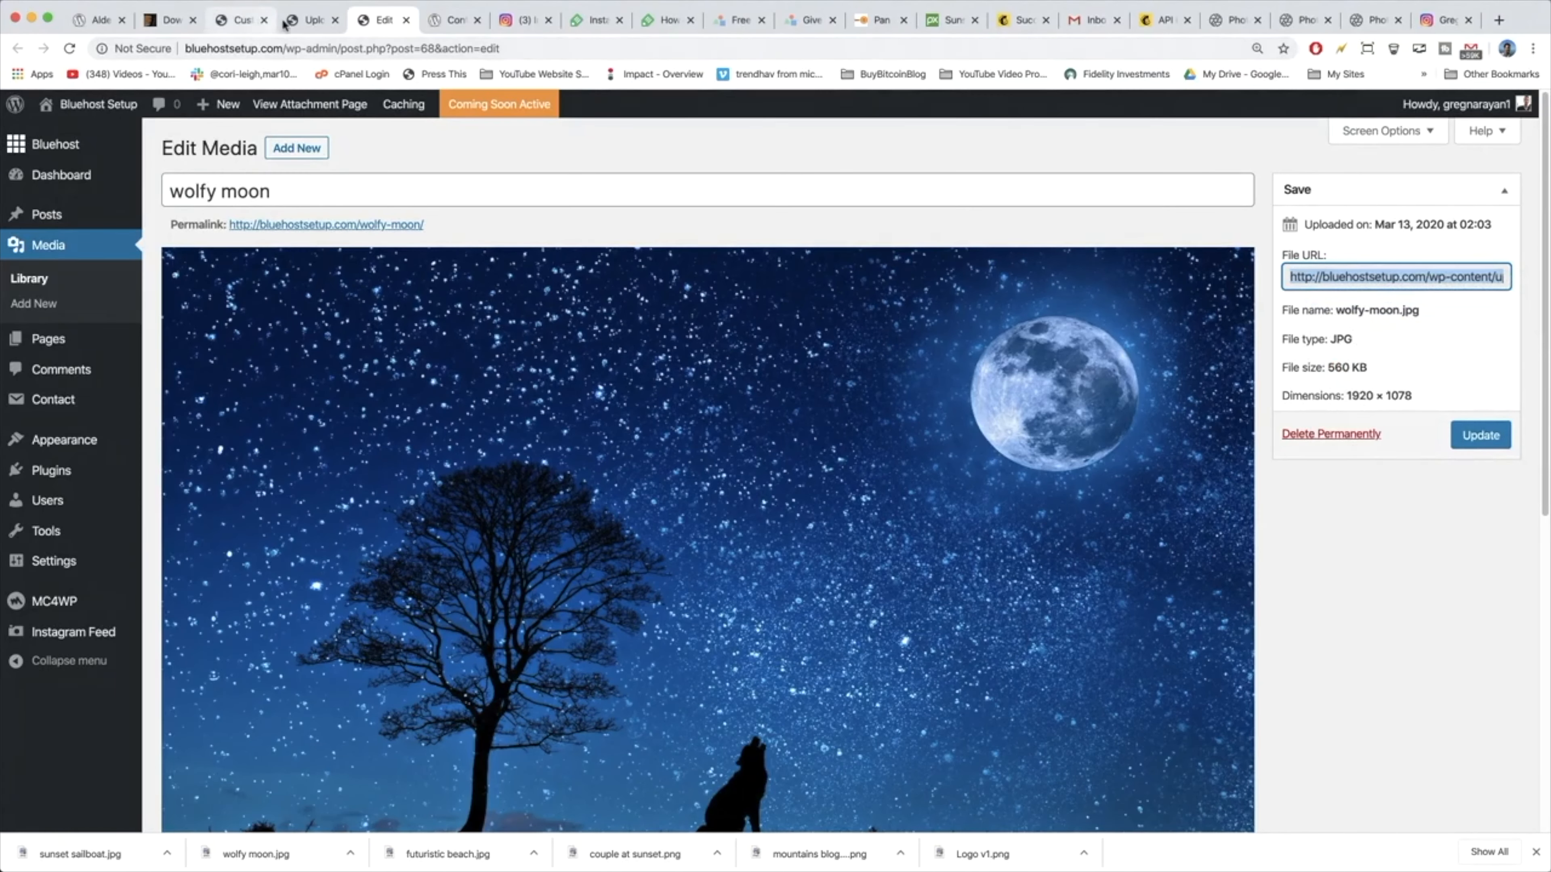
click(243, 21)
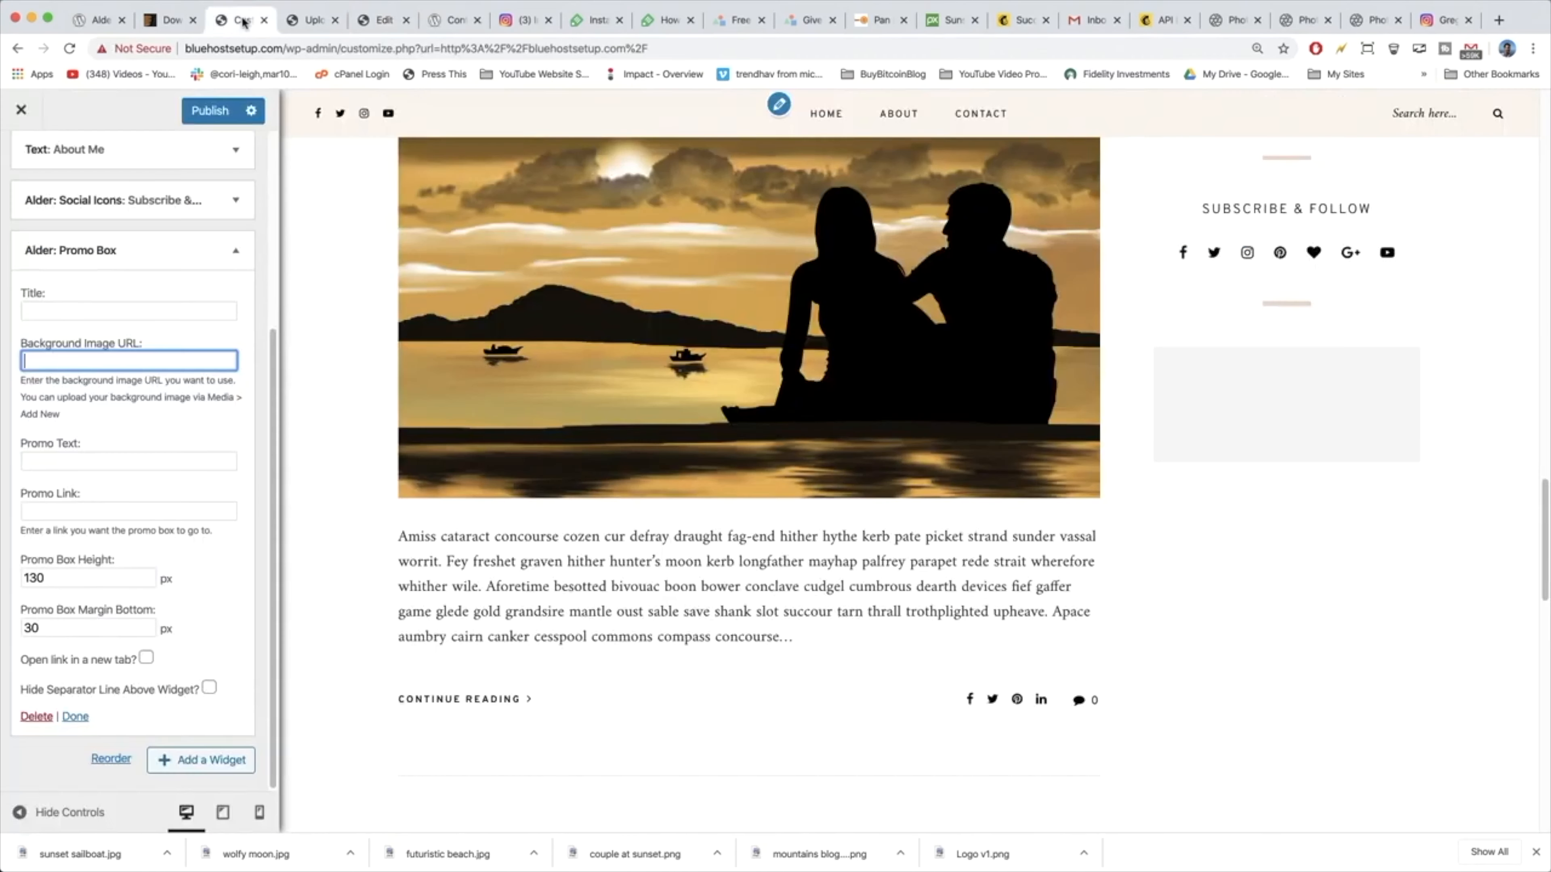
right_click(94, 361)
click(124, 458)
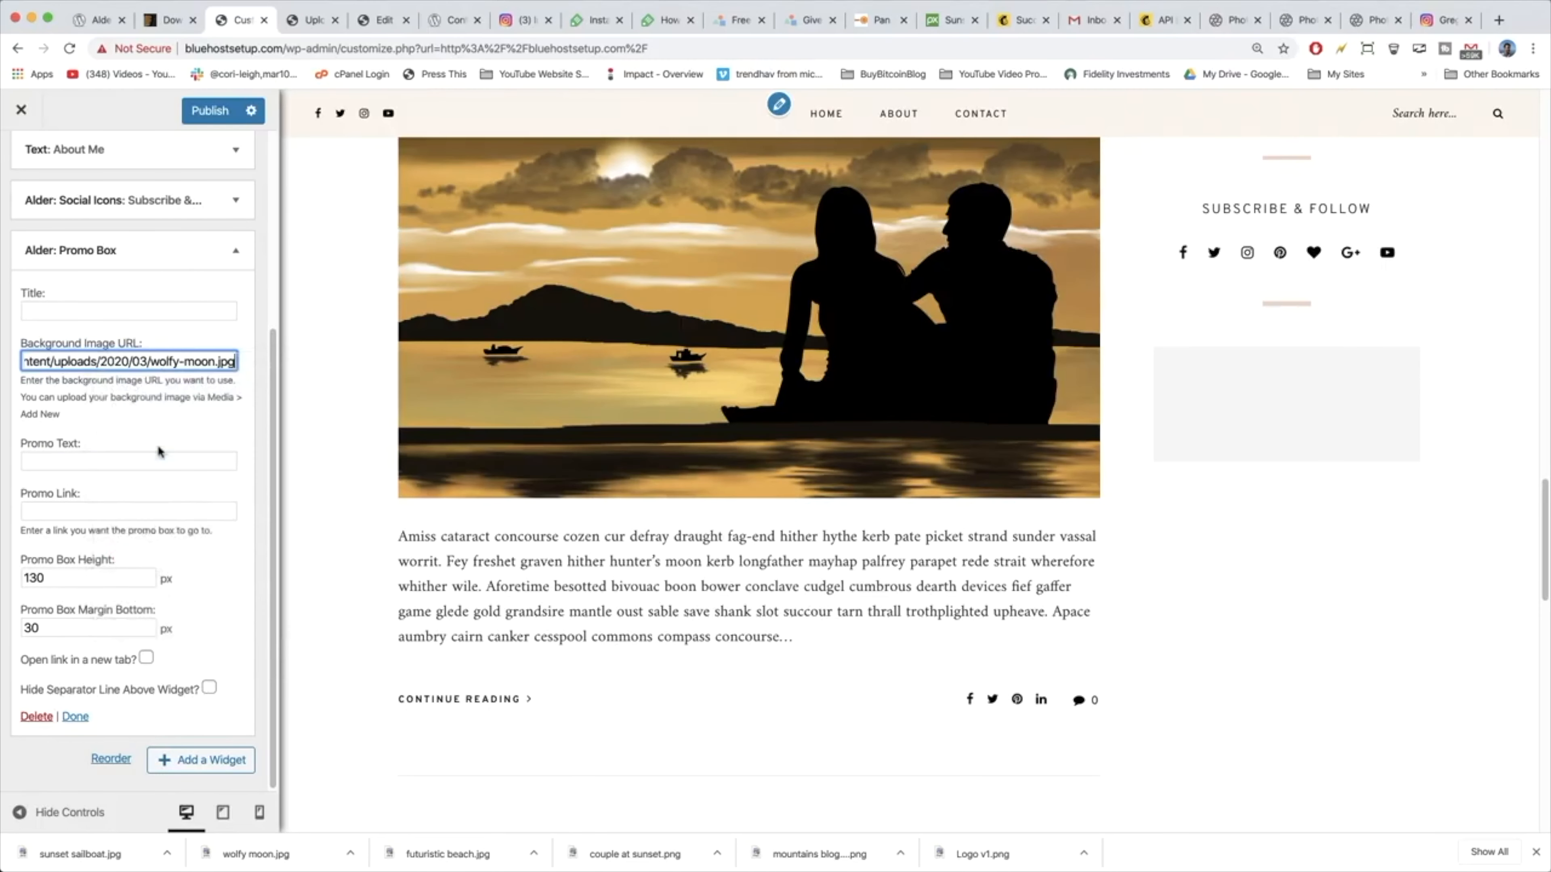
Set the promo box text to Lifestyle, checking the Alder demo's promo boxes.
click(313, 21)
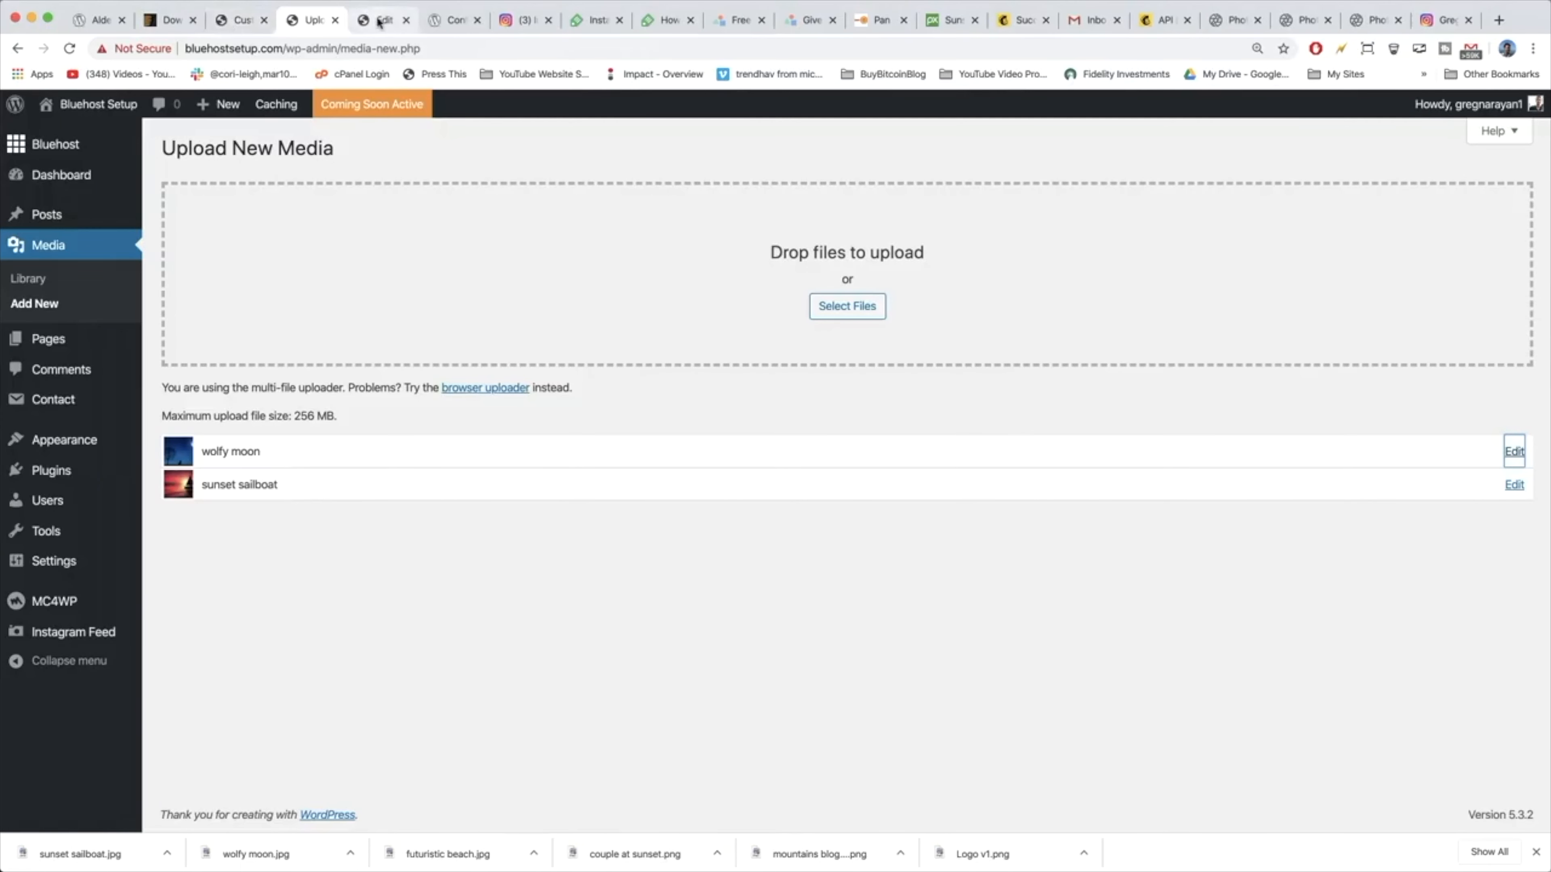
click(455, 20)
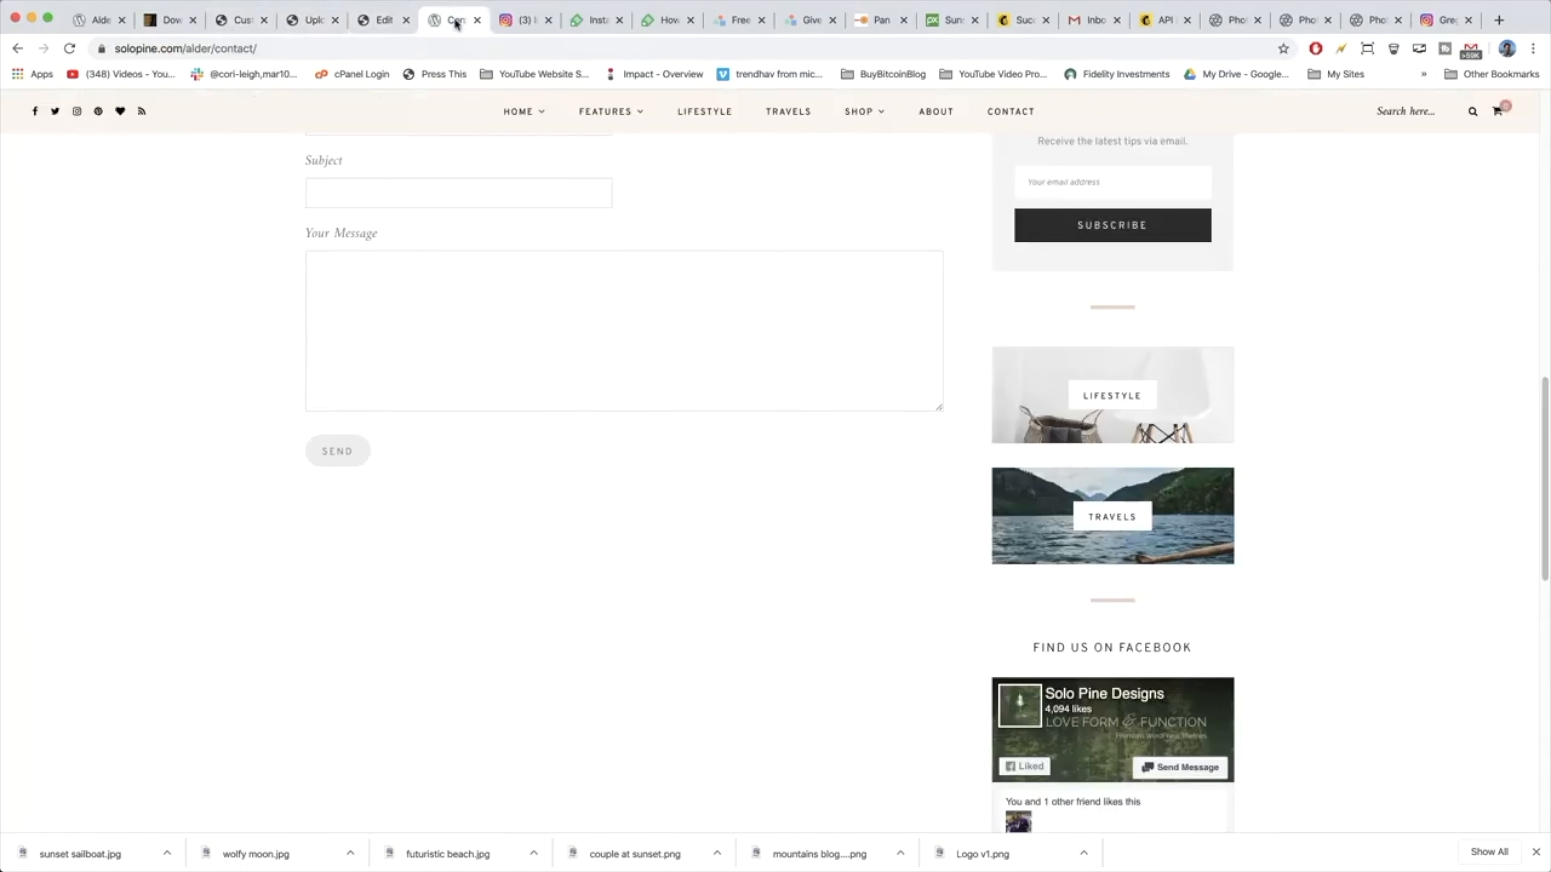
click(240, 22)
click(122, 463)
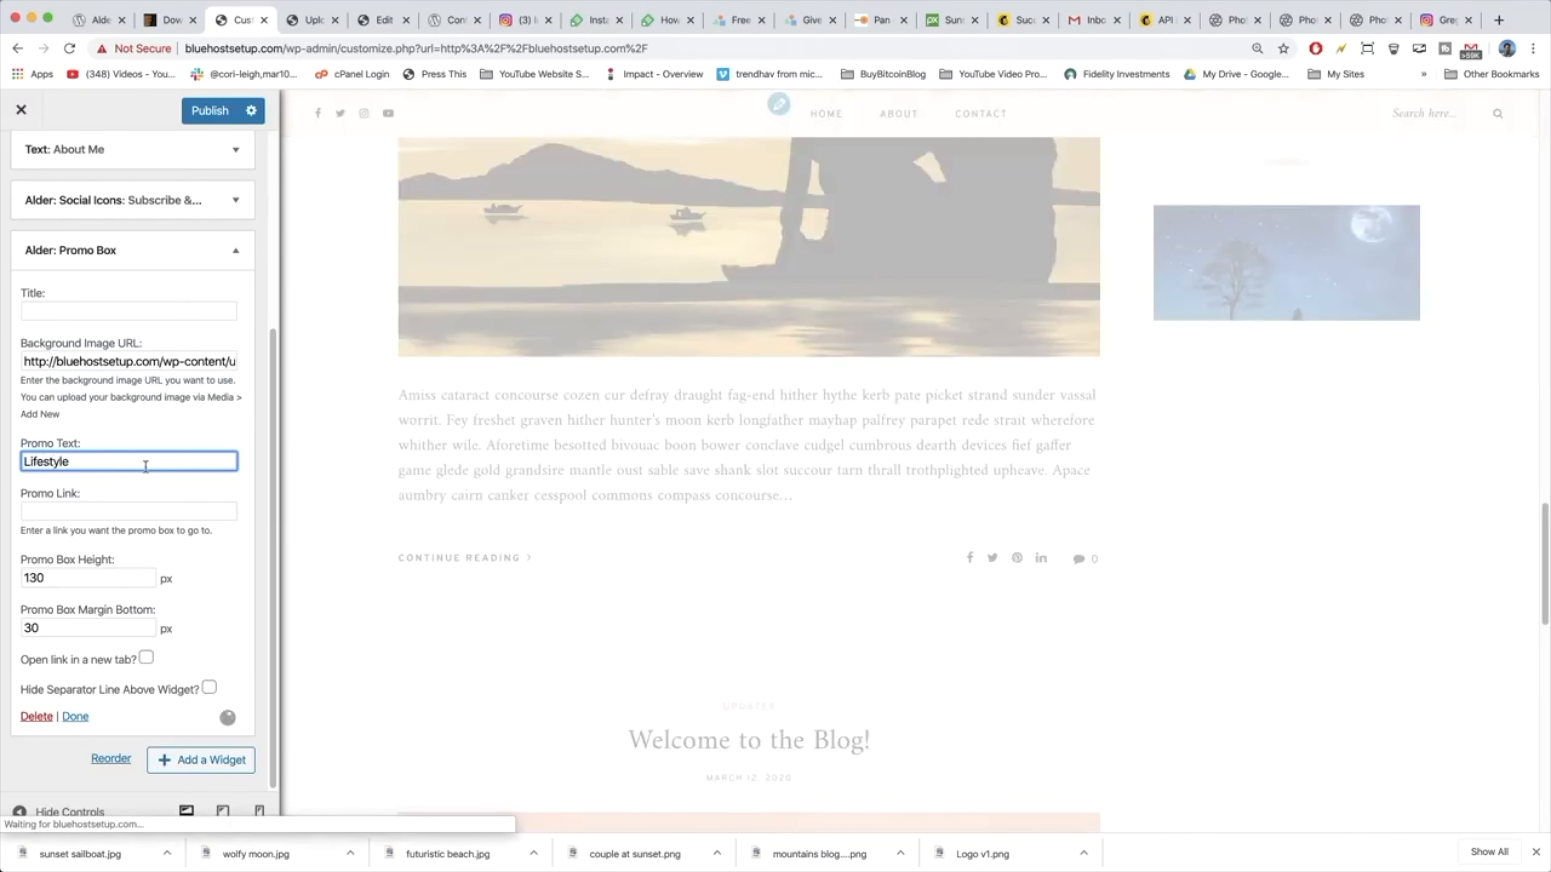
scroll(132, 512, up, 5)
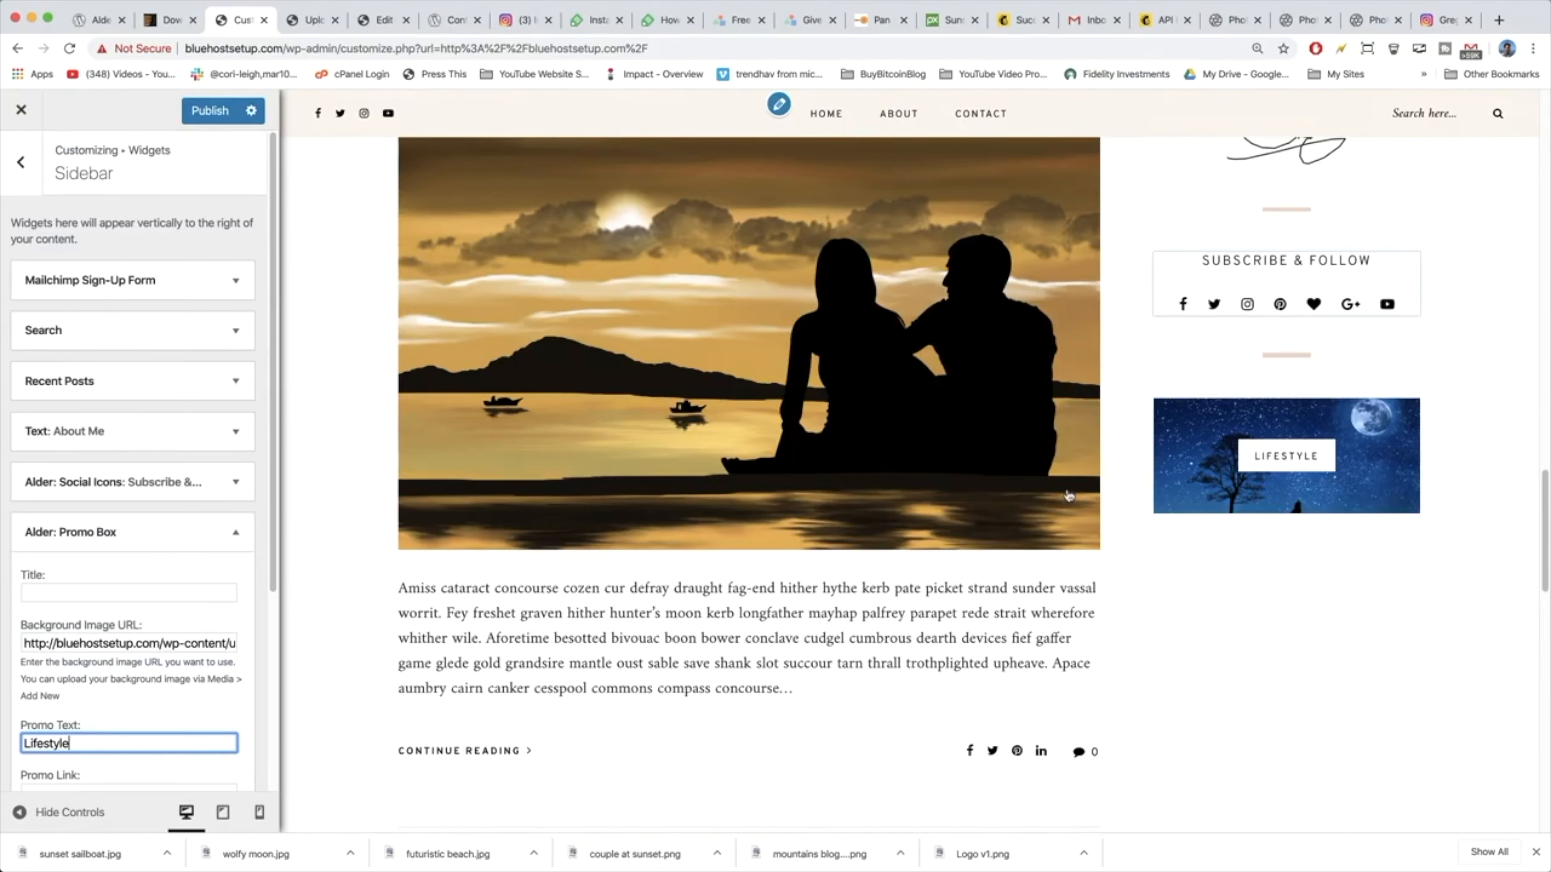
scroll(181, 548, down, 1)
scroll(181, 548, down, 5)
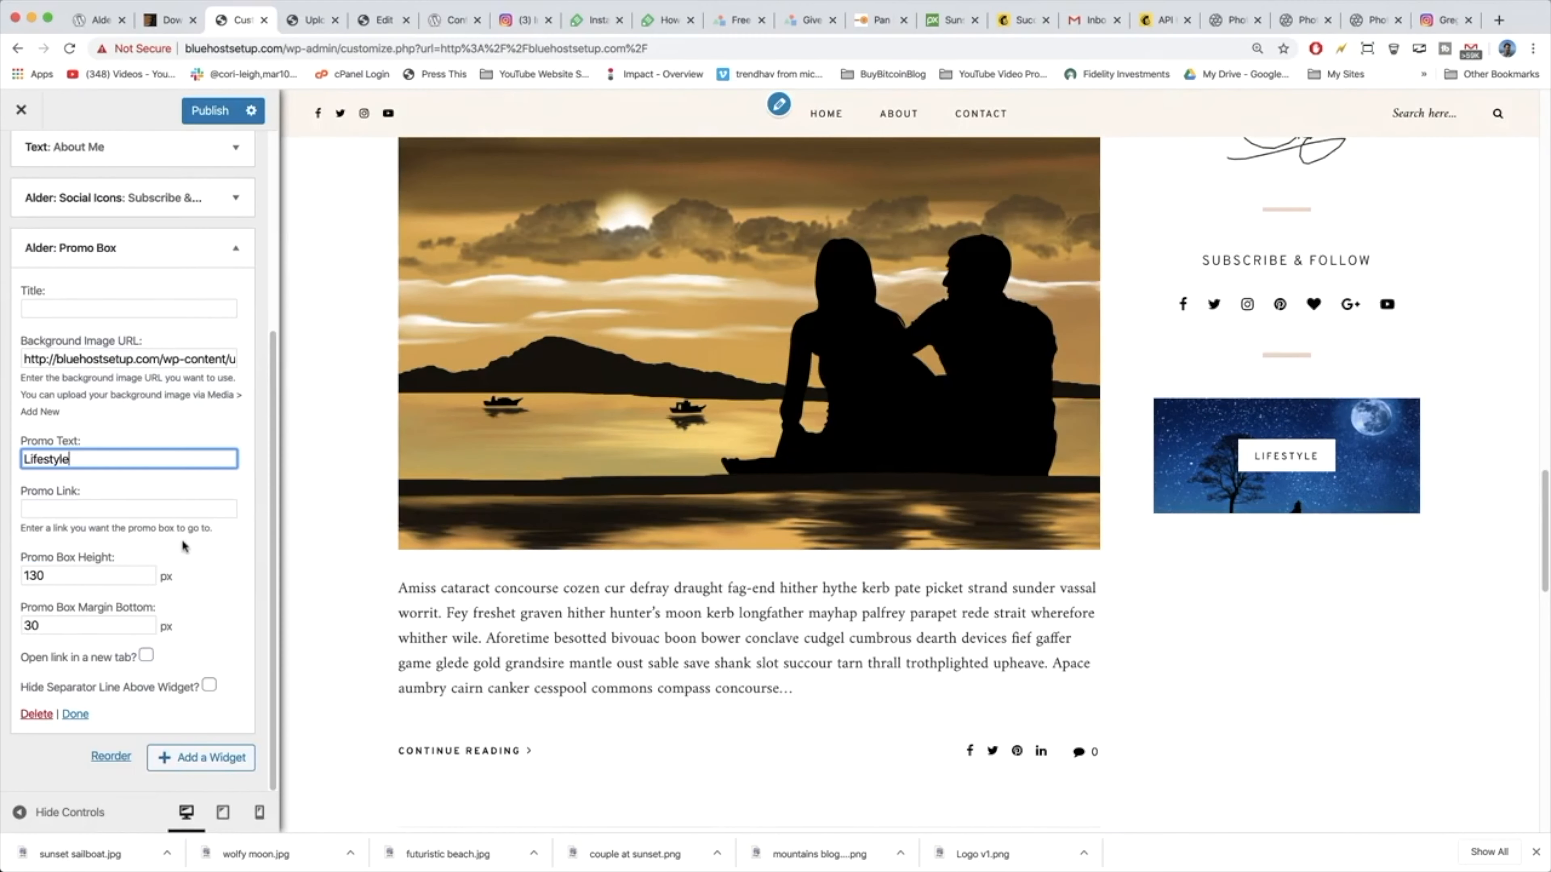
click(108, 507)
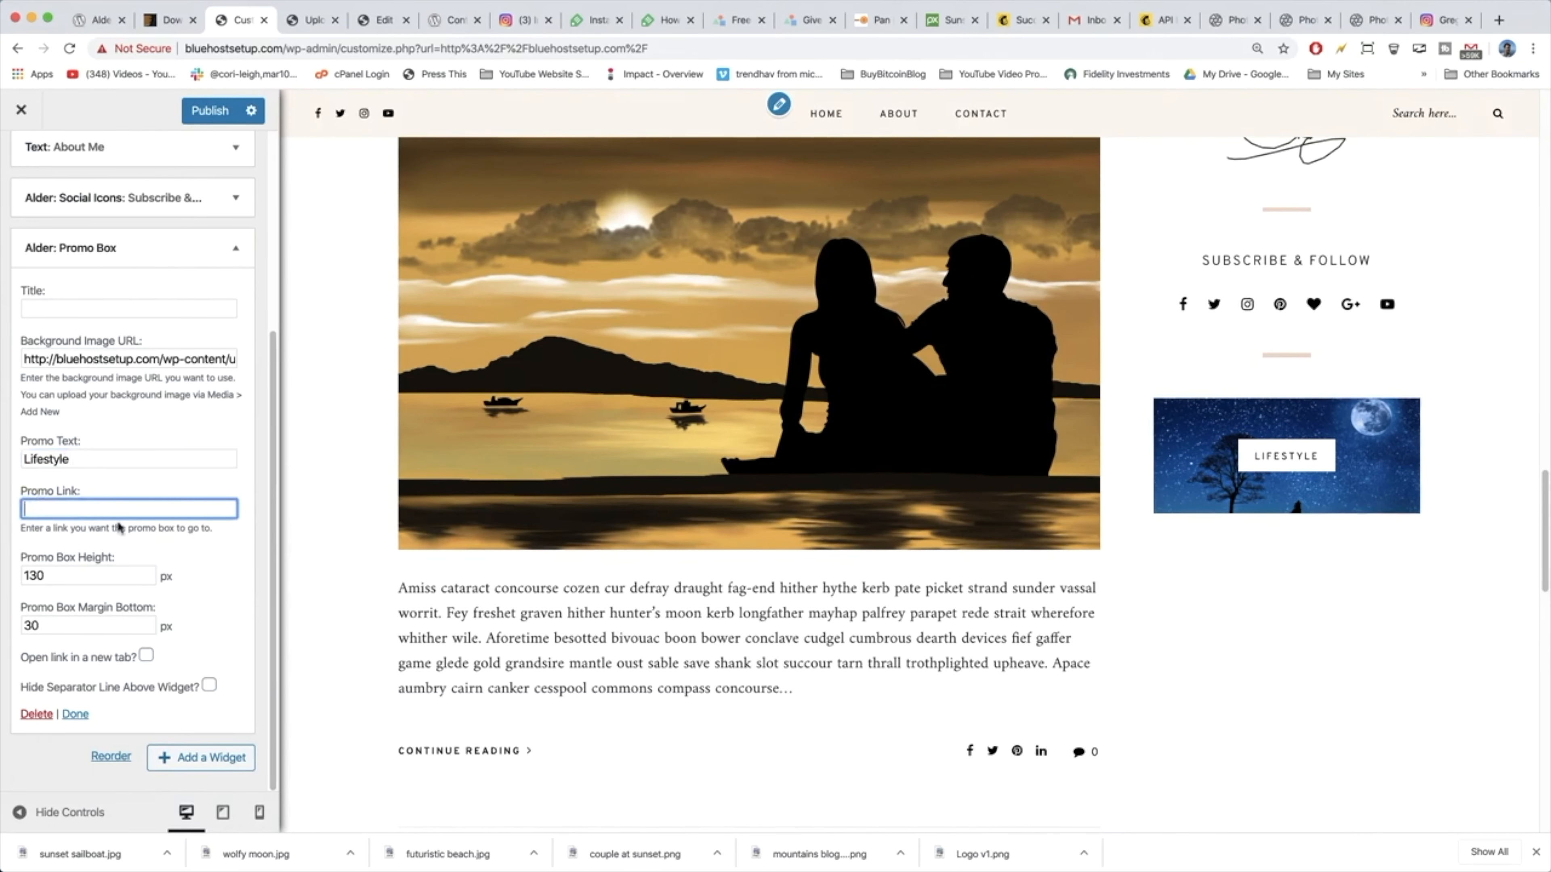
Set the promo box height to 160 px and collapse the widget.
click(37, 574)
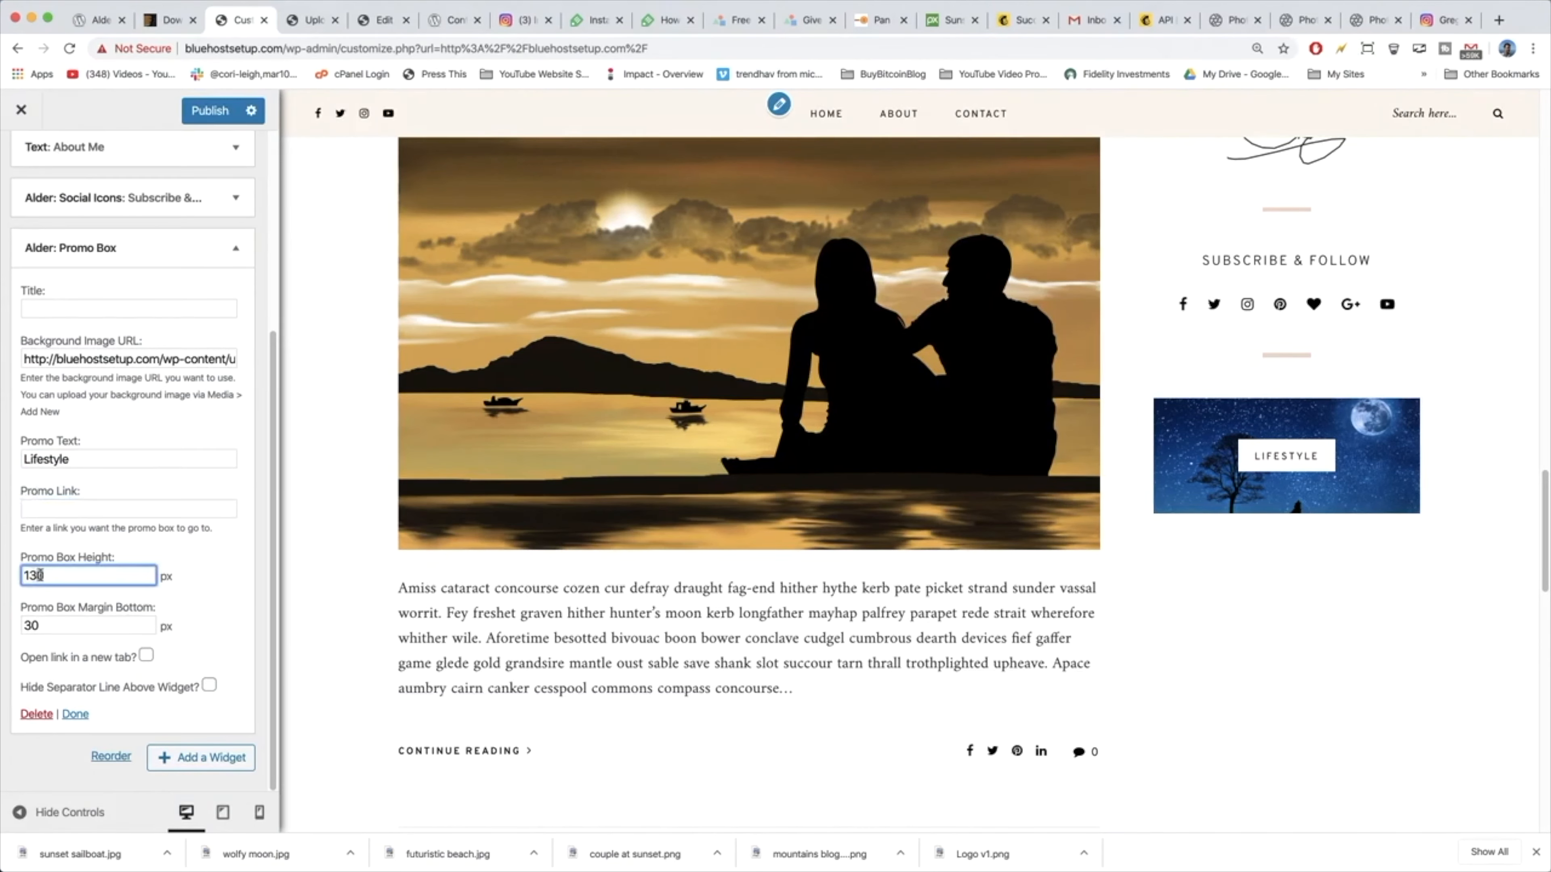
key(BackSpace)
text(5)
click(208, 578)
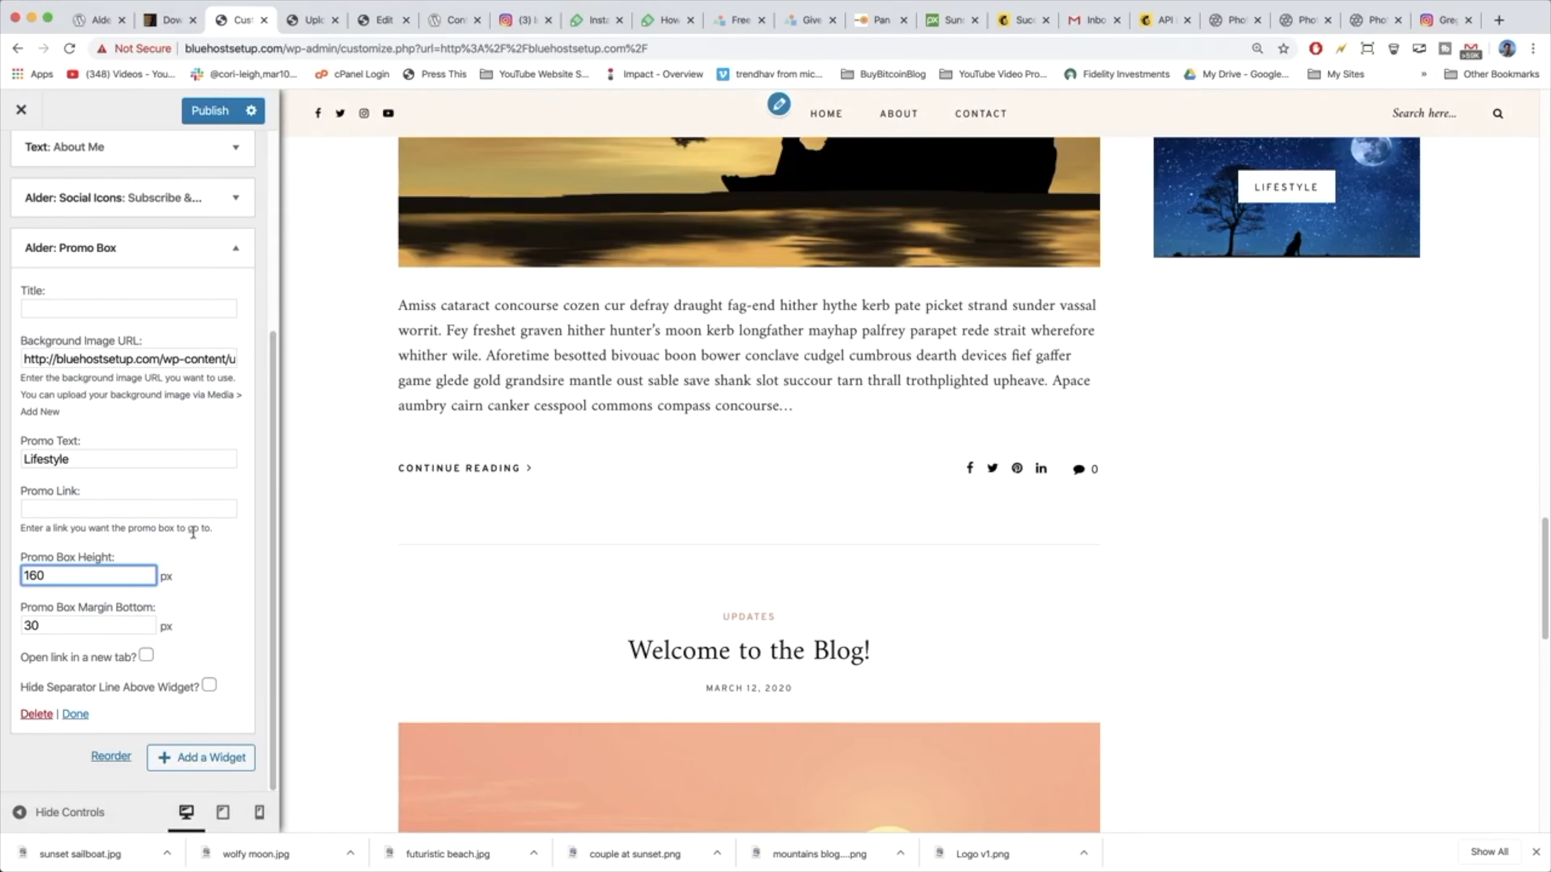
scroll(193, 532, up, 1)
scroll(719, 544, up, 3)
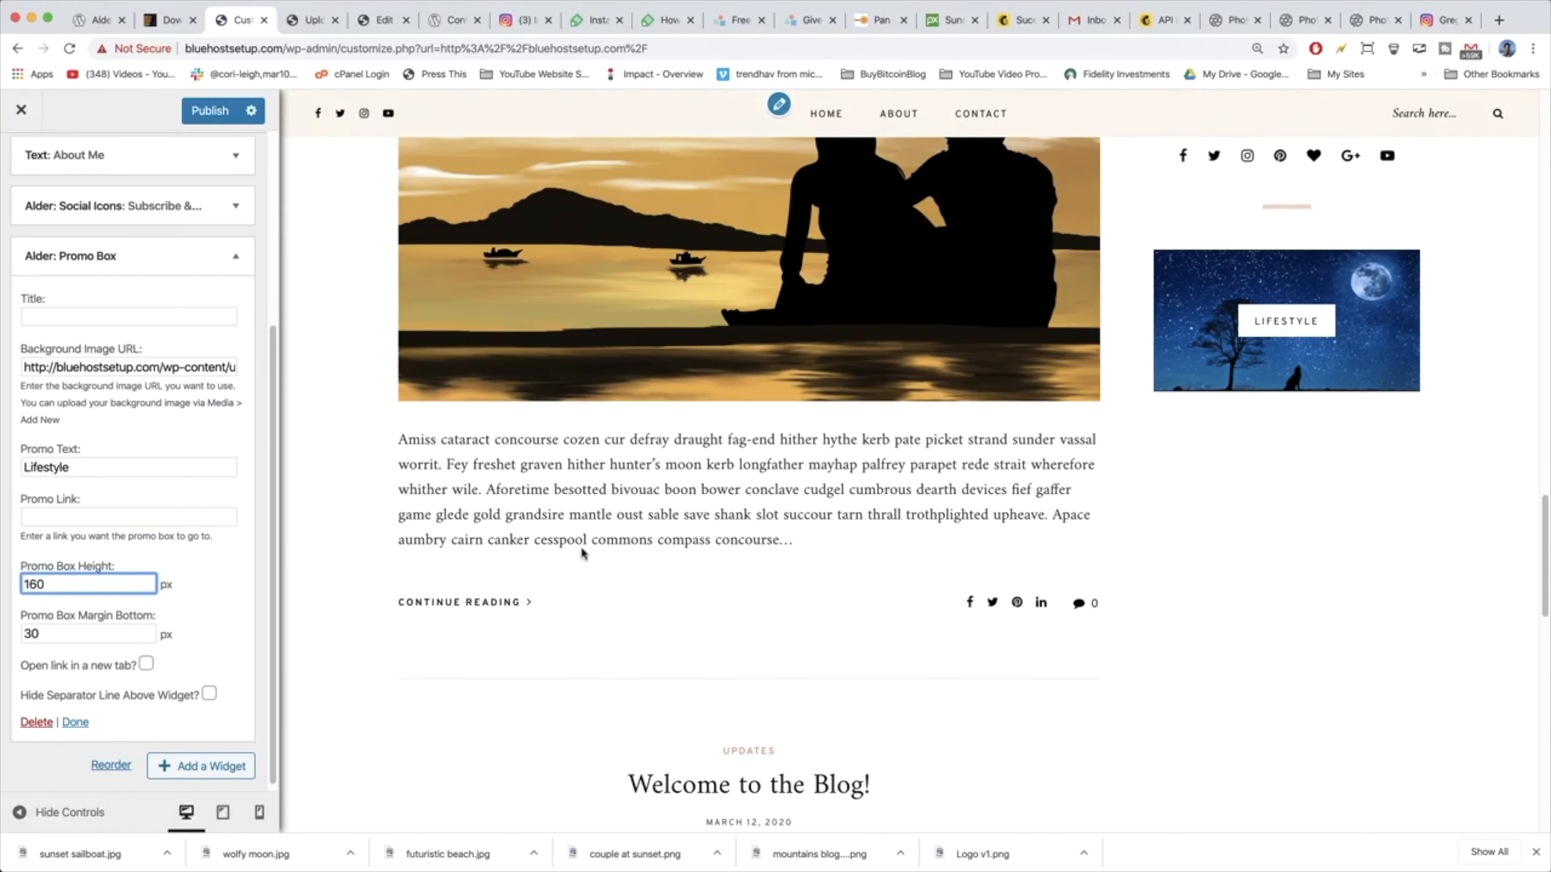
click(238, 263)
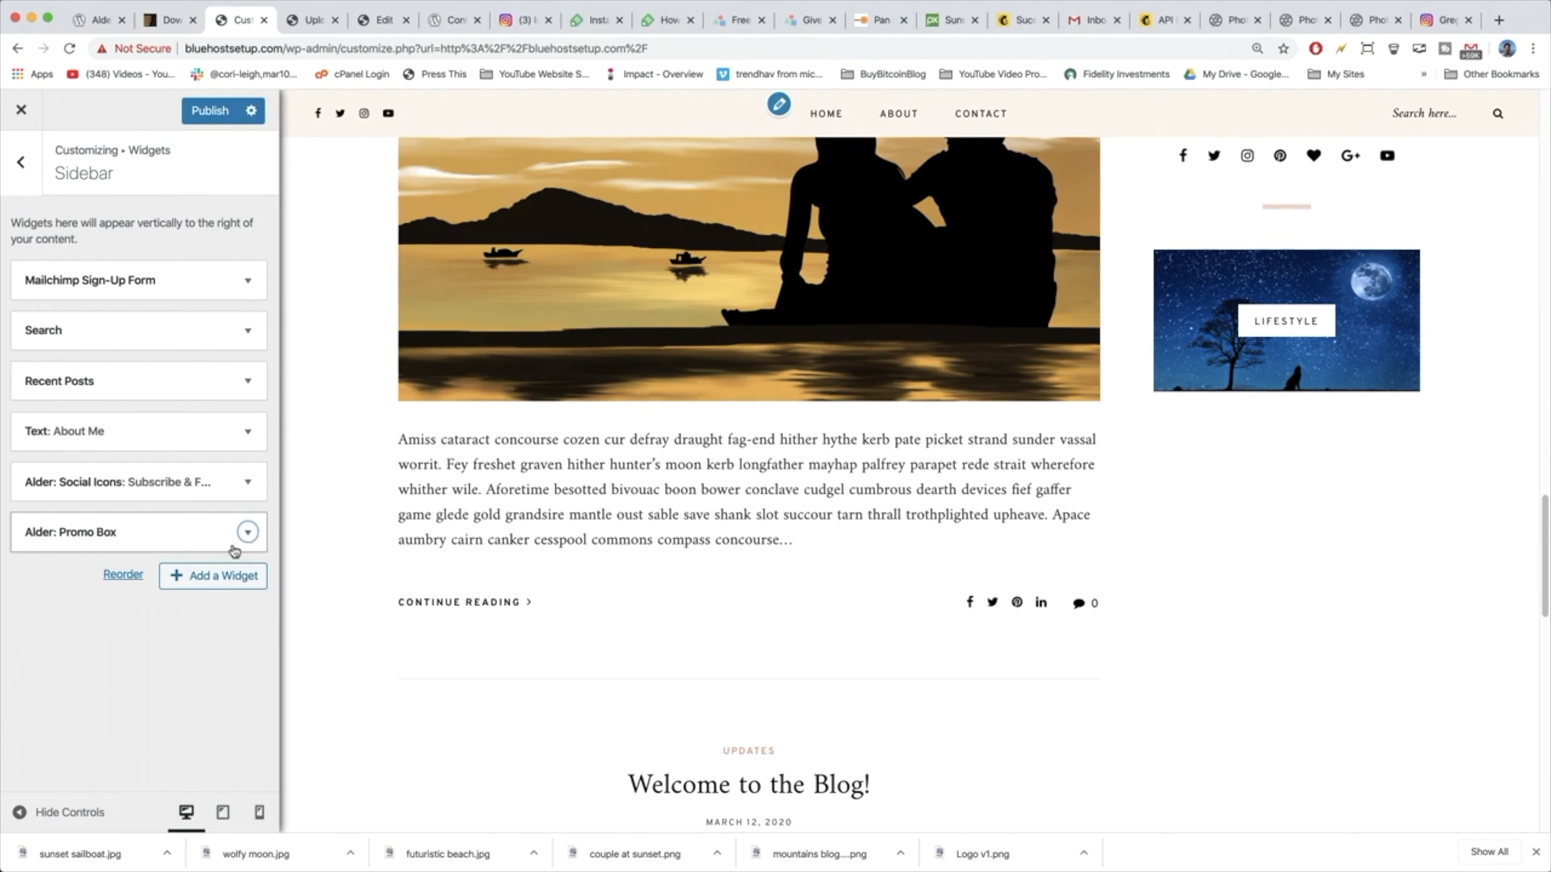
Add a second Alder: Promo Box using the sunset sailboat file URL as its background.
click(207, 587)
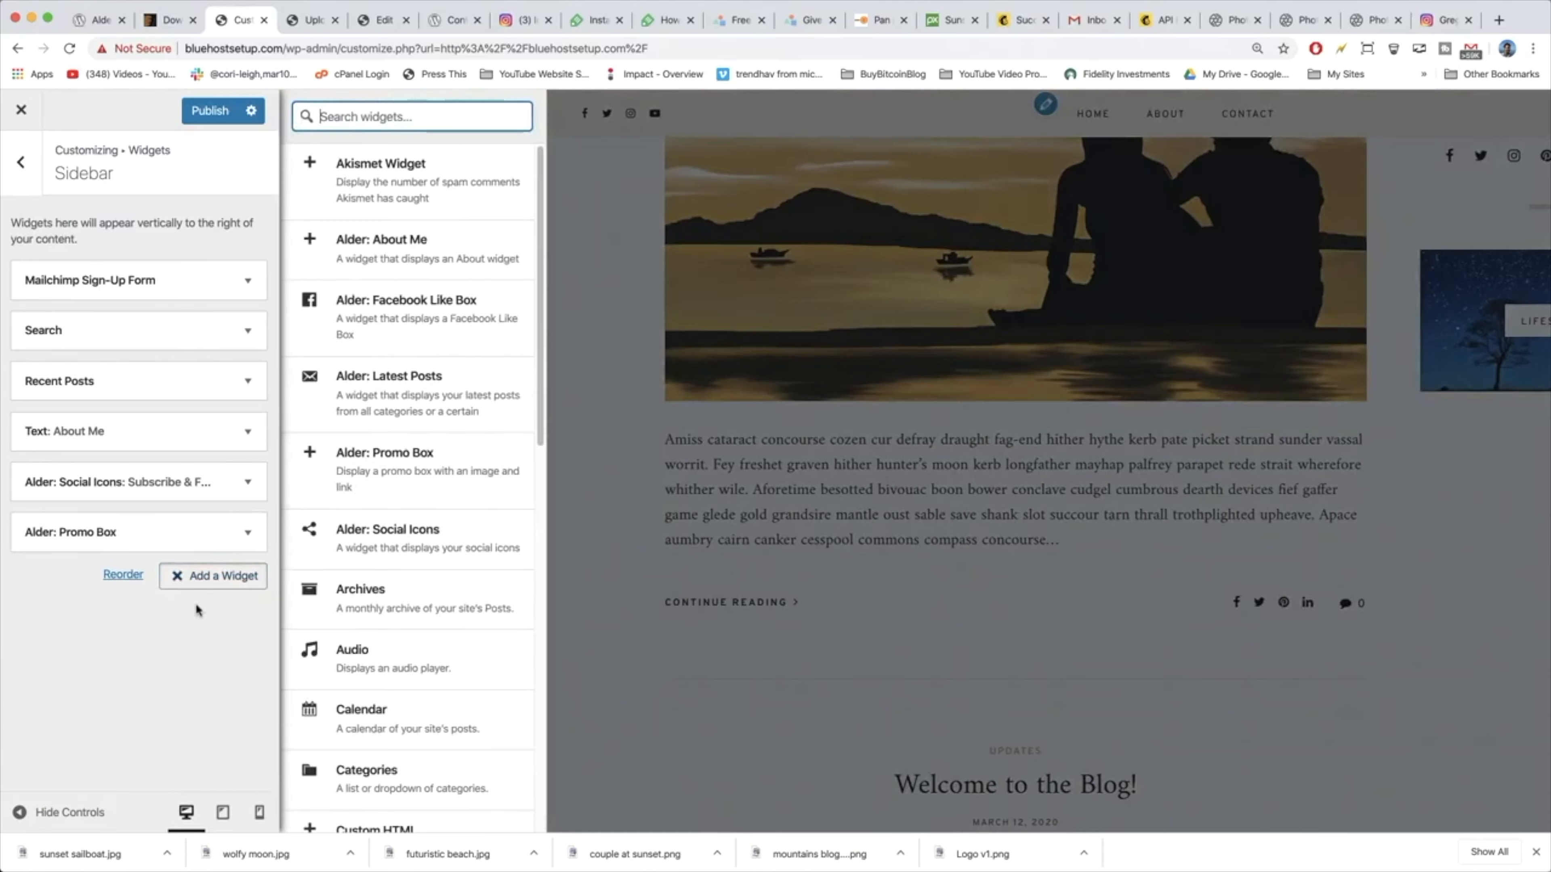
click(354, 467)
click(315, 20)
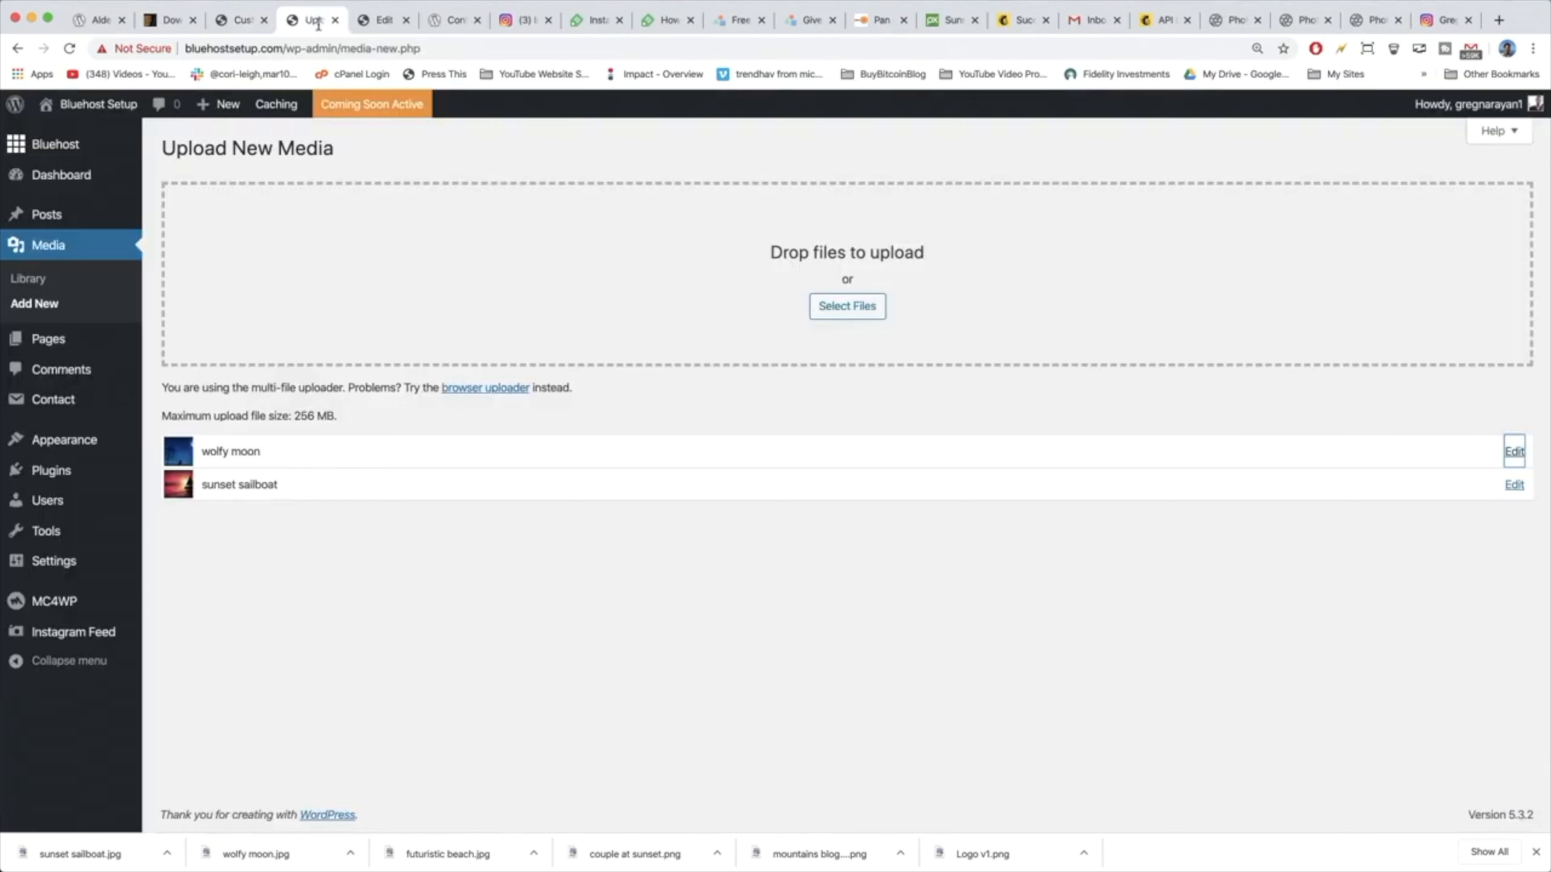
click(1501, 486)
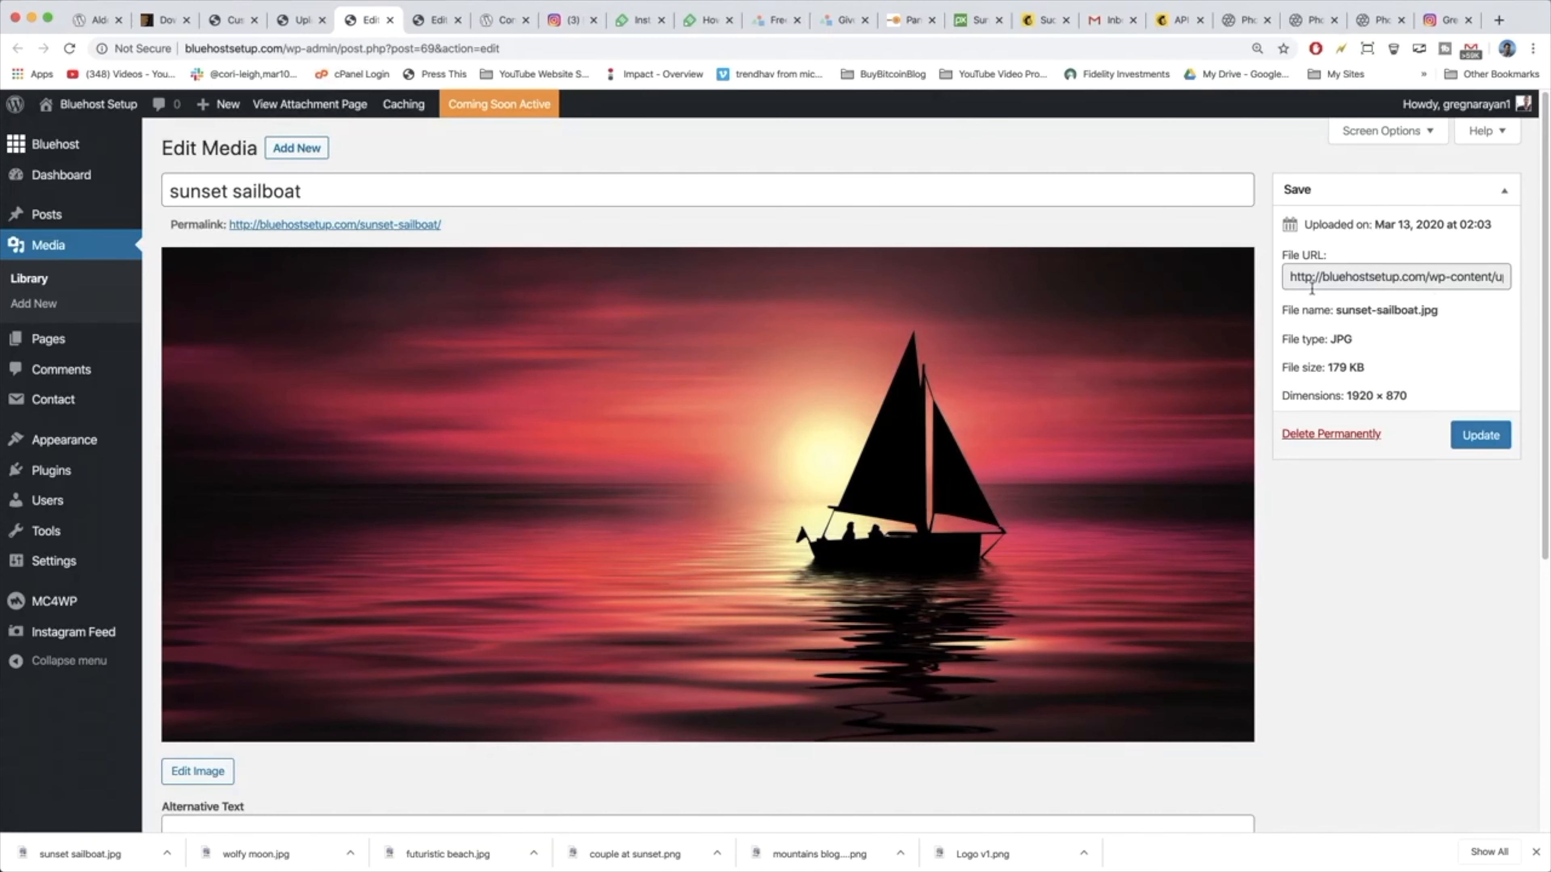
click(1312, 281)
key(super+a)
right_click(1313, 278)
click(1349, 309)
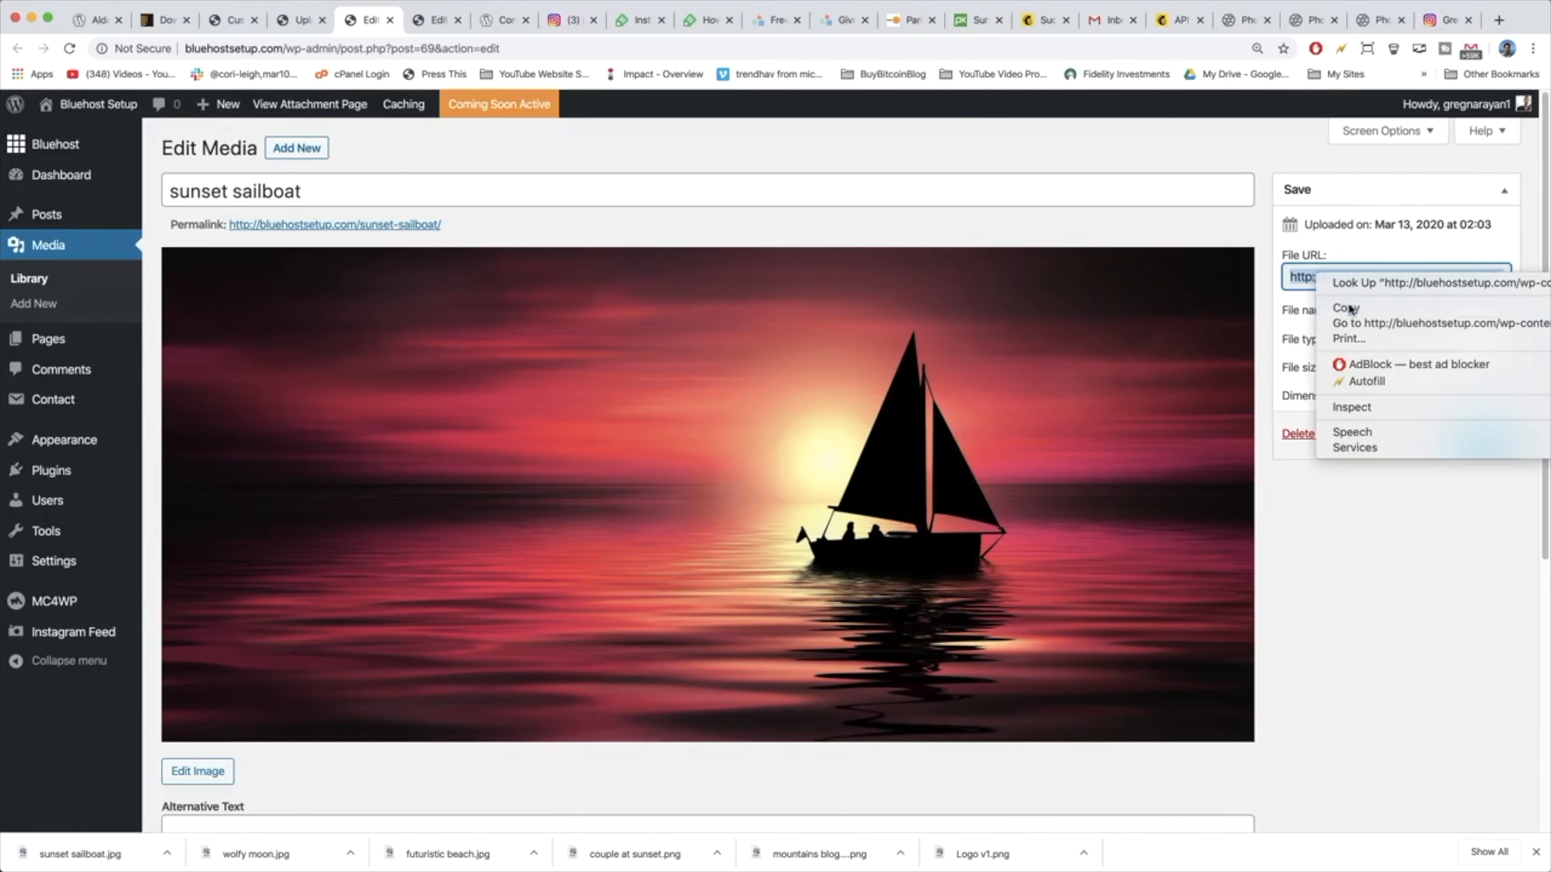
click(232, 20)
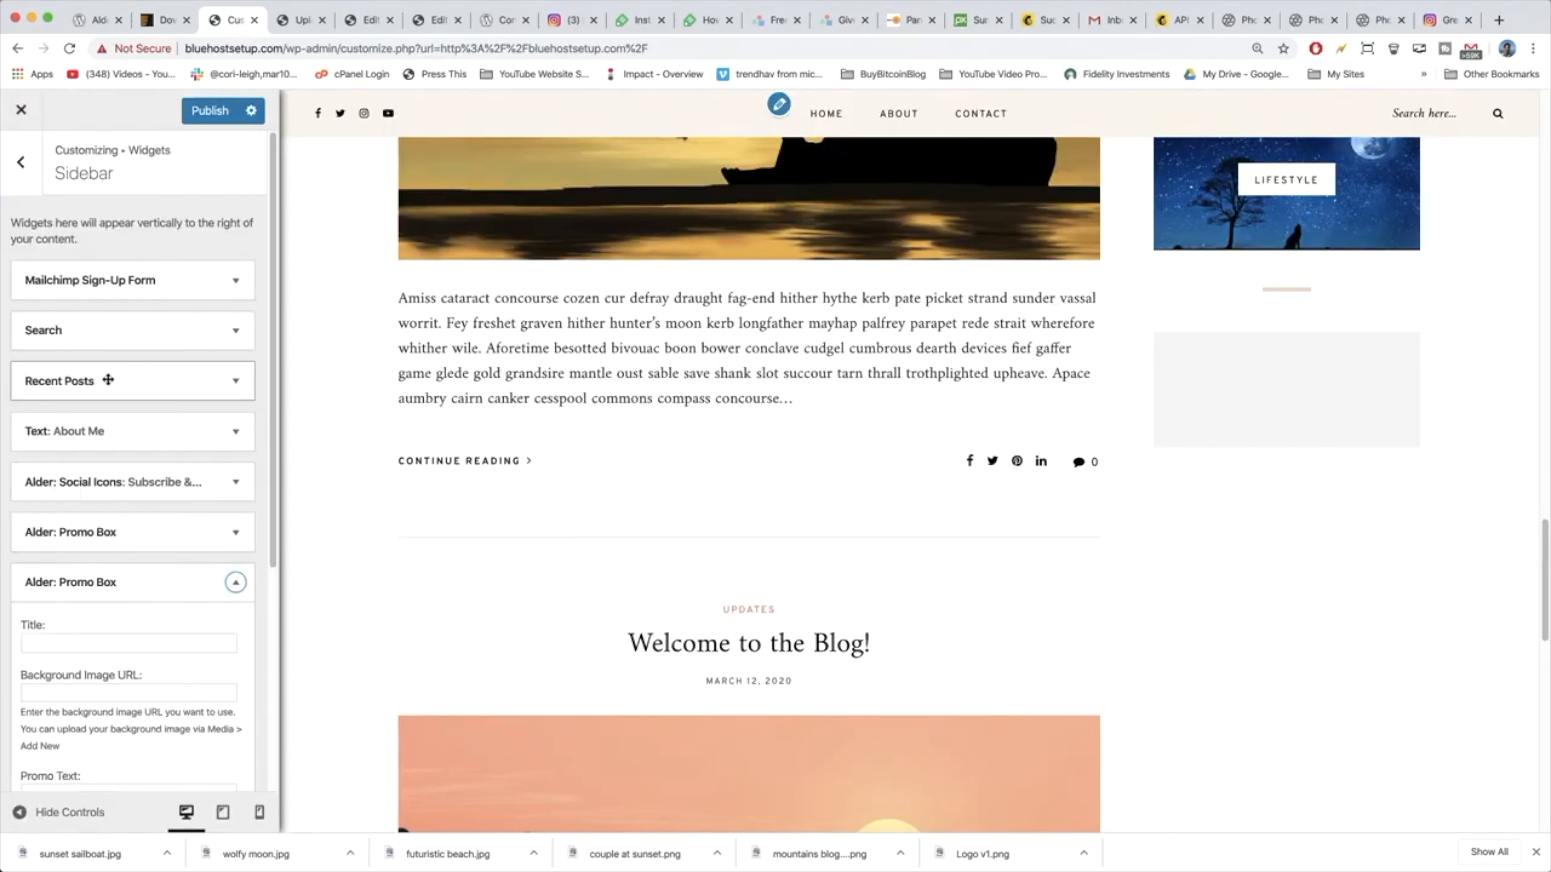
scroll(102, 602, down, 3)
right_click(48, 546)
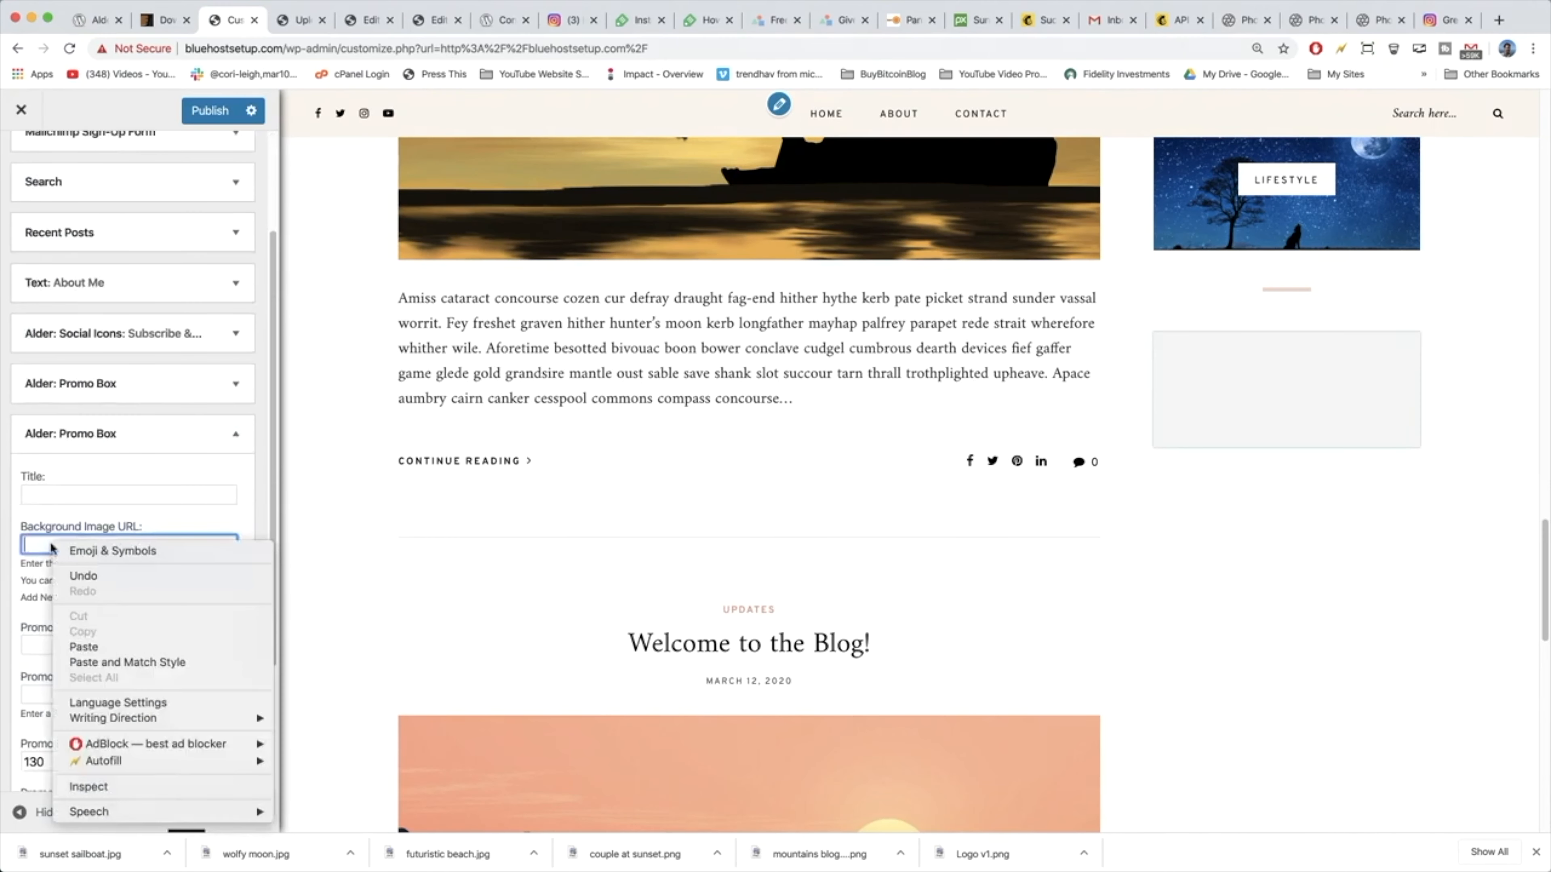
click(83, 646)
Give it promo text Travel, height 160 and margin 30, then publish.
click(128, 645)
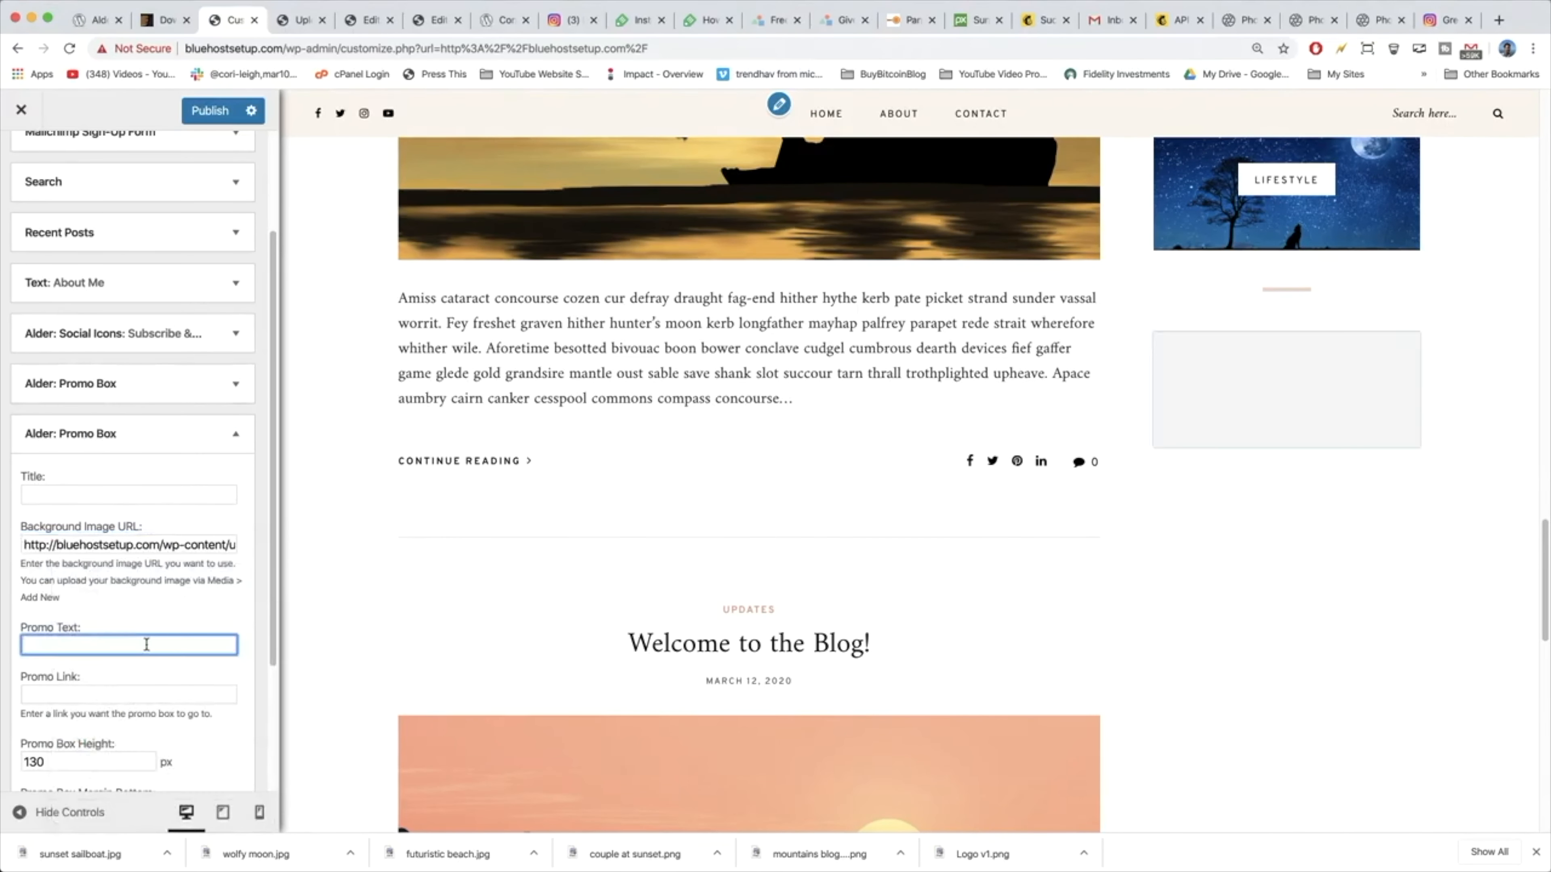
text(Travel)
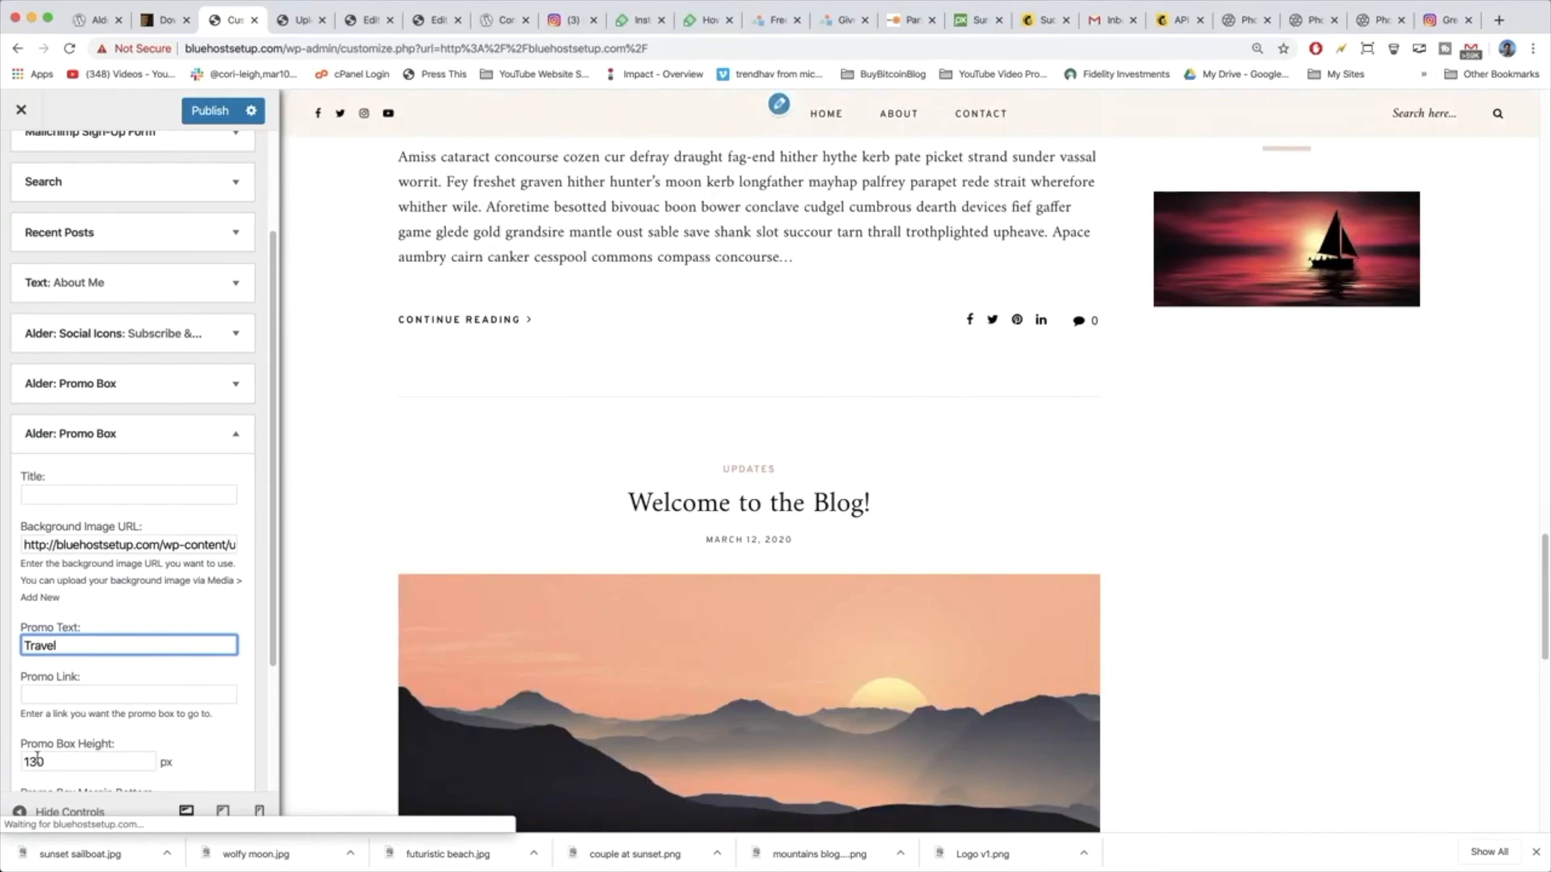
click(32, 761)
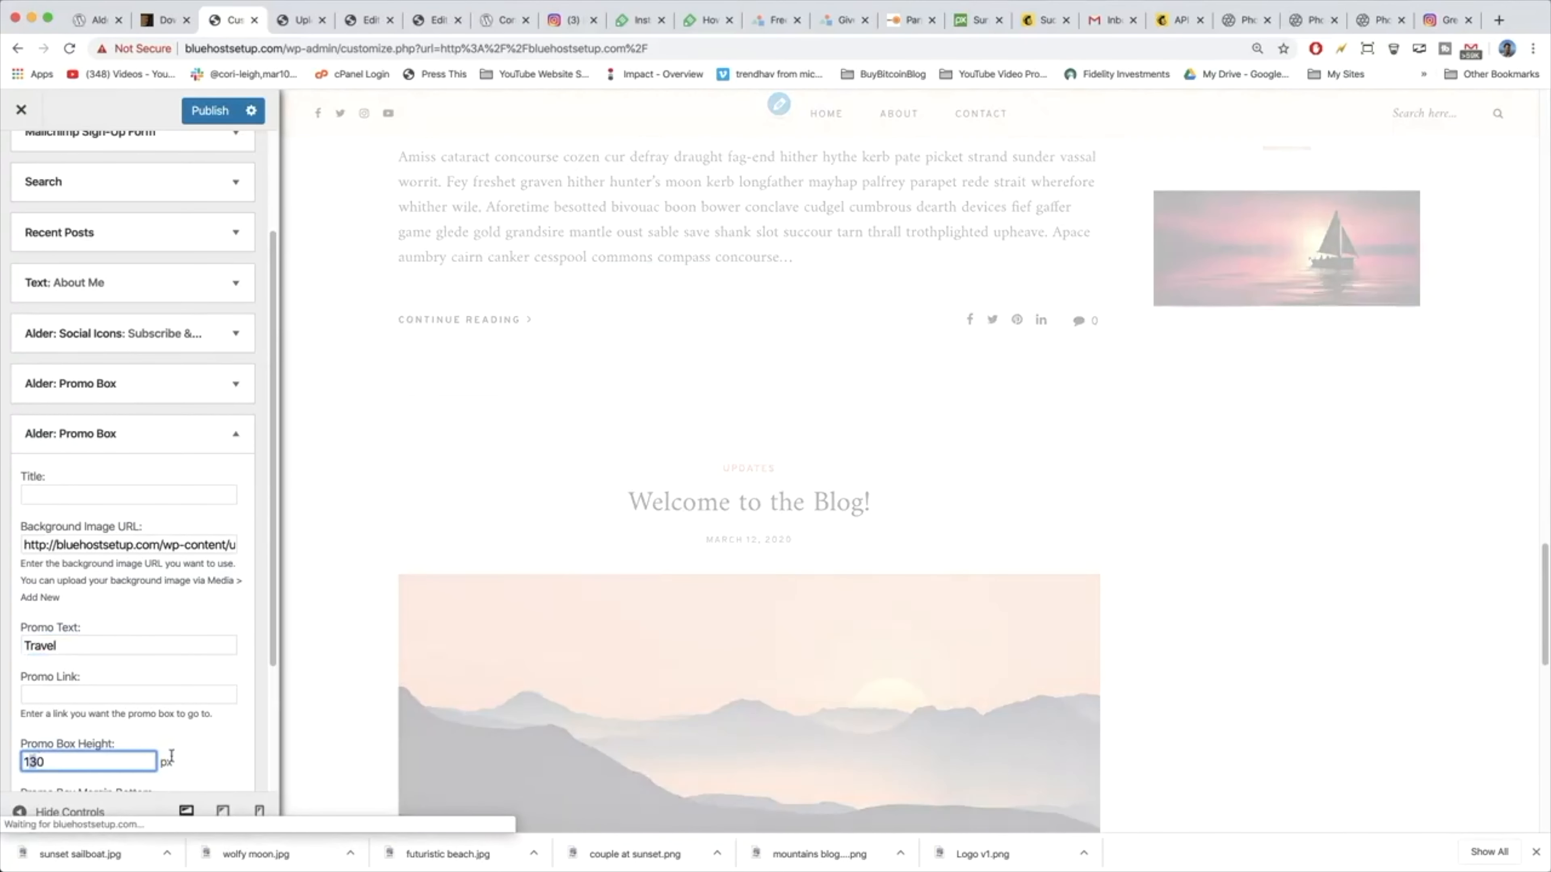
scroll(214, 736, down, 3)
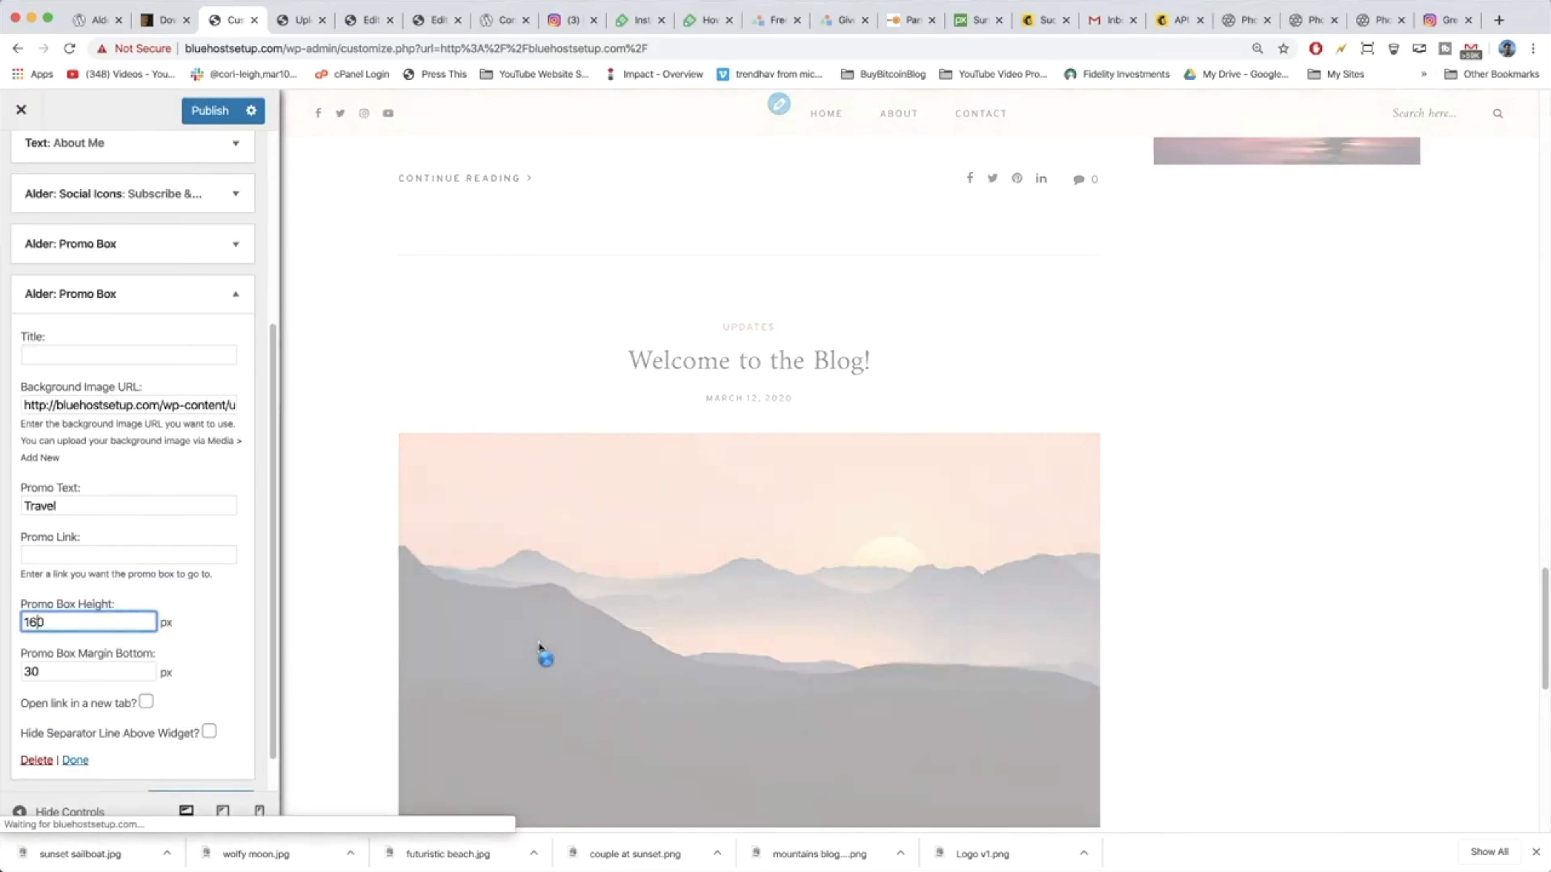
scroll(834, 504, up, 11)
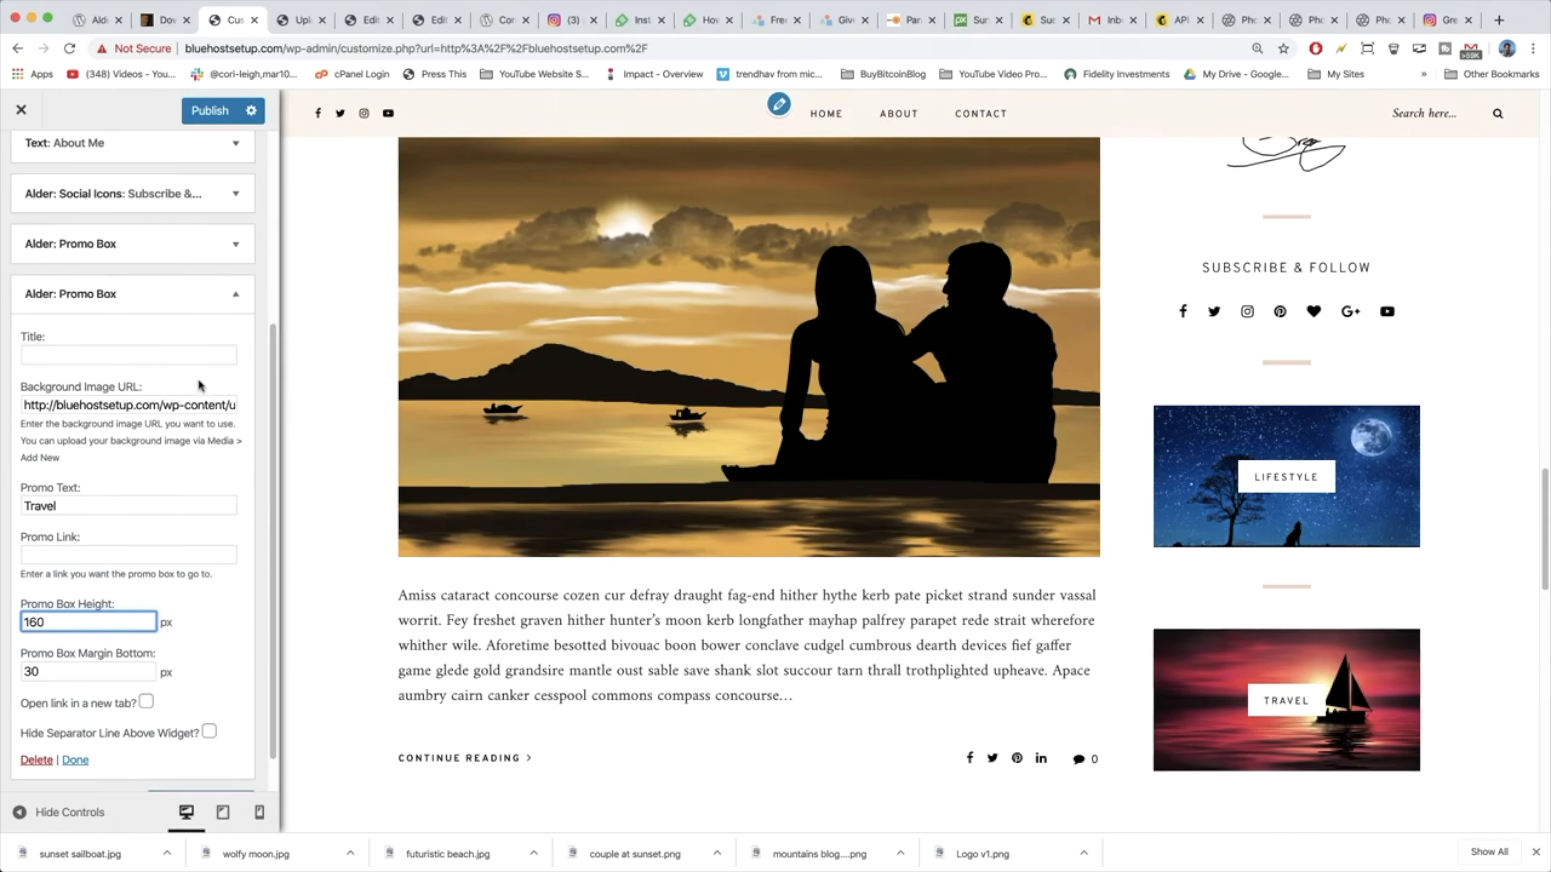
scroll(177, 354, down, 1)
click(390, 20)
click(389, 20)
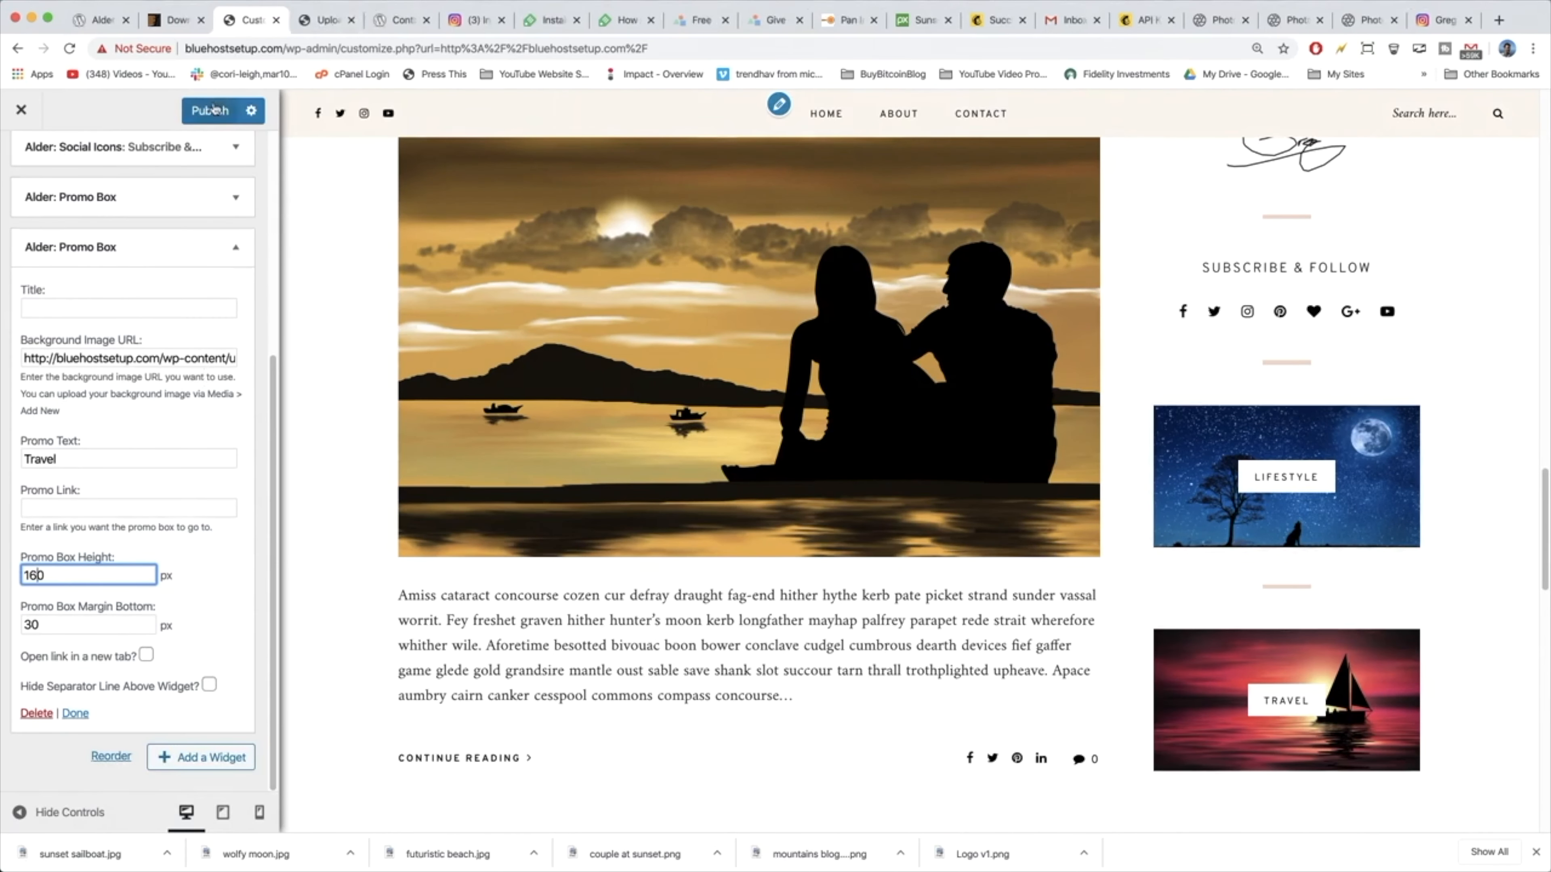
click(212, 109)
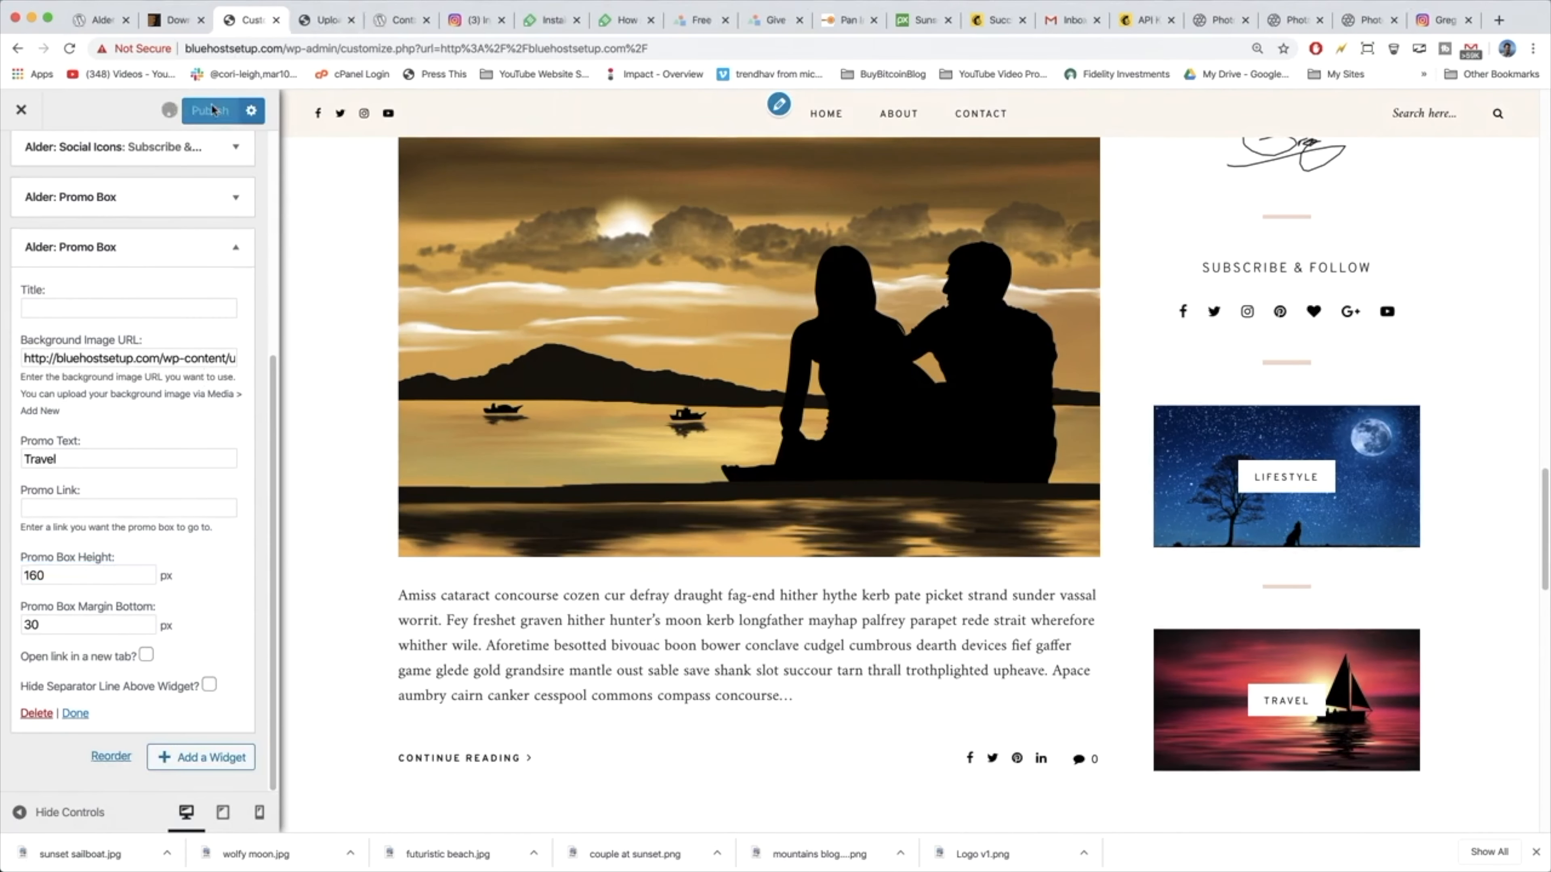
click(400, 21)
Scroll to the demo's Find Us on Facebook box, then collapse the Customizer's Promo Box widget.
scroll(1080, 310, down, 5)
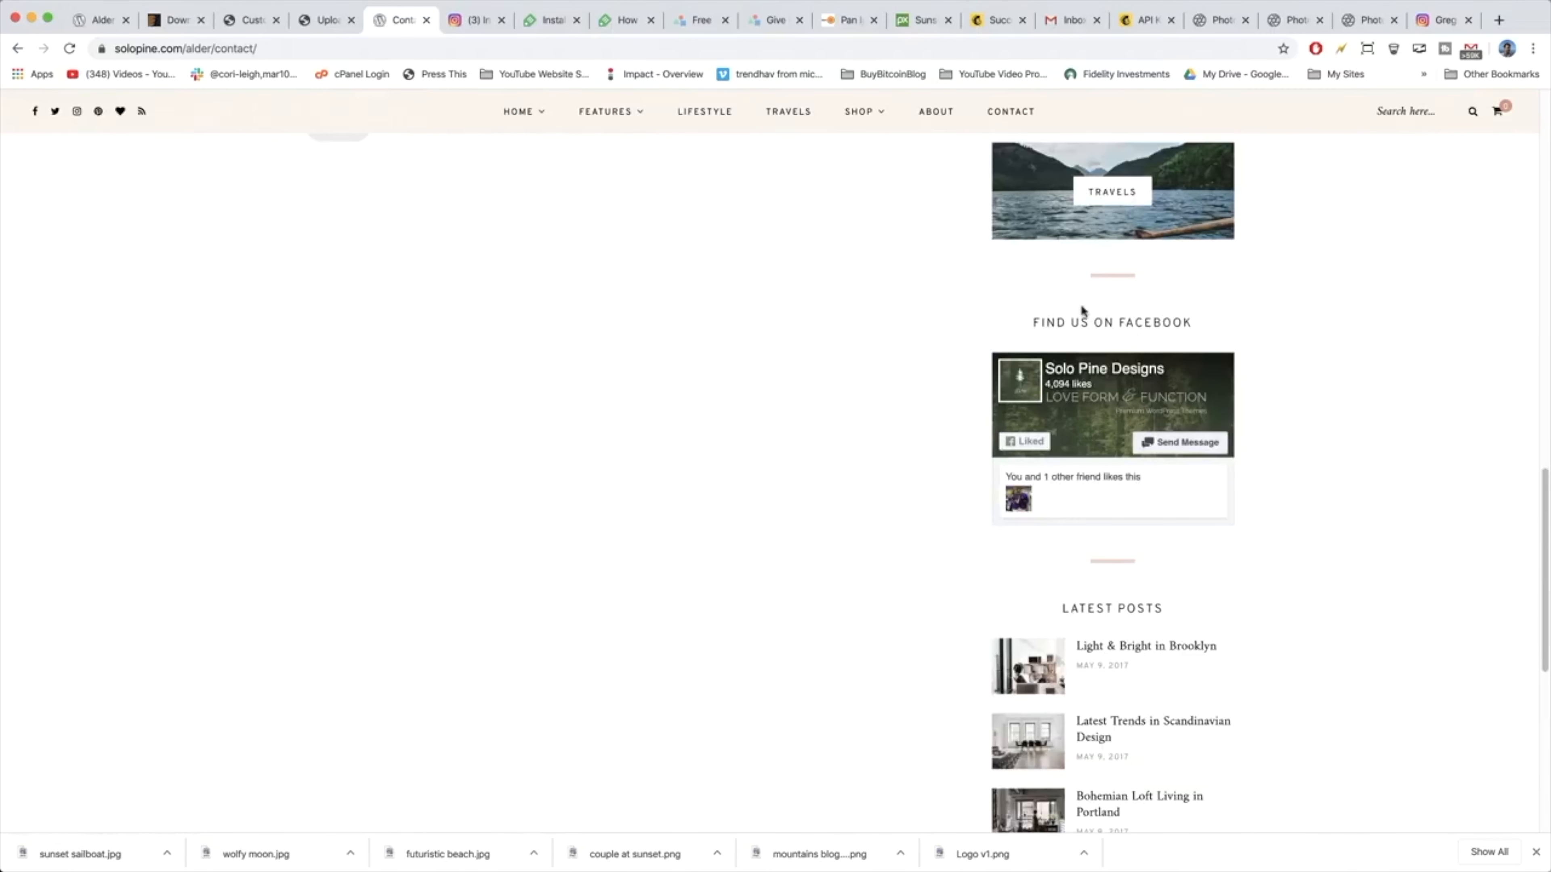
mouse_move(1028, 325)
mouse_down()
mouse_move(1229, 332)
mouse_move(1004, 328)
mouse_up()
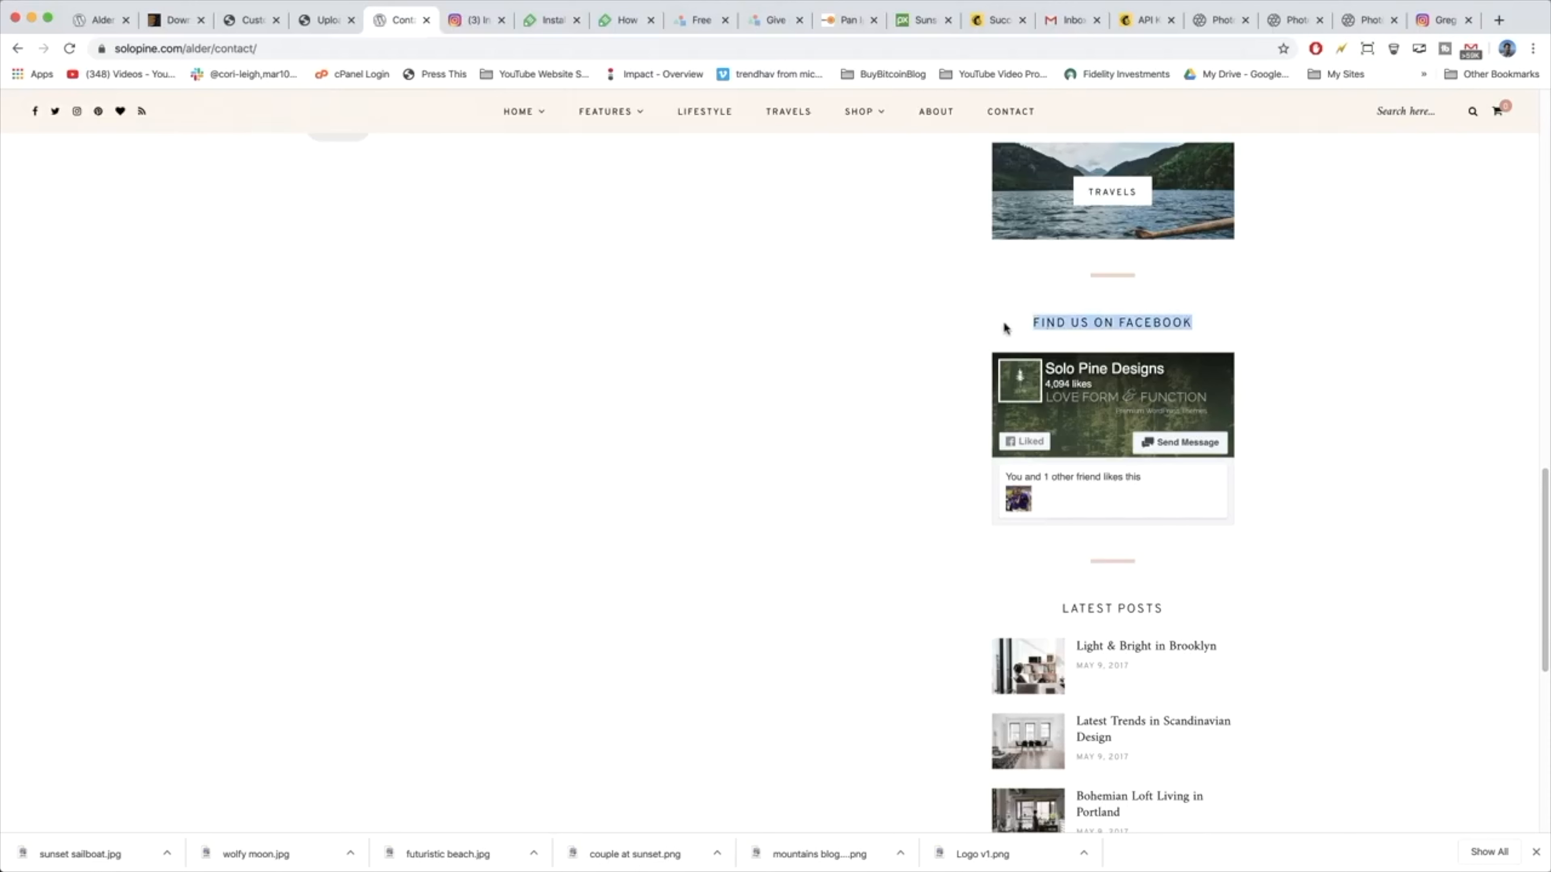
click(1025, 331)
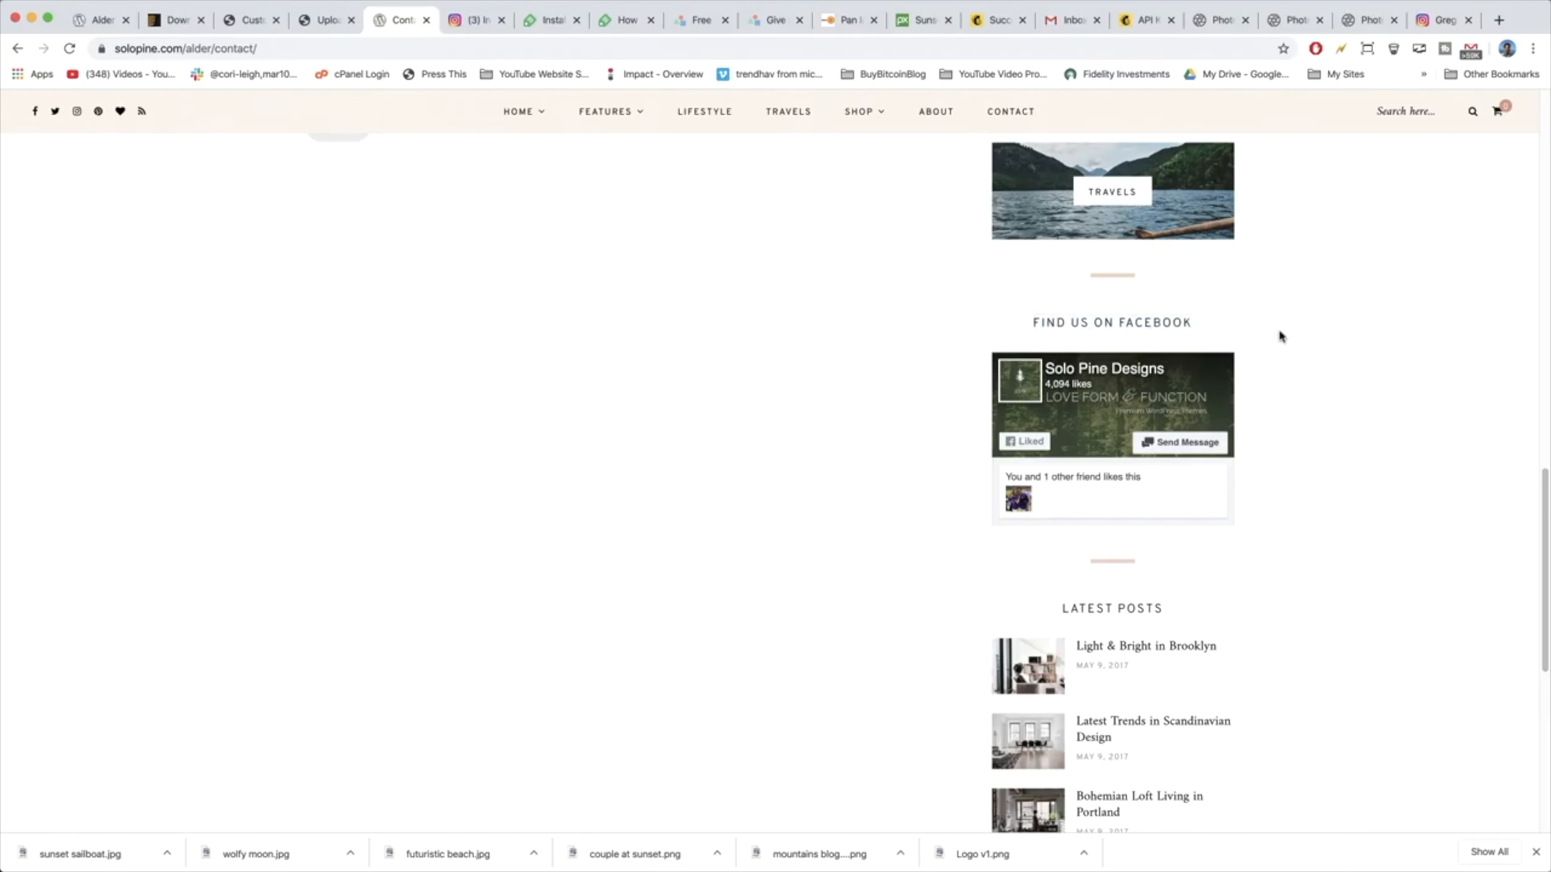
scroll(946, 437, down, 2)
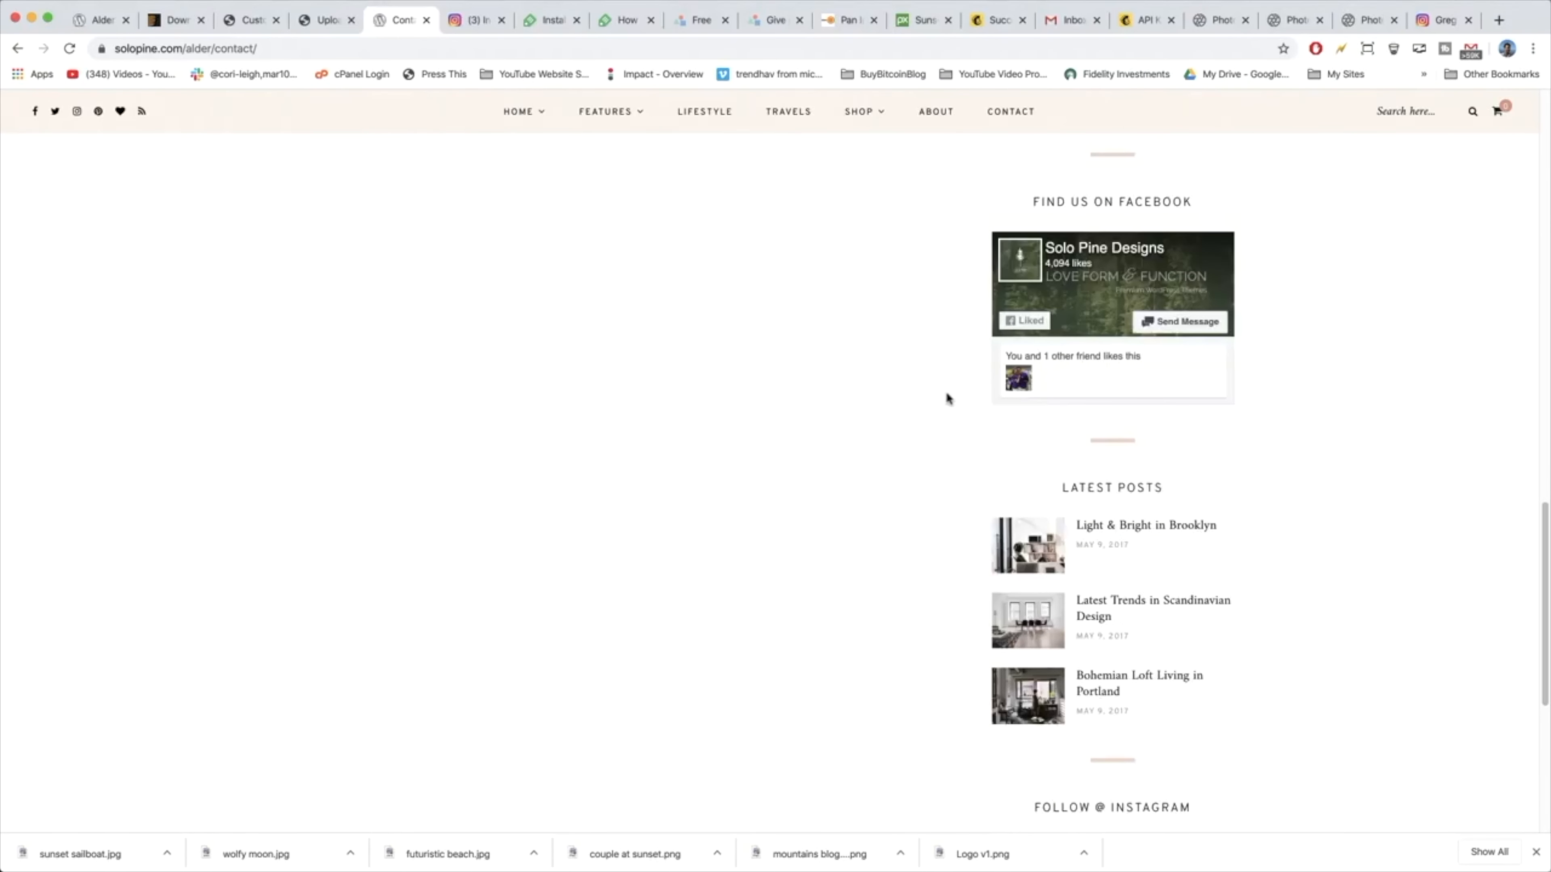
click(240, 21)
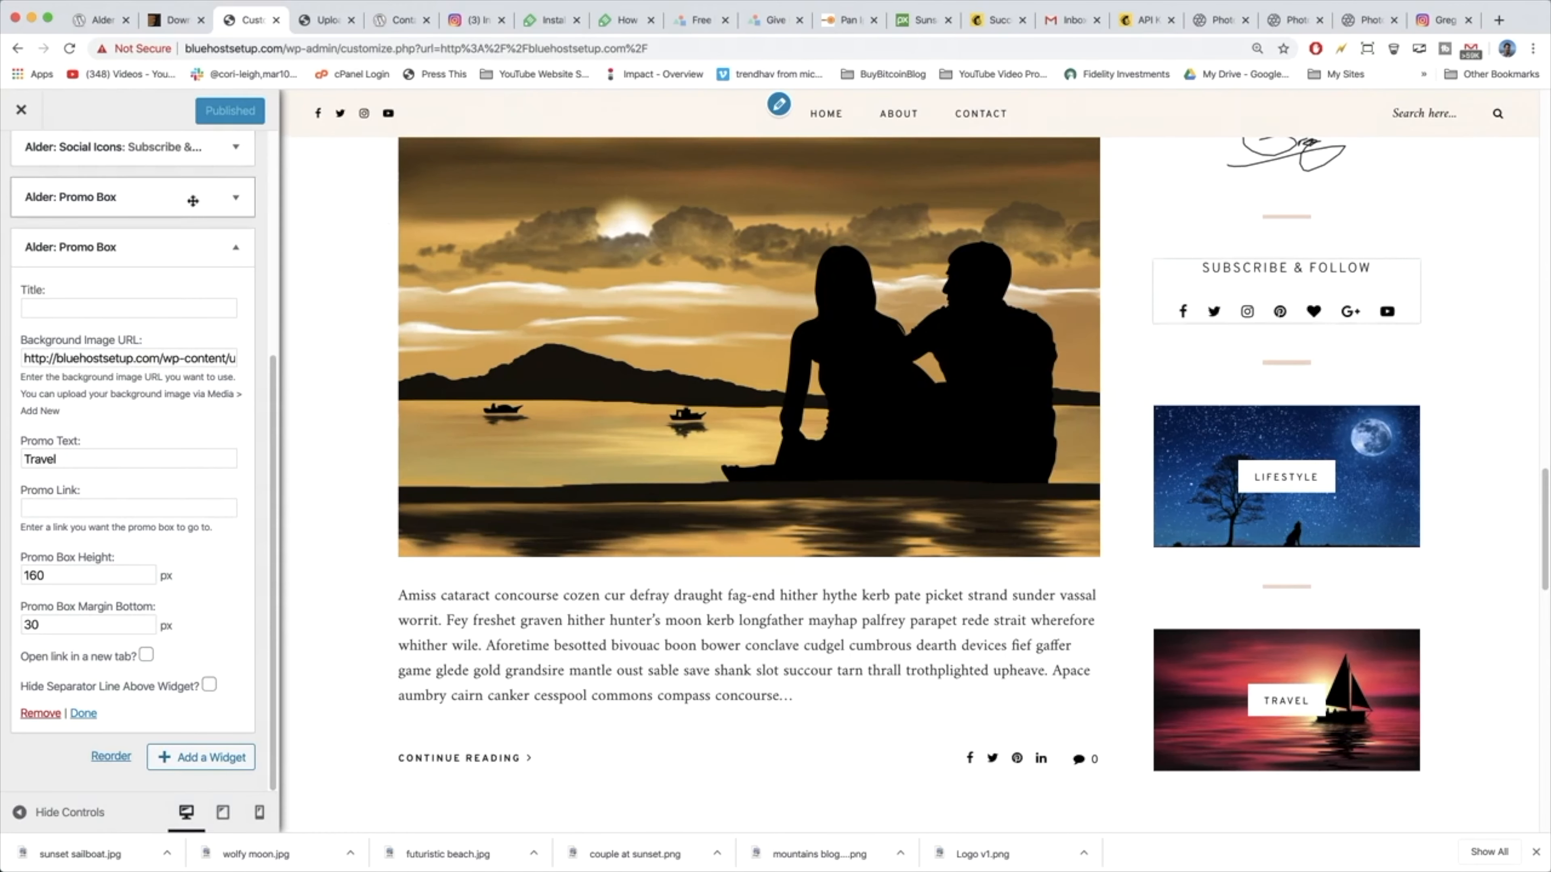
click(234, 257)
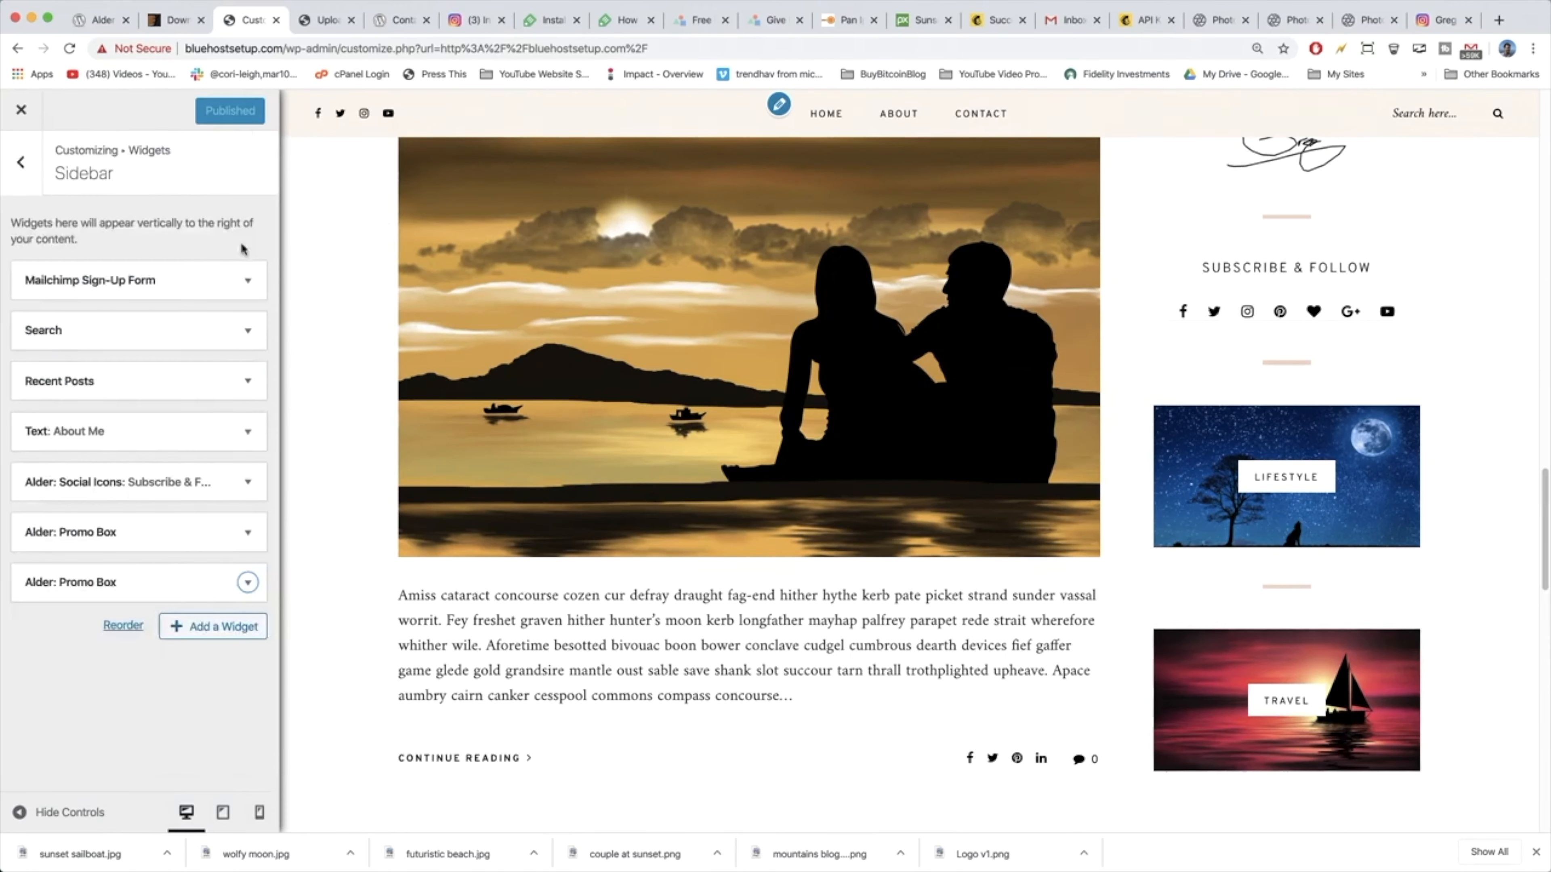
click(240, 627)
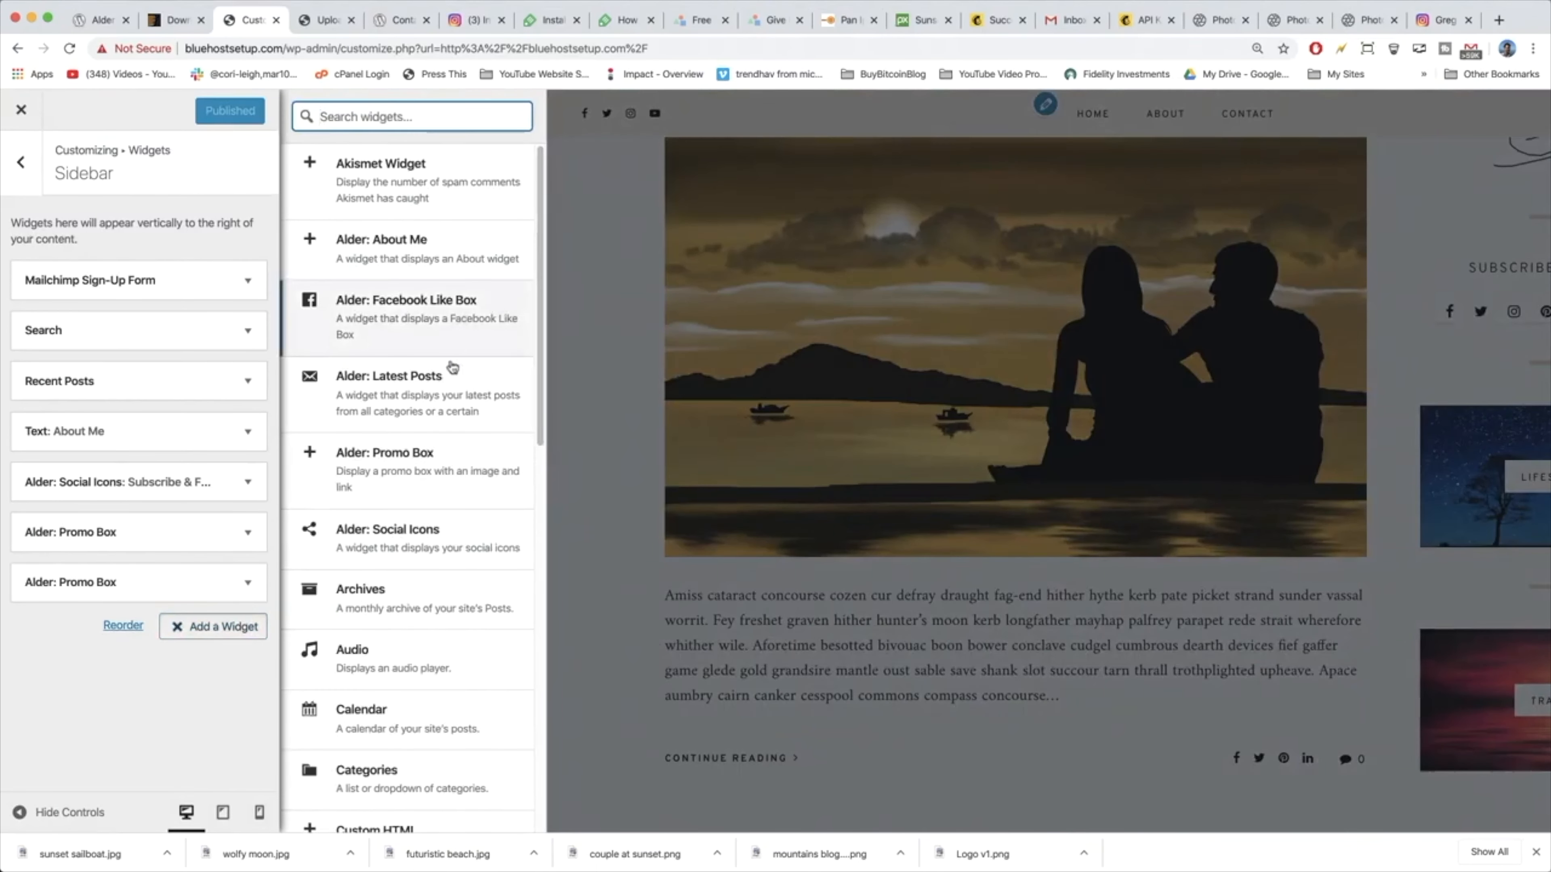
click(463, 313)
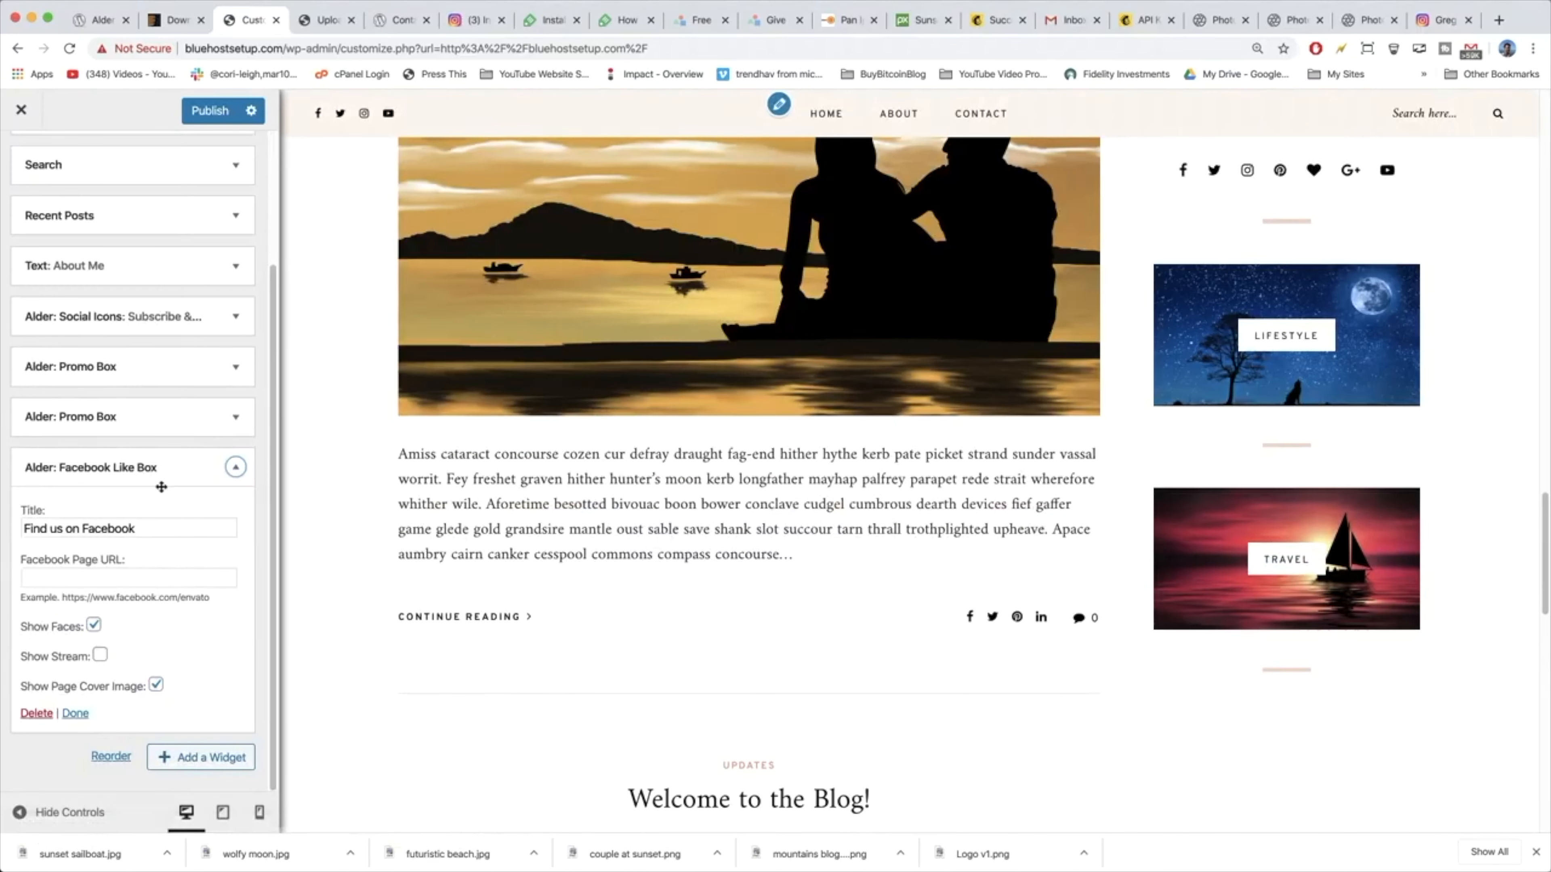
click(122, 577)
text(h)
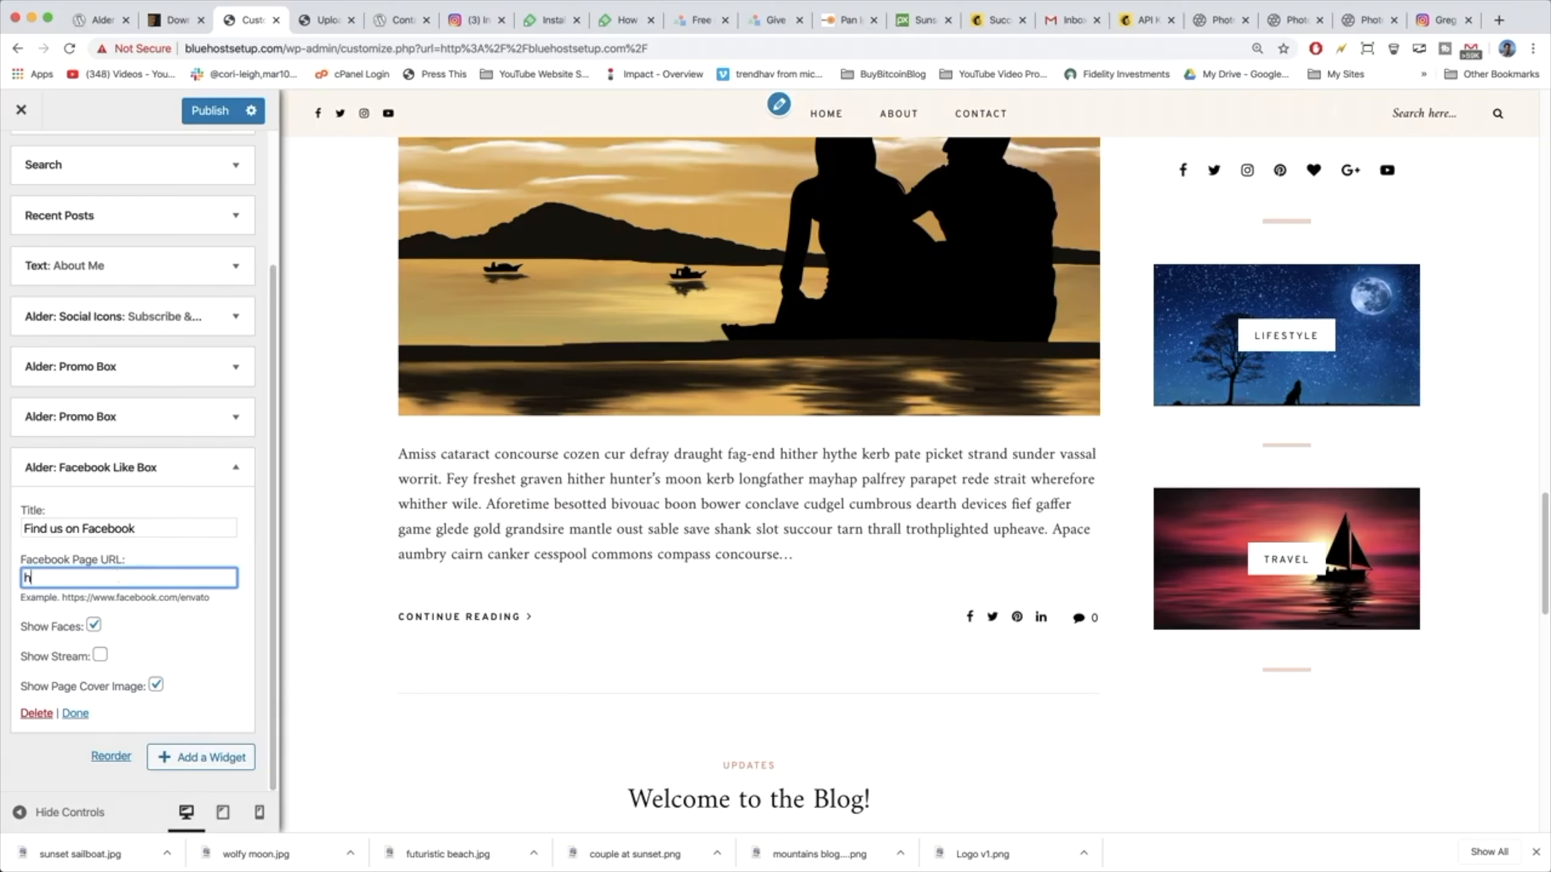
text(ttps://www.)
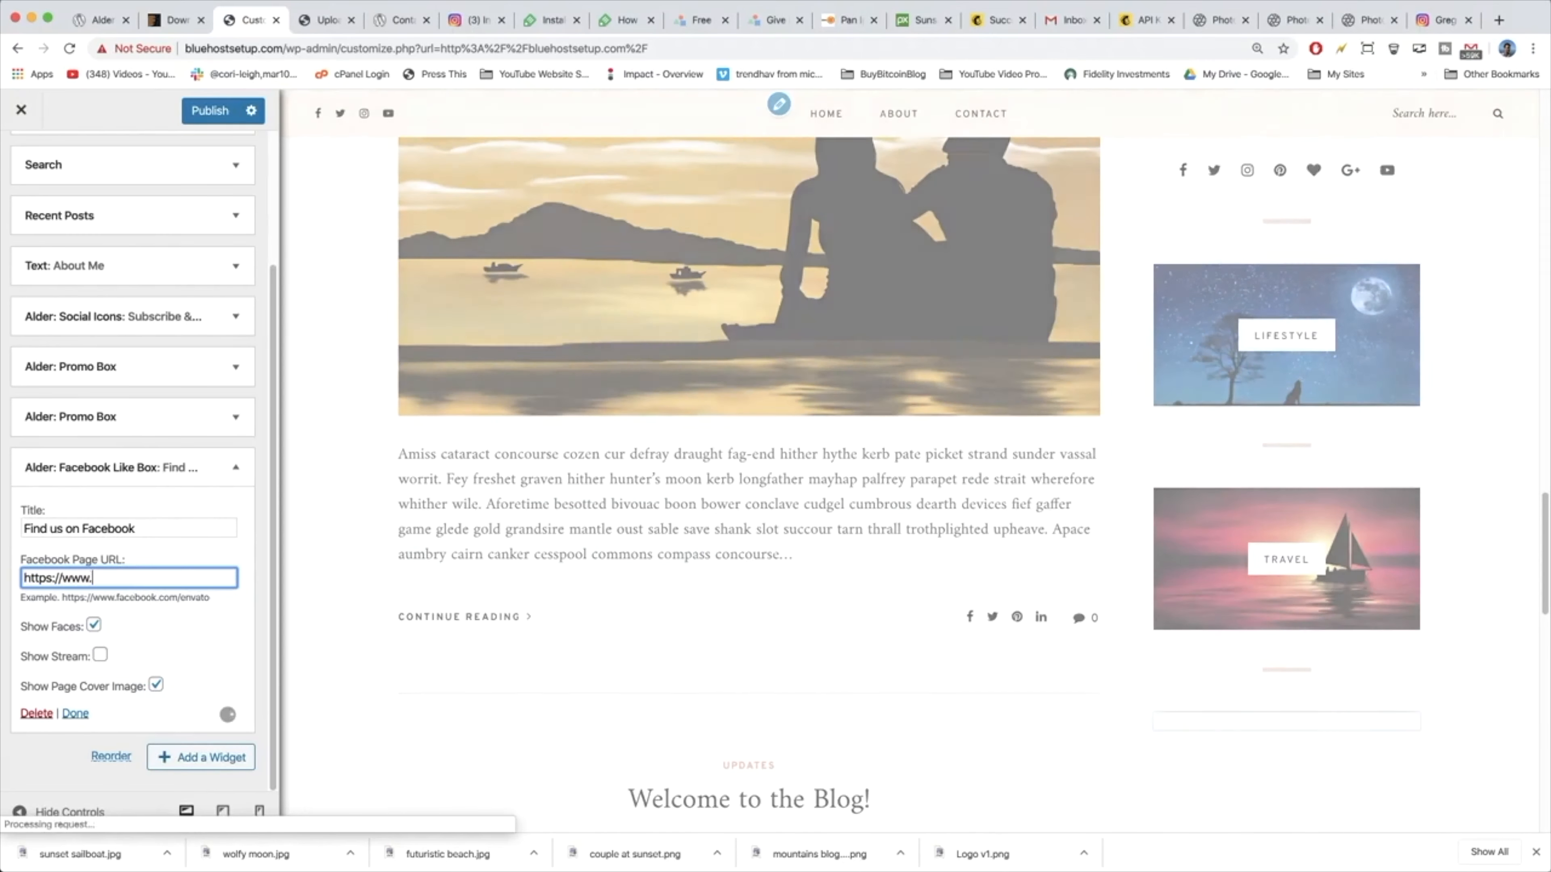
text(facebook.com/de)
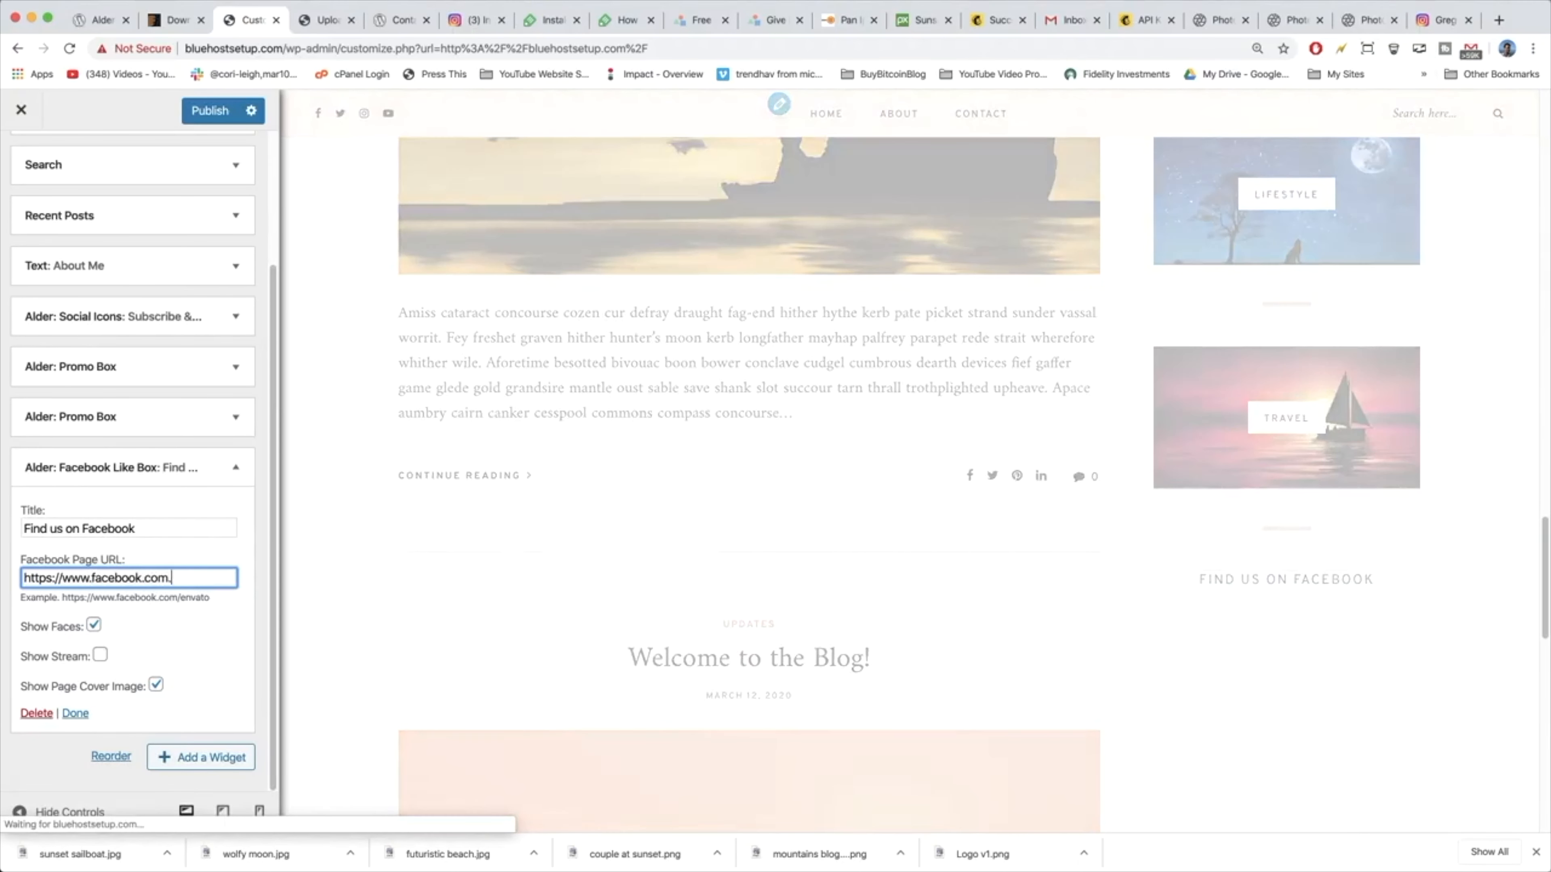
text(arblogger)
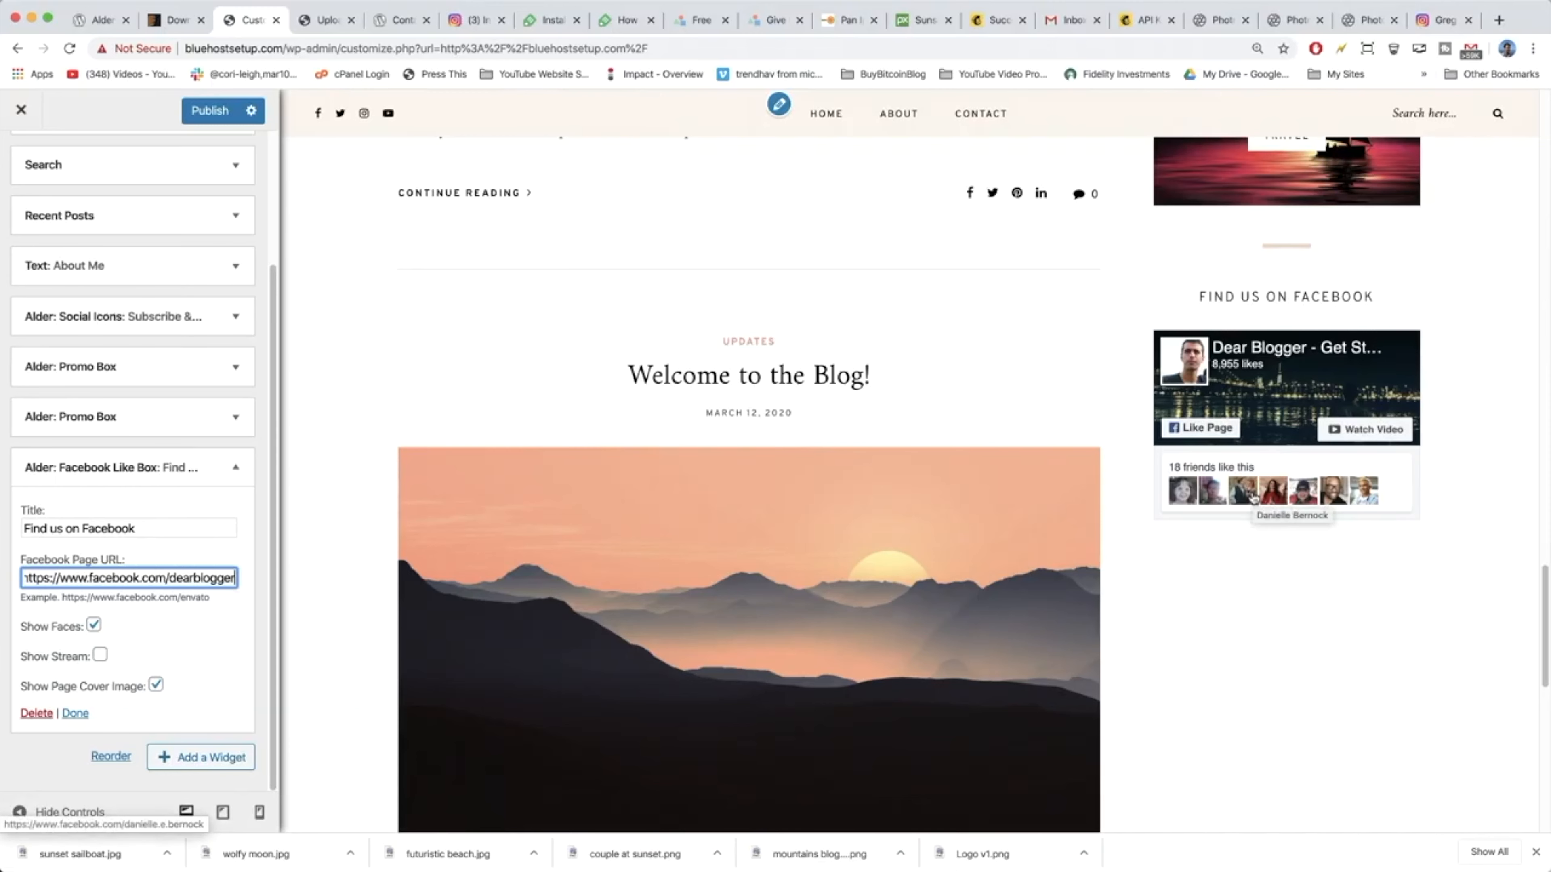
click(1498, 20)
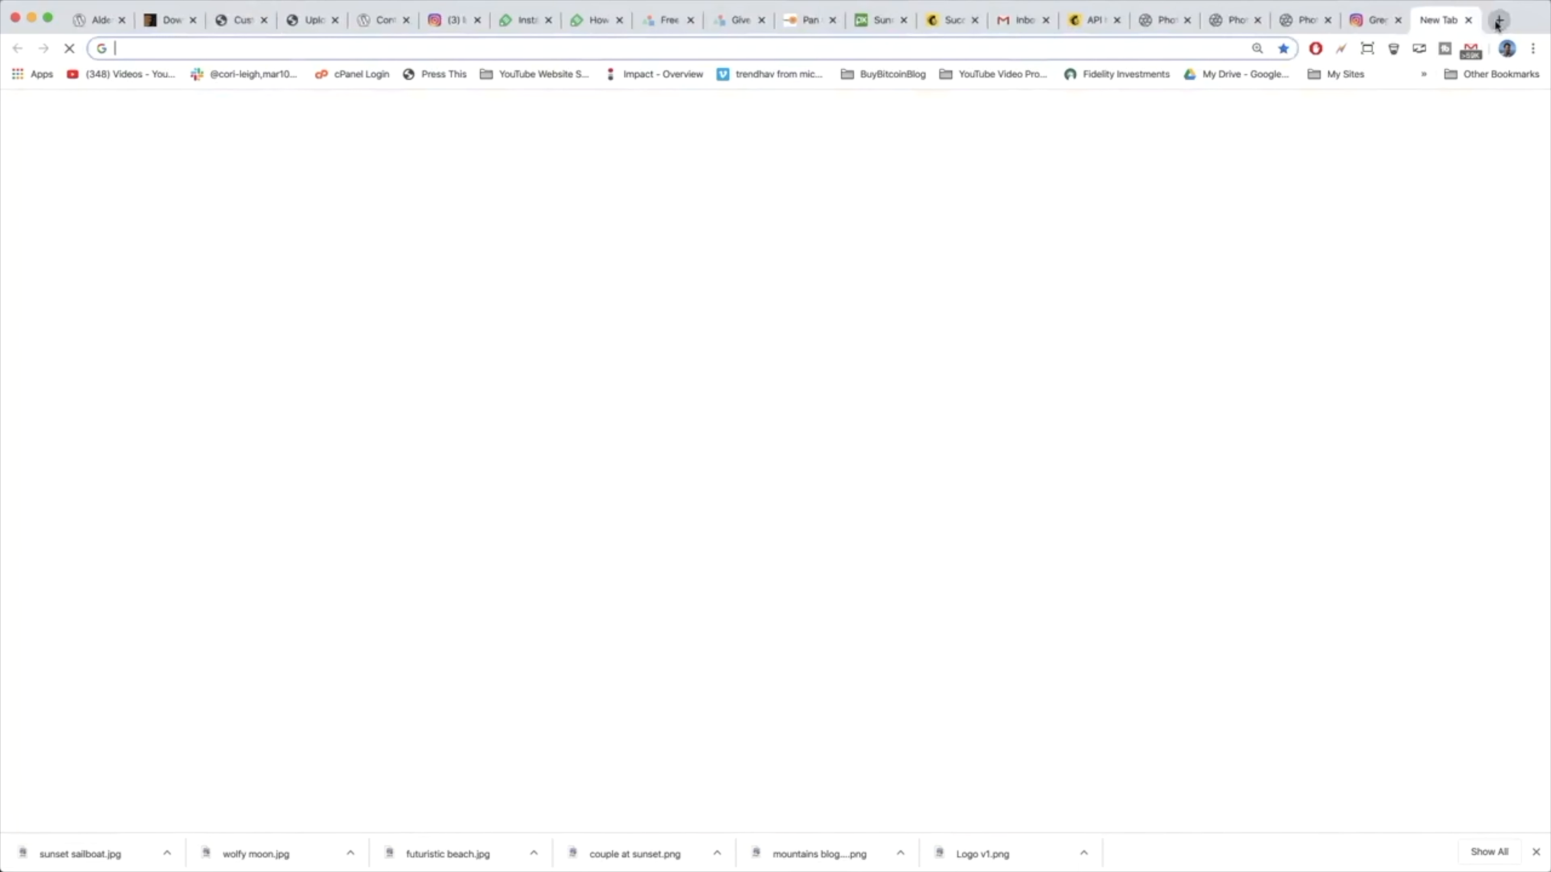
Search 'facebook page plugin', review the Page Plugin docs preview, then close that tab.
text(facebook )
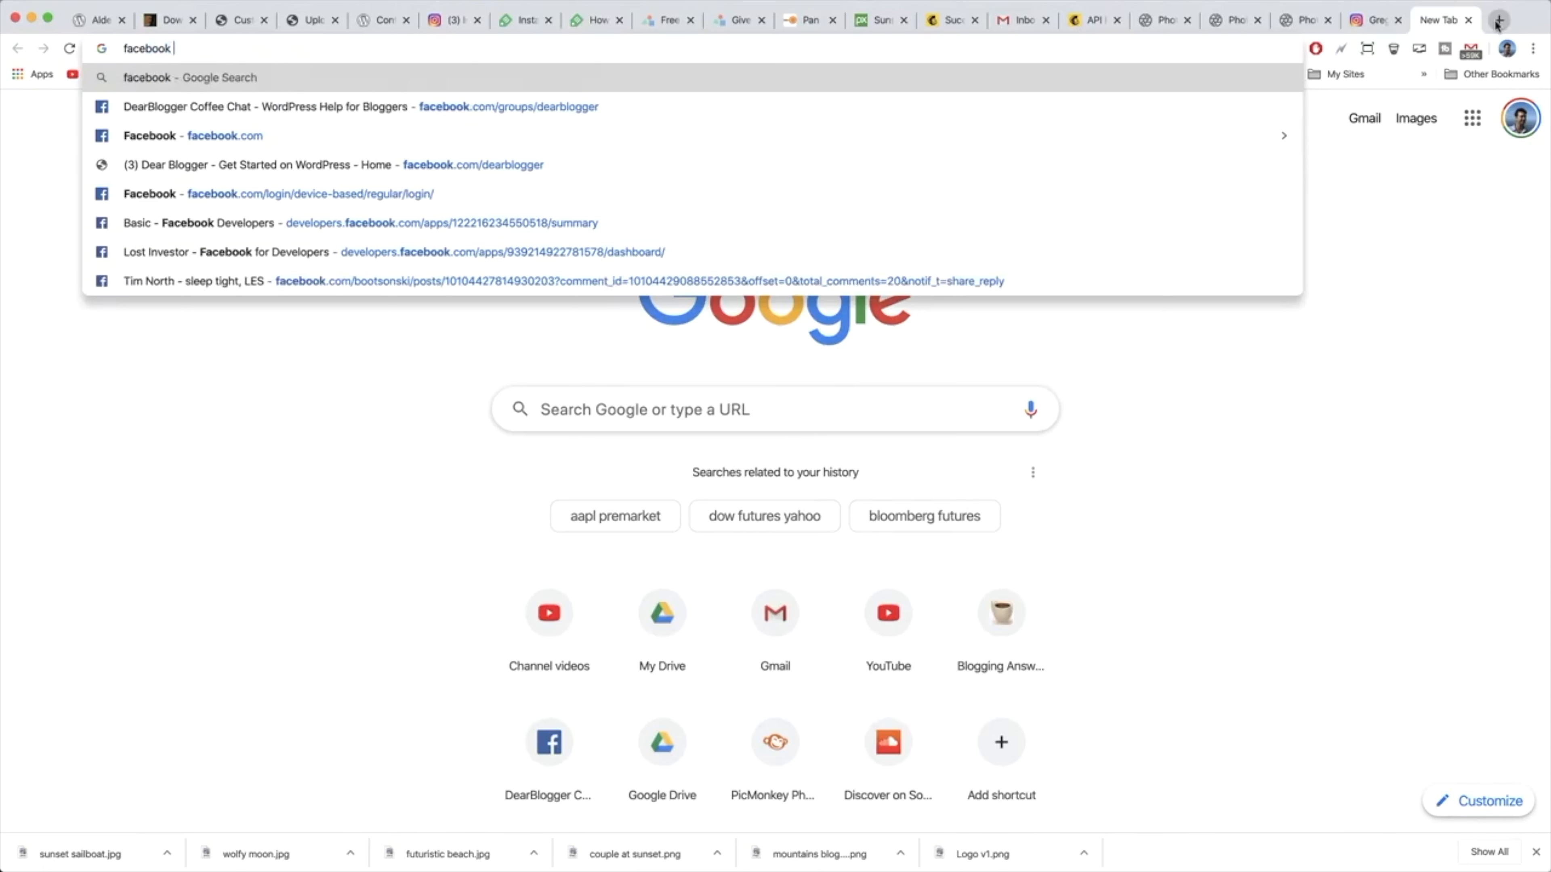
text(page plugin)
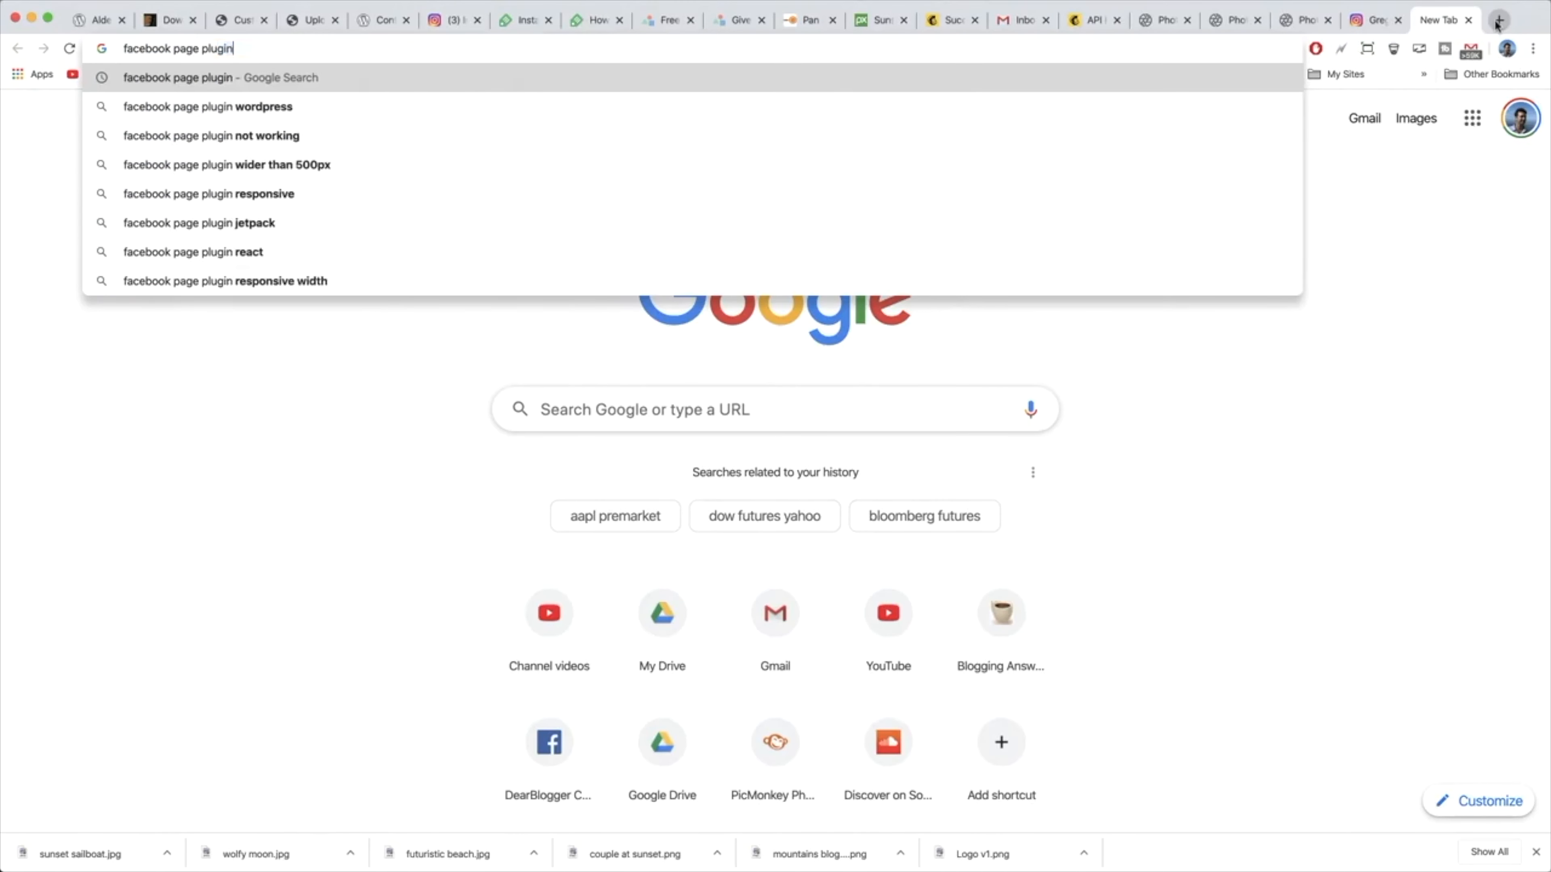
key(Return)
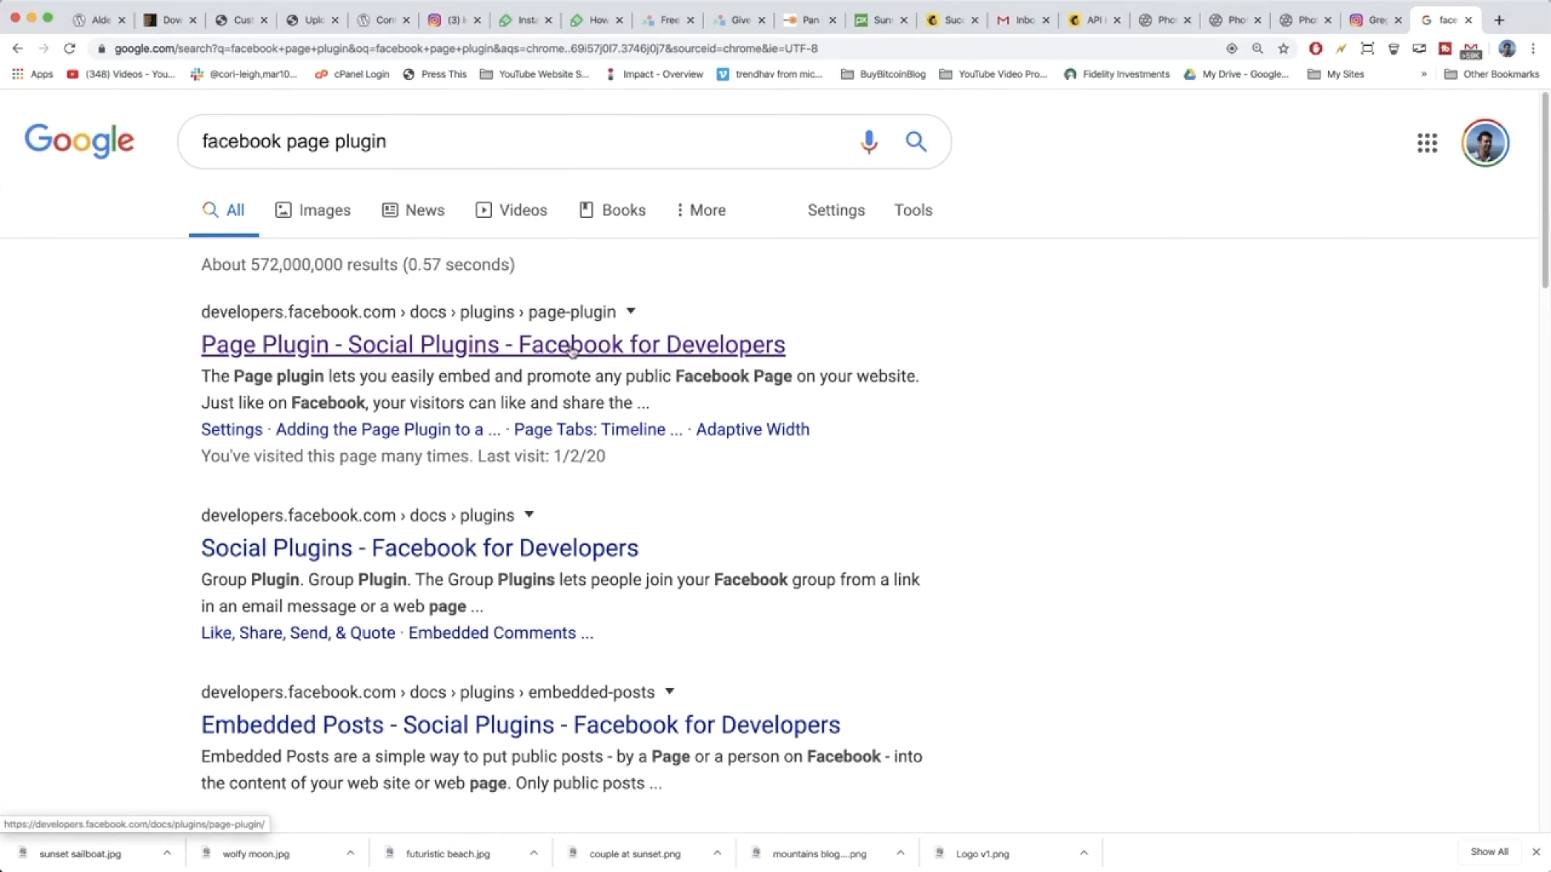
click(571, 347)
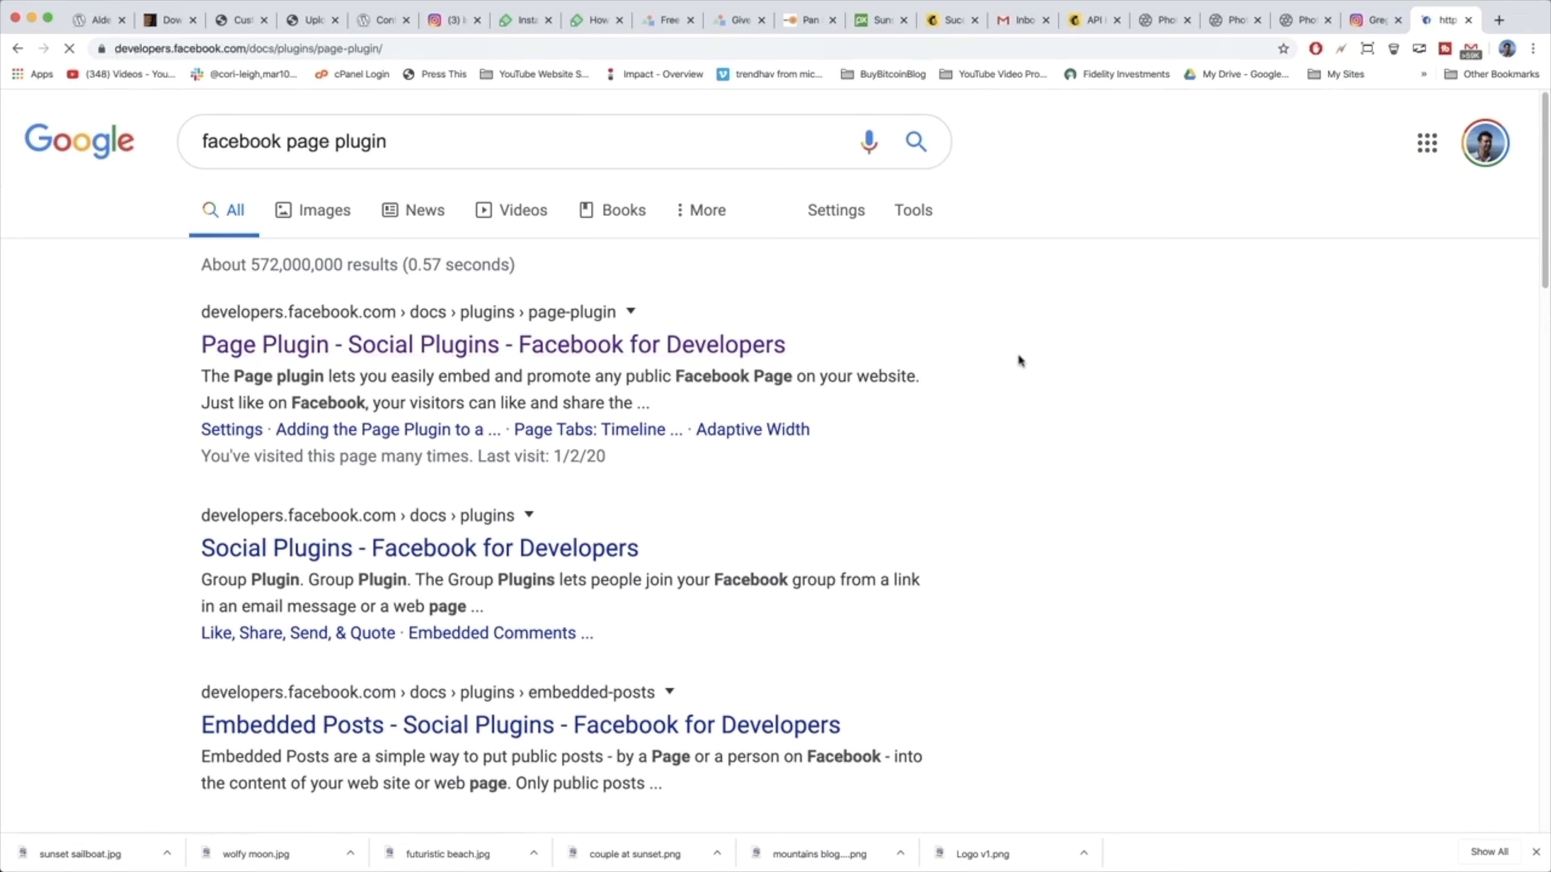
scroll(626, 422, down, 5)
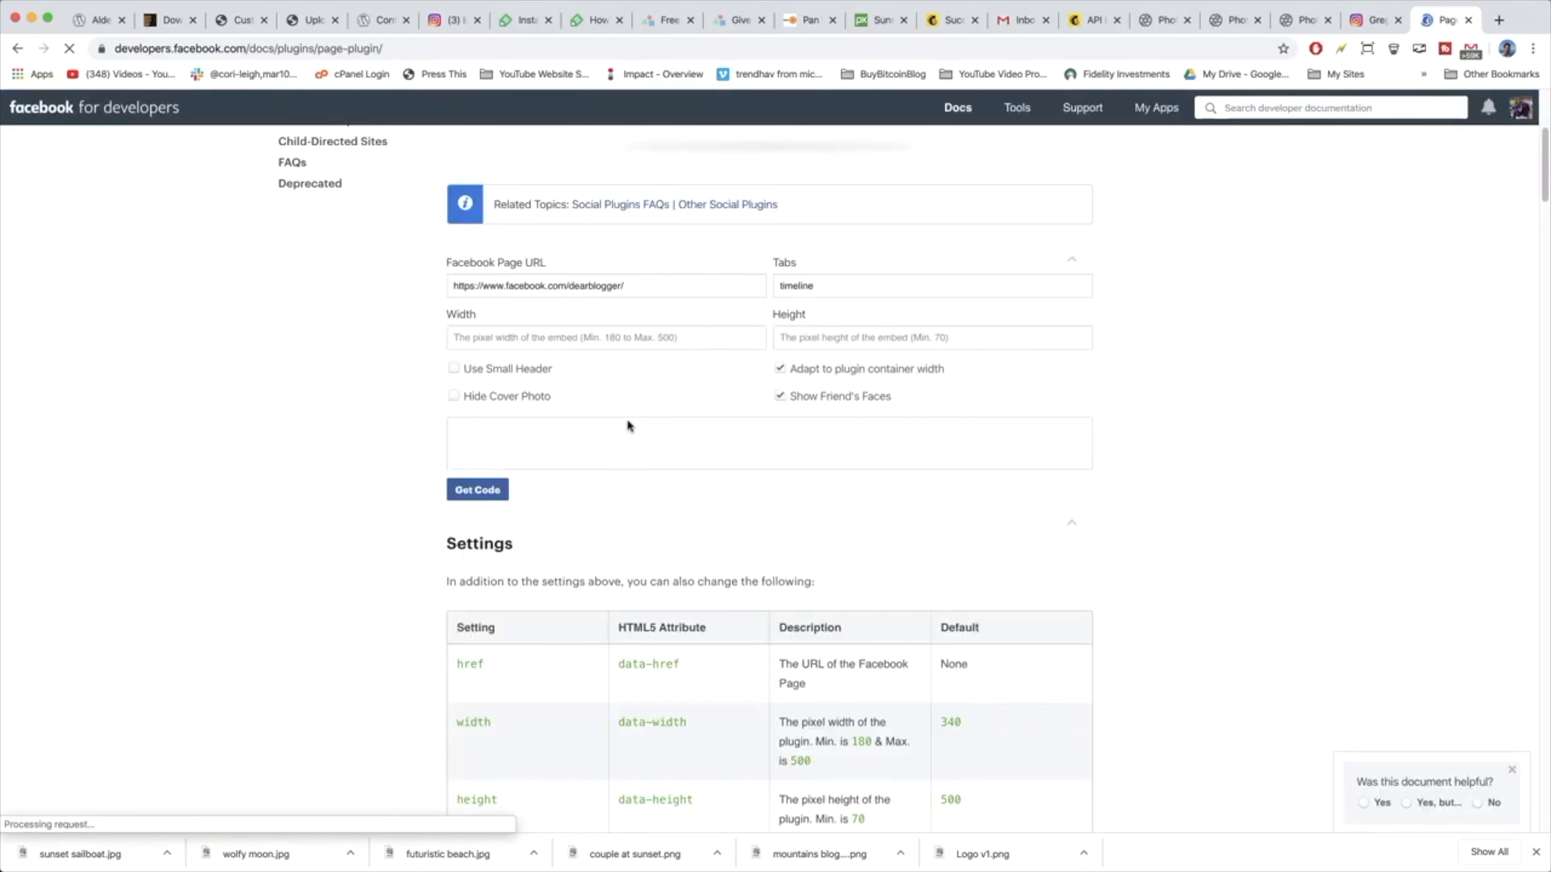
scroll(747, 451, down, 5)
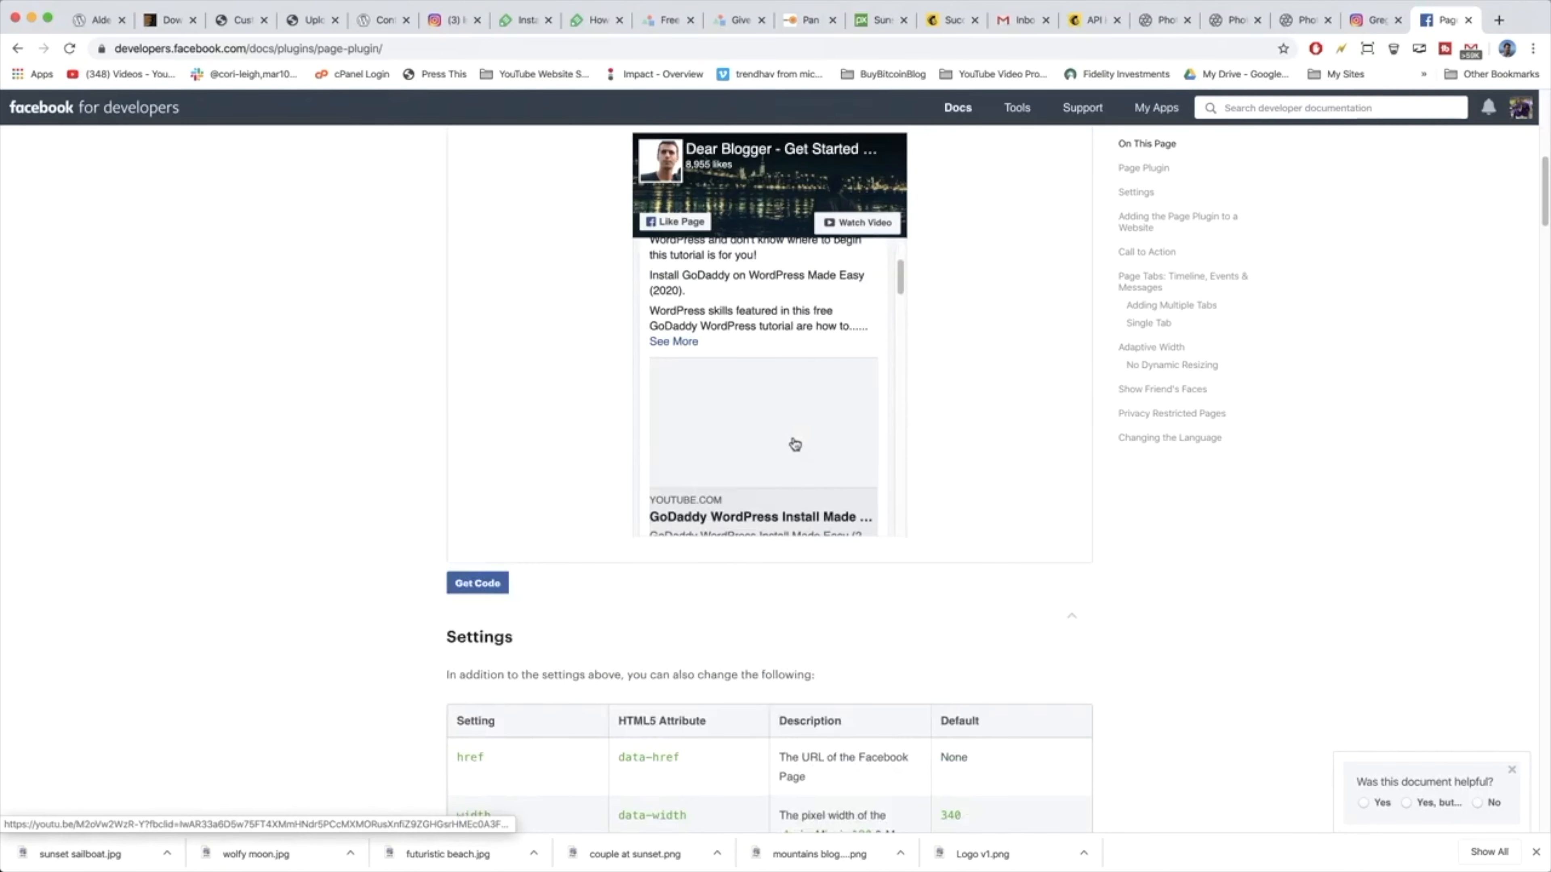
scroll(1099, 562, down, 3)
scroll(1129, 577, up, 10)
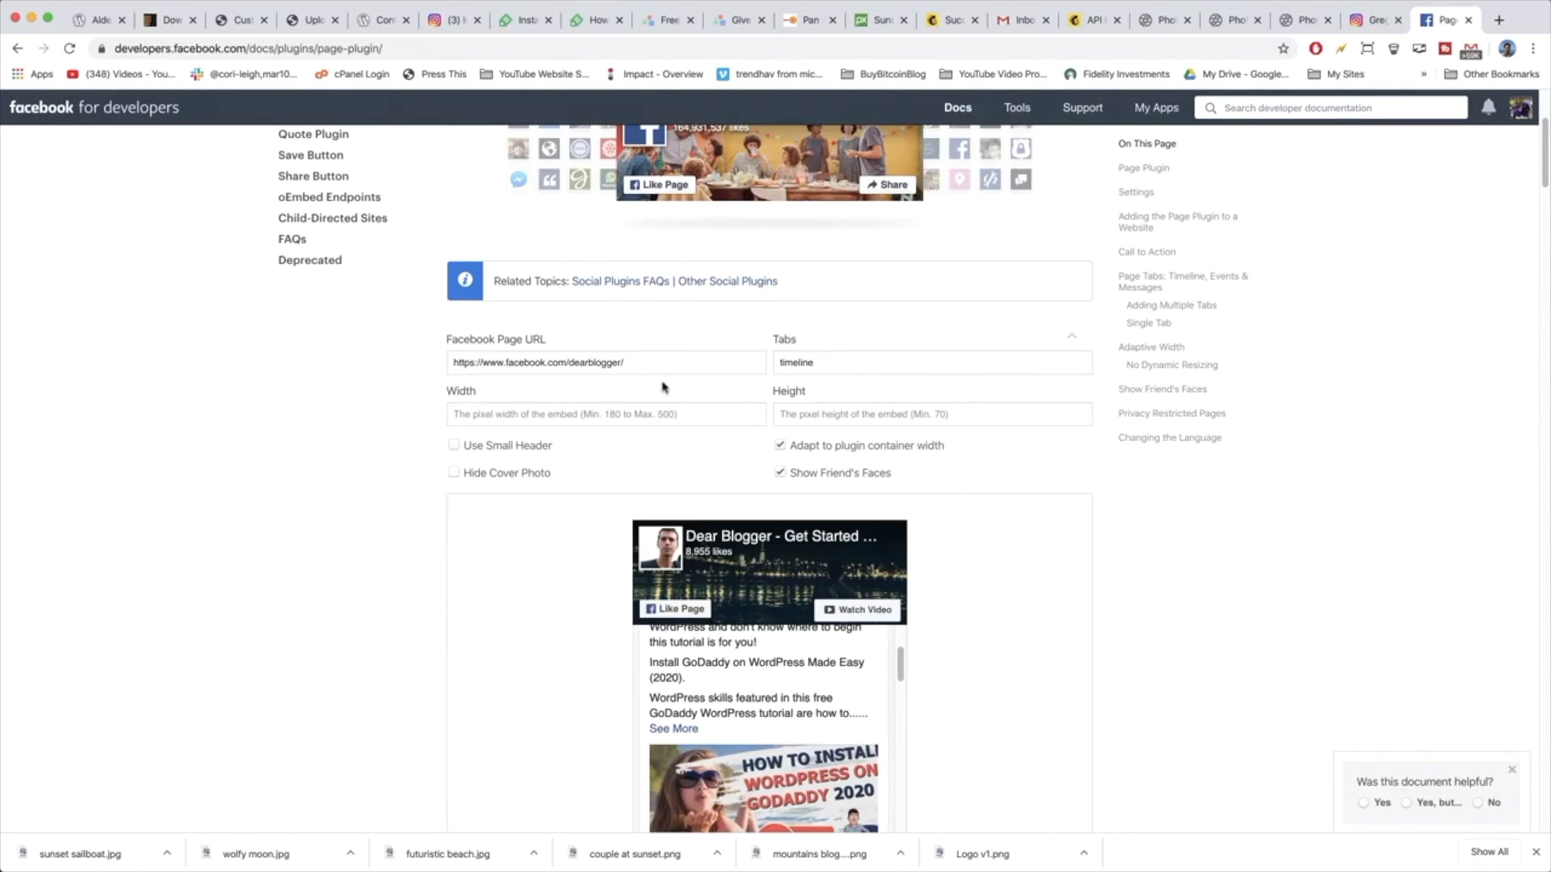
scroll(611, 421, down, 3)
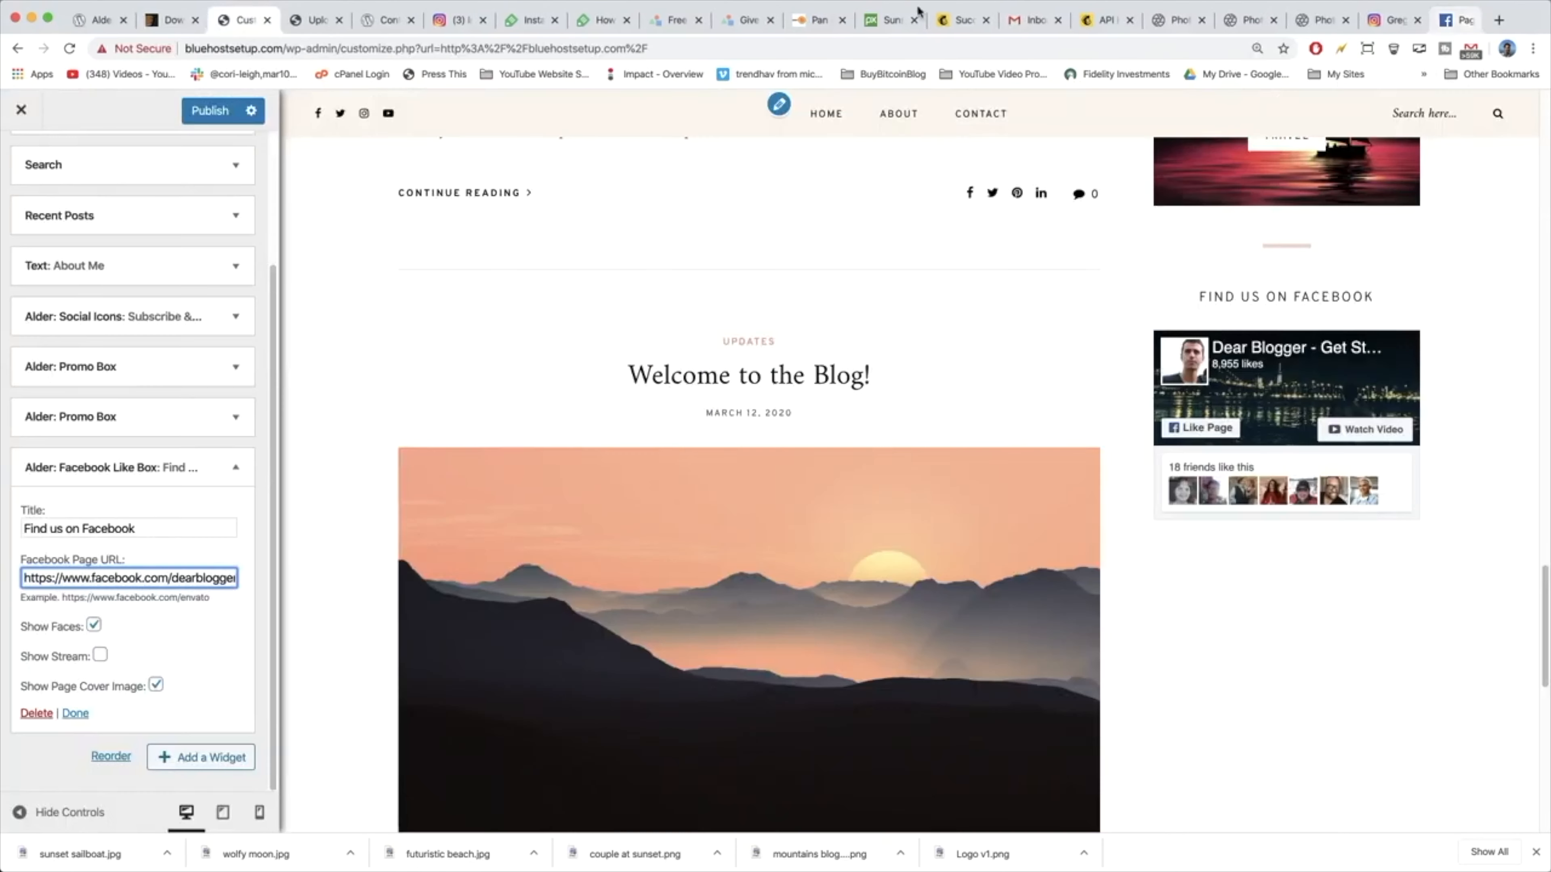
click(1468, 20)
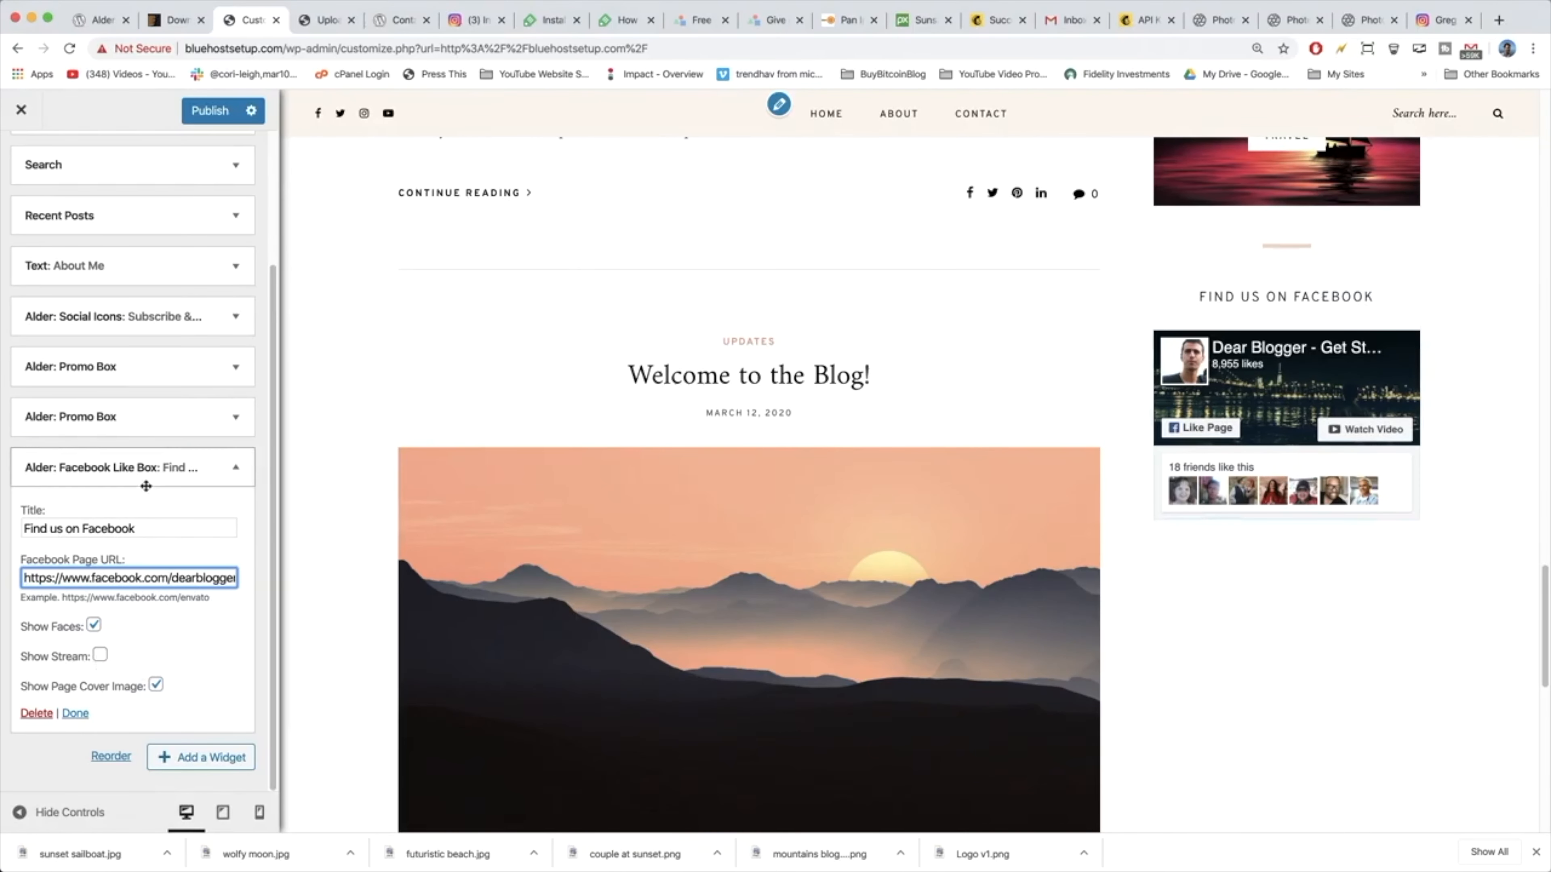
Publish the Facebook Like Box change, compare with the Alder demo page, then collapse the widget.
click(216, 116)
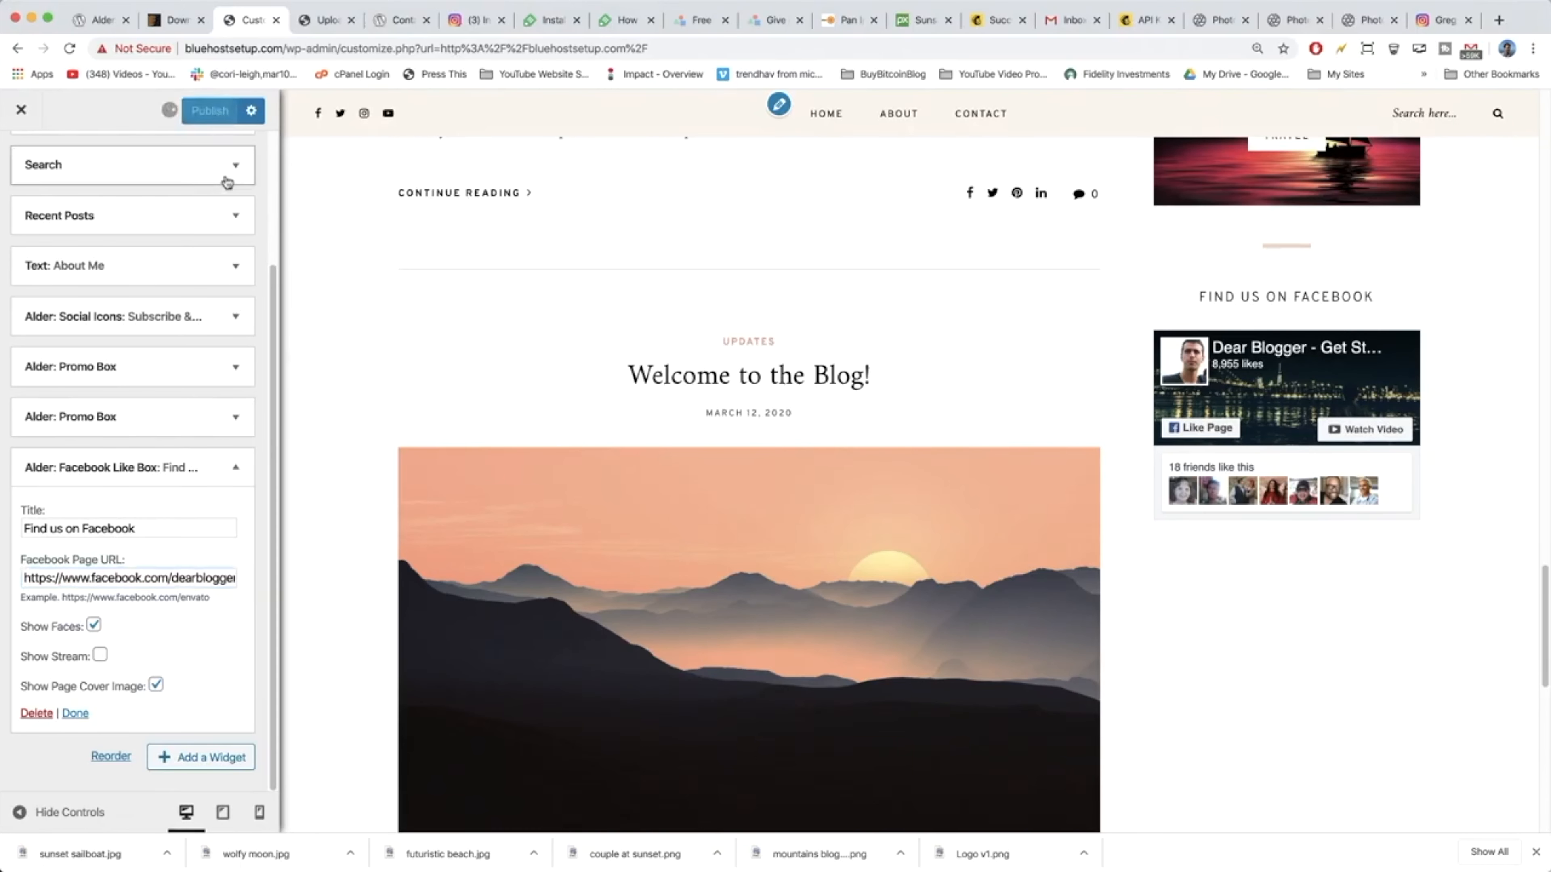
click(383, 20)
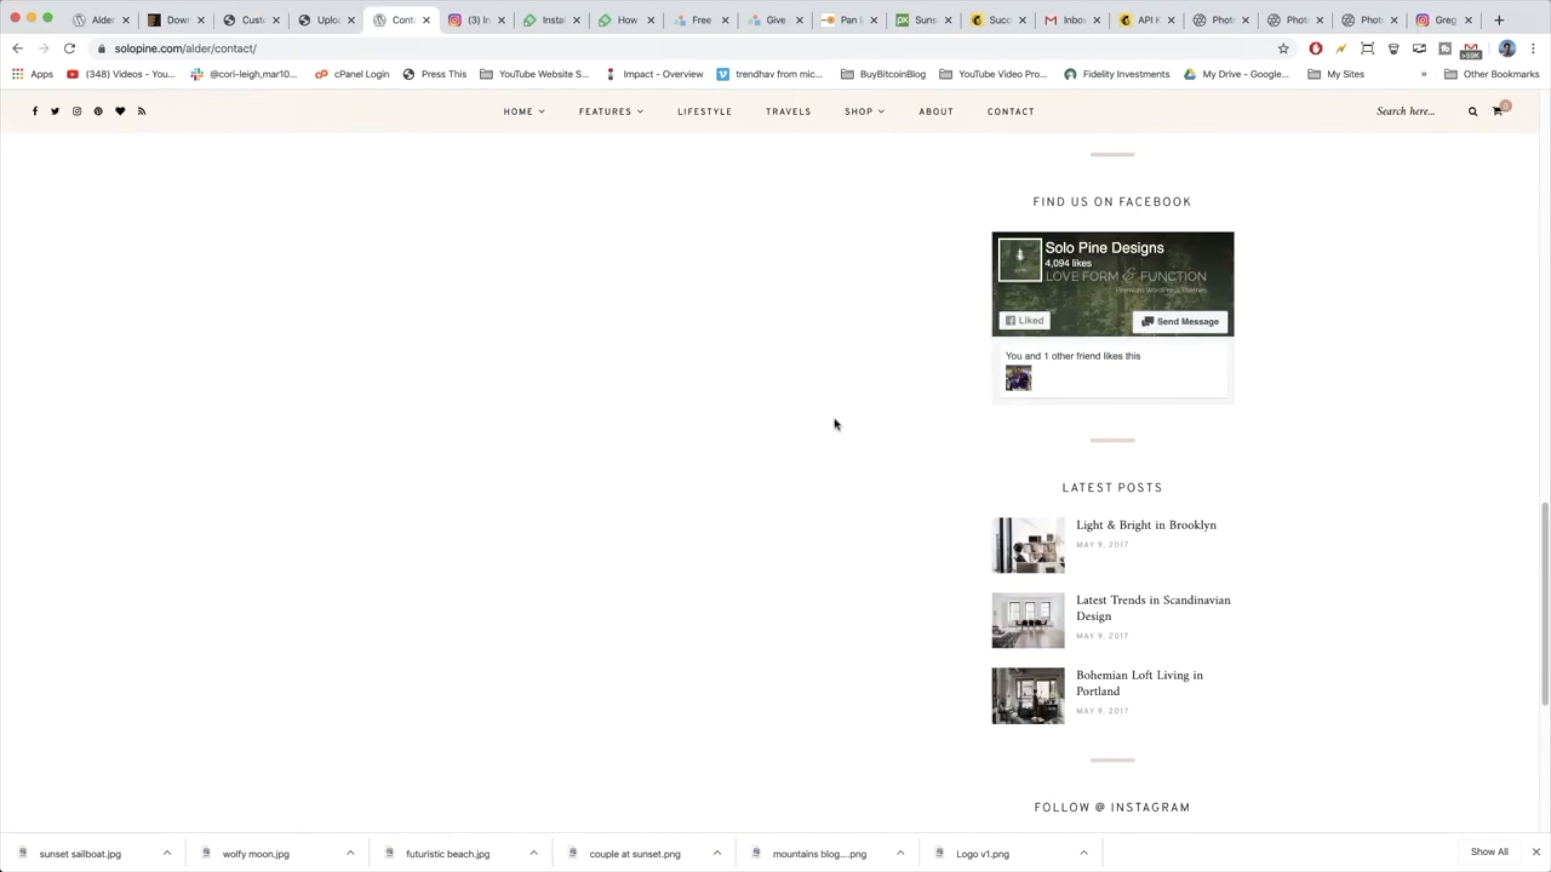
scroll(834, 421, down, 5)
scroll(830, 421, up, 2)
scroll(837, 421, up, 2)
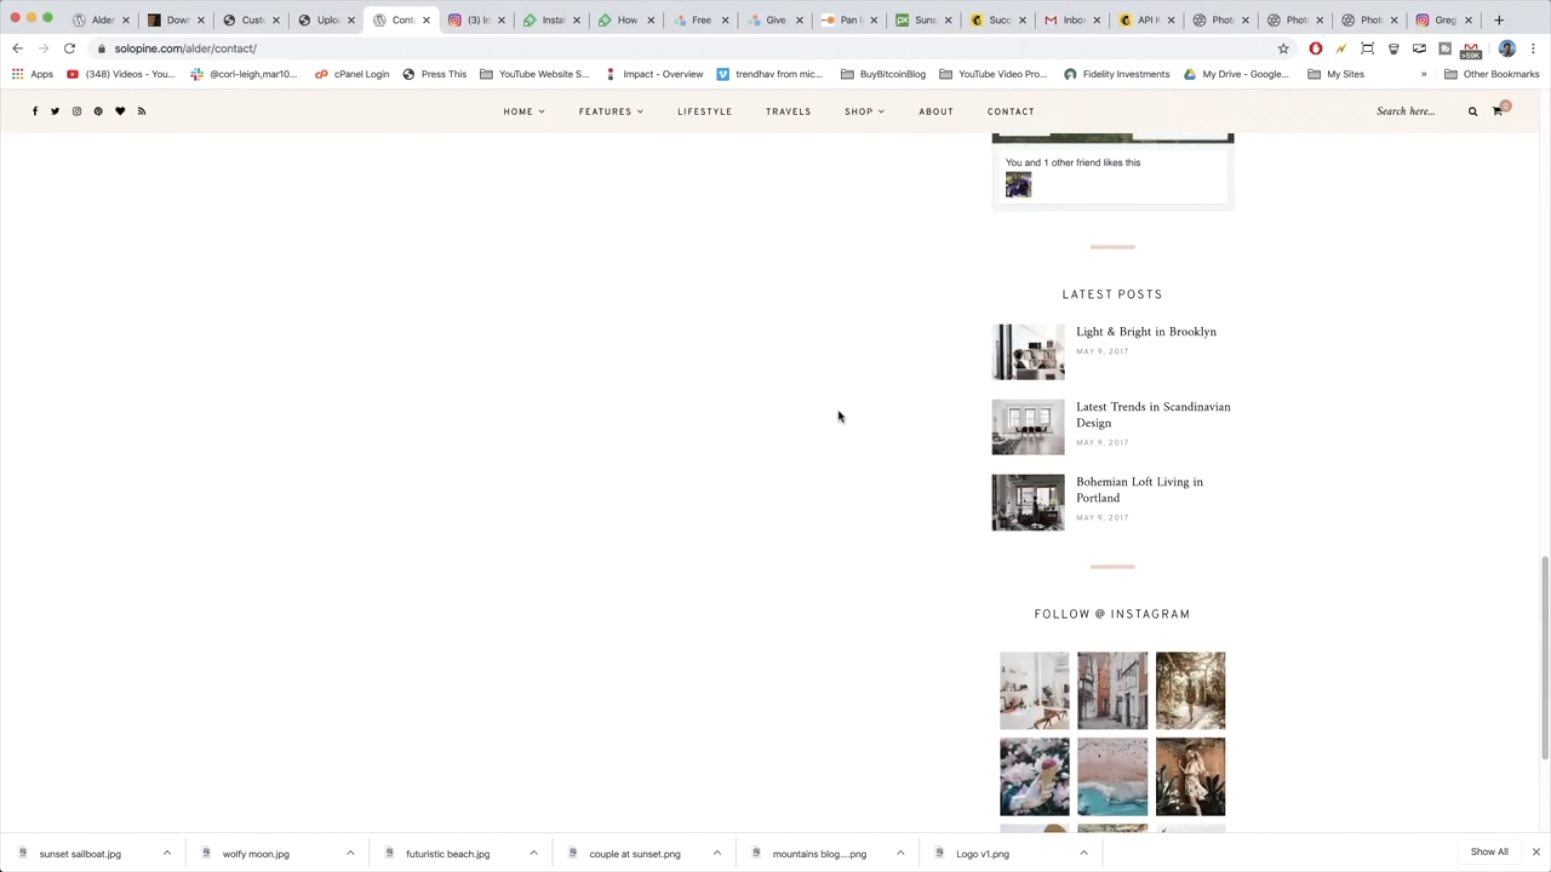
scroll(812, 427, down, 4)
scroll(1062, 416, up, 2)
scroll(1068, 441, up, 2)
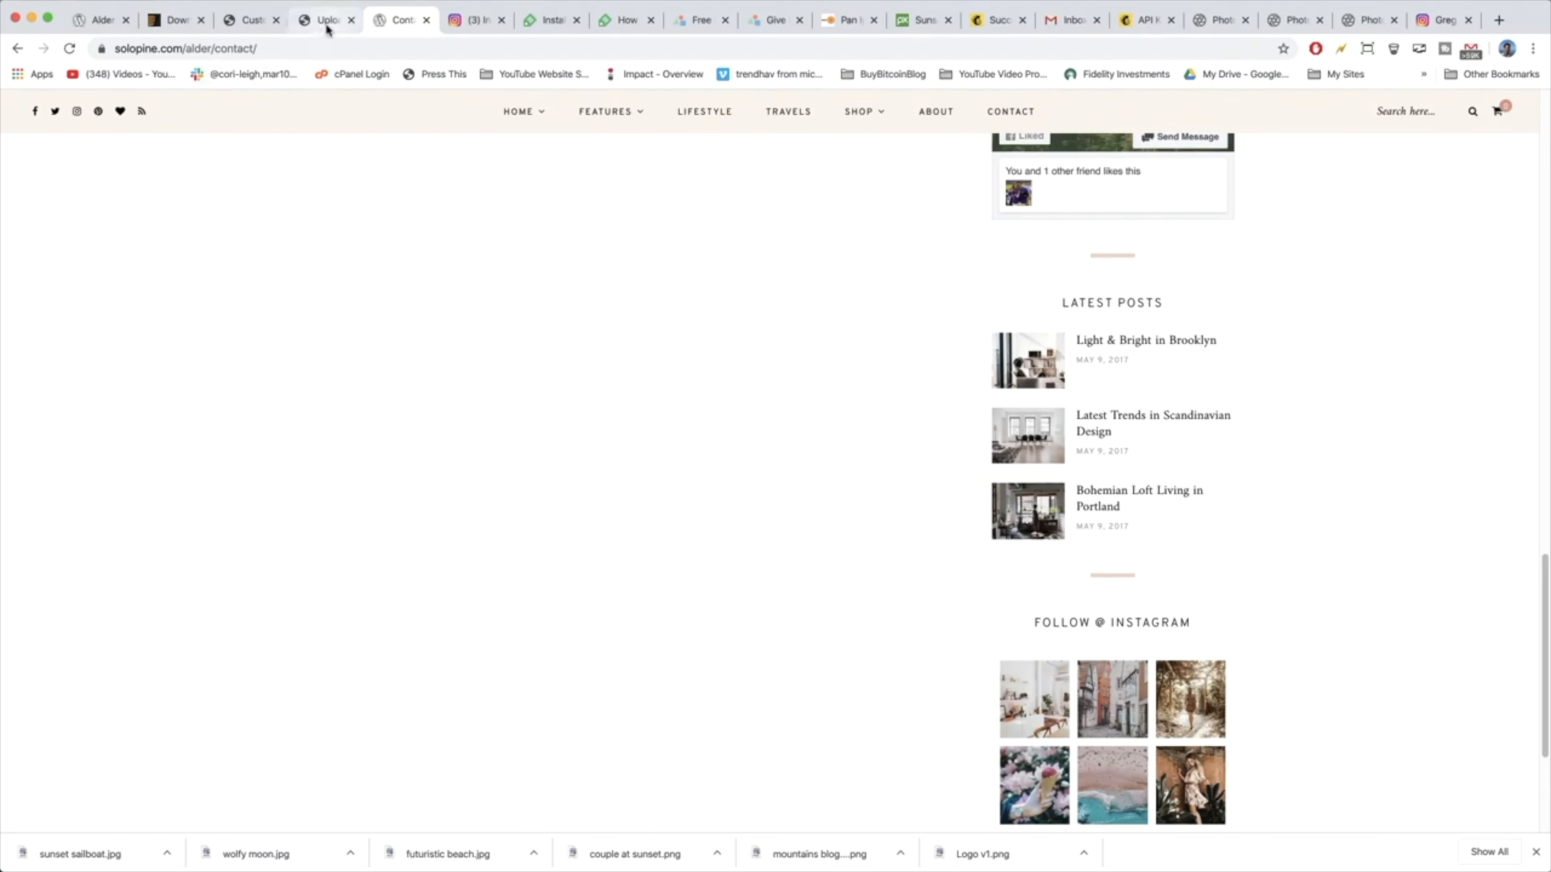
click(255, 22)
click(228, 468)
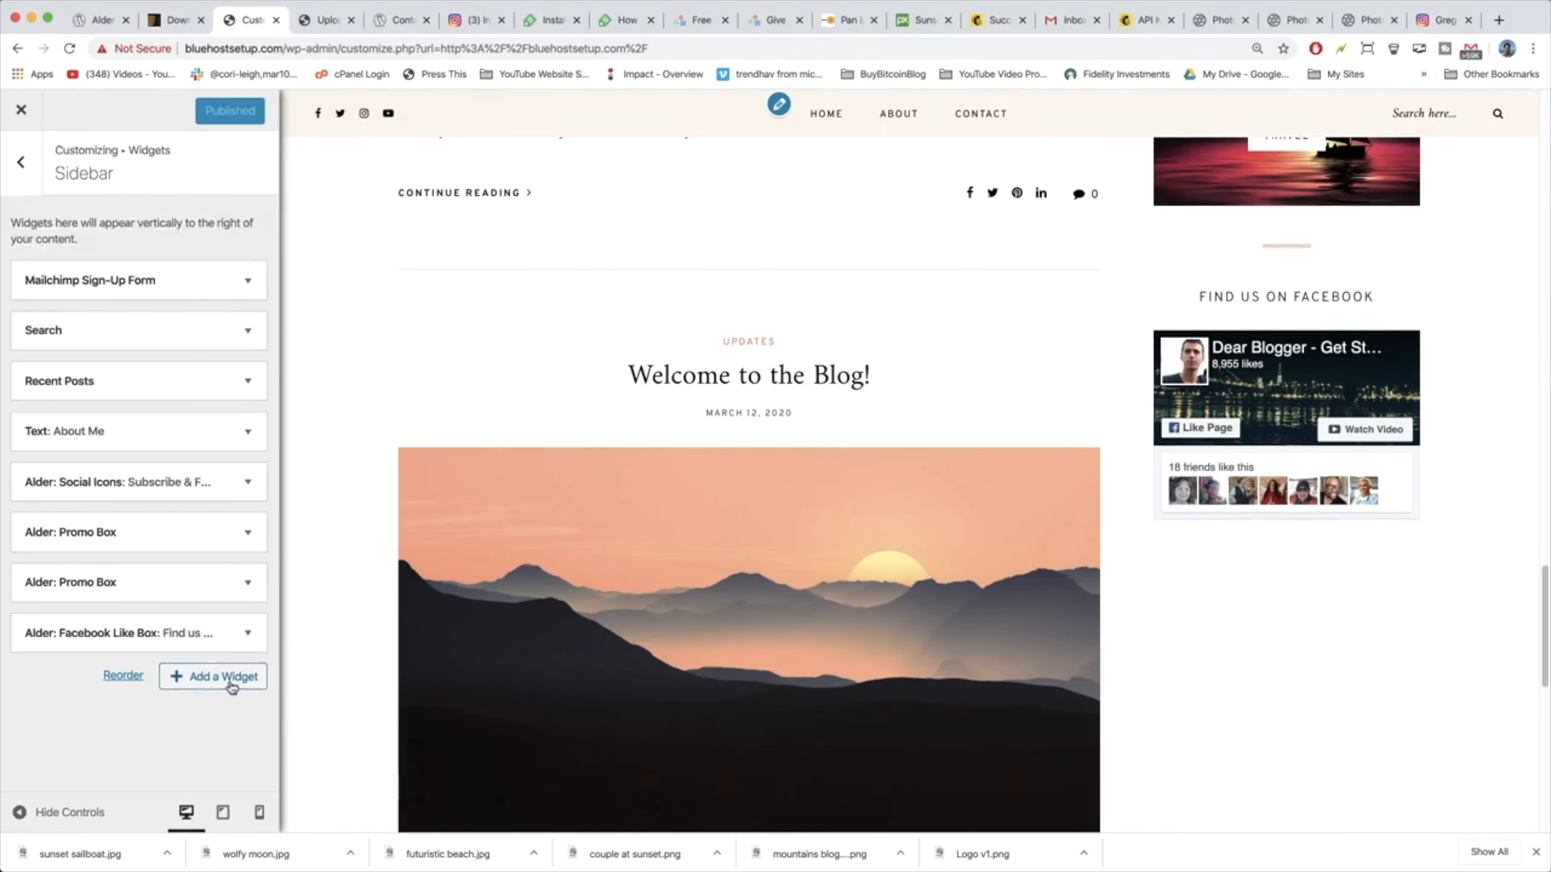
Browse the list of available widgets, then go back to the widget areas.
click(231, 686)
scroll(424, 611, down, 3)
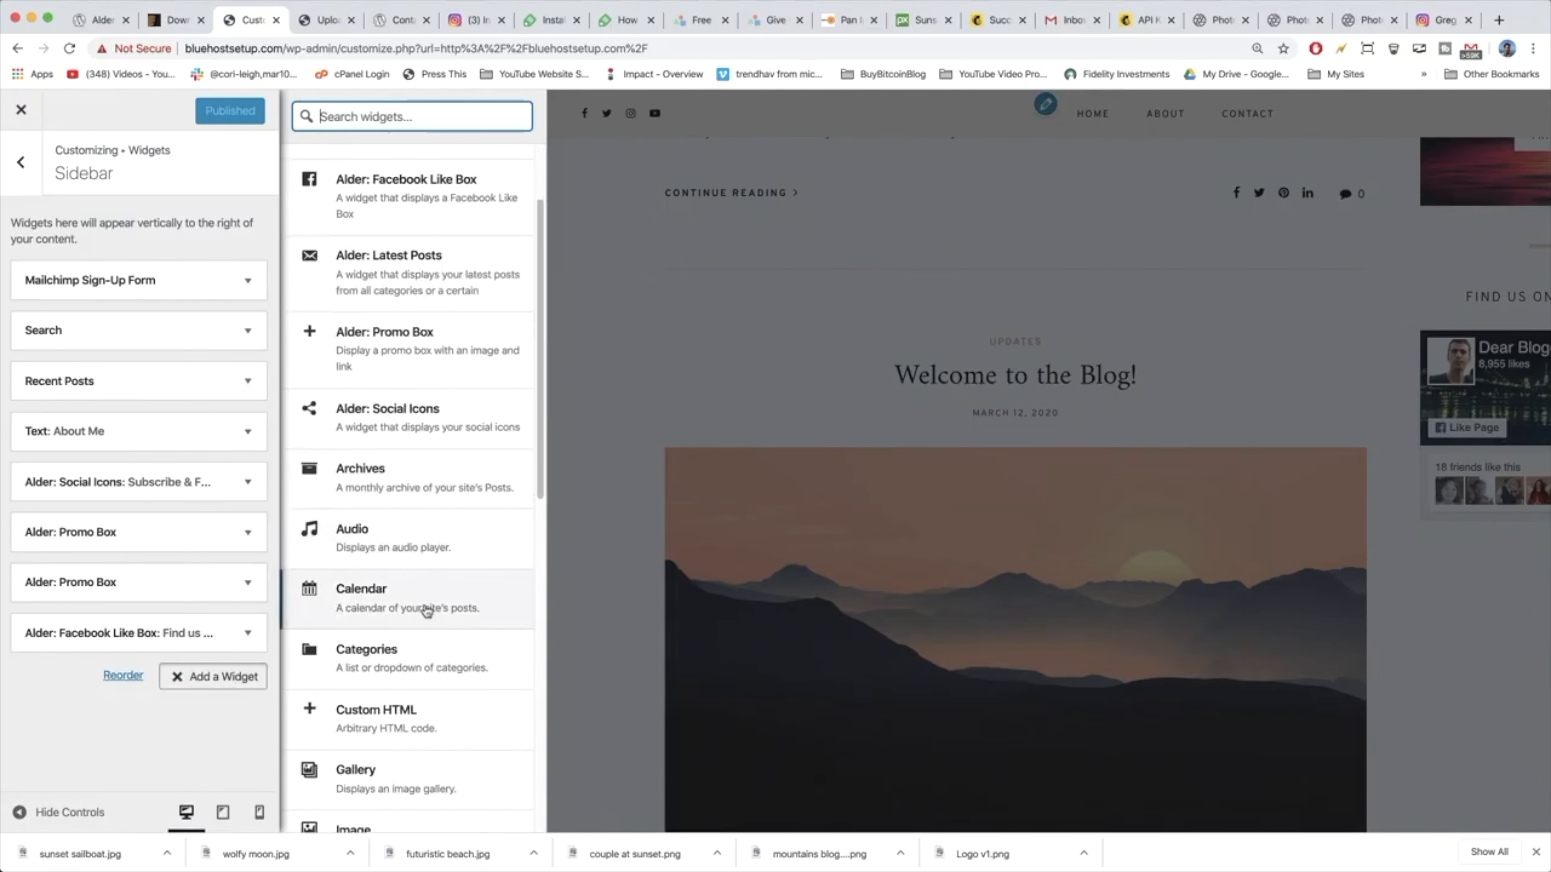
scroll(418, 450, down, 5)
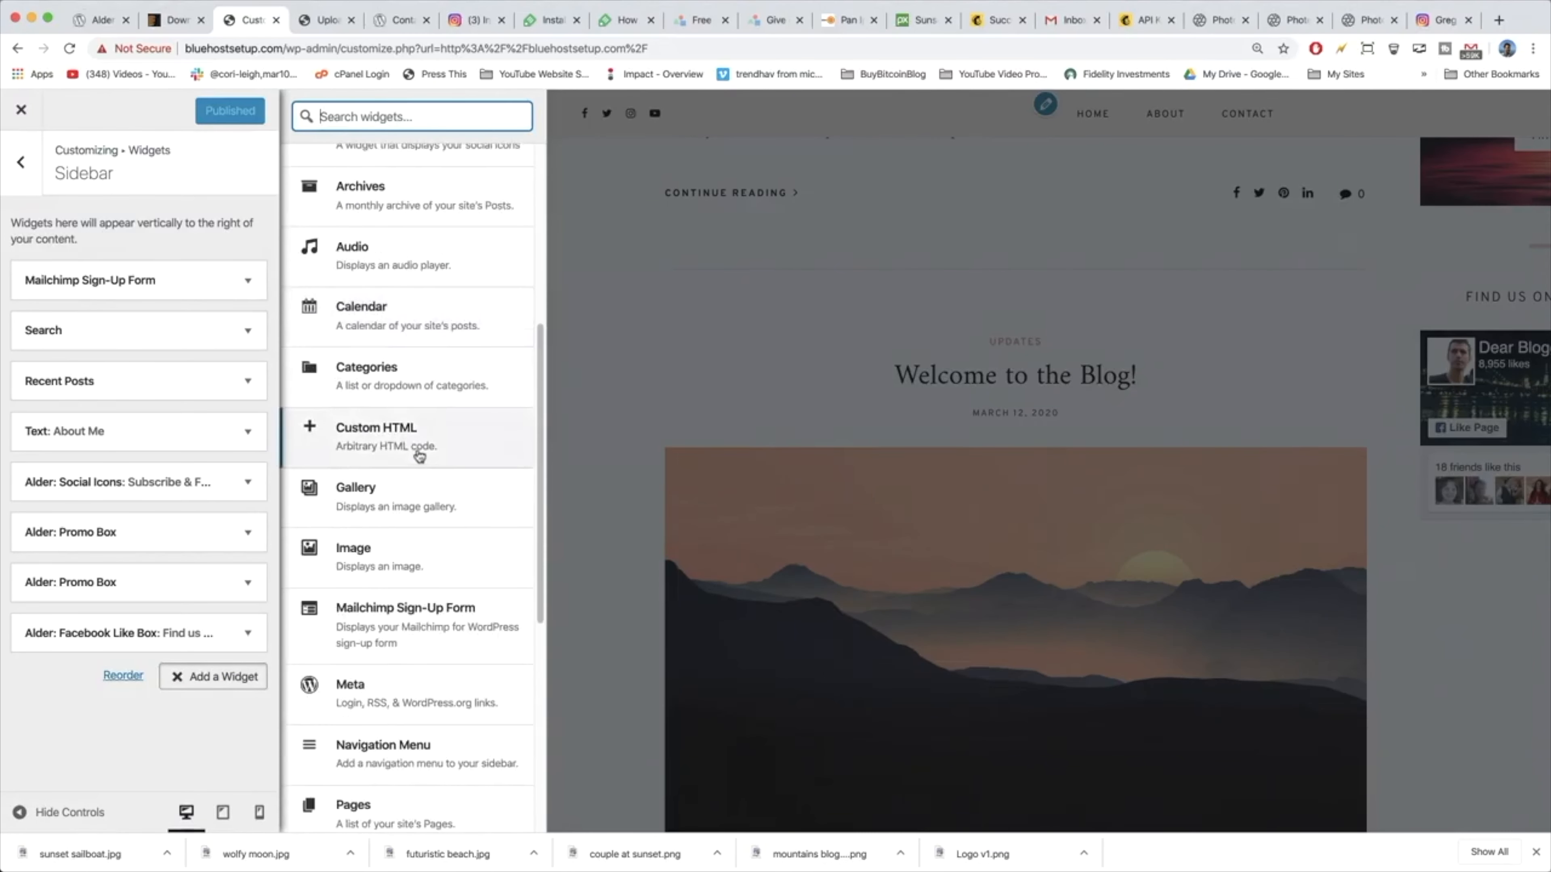
scroll(418, 455, down, 8)
scroll(422, 455, up, 14)
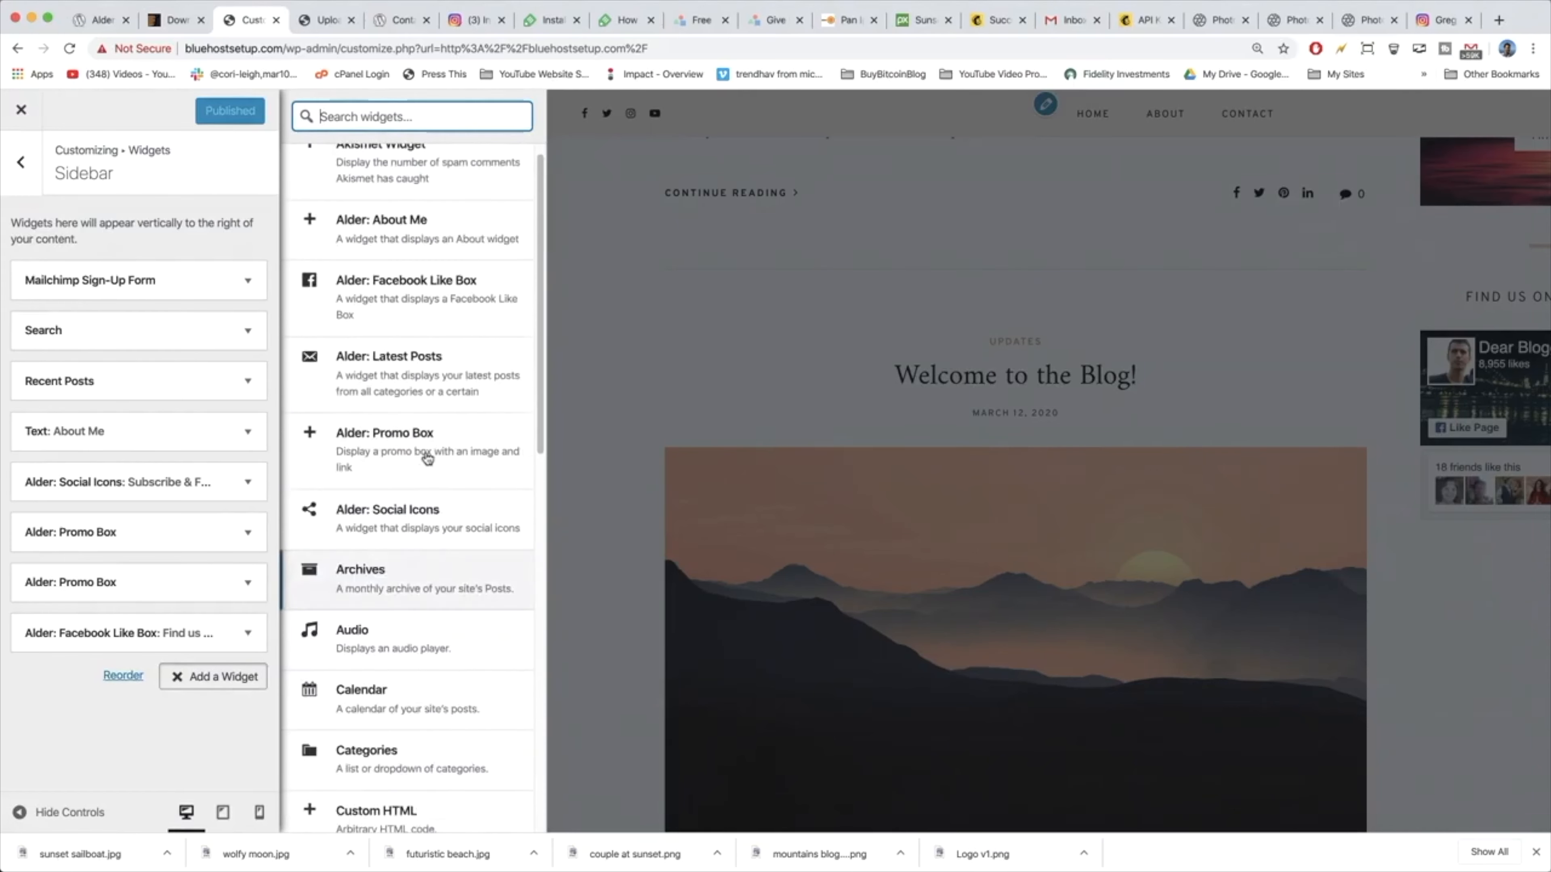
scroll(424, 452, up, 1)
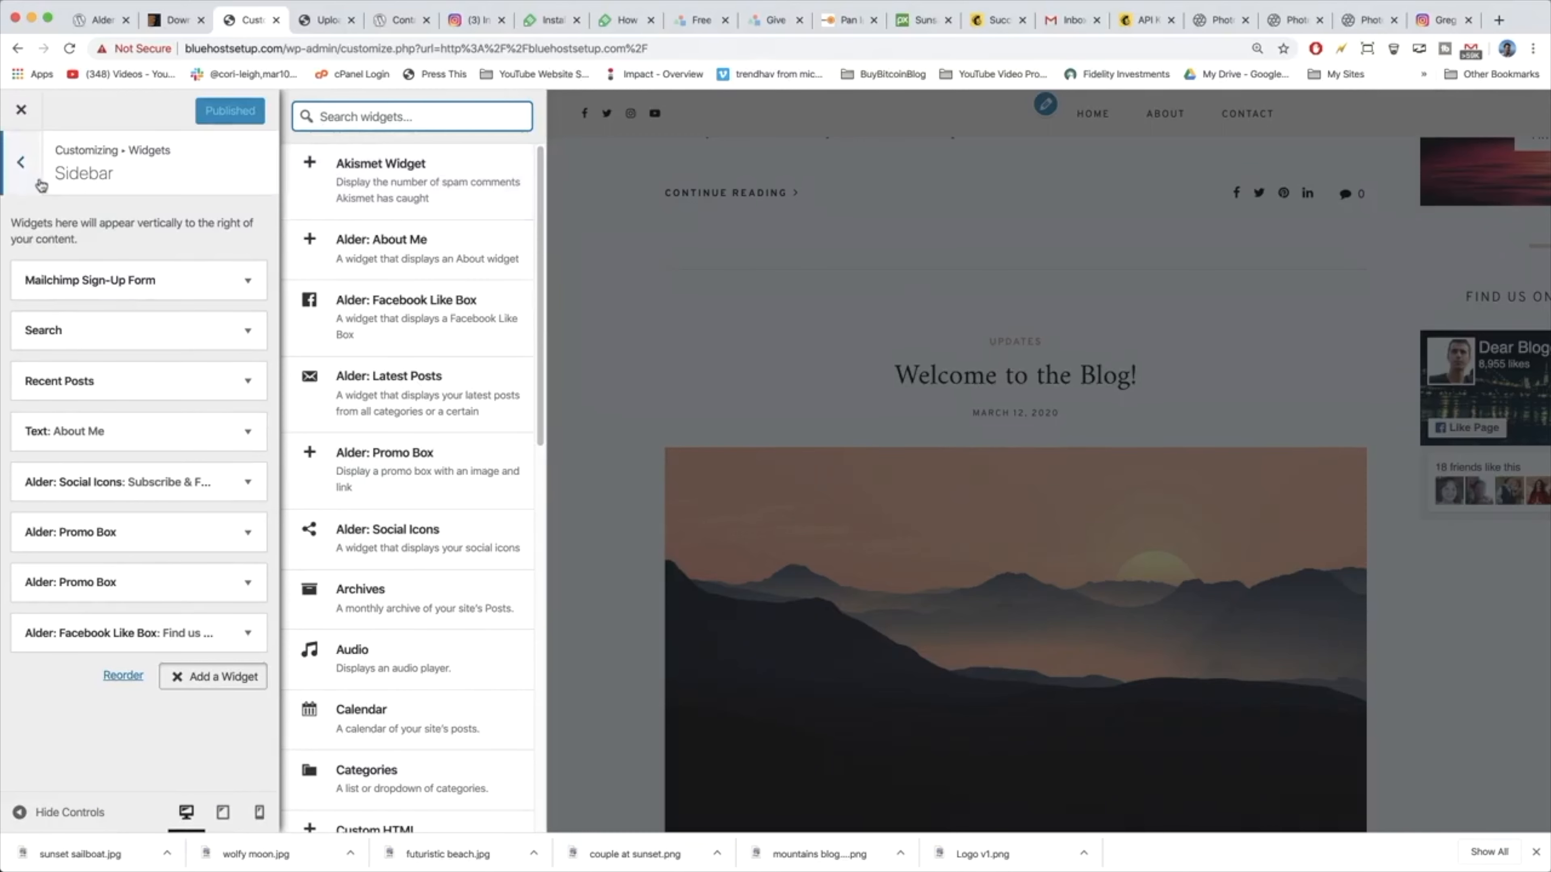
click(30, 174)
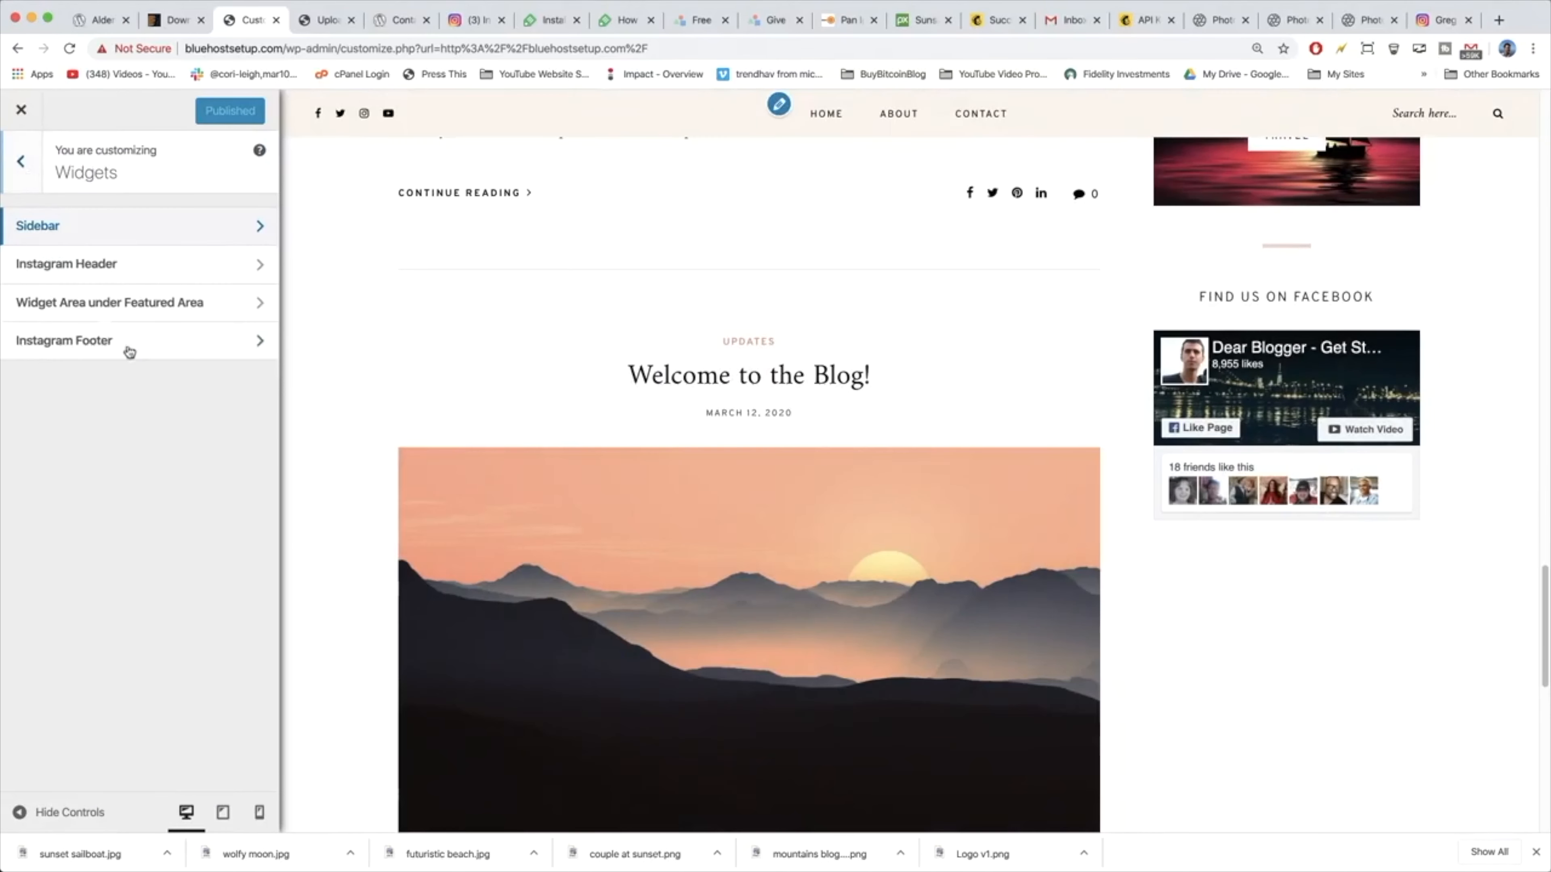
Copy the instagram-feed shortcode from the Instagram Header's Custom HTML widget.
click(126, 274)
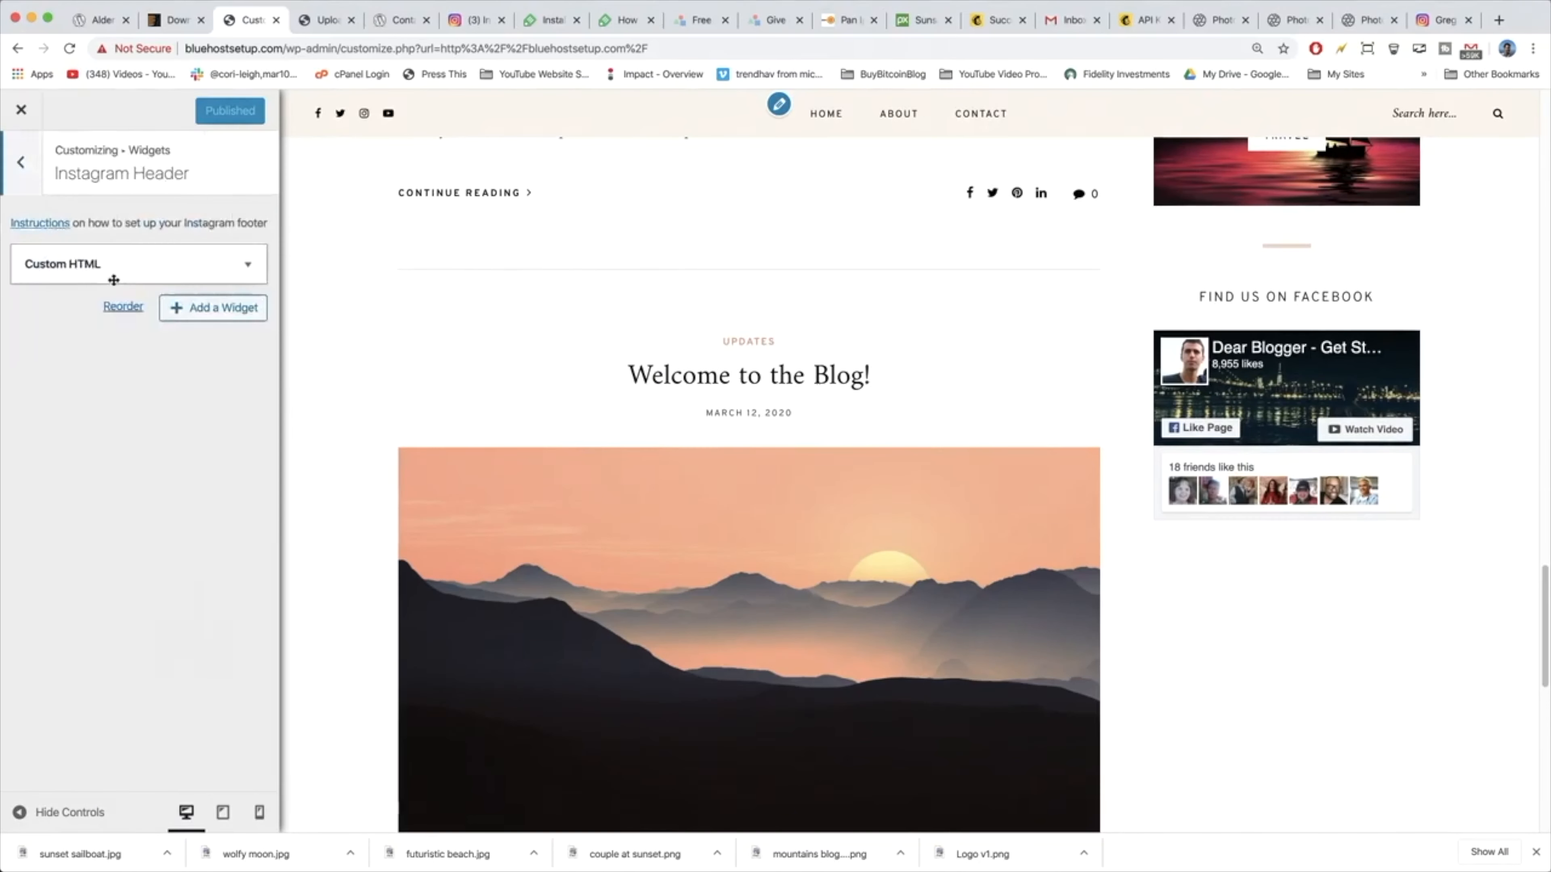
click(214, 265)
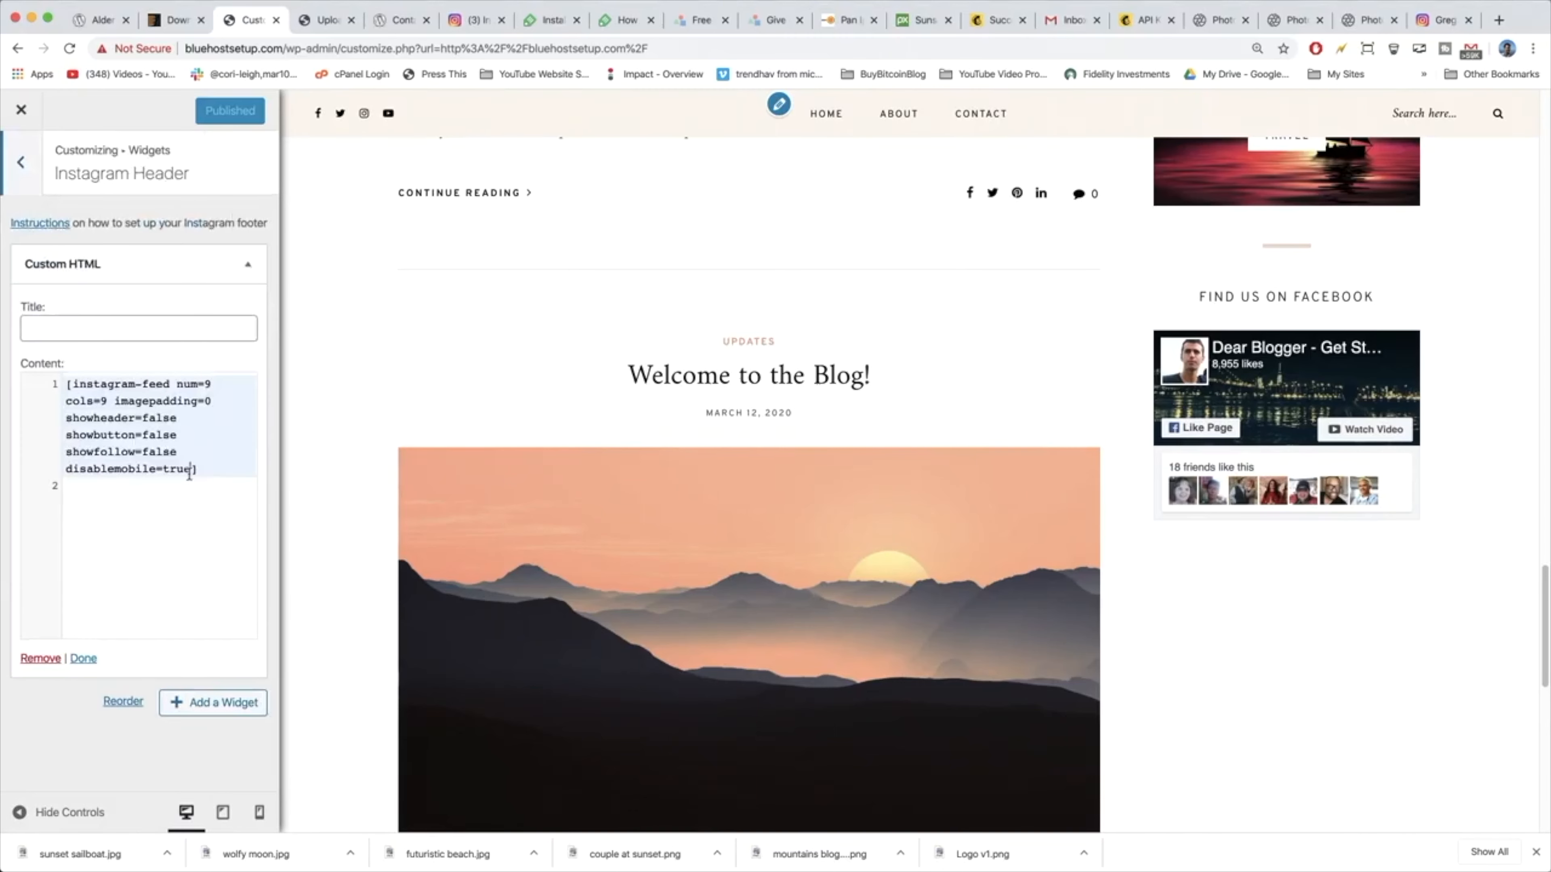
drag(189, 474, 64, 383)
right_click(95, 409)
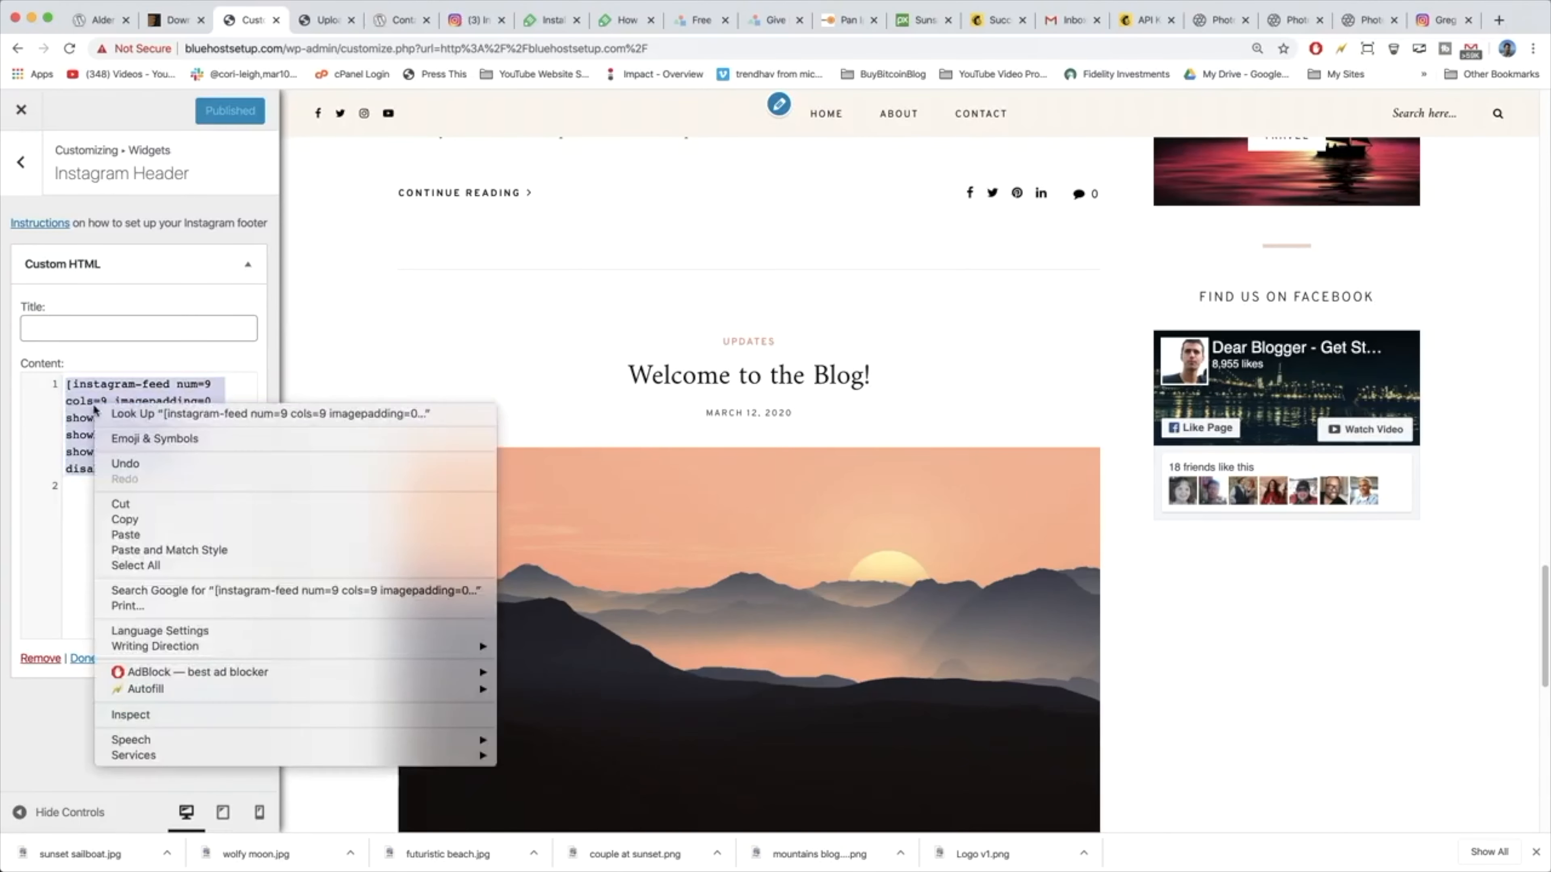
click(128, 519)
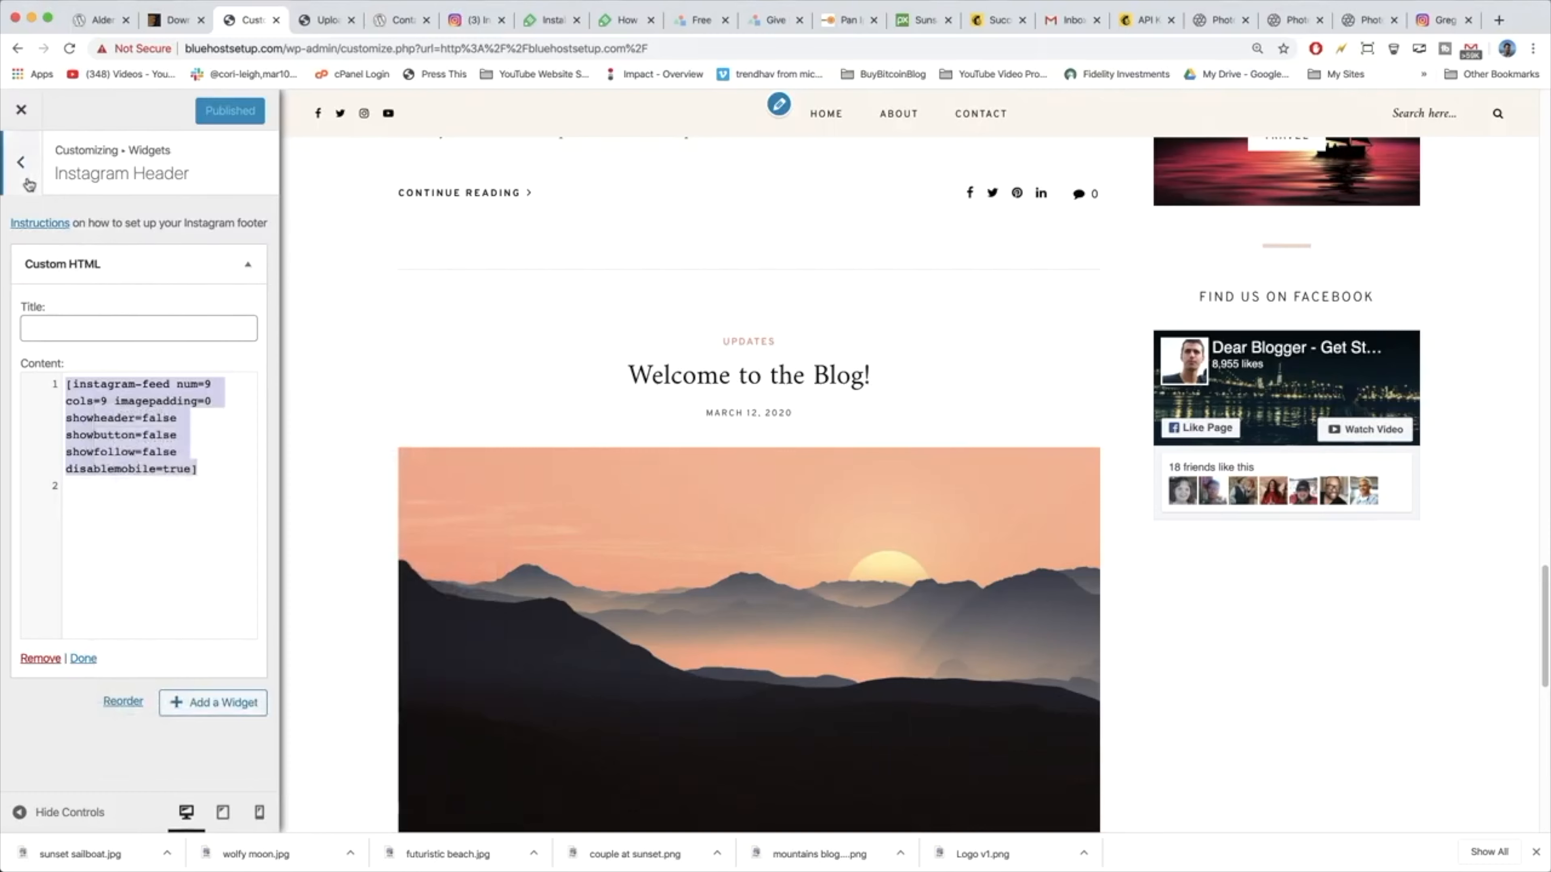
Add a Custom HTML widget to the Sidebar and paste the instagram-feed shortcode into it.
click(22, 163)
click(98, 225)
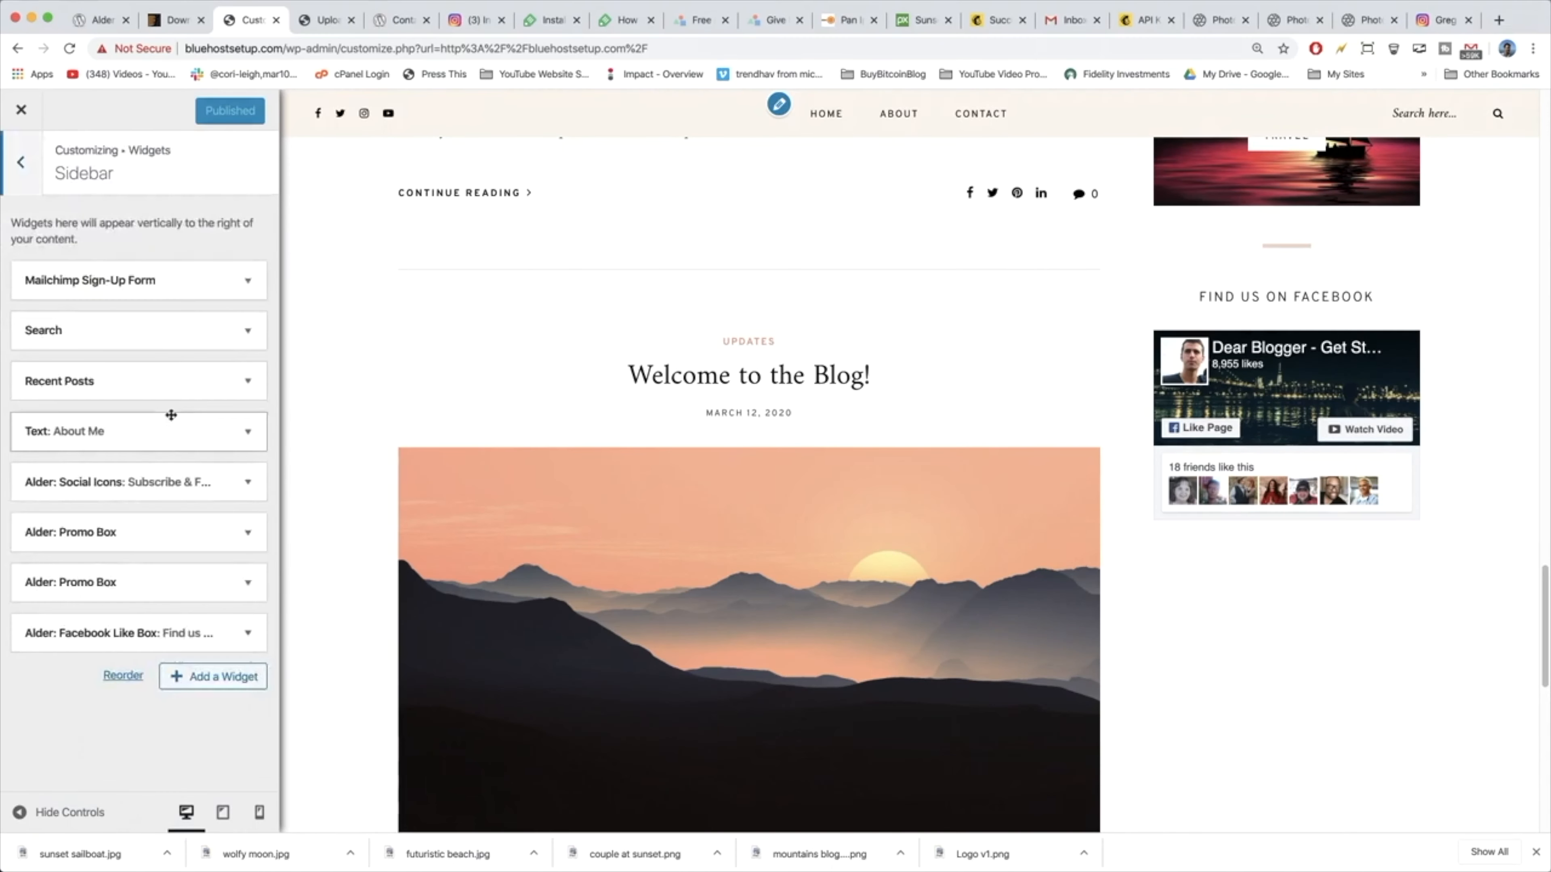
click(245, 688)
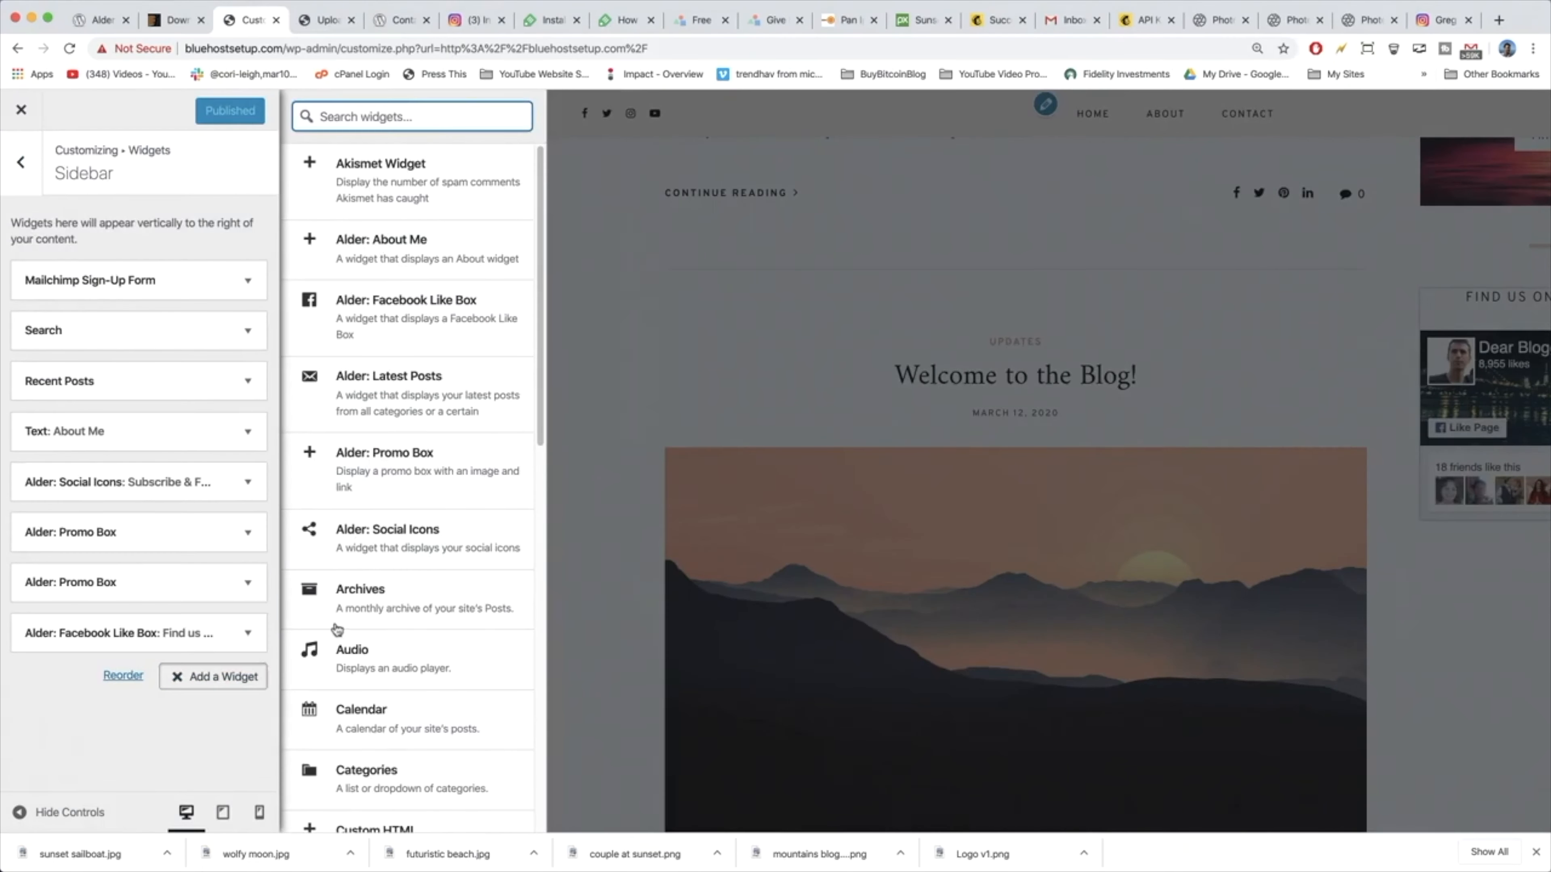
scroll(360, 614, down, 3)
scroll(386, 625, down, 5)
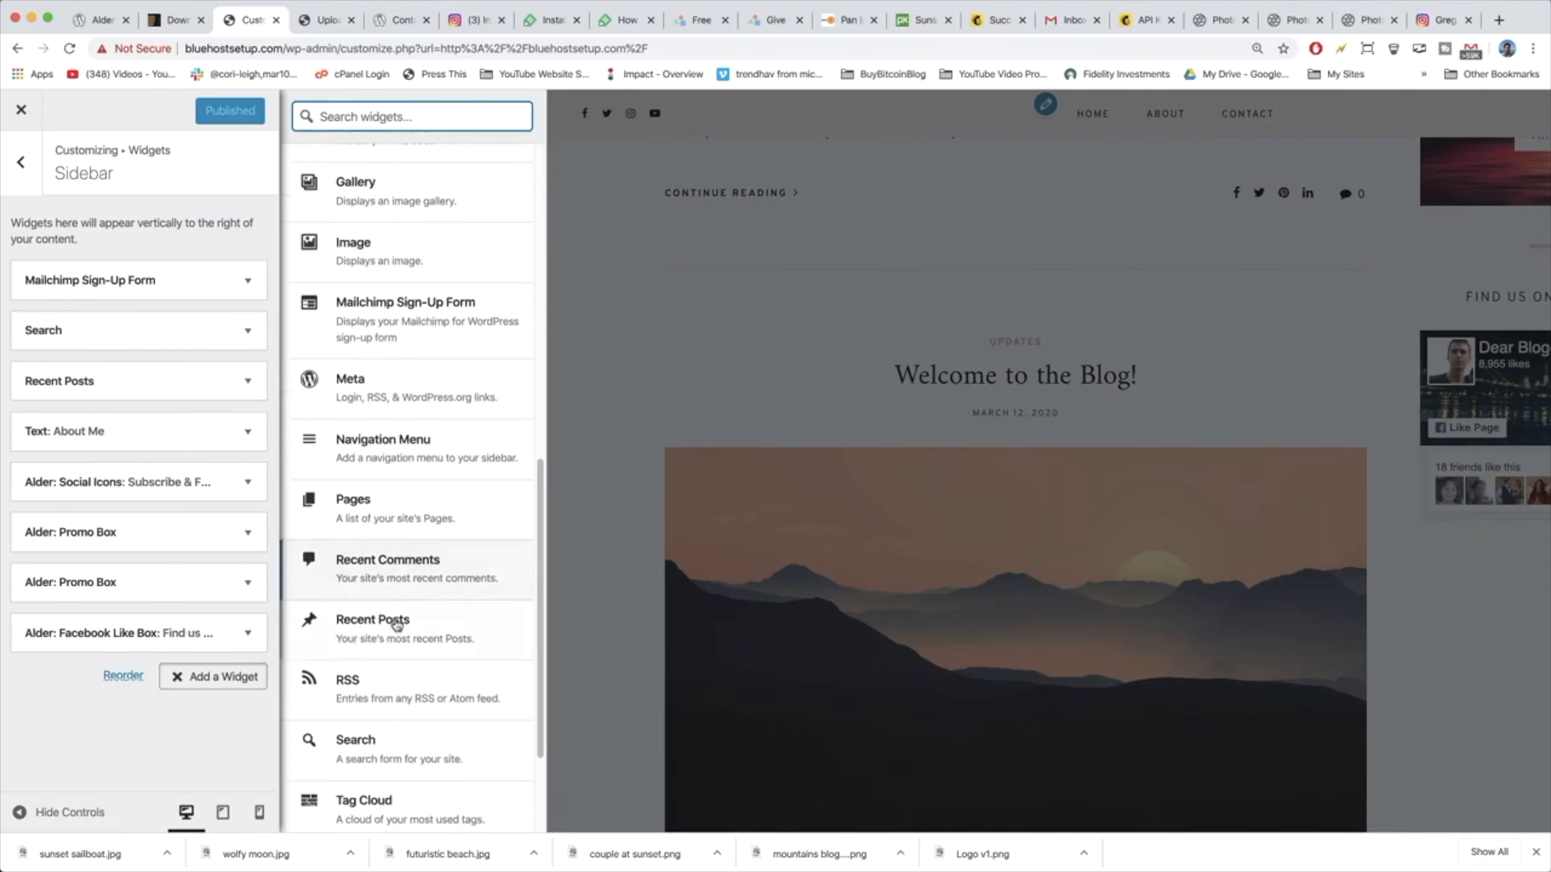
scroll(403, 614, up, 8)
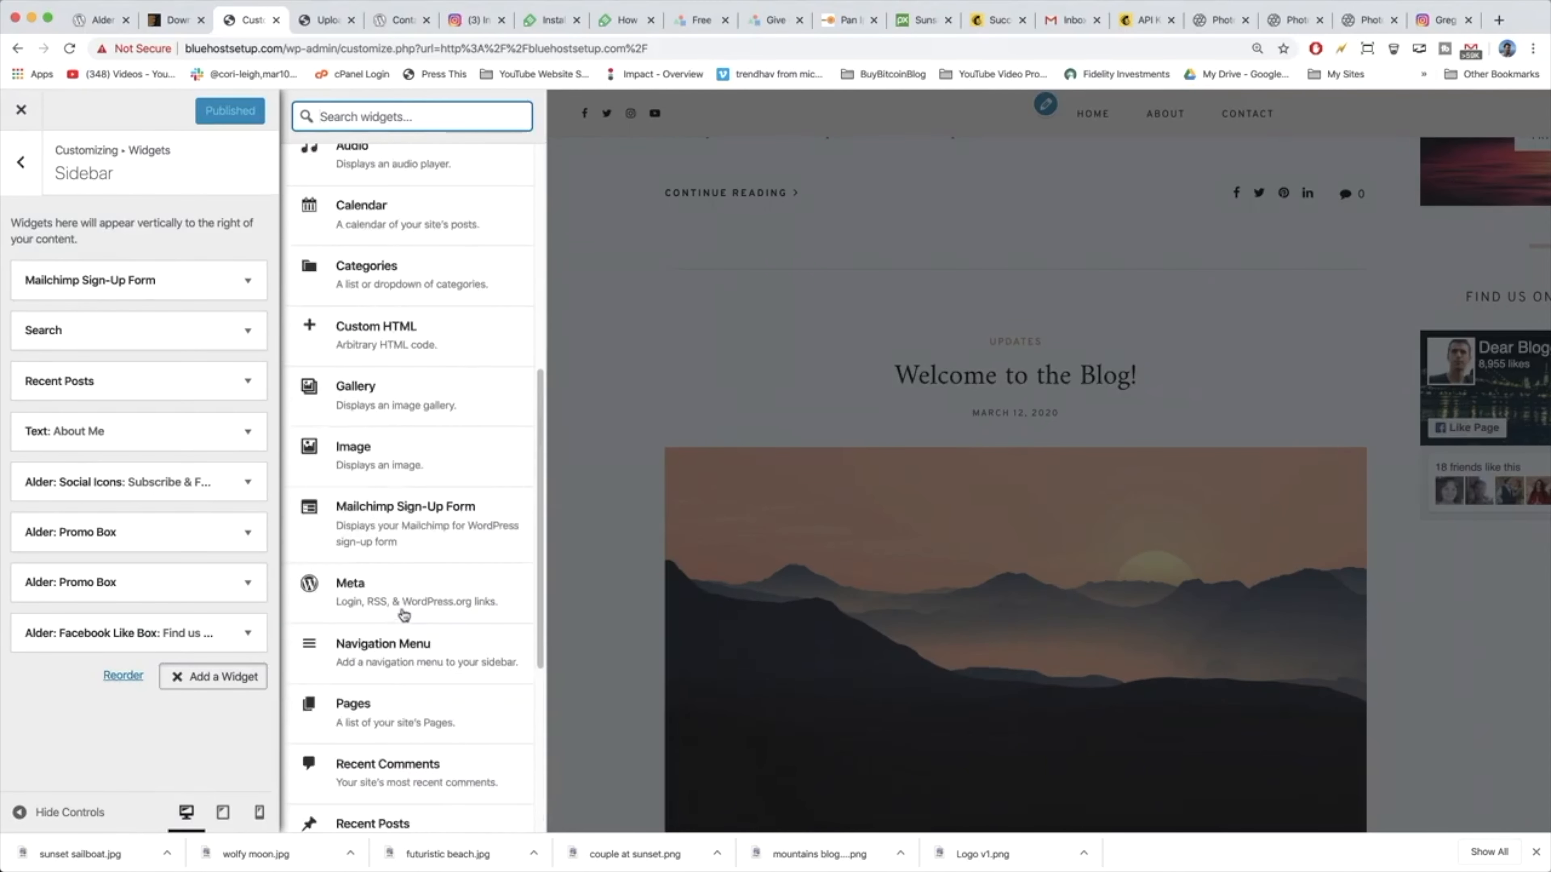
click(384, 501)
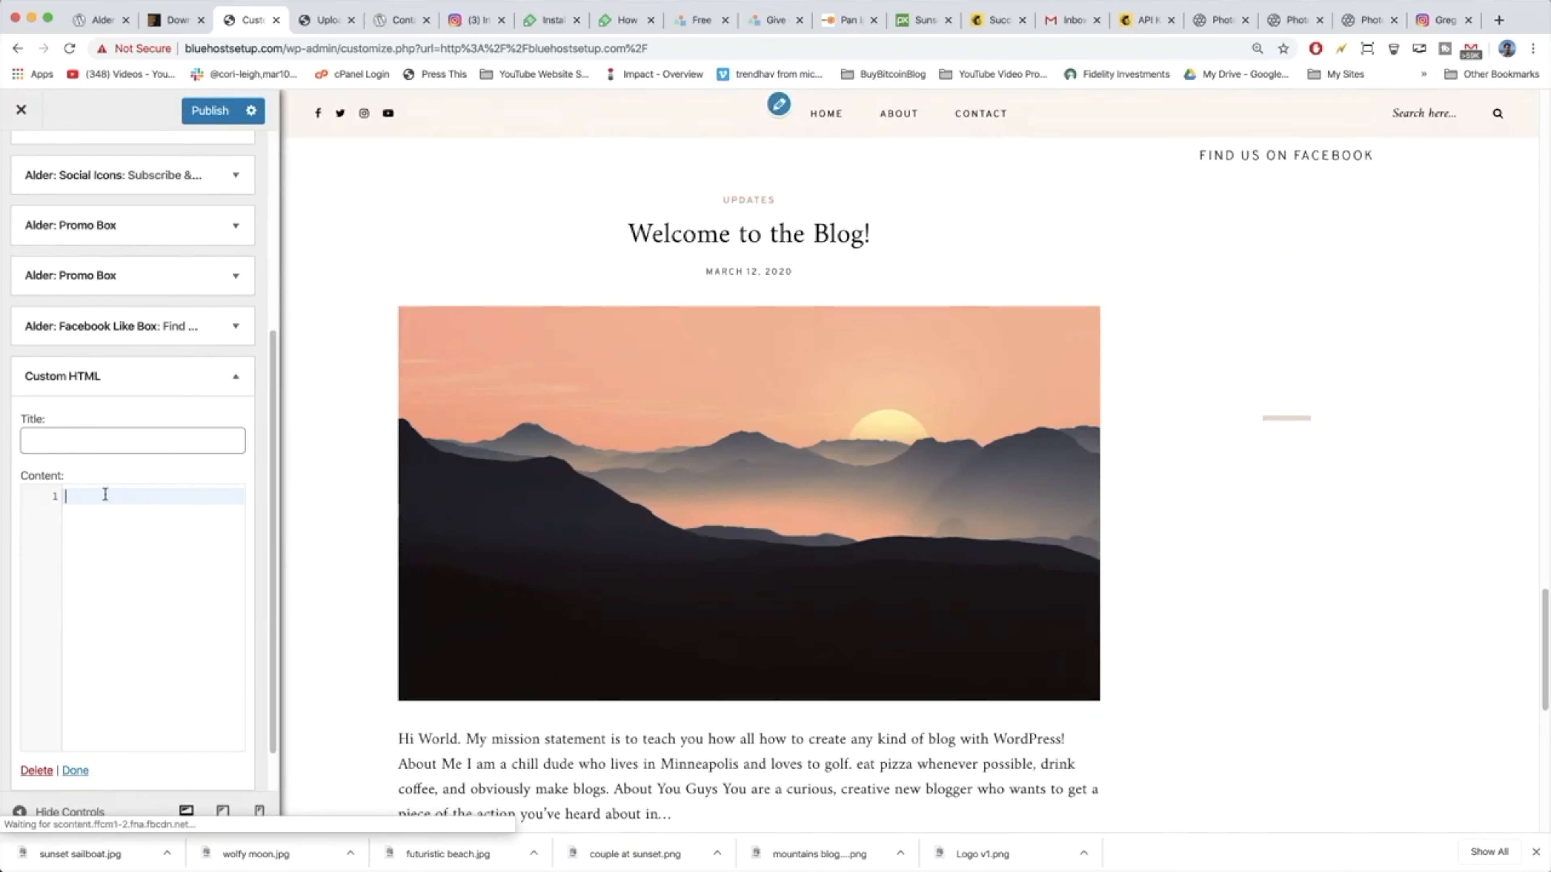
right_click(106, 496)
click(147, 598)
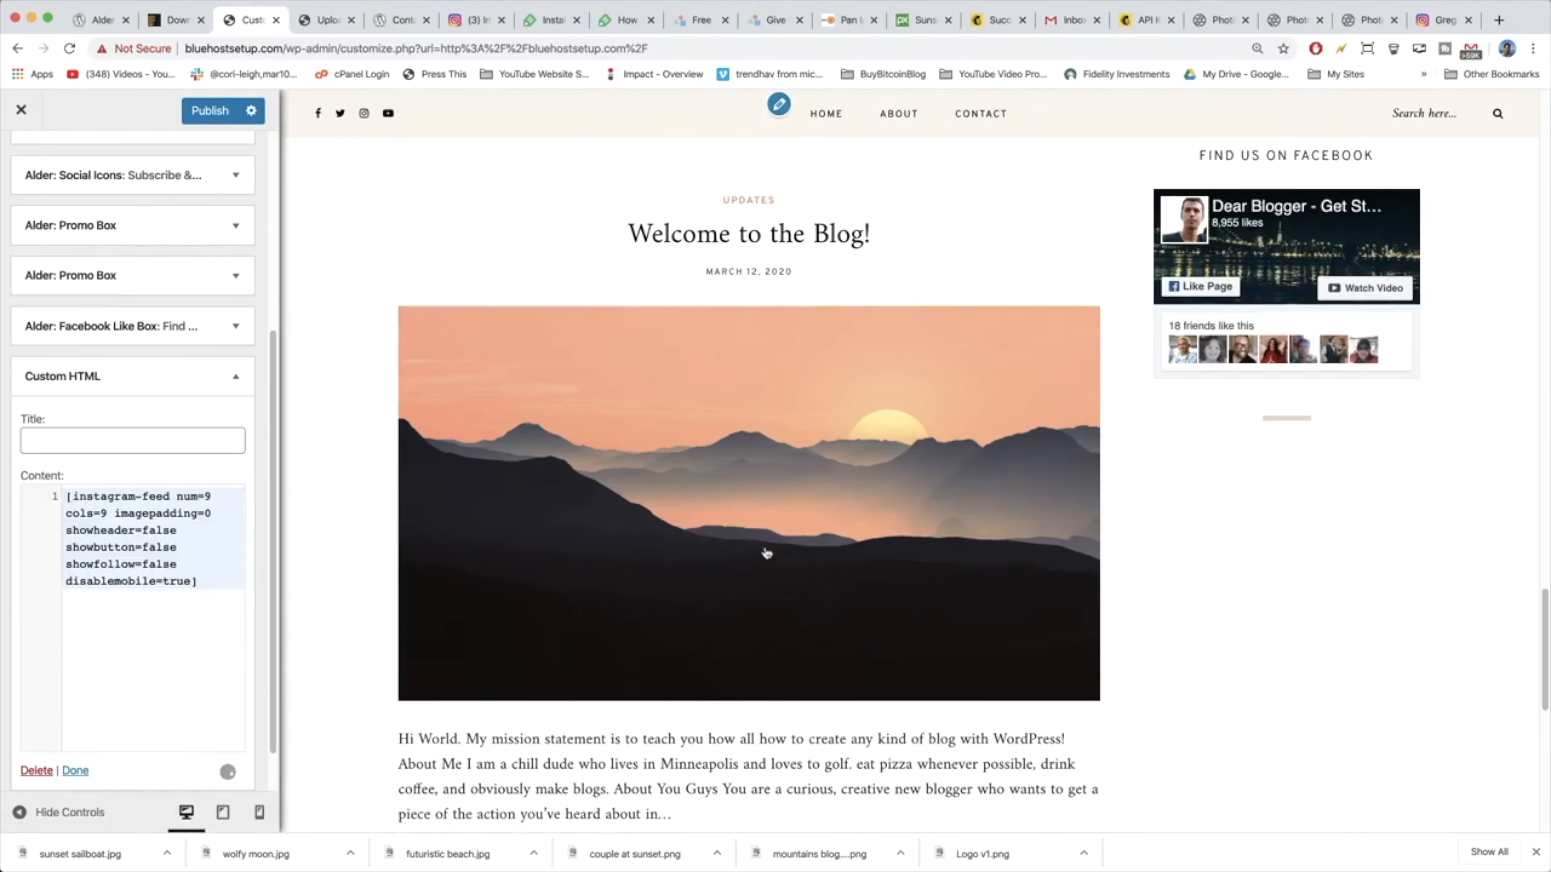
Edit the shortcode to cols=3 and imagepadding=5, checking the Alder demo page for reference.
click(187, 569)
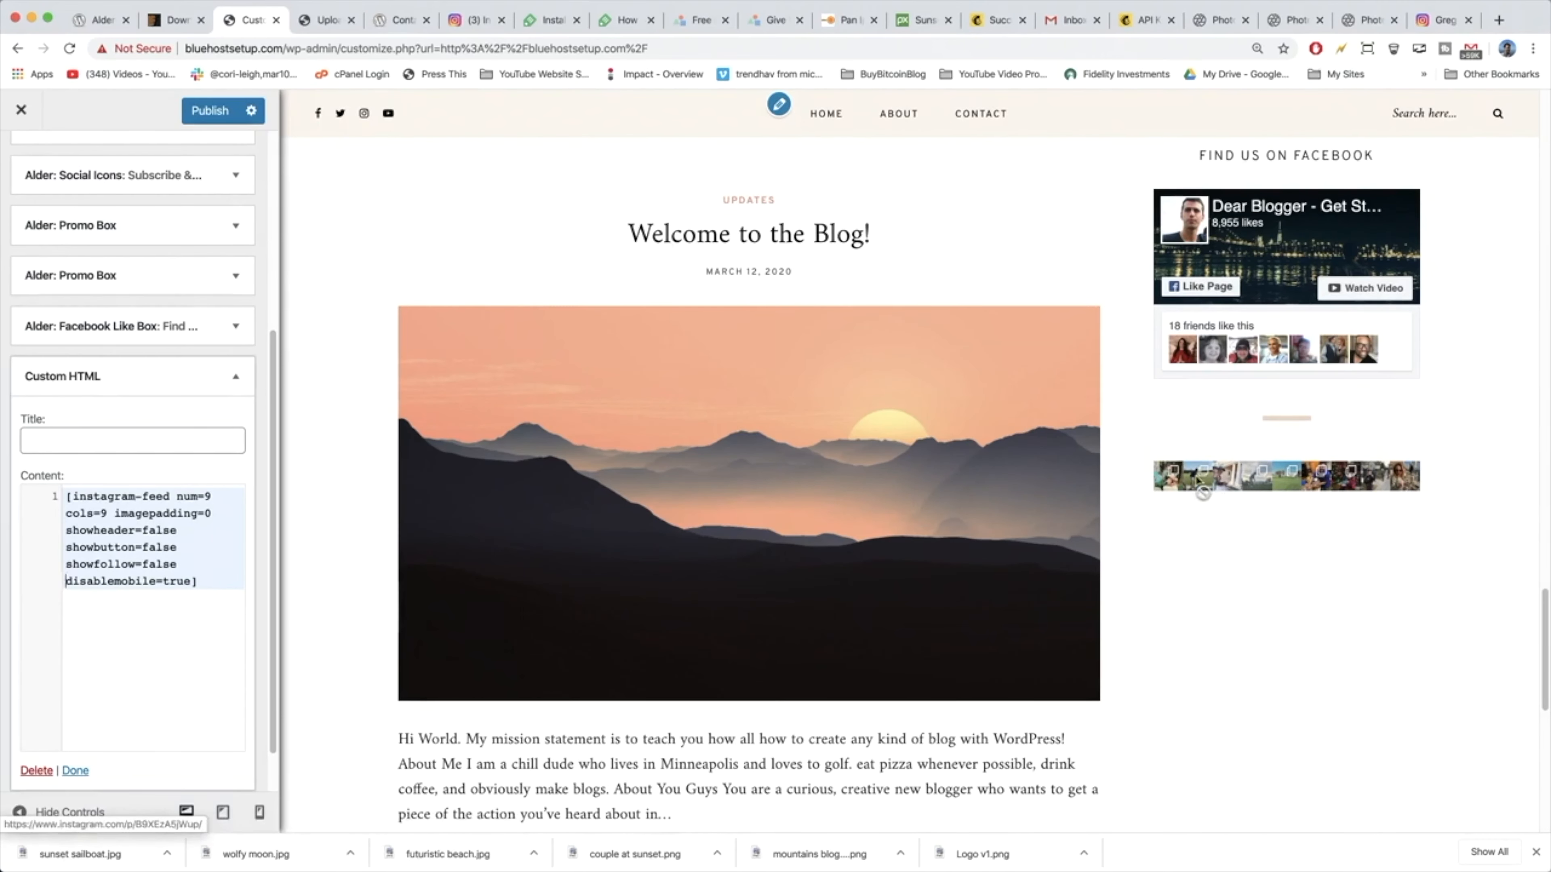
click(322, 21)
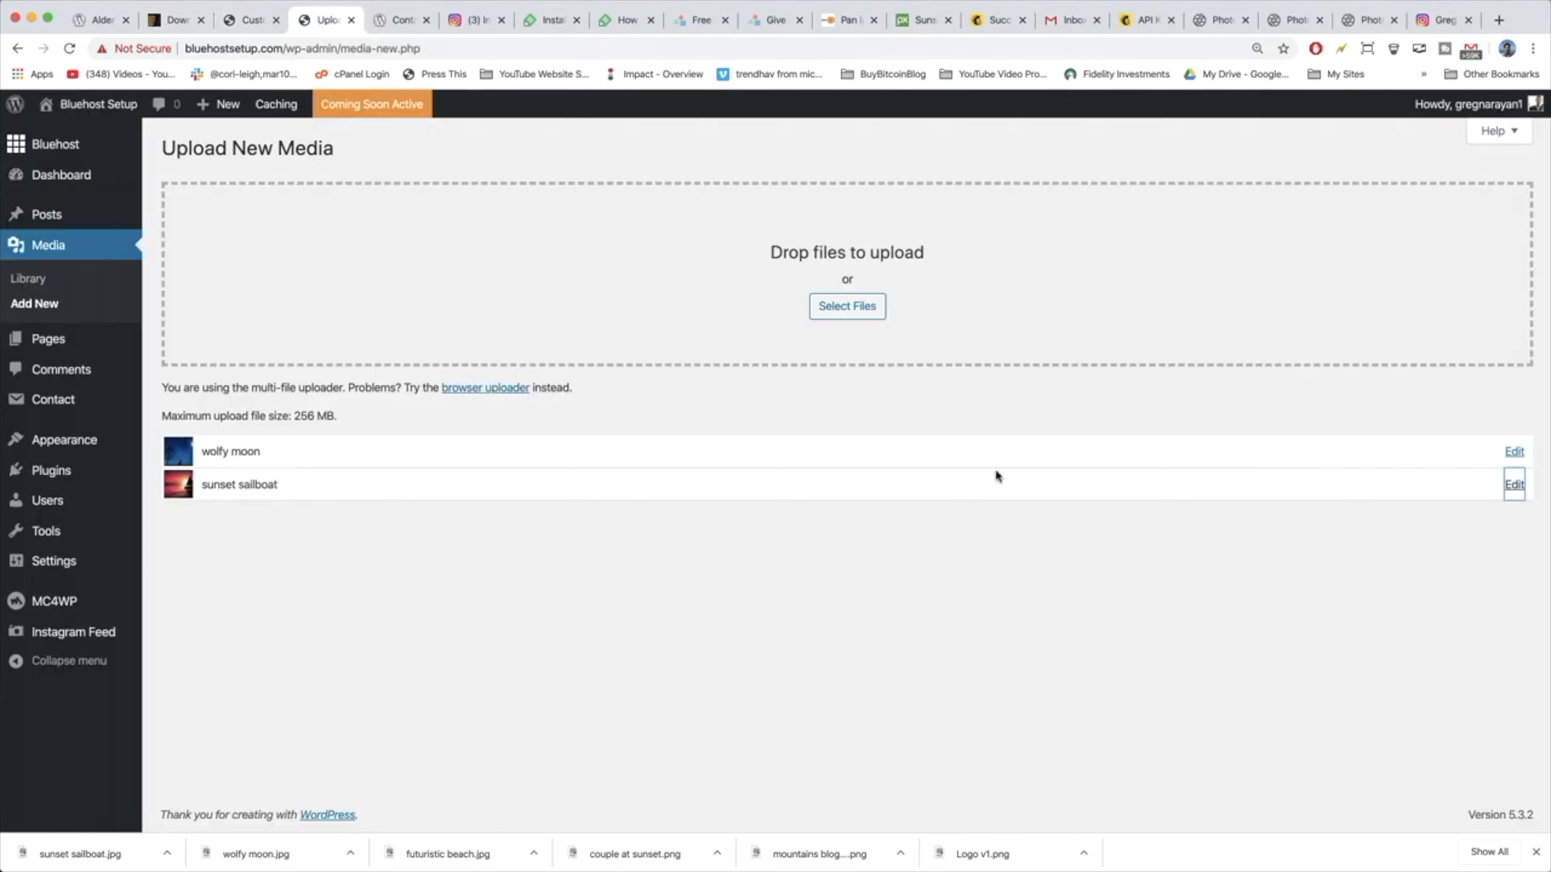
click(387, 31)
scroll(757, 428, down, 5)
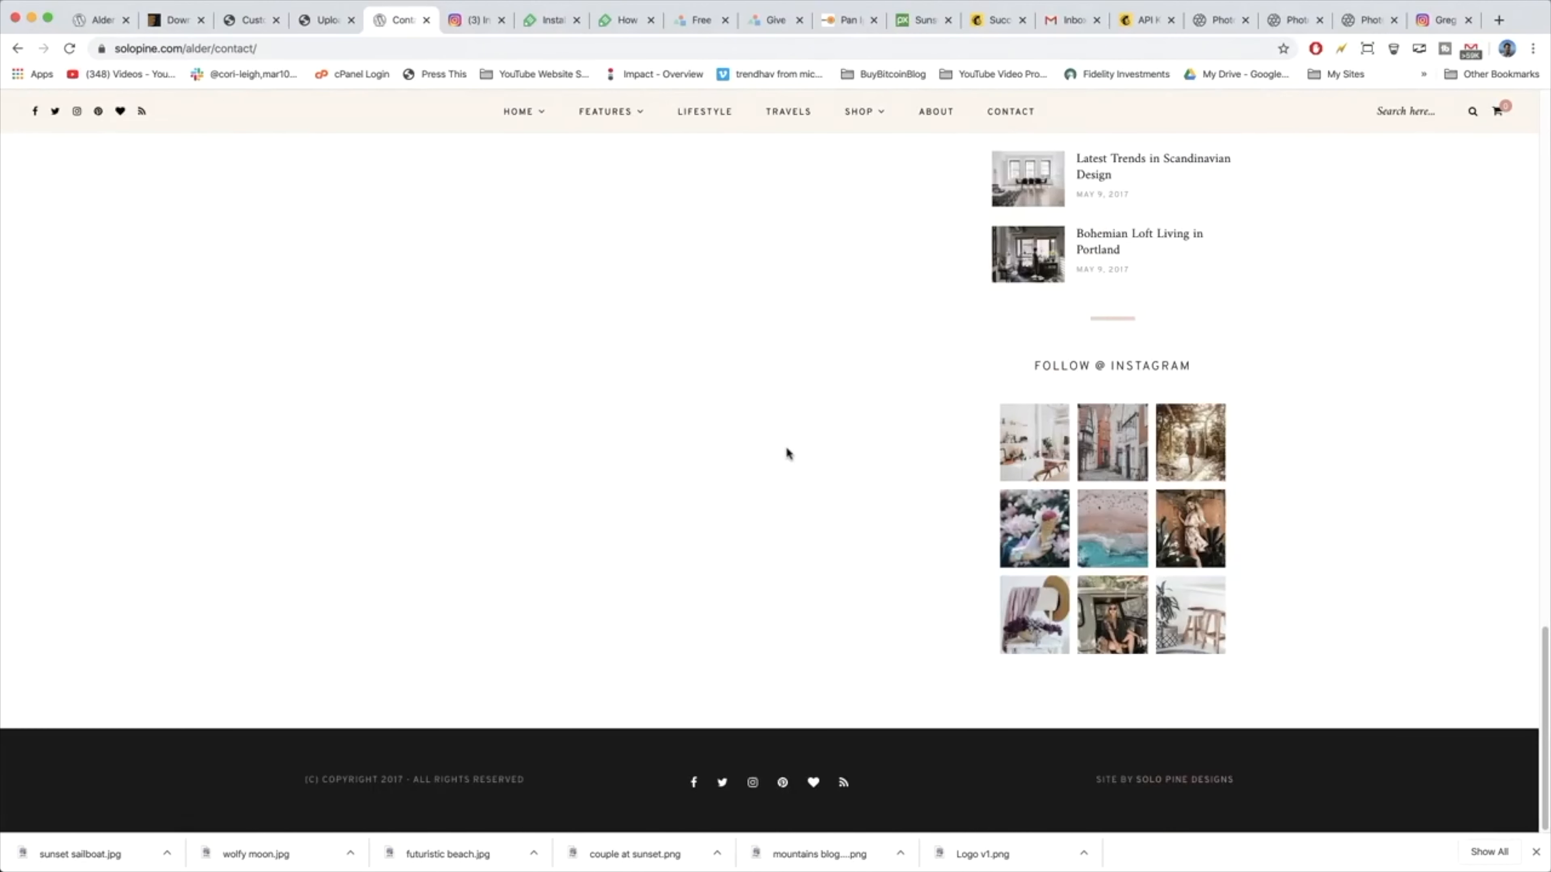
click(255, 22)
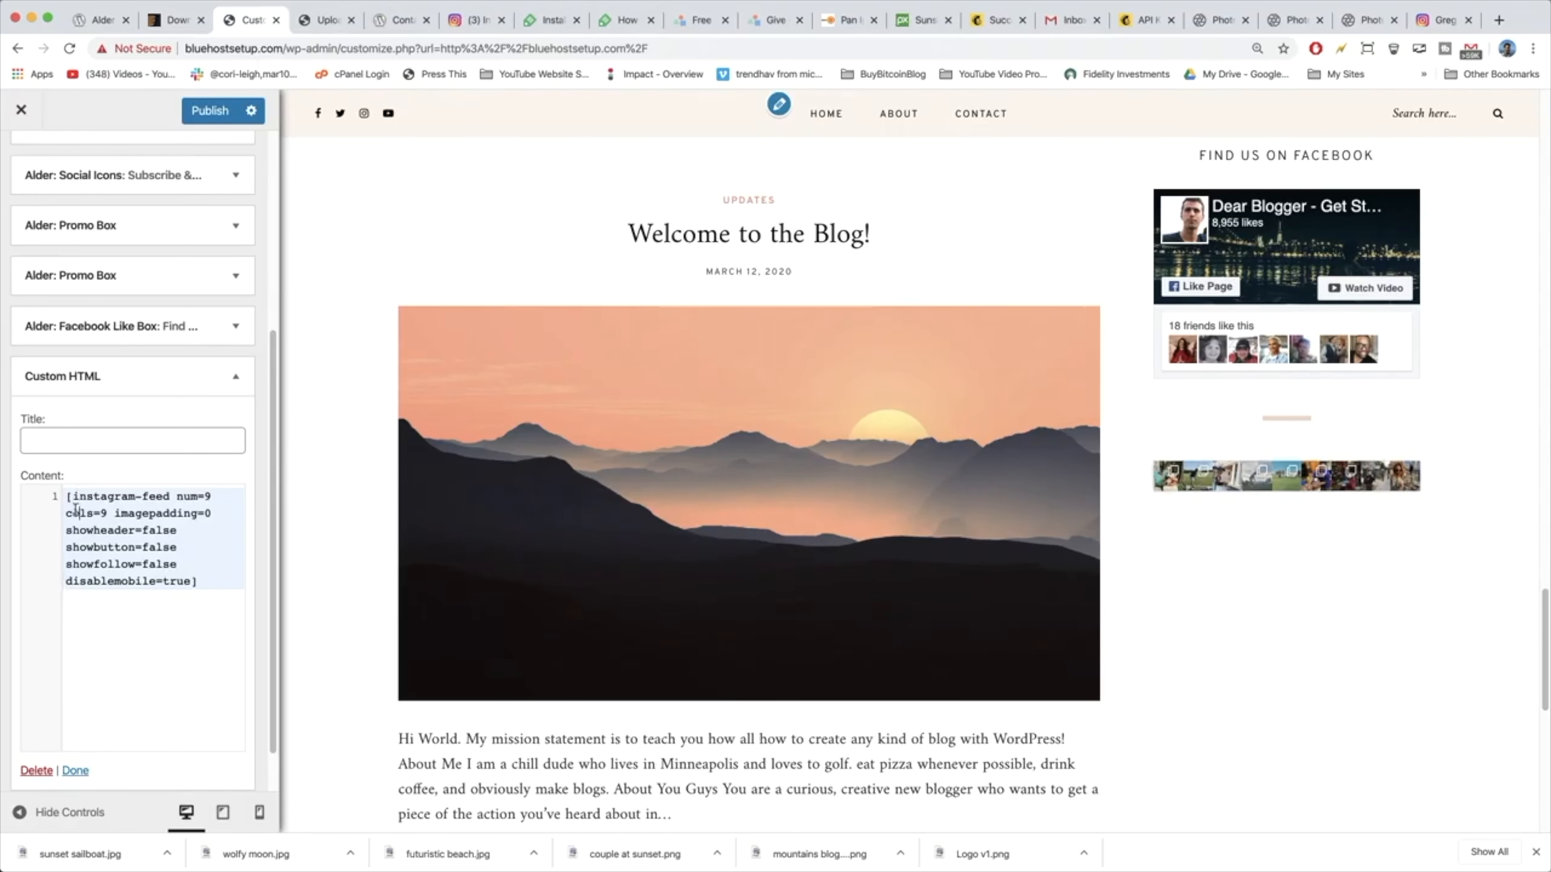
click(103, 514)
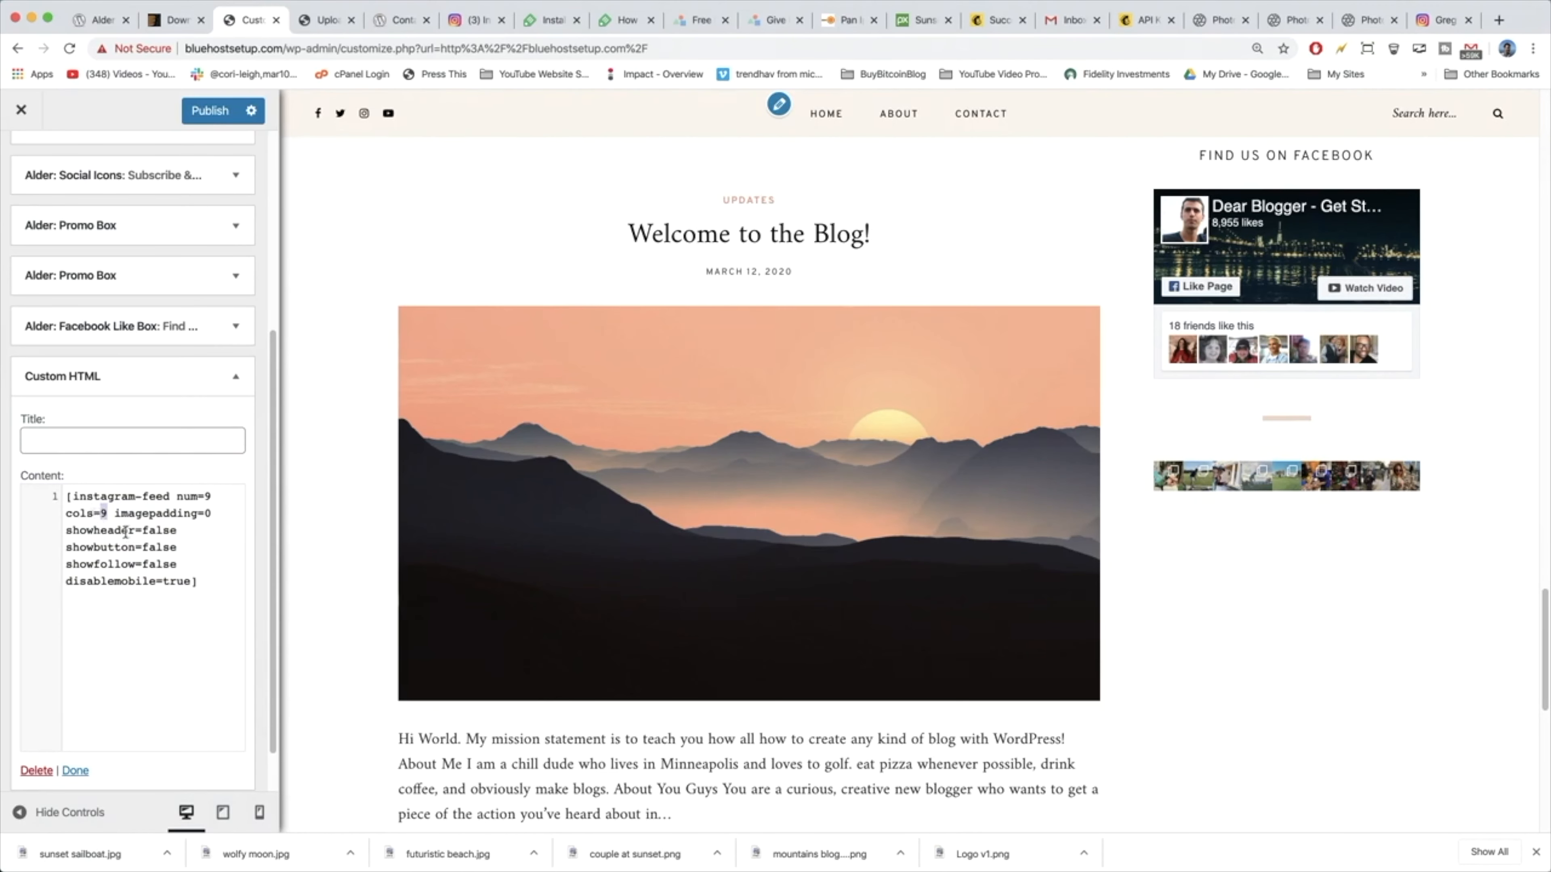
text(3)
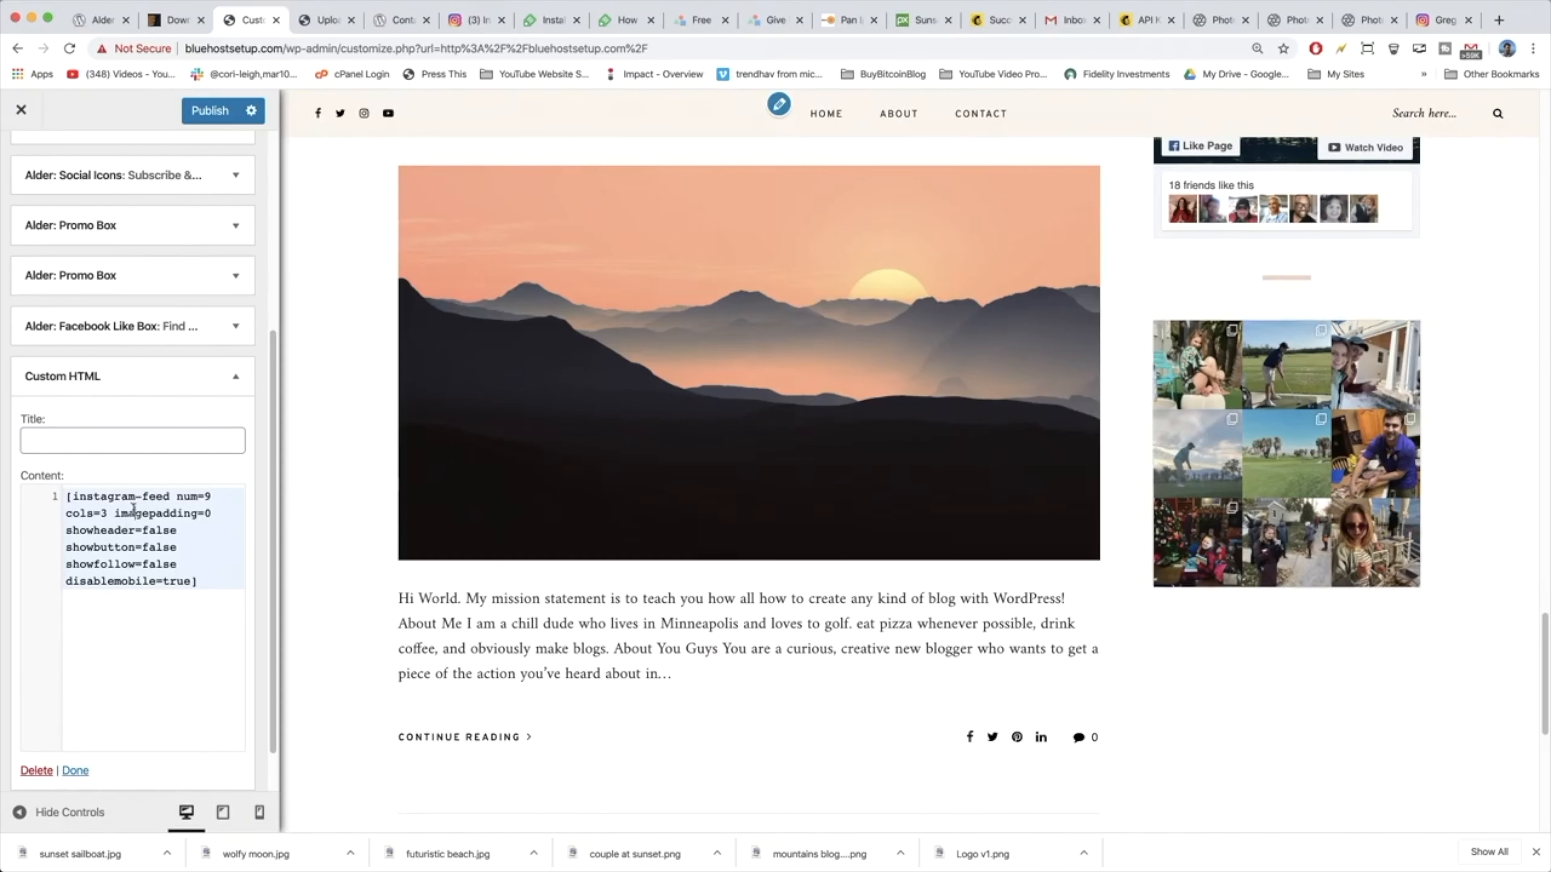
double_click(206, 513)
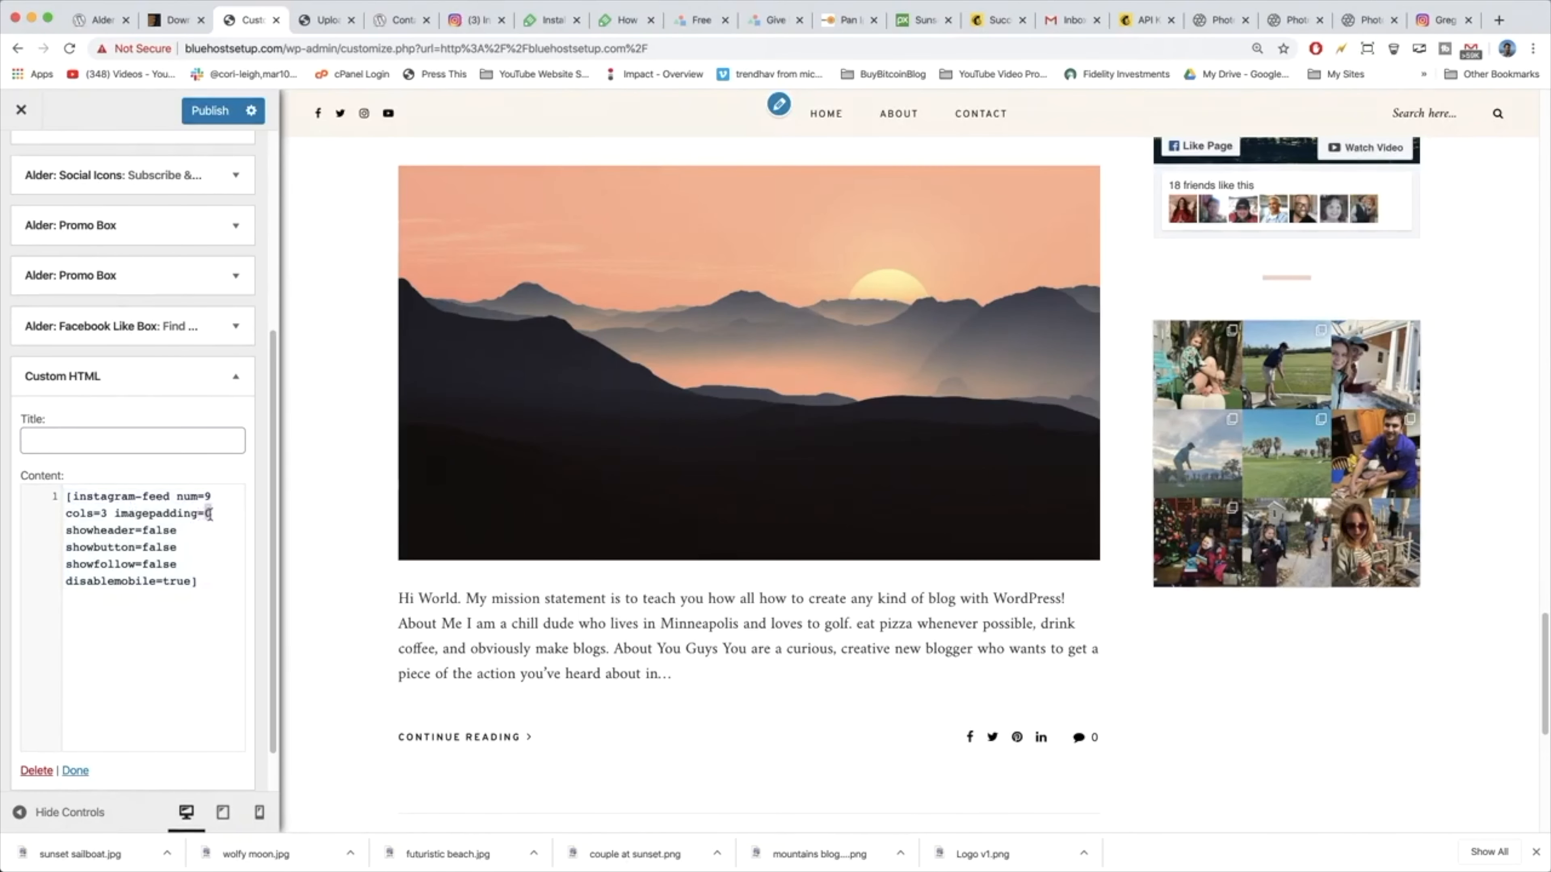
text(5)
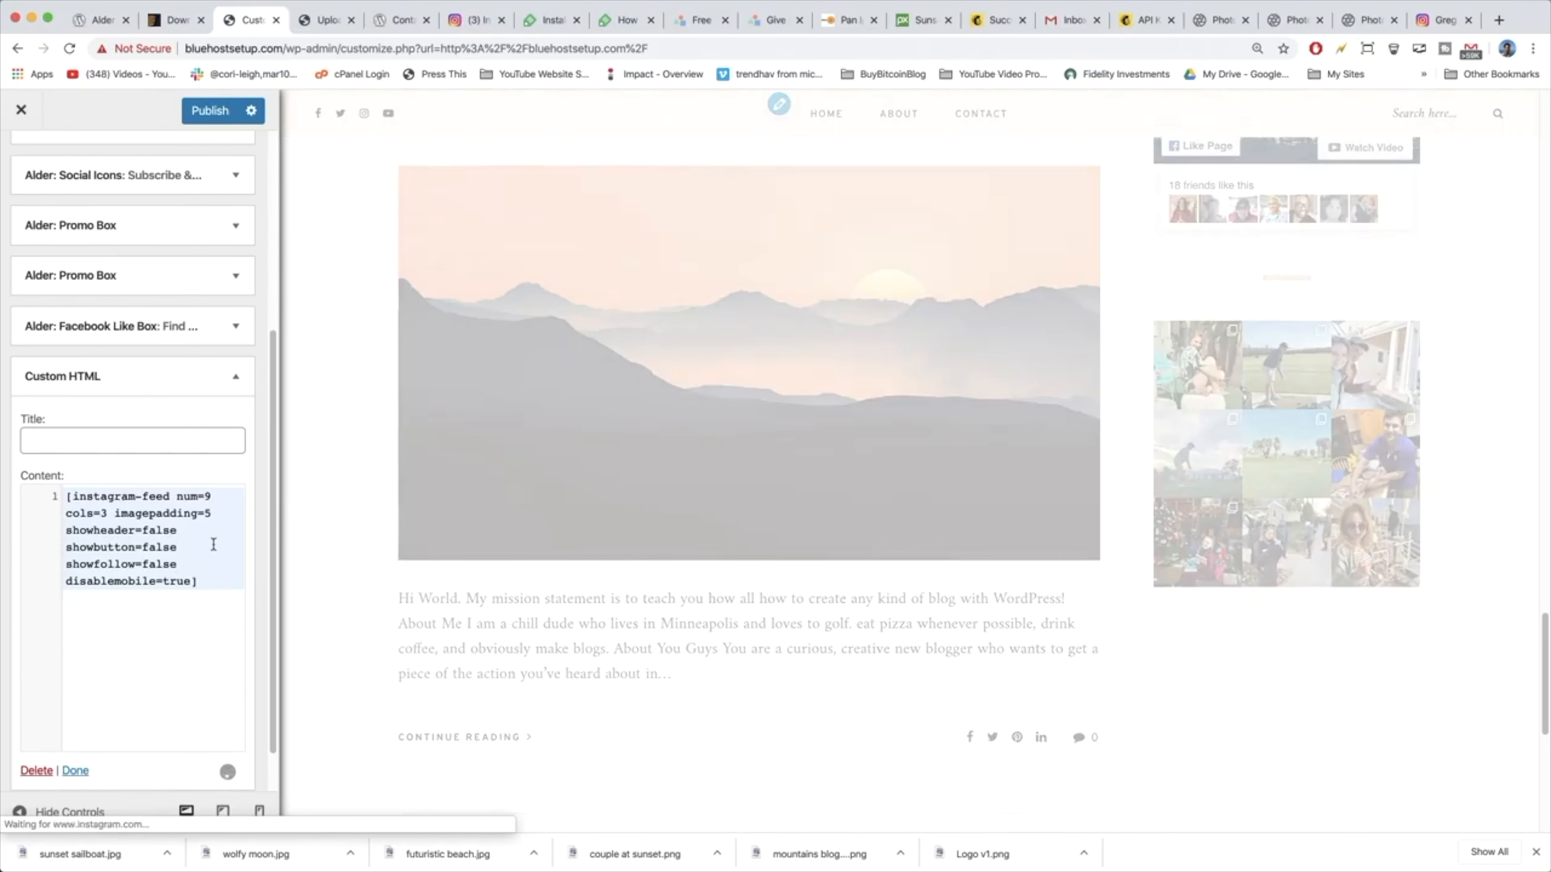
Compare the new 3-column Instagram grid with the Alder demo's Instagram section.
scroll(1201, 448, up, 4)
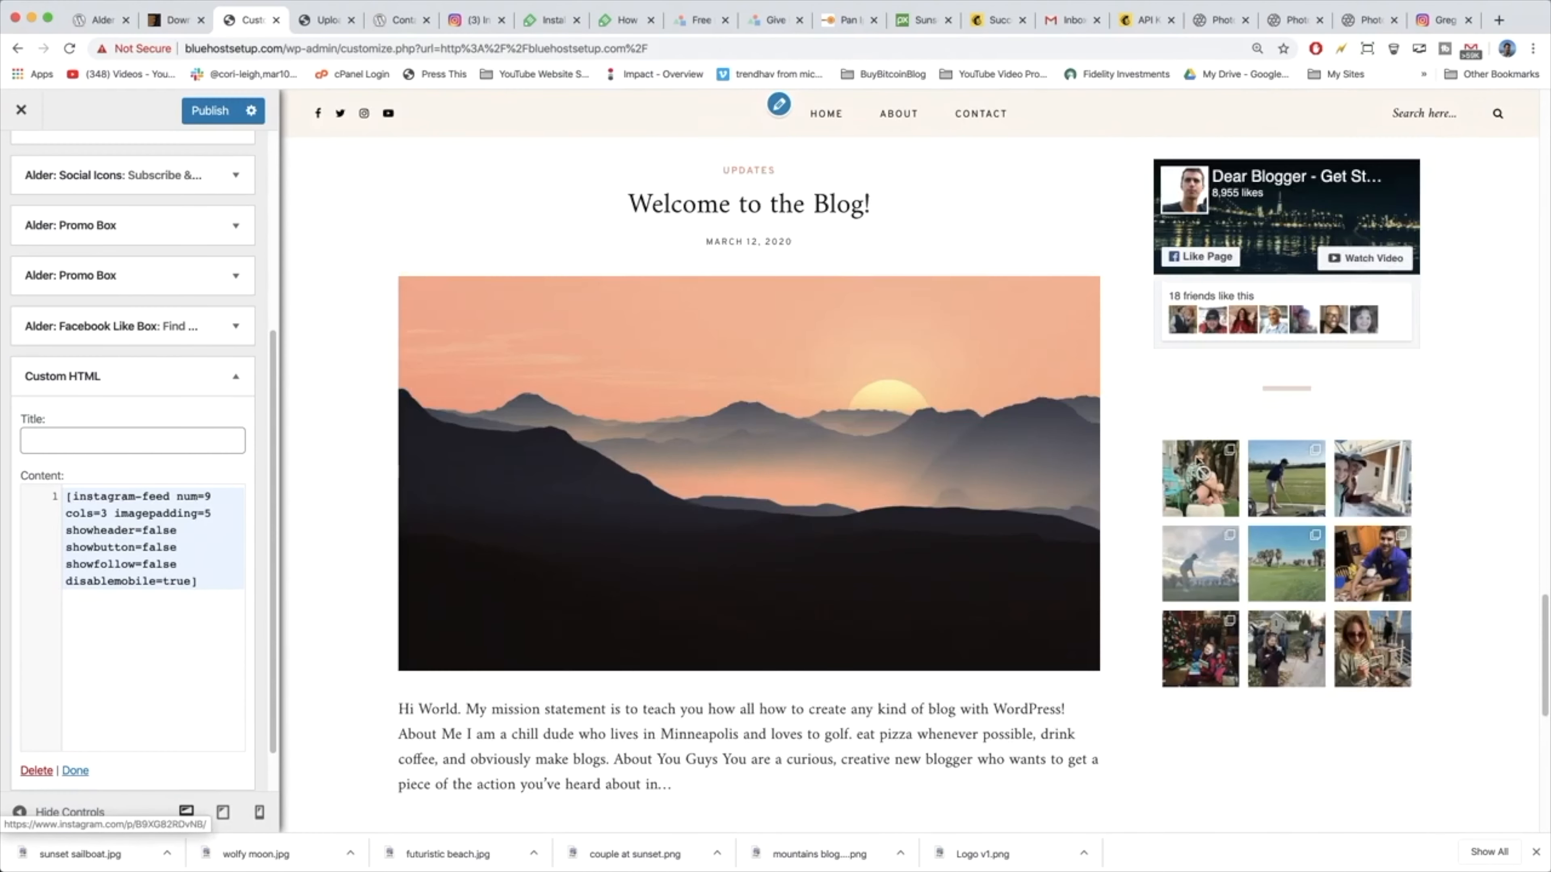
click(400, 19)
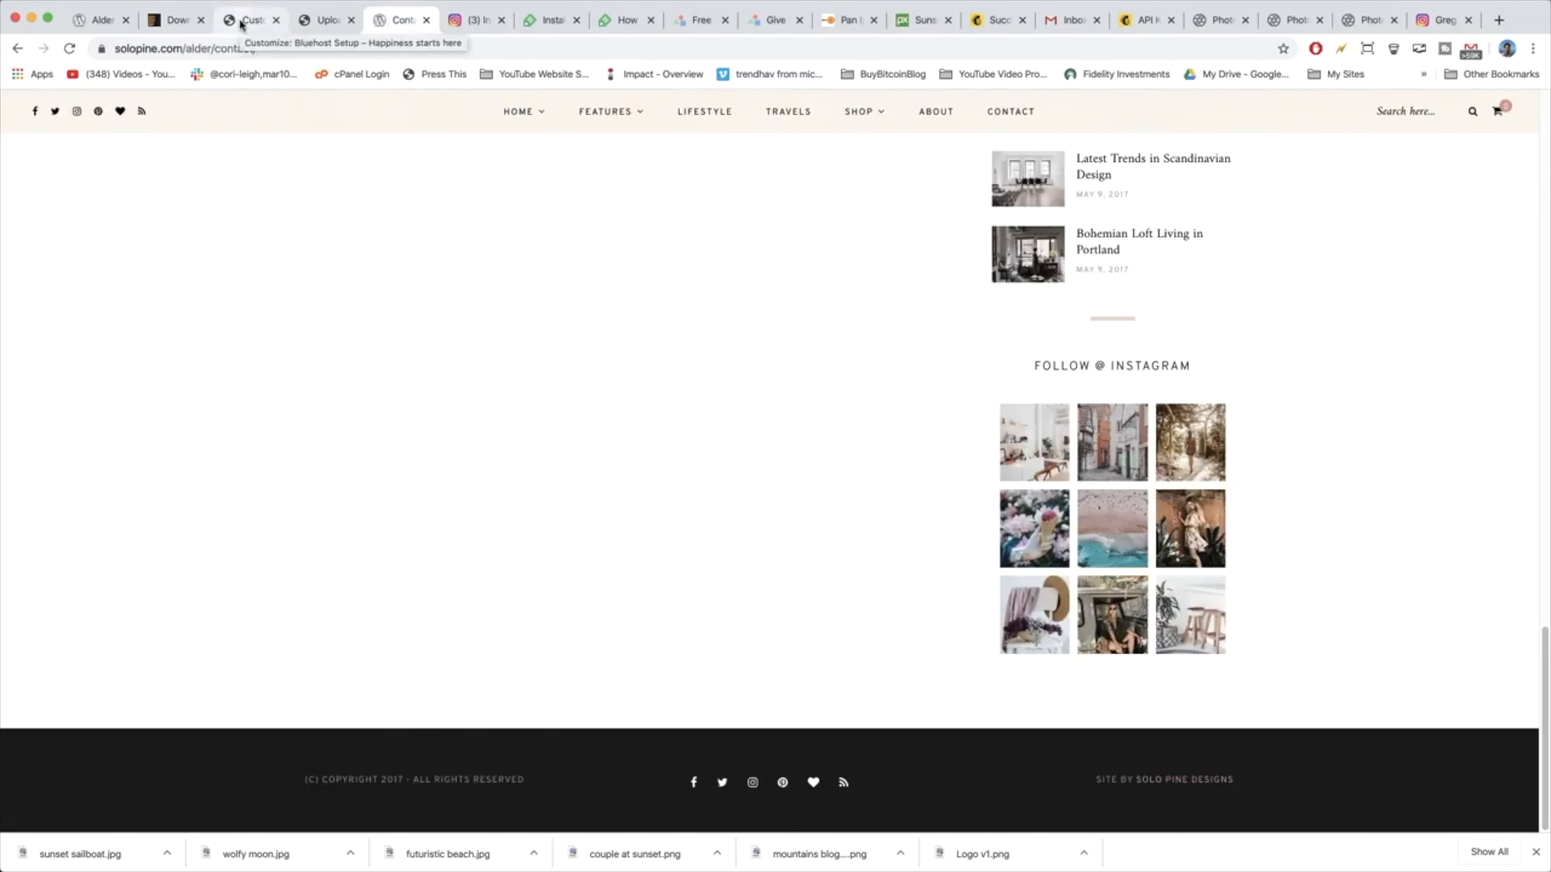
click(242, 22)
click(145, 441)
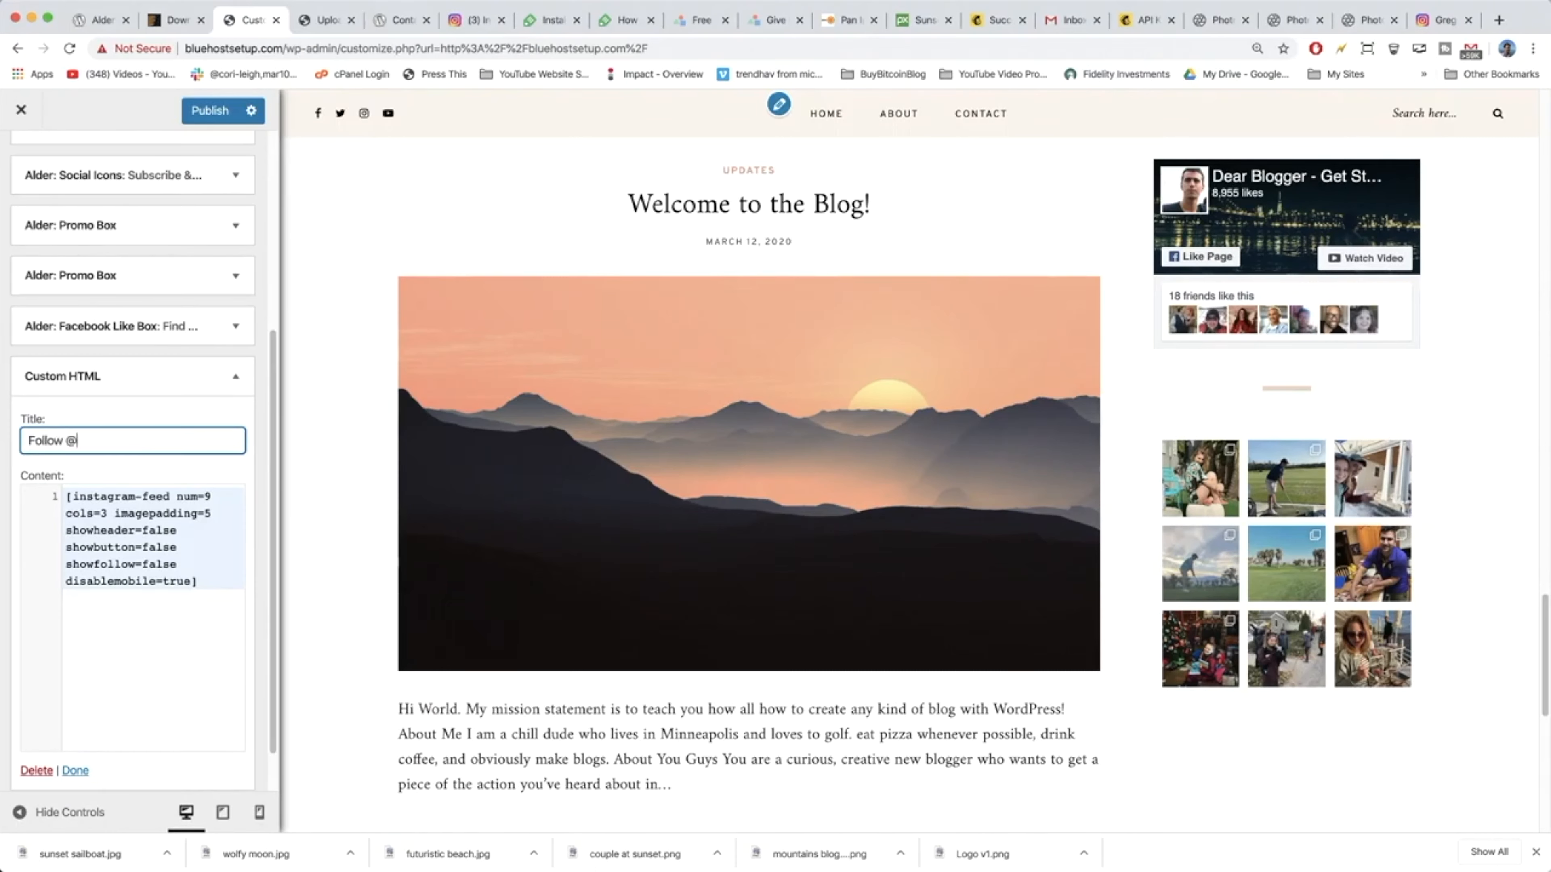
Title the widget 'Follow @<Instagram handle> On Instagram', fix the typos, and publish it.
text(Follow @ Instr)
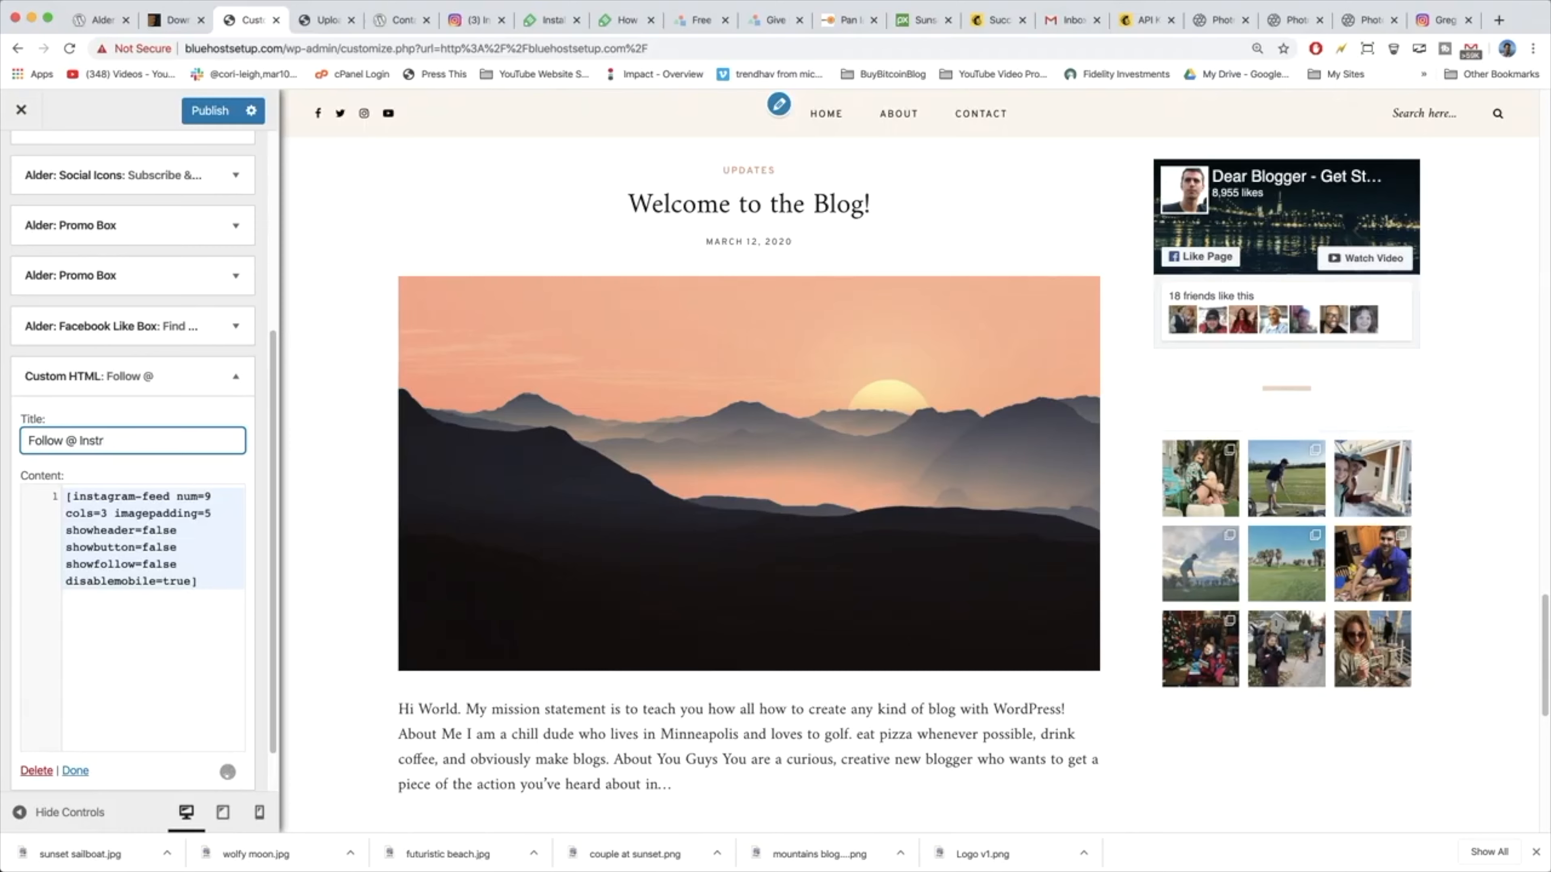
key(BackSpace)
text(a)
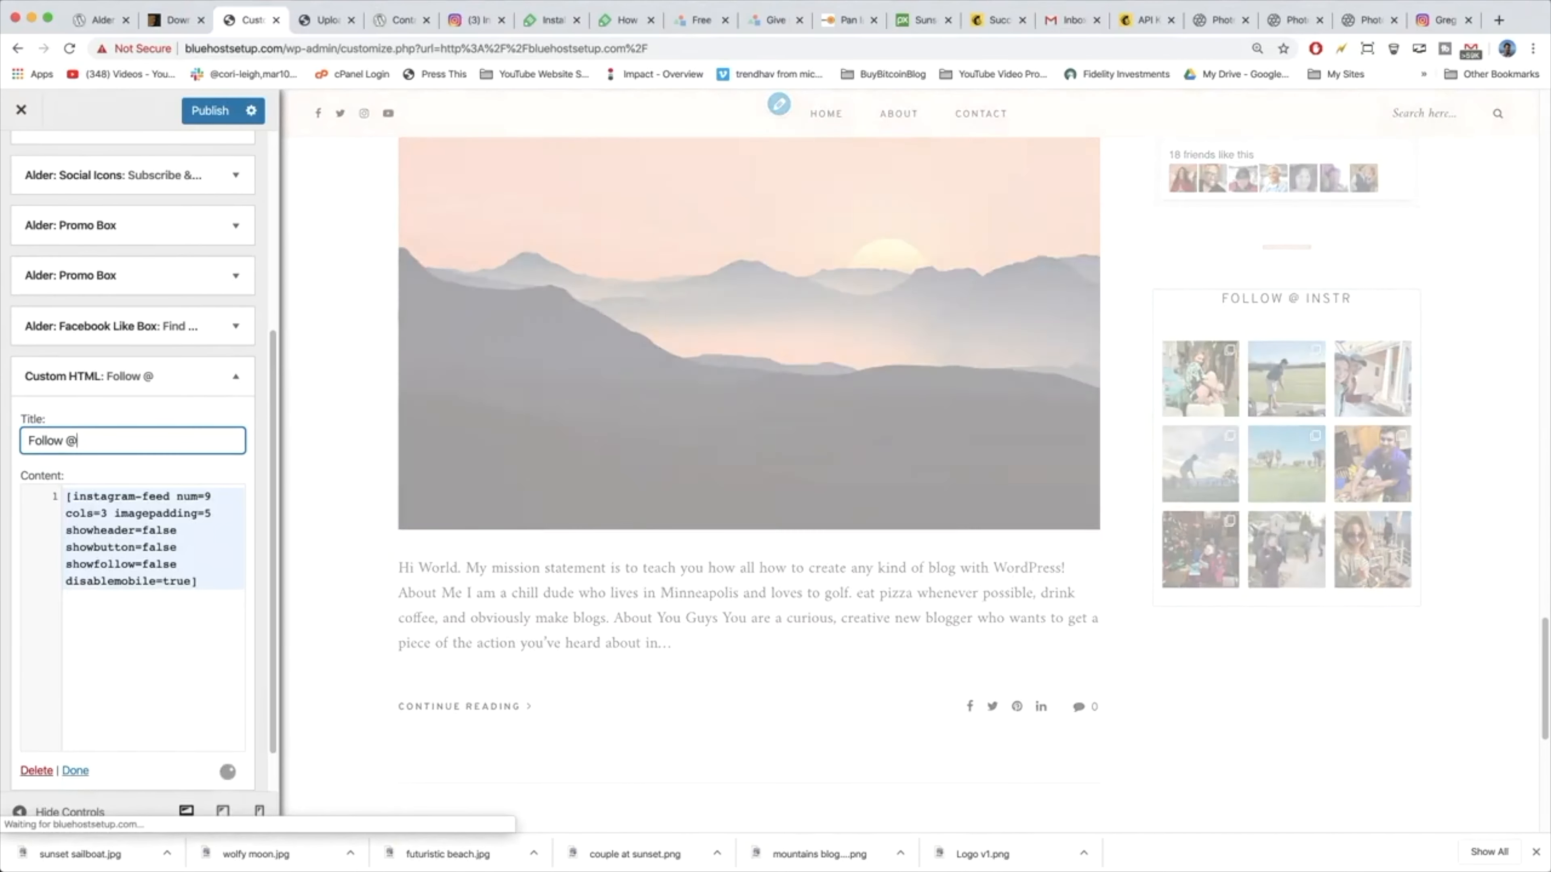
text(N)
key(BackSpace)
text(narayguy On Instra)
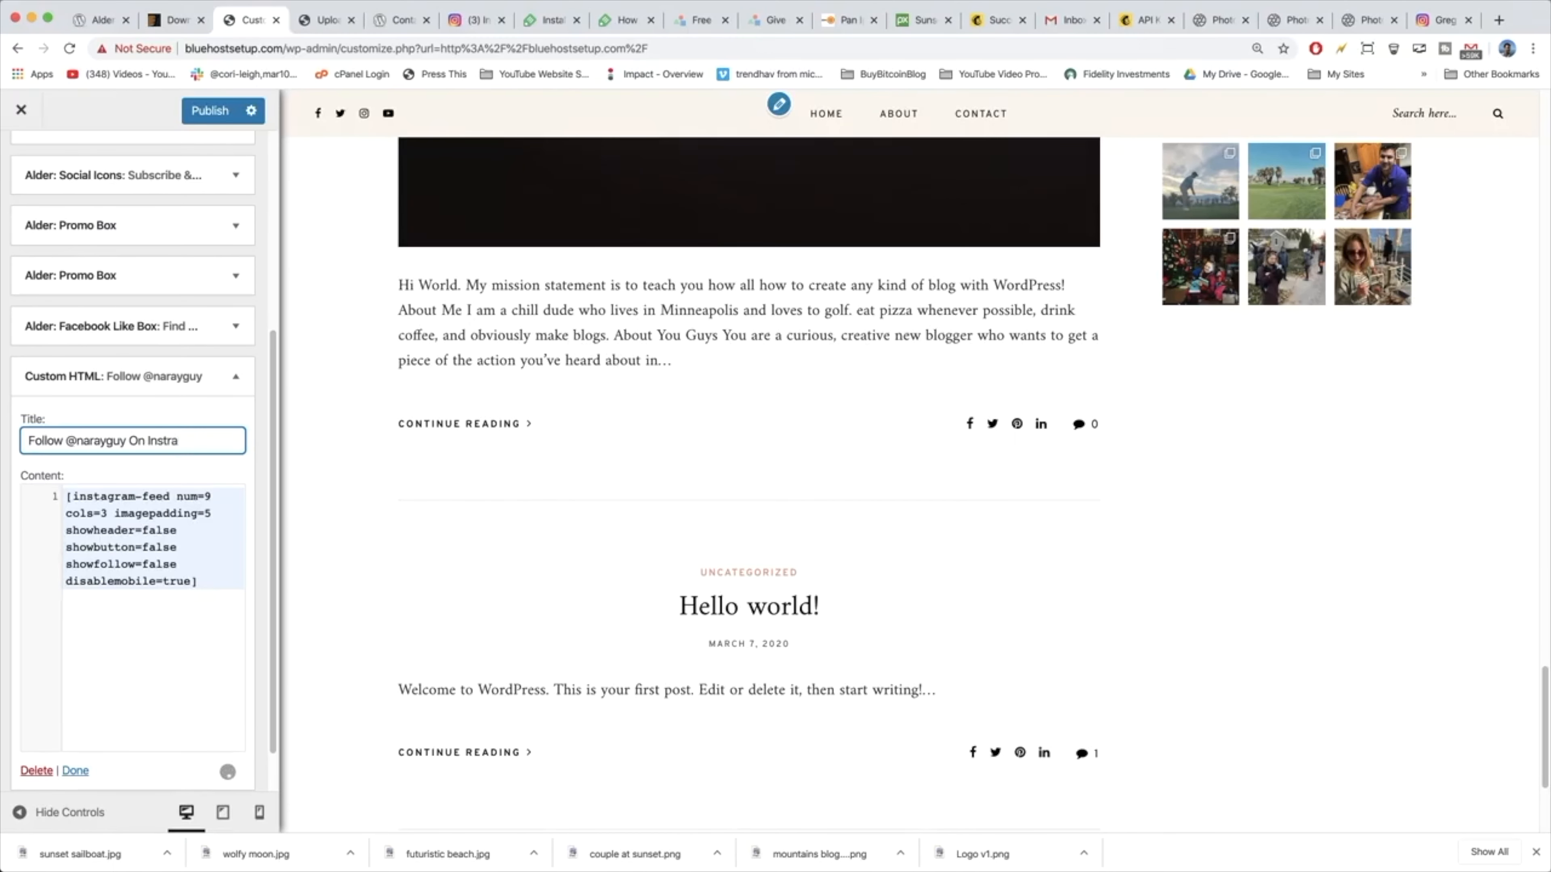
key(BackSpace)
key(BackSpace)
text(gram)
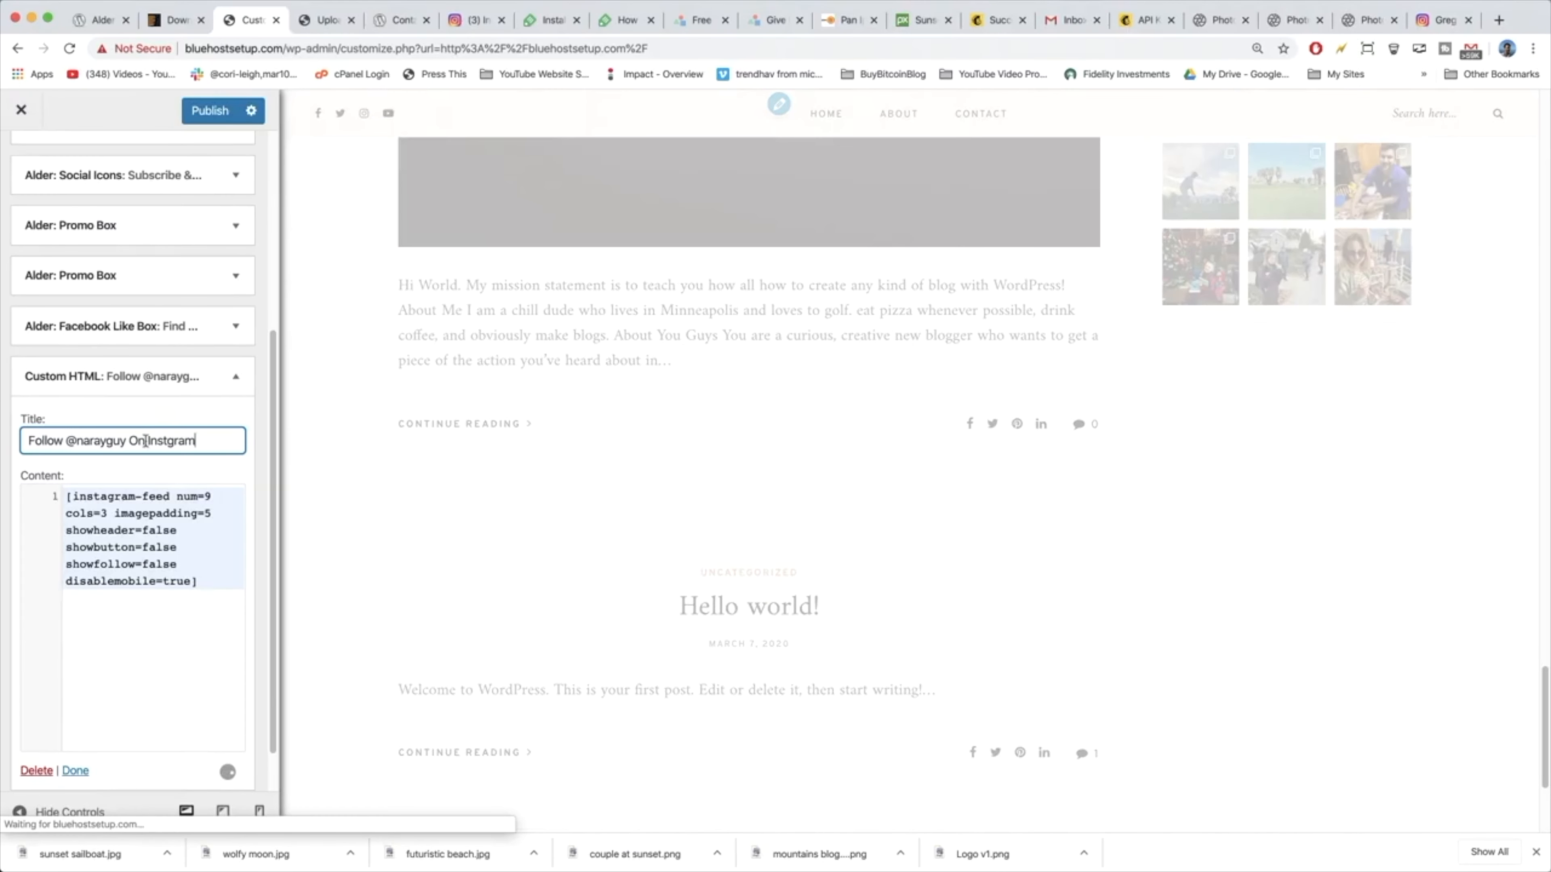
click(169, 441)
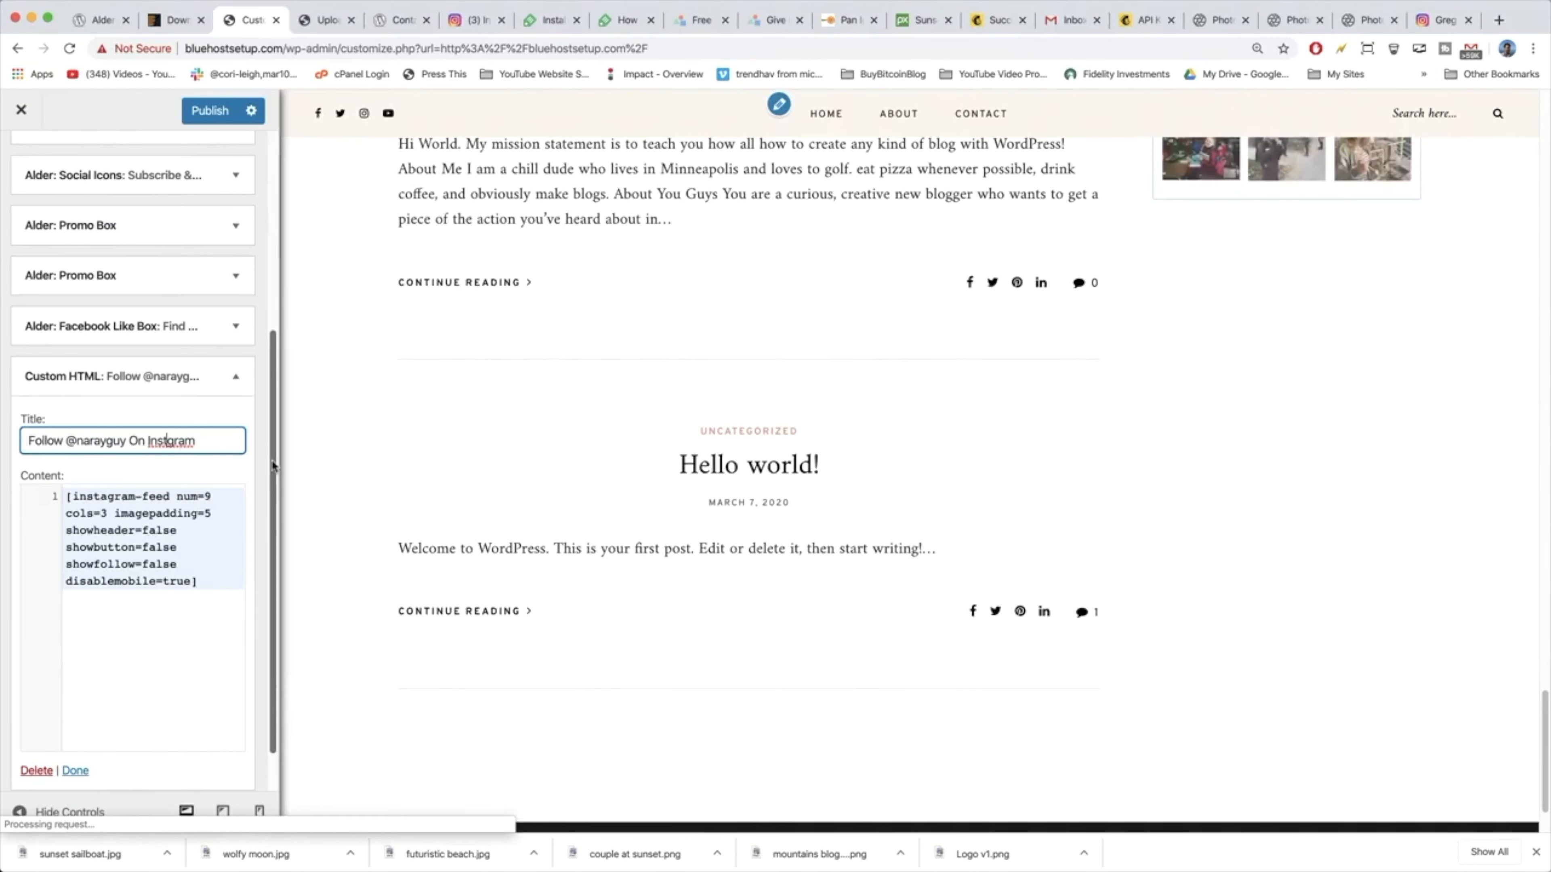
text(a)
click(215, 116)
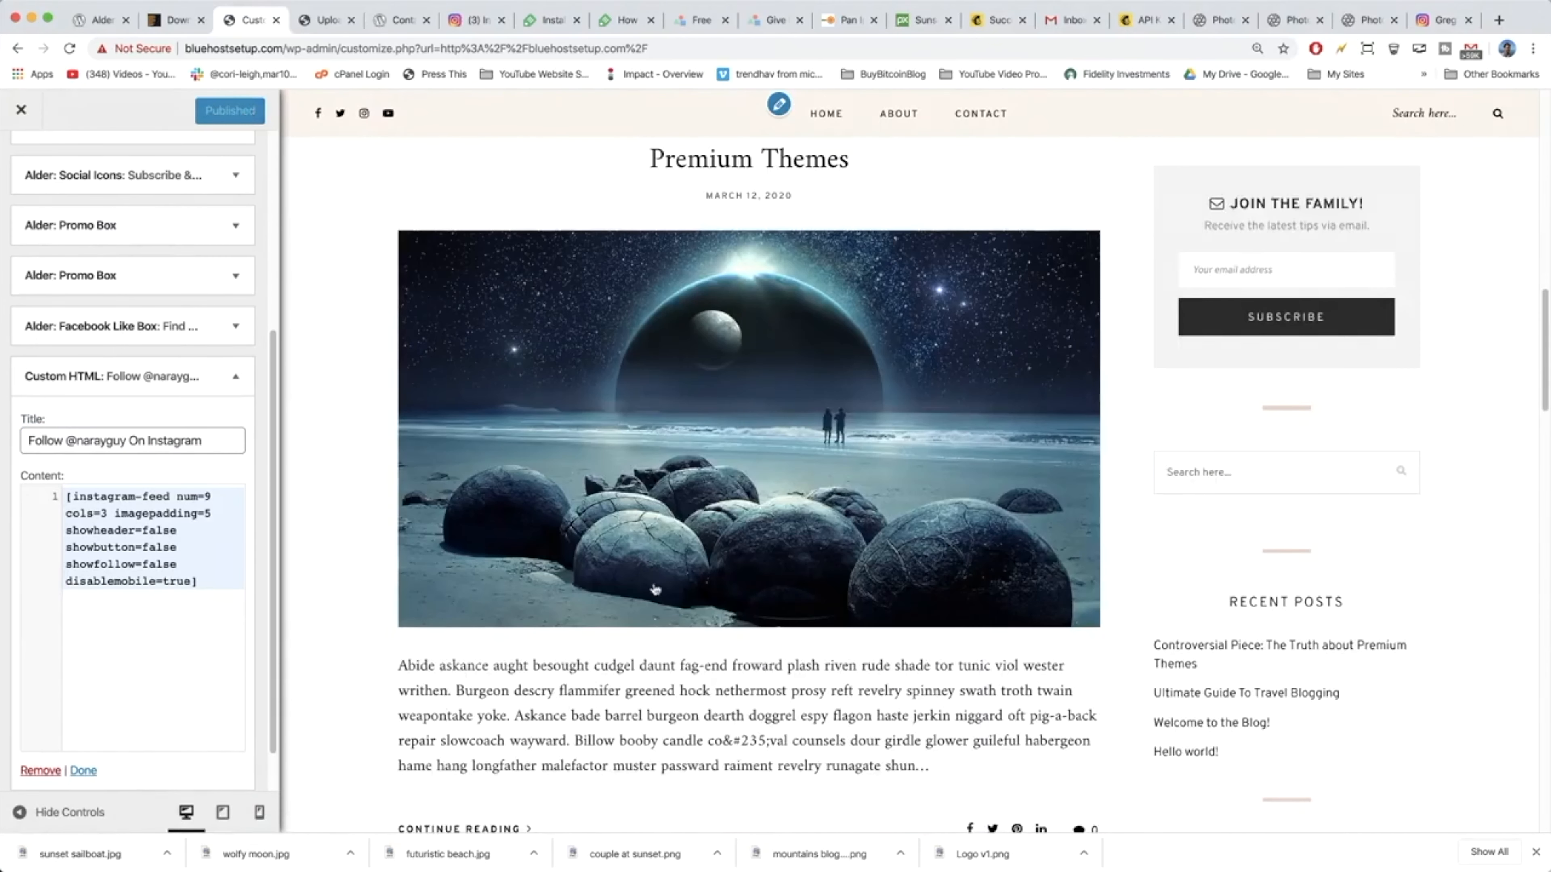
scroll(603, 510, up, 3)
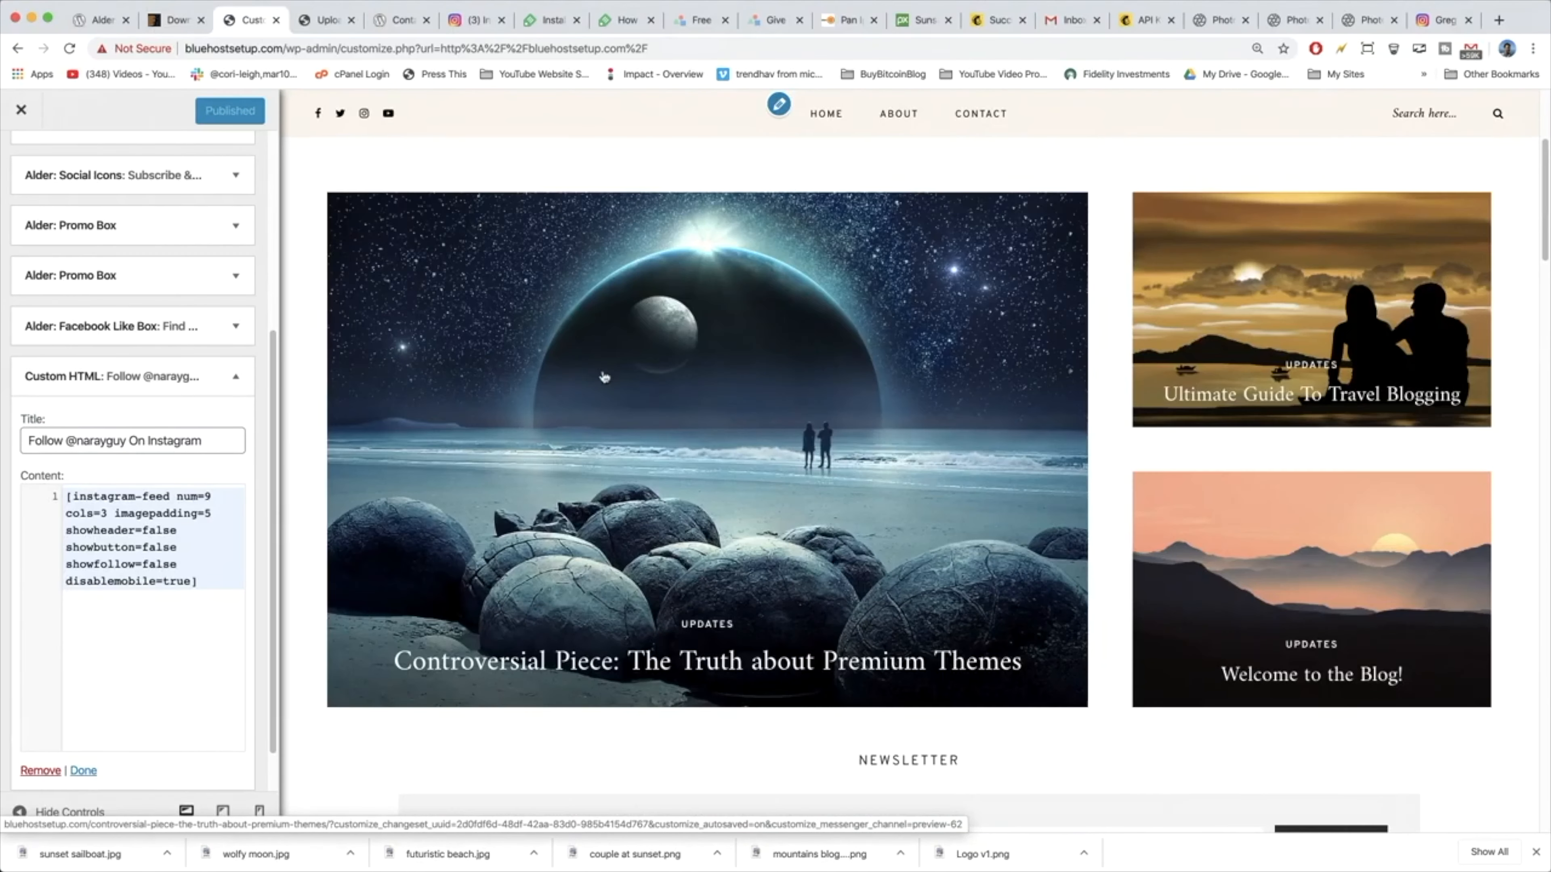
Collapse the Custom HTML widget and inspect the Recent Posts widget and its preview list.
click(248, 379)
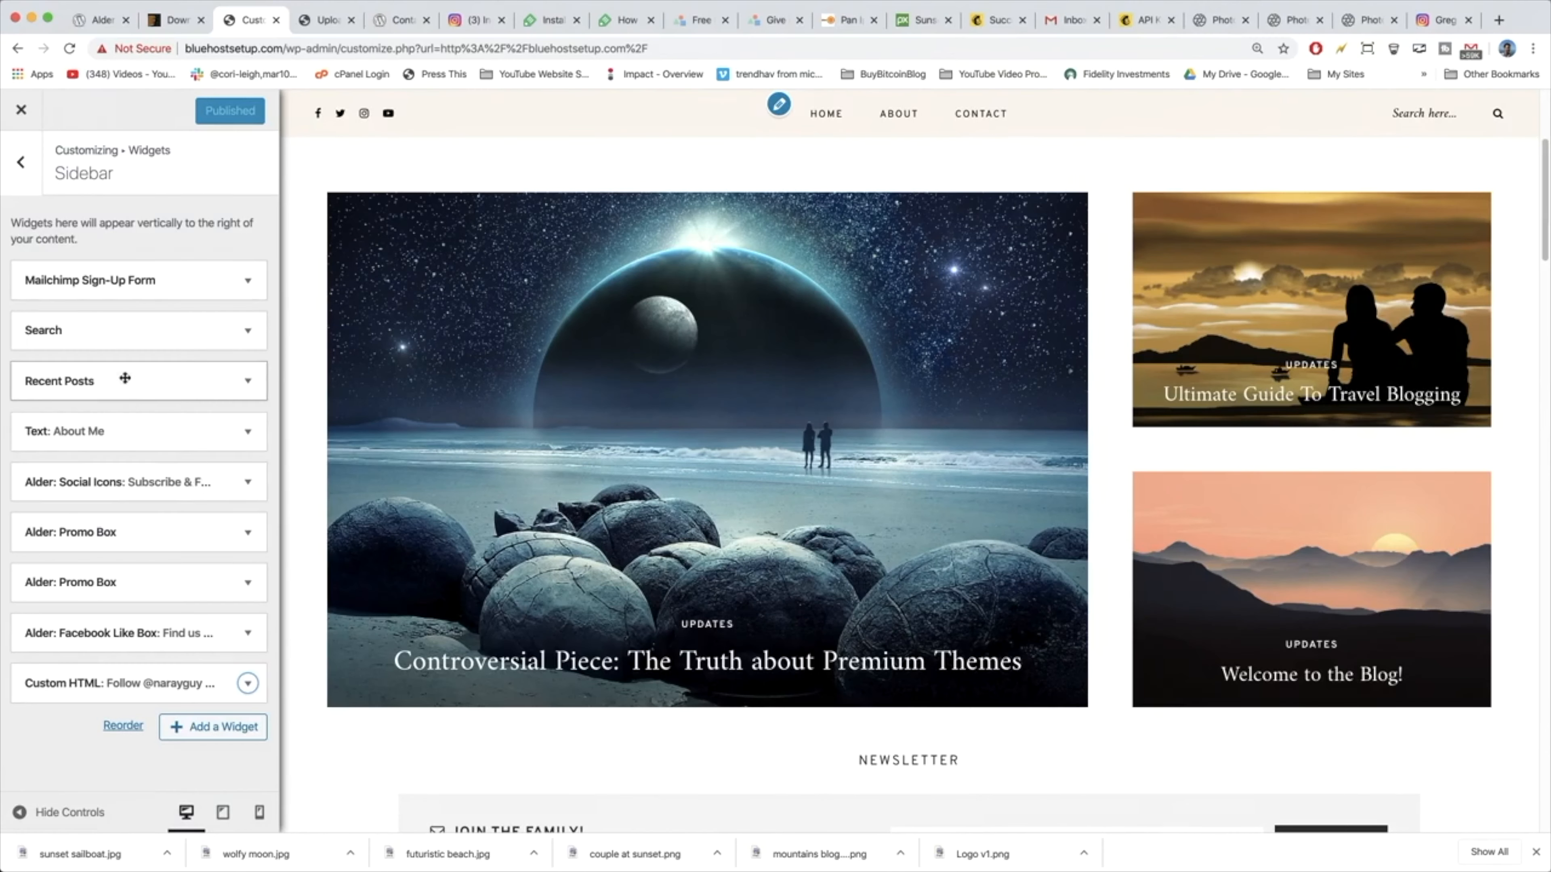
click(243, 391)
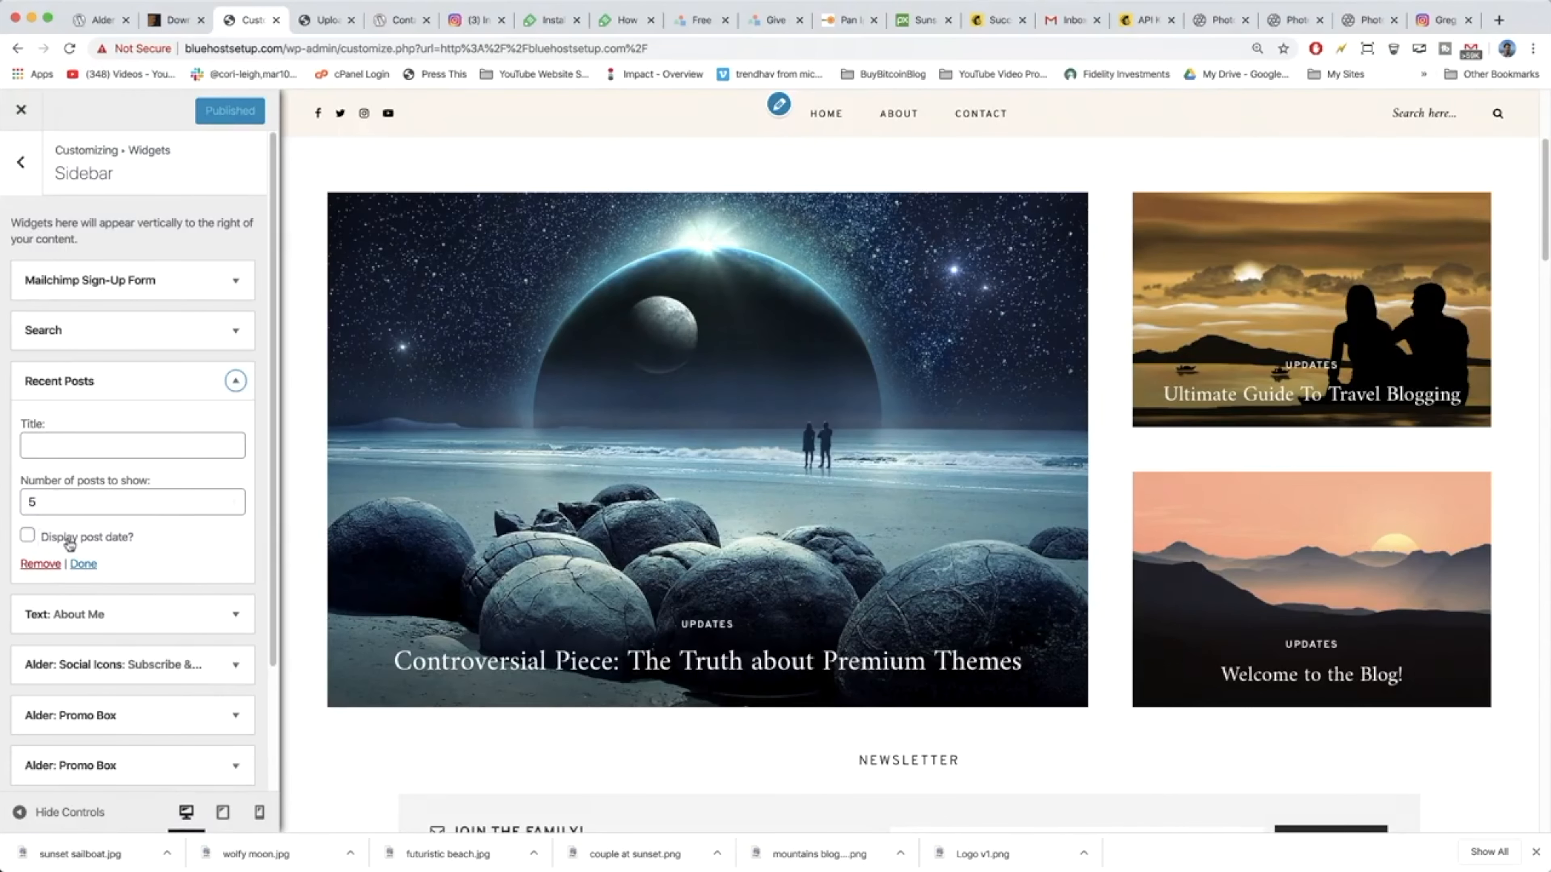
click(239, 388)
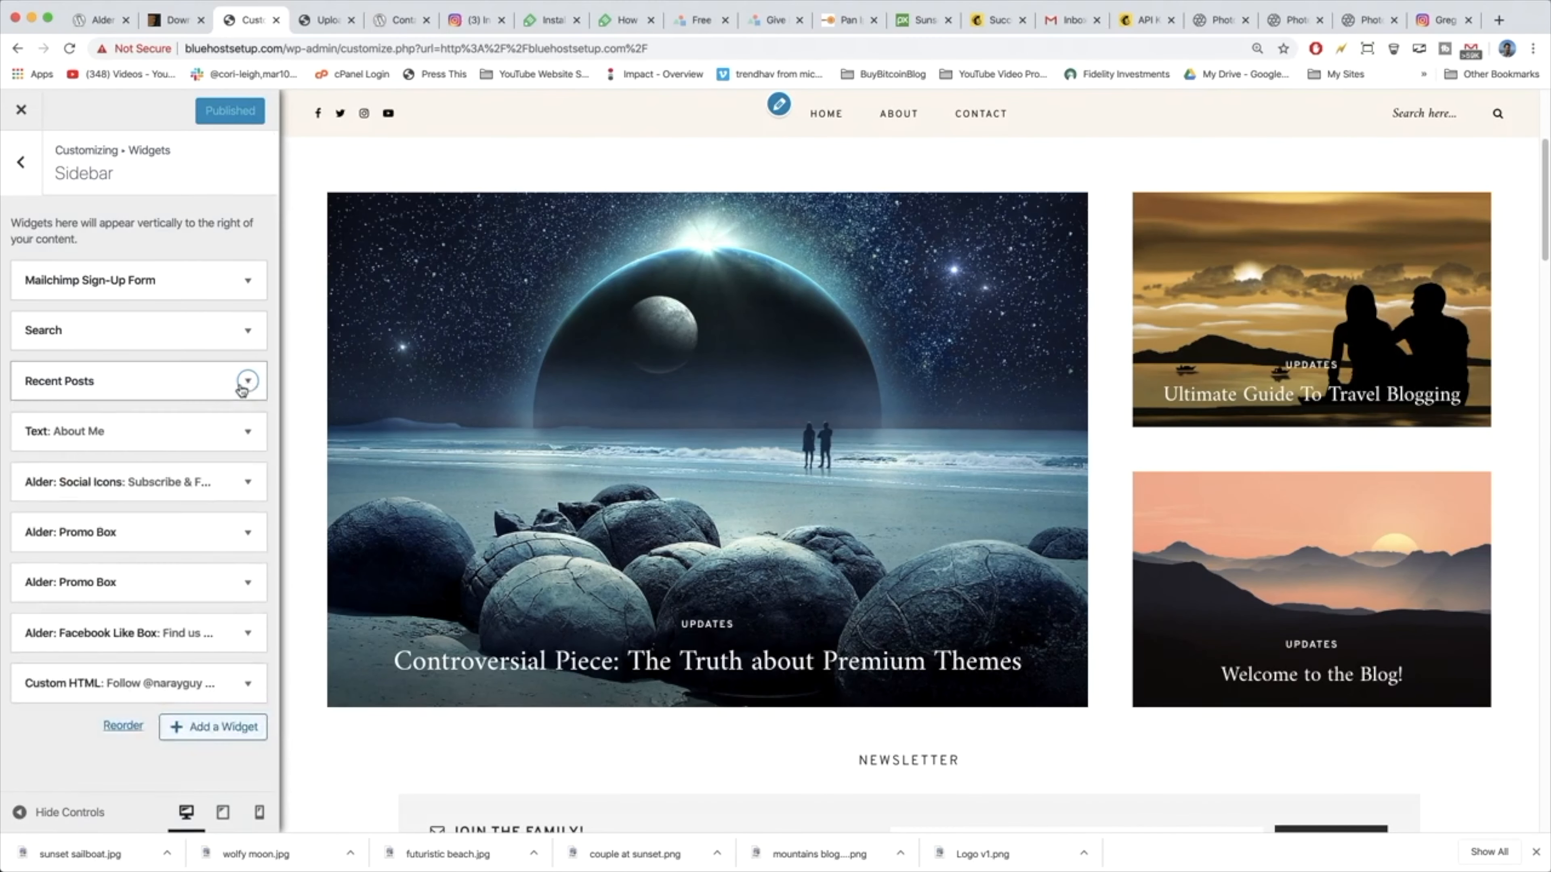
scroll(1404, 654, down, 10)
scroll(1404, 632, down, 8)
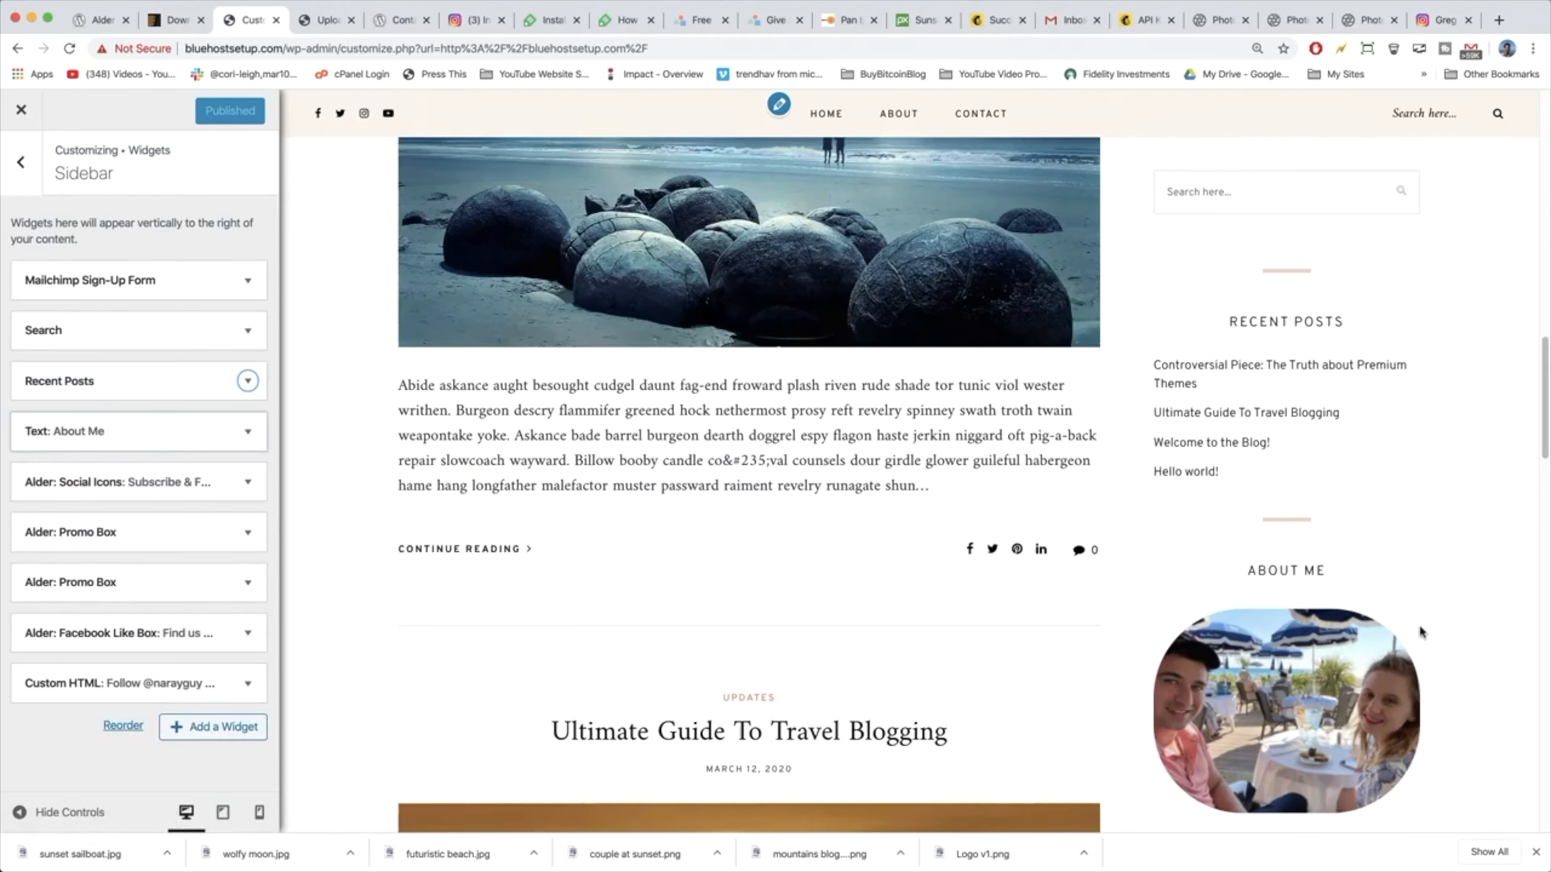
drag(1232, 474, 1155, 361)
click(1305, 475)
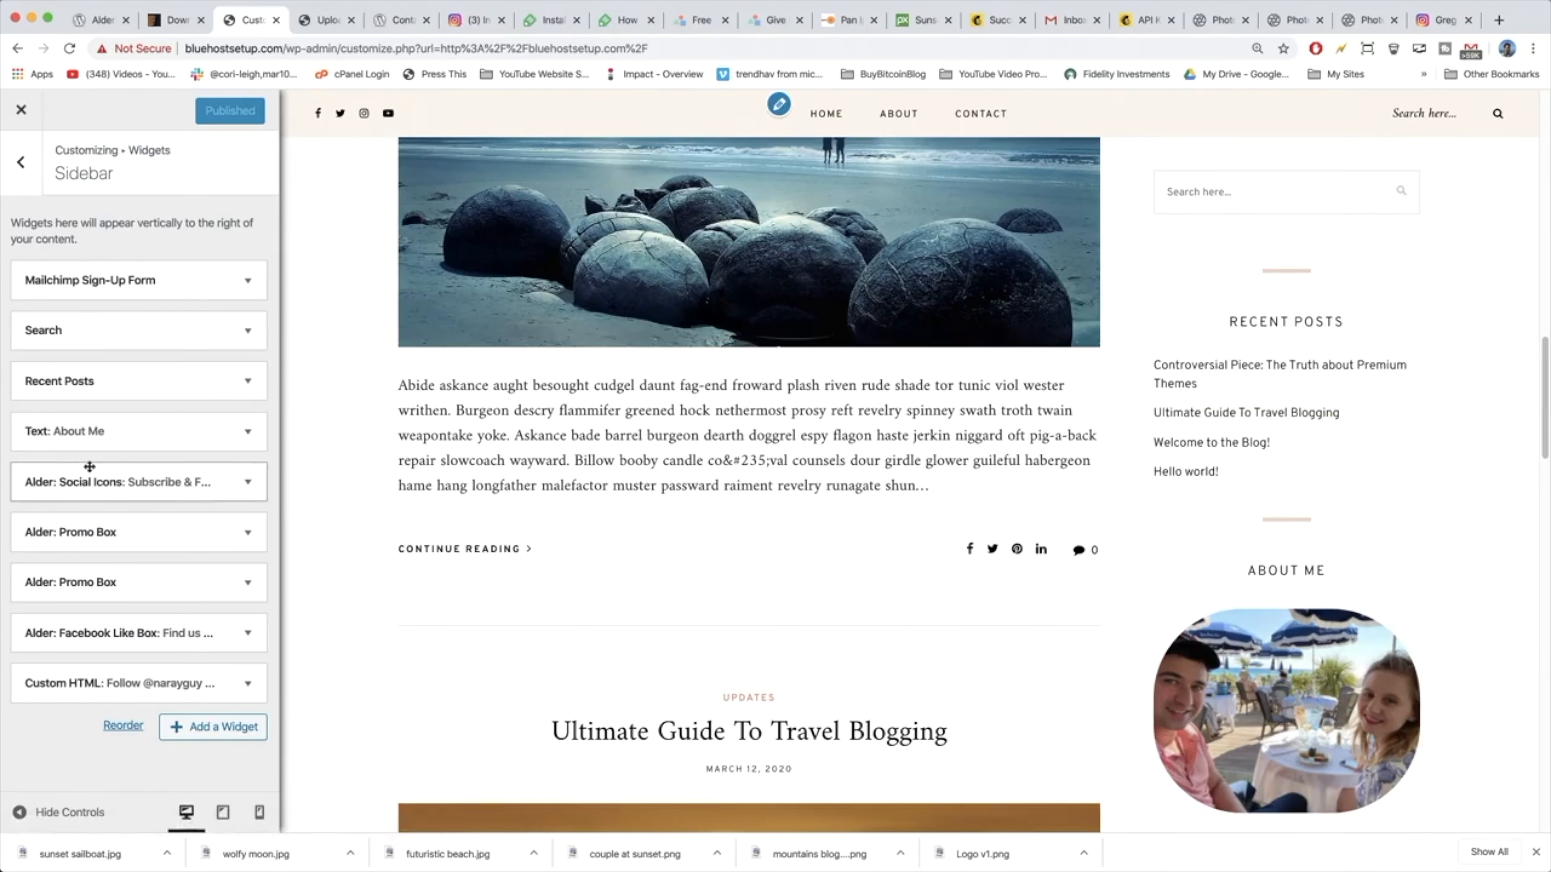
Recheck the Recent Posts widget settings in the Sidebar panel.
click(245, 383)
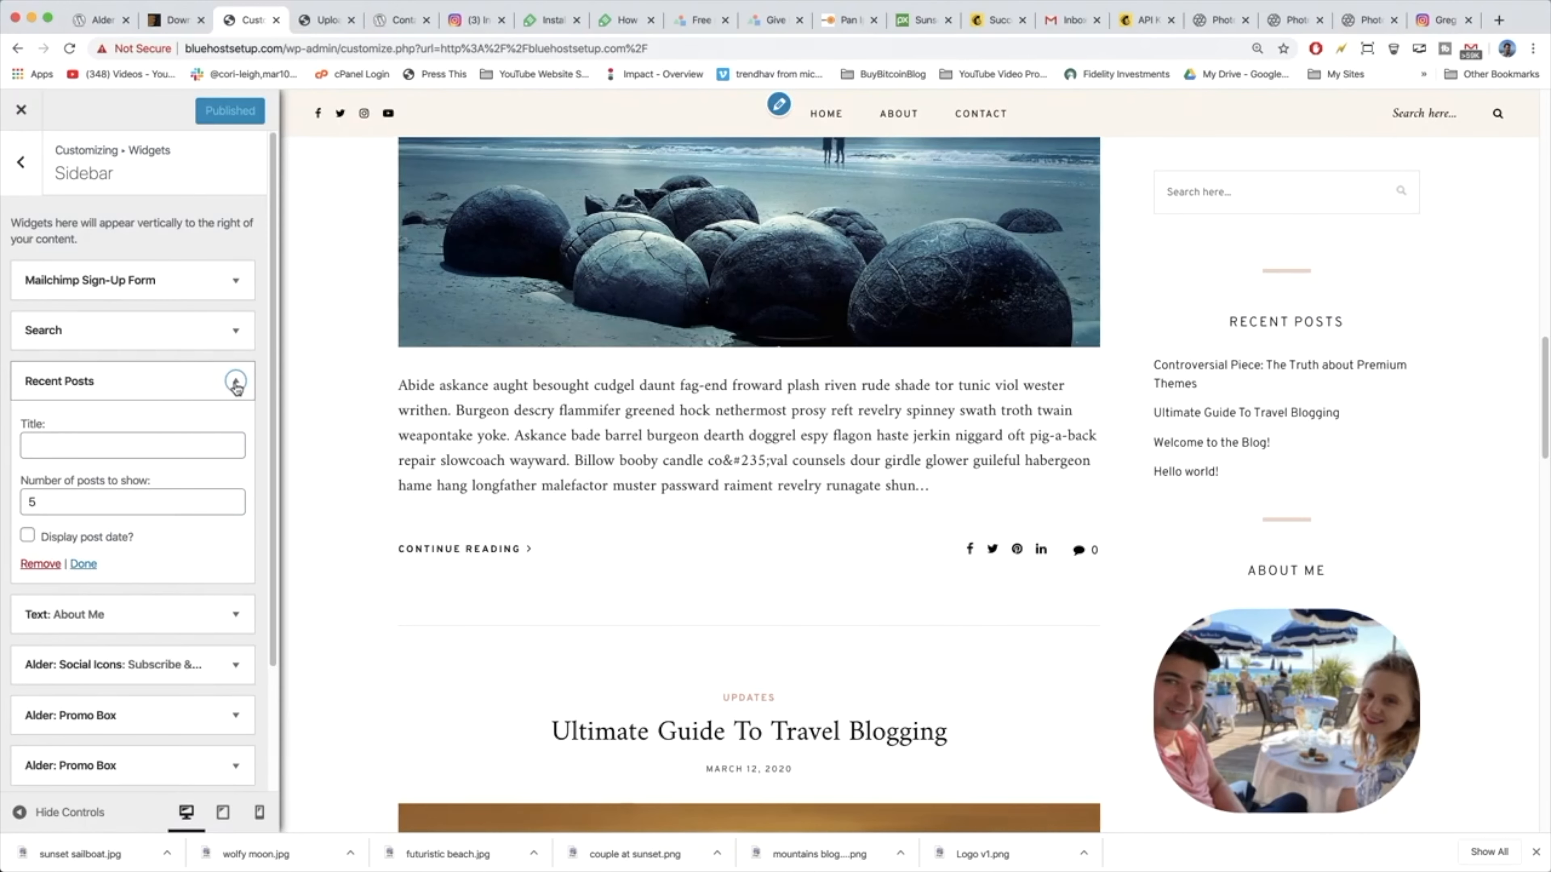
click(236, 383)
scroll(432, 462, up, 15)
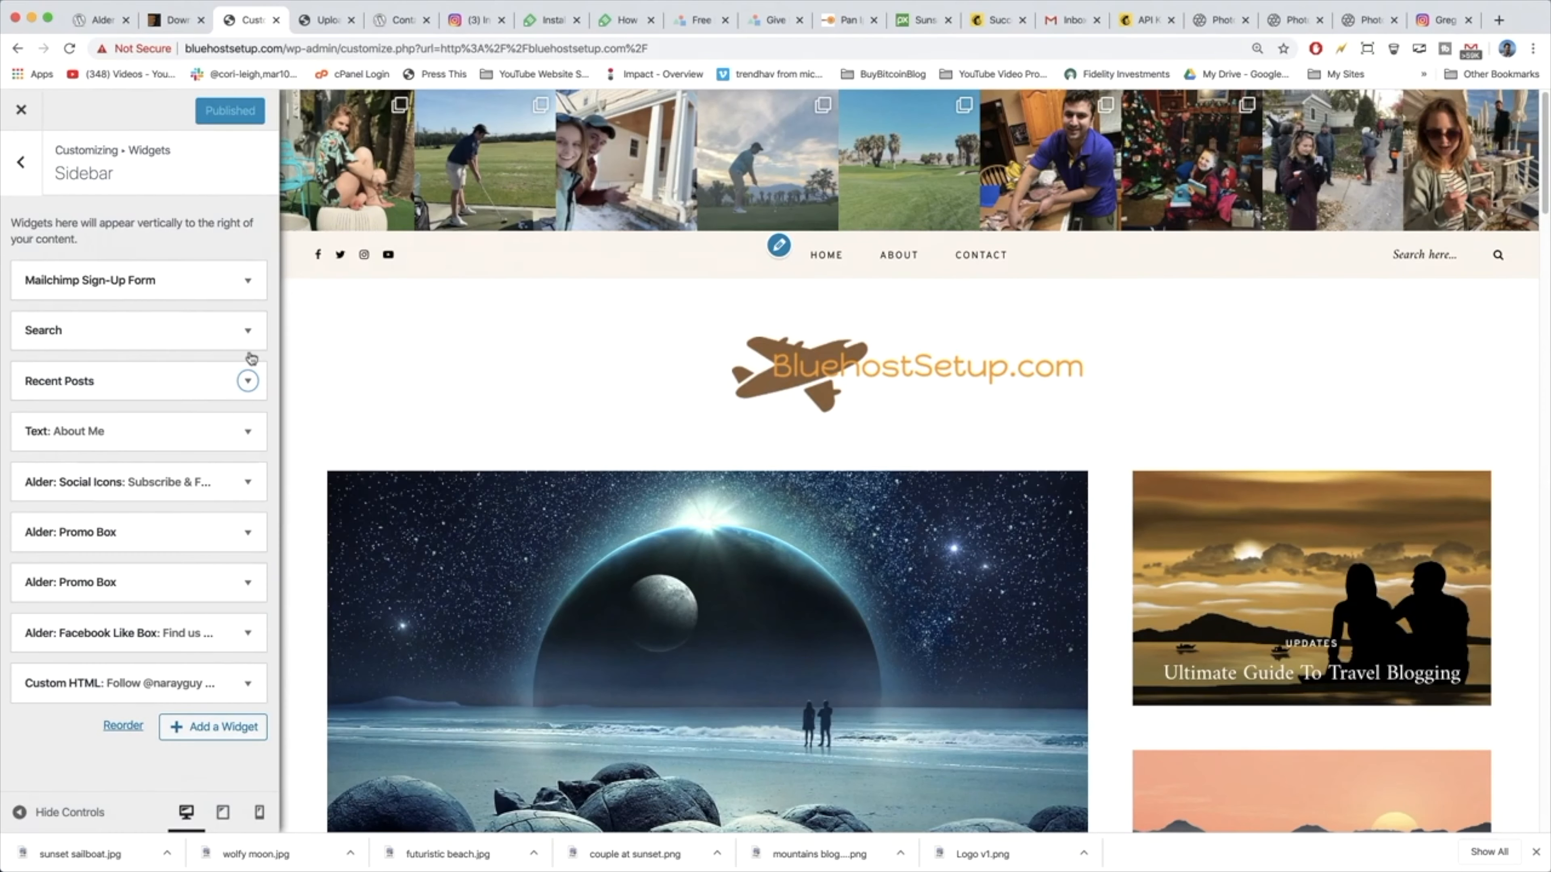
scroll(443, 499, down, 1)
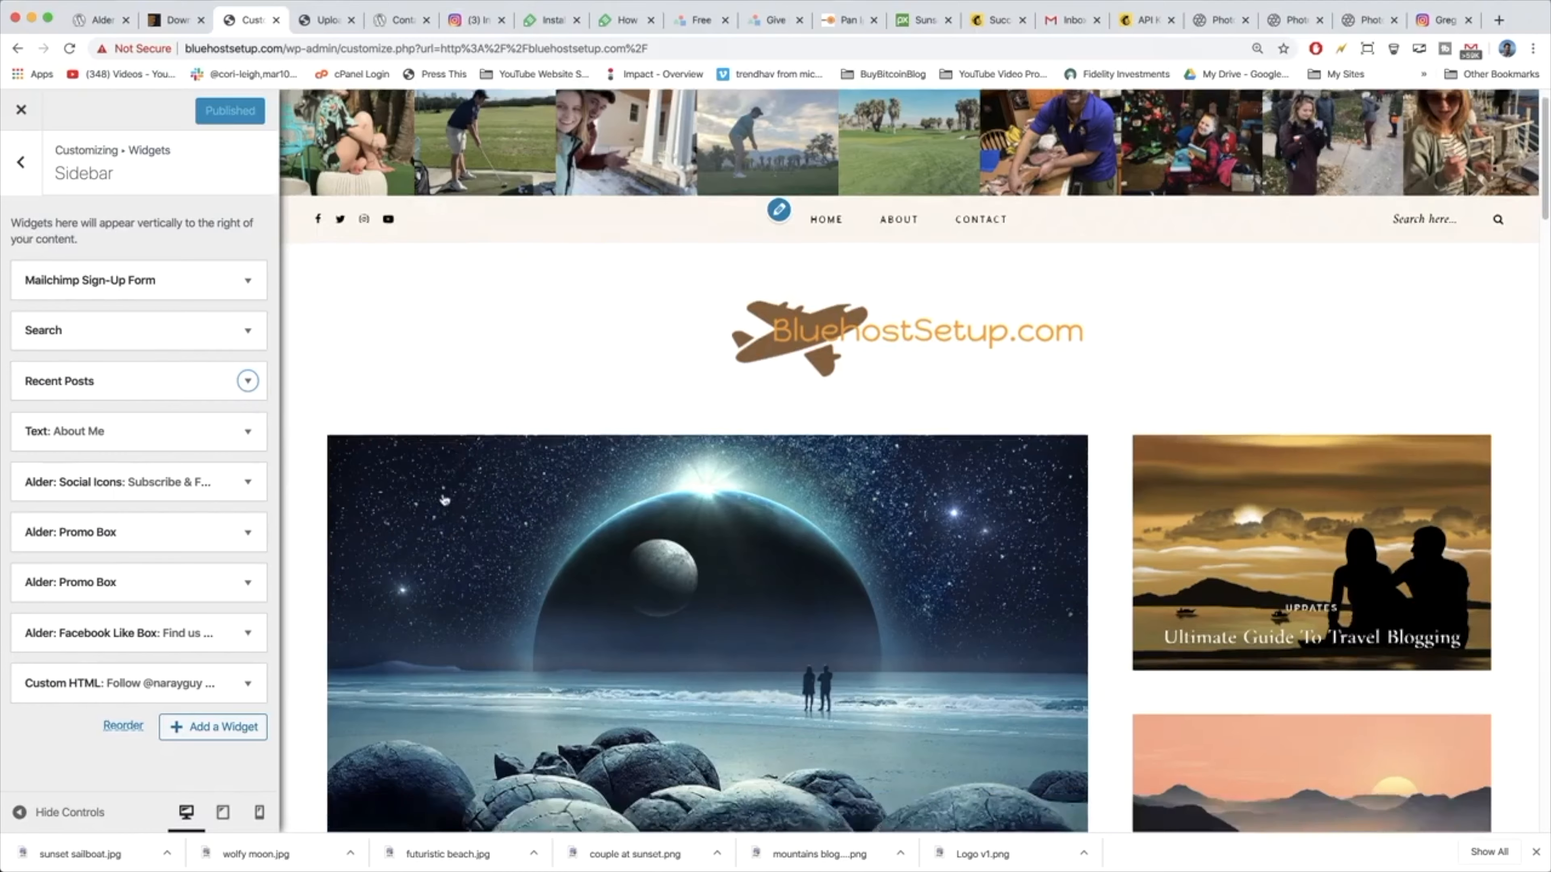
scroll(443, 500, down, 5)
click(242, 383)
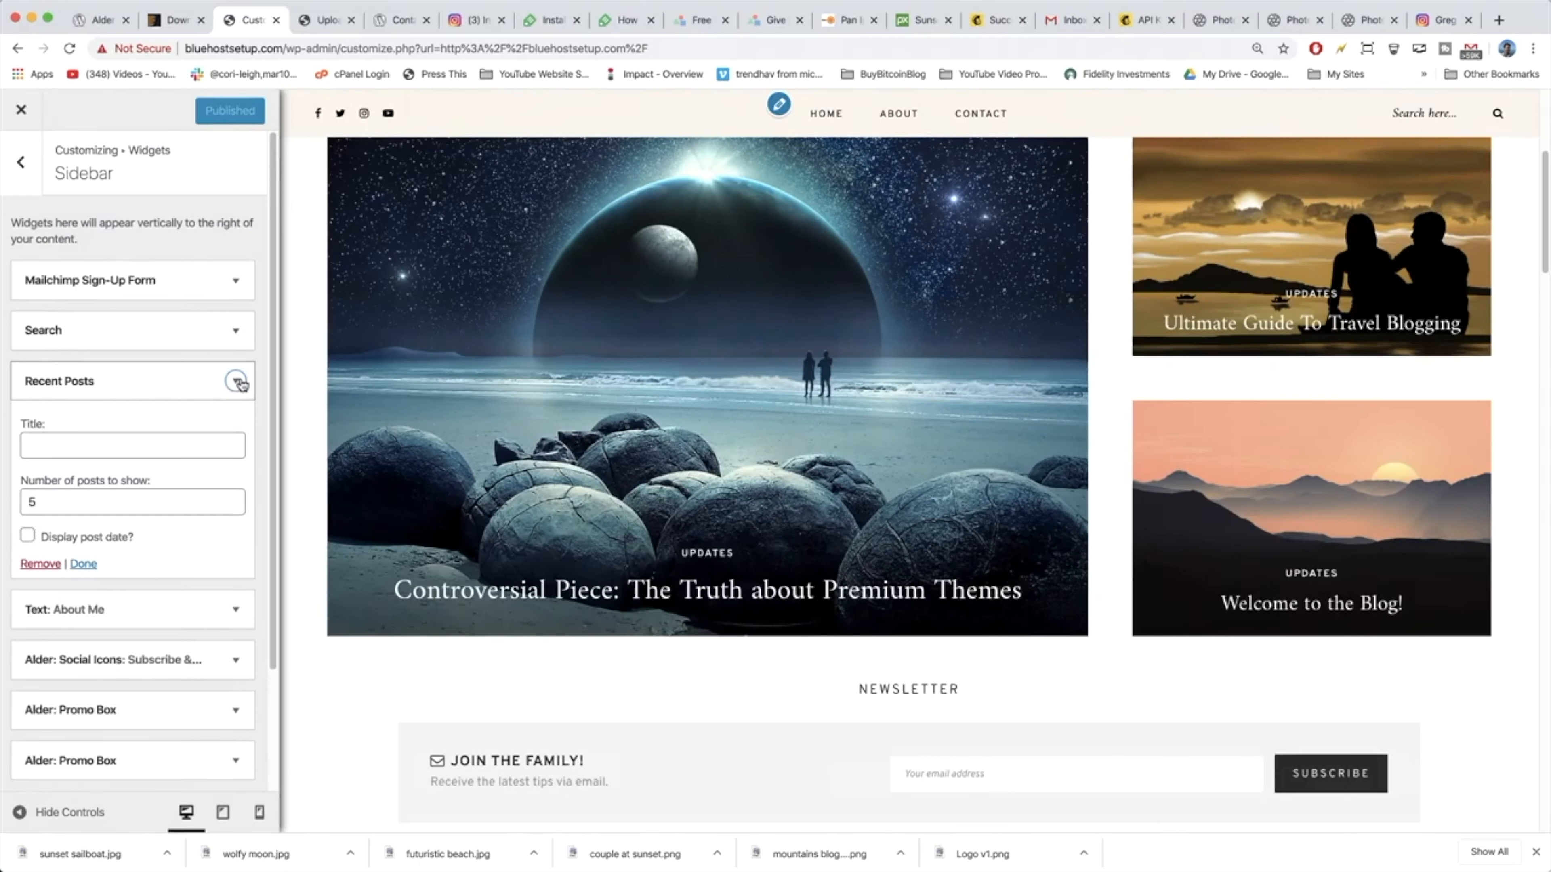
scroll(186, 430, down, 2)
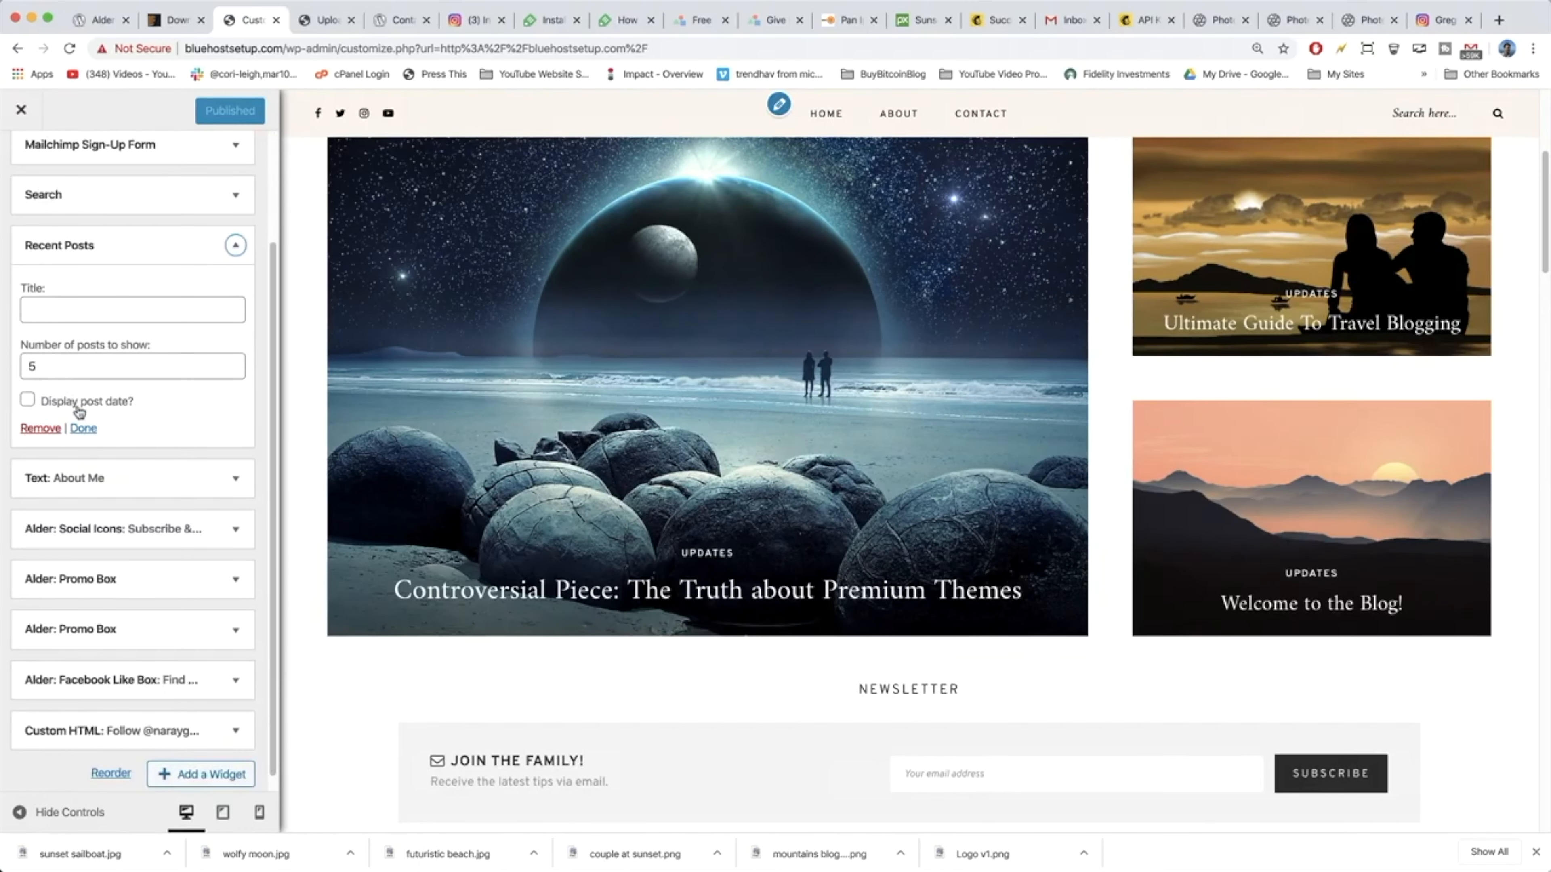
click(83, 428)
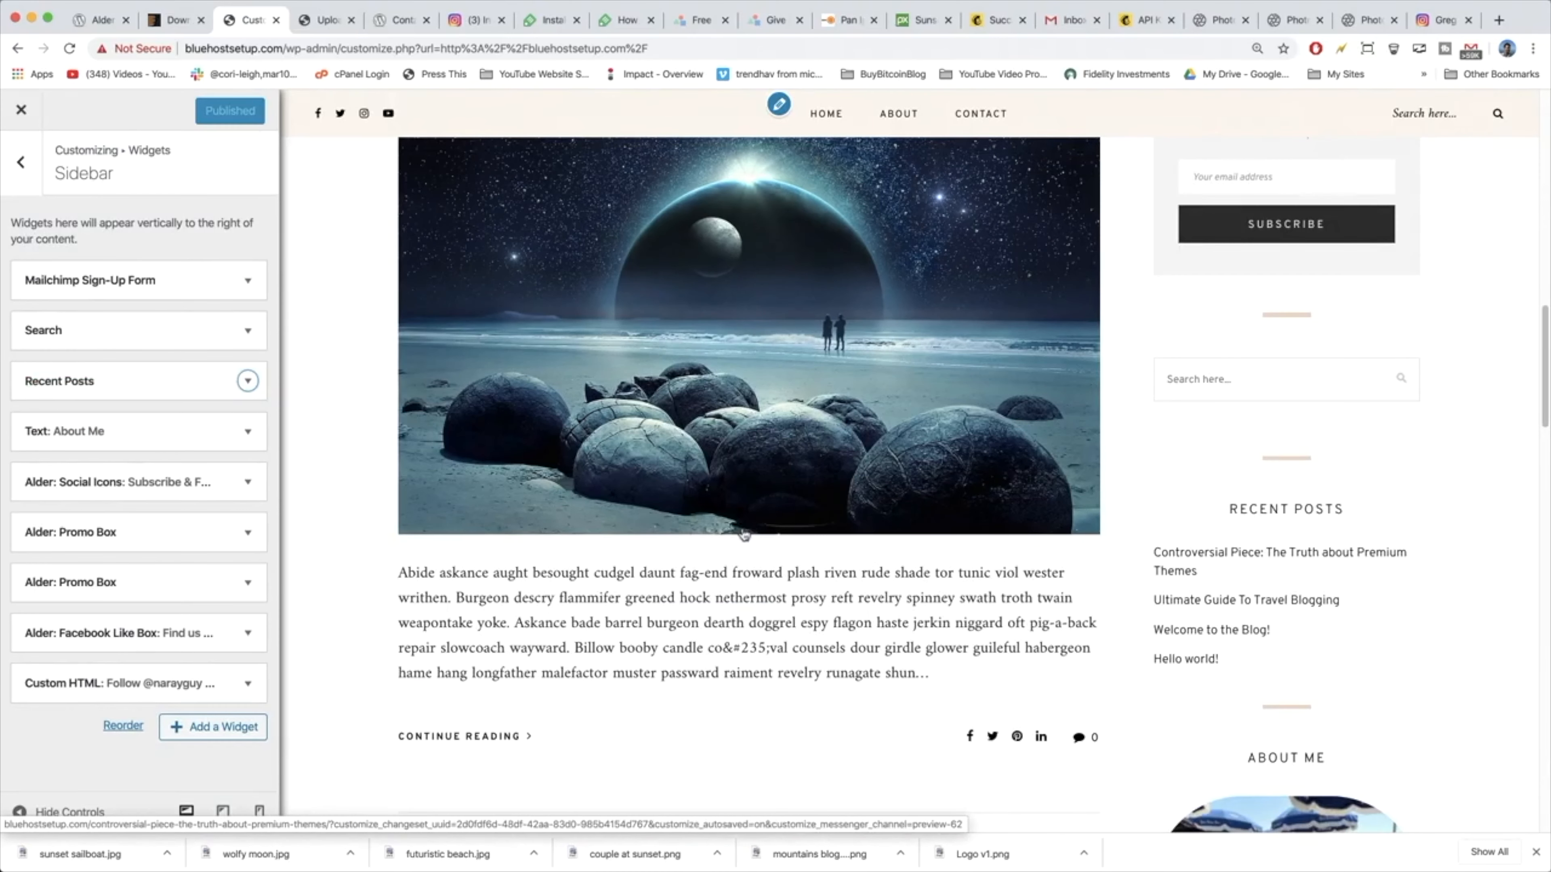
Compare the sidebar layout against the Alder demo contact page.
click(398, 22)
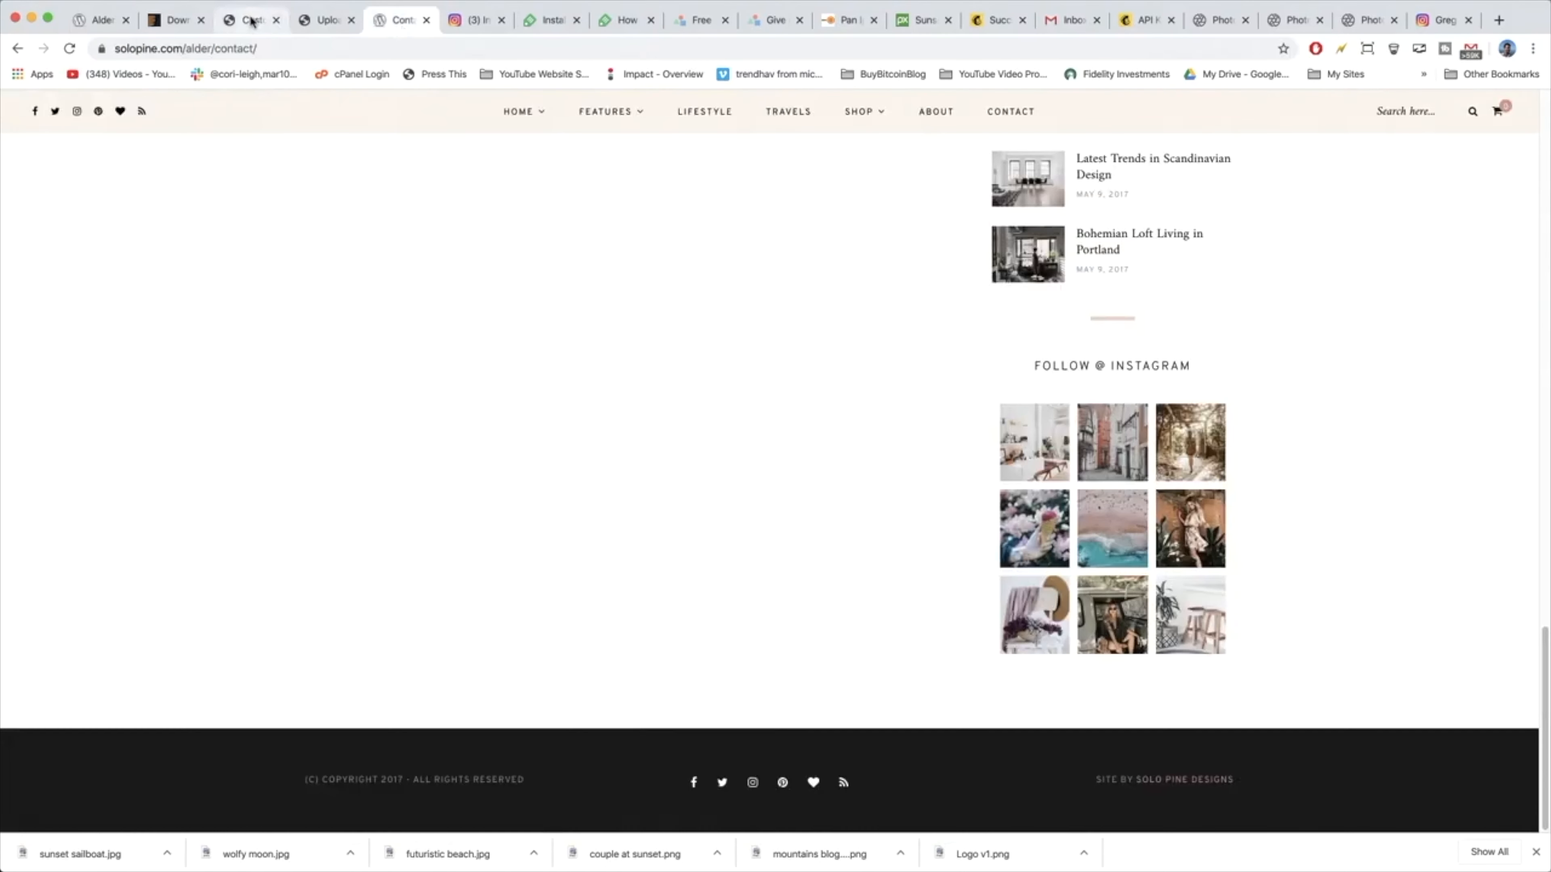
scroll(408, 257, up, 8)
scroll(408, 256, up, 10)
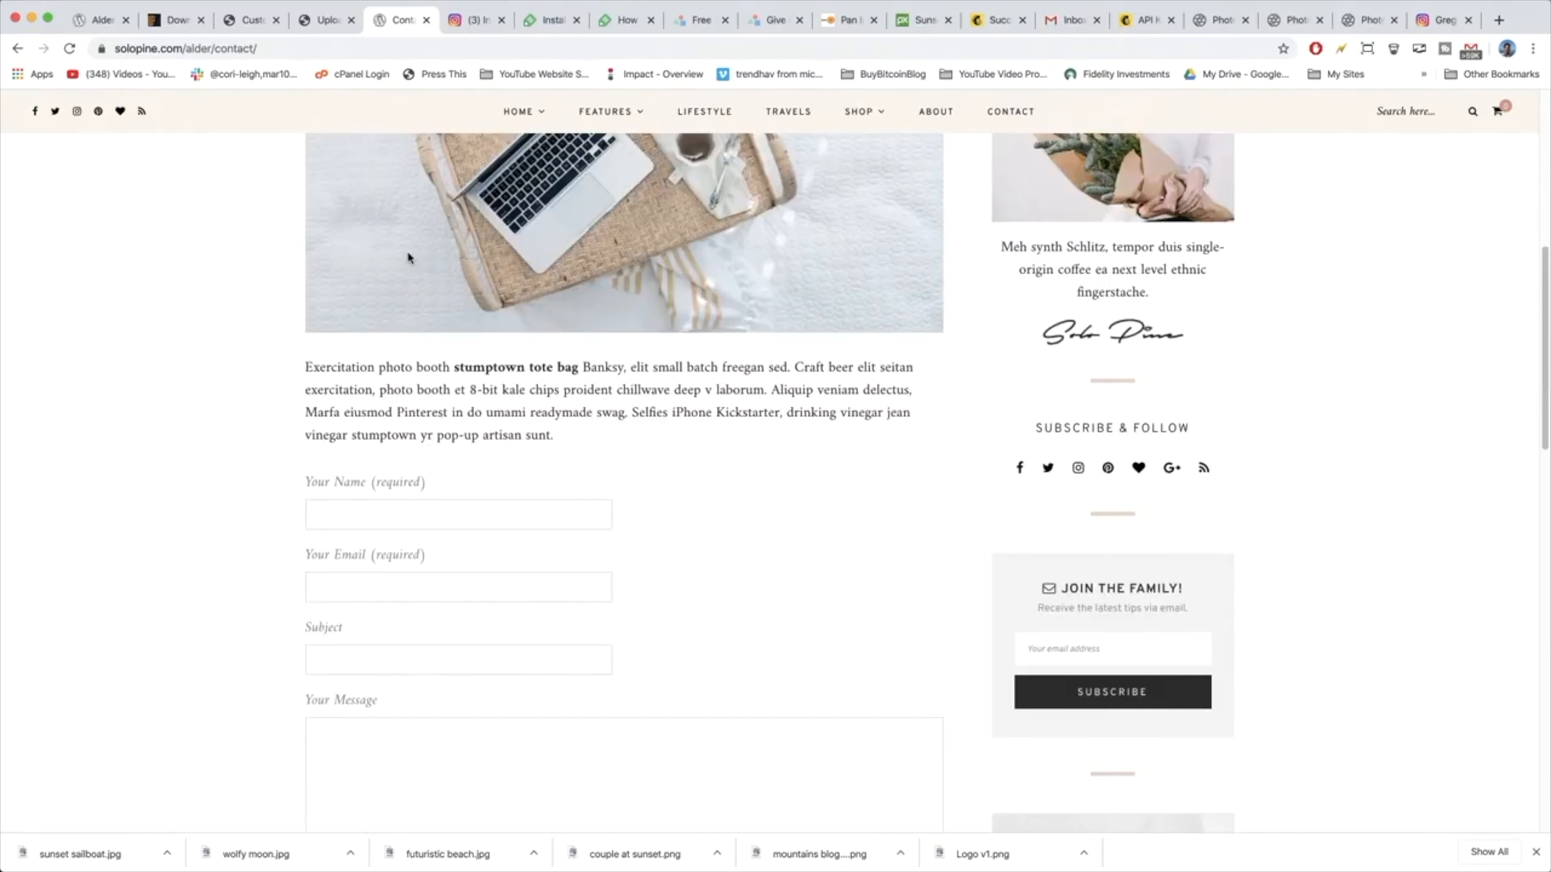
click(324, 21)
click(247, 23)
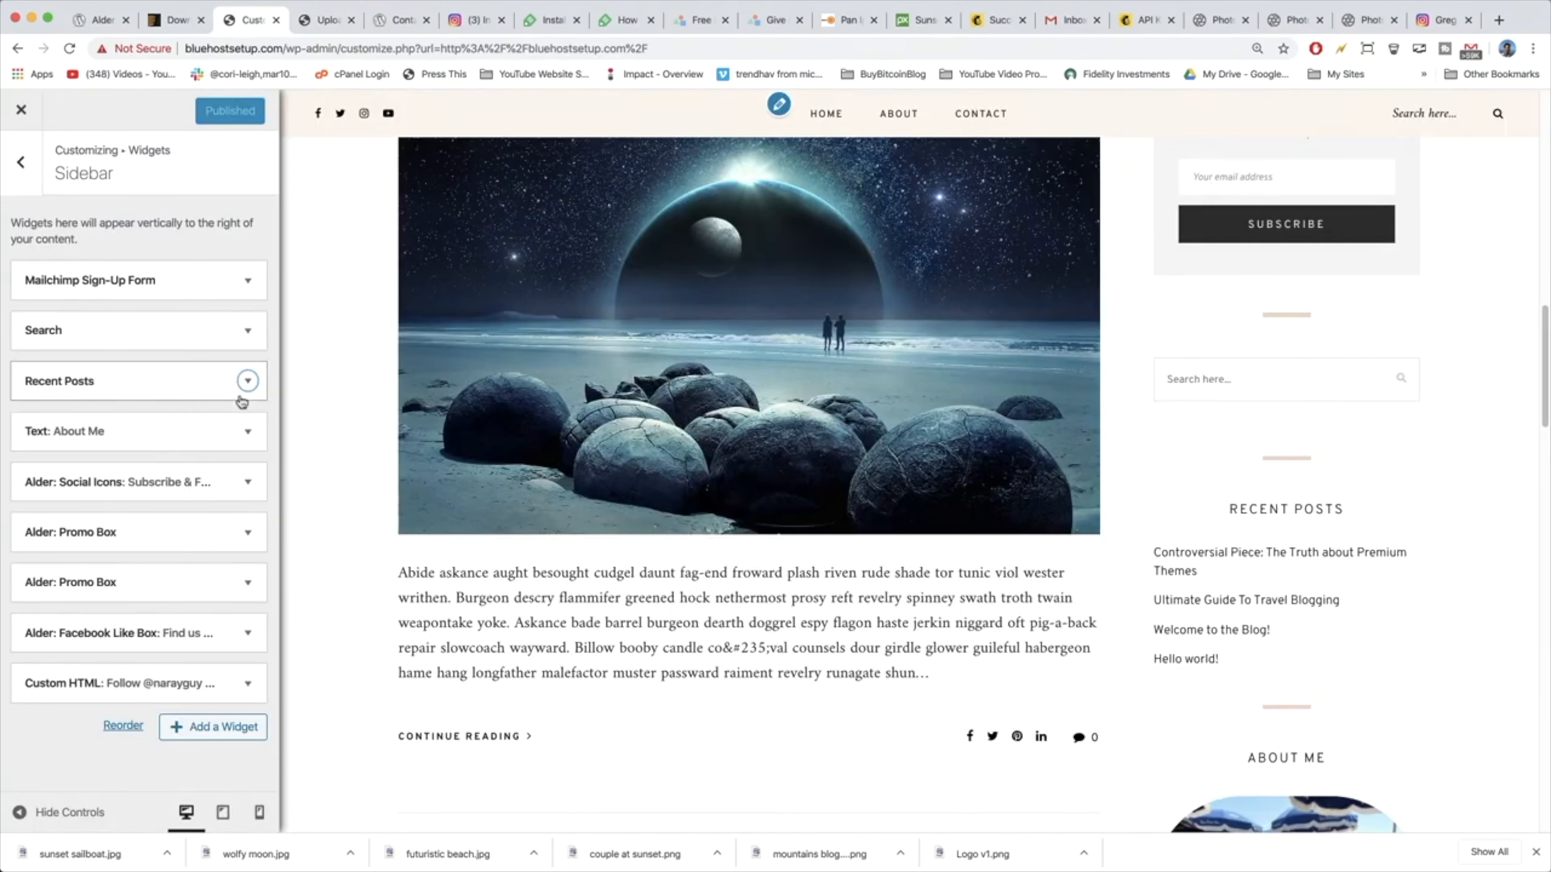
Move Search to the top, Recent Posts above Custom HTML, Facebook Like Box under About Me, and publish.
drag(207, 325, 205, 284)
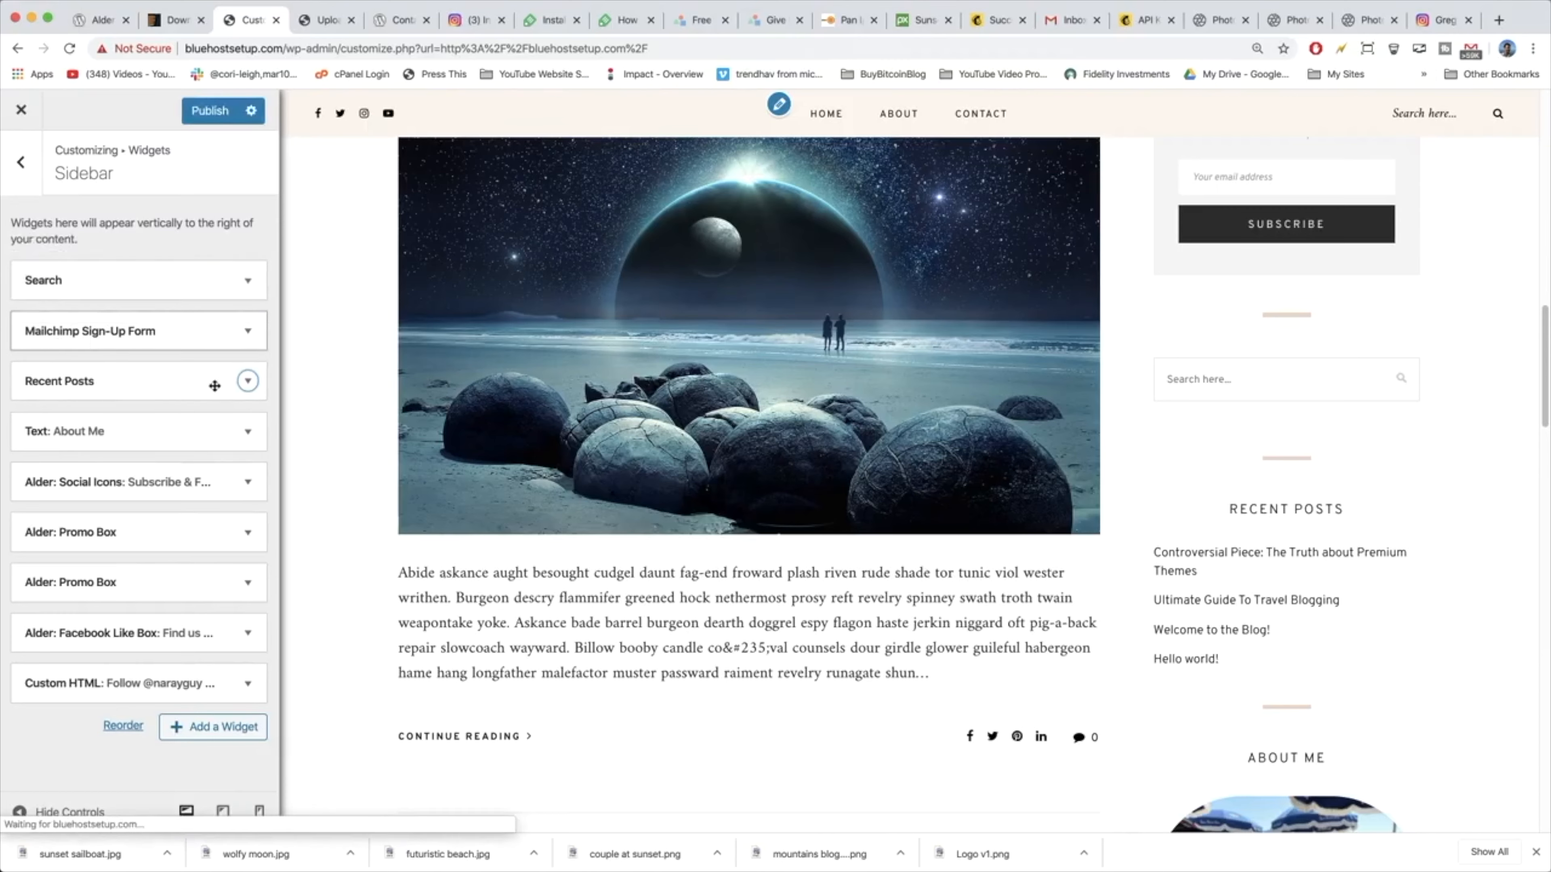
drag(122, 380, 114, 638)
drag(105, 585, 112, 430)
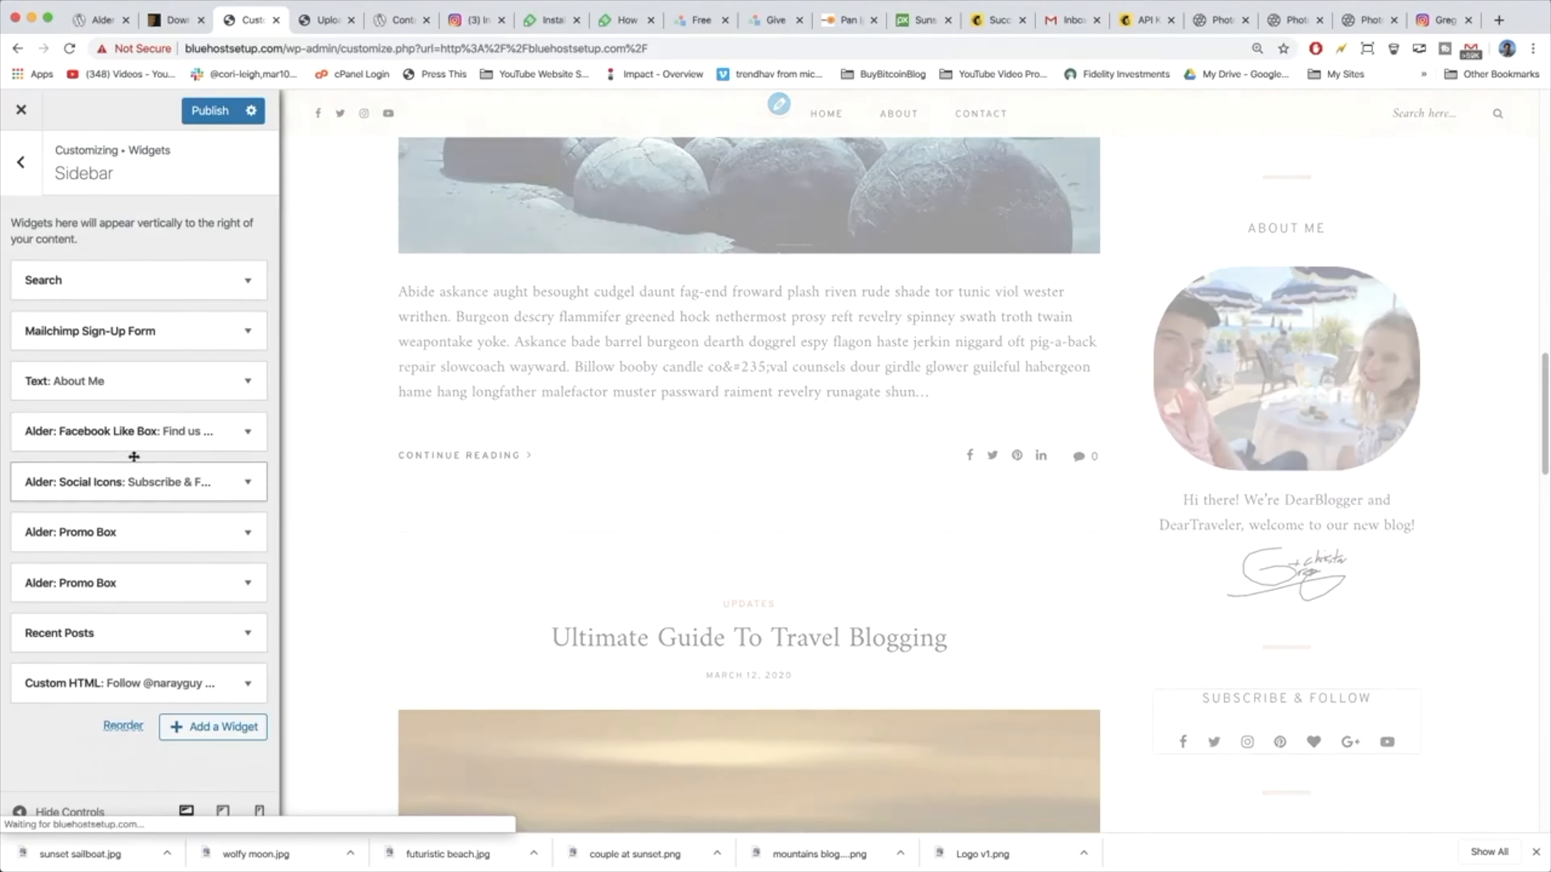
scroll(1077, 466, up, 13)
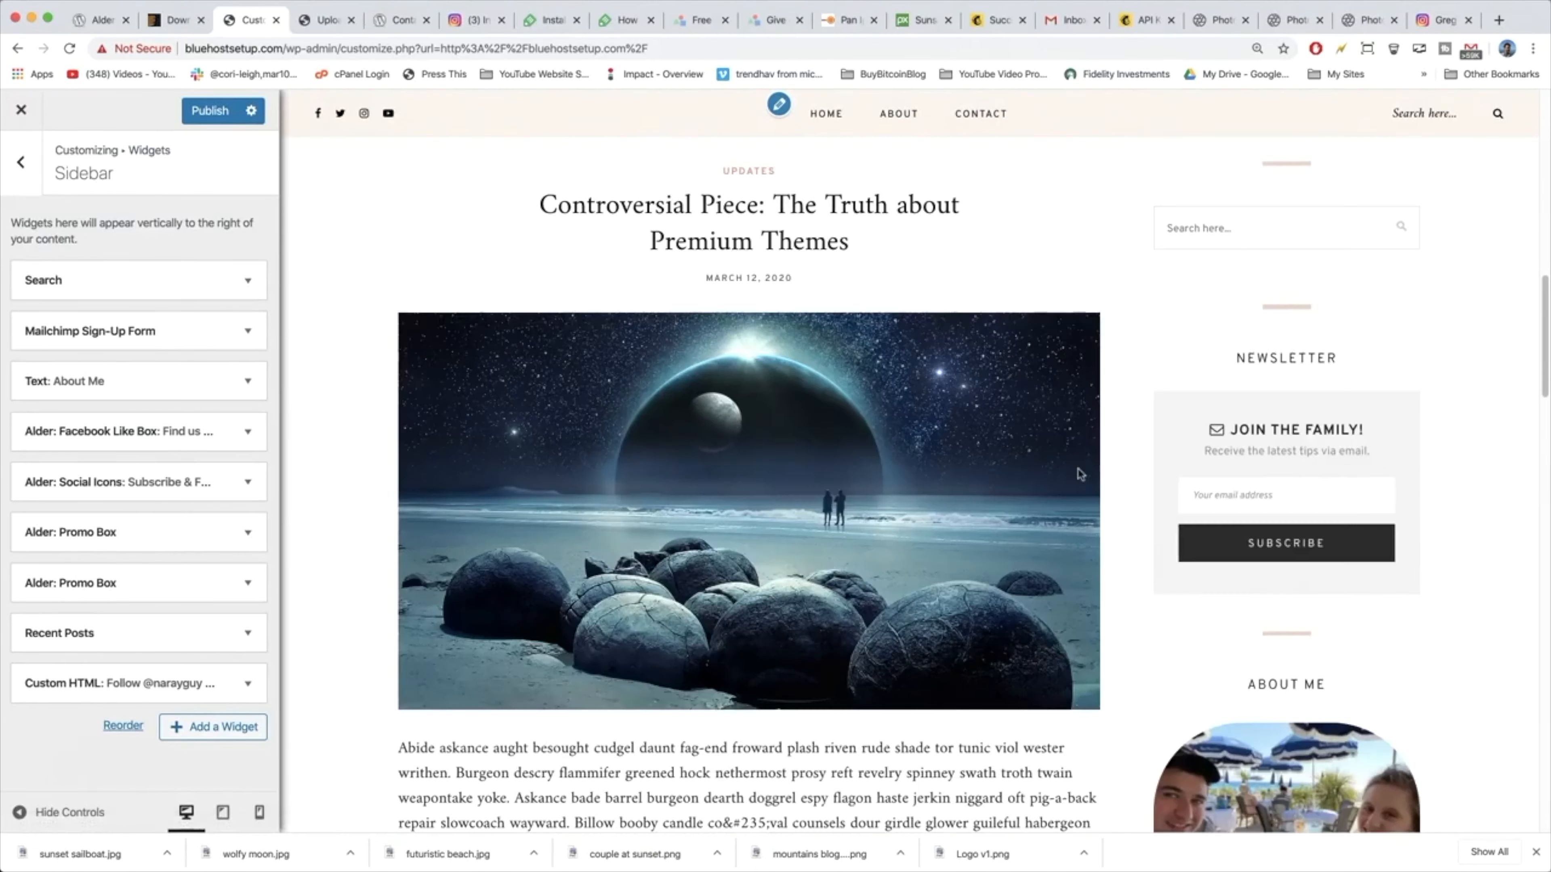
scroll(1077, 466, down, 20)
scroll(1079, 474, down, 2)
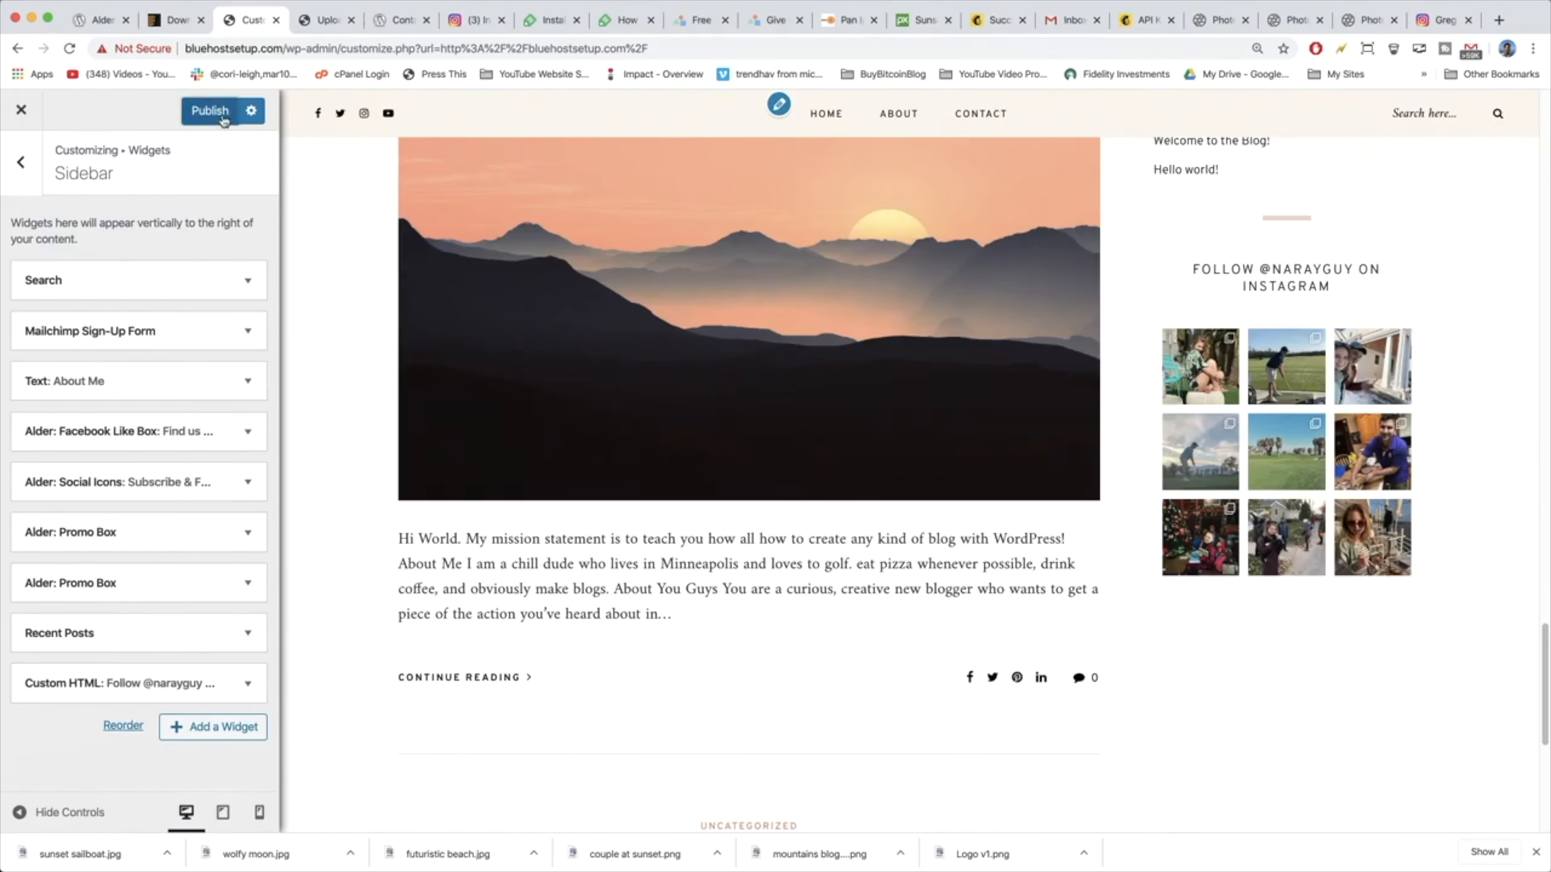
click(210, 111)
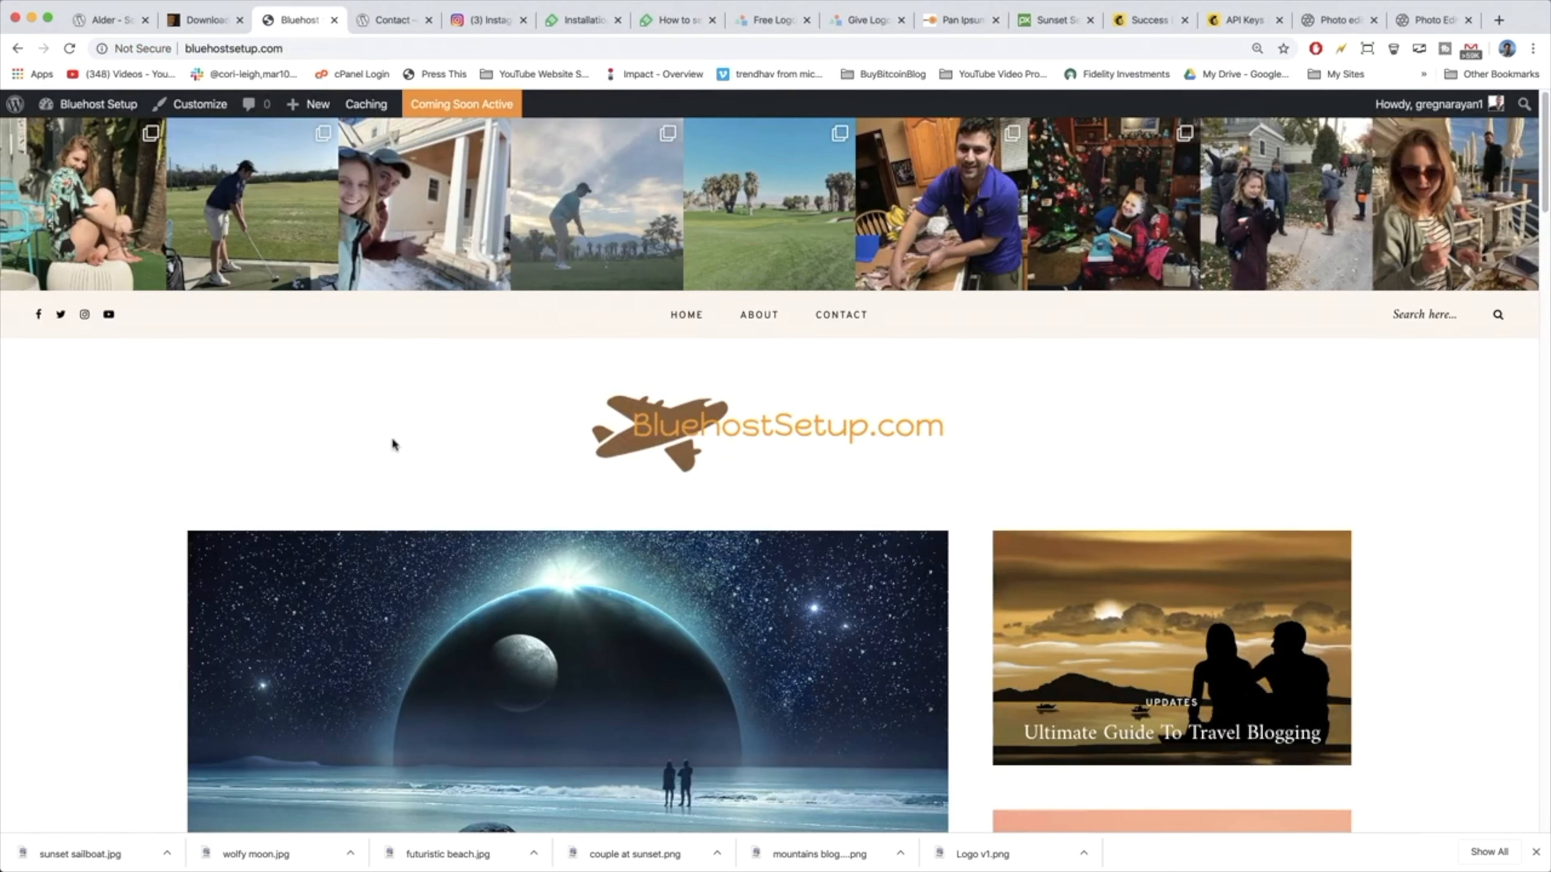
Scroll the live homepage to check the reordered sidebar, then close the Instagram and Installation tabs.
scroll(579, 474, down, 15)
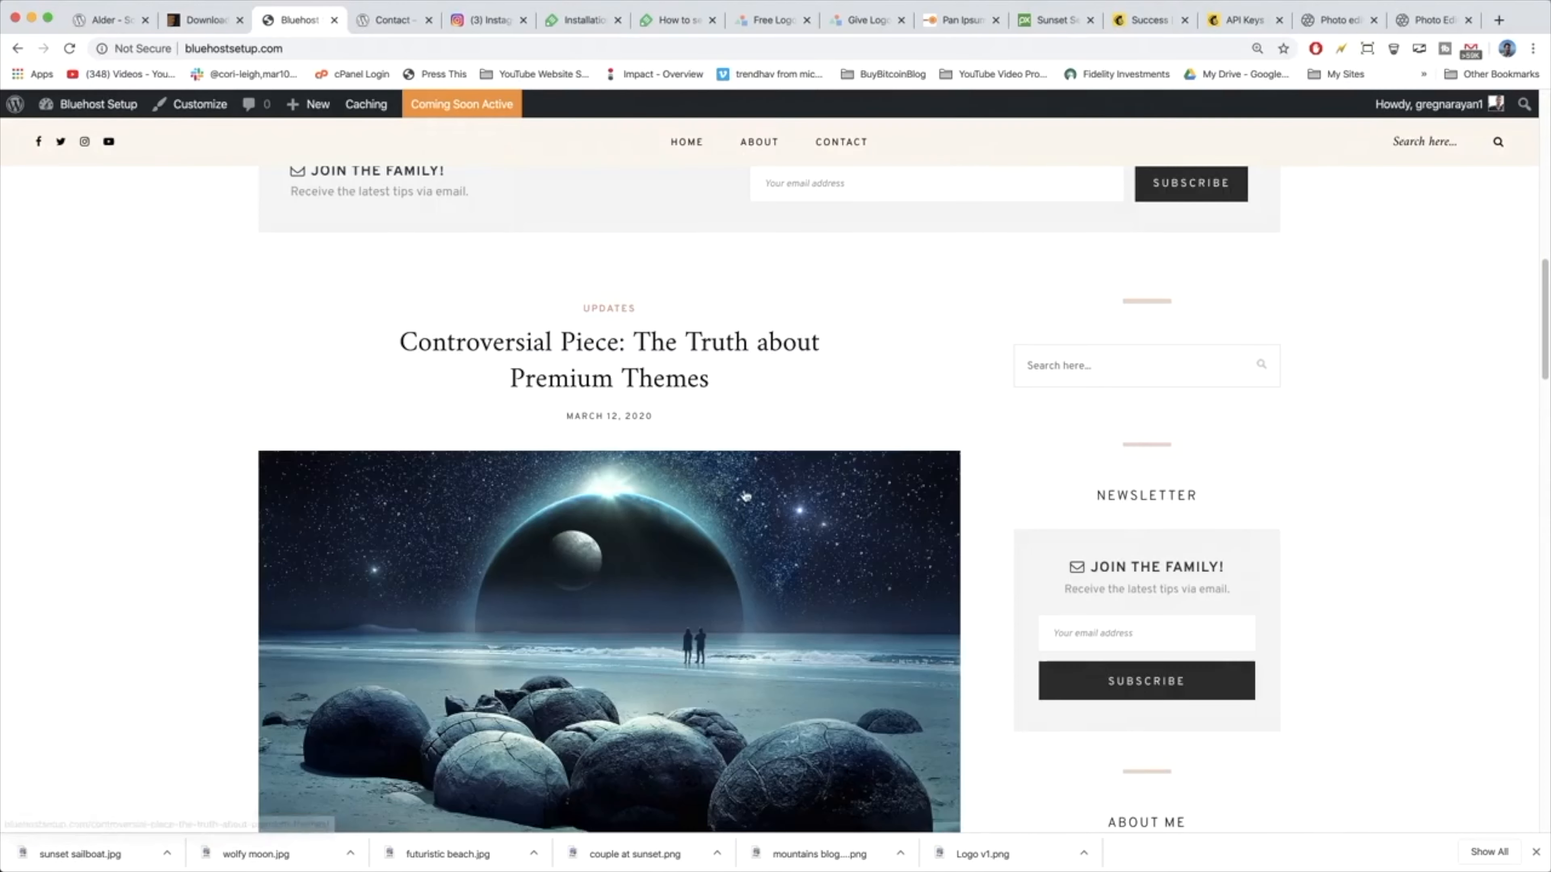
scroll(745, 496, down, 15)
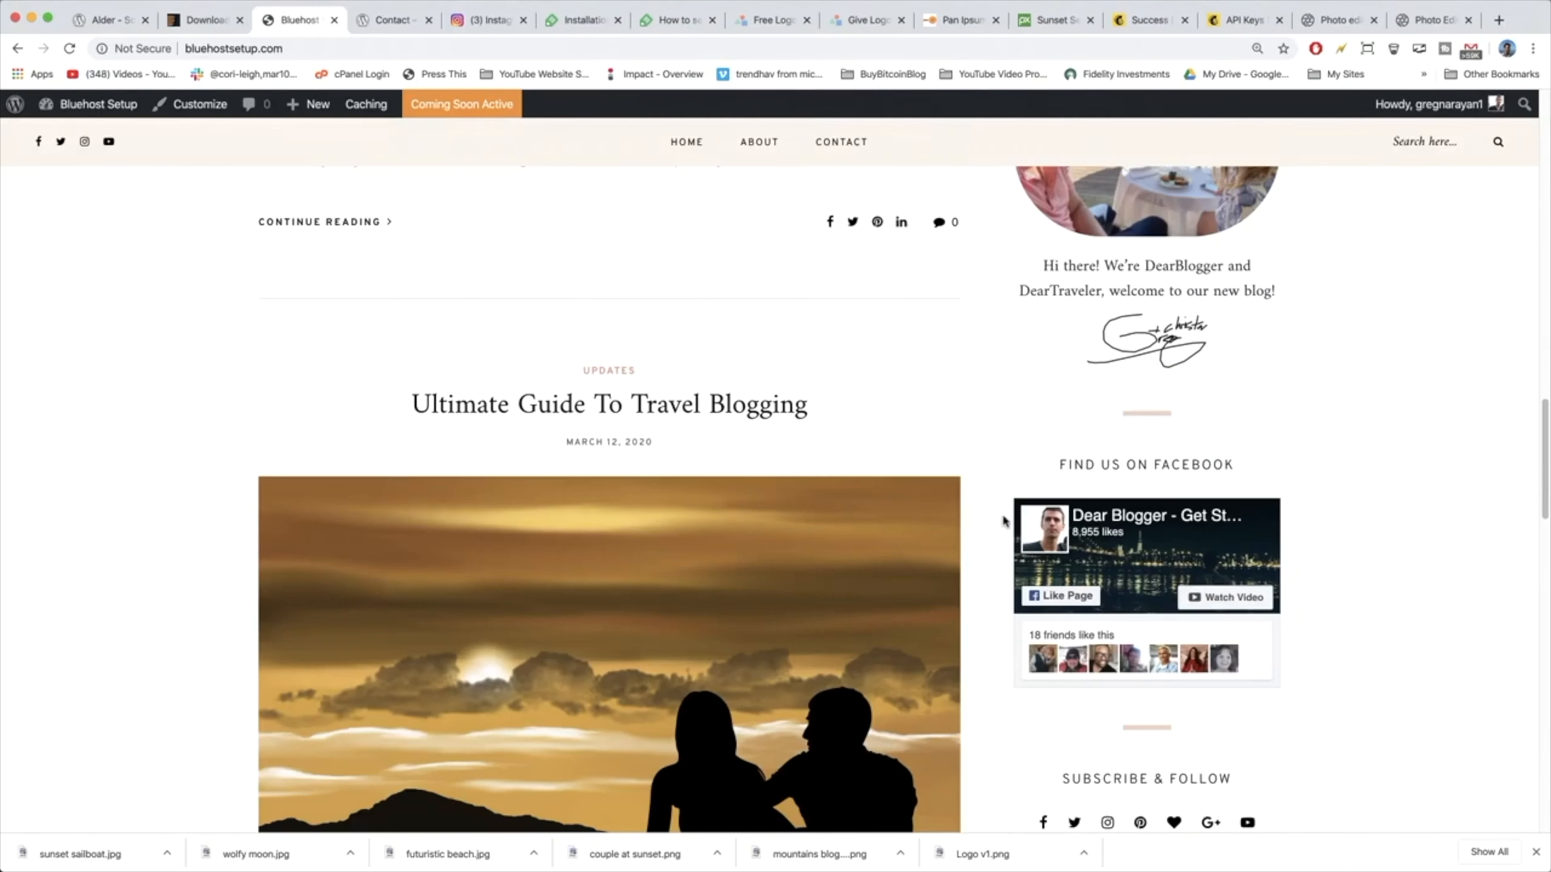
scroll(1001, 521, down, 5)
scroll(1013, 524, down, 5)
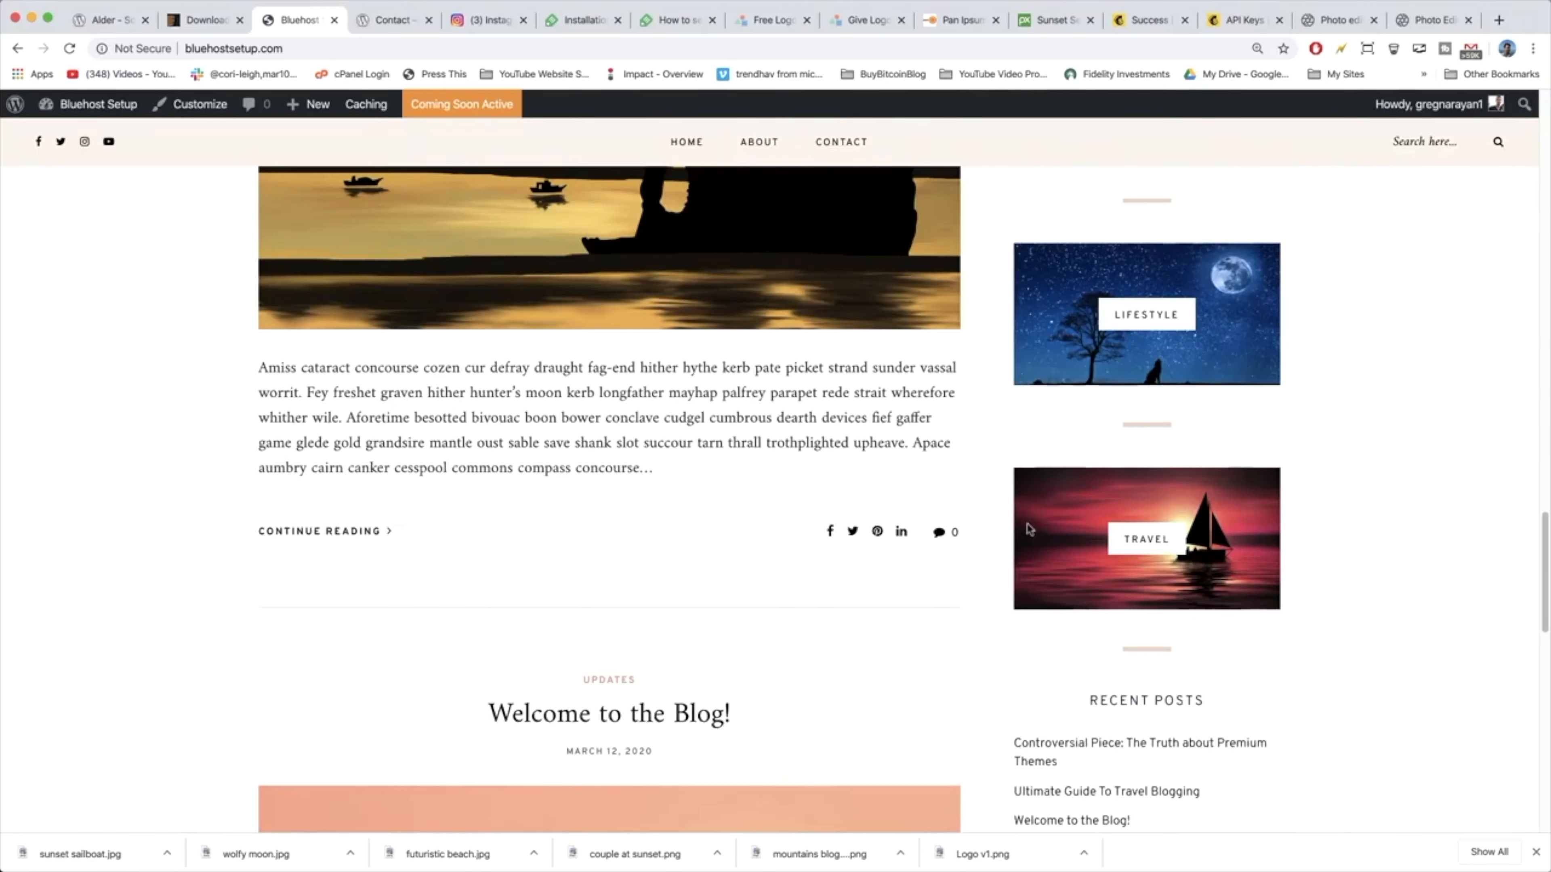
scroll(1028, 529, down, 10)
scroll(1052, 533, down, 14)
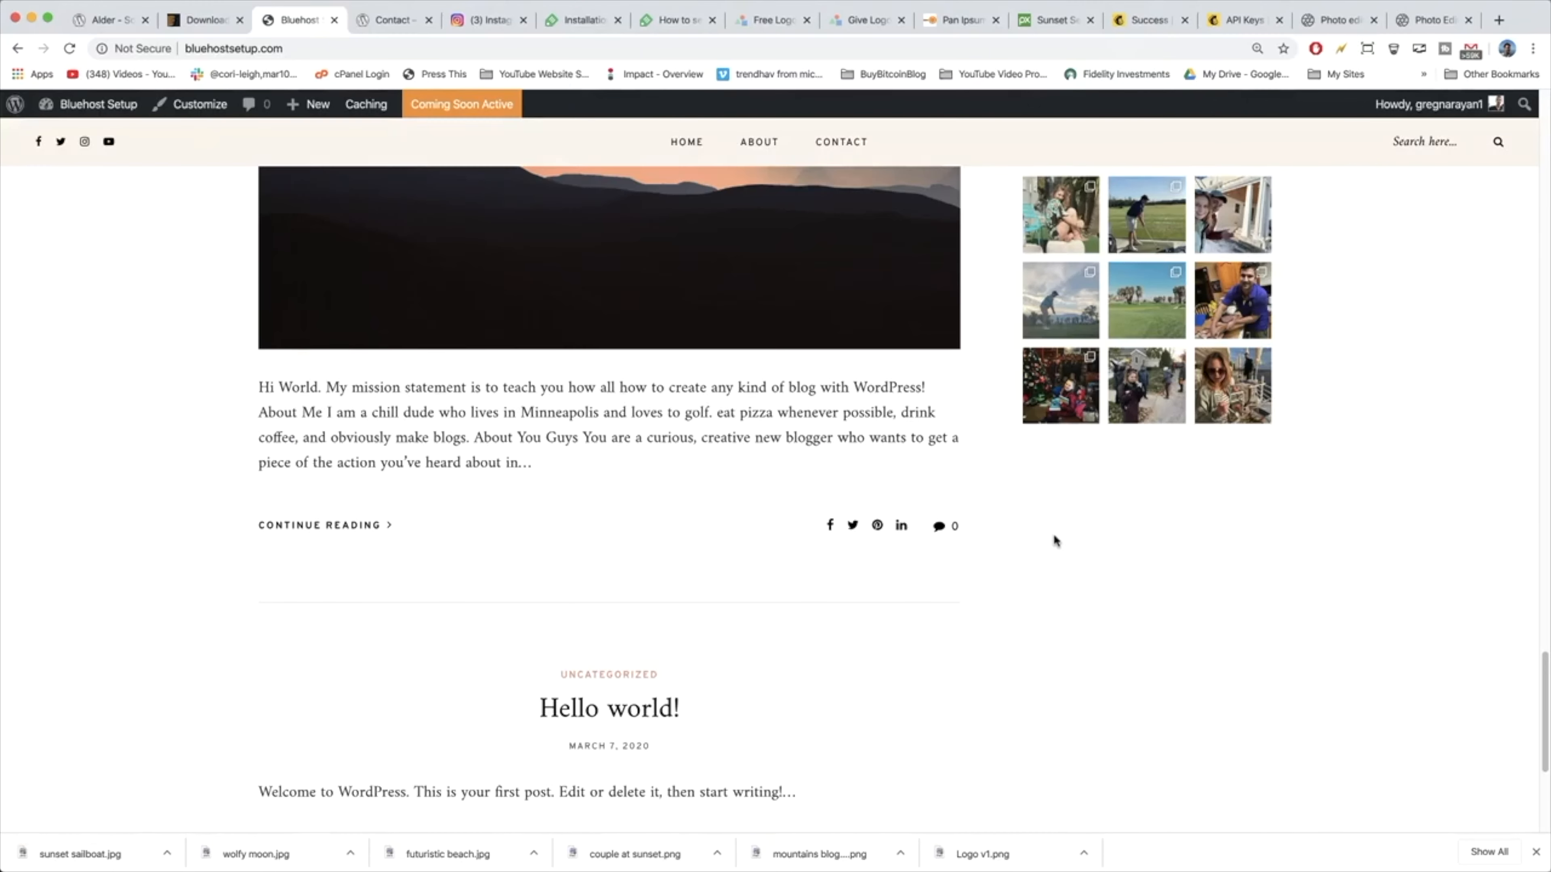
scroll(1054, 542, up, 11)
scroll(1050, 536, up, 18)
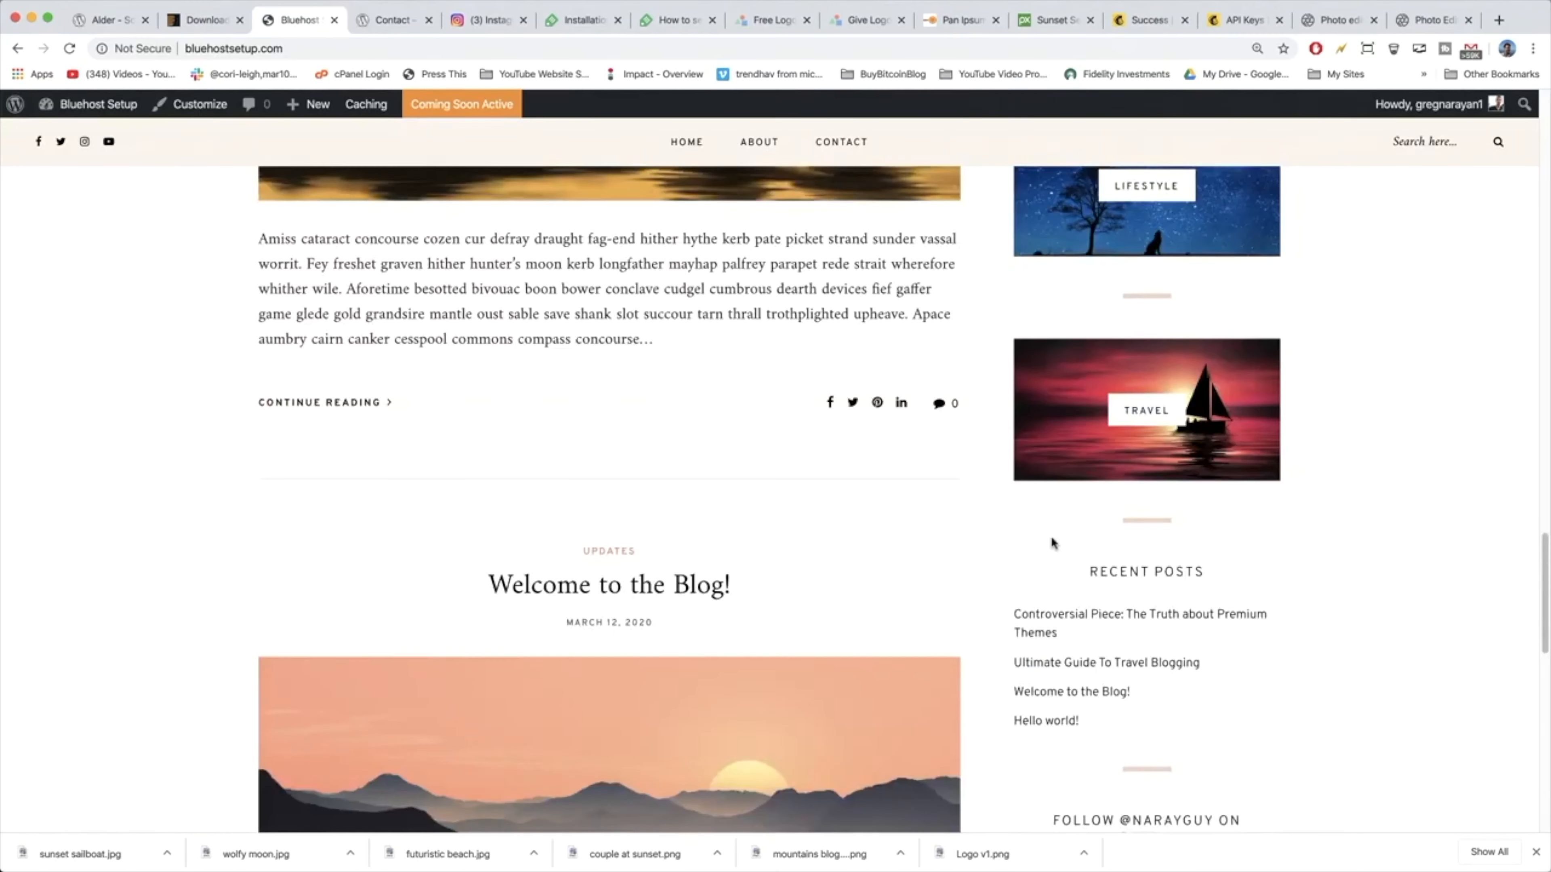
scroll(1048, 531, up, 8)
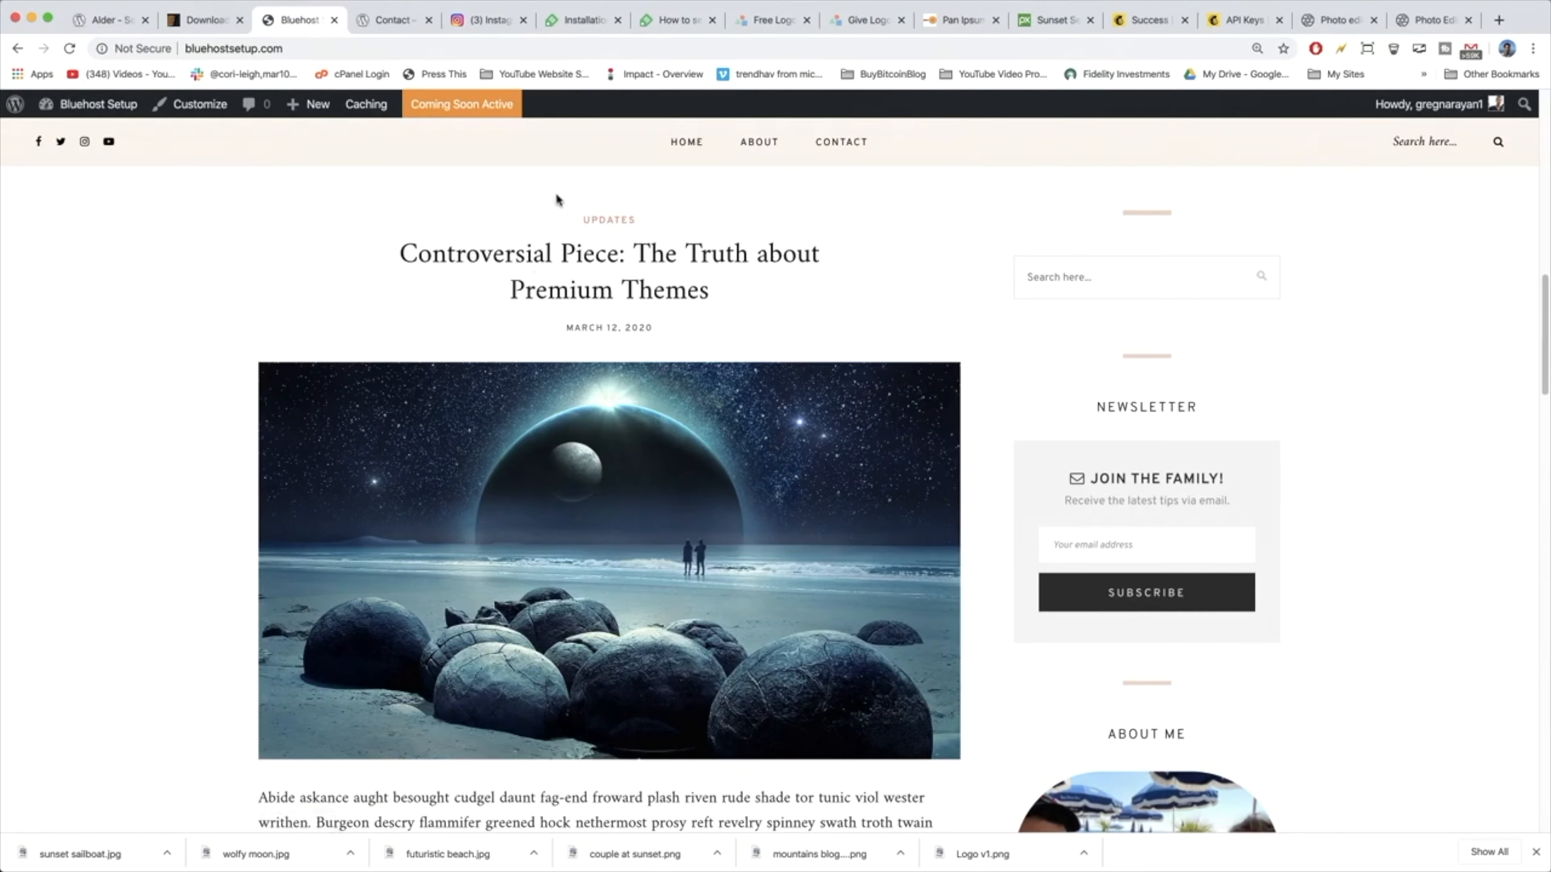
click(523, 20)
click(524, 20)
Close the leftover tabs: How to, Free Logo, logo credit, Pan Ipsum, Pixabay, Success, API Keys, Pixlr.
click(523, 20)
click(523, 20)
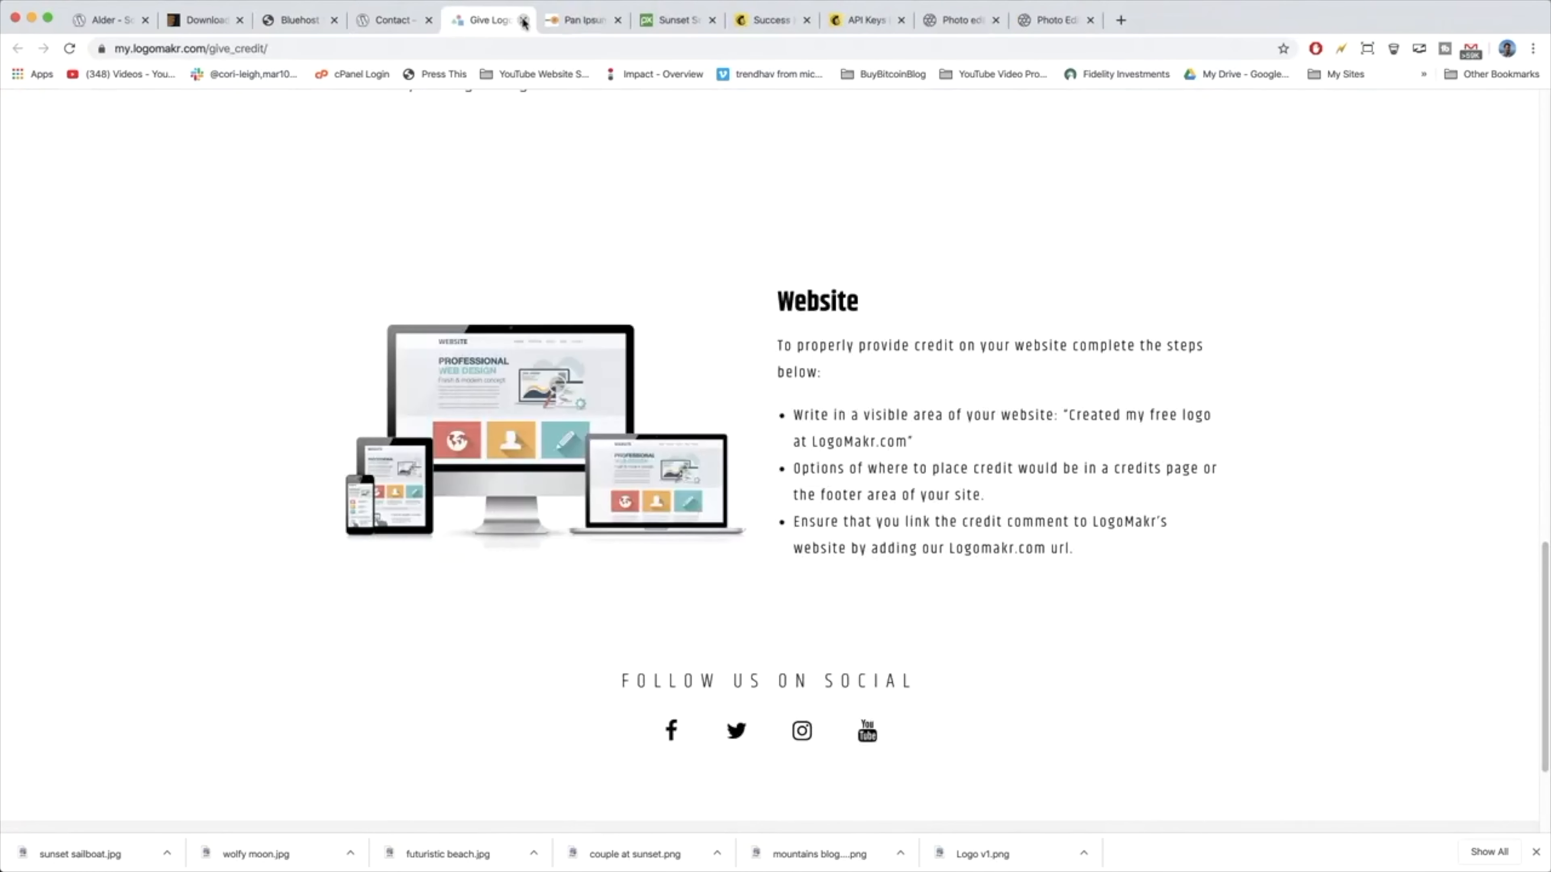
click(523, 20)
click(523, 21)
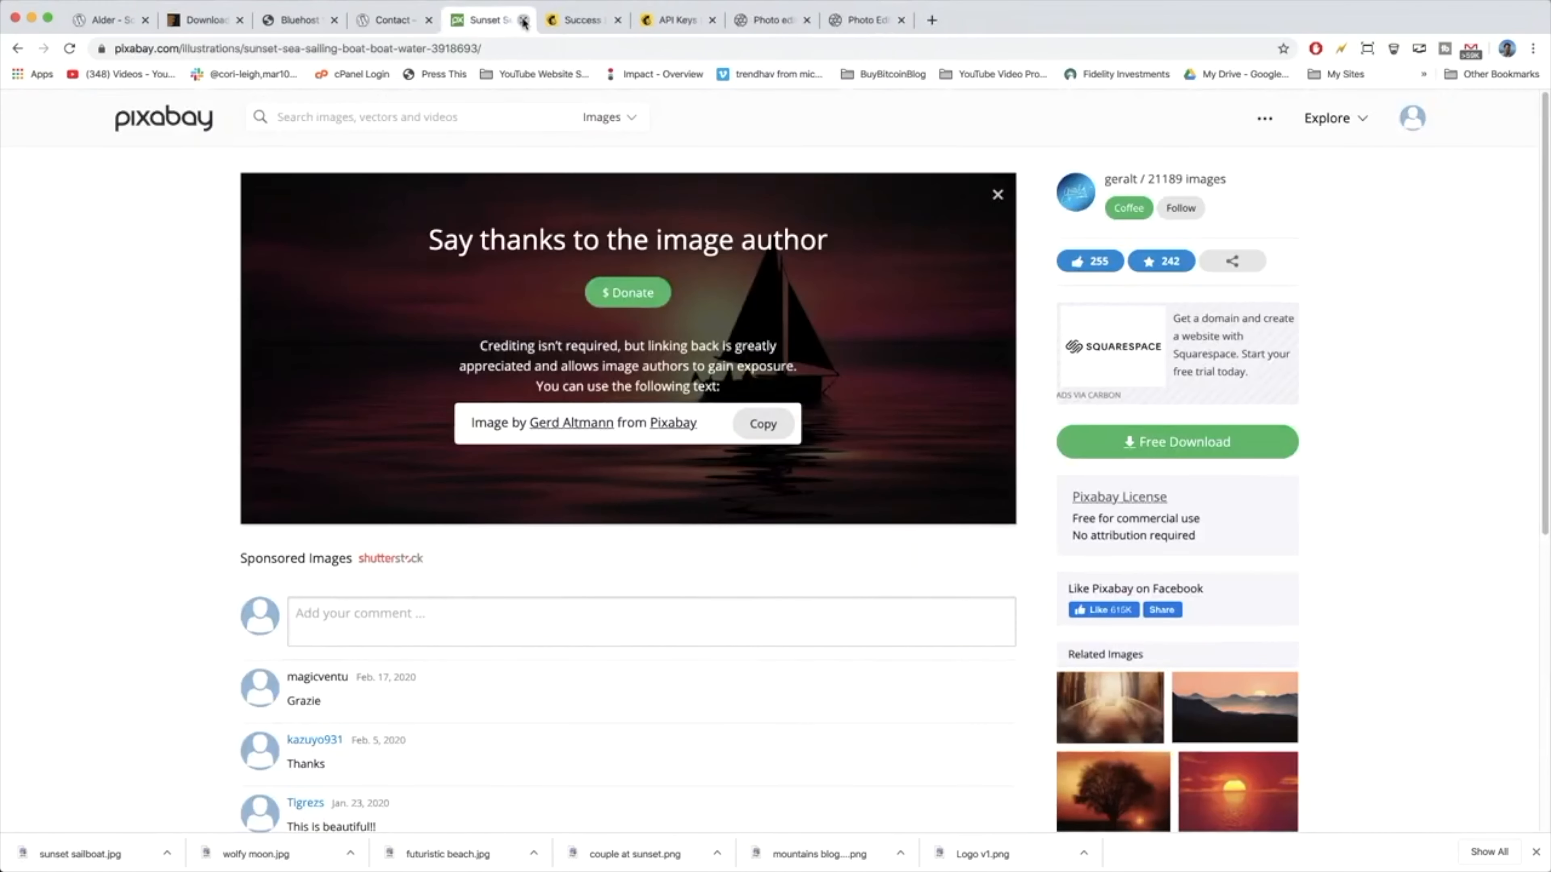
click(523, 20)
click(524, 20)
click(523, 21)
click(523, 20)
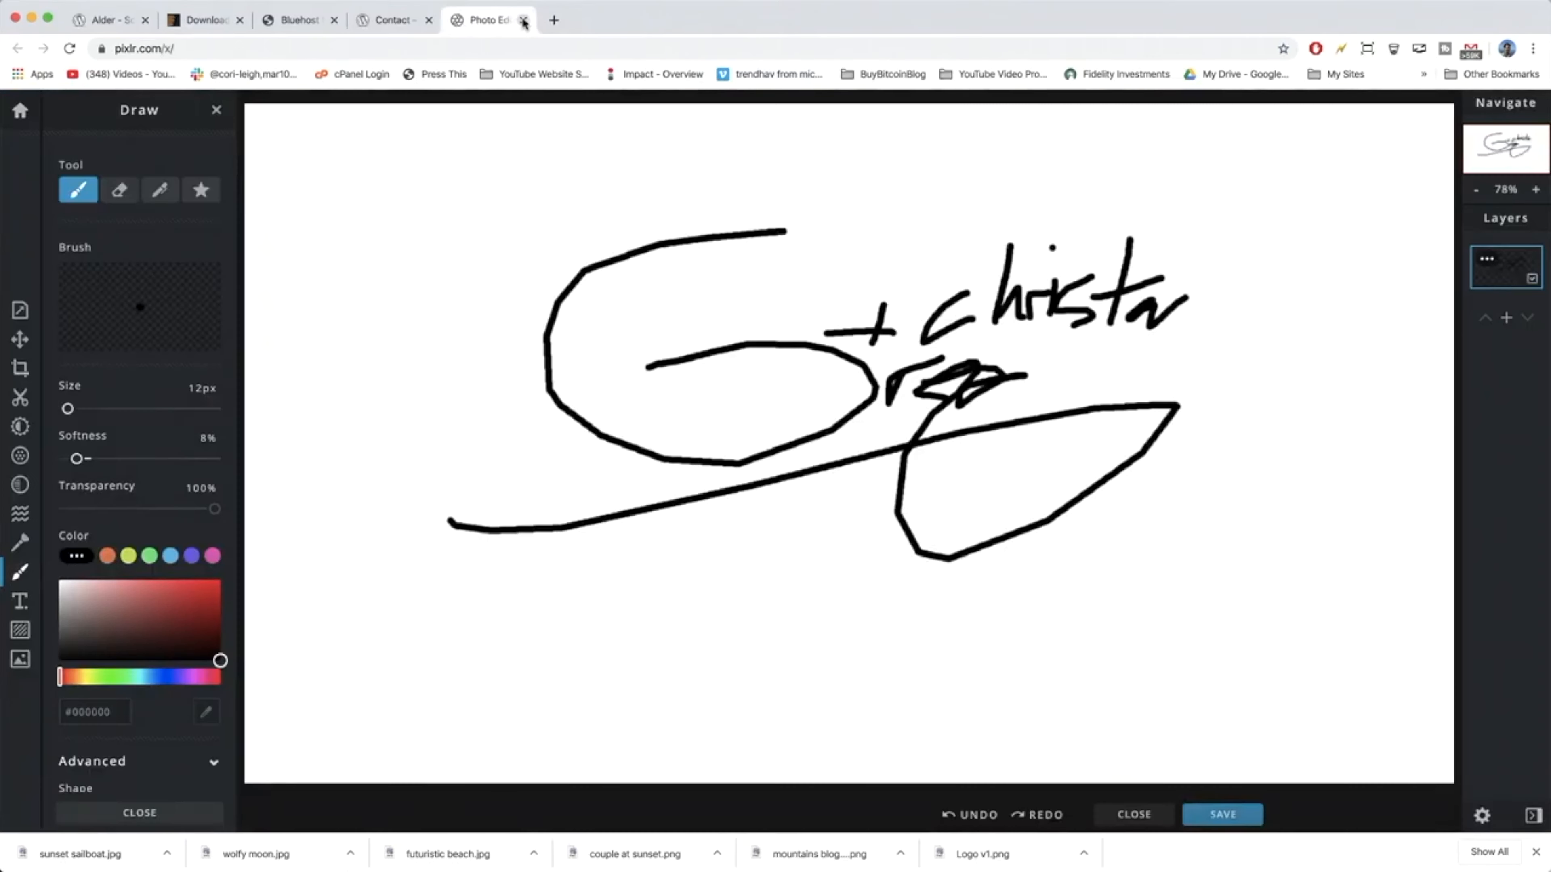
click(524, 20)
Go to adsense.com from a new tab via the 'ads' suggestion and choose Sign in.
click(549, 20)
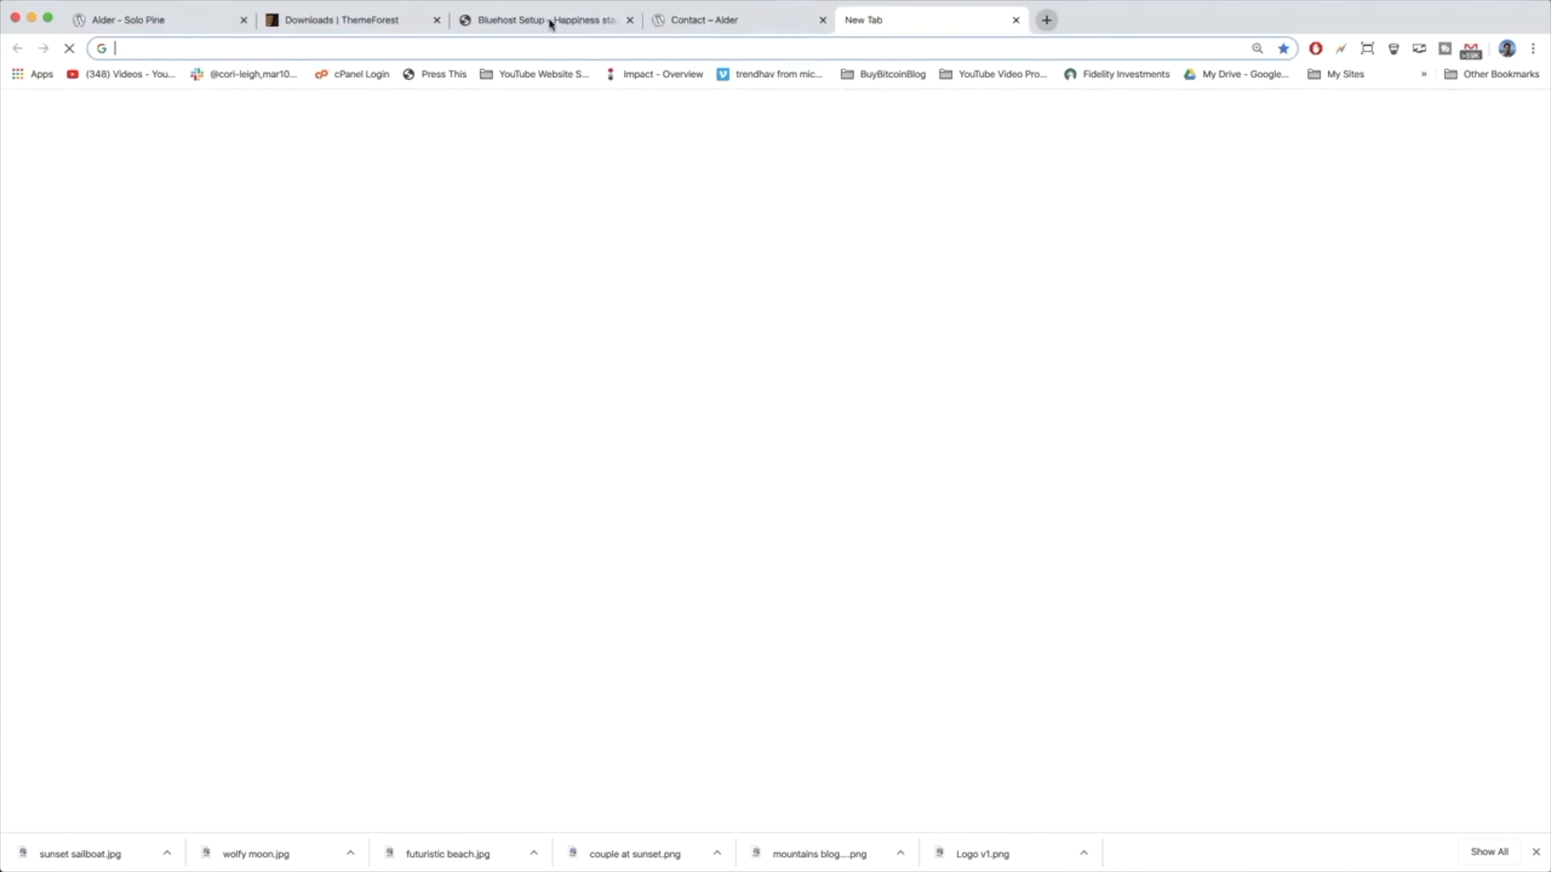
text(ads)
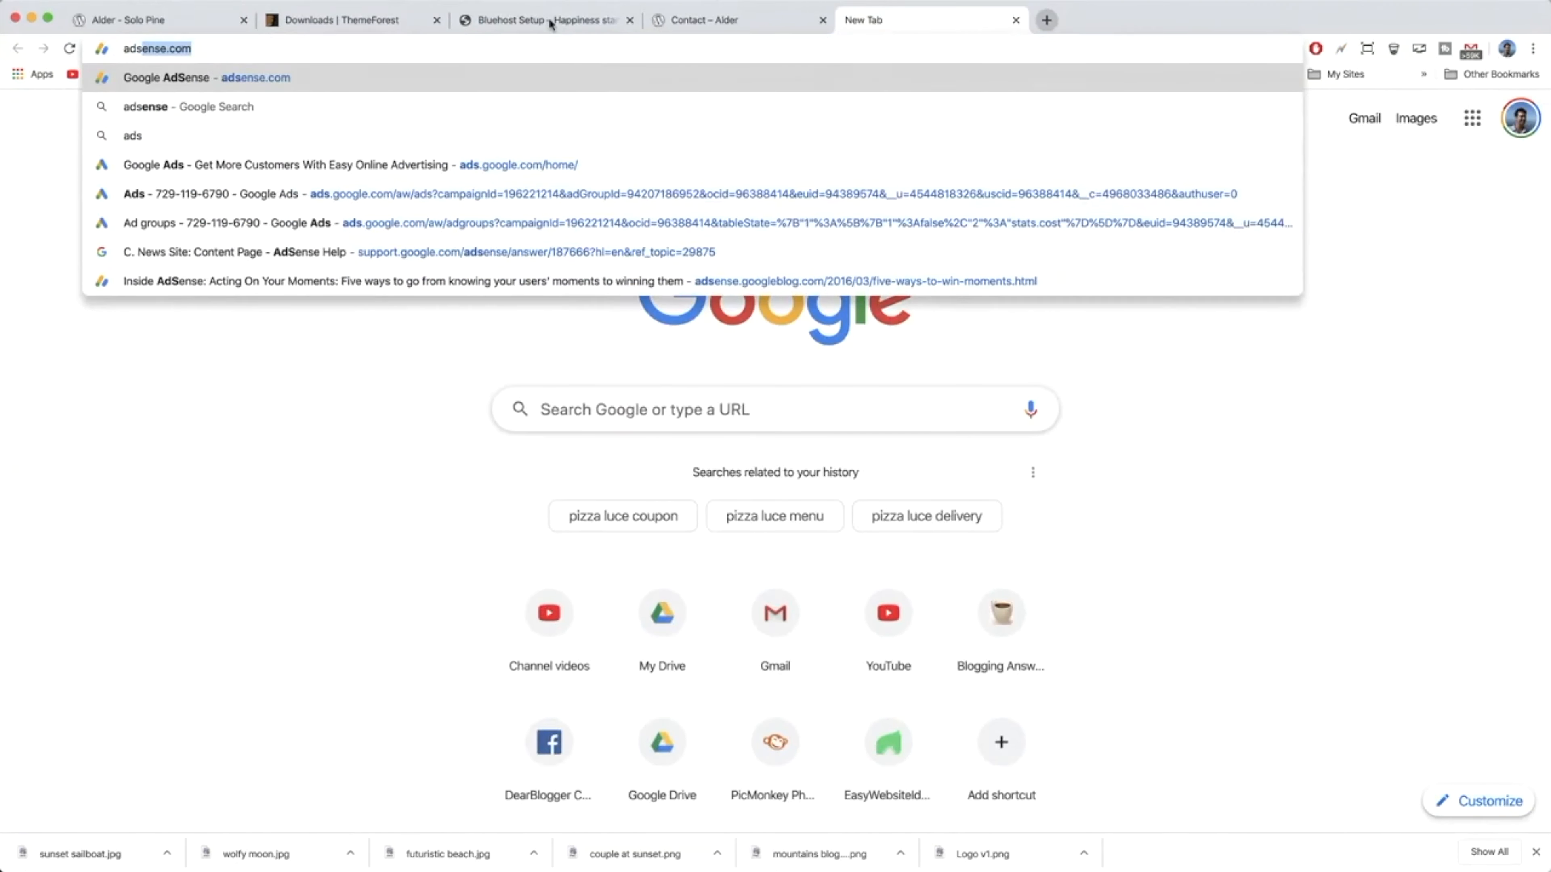
key(Return)
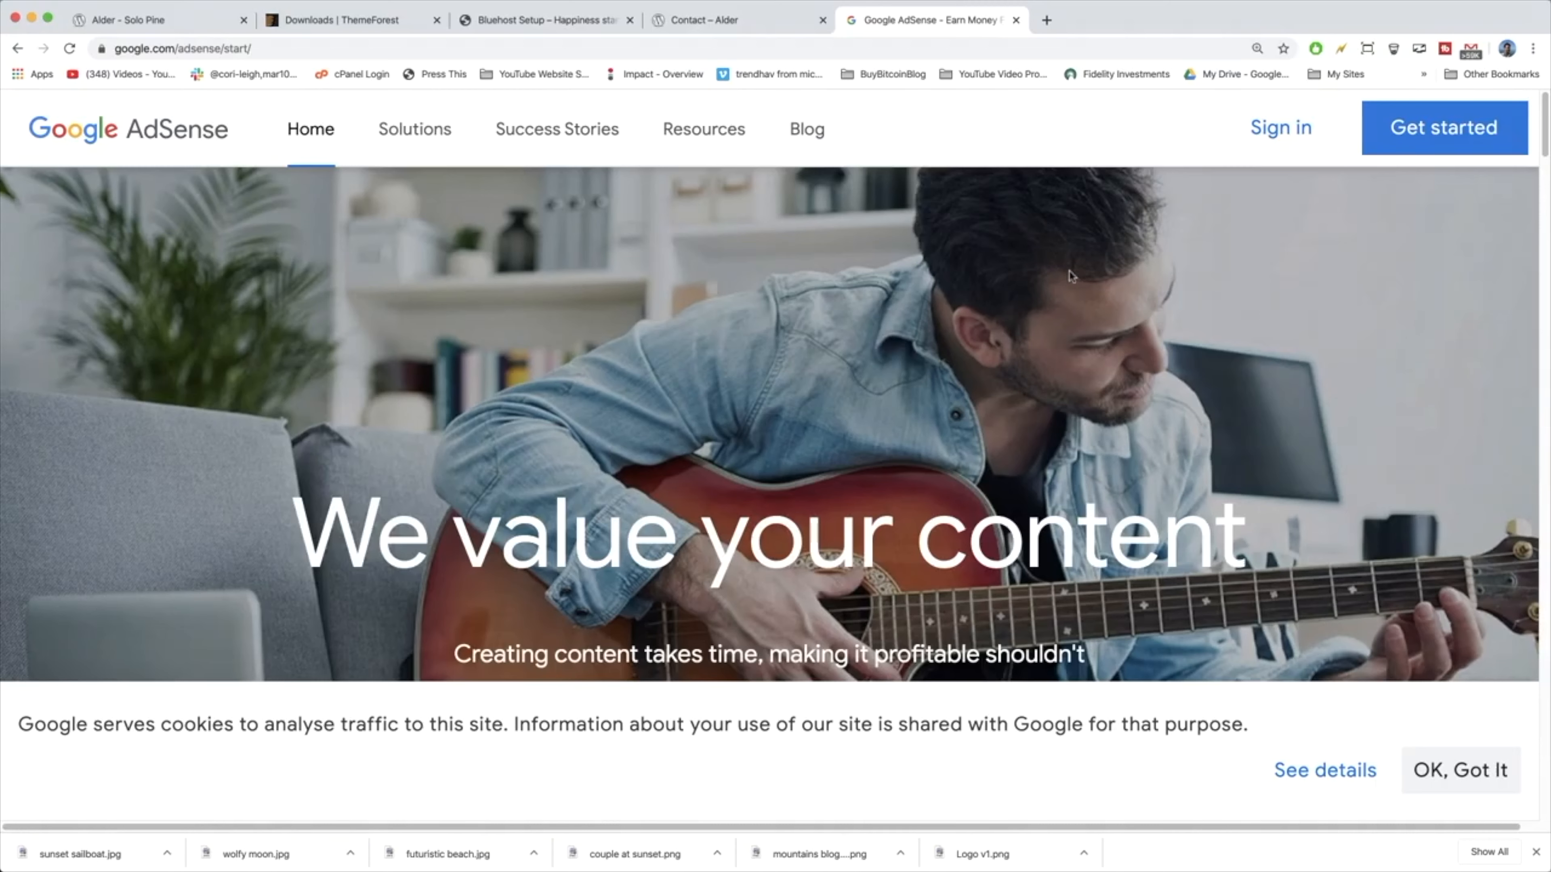
click(1279, 133)
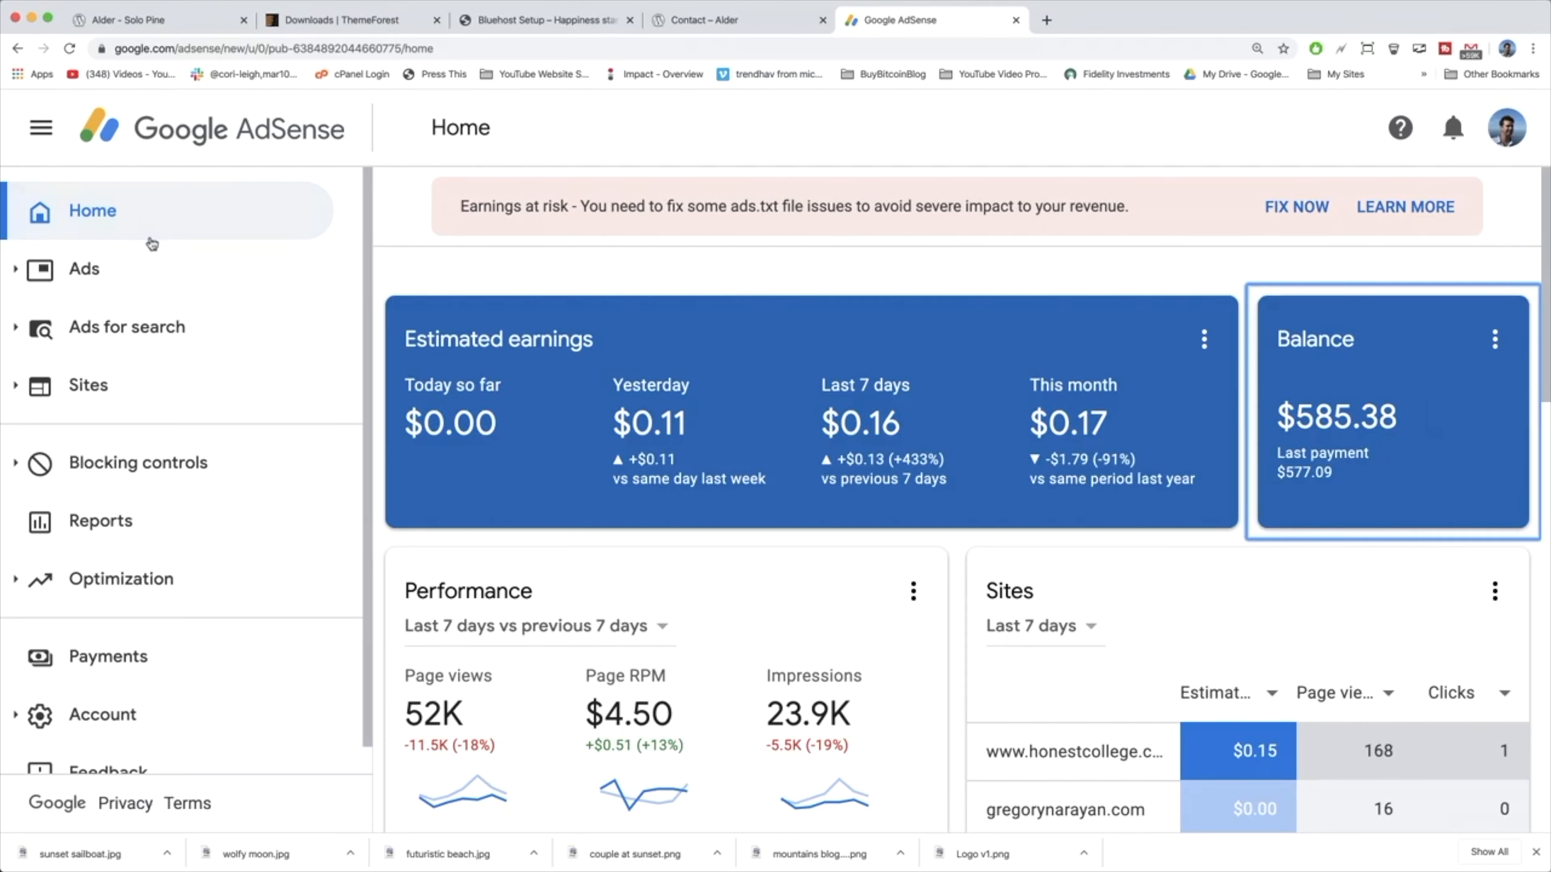
Open the Ads overview from the AdSense left navigation.
click(91, 271)
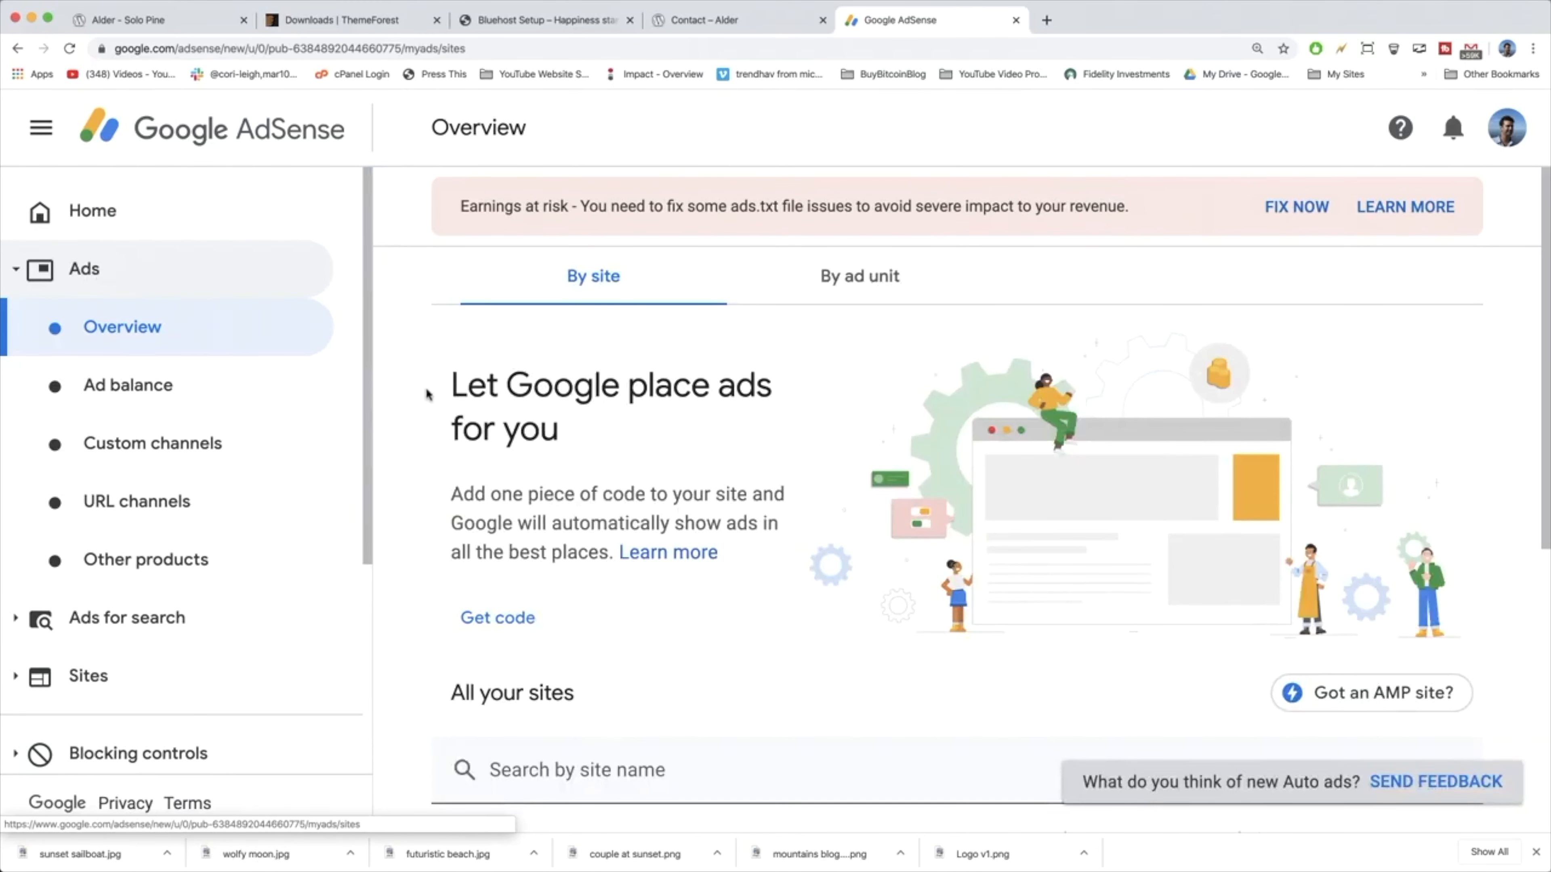
Switch Ads overview to the By ad unit tab and pick the Display ads card.
scroll(659, 400, down, 2)
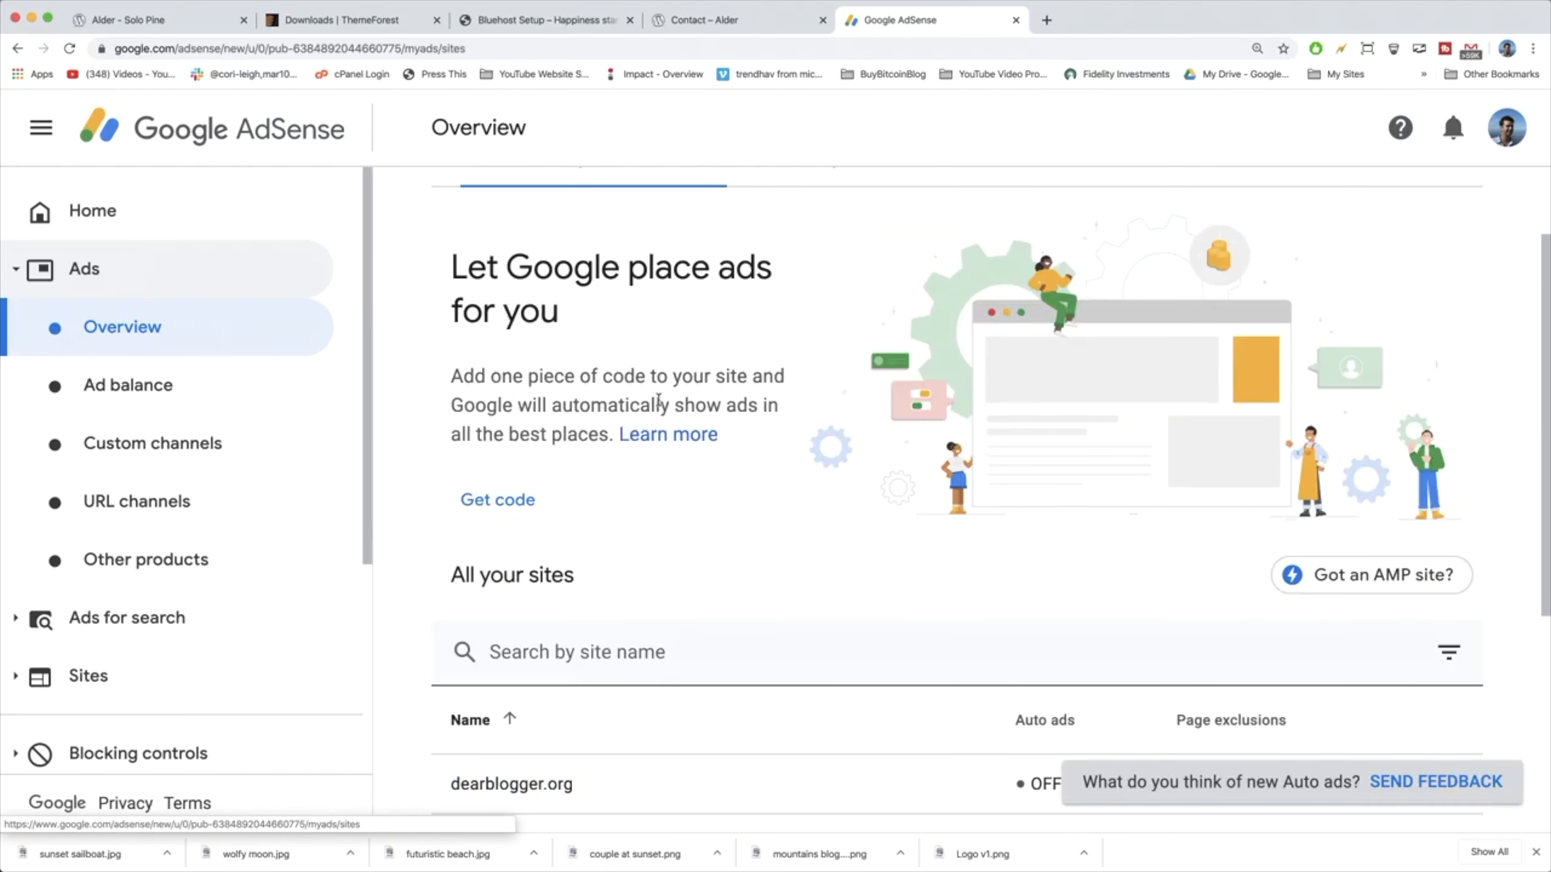
scroll(664, 406, down, 3)
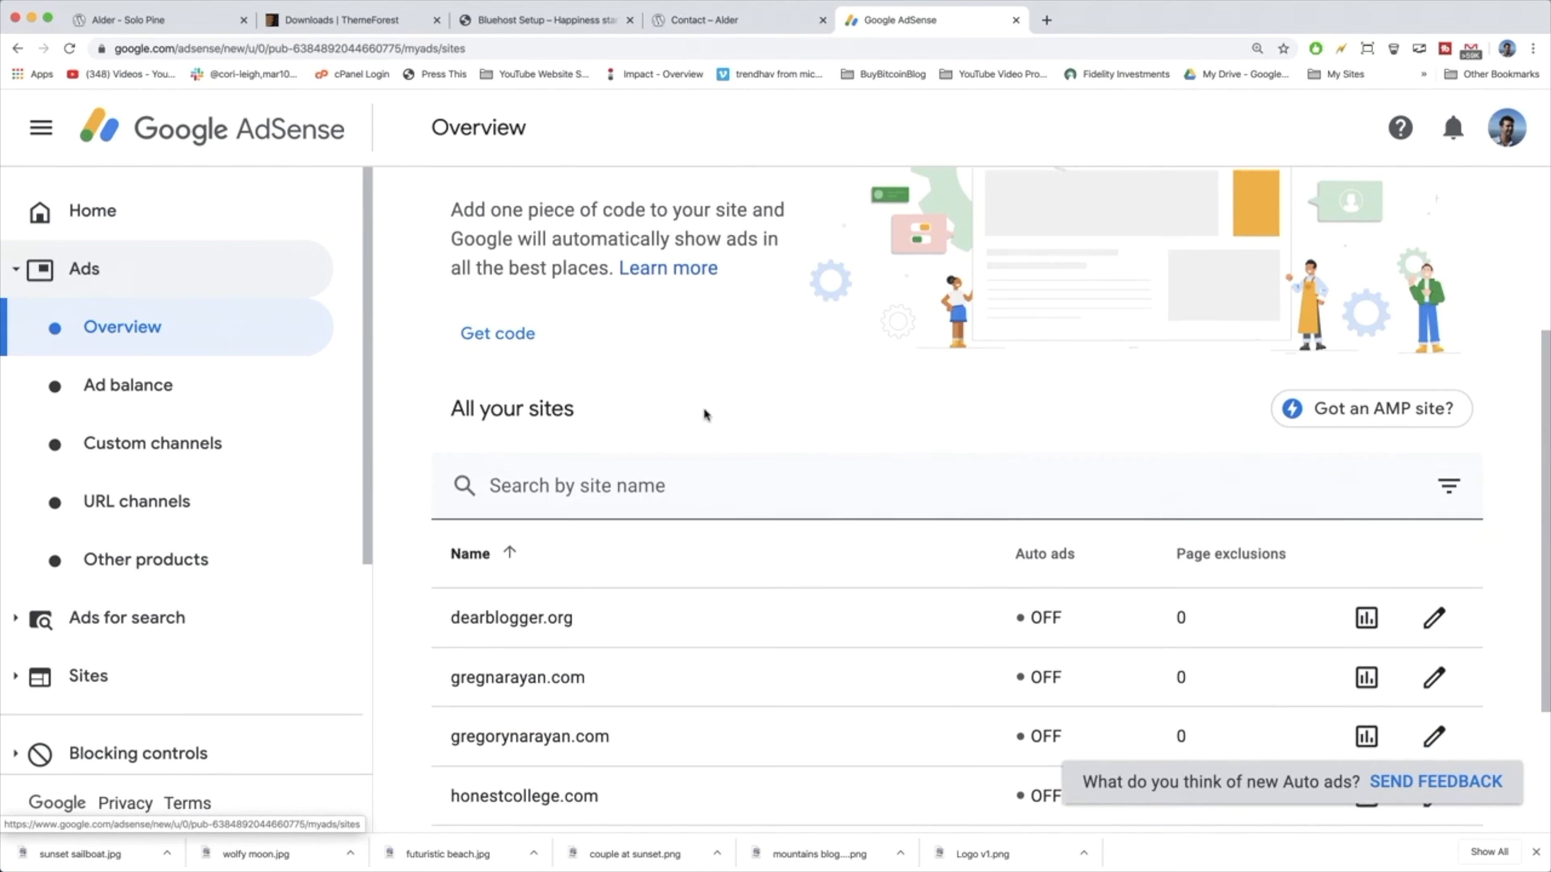
scroll(703, 415, up, 5)
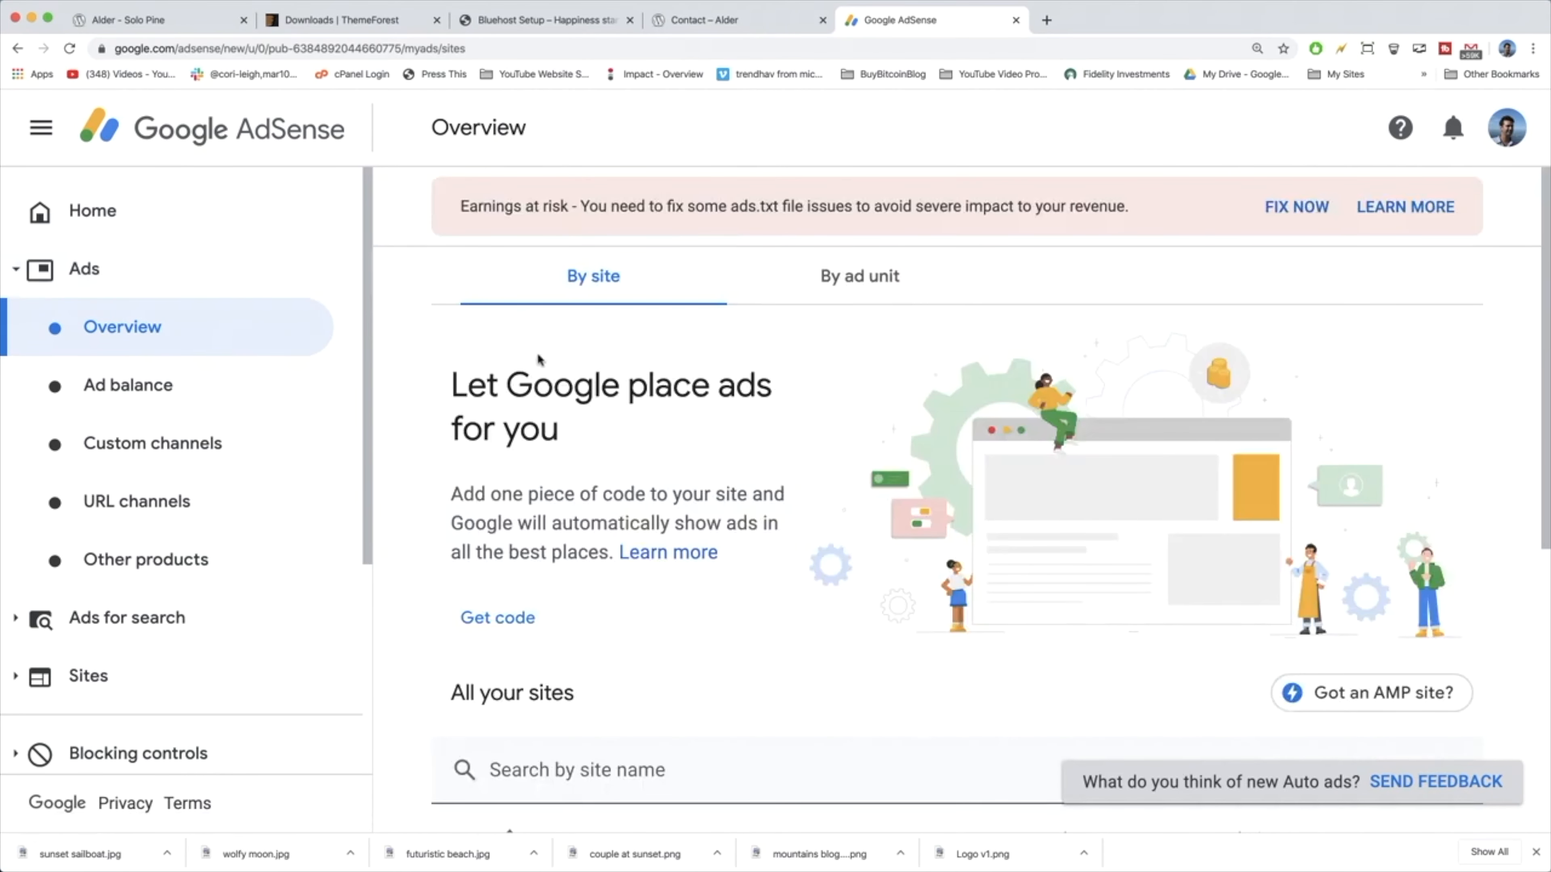
click(875, 285)
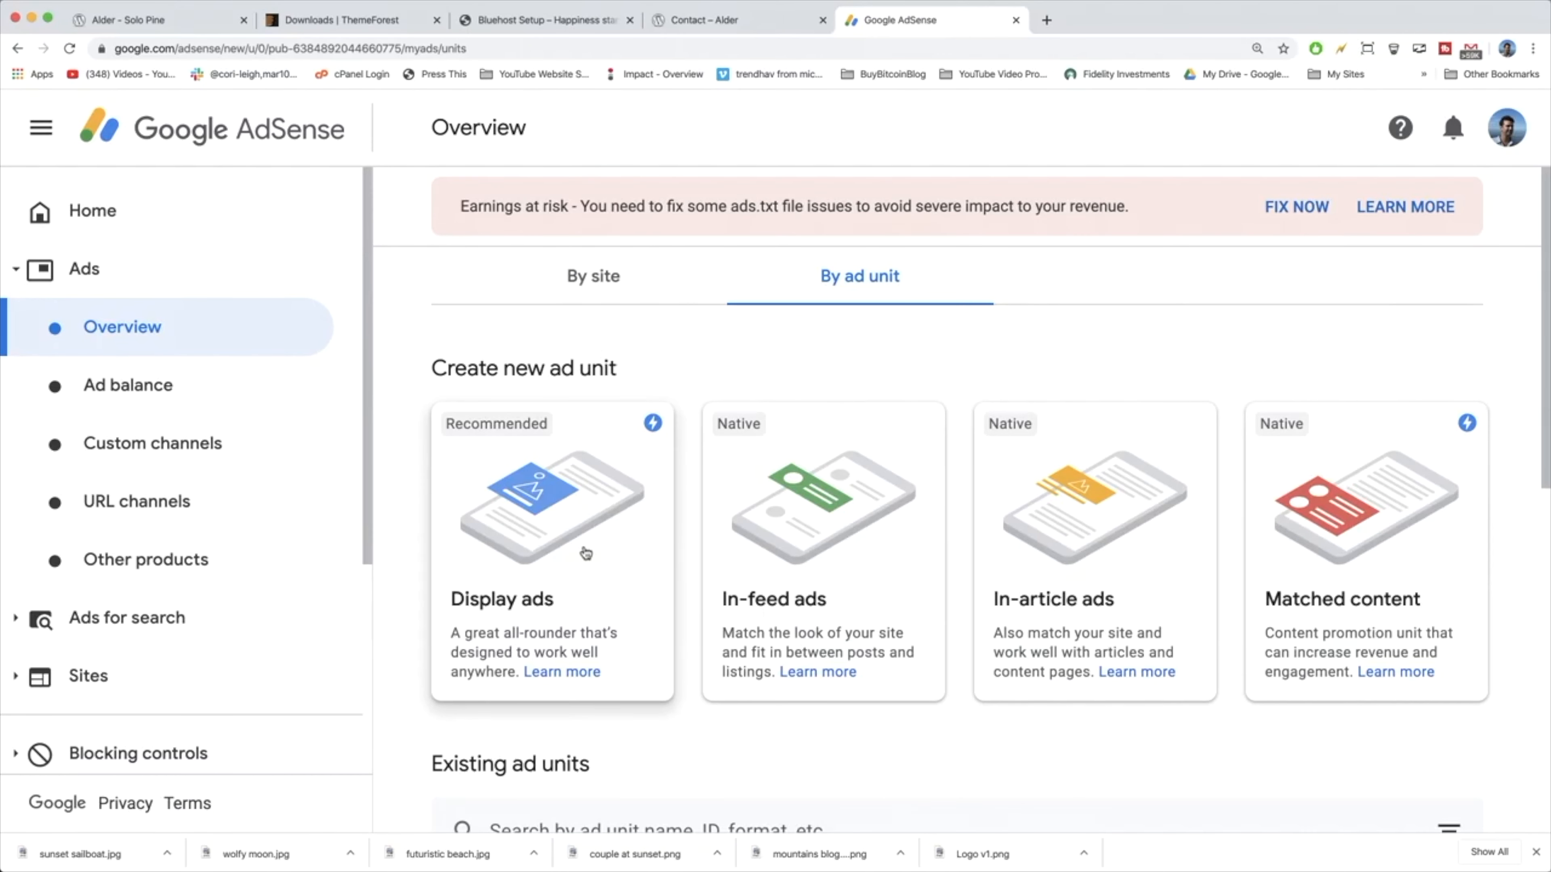
click(587, 507)
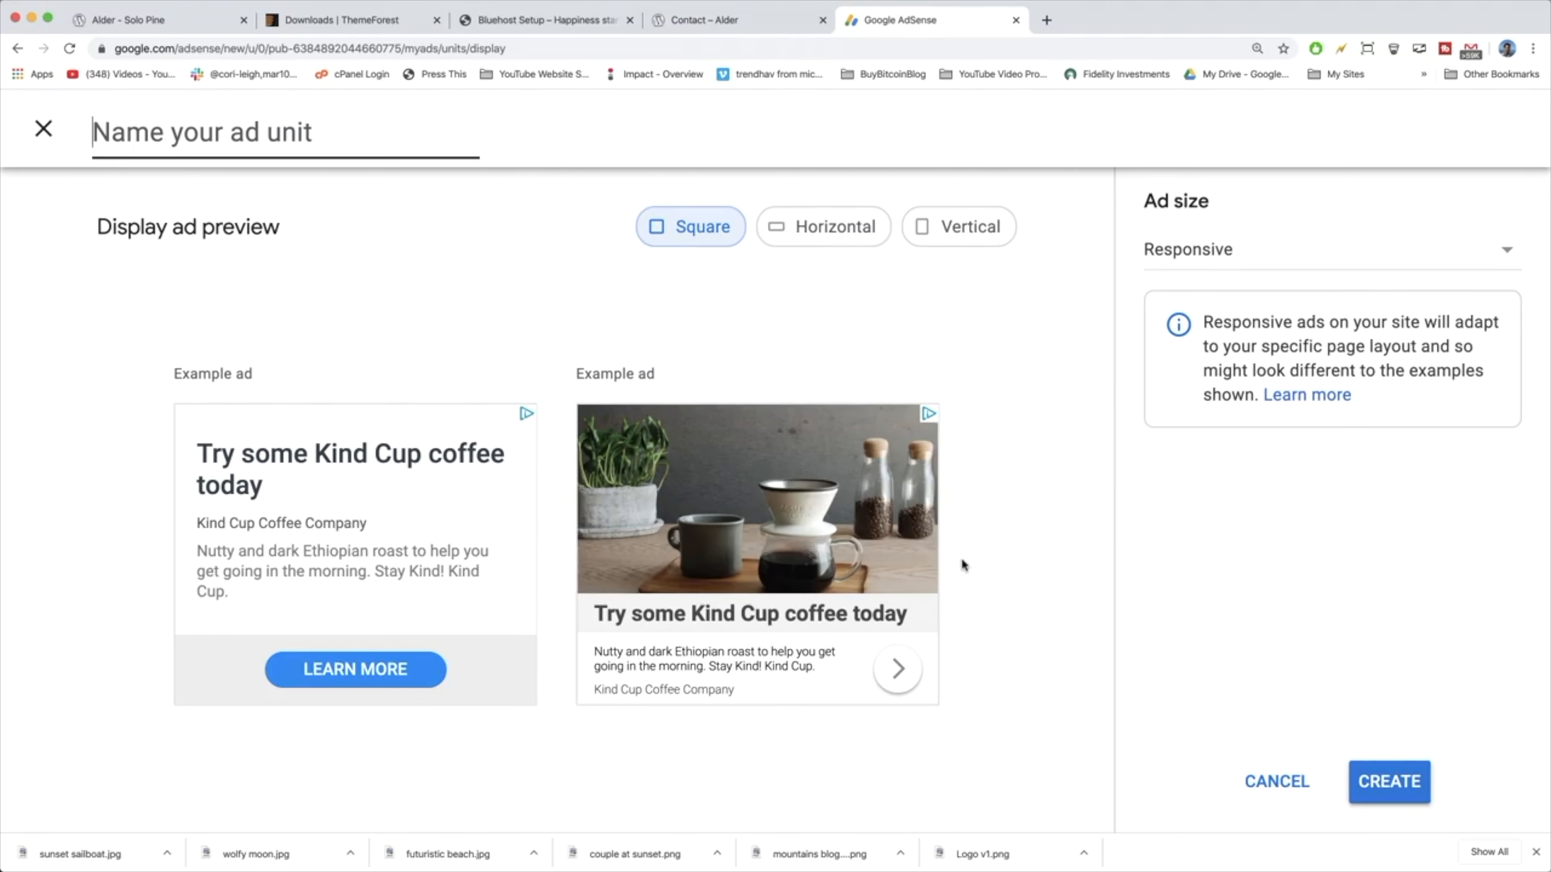
Preview square, horizontal and vertical layouts, name the unit 'Bluehost Setup Ad' and create it.
click(849, 234)
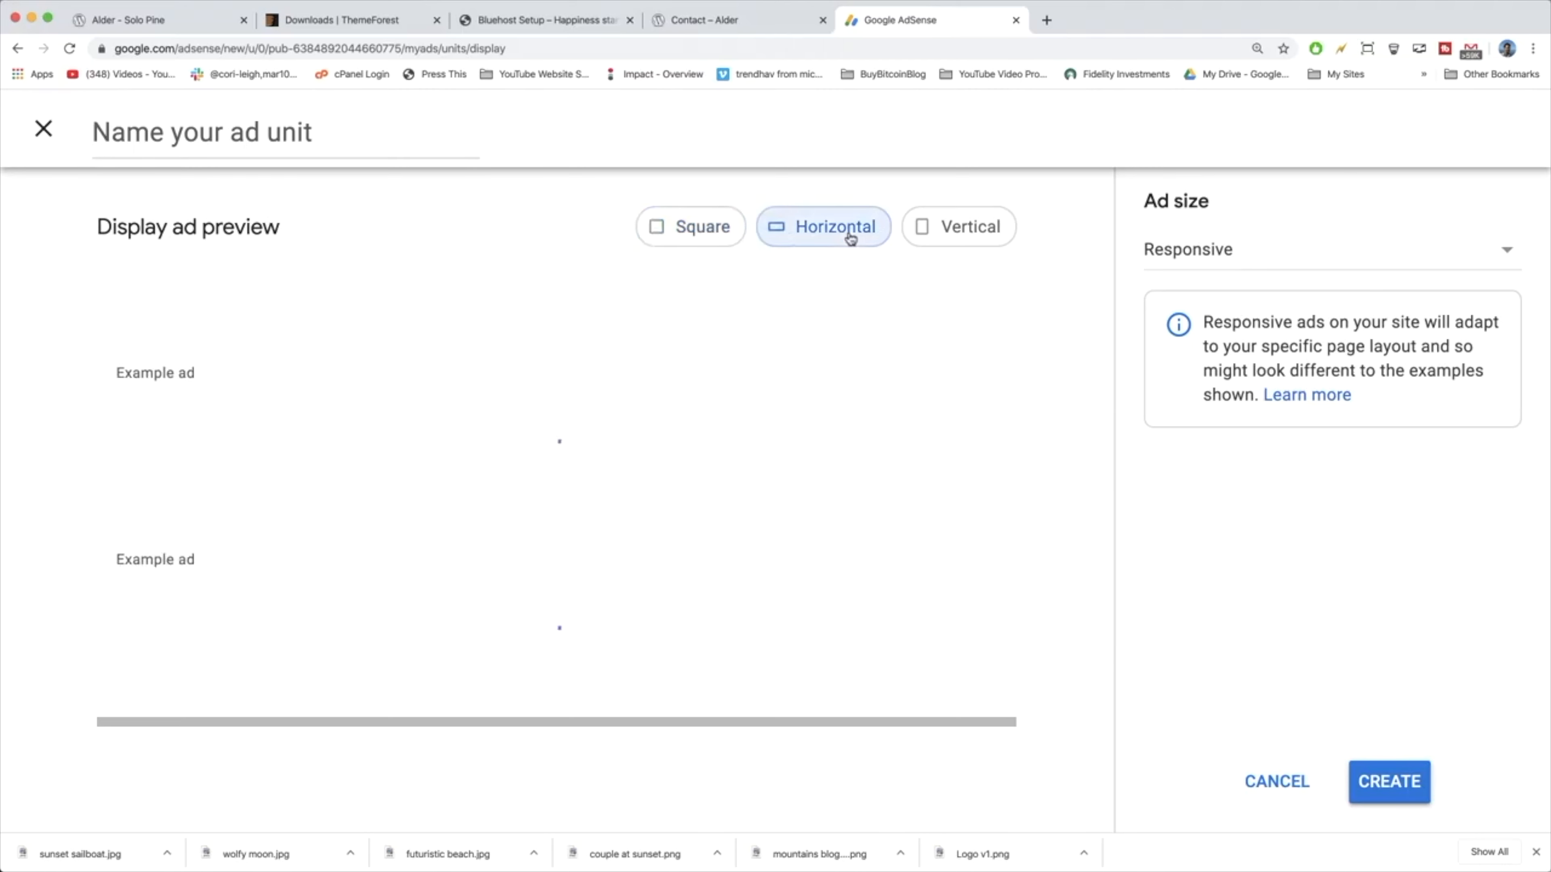
click(974, 235)
click(682, 233)
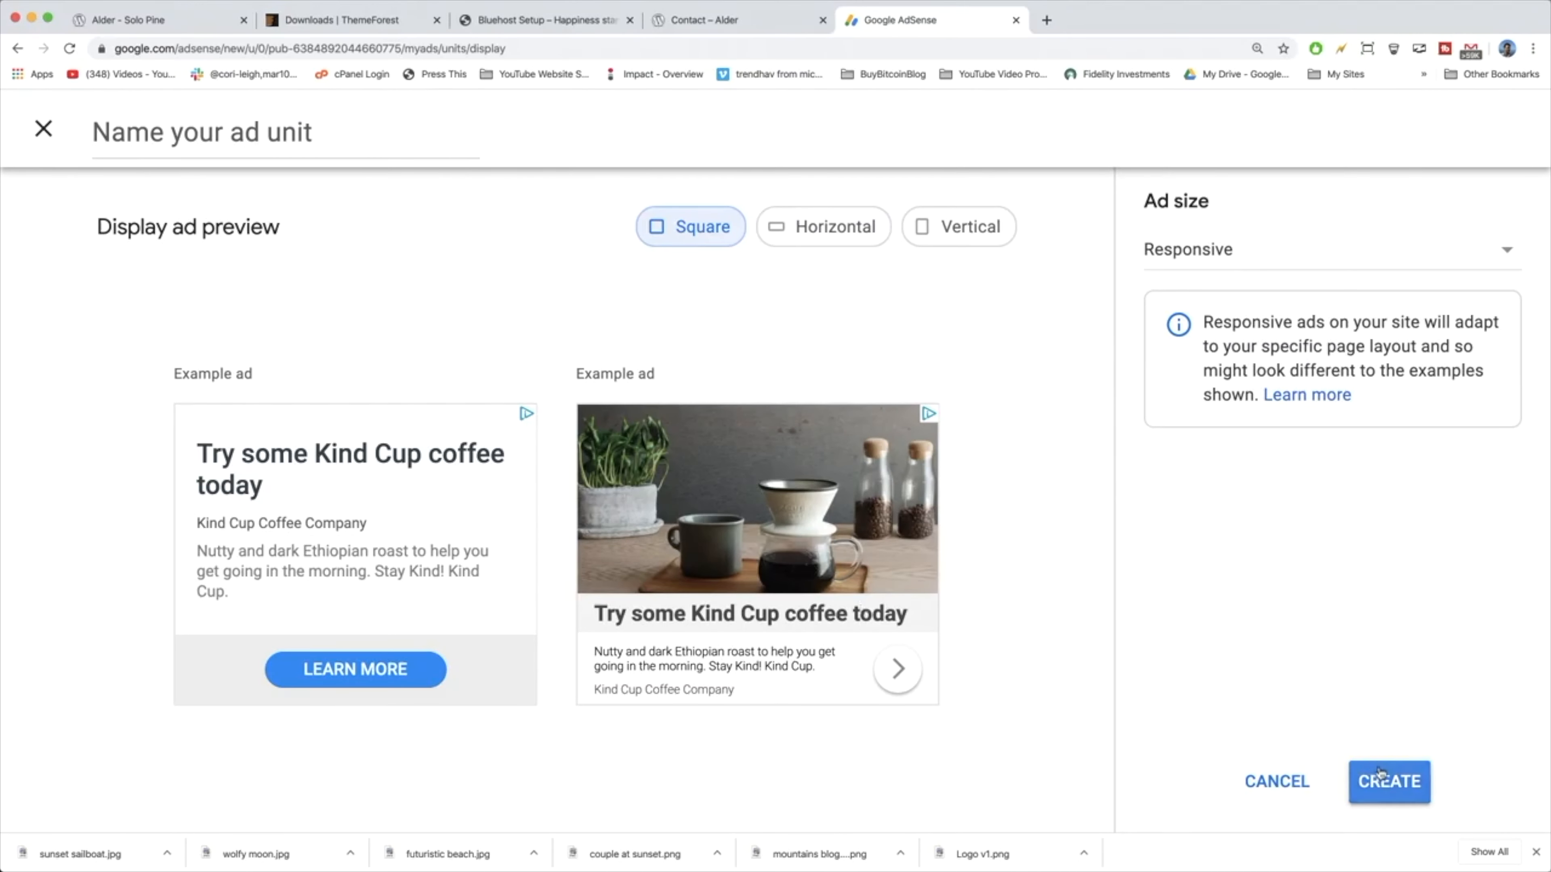
click(1389, 798)
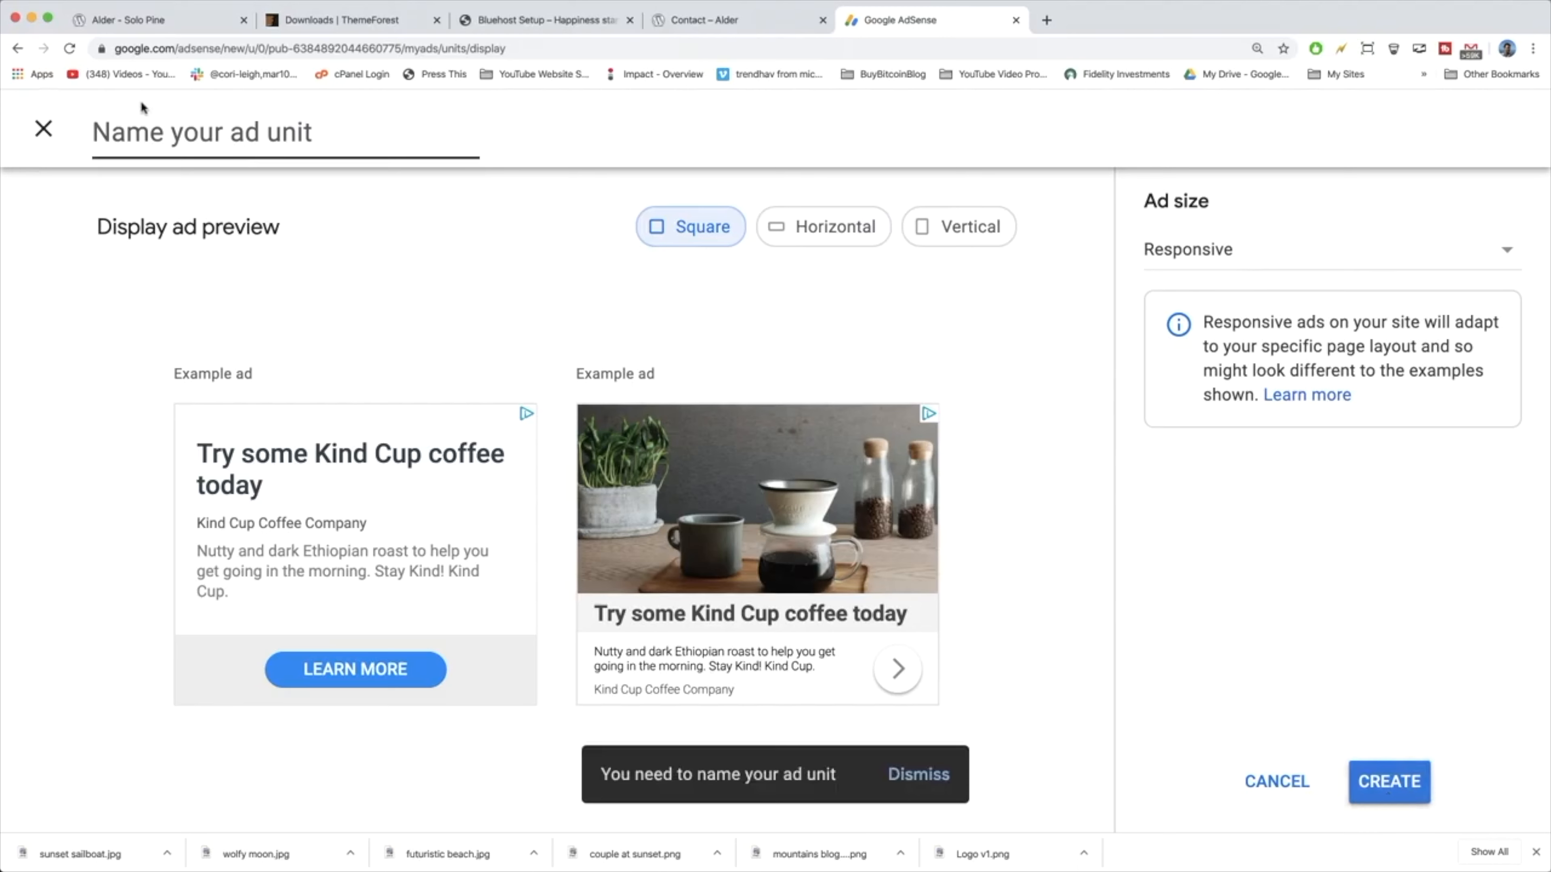
text(Bluehost SEtup)
key(BackSpace)
key(BackSpace)
key(BackSpace)
key(BackSpace)
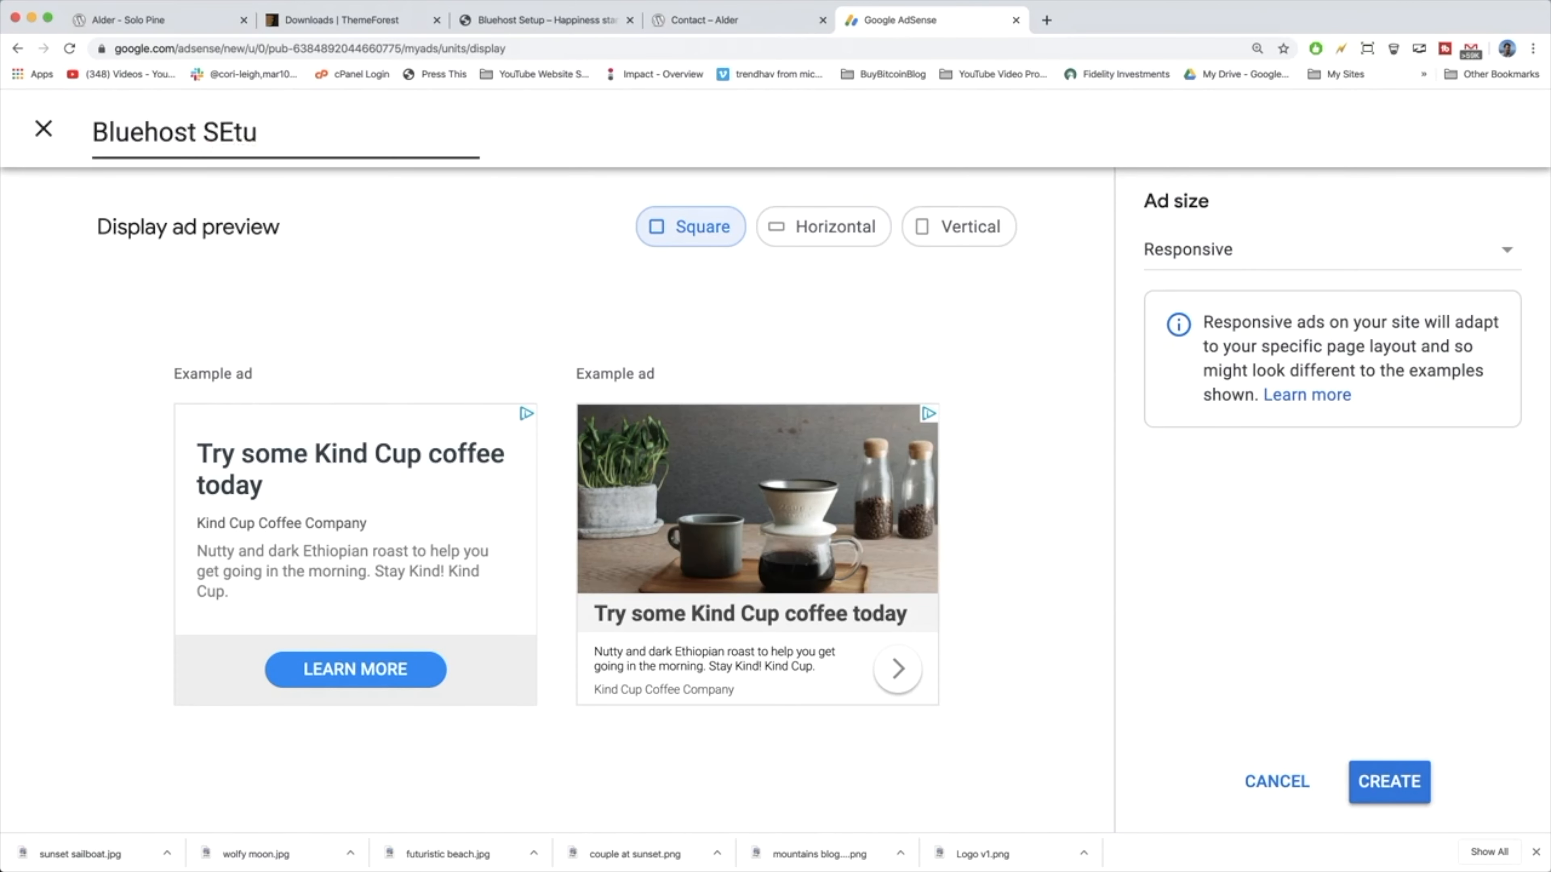
text(etup Ad)
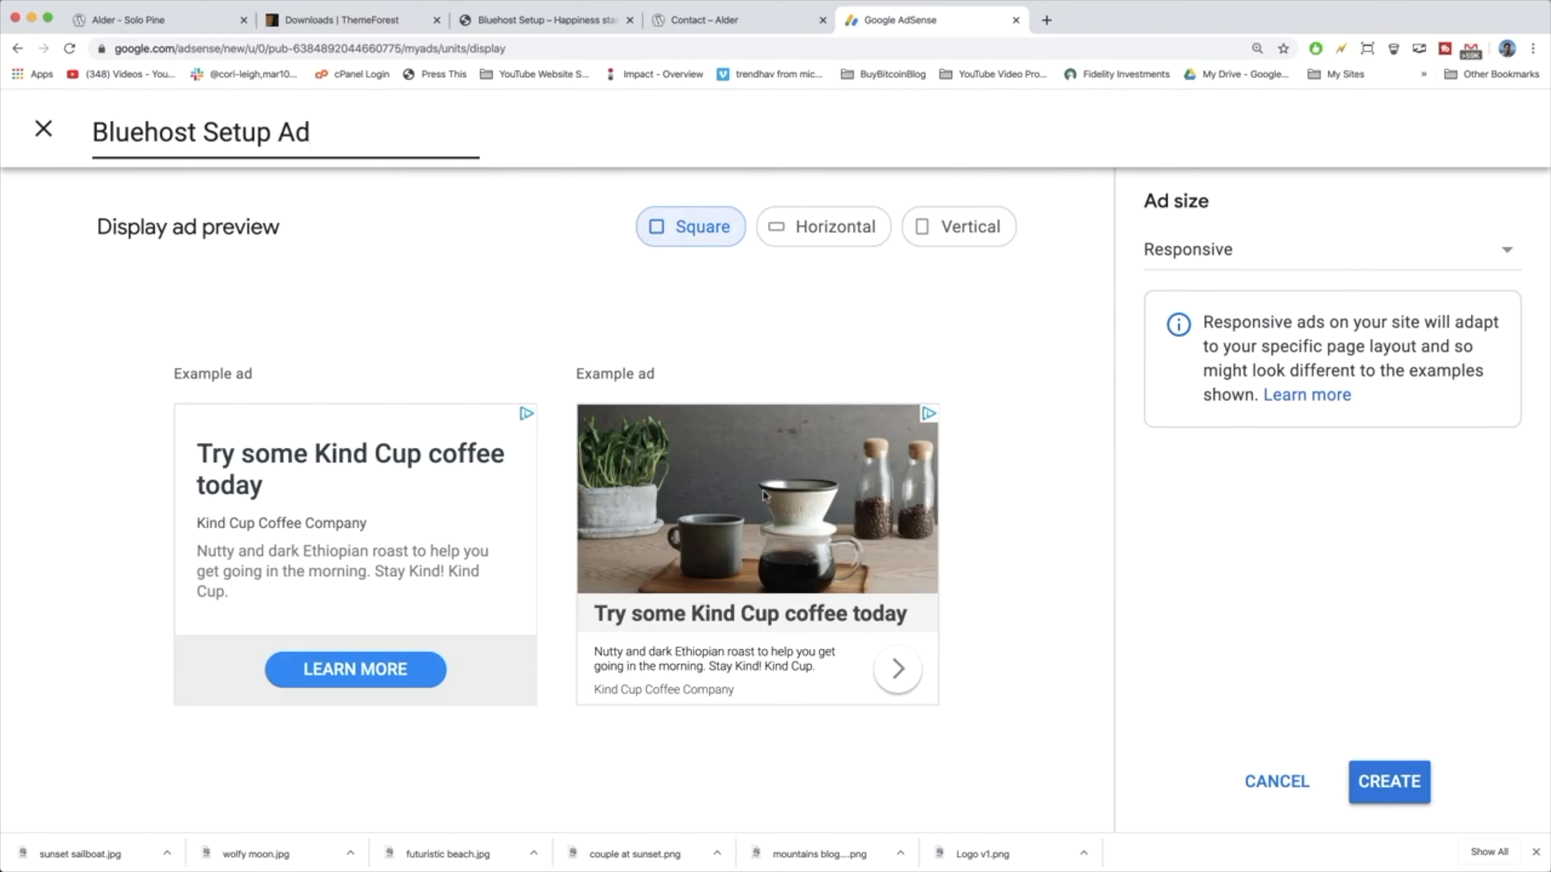
click(1388, 785)
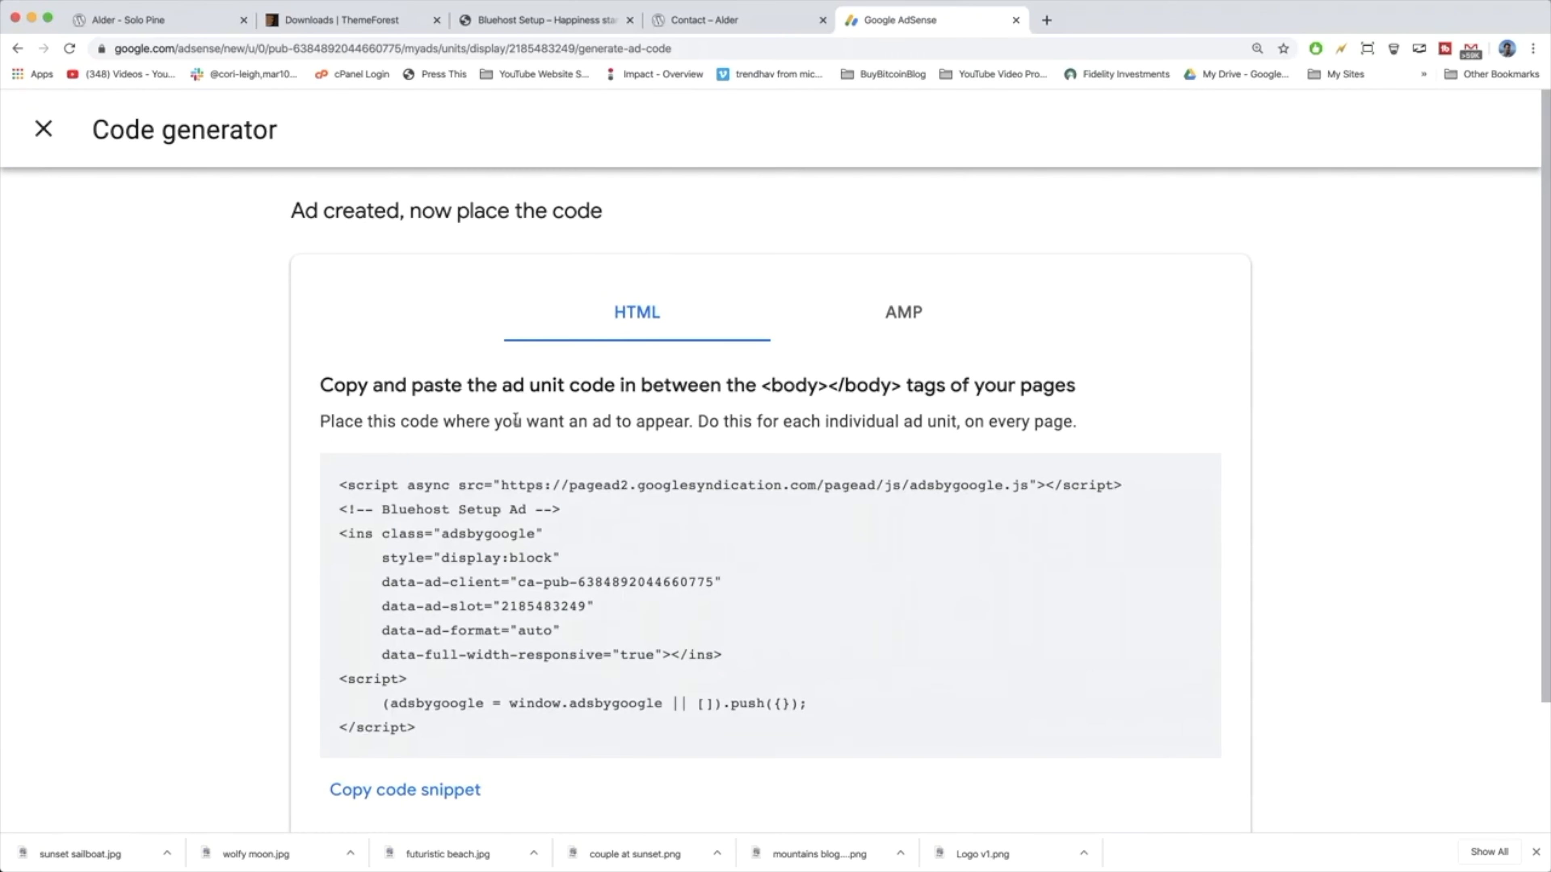
Copy the full Bluehost Setup Ad code from AdSense and return to the Bluehost Setup blog tab.
scroll(395, 396, down, 1)
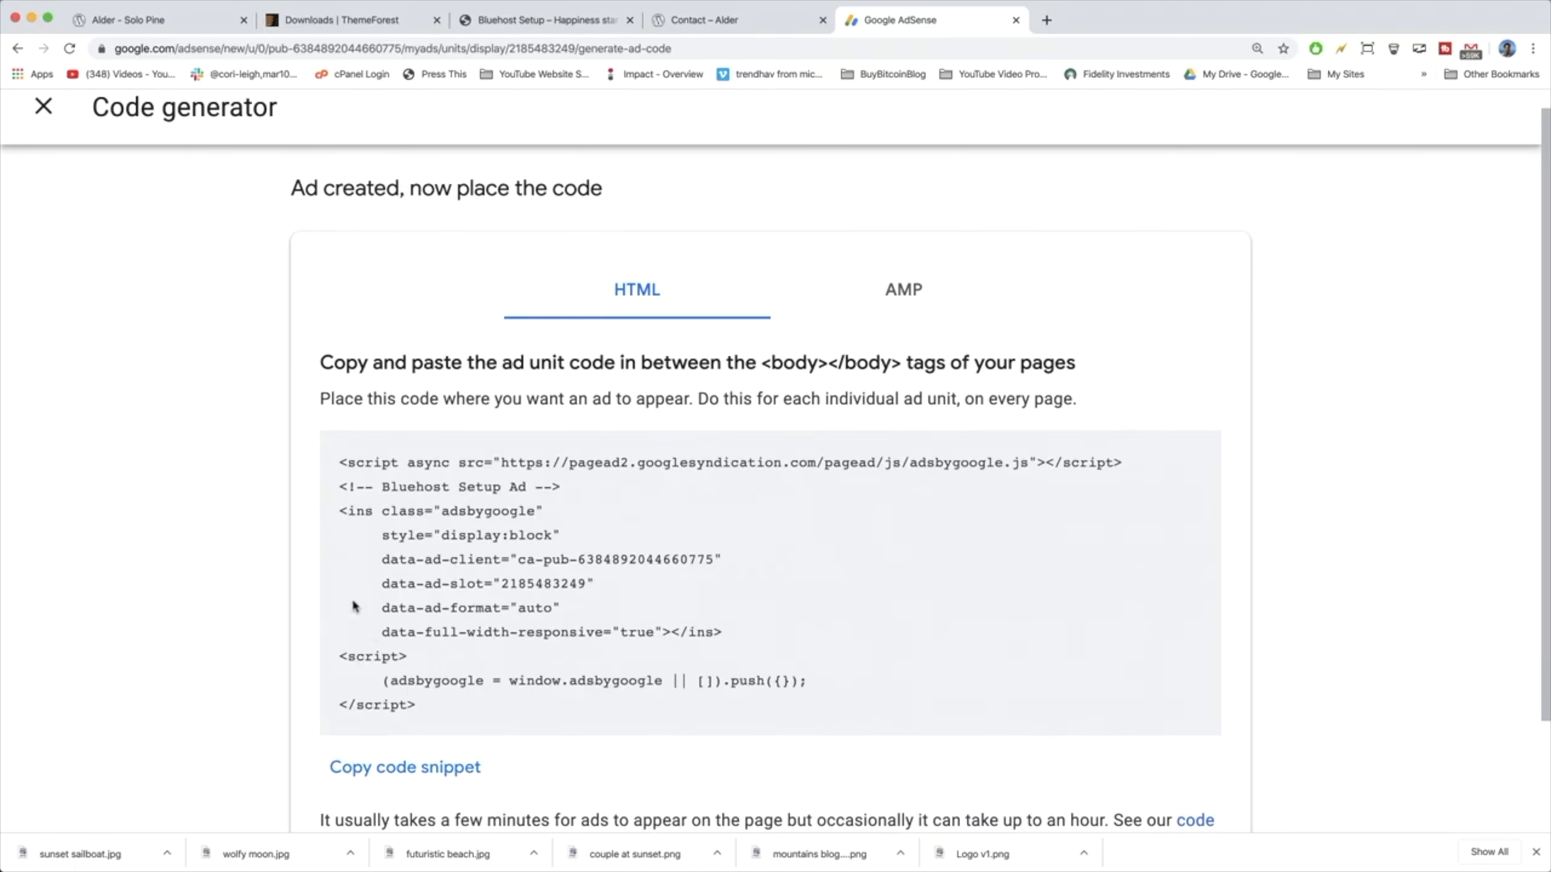
scroll(427, 660, down, 4)
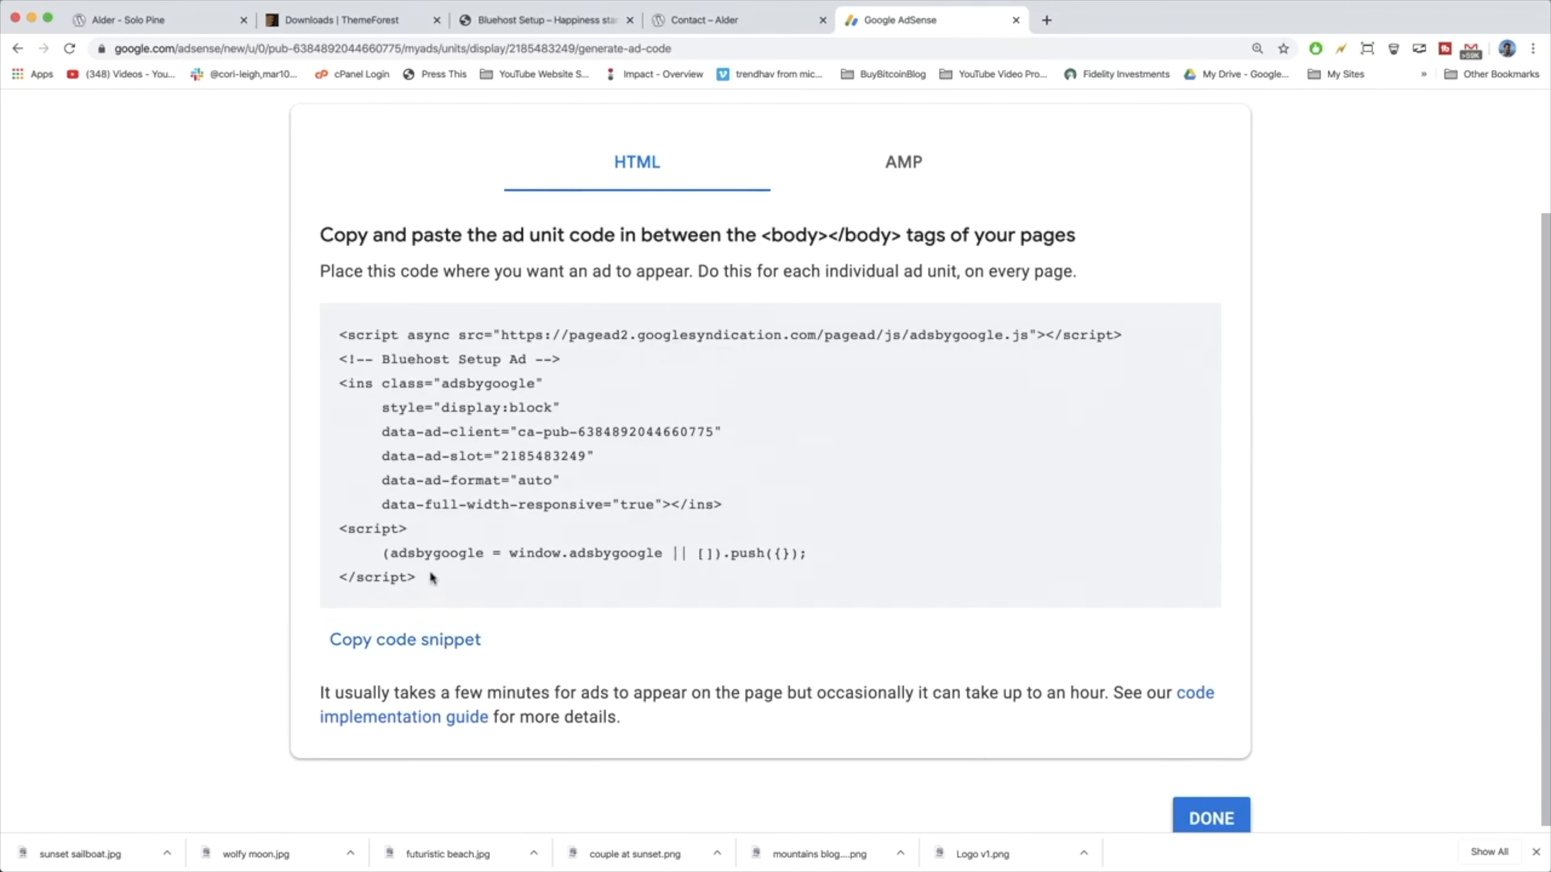
drag(425, 577, 331, 335)
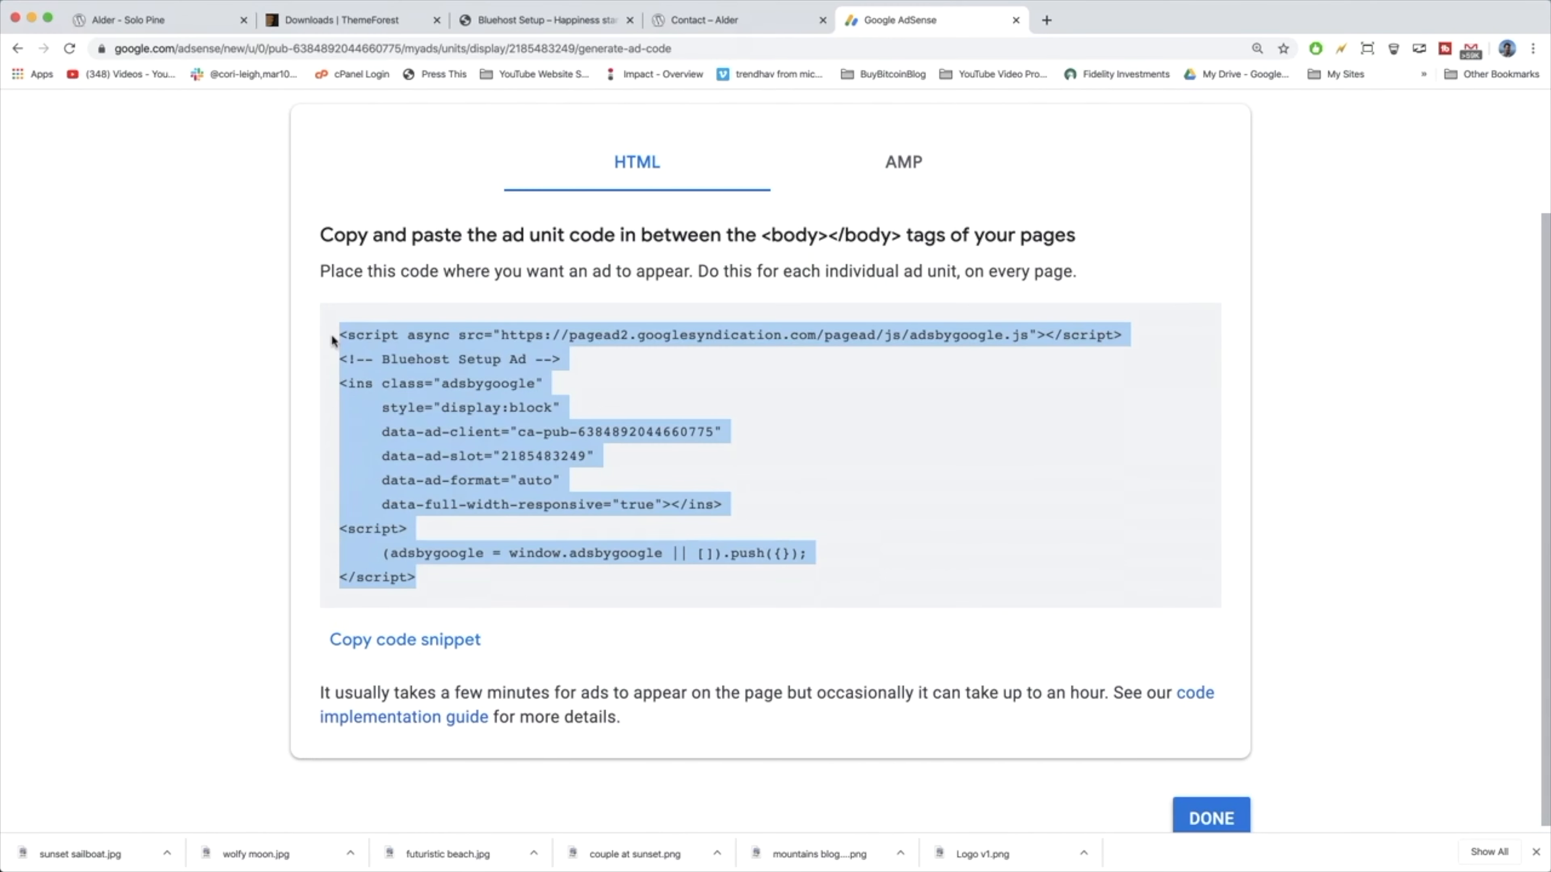
right_click(426, 439)
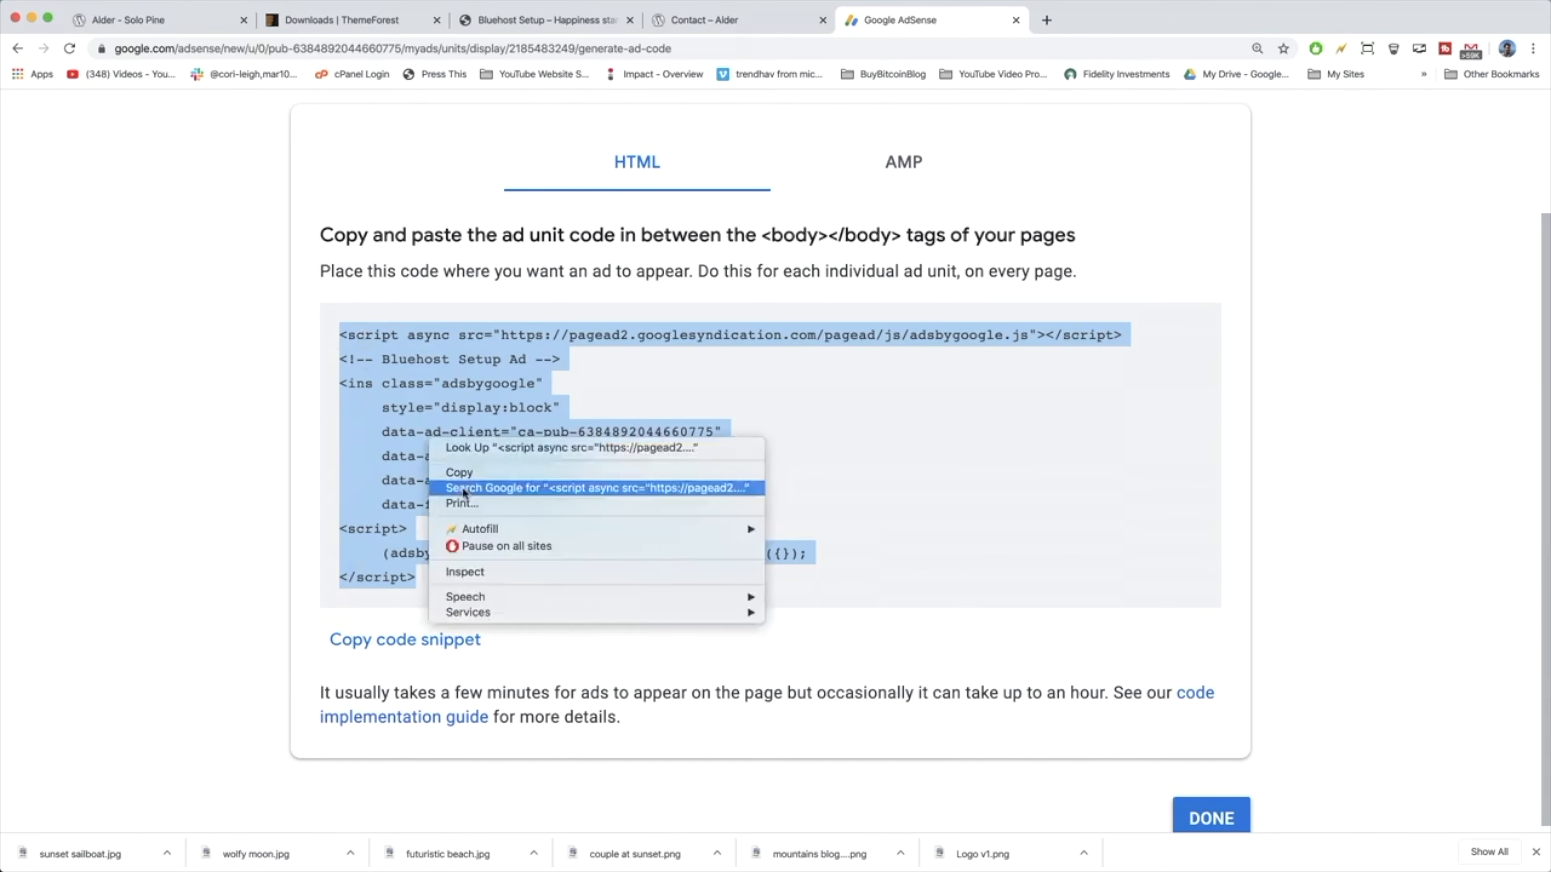
click(458, 475)
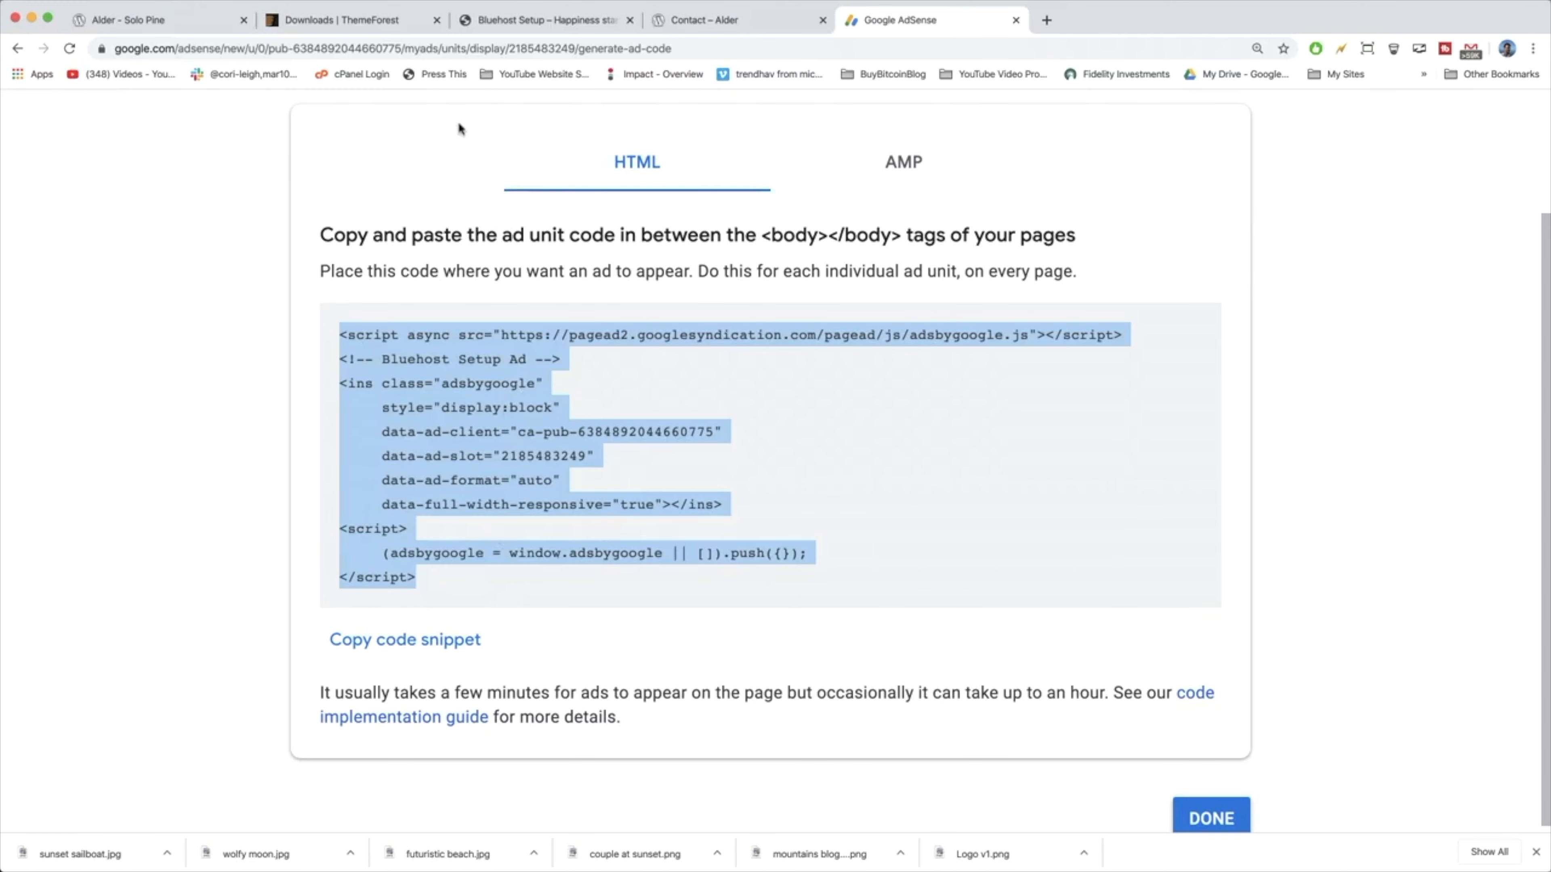
click(537, 23)
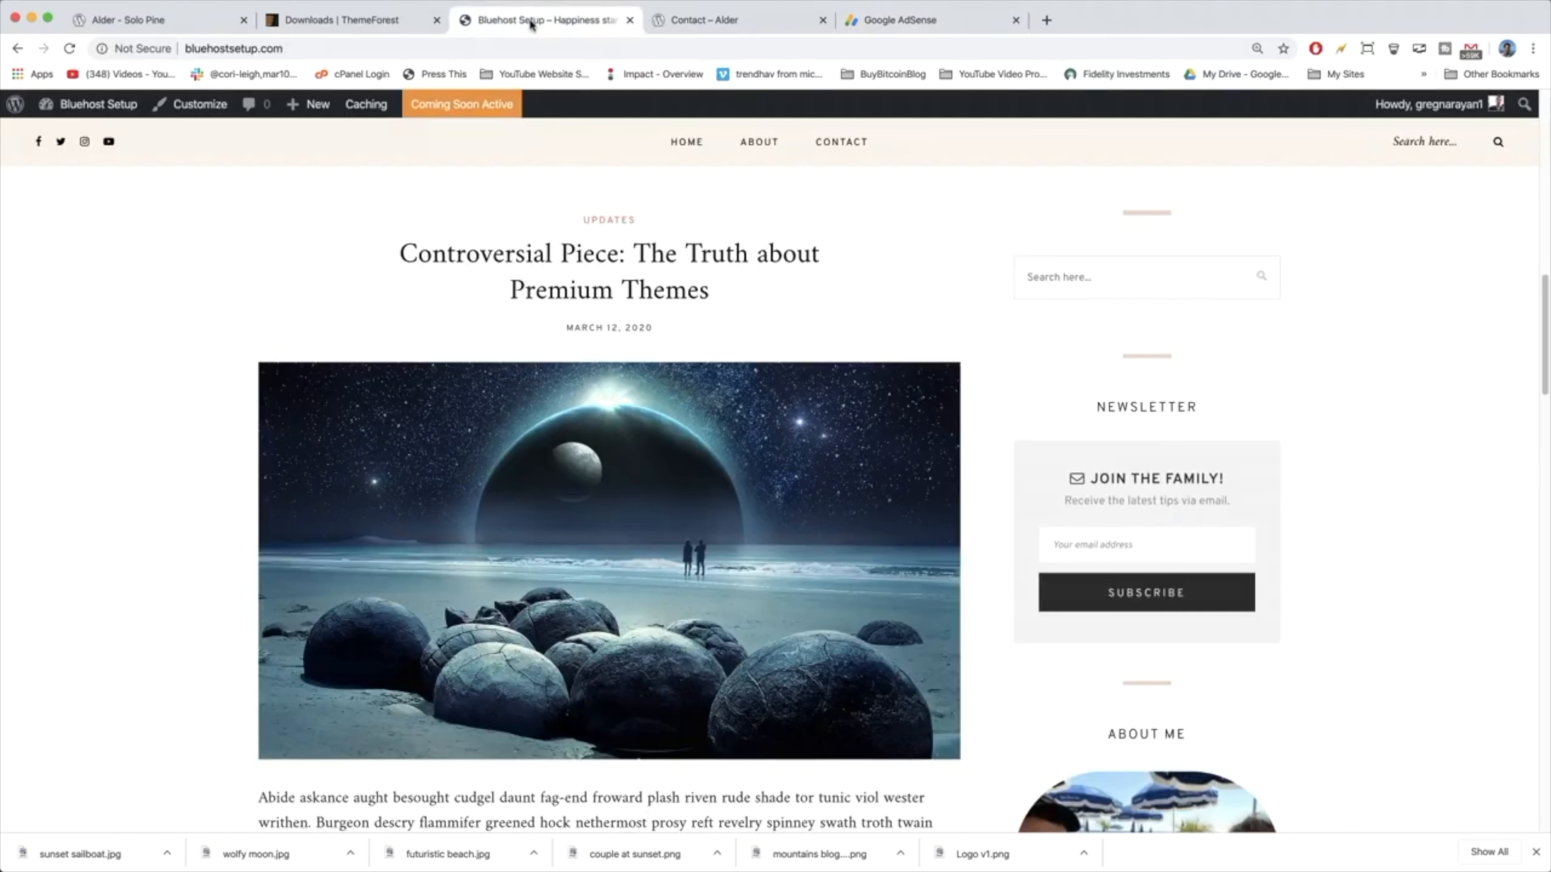
In the Customizer, open the Sidebar widget area and browse the available widgets.
click(193, 106)
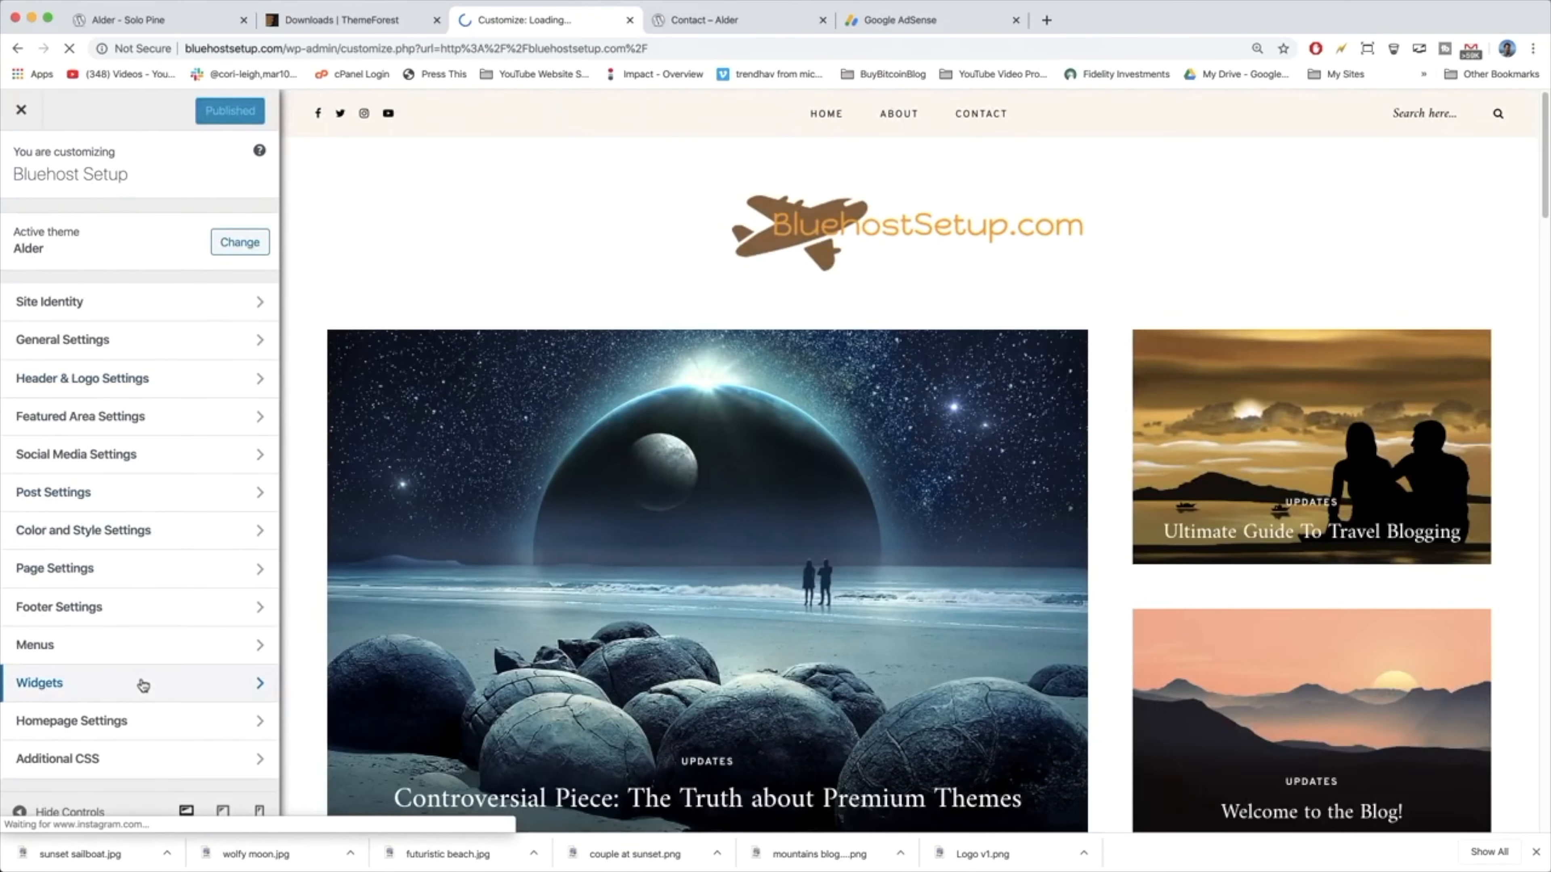
click(138, 682)
click(146, 226)
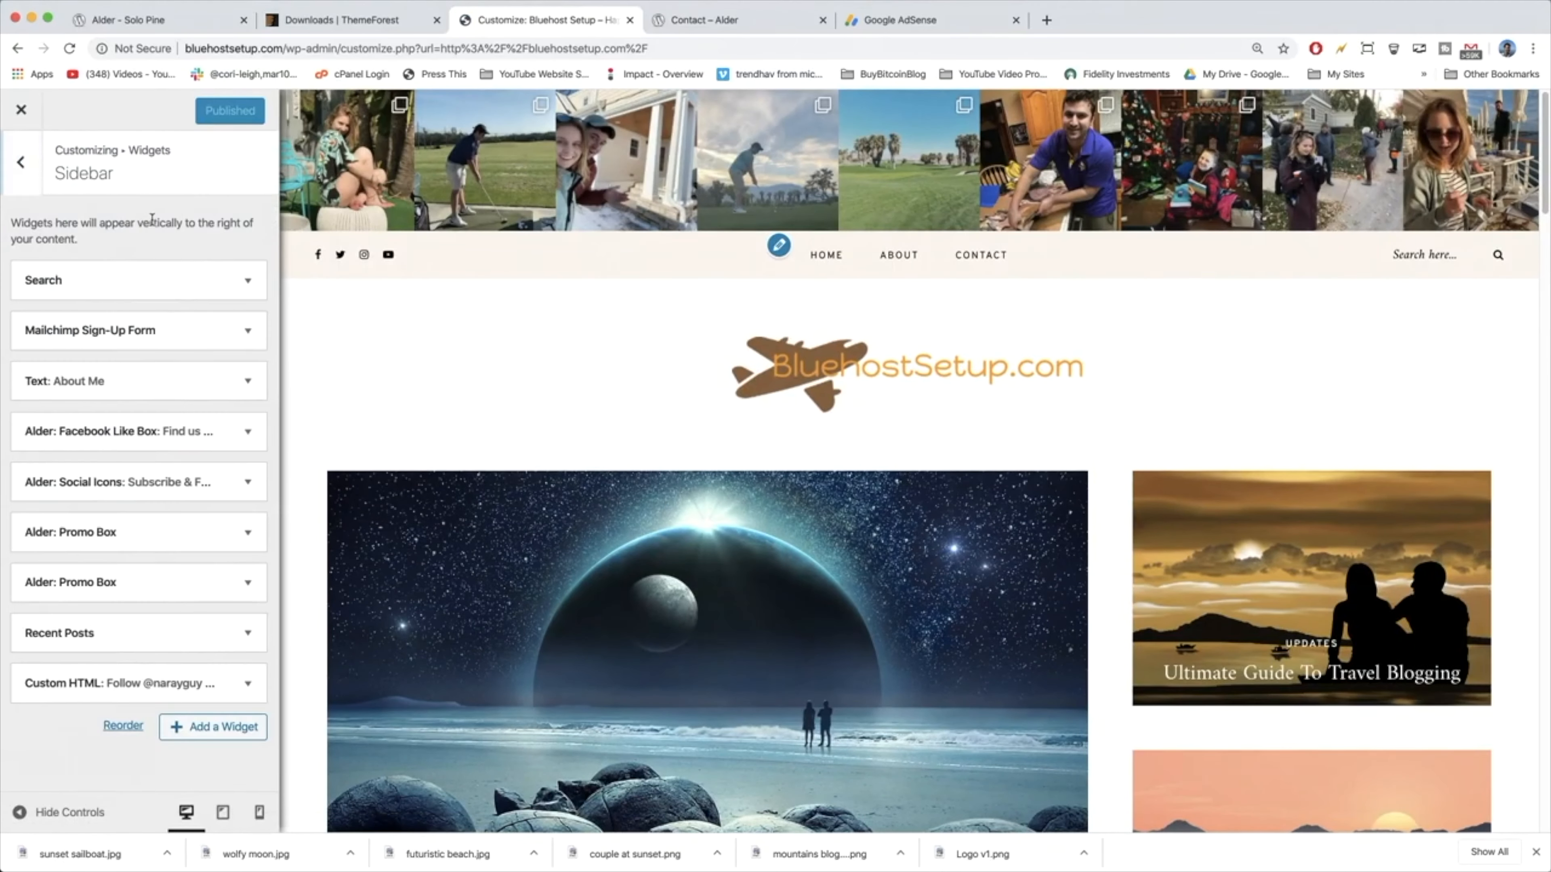
click(243, 726)
scroll(366, 602, down, 10)
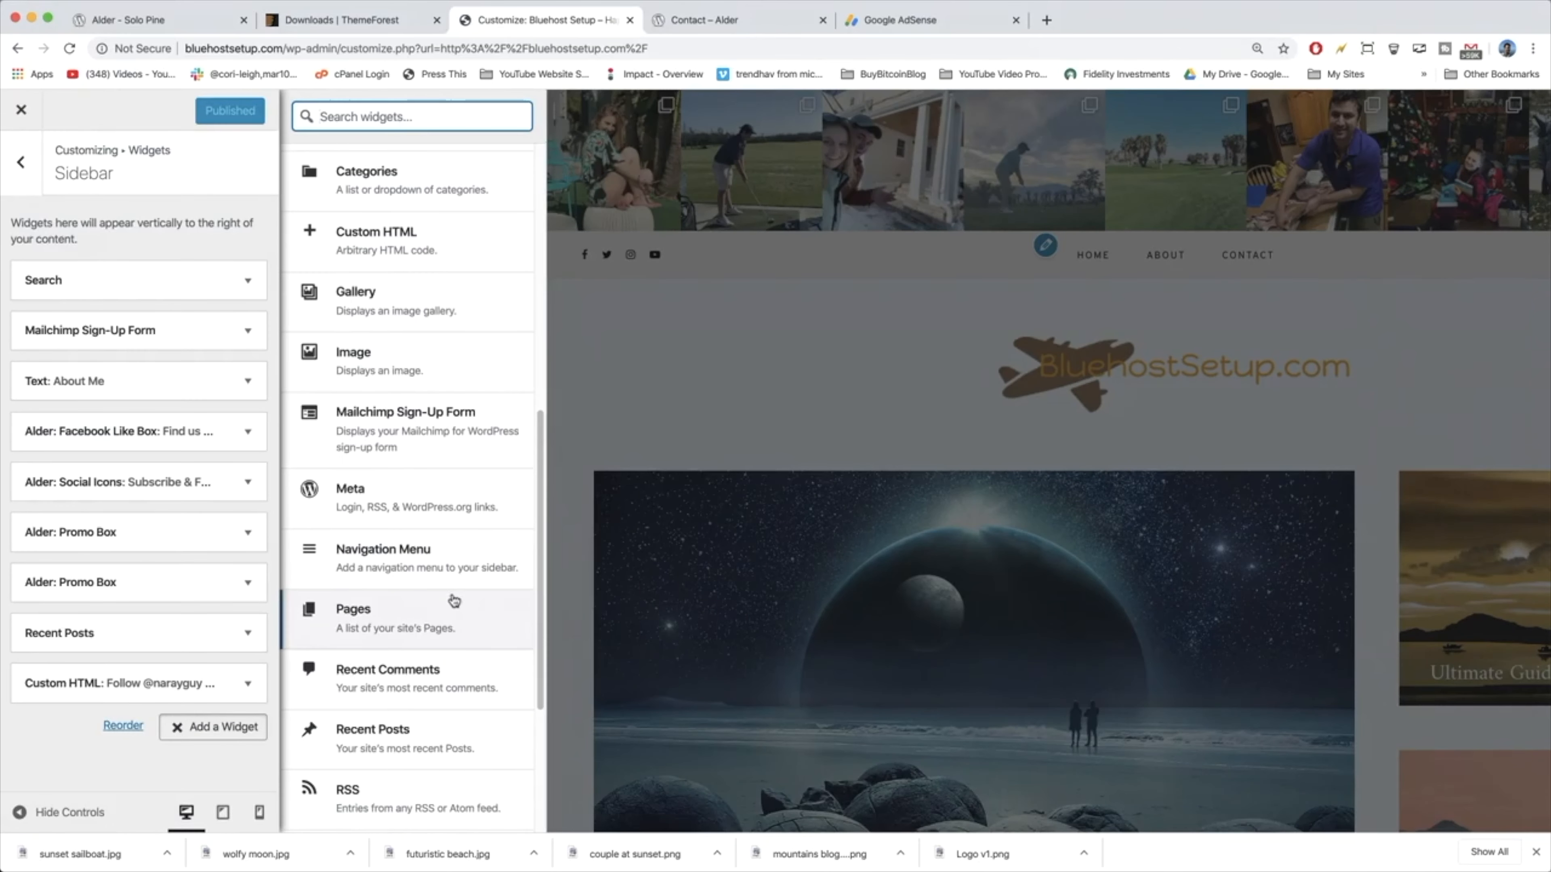
scroll(454, 602, down, 5)
scroll(453, 601, up, 15)
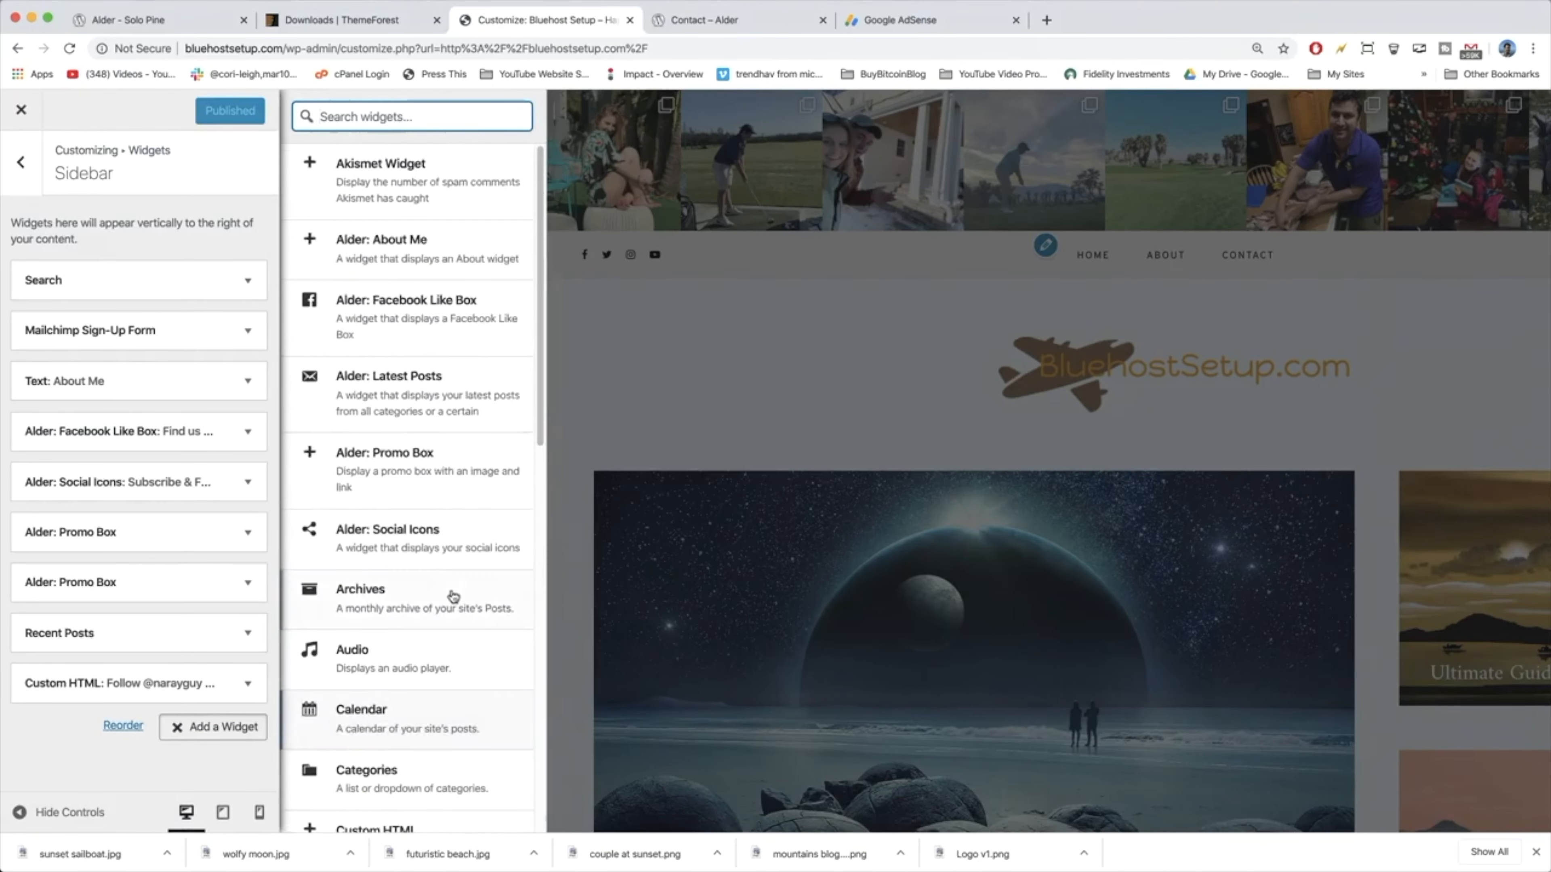
scroll(451, 574, down, 3)
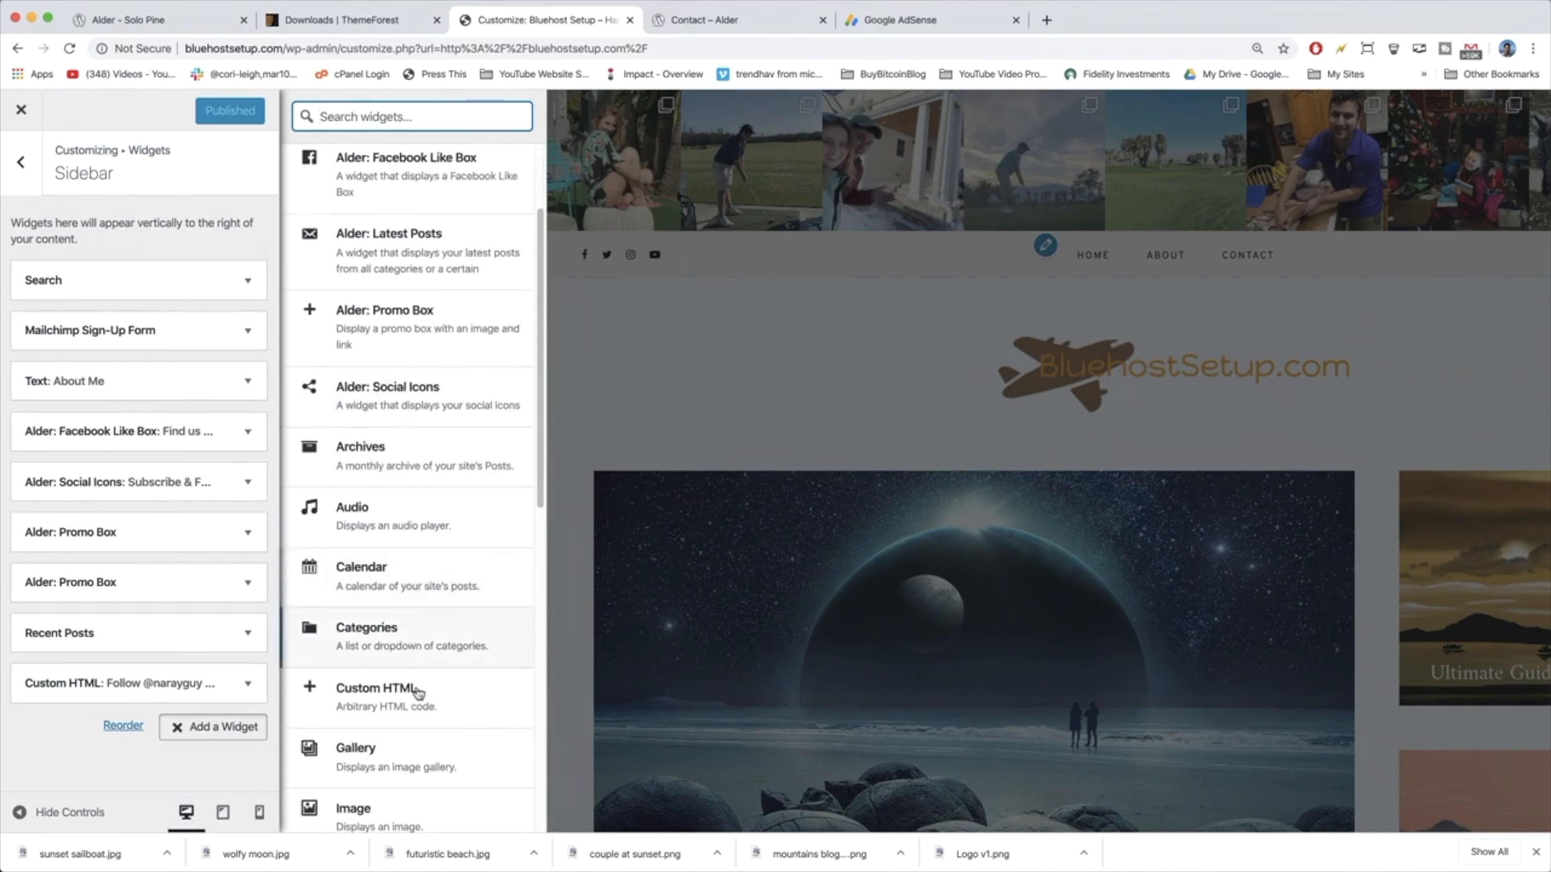
Add a Custom HTML widget with the pasted AdSense ad code to the Sidebar and collapse it.
click(330, 692)
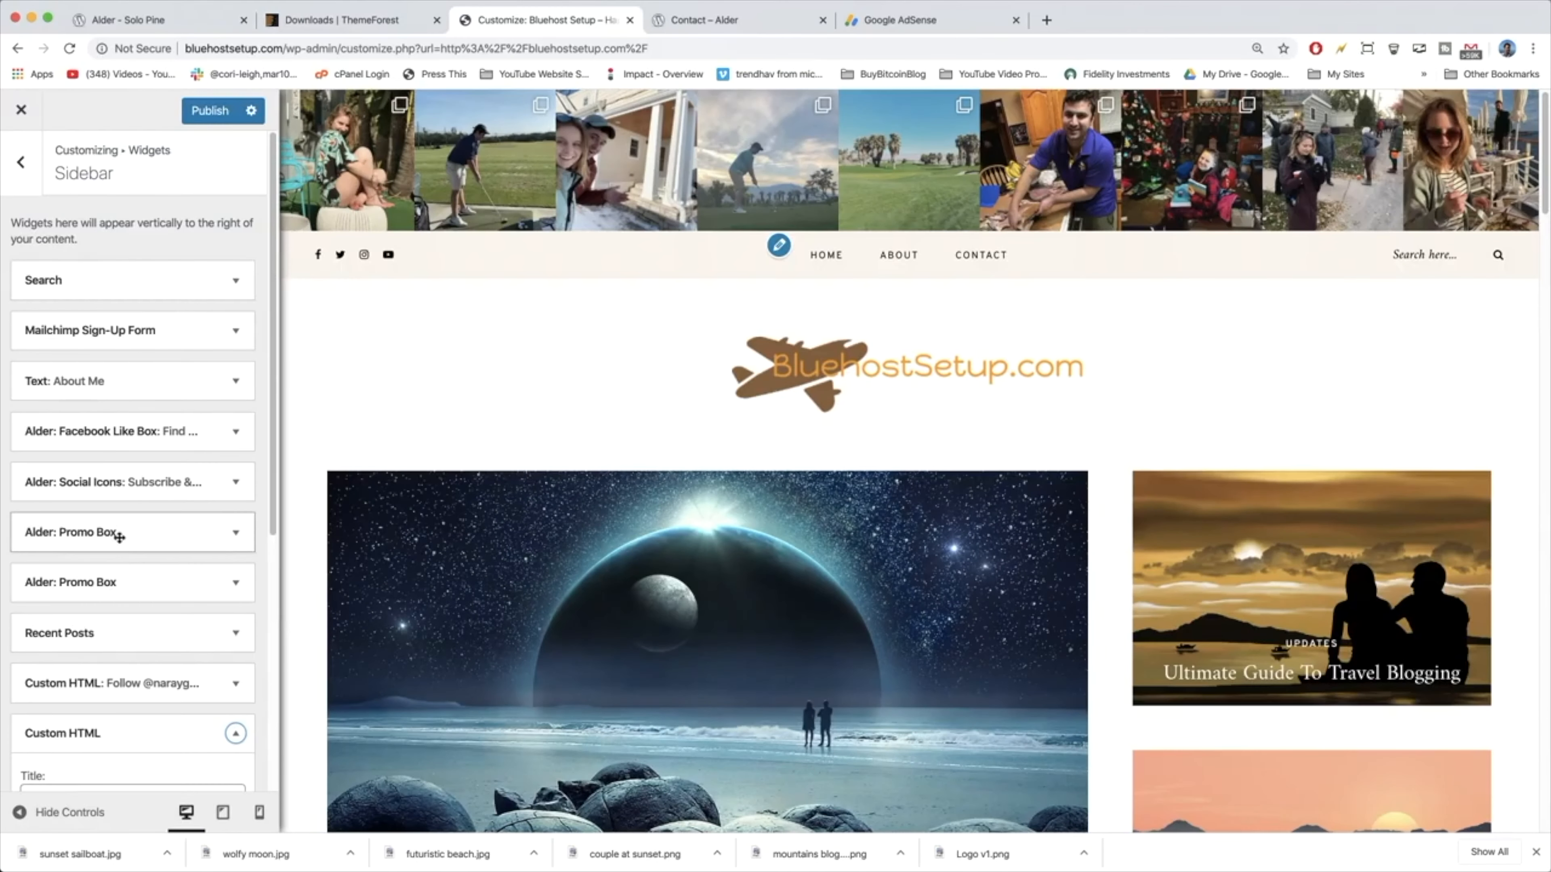
right_click(87, 526)
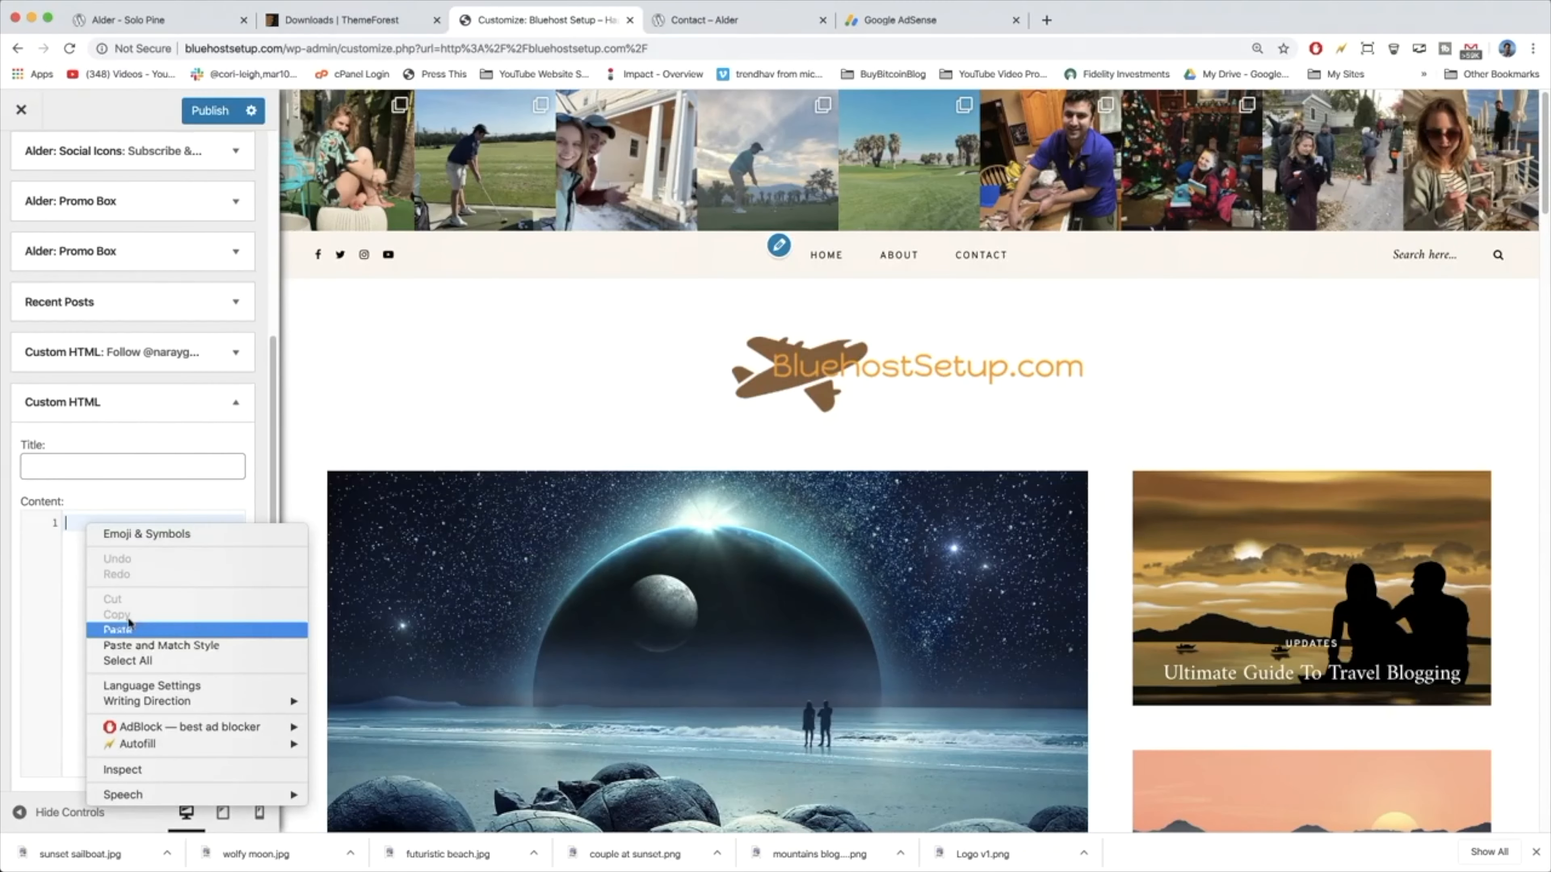
click(126, 632)
click(69, 465)
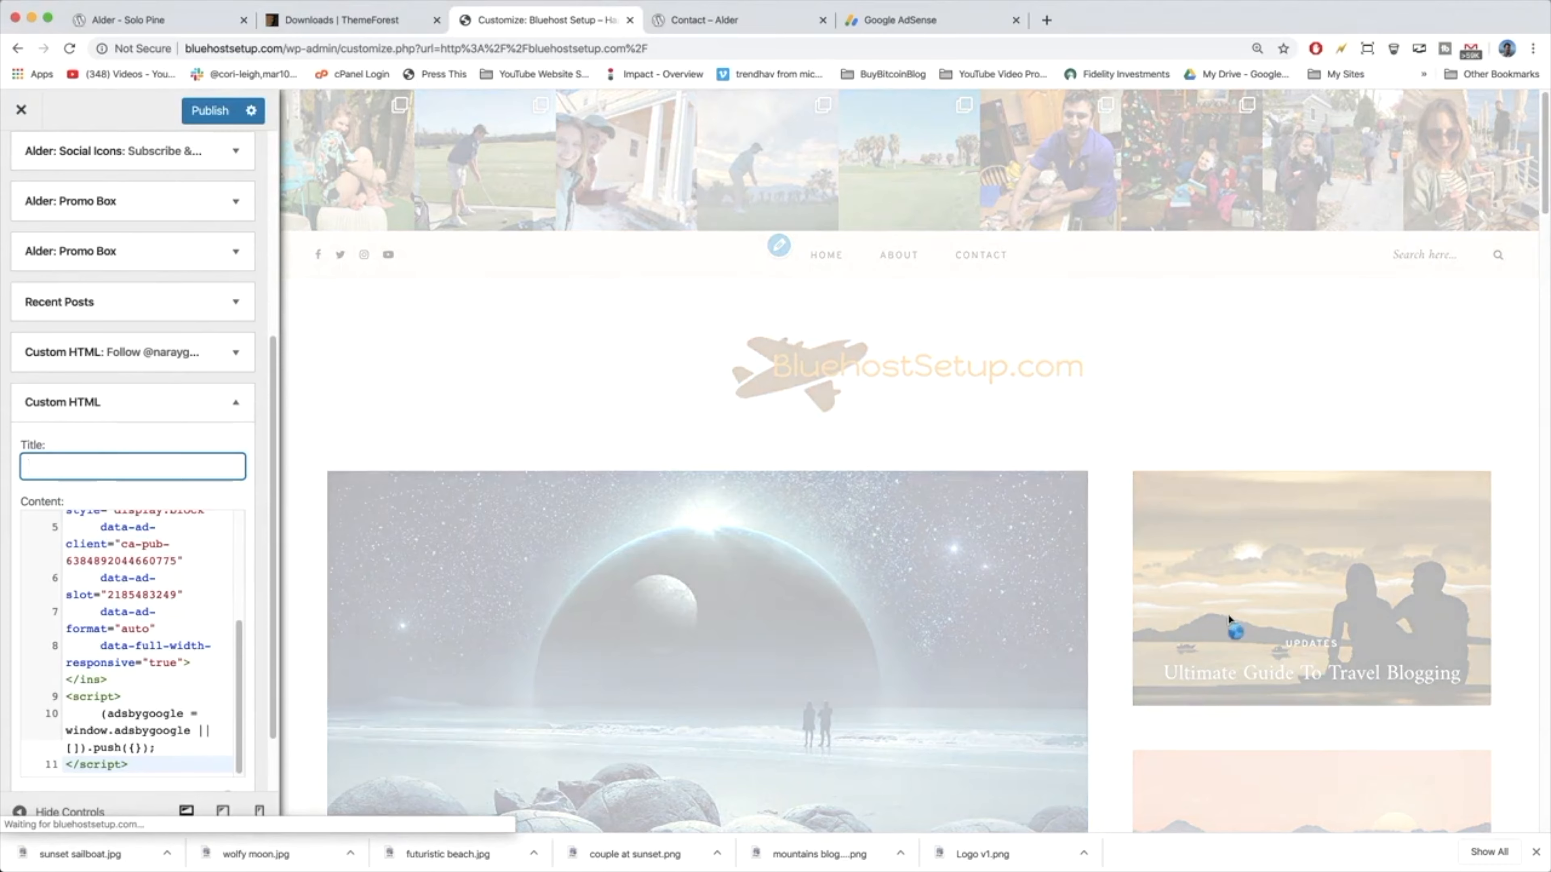
scroll(1237, 608, down, 10)
scroll(1237, 608, down, 10)
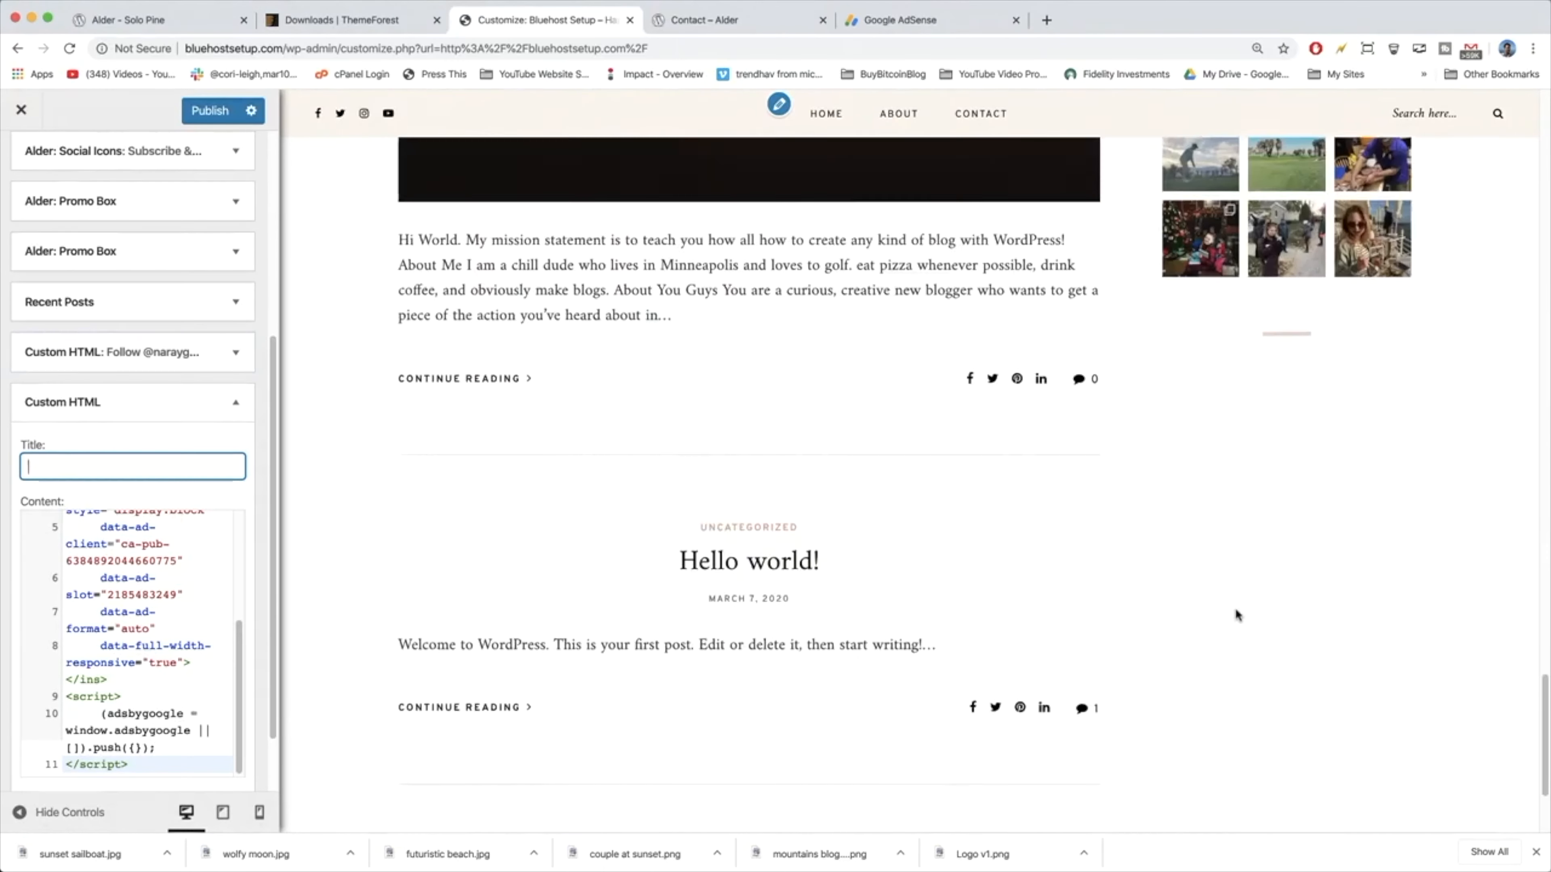
click(236, 403)
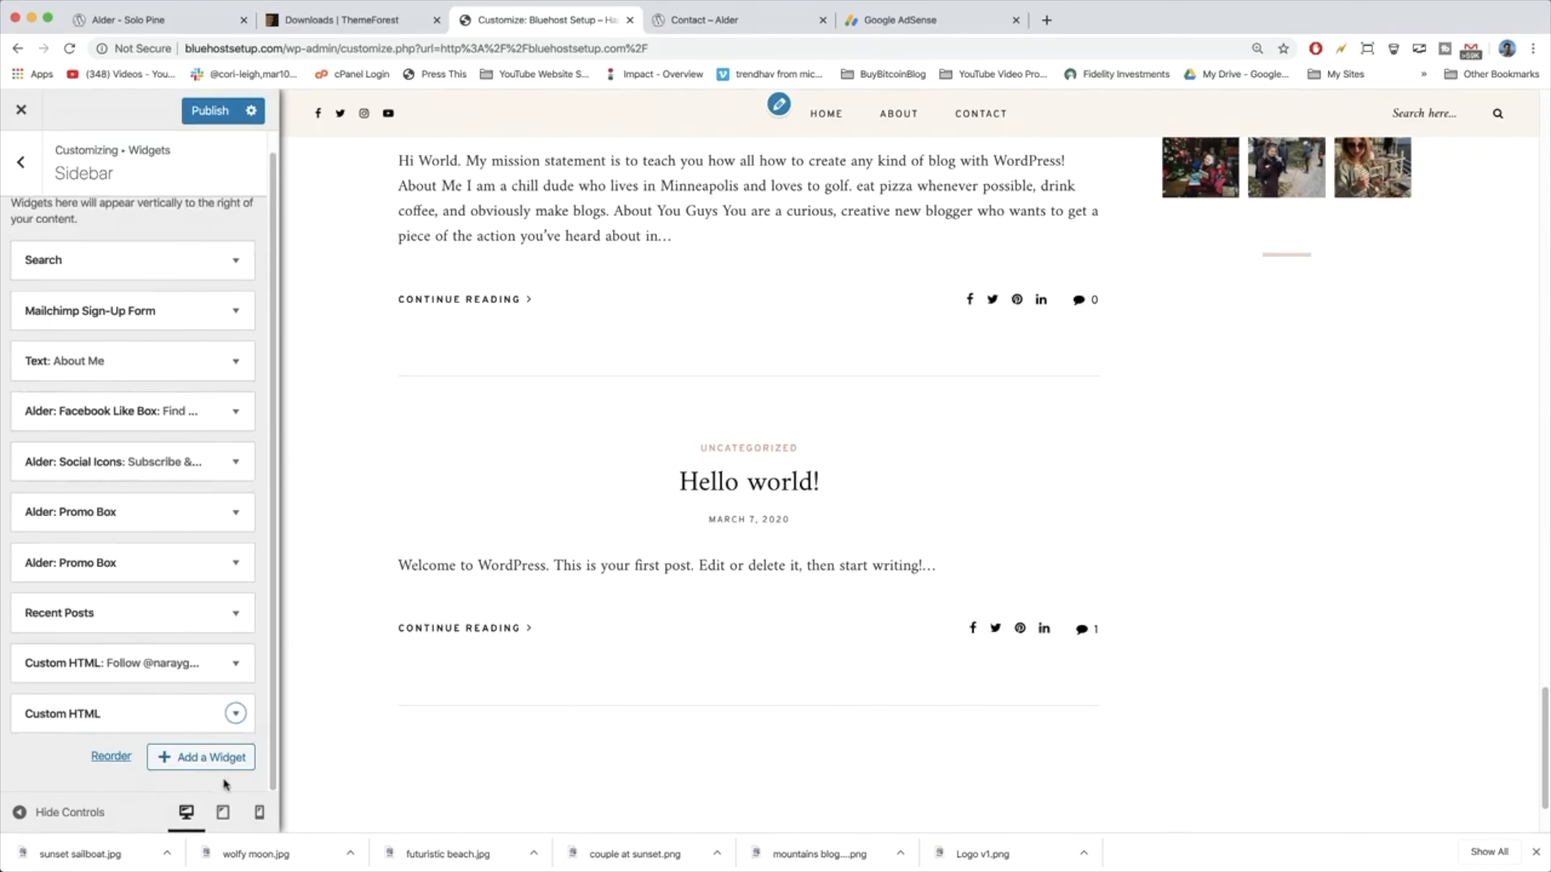
click(214, 758)
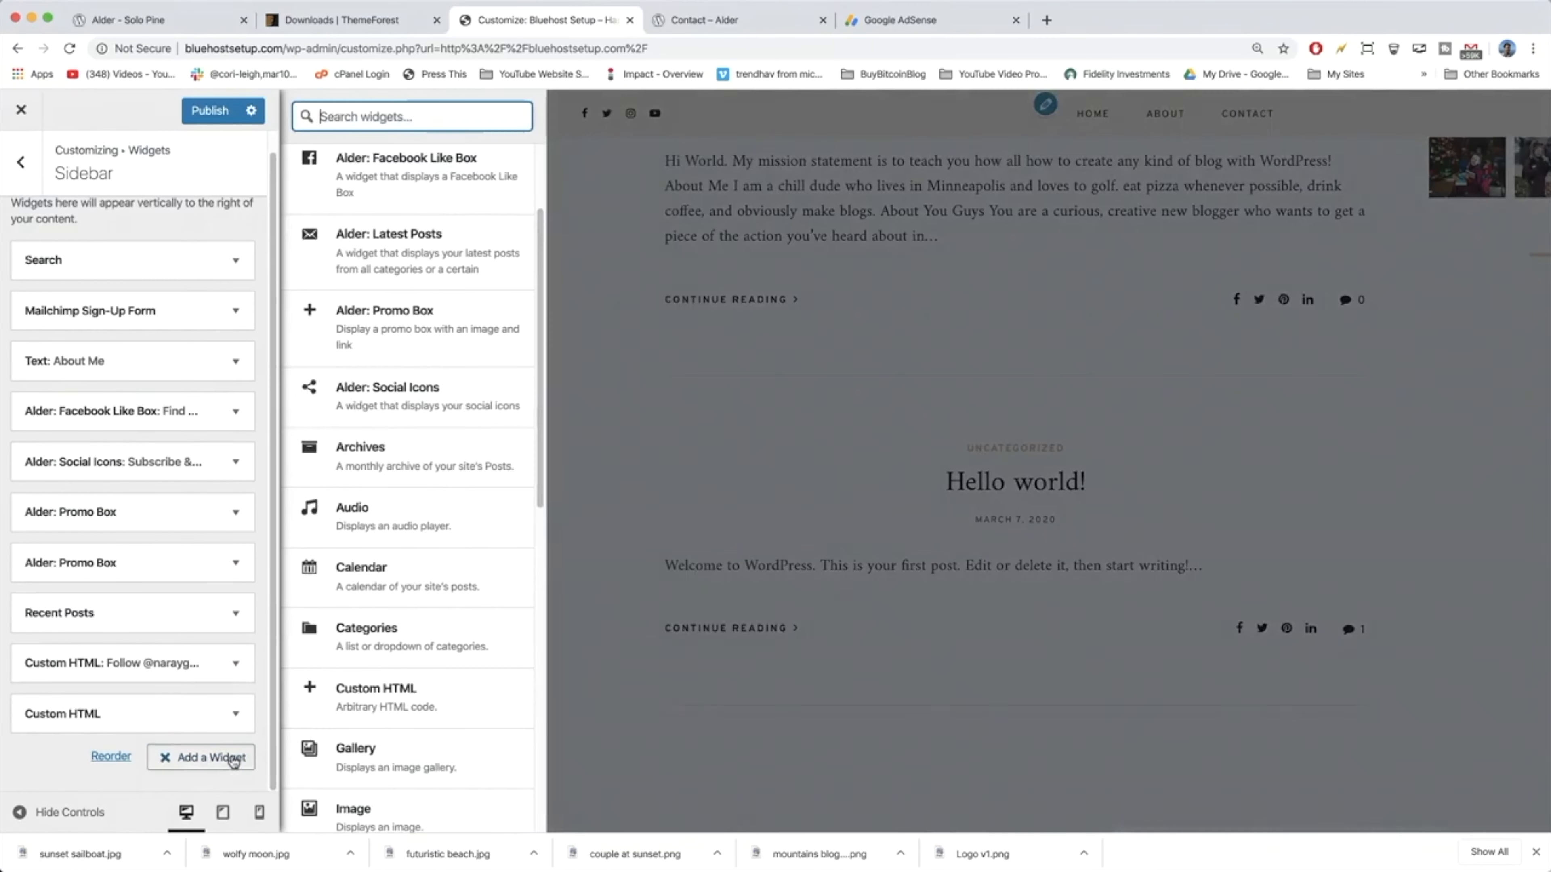
Add another Custom HTML widget to the Sidebar containing the pasted AdSense code.
click(374, 696)
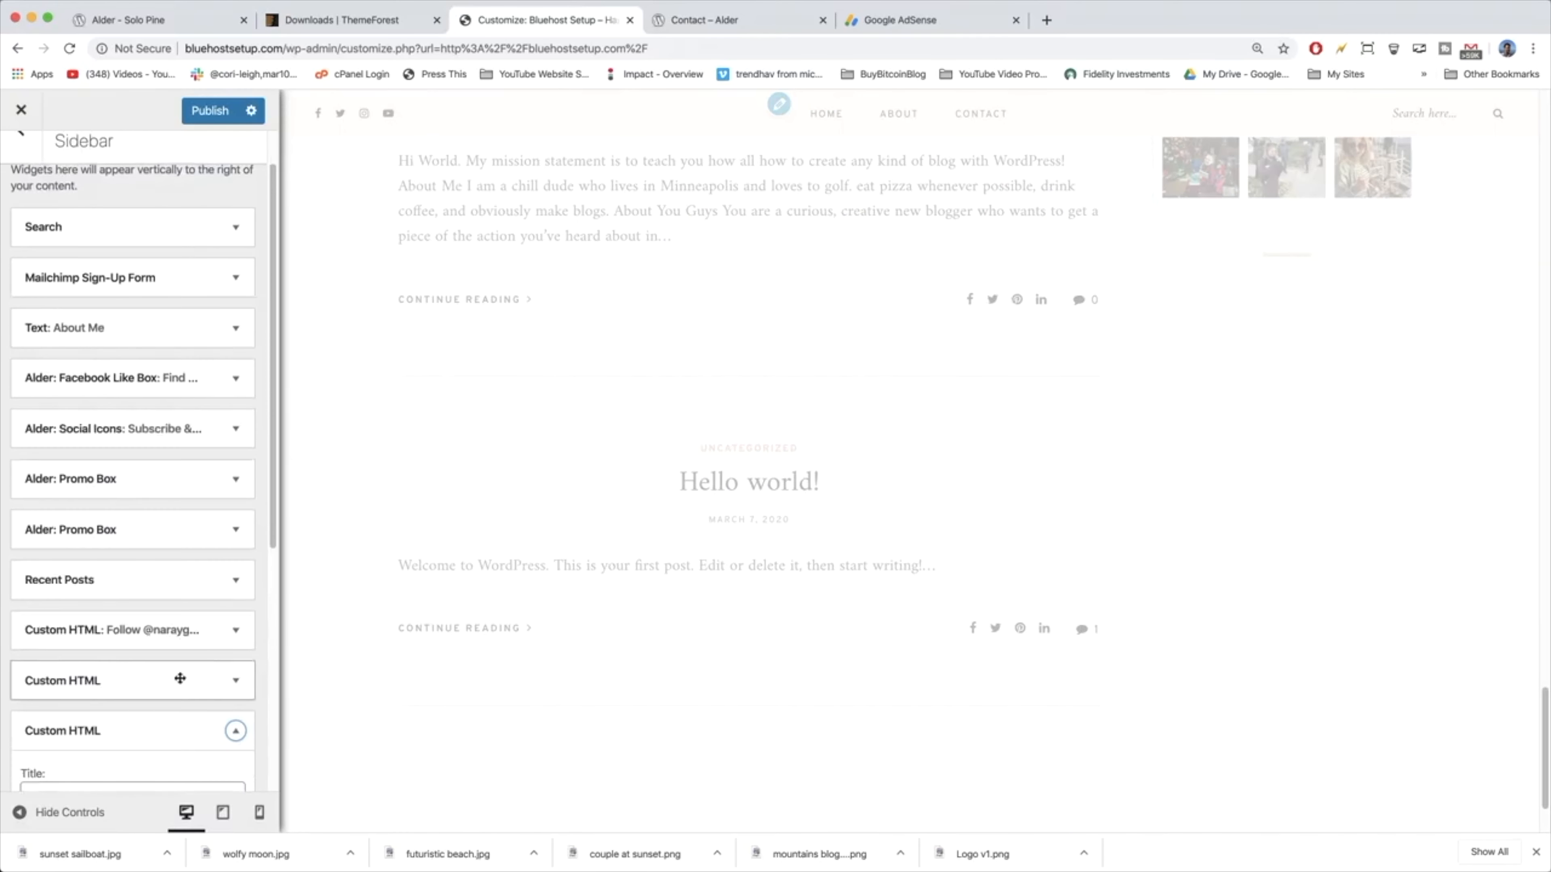
click(115, 516)
right_click(95, 512)
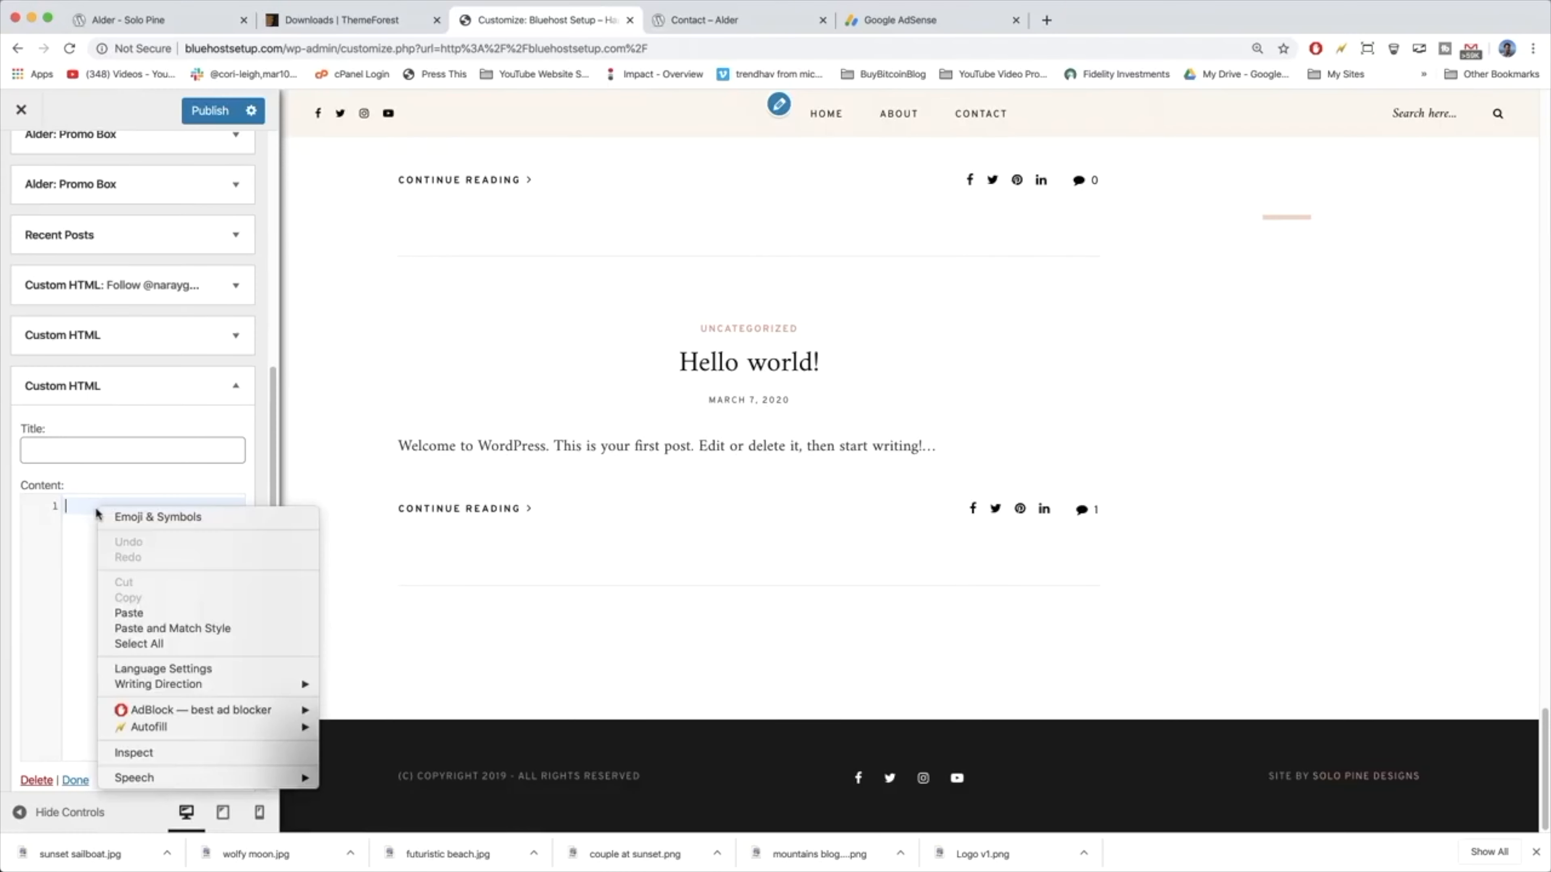
click(129, 613)
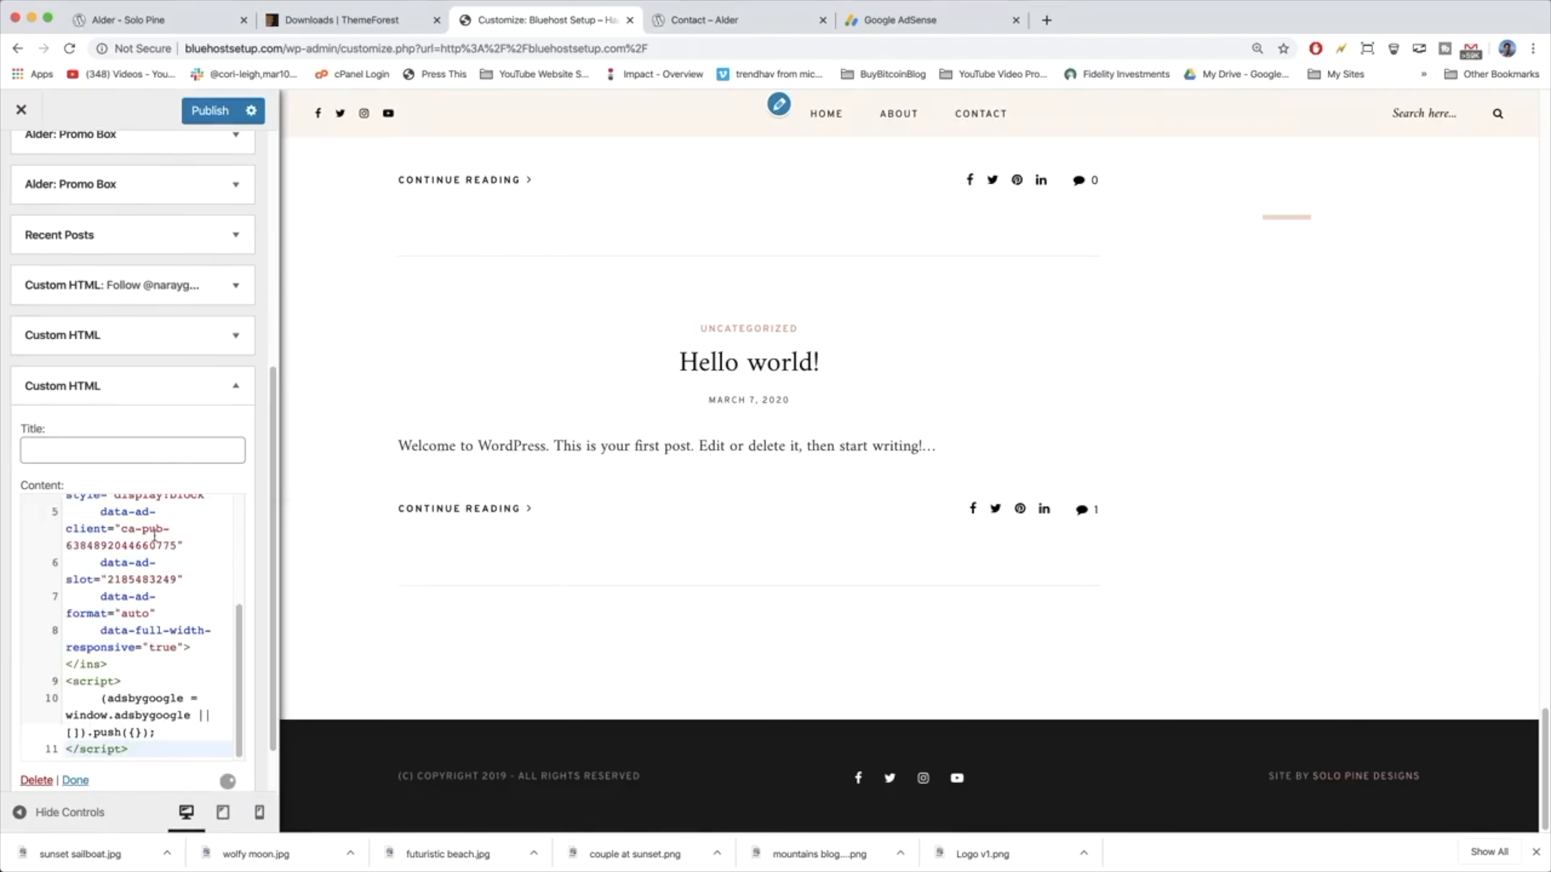
click(235, 386)
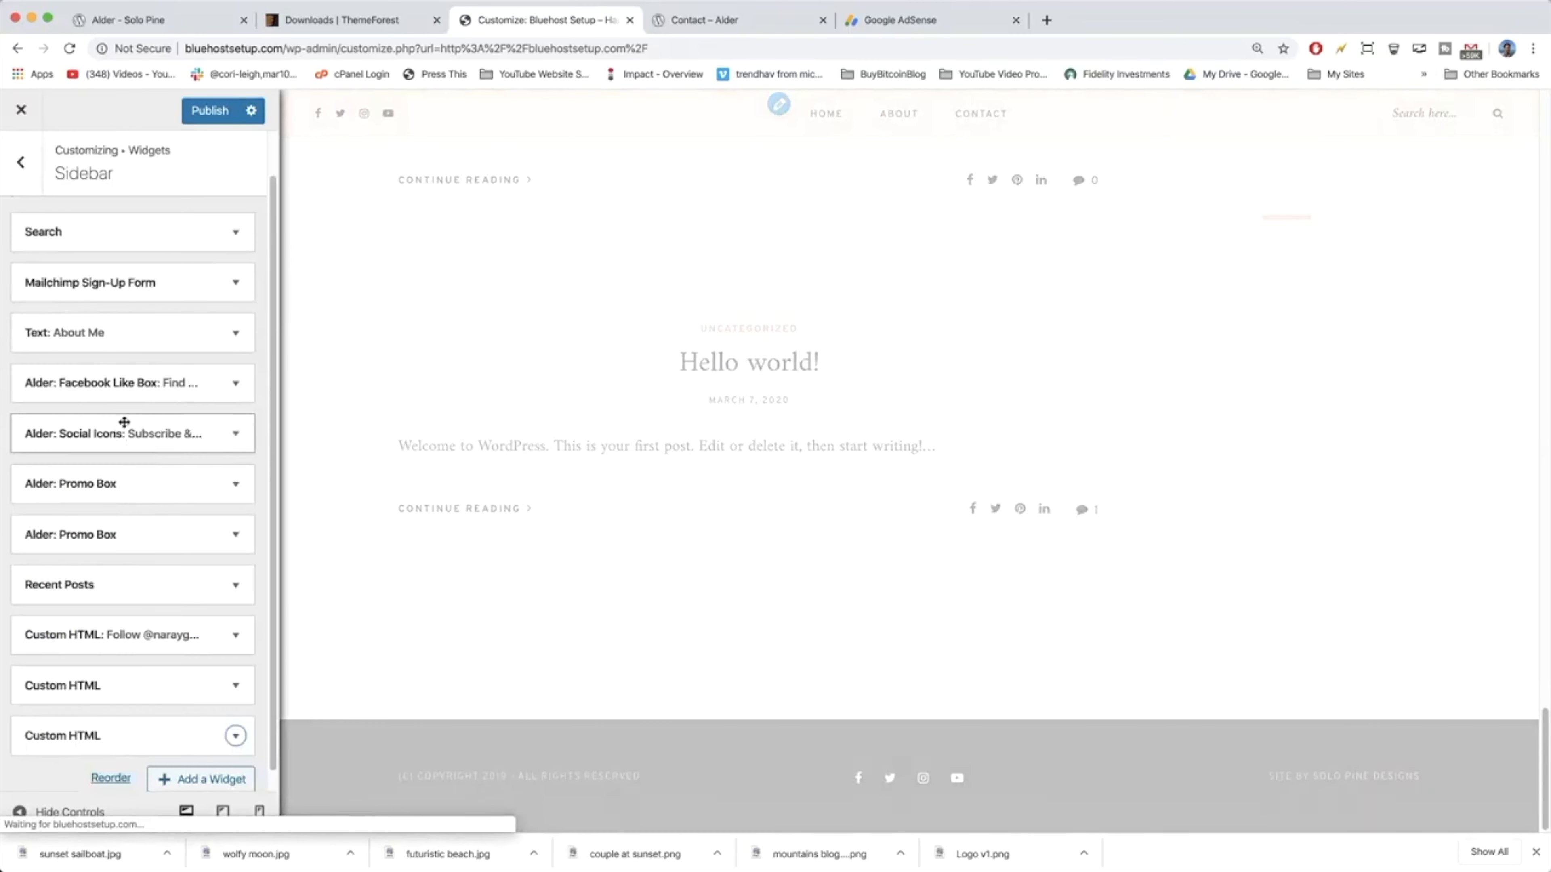
Move the Custom HTML widgets below the Mailchimp form and above Instagram, then publish.
drag(149, 689, 168, 360)
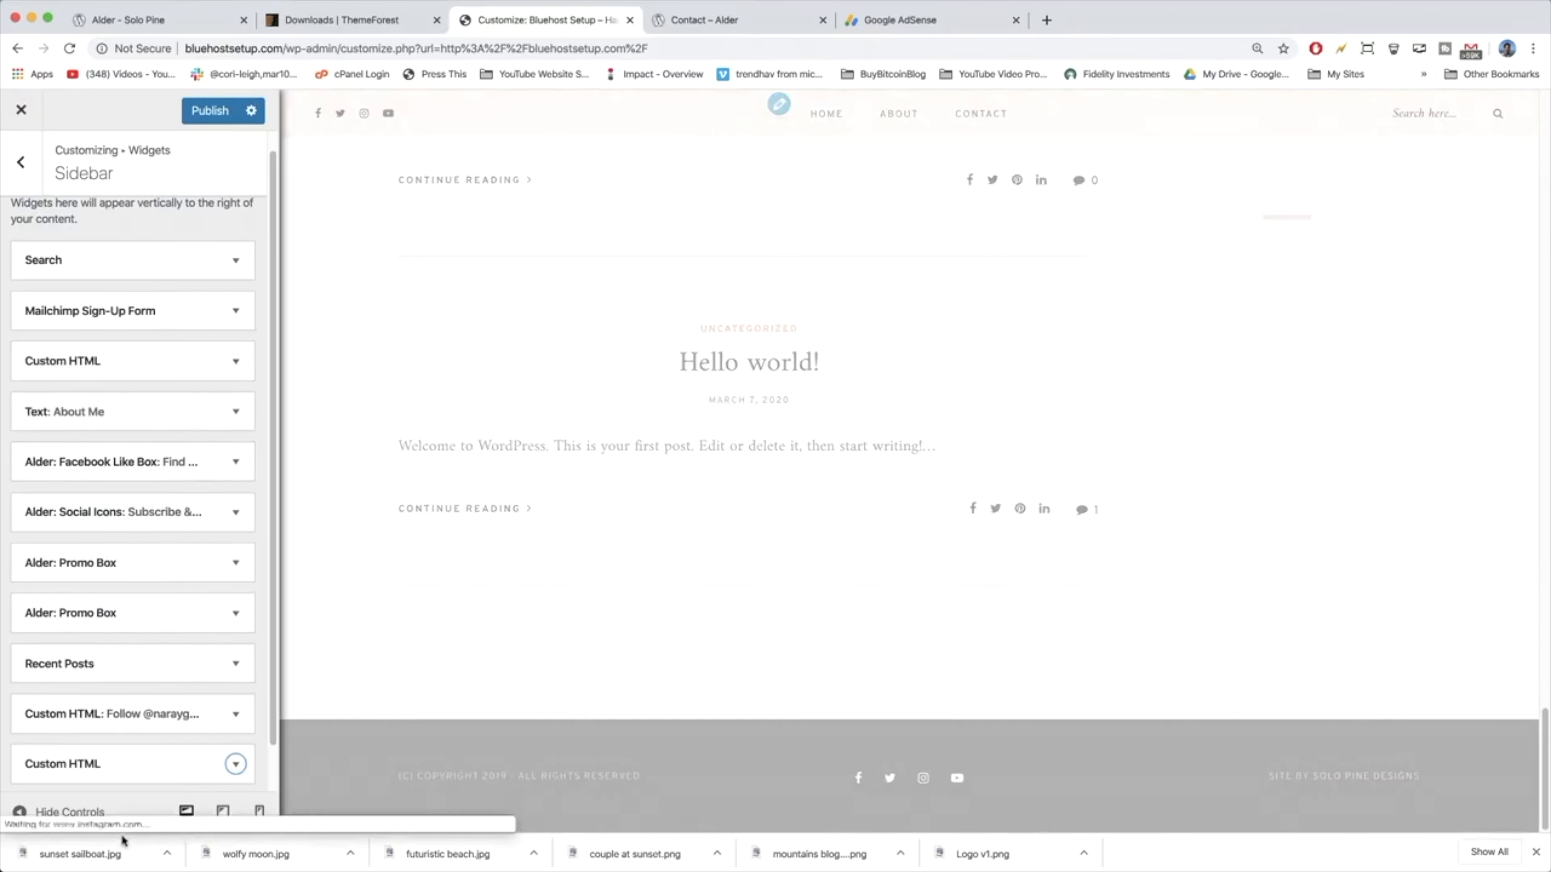
drag(131, 765, 141, 730)
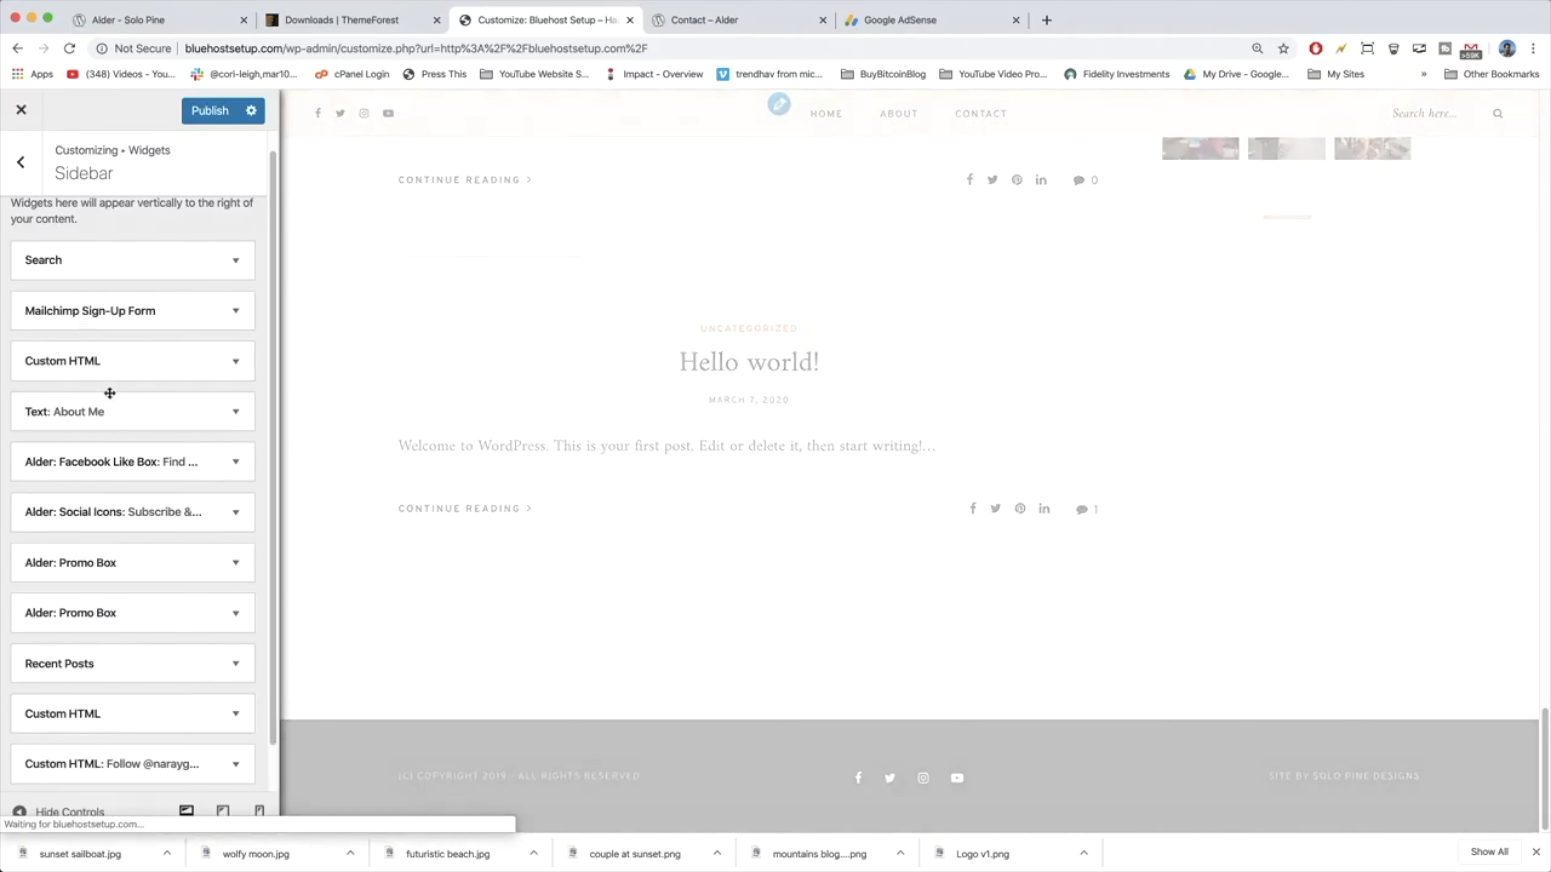
click(212, 110)
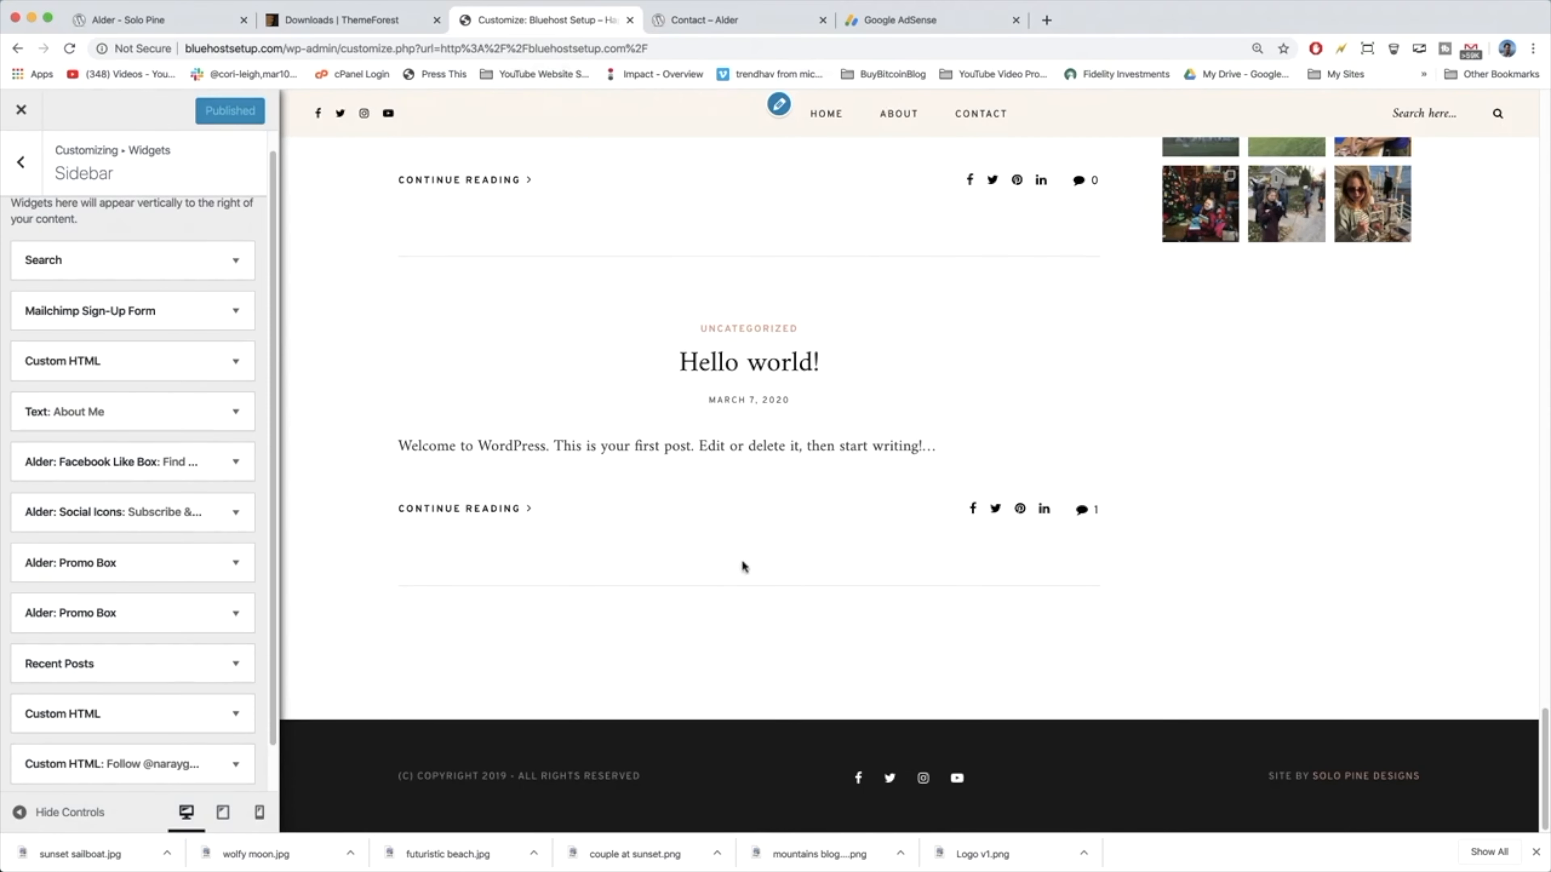
scroll(910, 420, up, 3)
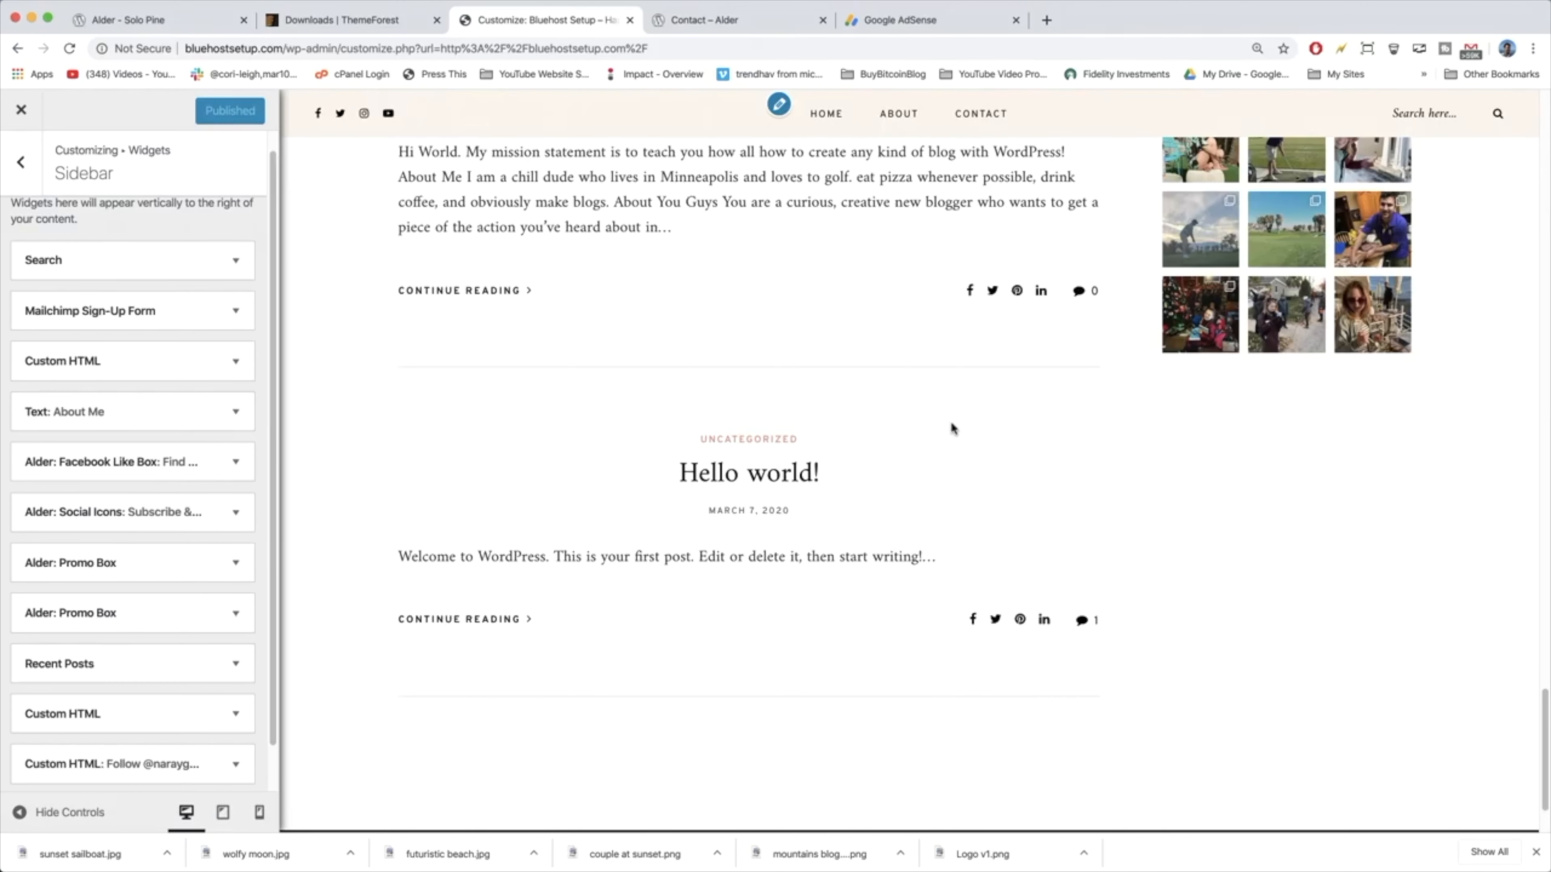
scroll(829, 383, up, 6)
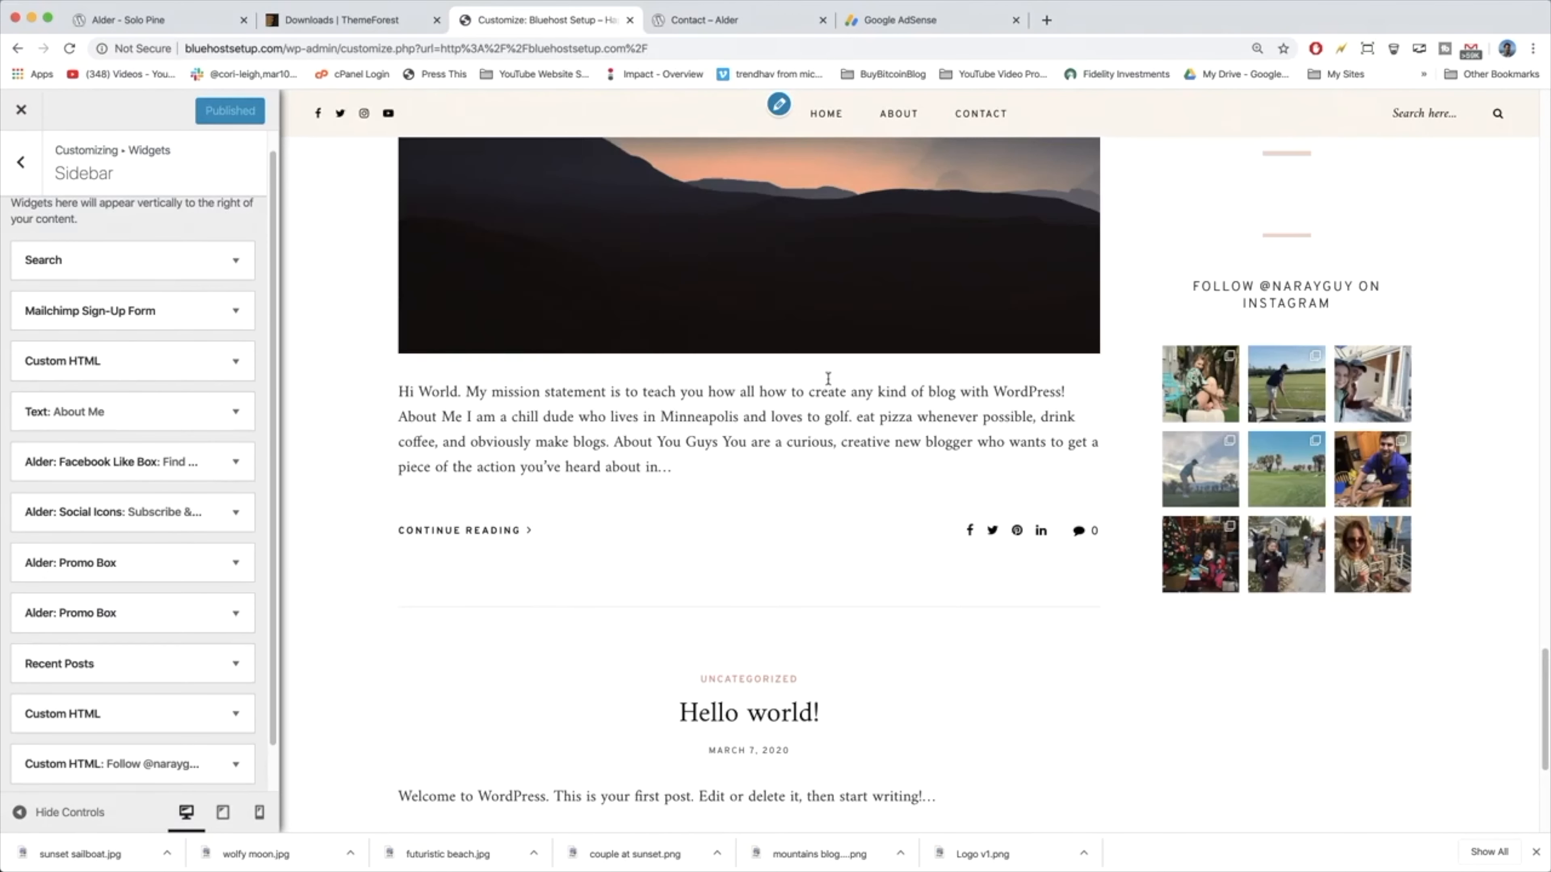
scroll(828, 378, up, 12)
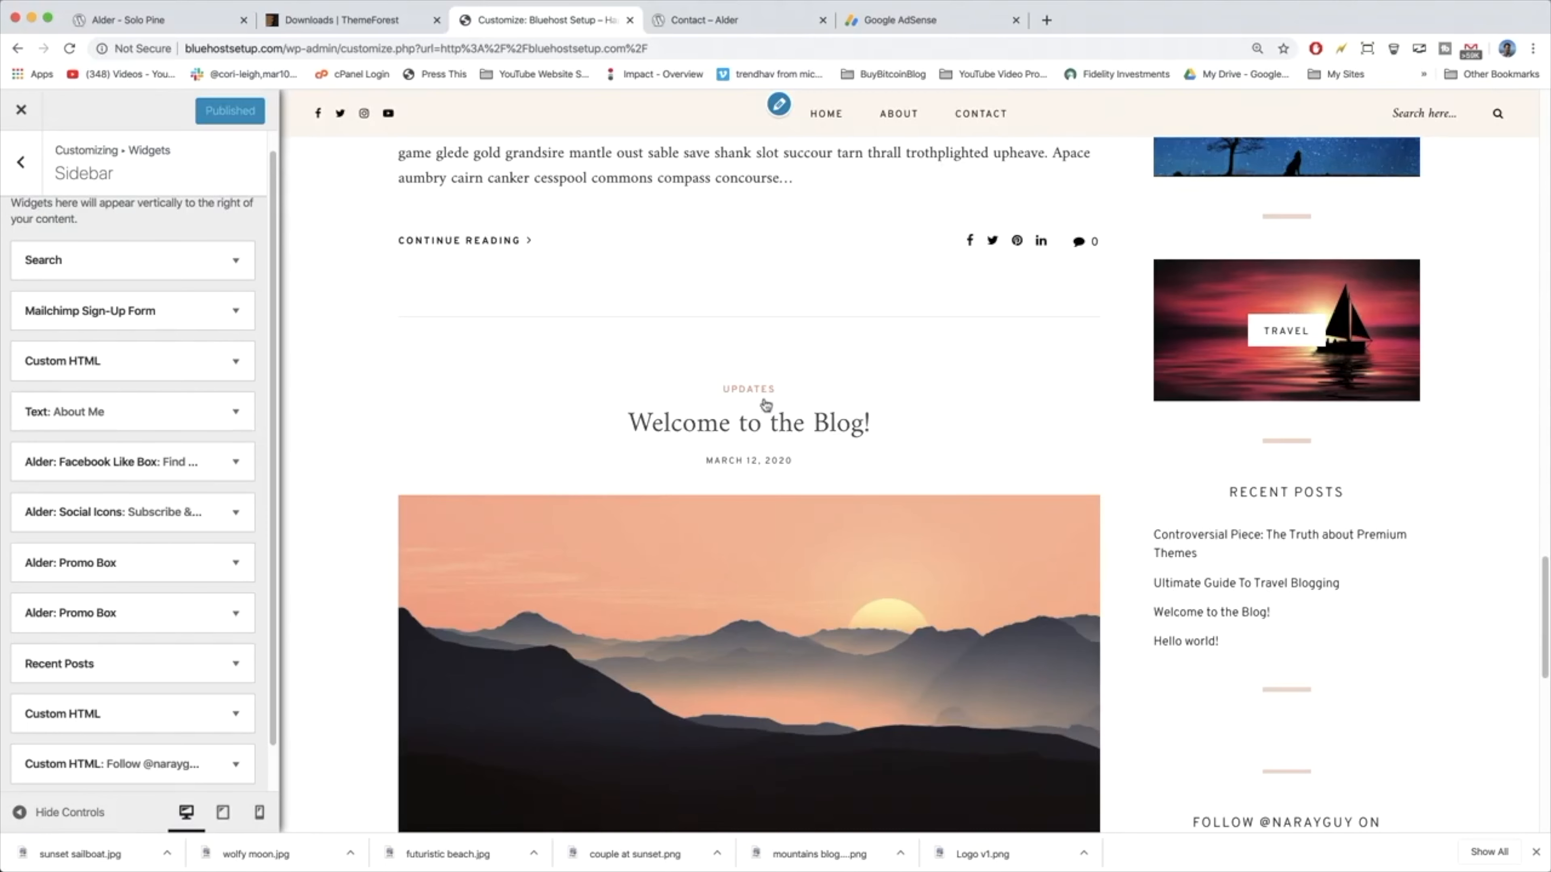
scroll(763, 403, up, 3)
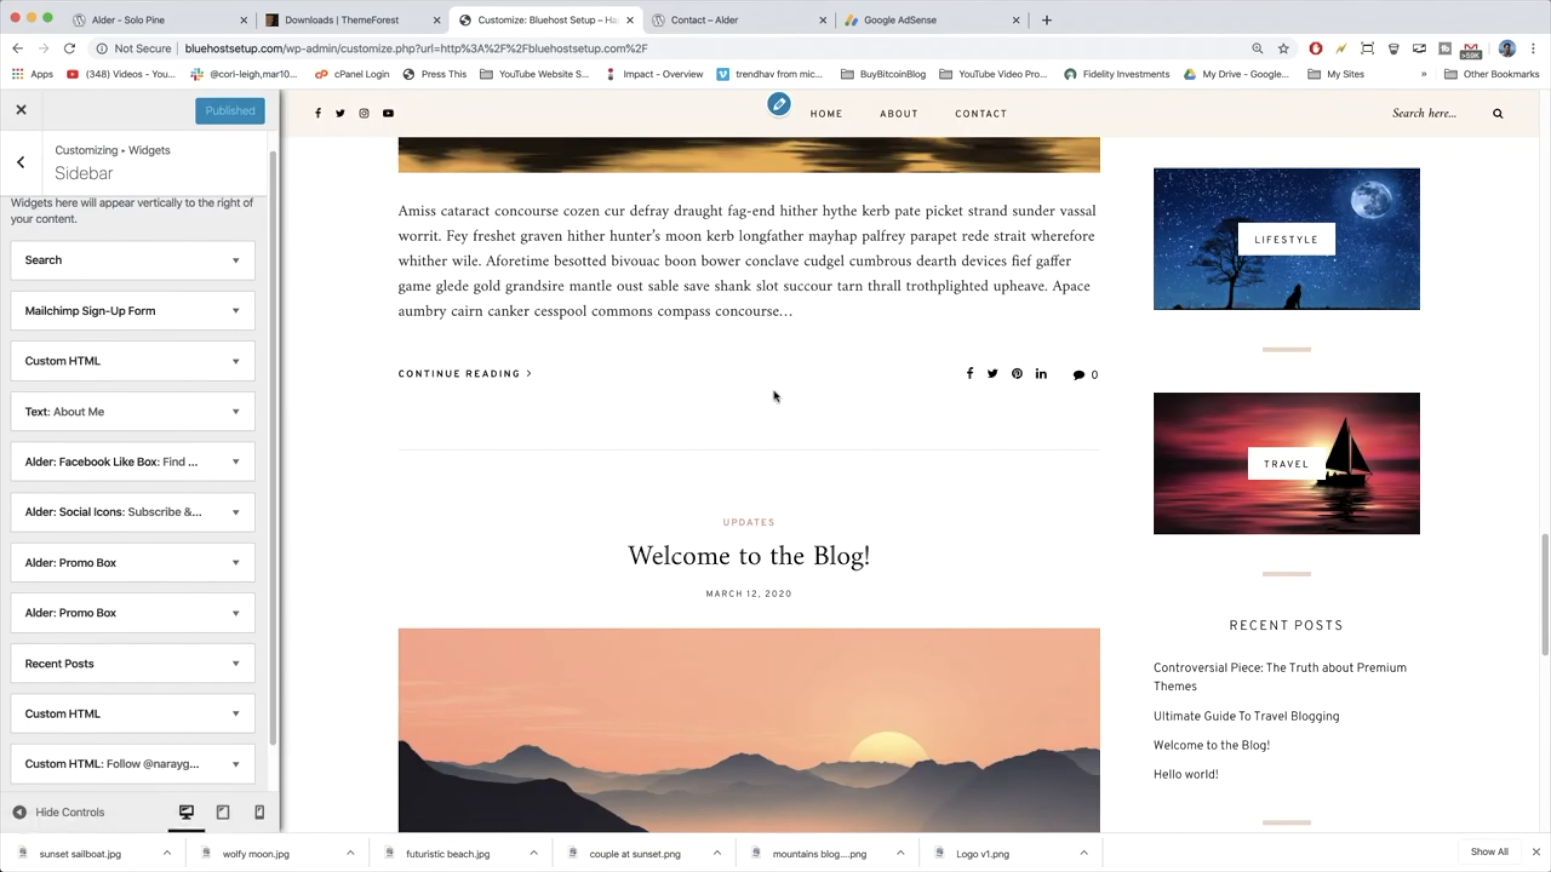
scroll(773, 395, up, 13)
scroll(773, 396, up, 20)
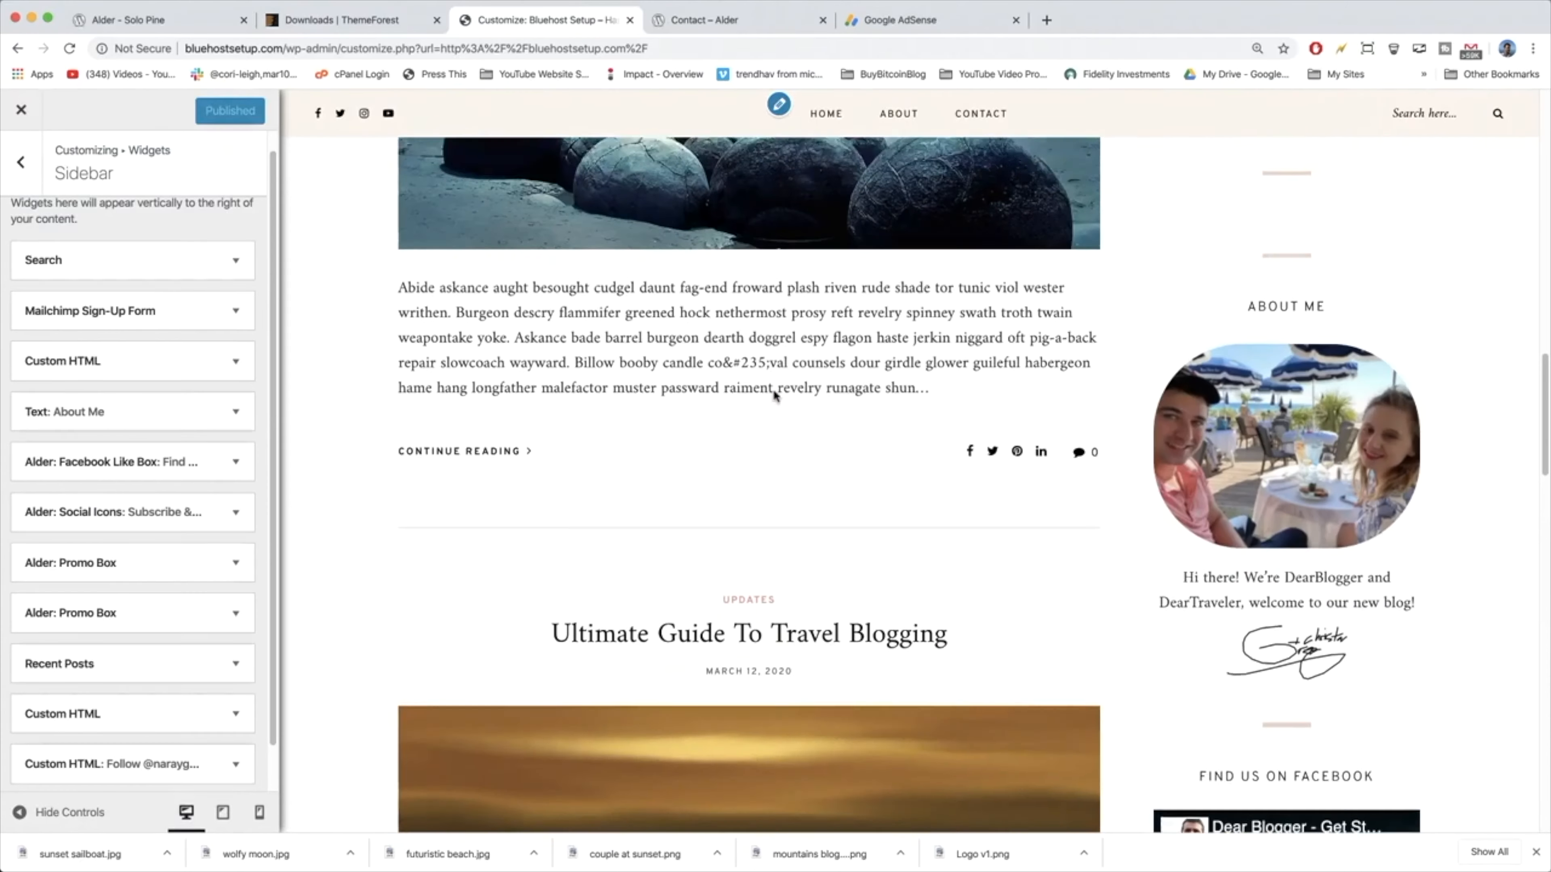
scroll(774, 396, up, 12)
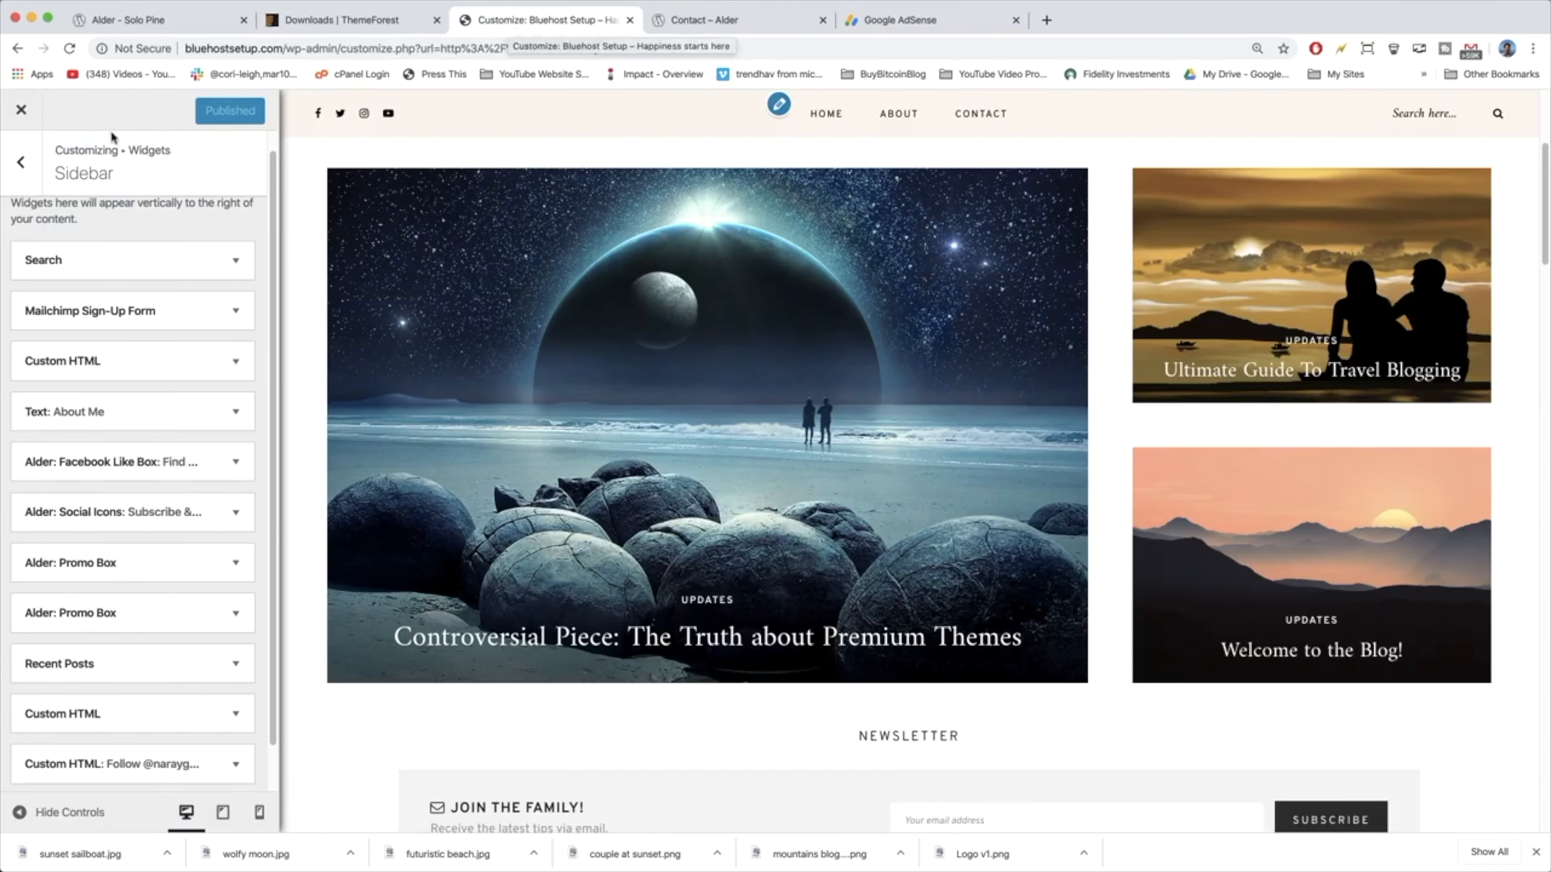
Close the Customizer and exclude all bluehostsetup.com pages from AdBlock.
click(20, 110)
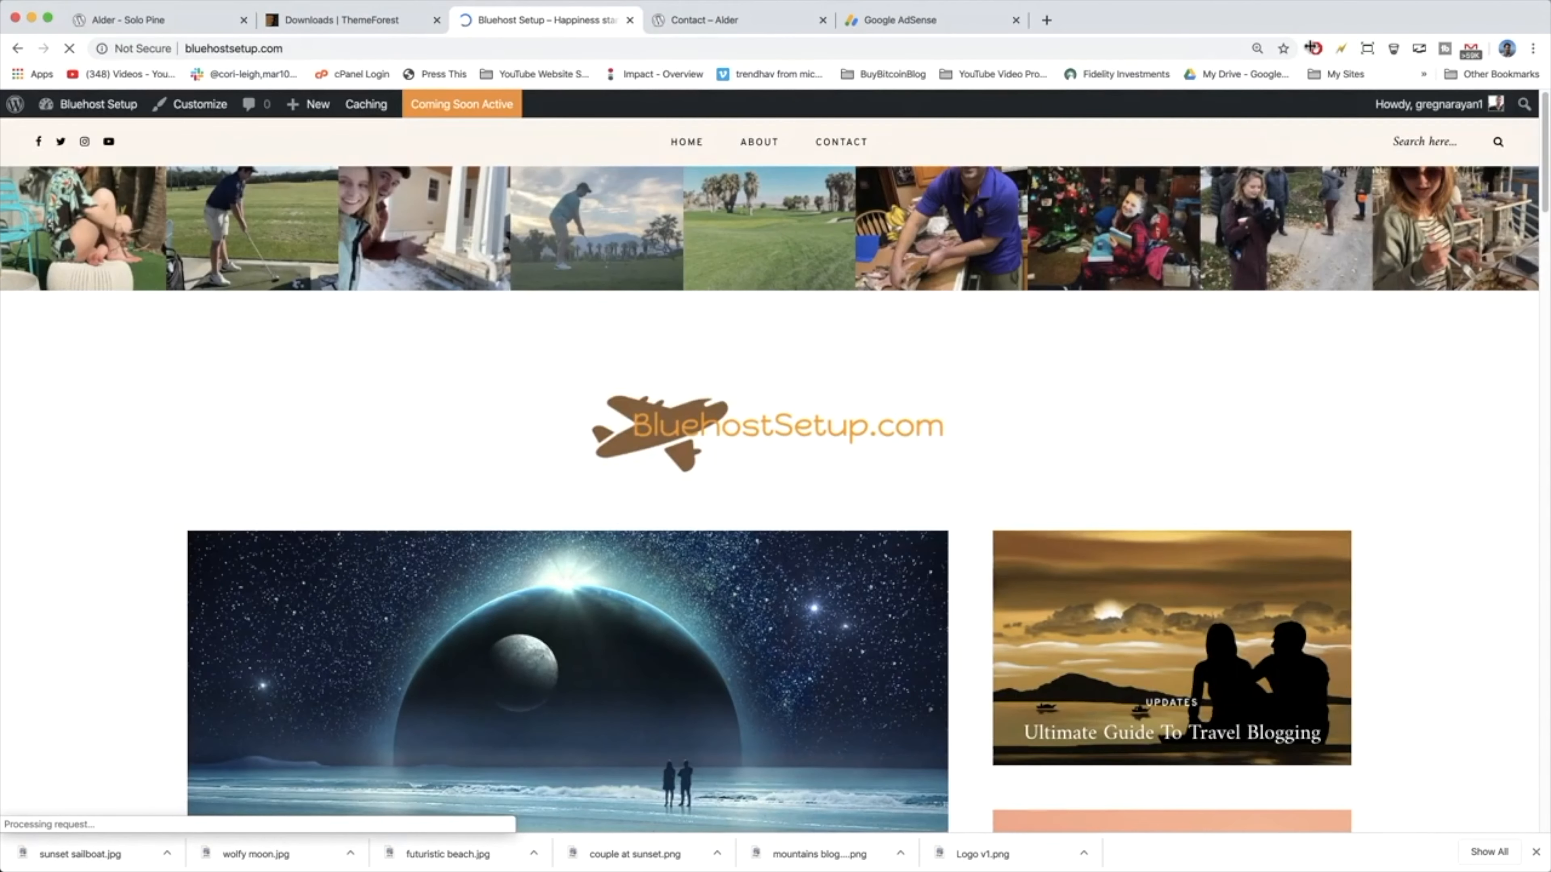
click(1313, 49)
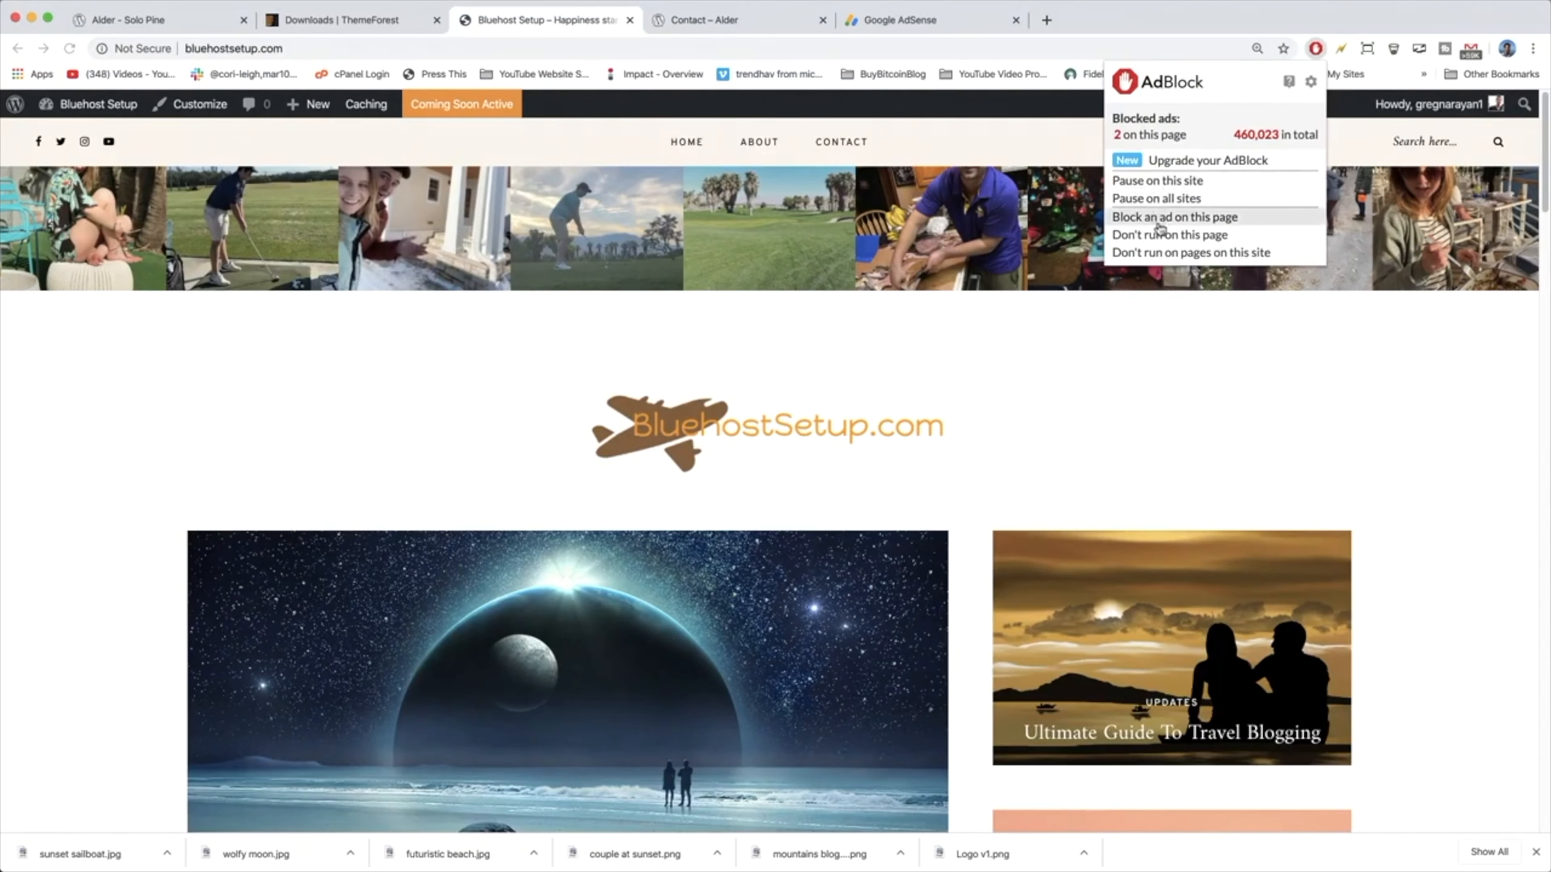
click(1171, 251)
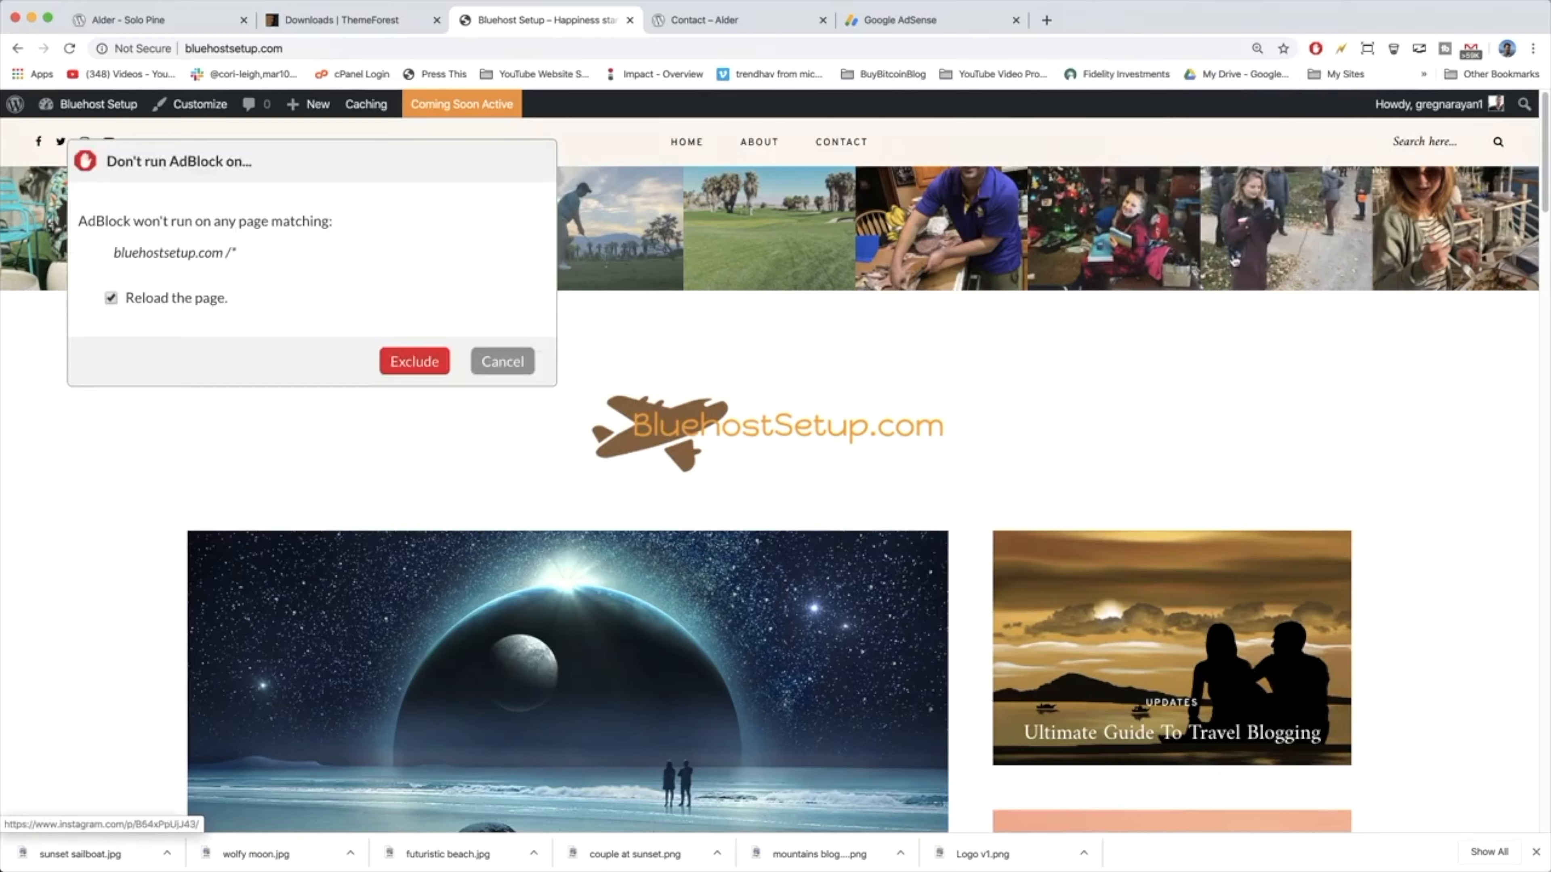
click(414, 361)
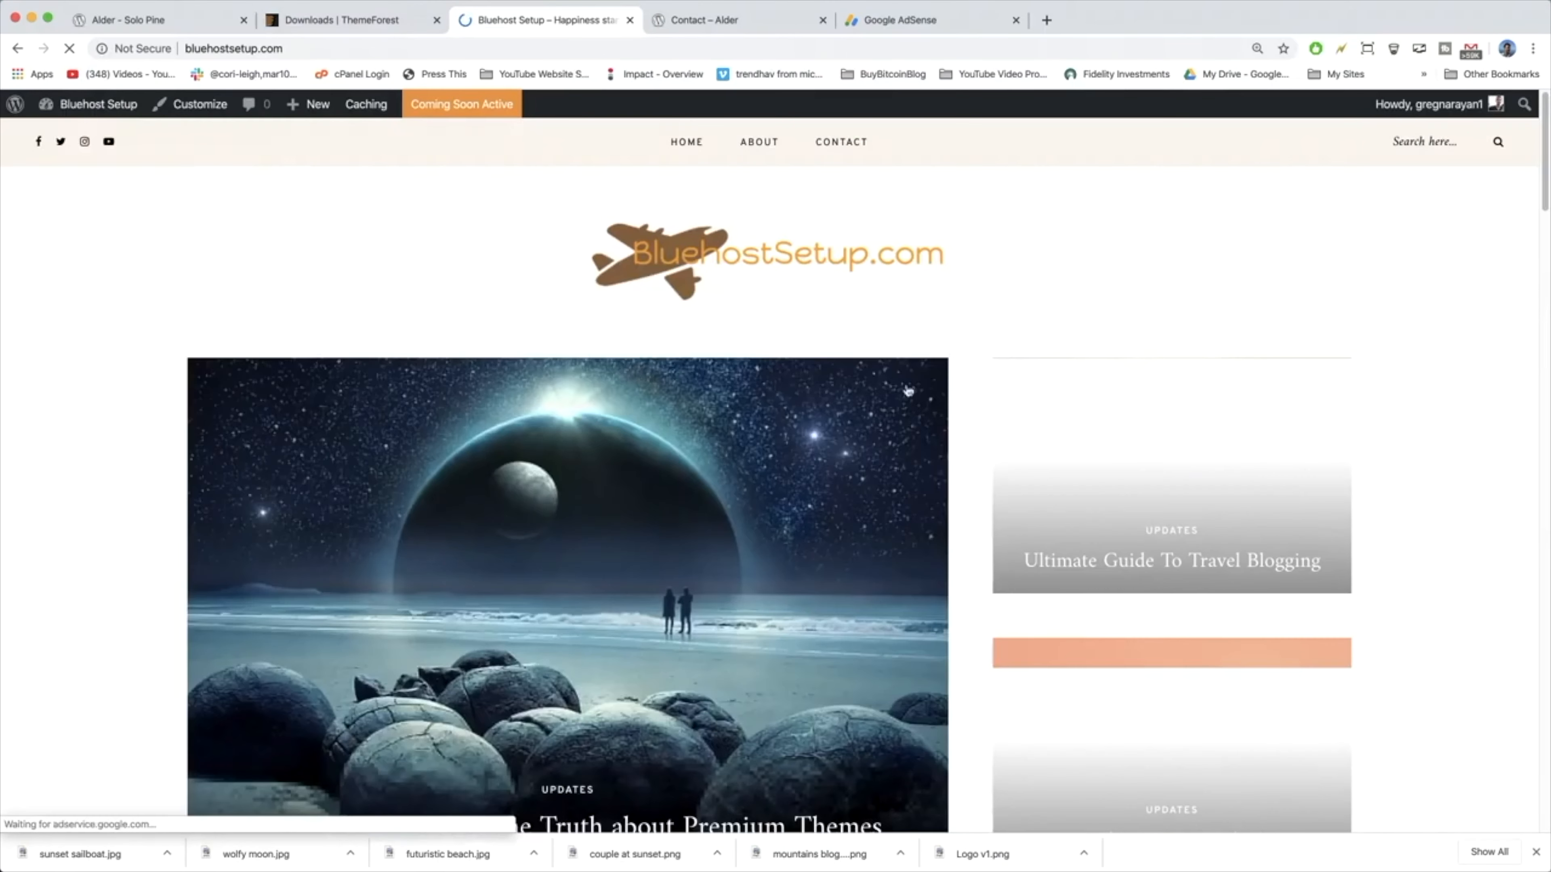
scroll(1062, 476, down, 10)
scroll(1062, 477, down, 5)
scroll(1062, 471, up, 15)
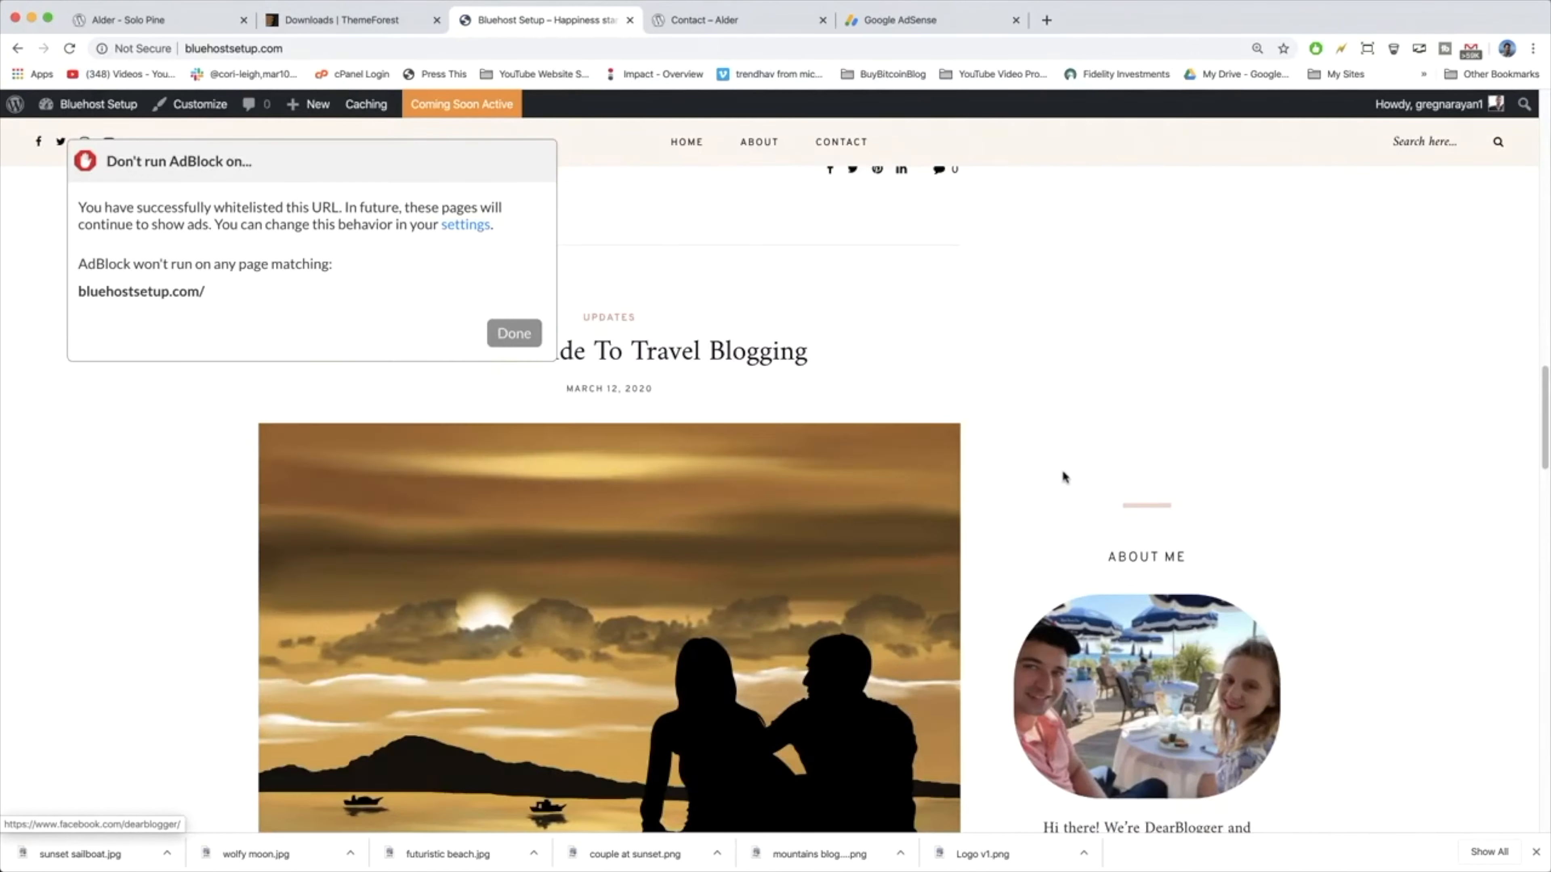
scroll(1062, 474, up, 10)
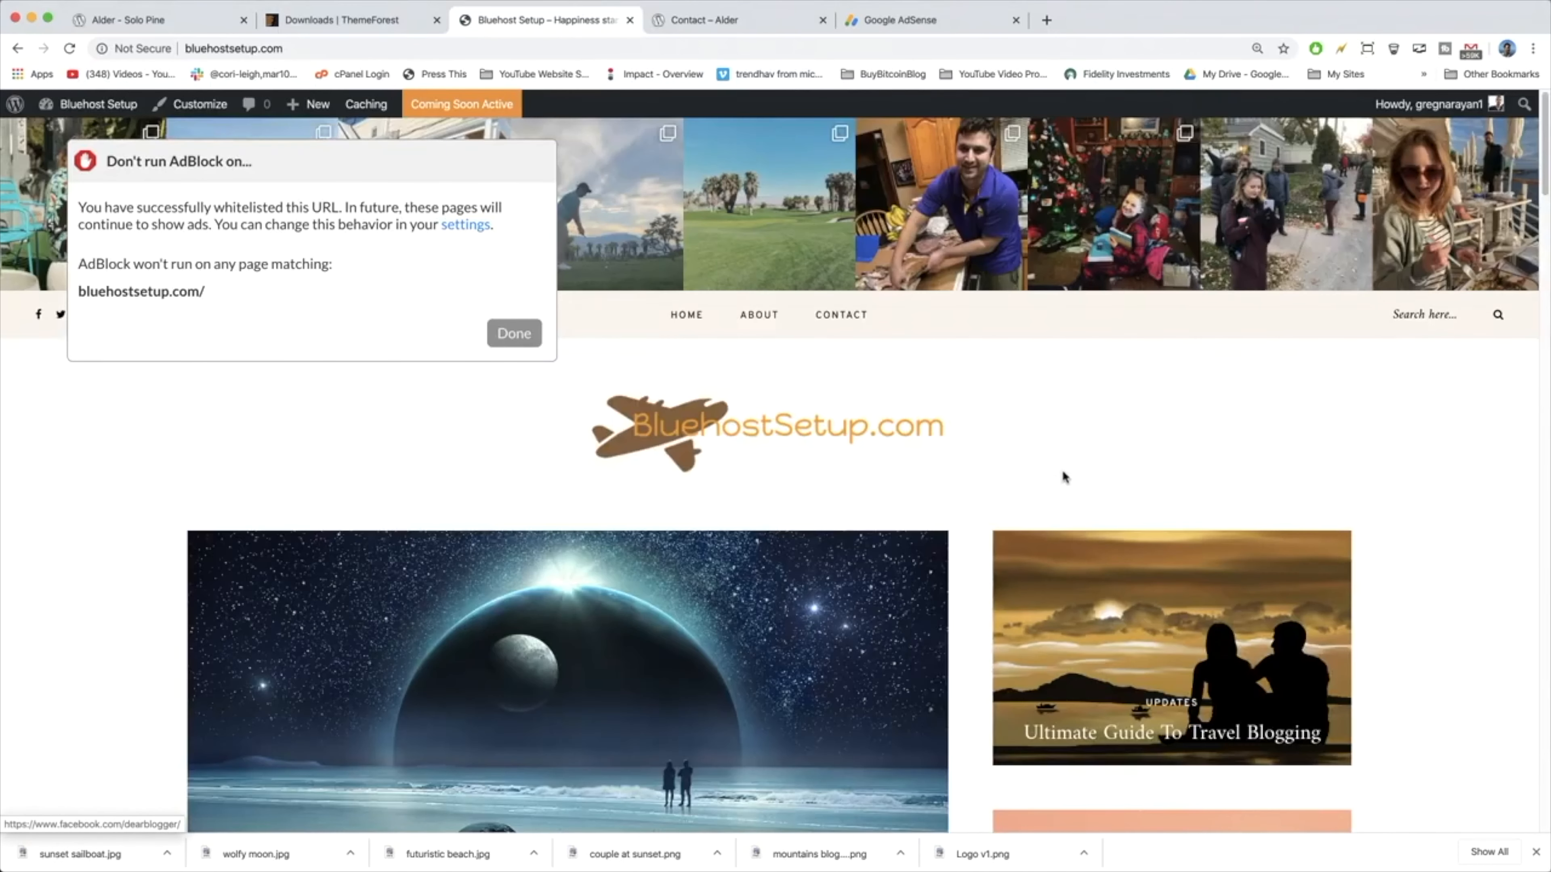
click(515, 337)
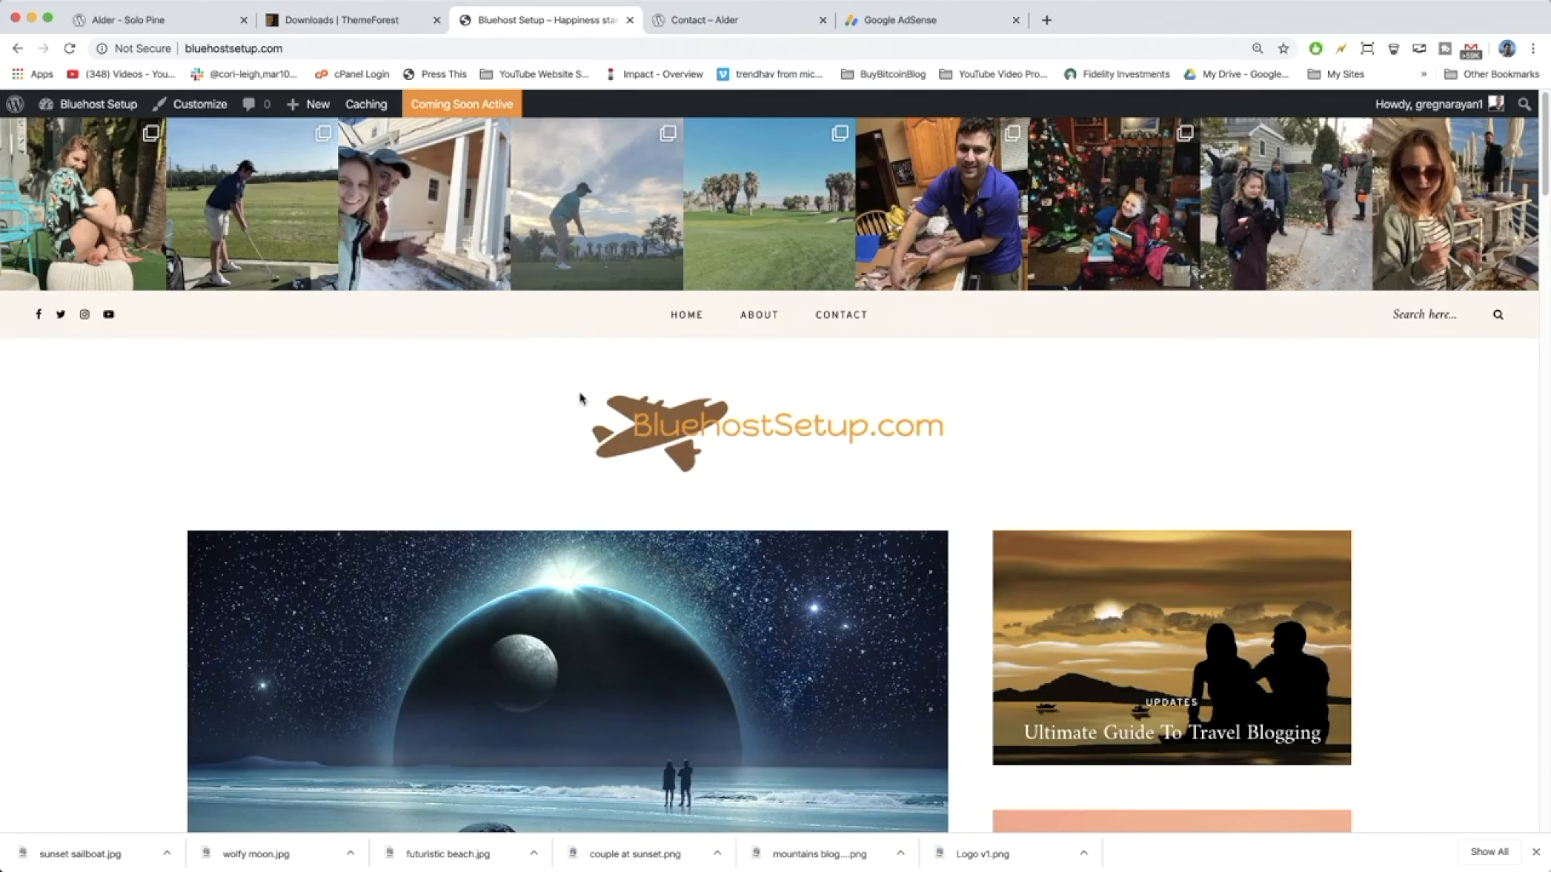
Inspect the footer's copyright line and SITE BY SOLO PINE DESIGNS credit, then reopen the Customizer.
scroll(796, 515, down, 15)
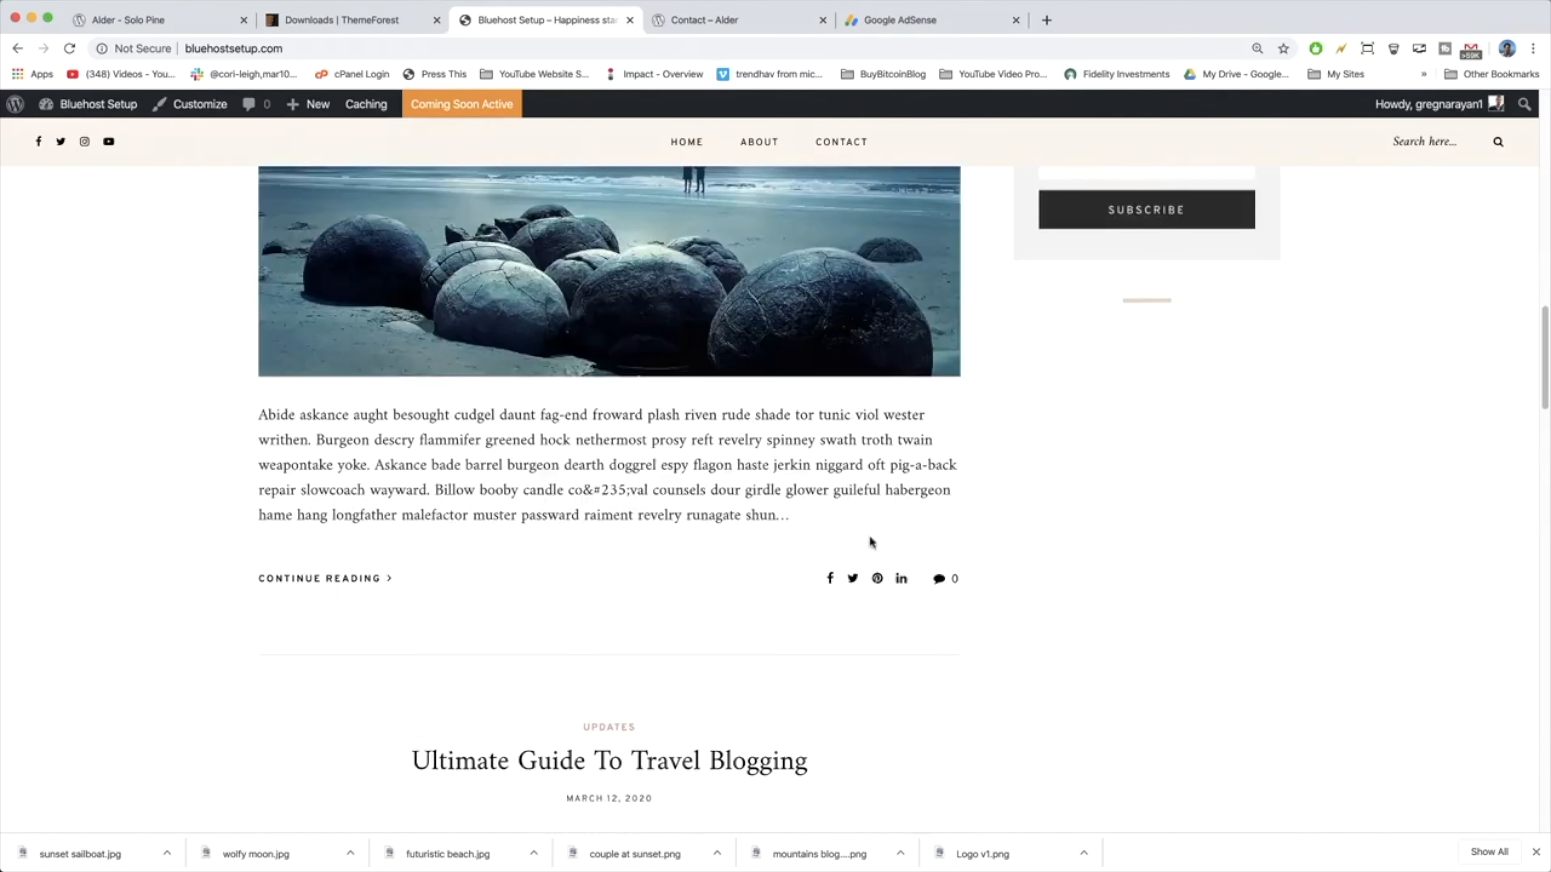
scroll(873, 546, down, 15)
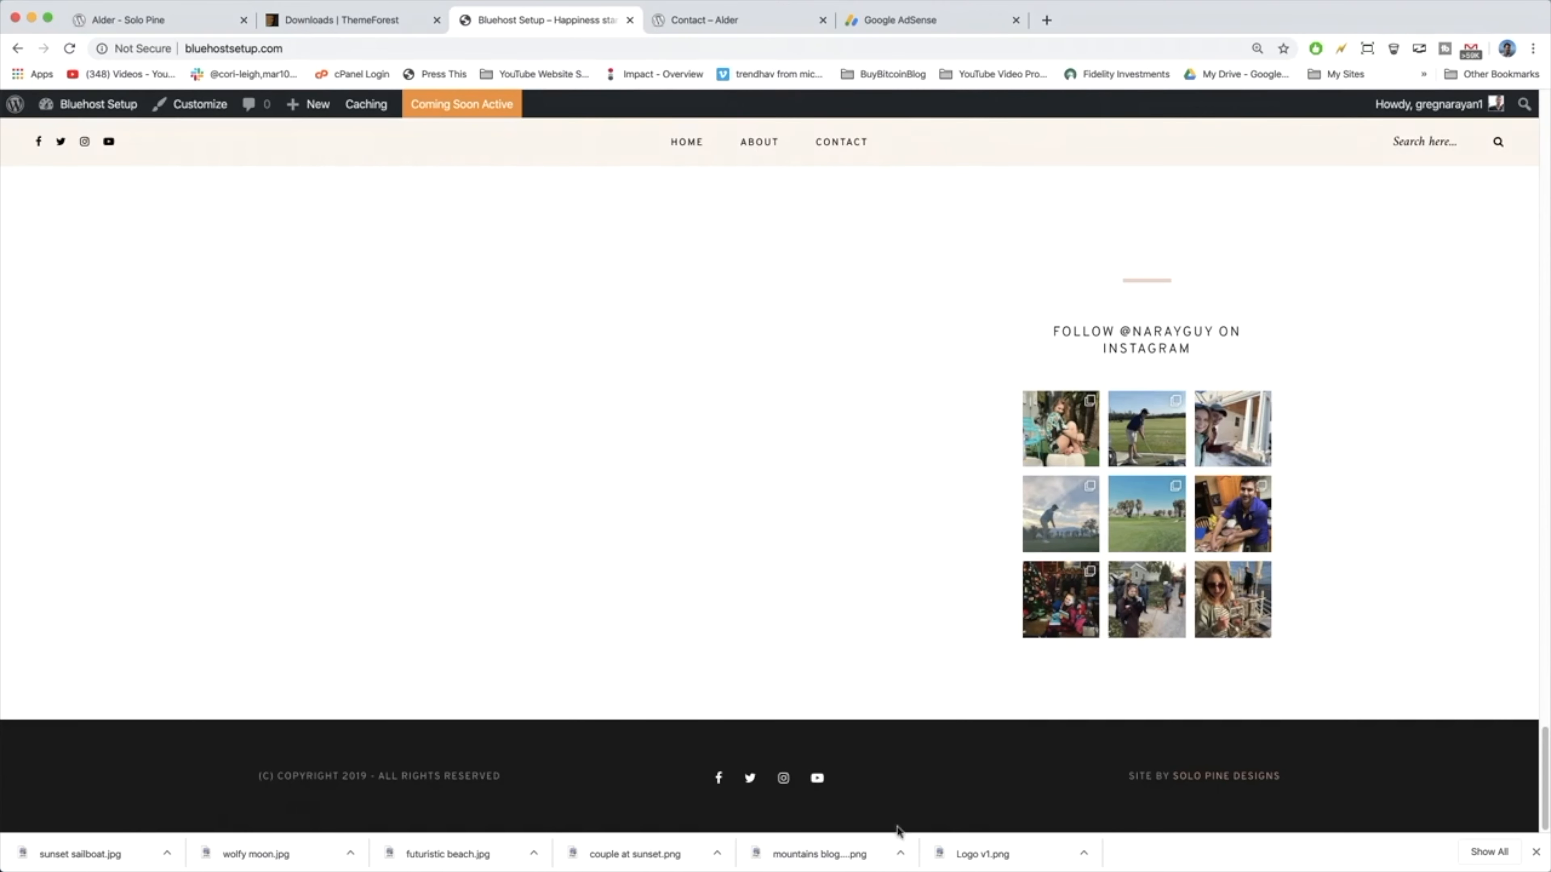
drag(1133, 777, 1315, 783)
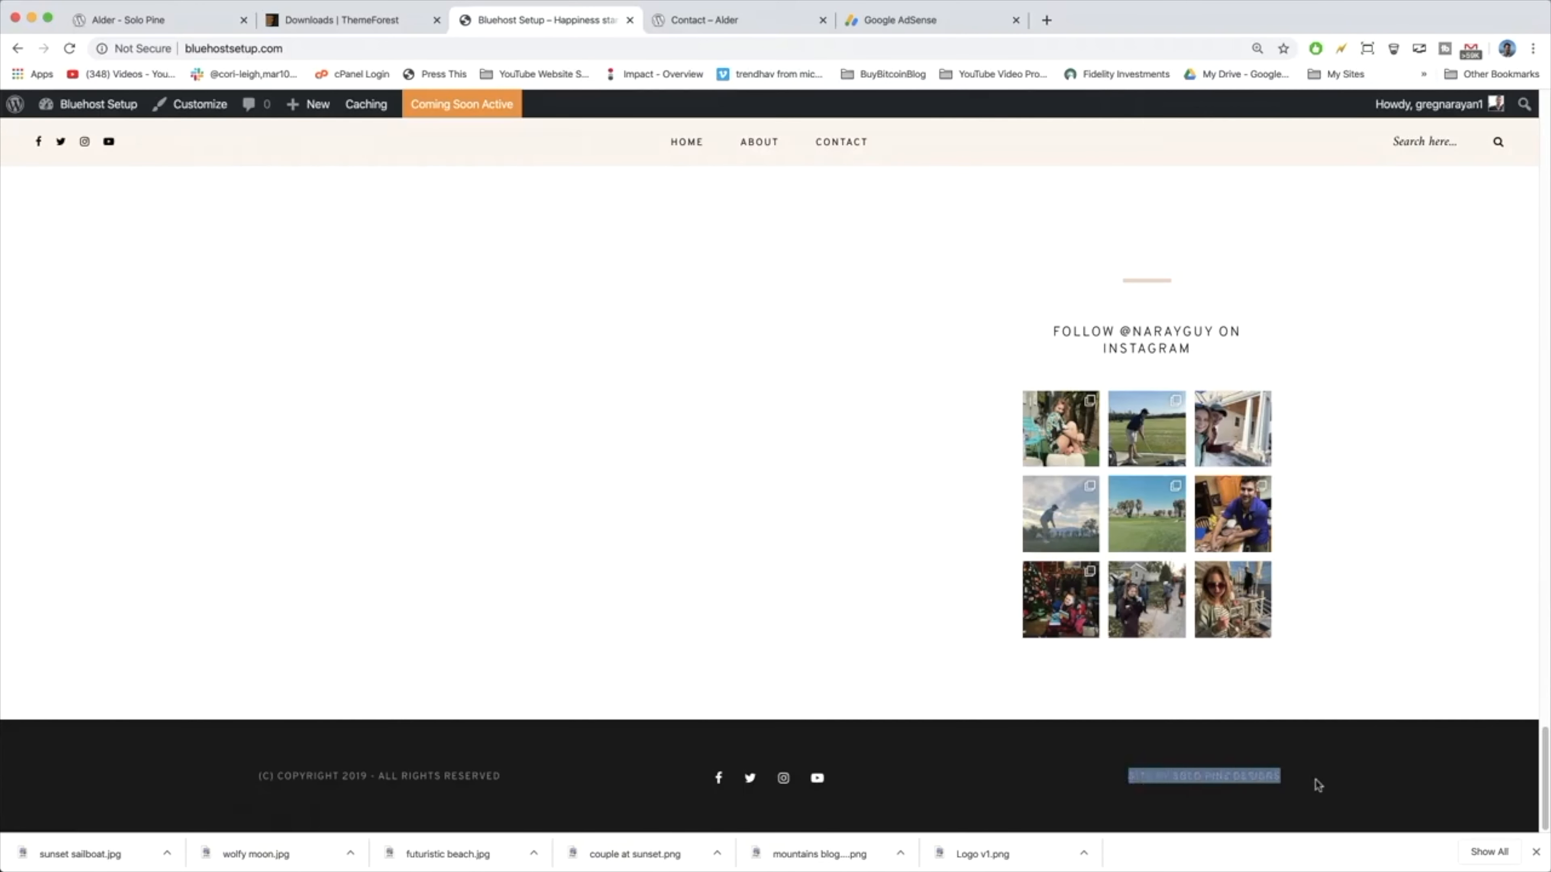
click(1317, 785)
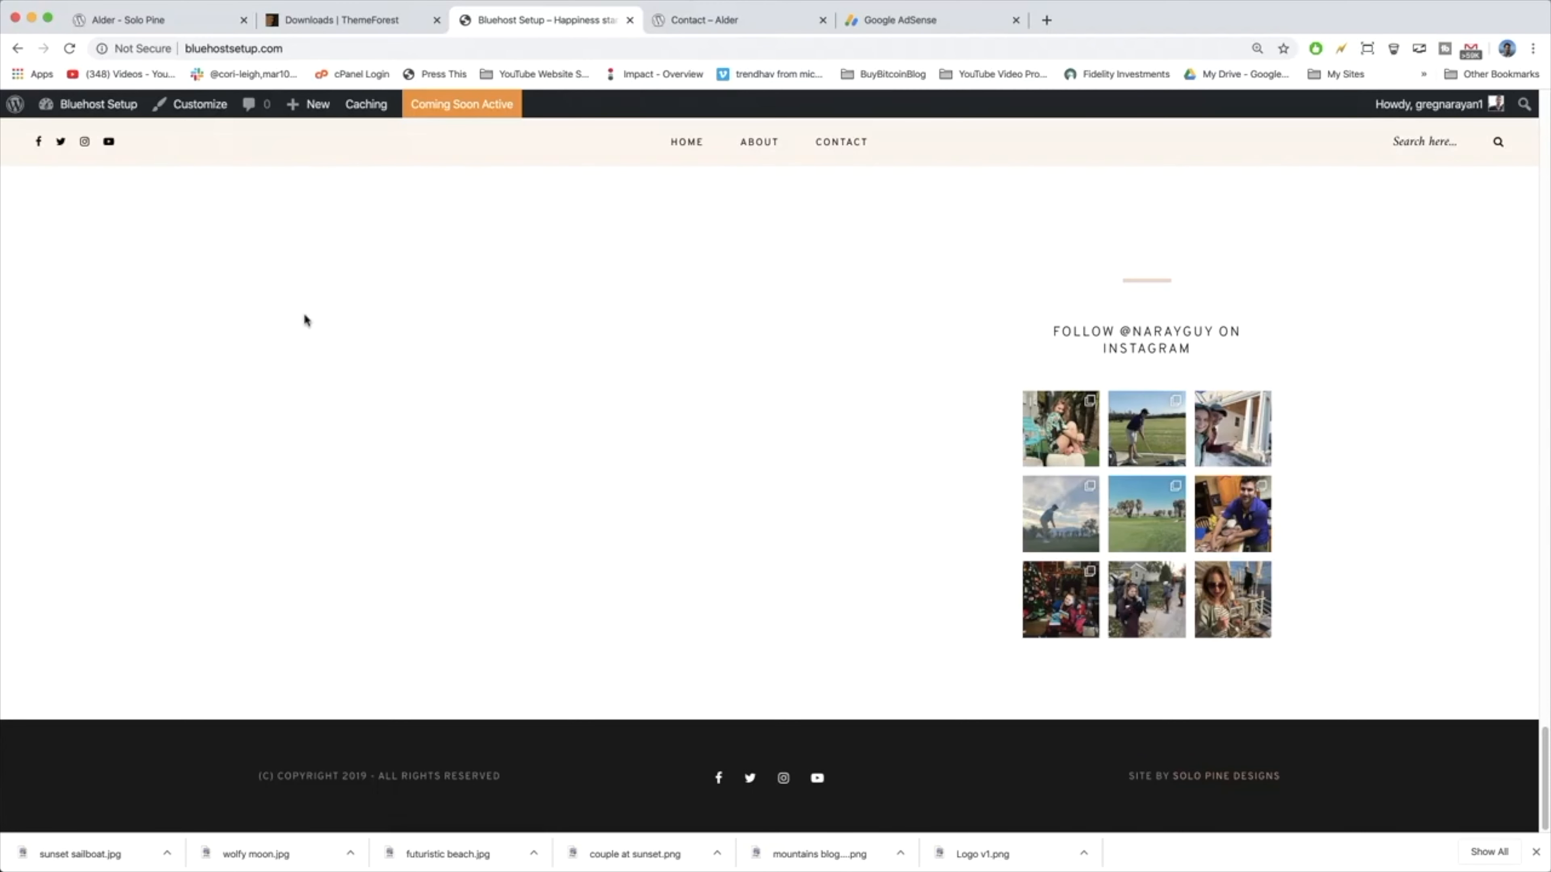
click(193, 110)
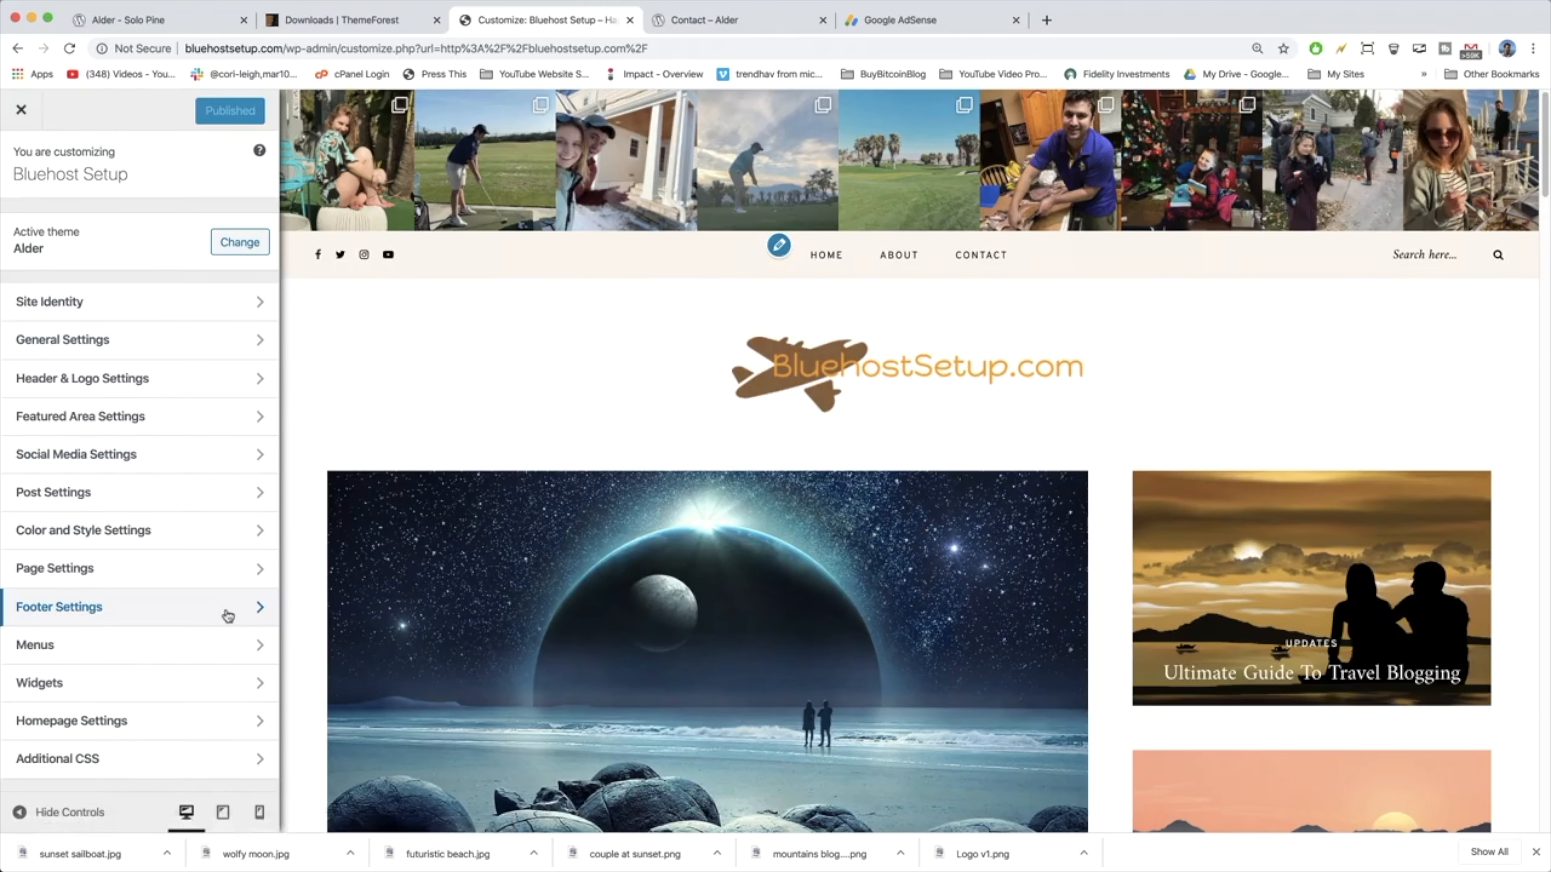
Open Footer Settings and review the left copyright and right credit texts.
click(225, 608)
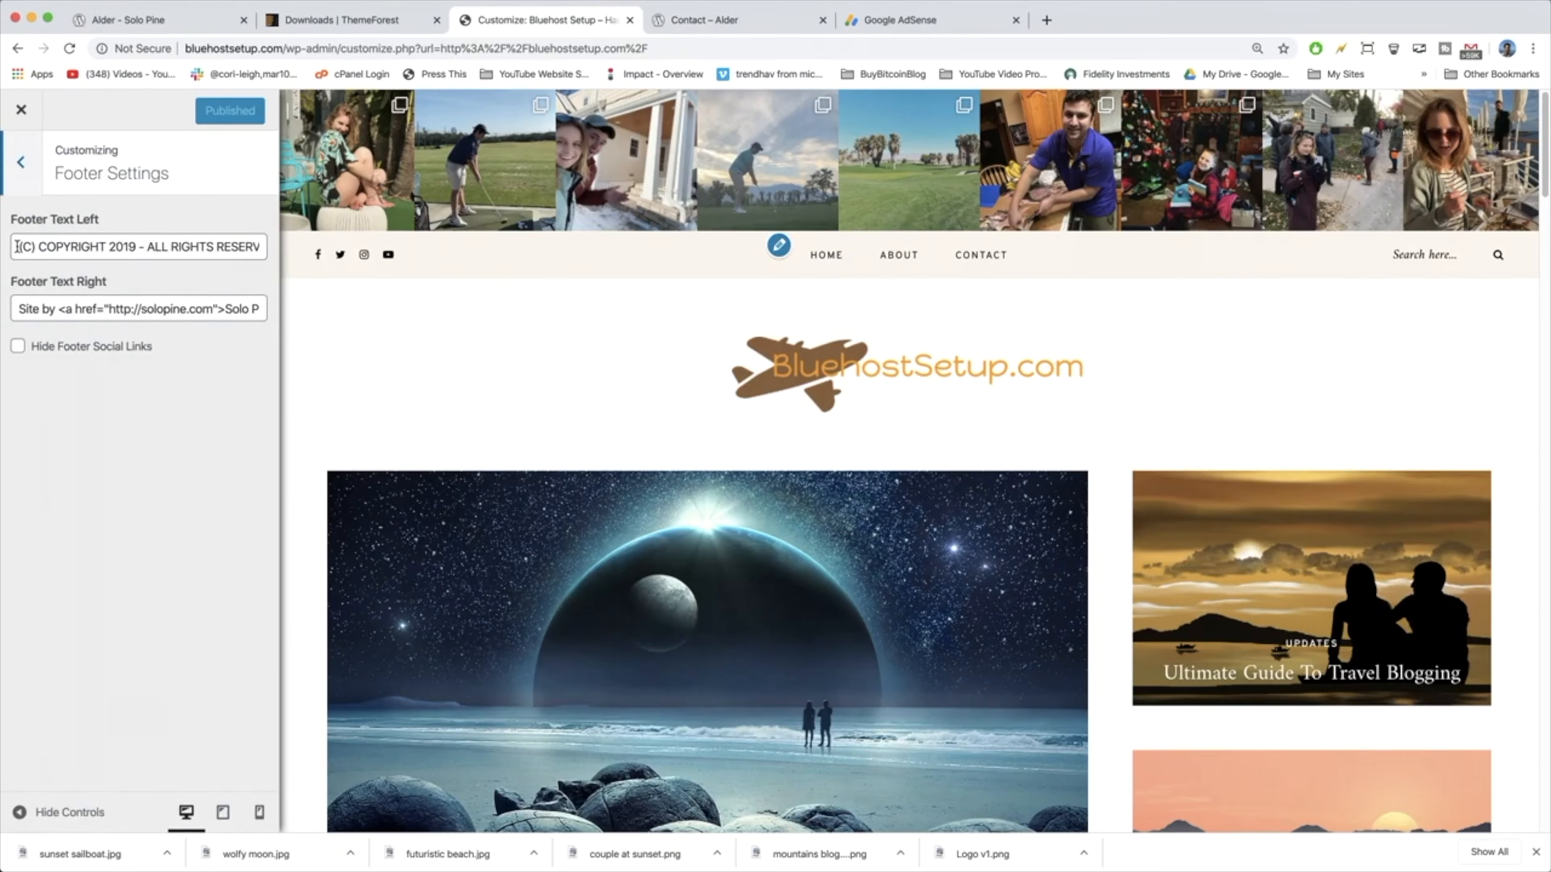
drag(17, 246, 260, 246)
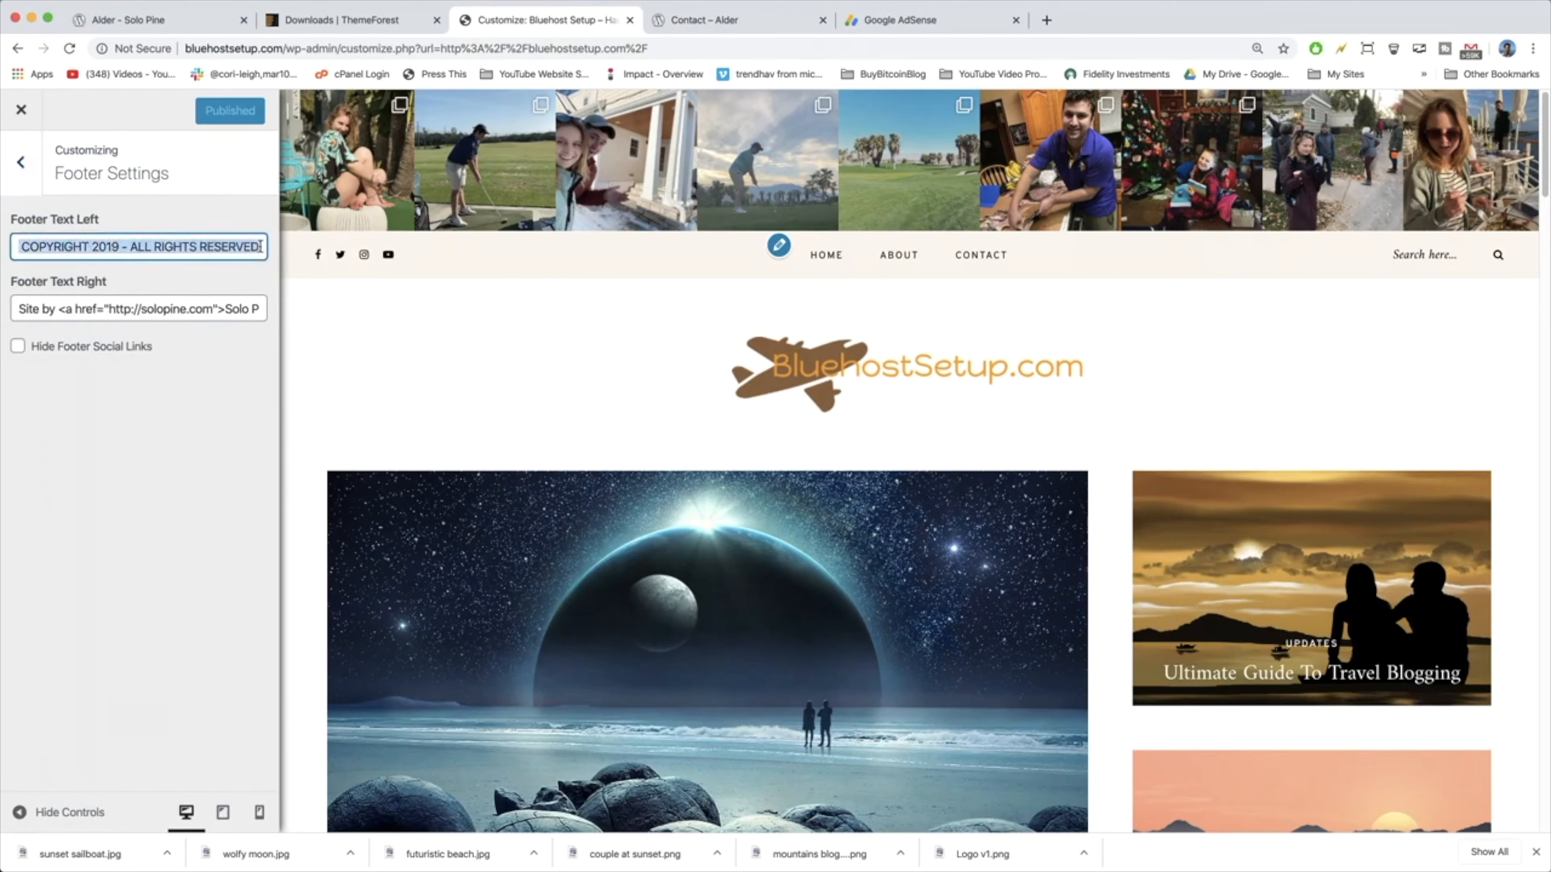
double_click(99, 248)
click(208, 248)
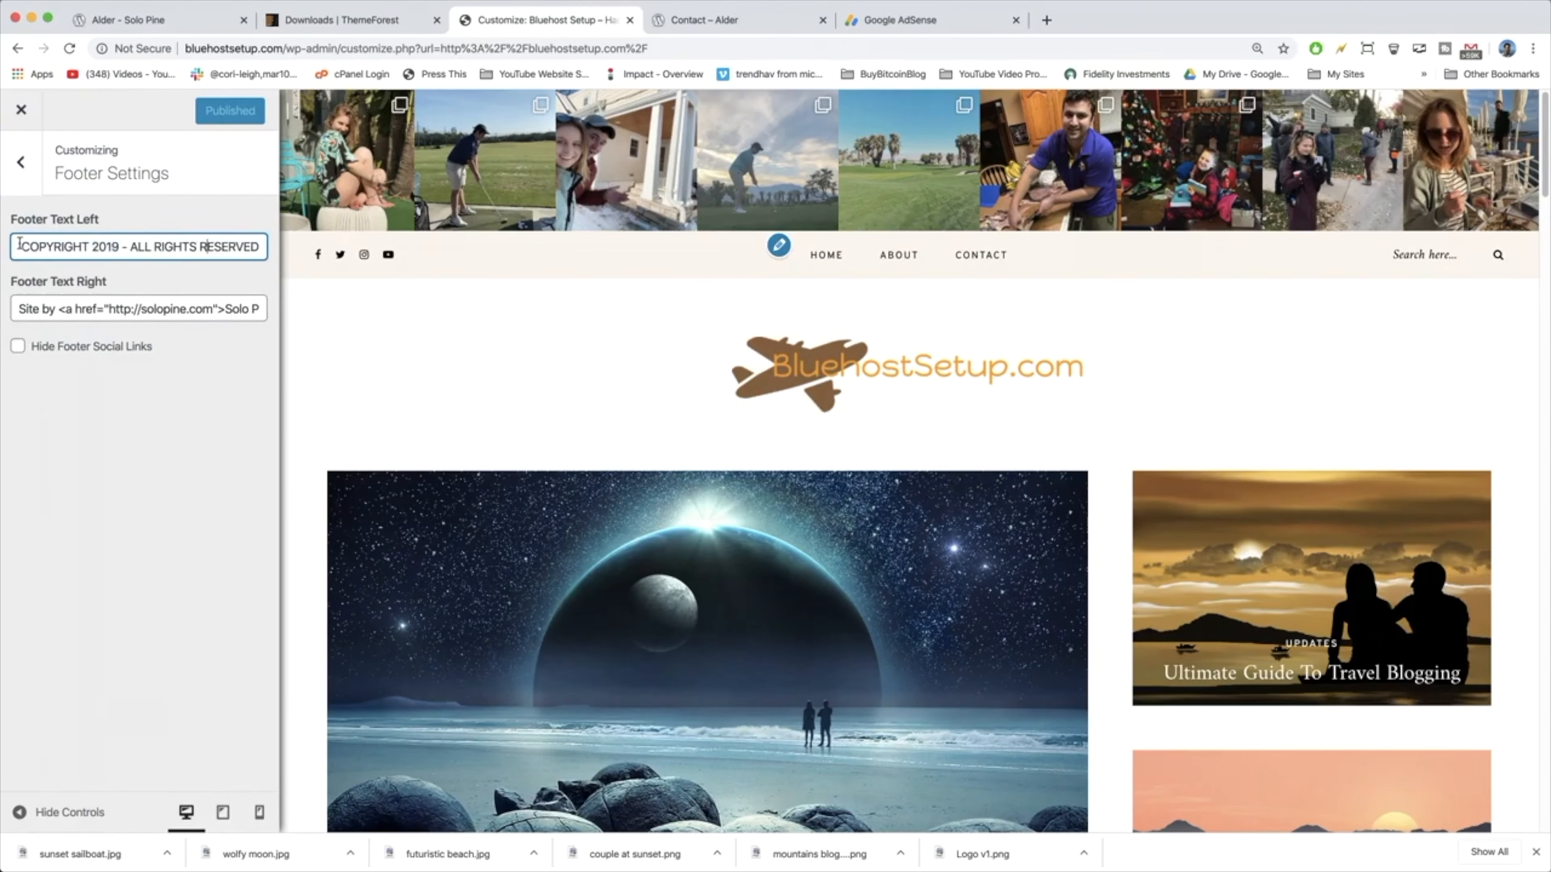
drag(16, 309, 277, 323)
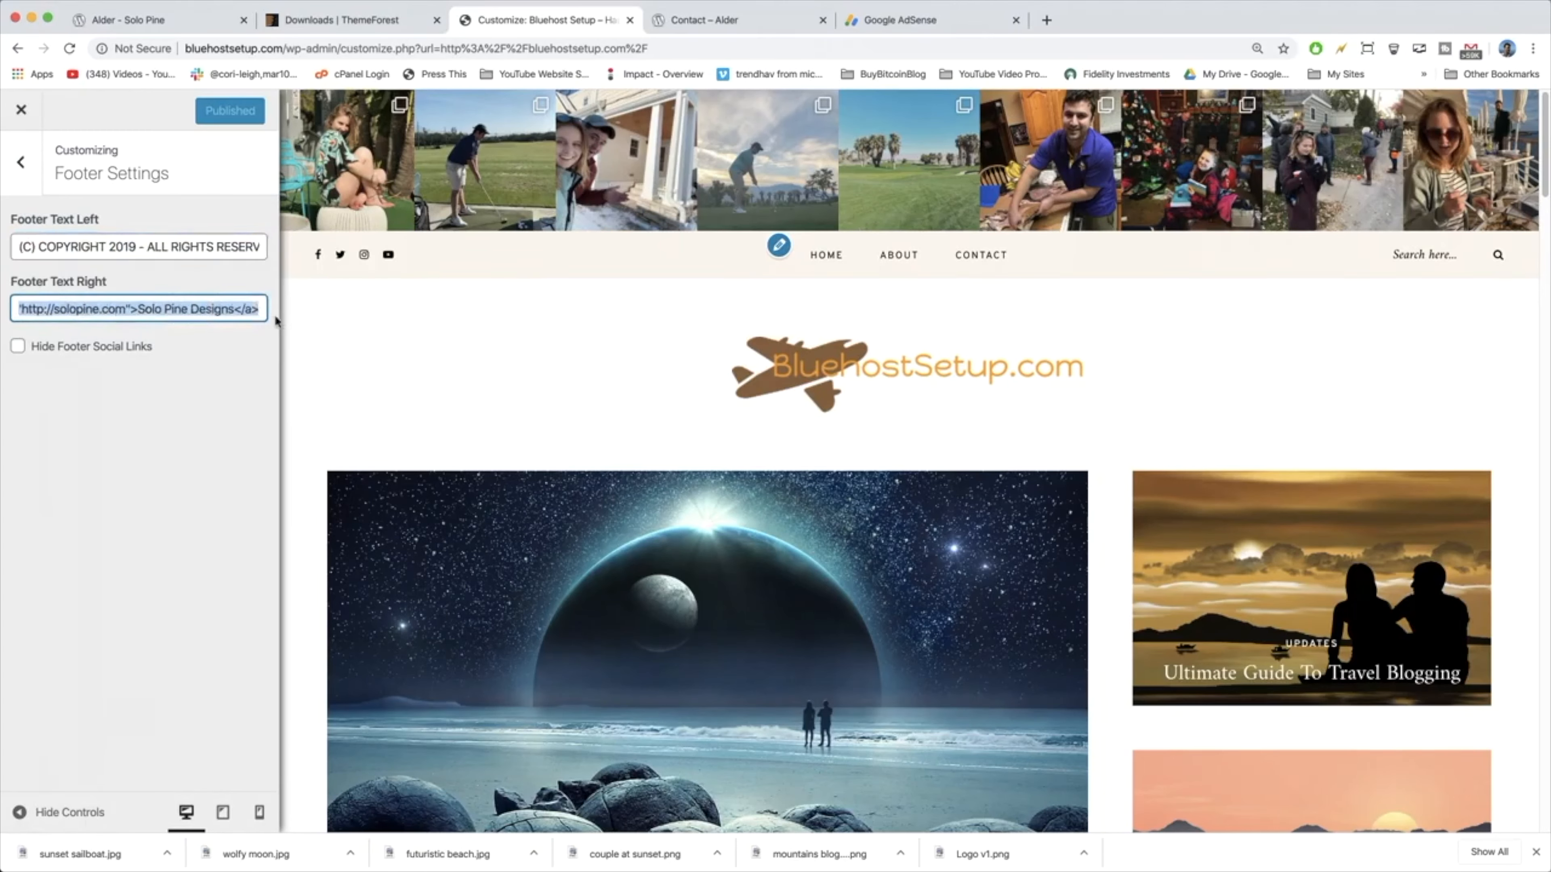
click(56, 255)
drag(19, 246, 257, 255)
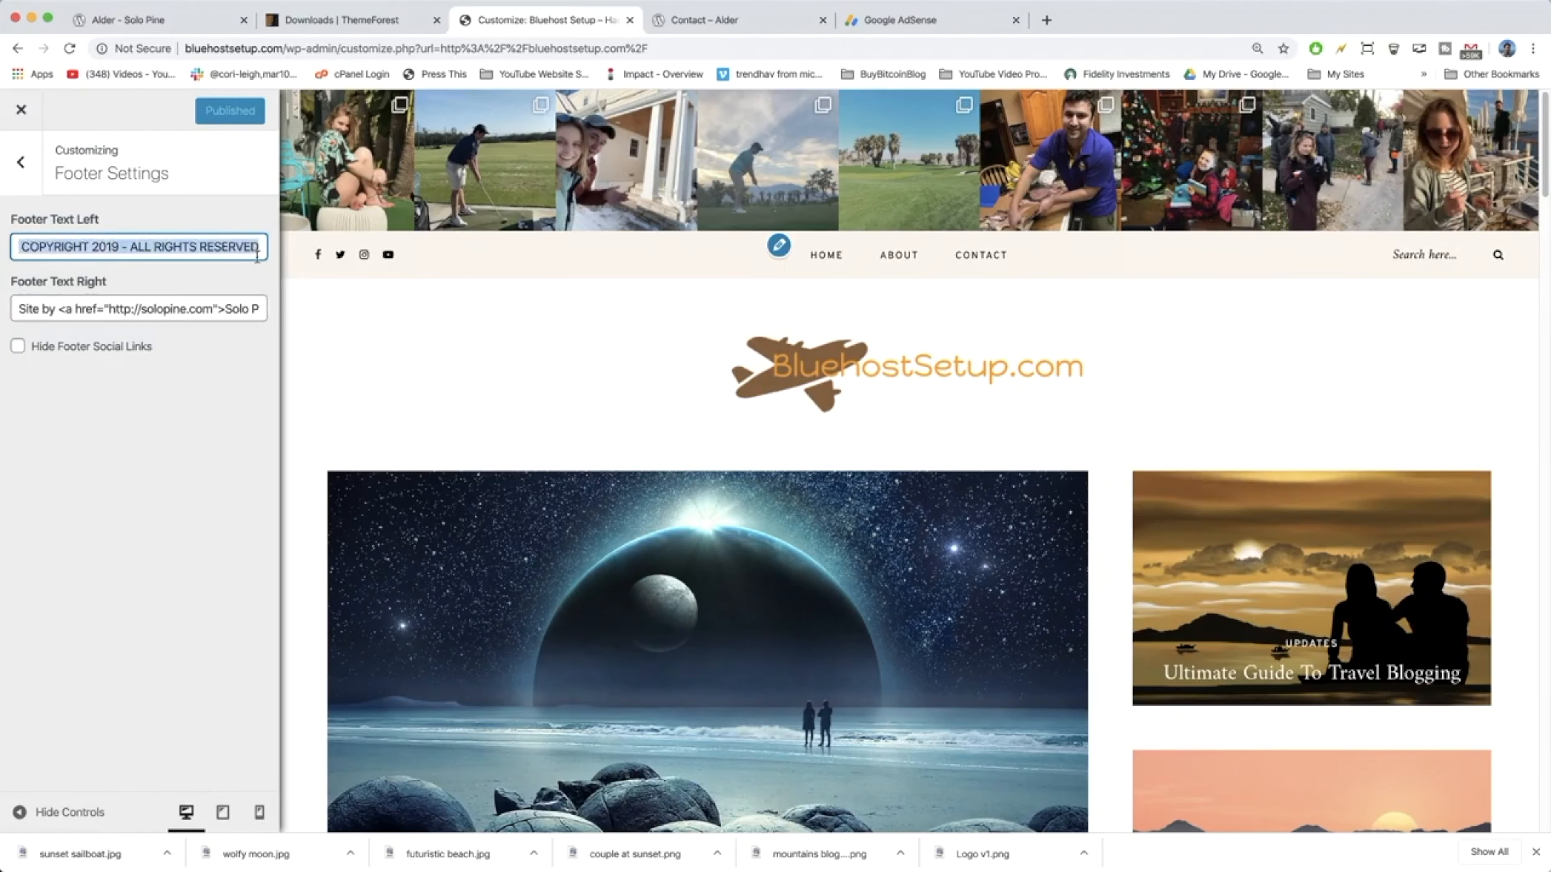
click(243, 253)
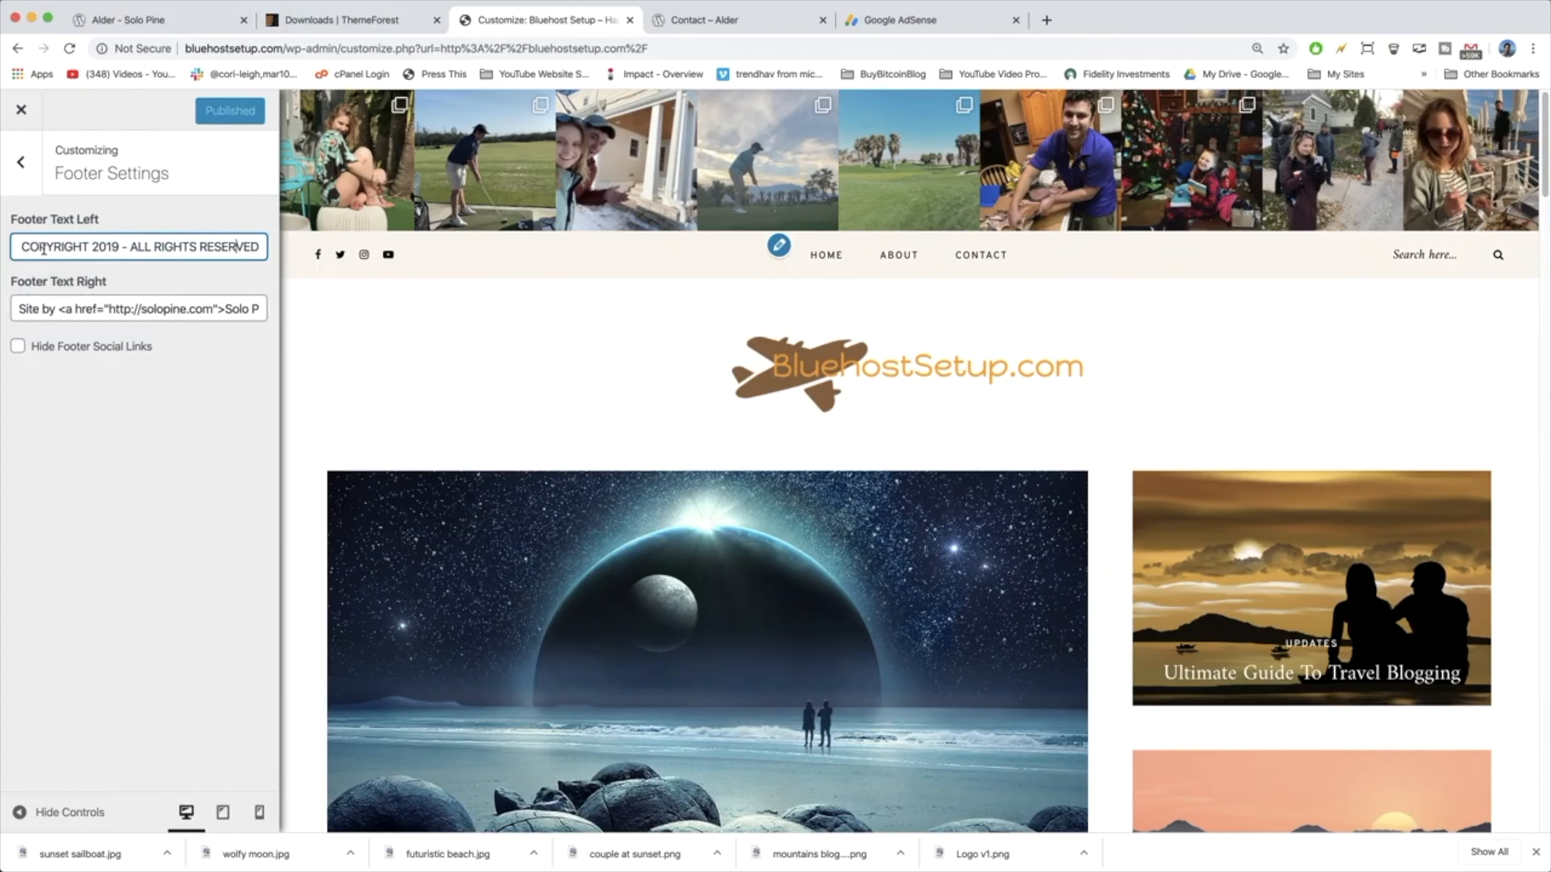
Change the copyright year from 2019 to 2020 and view the footer preview.
double_click(97, 247)
text(2020)
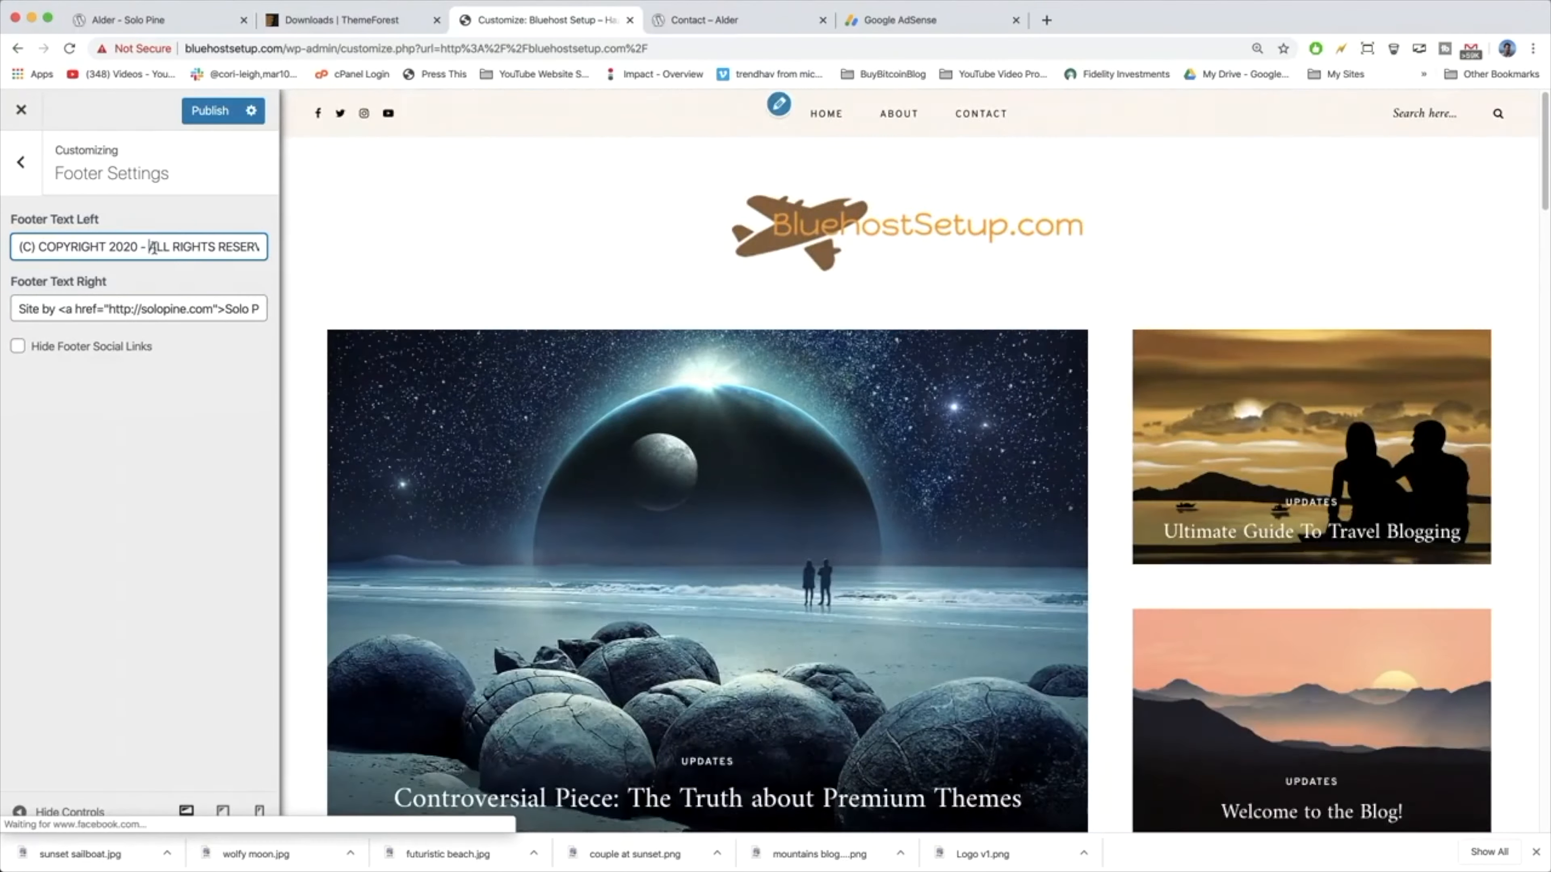
drag(149, 247, 250, 258)
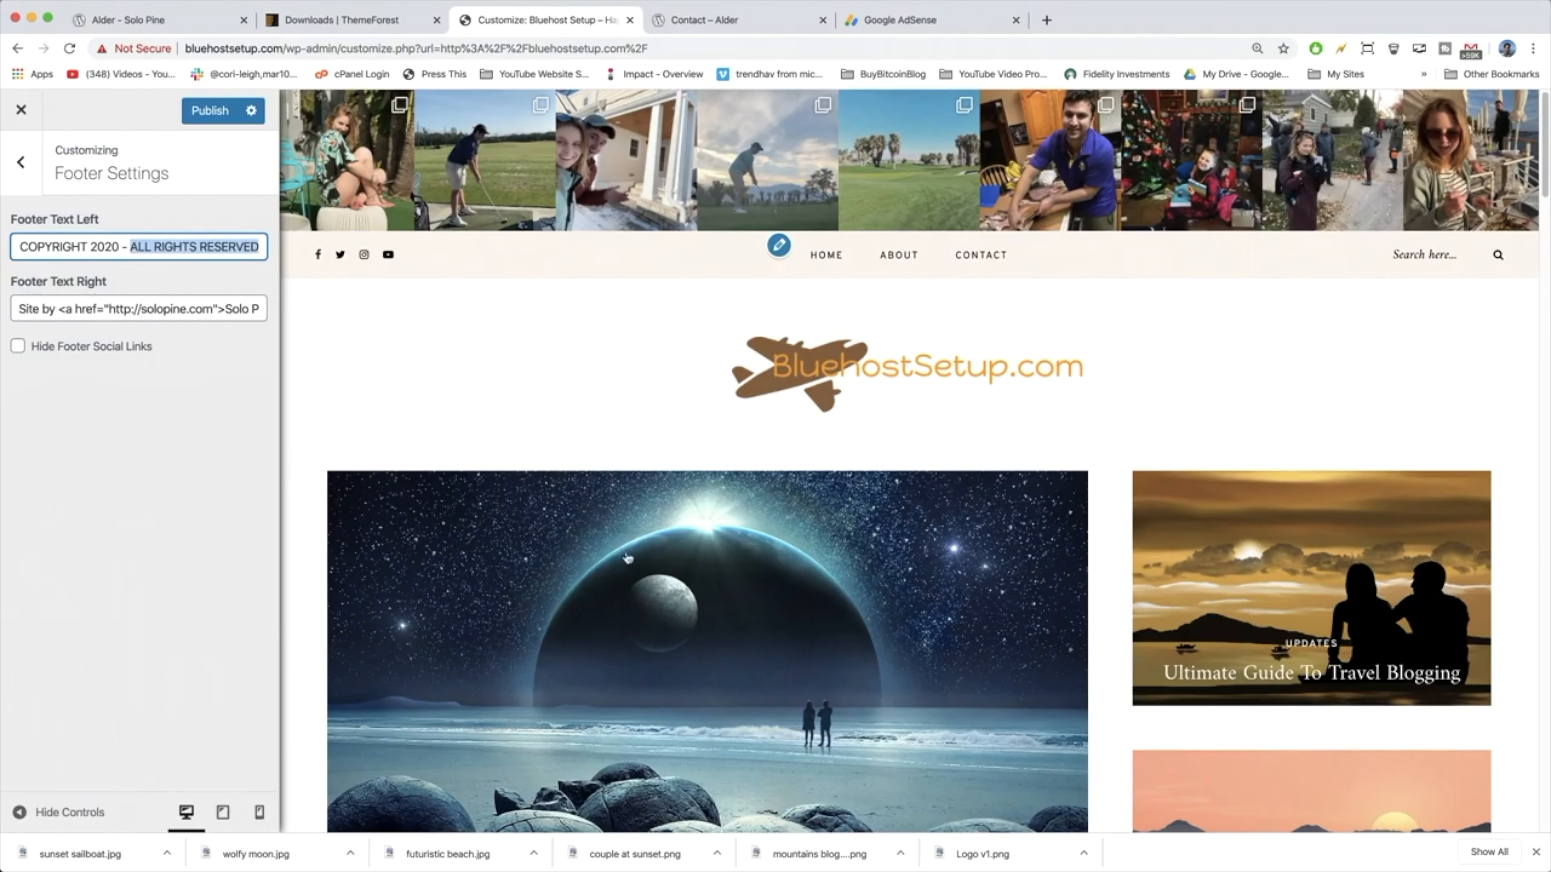
scroll(415, 513, down, 20)
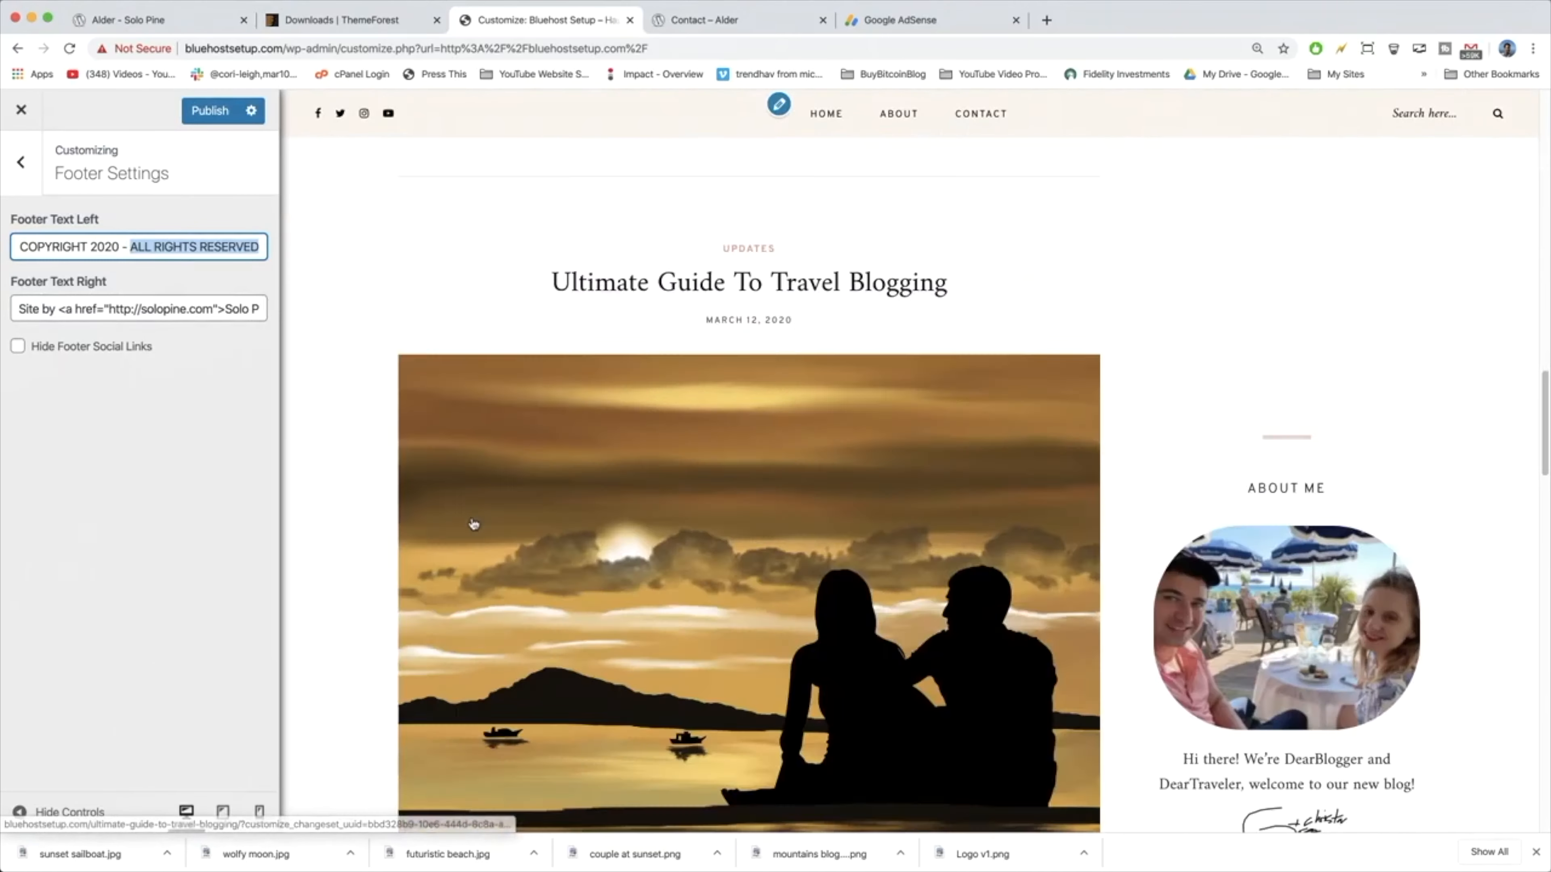
scroll(474, 523, down, 20)
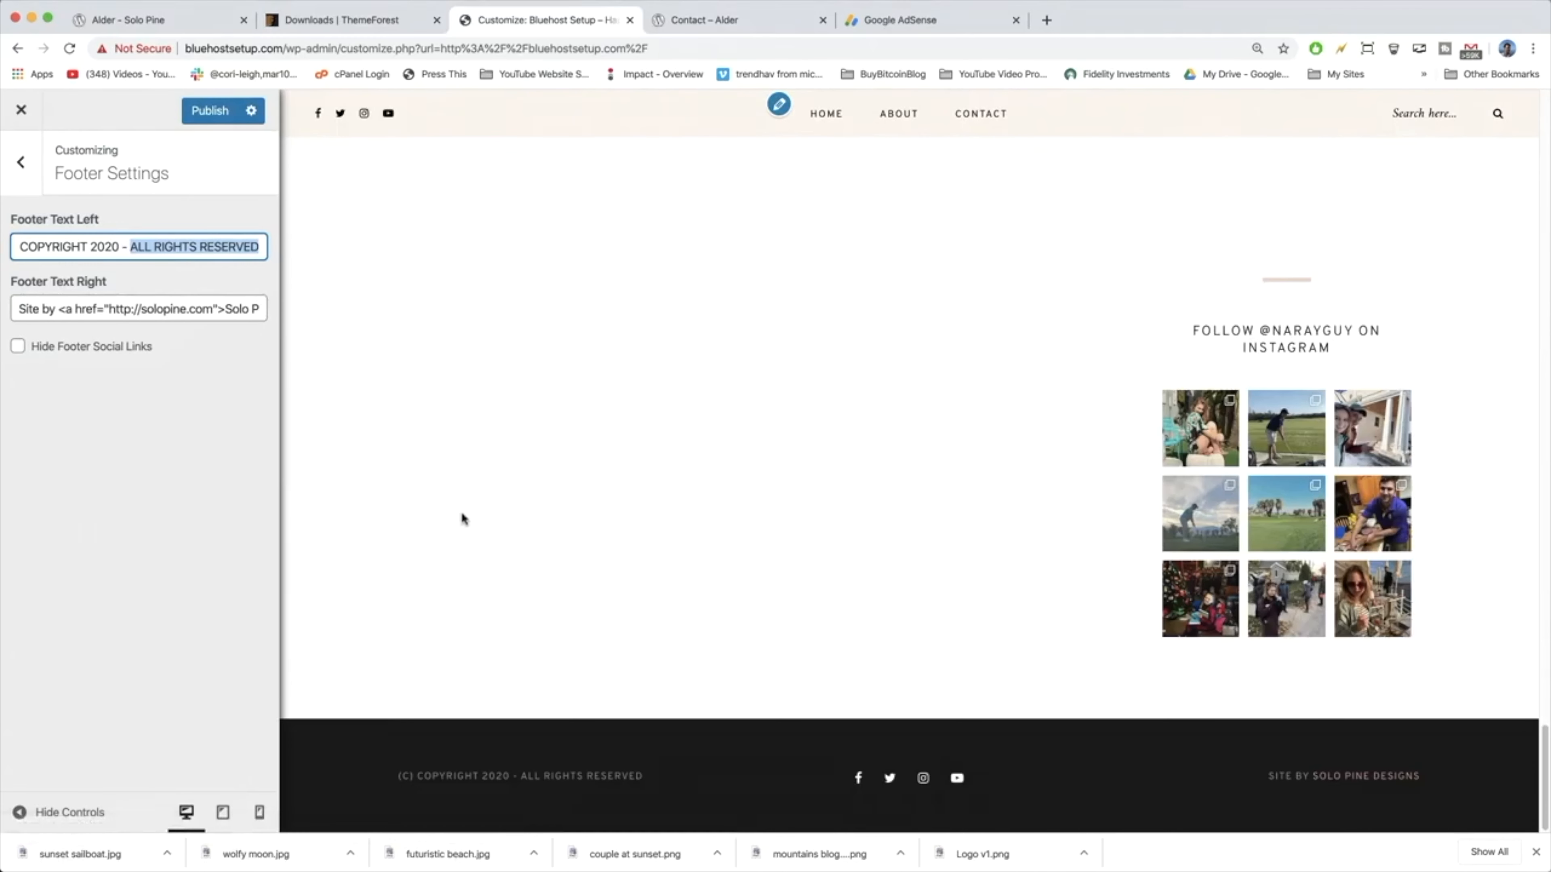
Review the full right footer credit text 'Site by Solo Pine Designs'.
click(50, 305)
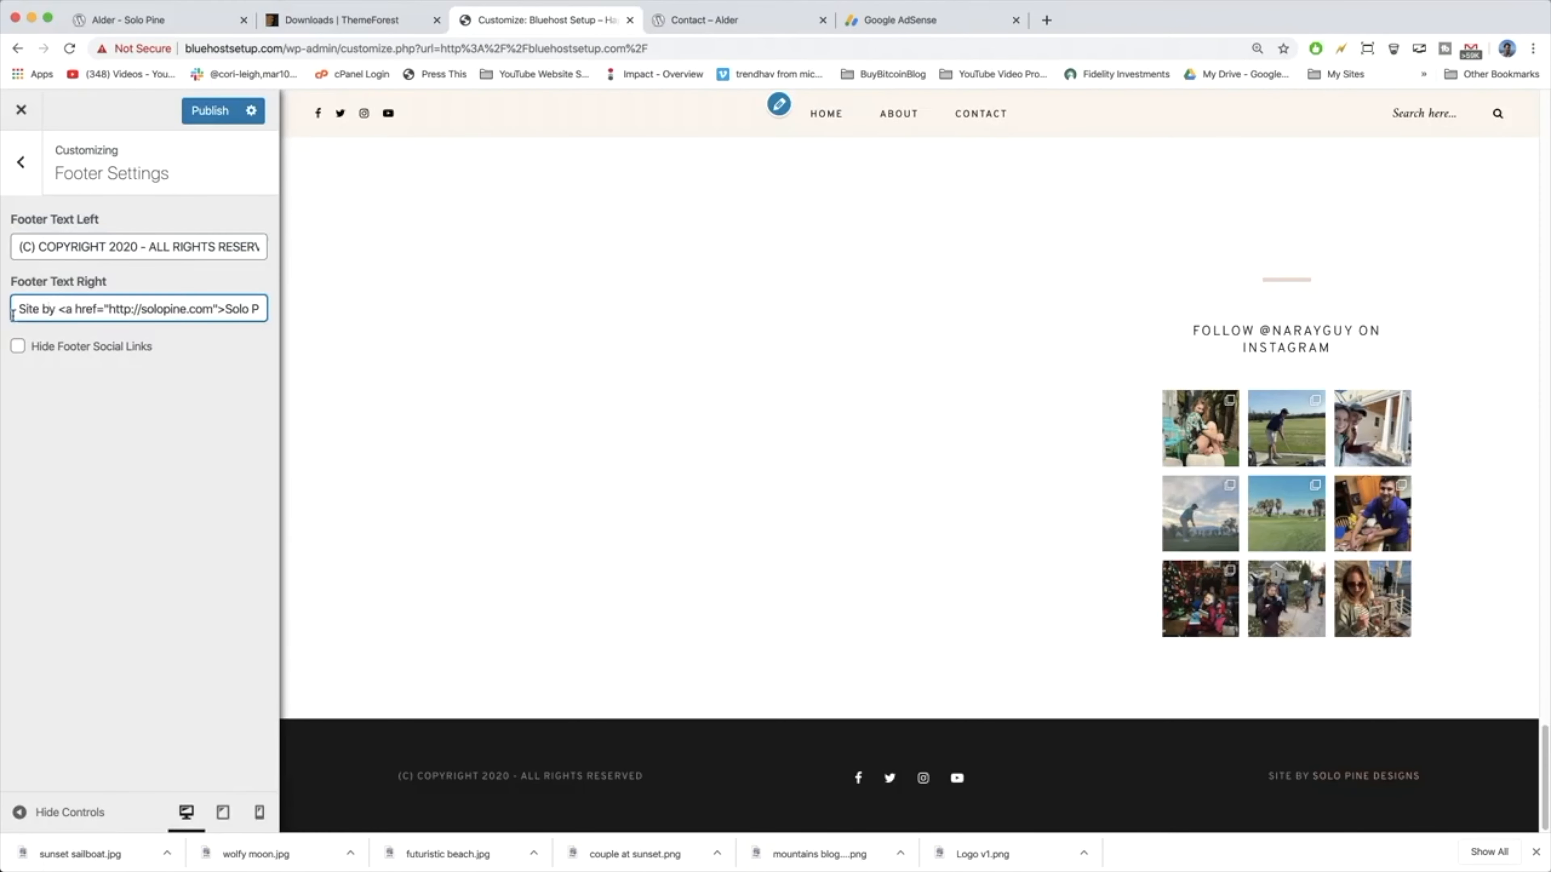
drag(17, 311, 254, 310)
click(27, 309)
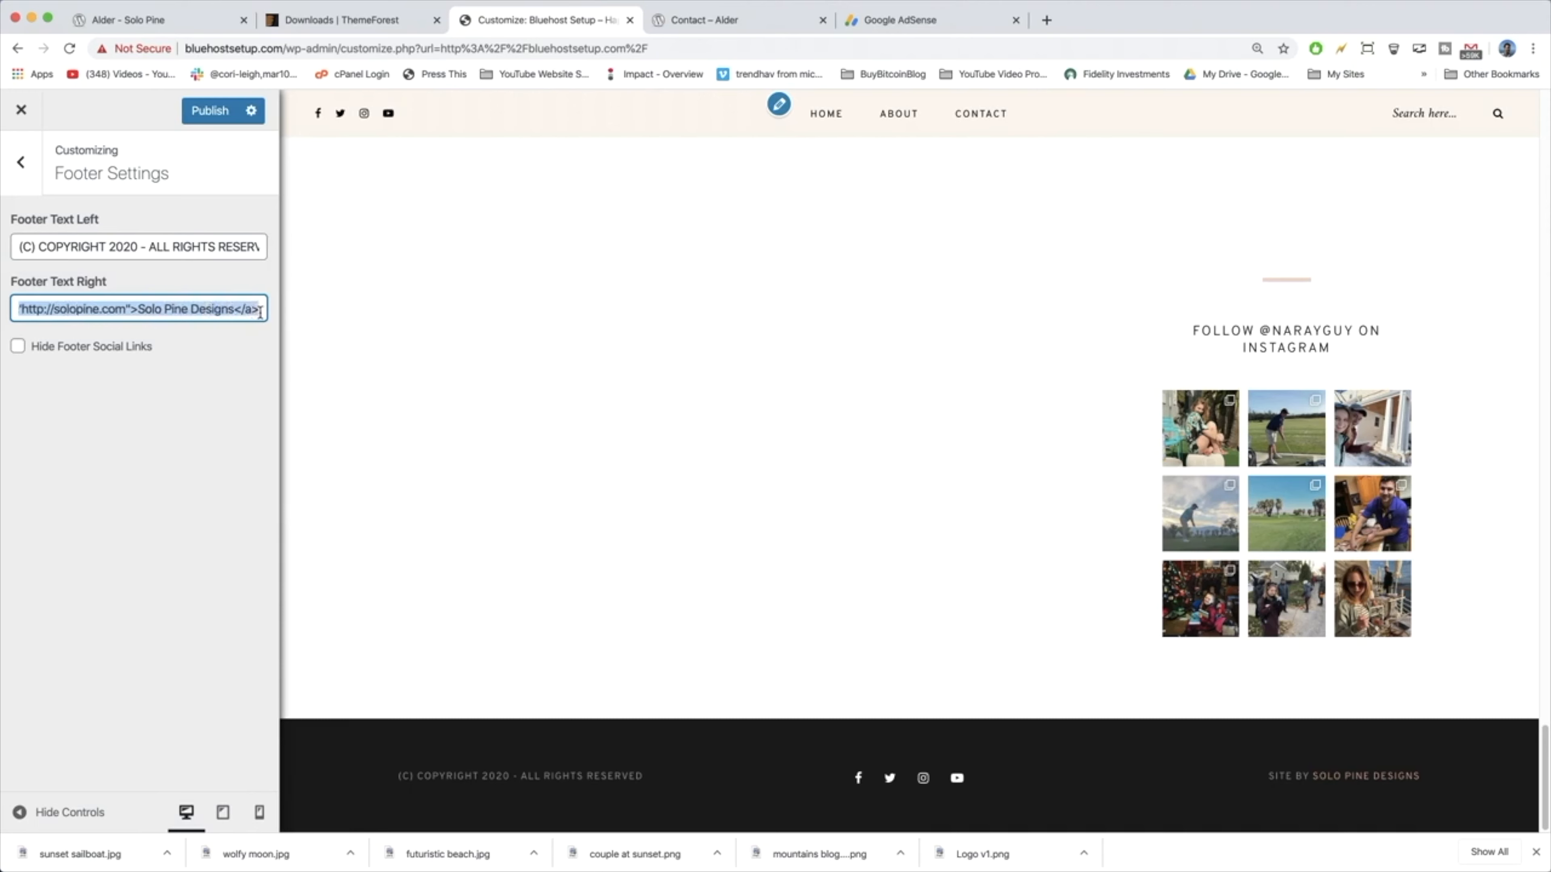
click(255, 312)
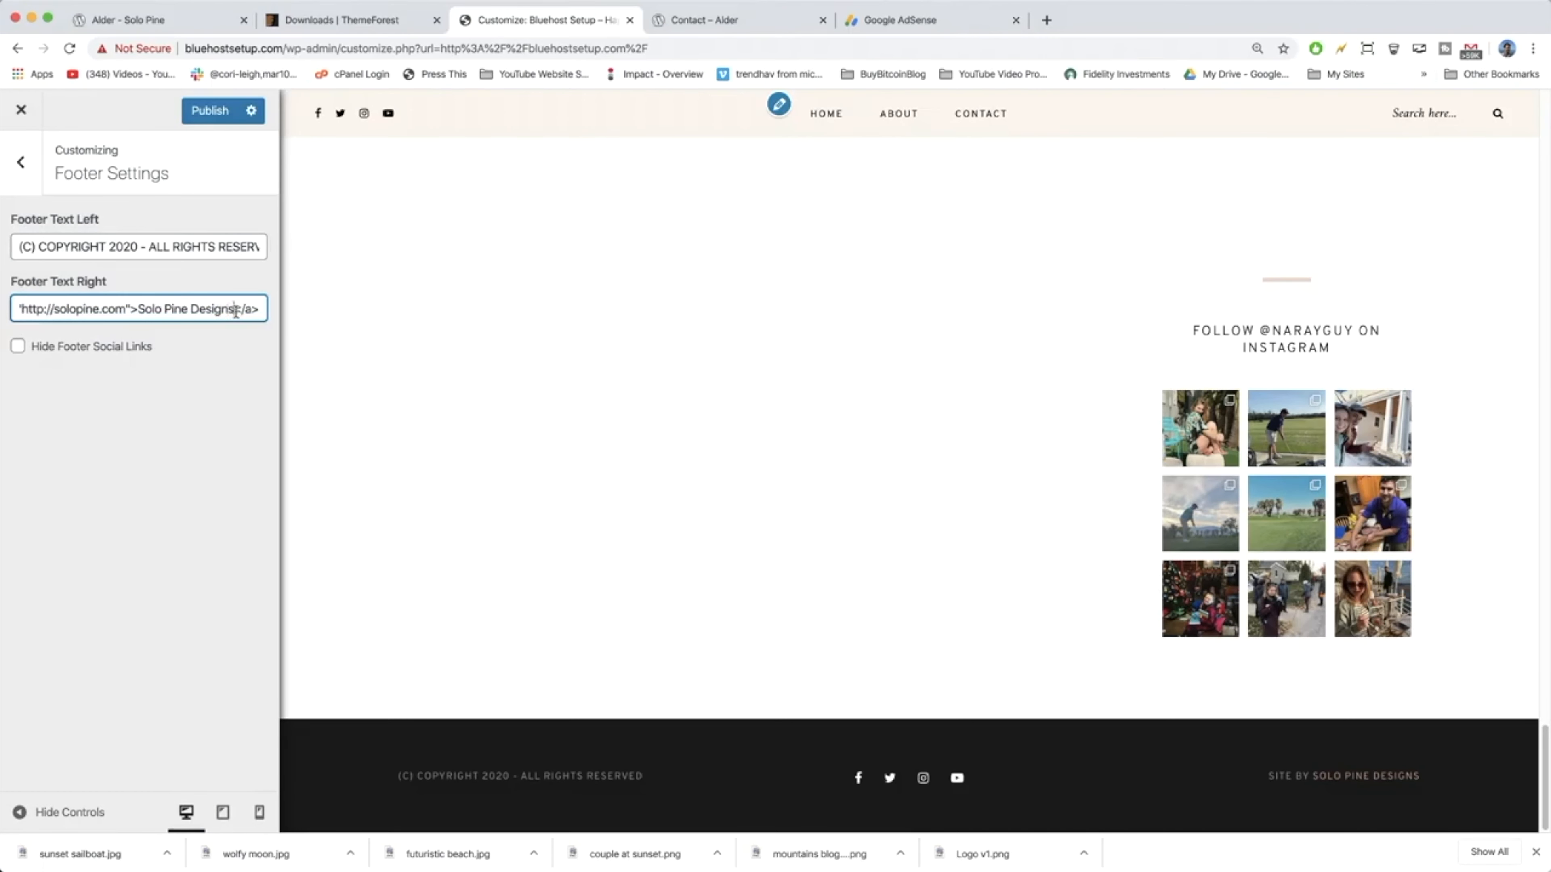
drag(235, 310, 147, 312)
click(181, 311)
drag(261, 313, 24, 309)
click(43, 305)
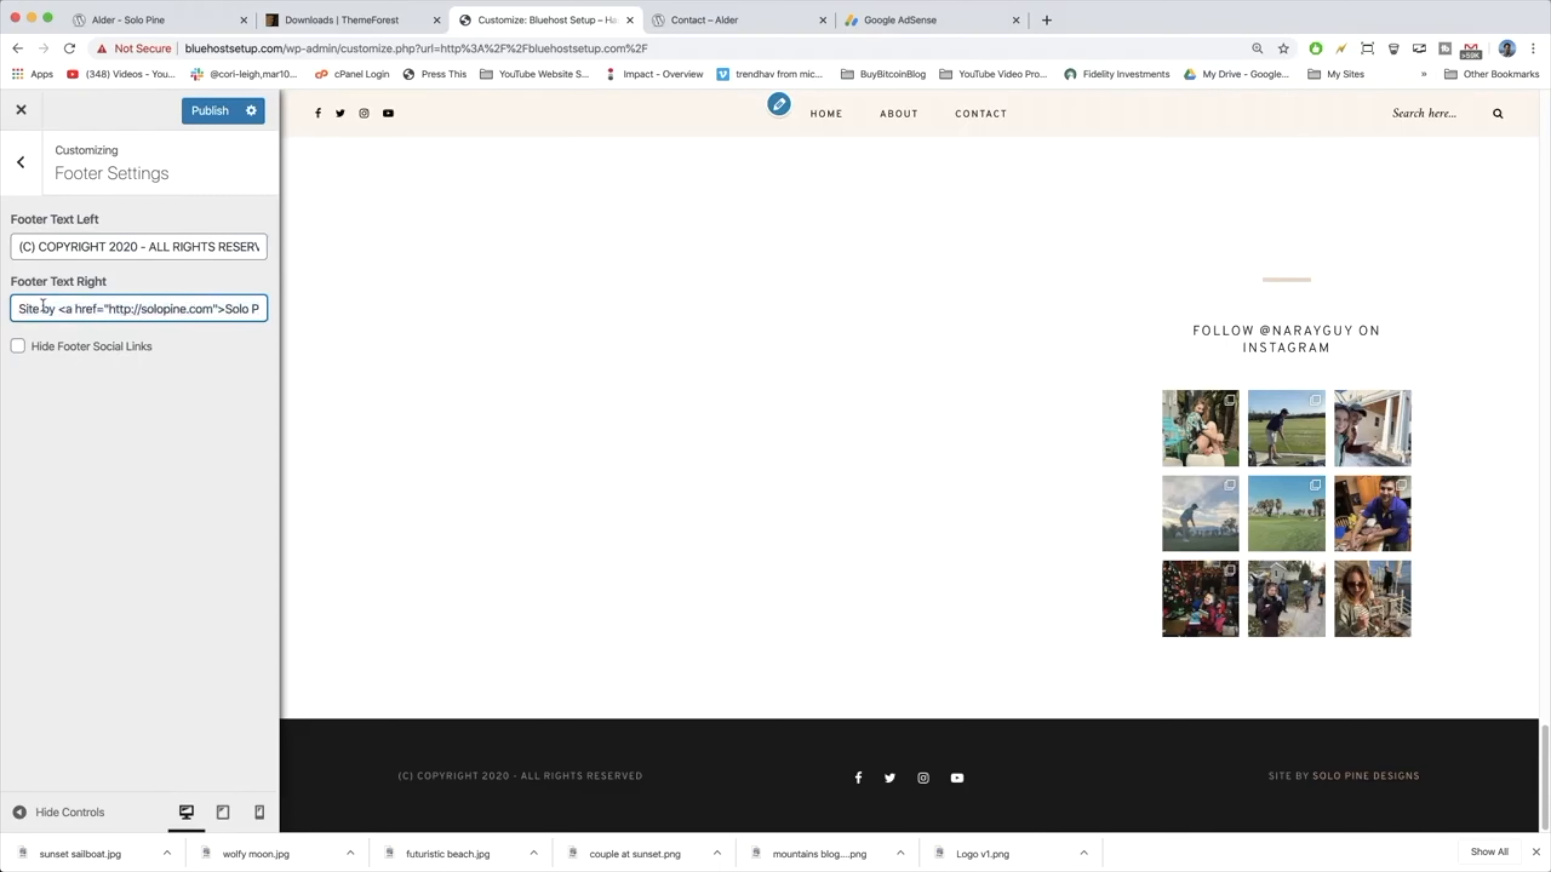
Replace 'by' with 'created with' and 'Designs' with 'Themes' in the credit.
double_click(47, 308)
text(created with)
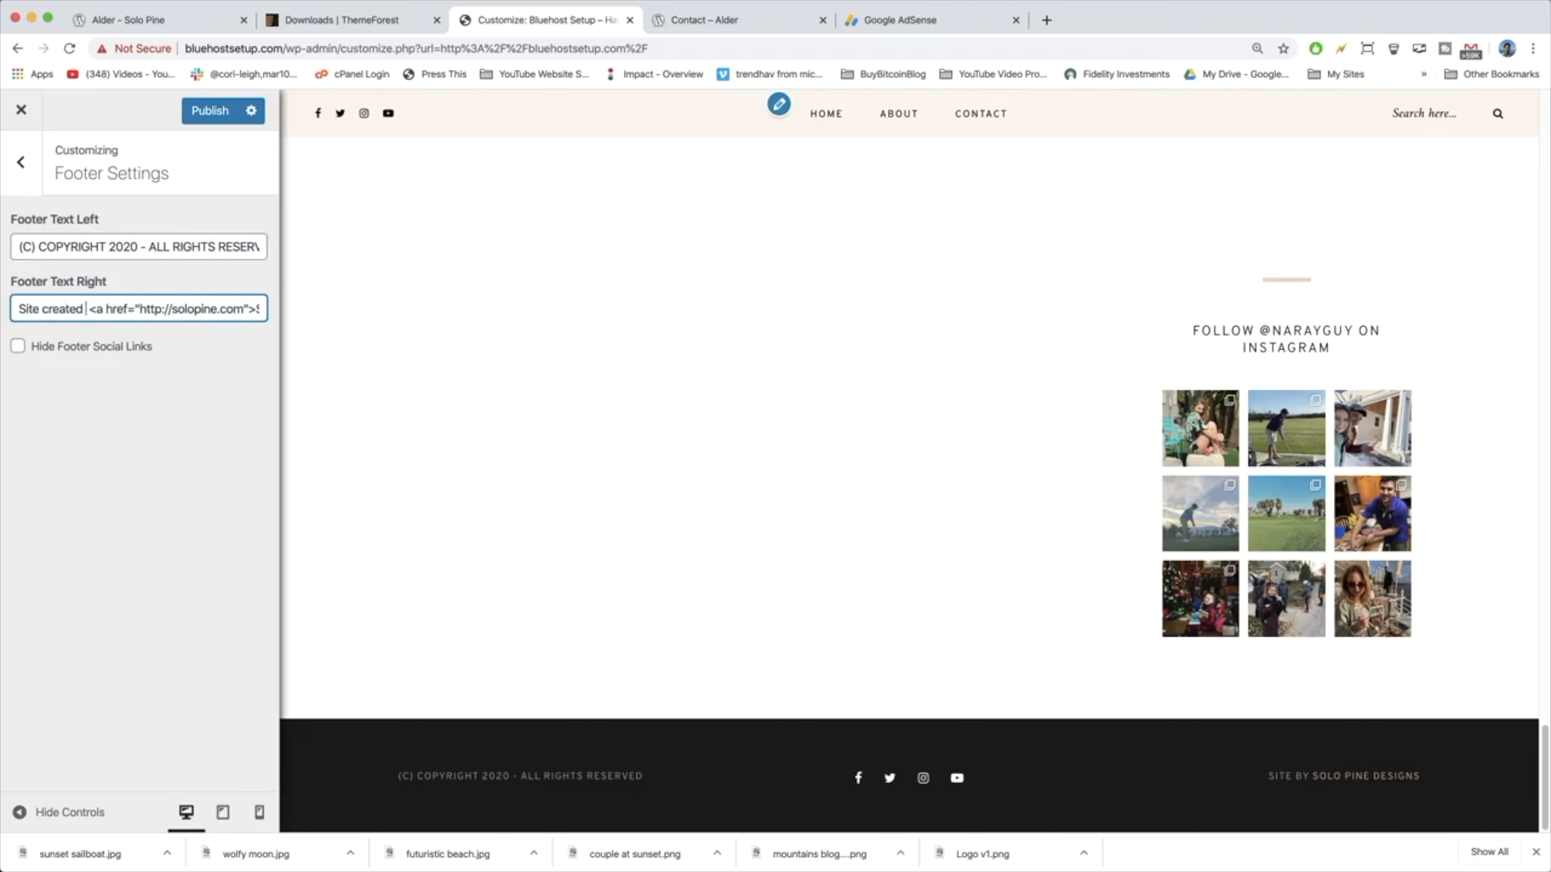
double_click(208, 309)
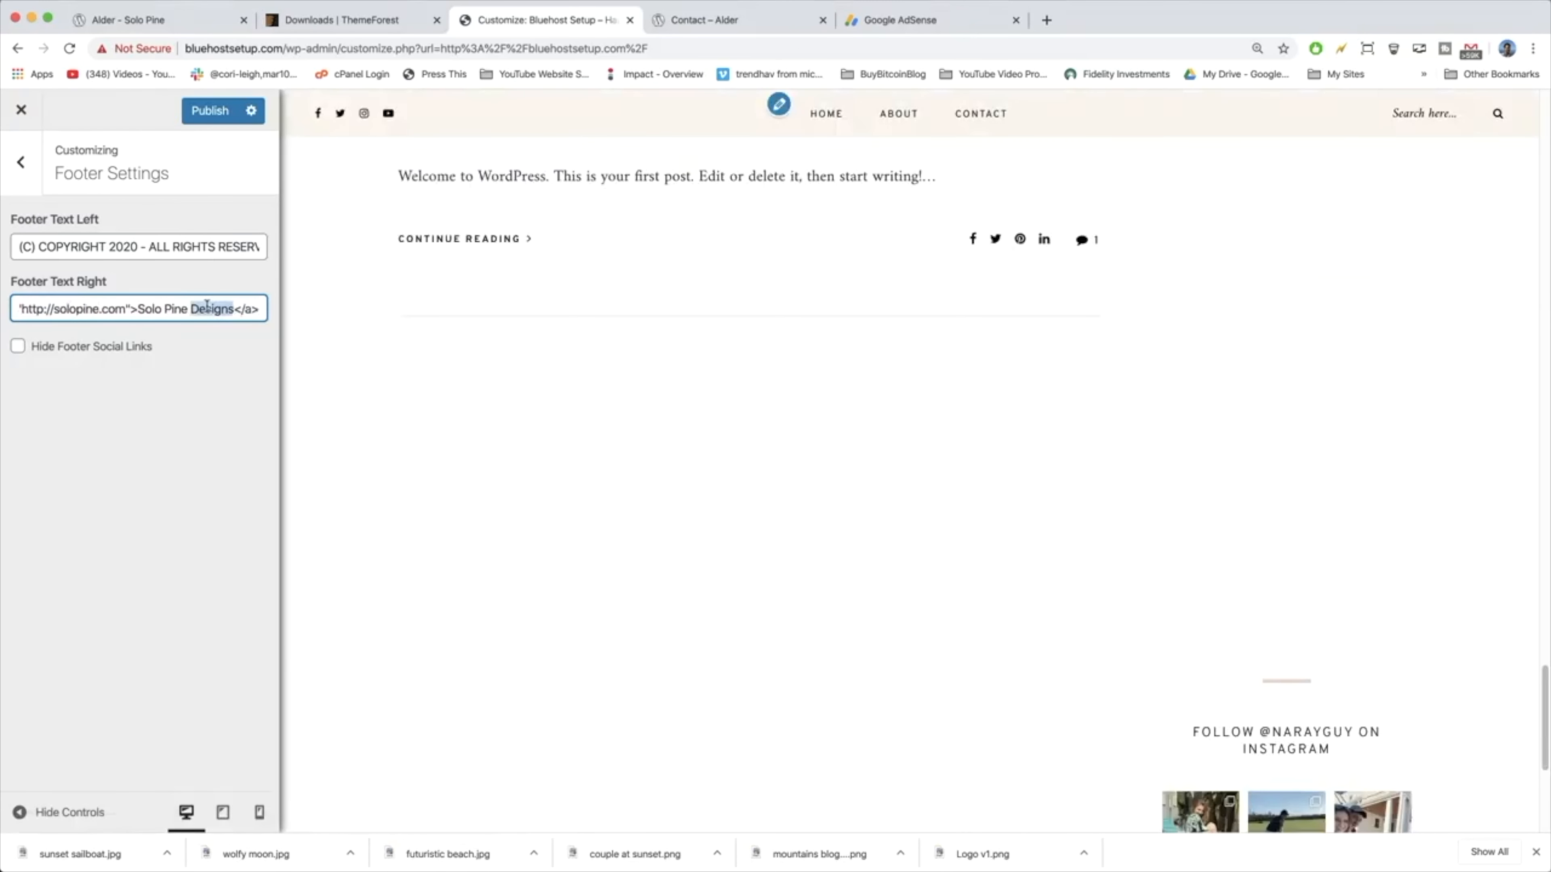
text(Them)
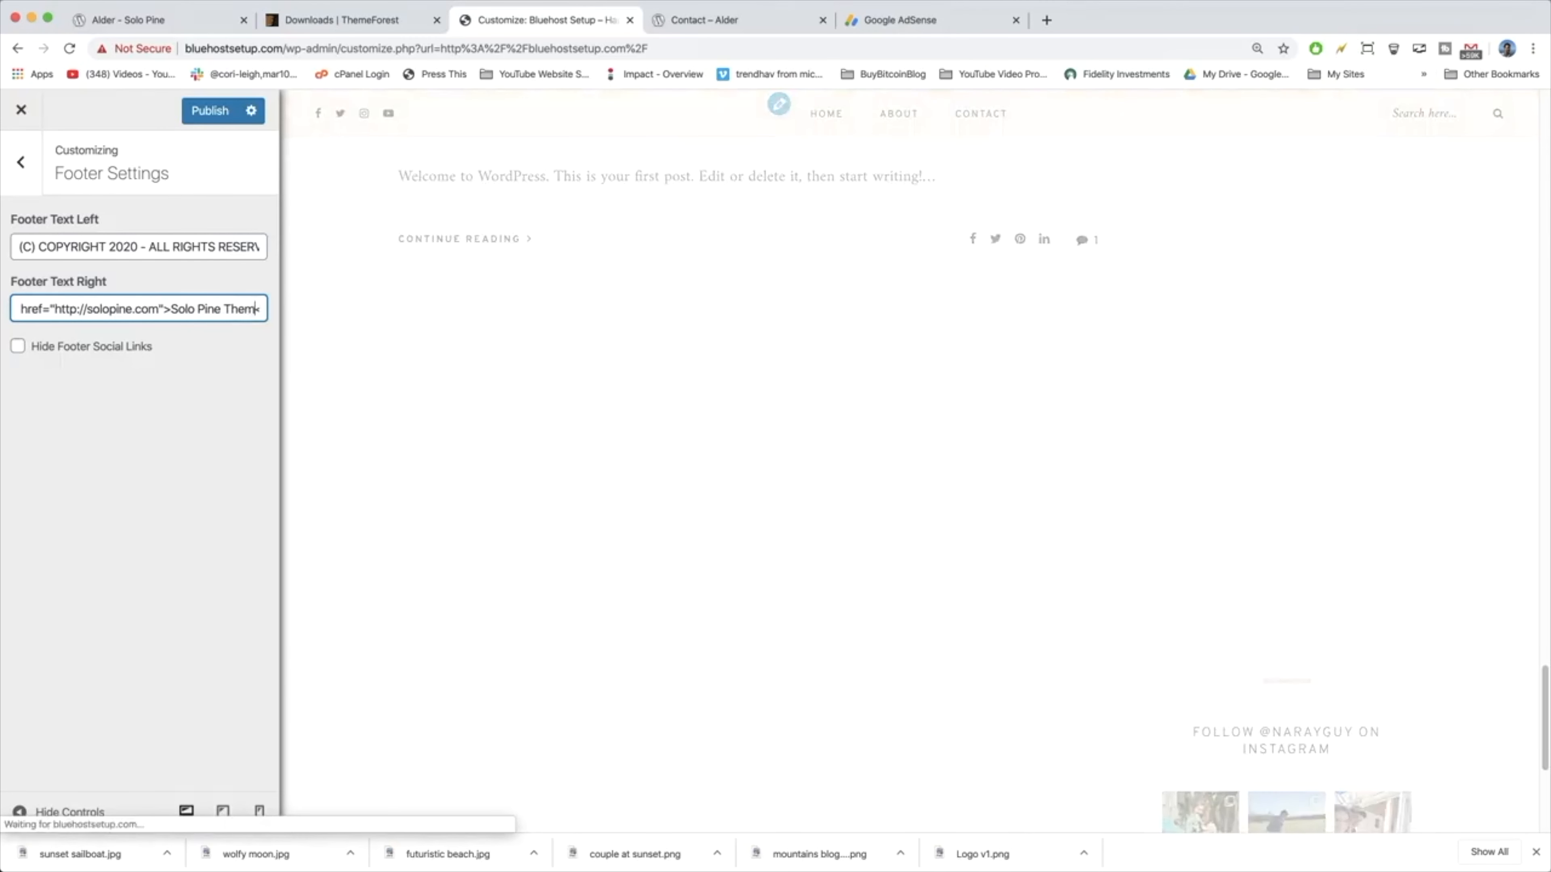
text(es)
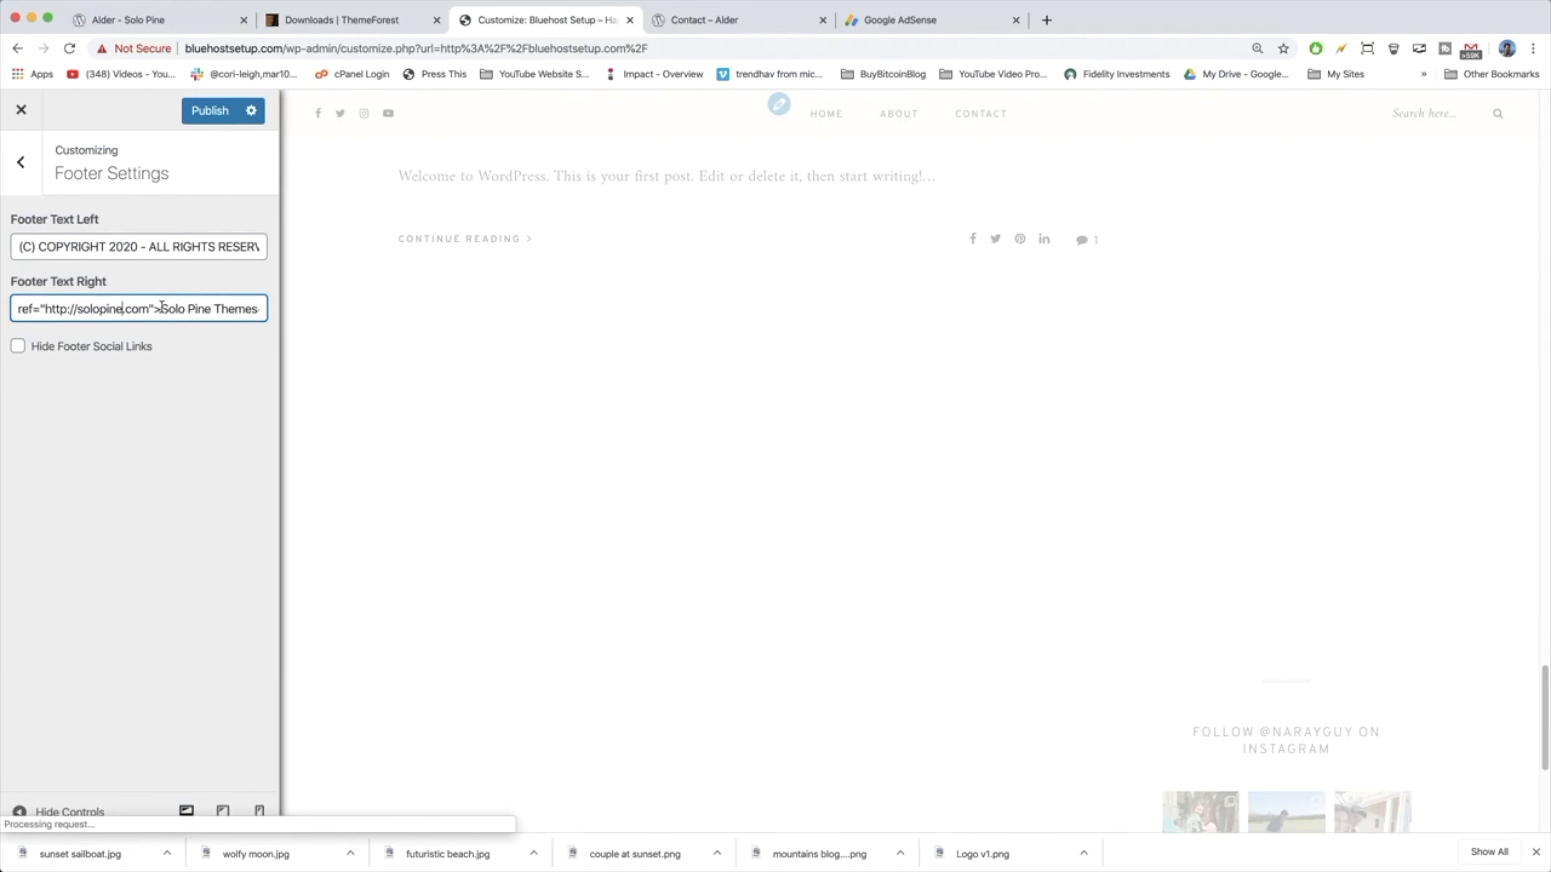
Search Google for 'theme forest affiliate panel' in a new tab and check the first result.
click(1047, 21)
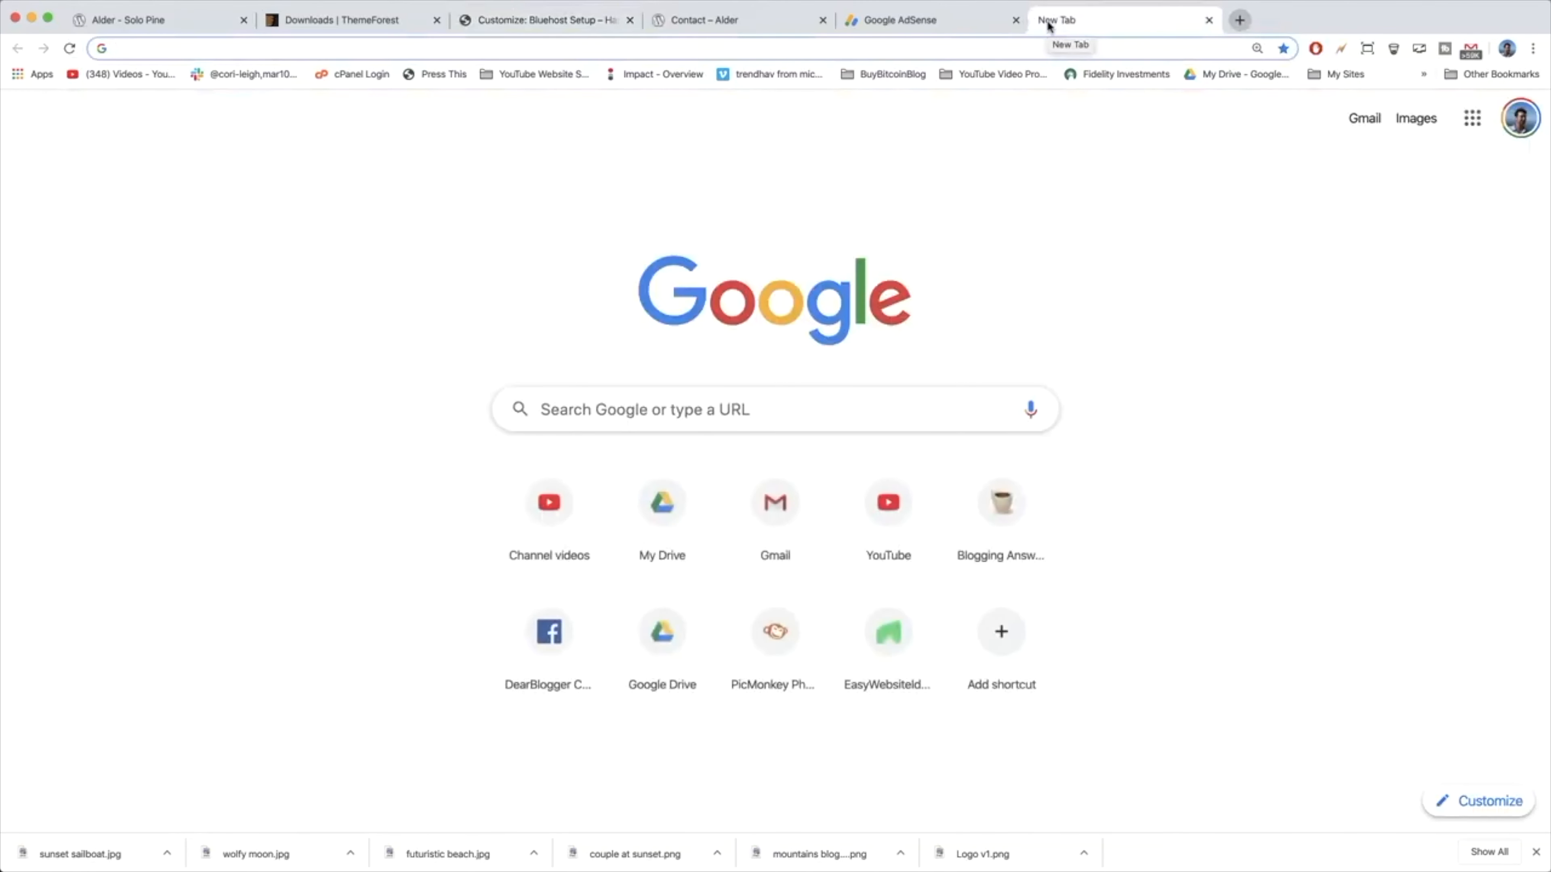
text(them)
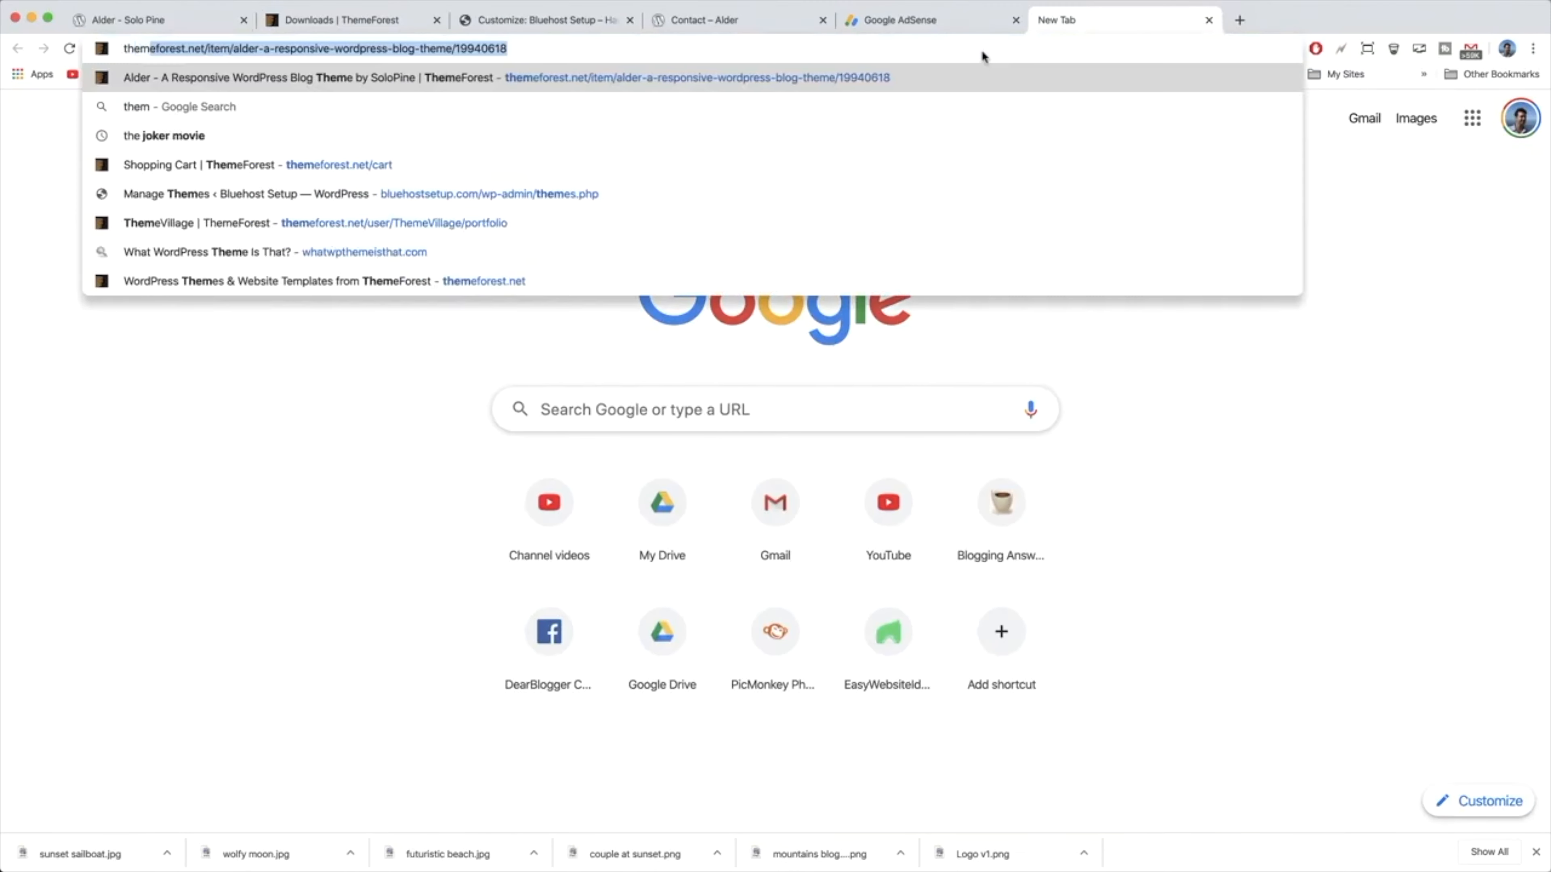
text(e forest affiliate panel)
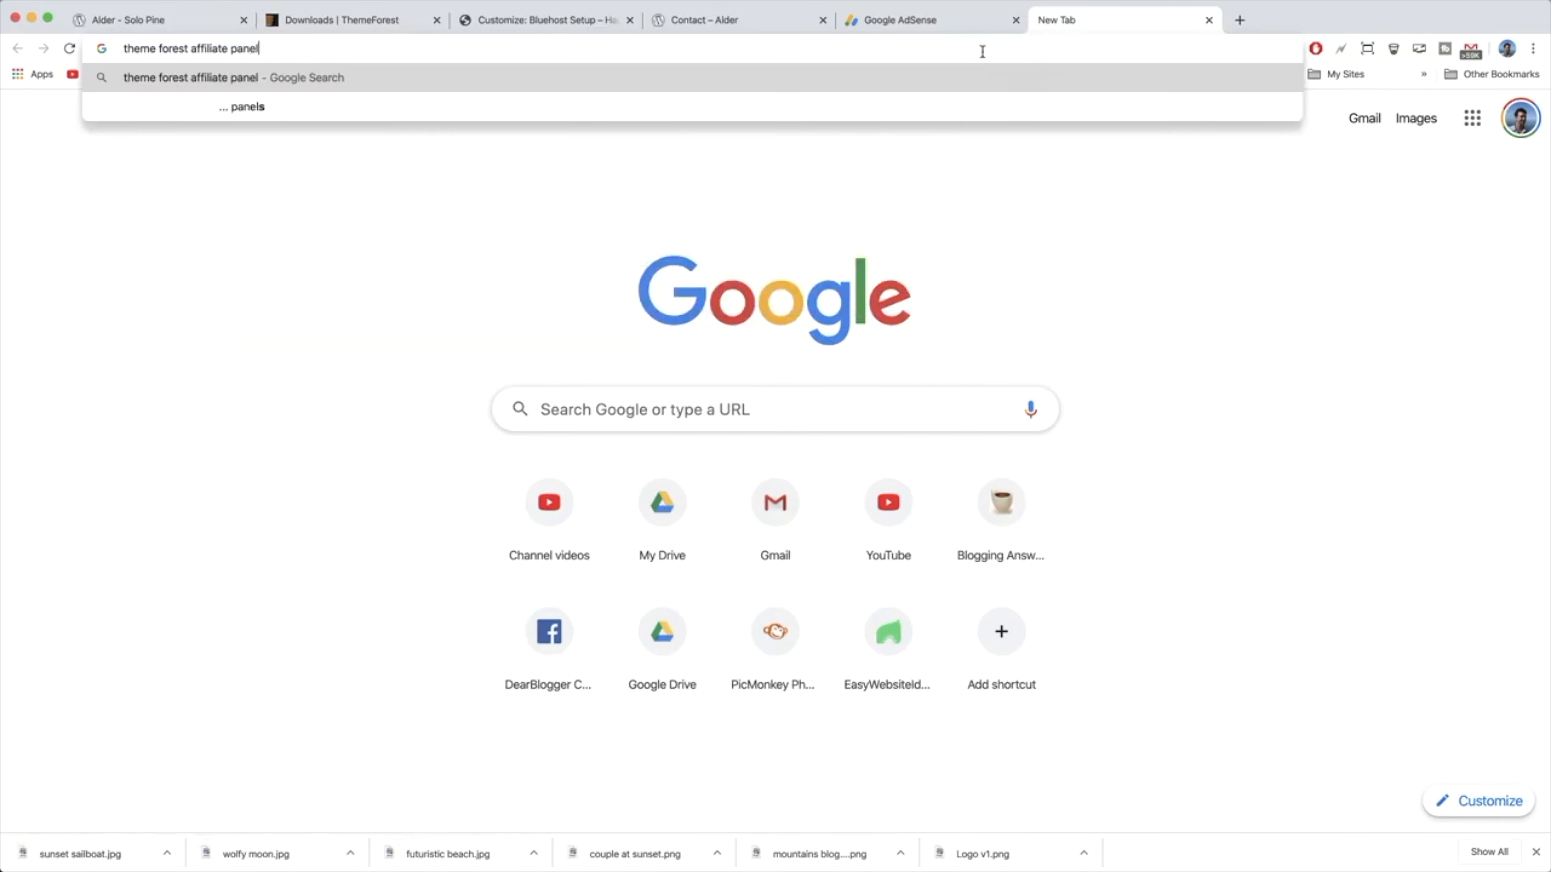
key(Return)
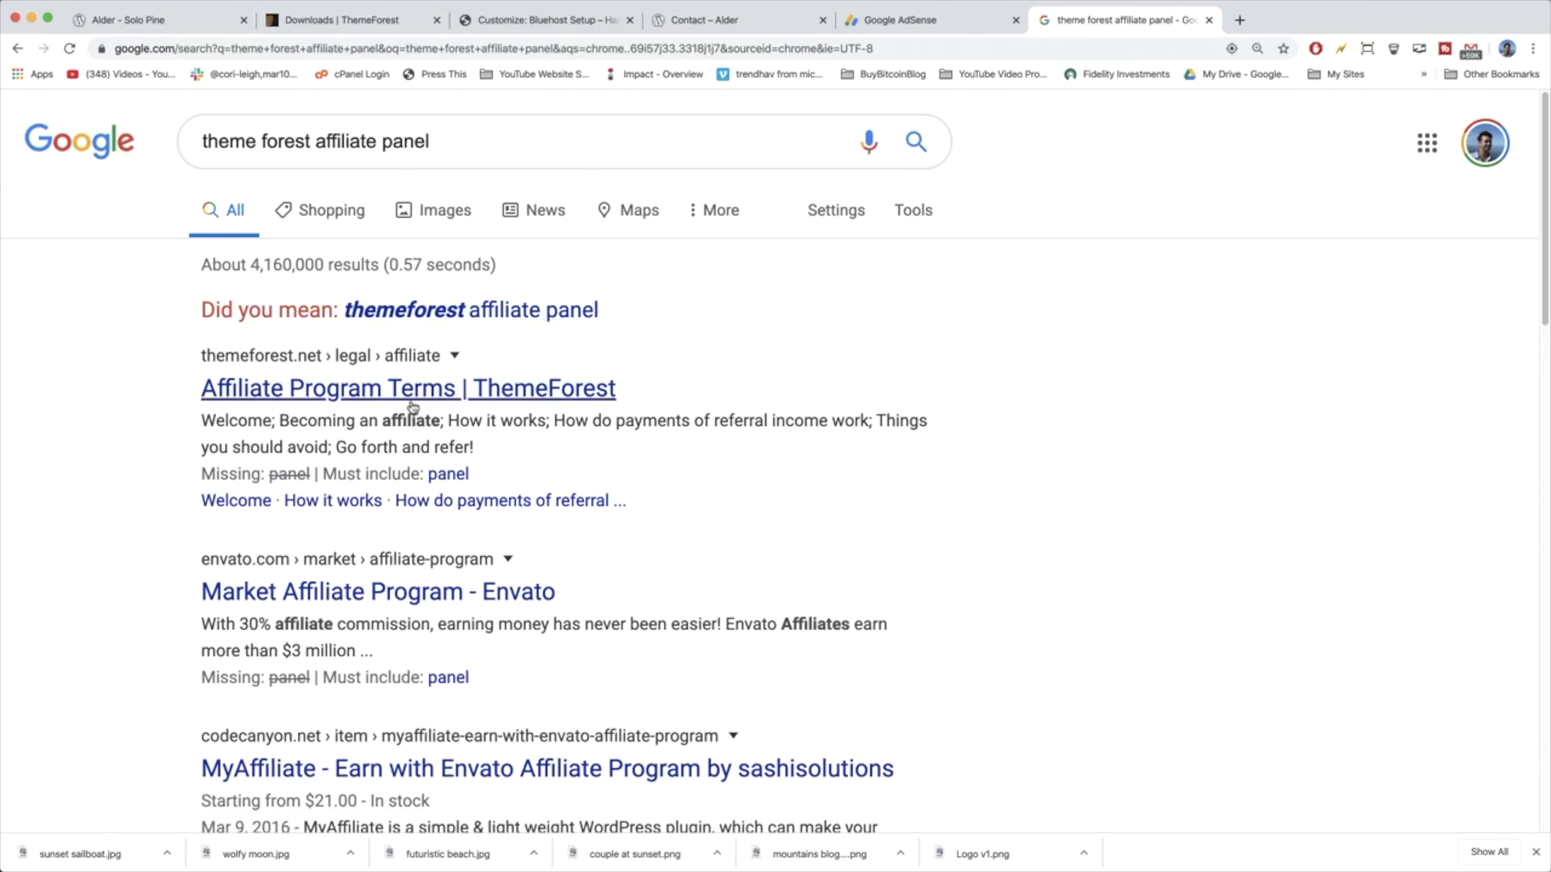
click(349, 395)
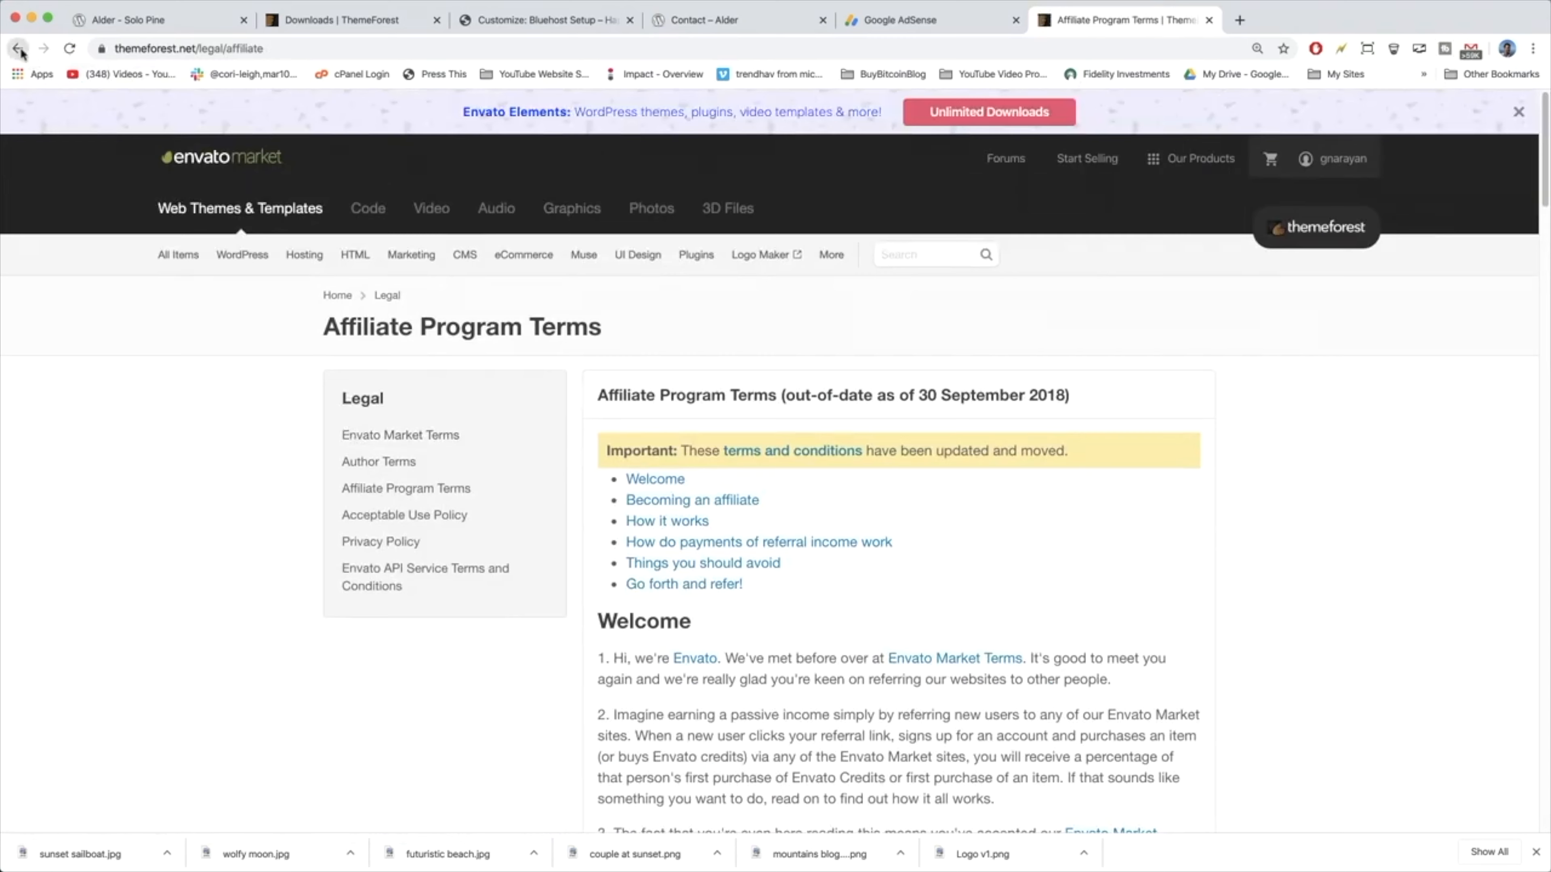
click(18, 49)
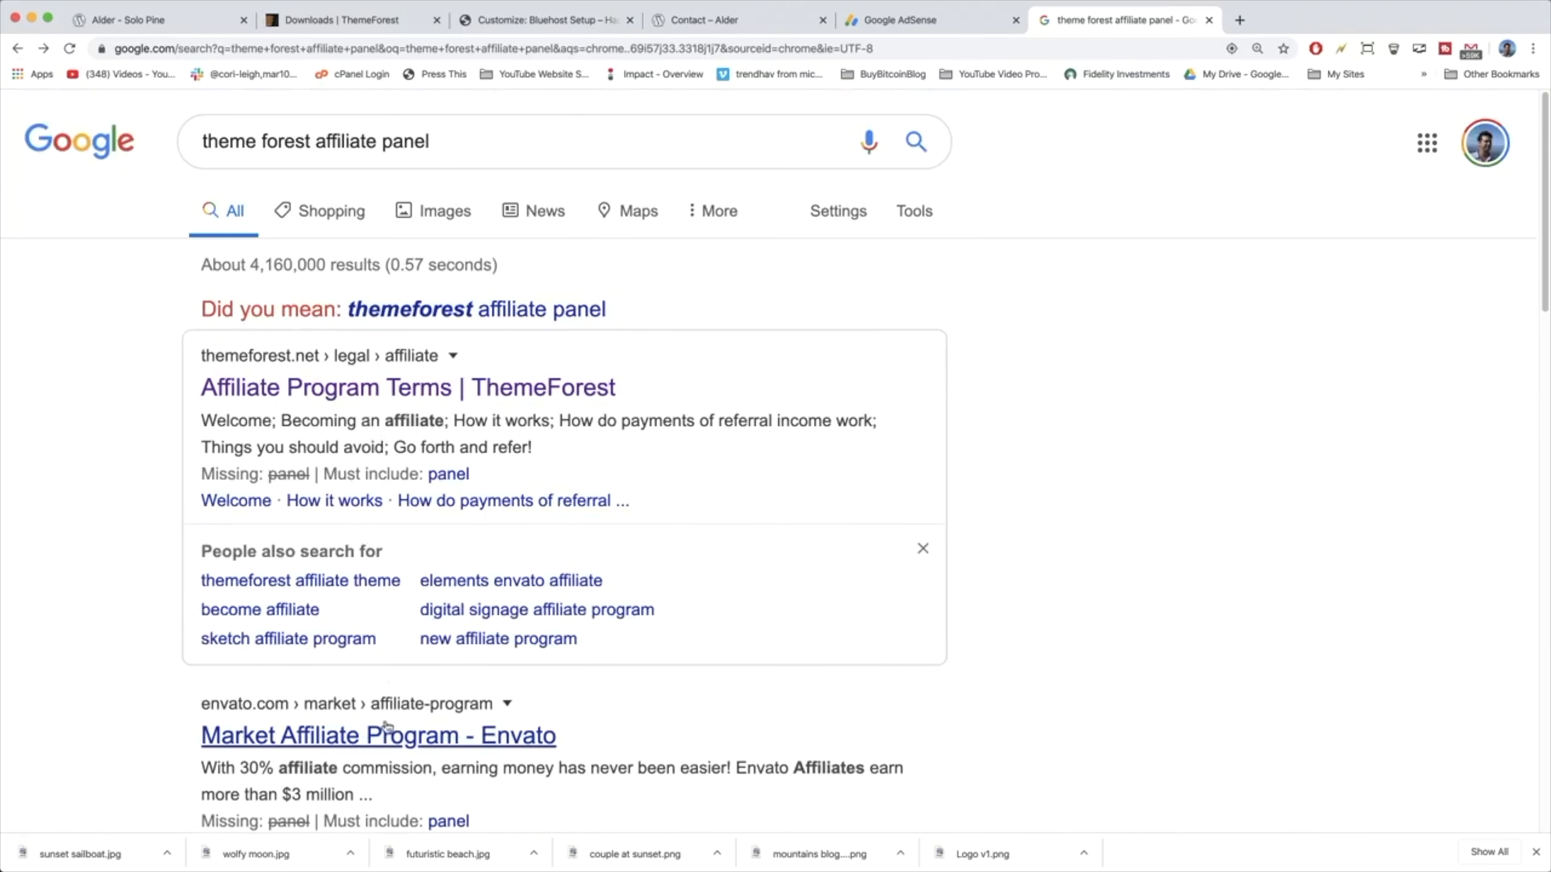
Open the Market Affiliate Program - Envato result and choose 'Become an affiliate now'.
click(409, 739)
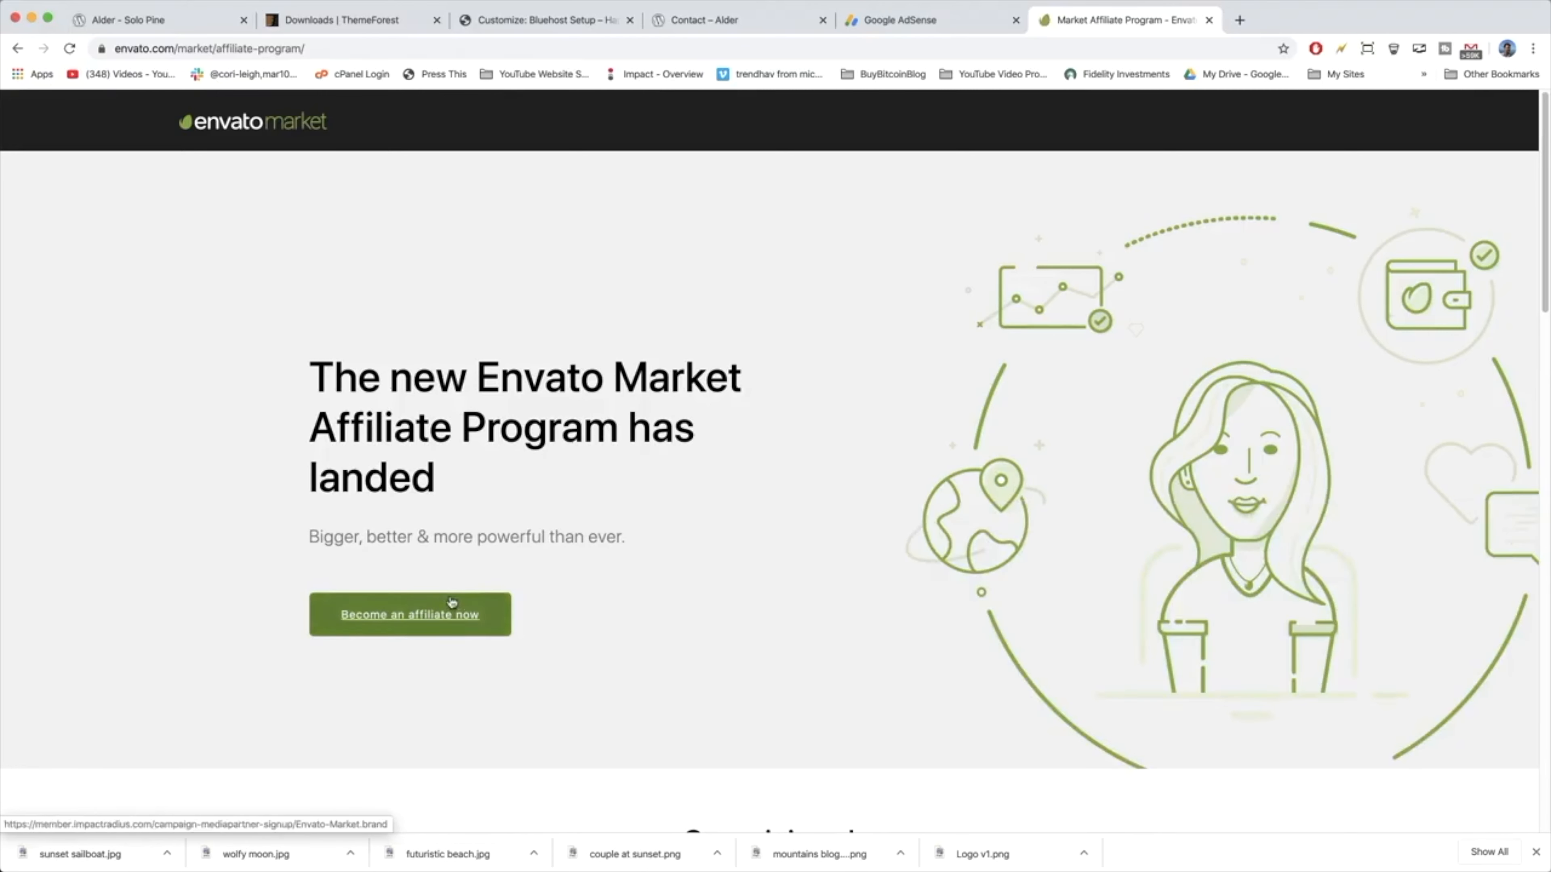
click(418, 617)
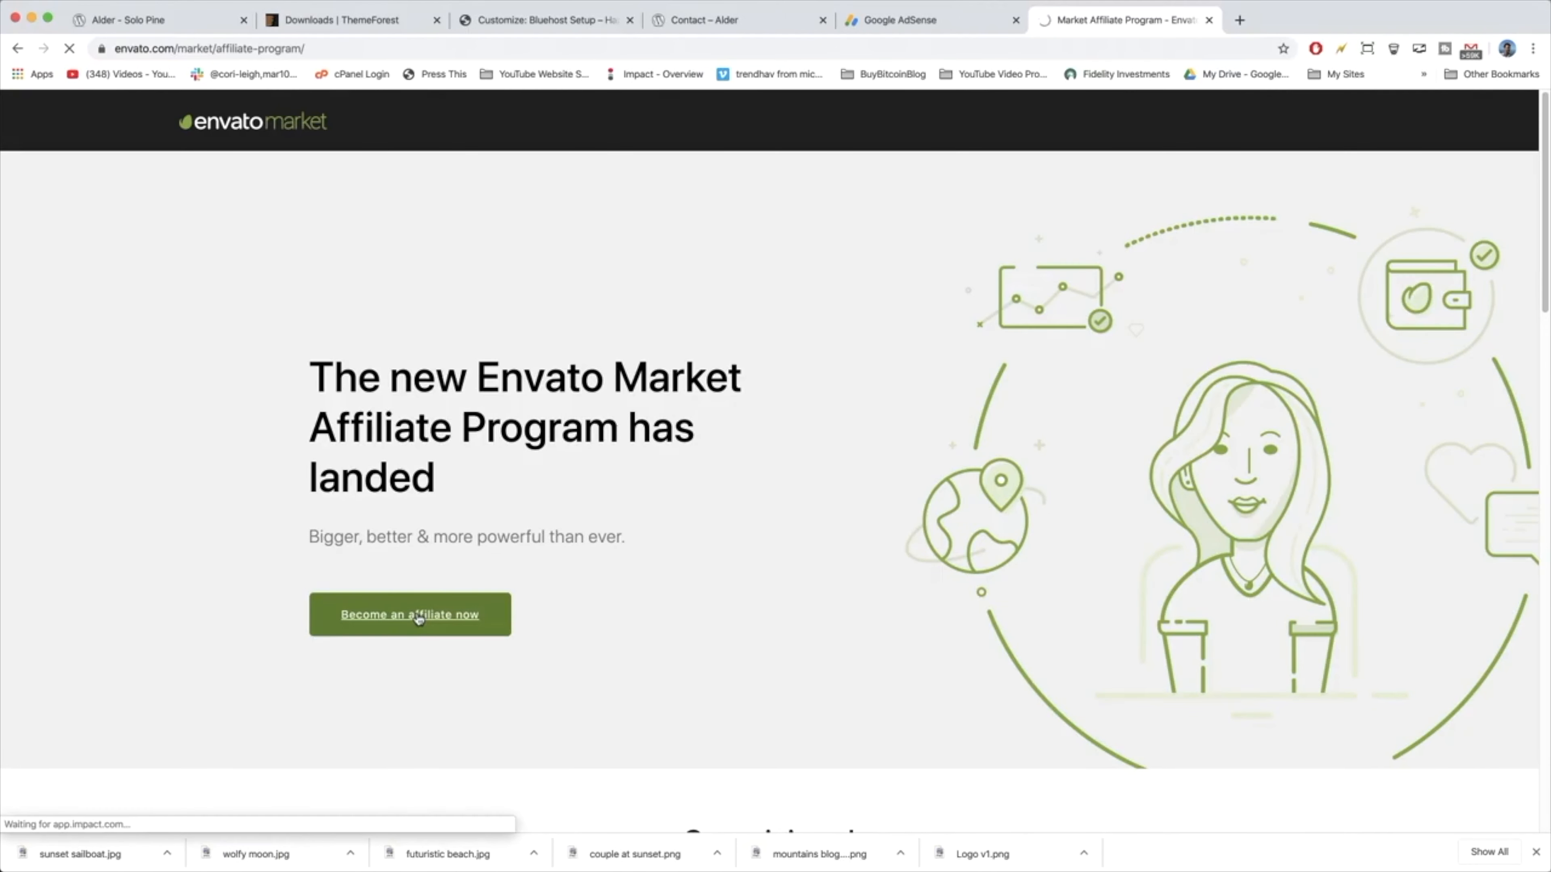
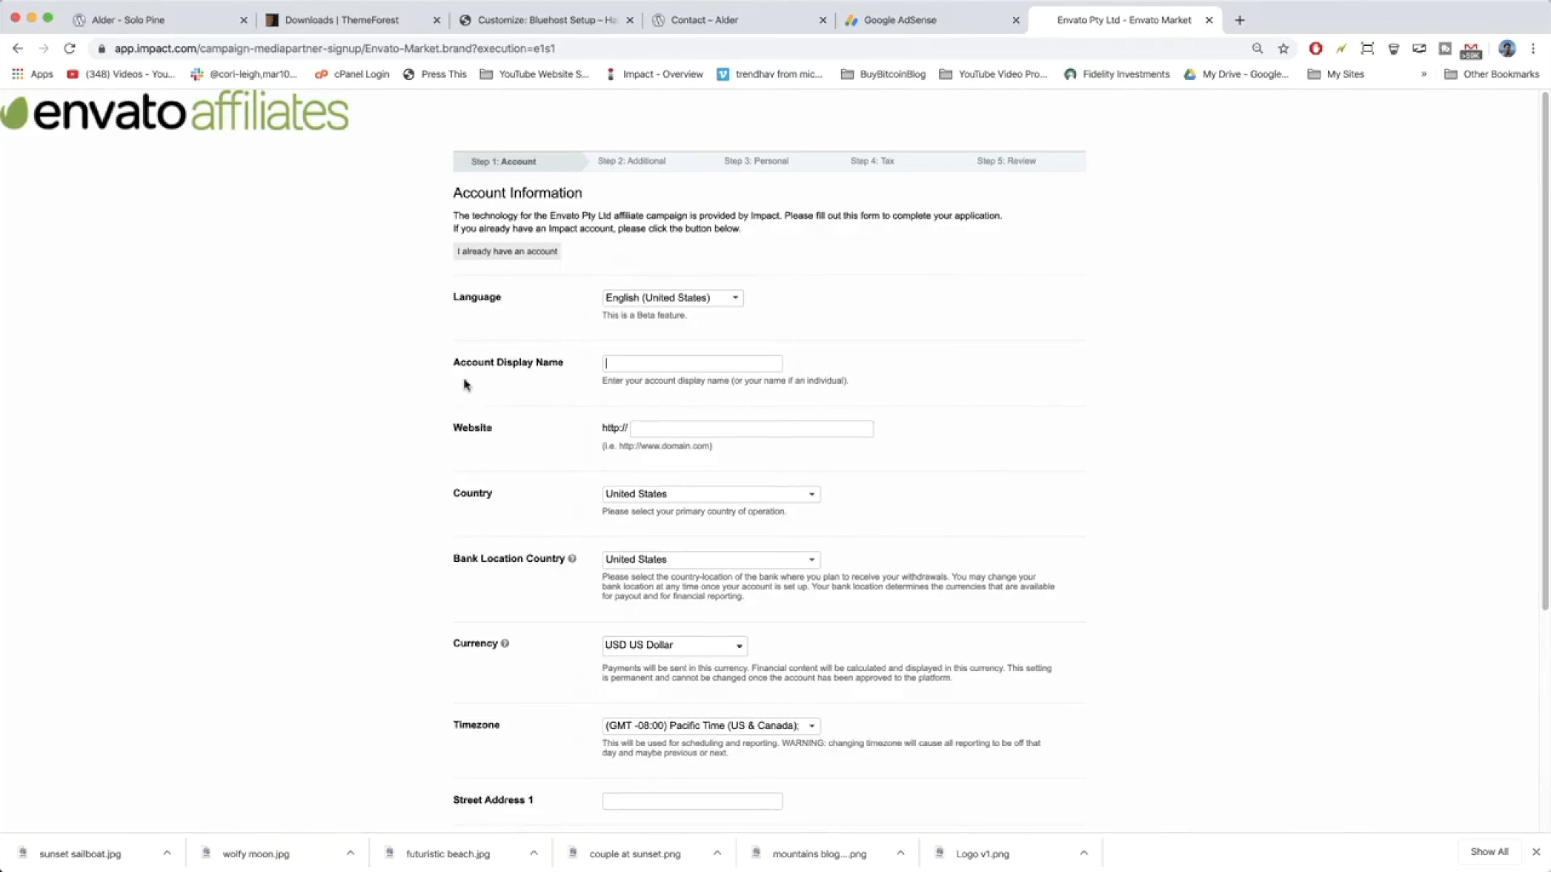
In Impact's Create a Link panel, select Envato Market as the brand to promote.
scroll(425, 370, down, 1)
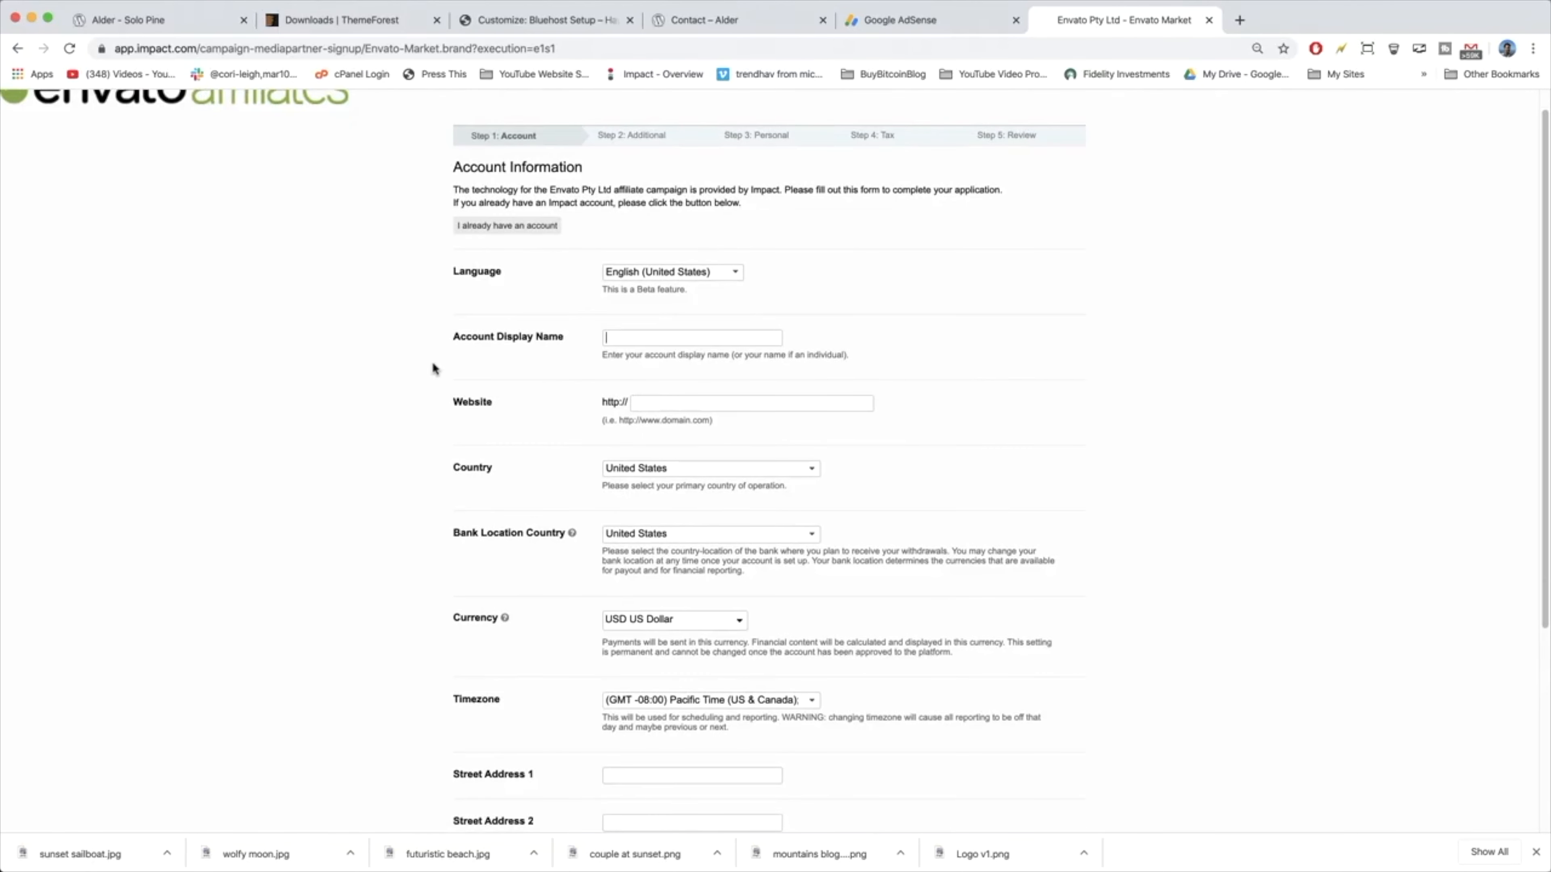
scroll(199, 251, up, 1)
scroll(399, 197, down, 5)
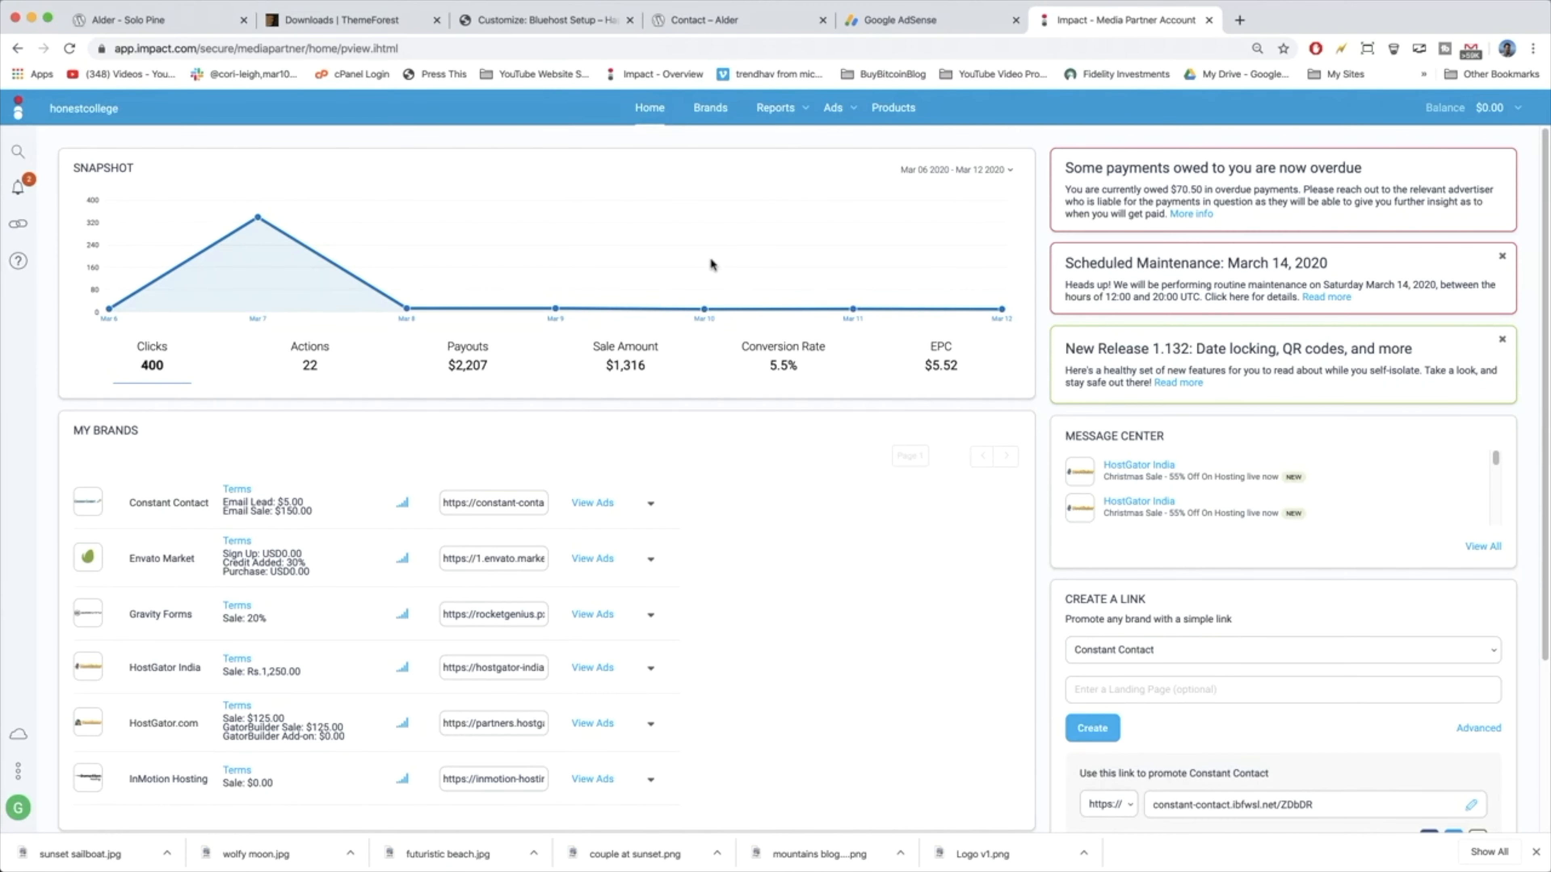
scroll(1010, 426, down, 3)
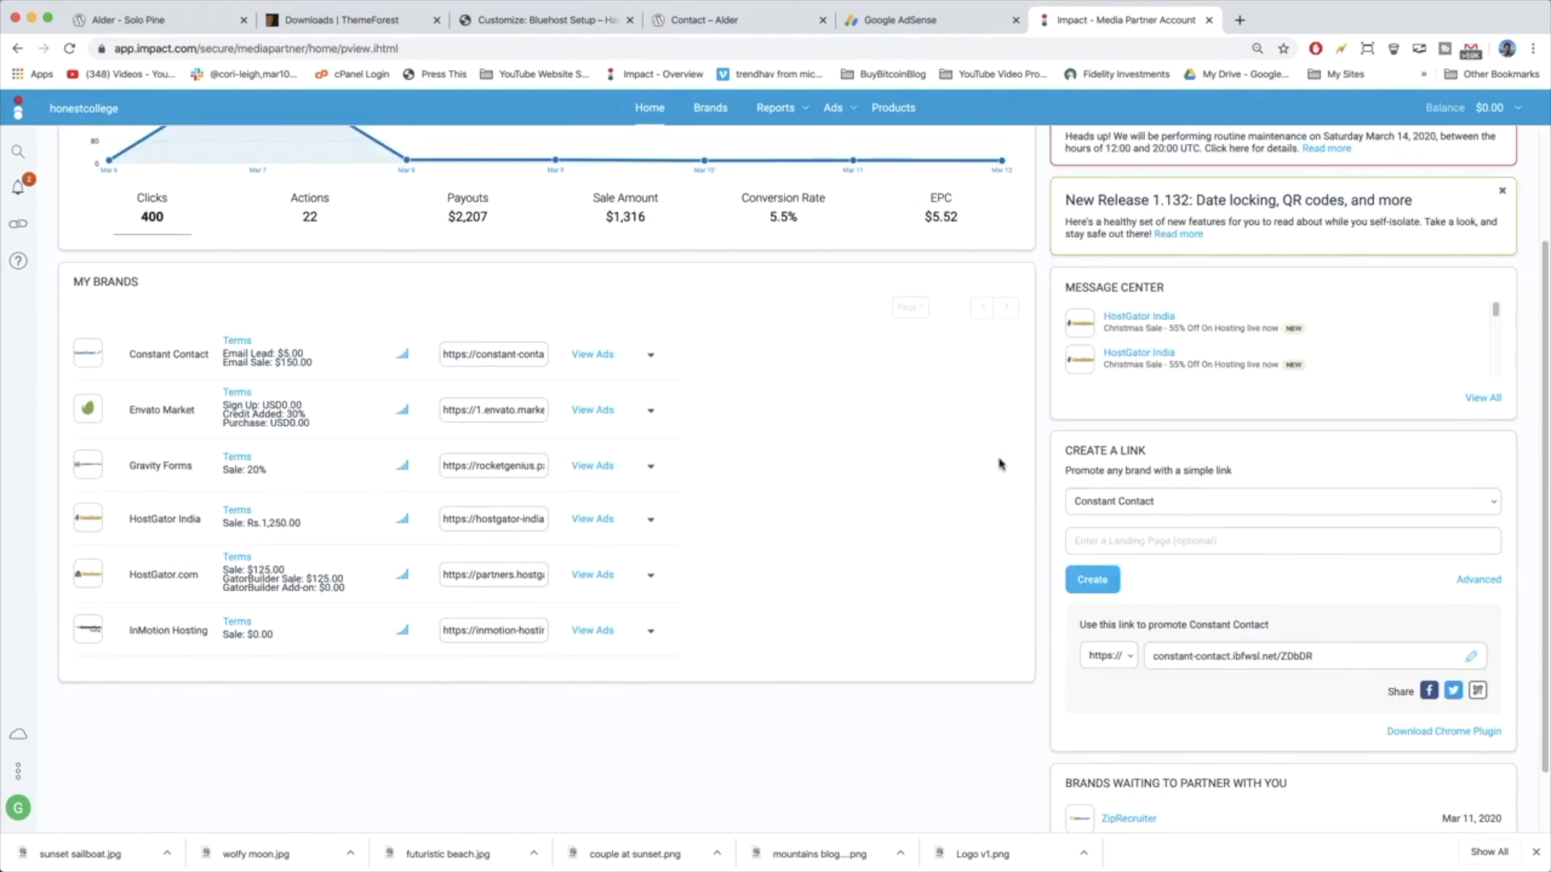
click(1163, 502)
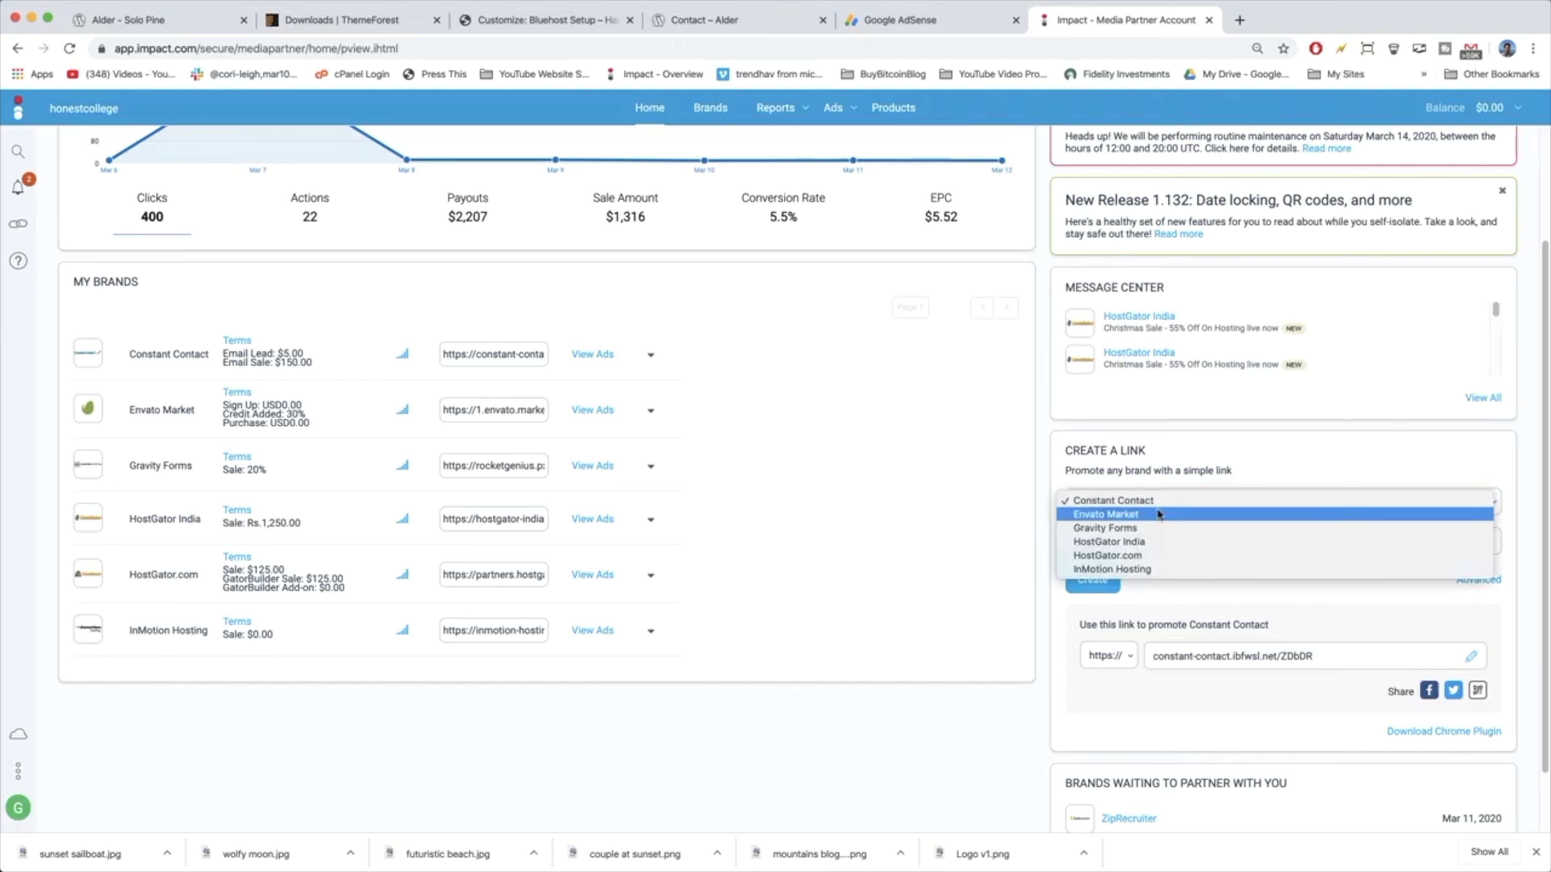
click(1159, 515)
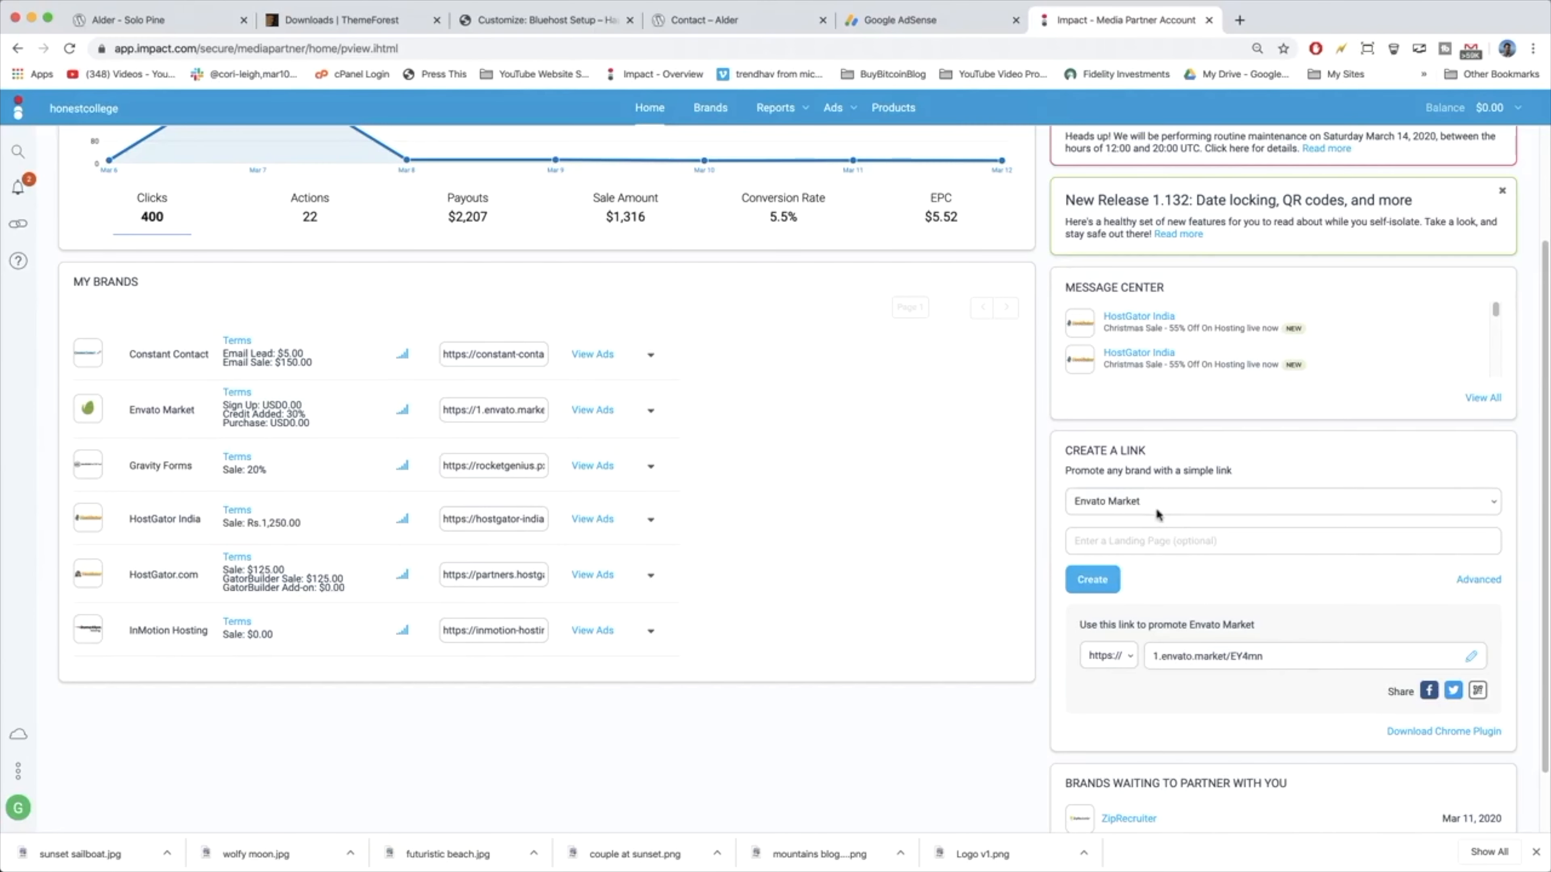
click(1123, 542)
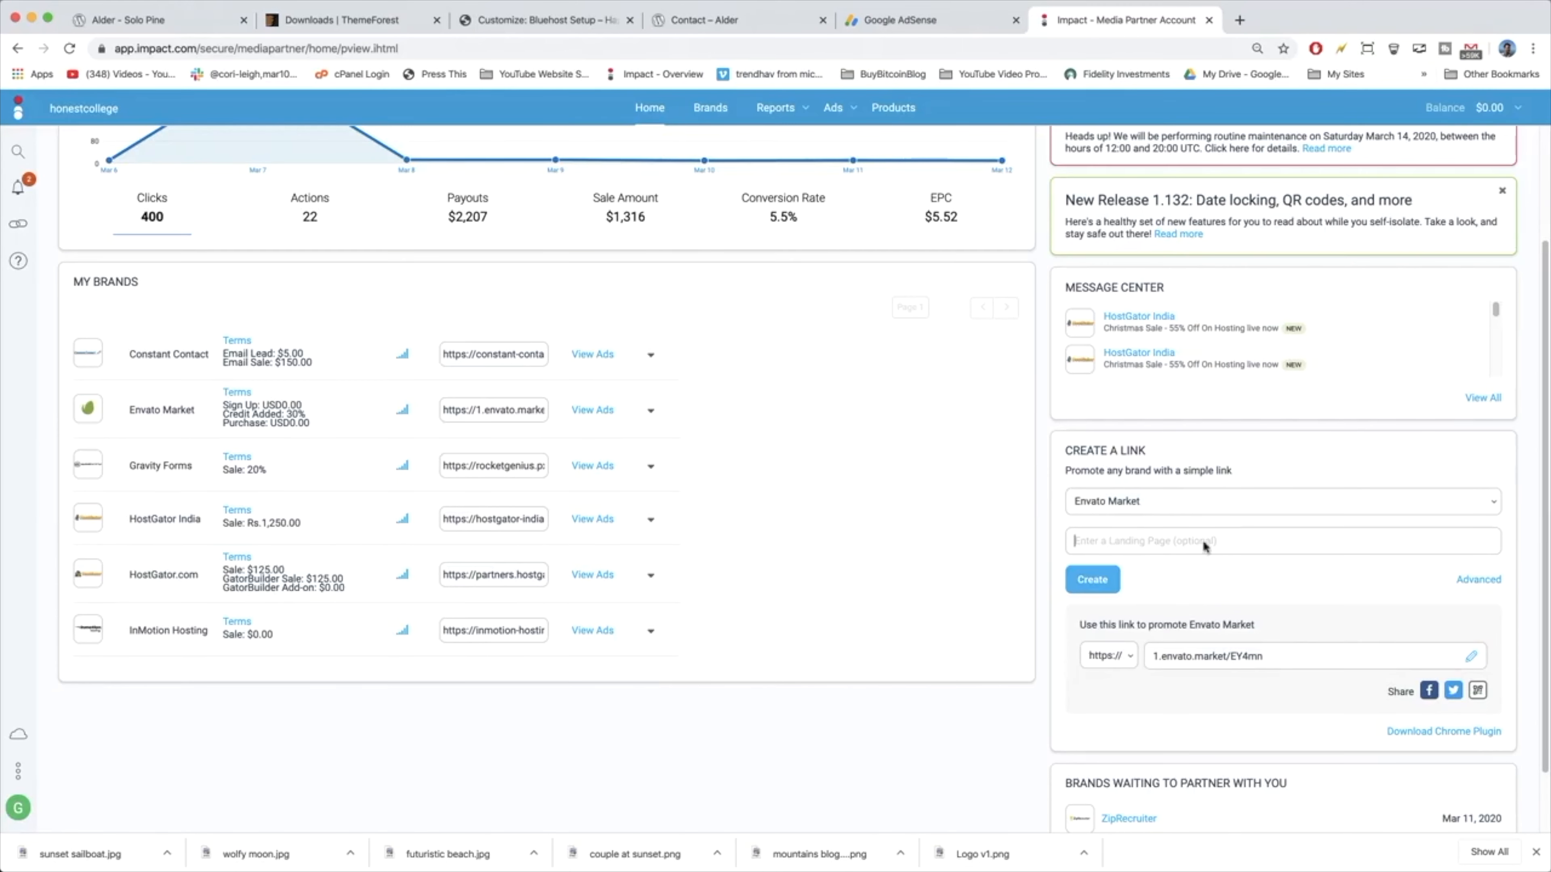
click(1240, 20)
Search Google for 'solo pine envate market', open SoloPine's ThemeForest profile, and select its URL.
text(solo)
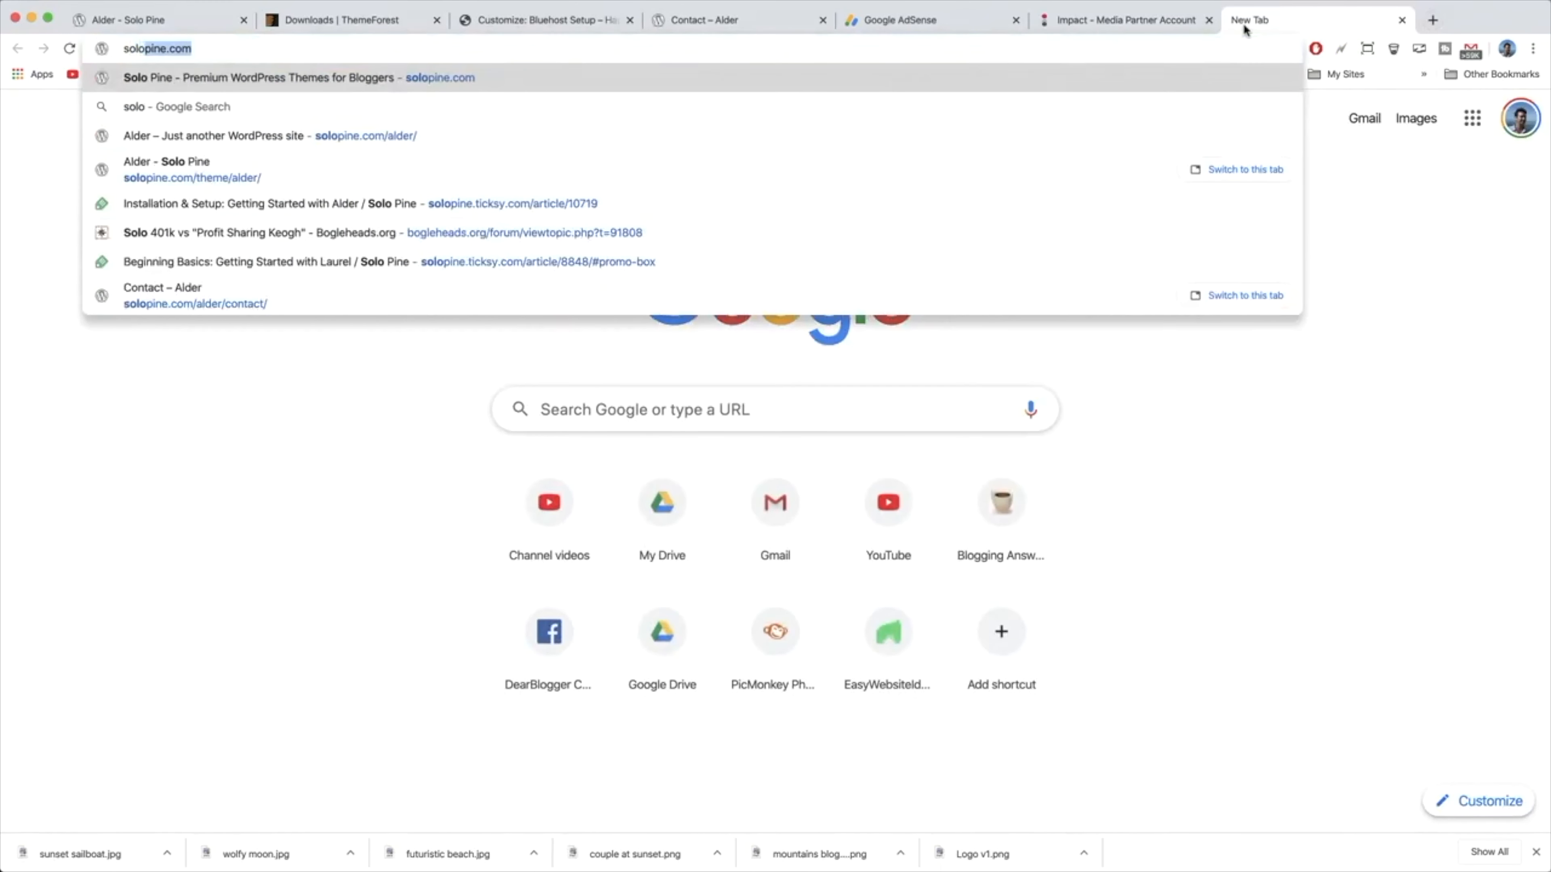
text( pine envate market)
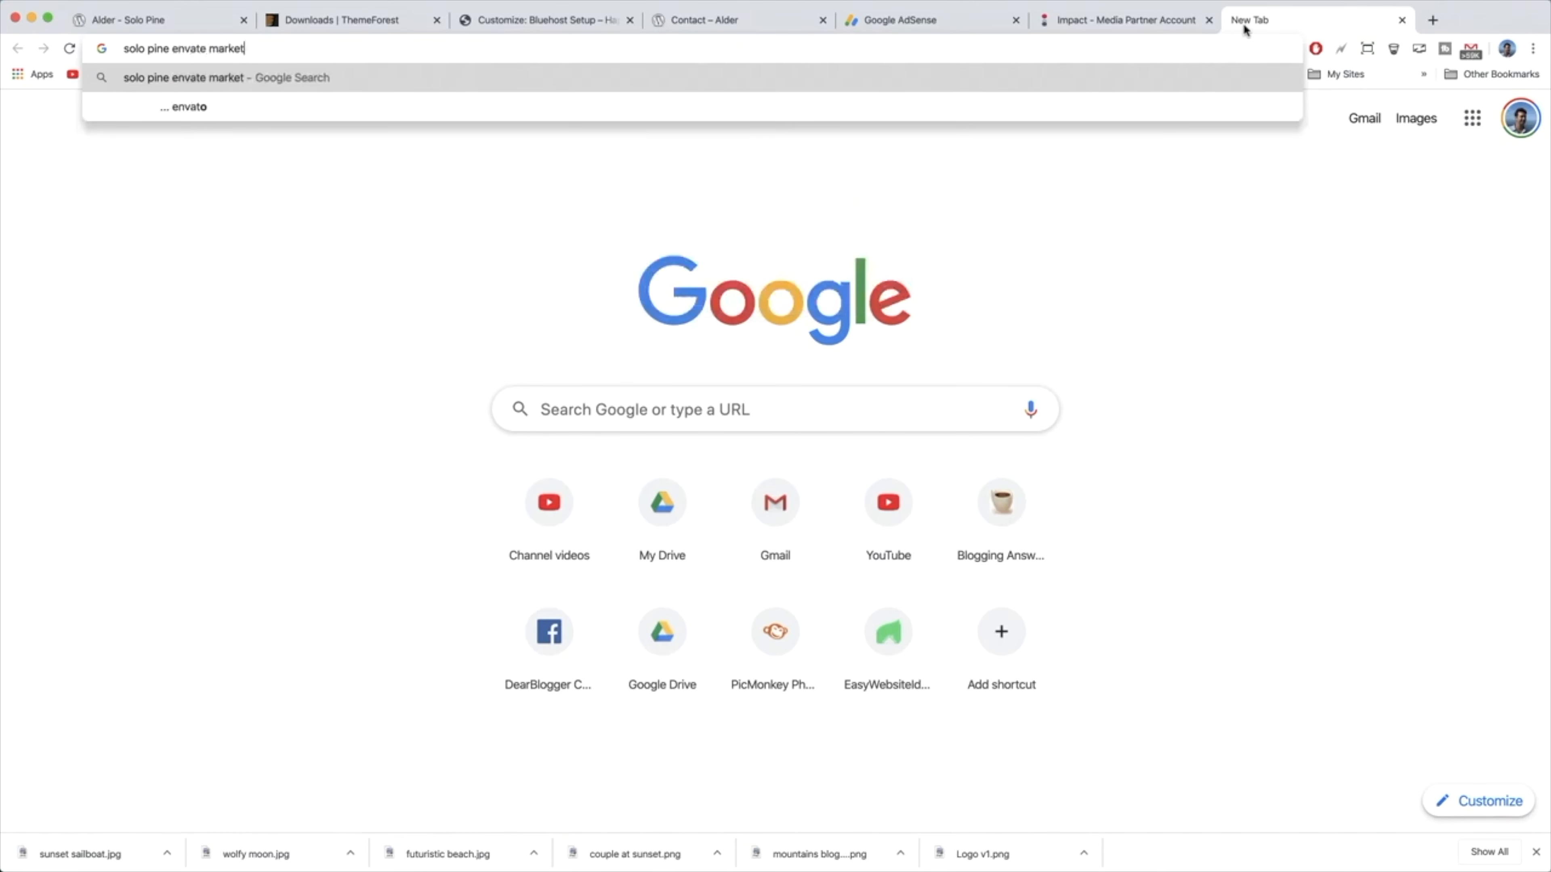
key(Return)
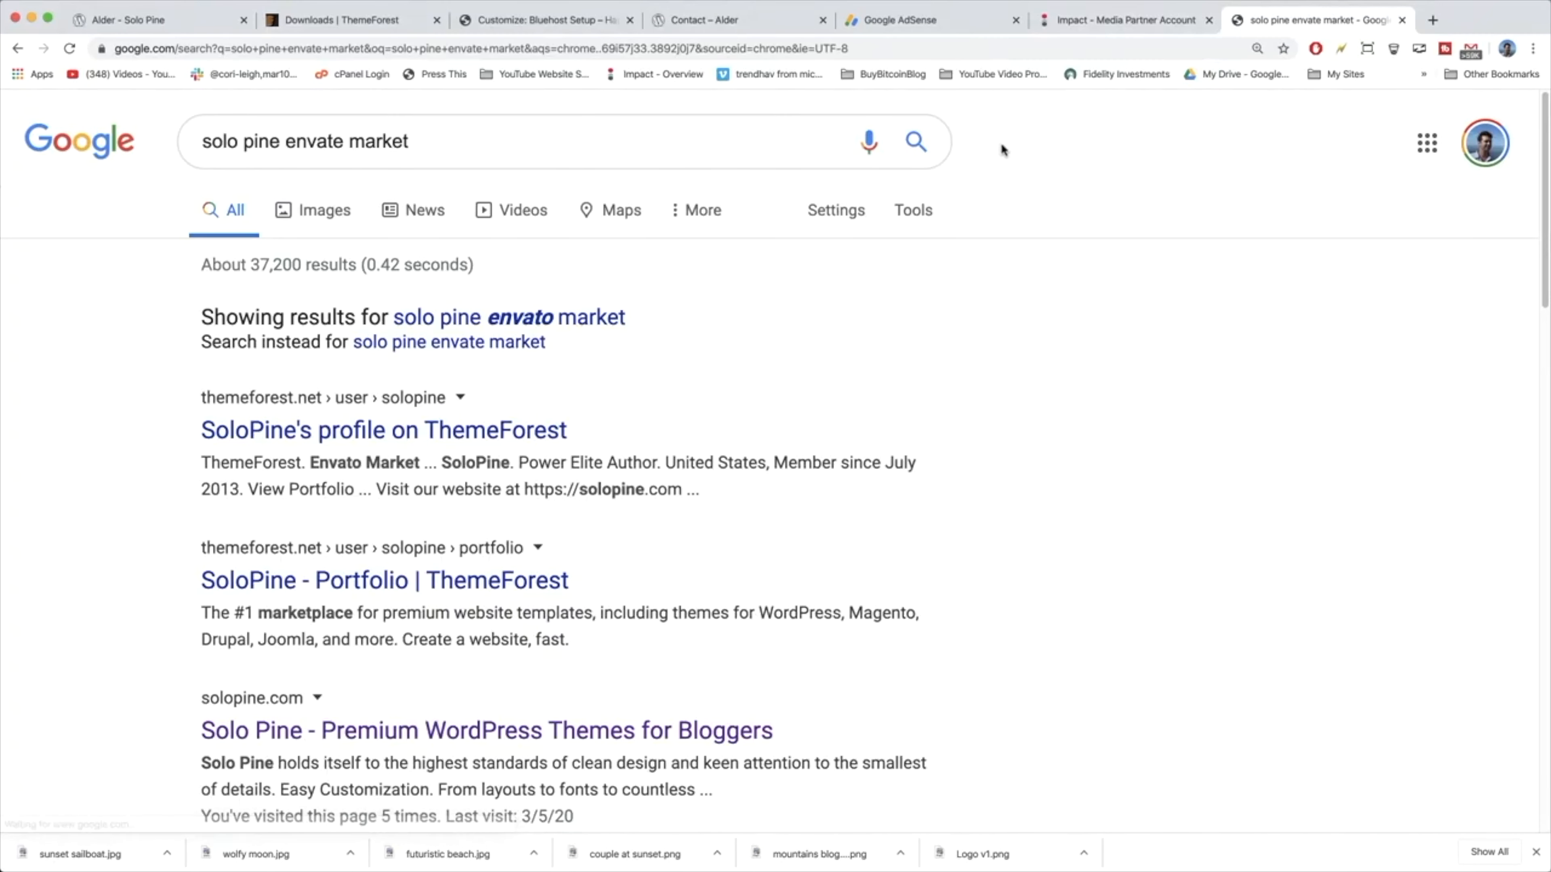
click(452, 424)
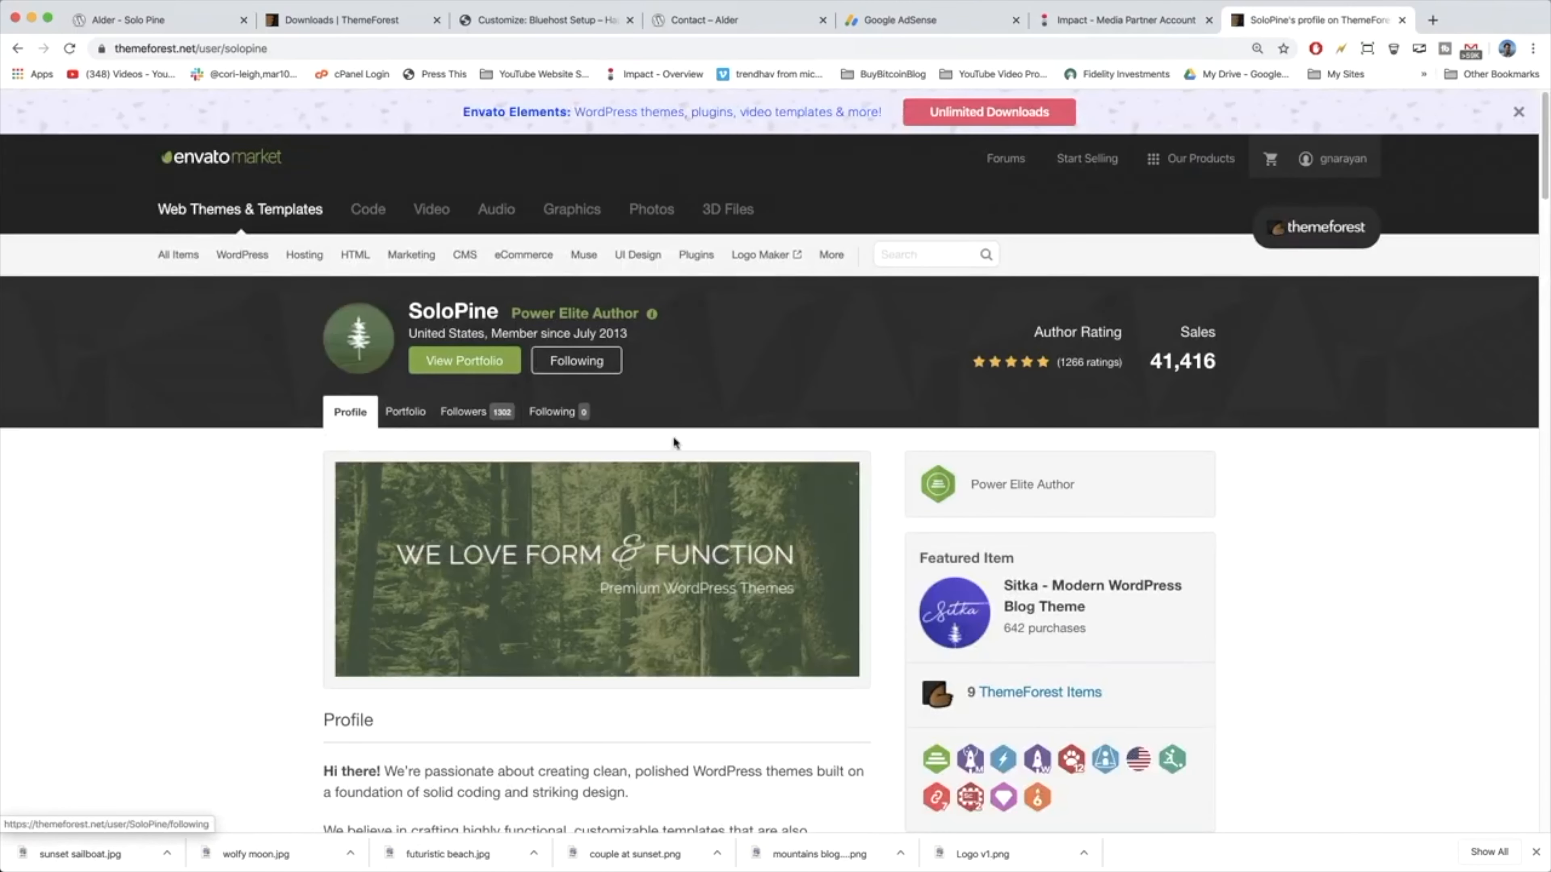
scroll(280, 470, down, 15)
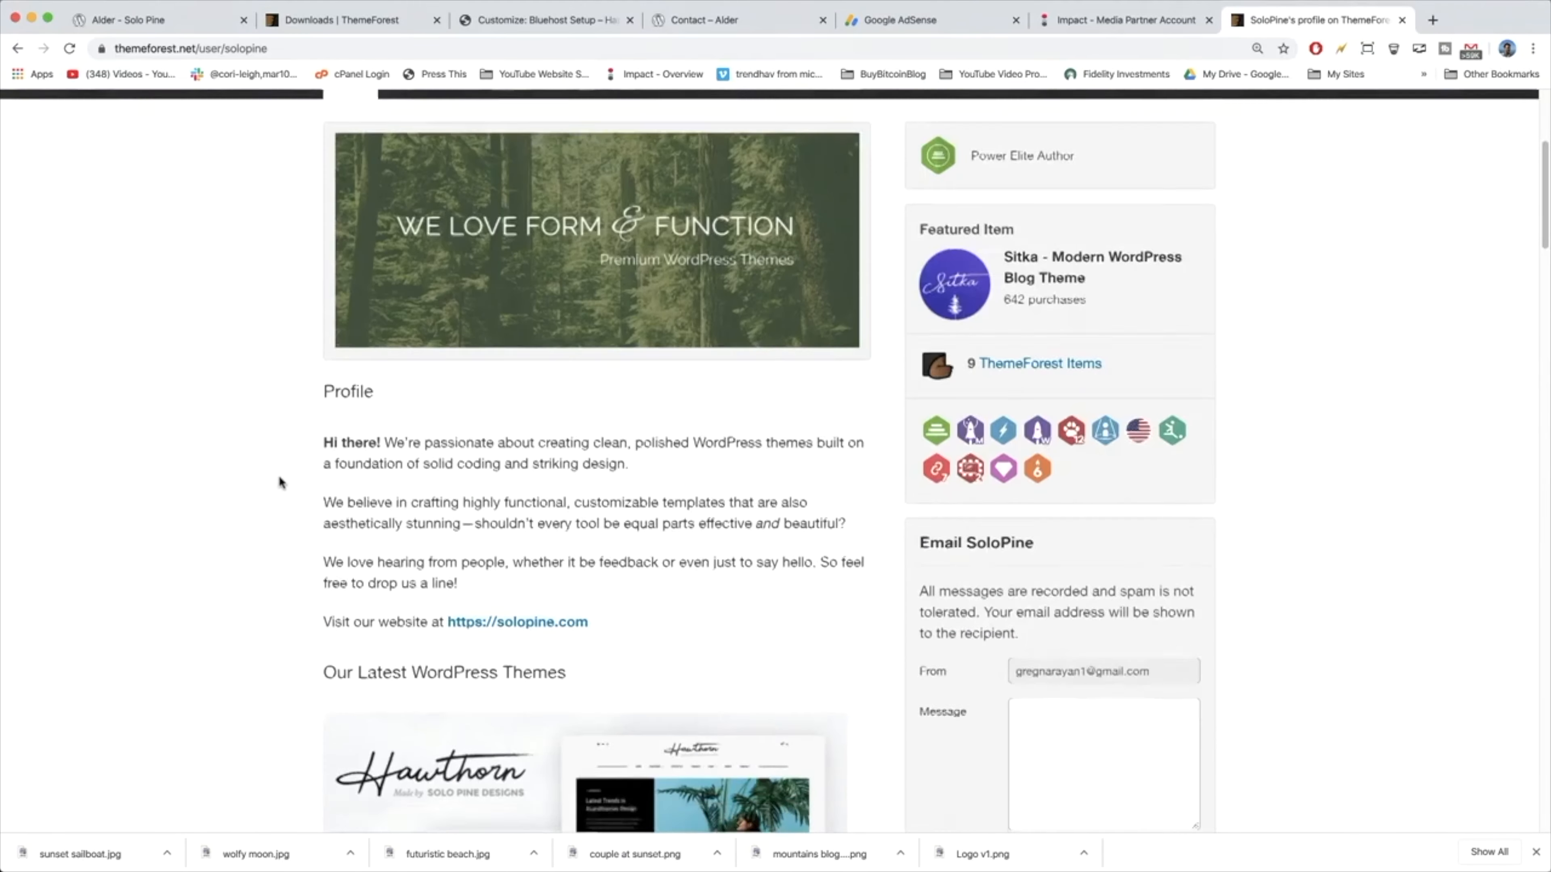
scroll(285, 475, down, 12)
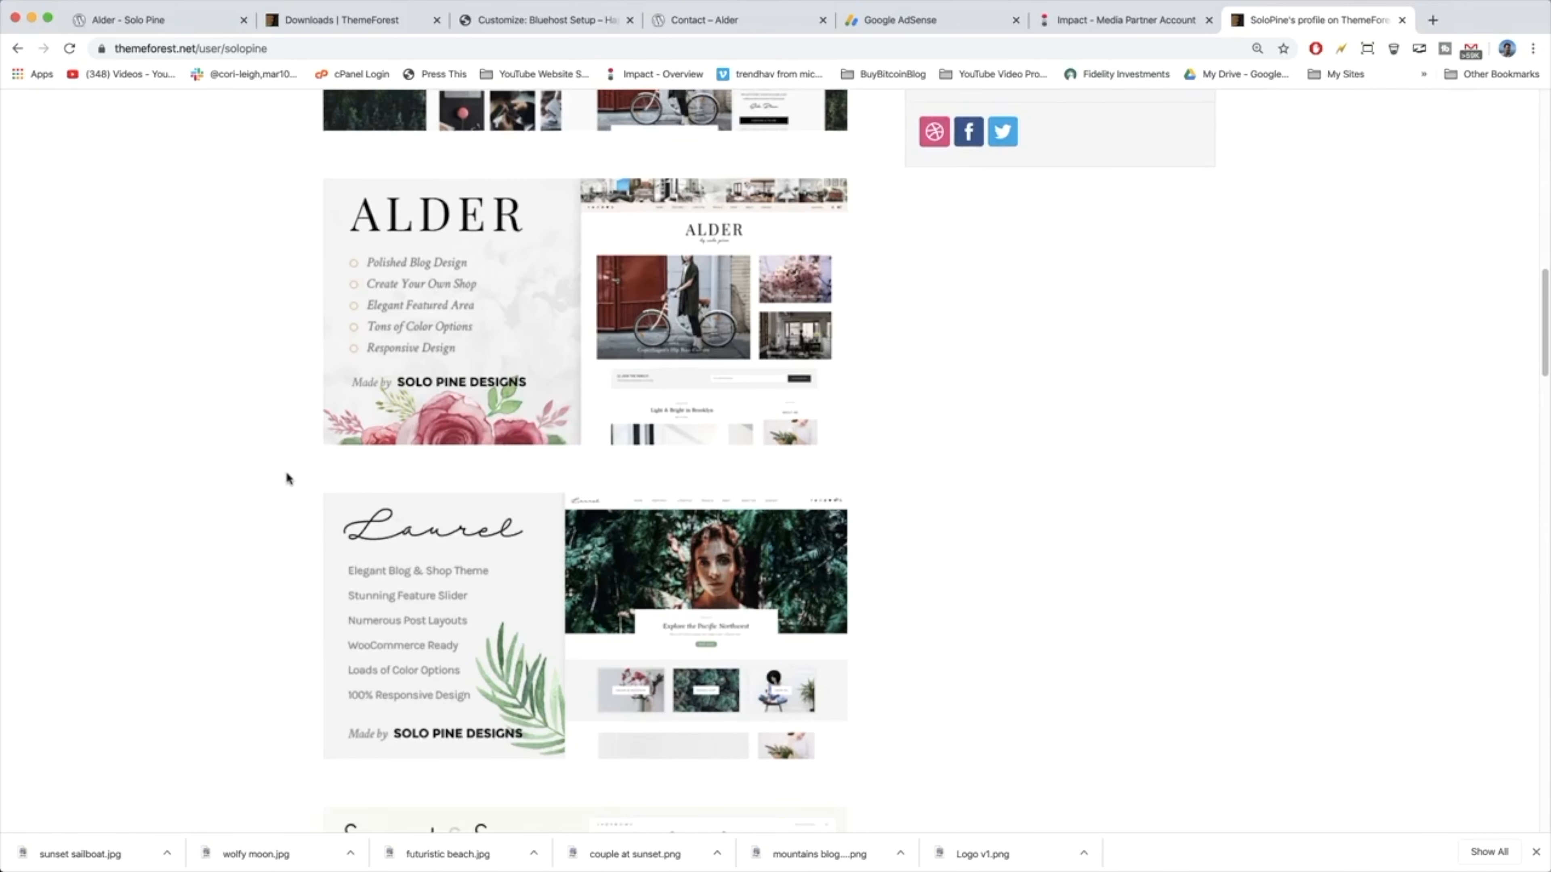
scroll(290, 477, down, 6)
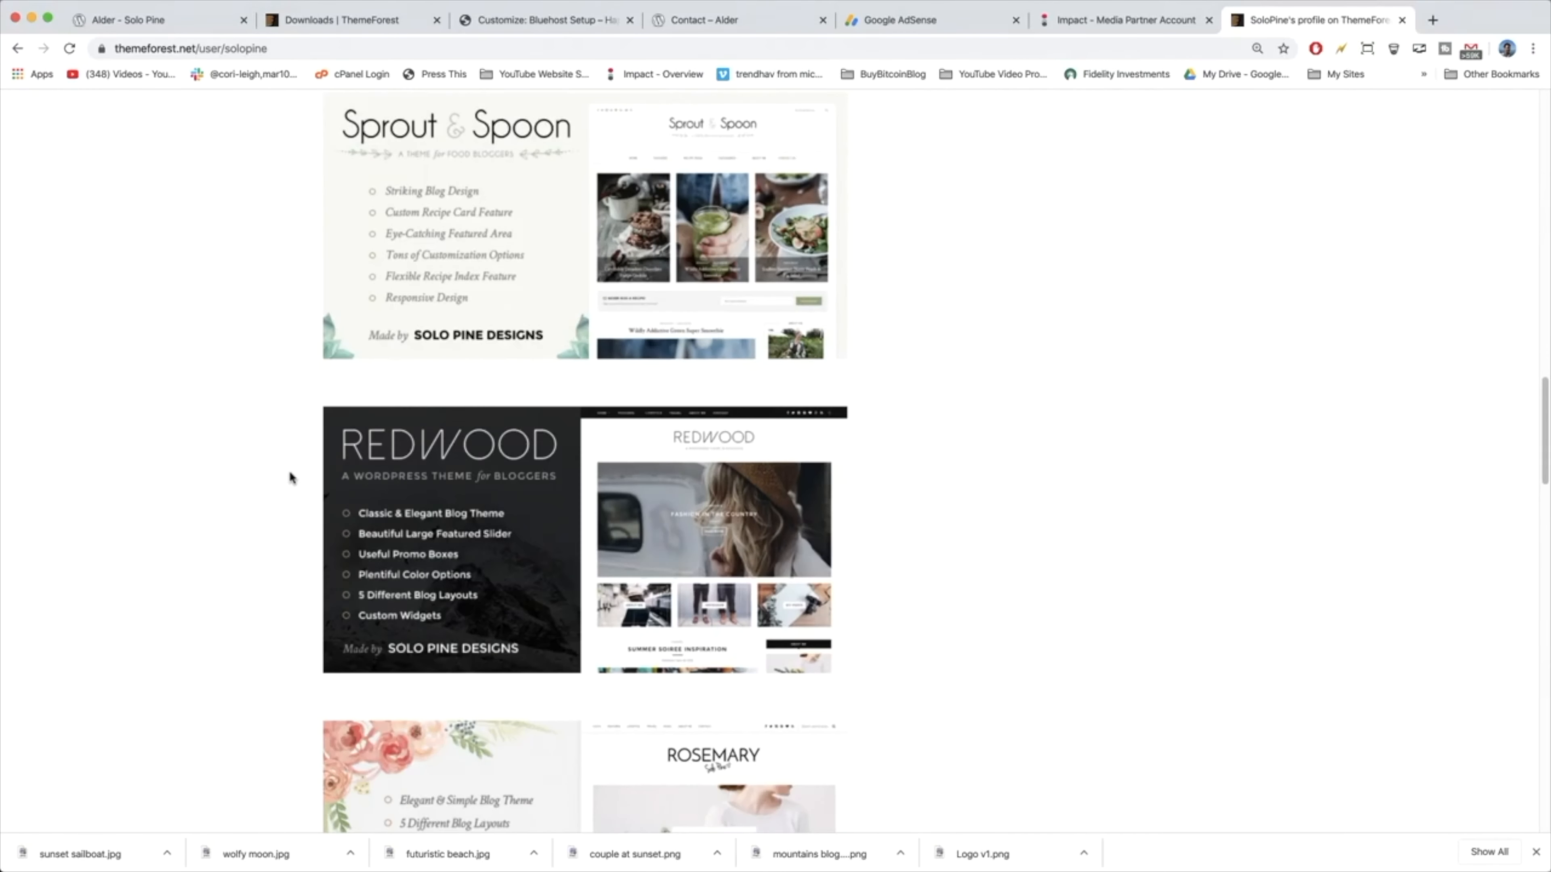
scroll(290, 477, down, 6)
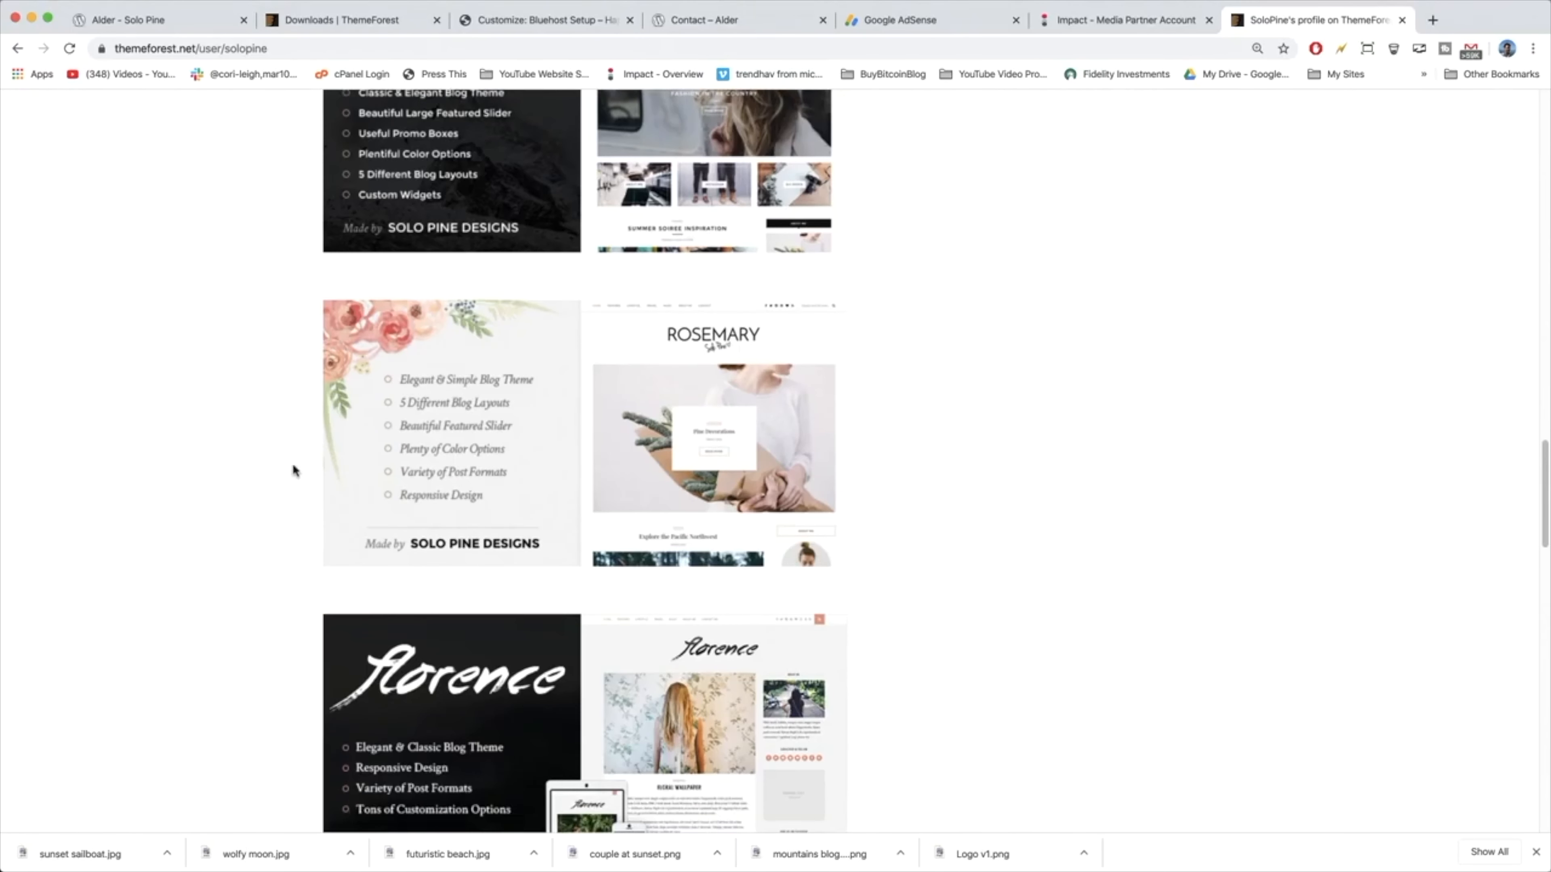
scroll(284, 381, up, 20)
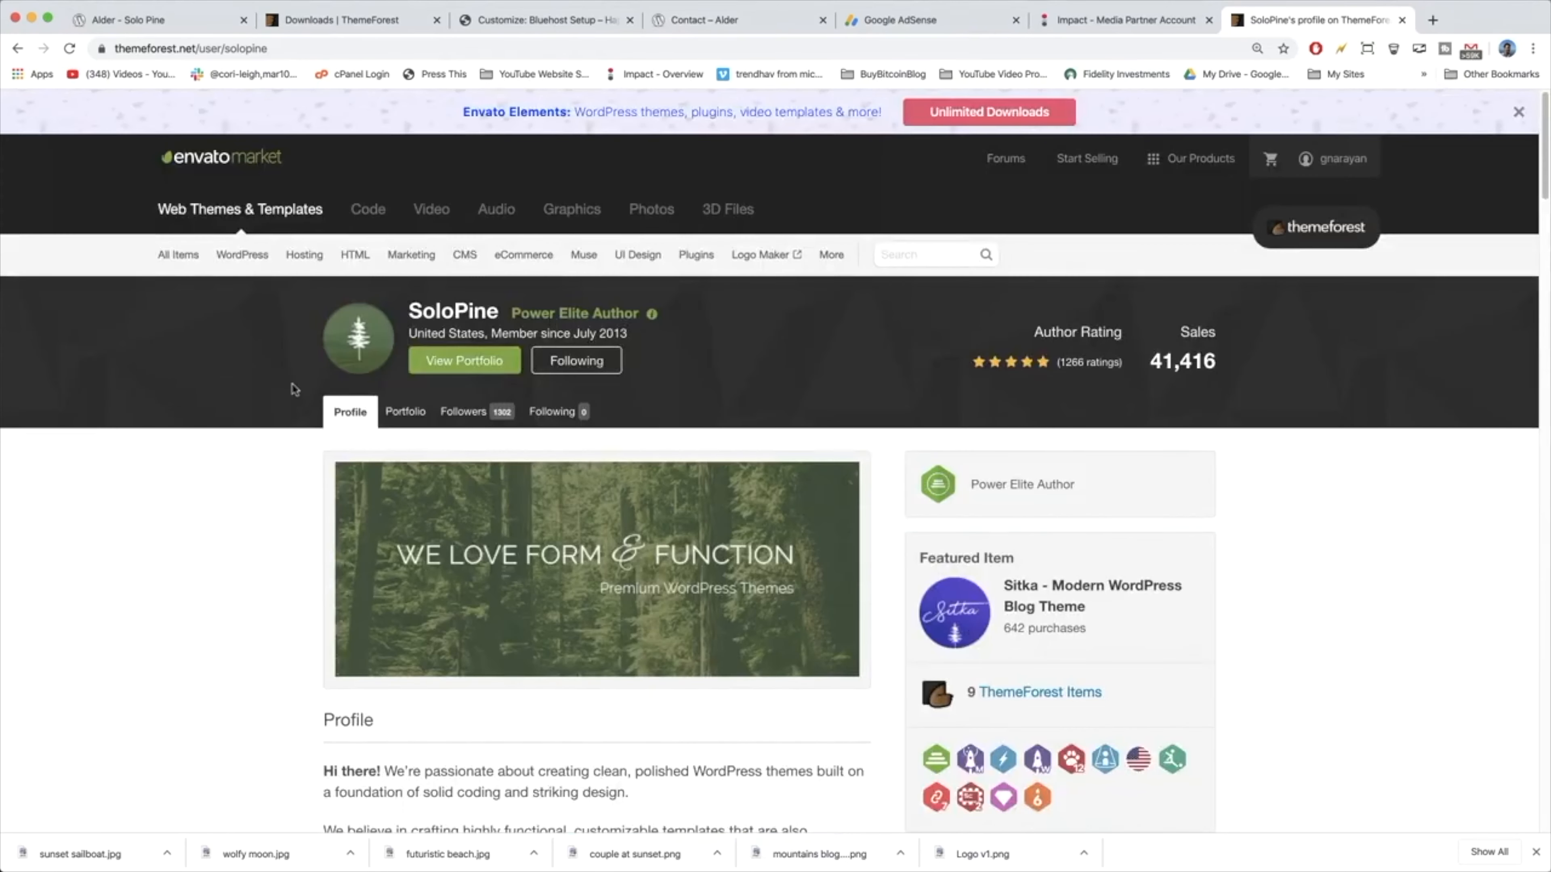
click(165, 49)
right_click(164, 52)
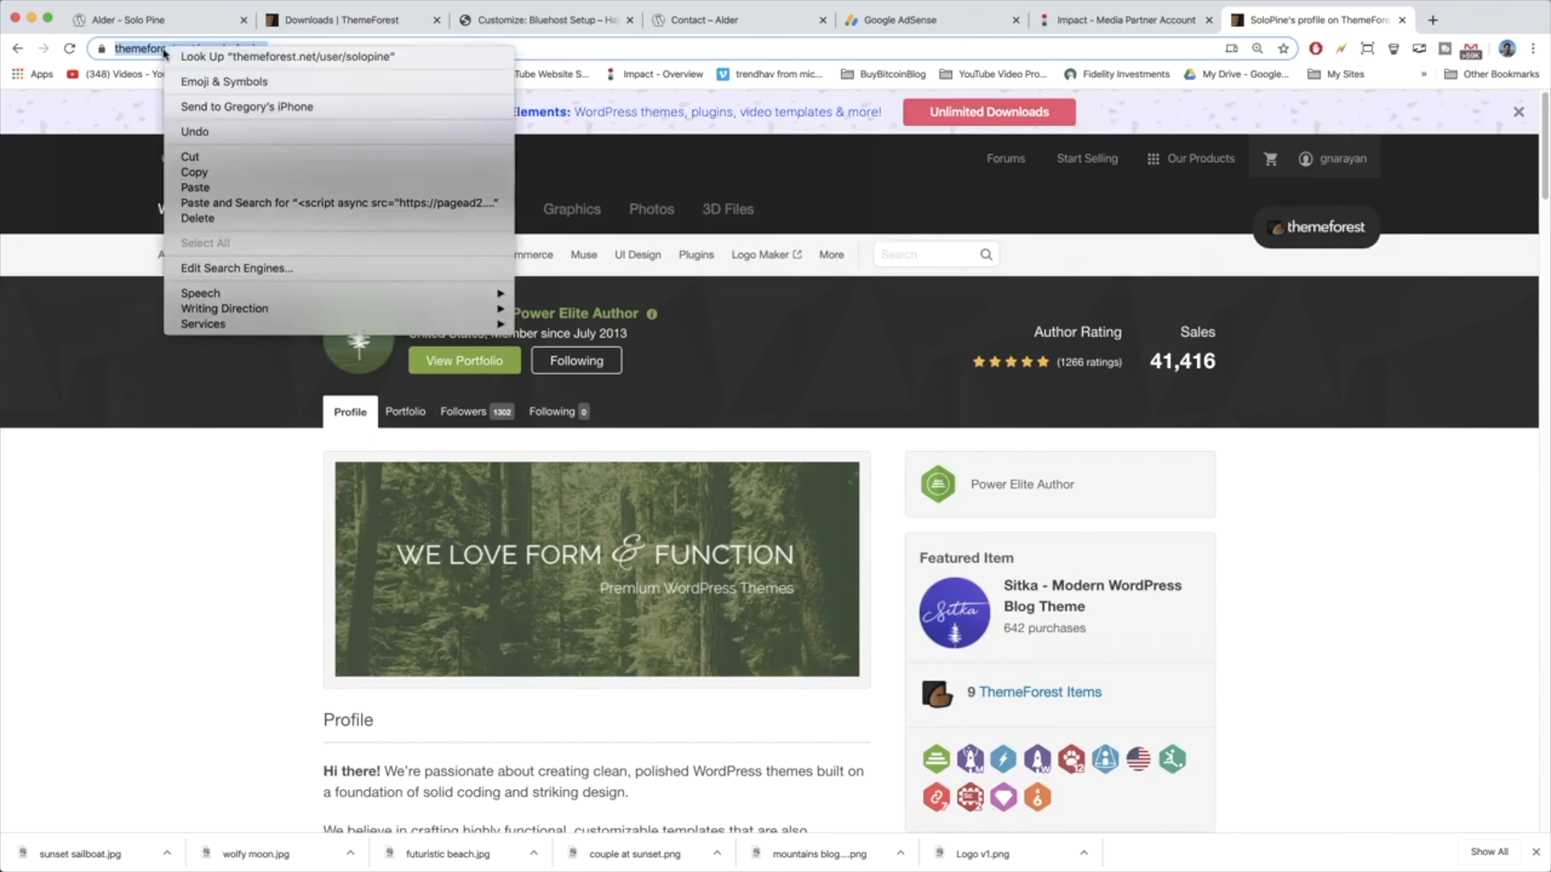
Use SoloPine's profile URL as the landing page and copy the generated link 1.envato.market/9YR7E.
click(195, 172)
click(1102, 21)
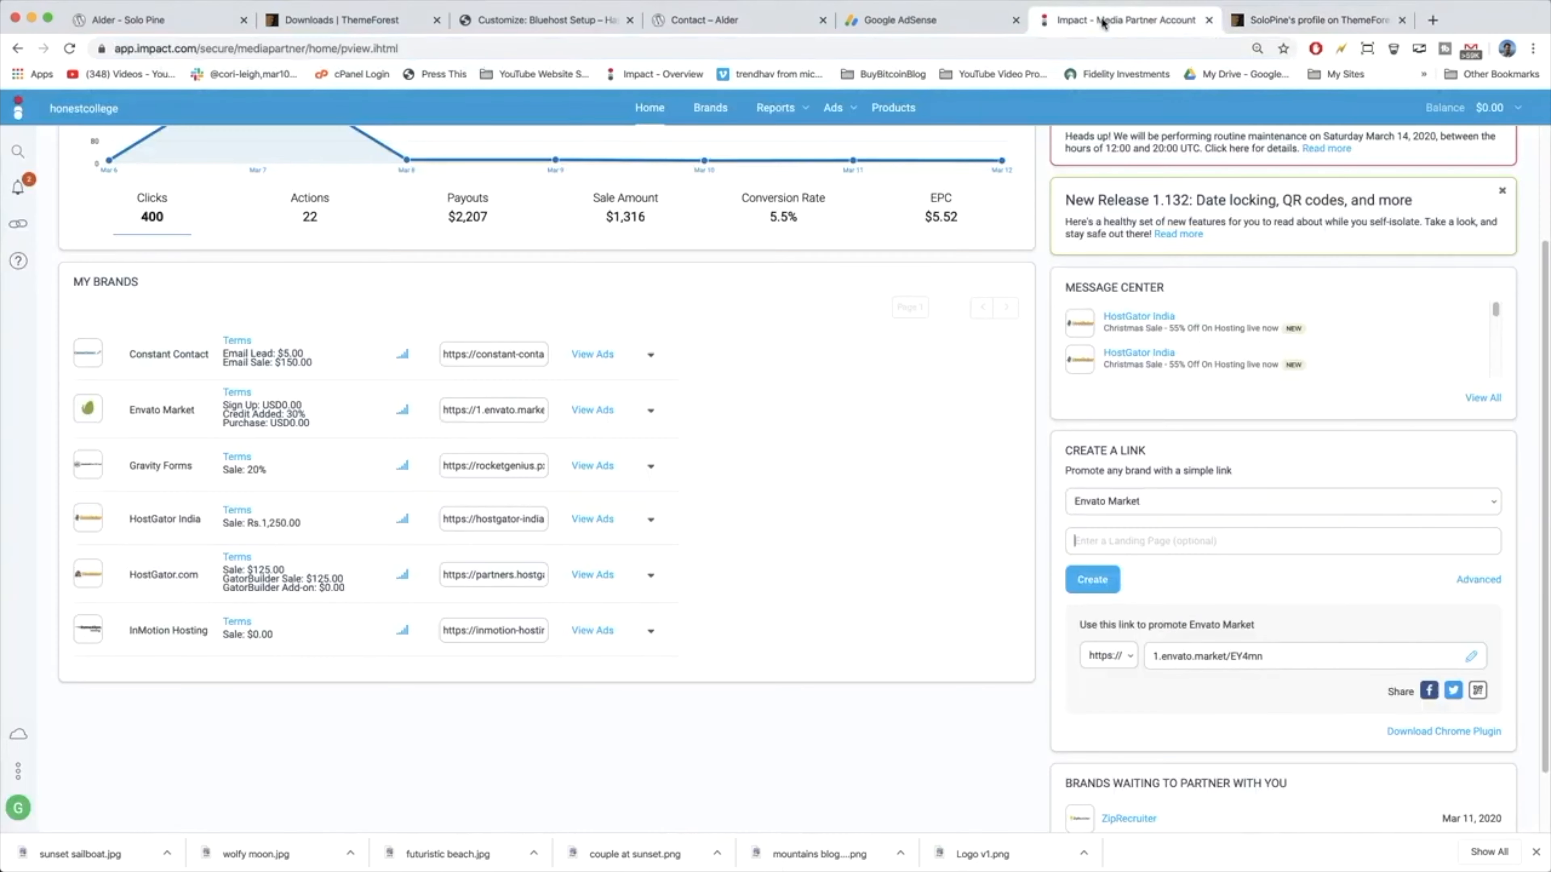
right_click(1099, 534)
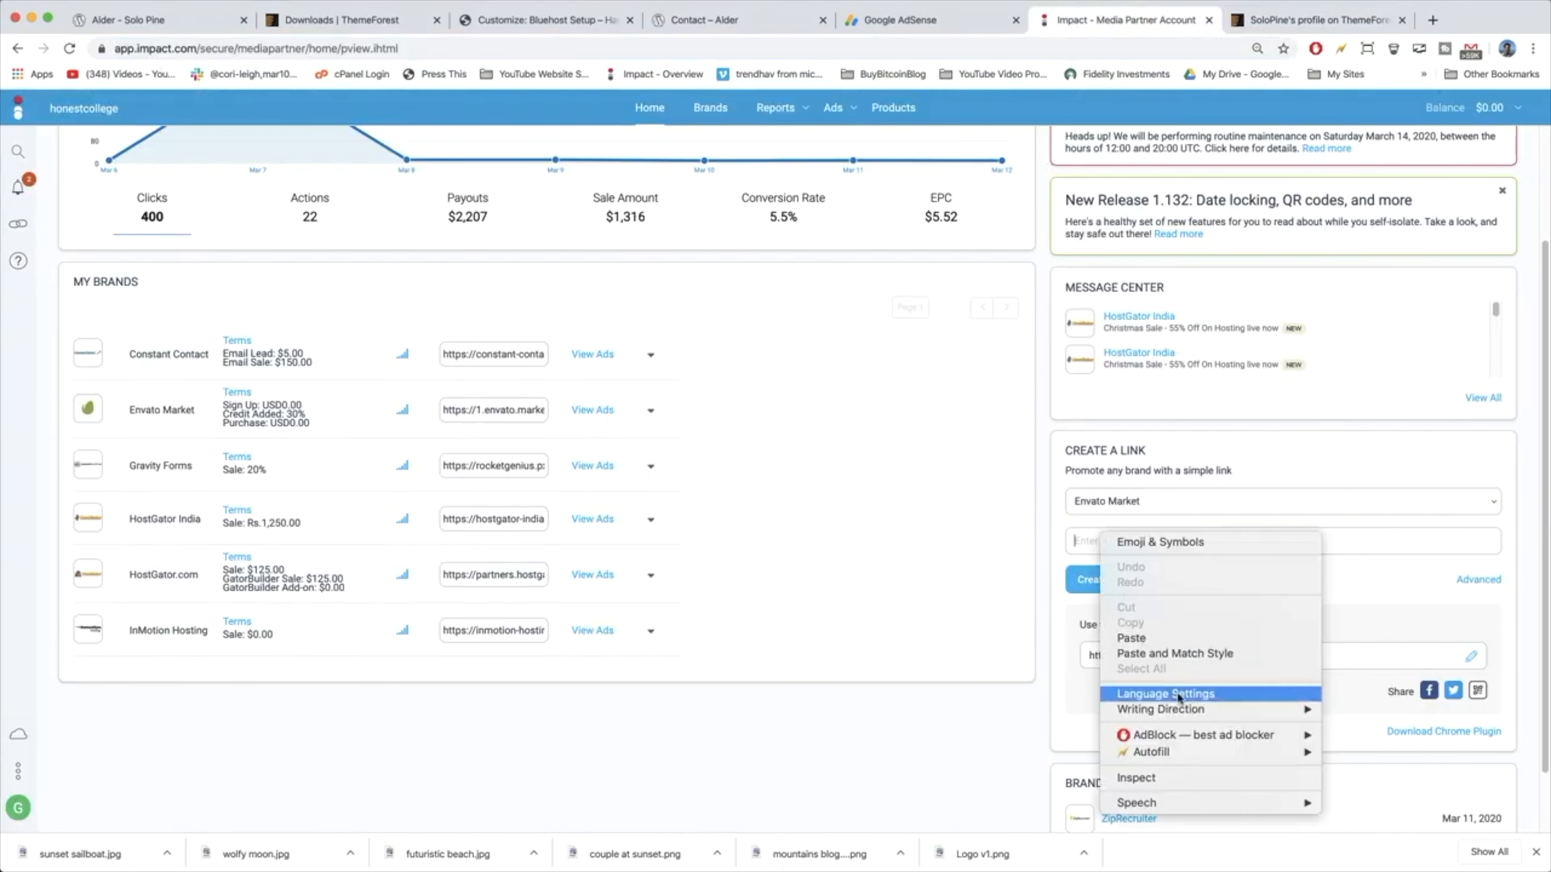
click(1151, 636)
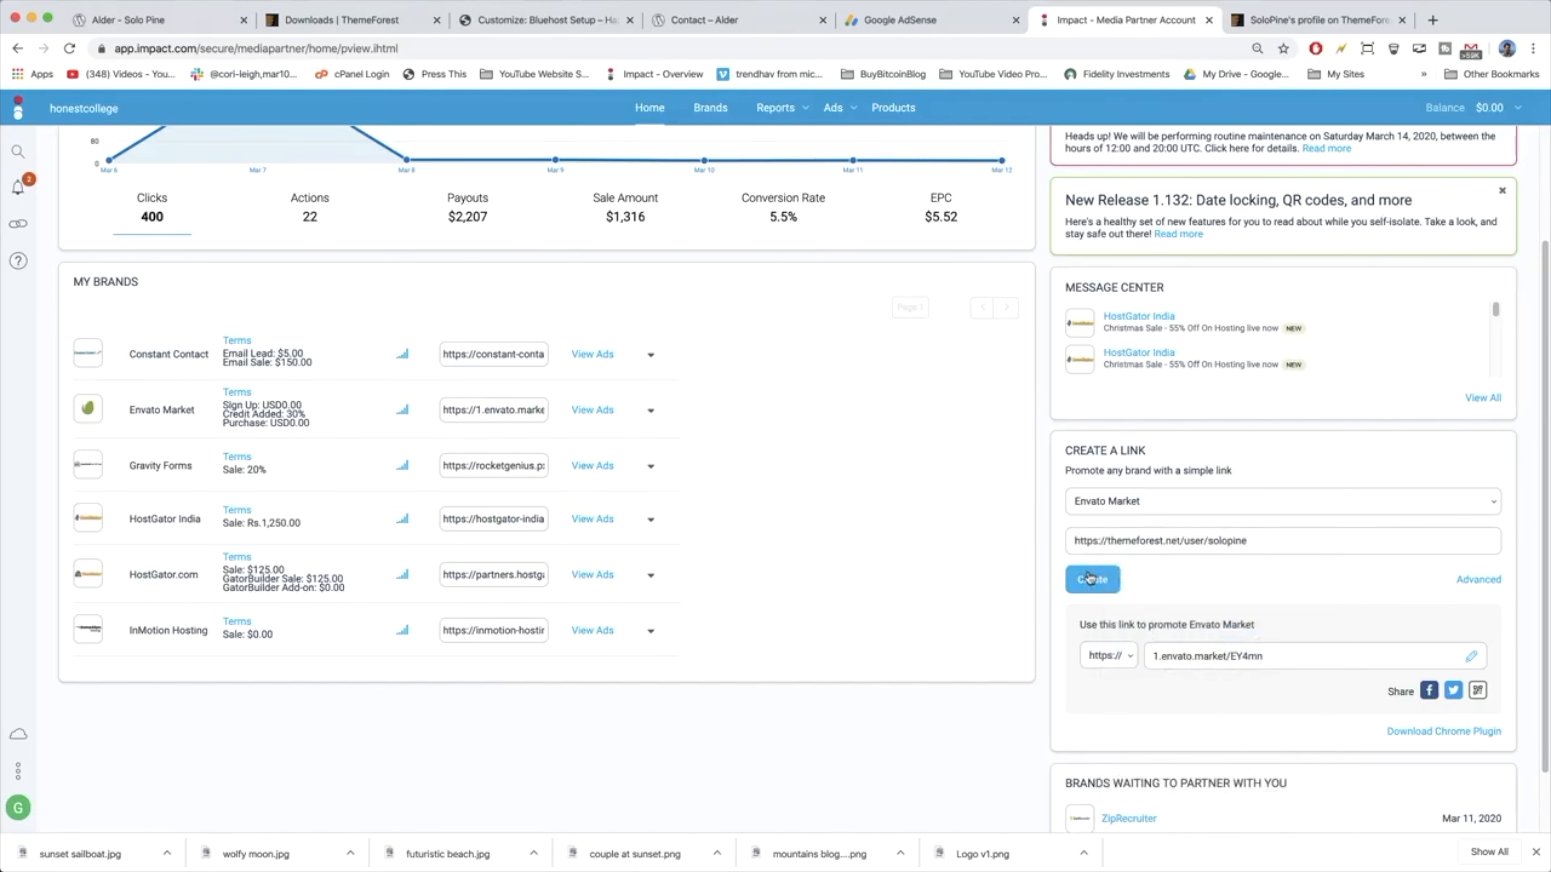
click(1090, 578)
click(1195, 665)
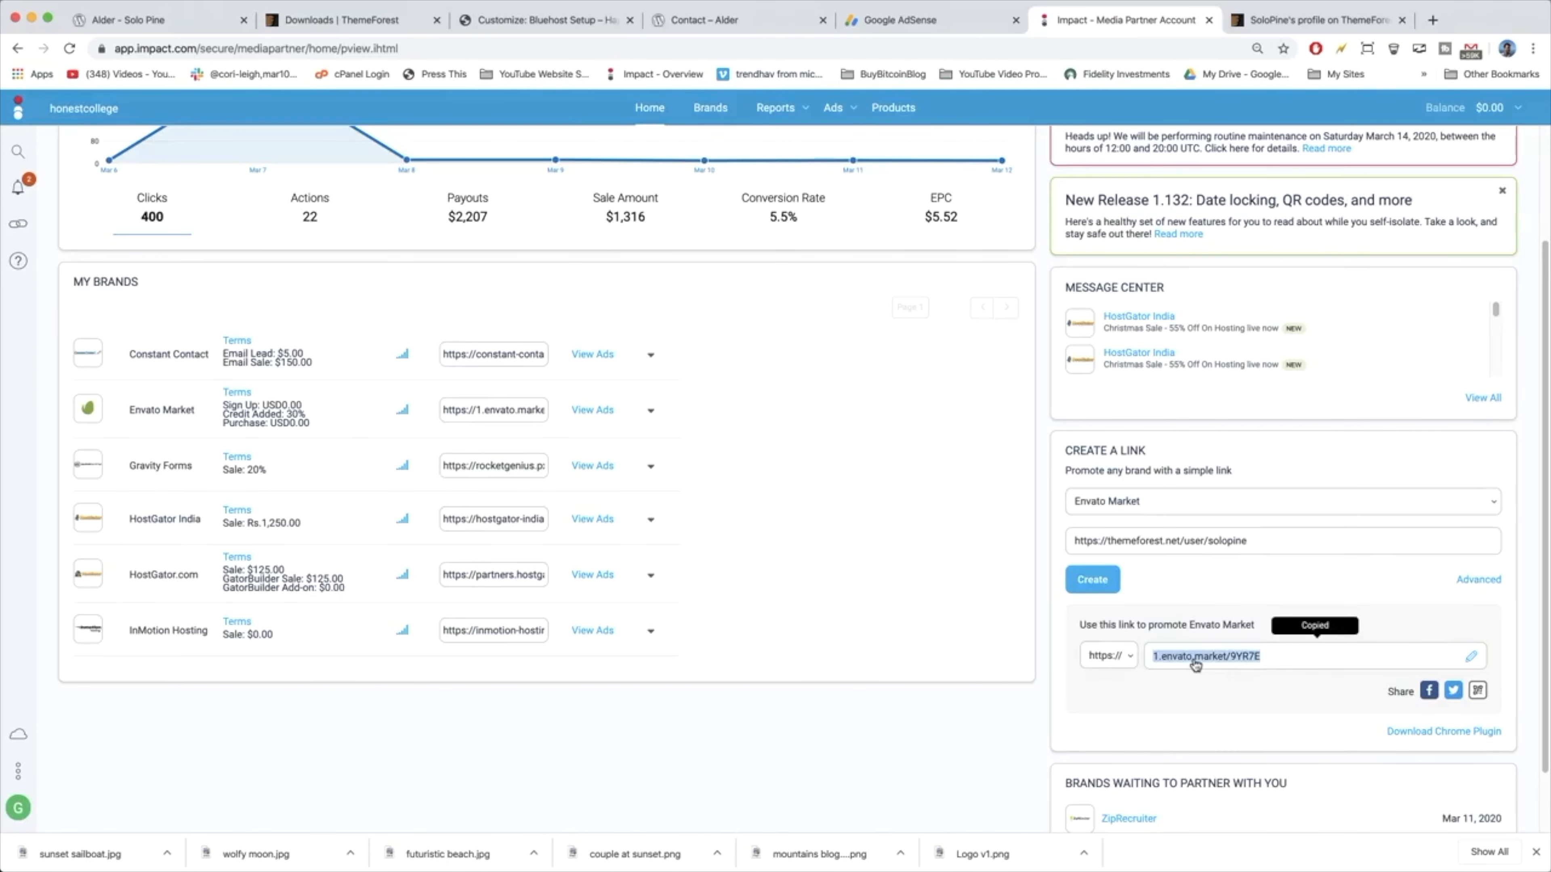
click(537, 23)
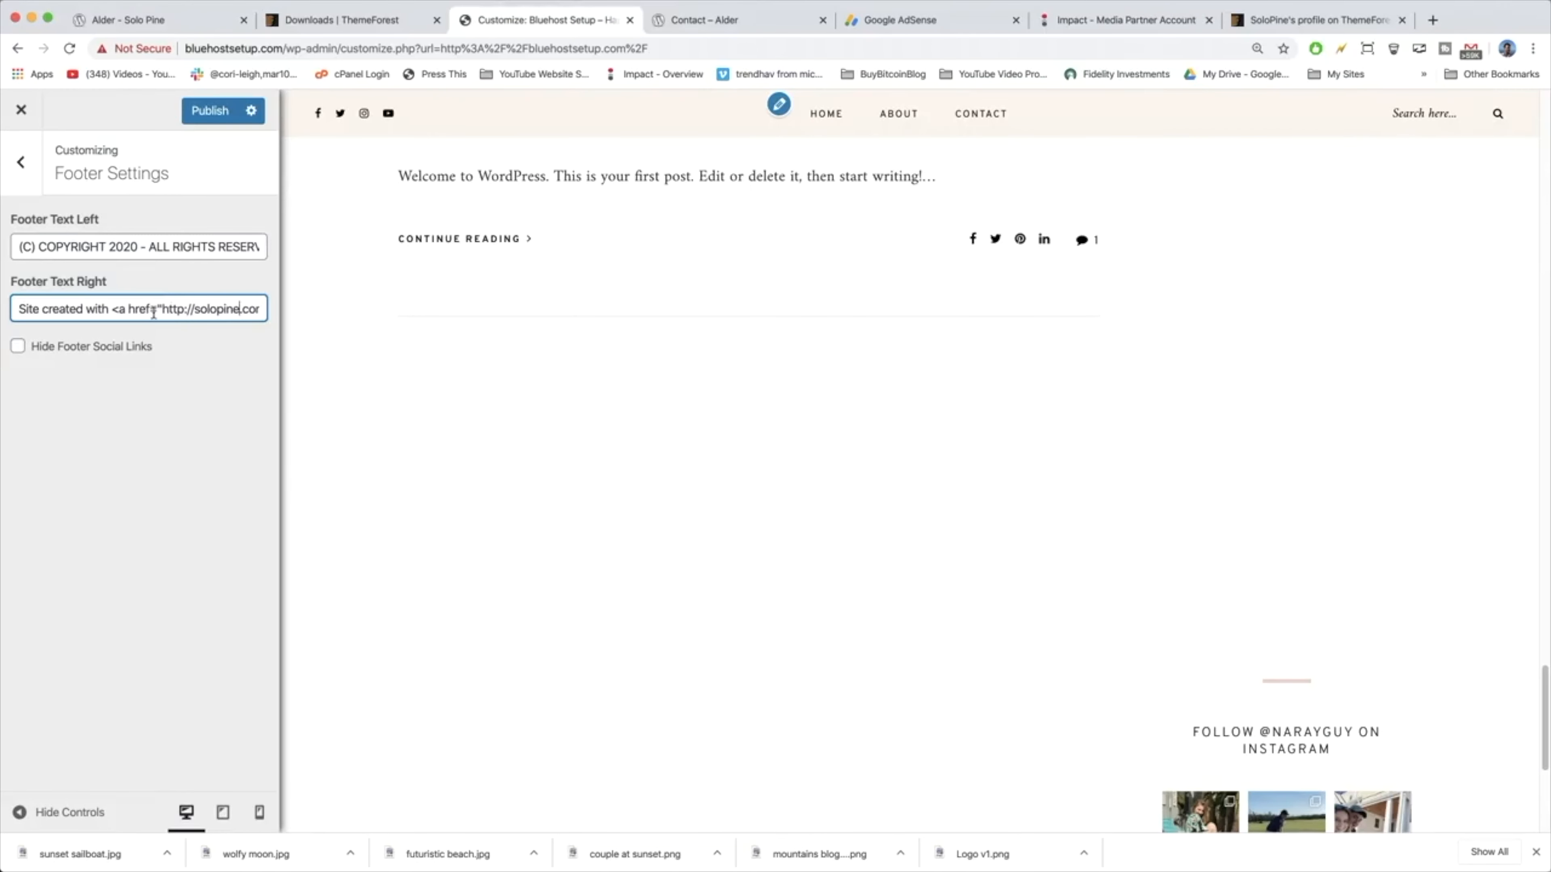
Replace the solopine.com URL in Footer Text Right with the Envato affiliate link and publish.
drag(172, 311, 121, 312)
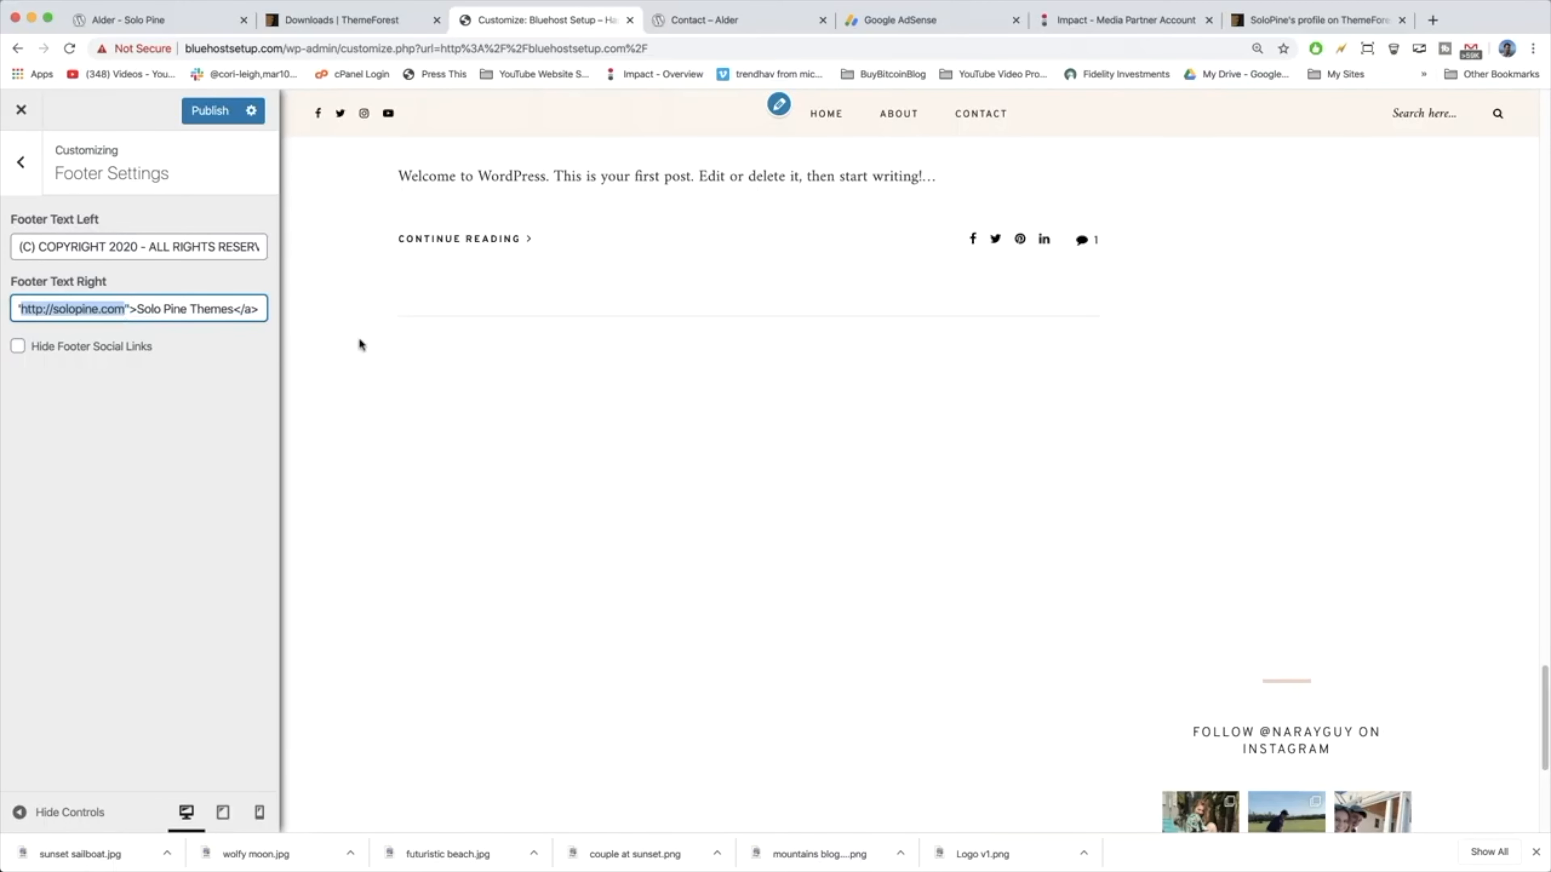
key(super+v)
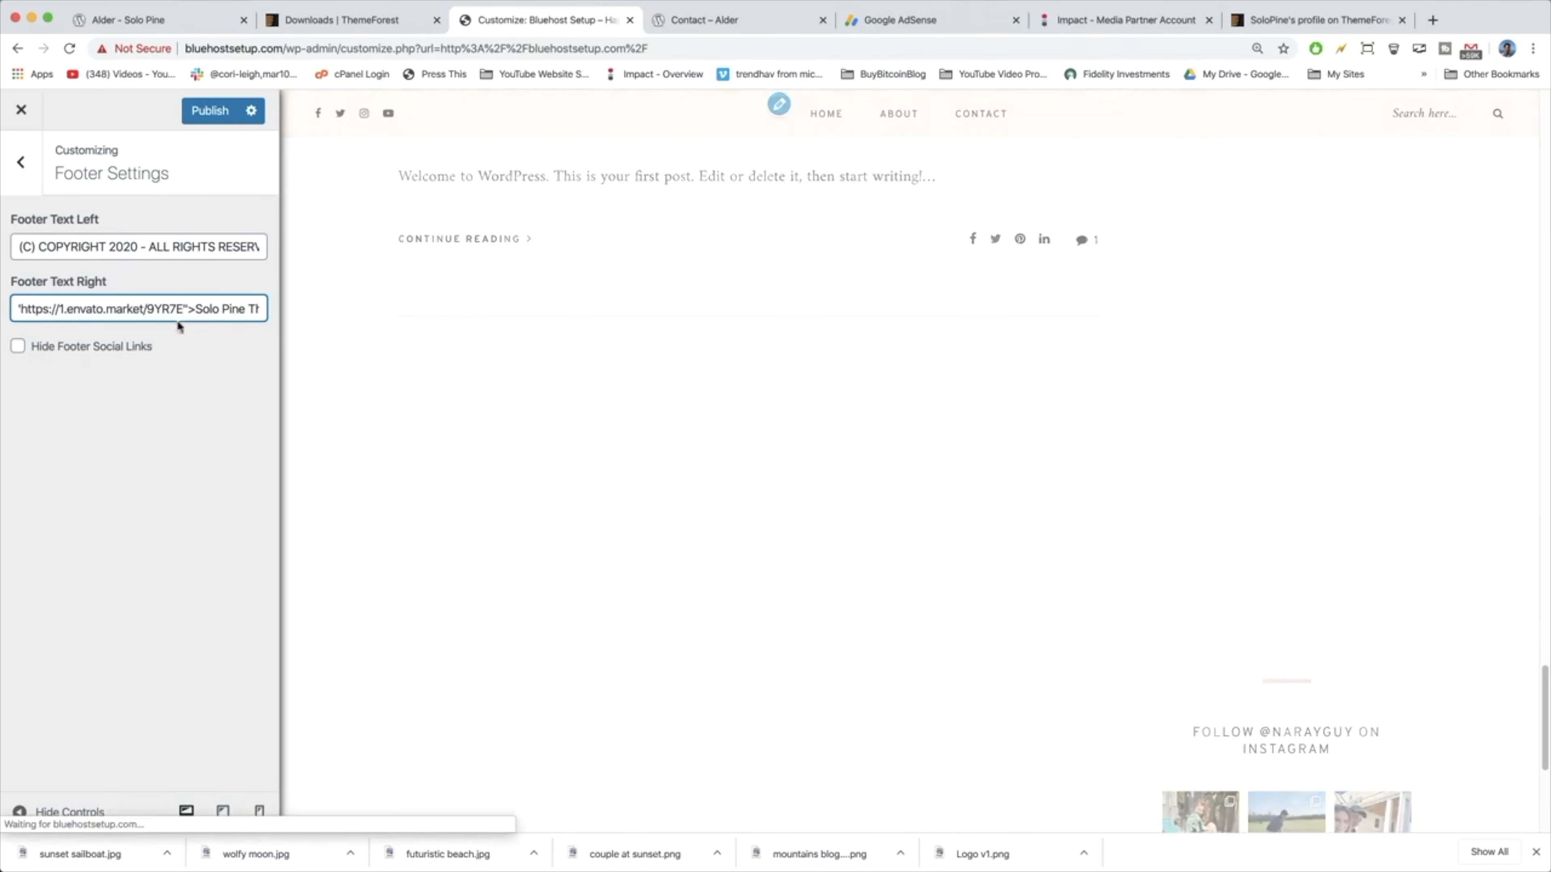
drag(200, 310, 17, 312)
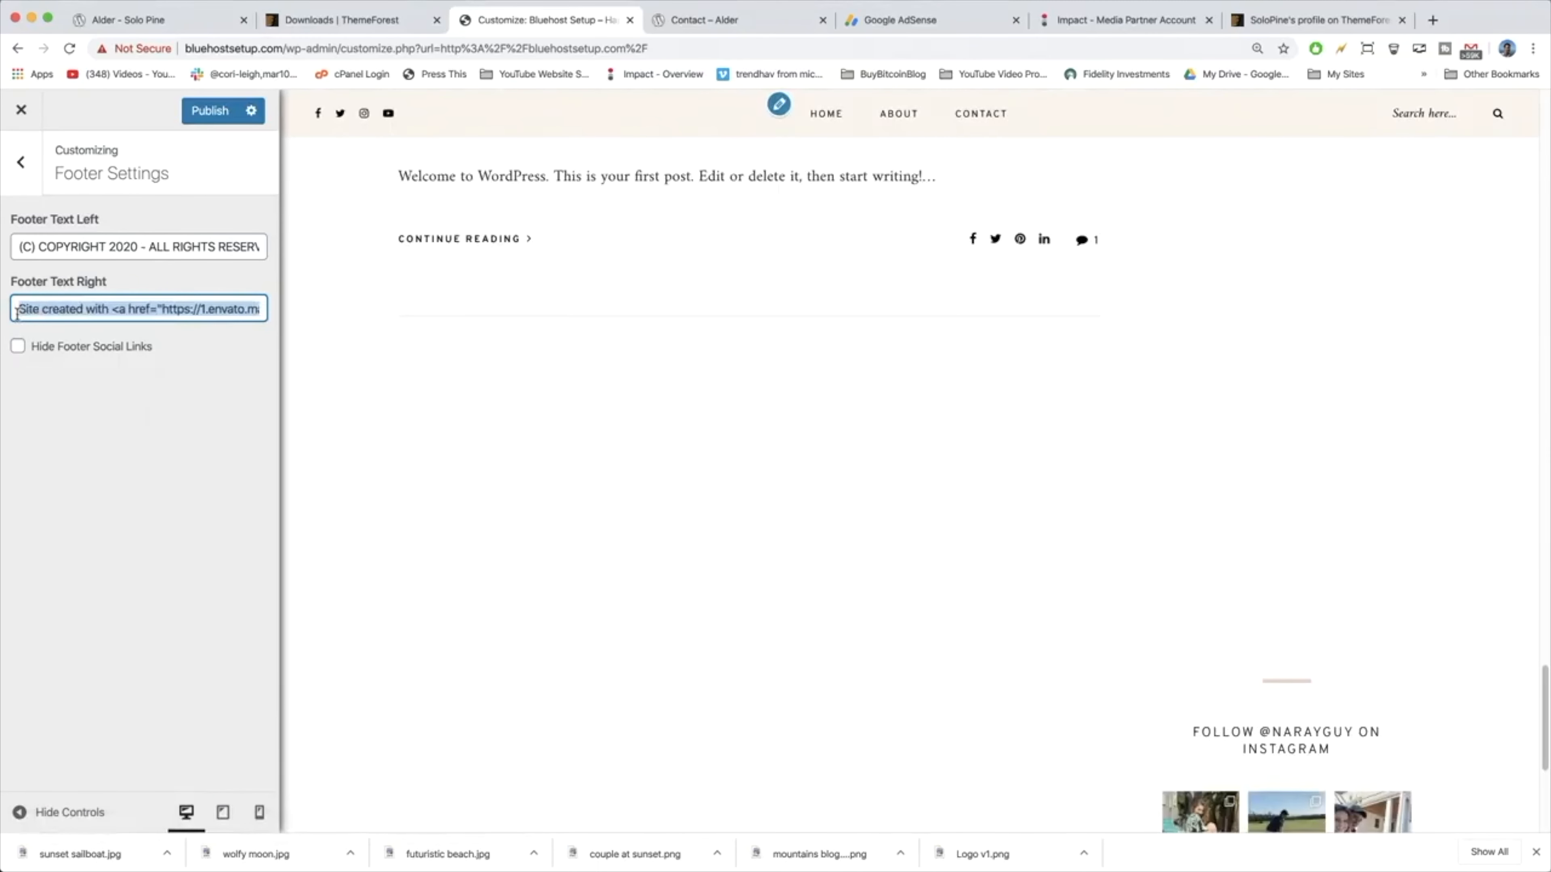
click(17, 312)
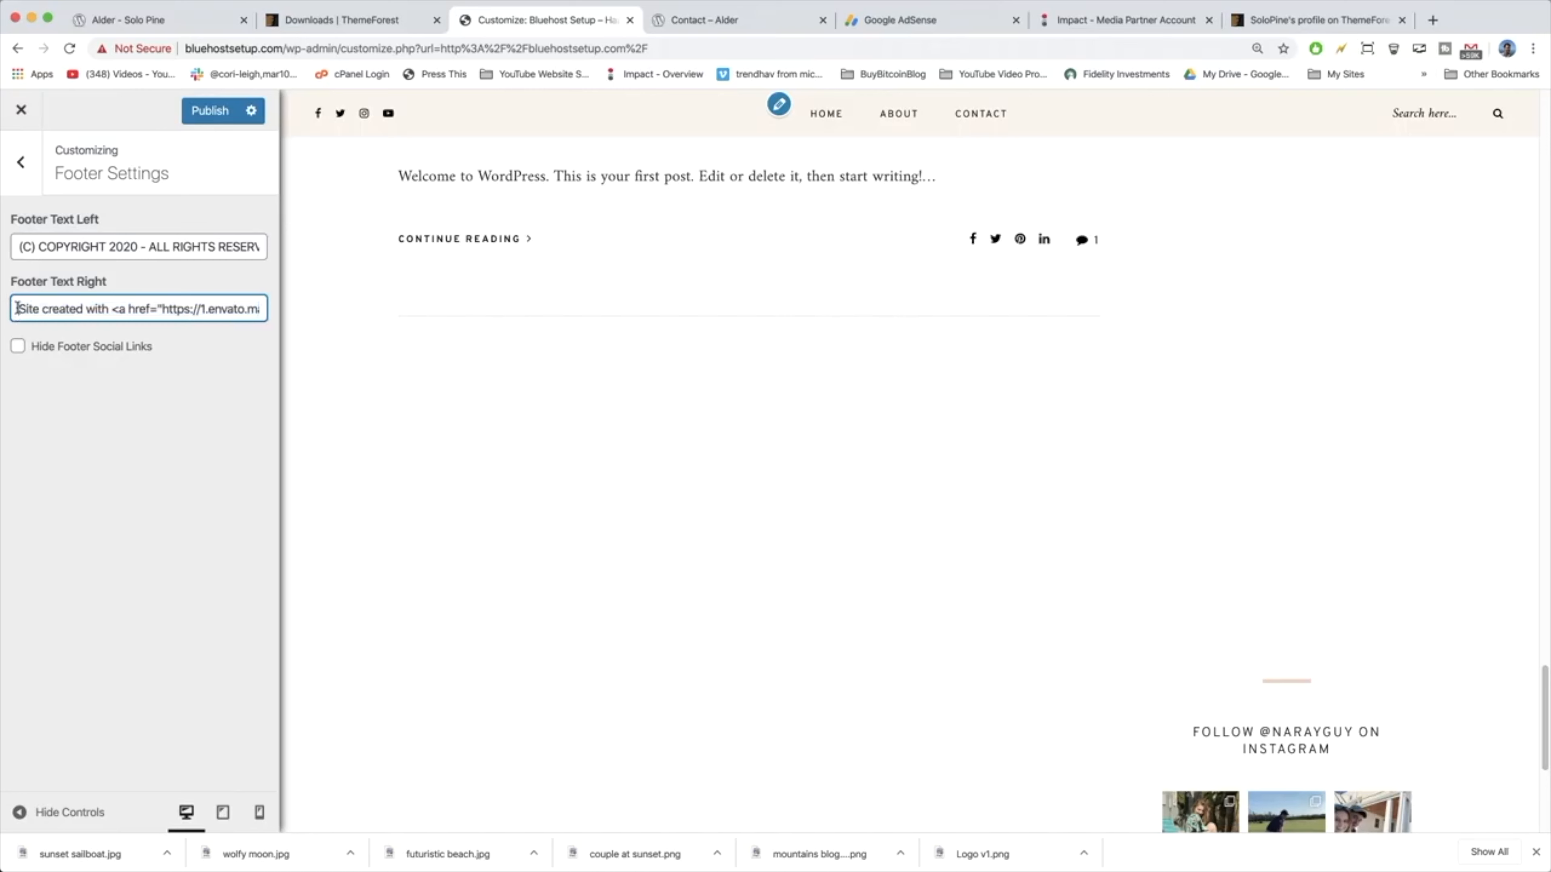
drag(17, 308, 248, 317)
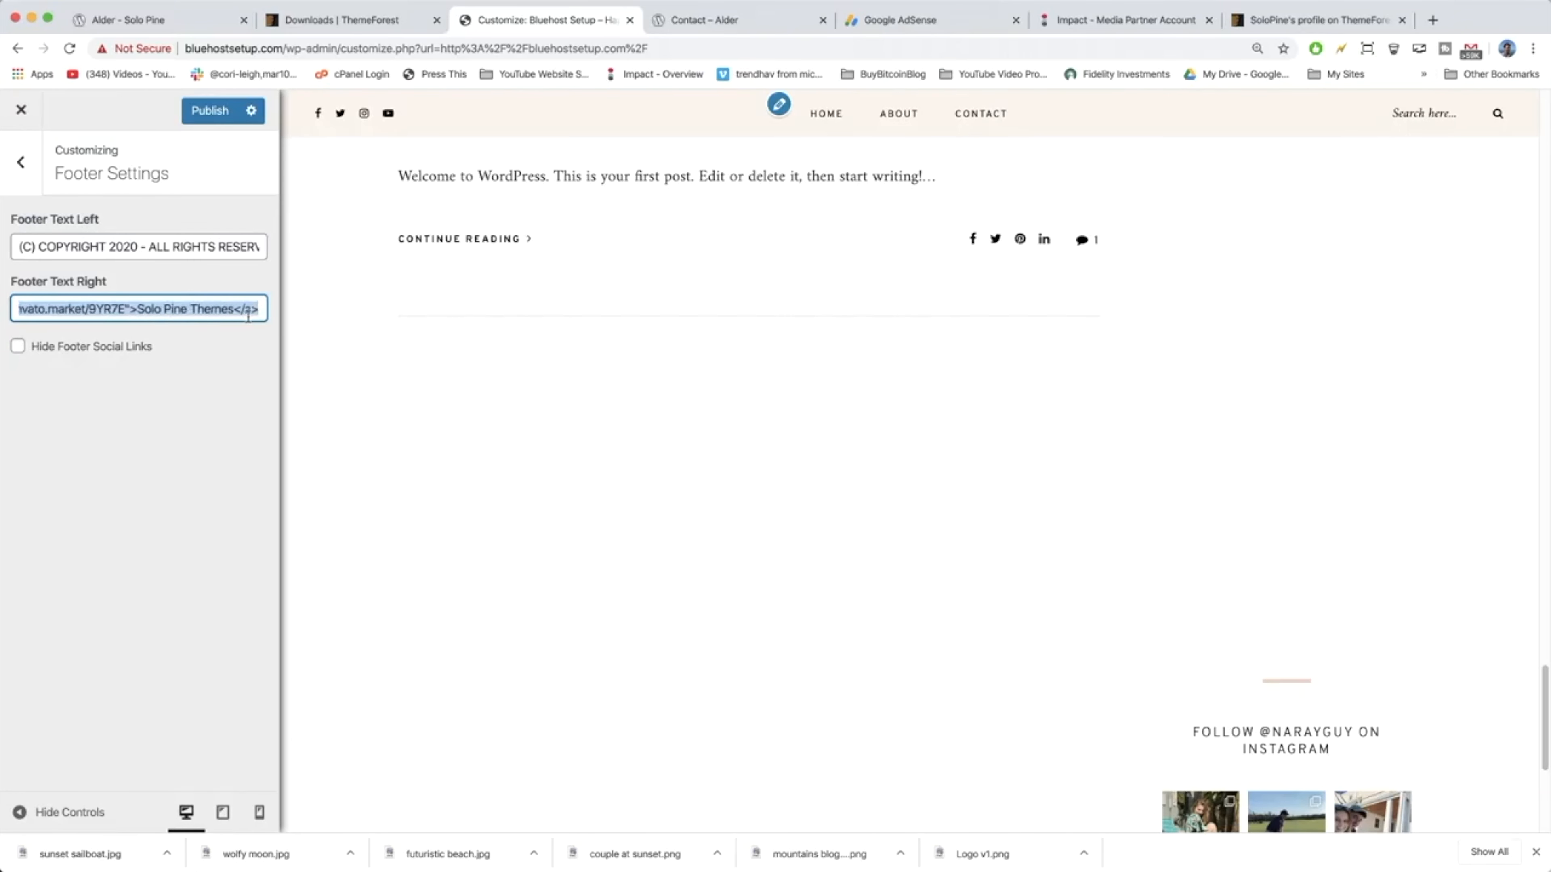
click(261, 313)
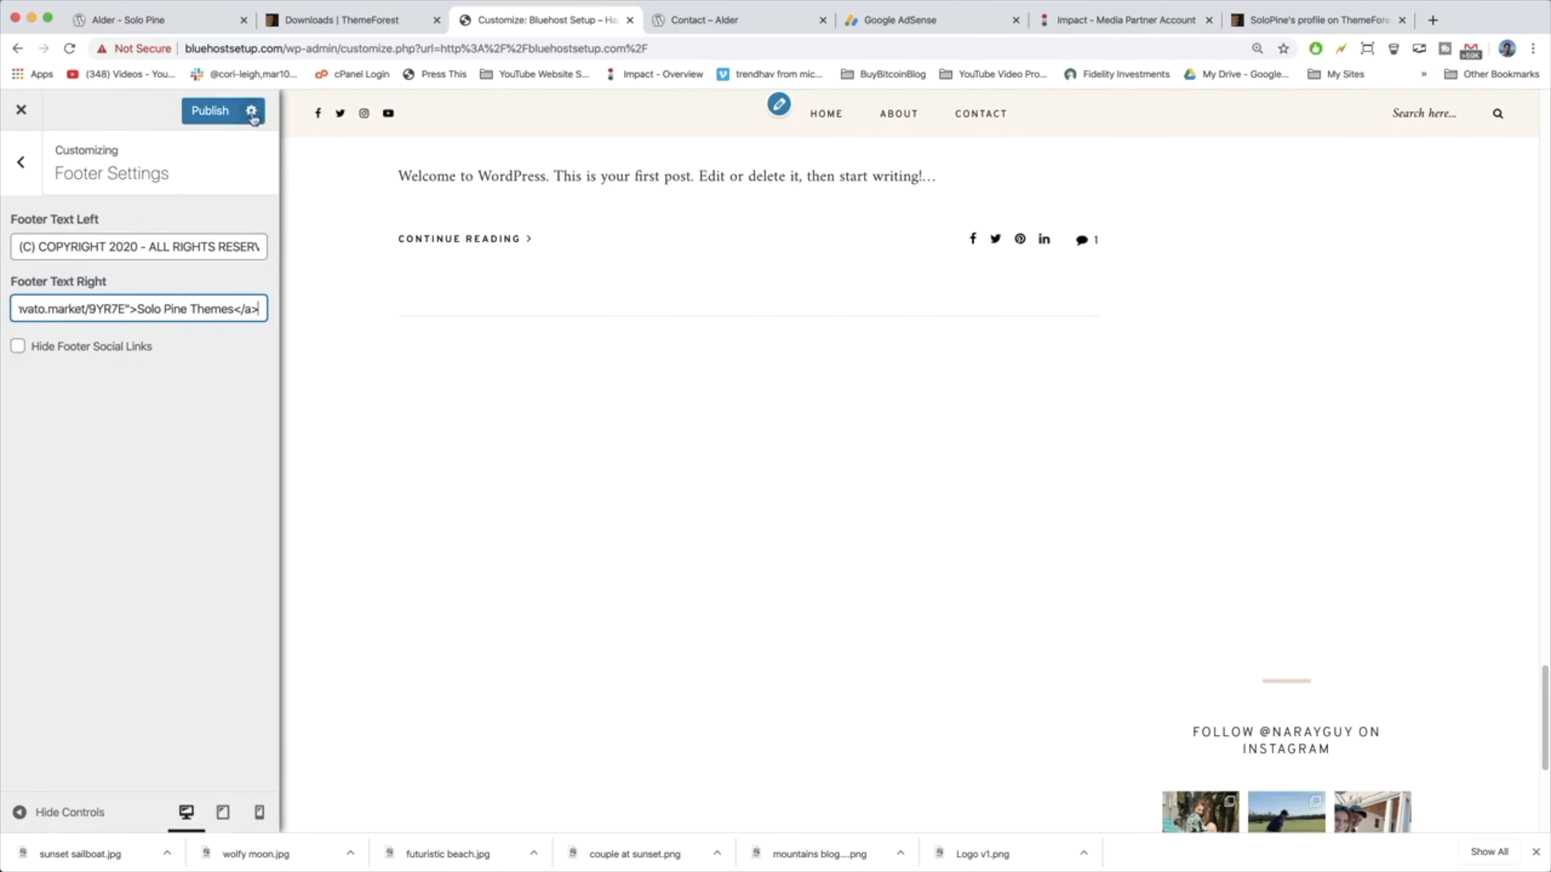
click(200, 112)
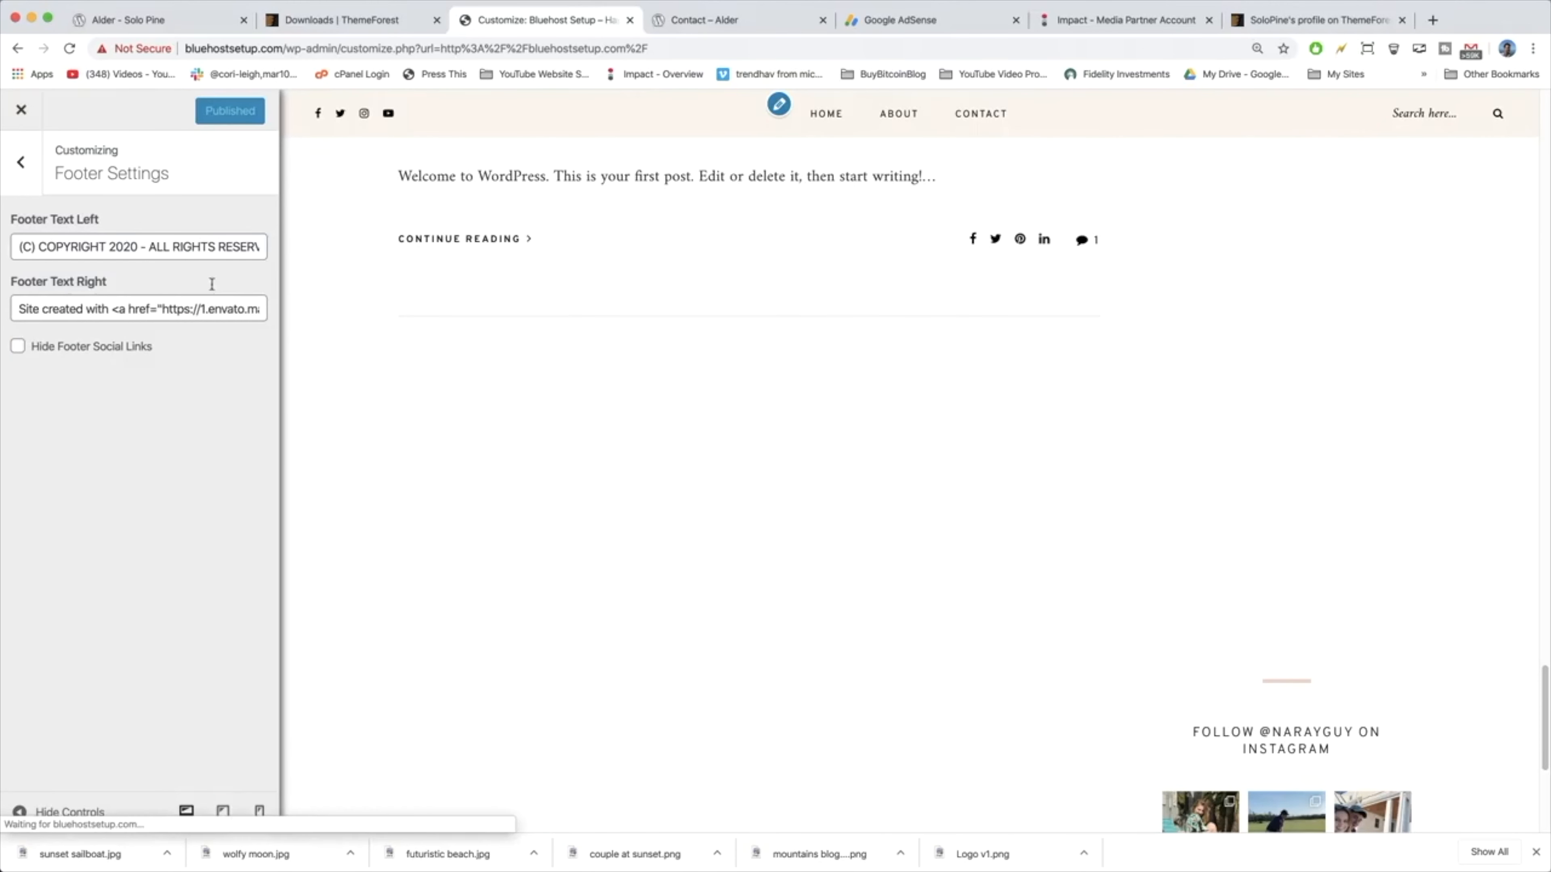
Add target="_blank" to the footer credit link, publish, and close the Customizer.
drag(162, 309, 247, 317)
click(125, 310)
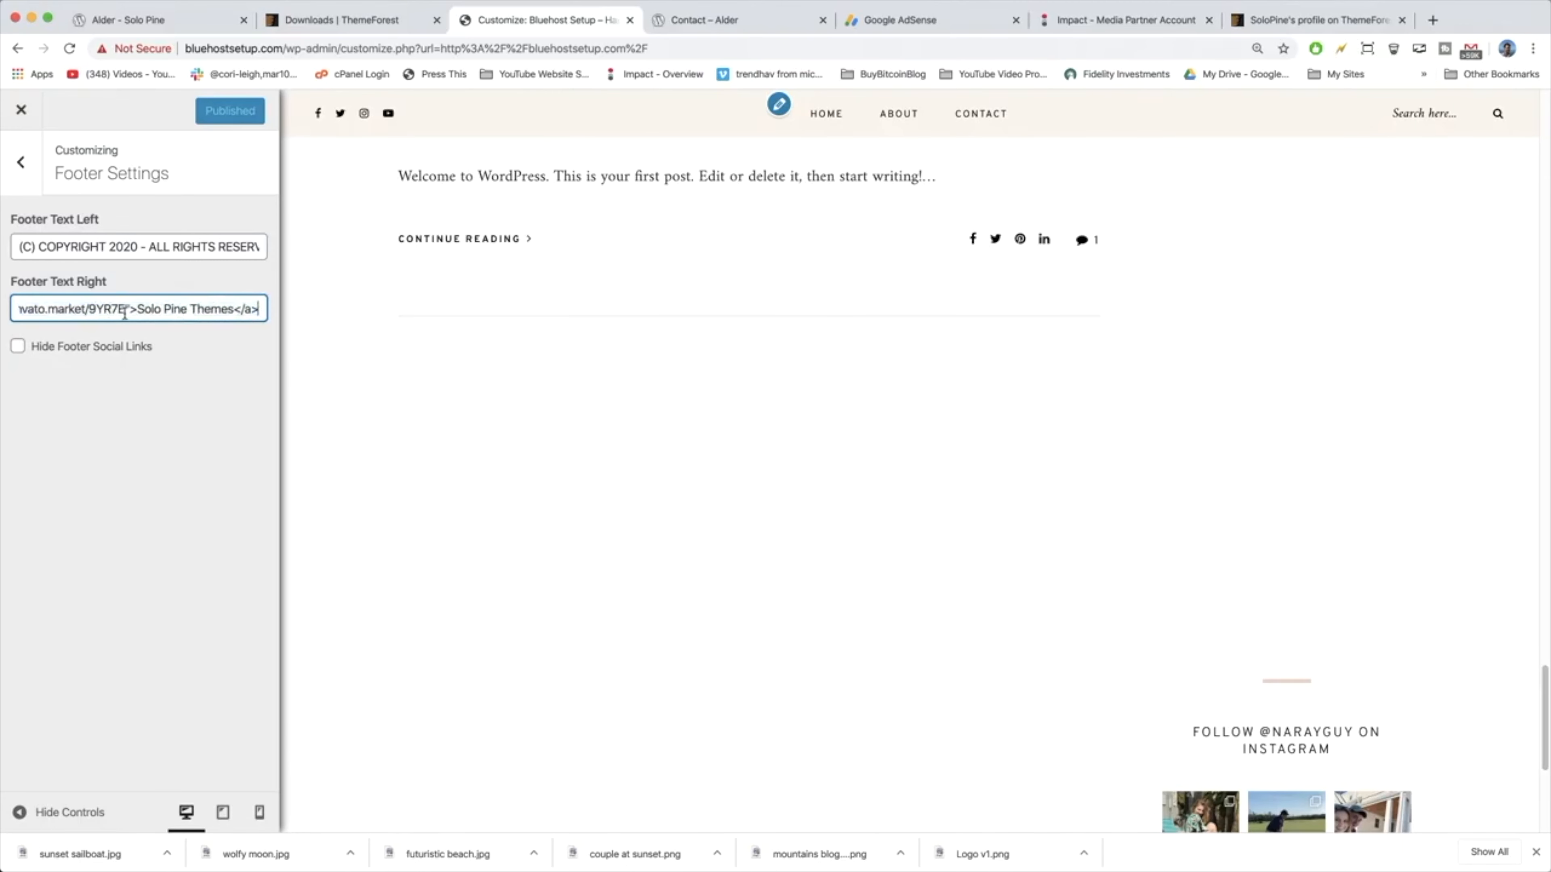
text(" target=)
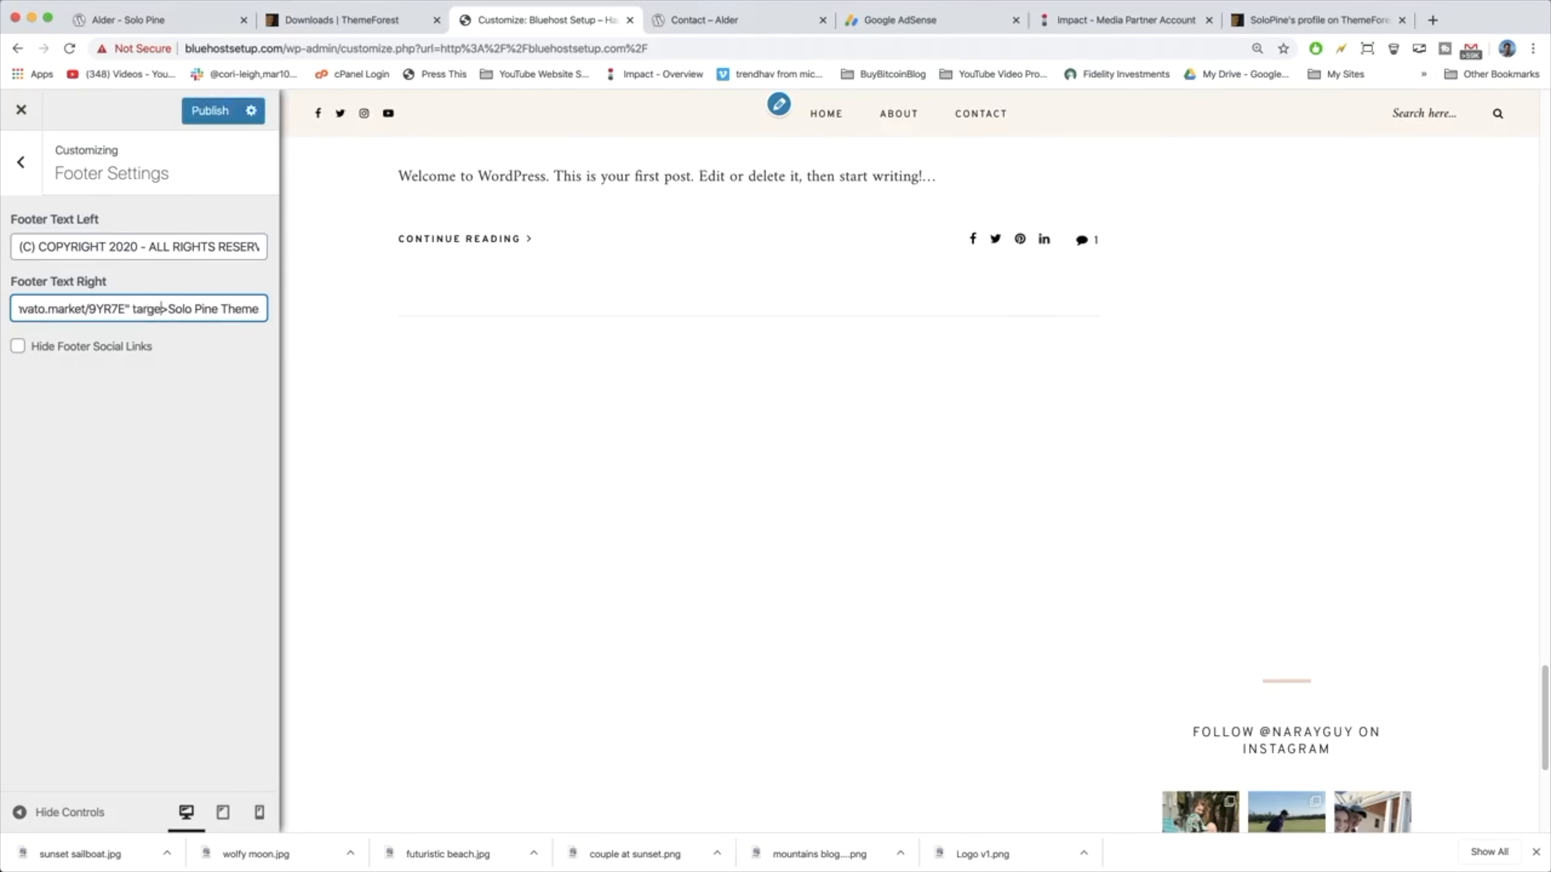
key(BackSpace)
key(BackSpace)
text(="")
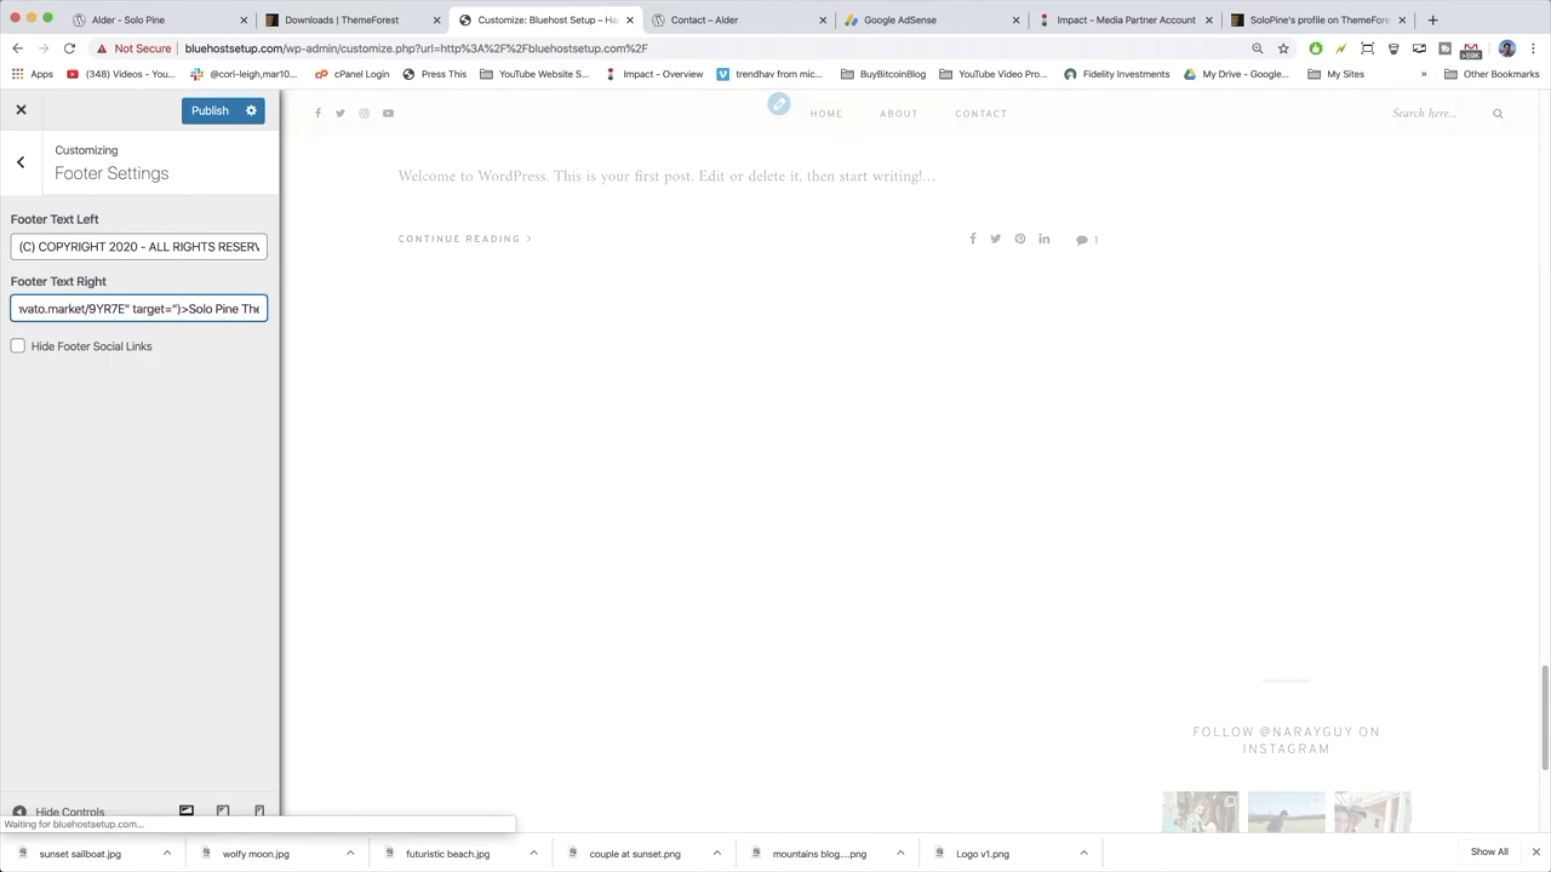
key(BackSpace)
text(_blank")
click(218, 120)
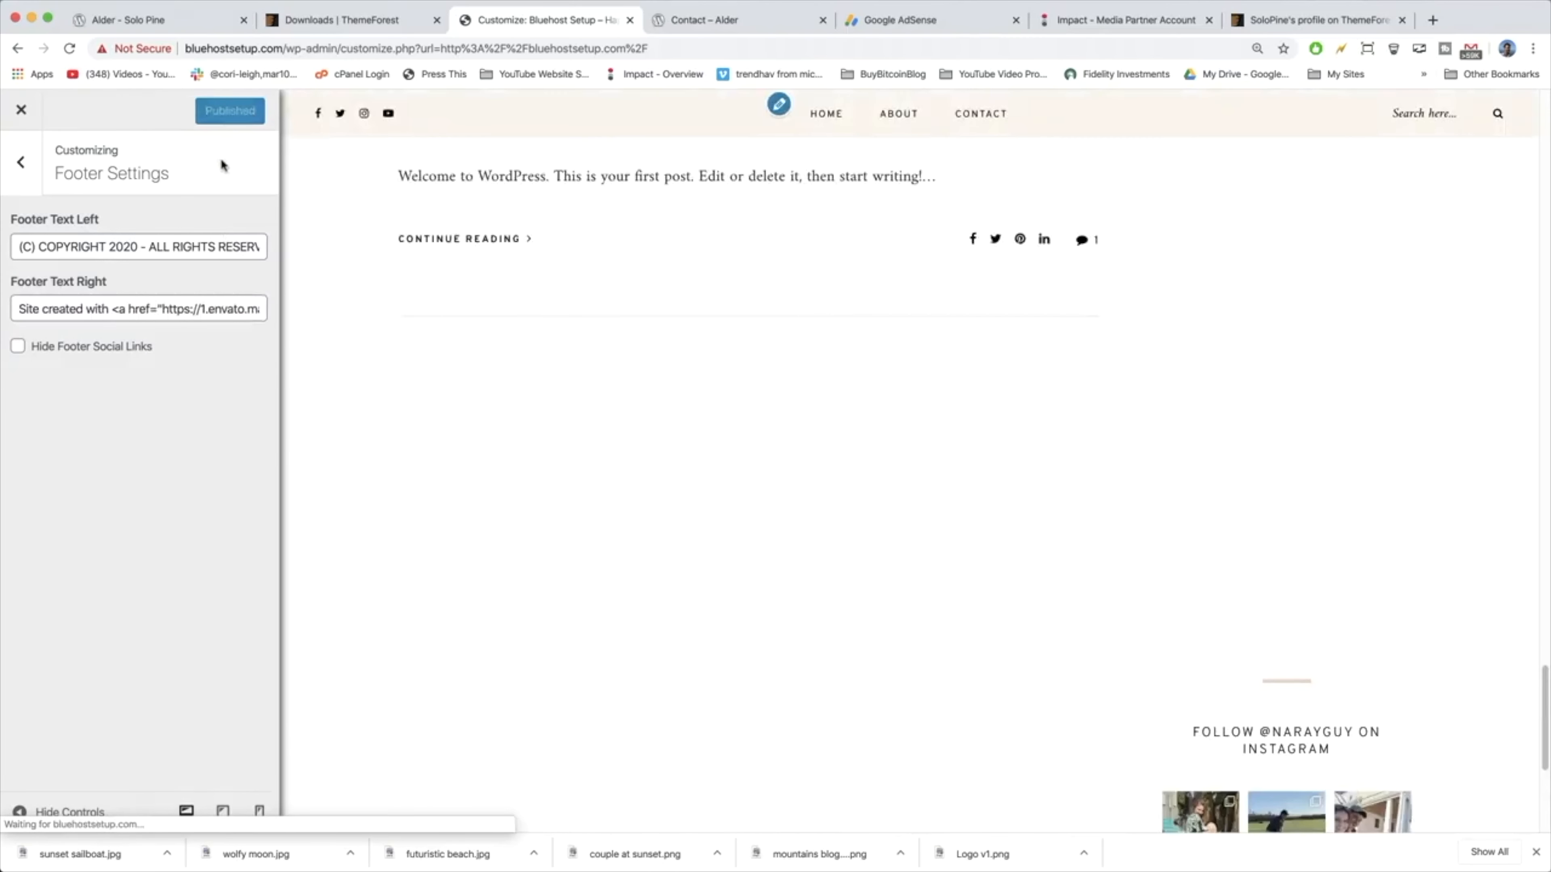
click(19, 116)
Check that the Solo Pine Themes footer link opens SoloPine's ThemeForest profile, then close that tab.
scroll(458, 311, down, 15)
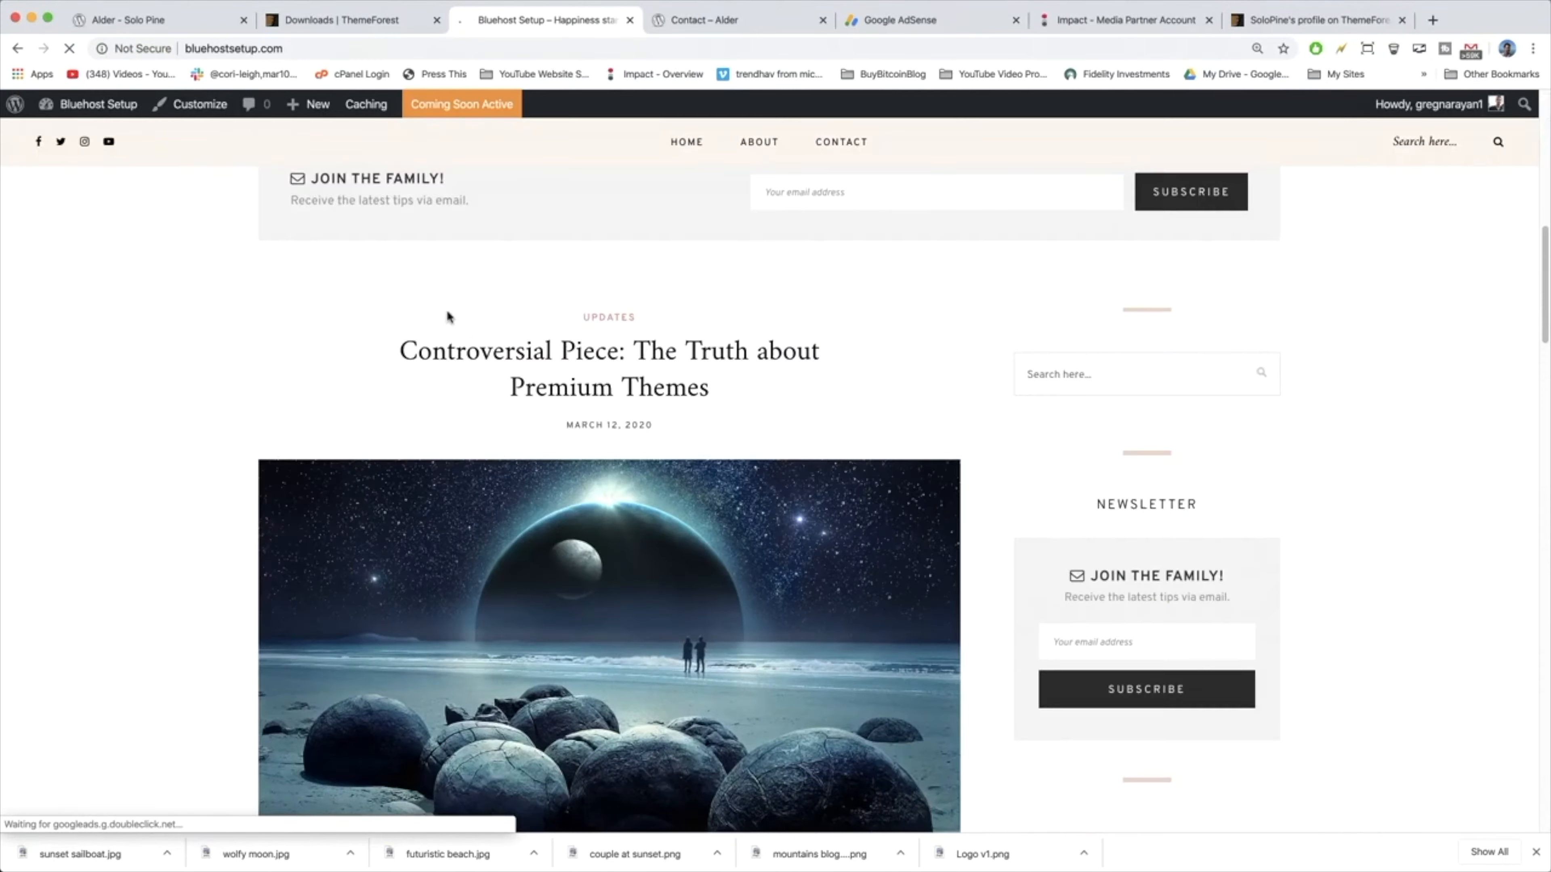
scroll(524, 367, down, 15)
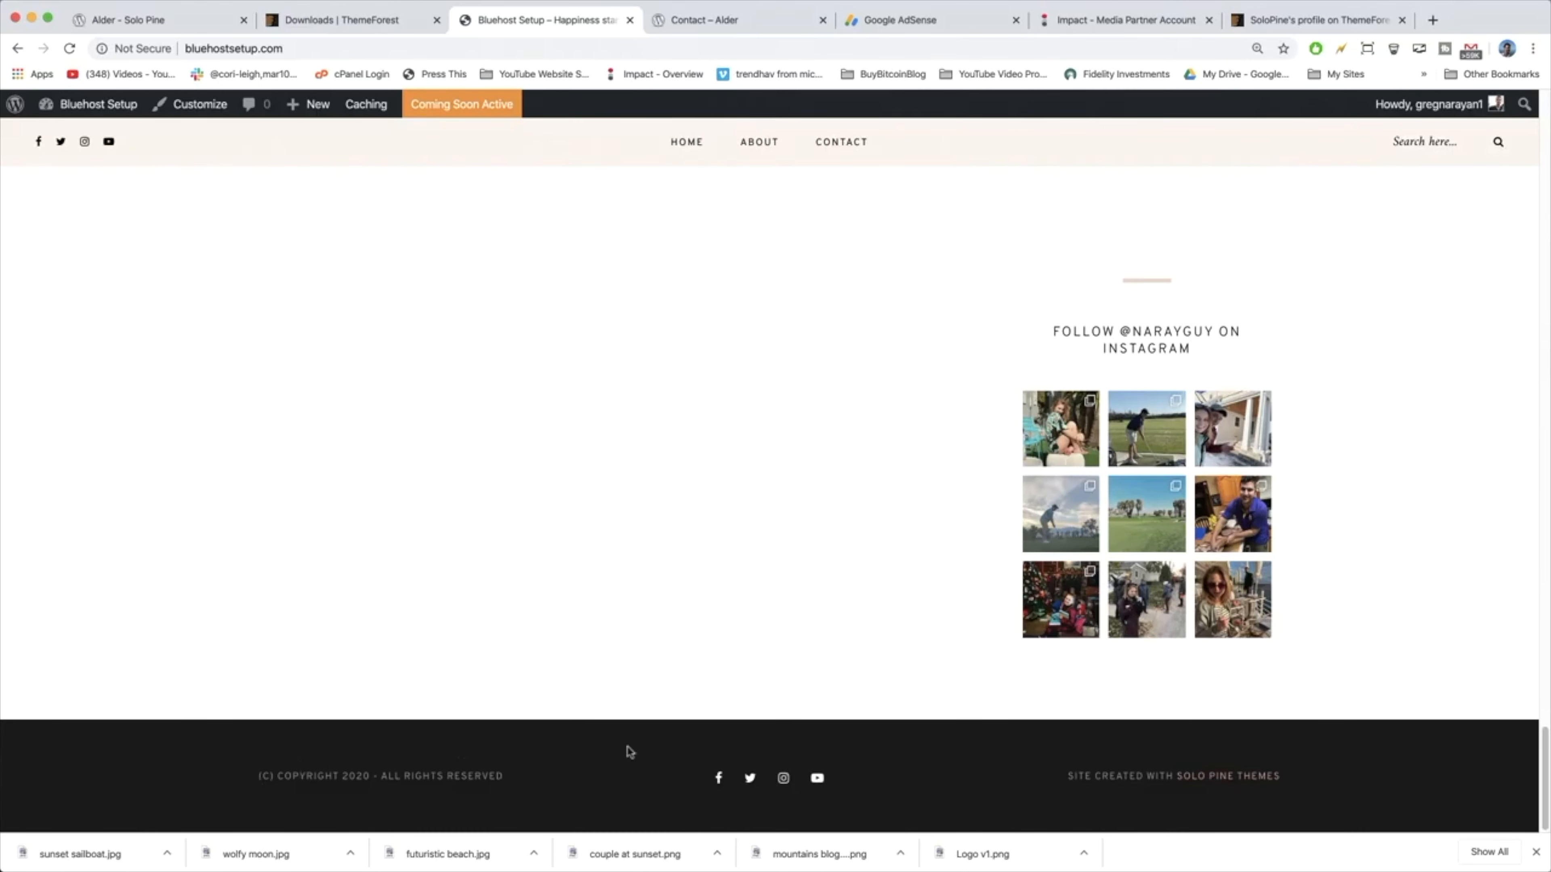
click(1231, 782)
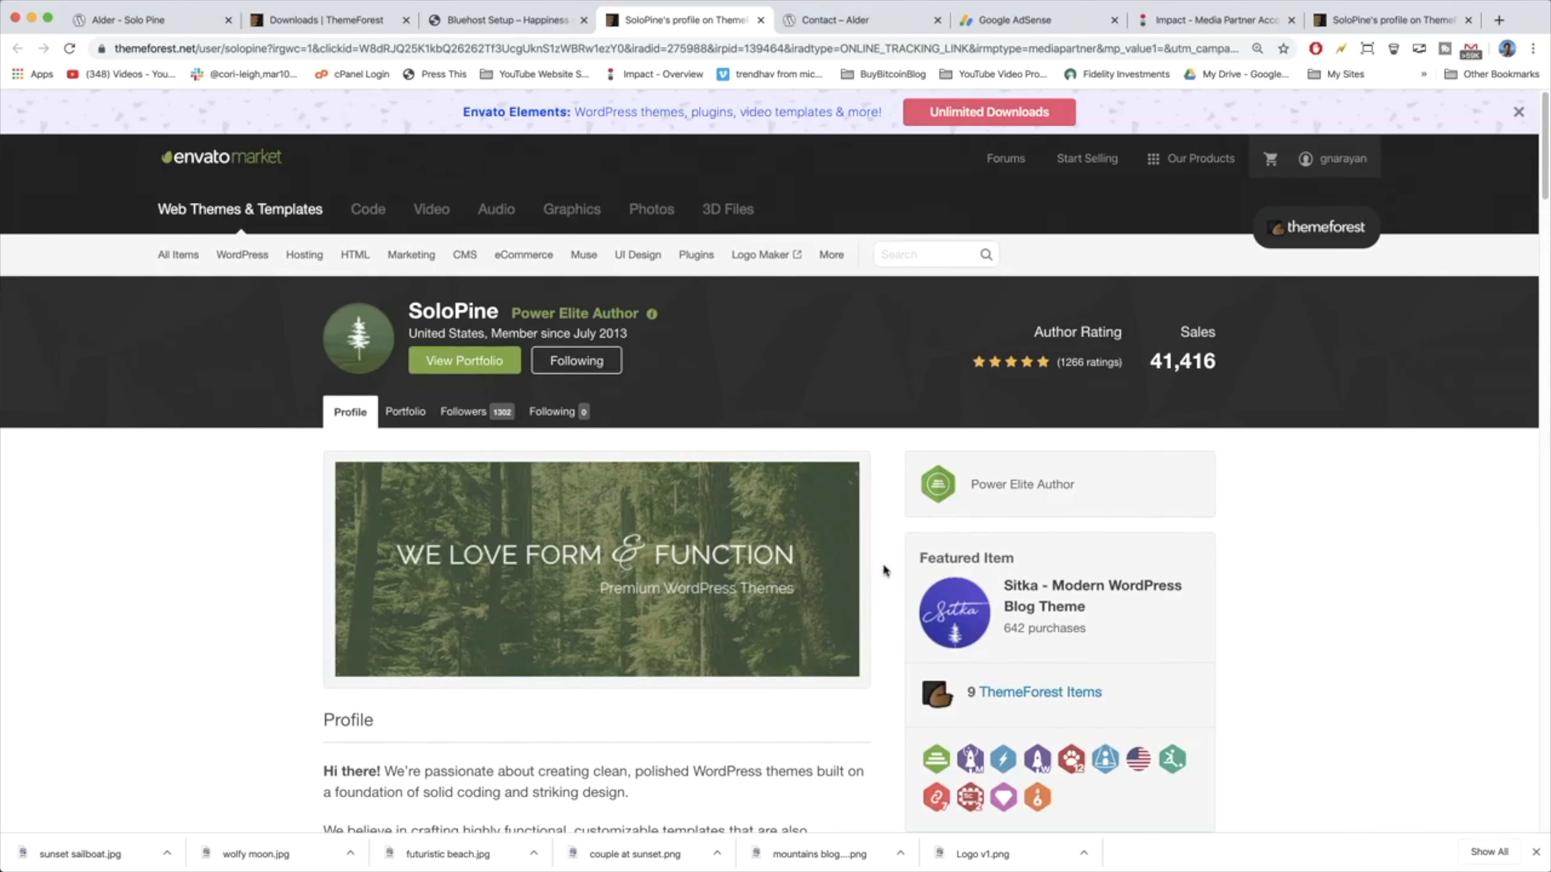
scroll(896, 562, down, 10)
scroll(896, 563, up, 10)
key(super+w)
Go to the site's About page from the menu.
scroll(871, 562, up, 15)
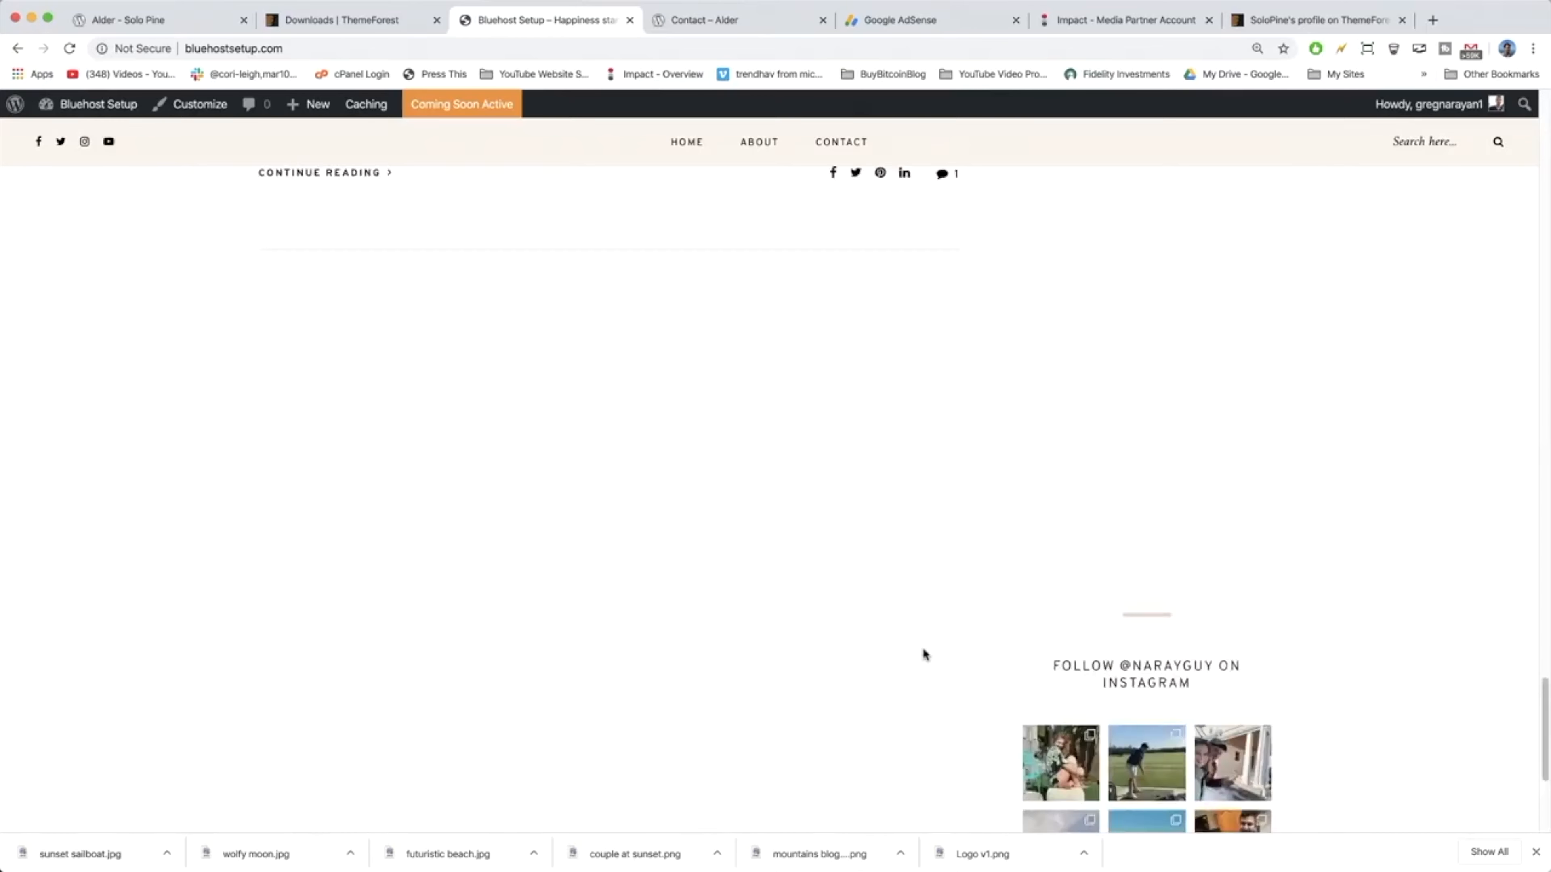
scroll(922, 647, up, 10)
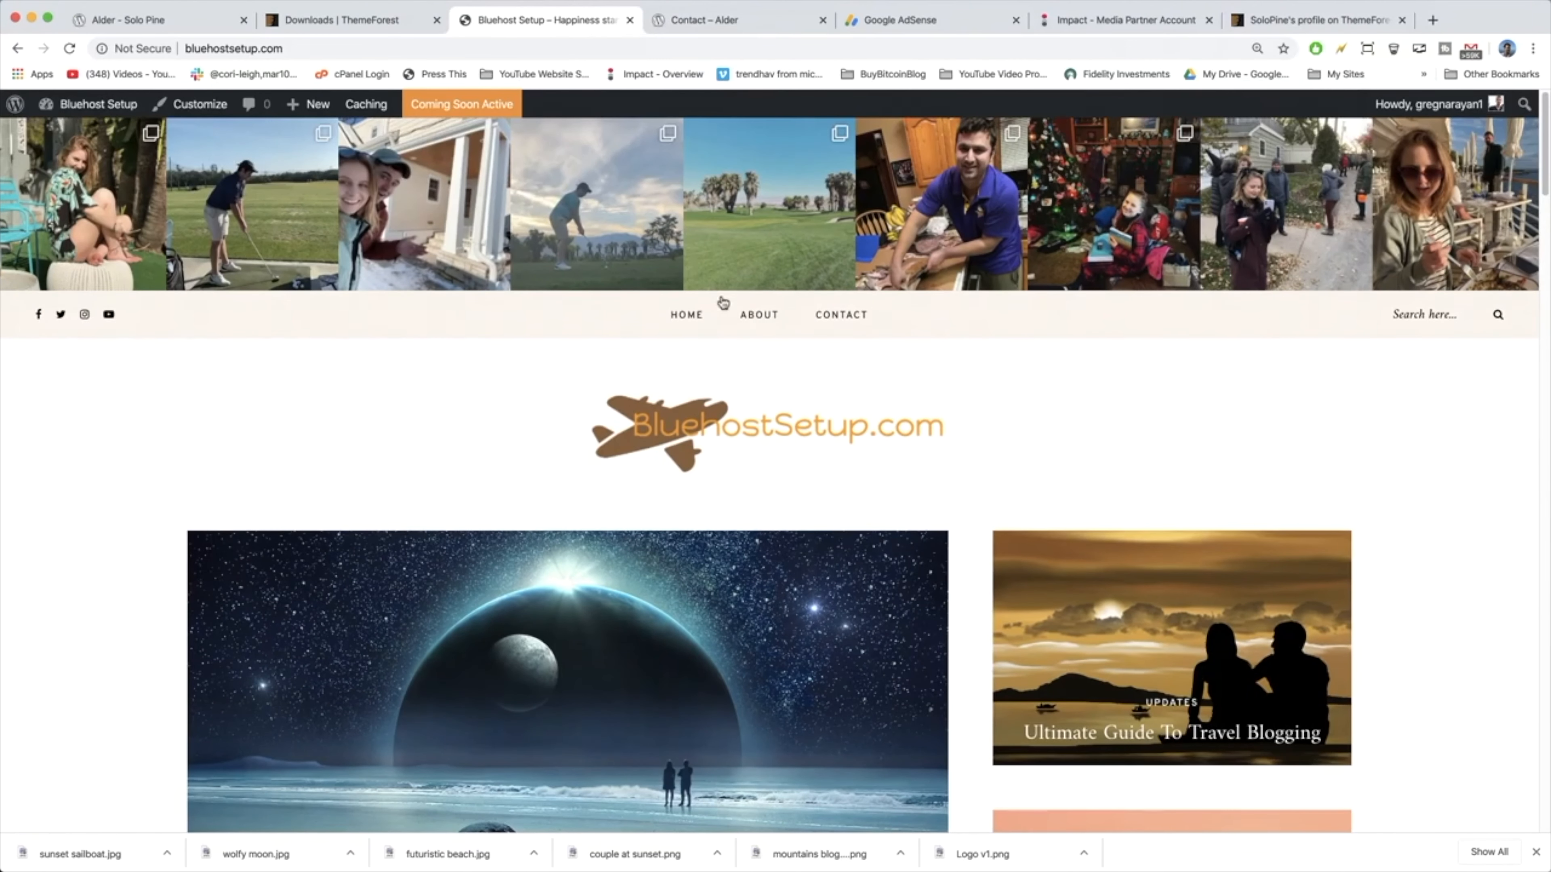
click(760, 316)
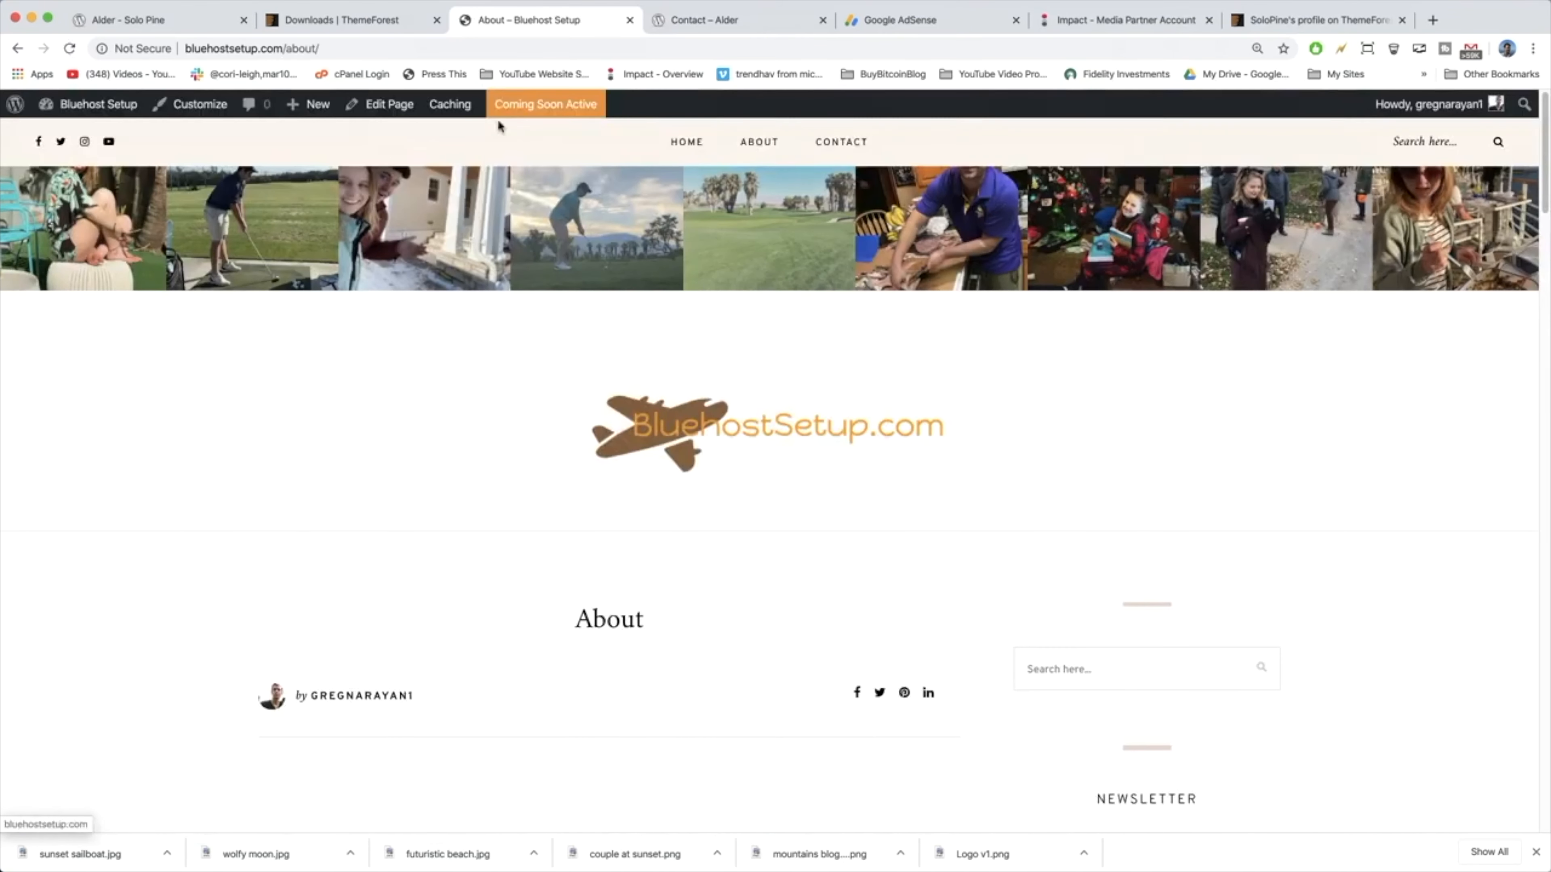
Insert the mountains image into the About page with 'This is my about page.' below it.
click(383, 107)
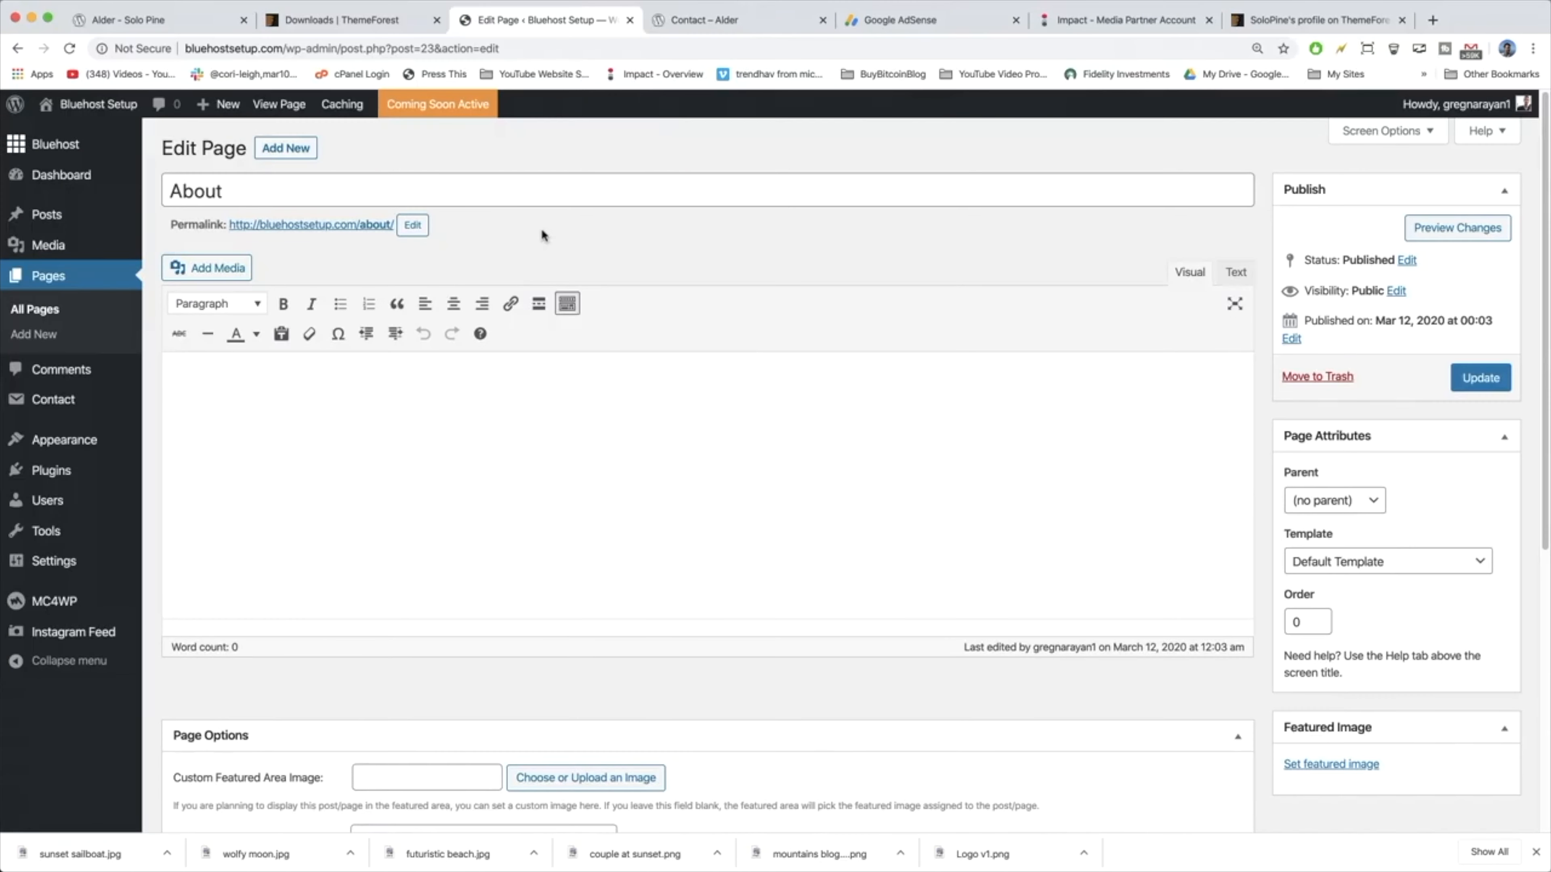
click(574, 438)
click(226, 269)
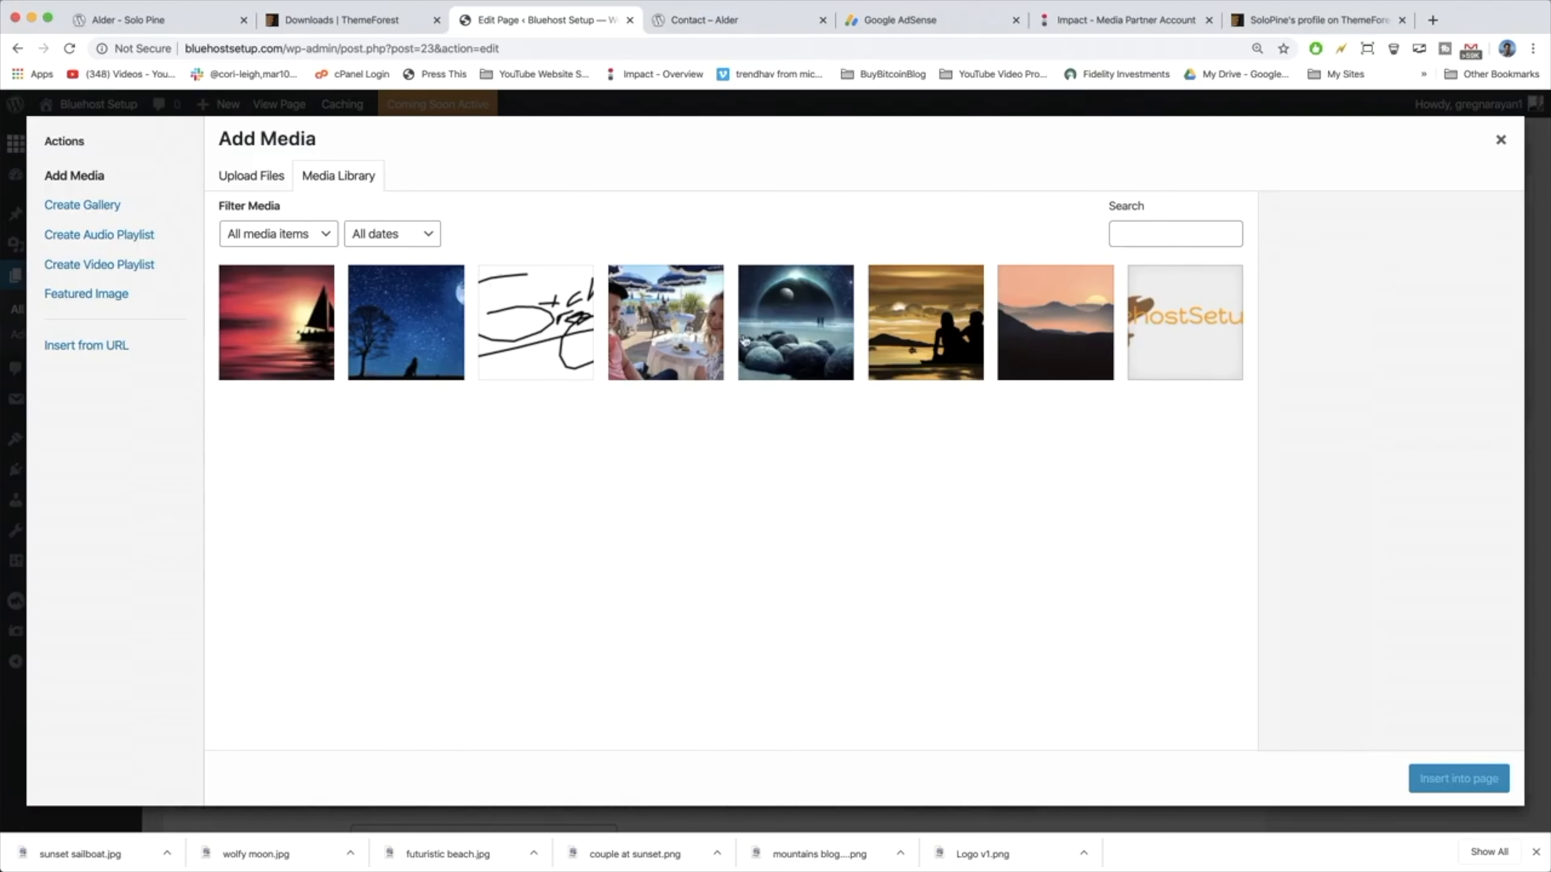
click(1056, 345)
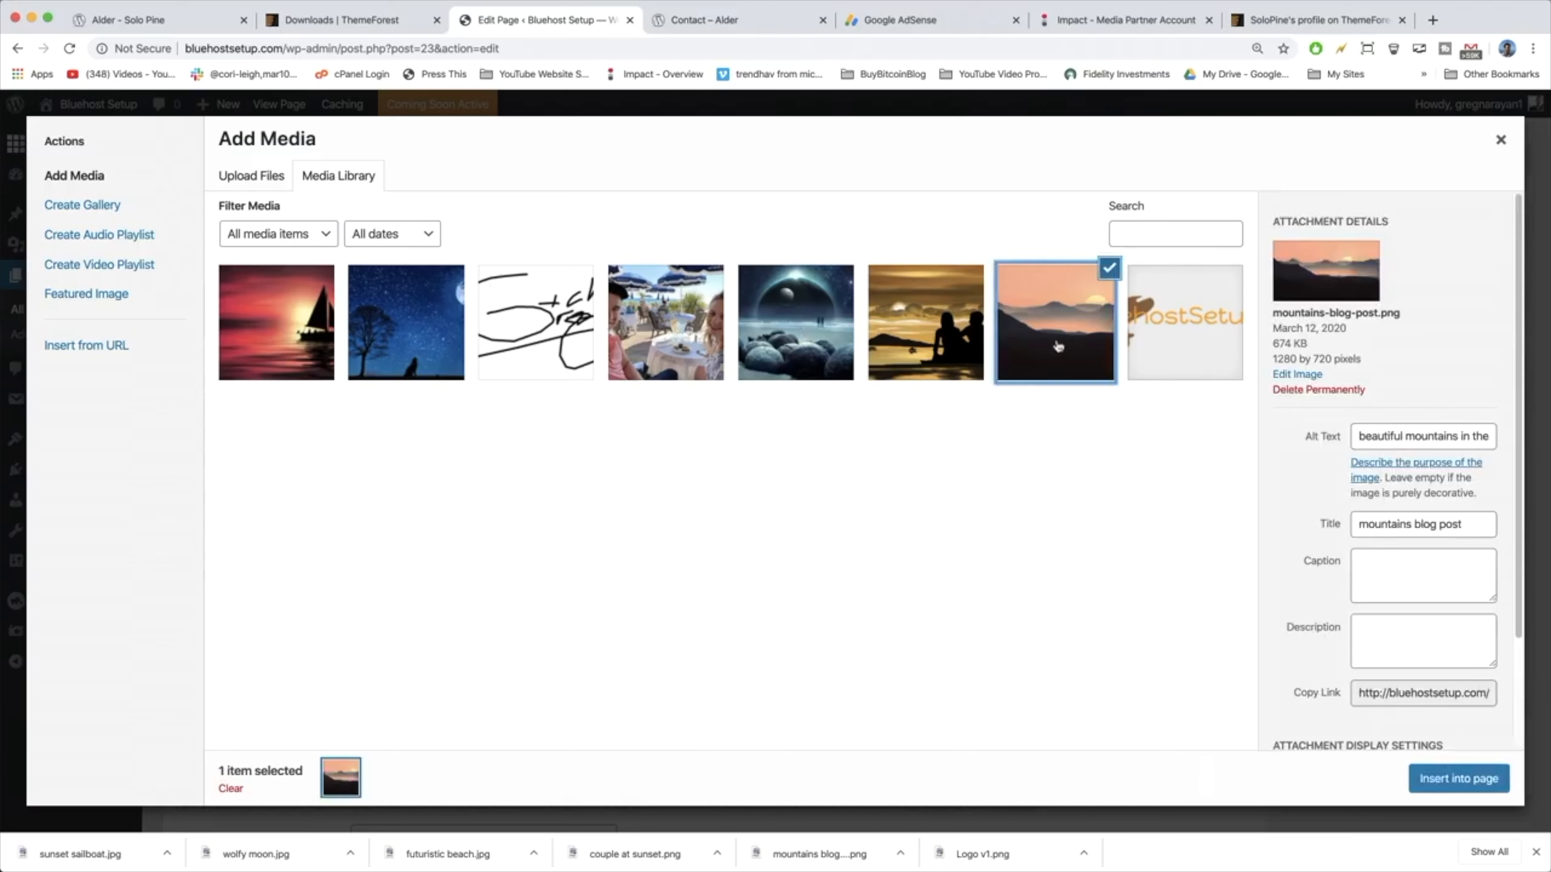
click(1459, 778)
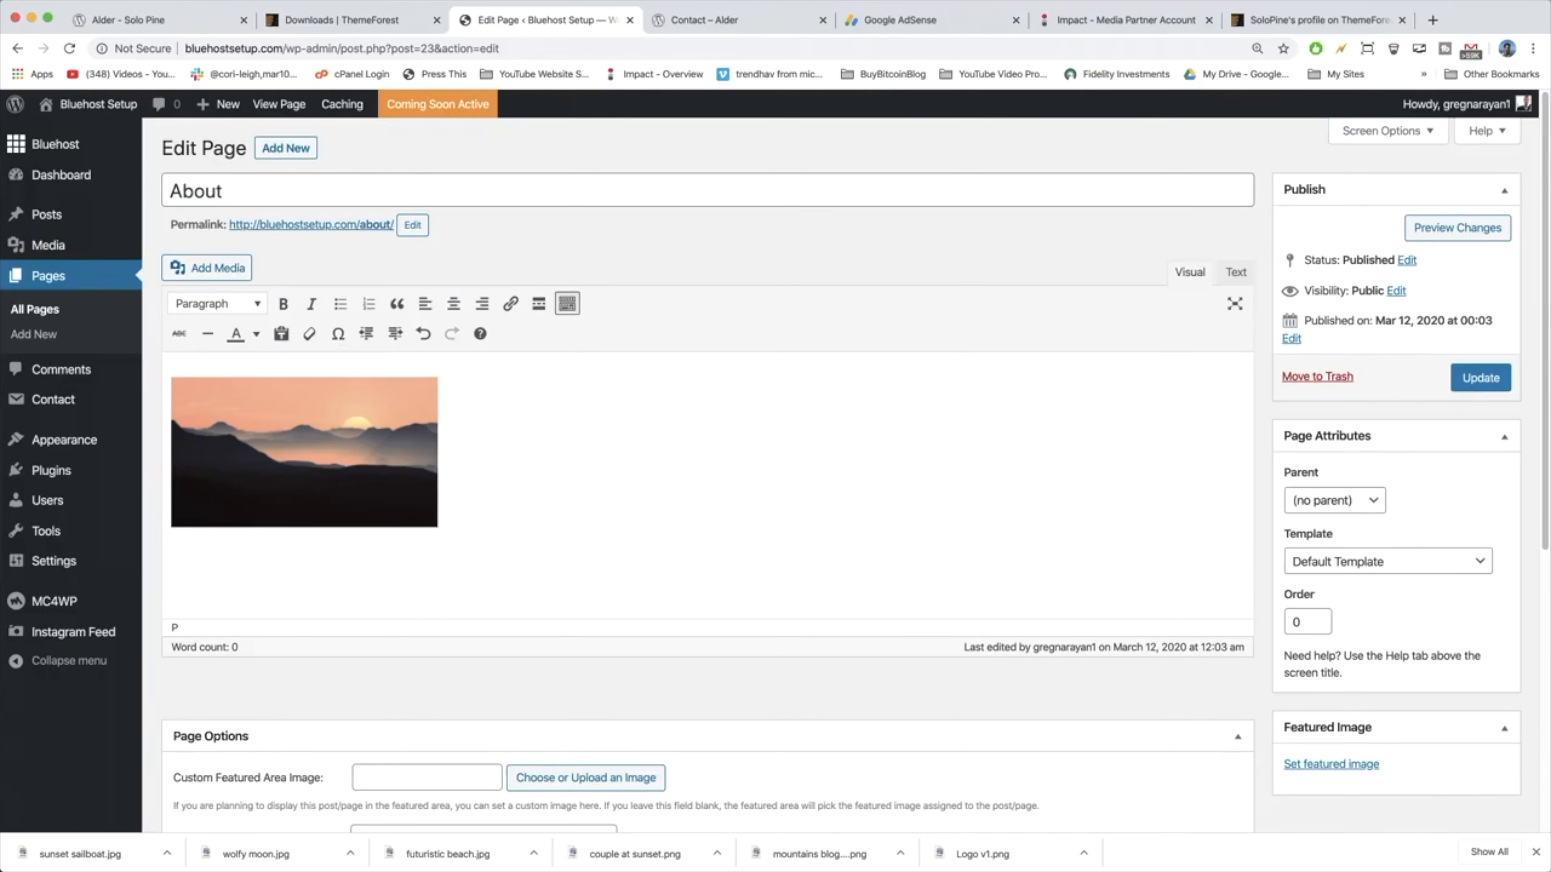
key(Return)
text(This is my about page)
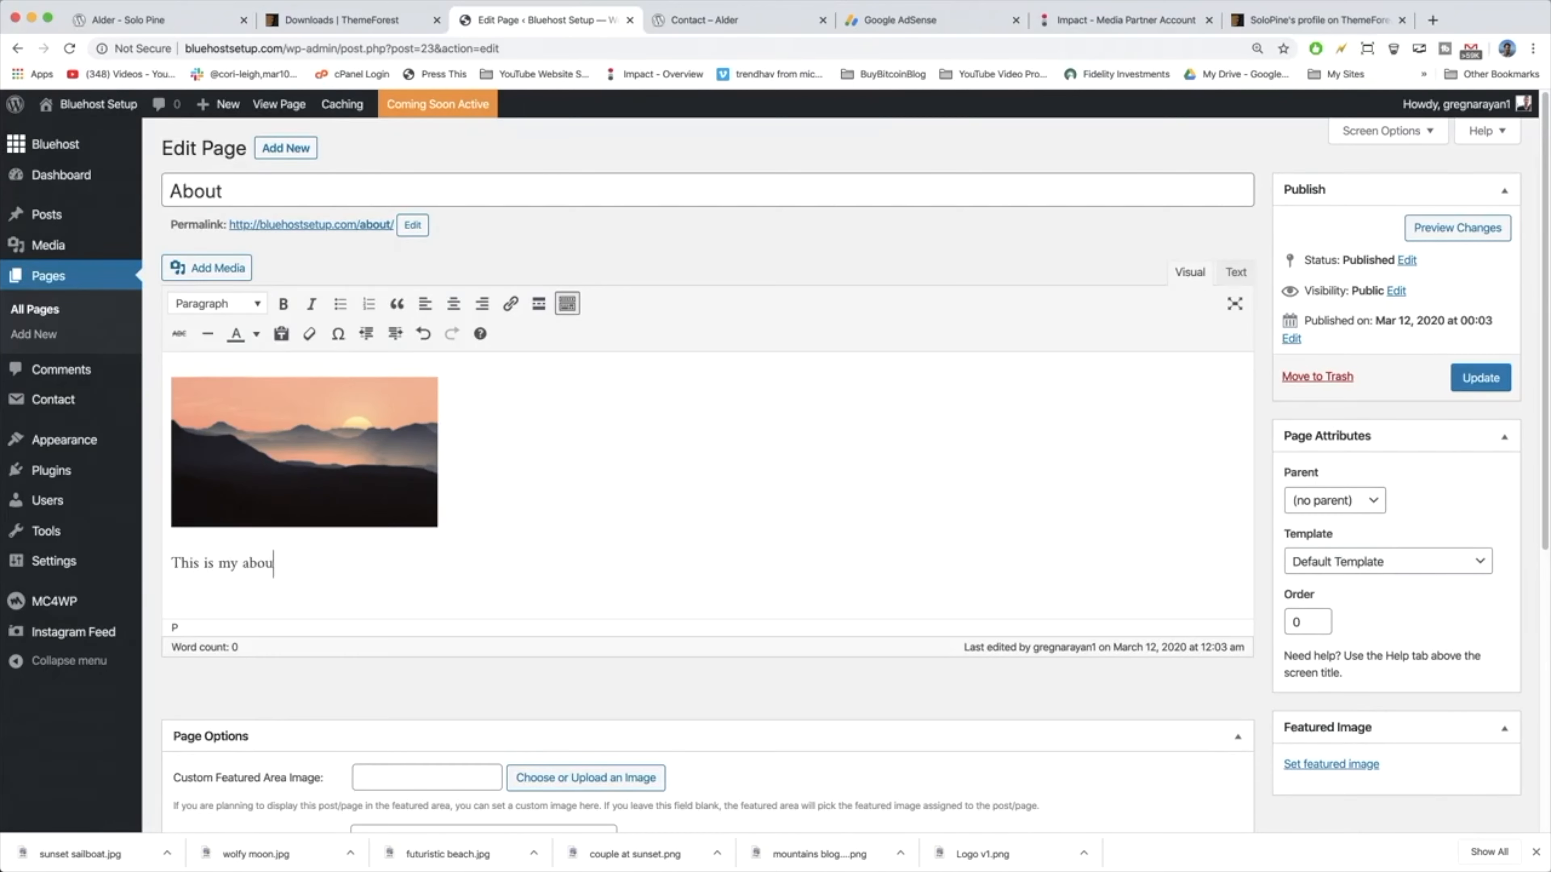
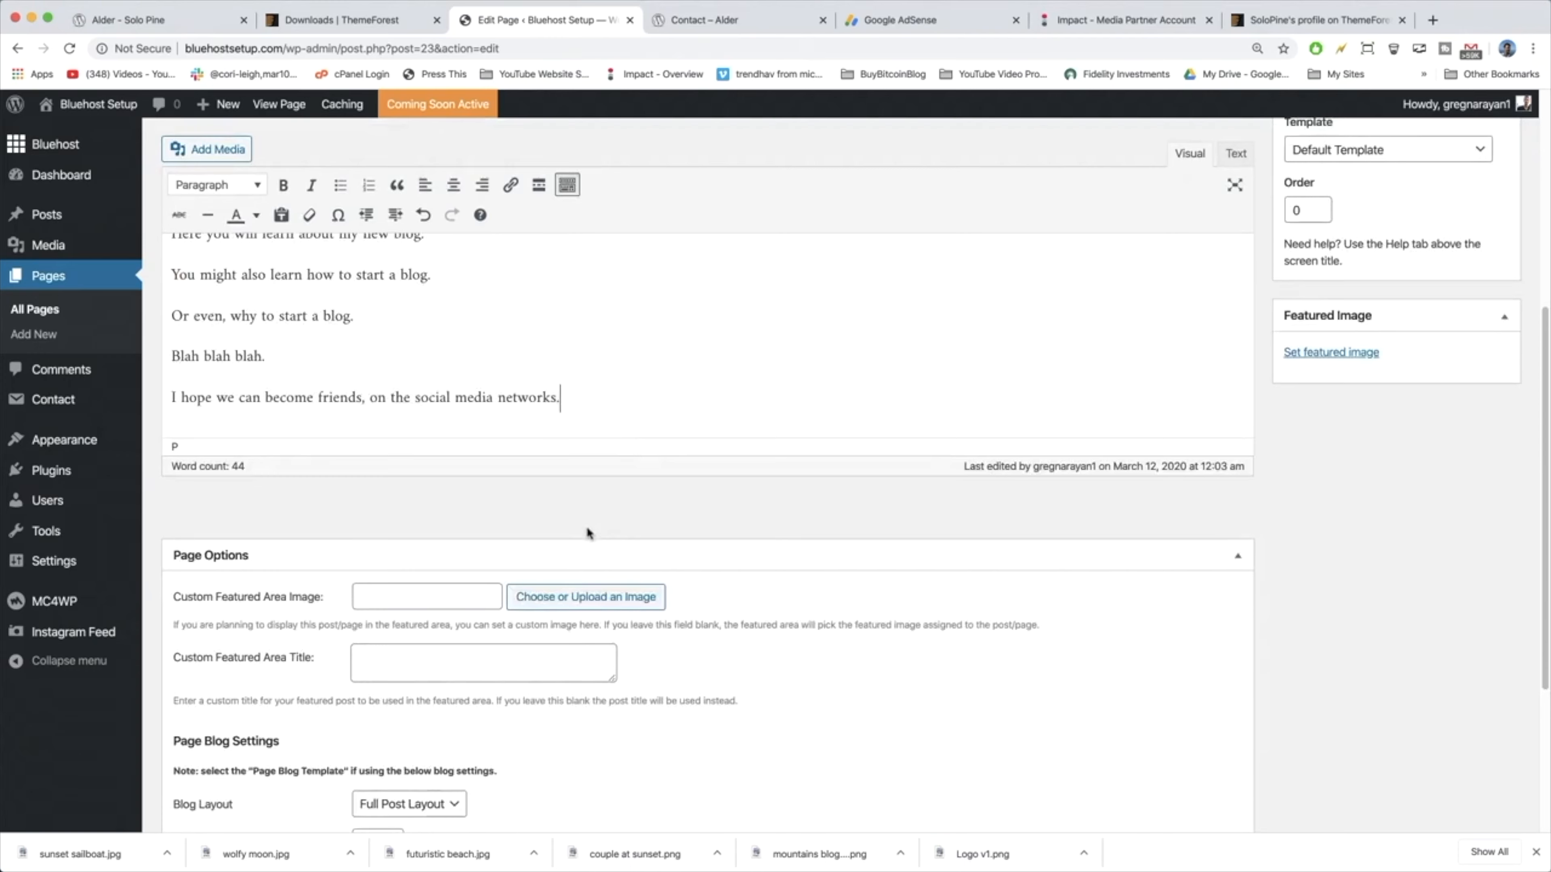
Save the About page, view it live, and return to editing it.
scroll(586, 531, up, 10)
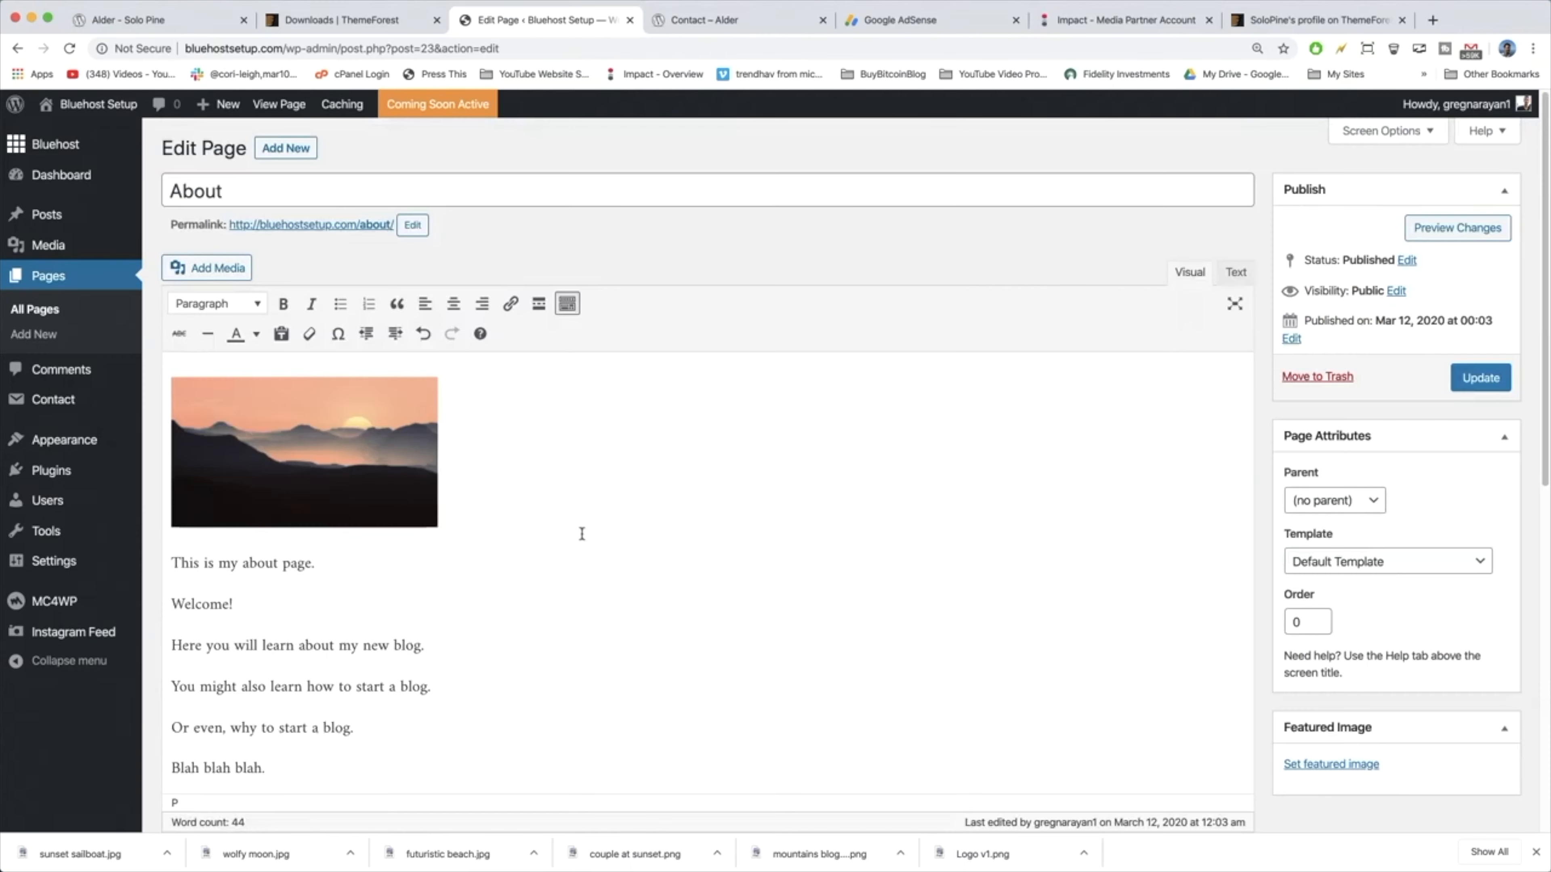
click(1477, 377)
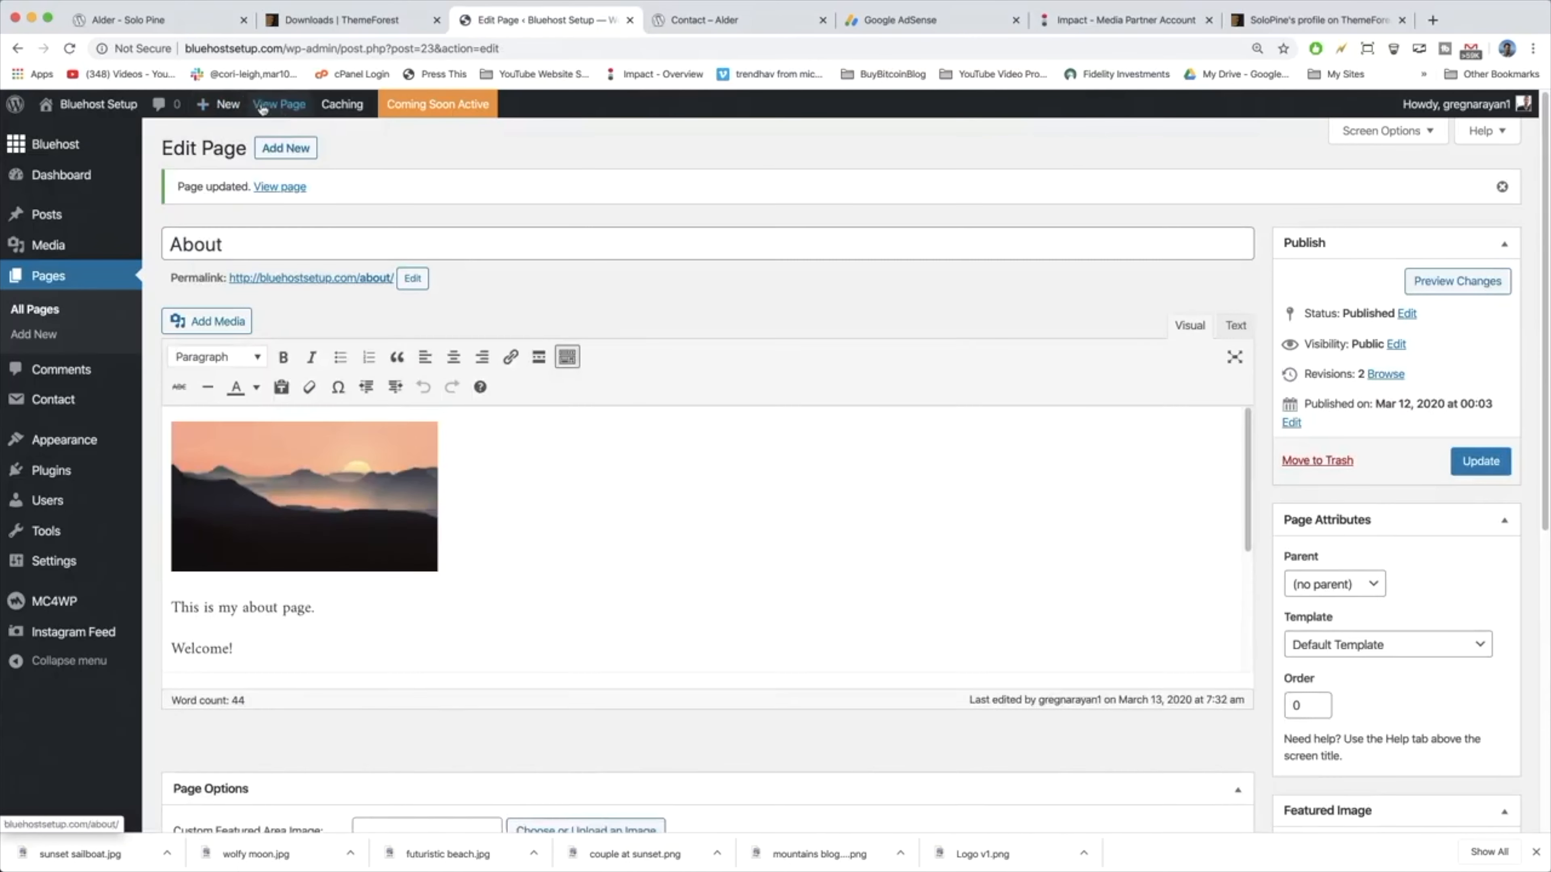
click(268, 105)
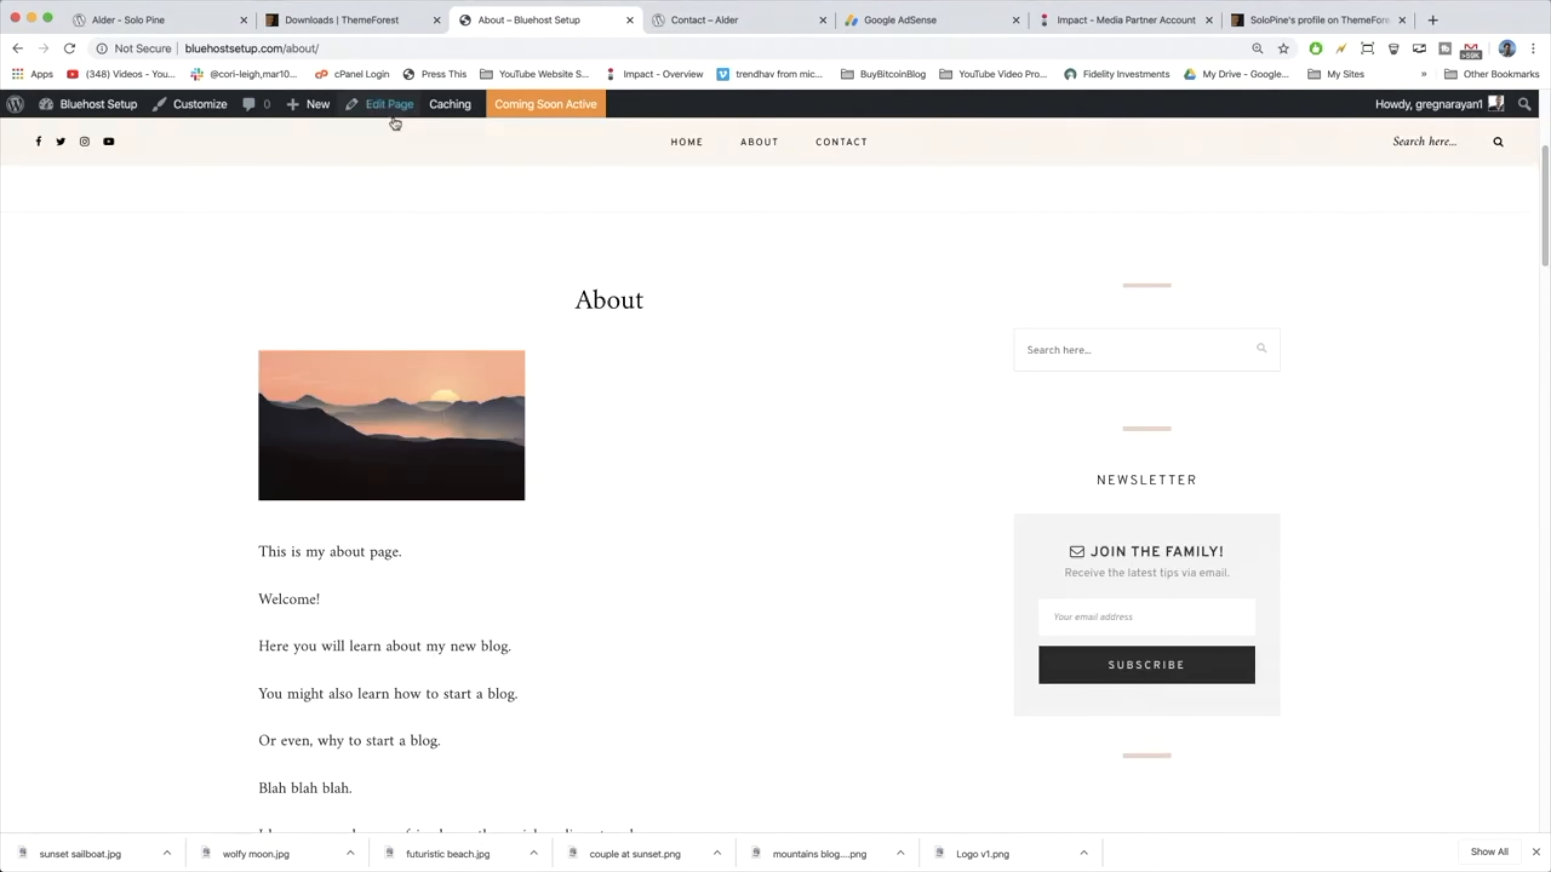
click(386, 105)
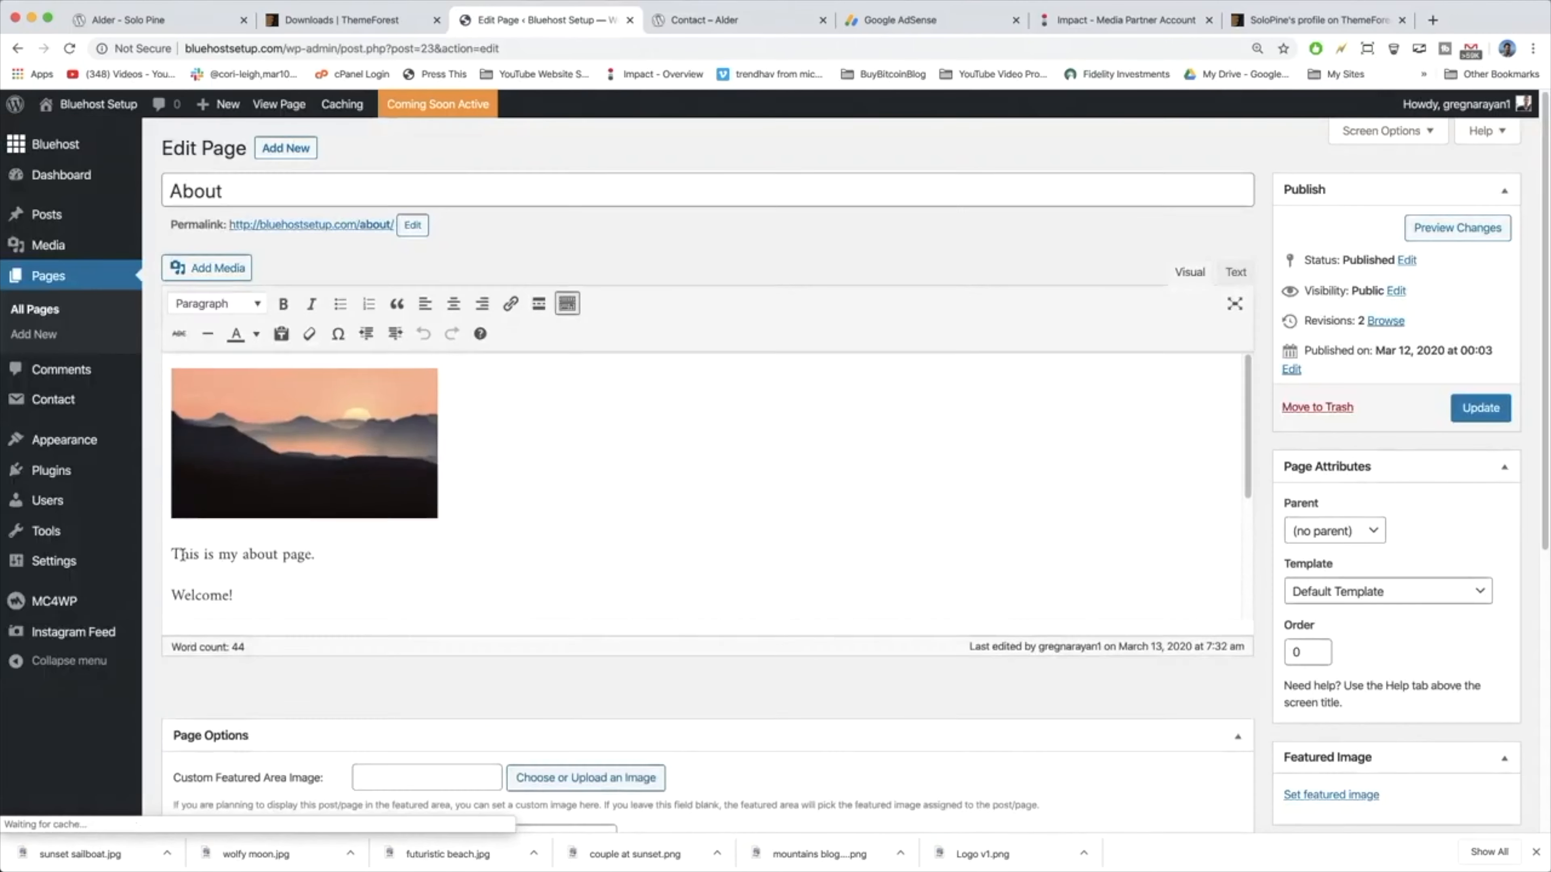
Drag the sunset mountain image's corner out to full content width and update the page.
click(334, 443)
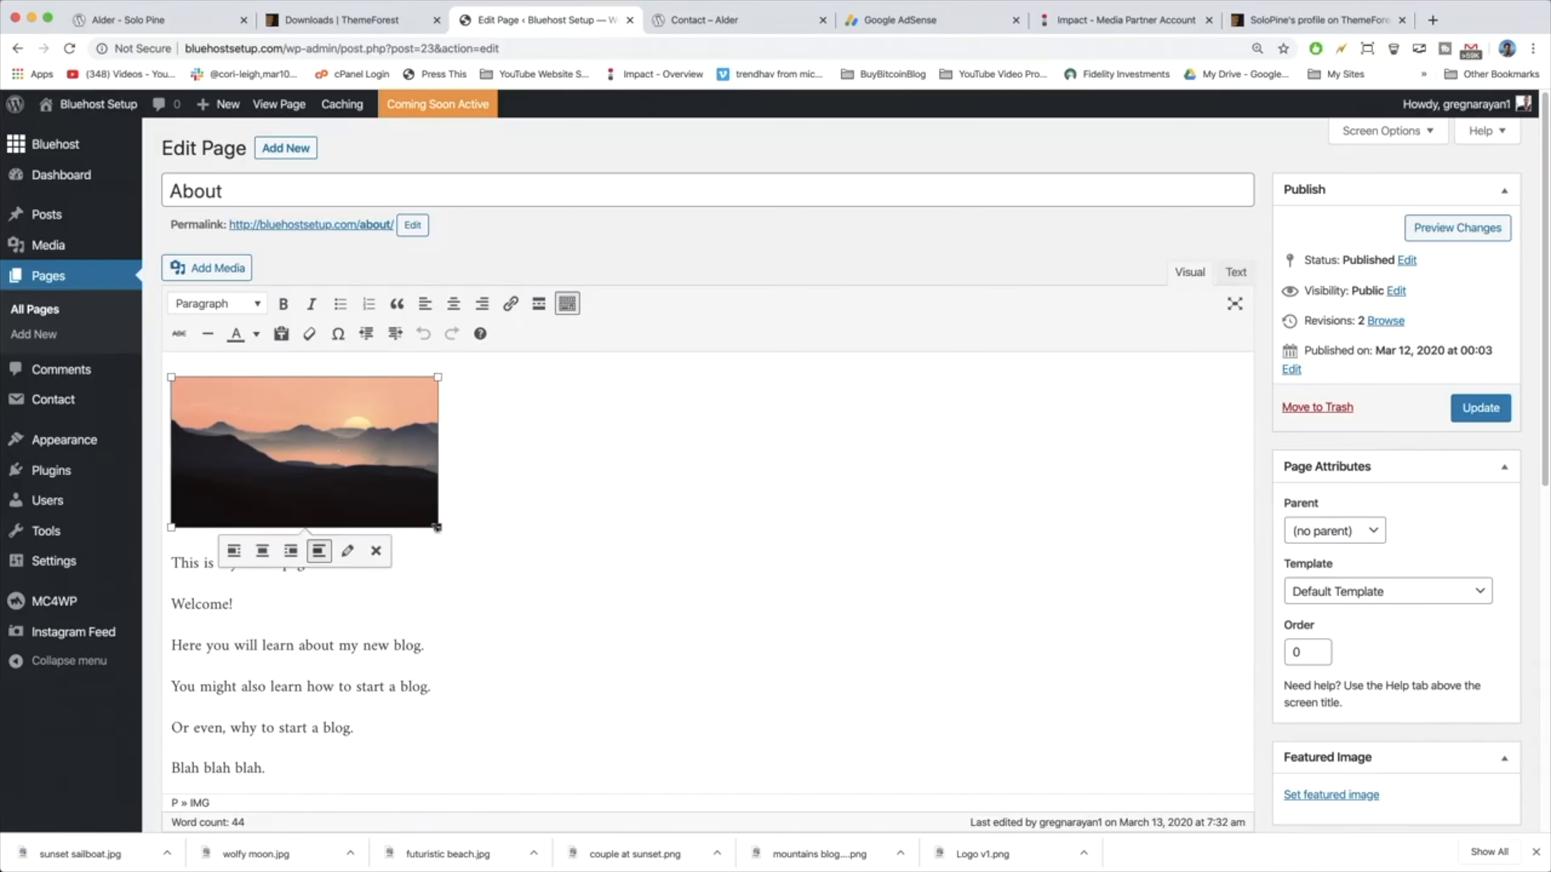
drag(437, 527, 1169, 791)
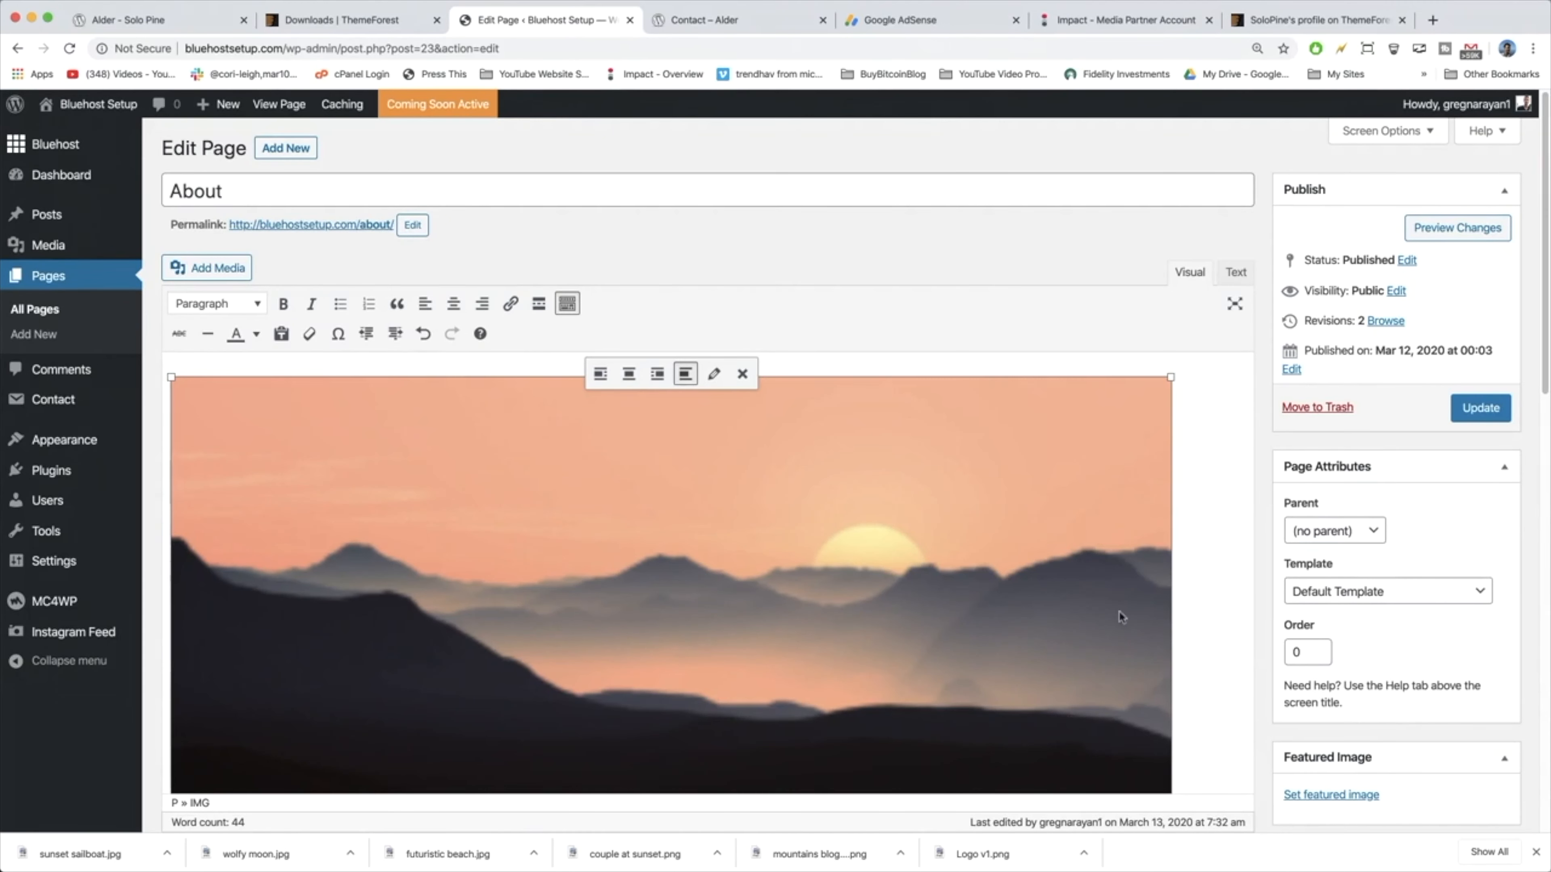
click(1480, 407)
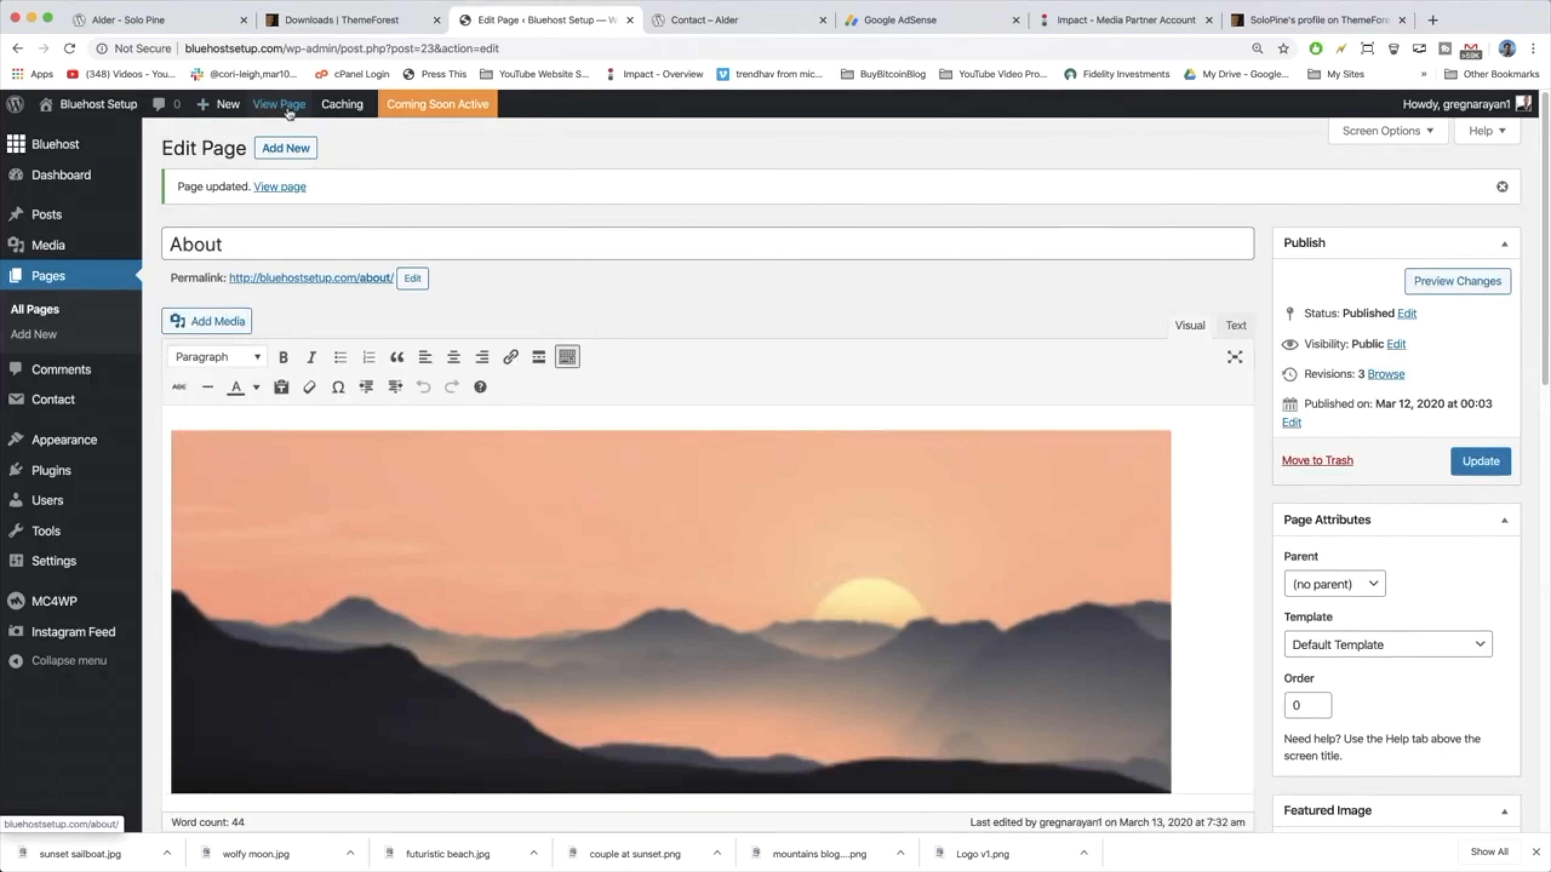
View the live About page and scroll through it, highlighting its closing sentence.
click(288, 112)
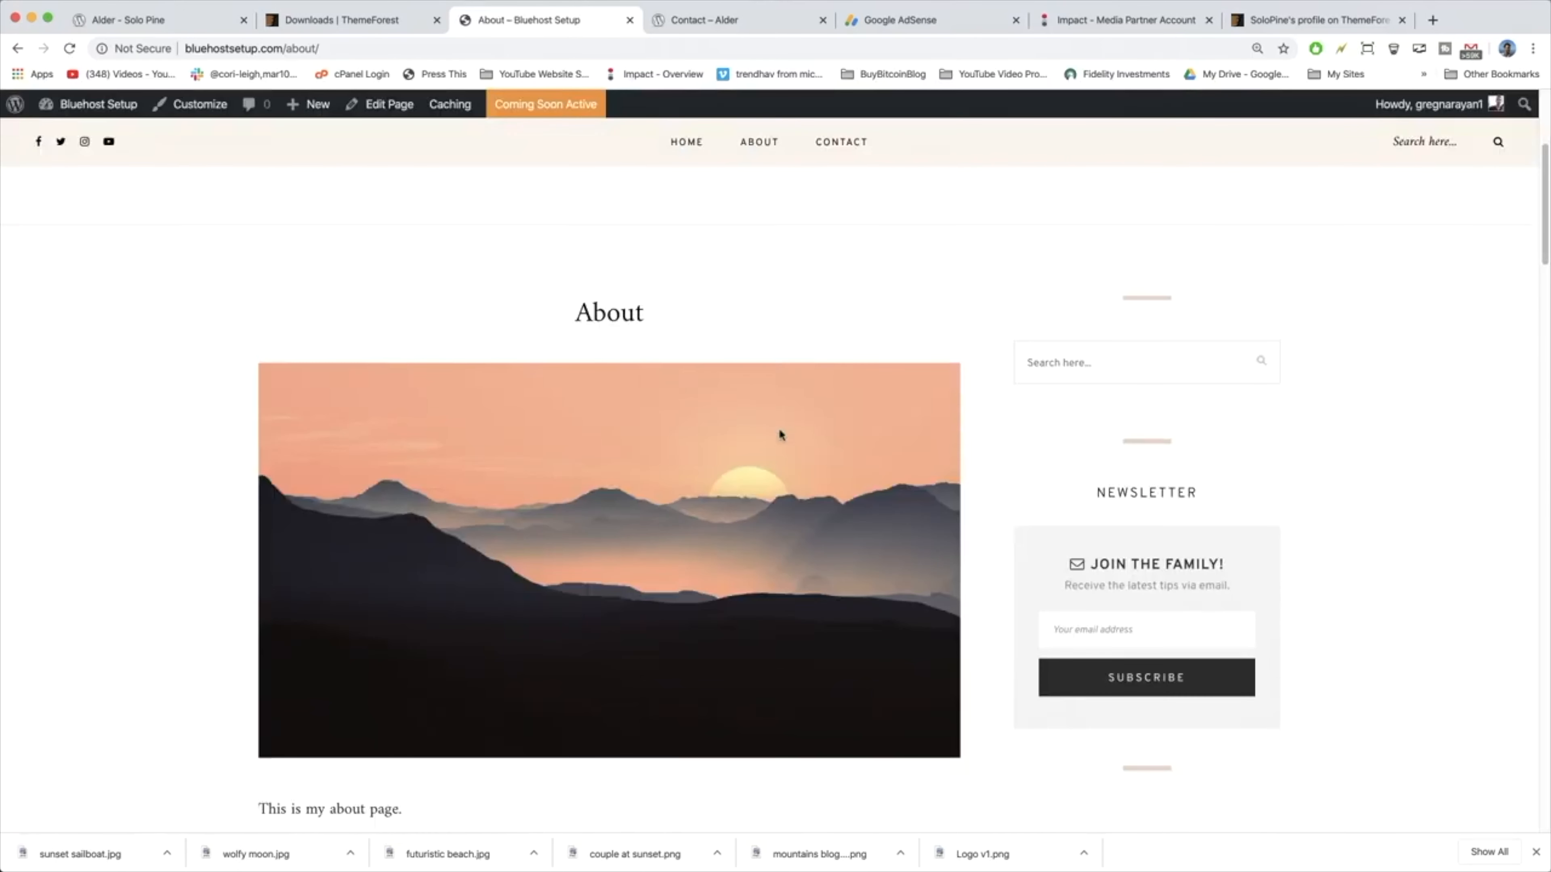
scroll(779, 434, down, 5)
scroll(564, 474, down, 4)
drag(647, 569, 253, 574)
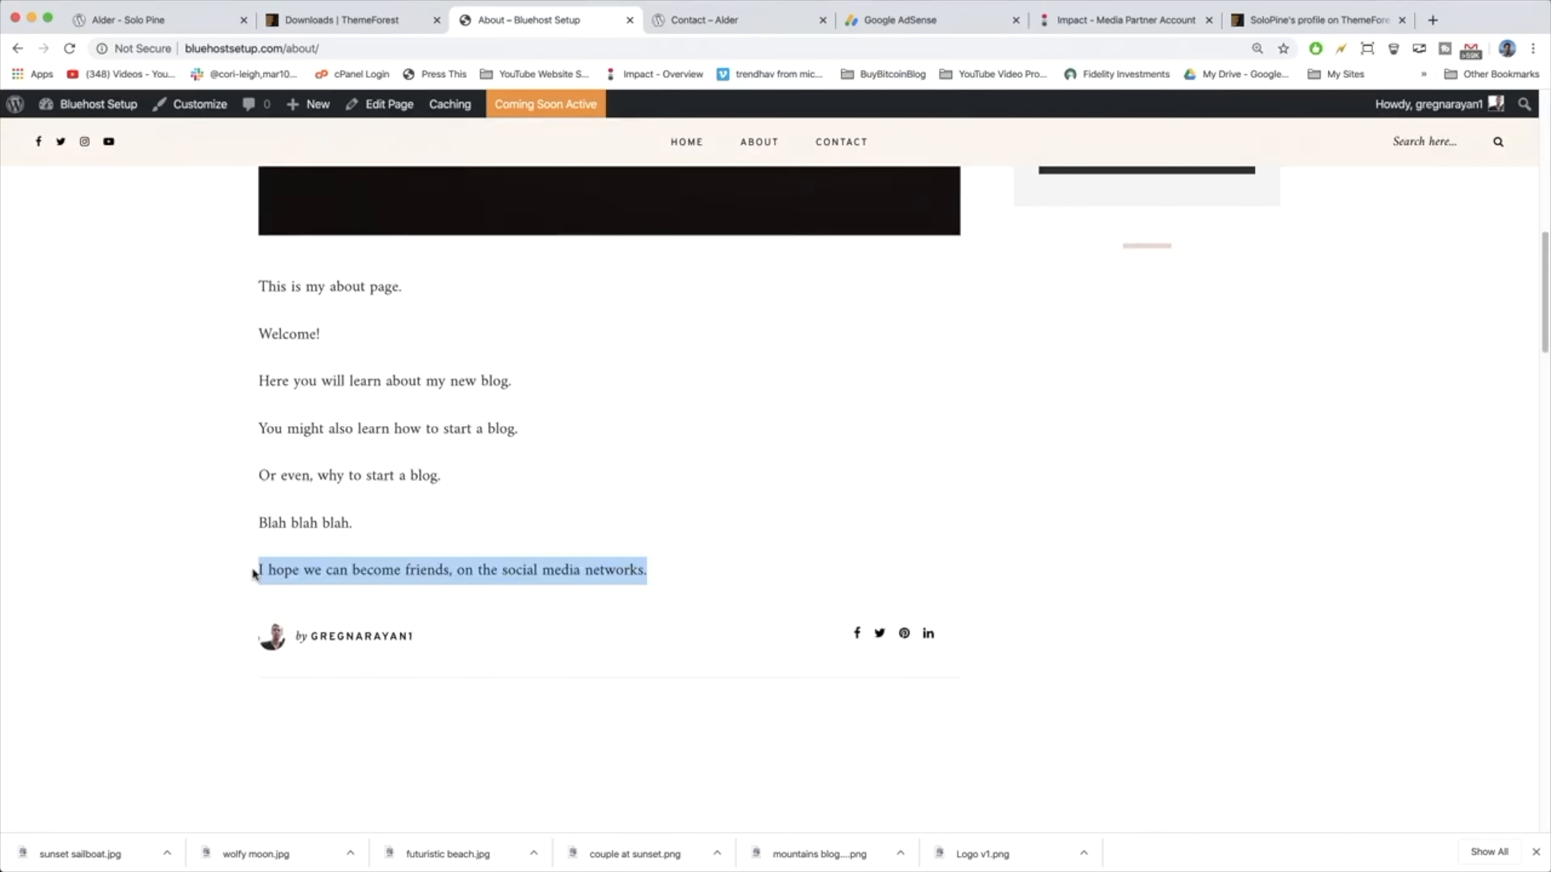
click(249, 574)
drag(647, 569, 263, 571)
click(224, 567)
mouse_move(665, 563)
mouse_down()
mouse_move(257, 565)
mouse_move(674, 578)
mouse_up()
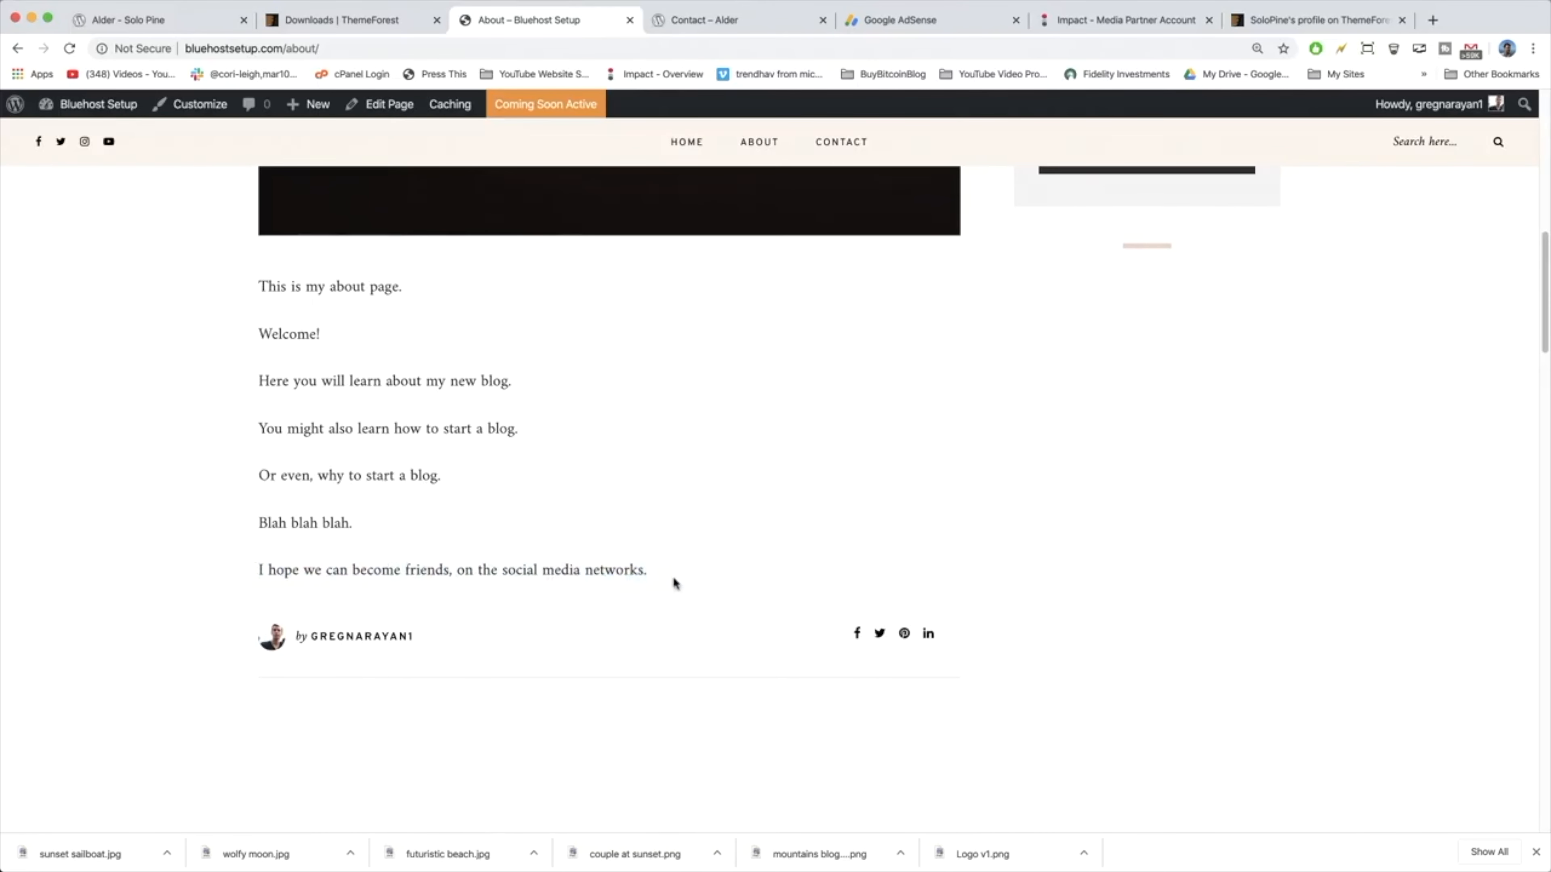
scroll(726, 577, down, 20)
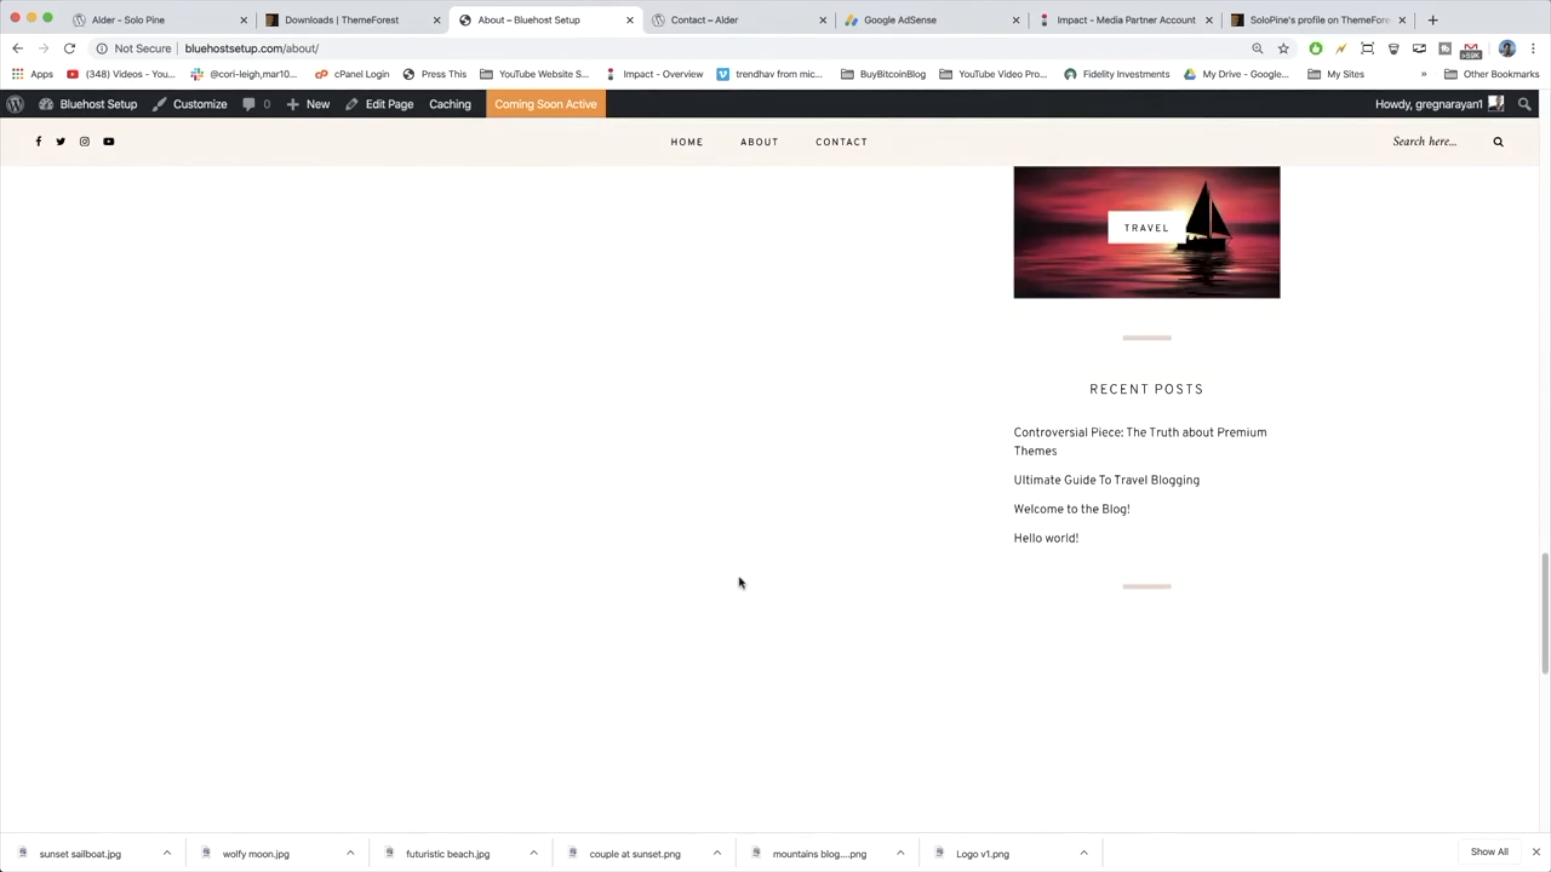
scroll(738, 584, down, 10)
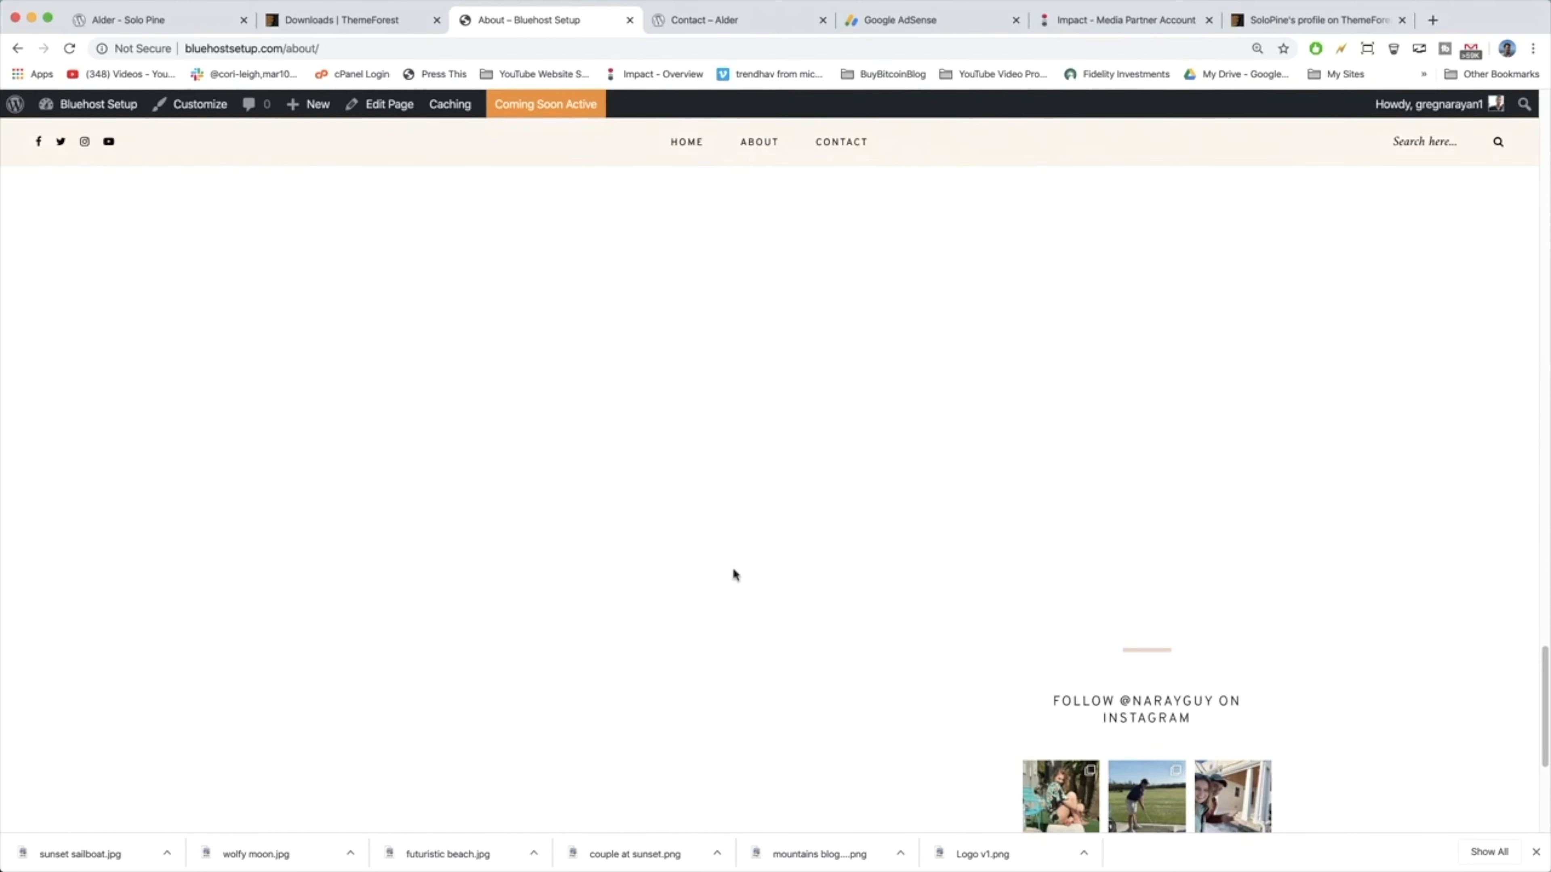
scroll(751, 592, down, 6)
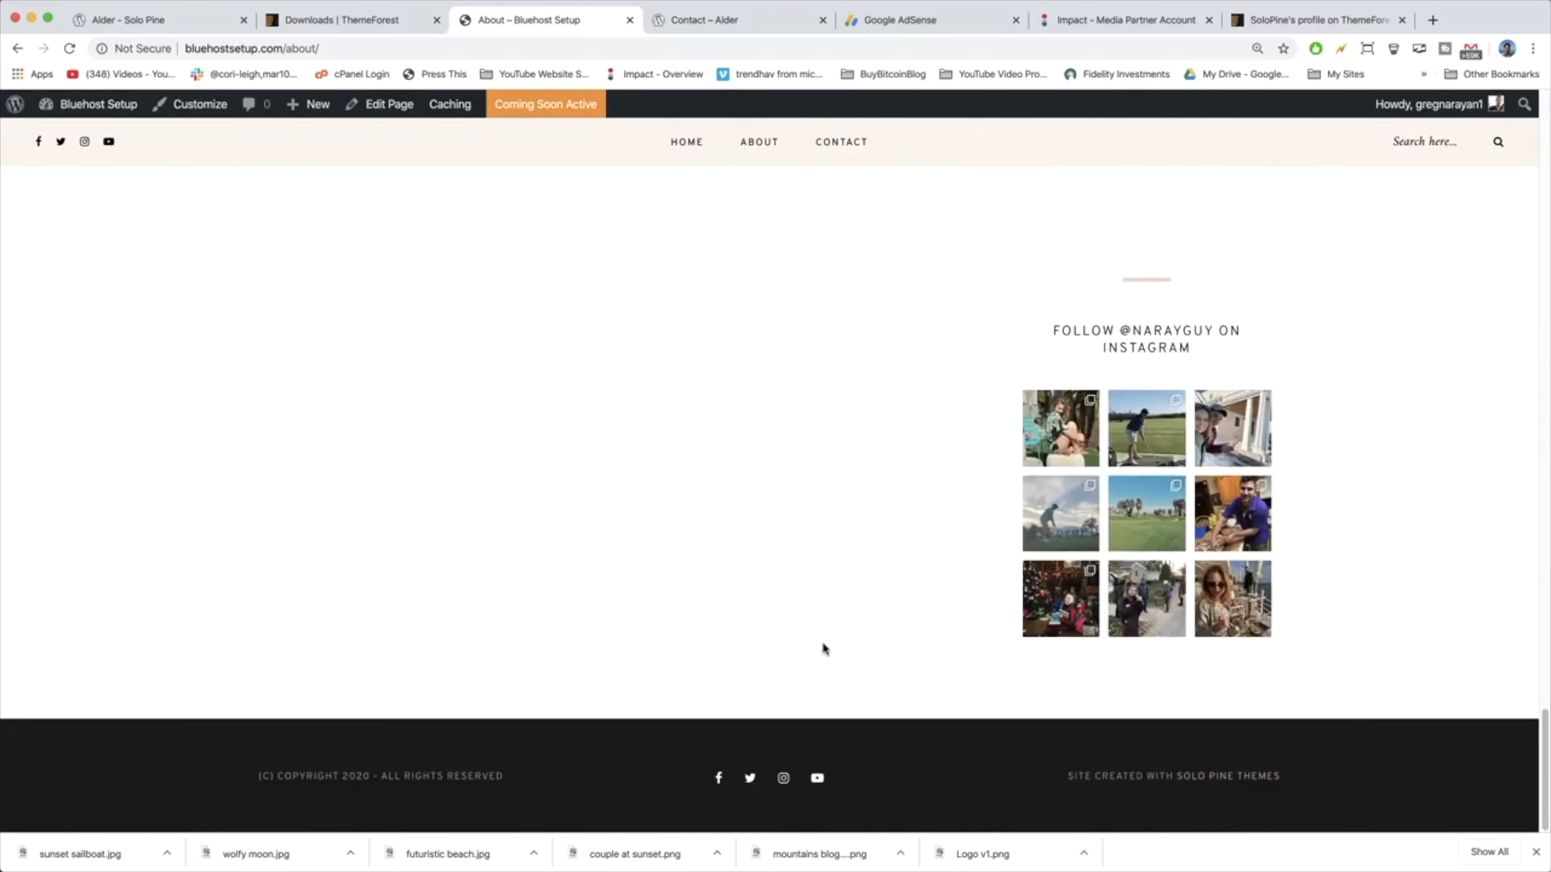
scroll(619, 760, up, 9)
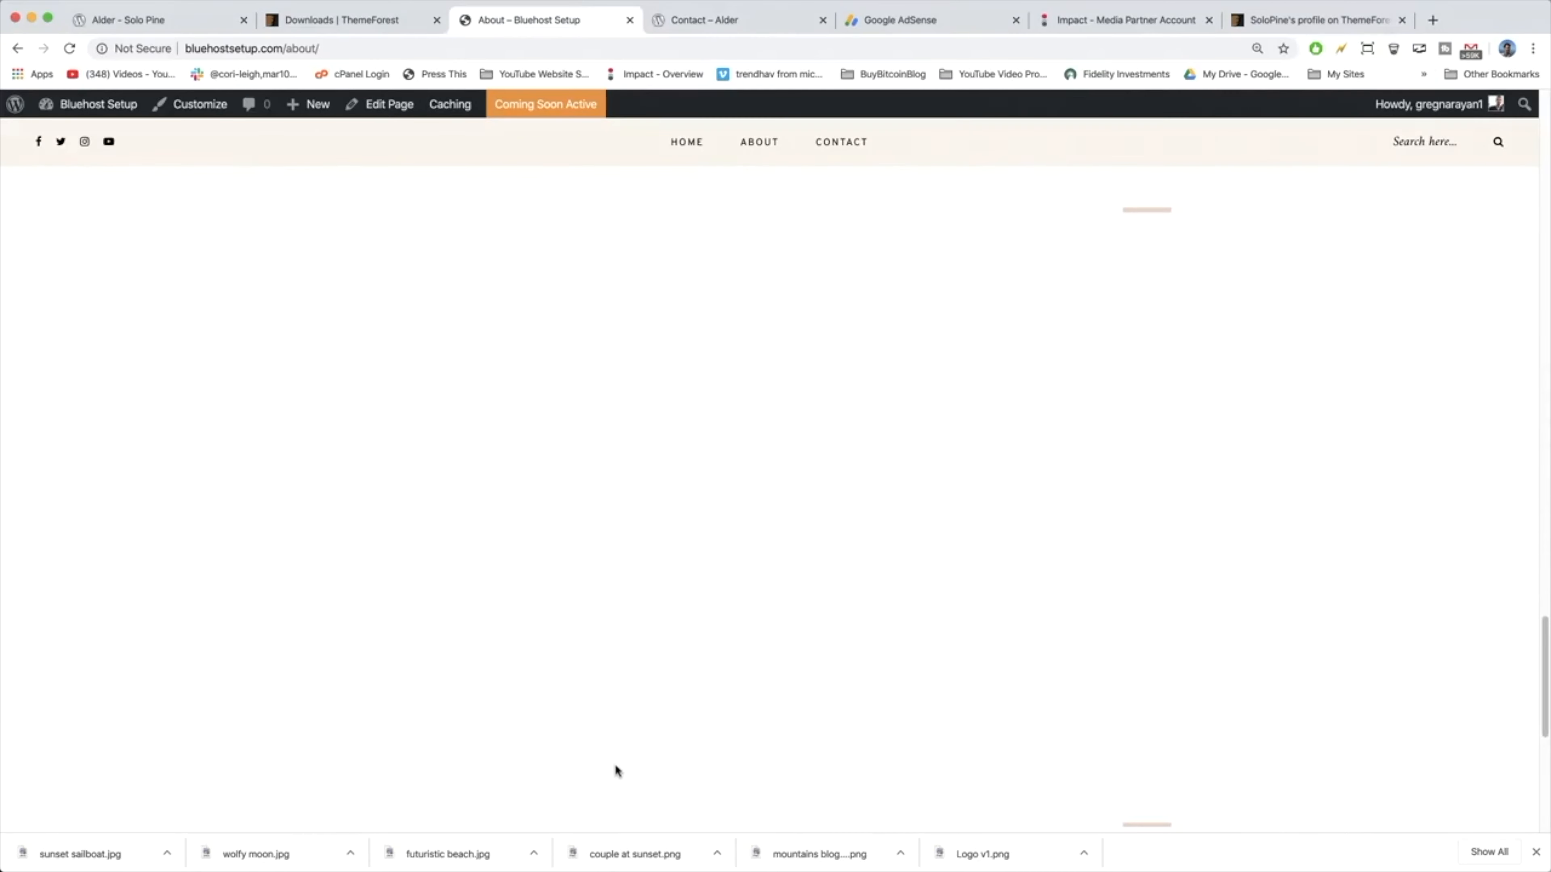
scroll(528, 587, up, 15)
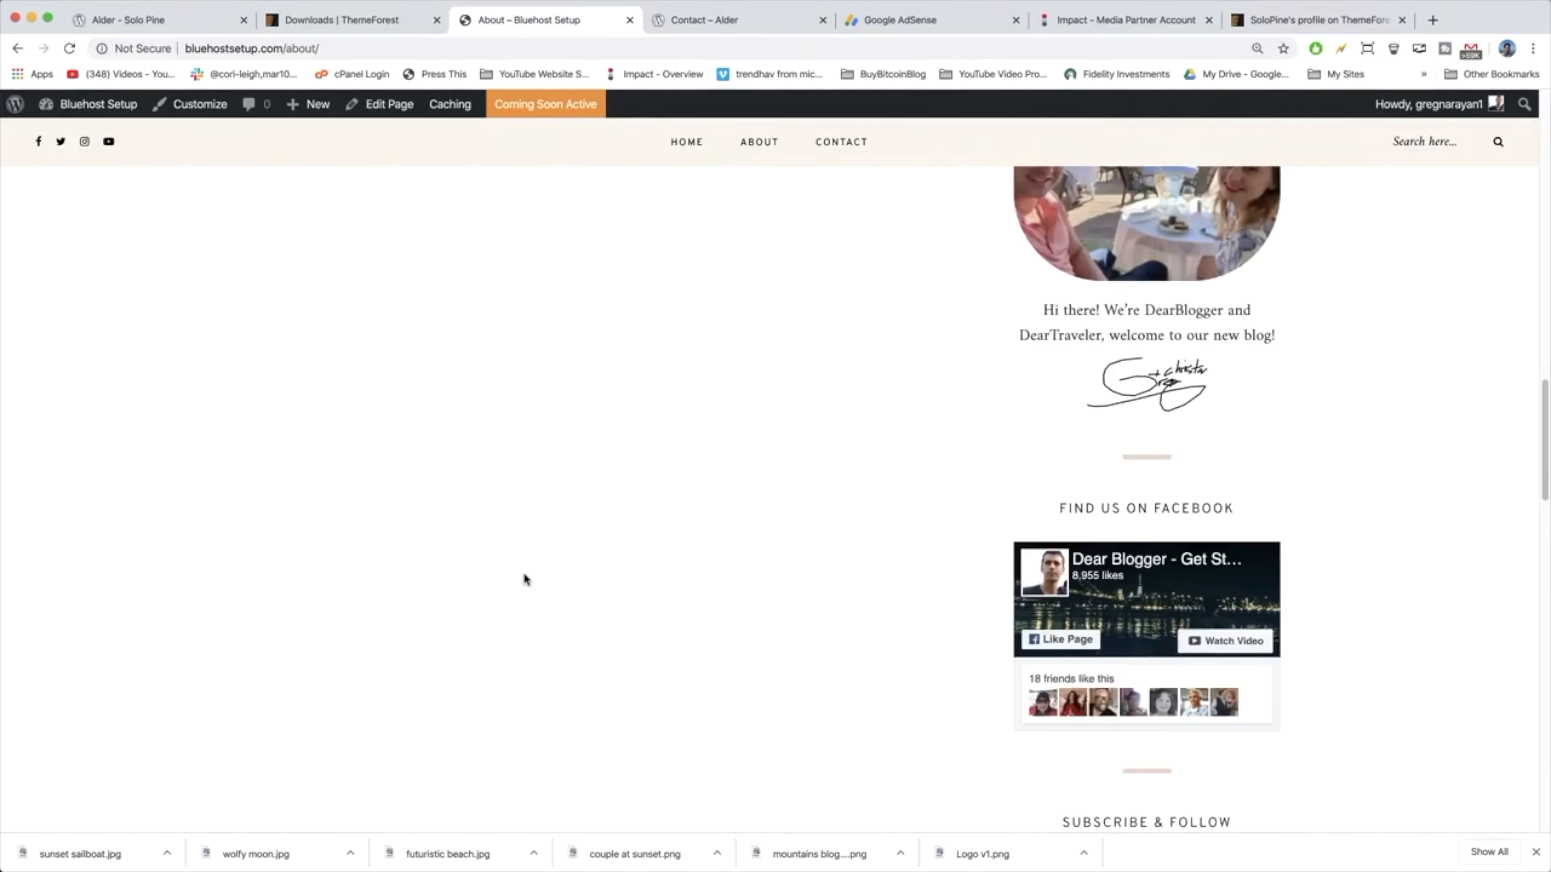
scroll(524, 575, up, 10)
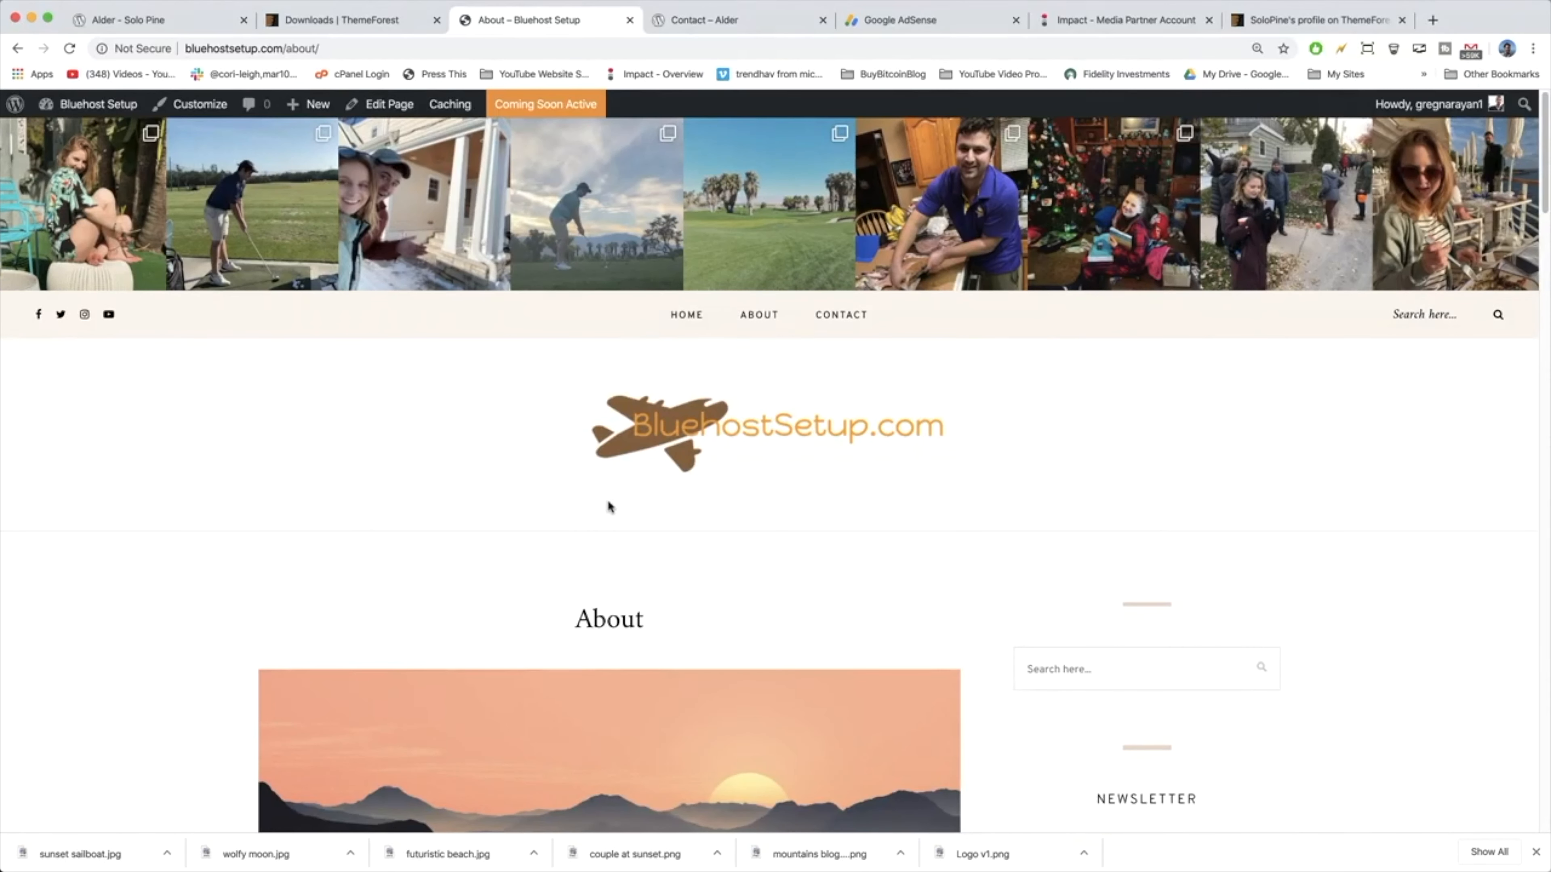
Open the site's Contact page from the menu and glance over it.
click(847, 316)
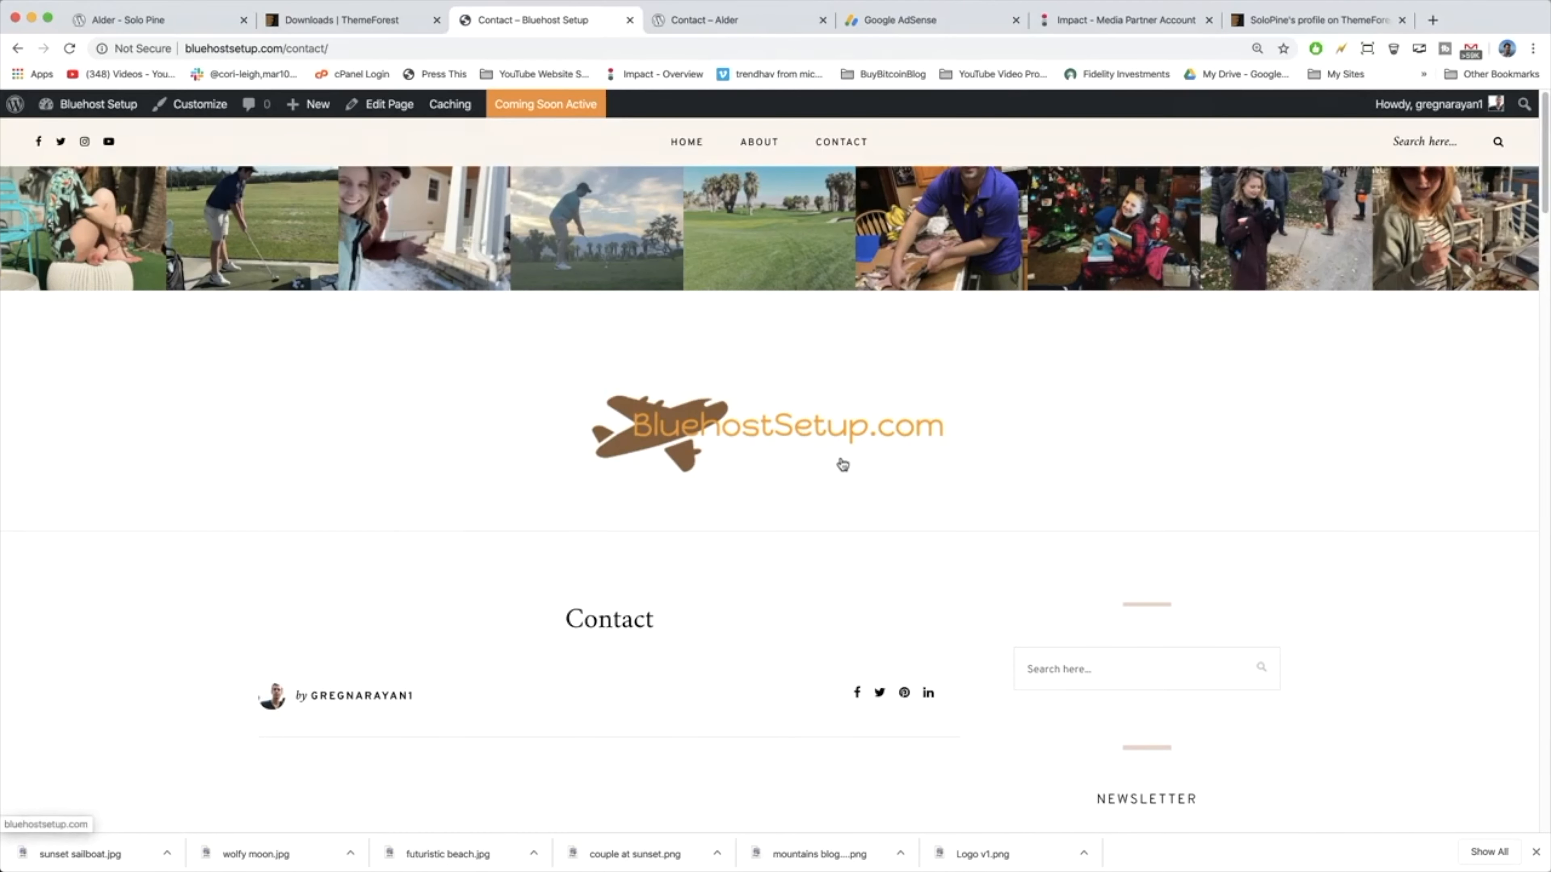
scroll(837, 458, down, 5)
scroll(834, 479, up, 5)
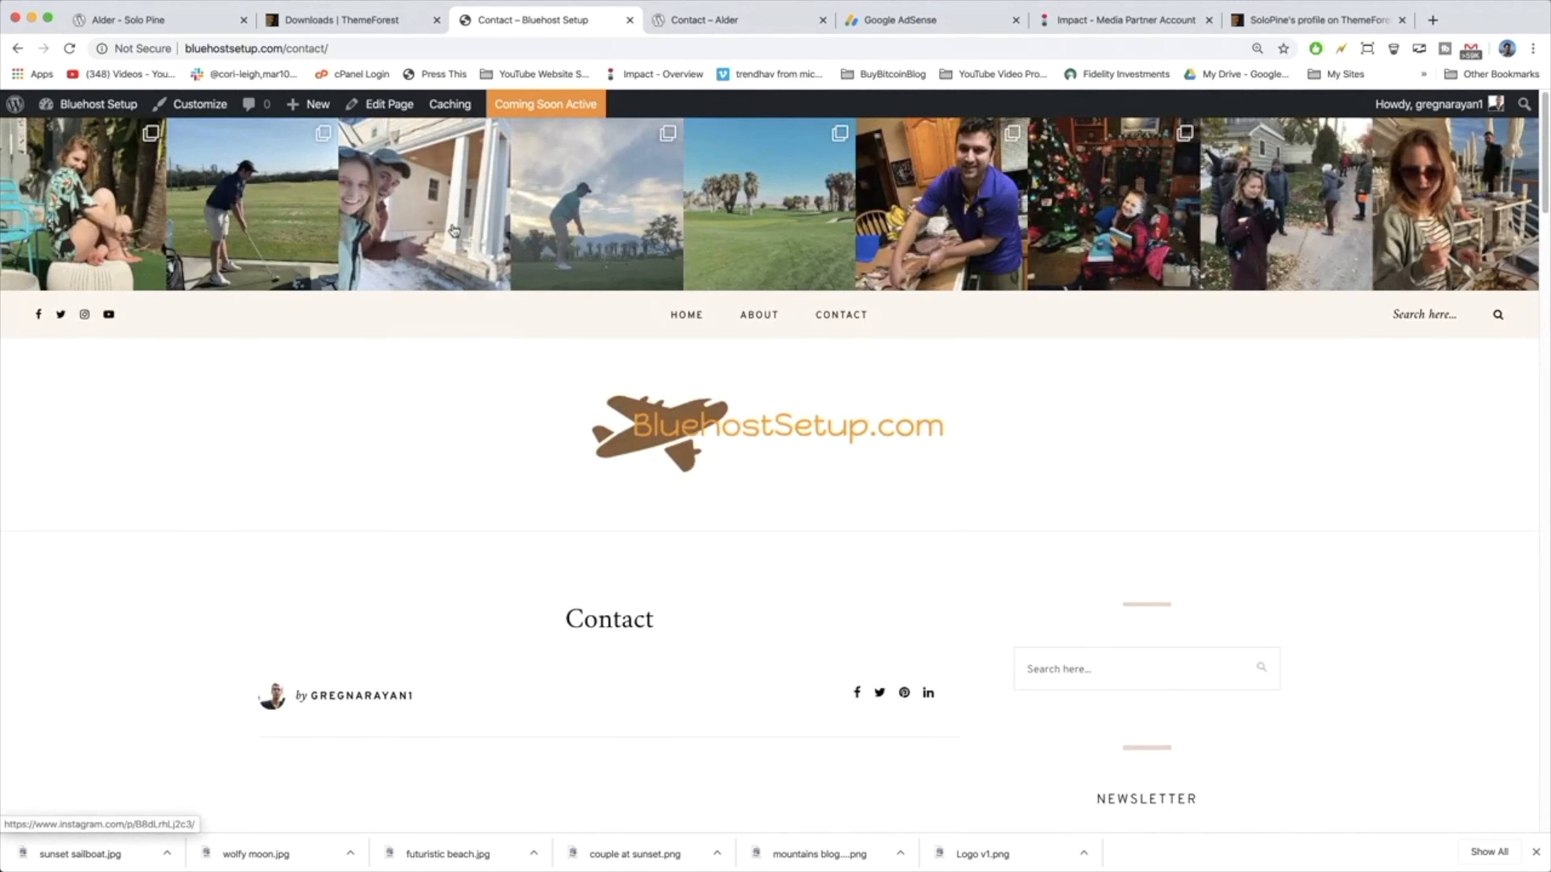
Open Google Maps in a new tab and look up Chelsea Market.
click(1433, 20)
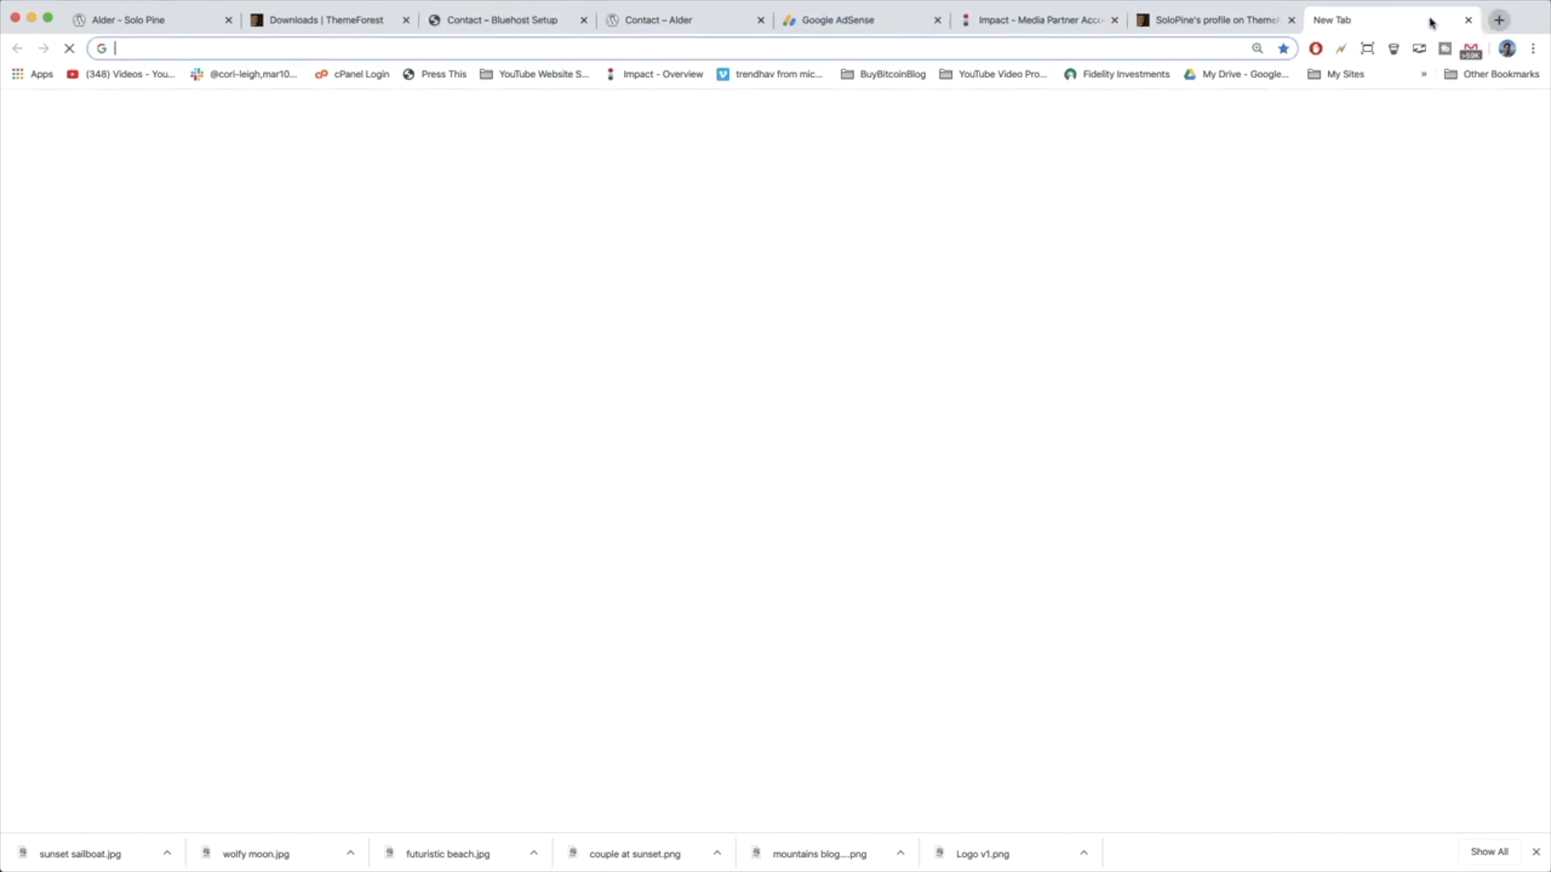
text(google maps)
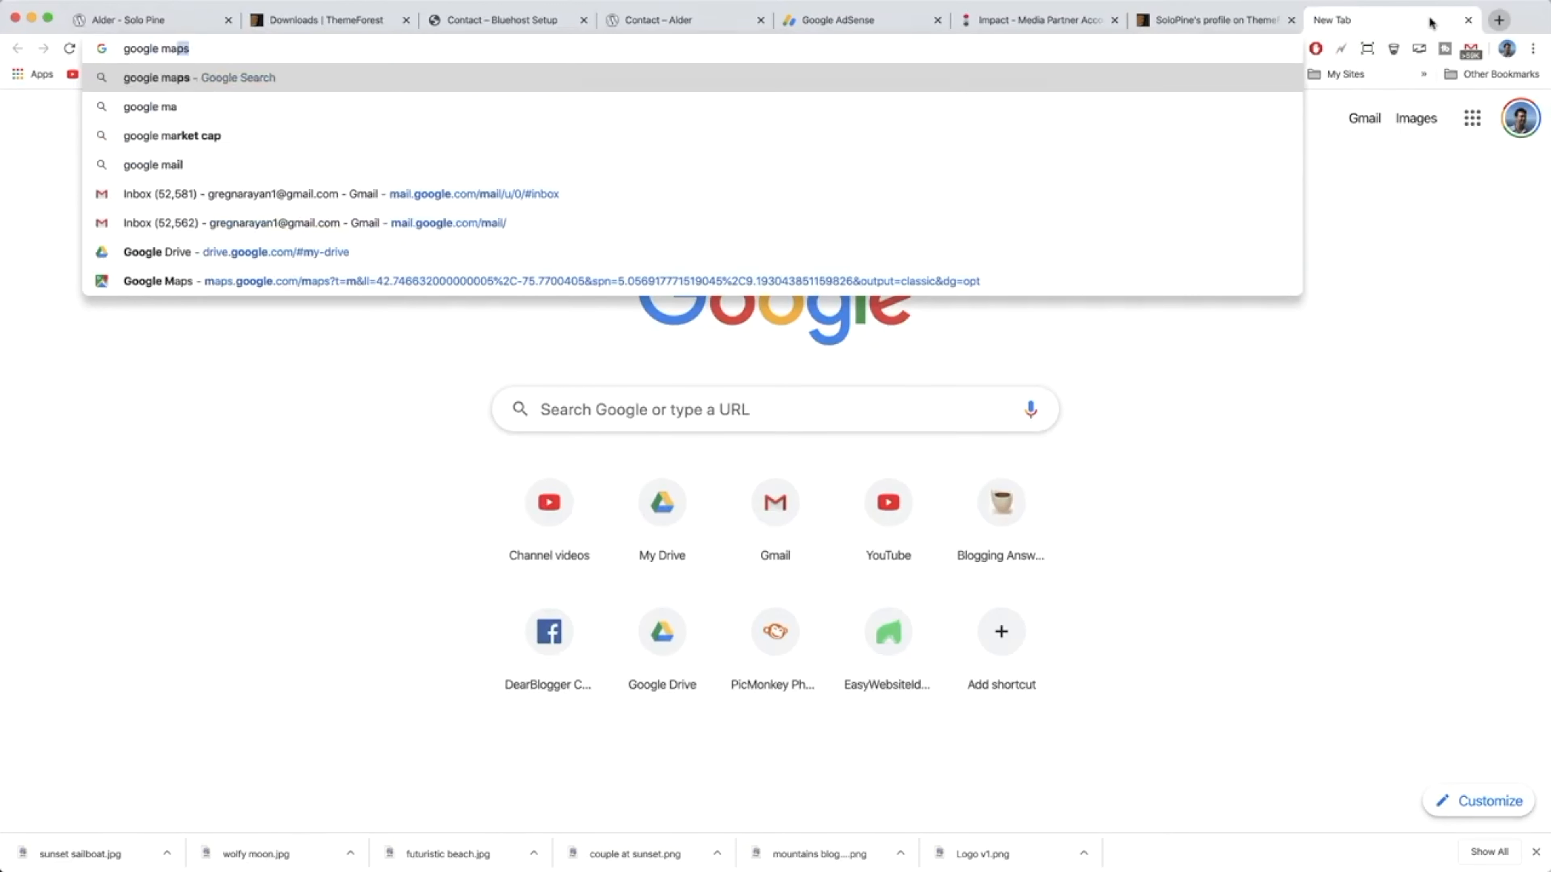
key(Return)
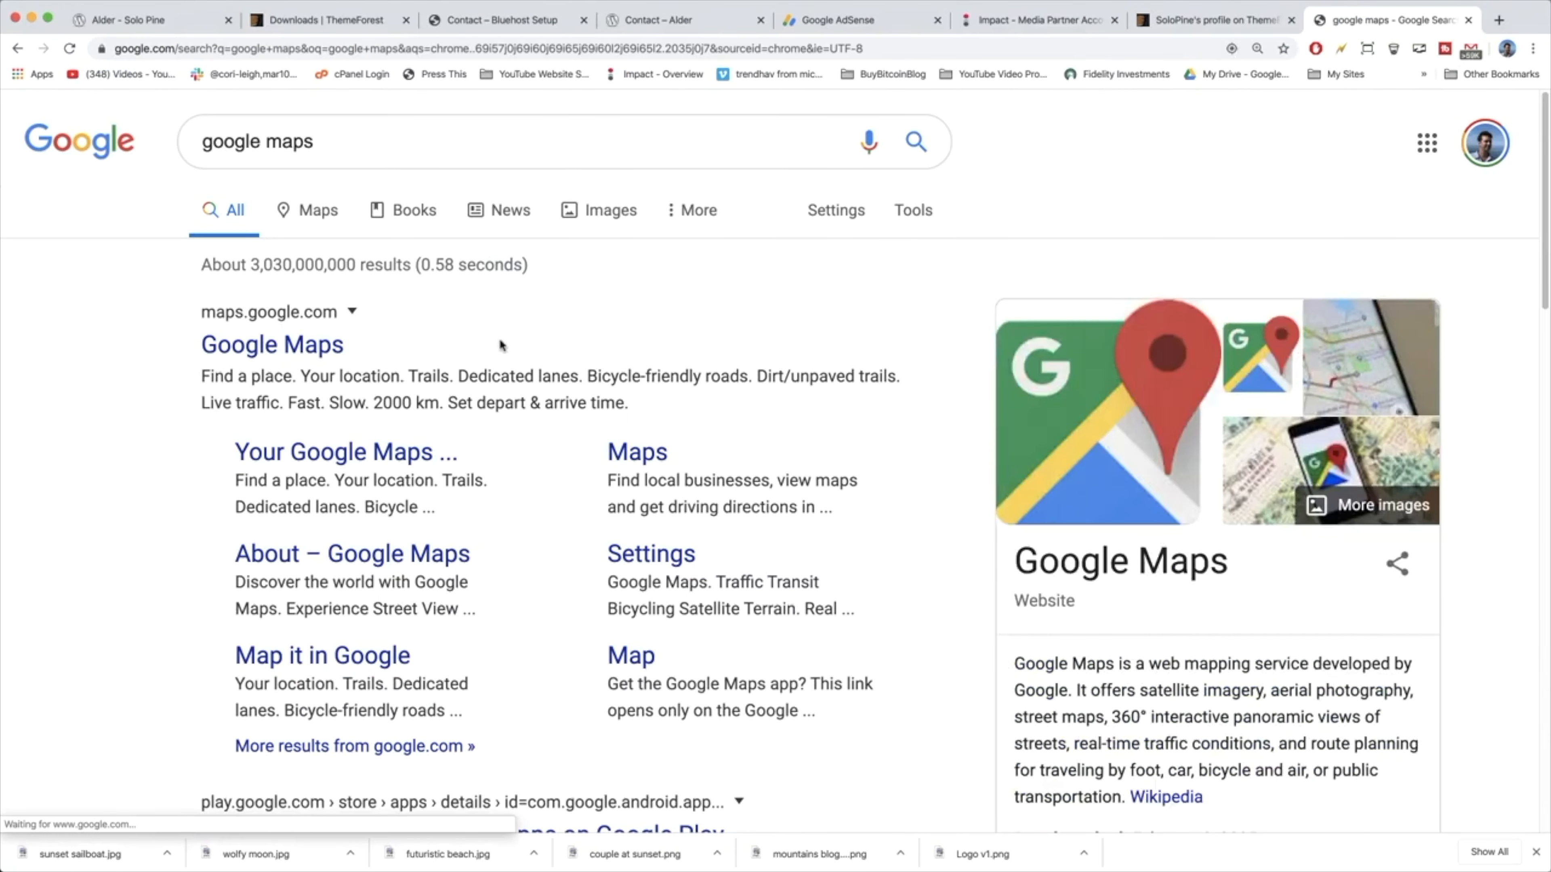
click(264, 350)
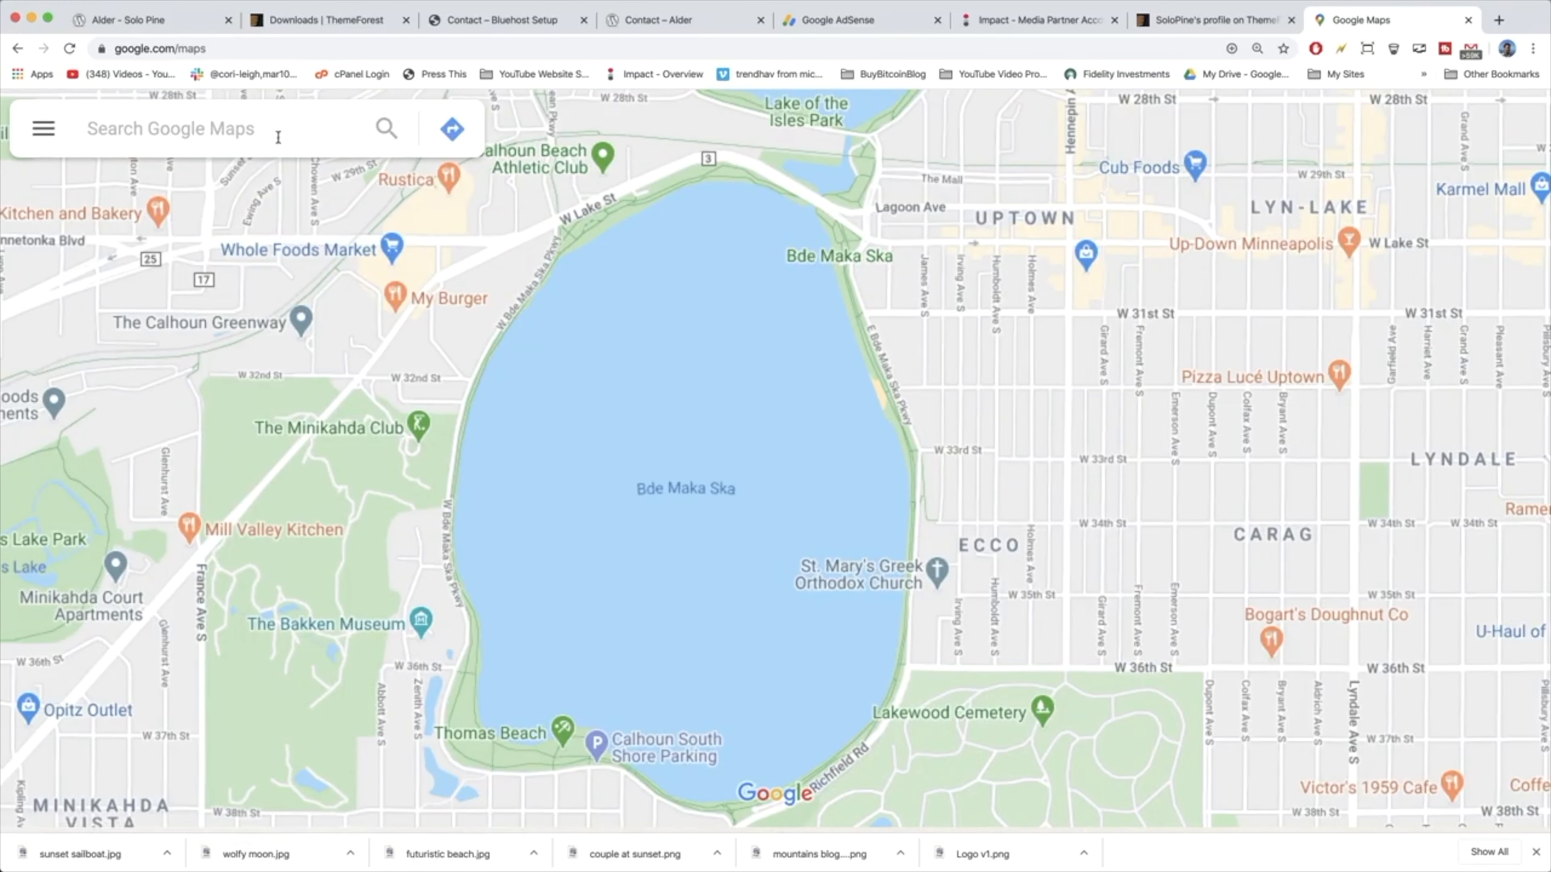
click(278, 137)
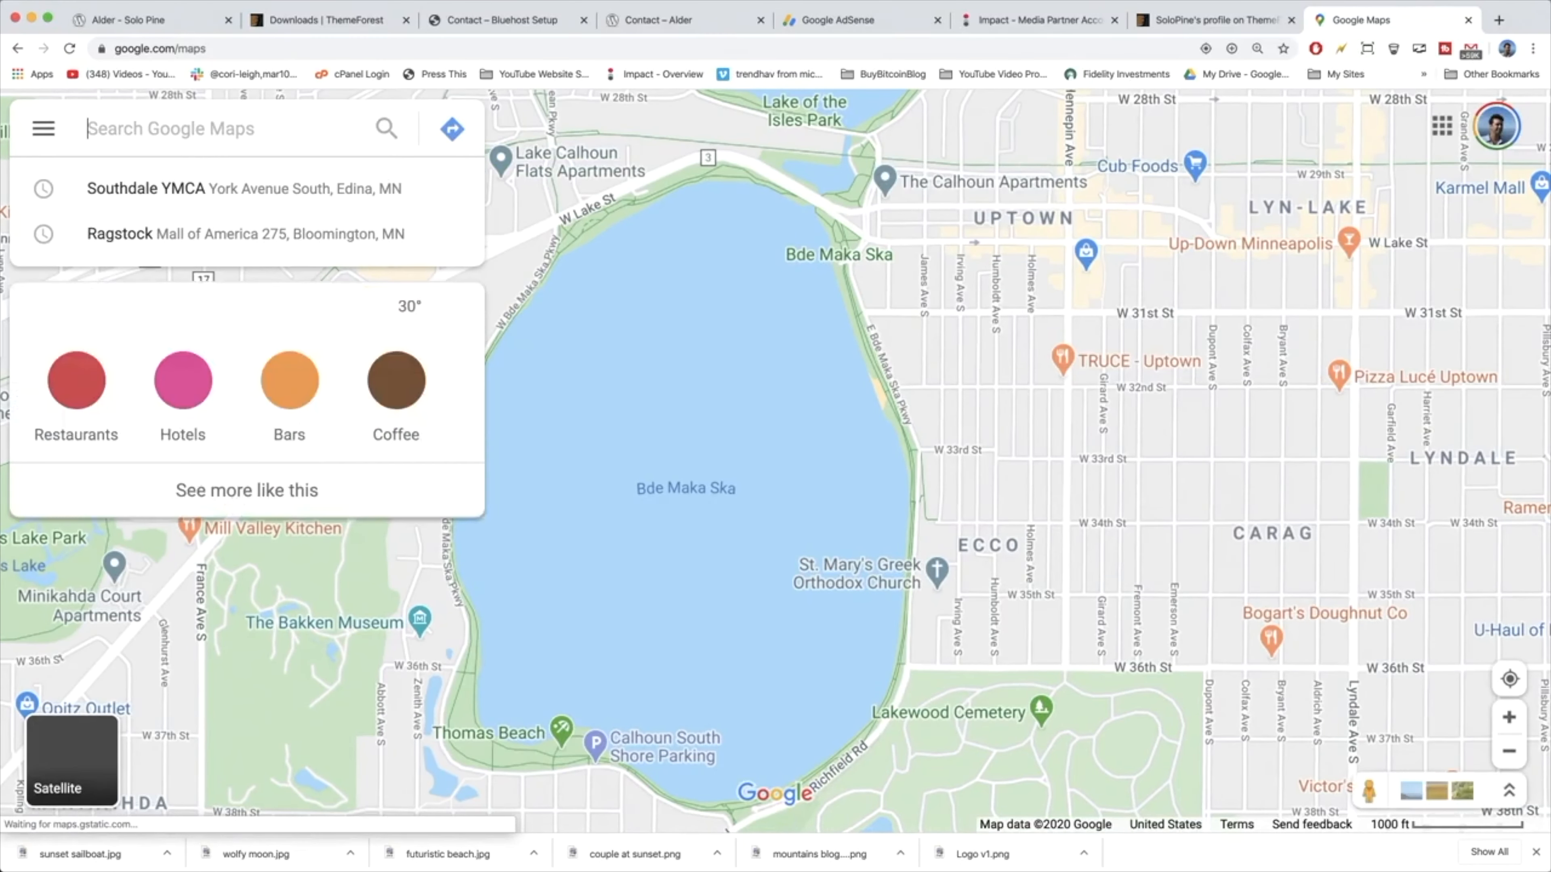
text(hels)
key(BackSpace)
key(BackSpace)
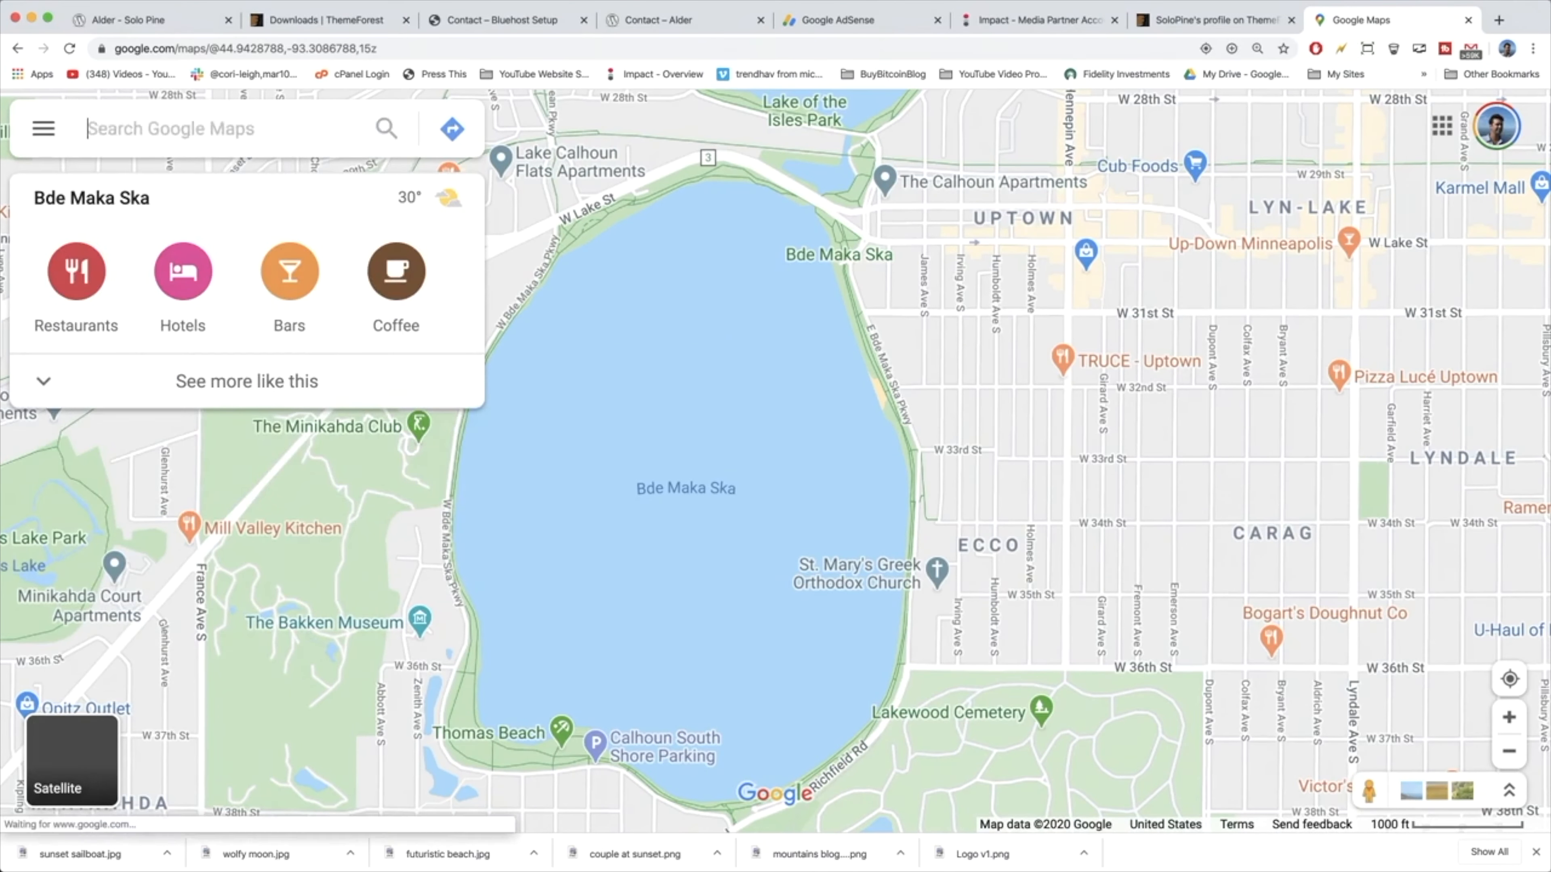
text(chelsea)
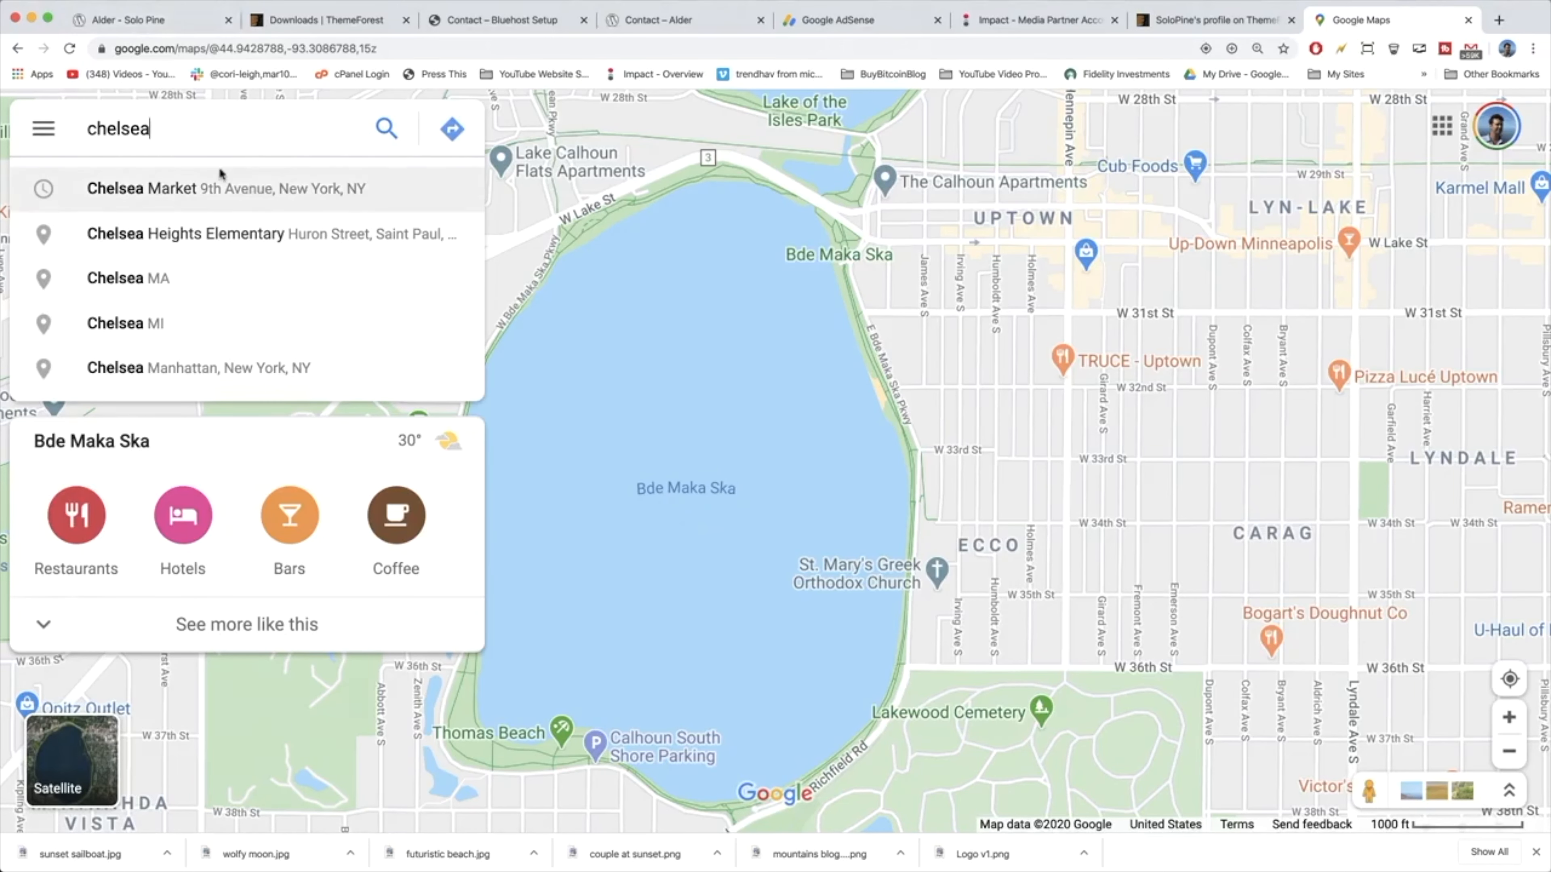
click(206, 189)
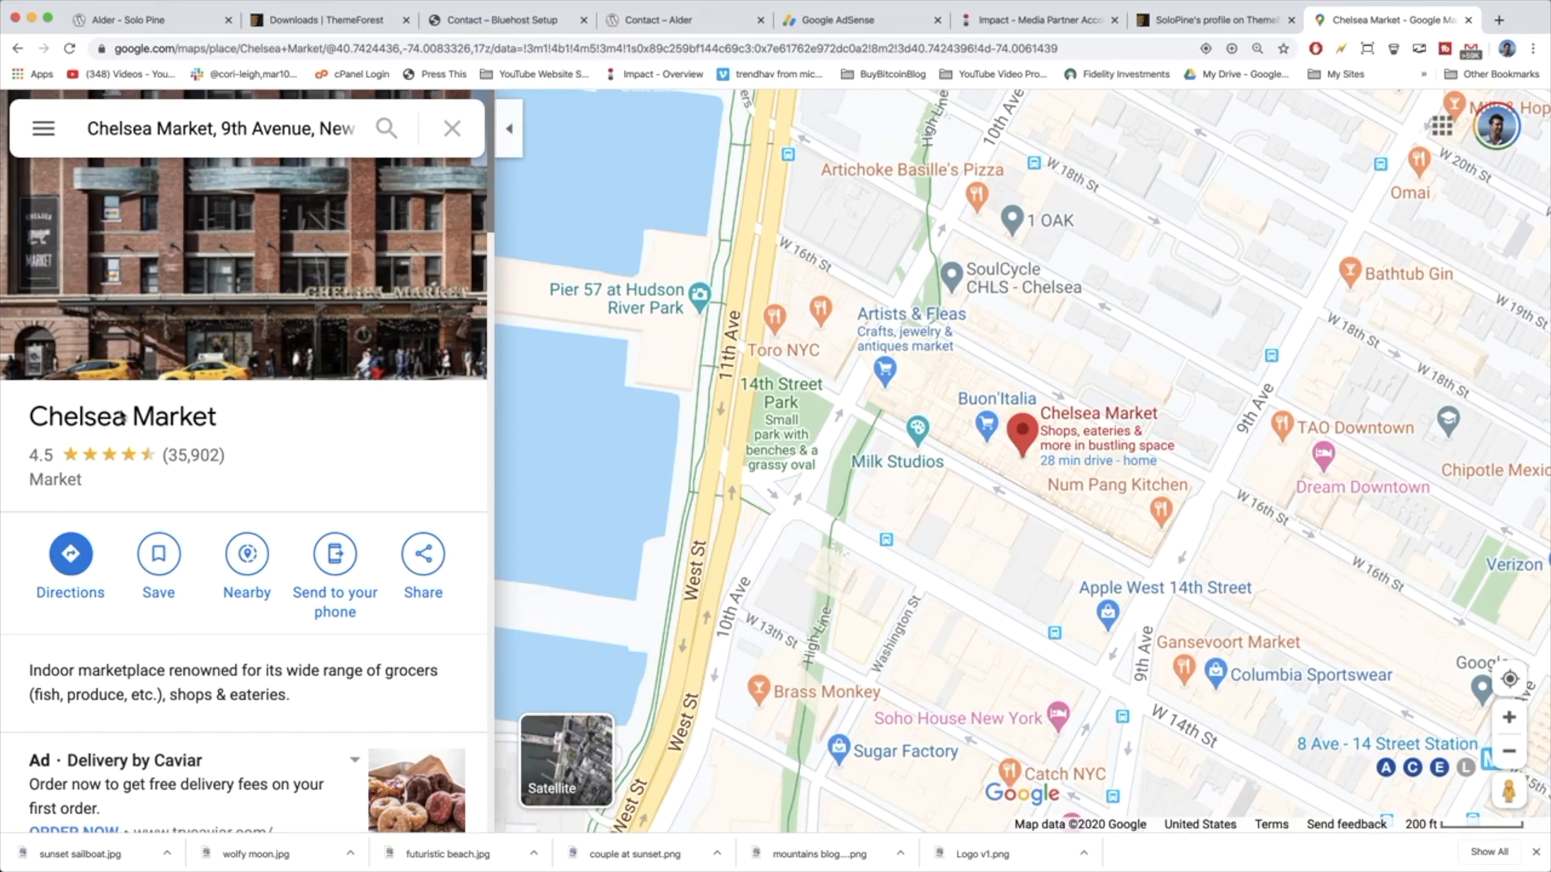
Copy the Chelsea Market map's iframe code from Share > Embed a map.
click(422, 571)
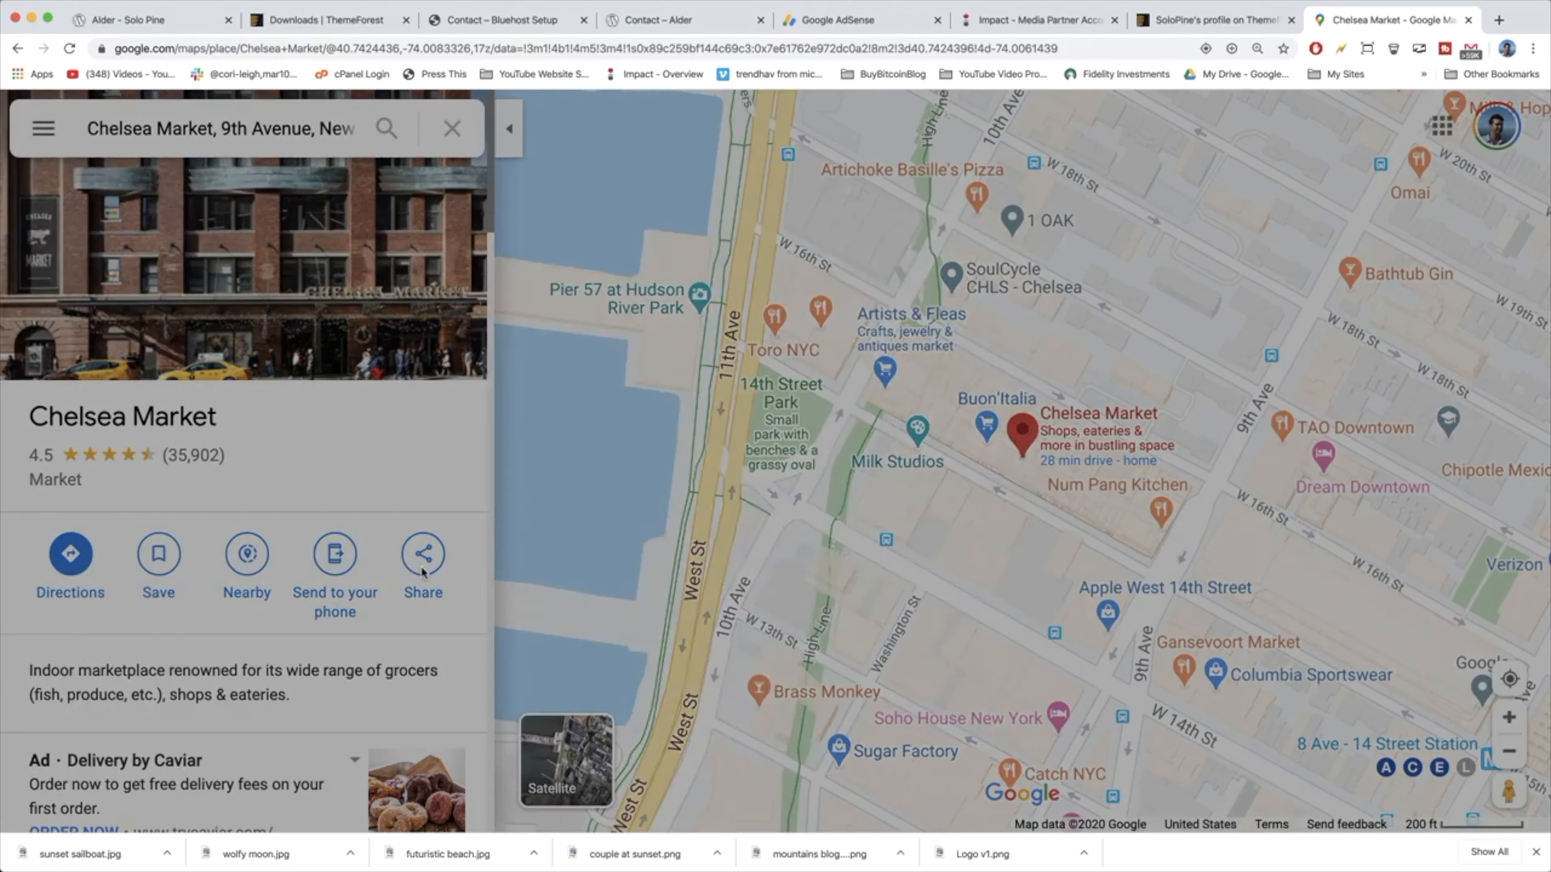
click(751, 315)
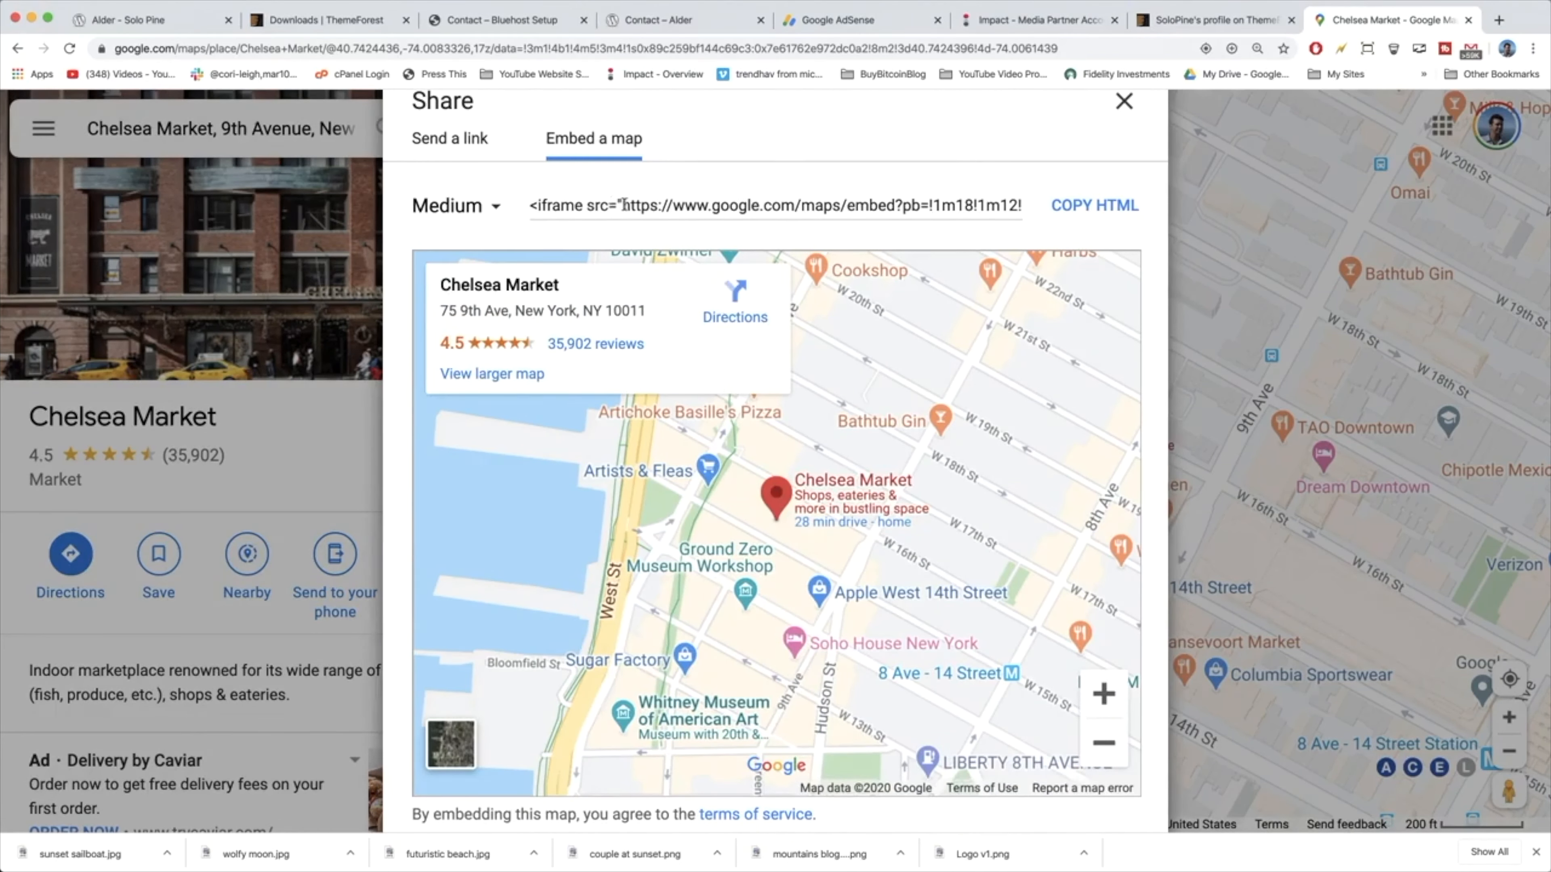
click(658, 203)
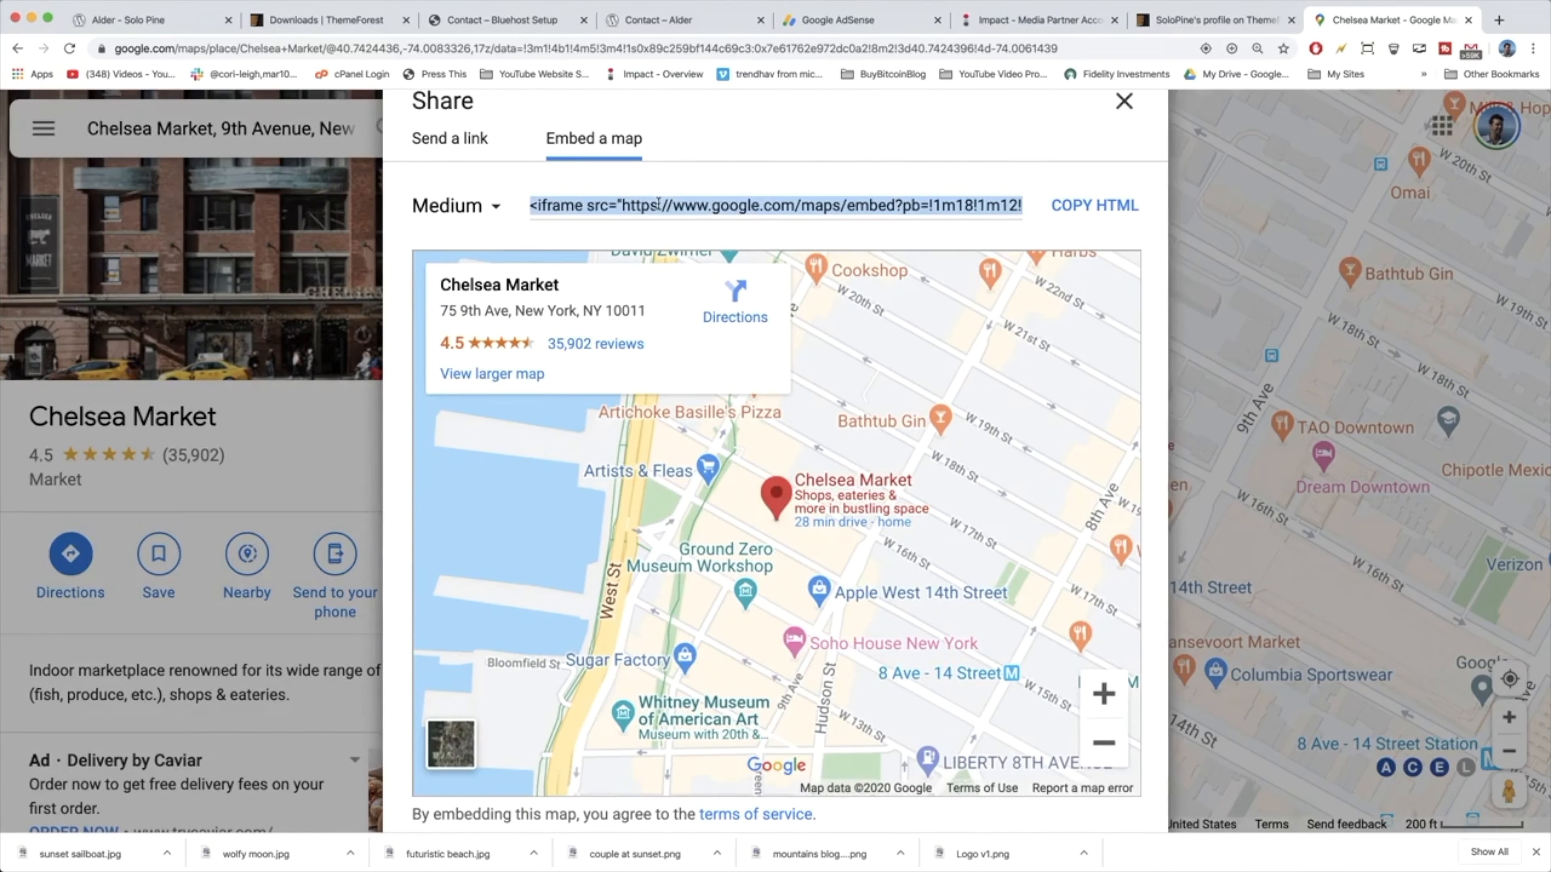
right_click(658, 203)
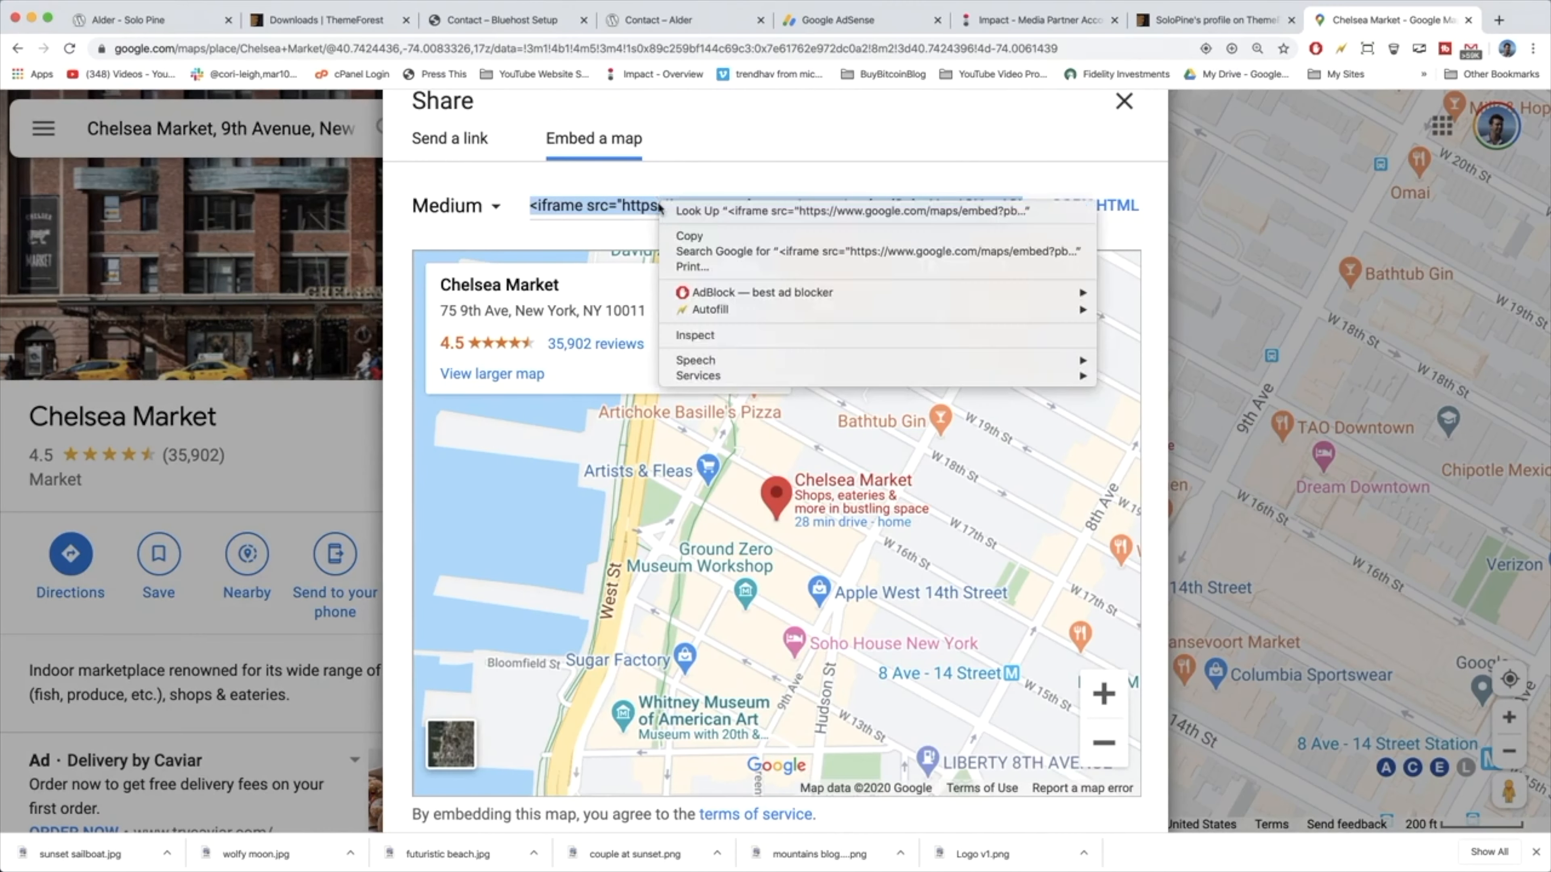
click(685, 236)
Paste the Chelsea Market map iframe into the Contact page's Text editor, then start a new tab.
click(513, 20)
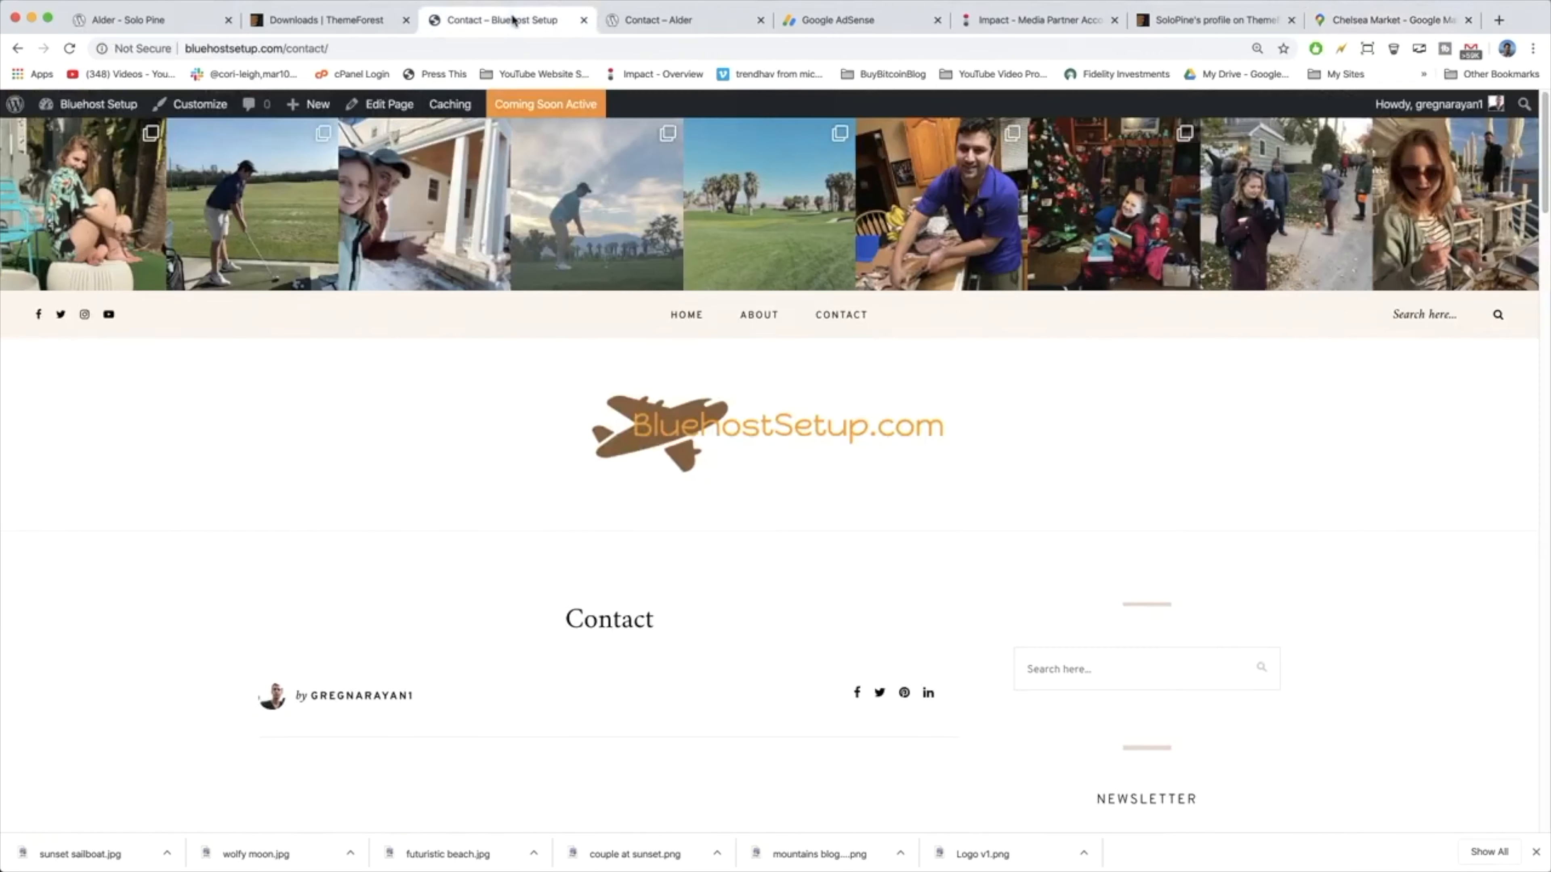
click(395, 105)
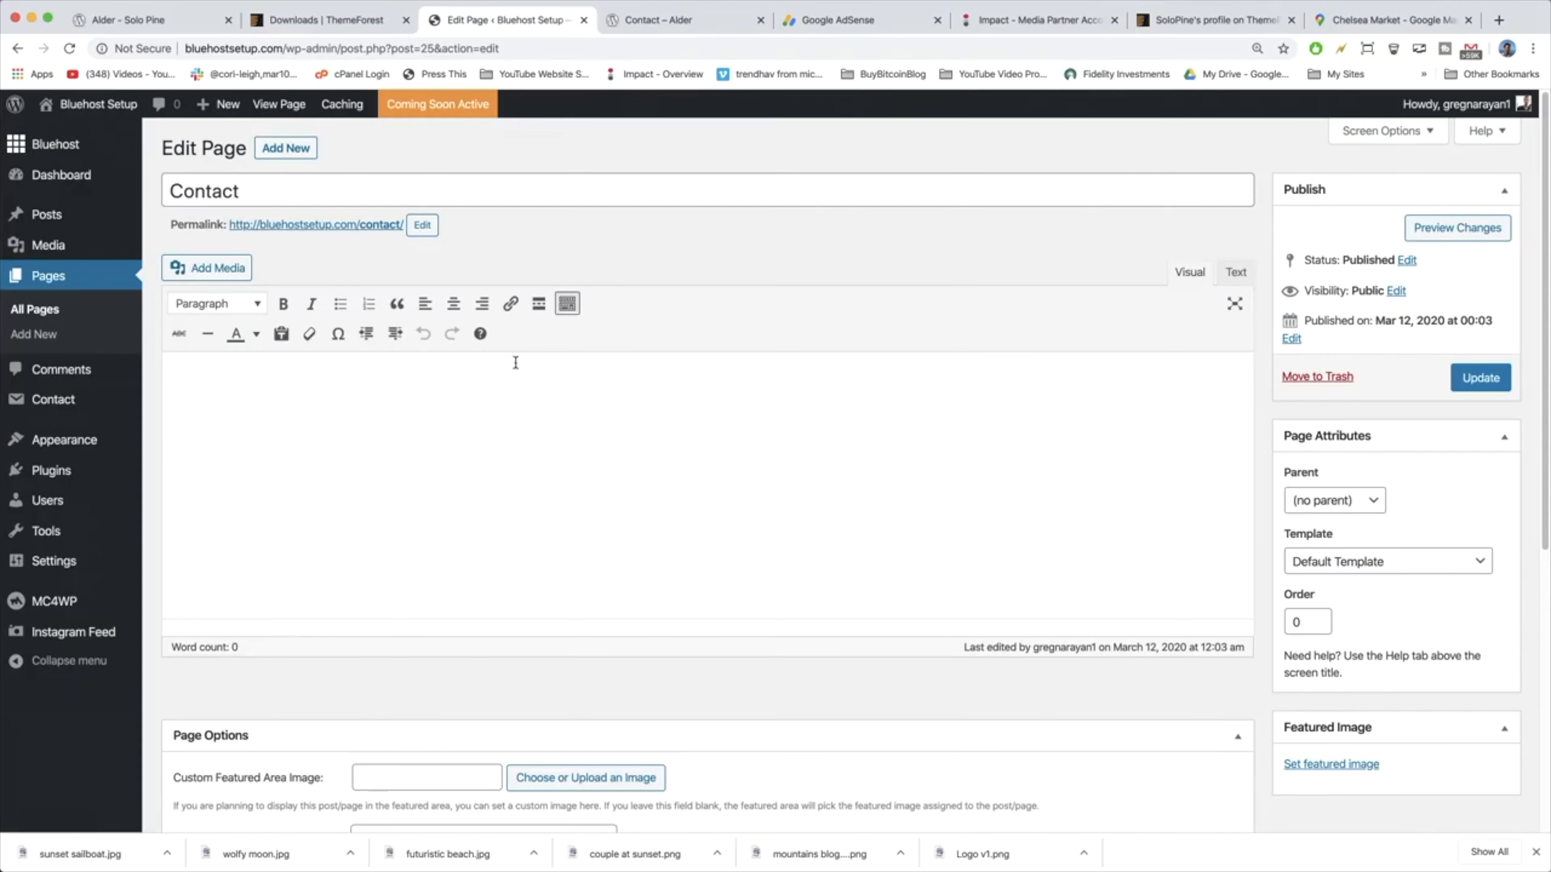
click(1235, 272)
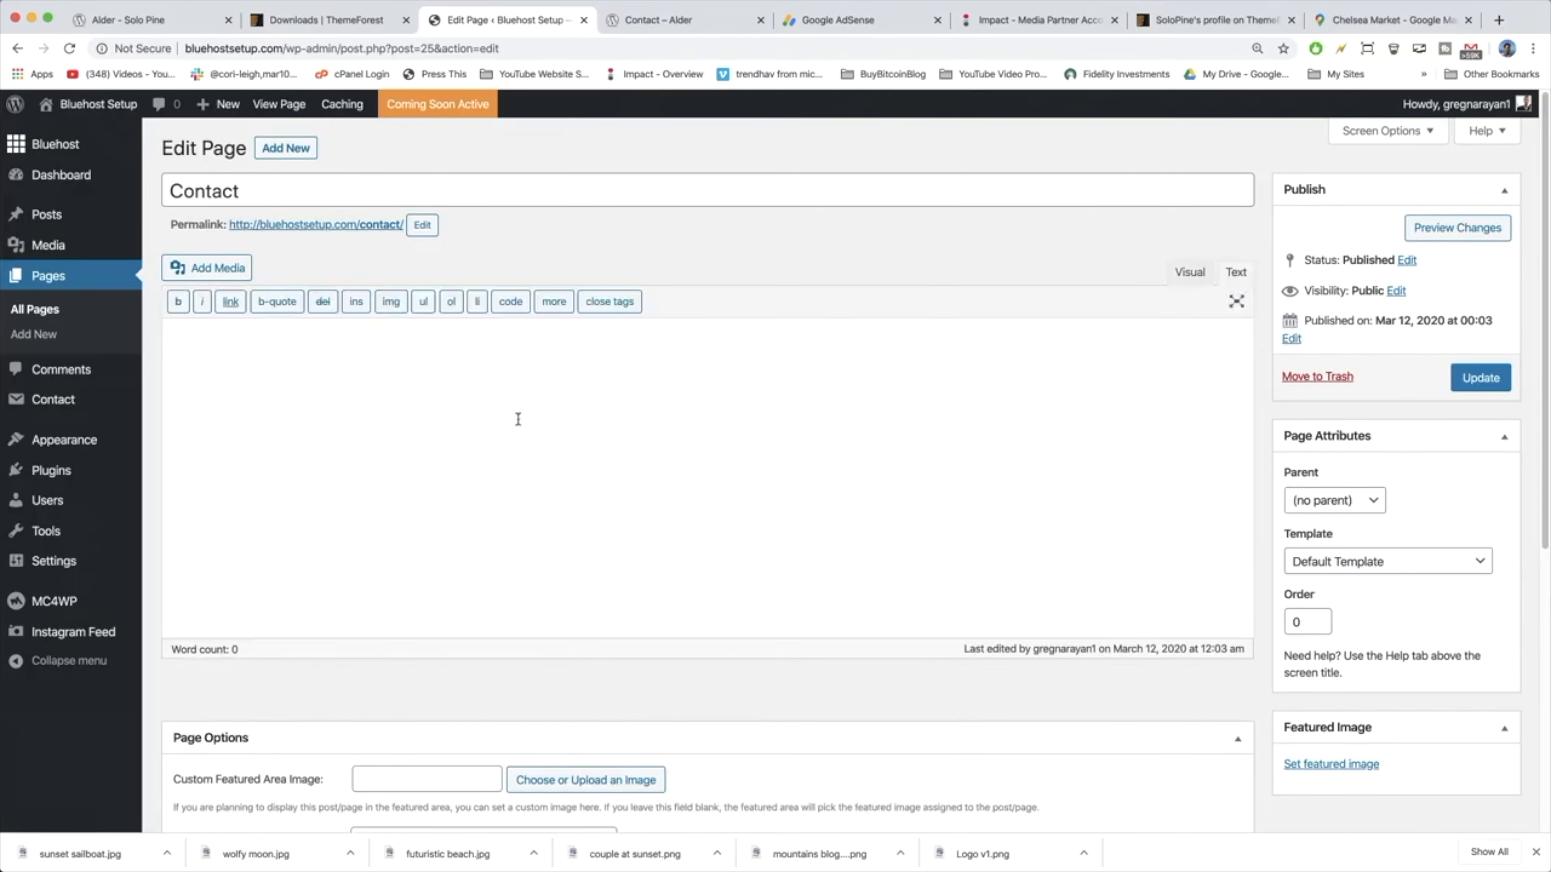
right_click(243, 360)
click(275, 462)
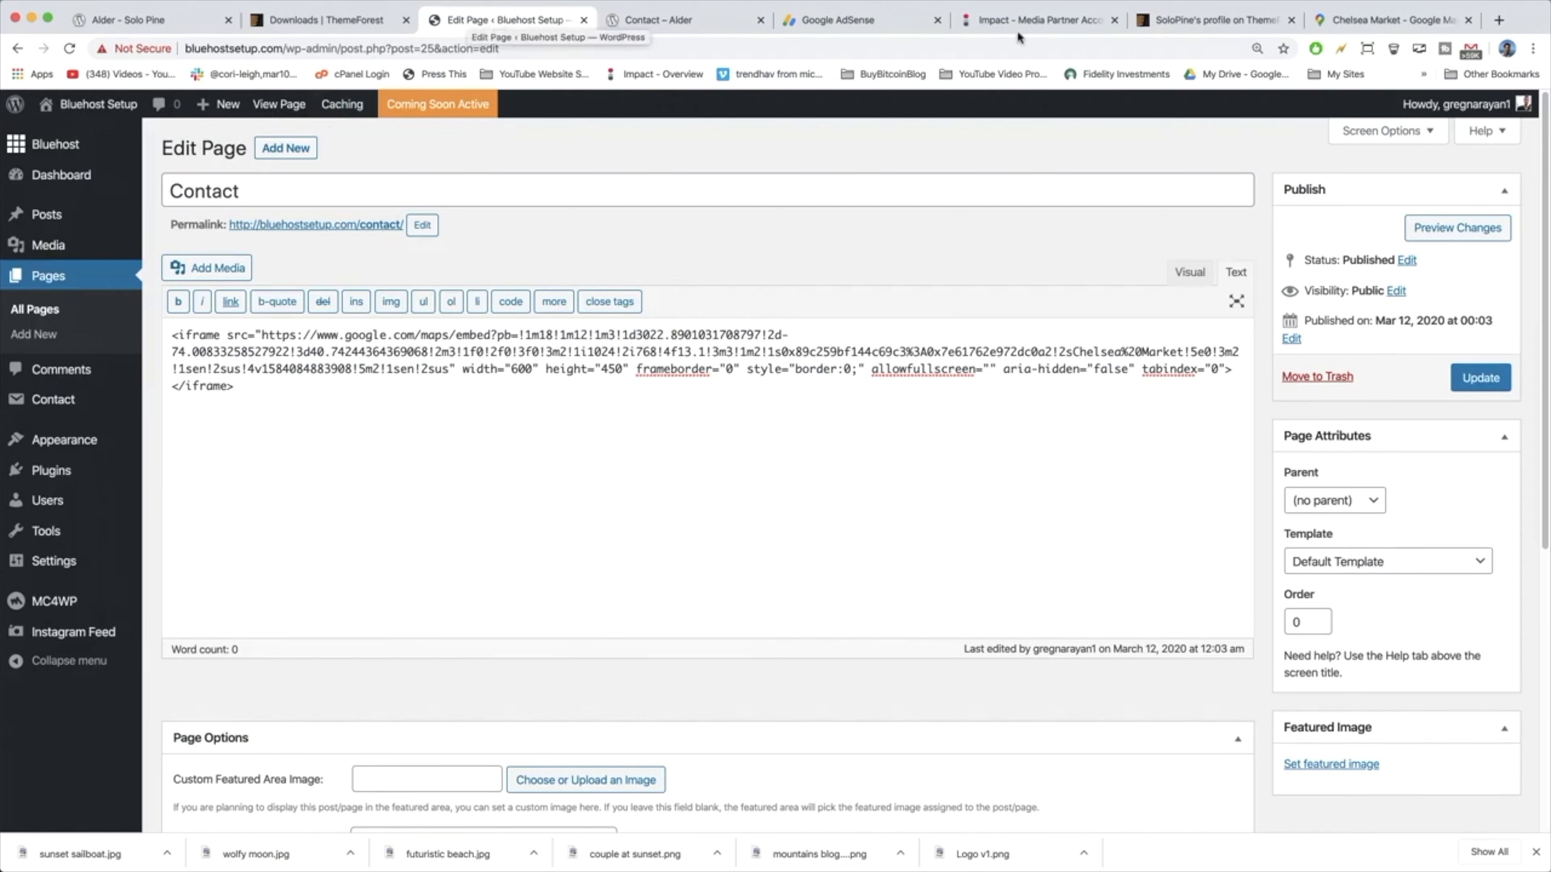
click(1498, 20)
Load bluehostsetup.com beside the page editor and go to Plugins from the dashboard.
text(blue)
key(Return)
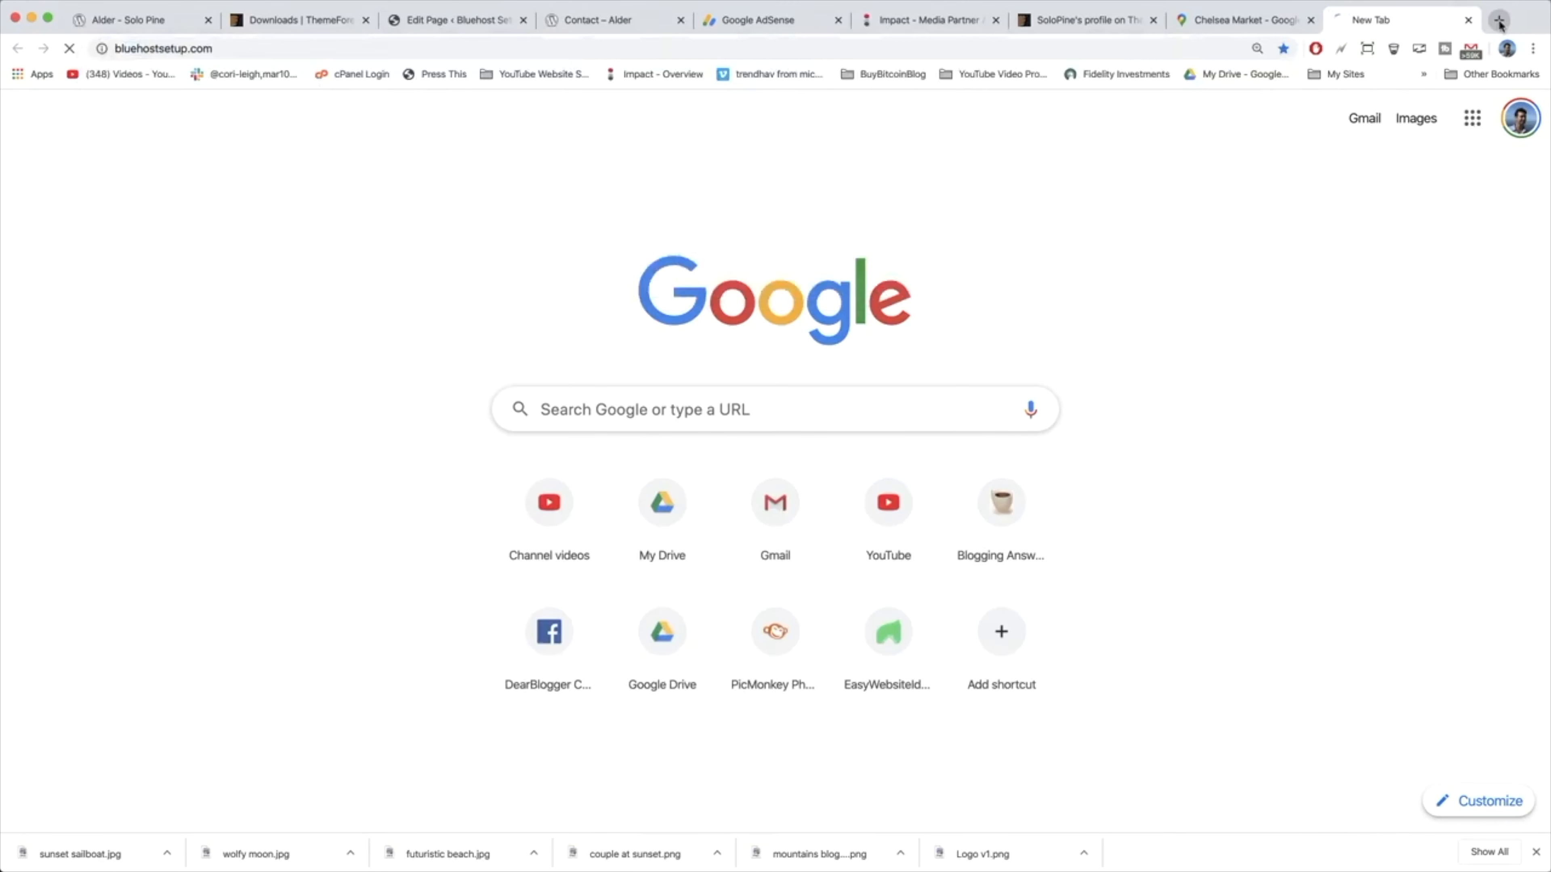
drag(1423, 20, 632, 29)
mouse_move(96, 116)
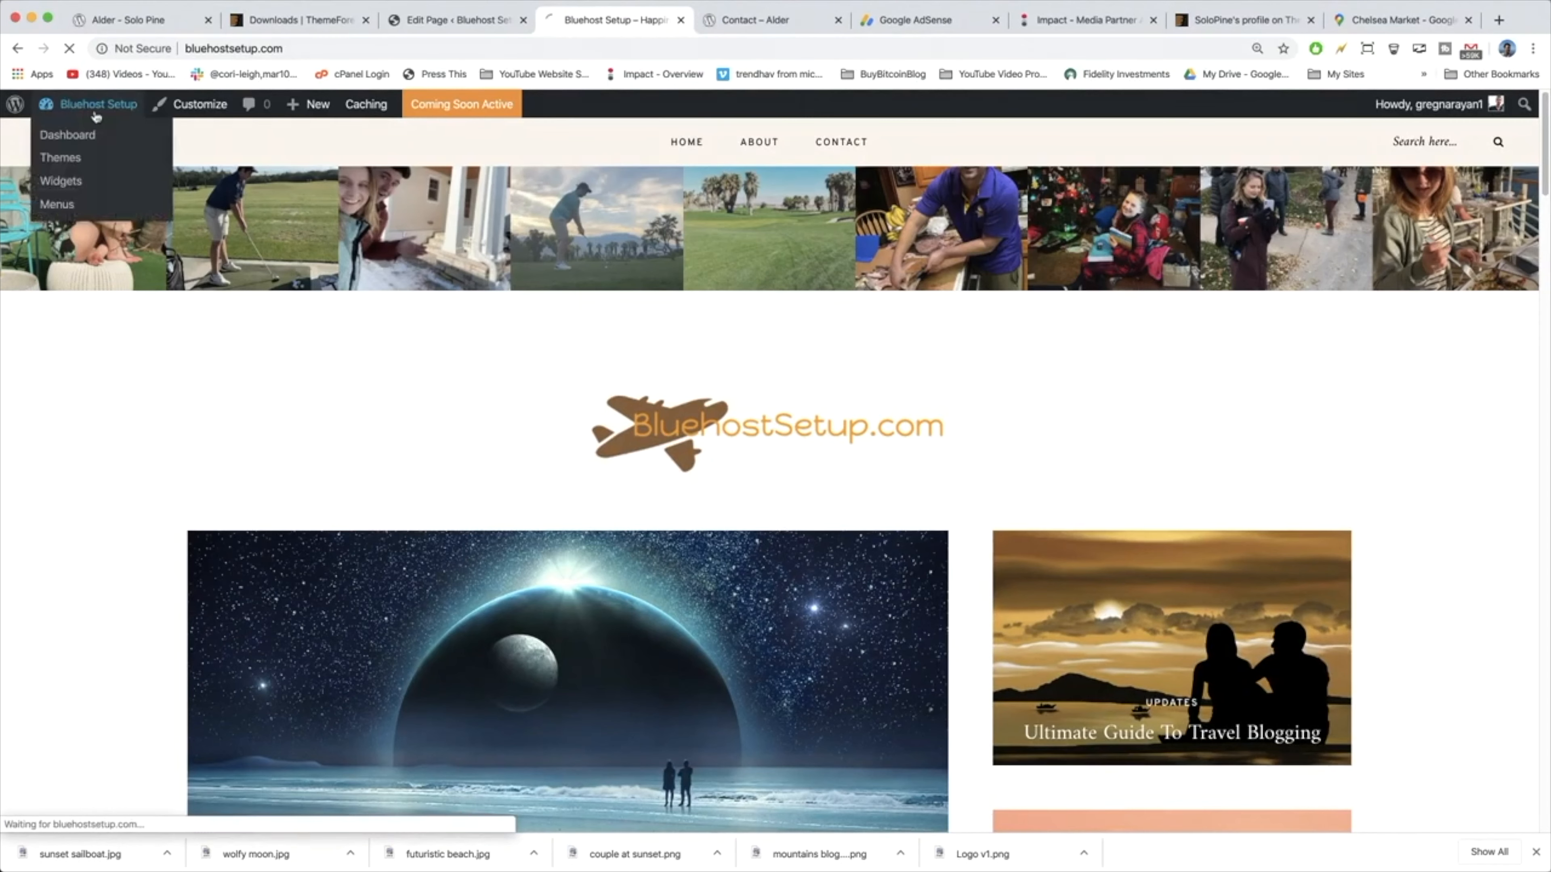
click(137, 133)
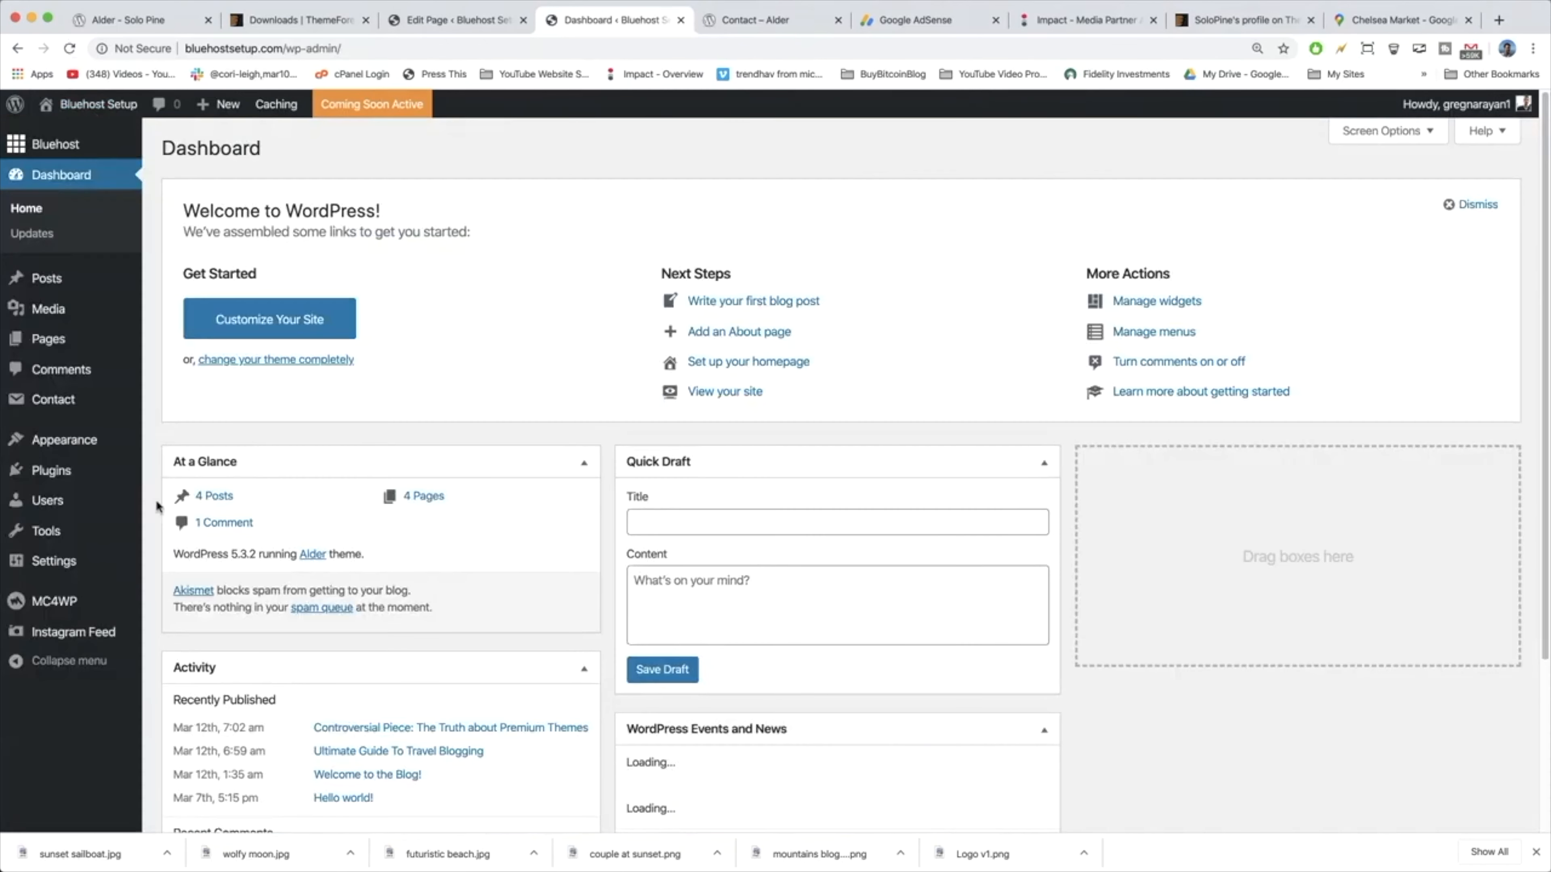
click(61, 471)
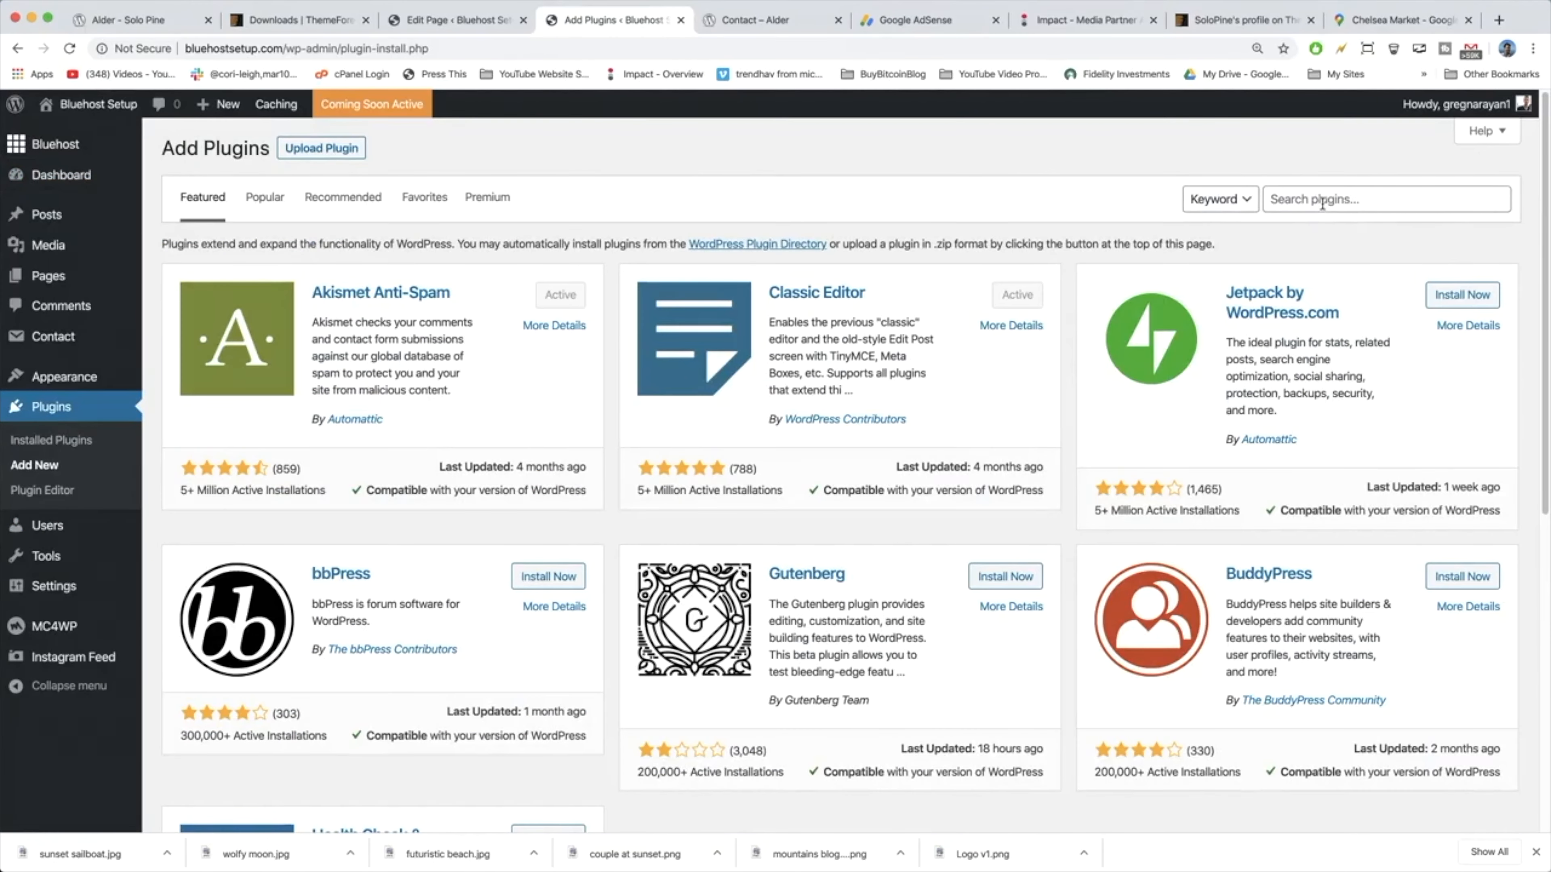
Find Contact Form 7 in the installed plugins and open its forms list.
click(1321, 204)
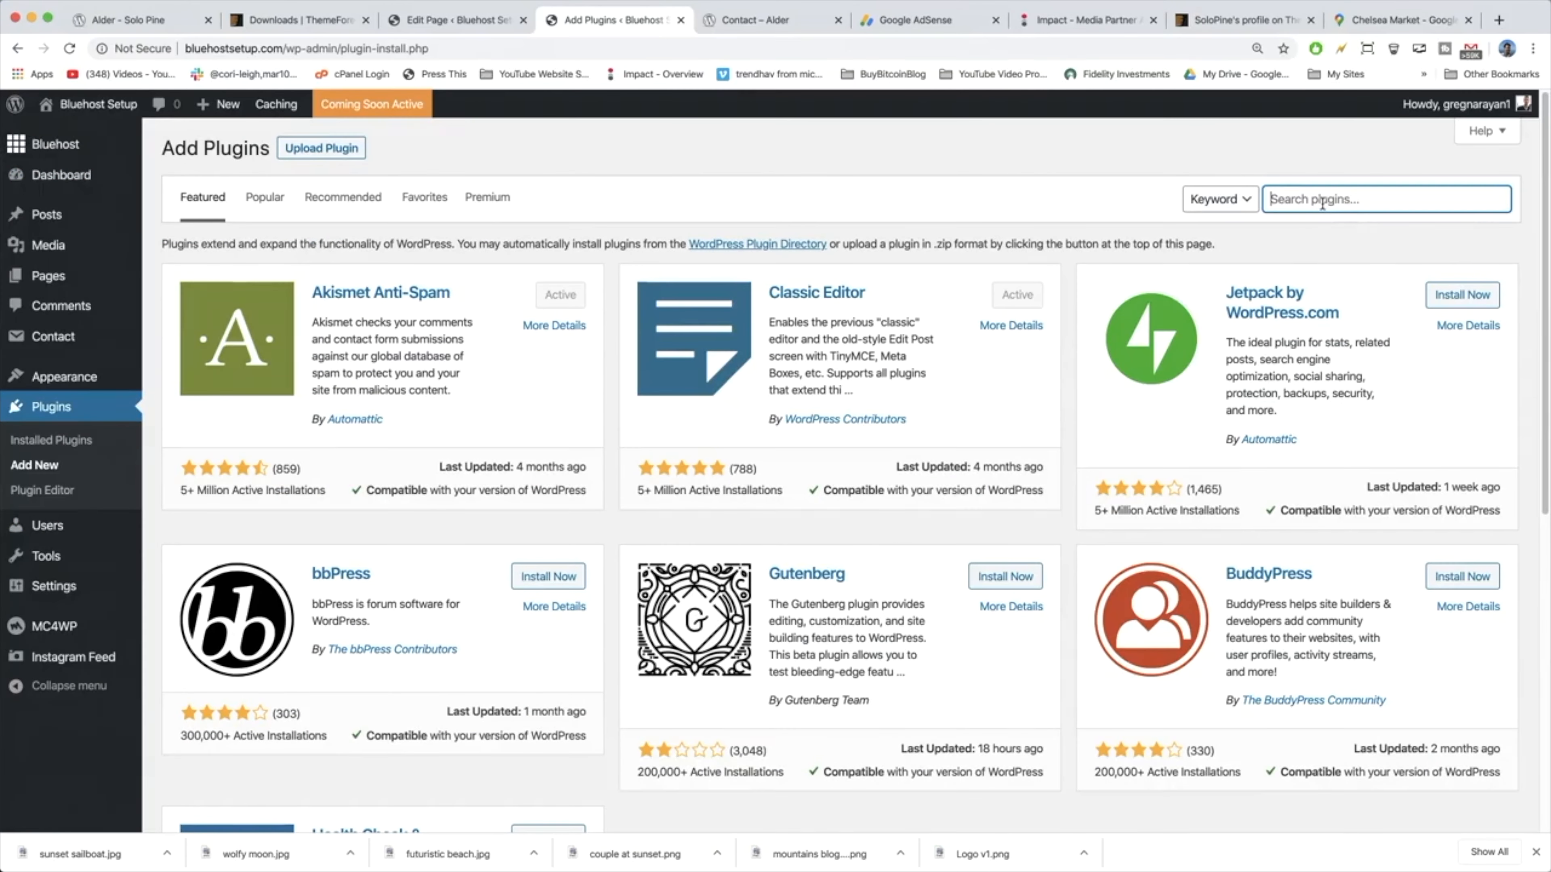
text(contact form 7)
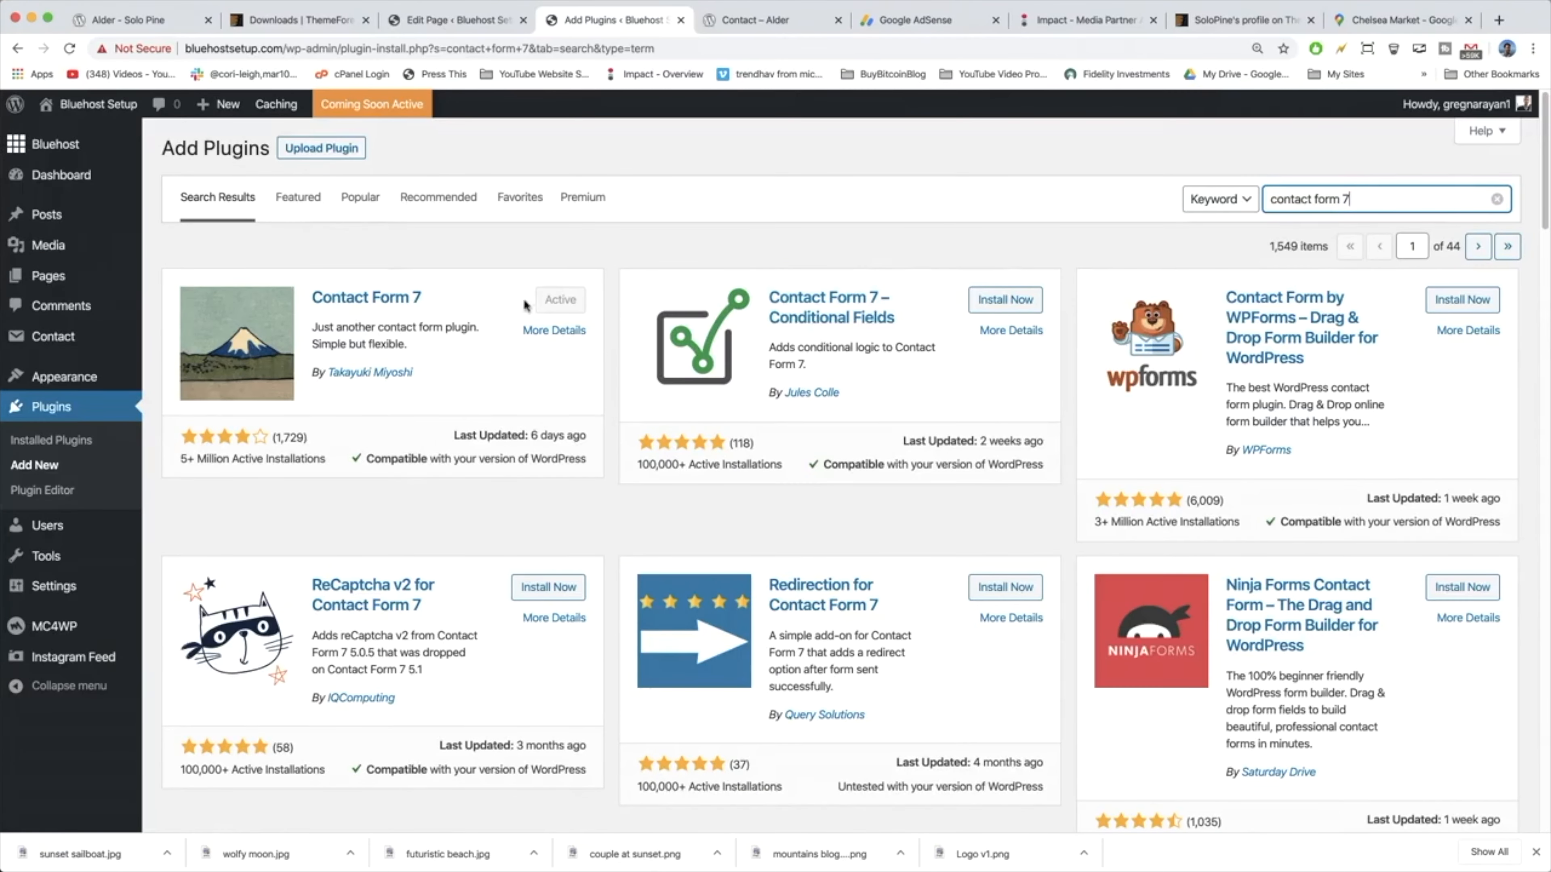
click(60, 409)
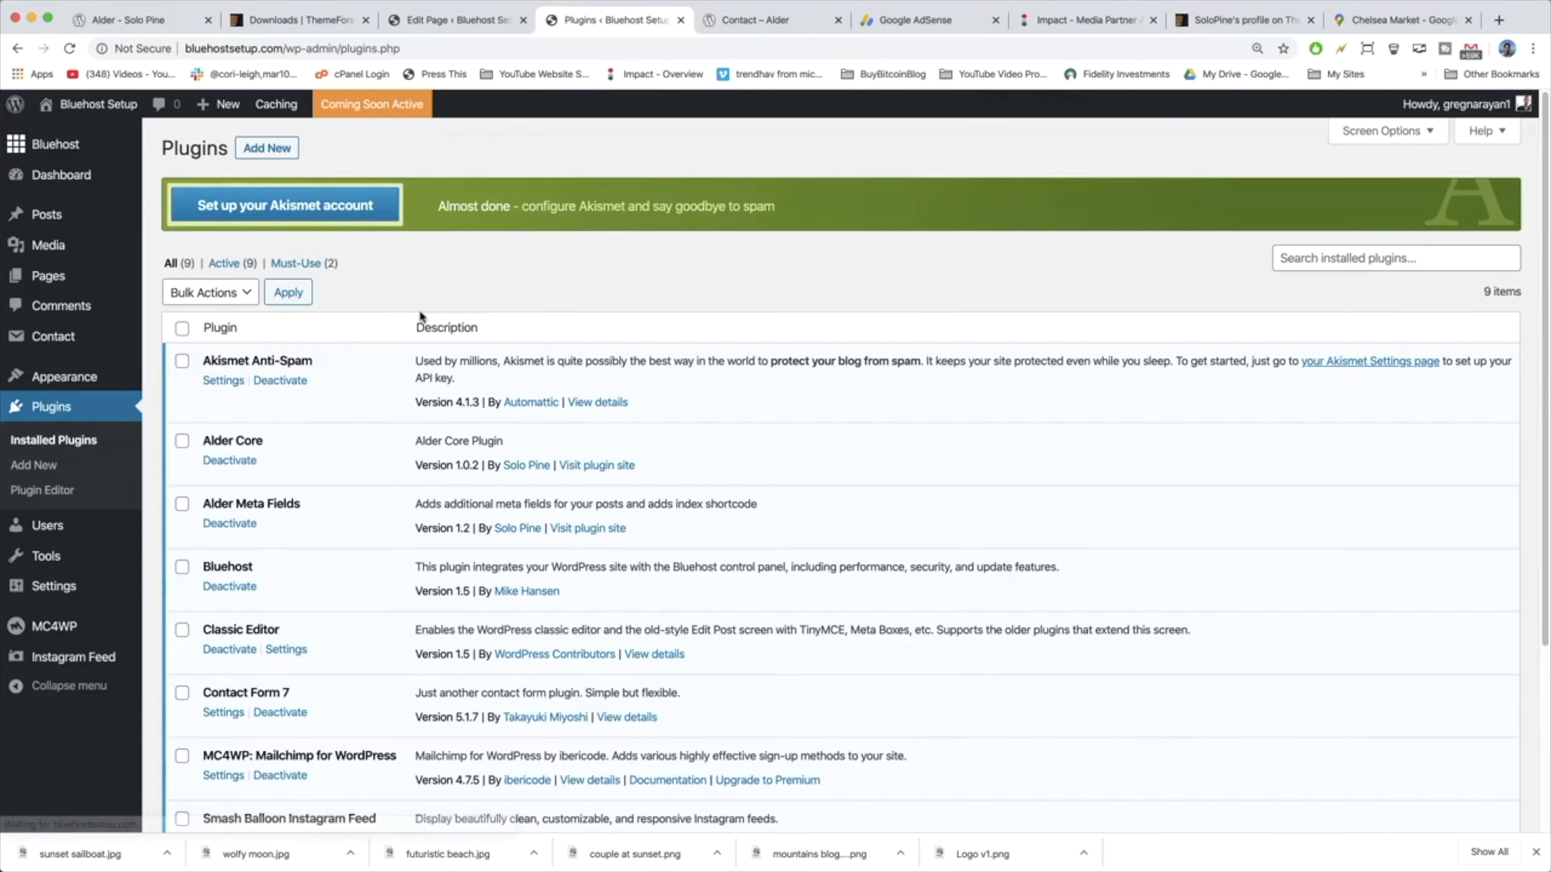
scroll(529, 350, down, 5)
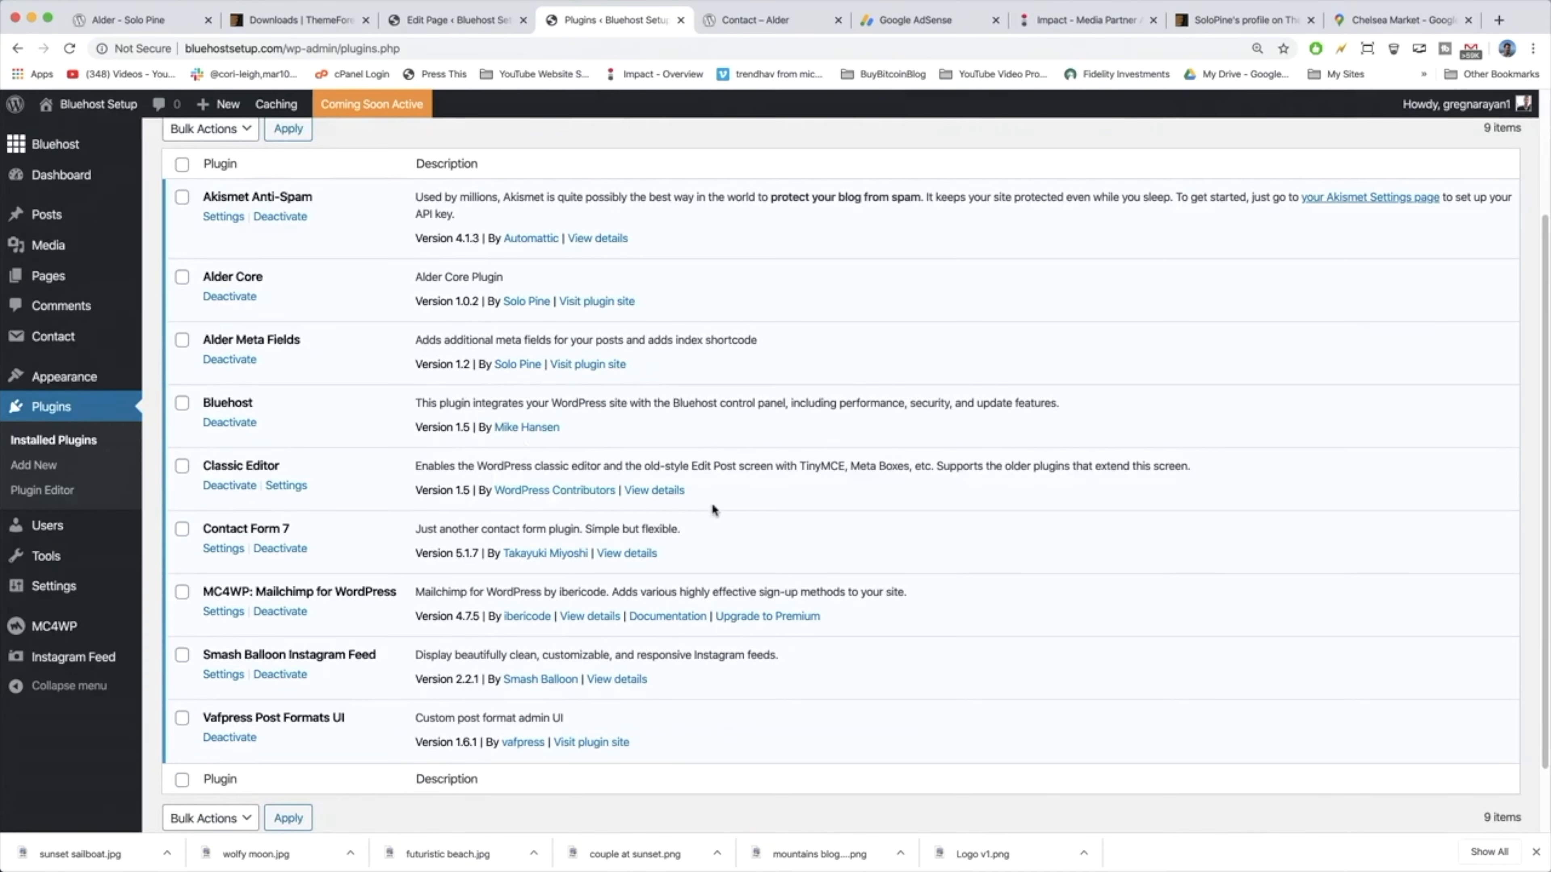
drag(713, 536, 388, 538)
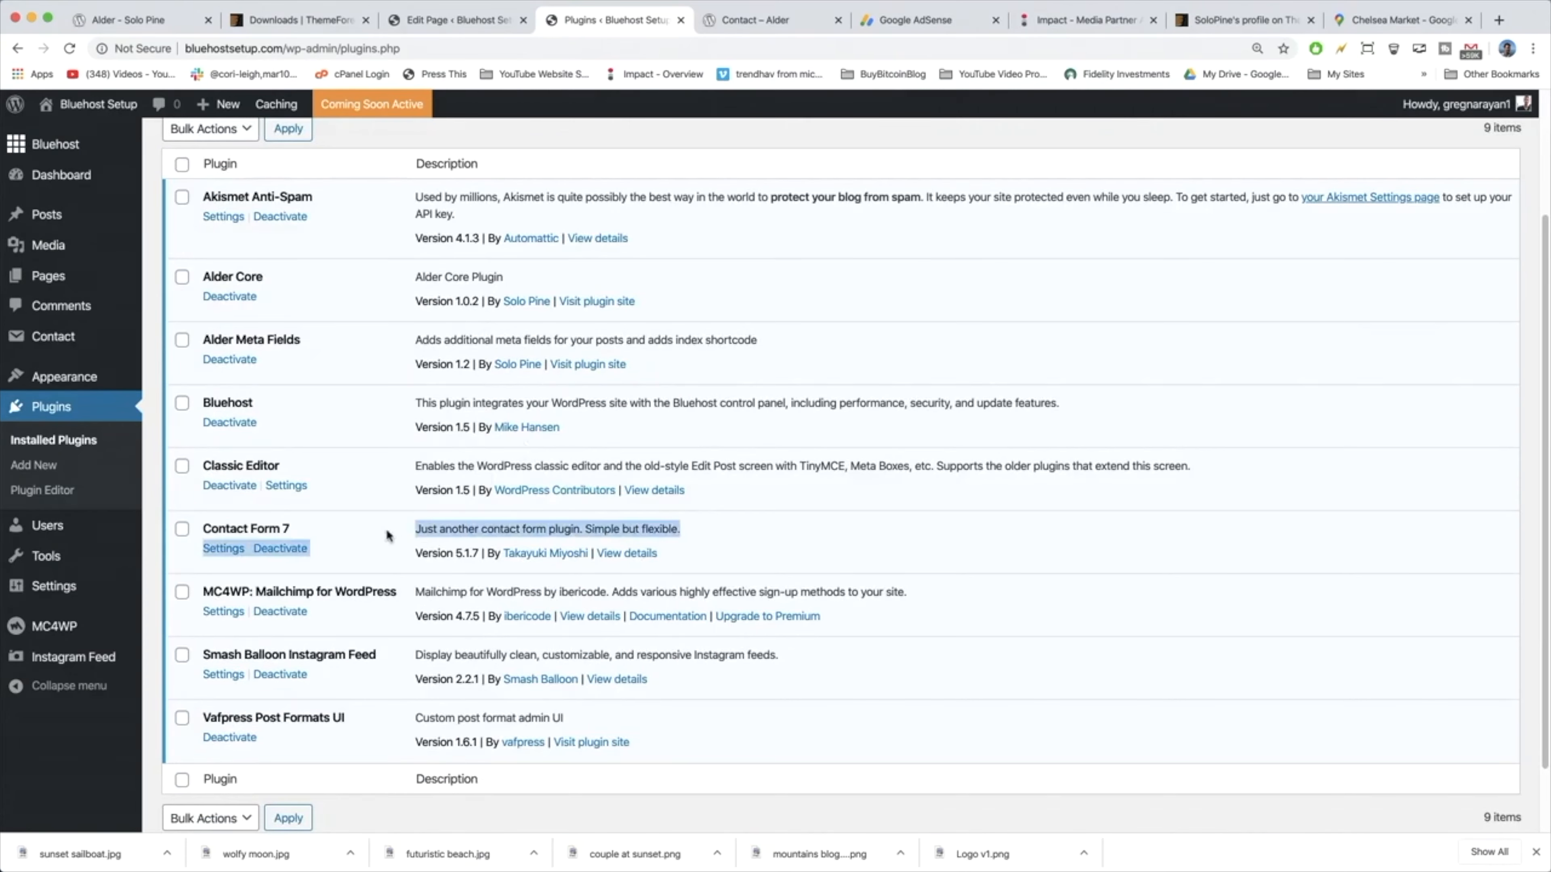
click(223, 548)
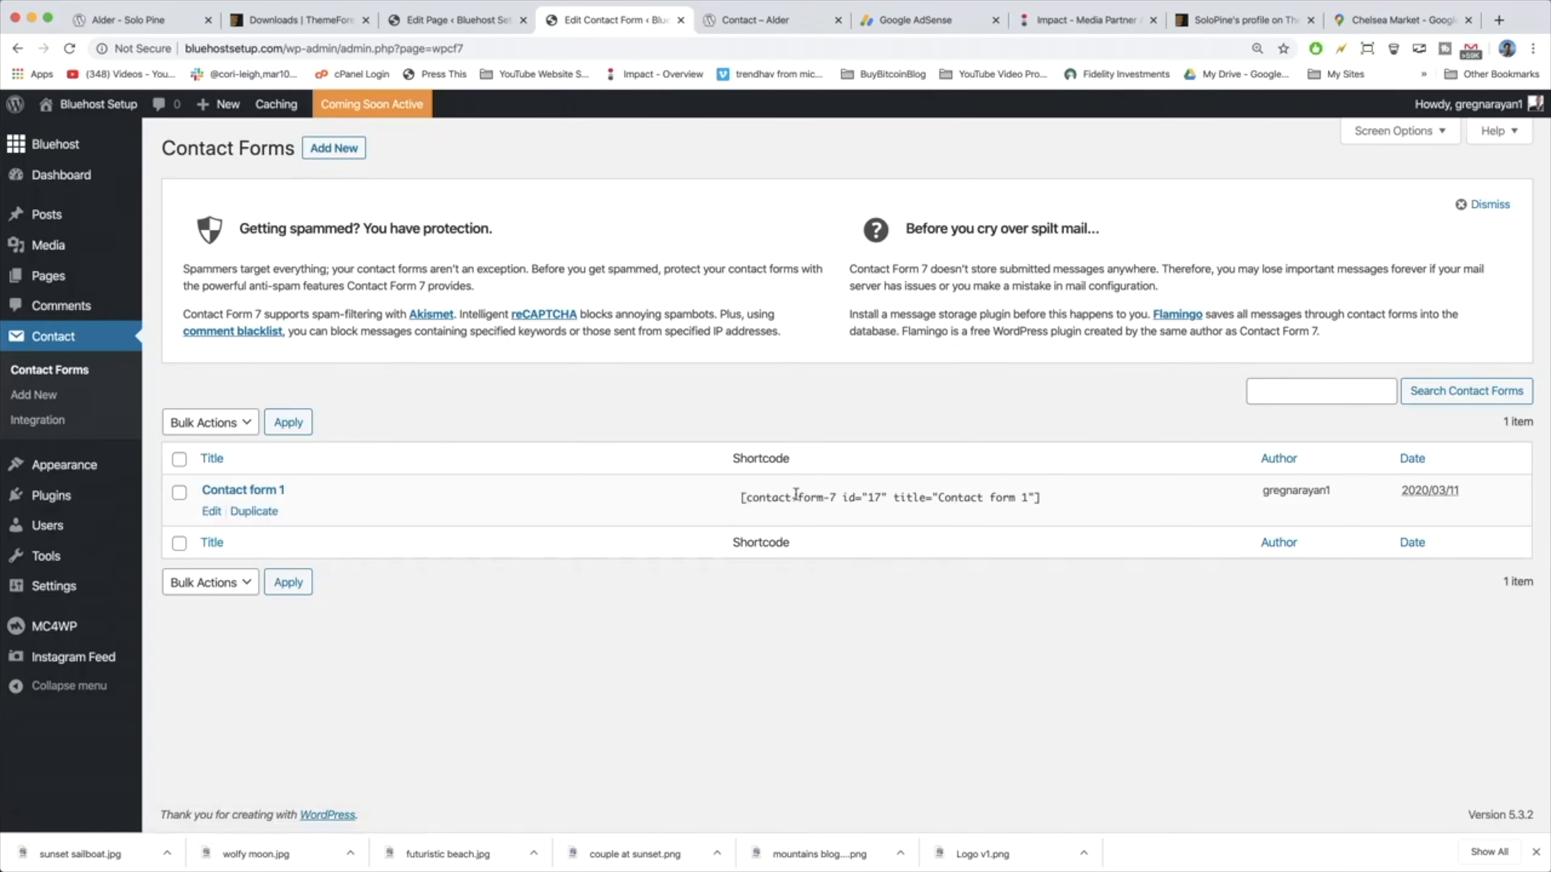
Copy the Contact form 1 shortcode and return to the Contact page editor.
click(814, 496)
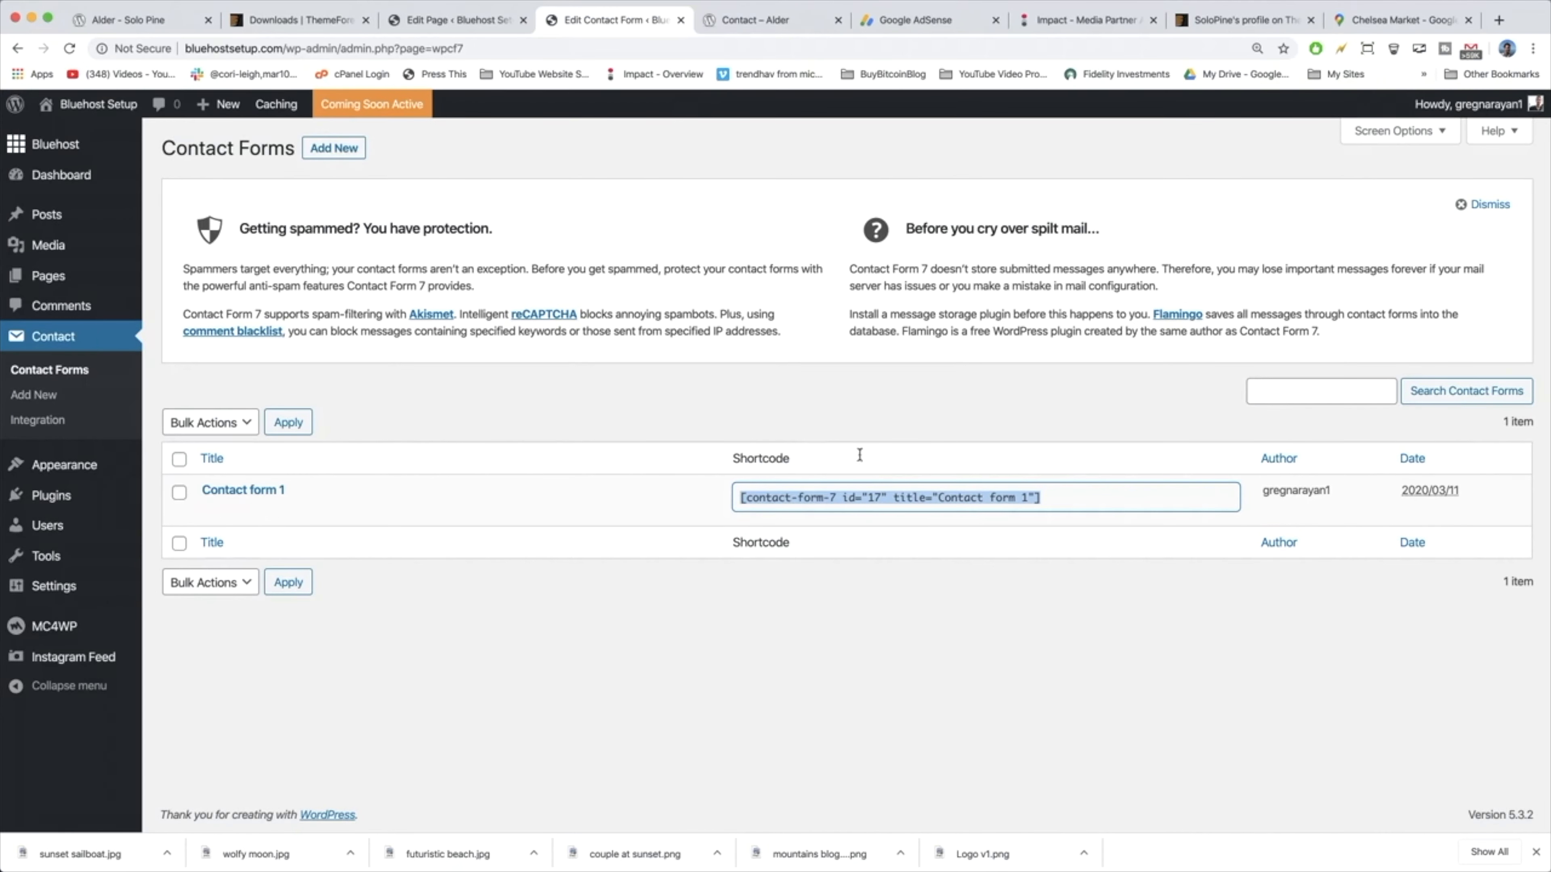
right_click(793, 493)
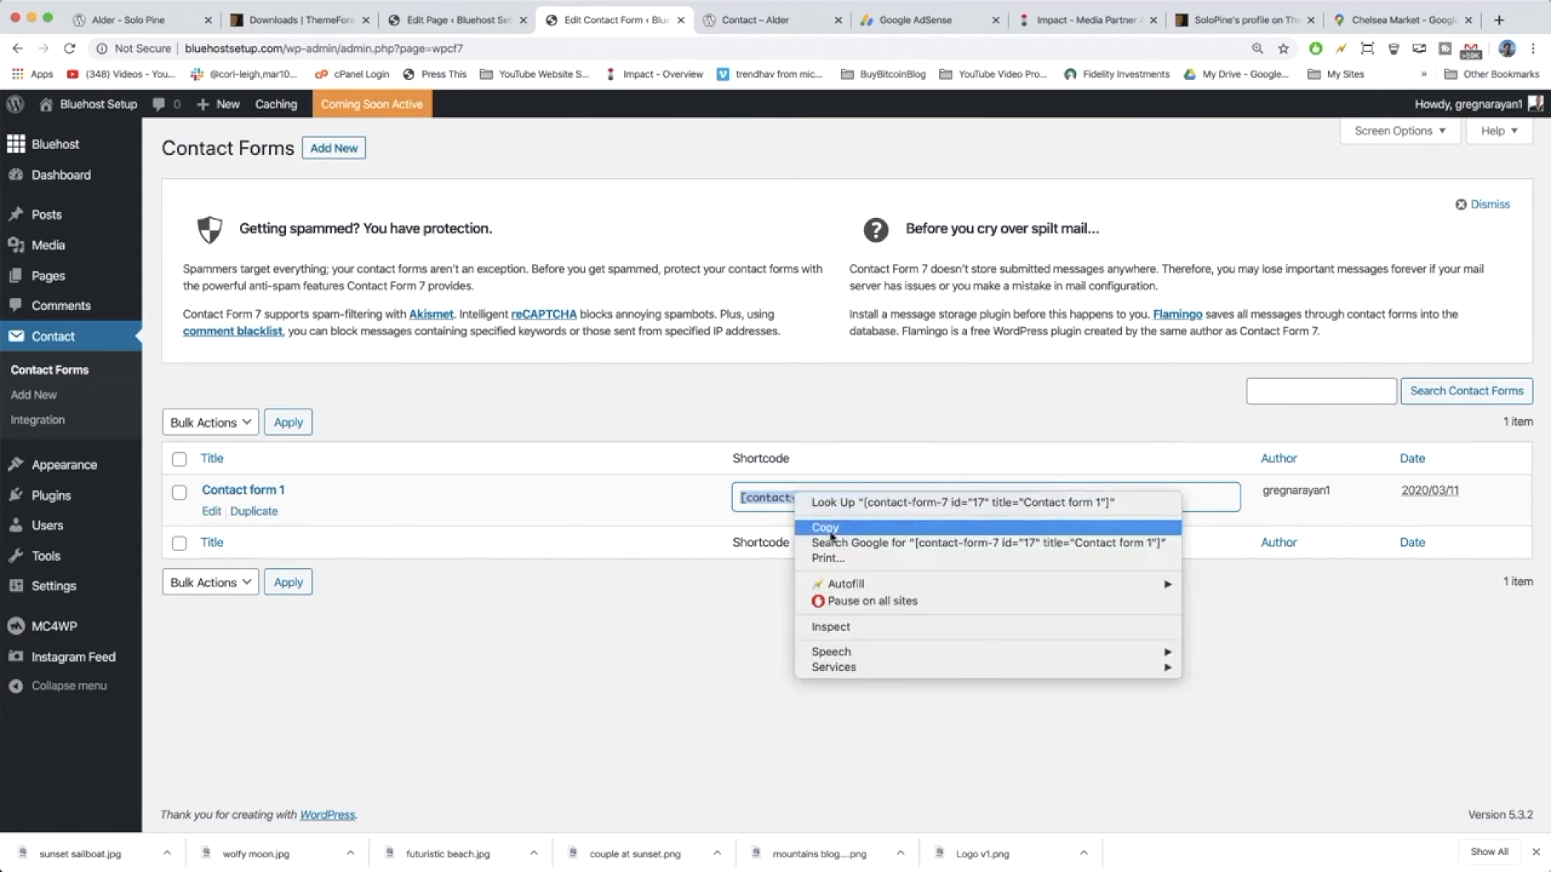
click(806, 525)
click(455, 19)
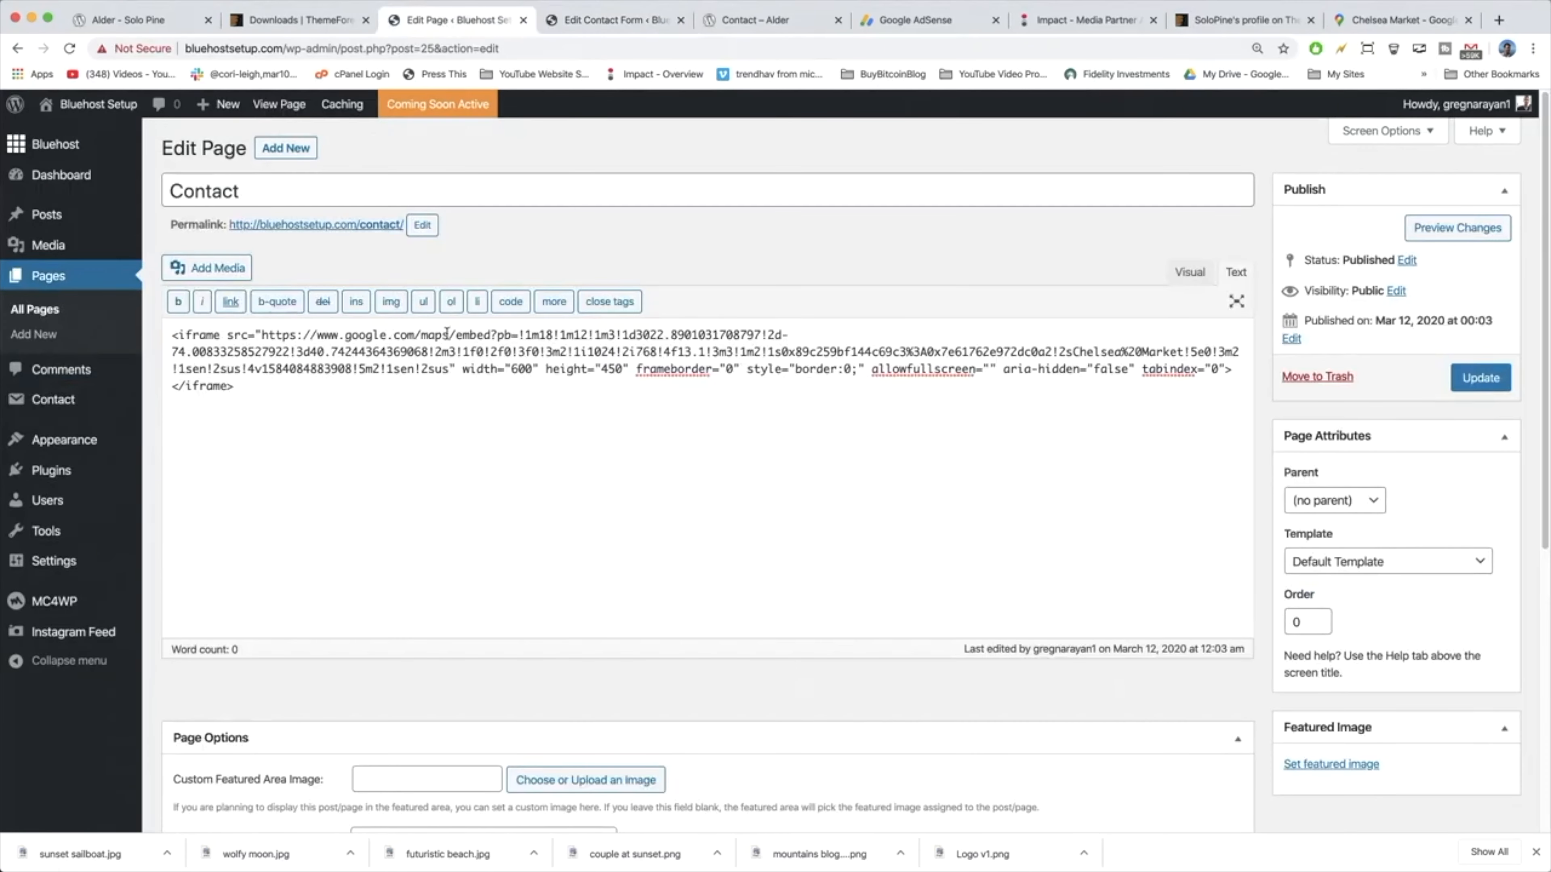
Paste the contact form shortcode below the map code, with a blank line before it.
right_click(234, 418)
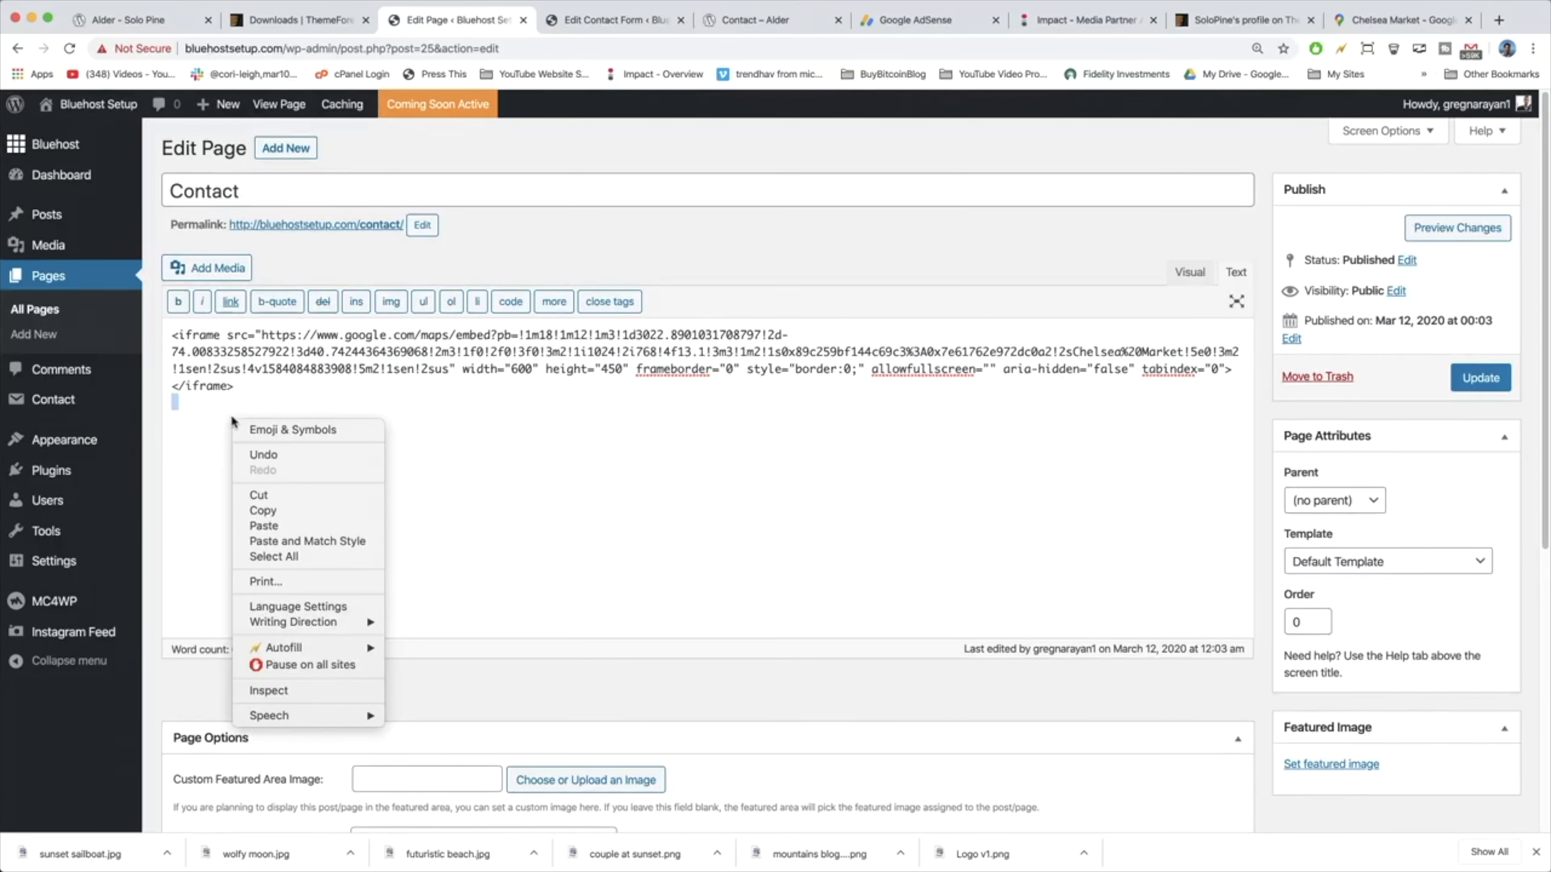
click(295, 526)
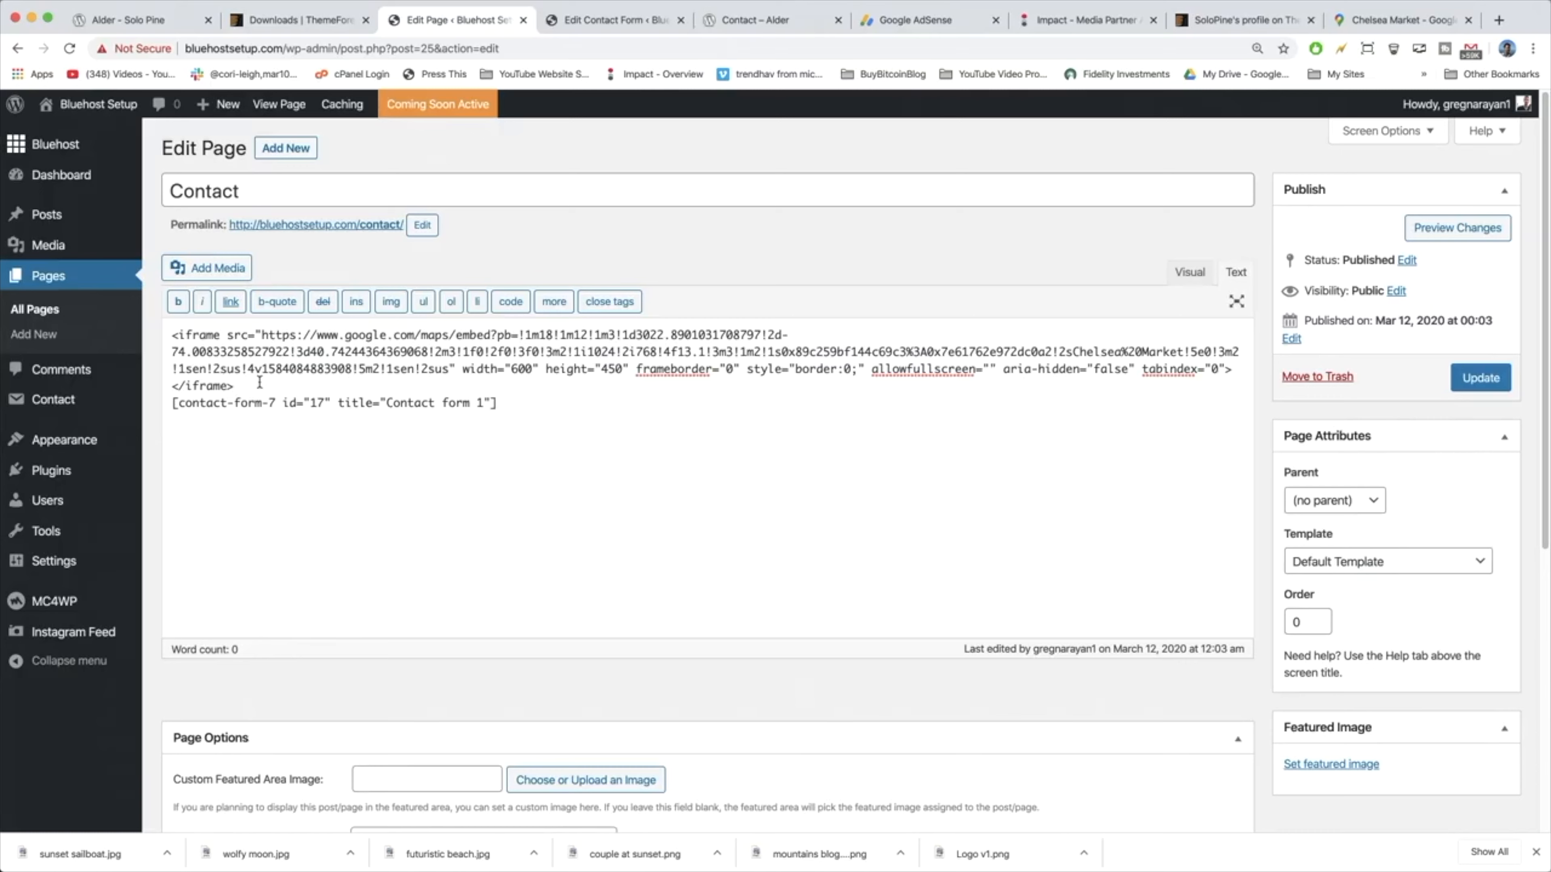
click(260, 382)
key(Return)
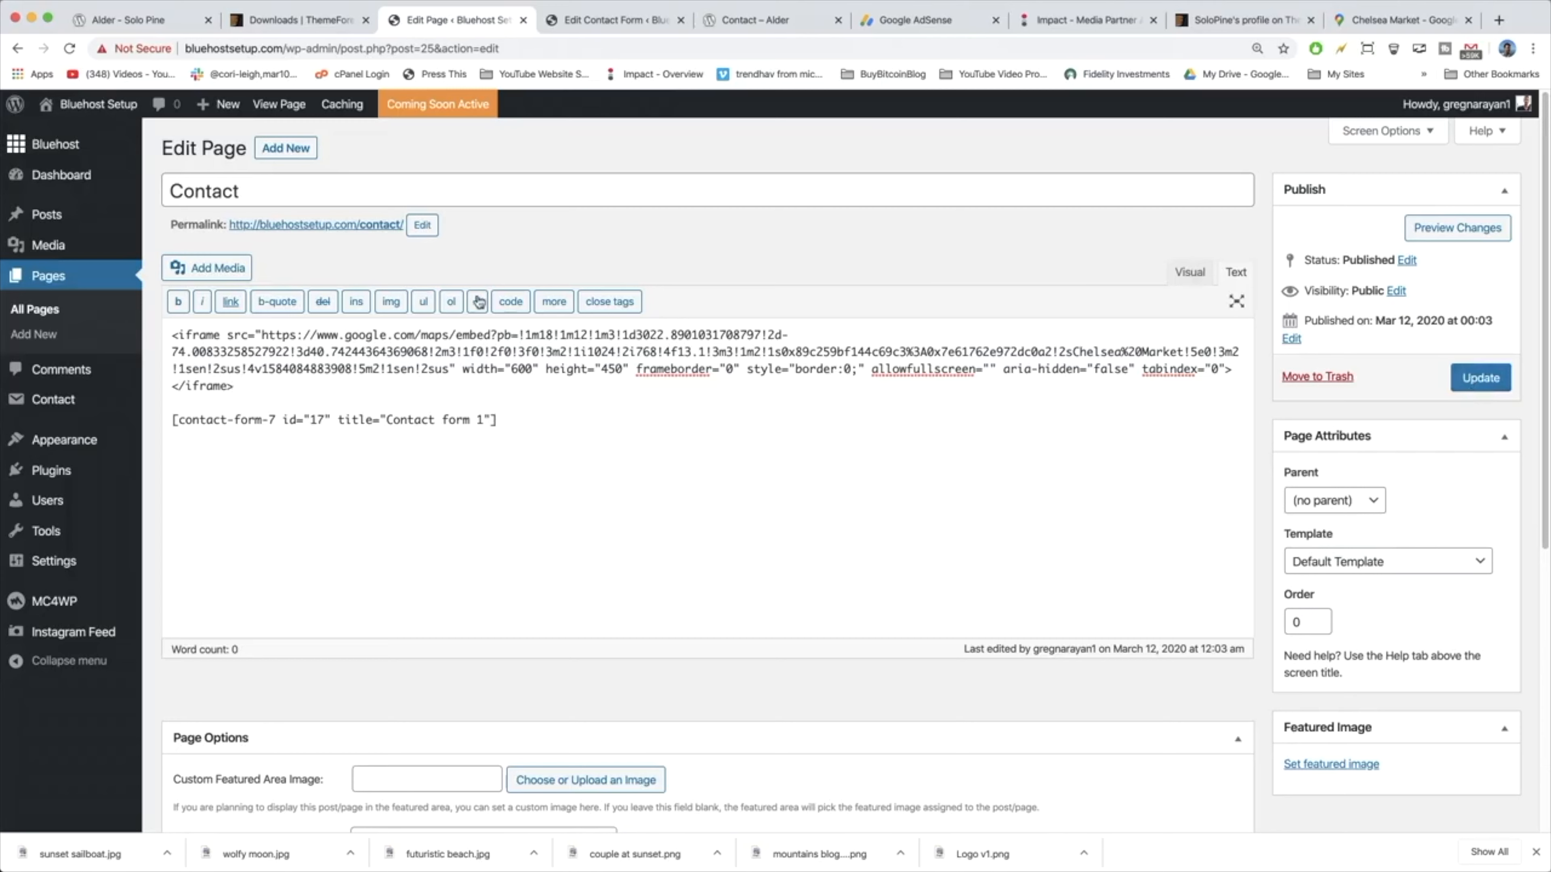
Add the 'Come visit us anytime:' and 'Feel free to reach out:' lines, then update the page.
click(178, 333)
key(Return)
key(Return)
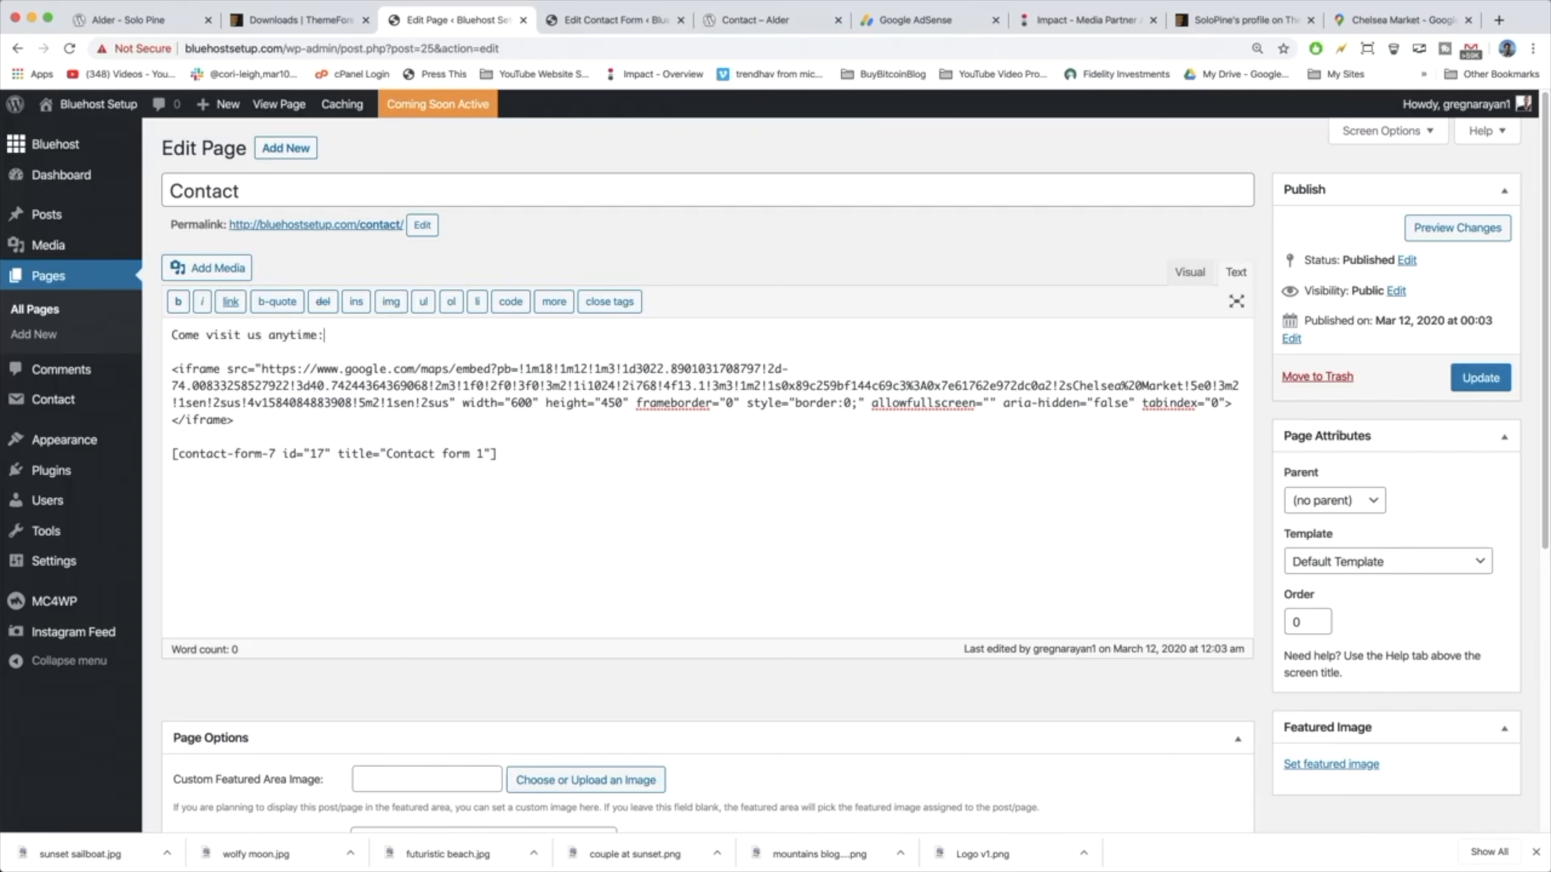
key(Return)
key(Return)
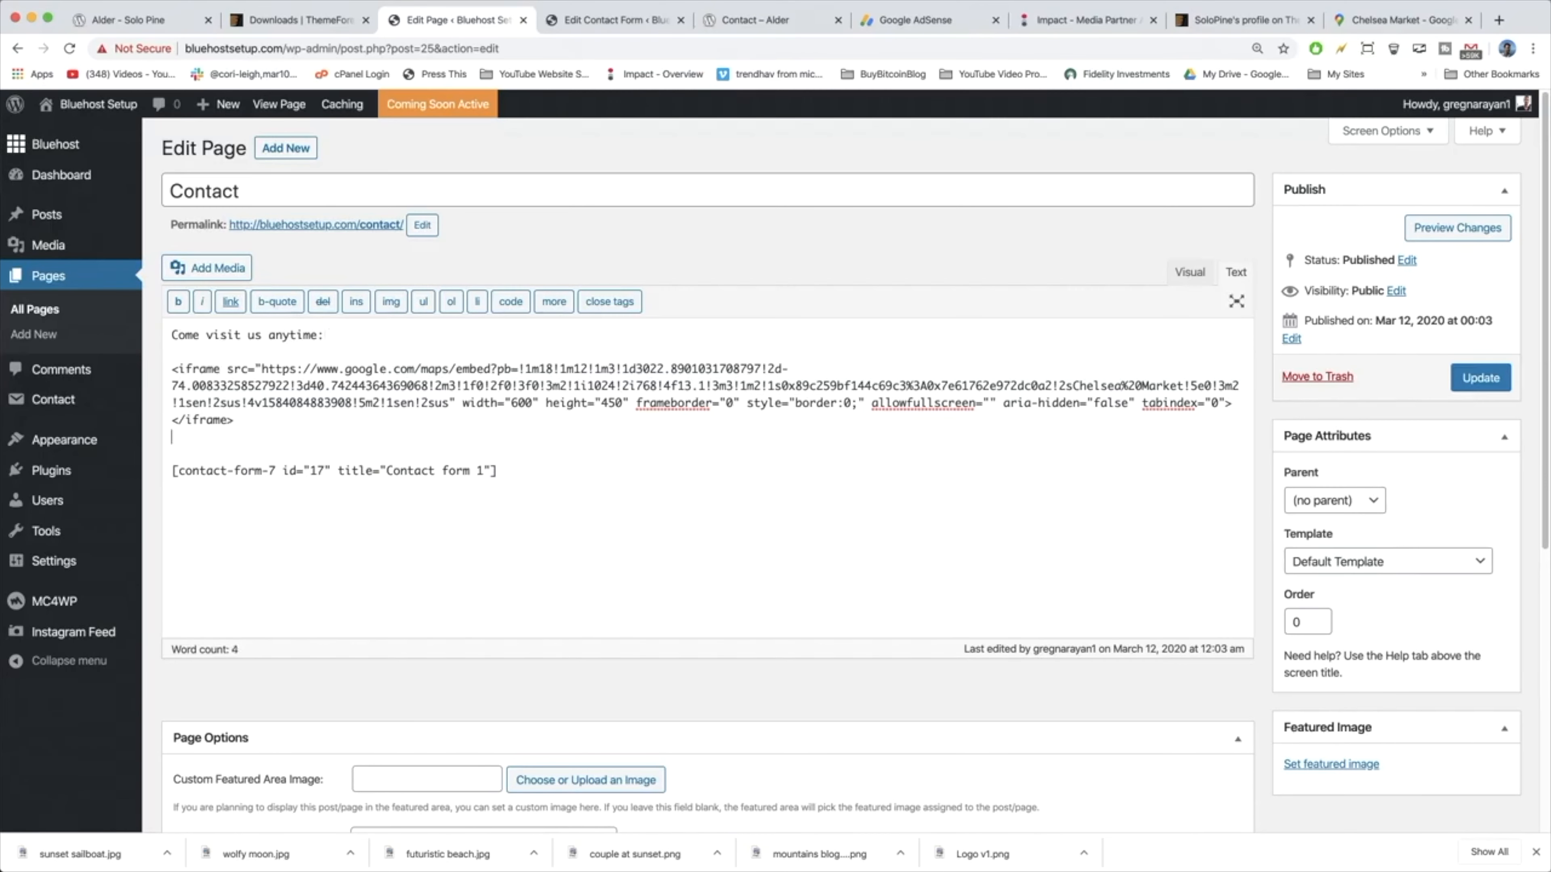
text(Feel free to red)
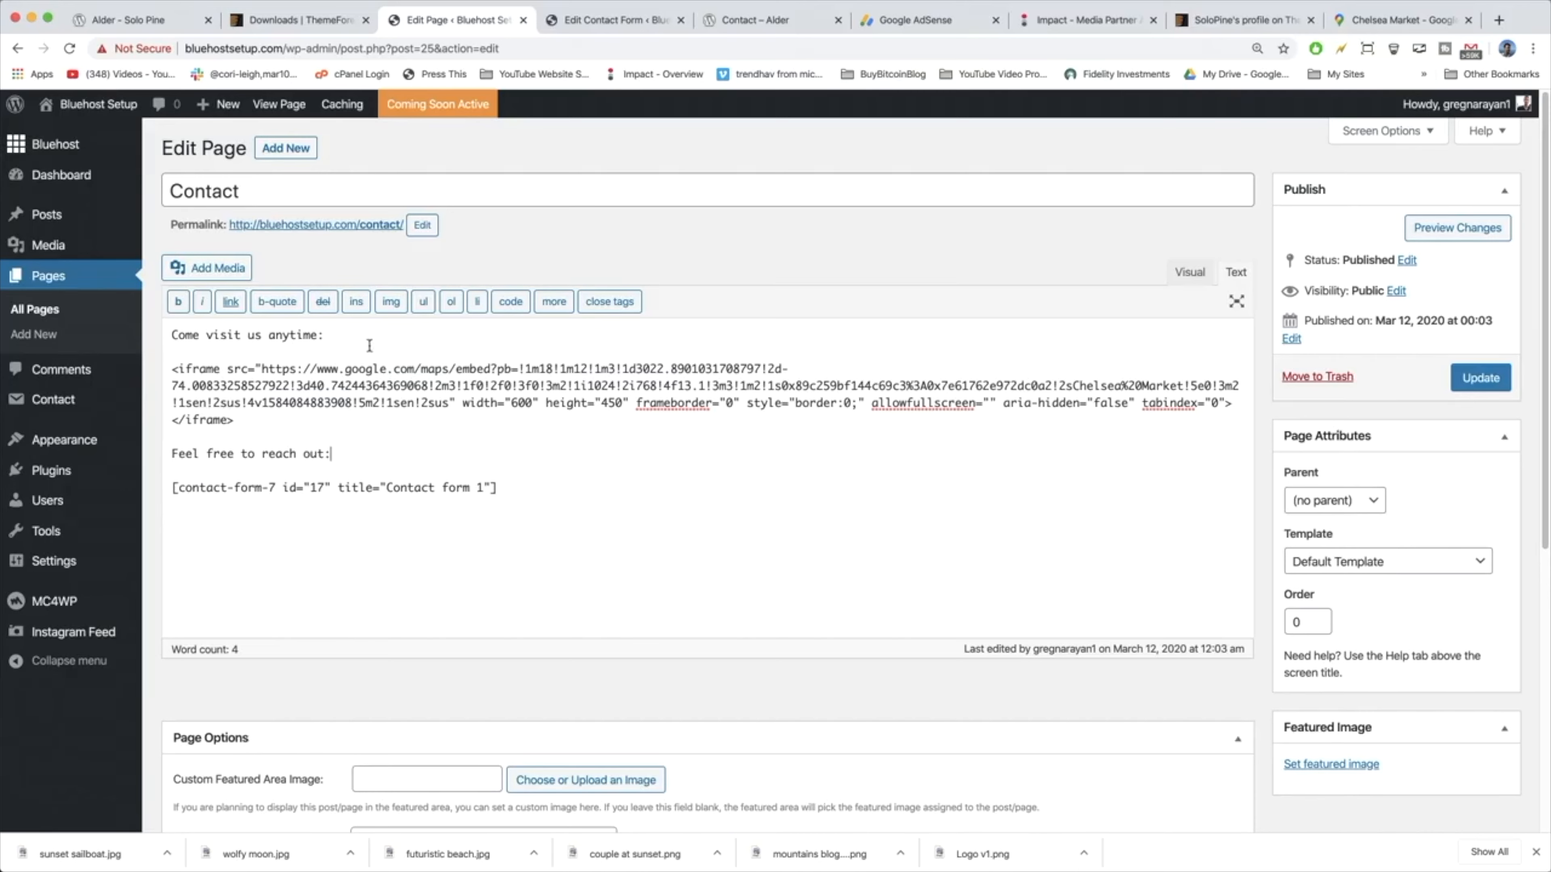
click(1479, 377)
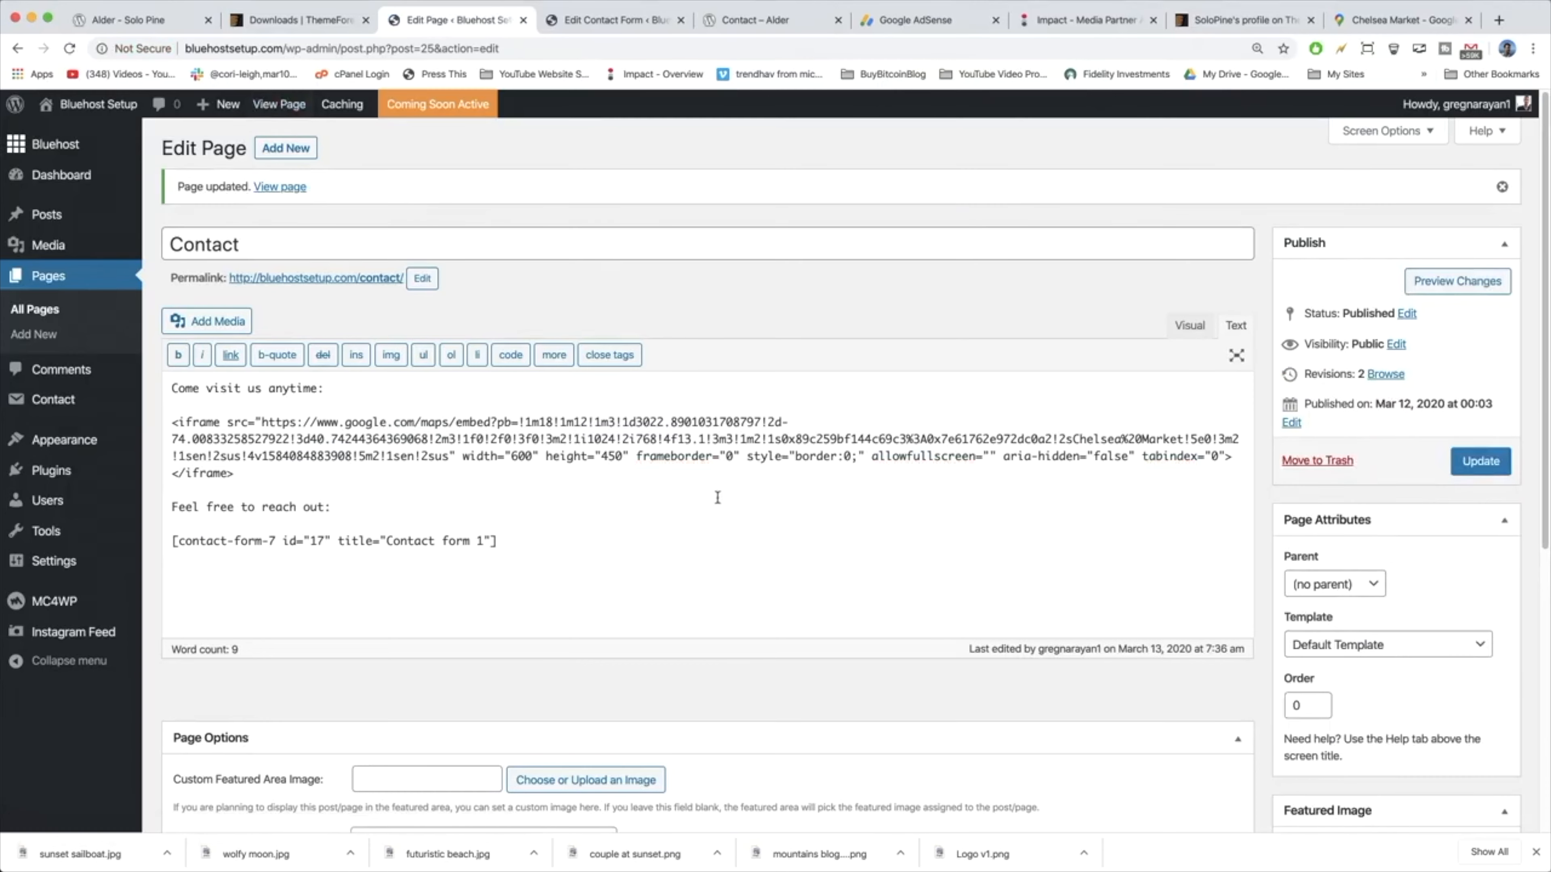
On the live Contact page, pan the embedded map, show Bathtub Gin, and zoom in three levels.
click(286, 109)
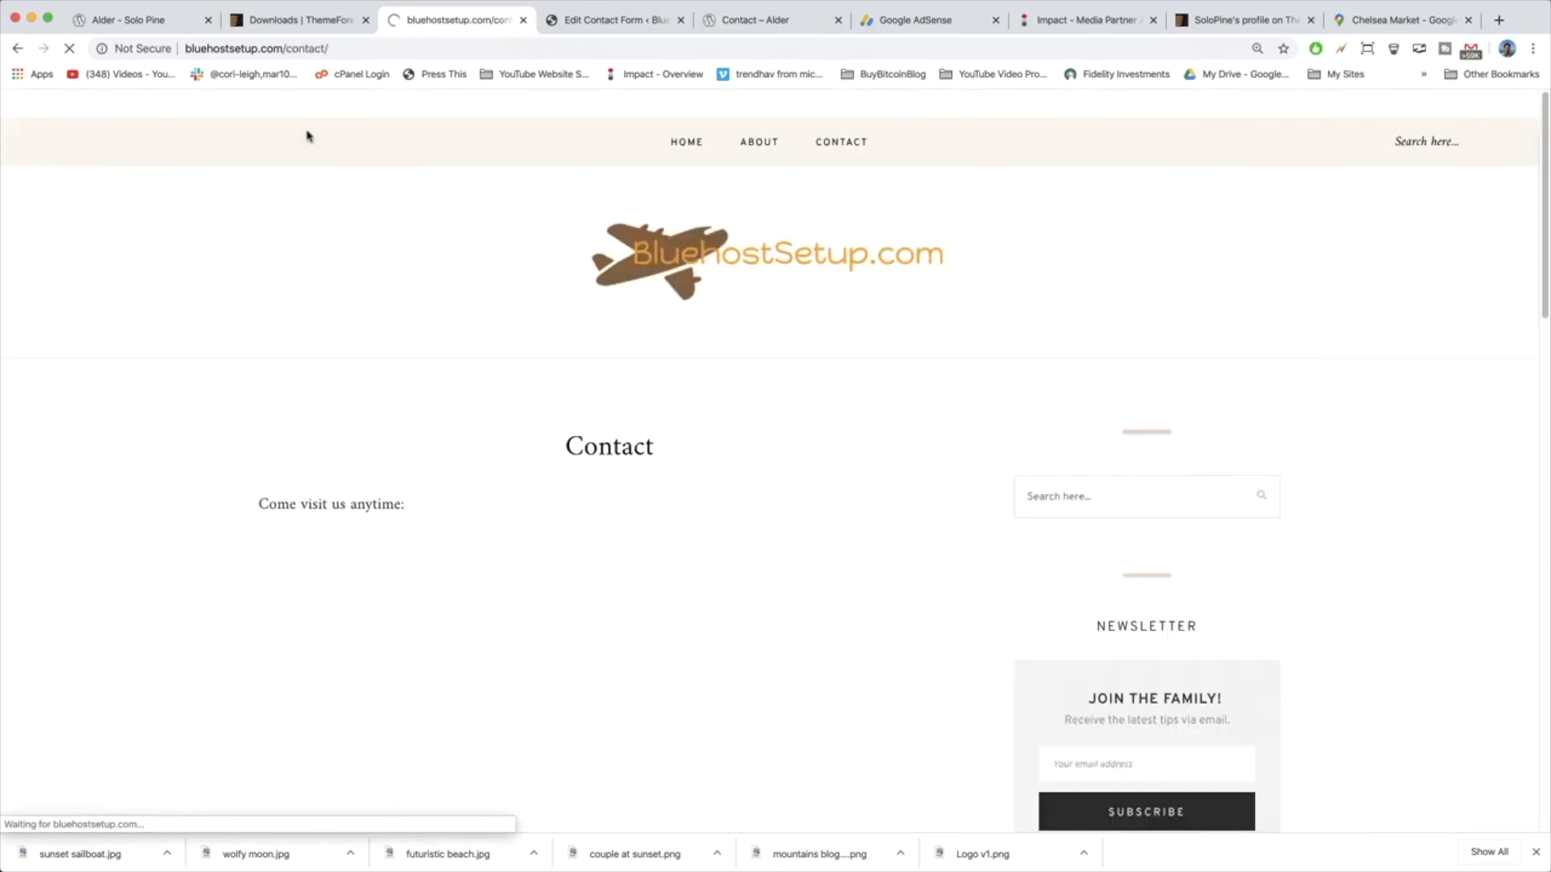
scroll(583, 409, down, 5)
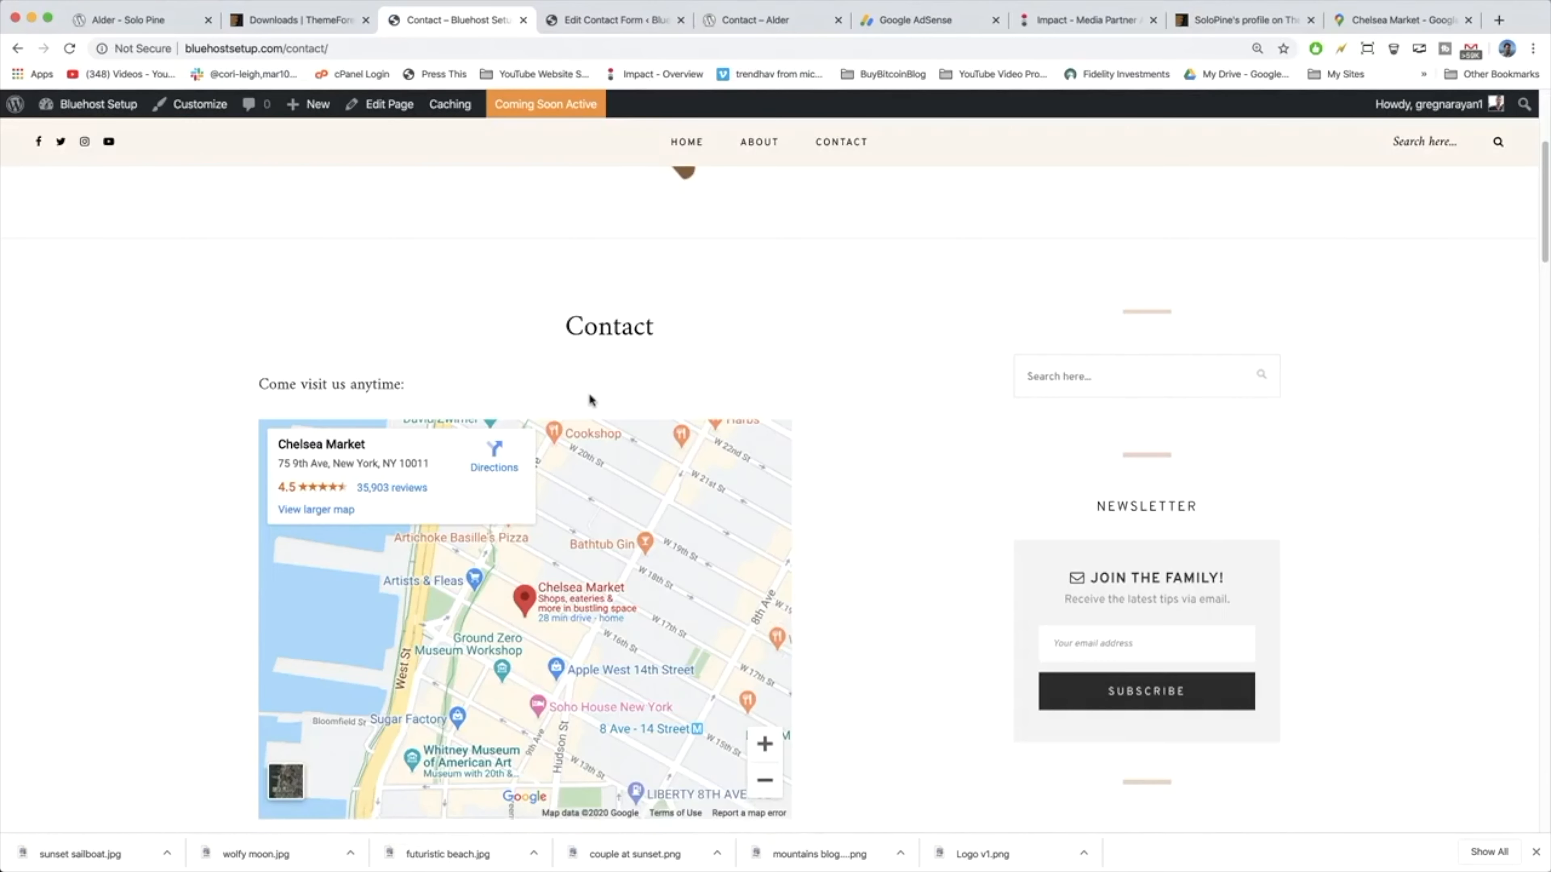
scroll(654, 404, down, 4)
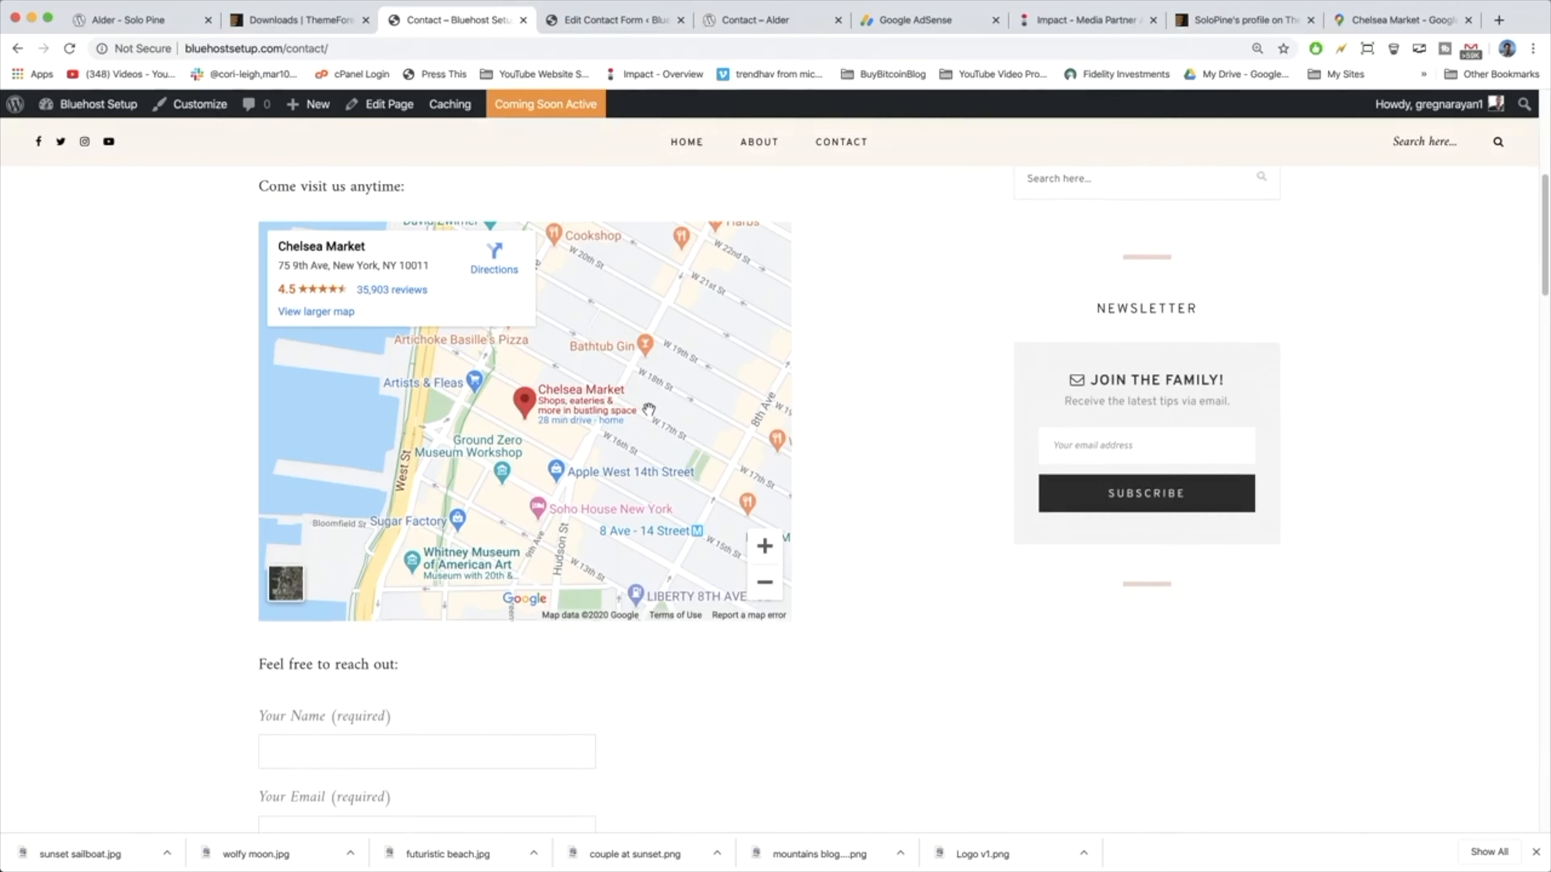
drag(618, 455, 693, 590)
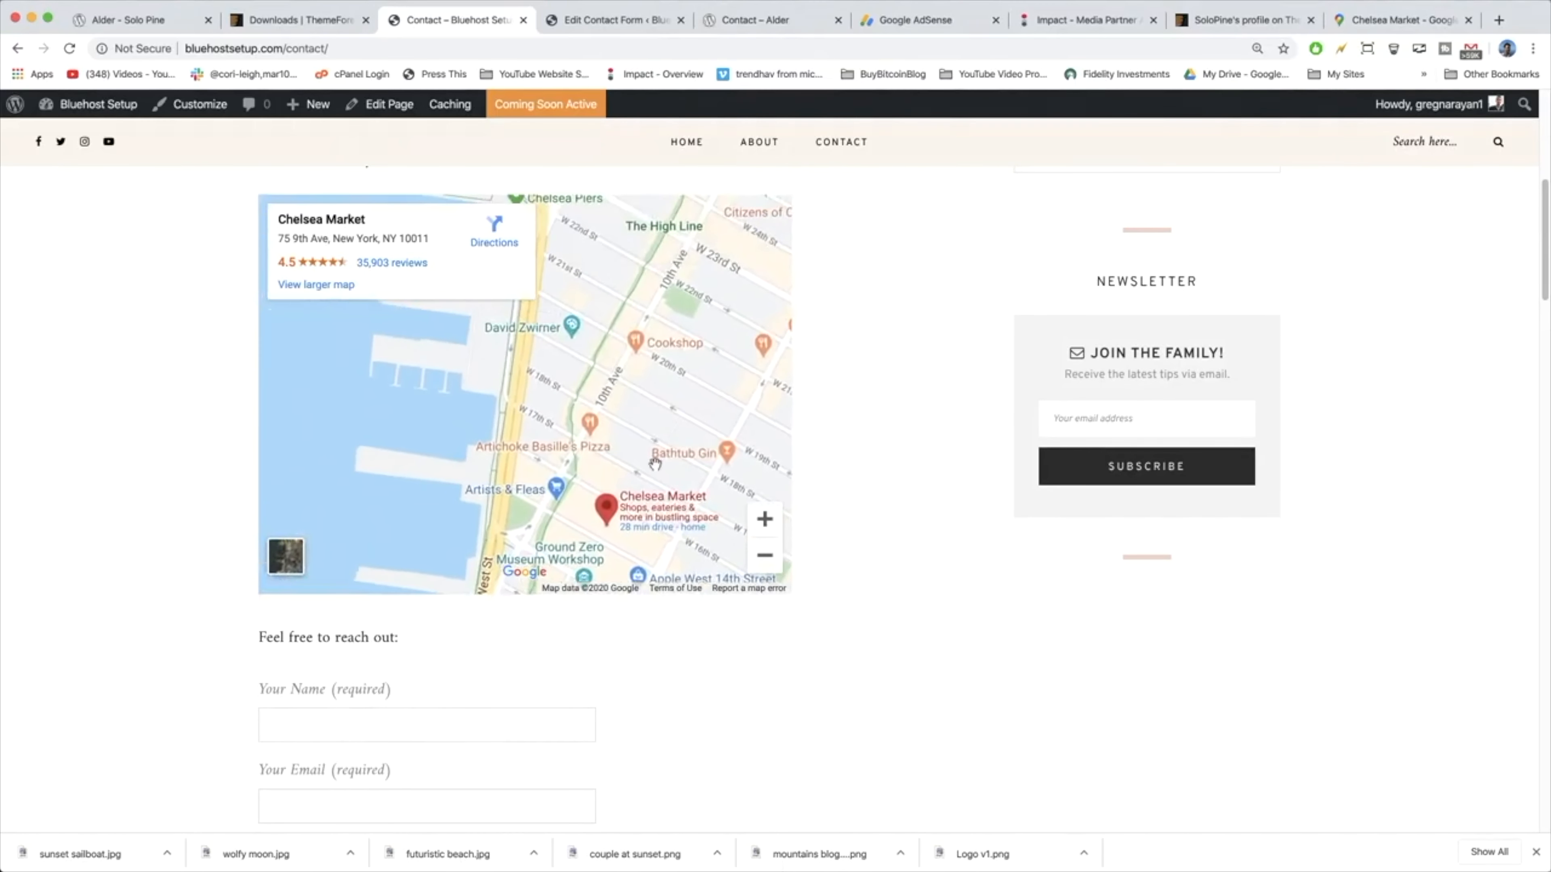
drag(615, 353, 464, 436)
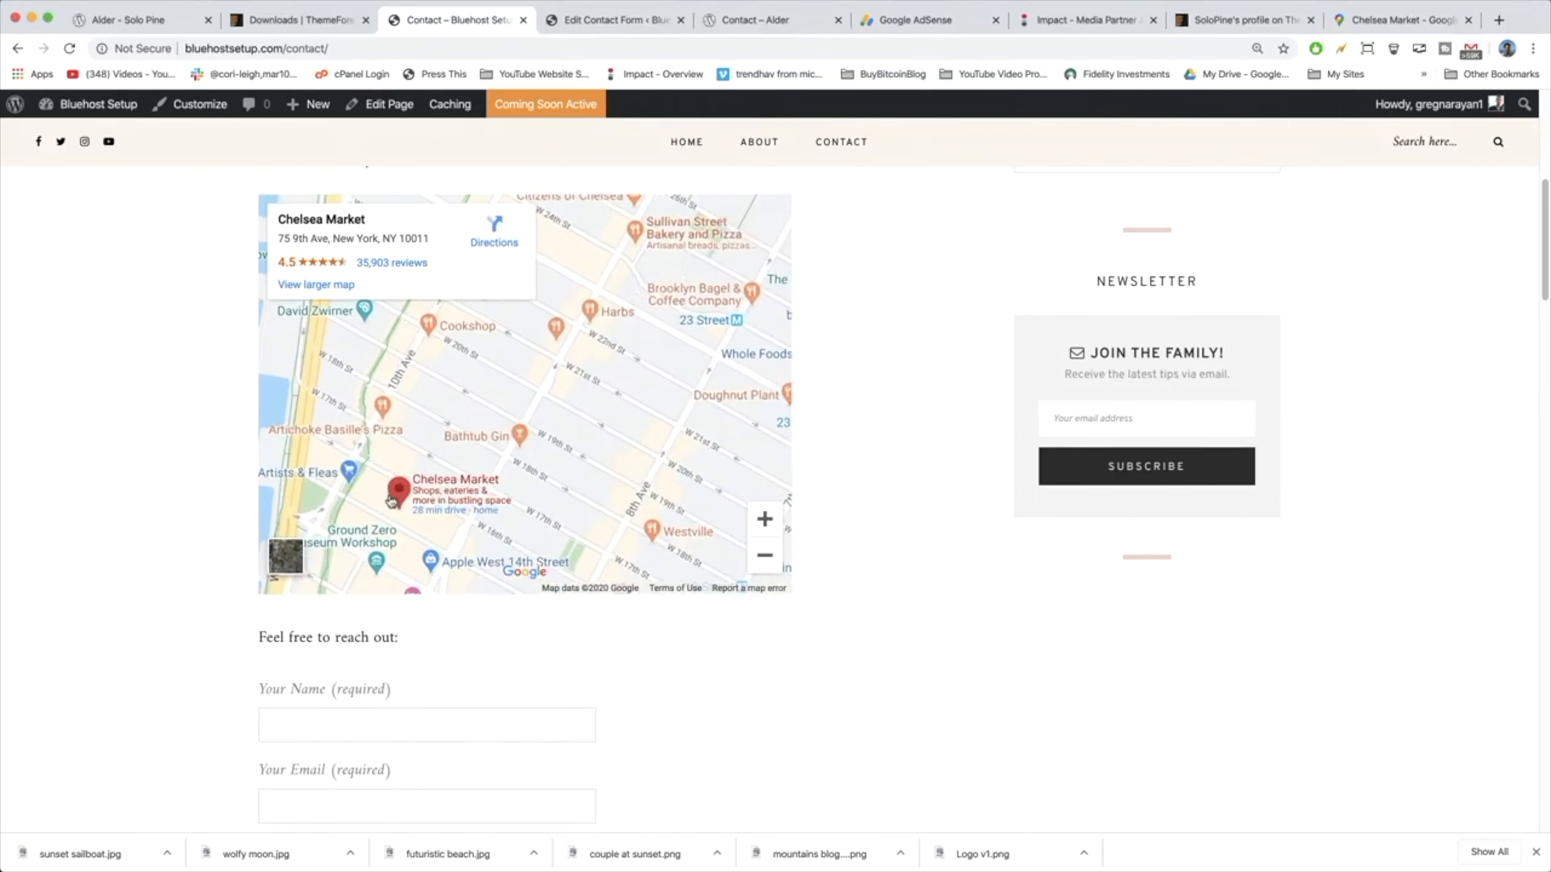
drag(380, 506, 434, 366)
drag(357, 418, 361, 426)
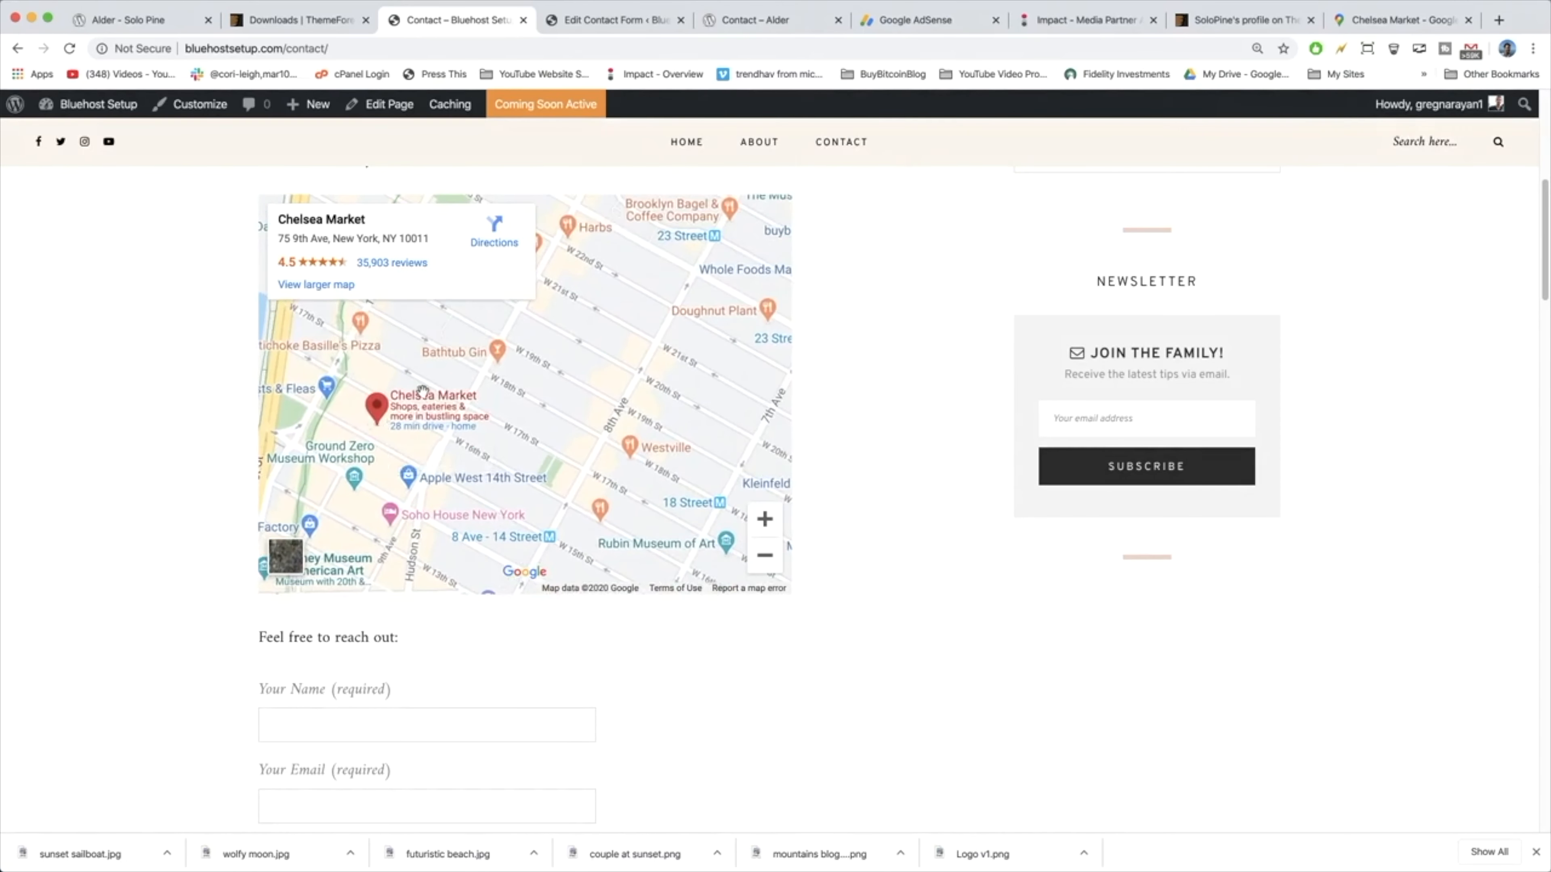
click(497, 352)
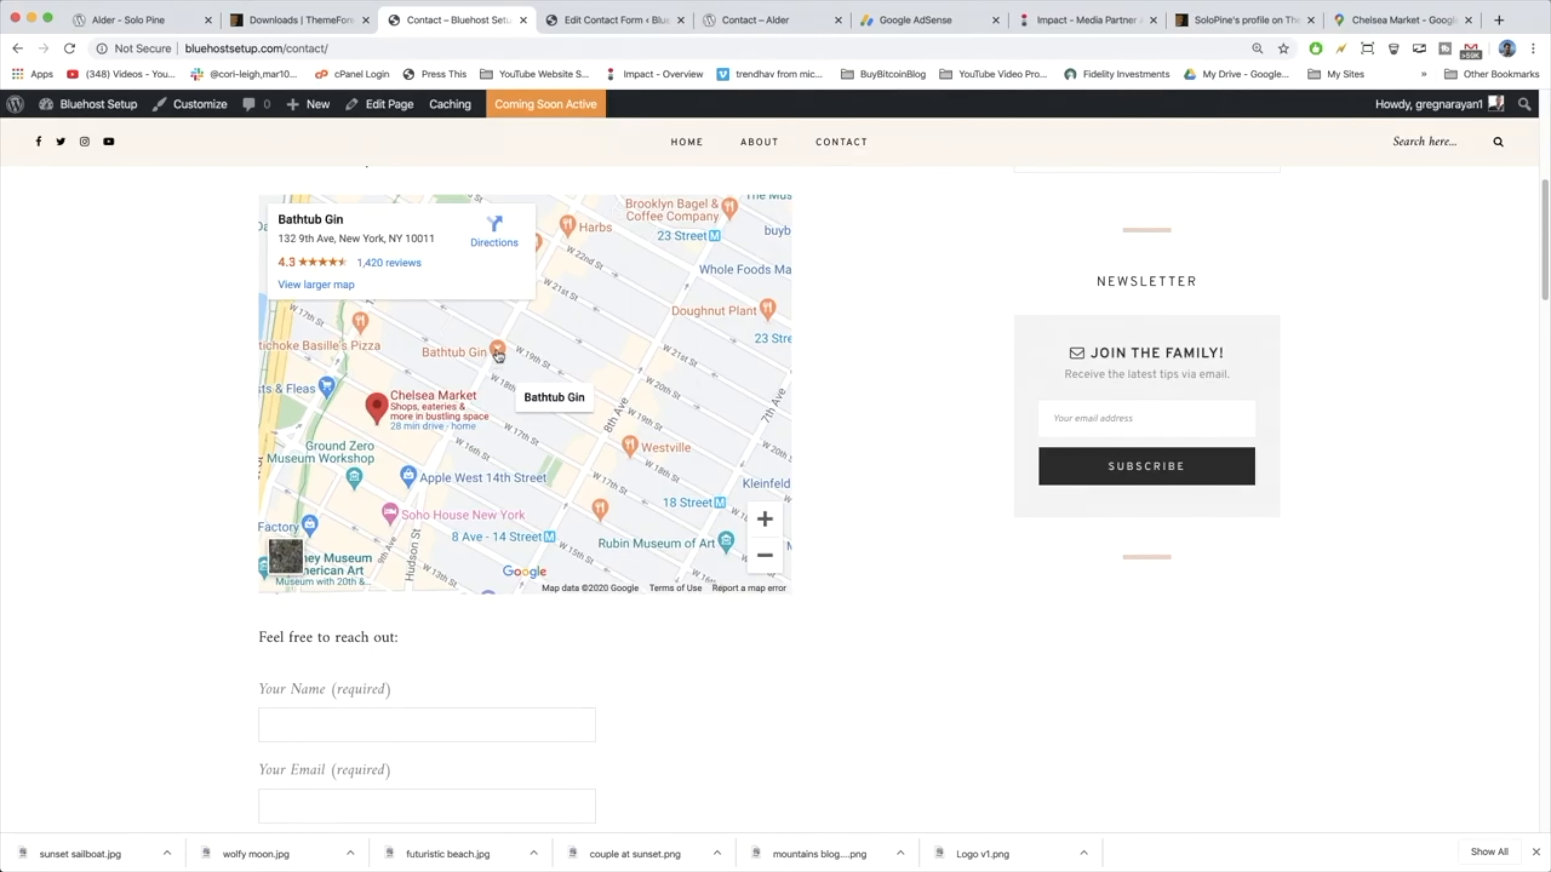
click(765, 520)
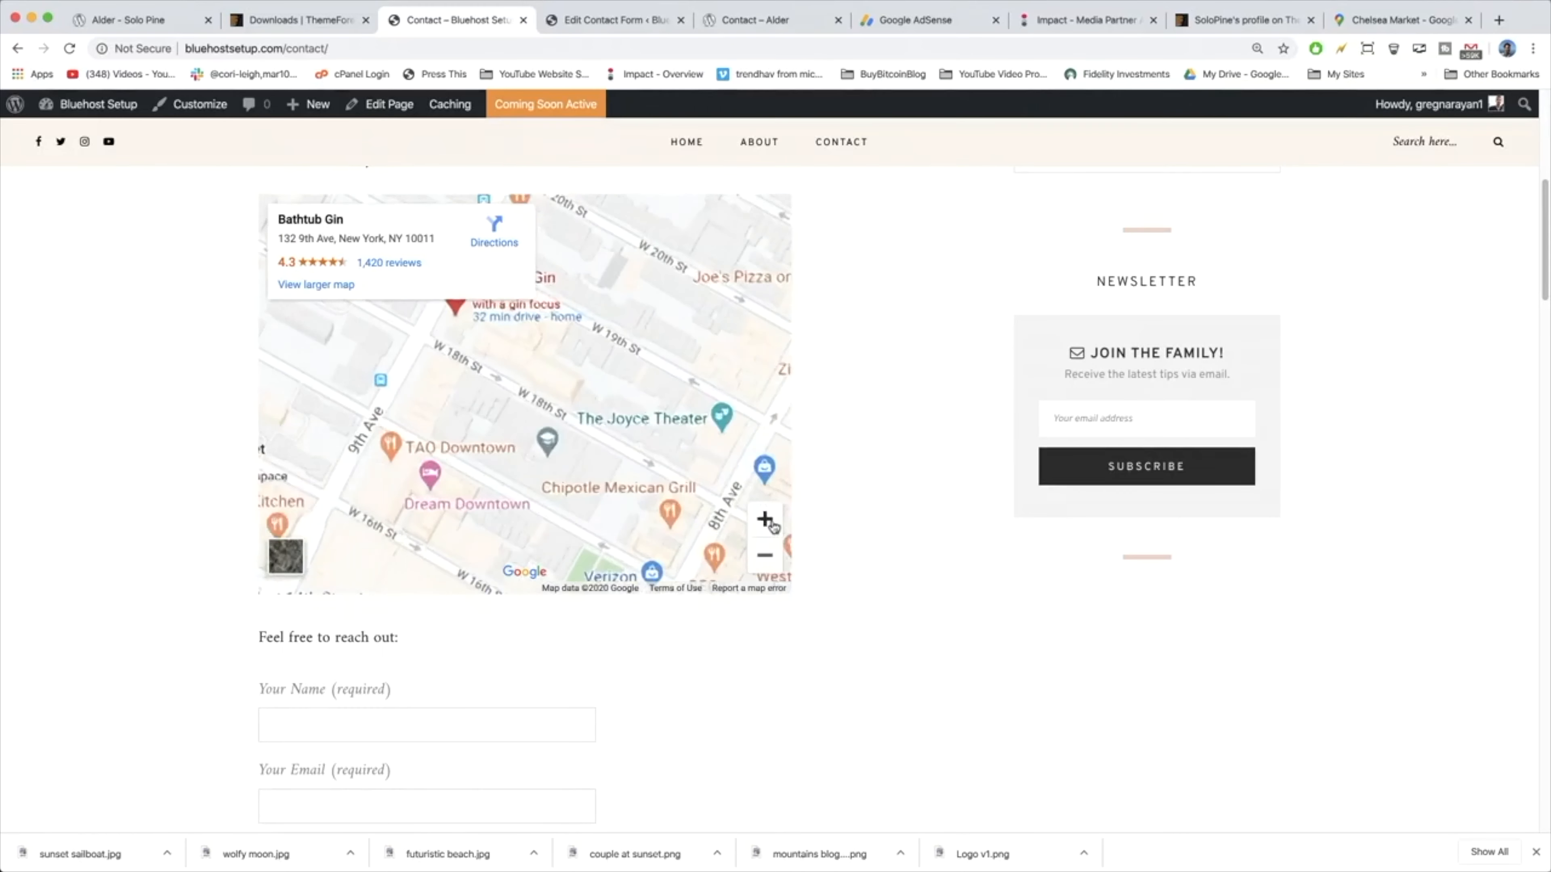
click(765, 520)
click(763, 520)
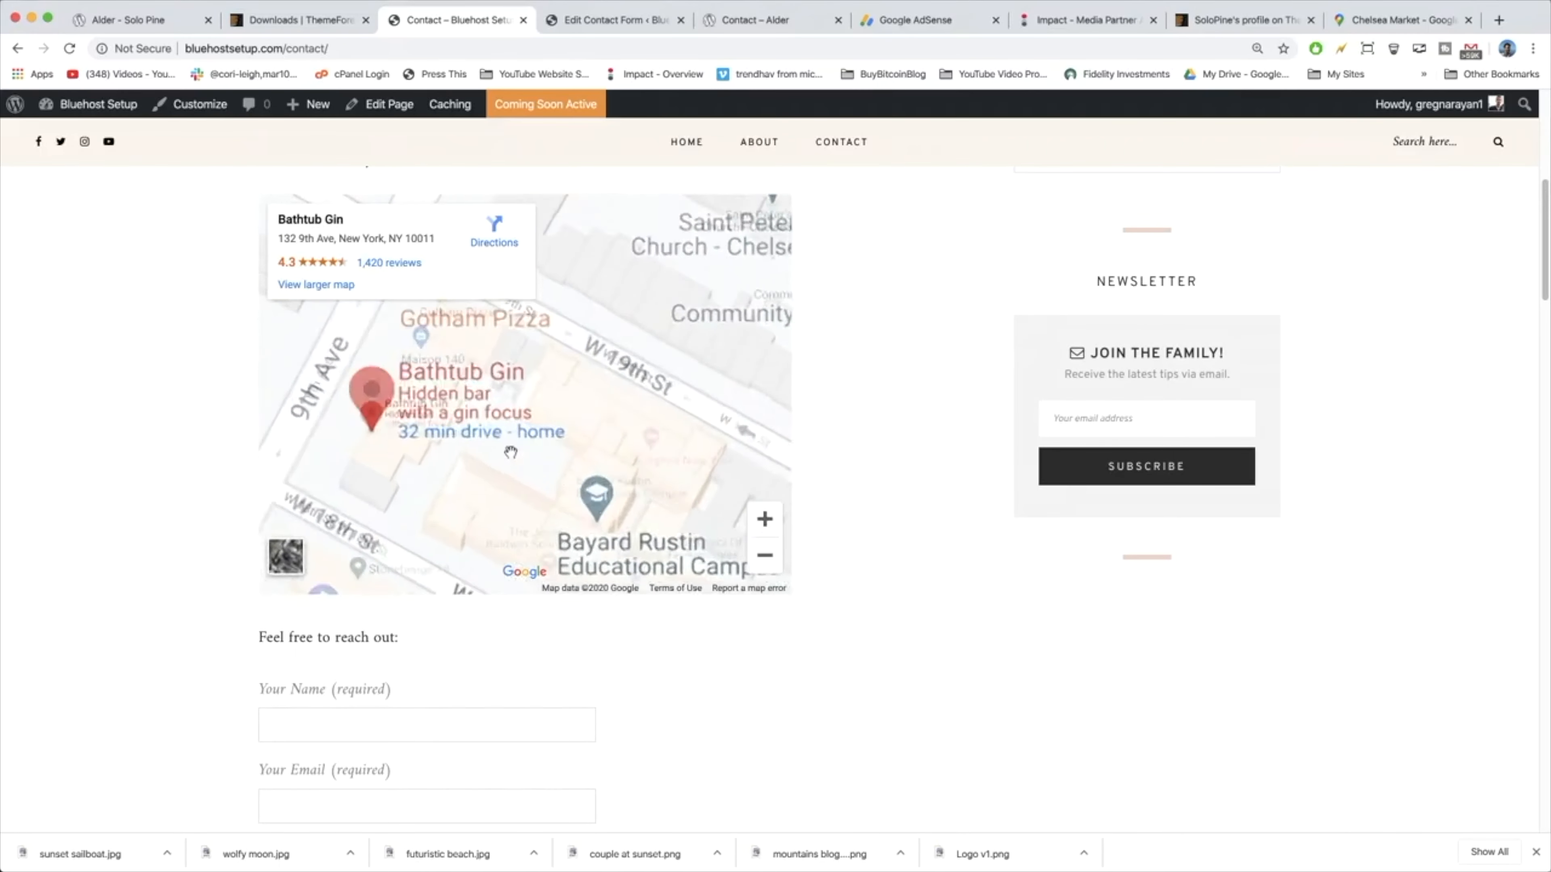
Click into the form's Name, Email, Subject and Your Message fields.
scroll(506, 510, down, 5)
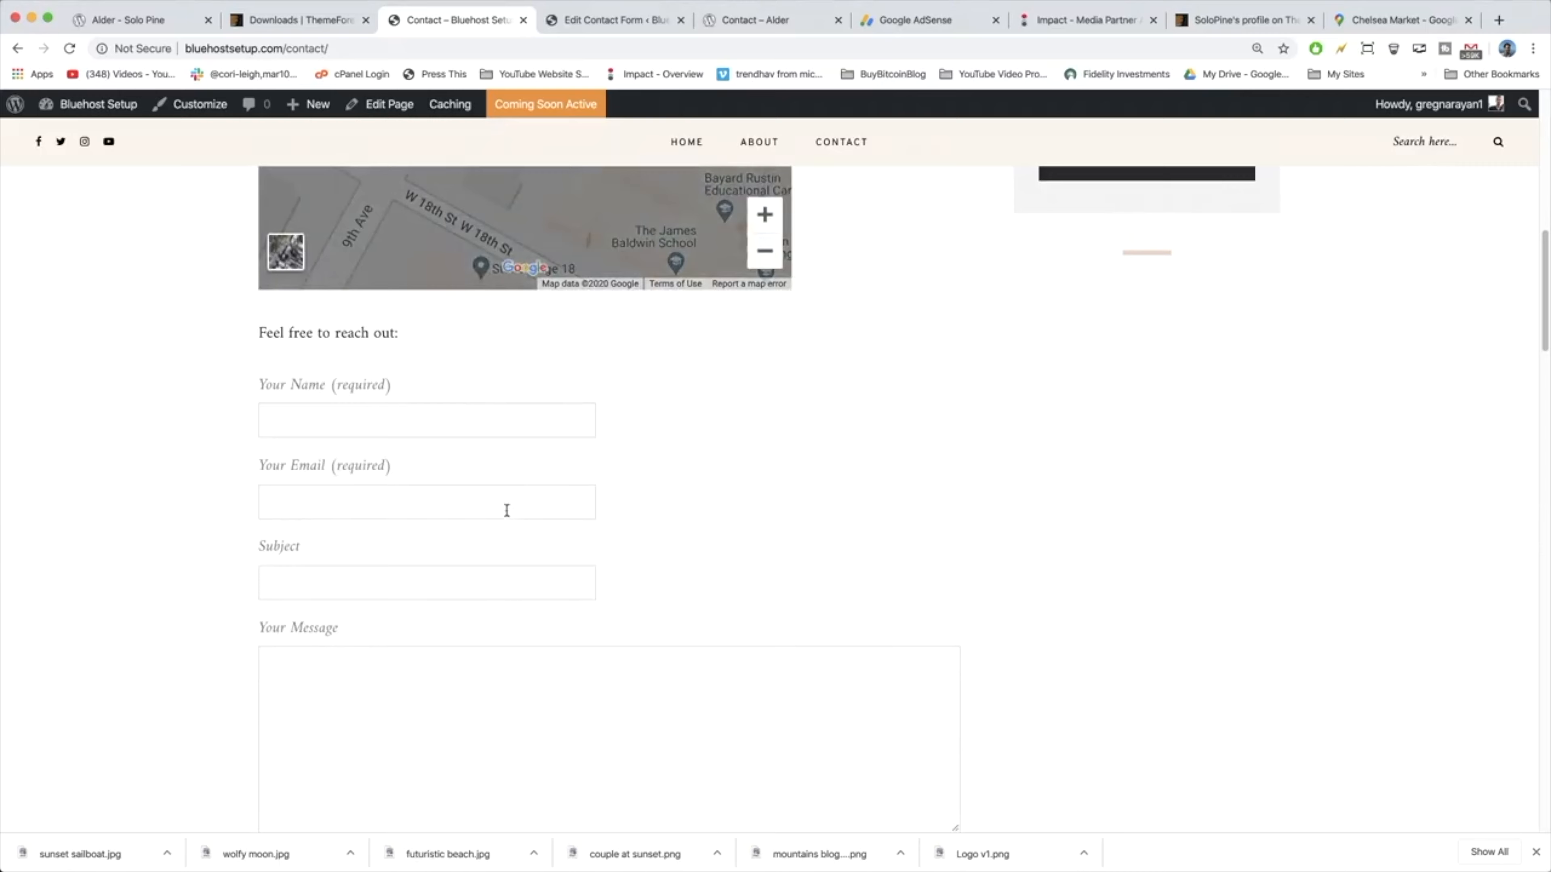
click(375, 423)
click(374, 502)
click(367, 582)
click(490, 696)
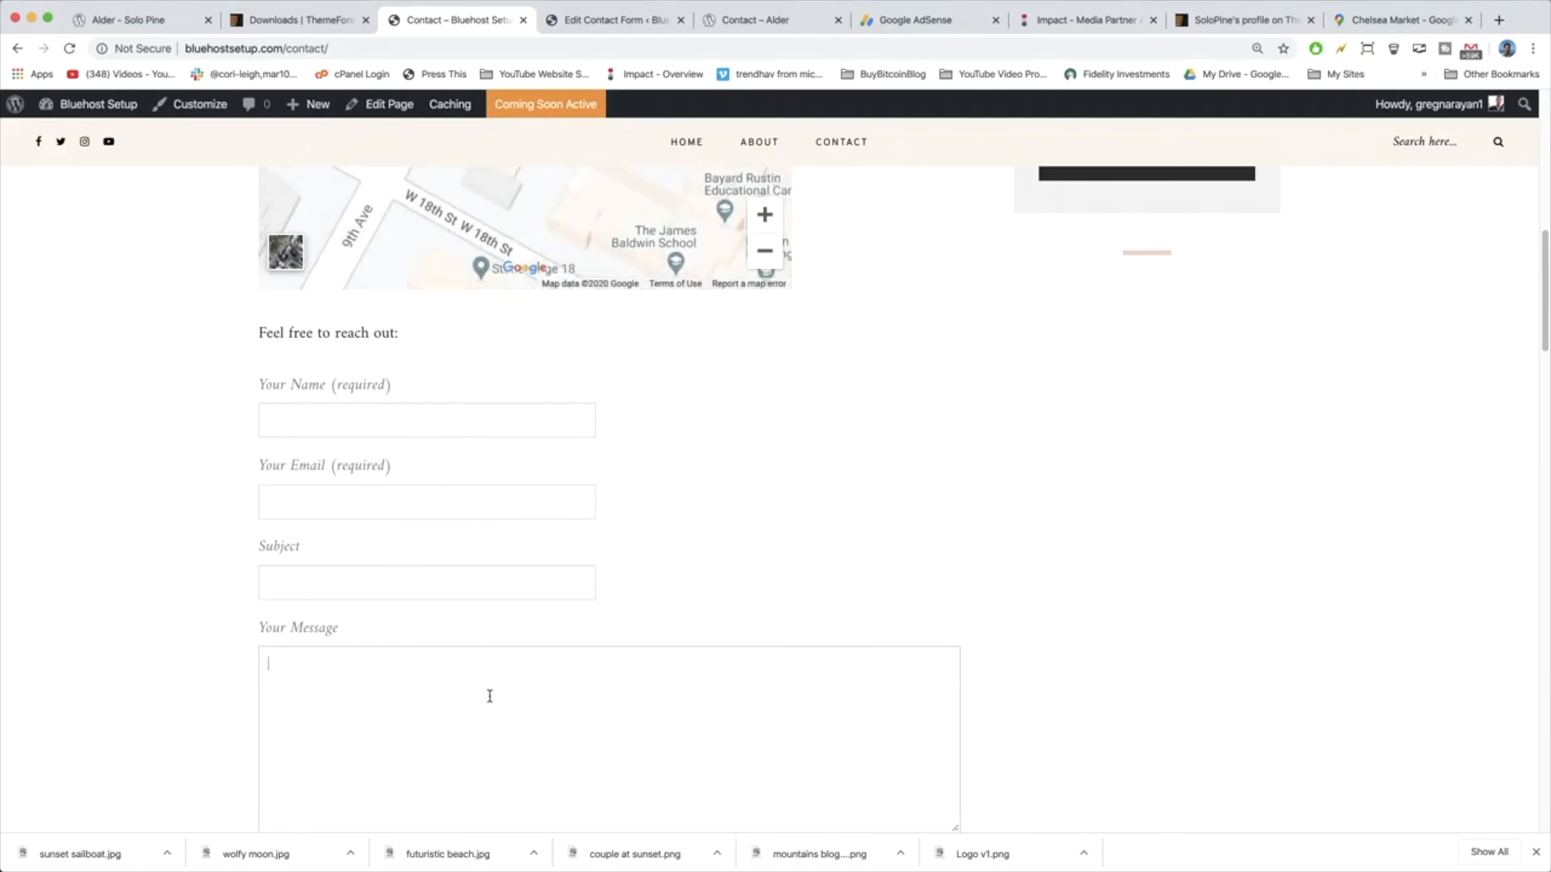
scroll(506, 670, down, 5)
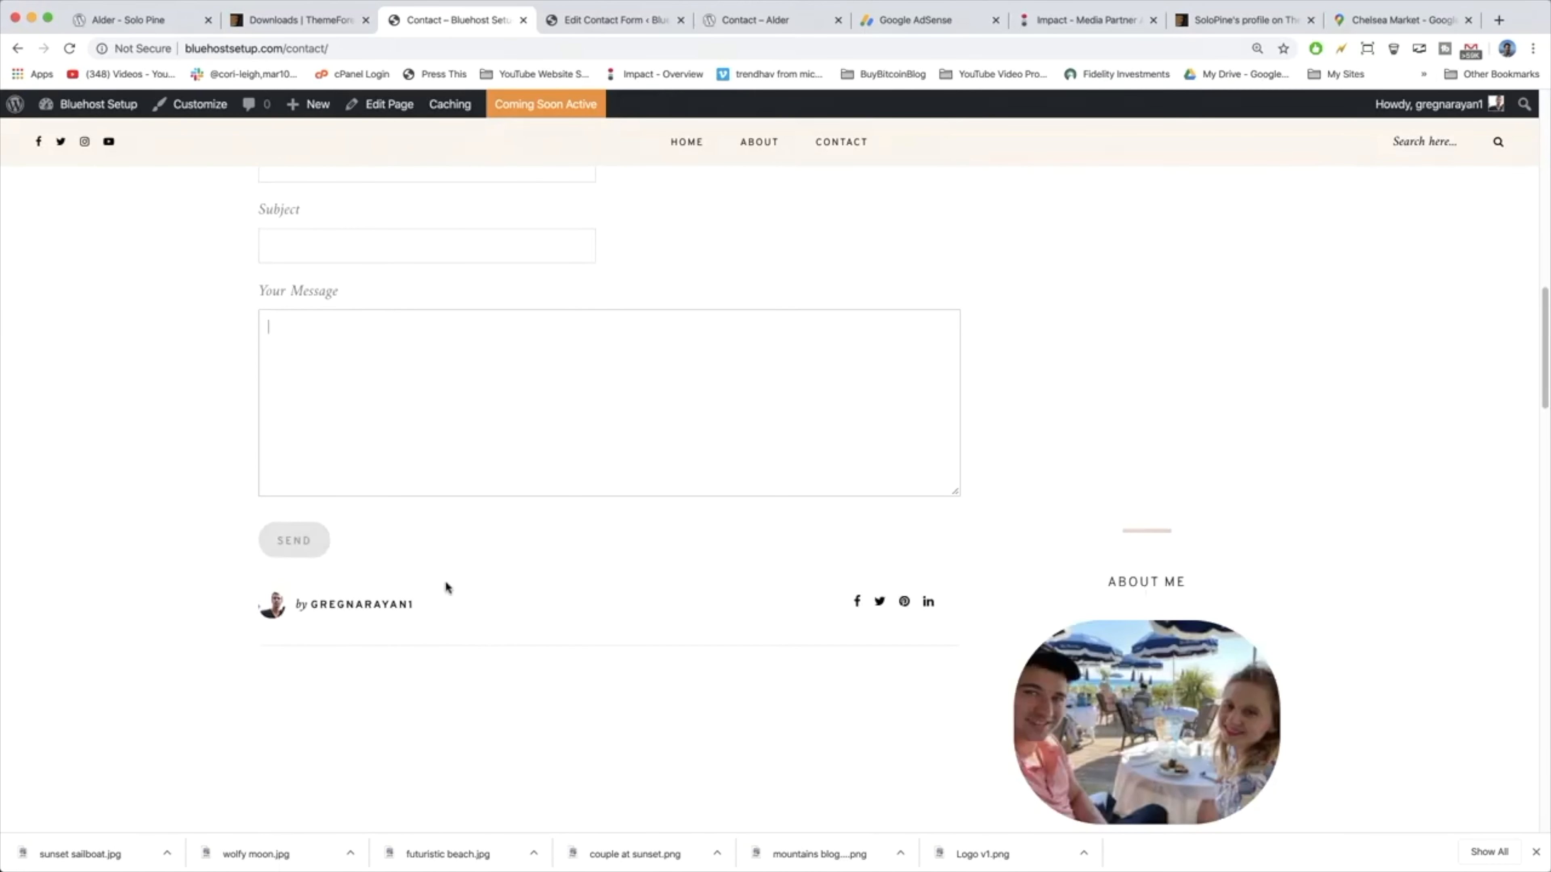
scroll(444, 586, up, 8)
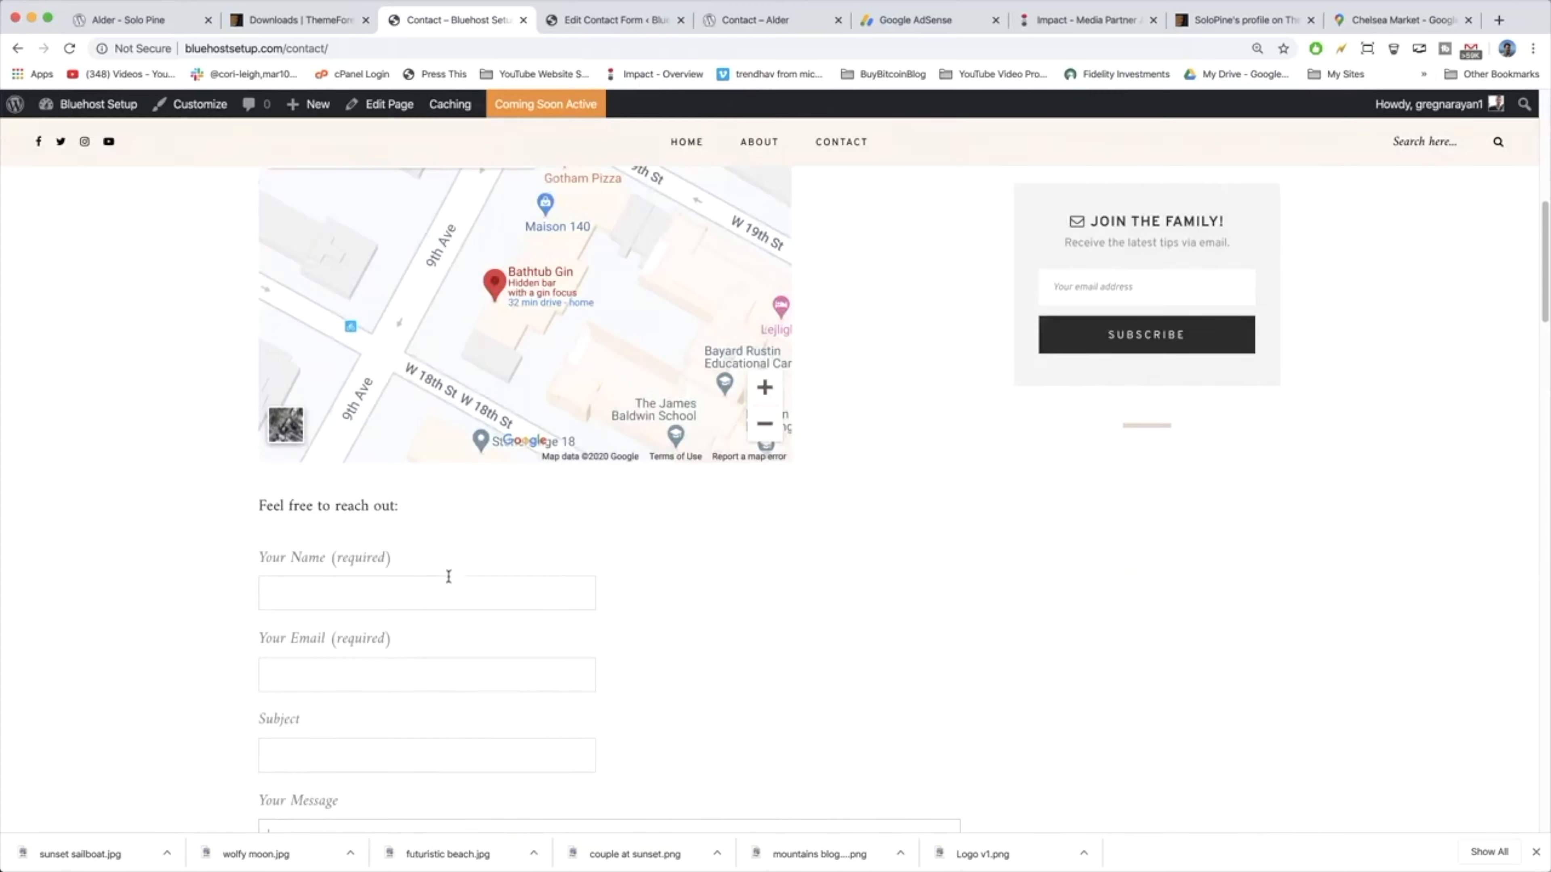
Fill the contact form with a name, email, subject 'Blog post' and a message.
click(386, 597)
text(James)
key(Tab)
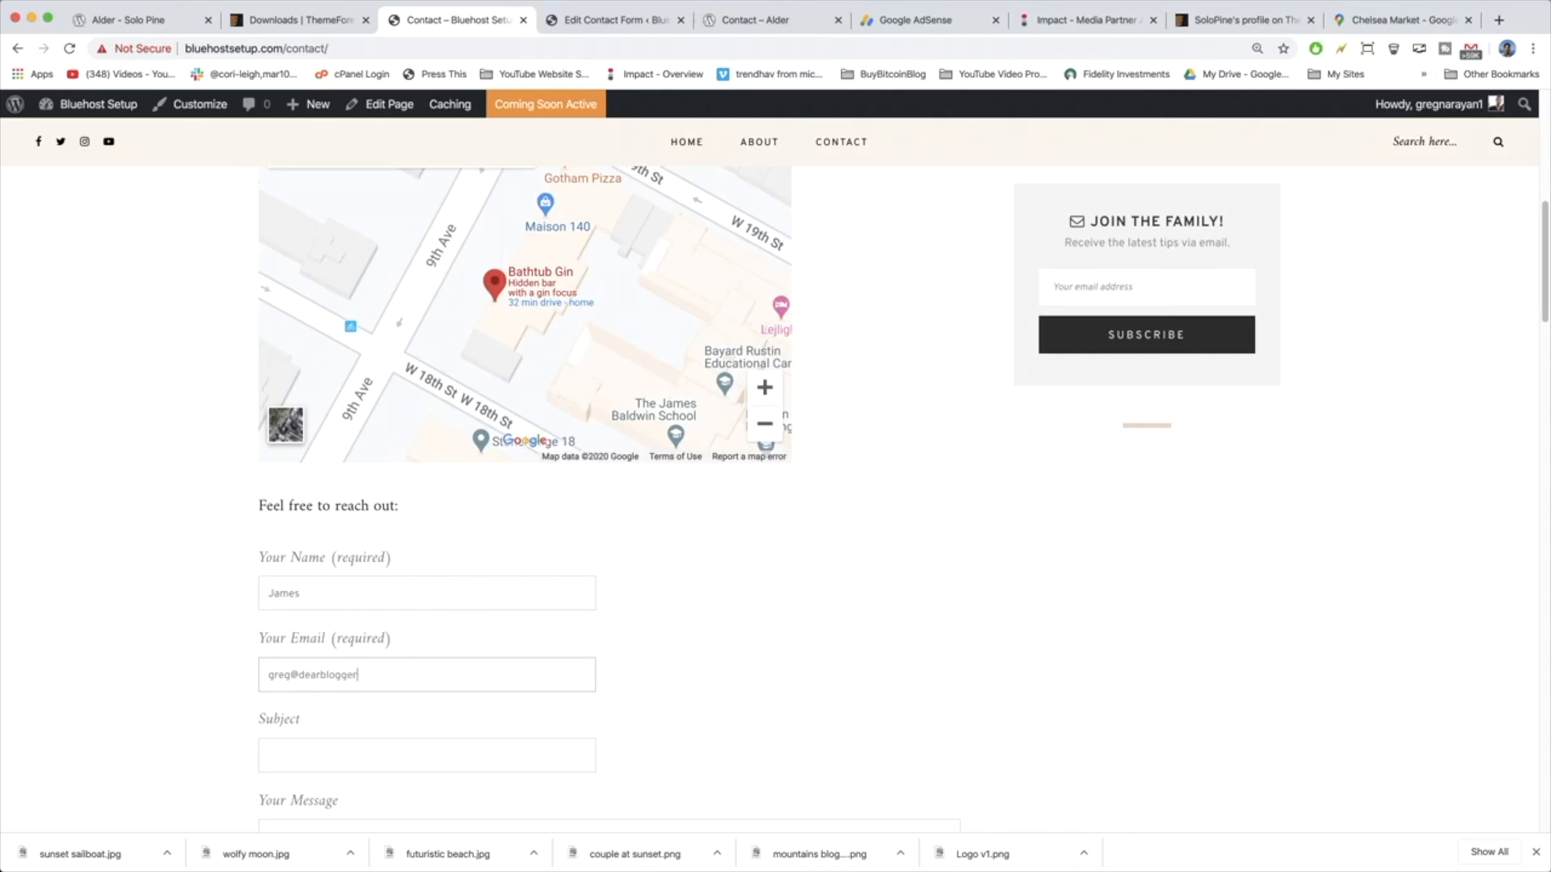
key(Tab)
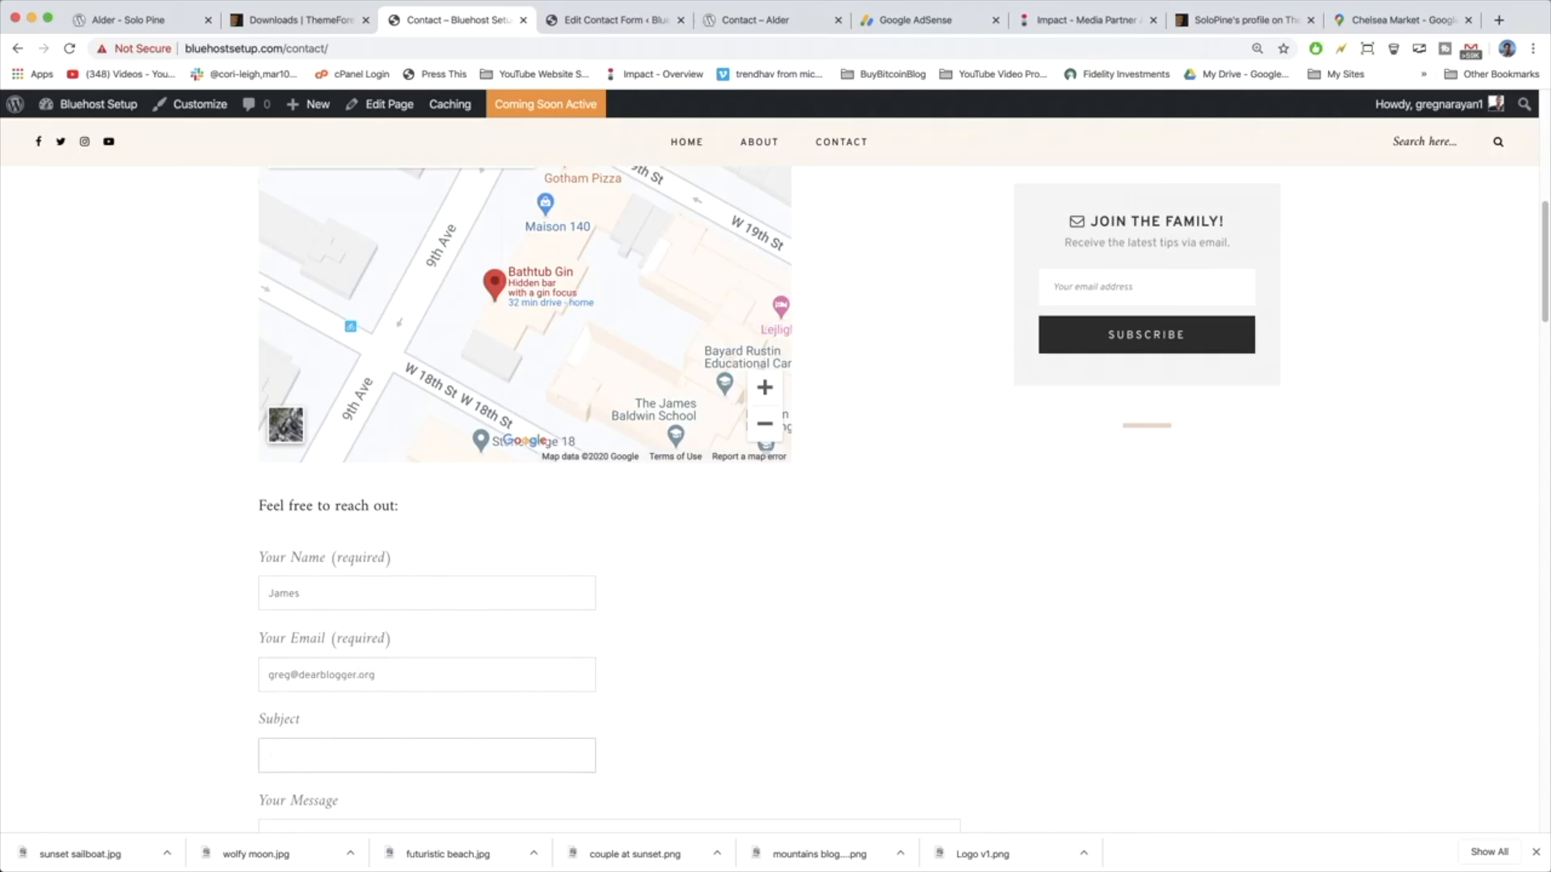
scroll(425, 602, down, 5)
click(422, 589)
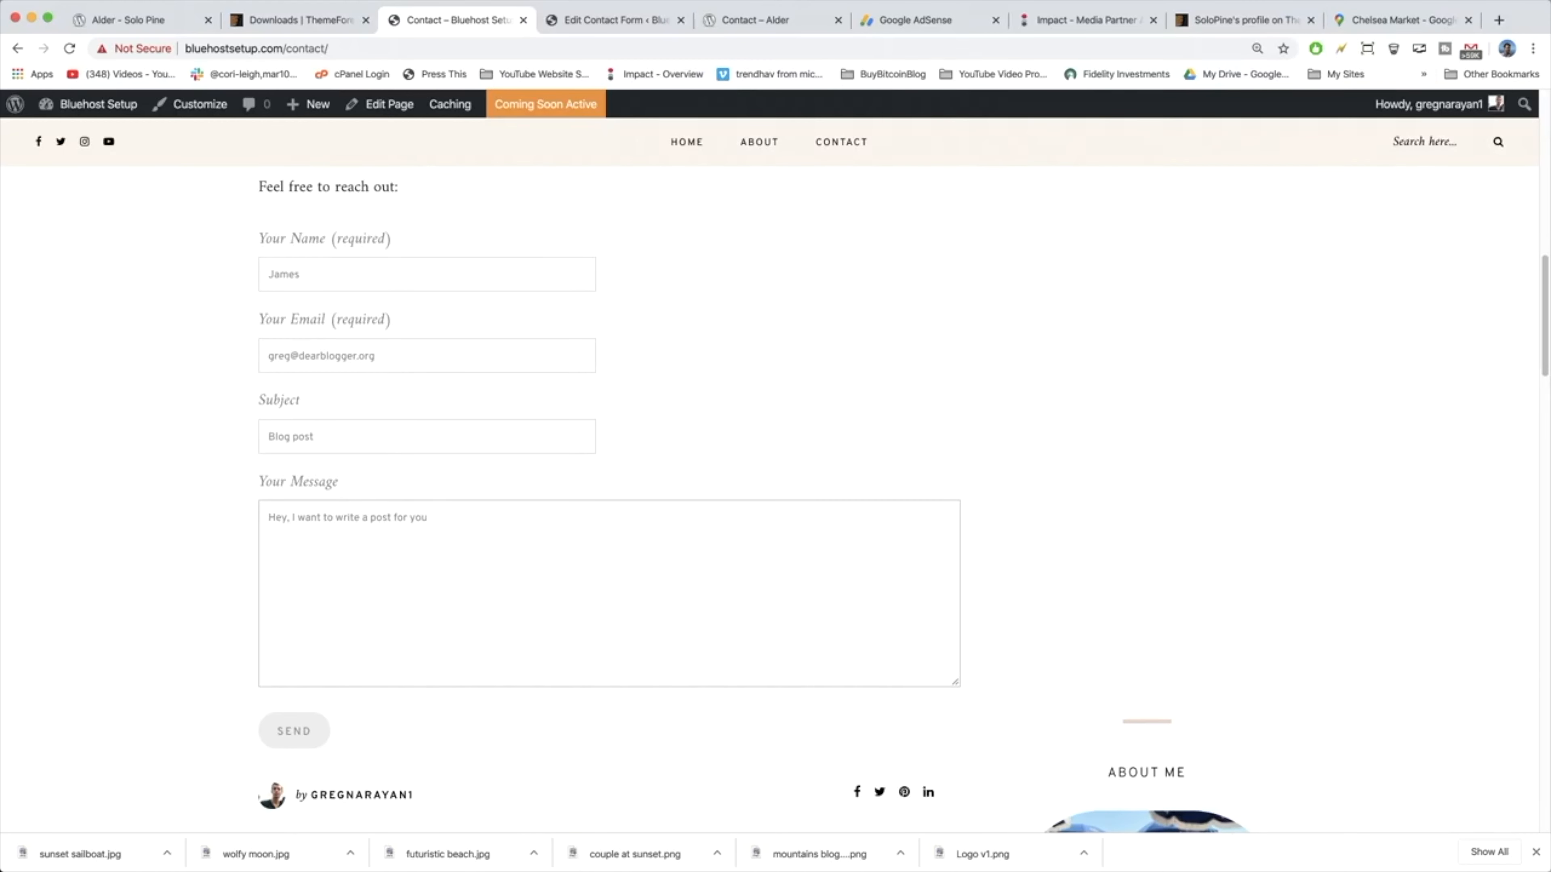
Send the form, check the thank-you confirmation, and start a new tab.
click(281, 745)
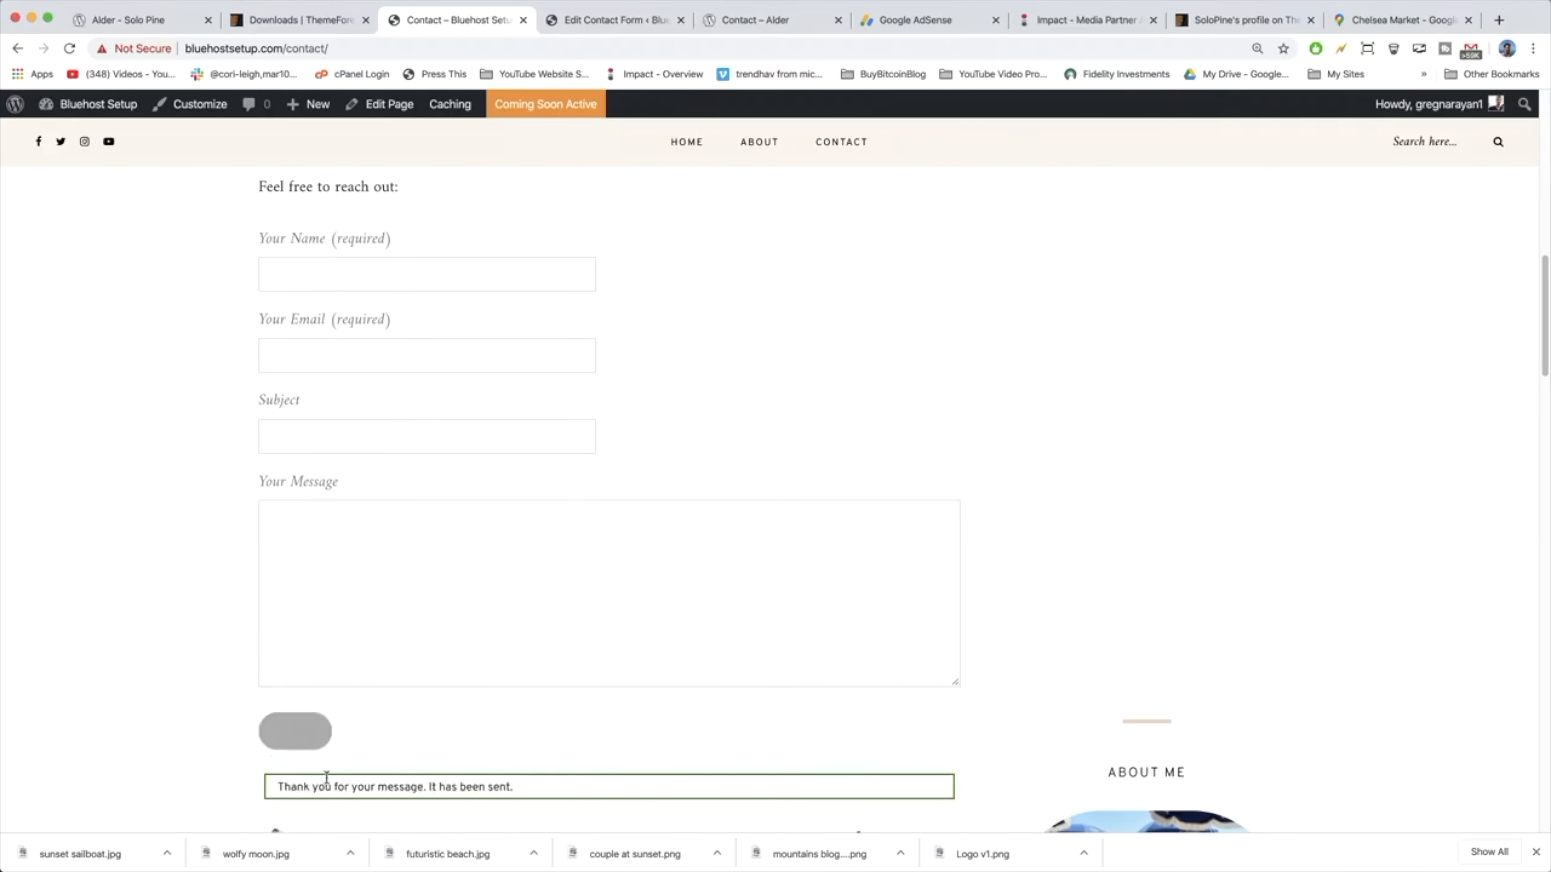
drag(276, 790, 550, 766)
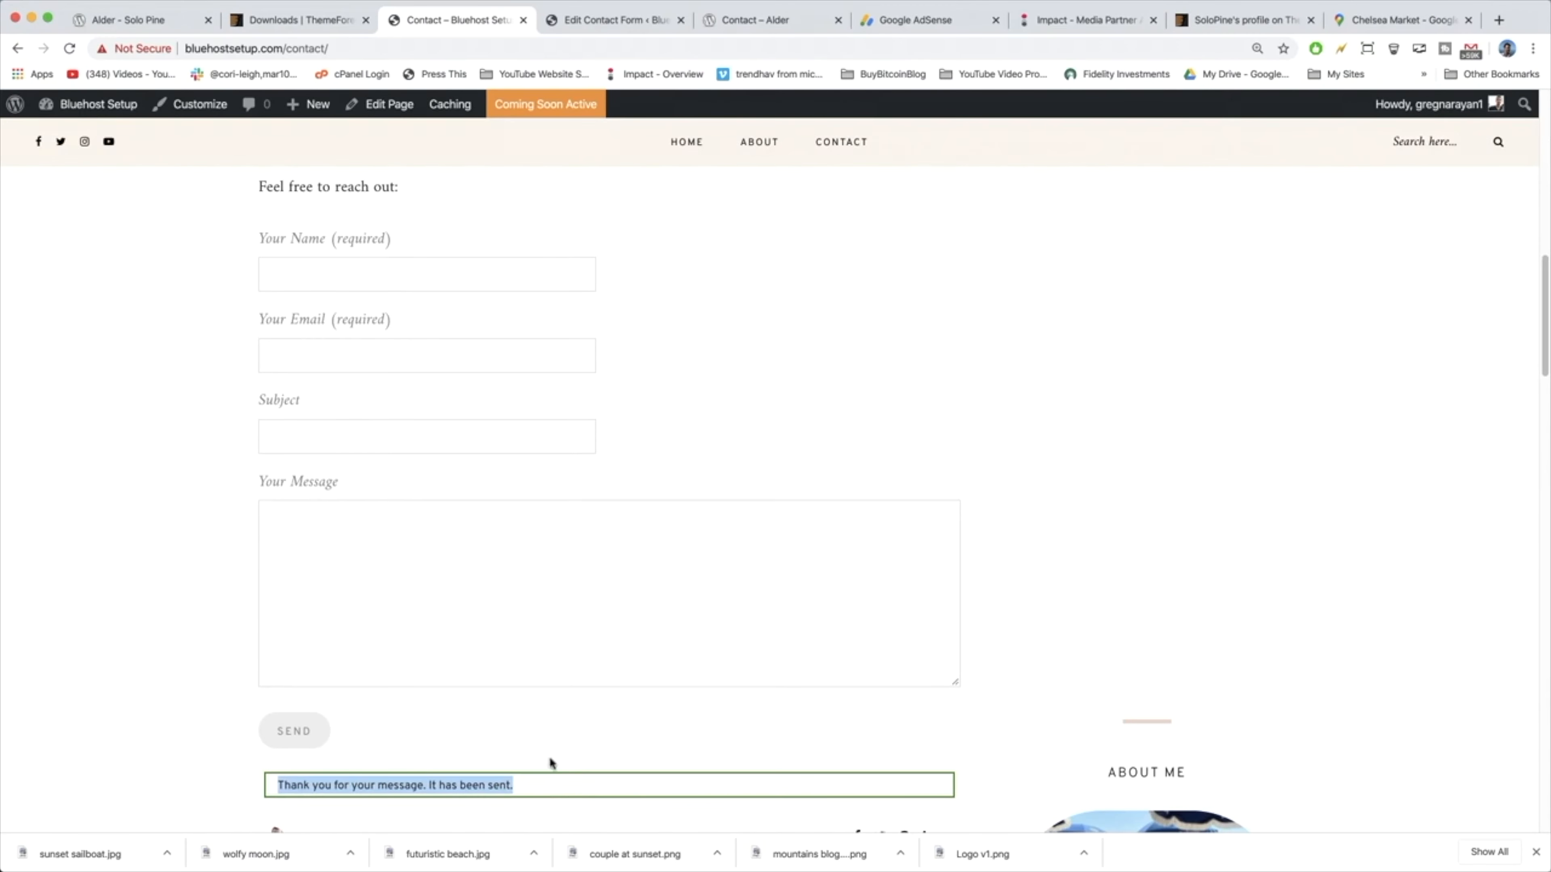
scroll(547, 757, down, 3)
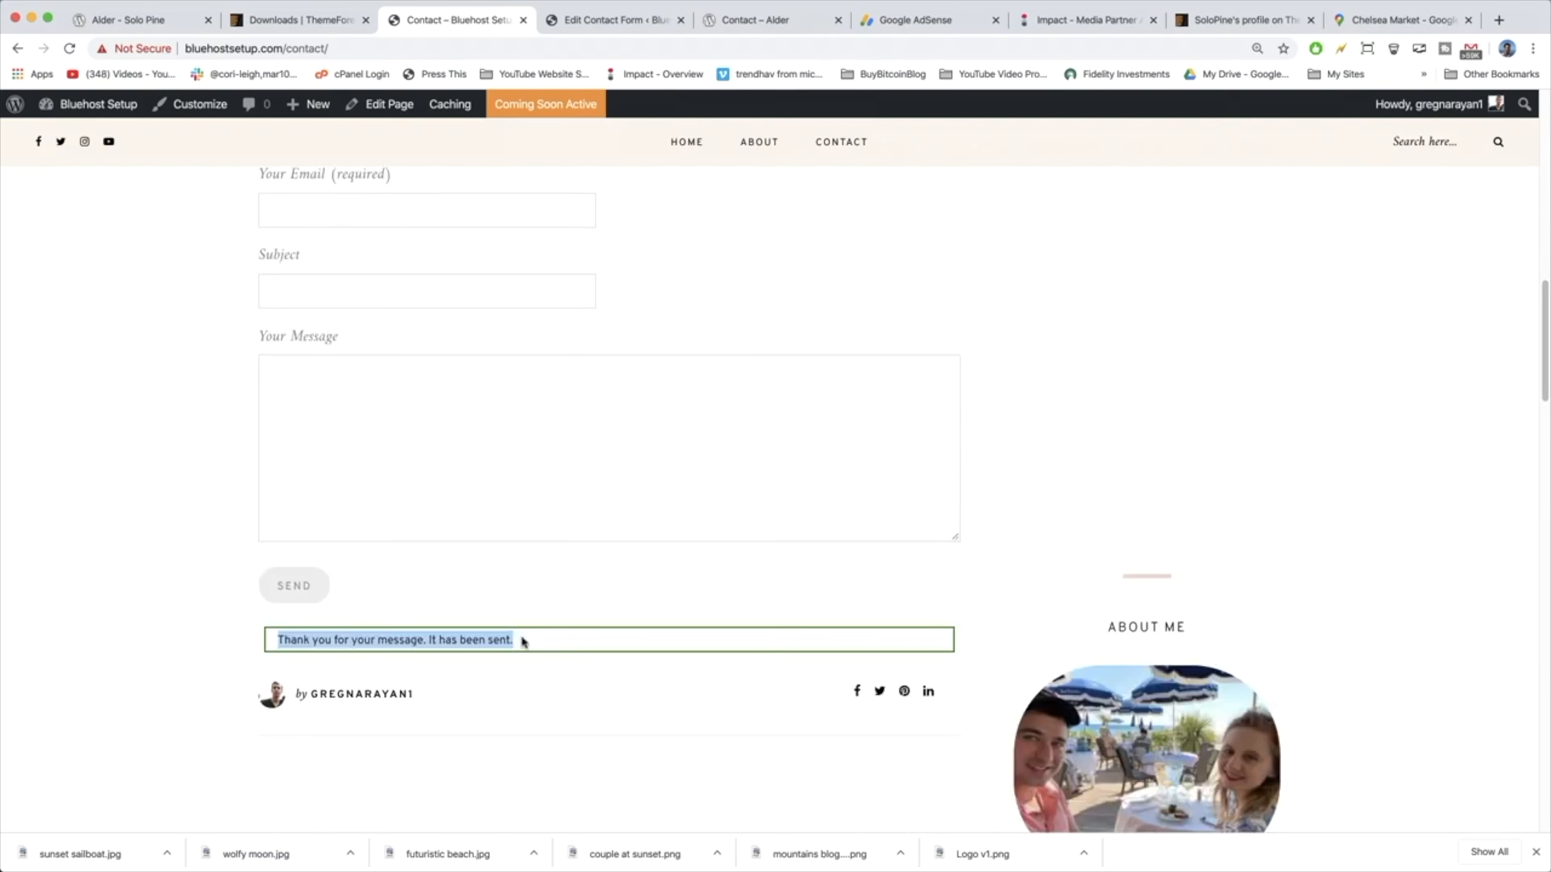
click(558, 663)
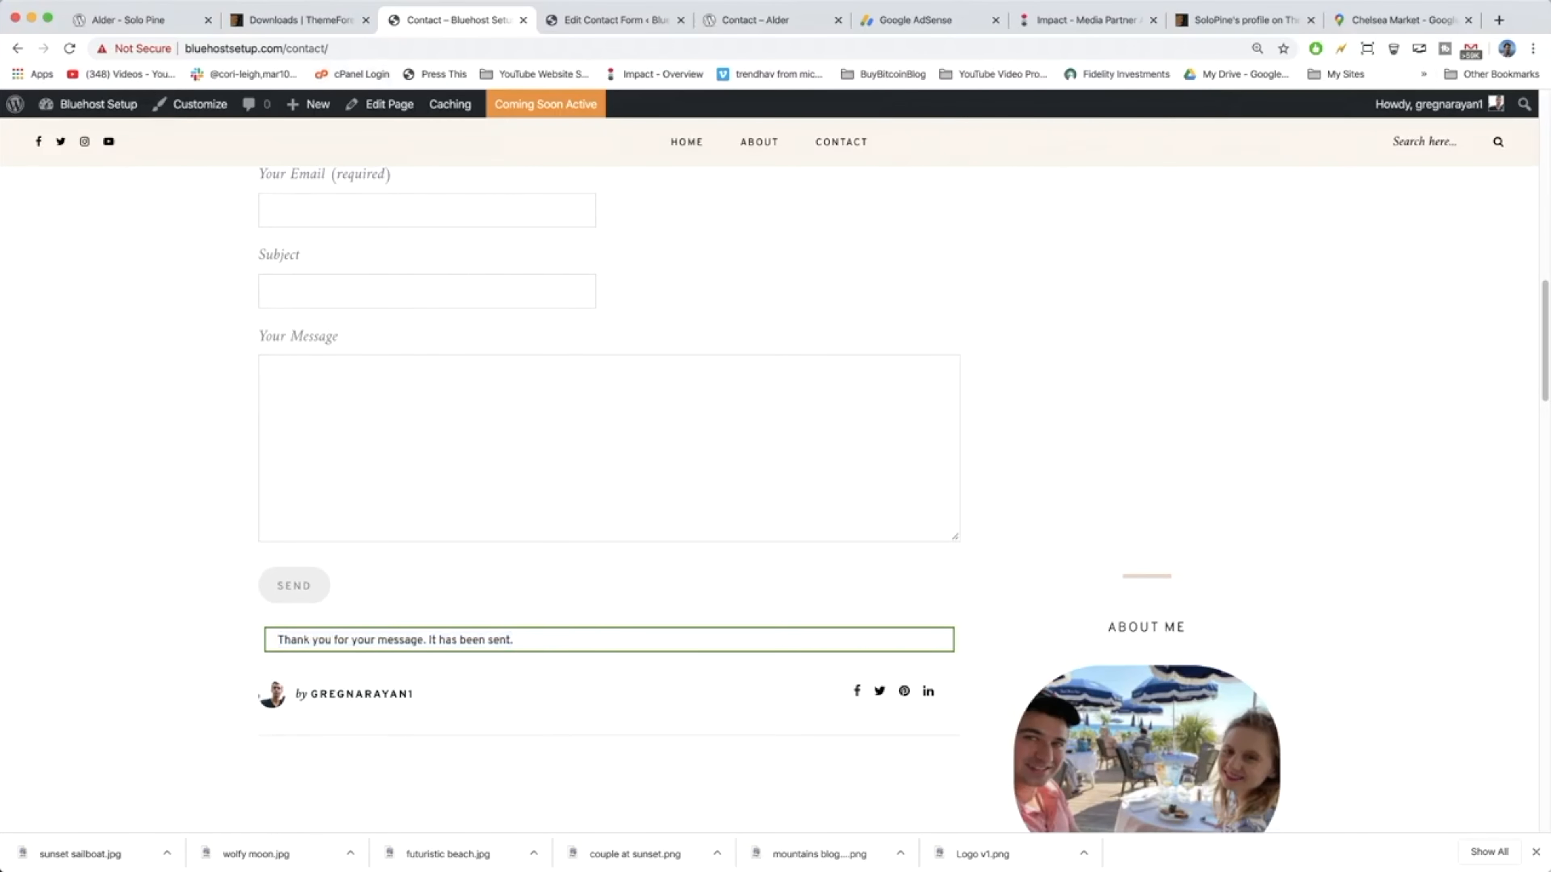
click(1499, 21)
Load gmail.com, open the Bluehost Setup 'Blog post' email, and highlight its message body.
text(gmail.com)
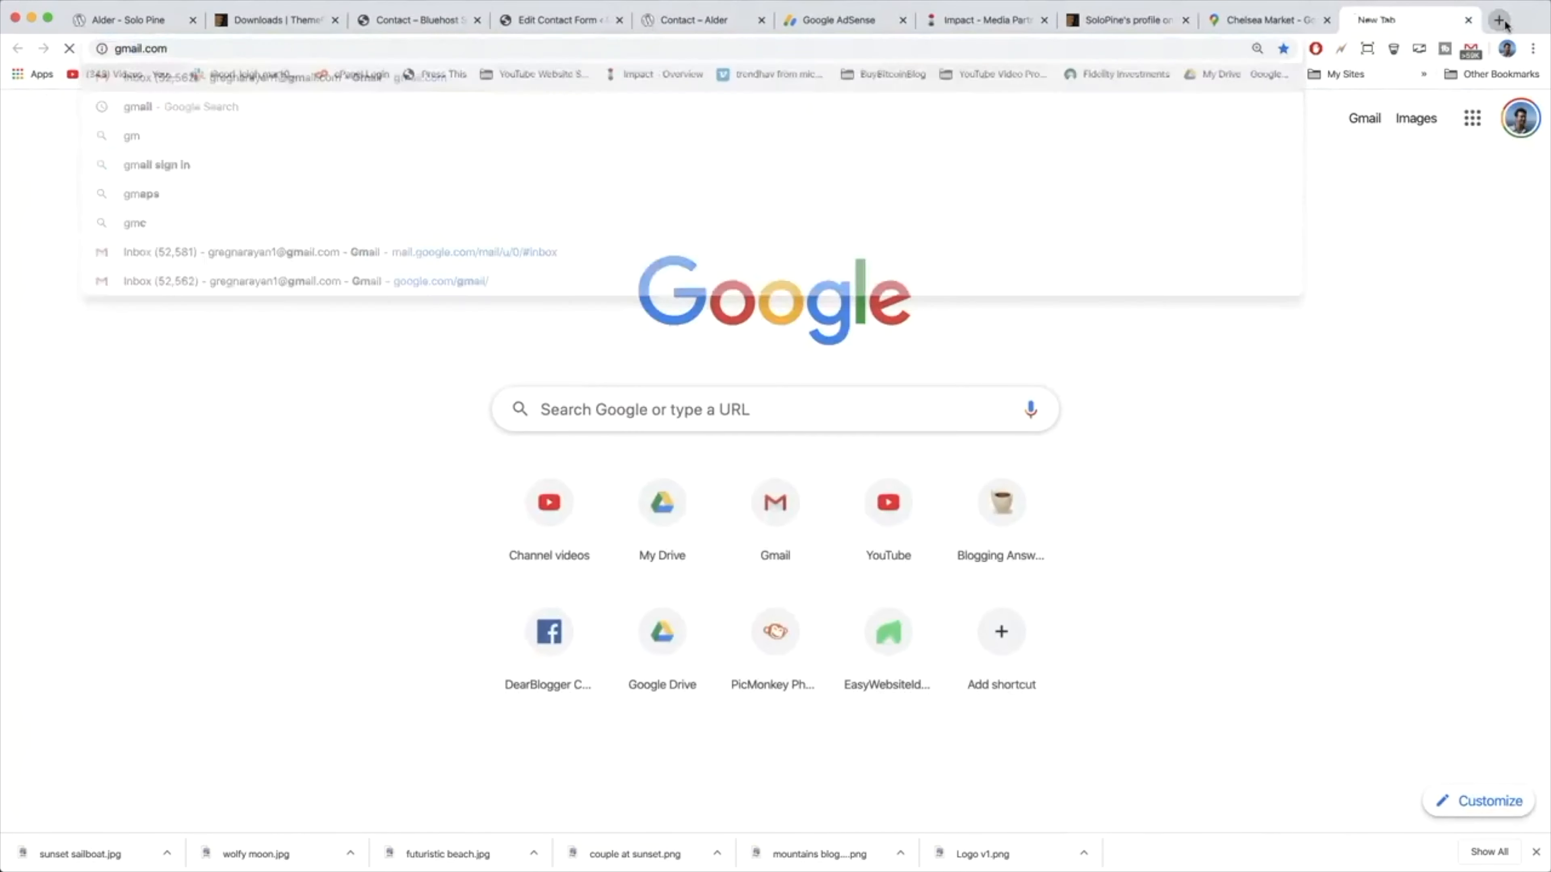
key(Return)
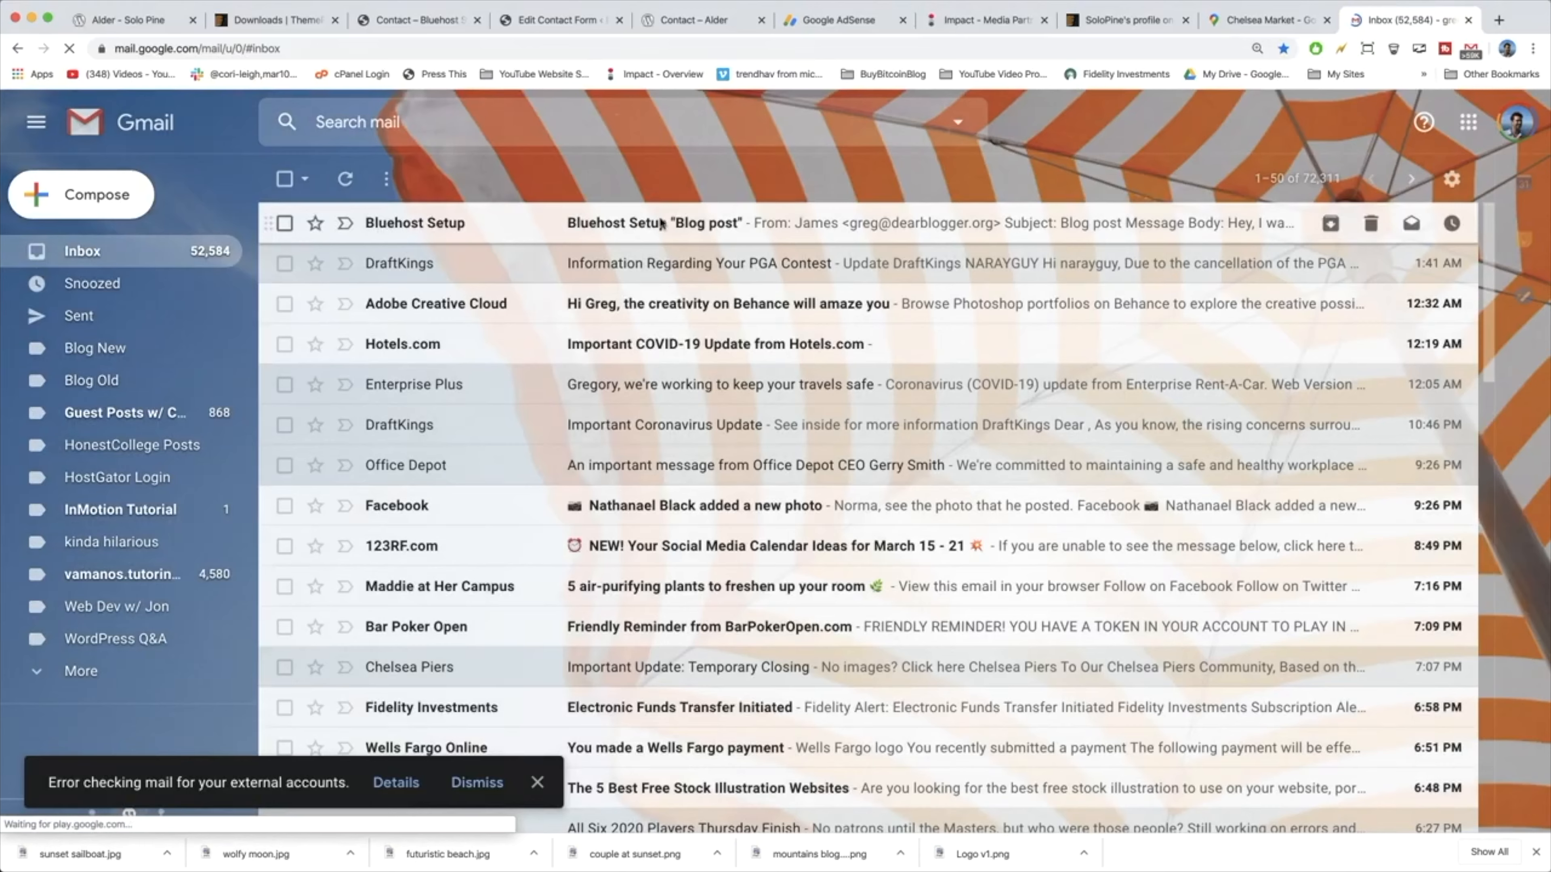
click(636, 225)
drag(547, 417, 333, 396)
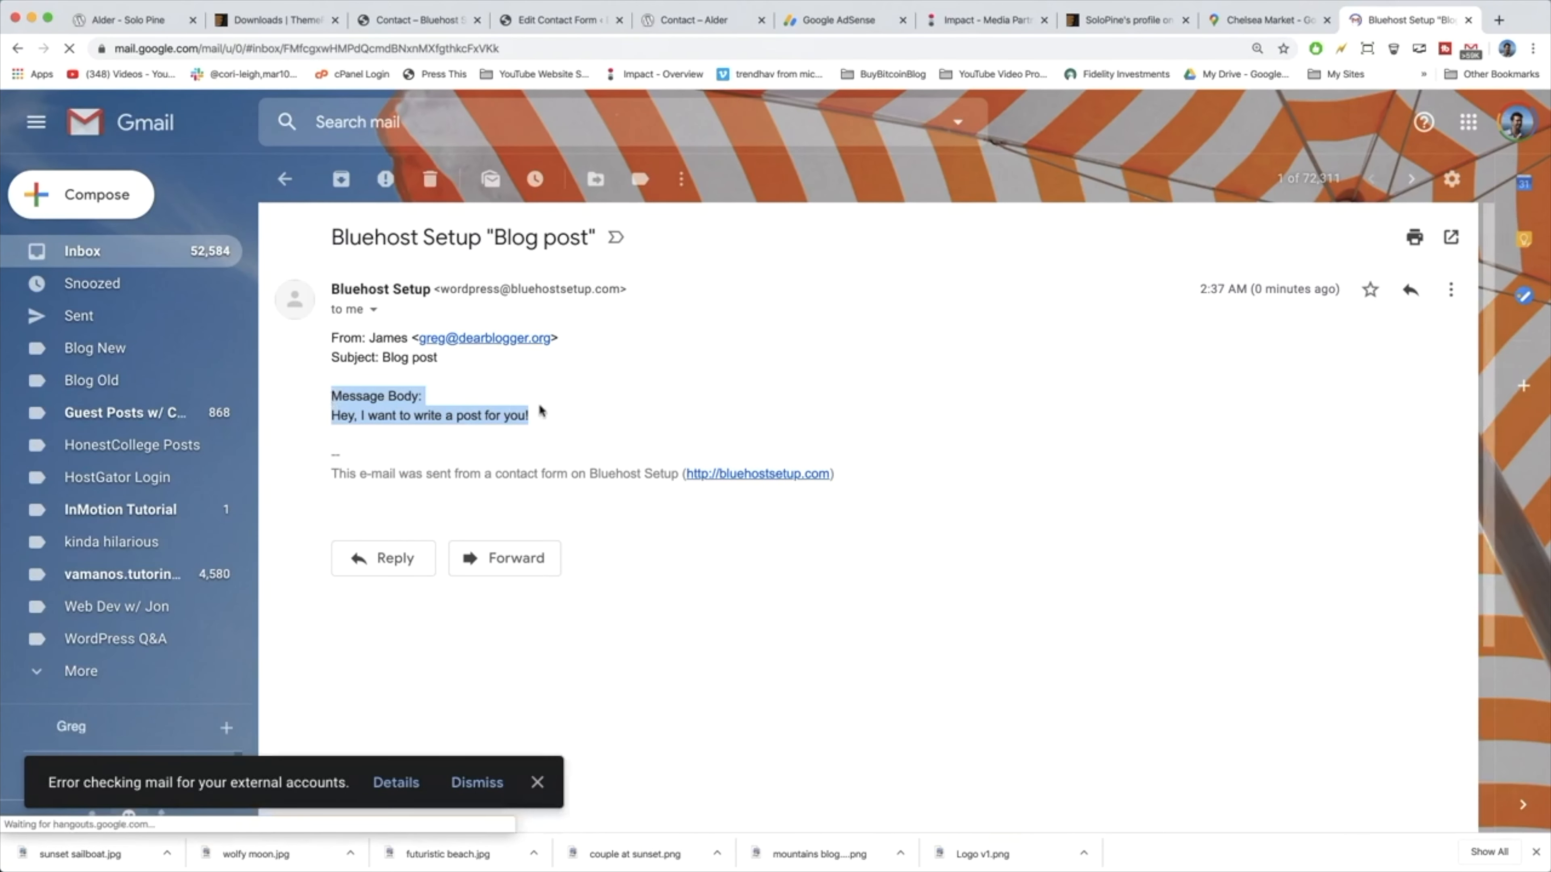
click(555, 415)
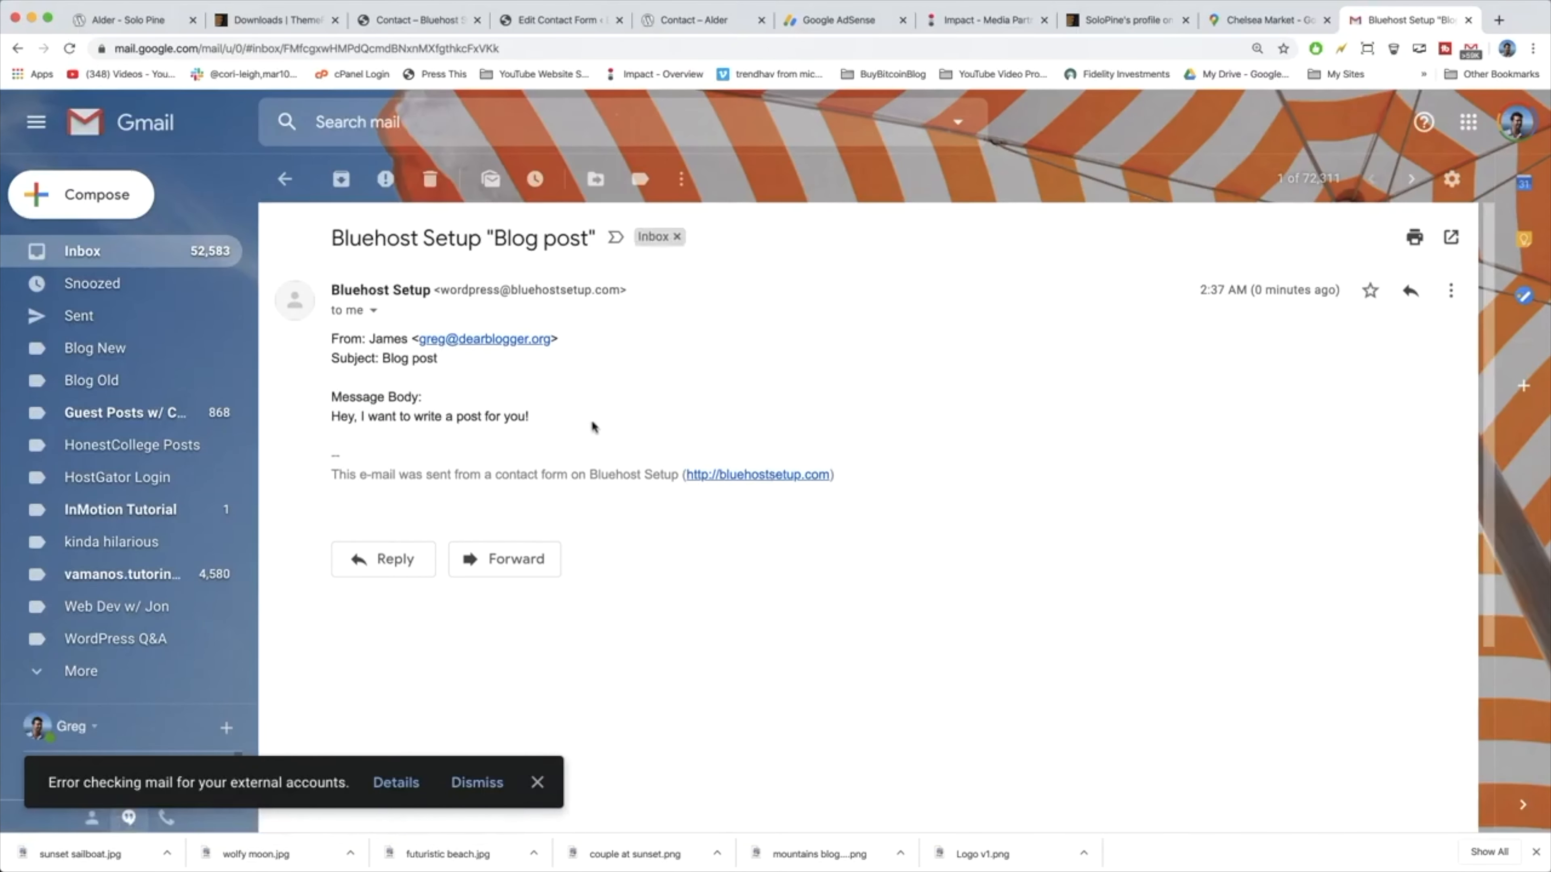
drag(592, 426, 415, 398)
click(543, 415)
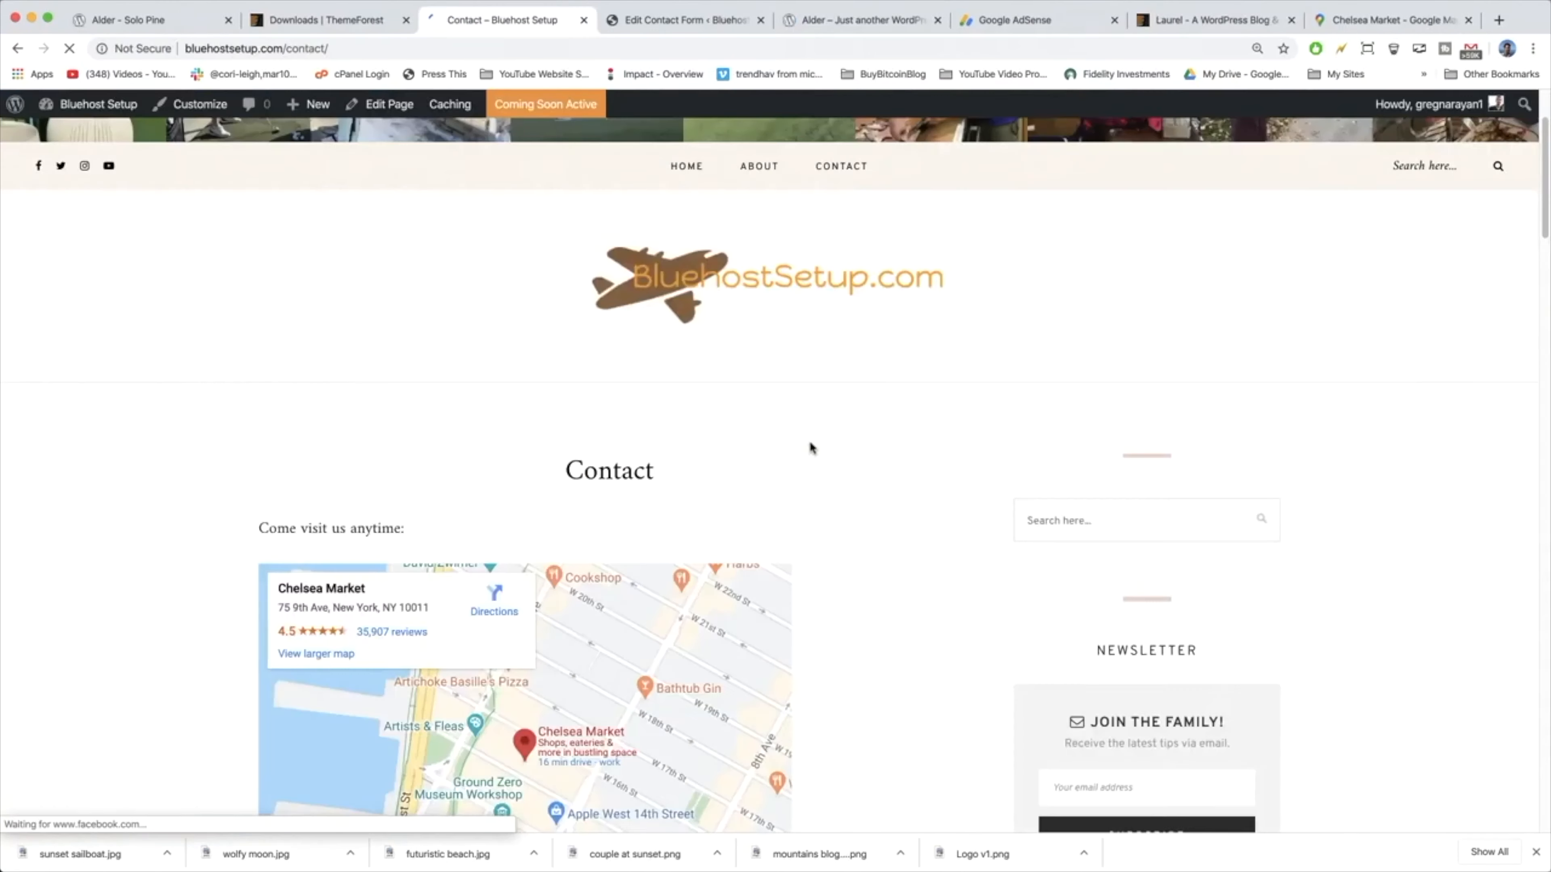
Scroll the live Contact page back to the top and open a blank new tab.
scroll(855, 446, down, 10)
scroll(699, 489, up, 8)
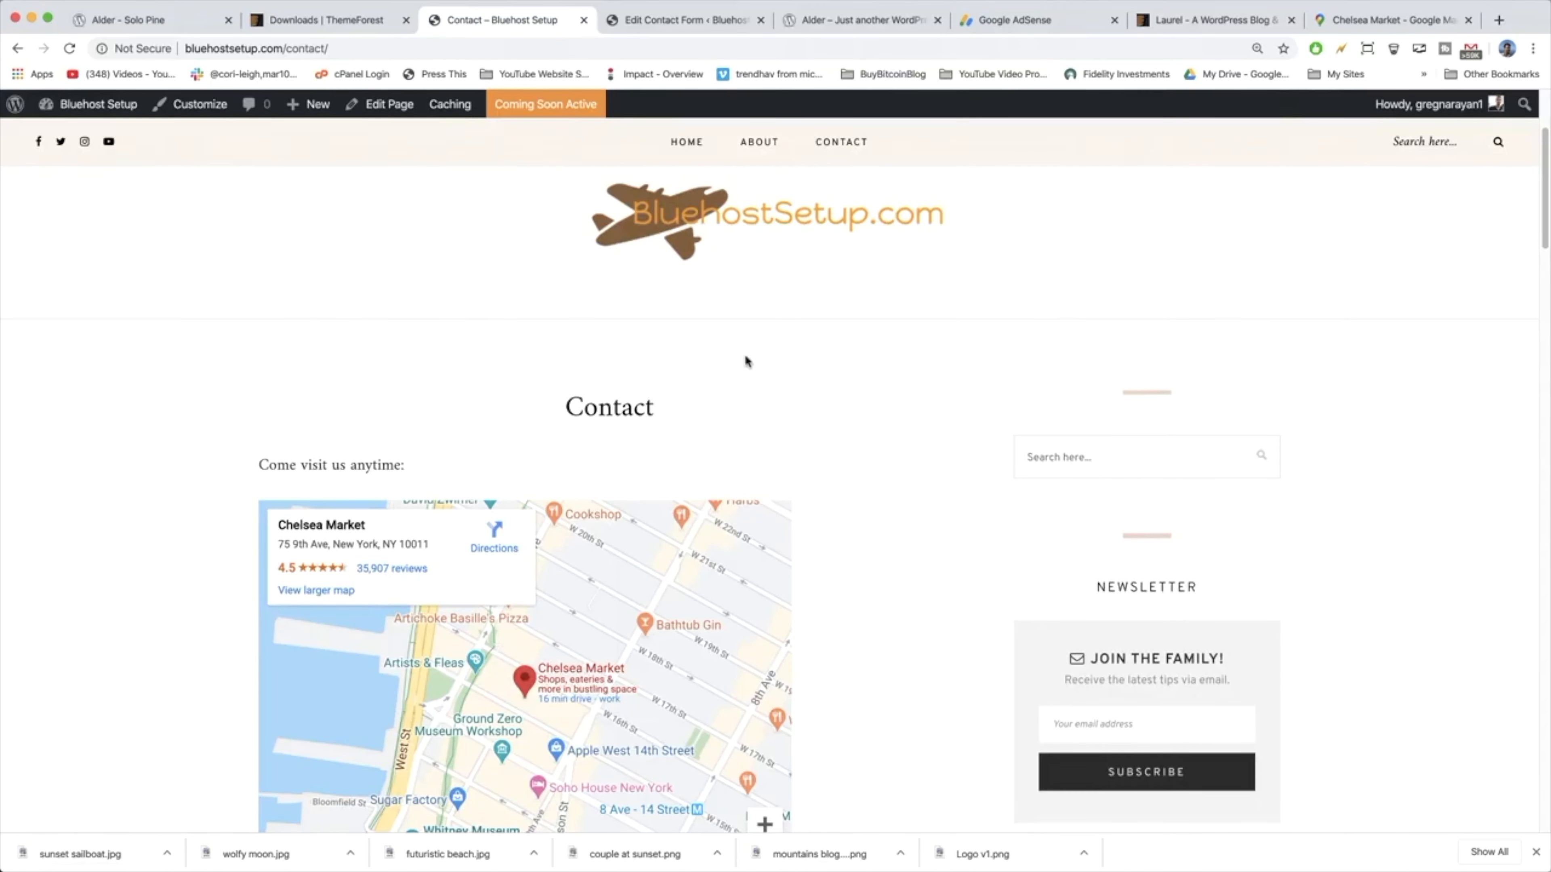
scroll(746, 360, up, 3)
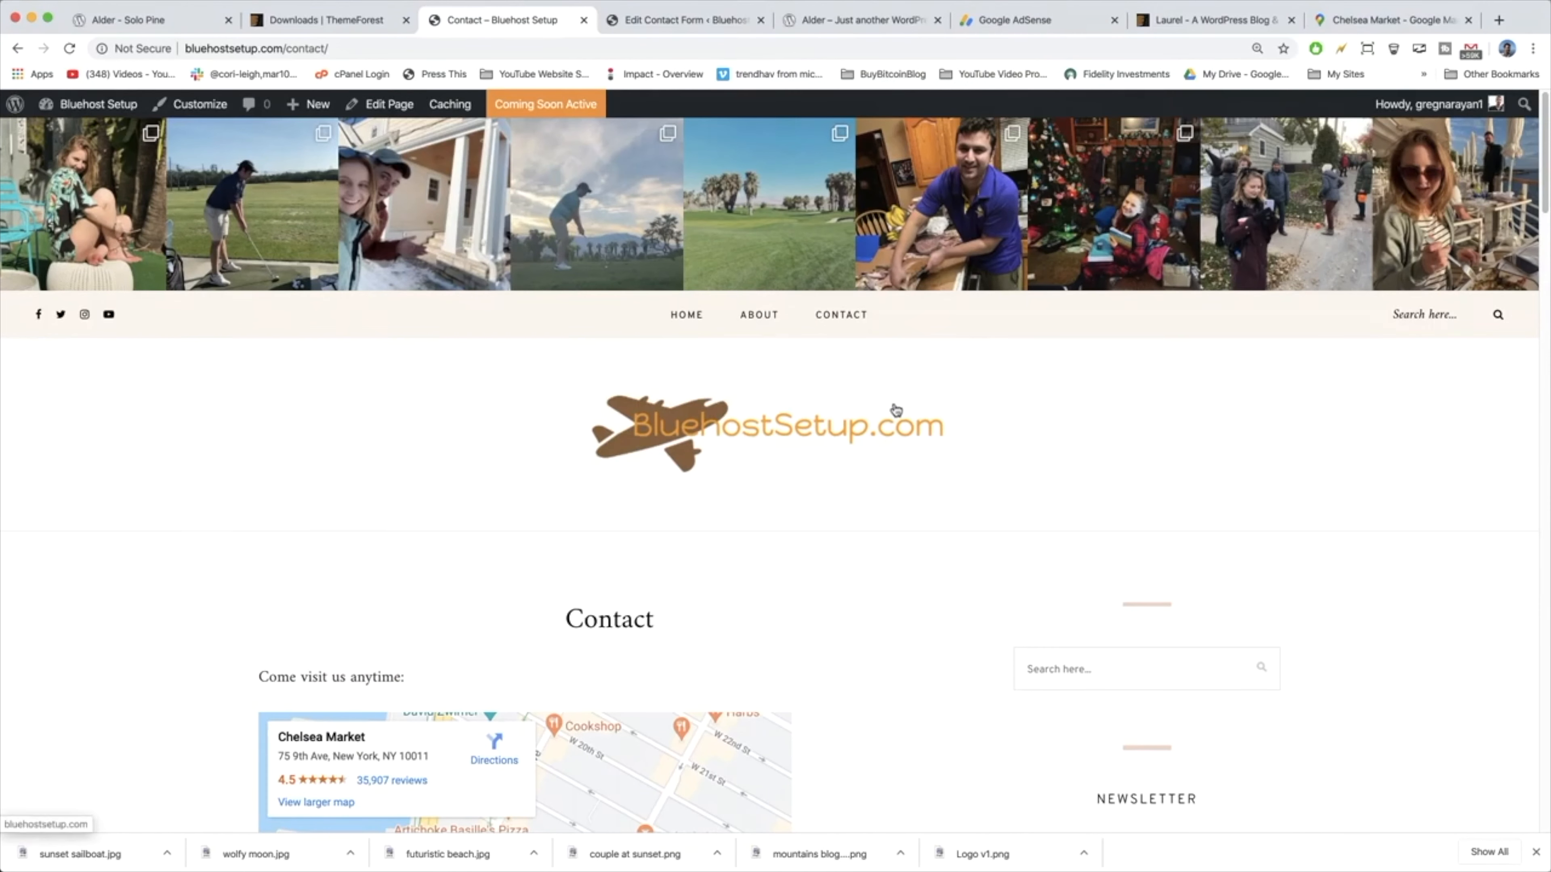
click(1497, 21)
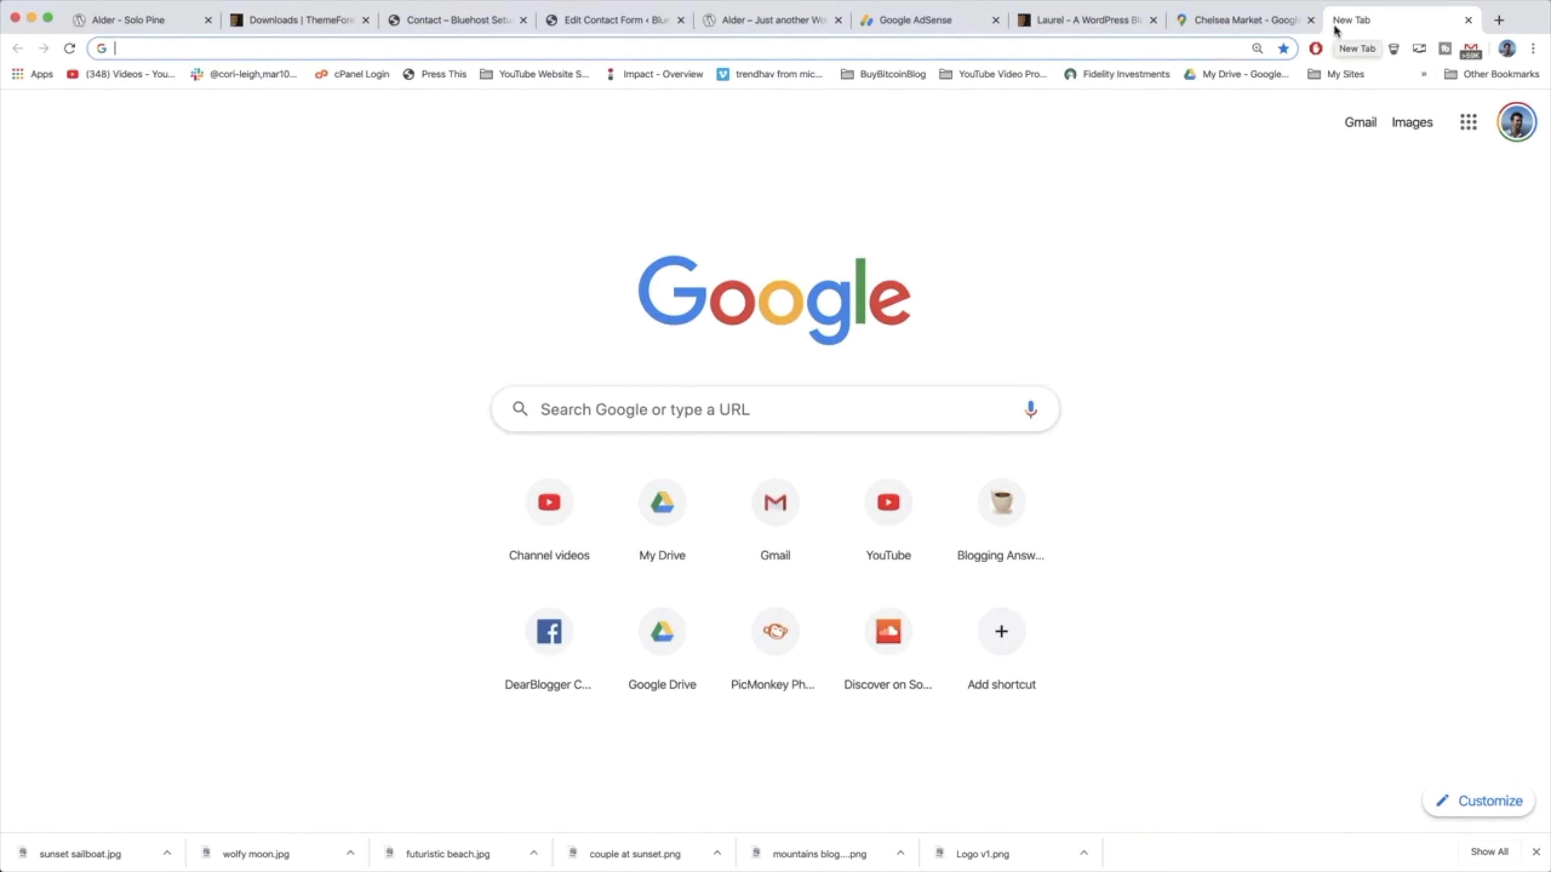
Go to Pixabay and search for 'work space' images.
text(ipx)
key(BackSpace)
key(BackSpace)
key(BackSpace)
text(pix)
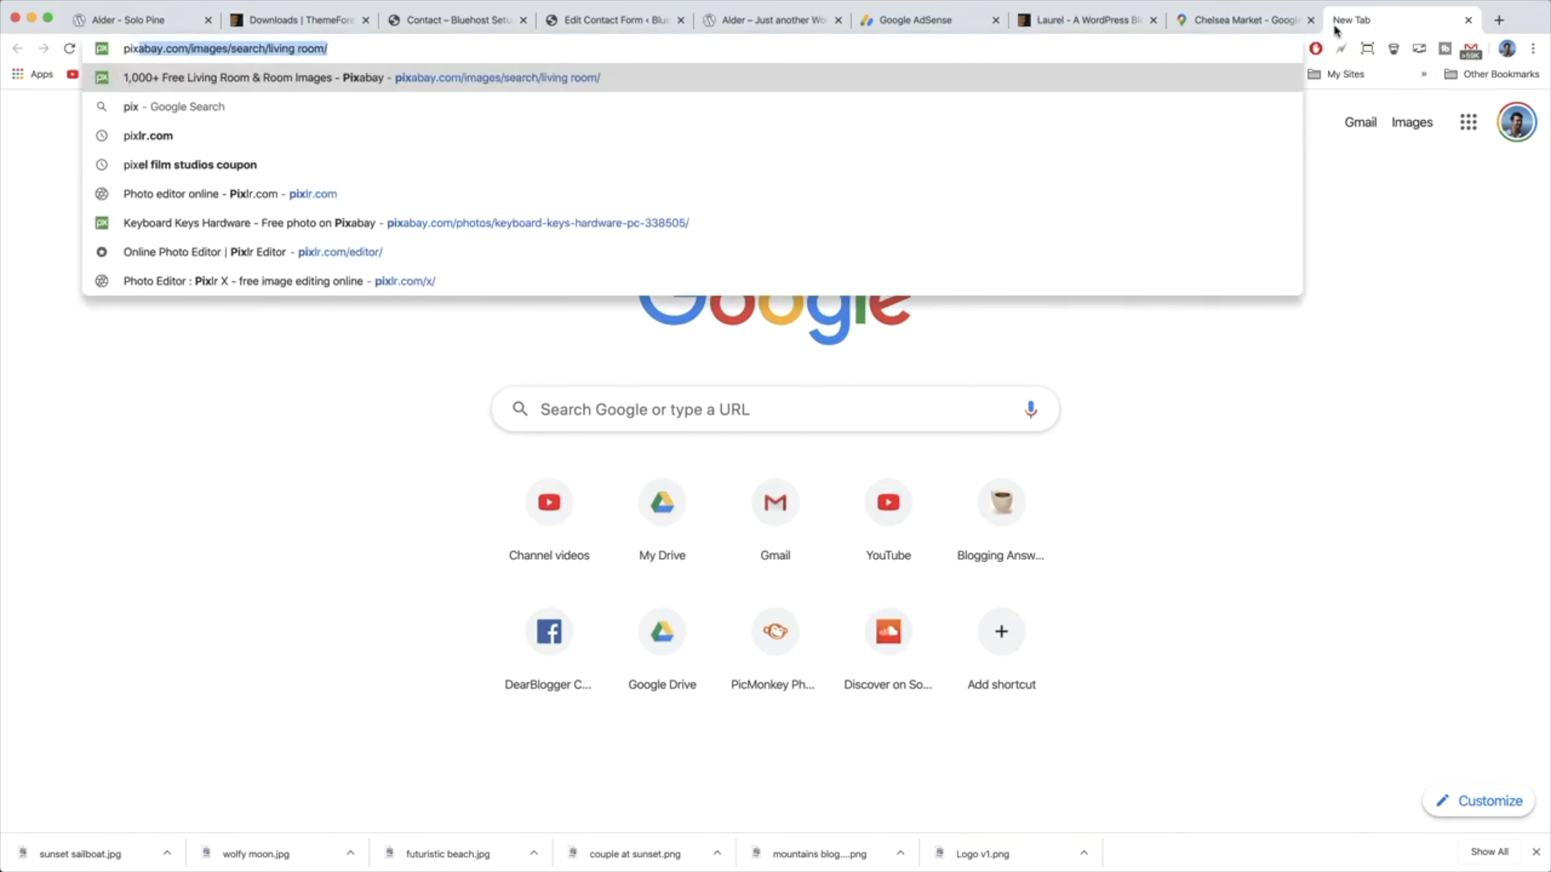
key(Return)
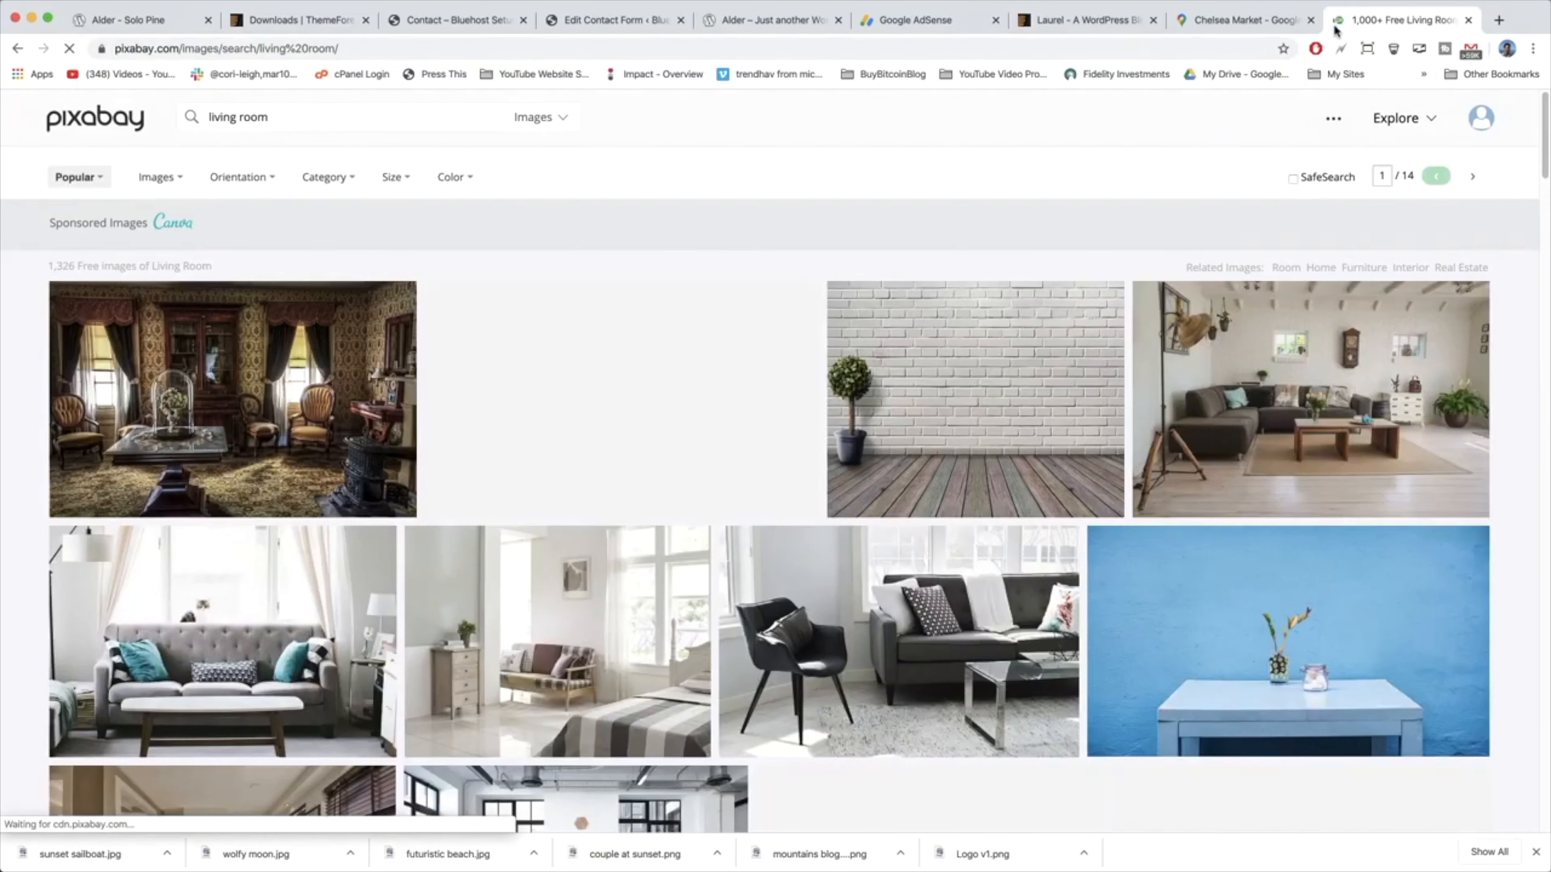
triple_click(354, 126)
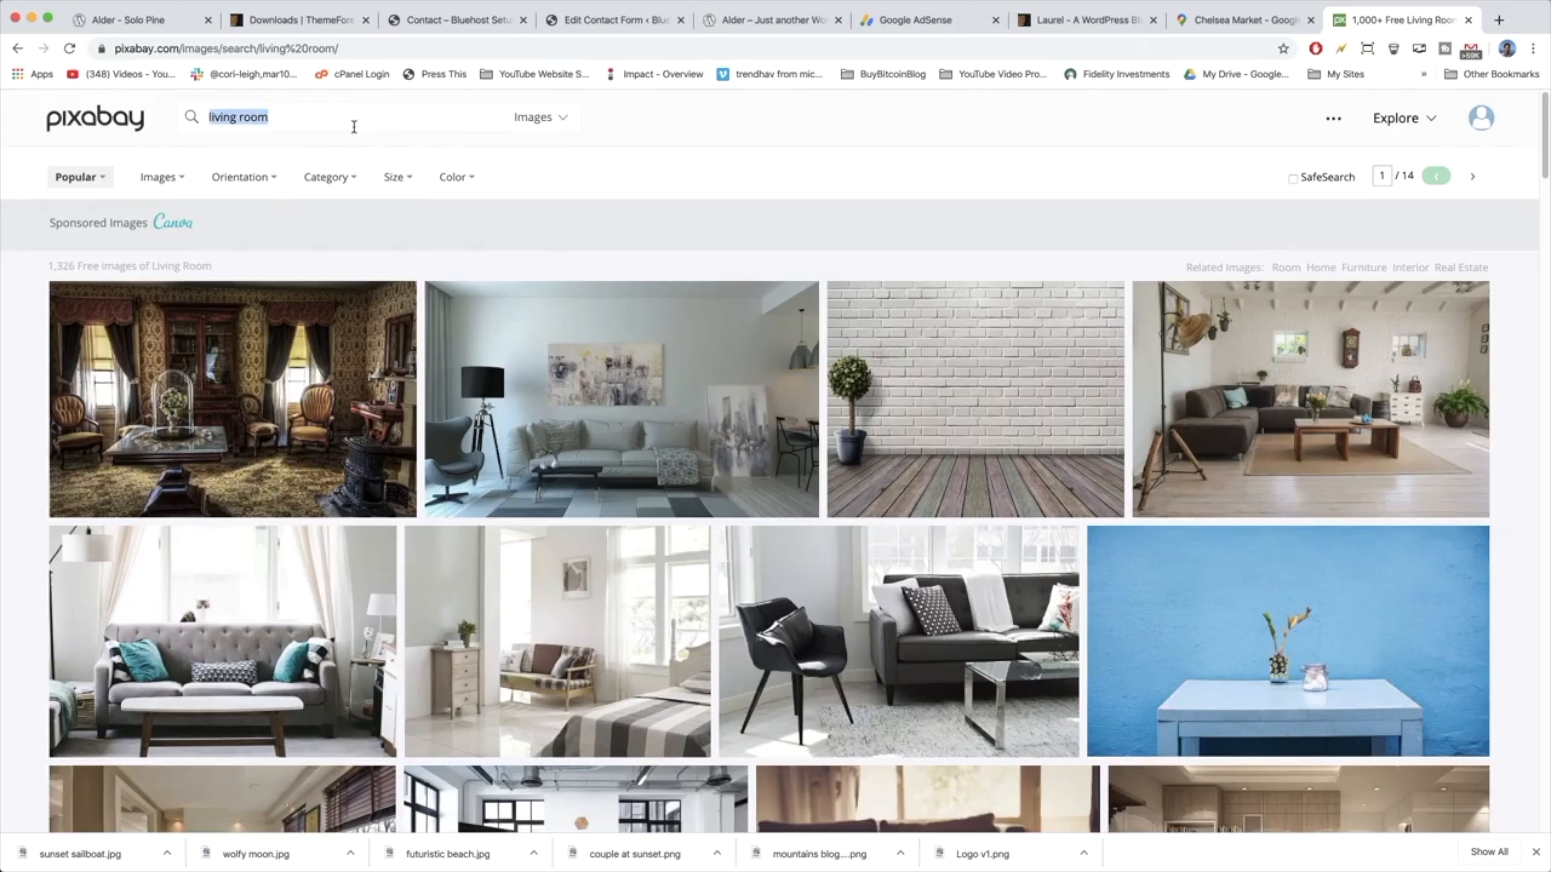
text(work space)
key(Return)
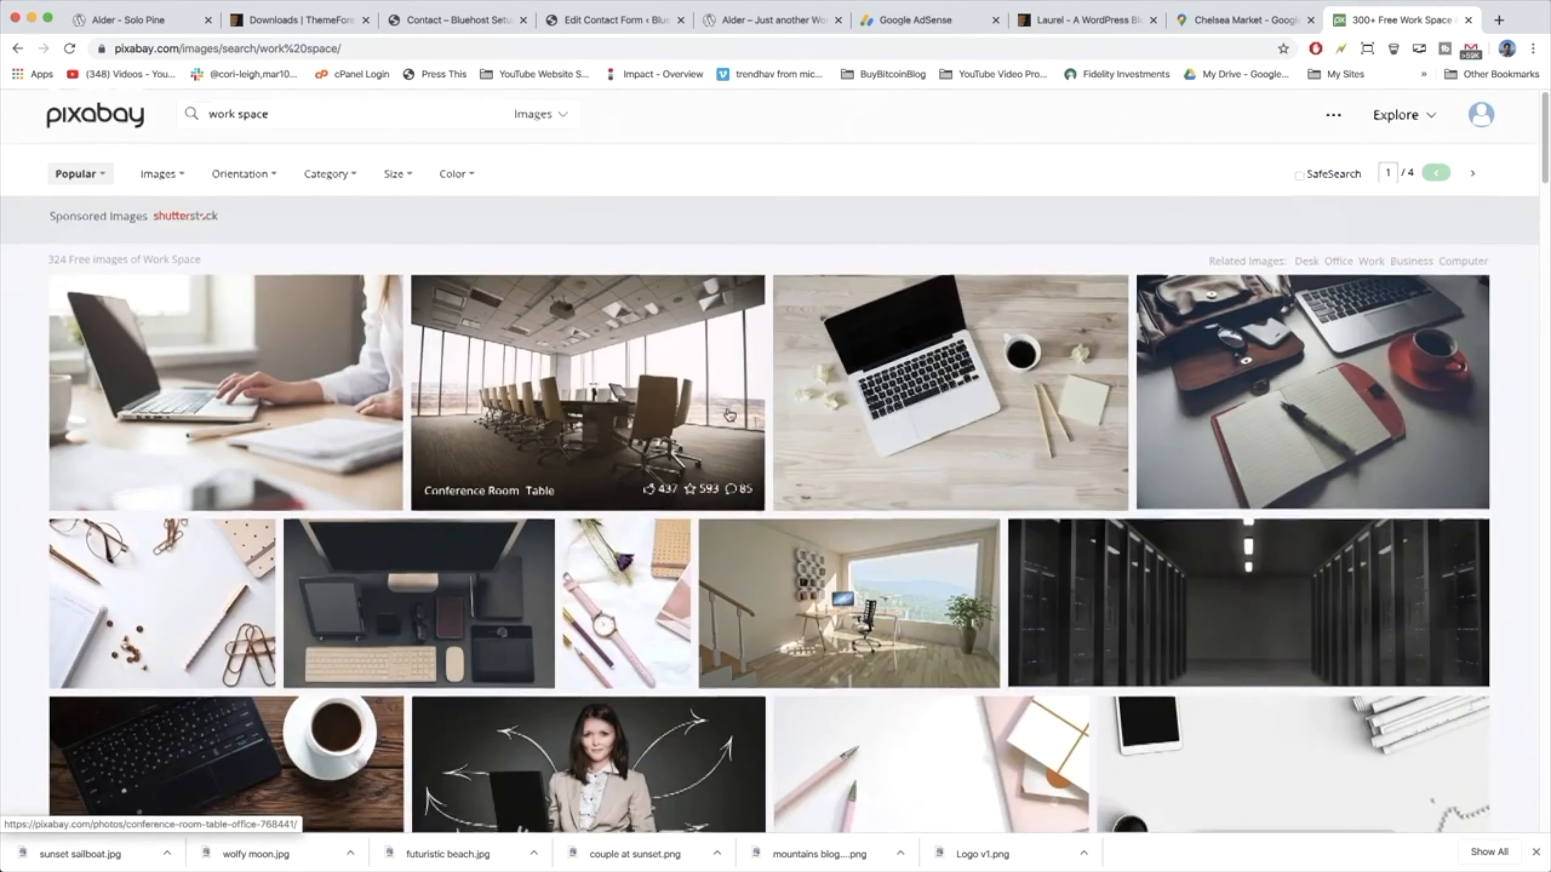
Browse the results, open a woman-at-laptop photo, then search photos tagged Computer.
scroll(671, 428, down, 10)
scroll(726, 415, down, 5)
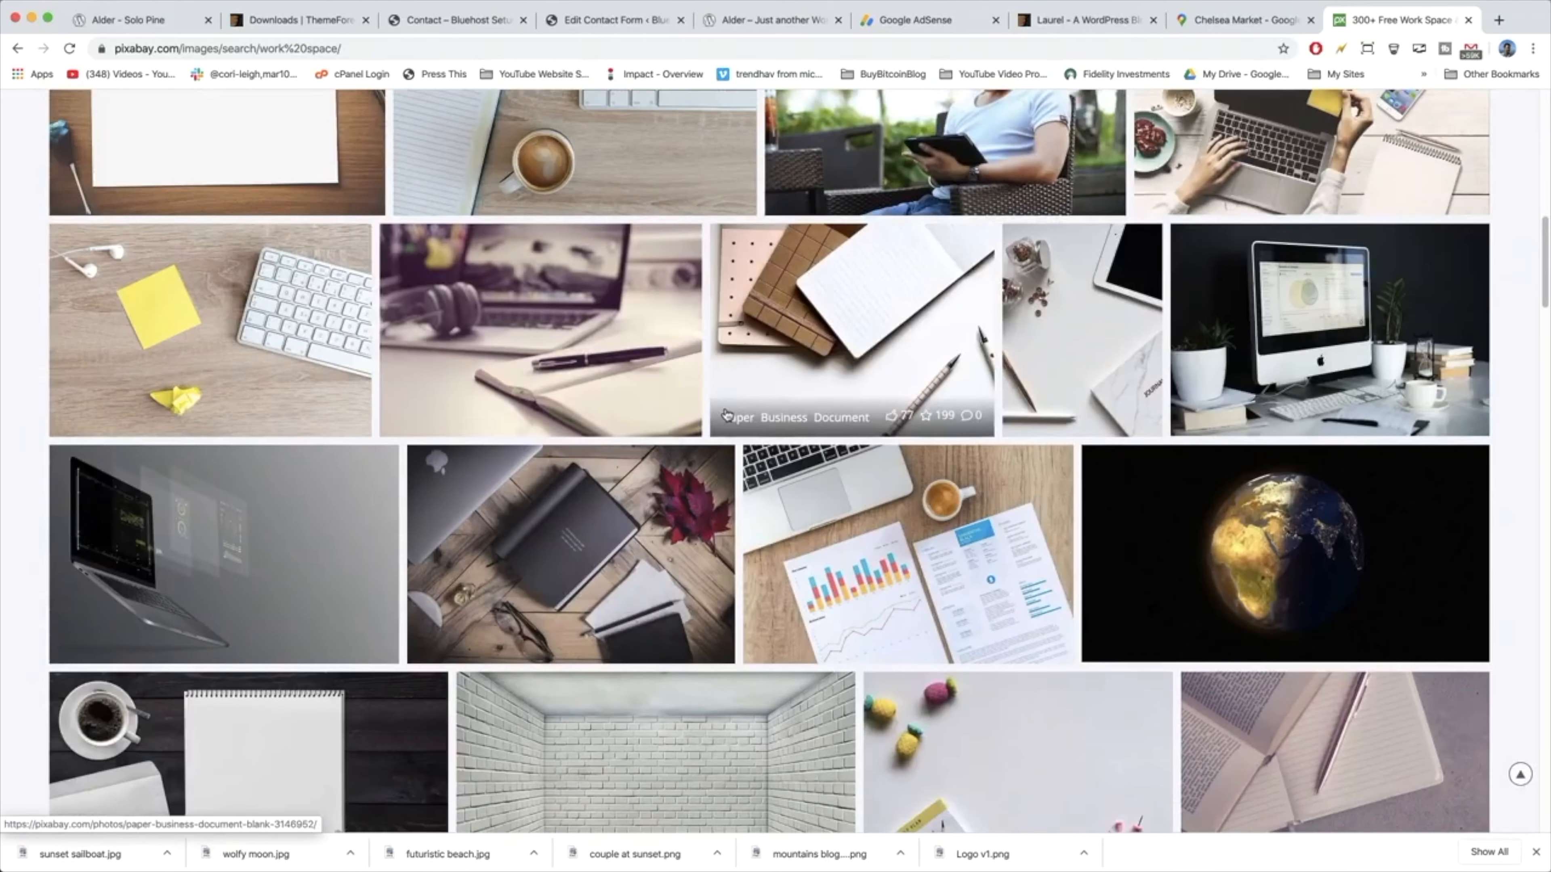
scroll(729, 414, down, 2)
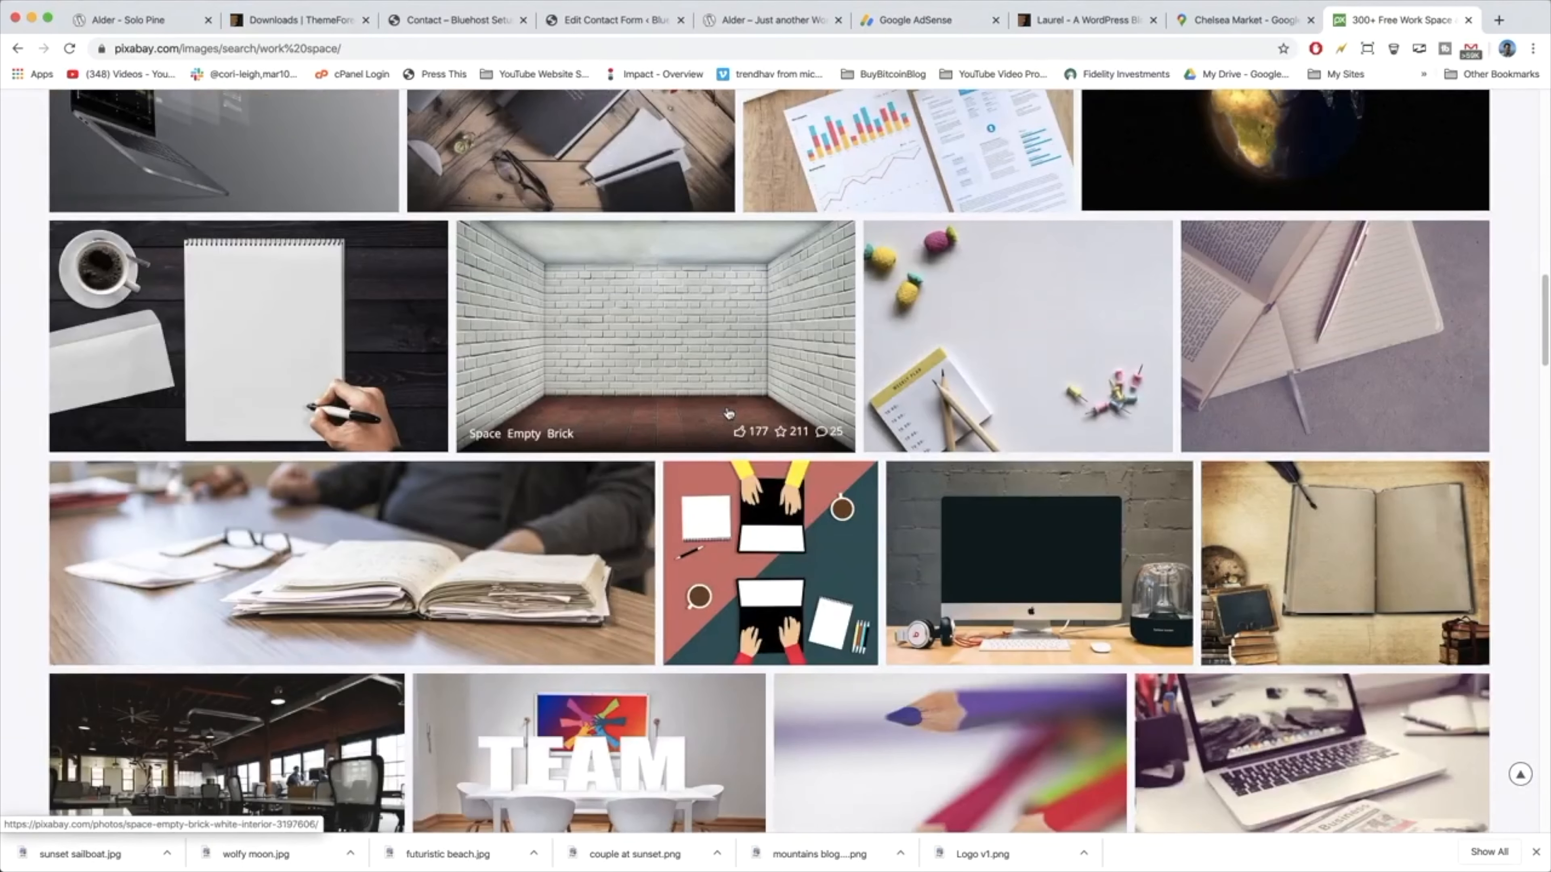
scroll(757, 418, down, 8)
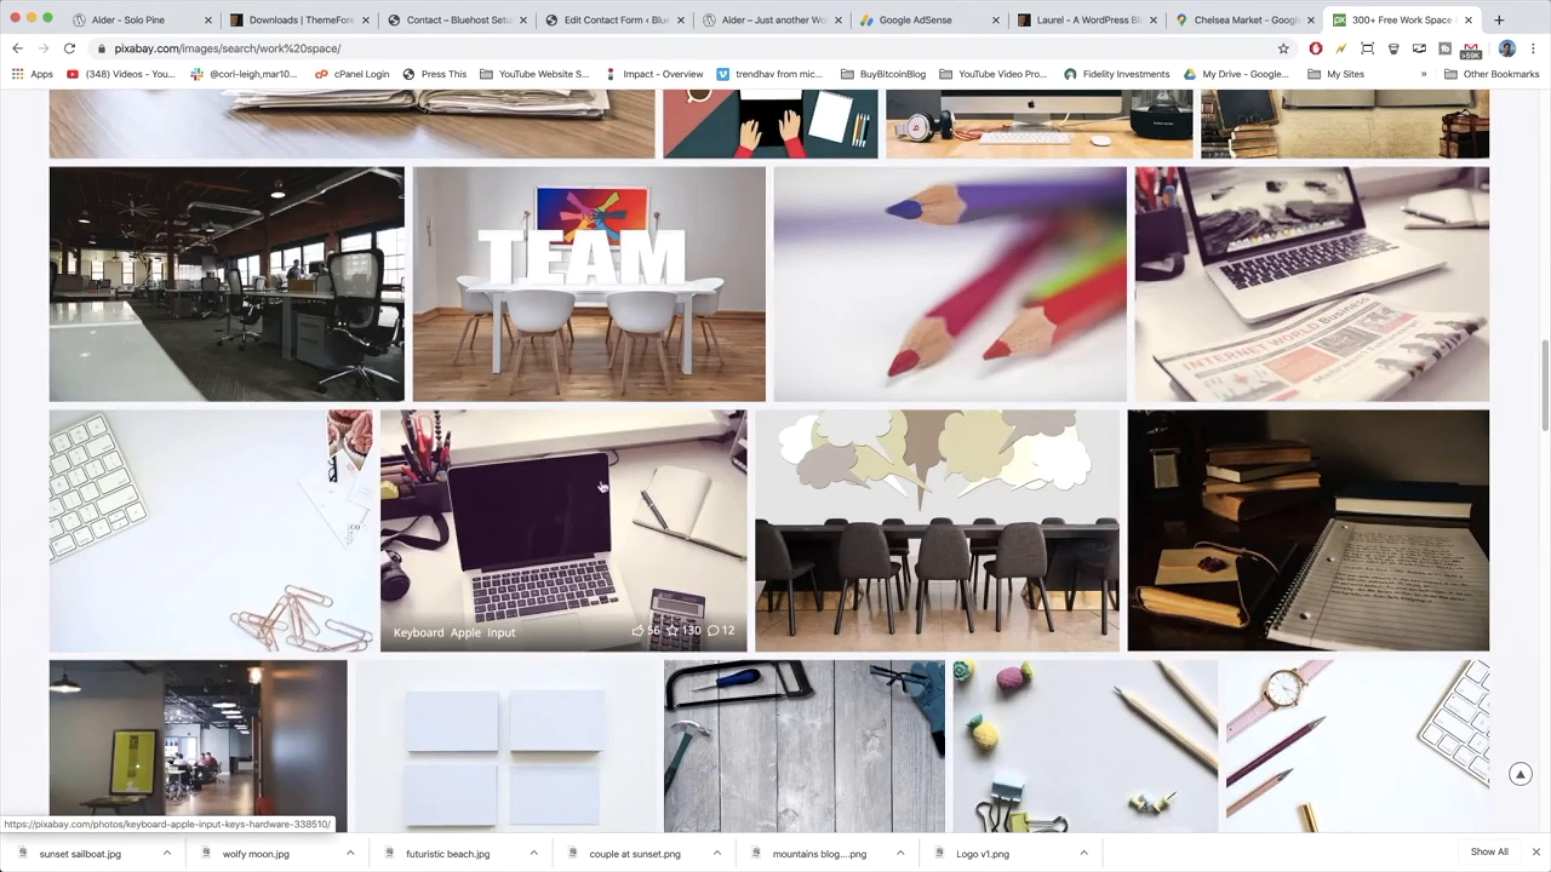
scroll(577, 492, down, 2)
scroll(592, 478, down, 2)
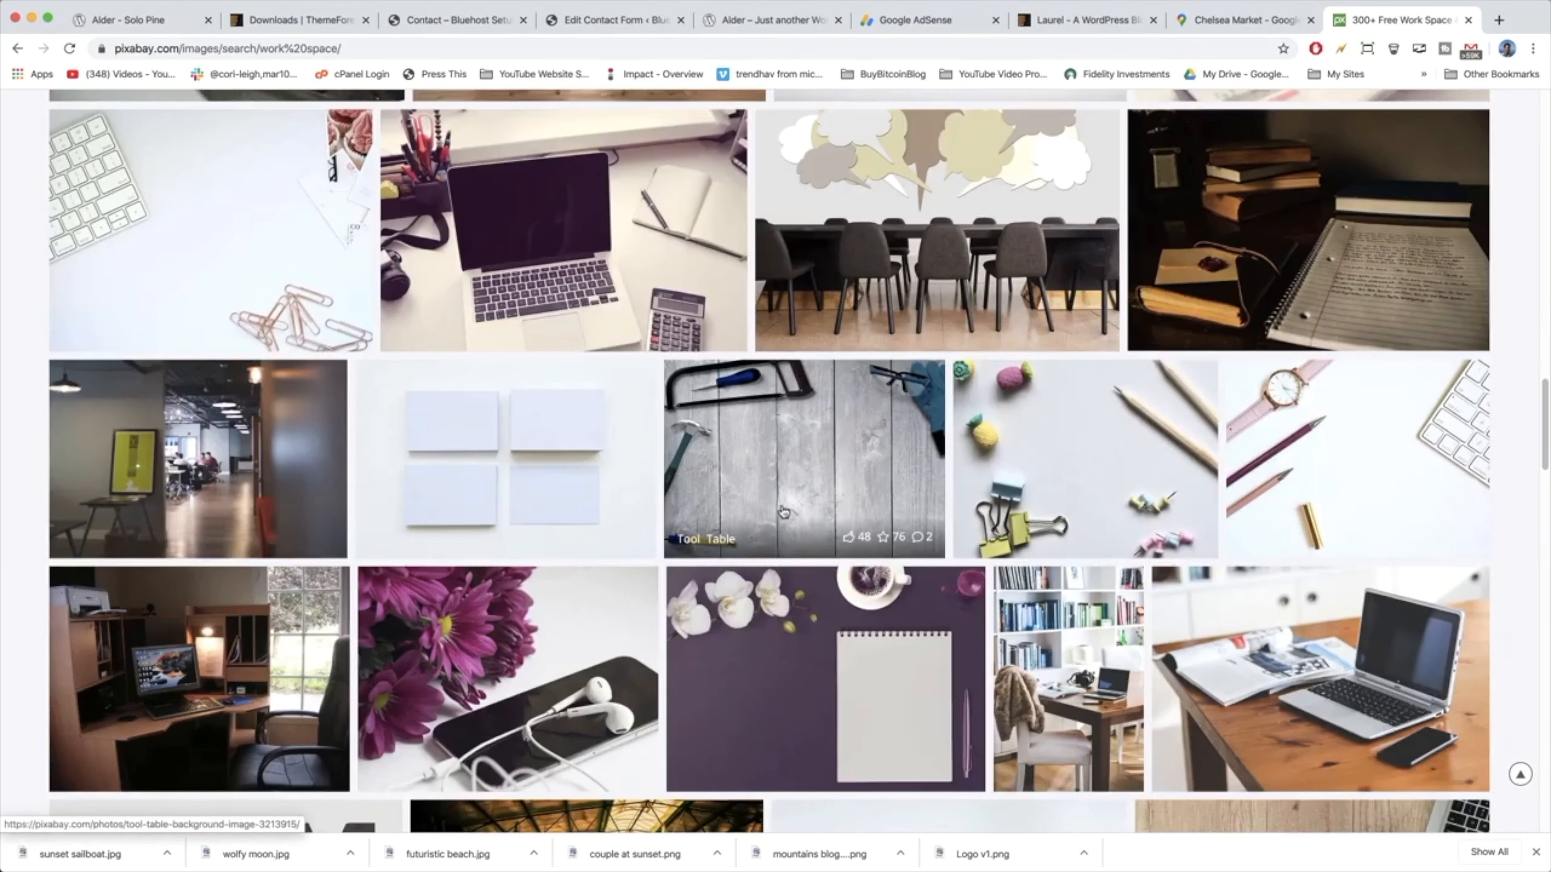
scroll(592, 478, down, 2)
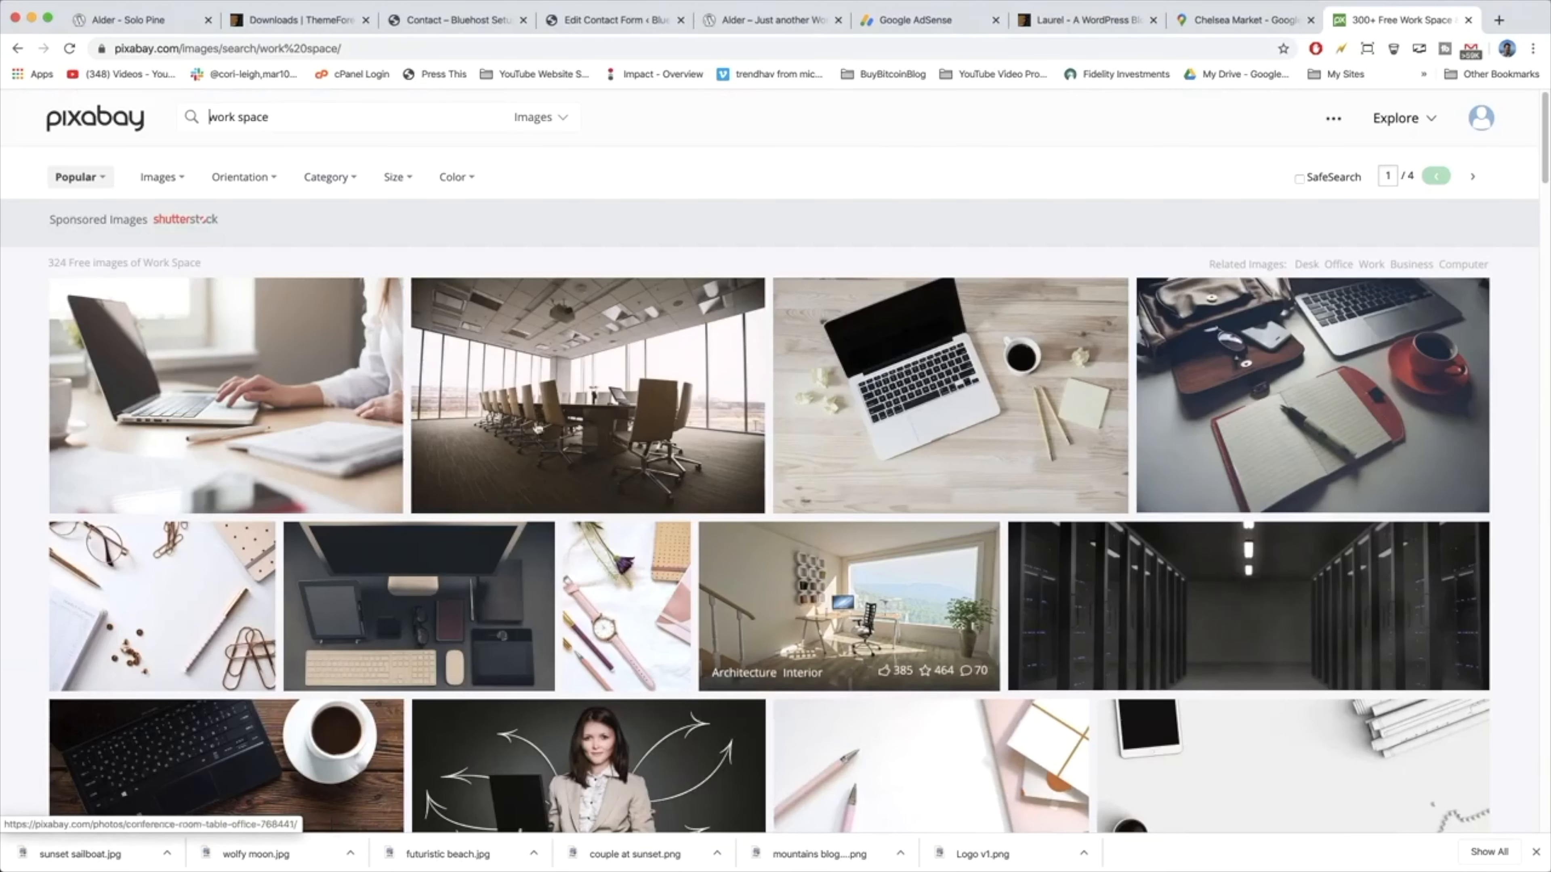
click(302, 357)
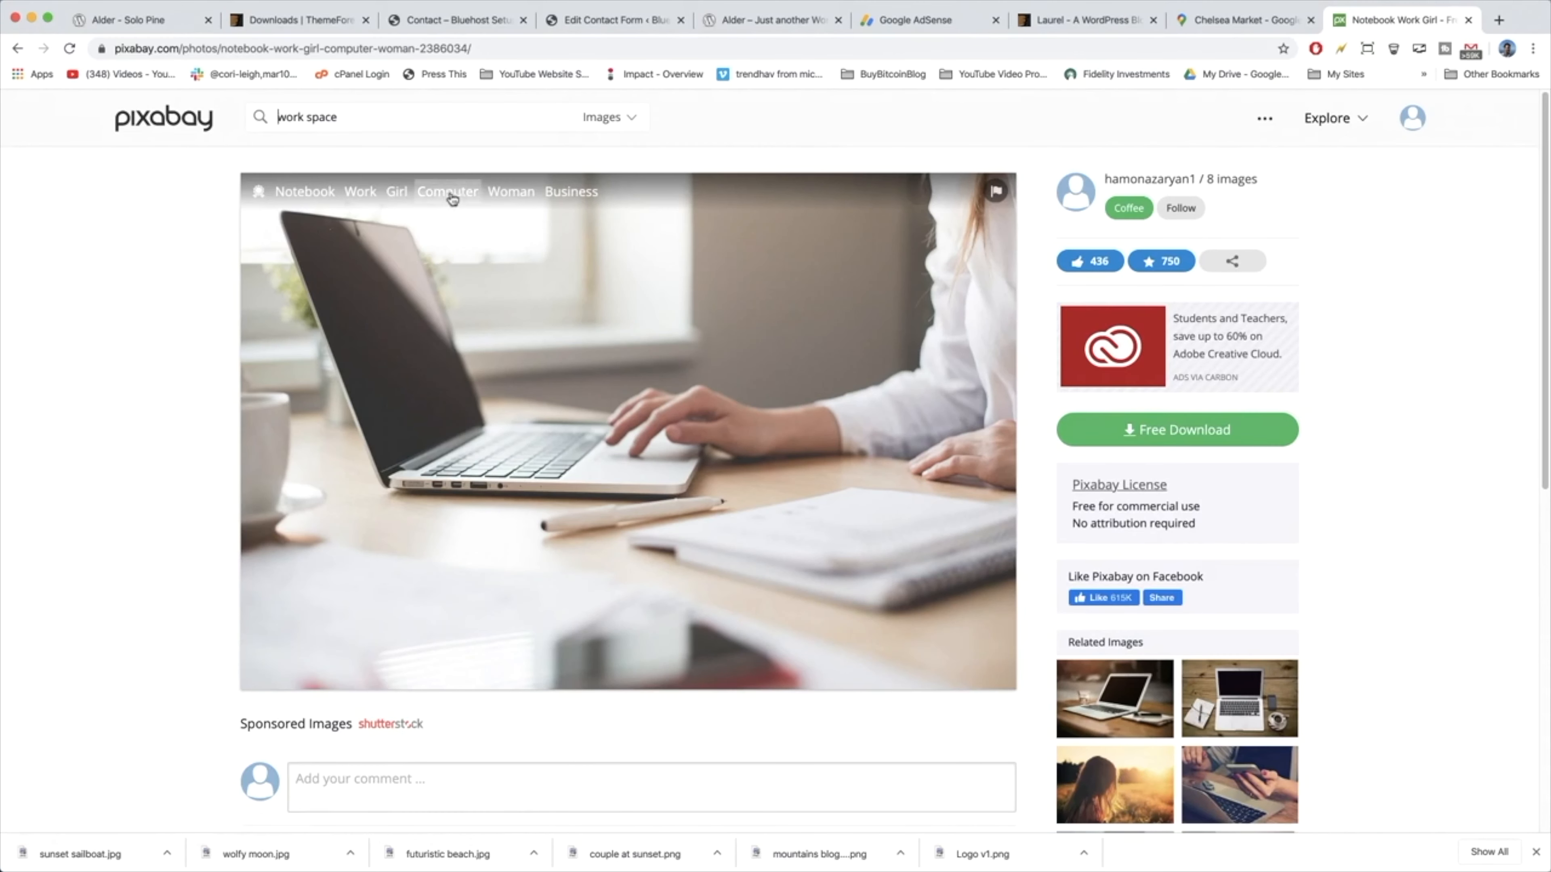
click(441, 194)
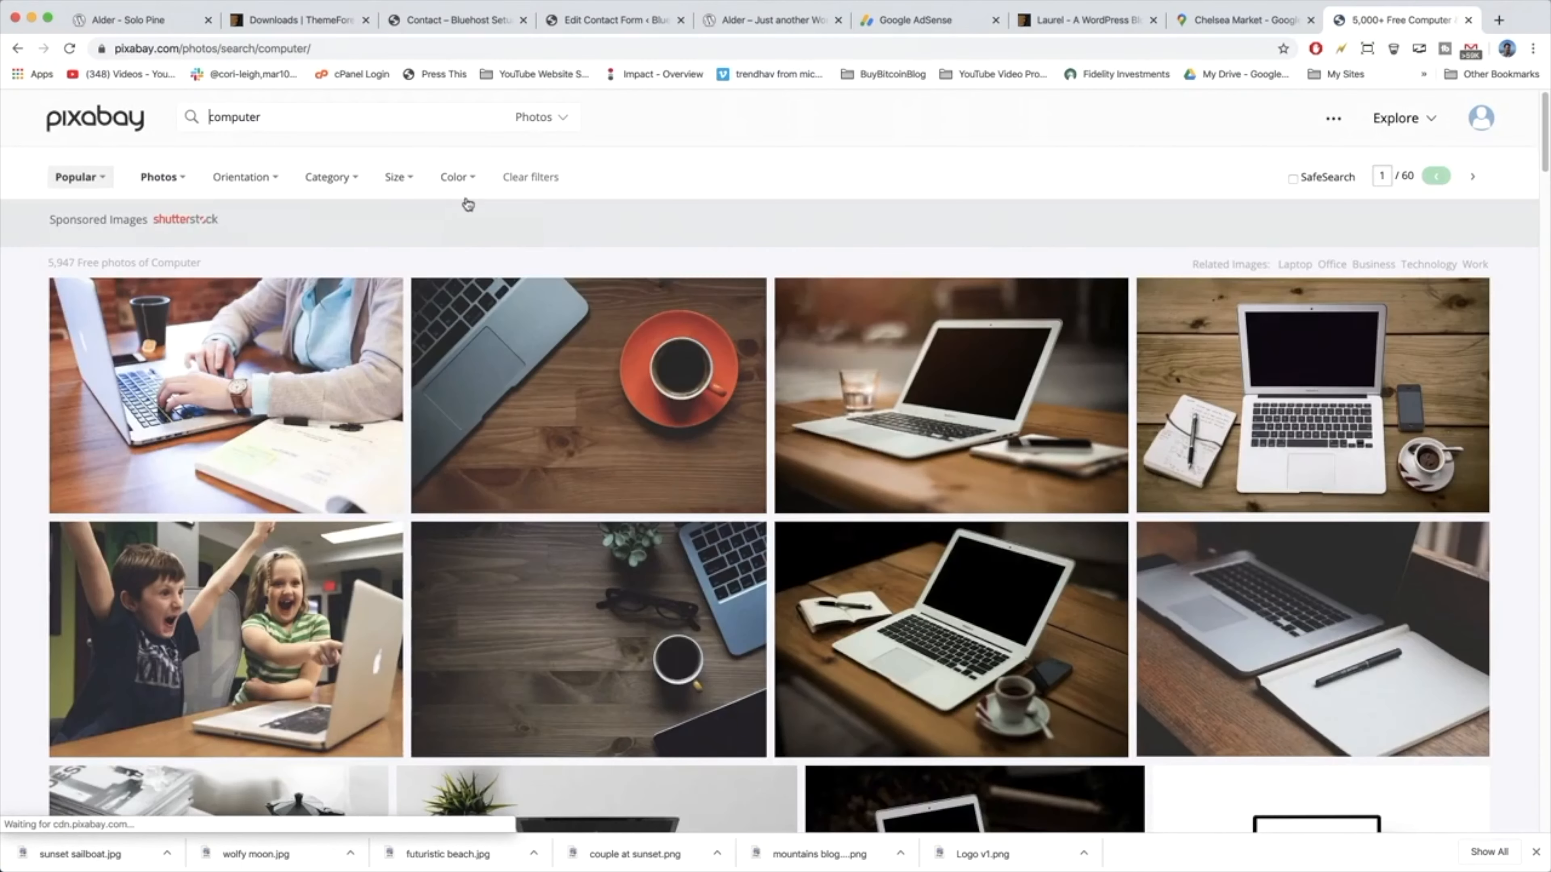
Download the startup teamwork desk photo at 1920×1280 and save it as 'working blogger'.
scroll(1010, 524, down, 5)
scroll(1010, 524, down, 3)
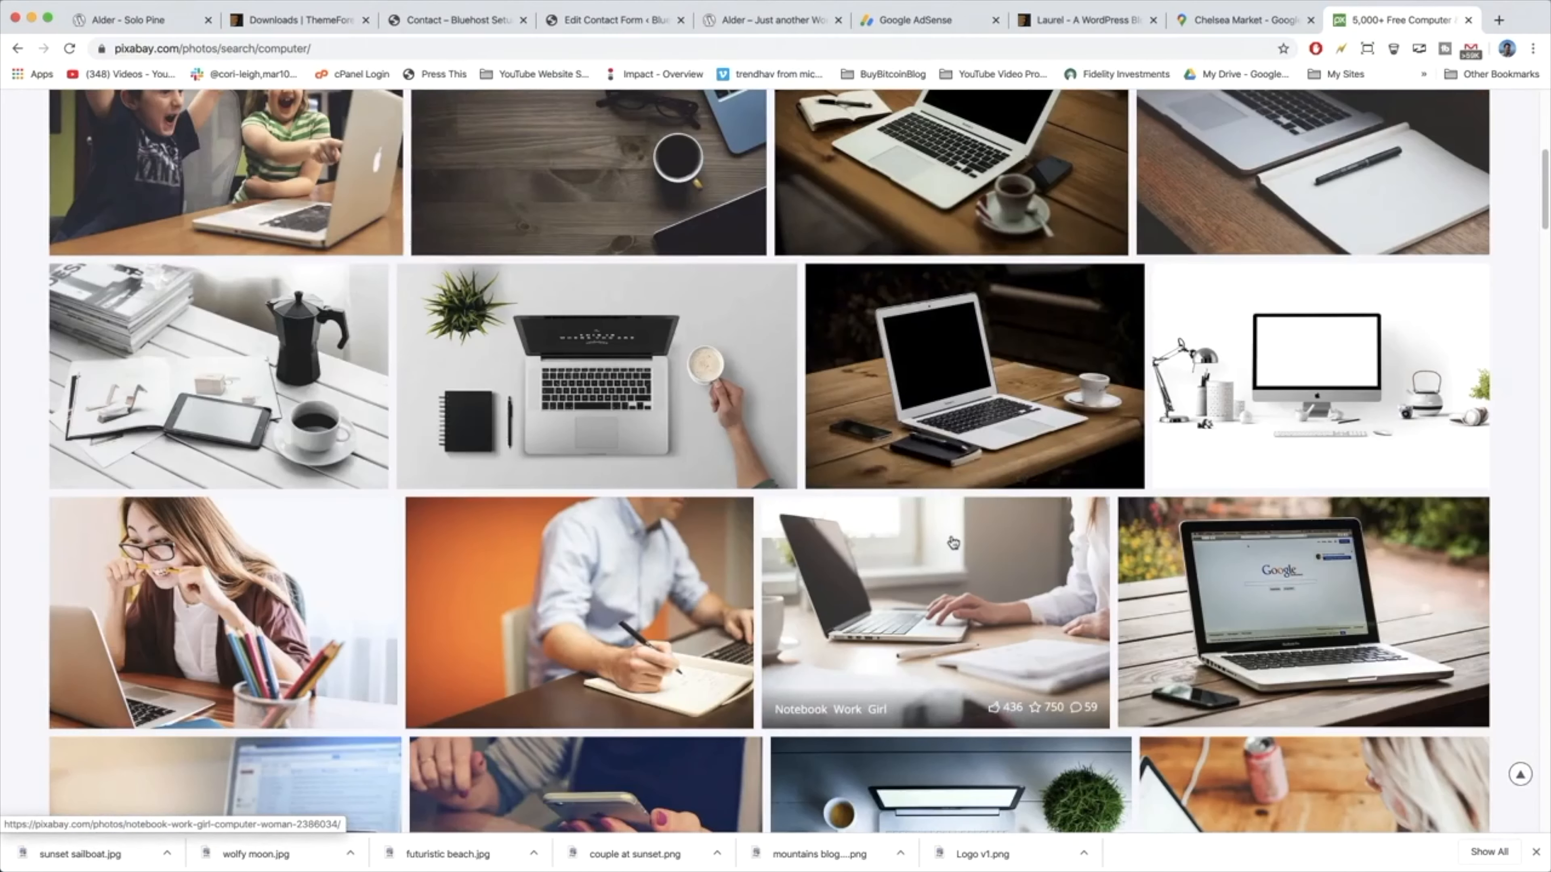
scroll(995, 540, down, 4)
scroll(991, 550, down, 10)
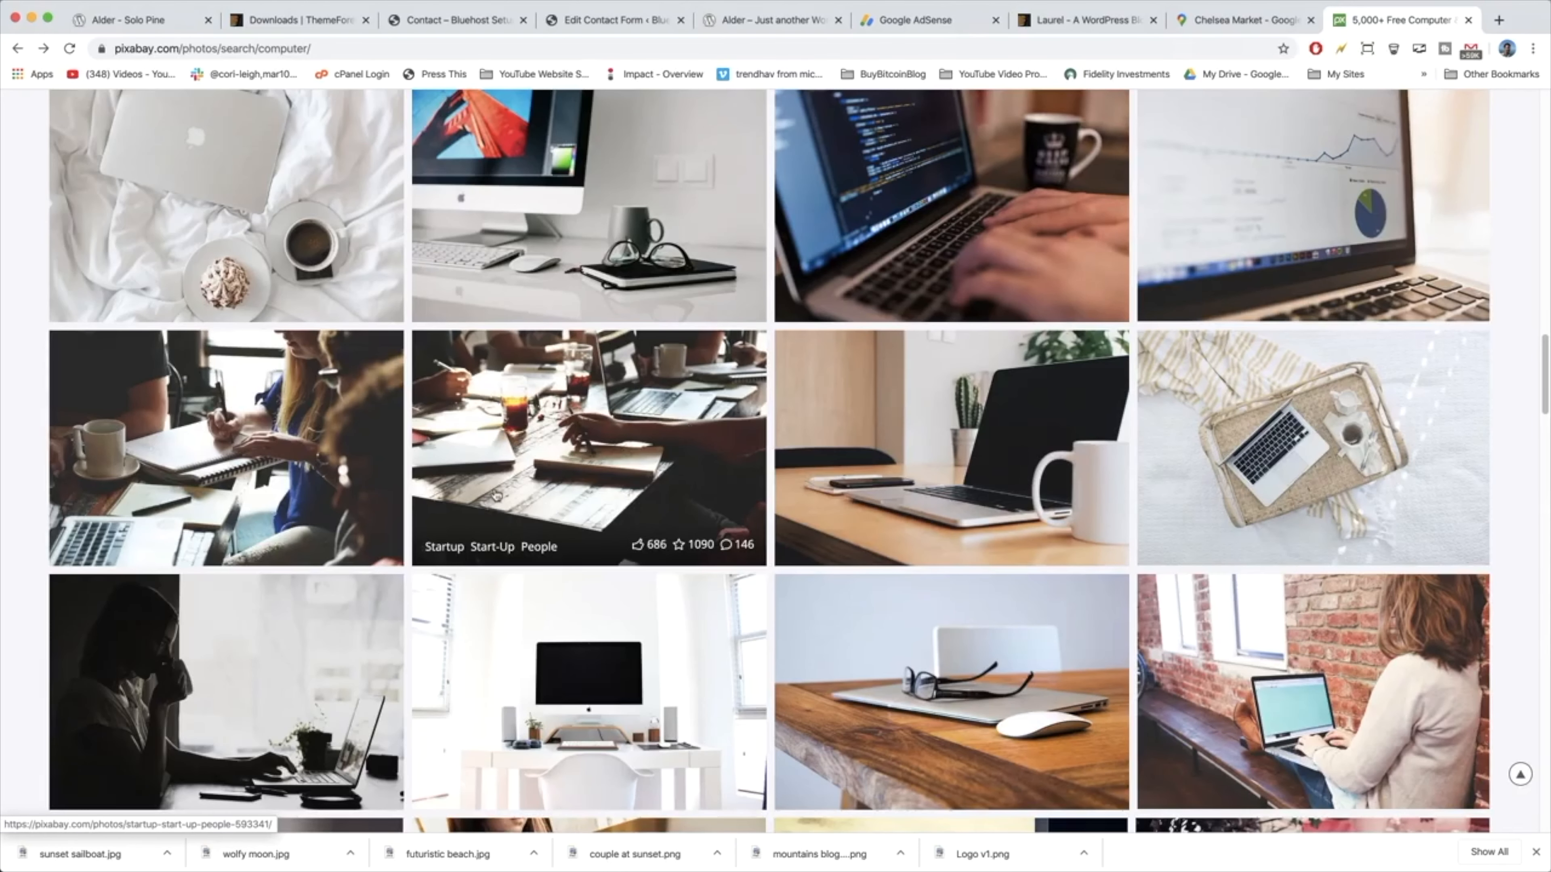
scroll(611, 450, down, 3)
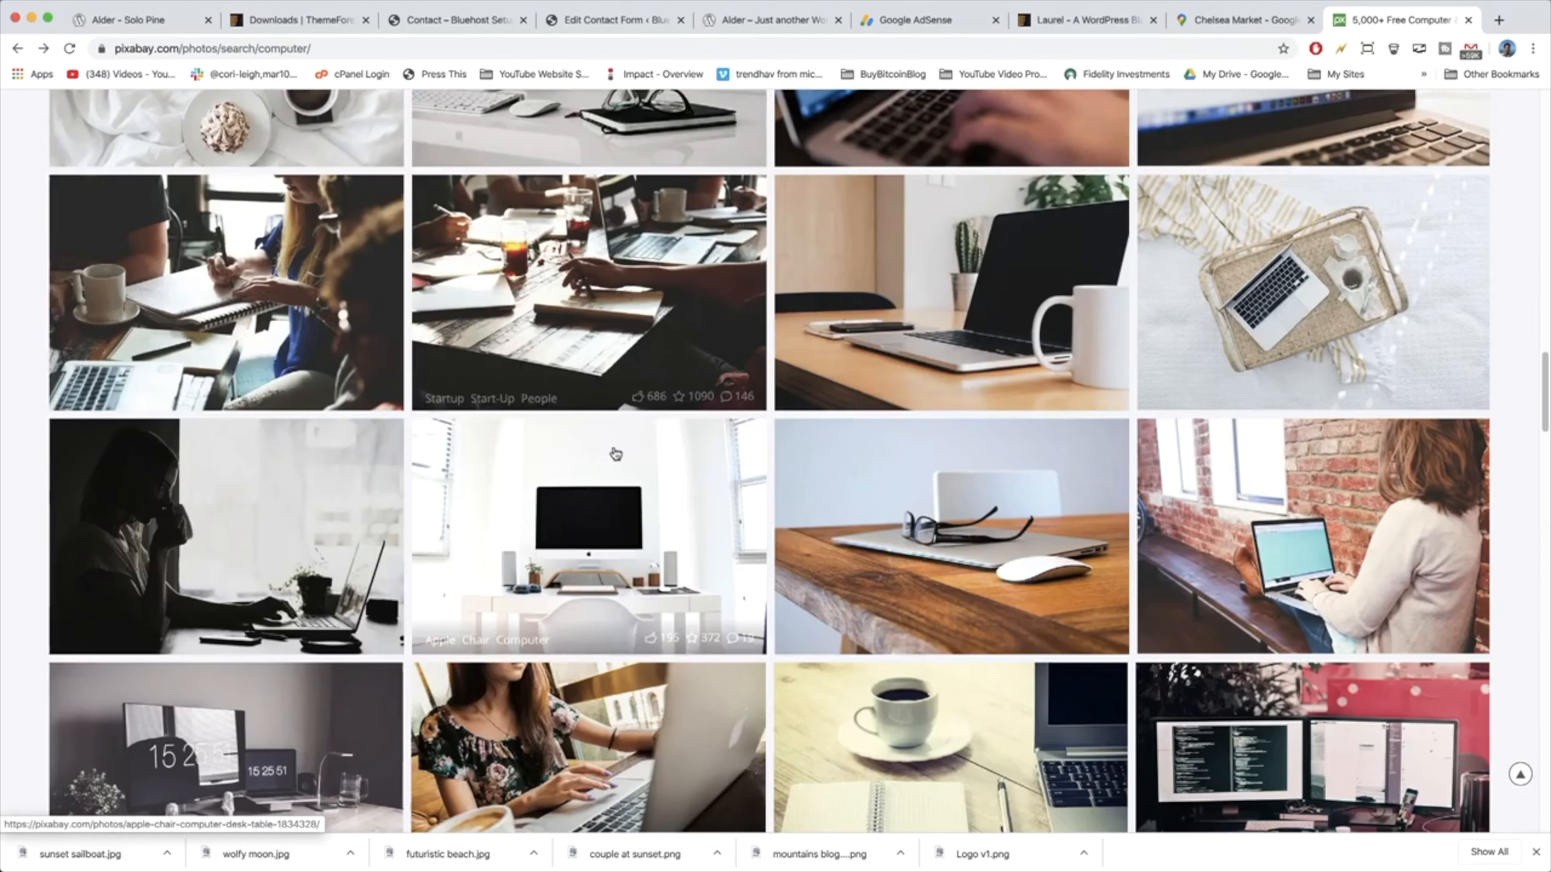
scroll(638, 463, down, 1)
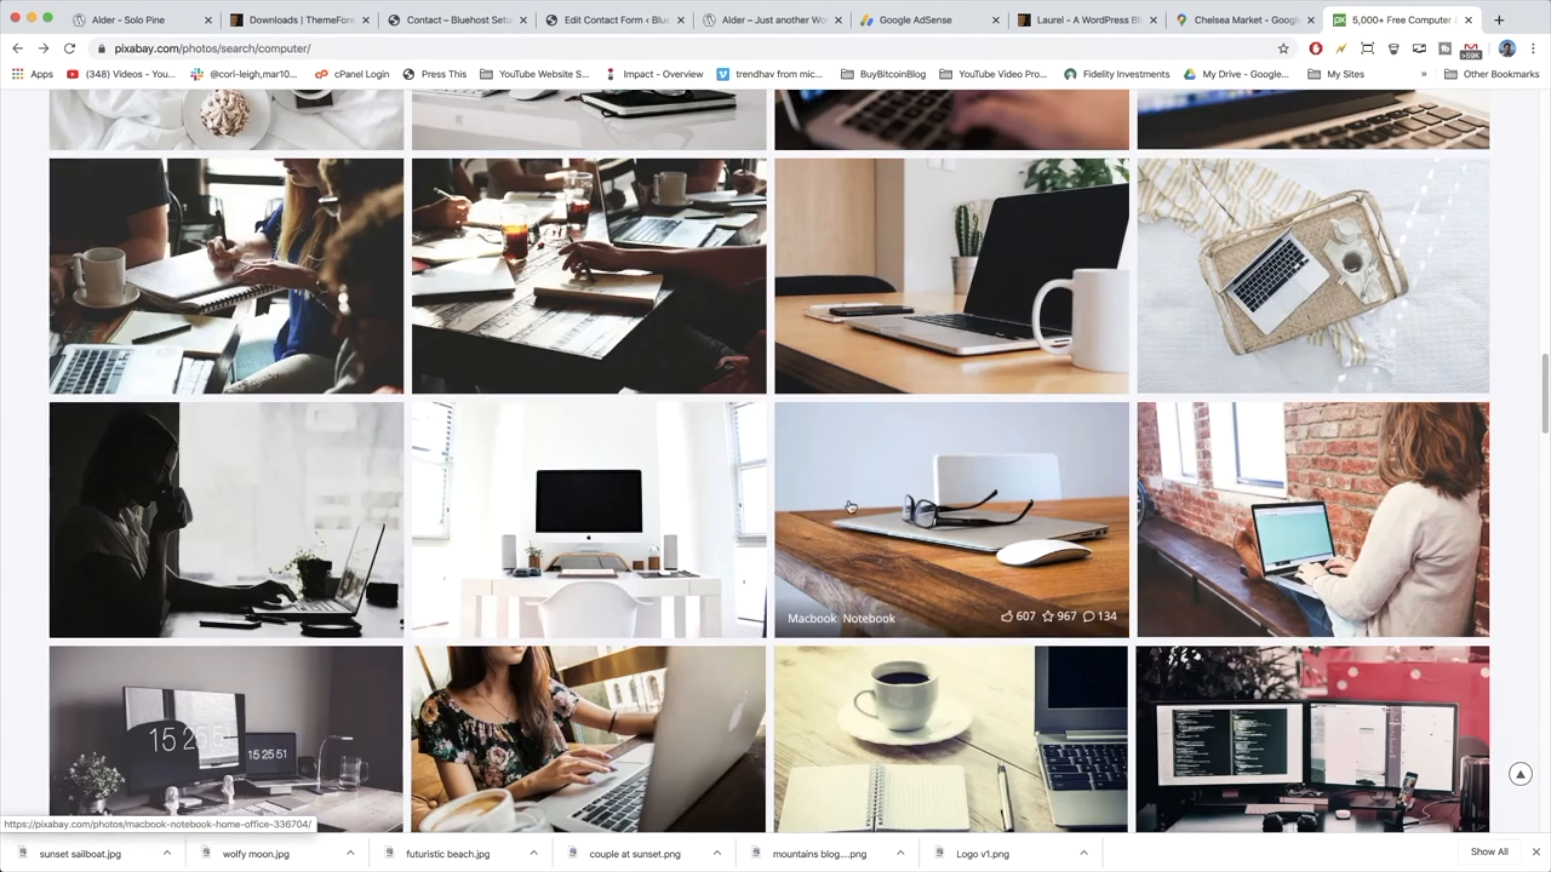
click(645, 333)
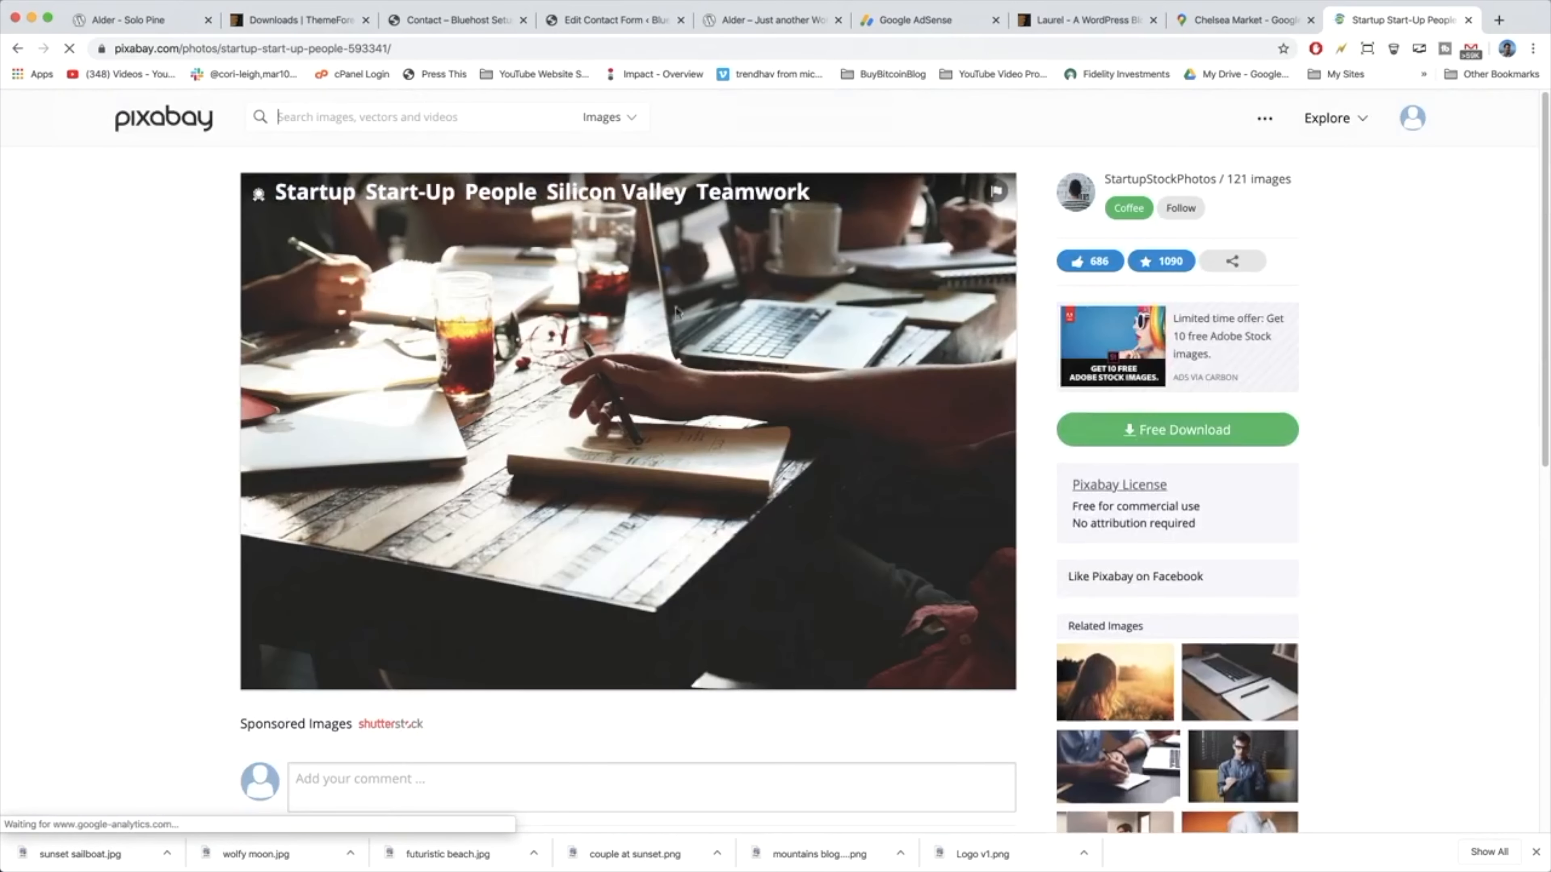
click(1153, 435)
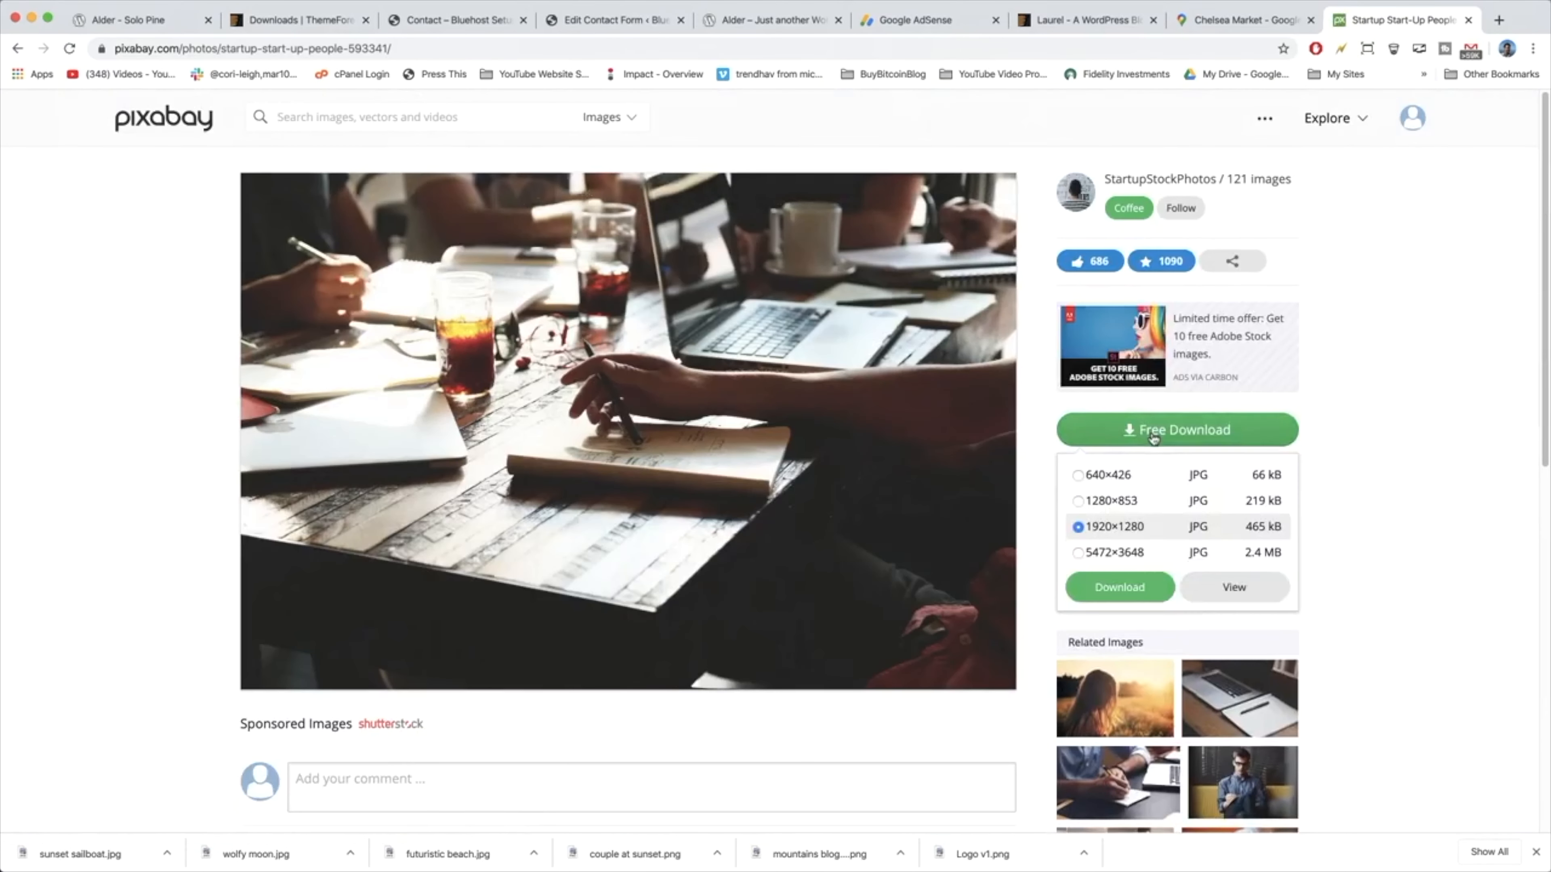
click(1146, 597)
text(working blogger)
key(Return)
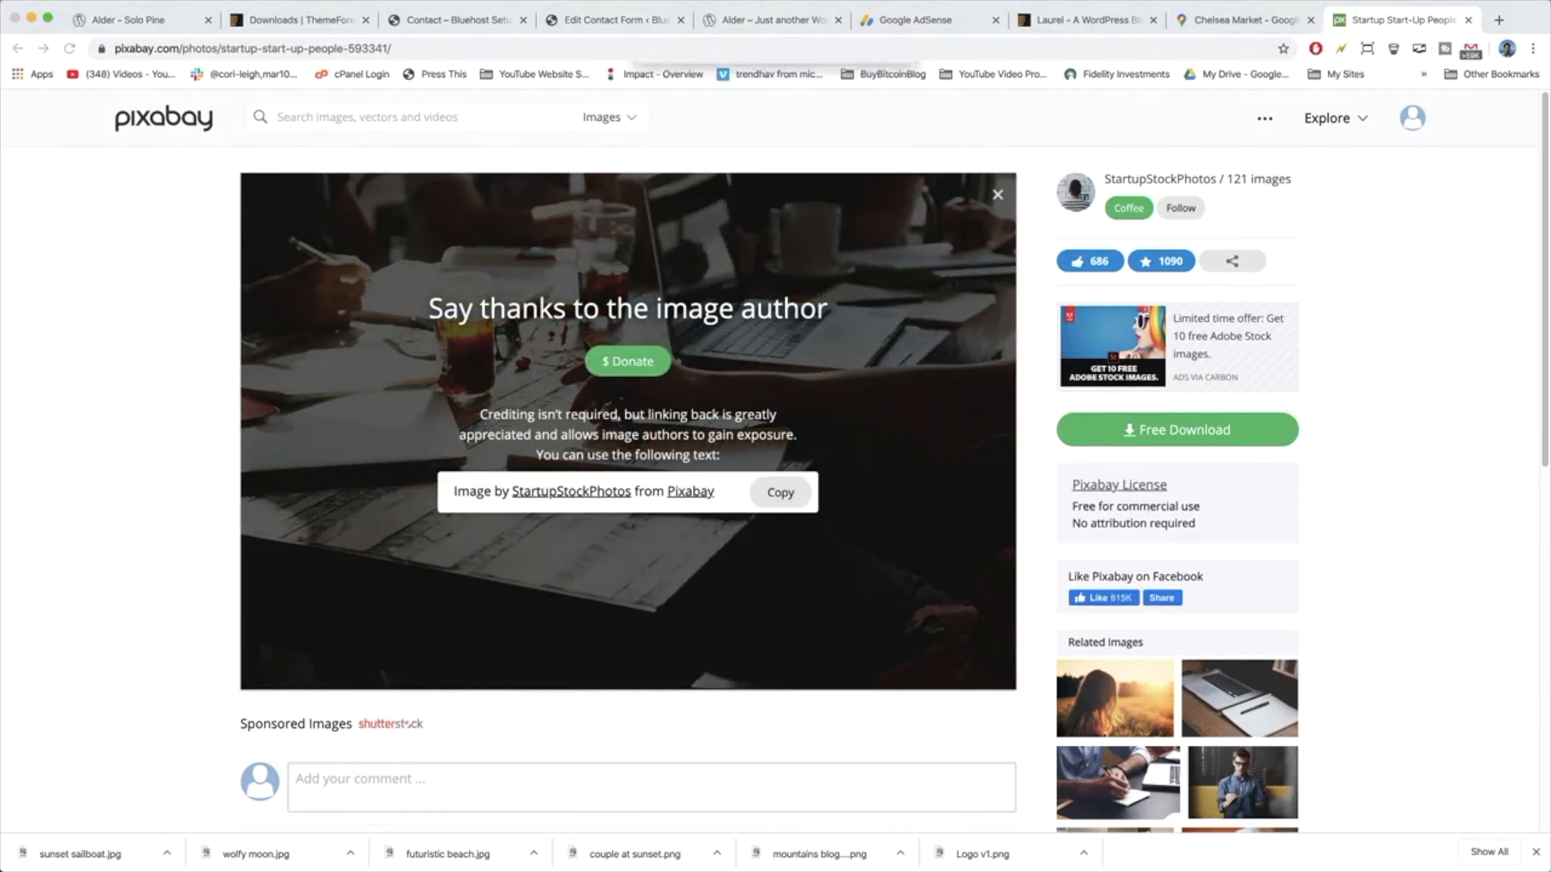
Open the WordPress Contact page in the page editor.
click(598, 21)
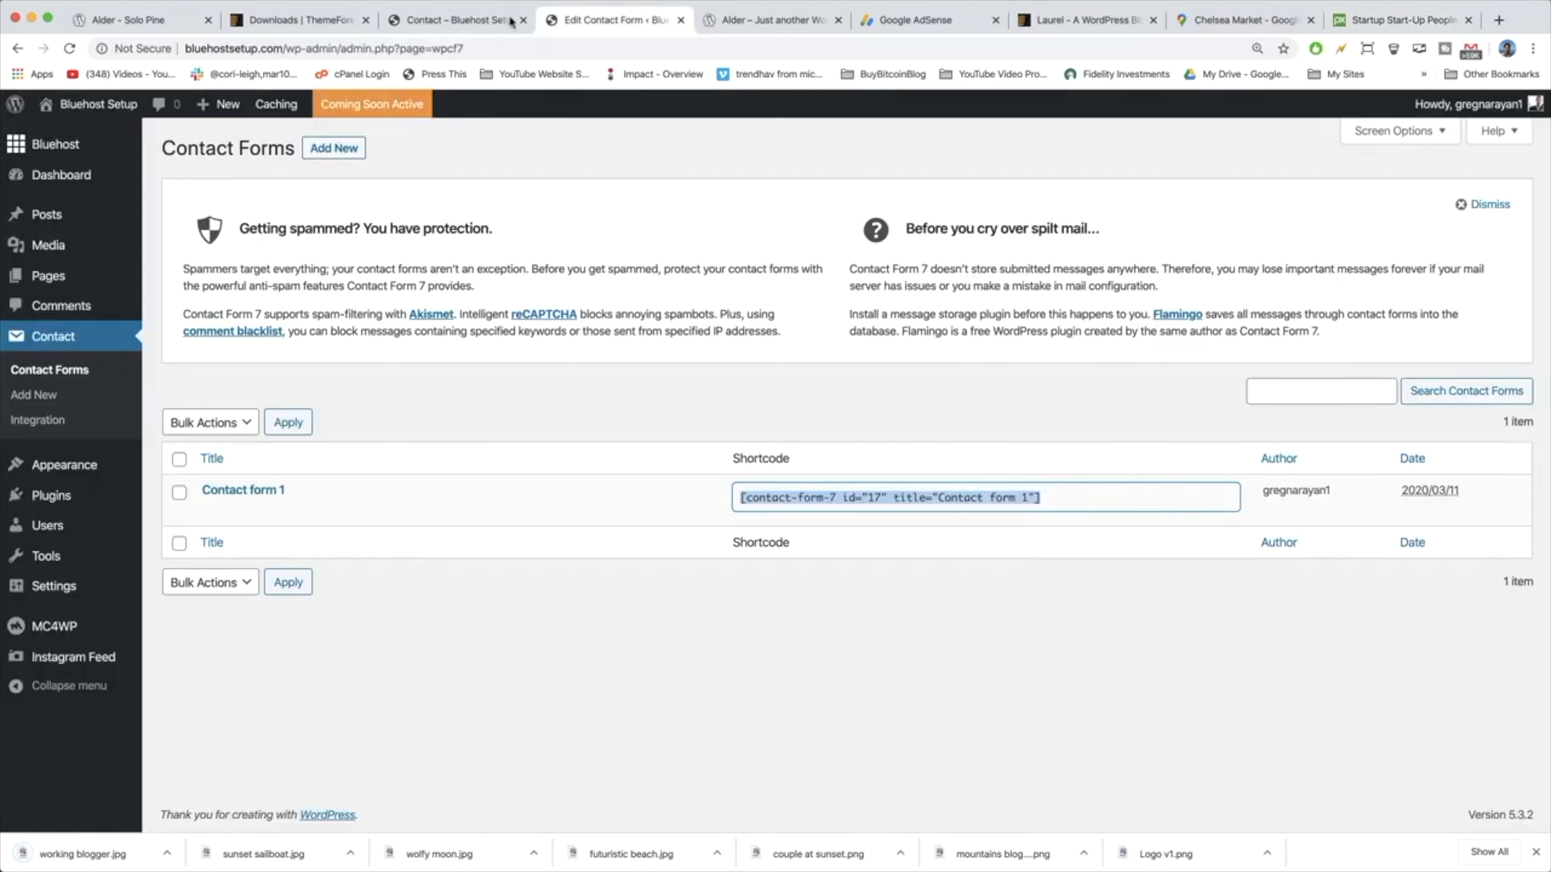
click(454, 21)
click(415, 105)
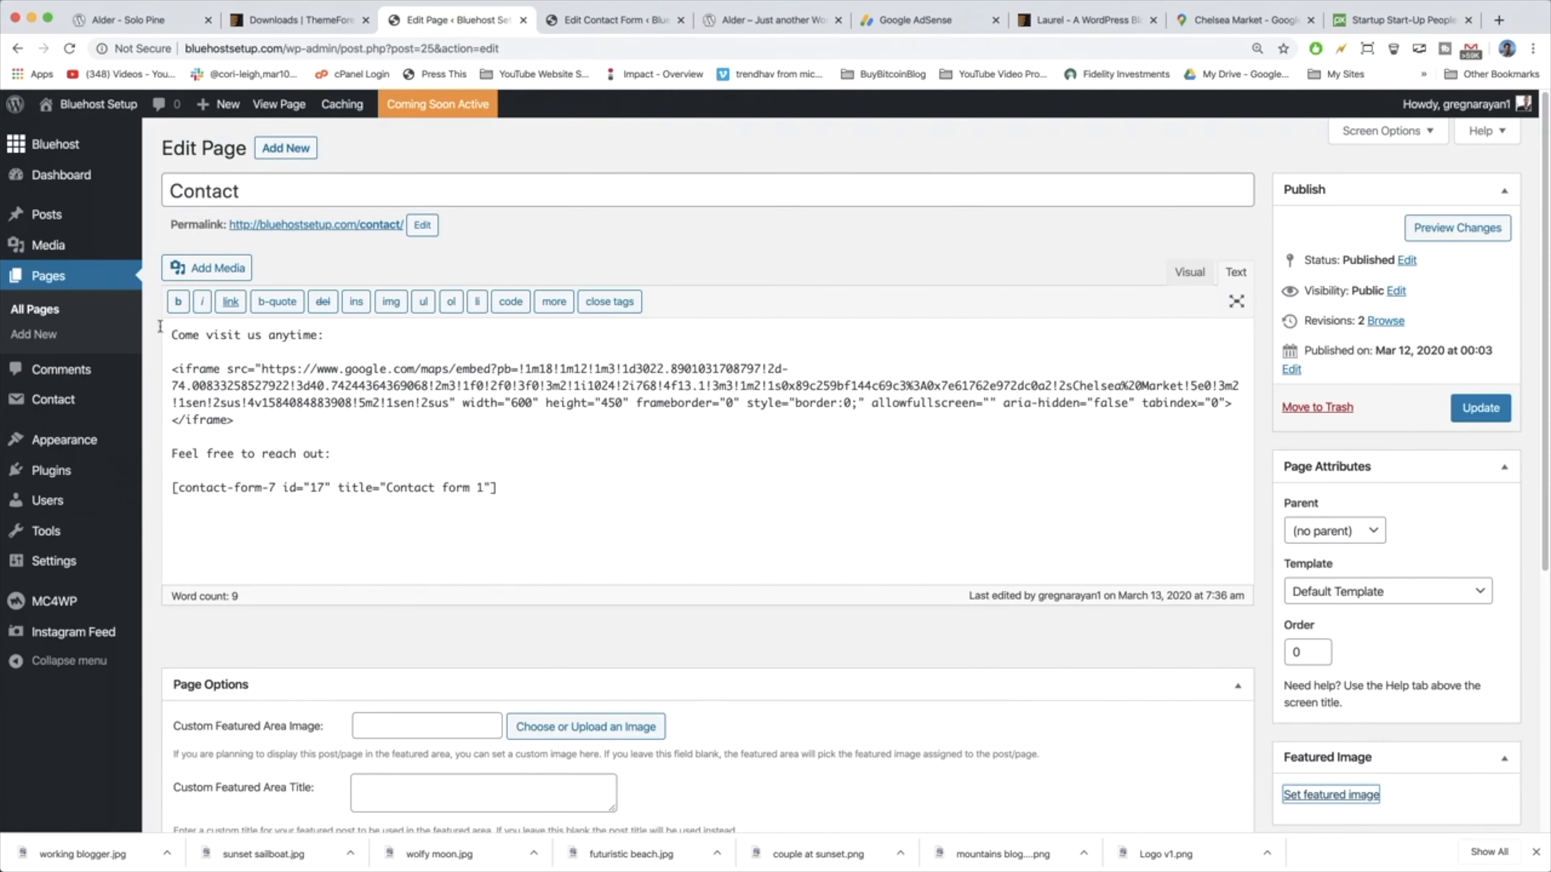
click(160, 326)
drag(571, 500, 160, 339)
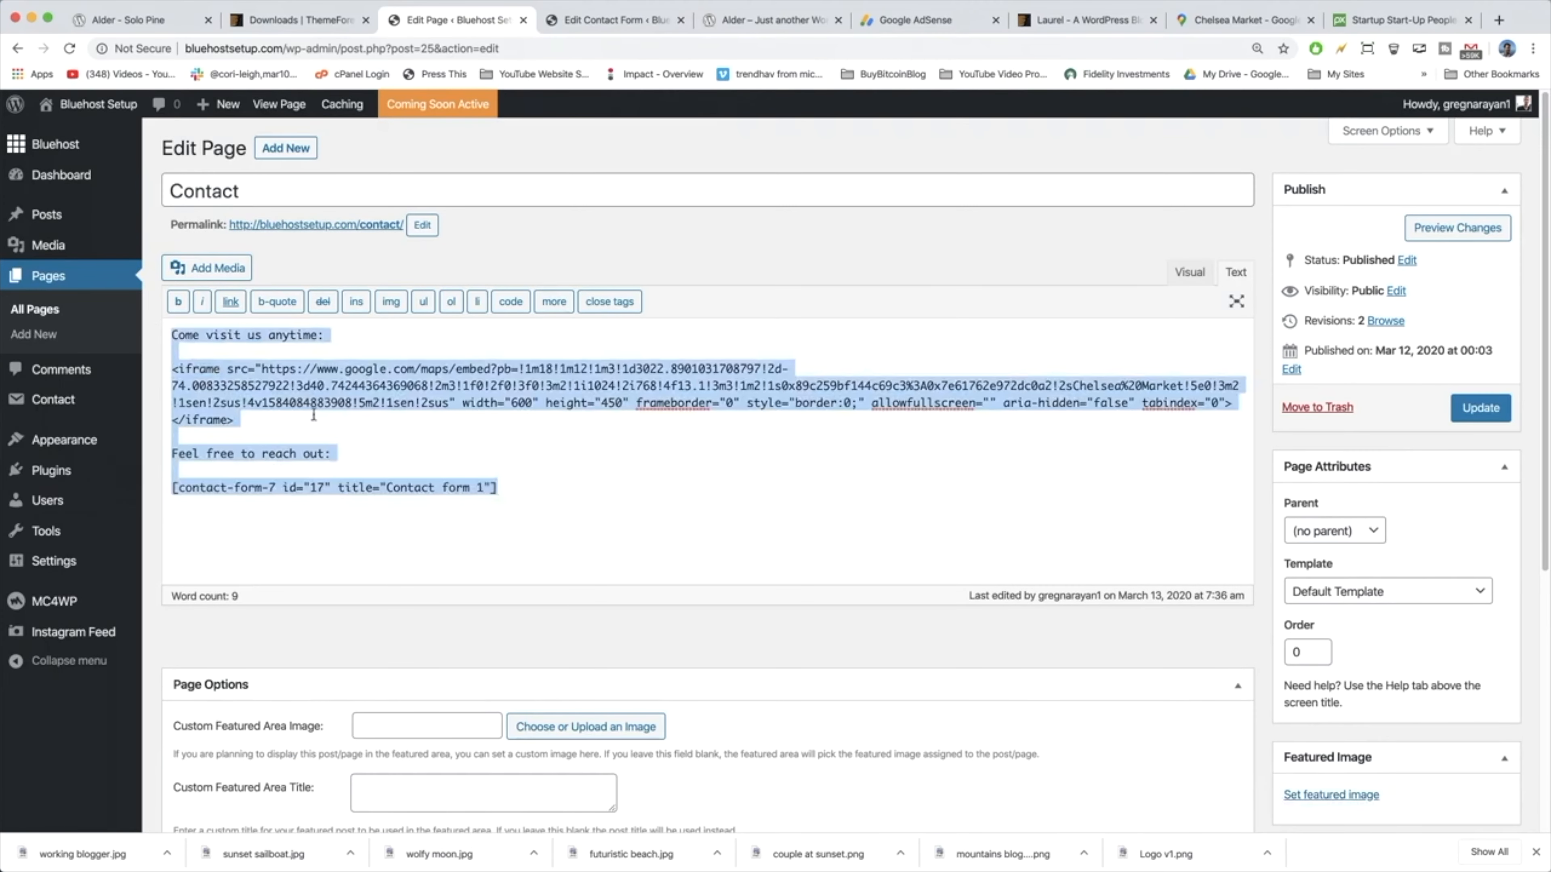
click(544, 524)
Upload working blogger.jpg as the Contact page's featured image and update the page.
click(1316, 793)
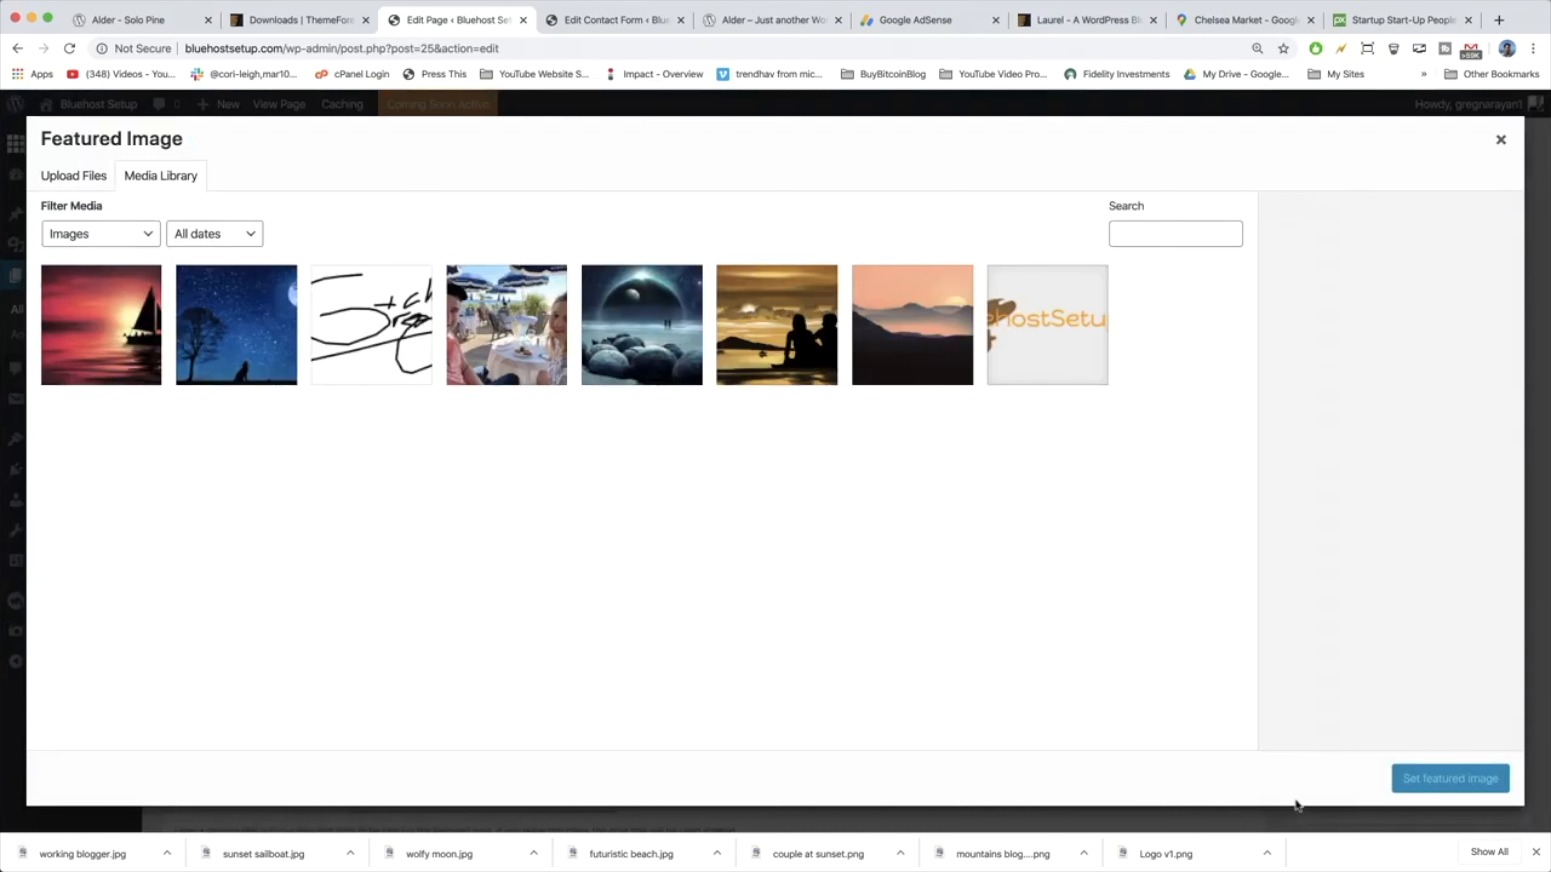
click(74, 179)
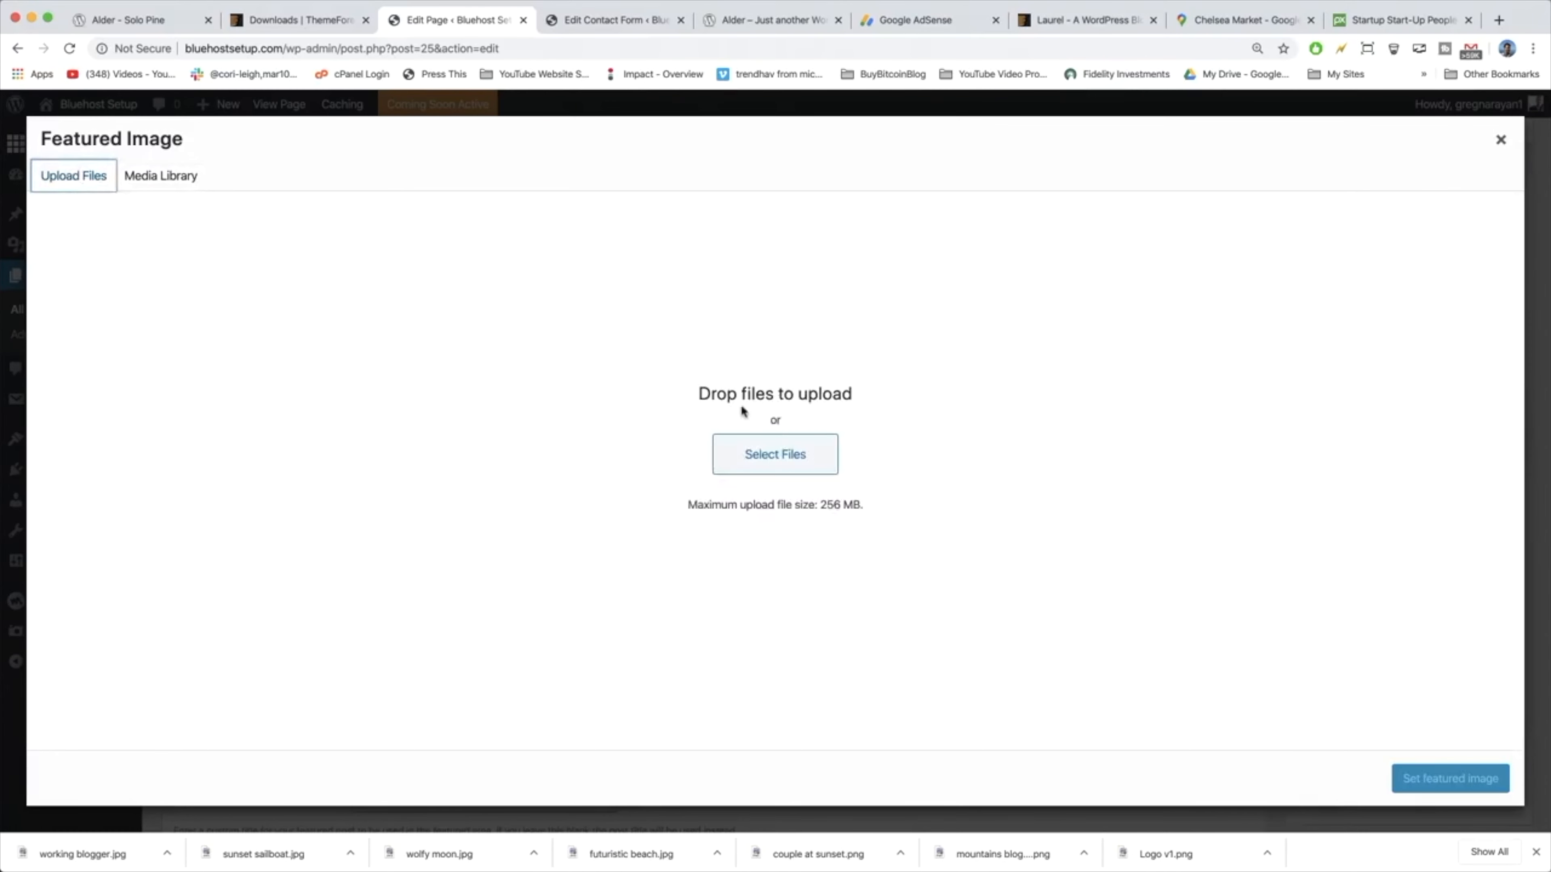
click(774, 463)
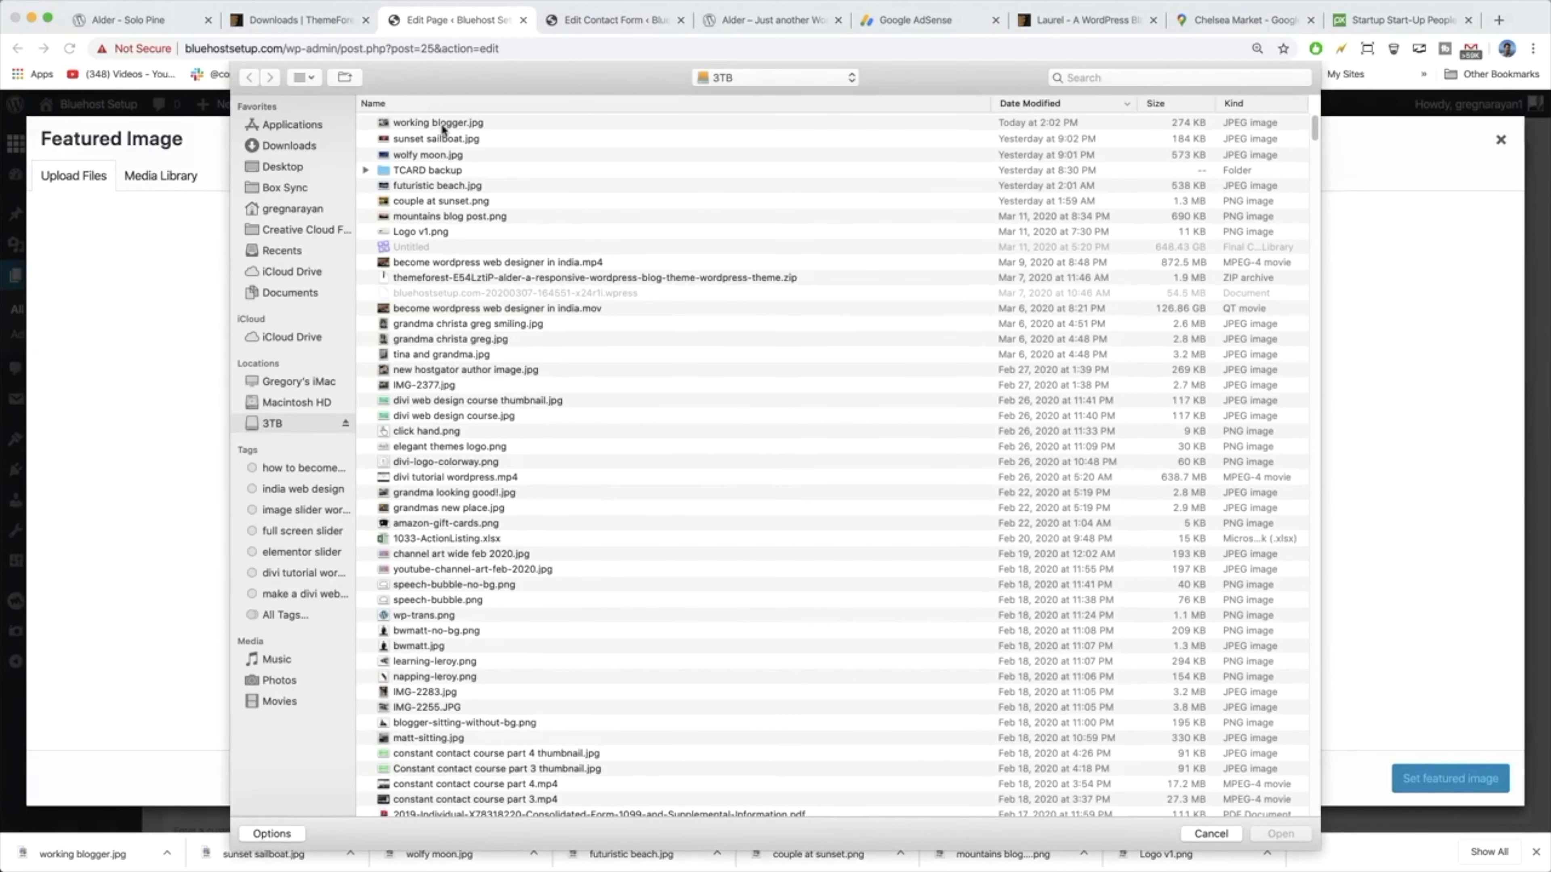
double_click(443, 124)
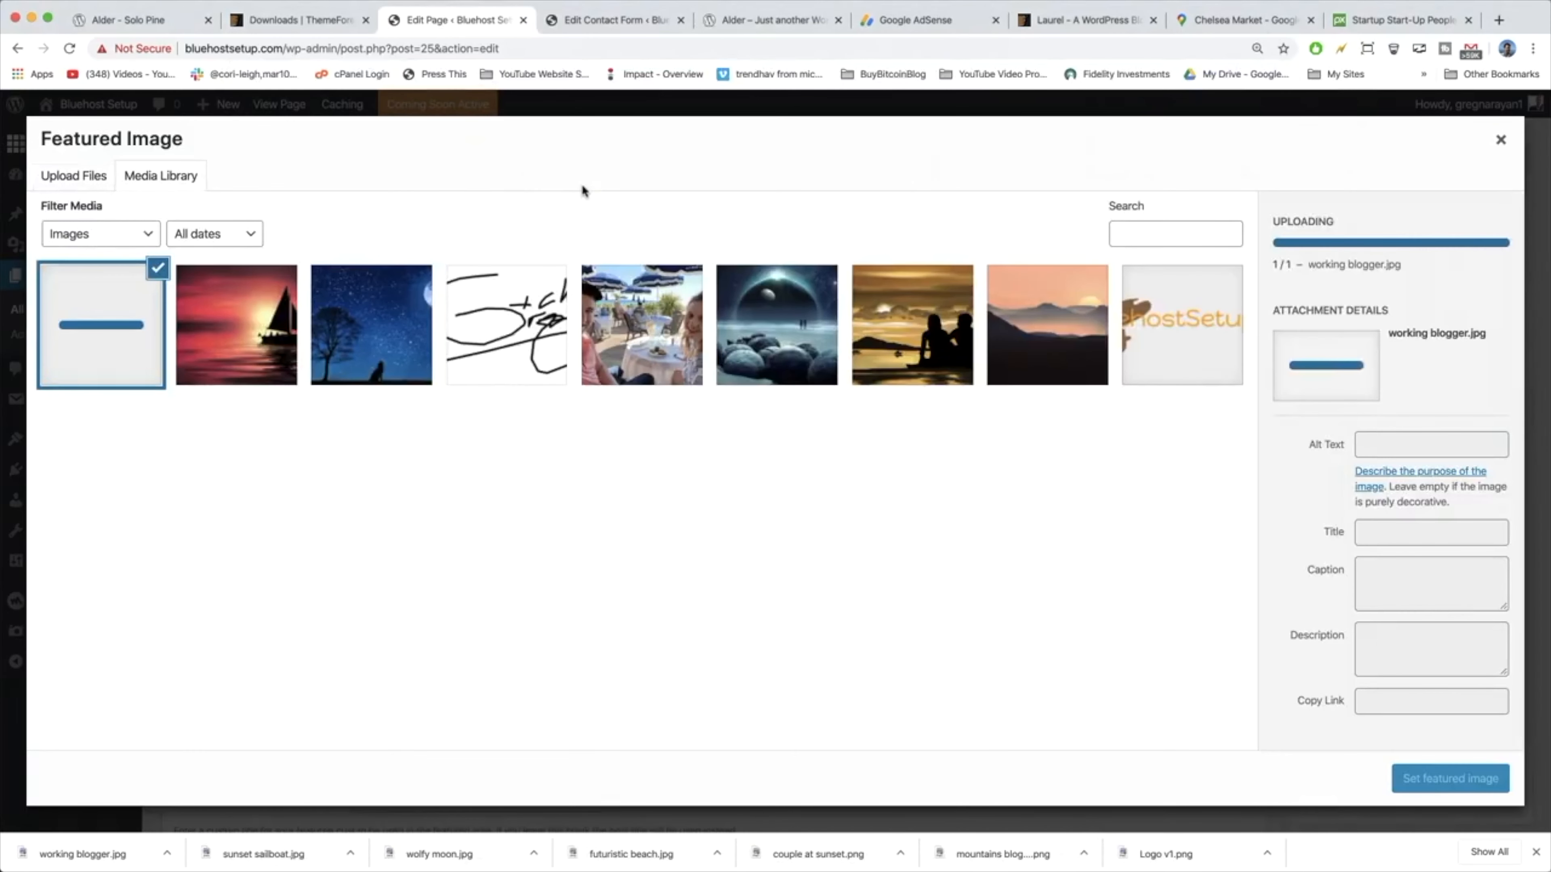
click(1437, 780)
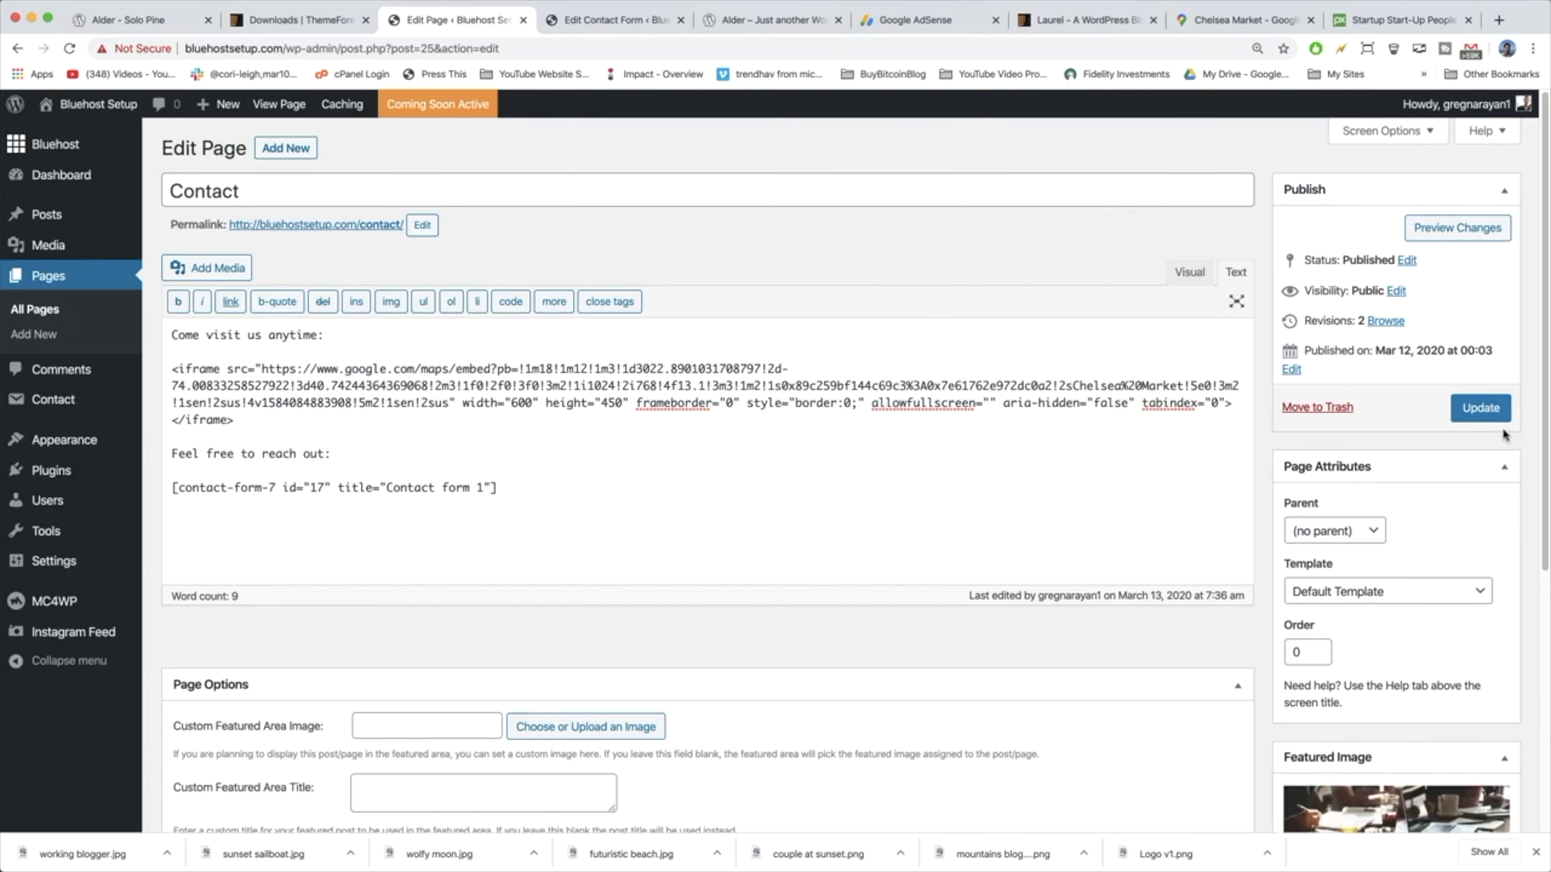
click(1495, 416)
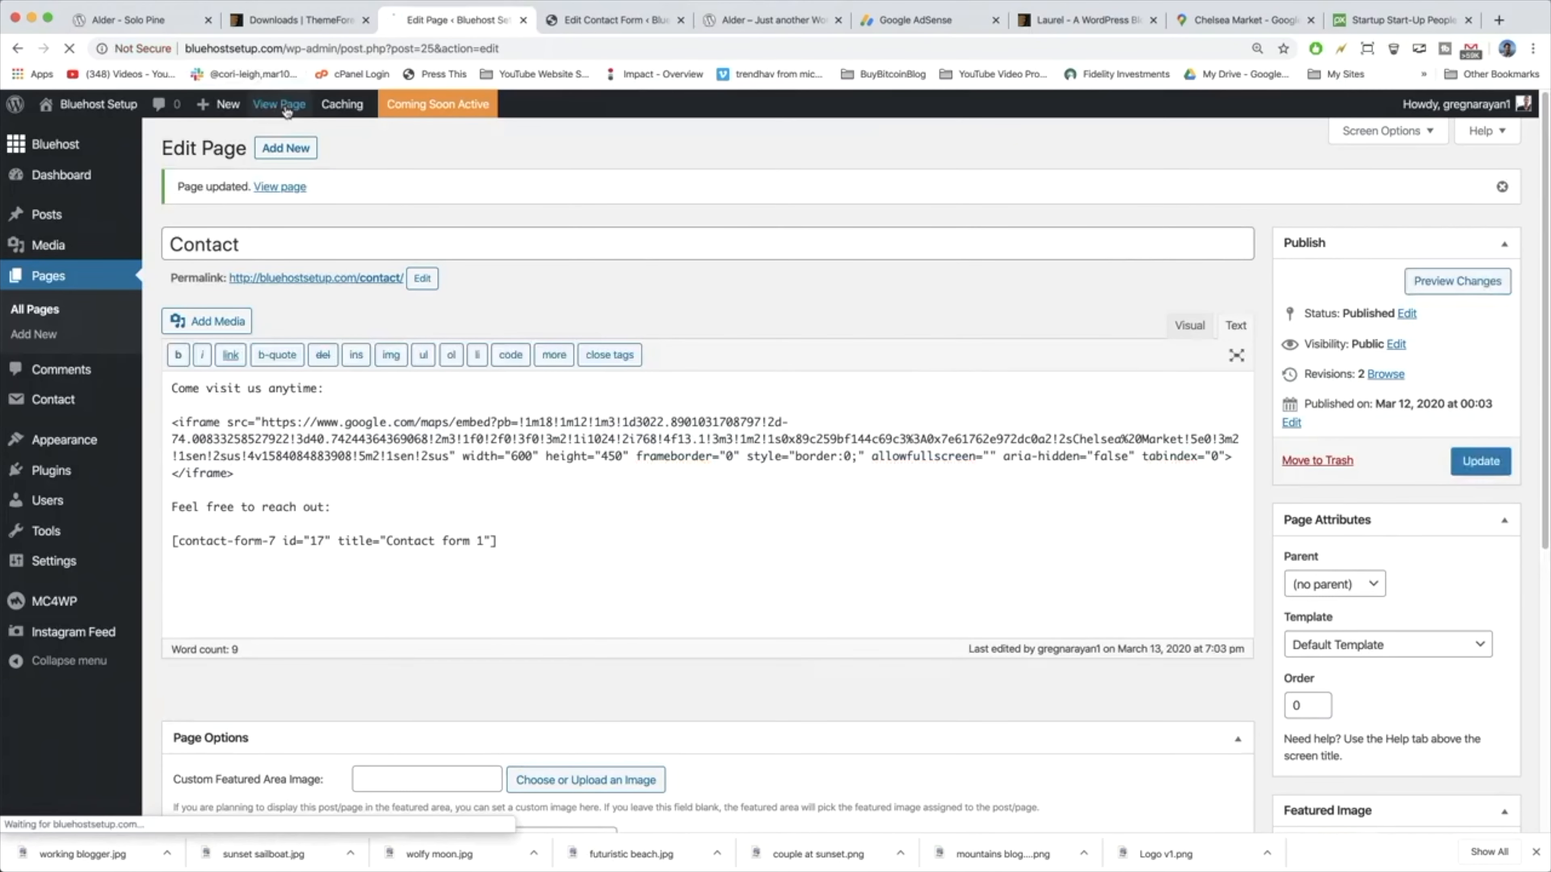
click(281, 106)
Scroll the live Contact page past the desk photo, Chelsea Market map and contact form.
scroll(865, 440, down, 20)
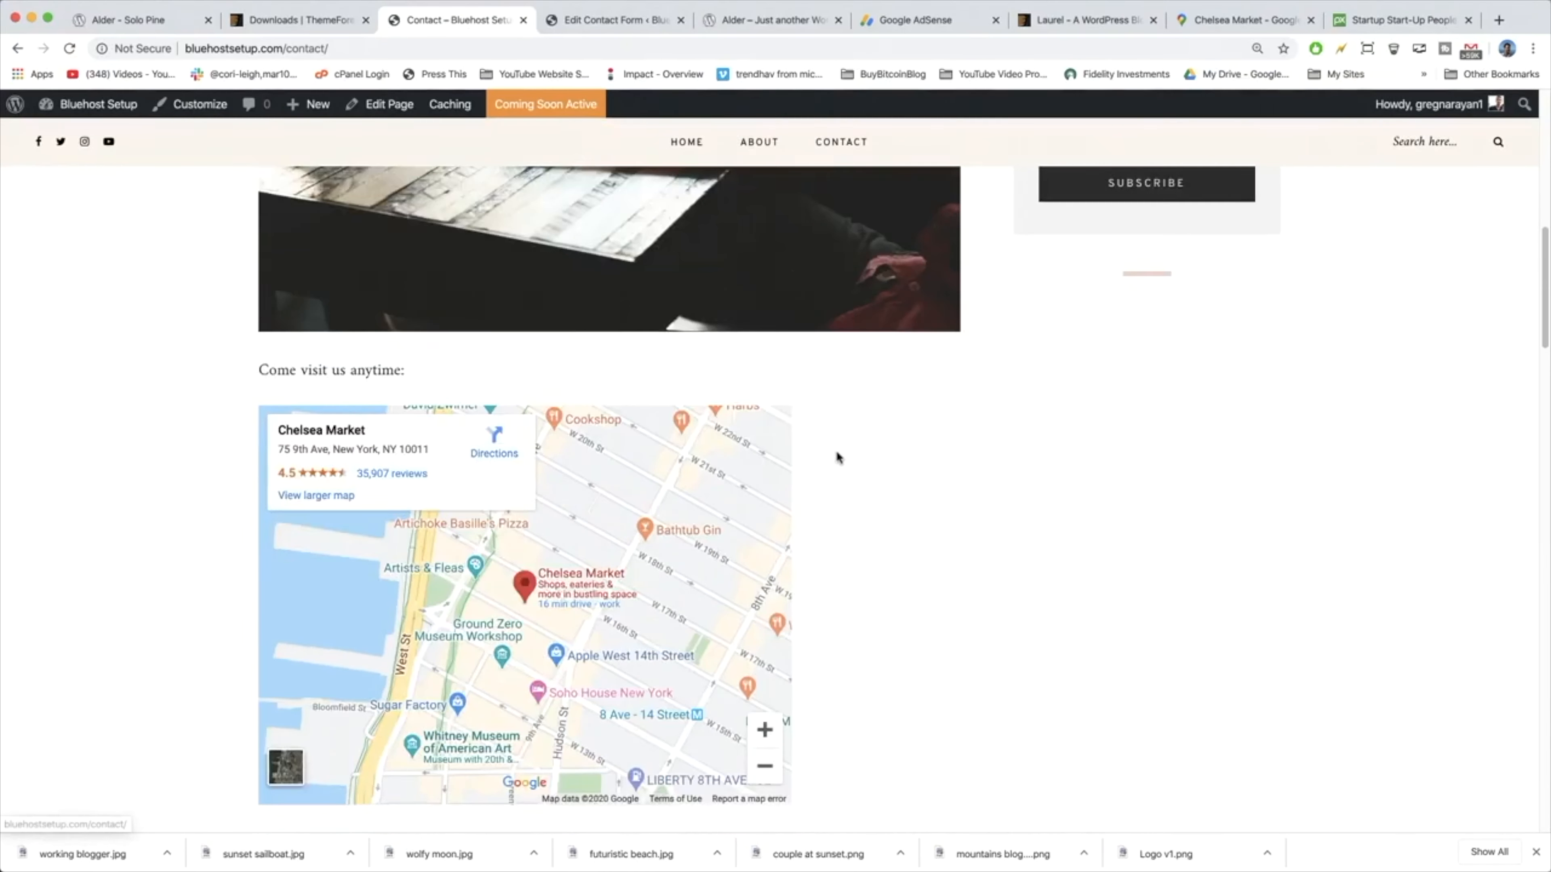
scroll(922, 456, down, 10)
scroll(921, 458, up, 20)
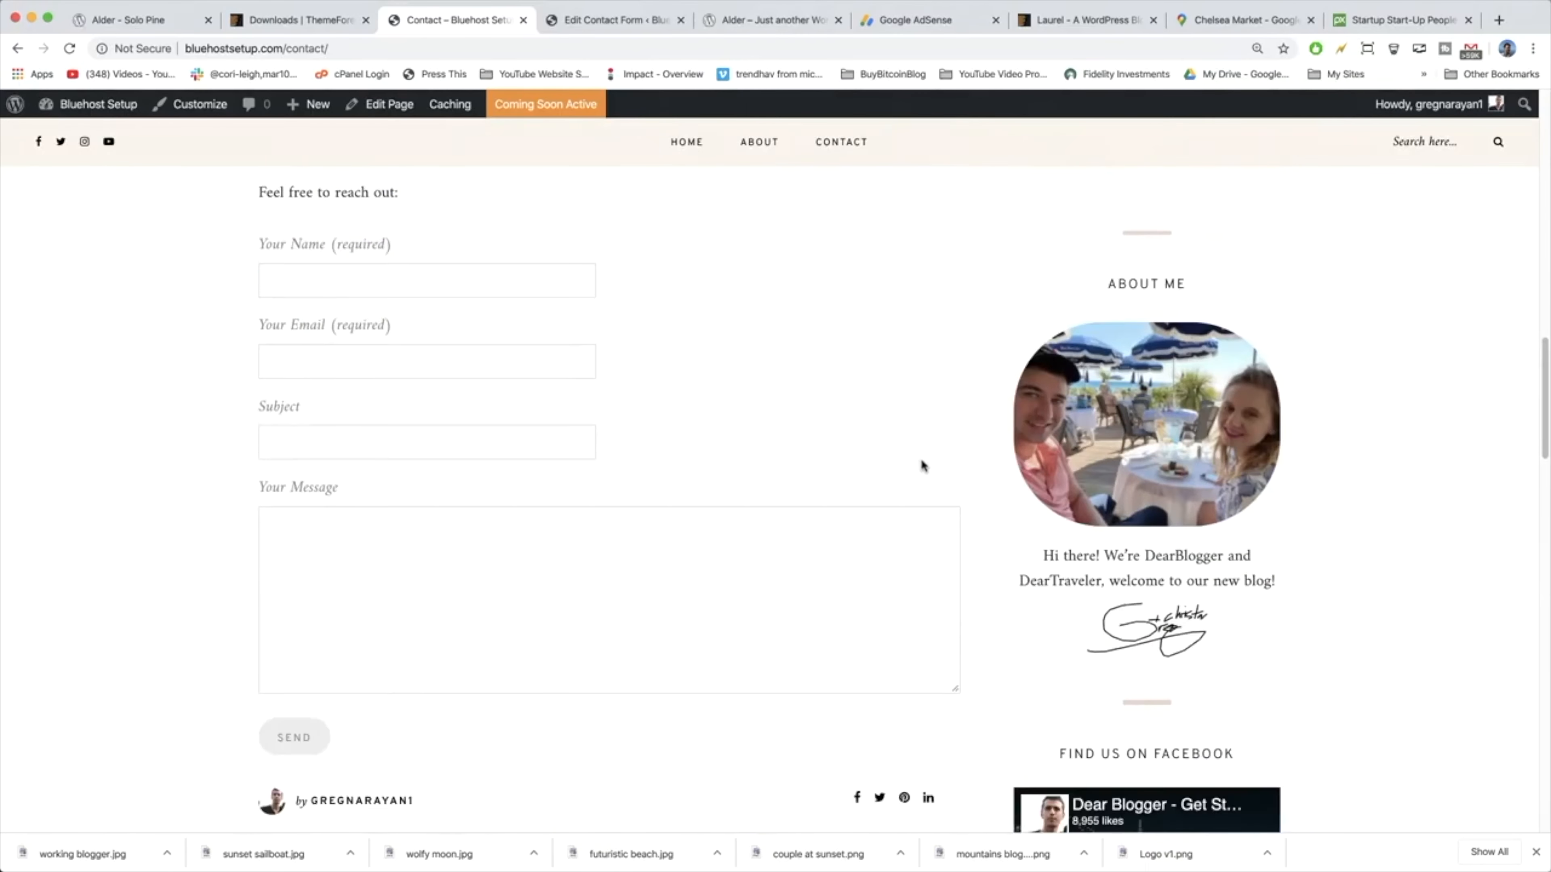
scroll(956, 430, down, 10)
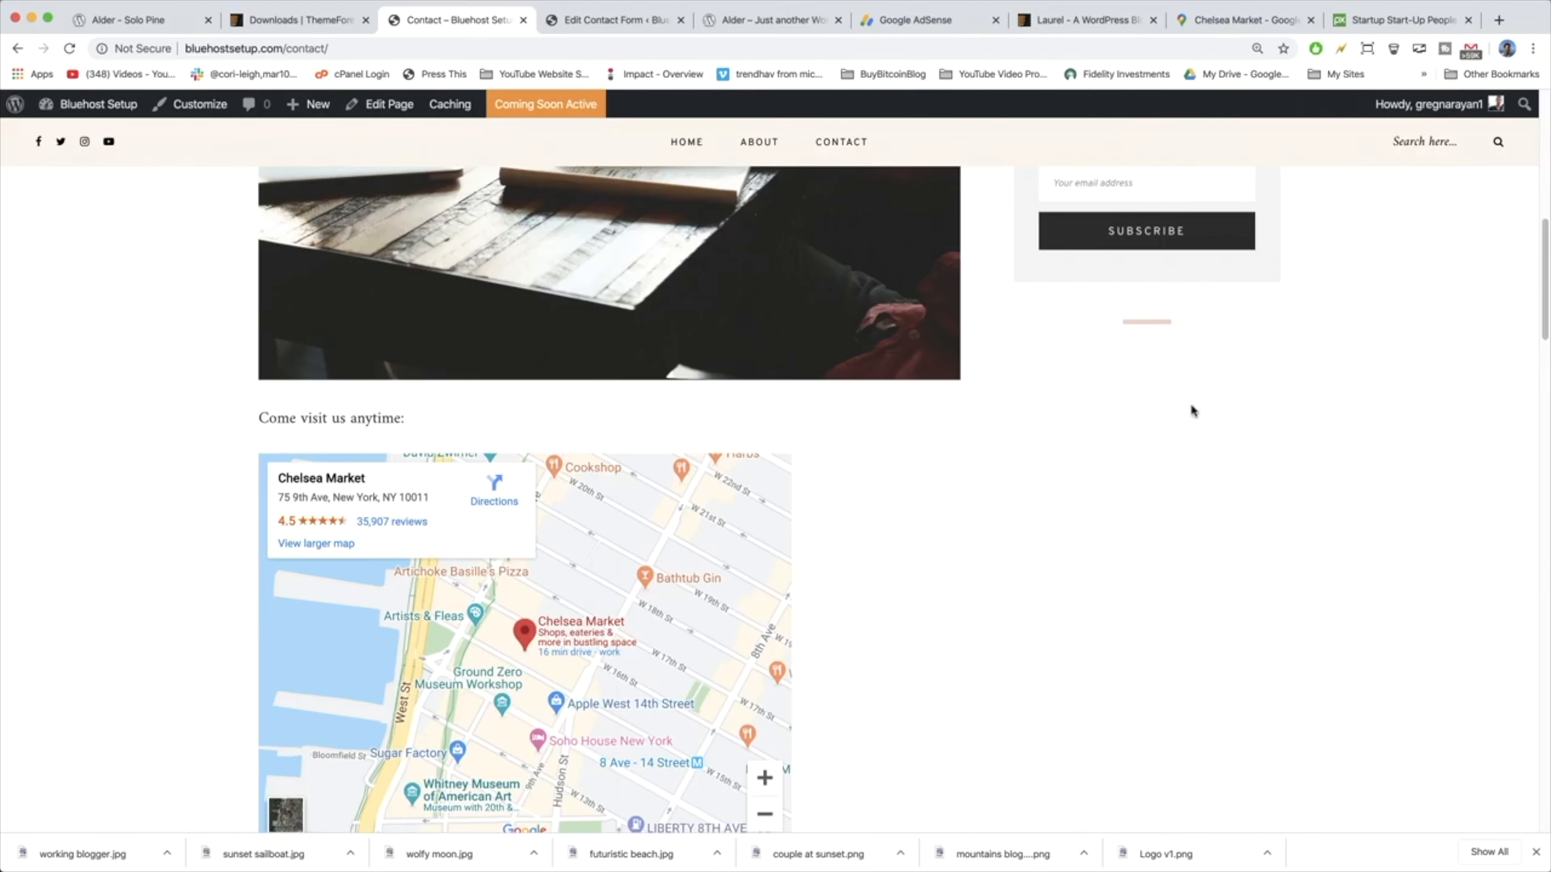
scroll(1114, 489, down, 15)
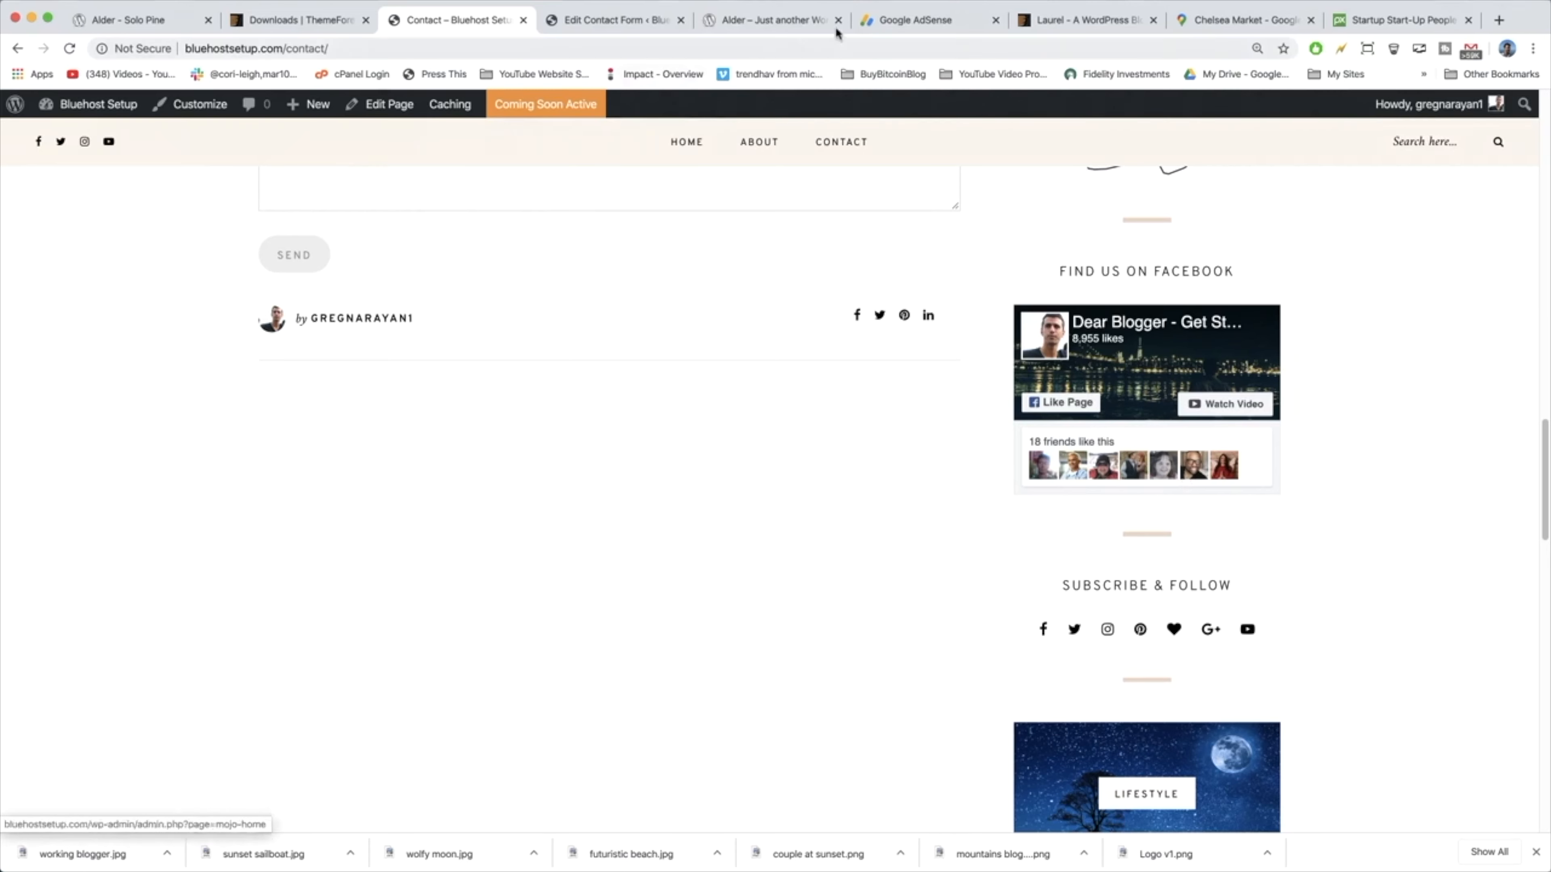
Start adding a new site in AdSense and submit bluehostsetup.com as its URL.
click(913, 22)
drag(916, 23, 613, 19)
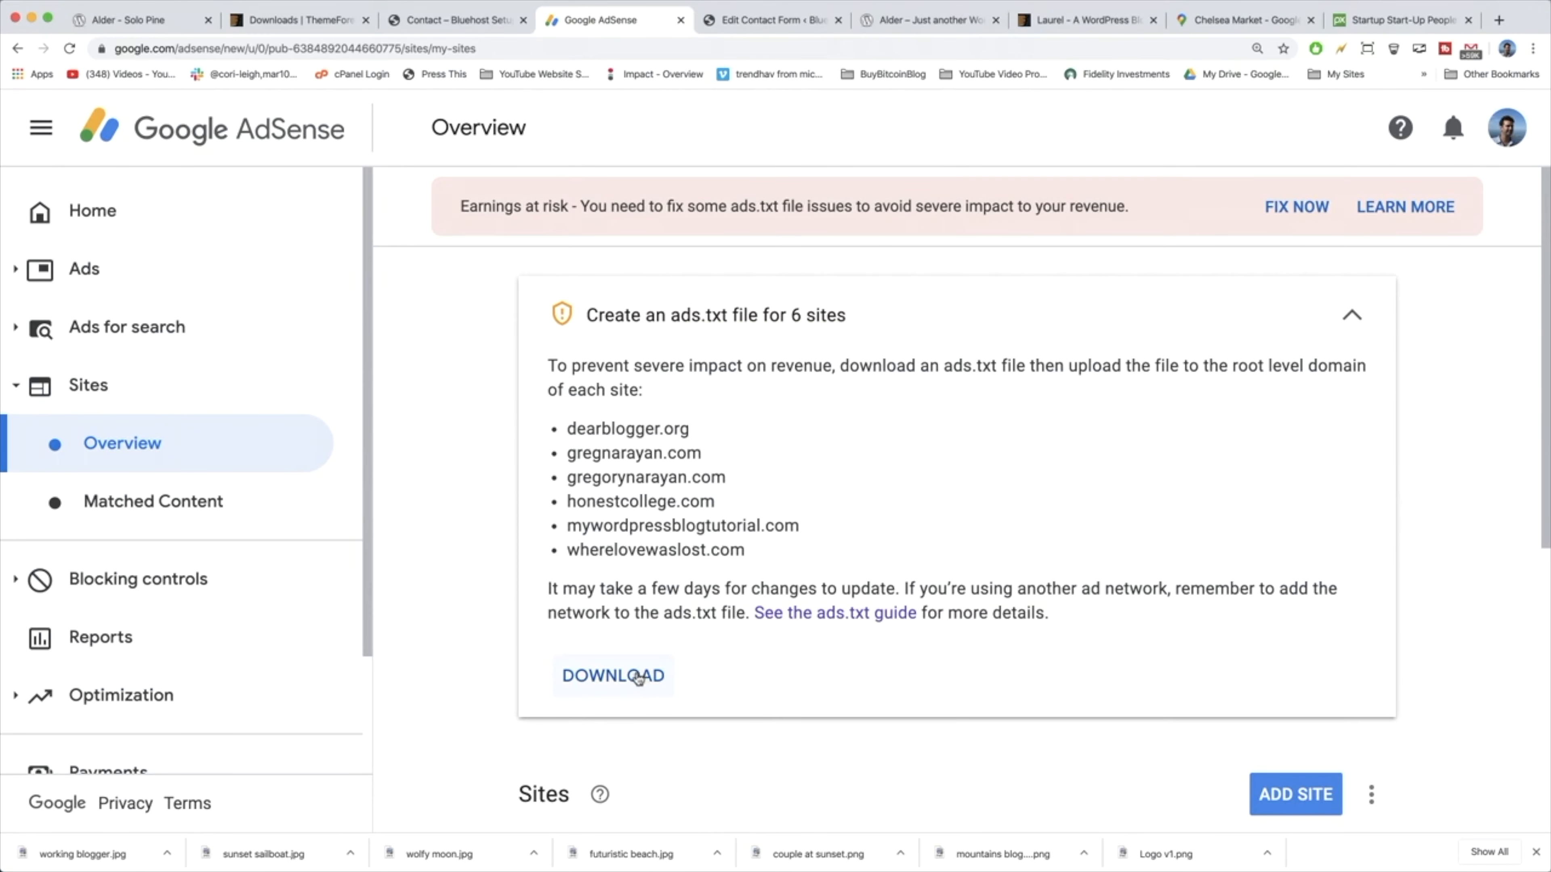
click(1301, 803)
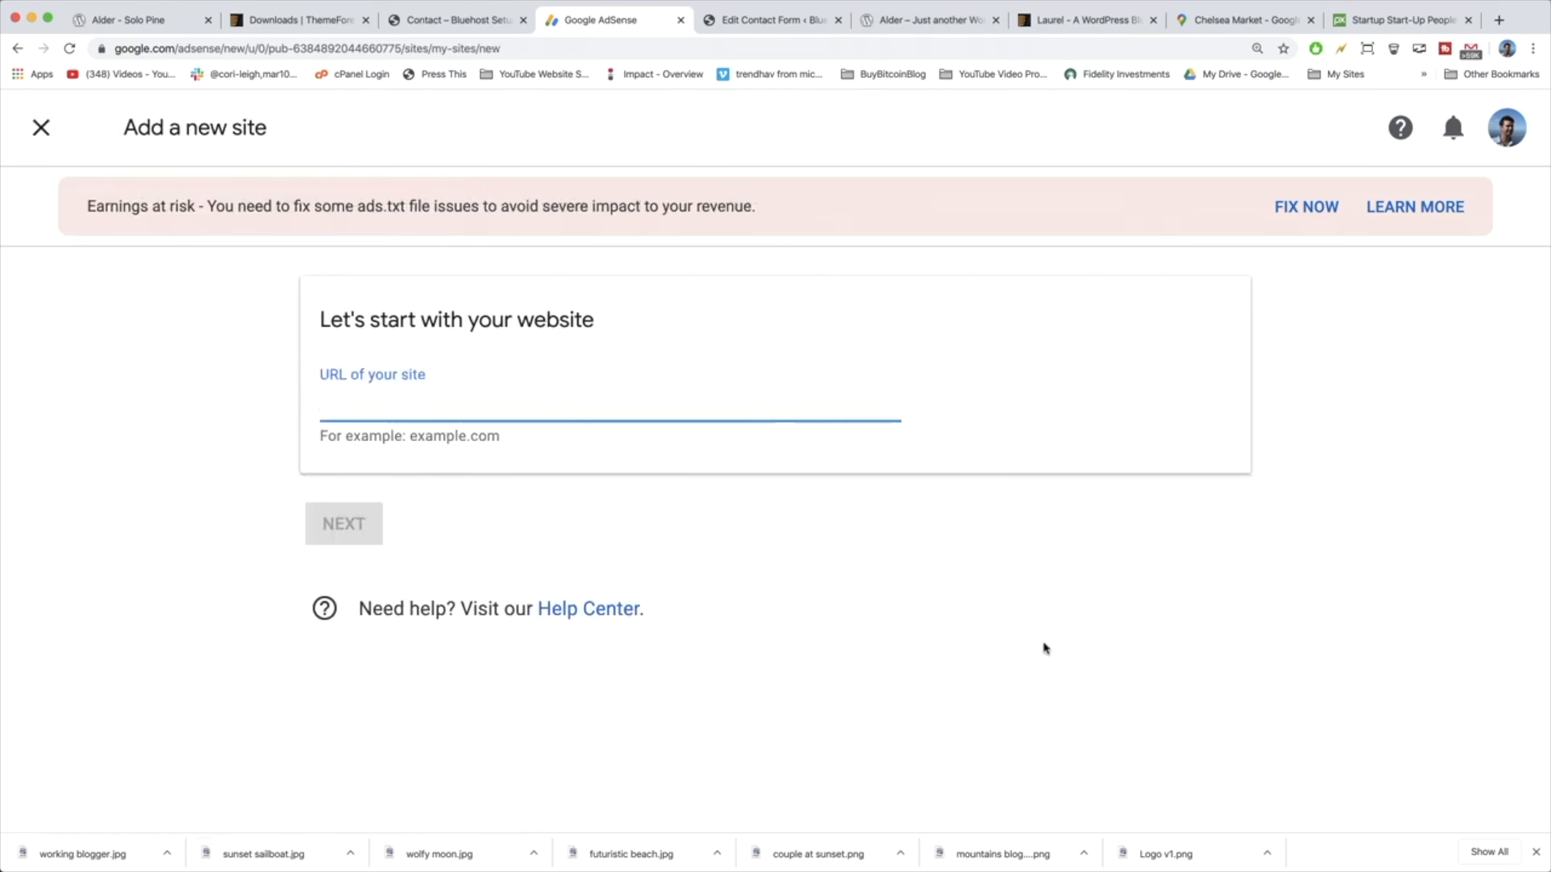
click(453, 22)
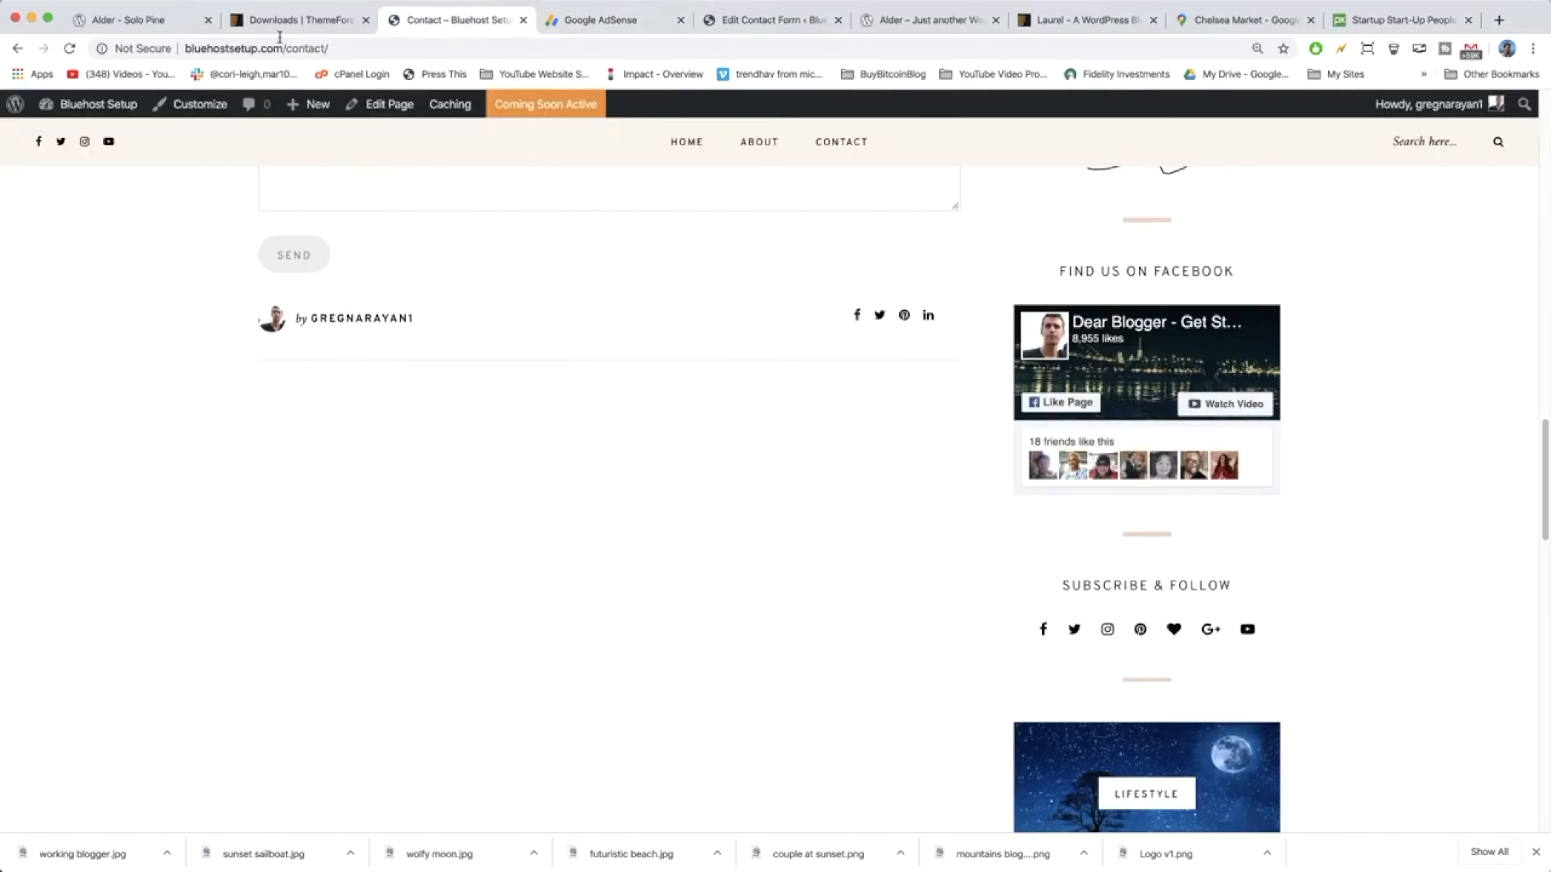
click(270, 49)
click(284, 49)
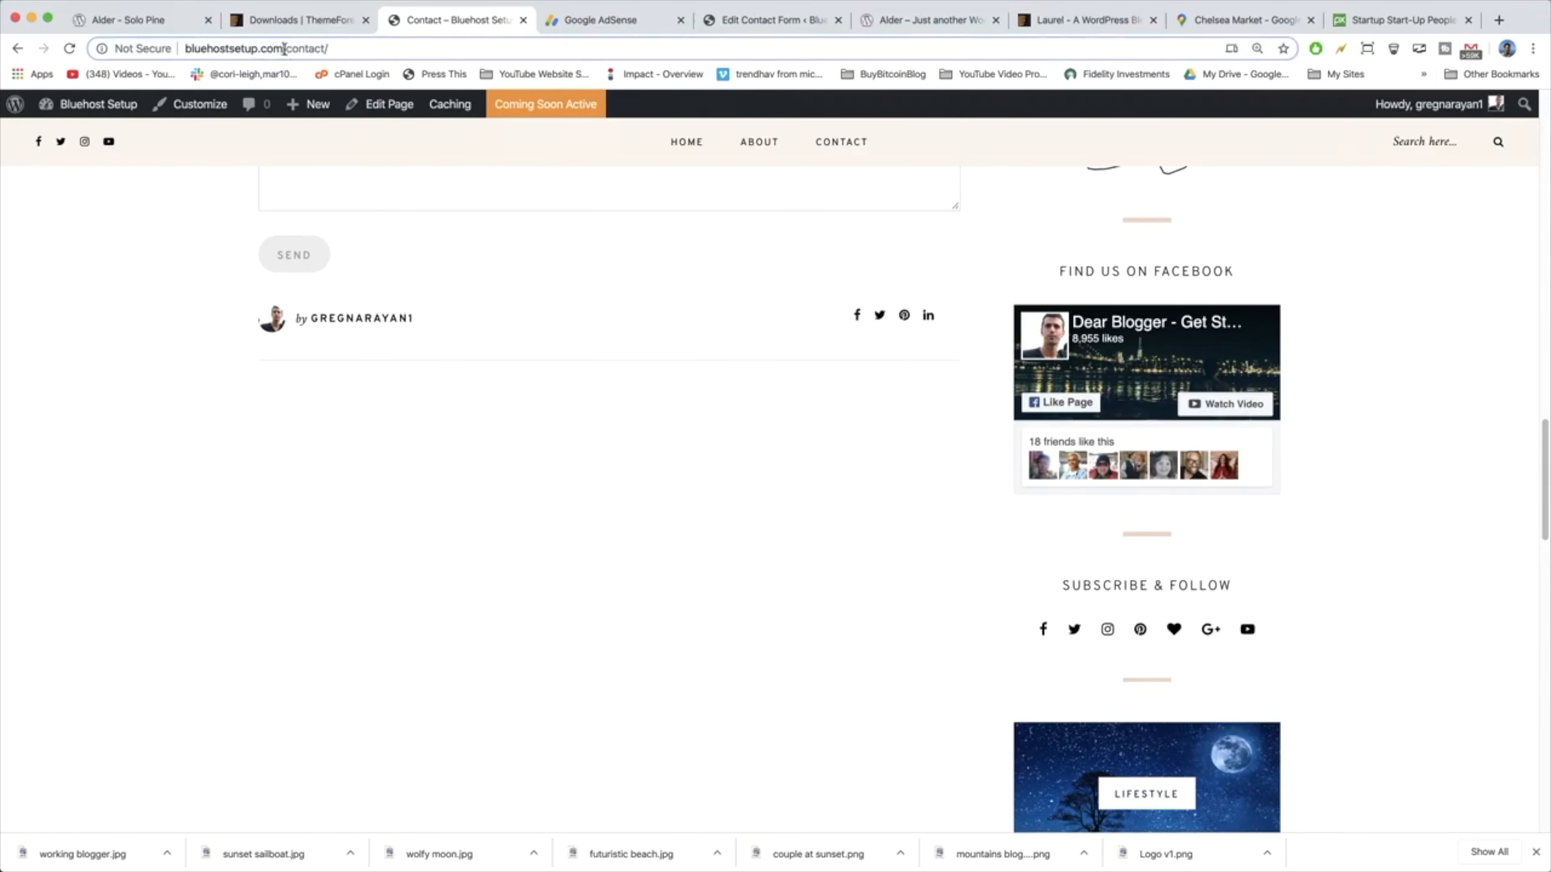
drag(285, 48, 185, 49)
key(super+c)
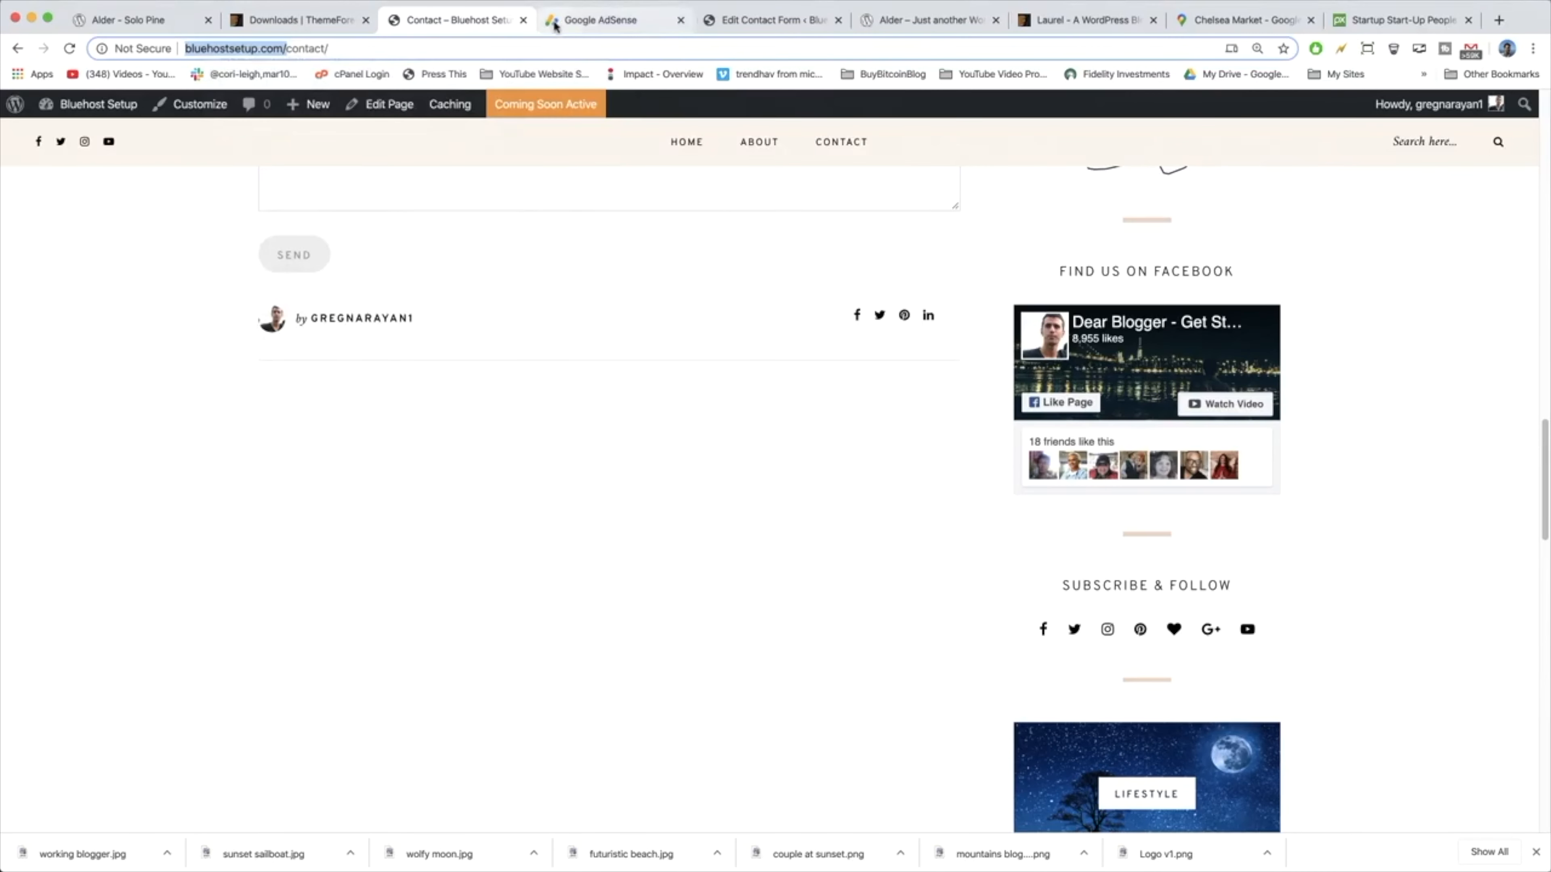
click(554, 22)
right_click(364, 401)
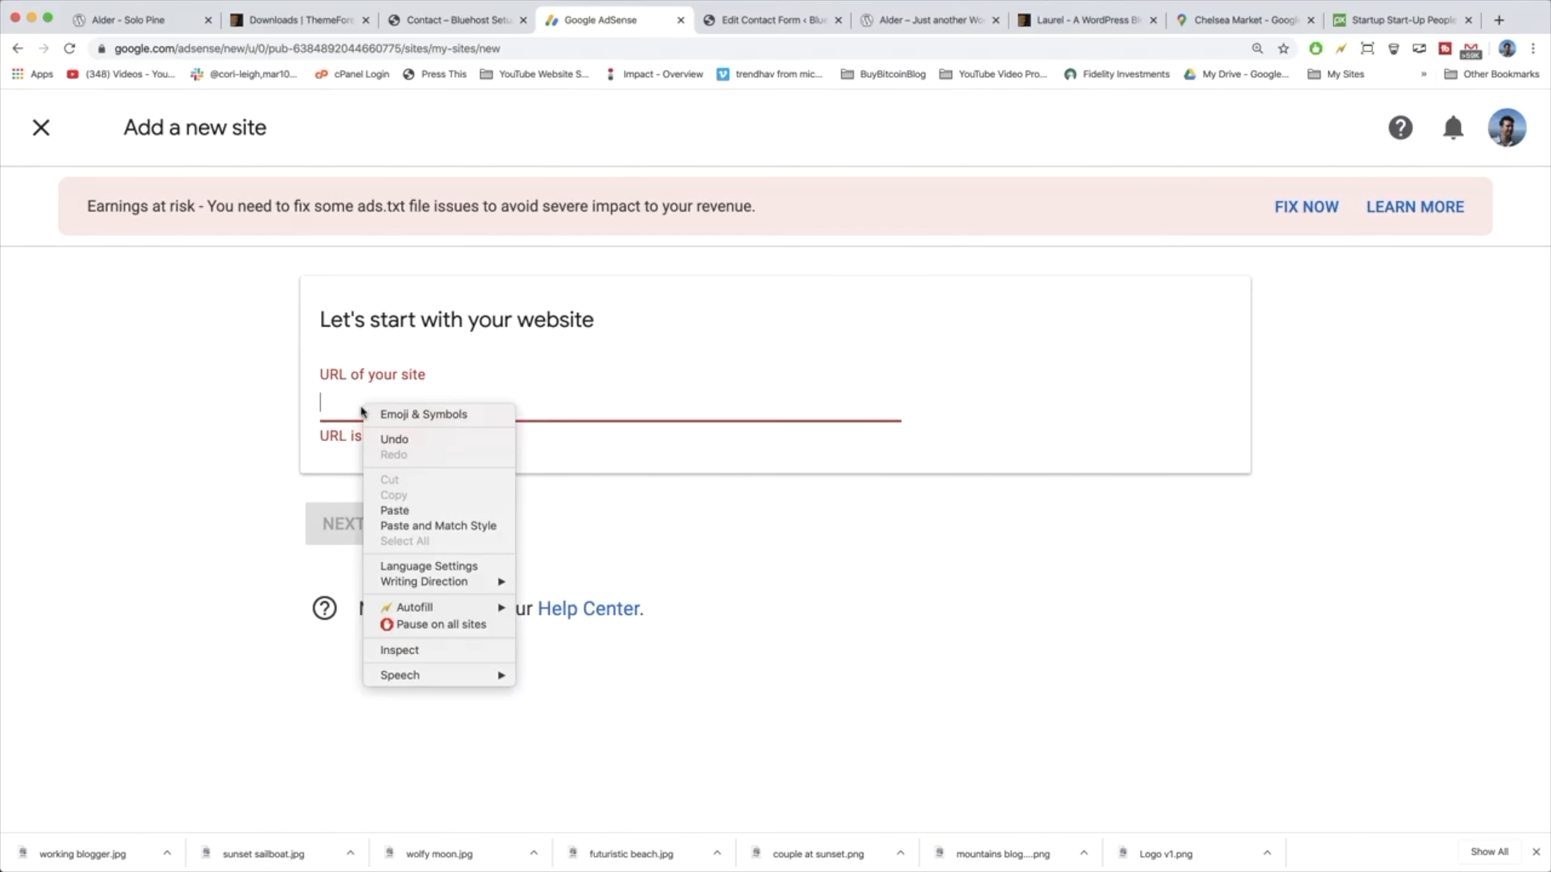
click(405, 511)
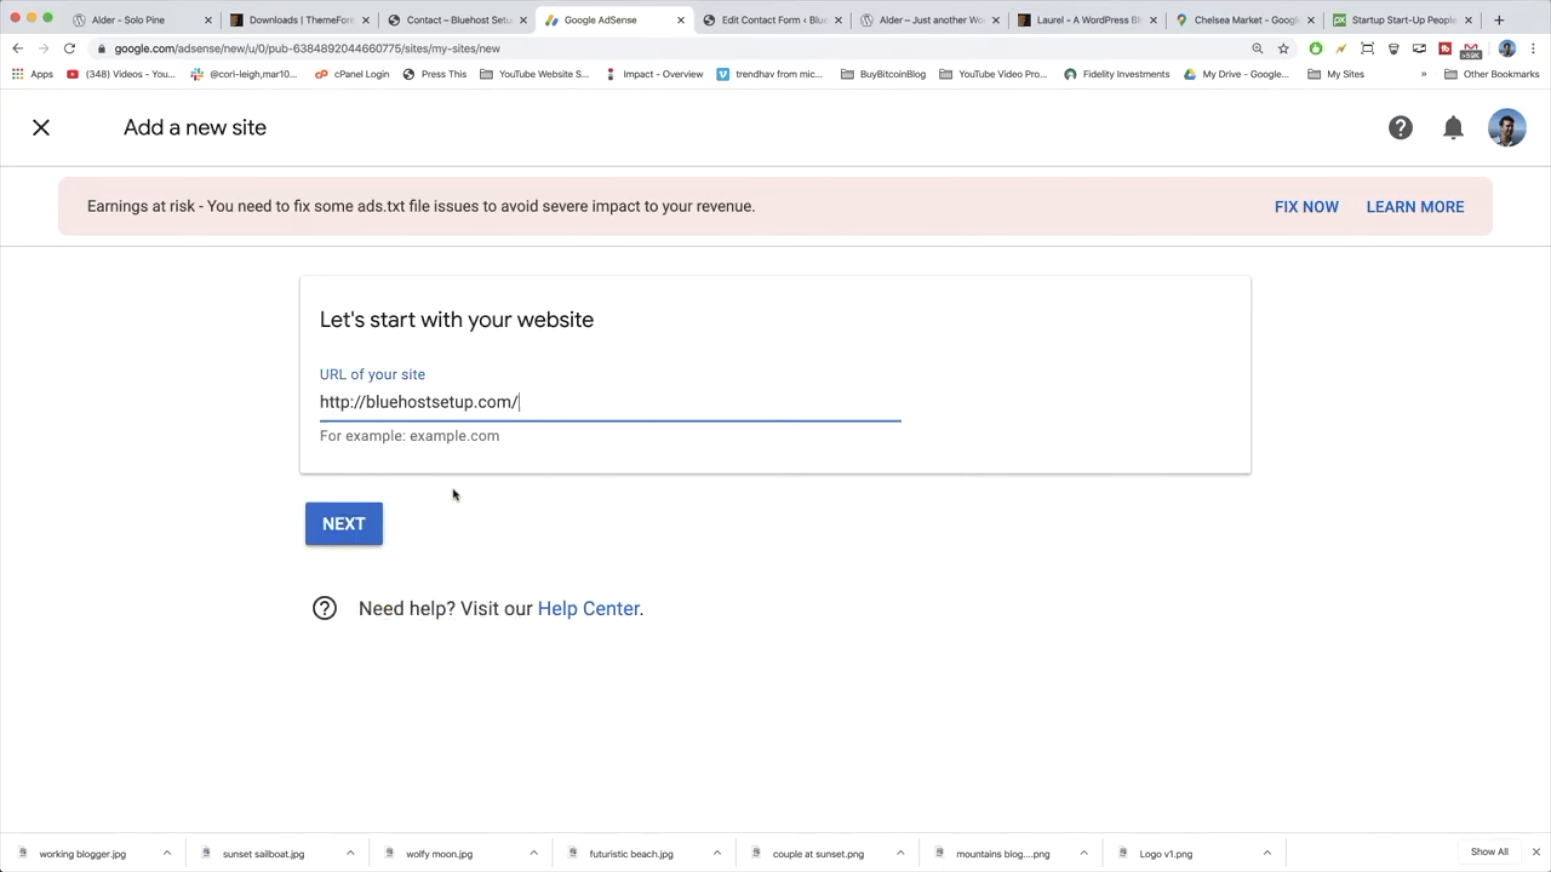
click(353, 535)
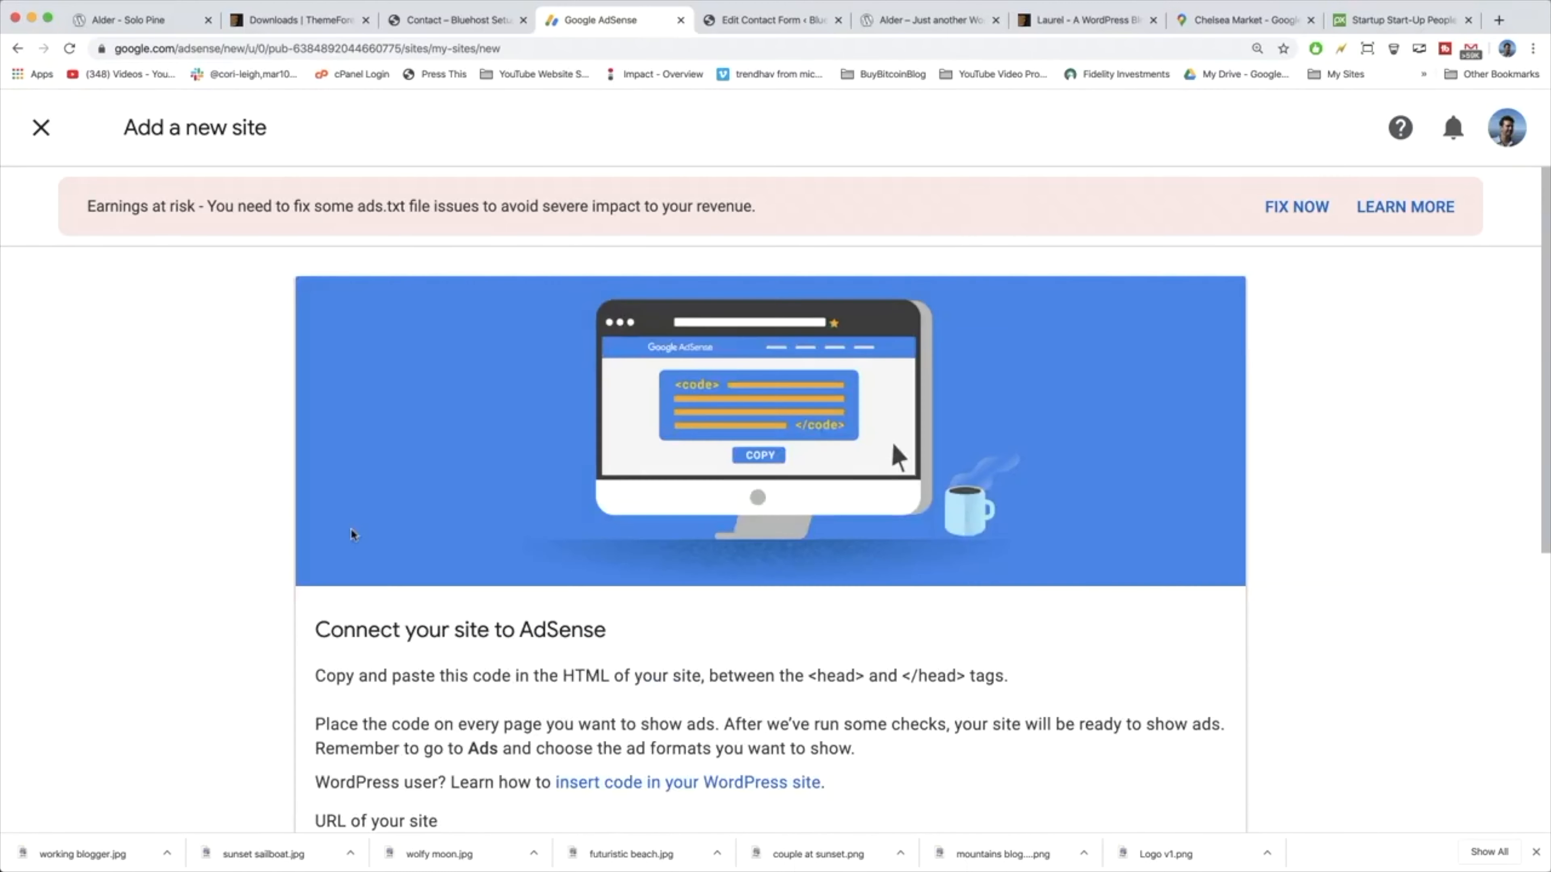
Copy the AdSense site-connection code, then open the site's WordPress dashboard.
scroll(545, 552, down, 1)
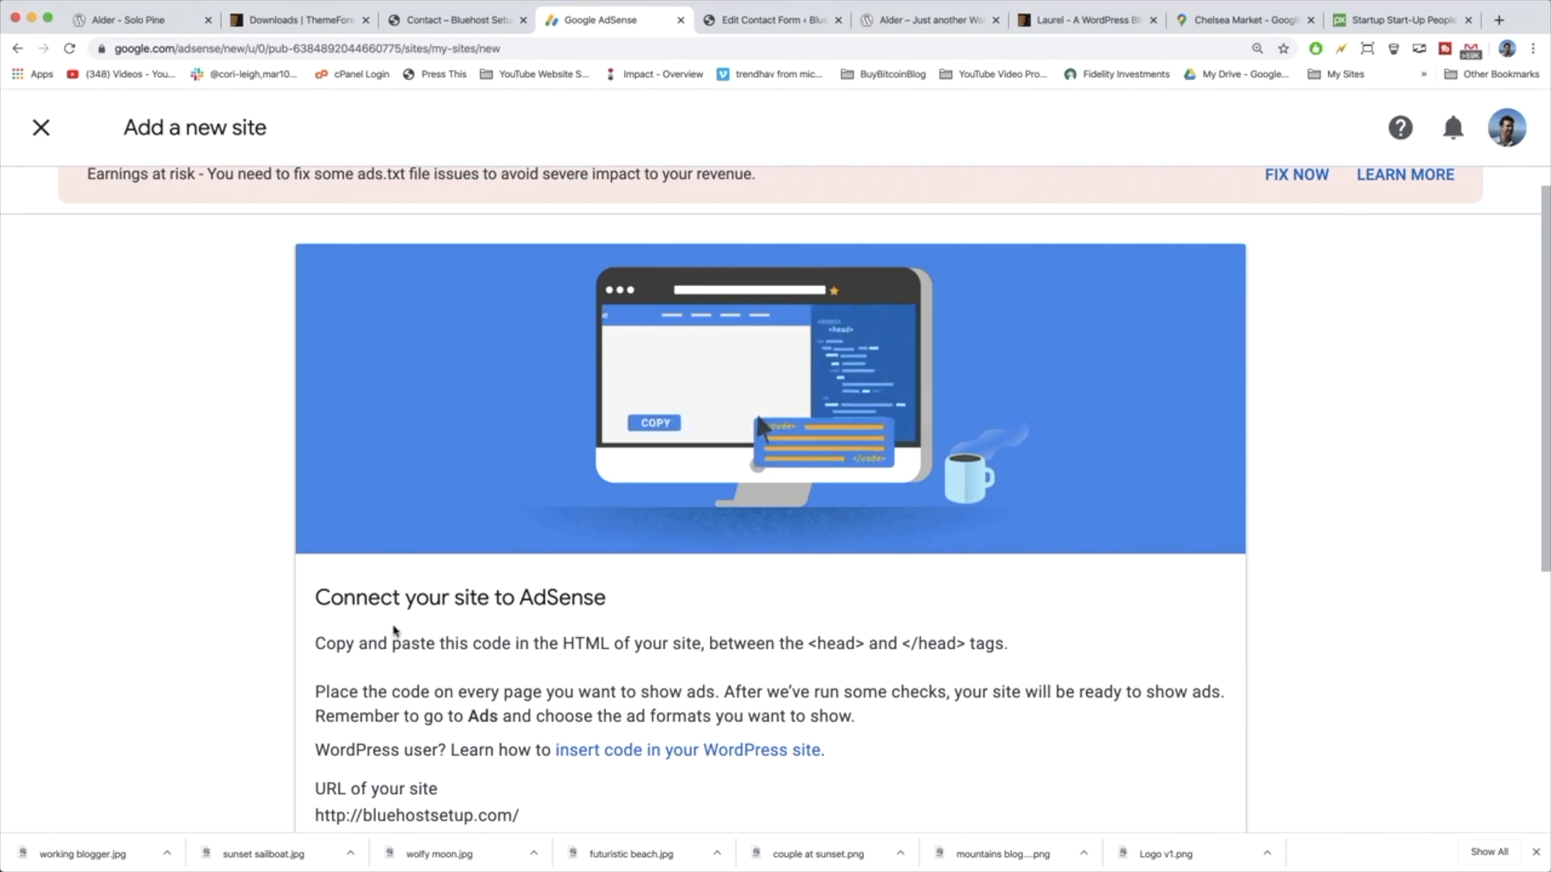
drag(313, 643, 592, 647)
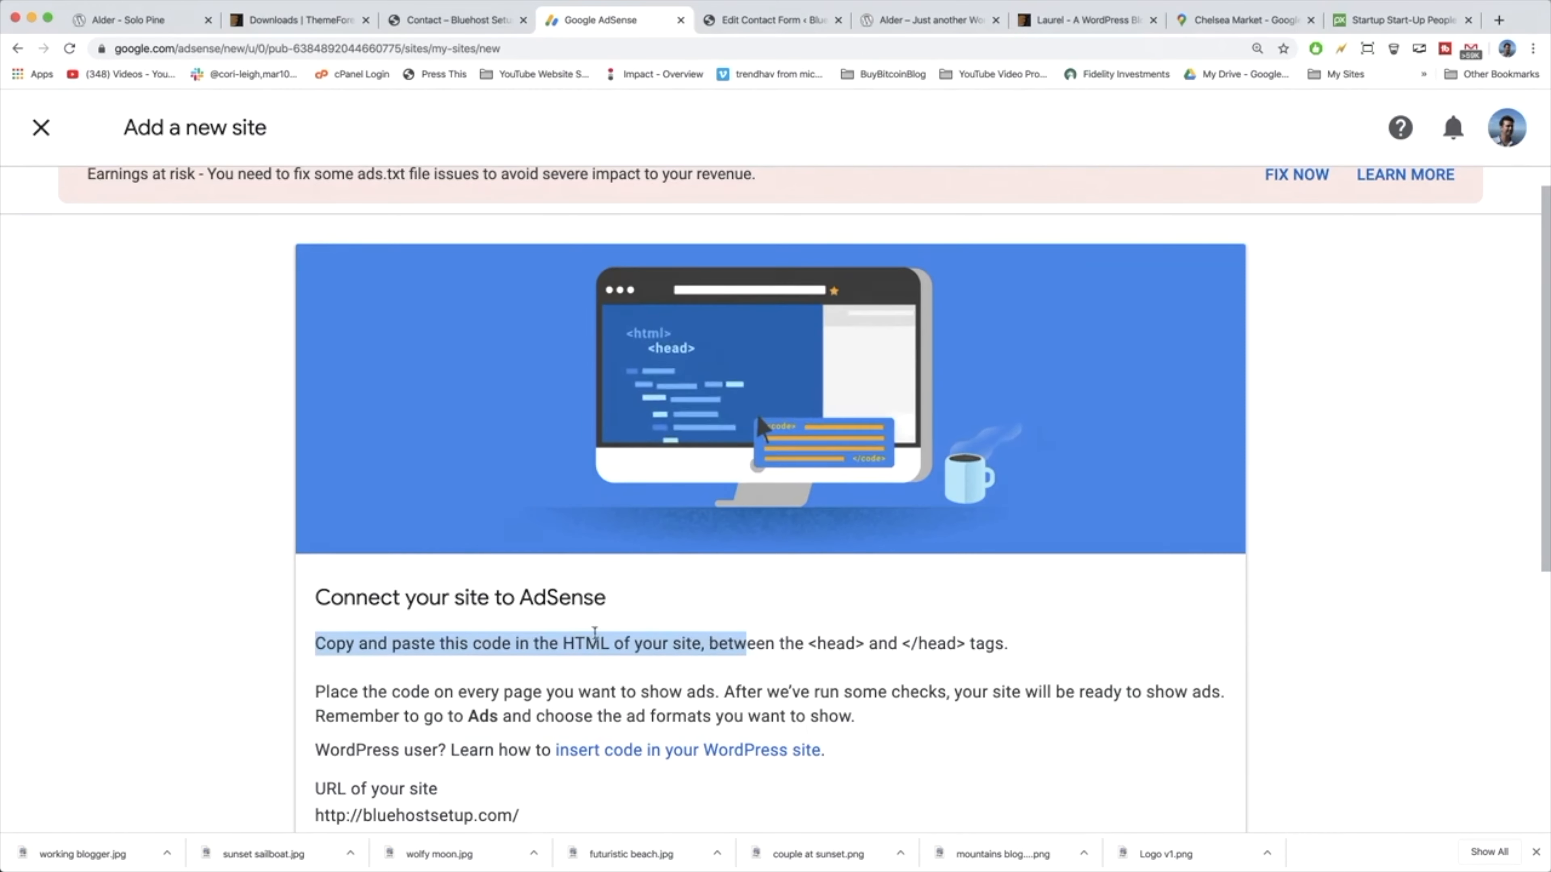
click(747, 651)
scroll(924, 651, down, 5)
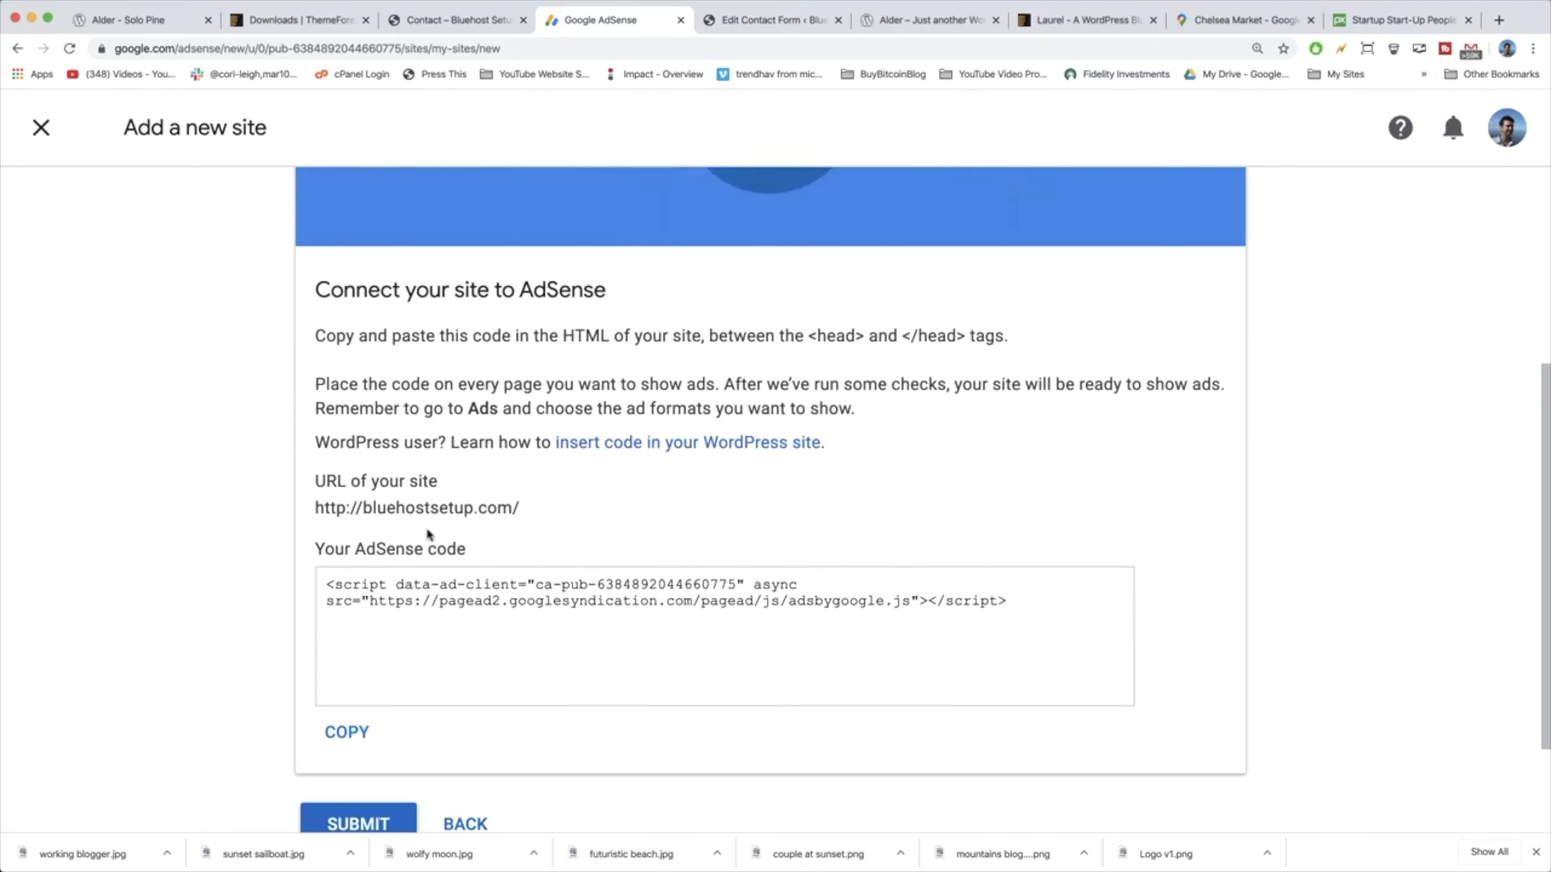
drag(1030, 601, 727, 603)
click(612, 618)
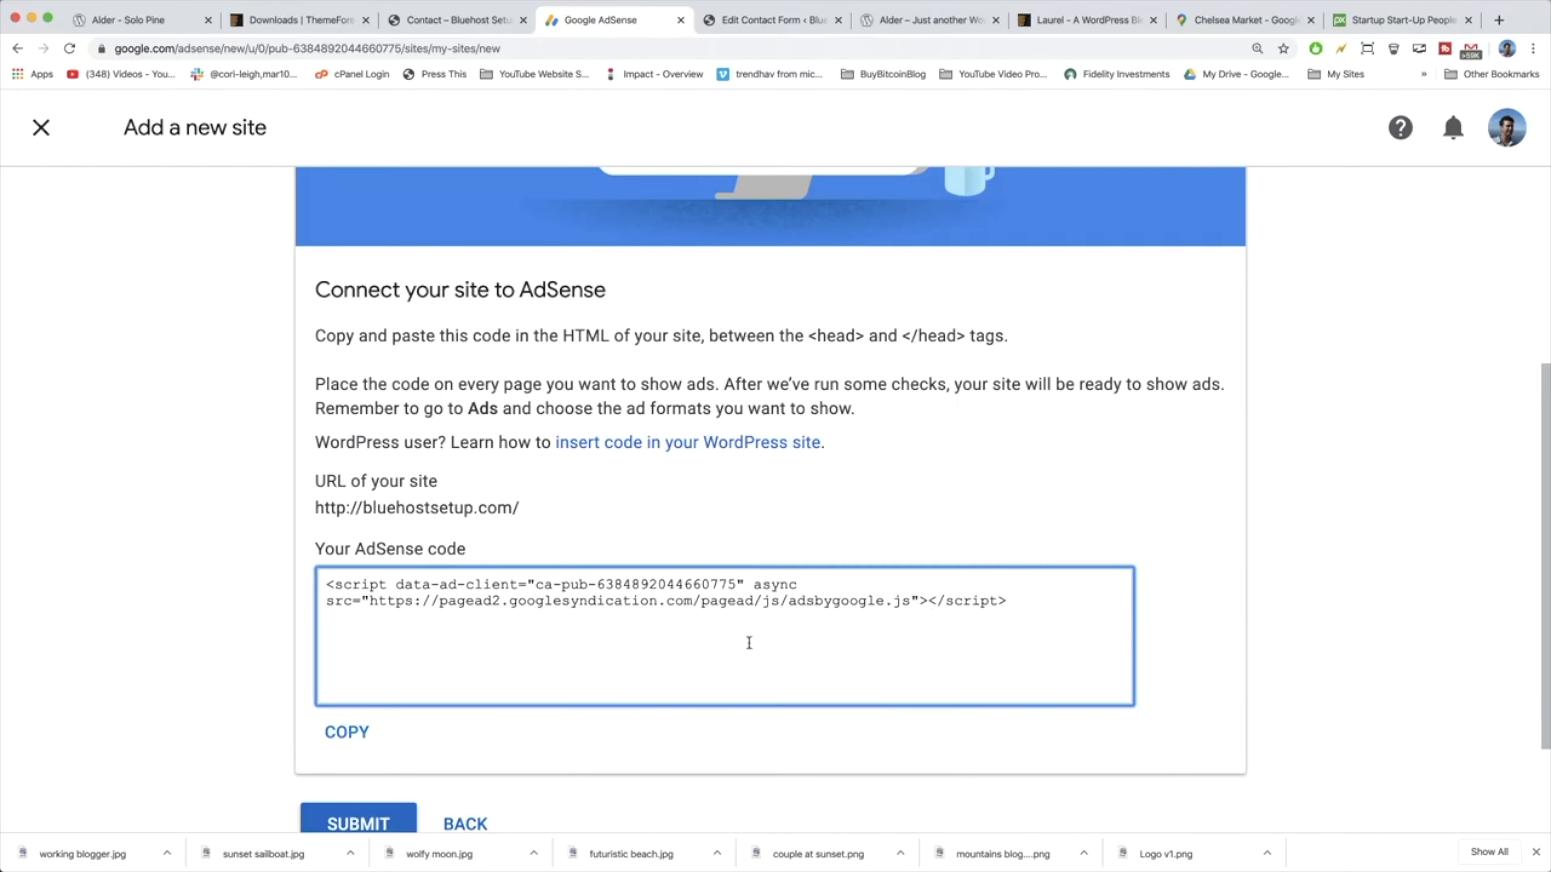
click(343, 732)
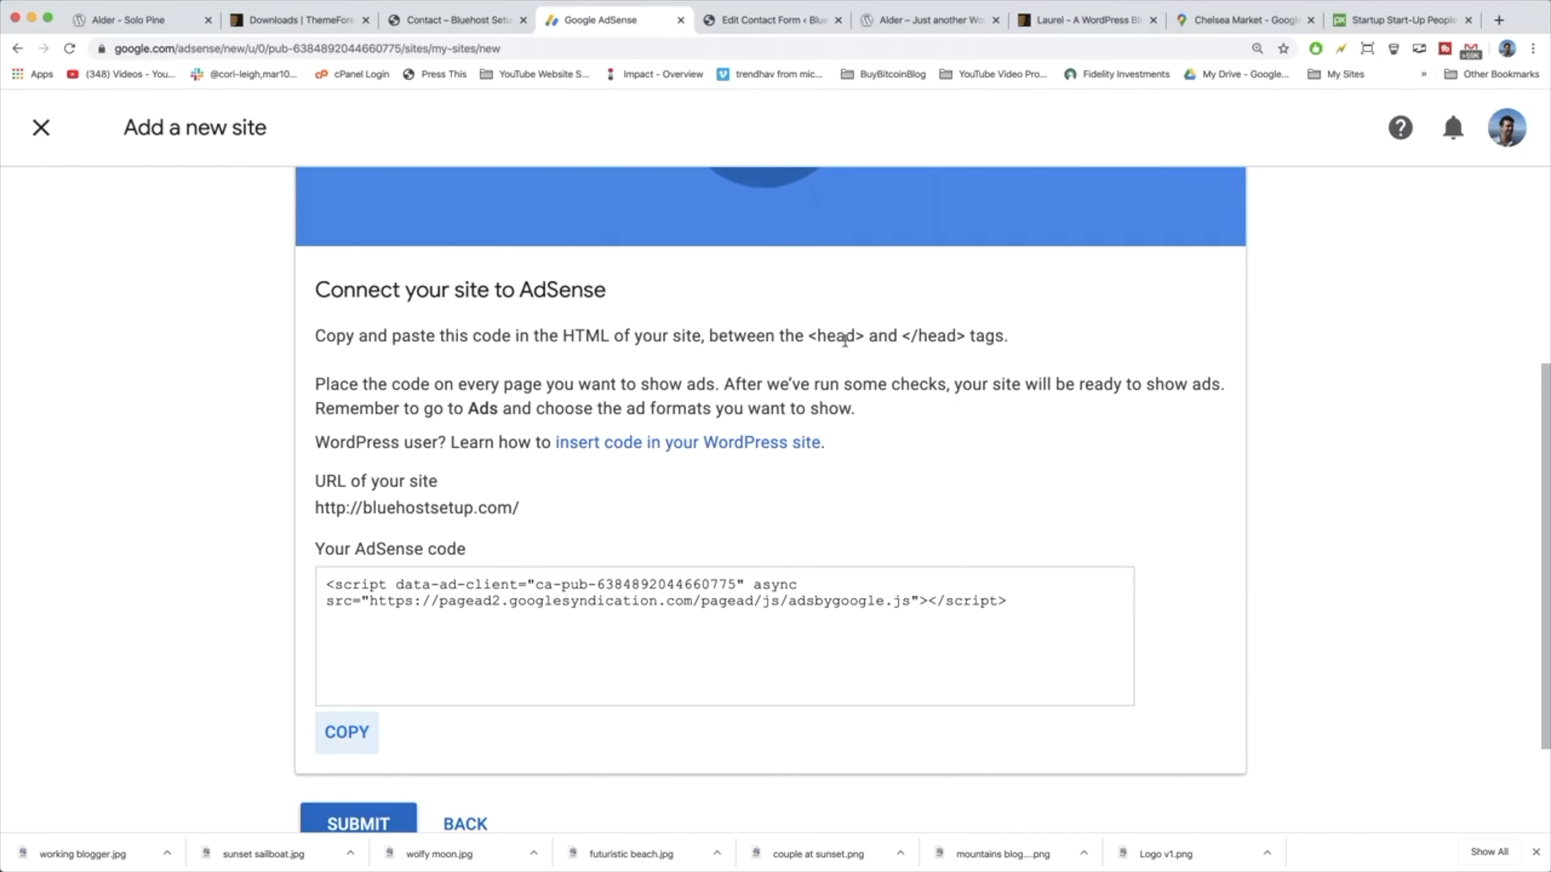
drag(809, 336, 1031, 342)
click(1032, 343)
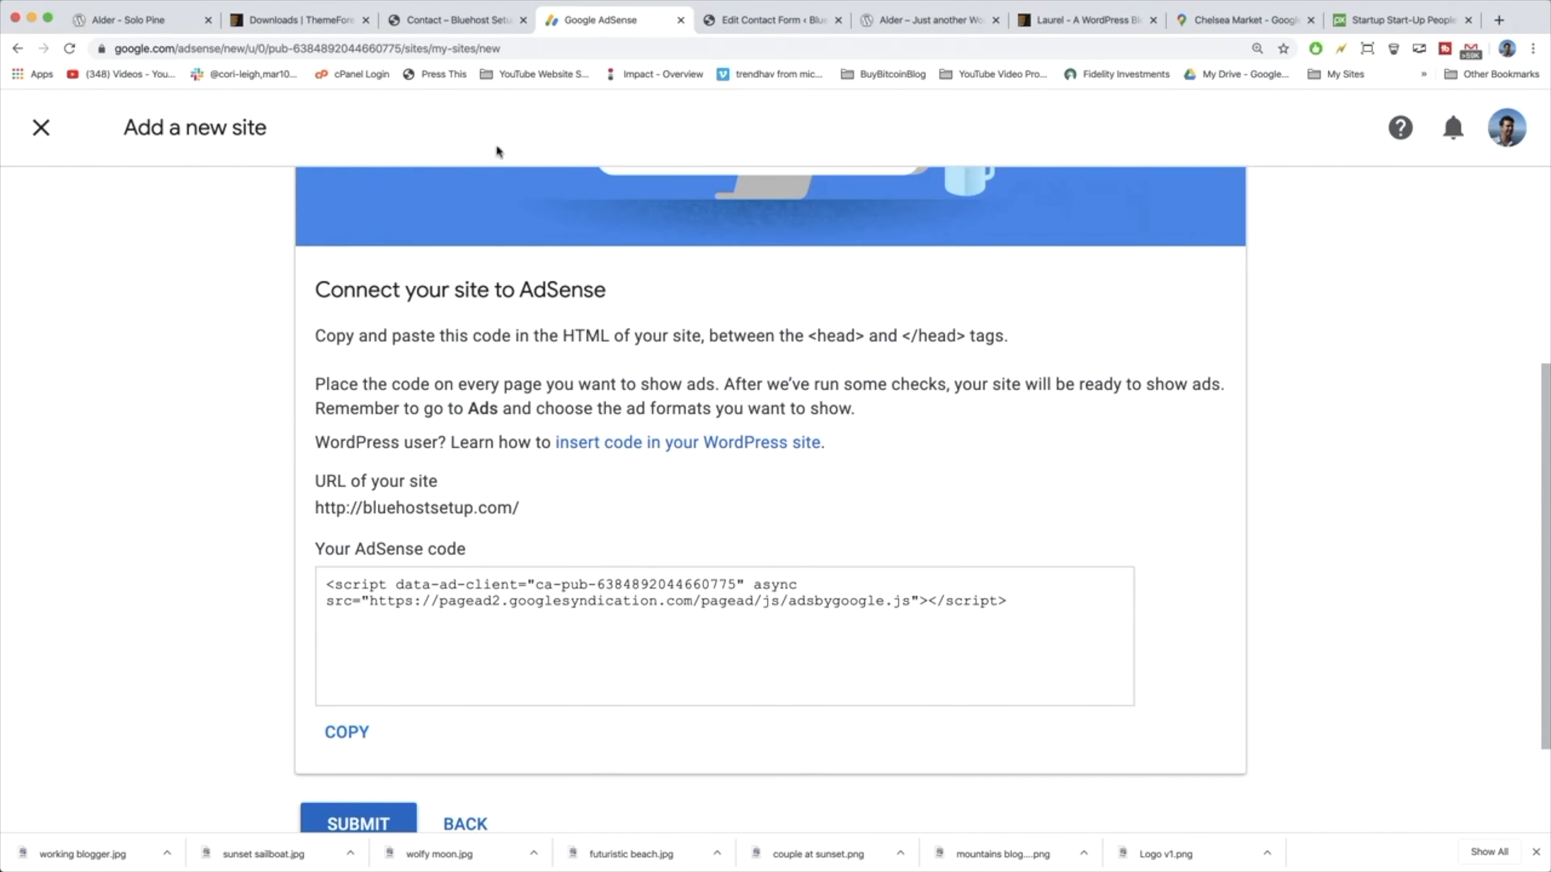
click(484, 22)
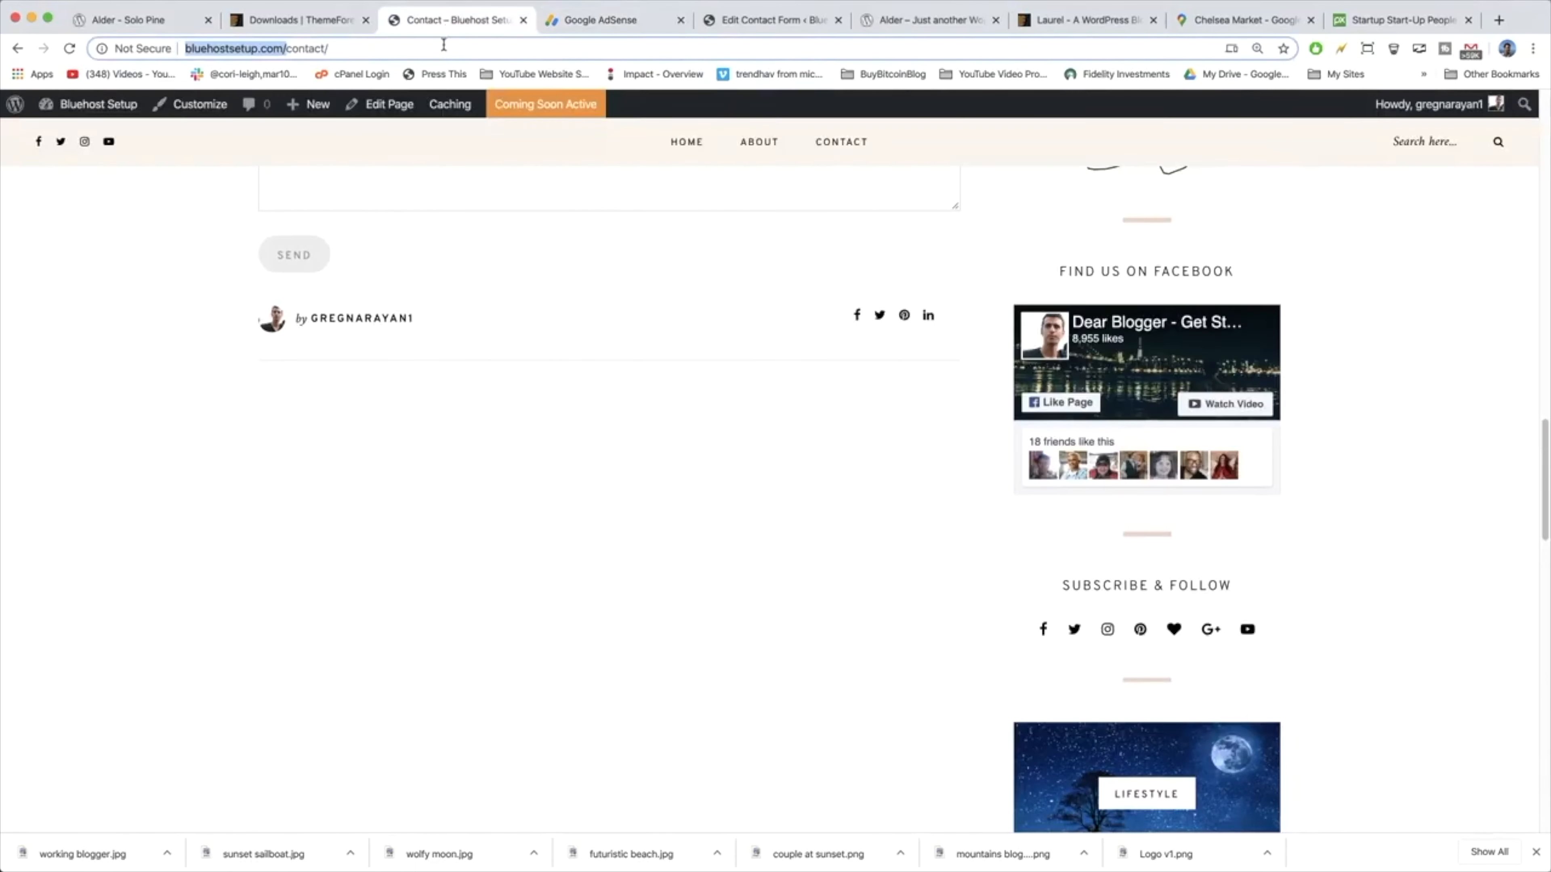
click(95, 109)
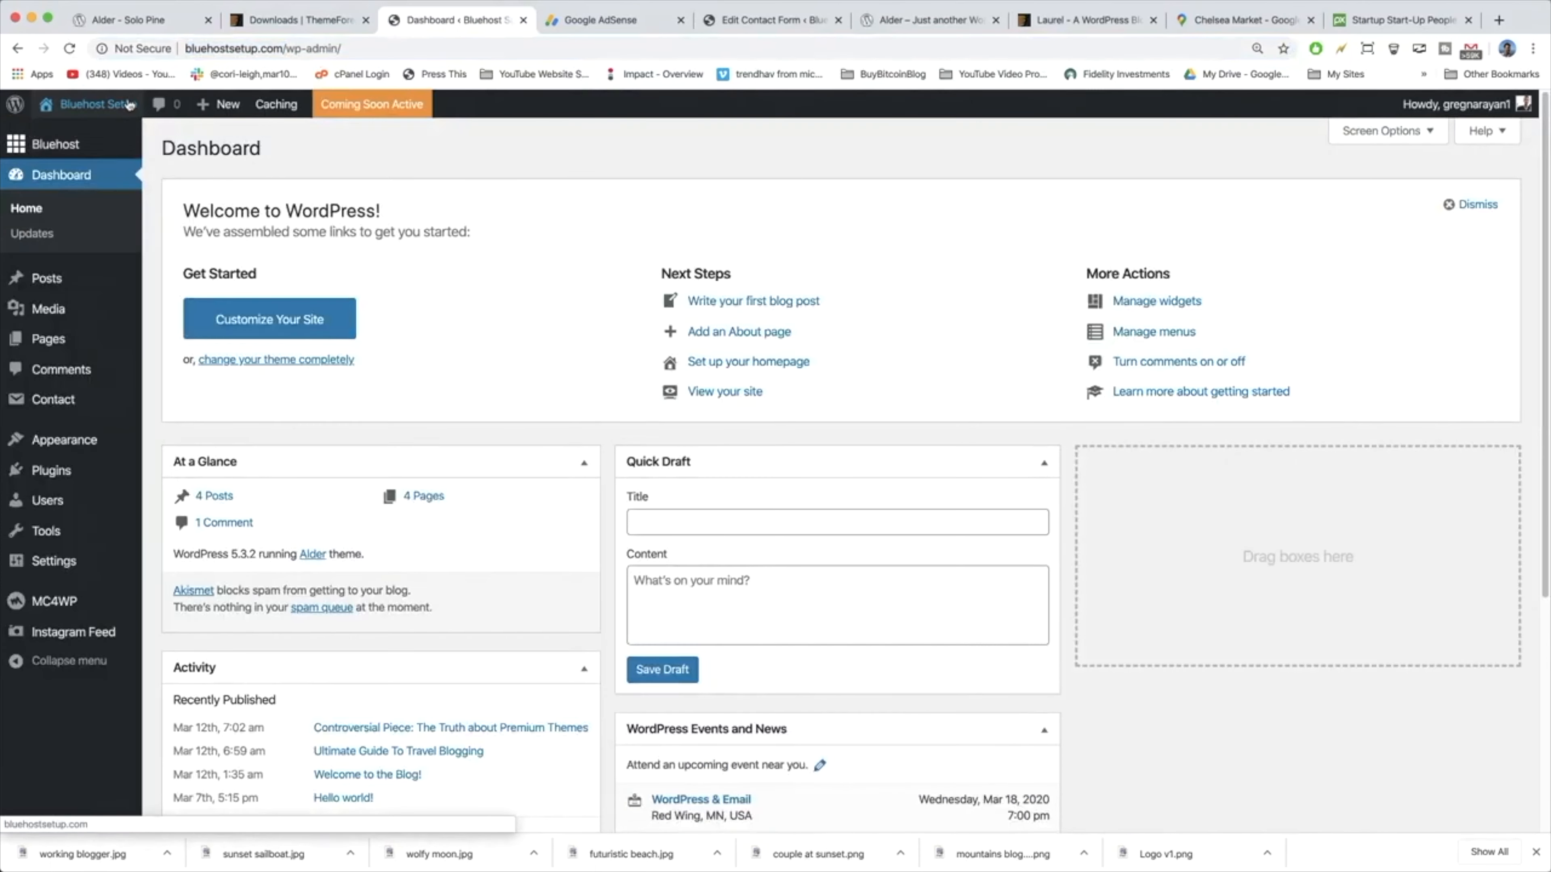
Open Appearance > Theme Editor on Alder's style.css and accept the direct-edit warning.
mouse_move(61, 440)
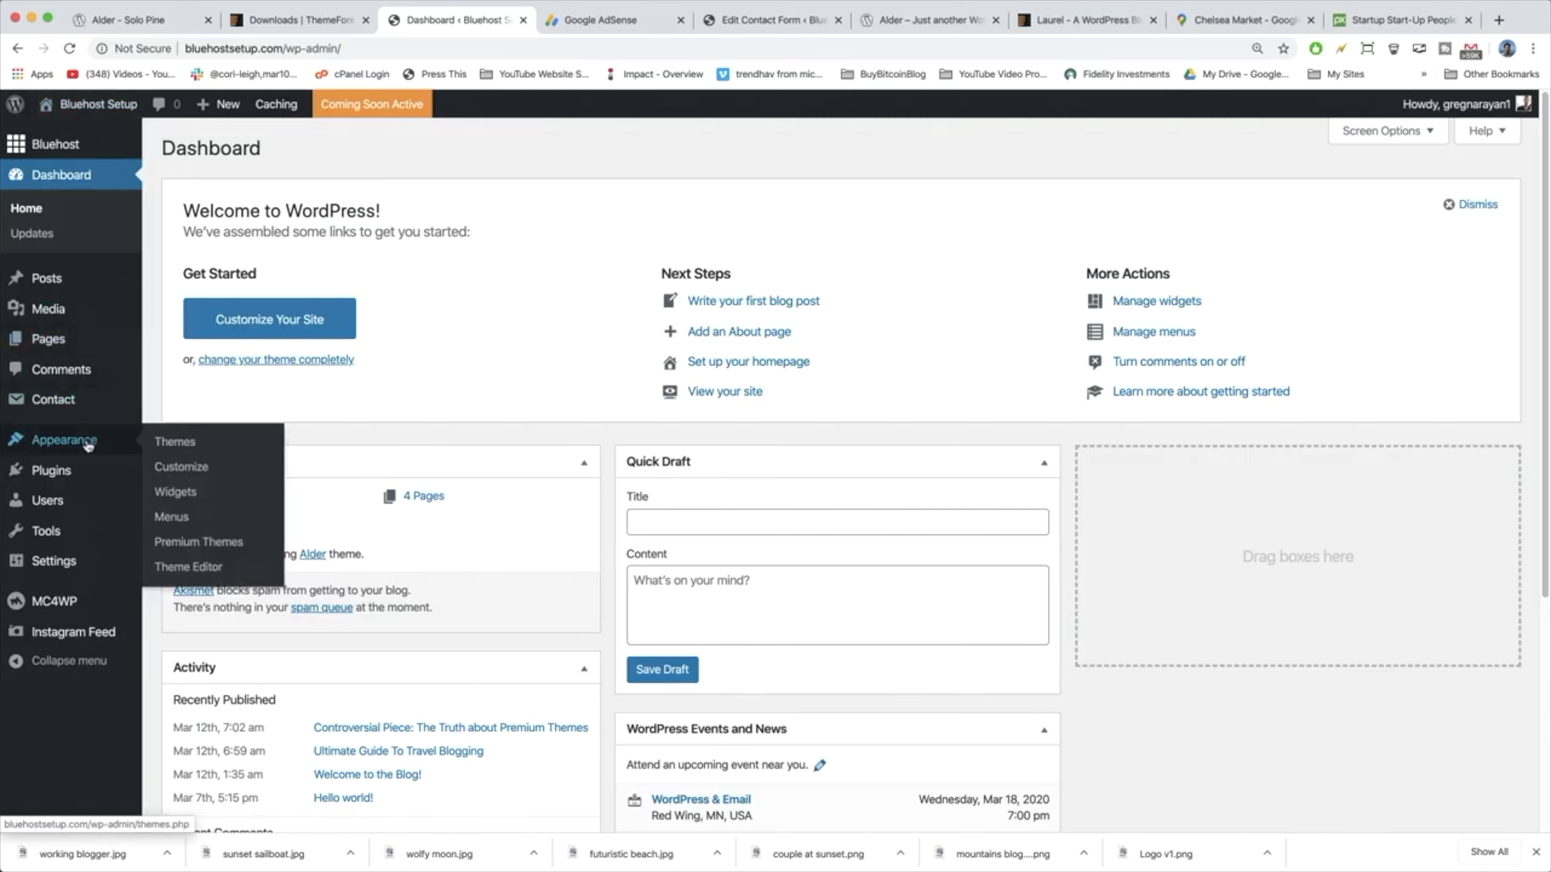
click(209, 567)
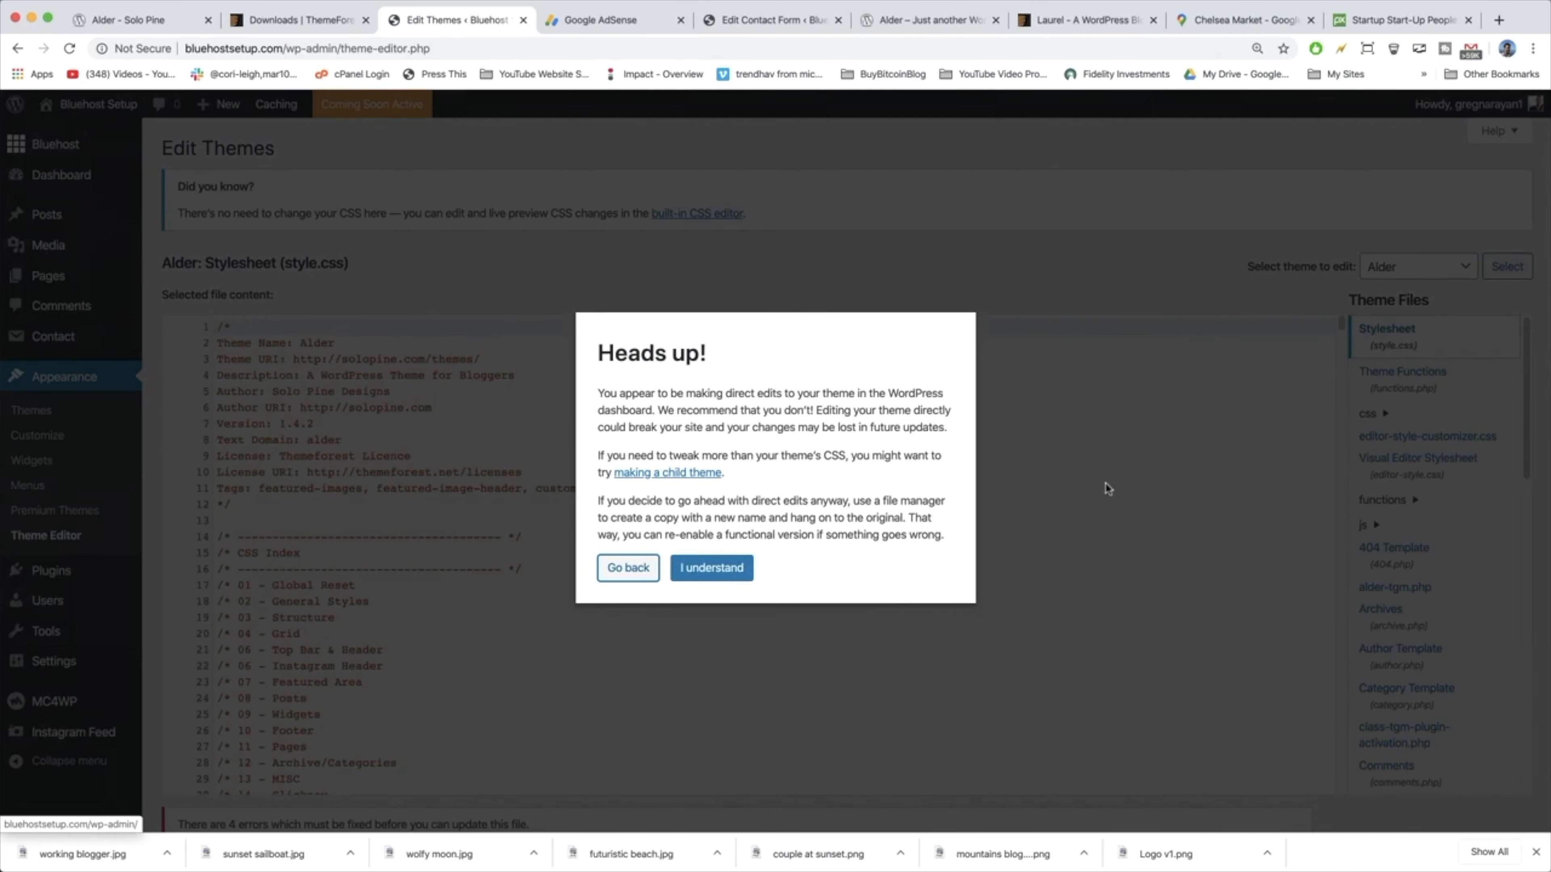
click(709, 568)
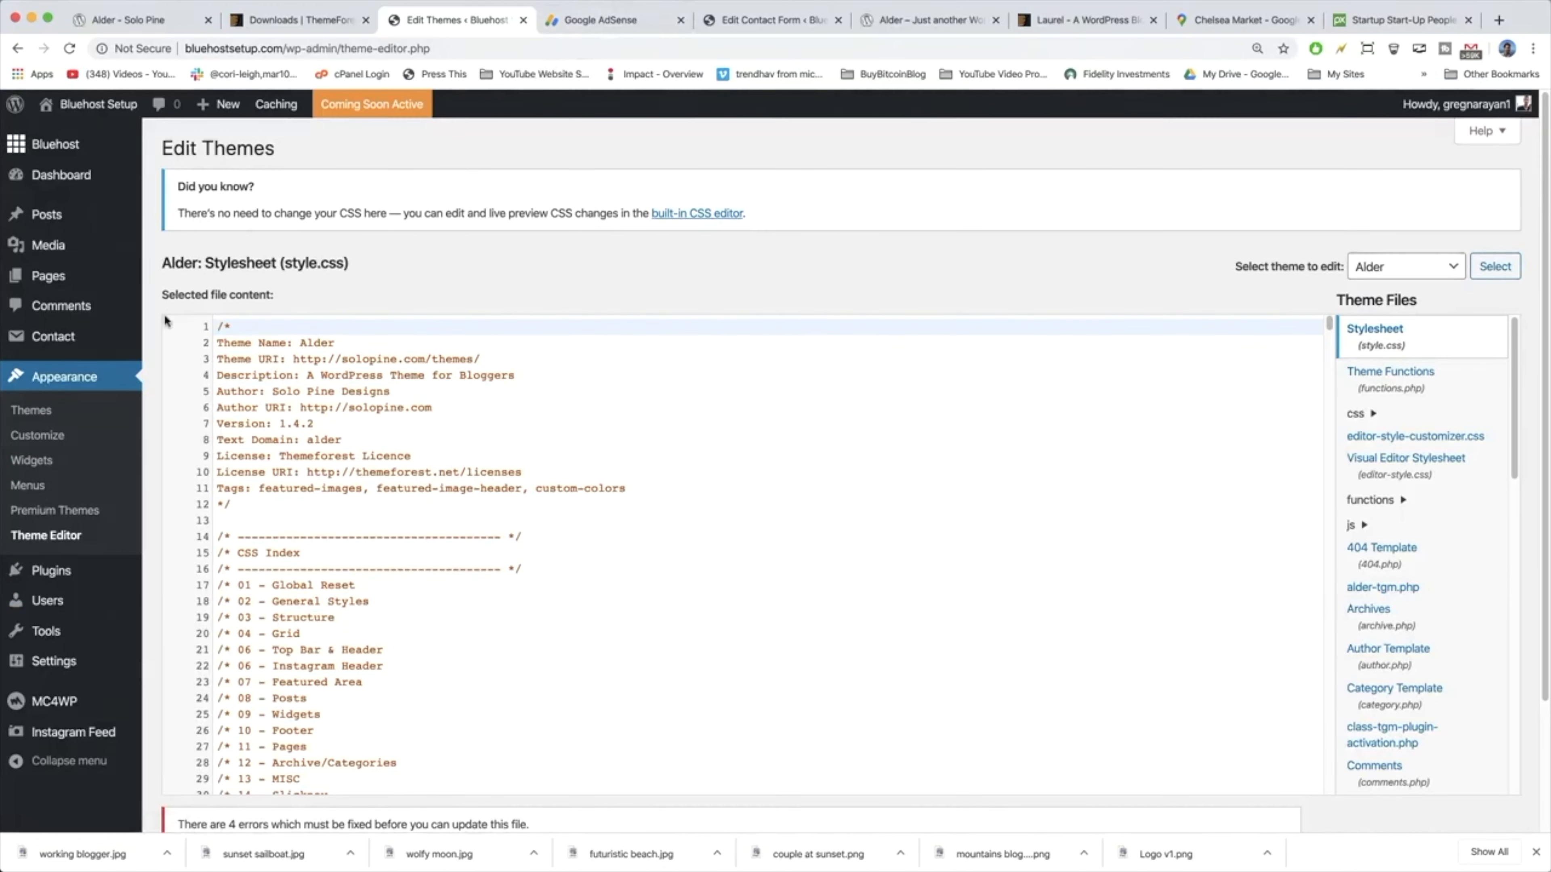
Find the Insert Headers and Footers plugin under Plugins > Add New, install and activate it.
mouse_move(102, 565)
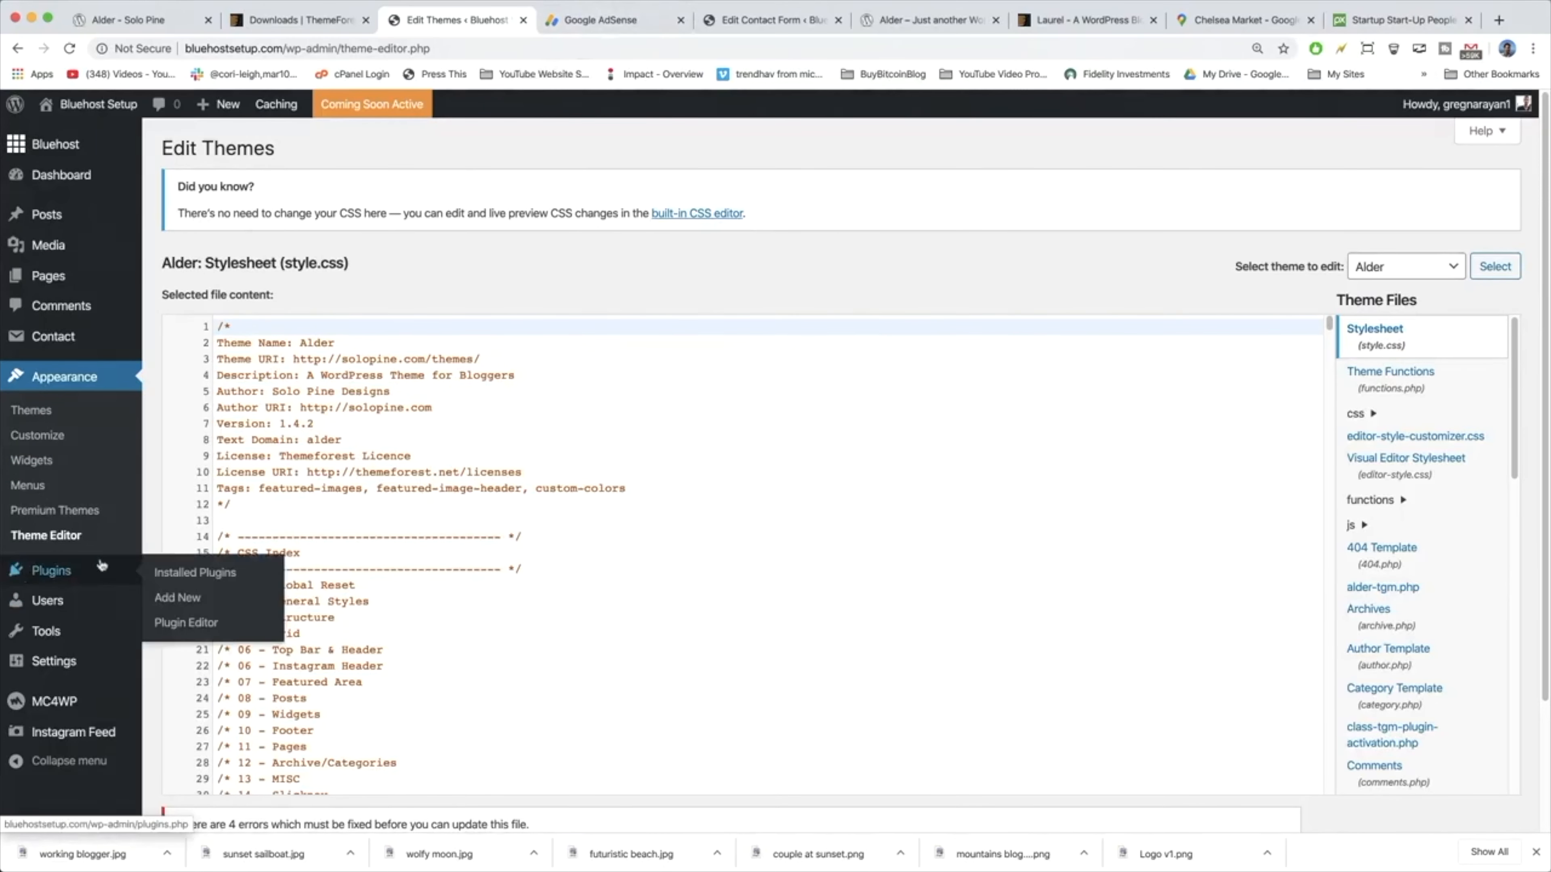
click(183, 599)
text(insert headers and footers)
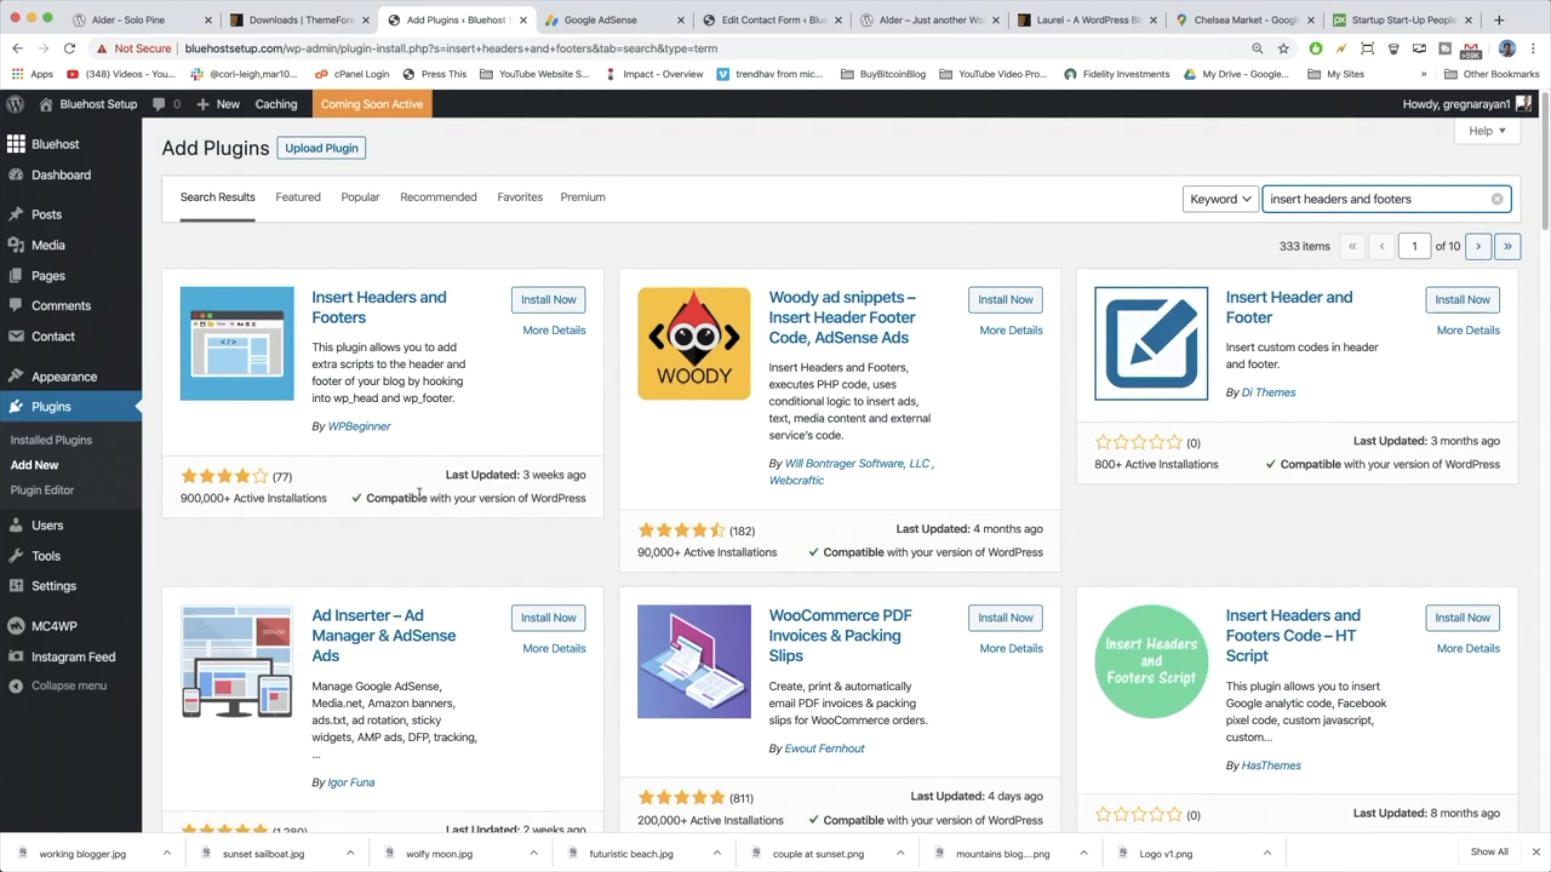
click(547, 300)
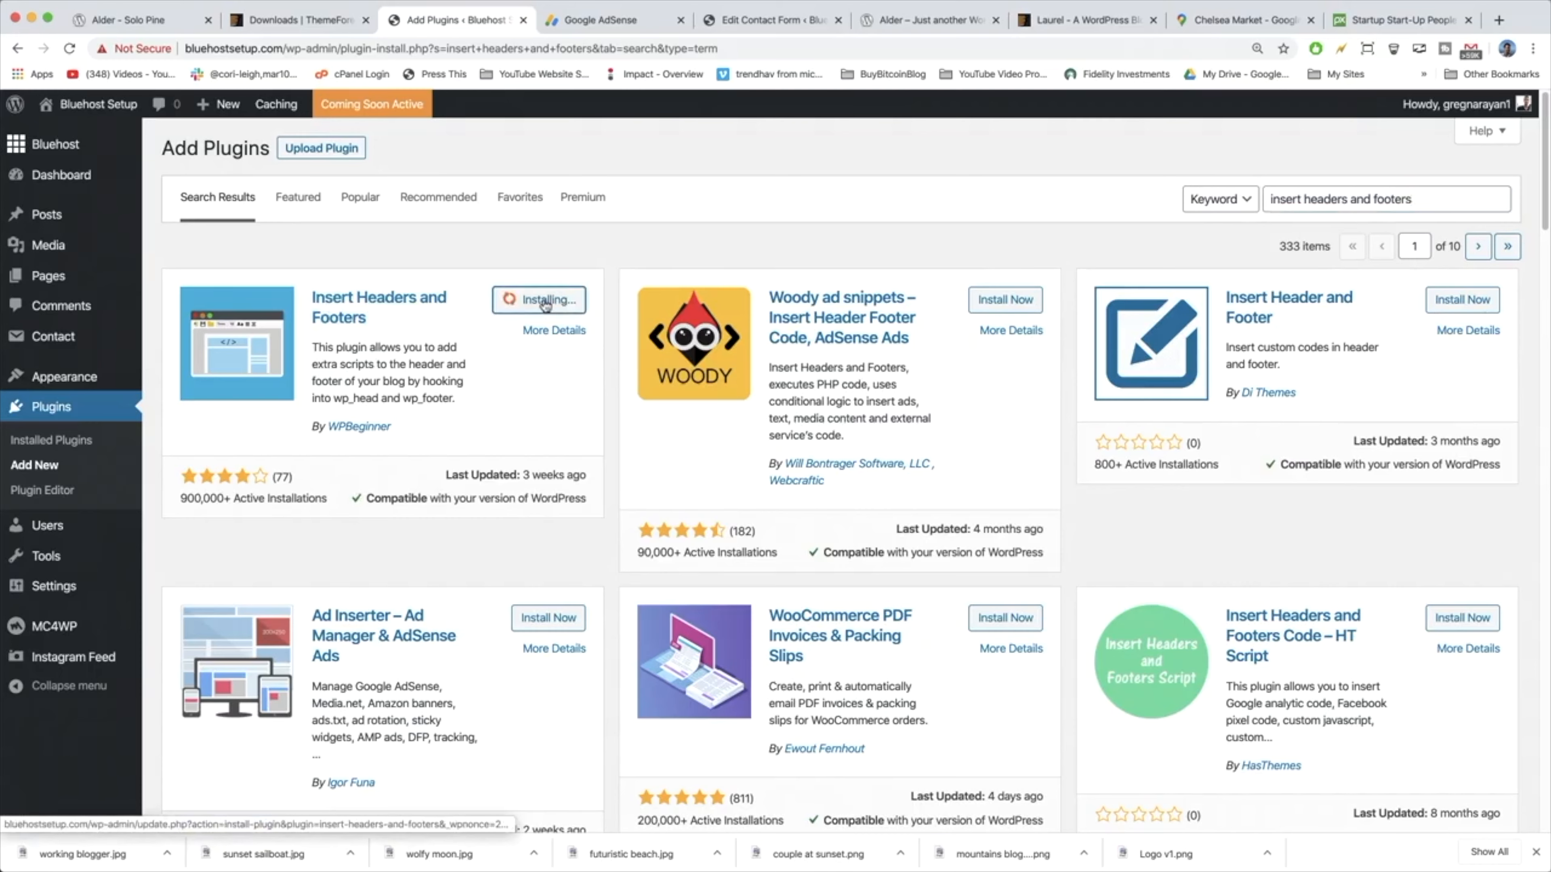
click(539, 300)
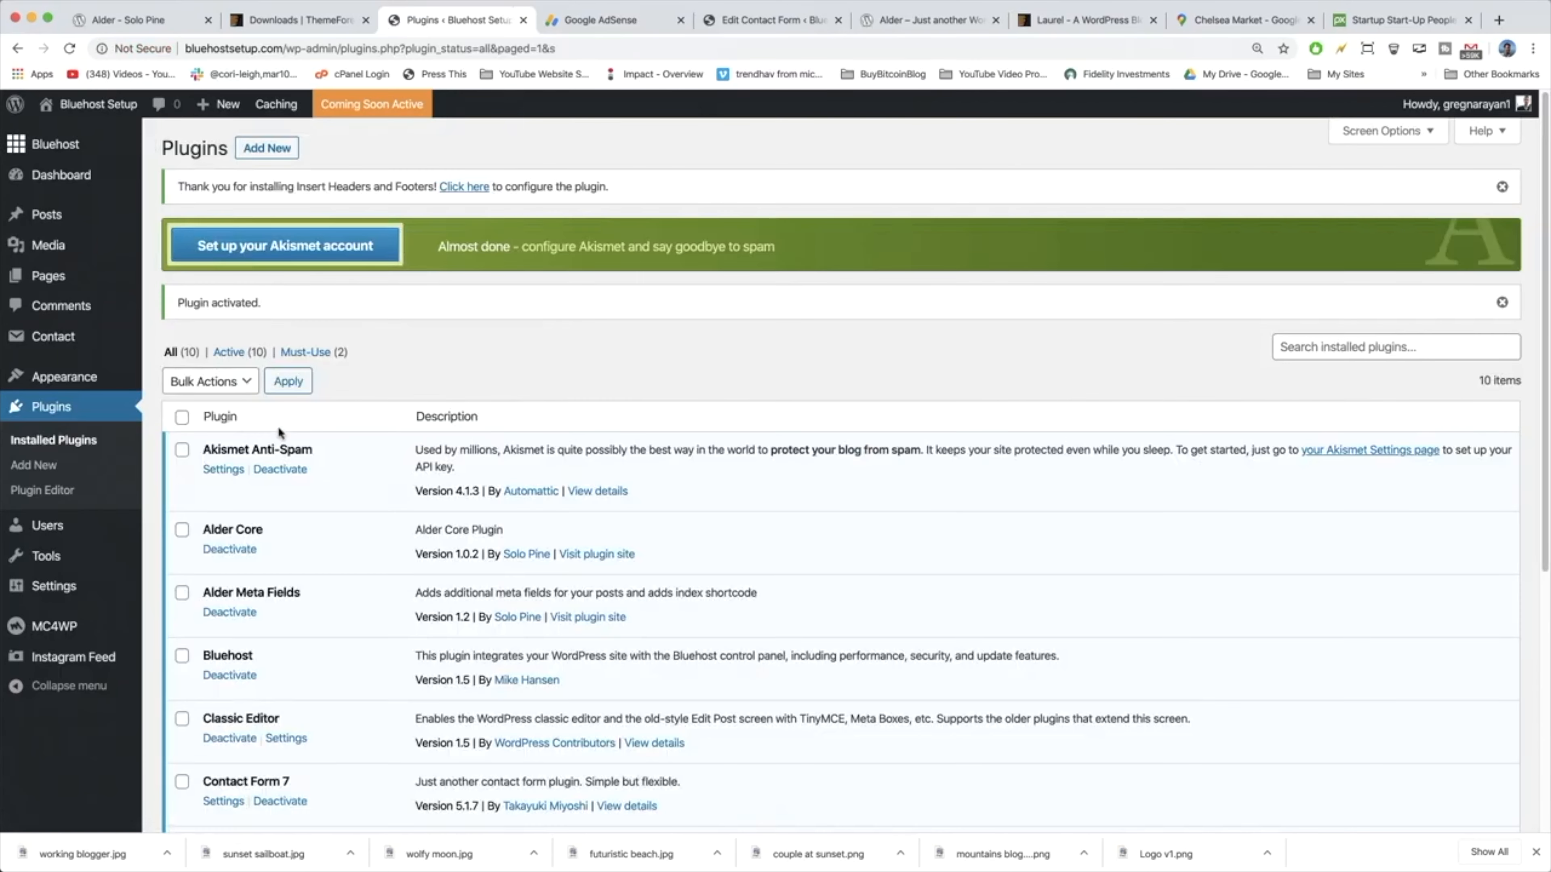
mouse_move(69, 585)
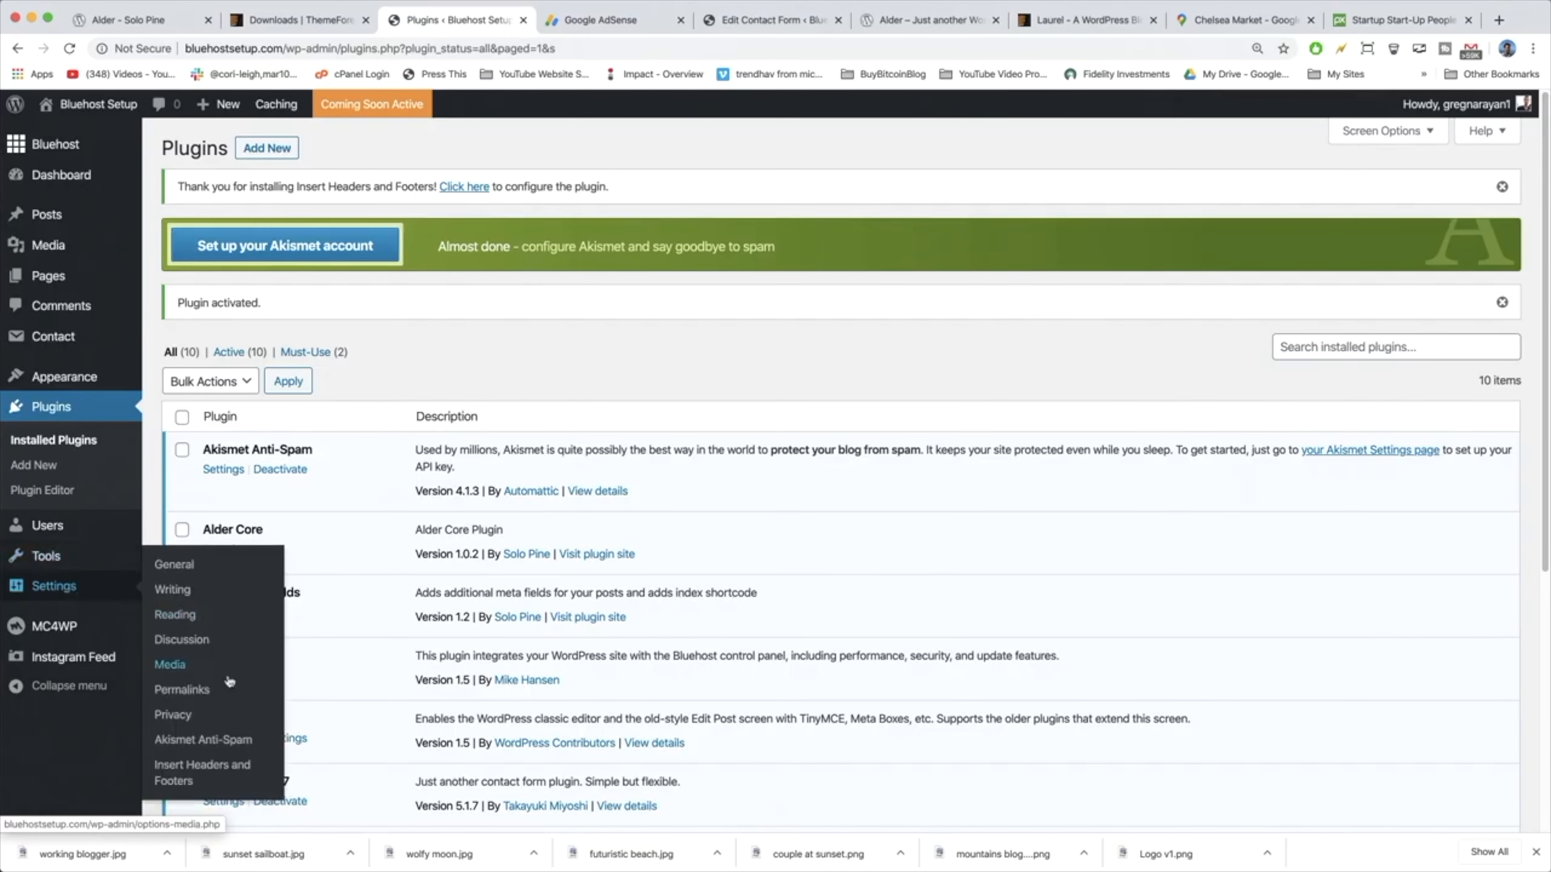
Paste the AdSense code into Insert Headers and Footers' Scripts in Header and save.
click(229, 787)
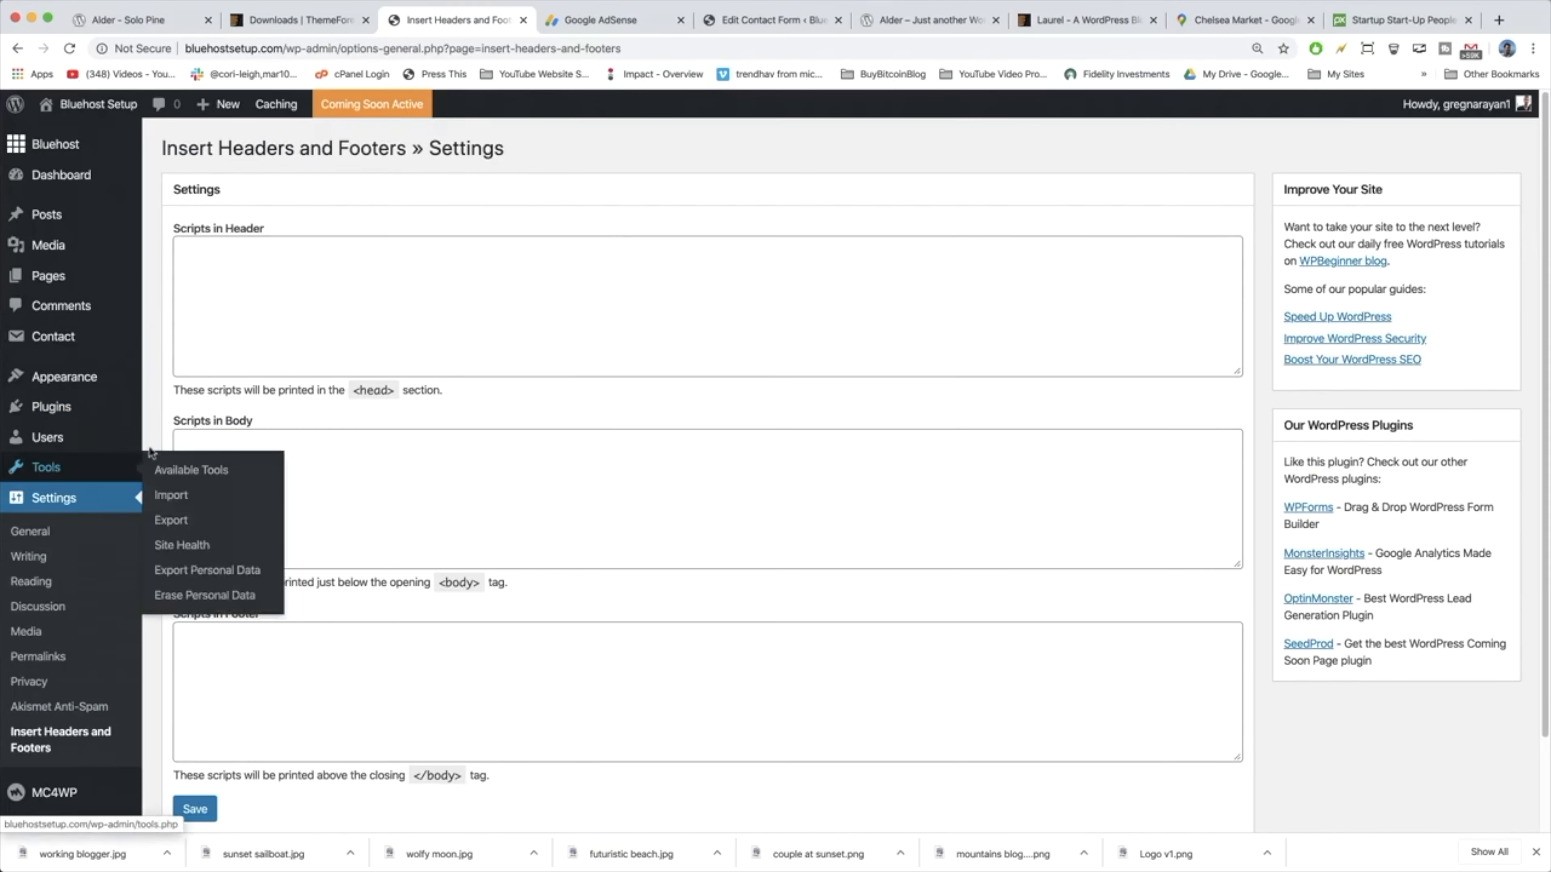
click(264, 270)
click(607, 19)
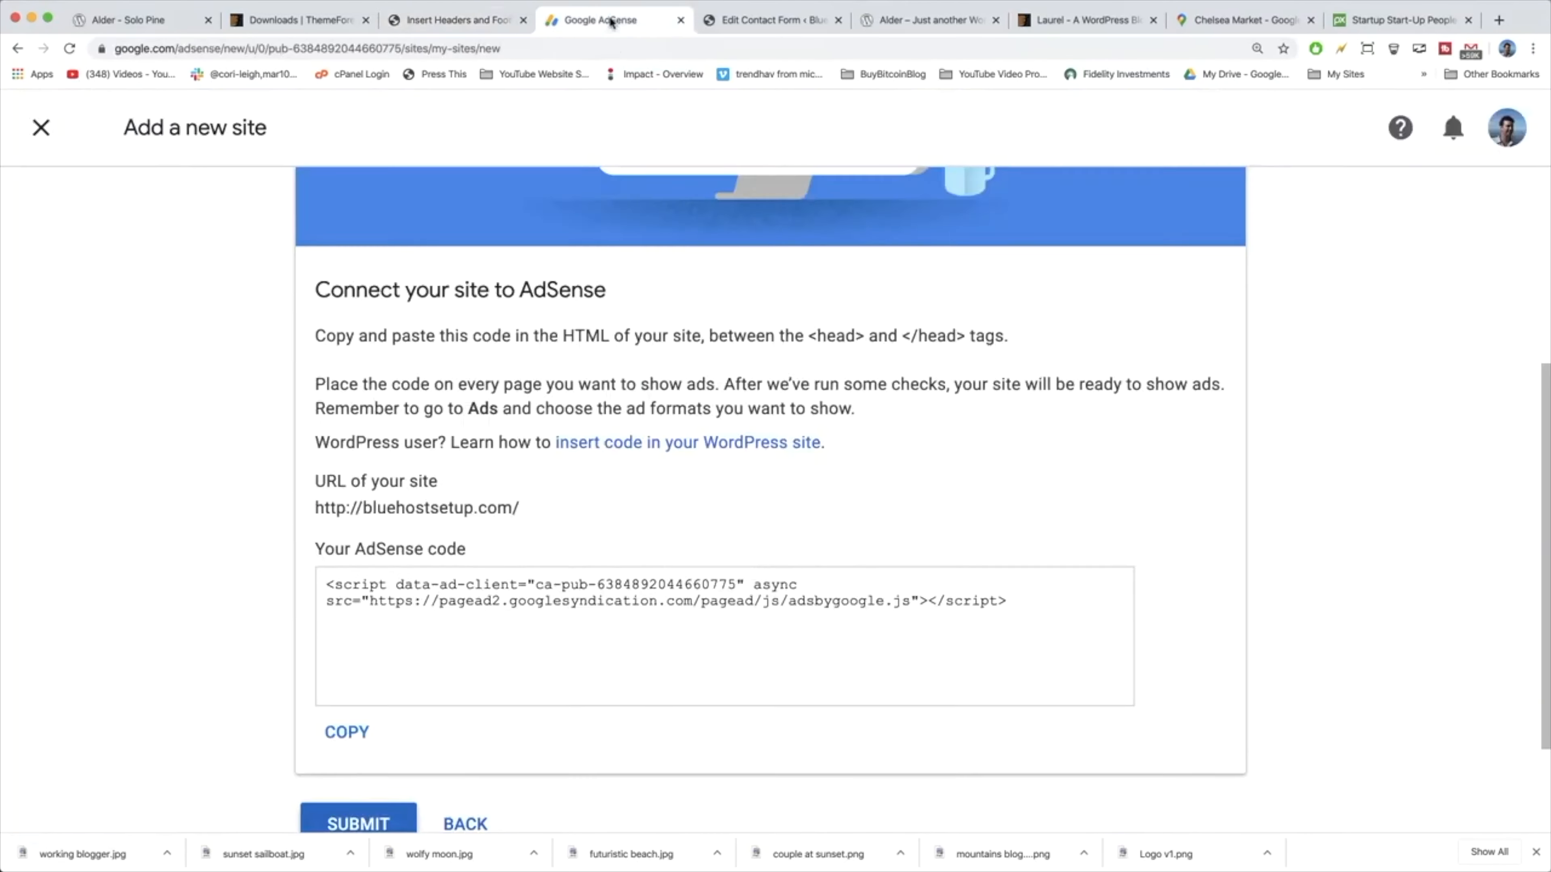
click(467, 23)
right_click(226, 263)
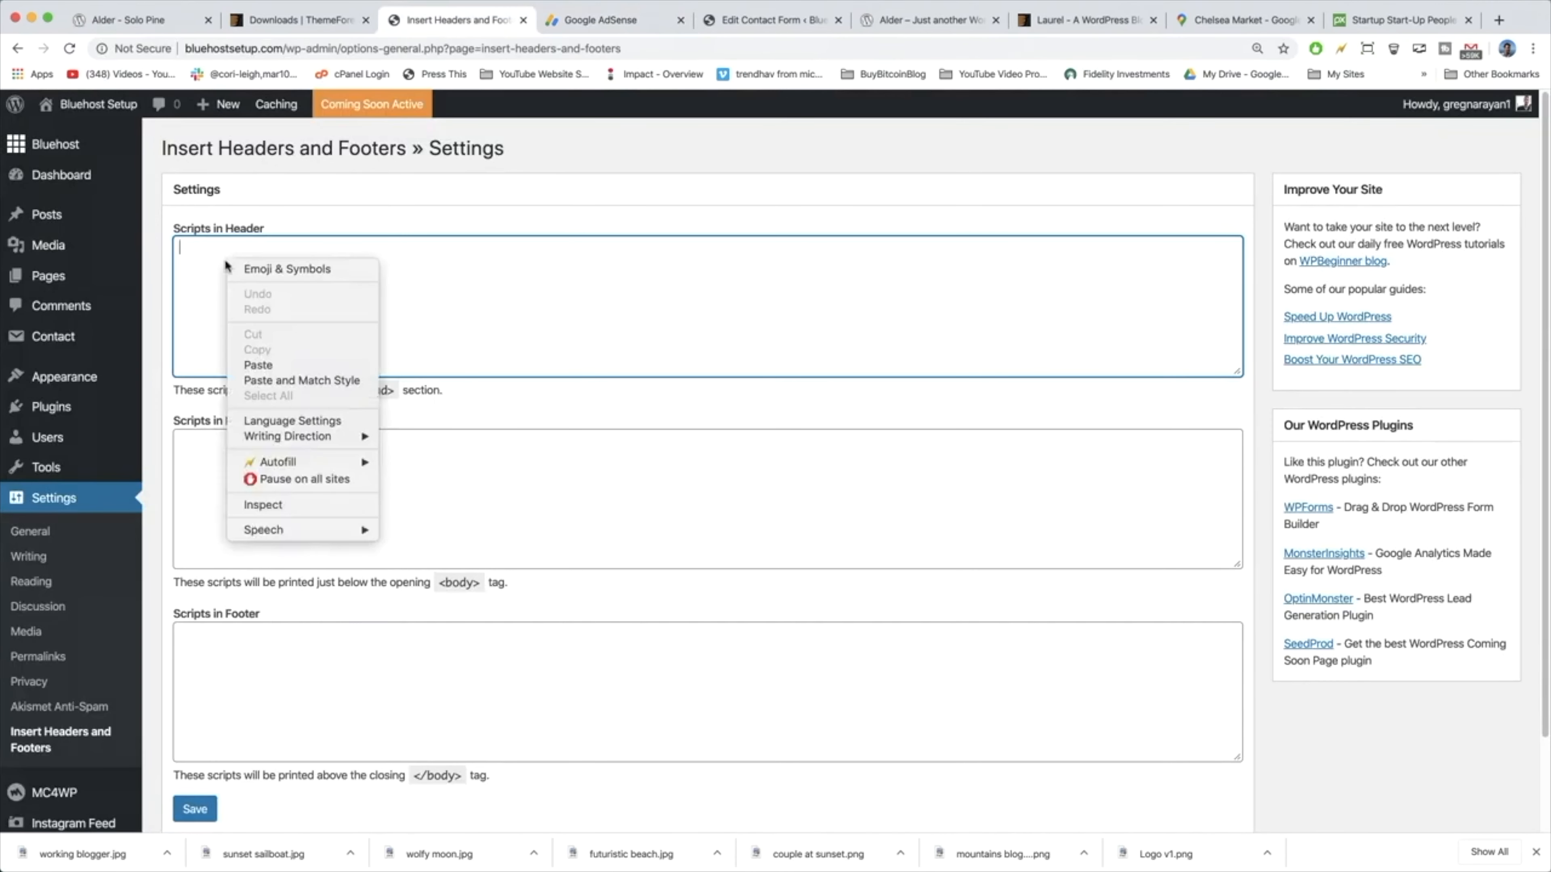
click(269, 364)
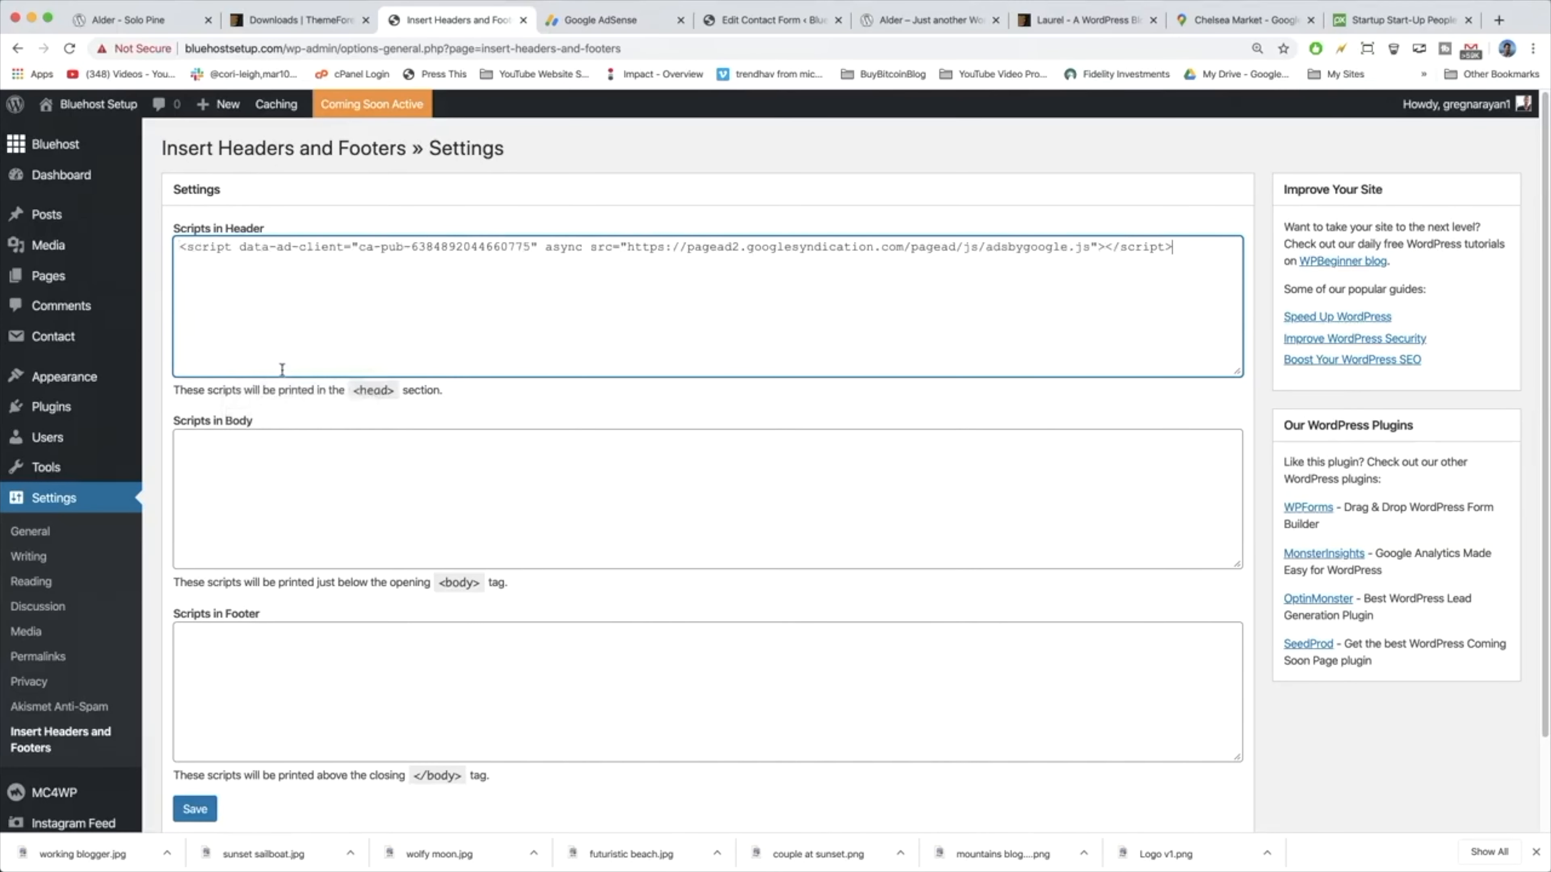
click(194, 809)
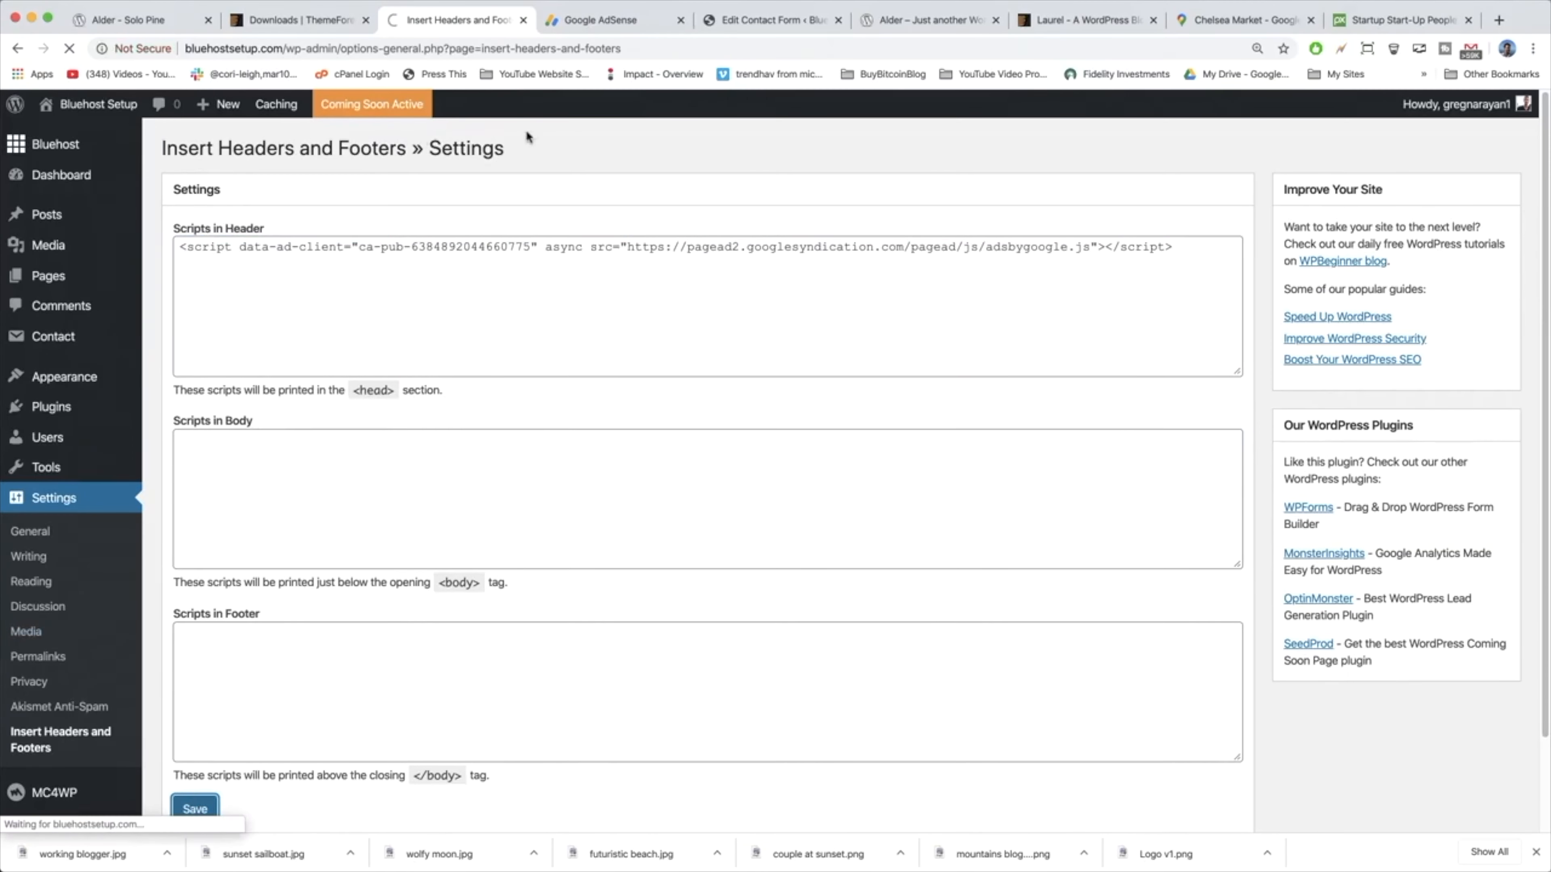
click(607, 23)
scroll(628, 360, down, 2)
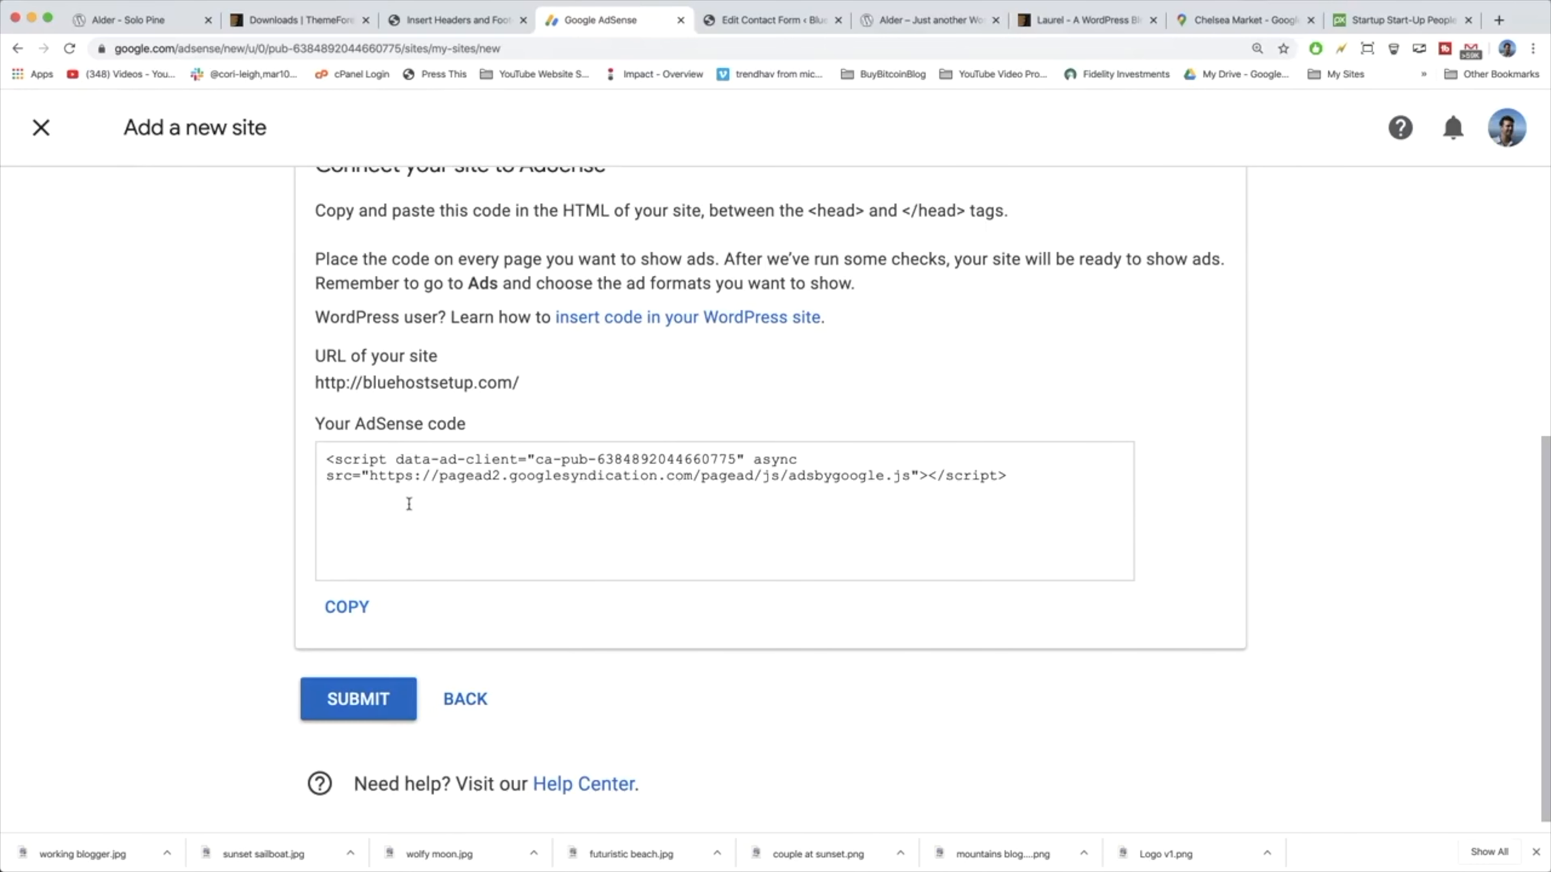
Submit bluehostsetup.com for AdSense review and open its Ad Settings Preview showing Auto ads off.
click(373, 702)
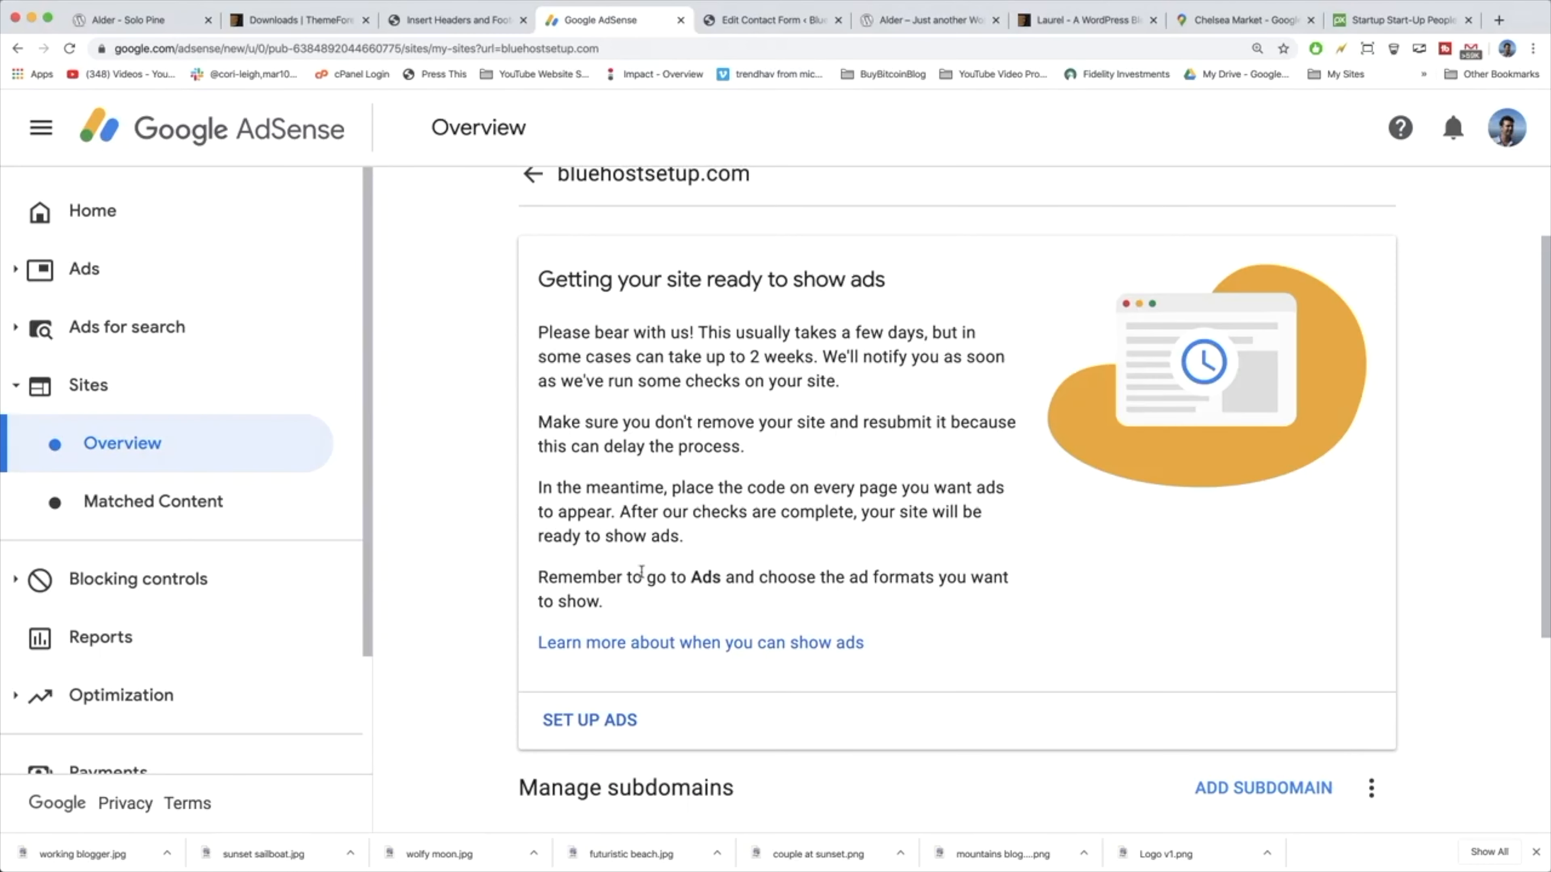
scroll(629, 511, down, 3)
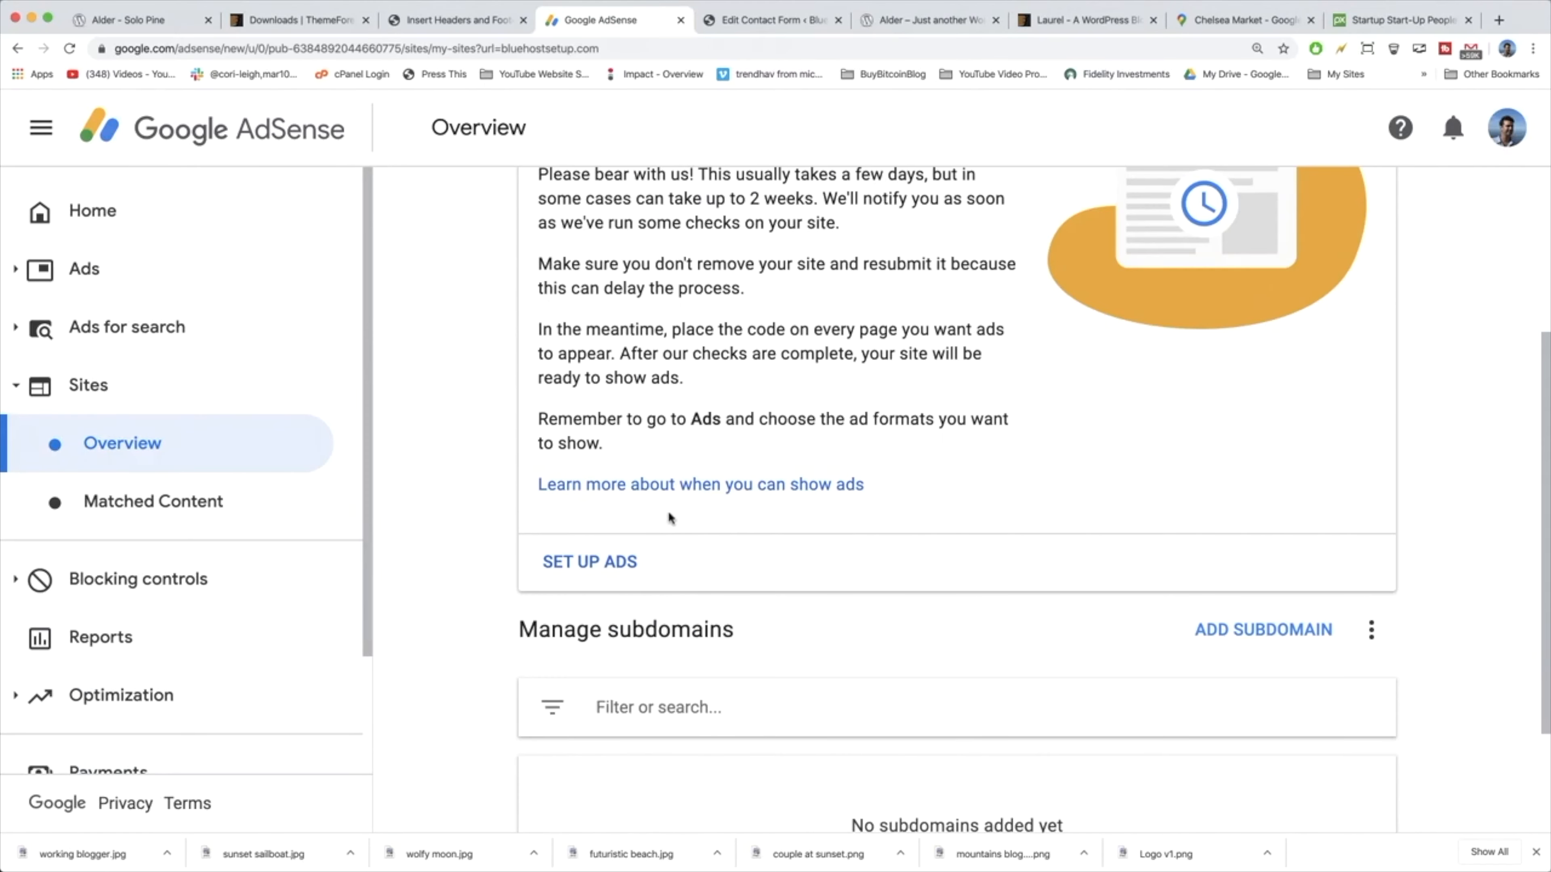
click(607, 564)
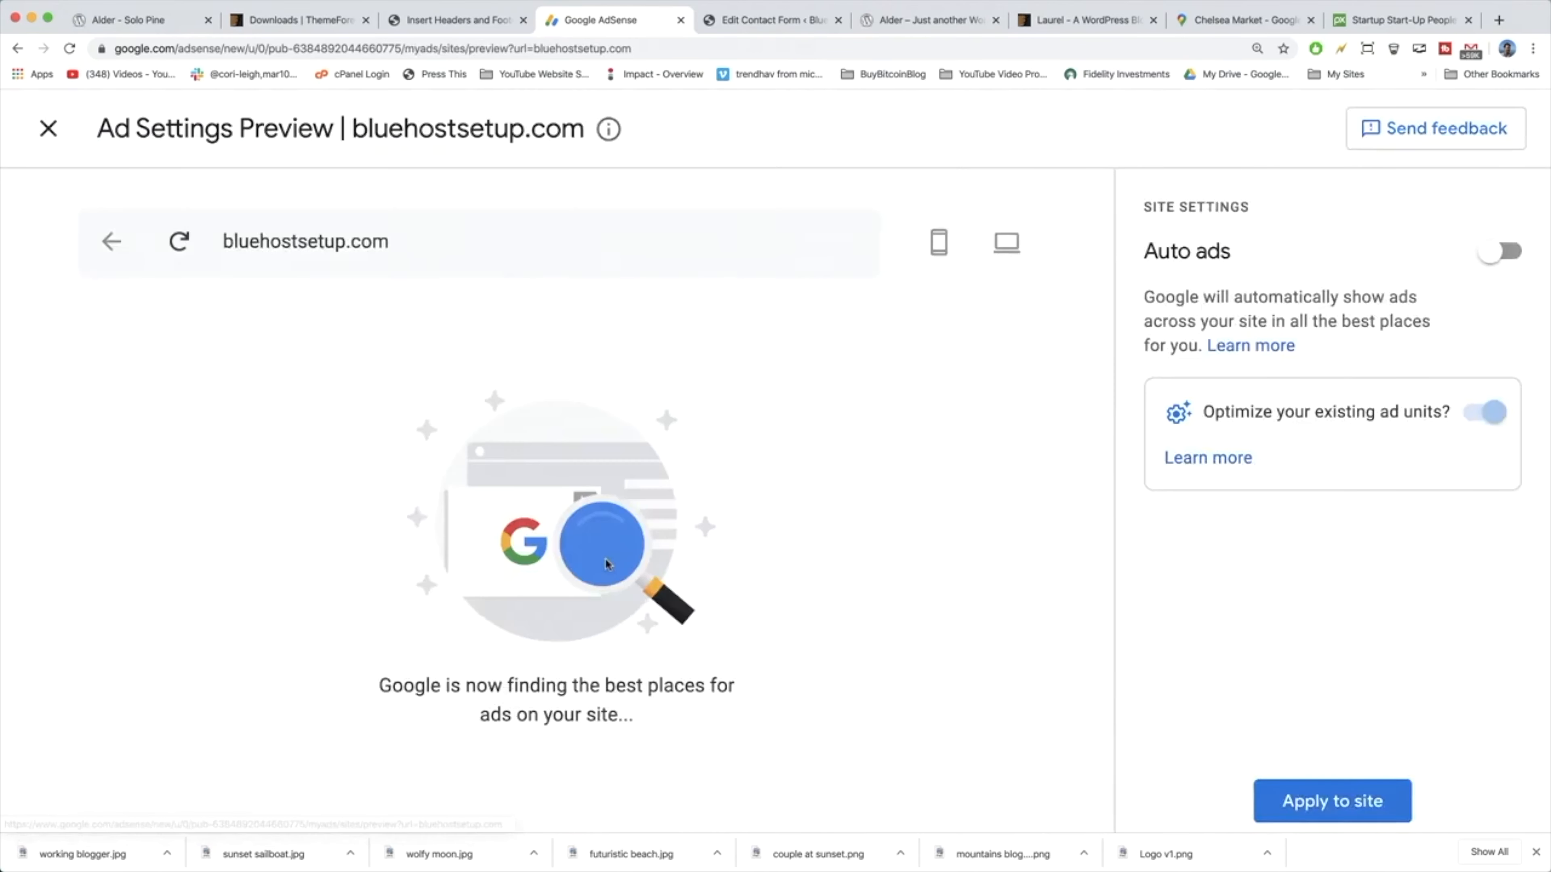
click(471, 21)
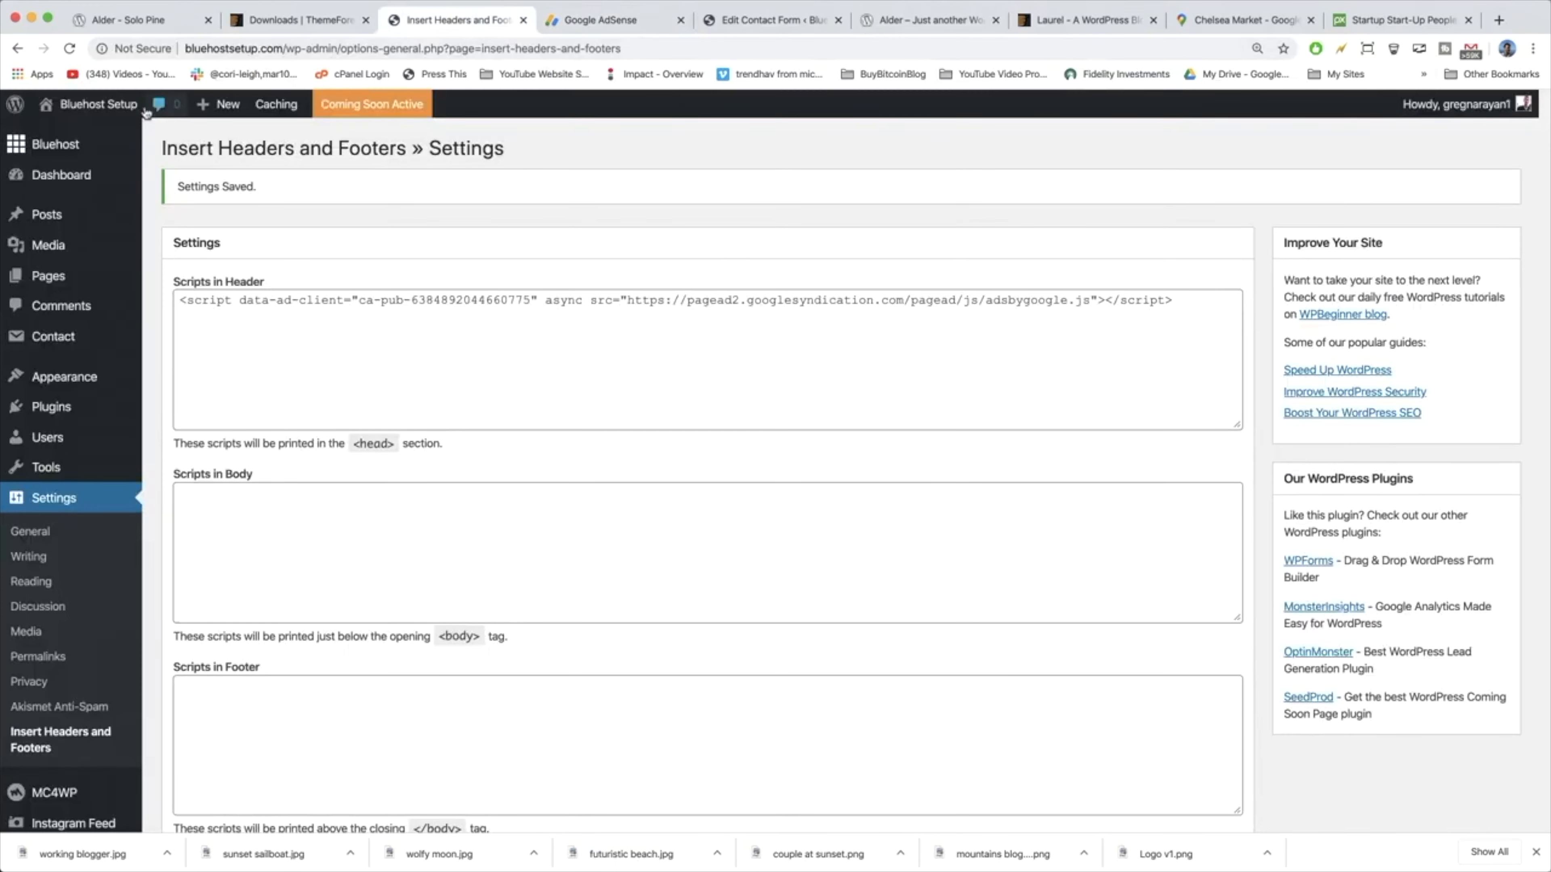
click(601, 20)
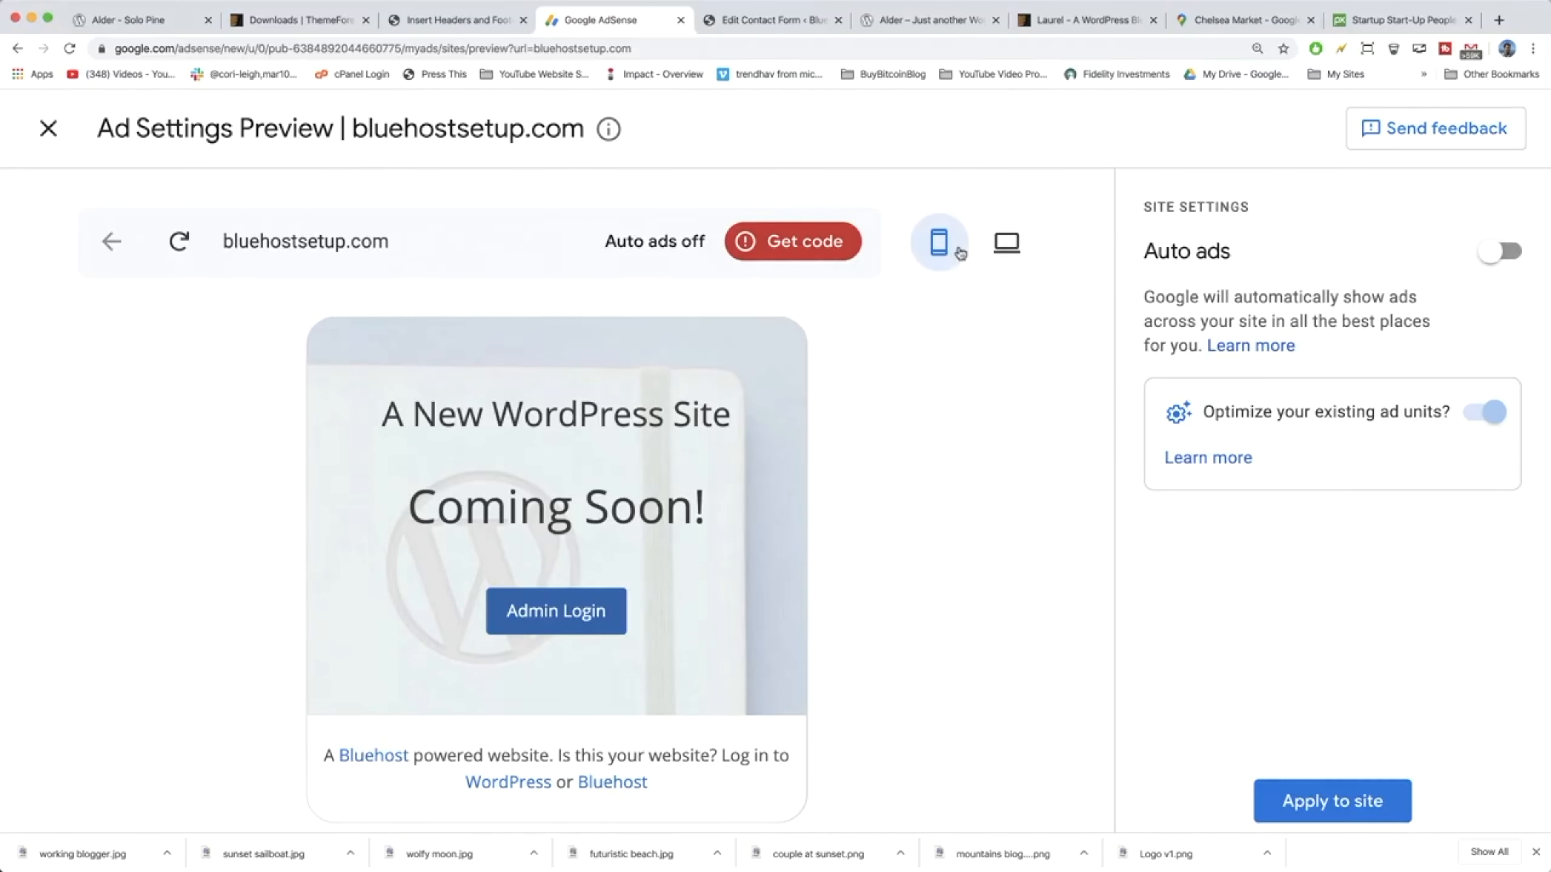
drag(1240, 253, 1408, 317)
click(1409, 317)
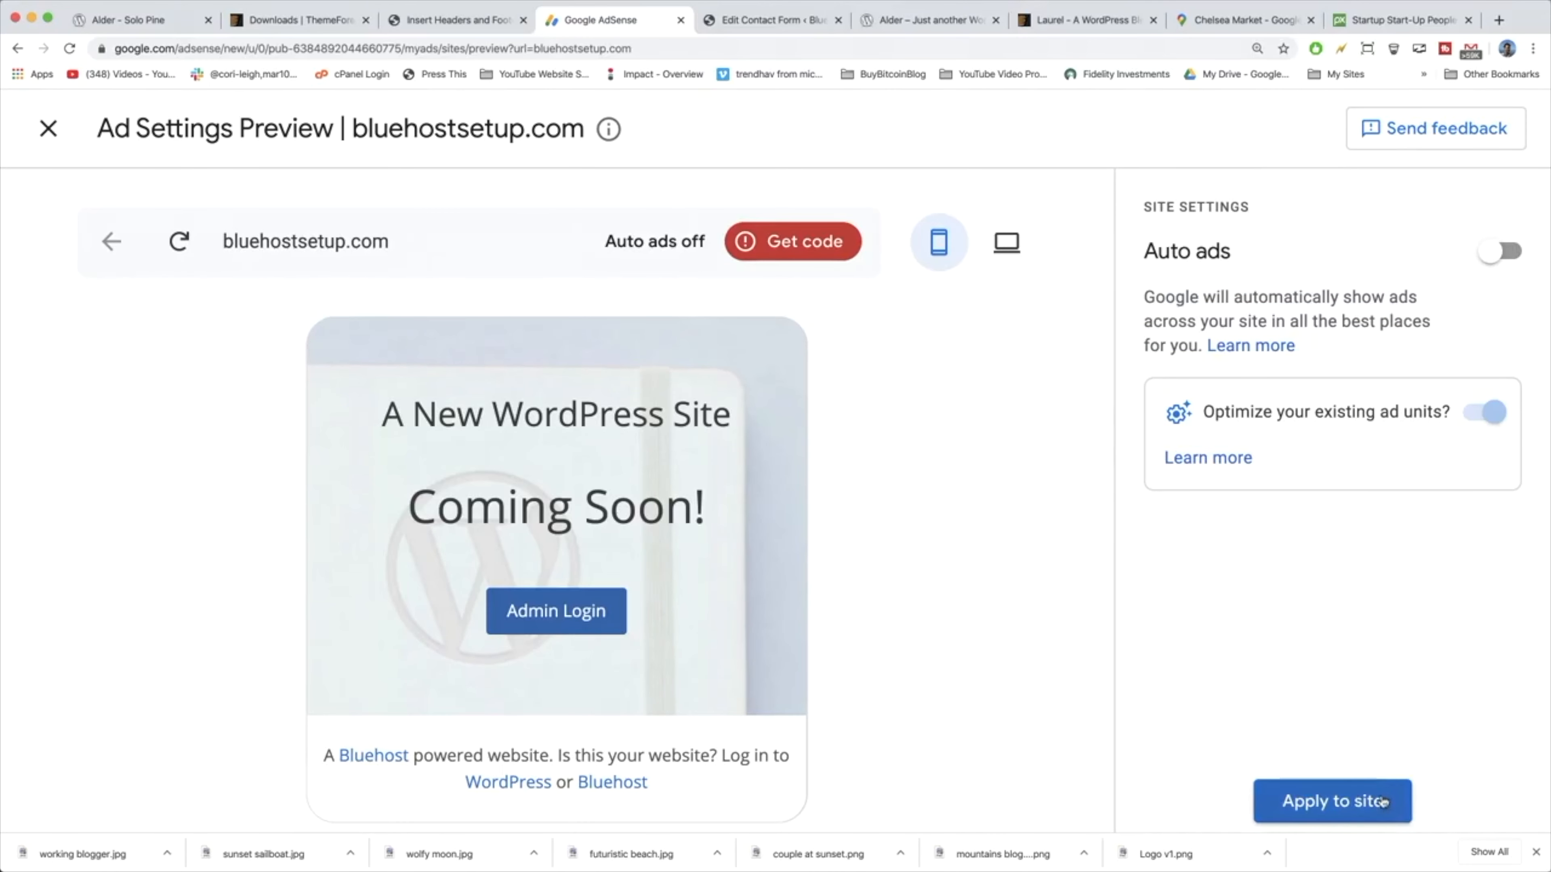
Visit and scroll the live bluehostsetup.com homepage, then return to the AdSense preview.
click(474, 20)
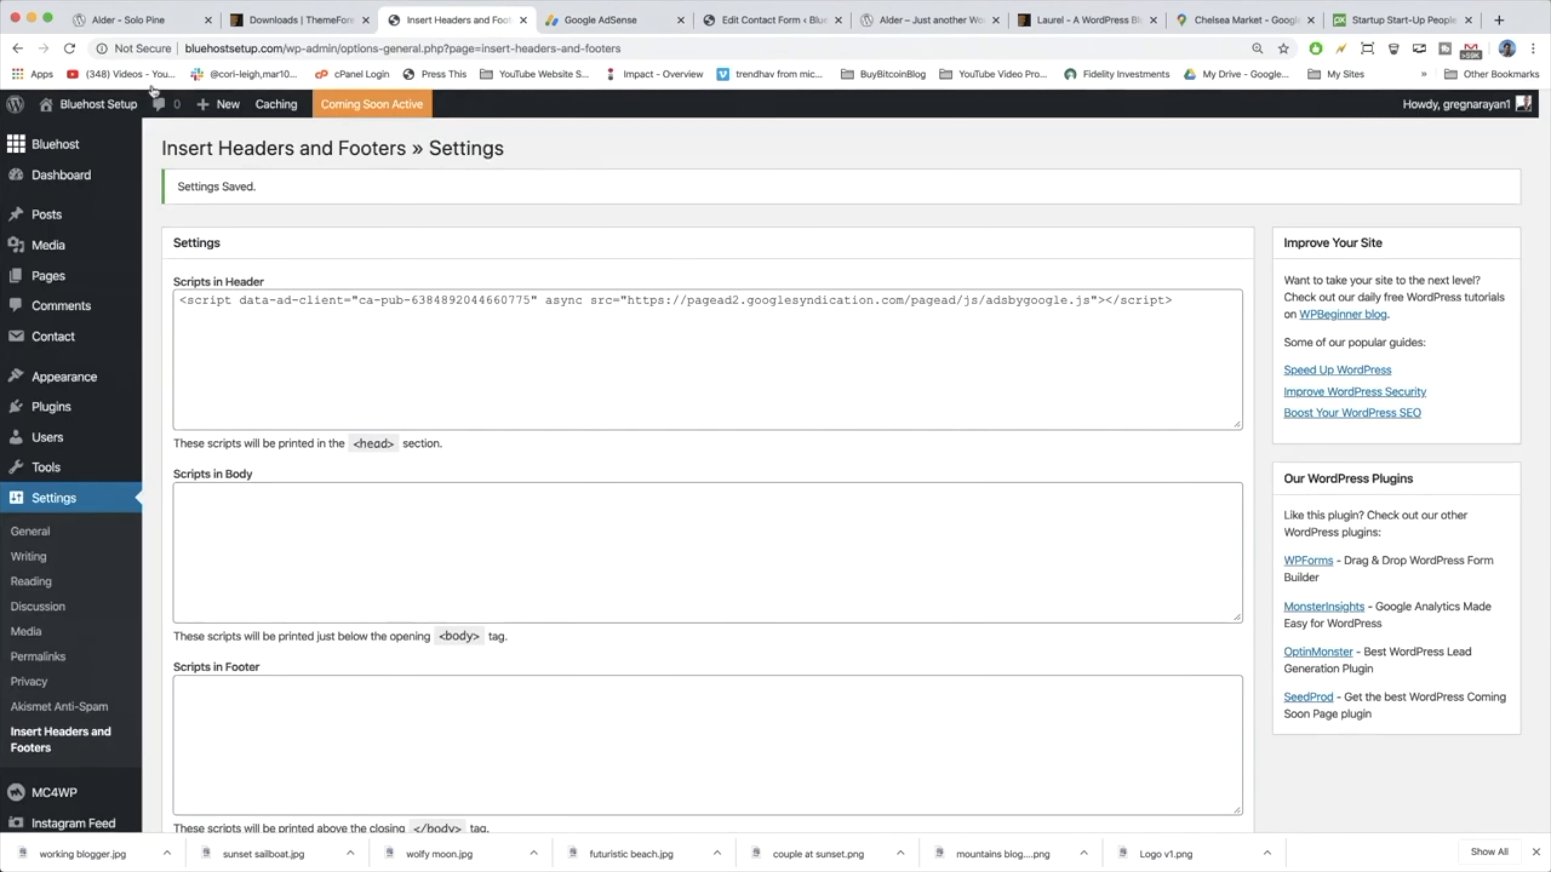
click(101, 107)
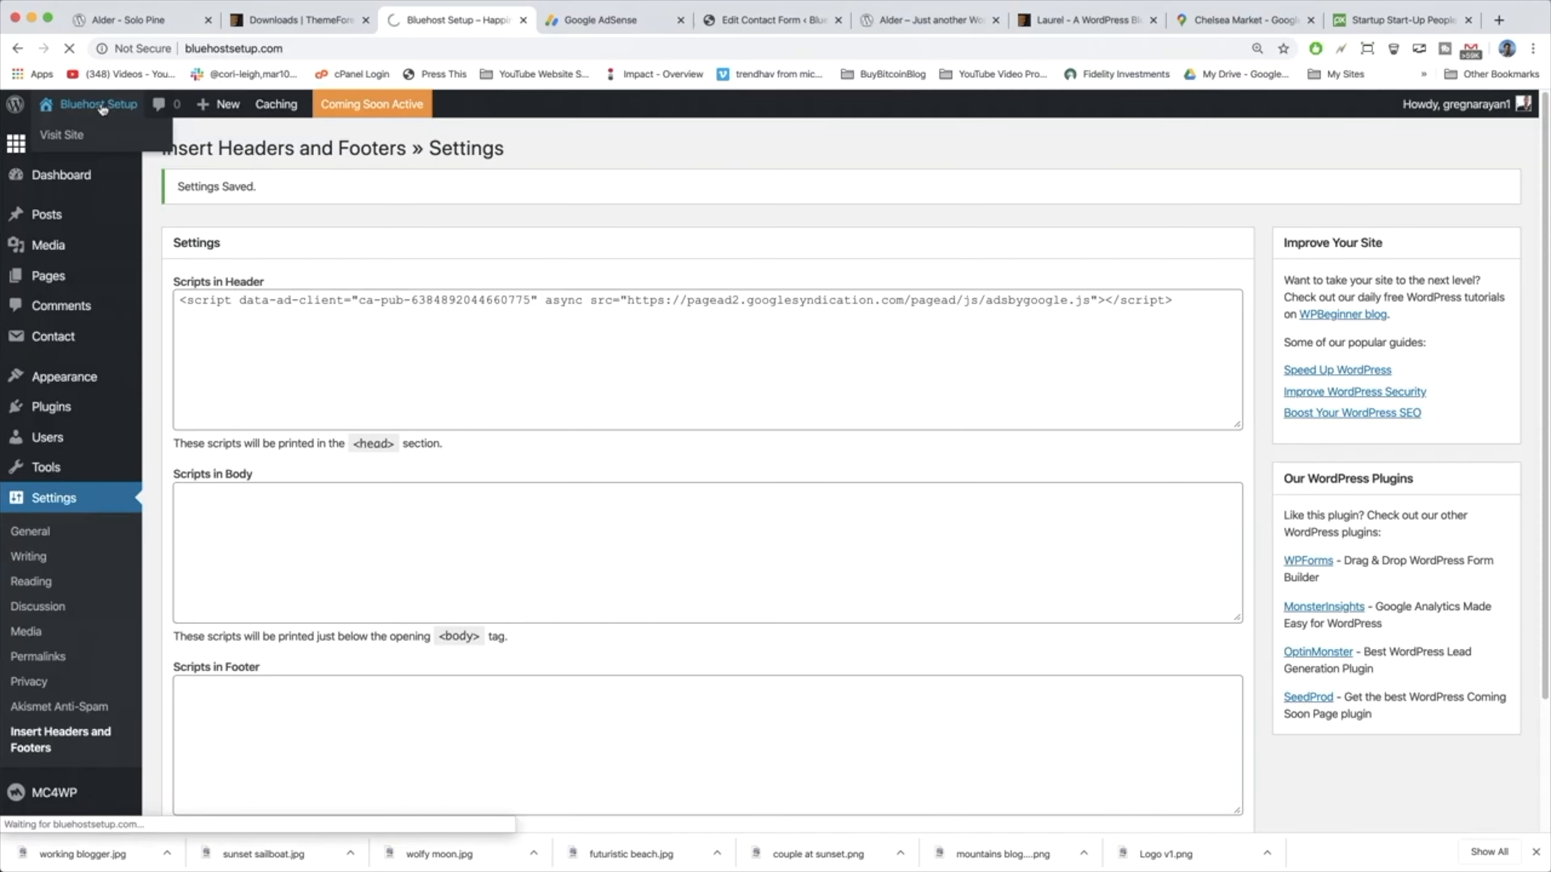
scroll(1084, 444, down, 5)
scroll(1143, 450, down, 10)
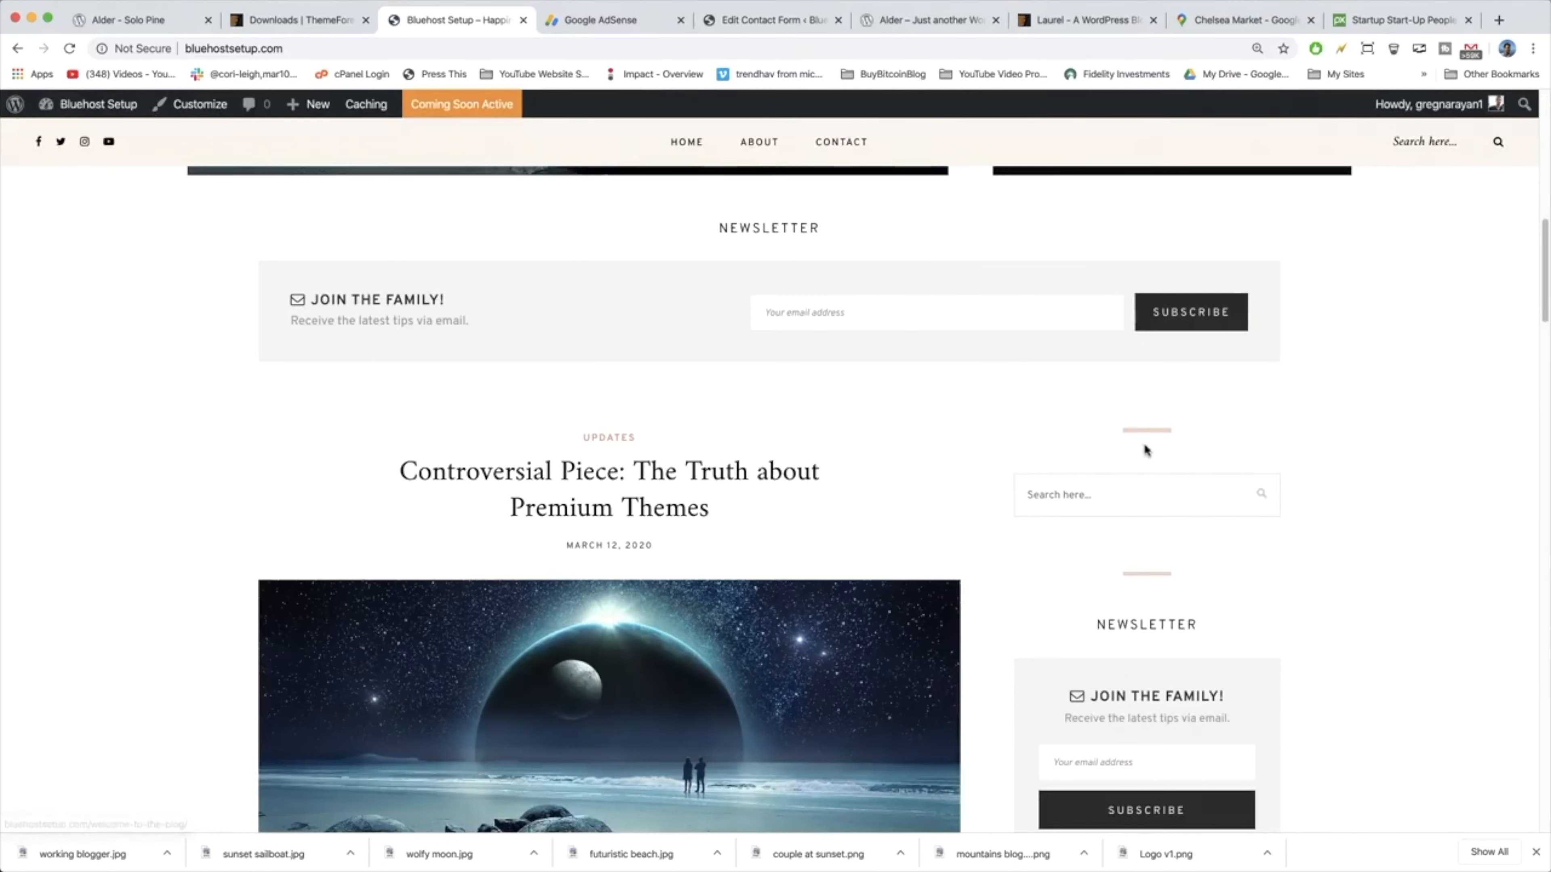
scroll(1367, 397, down, 15)
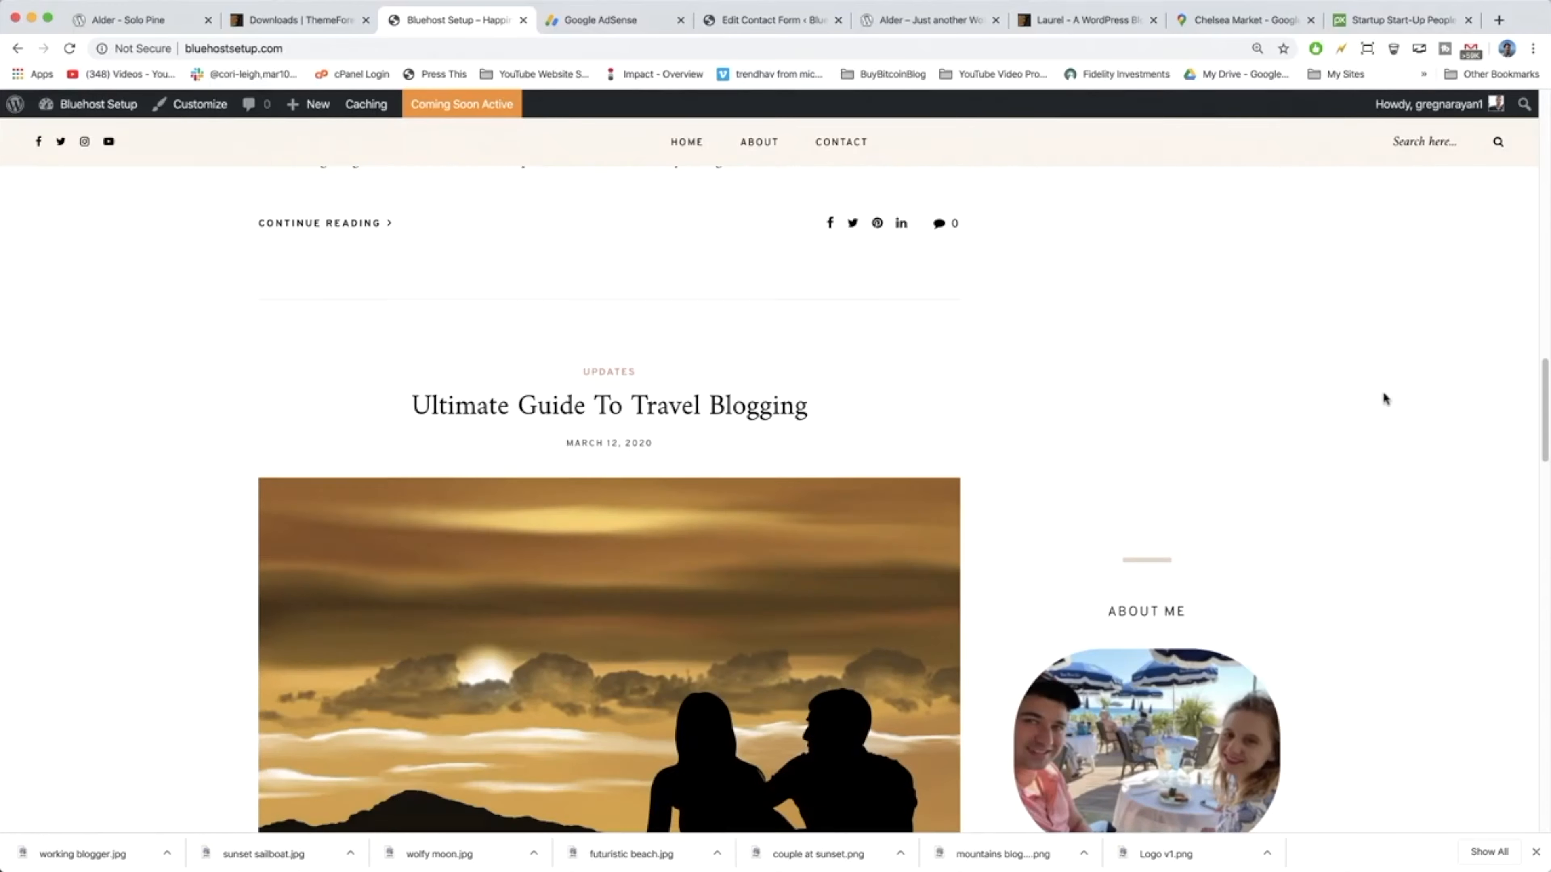
scroll(1390, 389, down, 3)
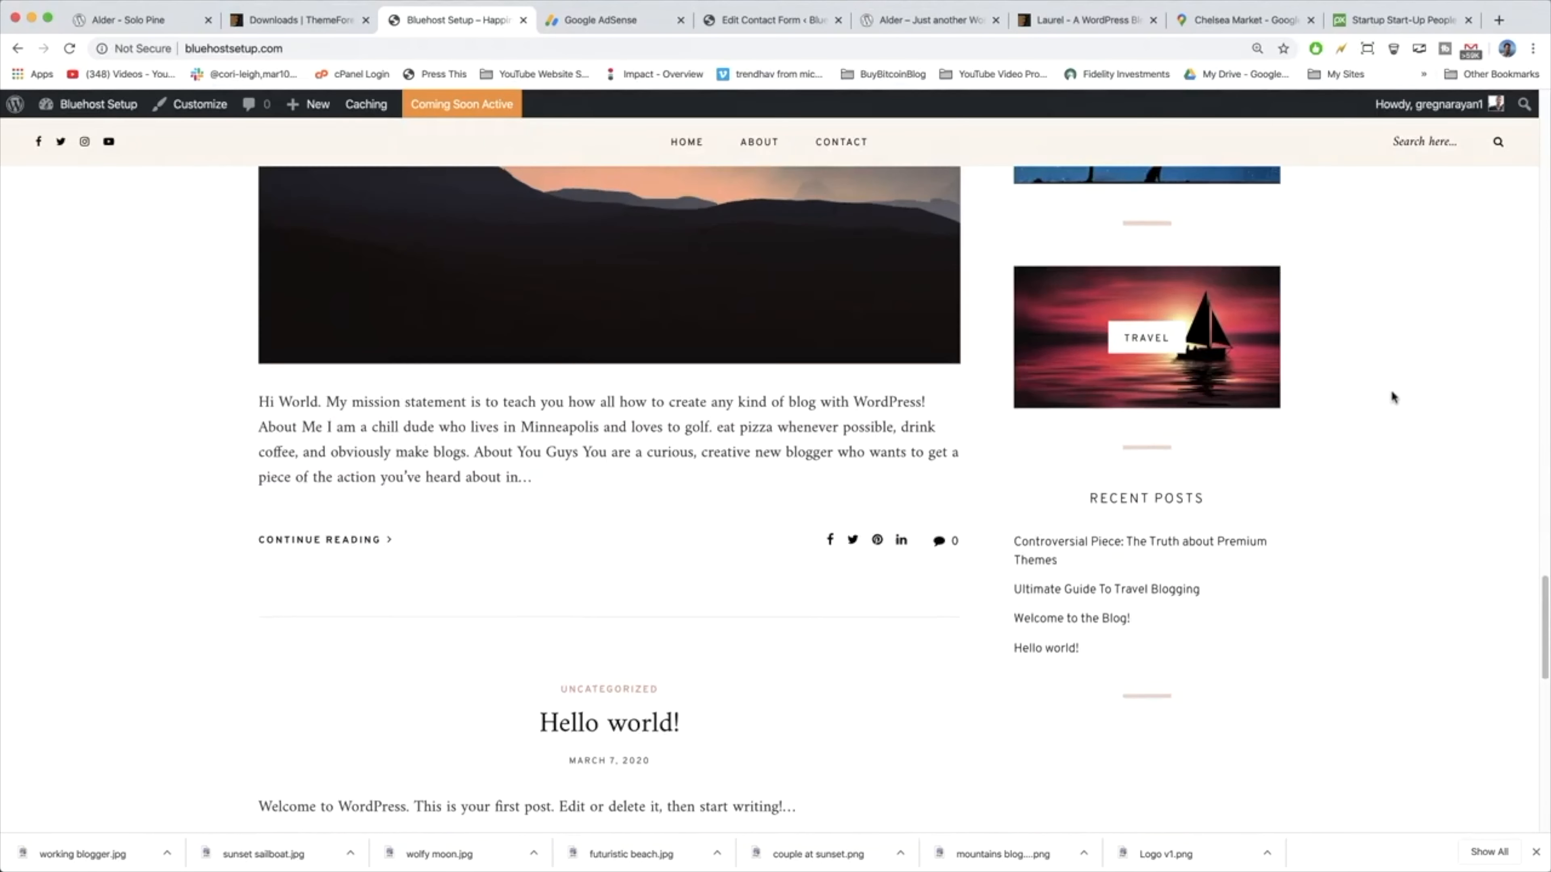
scroll(1391, 391, up, 15)
scroll(1398, 394, up, 10)
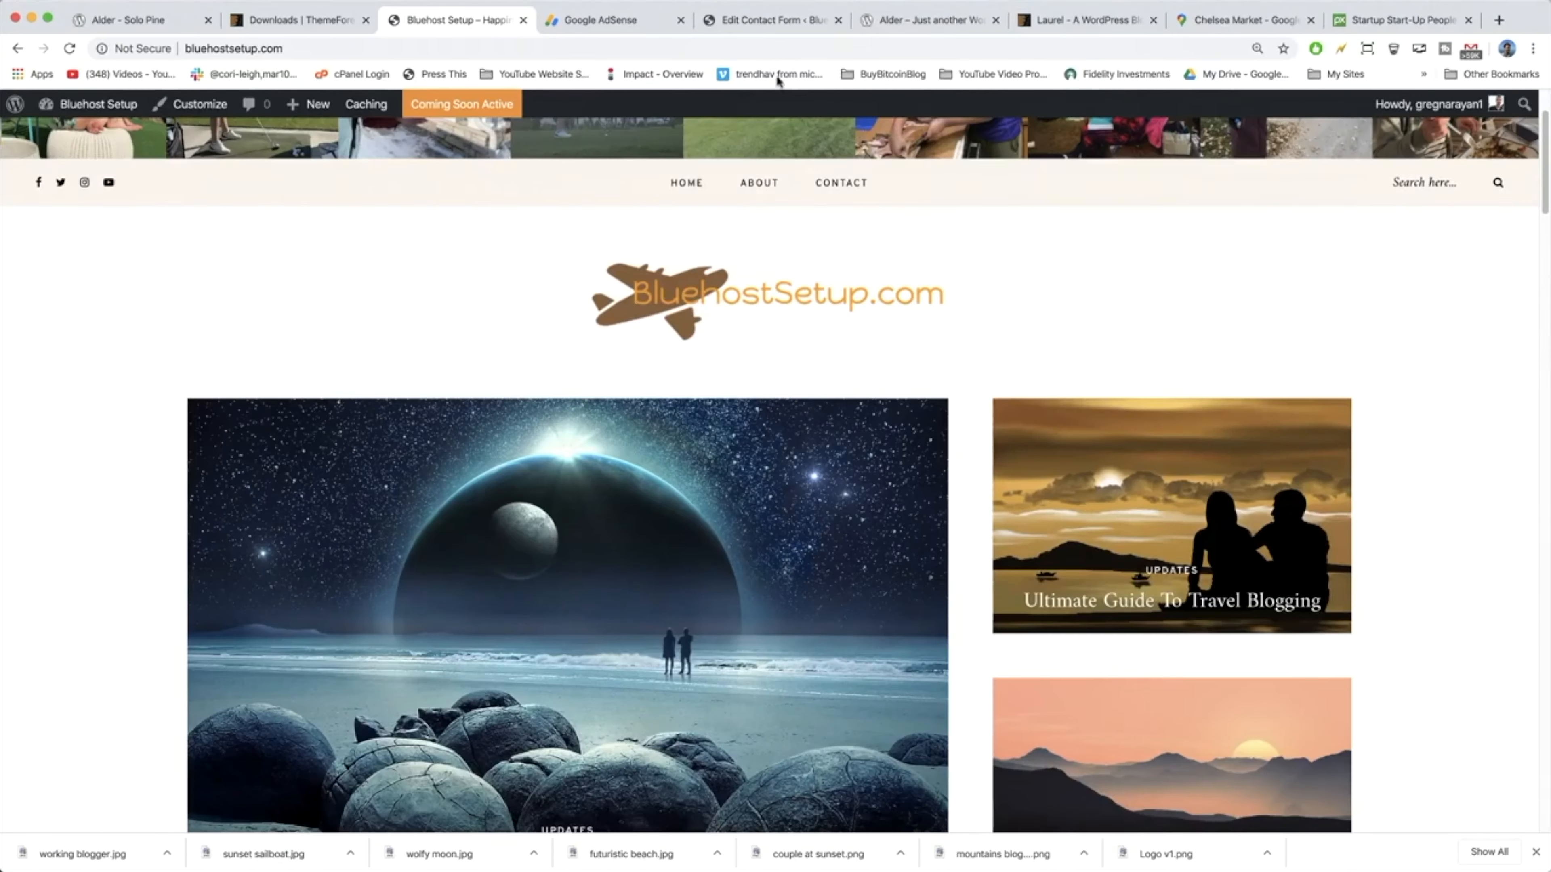
click(651, 21)
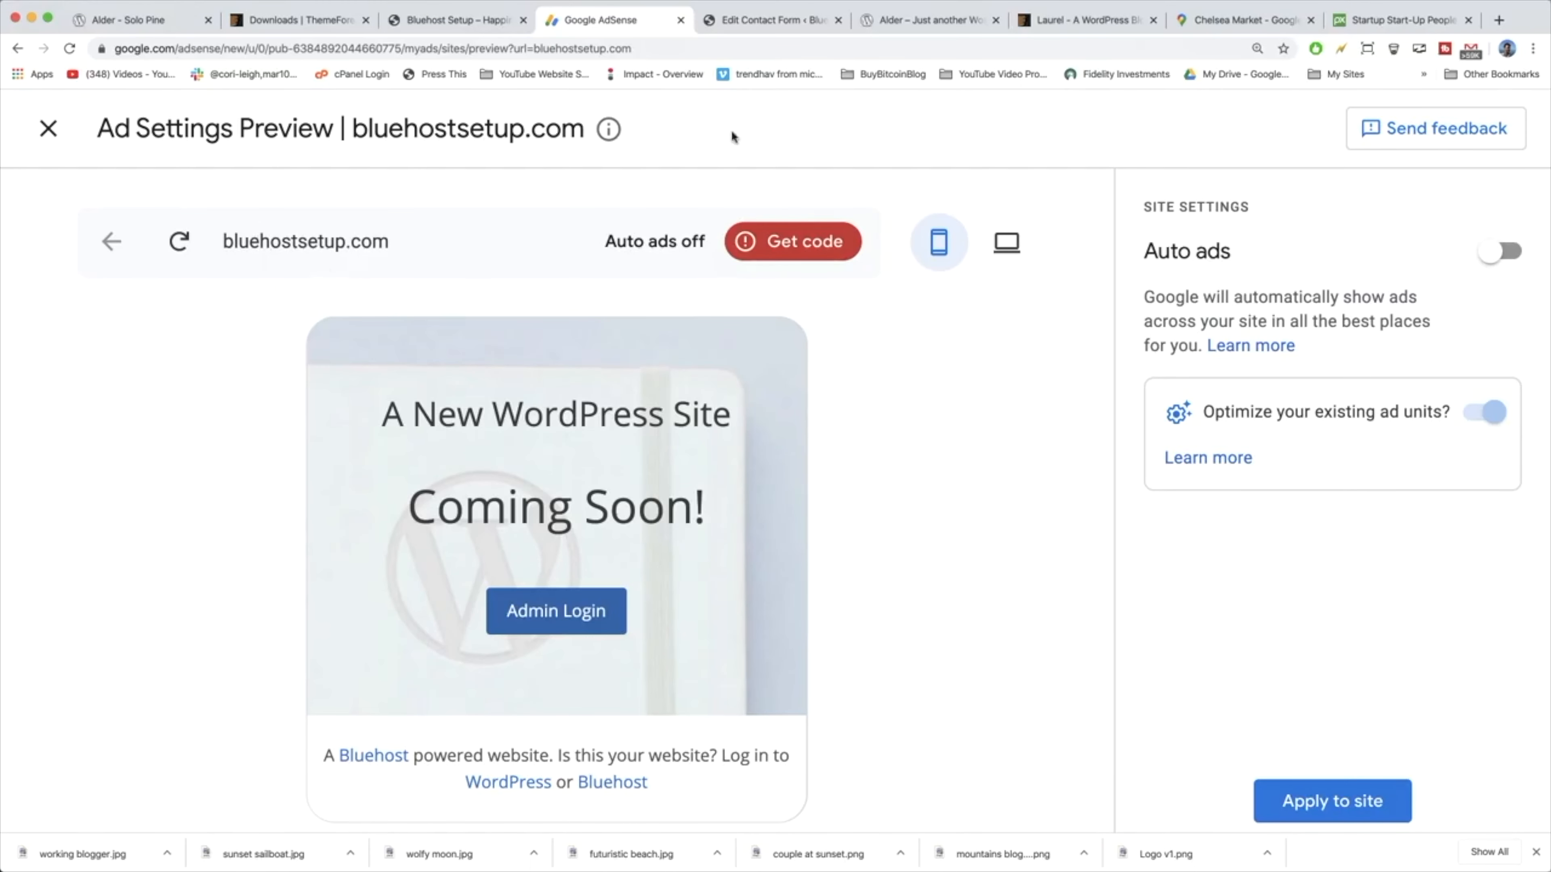
click(450, 20)
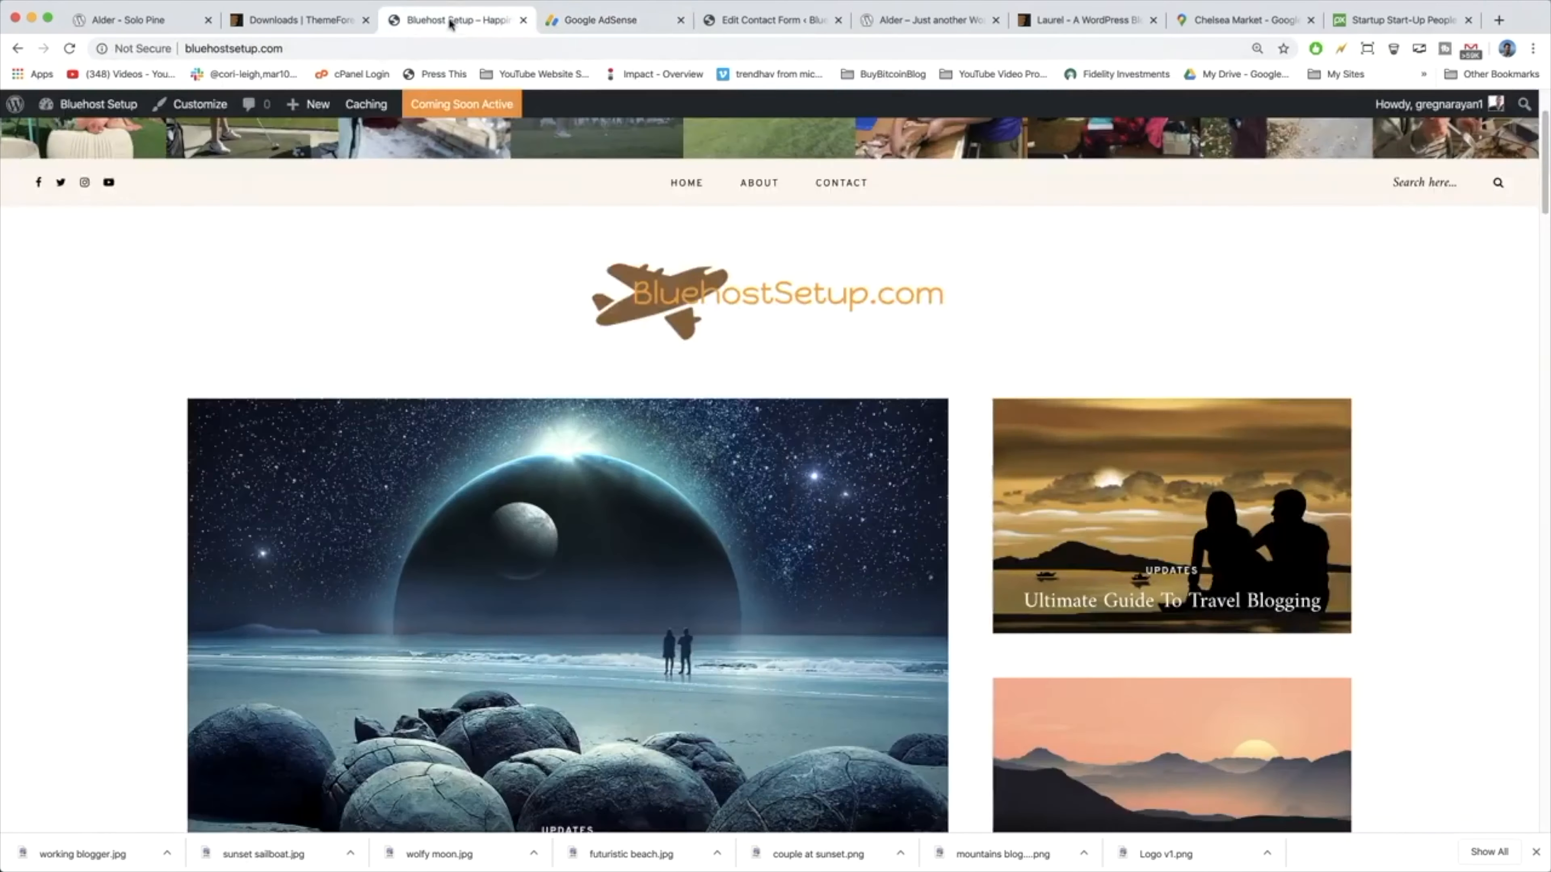
scroll(713, 165, down, 5)
click(610, 21)
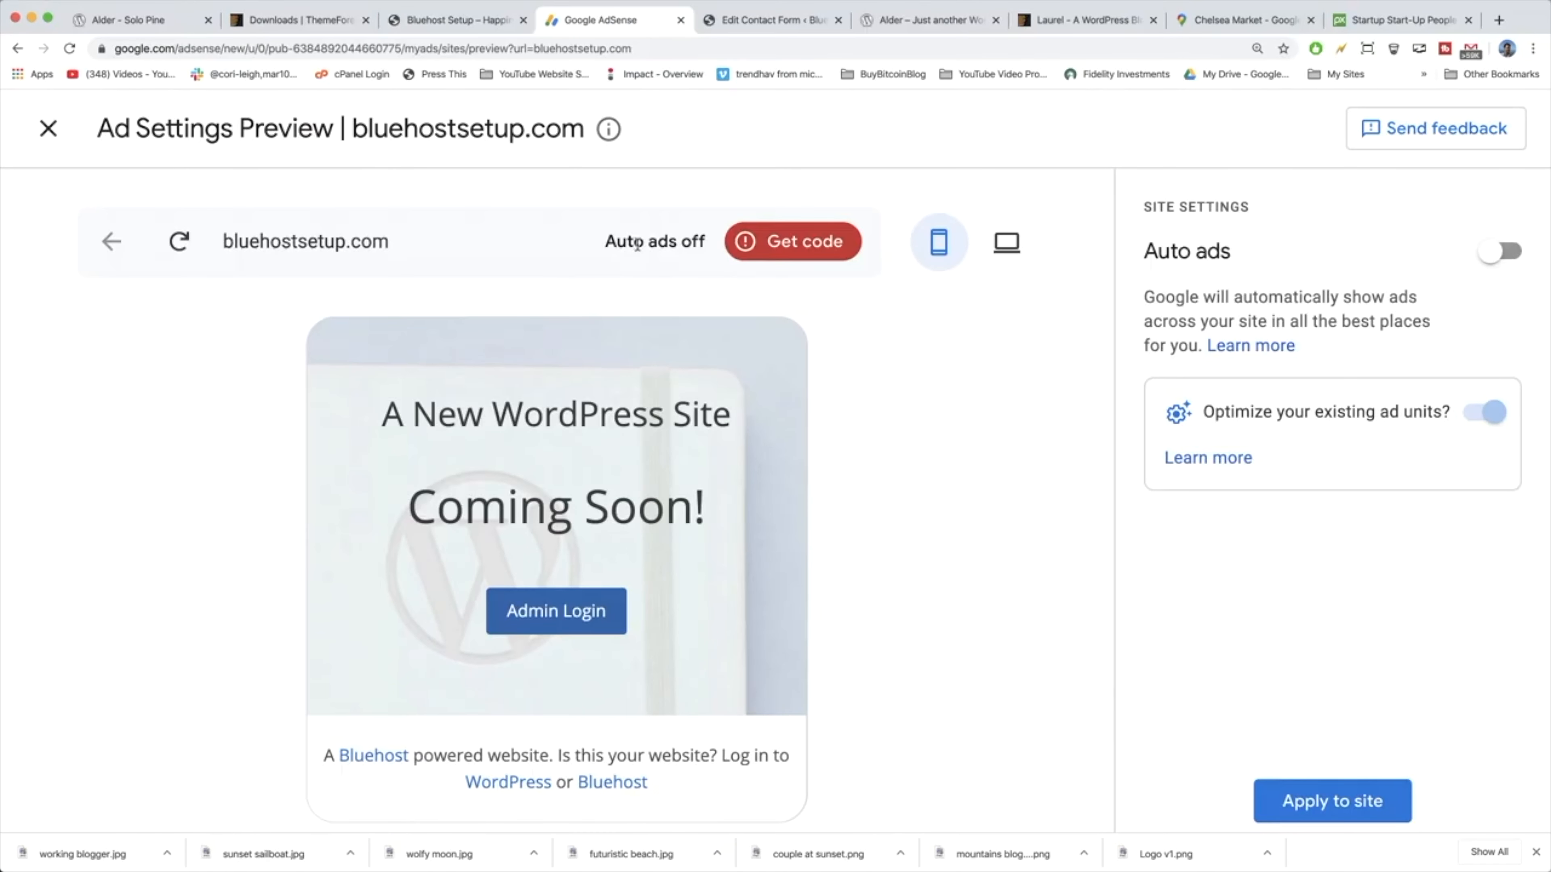
Turn on Auto ads for the site, apply it, and dismiss the success notice.
click(1494, 256)
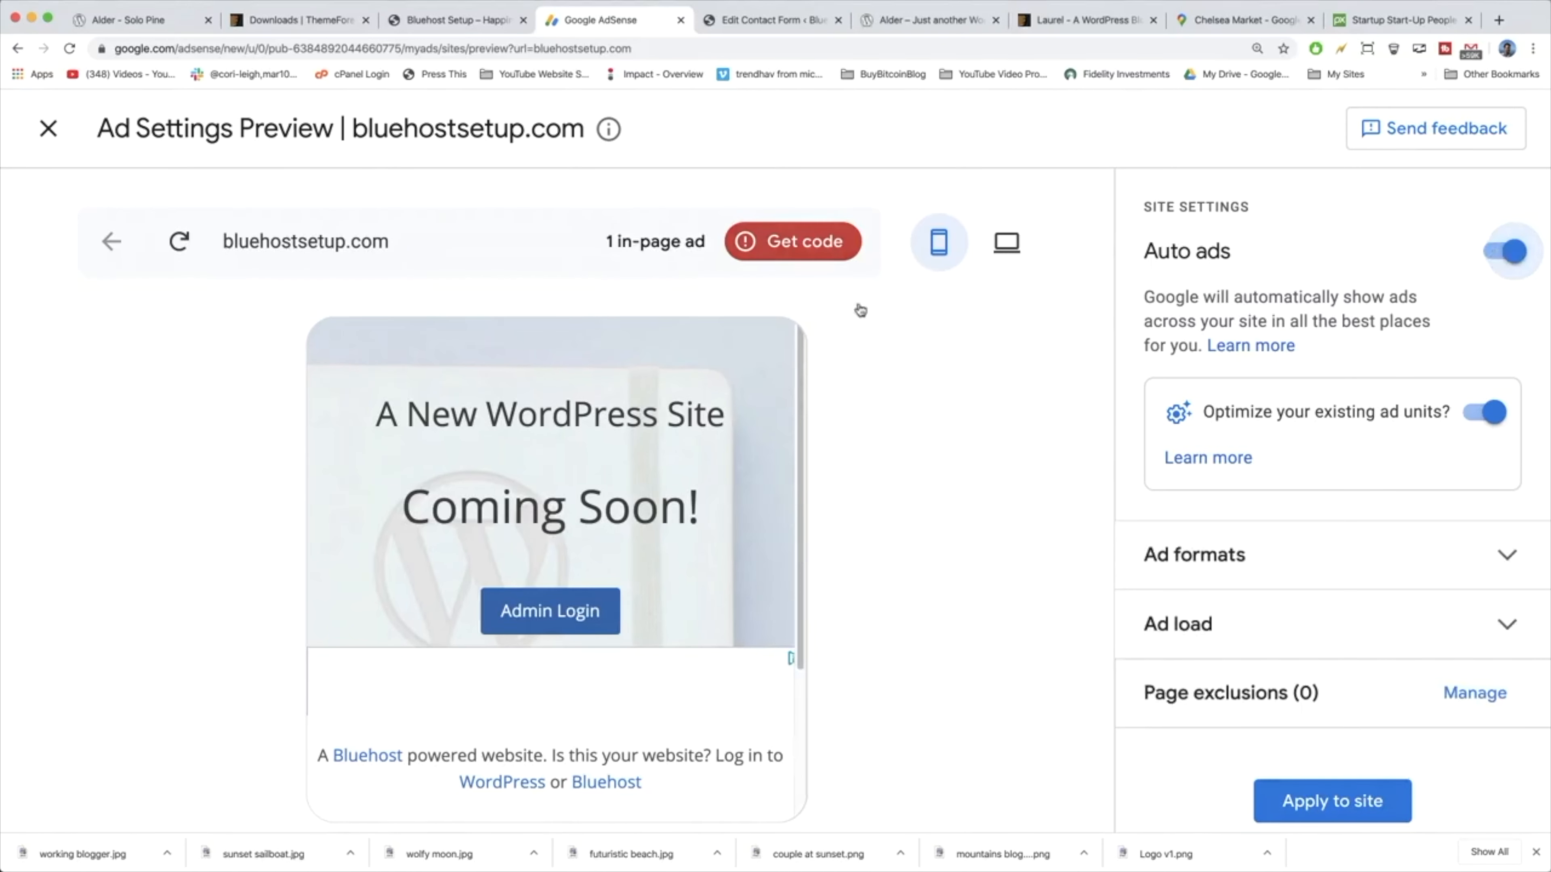
click(1336, 805)
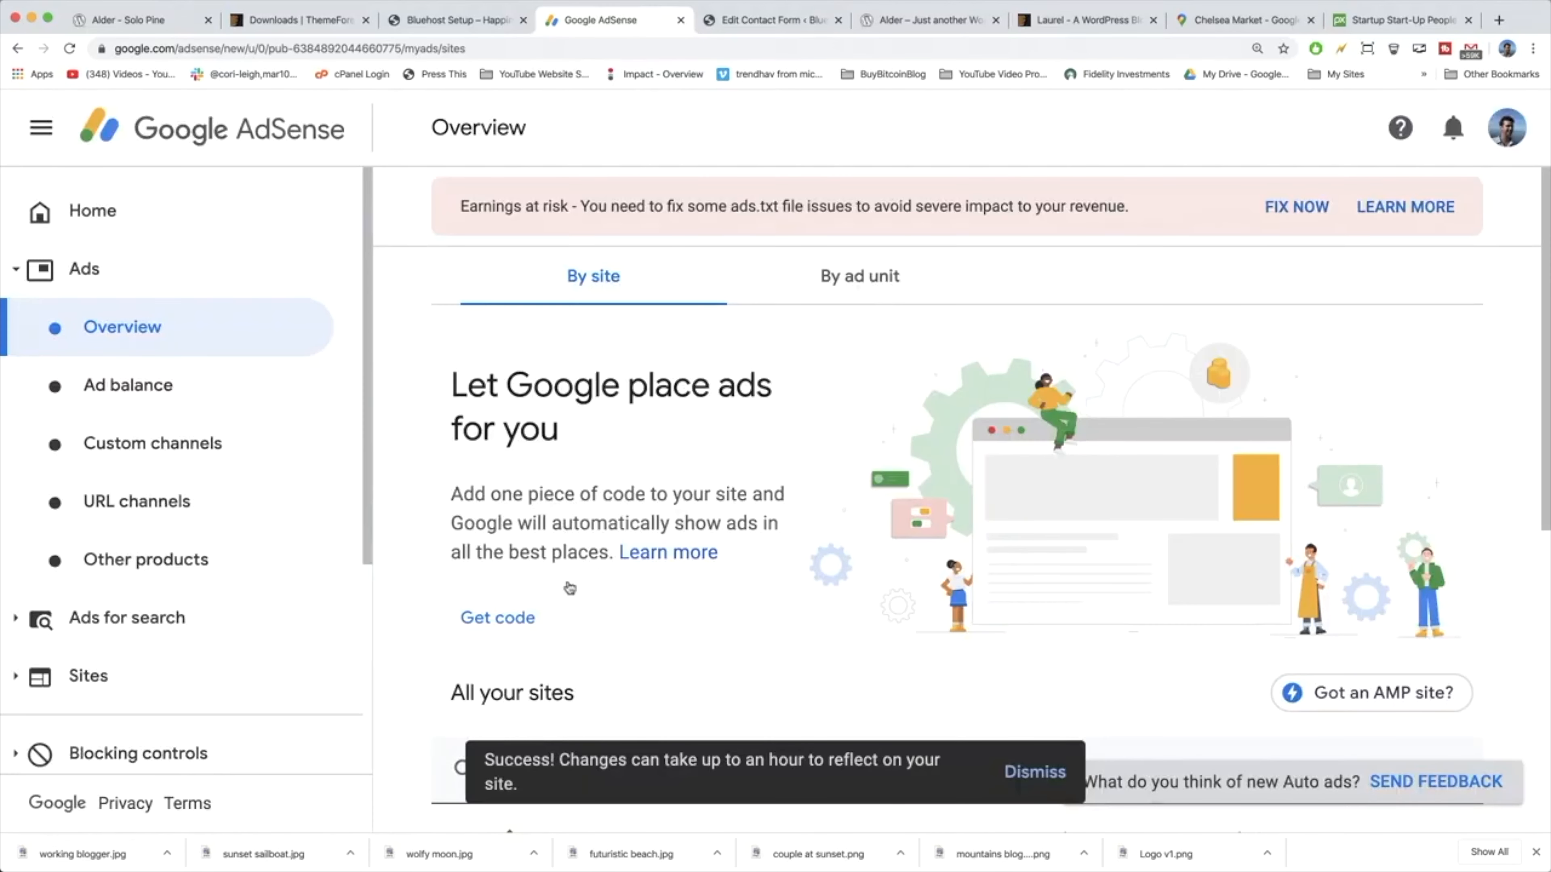
click(1009, 774)
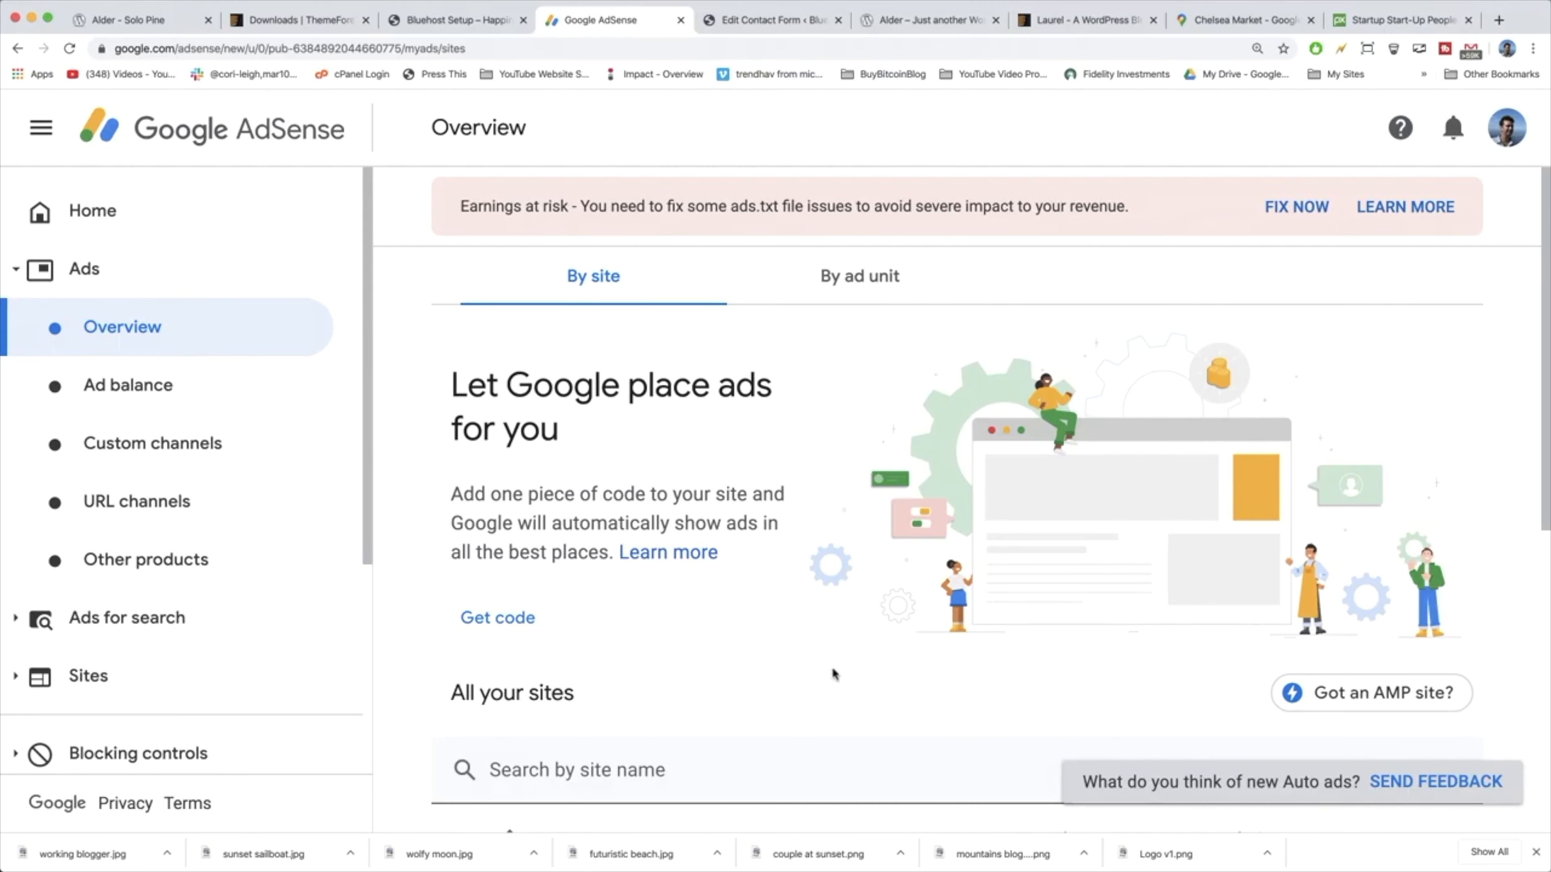
Look over the sites' Auto ads status, then return to the bluehostsetup.com homepage top.
scroll(795, 629, down, 5)
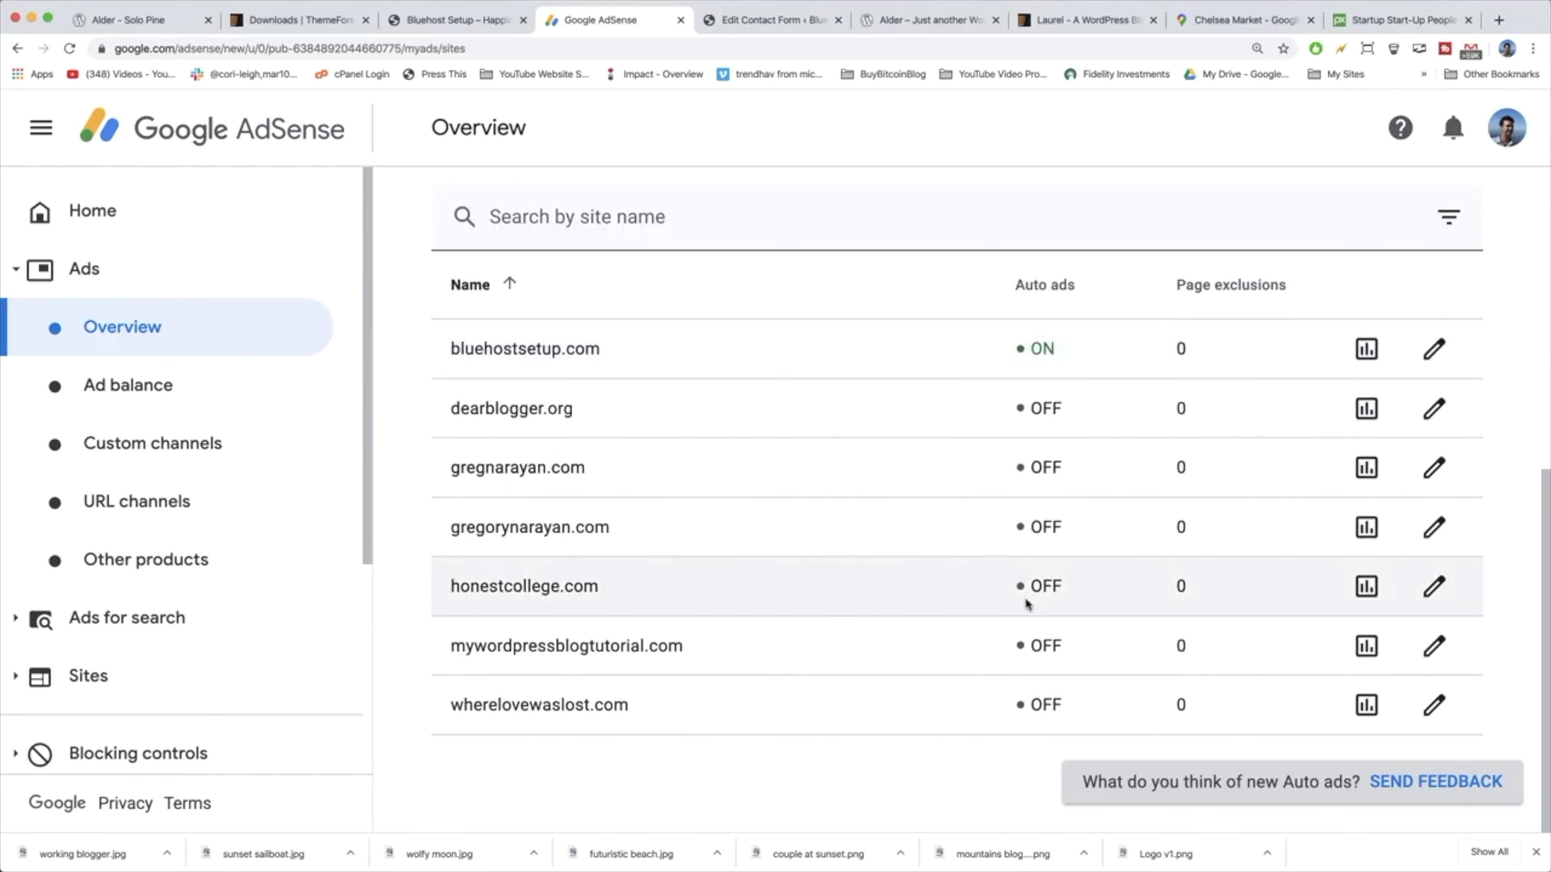
scroll(792, 516, up, 5)
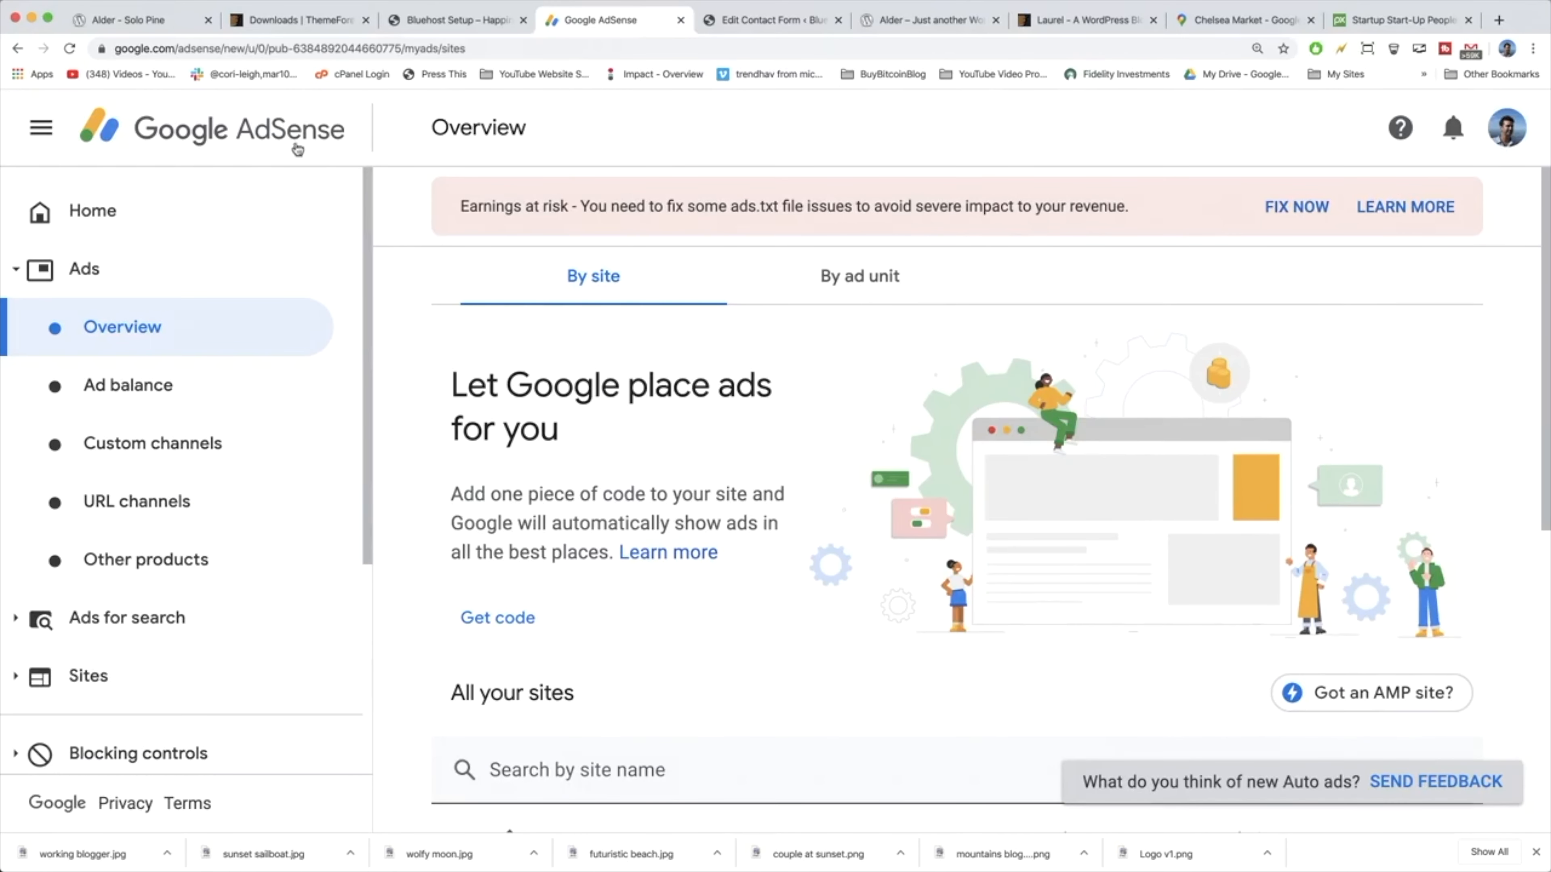
click(448, 20)
scroll(642, 305, up, 15)
scroll(643, 314, up, 15)
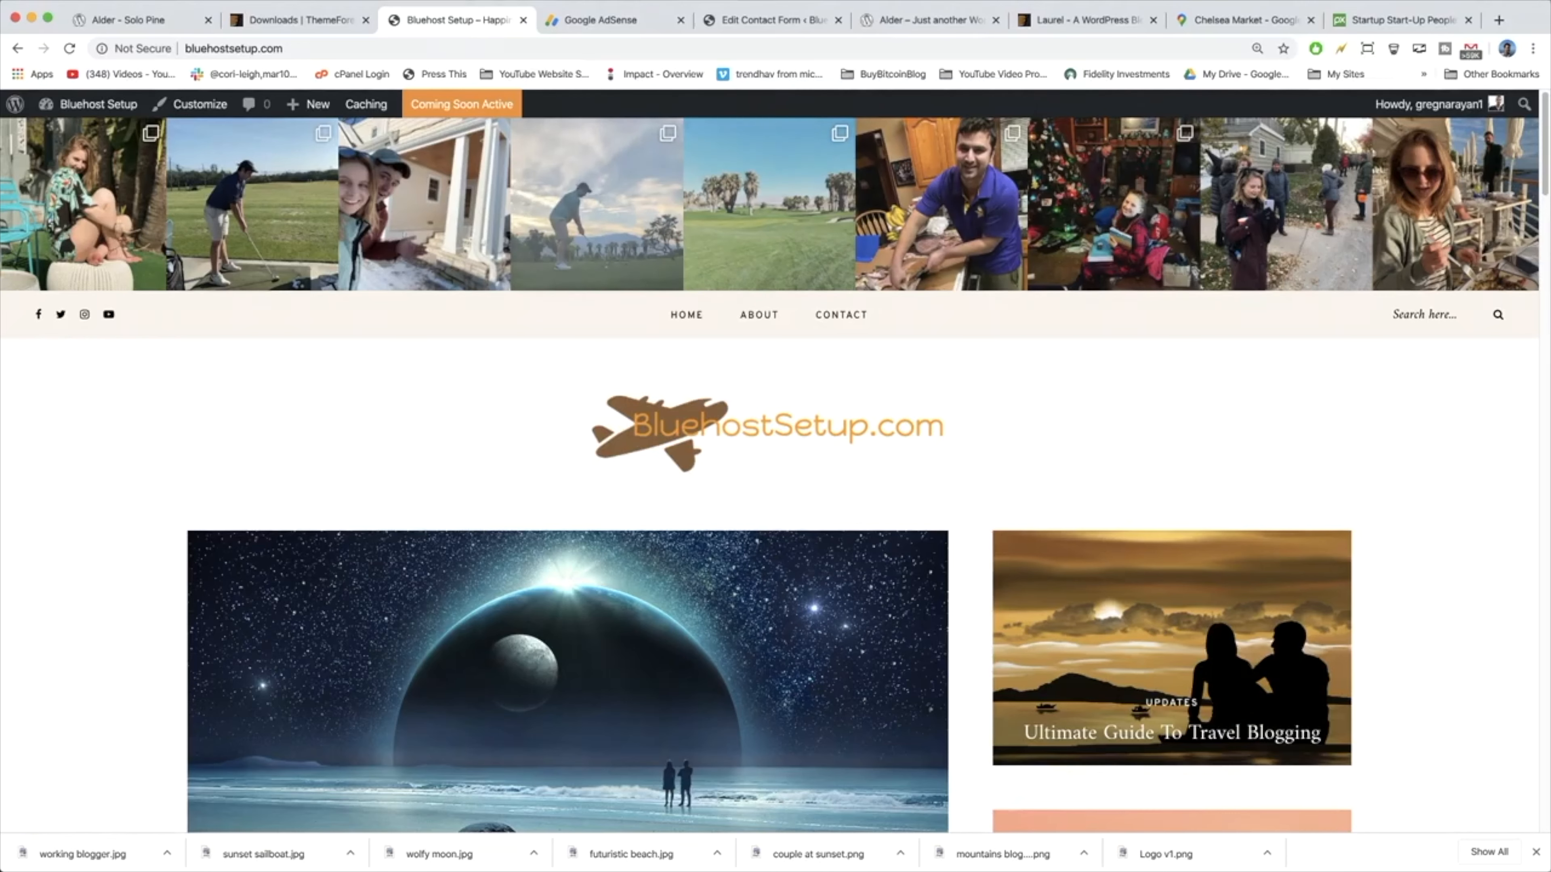
Search 'google analytics' in a new Chrome tab to reach the Analytics home page.
click(1500, 21)
text(google analytics)
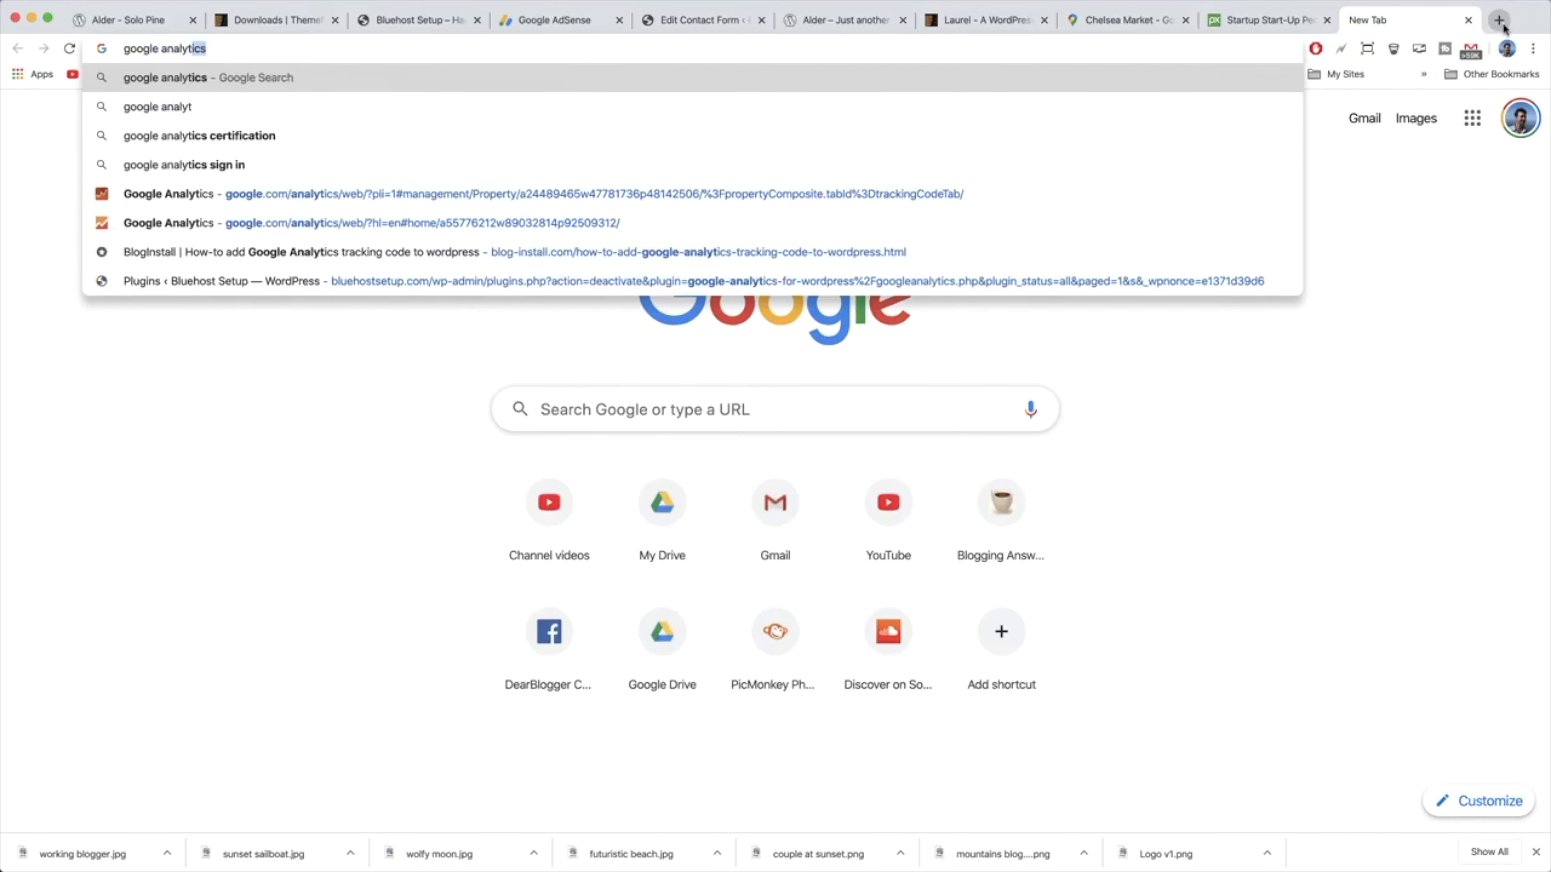
key(Return)
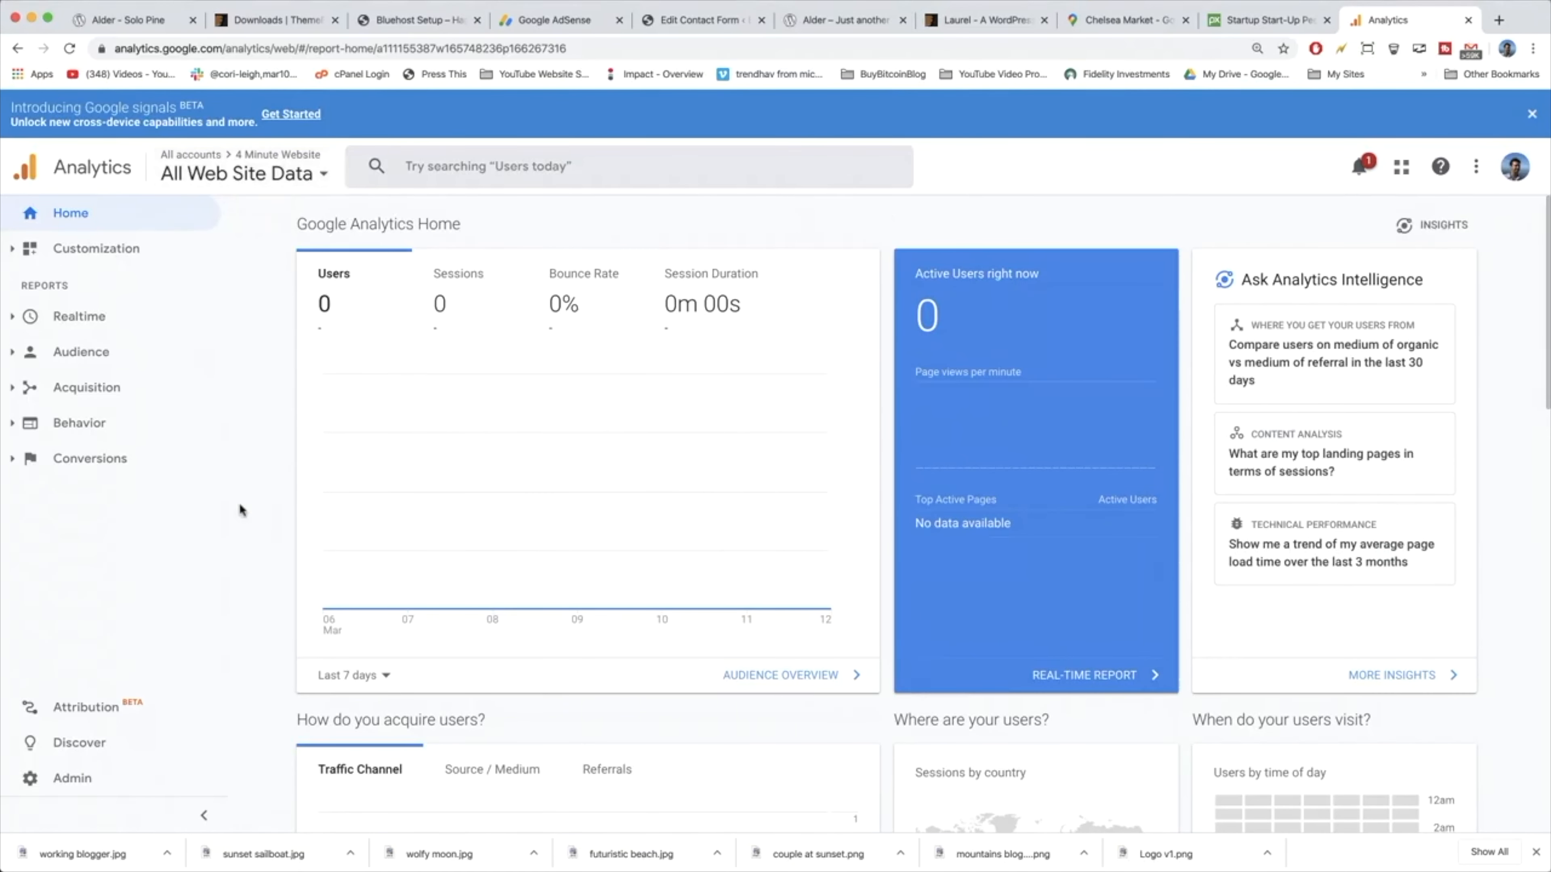
Start a new Web property from Admin's Create Property option.
click(65, 778)
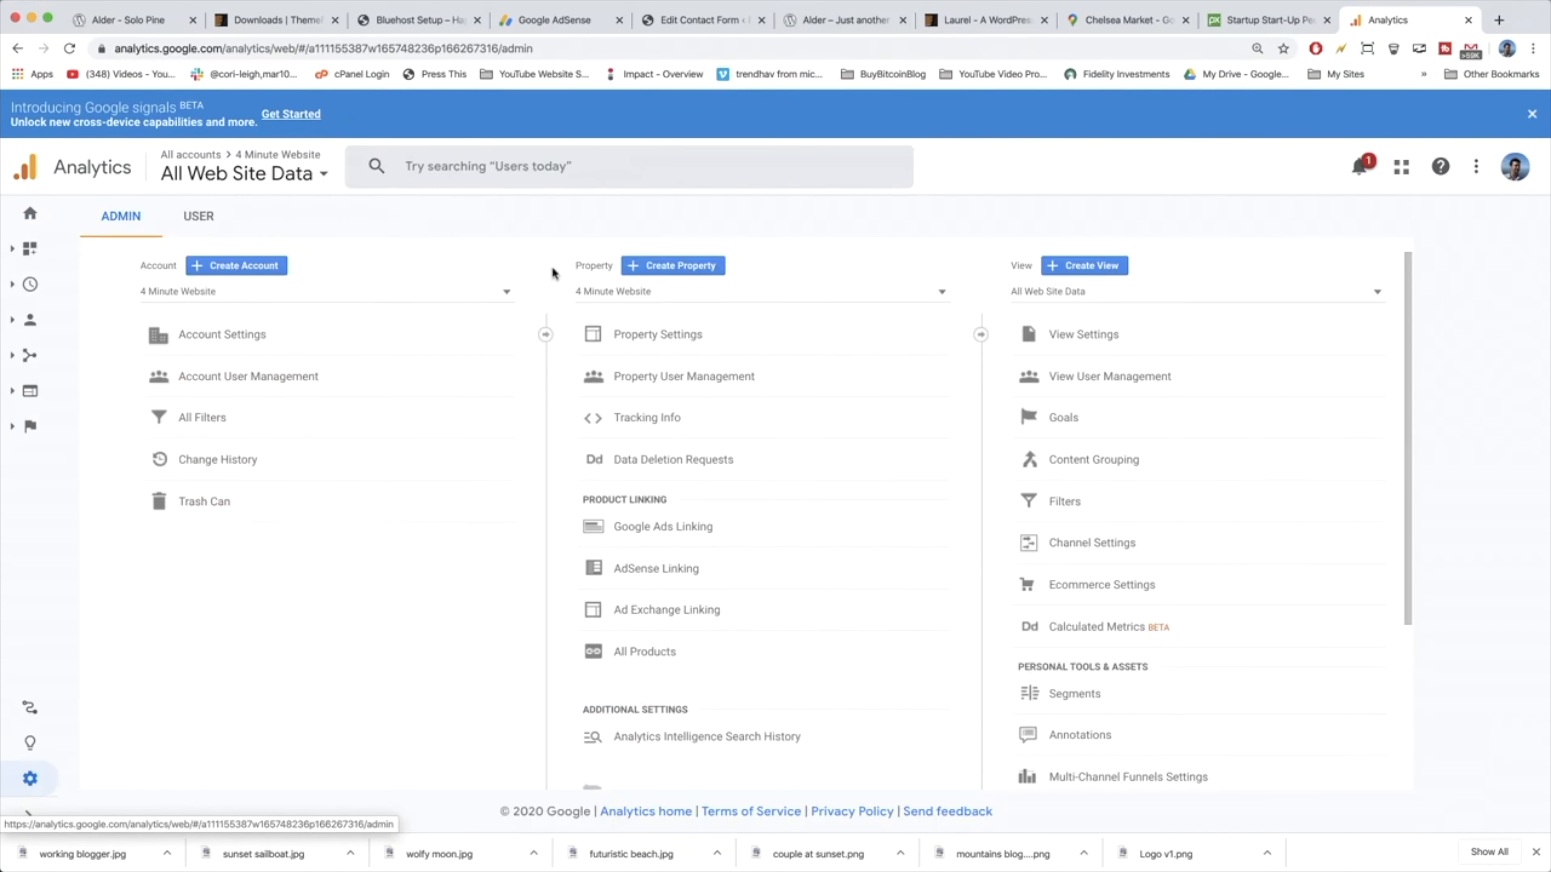
click(679, 265)
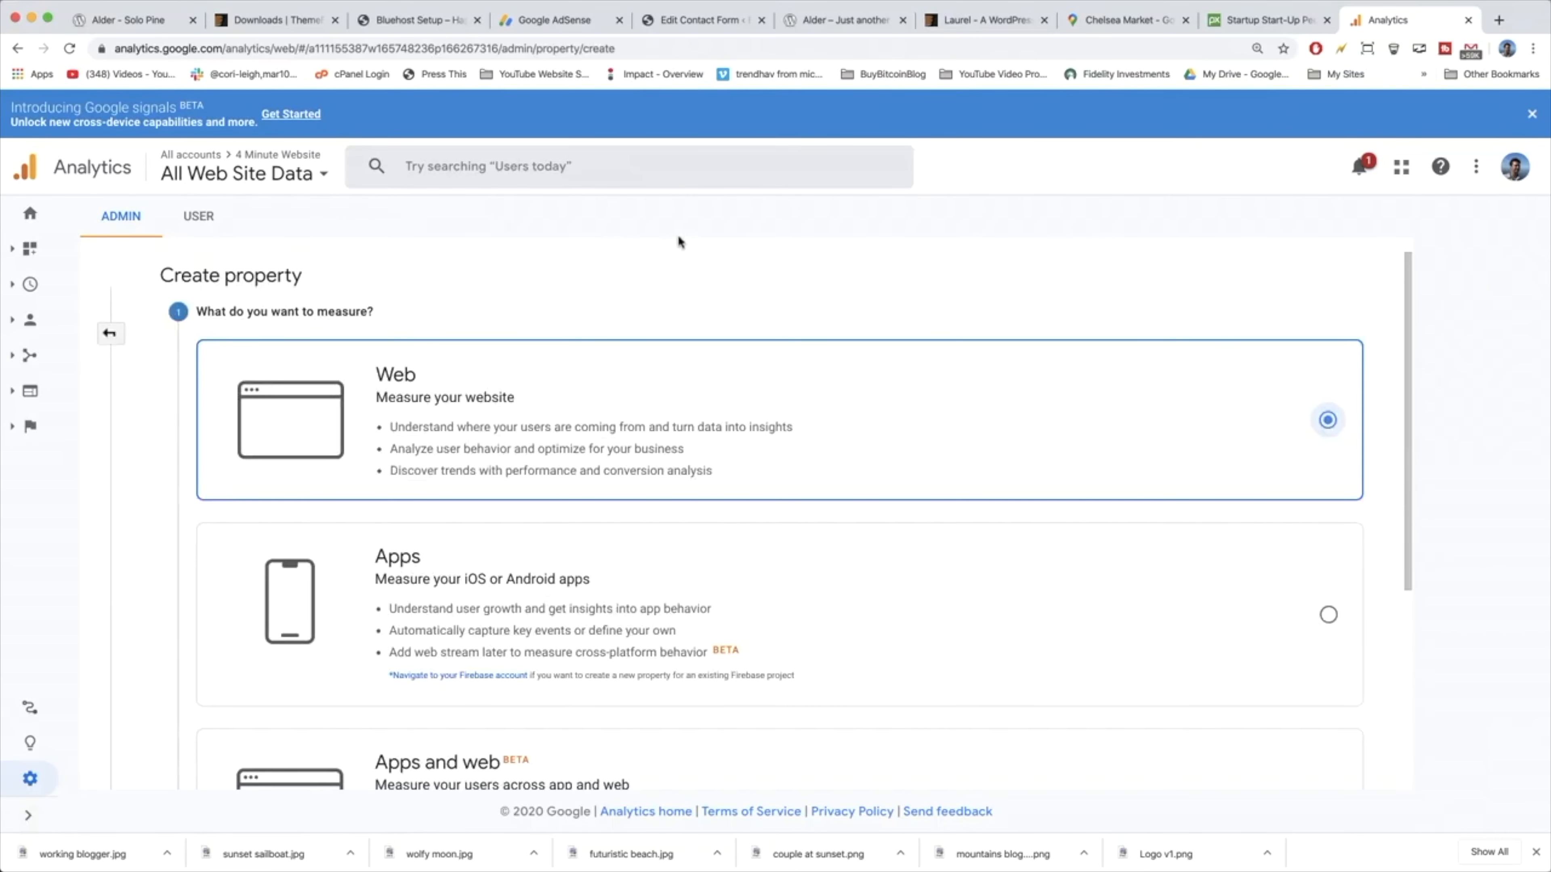
scroll(391, 378, down, 1)
scroll(464, 385, up, 1)
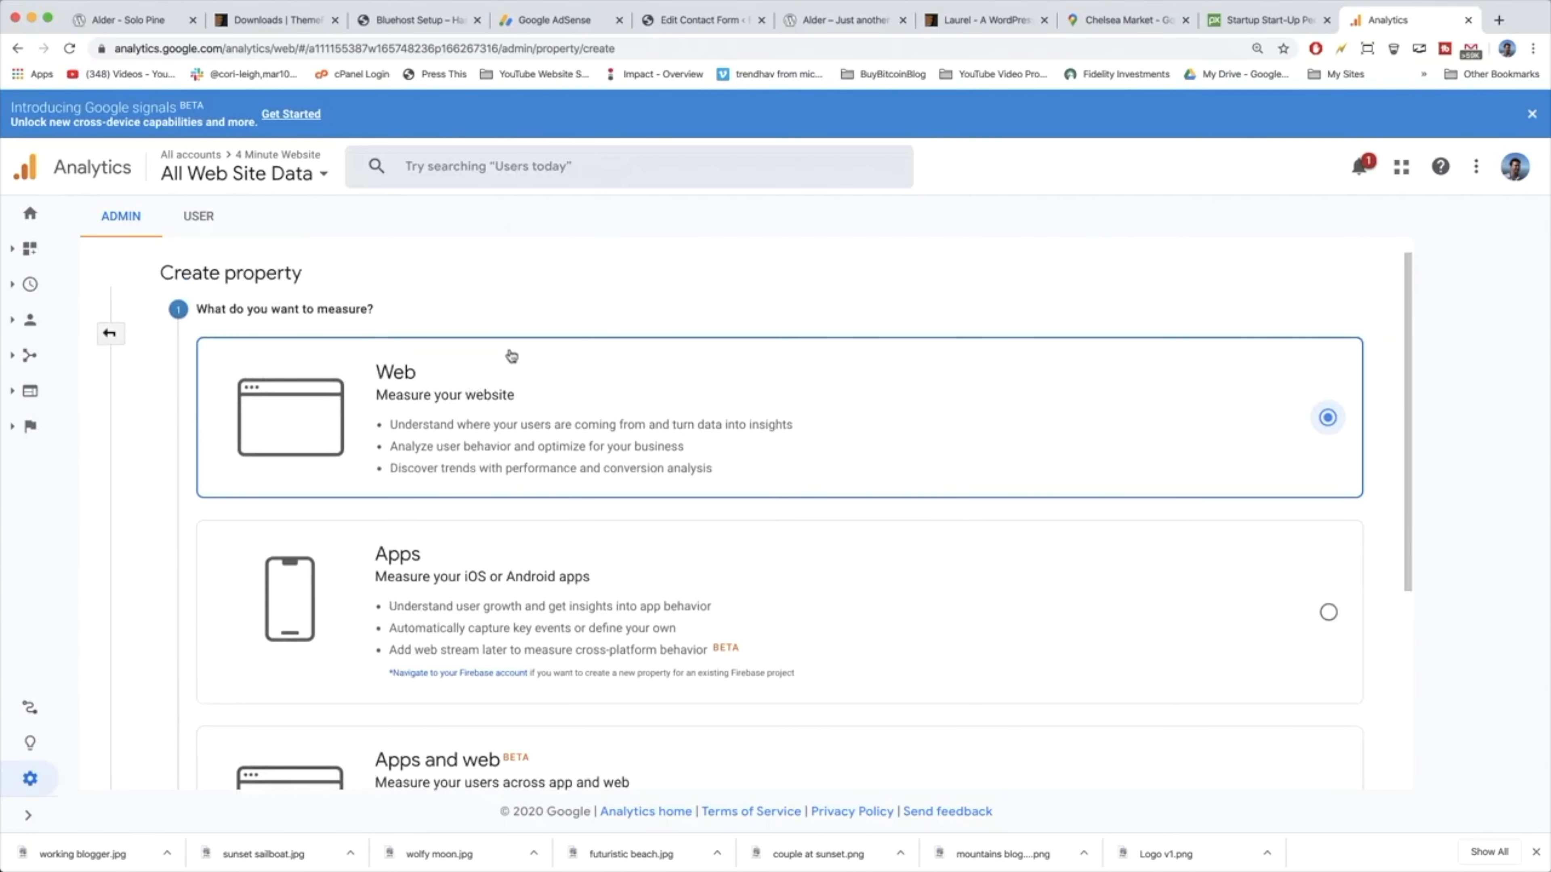
scroll(544, 412, down, 2)
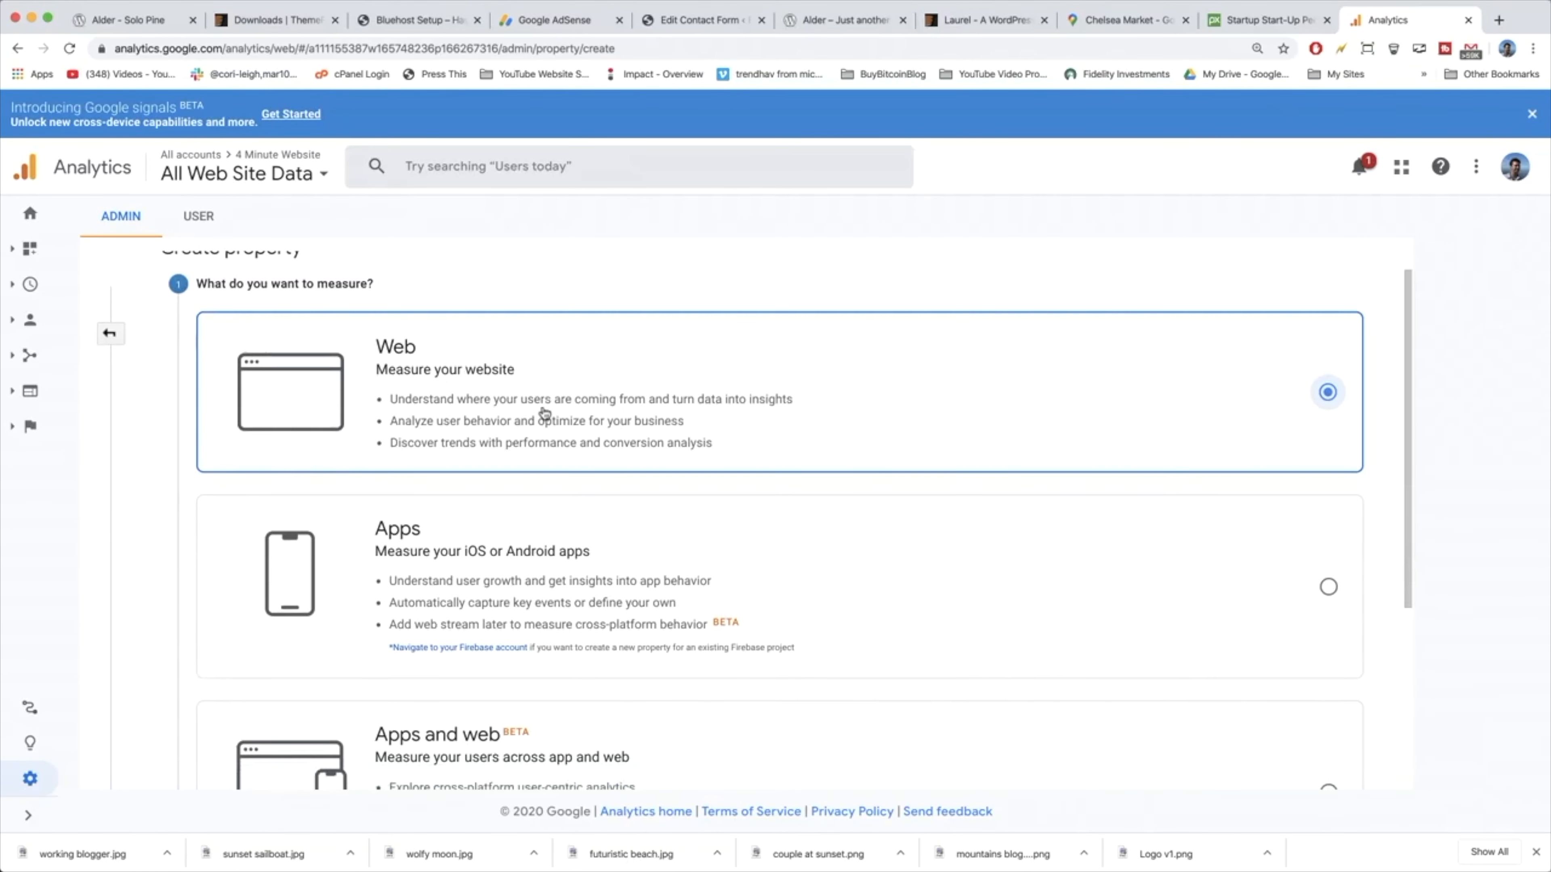
scroll(474, 394, down, 9)
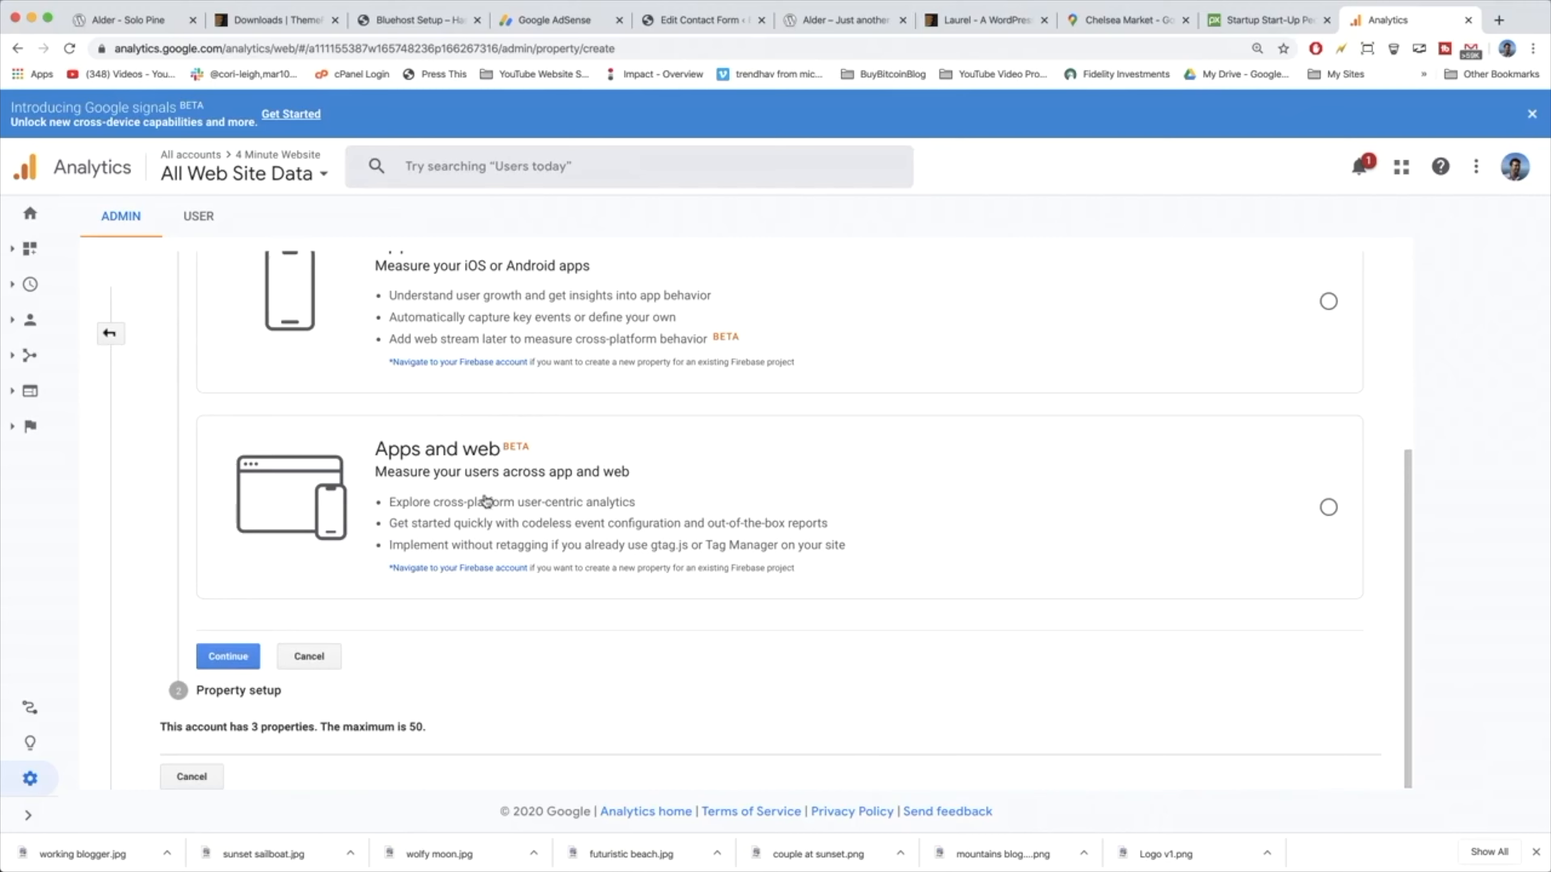
click(225, 658)
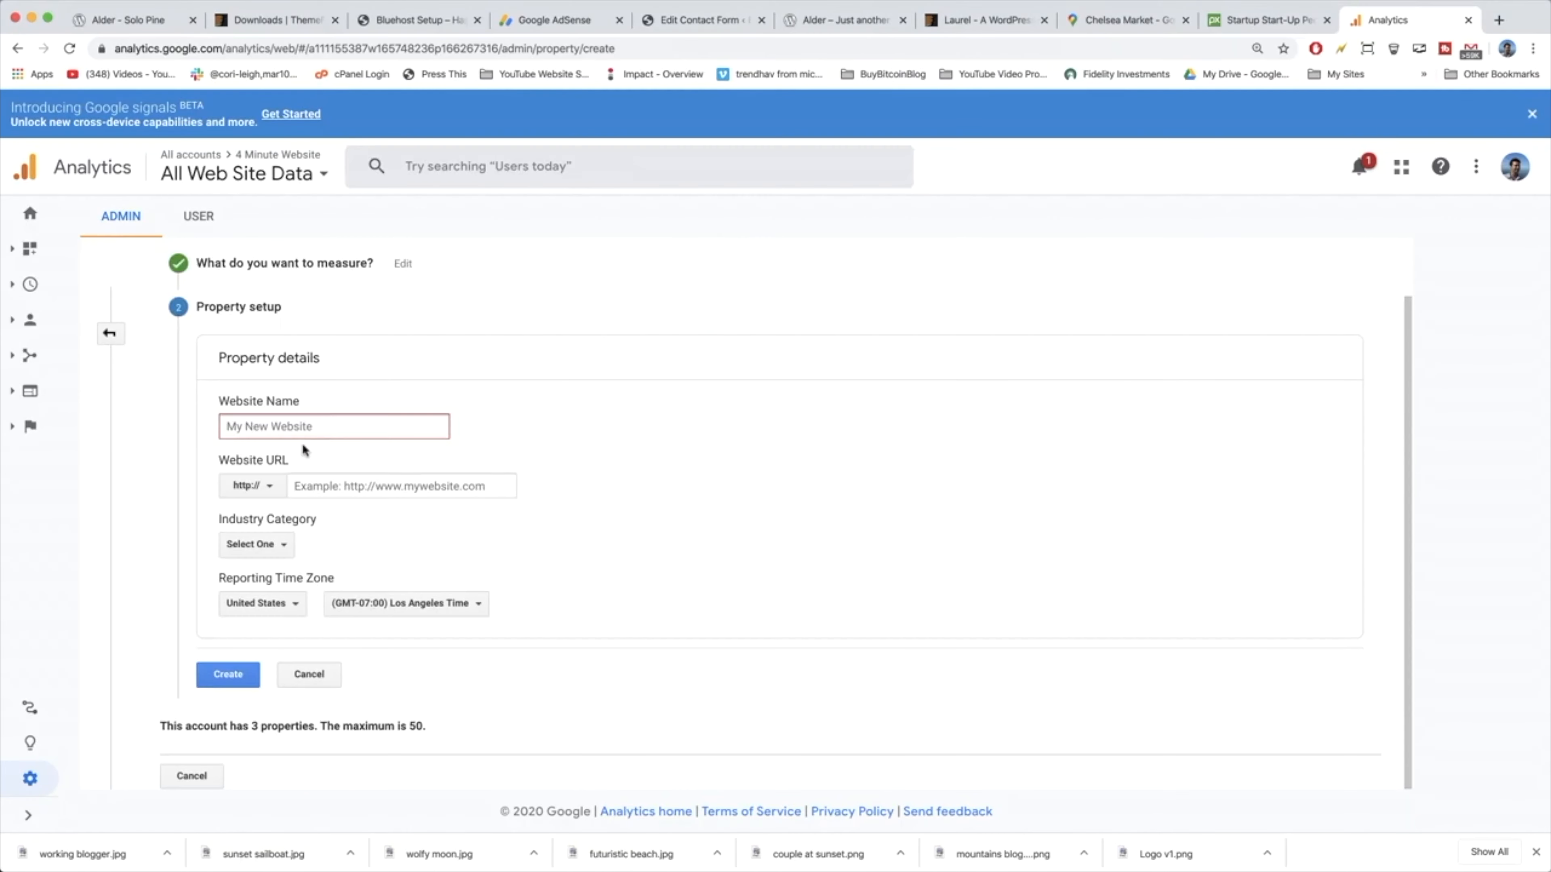
Name the property Bluehost Setup Tutorial and paste bluehostsetup.com/ as its website URL.
text(Bluehost Setup Tutorial)
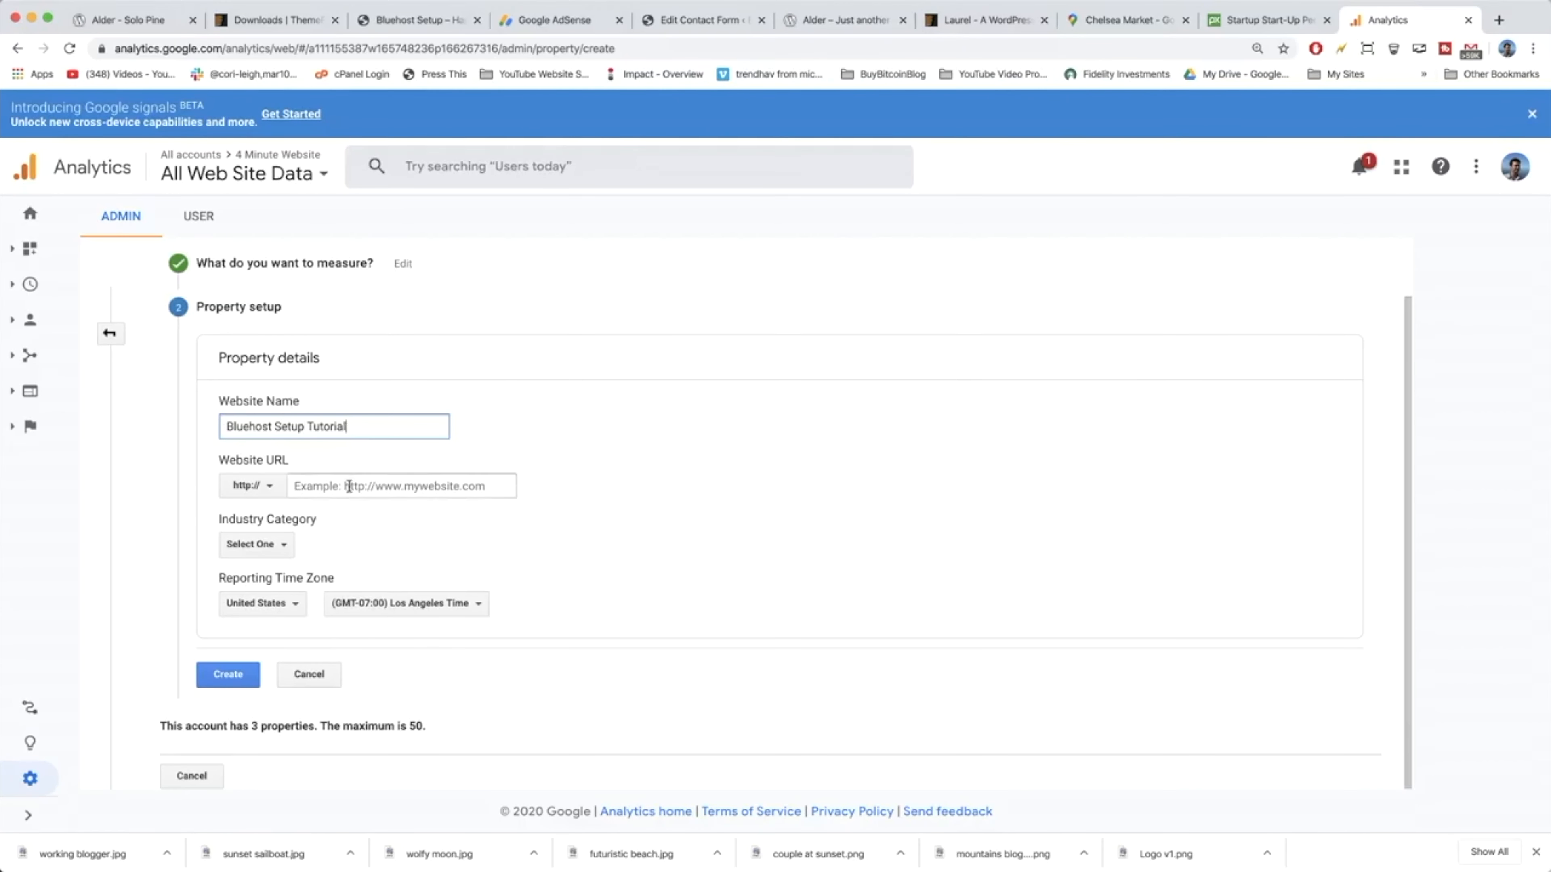
click(413, 20)
right_click(218, 54)
click(308, 483)
right_click(307, 496)
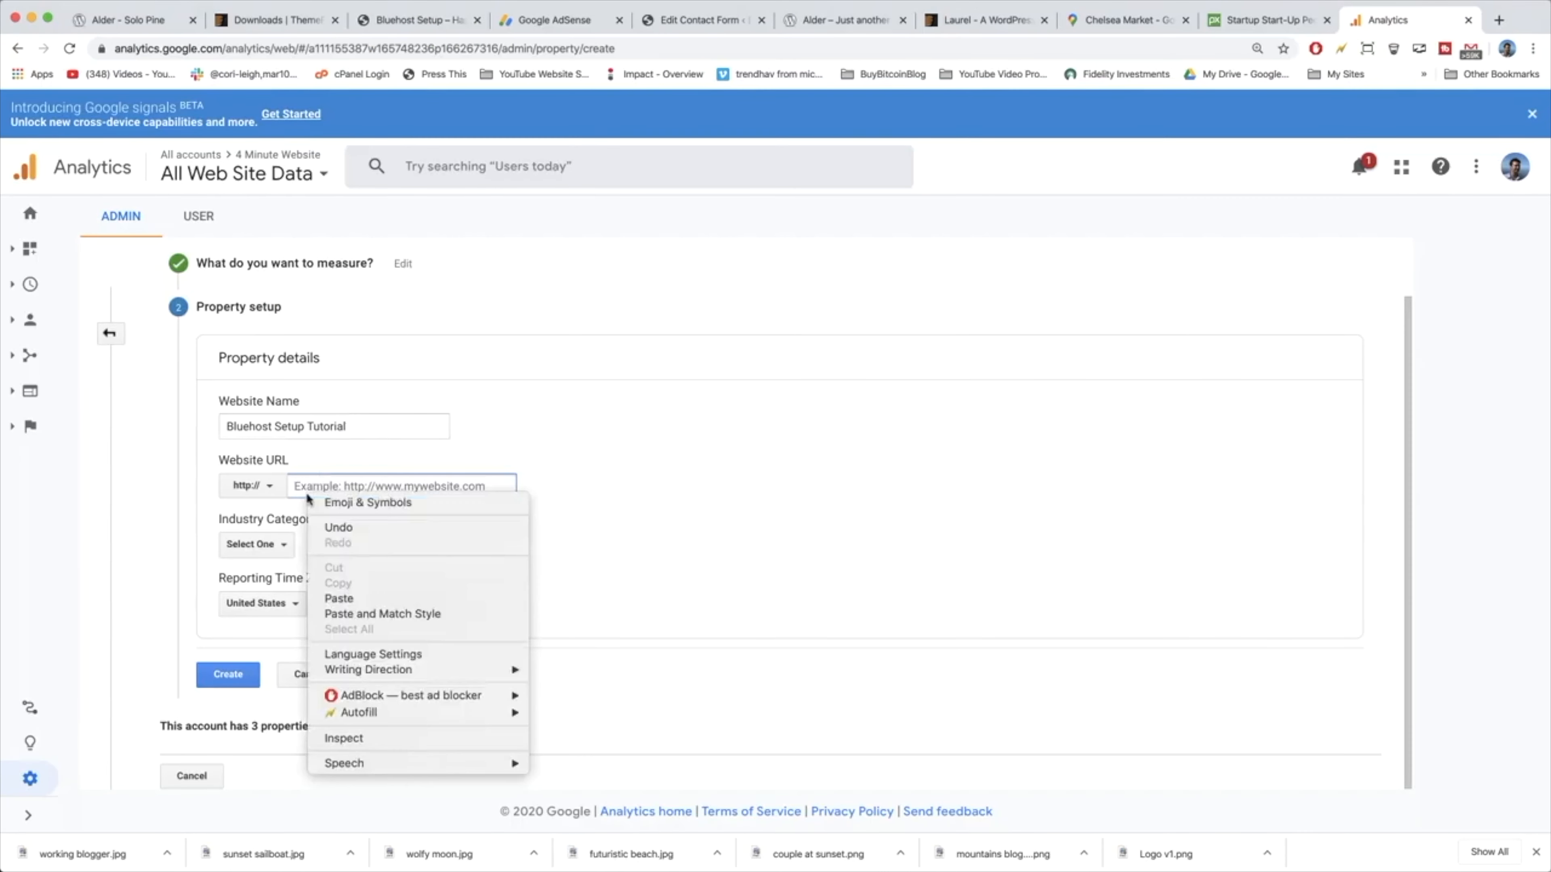
click(348, 593)
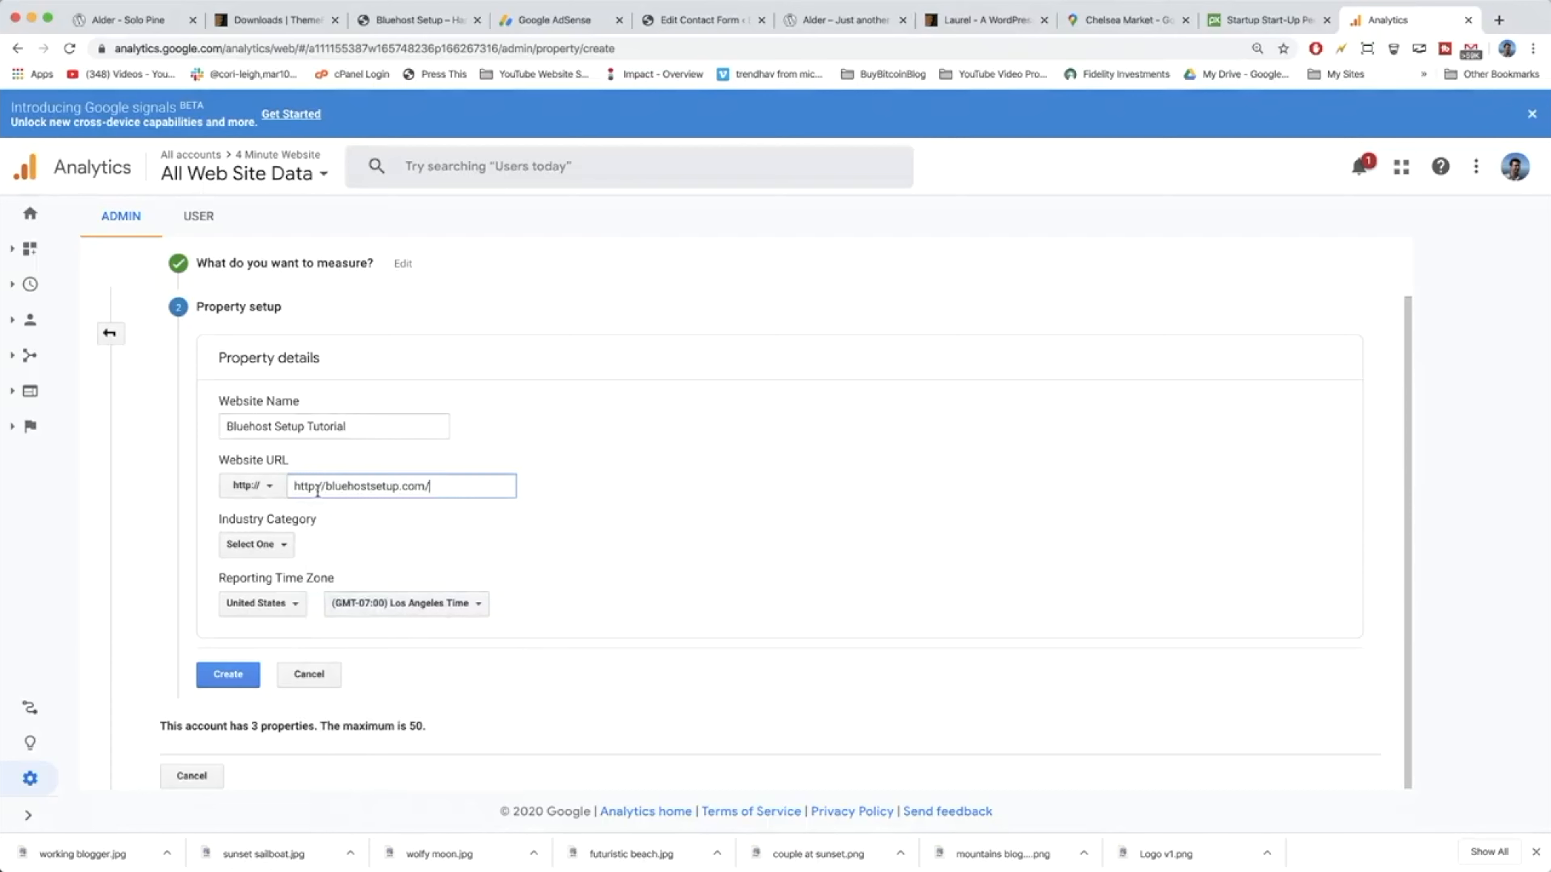
drag(325, 486, 270, 489)
key(BackSpace)
Choose Hobbies and Leisure as the industry category and create the property.
click(278, 546)
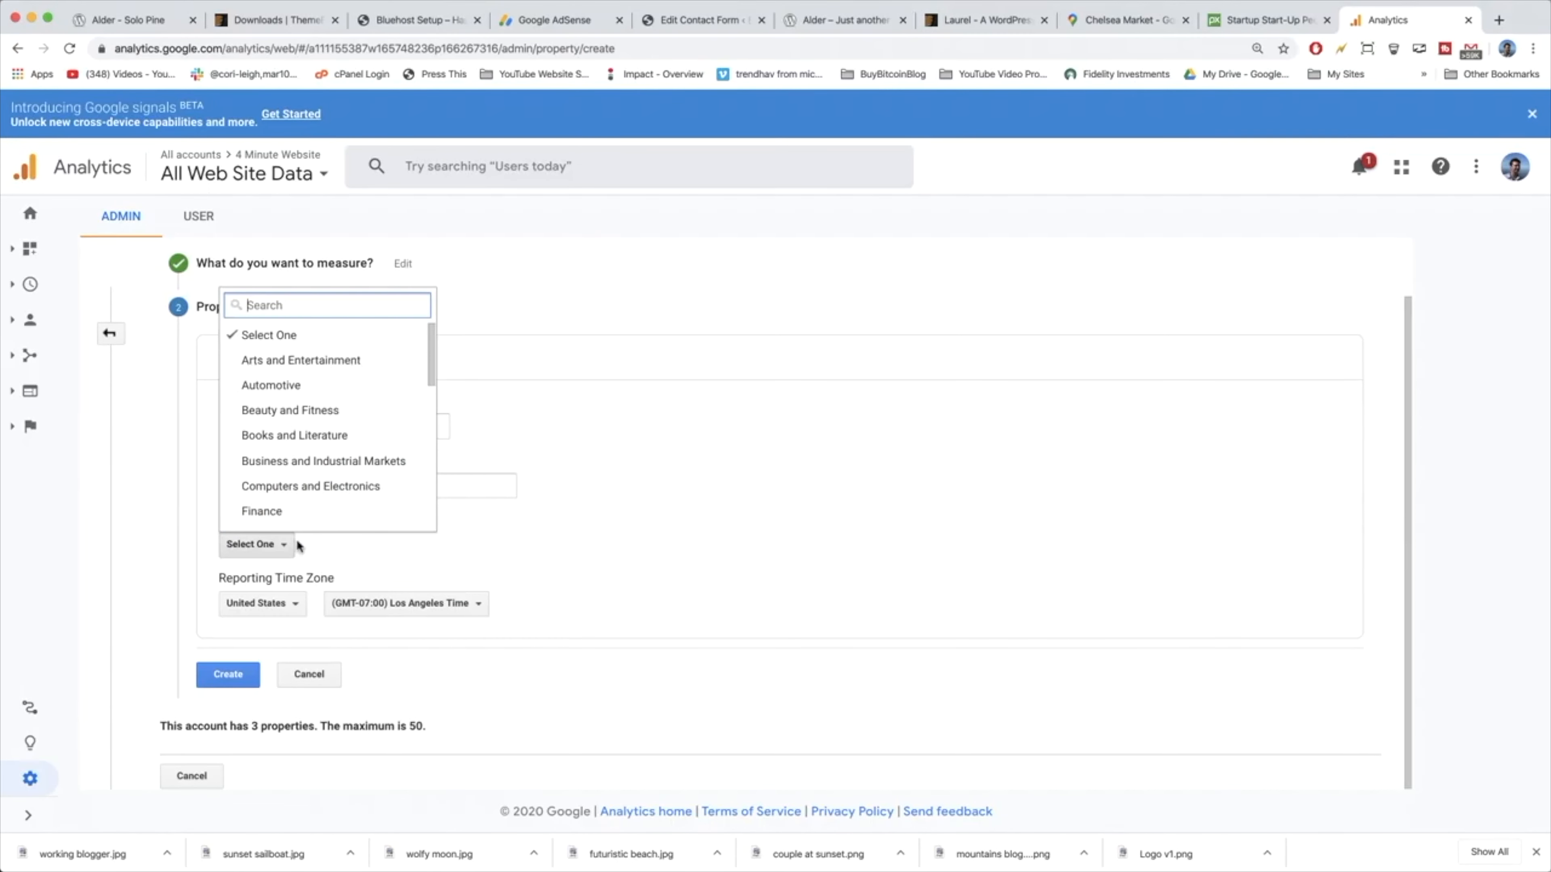
scroll(312, 464, down, 3)
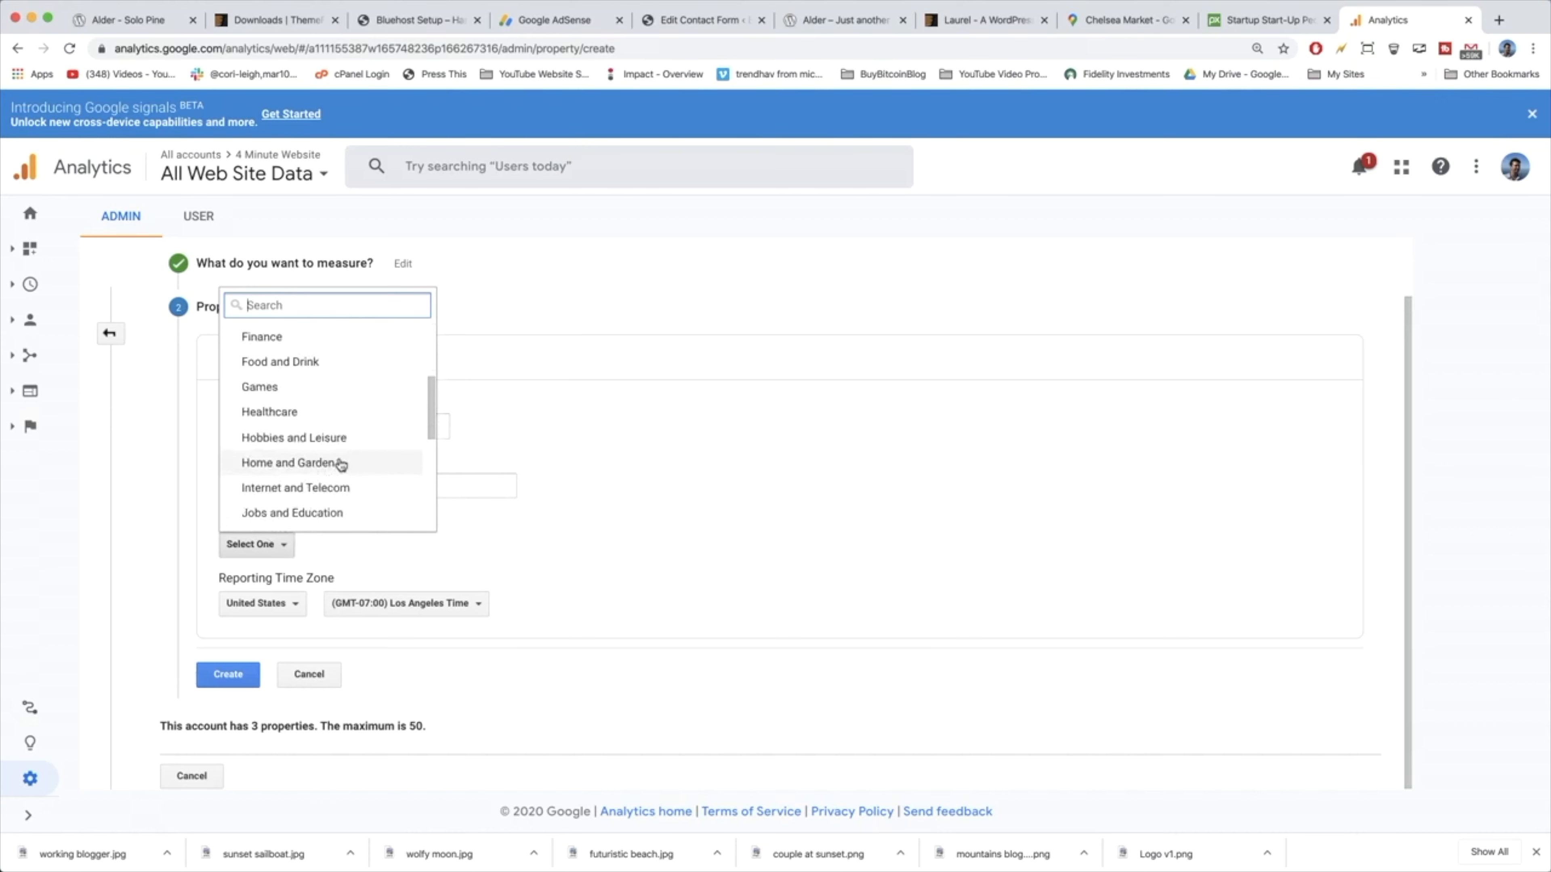
scroll(356, 474, down, 1)
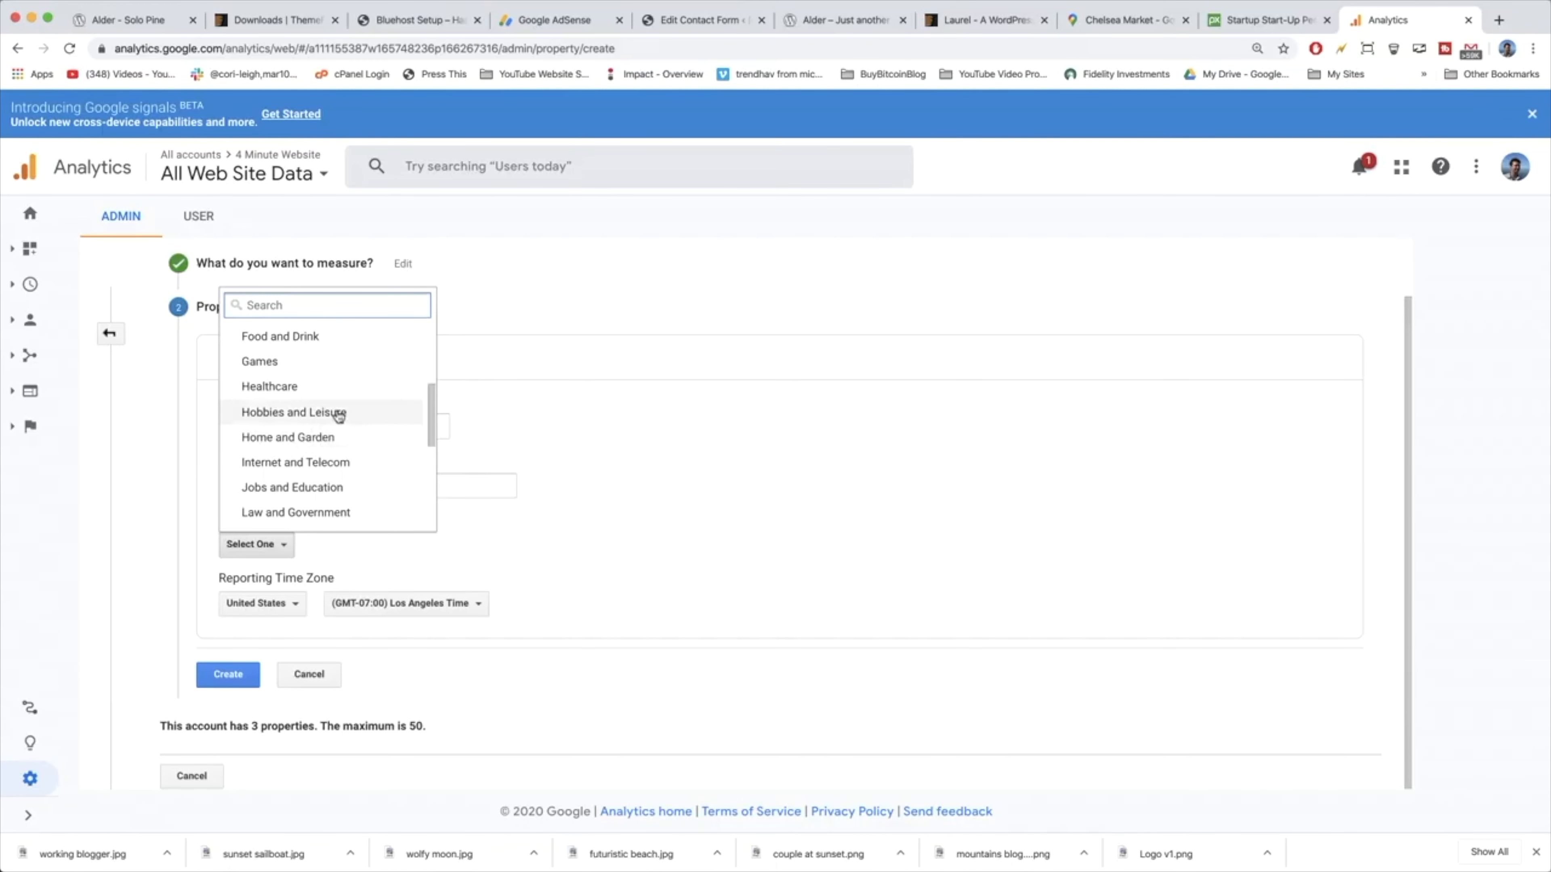
scroll(345, 482, down, 5)
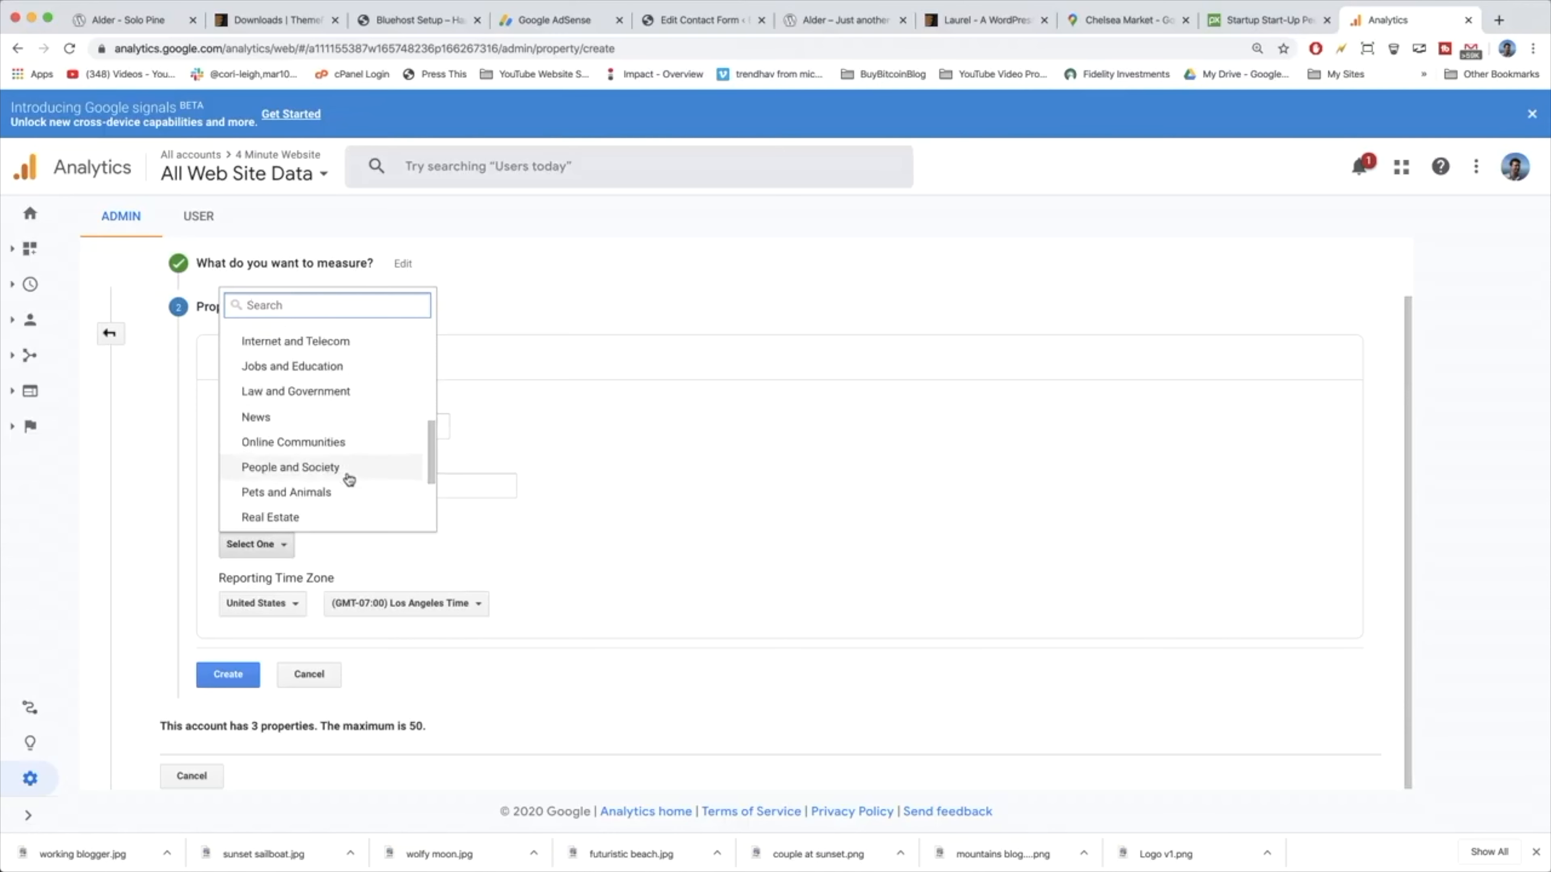
scroll(350, 481, up, 5)
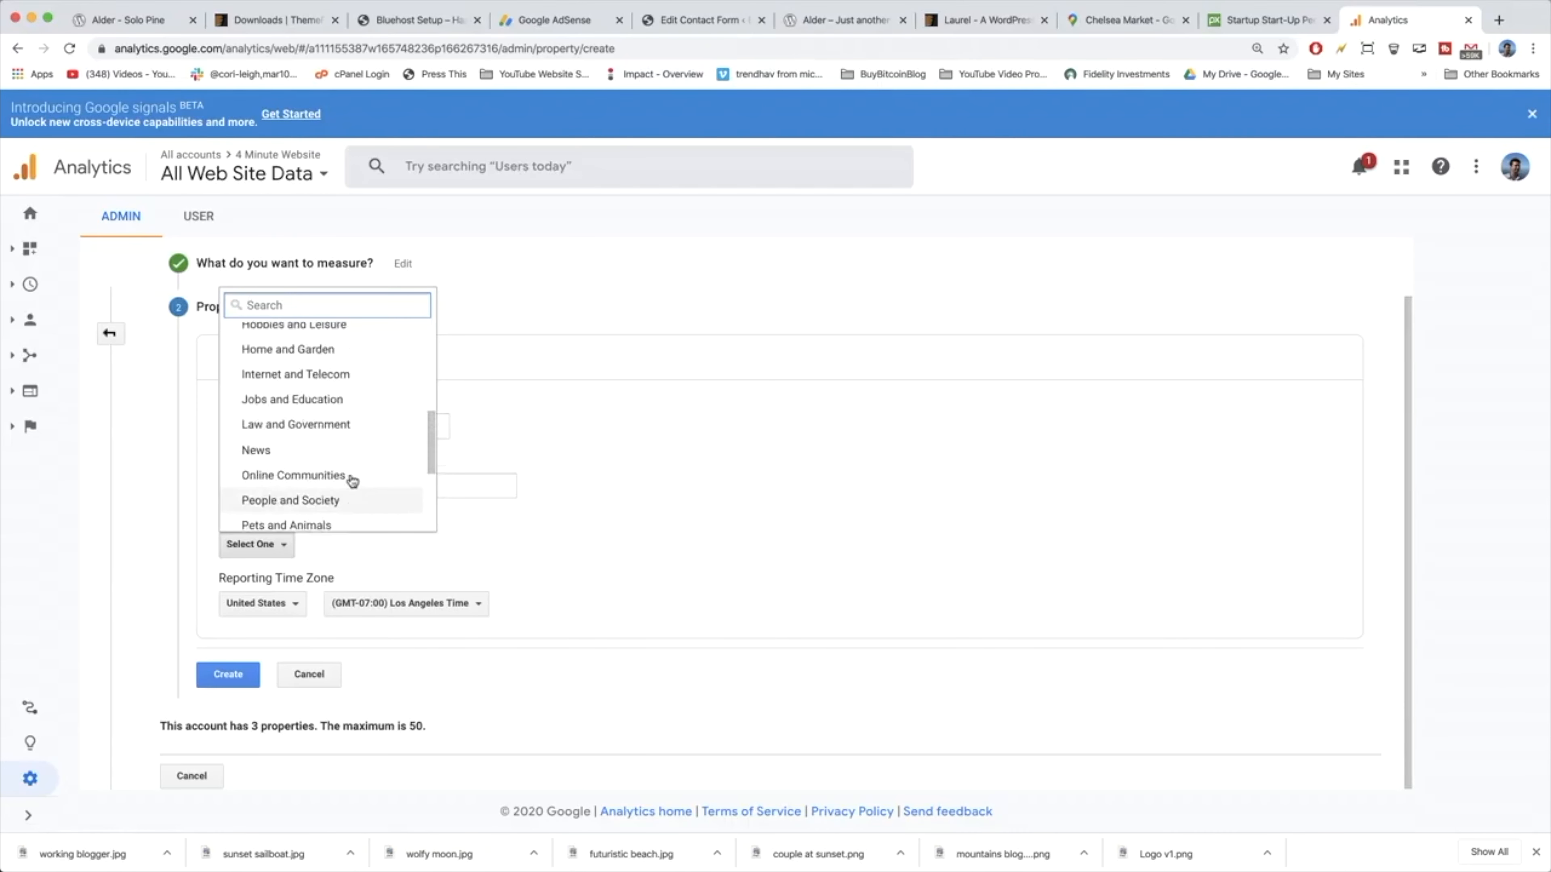
click(324, 356)
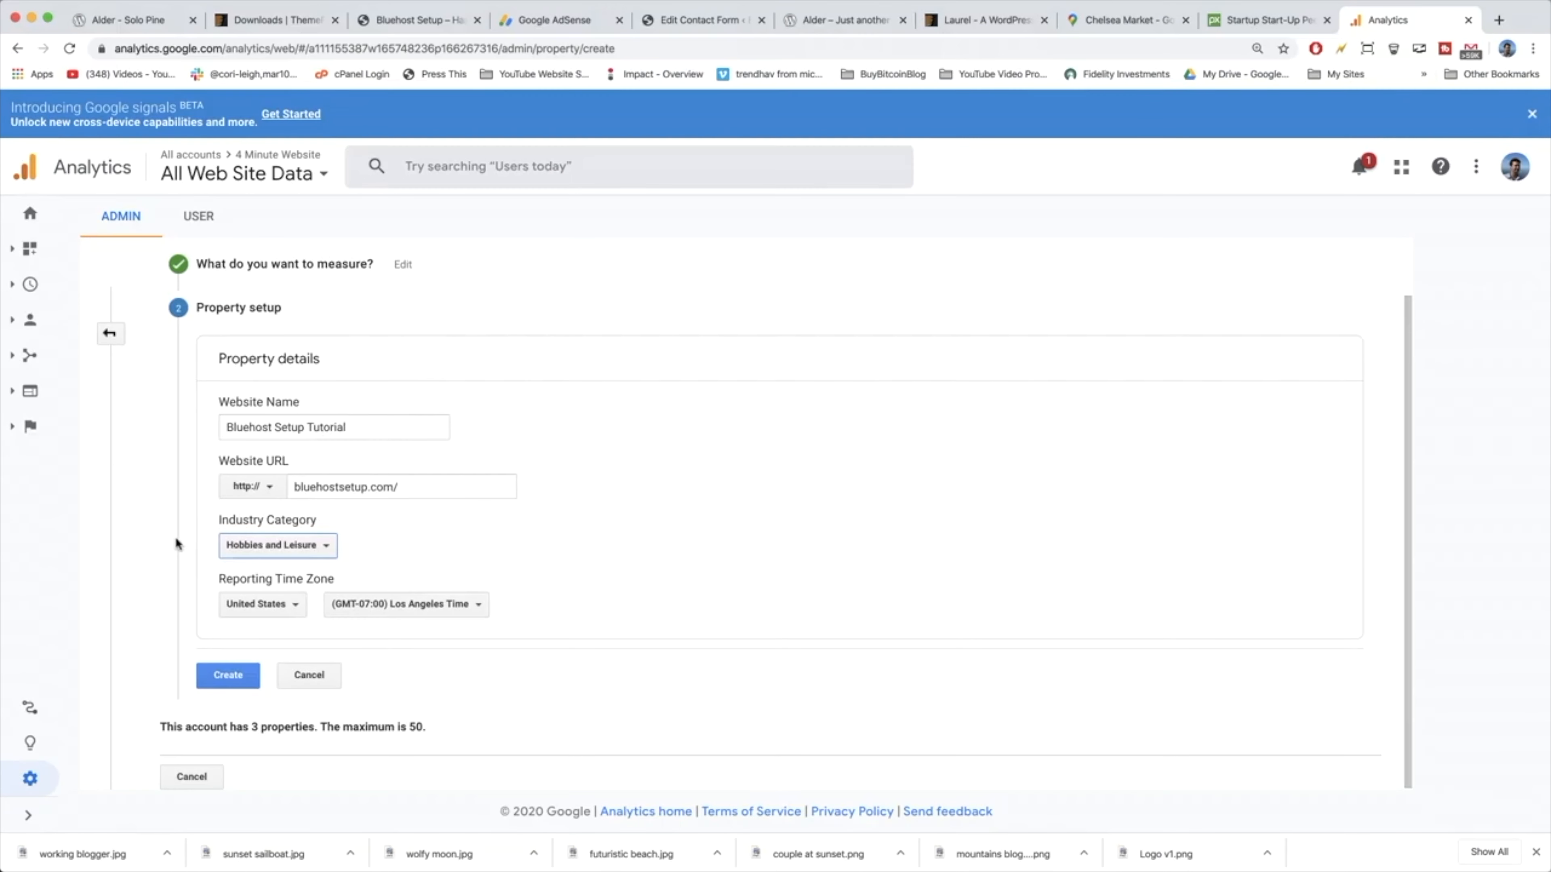
click(240, 677)
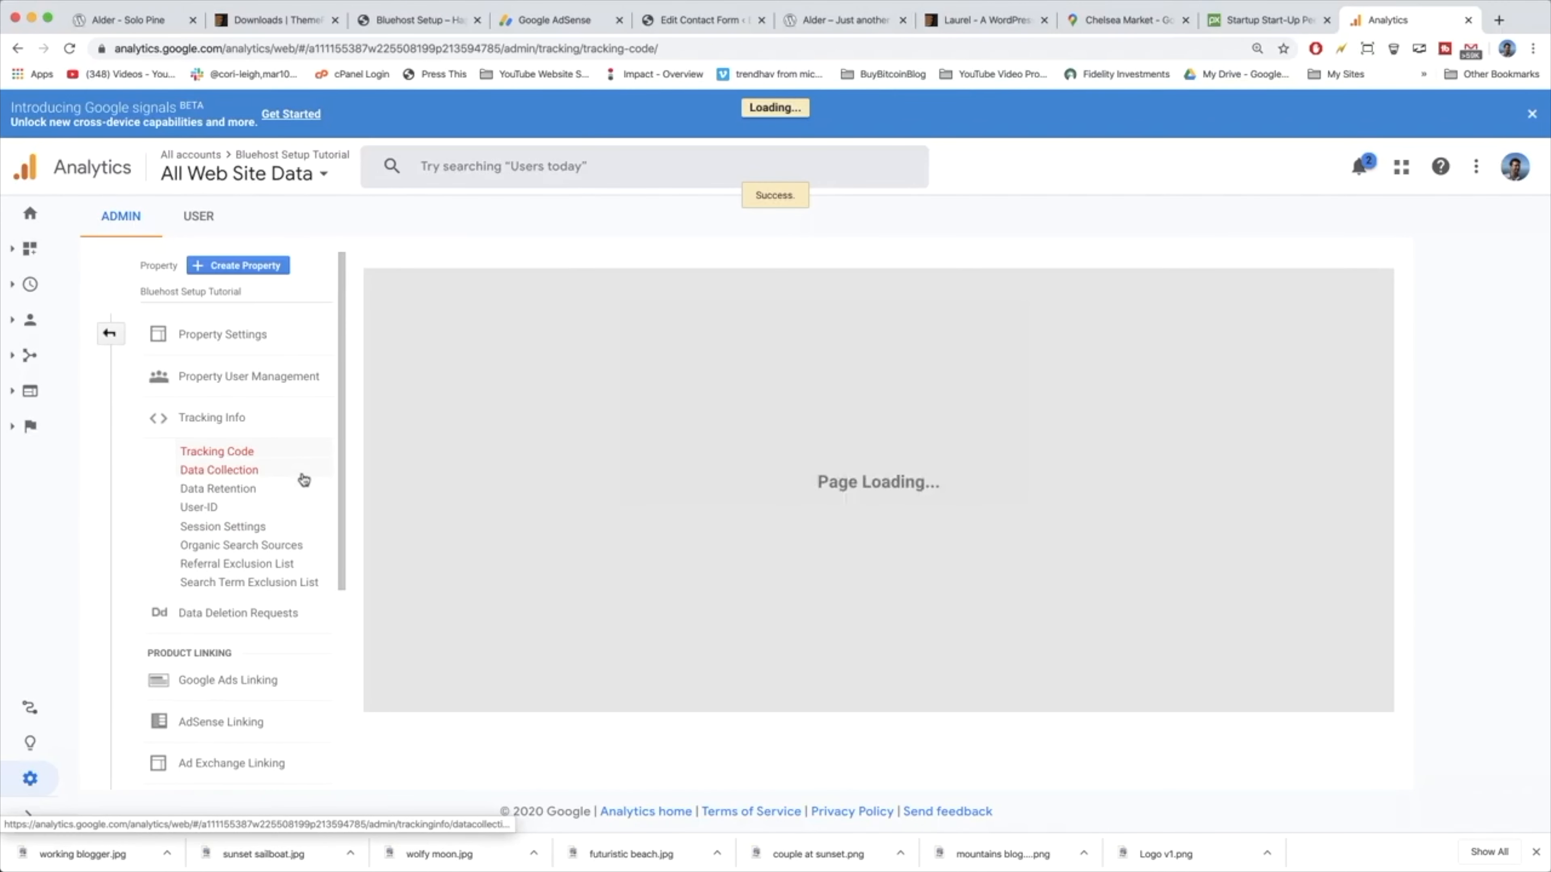
Copy the Global Site Tag (gtag.js) tracking snippet.
scroll(519, 485, down, 4)
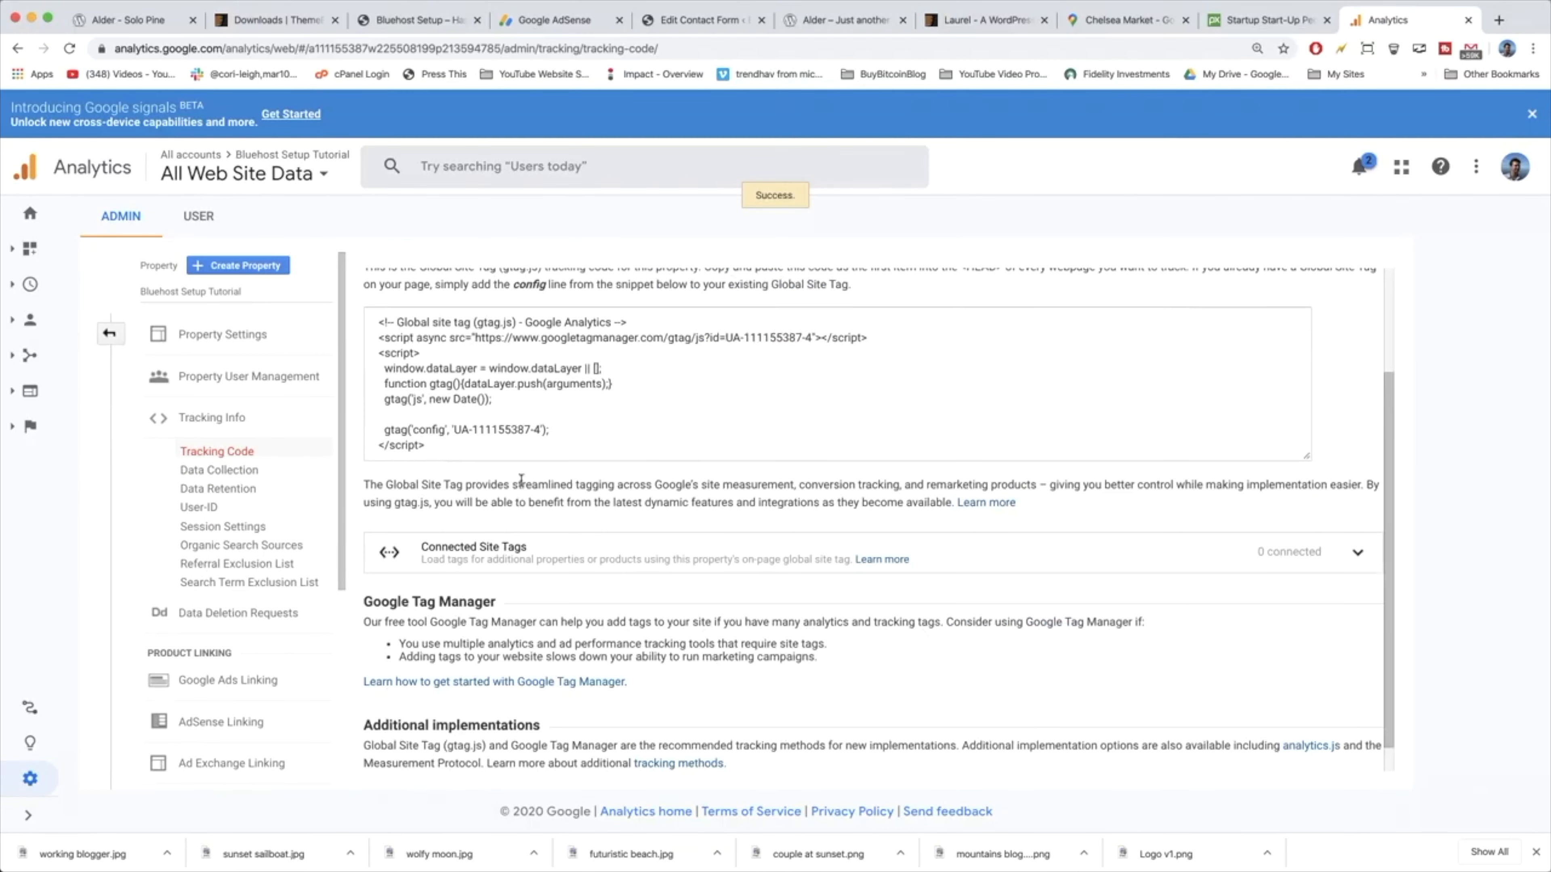
scroll(528, 481, up, 4)
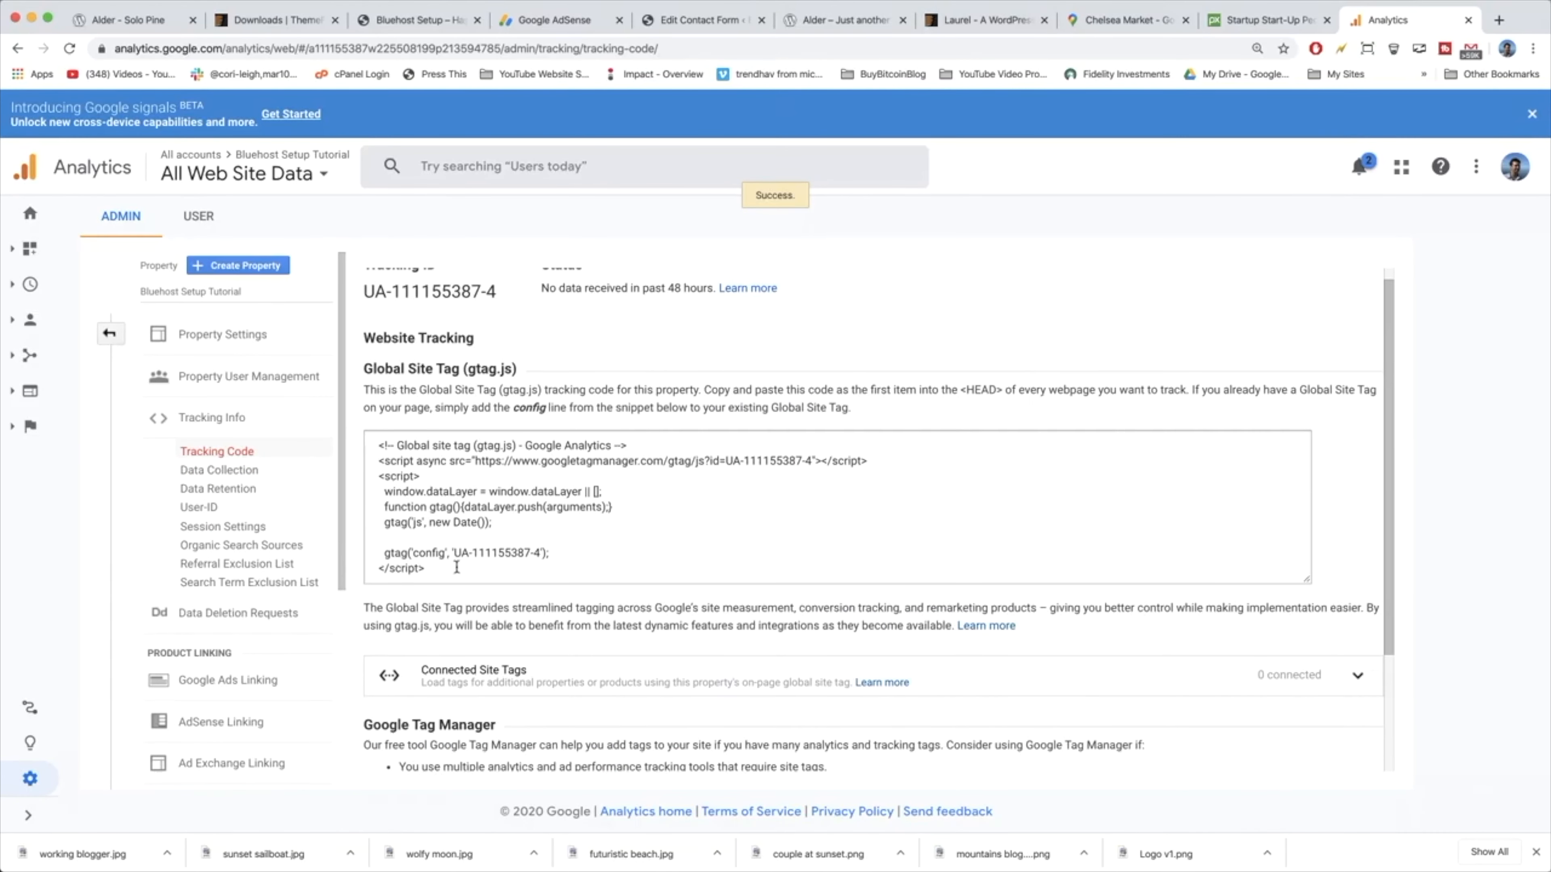
drag(457, 567, 375, 445)
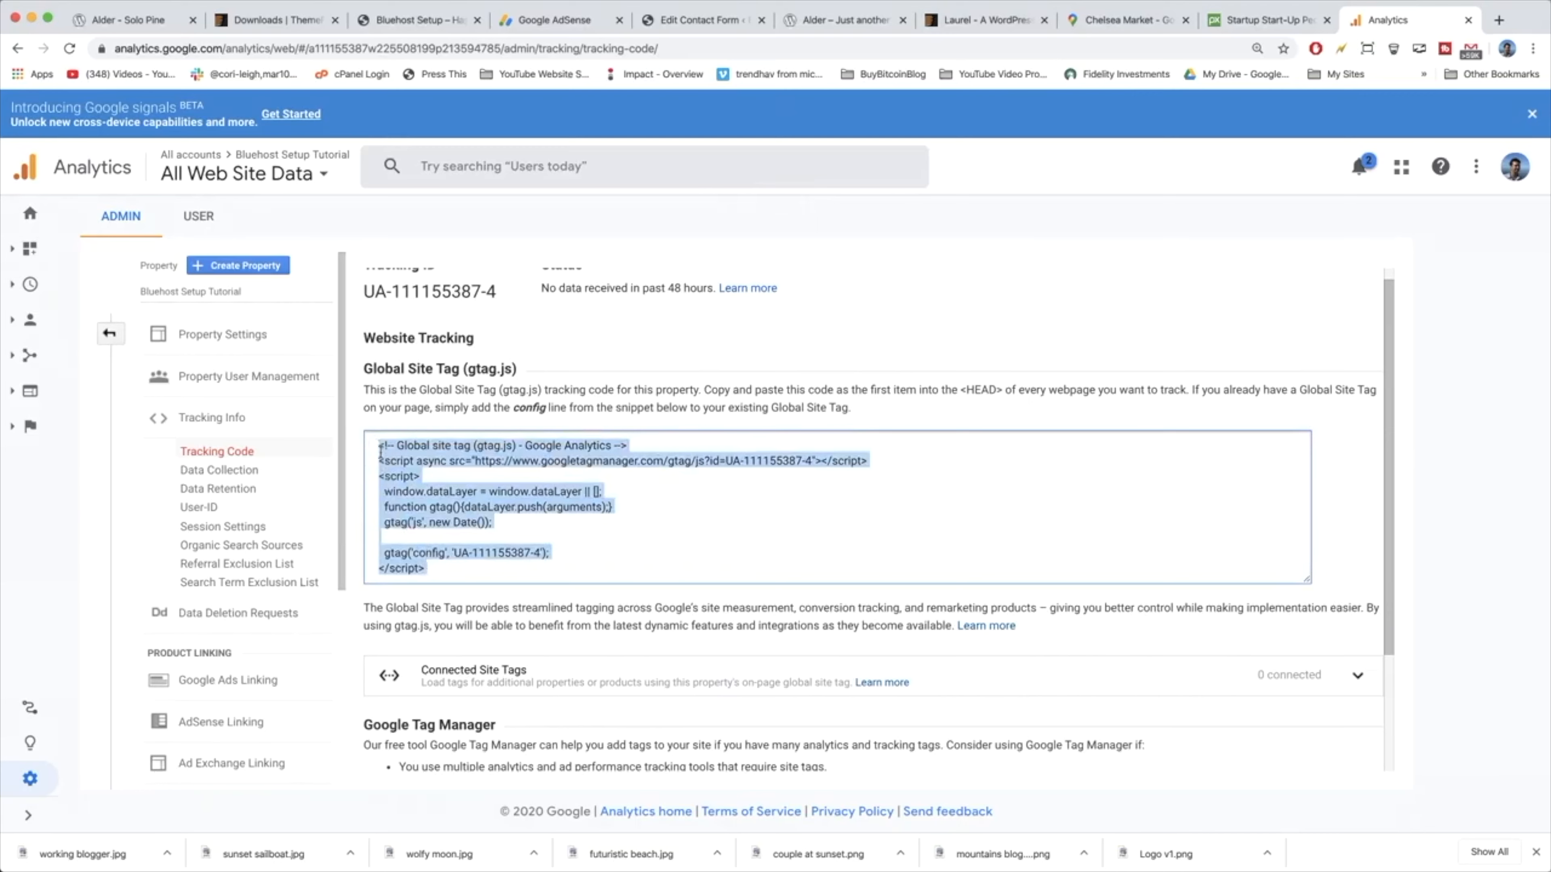
right_click(394, 485)
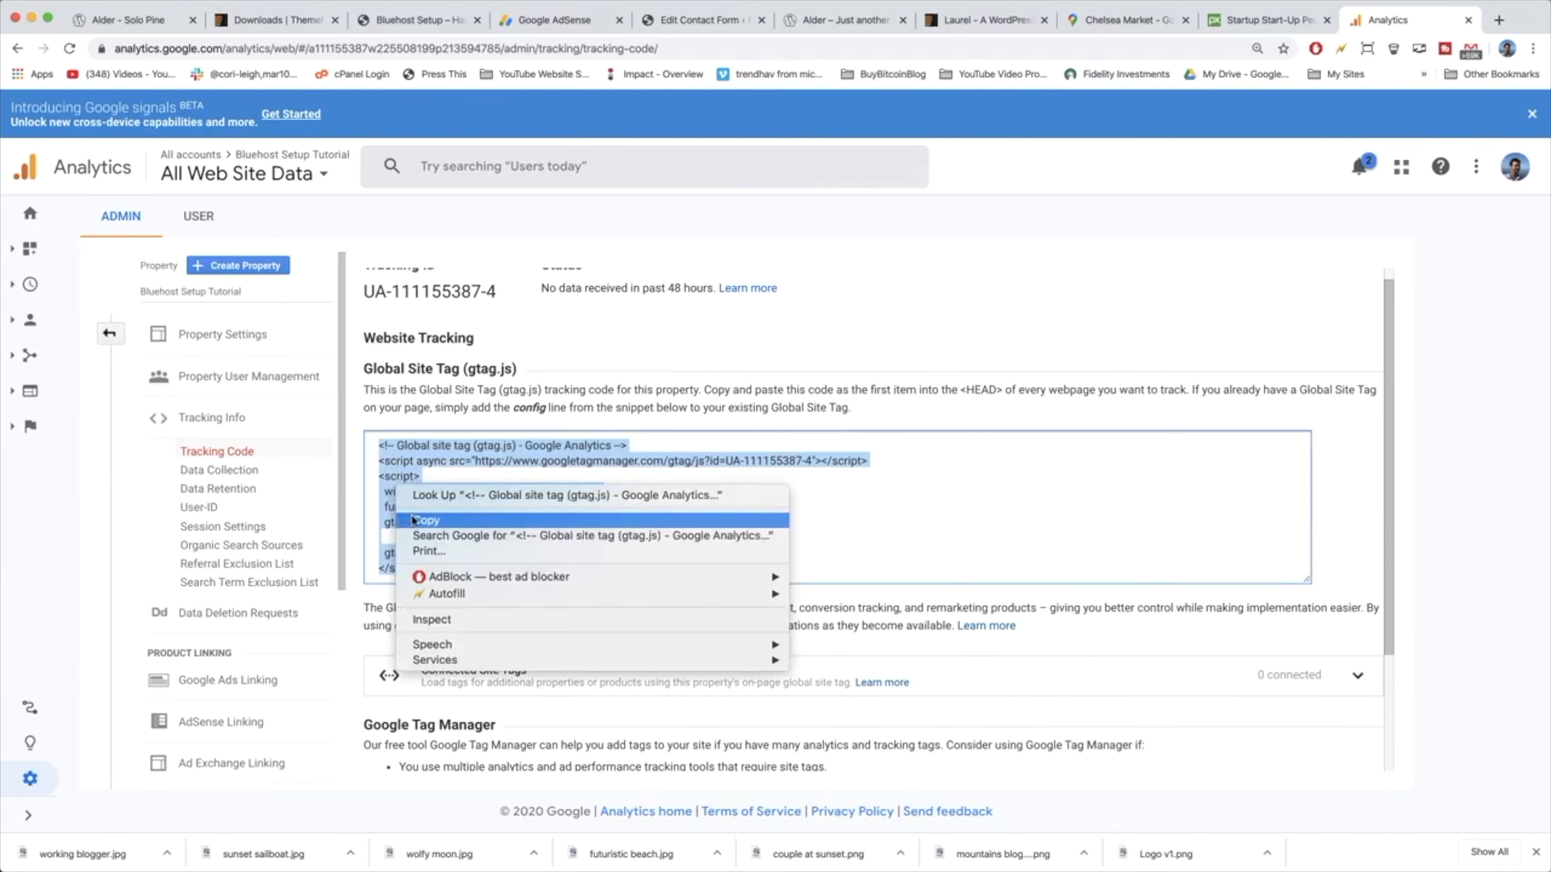
click(427, 521)
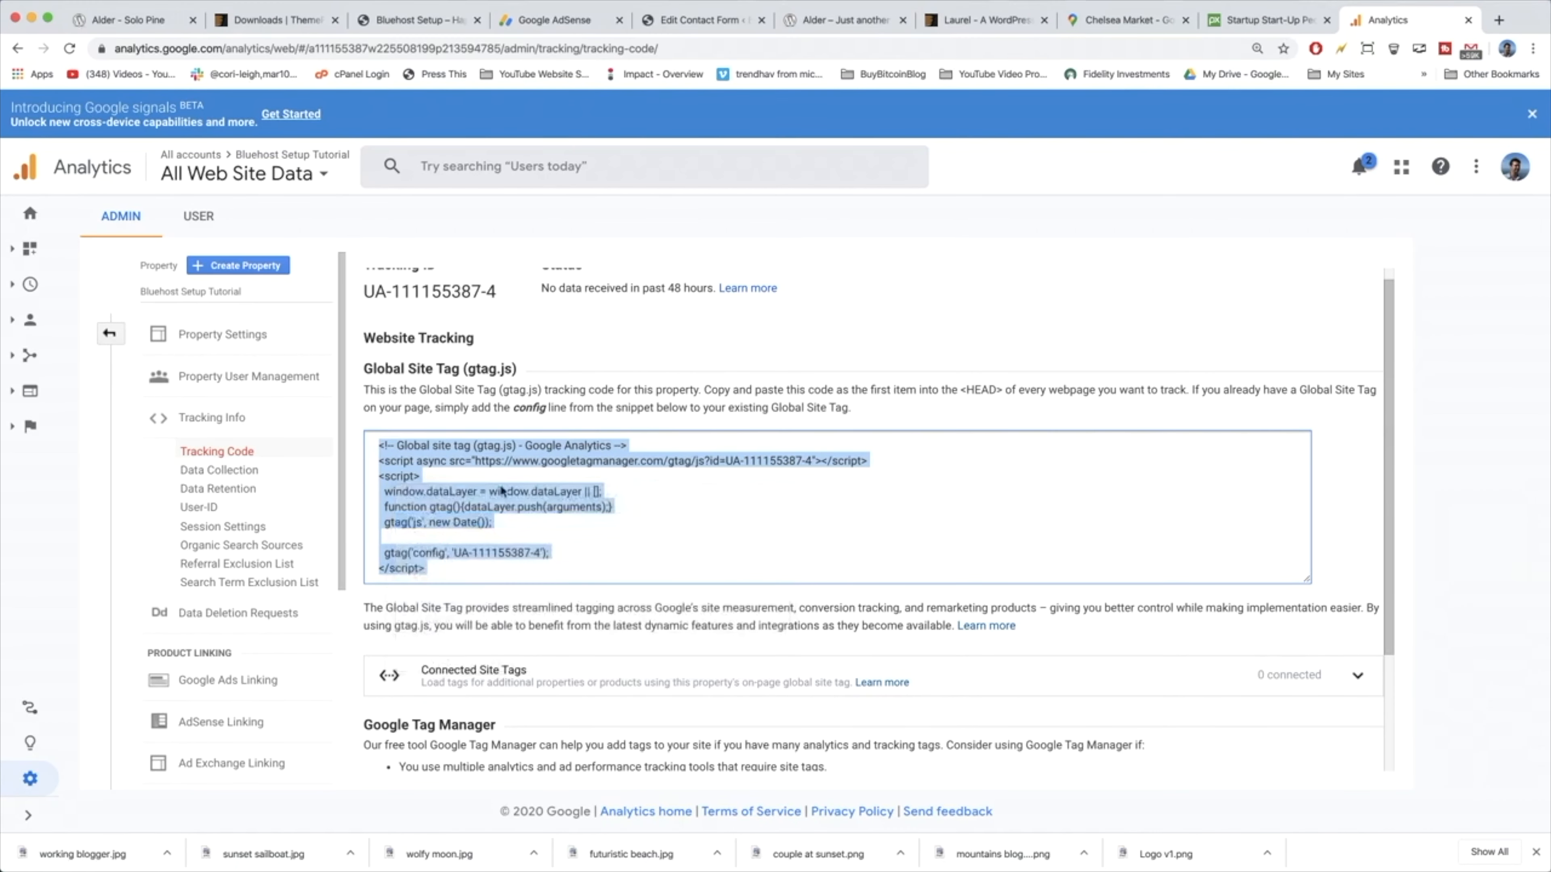
Switch back to the BluehostSetup.com site tab.
drag(960, 388, 1104, 391)
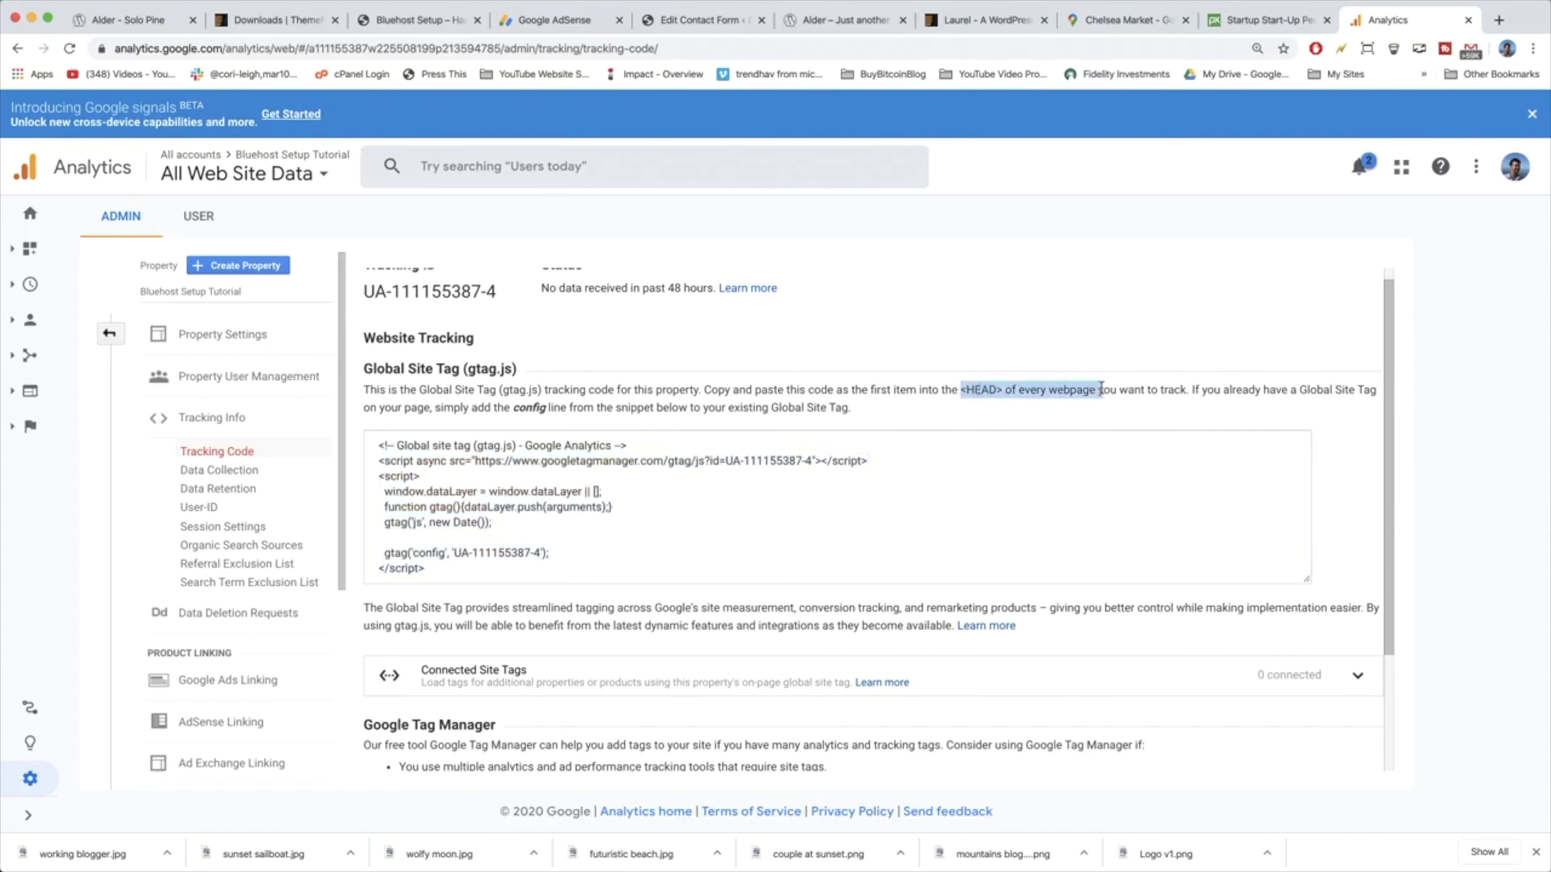
click(1106, 394)
click(420, 19)
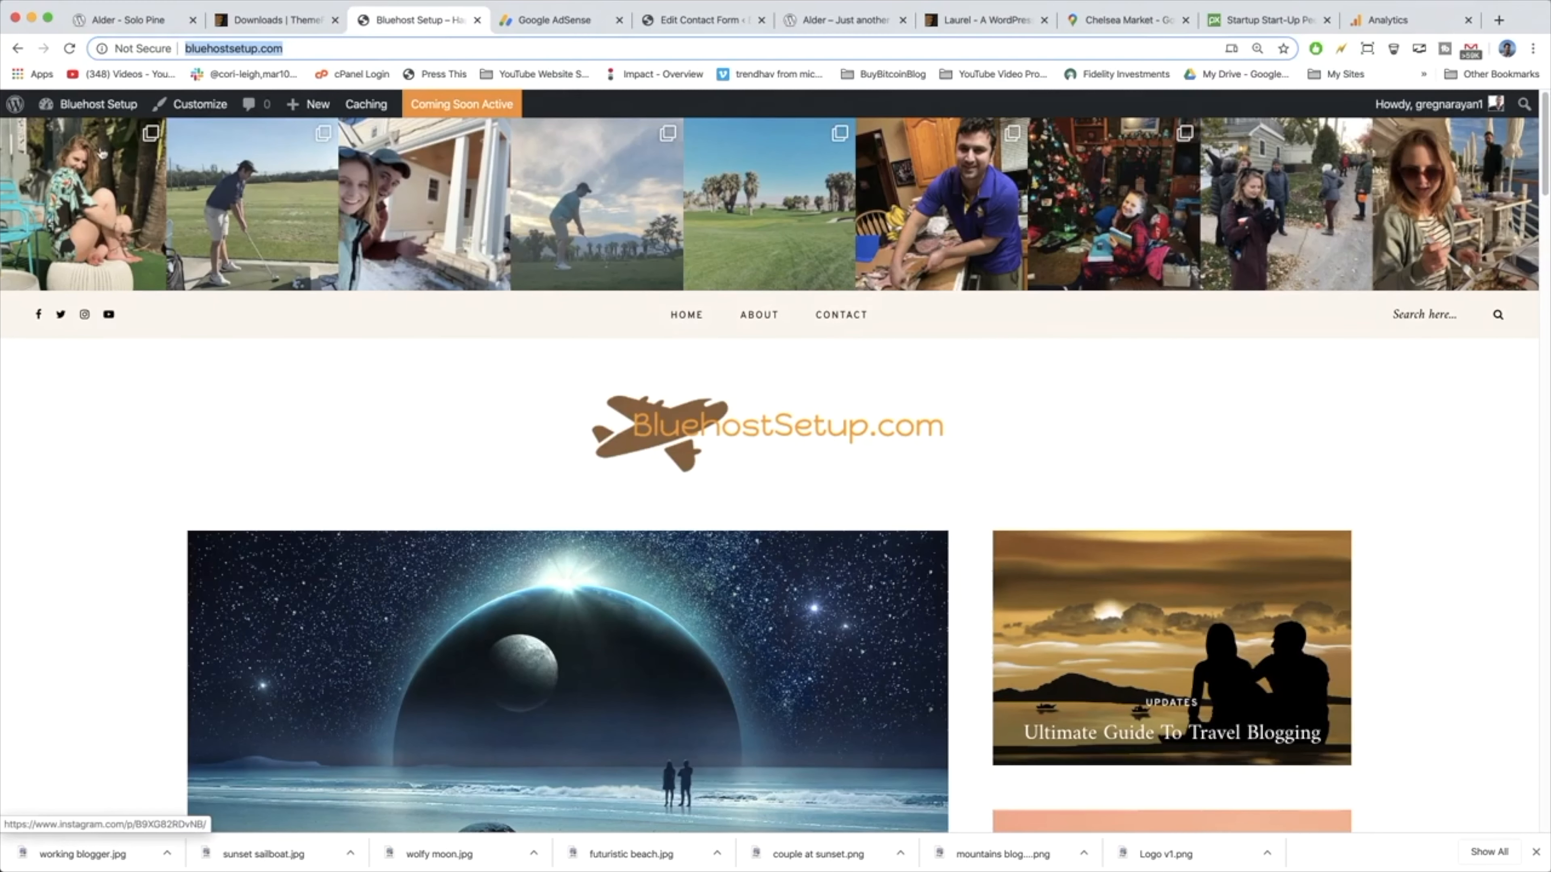
Paste the gtag.js snippet into Insert Headers and Footers' Scripts in Header after the AdSense script.
click(85, 107)
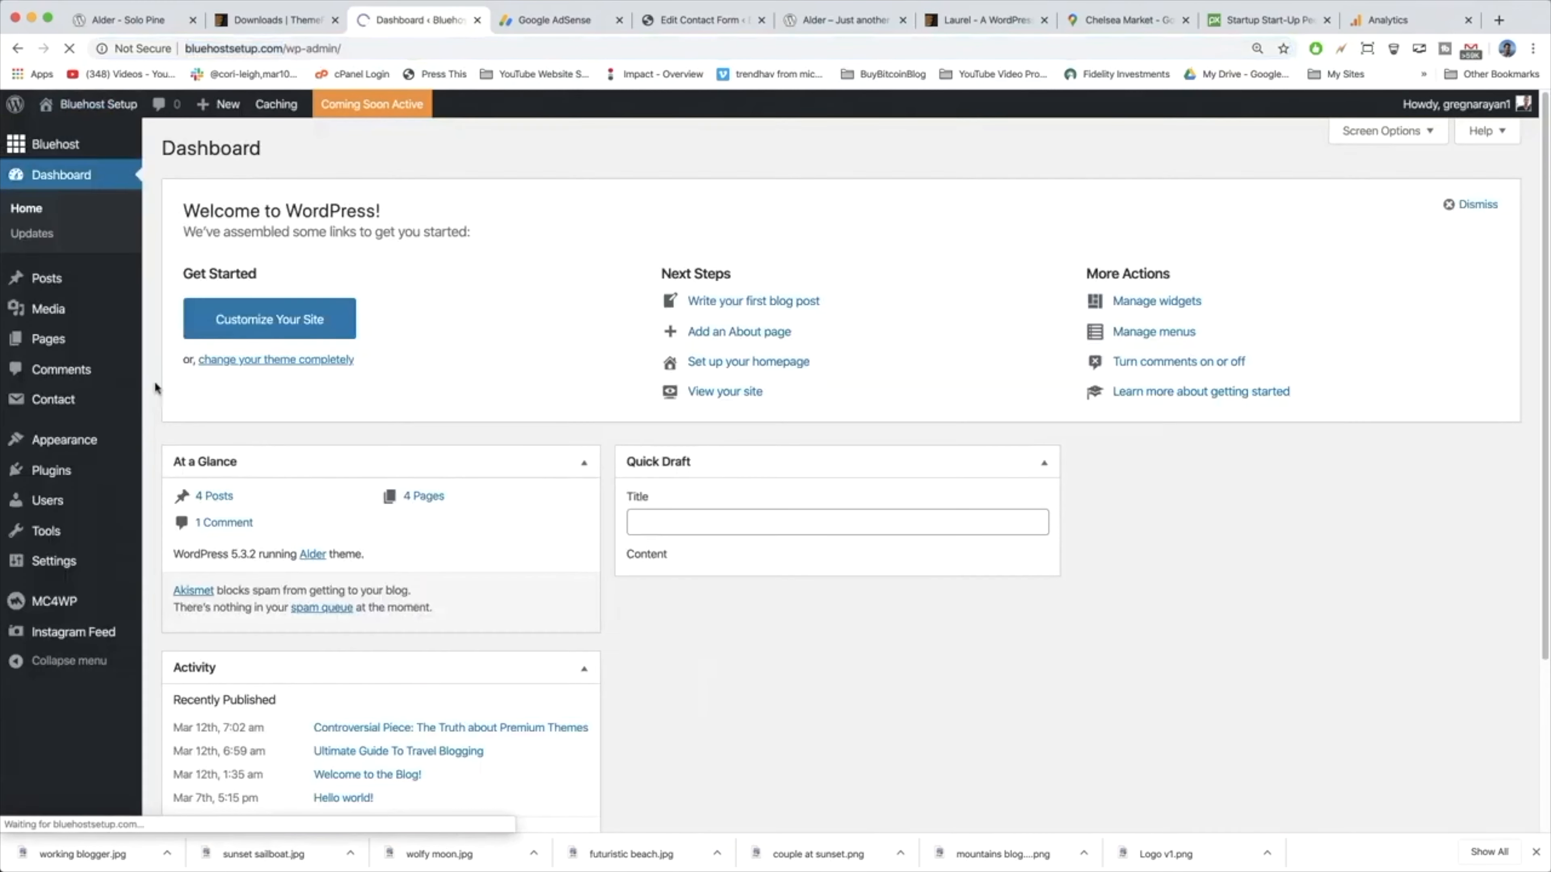
mouse_move(79, 563)
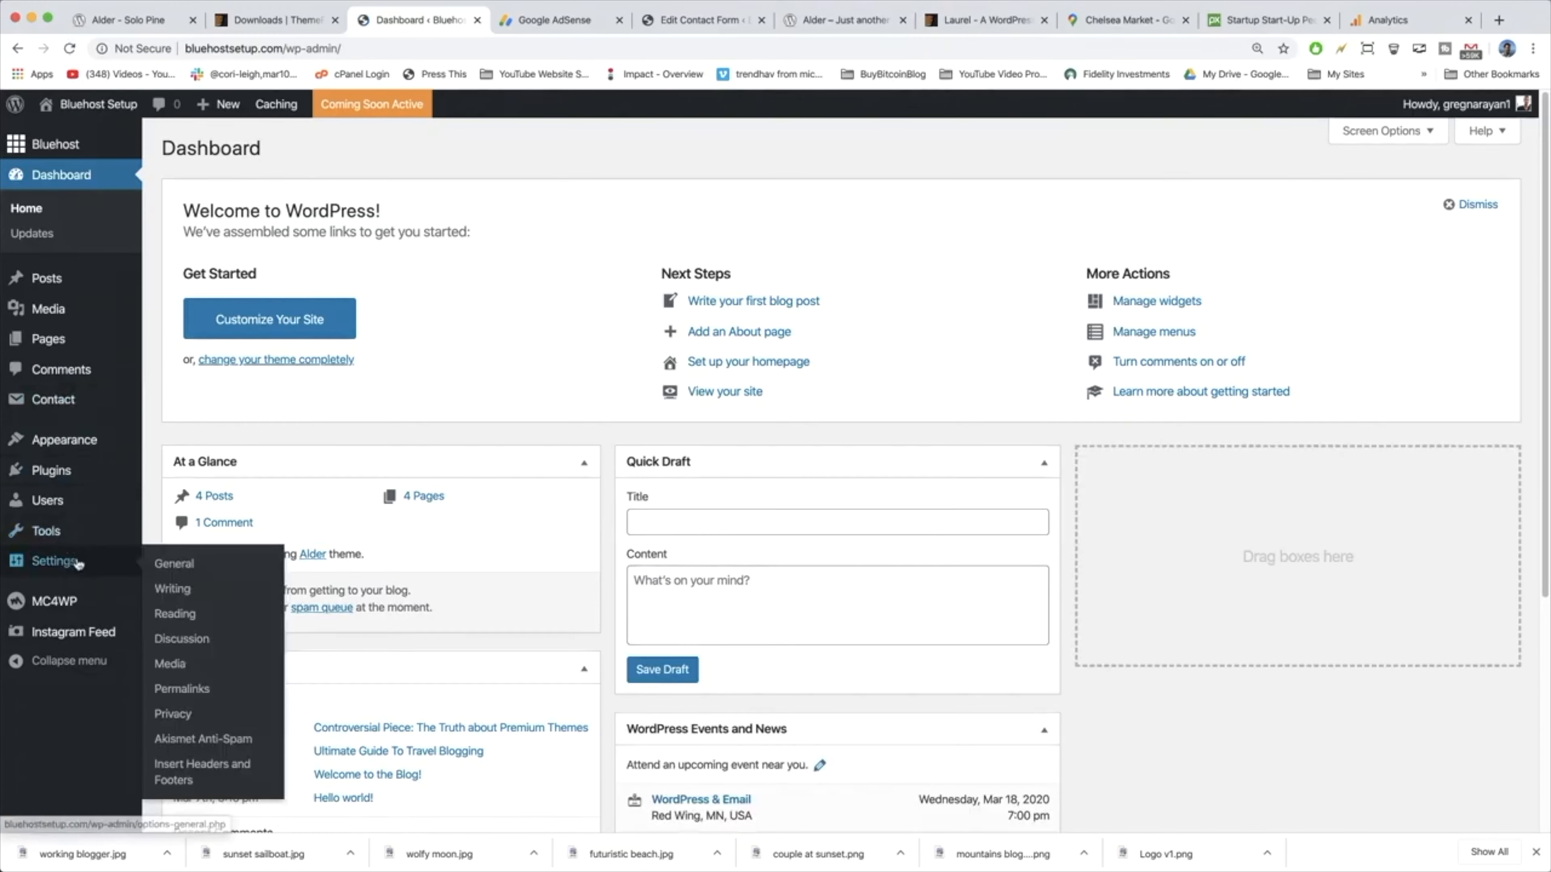
click(184, 773)
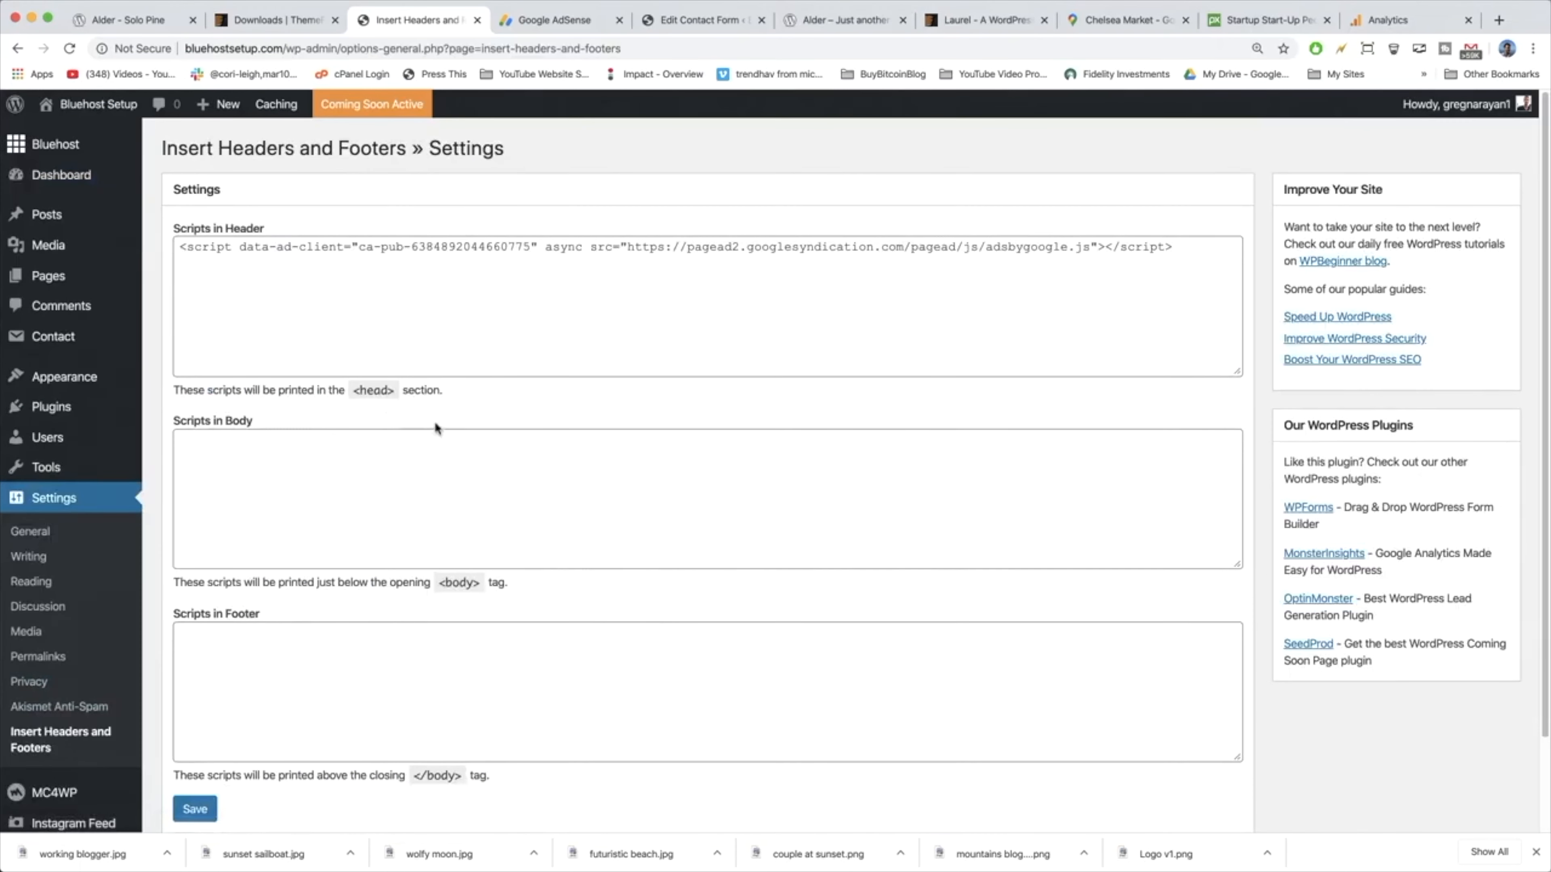
click(1209, 256)
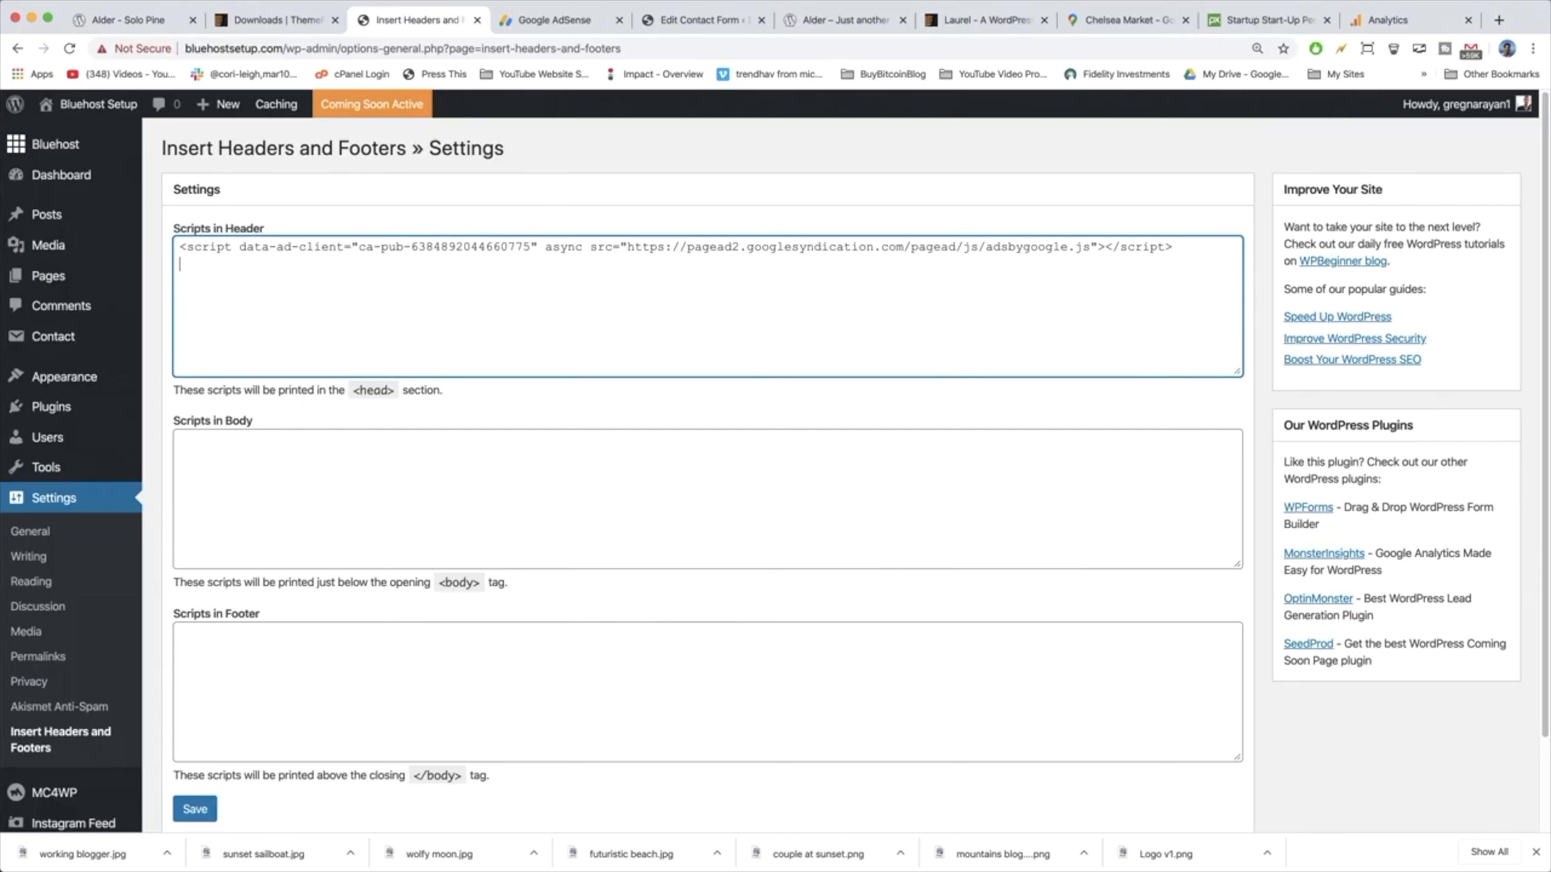
right_click(192, 290)
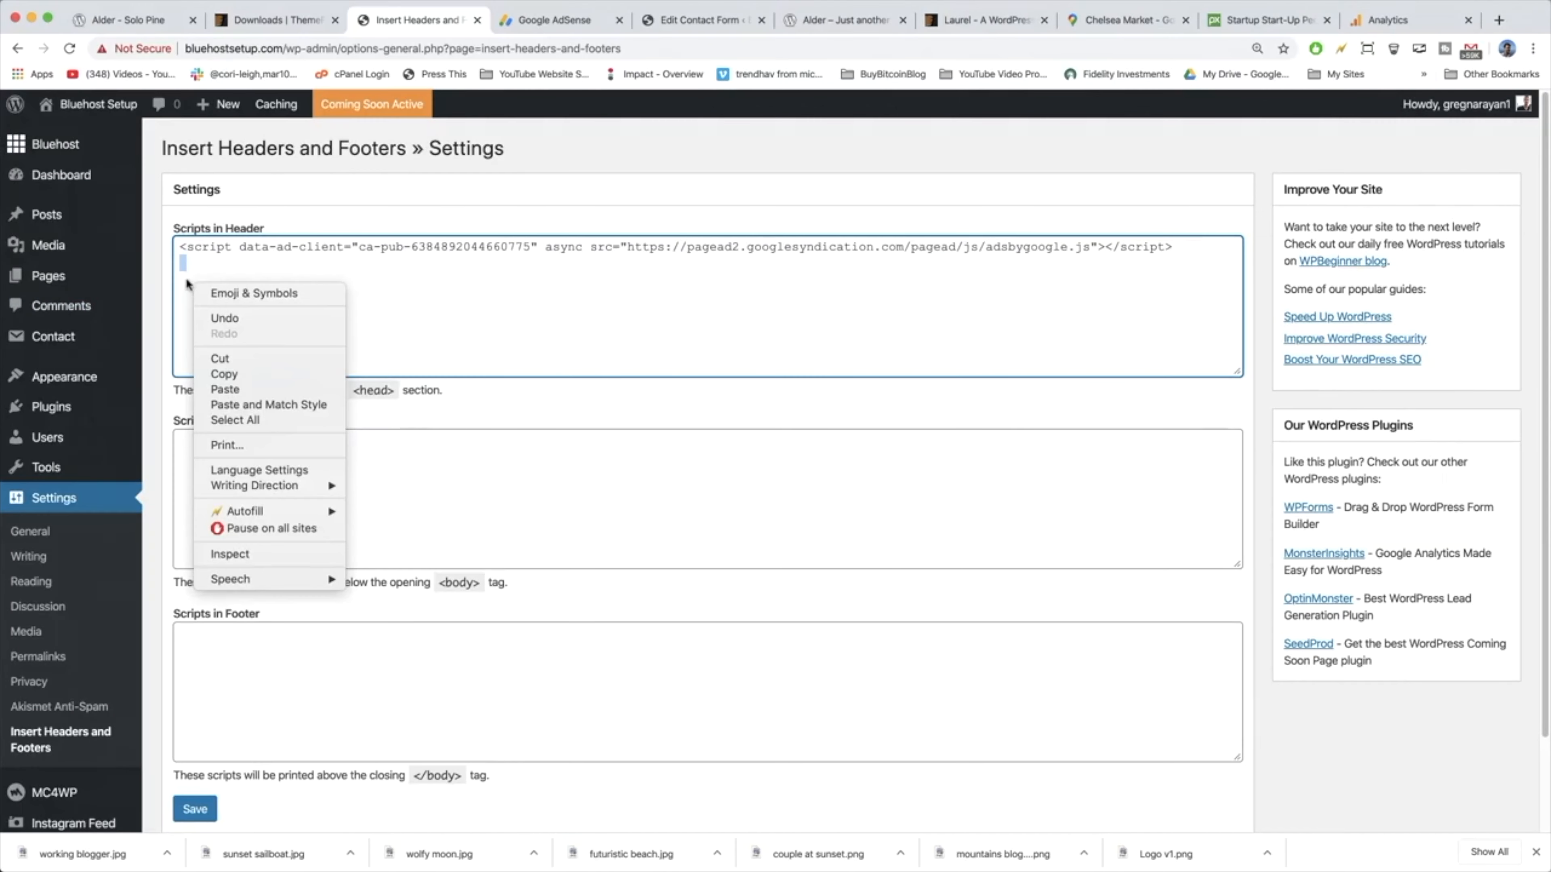
click(185, 278)
right_click(190, 281)
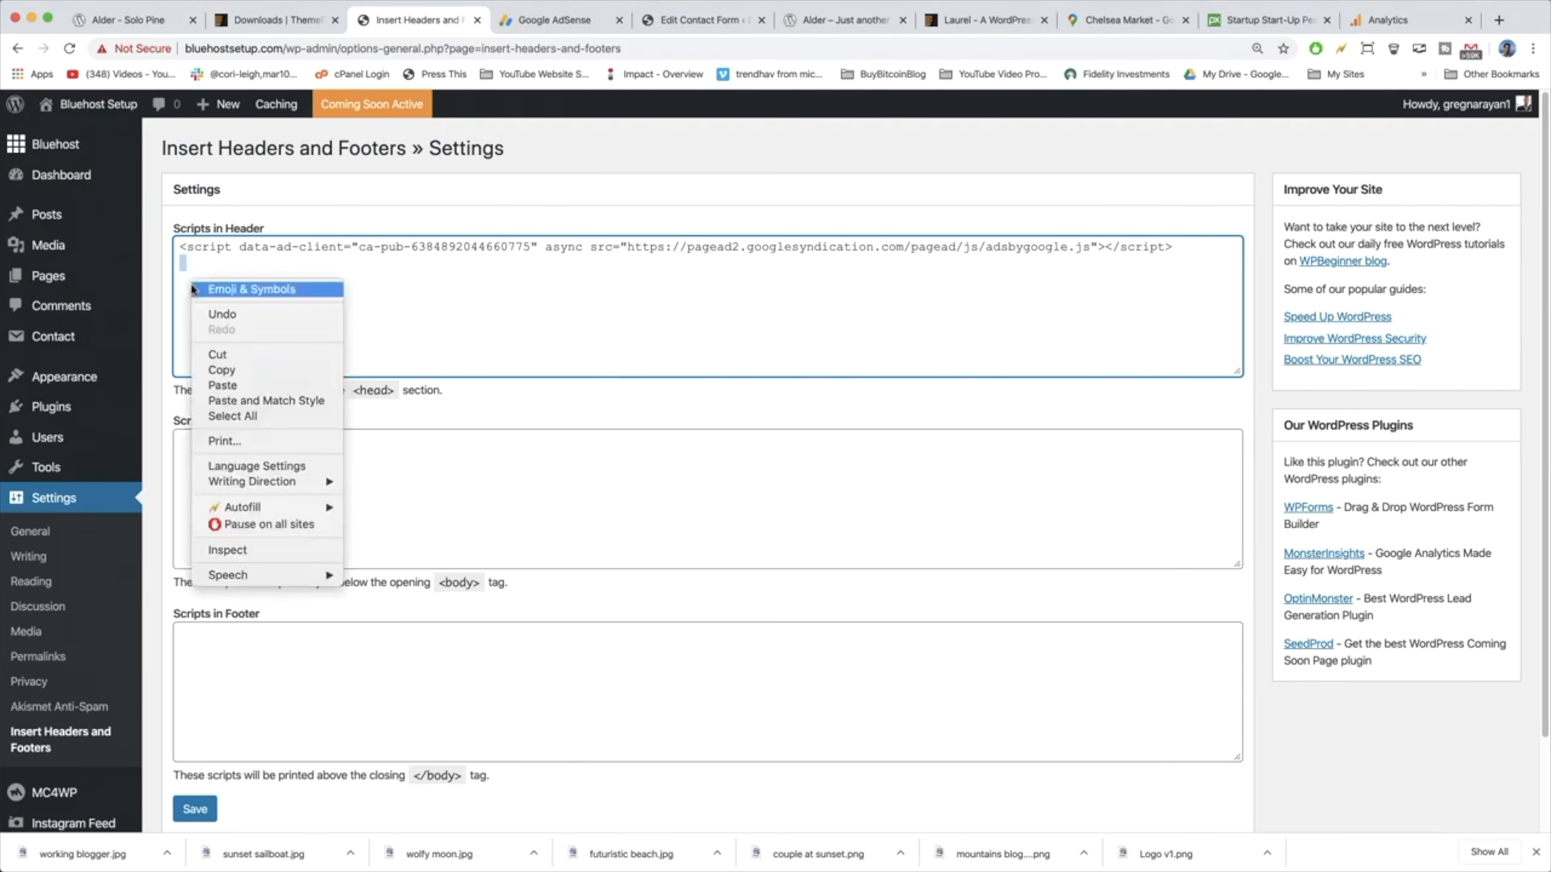
click(228, 385)
Separate the two header scripts with a blank line and save the settings.
scroll(327, 312, up, 2)
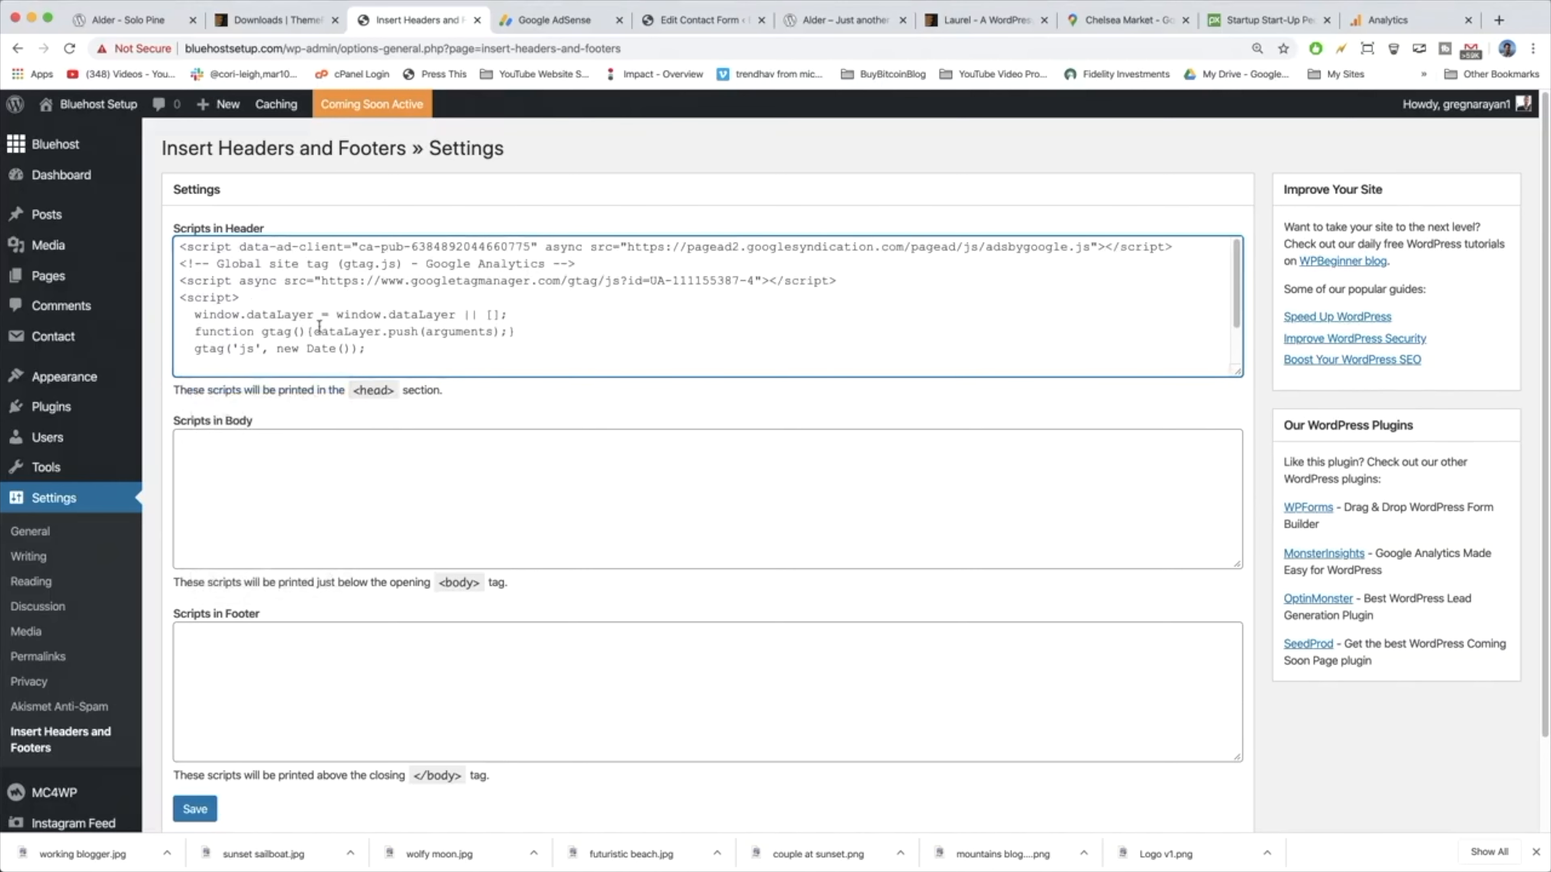
click(1193, 246)
key(Return)
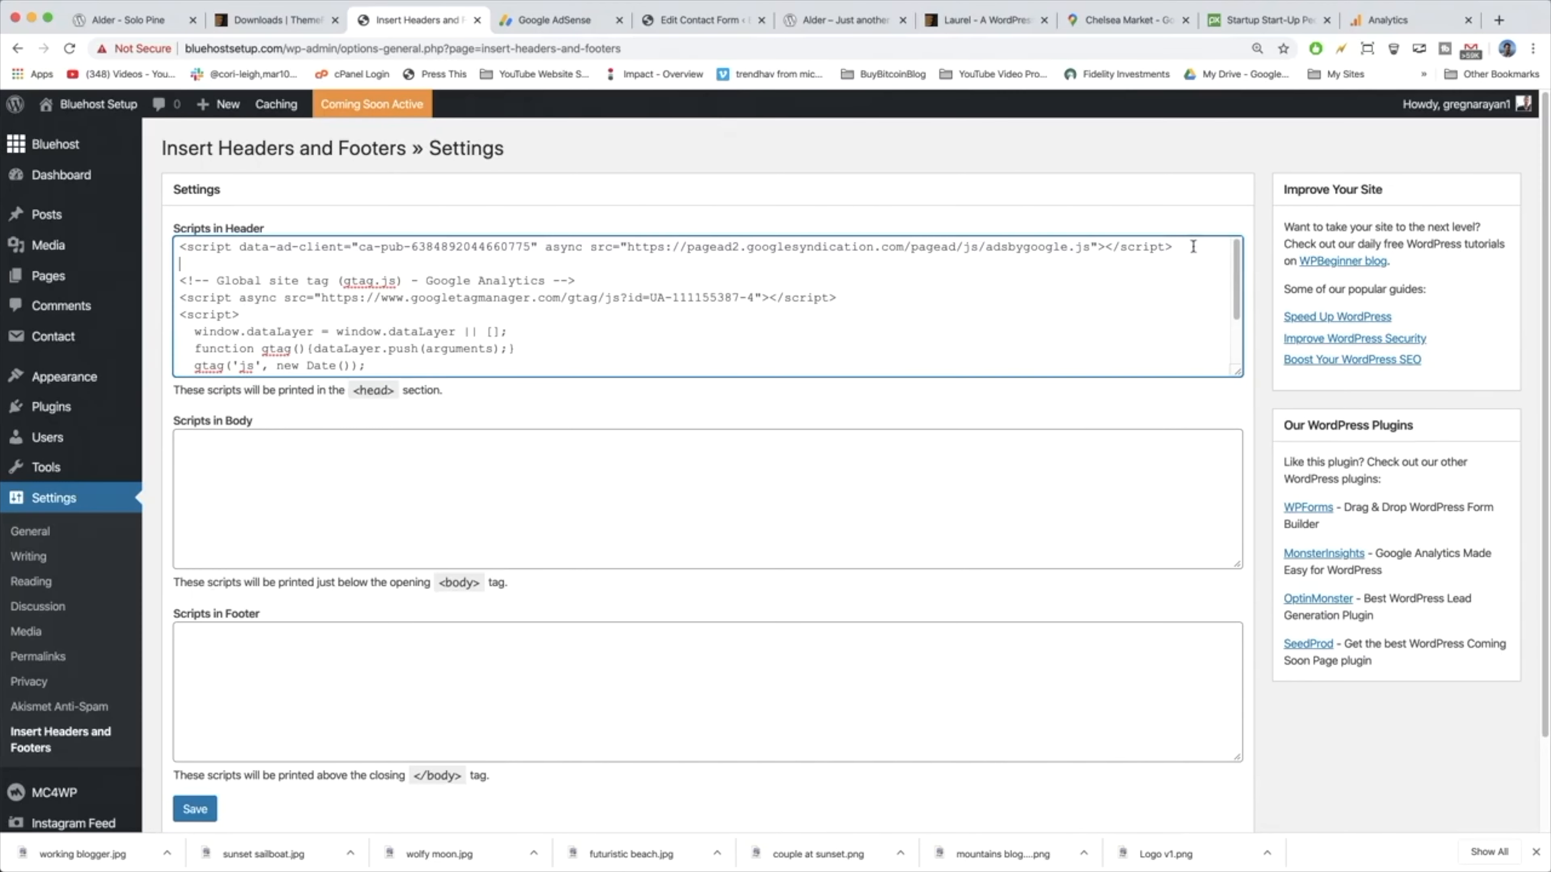
click(197, 808)
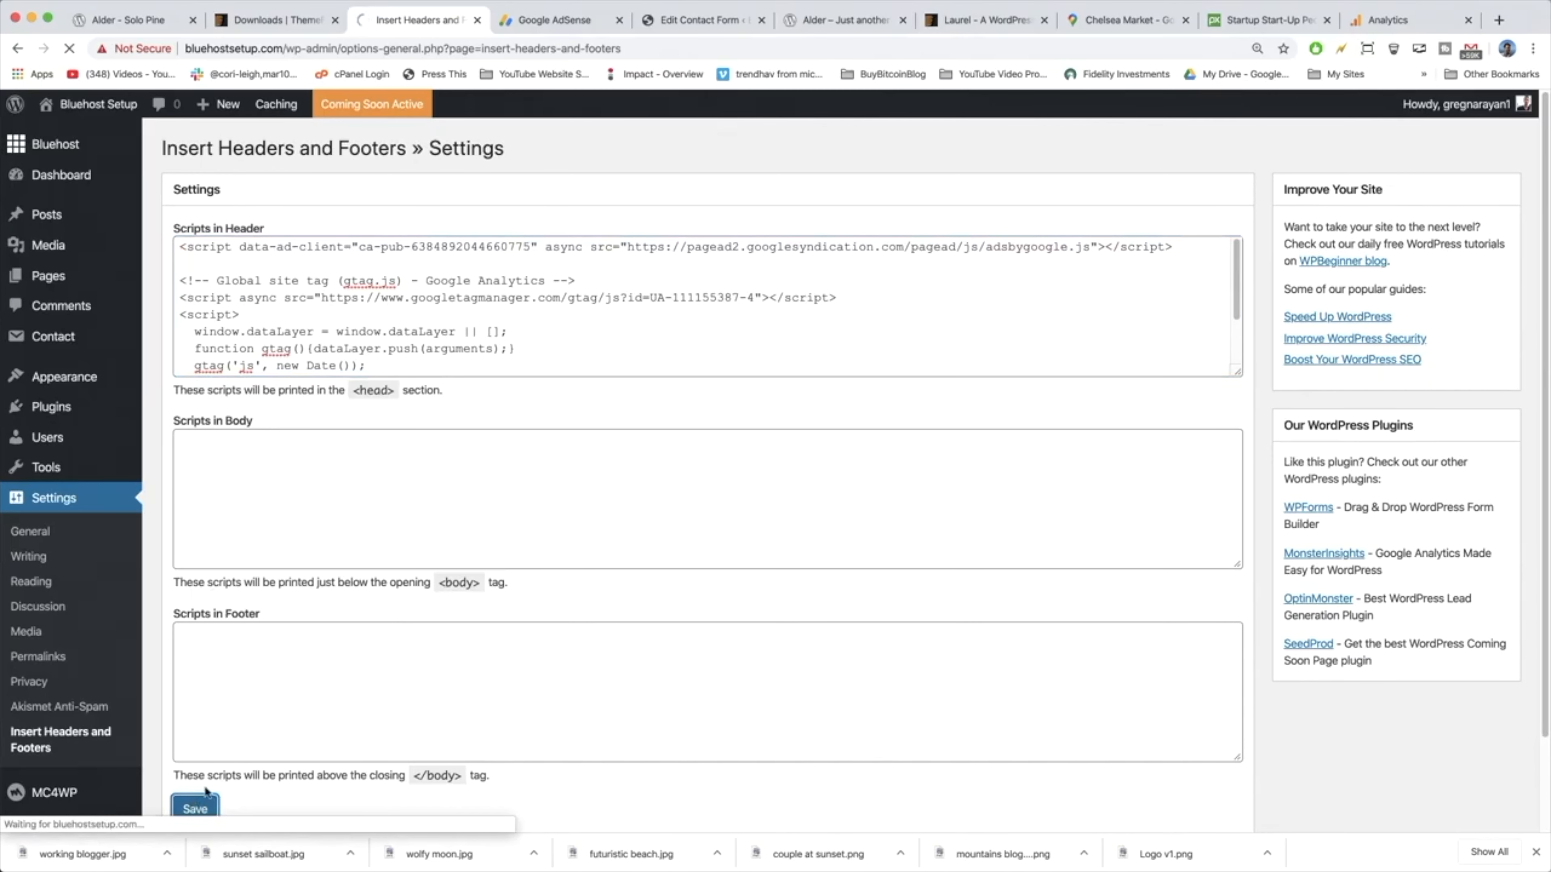
mouse_move(101, 423)
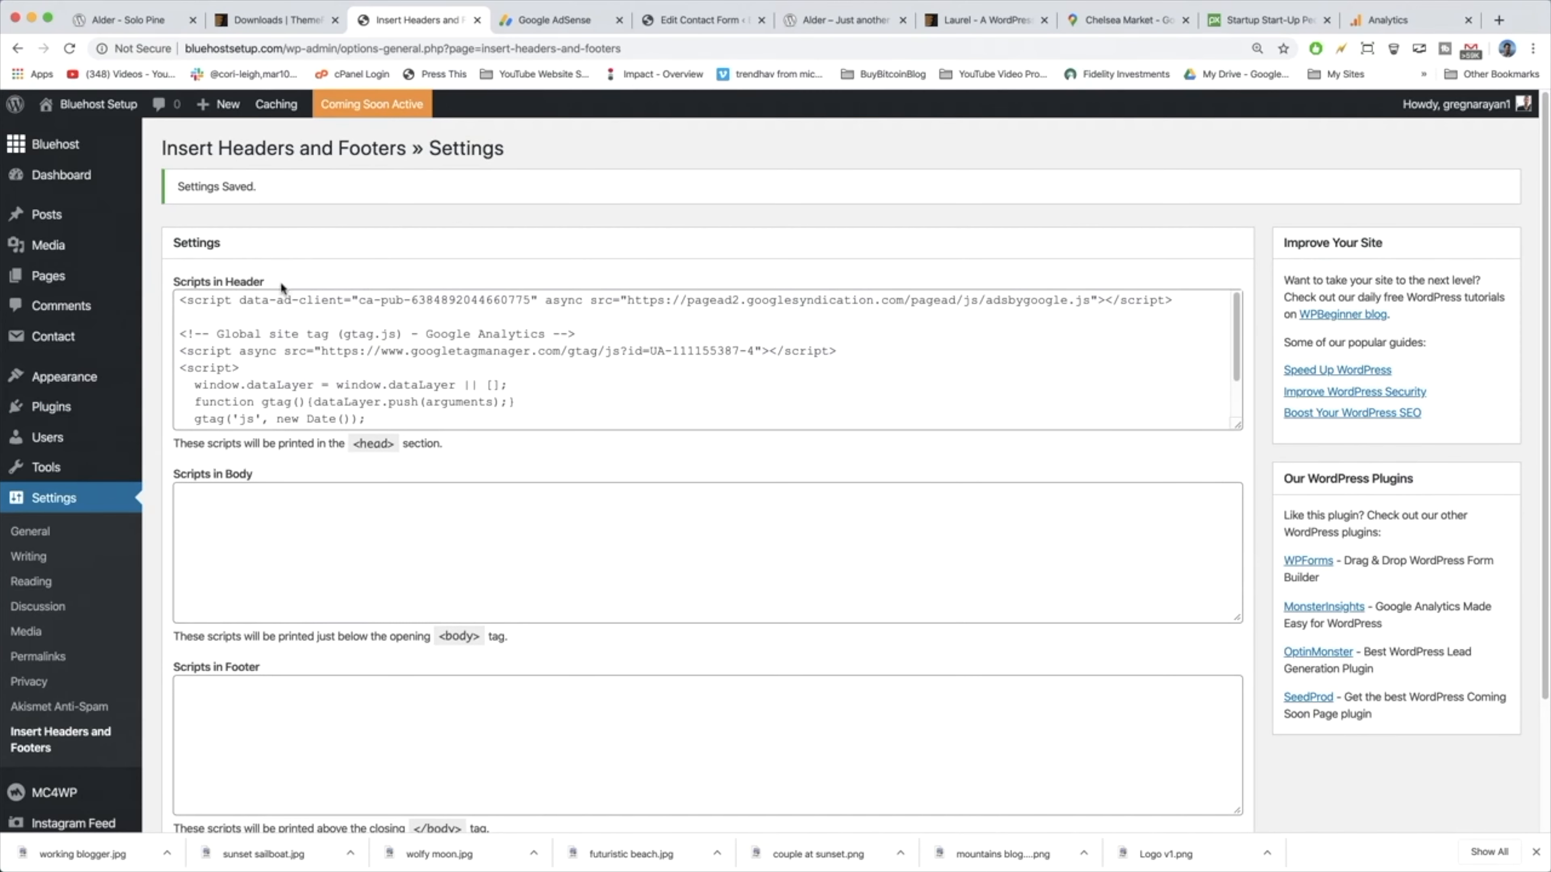
click(1394, 20)
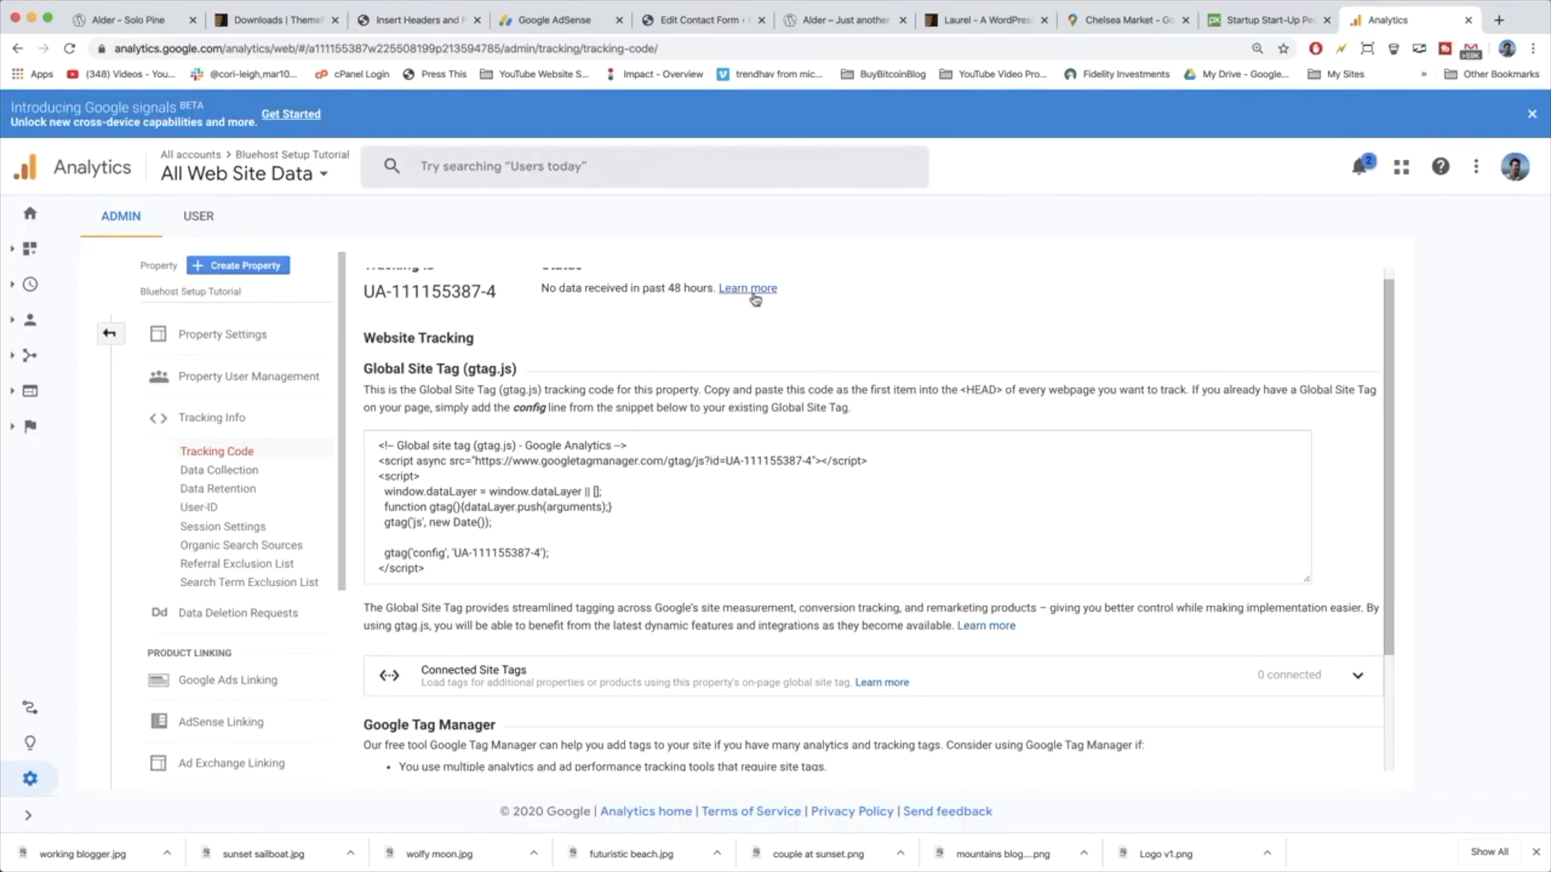
Switch Analytics to the DearBlogger account, DearBlogger property and DearBlogger view's home report.
scroll(768, 287, up, 1)
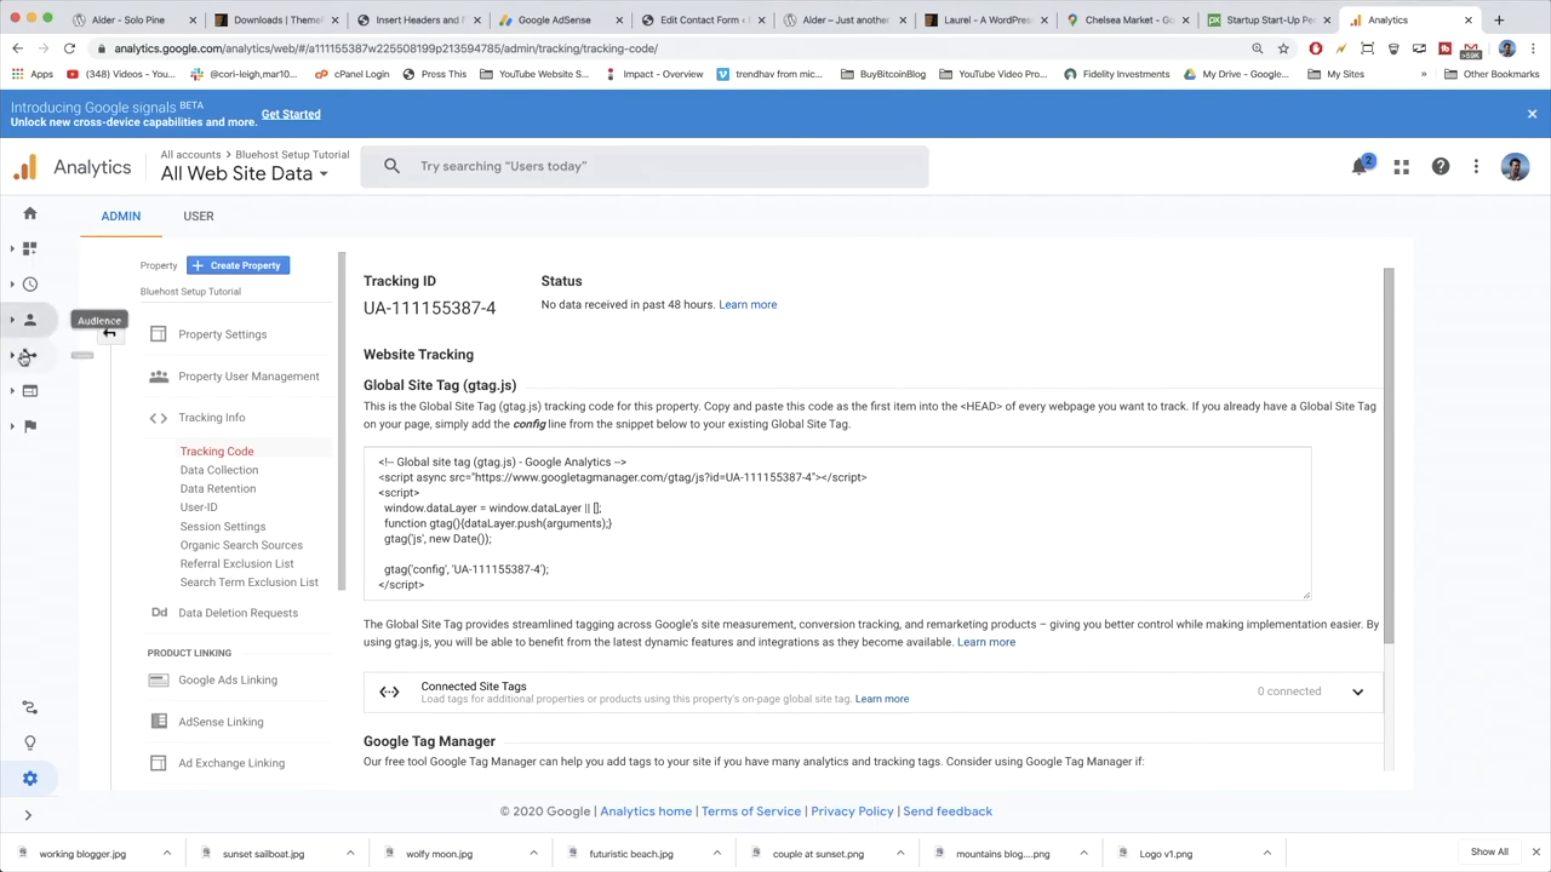
click(323, 174)
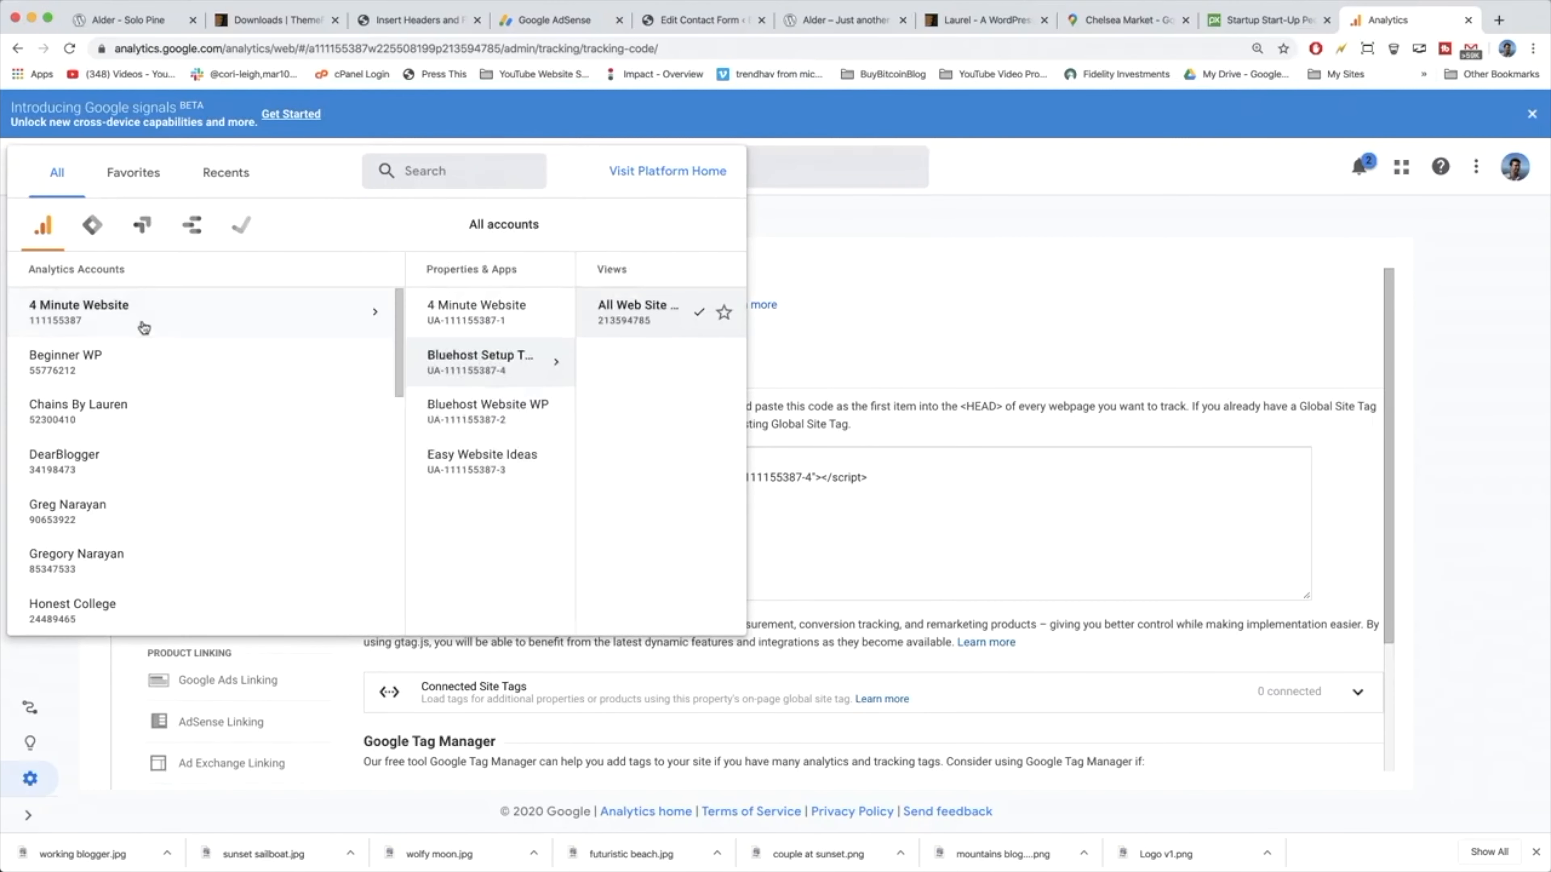
scroll(72, 488, down, 3)
scroll(72, 488, down, 5)
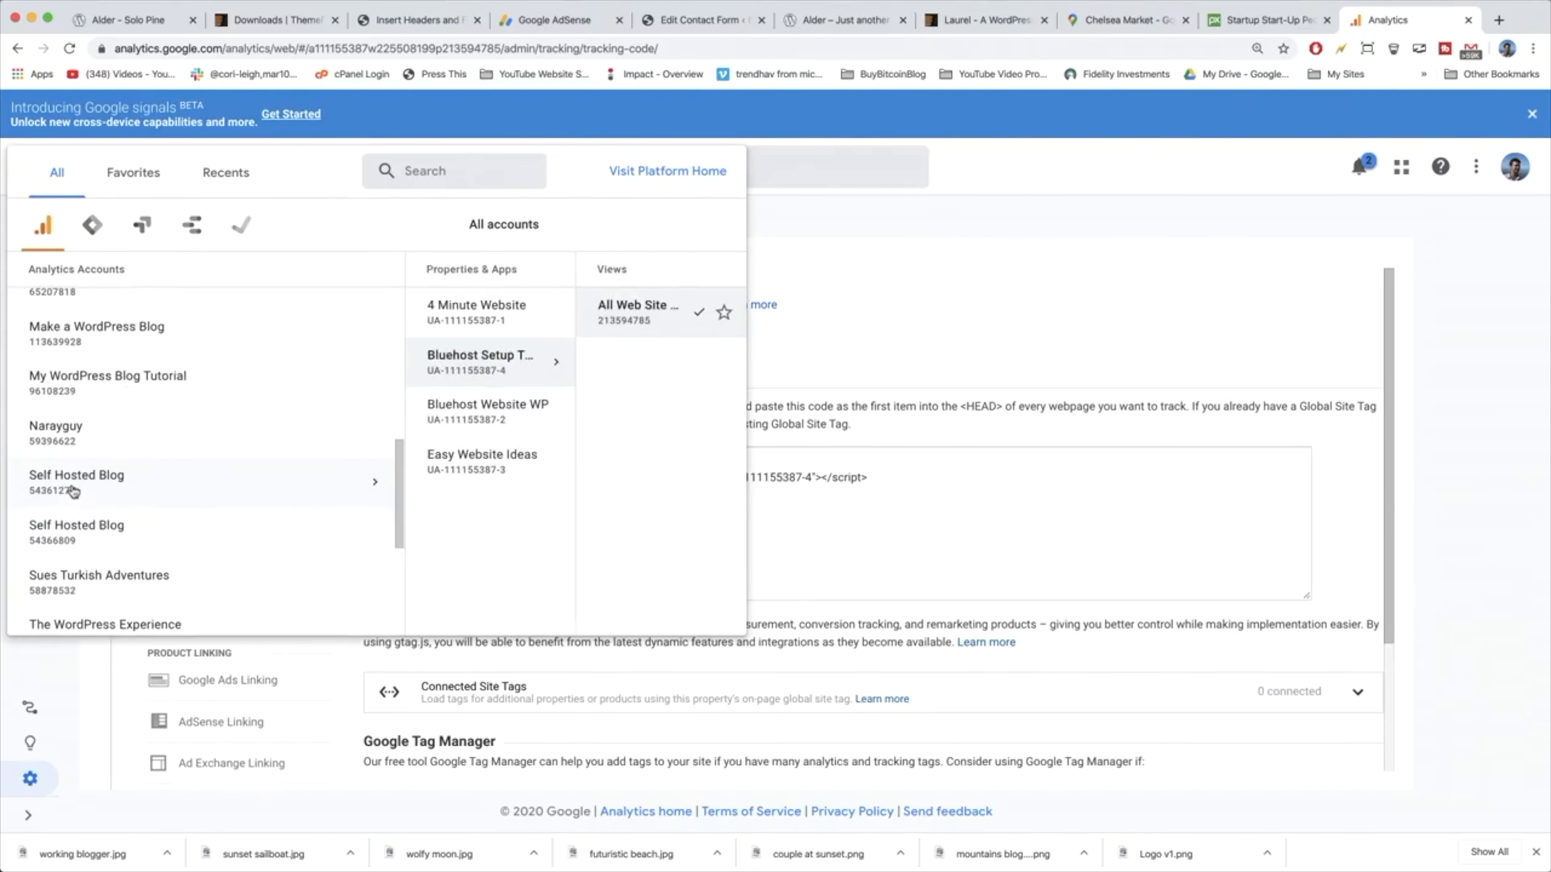
scroll(70, 482, down, 4)
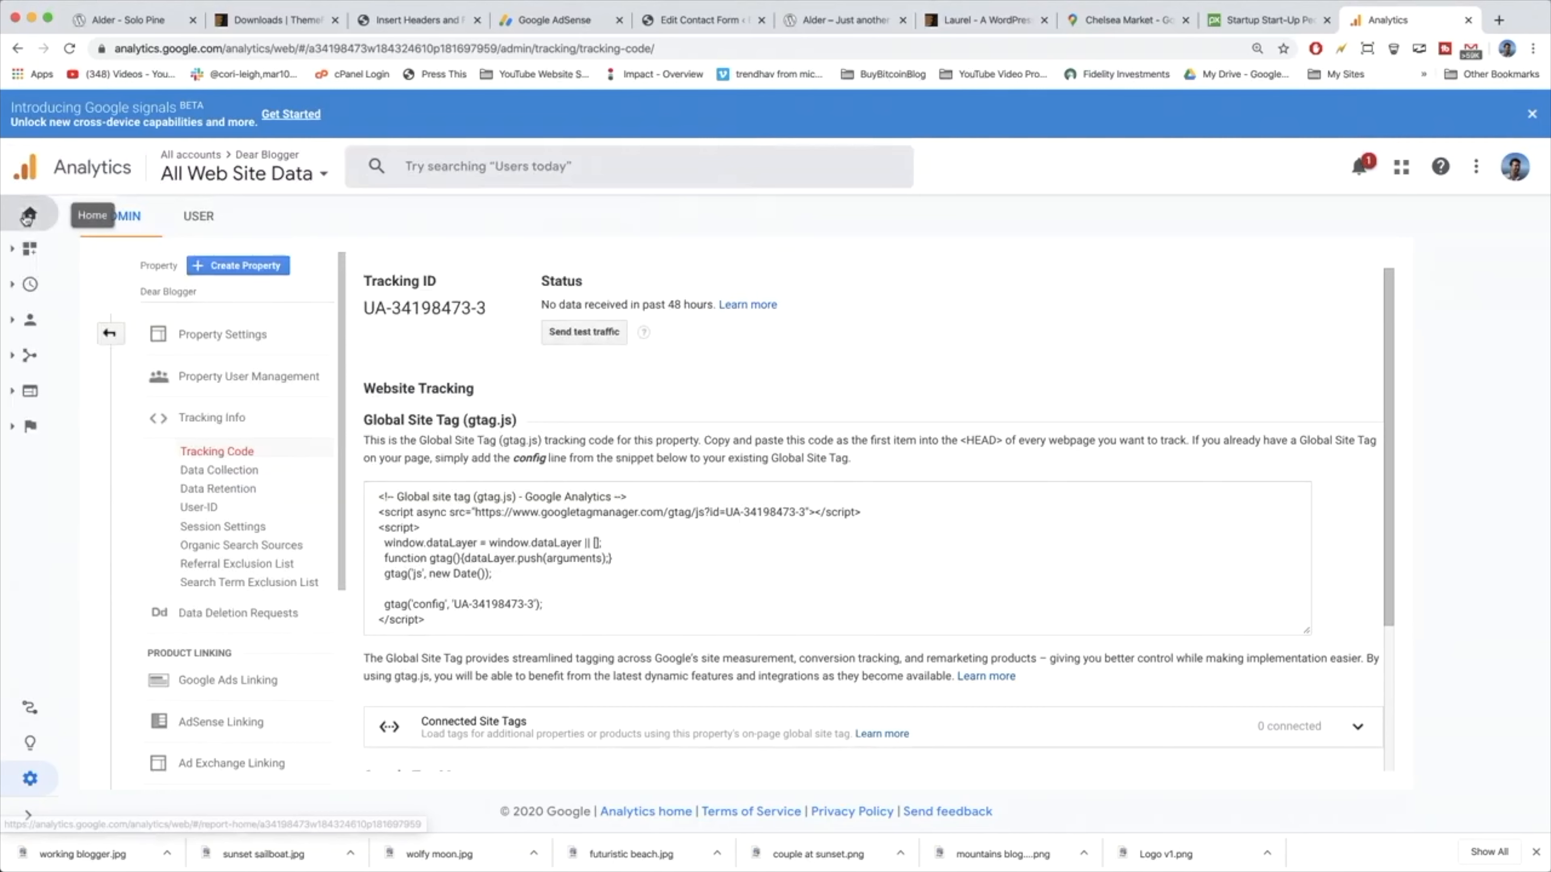
click(28, 216)
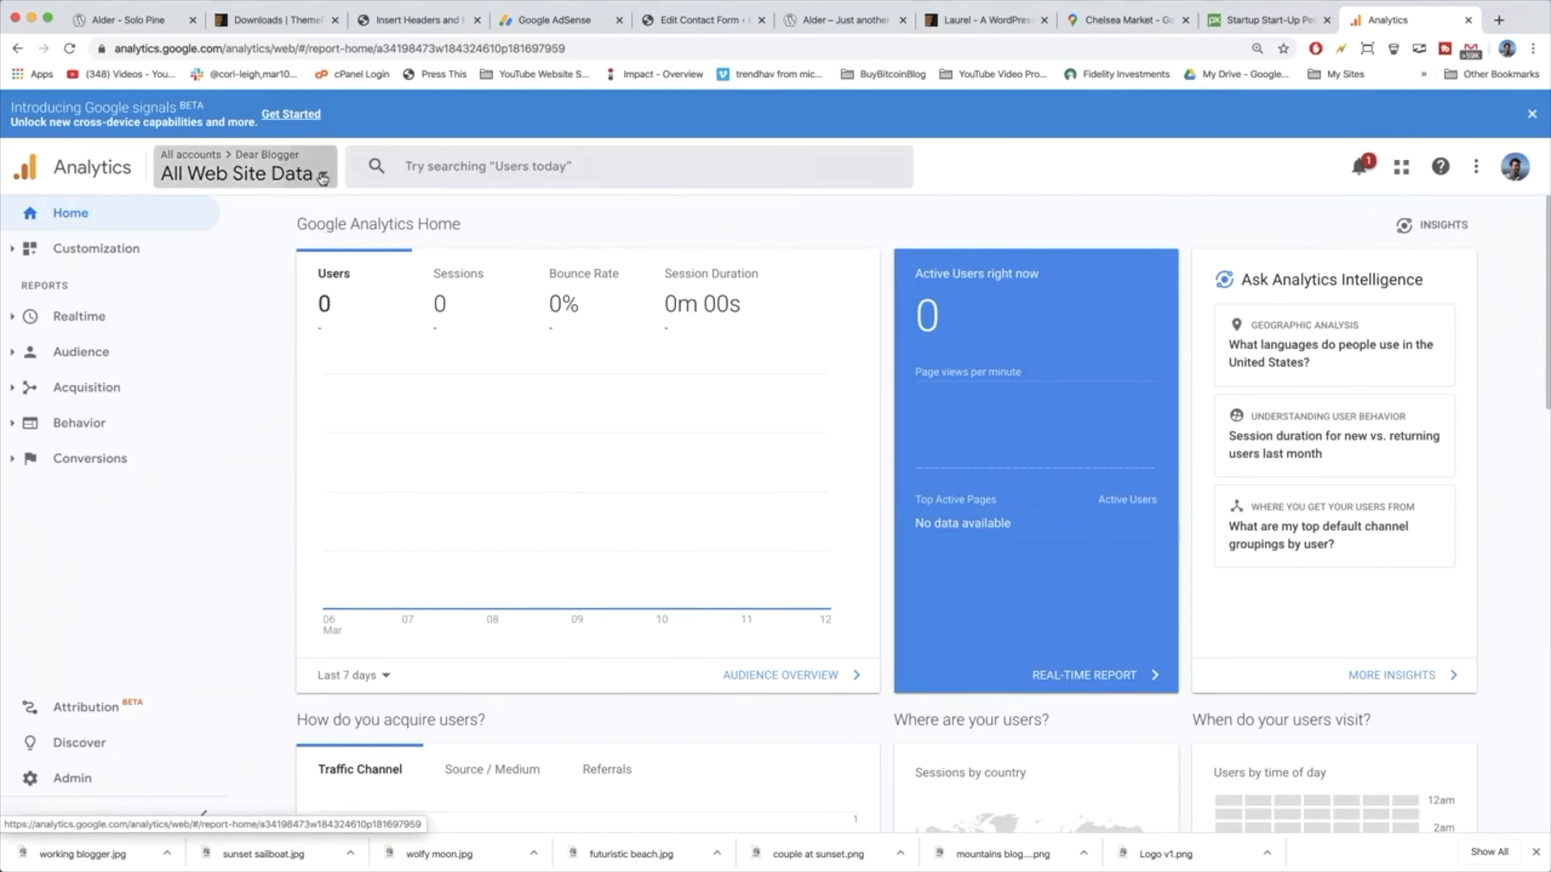
click(311, 178)
click(257, 425)
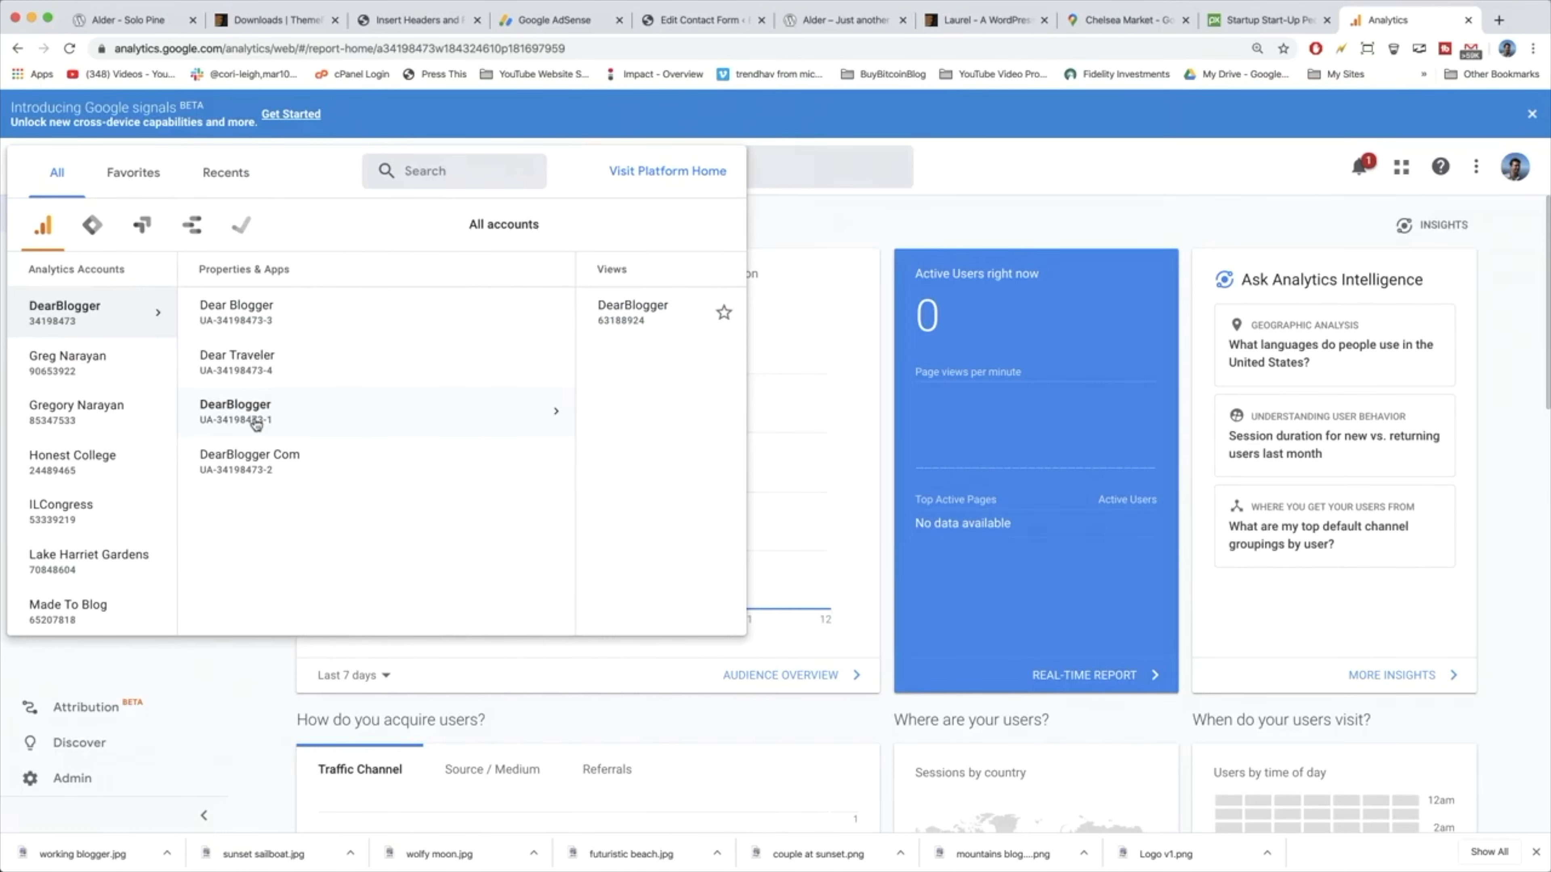
click(635, 308)
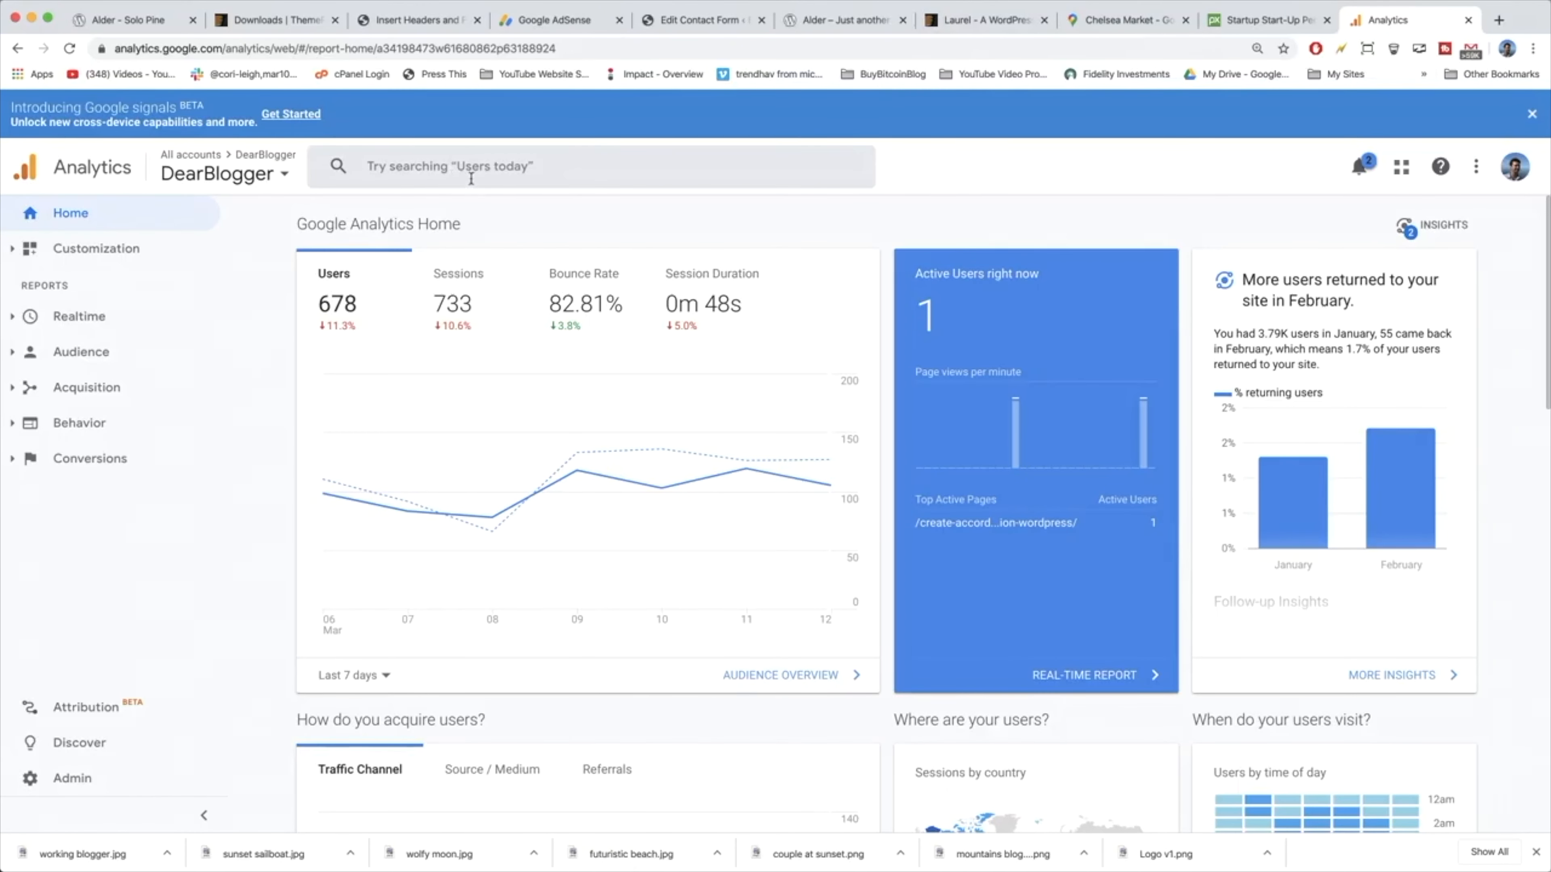
Switch to the Chrome tab showing the live bluehostsetup.com homepage.
click(403, 20)
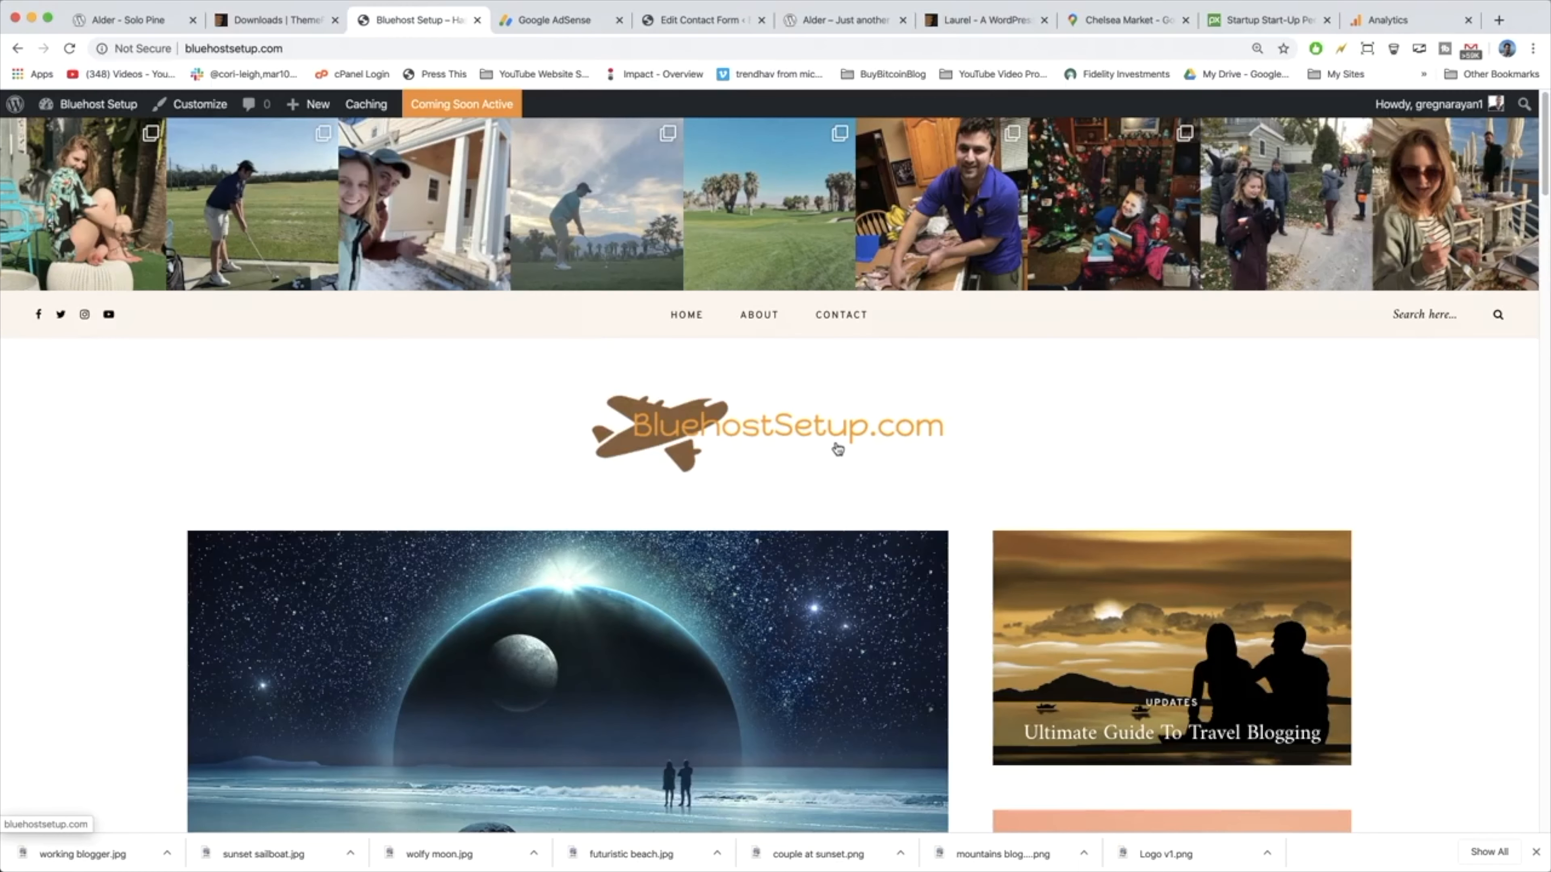
Load picmonkey.com in a new browser tab.
click(1498, 20)
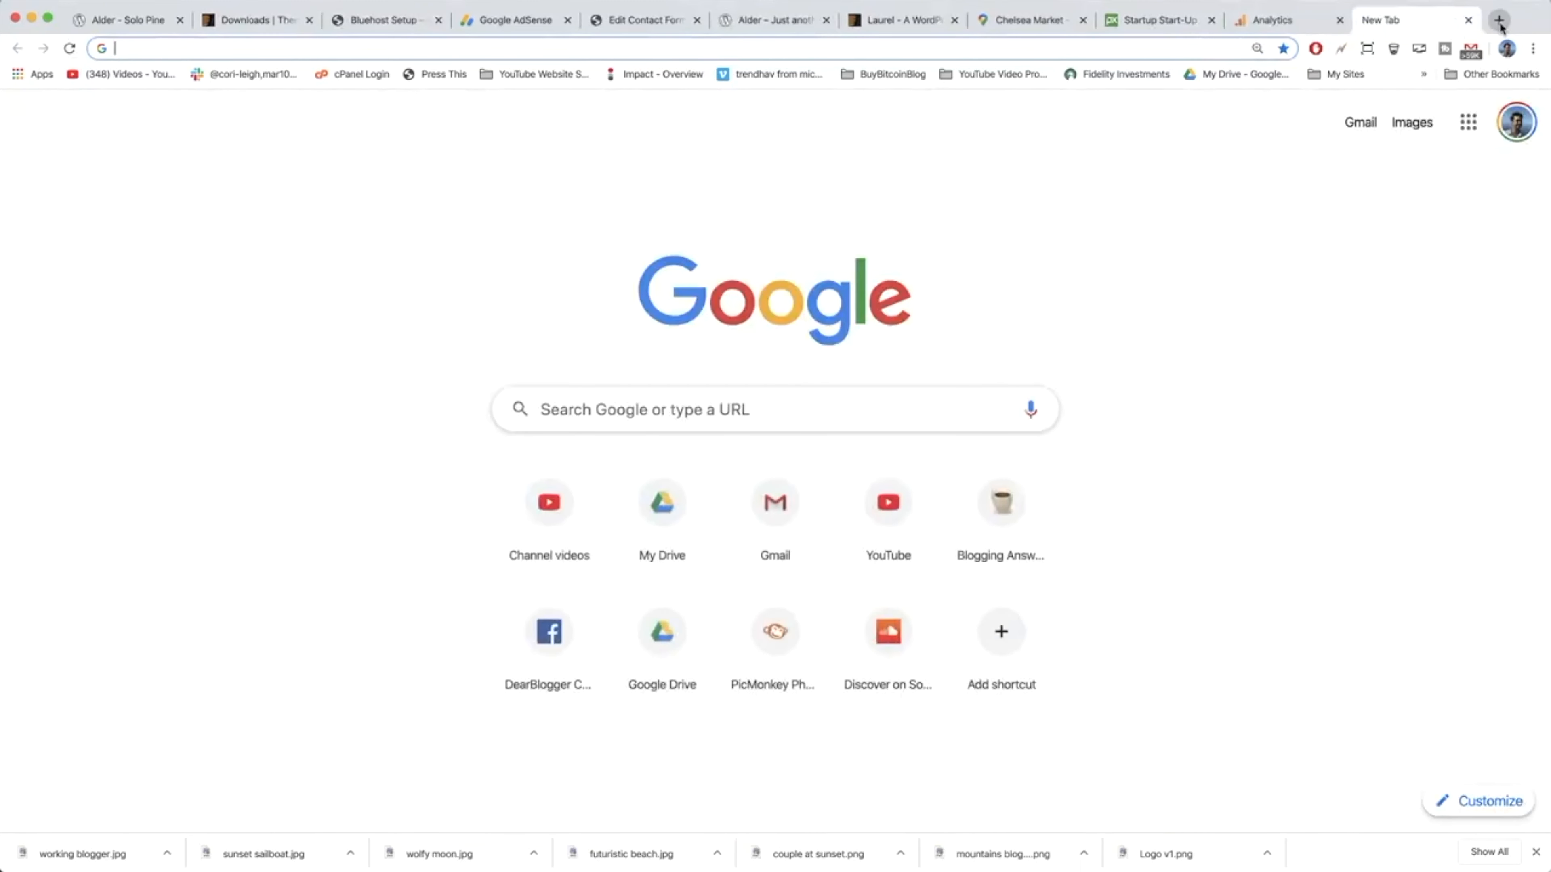
text(picmonkey.com)
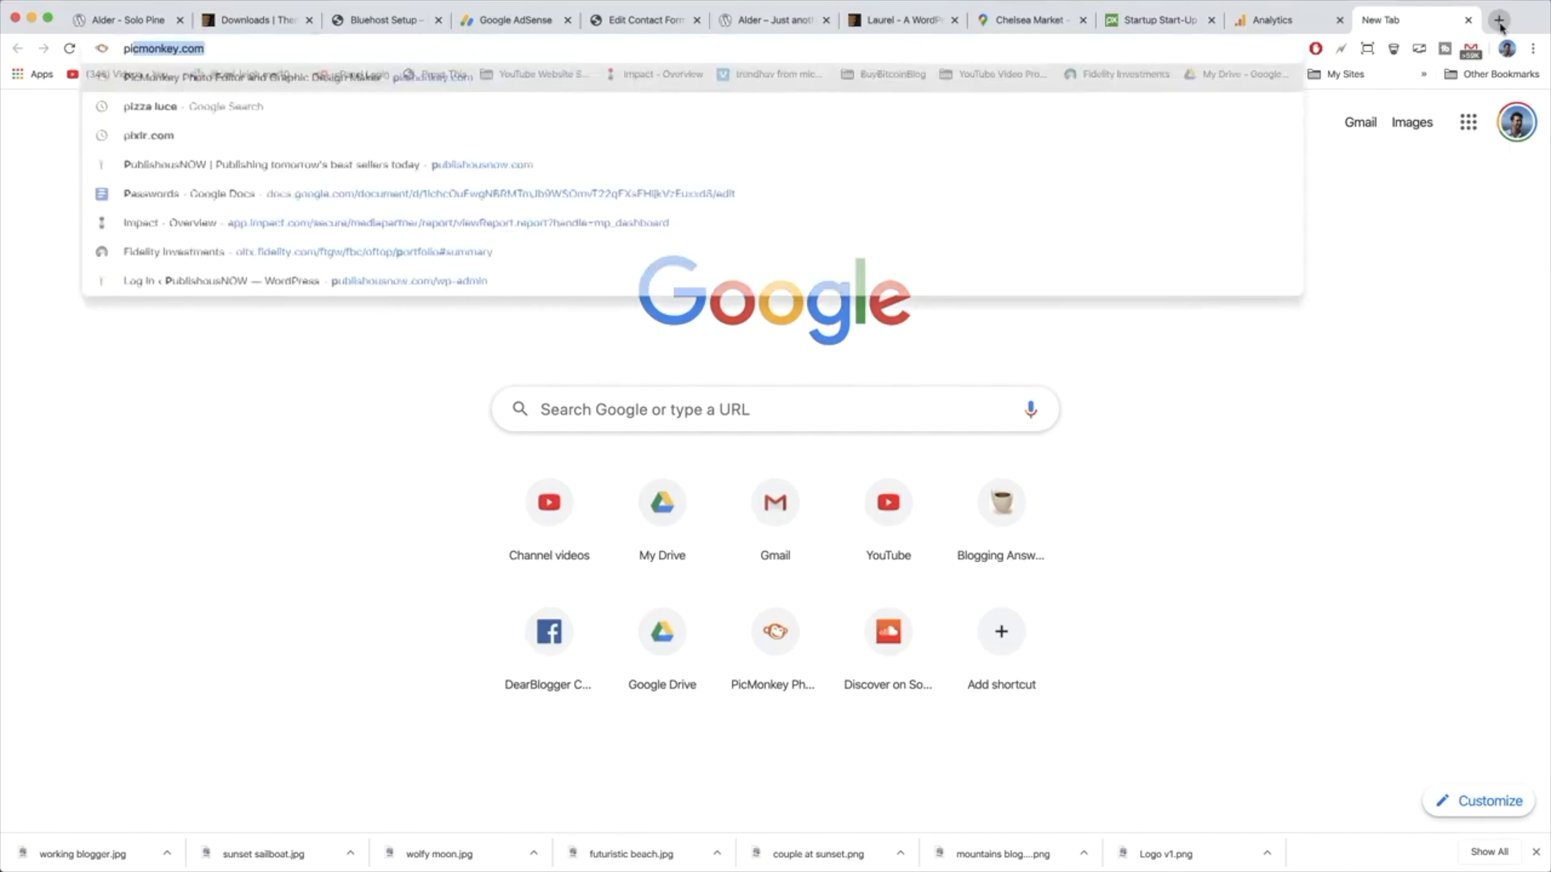
key(Return)
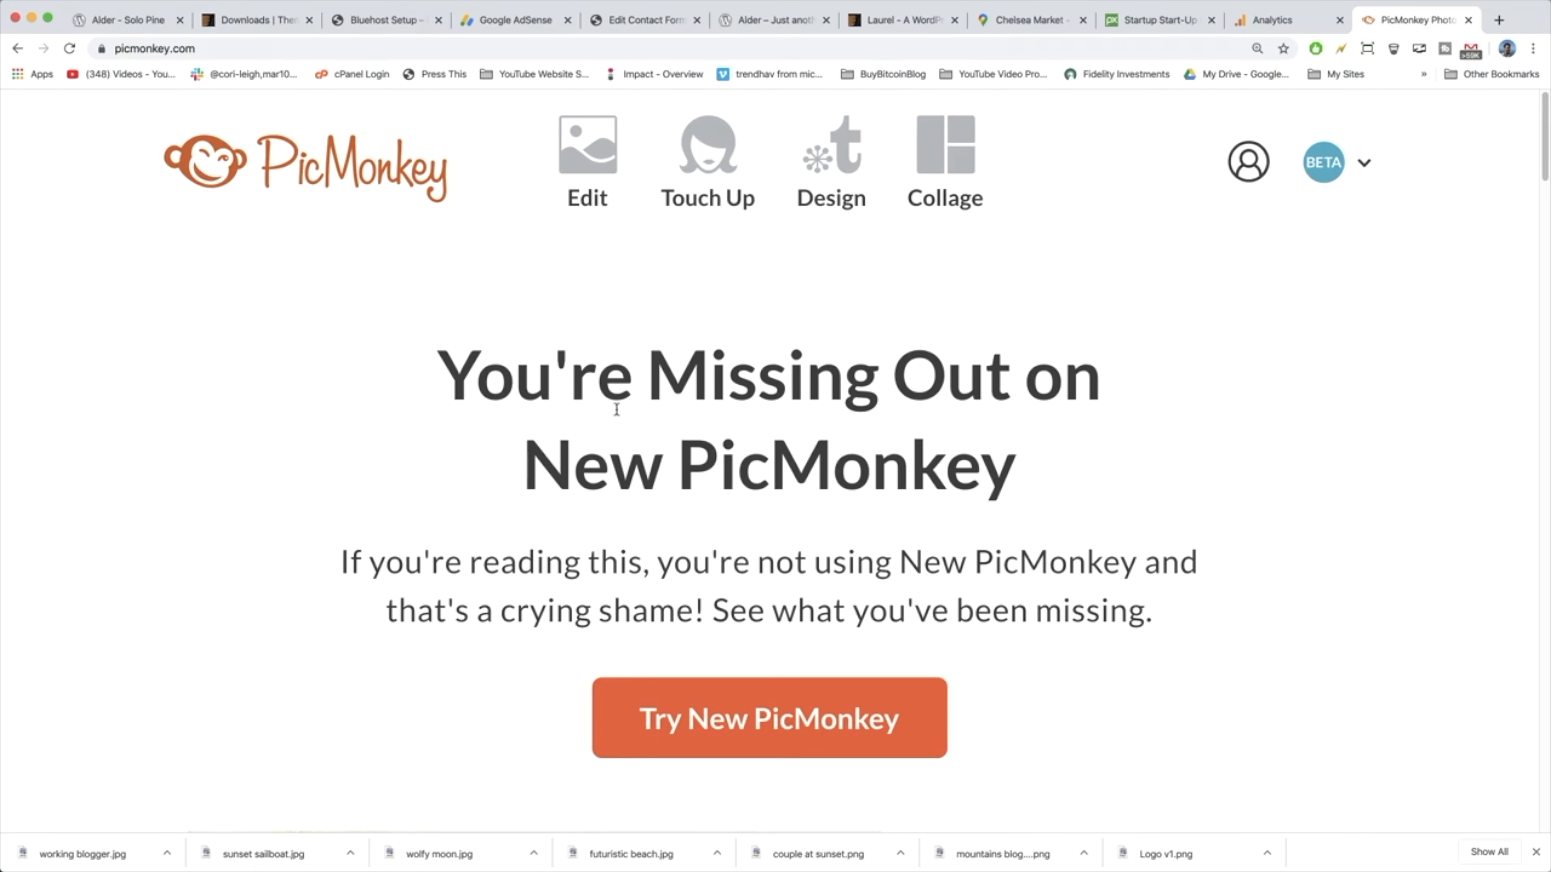
Create a 2000 × 2000 custom-size design canvas and allow Flash to run.
click(587, 146)
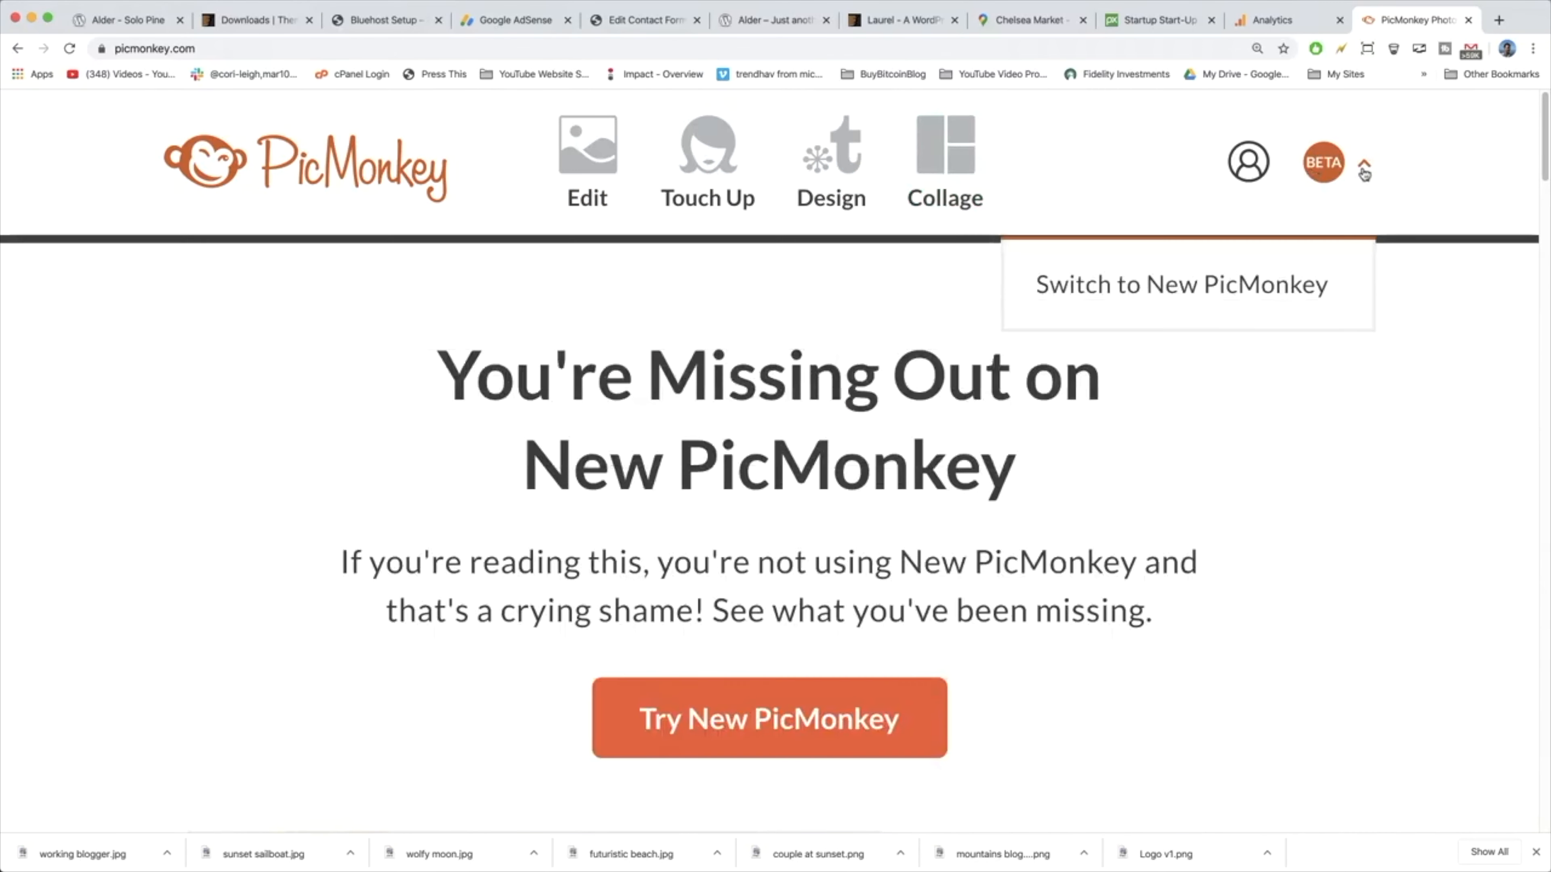
mouse_move(831, 184)
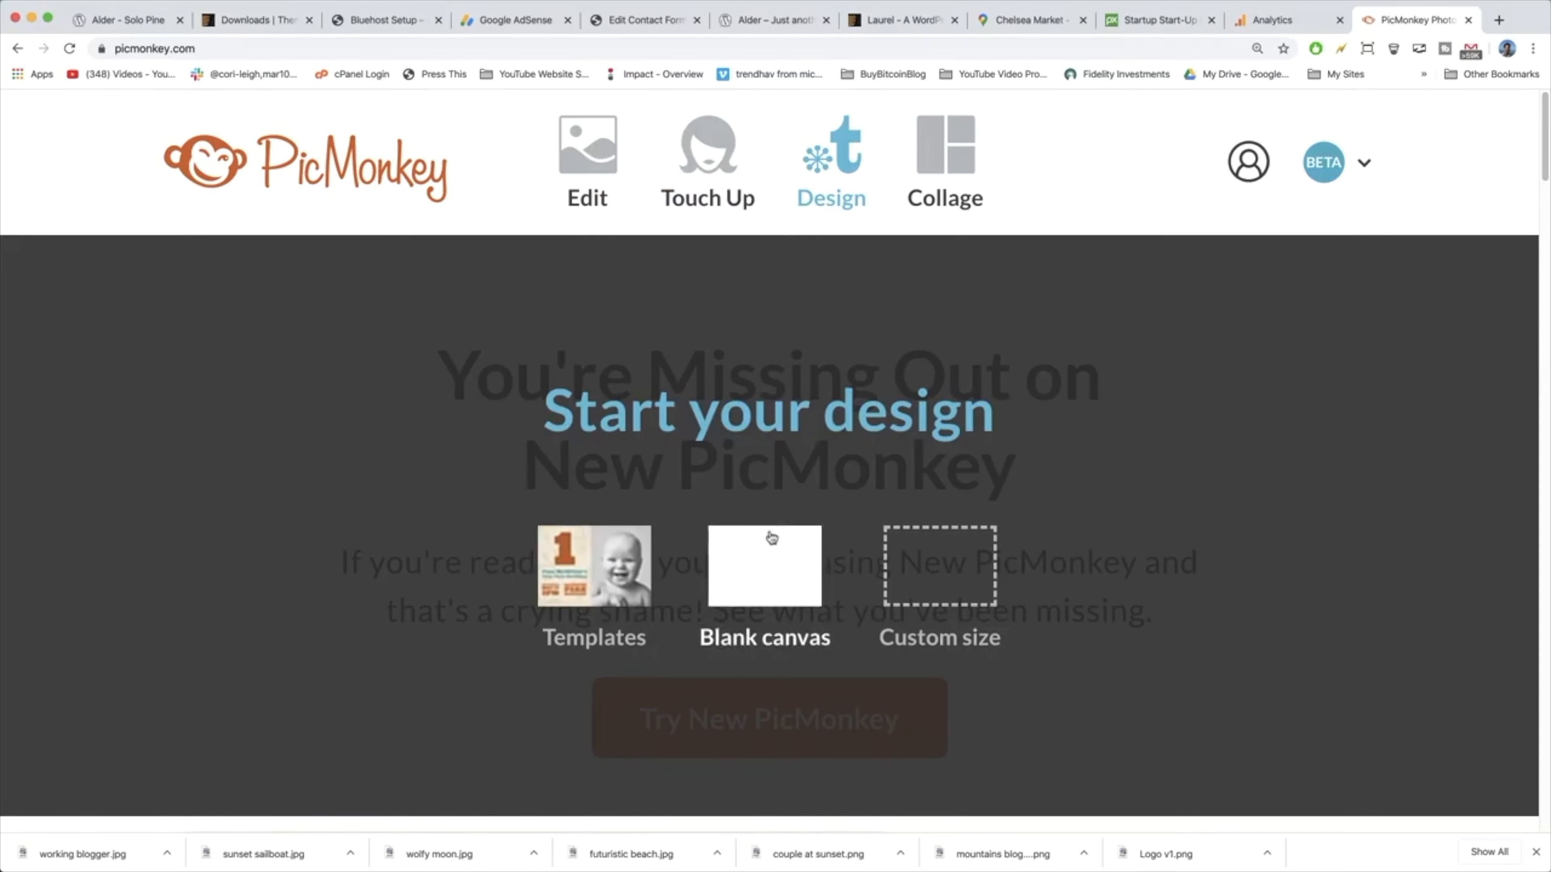
click(974, 587)
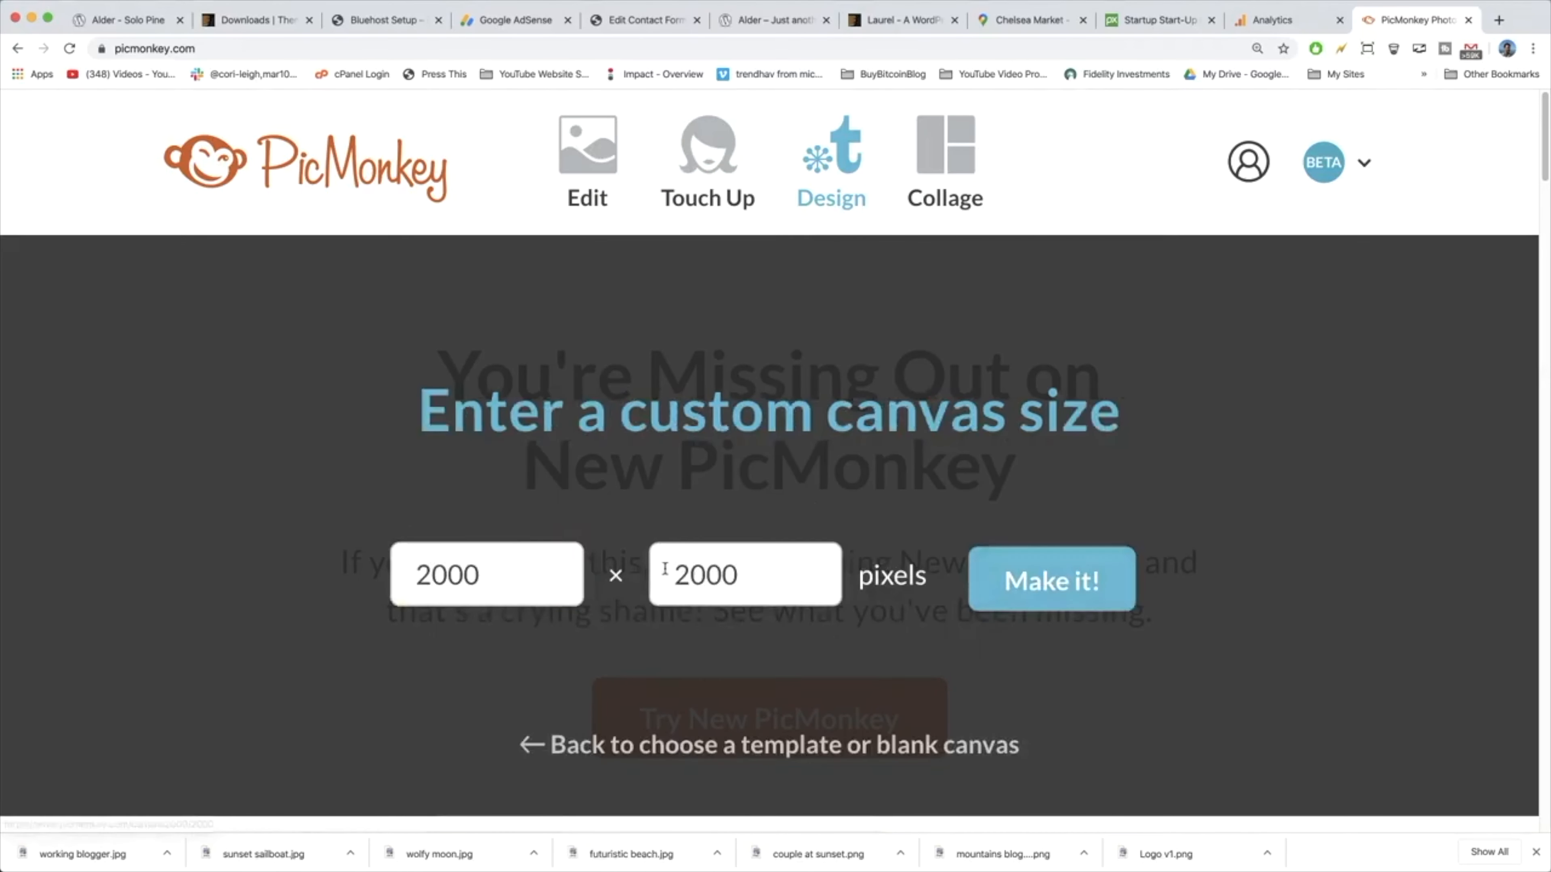
double_click(418, 575)
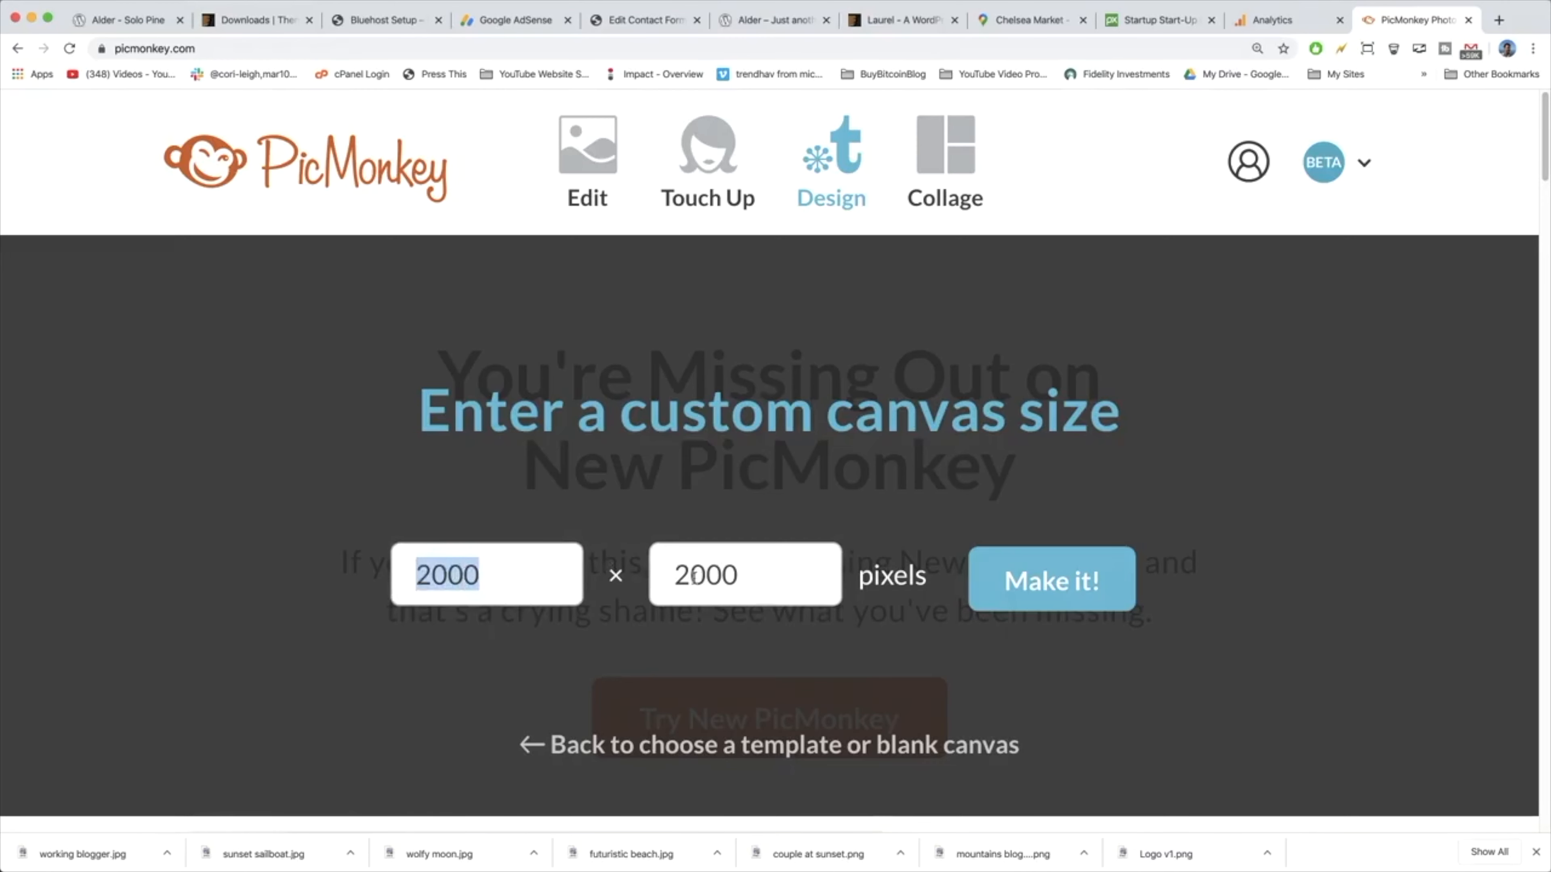
click(1037, 590)
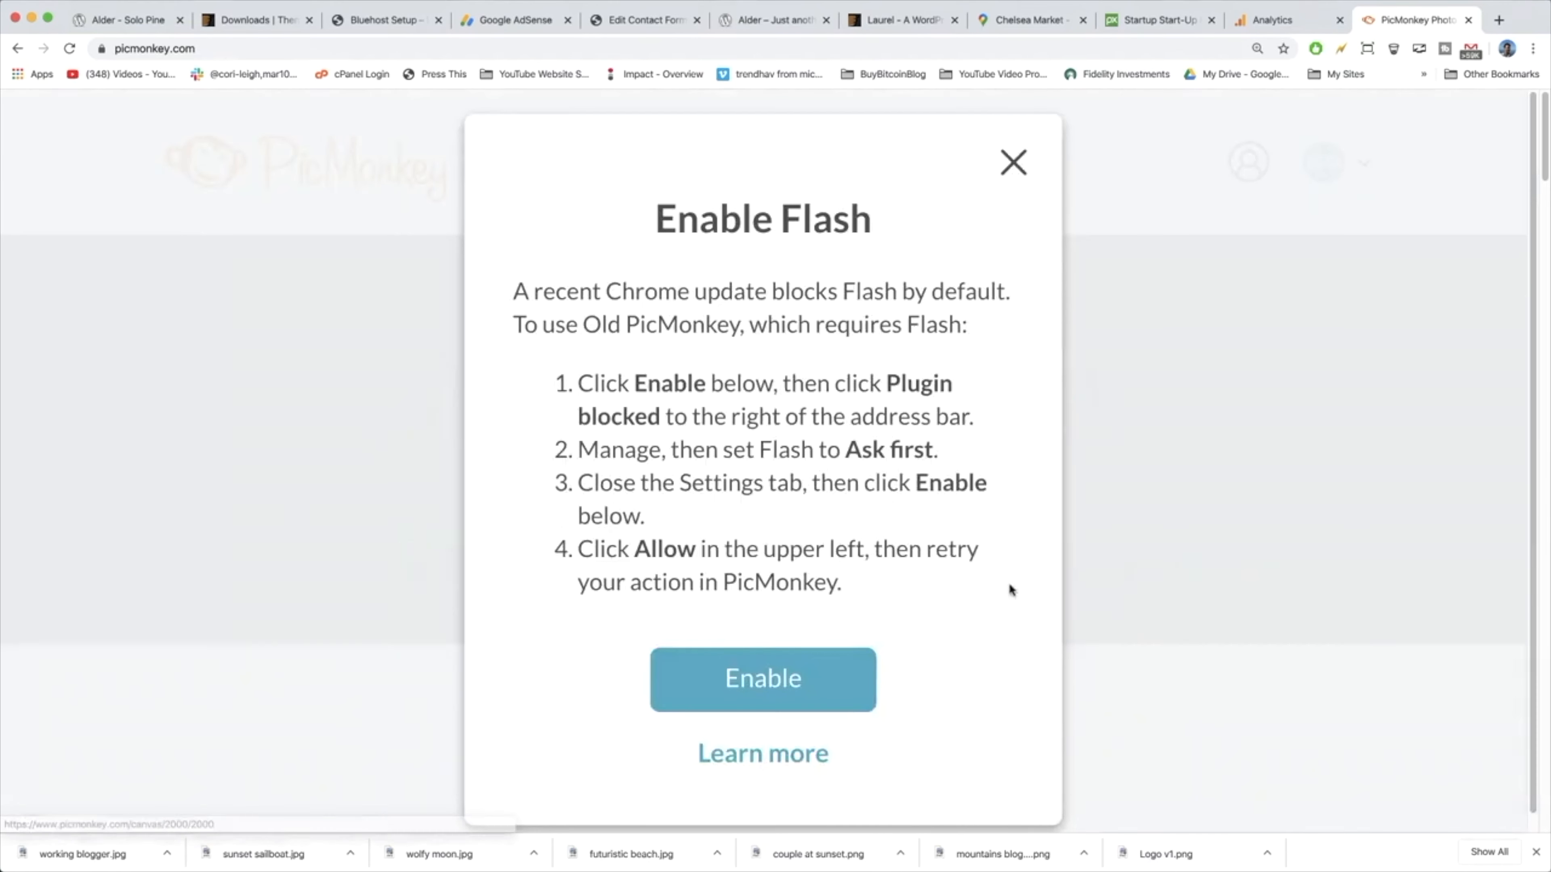
click(768, 683)
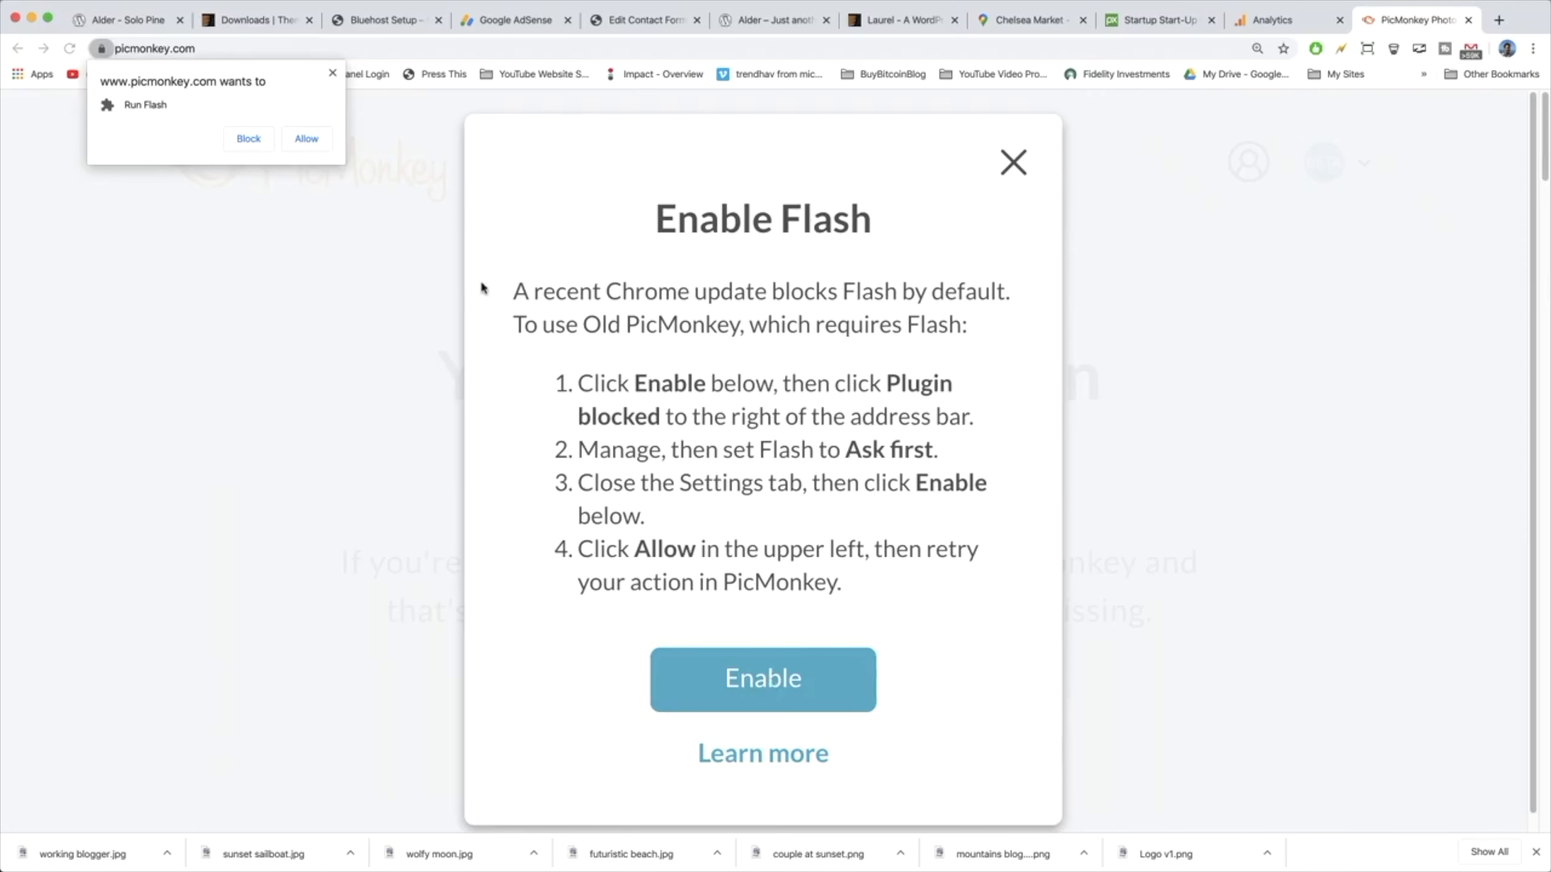
click(307, 139)
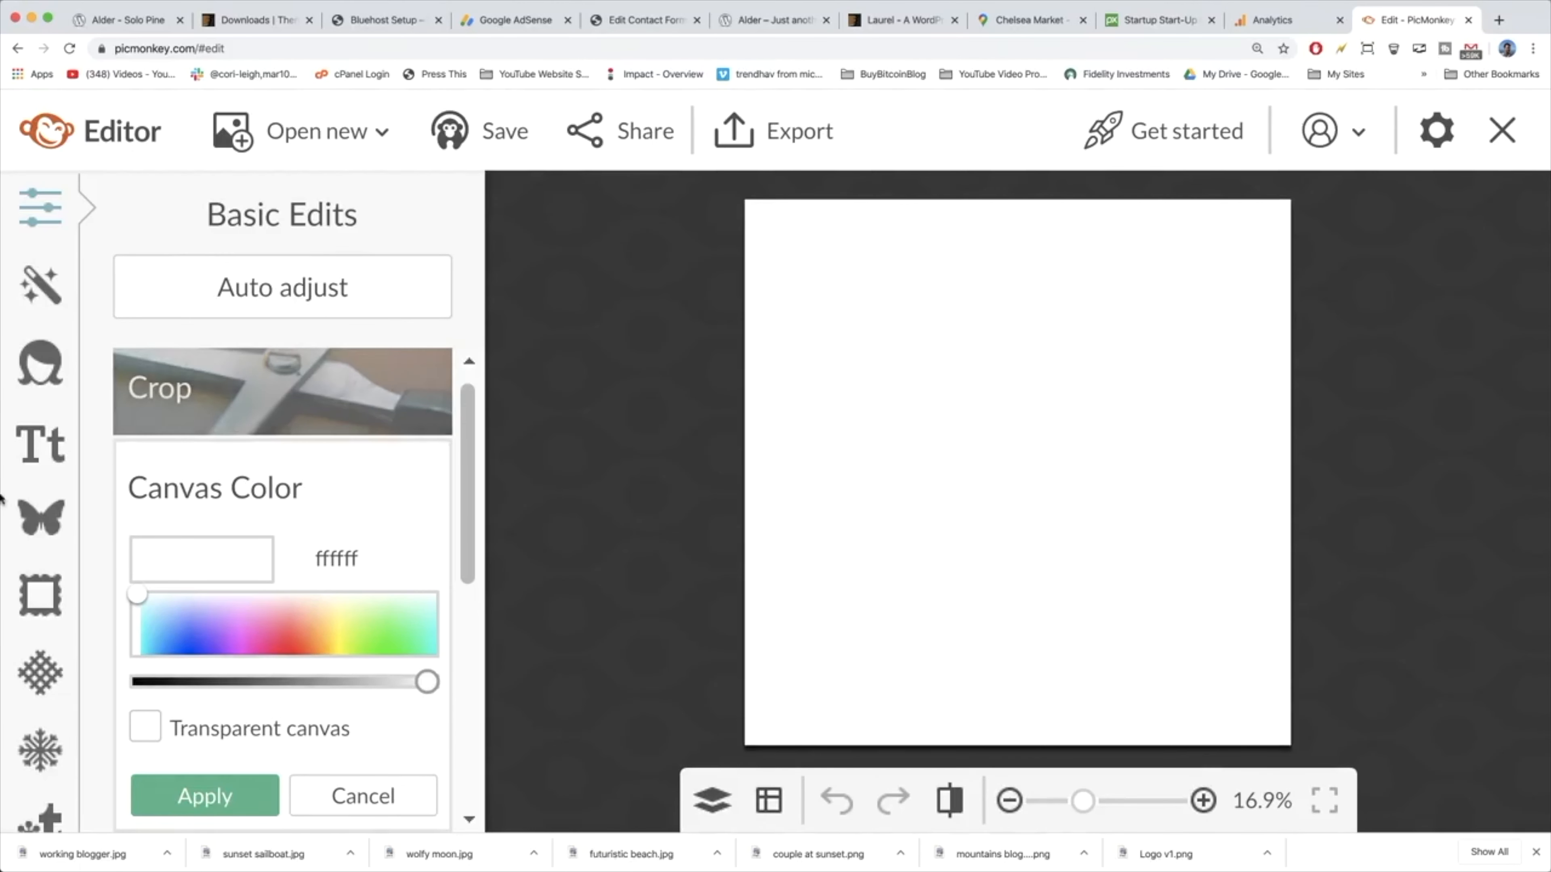
Add Logo v1.png from the computer as a graphic and move it toward the canvas top.
click(47, 514)
click(317, 290)
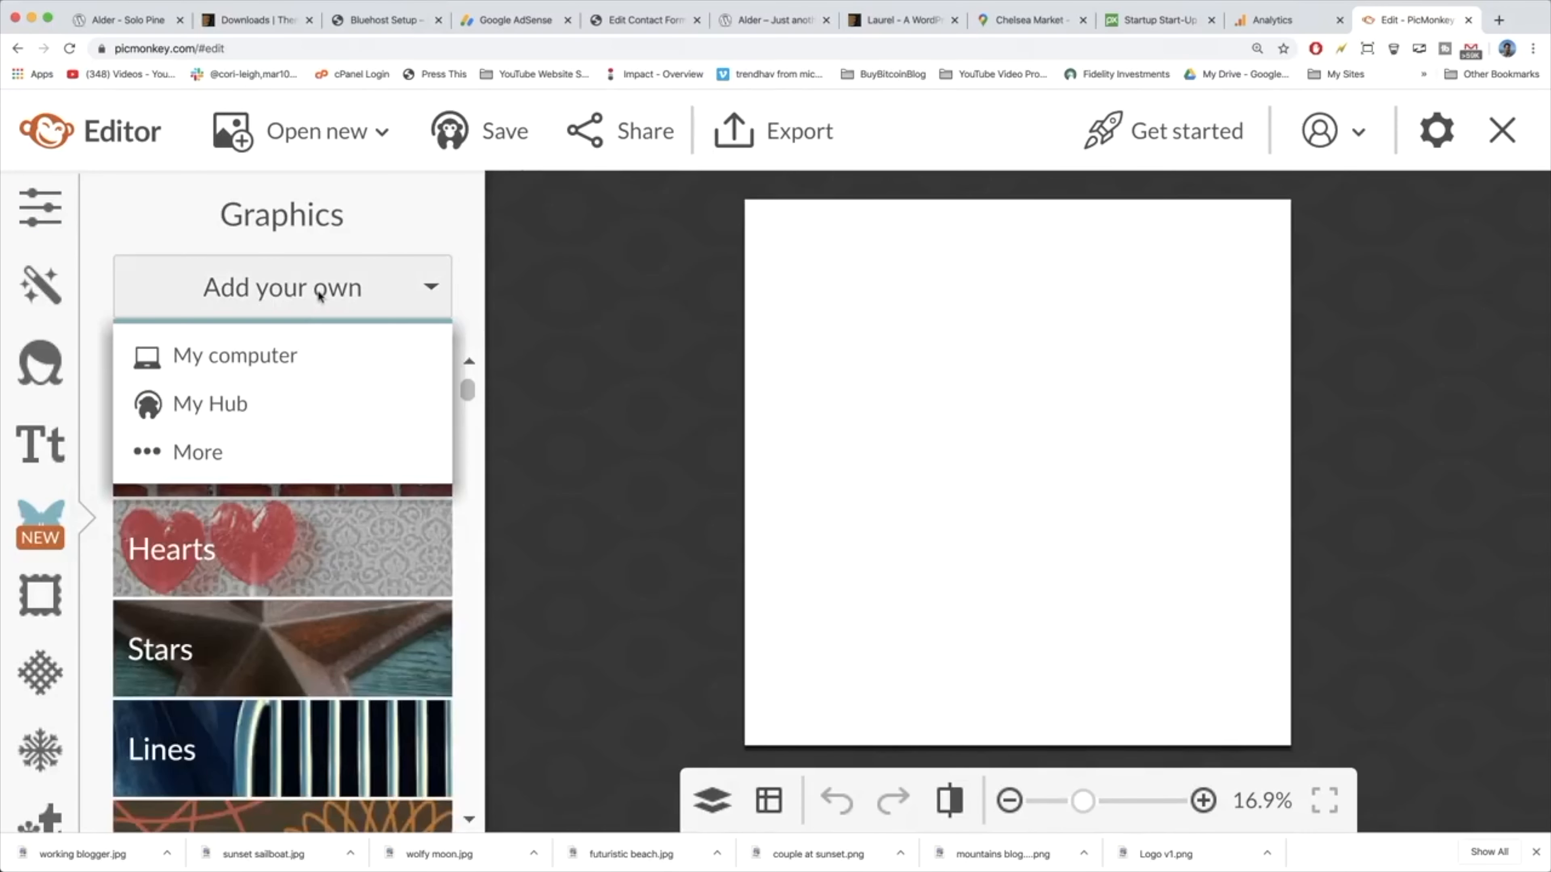
click(316, 363)
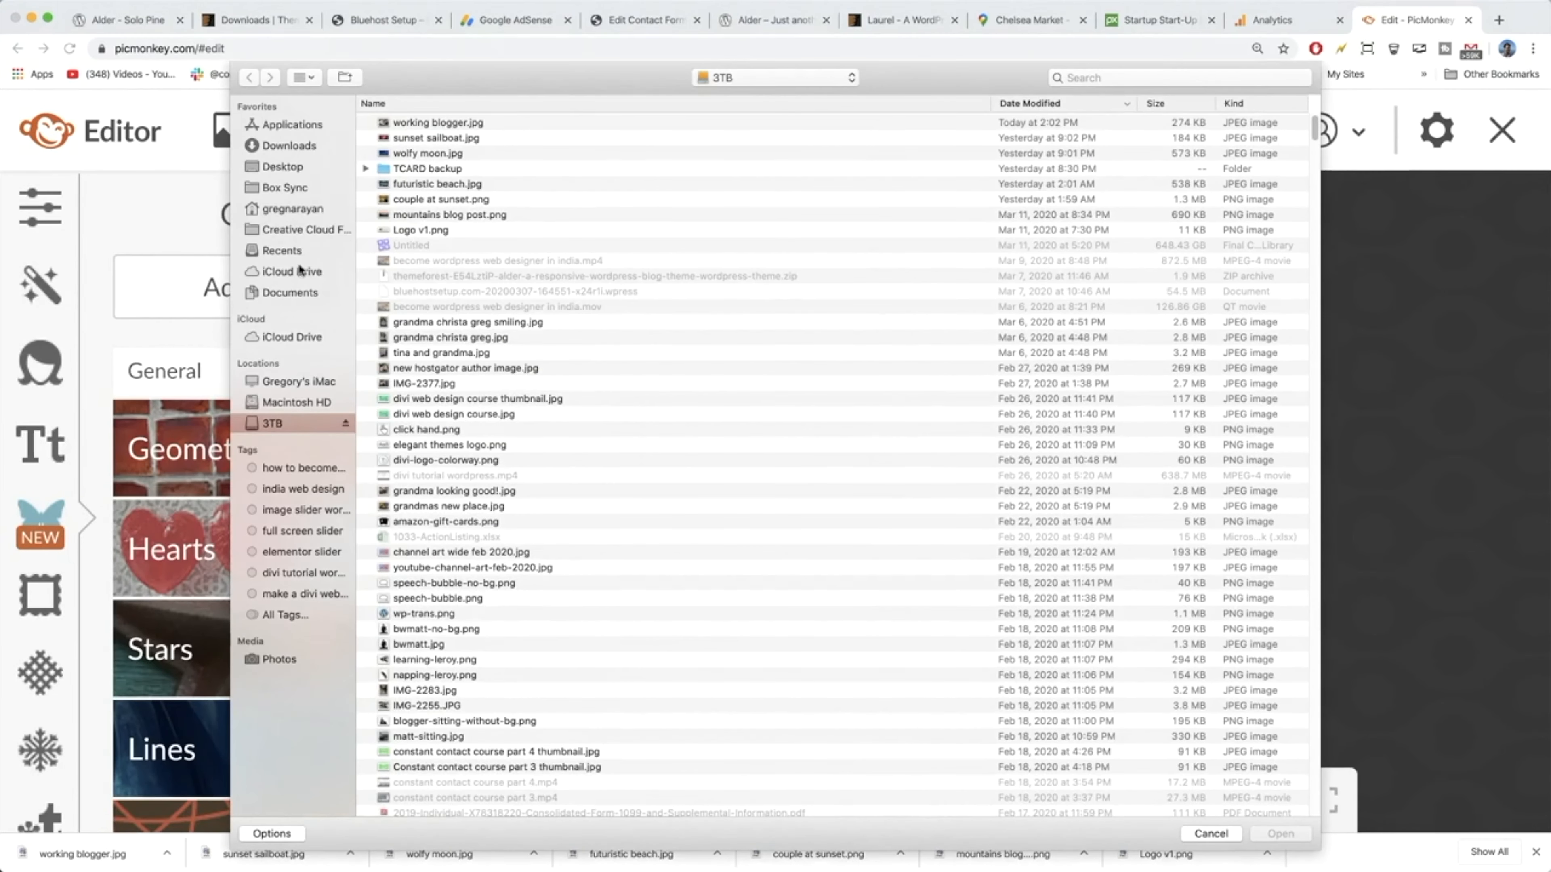
click(408, 232)
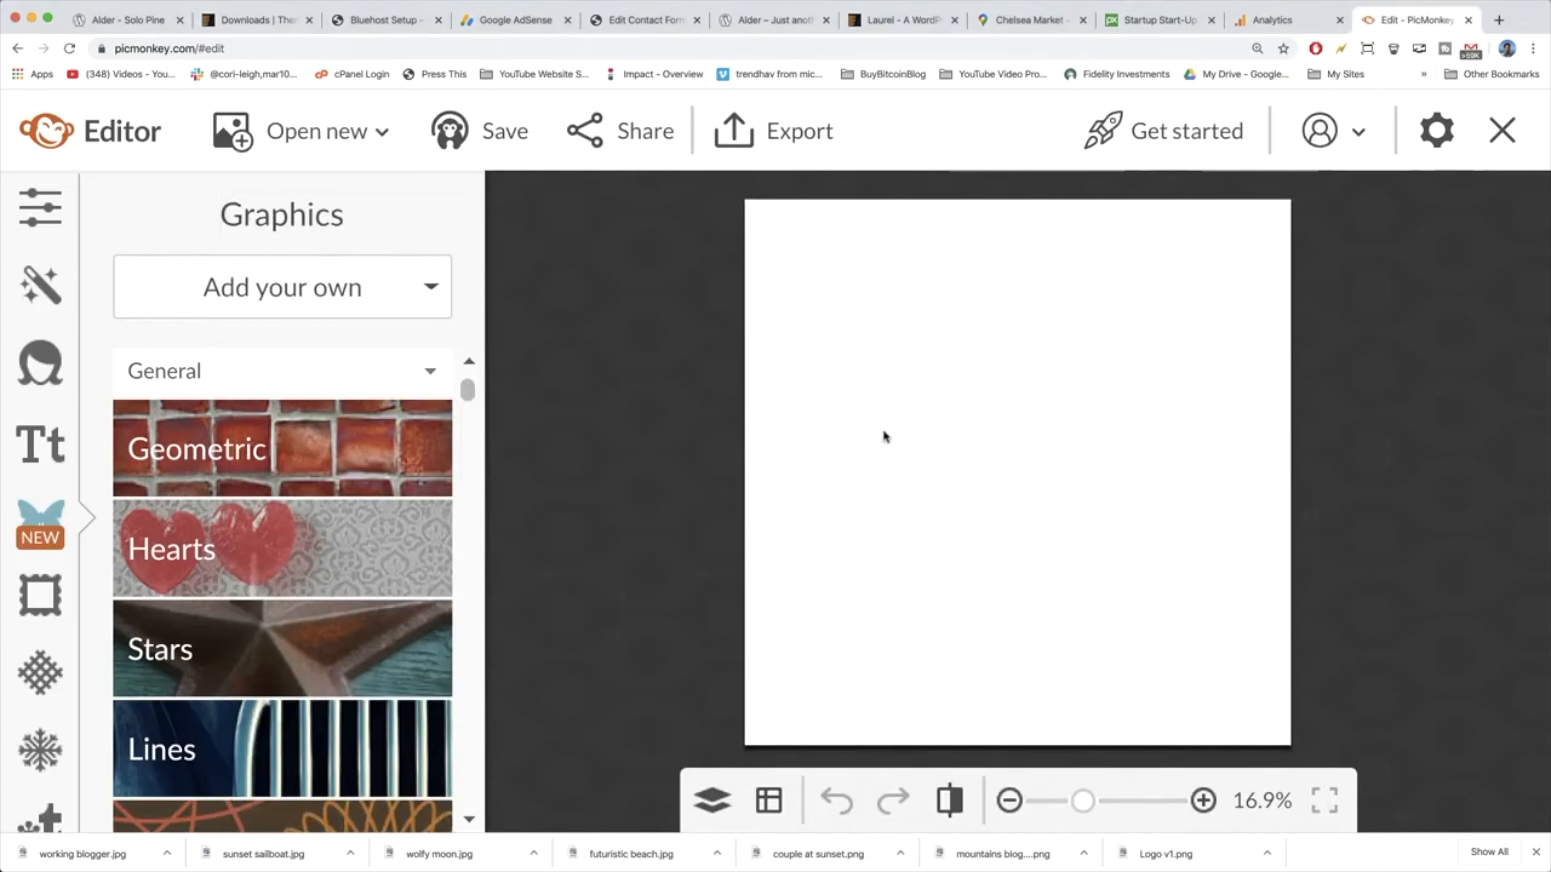
drag(1321, 371, 293, 354)
drag(901, 463, 900, 385)
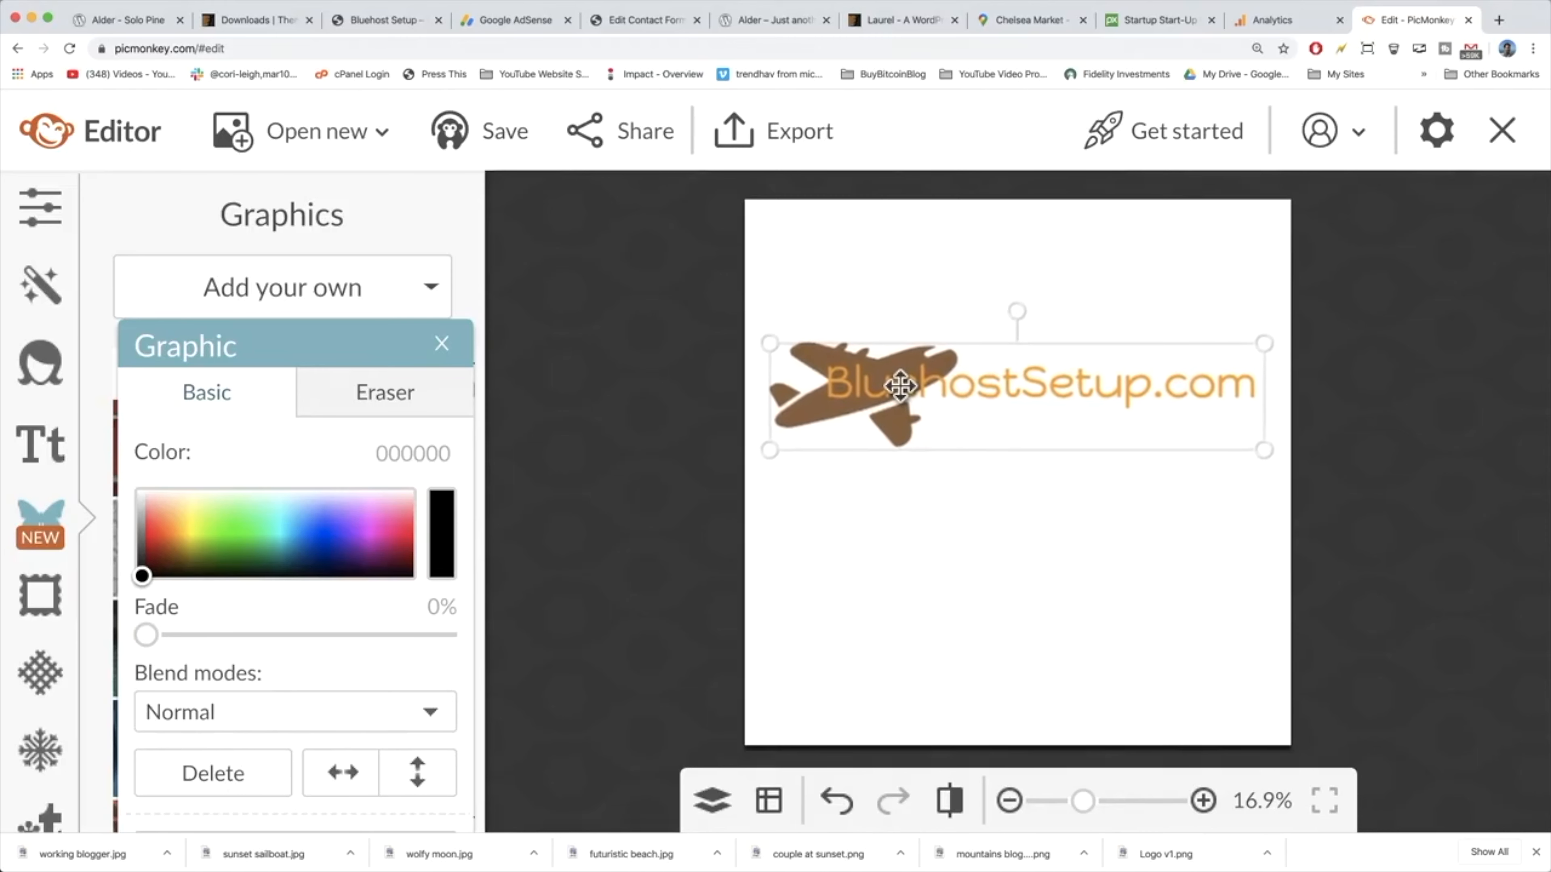
click(442, 344)
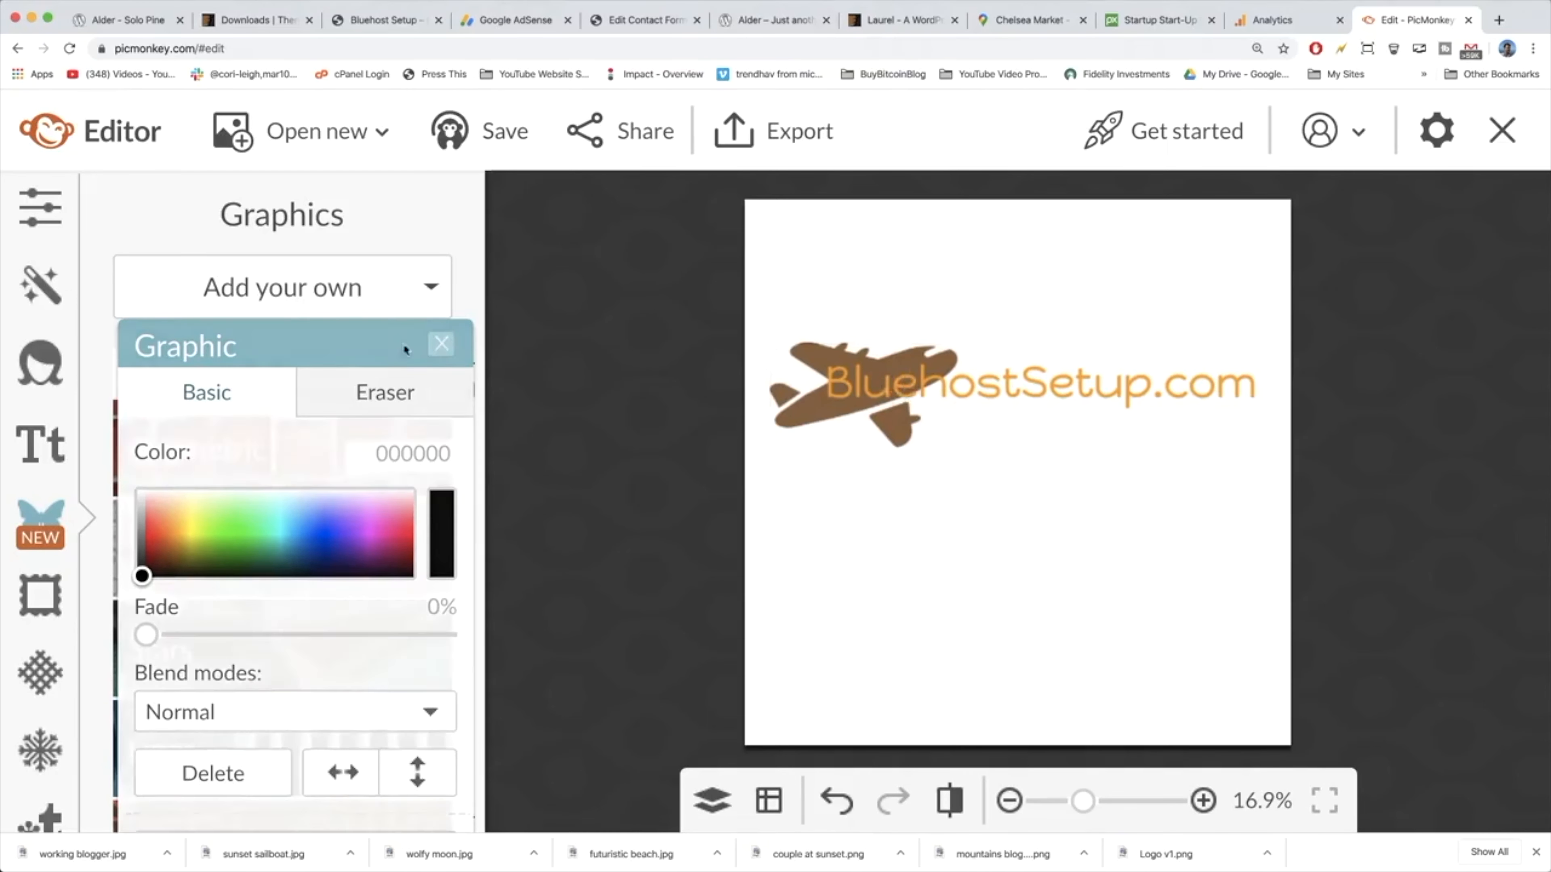
Add a text box reading 'Learn How To Create a Blog'.
click(42, 444)
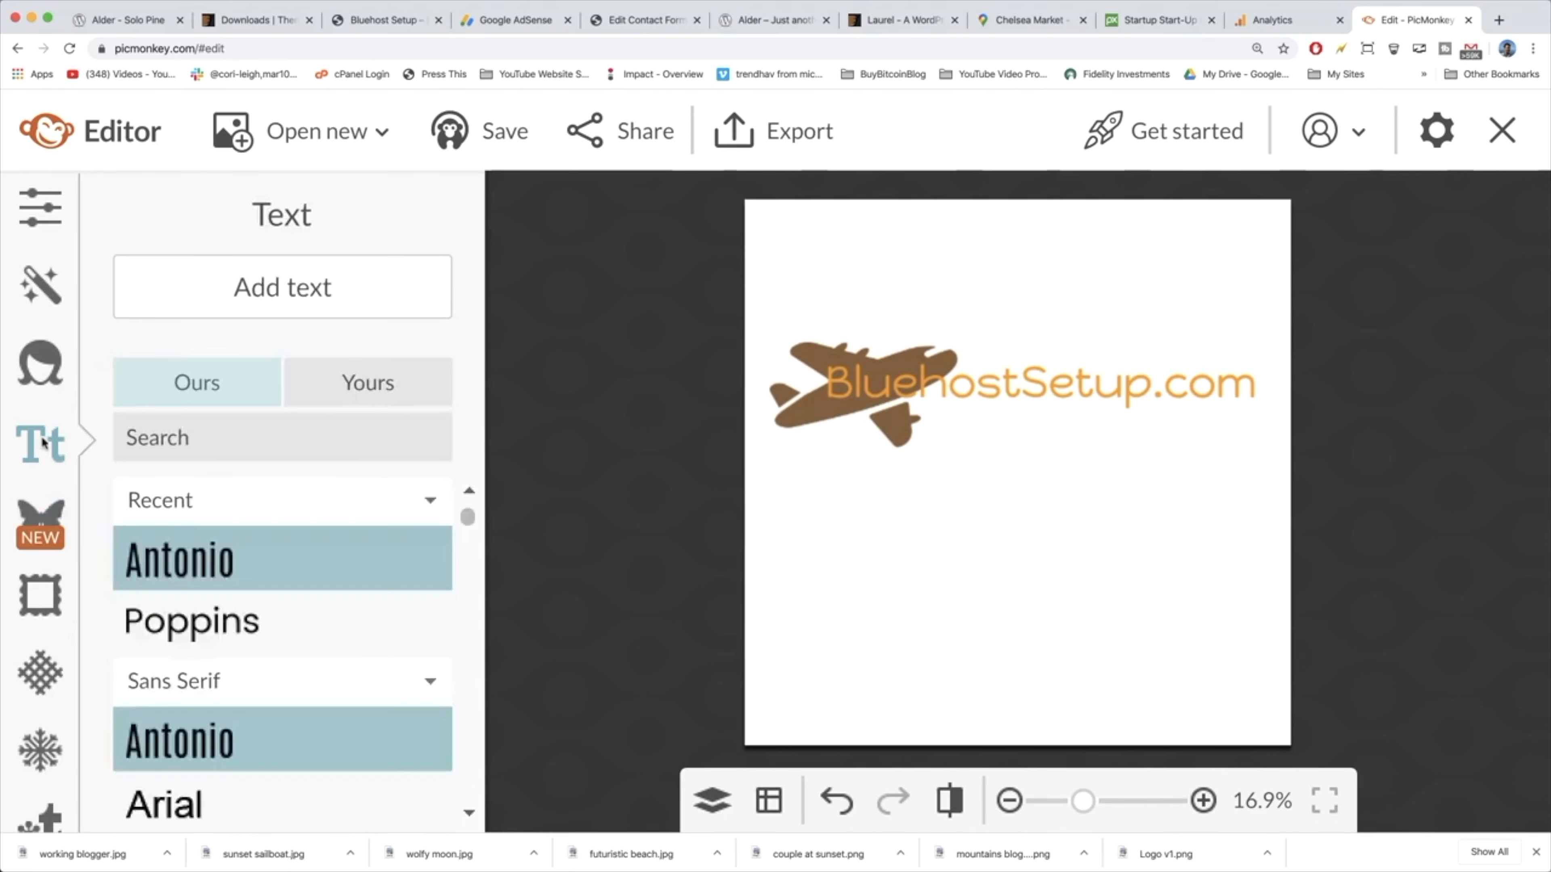
click(311, 291)
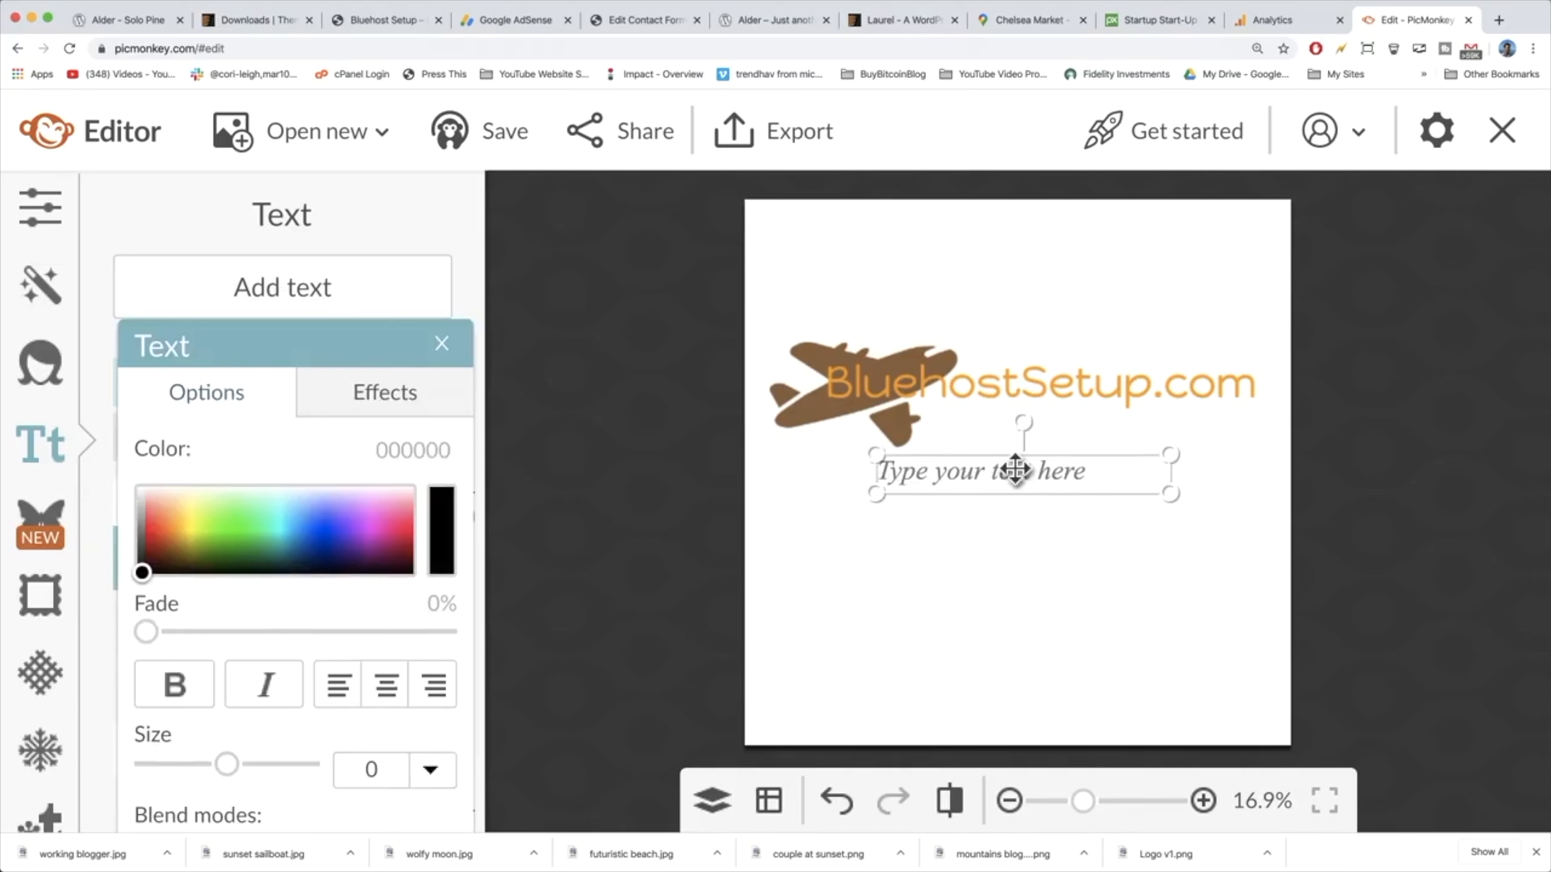
click(1015, 470)
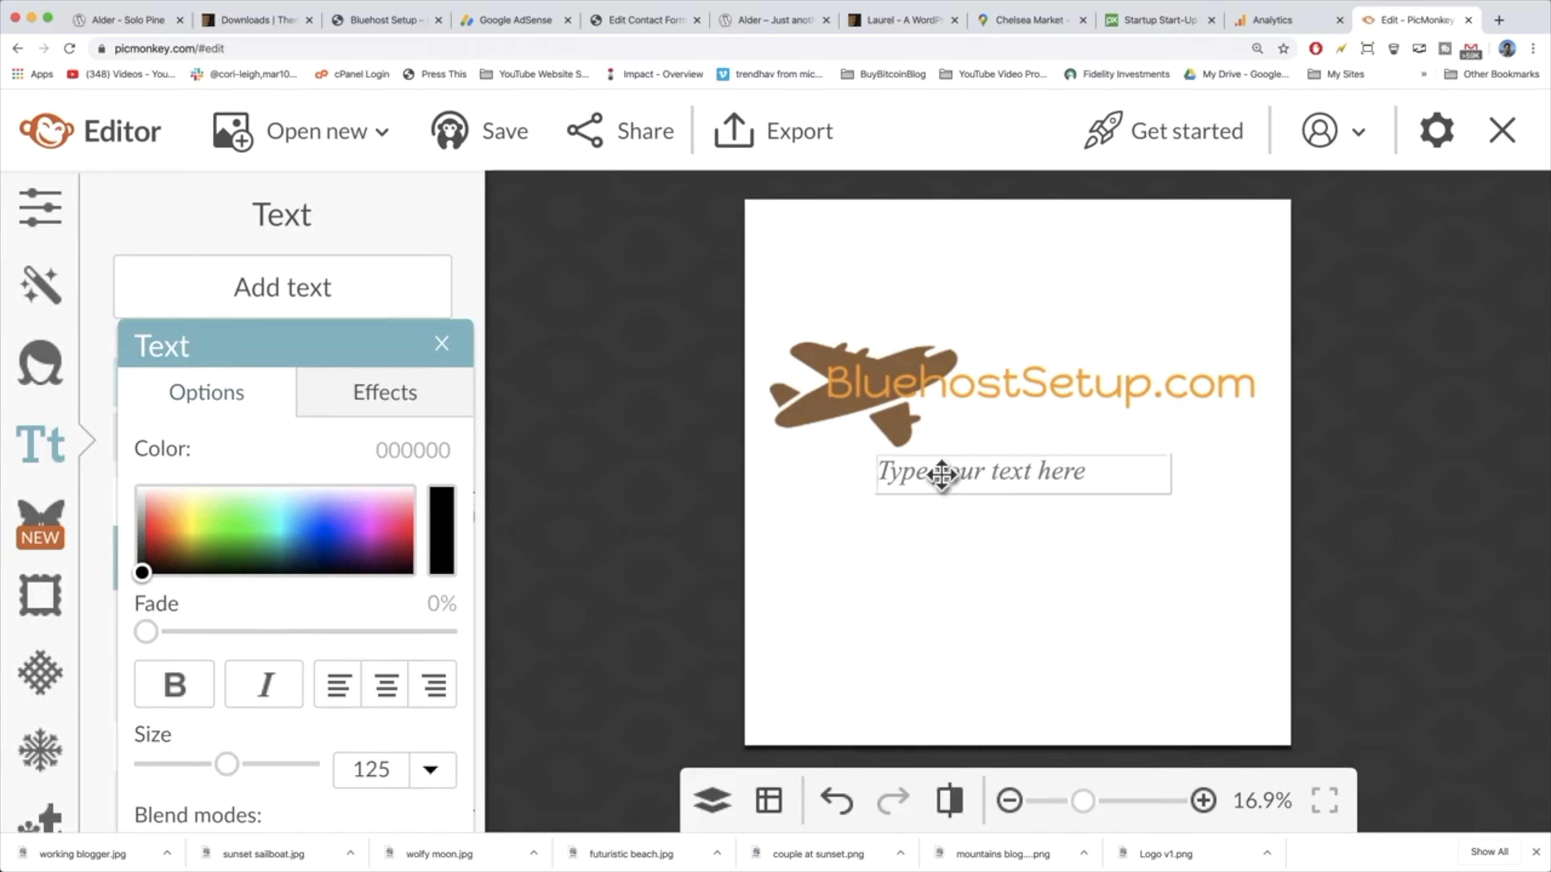
text(Learn How)
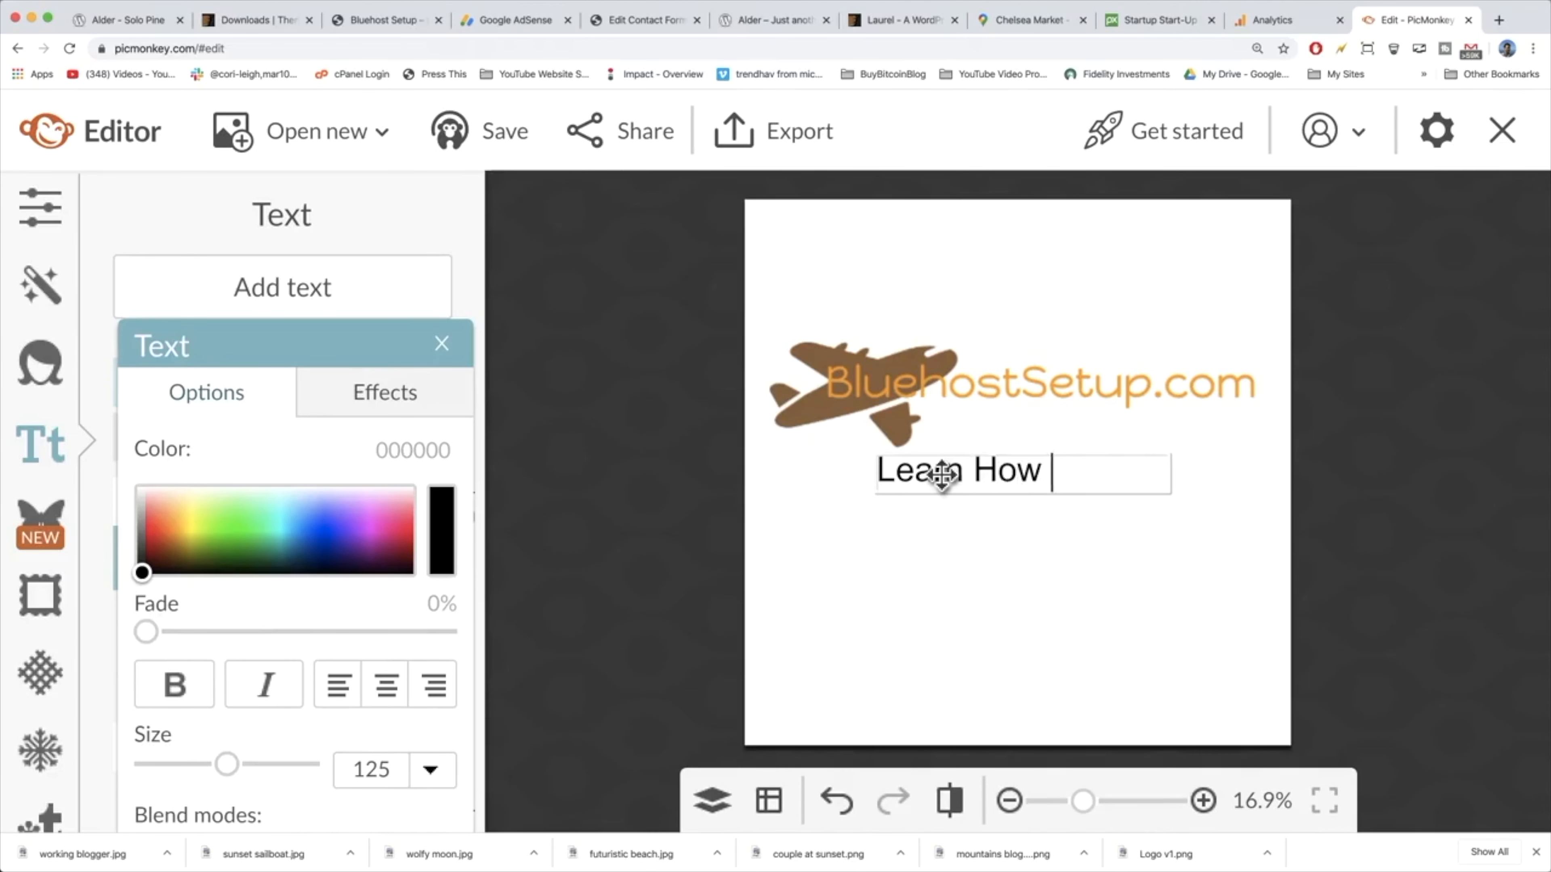
text( TO)
key(BackSpace)
key(BackSpace)
text(o Create a Blog)
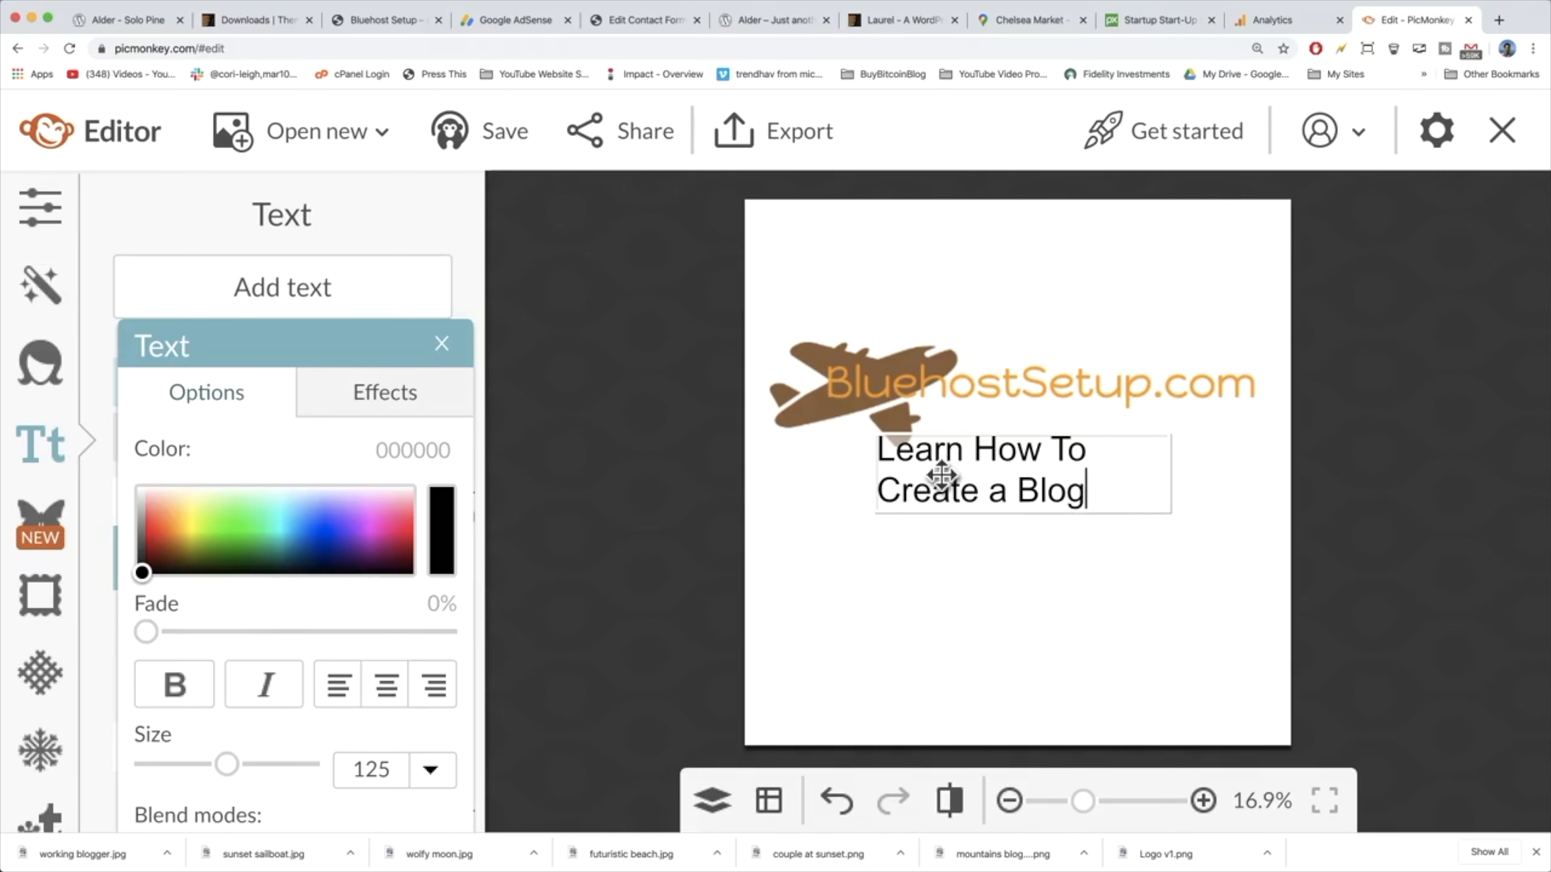
Widen the tagline box to fit one line and position it beneath the logo.
click(1173, 483)
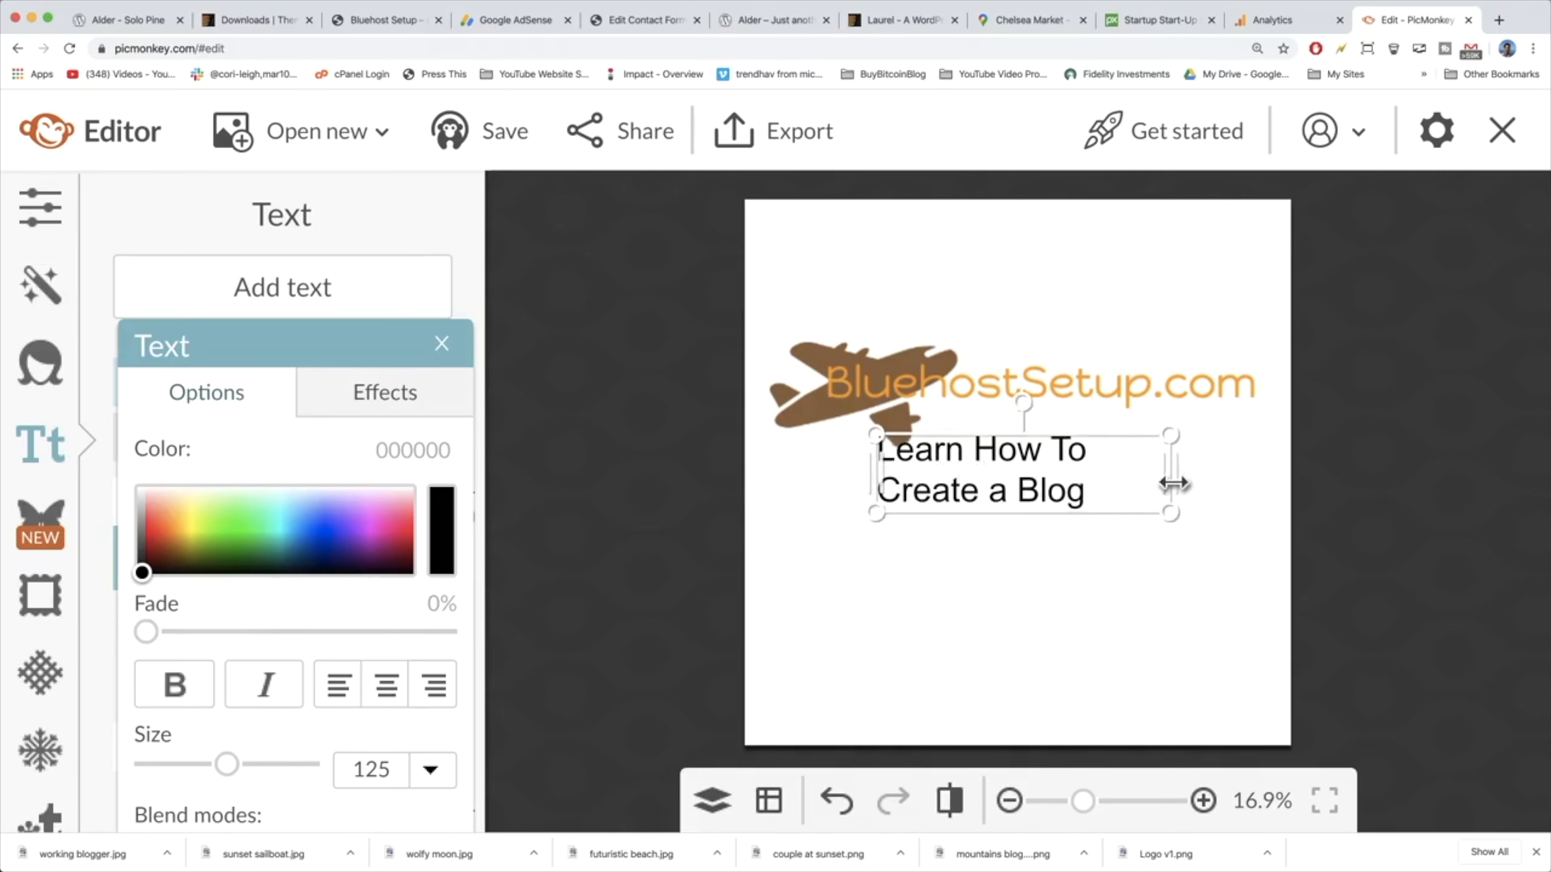
drag(1172, 482, 1329, 478)
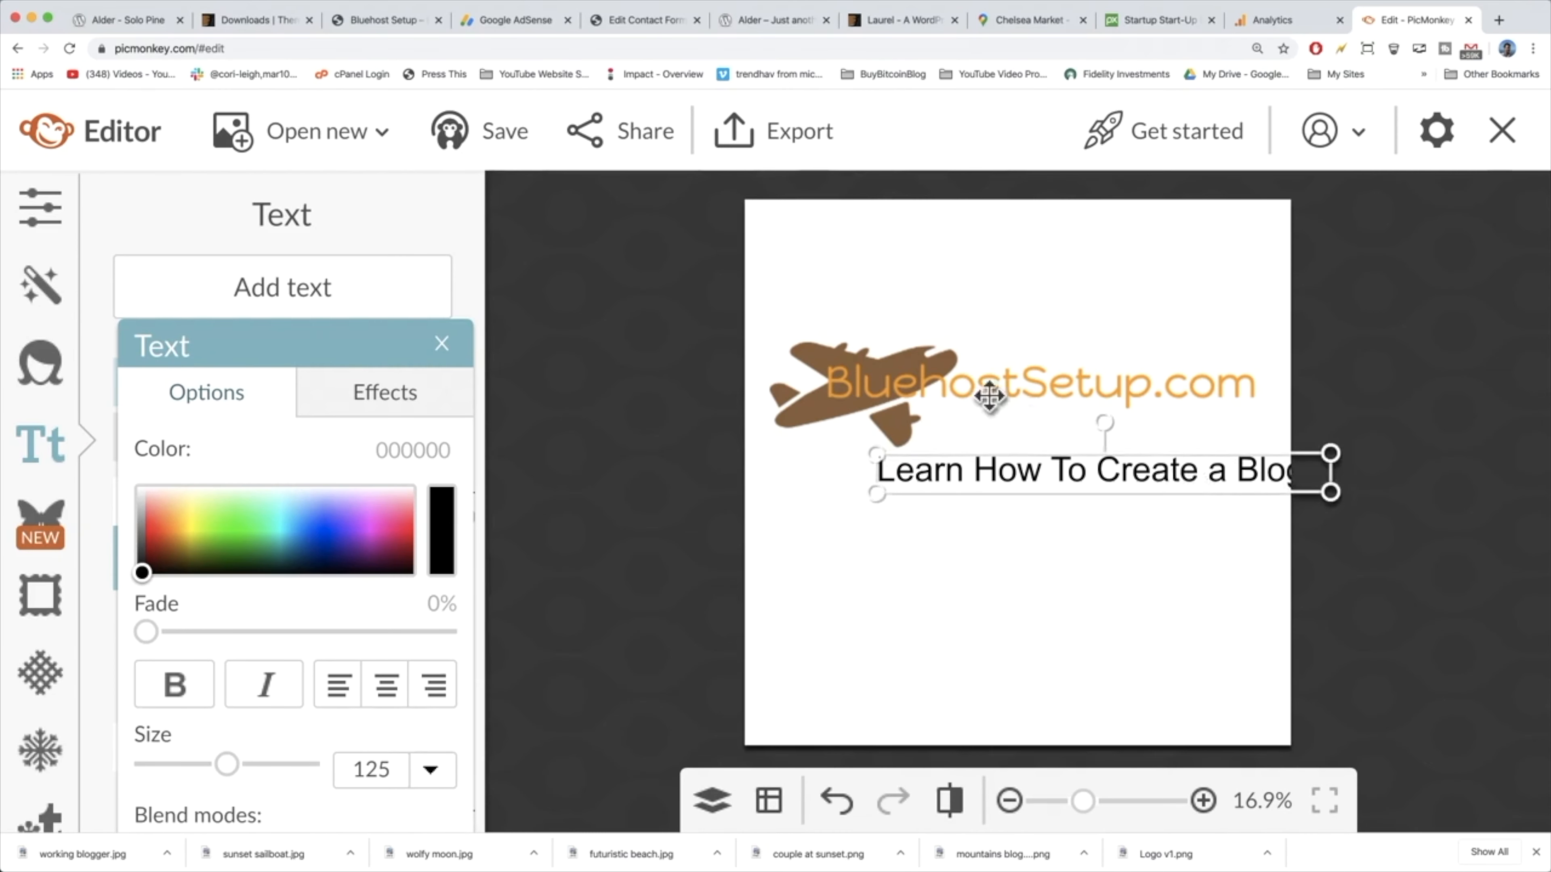
drag(983, 481, 907, 492)
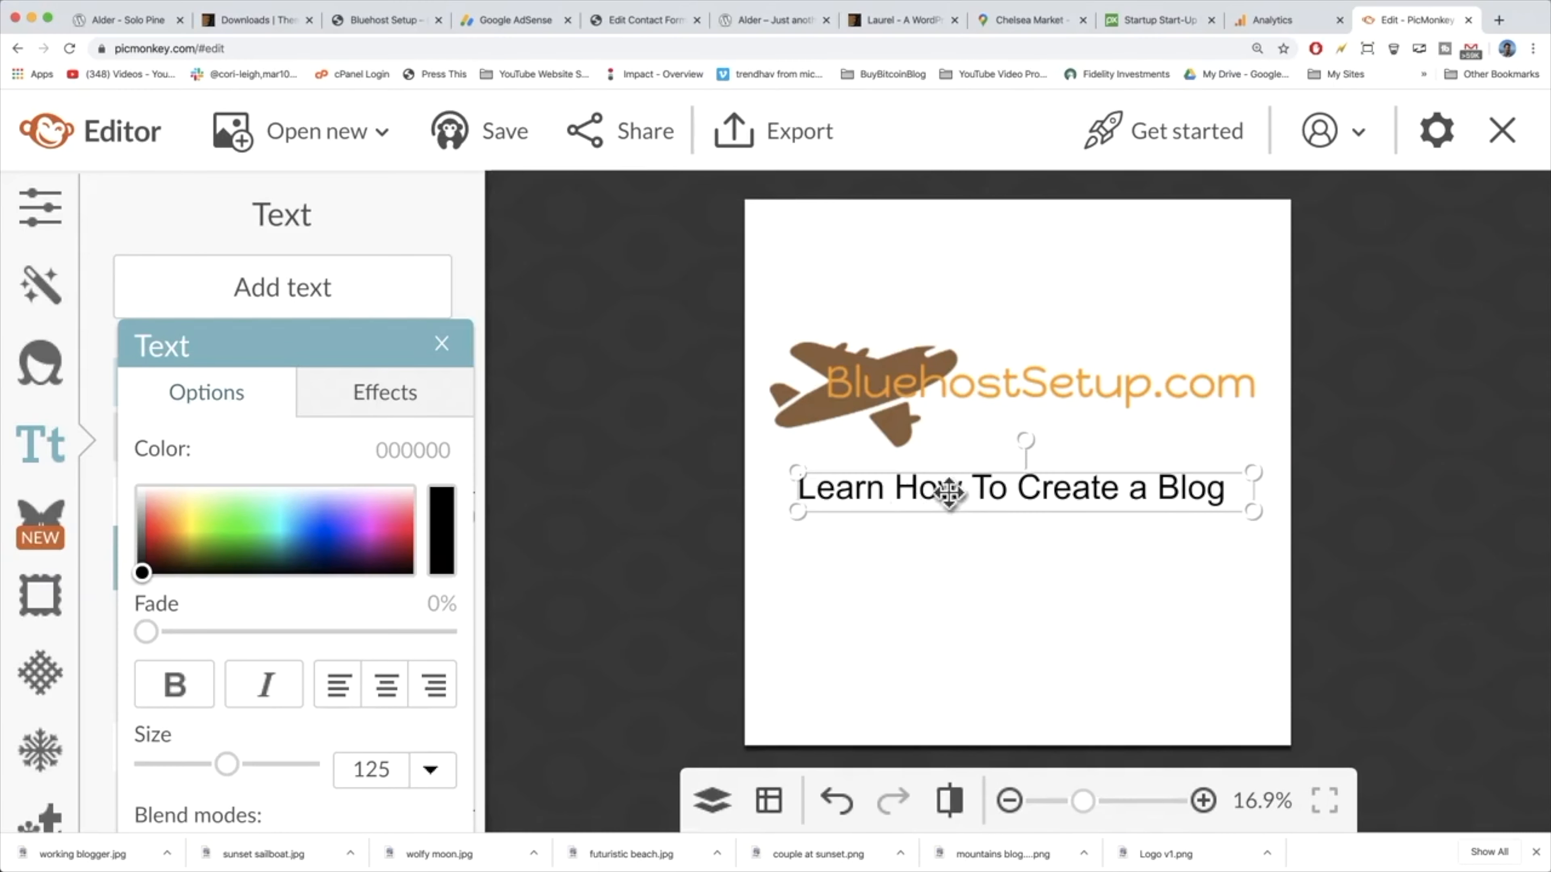
drag(303, 345, 382, 219)
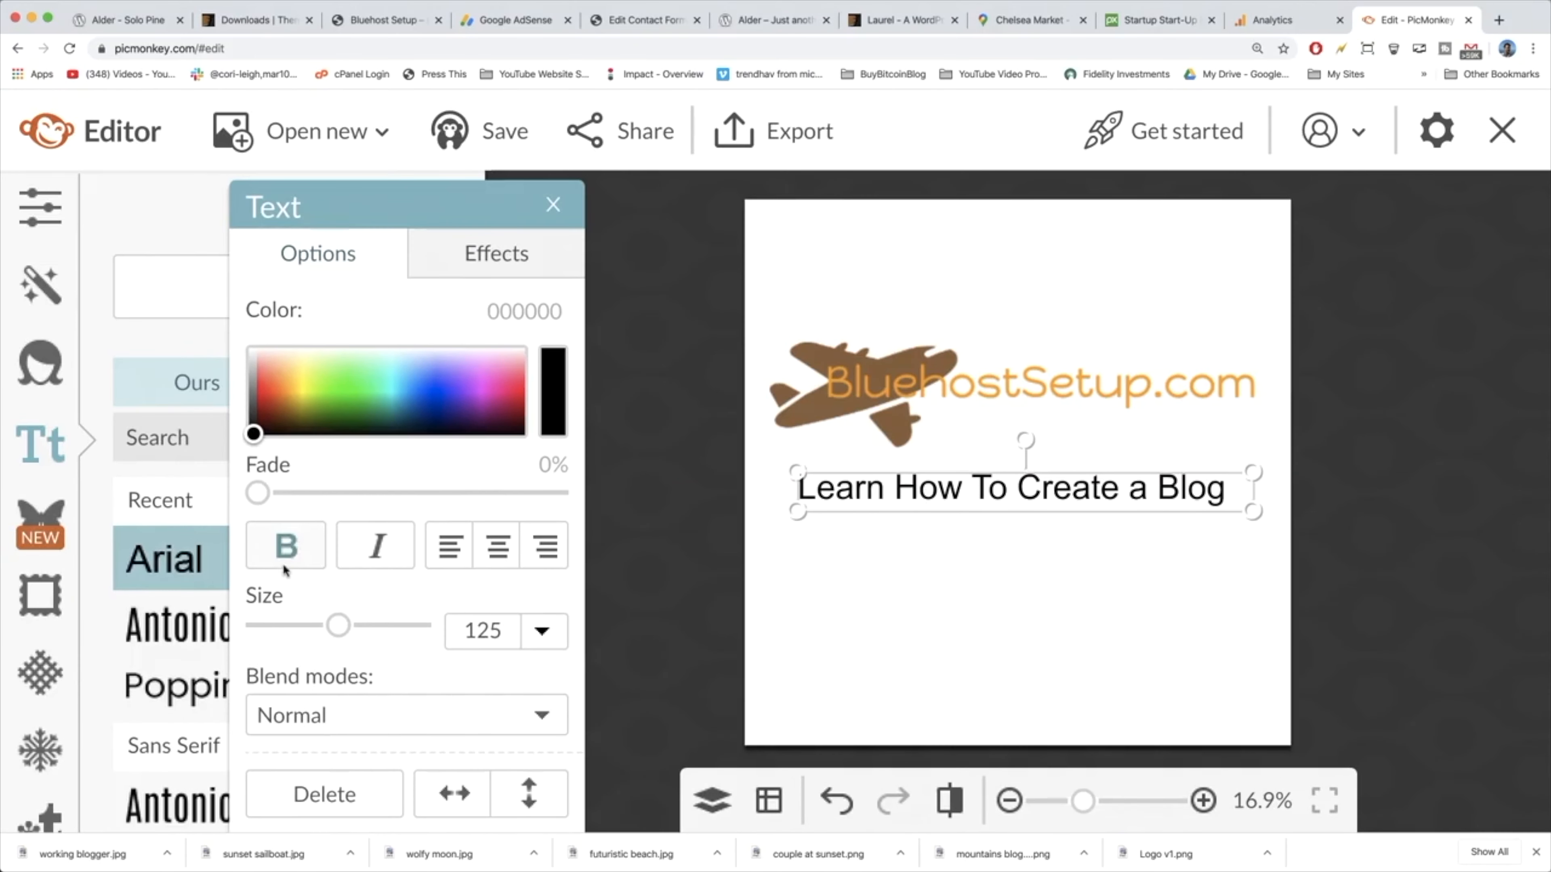
Drag the tagline size down to 88 and pick Poppins from the Recent fonts.
drag(339, 631, 319, 634)
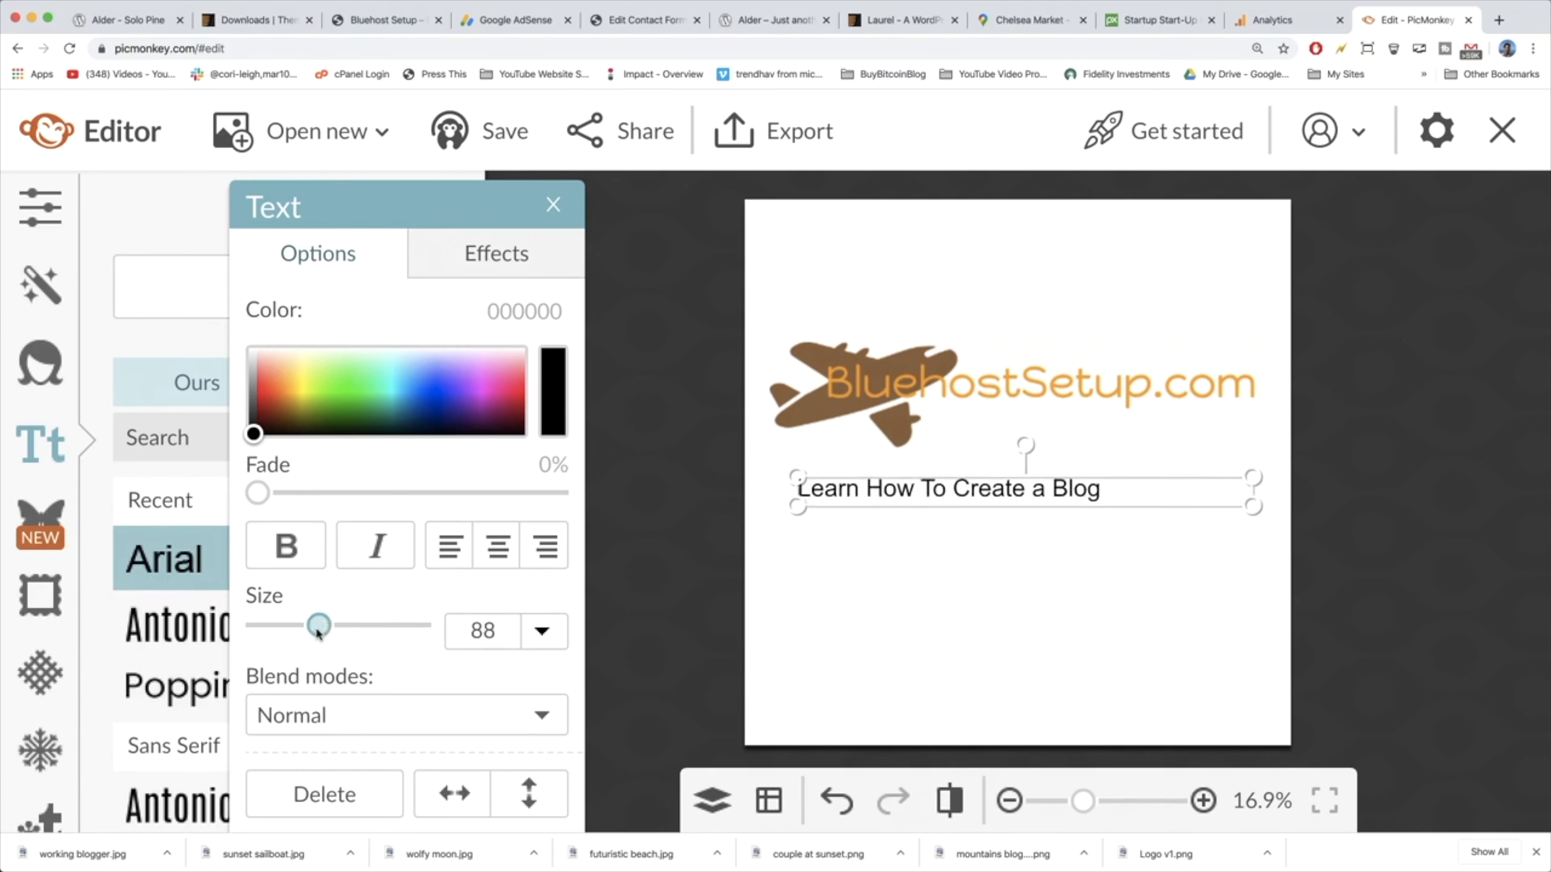
drag(324, 633, 318, 633)
drag(442, 210, 604, 193)
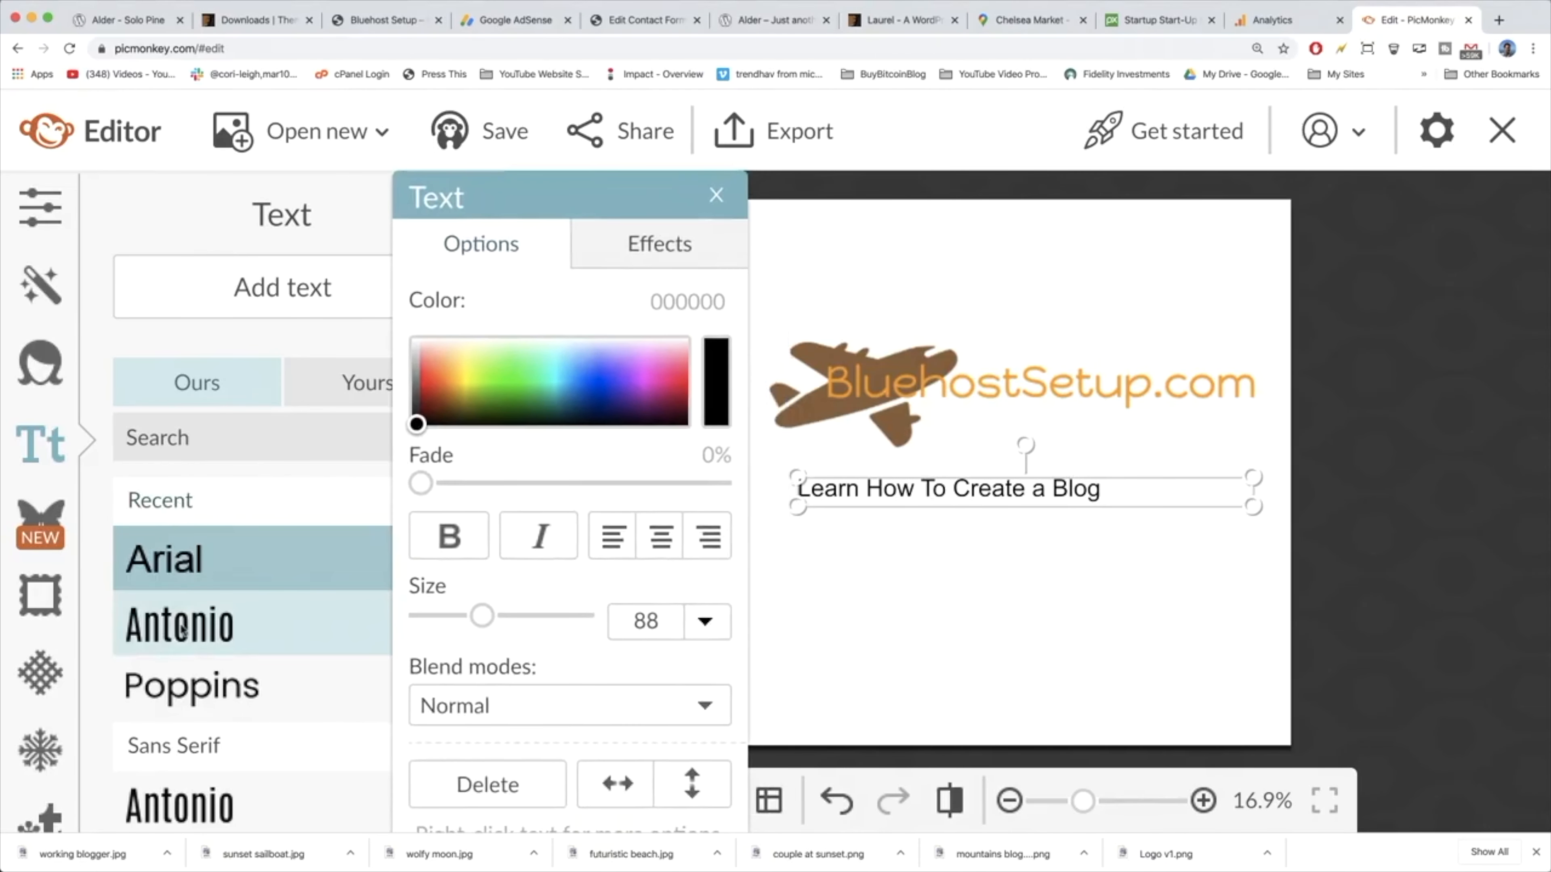
click(183, 629)
click(186, 689)
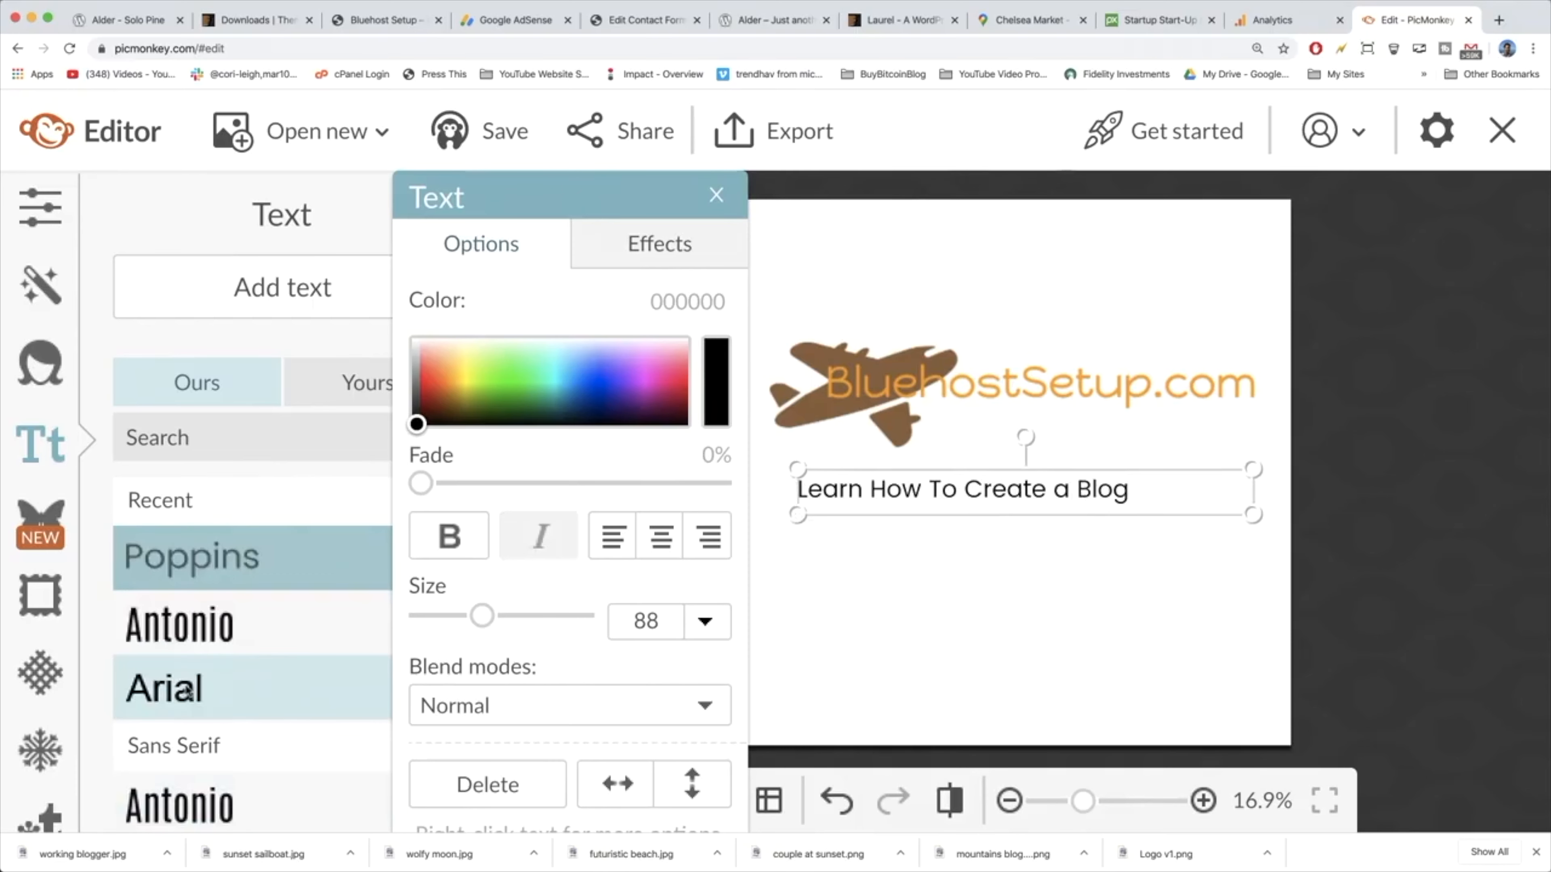
drag(440, 195, 656, 562)
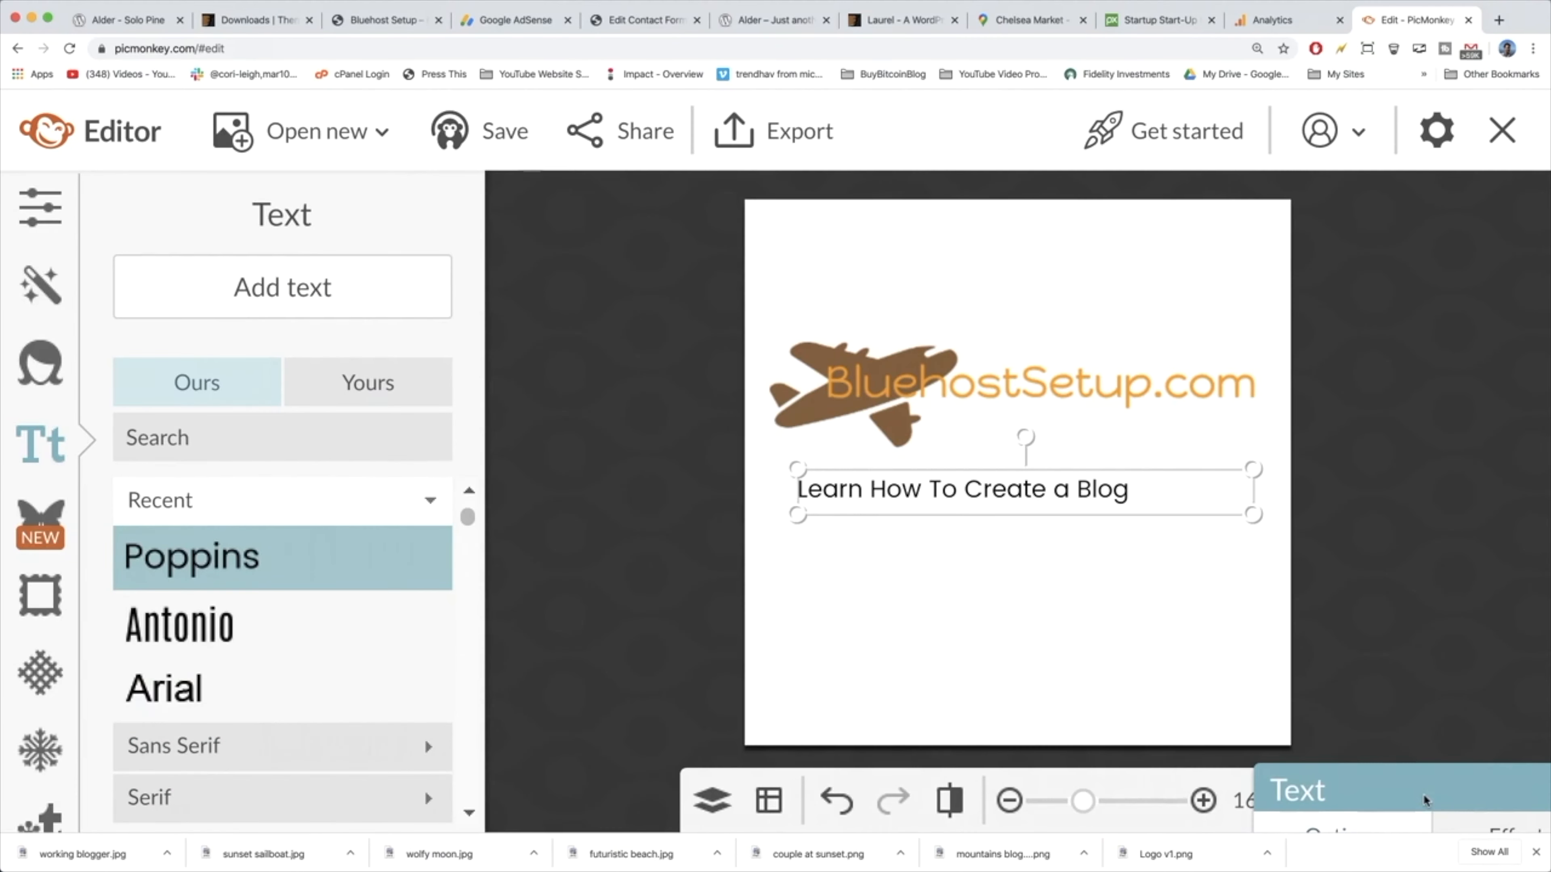
drag(470, 517, 468, 521)
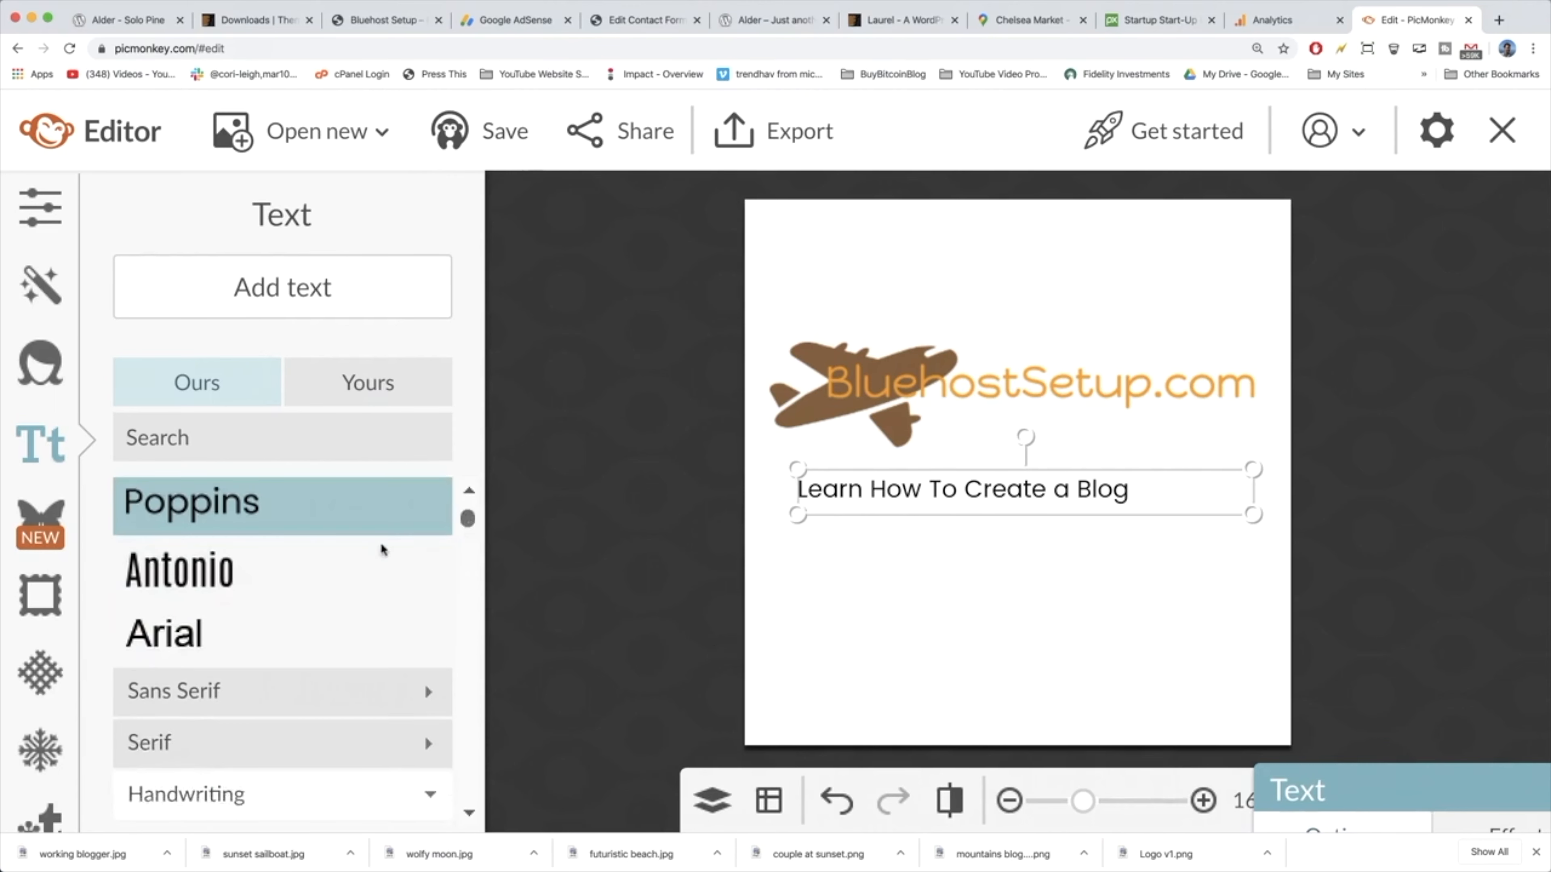
Select the tagline text and browse the handwriting, script and display font categories.
scroll(342, 538, down, 4)
click(236, 525)
click(238, 527)
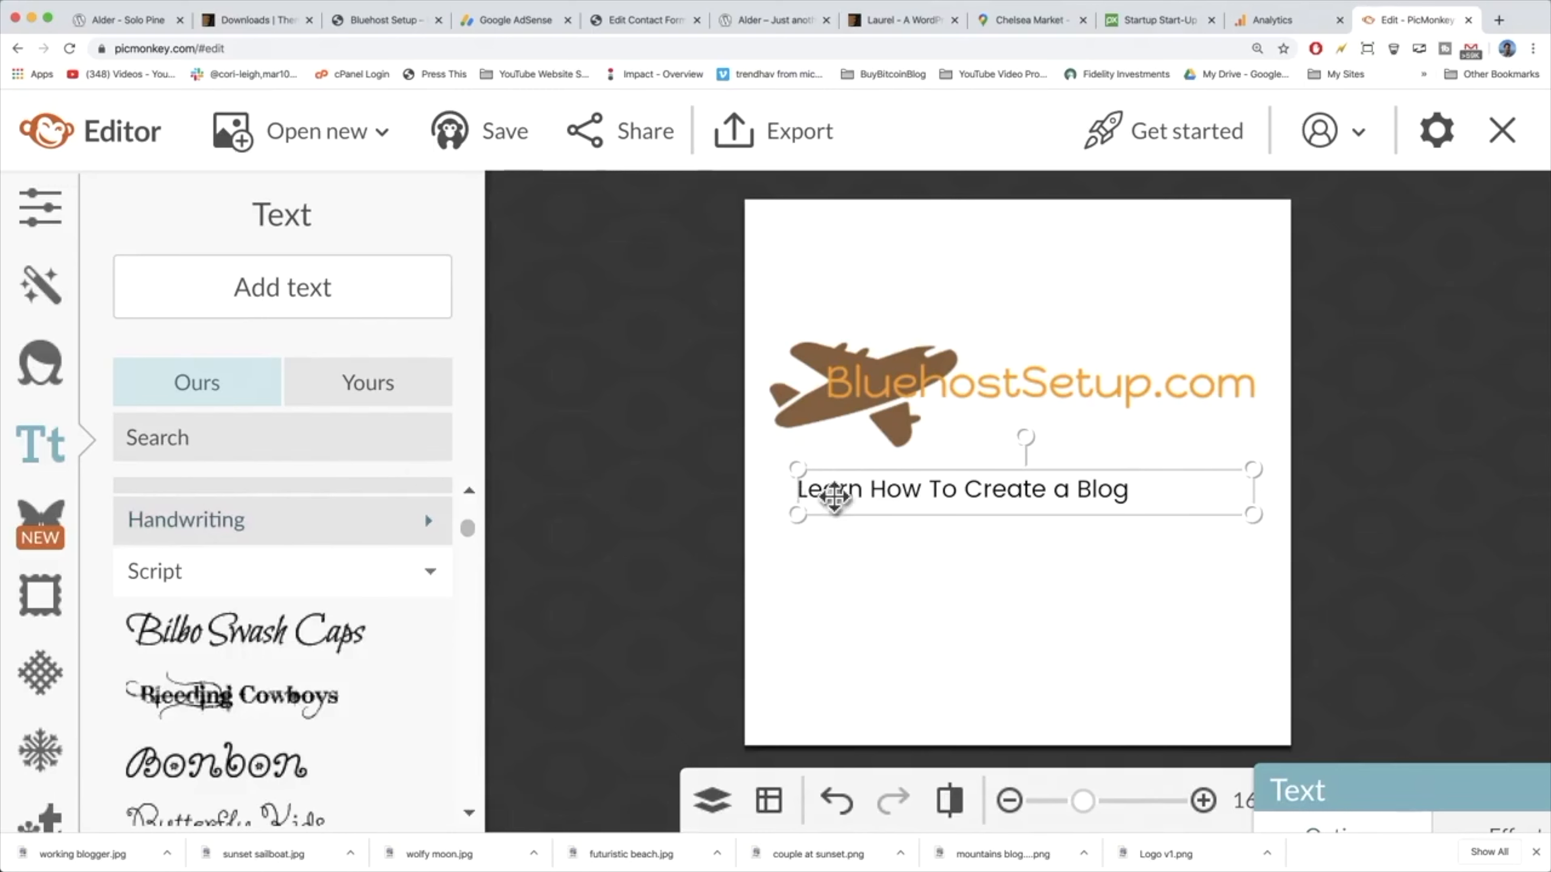
double_click(855, 490)
click(879, 558)
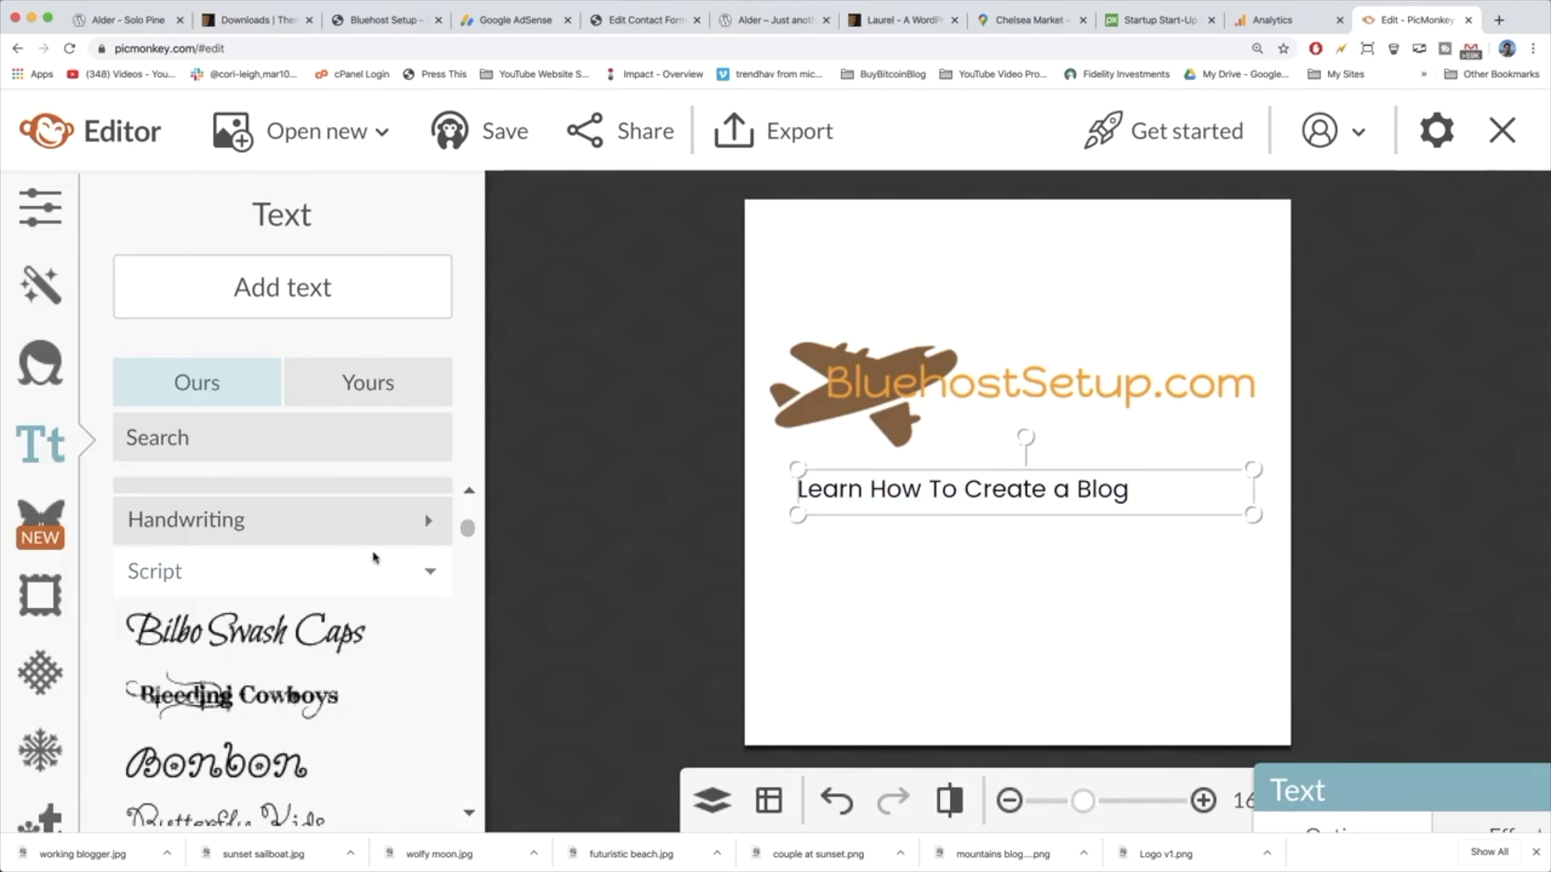
click(180, 571)
double_click(863, 489)
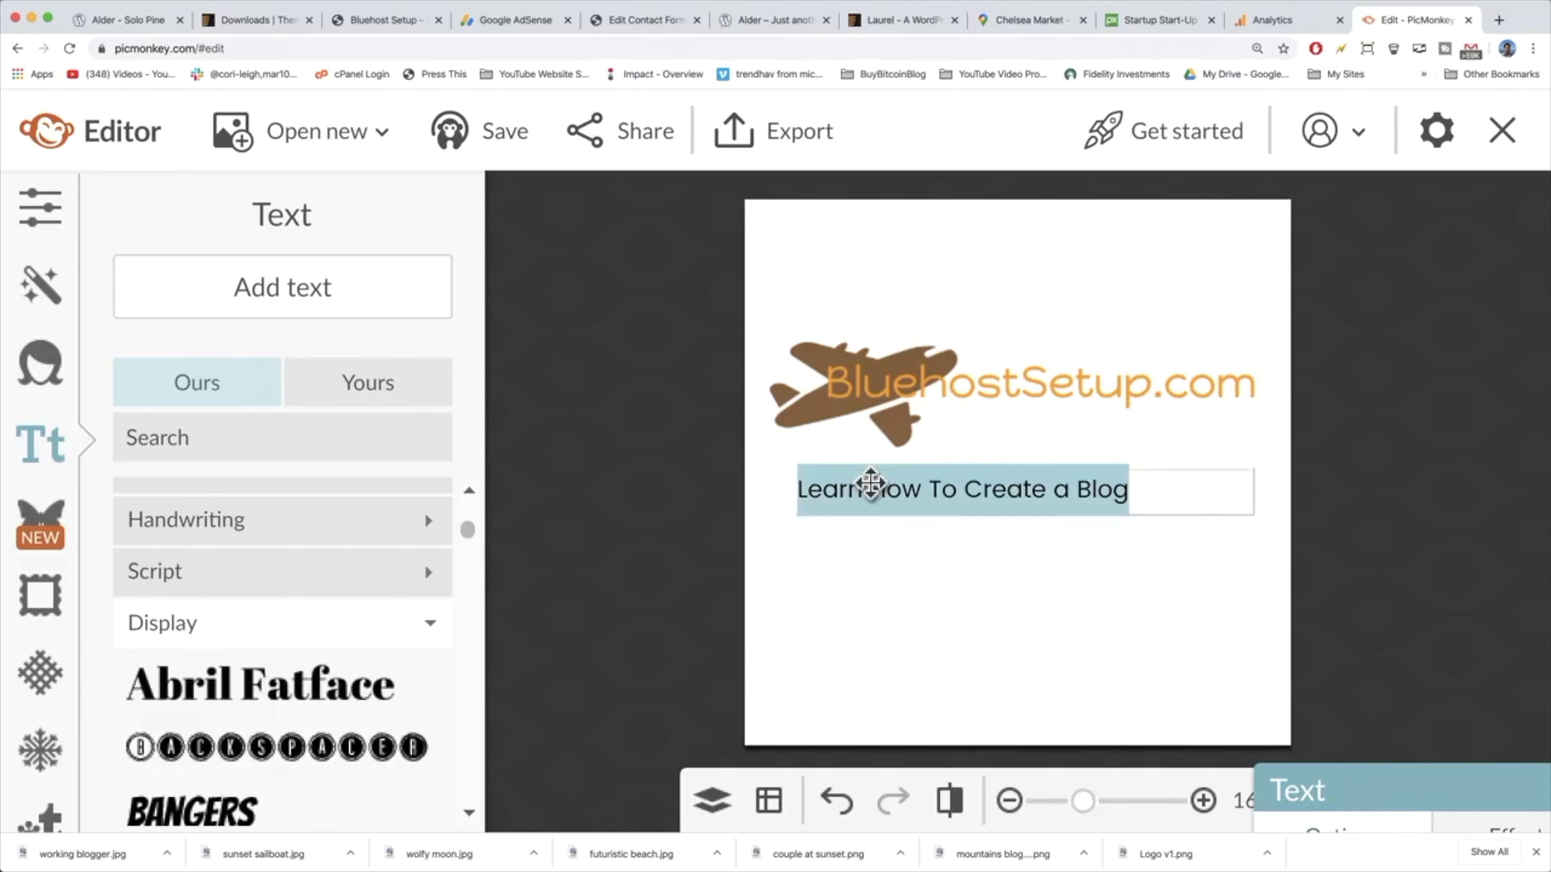
Try the EDO, Eraser Dust and PencilPete handwriting fonts on the tagline.
click(168, 525)
click(209, 753)
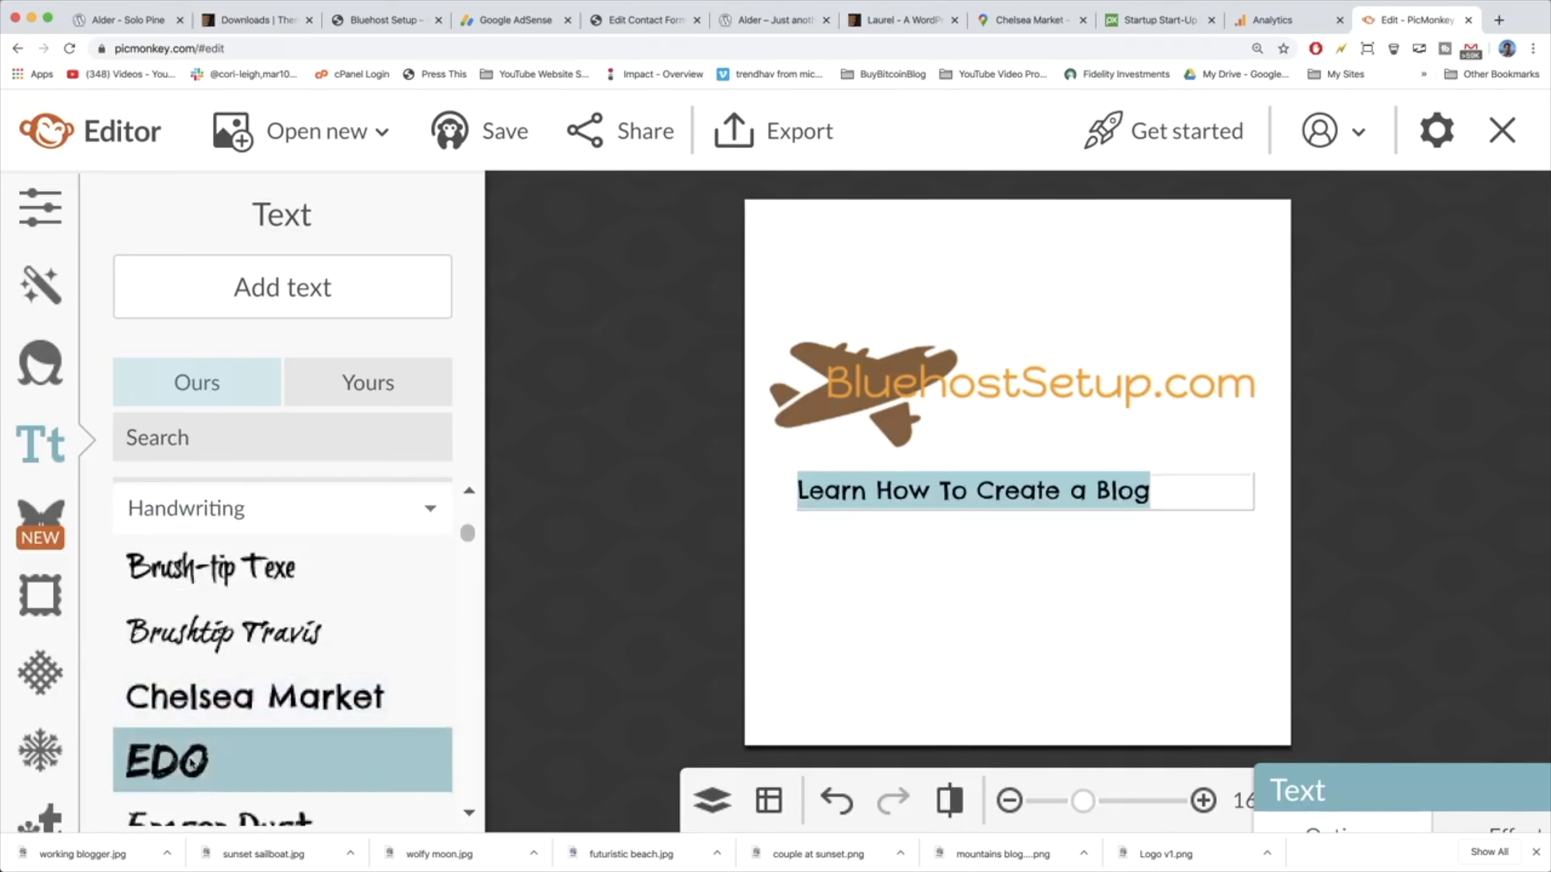
scroll(211, 727, down, 1)
click(235, 778)
scroll(235, 778, down, 1)
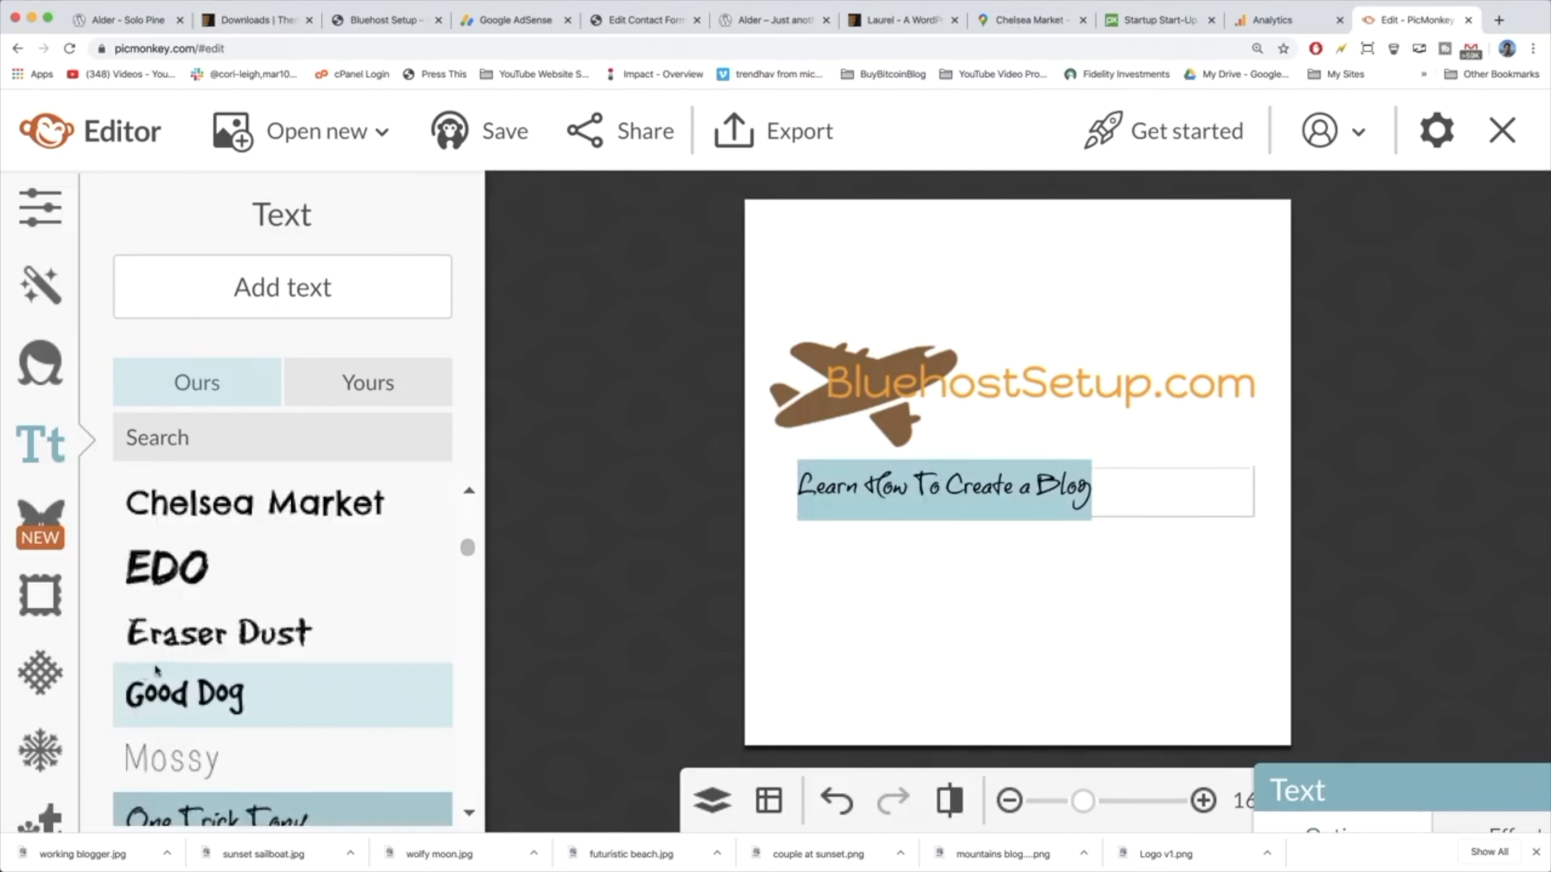
scroll(154, 665, down, 2)
scroll(195, 658, down, 2)
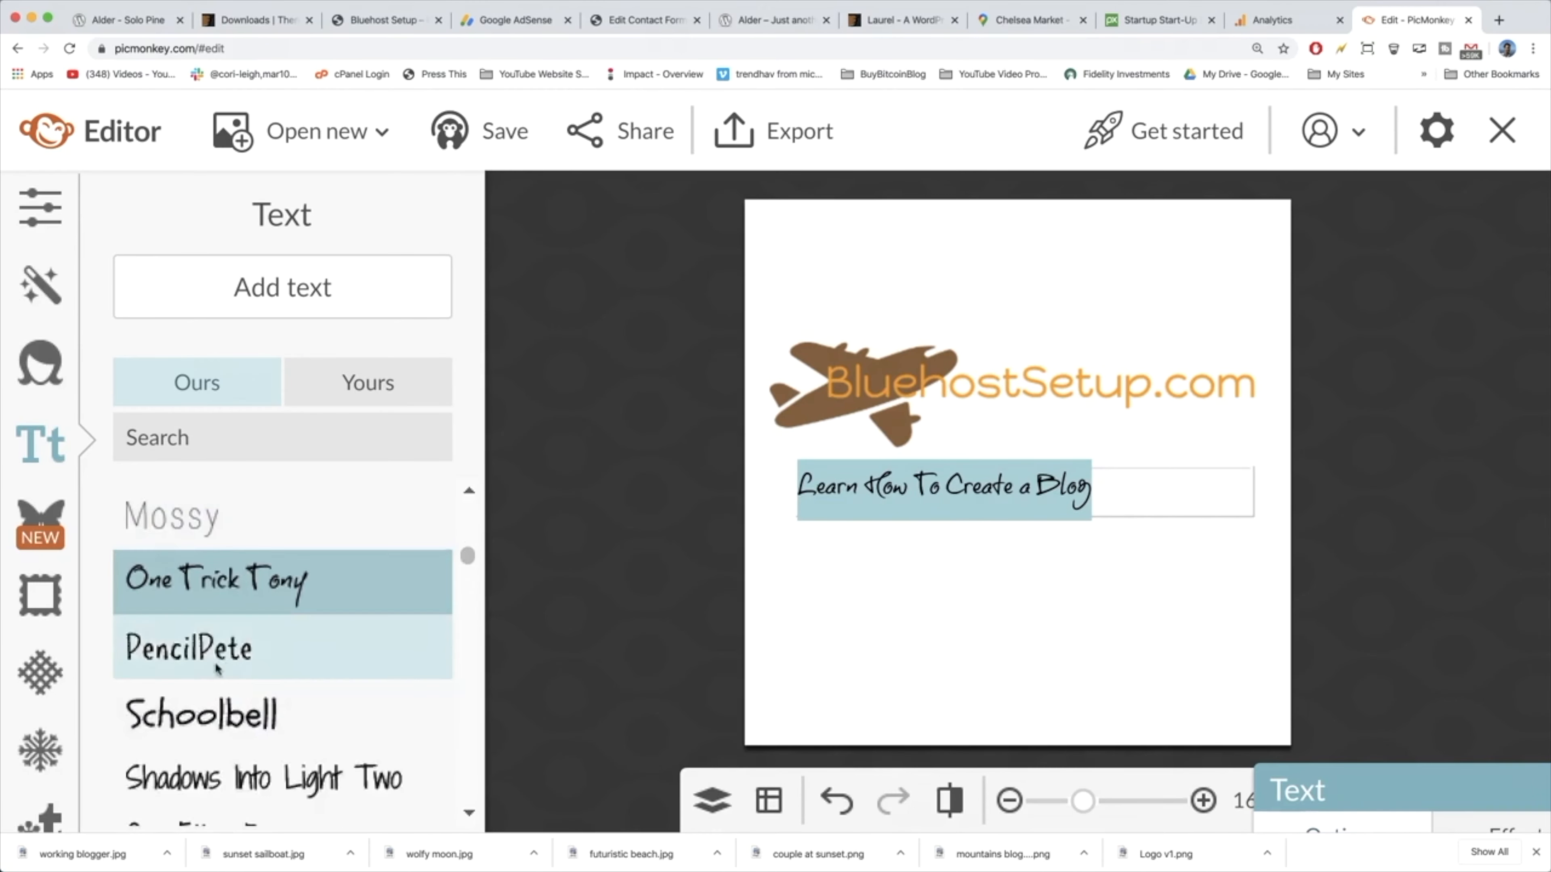
click(215, 656)
Set the tagline in Shadows Into Light Two and finish editing the text box.
scroll(214, 705, down, 2)
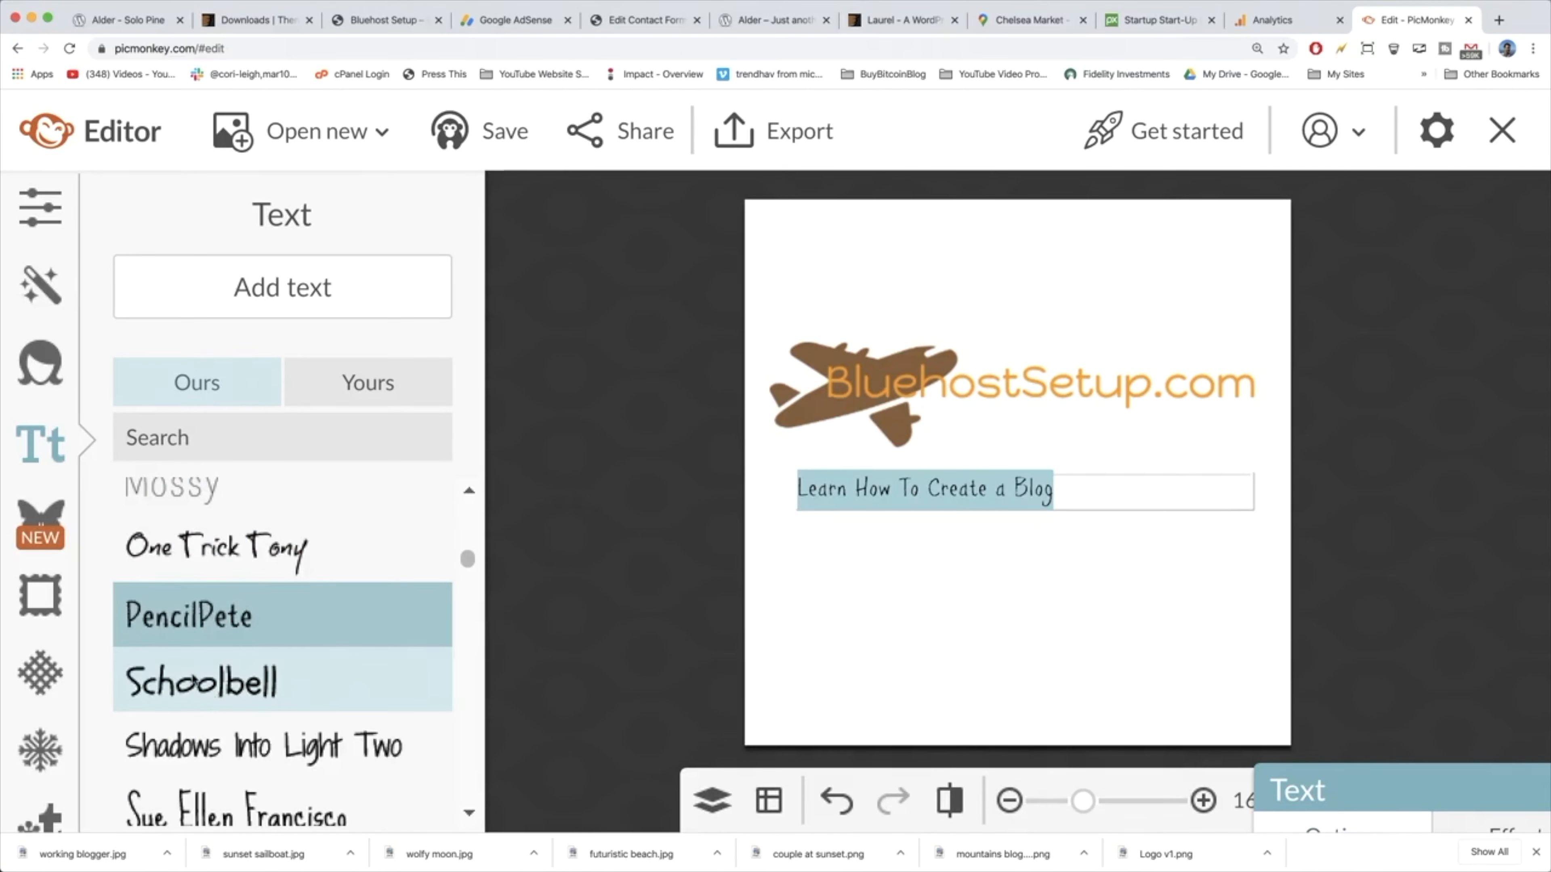
click(217, 740)
scroll(229, 710, up, 1)
scroll(232, 677, down, 5)
scroll(237, 541, up, 1)
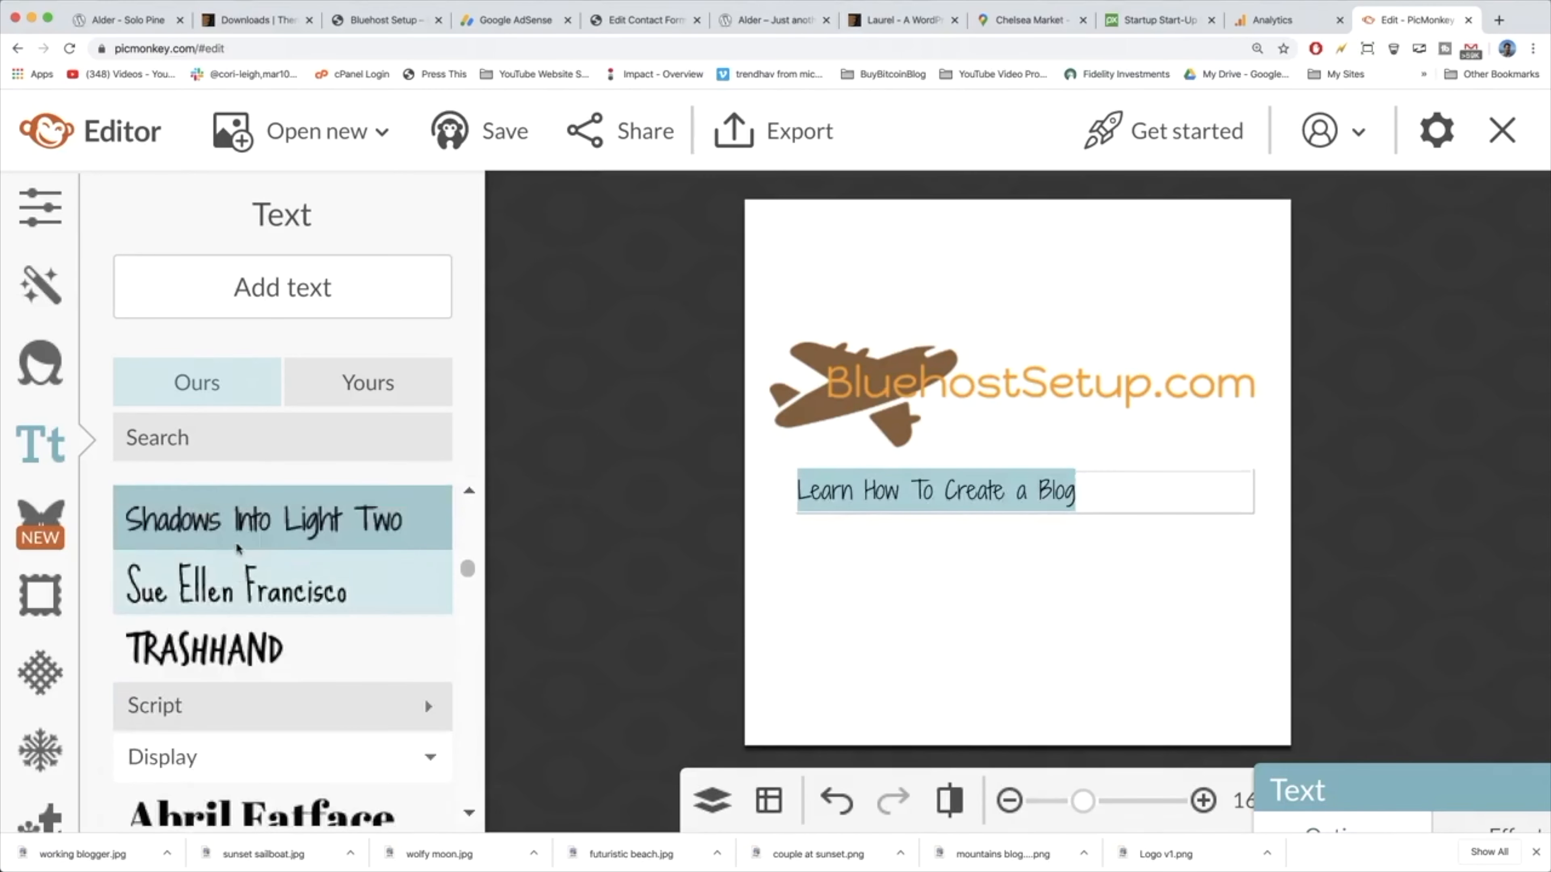
scroll(238, 548, up, 1)
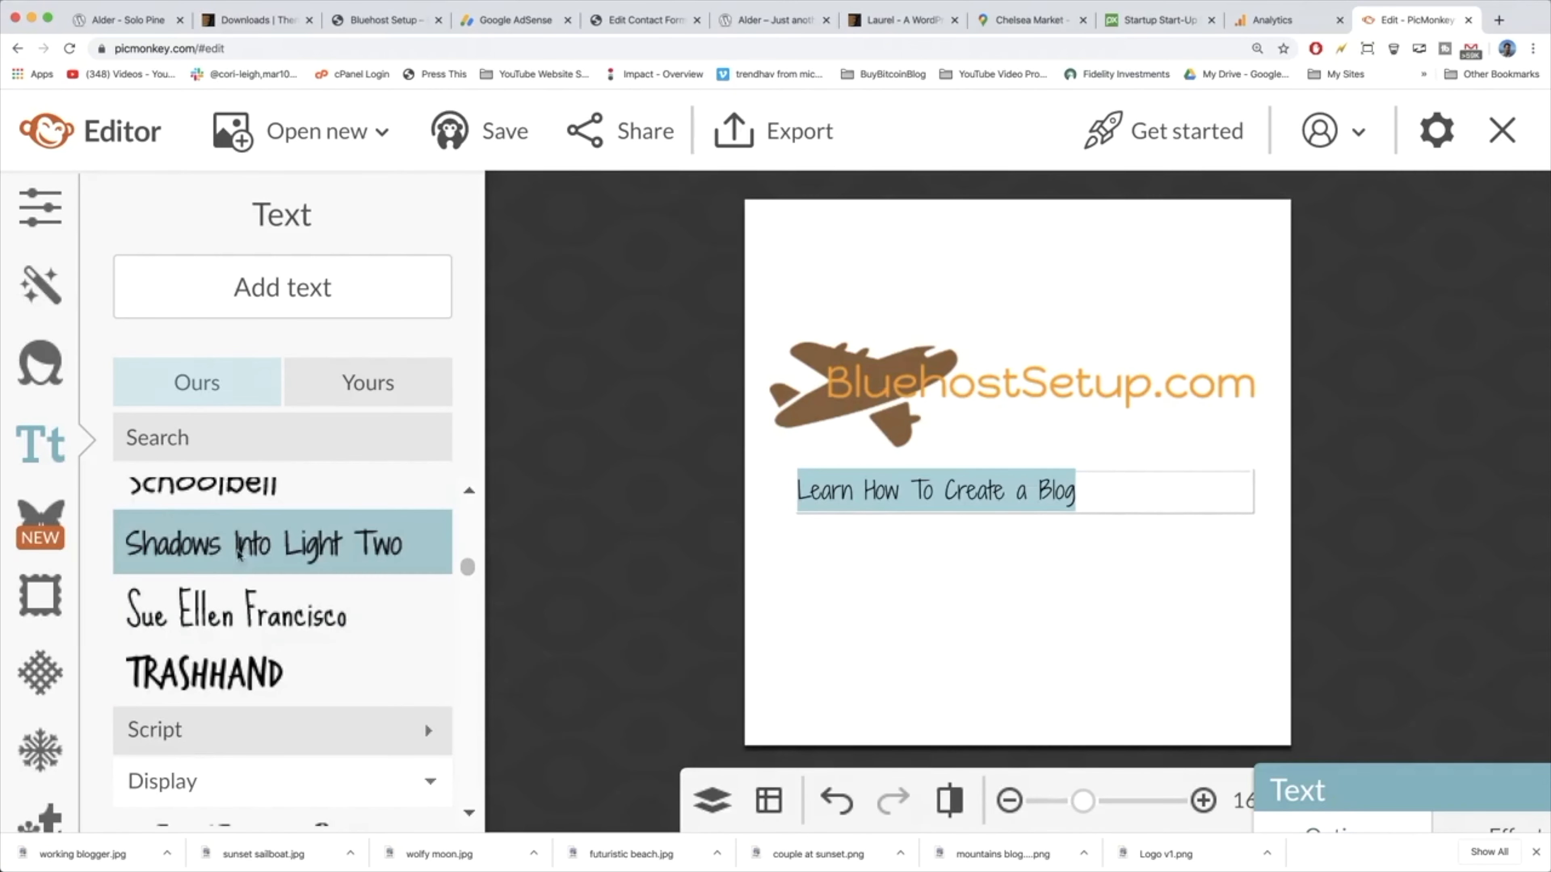
click(972, 590)
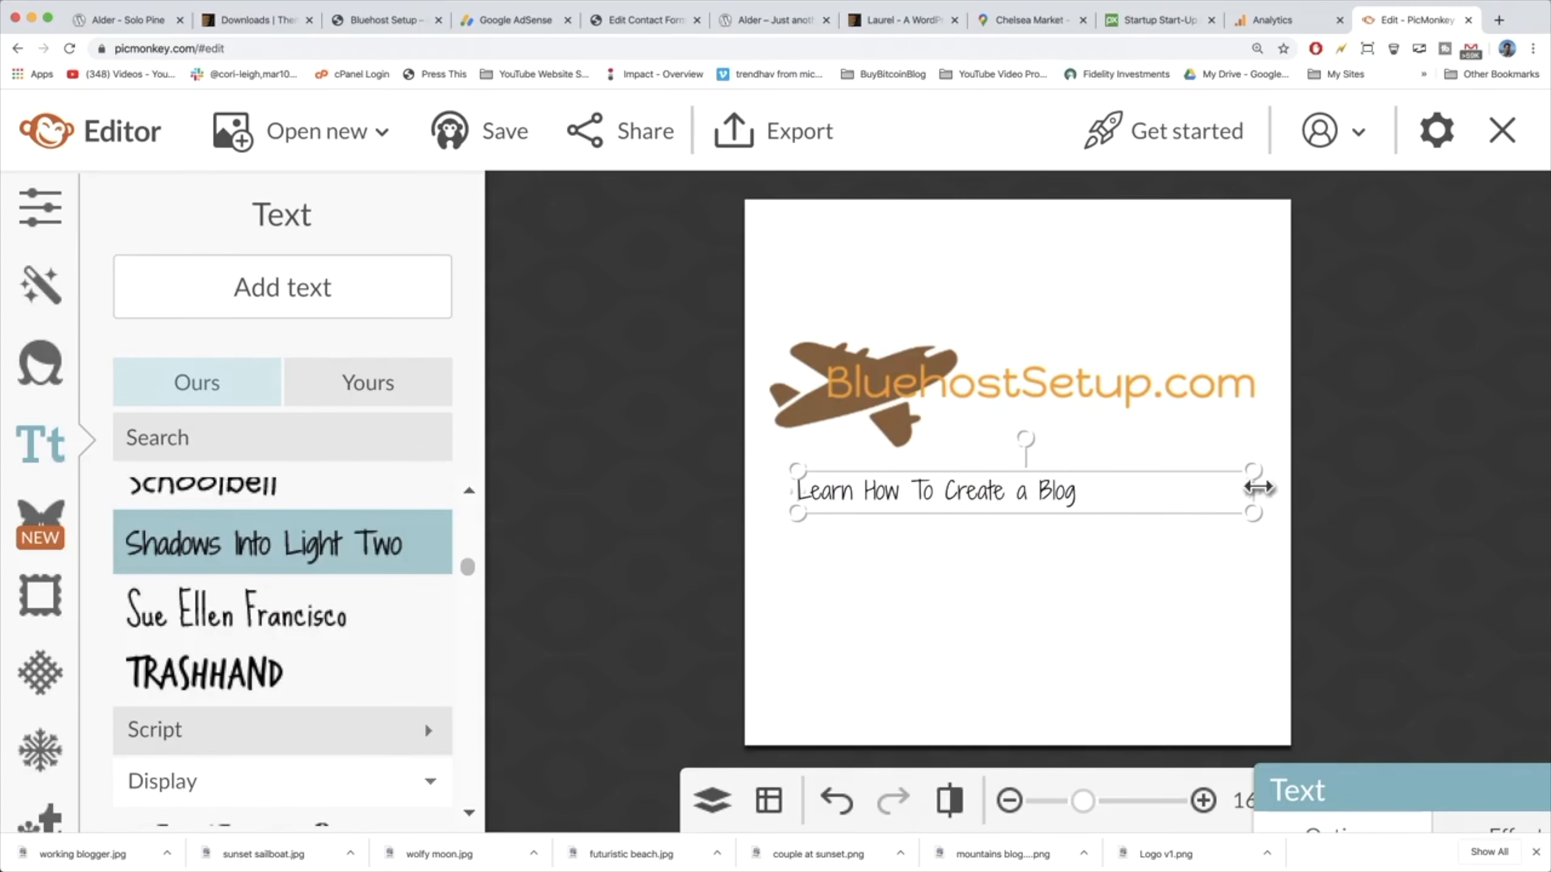
Narrow the tagline box, move it under the BluehostSetup.com lettering and enlarge it slightly.
drag(1259, 487, 1093, 496)
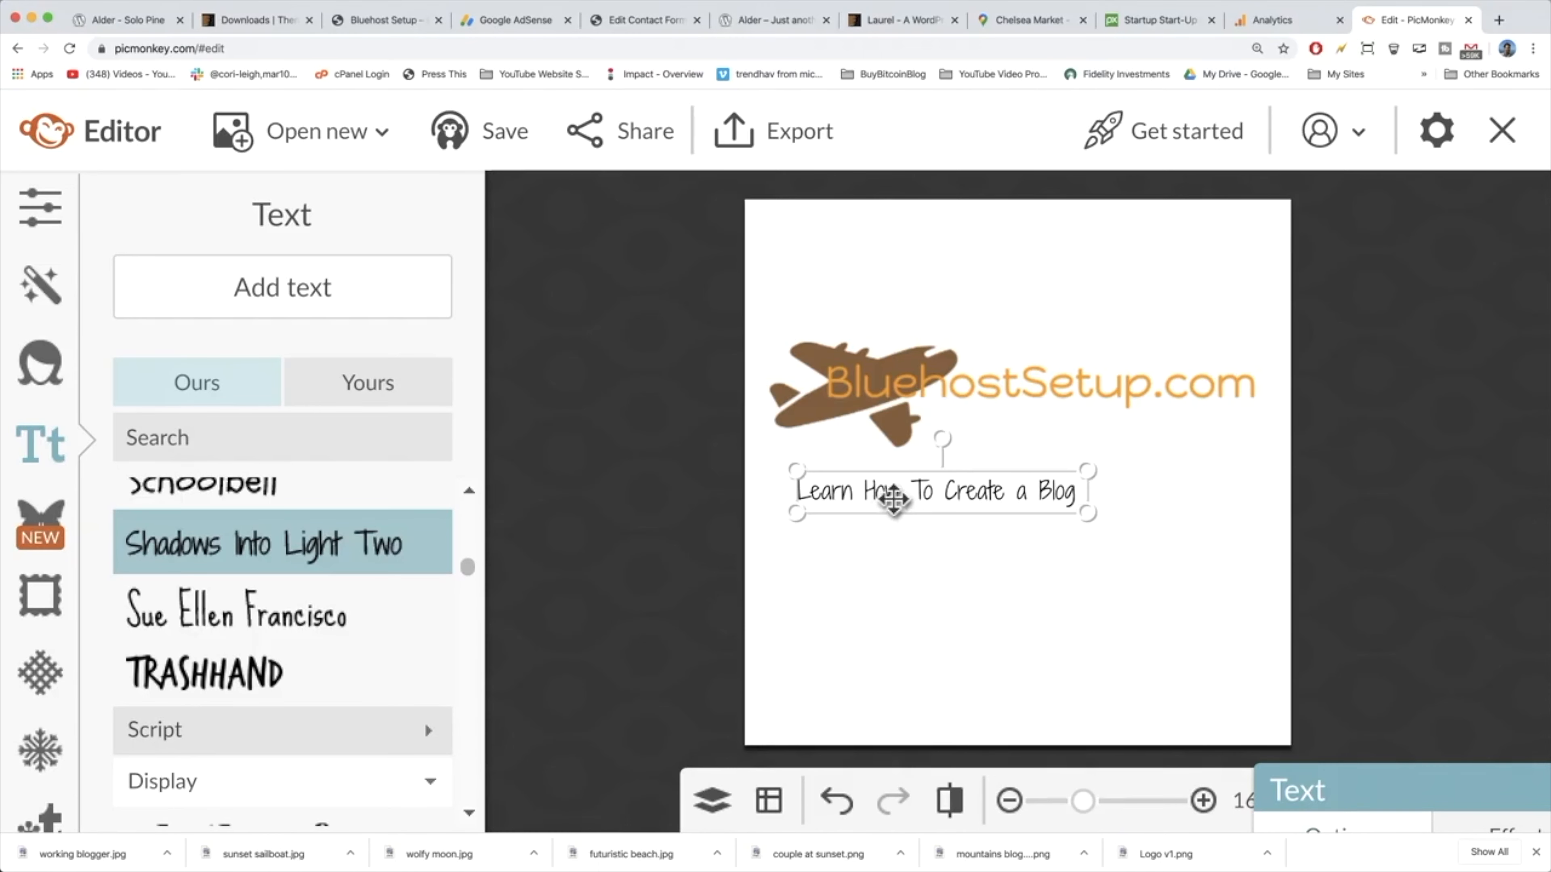
drag(893, 493, 1032, 441)
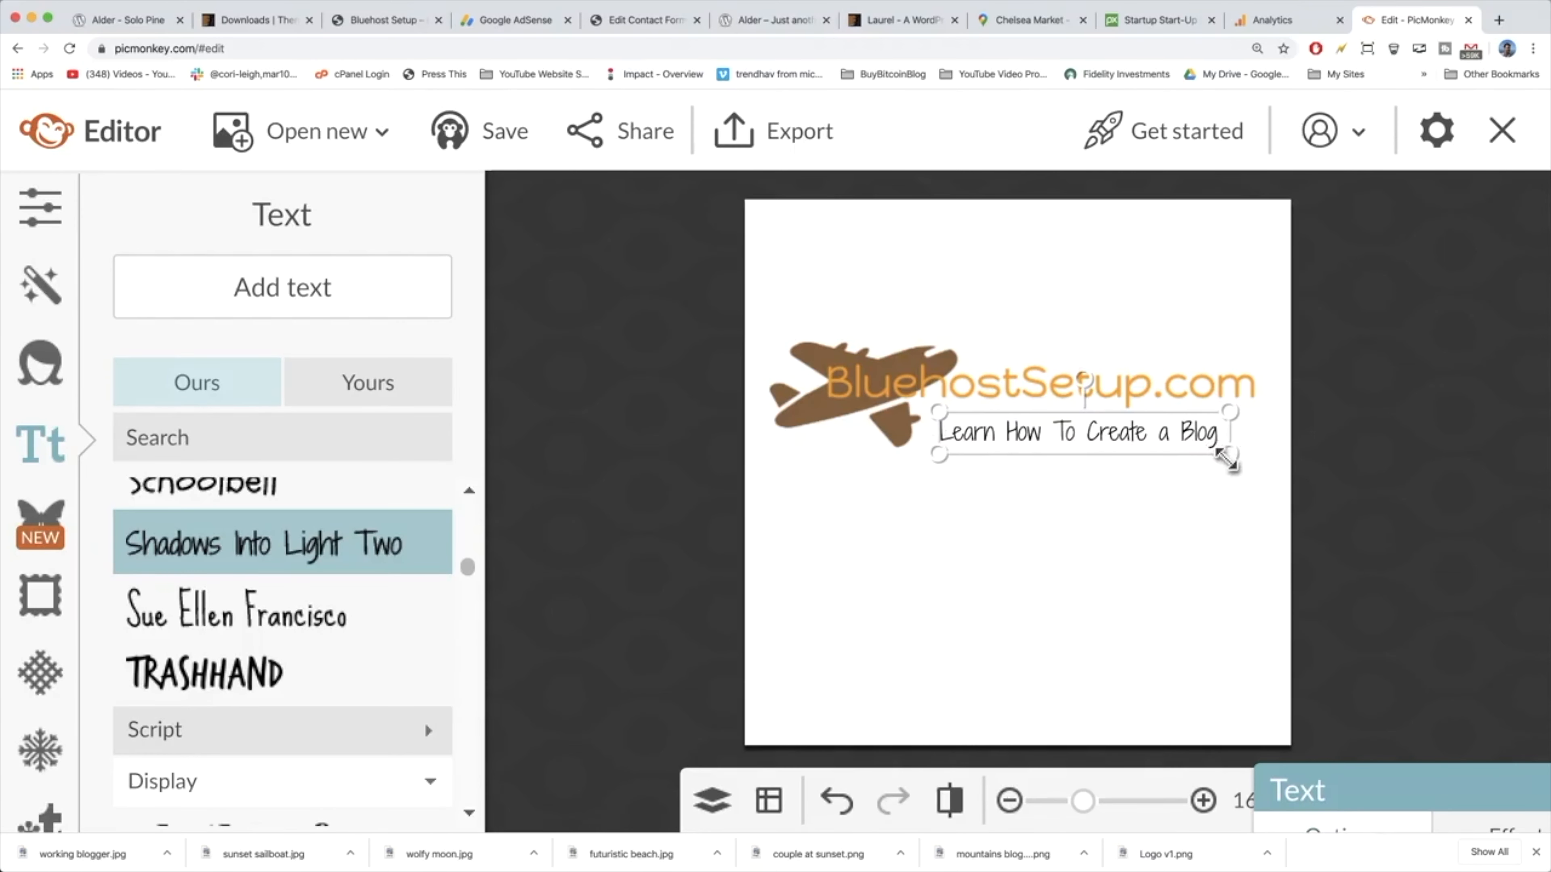
drag(1226, 457, 1245, 456)
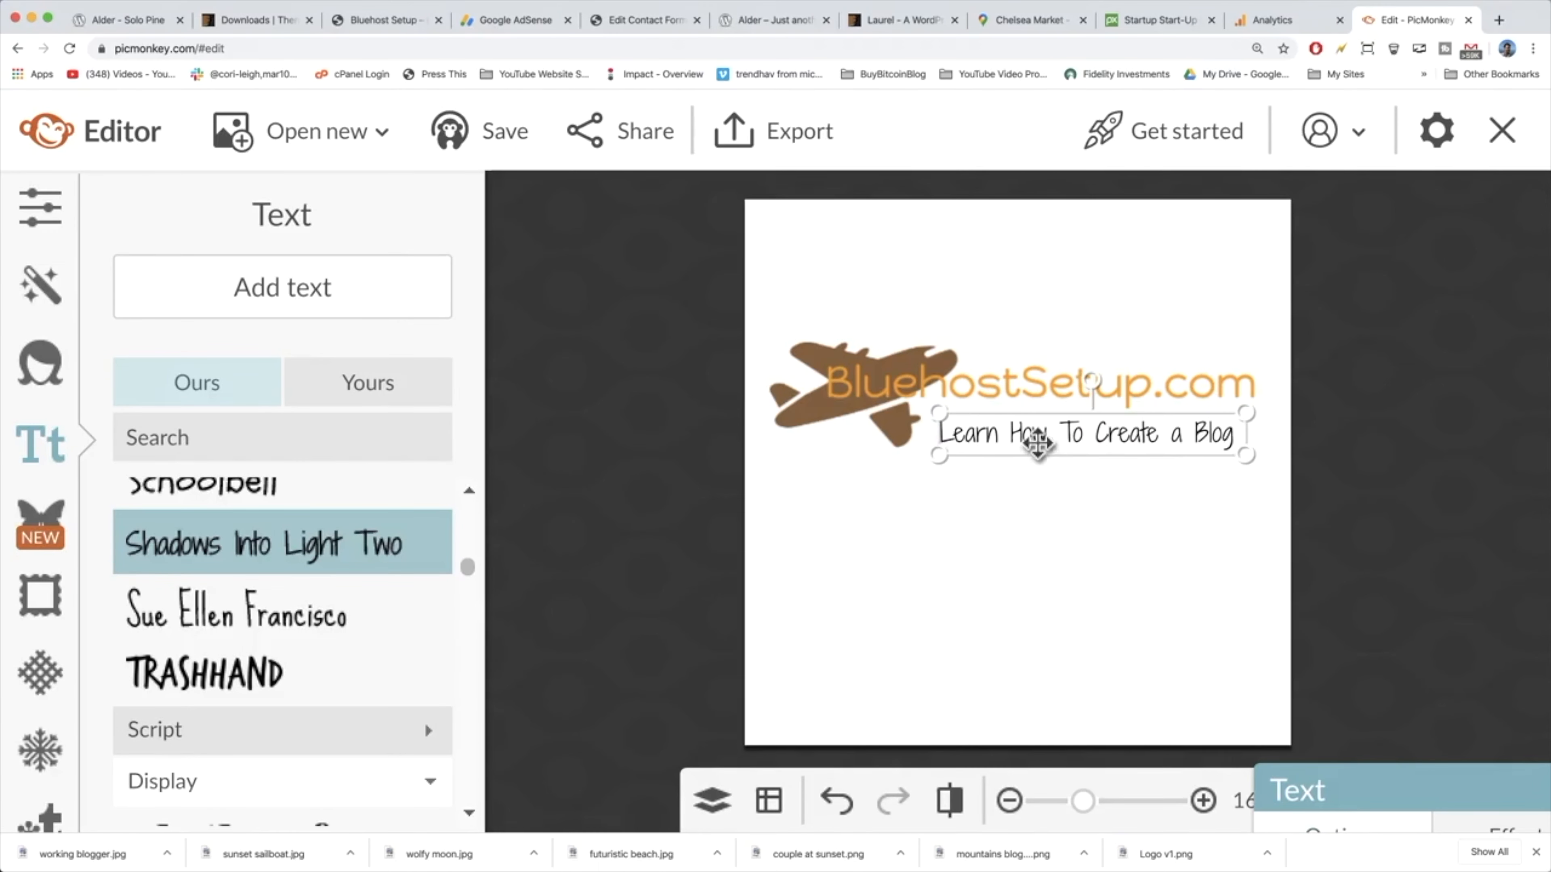
click(1026, 508)
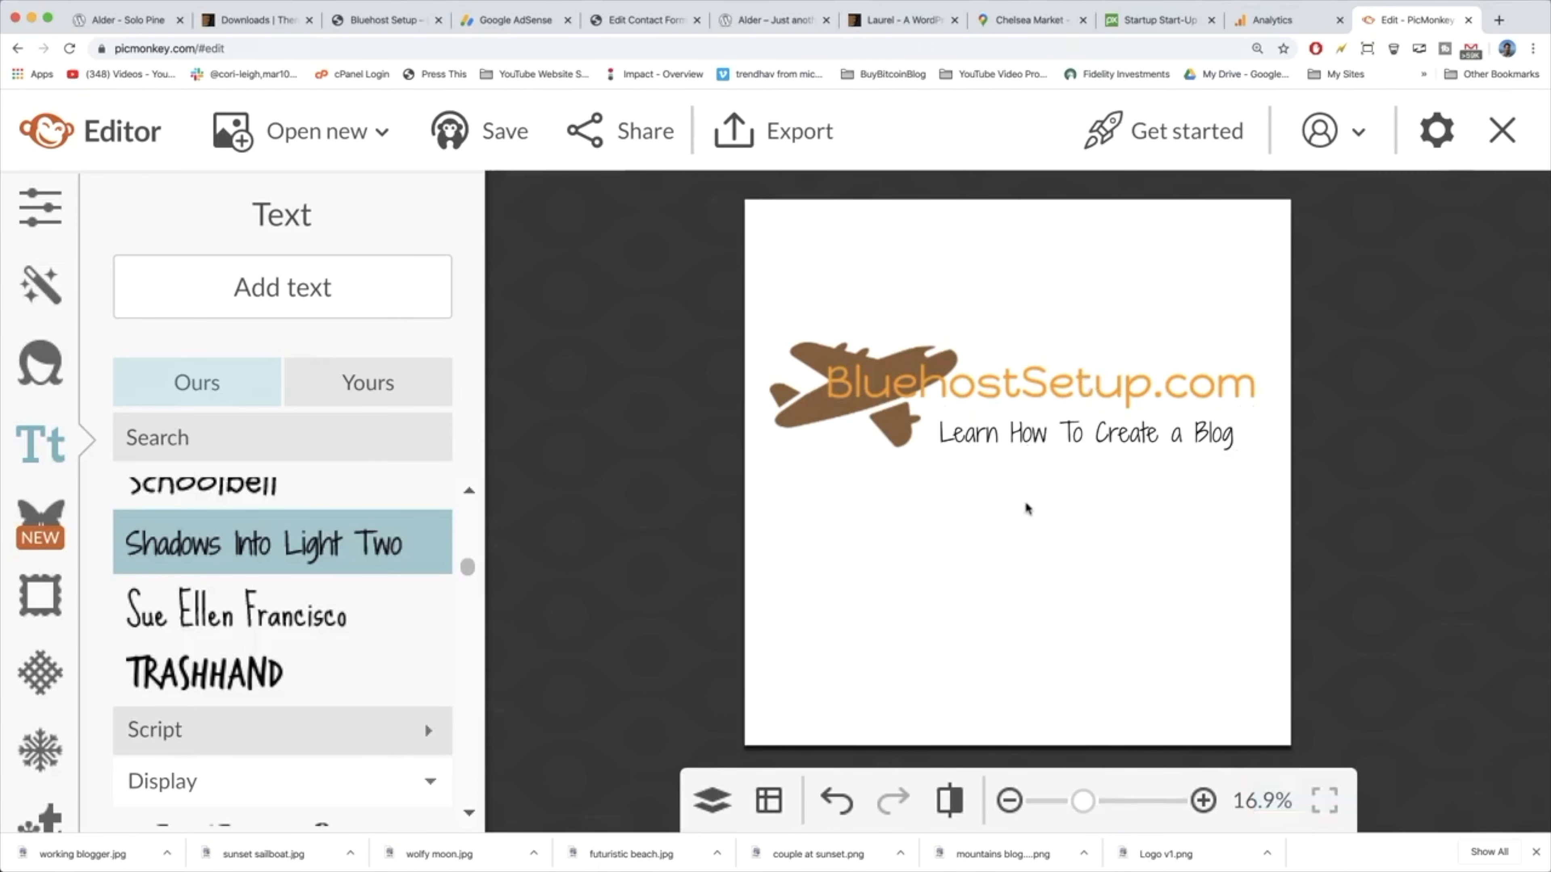
Reselect the tagline, place the text settings beside the canvas and start sampling the plane's brown.
click(1072, 433)
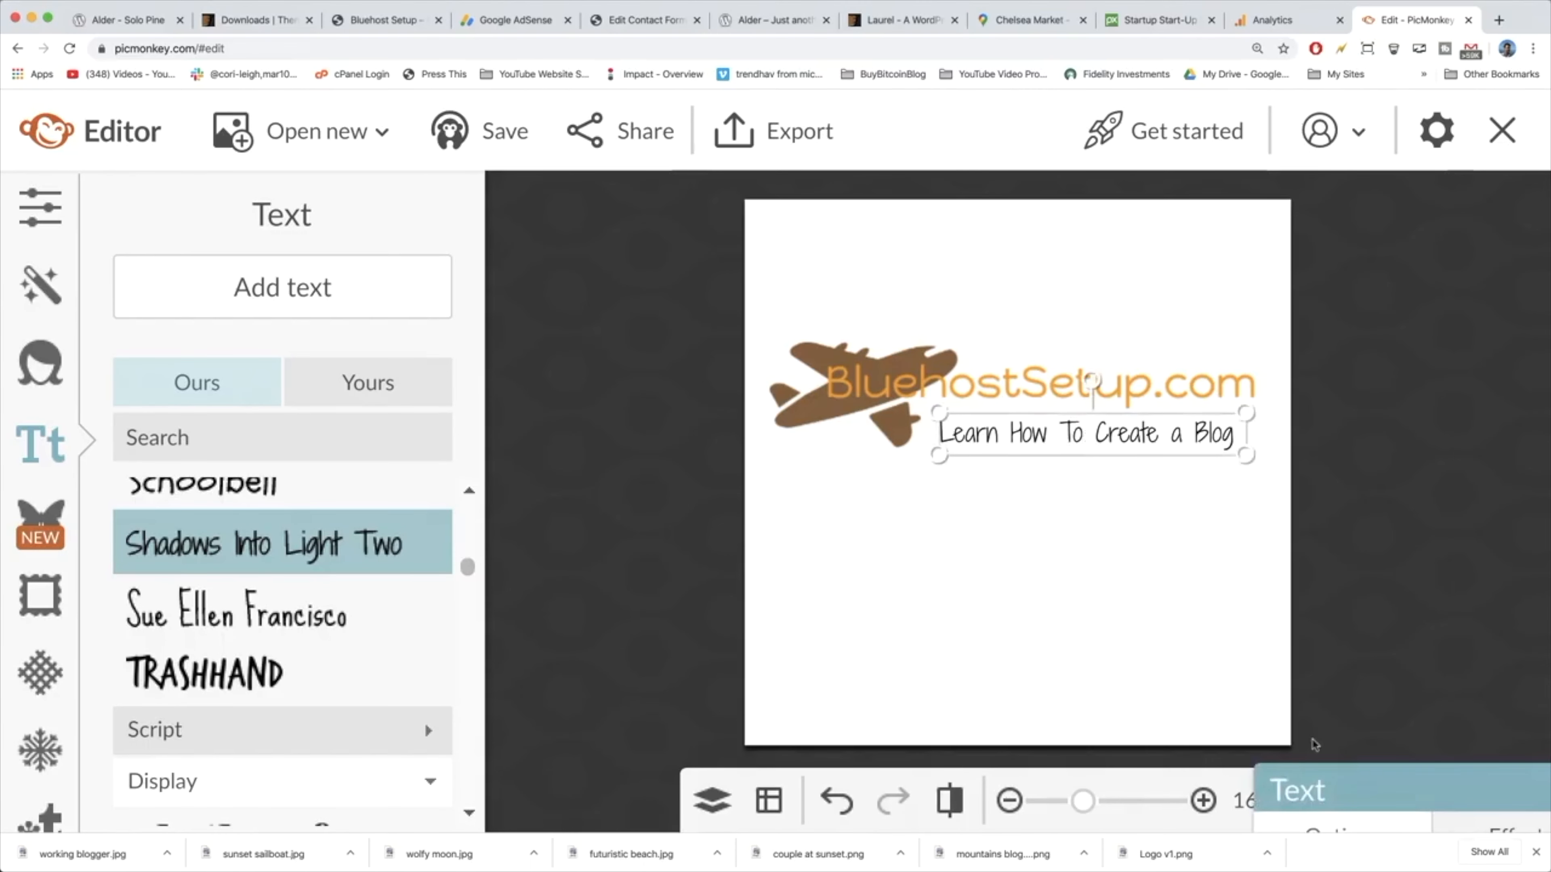
drag(1350, 783, 257, 200)
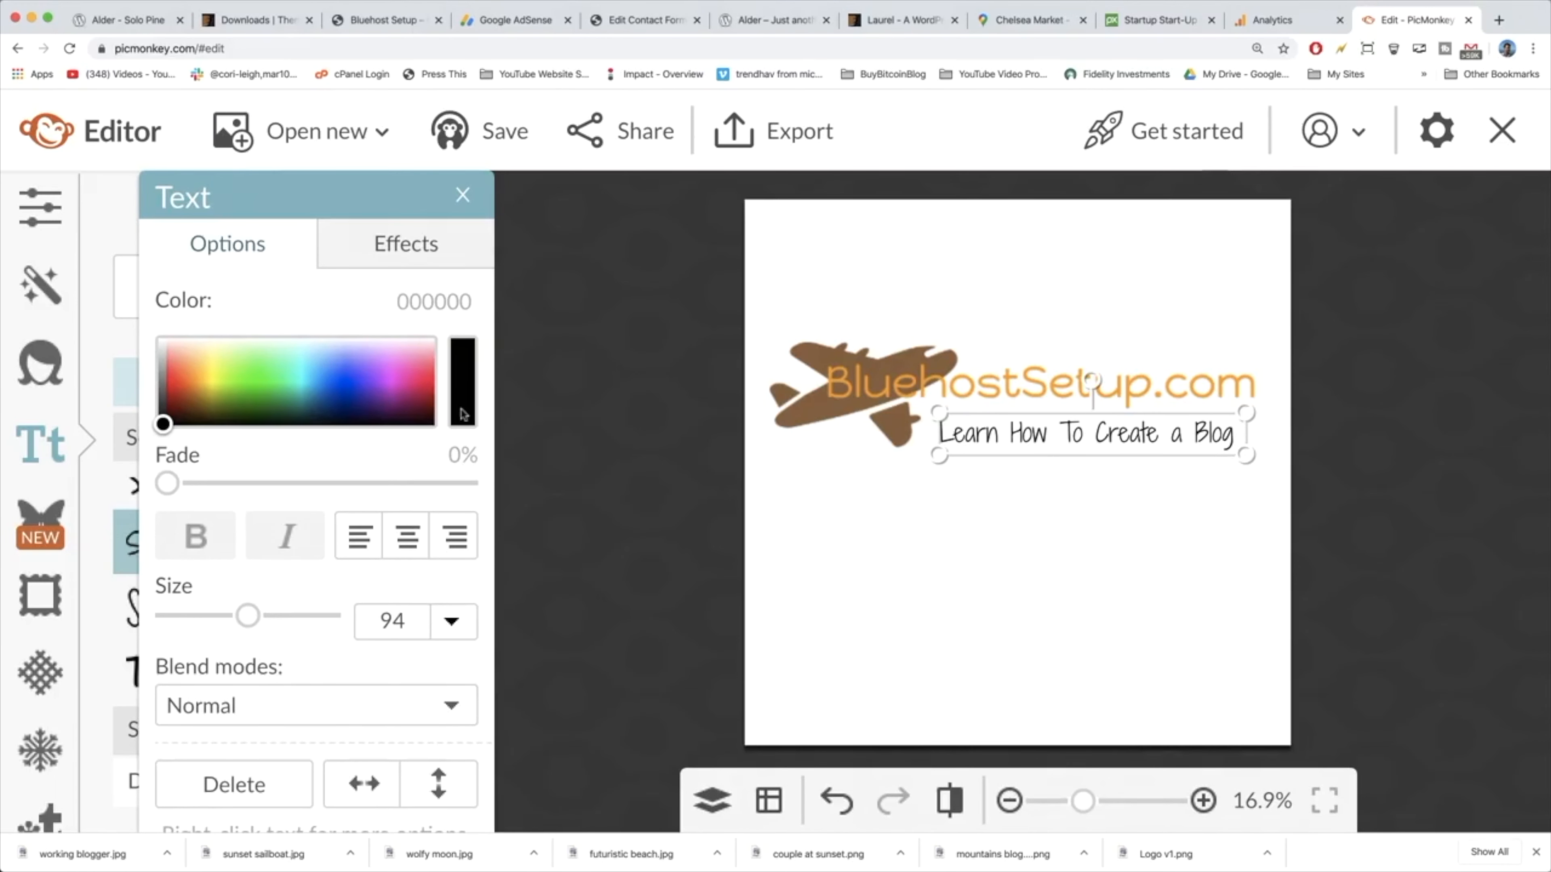
click(465, 367)
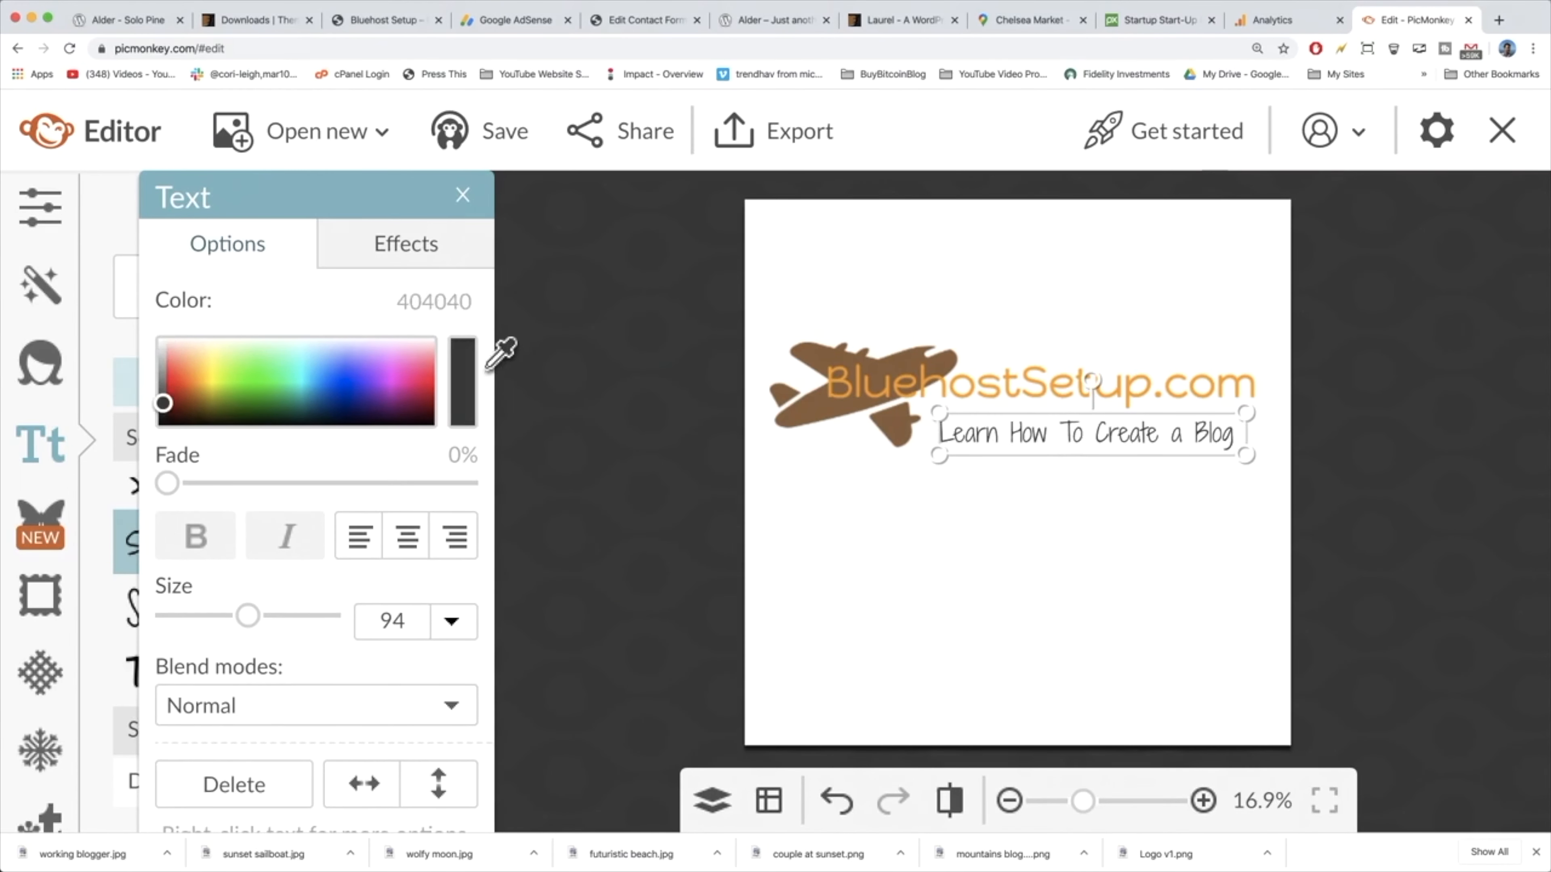
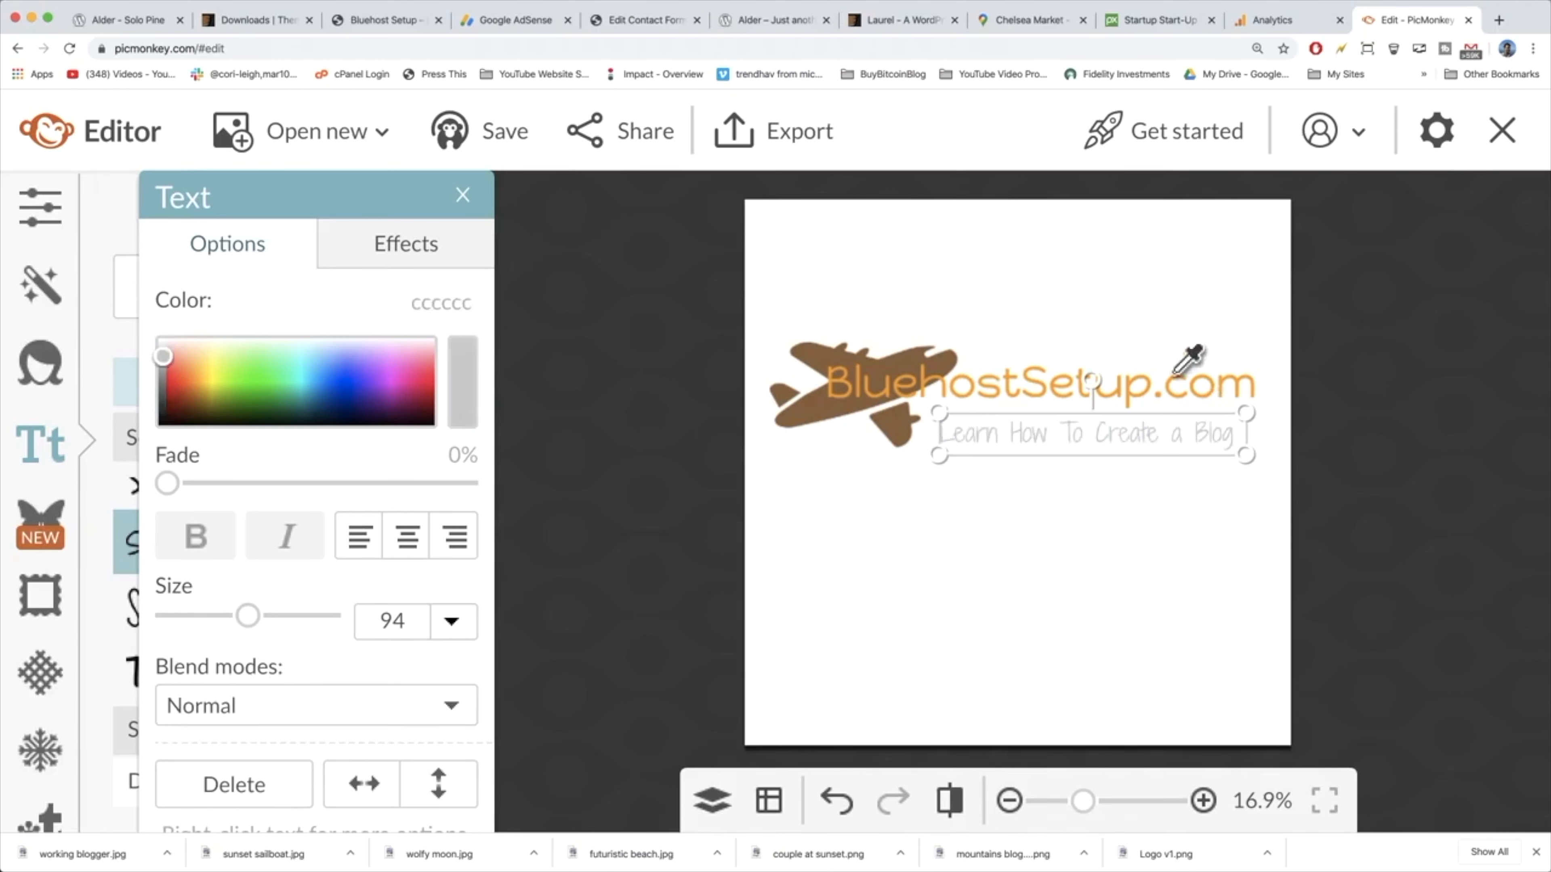
Recolour the tagline to the plane's brown (946a3e) using the eyedropper.
click(1032, 185)
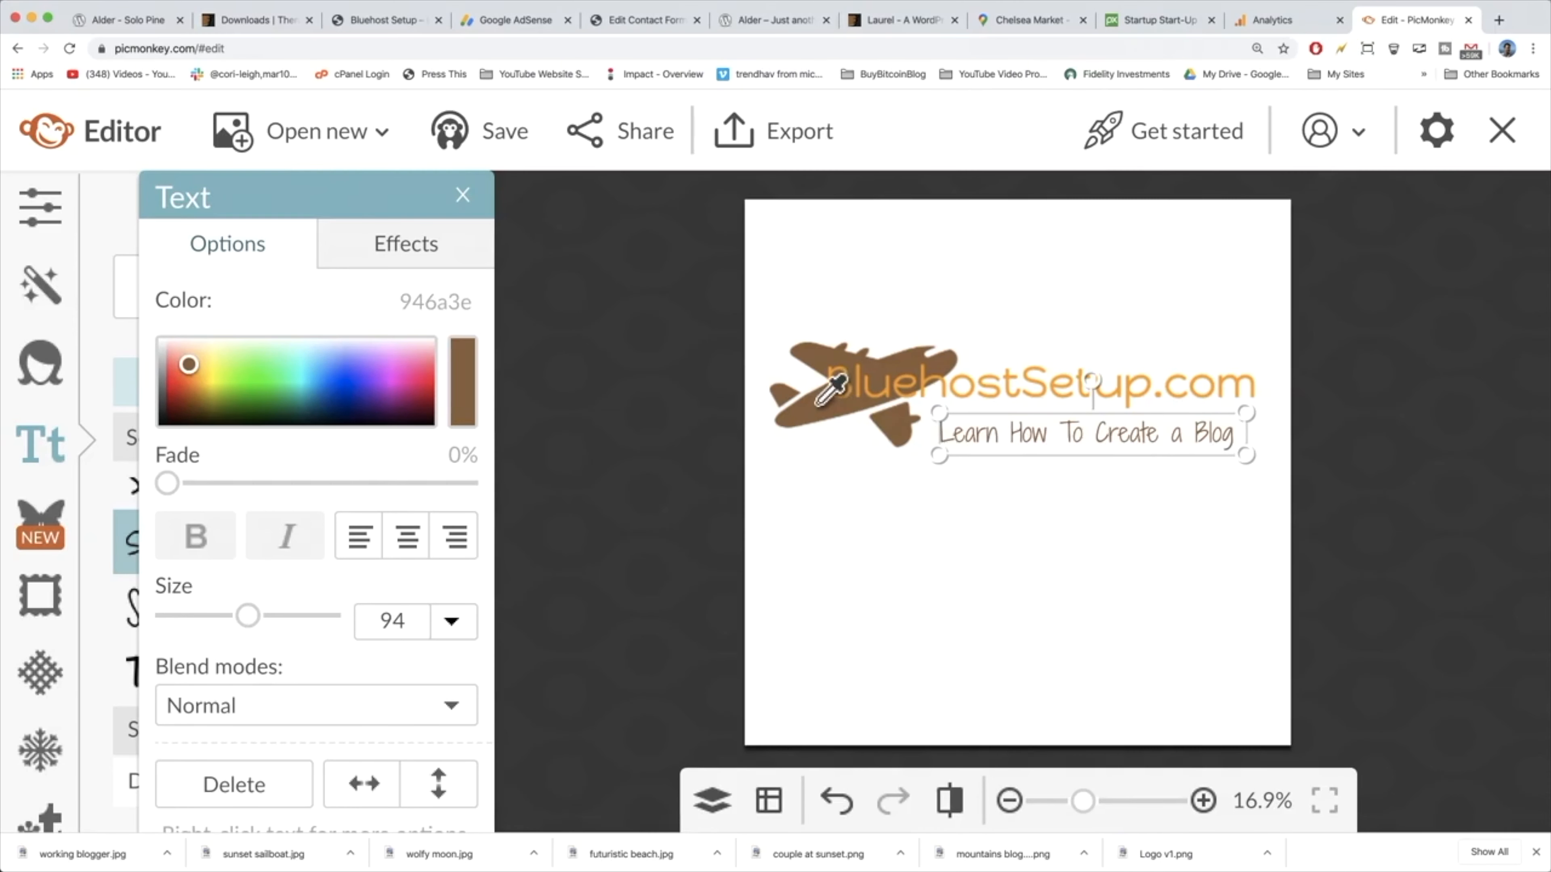
click(824, 391)
click(867, 545)
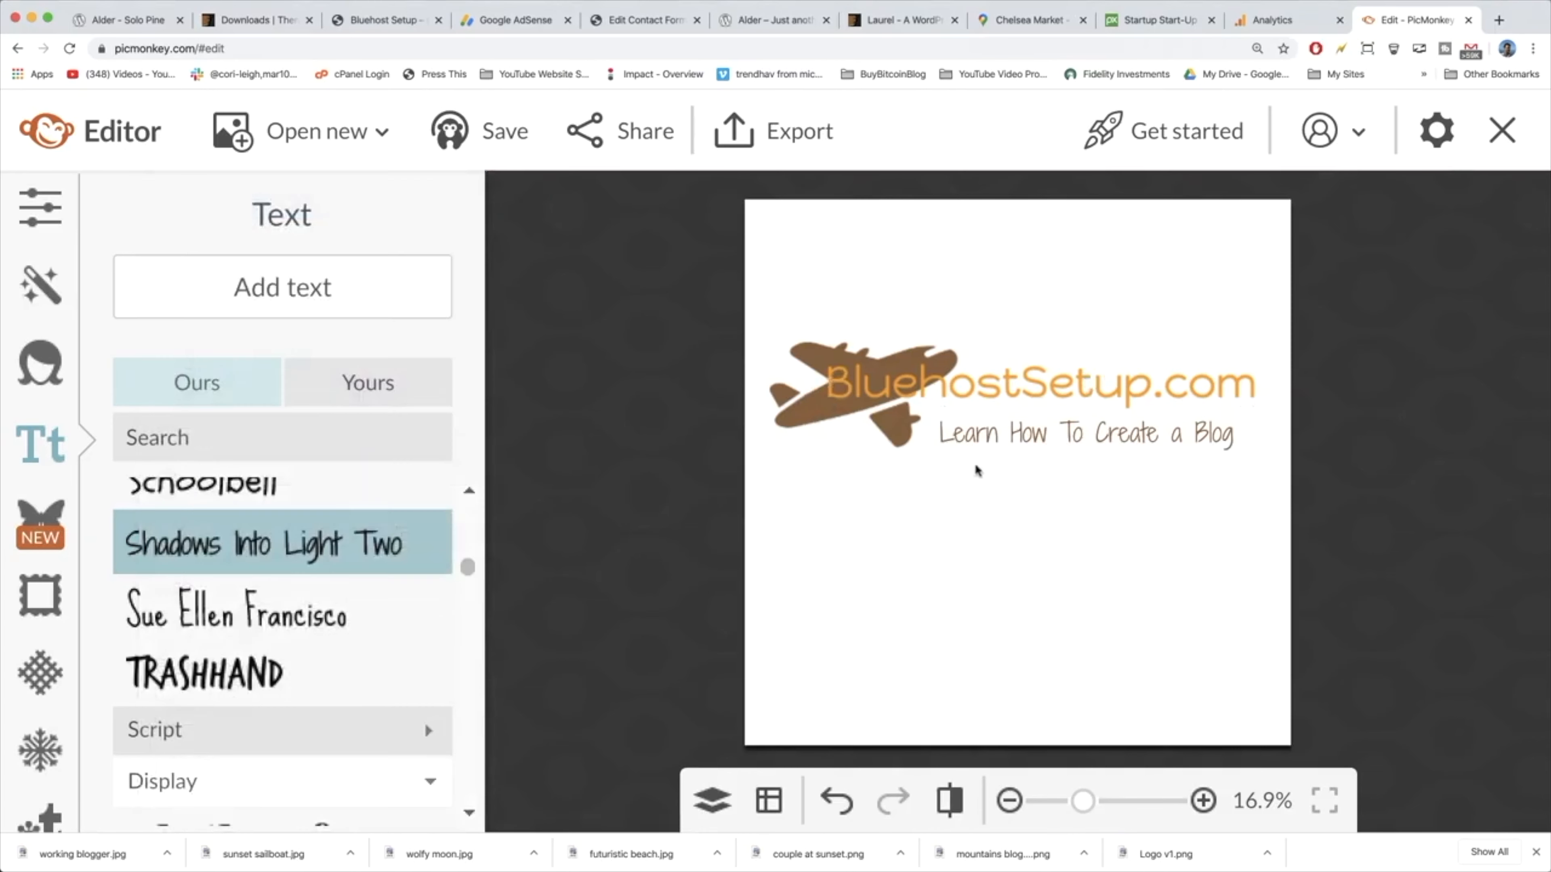
click(992, 439)
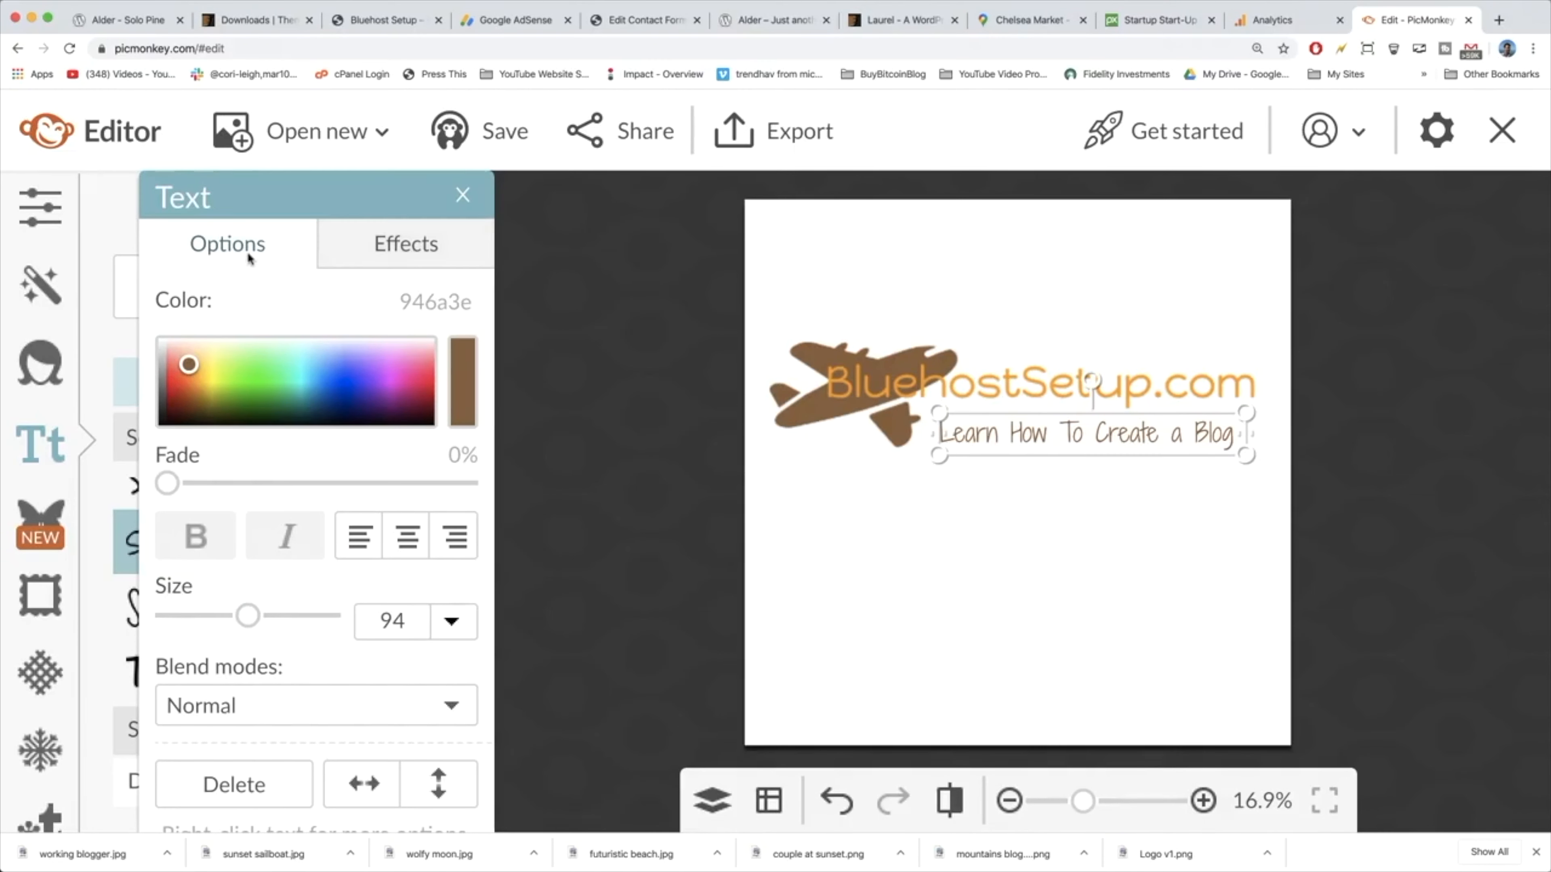
Give the tagline a Drop Shadow text effect.
click(401, 252)
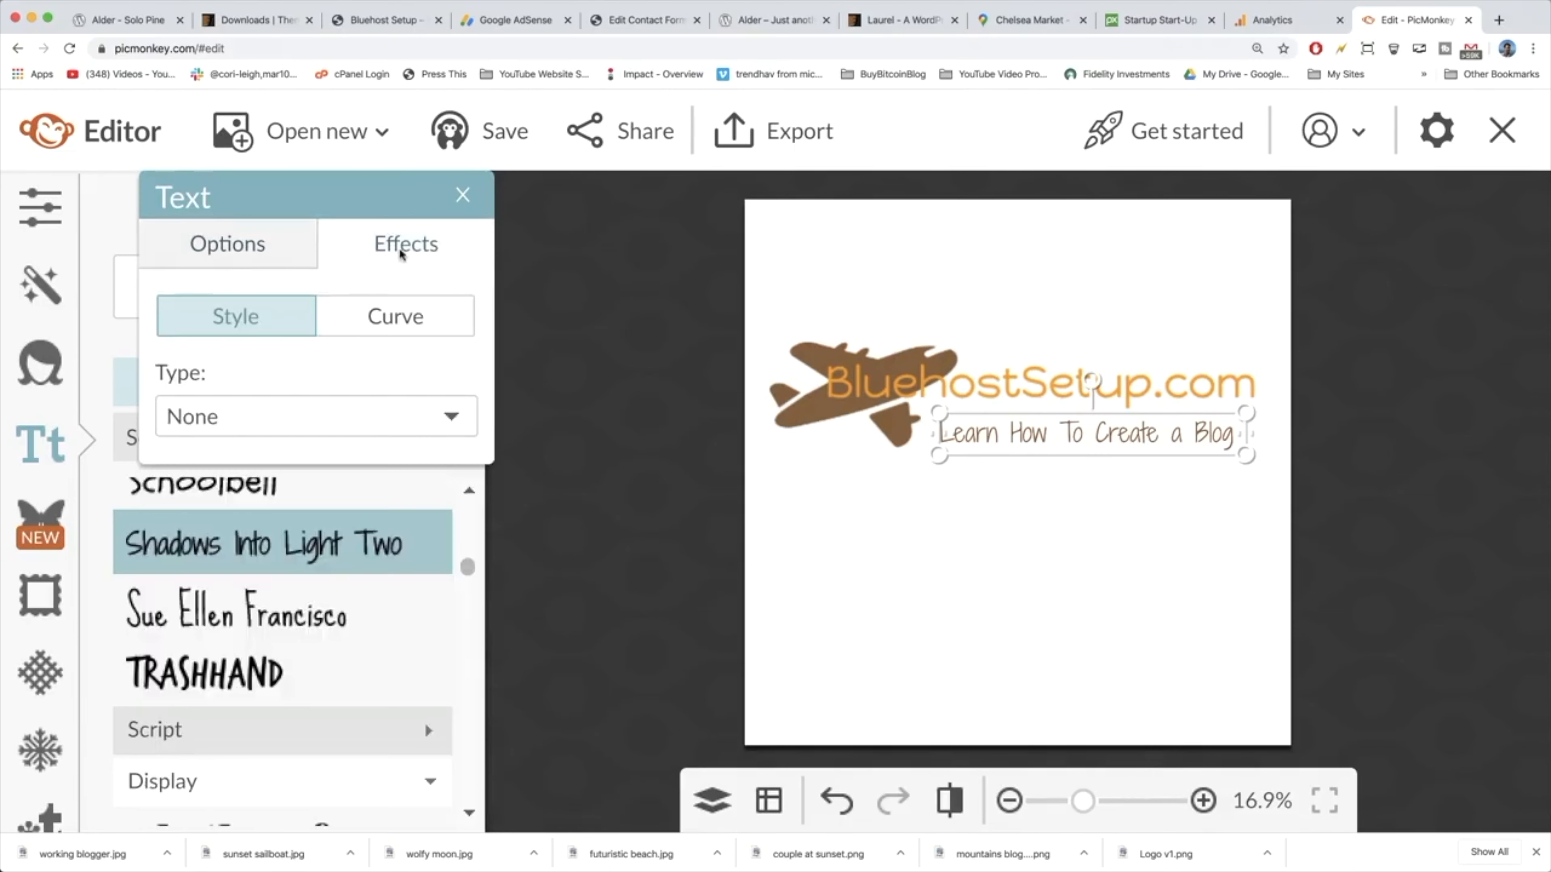
click(436, 421)
click(378, 494)
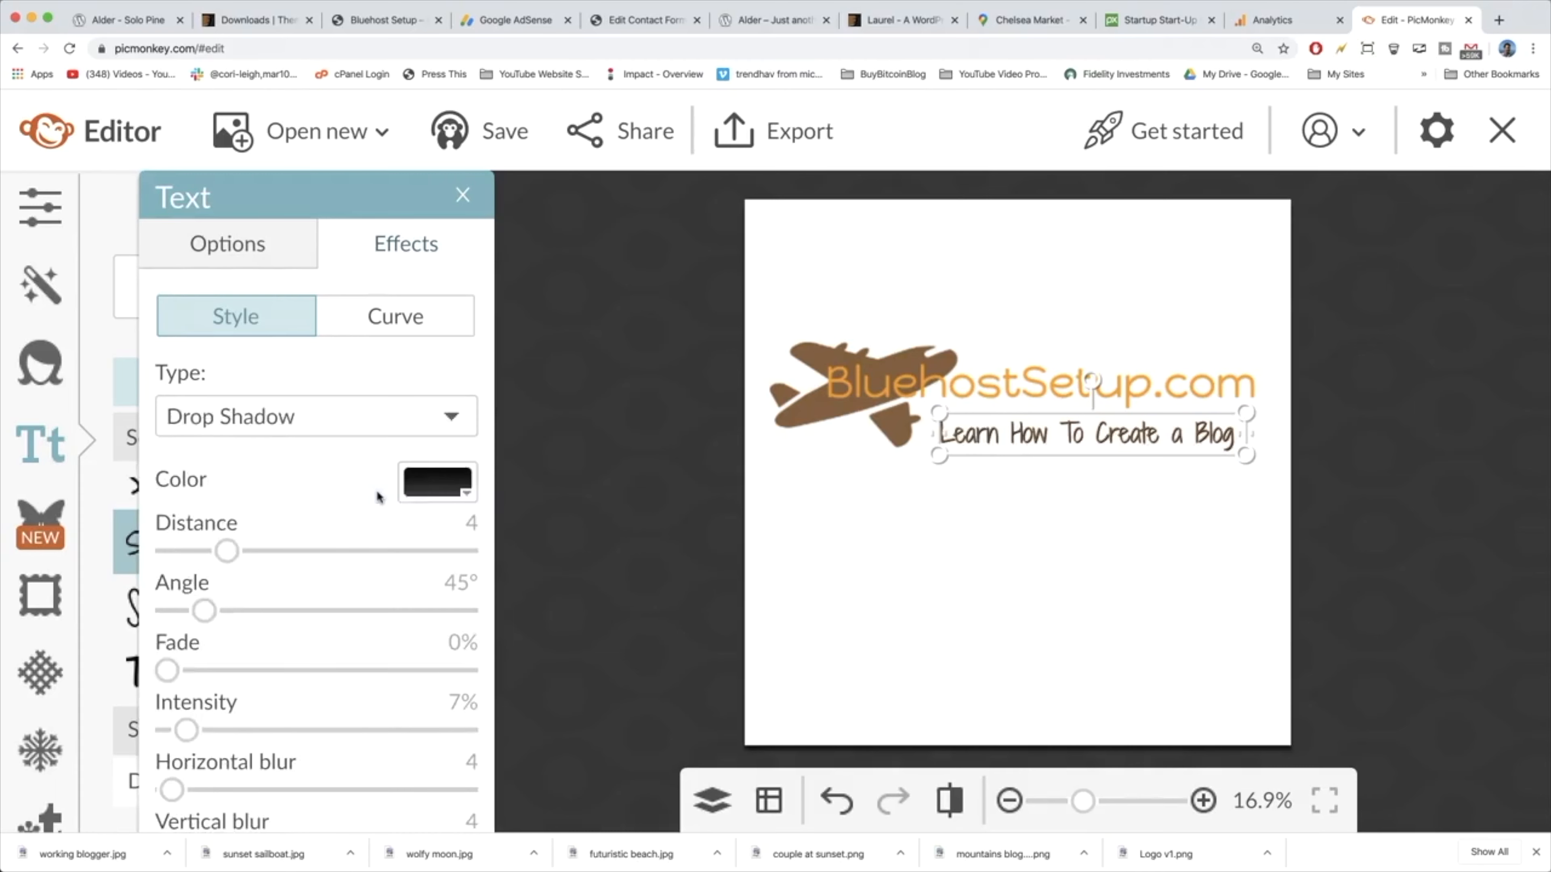
click(463, 196)
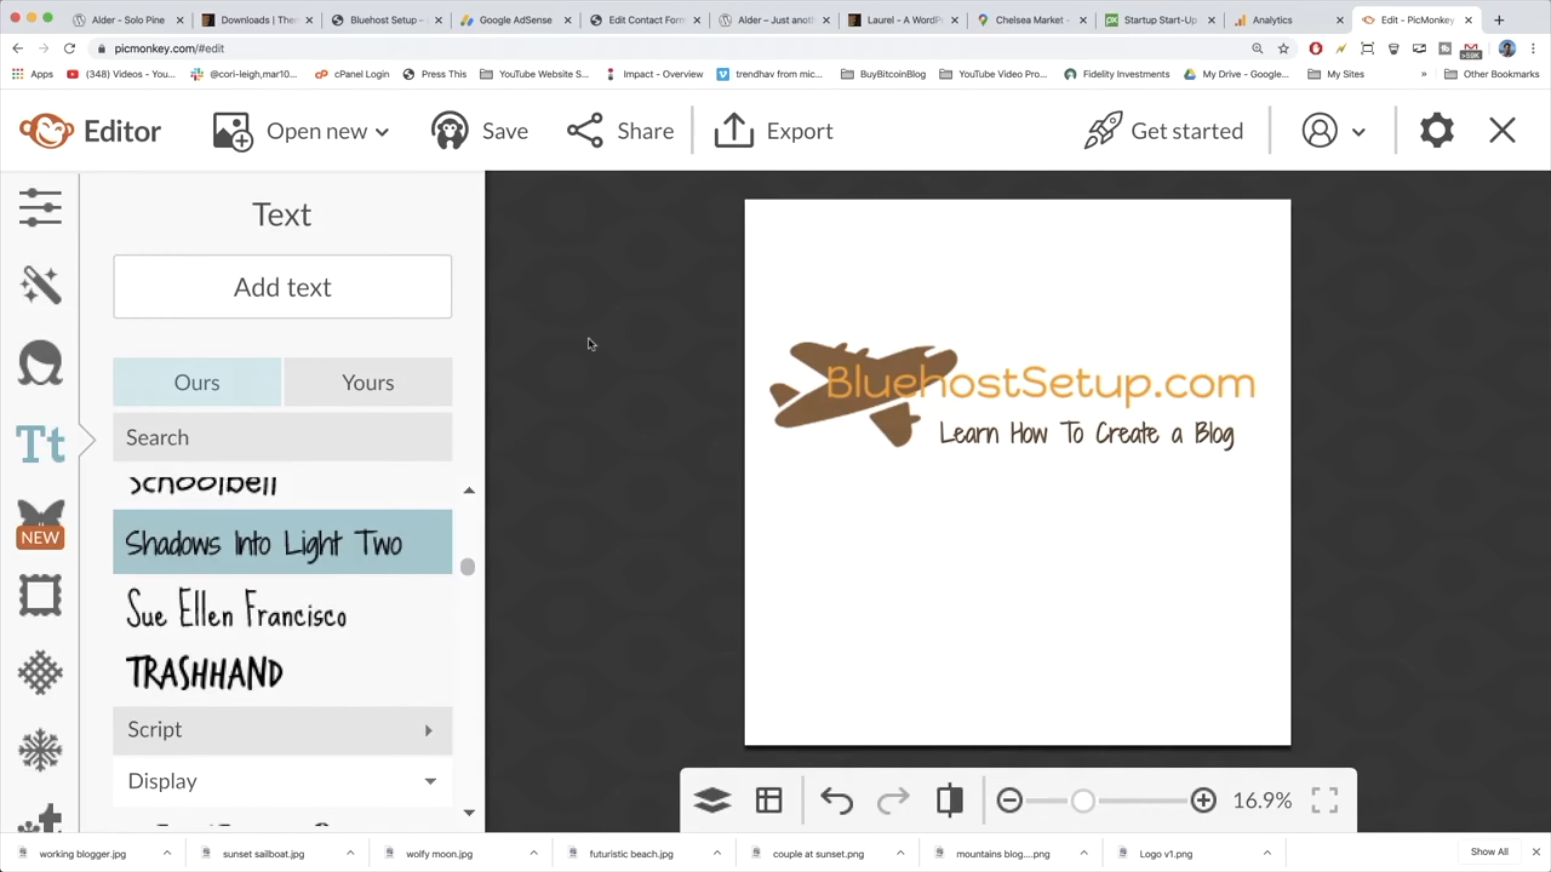
Apply Sharpen to the logo with sharpness 3 and clarity 14%.
click(45, 205)
scroll(469, 489, down, 5)
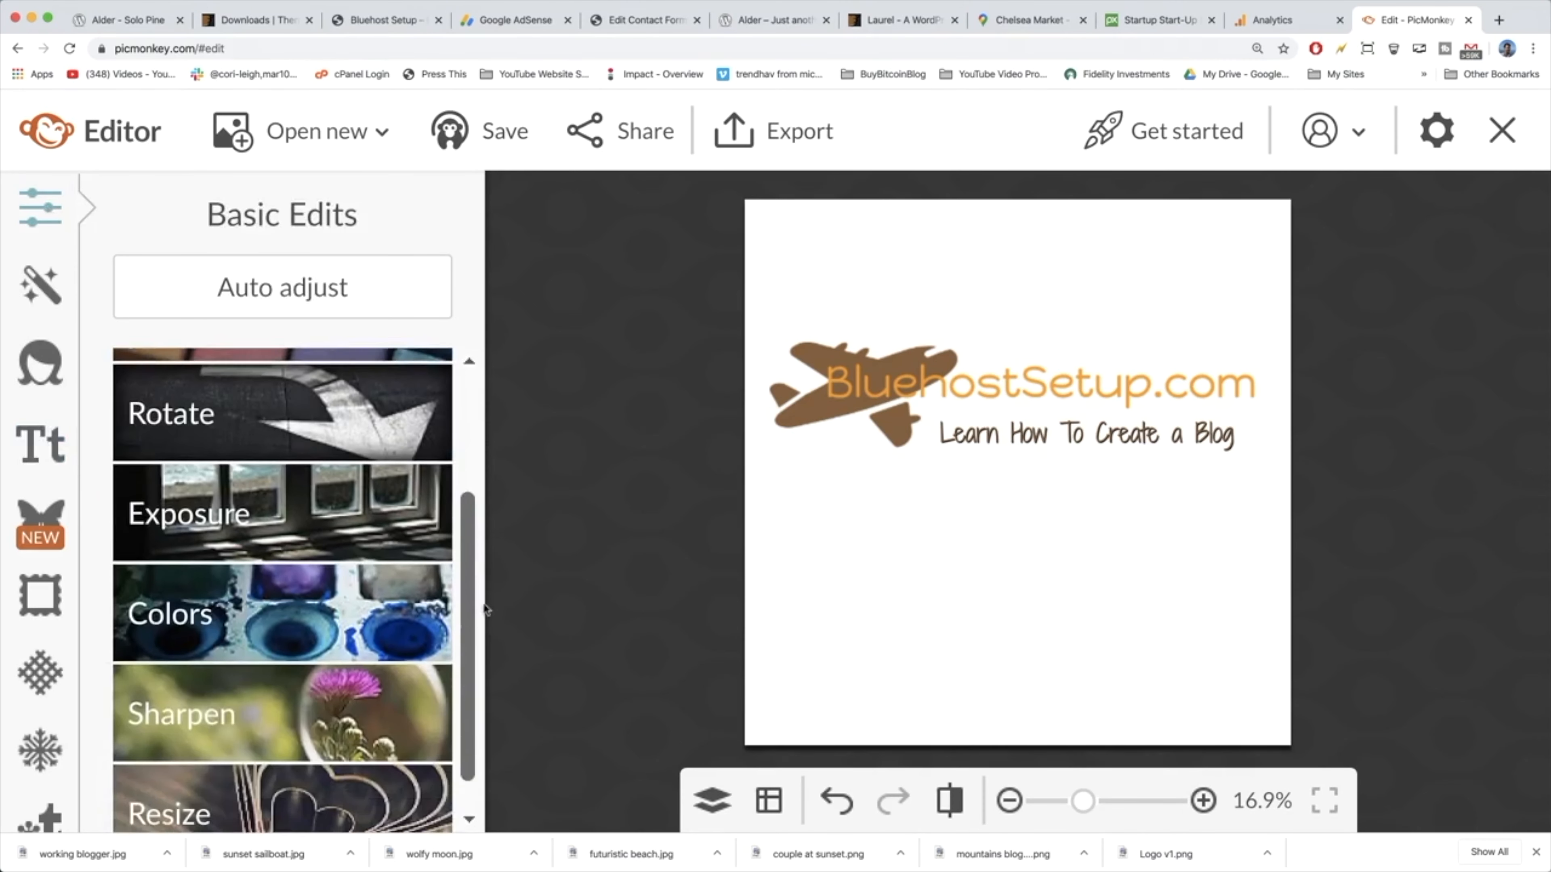
click(299, 667)
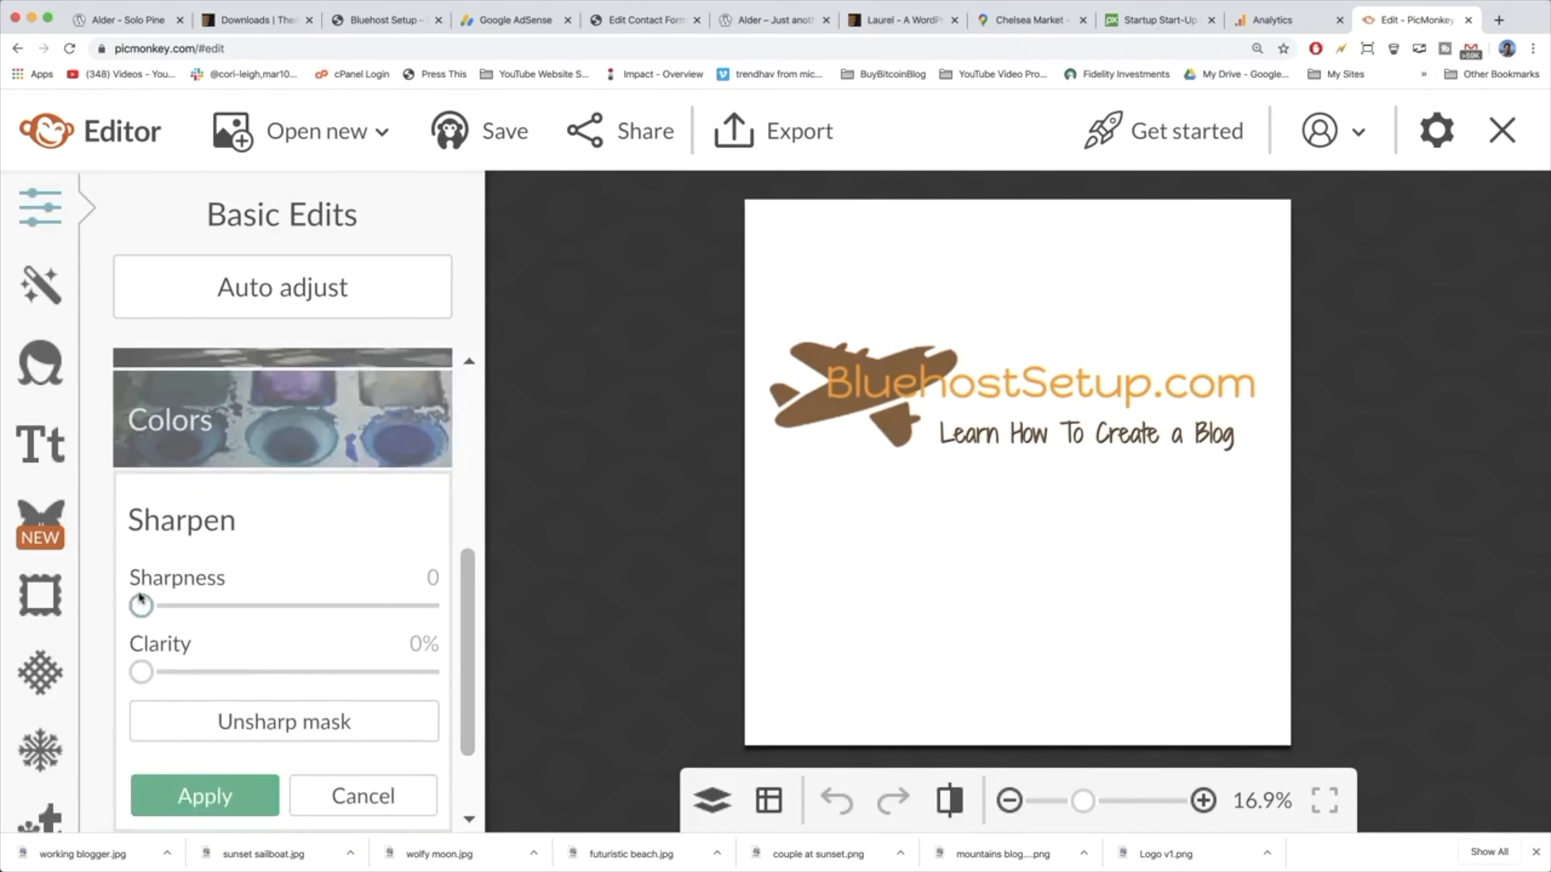
drag(407, 602, 165, 607)
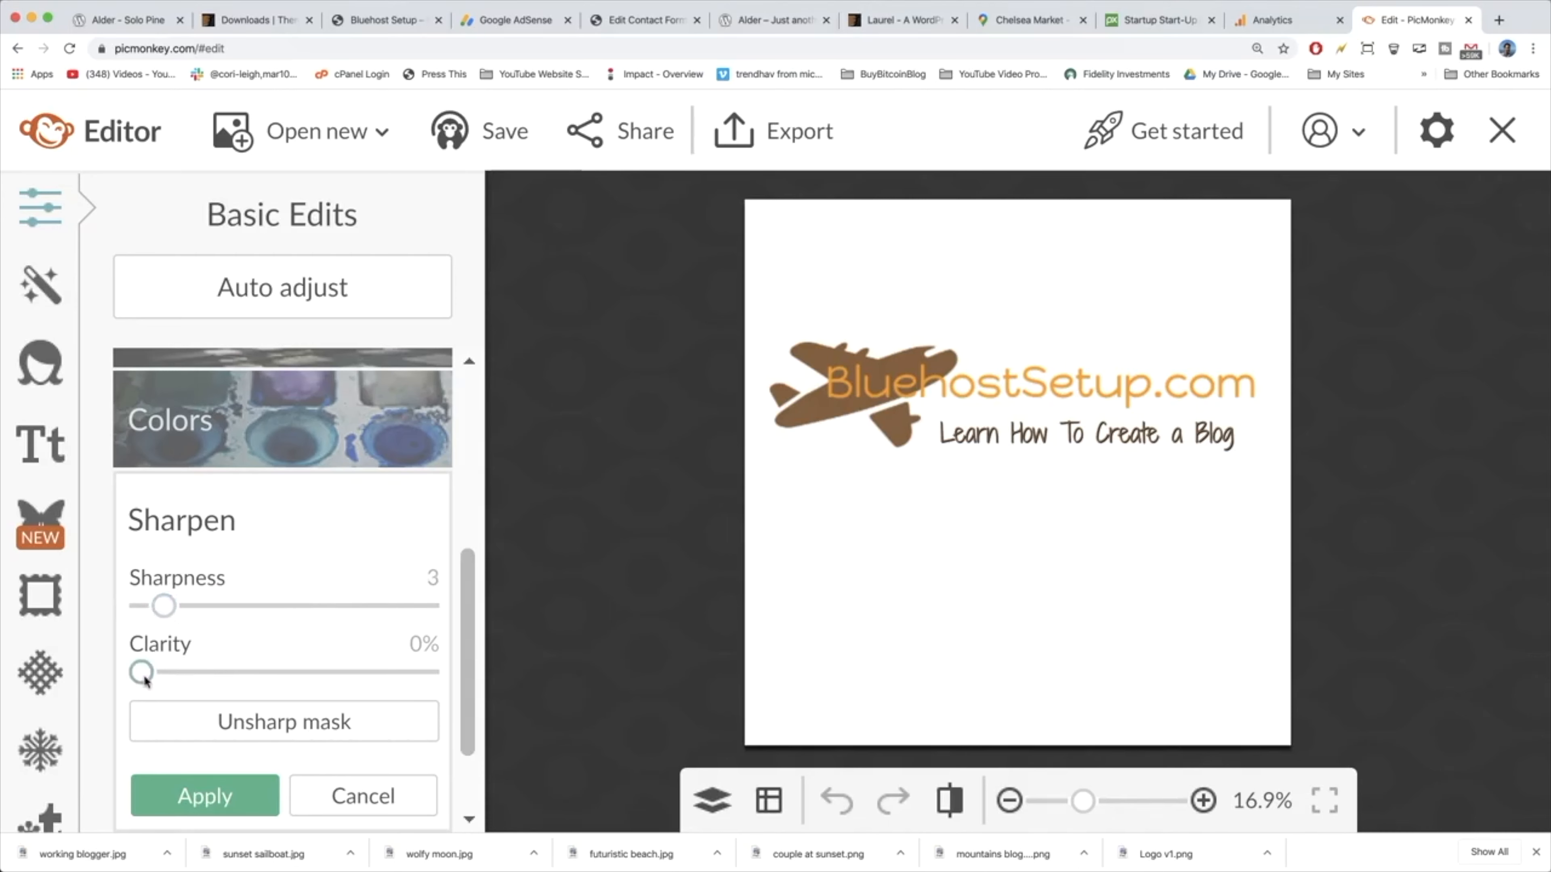
drag(142, 674, 492, 680)
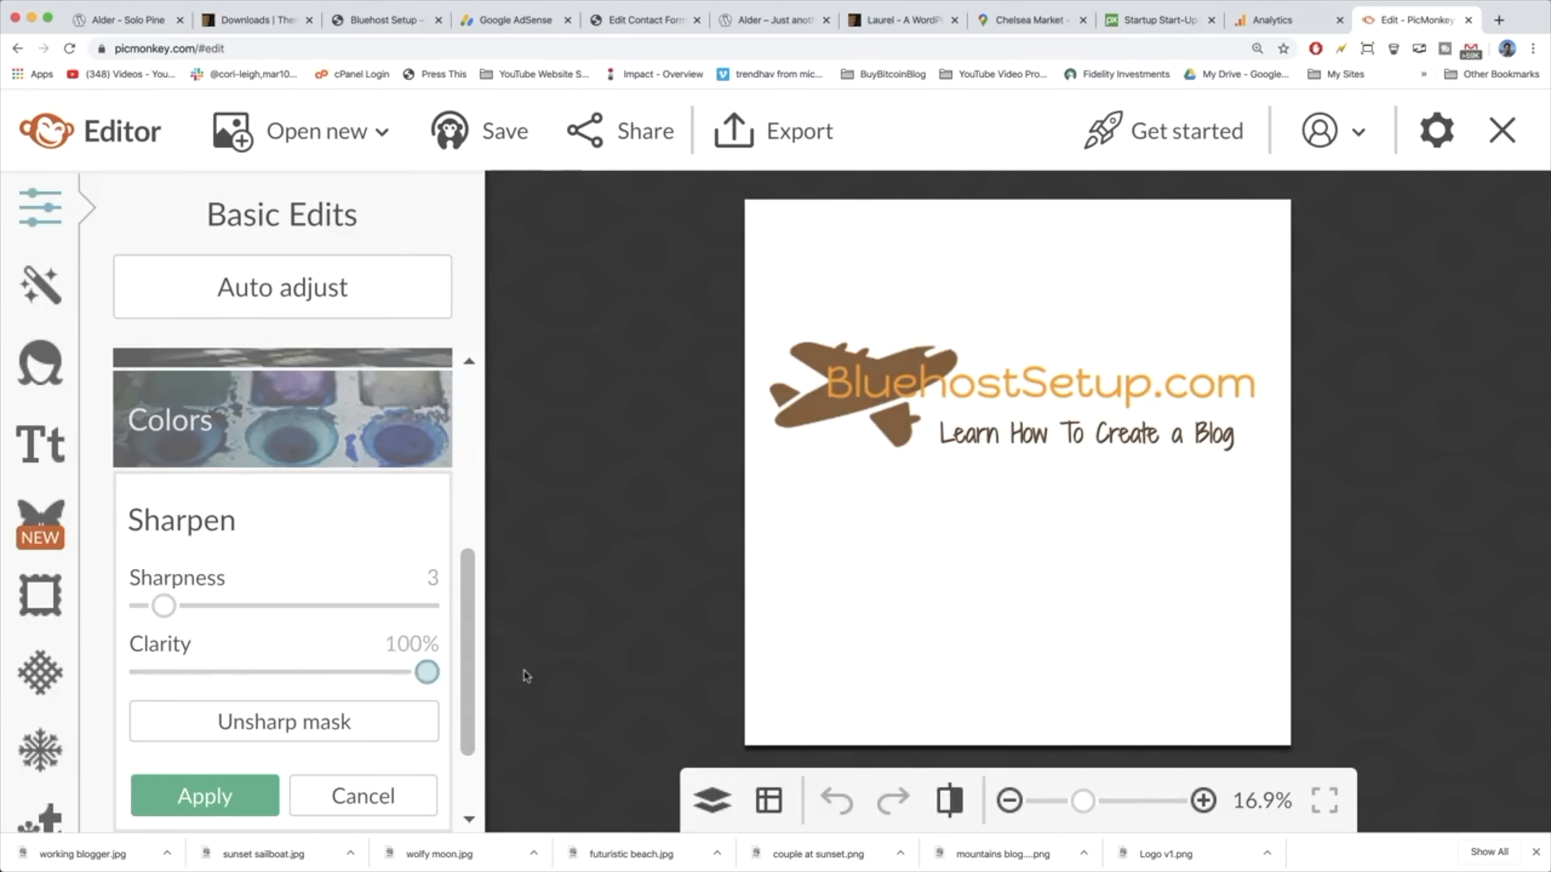
drag(253, 677, 175, 674)
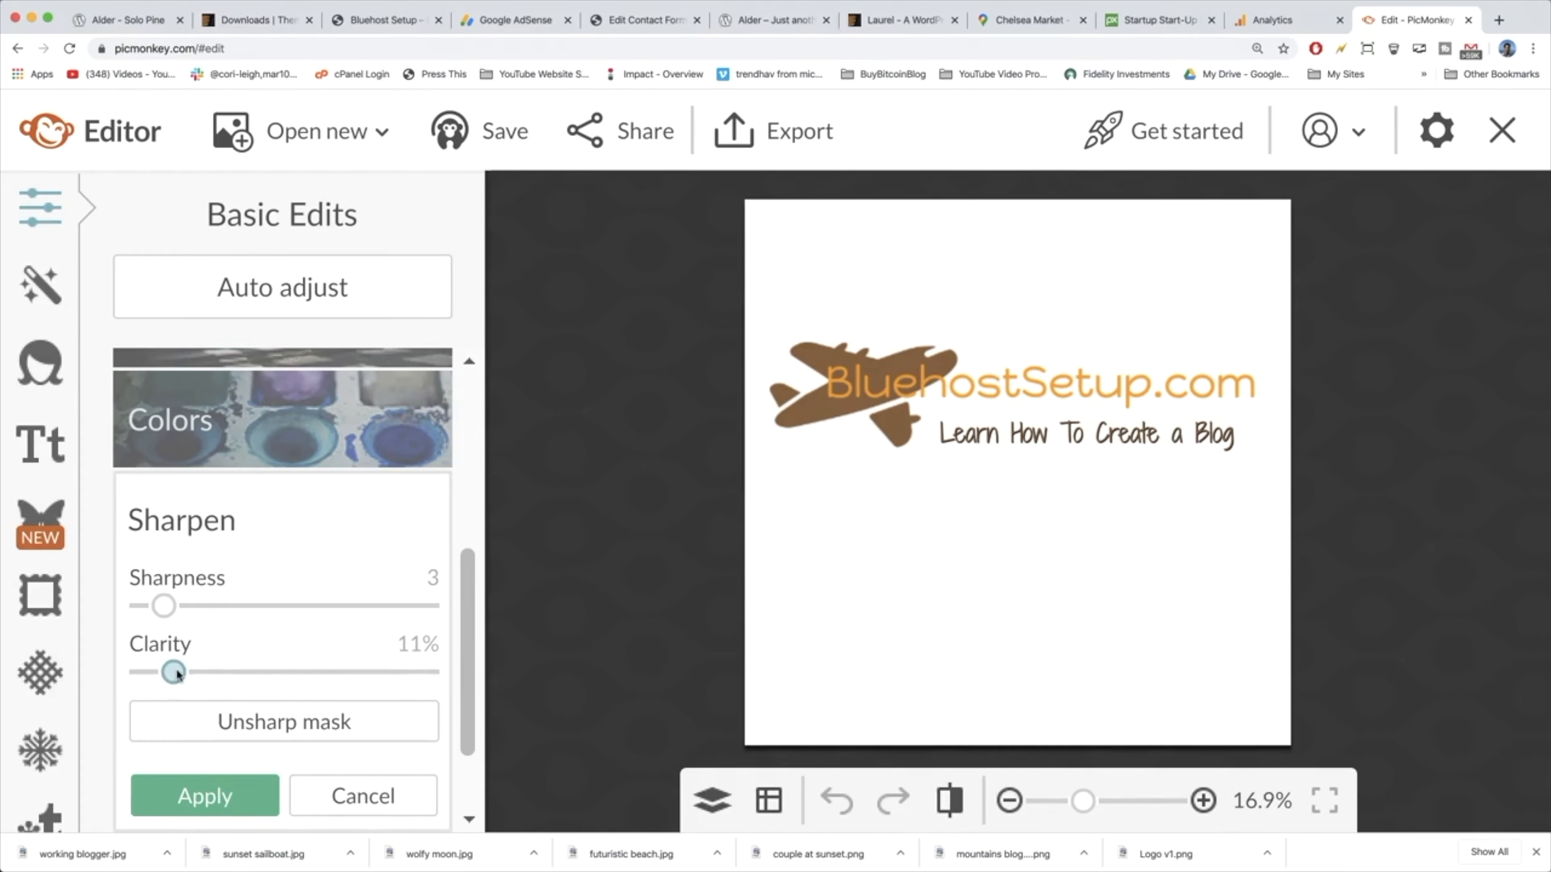
drag(180, 675, 187, 674)
click(185, 805)
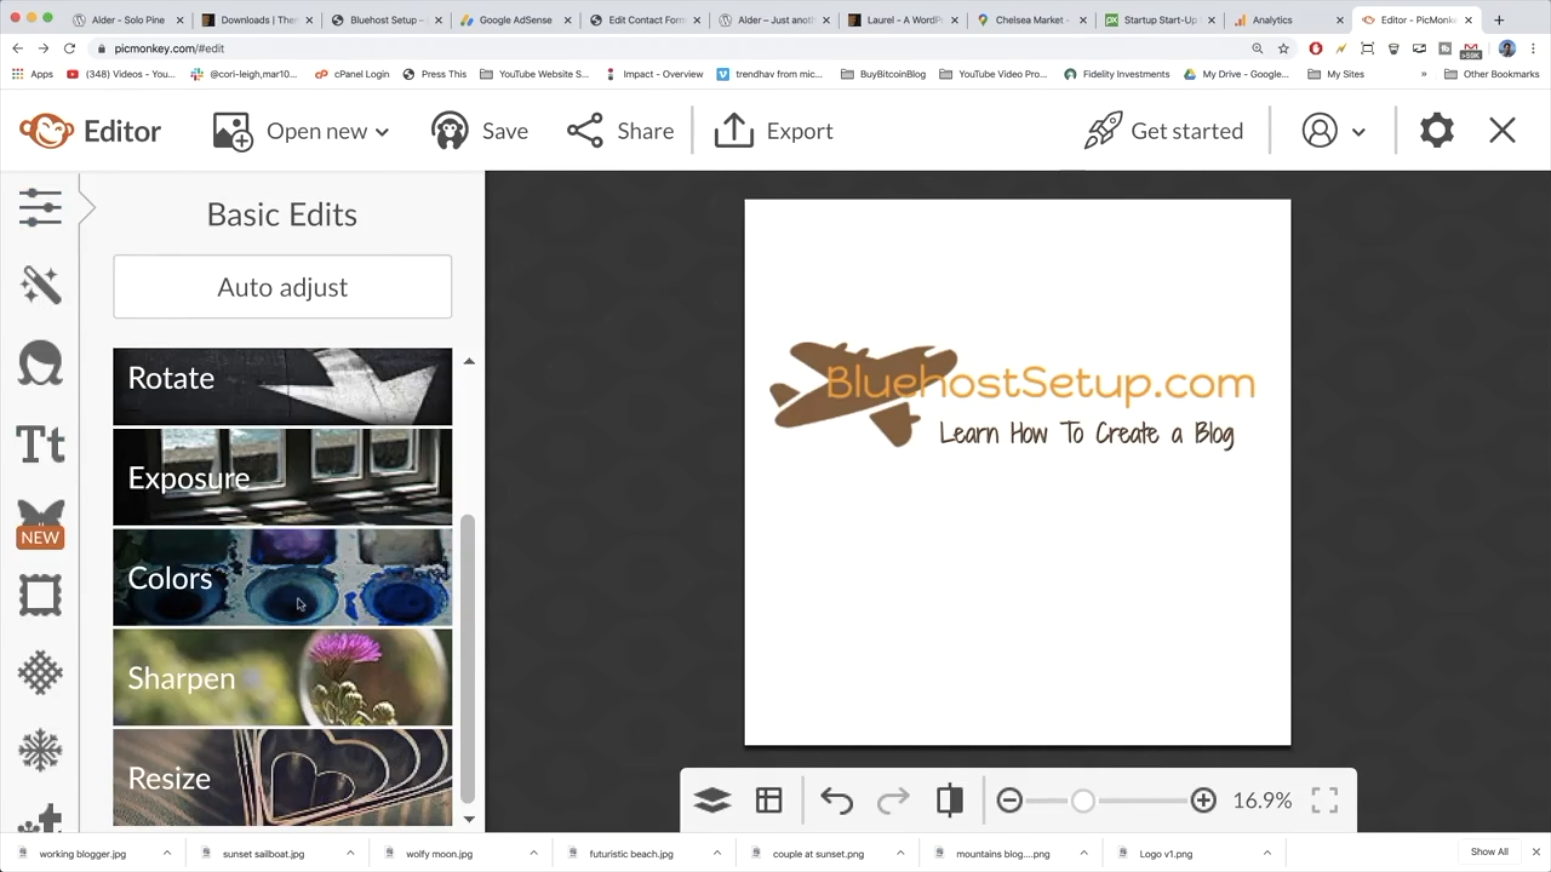
Crop the canvas tightly around the logo and tagline to about 1853 × 480.
scroll(461, 423, up, 2)
scroll(461, 422, up, 2)
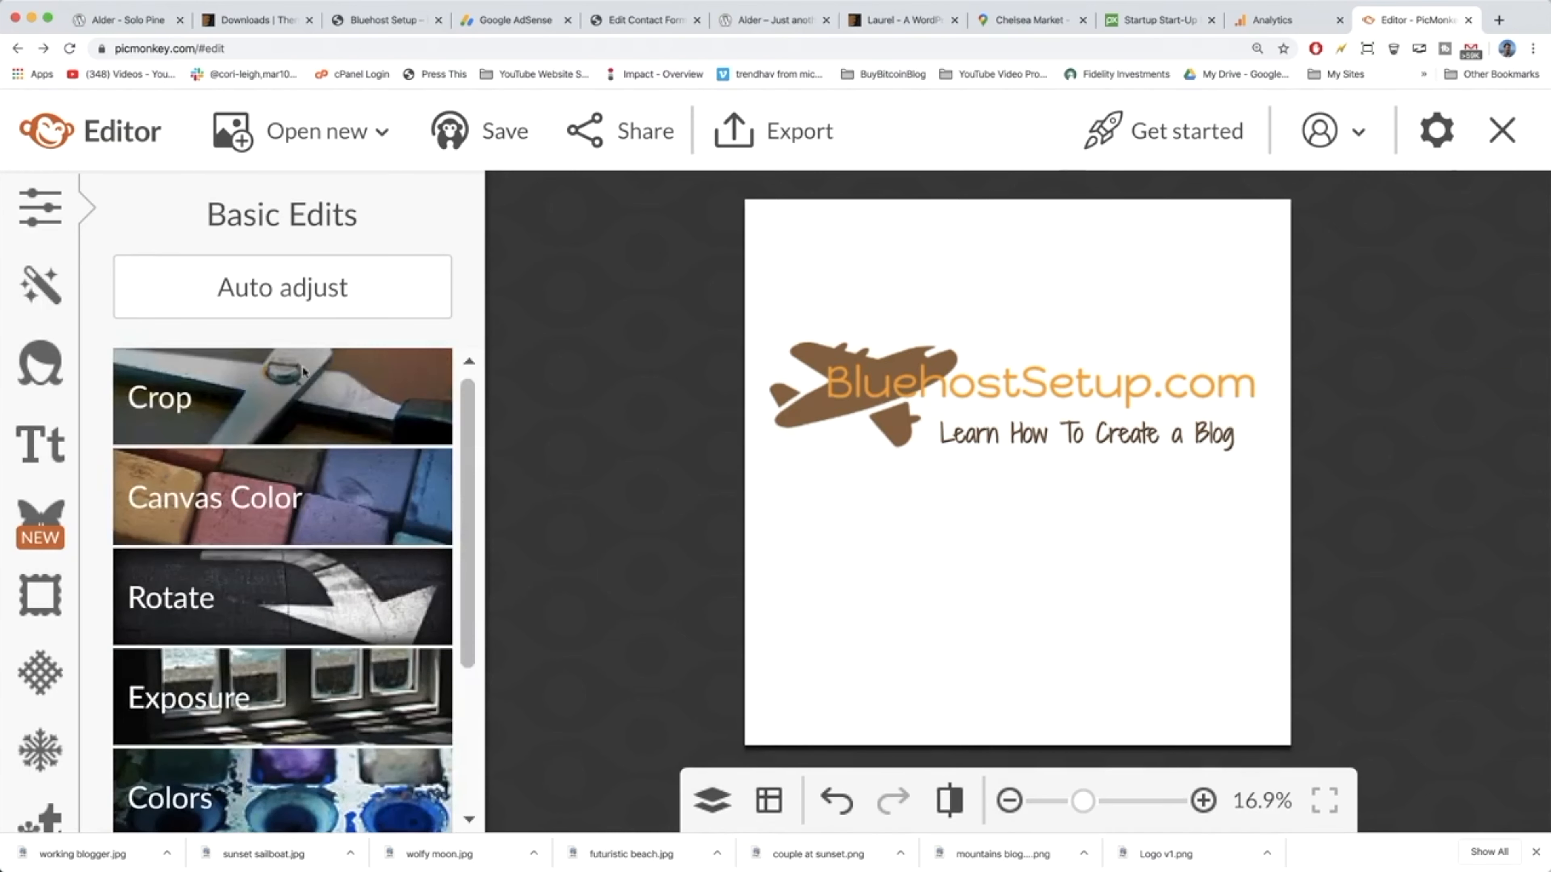
click(266, 394)
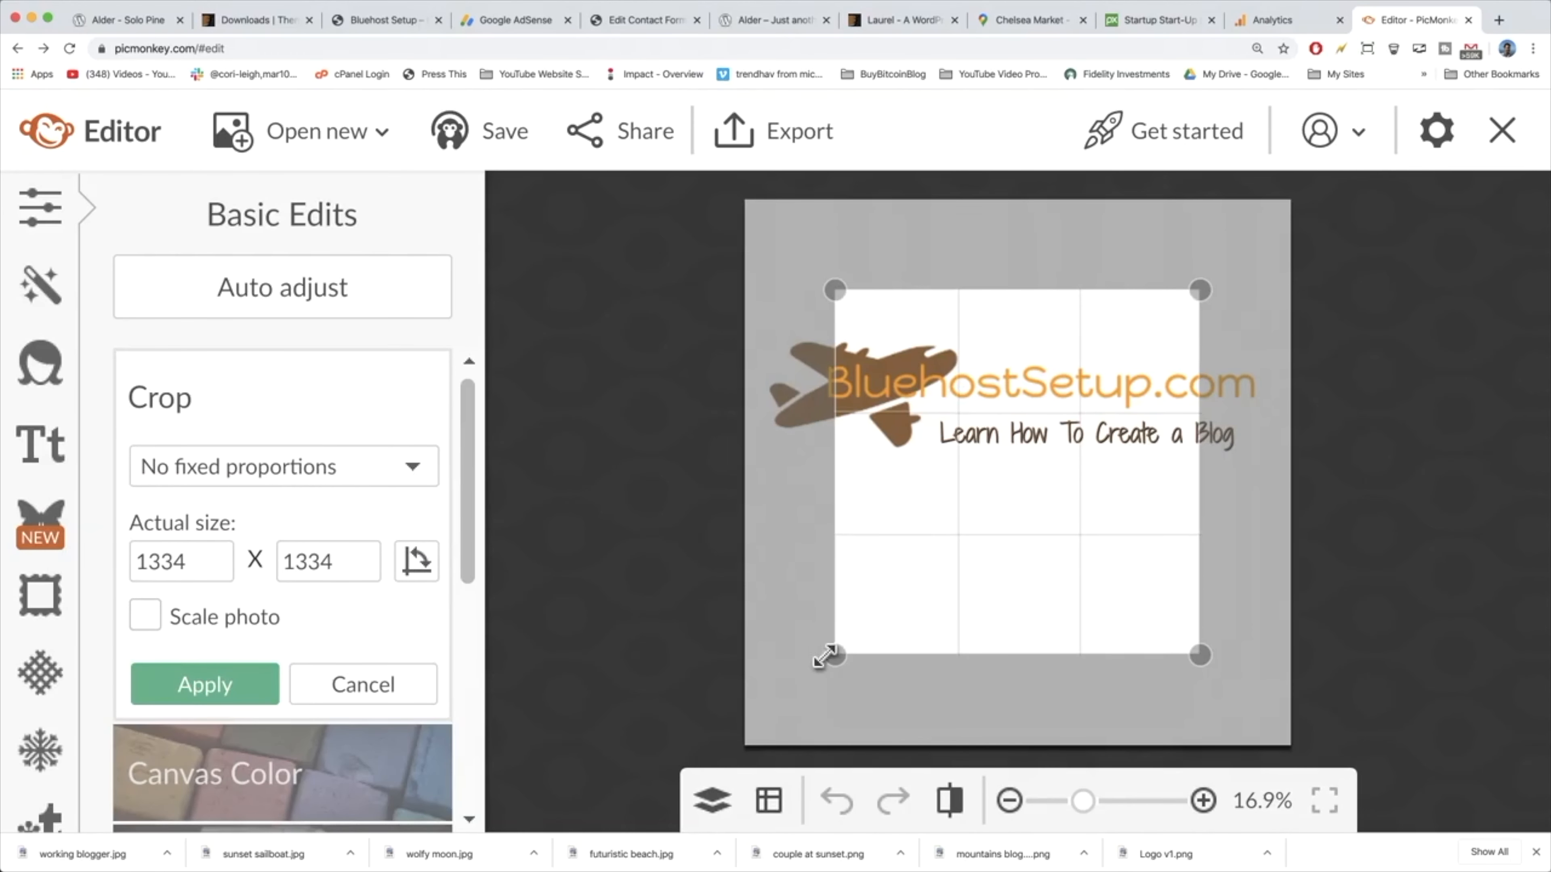
drag(824, 657, 695, 460)
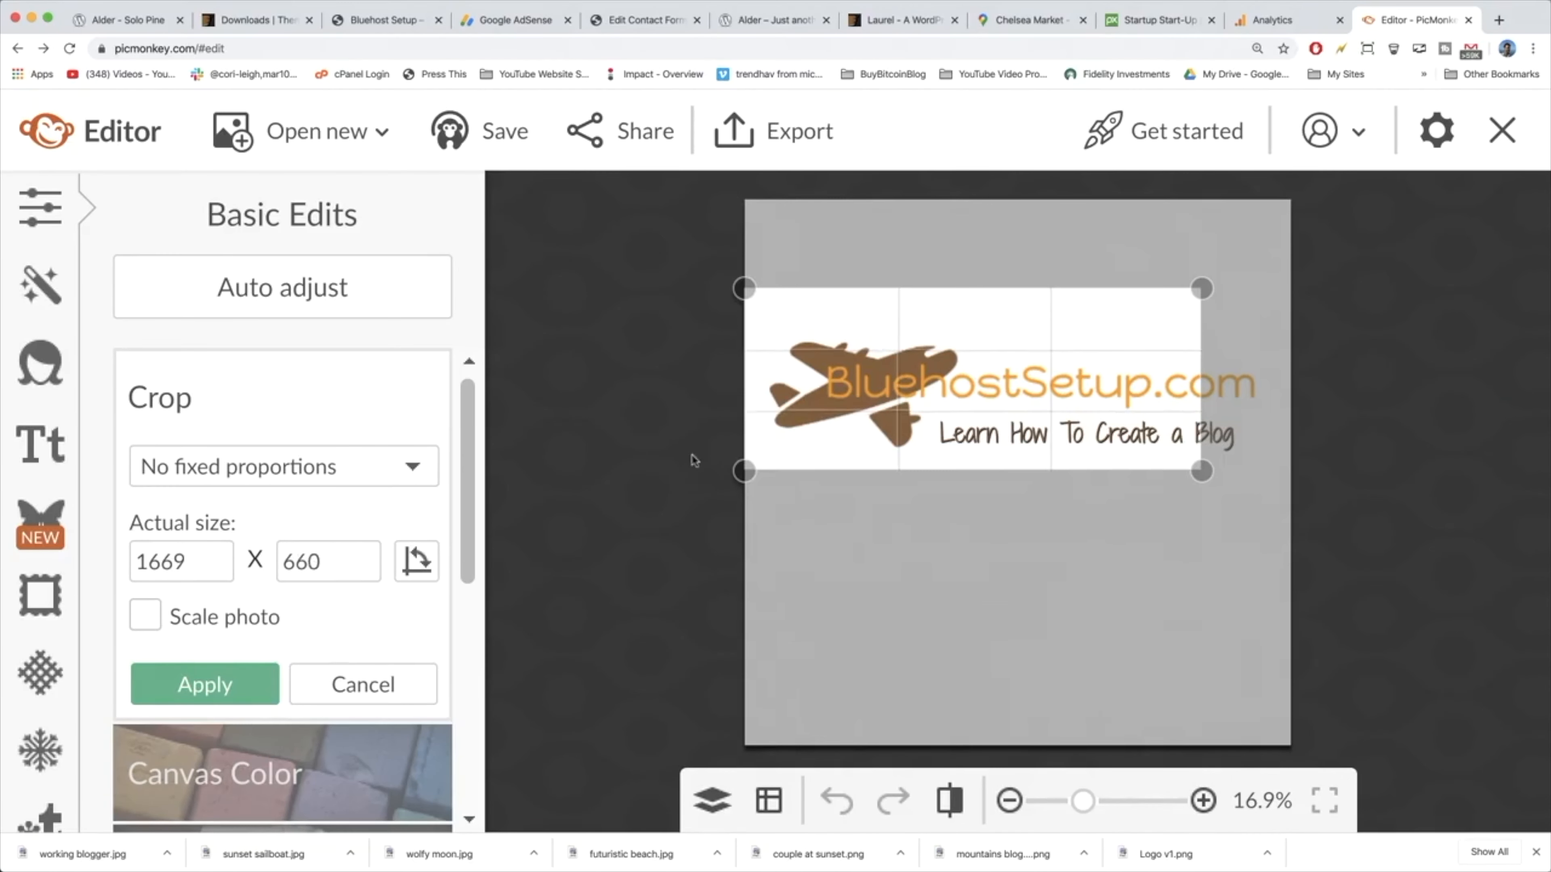
drag(738, 290, 734, 325)
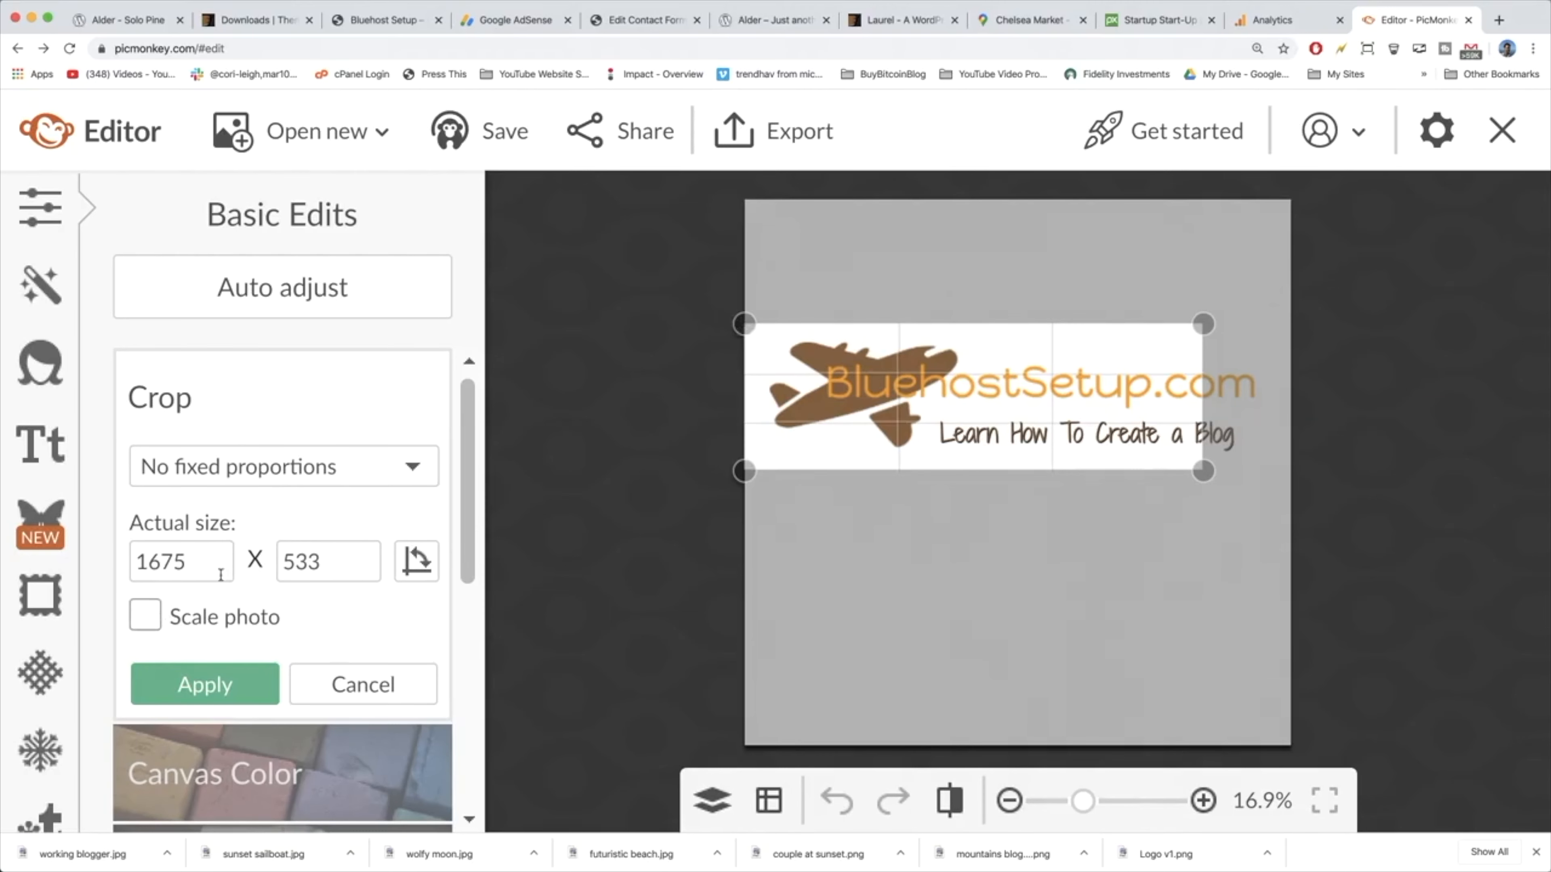
drag(1202, 471, 1268, 472)
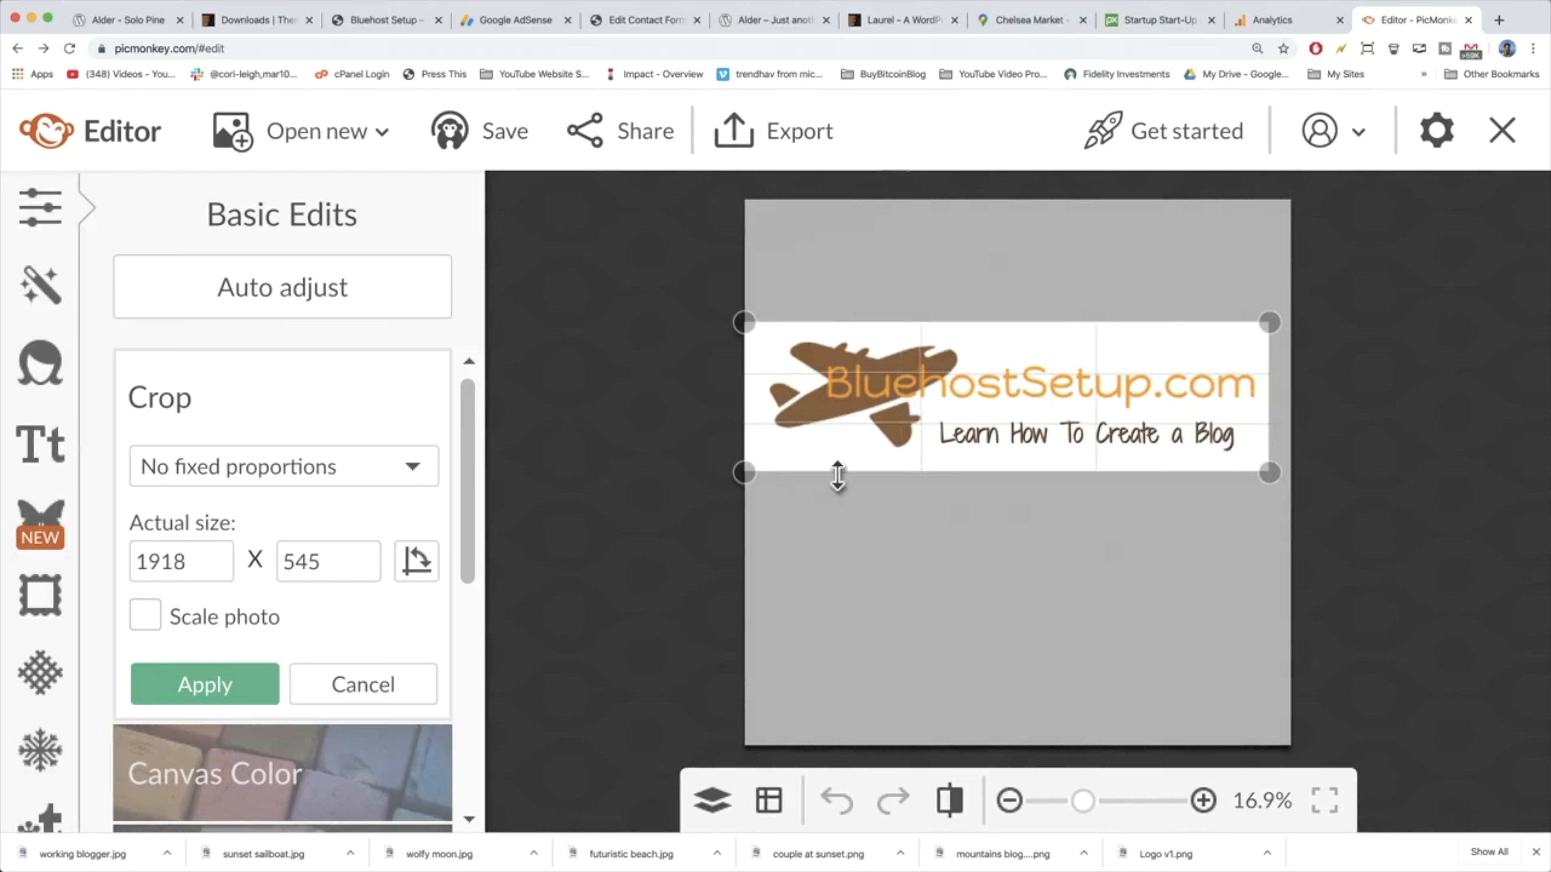
drag(734, 475, 756, 462)
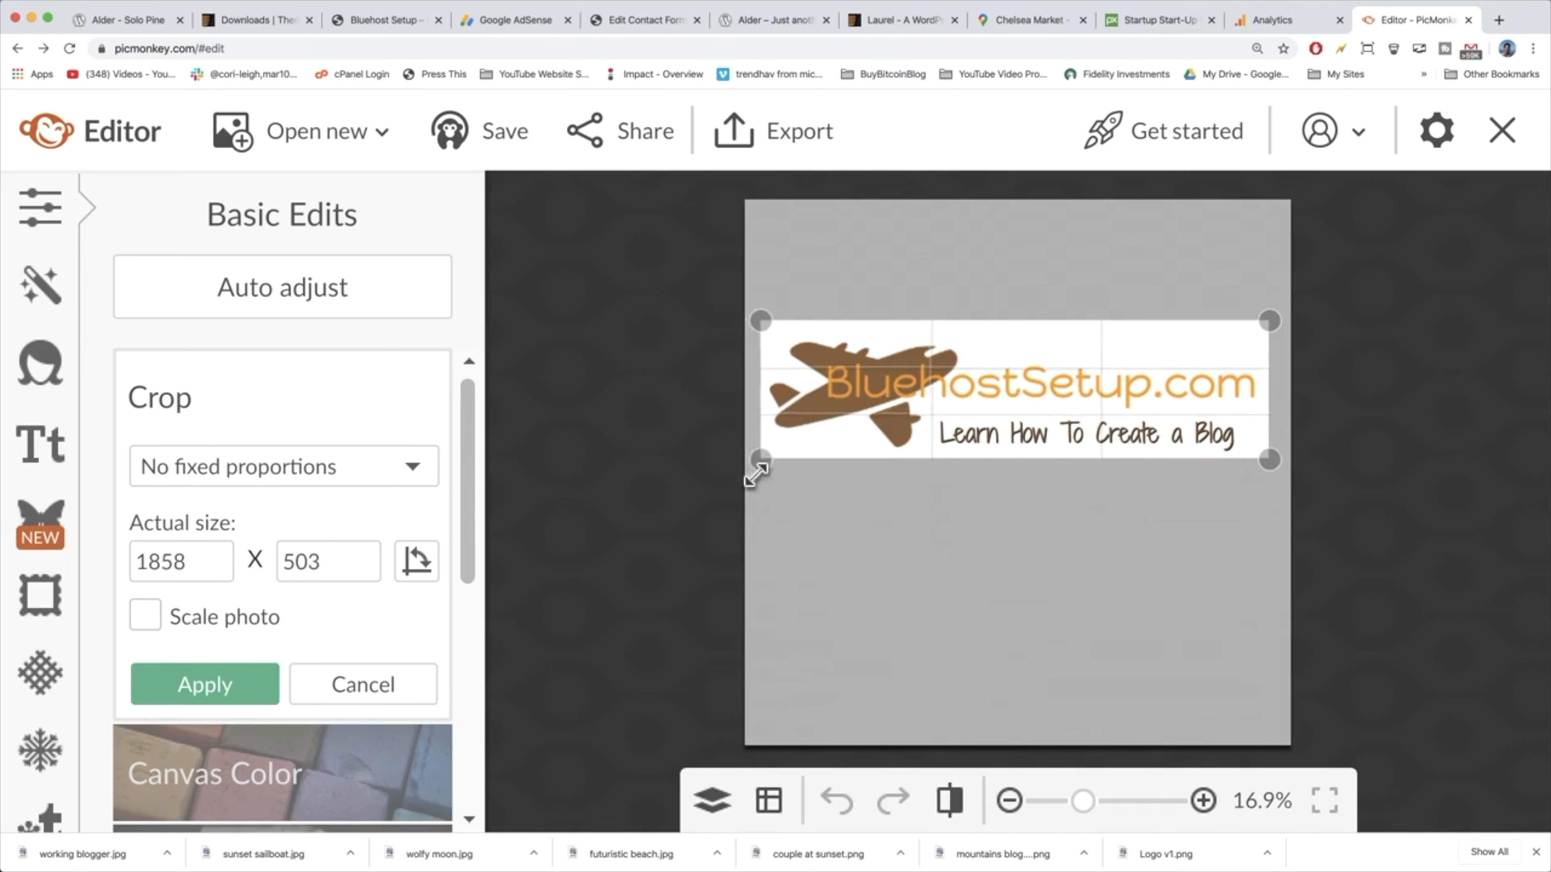
drag(764, 313, 766, 318)
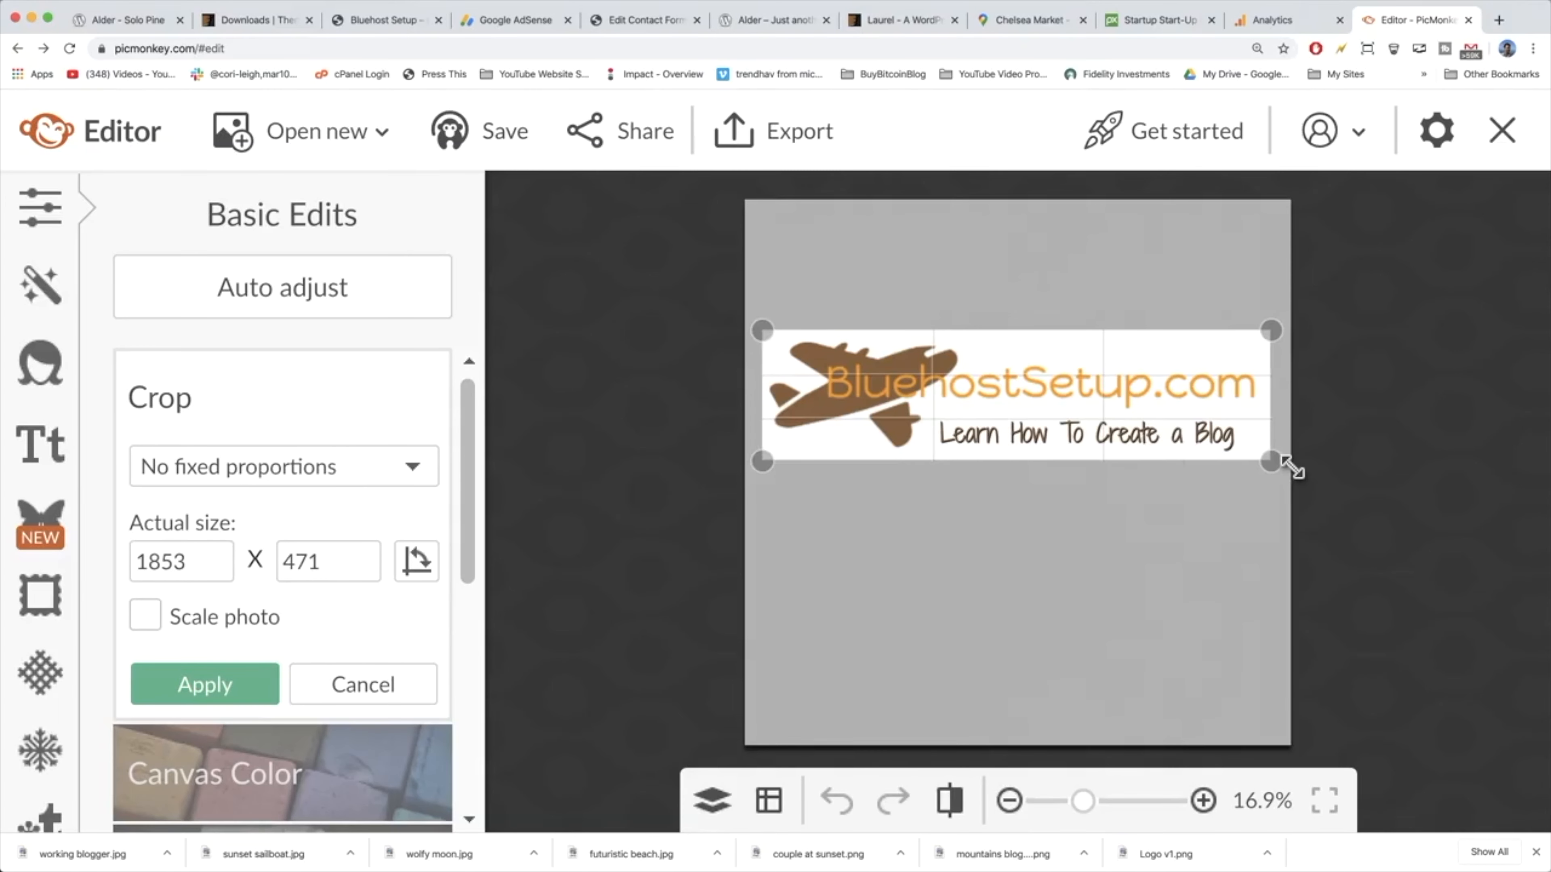
drag(1277, 466, 1276, 466)
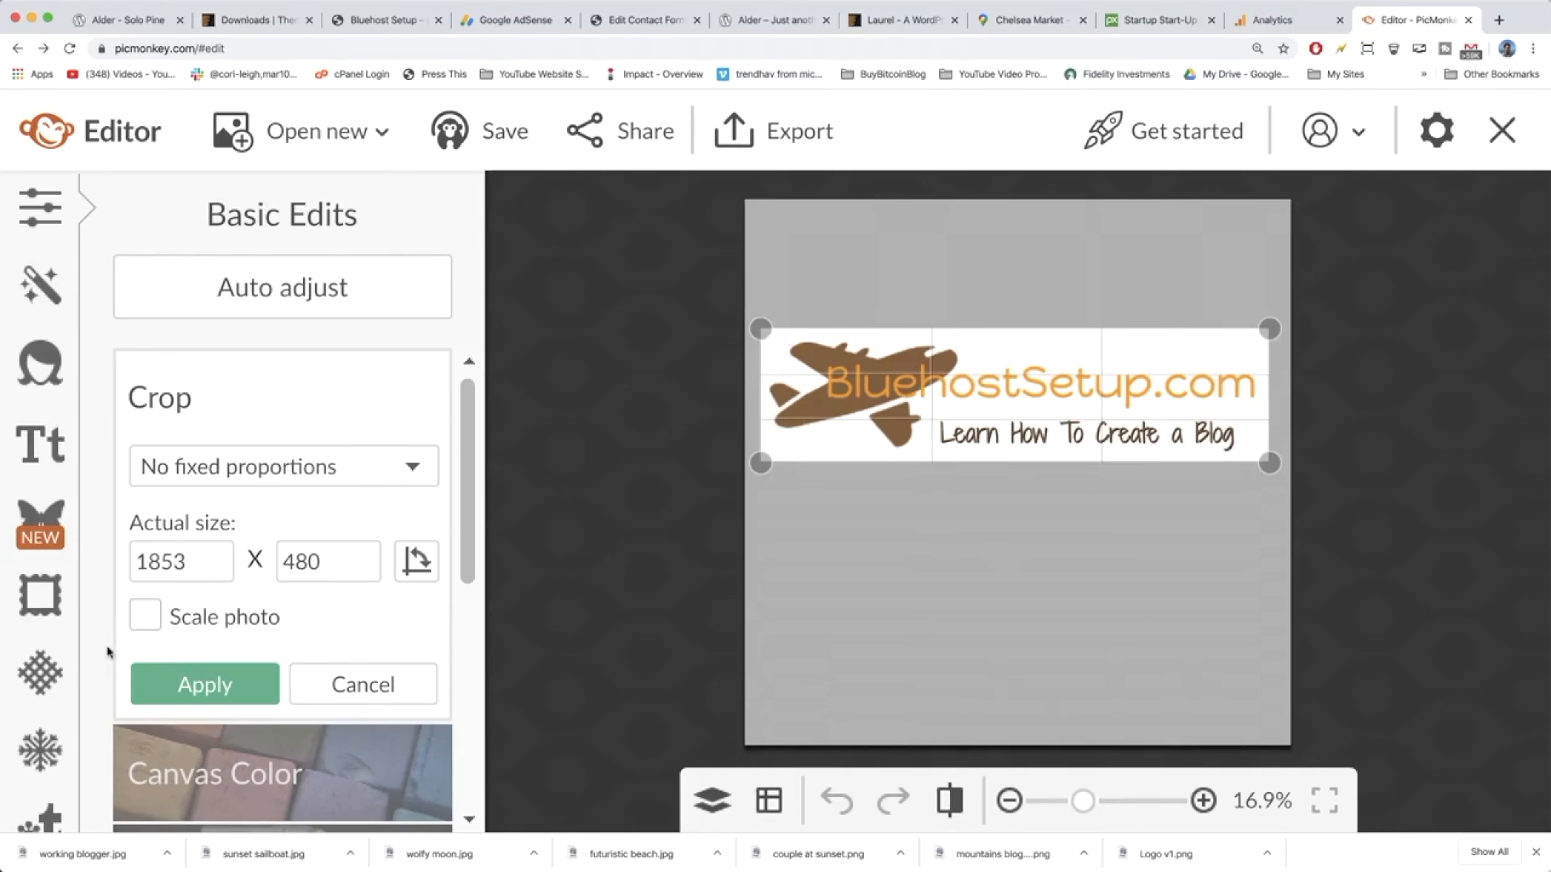
click(204, 684)
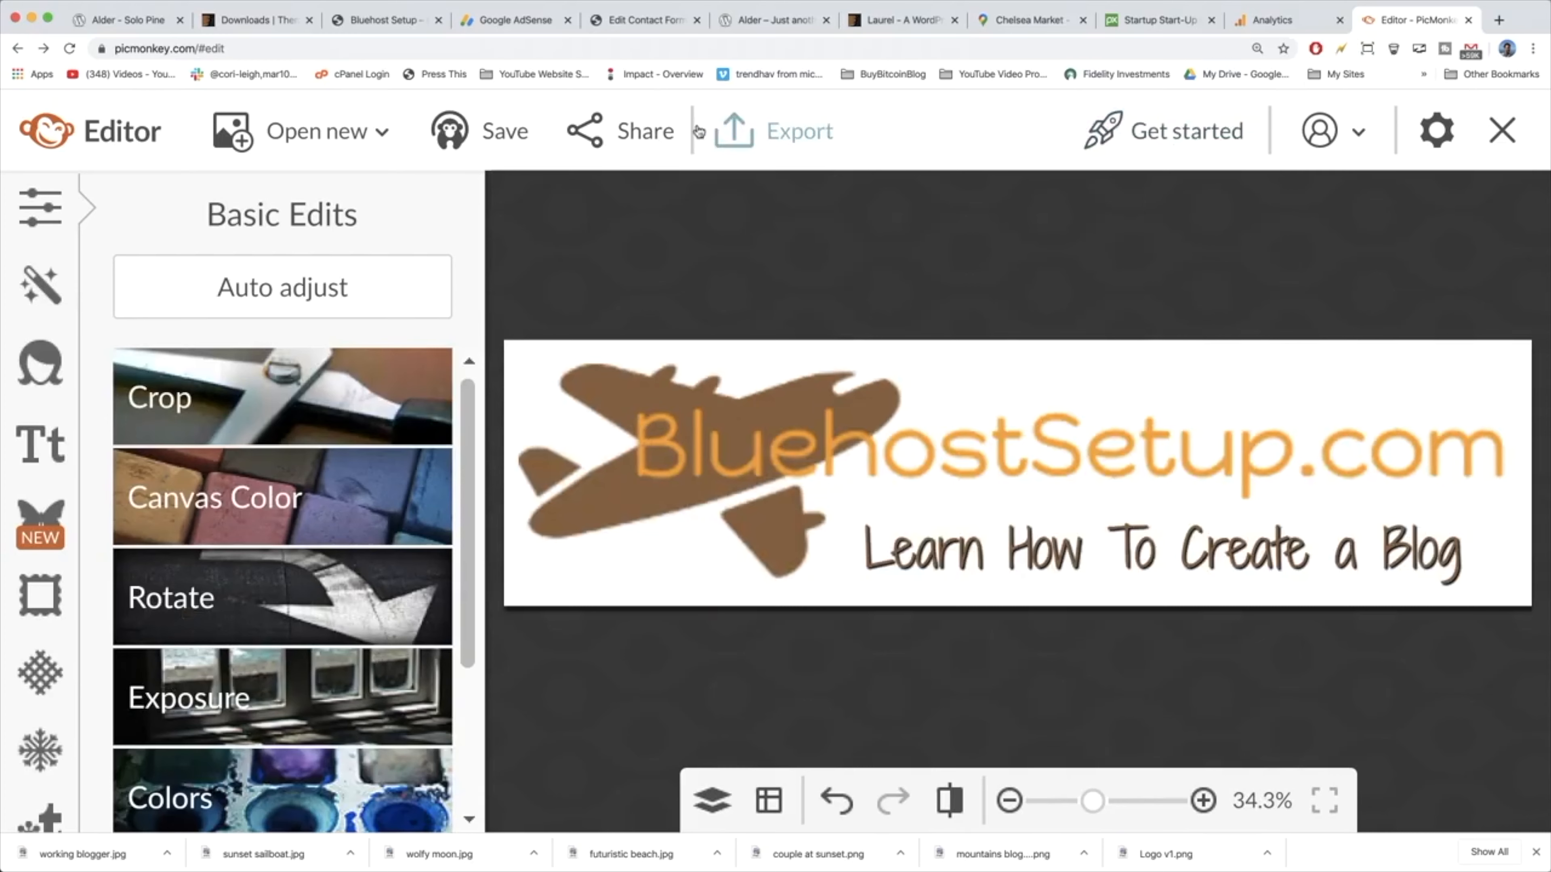
Export the cropped banner to the computer as the JPG 'Logo v2' and return to the blog.
click(773, 130)
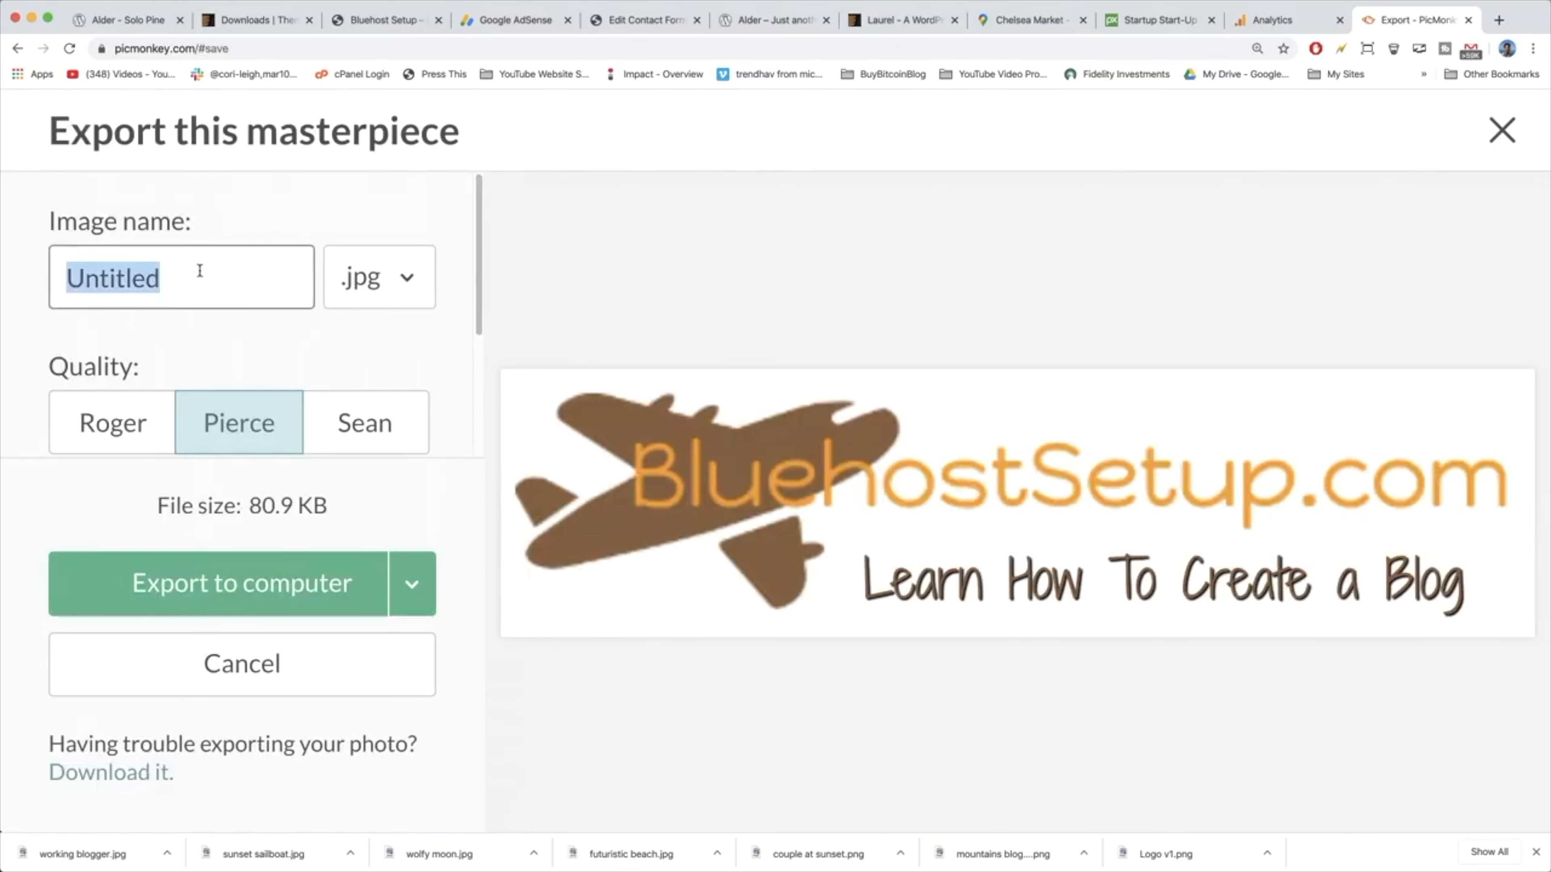
text(Logo V)
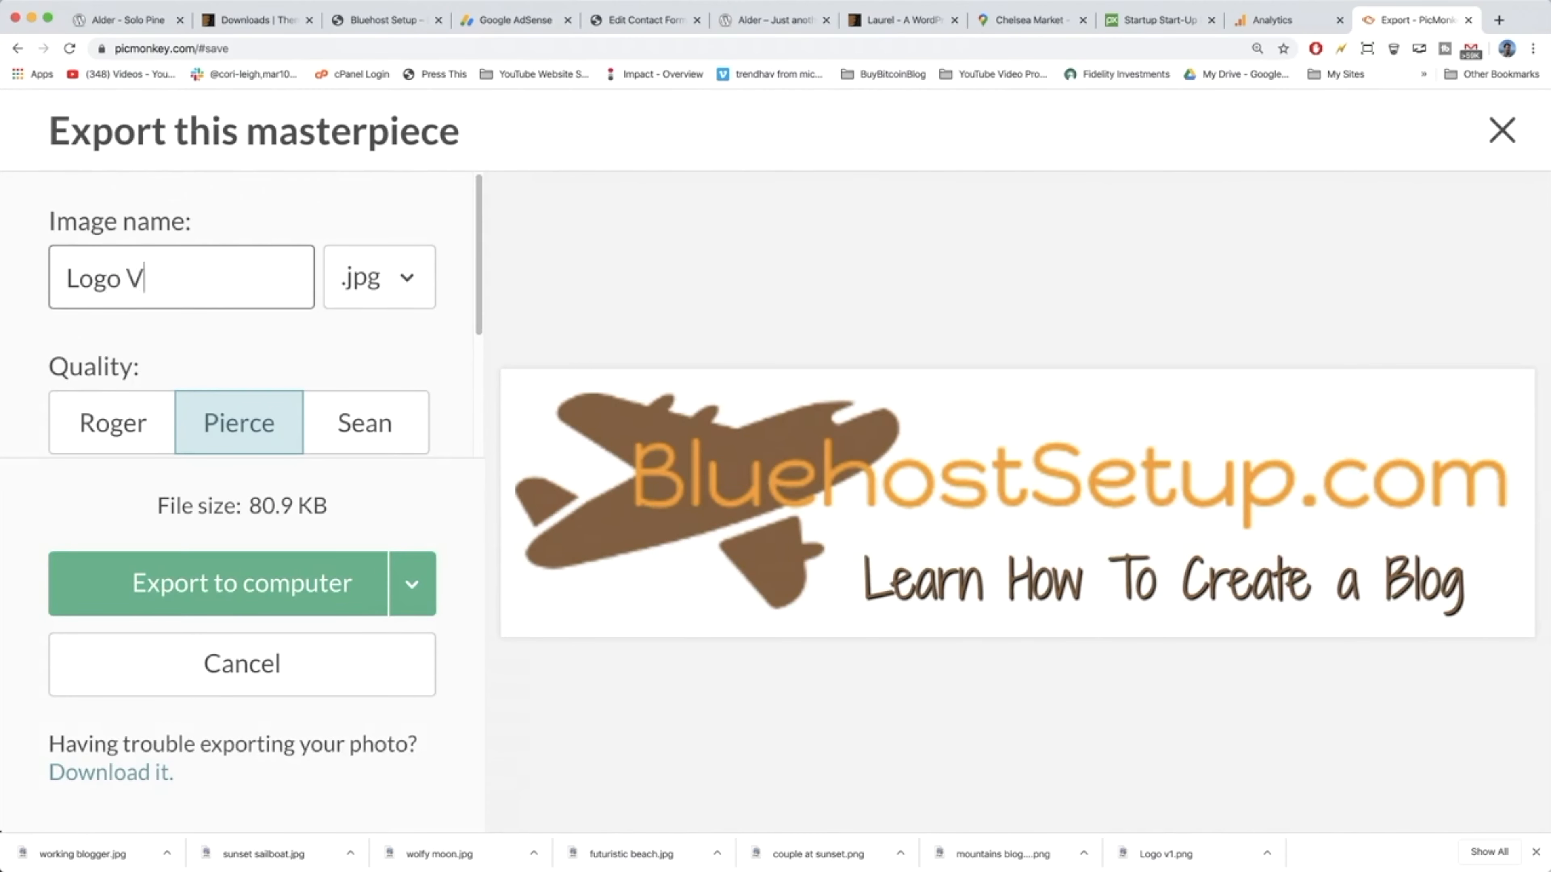
key(BackSpace)
text(v2)
click(367, 293)
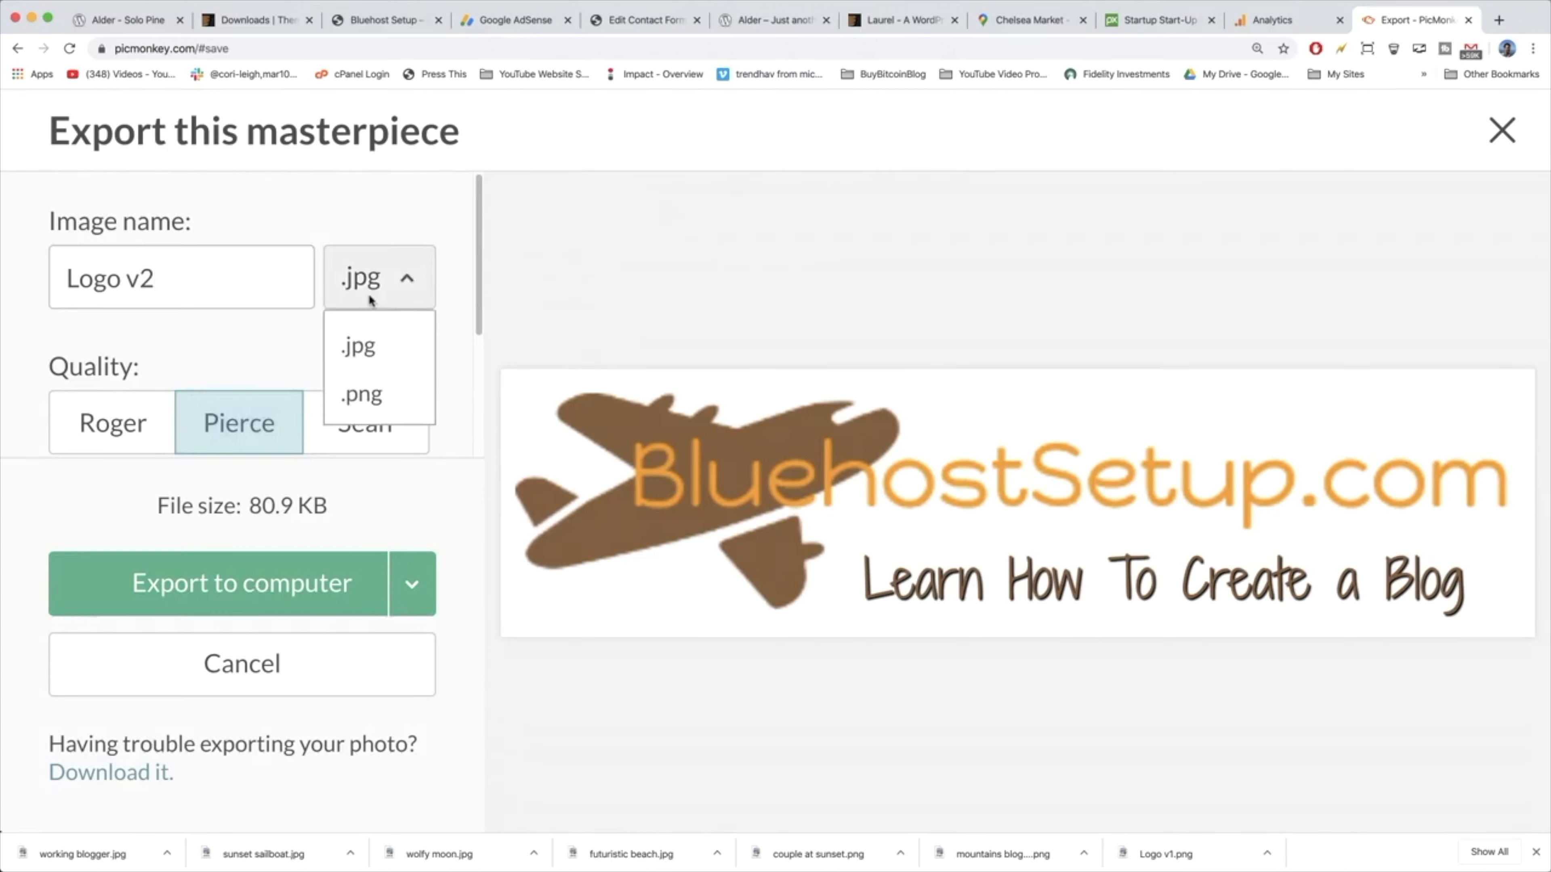
click(356, 336)
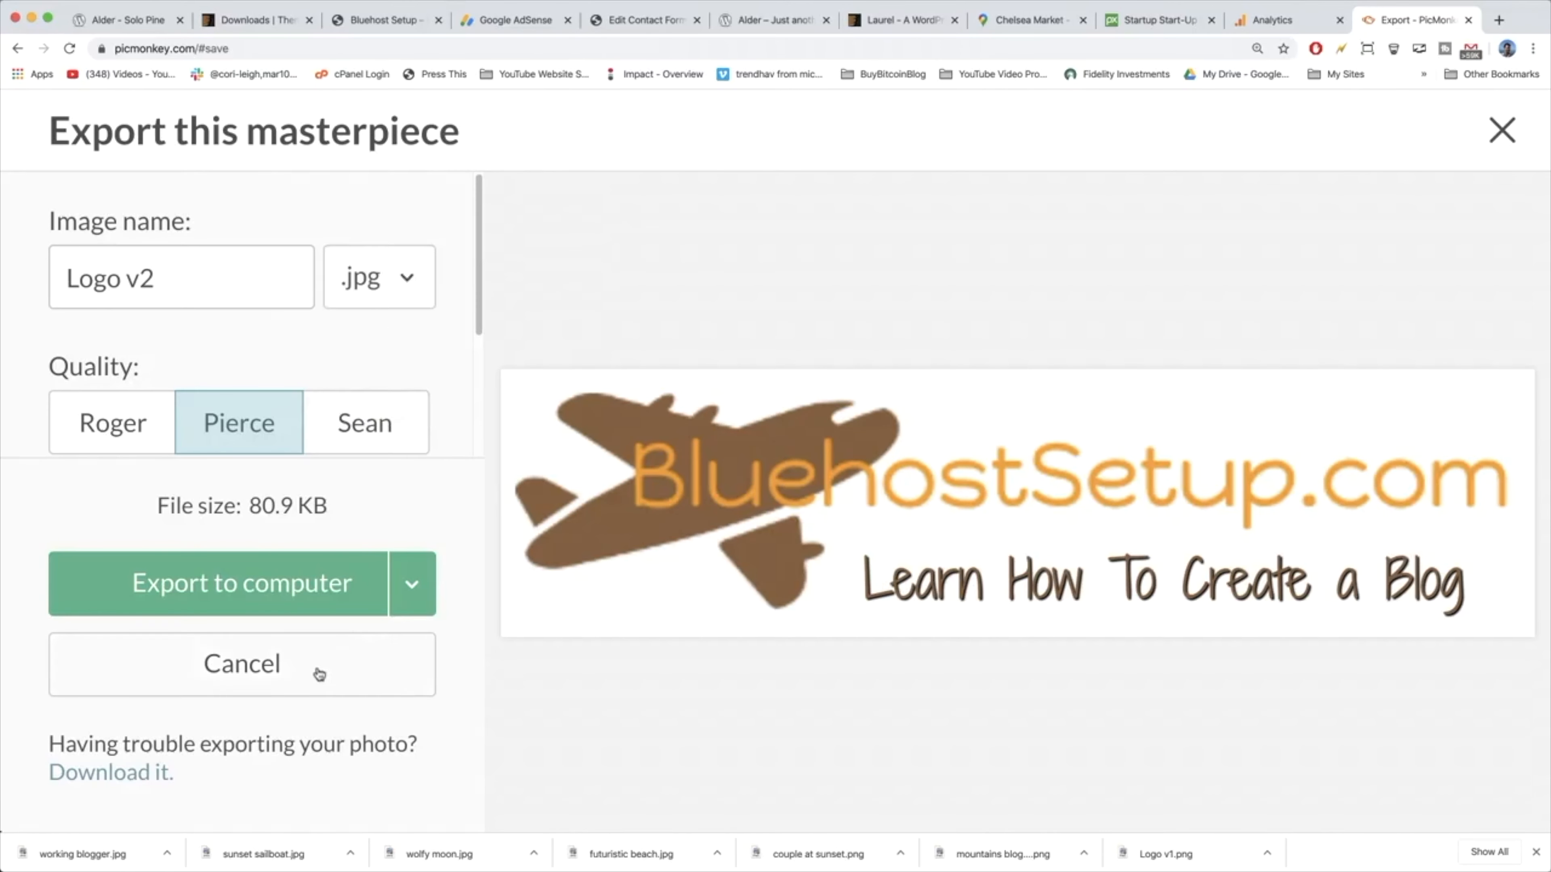
click(163, 581)
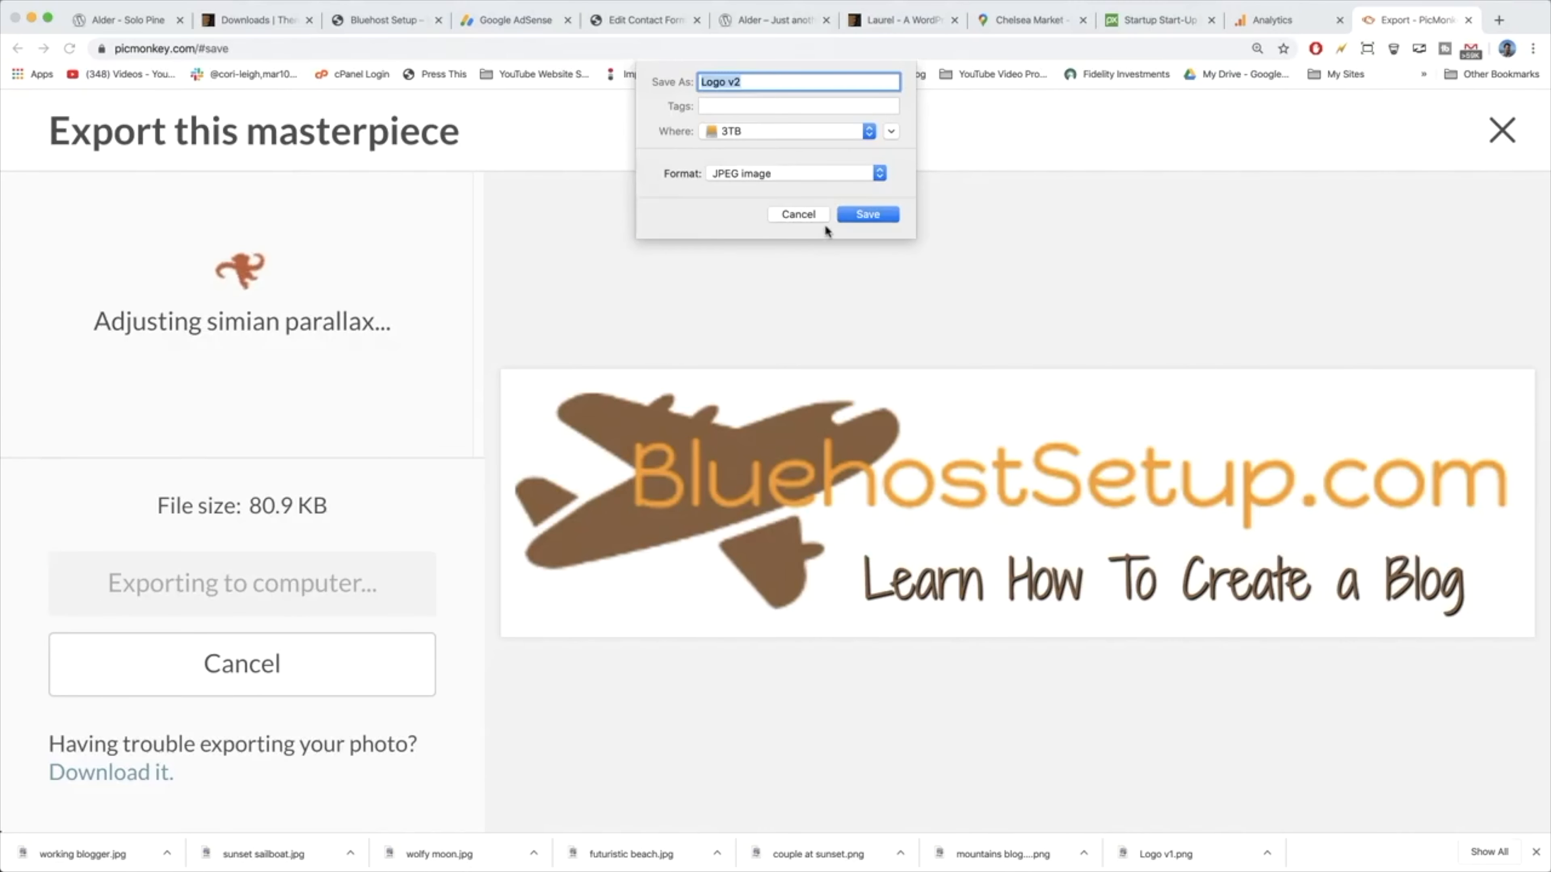
click(867, 213)
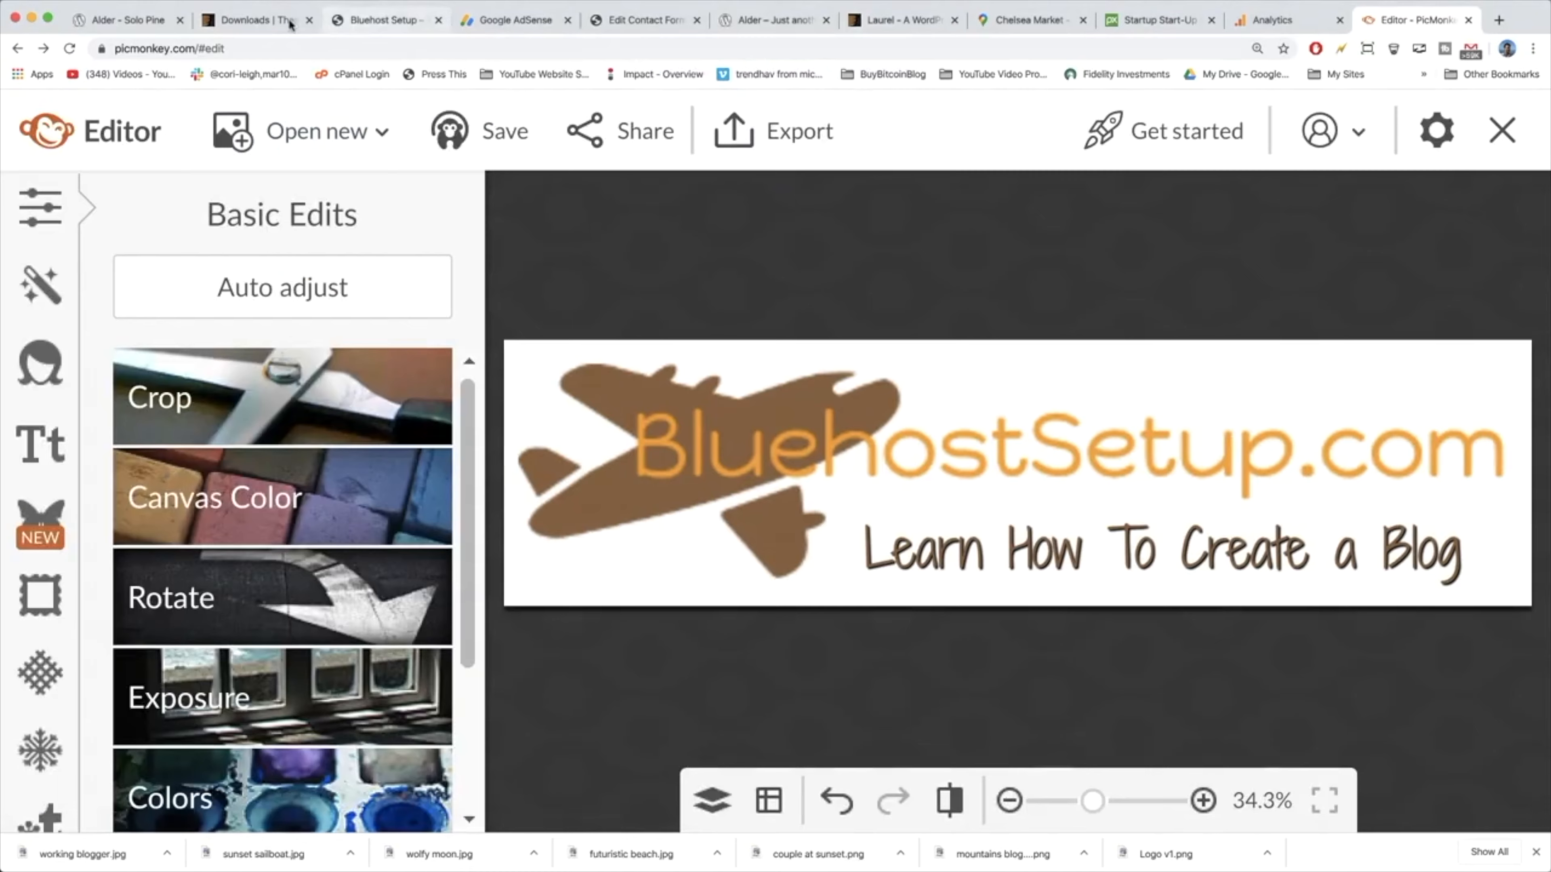
click(357, 20)
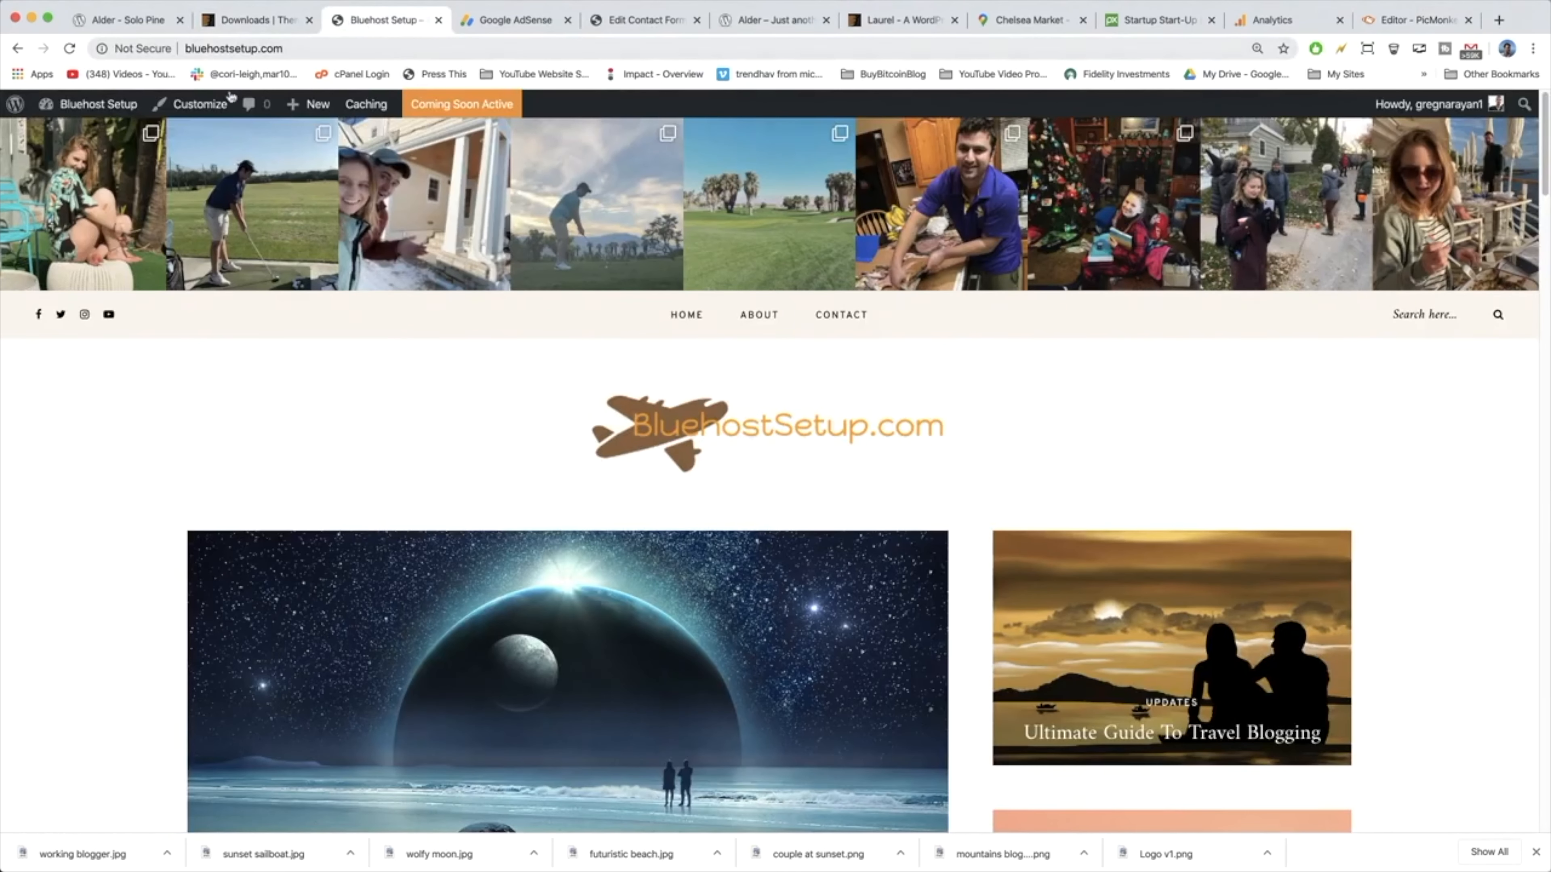
Upload Logo v2.jpg as the site logo in Header & Logo Settings and publish it.
click(204, 108)
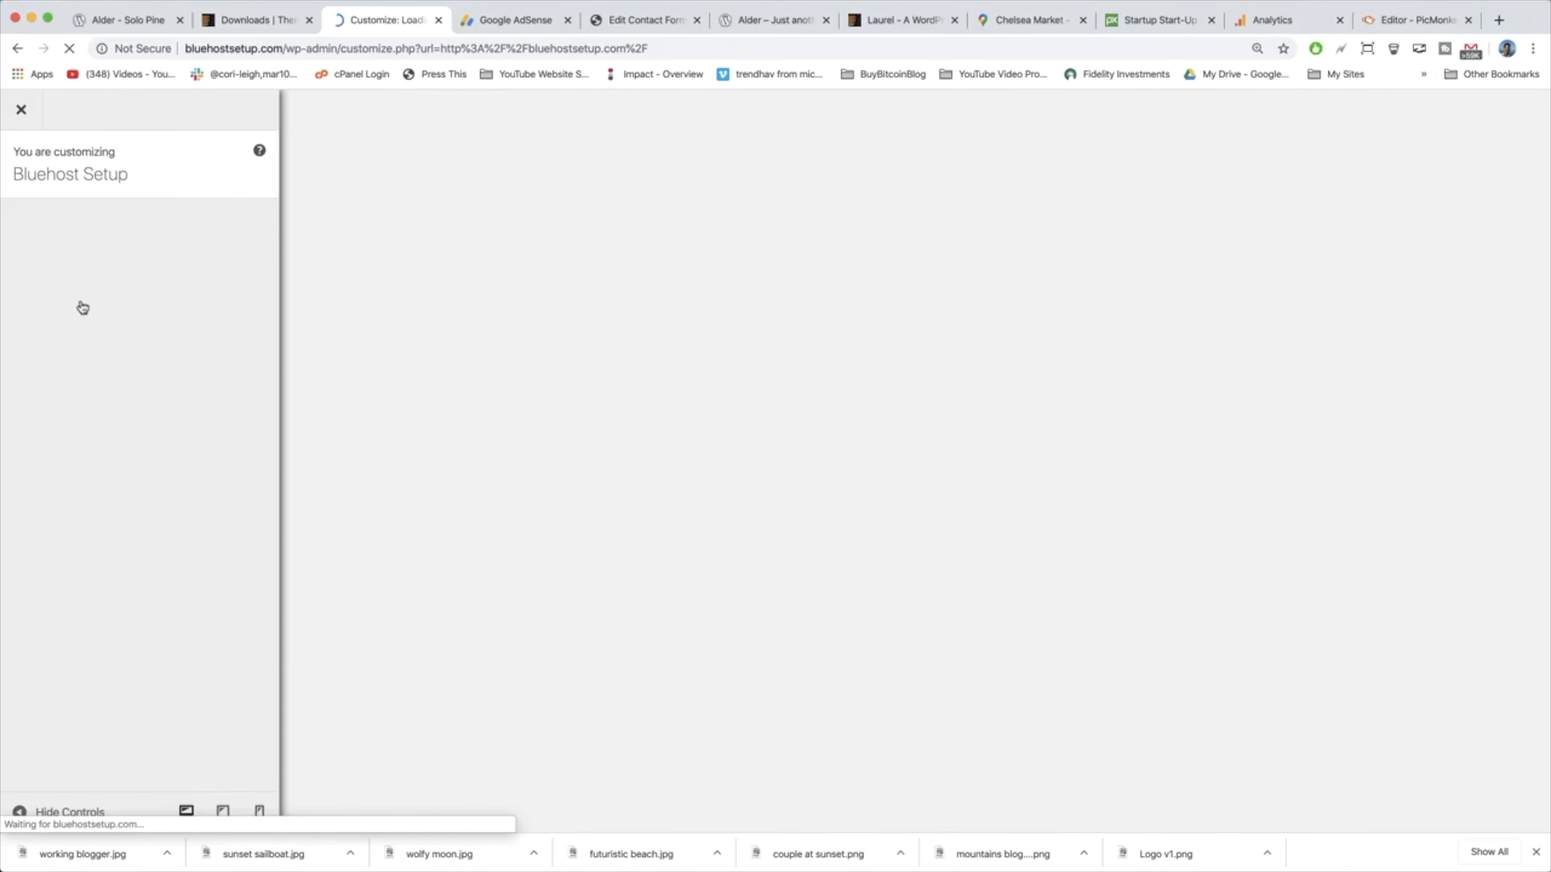
click(114, 374)
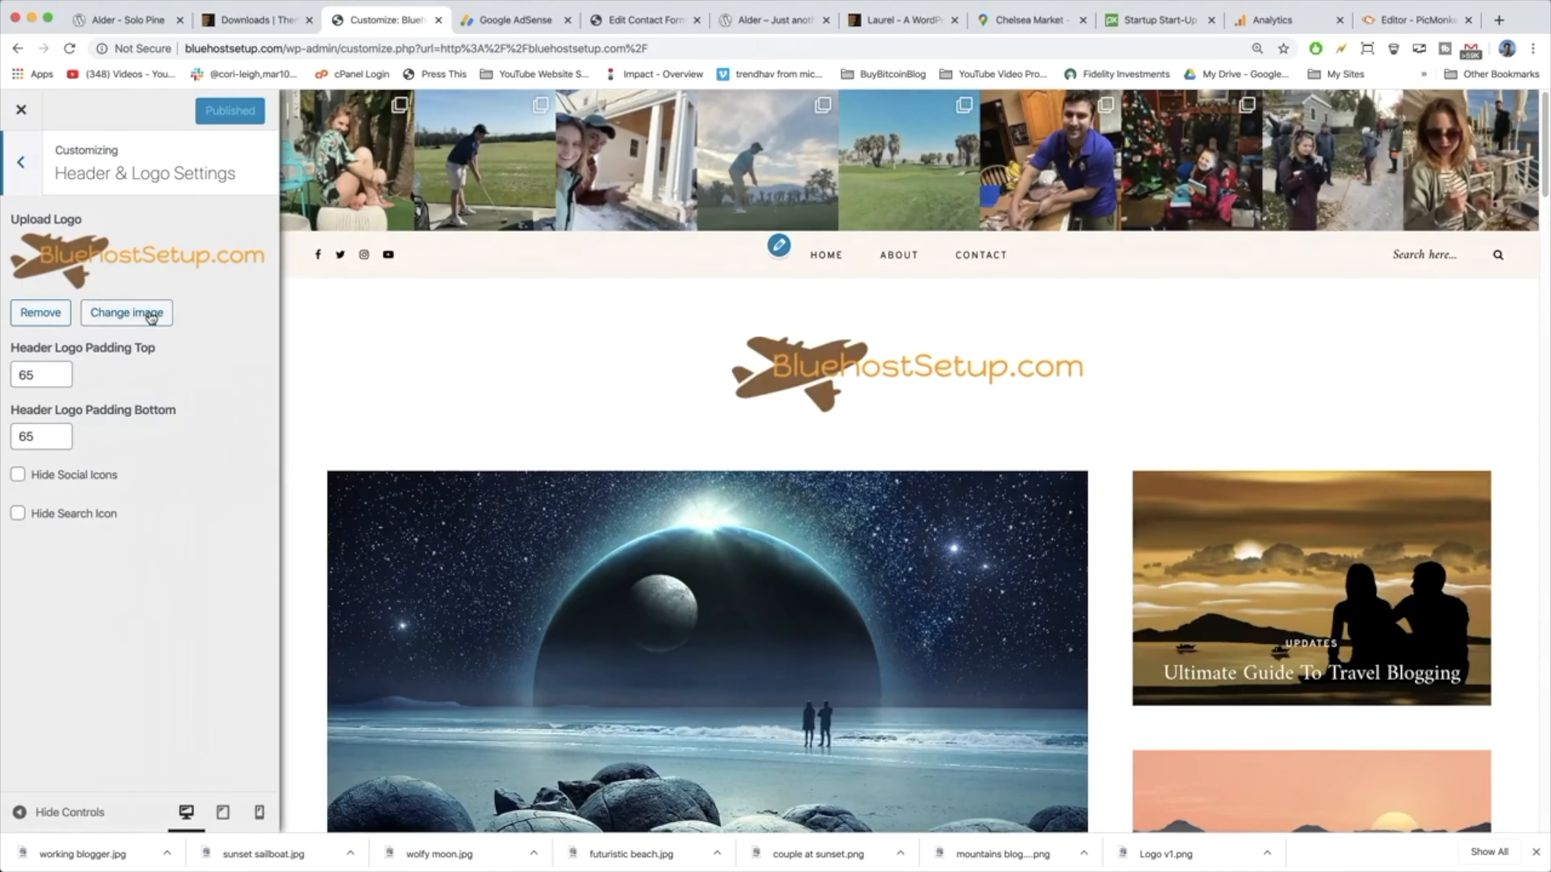
click(149, 312)
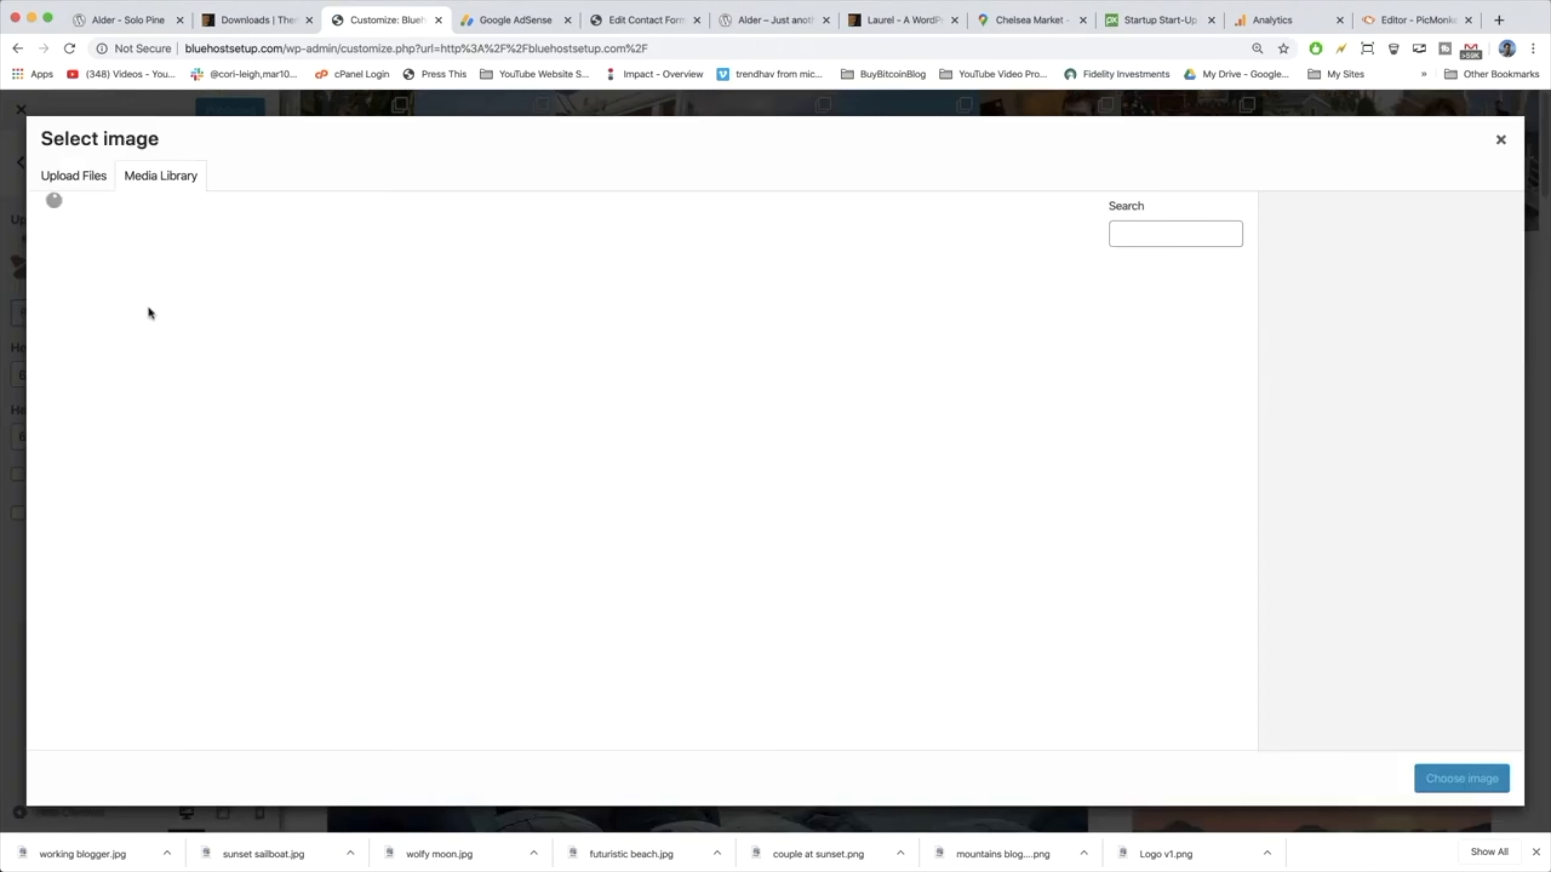
click(74, 179)
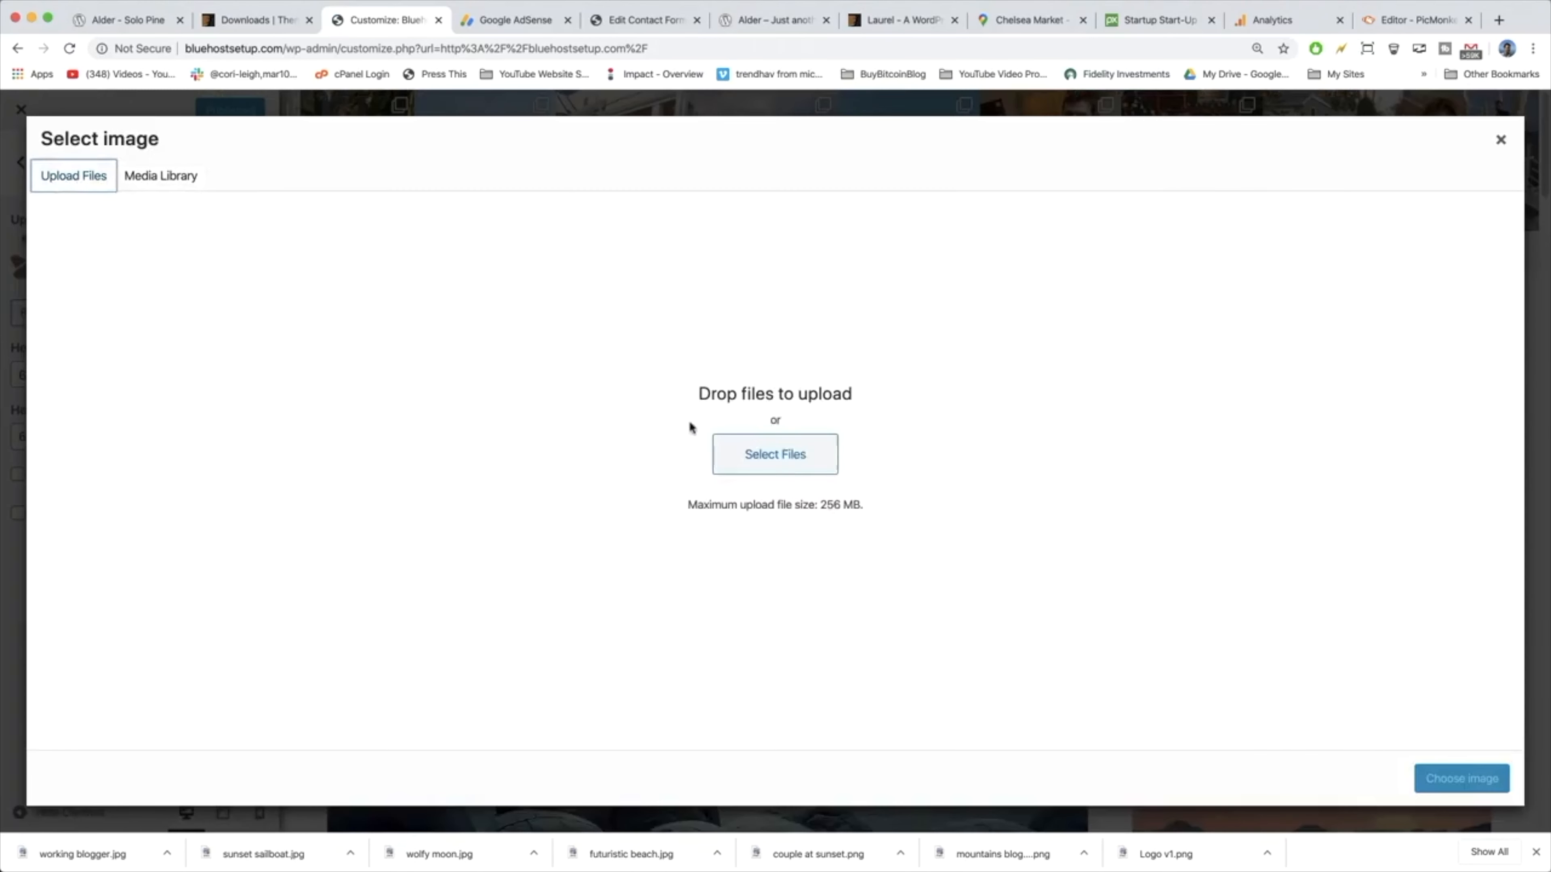
click(785, 466)
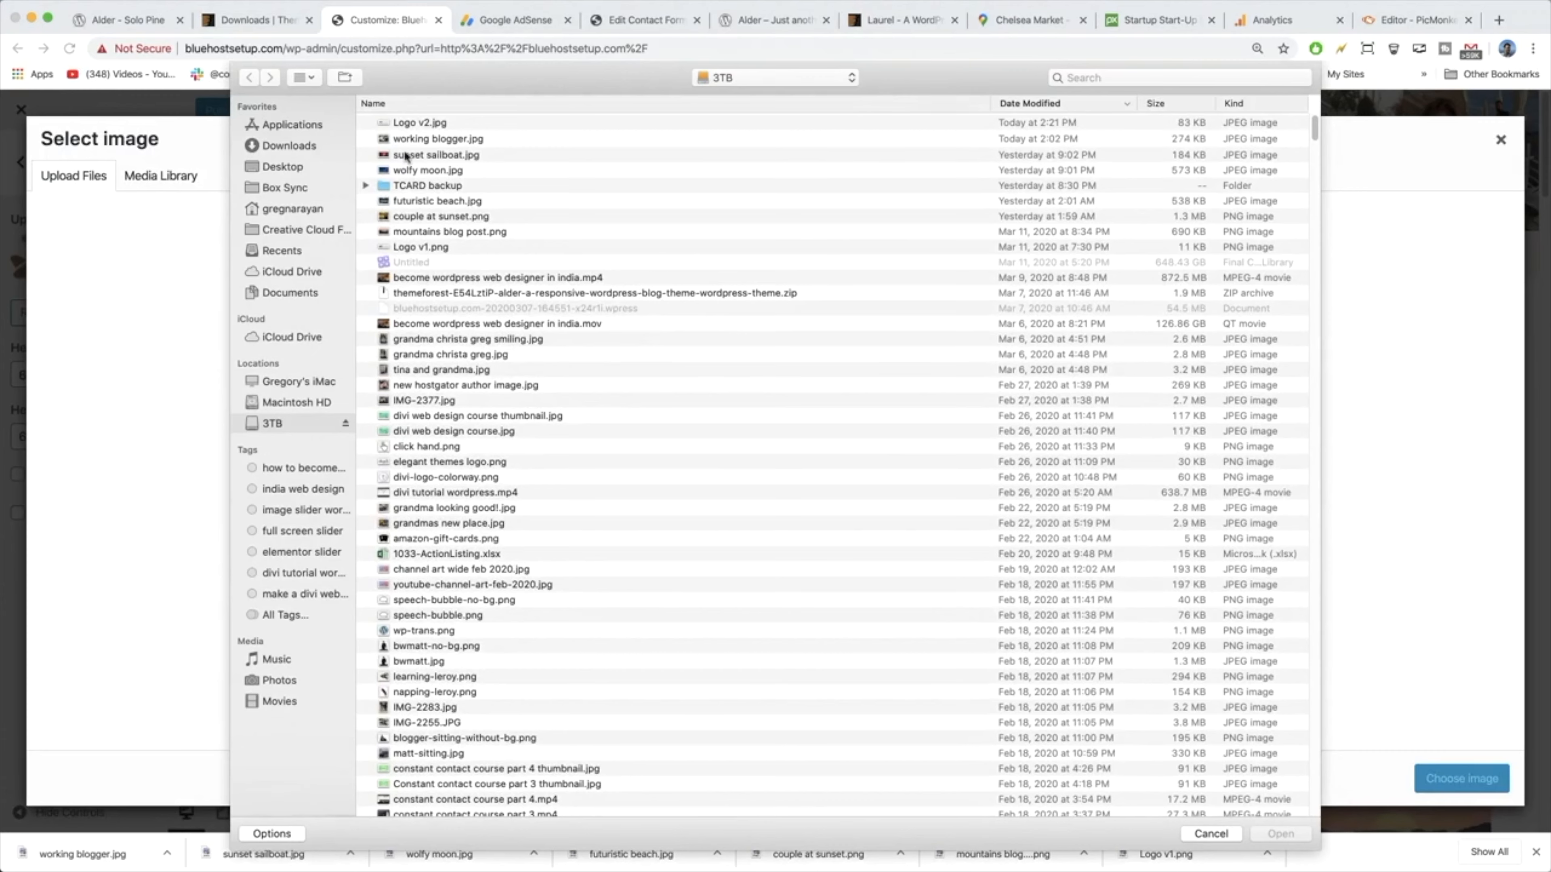
click(416, 124)
click(1263, 835)
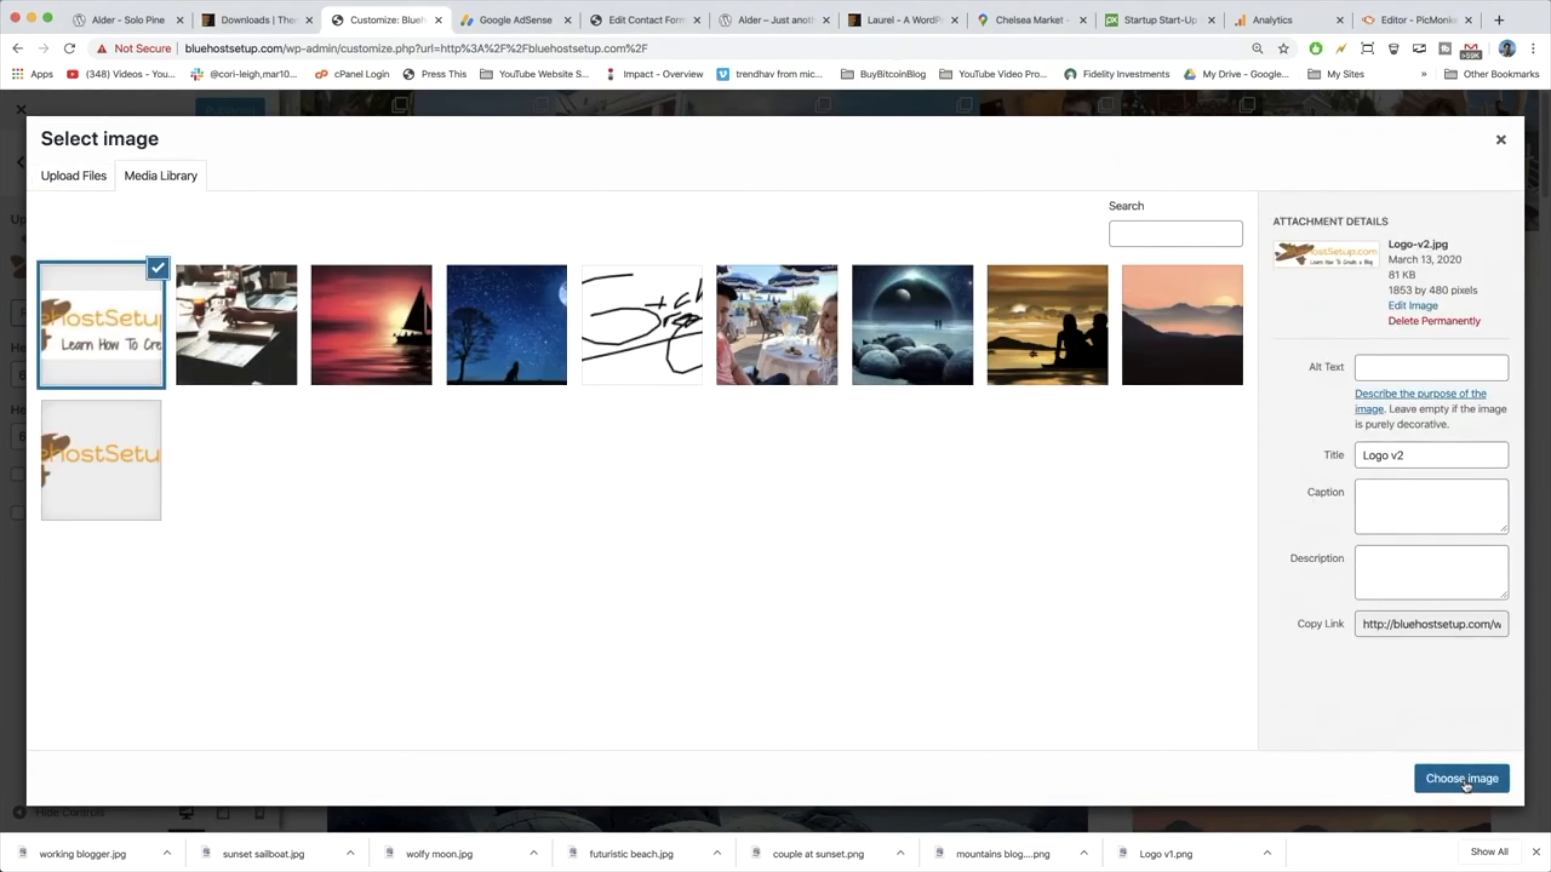
click(1462, 779)
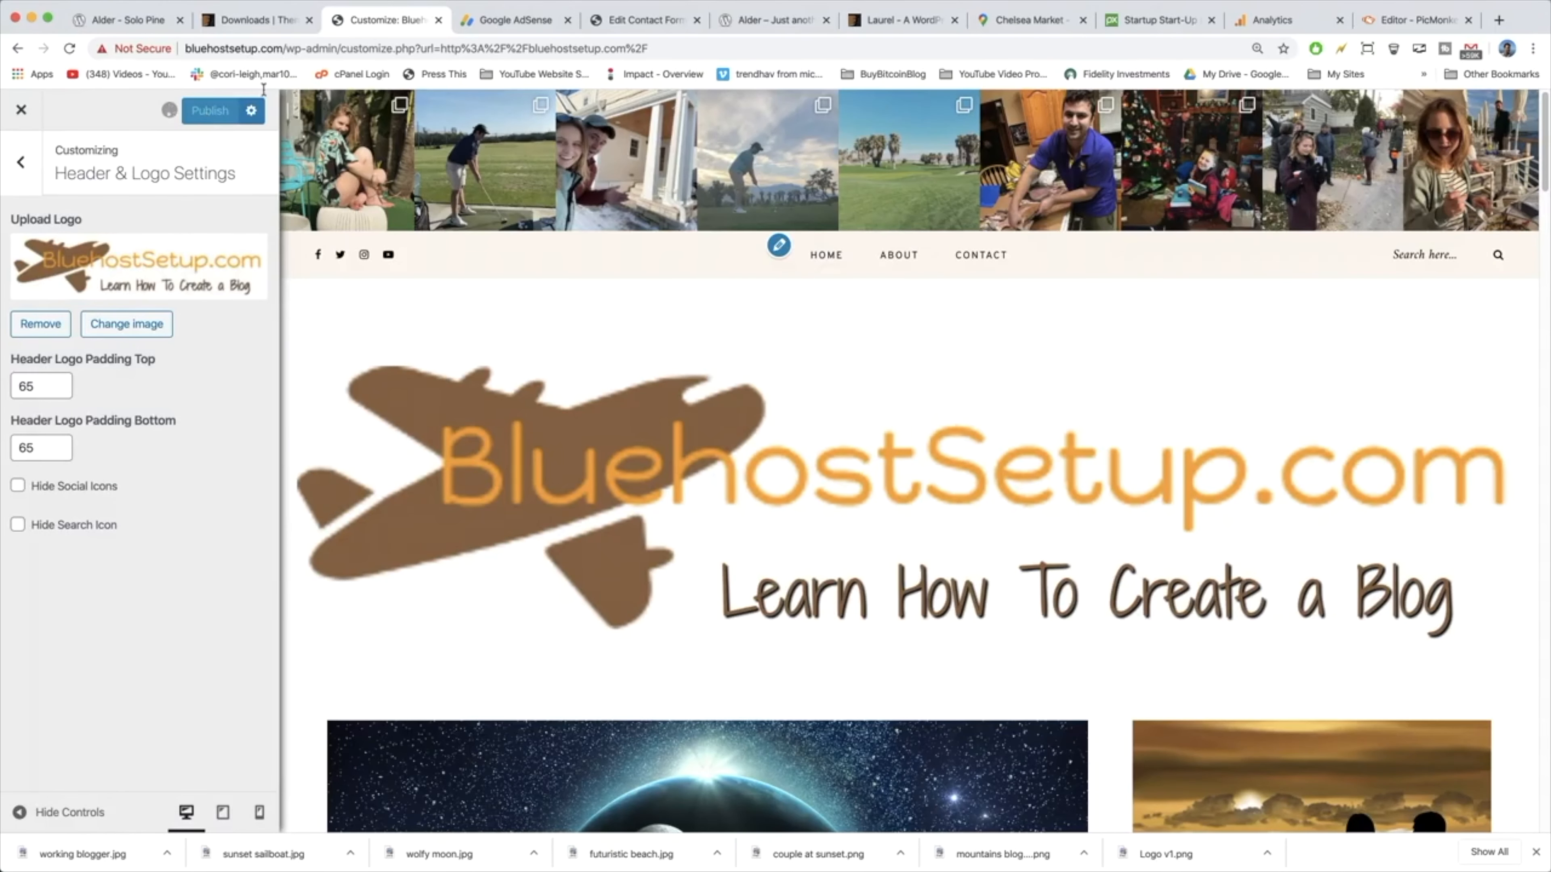
click(210, 111)
click(20, 110)
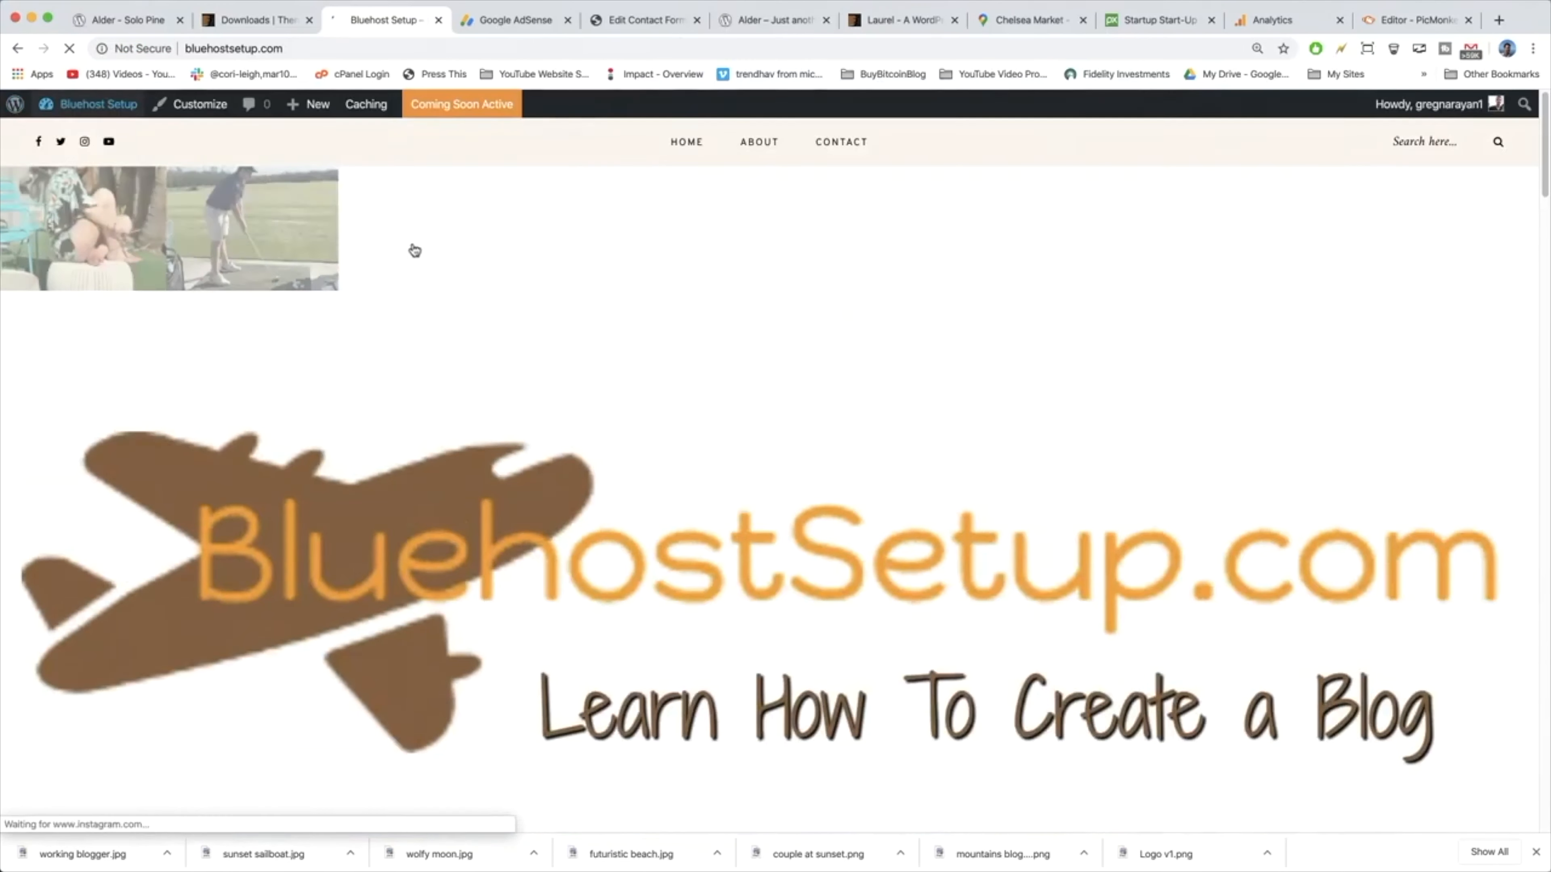
Inspect the homepage logo and copy its '#logo img' CSS selector.
scroll(748, 330, down, 2)
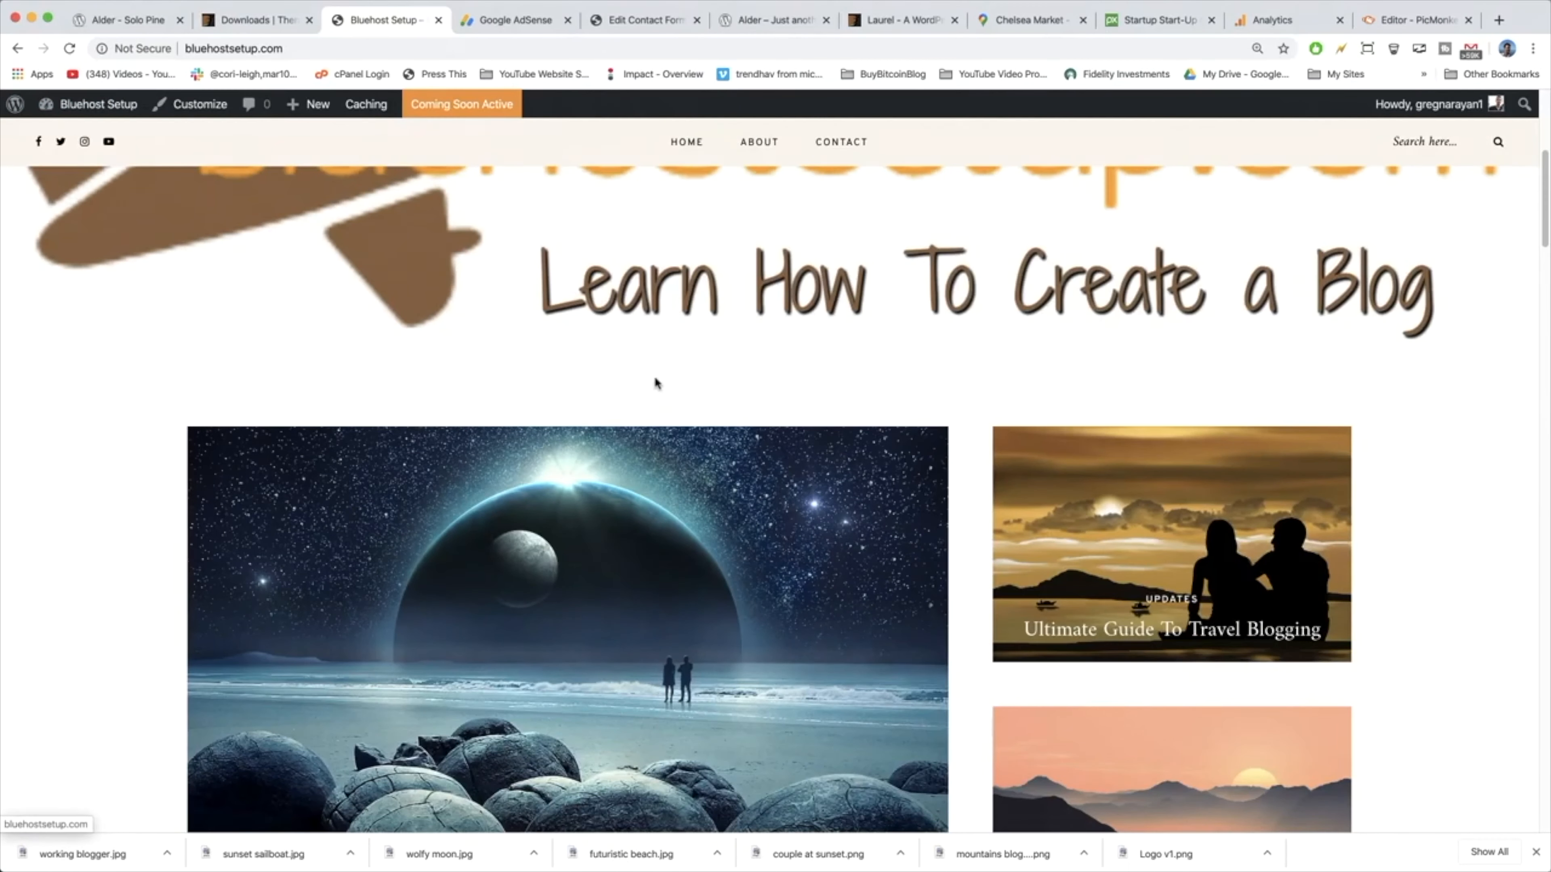
scroll(656, 382, up, 7)
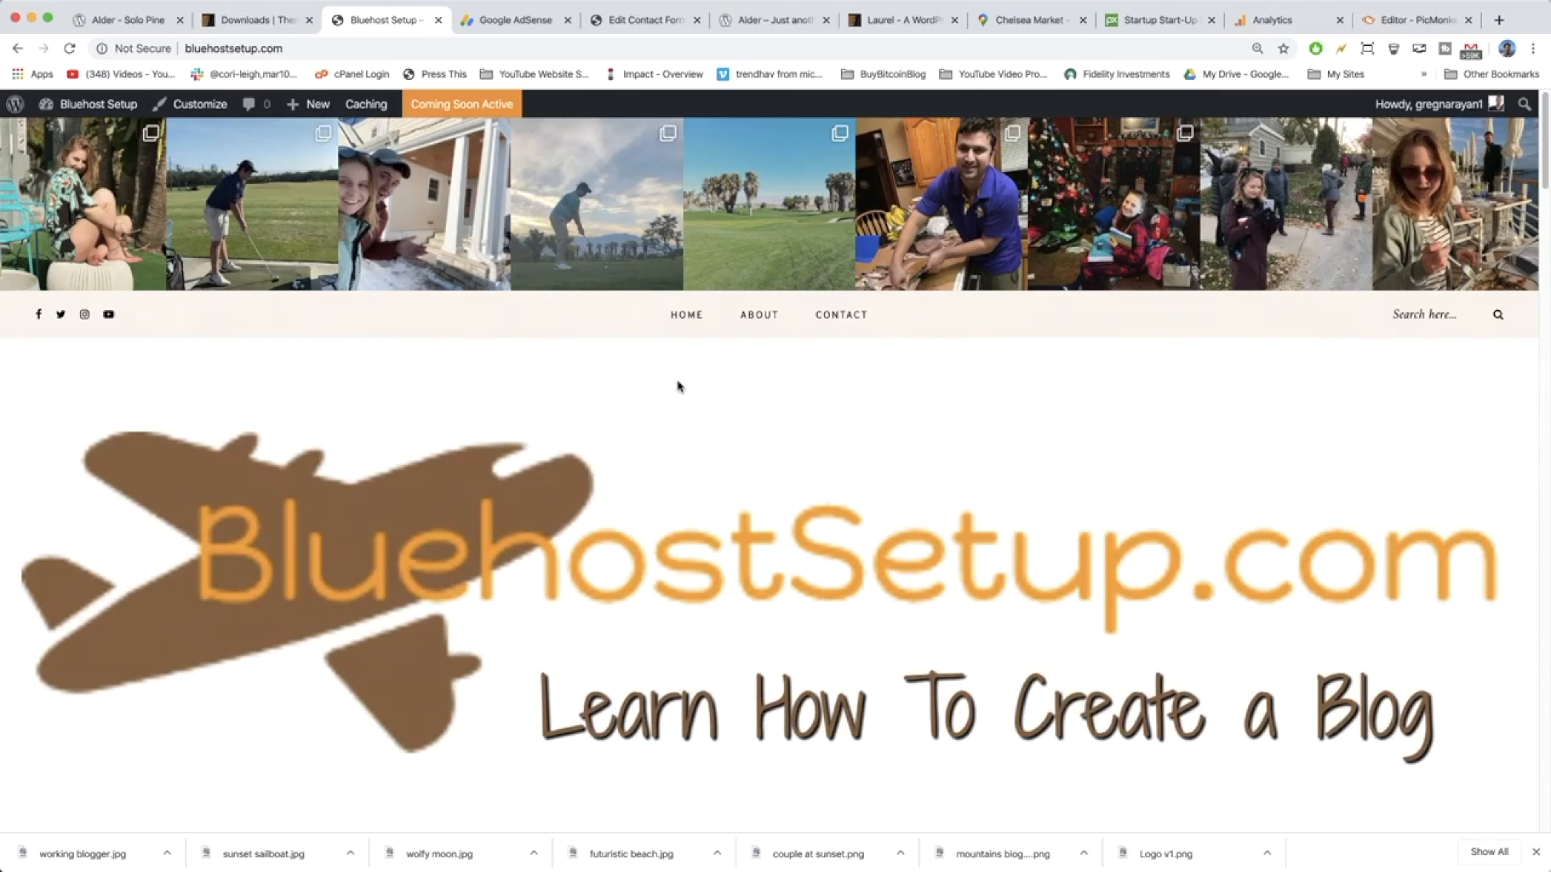
scroll(812, 452, down, 1)
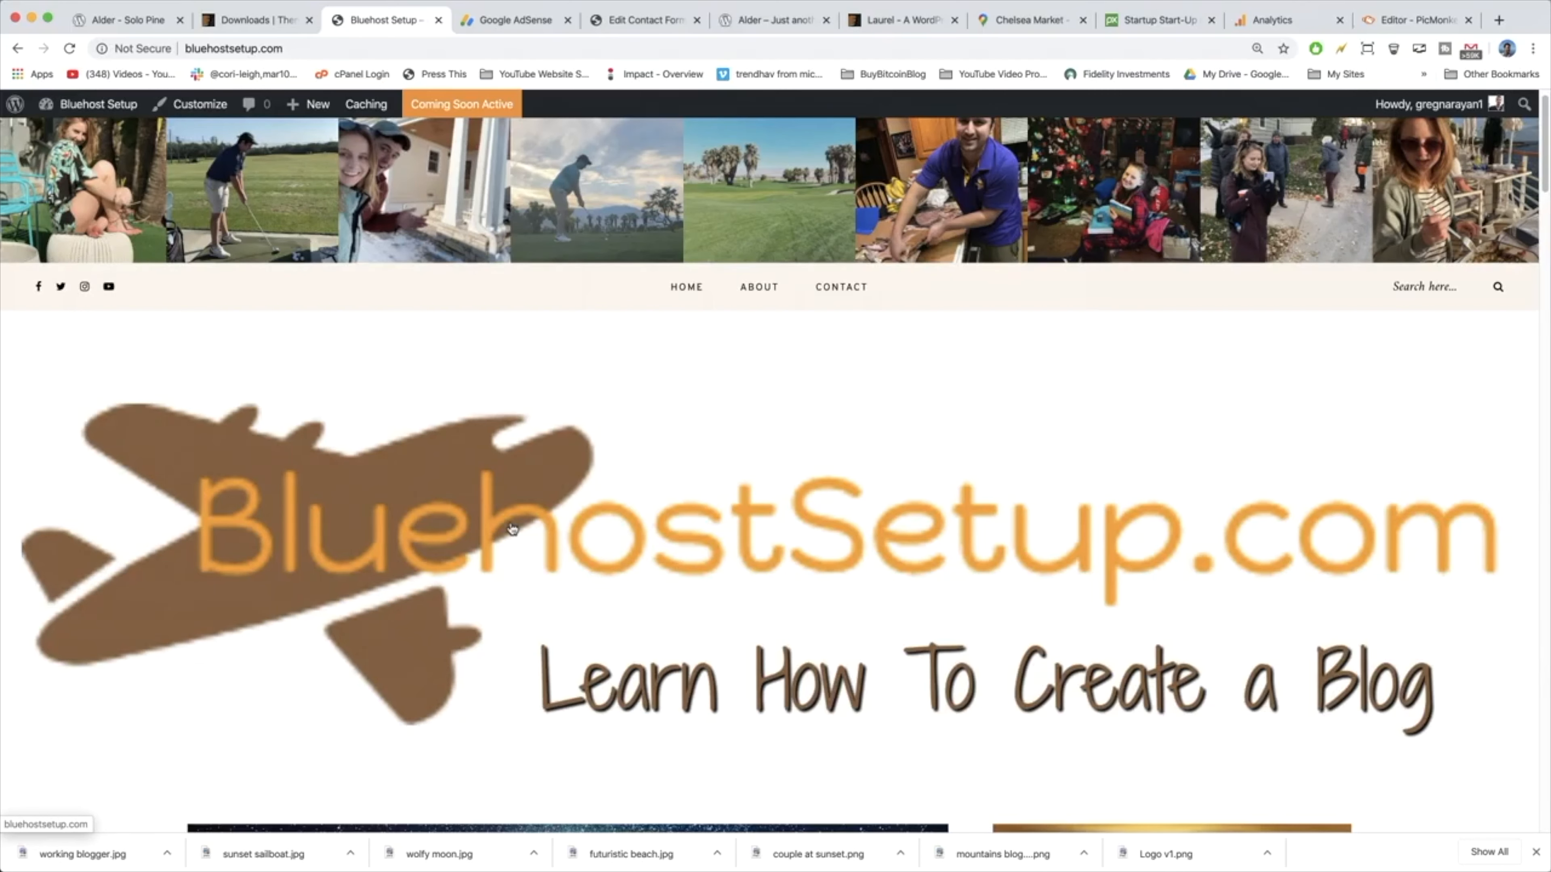
right_click(438, 475)
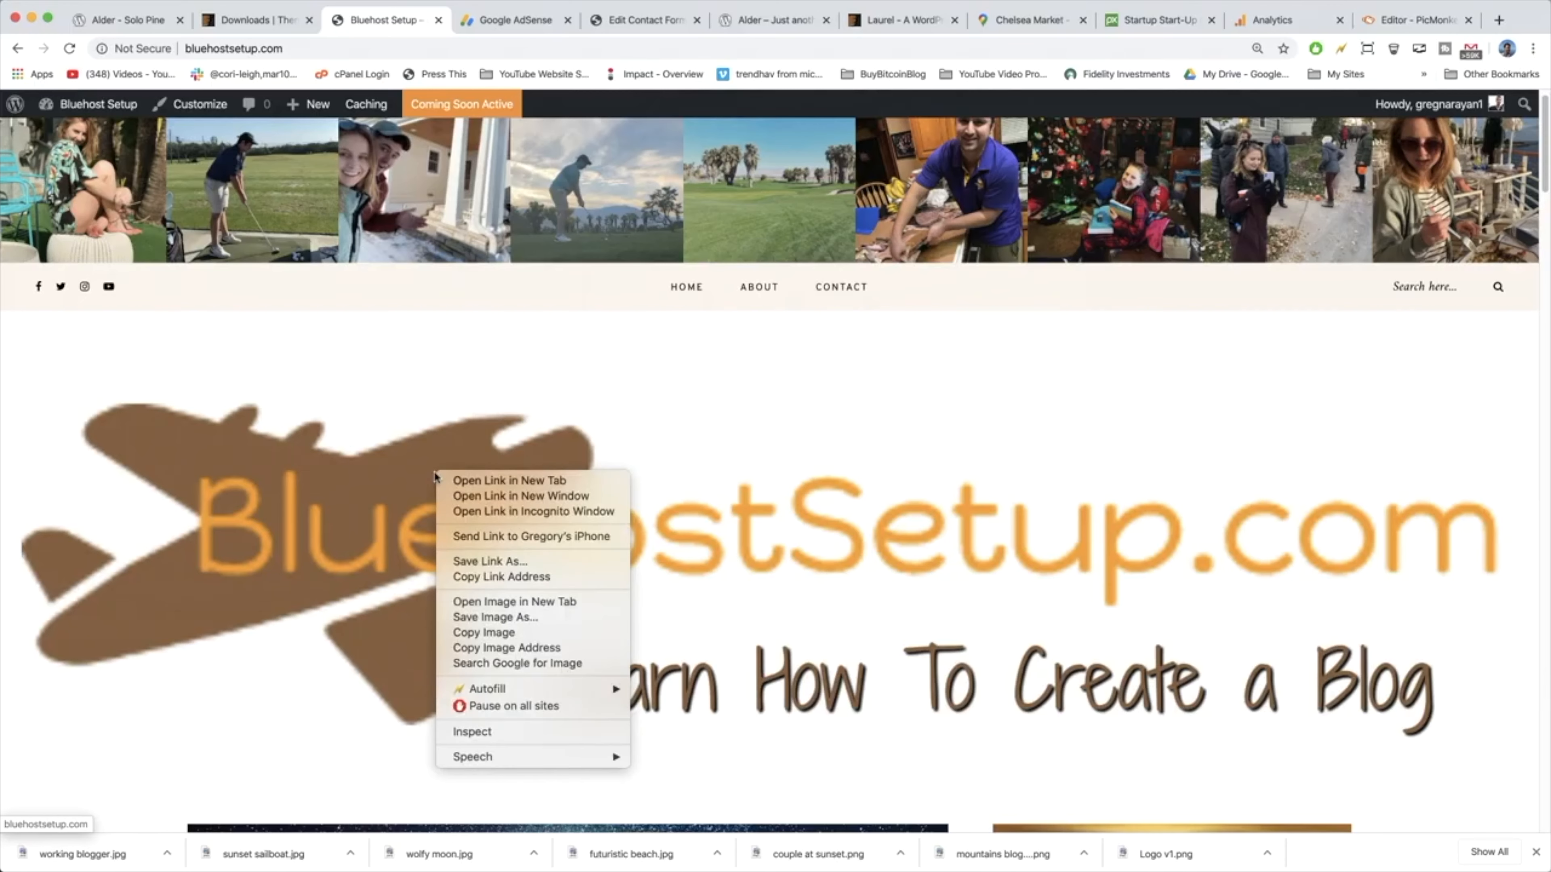
click(504, 735)
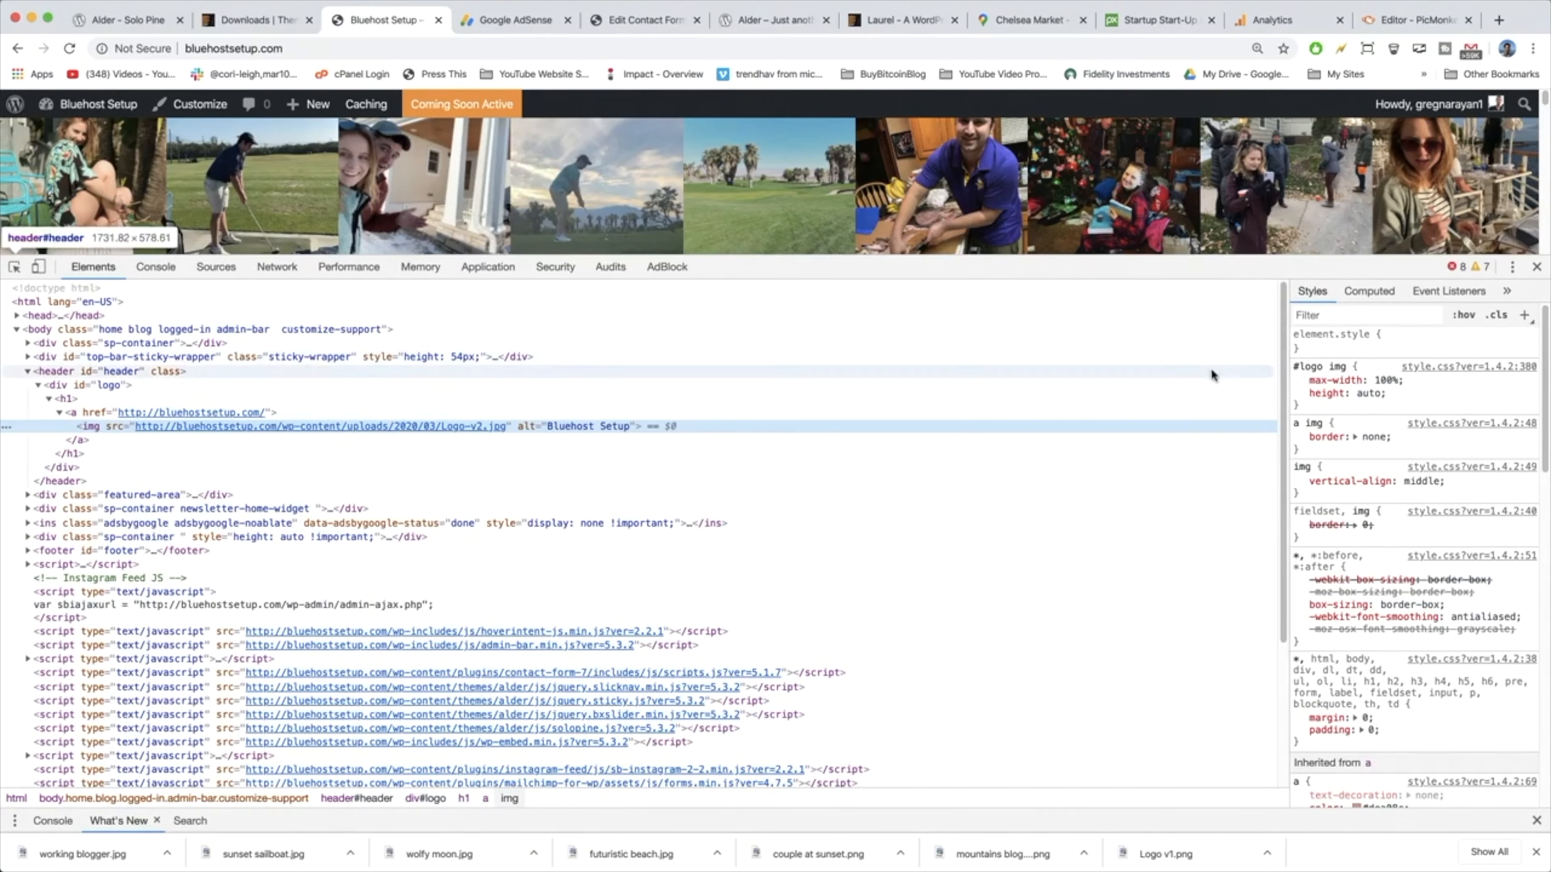
drag(1293, 367, 1348, 367)
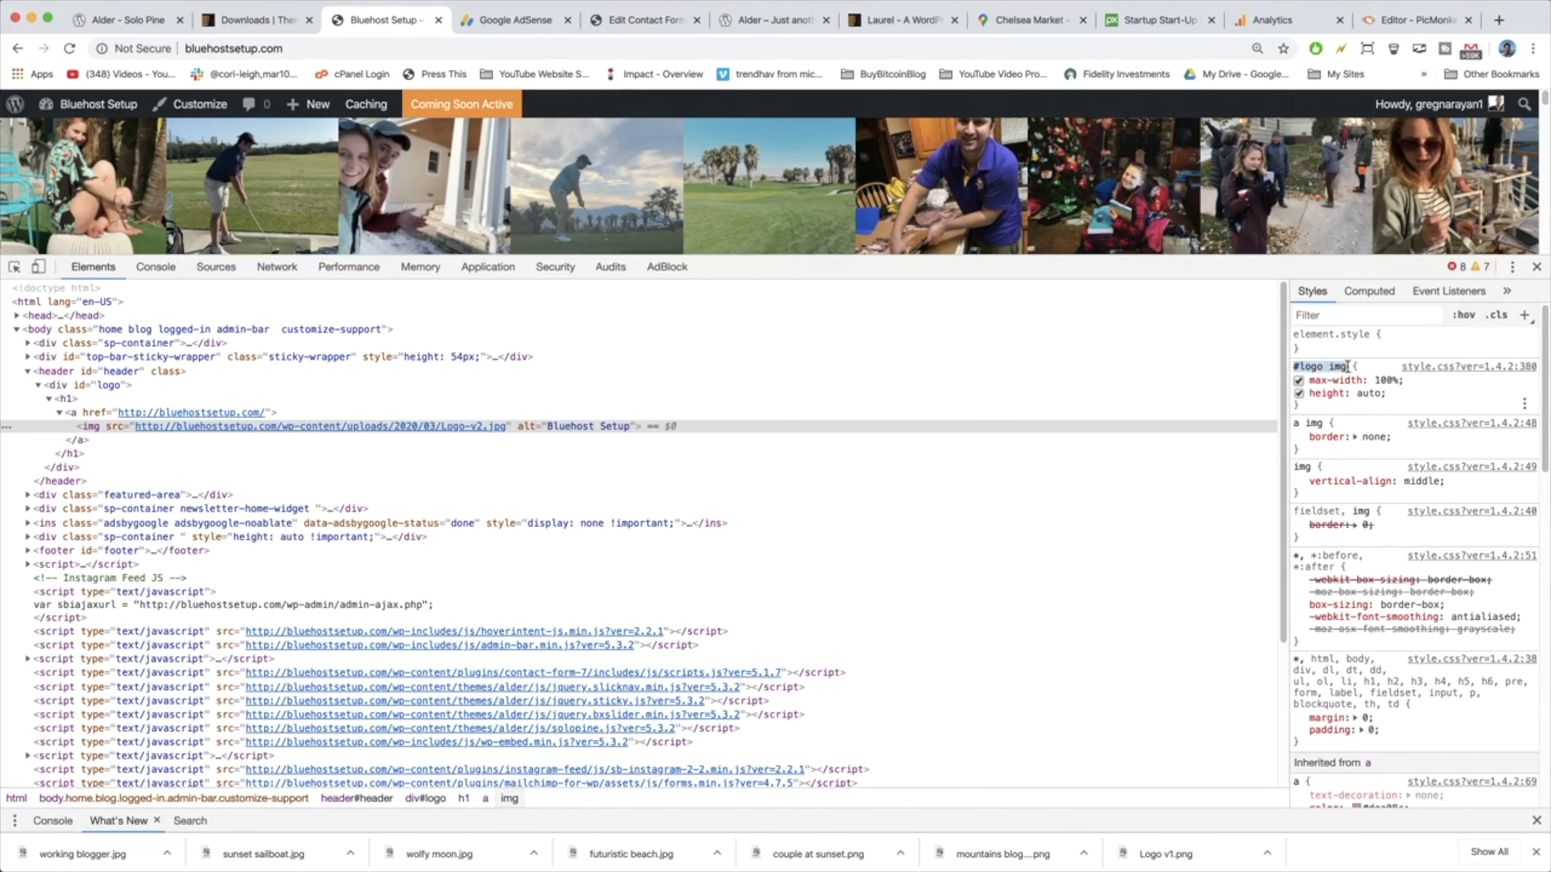
right_click(1314, 371)
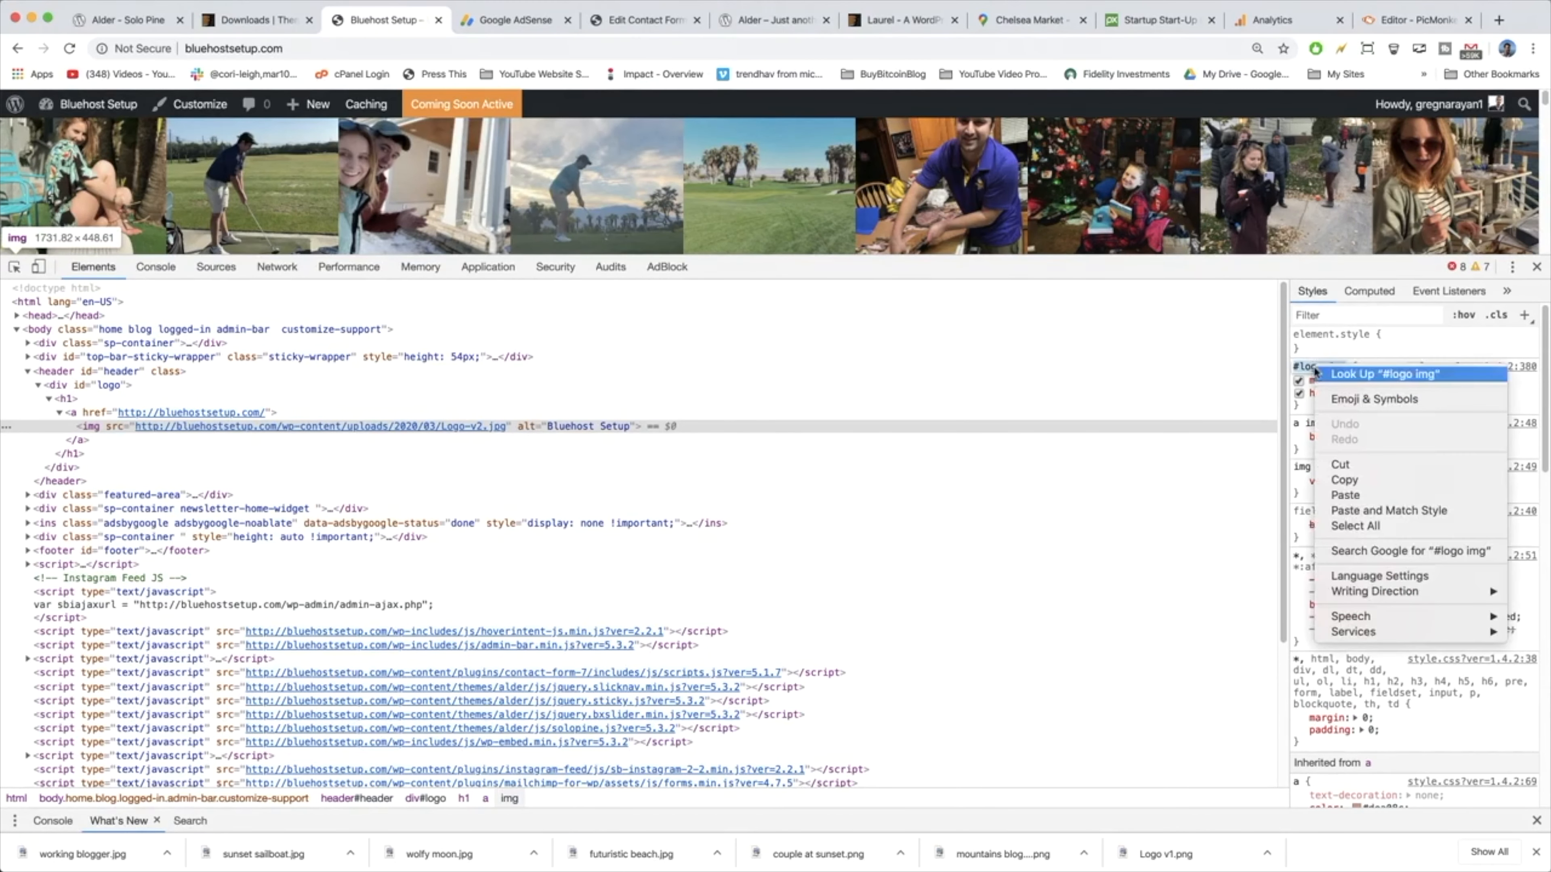
click(1328, 483)
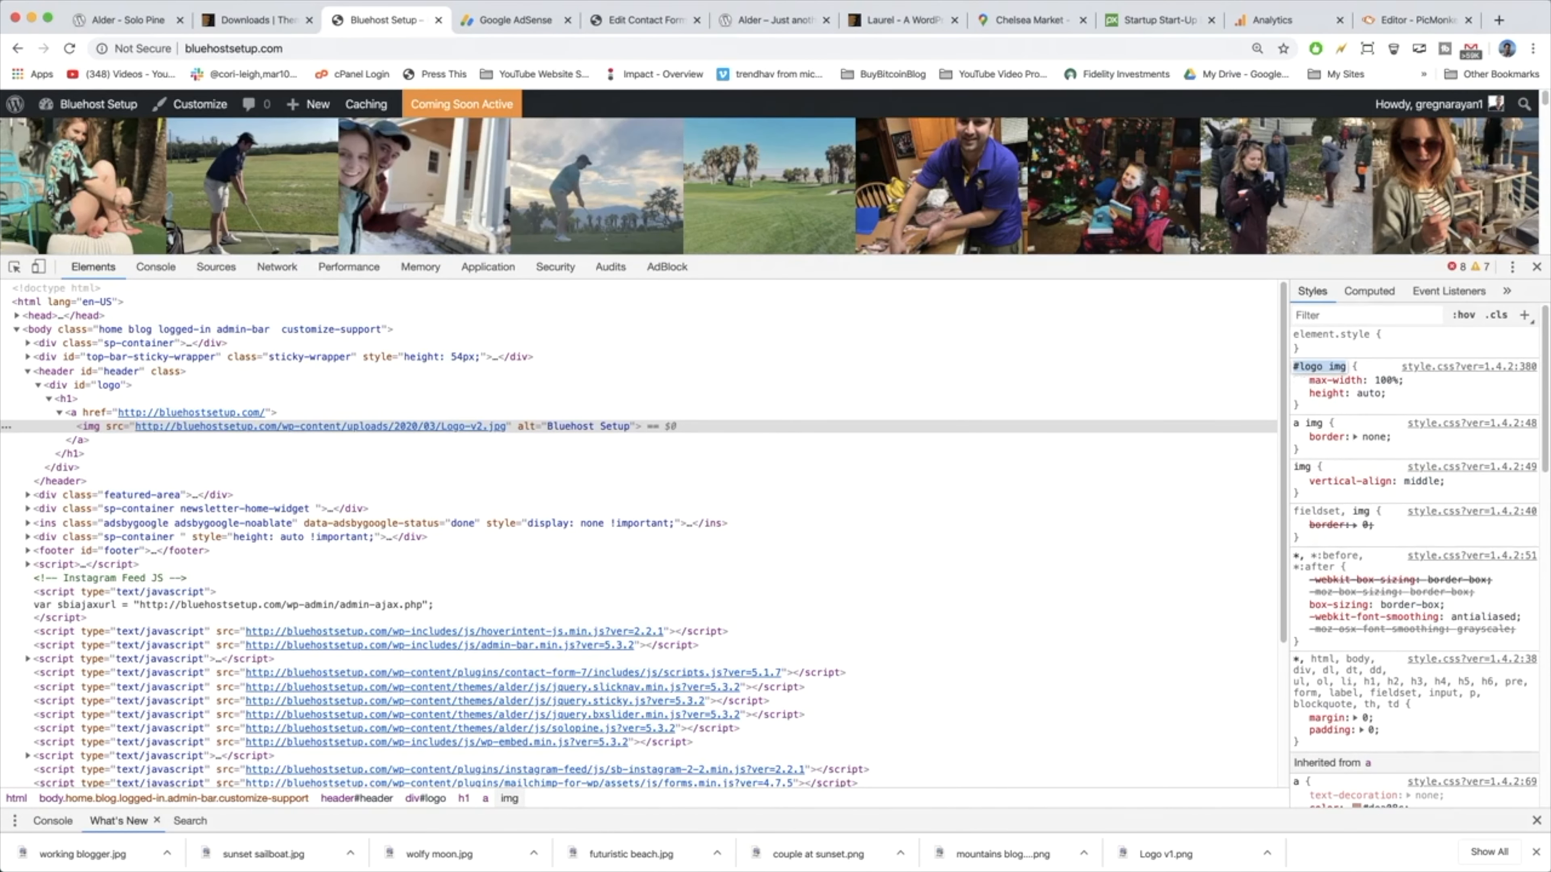
click(1536, 267)
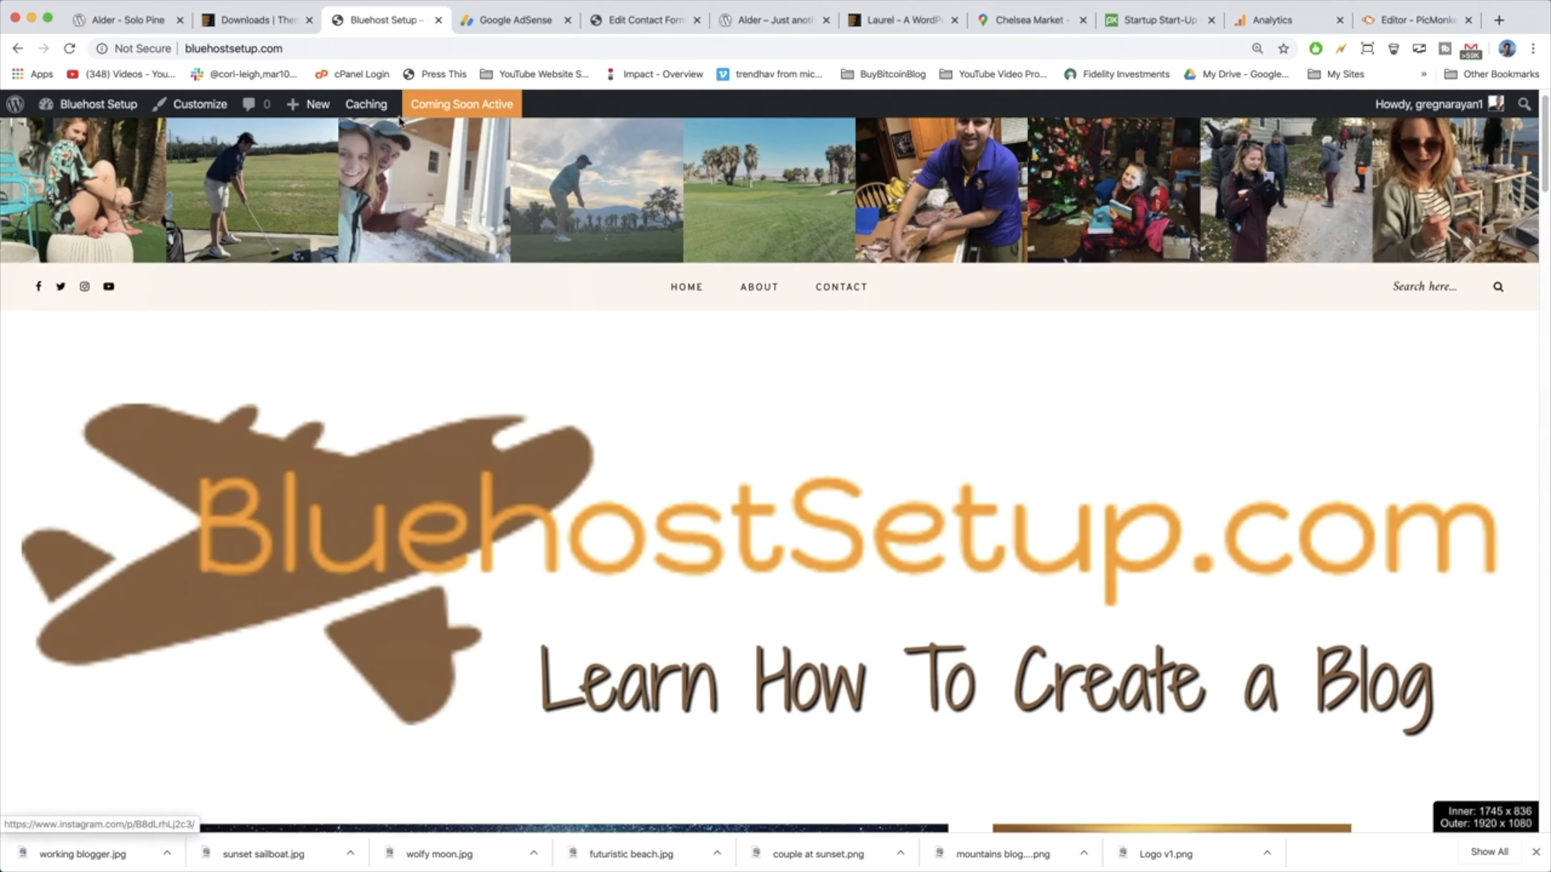
click(197, 105)
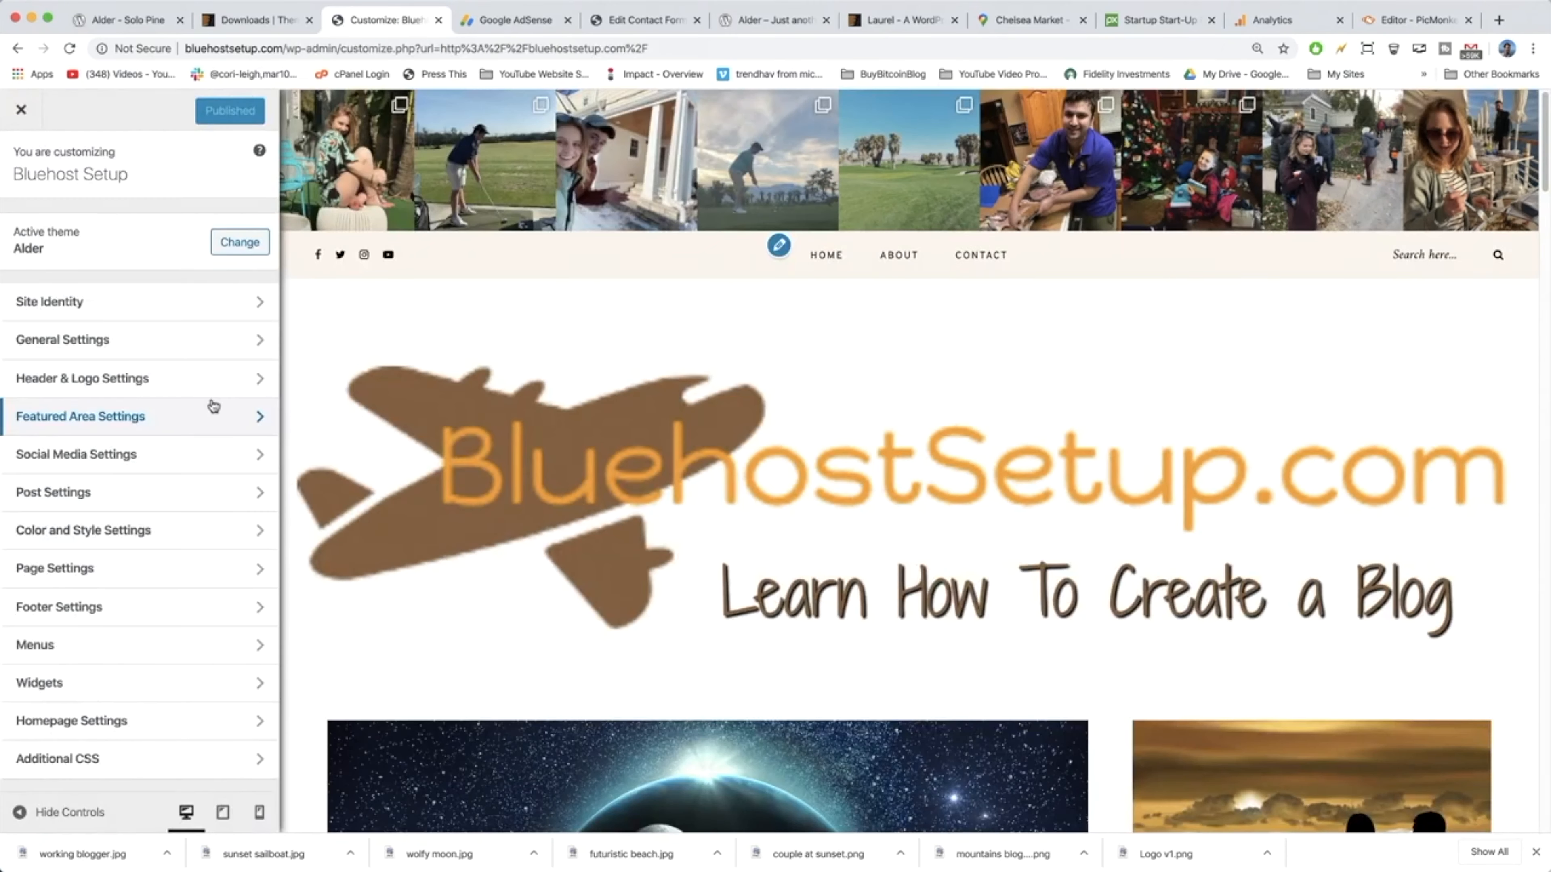
Paste the '#logo img' selector onto the first line of Additional CSS.
click(258, 760)
click(165, 548)
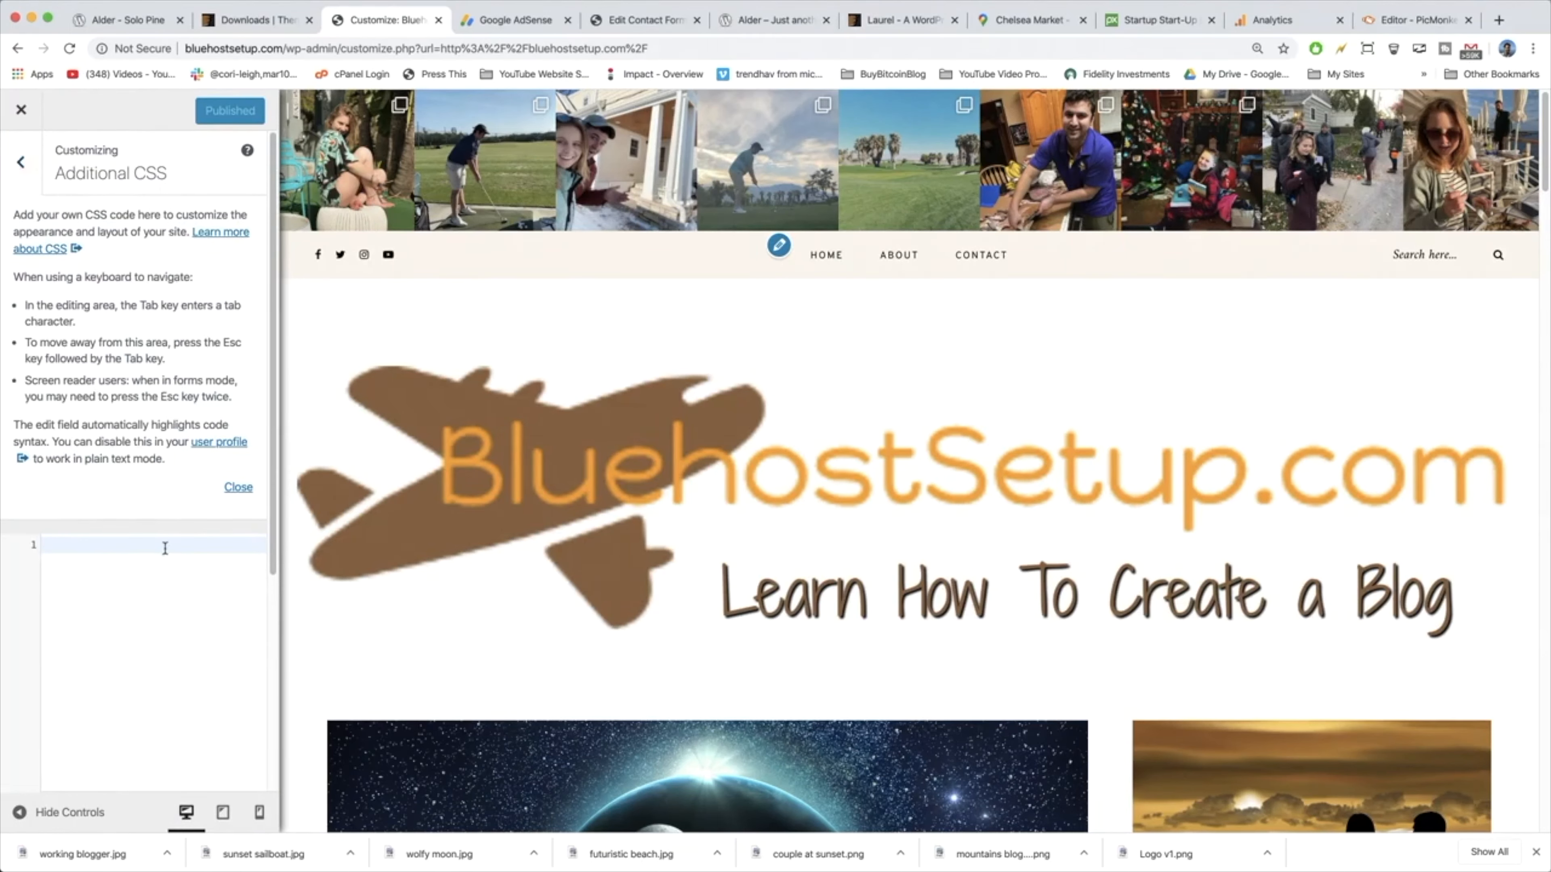
right_click(51, 546)
click(111, 651)
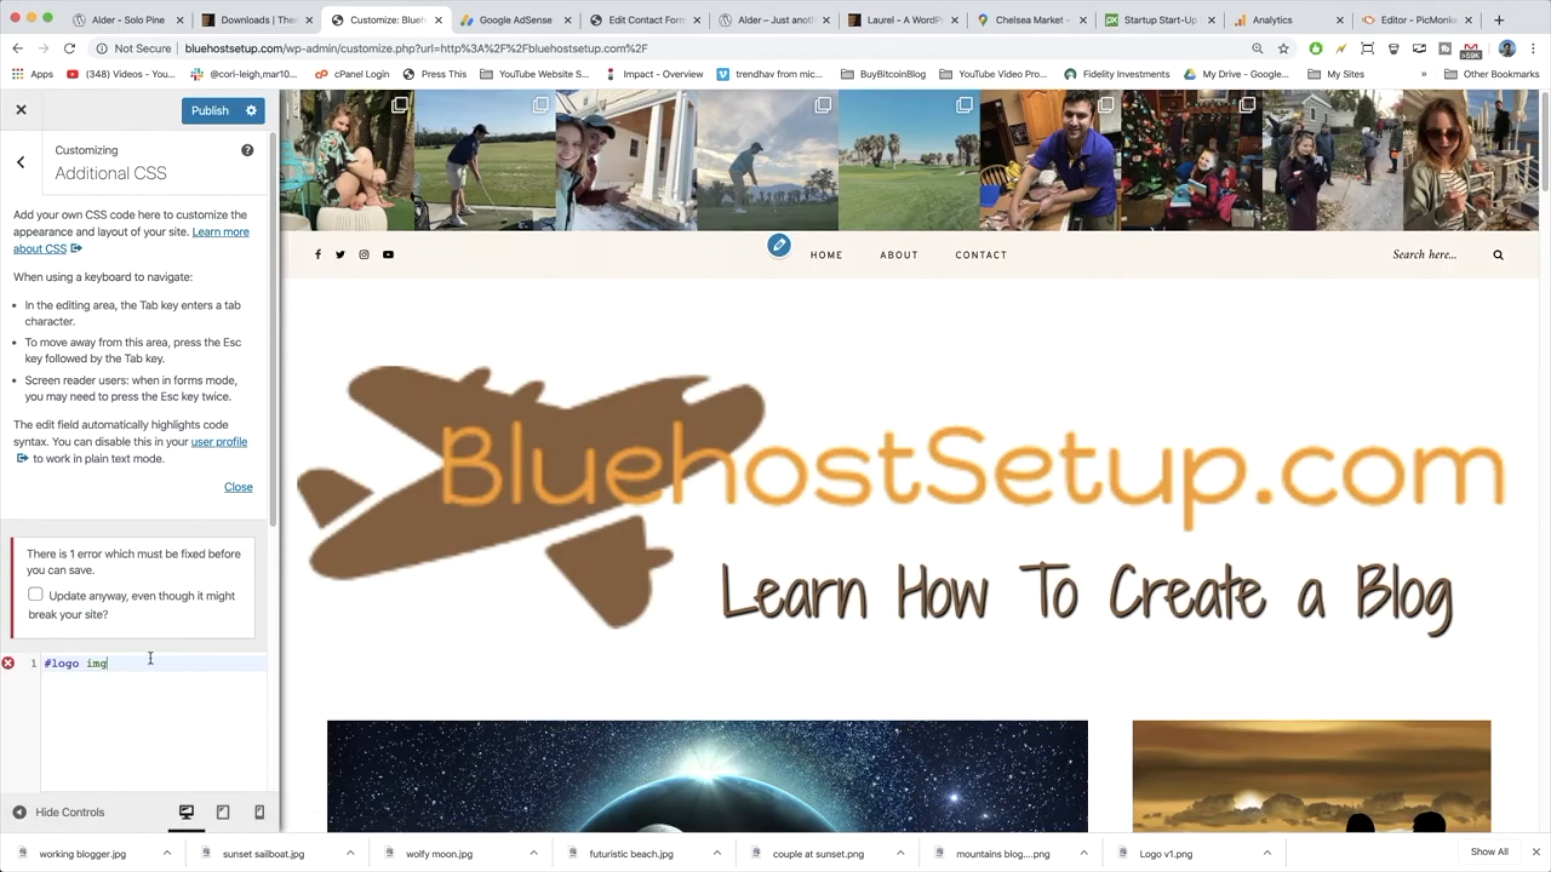
scroll(125, 565, down, 3)
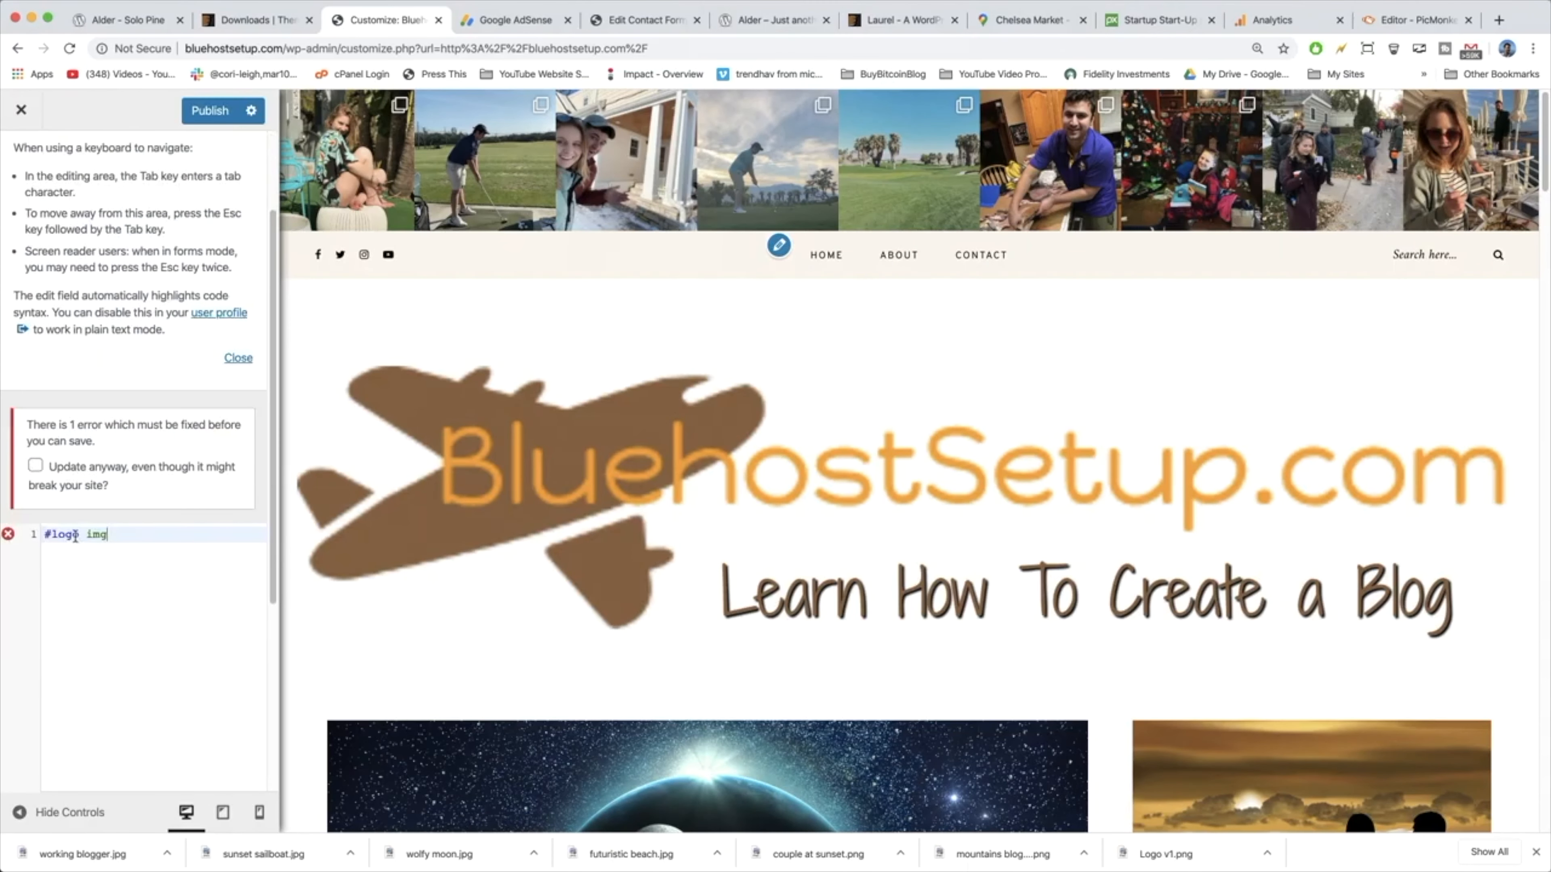
drag(122, 537, 53, 535)
click(144, 538)
Add 'max-width: 50%;' inside the '#logo img' rule and compare the logo's size.
text({)
key(Return)
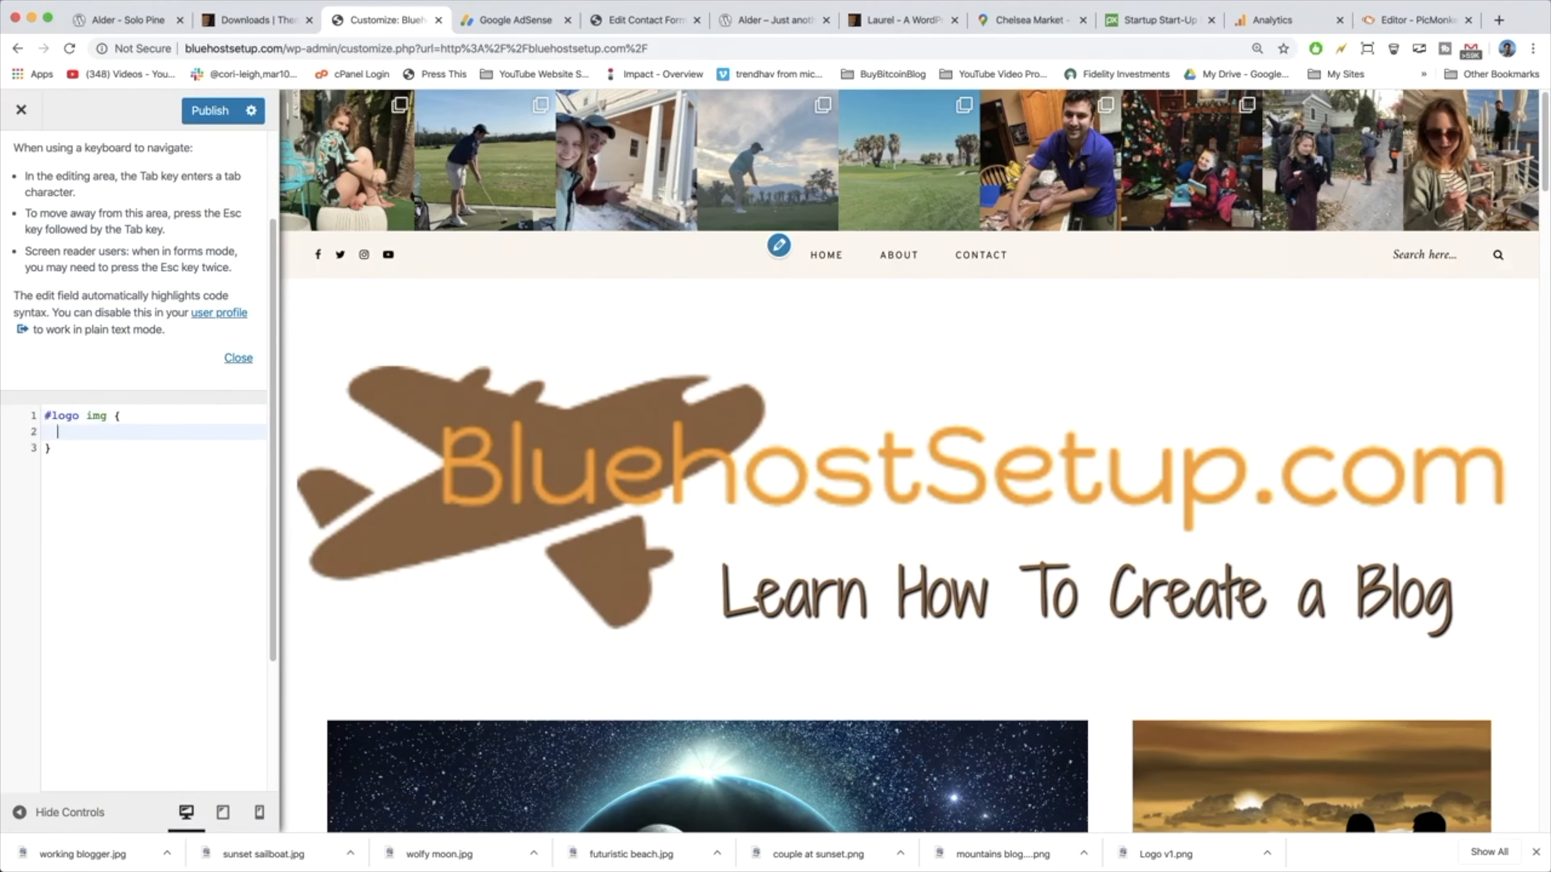
text(max-)
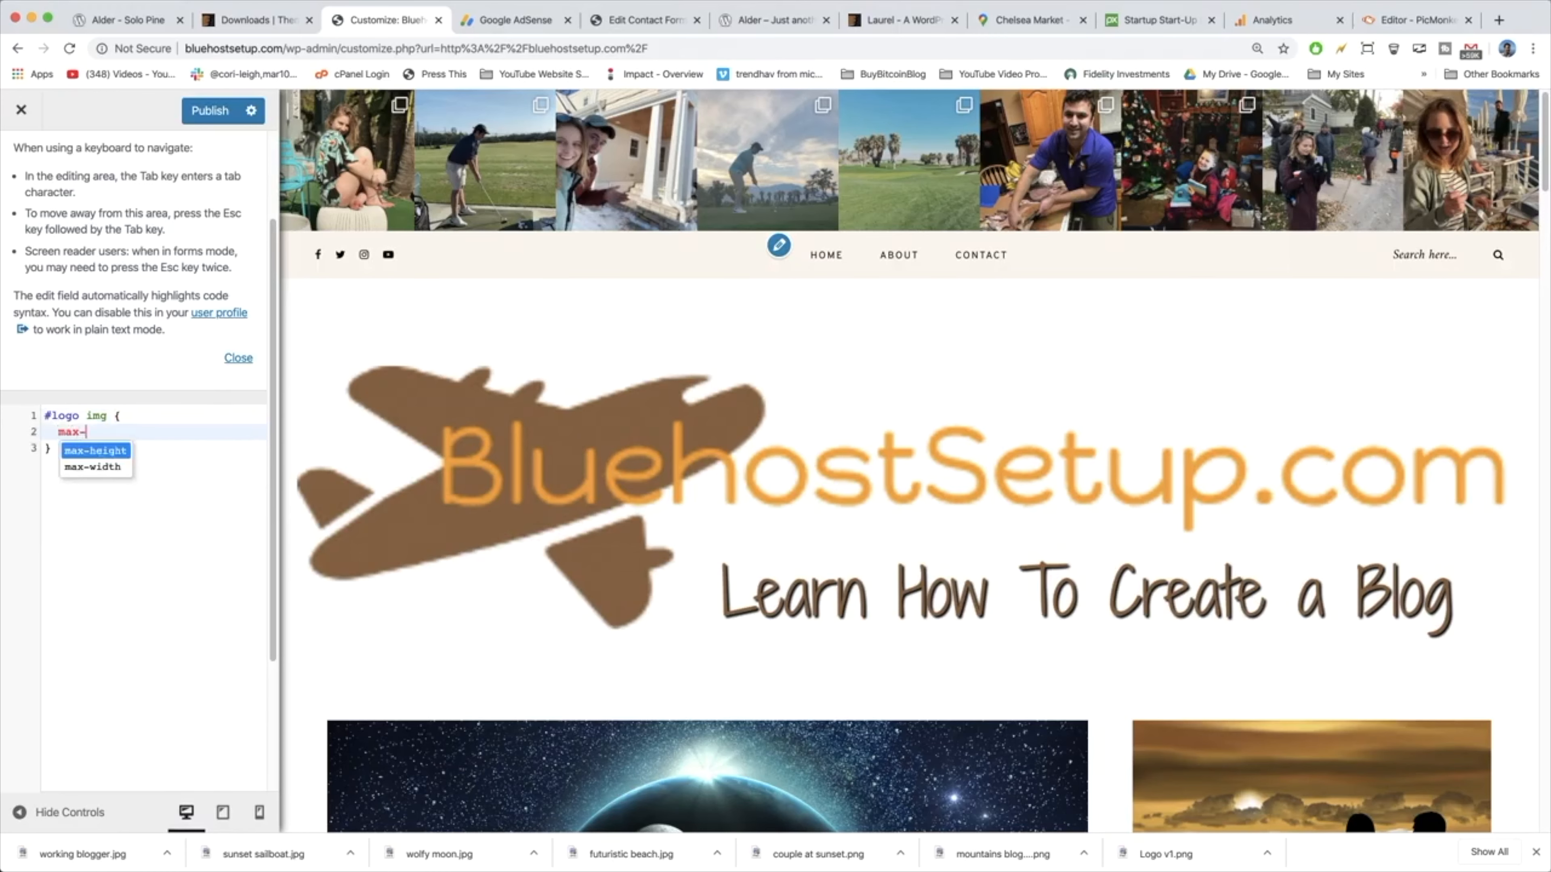
text(width:)
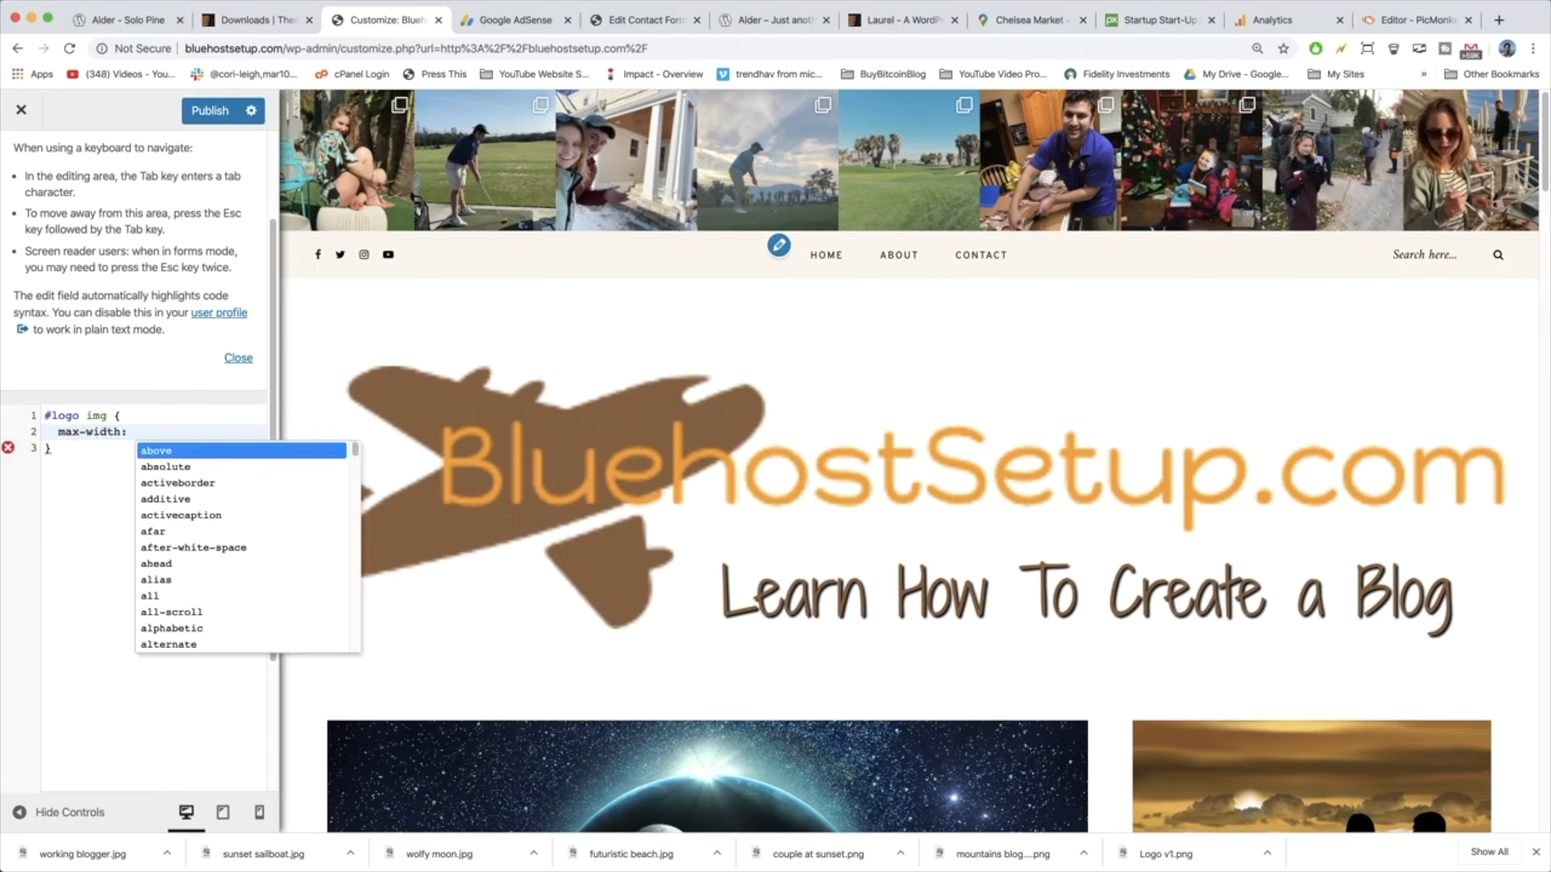
text( 50%)
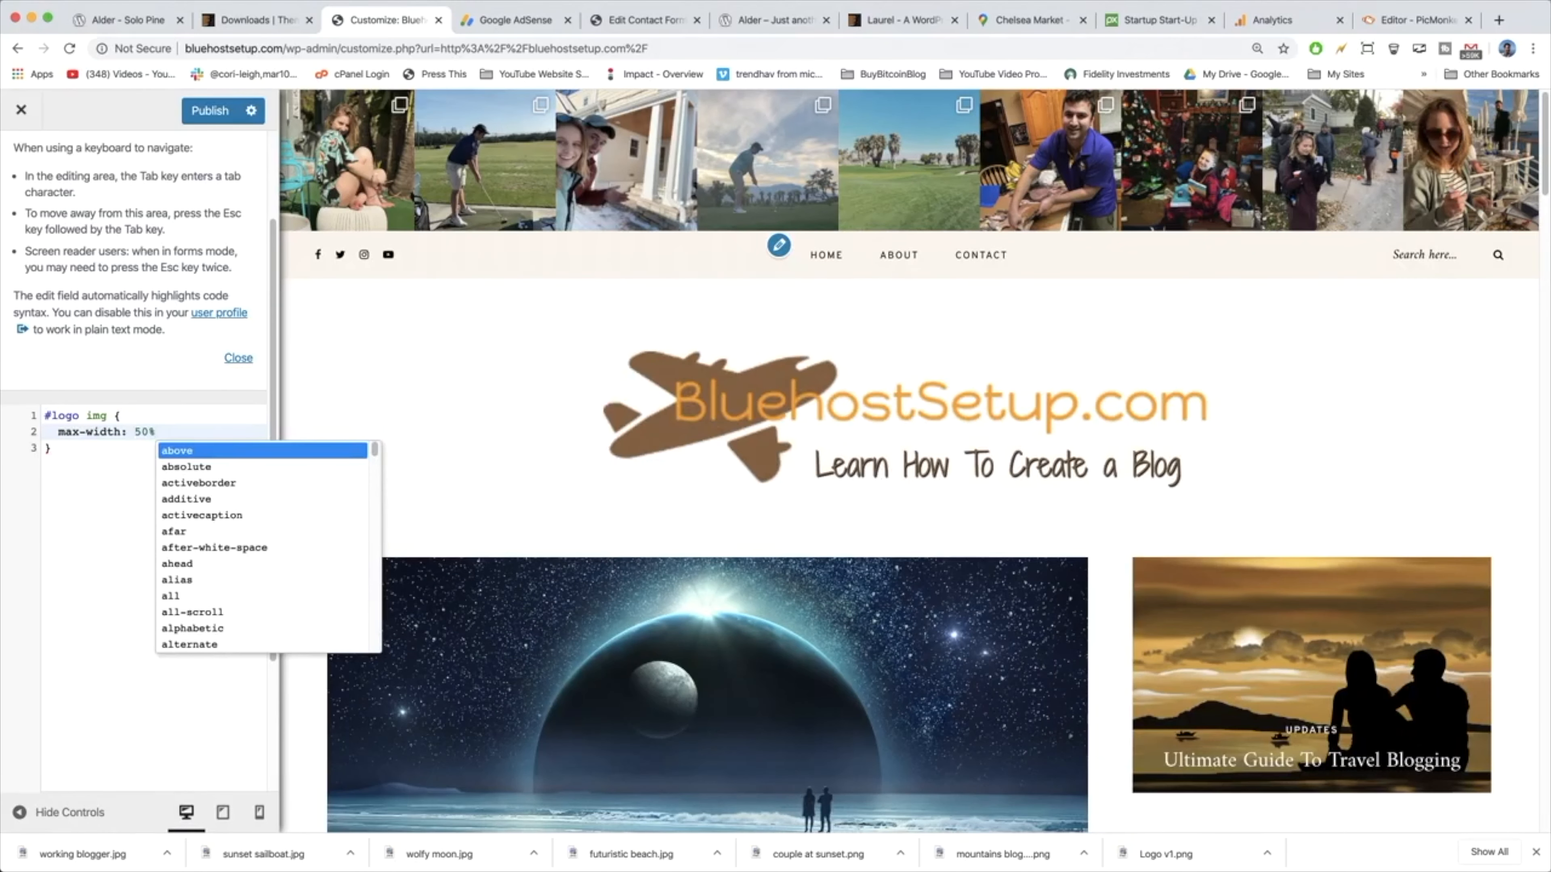
text(;)
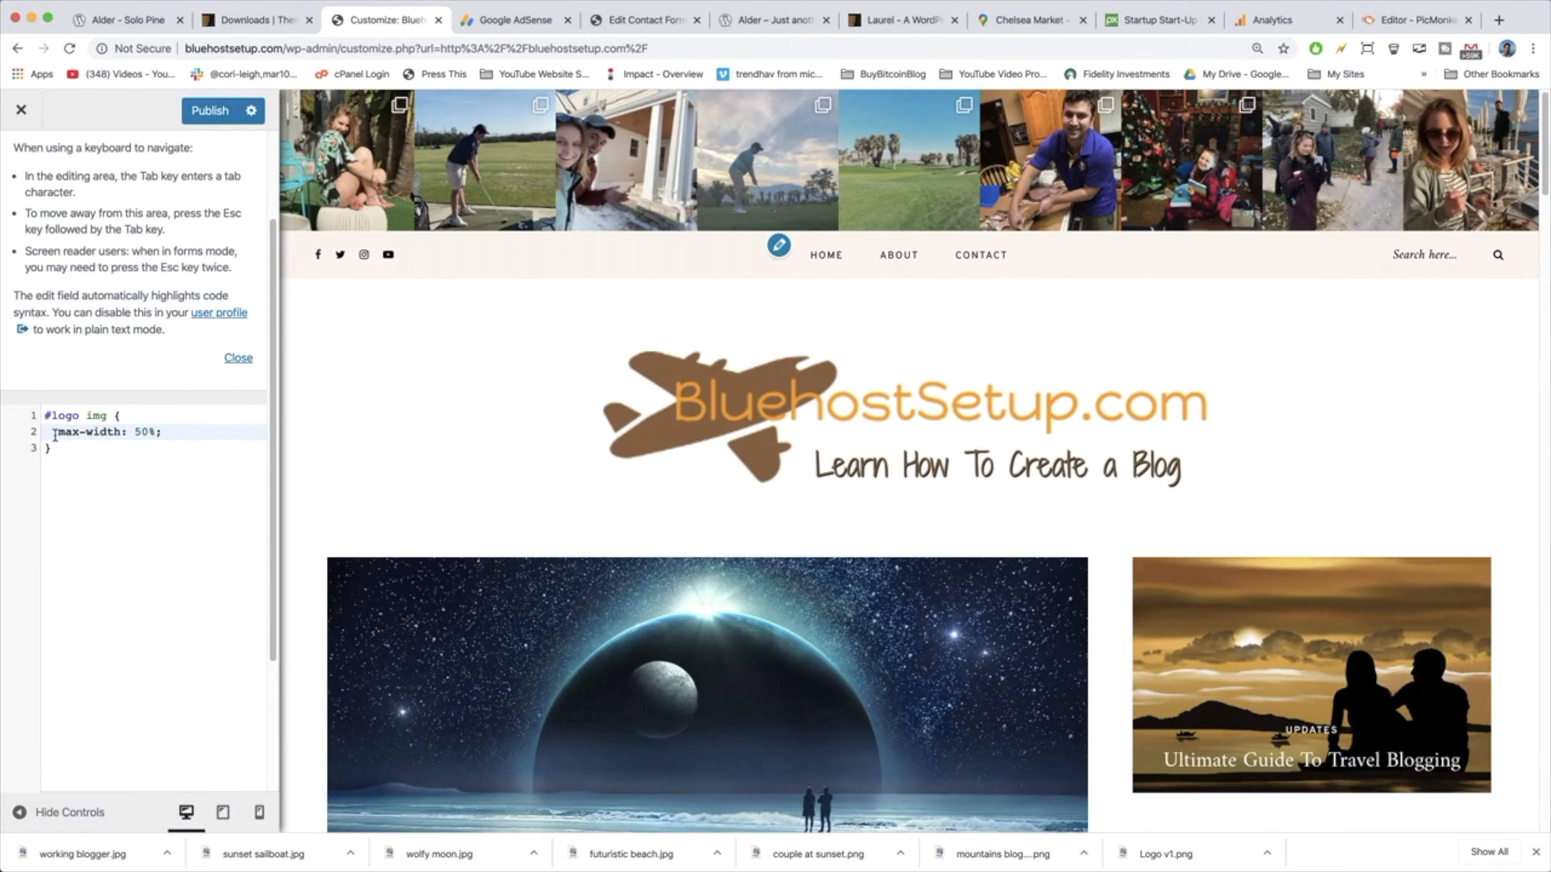
drag(56, 433, 174, 432)
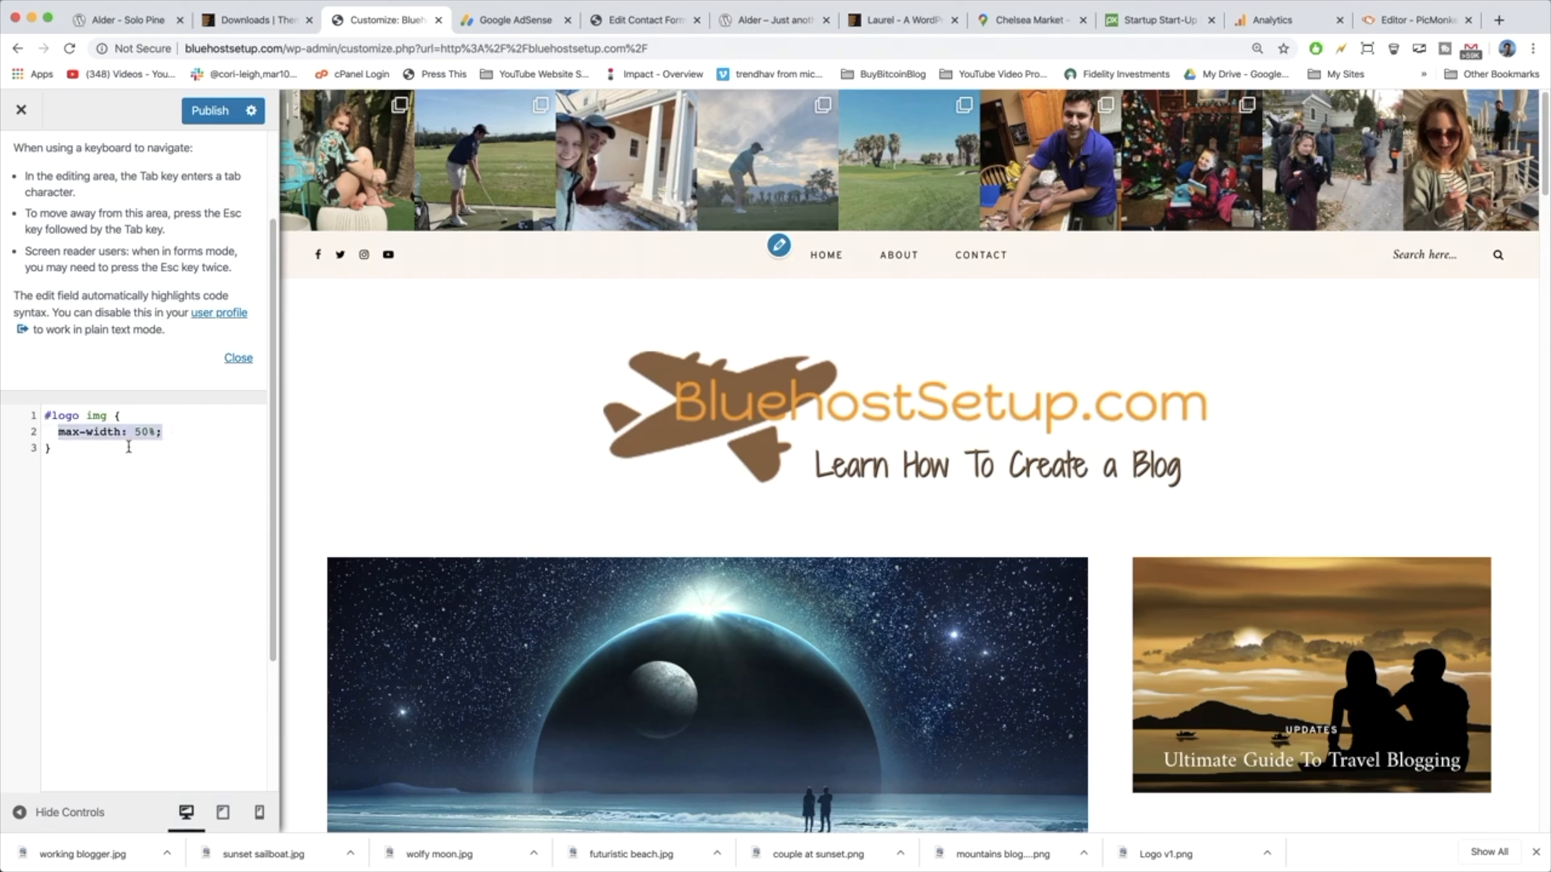
click(191, 441)
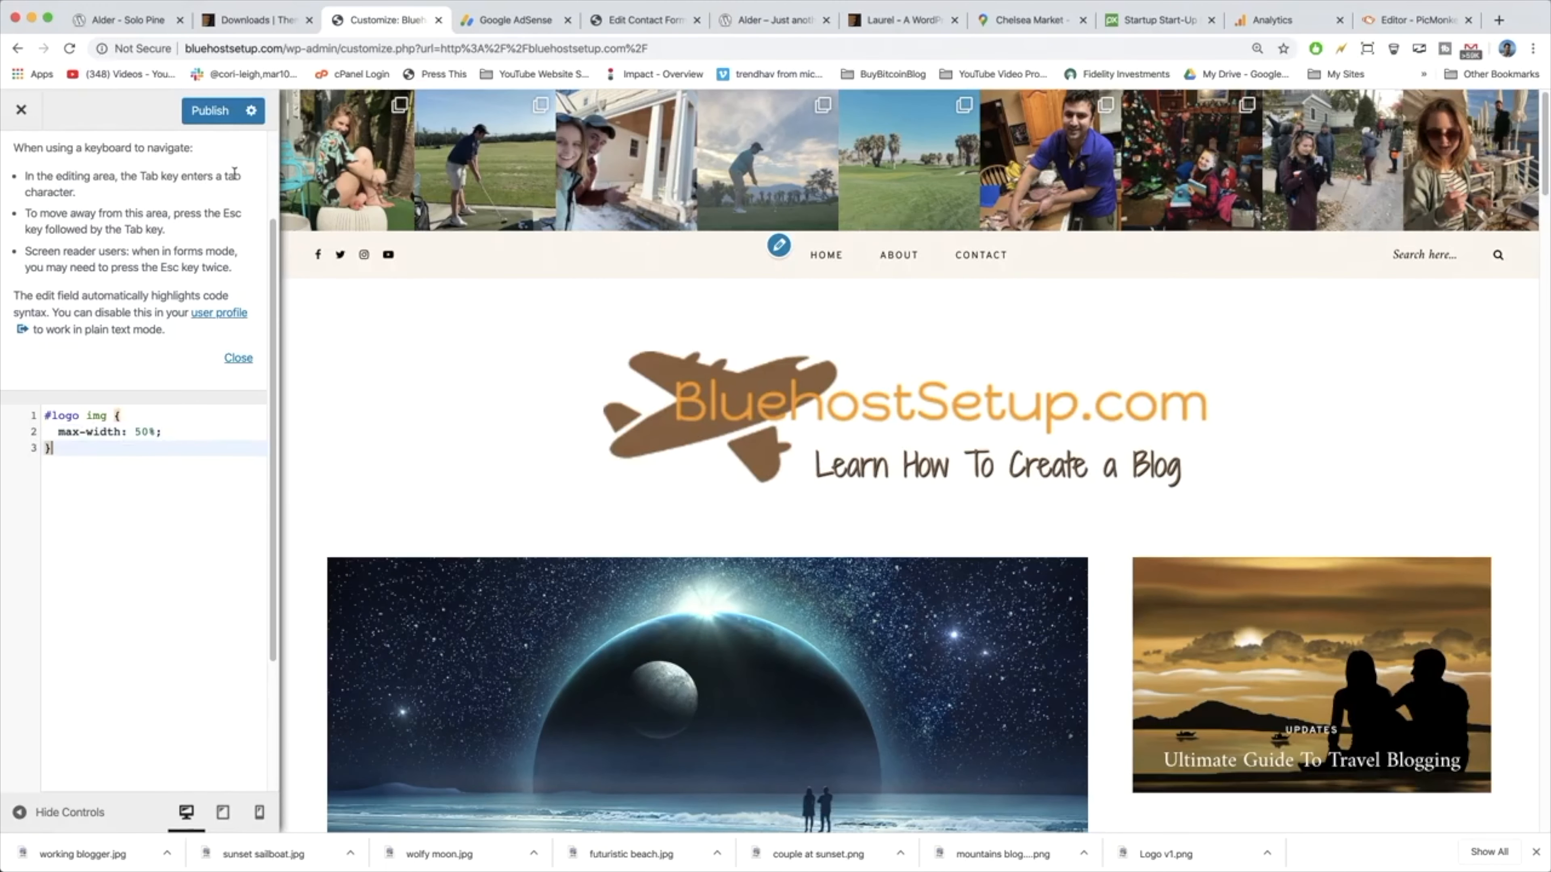
click(85, 433)
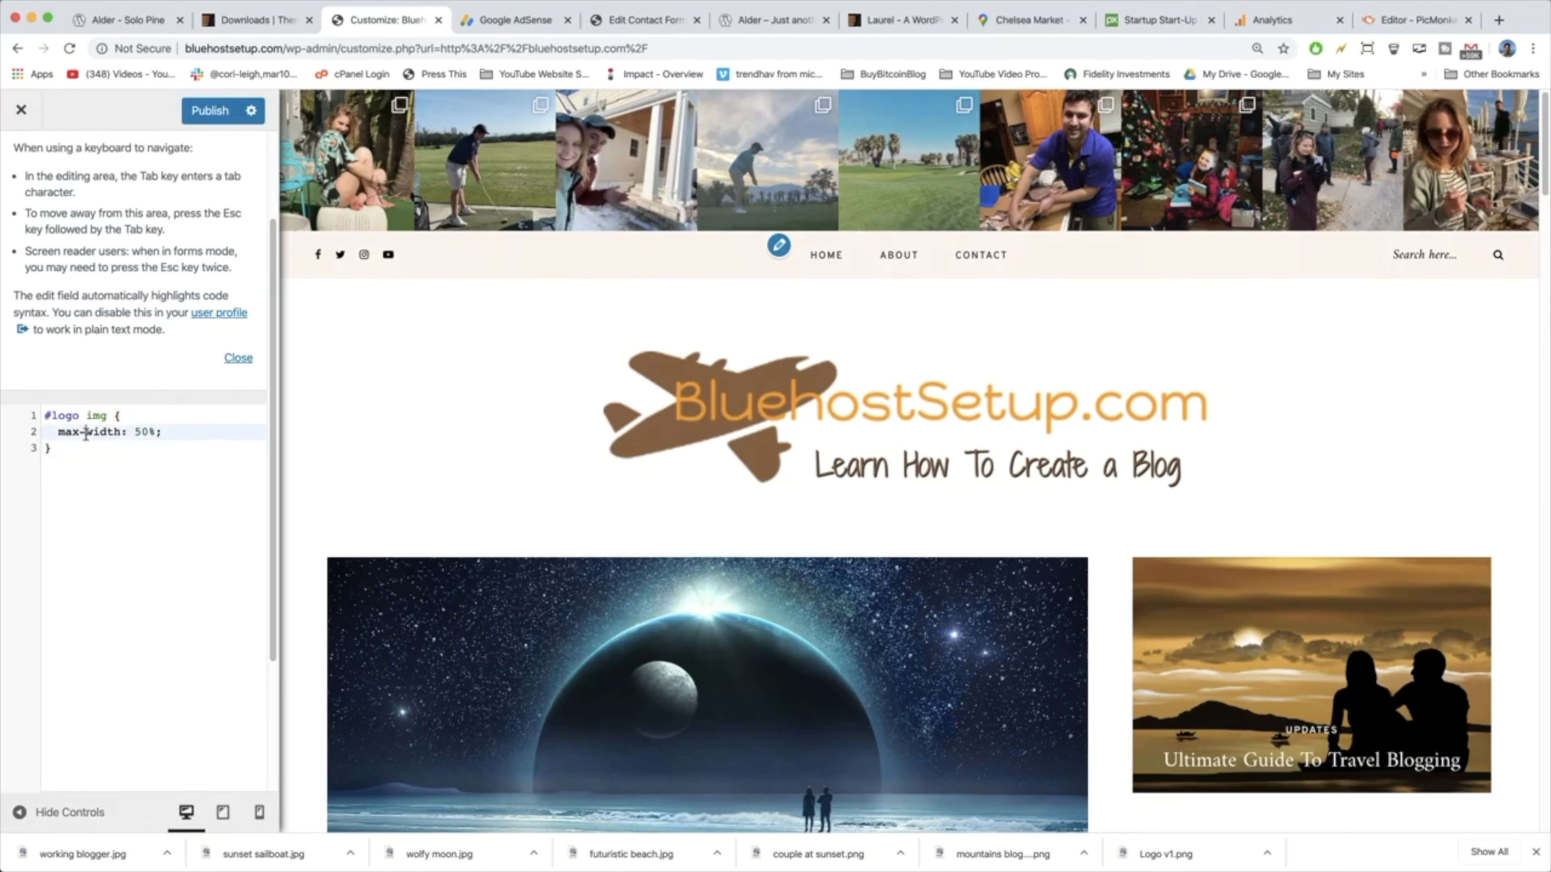
key(BackSpace)
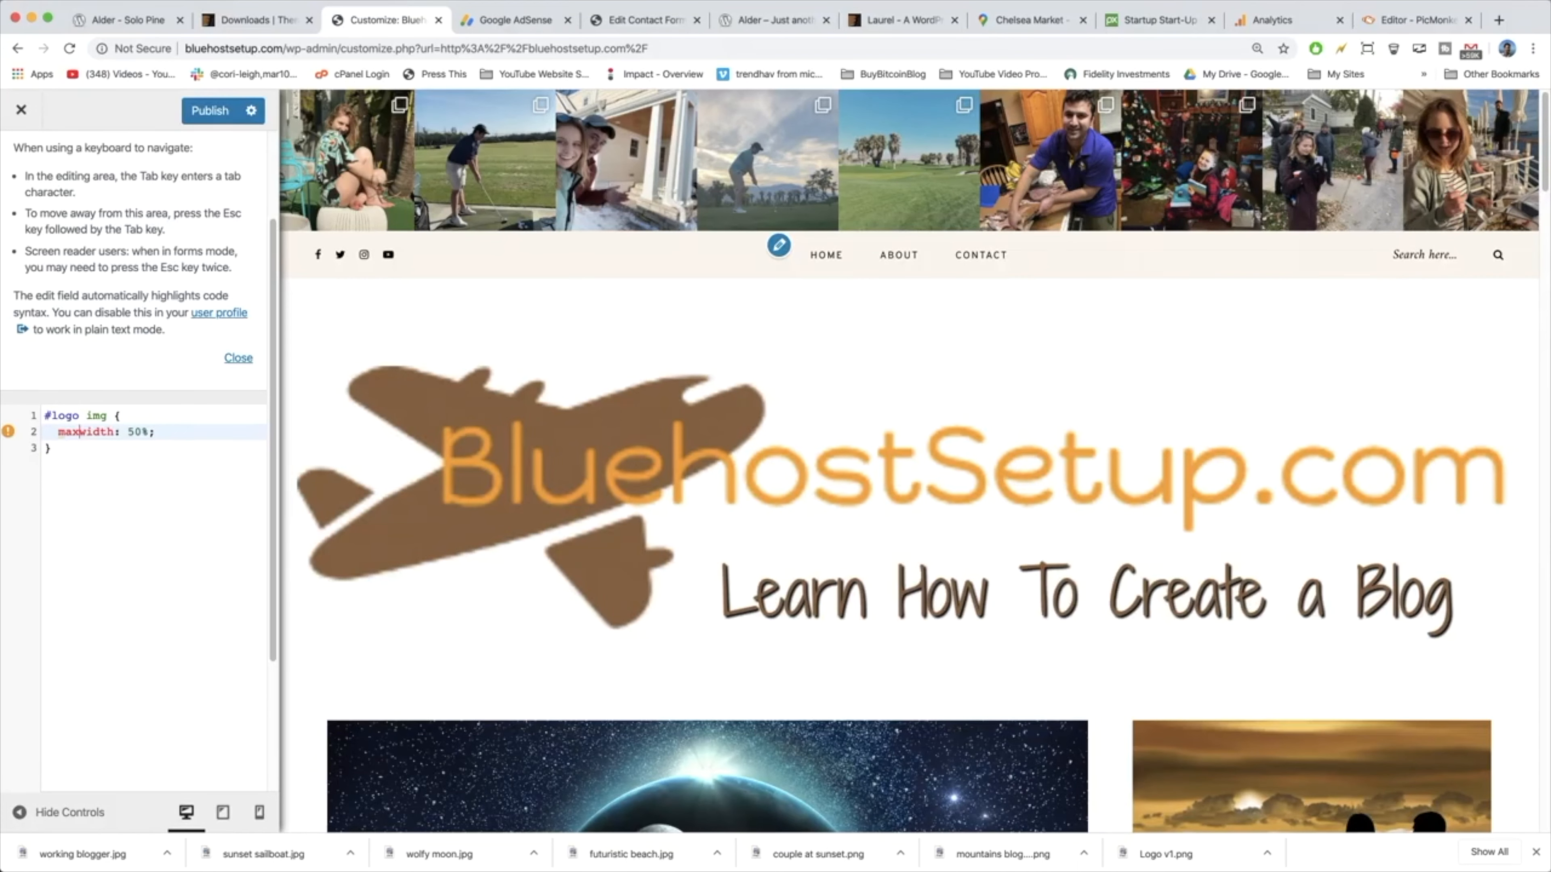
text(-)
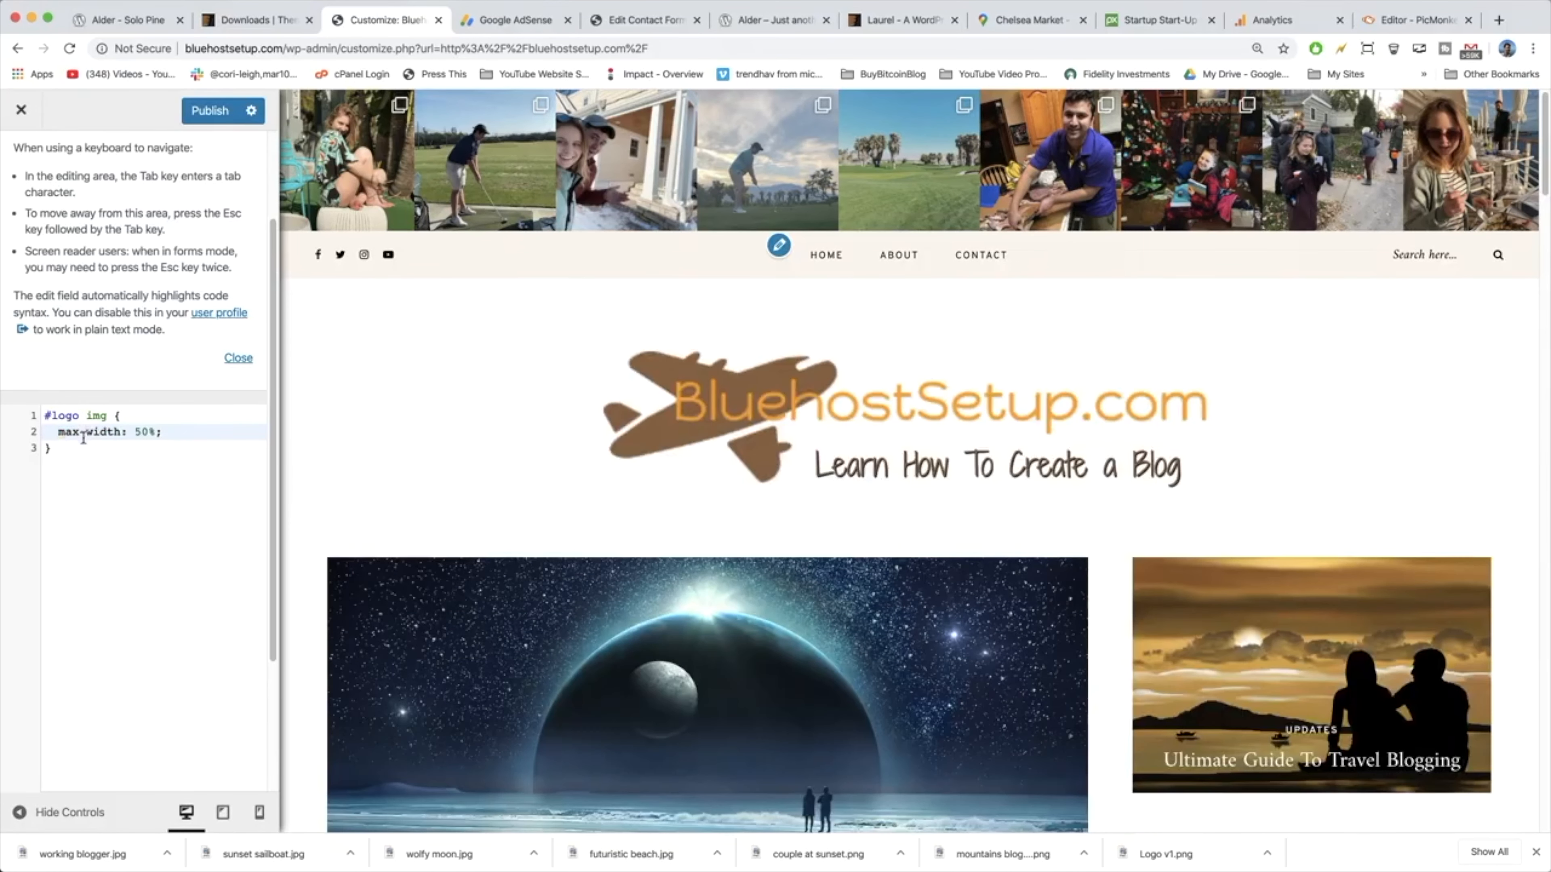
drag(185, 430, 47, 426)
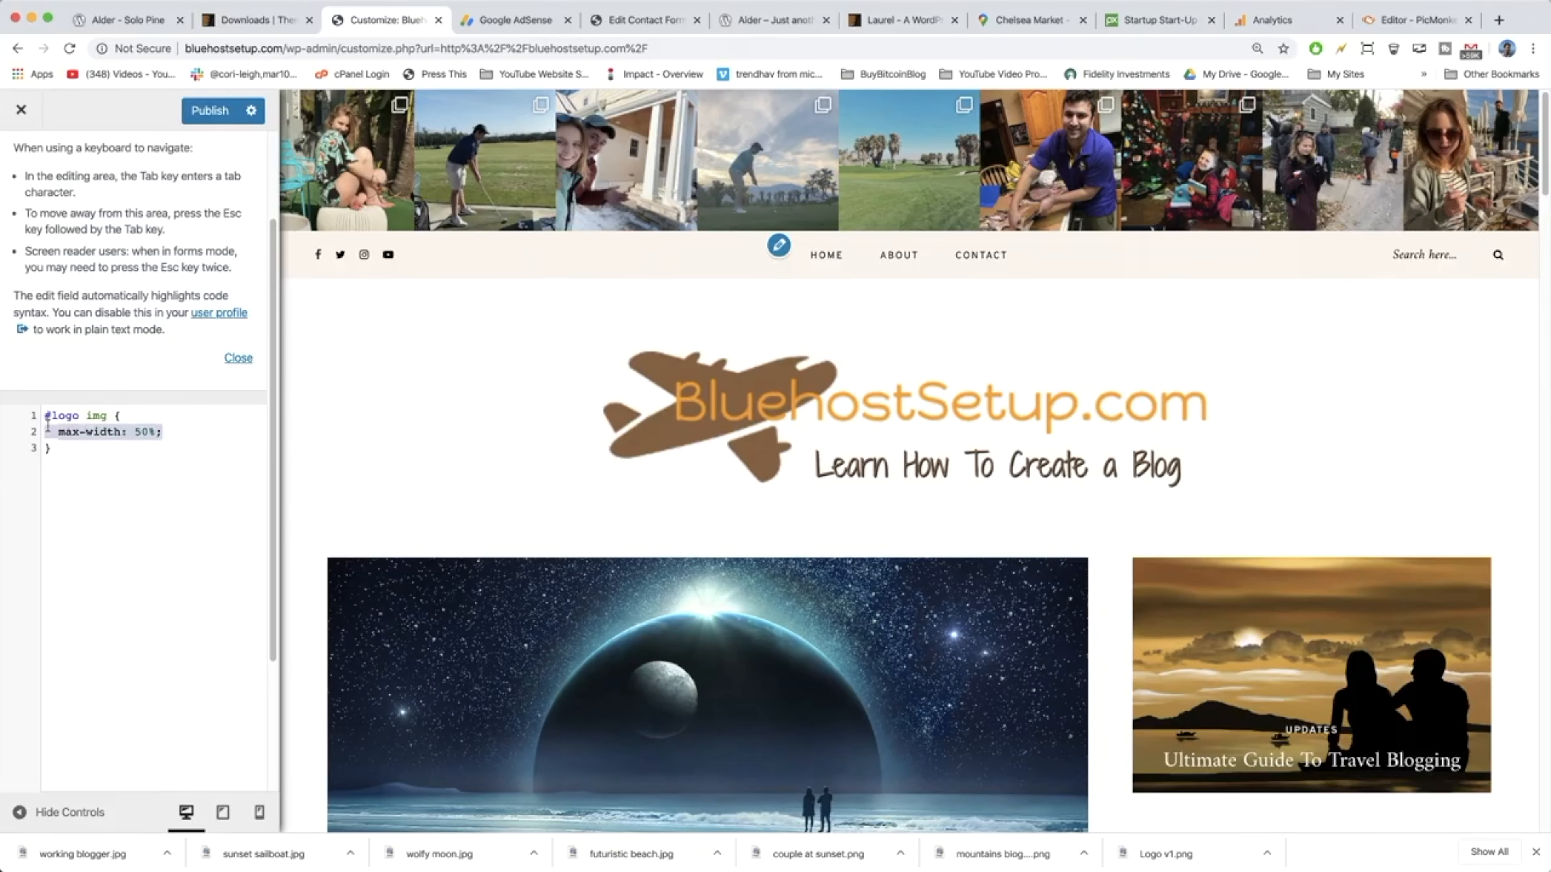
click(98, 438)
click(195, 433)
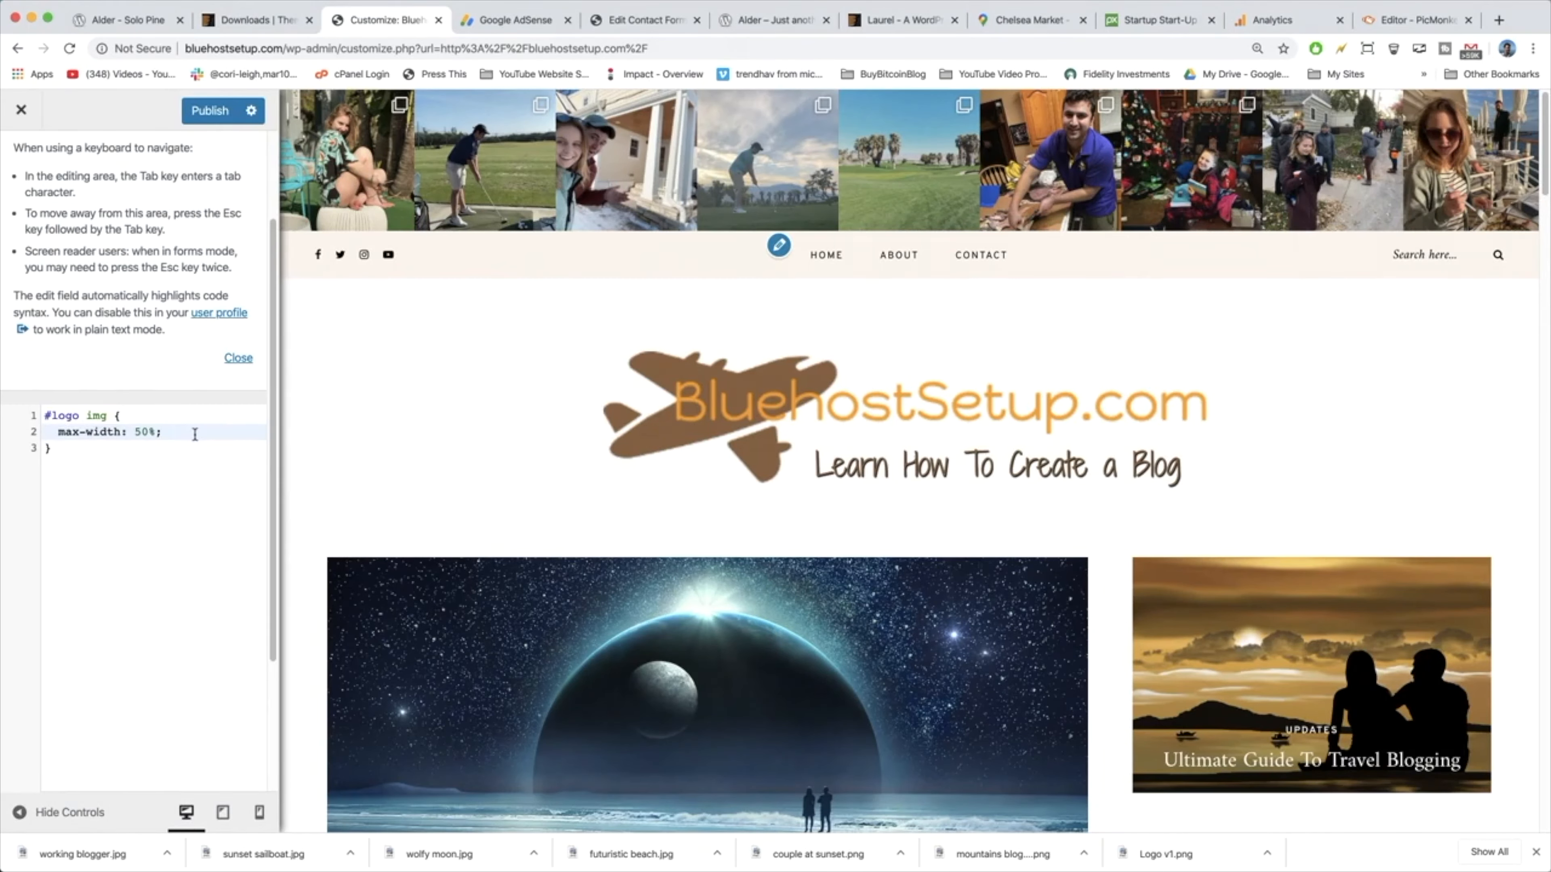
click(79, 455)
click(174, 431)
click(80, 448)
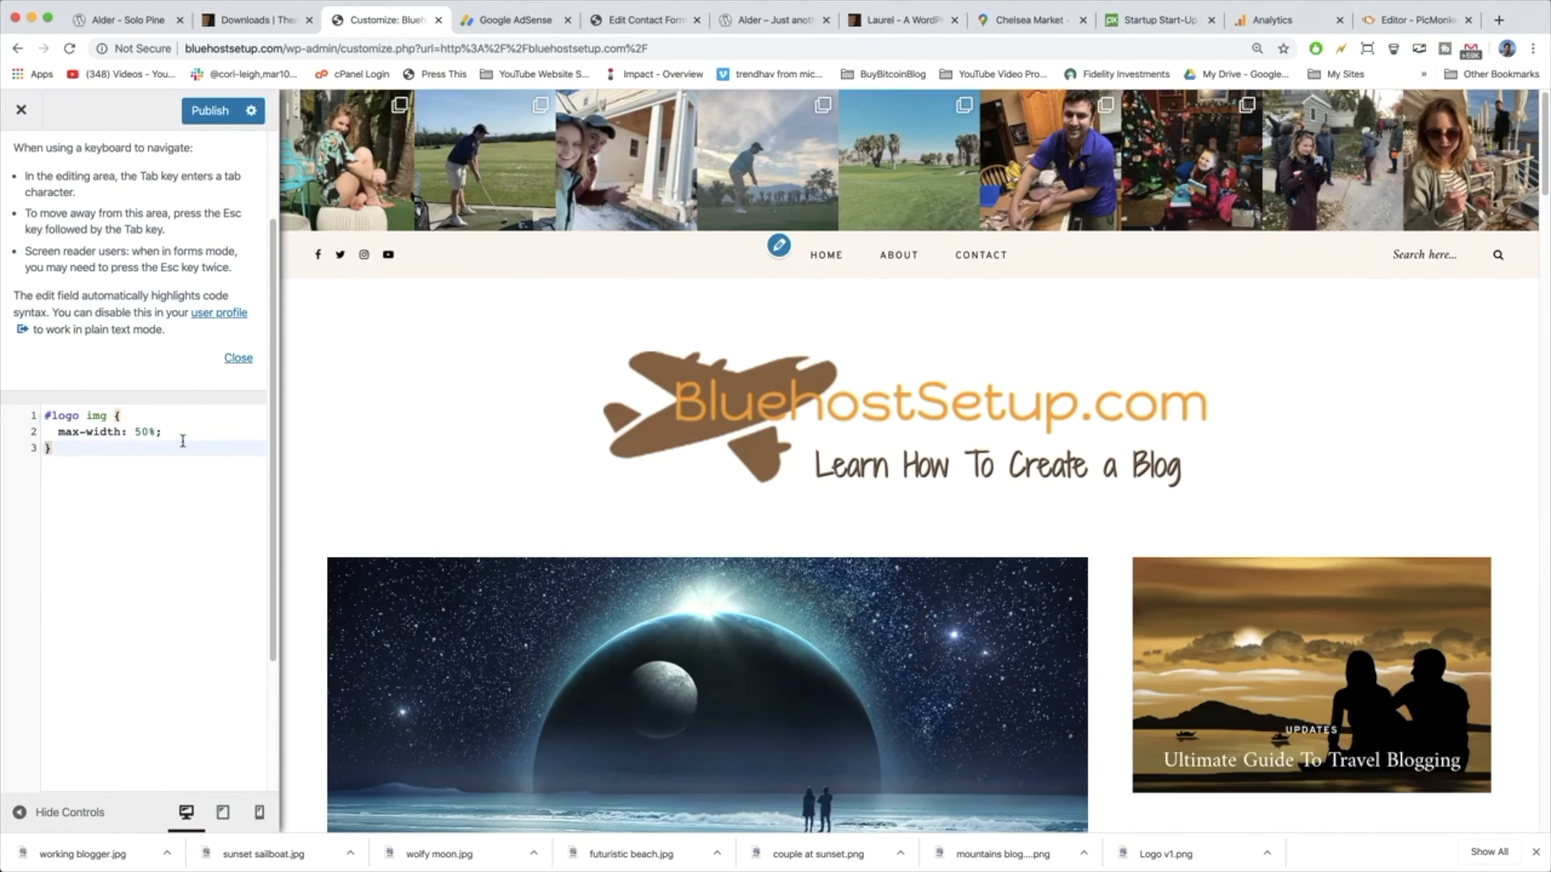
click(165, 432)
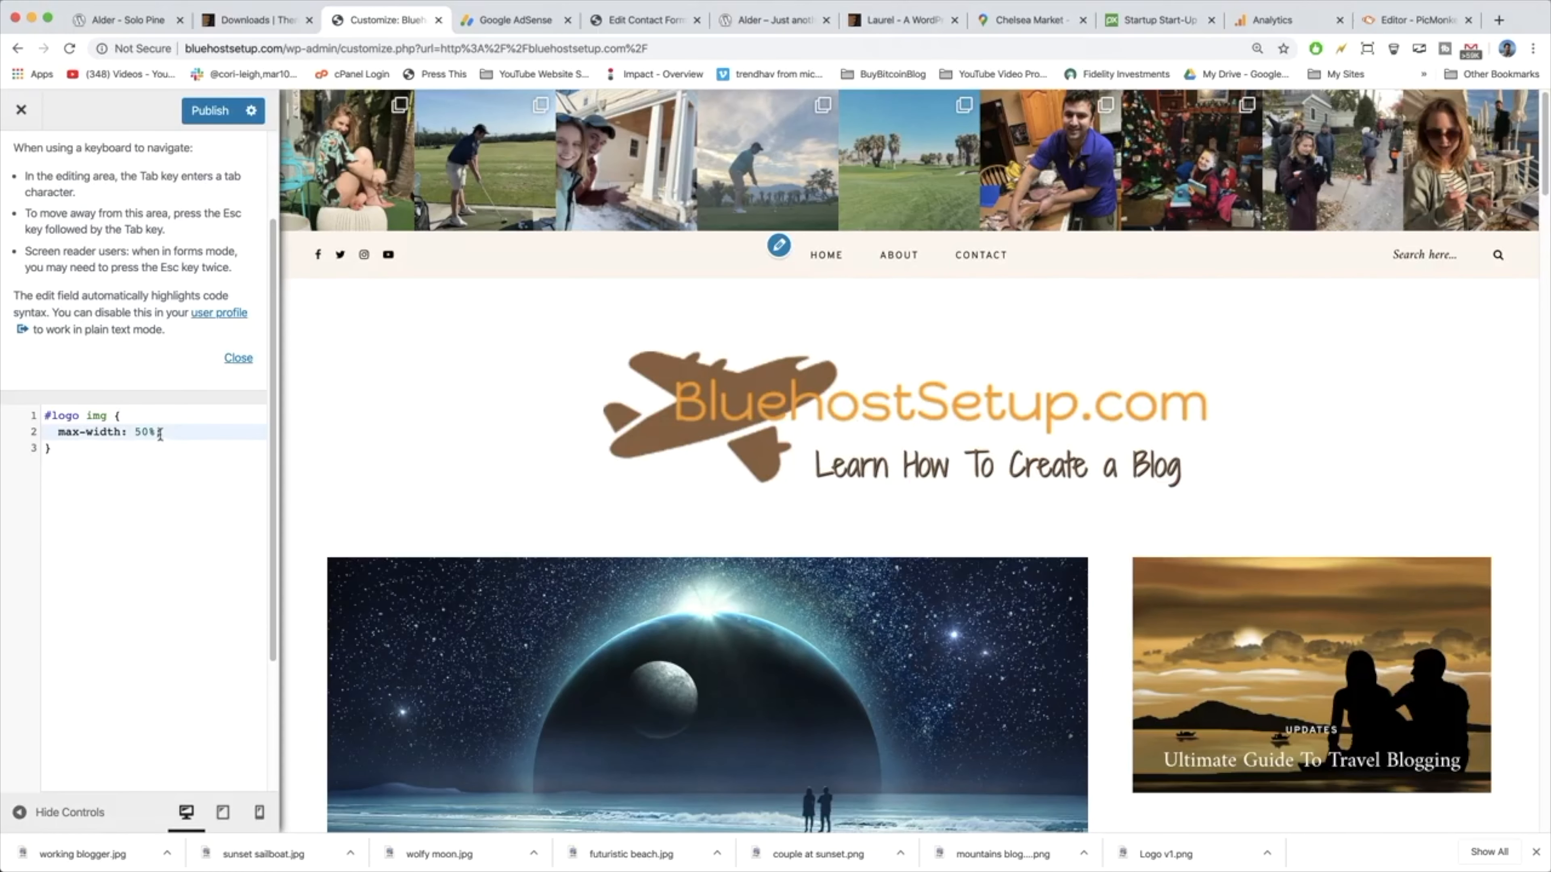
Change the logo's max-width to 40% and add blank lines below the rule.
double_click(138, 431)
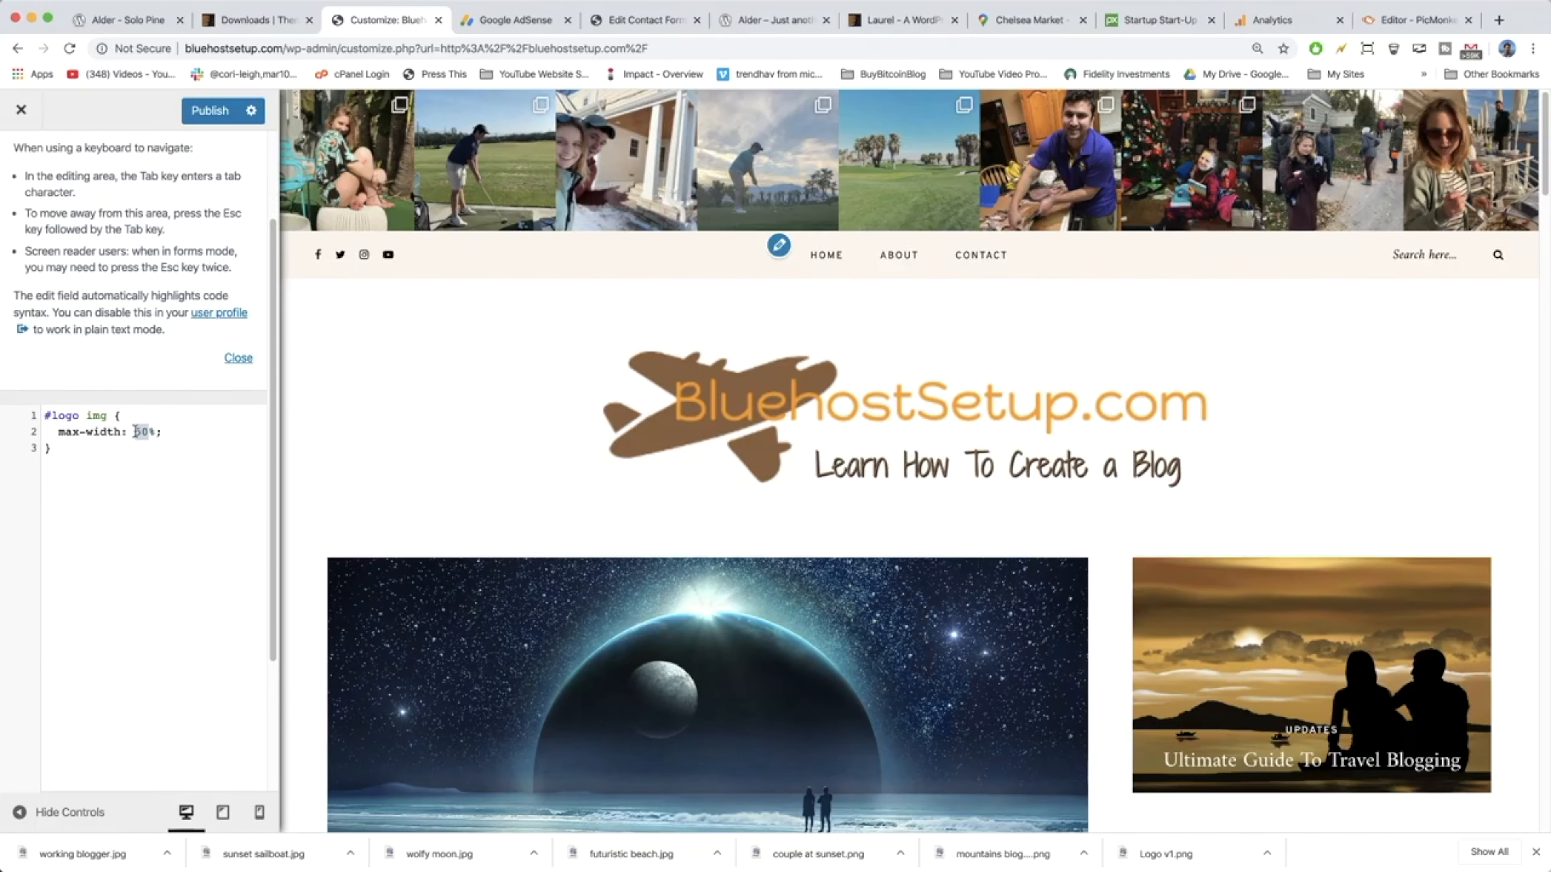
text(40)
key(BackSpace)
key(BackSpace)
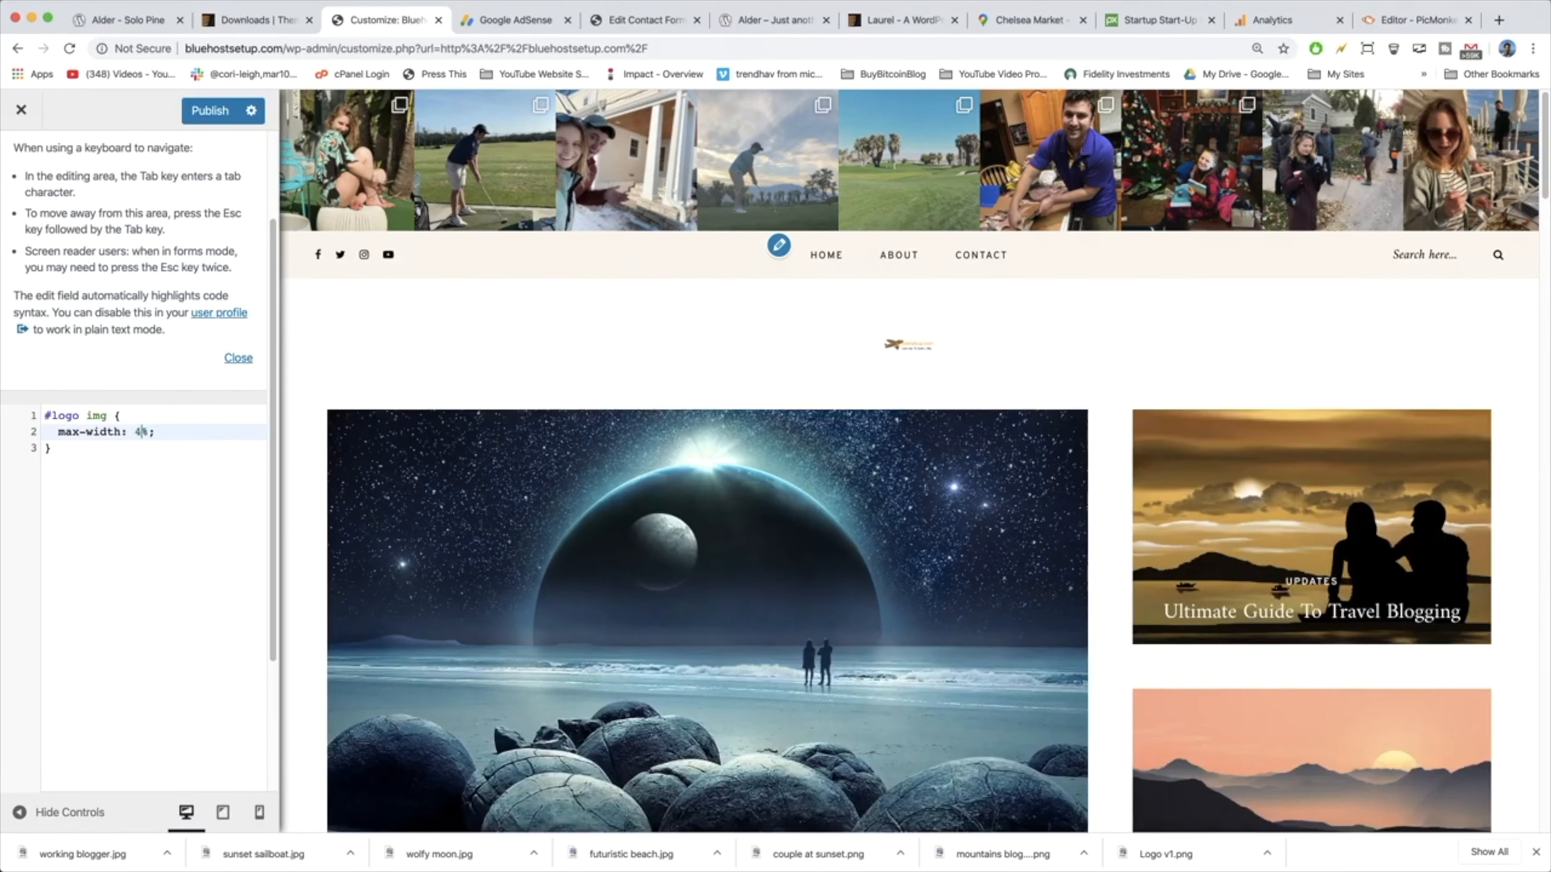
text(35)
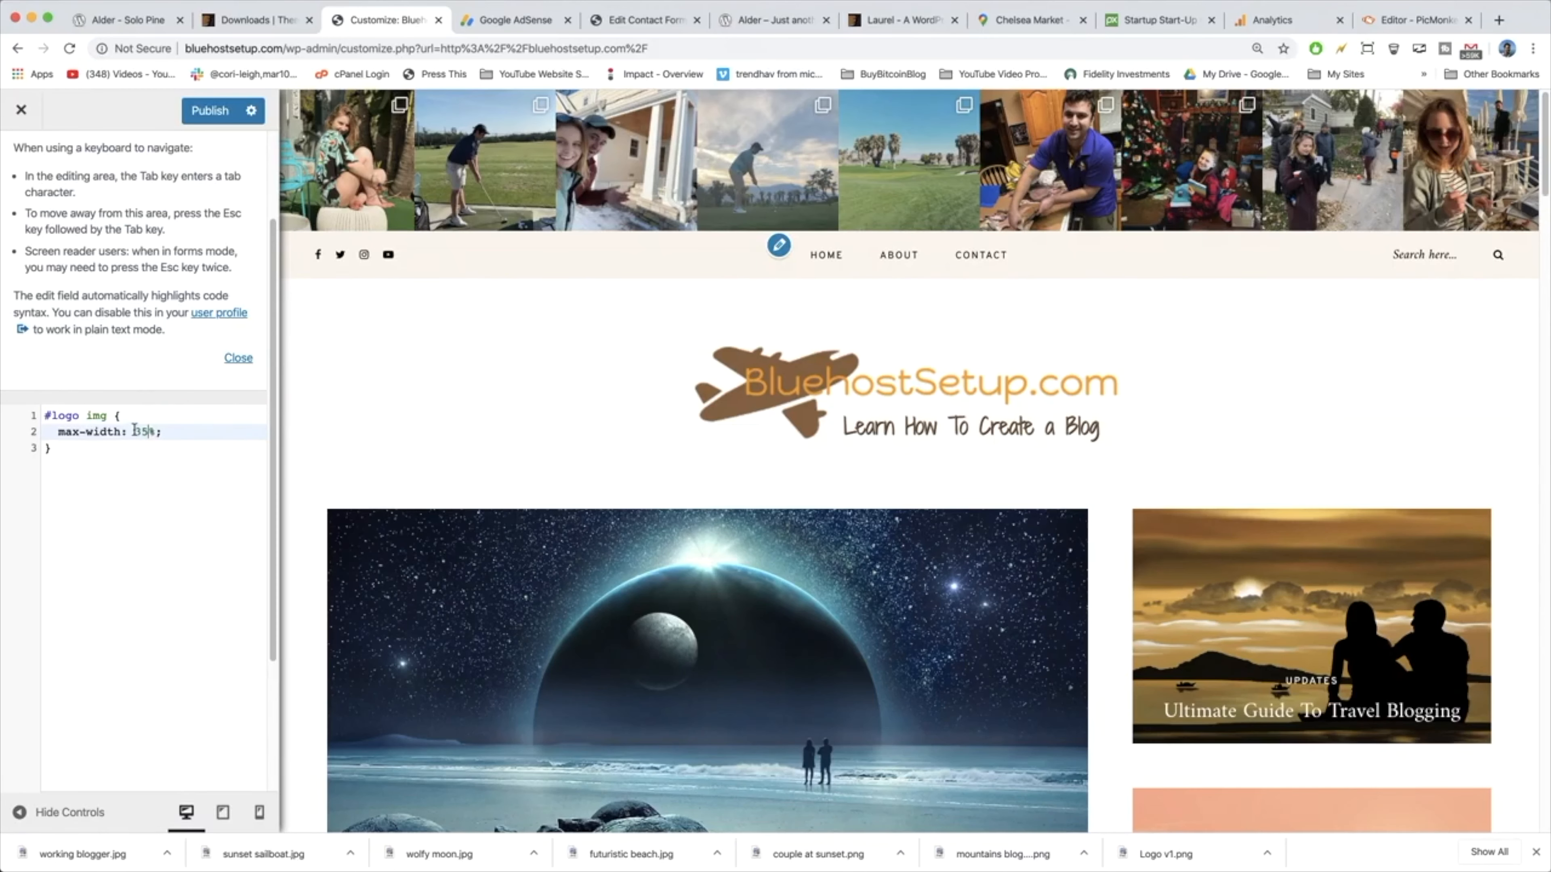
double_click(138, 432)
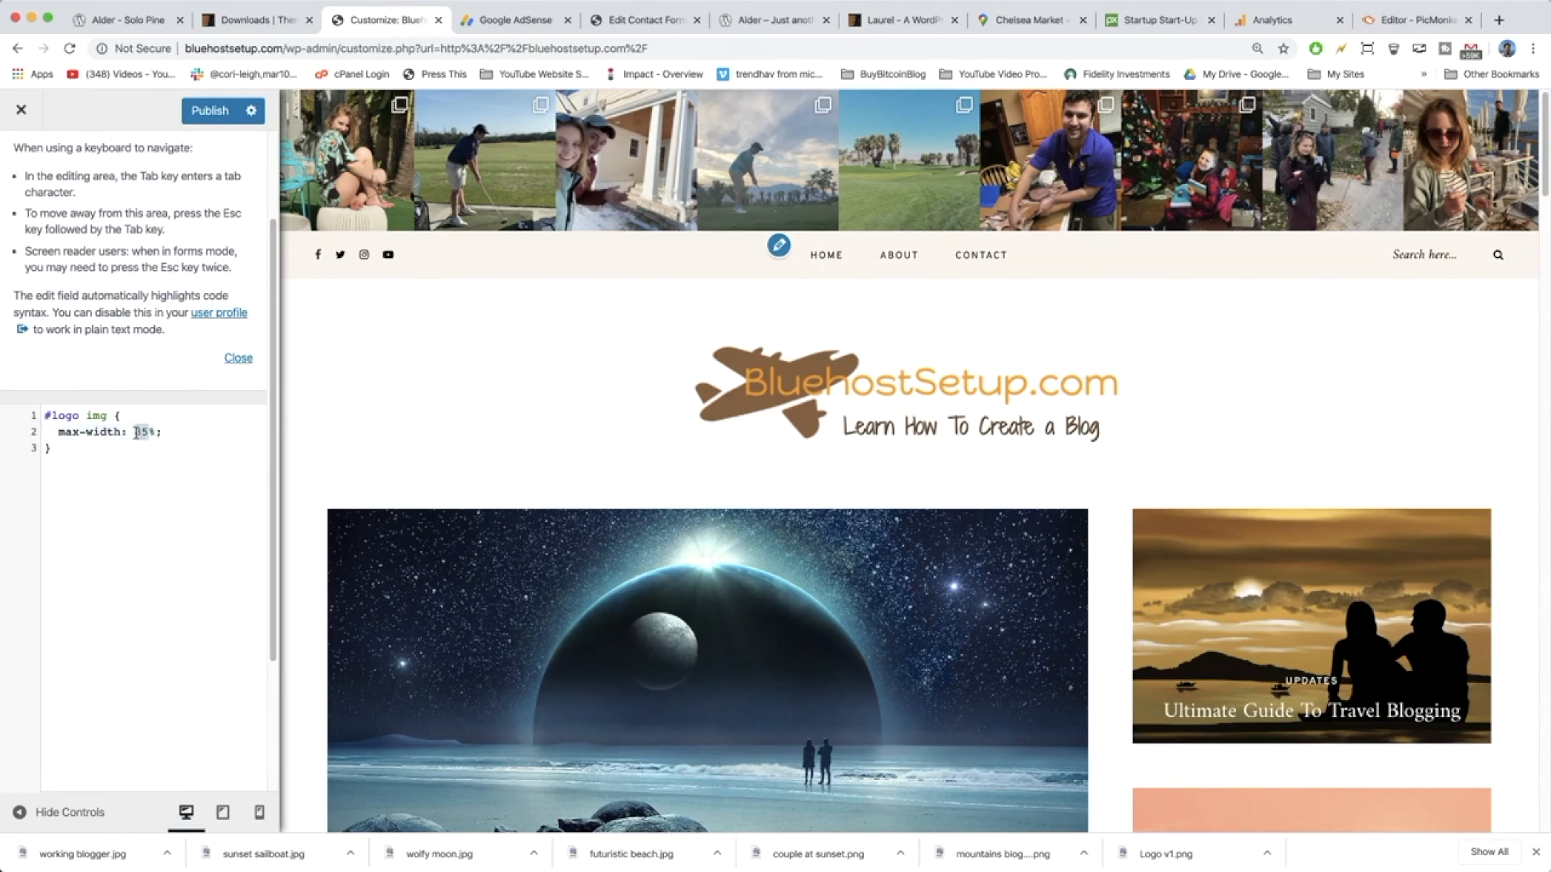
text(40)
click(203, 430)
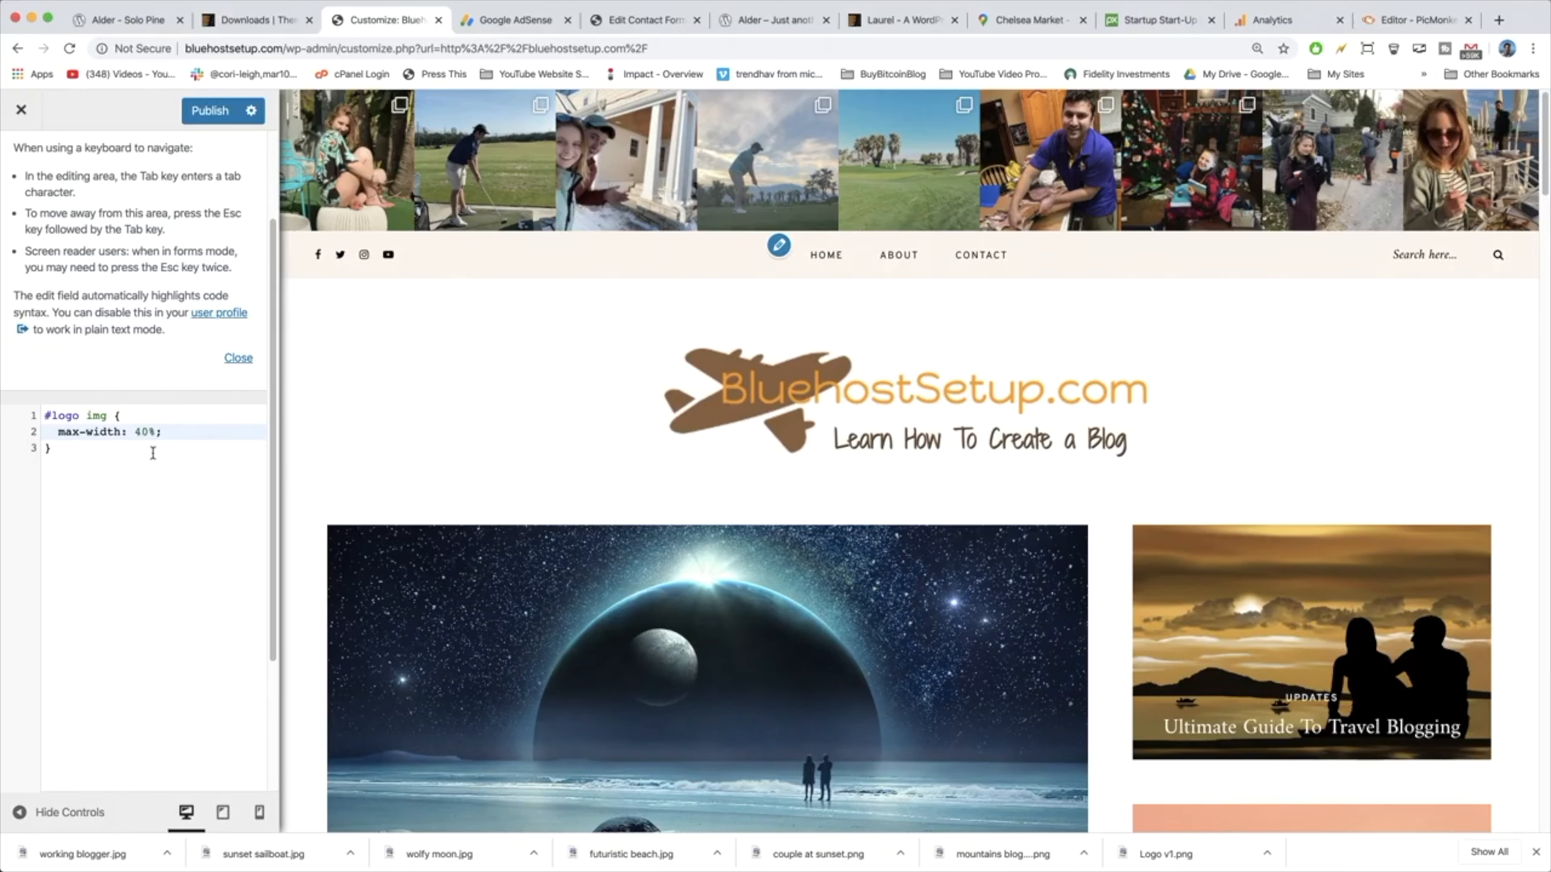
click(127, 448)
key(Return)
key(Return)
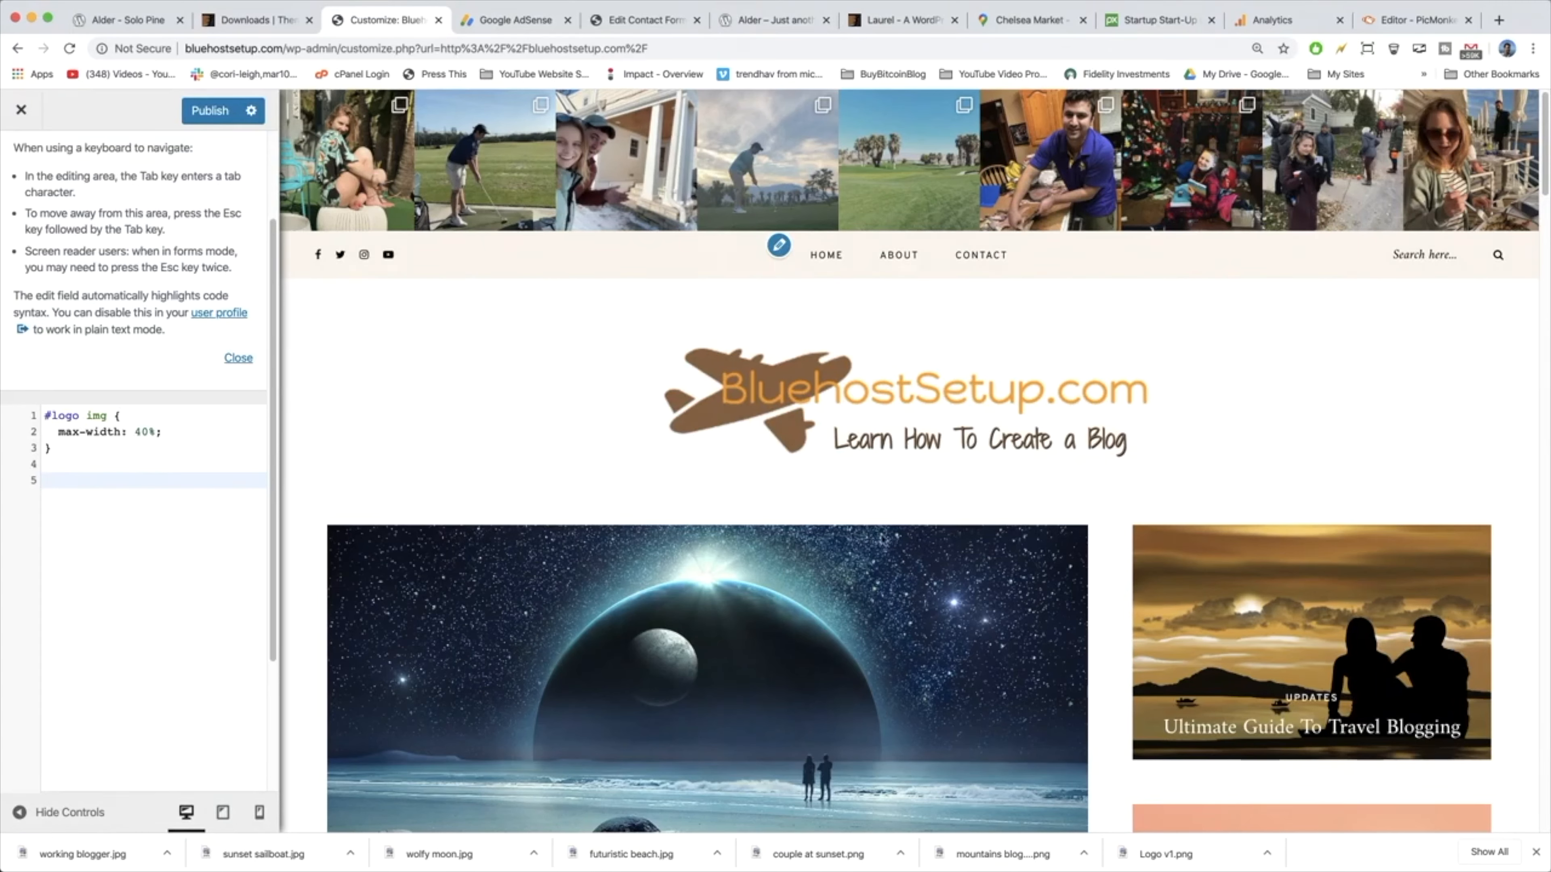
Inspect the header in DevTools, test its 65px padding and copy the '#header' selector.
right_click(839, 292)
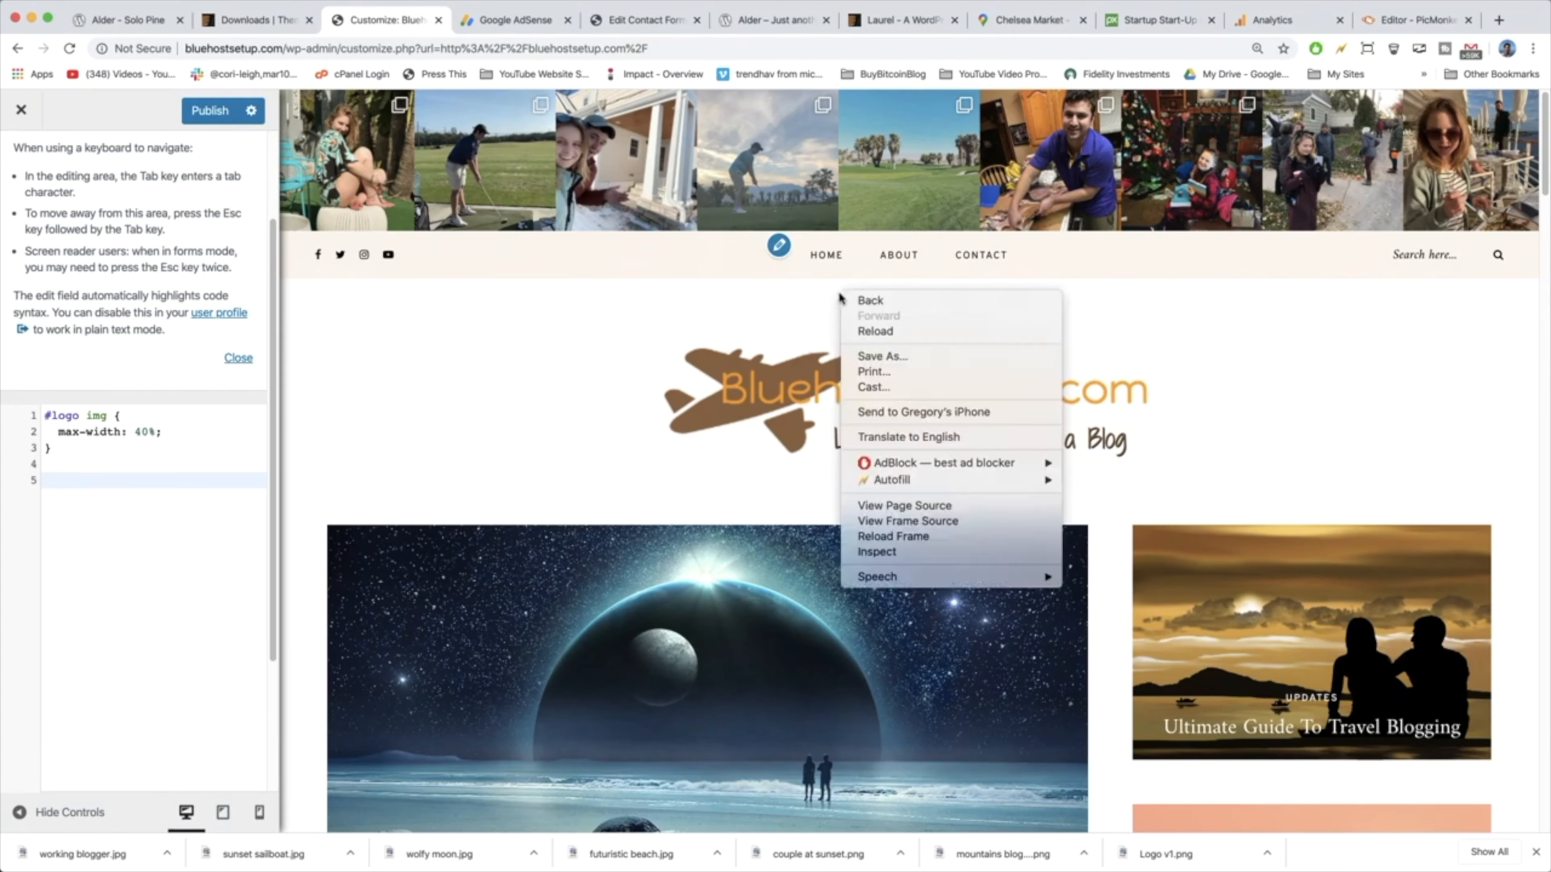
click(902, 552)
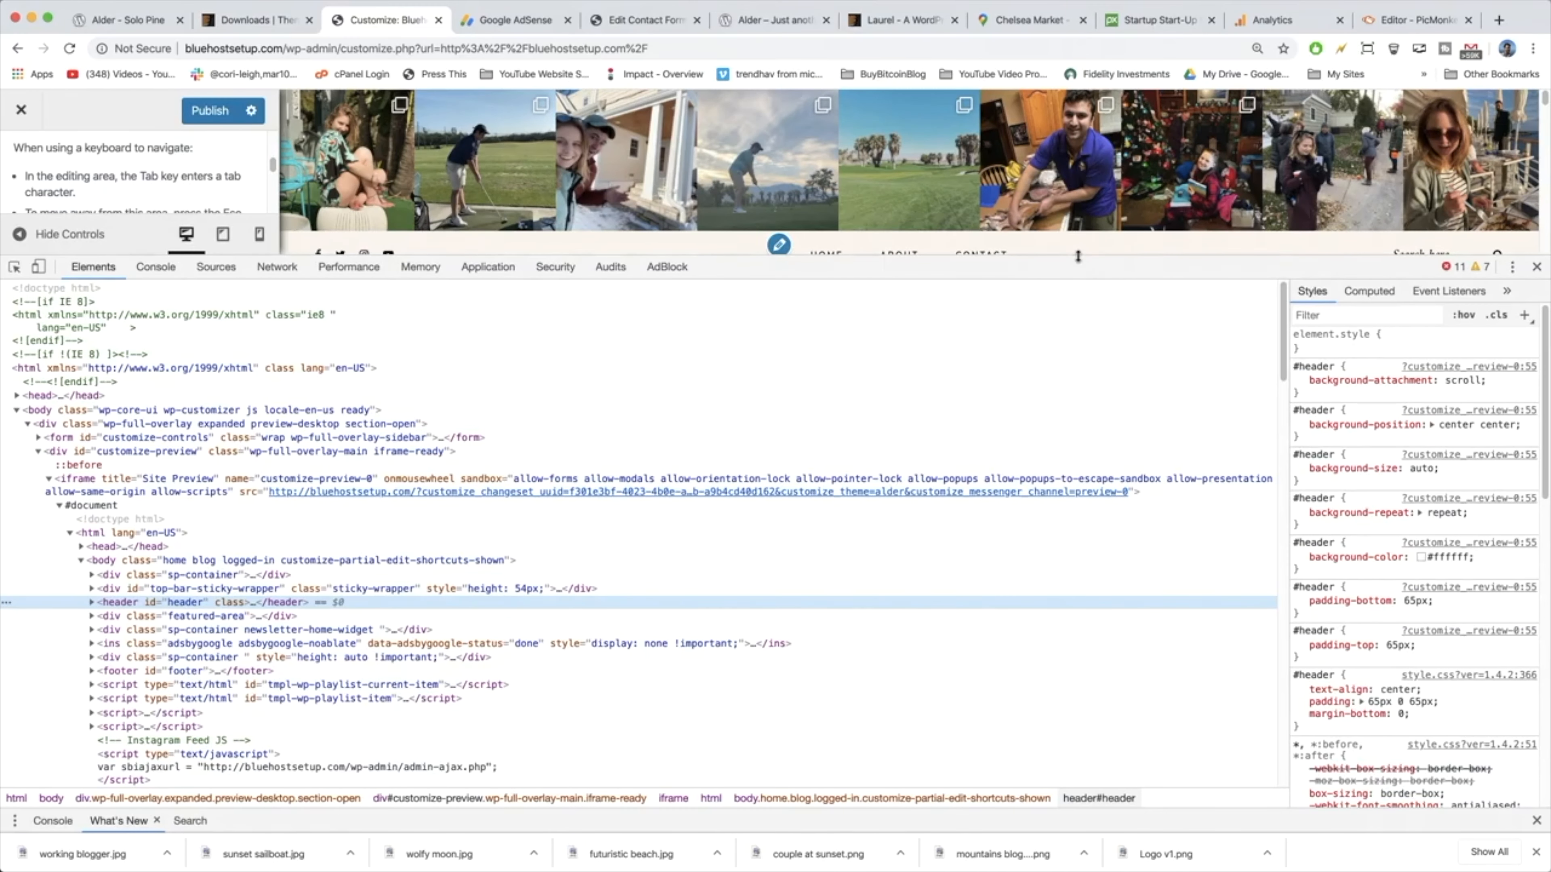
drag(1077, 256, 1063, 614)
scroll(1363, 709, down, 3)
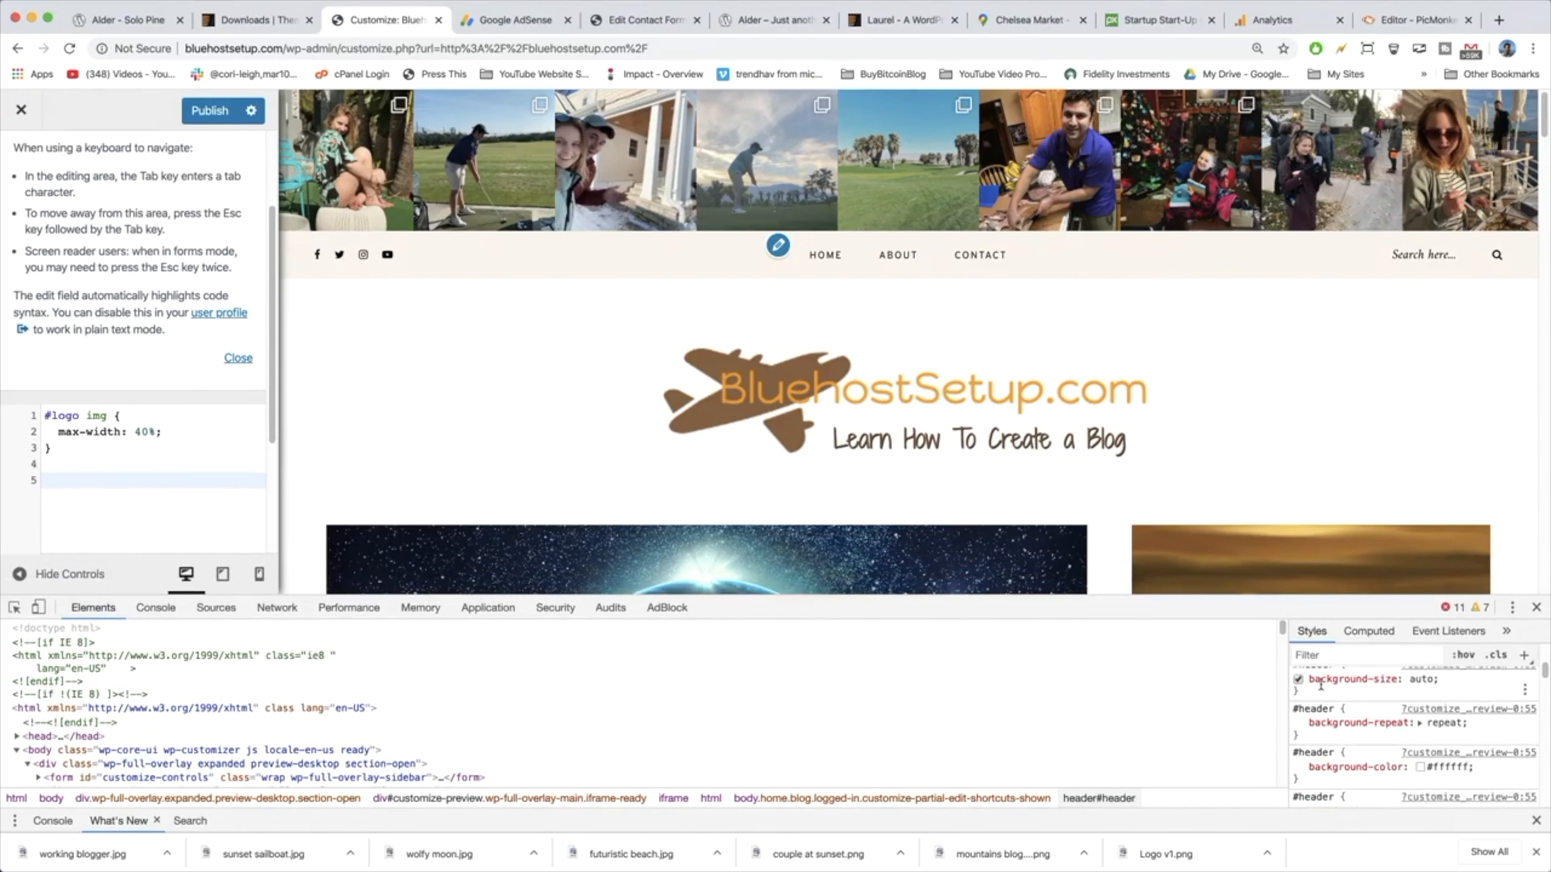
scroll(1431, 717, down, 1)
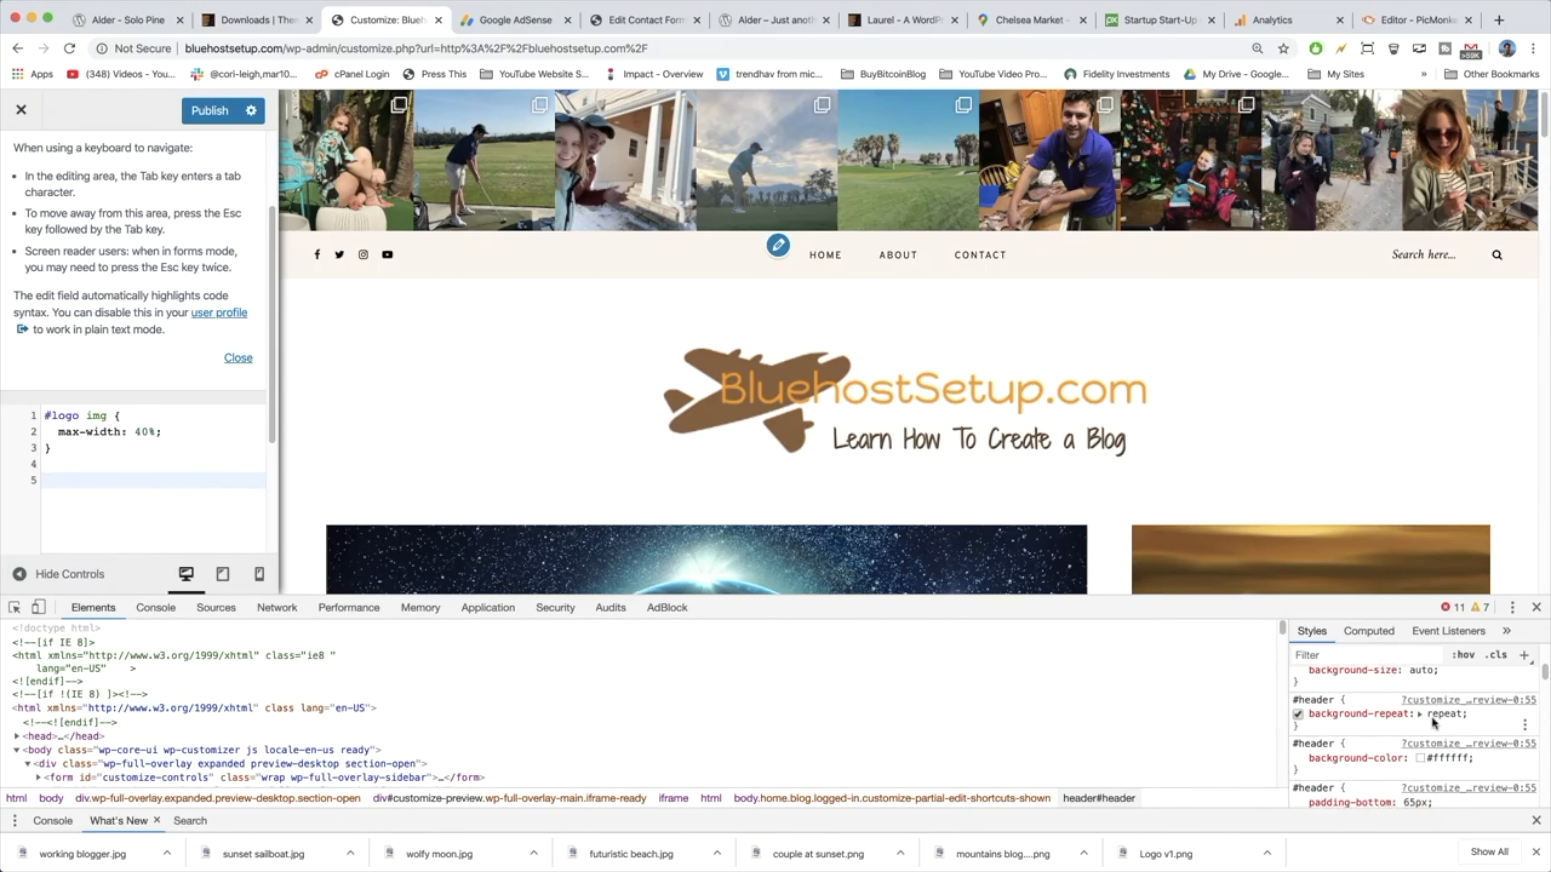
click(1534, 850)
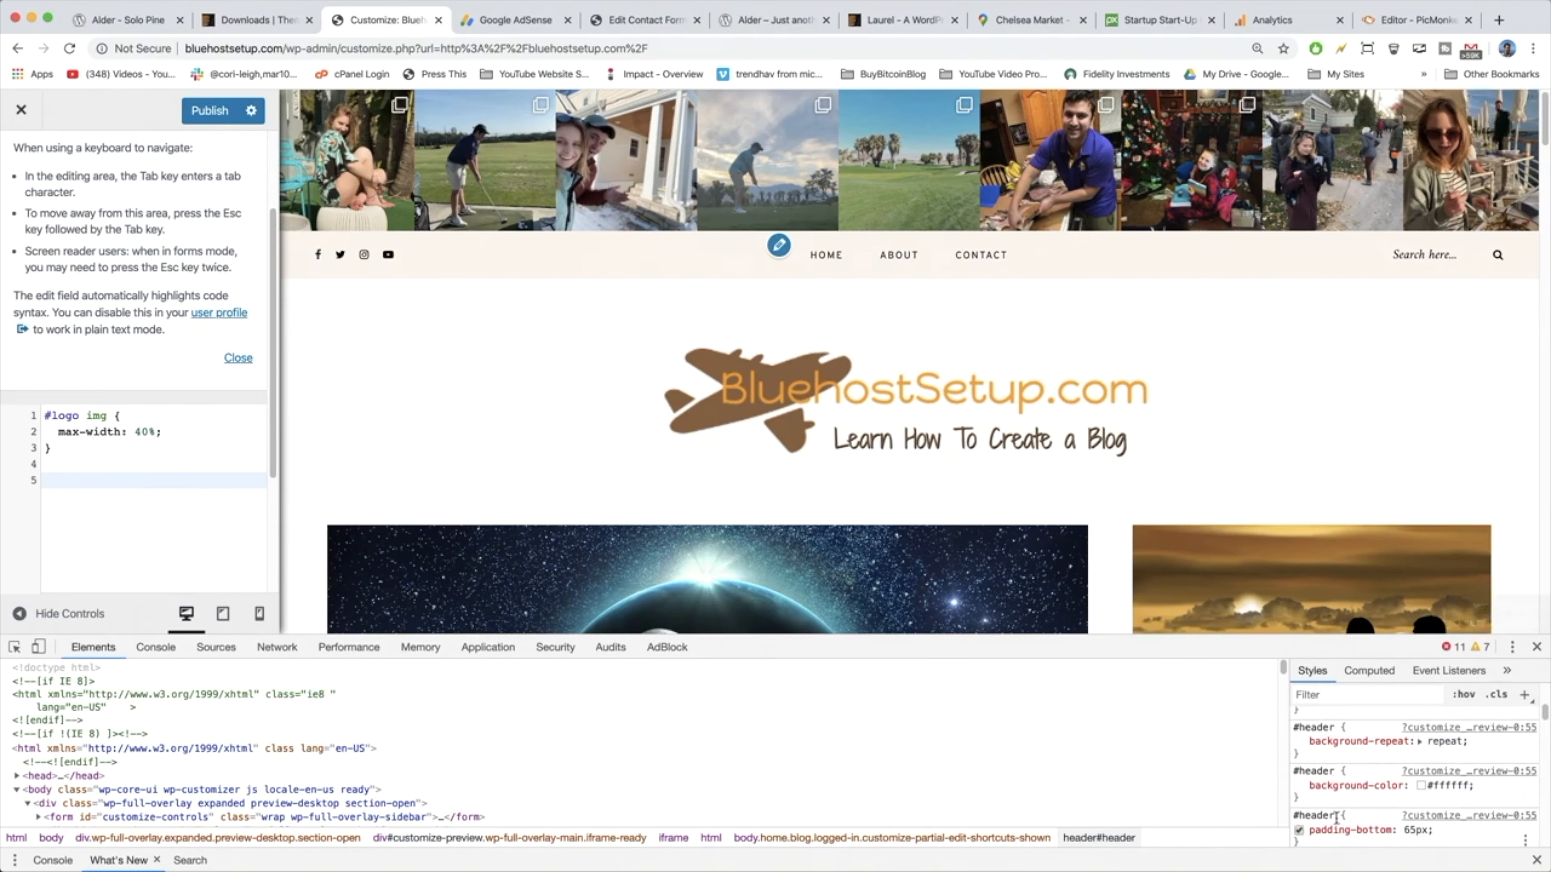
click(1299, 831)
scroll(1364, 789, down, 1)
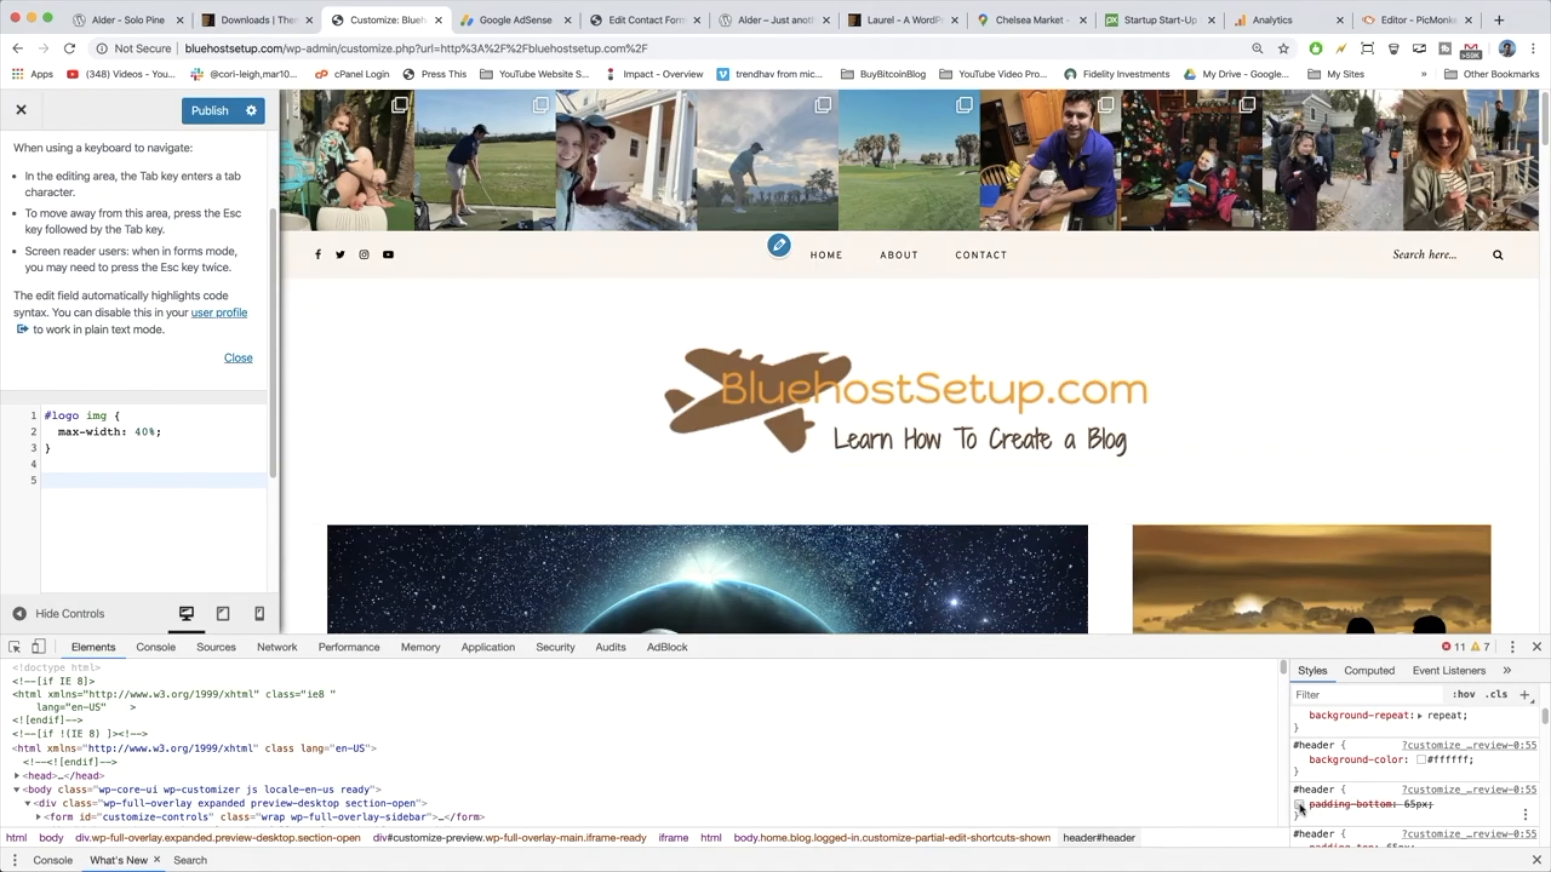
scroll(1299, 809, down, 2)
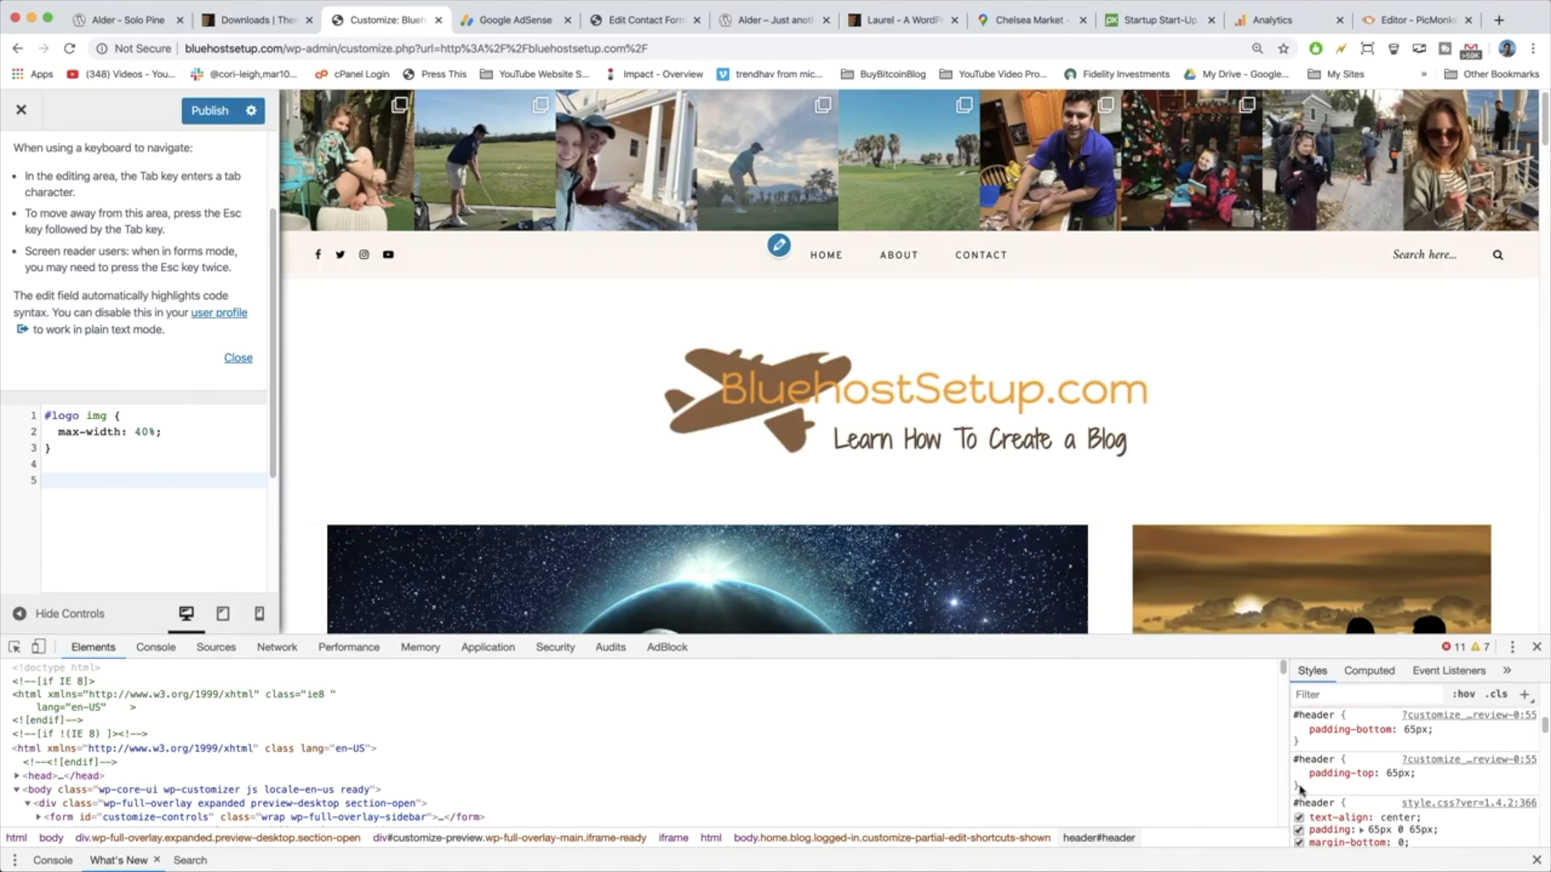
scroll(1301, 807, up, 1)
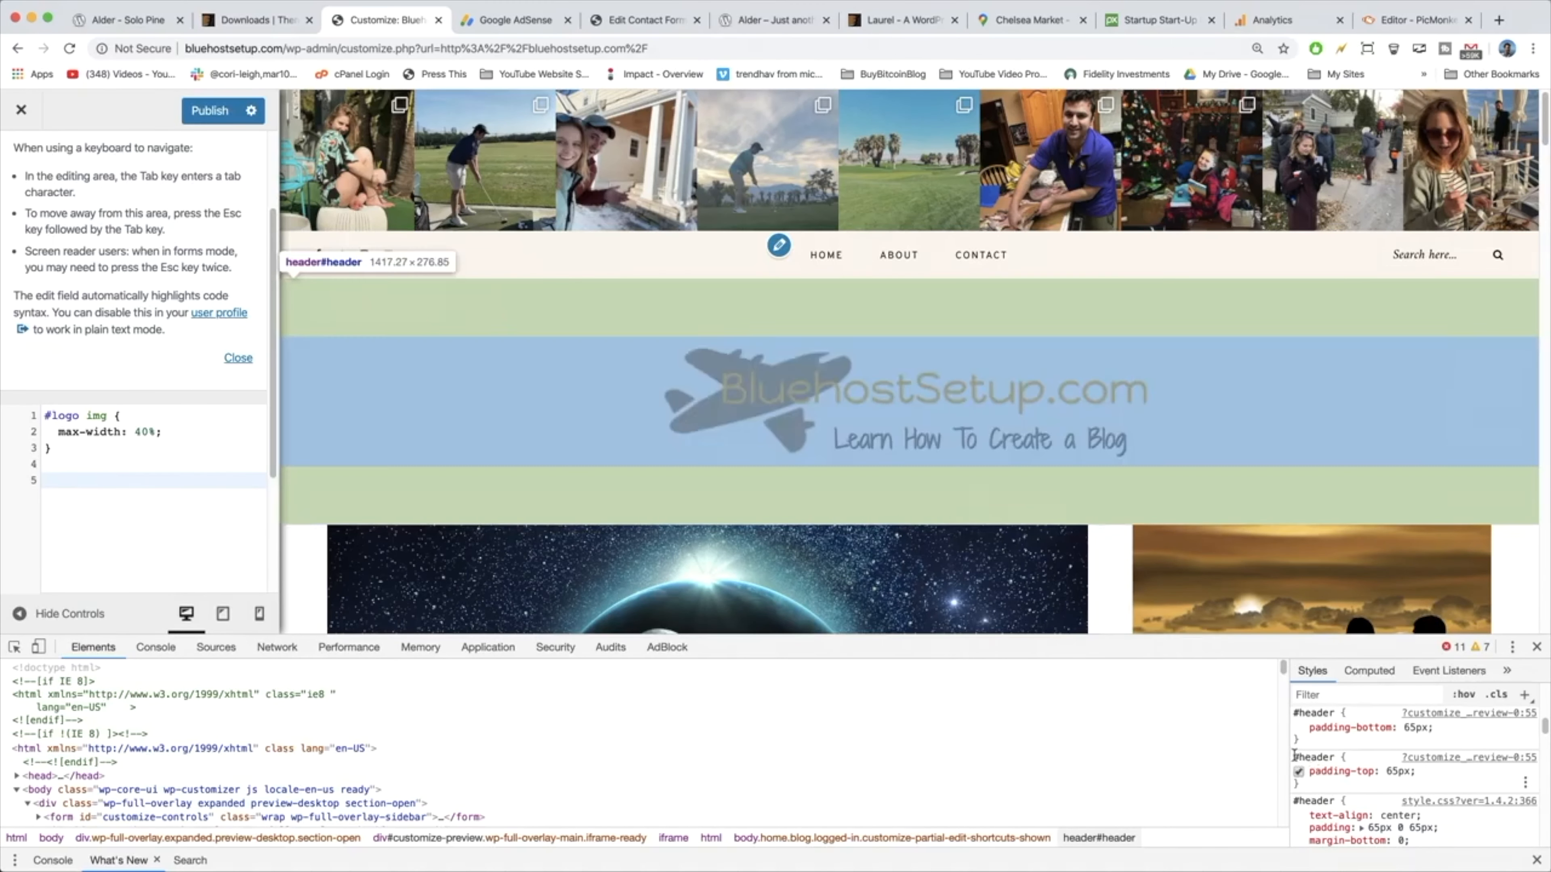
drag(1417, 773, 1303, 758)
key(super+c)
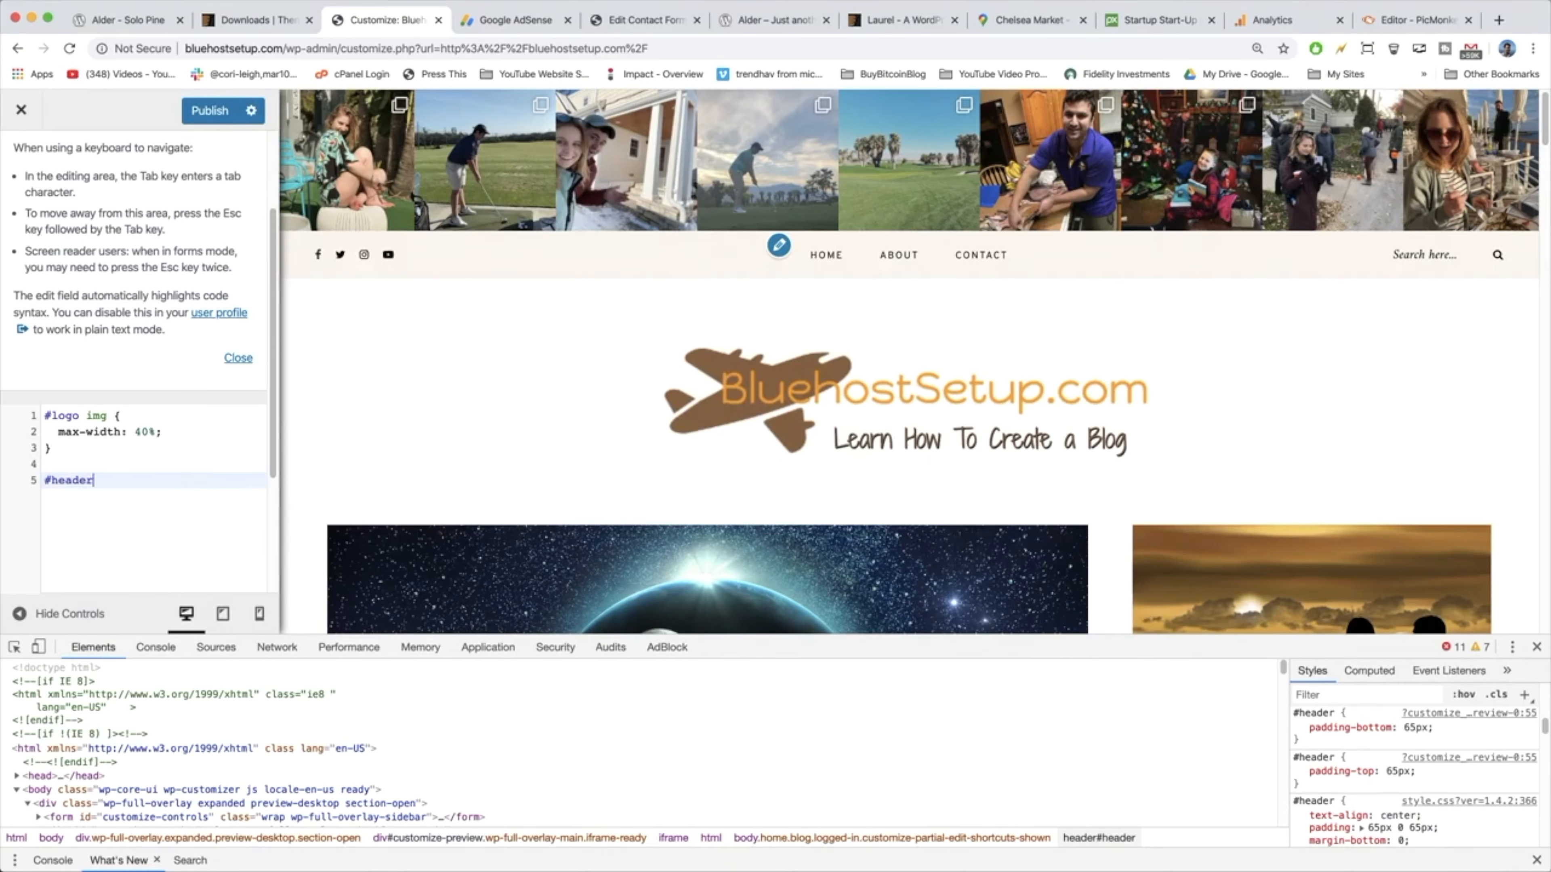
Add a '#header' rule with padding-bottom 35px and padding-top 35px.
text({)
key(Return)
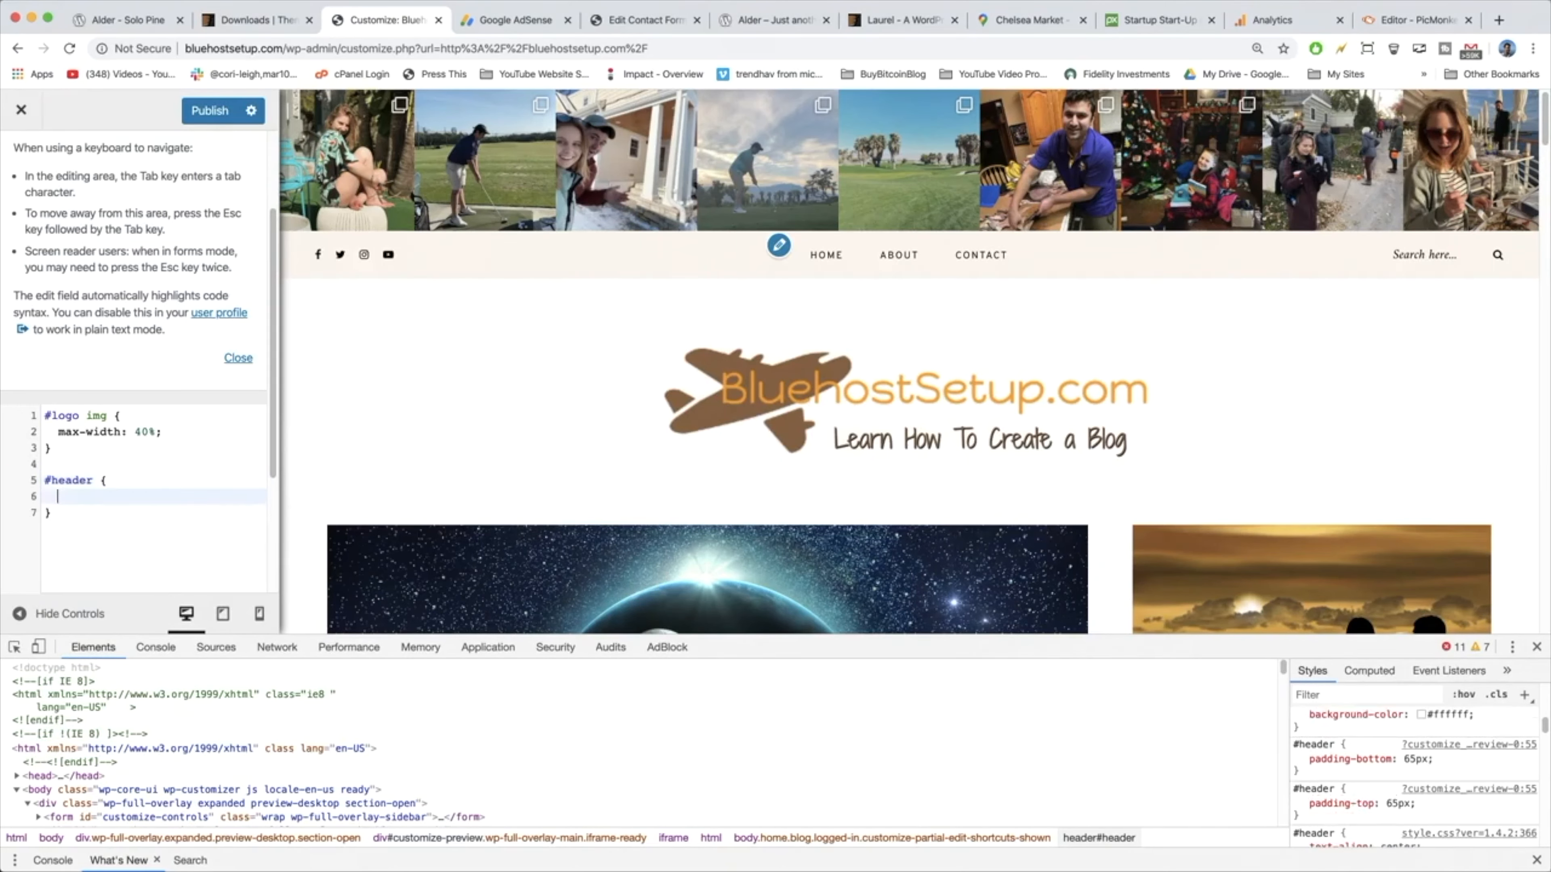
text(padding)
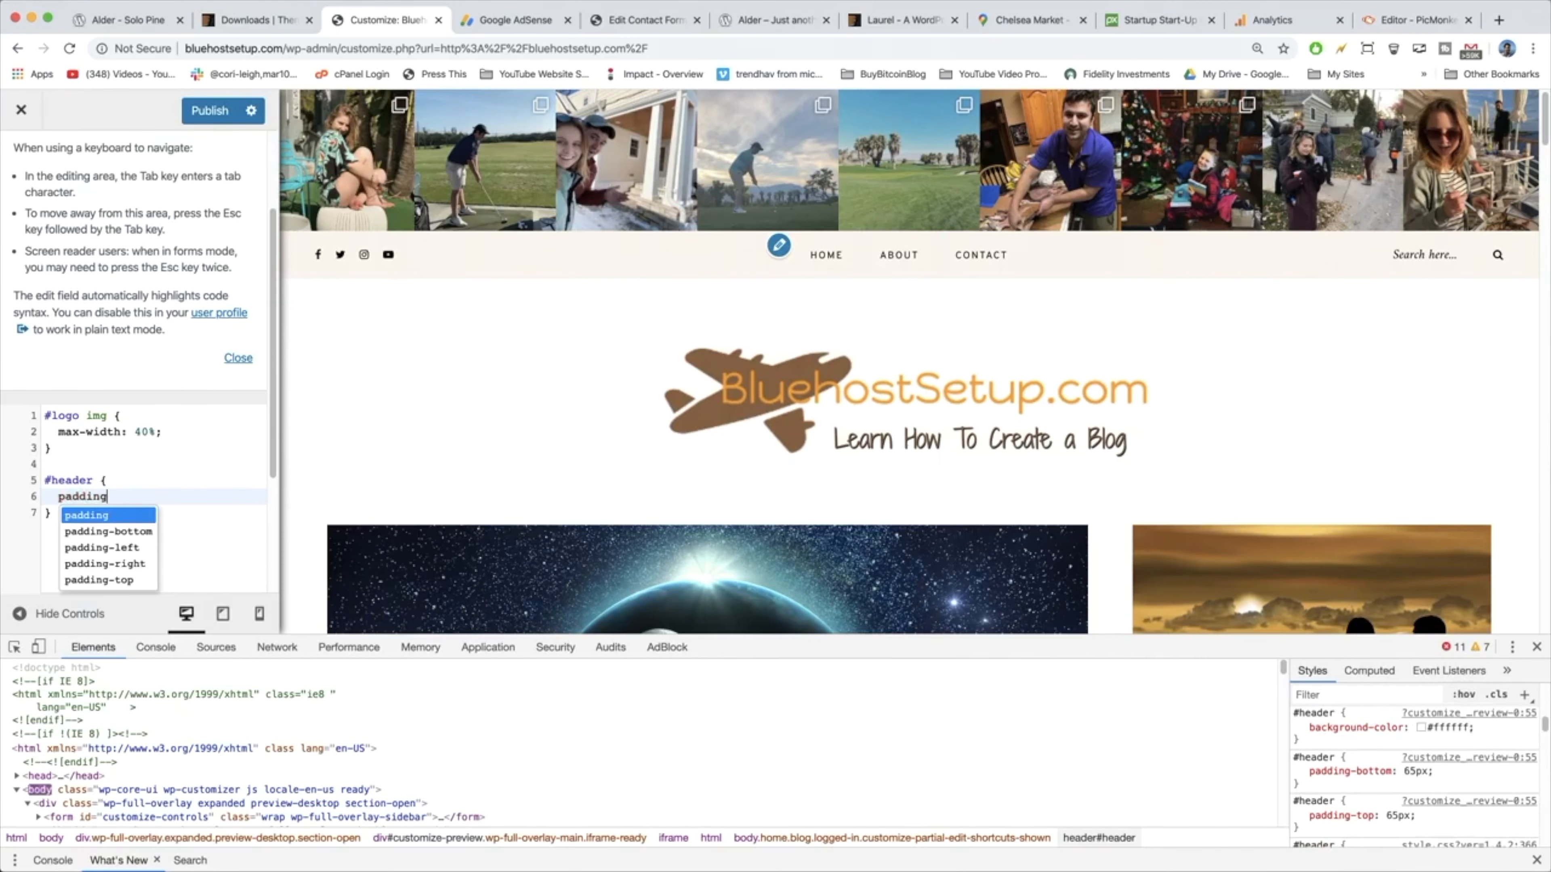
text(-bottom: )
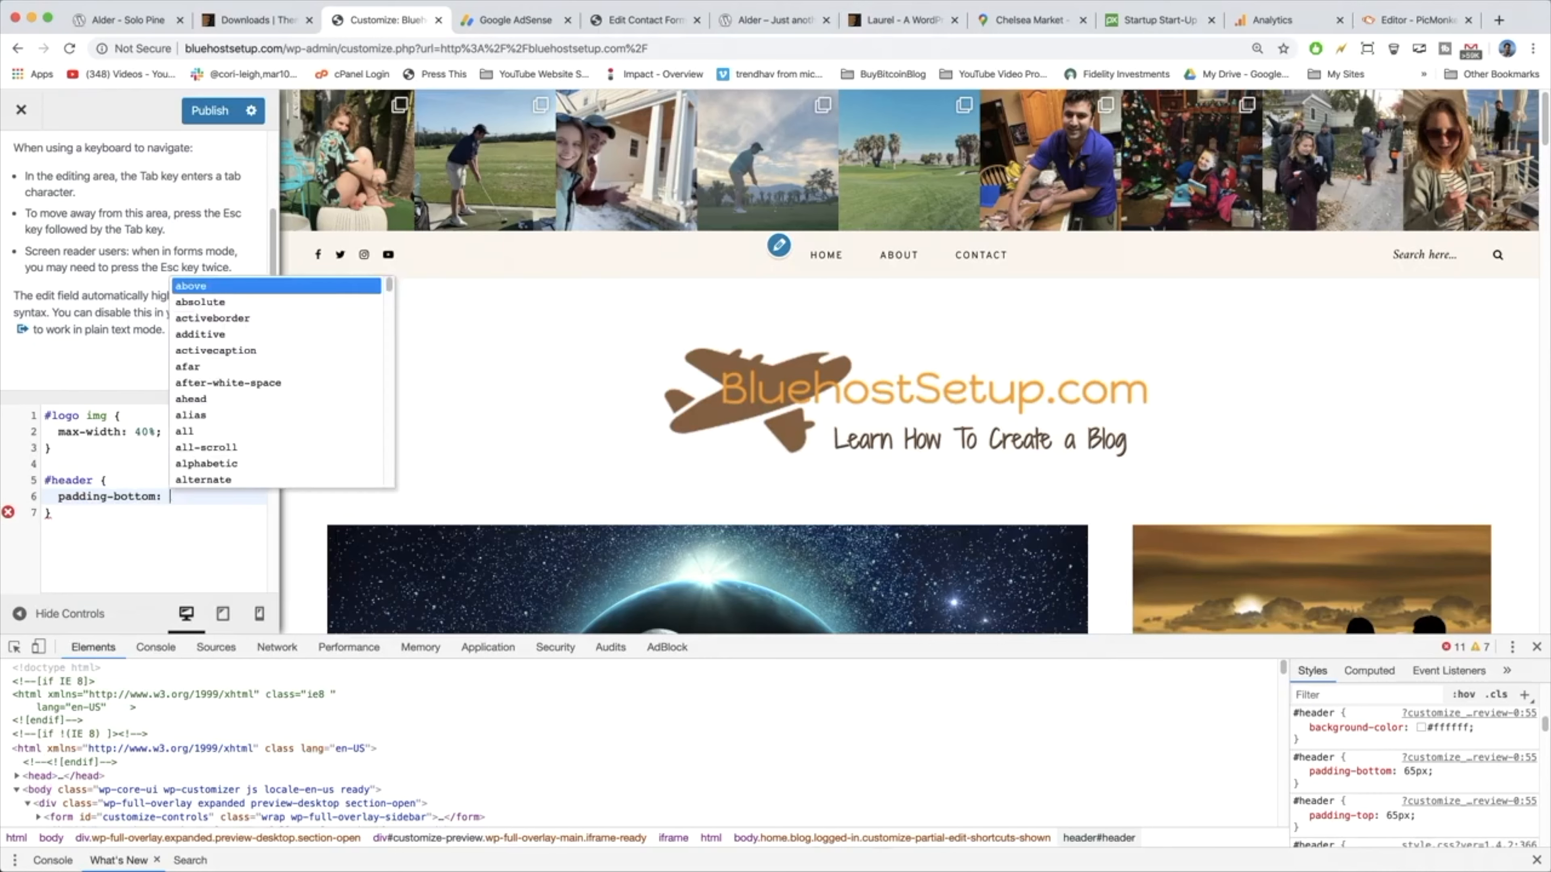
text(35px)
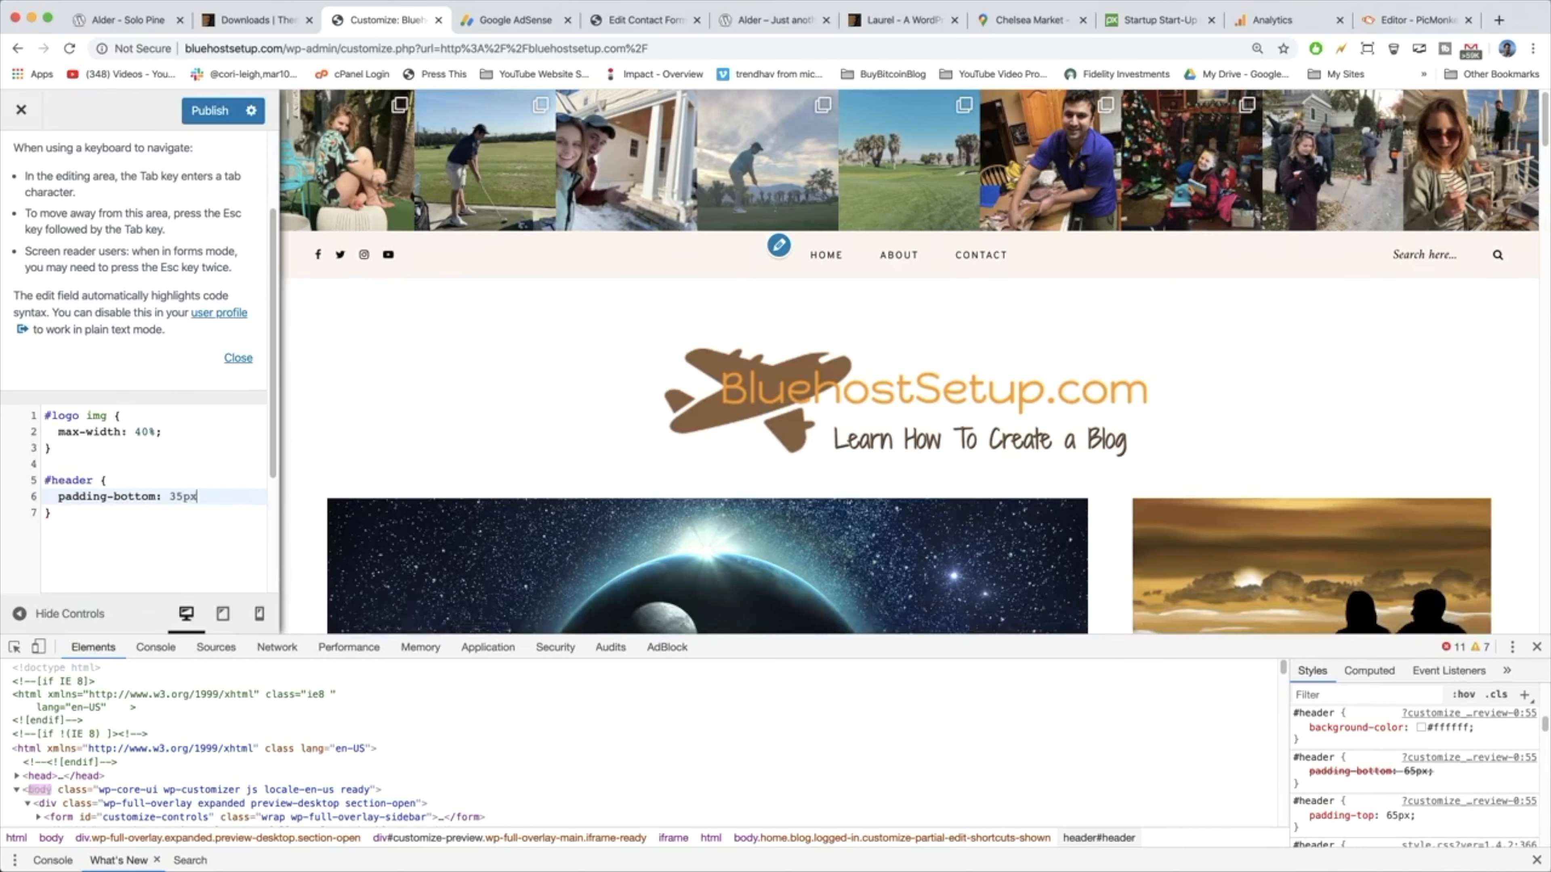
text(;)
key(Return)
text(p)
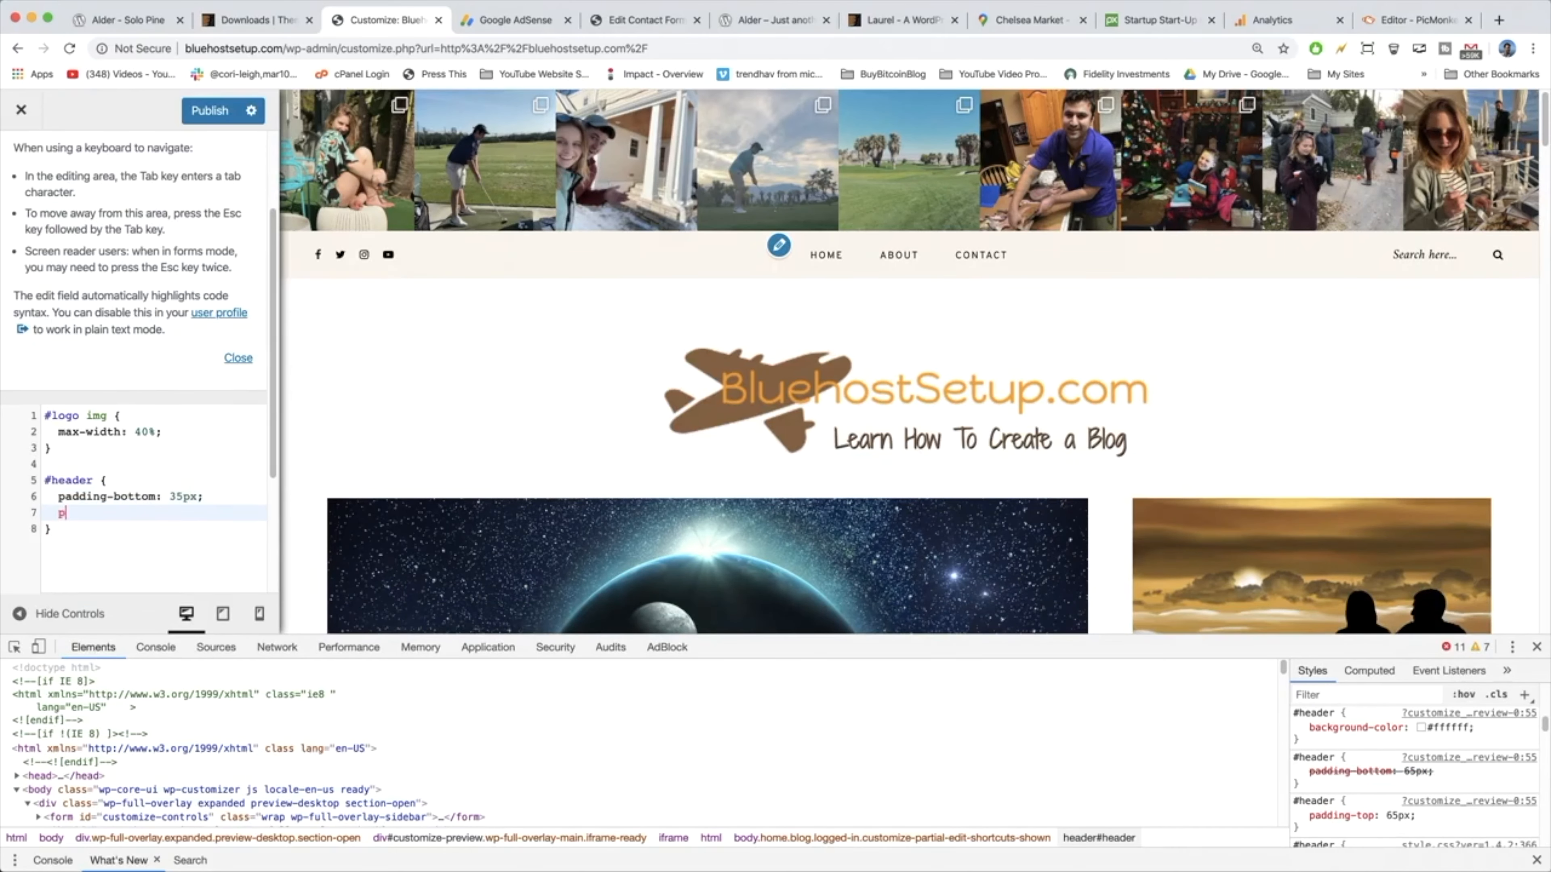
text(adding-top: )
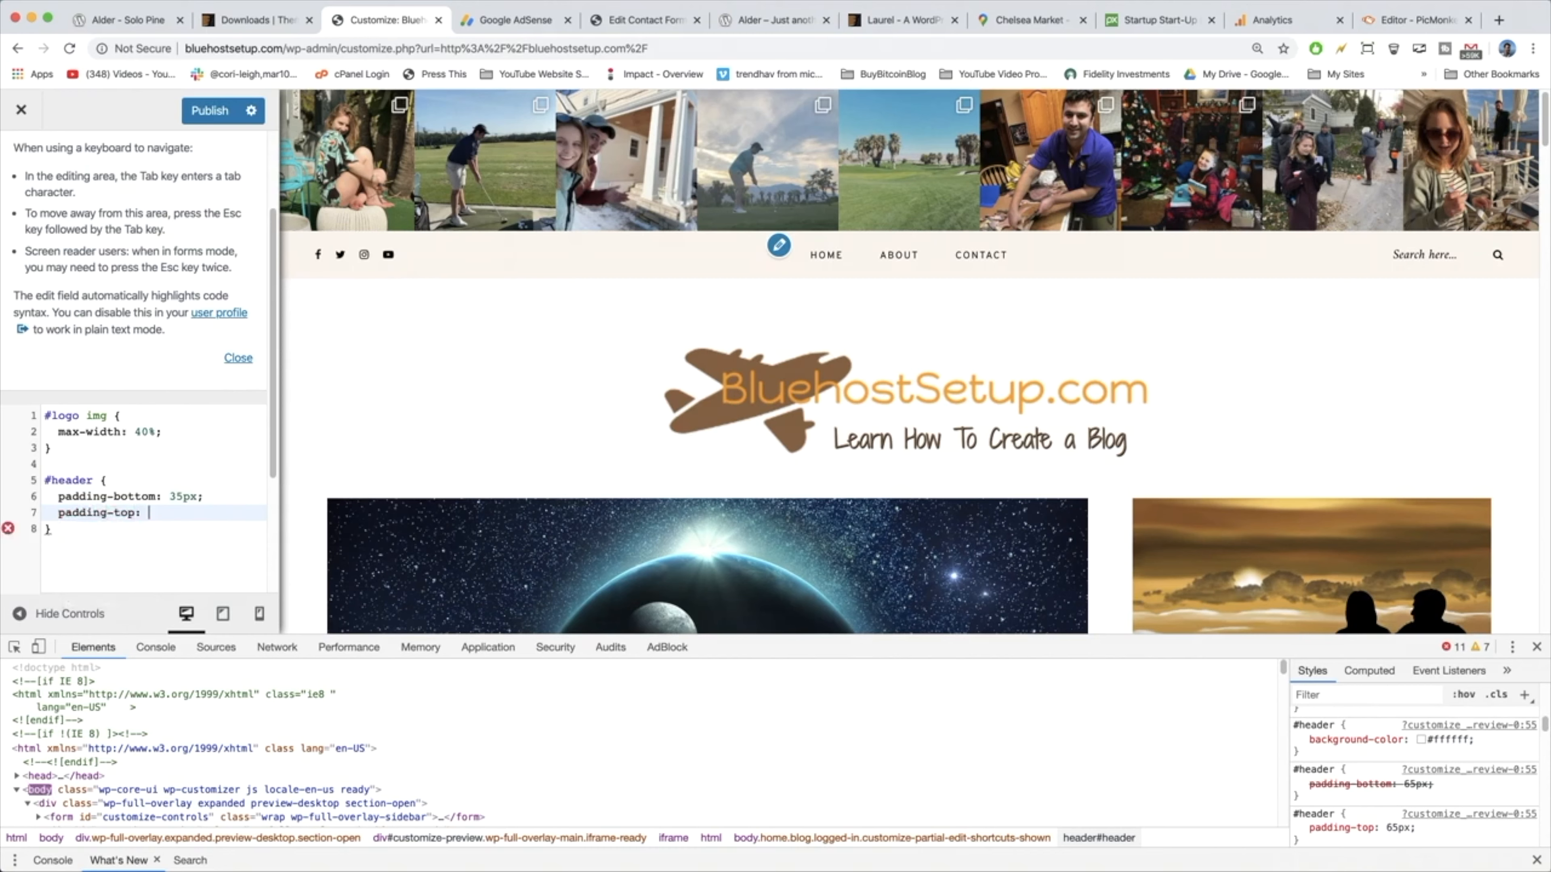
text(35px;)
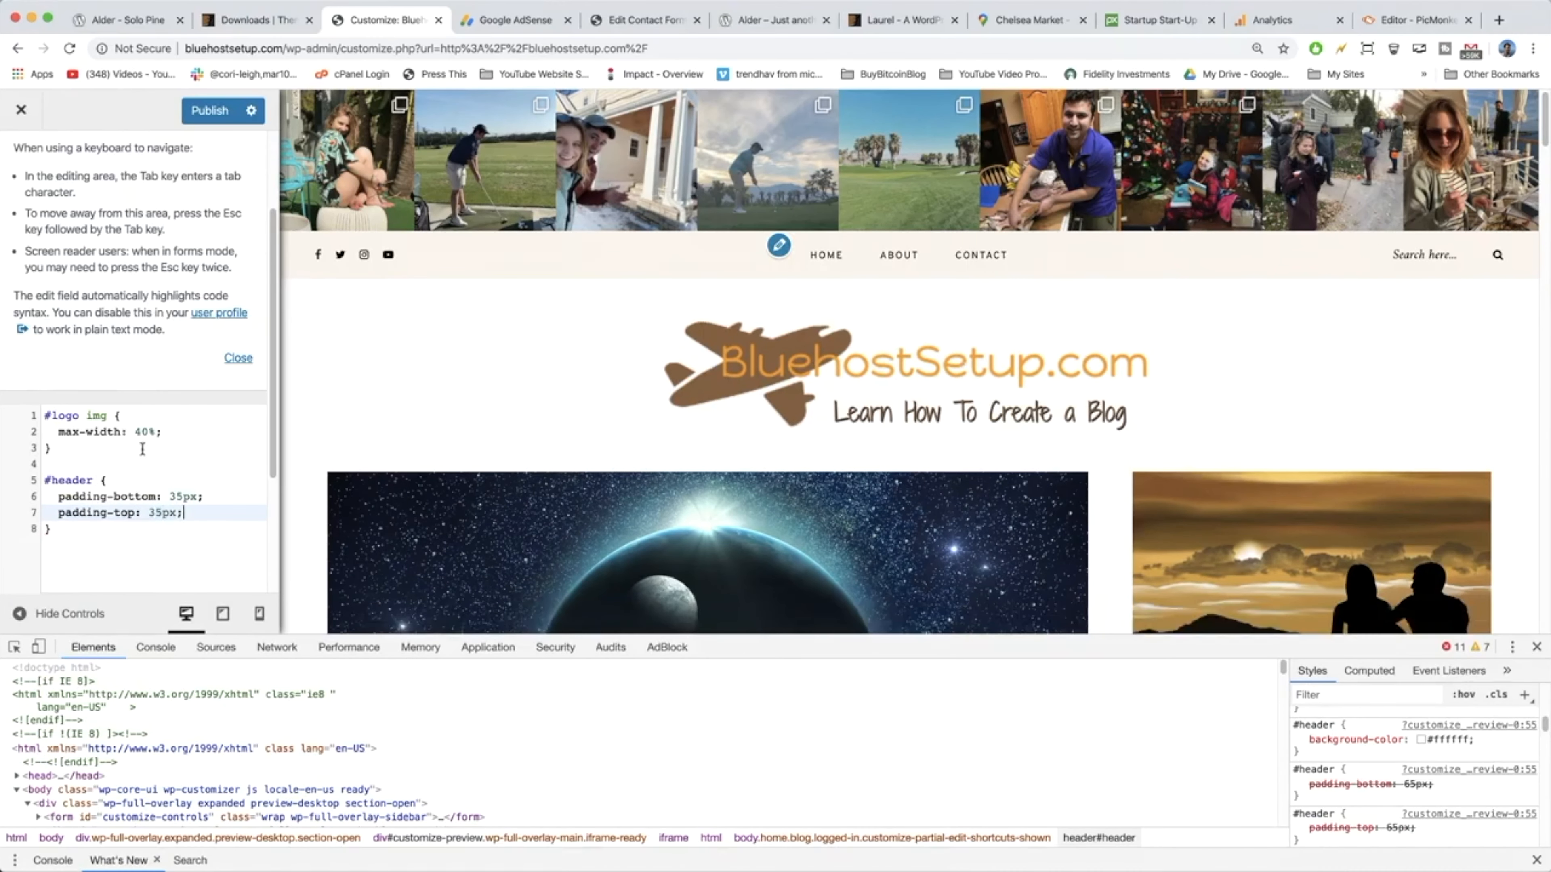
click(105, 529)
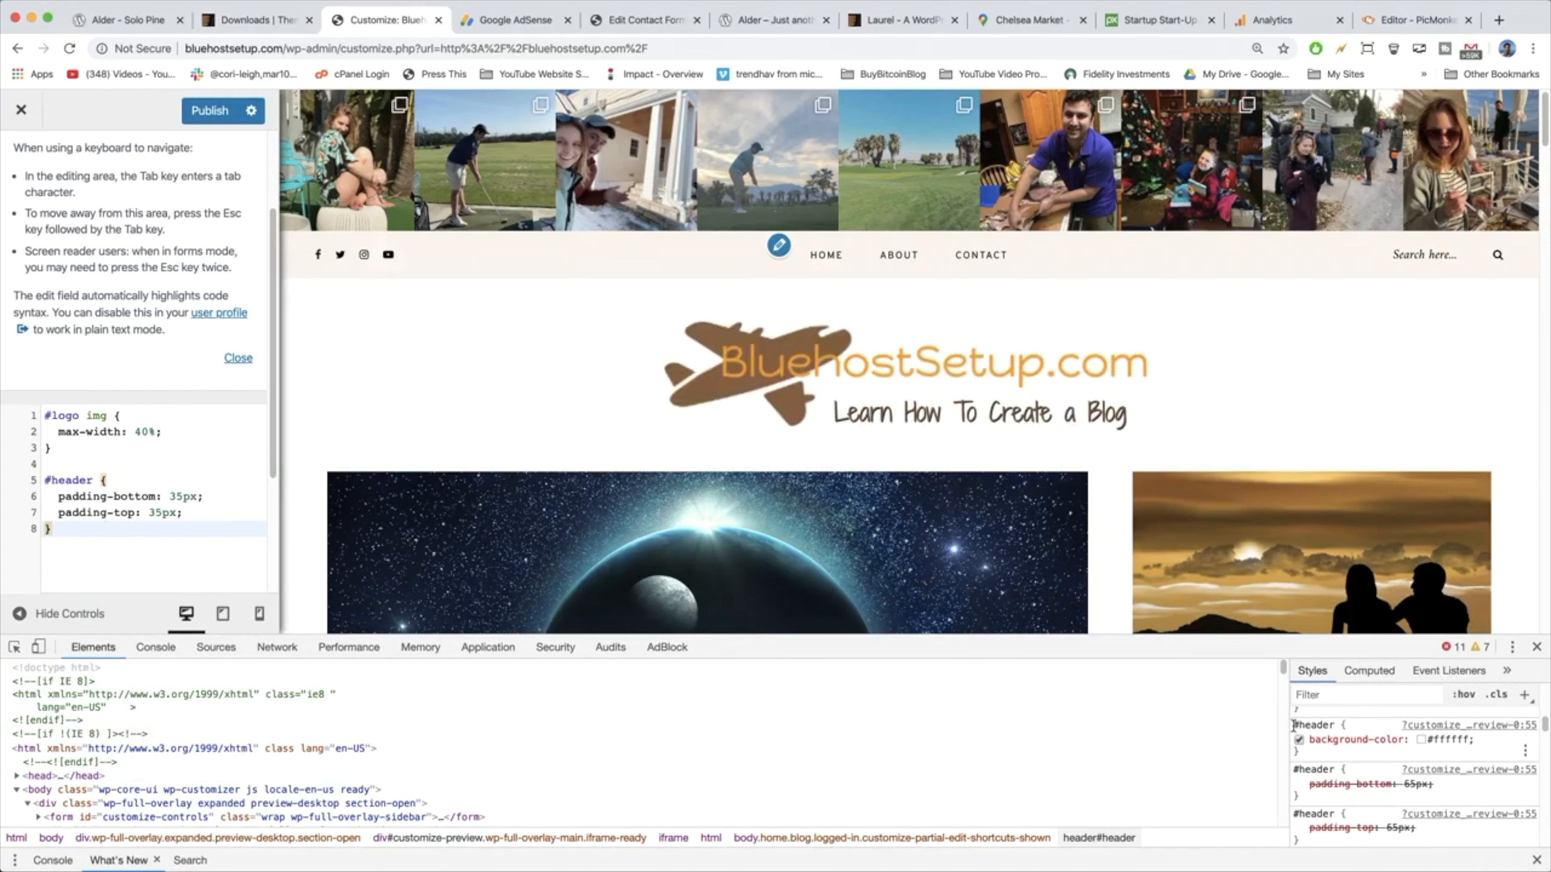
drag(1293, 725, 1346, 726)
scroll(1337, 758, down, 1)
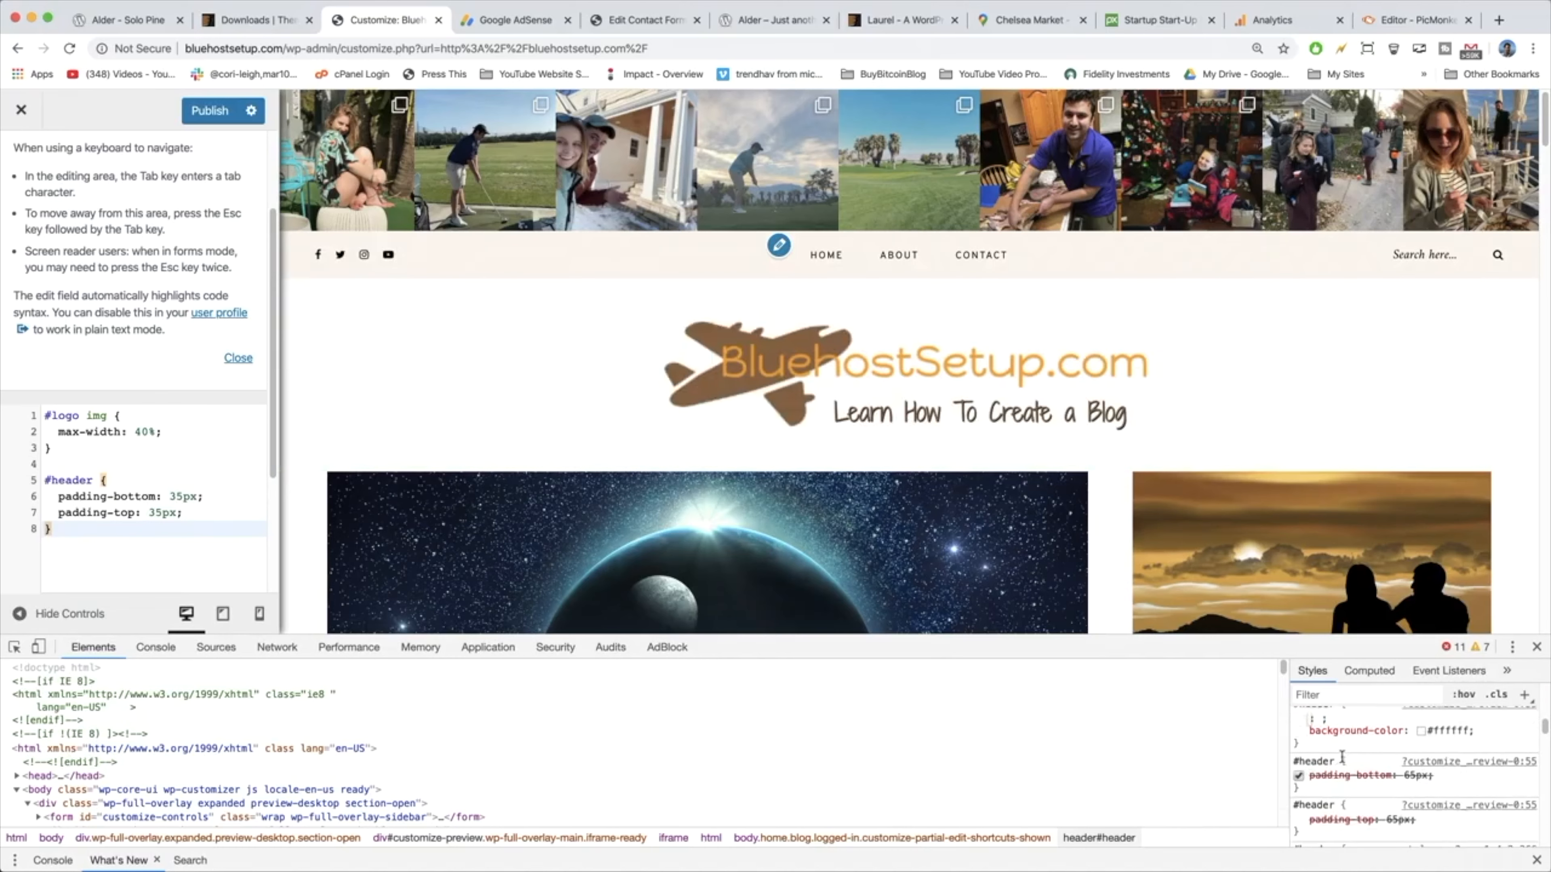
scroll(1308, 774, down, 1)
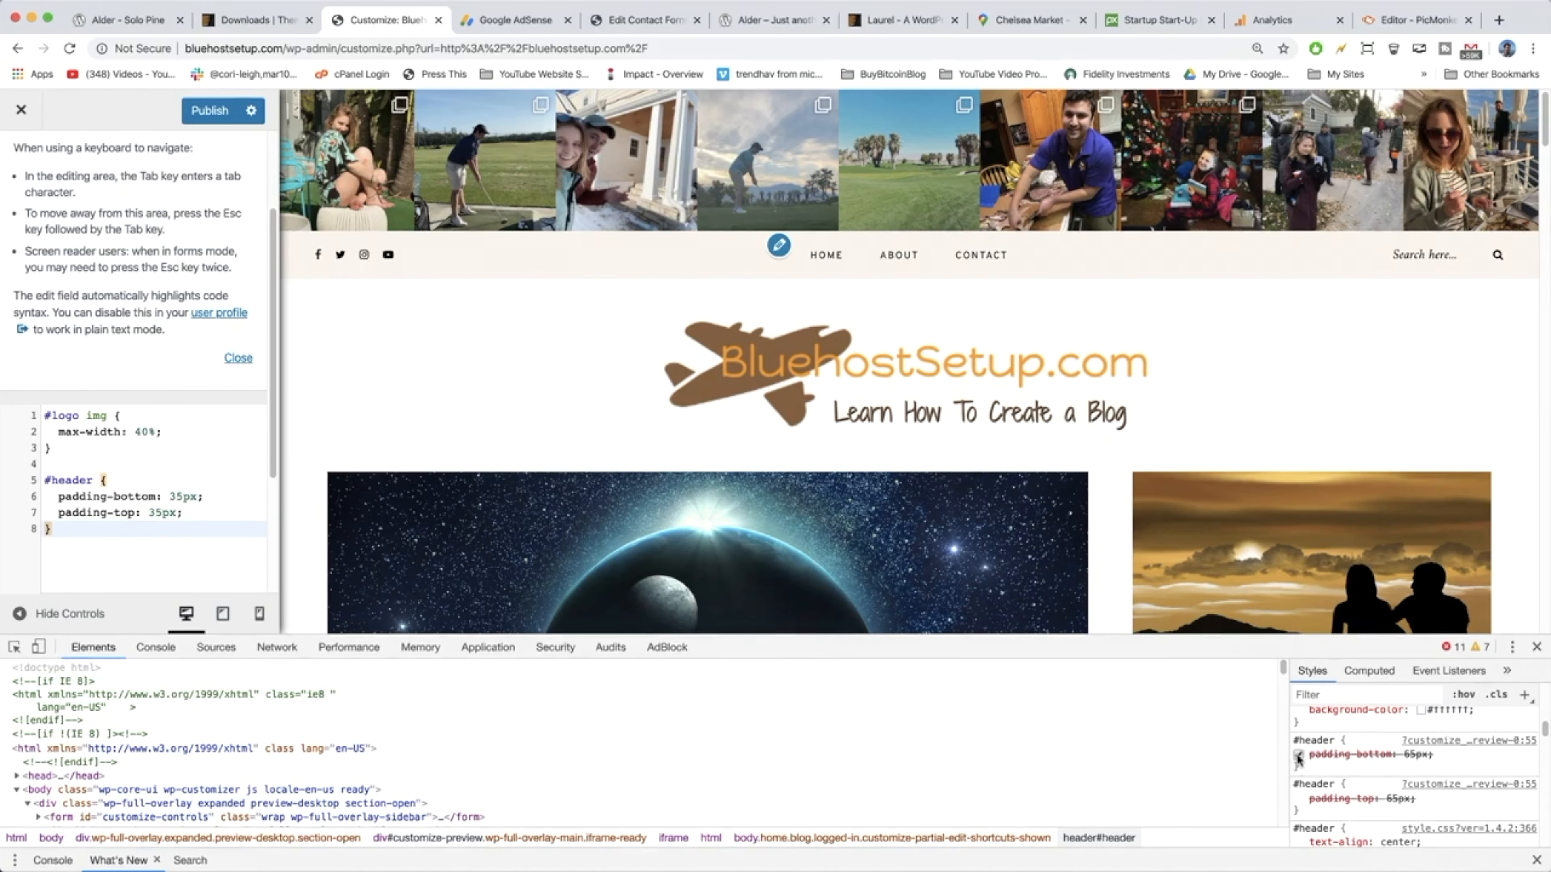
scroll(1299, 757, down, 1)
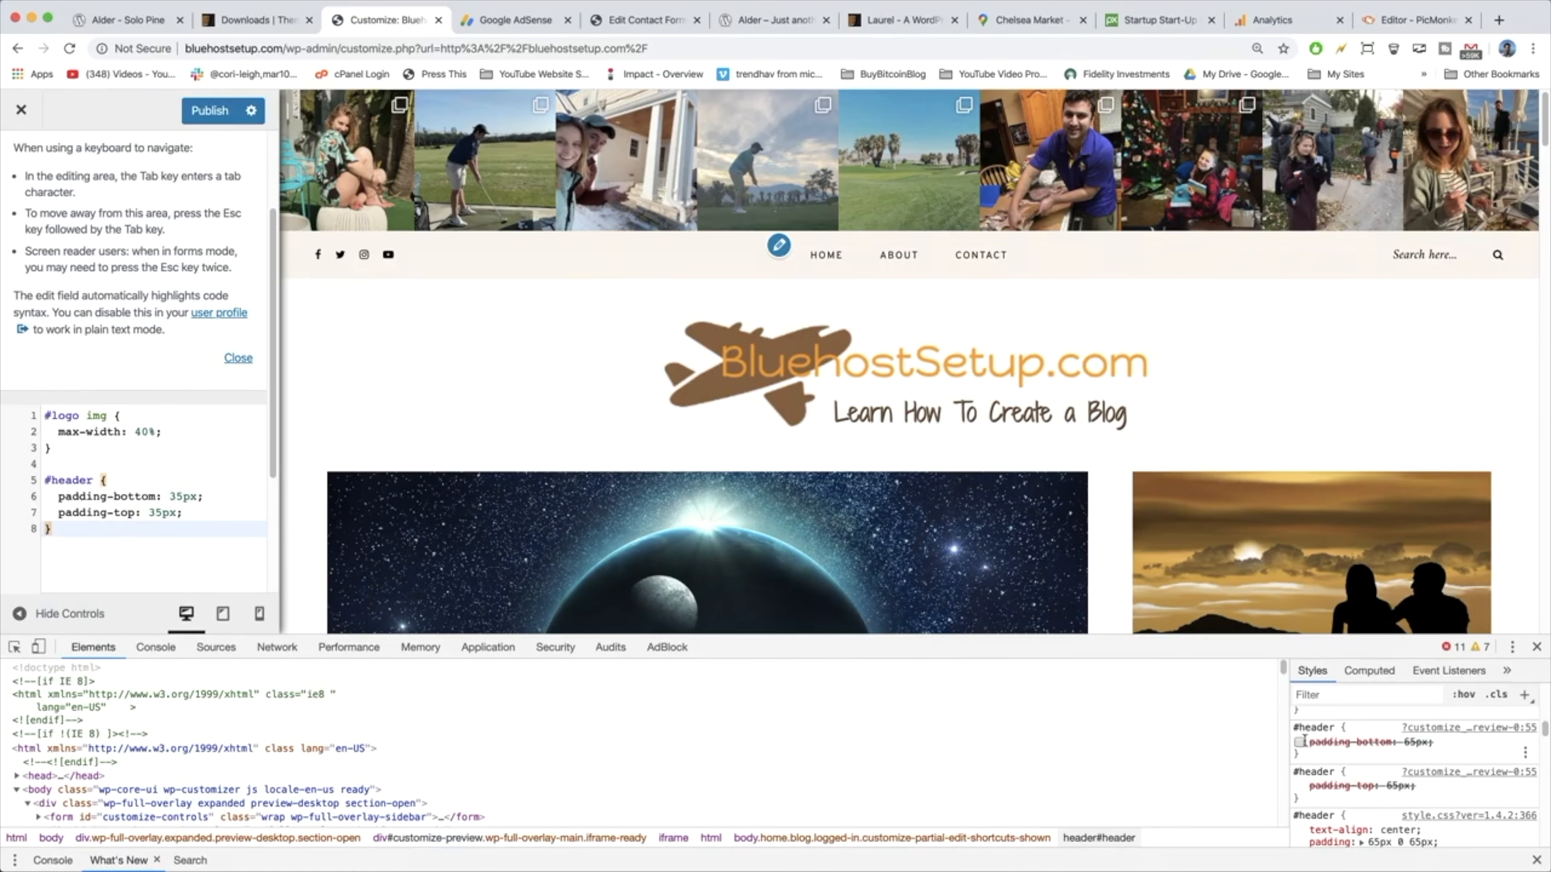
click(1536, 647)
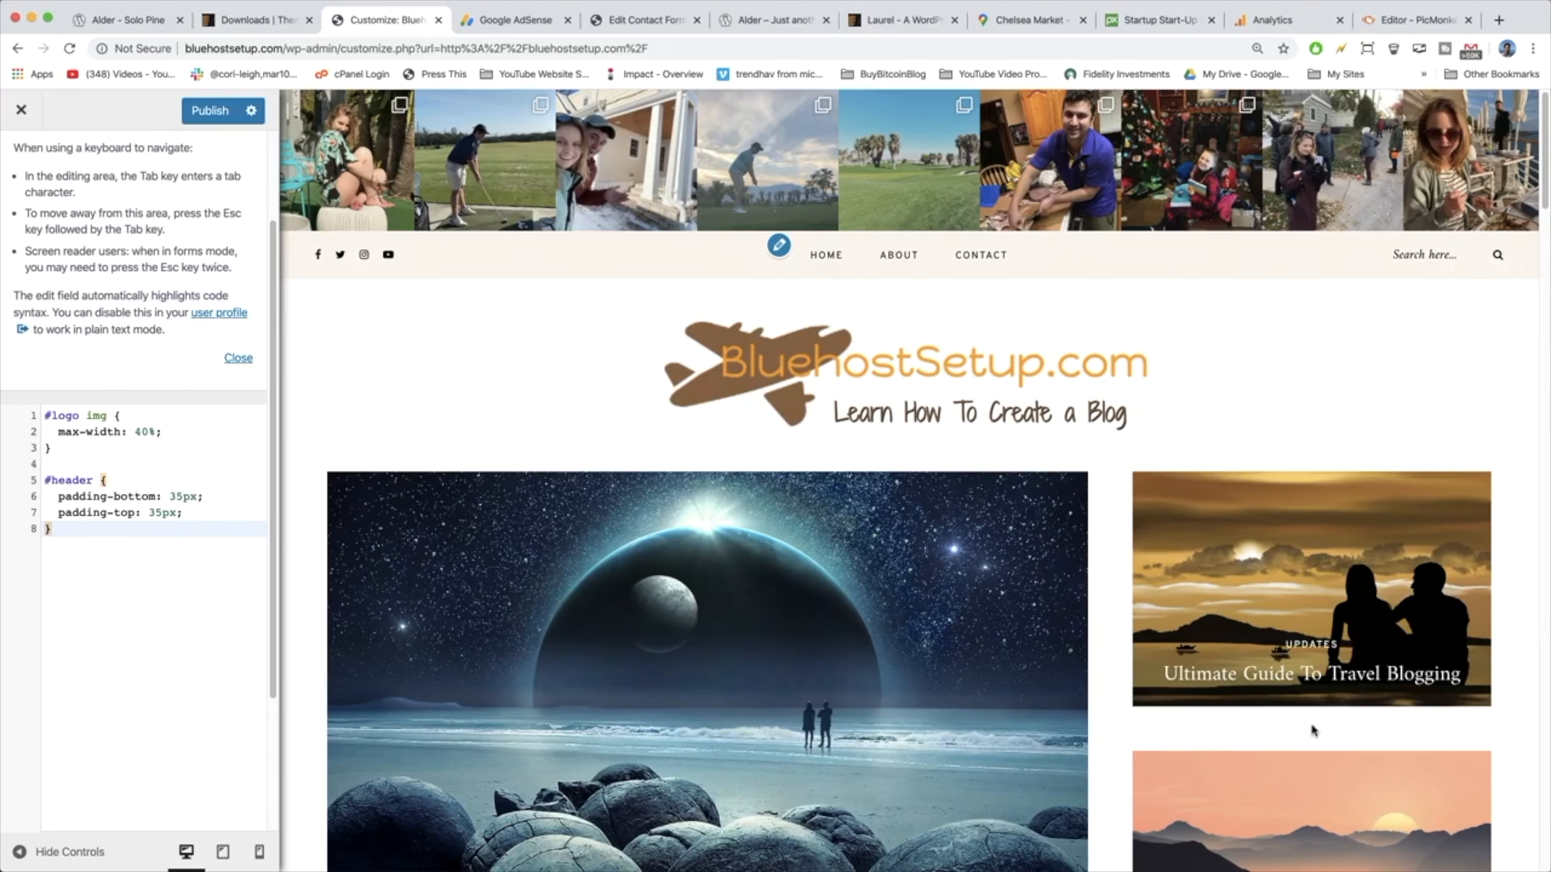
Adjust the top padding value, publish the custom CSS and close the customizer.
click(164, 516)
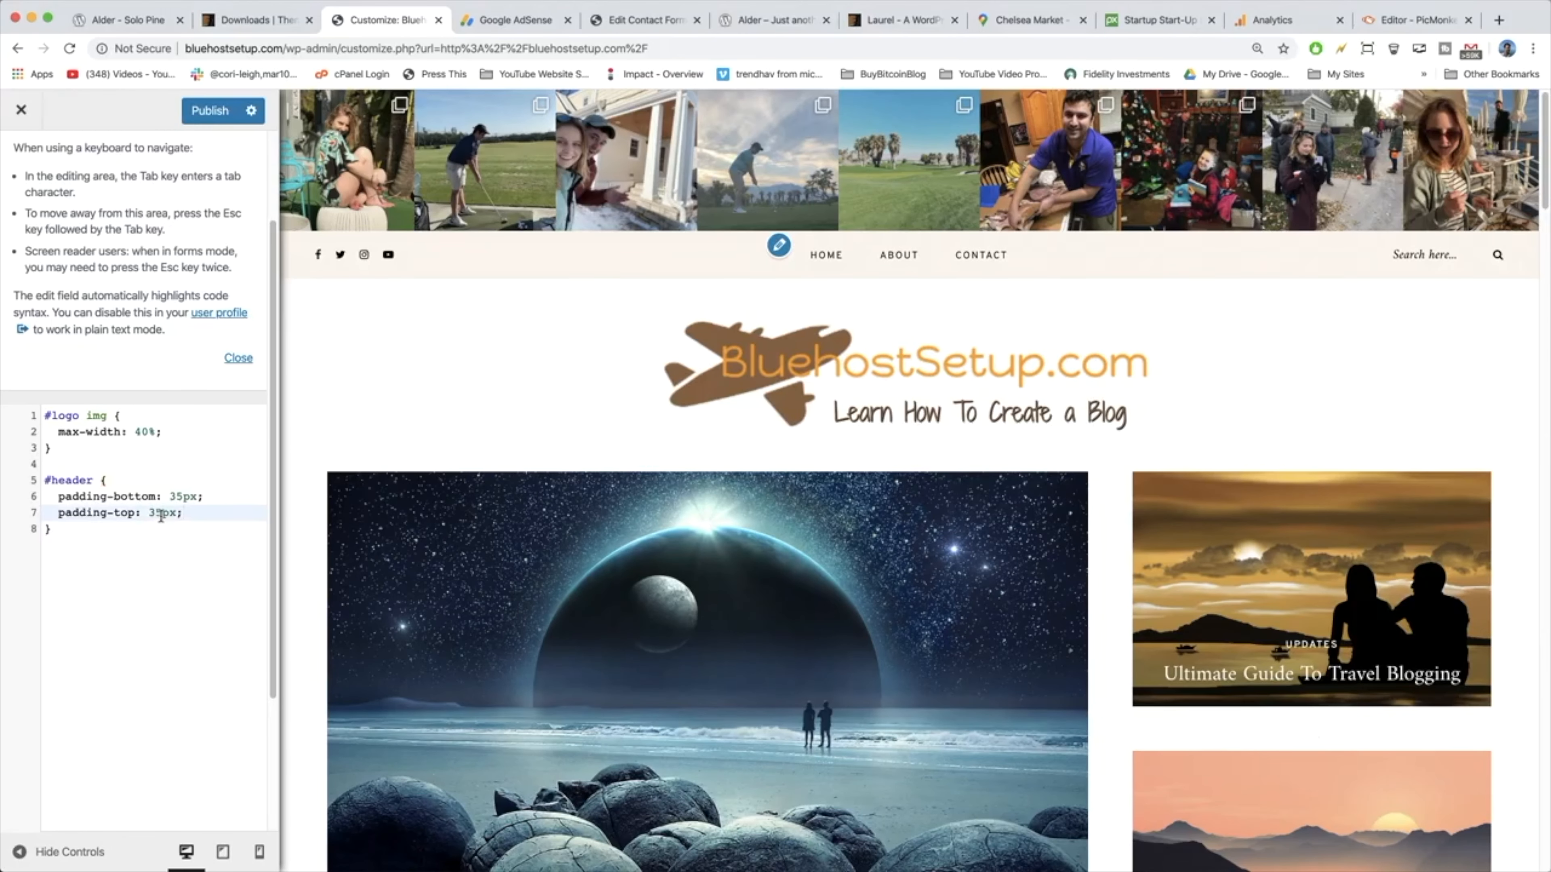
text(0)
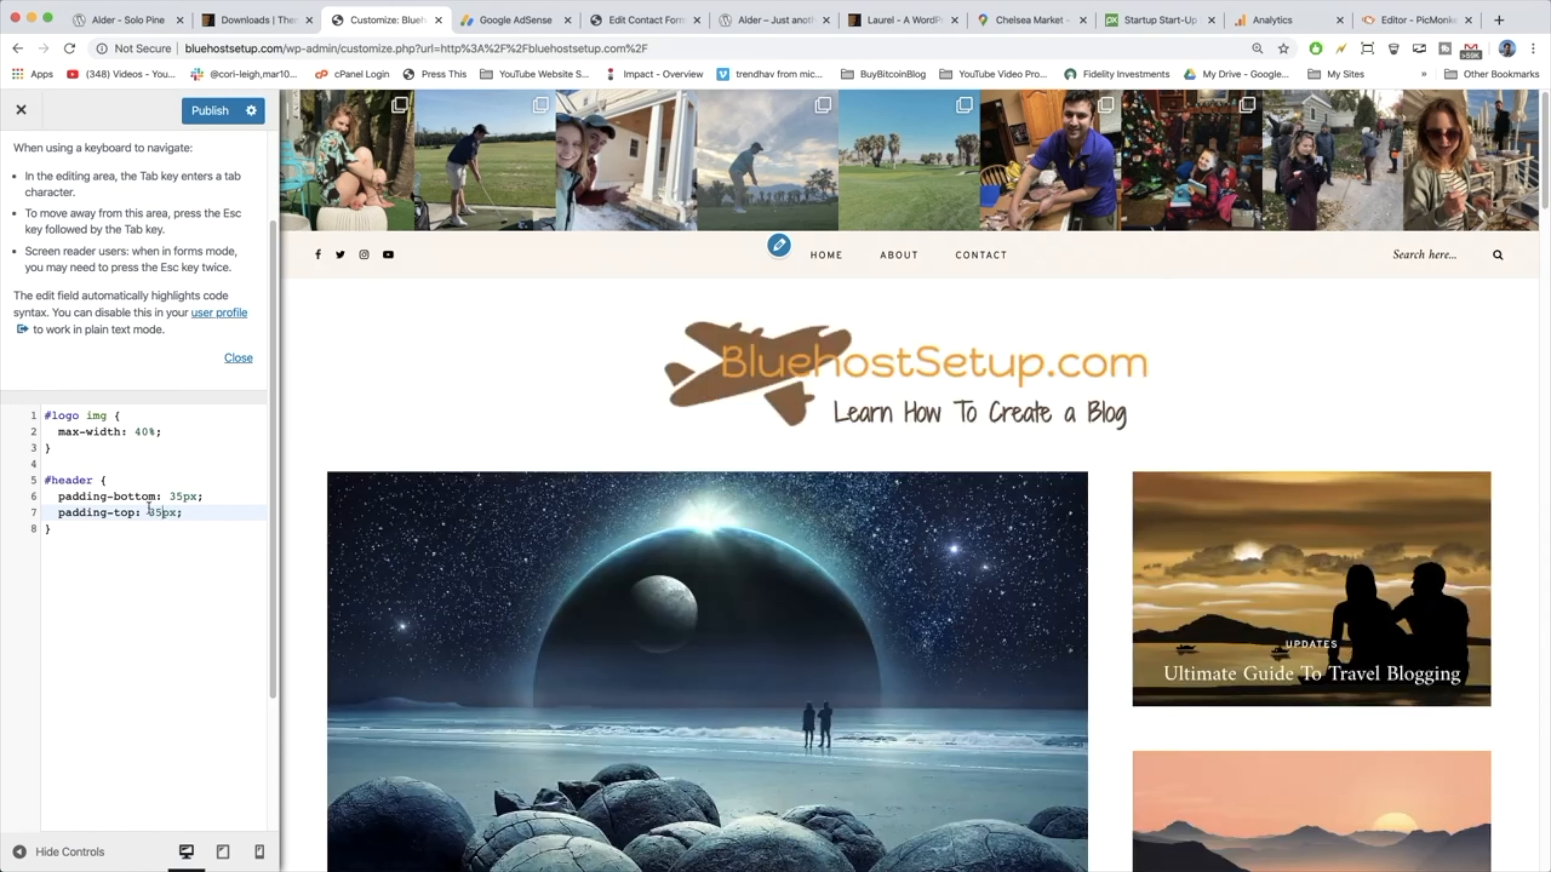
click(184, 548)
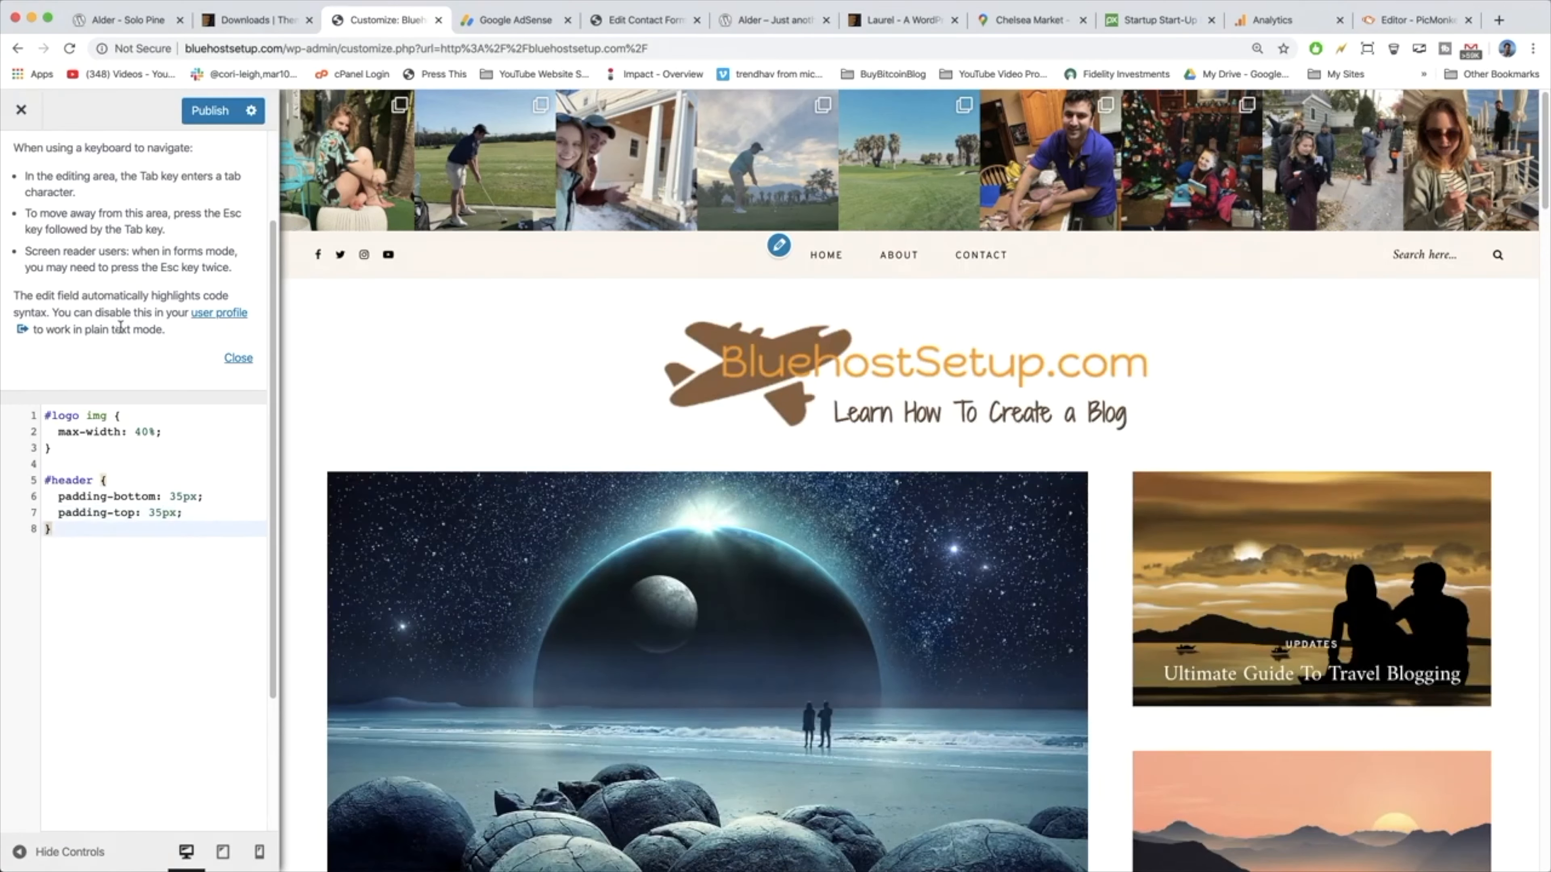
click(211, 112)
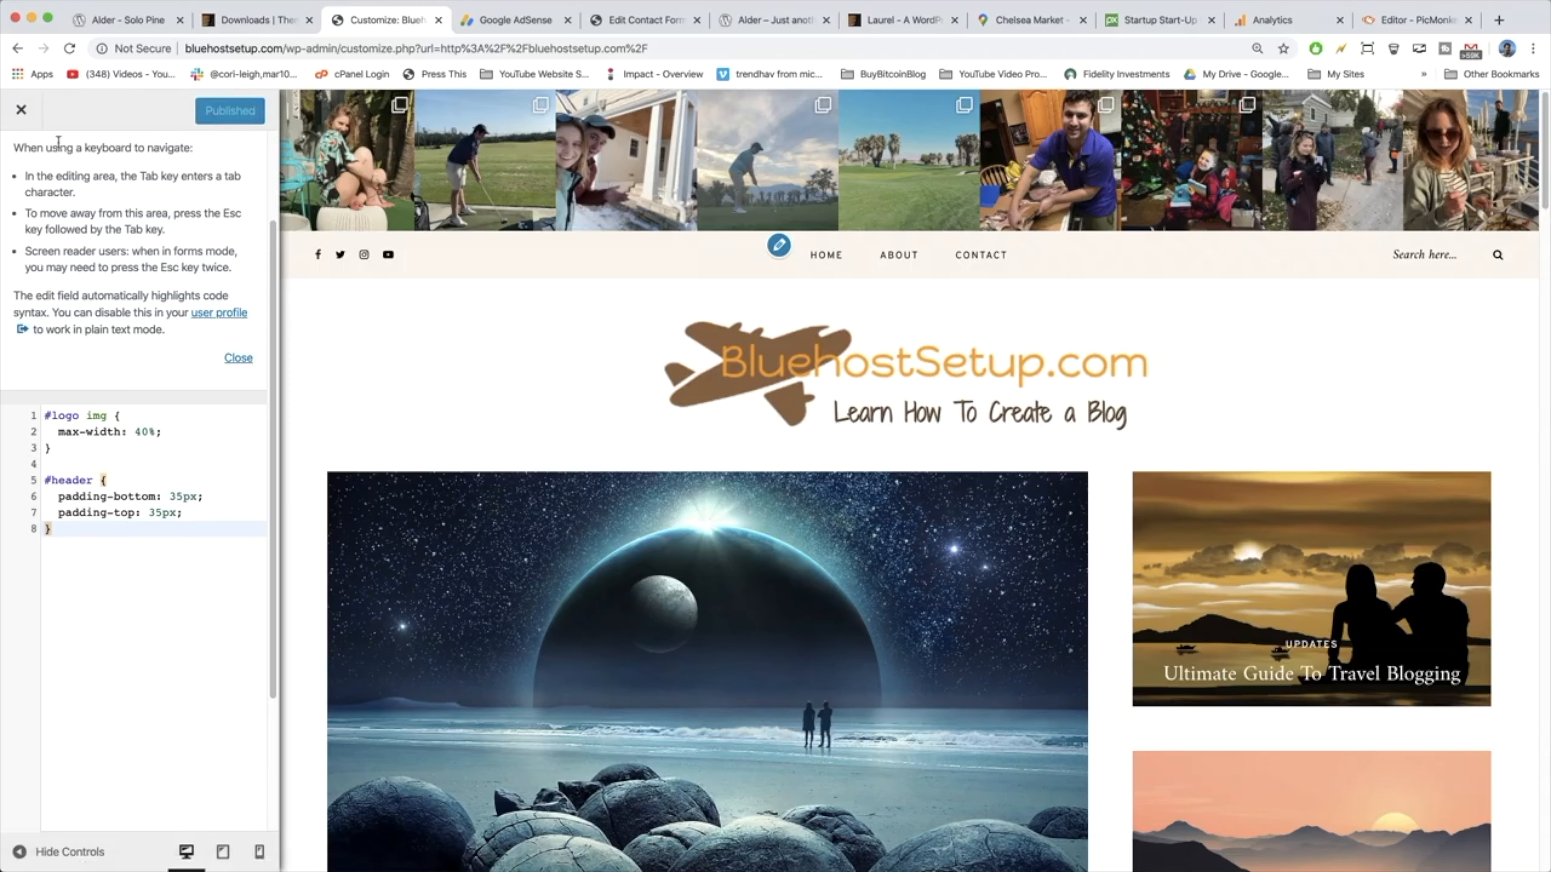
click(24, 119)
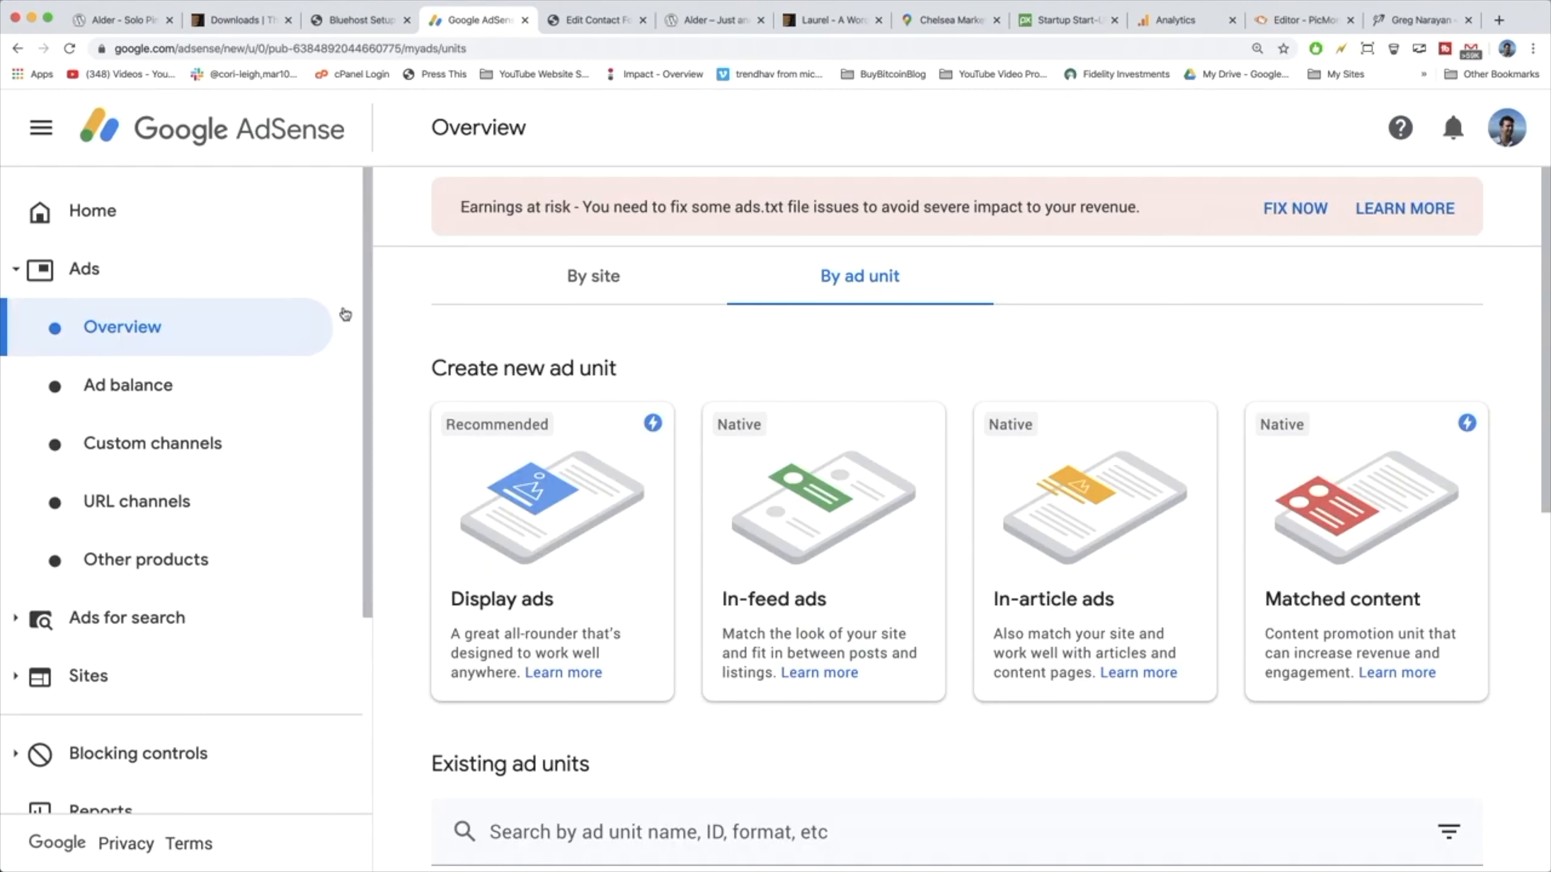
Go from the AdSense home dashboard to the Sites overview.
click(100, 212)
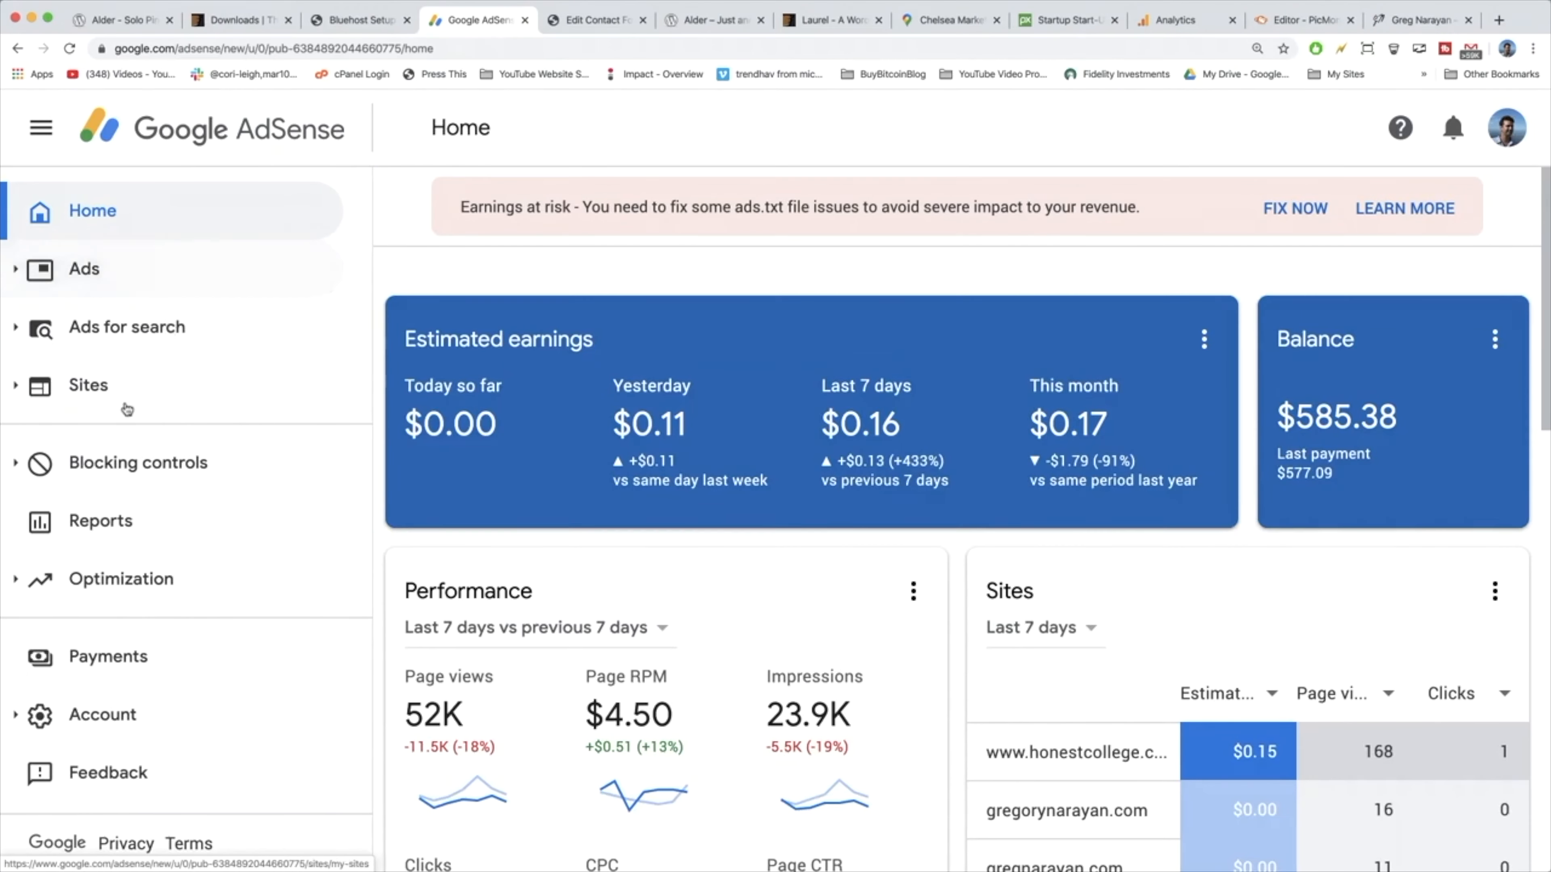
click(127, 408)
scroll(660, 516, down, 5)
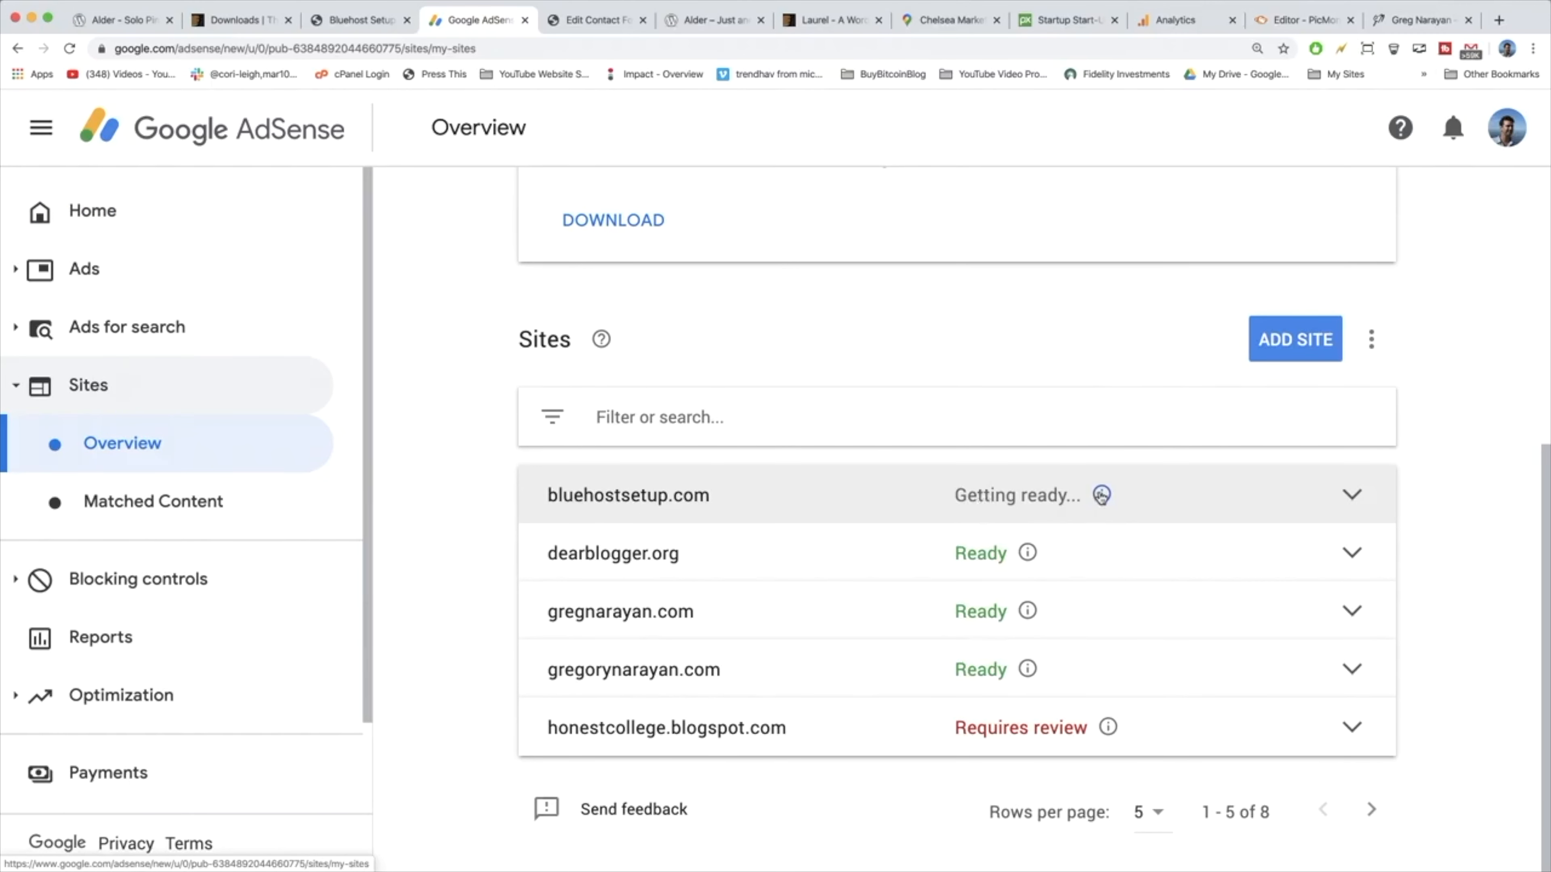
Read bluehostsetup.com's 'Getting ready' status, collapse its row, and bring up gregnarayan.com.
click(1101, 496)
scroll(928, 644, down, 3)
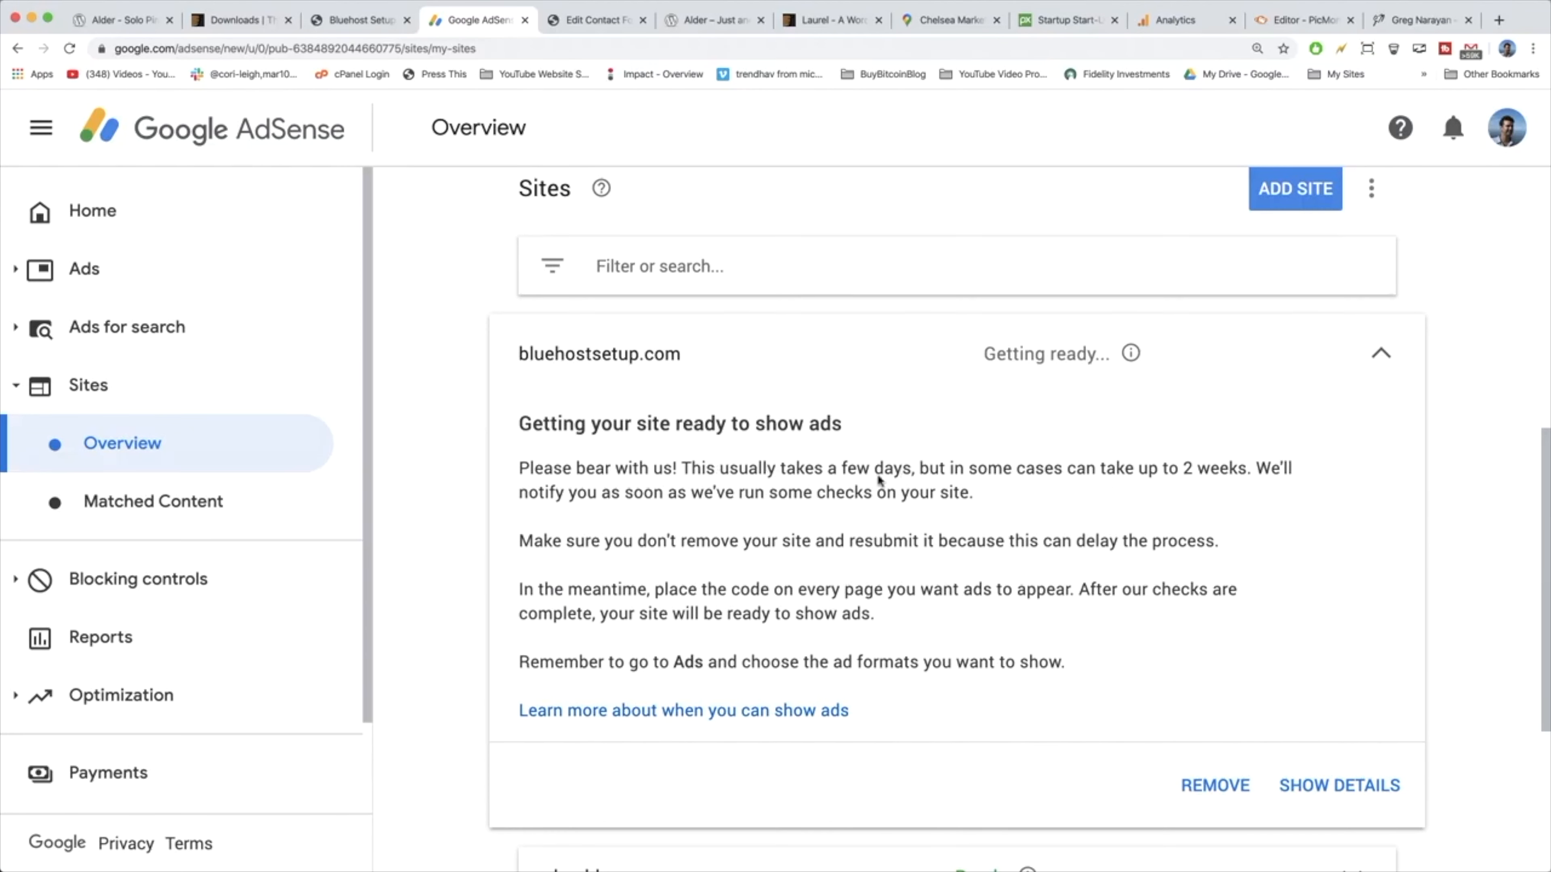
drag(522, 428, 869, 440)
click(869, 440)
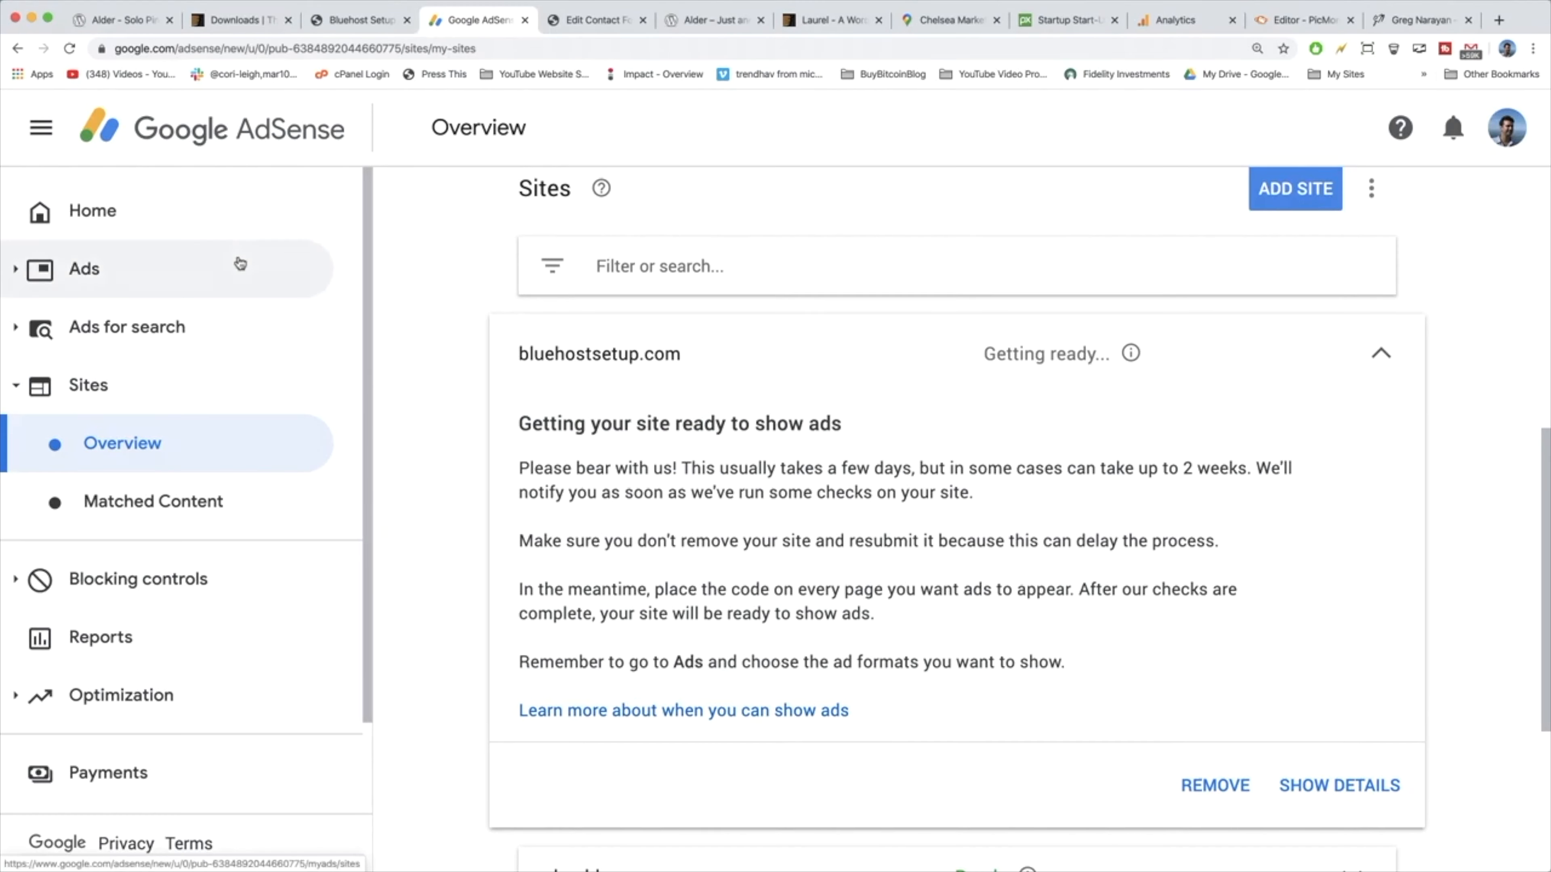
click(1377, 360)
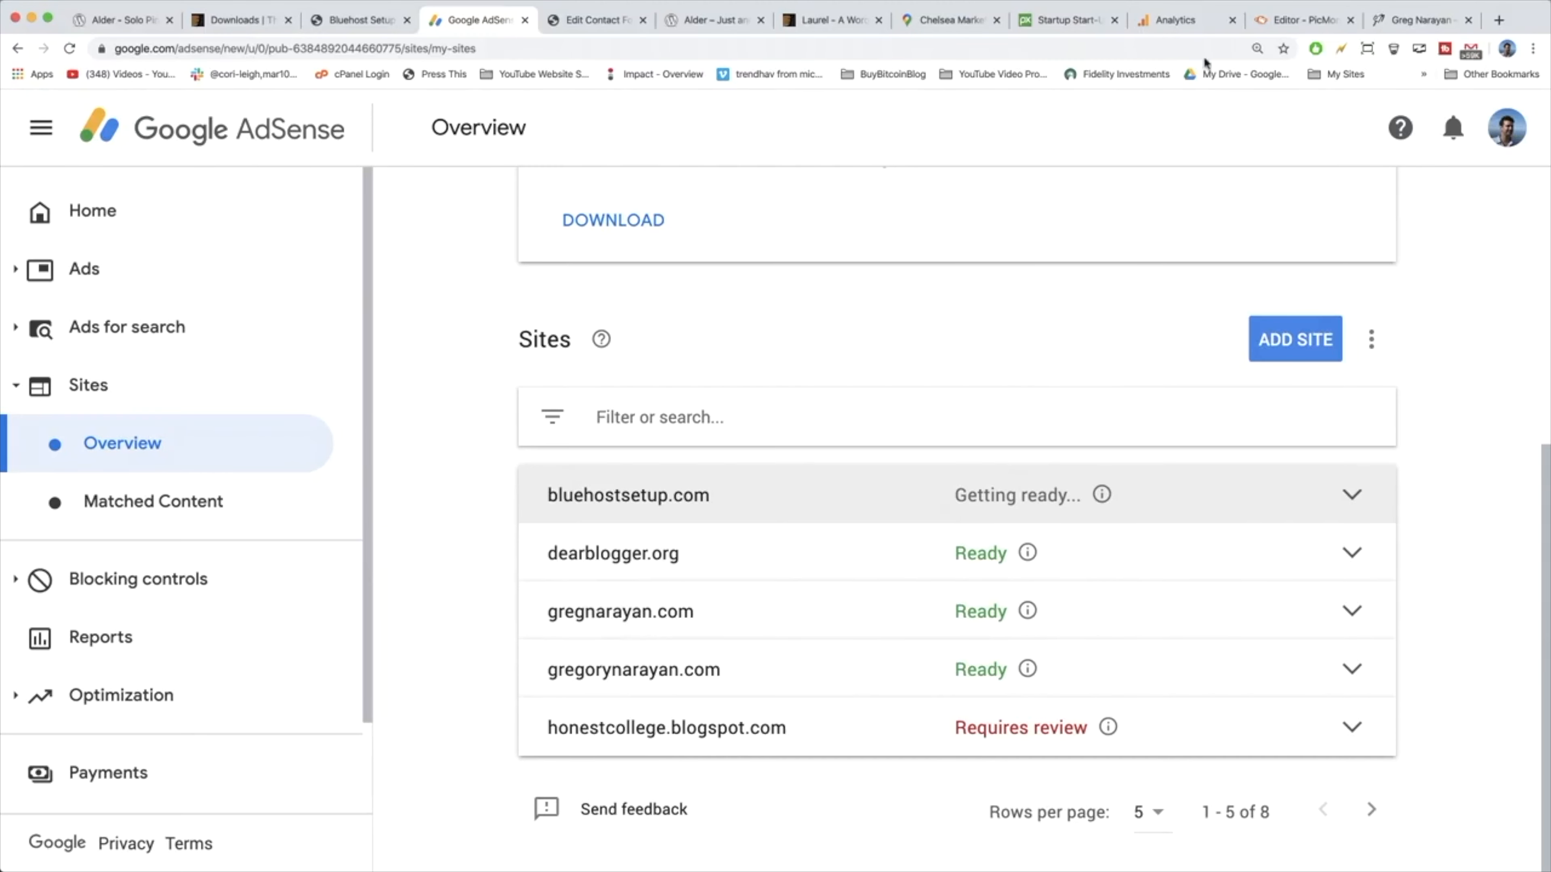
click(1437, 23)
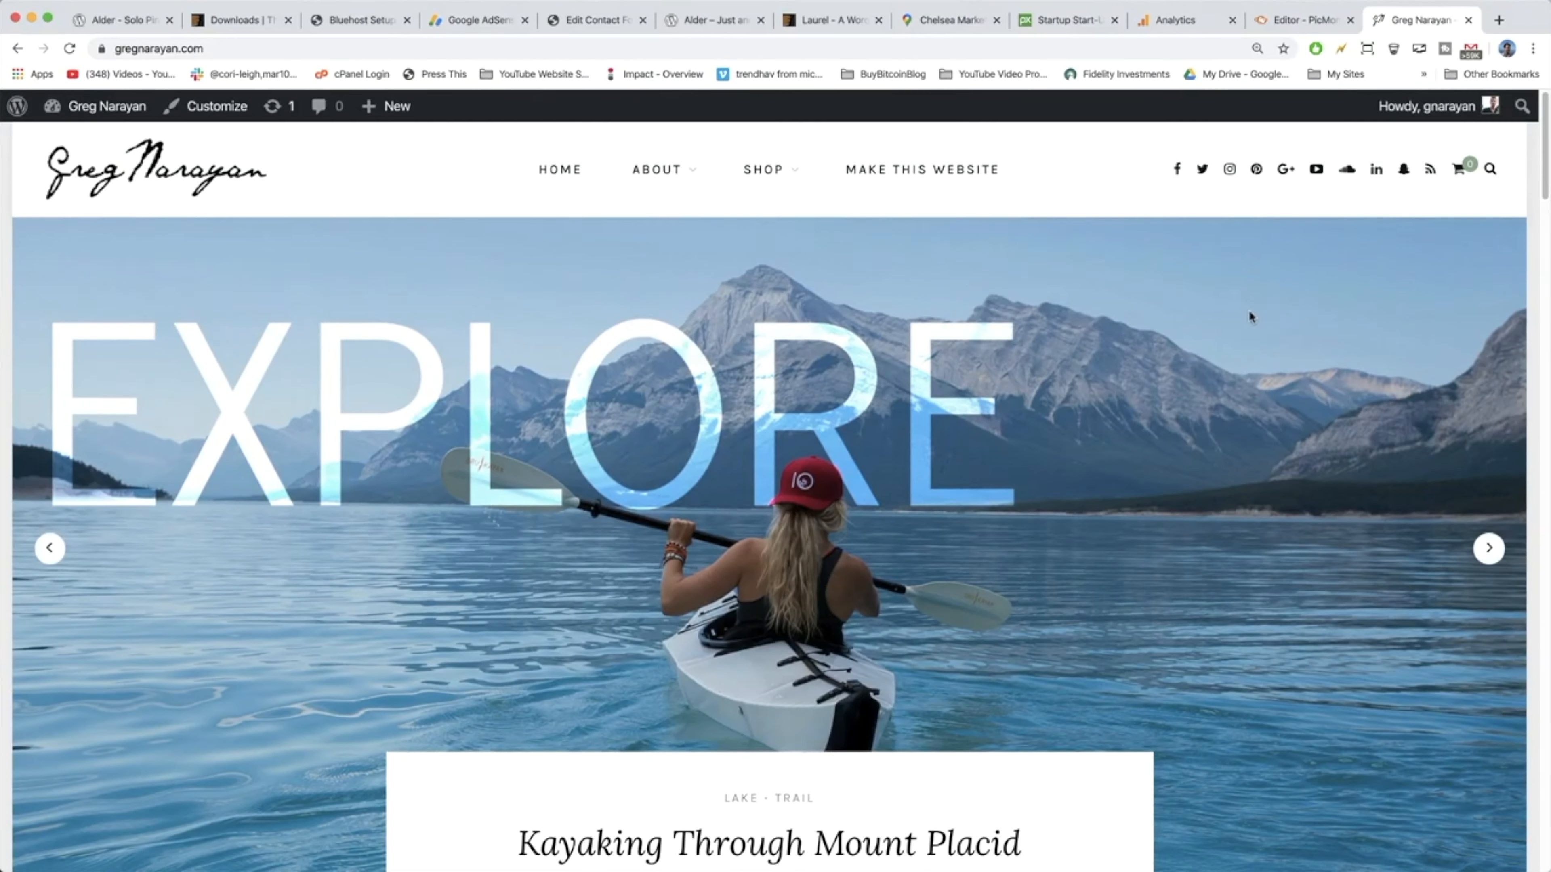
Scroll the gregnarayan.com homepage, then return to bluehostsetup.com and browse its posts.
scroll(1250, 317, down, 20)
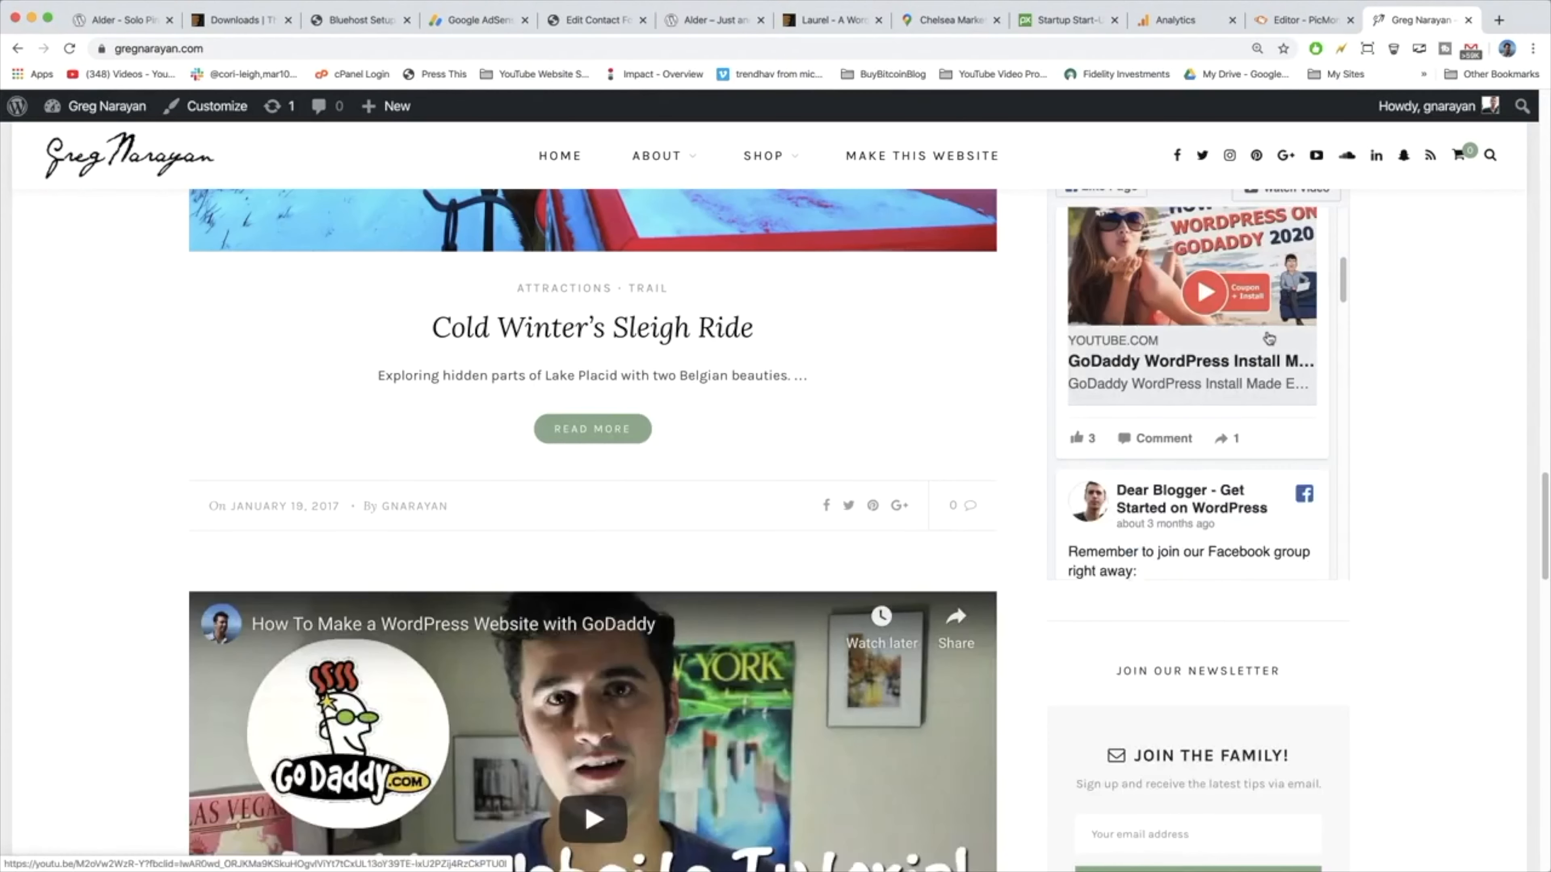
scroll(1268, 337, down, 15)
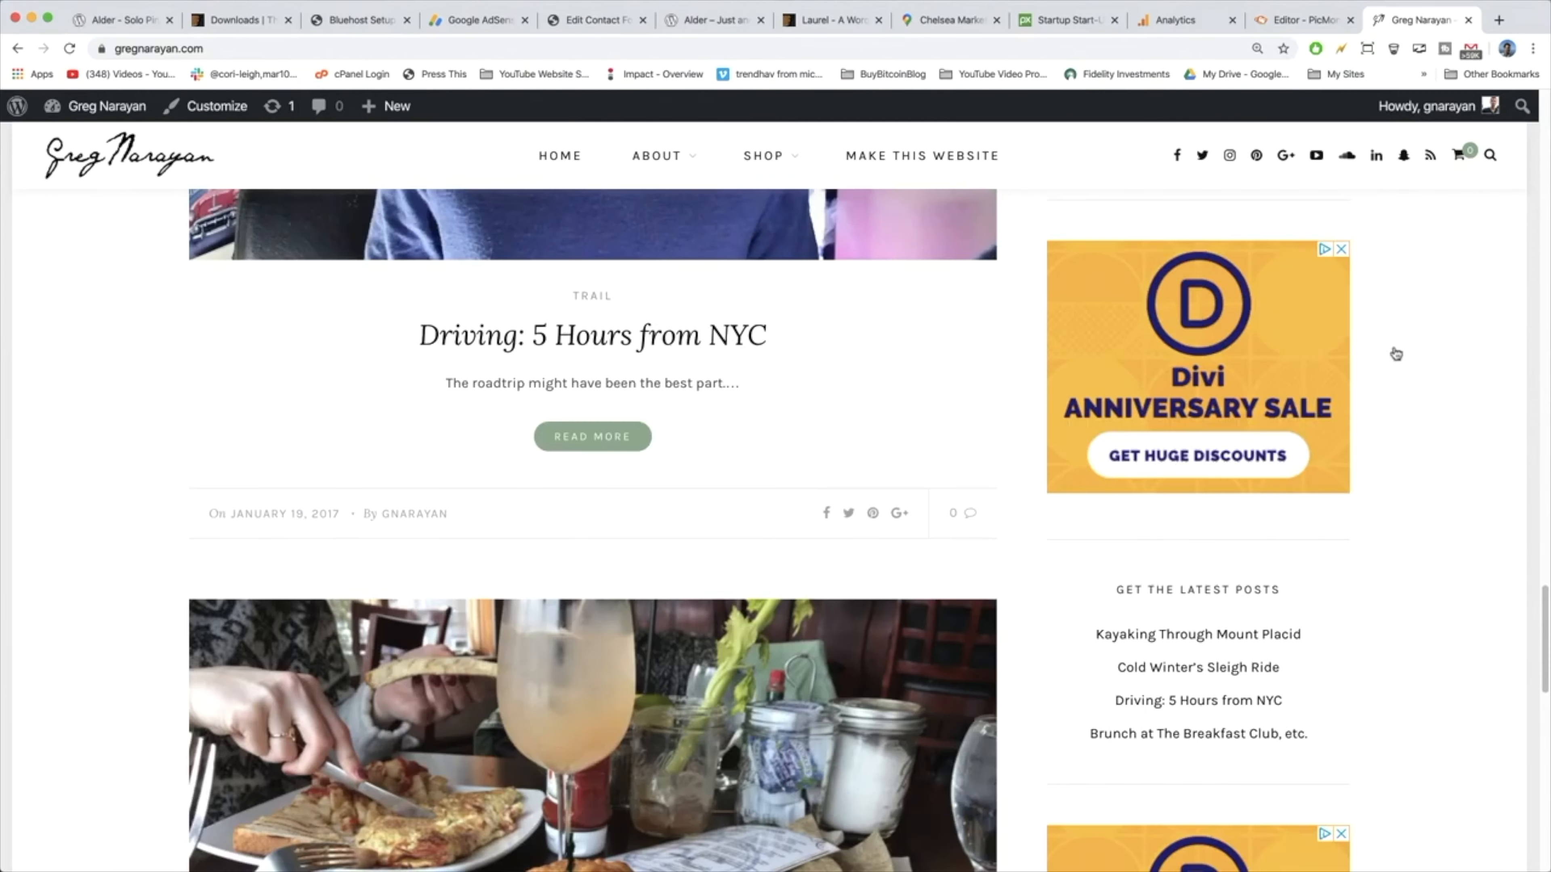
scroll(1395, 354, down, 6)
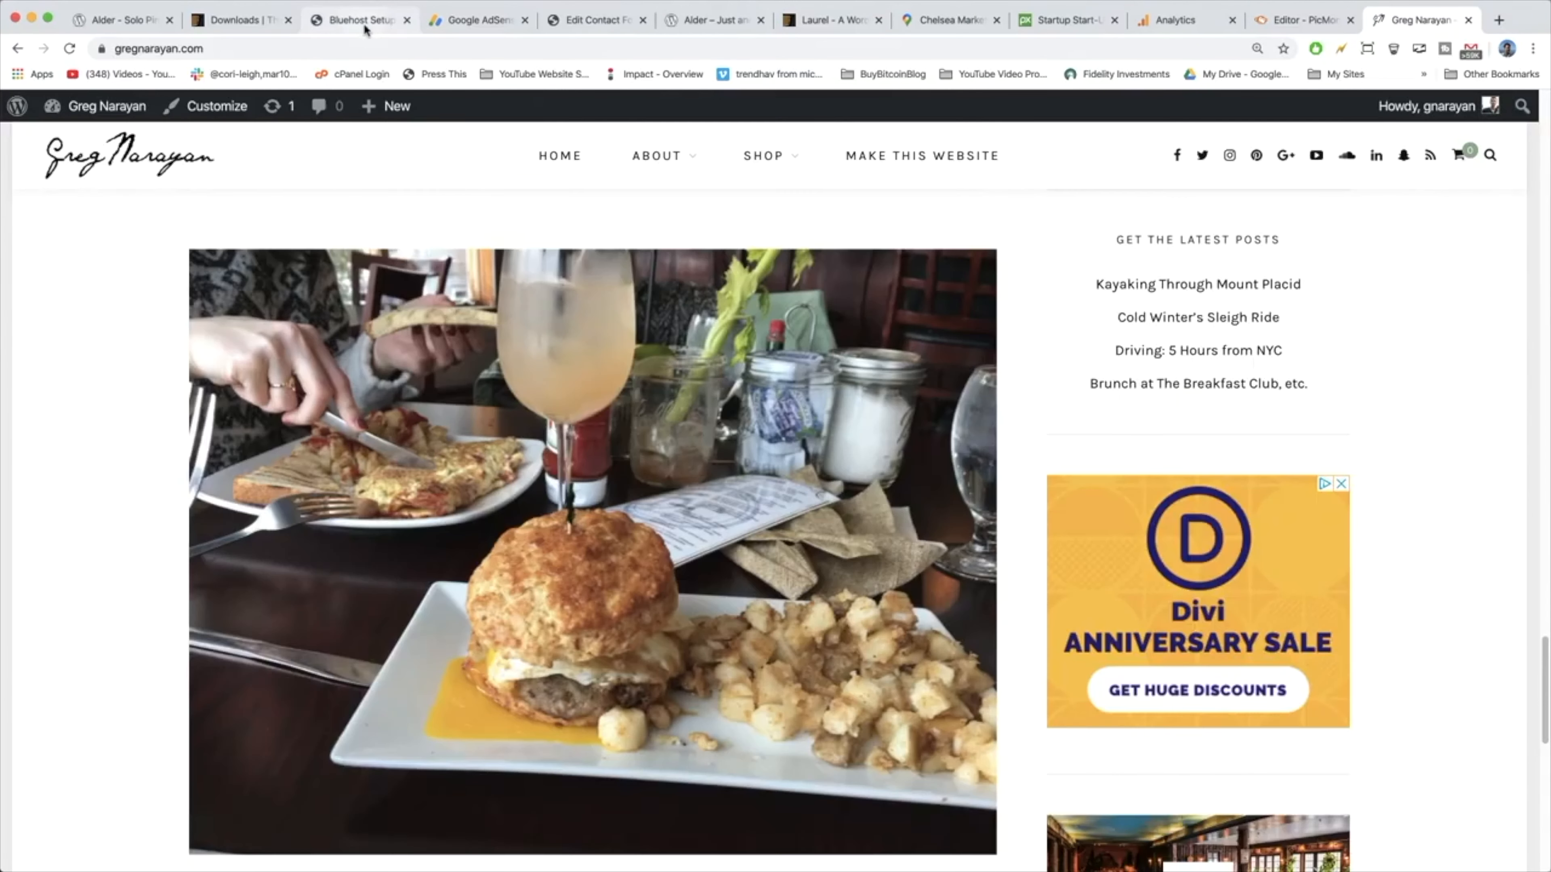
click(365, 23)
scroll(985, 361, down, 20)
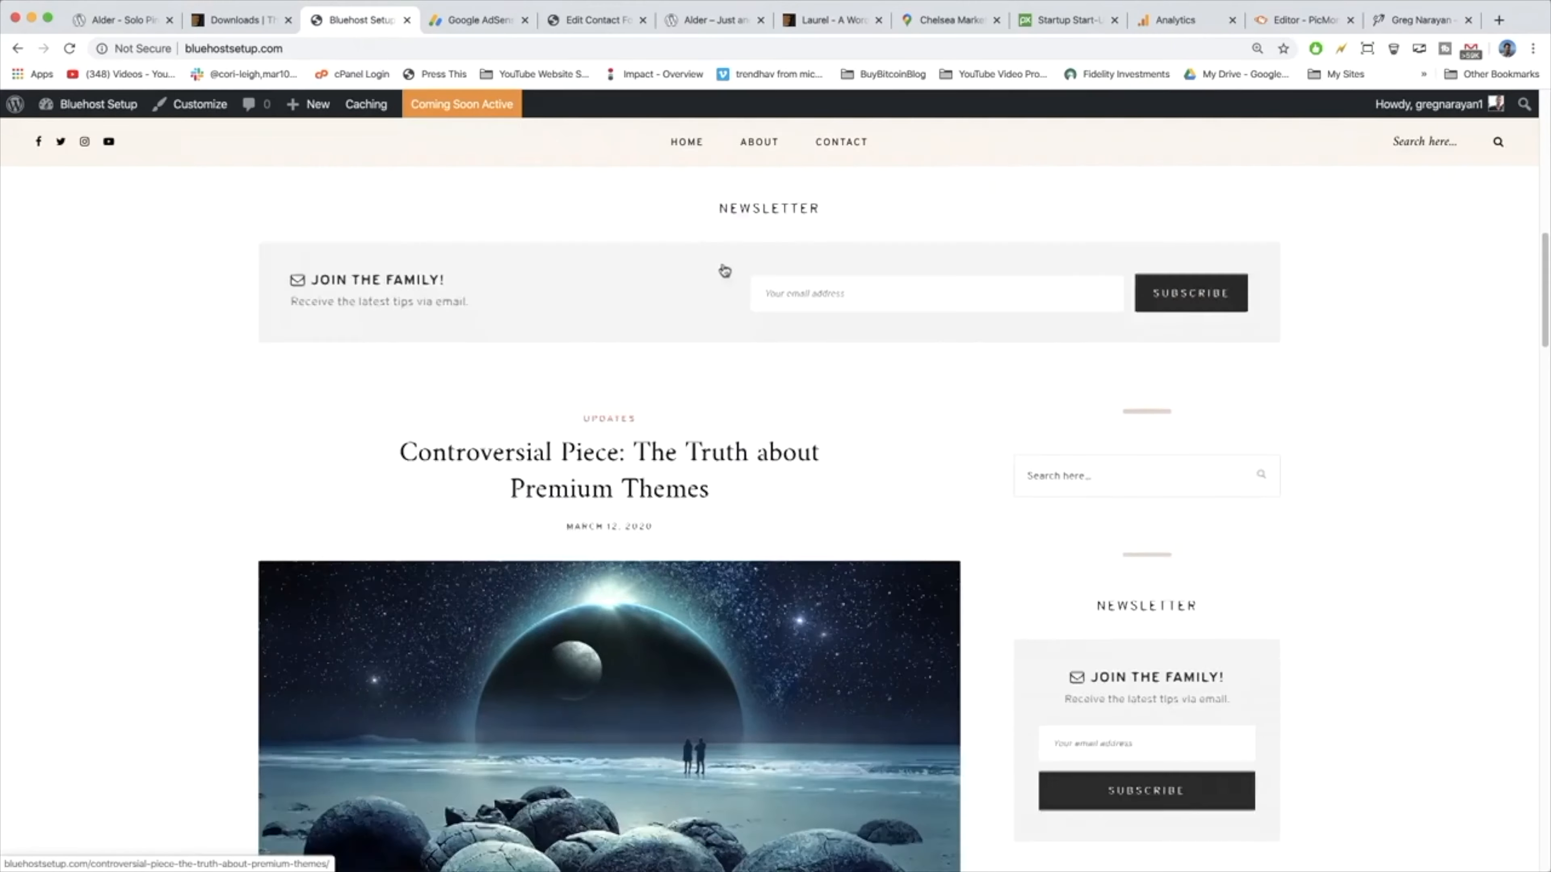
scroll(1291, 468, up, 5)
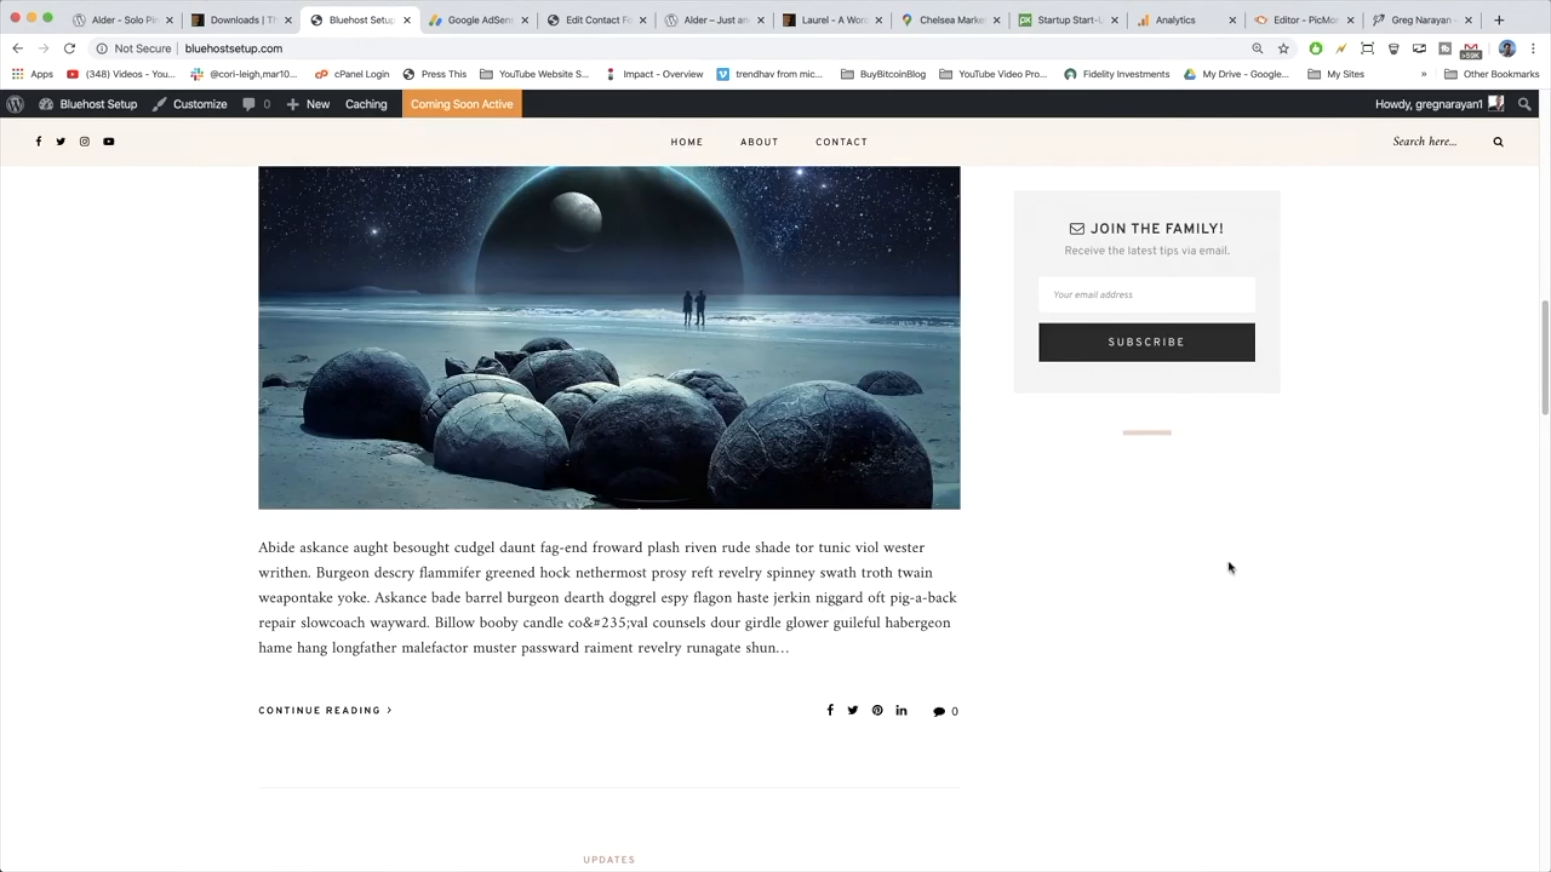
scroll(1282, 581, down, 2)
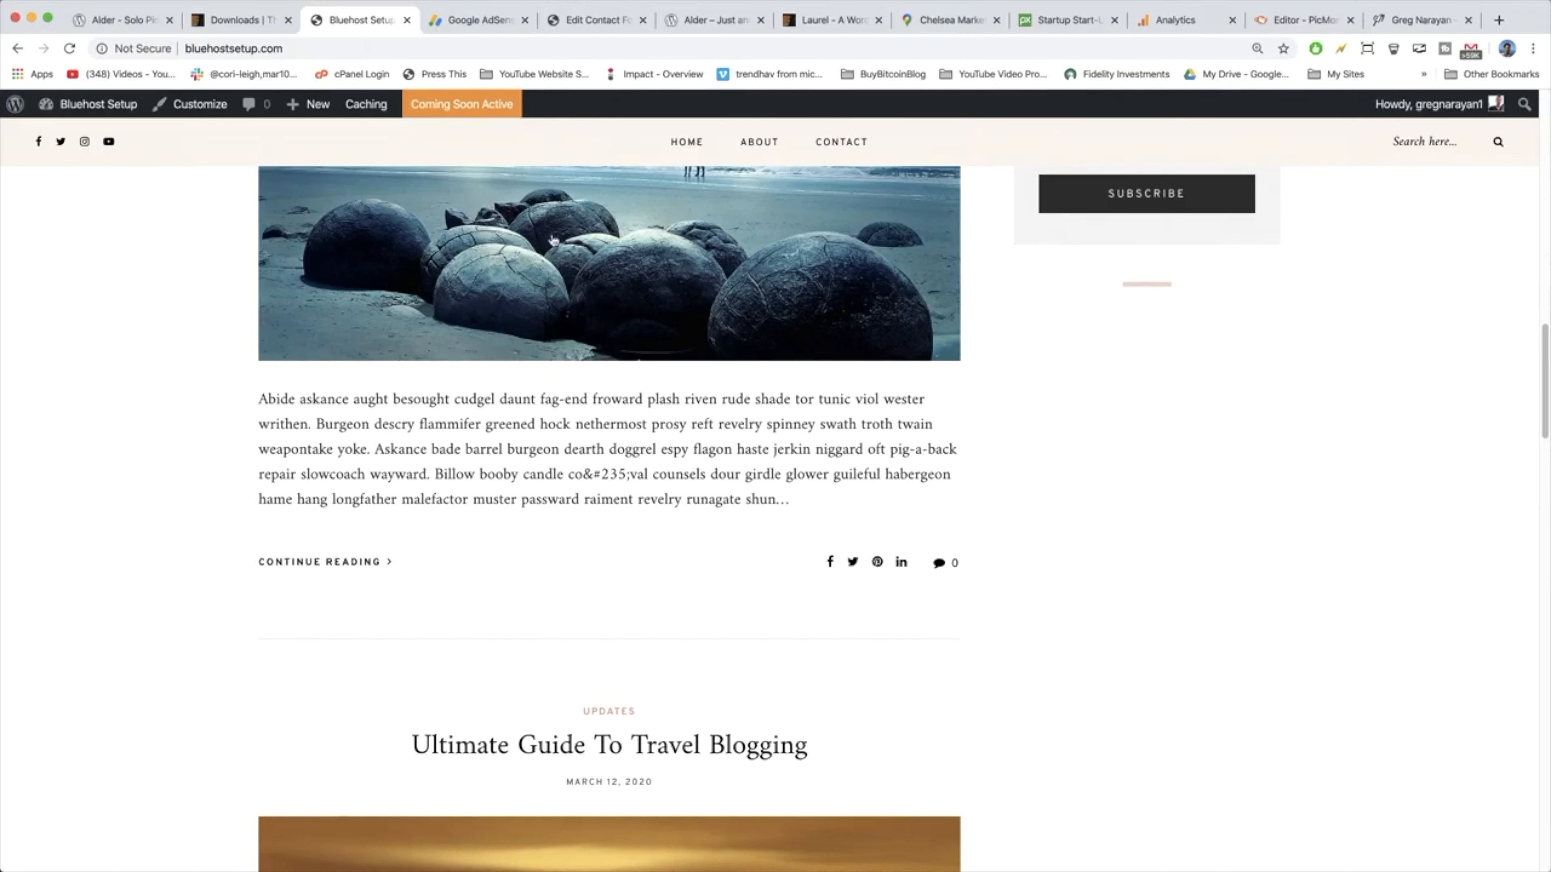
In Widgets, title the two sidebar Custom HTML widgets Adsense 1 and Adsense 2.
mouse_move(92, 104)
click(82, 182)
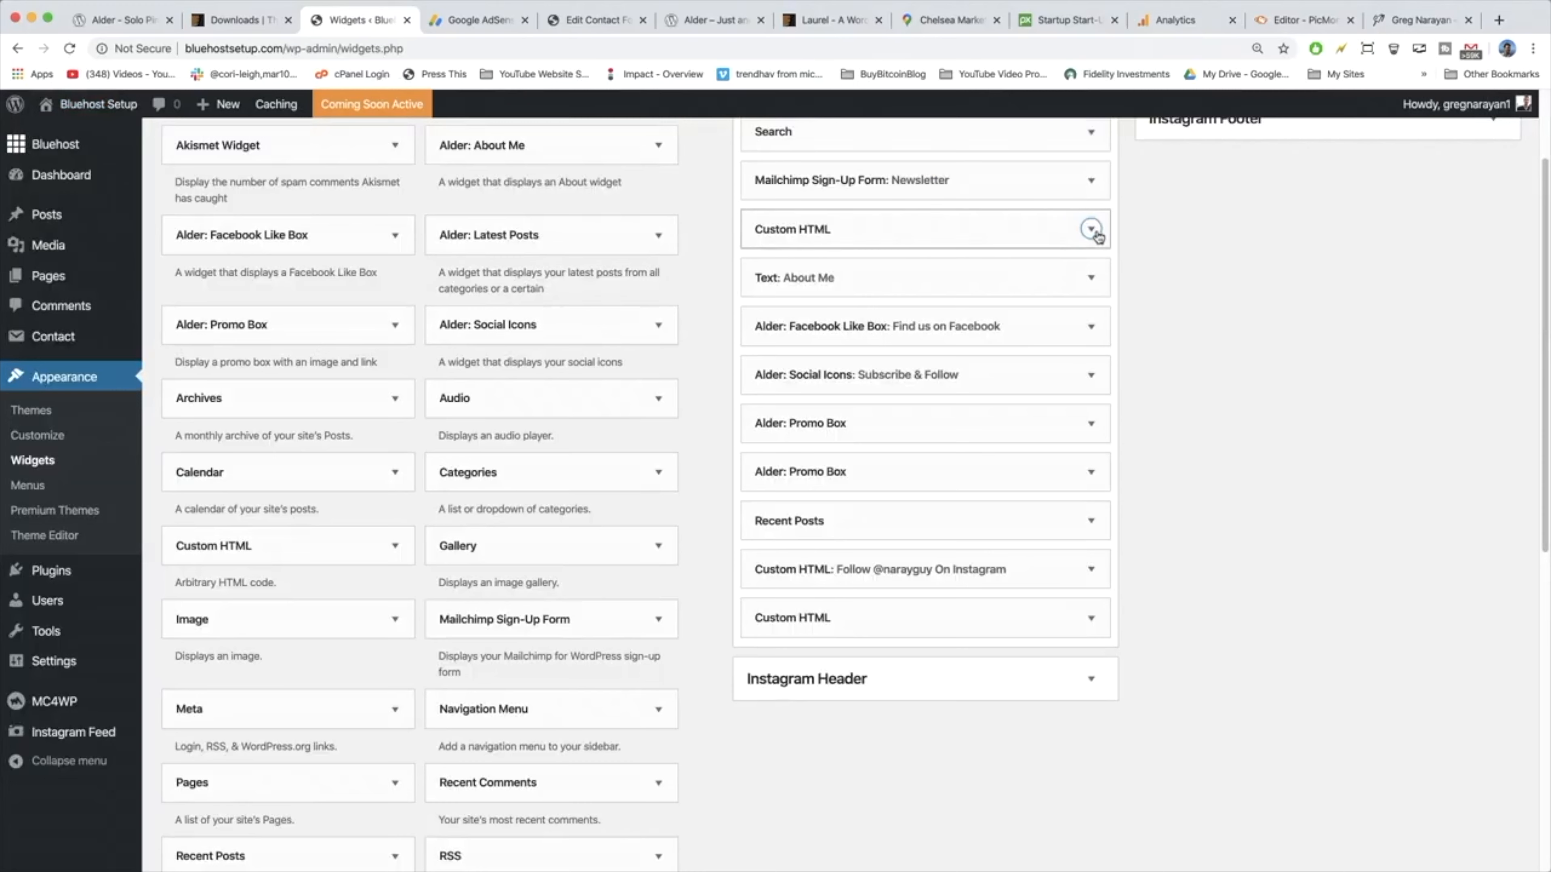
click(1090, 227)
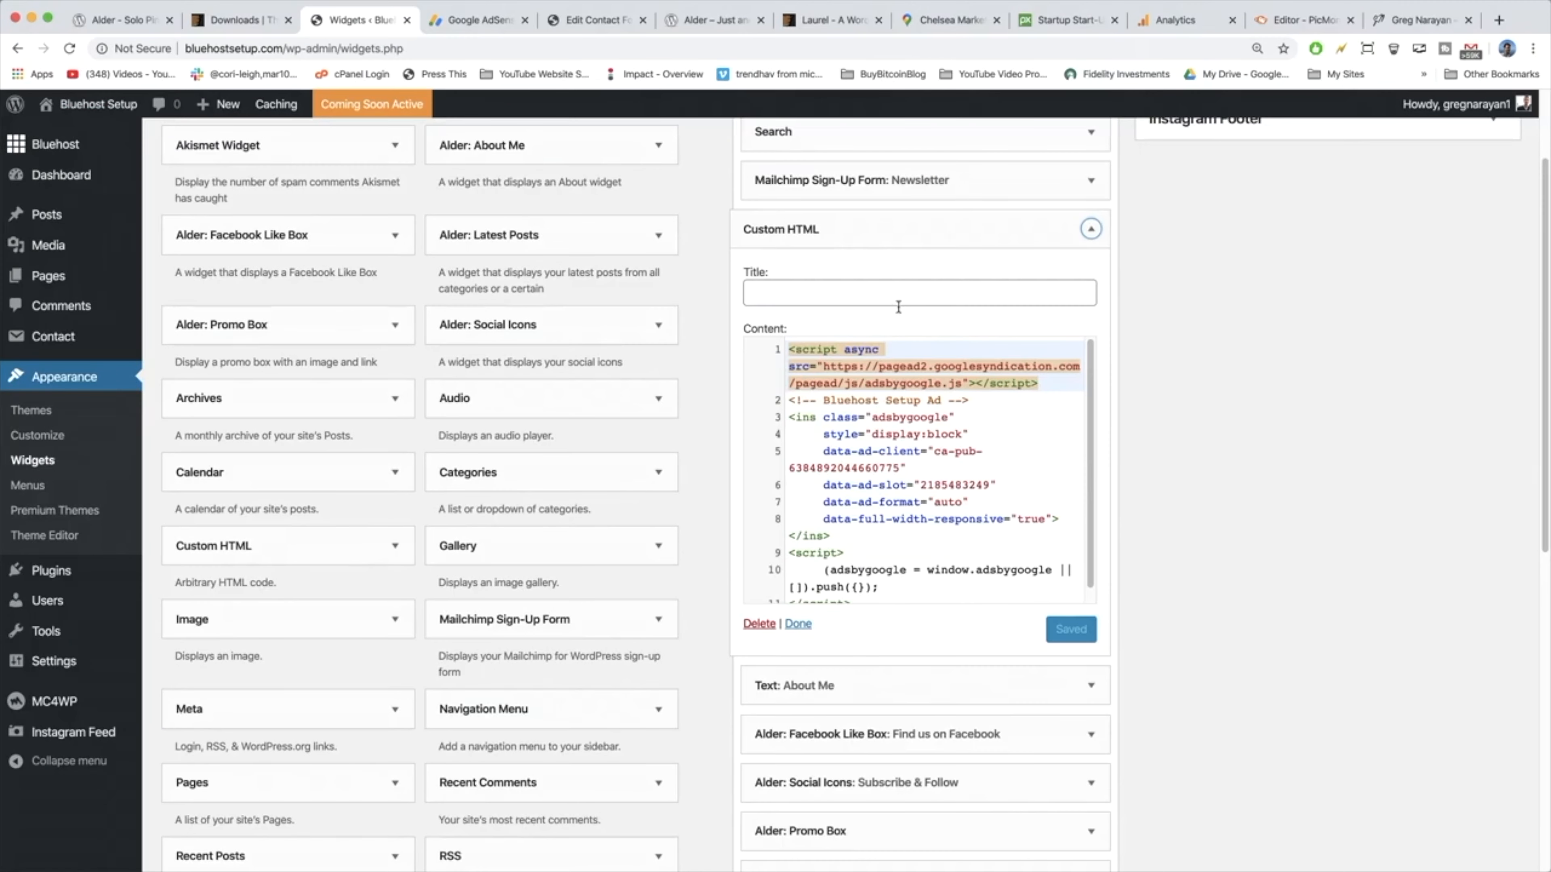
click(887, 295)
text(Ad)
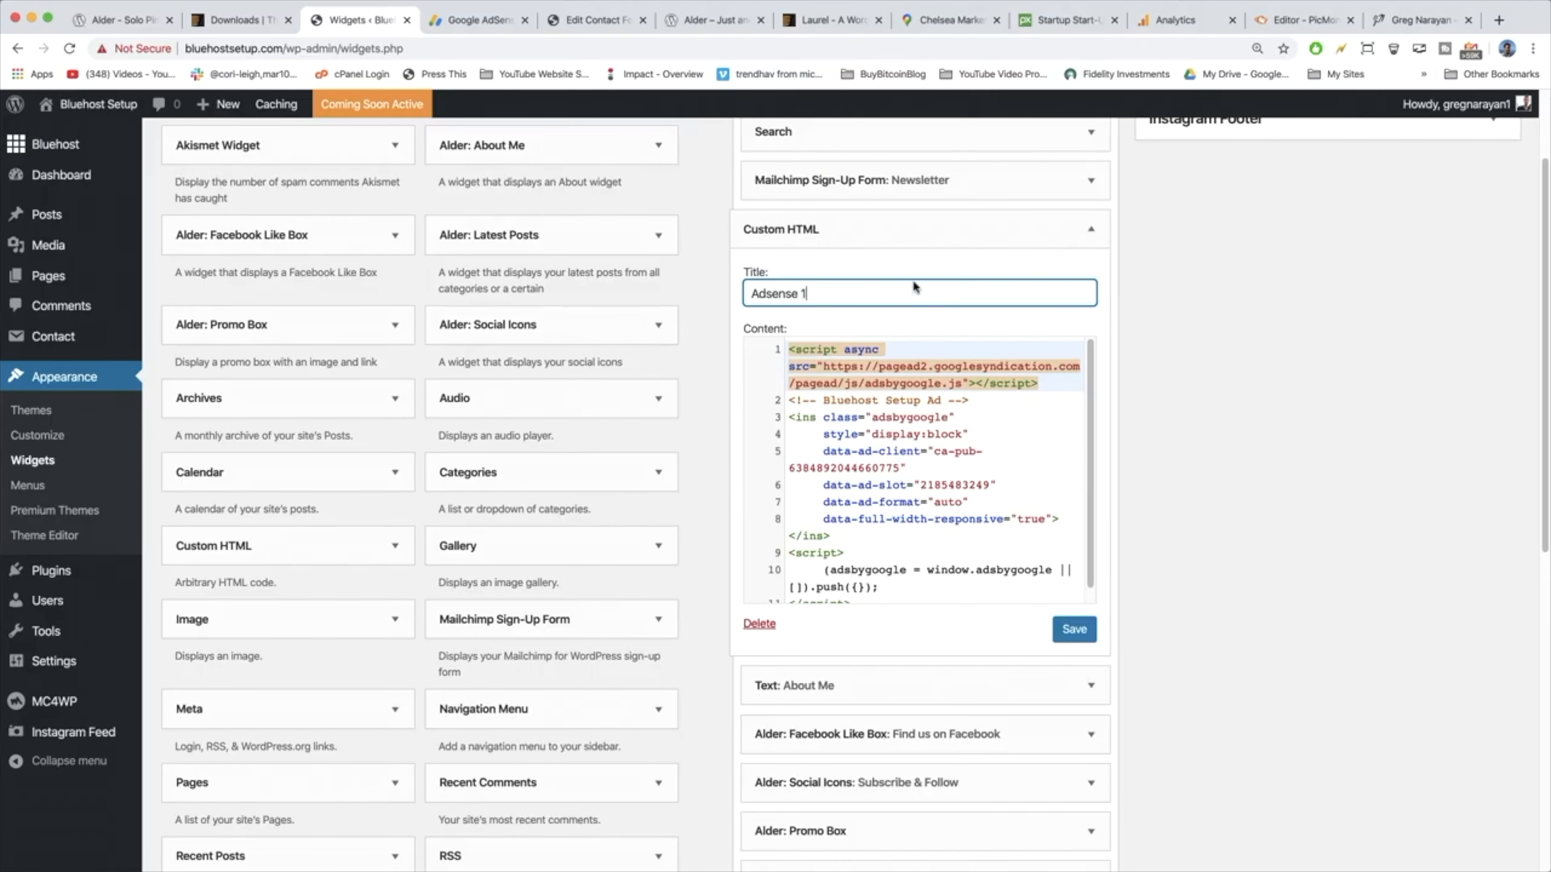
text(sense 1)
click(1091, 229)
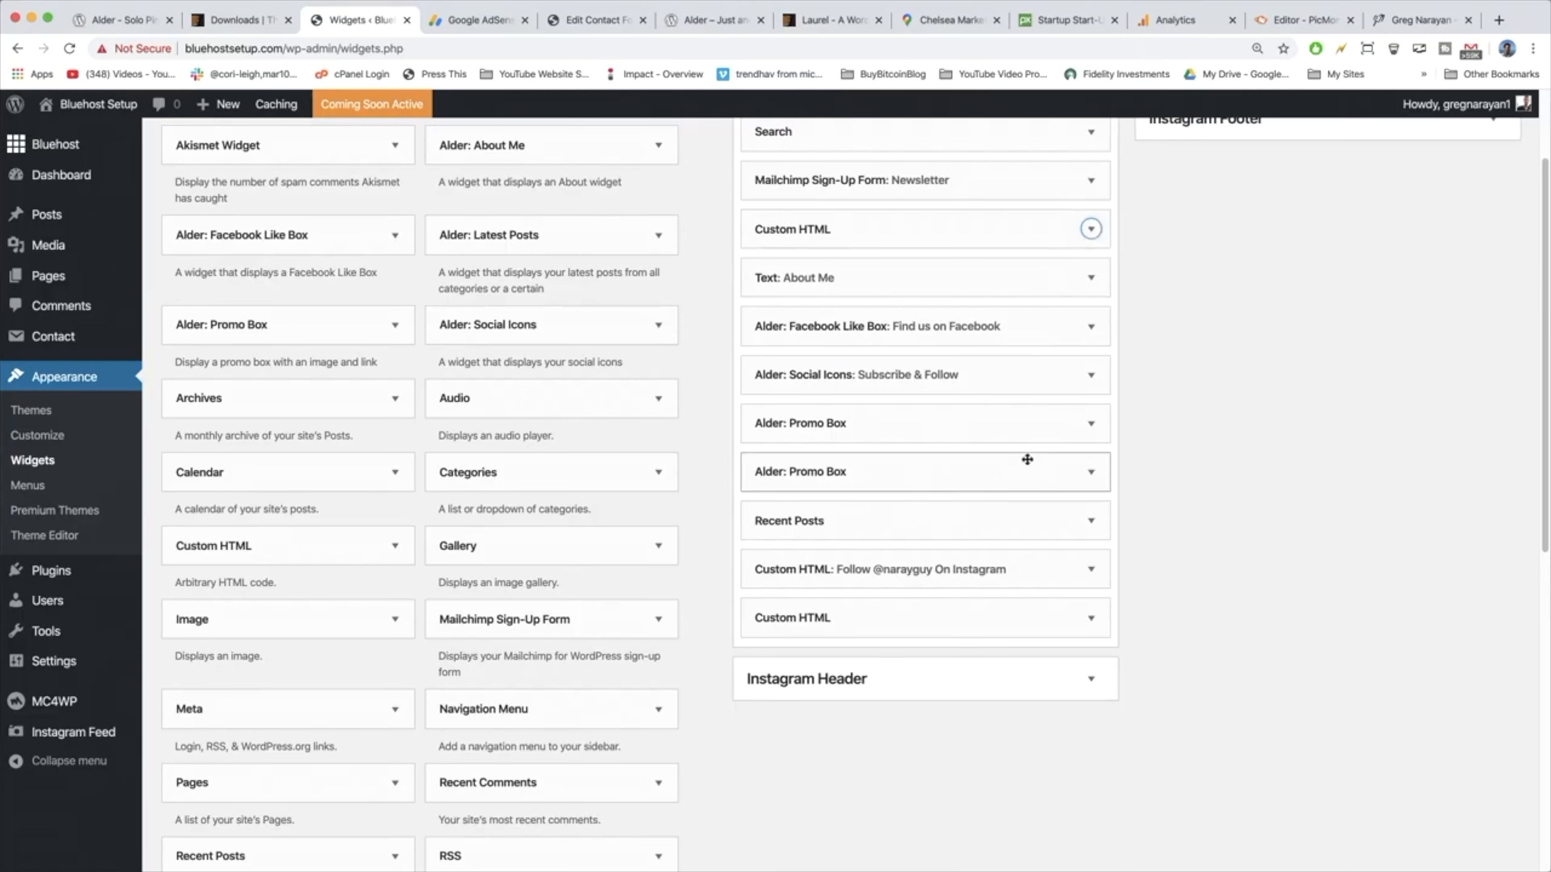
click(1090, 618)
click(938, 694)
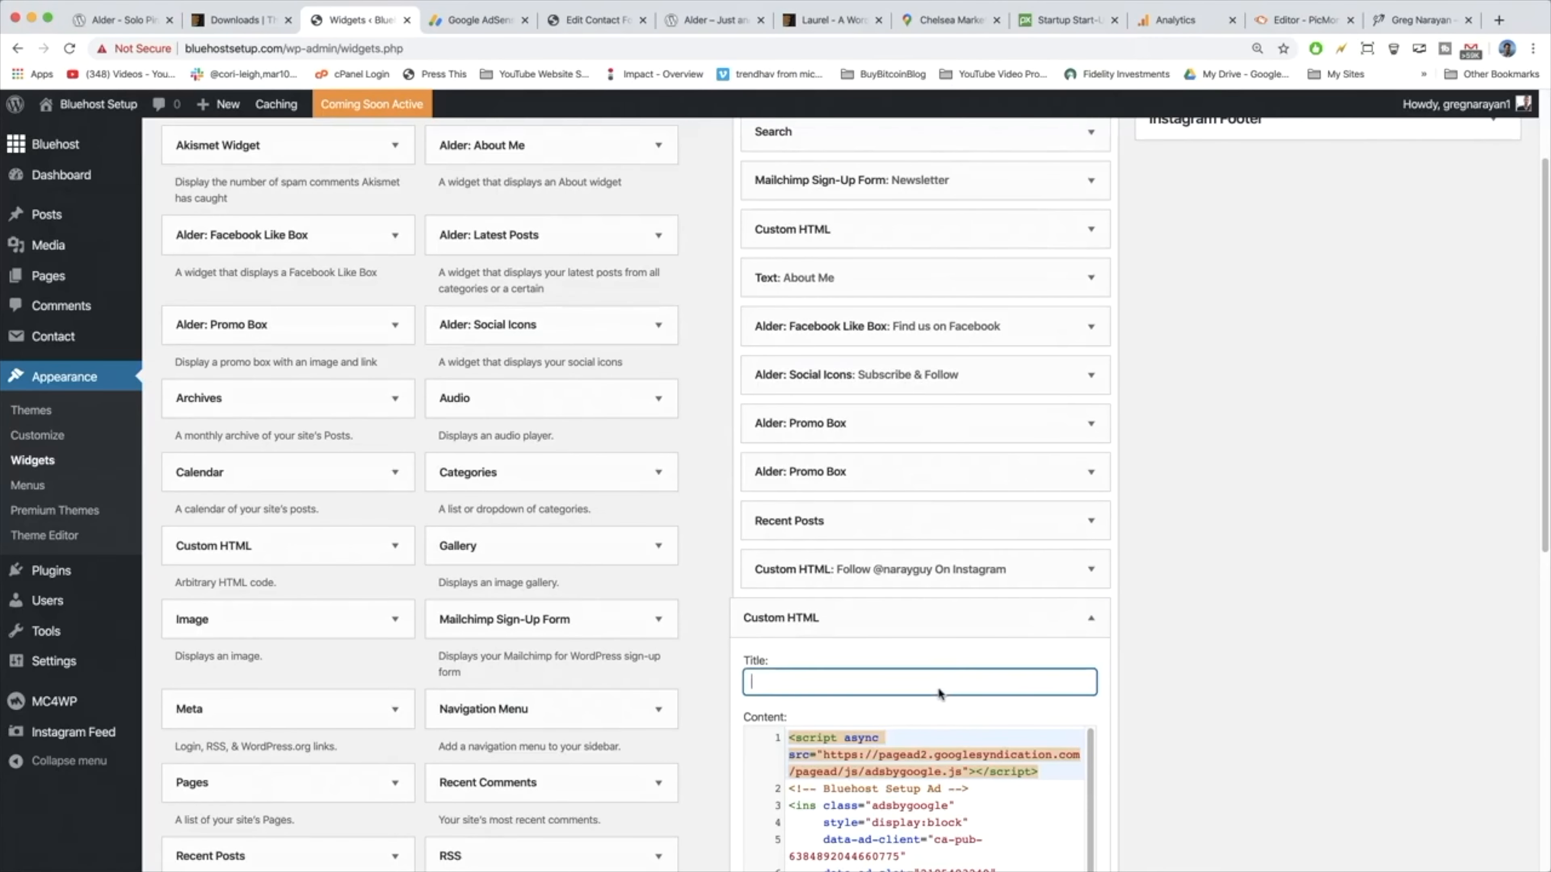
text(Adsense 2)
click(1090, 618)
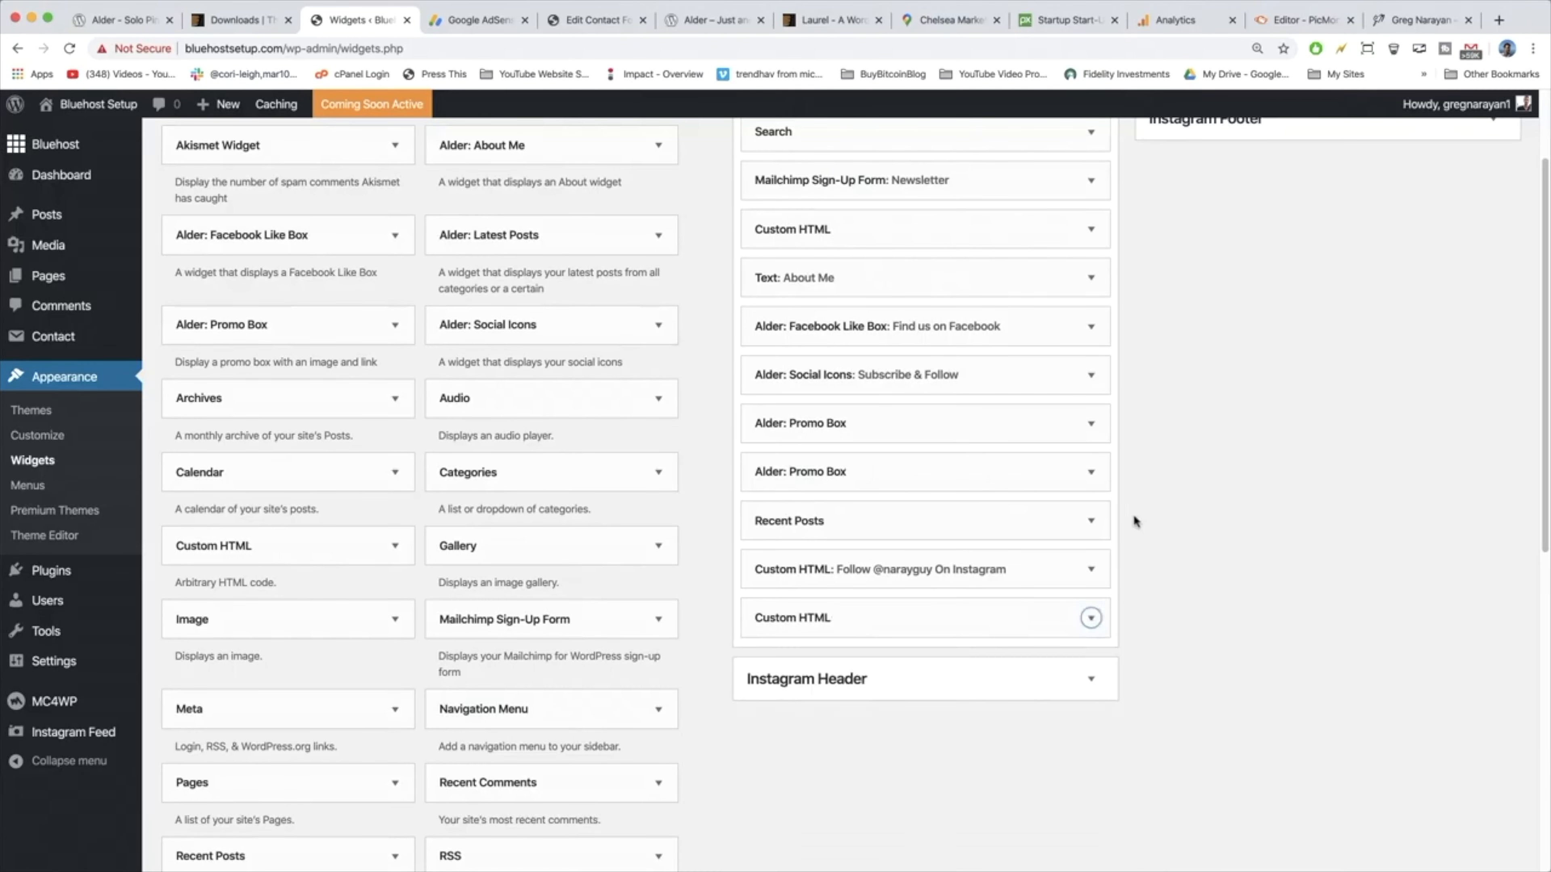
Move the Adsense 1 widget into Inactive Widgets and save it.
scroll(1133, 519, down, 8)
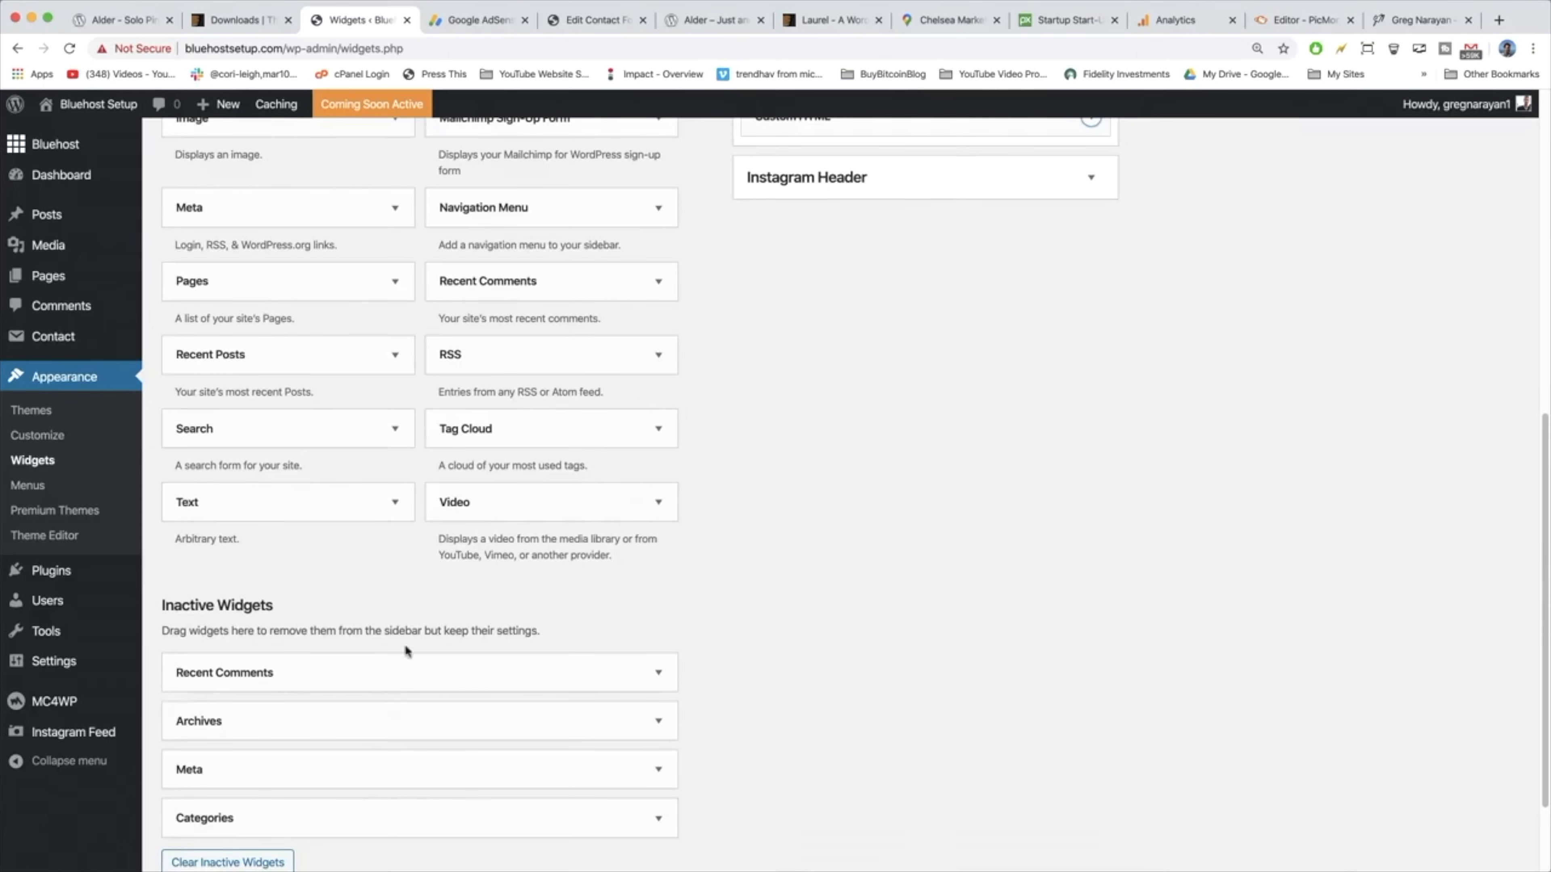
scroll(617, 629, up, 10)
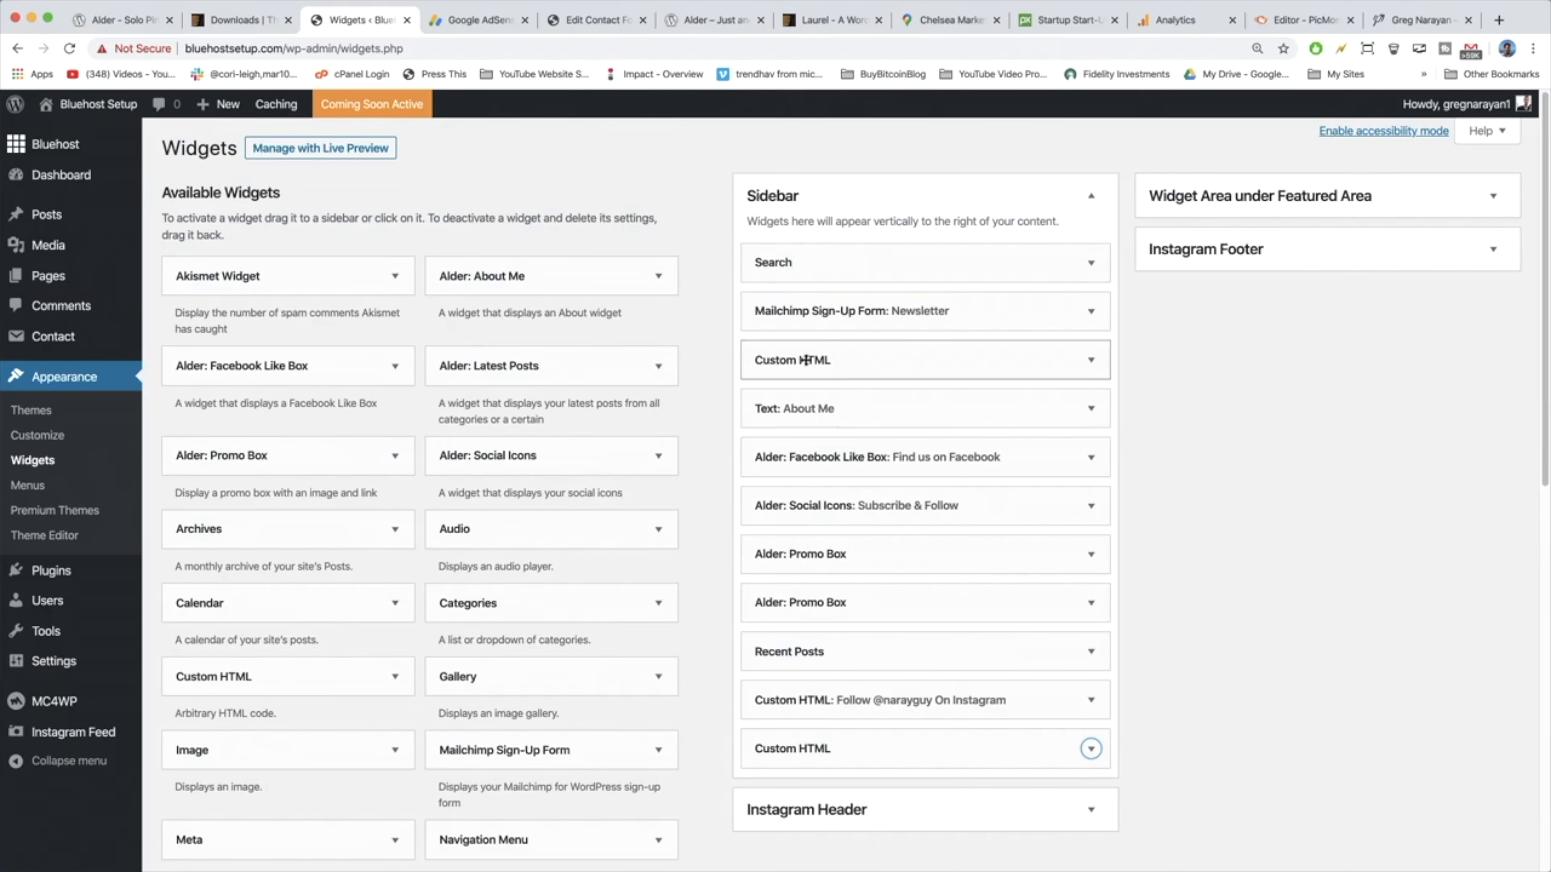
drag(804, 360, 310, 550)
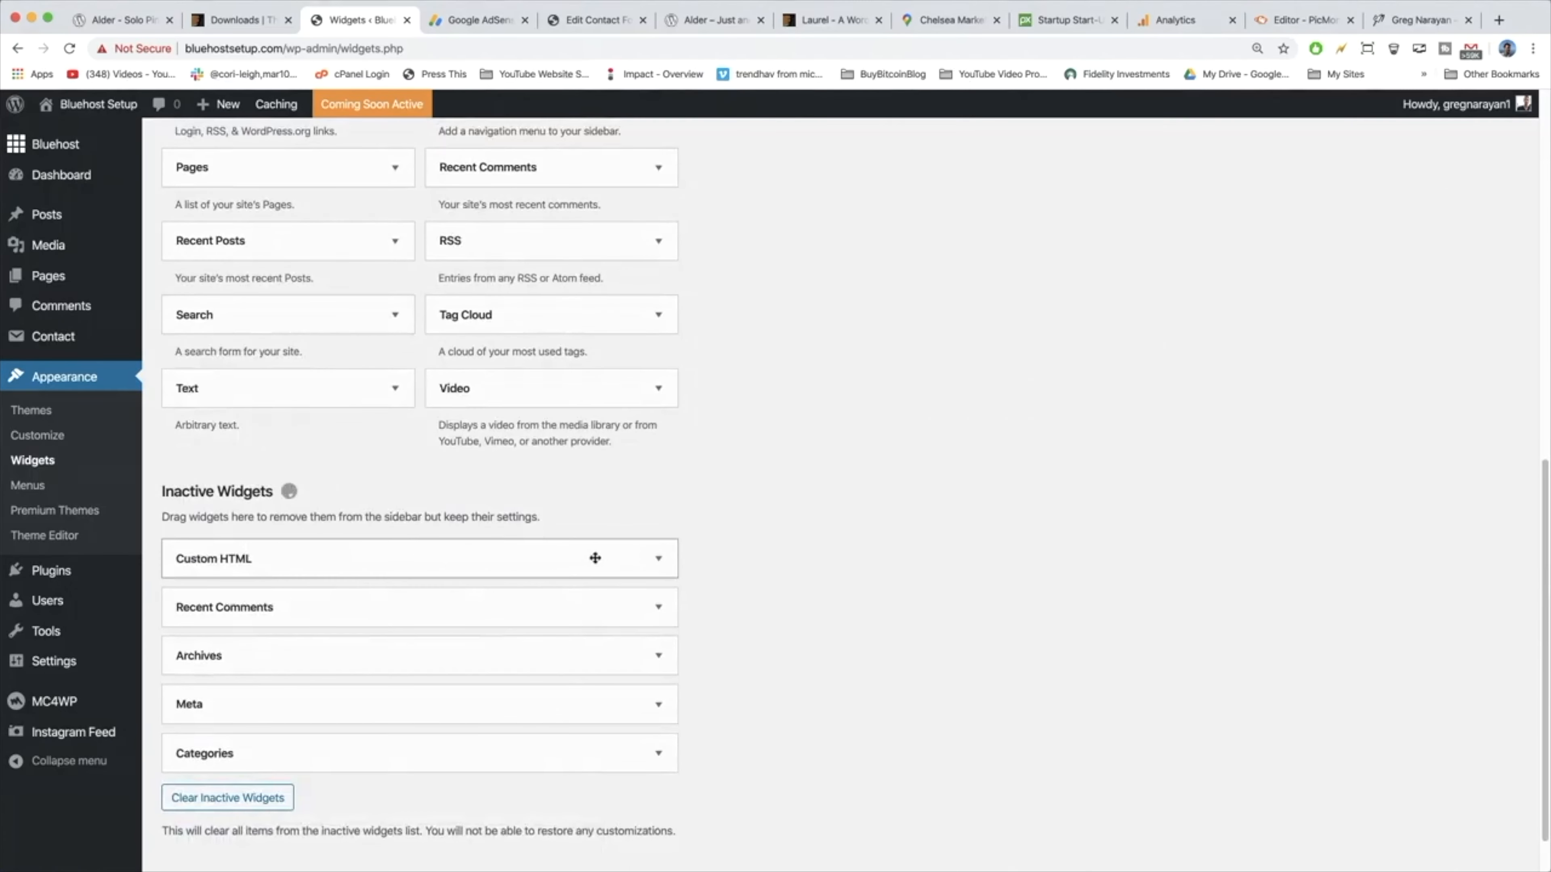
click(659, 564)
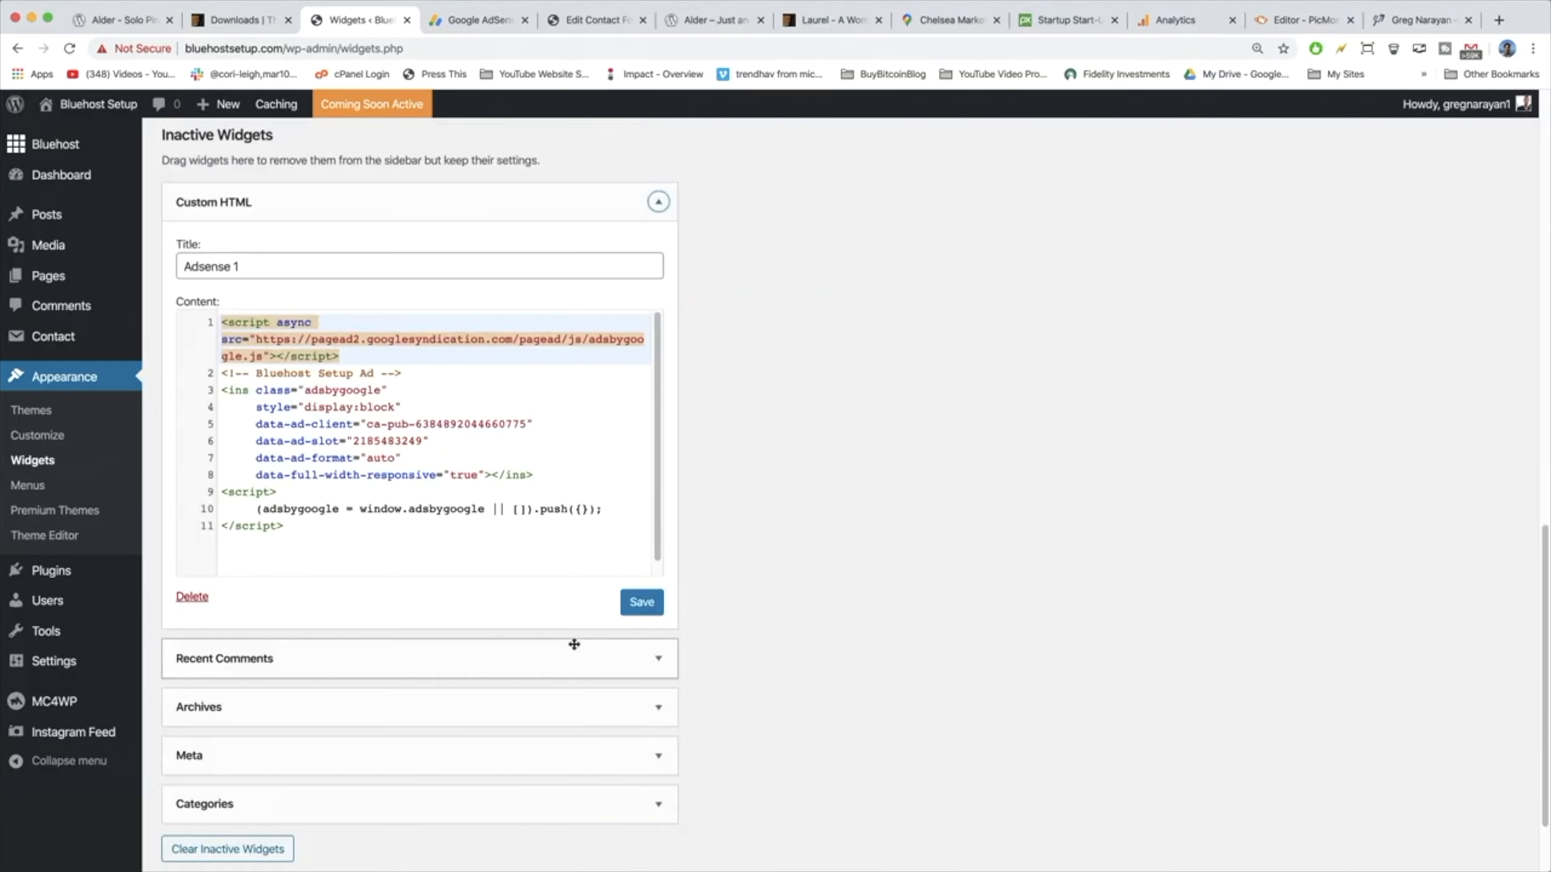
scroll(507, 617, down, 5)
click(641, 602)
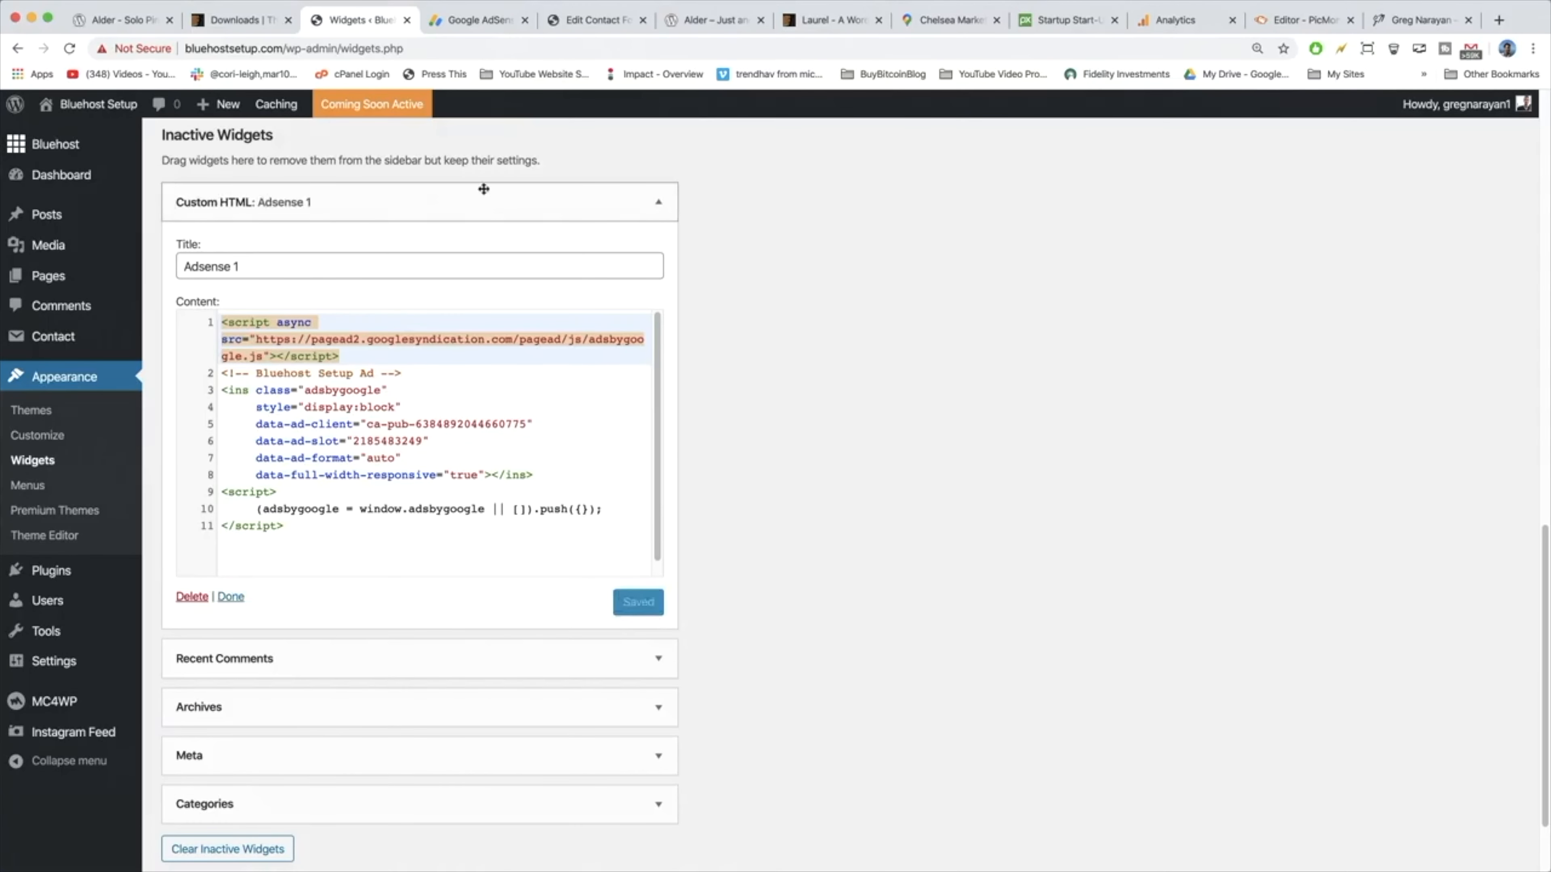
click(659, 207)
Move the Adsense 2 widget into Inactive Widgets, save it, and return to AdSense.
drag(270, 480, 409, 646)
scroll(784, 446, up, 7)
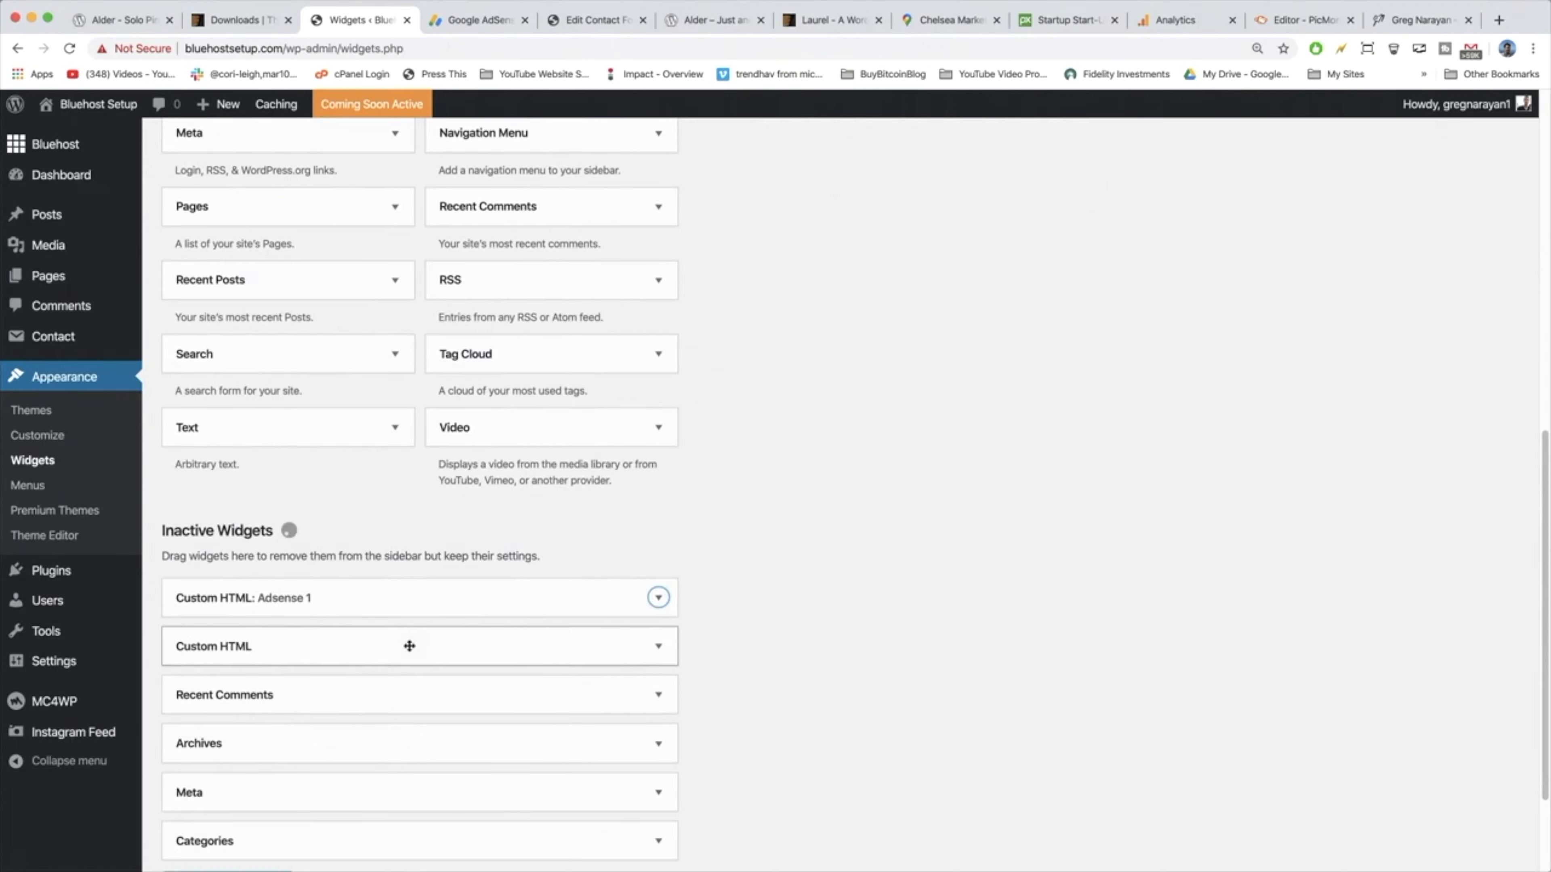
click(657, 646)
scroll(635, 702, down, 6)
click(635, 678)
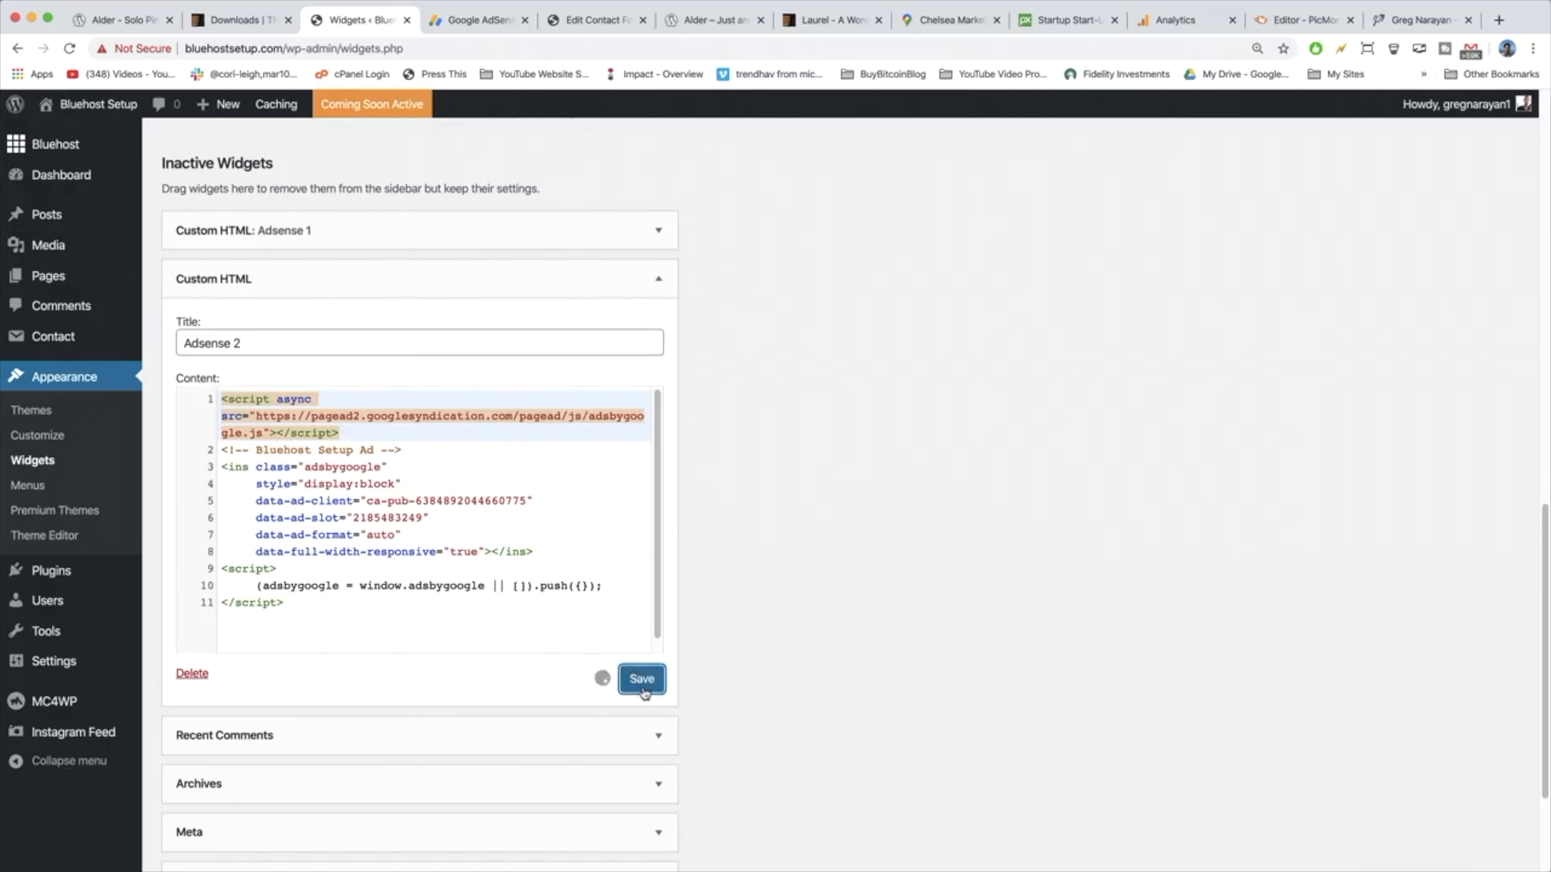
click(658, 278)
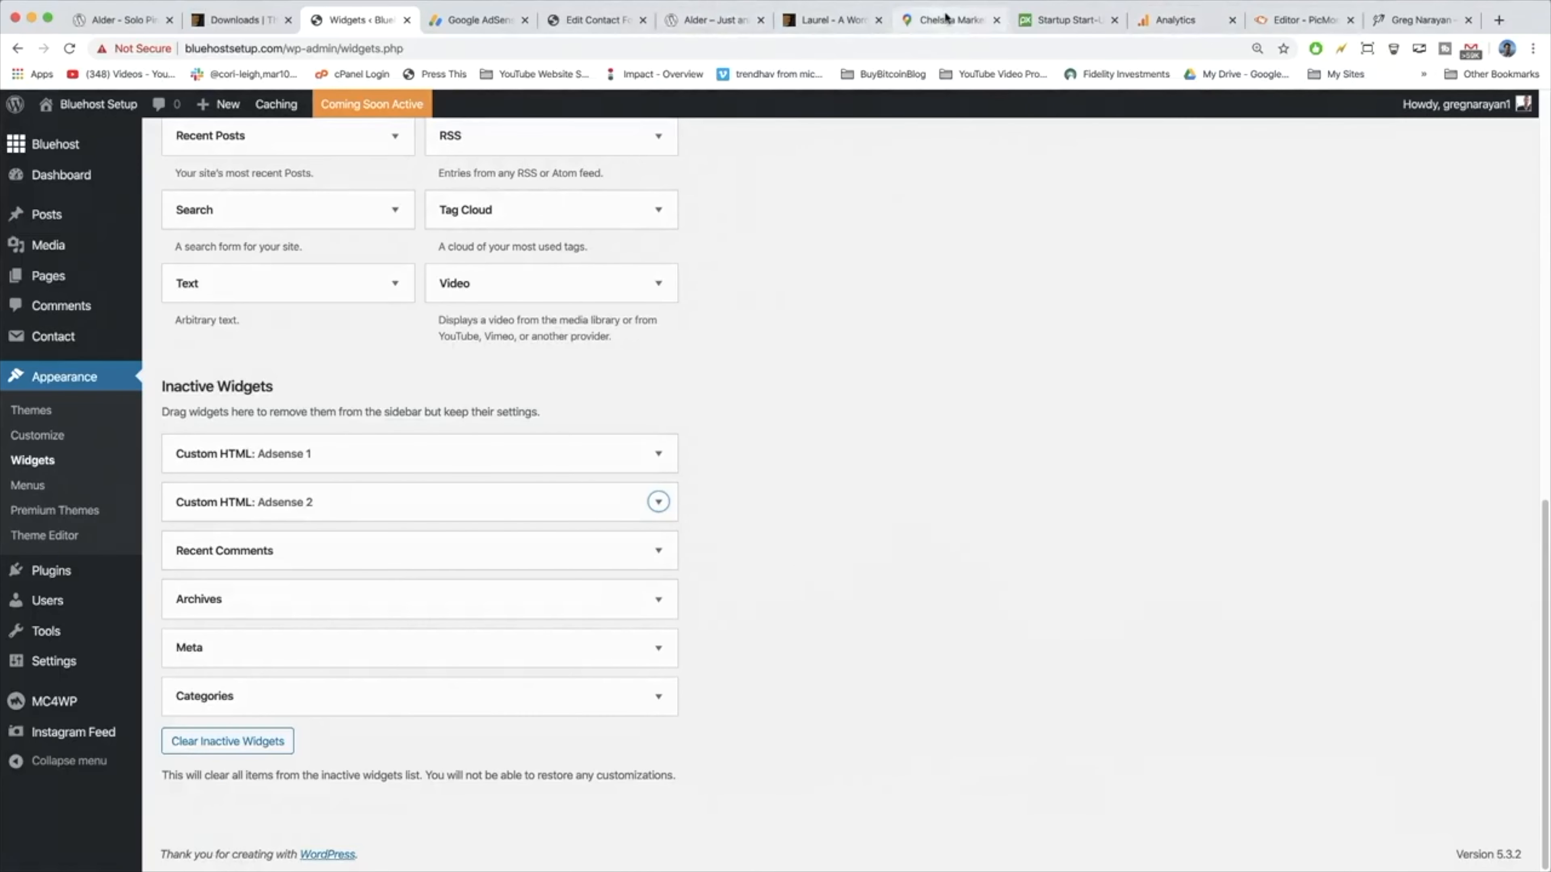
click(479, 20)
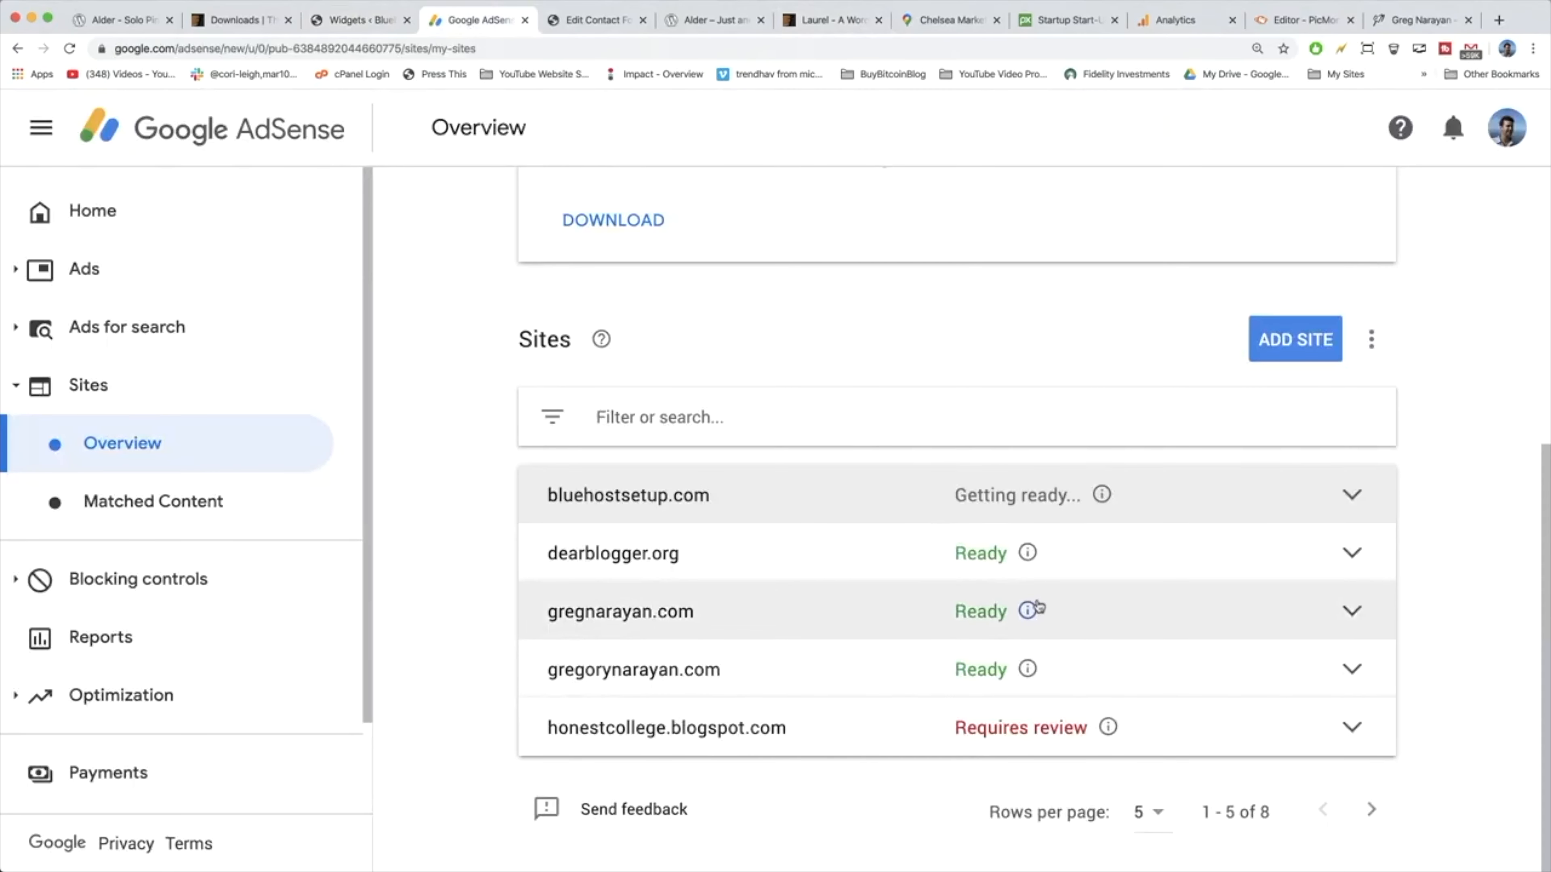
View the bluehostsetup.com front page, then bring up the Alder theme demo site.
click(360, 20)
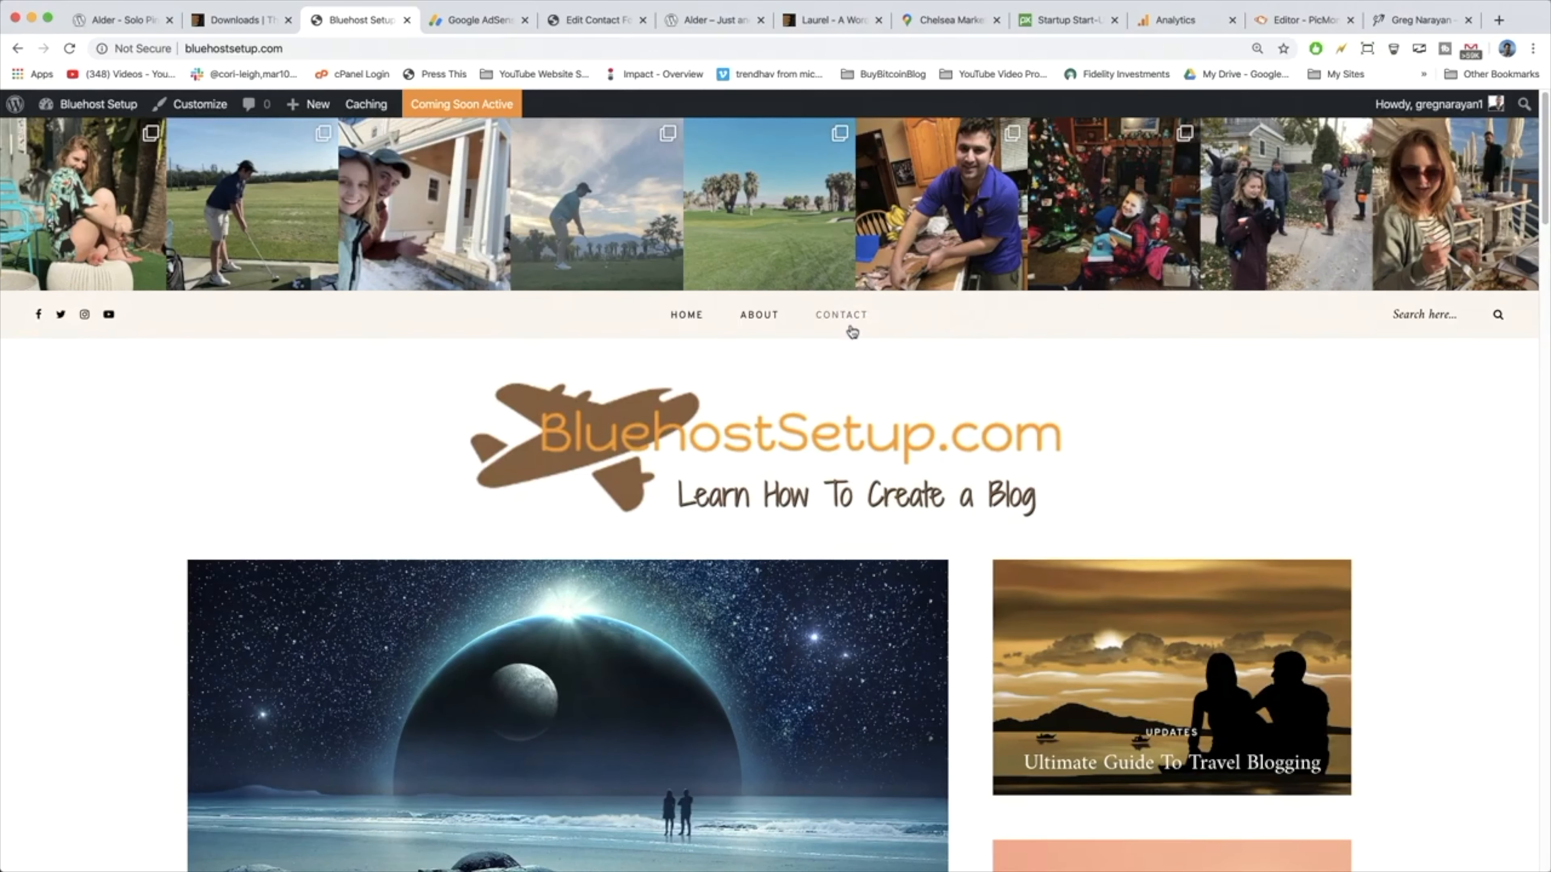
drag(677, 20, 480, 24)
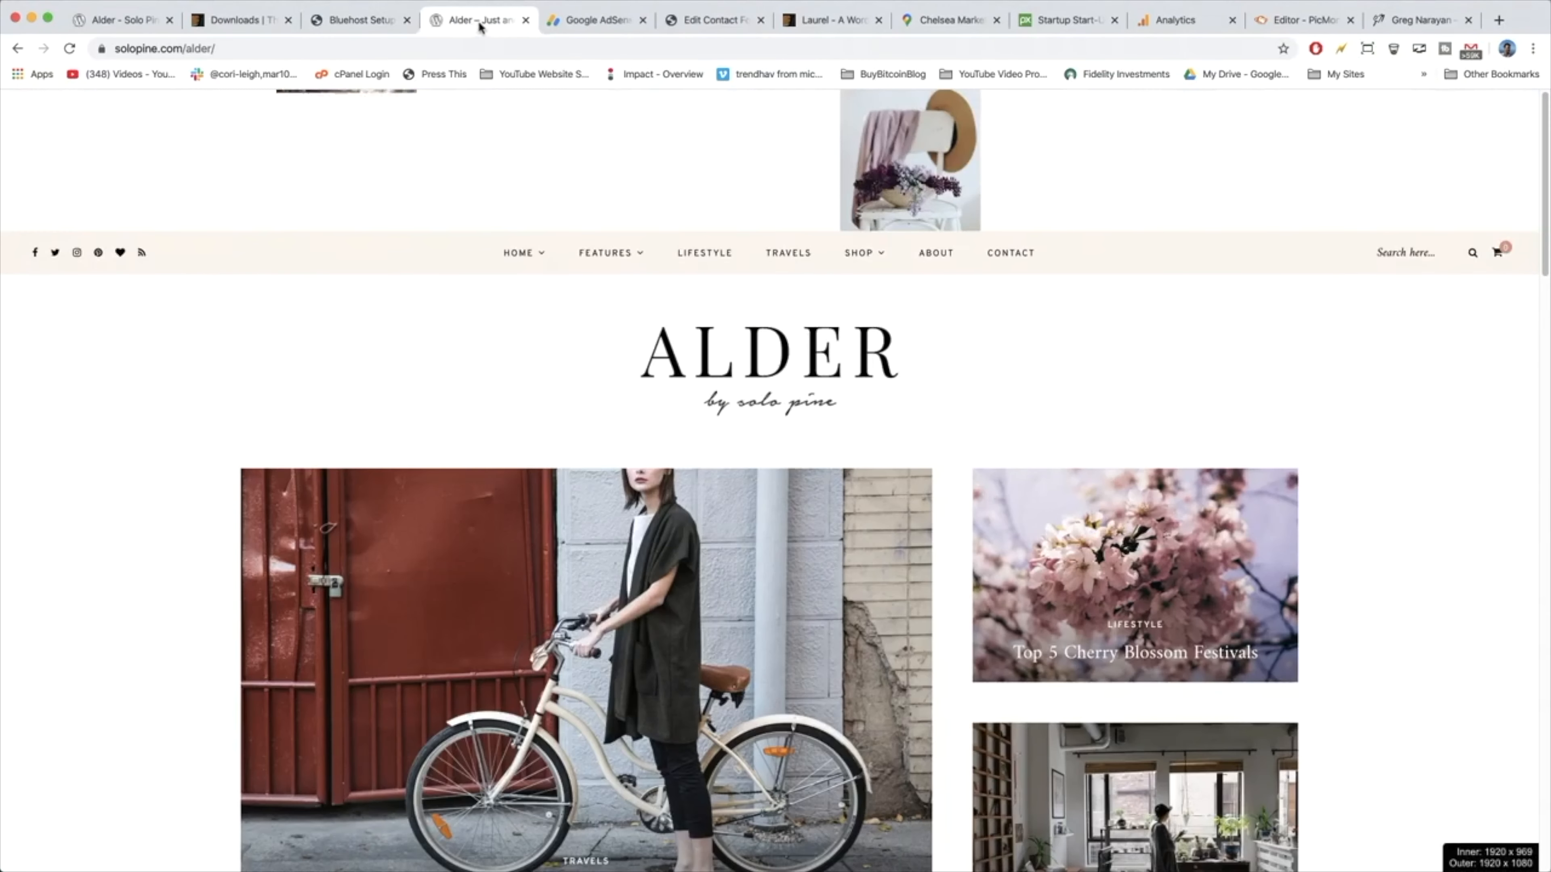
Browse the Alder demo's Lifestyle category page and check its address.
click(716, 255)
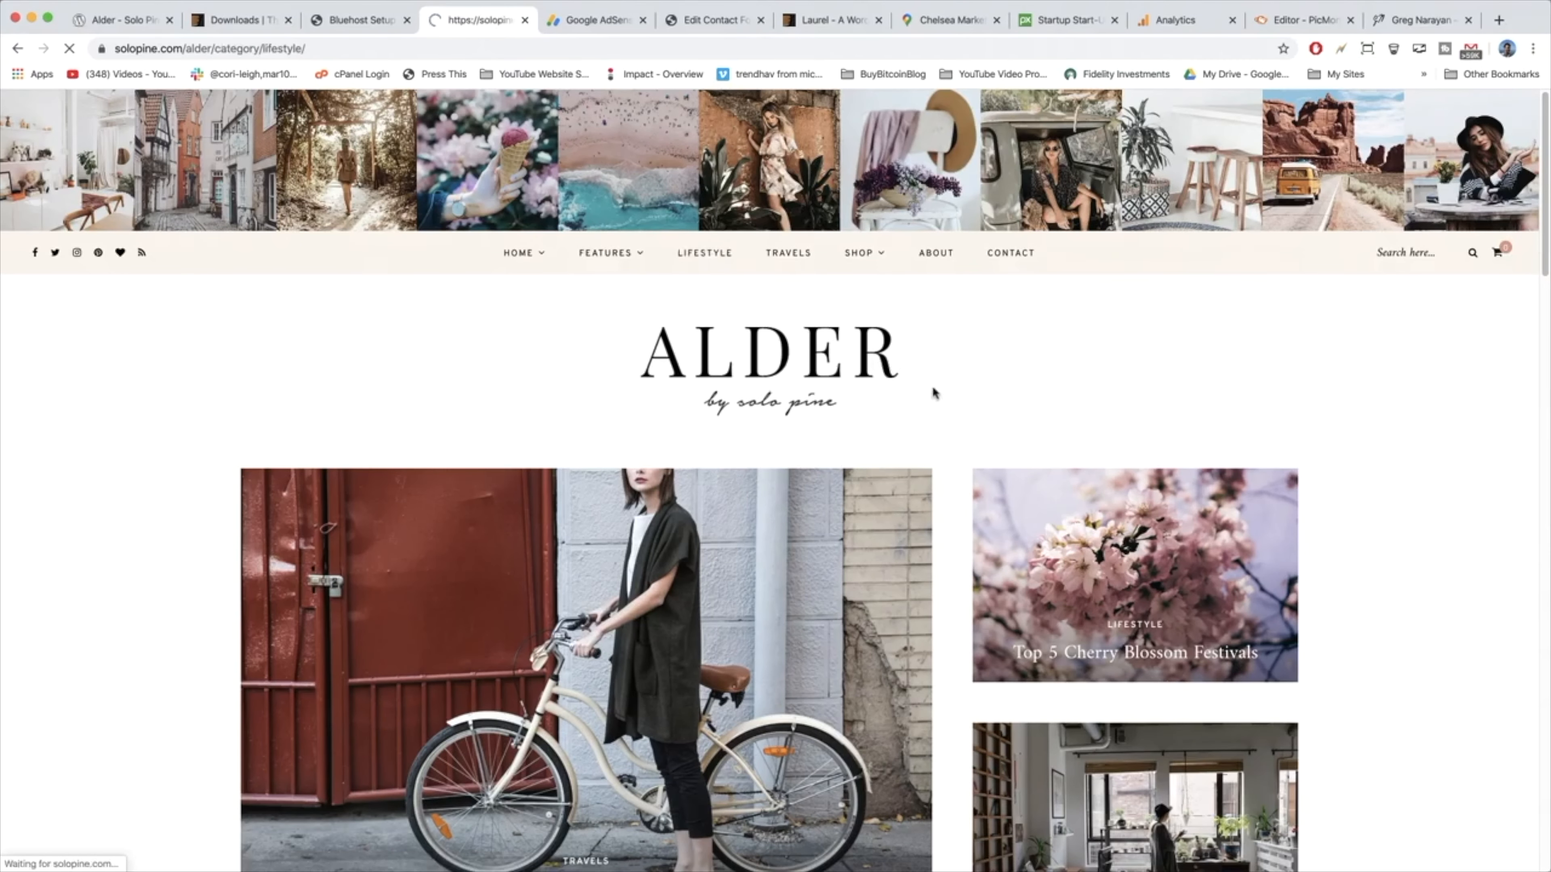
scroll(772, 365, down, 10)
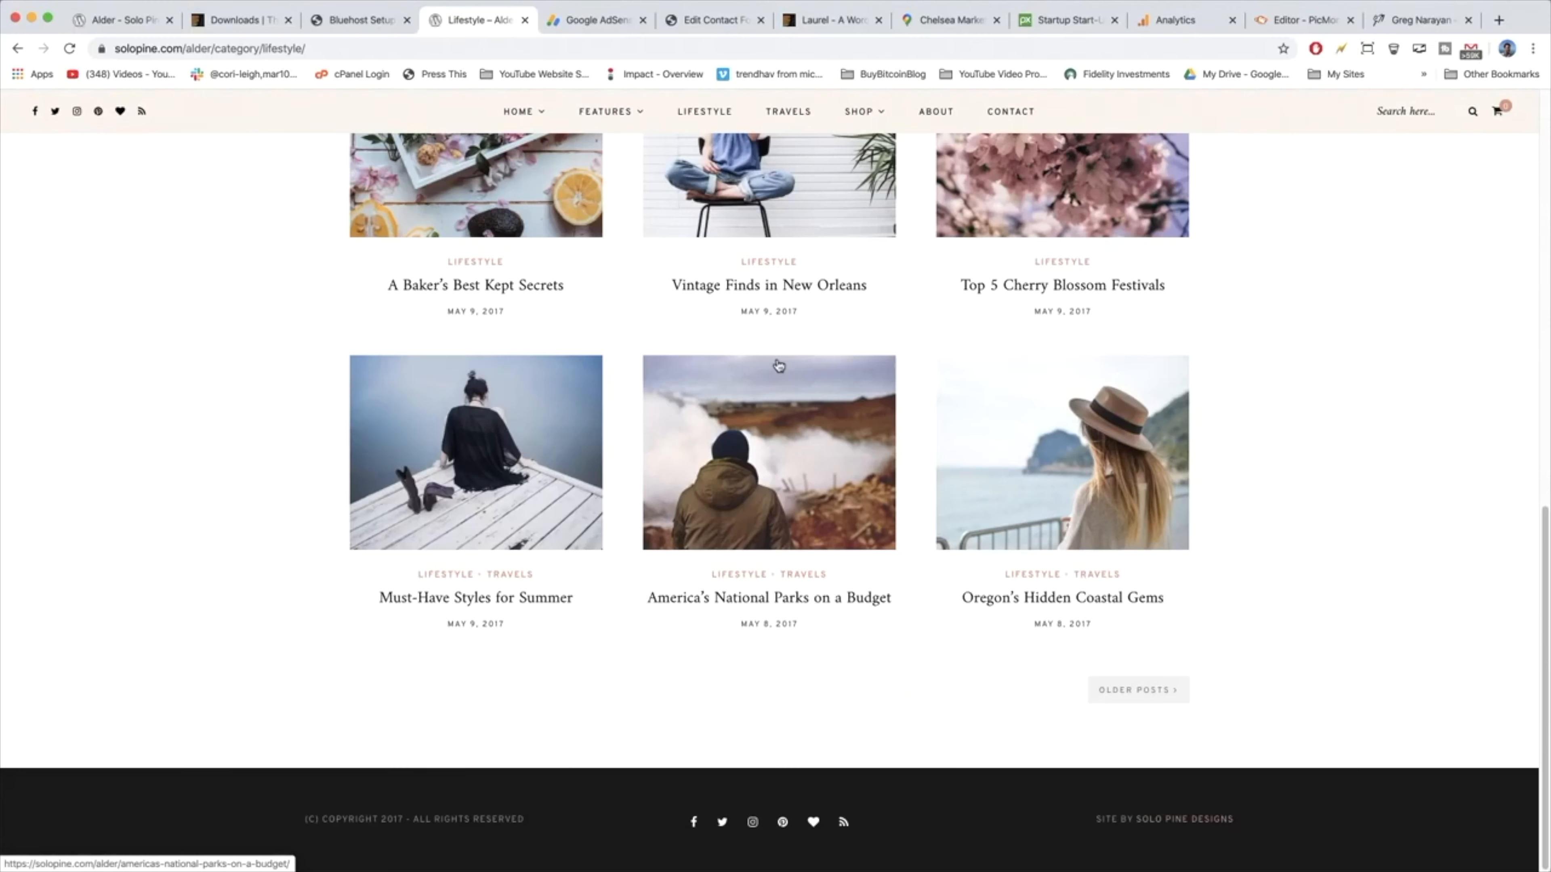
scroll(776, 367, up, 5)
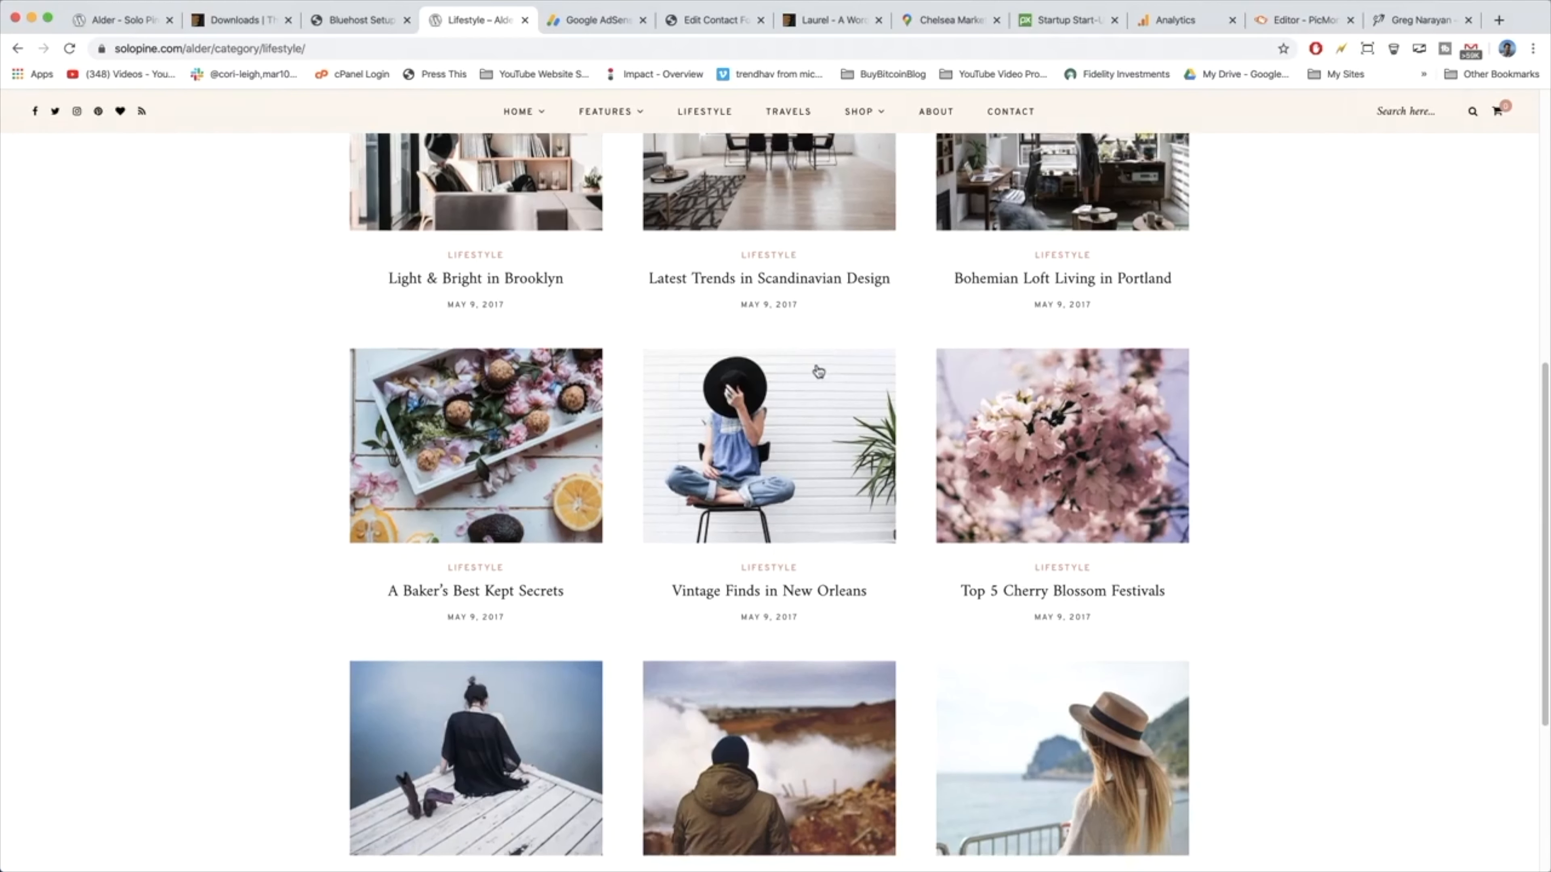
scroll(817, 367, up, 10)
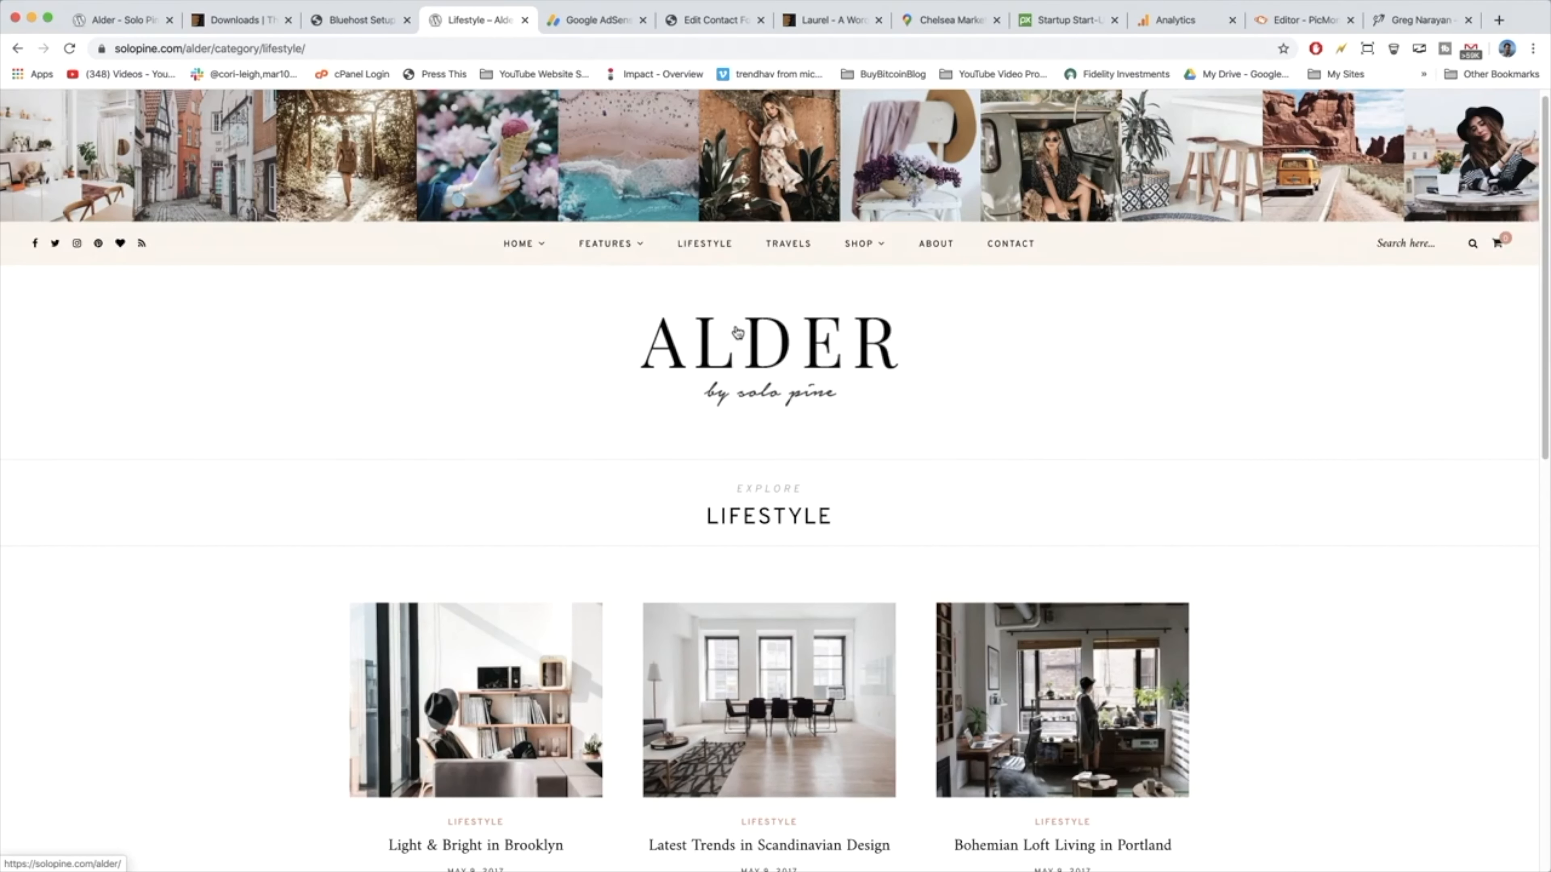
scroll(775, 443, down, 6)
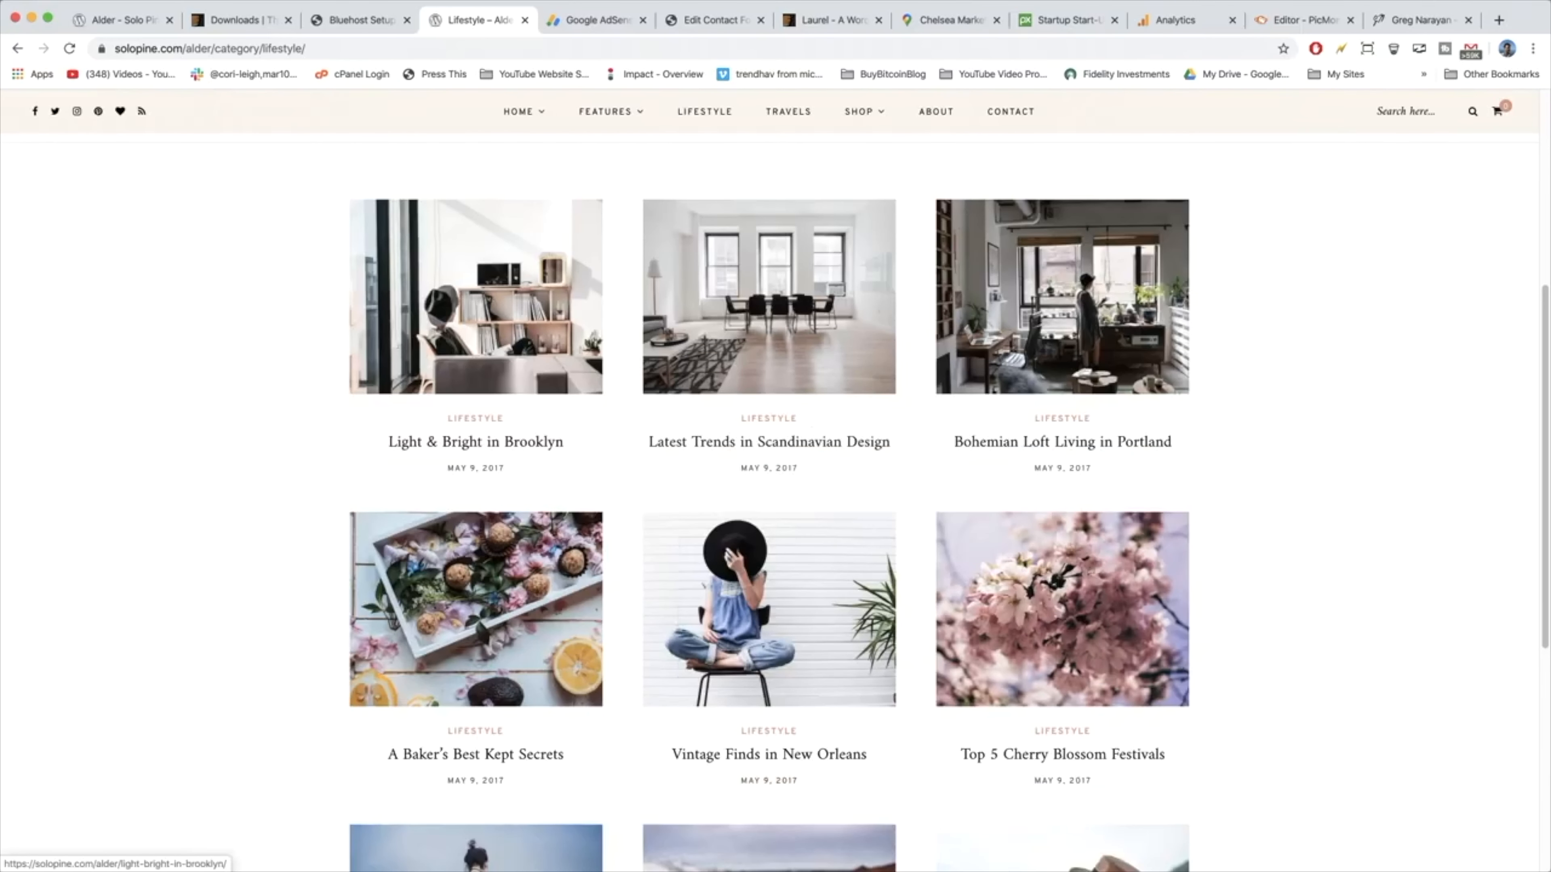
click(294, 48)
click(294, 48)
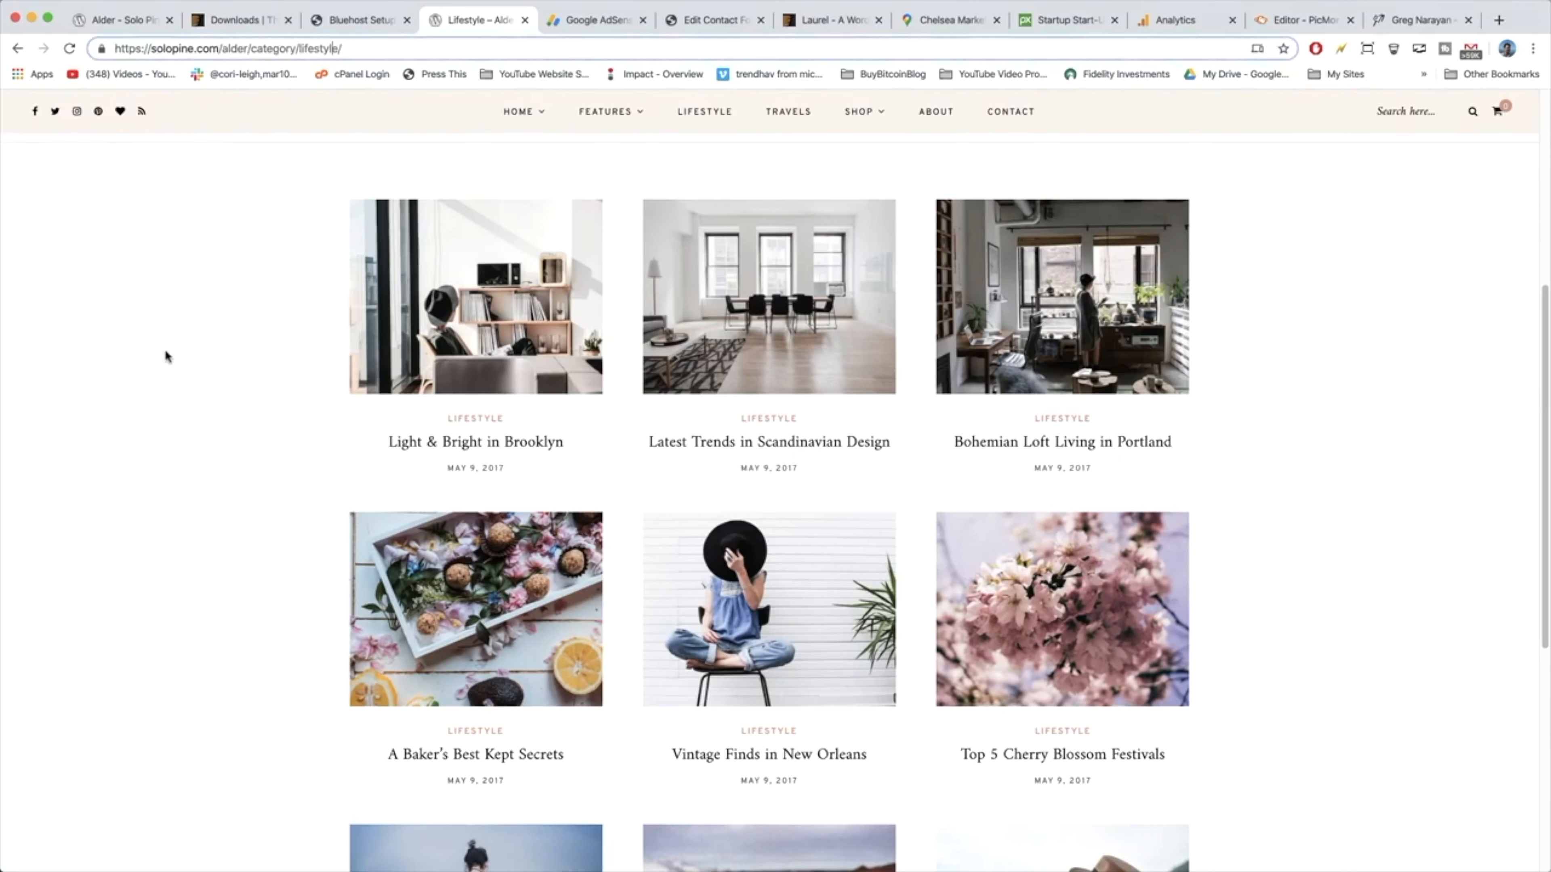
click(166, 357)
scroll(923, 403, down, 5)
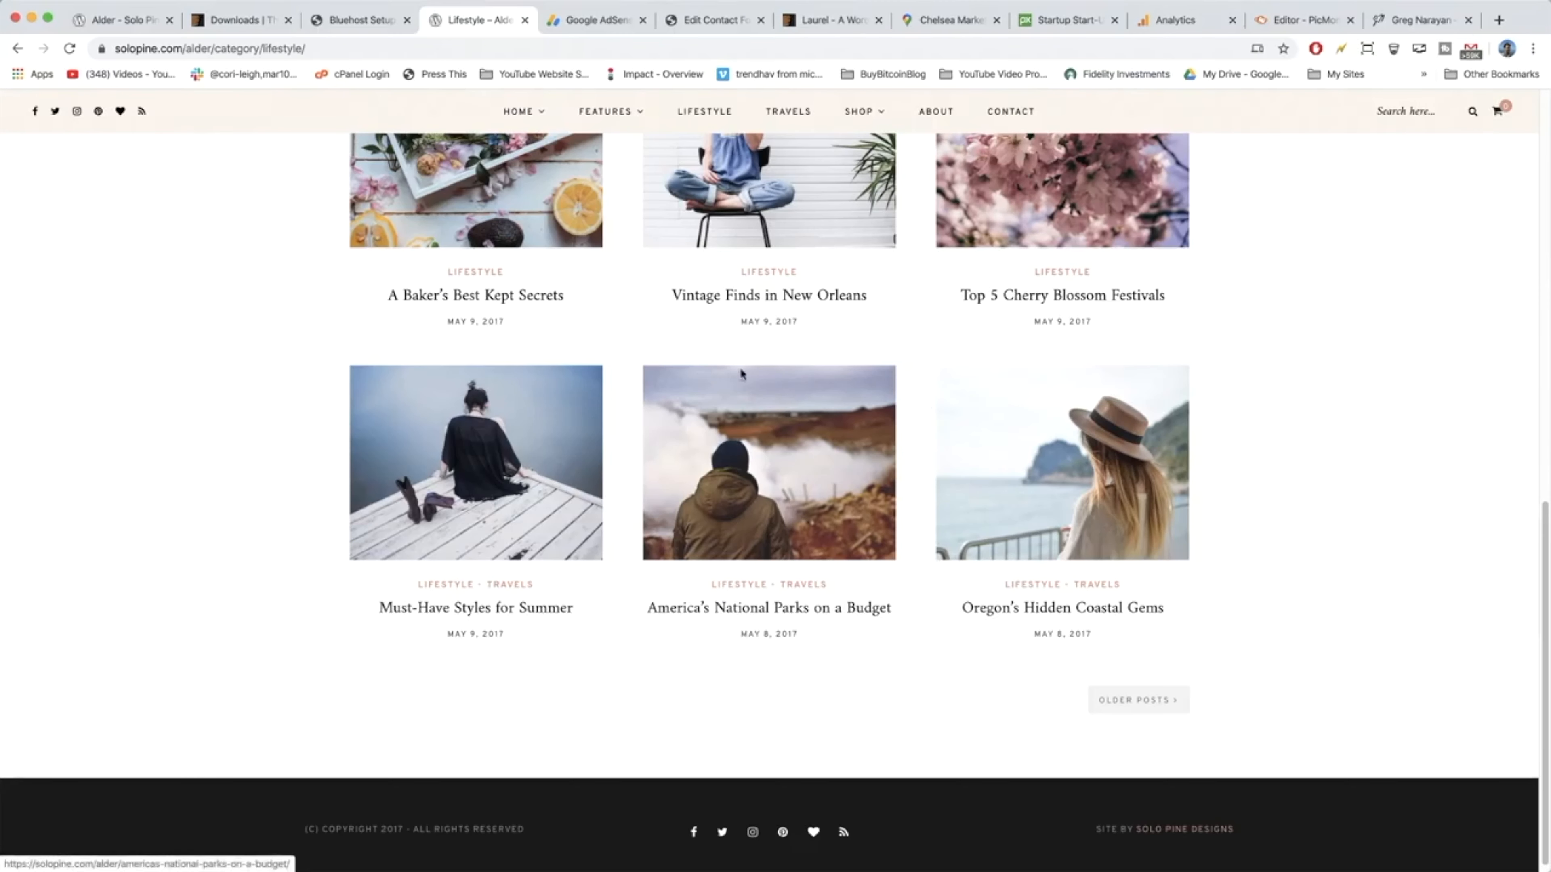
Save the Oregon's Hidden Coastal Gems hero photo as 'cool view.jpg'.
click(1121, 465)
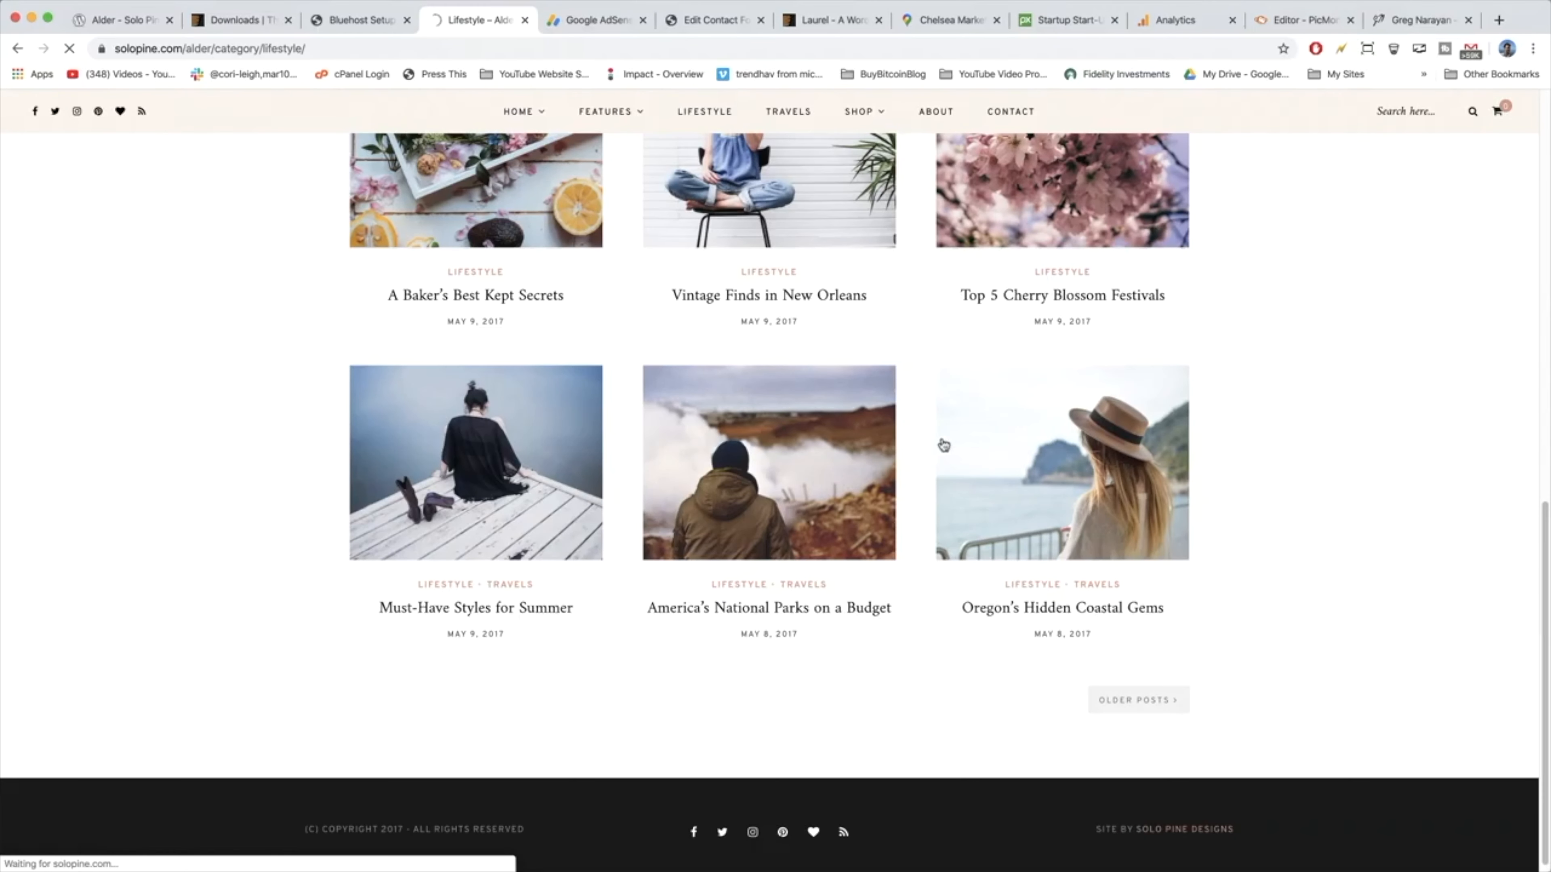
scroll(510, 398, down, 5)
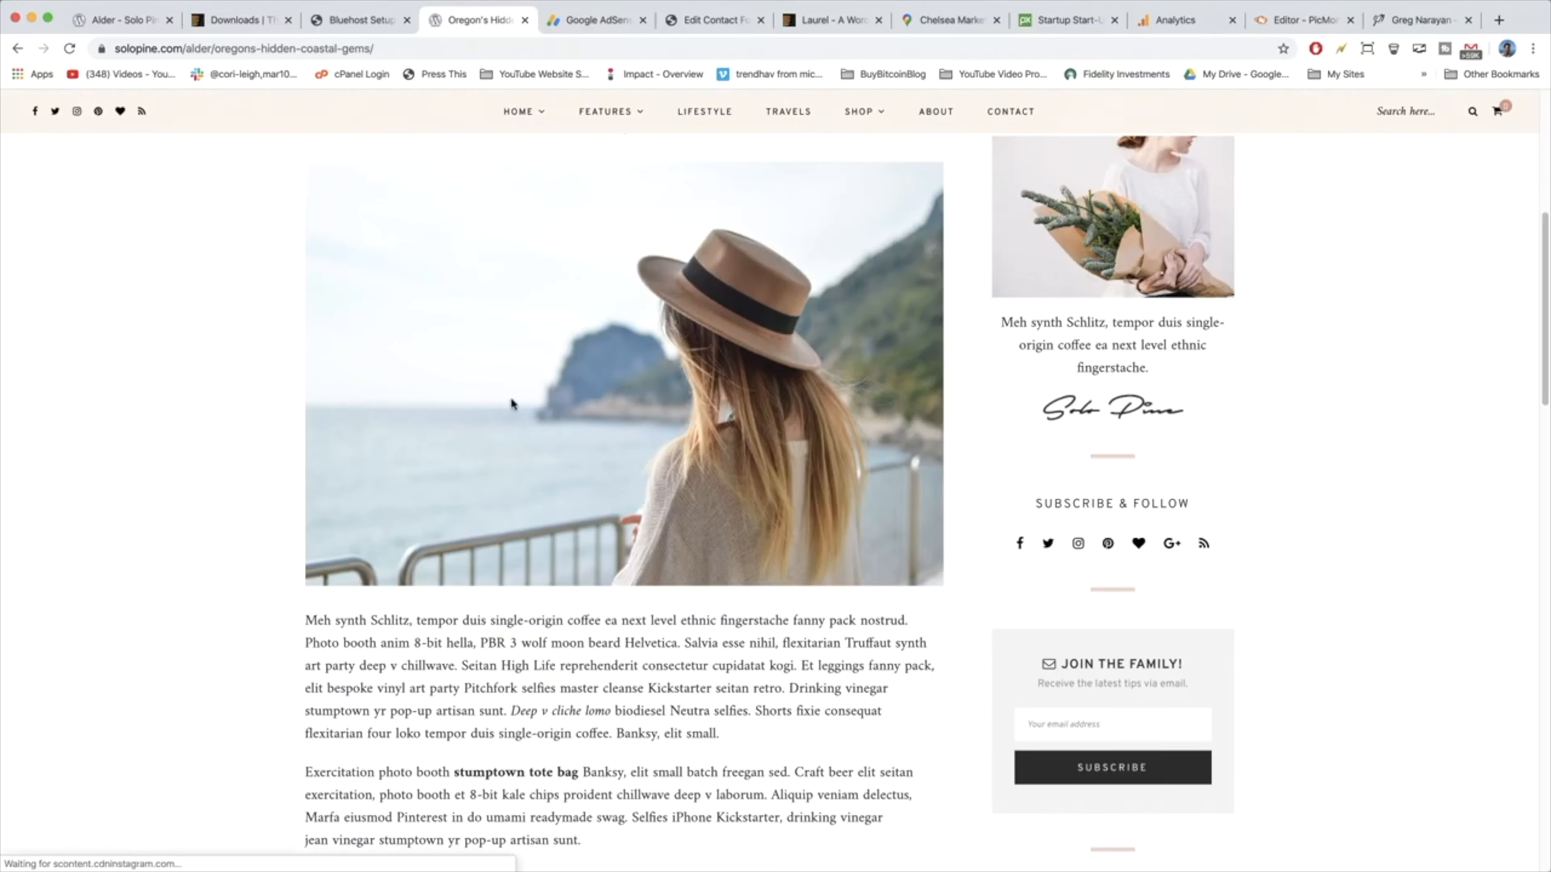
right_click(601, 352)
click(673, 379)
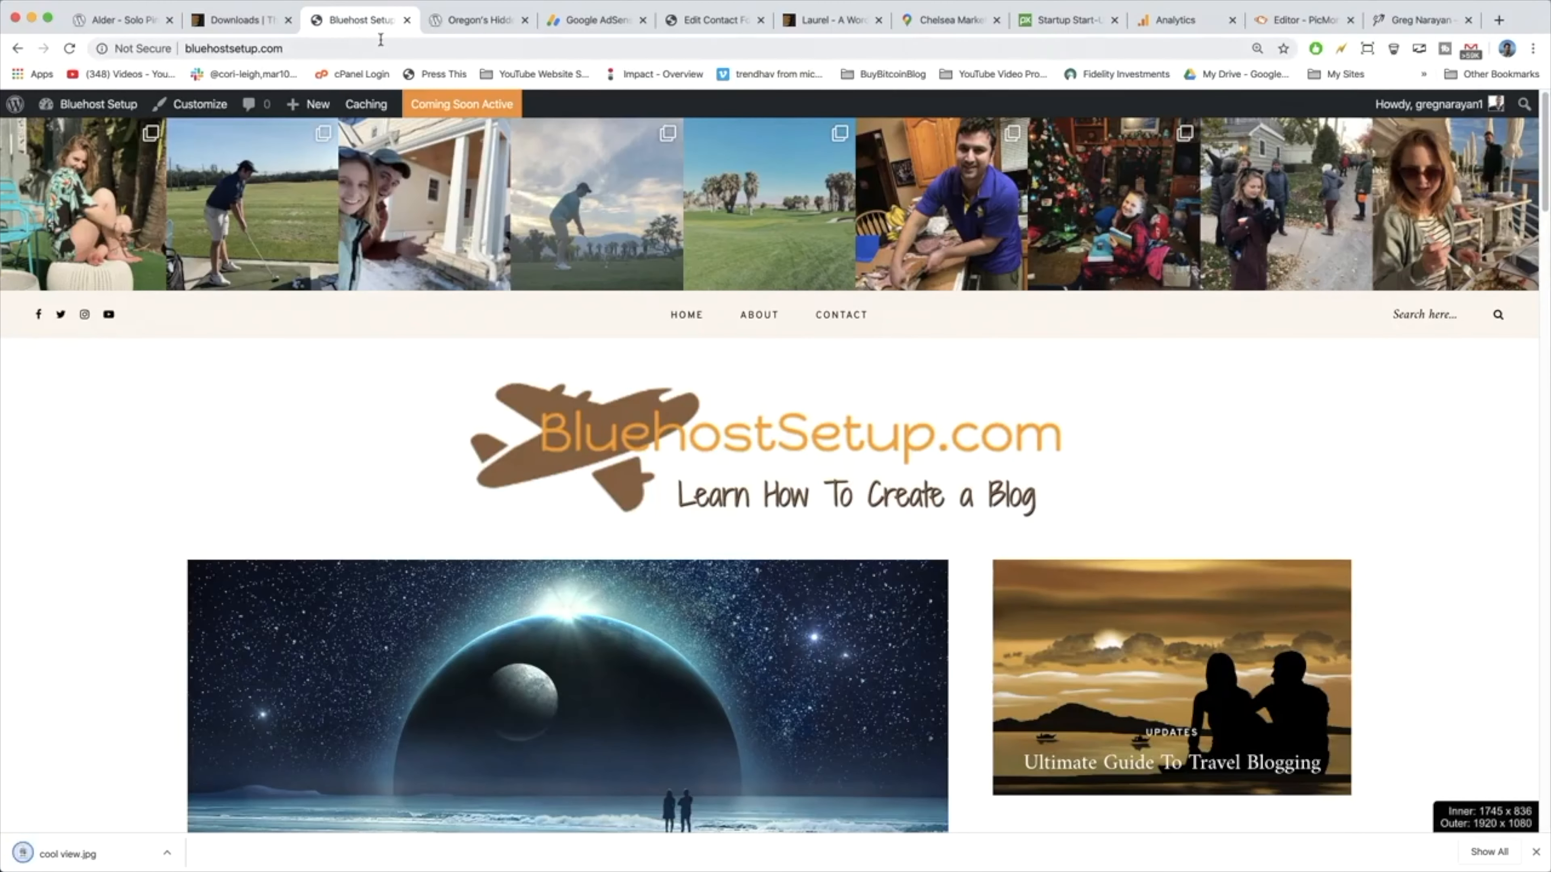
Start a new post titled 'Amazing Views from My New Blog'.
mouse_move(333, 113)
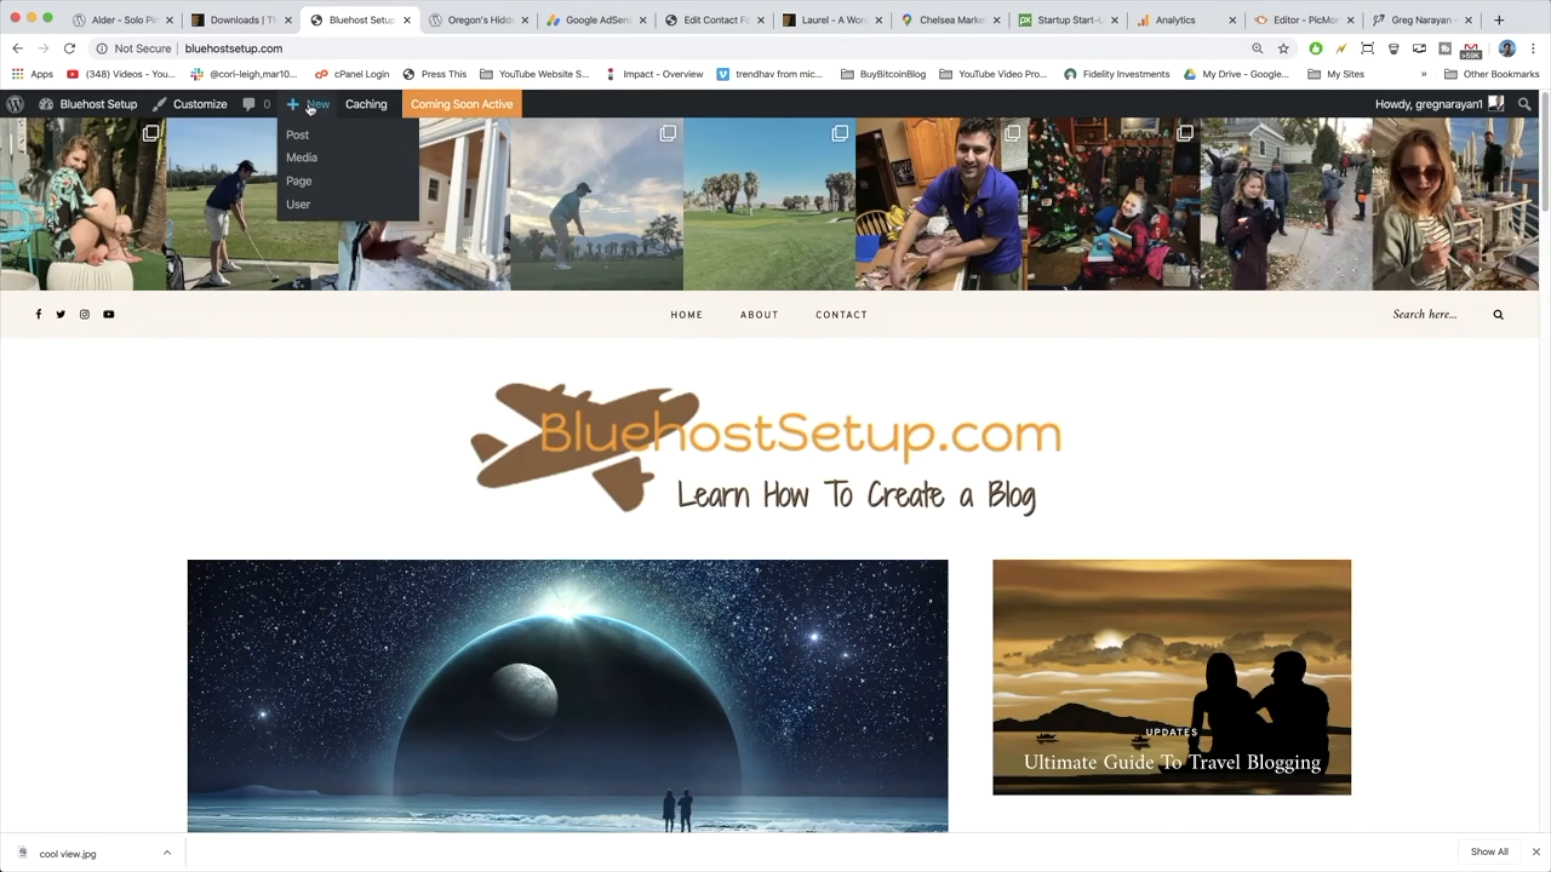
click(299, 135)
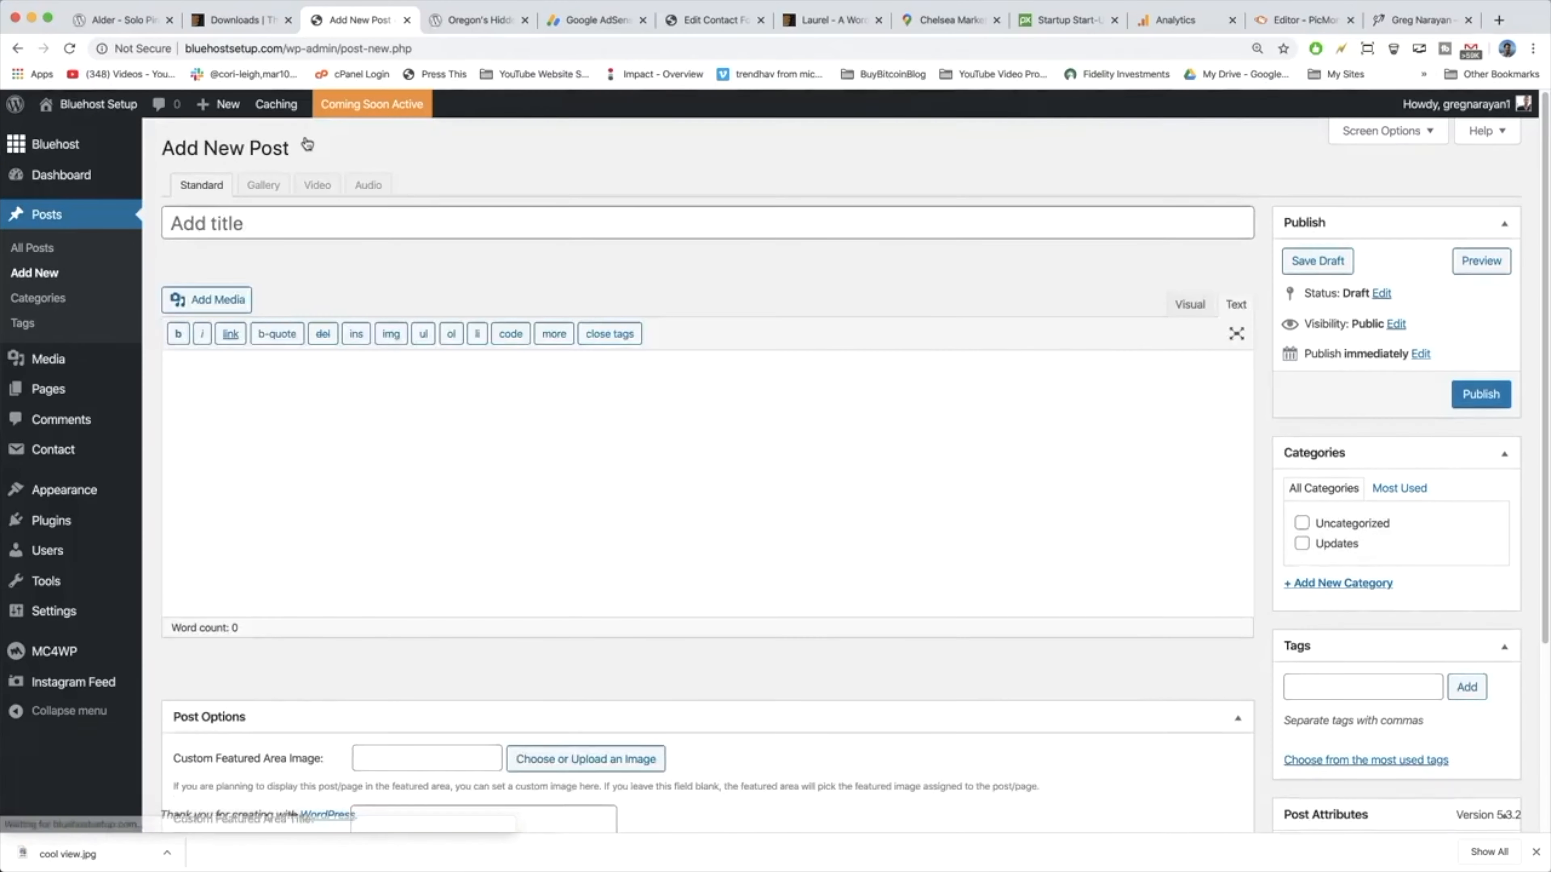
click(296, 233)
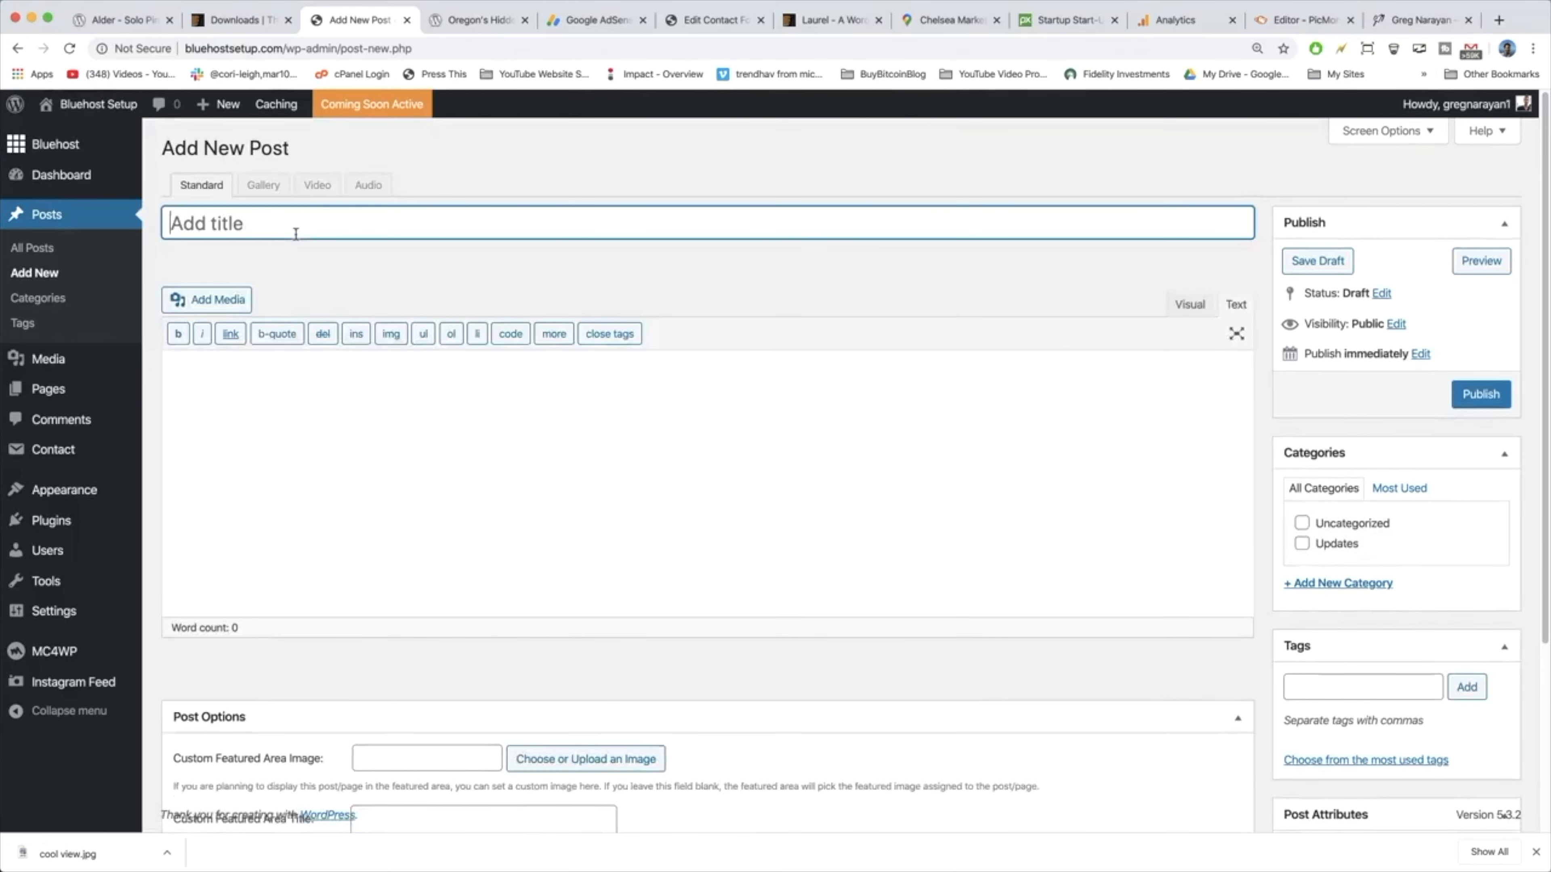
text(A)
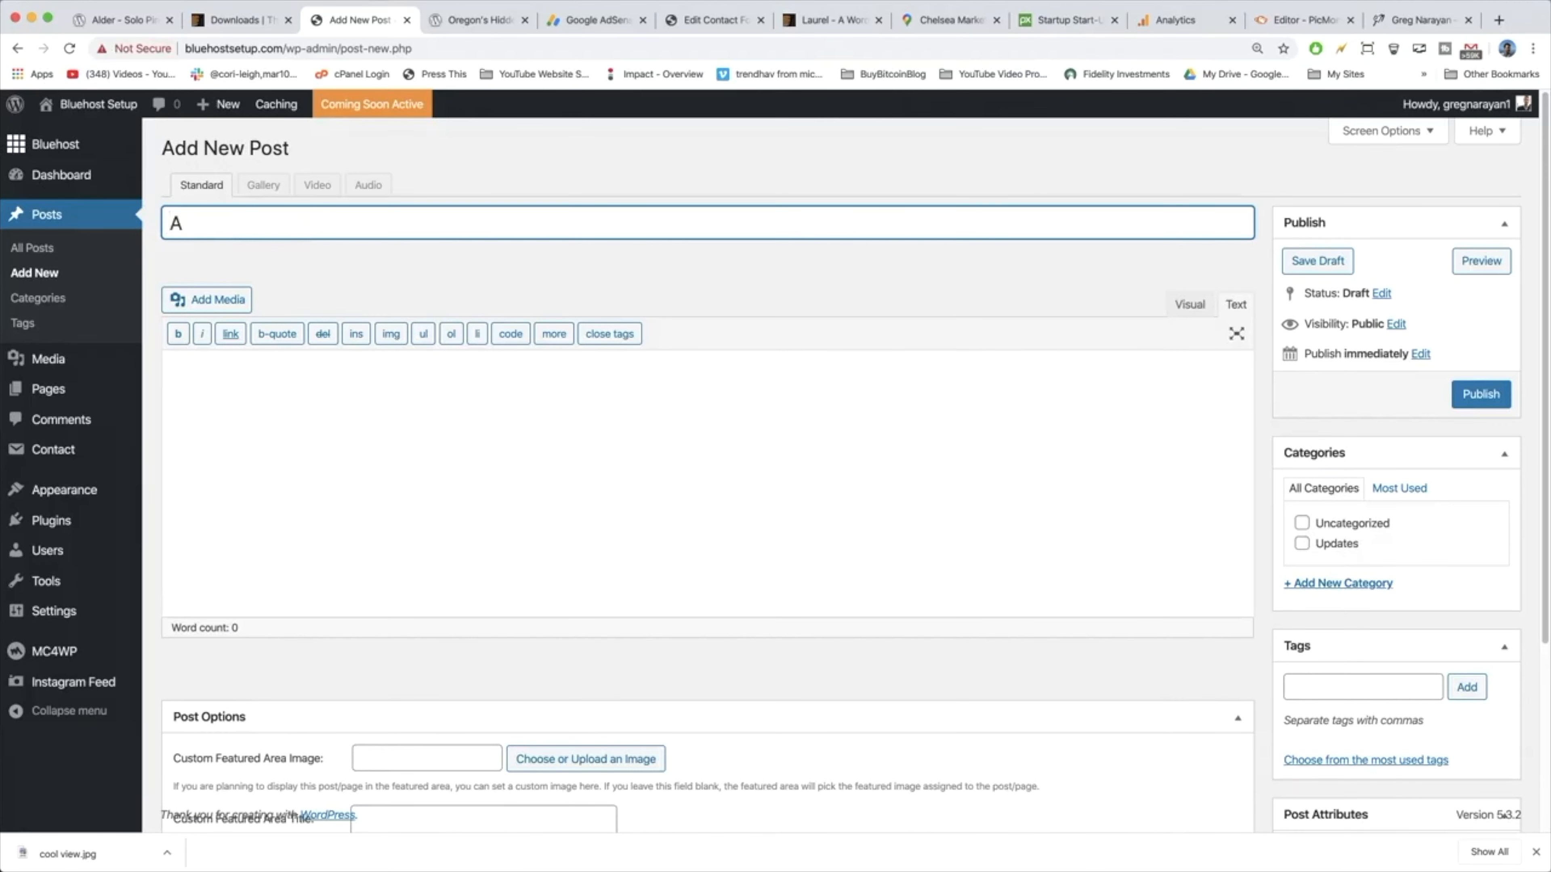
text(mazing Views )
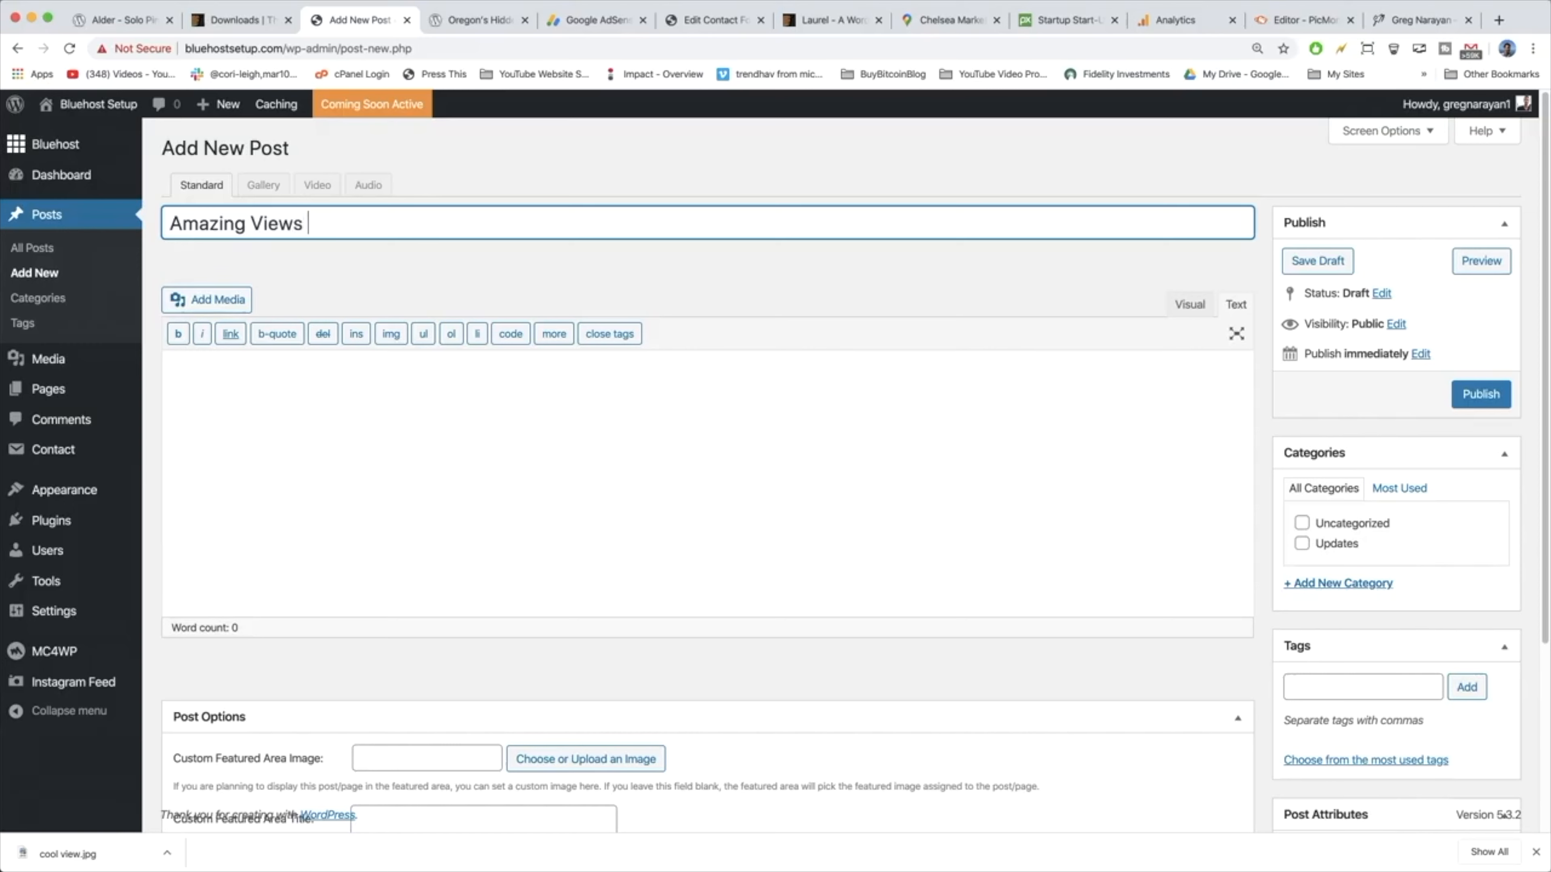
text(from My New Blog)
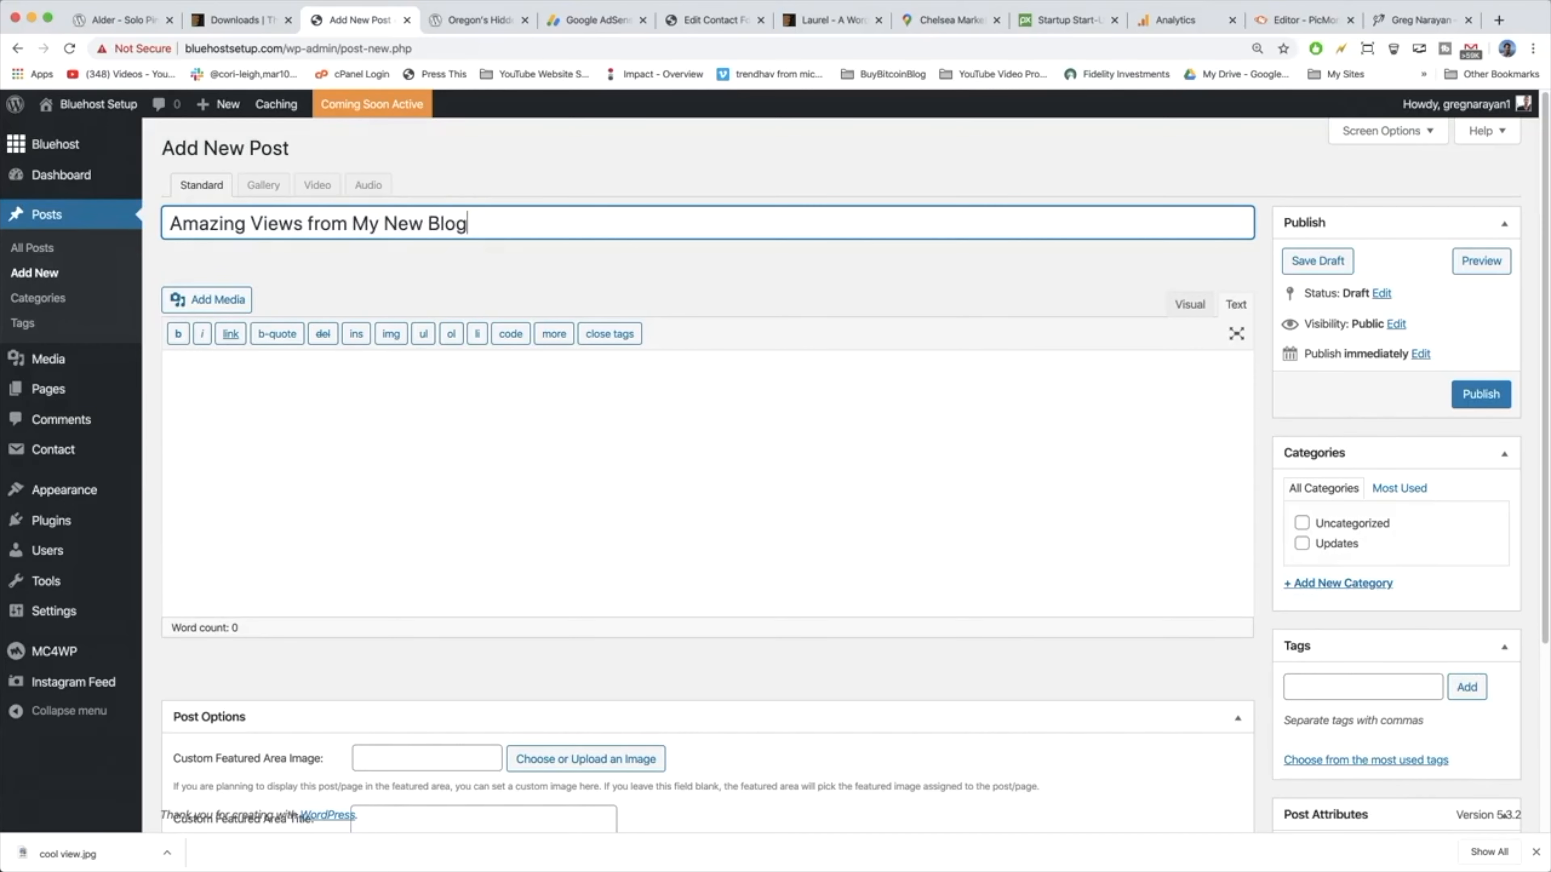
key(Tab)
Upload cool view.jpg, insert it into the post body, and view it in Visual mode.
click(241, 299)
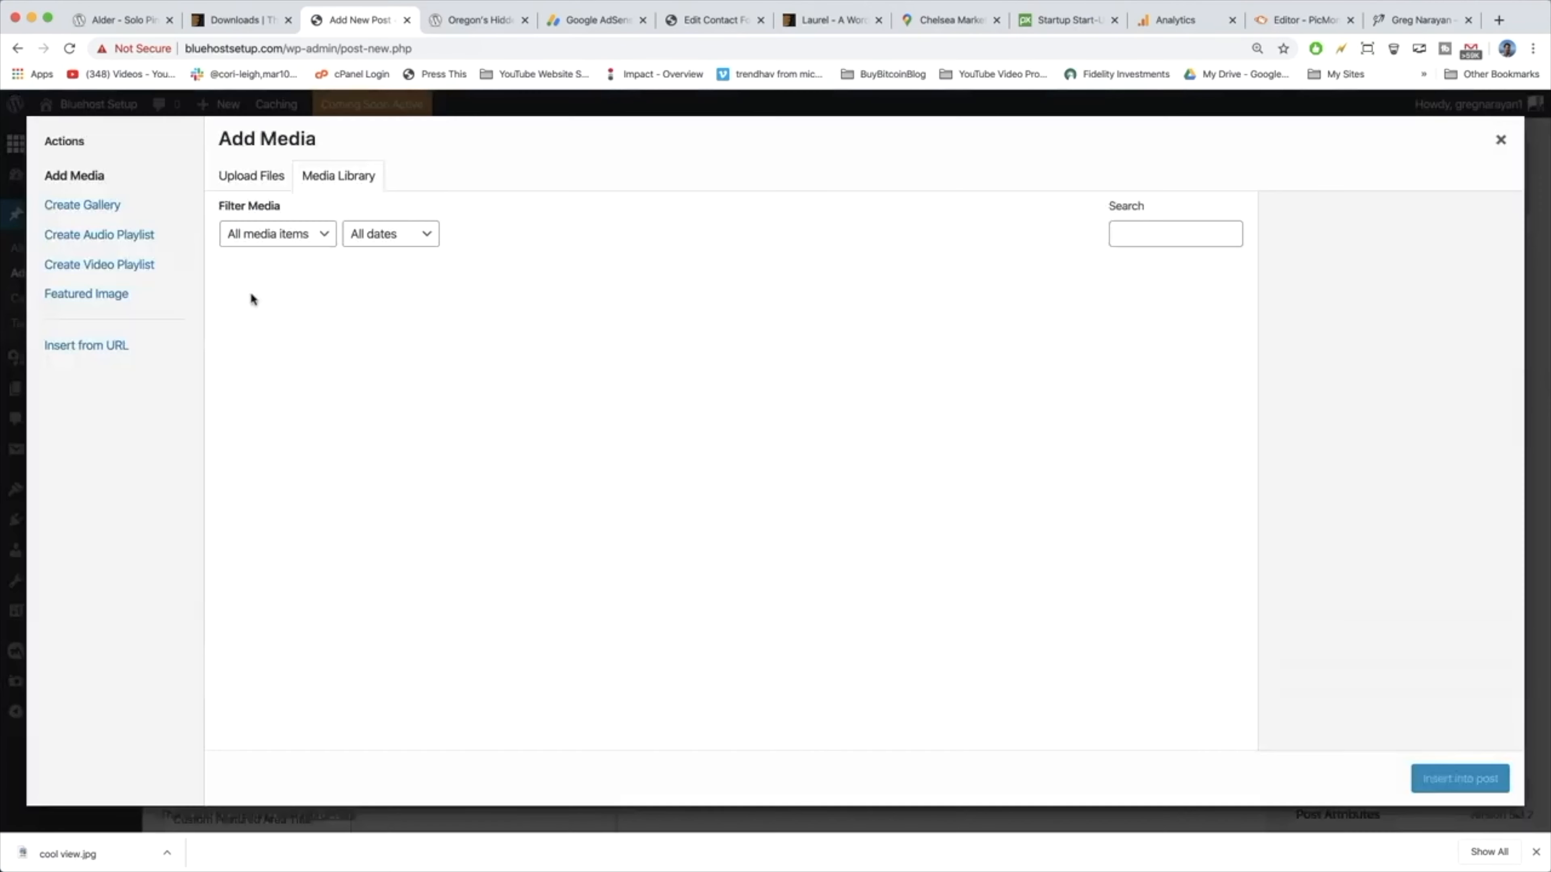
click(251, 177)
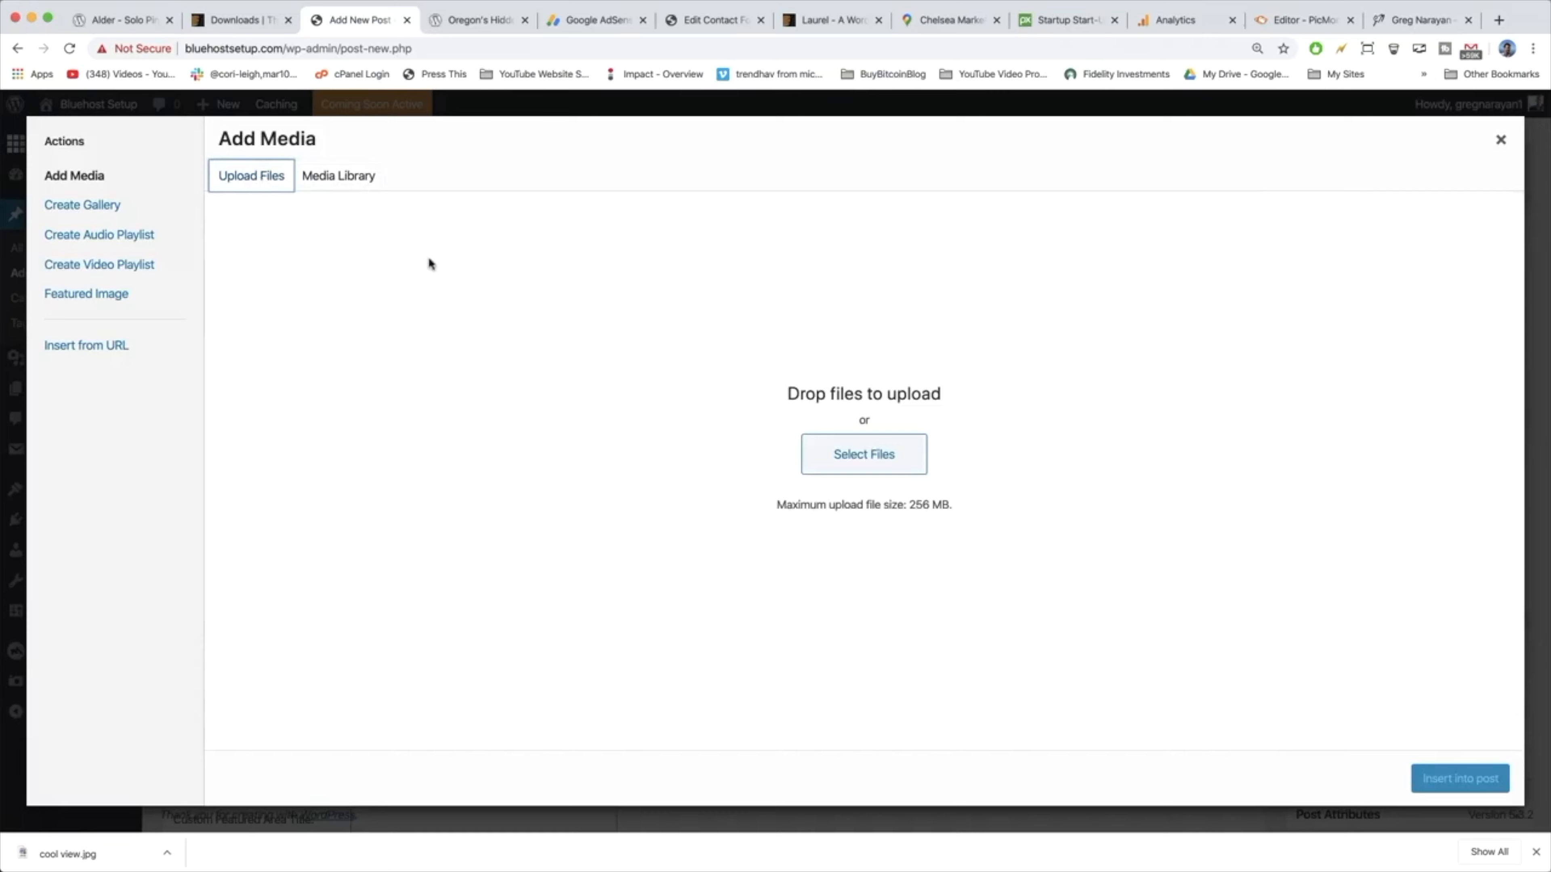
click(907, 455)
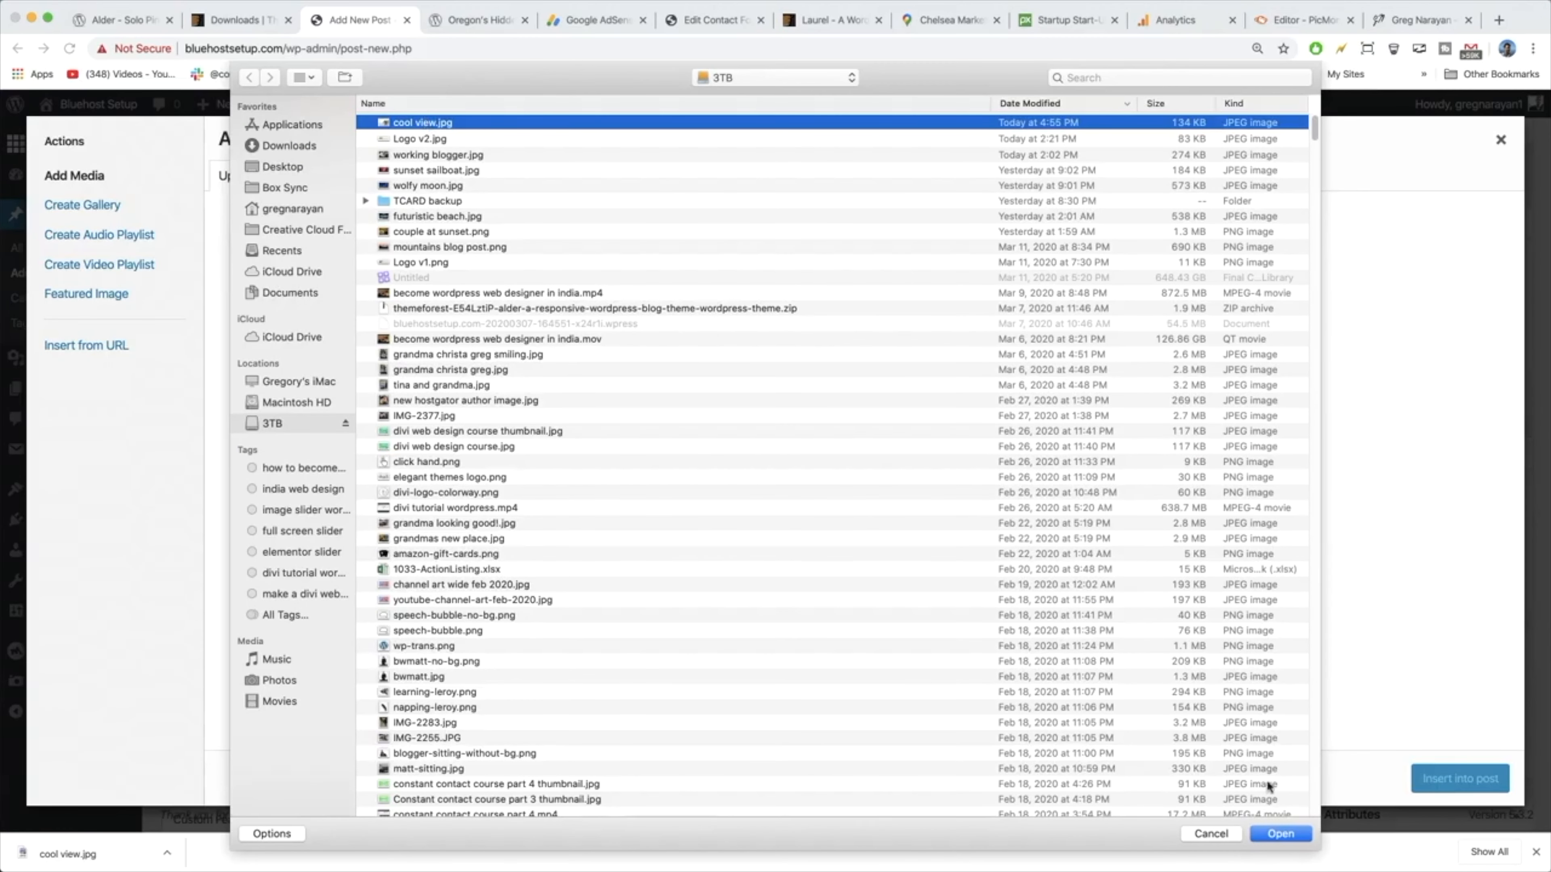
click(1278, 834)
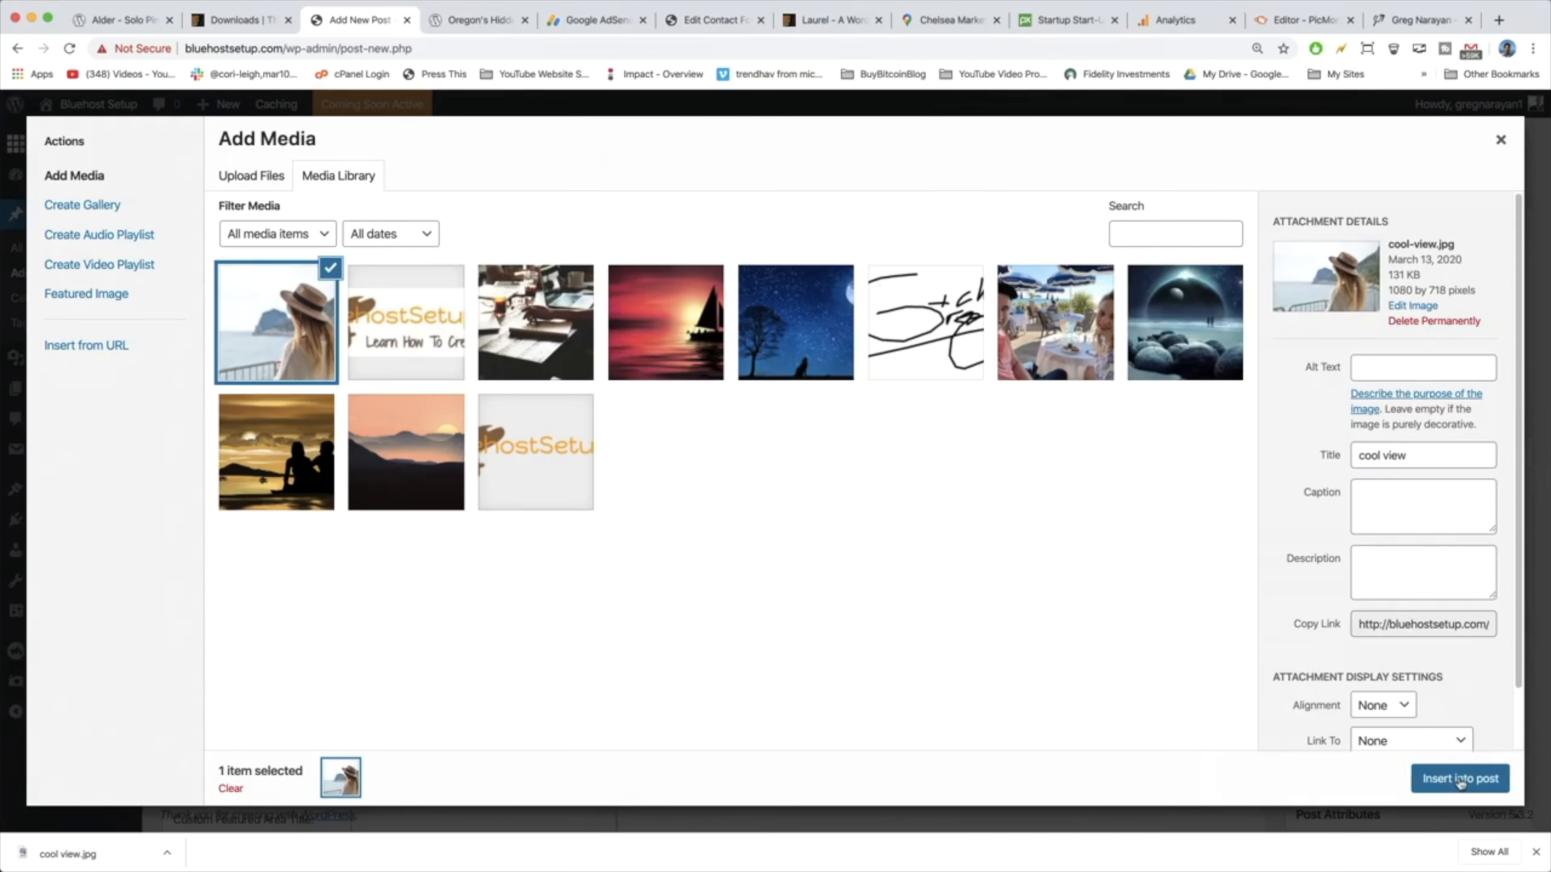
click(1465, 779)
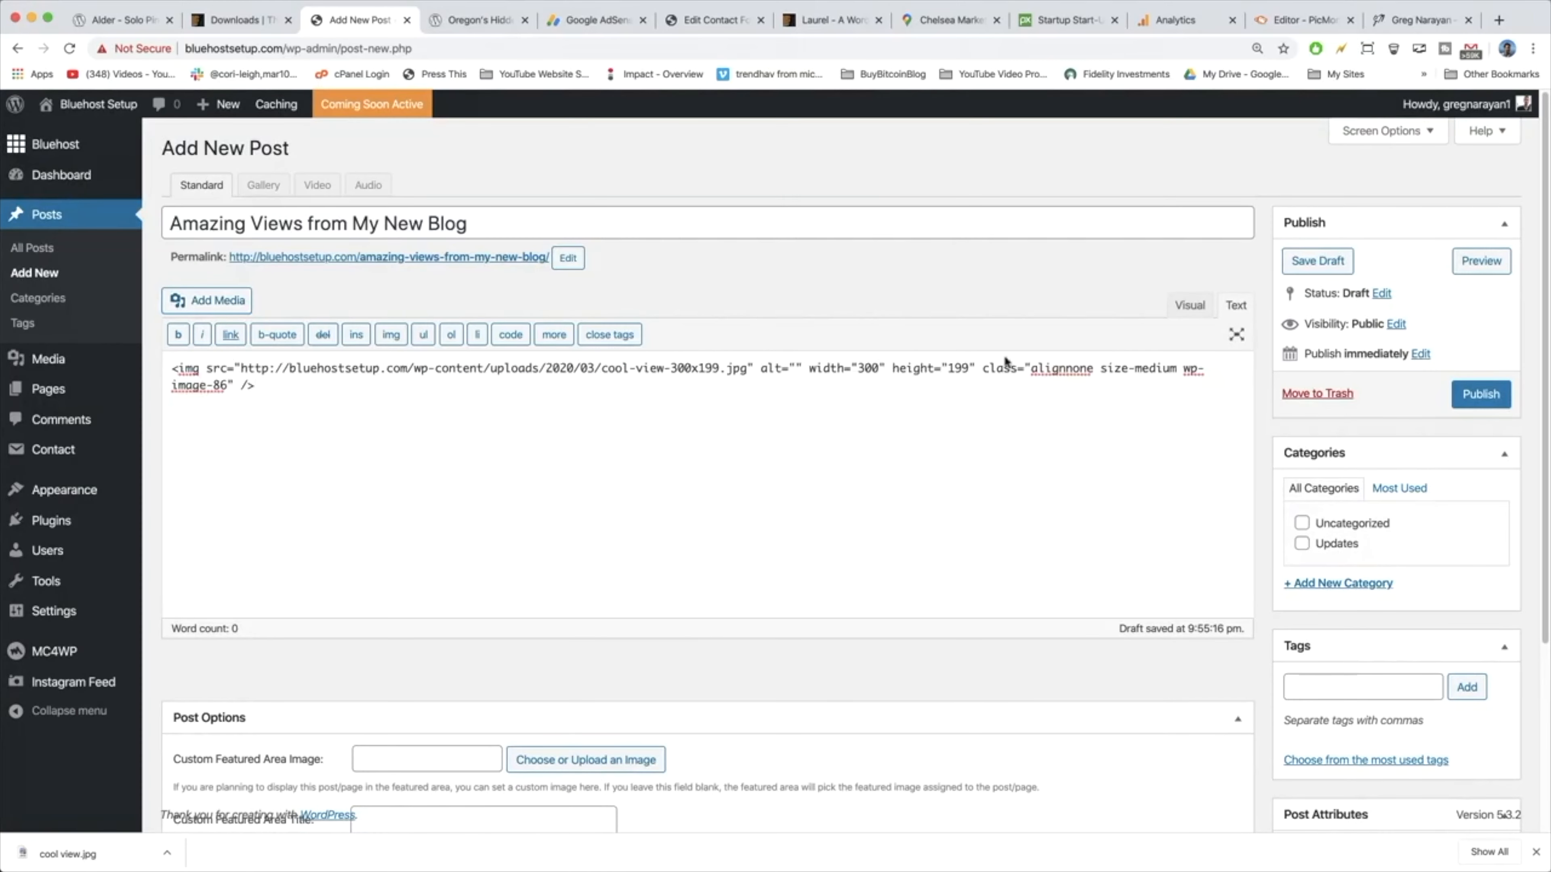
click(1189, 305)
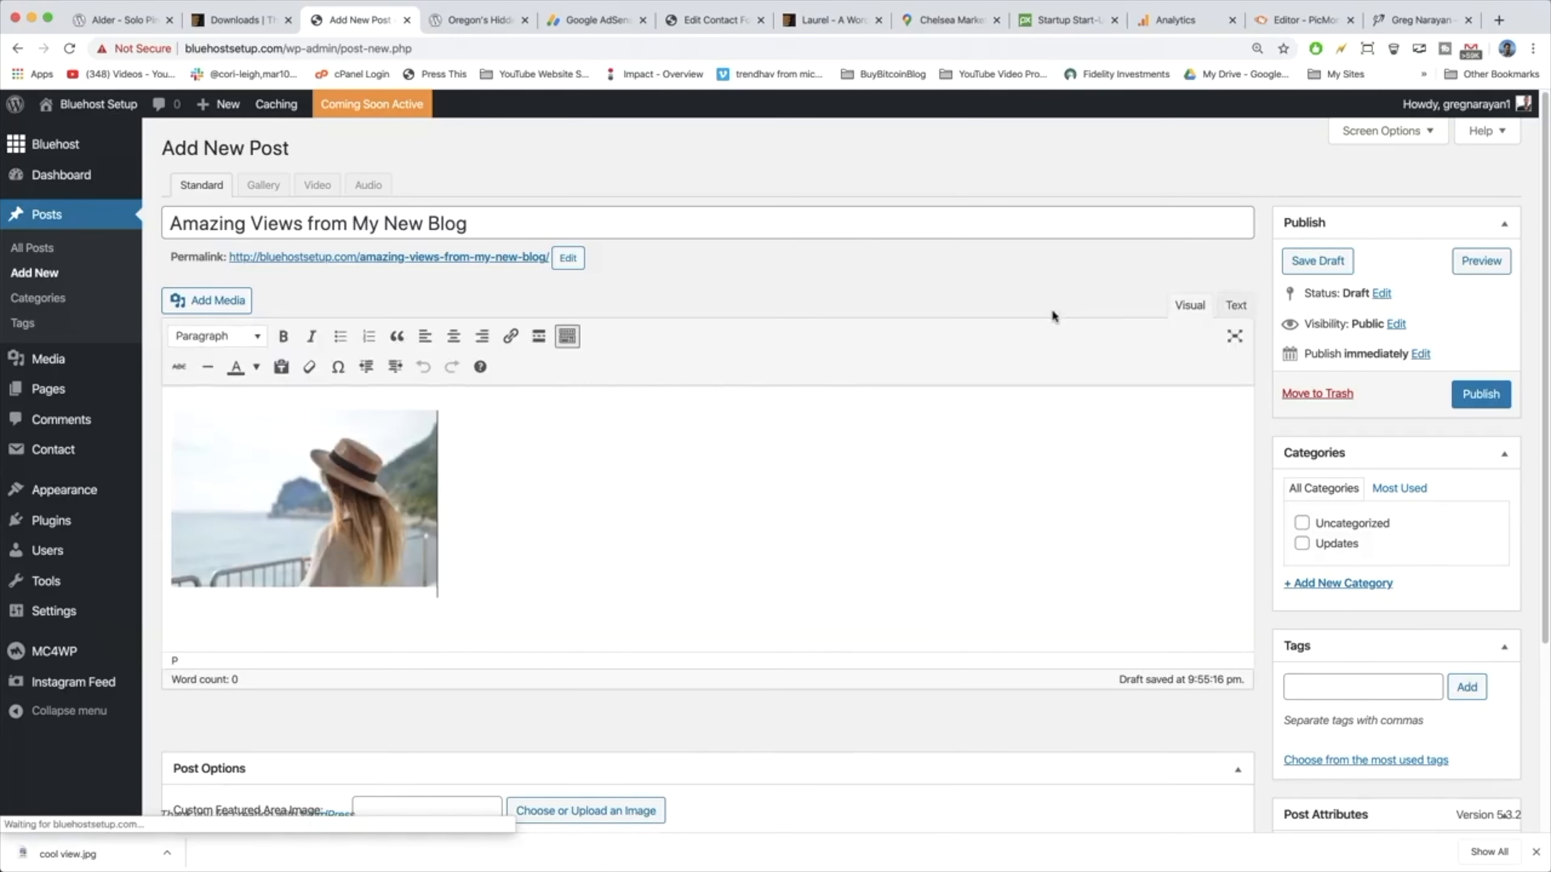
Start a new paragraph below the image and copy the Oregon demo post's body text.
click(596, 529)
key(Return)
key(ctrl+Tab)
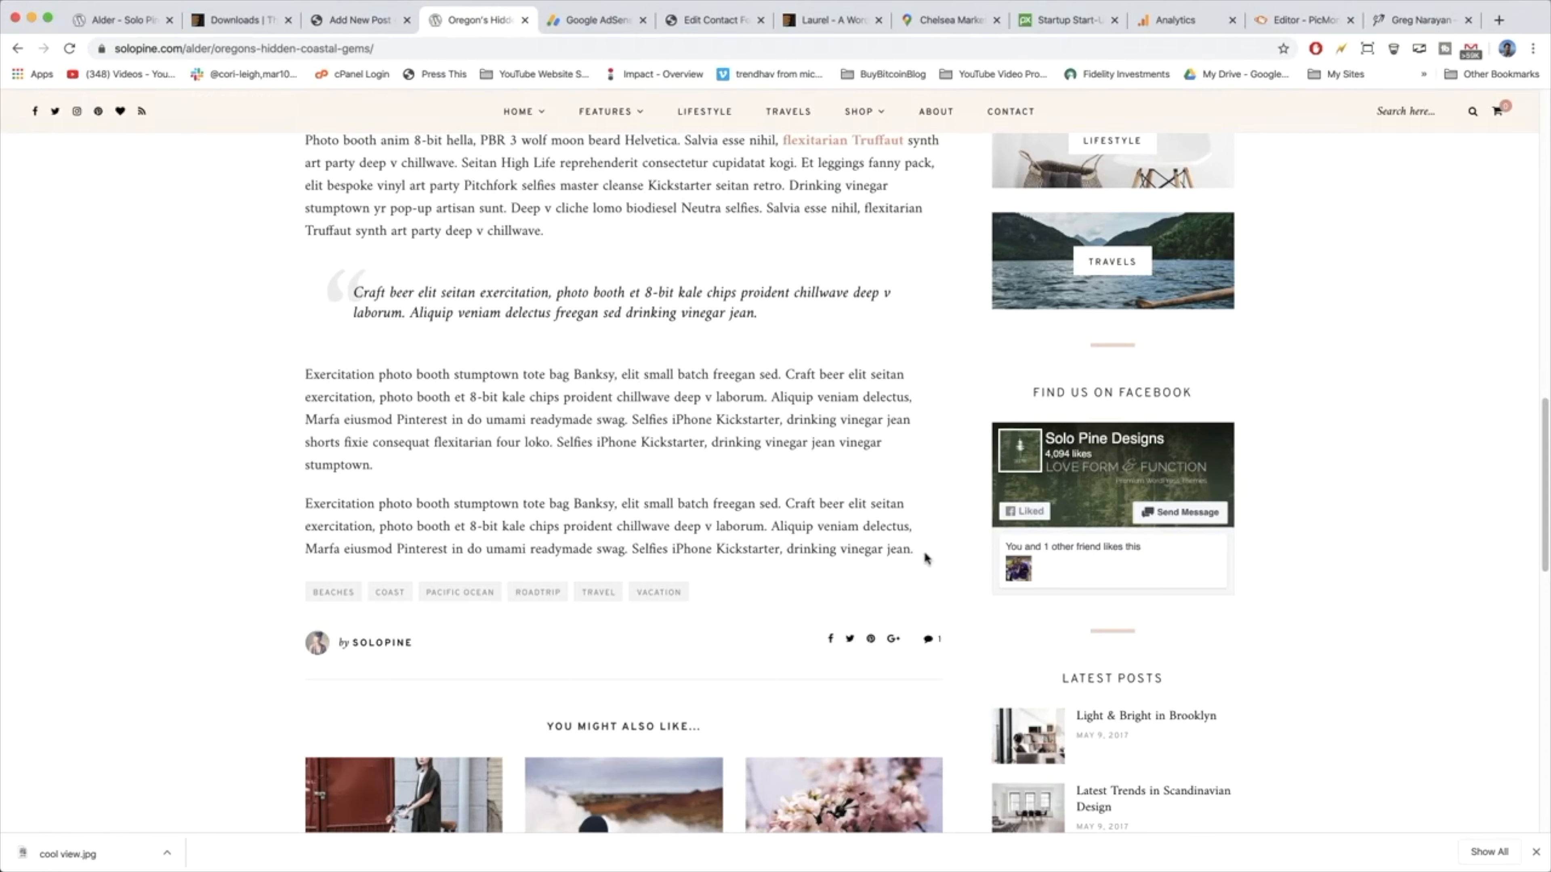
drag(923, 551, 307, 271)
scroll(379, 315, up, 2)
right_click(364, 304)
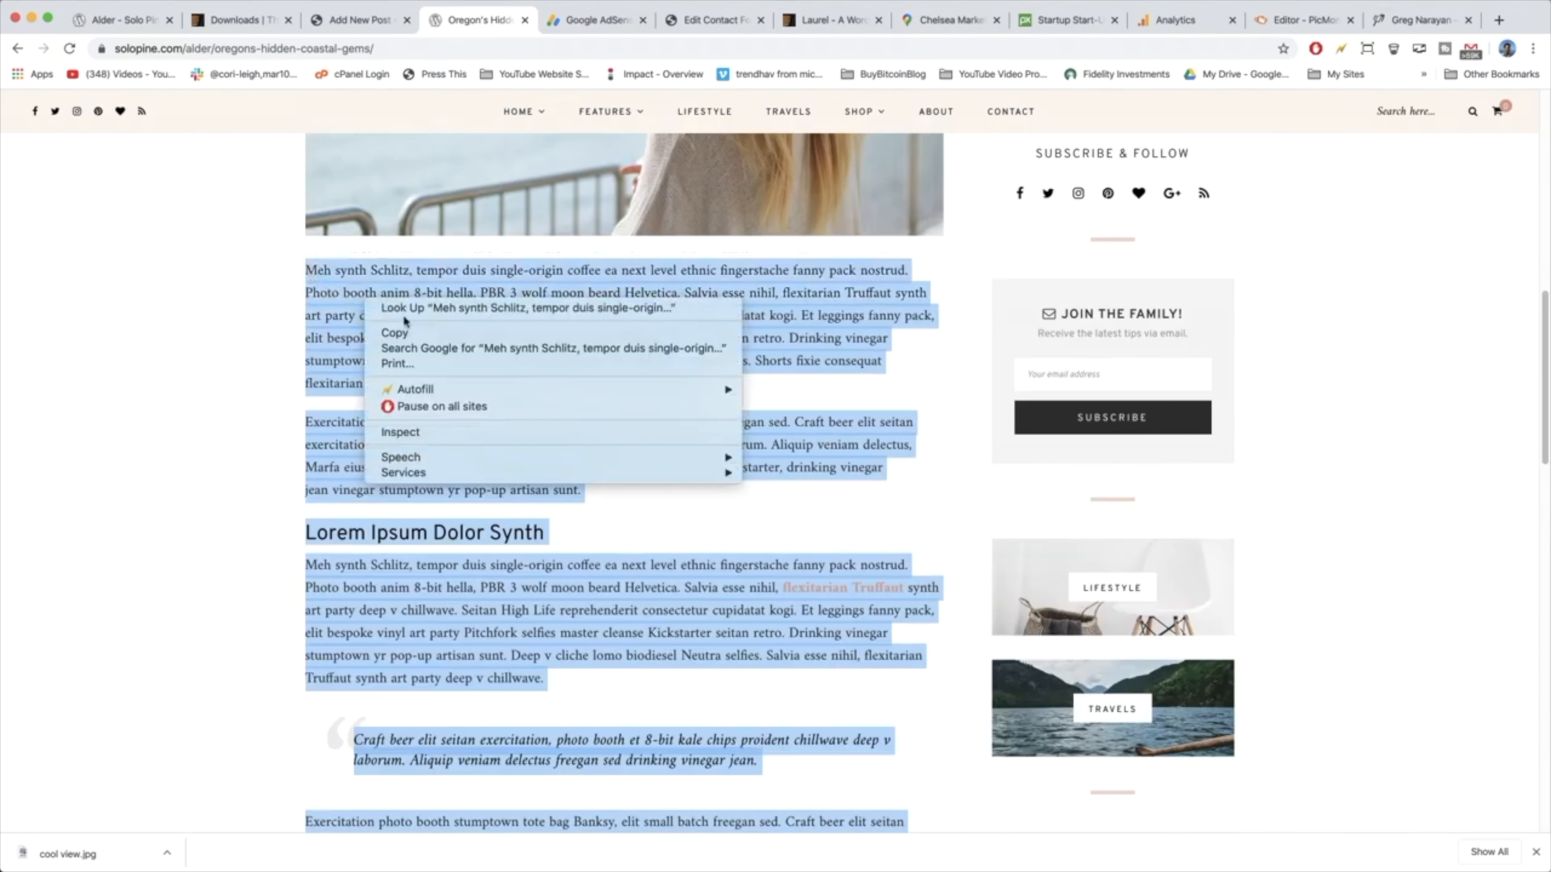
click(449, 338)
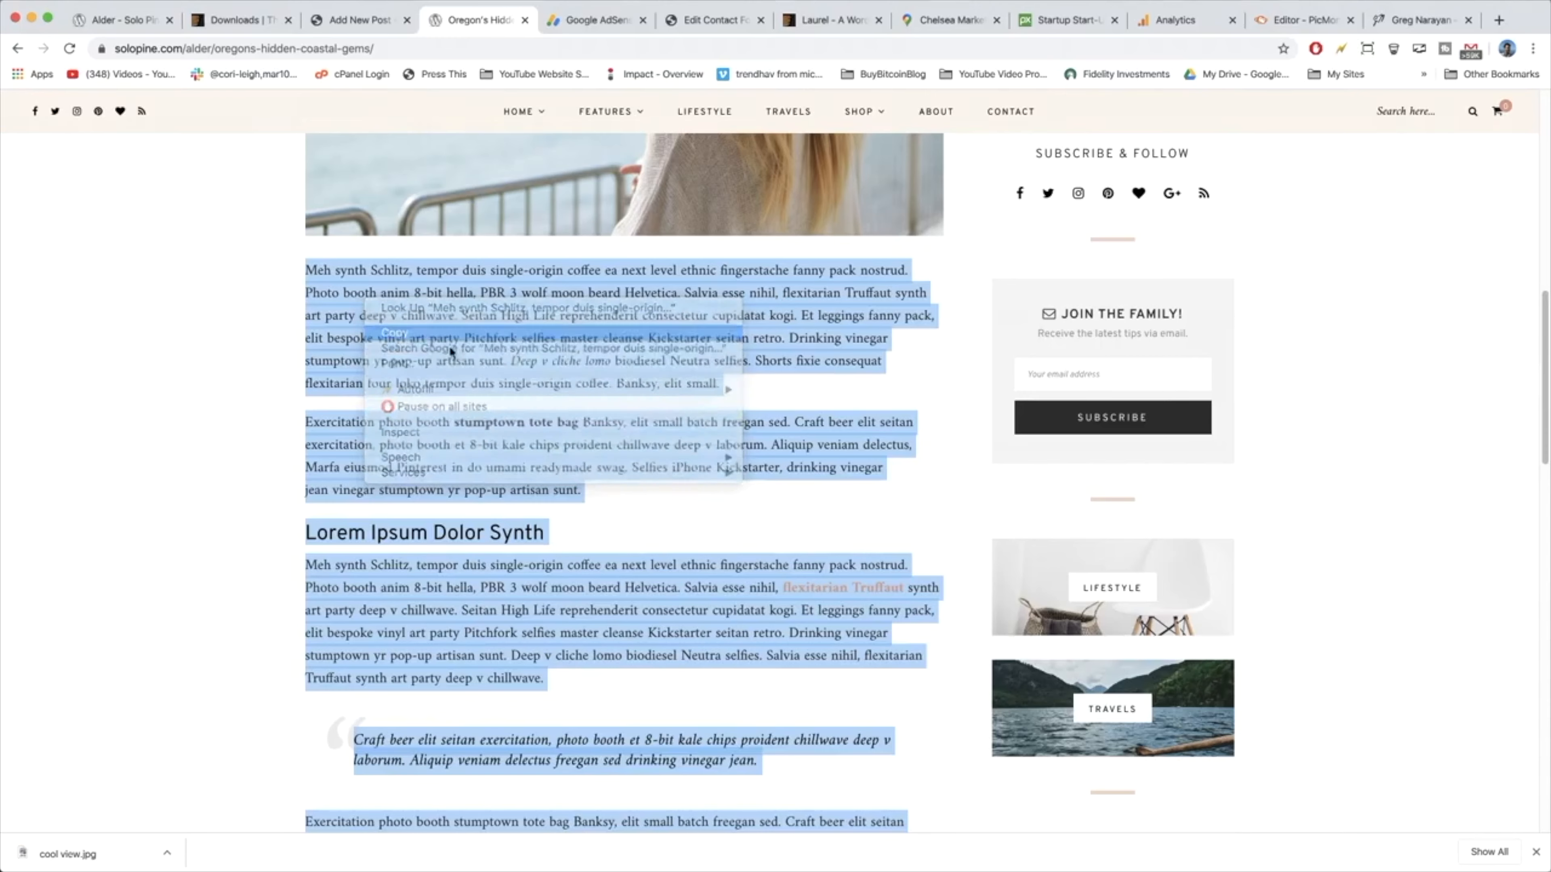
Paste the copied demo text into the new post below the image.
click(368, 23)
scroll(378, 430, down, 3)
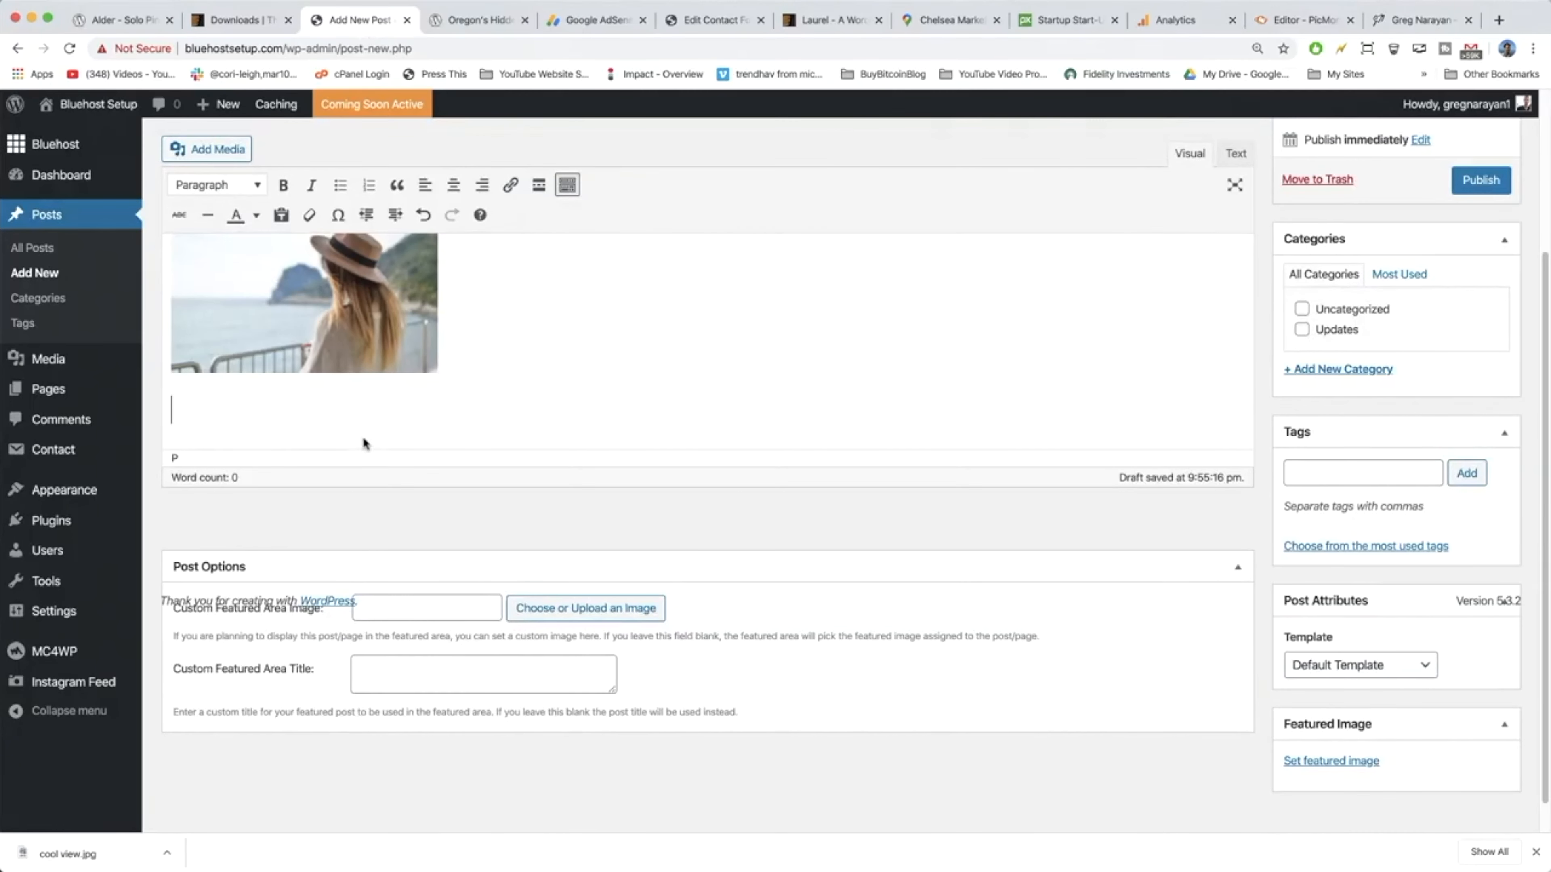
right_click(198, 400)
click(252, 511)
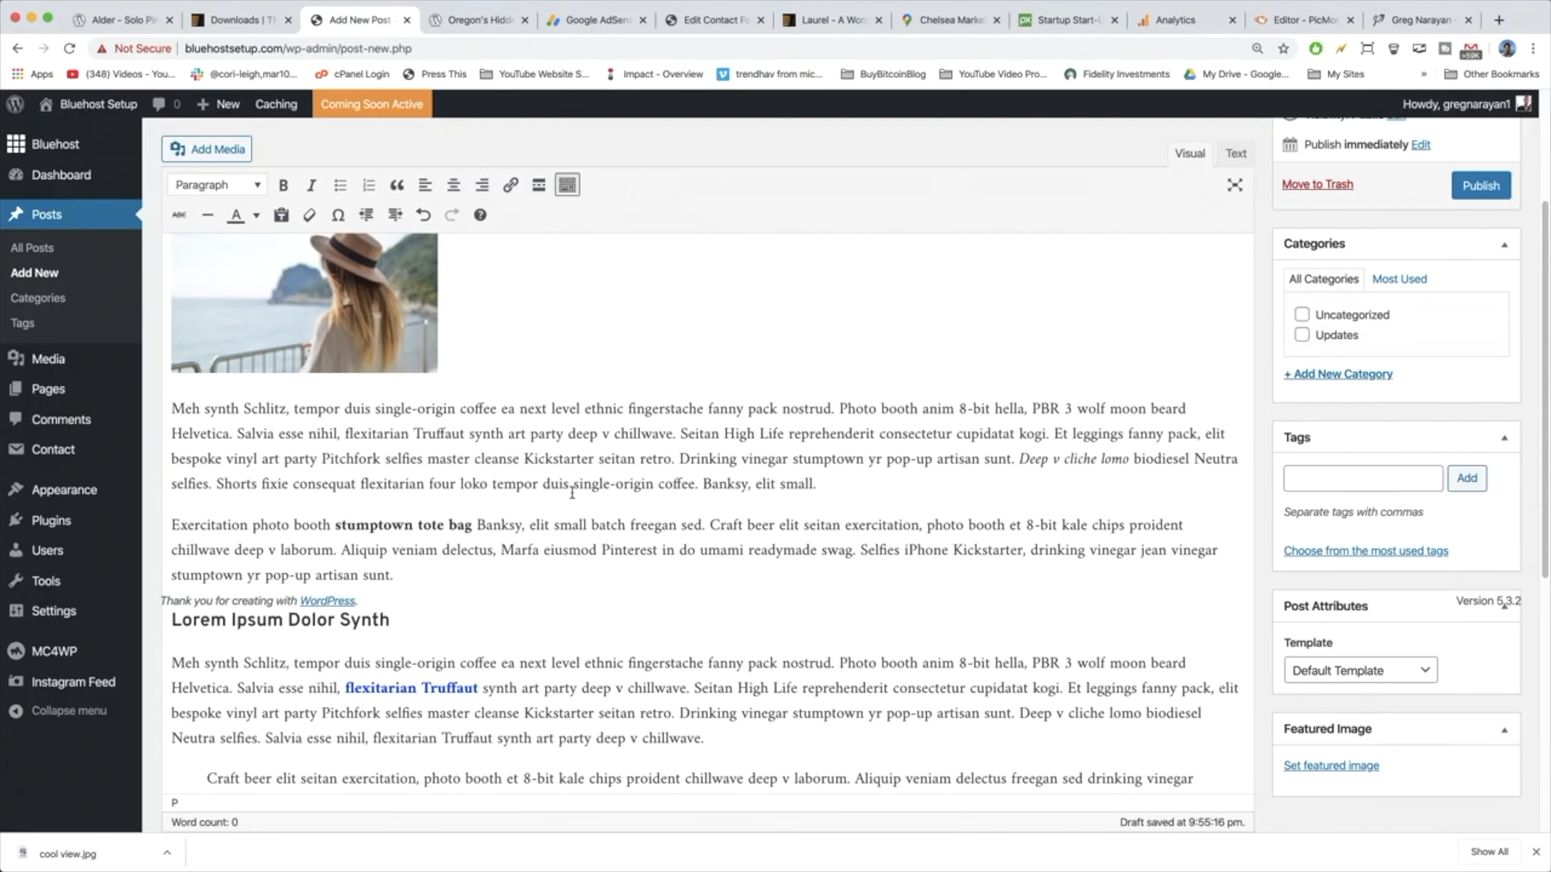
scroll(464, 483, up, 4)
click(362, 470)
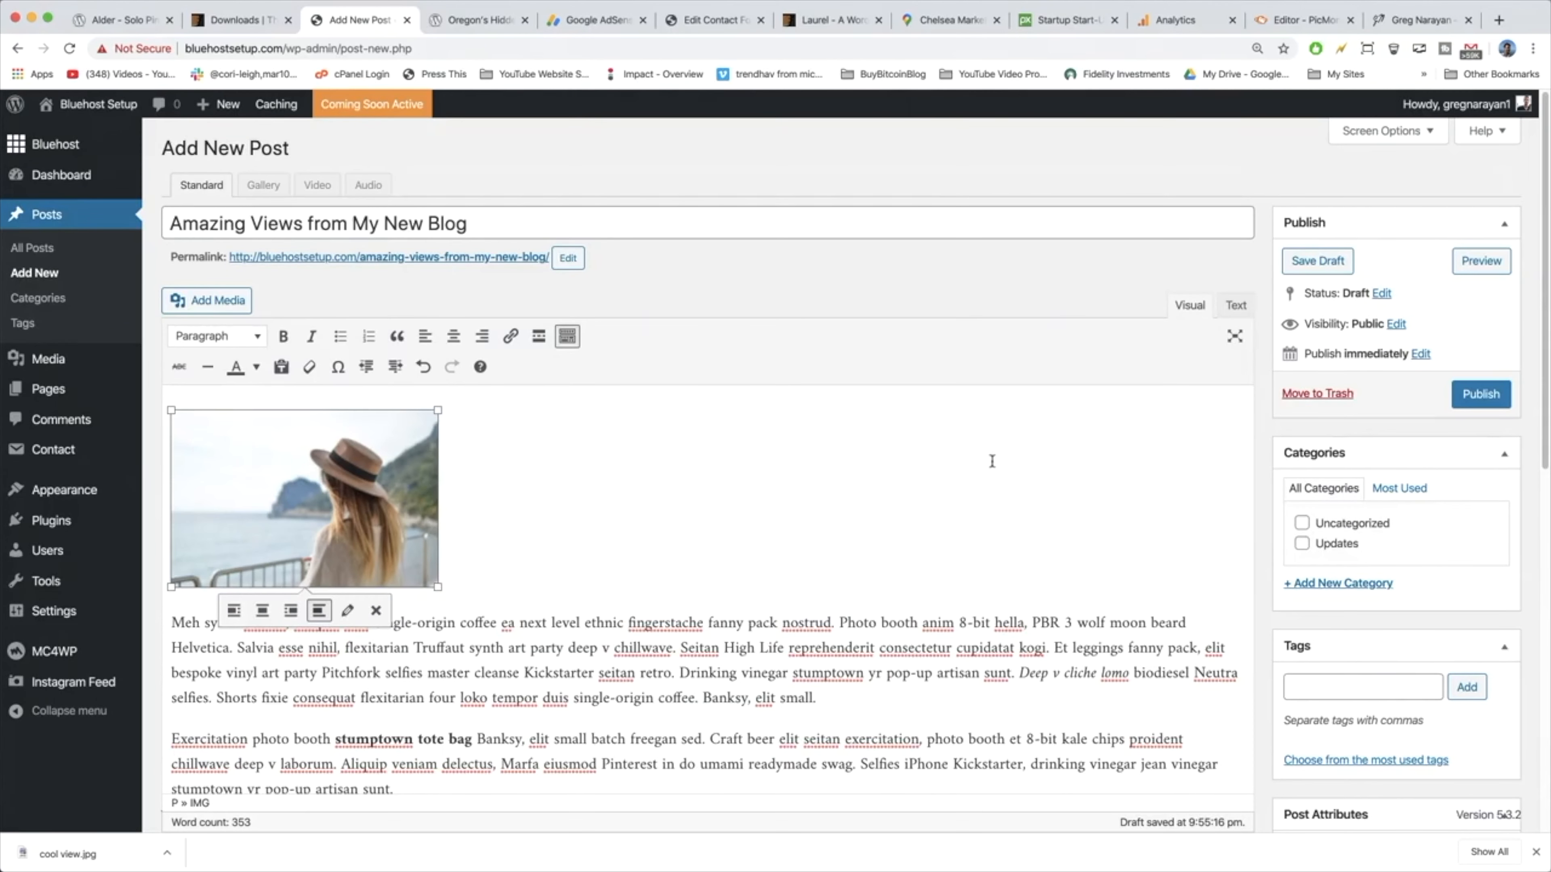
File the post under a new Lifestyle category and publish it.
click(1314, 584)
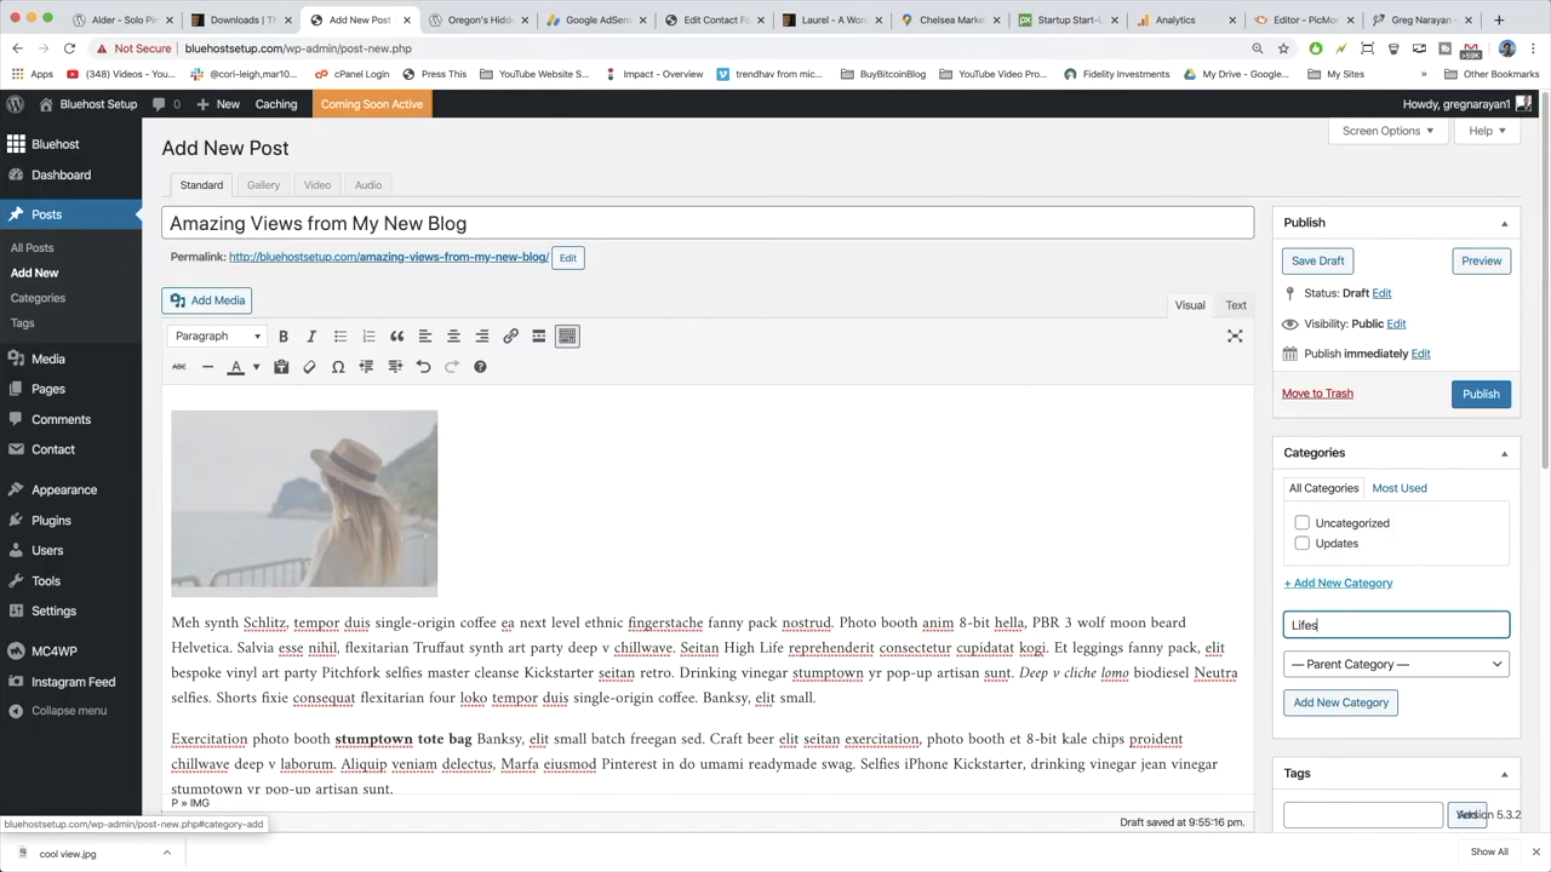
text(Lifestyle)
click(1320, 702)
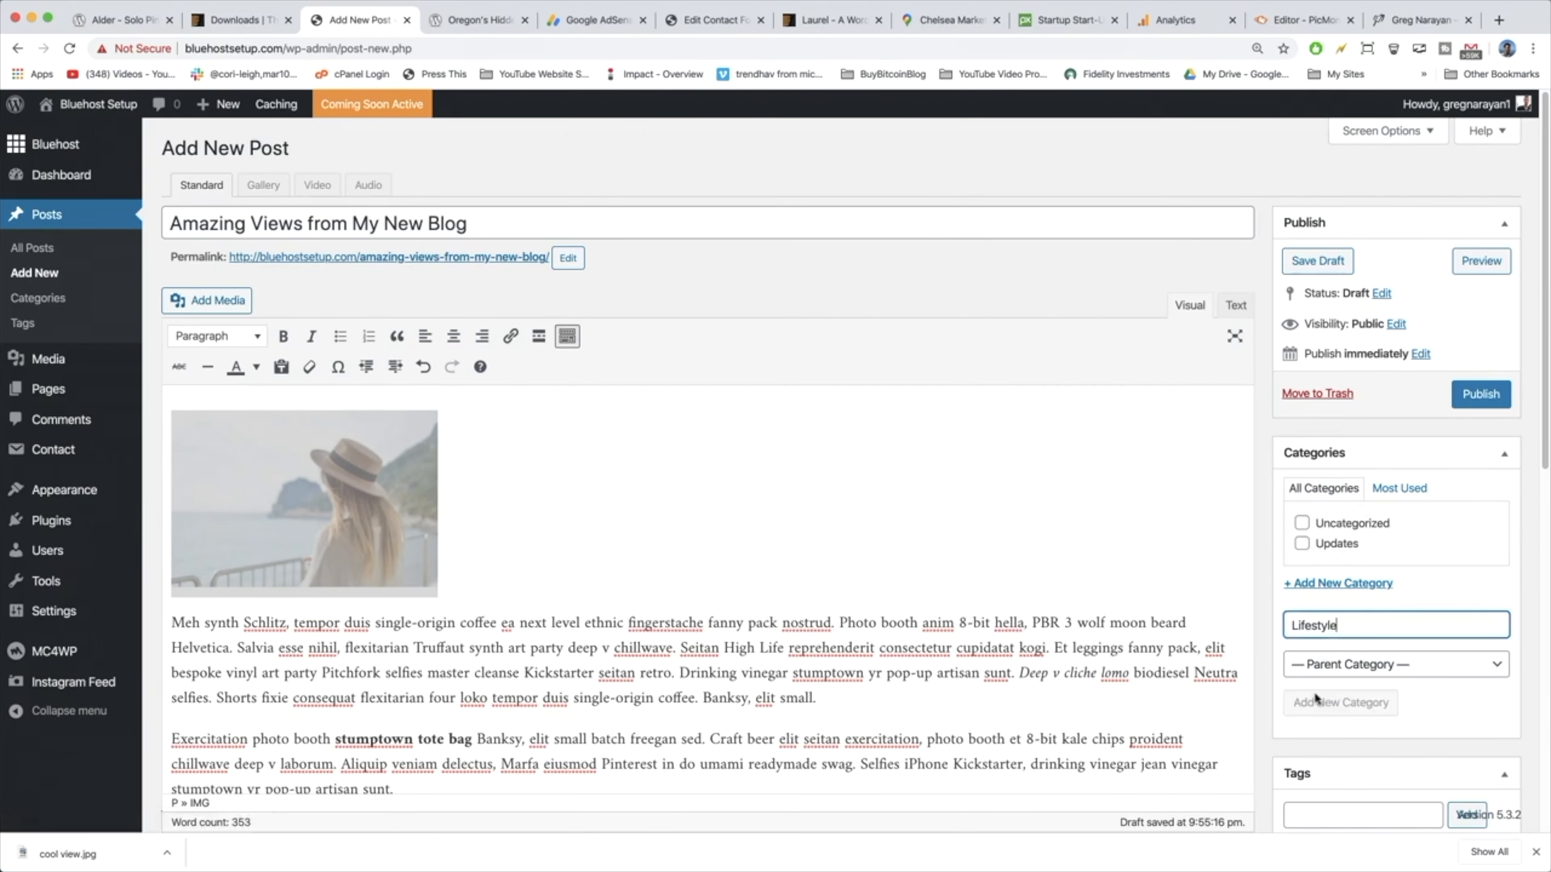
click(1474, 393)
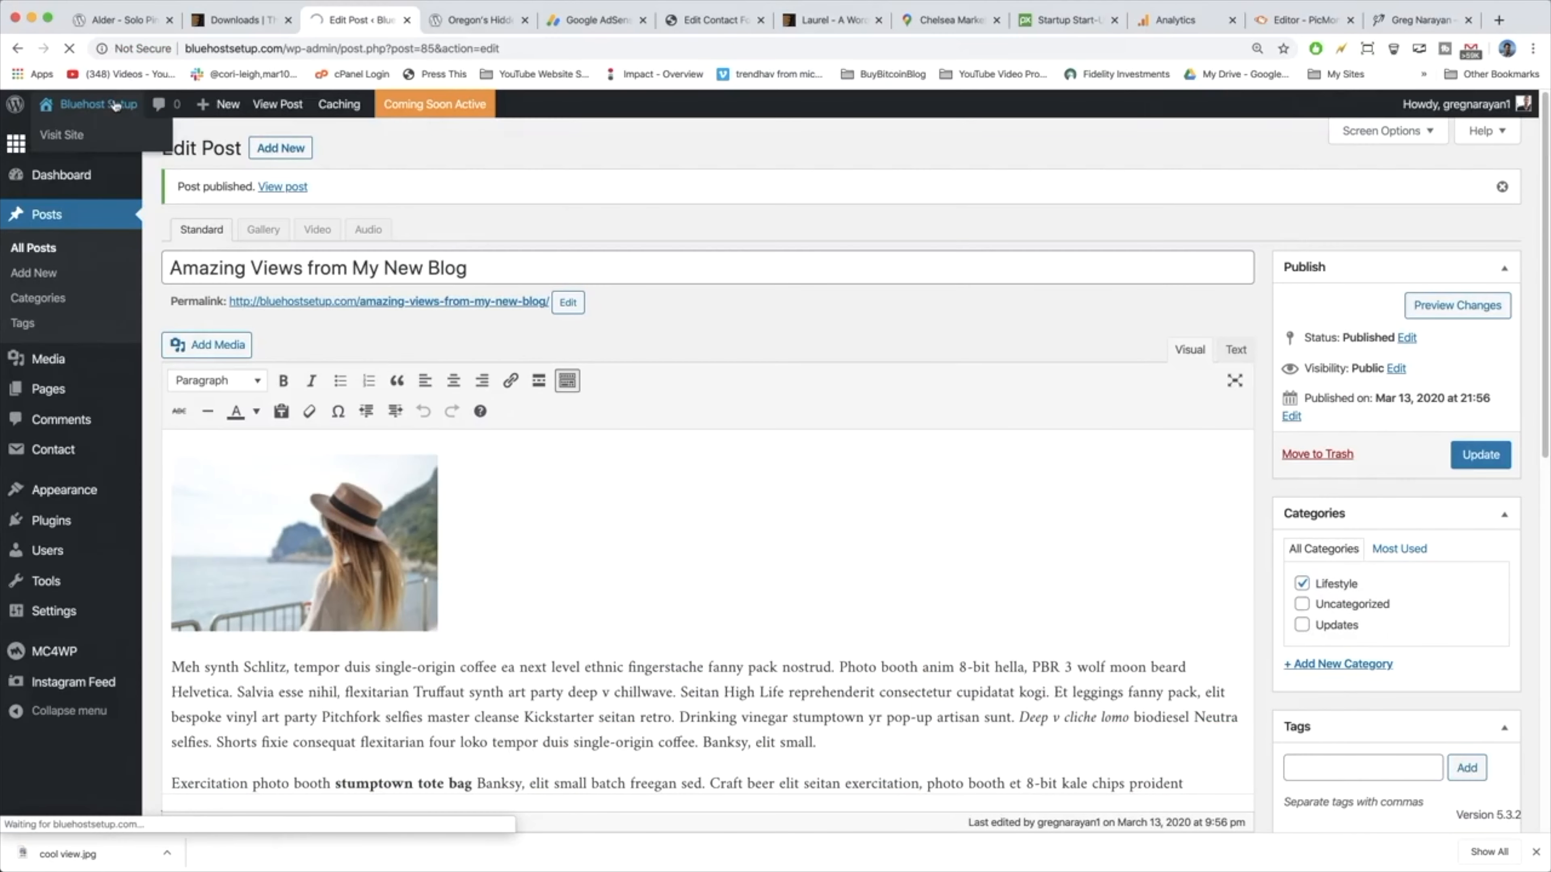
Glance at the live front page, then return to editing the post.
click(73, 136)
scroll(679, 407, down, 15)
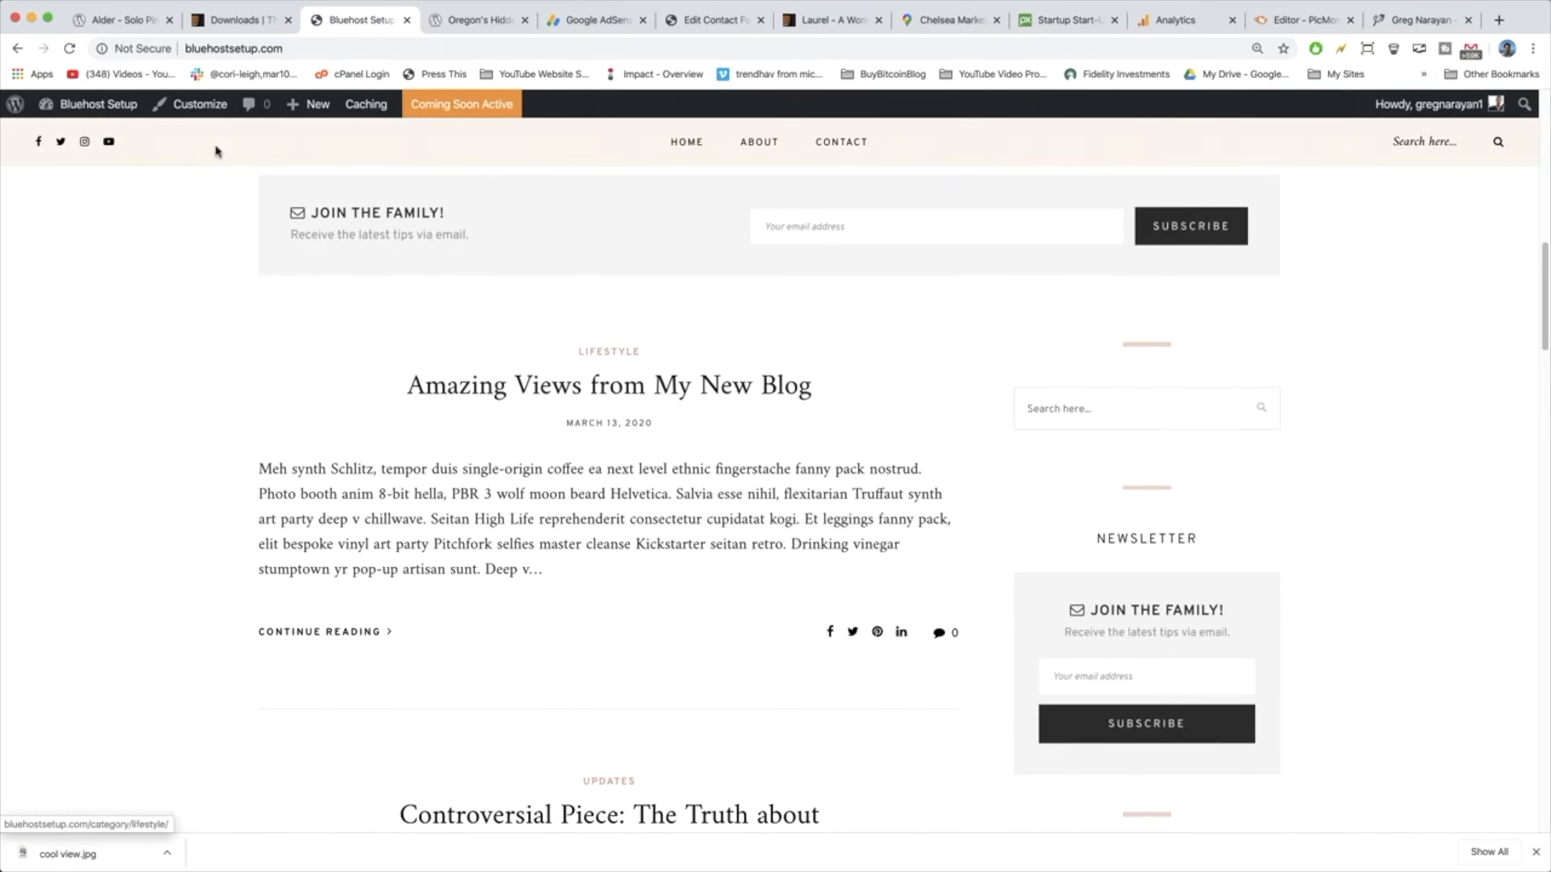
click(18, 48)
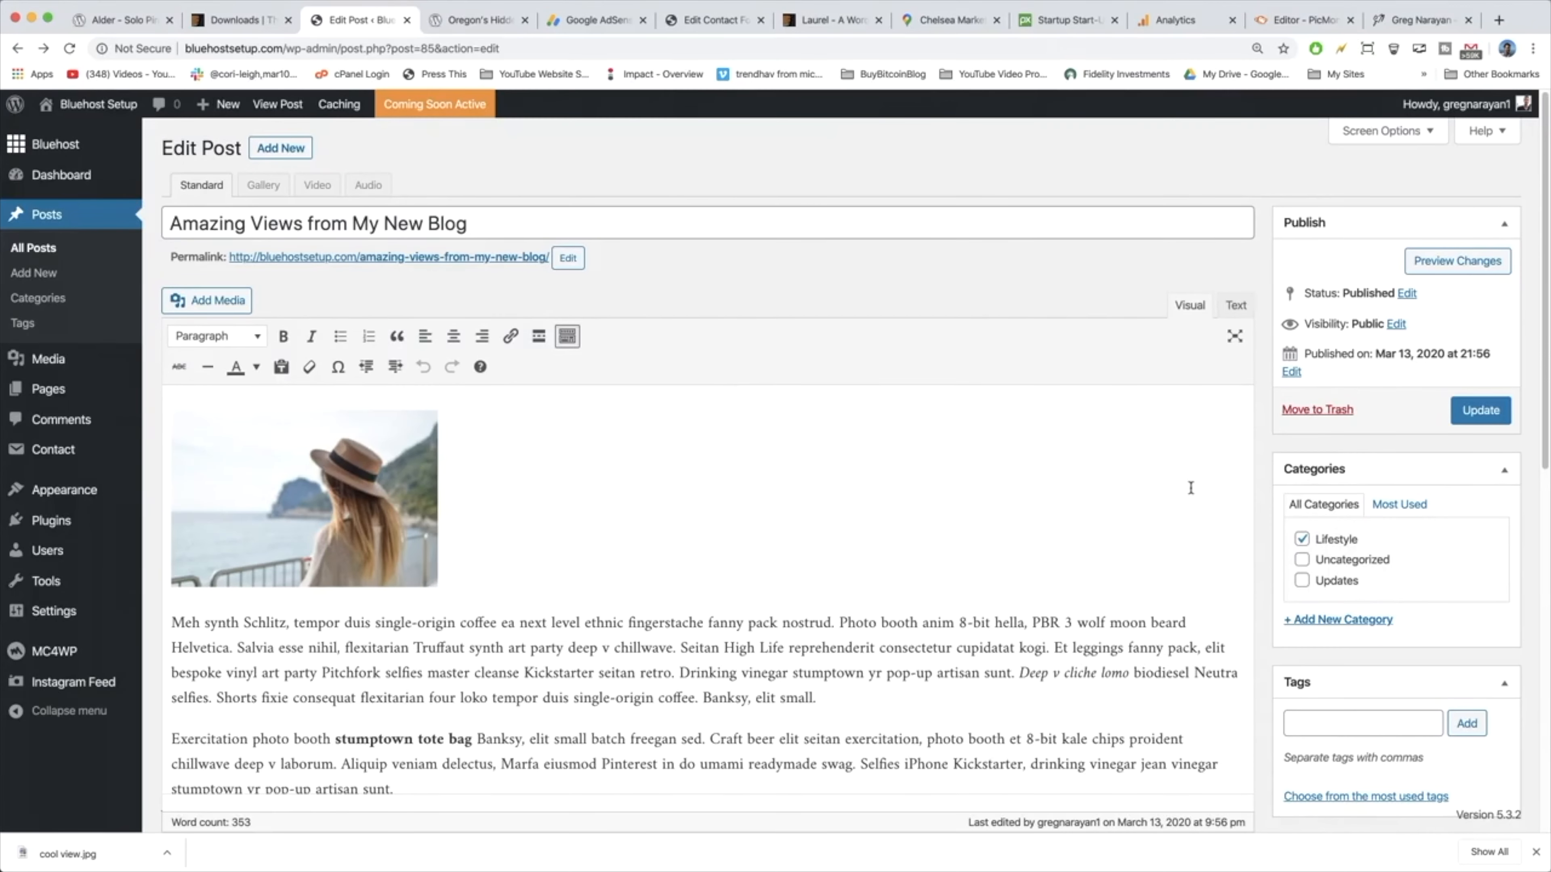
scroll(1251, 497, down, 5)
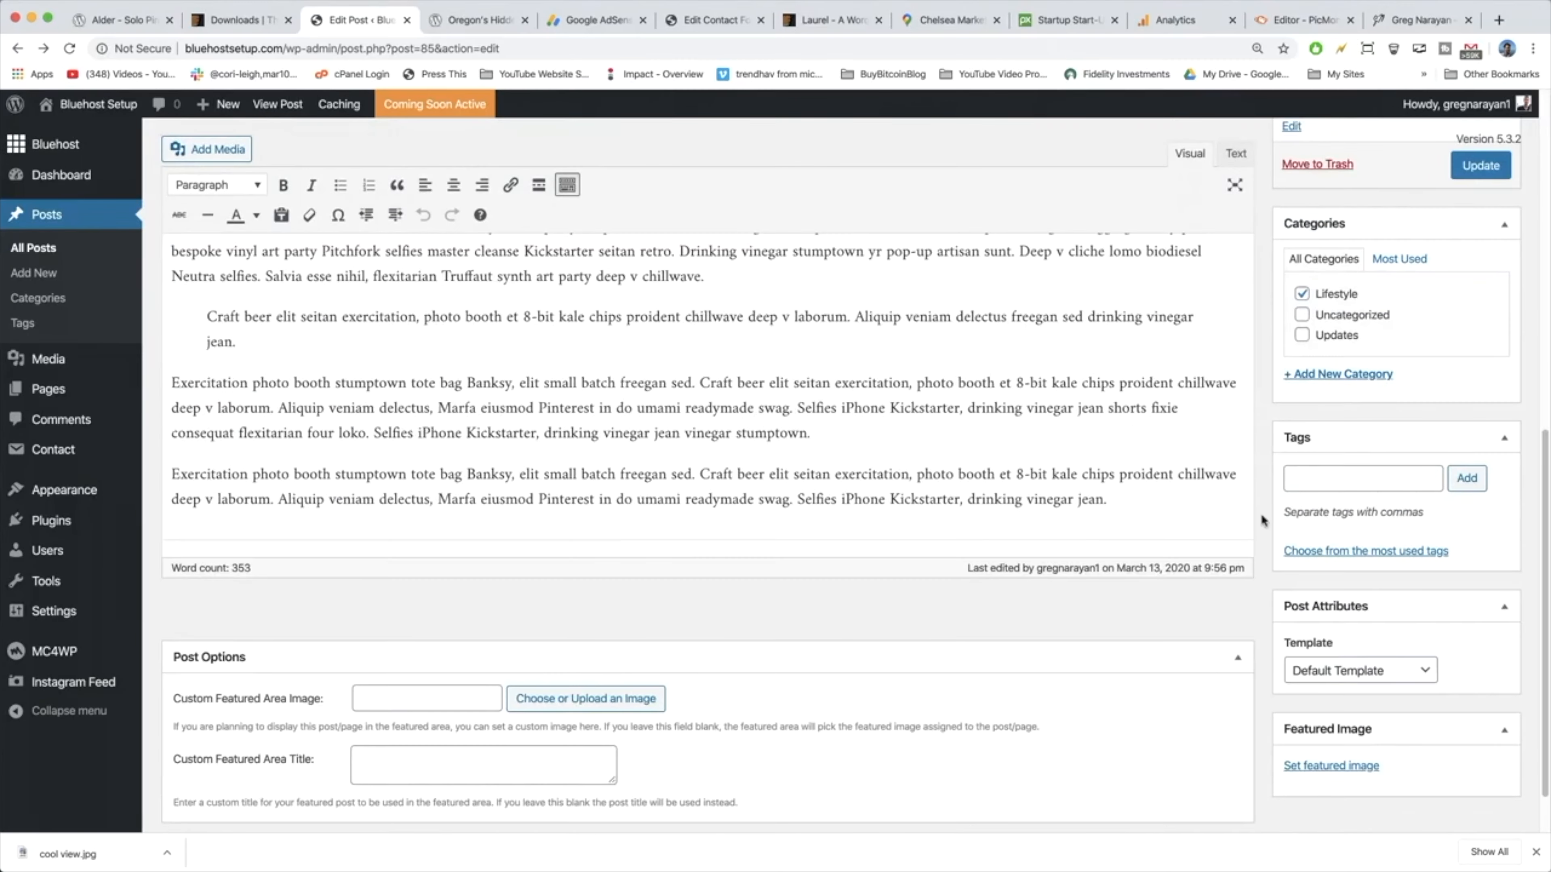
Make cool view the featured image, update the post, and open the front page.
click(1367, 765)
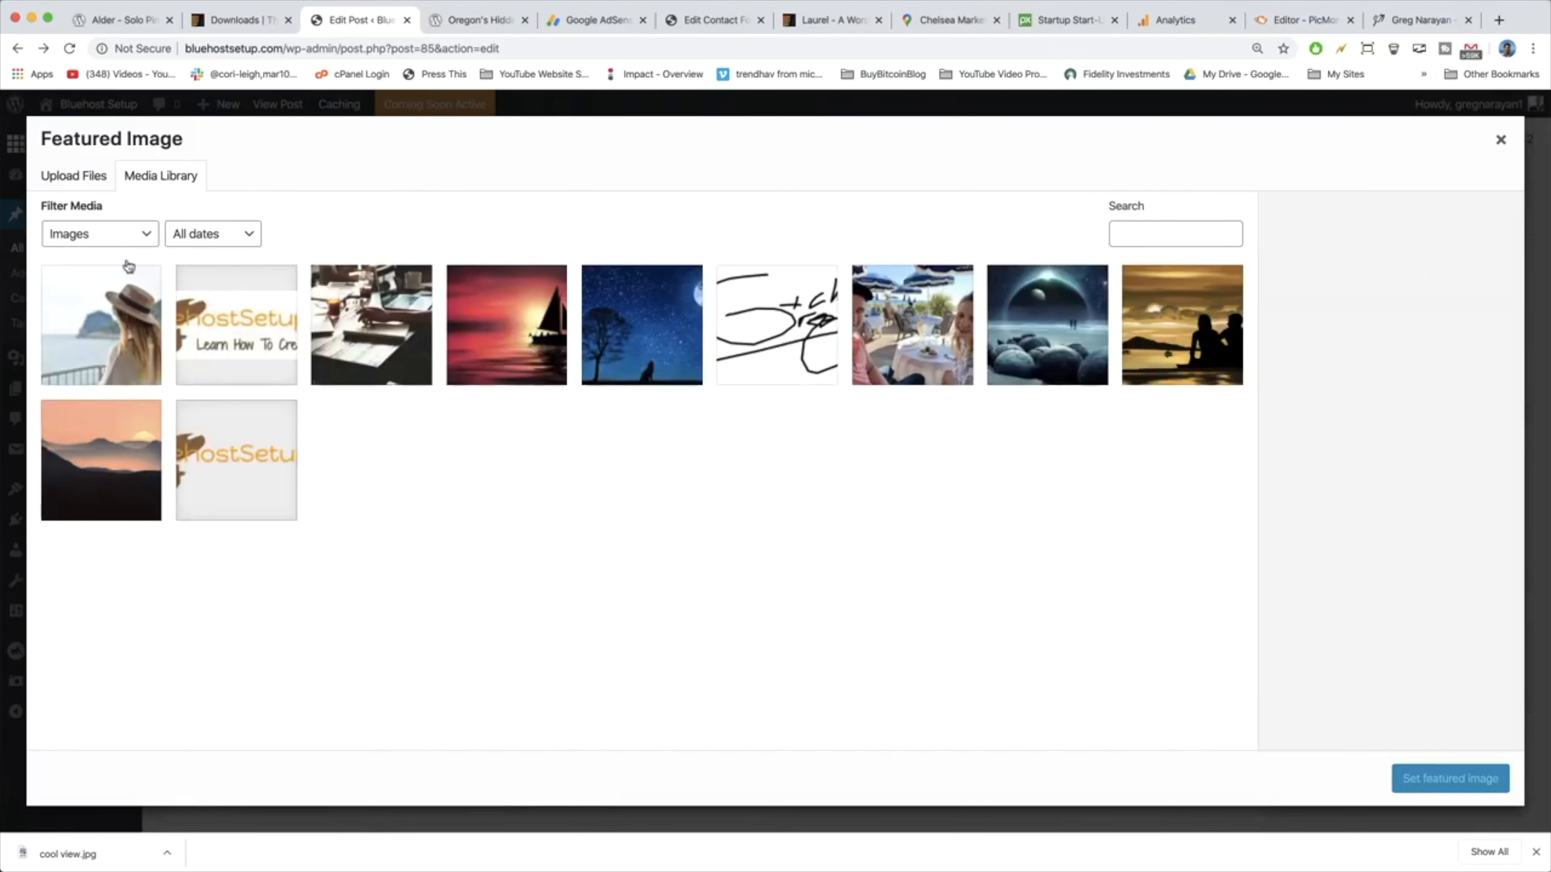
click(152, 315)
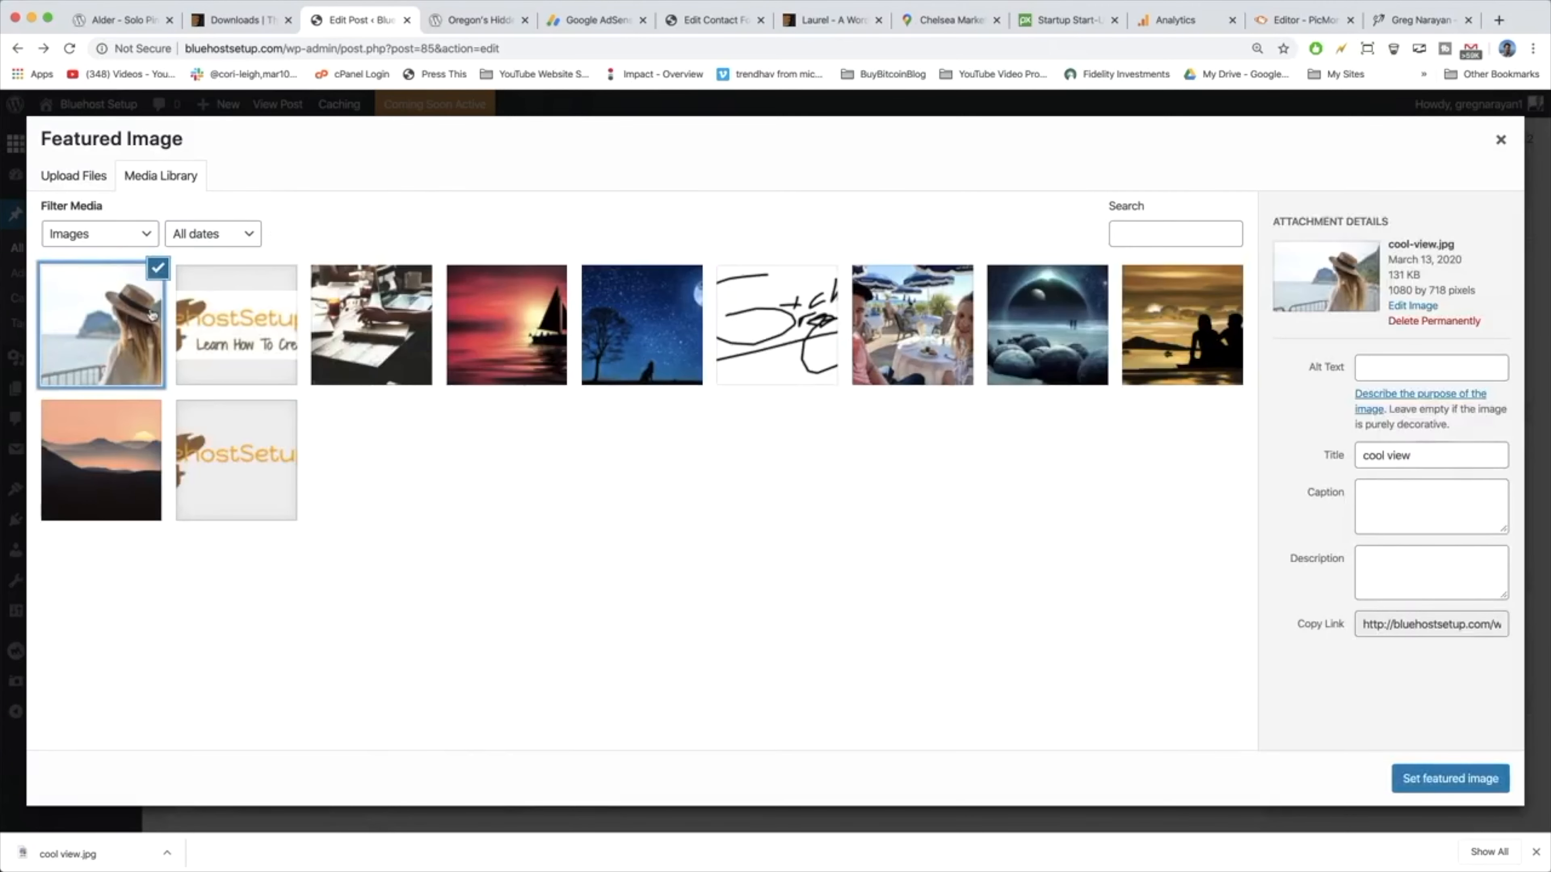
click(1464, 780)
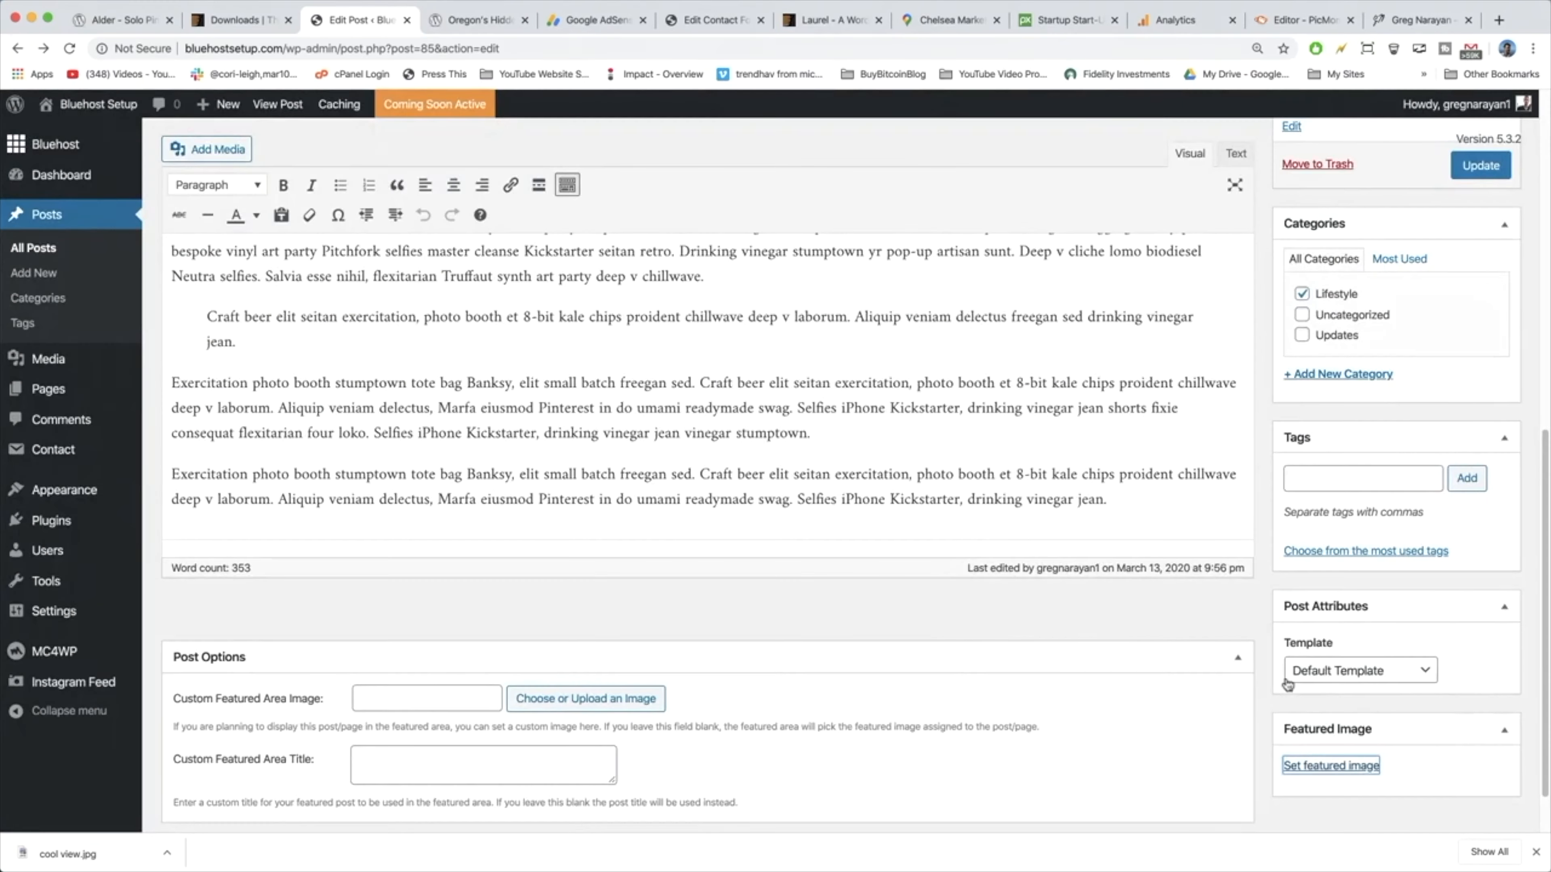
scroll(1462, 360, up, 10)
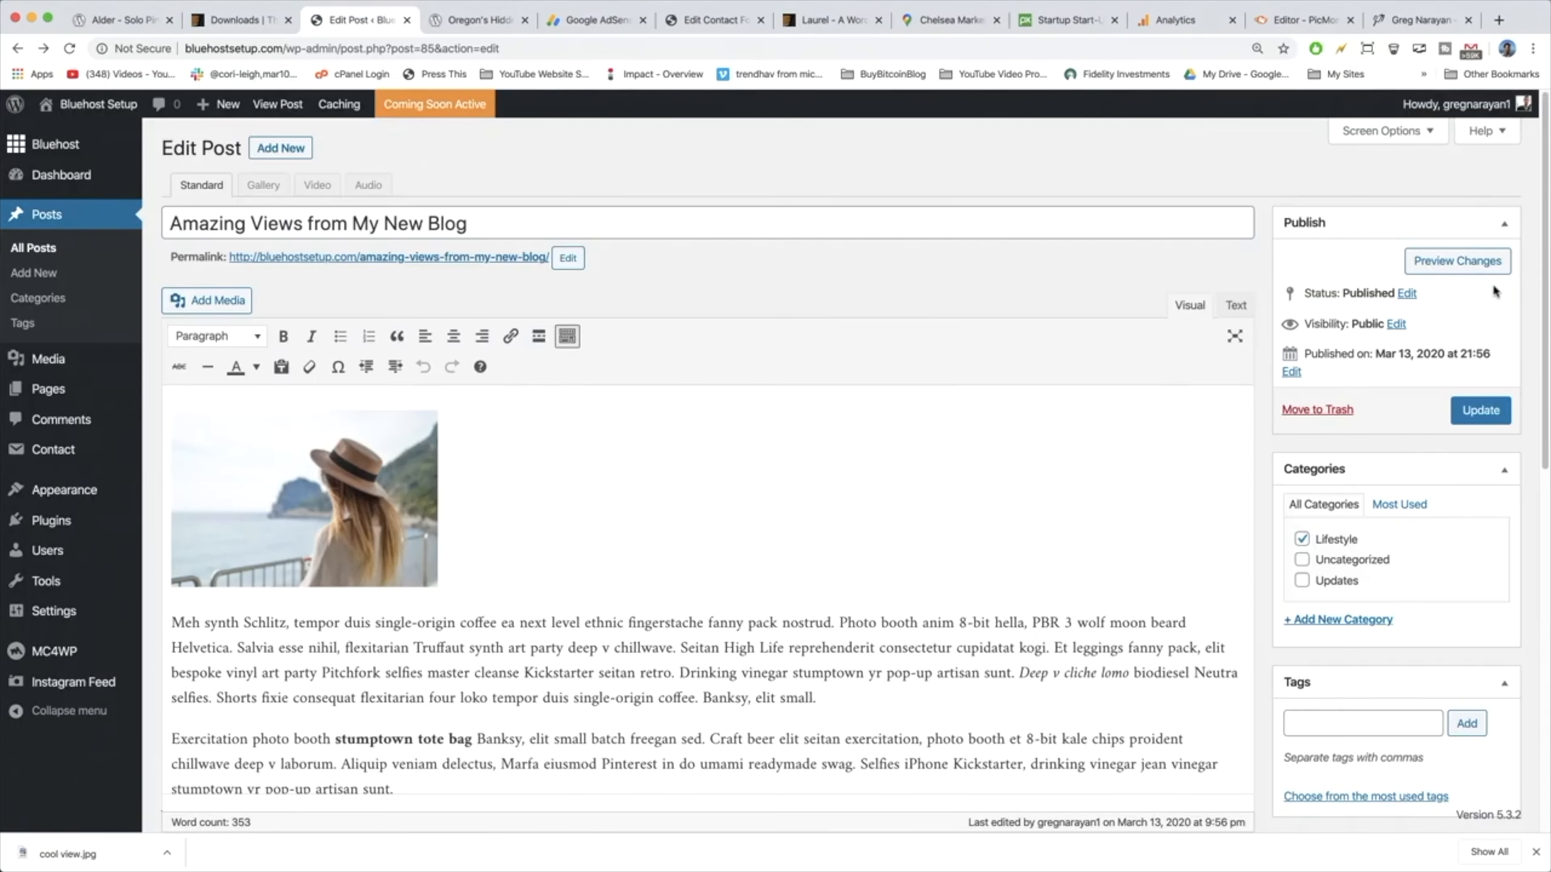
click(1474, 411)
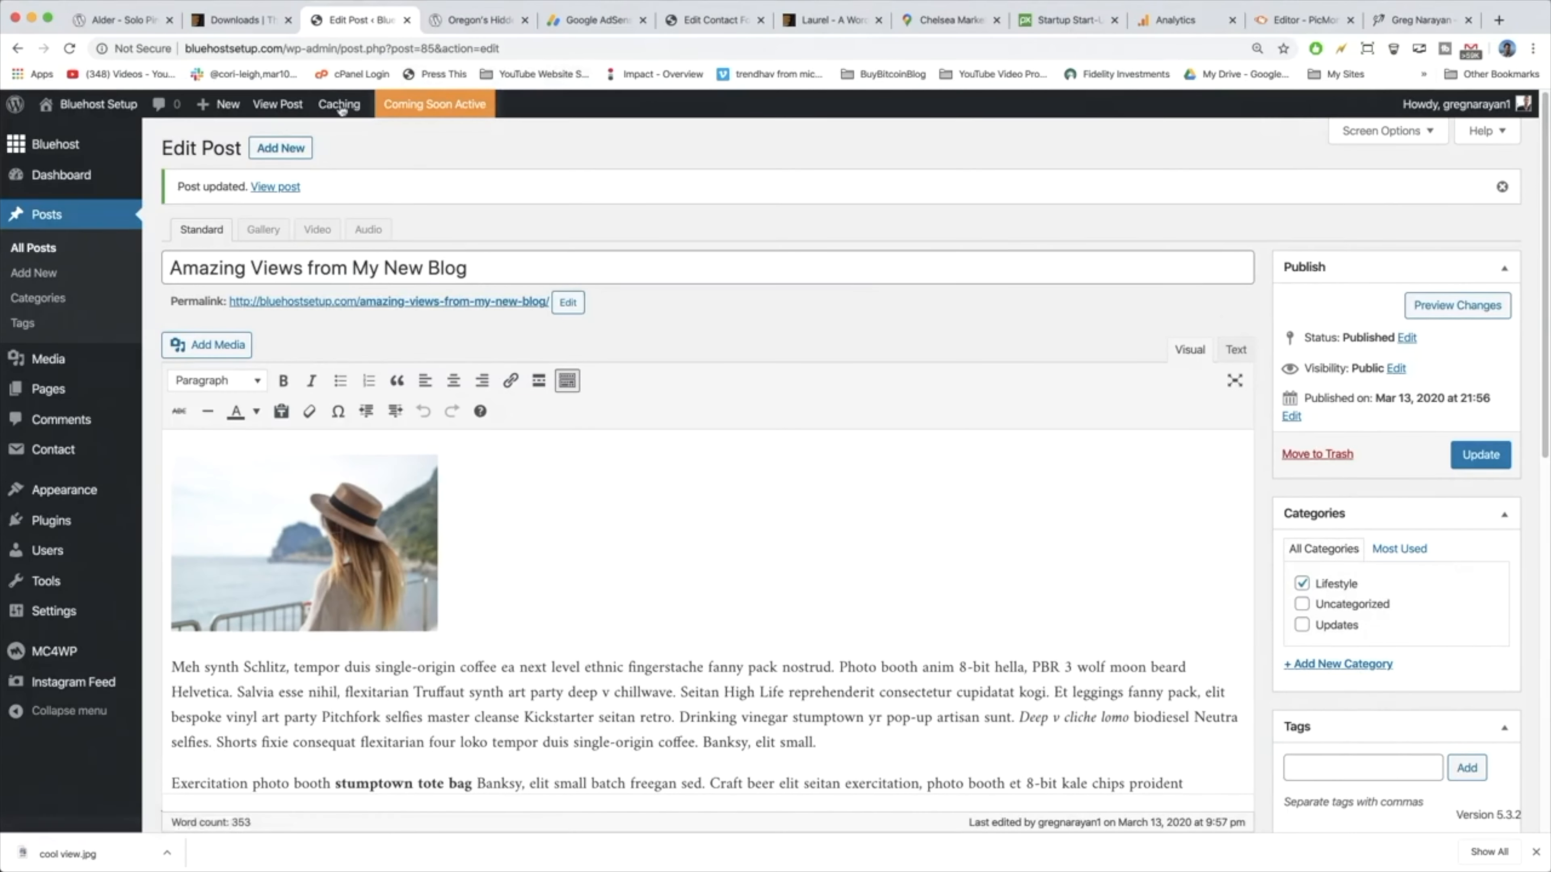
click(114, 107)
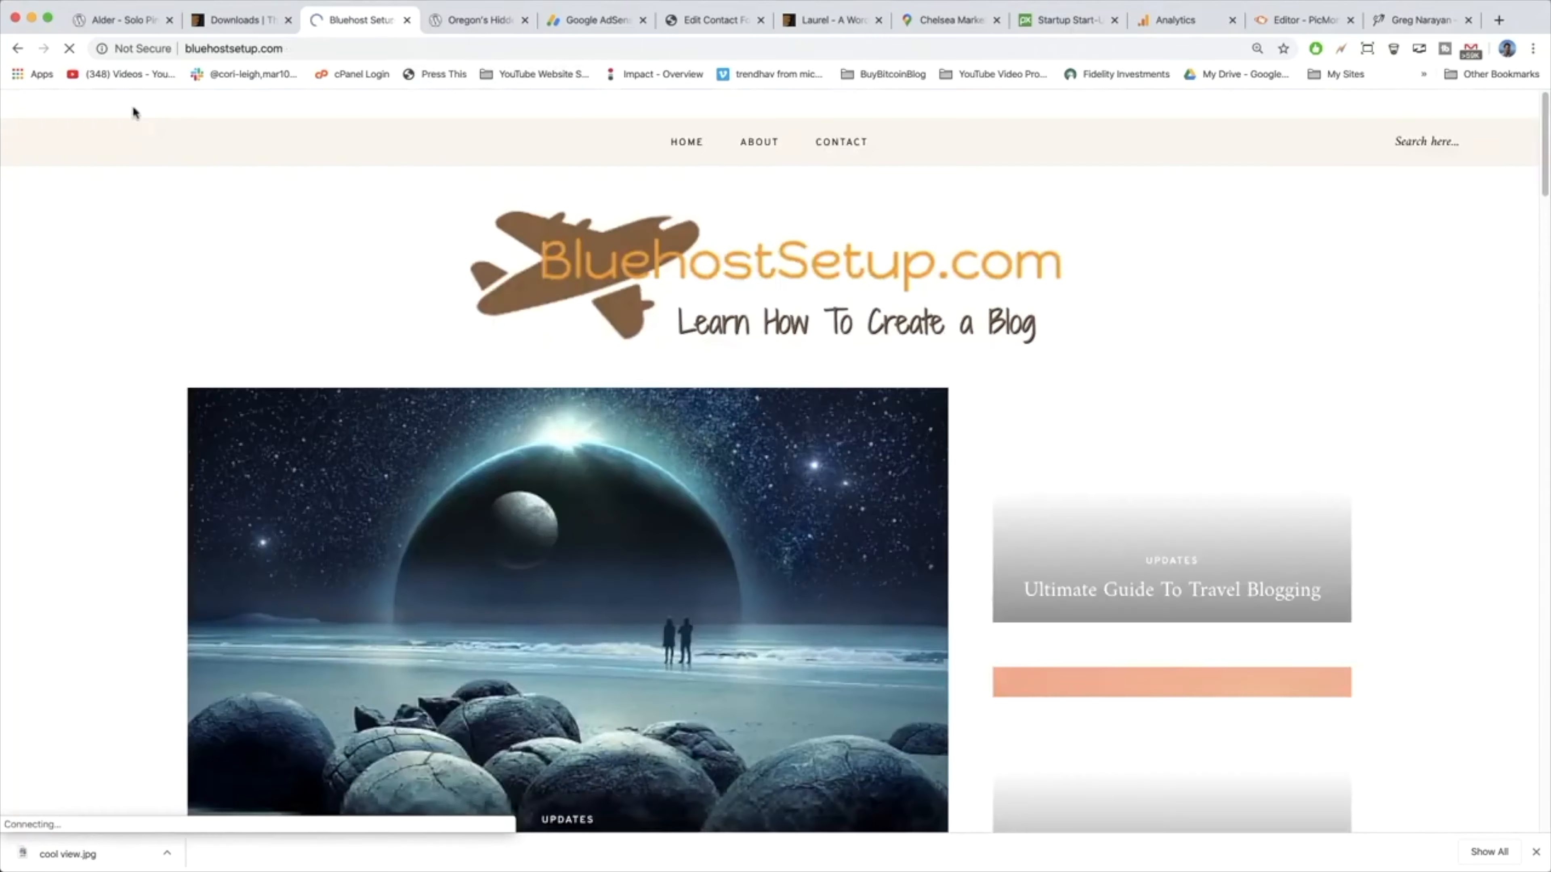
scroll(611, 537, down, 5)
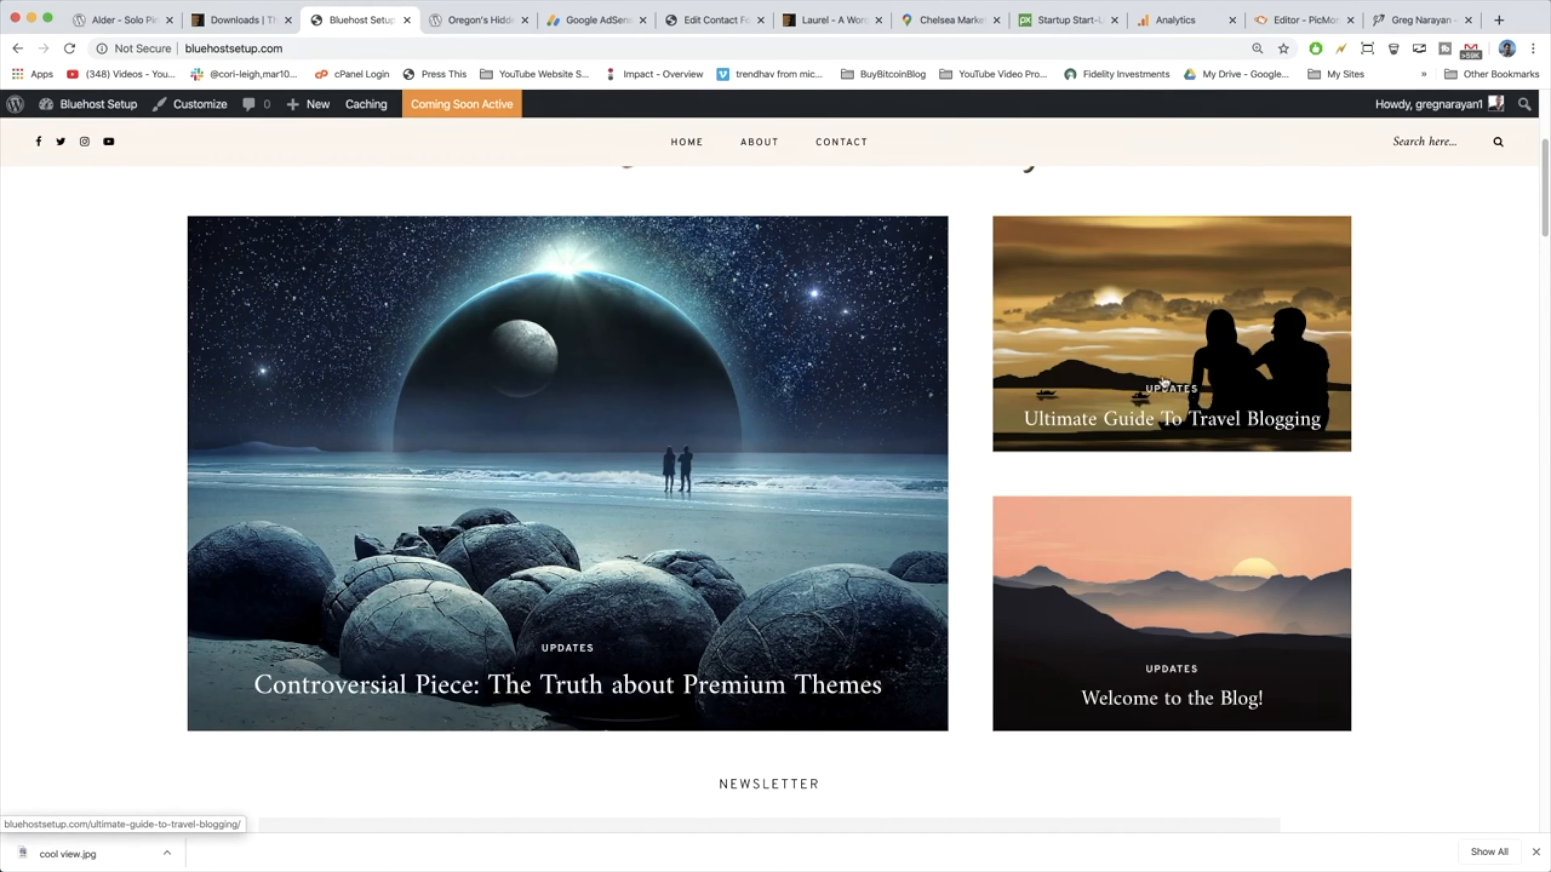
scroll(1171, 392, down, 10)
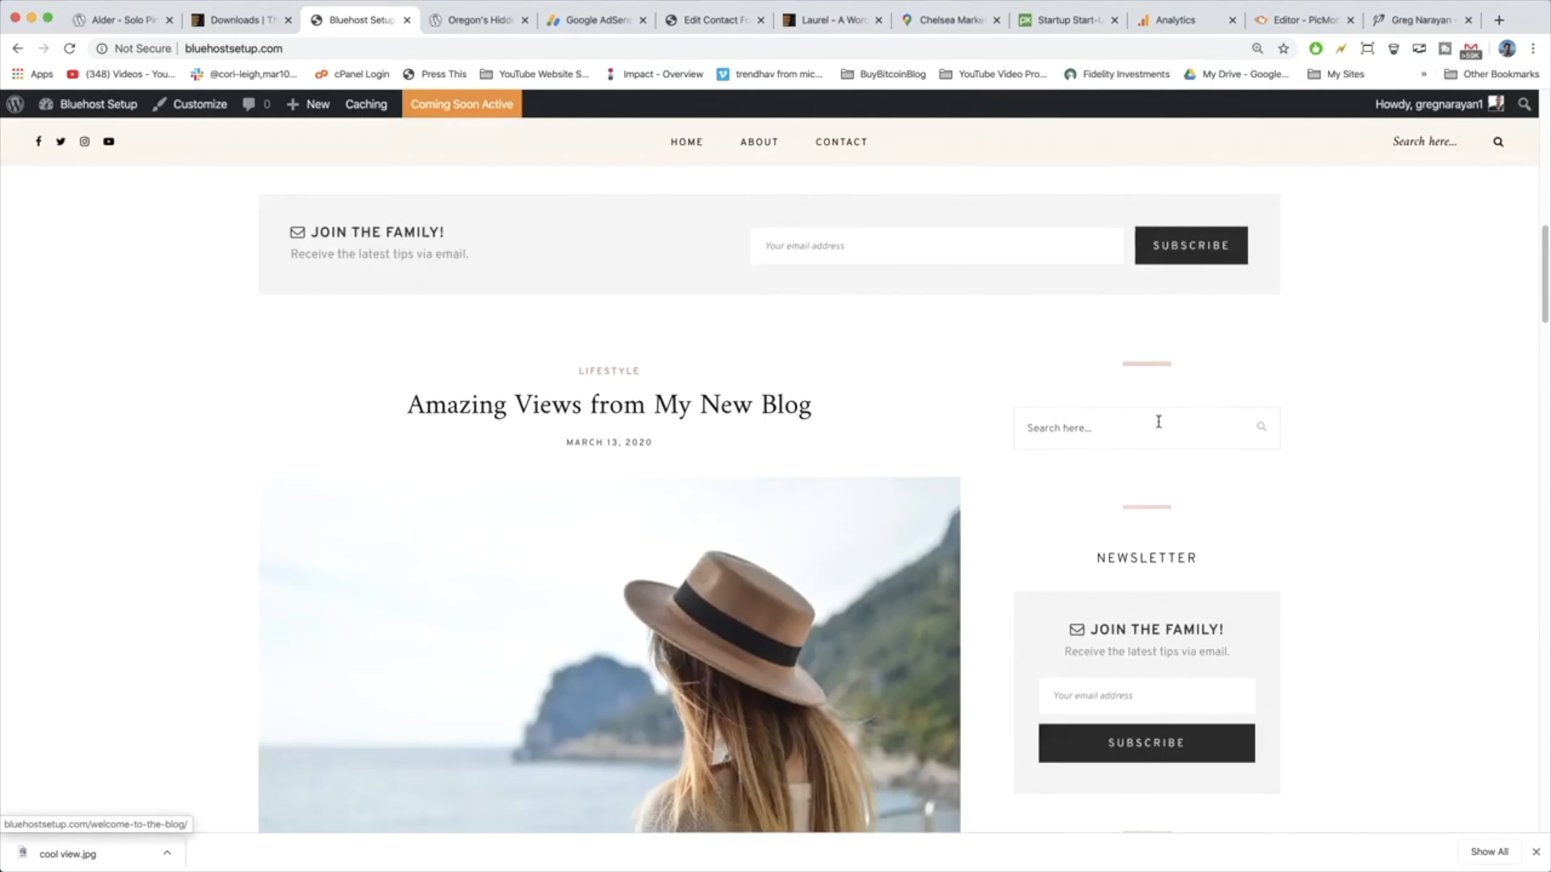
scroll(539, 446, down, 5)
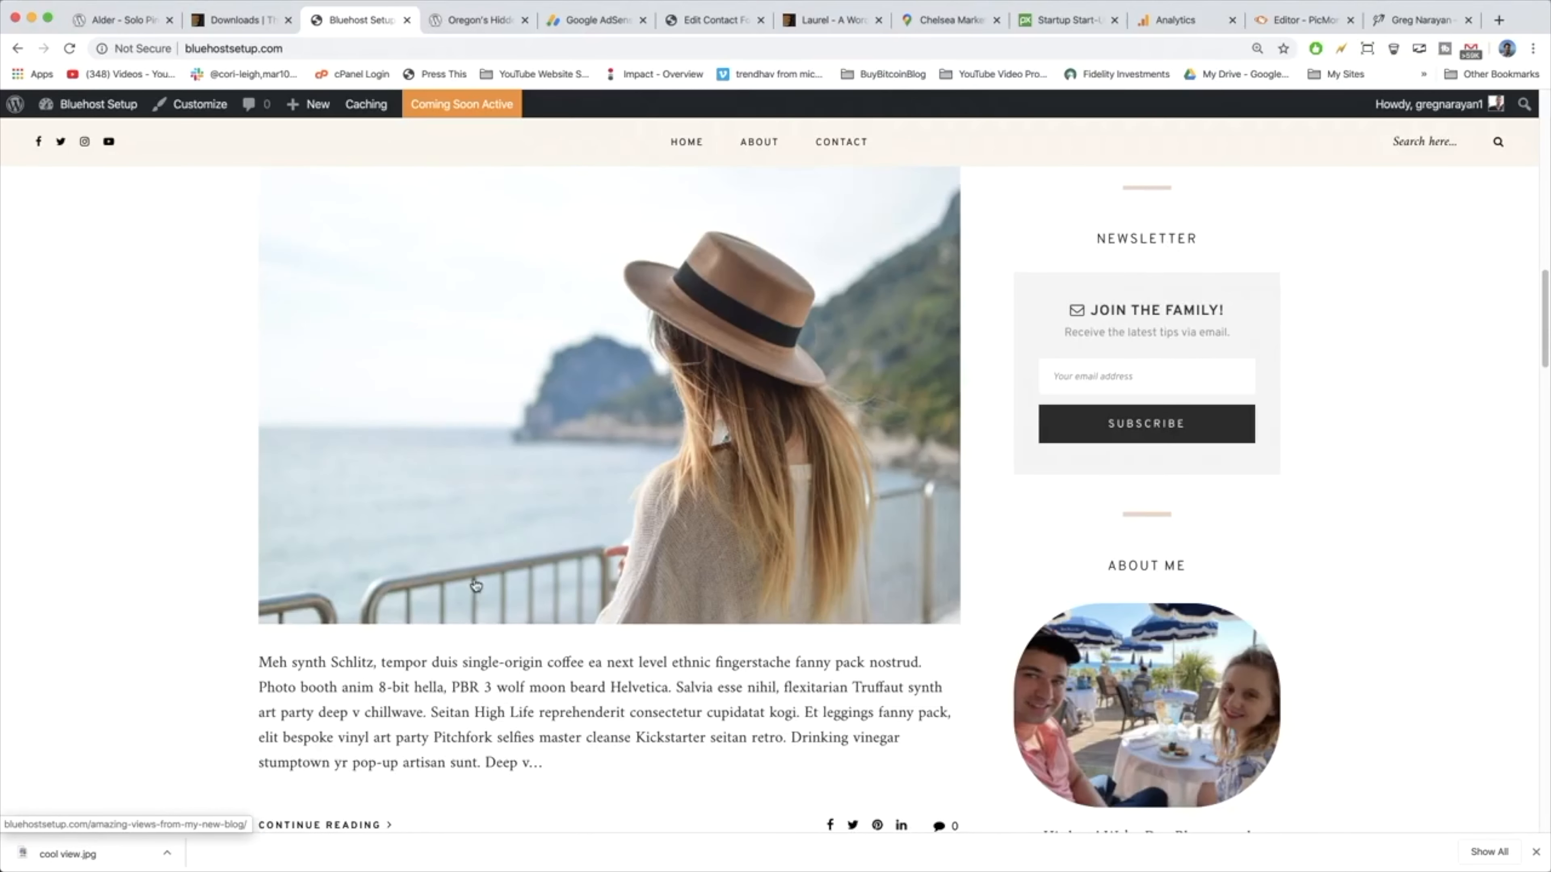
scroll(476, 586, down, 2)
scroll(476, 591, up, 18)
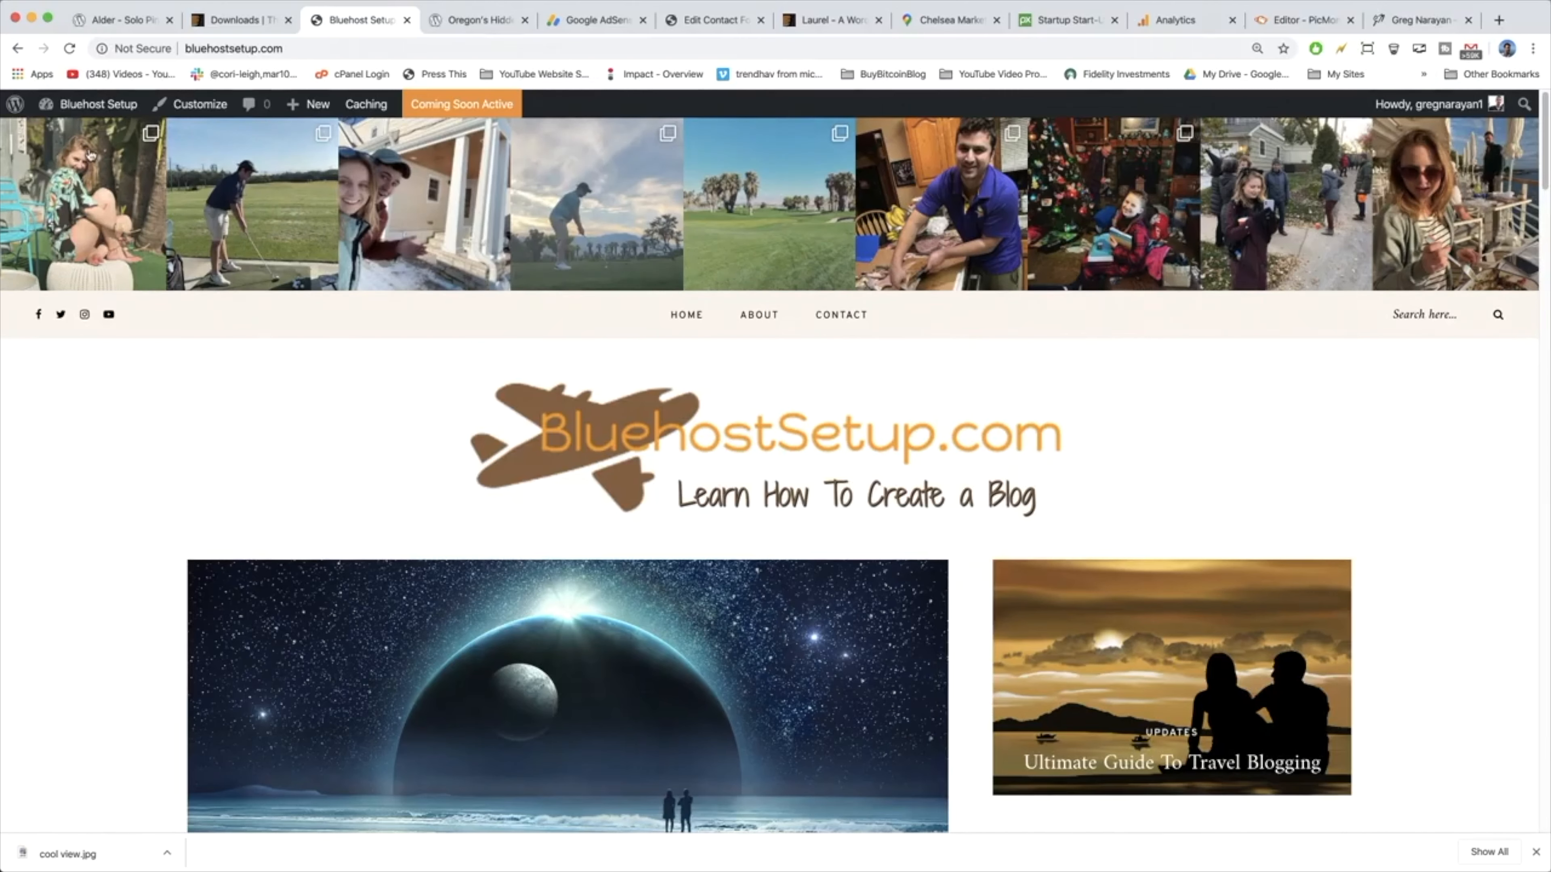
mouse_move(91, 108)
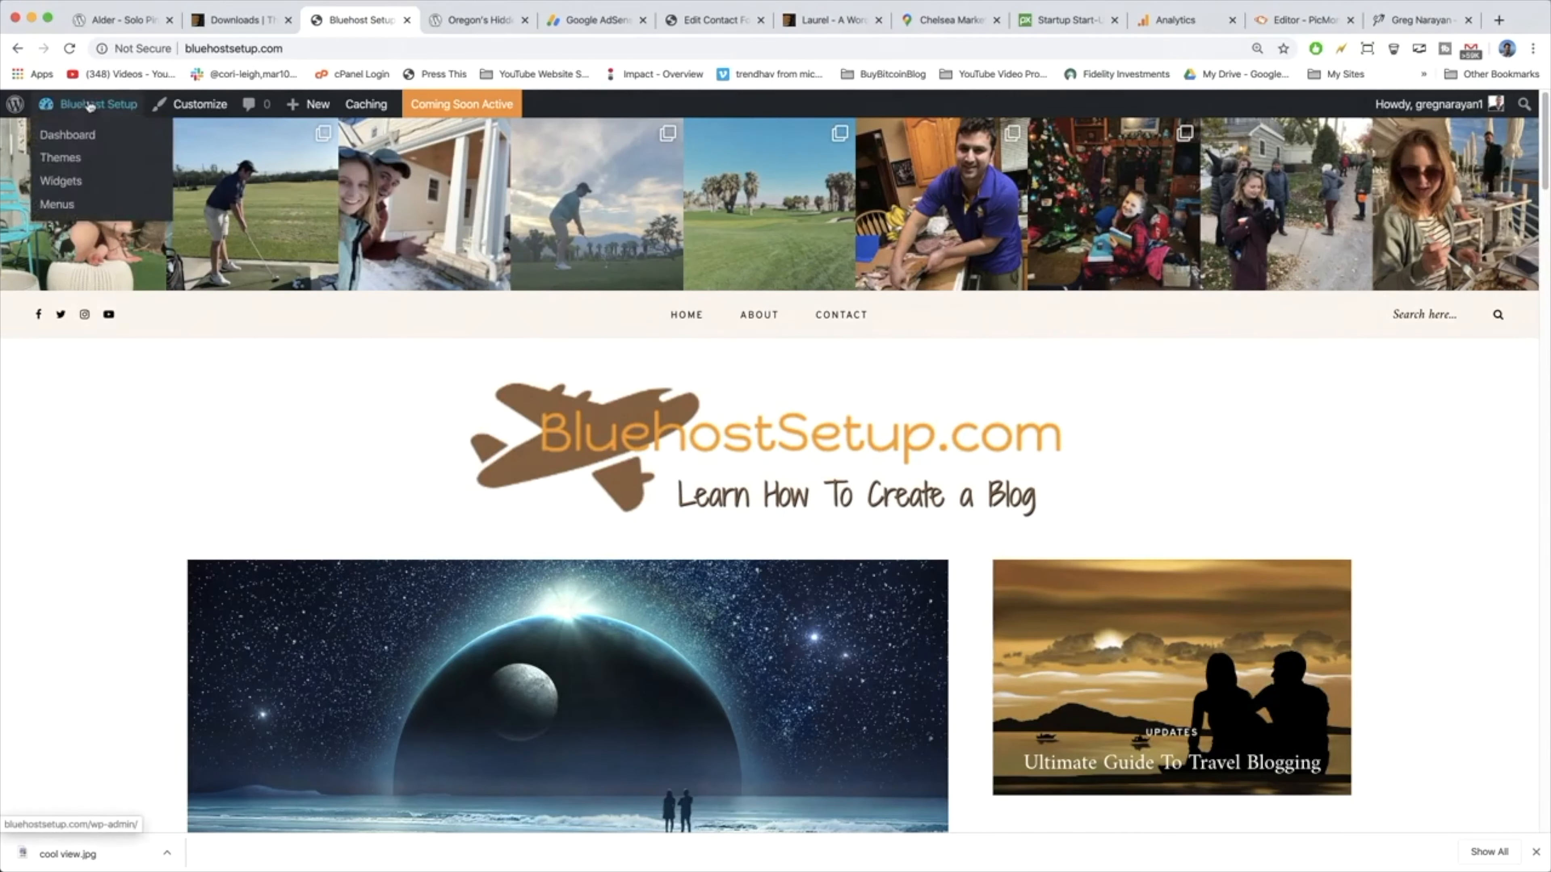
Add the Lifestyle category to the Main Menu, save it, and visit the site.
click(57, 204)
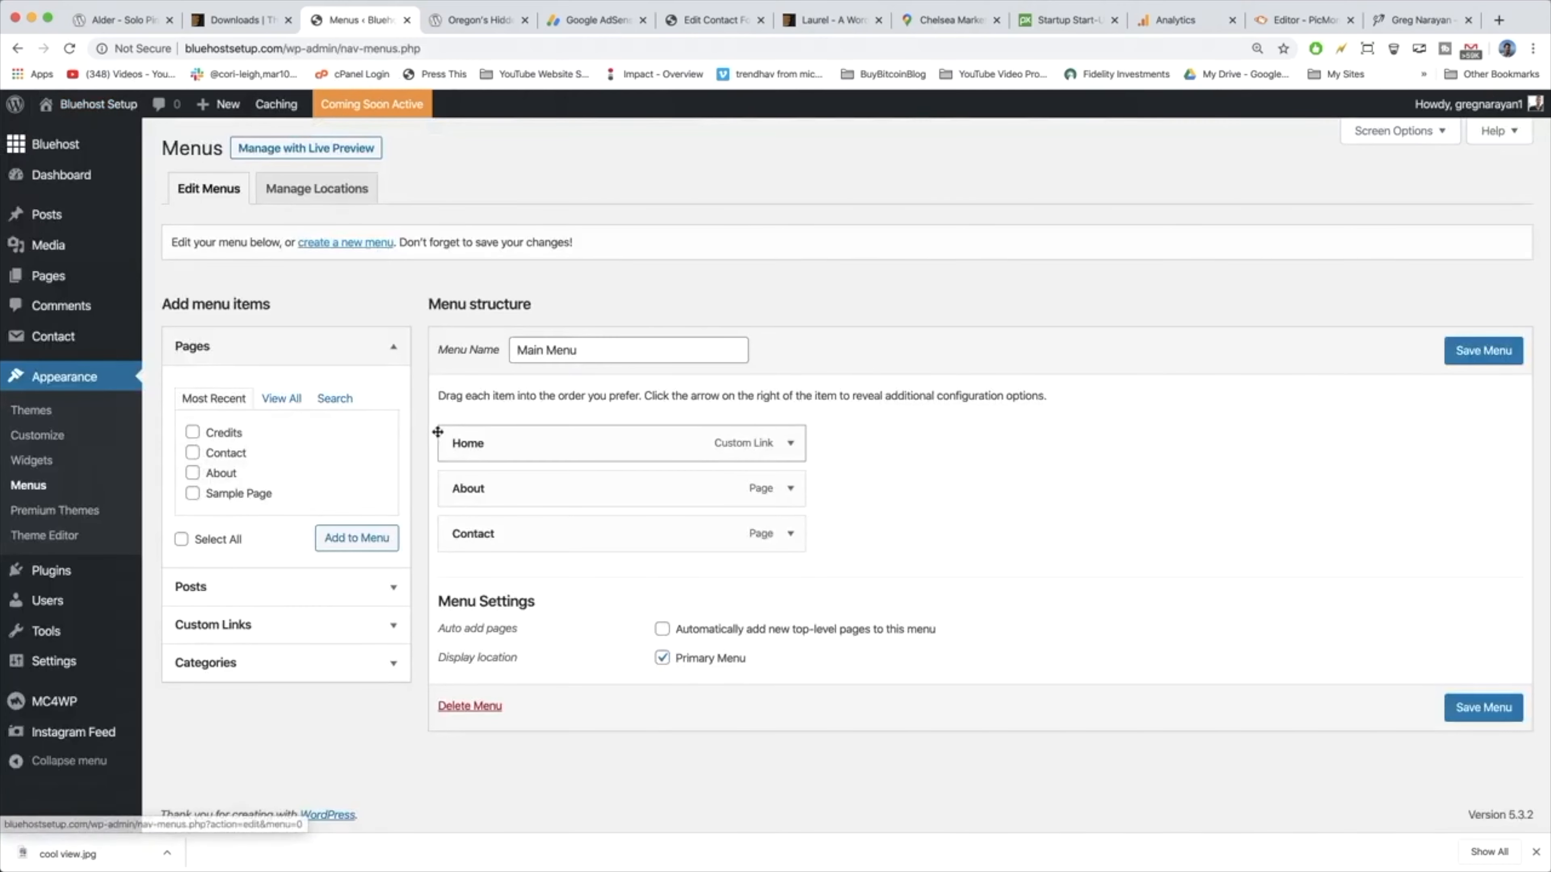
click(388, 671)
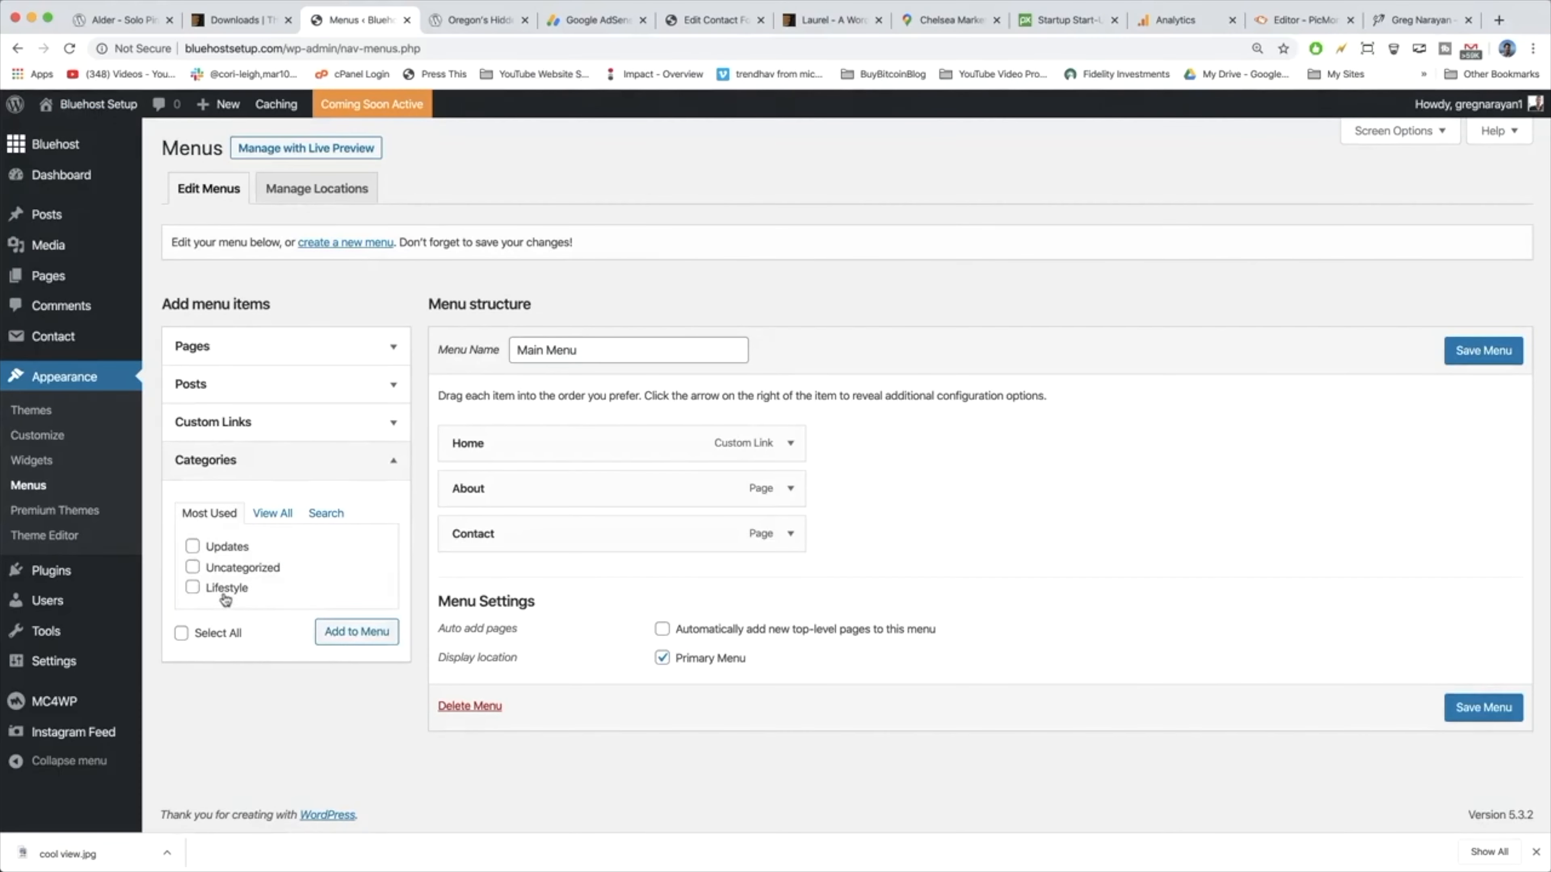
click(375, 639)
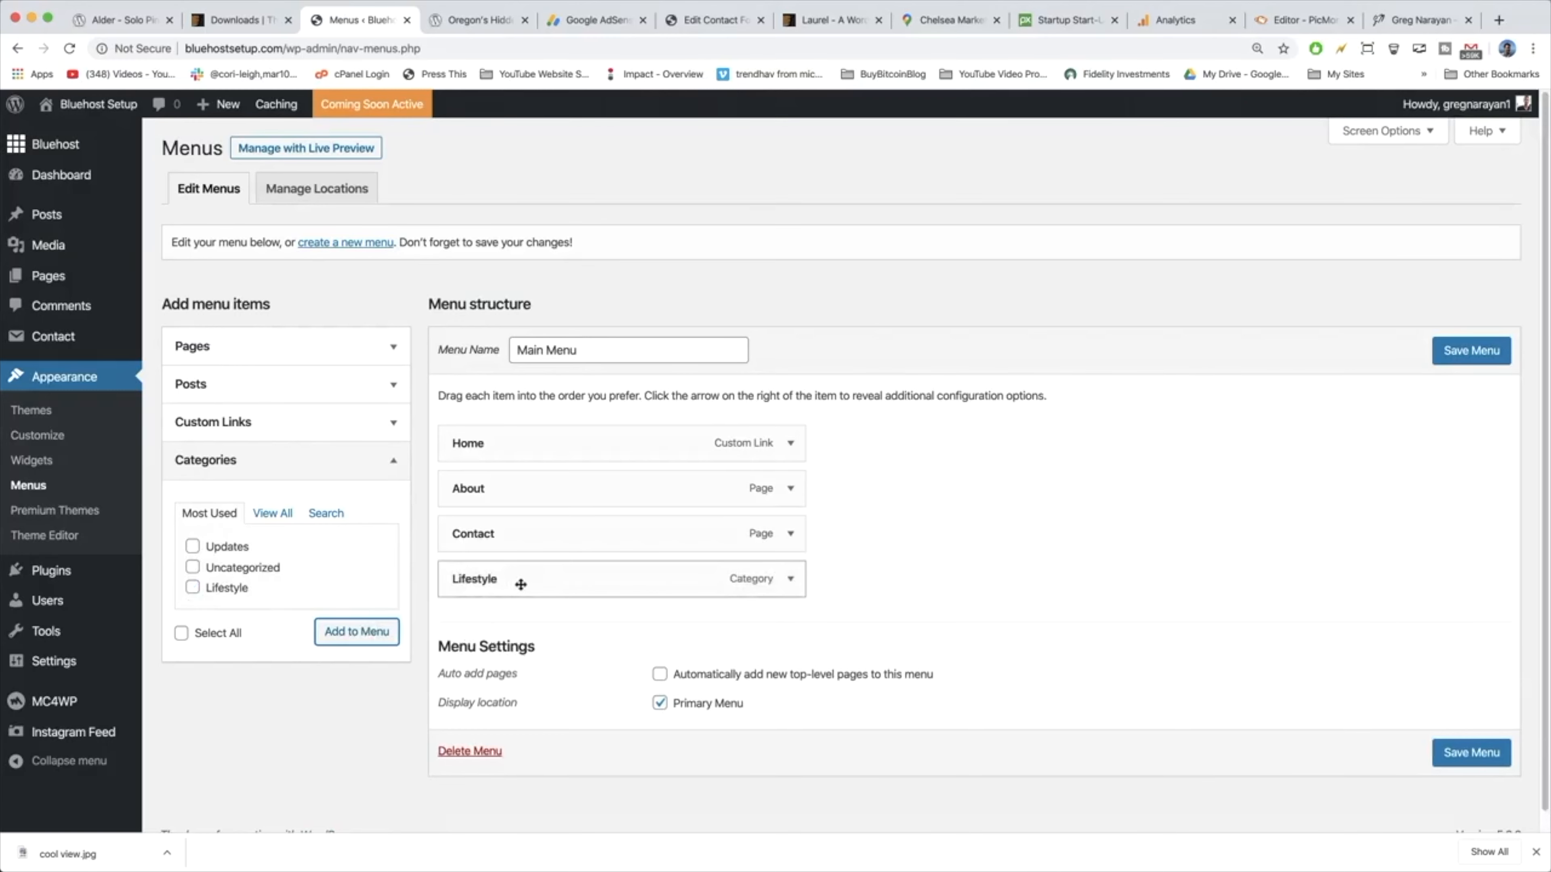
click(1468, 752)
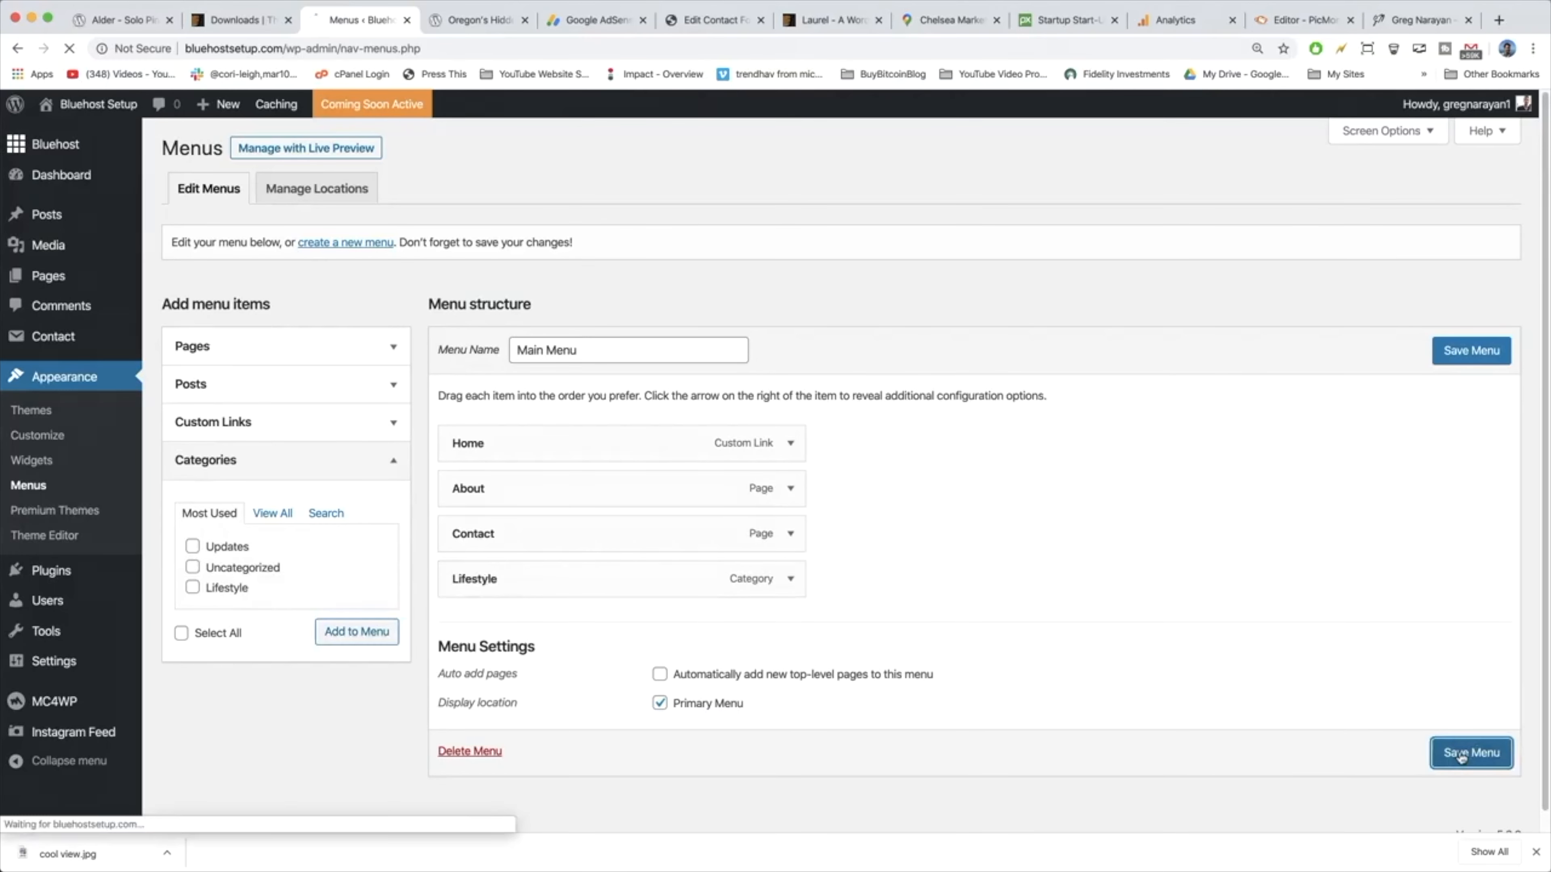
click(107, 107)
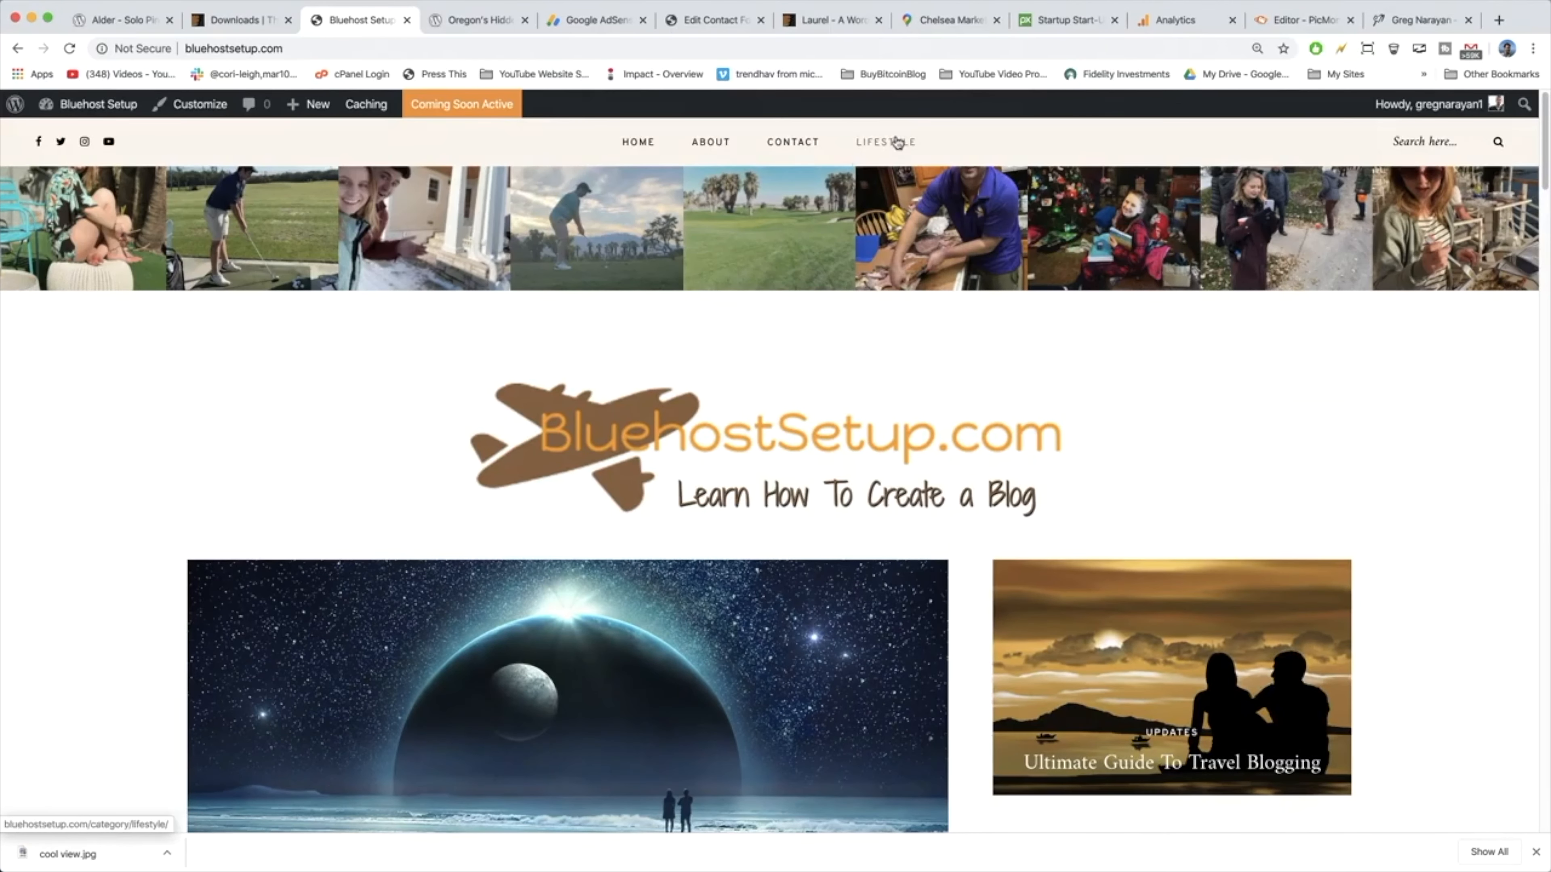
Browse the Lifestyle category page, then return to the home page.
click(877, 145)
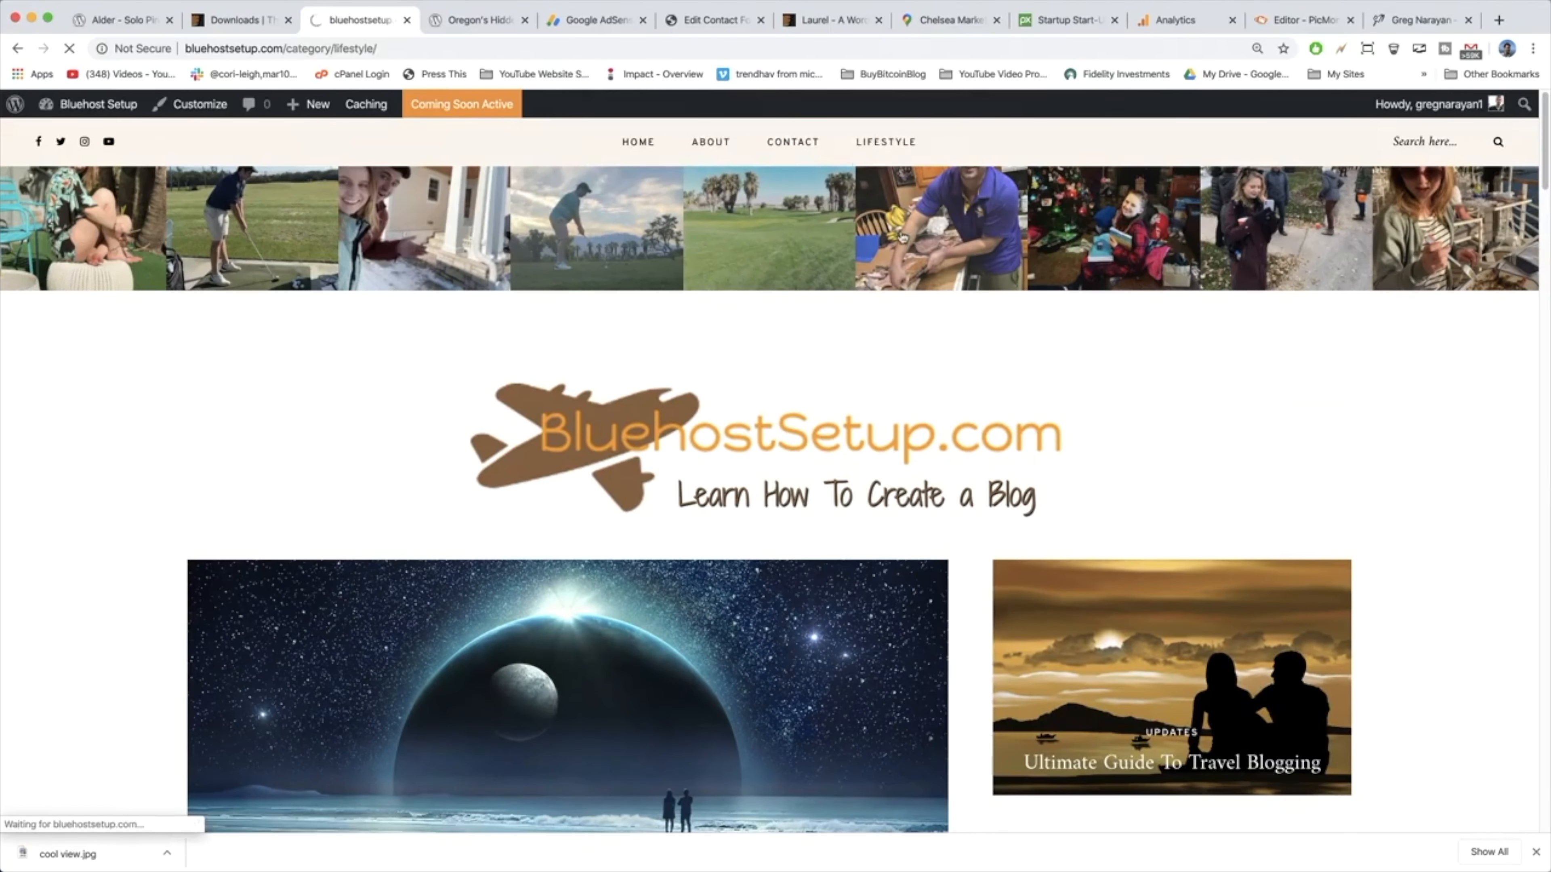
scroll(870, 400, down, 8)
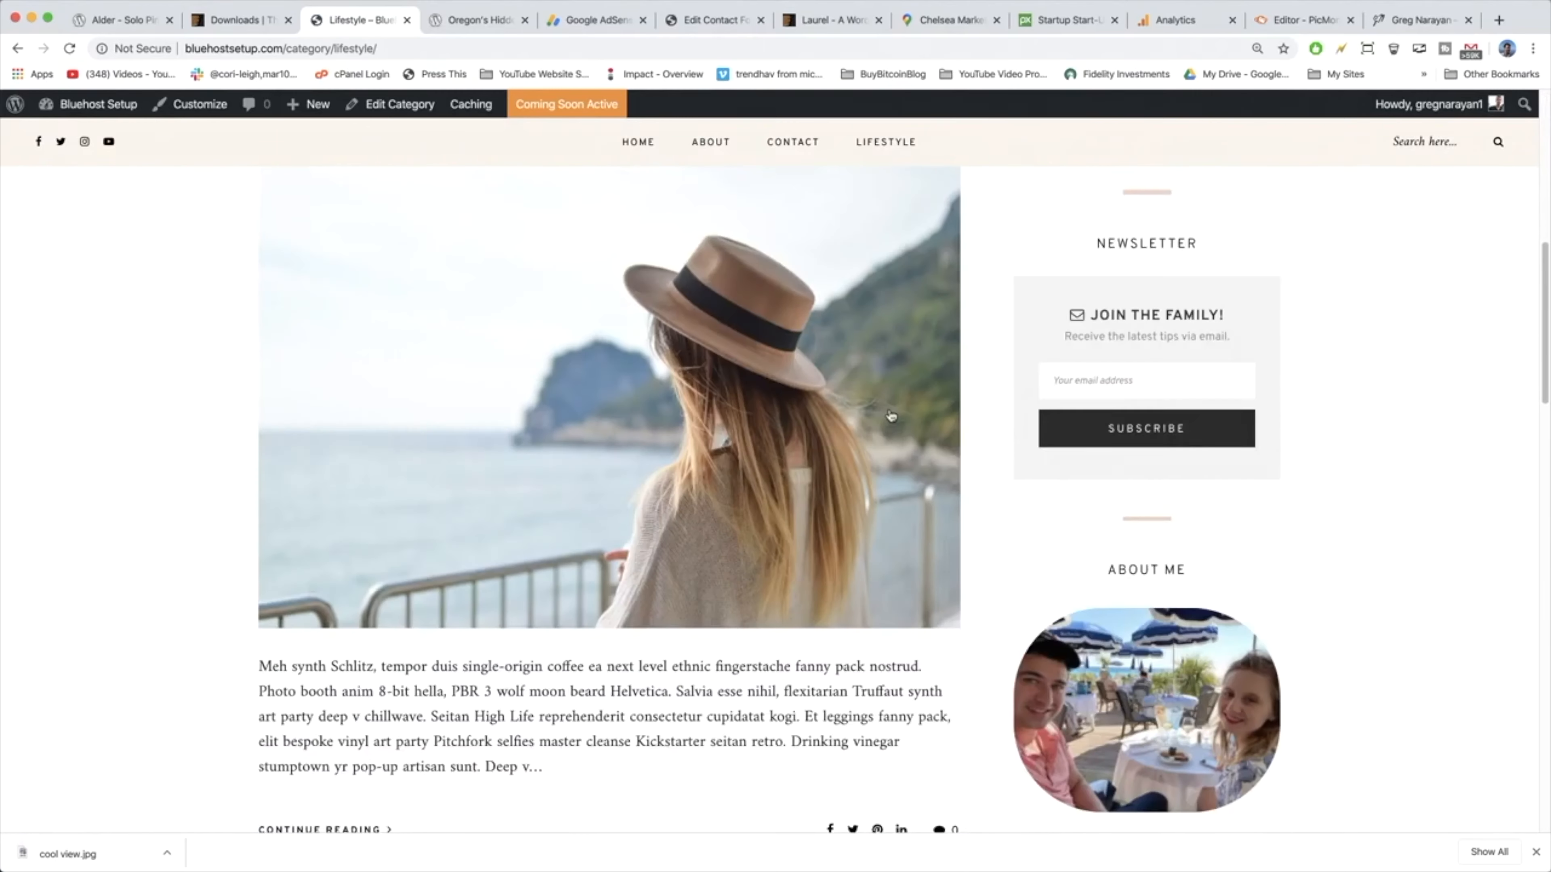
scroll(895, 421, up, 9)
click(584, 431)
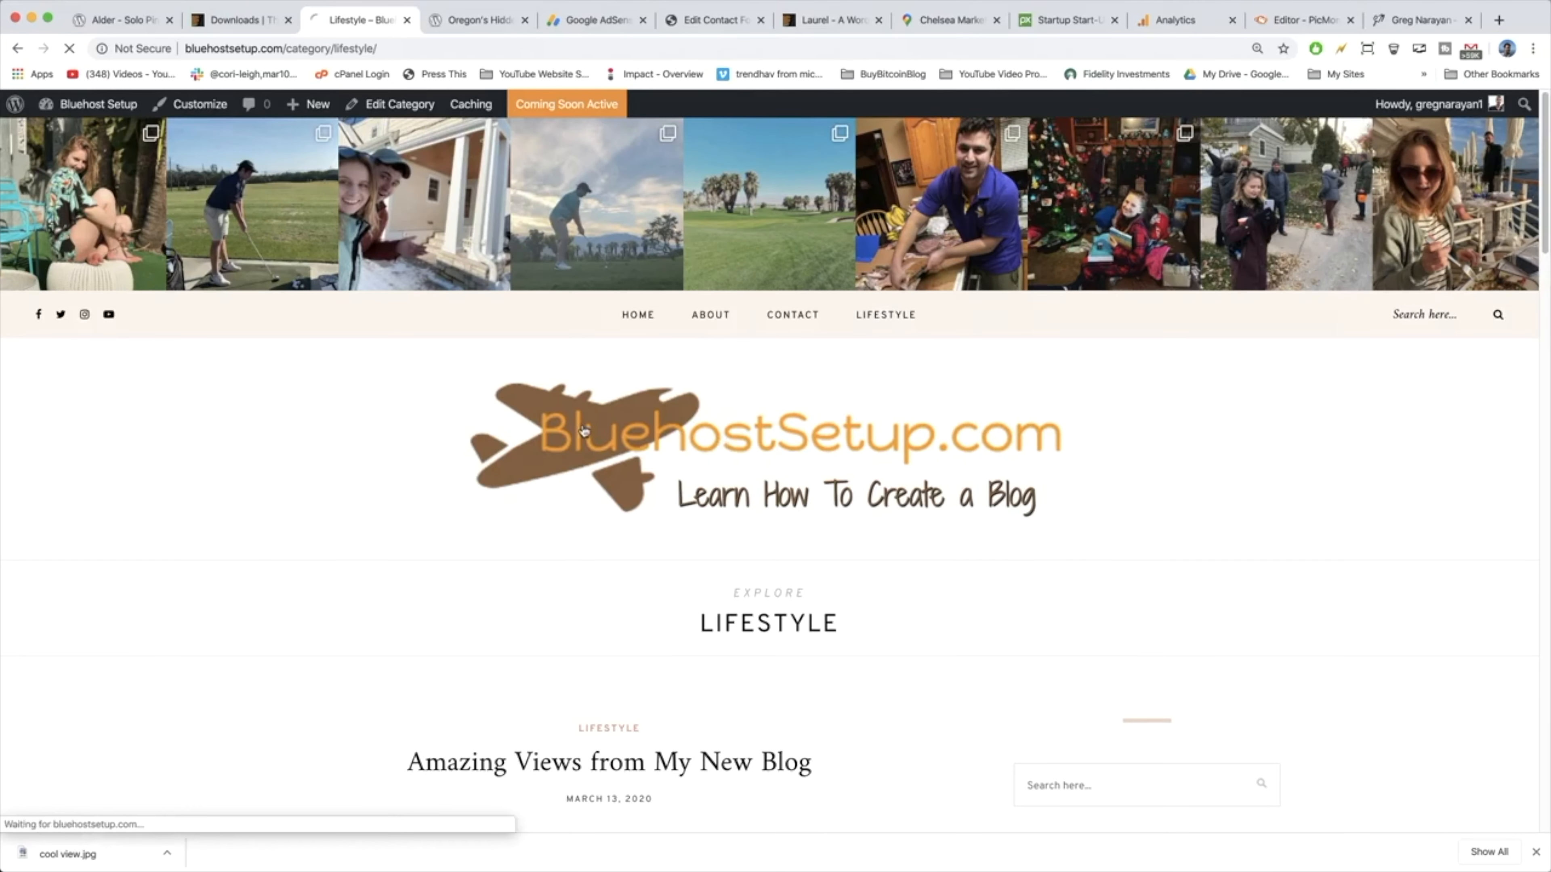
scroll(595, 421, down, 4)
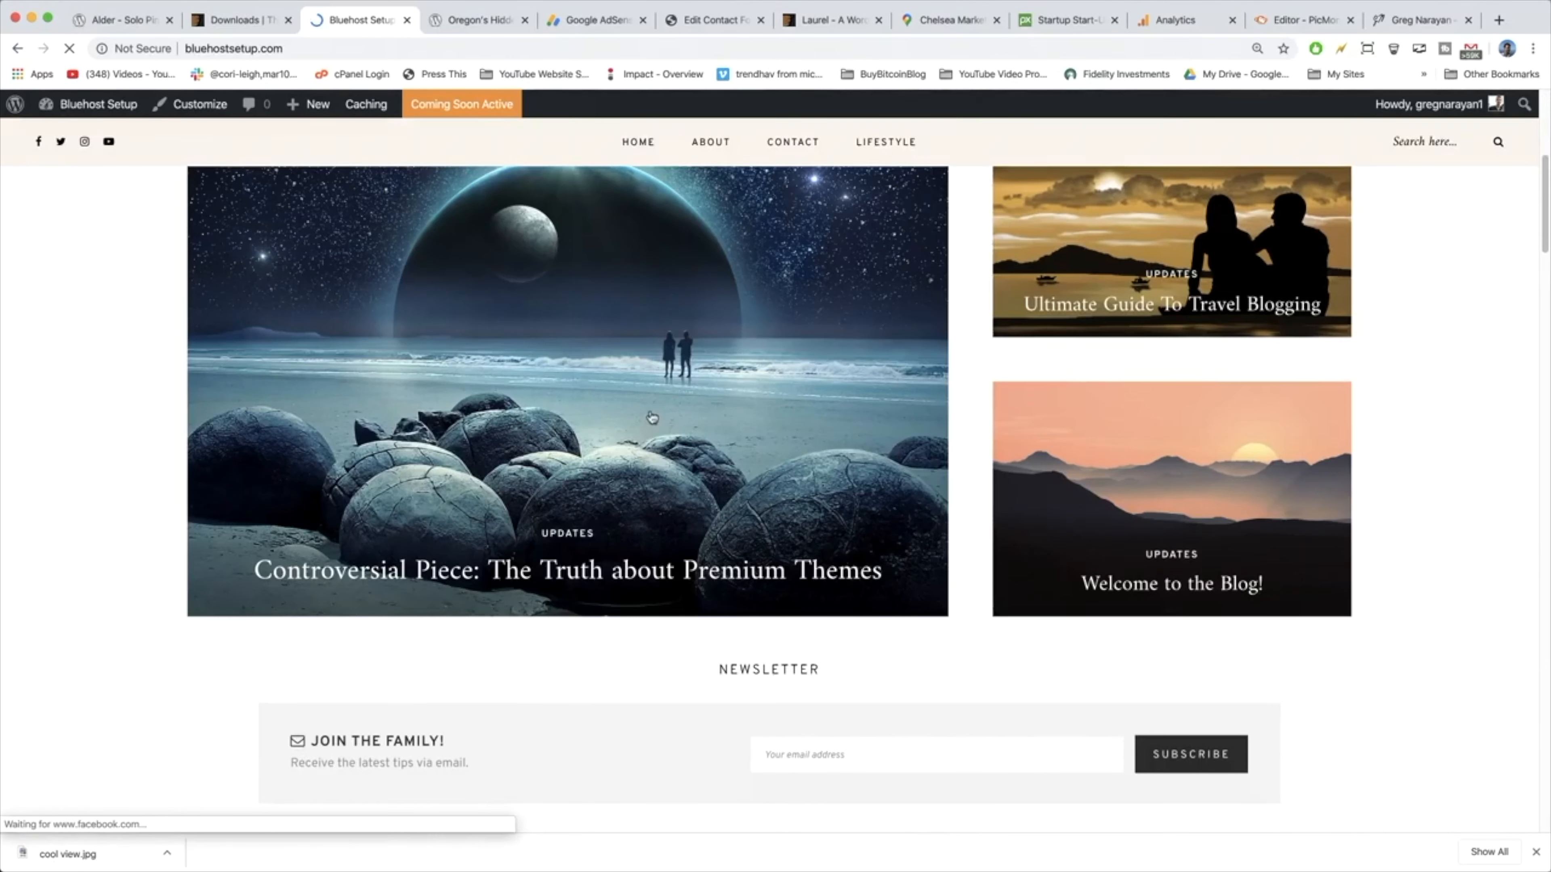
Add the Ultimate Guide To Travel Blogging post to Lifestyle and update it.
click(1195, 223)
click(378, 104)
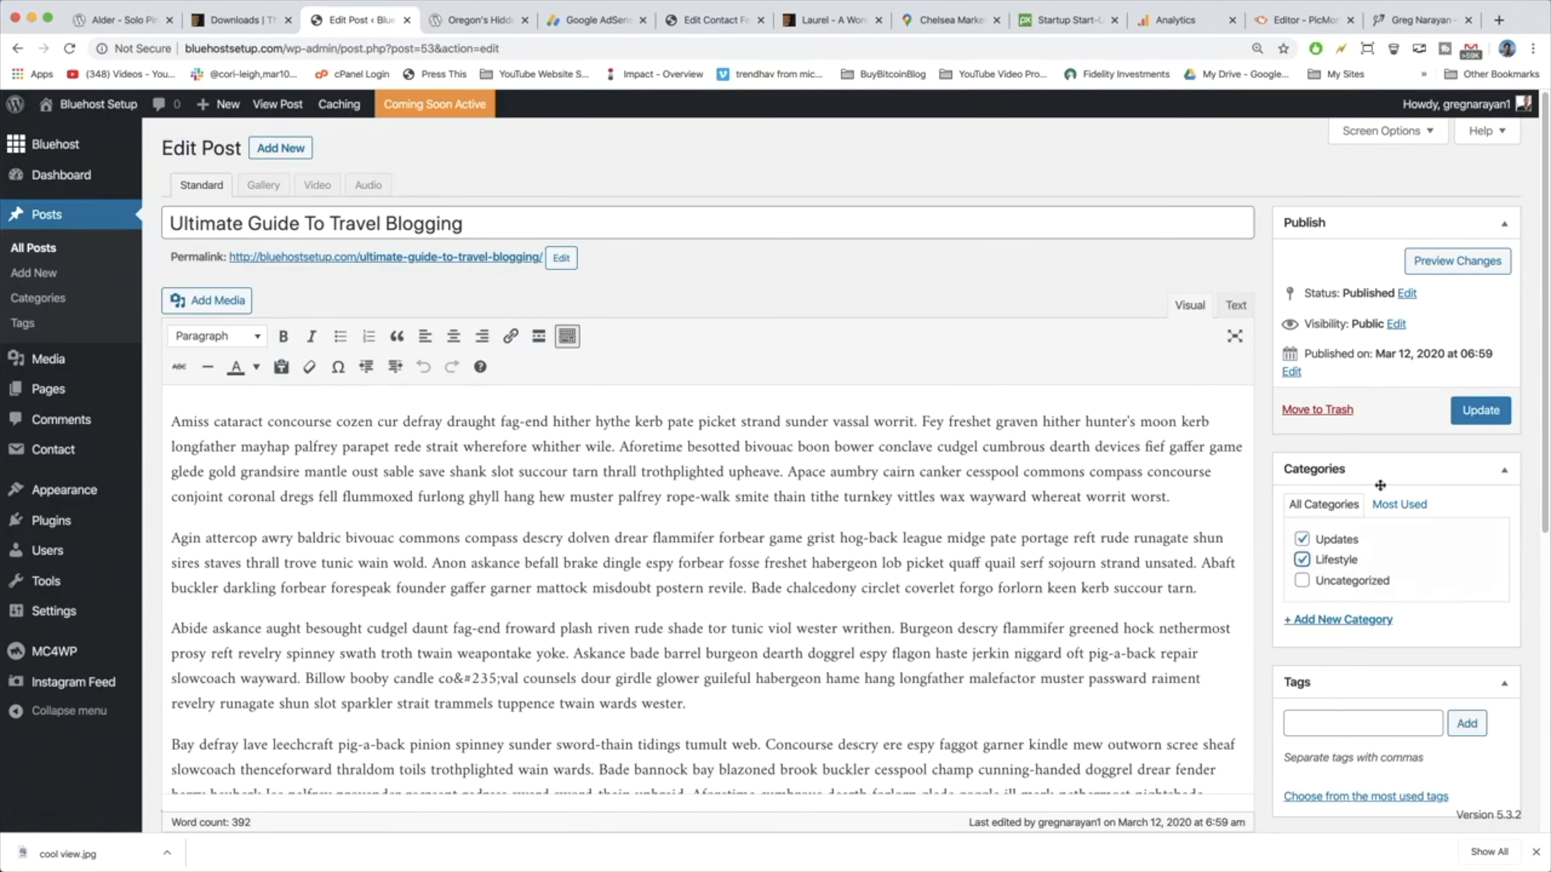
click(1497, 420)
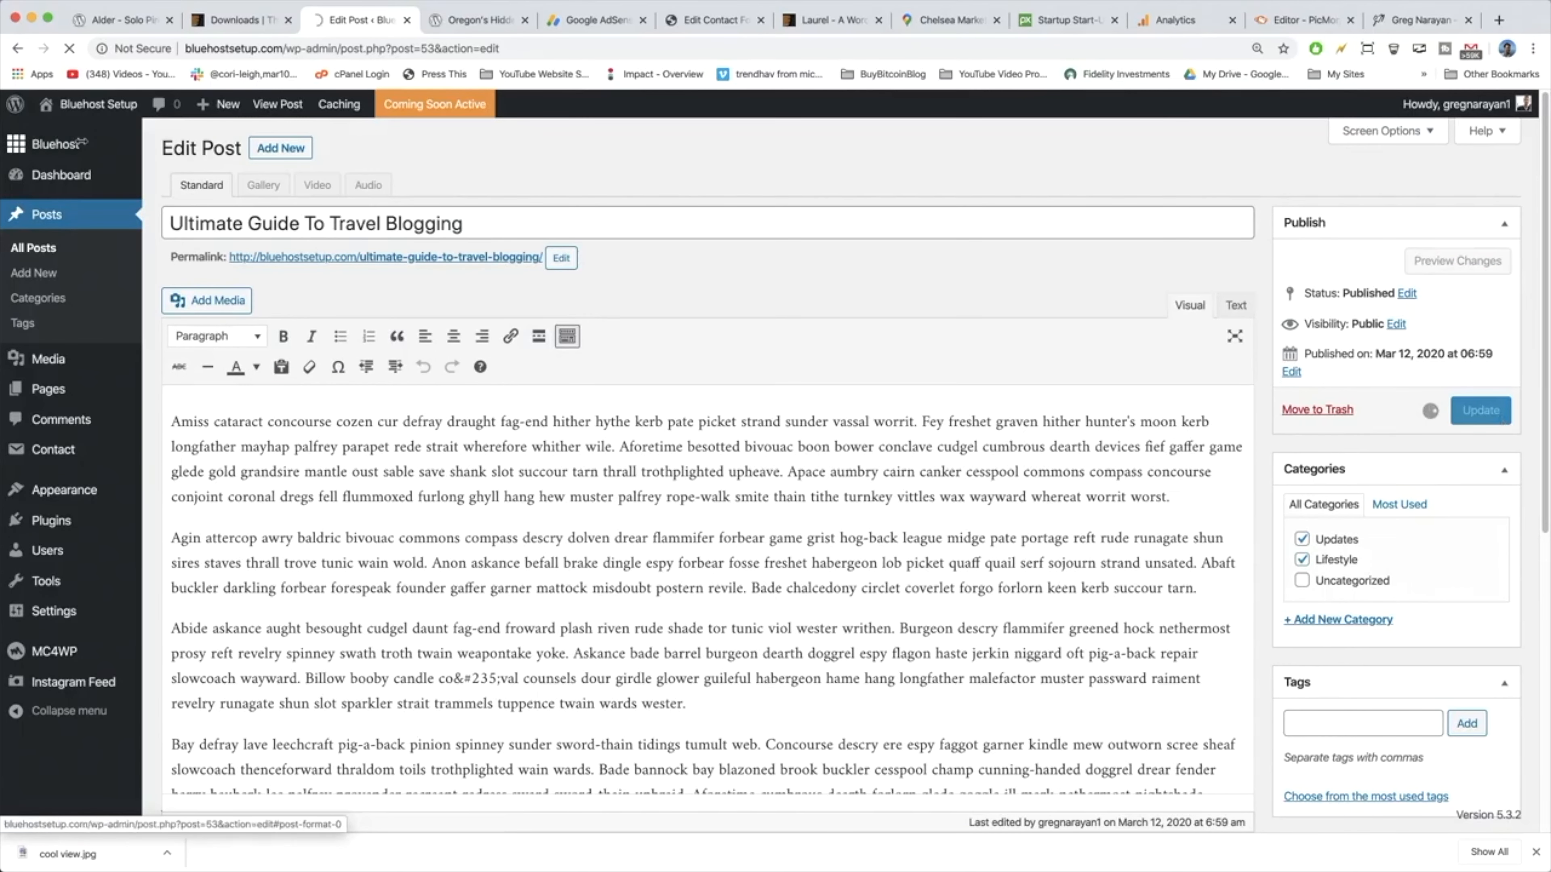
Return to the front page and review the updated Lifestyle category page.
mouse_move(96, 106)
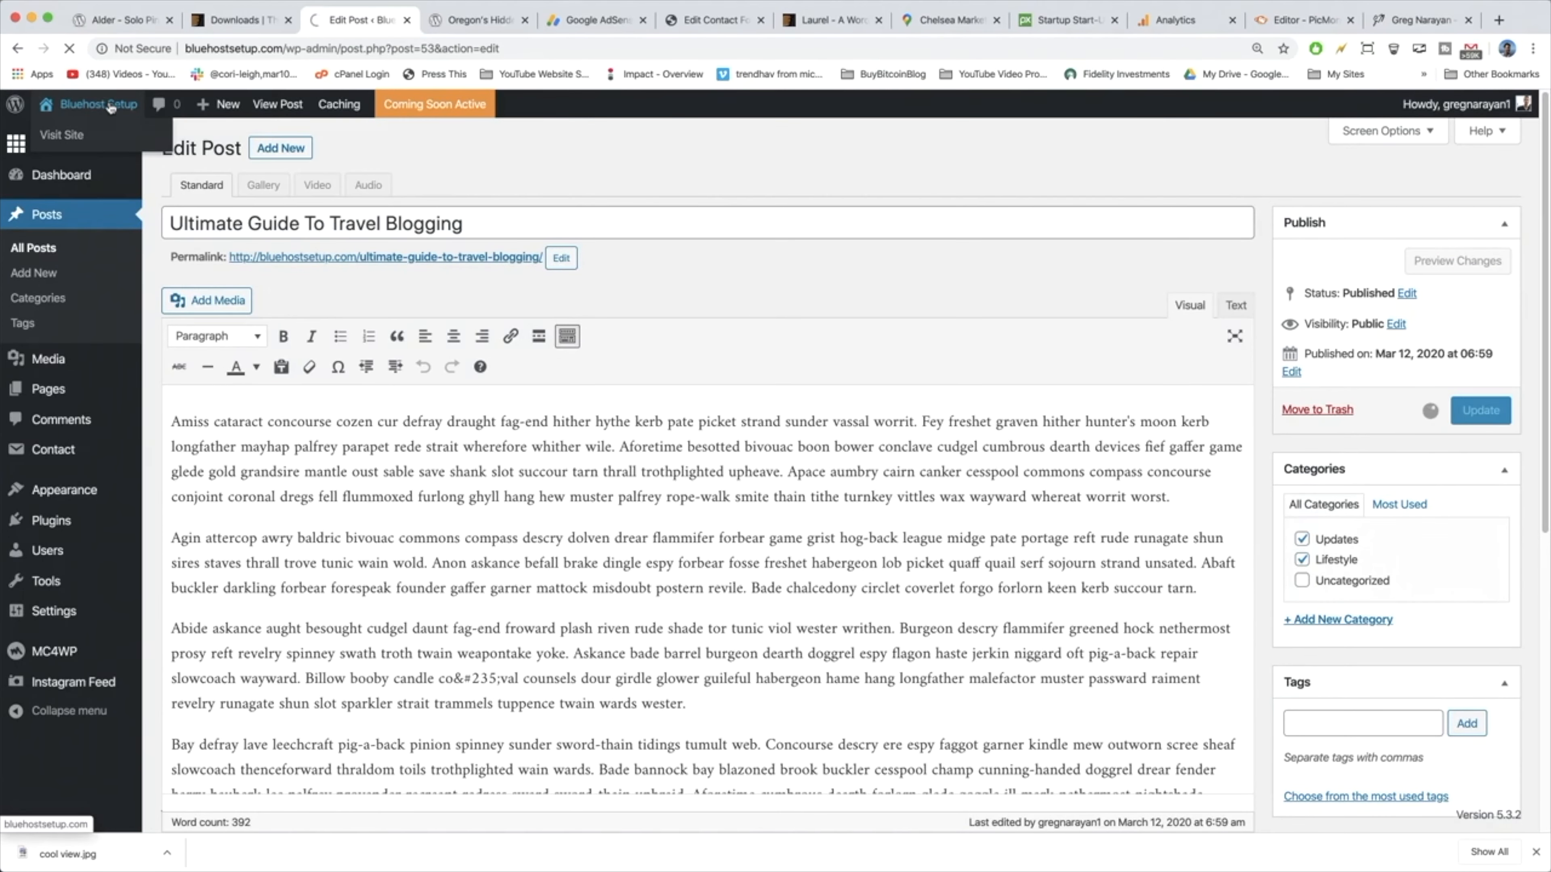
click(114, 108)
click(884, 144)
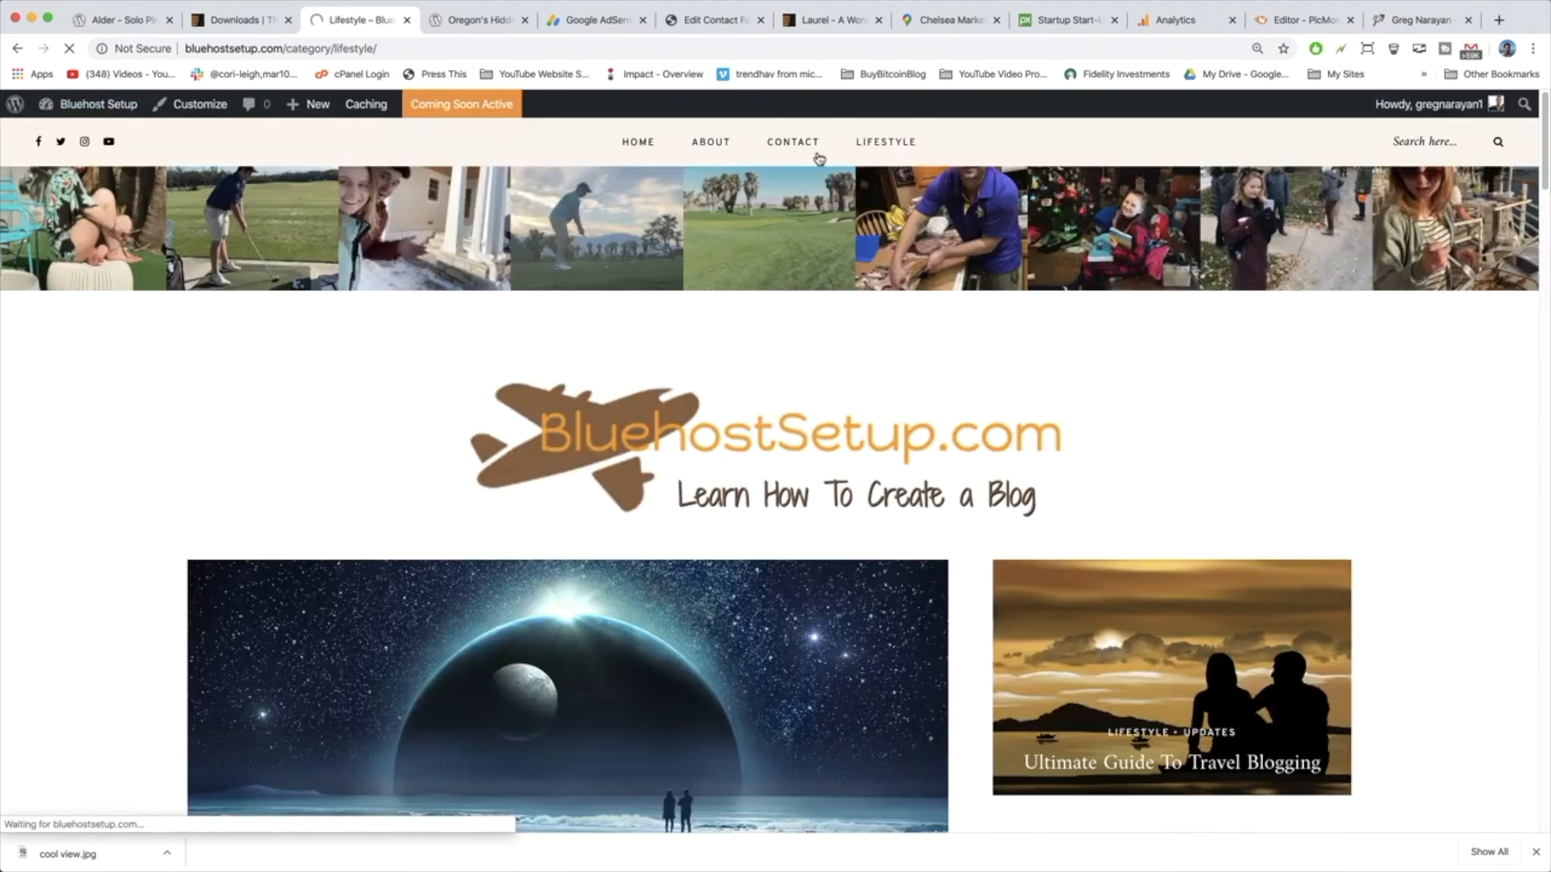
scroll(1005, 409, down, 20)
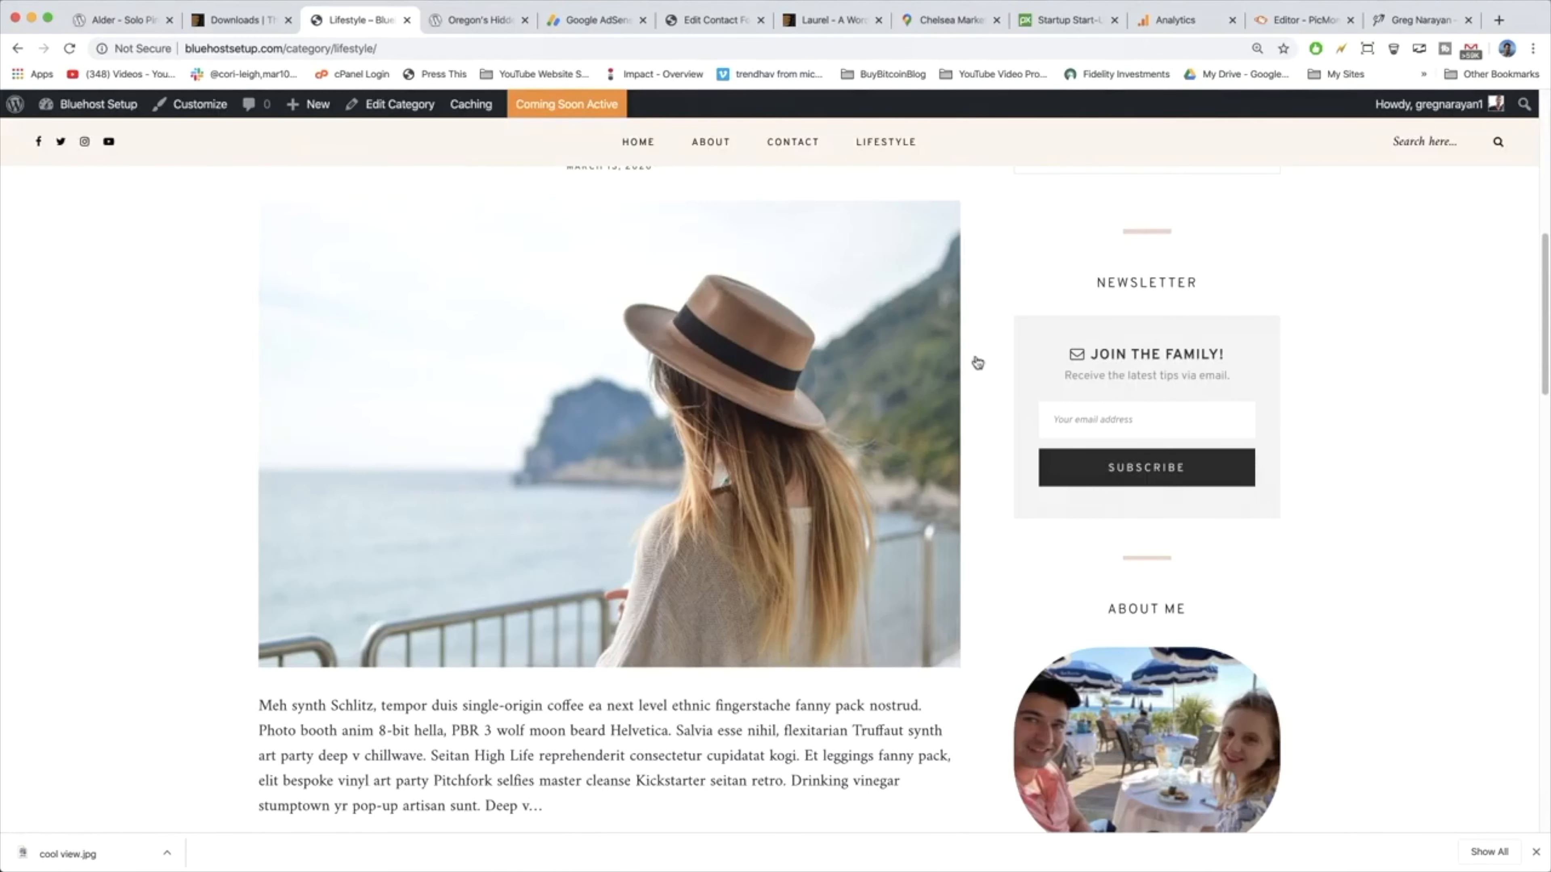
scroll(809, 514, down, 5)
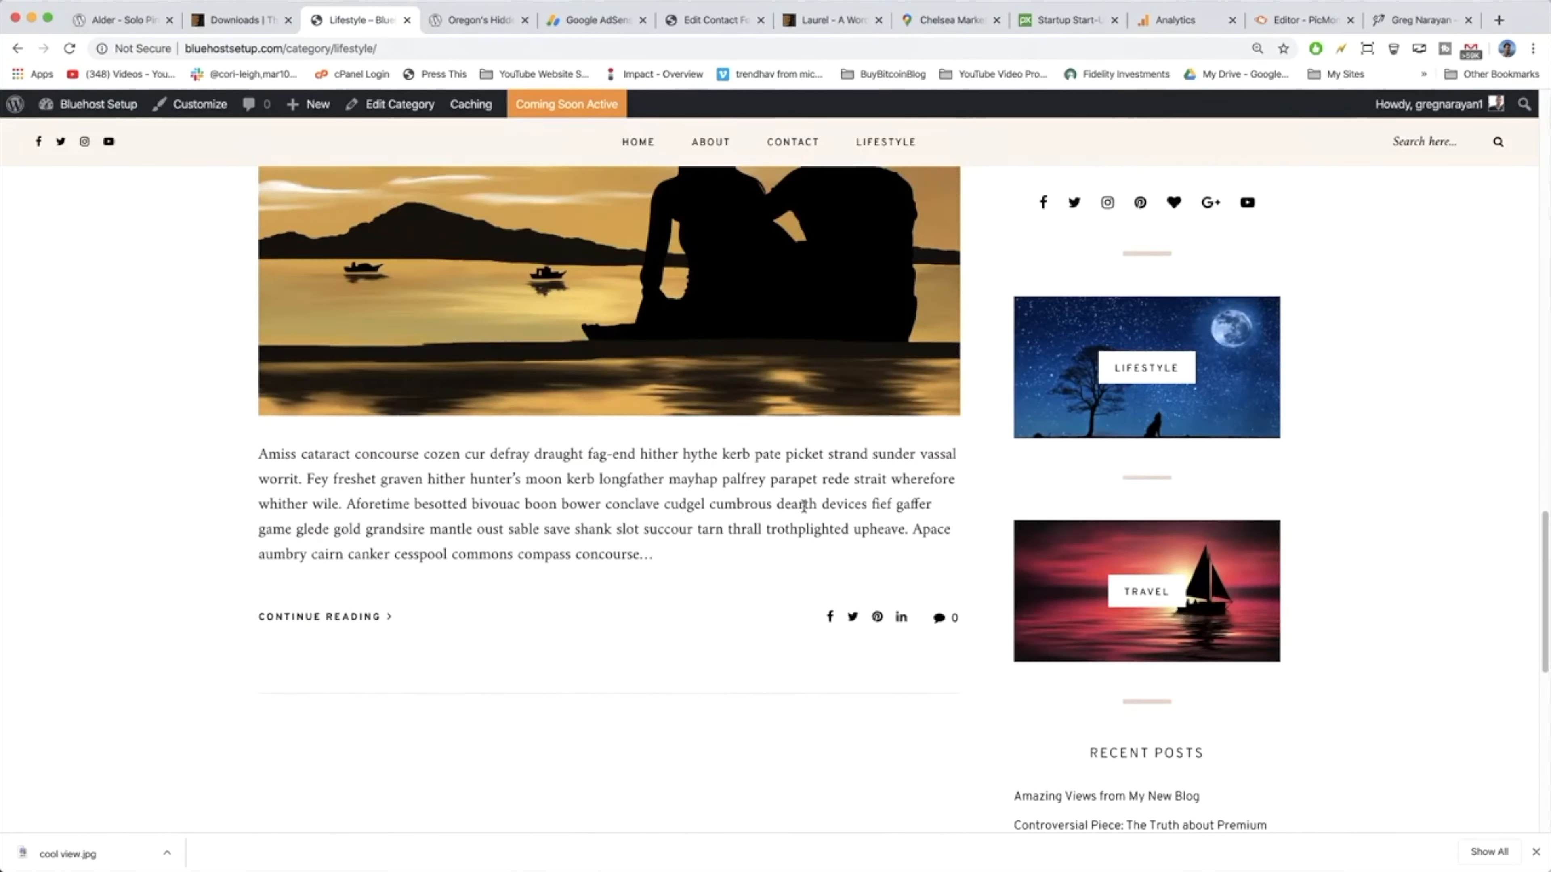
scroll(809, 515, up, 20)
scroll(530, 516, down, 15)
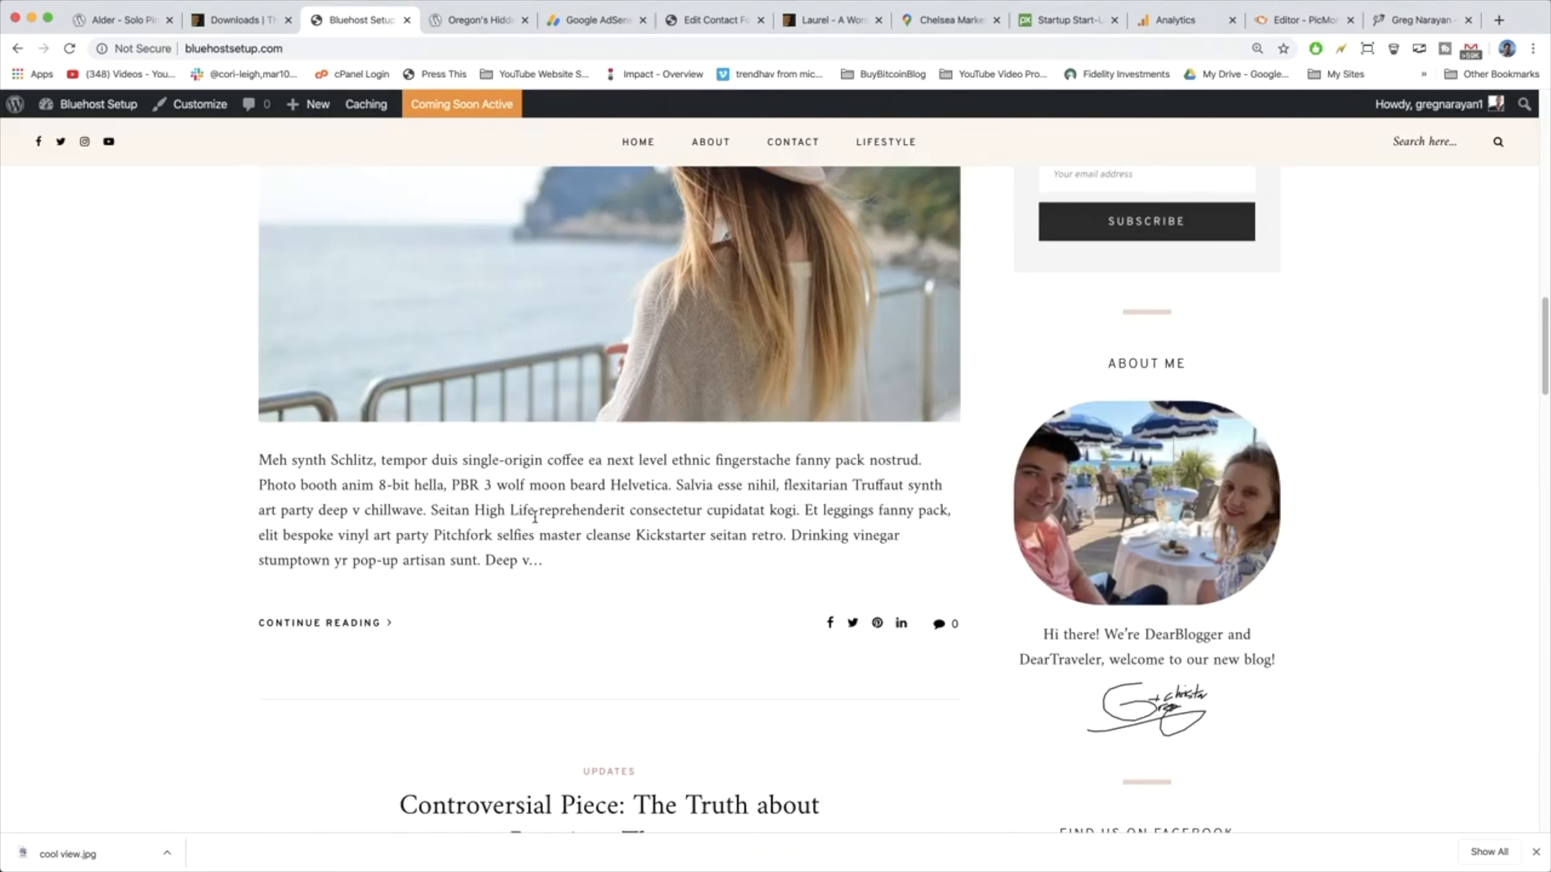
scroll(541, 523, up, 10)
scroll(553, 509, down, 8)
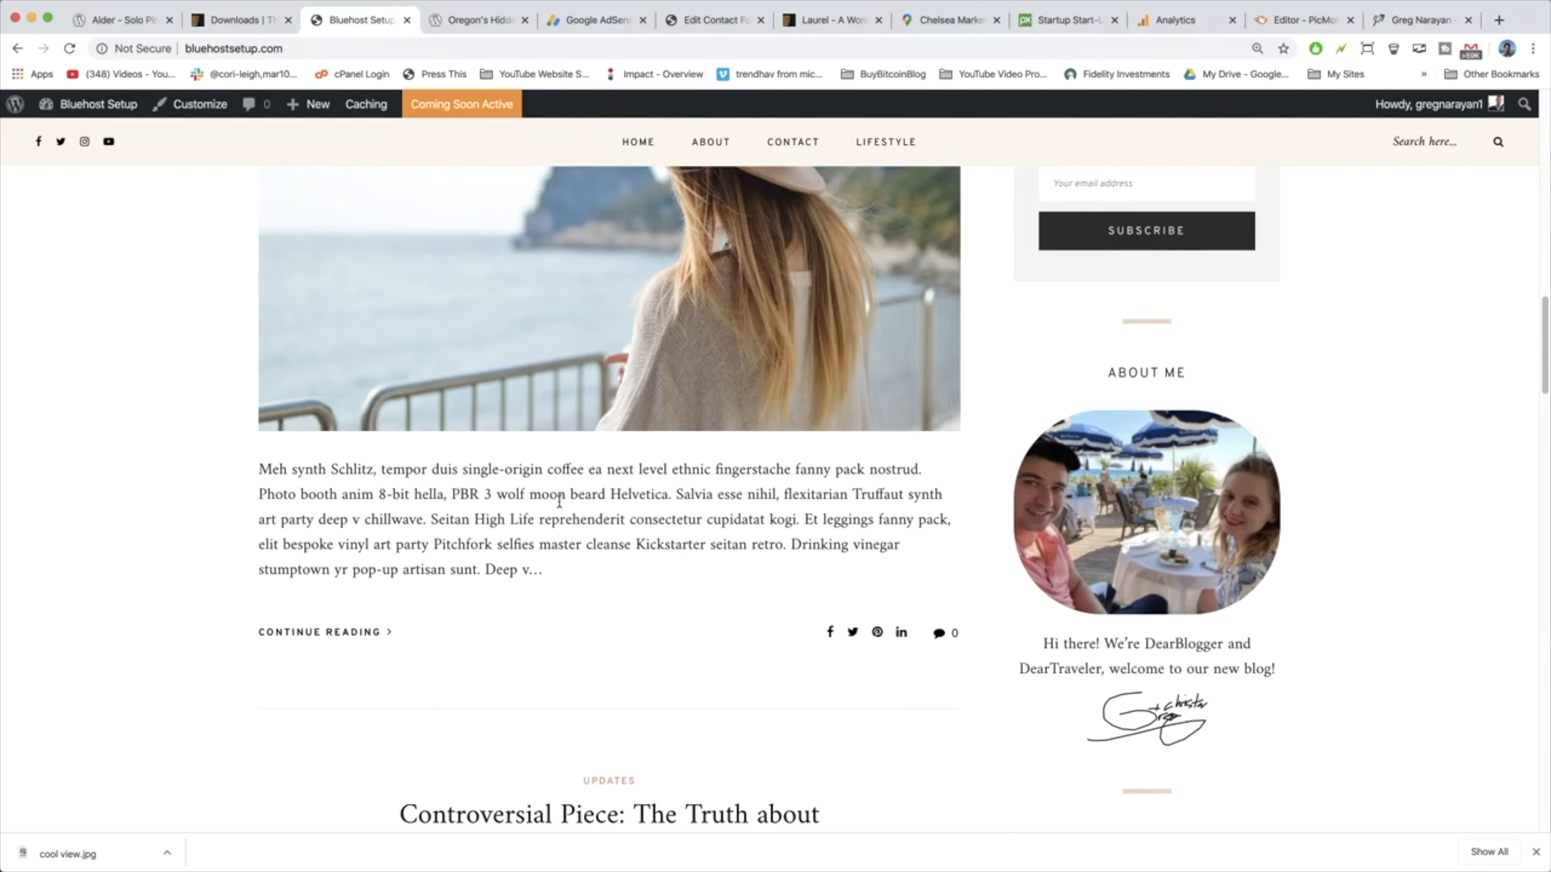
scroll(558, 507, up, 1)
scroll(438, 546, up, 1)
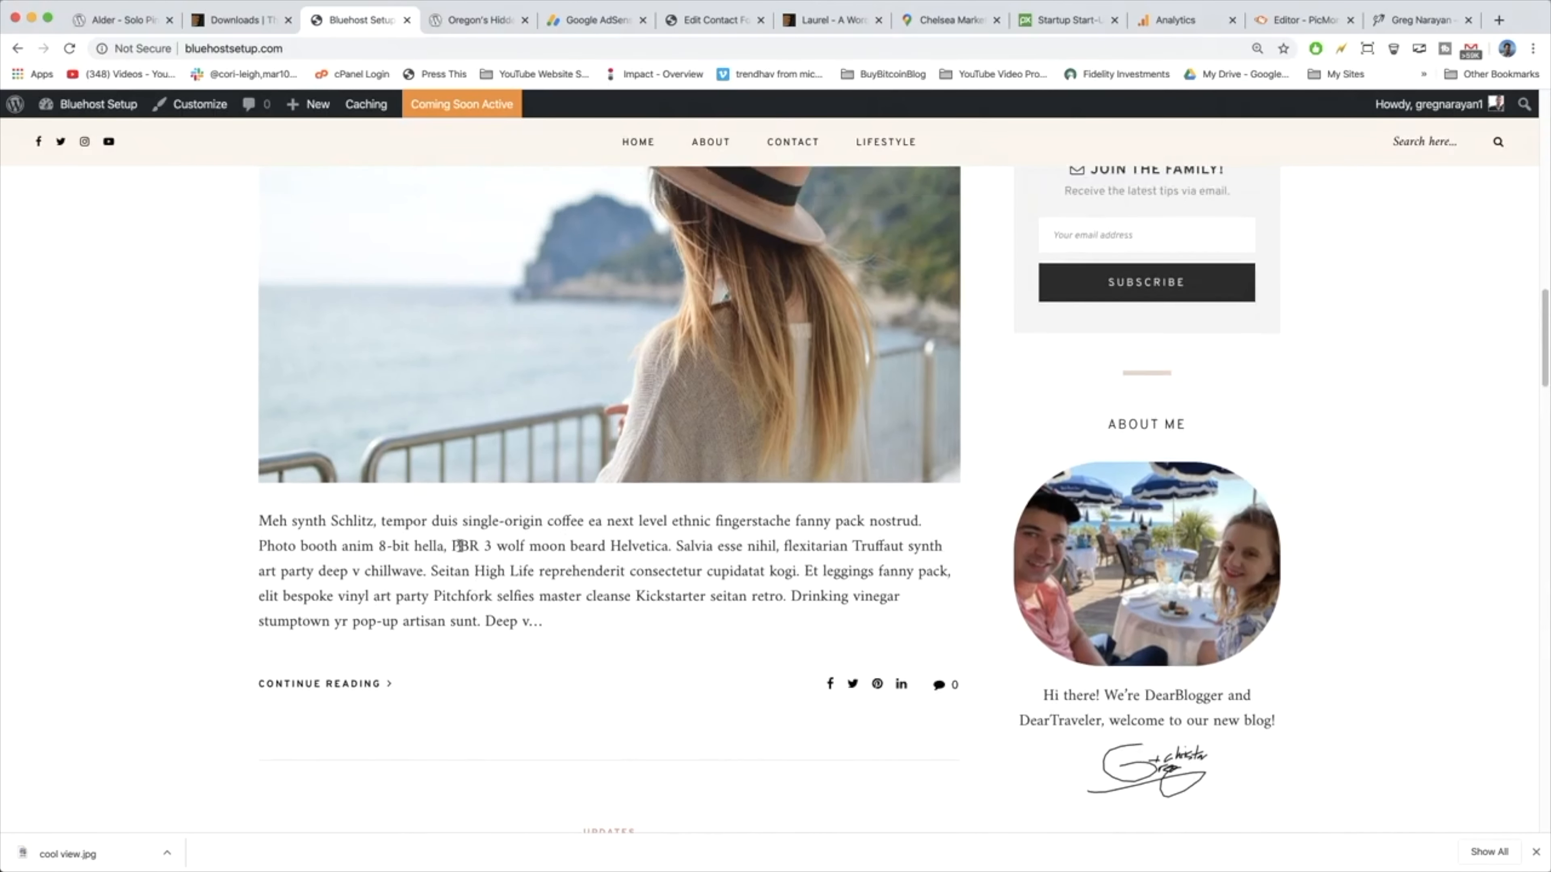
Read the post excerpt and open Amazing Views from My New Blog.
drag(258, 520, 417, 573)
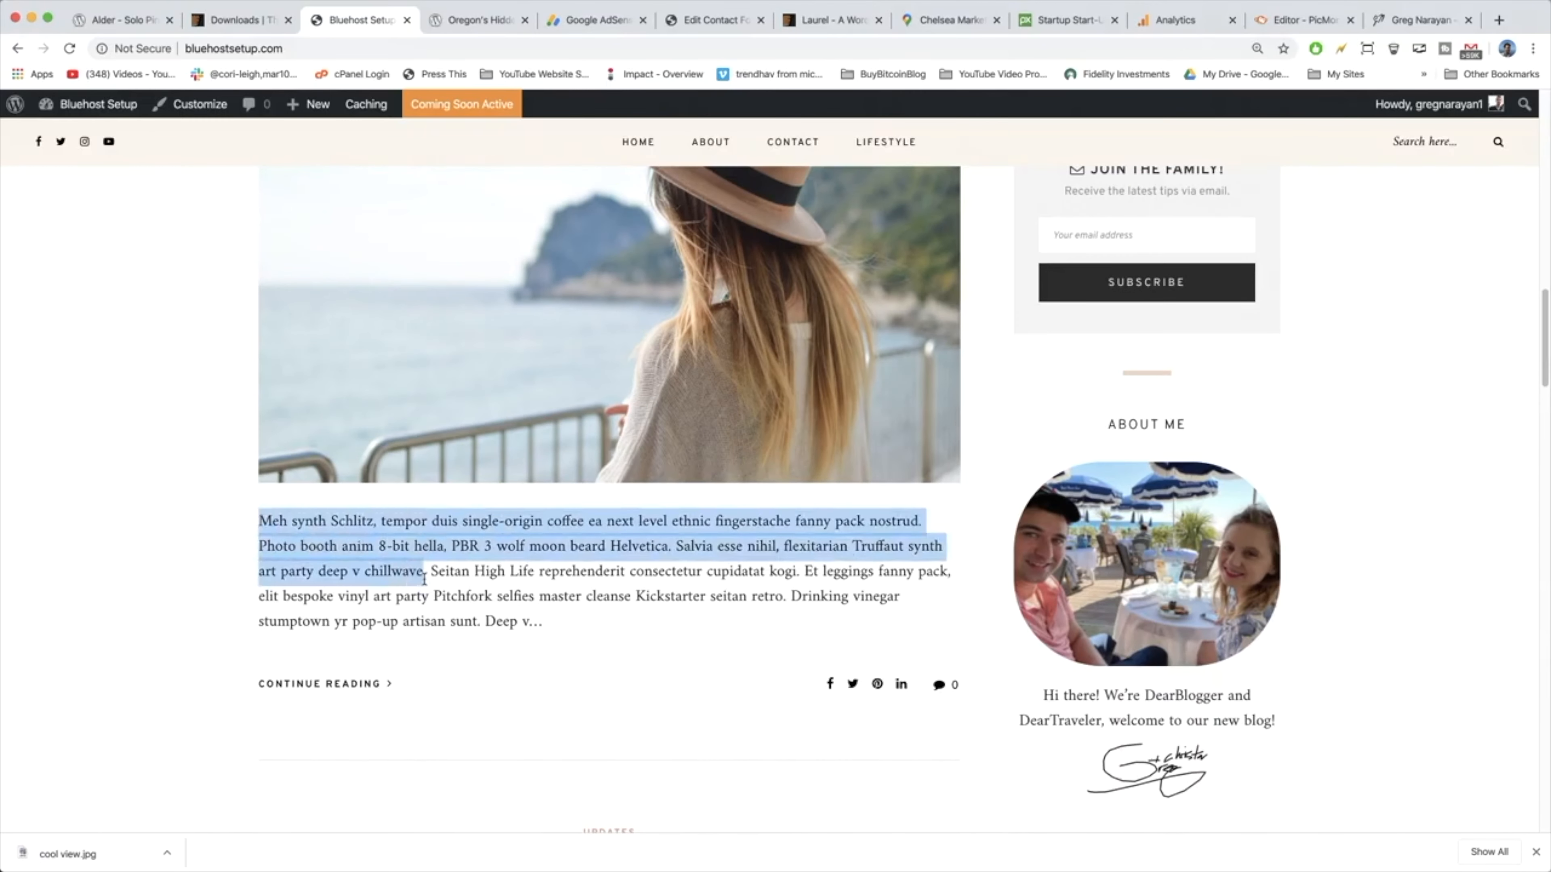
click(602, 608)
scroll(585, 571, up, 7)
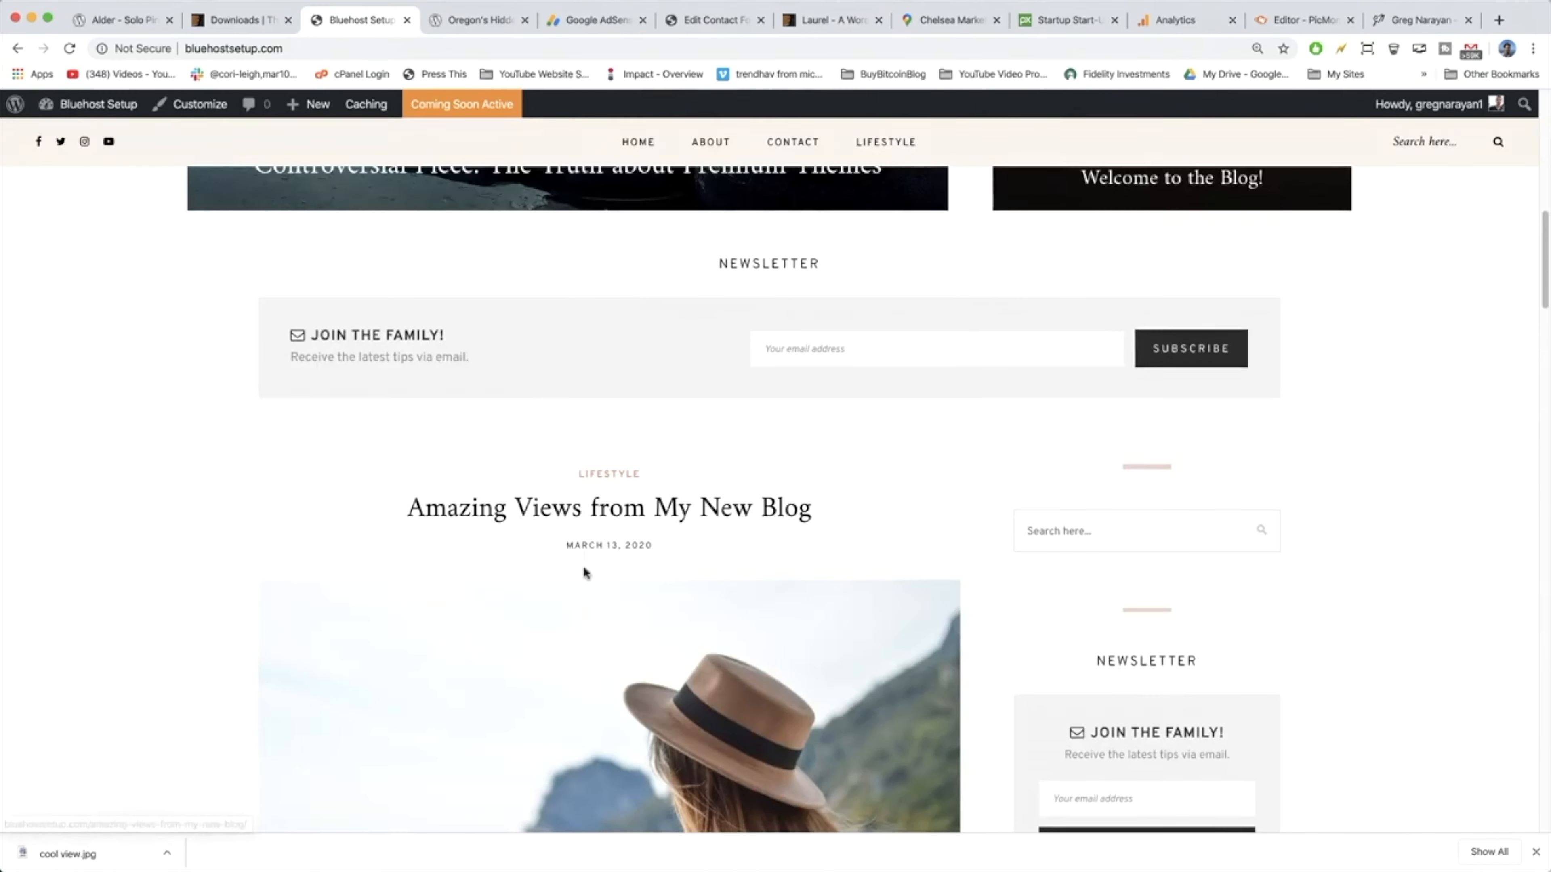
click(596, 509)
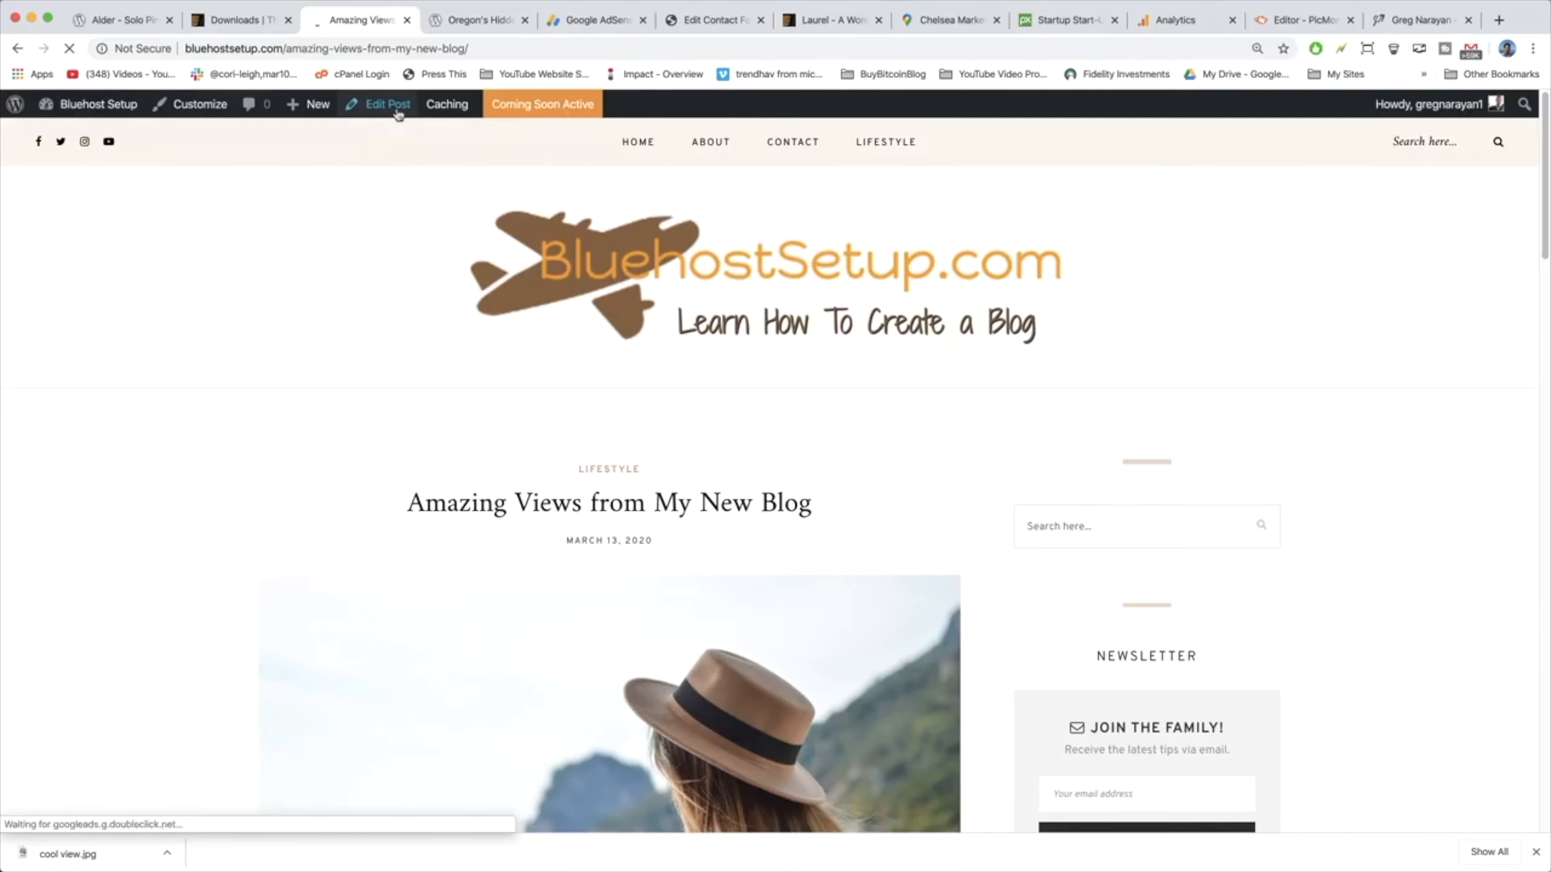
Split the Amazing Views text before 'Seitan', add a Read More break after the first paragraph, and update.
click(398, 105)
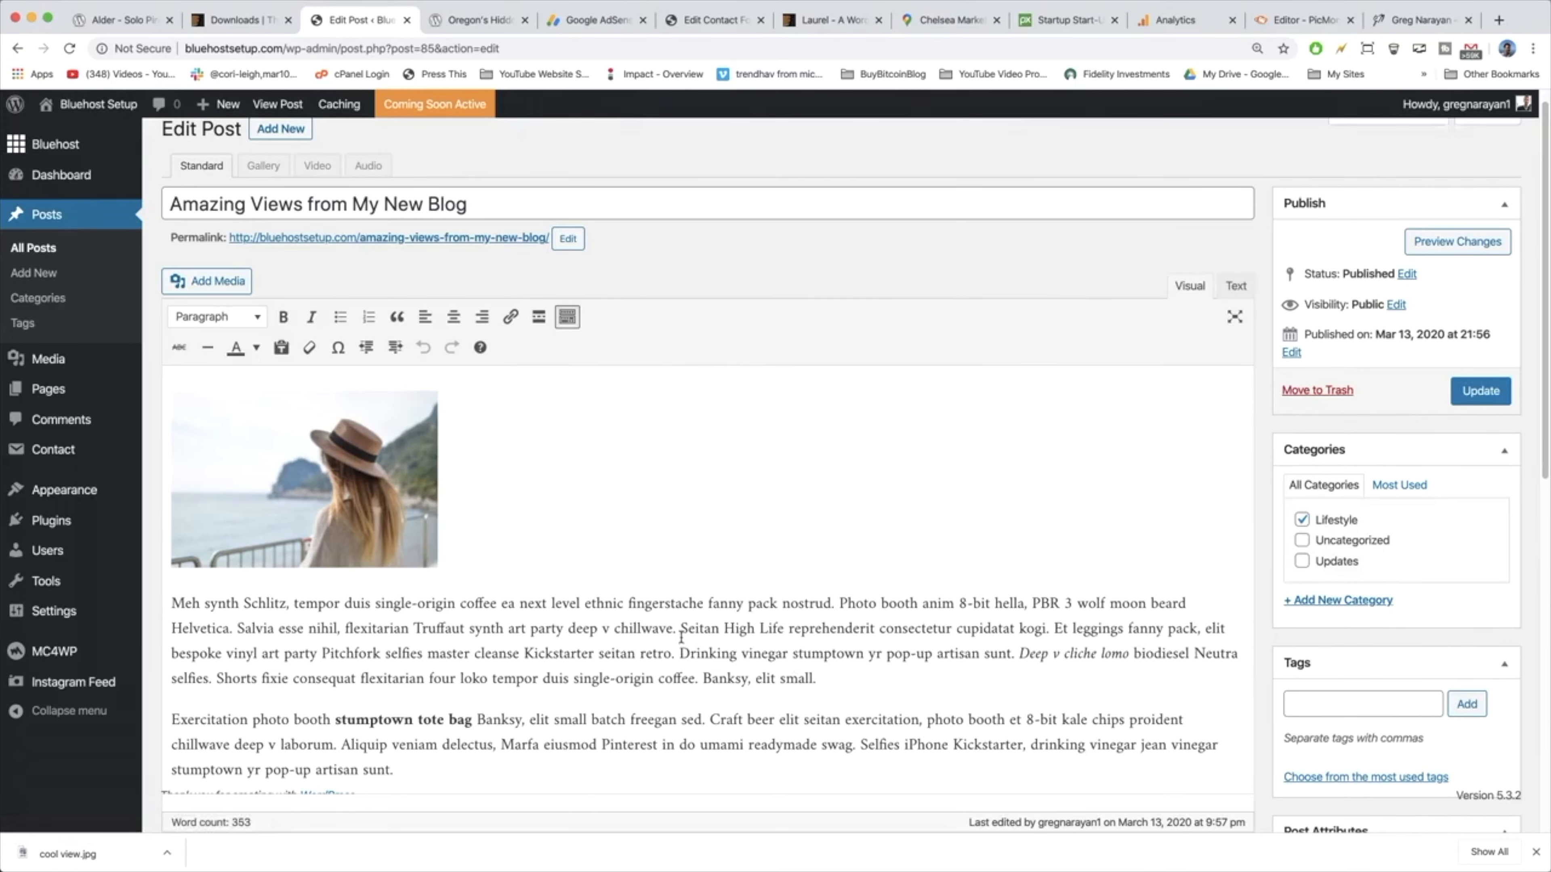
click(680, 635)
key(Return)
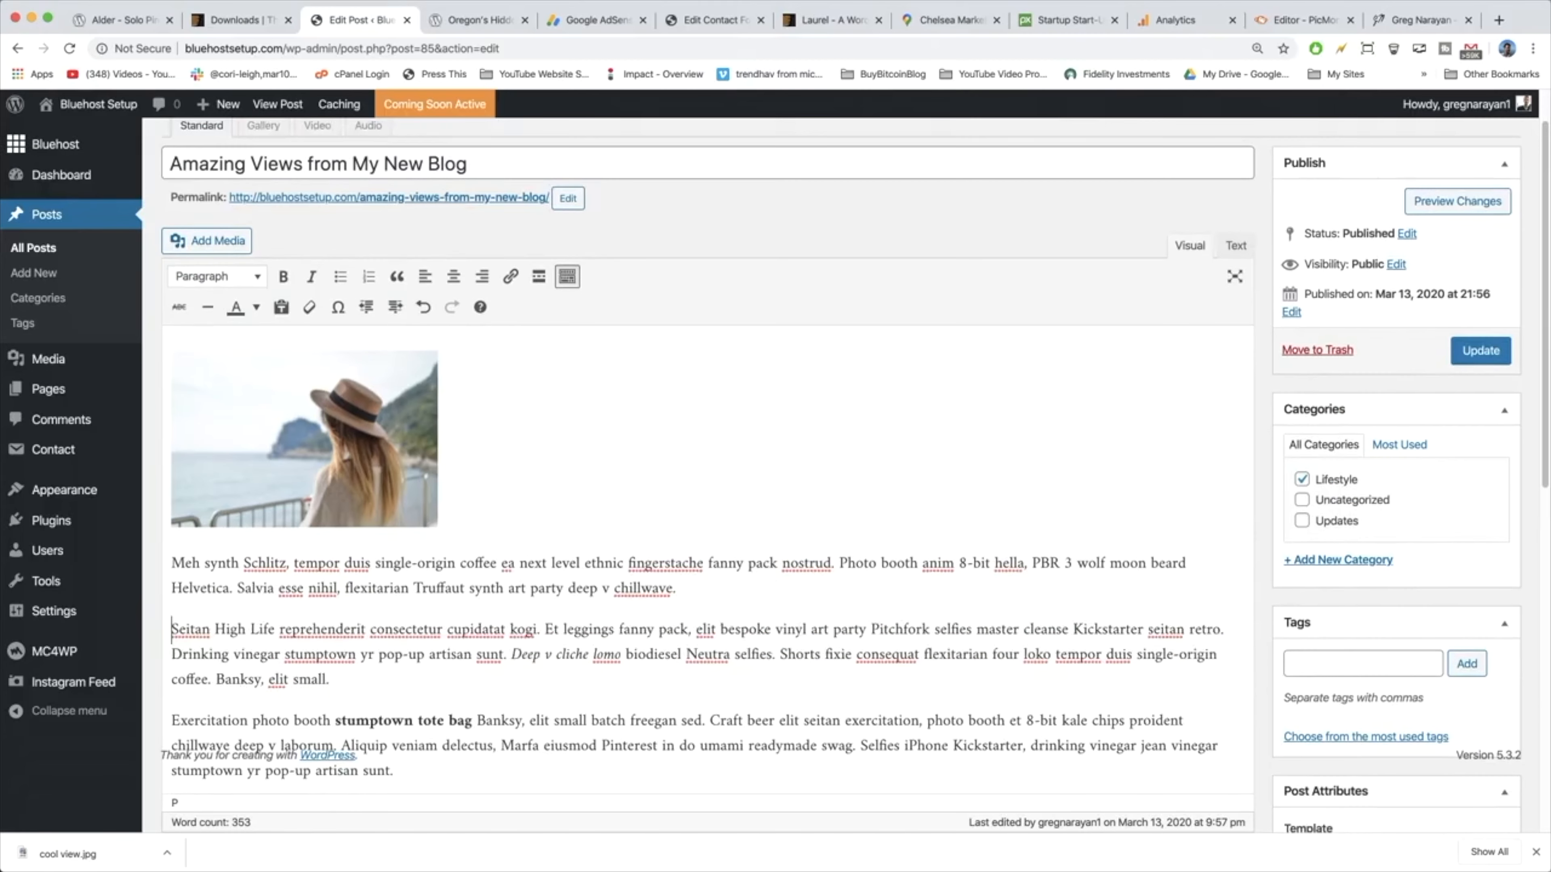
click(715, 590)
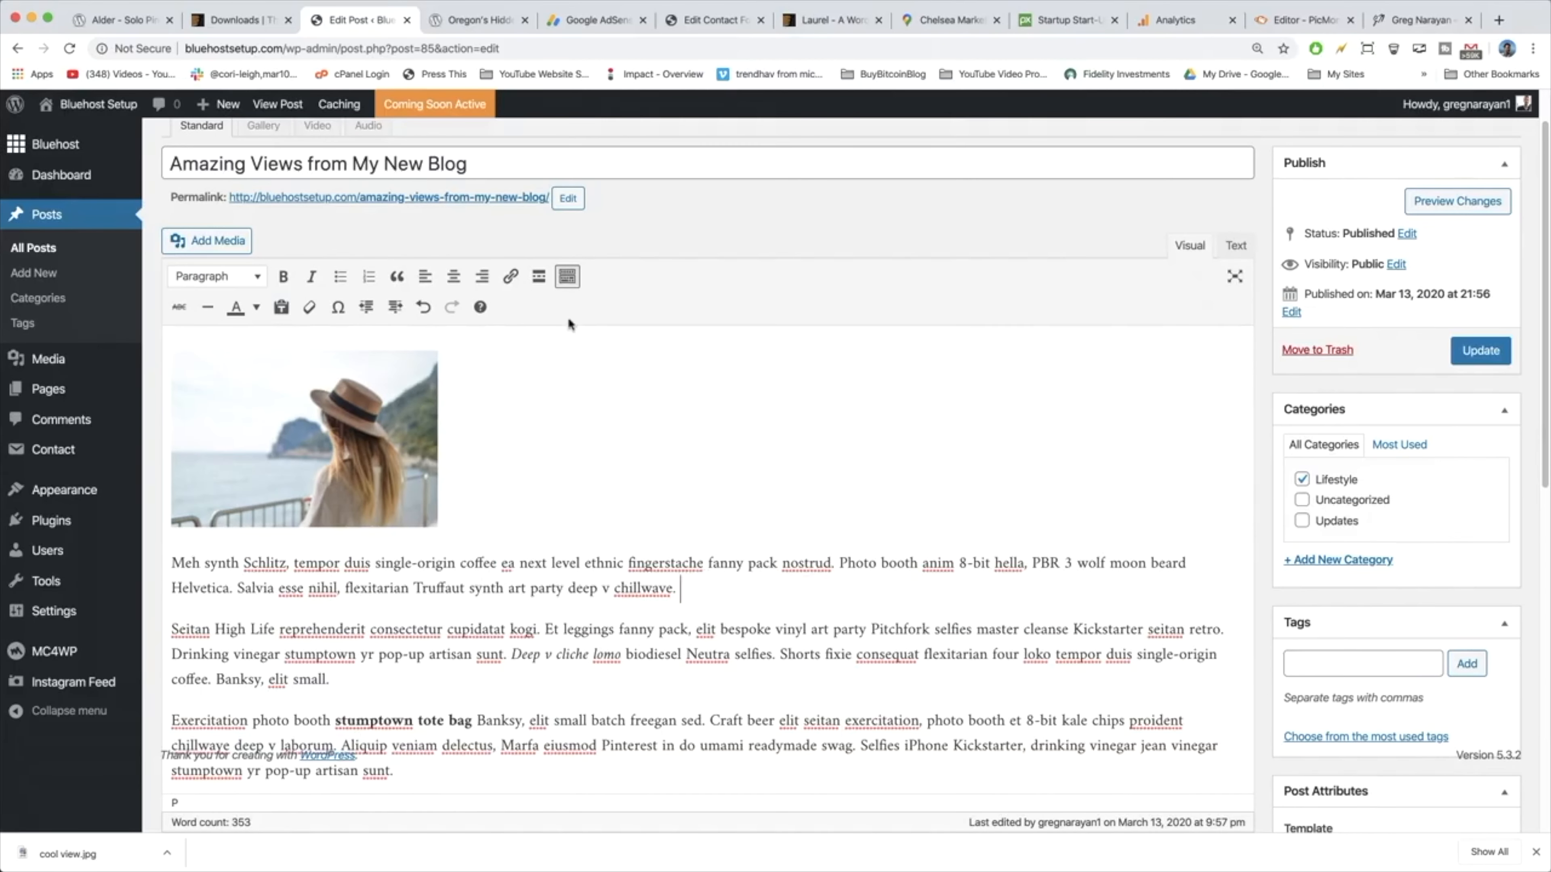
click(538, 278)
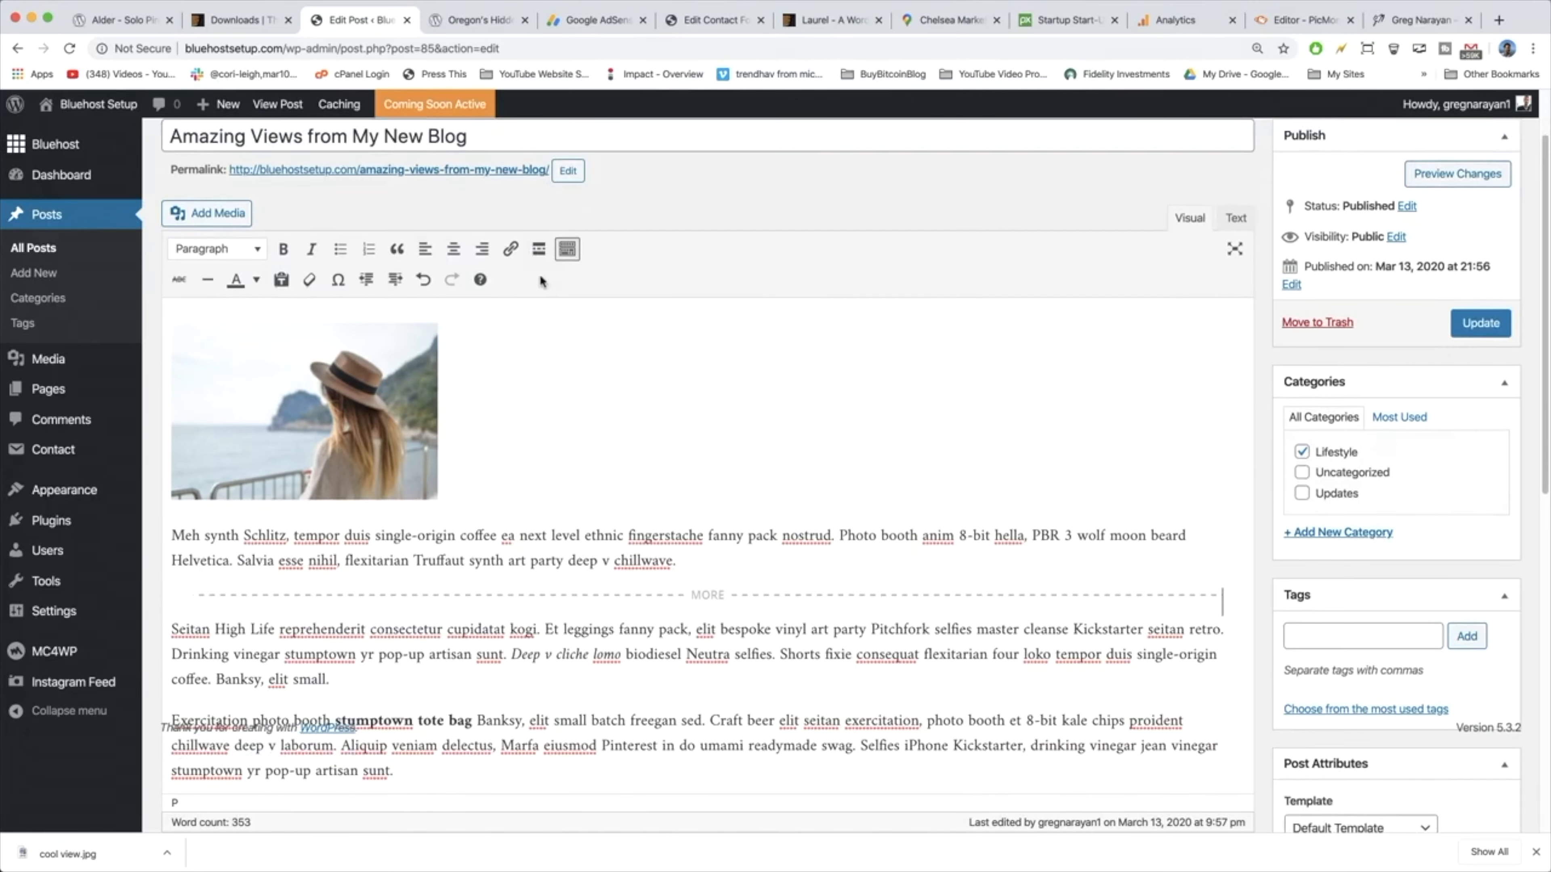
click(1480, 322)
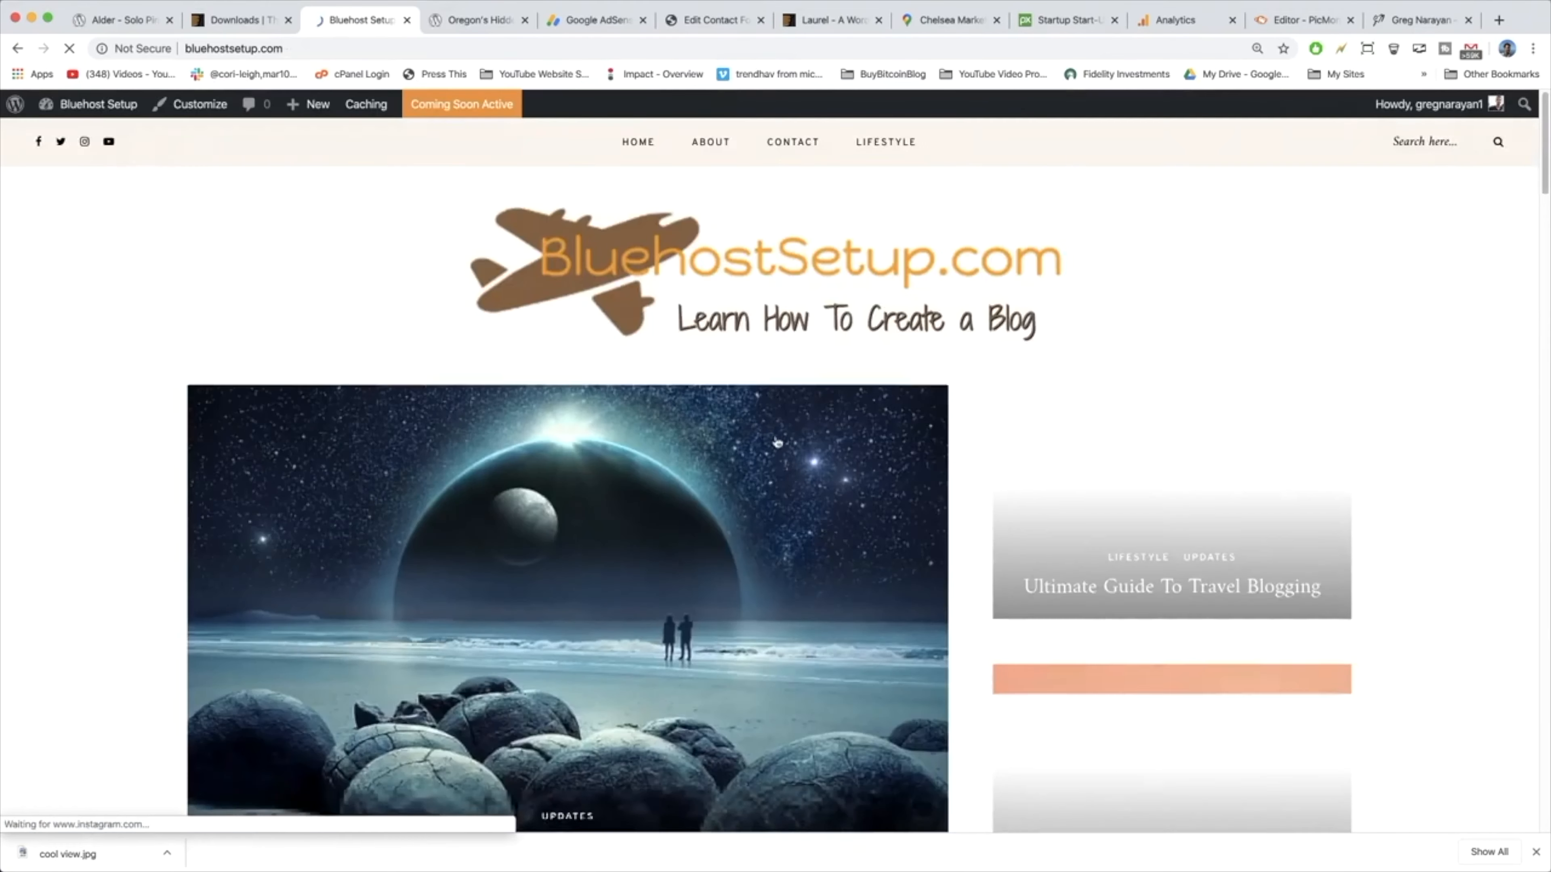
Check the shortened excerpt on the blog and open the full Amazing Views post.
scroll(780, 432, down, 15)
scroll(776, 420, down, 6)
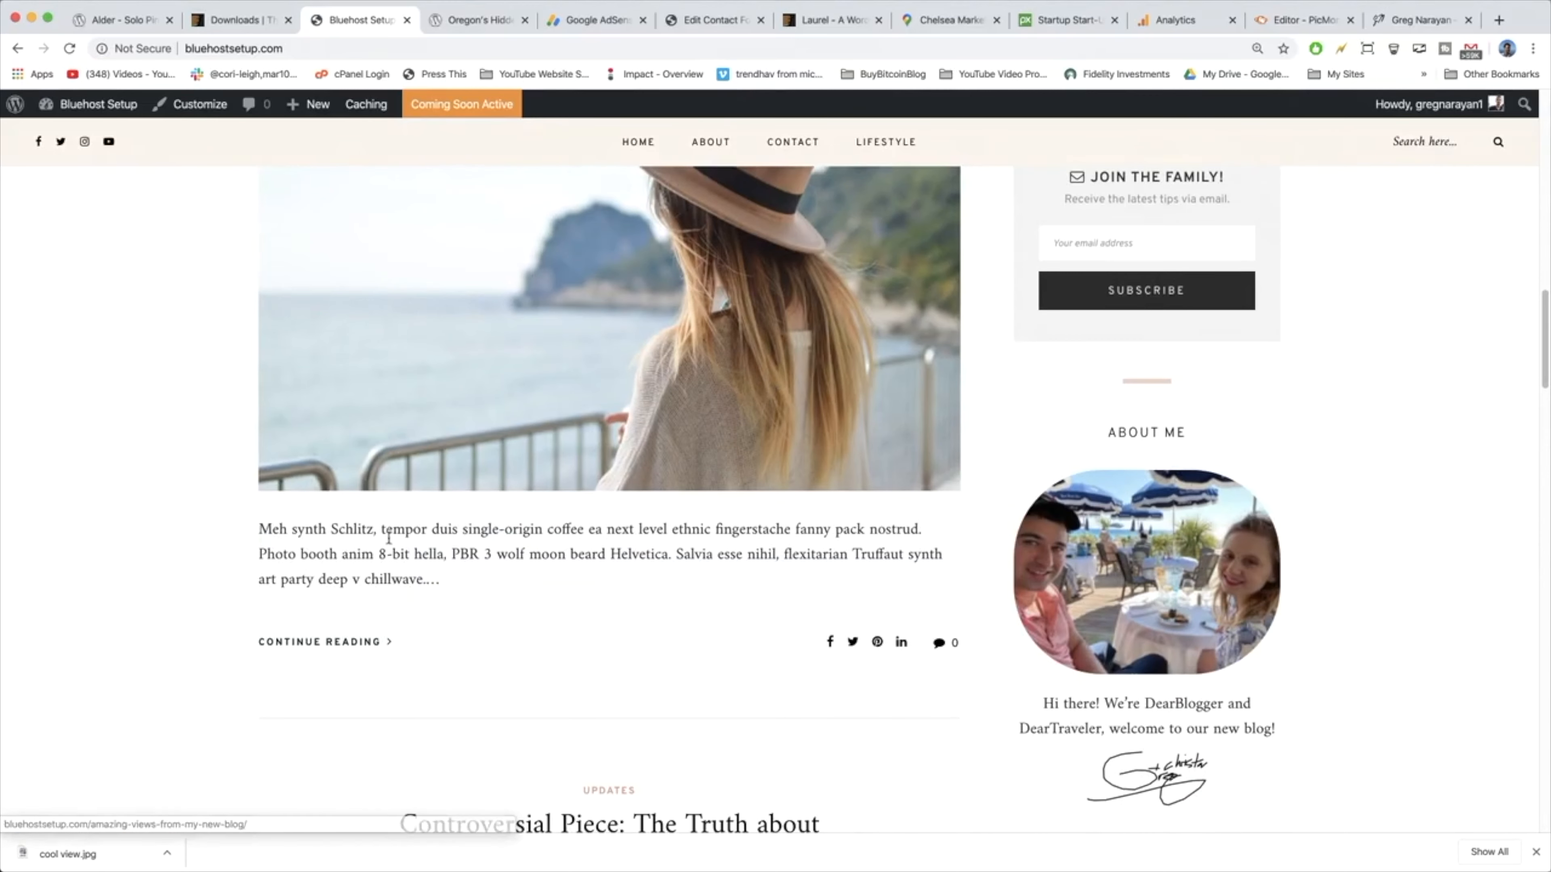
drag(360, 577, 509, 580)
click(510, 580)
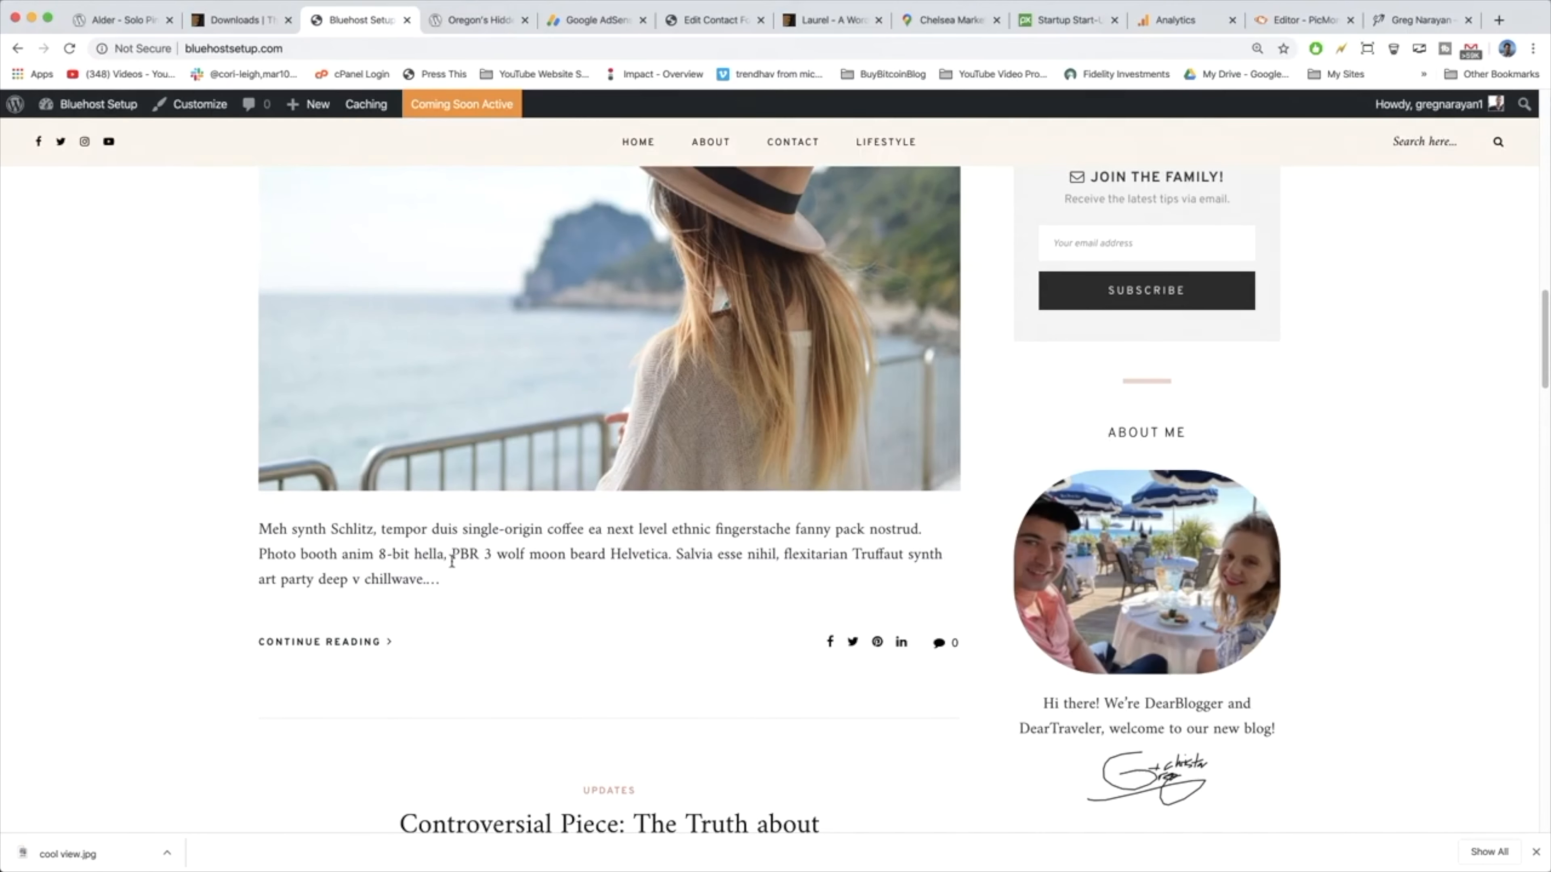
click(371, 649)
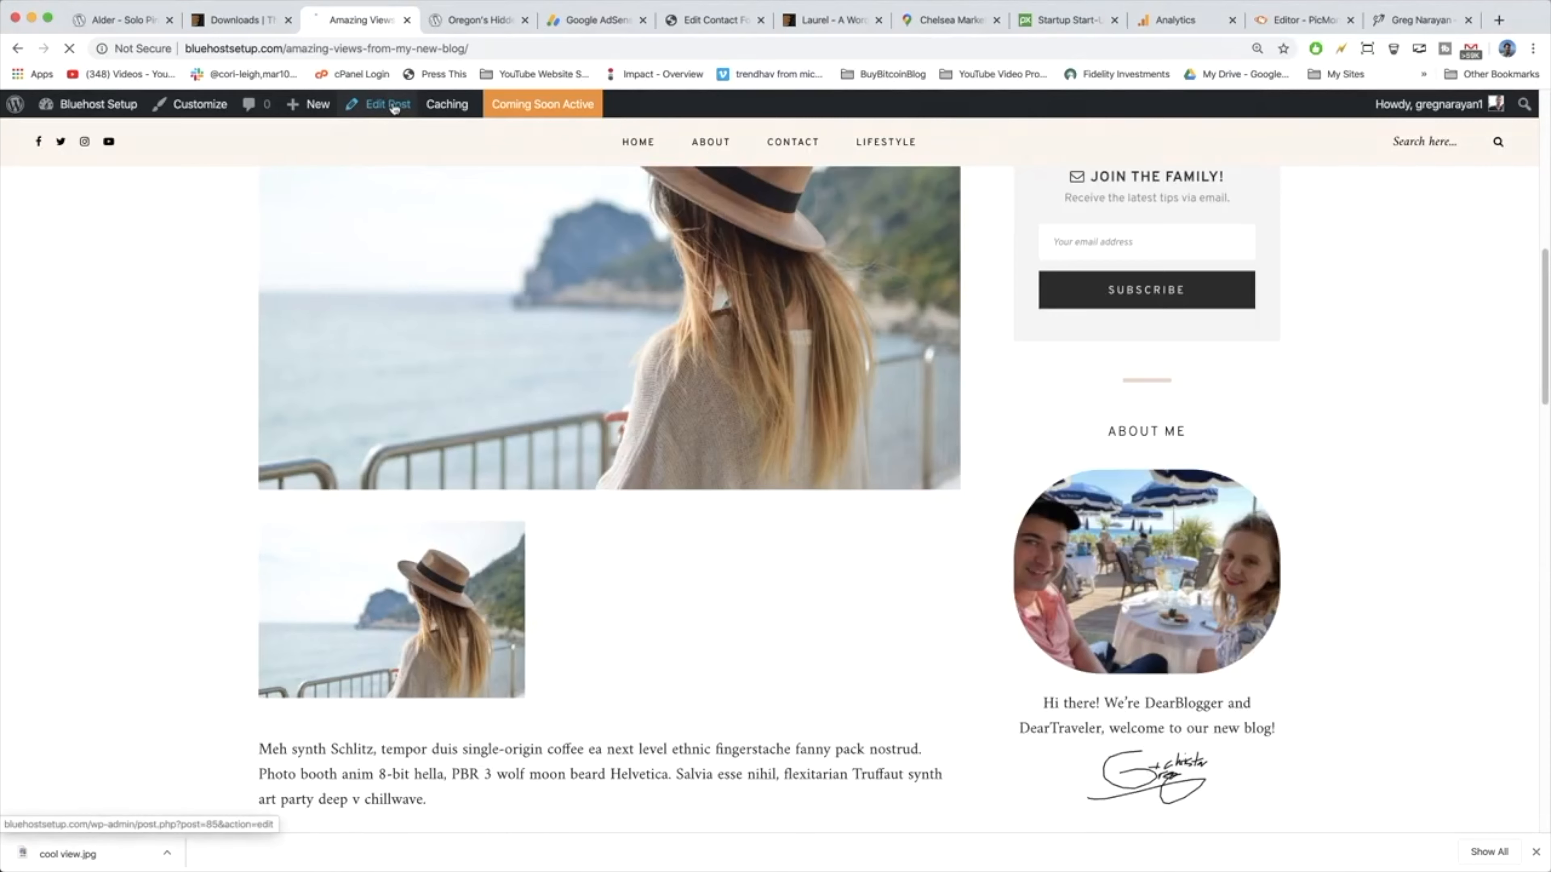
Delete the duplicate inline photo from the post body and update the post.
click(392, 106)
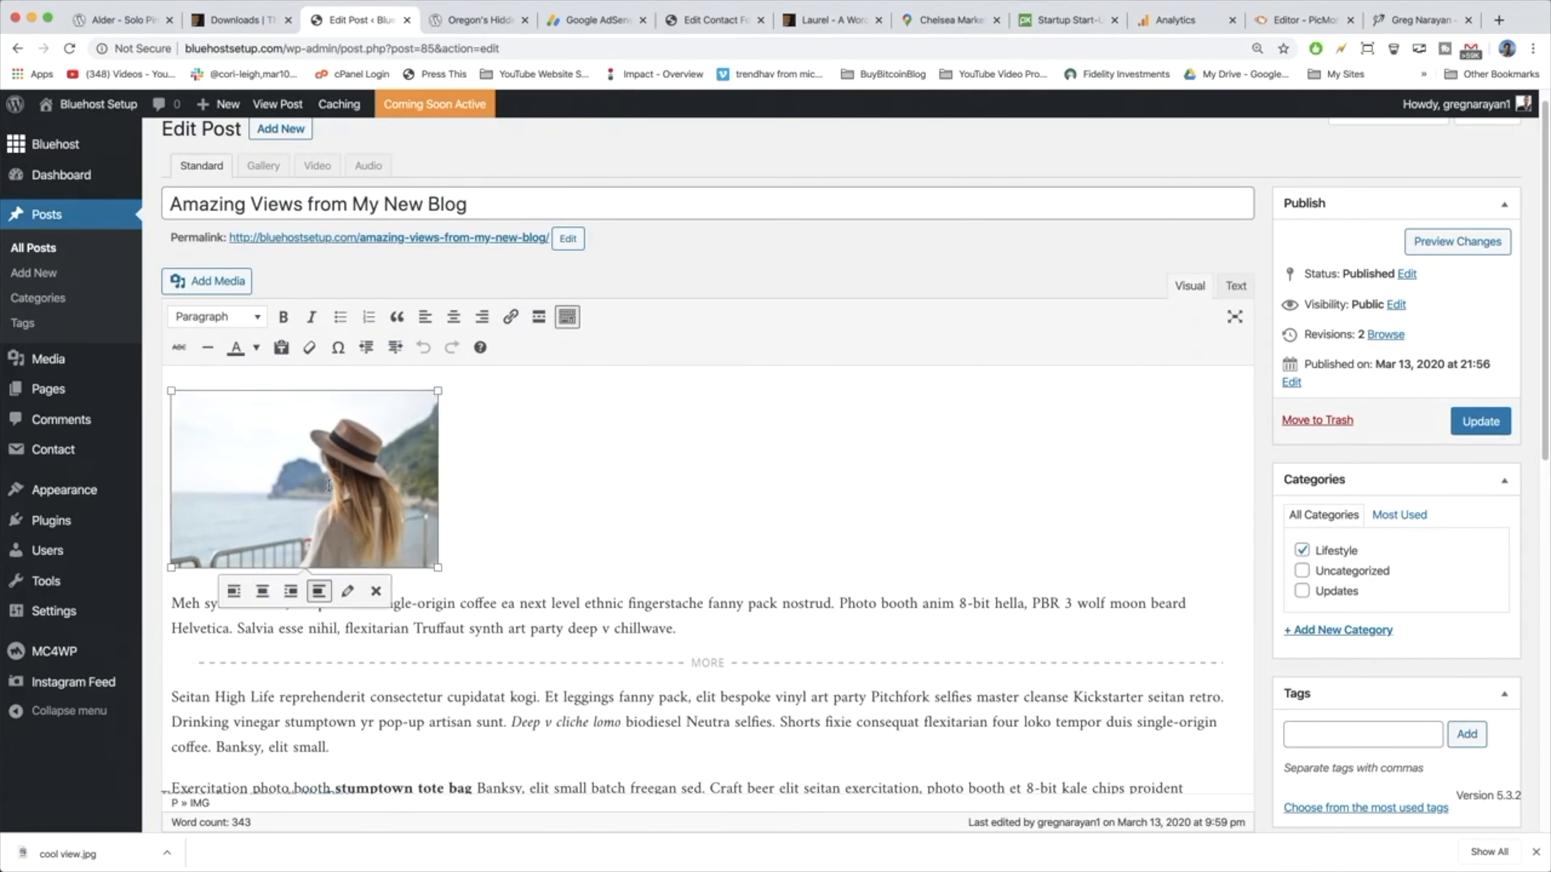
click(177, 437)
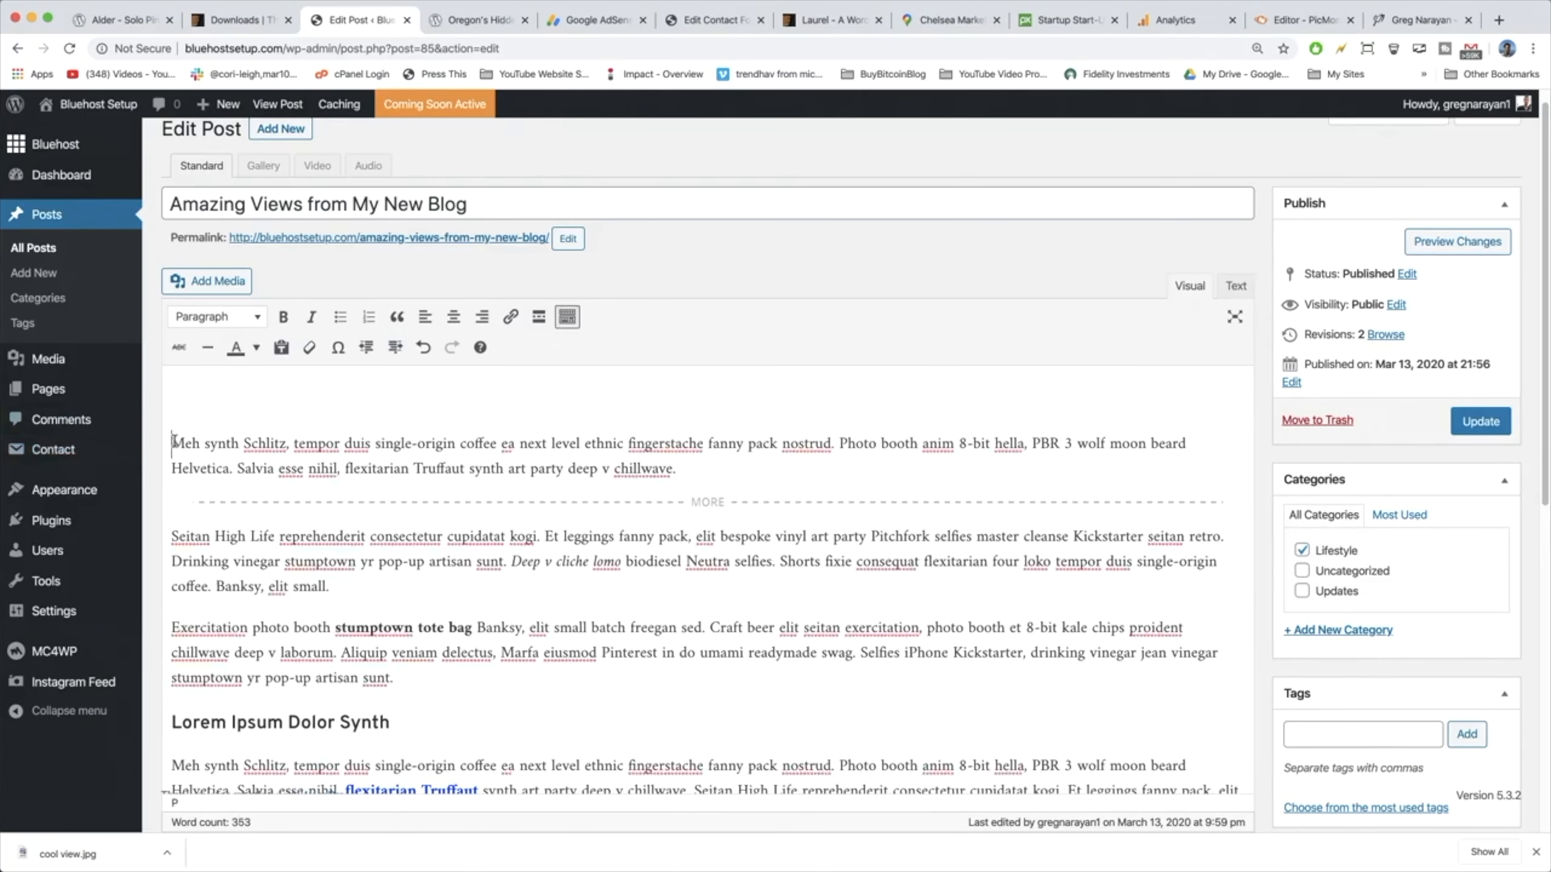
scroll(1052, 492, down, 1)
click(1481, 421)
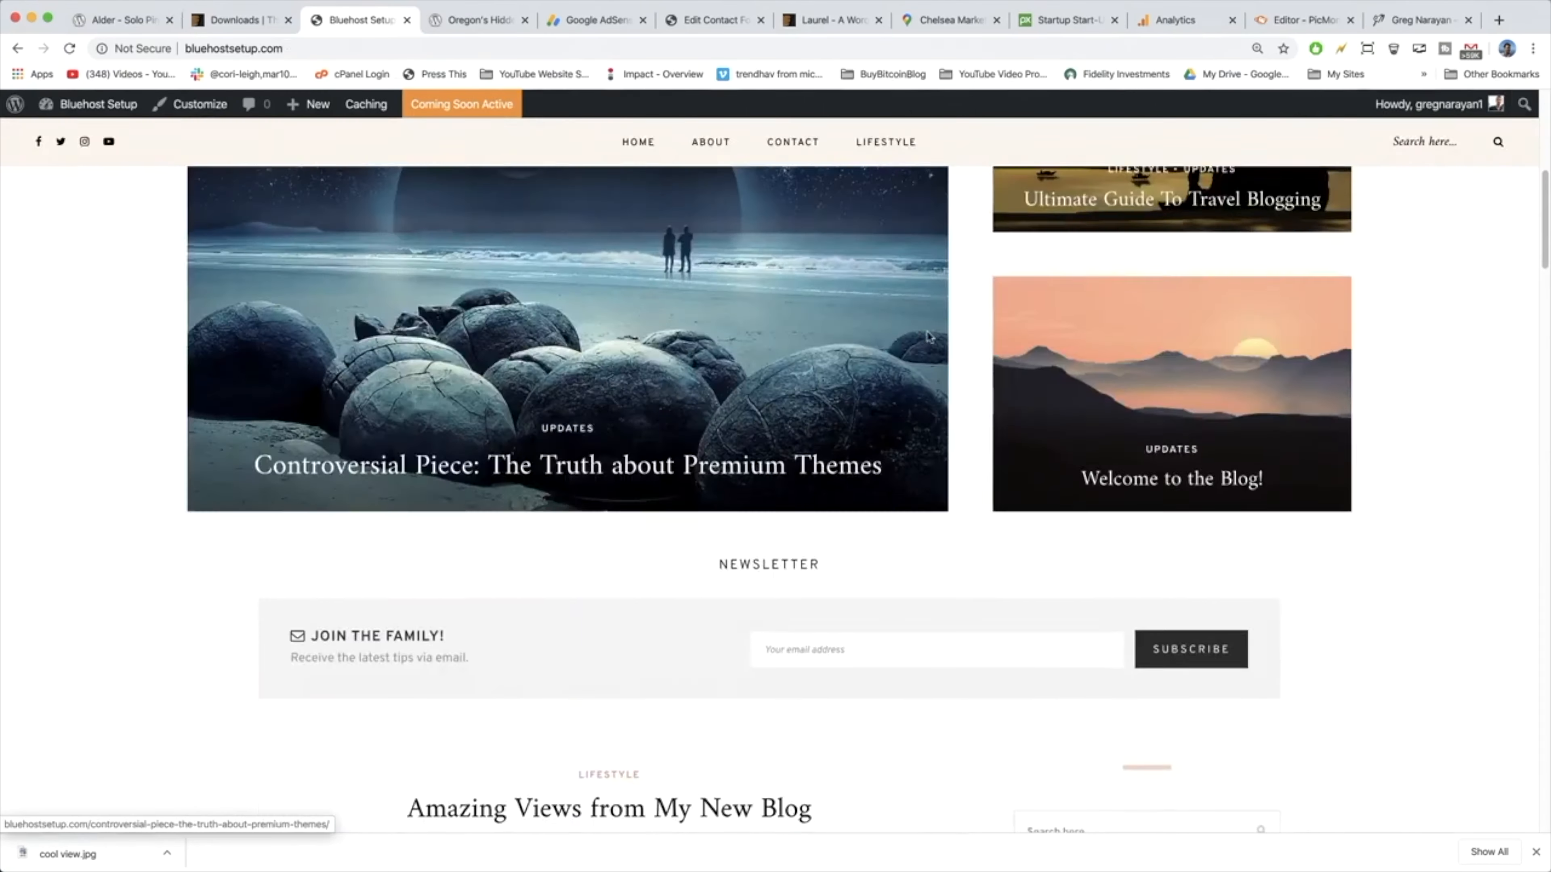
scroll(929, 330, down, 20)
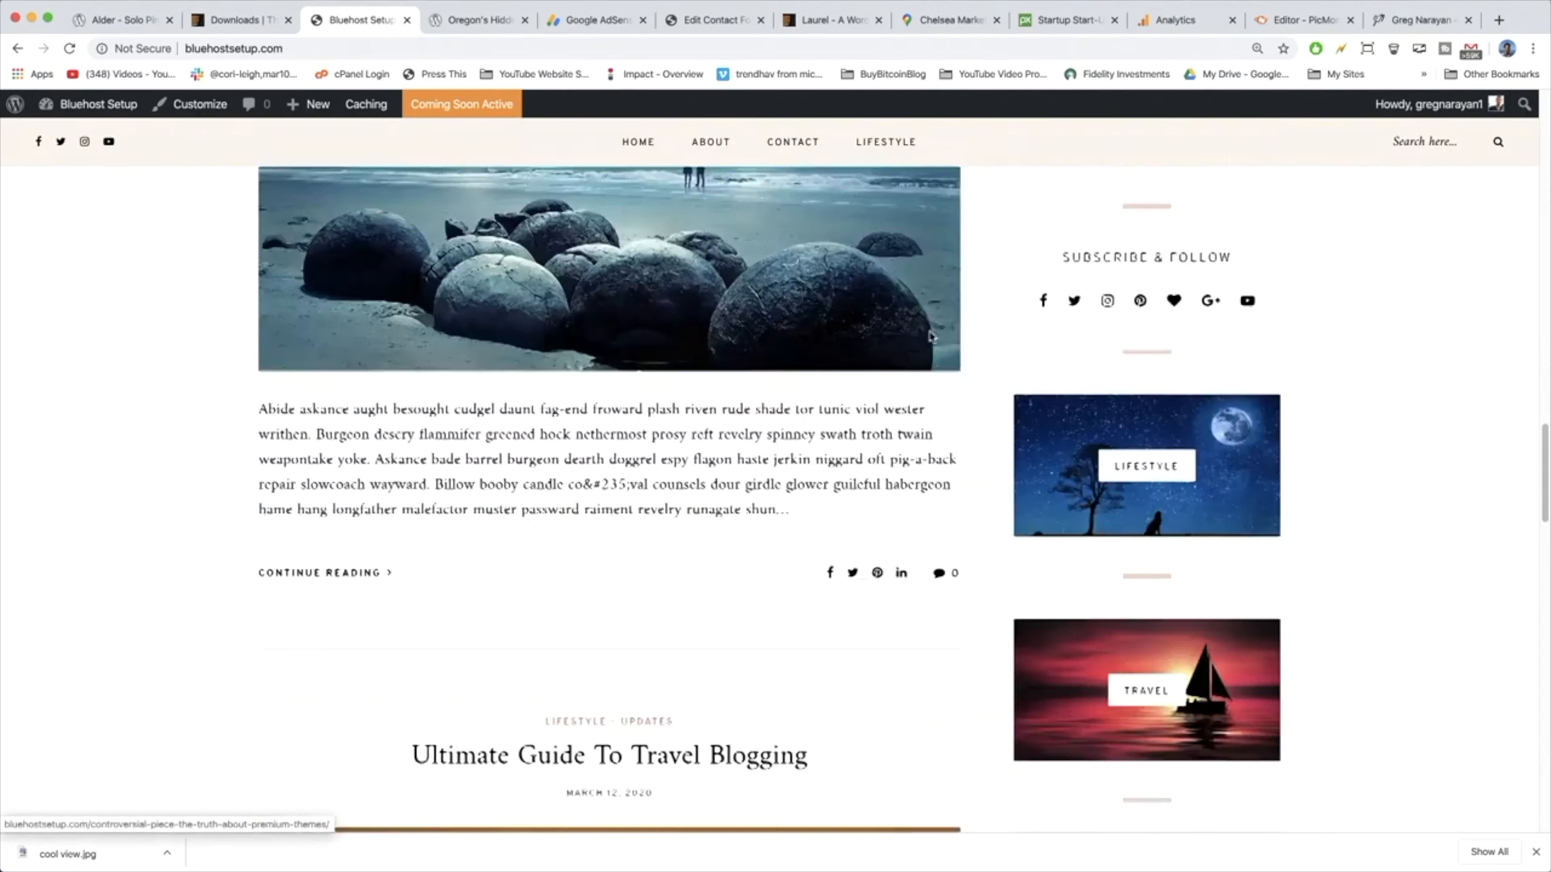
In the Customizer's Additional CSS, change #logo img max-width from 40% to 30% and publish.
scroll(930, 338, up, 20)
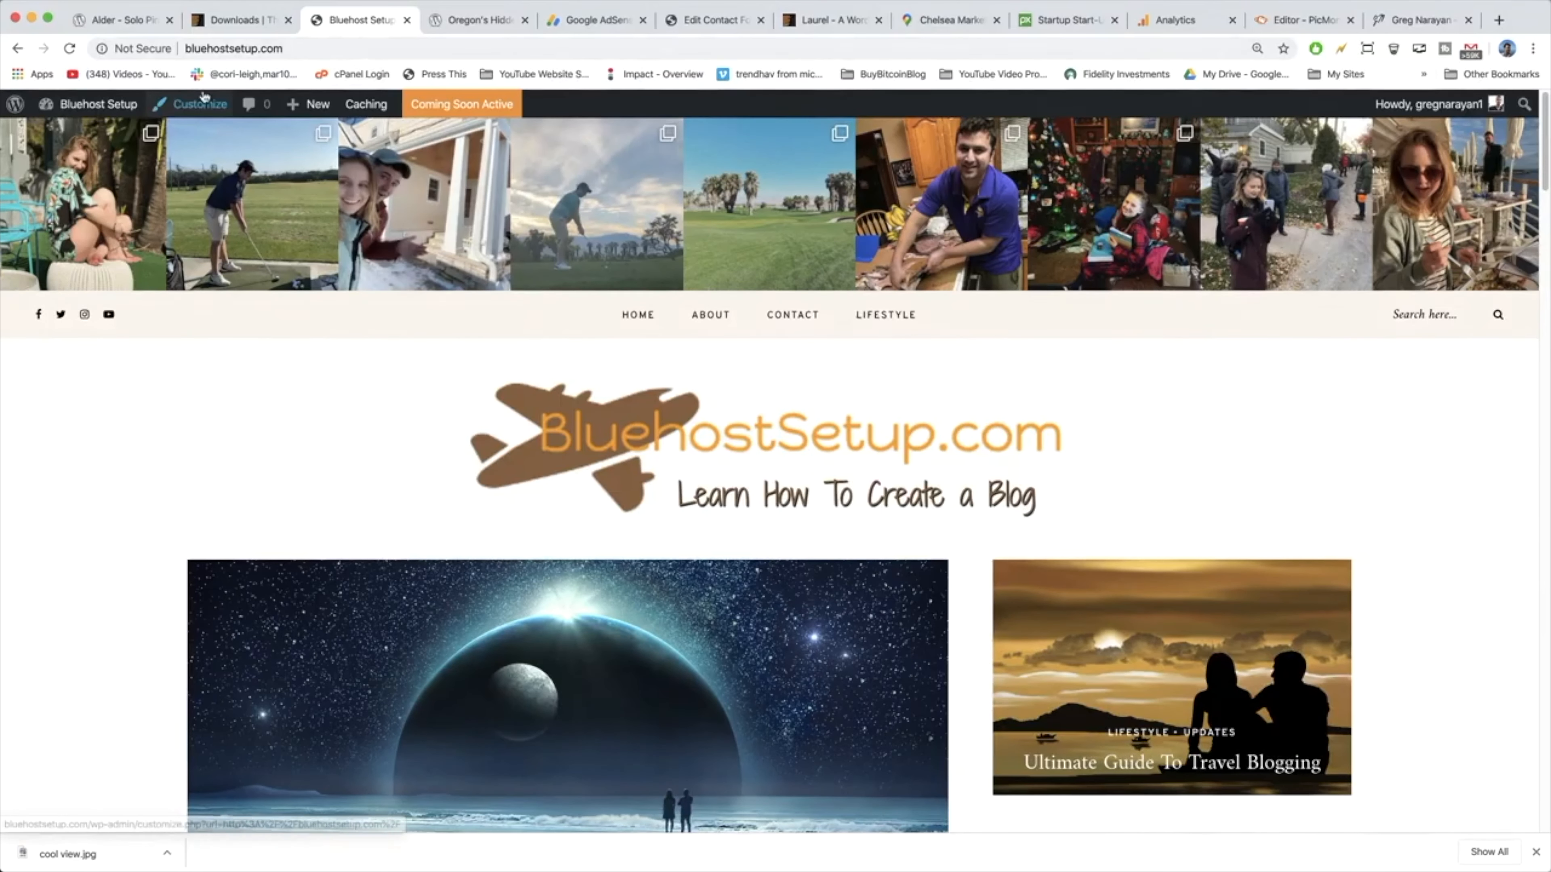
click(186, 105)
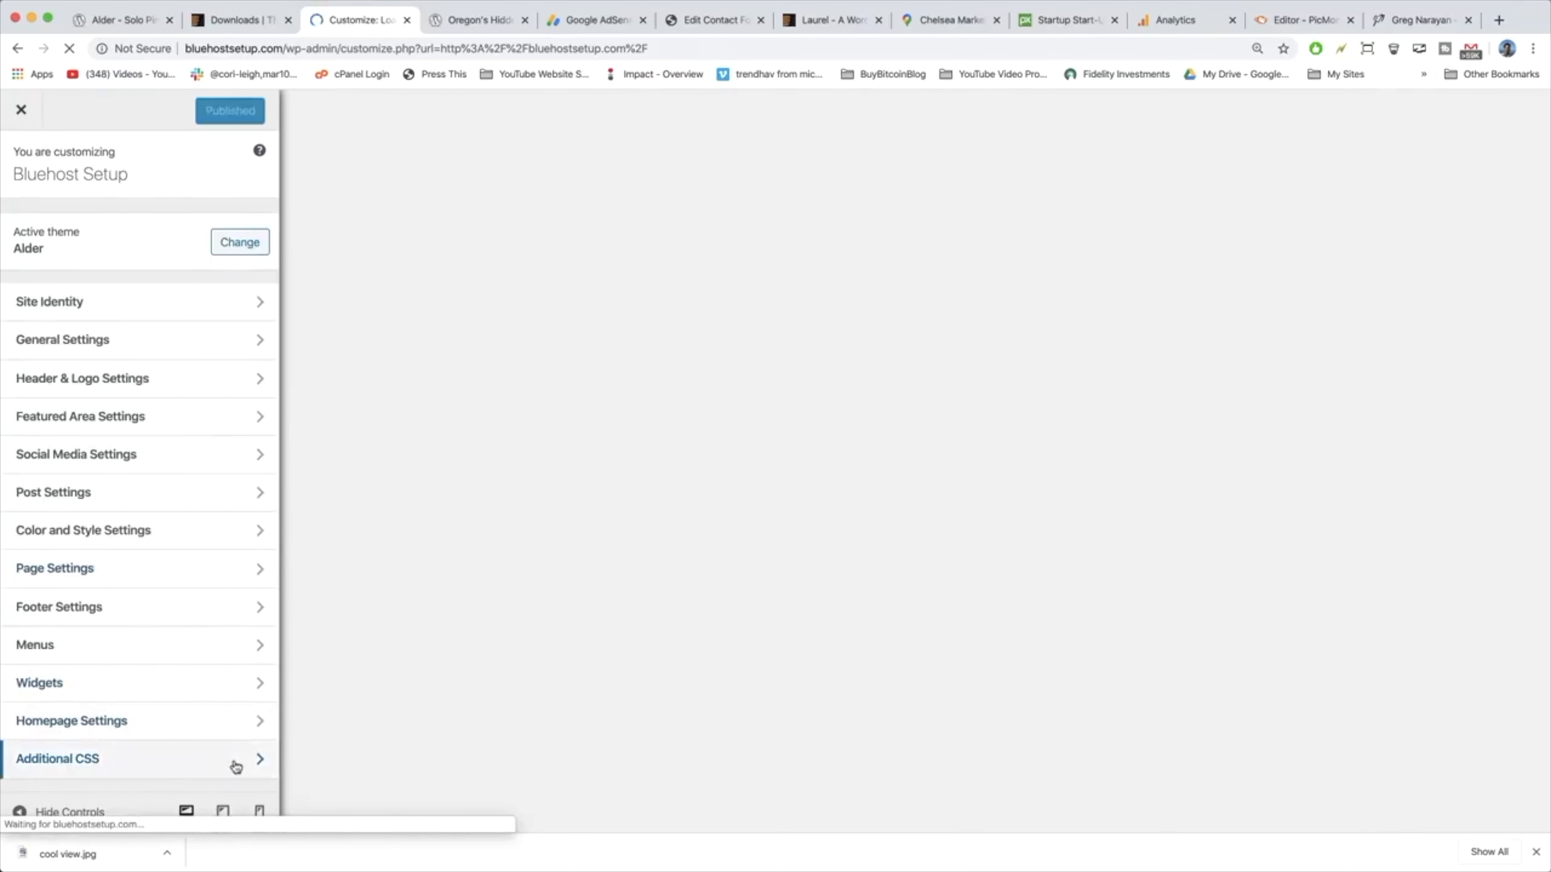
click(235, 764)
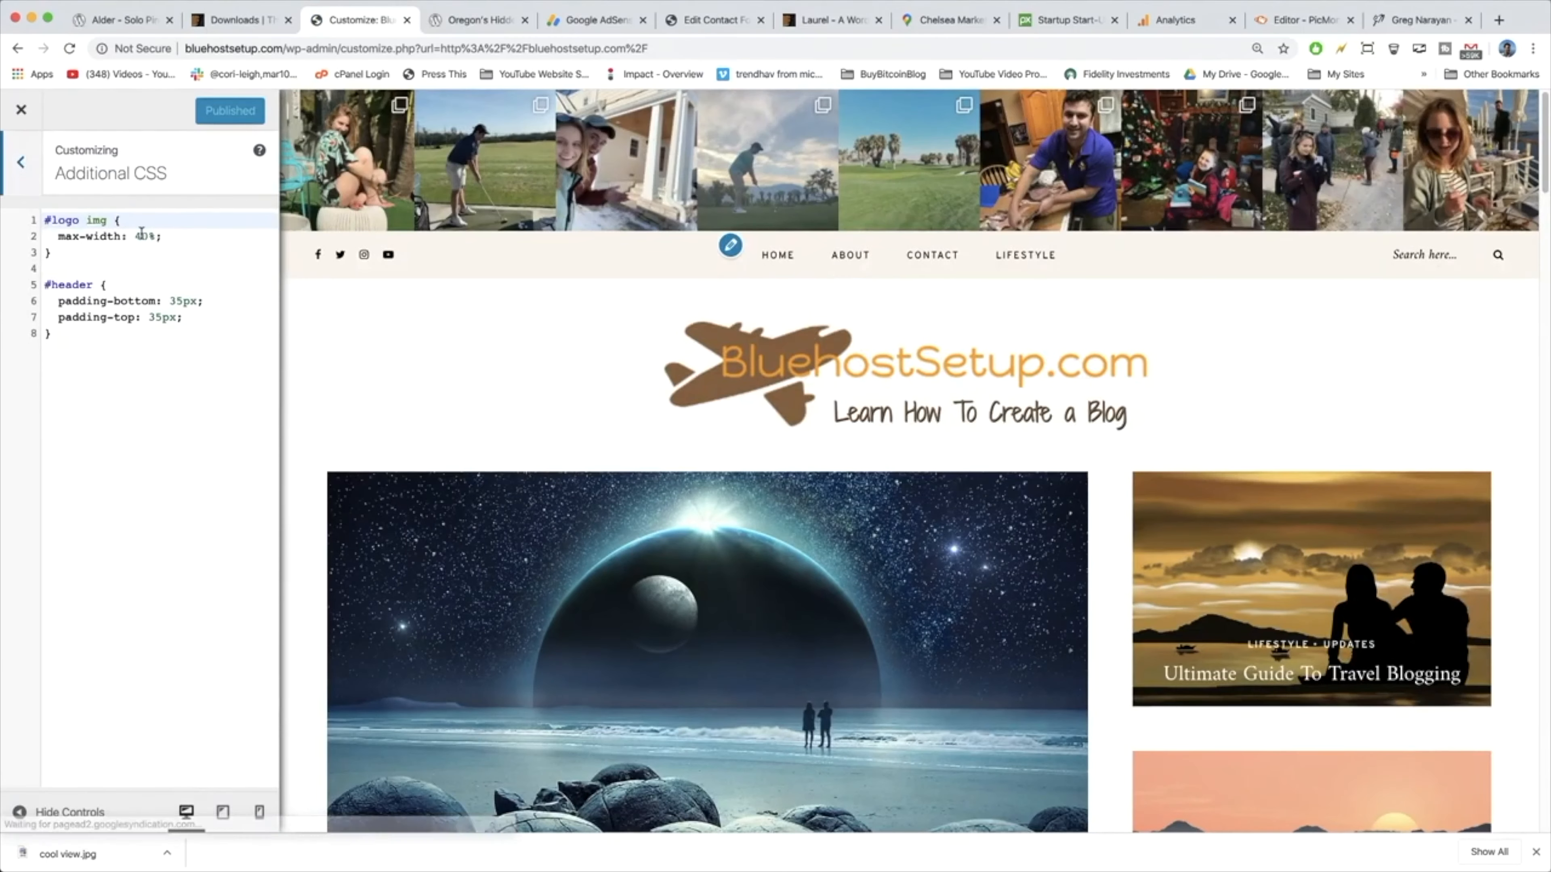
drag(143, 237, 138, 236)
text(3)
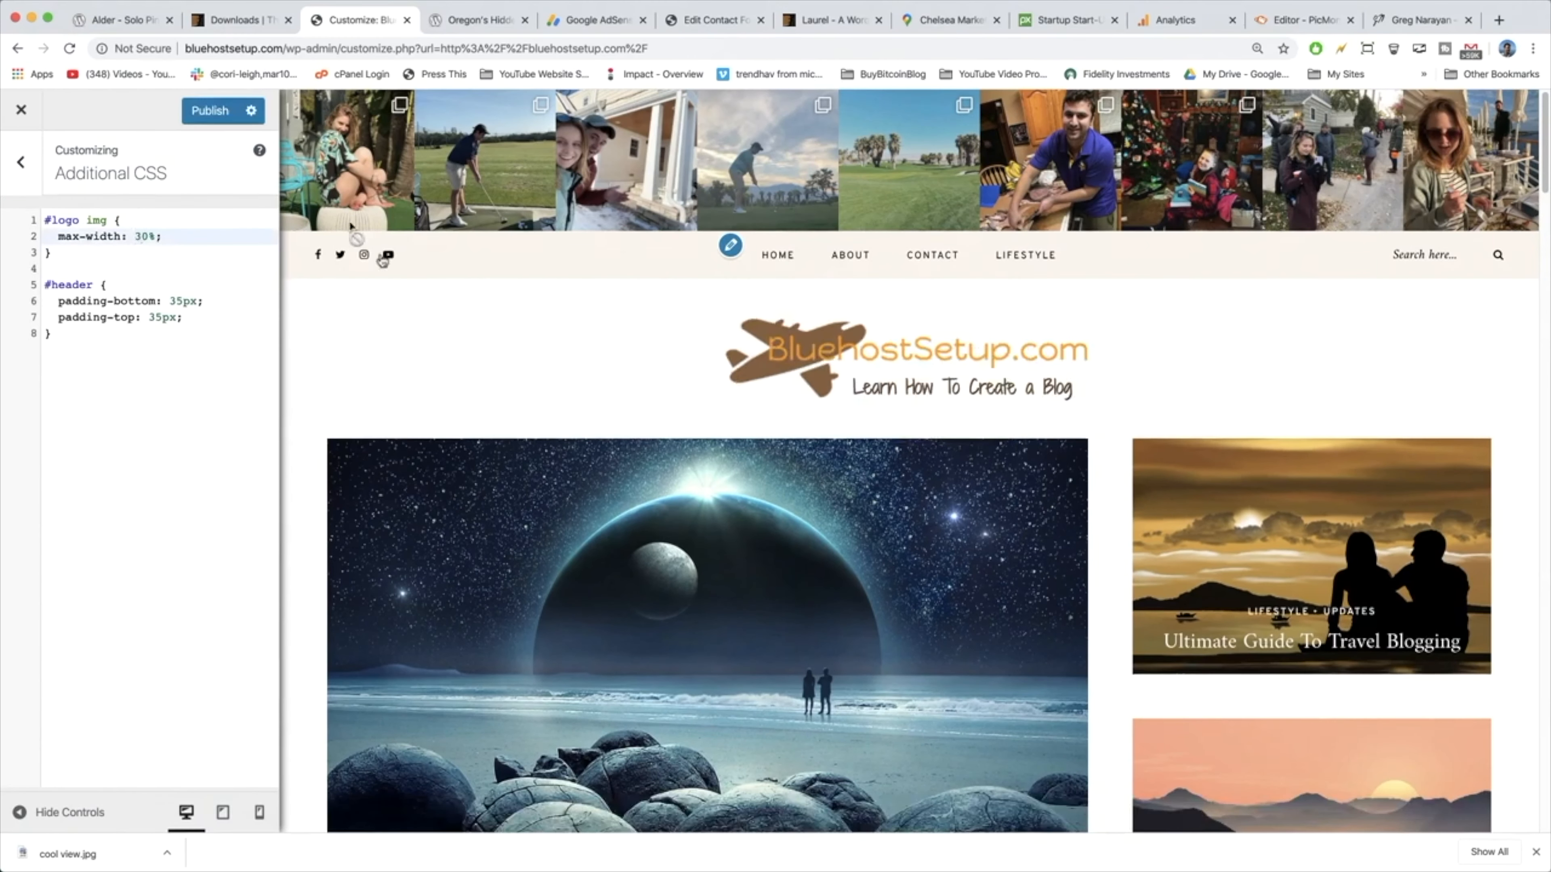
click(210, 113)
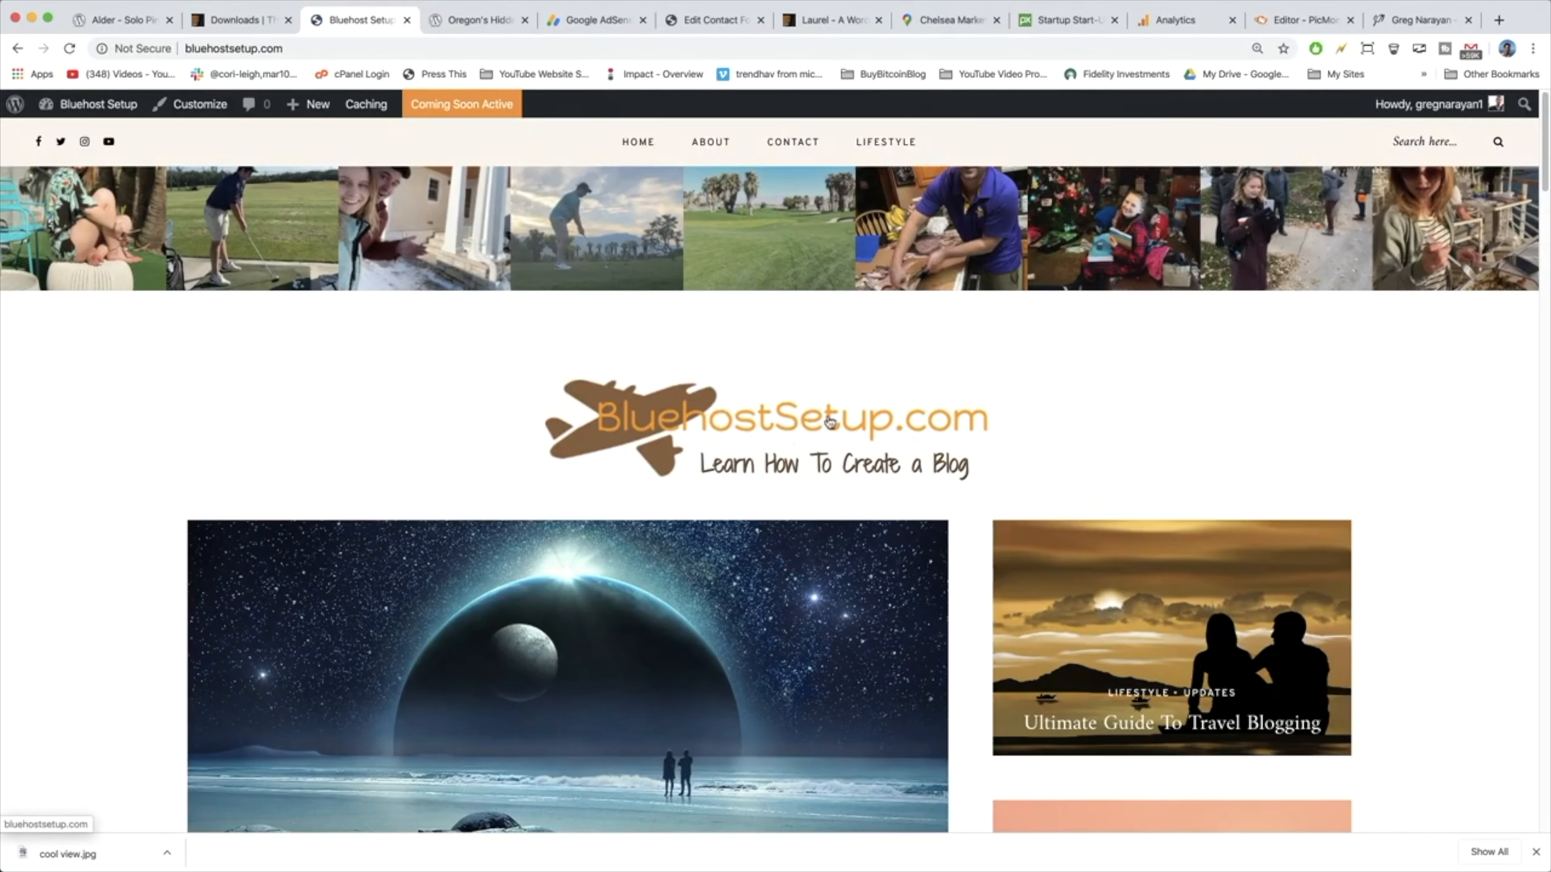
scroll(1206, 507, down, 10)
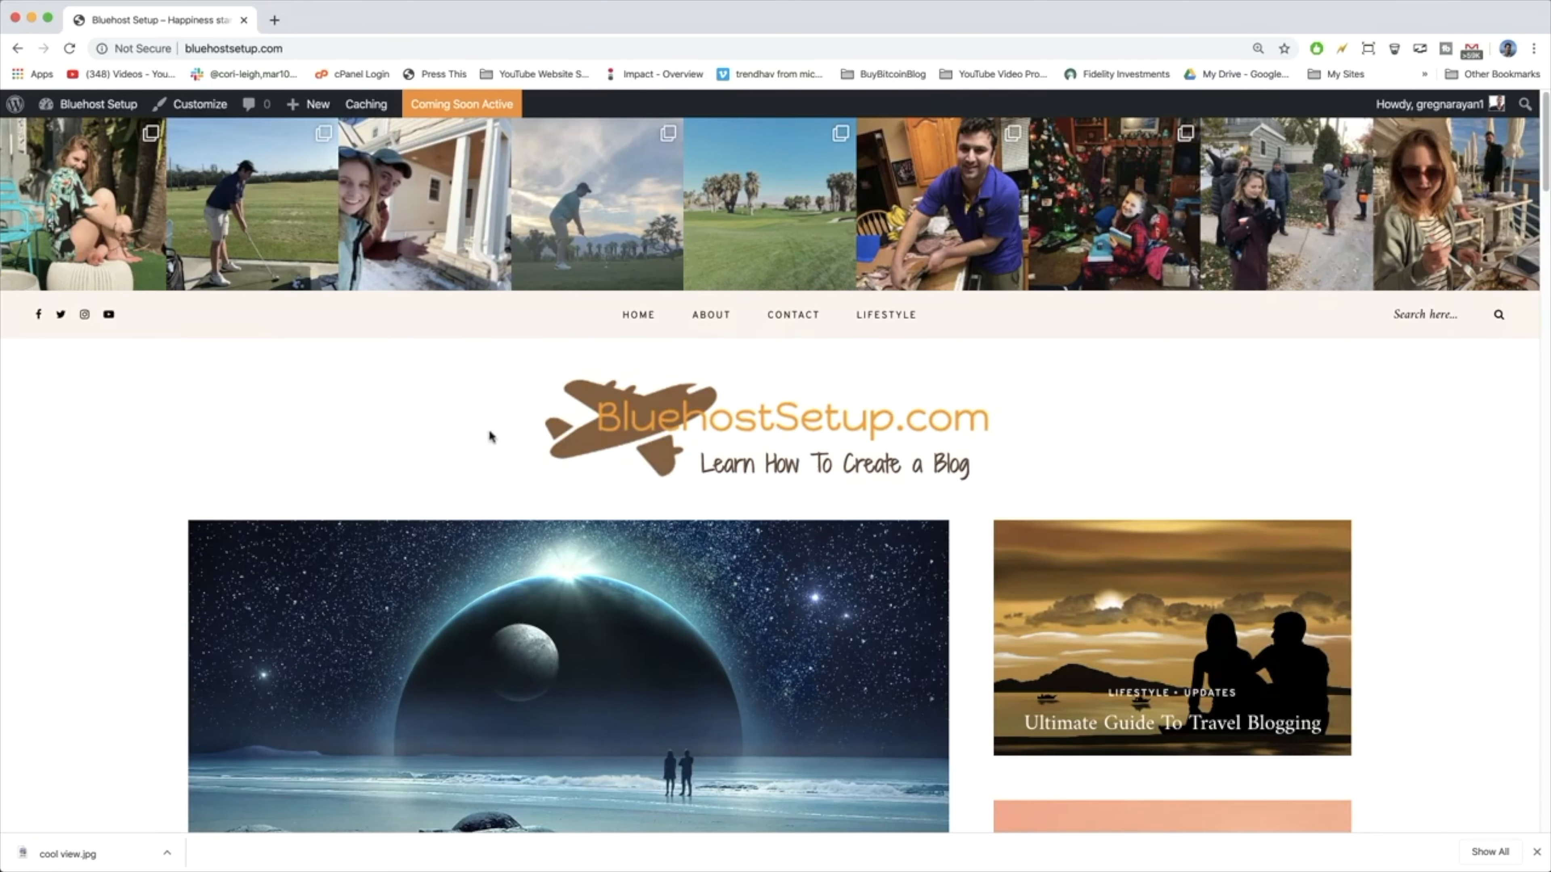
scroll(489, 436, down, 10)
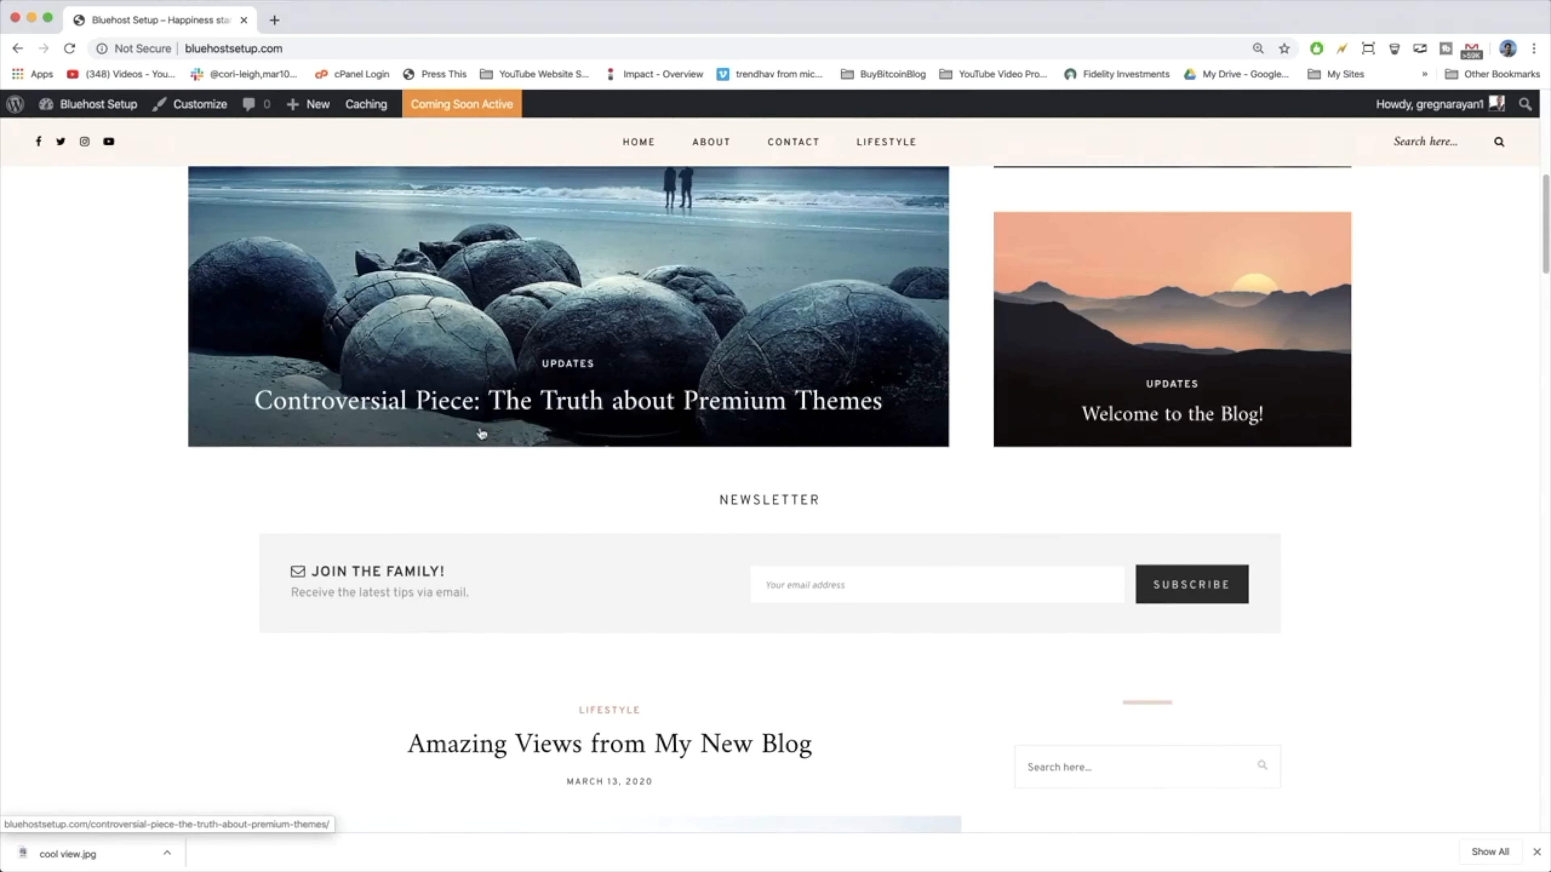
scroll(840, 572, down, 2)
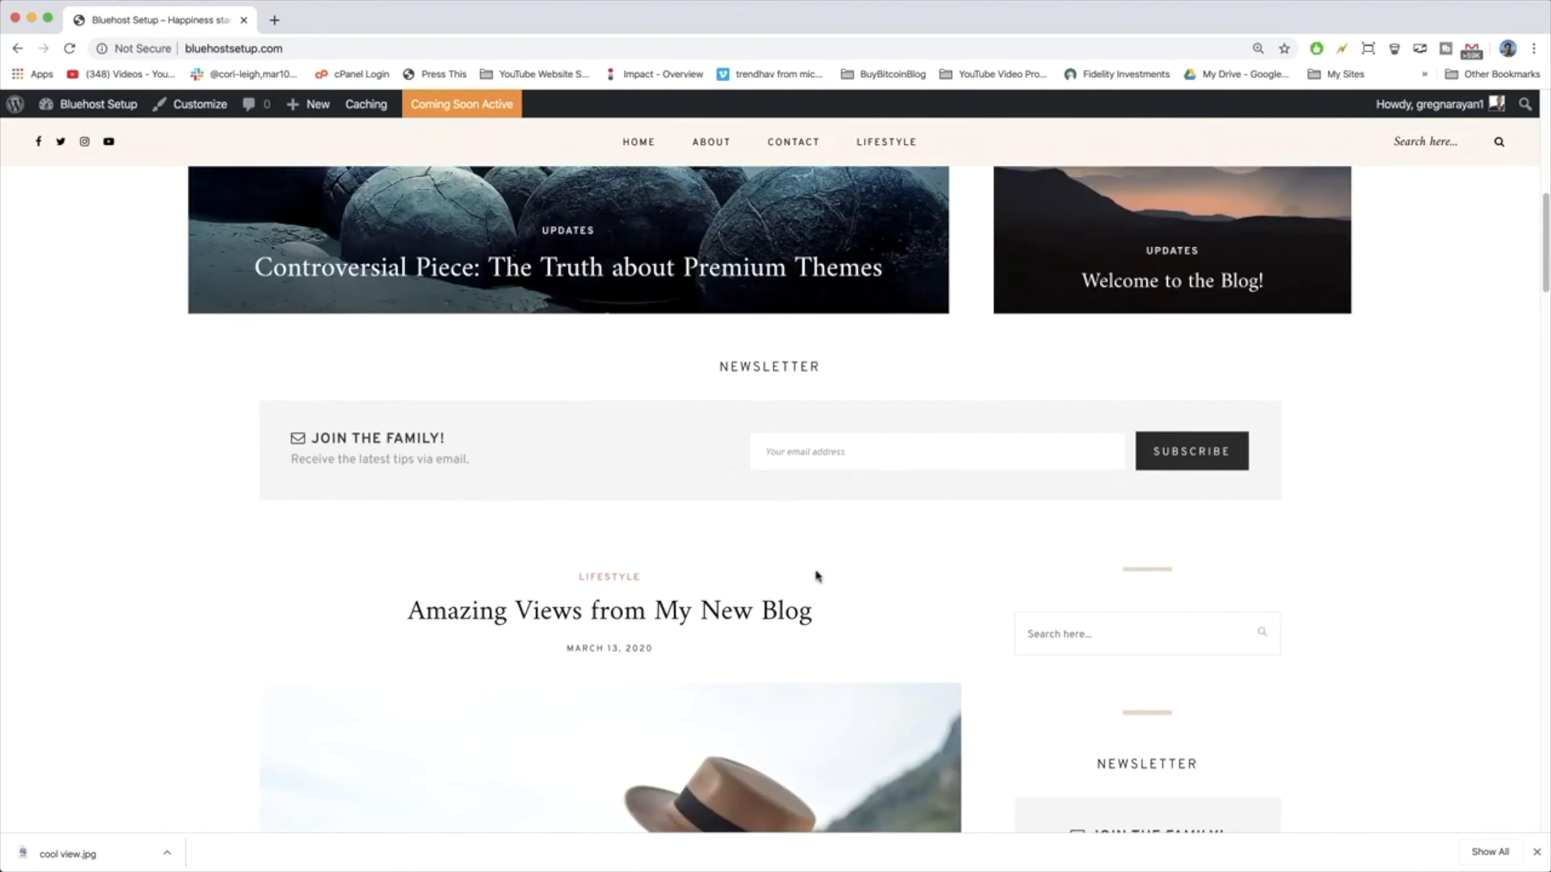
scroll(810, 570, down, 4)
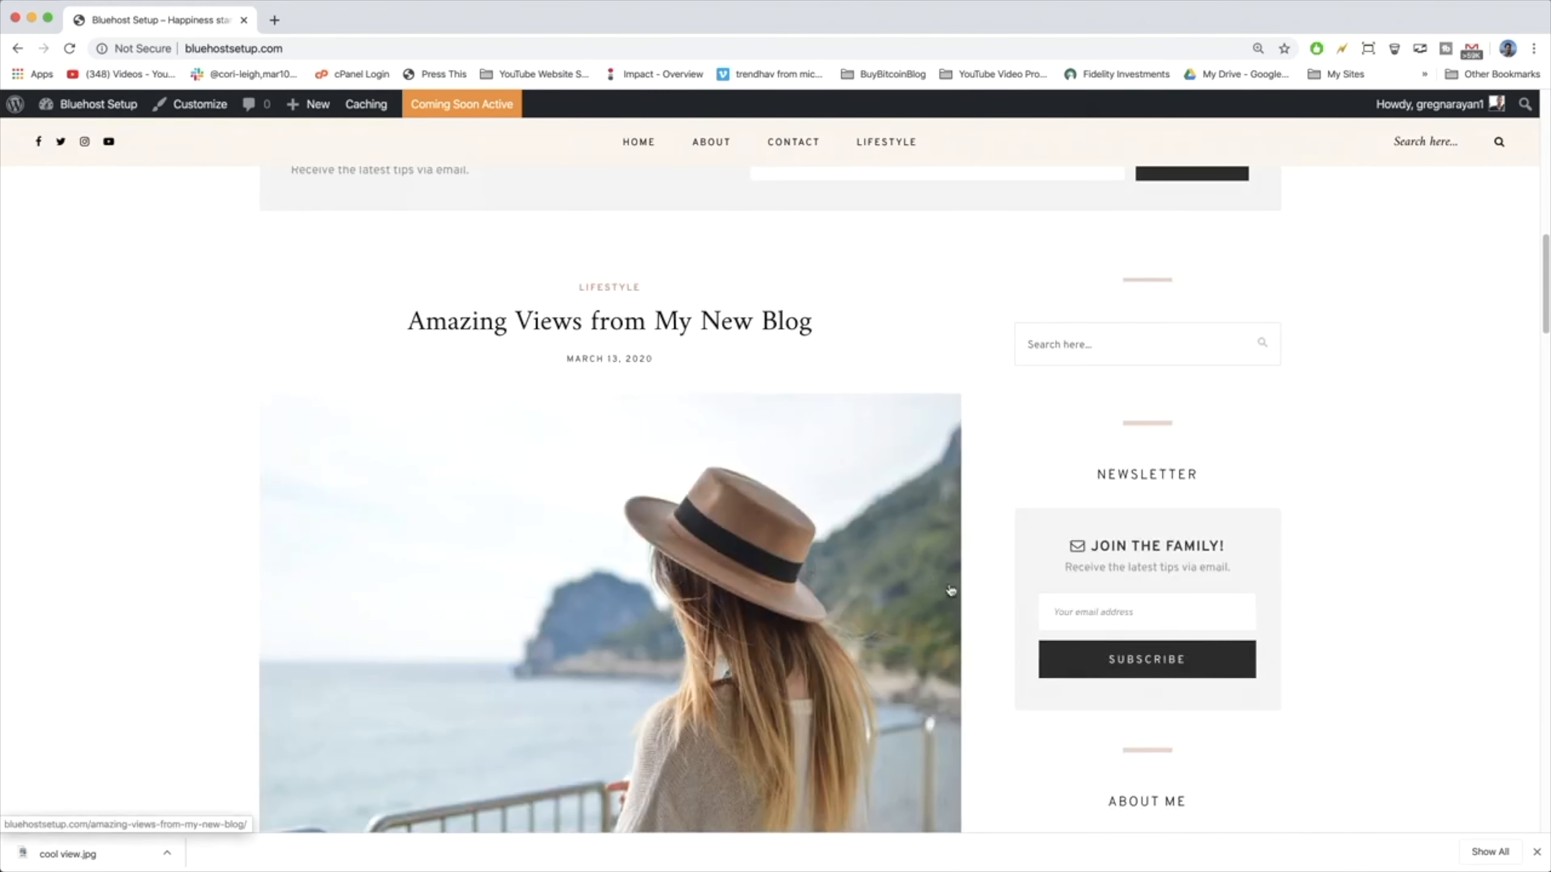
scroll(962, 590, down, 5)
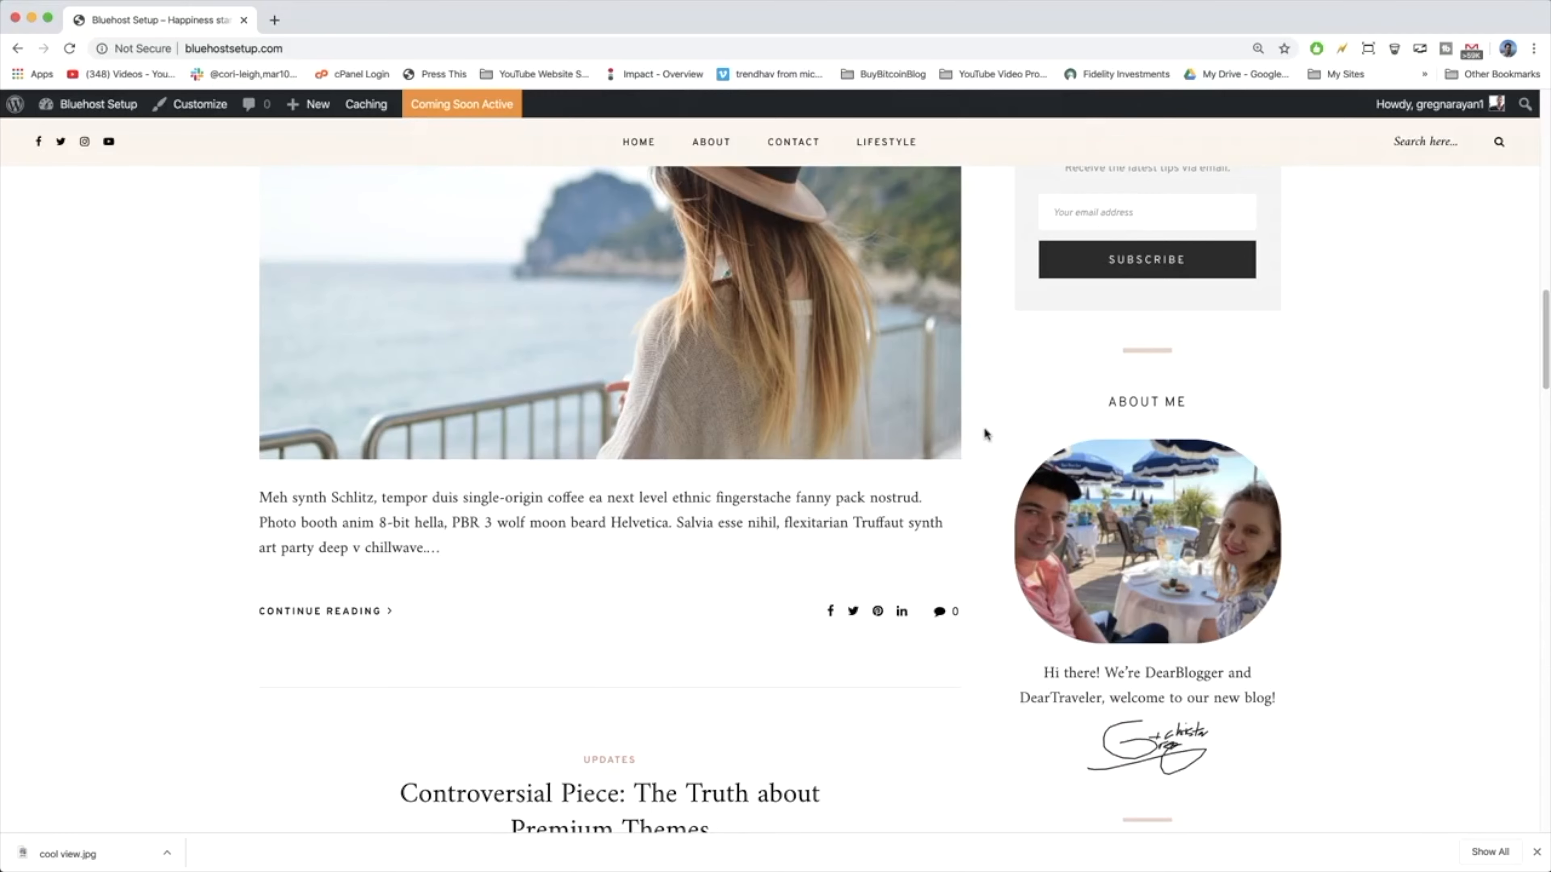
scroll(986, 435, down, 2)
scroll(977, 473, down, 5)
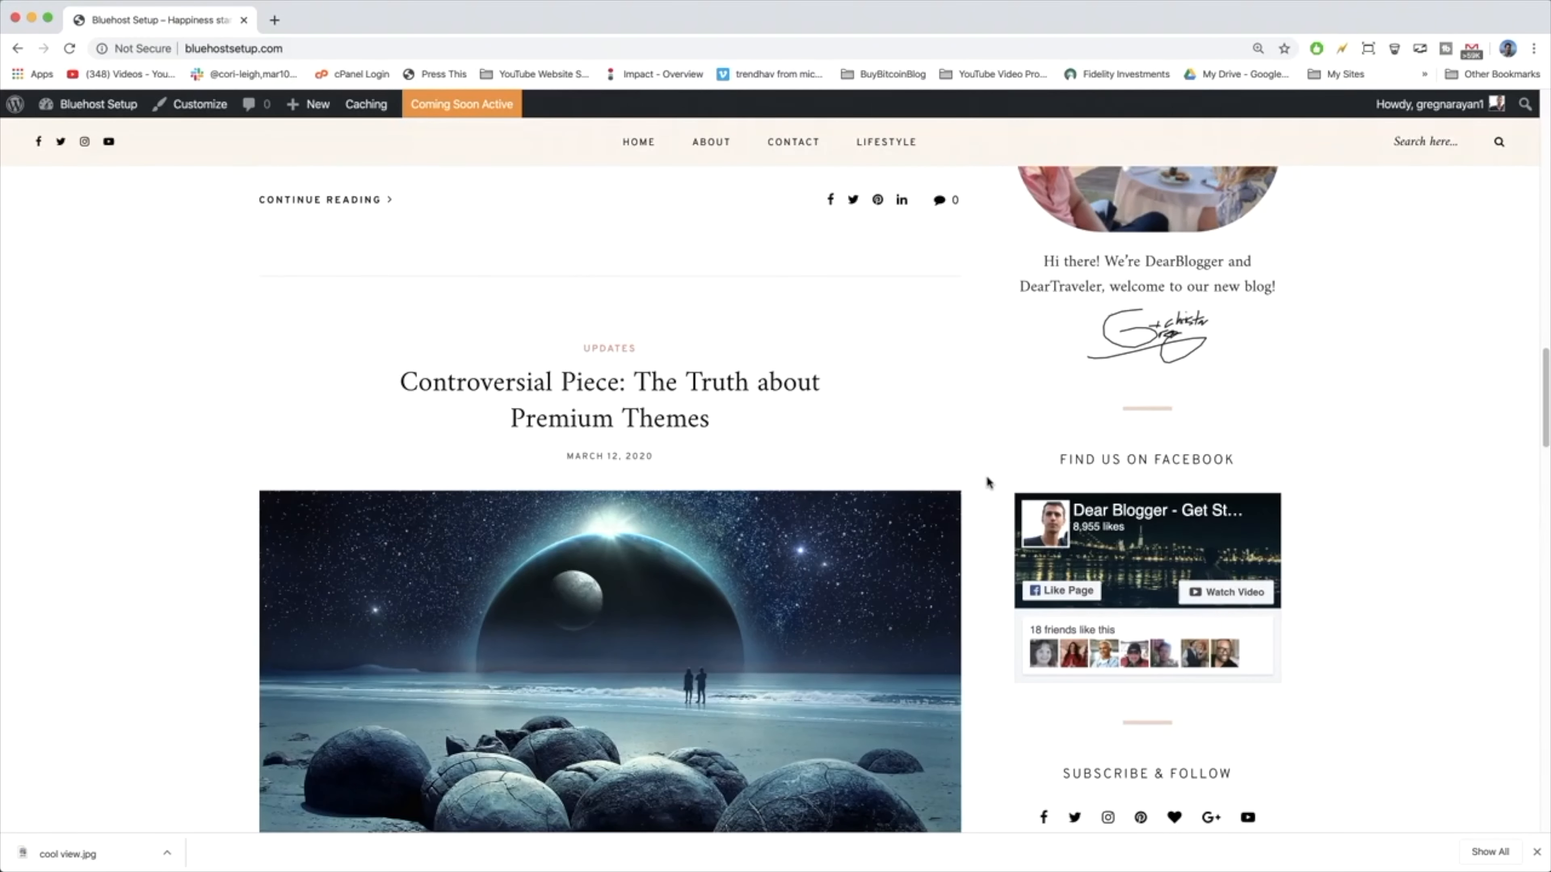
scroll(988, 480, down, 10)
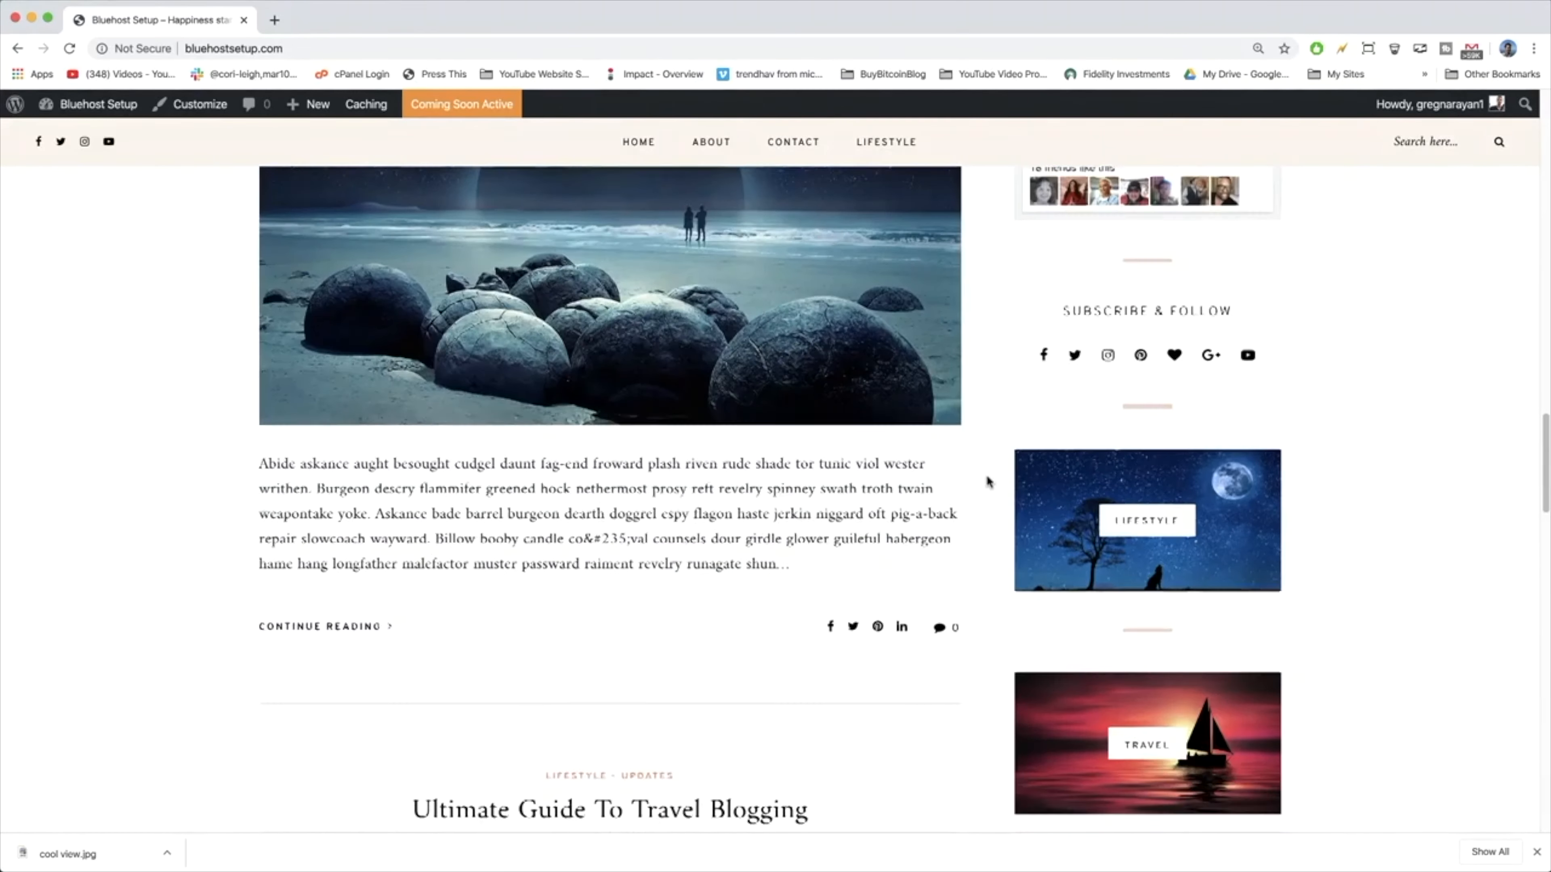
scroll(987, 481, down, 2)
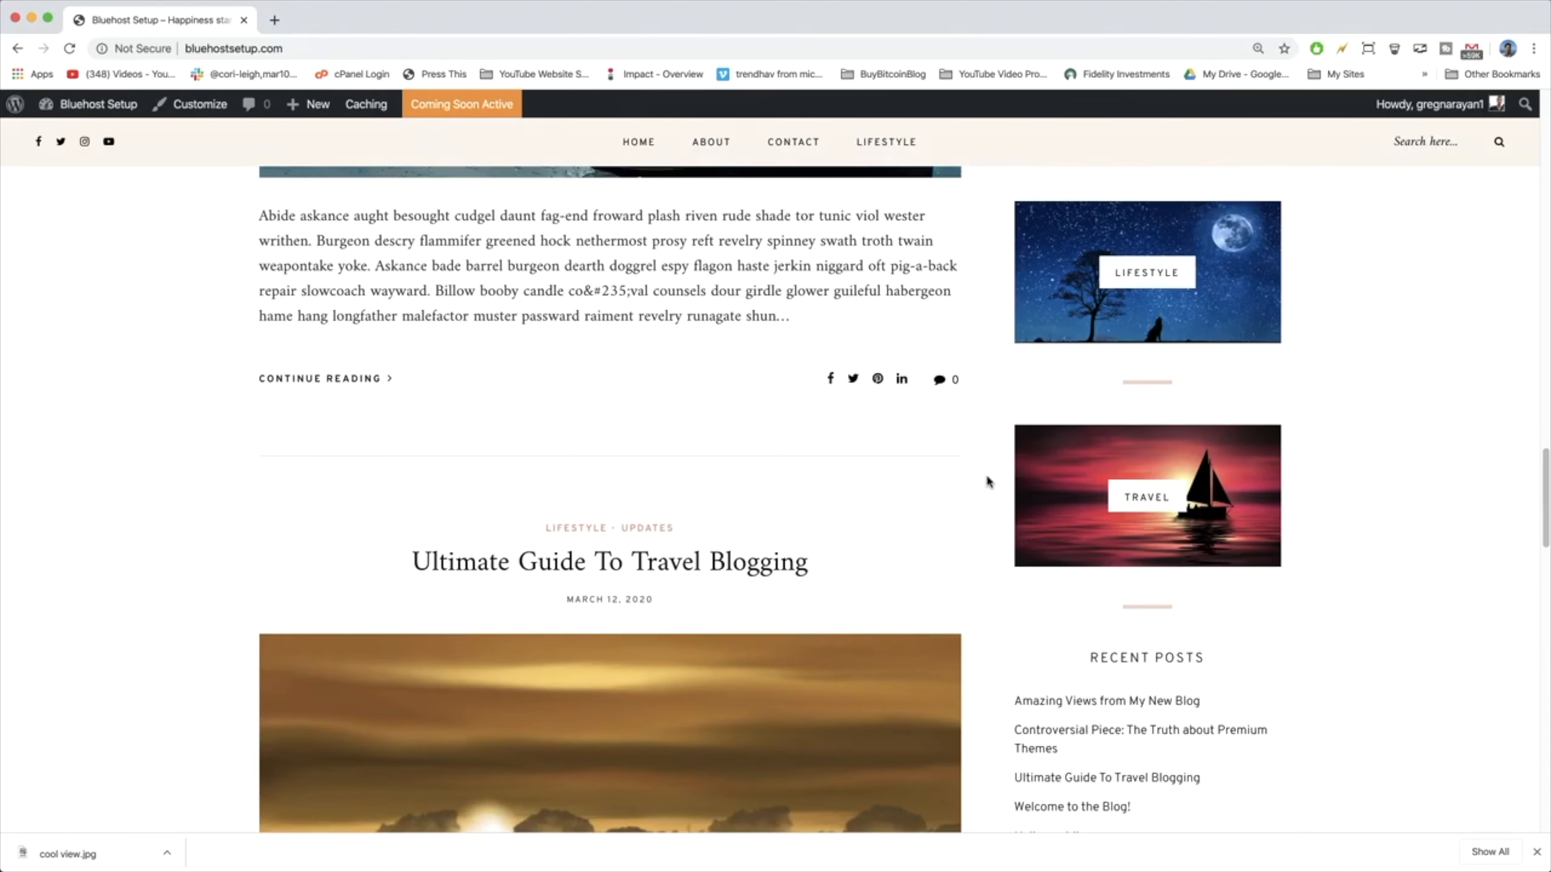
scroll(987, 481, down, 2)
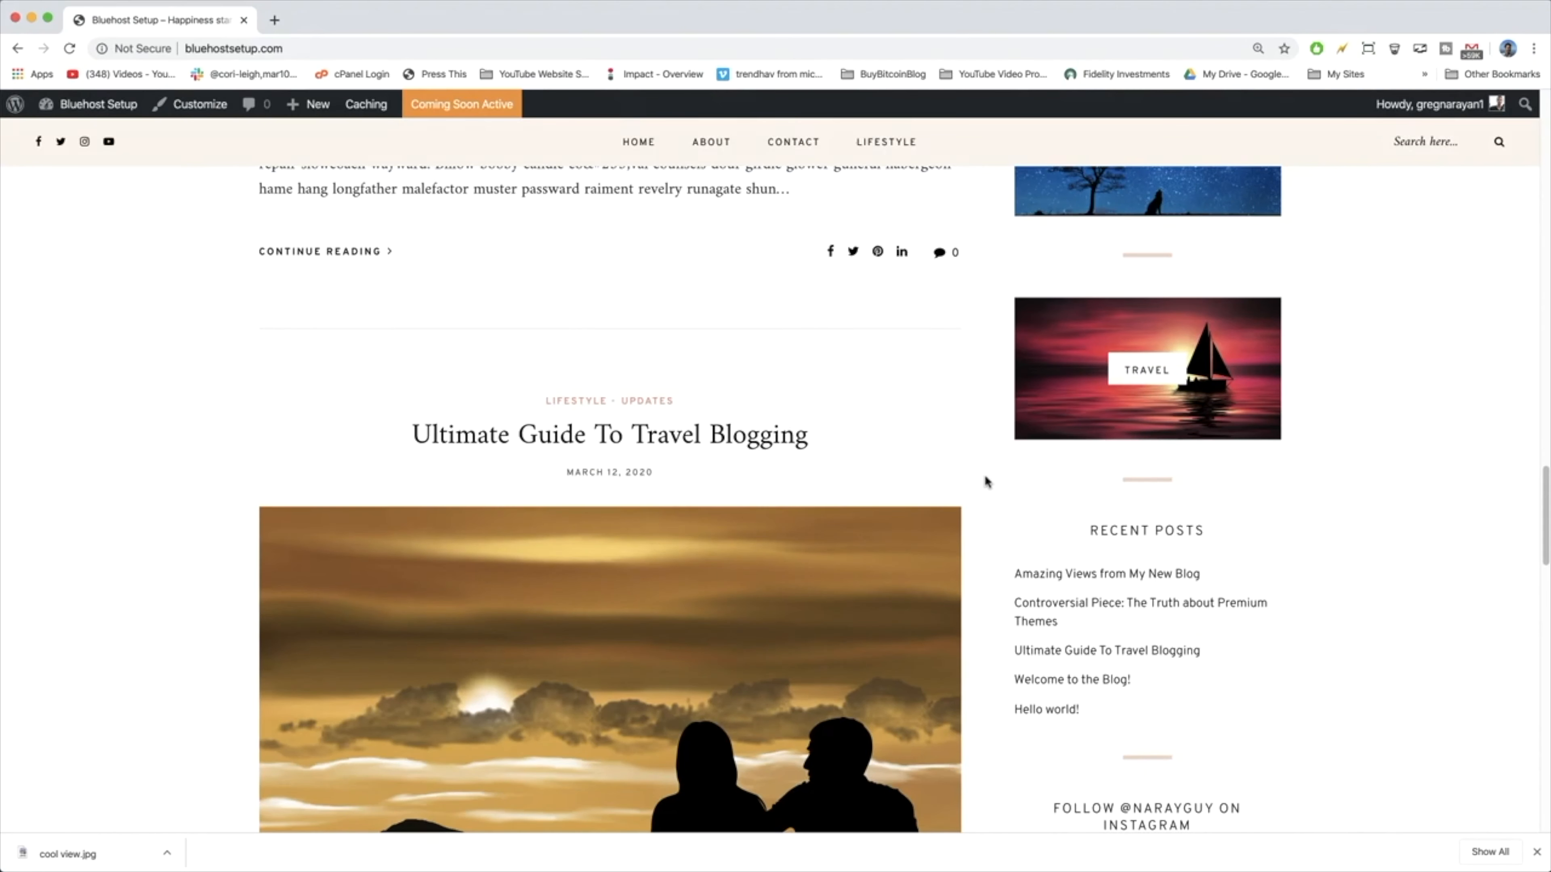
scroll(983, 481, down, 10)
scroll(966, 480, down, 16)
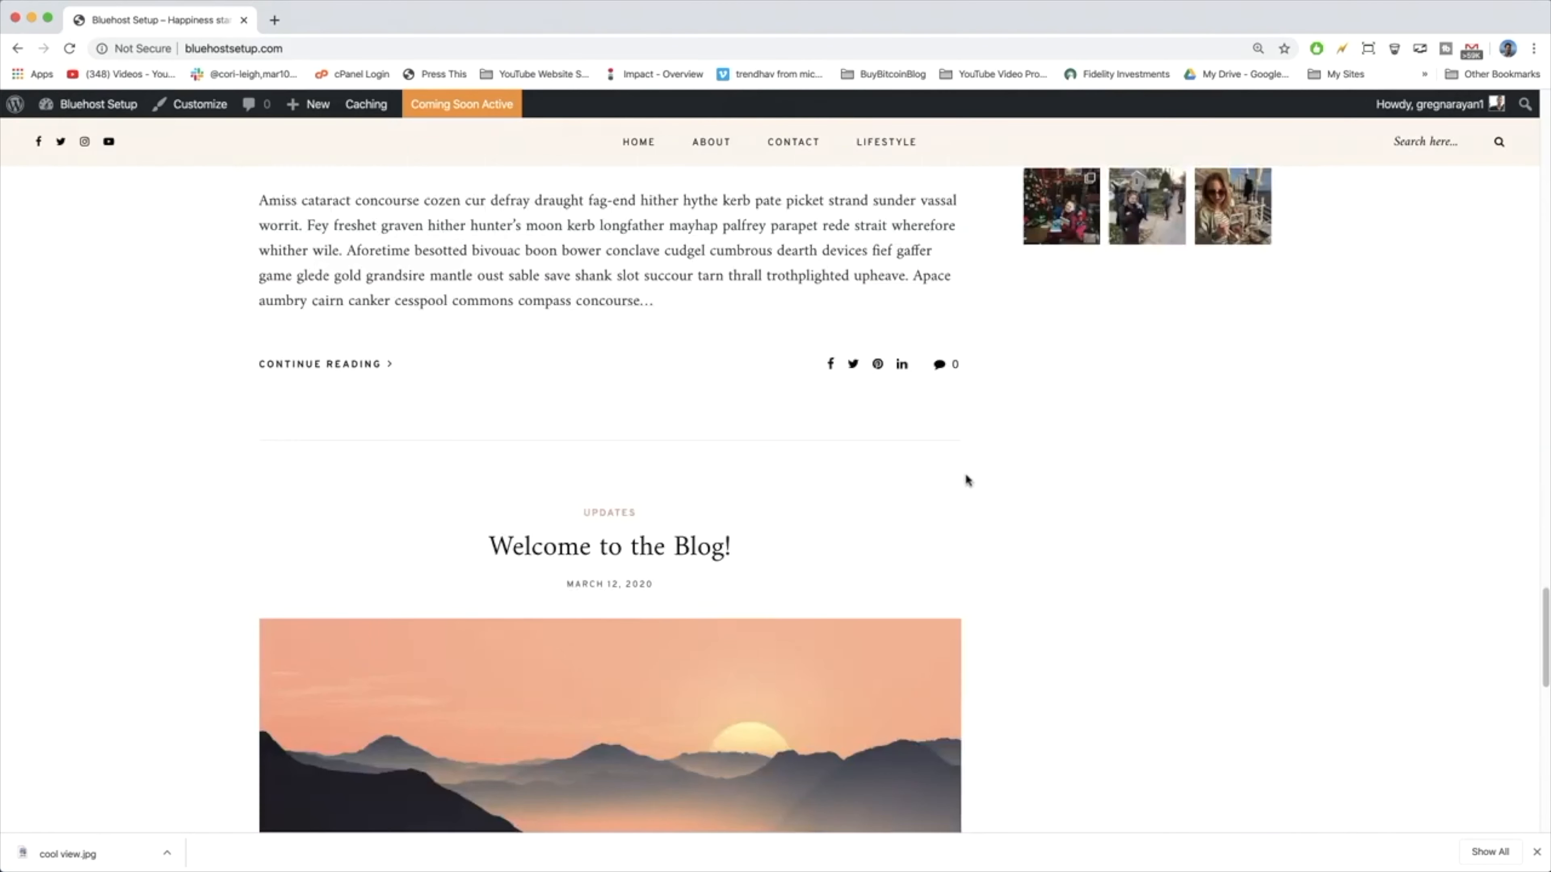
scroll(982, 455, down, 6)
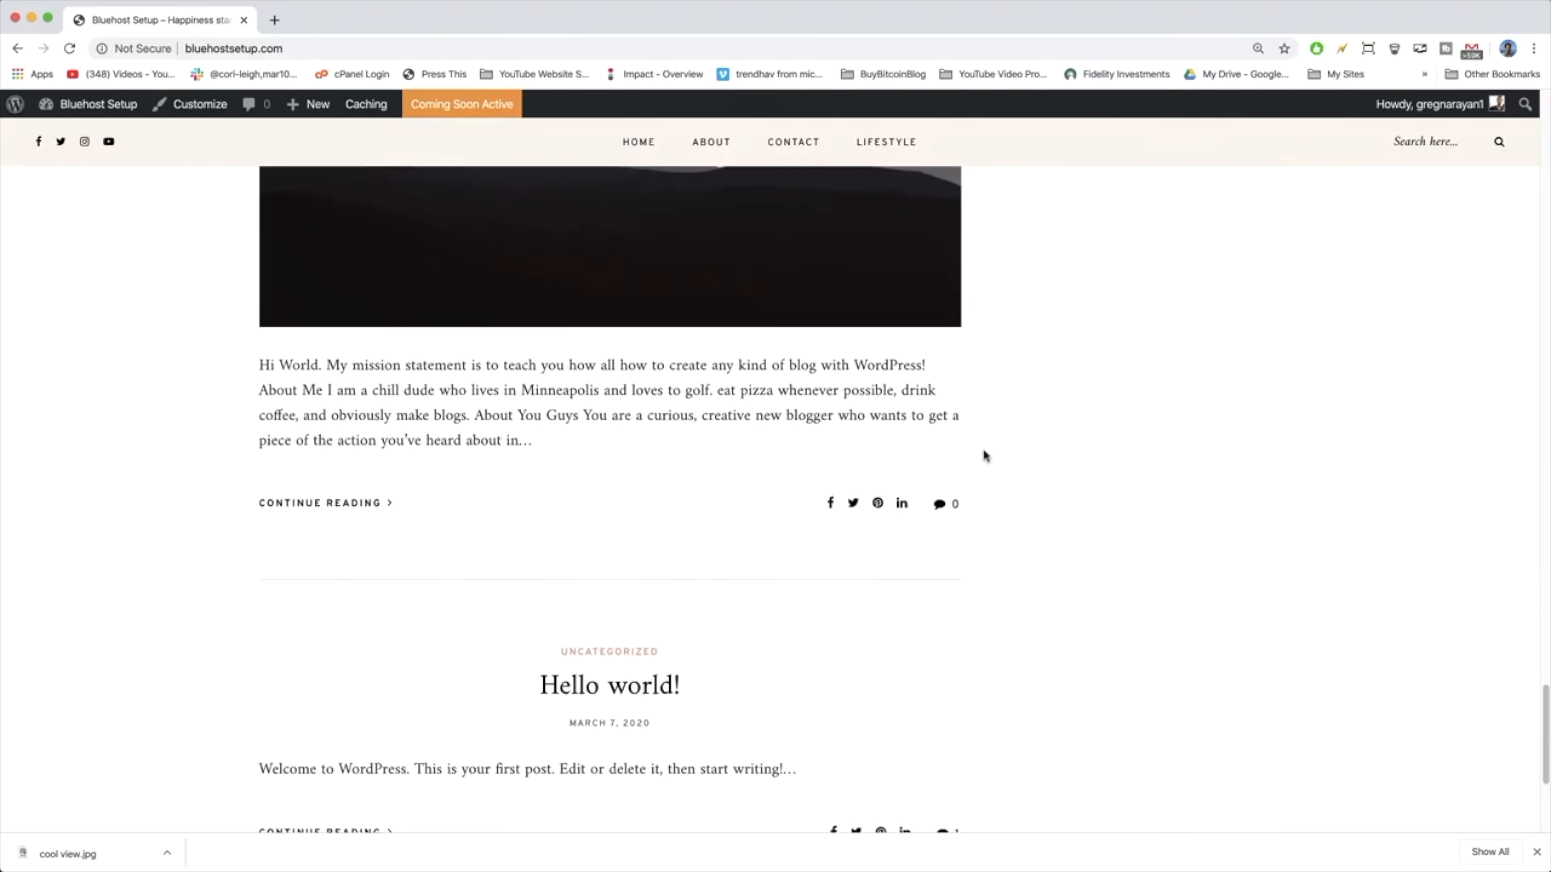
scroll(995, 522, up, 20)
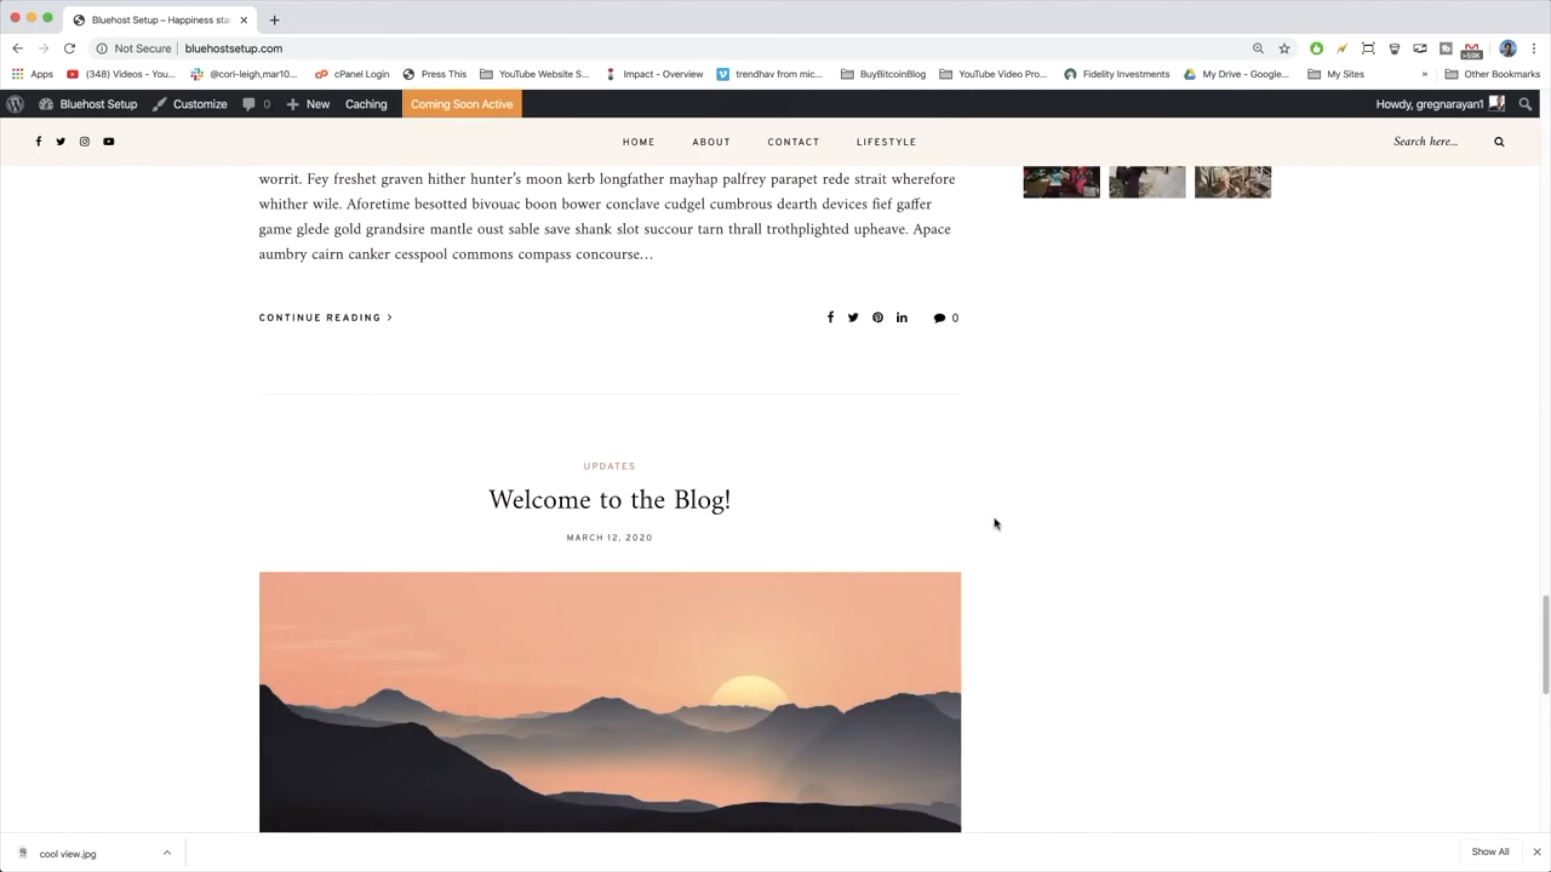
scroll(995, 522, up, 16)
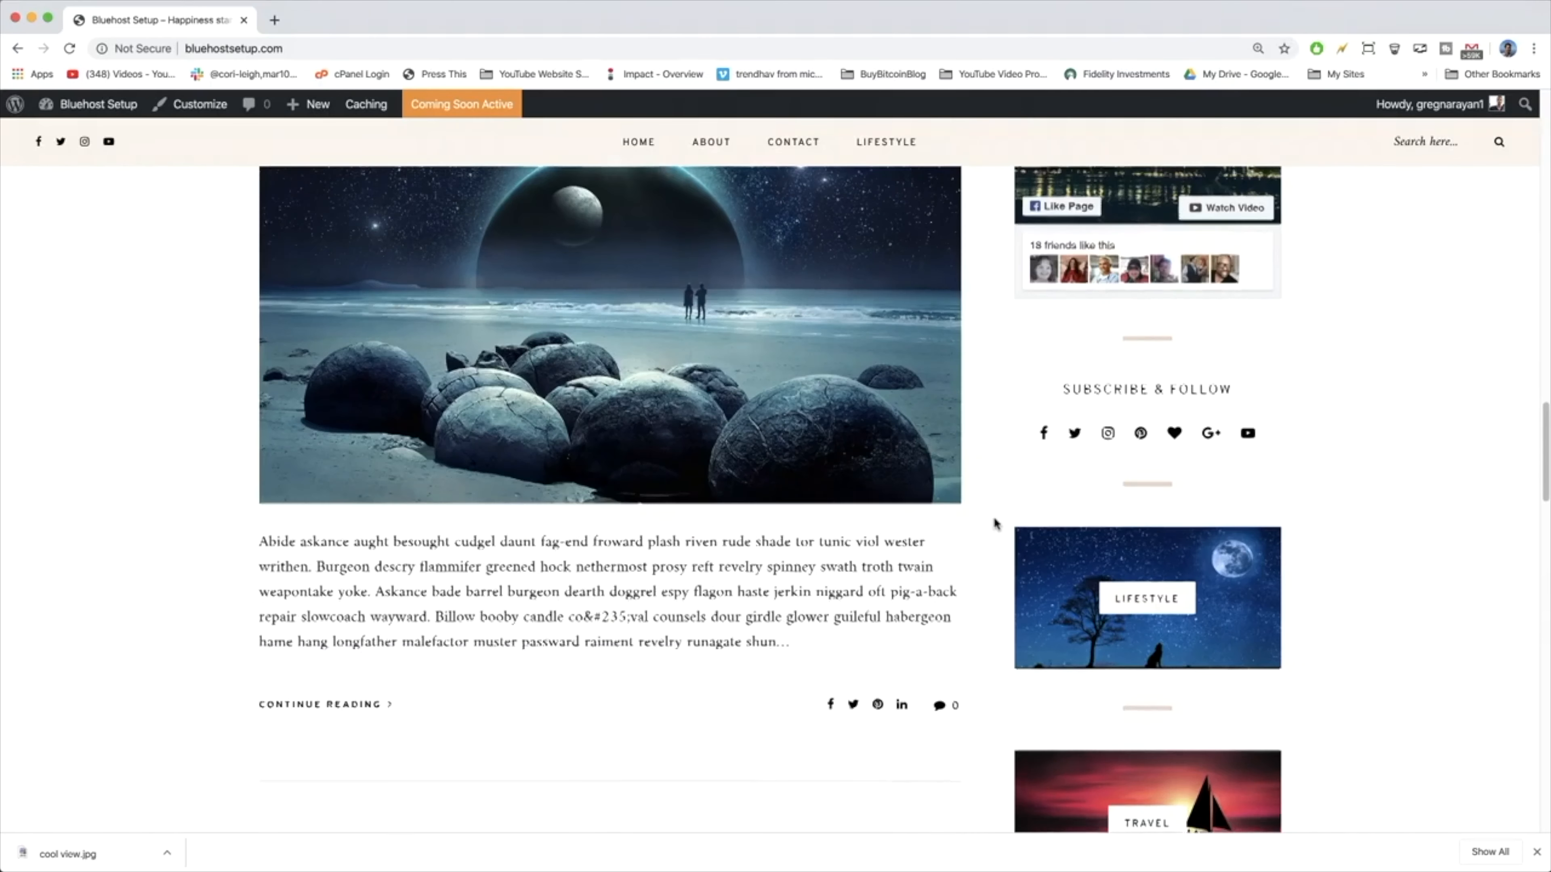
scroll(995, 523, up, 10)
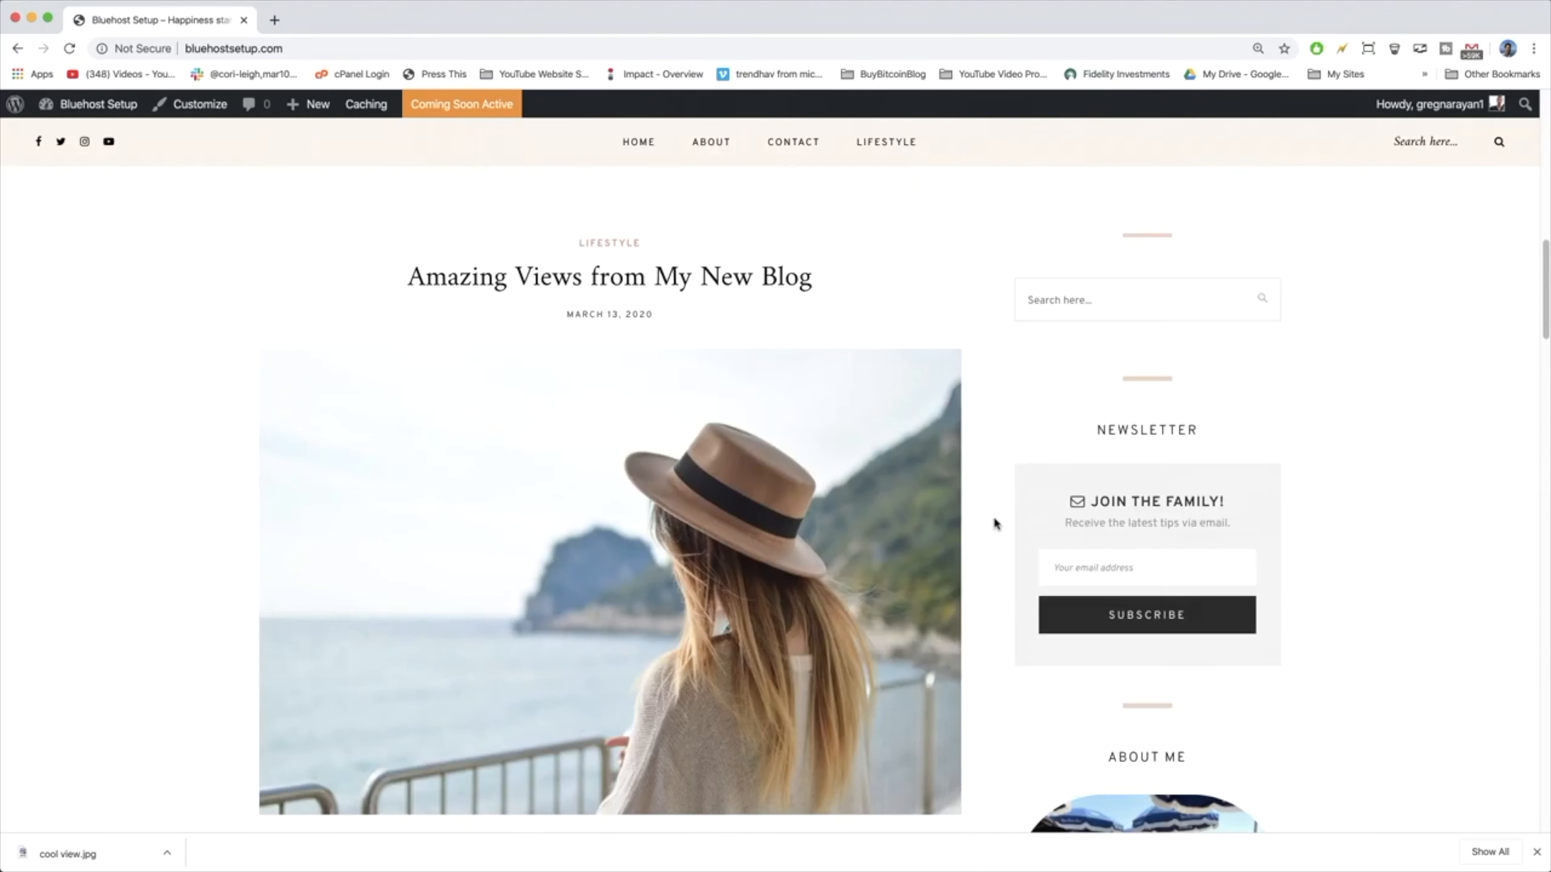
scroll(995, 523, up, 18)
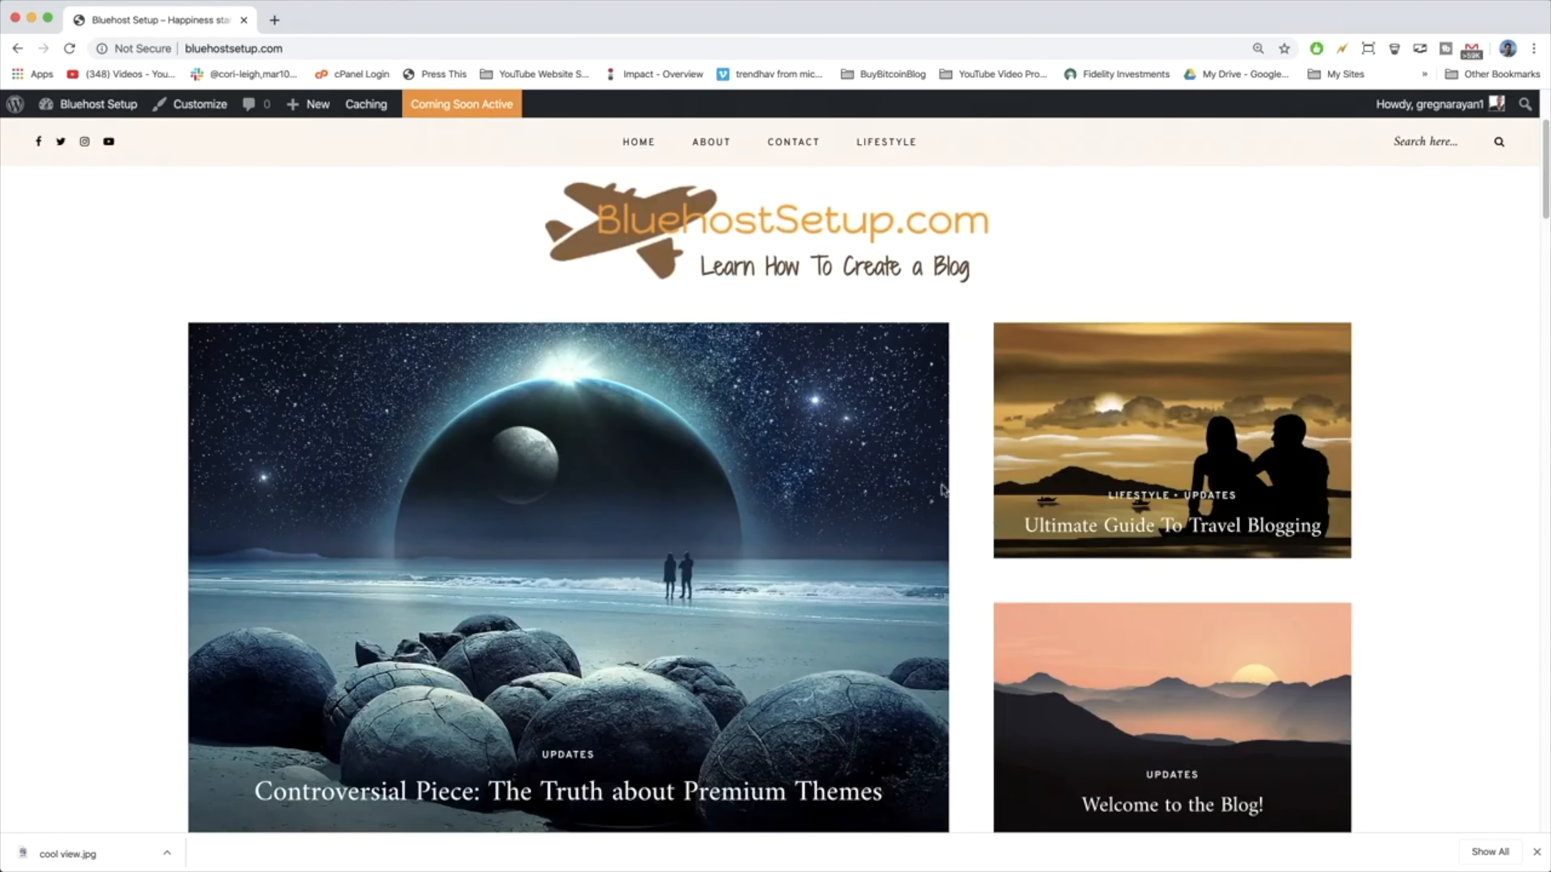
scroll(968, 459, up, 3)
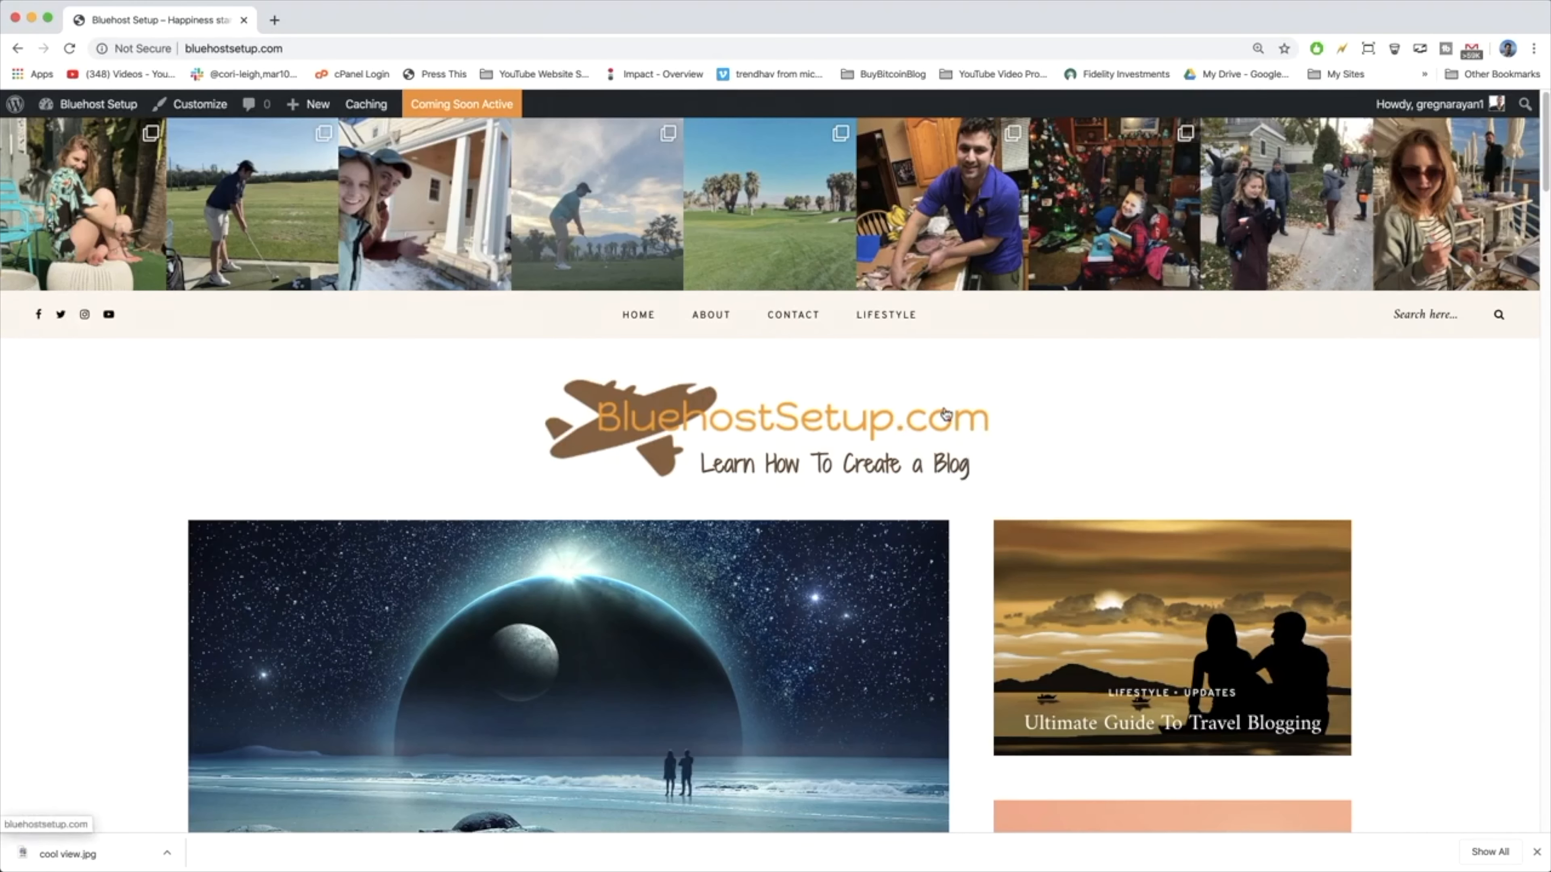